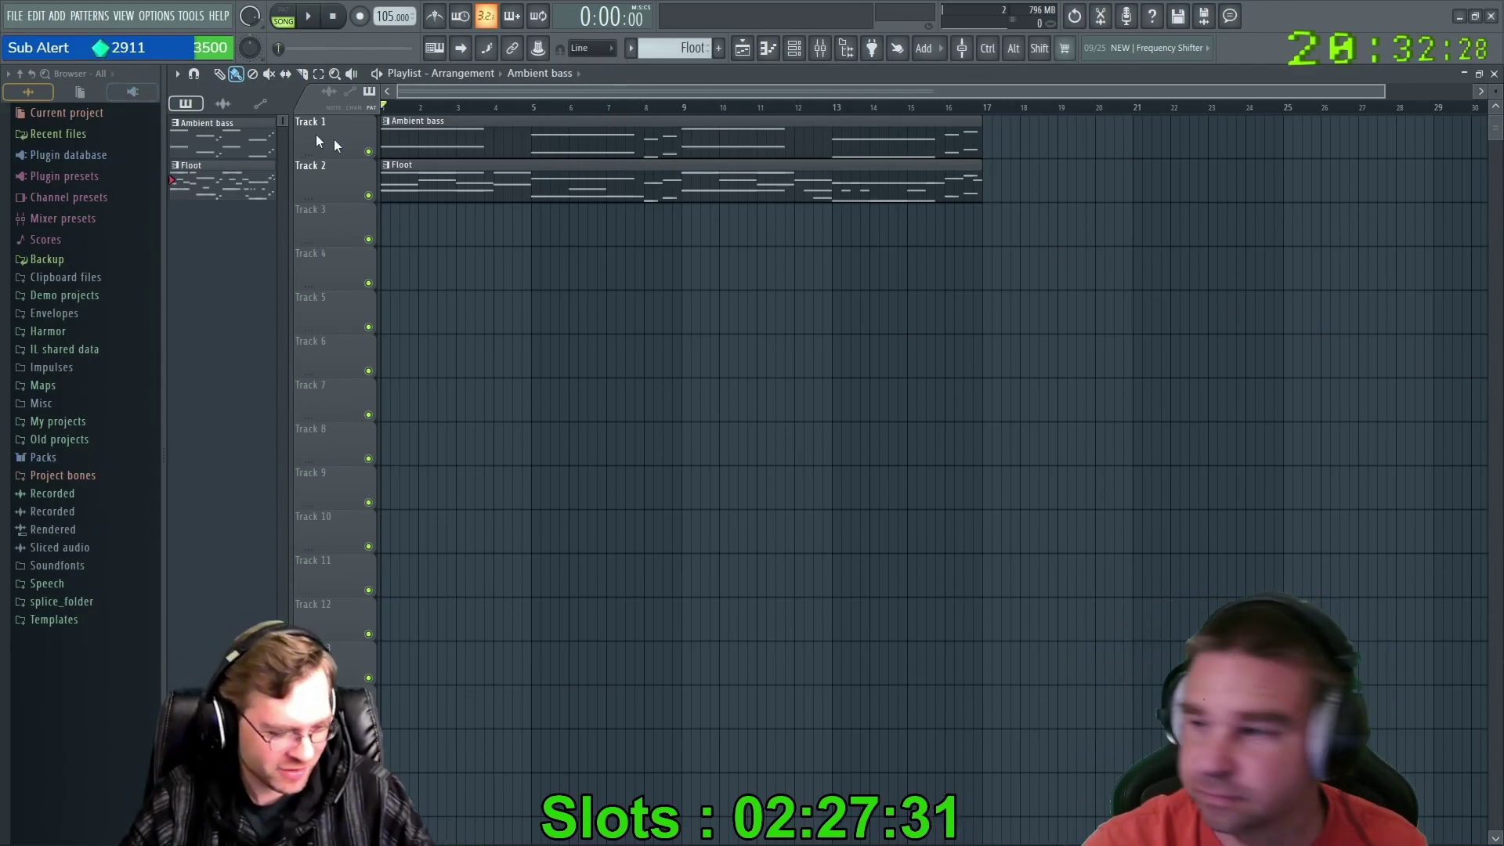
Play the arrangement, open the ambient bass instrument from the channel rack, and stop playback.
key("space")
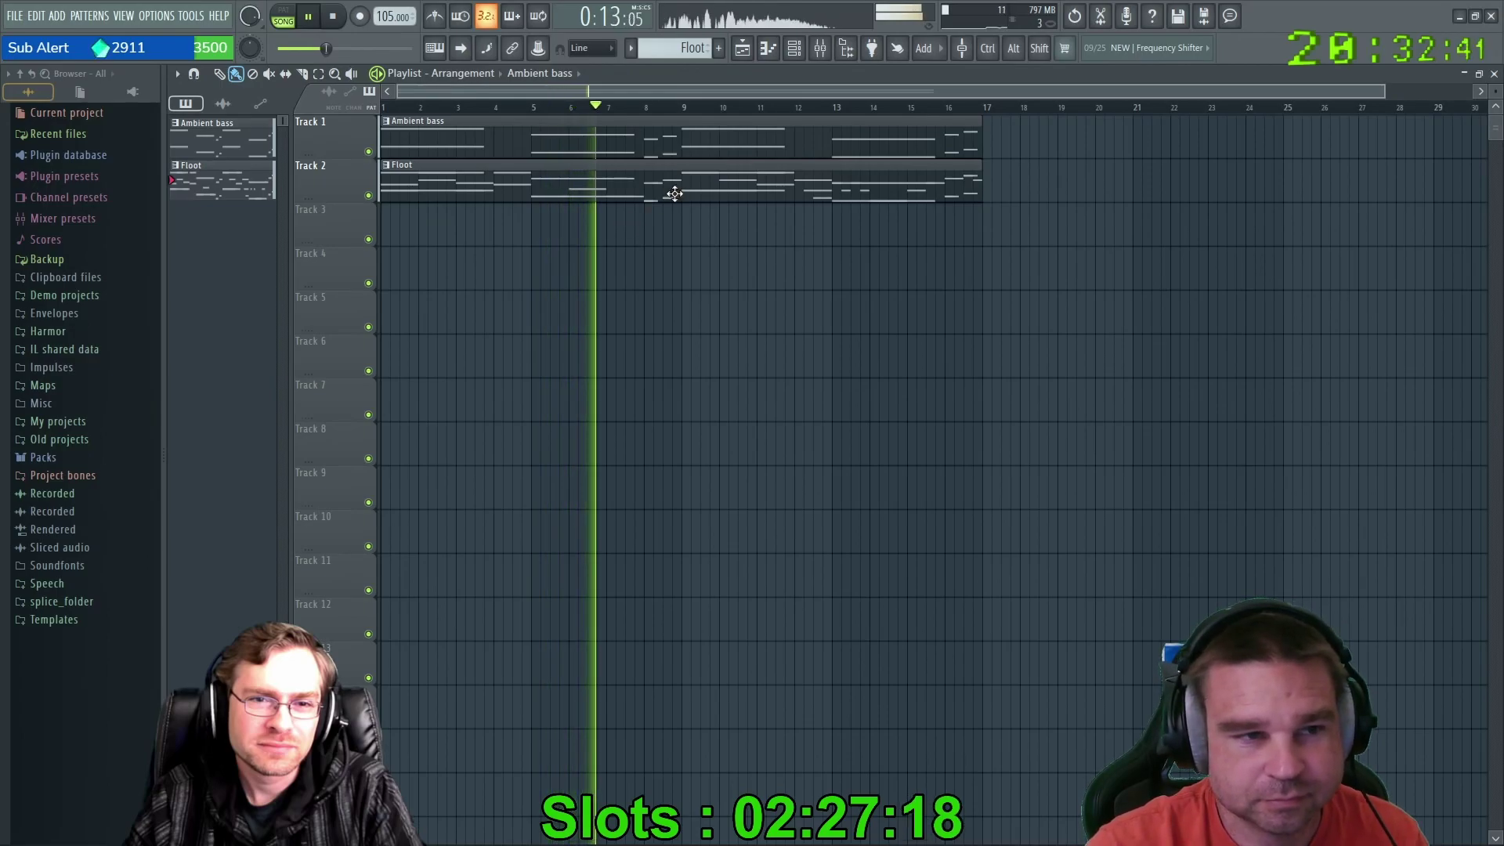
key("F6")
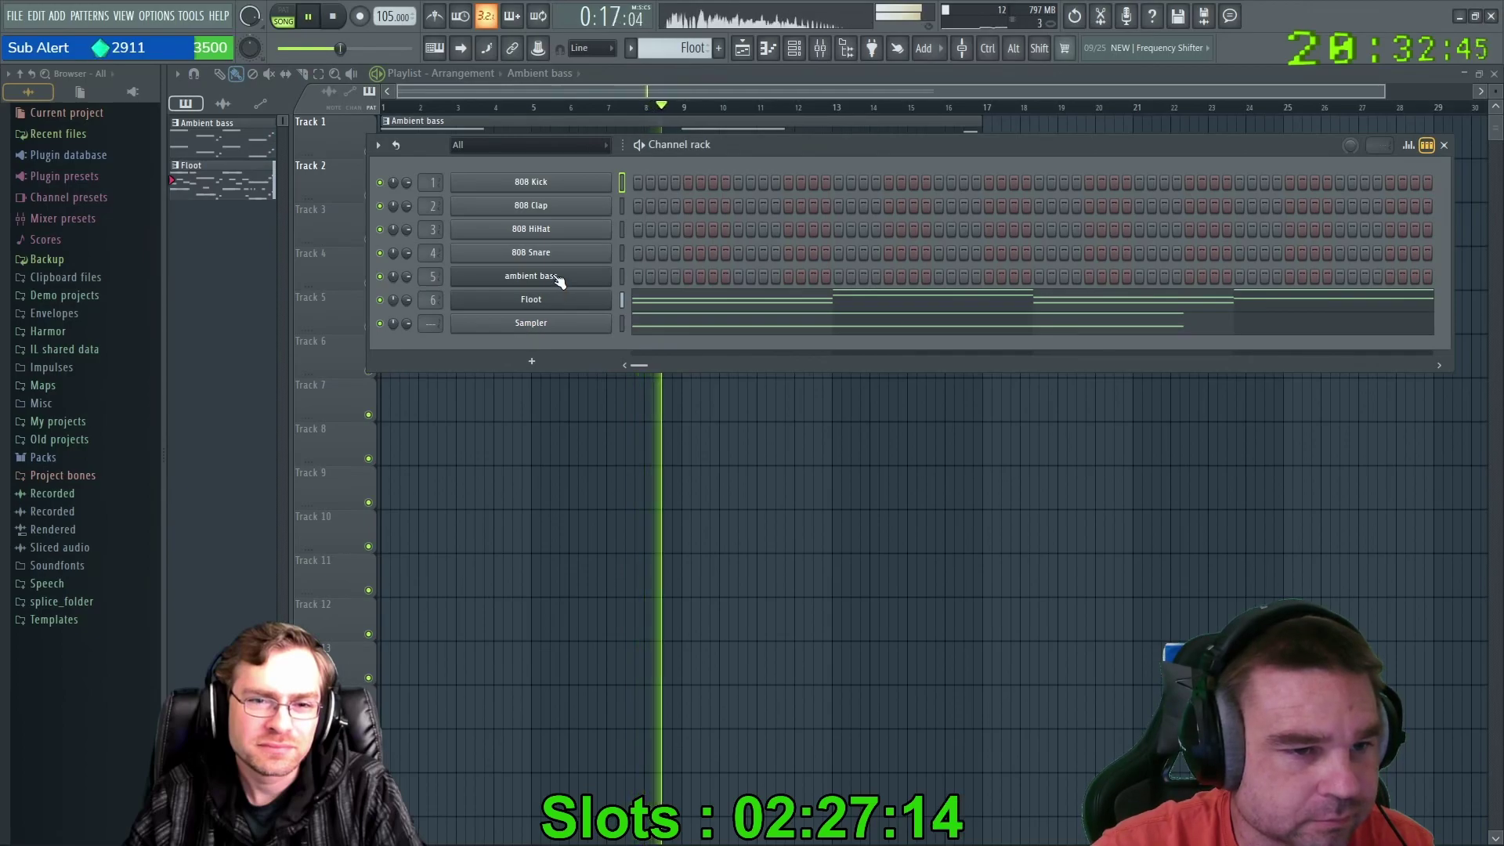
left_click(552, 276)
mouse_move(748, 148)
left_mouse_down()
mouse_move(669, 175)
mouse_move(744, 177)
left_mouse_up()
key("space")
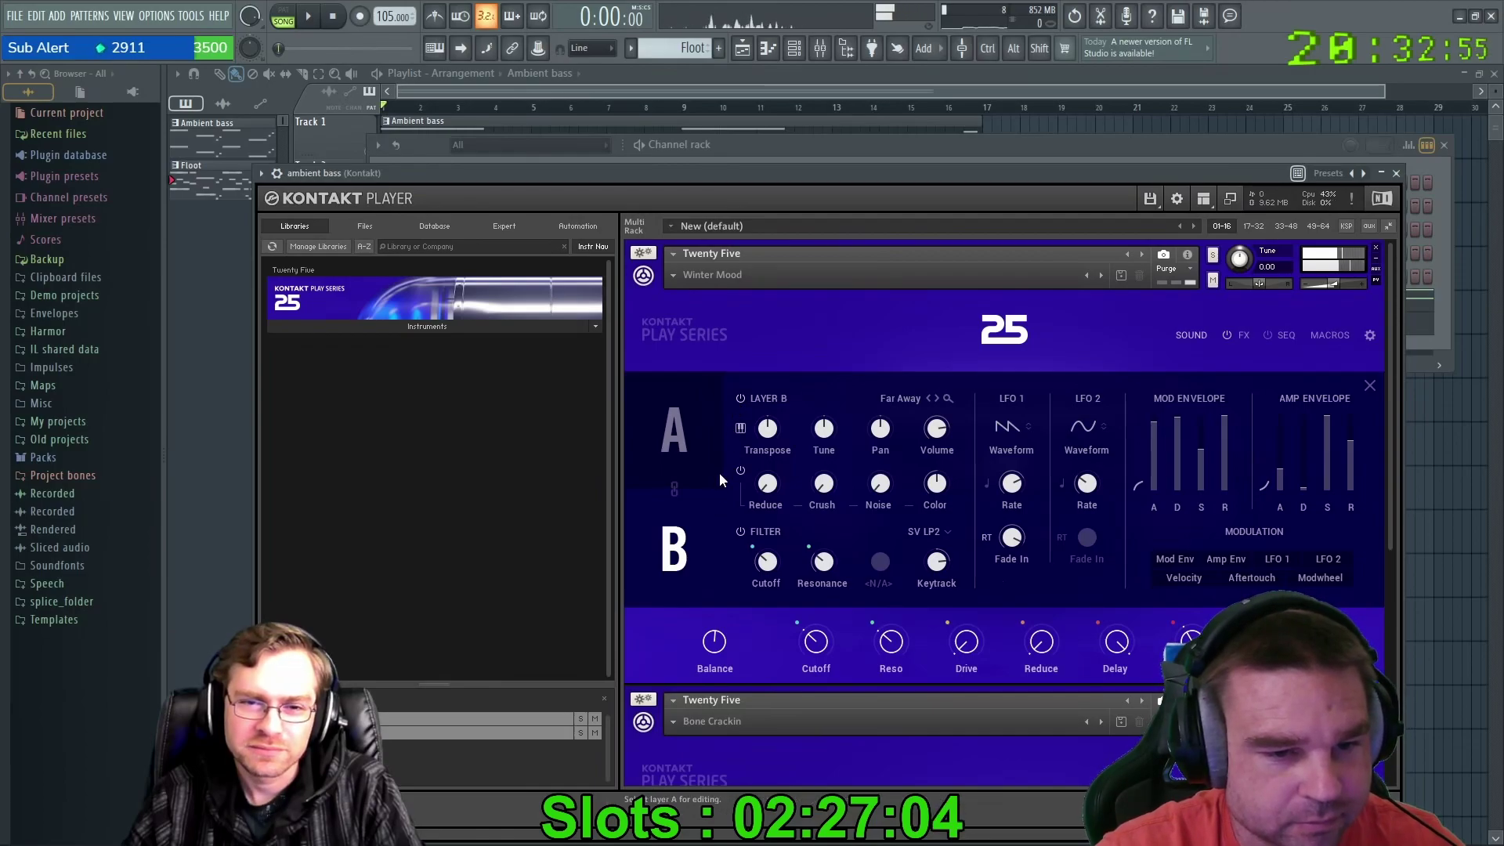
Compare the layer A and layer B settings of the Winter Mood instrument.
left_click(698, 420)
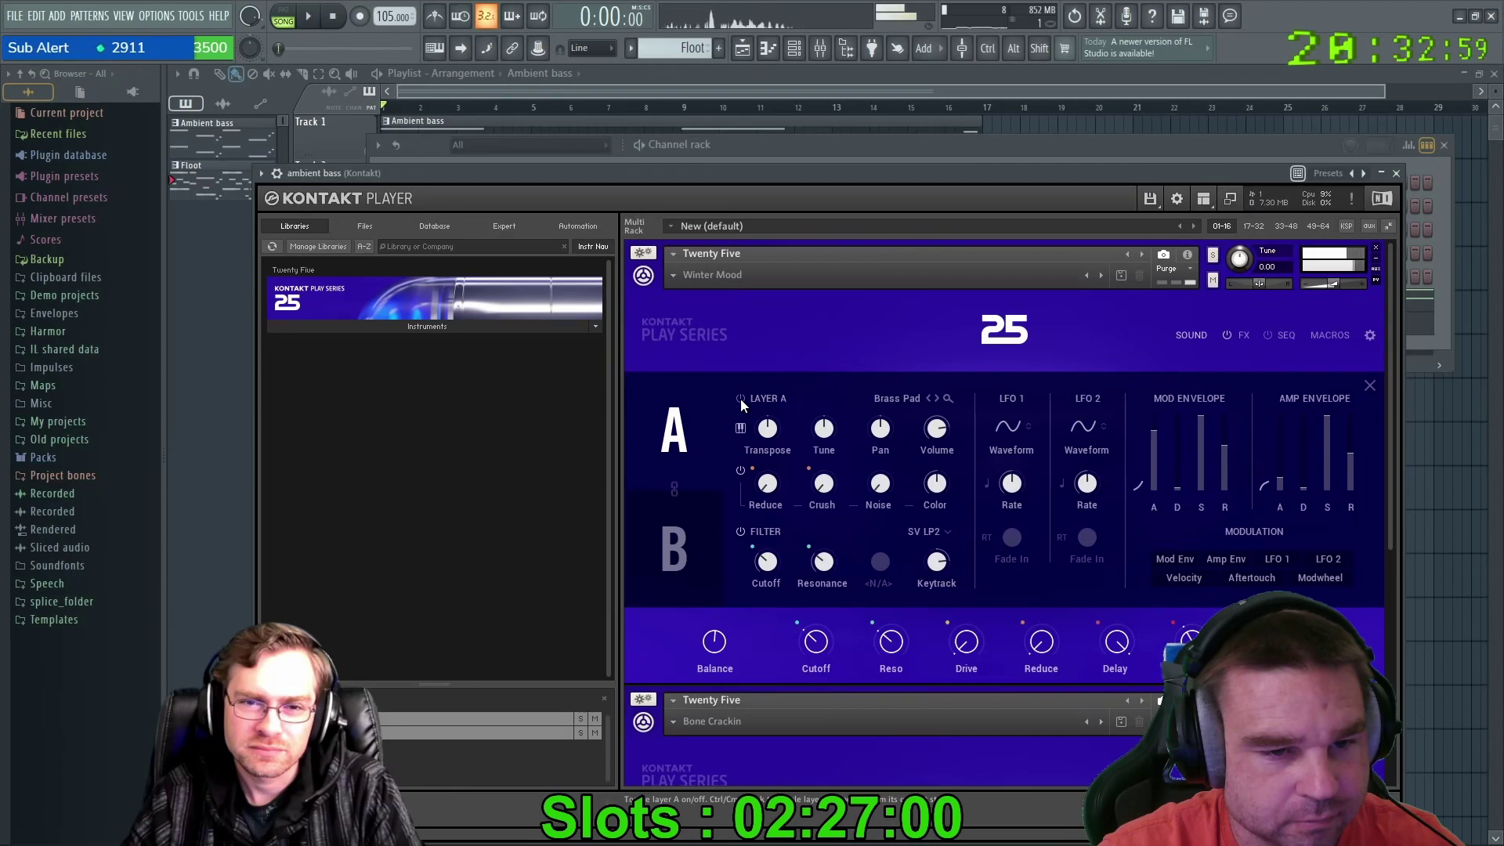
left_click(693, 521)
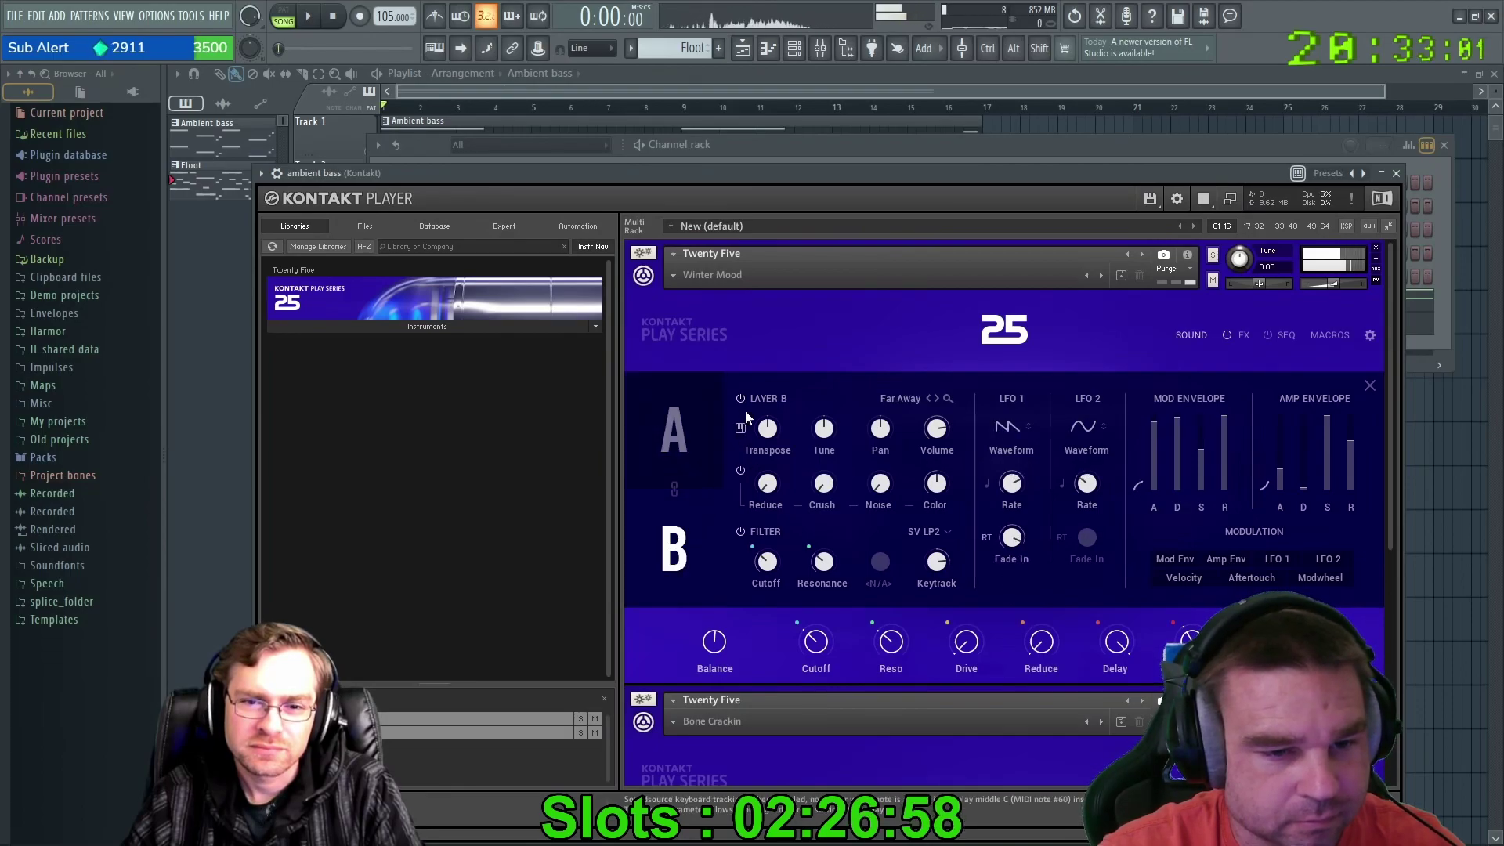
left_click(691, 409)
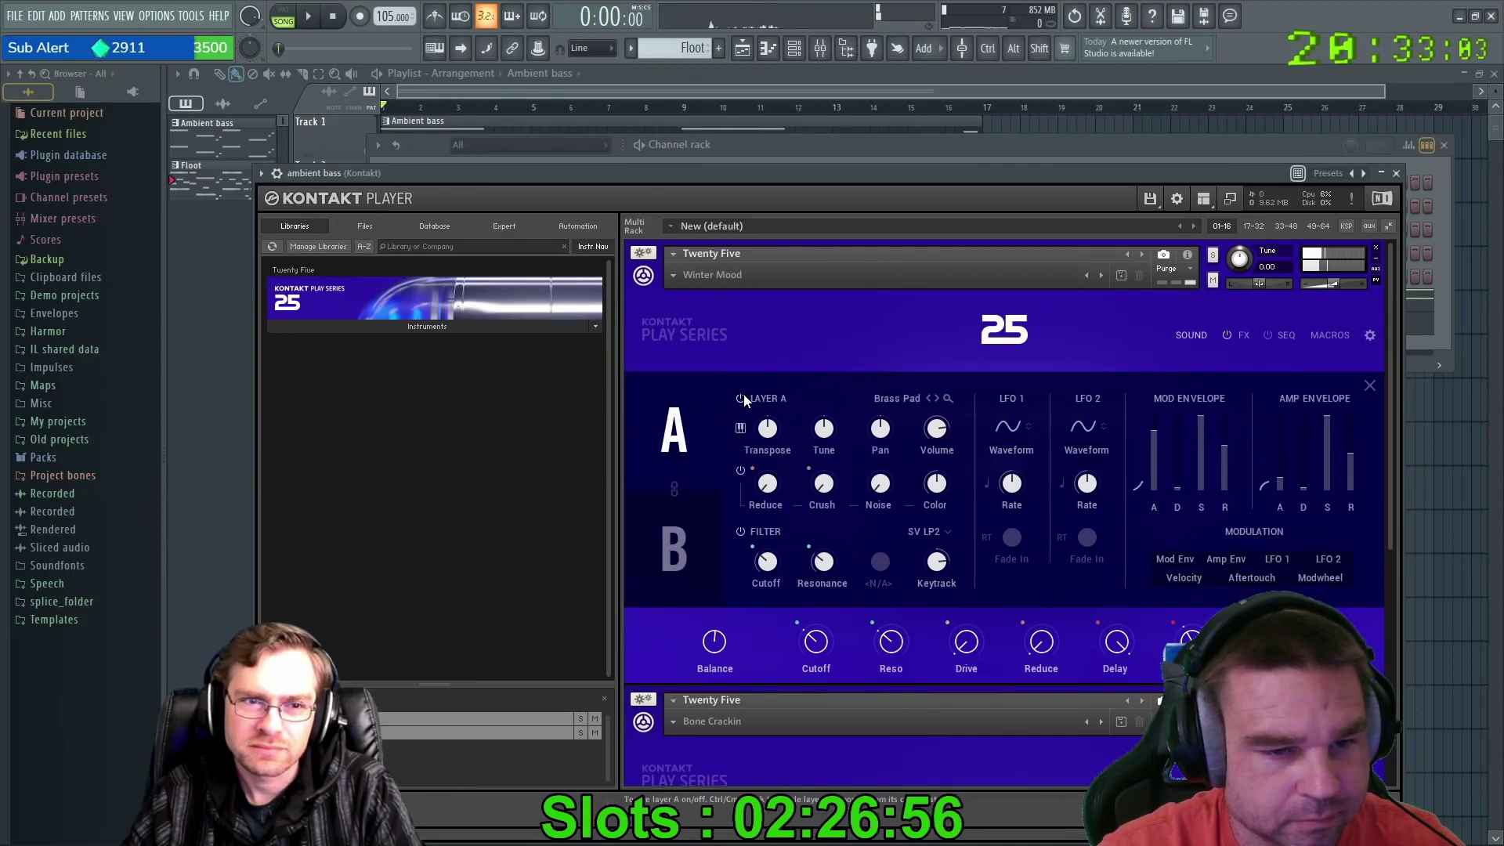
left_click(687, 534)
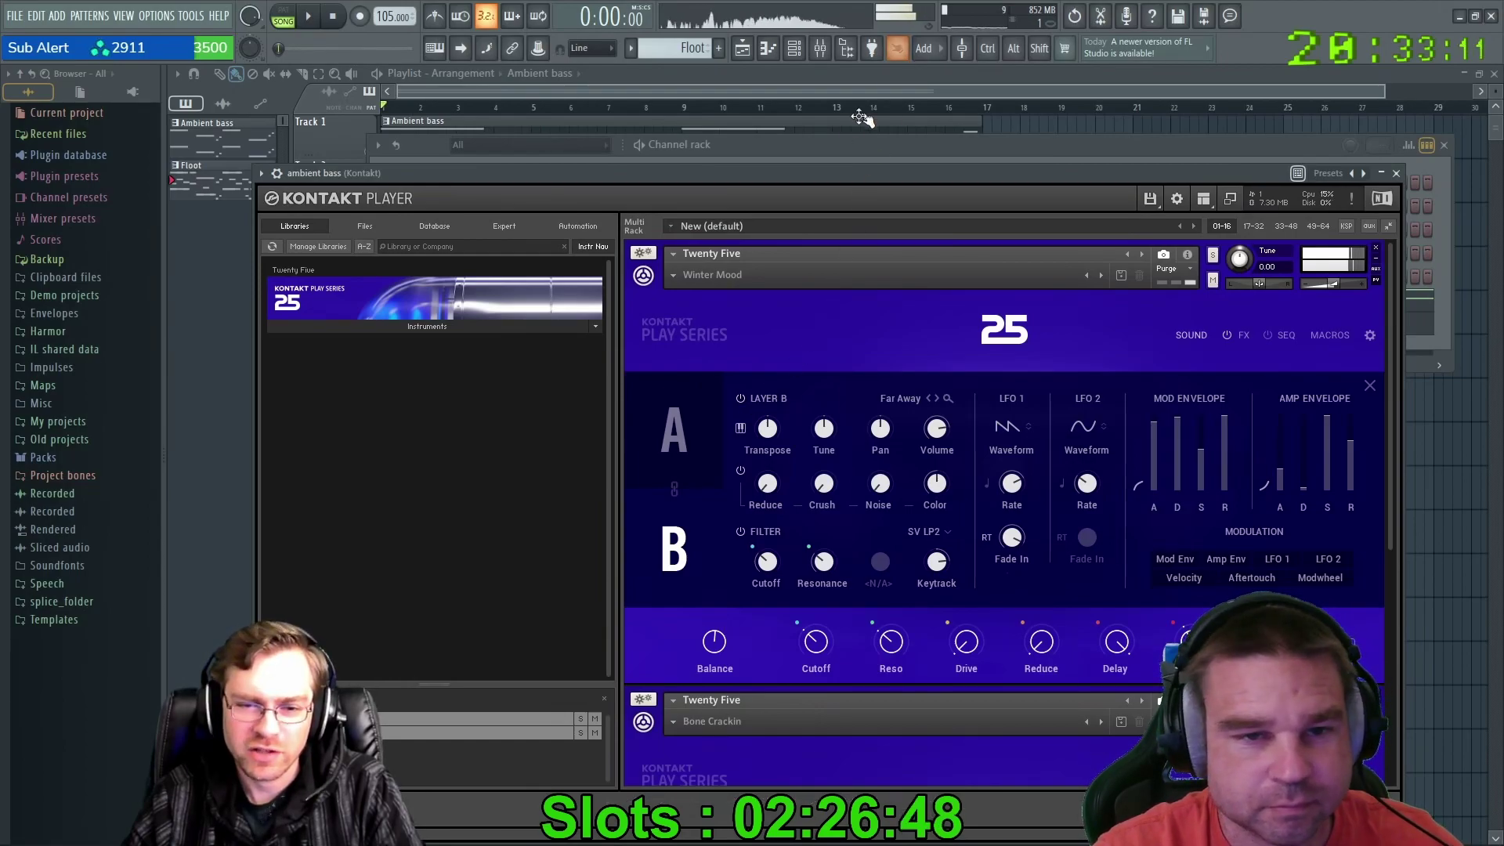
Lower the attack and release of layer B's mod envelope in the Winter Mood instrument.
left_click_drag(822, 172, 777, 151)
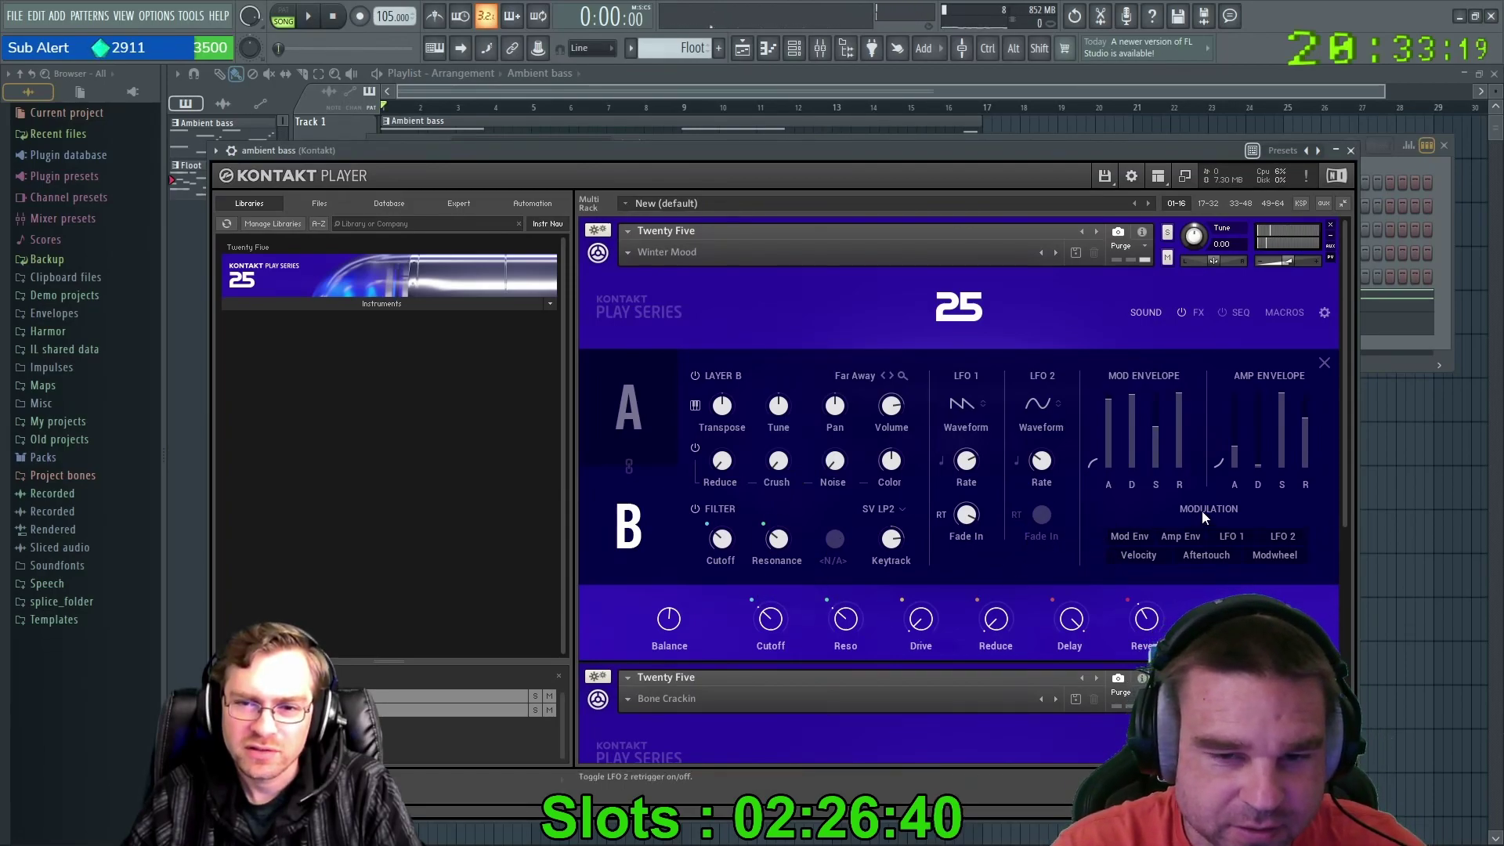
left_click_drag(1107, 415, 1185, 485)
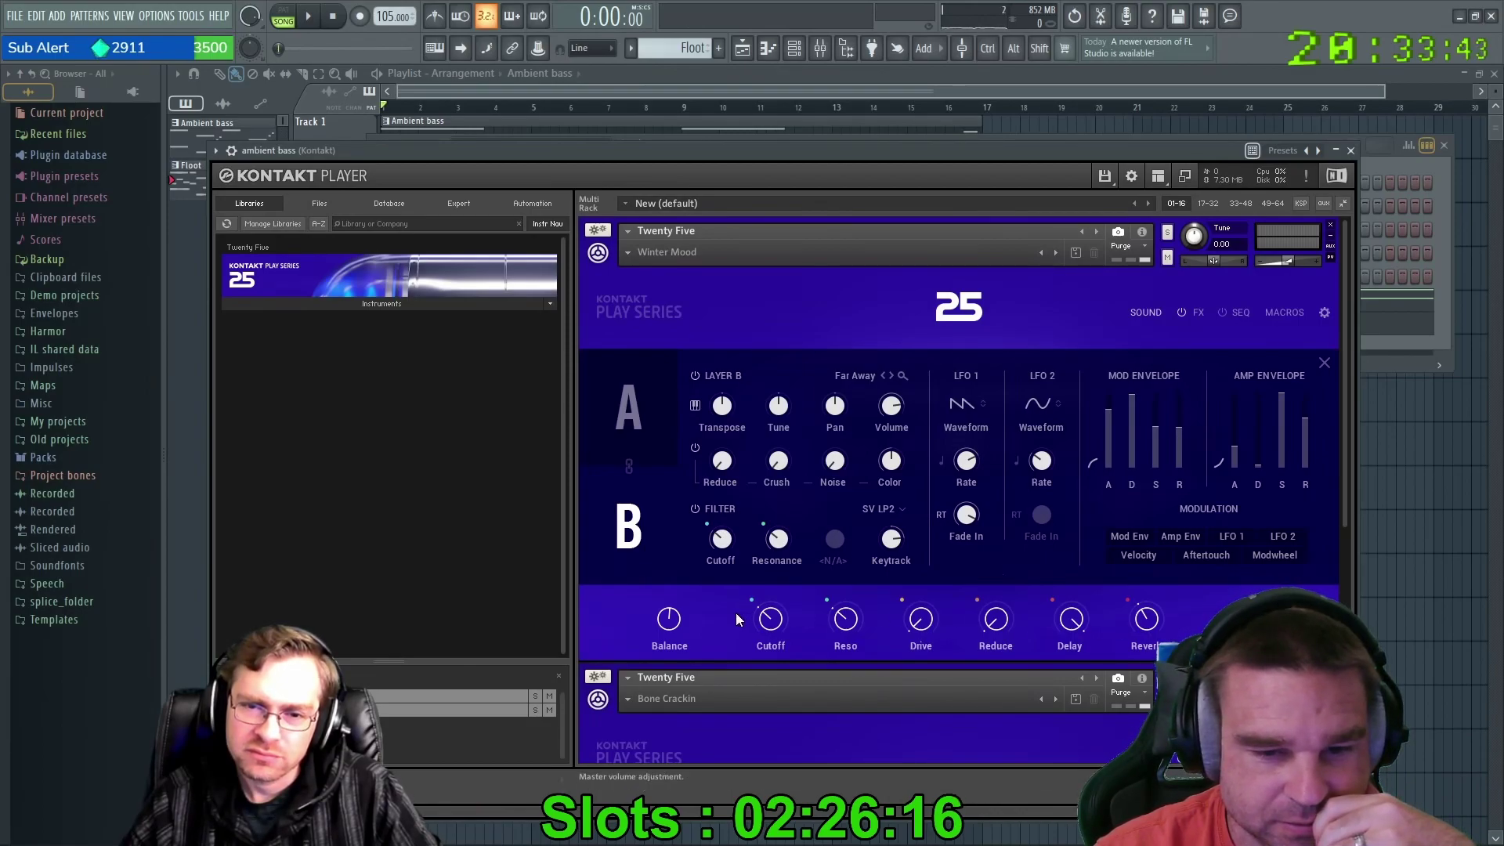
left_click_drag(854, 147, 848, 118)
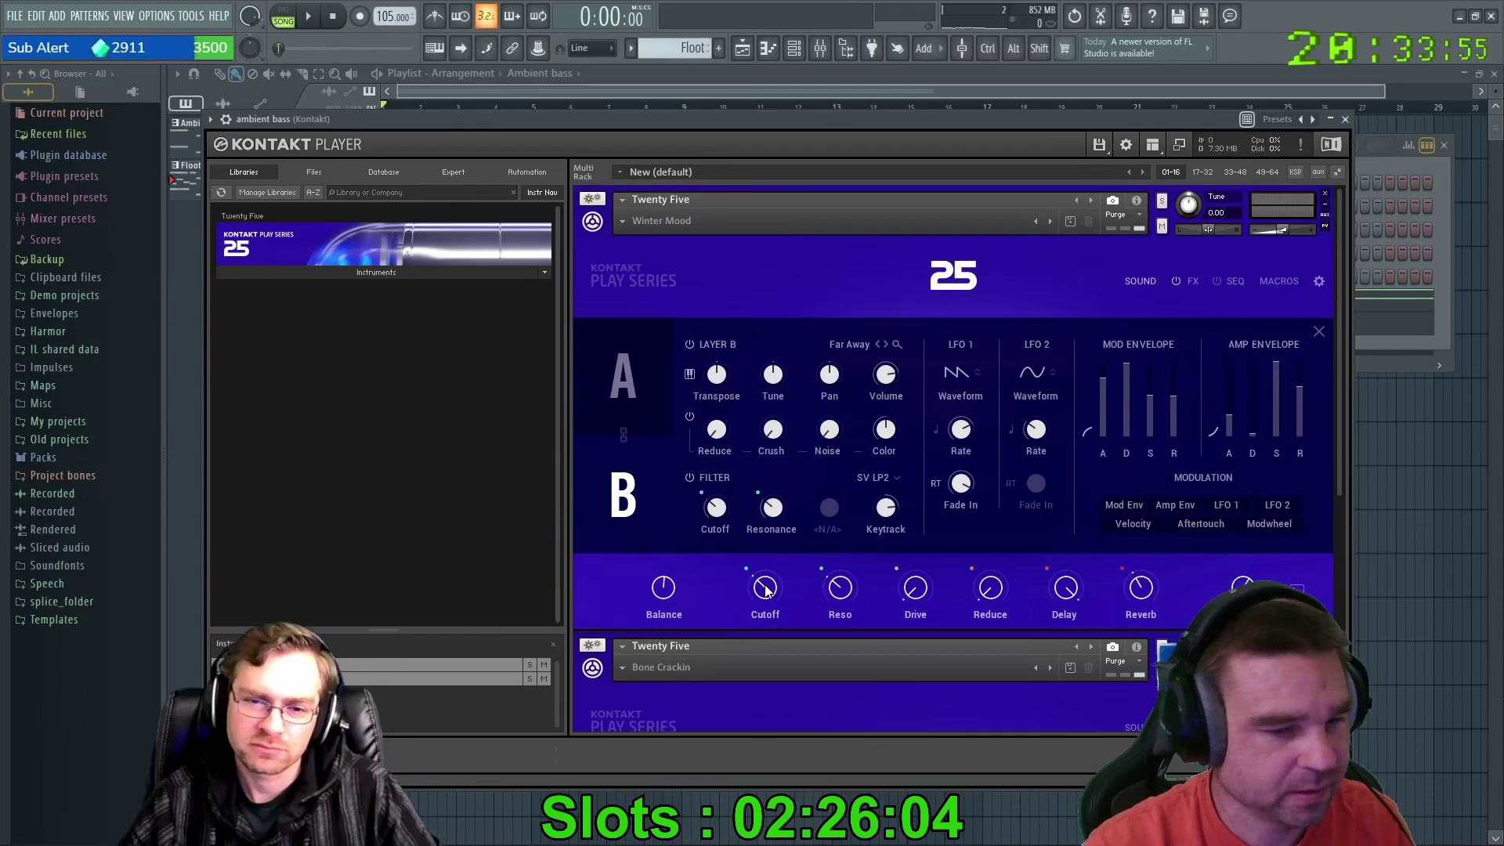
Sweep the Bone Crackin instrument's cutoff macro up to 100% and settle it just below its midpoint.
scroll(763, 702, "down", 3)
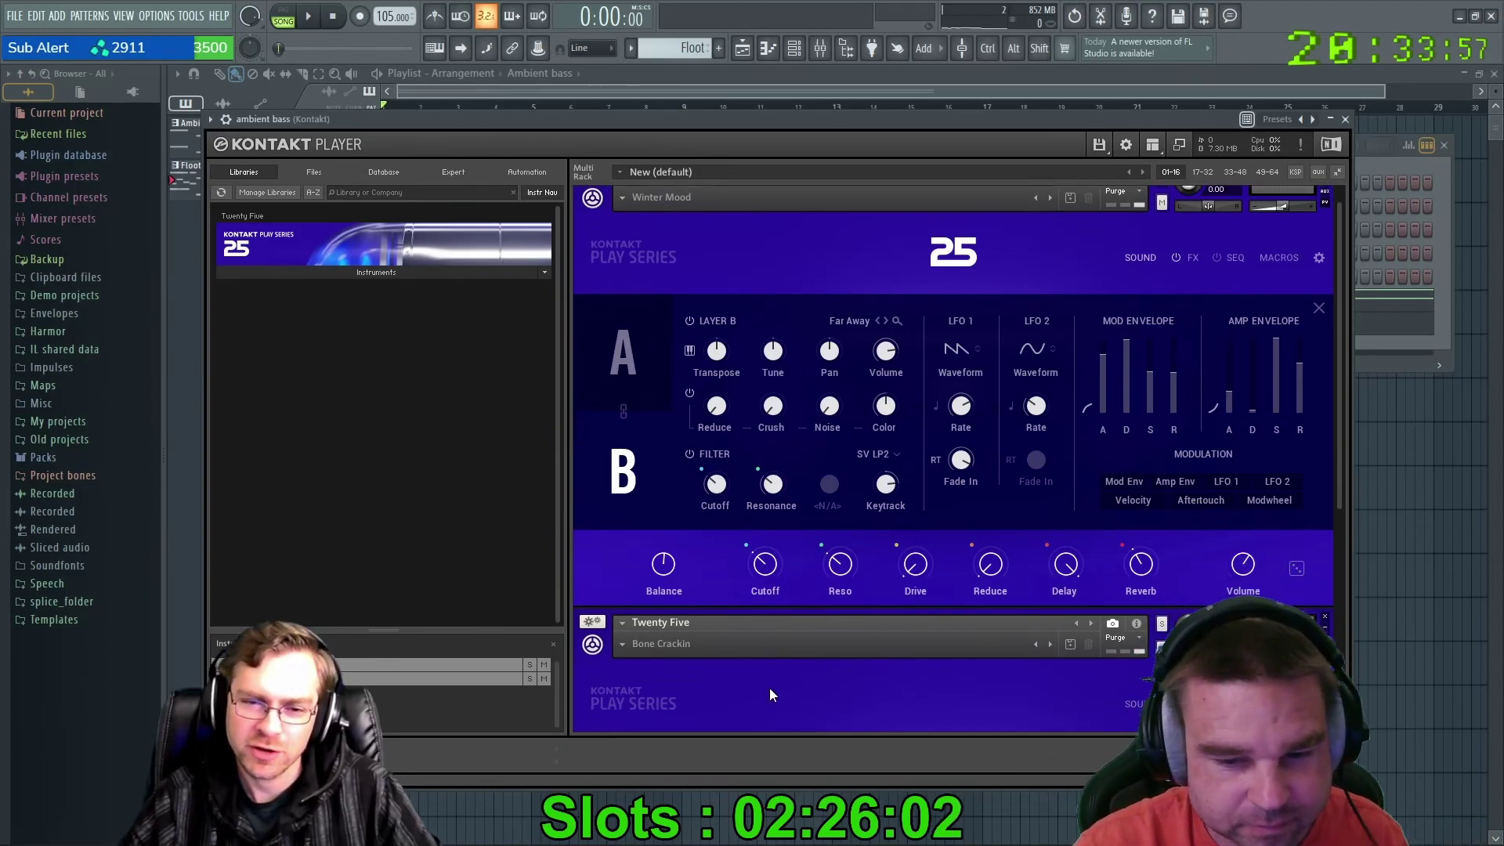
scroll(920, 656, "down", 5)
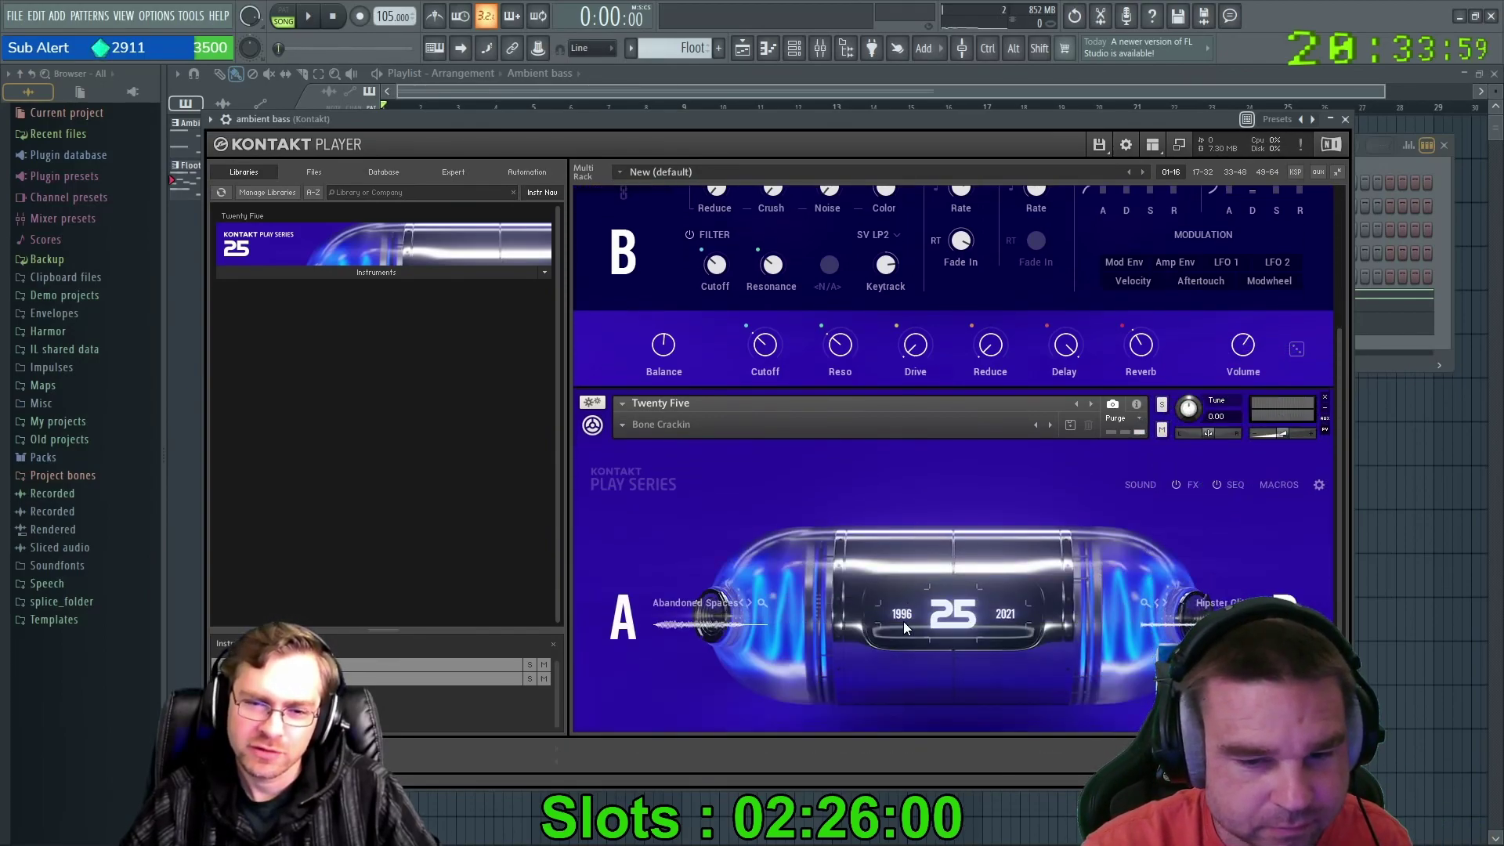
scroll(929, 594, "down", 1)
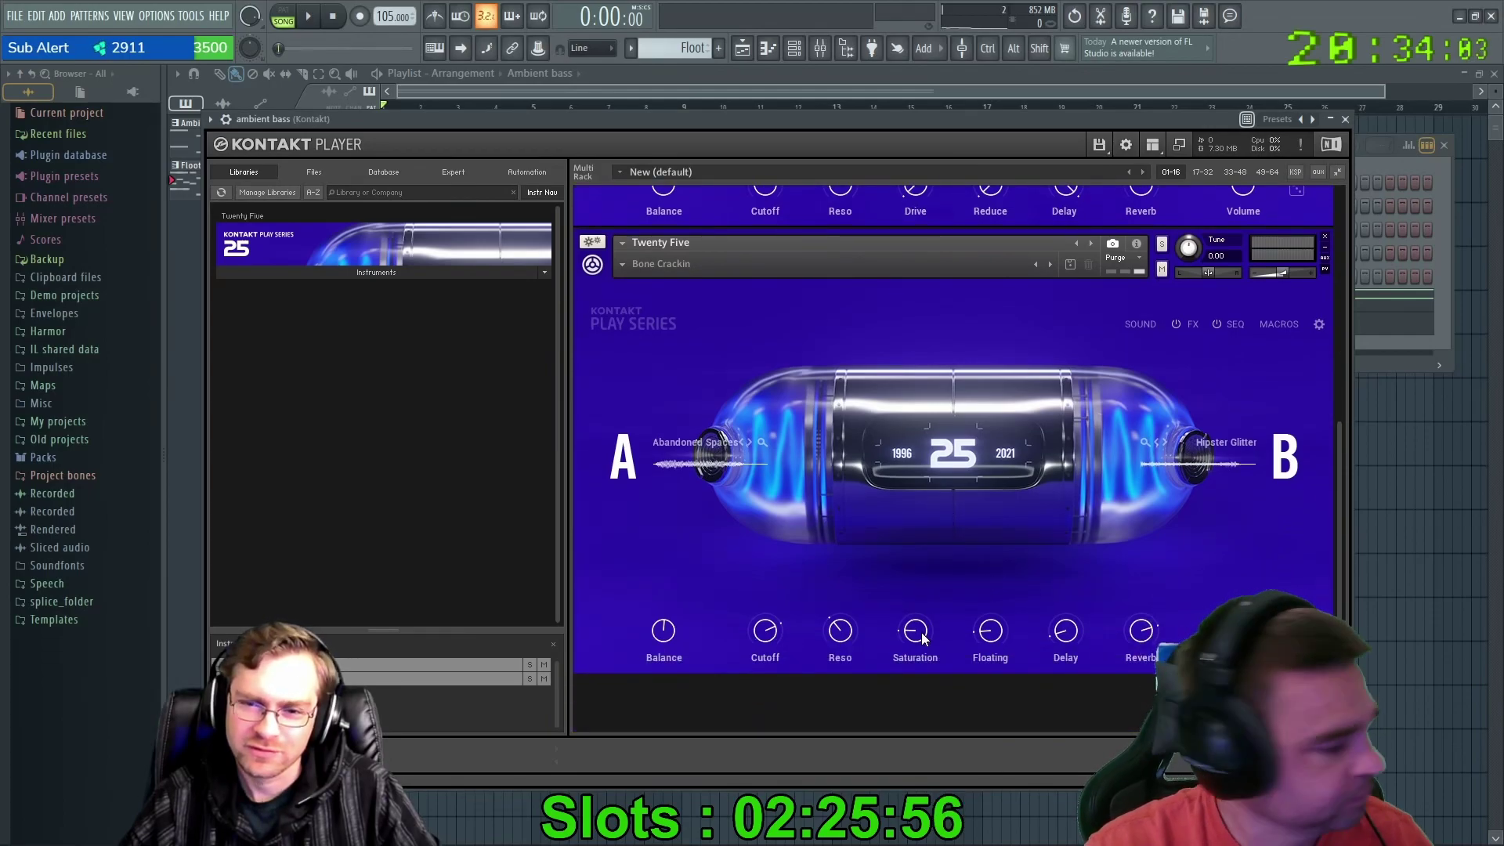
mouse_move(665, 636)
left_mouse_down()
mouse_move(687, 604)
mouse_move(680, 539)
mouse_move(668, 783)
mouse_move(669, 644)
left_mouse_up()
left_click_drag(667, 578, 682, 527)
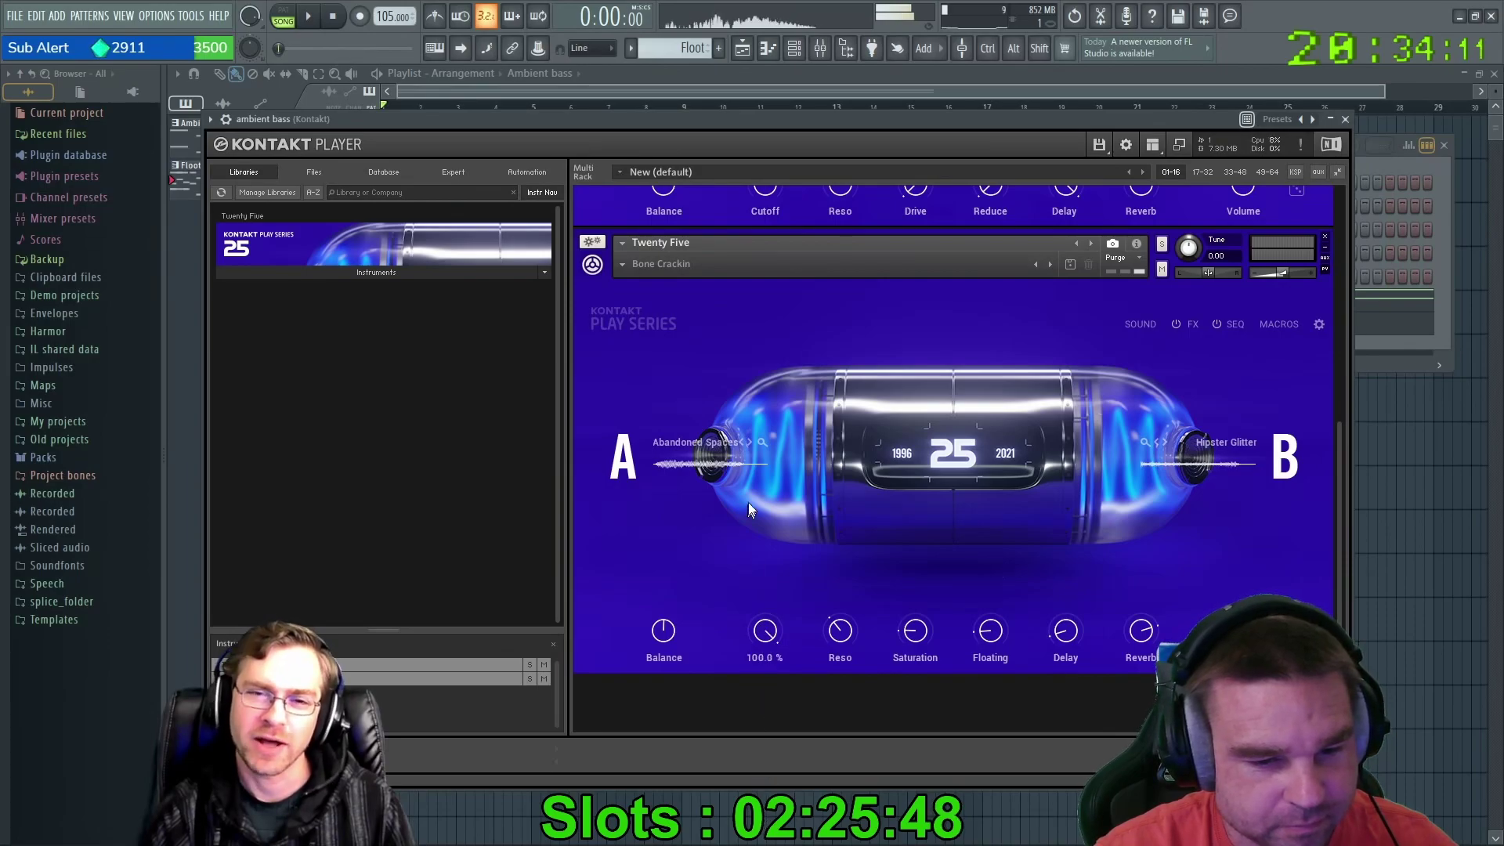
left_click_drag(763, 631, 766, 622)
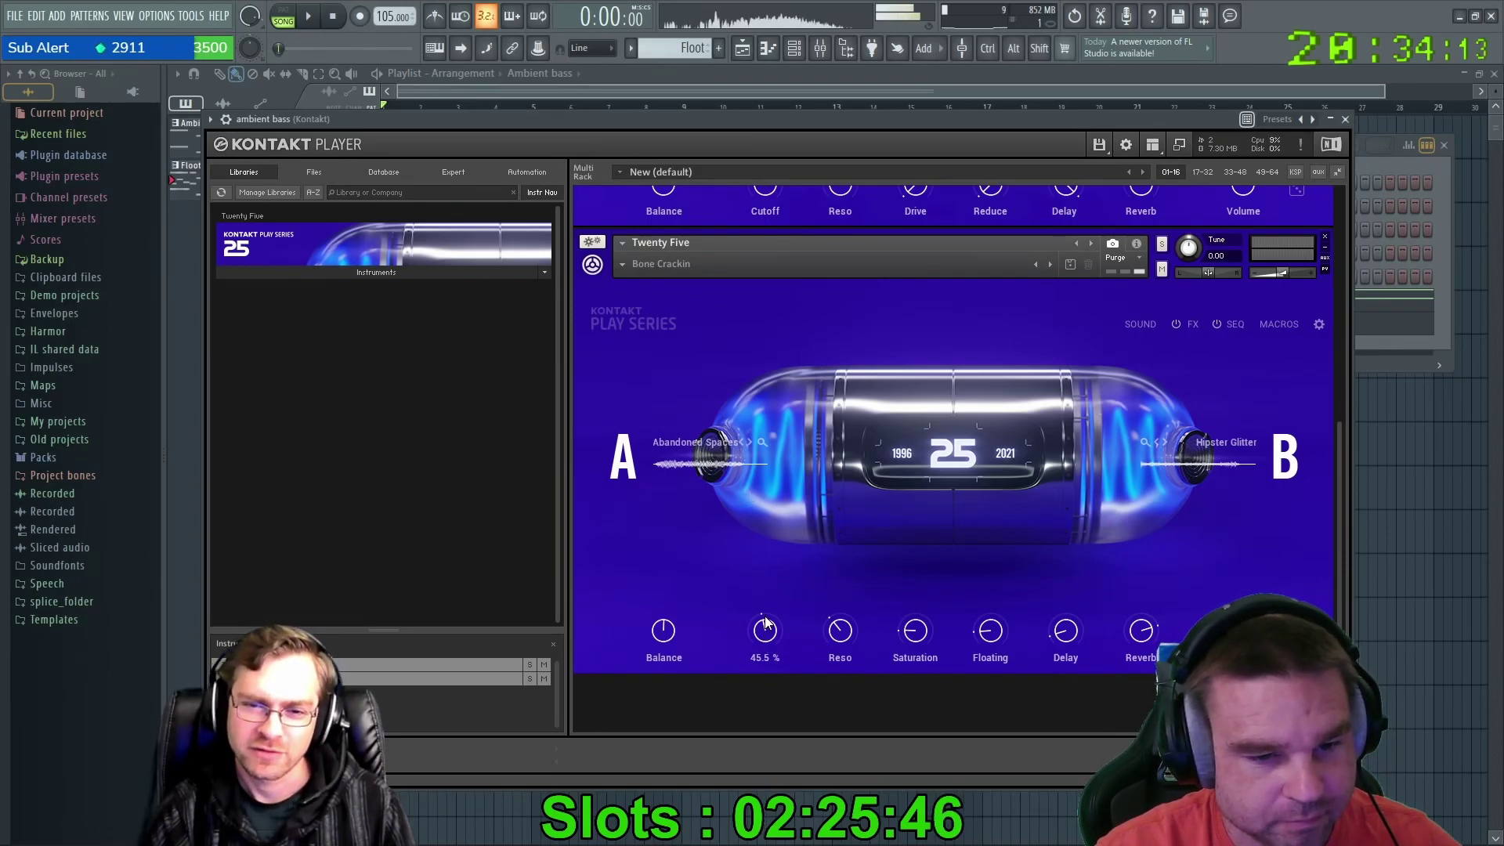
left_click_drag(764, 728, 764, 740)
left_click_drag(767, 633, 778, 458)
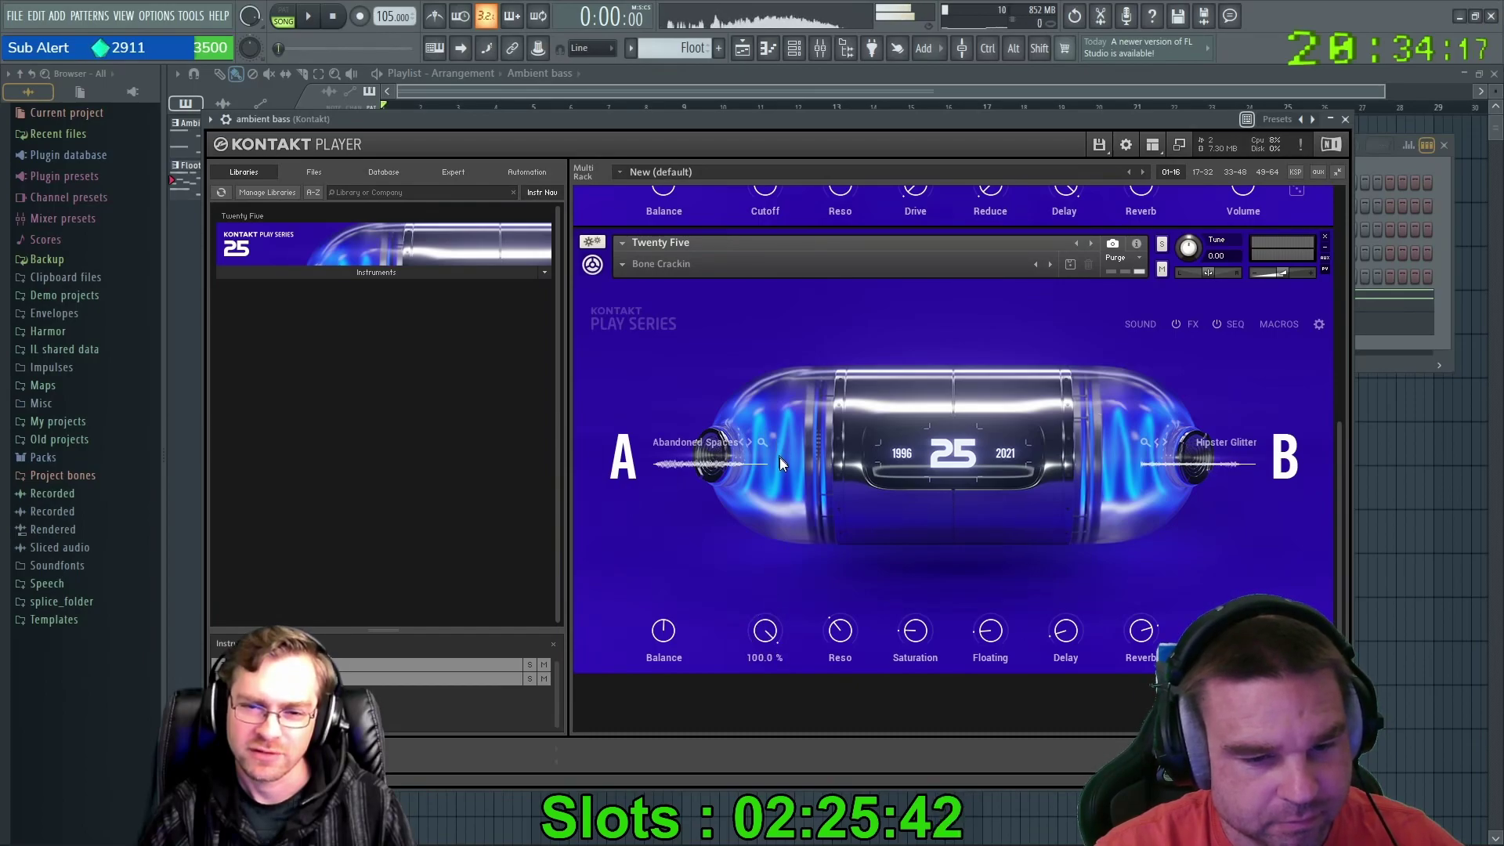
left_click_drag(764, 705, 755, 746)
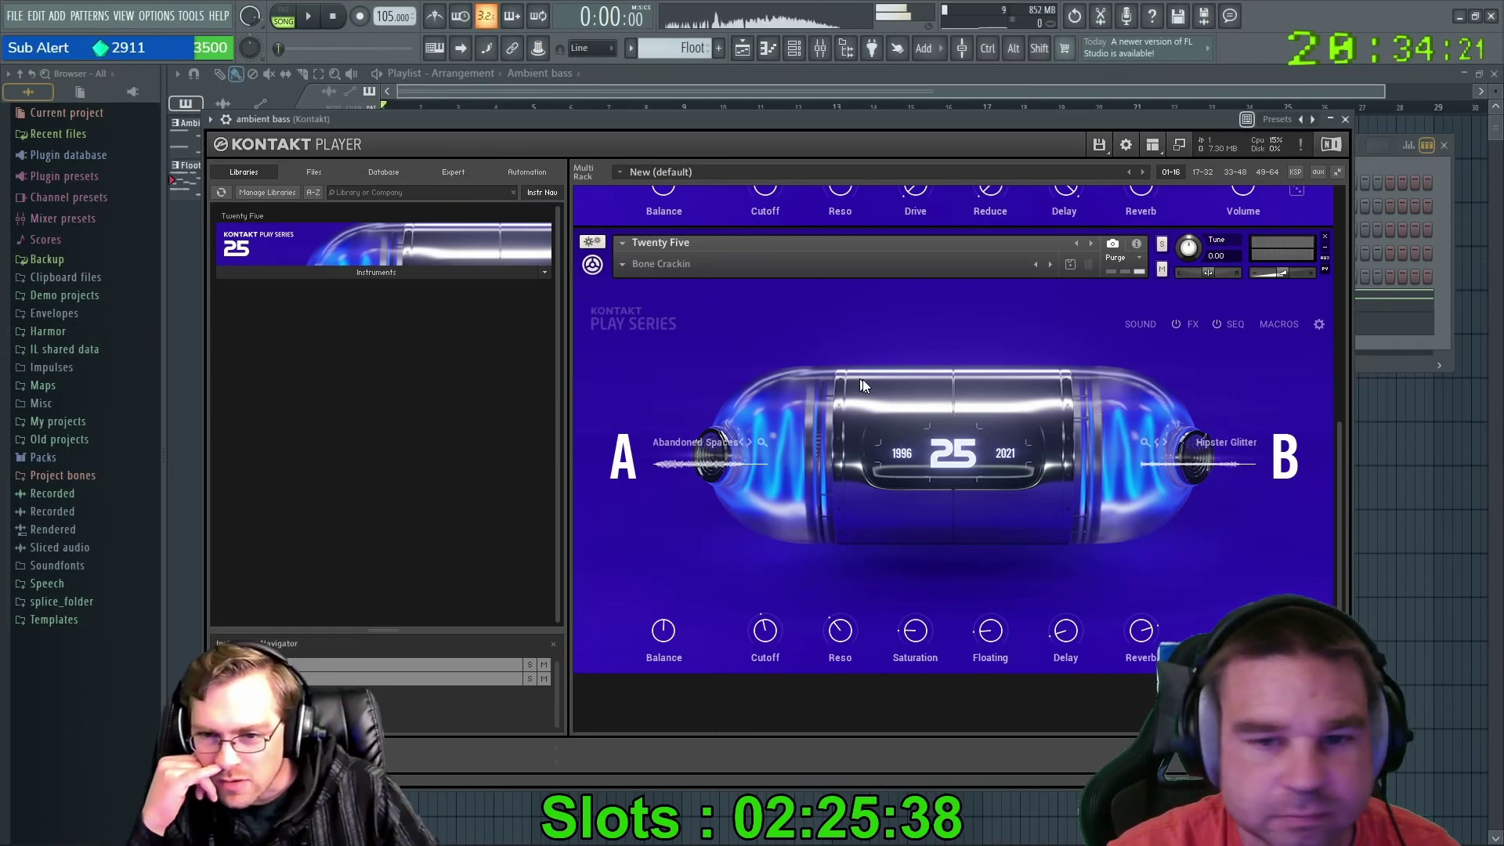
Examine the Bone Crackin instrument's effects chain, its Reso, Floating and Reverb macro assignments, and its sequencer.
left_click(1192, 324)
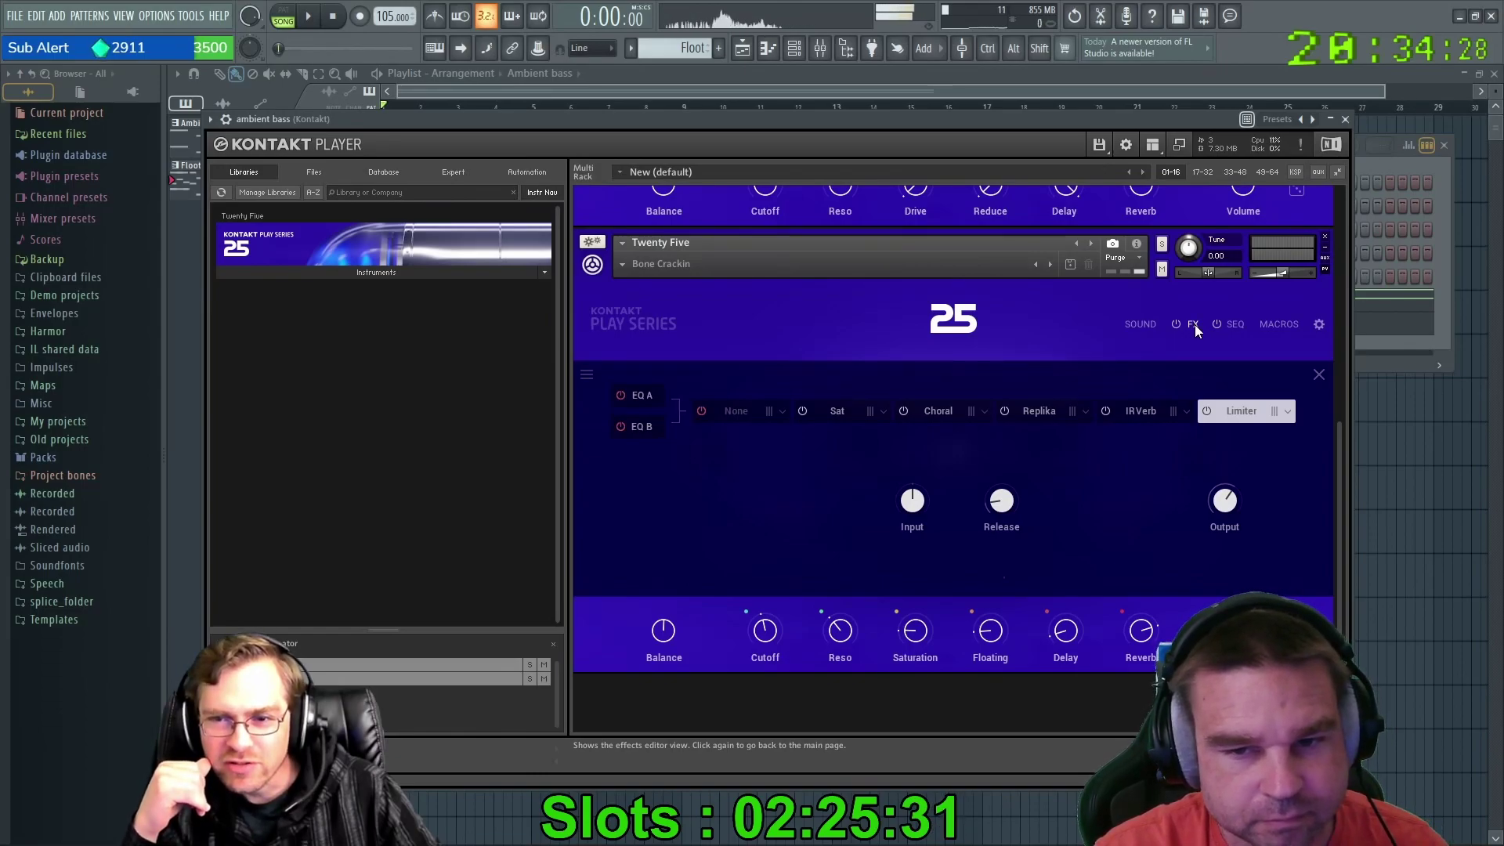
left_click(1272, 326)
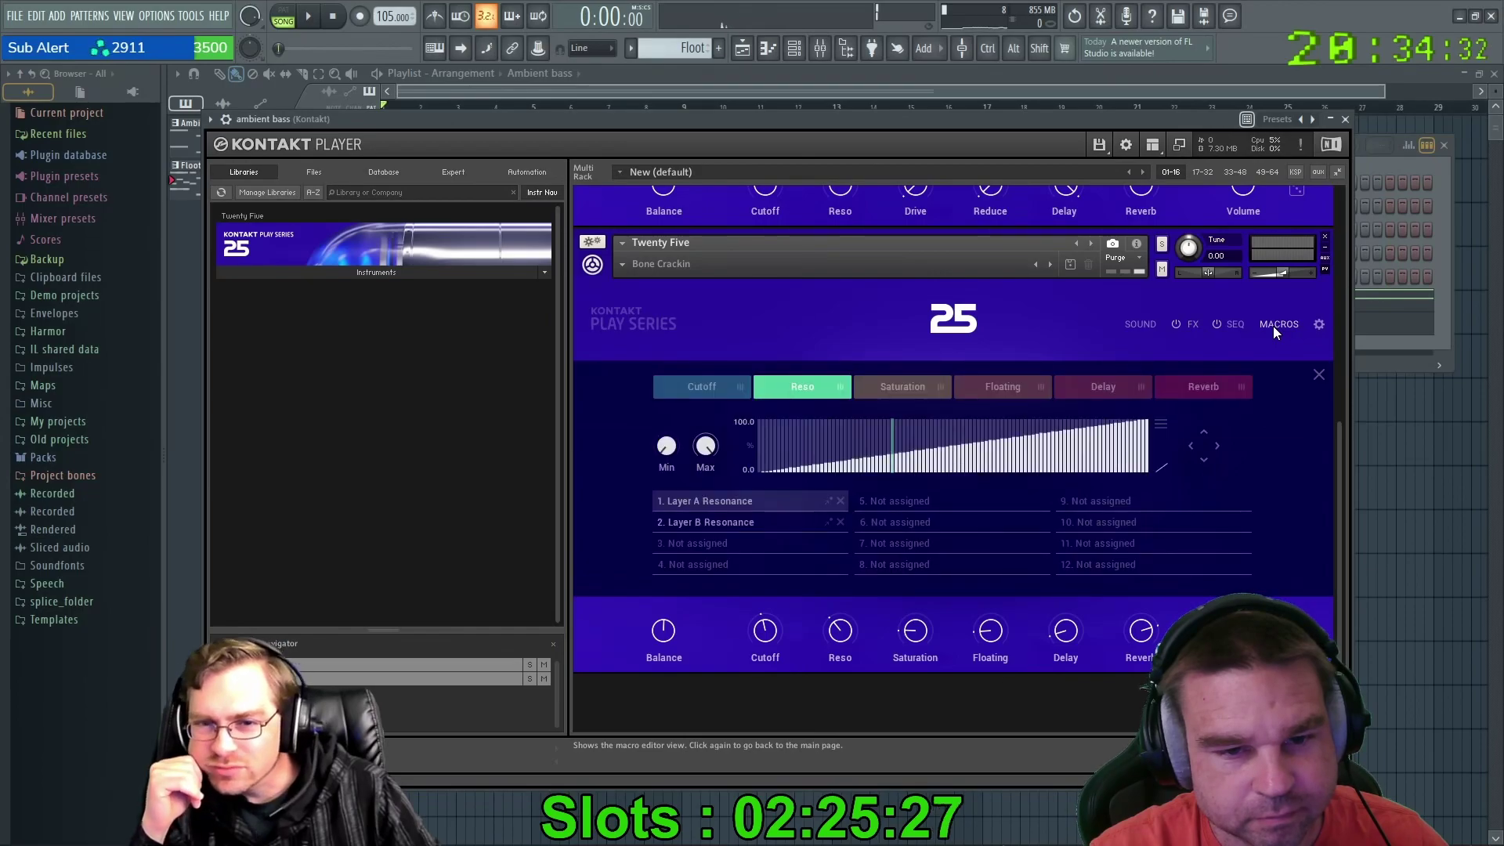
left_click(1003, 388)
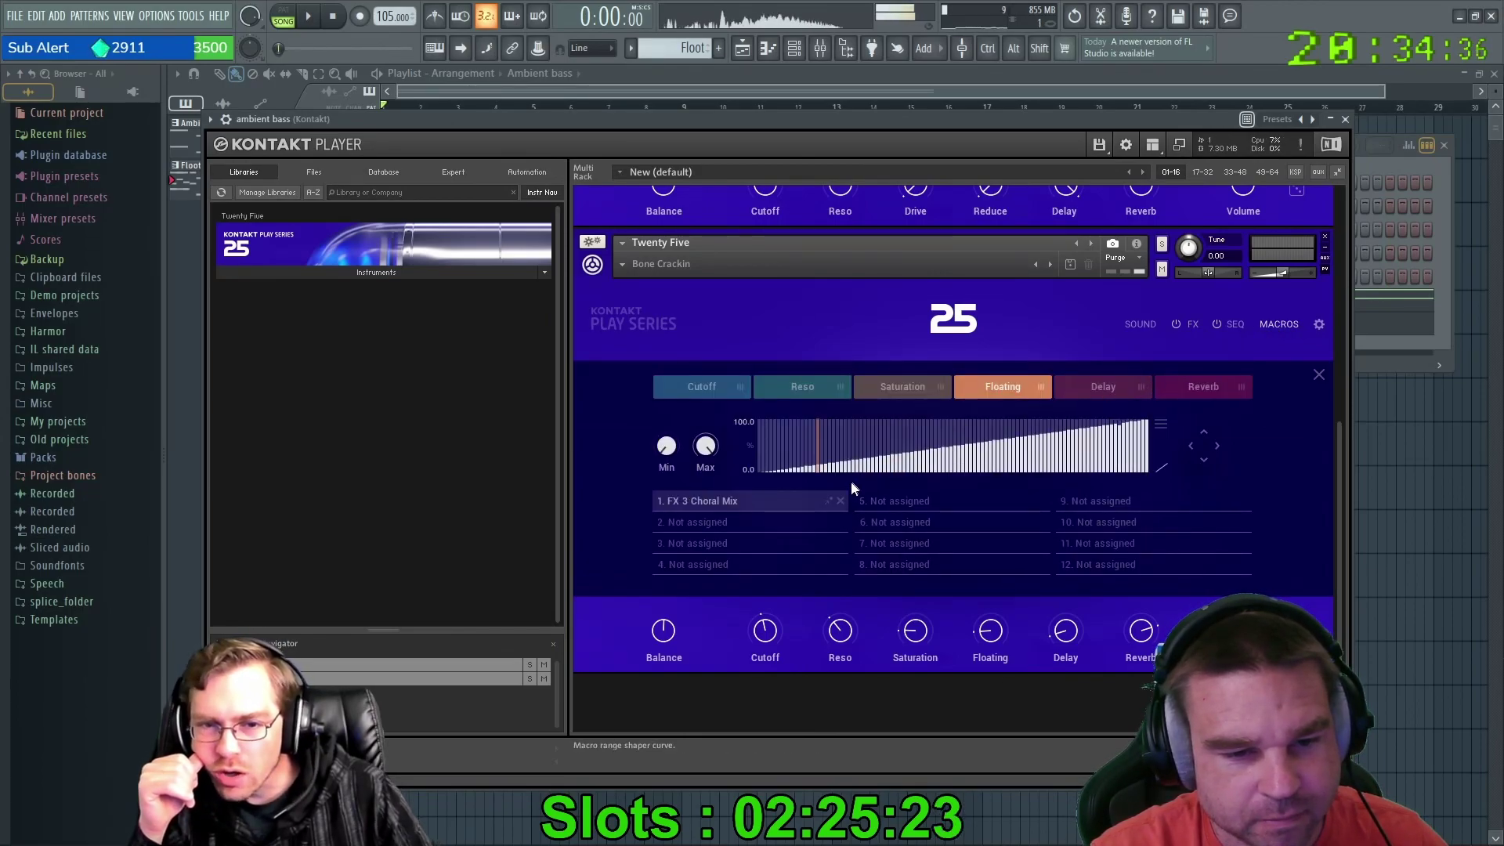
left_click(1198, 387)
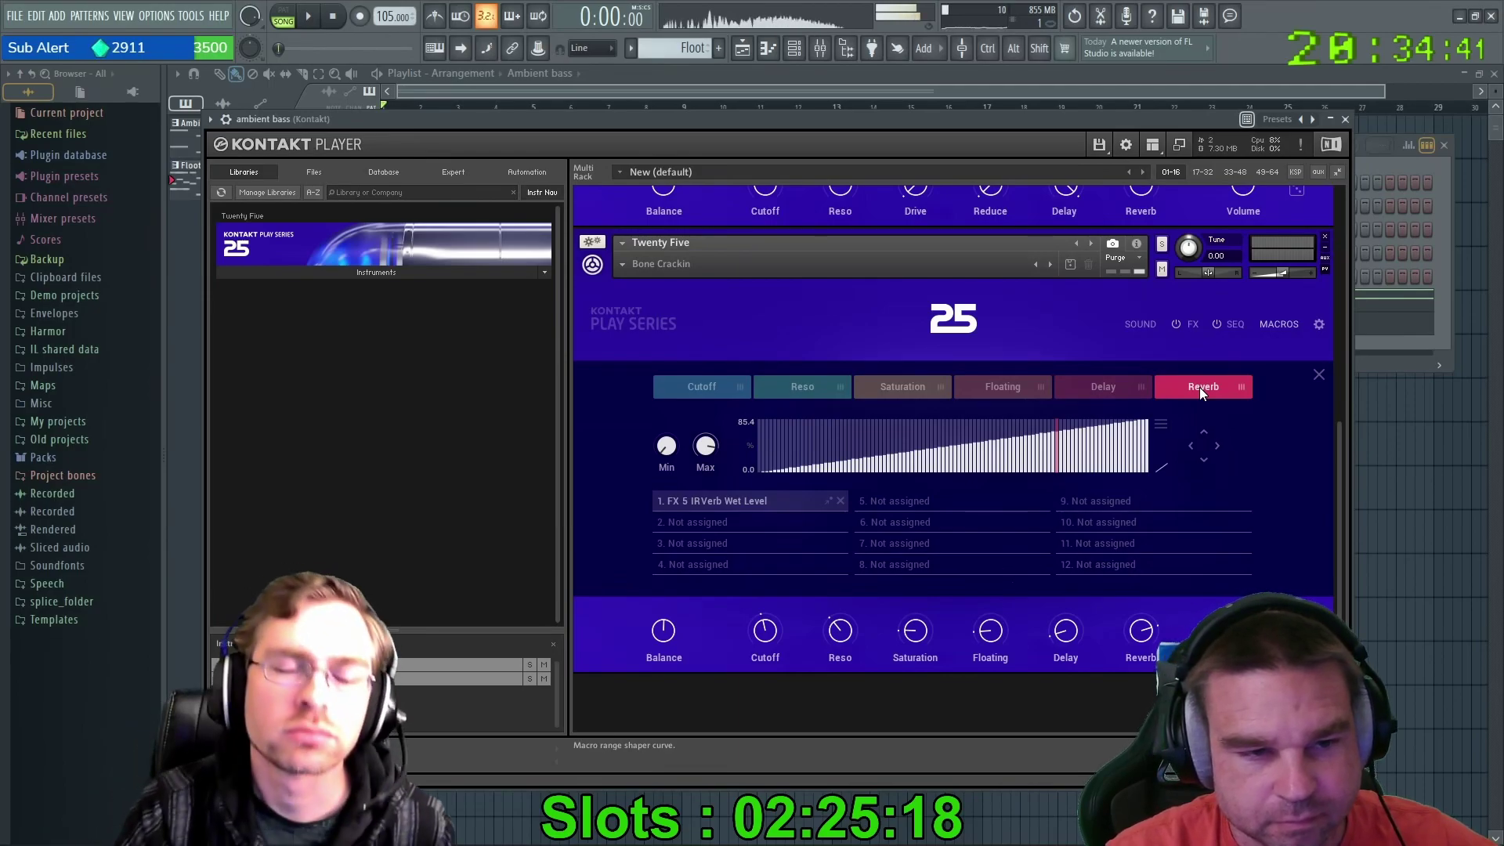
left_click(1319, 375)
left_click(1280, 324)
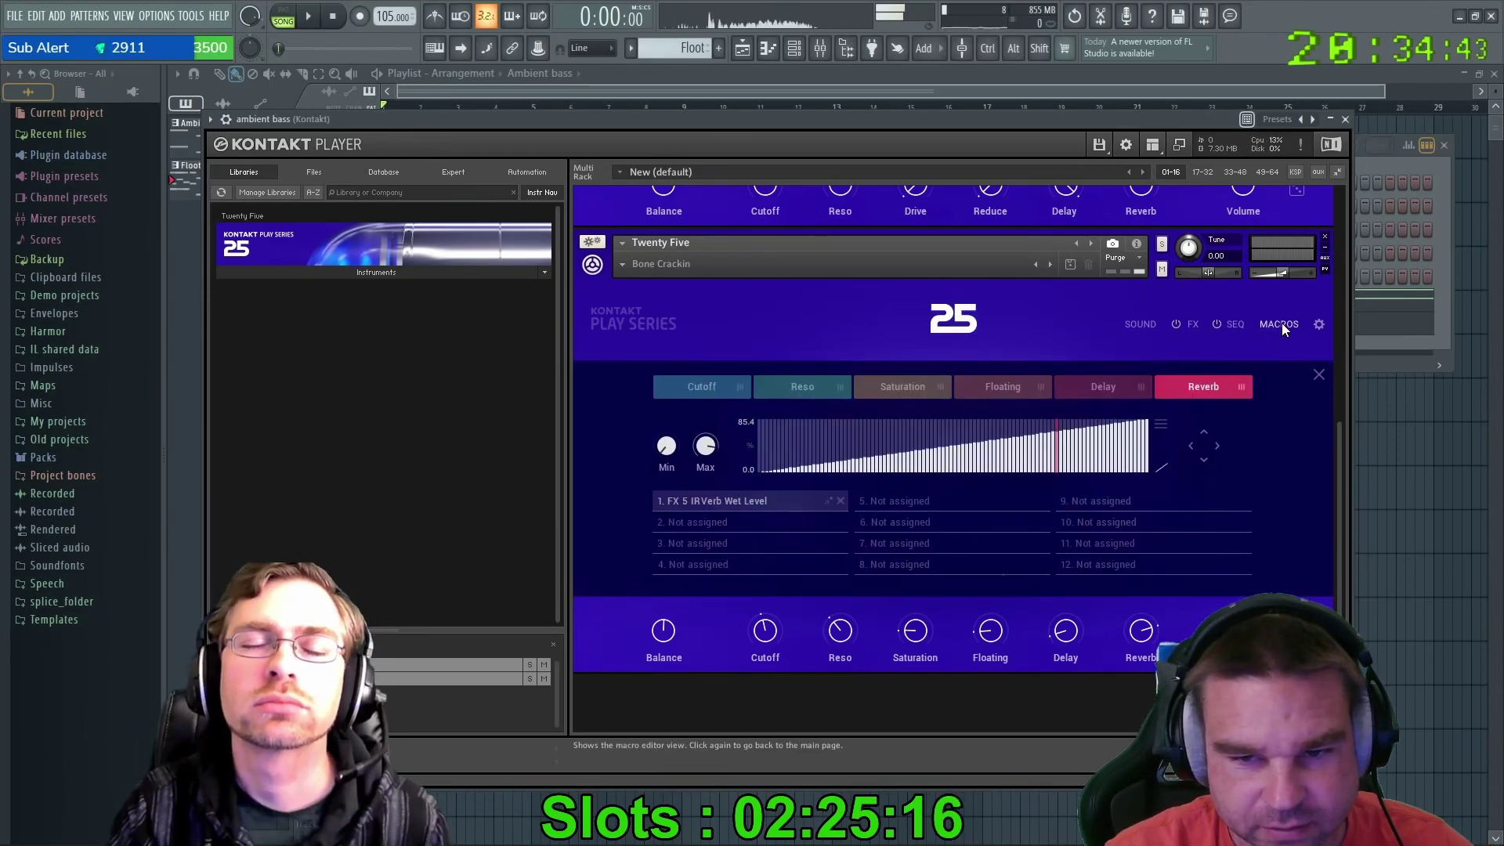
left_click(1236, 324)
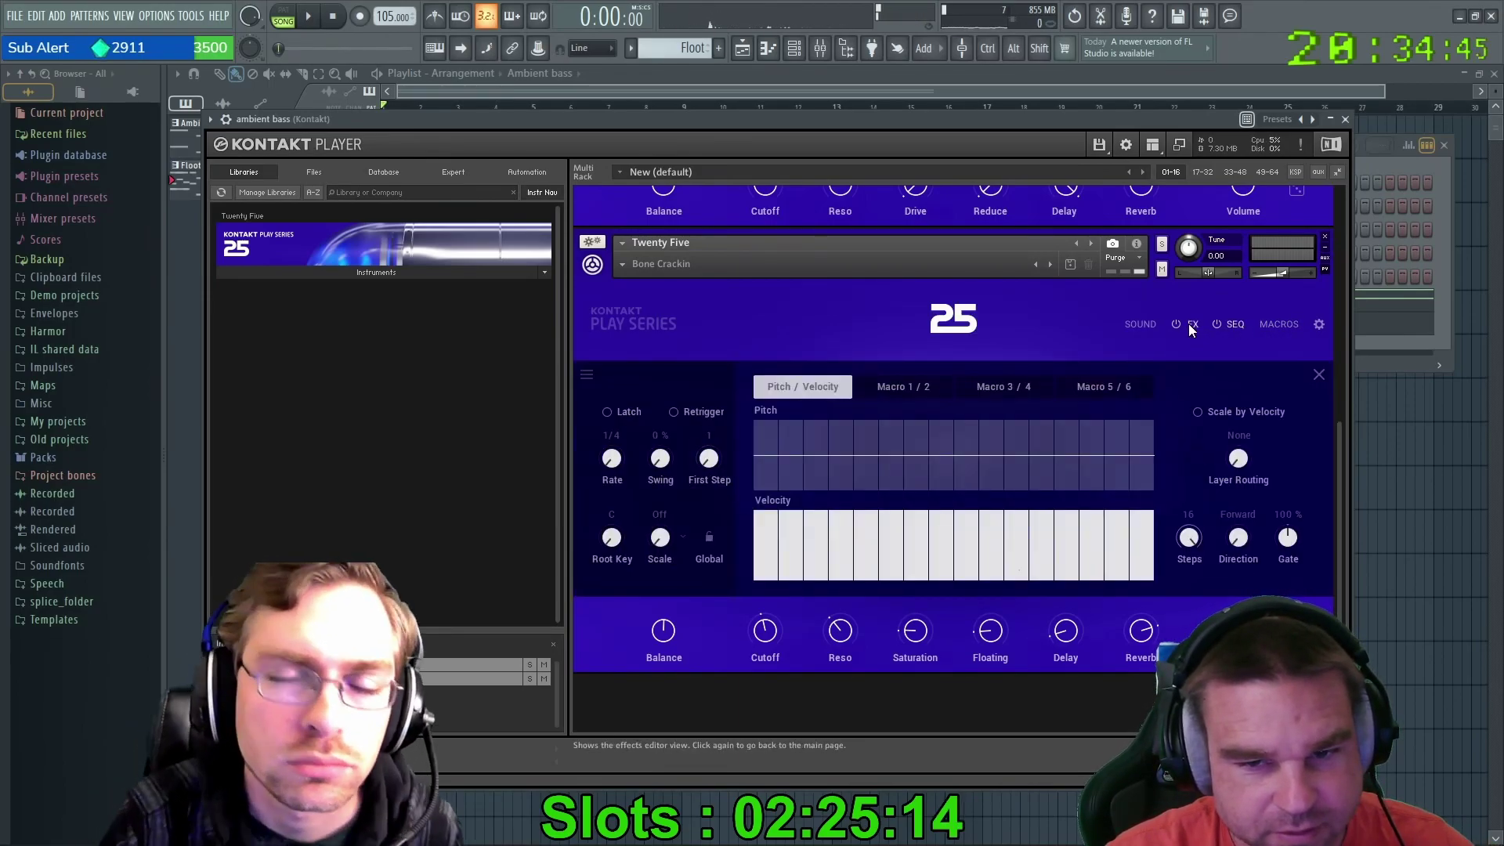
left_click(1188, 323)
left_click(1139, 325)
Enable Retrigger in Bone Crackin's sequencer, try raising the second pitch step, reset it to root, and close the instrument.
left_click(1243, 326)
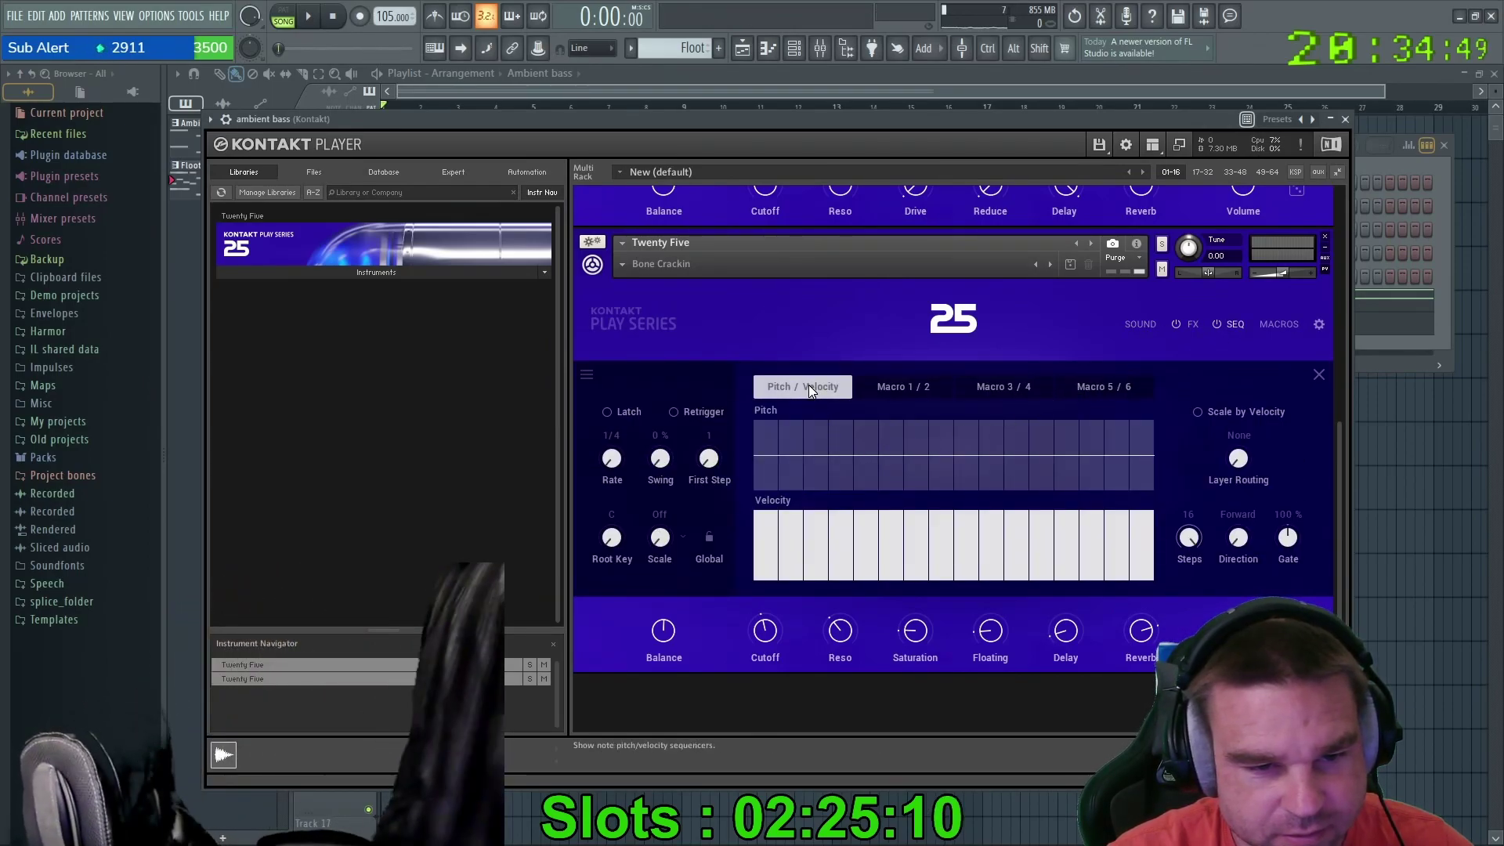
left_click(791, 445)
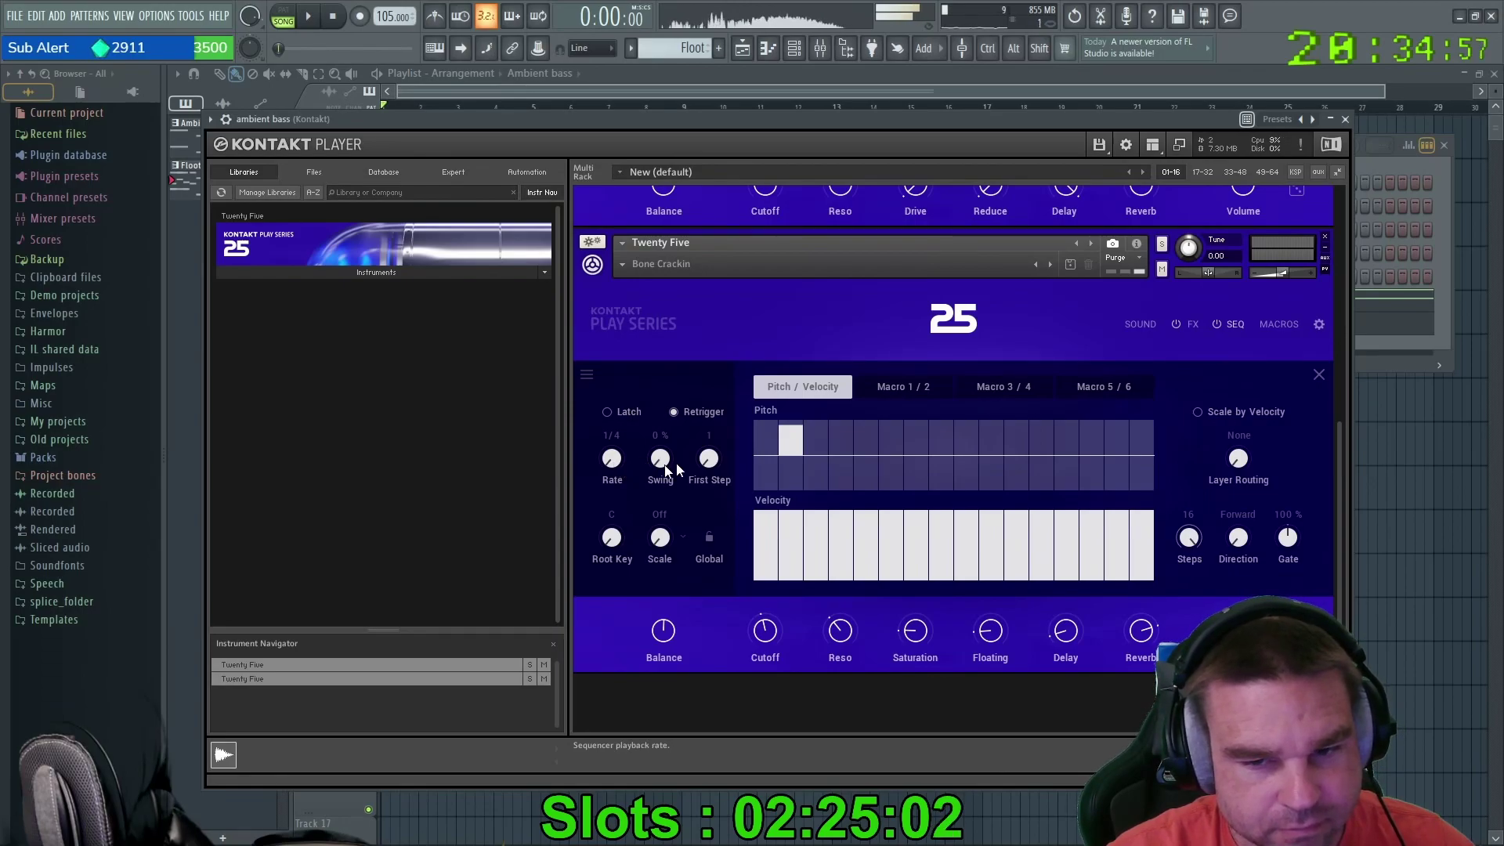
left_click_drag(792, 445, 792, 456)
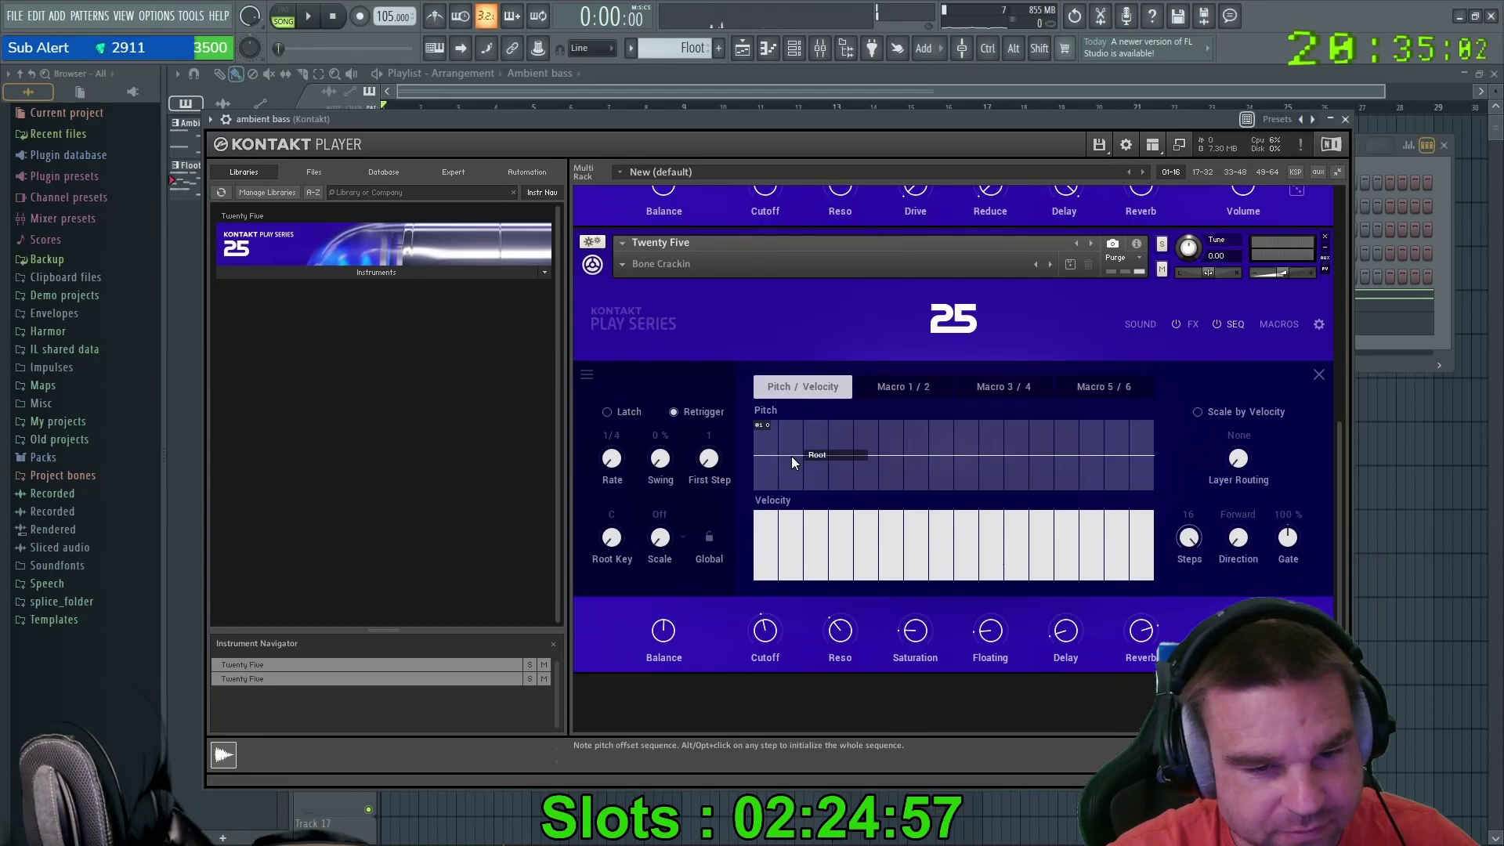
left_click(1319, 374)
scroll(1171, 333, "up", 2)
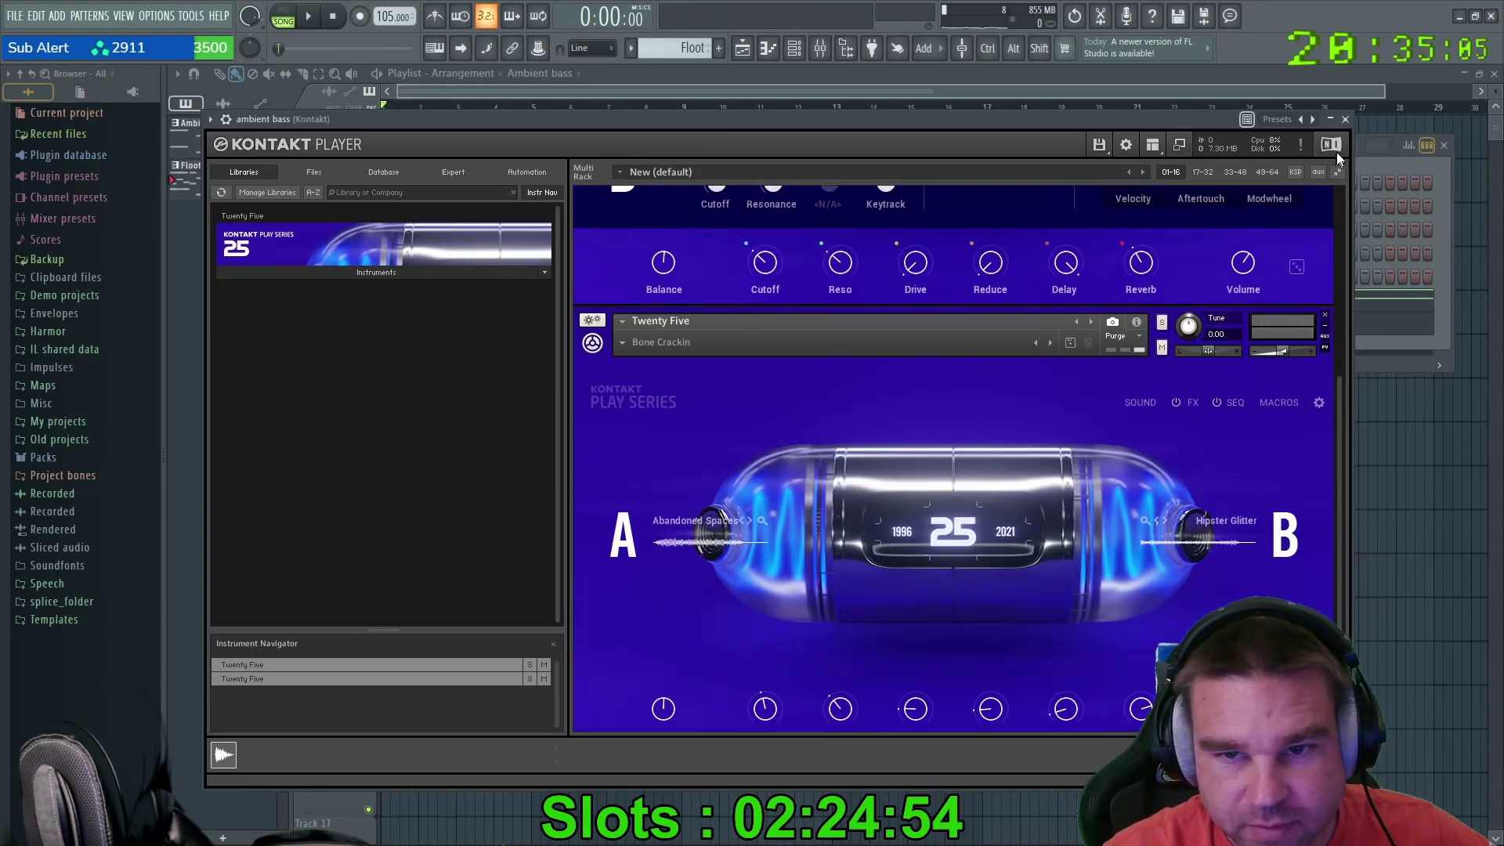
left_click(1345, 119)
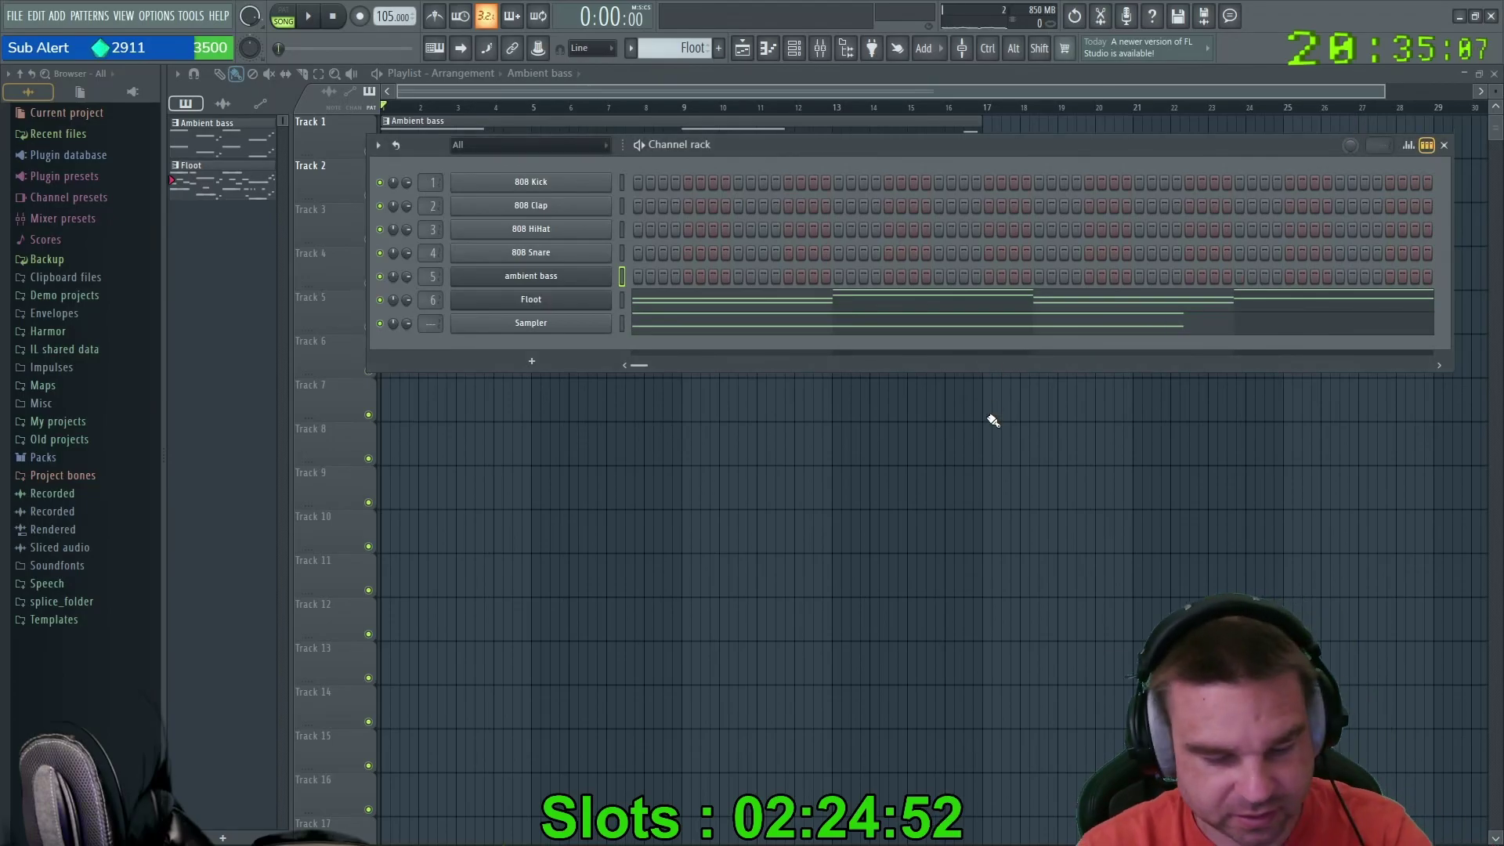
Bring up the mixer and reopen the ambient bass instrument with layer A of Winter Mood selected.
key("F9")
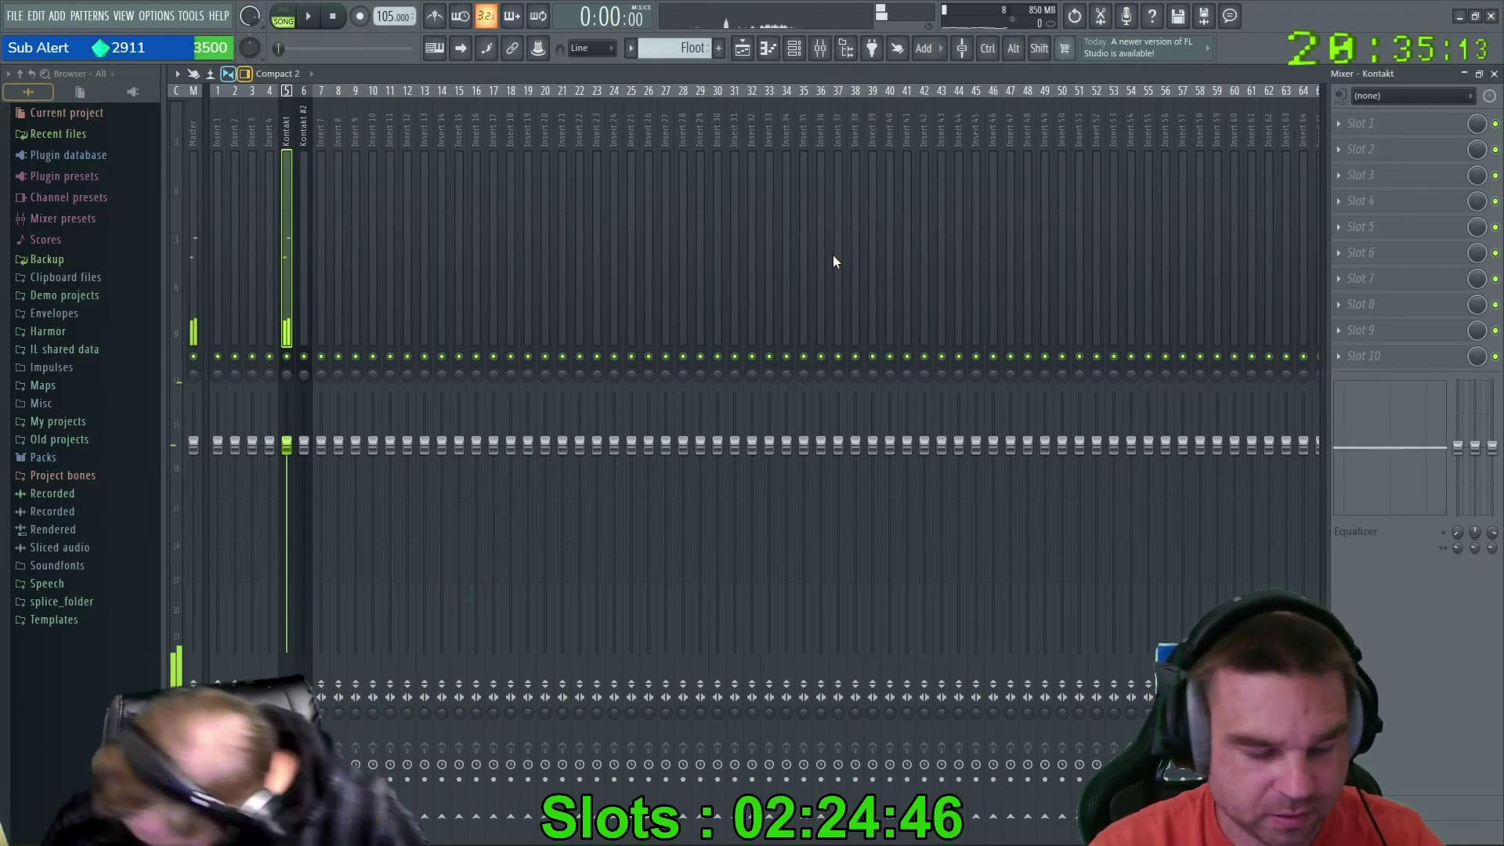
key("F6")
left_click(501, 296)
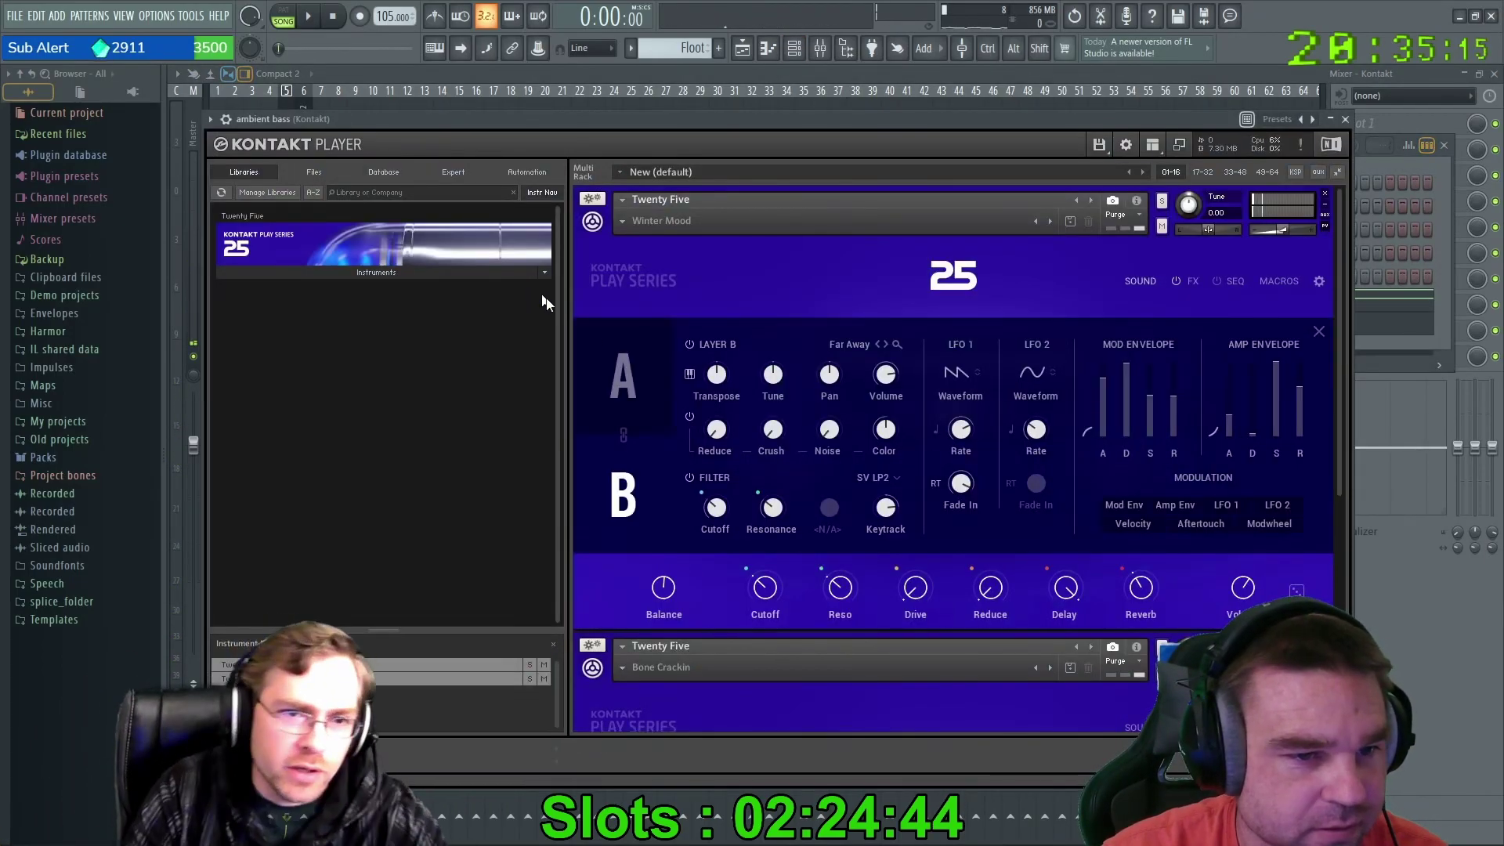
left_click(624, 378)
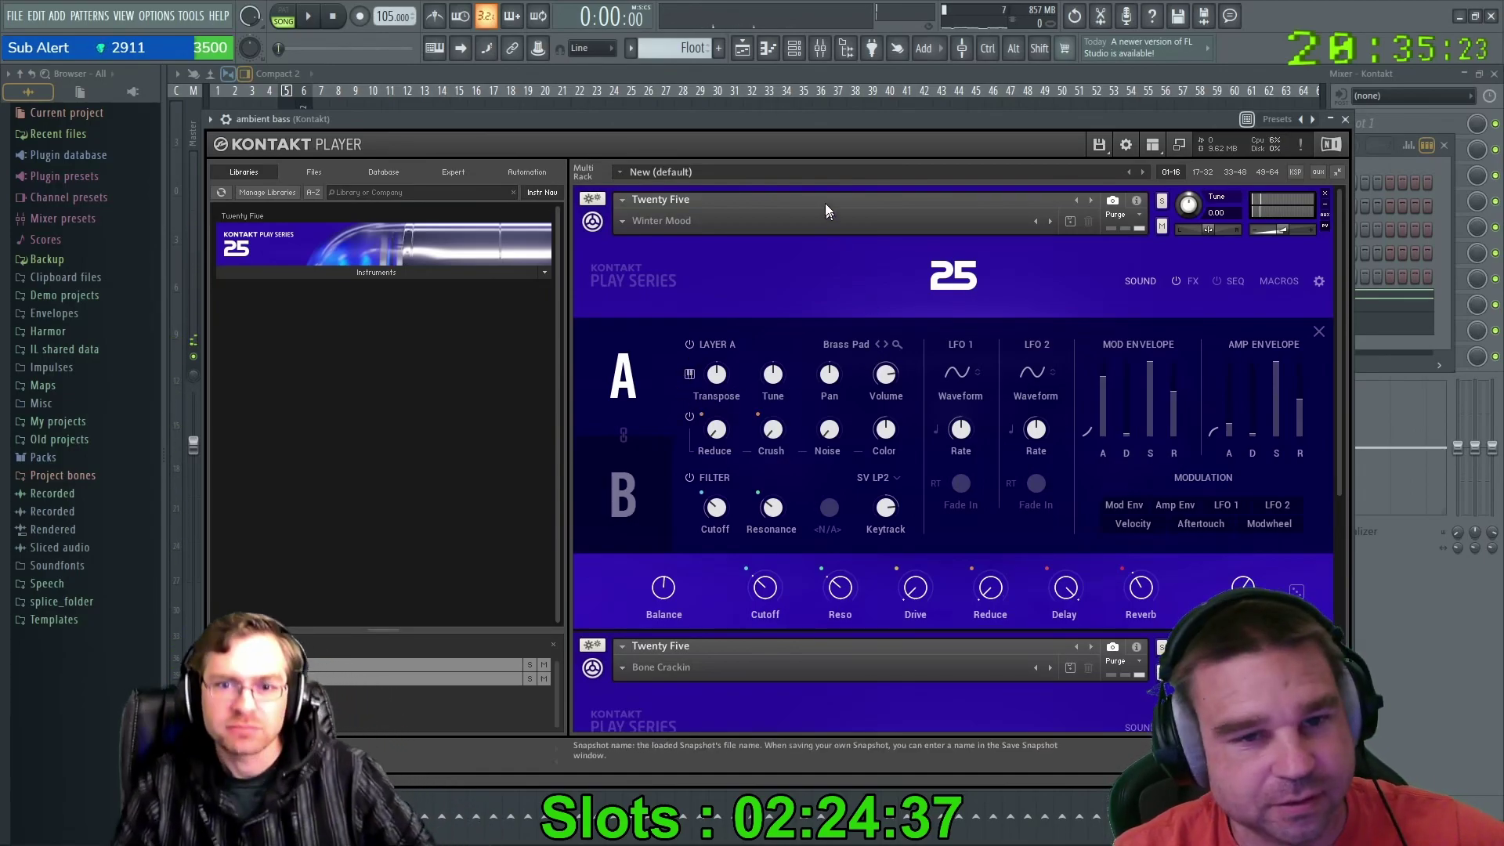
left_click_drag(815, 121, 836, 143)
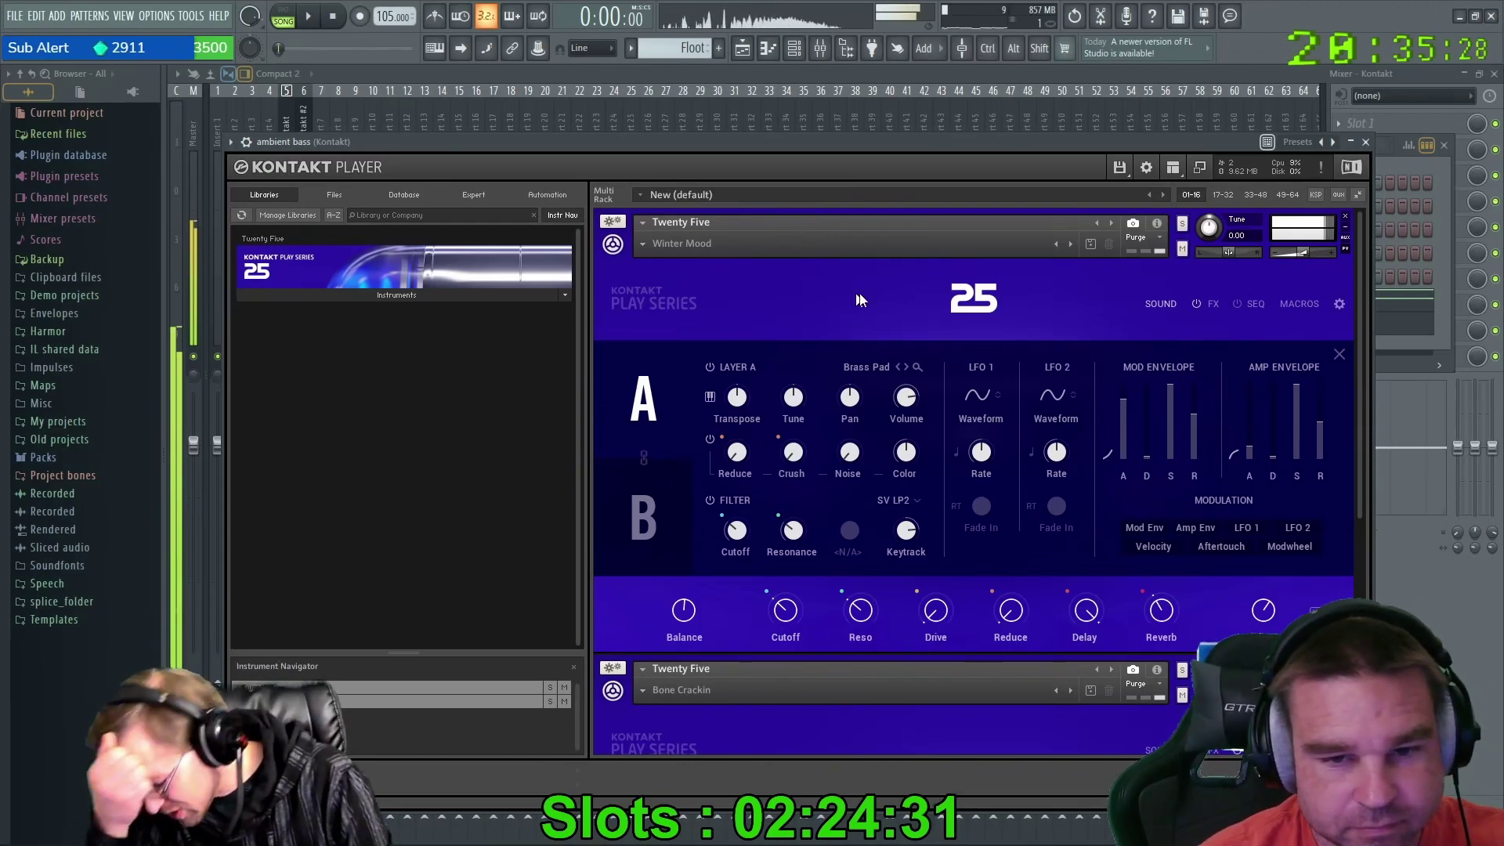
Sweep the filter cutoff of Winter Mood's layer B down and back up, start song playback, and close the instrument.
left_click(648, 508)
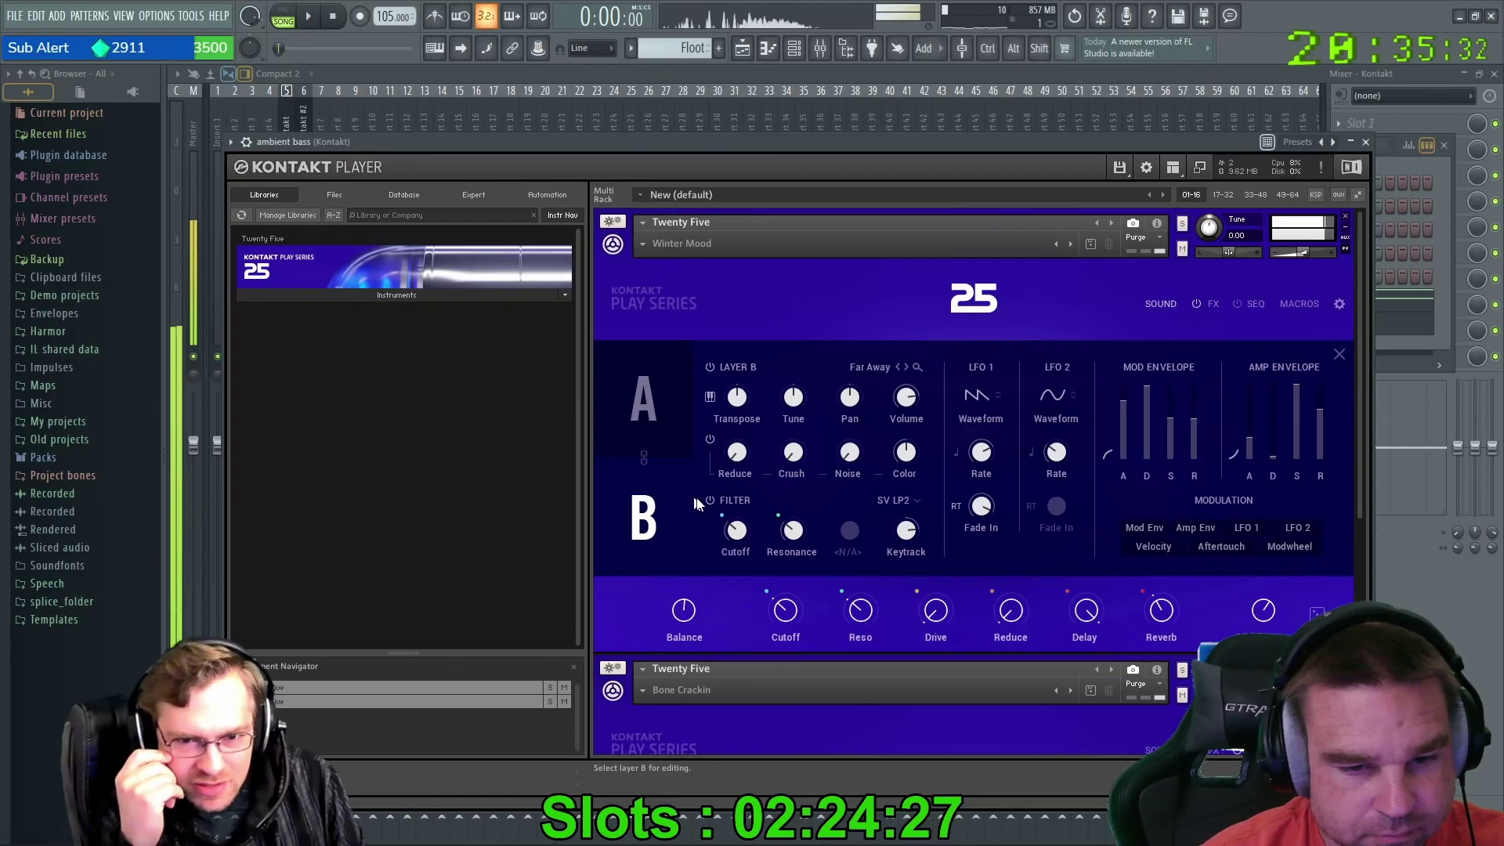
mouse_move(741, 524)
mouse_move(741, 524)
left_mouse_down()
mouse_move(744, 508)
mouse_move(735, 551)
left_mouse_up()
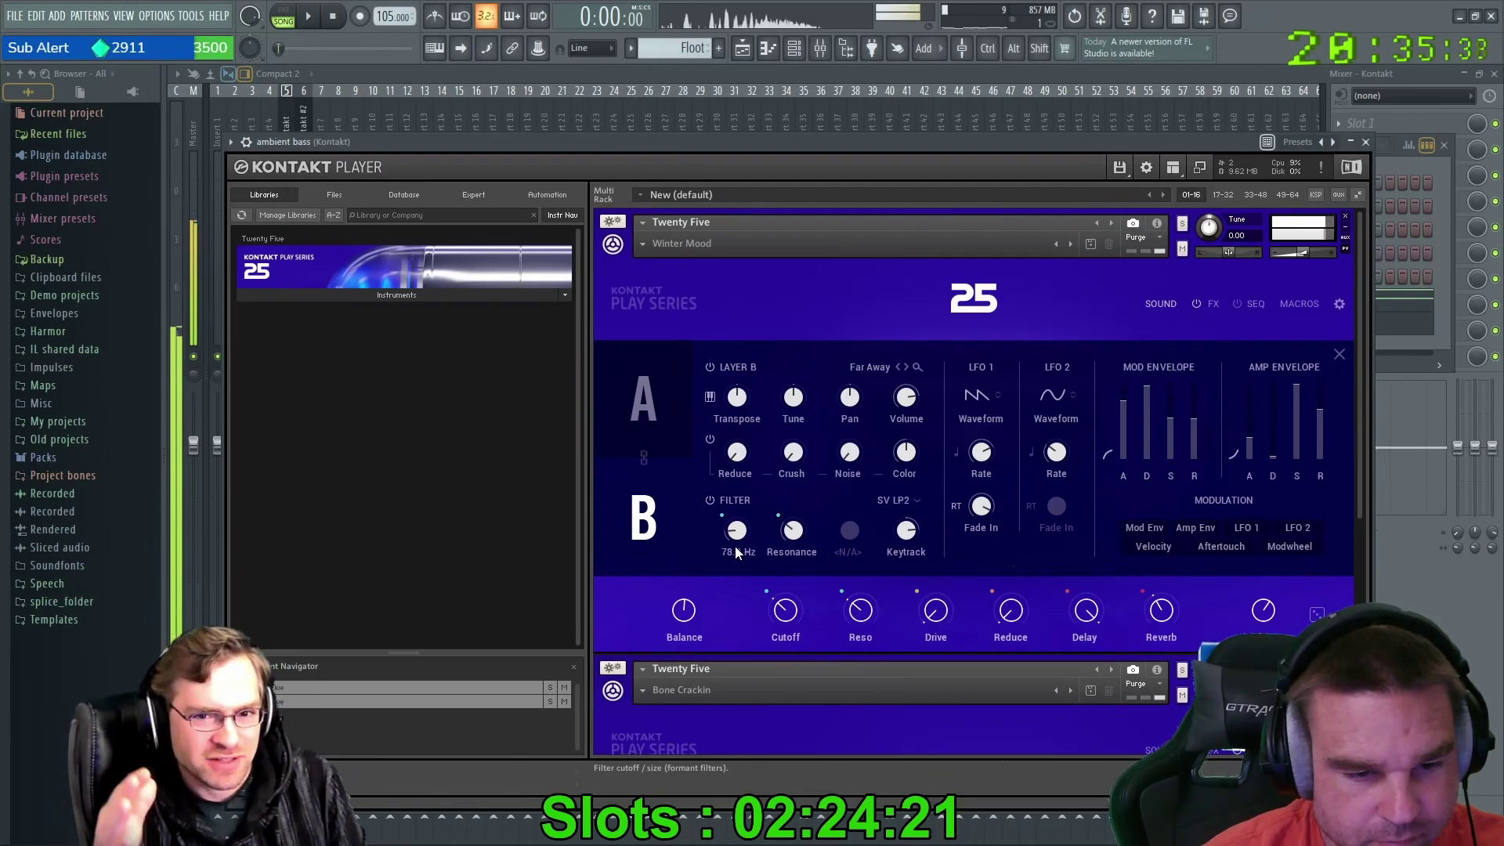
mouse_move(738, 538)
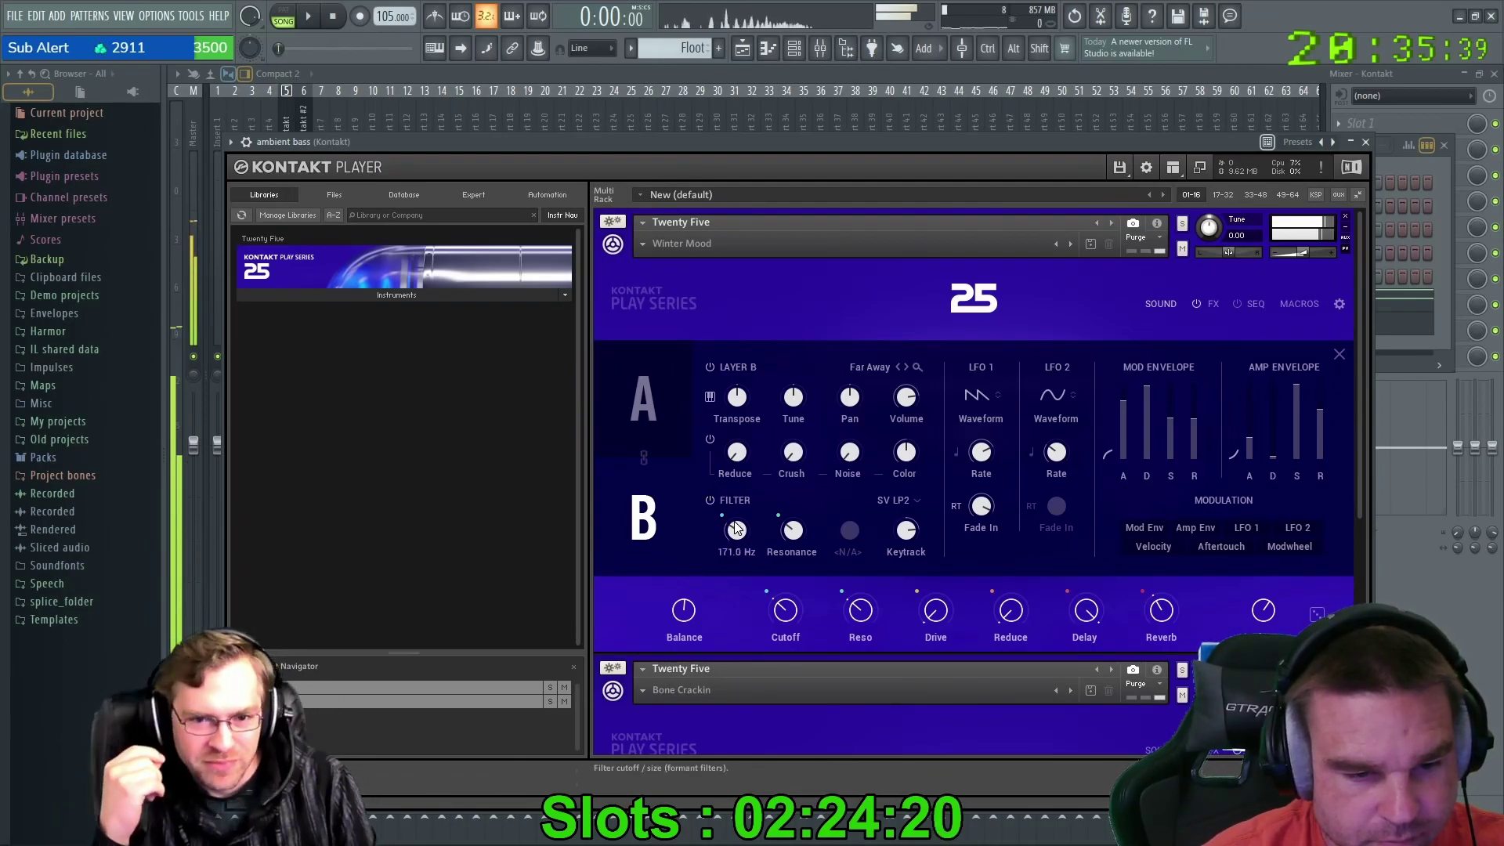
scroll(735, 524, "up", 2)
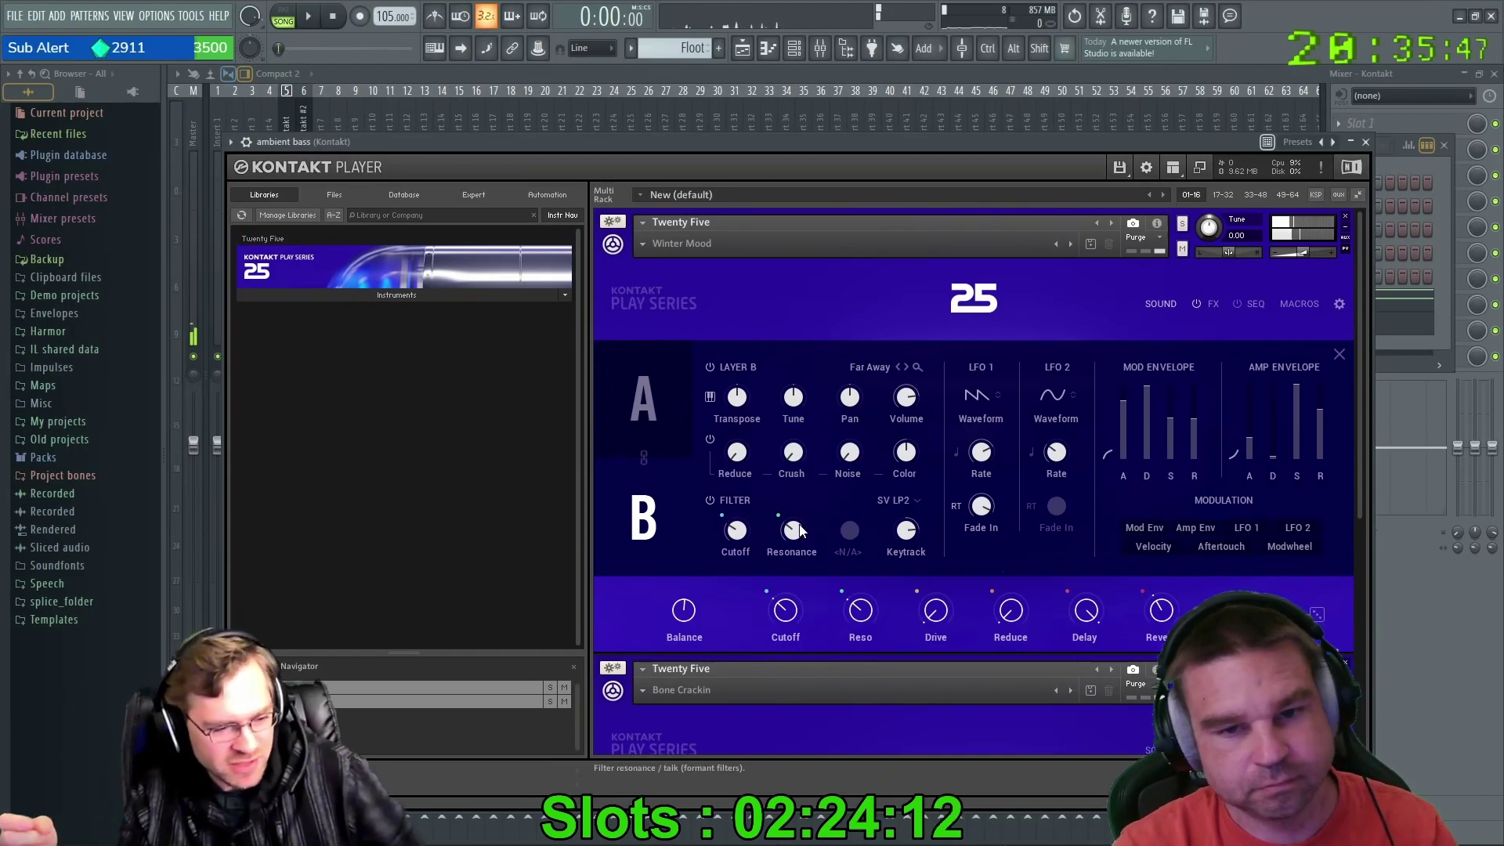
key("space")
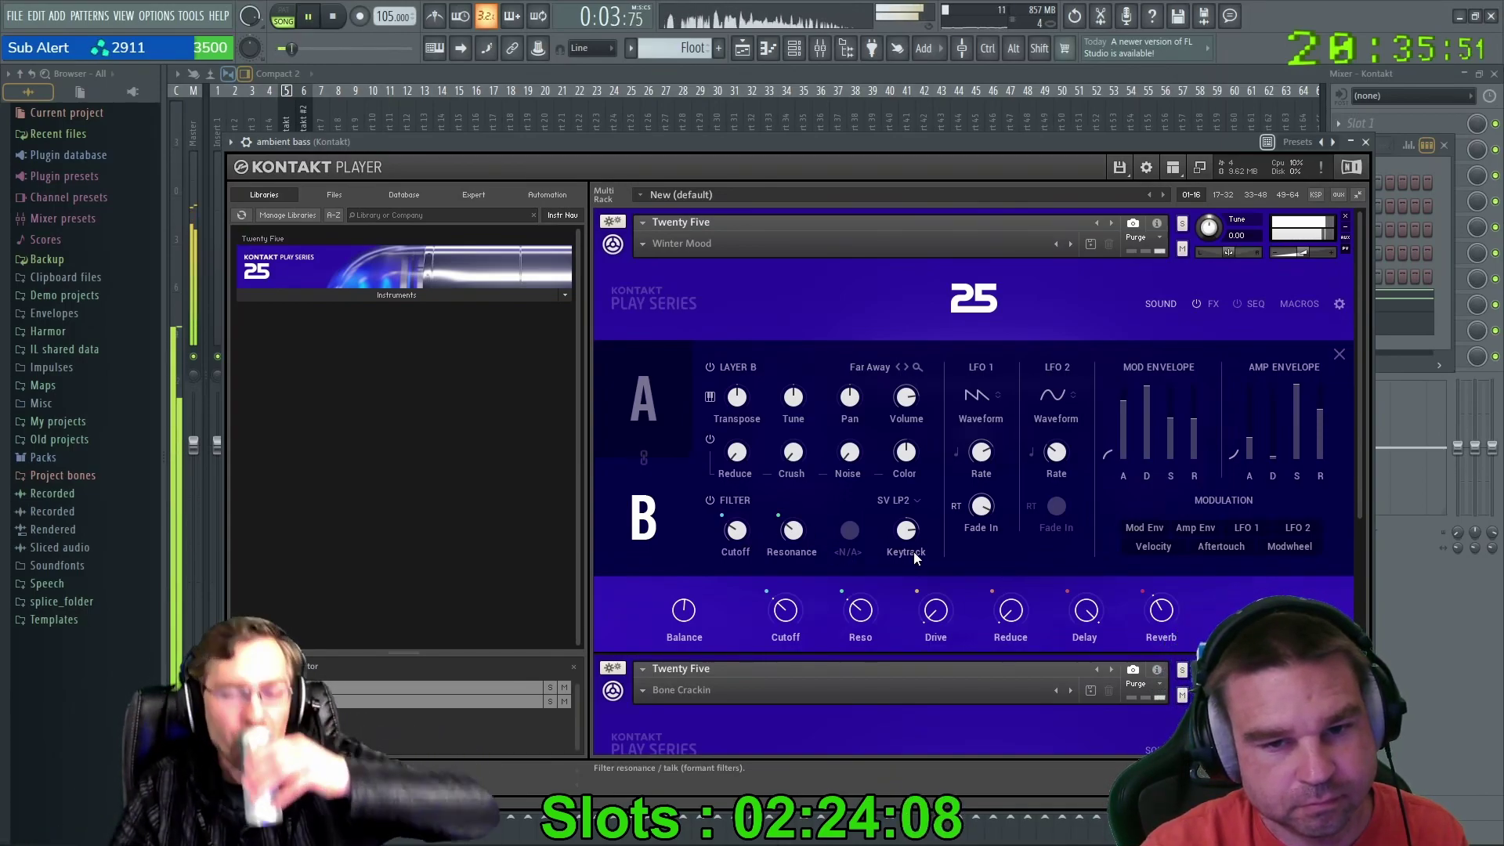
left_click(1367, 143)
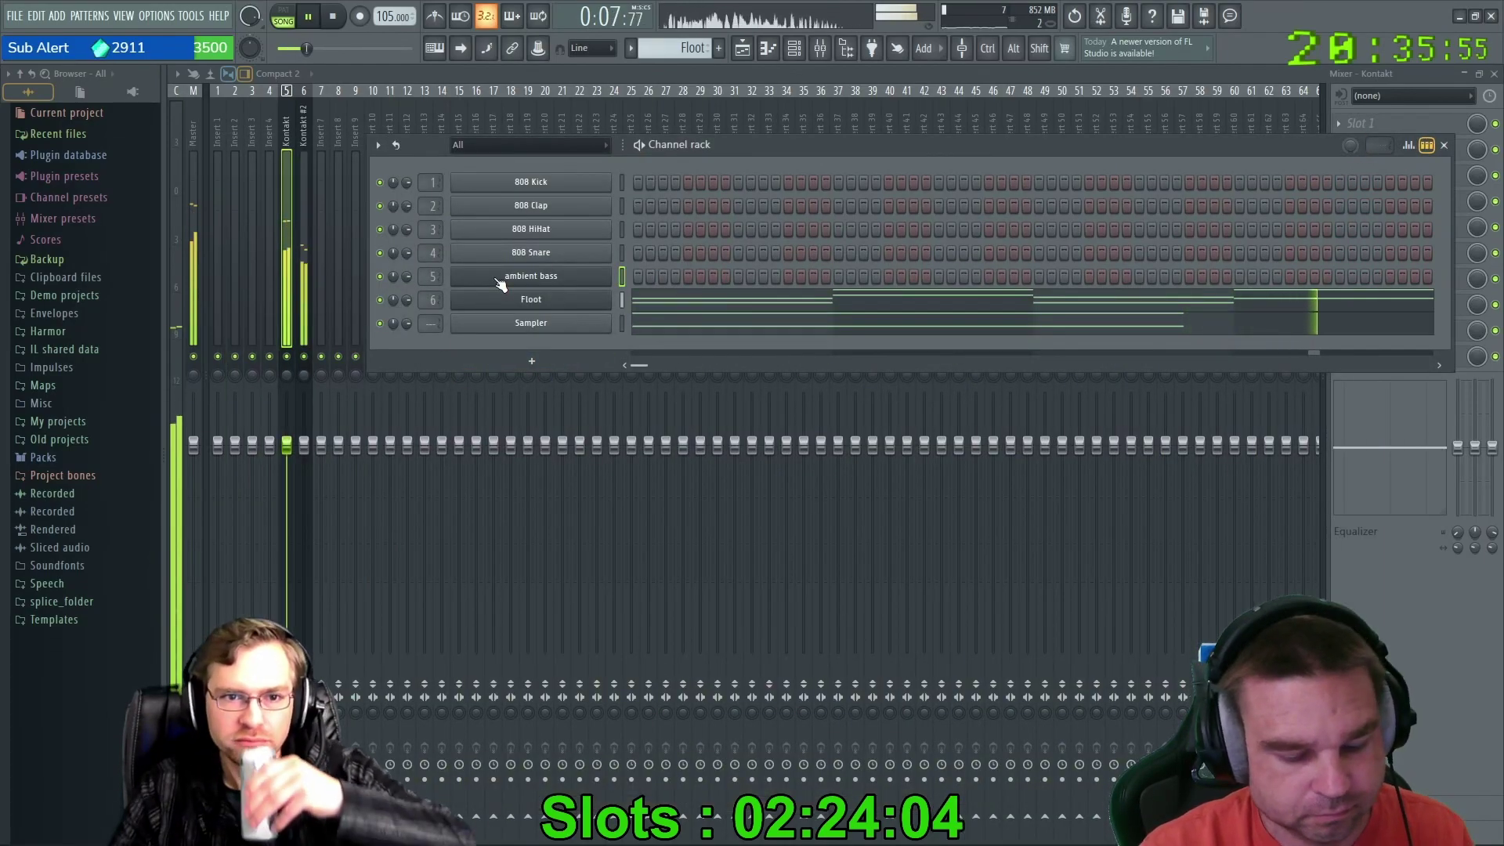
Bring up the mixer and add Fruity parametric EQ 2 to the first effect slot of the Kontakt track.
key("F5")
key("F9")
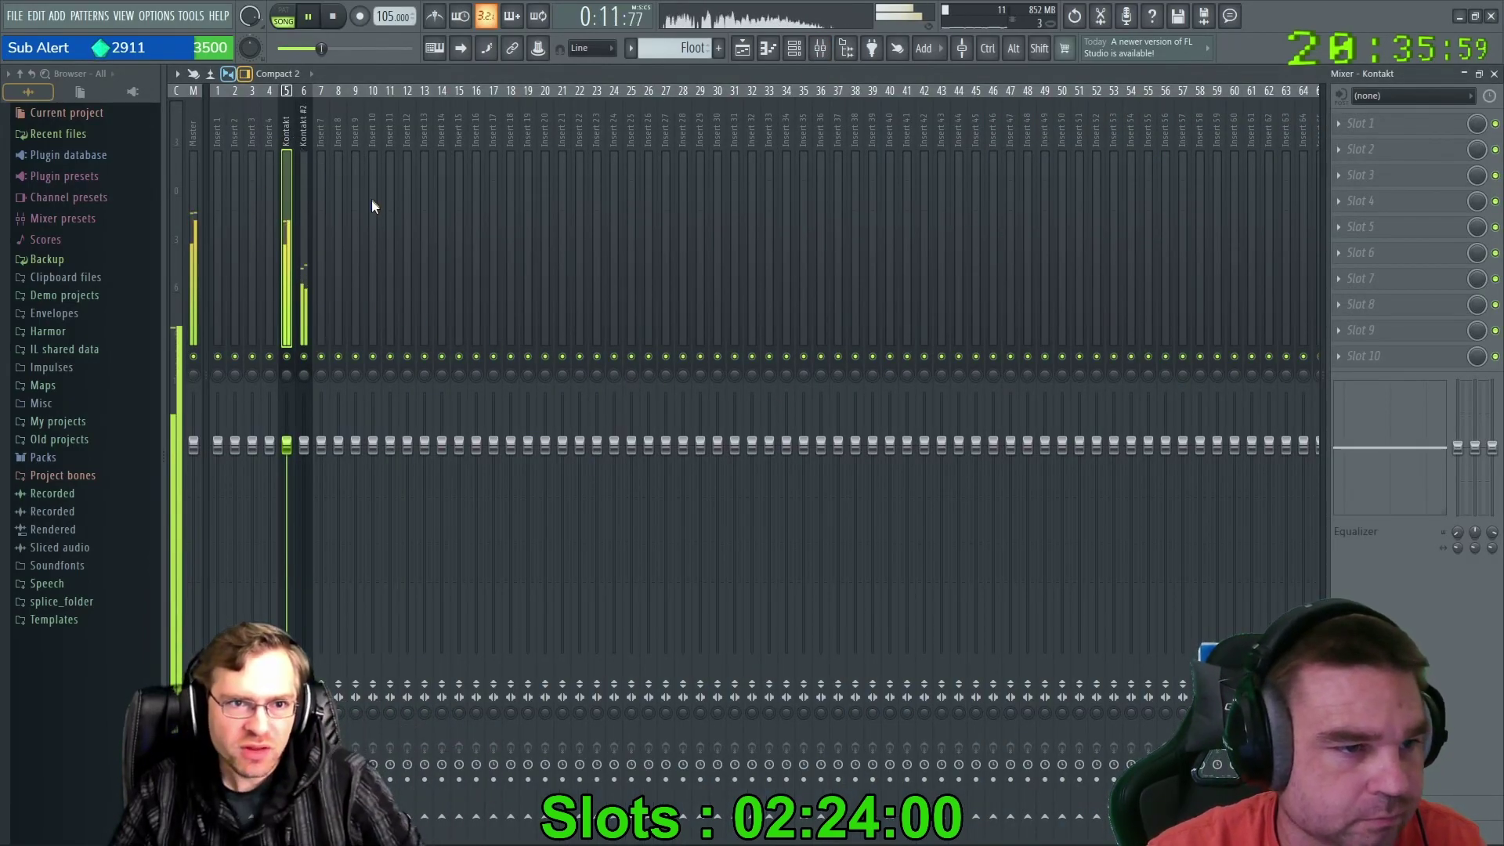
left_click(1341, 122)
left_click(1155, 270)
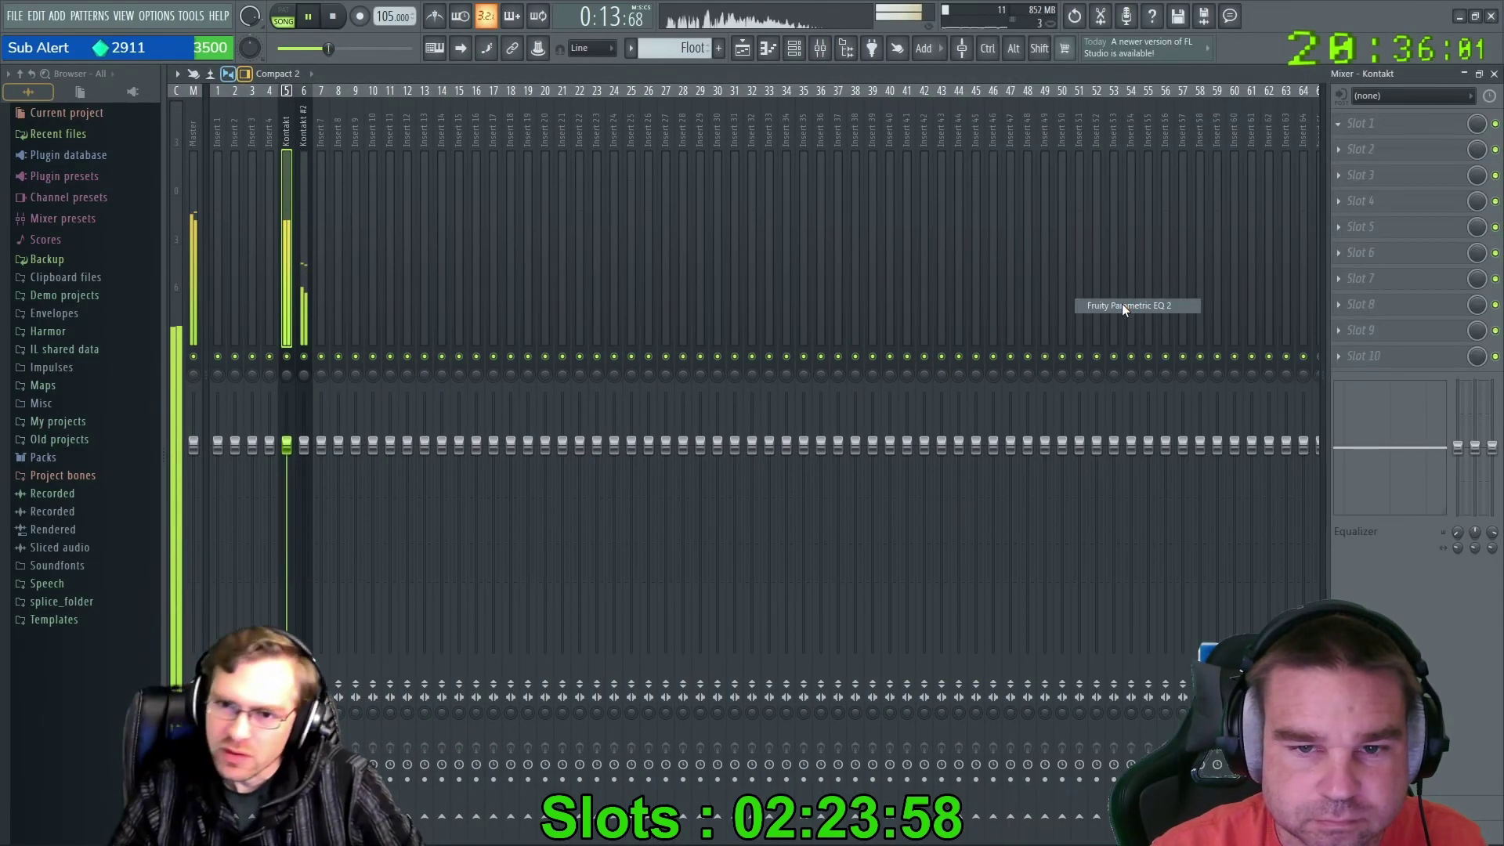
left_click_drag(358, 227, 546, 222)
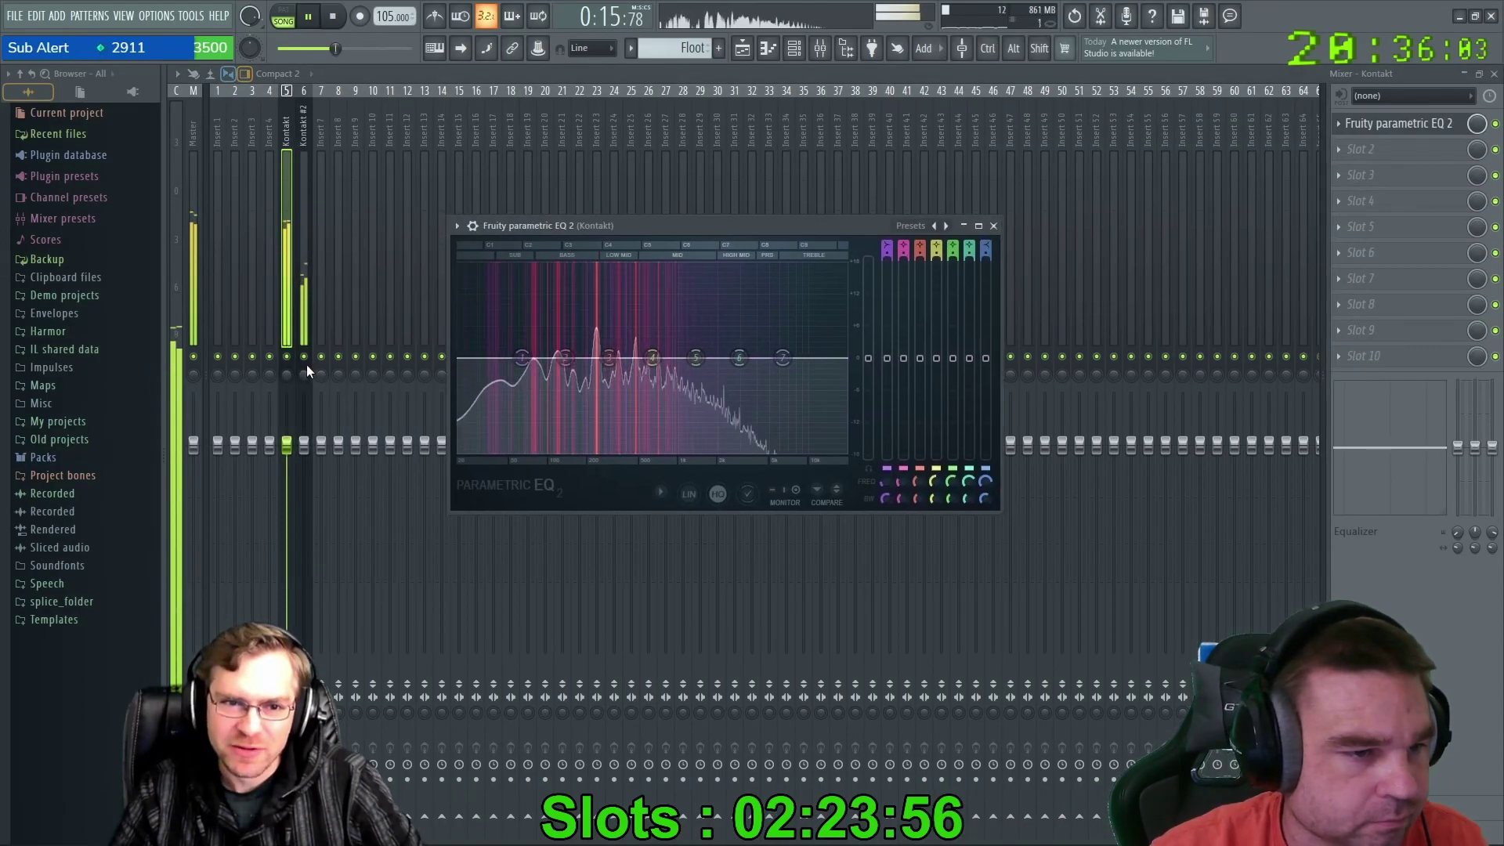
Solo the Kontakt track, pull the equalizer's highest band down into a high-shelf cut, restore the other tracks, and stop playback.
left_click(290, 360)
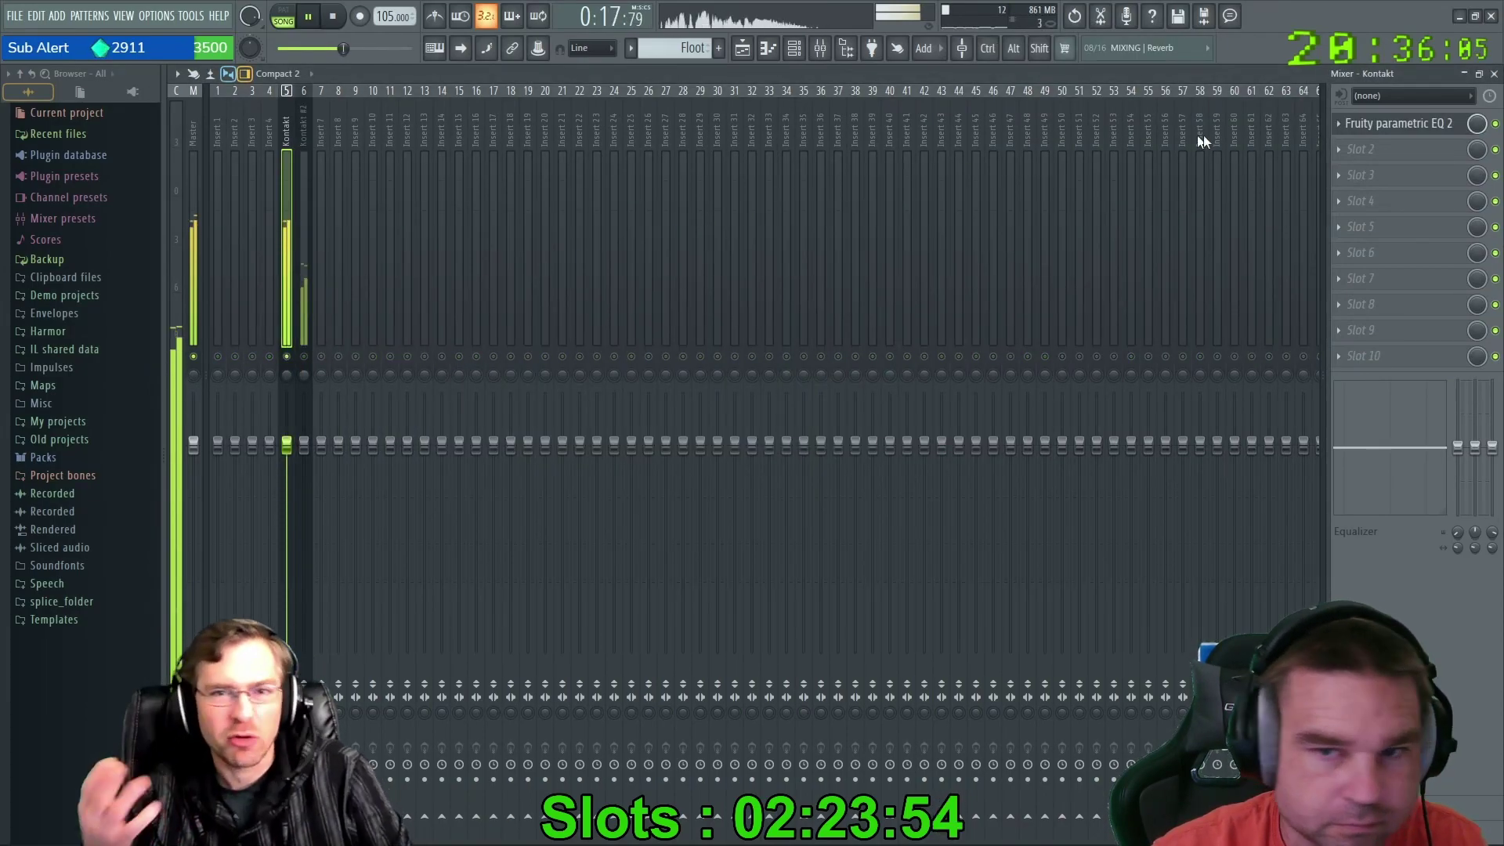
left_click(1394, 123)
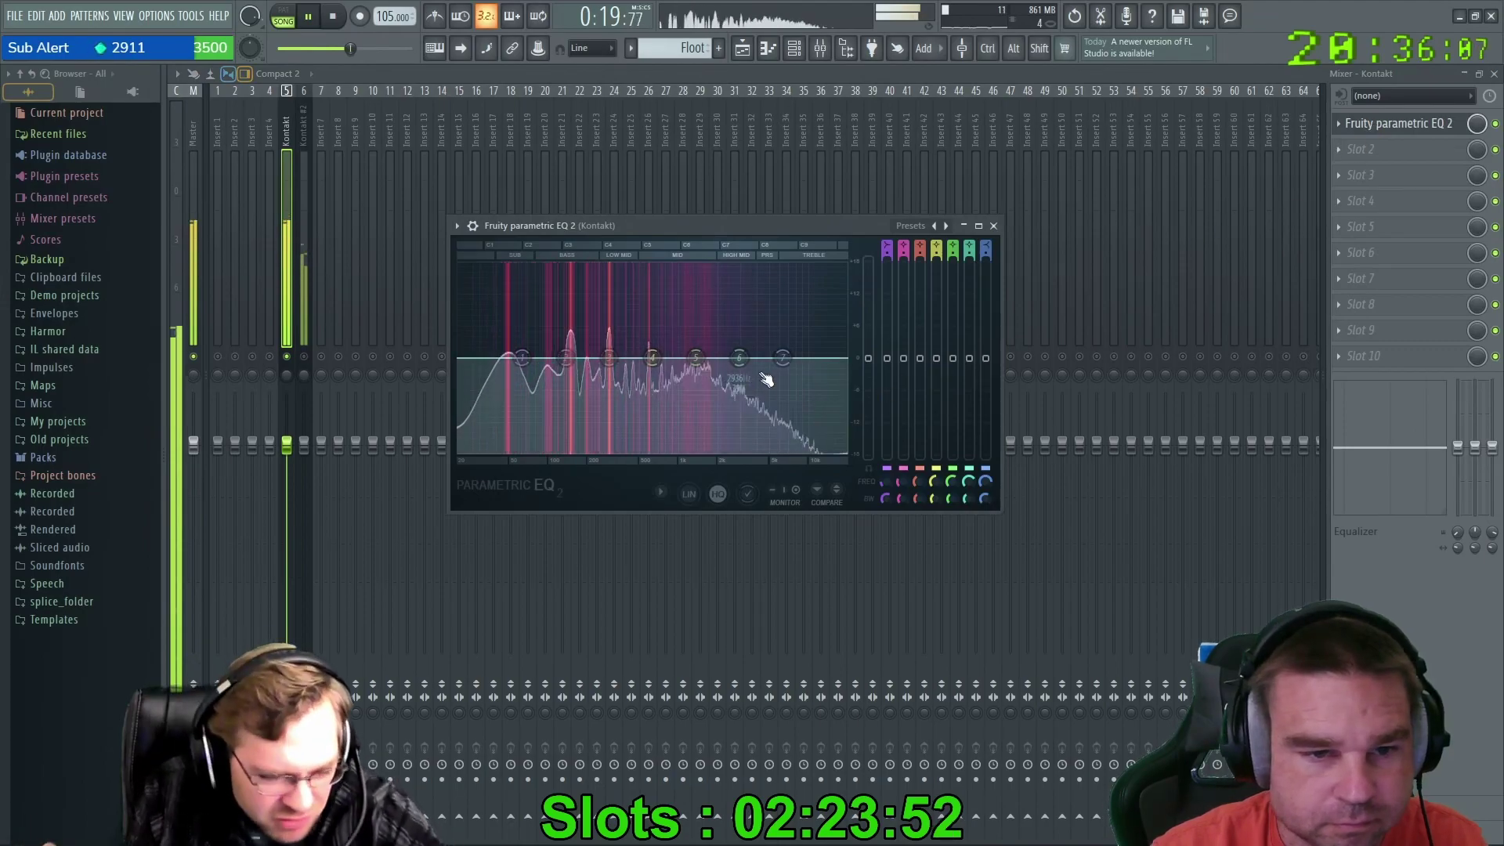
mouse_move(783, 358)
left_mouse_down()
mouse_move(764, 446)
mouse_move(840, 450)
mouse_move(761, 452)
mouse_move(775, 401)
mouse_move(746, 423)
mouse_move(760, 427)
mouse_move(746, 270)
mouse_move(735, 372)
mouse_move(773, 385)
left_mouse_up()
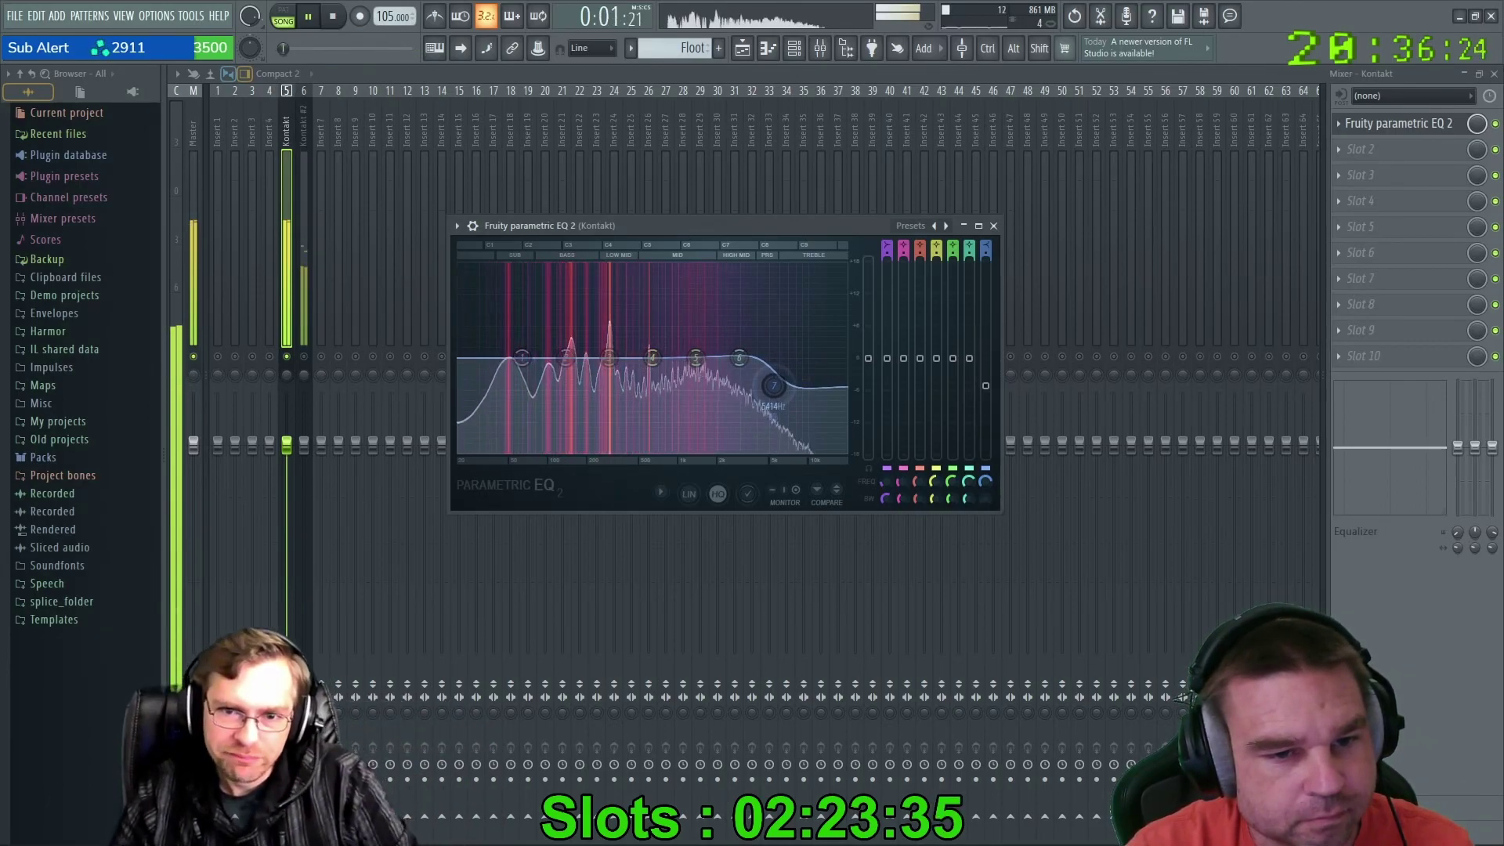
left_click(993, 225)
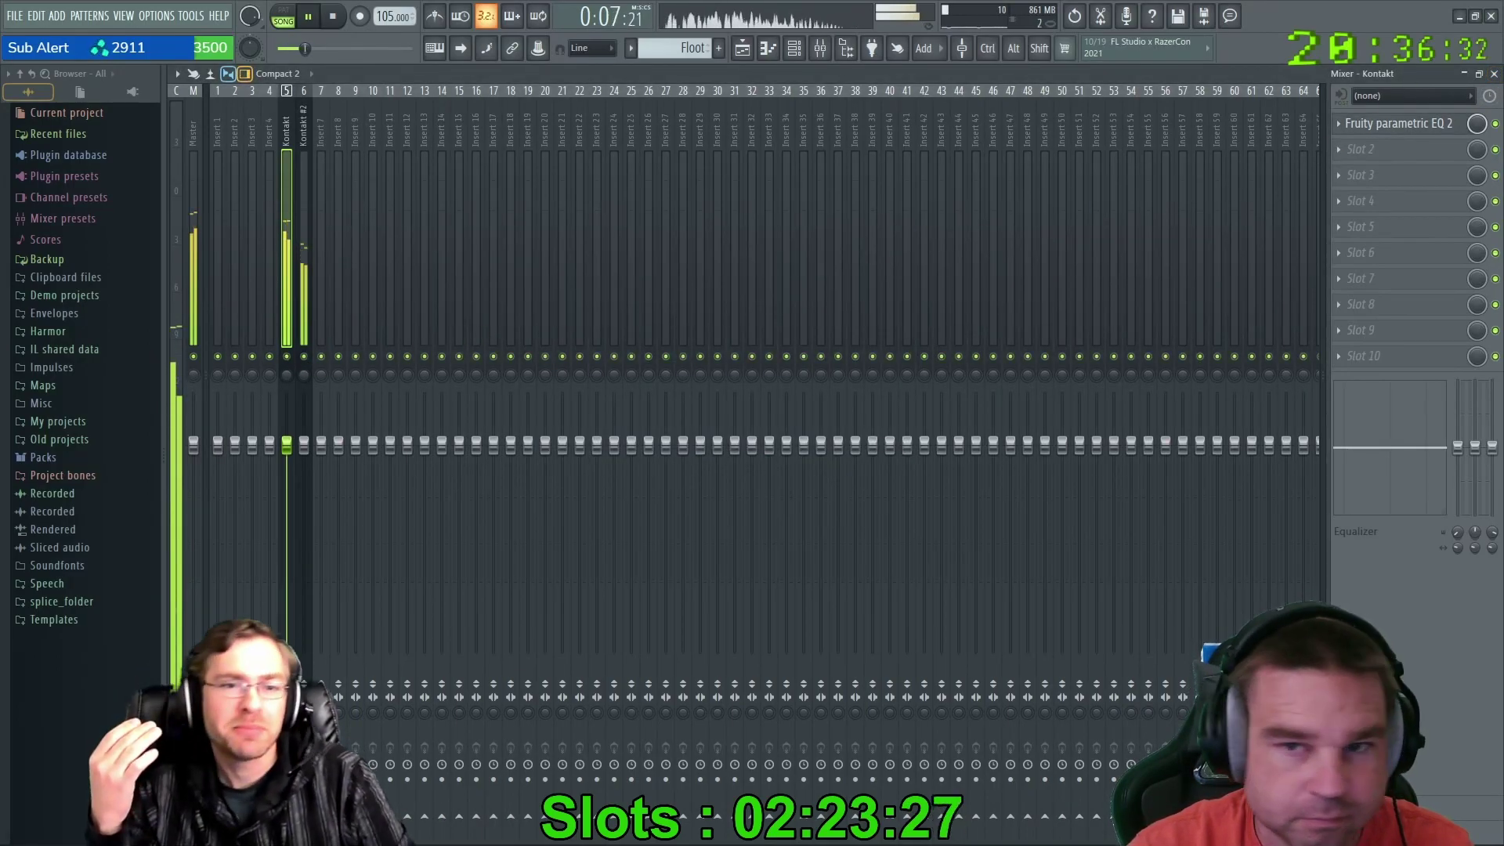
key("space")
Bring up the playlist, narrow and reposition the channel rack below the pattern clips, and close it.
key("F5")
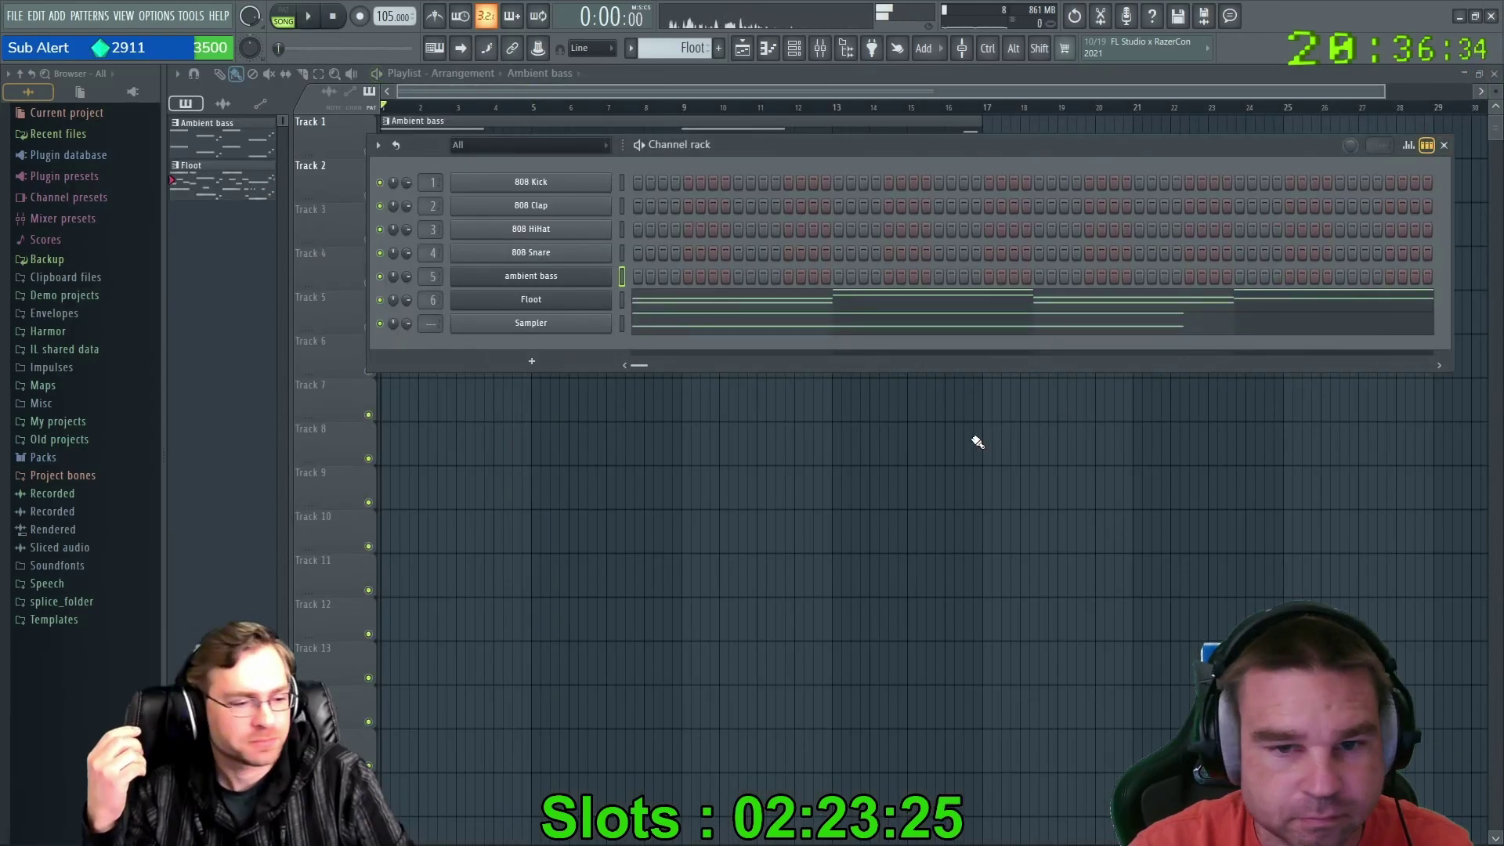
left_click_drag(842, 149, 871, 246)
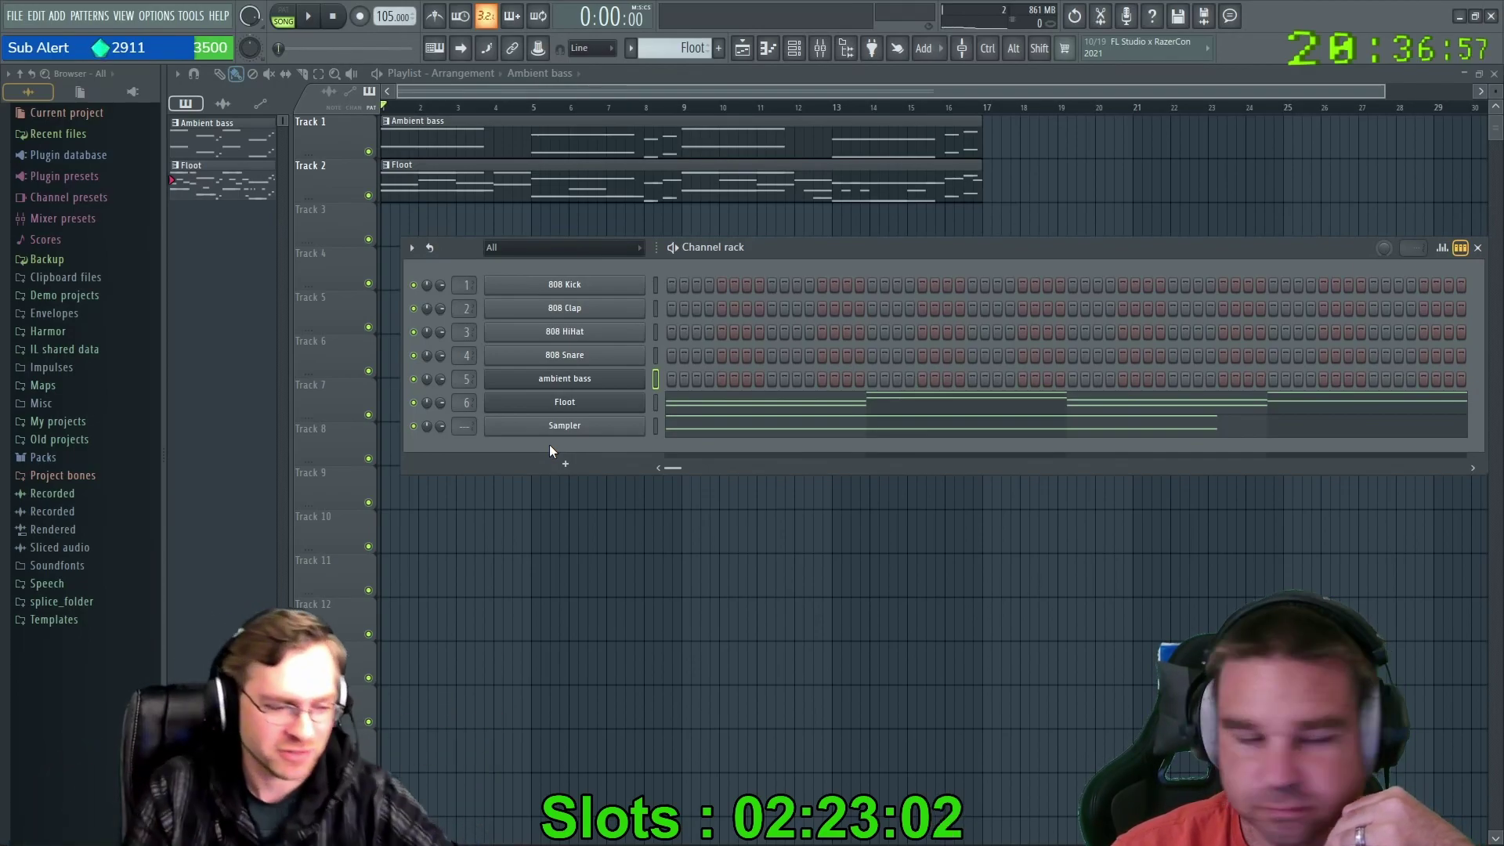
left_click_drag(758, 239, 700, 235)
left_click_drag(1429, 329, 1029, 346)
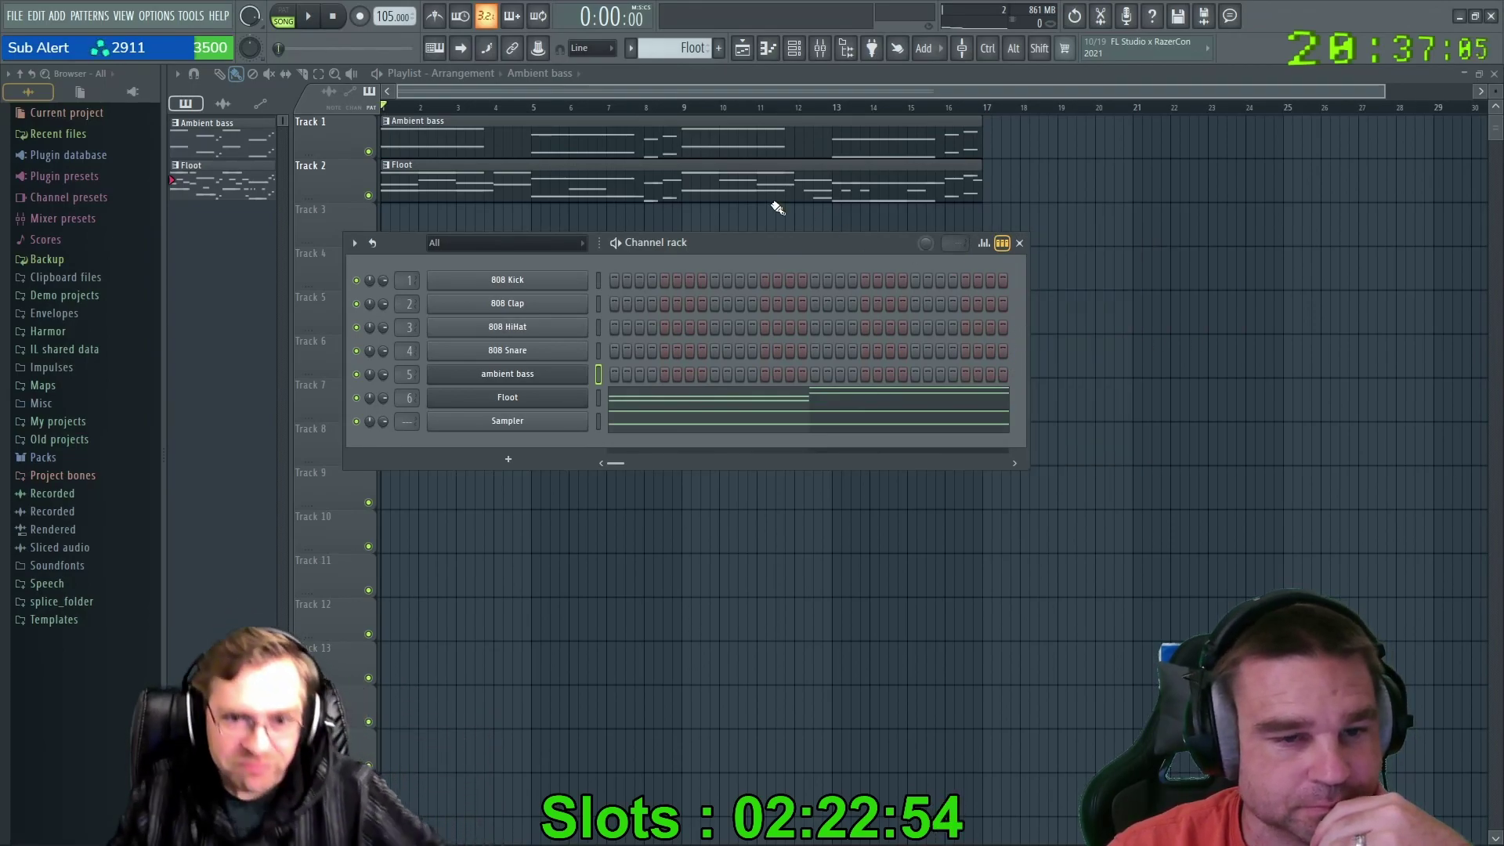
left_click_drag(732, 251, 813, 248)
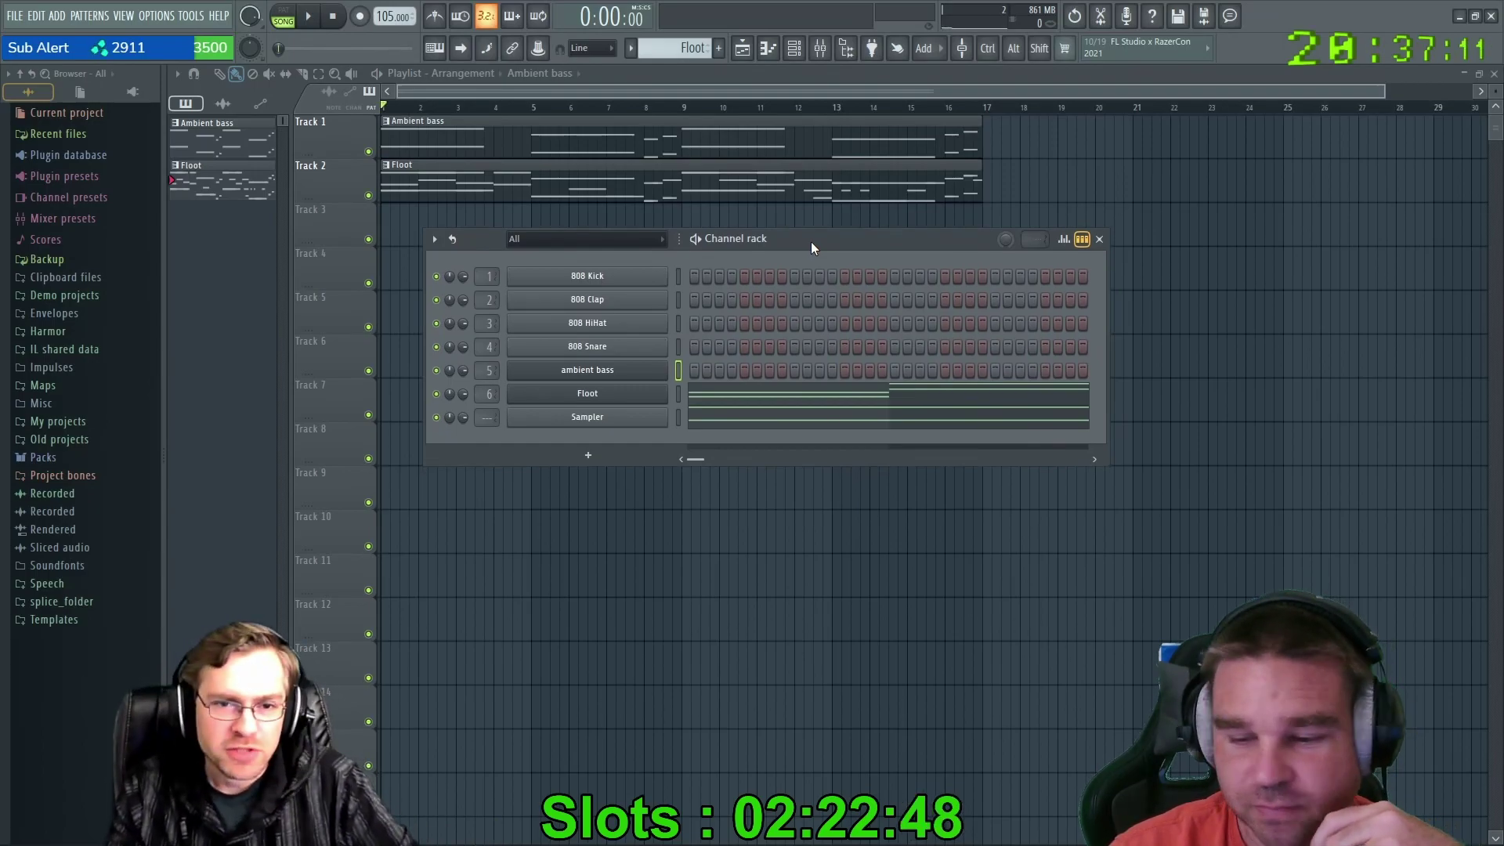
left_click(1100, 240)
Open the Floot pattern's Kontakt instrument, load the Synth Lead snapshot Rose Merry, and play the song.
left_click(441, 183)
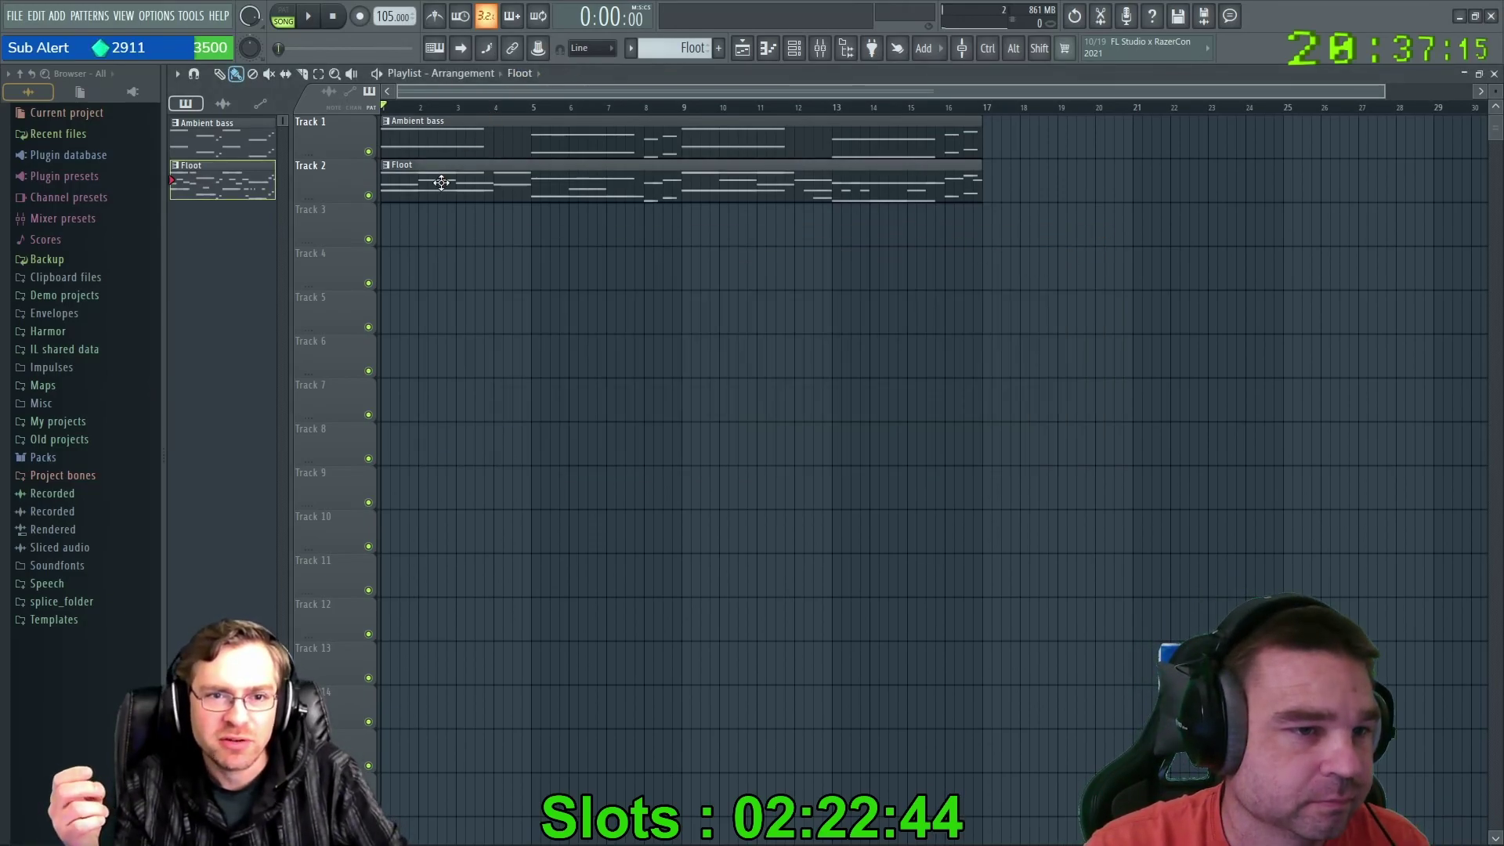
double_click(442, 182)
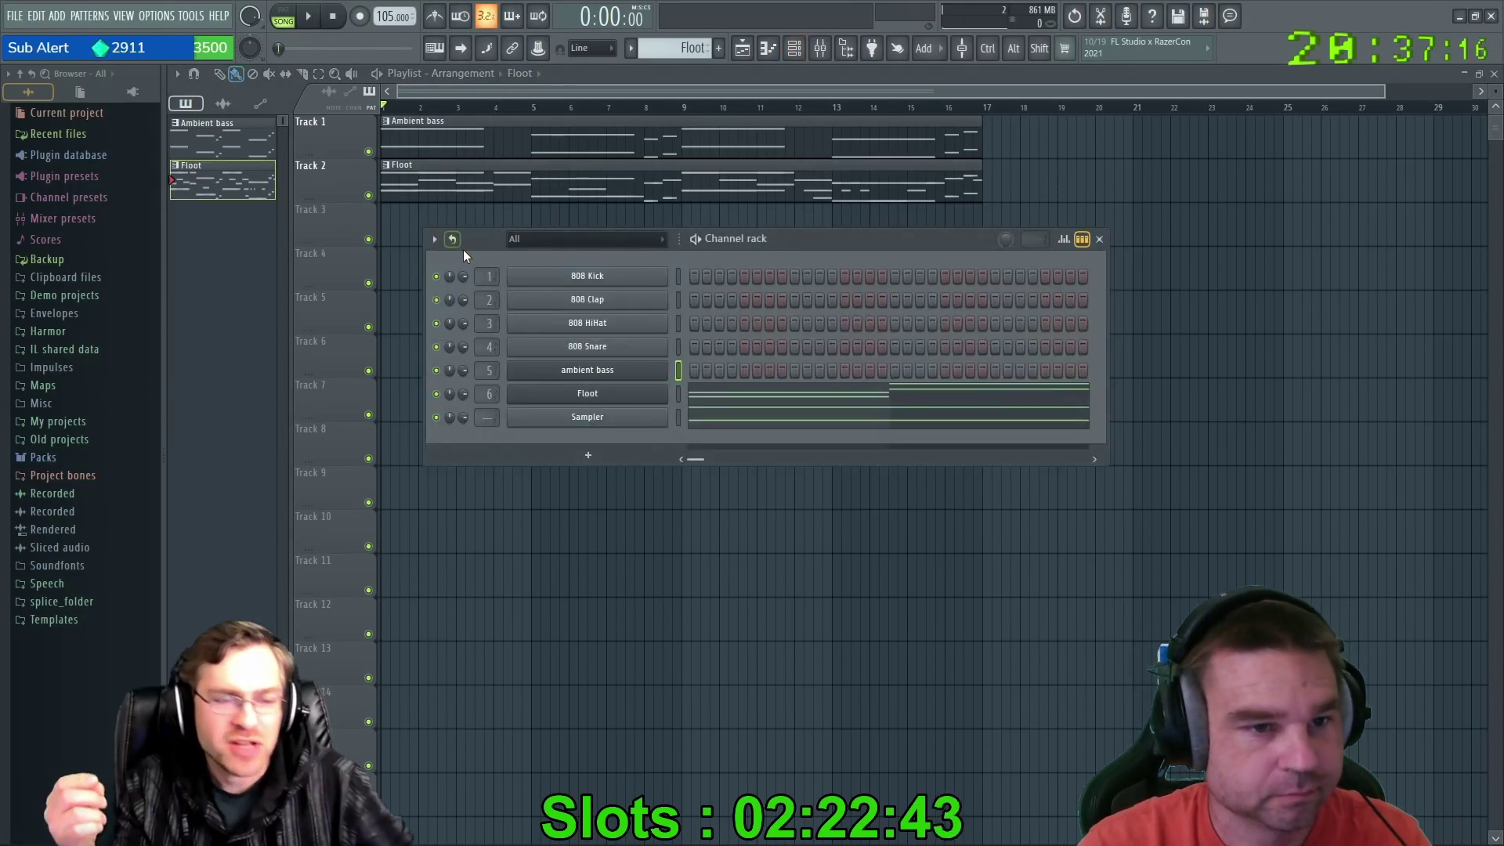
left_click(591, 395)
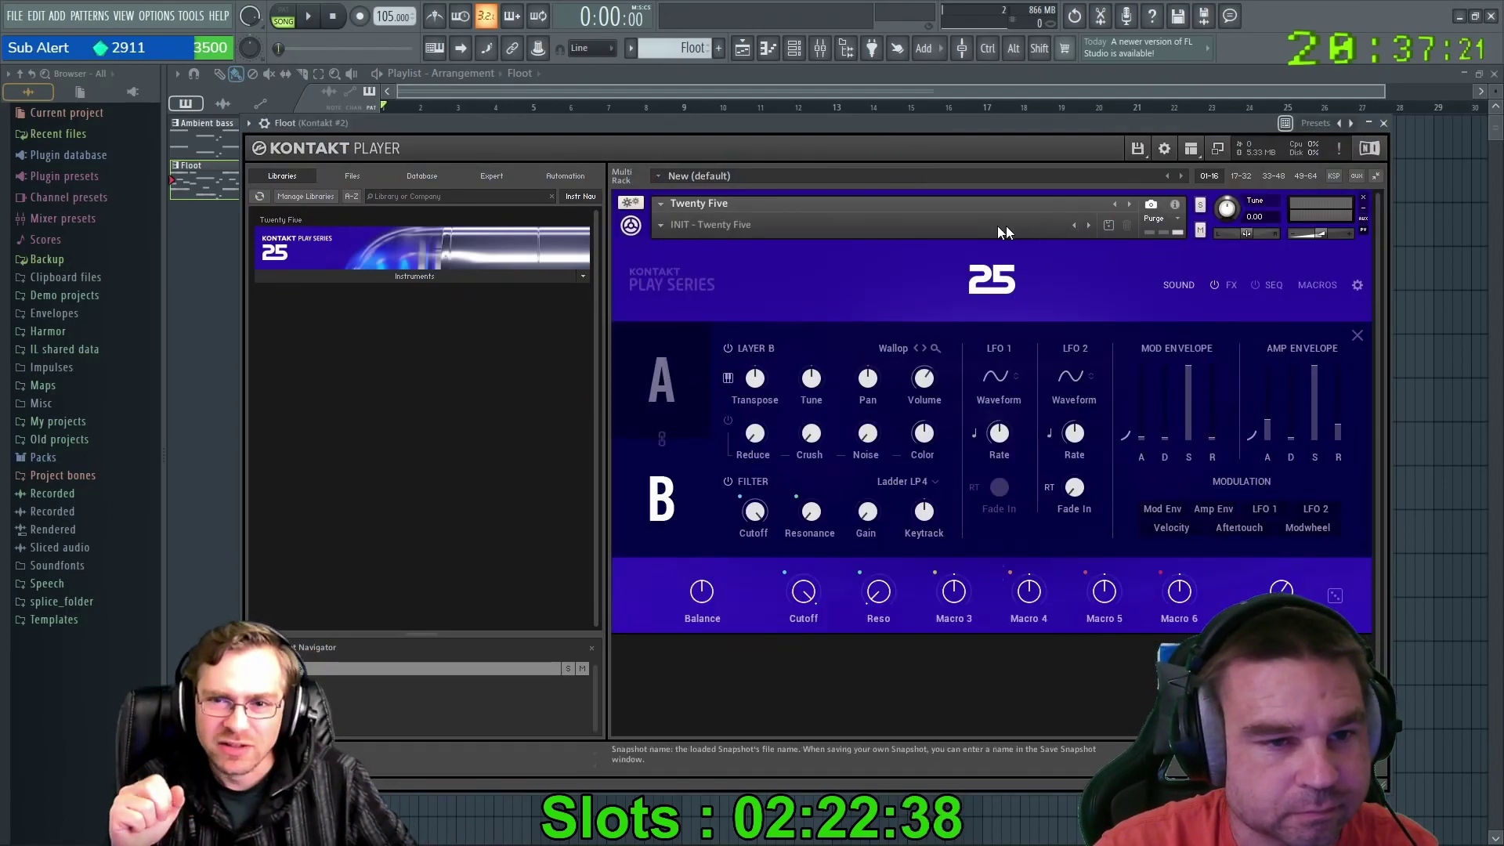
left_click(660, 225)
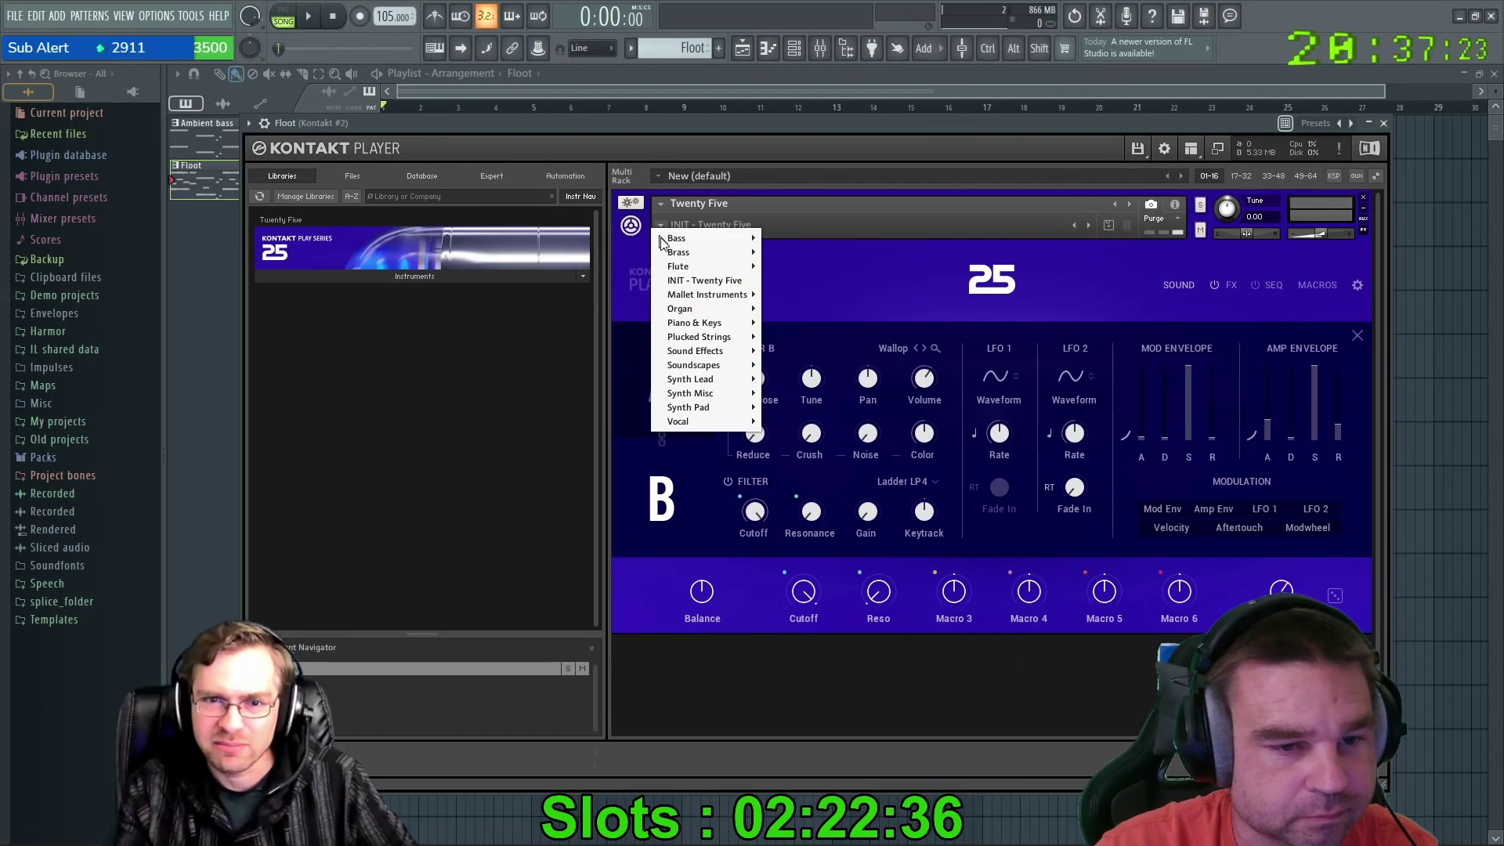
mouse_move(705, 379)
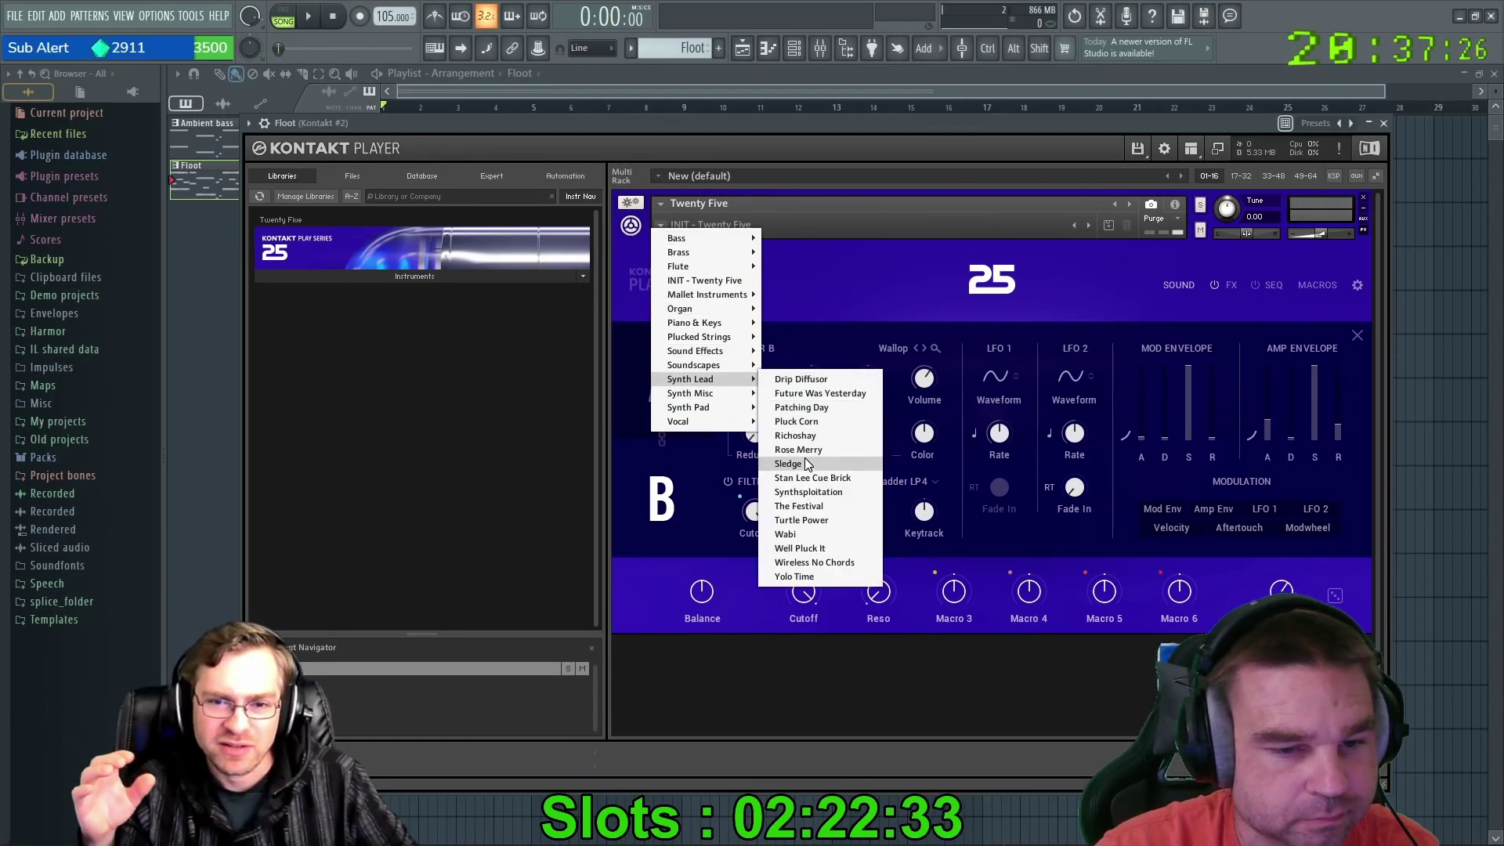
left_click(787, 451)
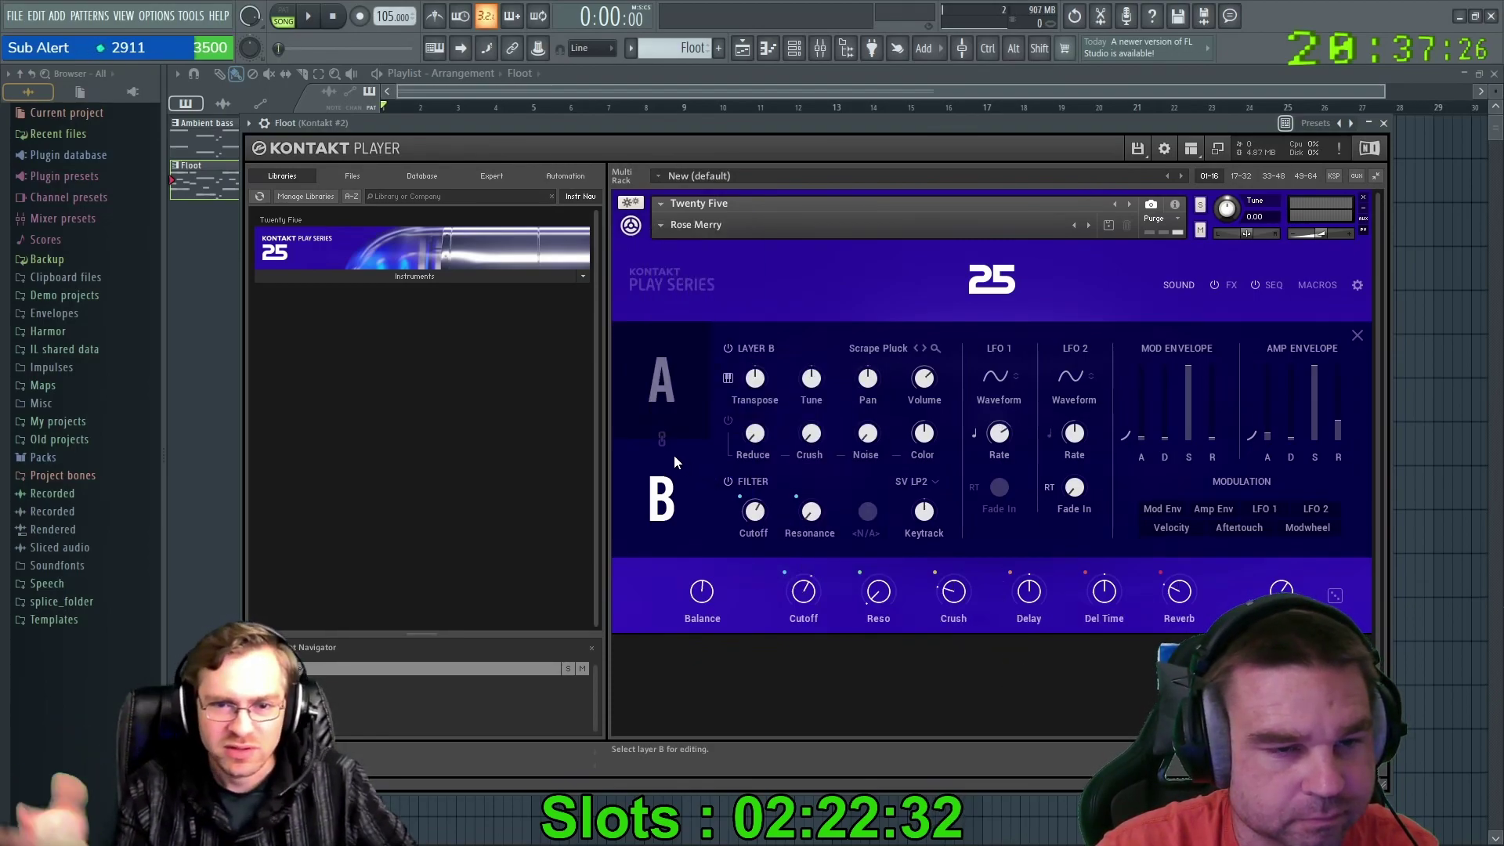
key("space")
left_click_drag(735, 122, 796, 204)
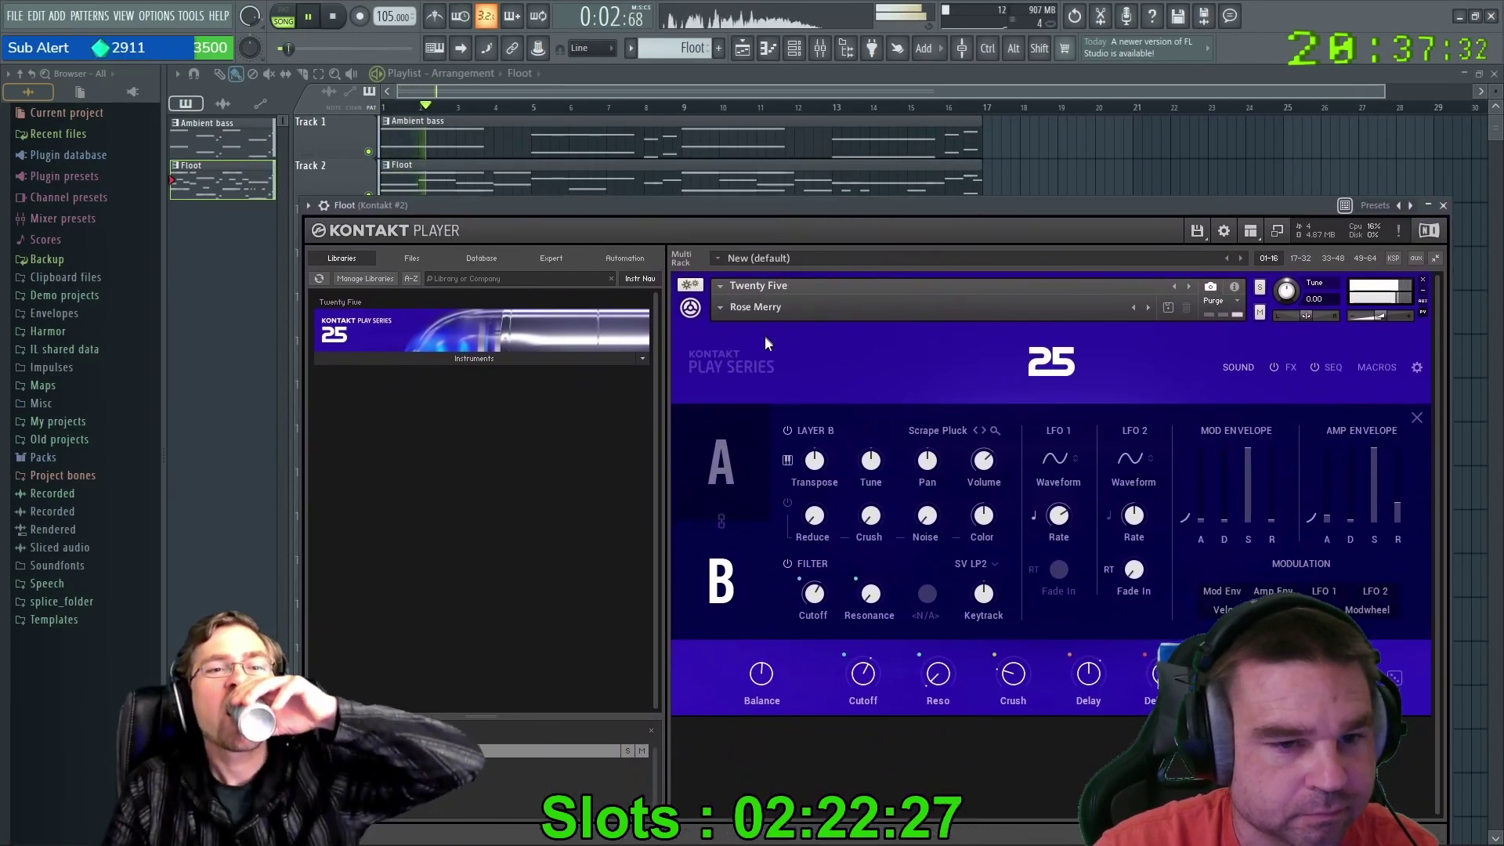
Audition the Synth Lead snapshots from Sledge through Turtle Power during playback and settle on Wabi for Floot.
left_click(1148, 307)
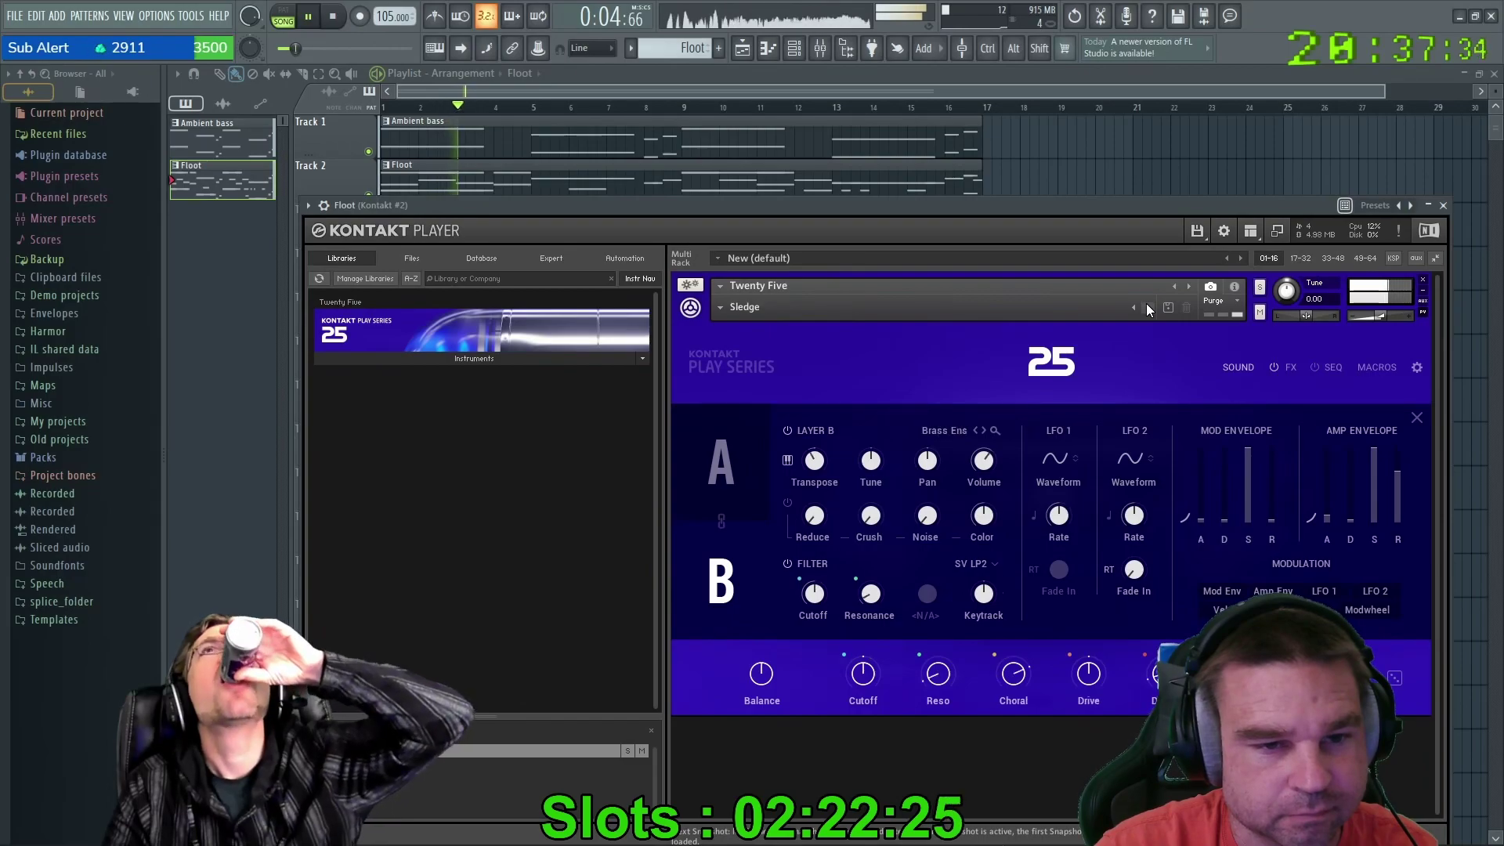
left_click(1148, 307)
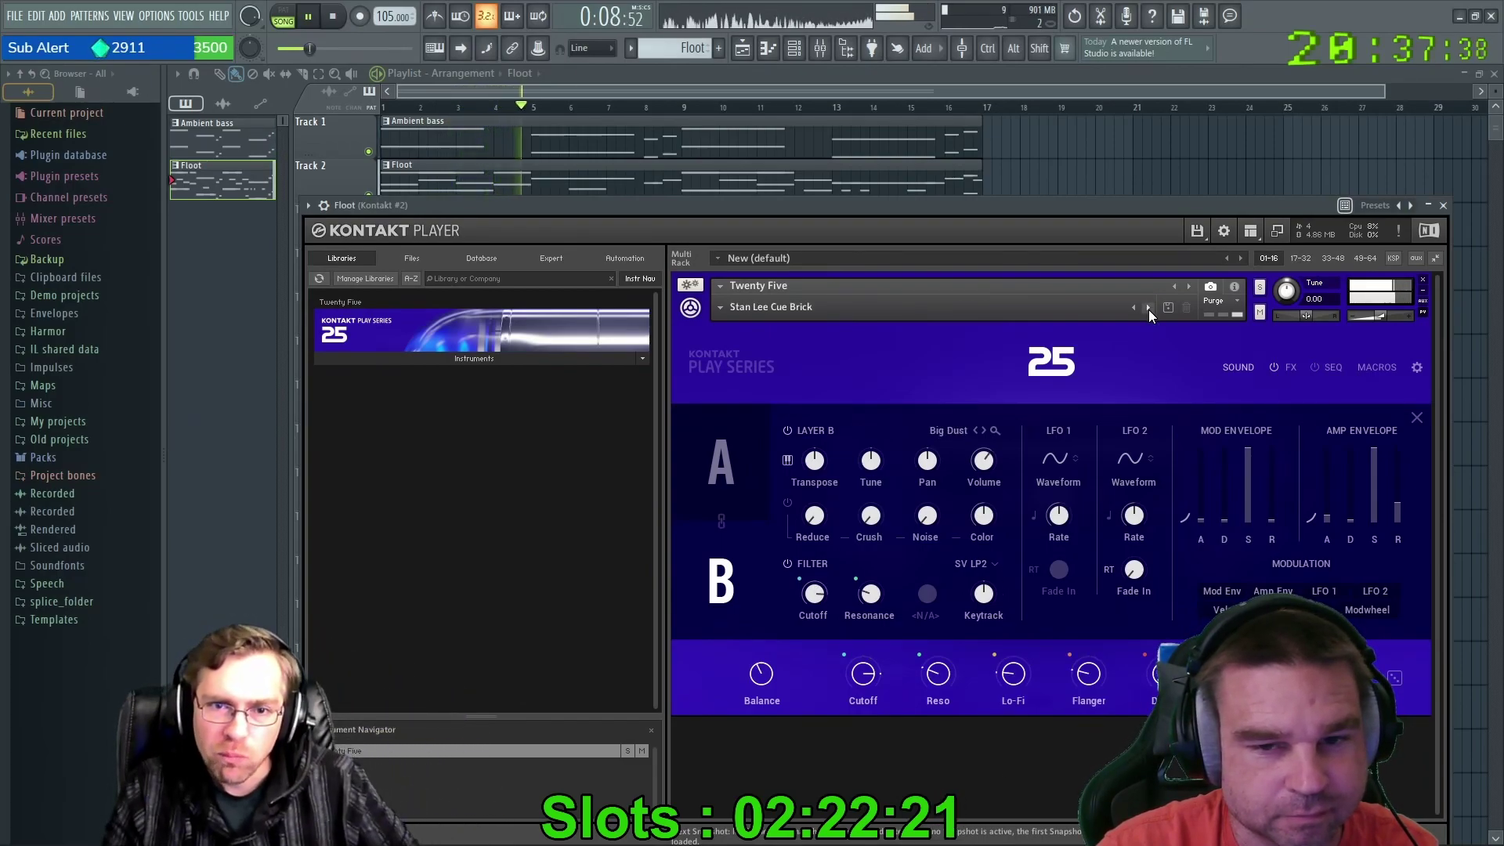
left_click(1148, 307)
left_click(1149, 308)
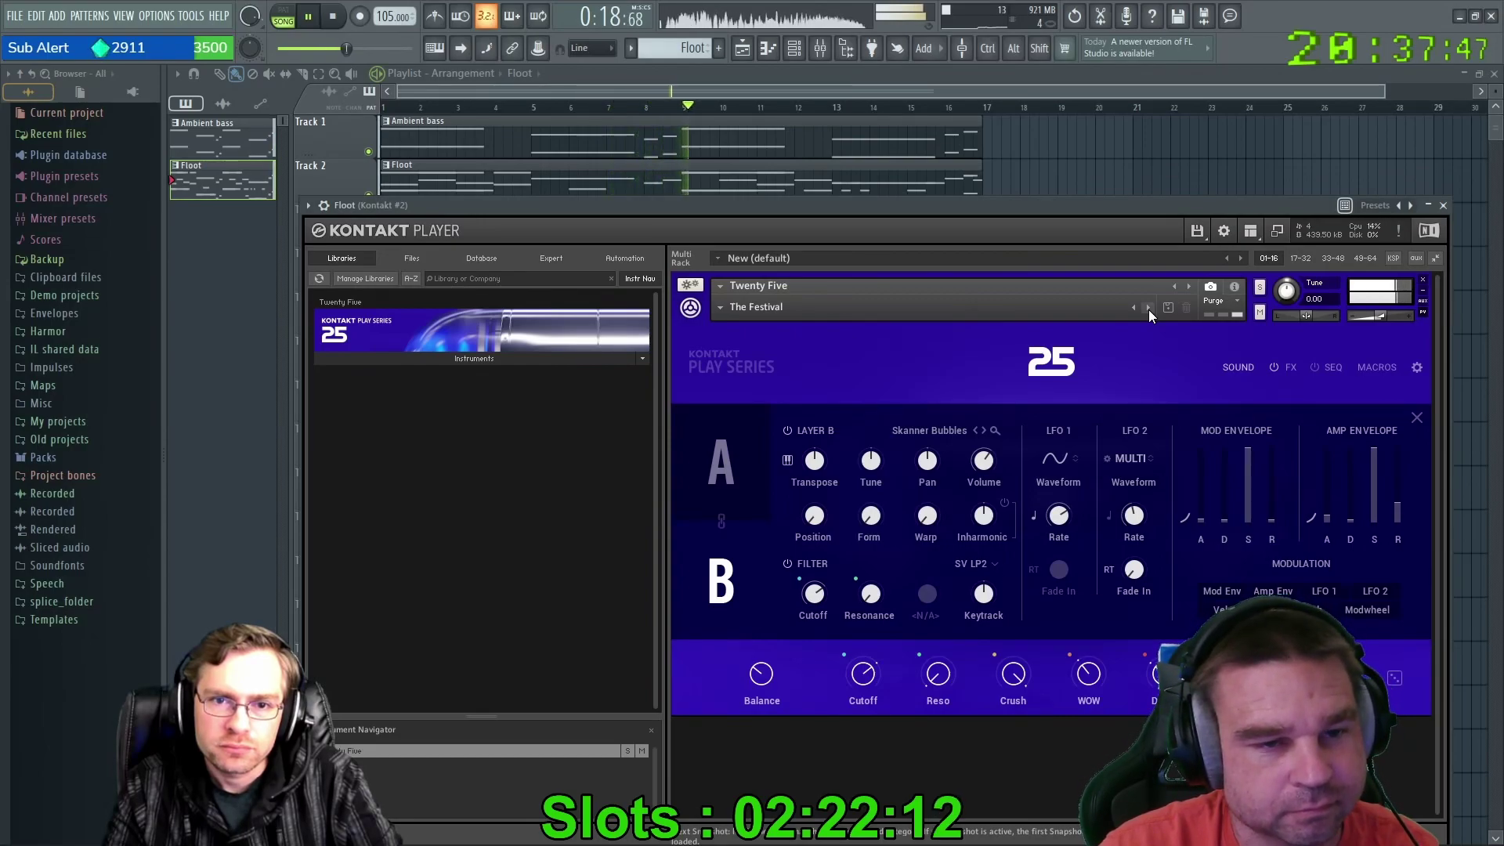
left_click(1149, 308)
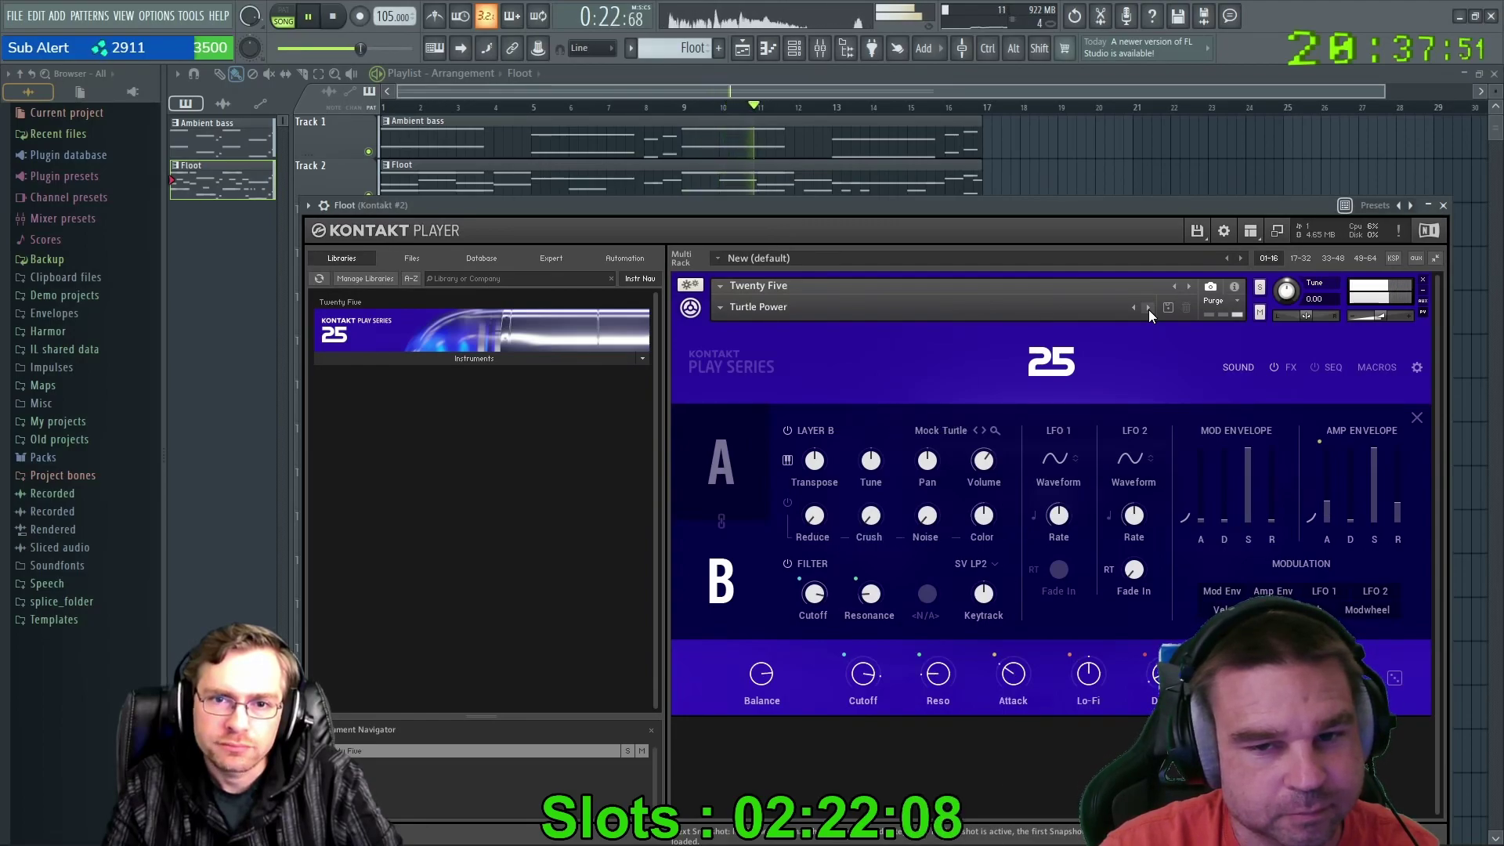
left_click(1148, 309)
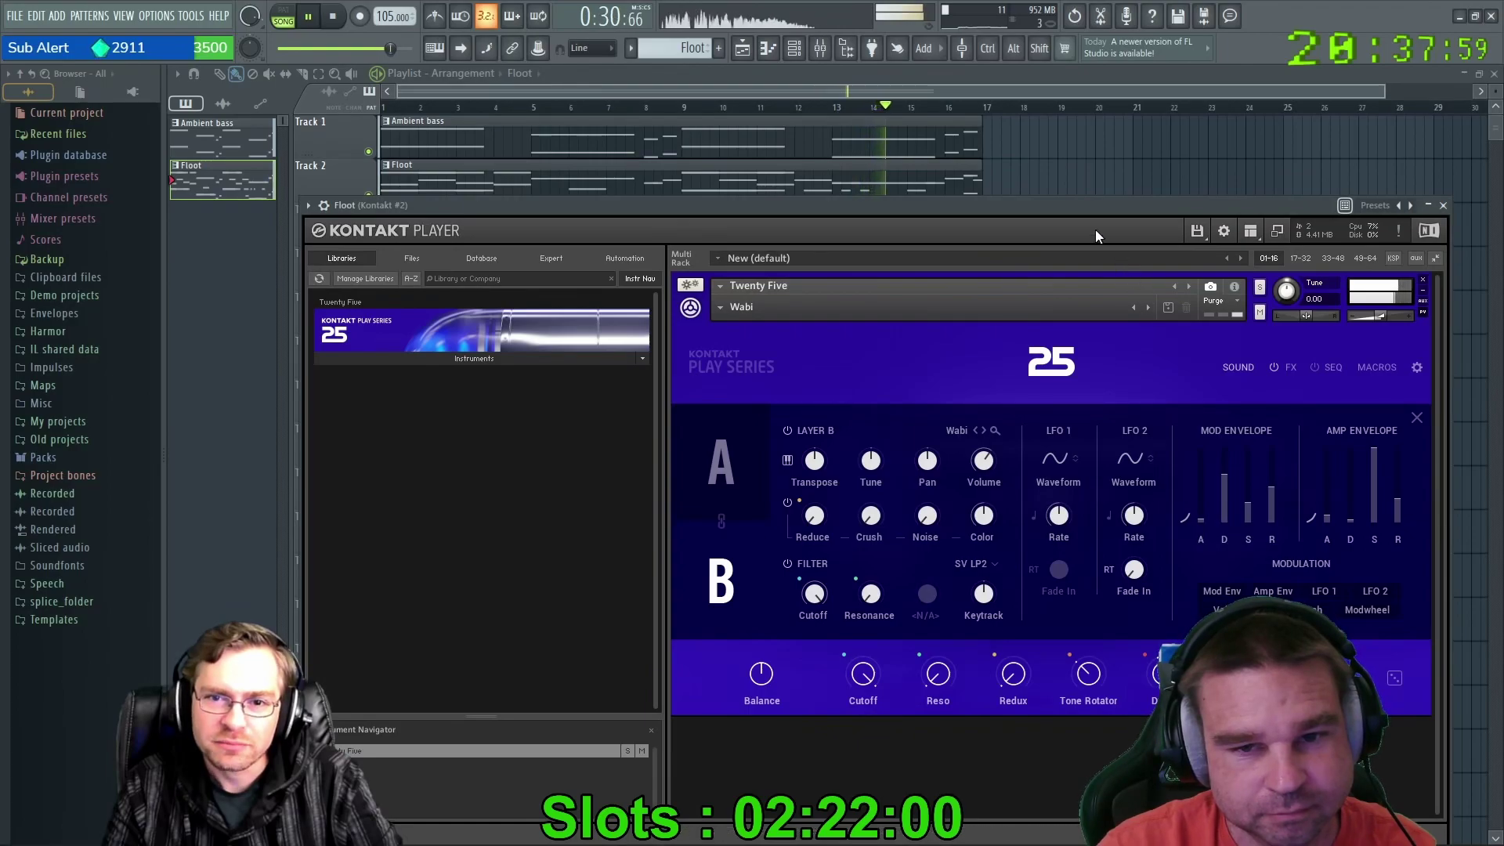
left_click_drag(1084, 203, 1079, 171)
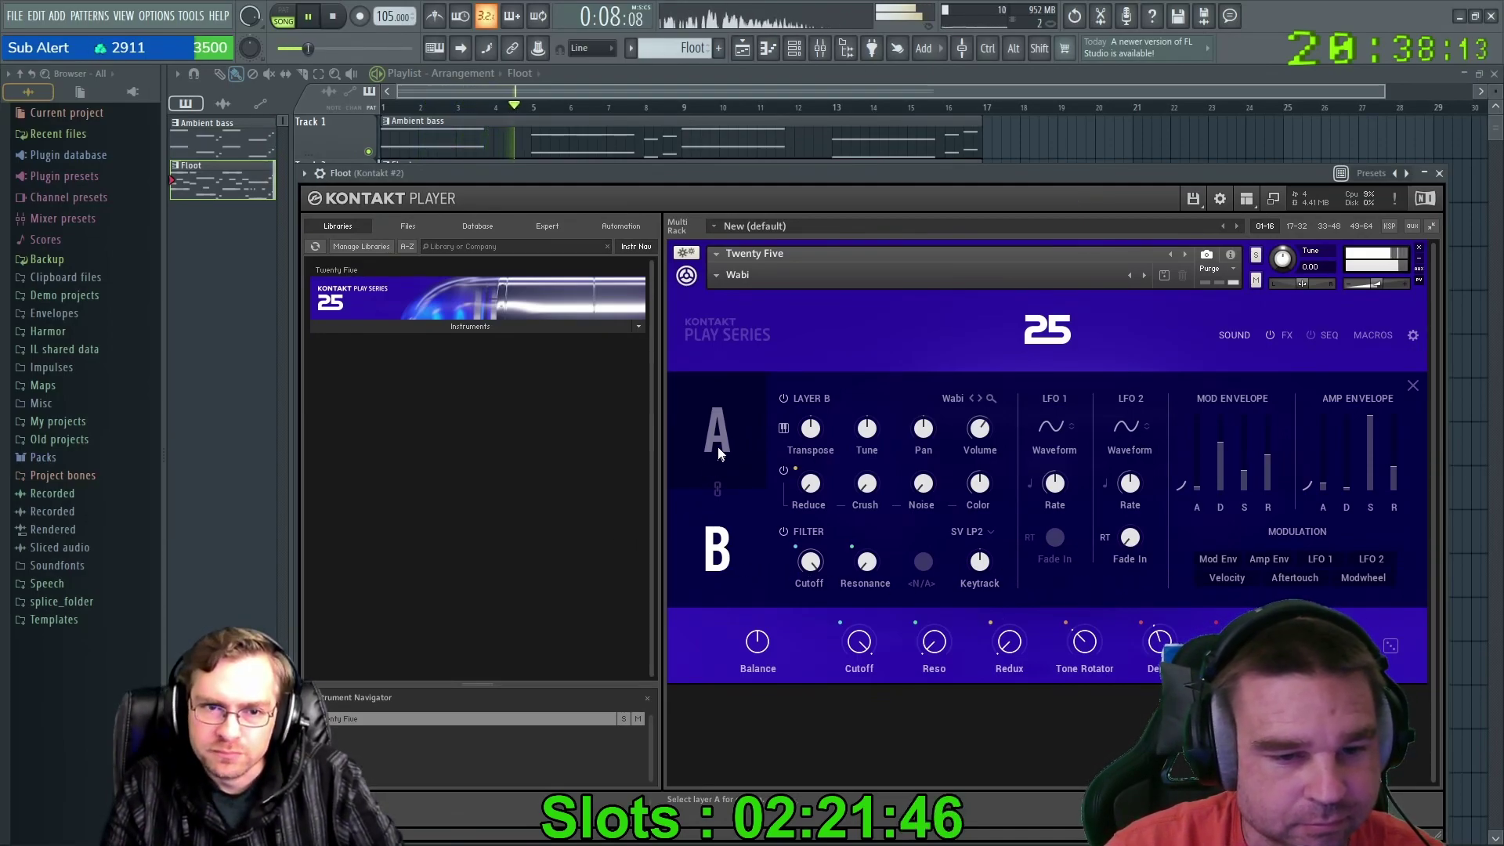
Turn off keyboard tracking on Wabi's layer A, stop playback, switch off layer B, and return to layer A.
left_click(730, 421)
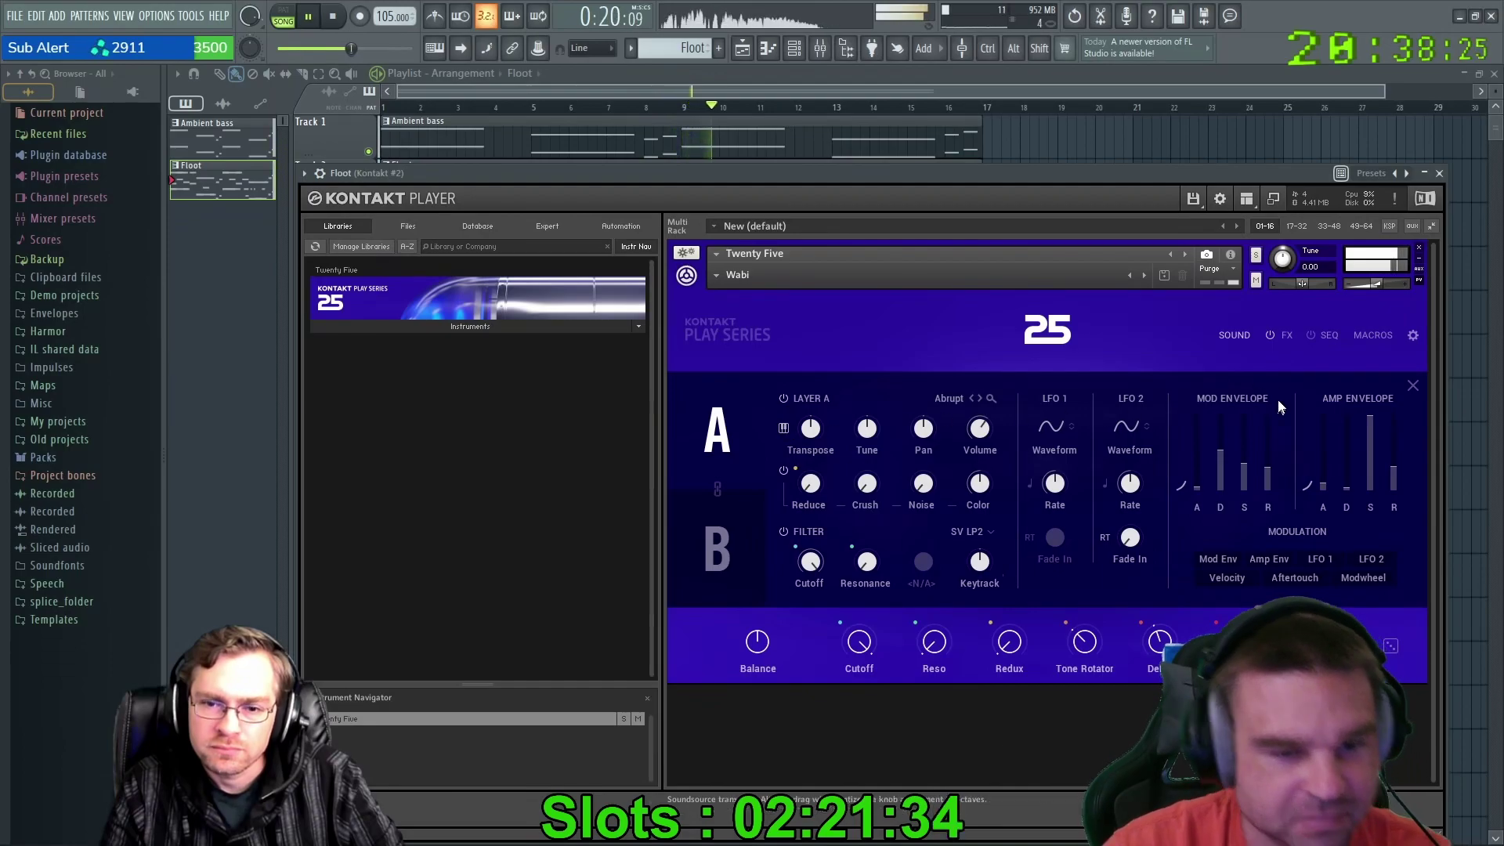
mouse_move(891, 174)
left_mouse_down()
mouse_move(854, 158)
mouse_move(868, 166)
left_mouse_up()
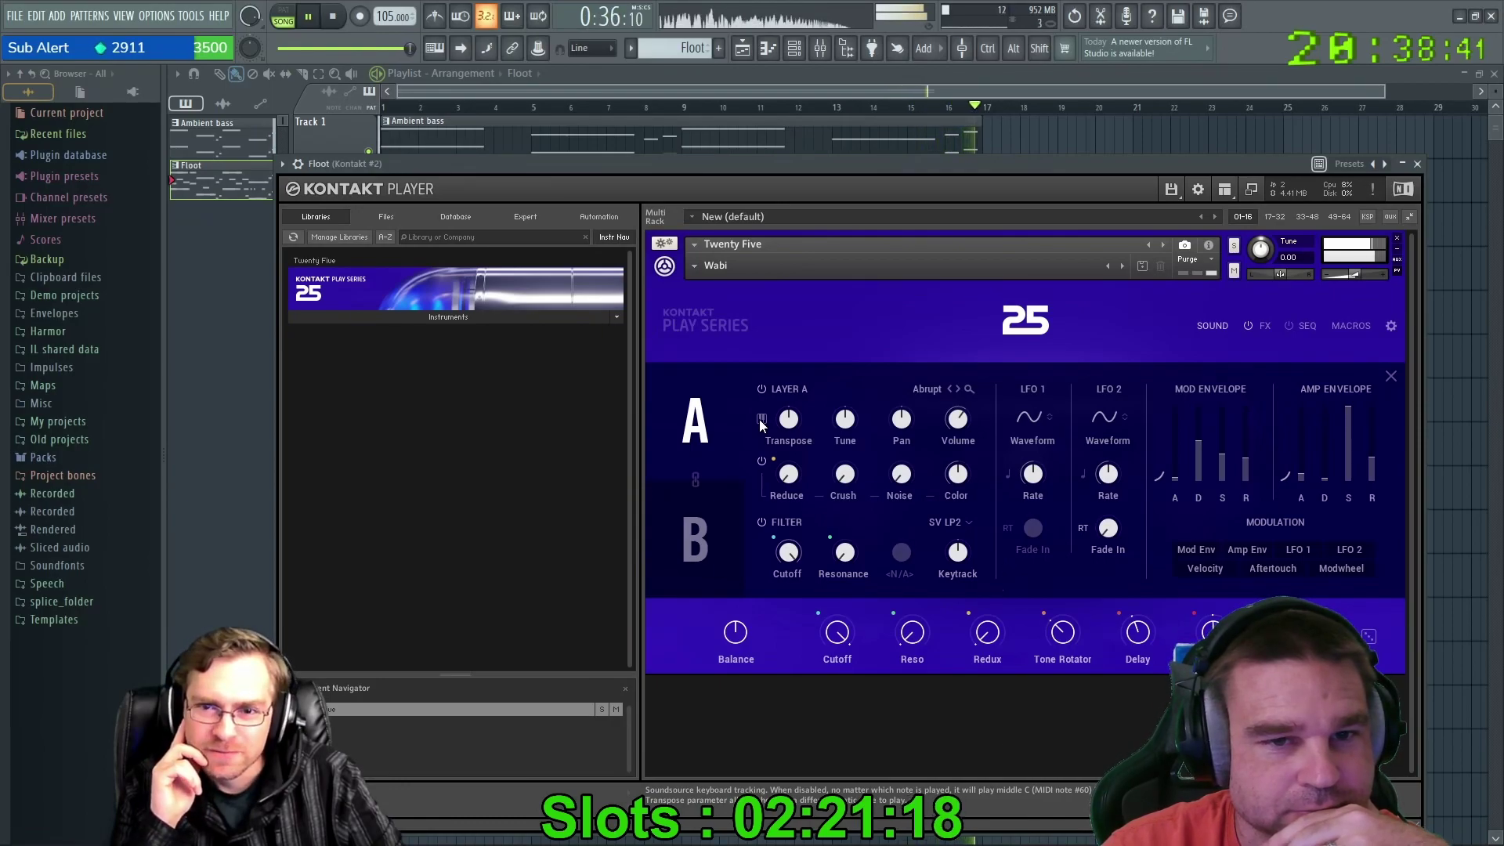
key("space")
mouse_move(834, 169)
left_mouse_down()
mouse_move(815, 167)
mouse_move(839, 199)
mouse_move(843, 187)
left_mouse_up()
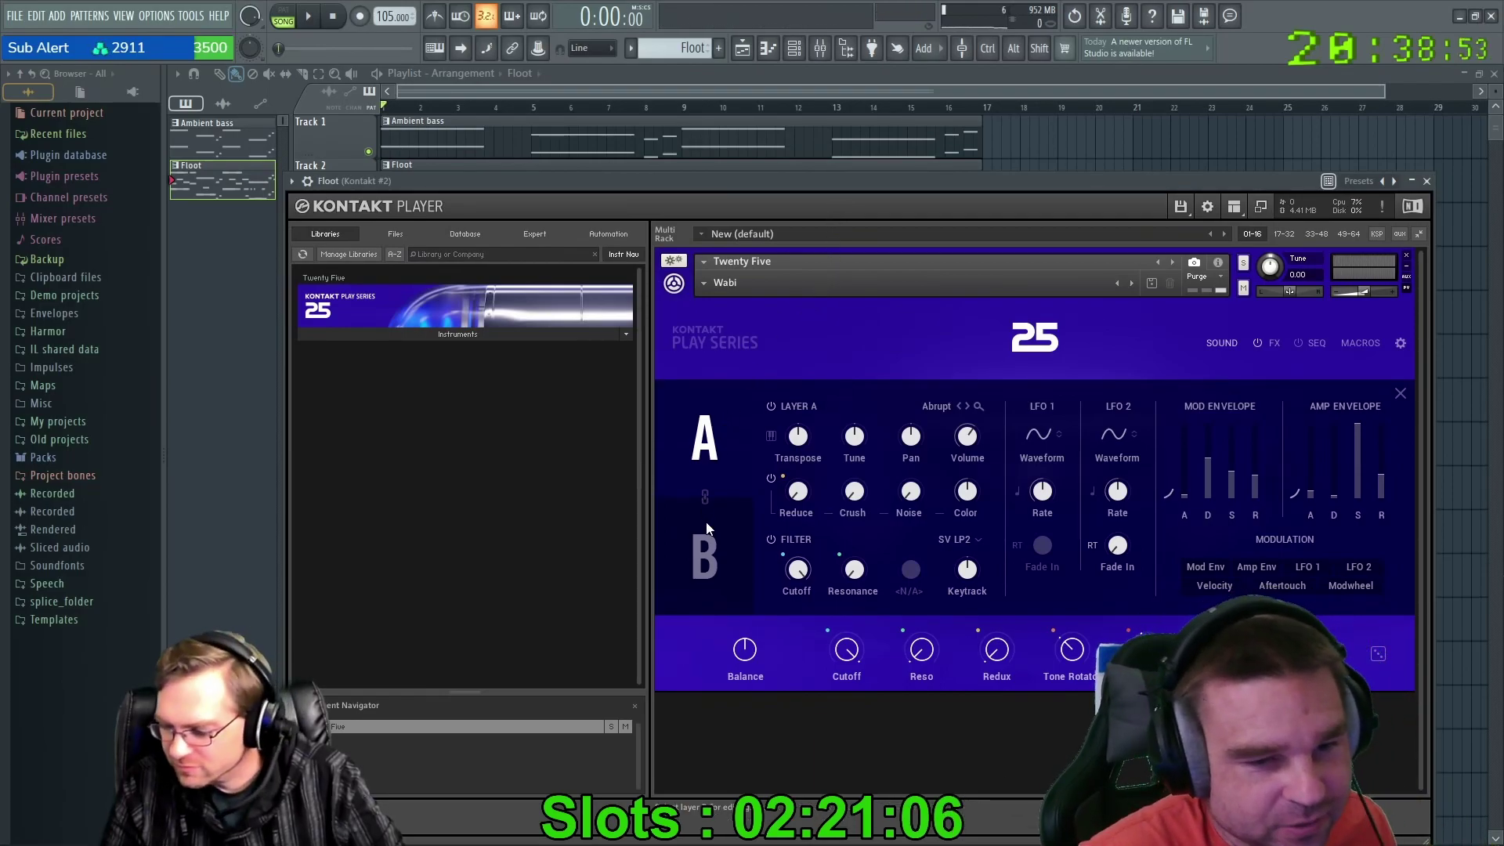
left_click(704, 556)
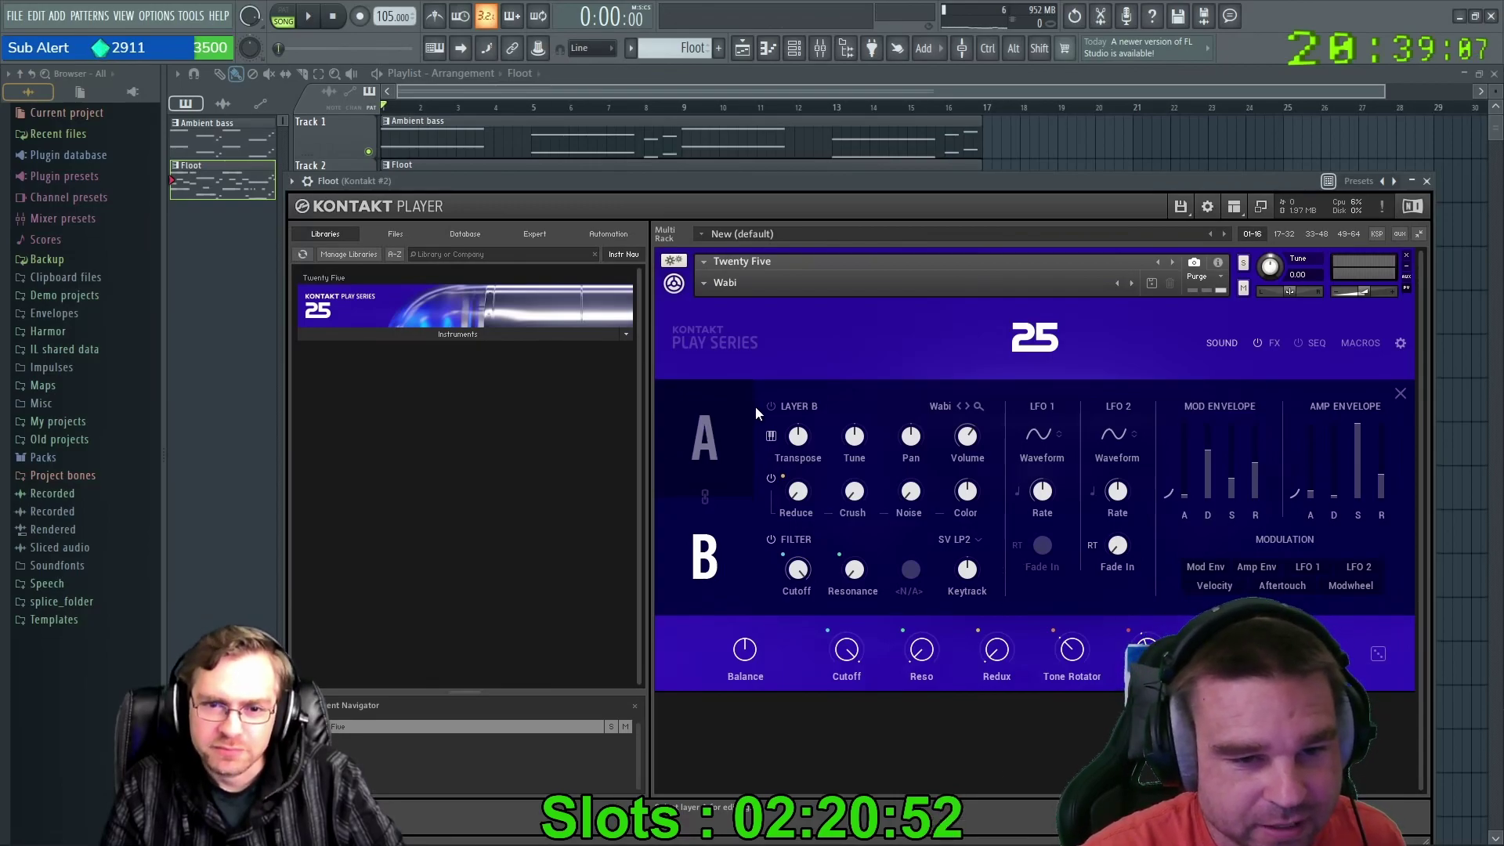
left_click(708, 454)
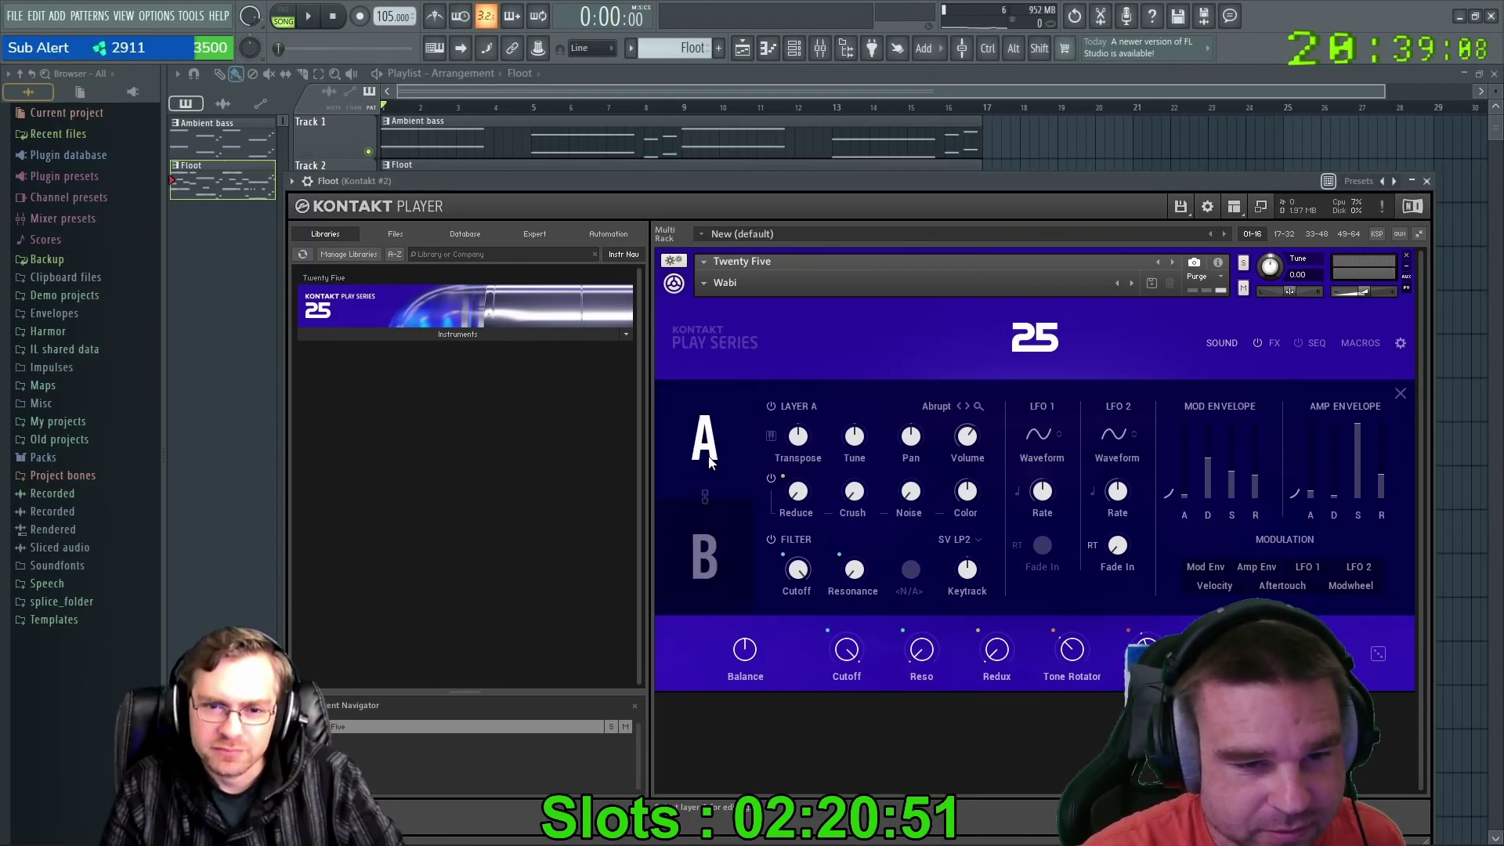
Compare layers A and B of the Wabi snapshot by switching between them, finishing on layer B.
left_click(722, 589)
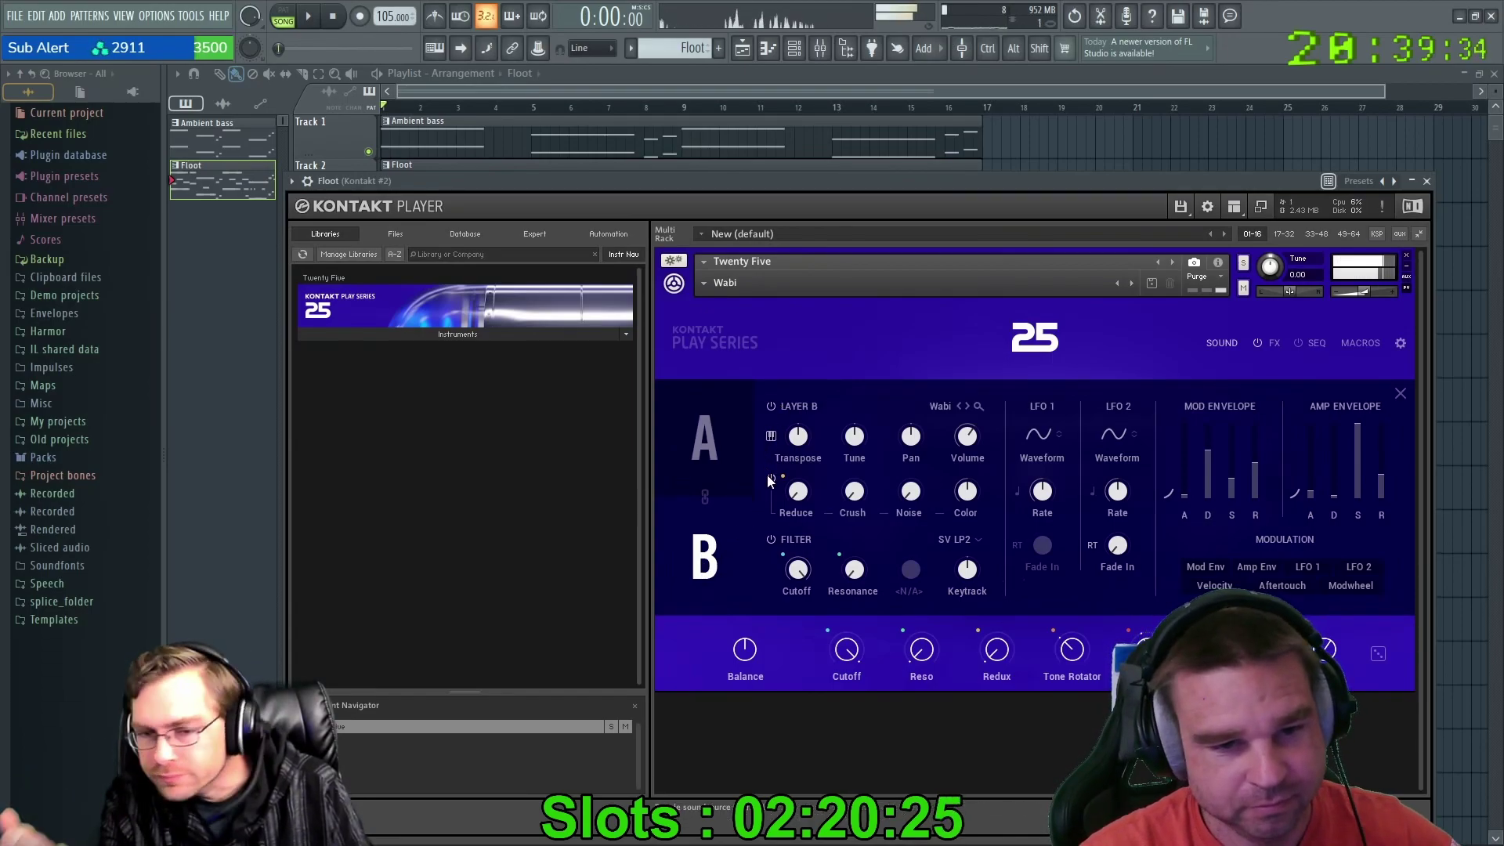
left_click(730, 434)
left_click(741, 493)
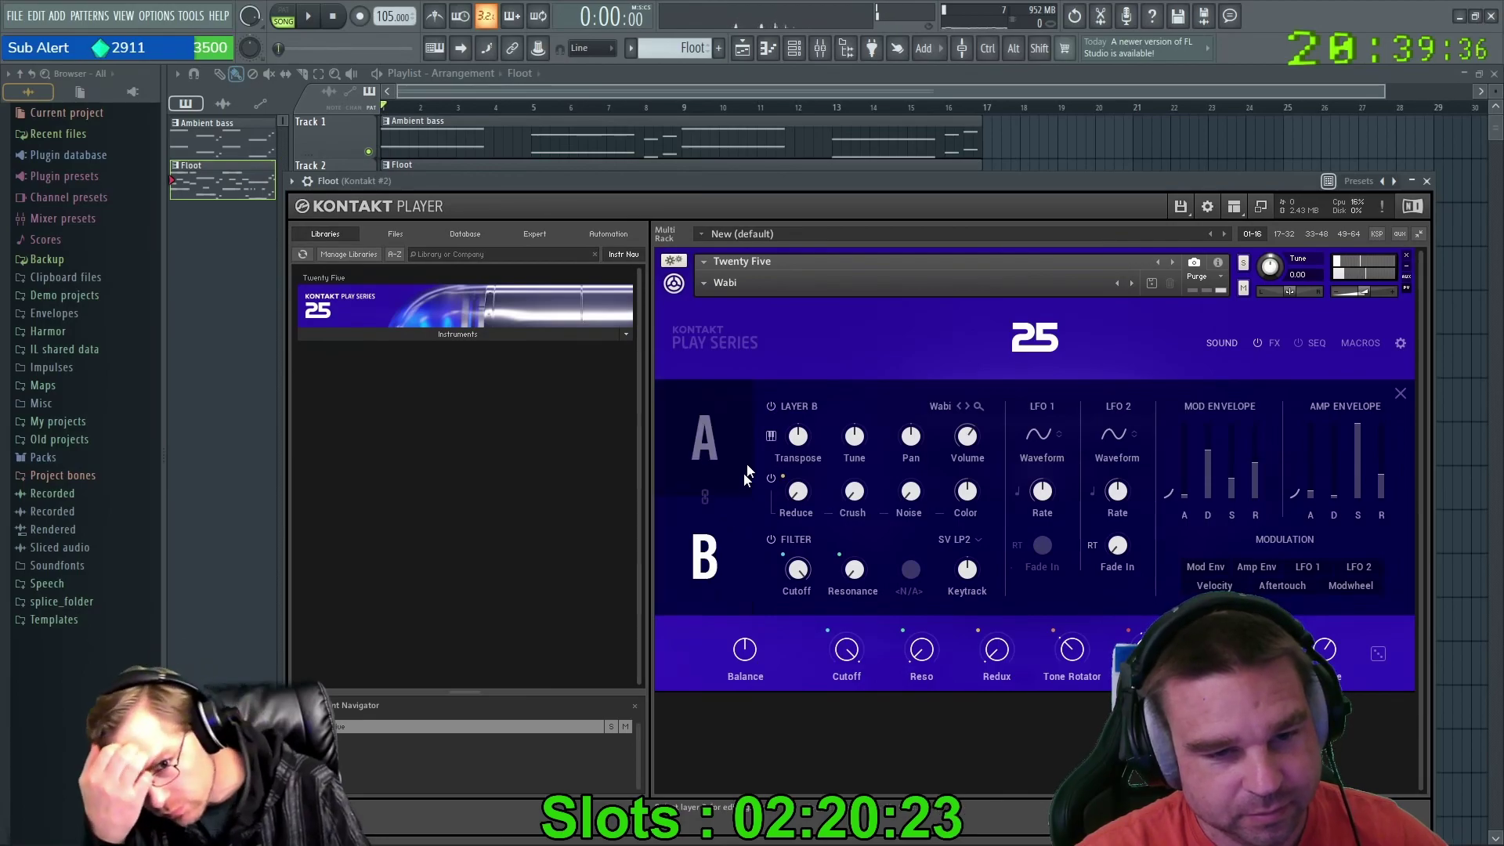
left_click(728, 420)
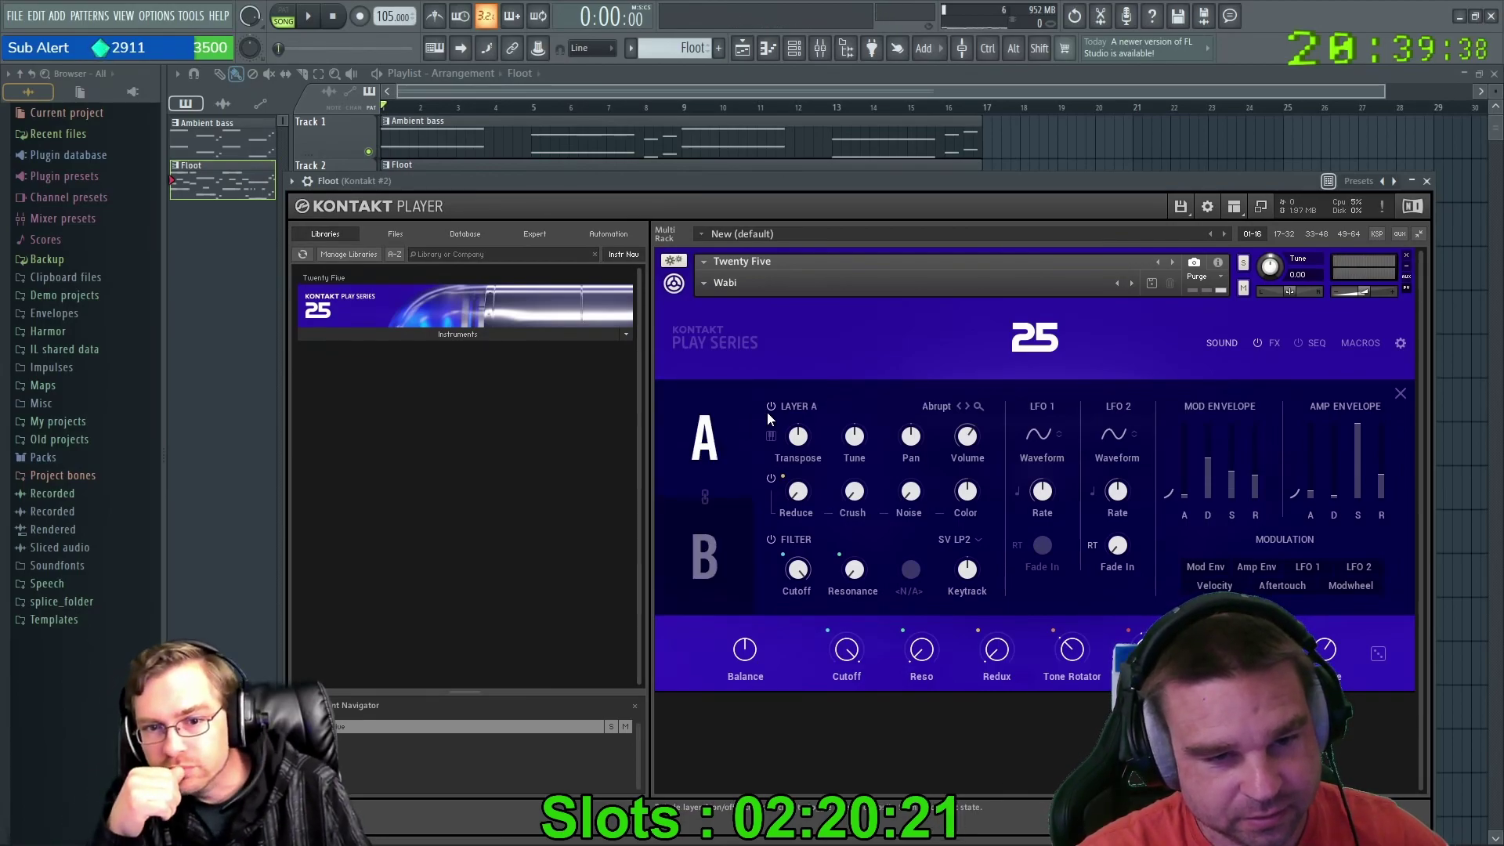
left_click(724, 530)
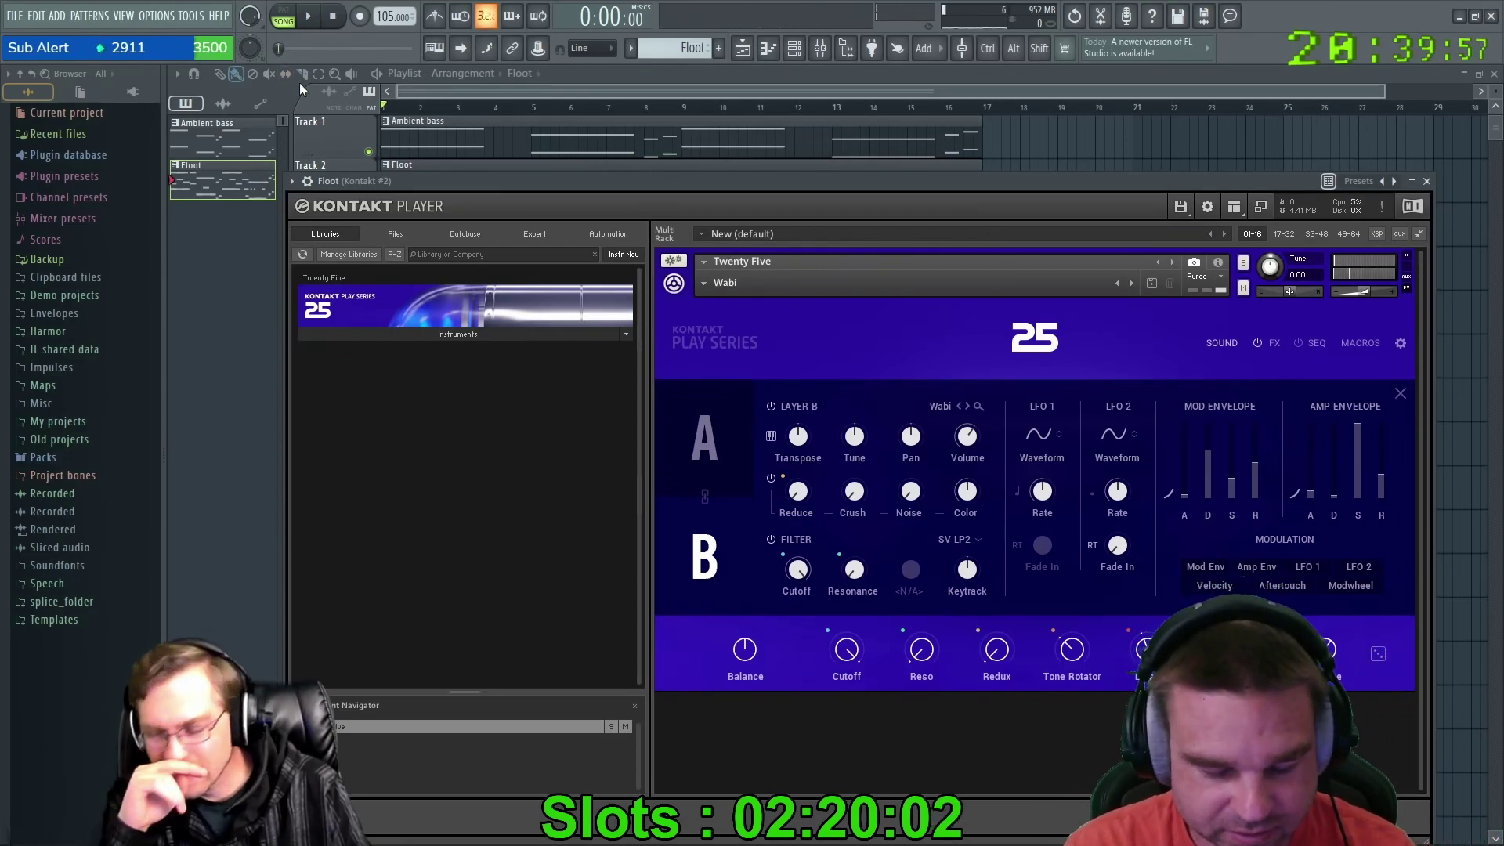
Check the Kontakt mixer tracks, read the scale note in the project credits, and close the settings.
key("F9")
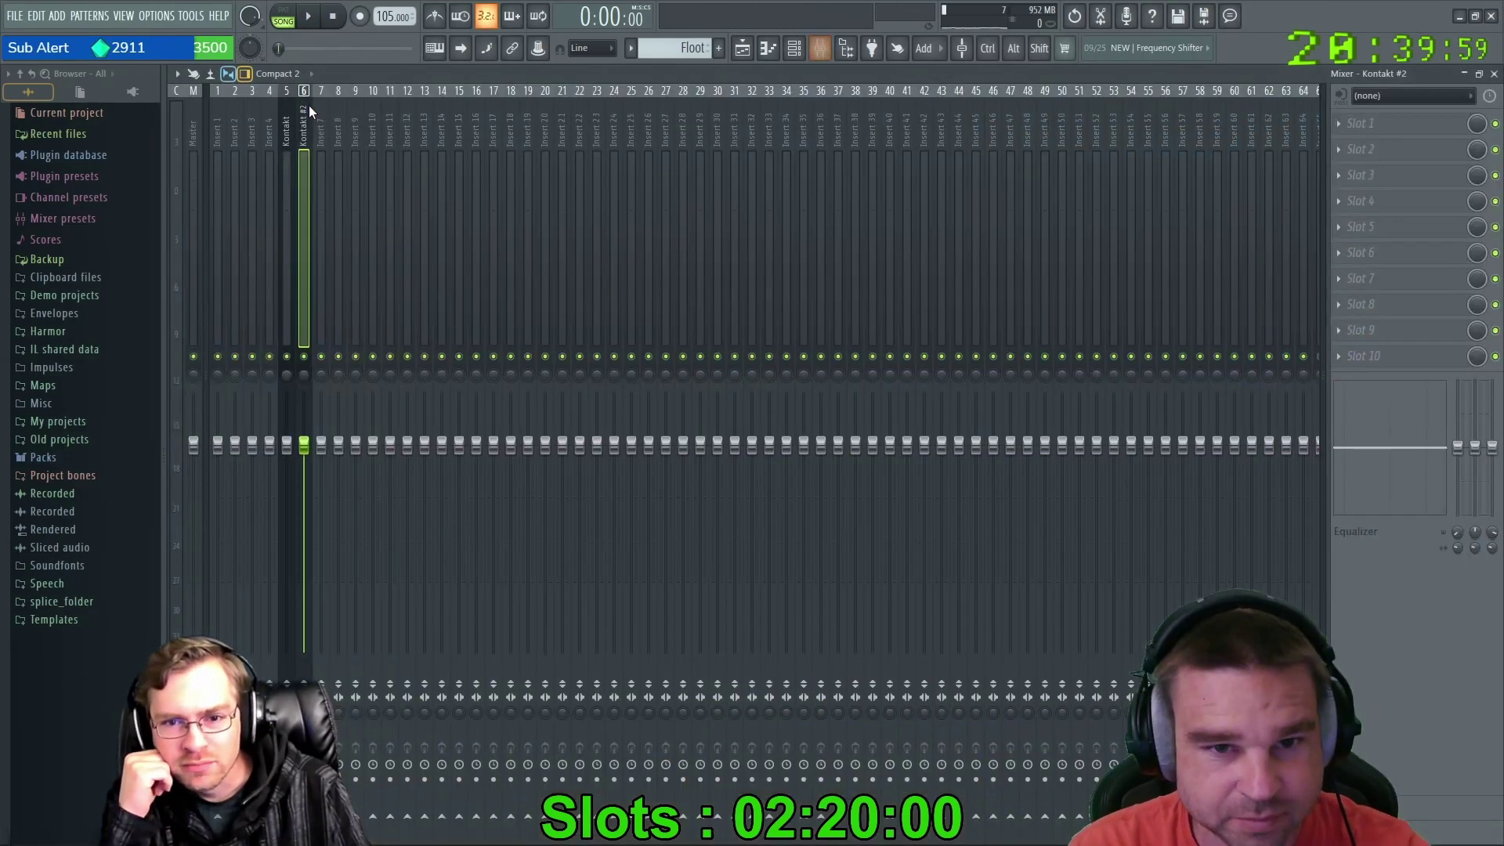
key("F9")
mouse_move(1247, 13)
left_mouse_down()
mouse_move(1231, 20)
mouse_move(1246, 22)
left_mouse_up()
double_click(1247, 23)
key("F11")
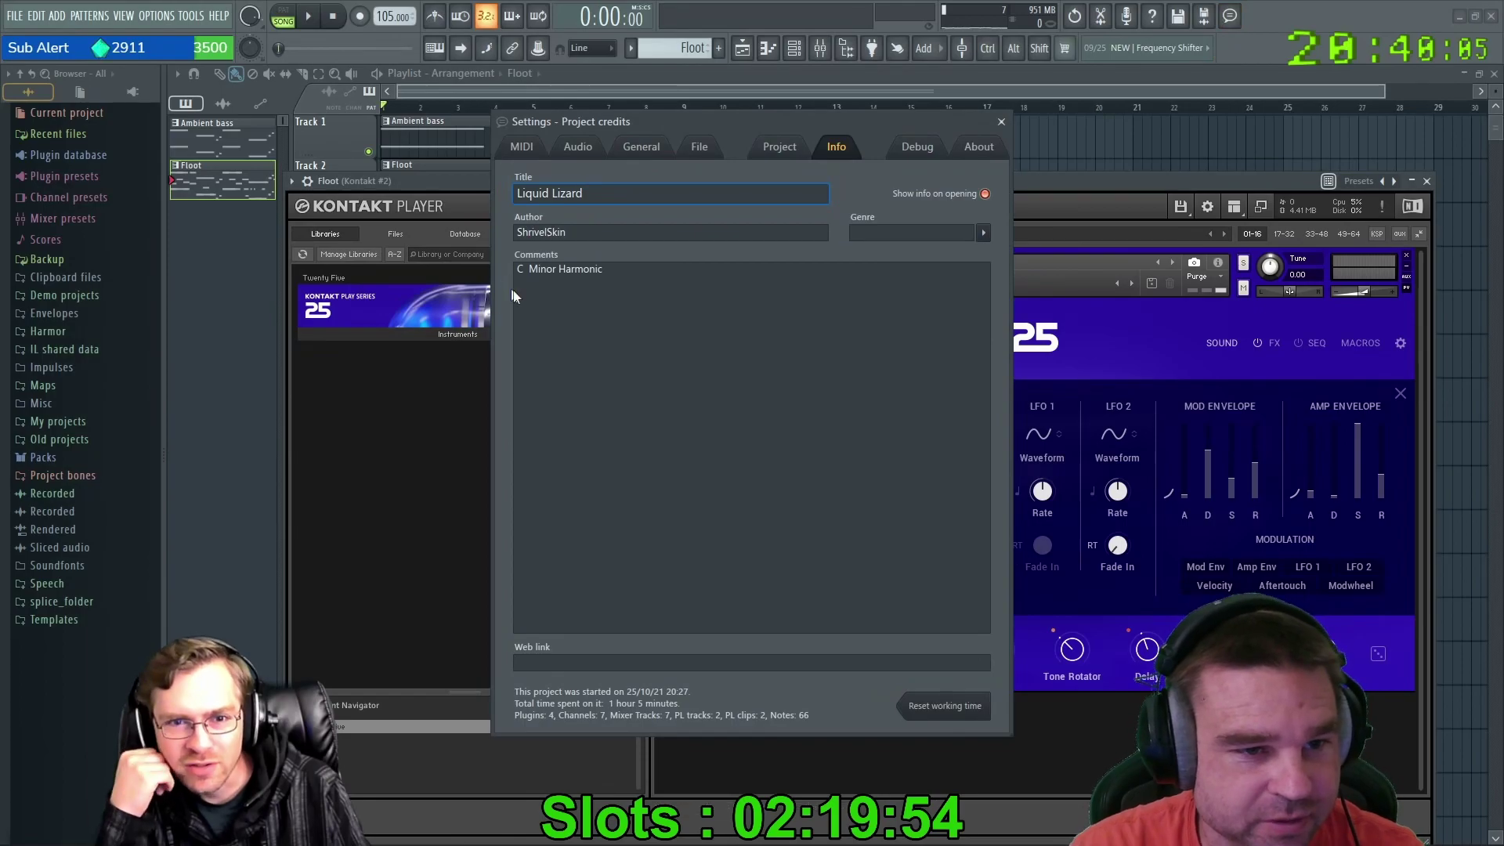
left_click(1002, 121)
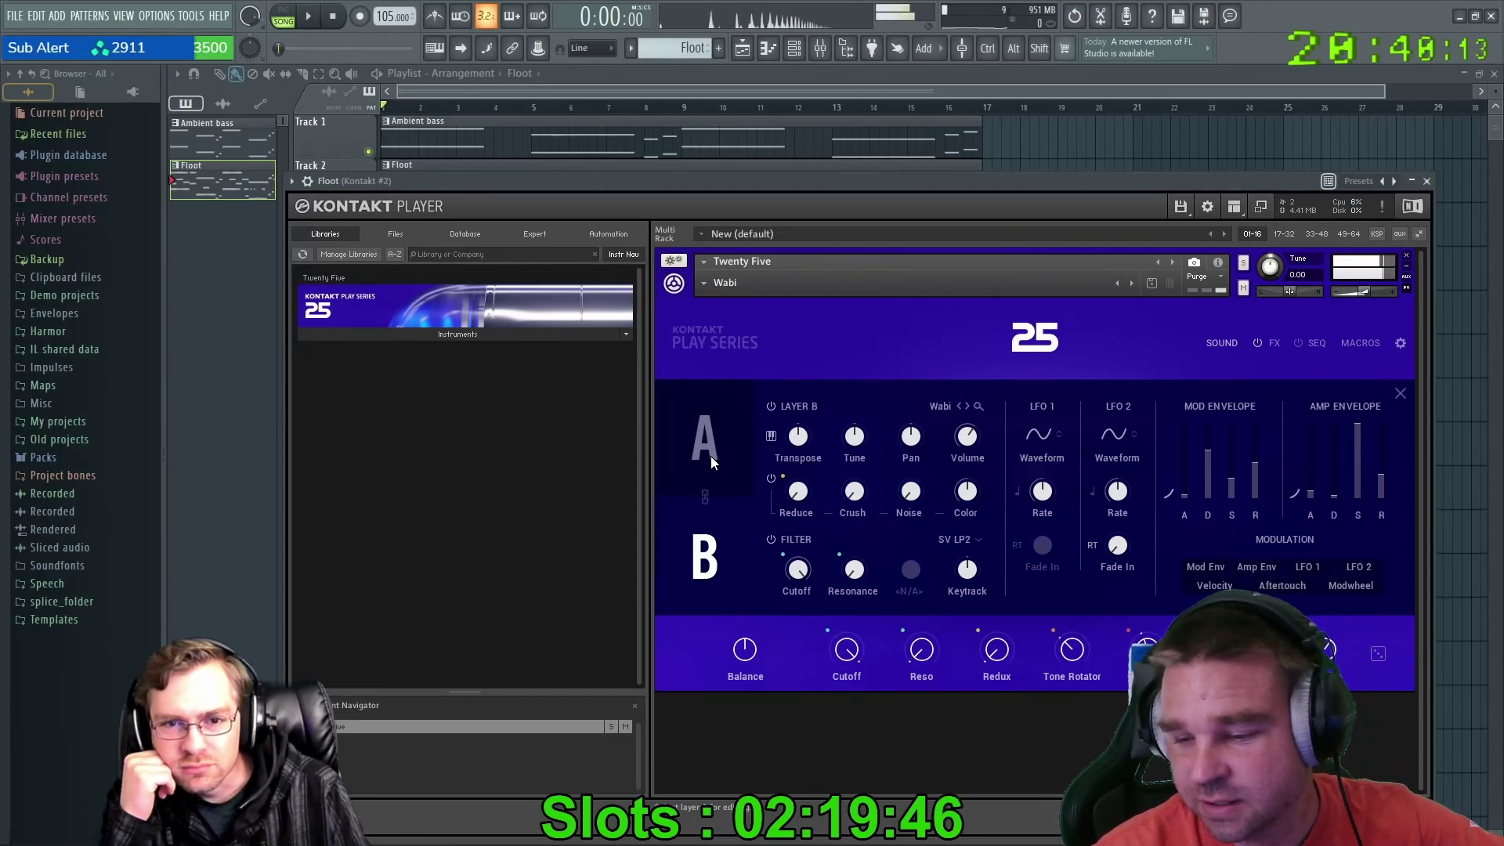
Play the opening of the song, stop it, and reposition Floot's Kontakt window over the playlist.
left_click(309, 18)
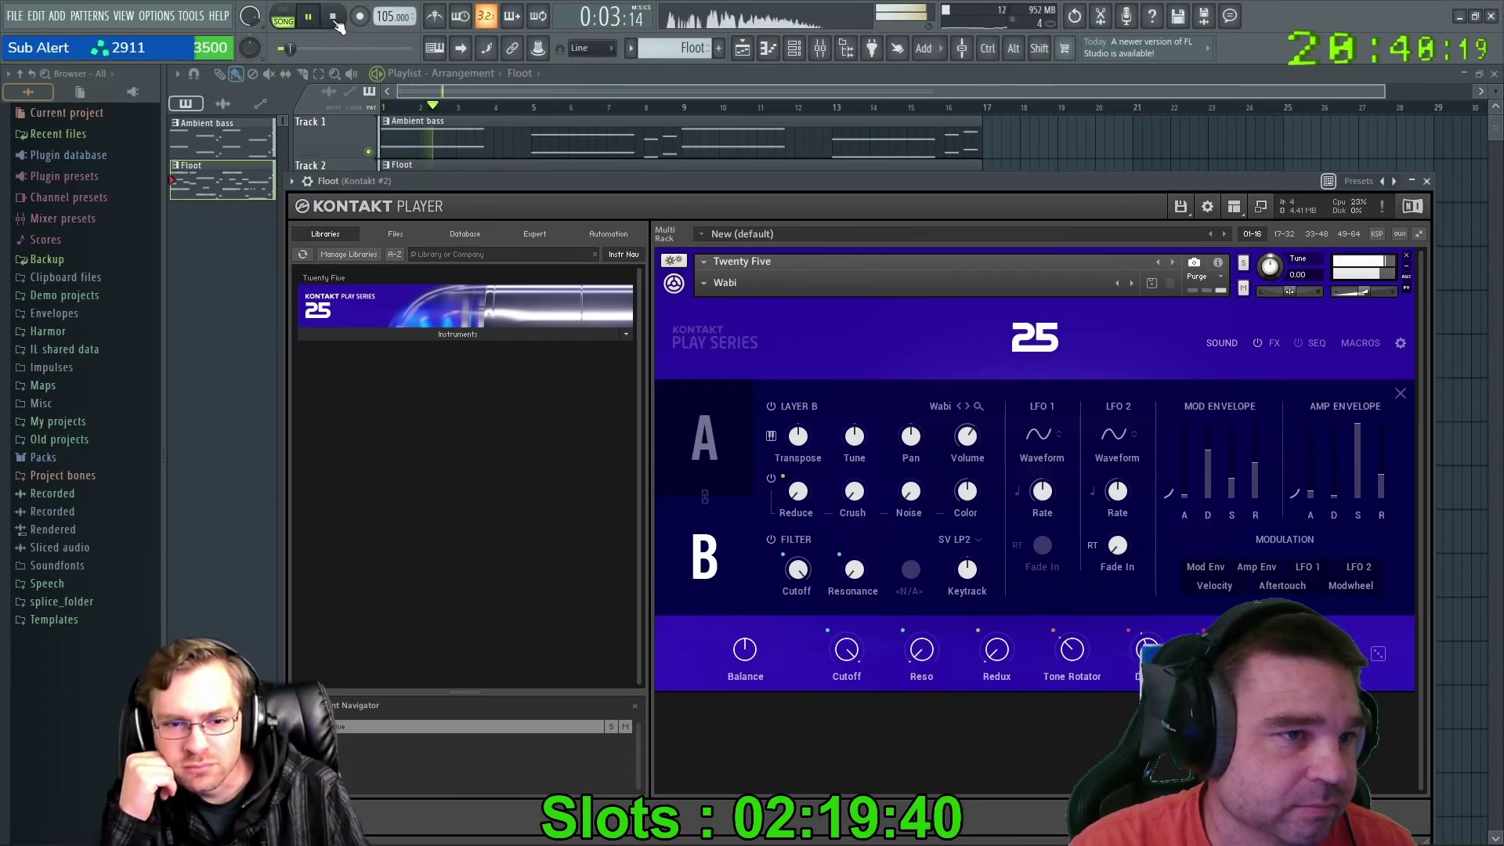
left_click(334, 17)
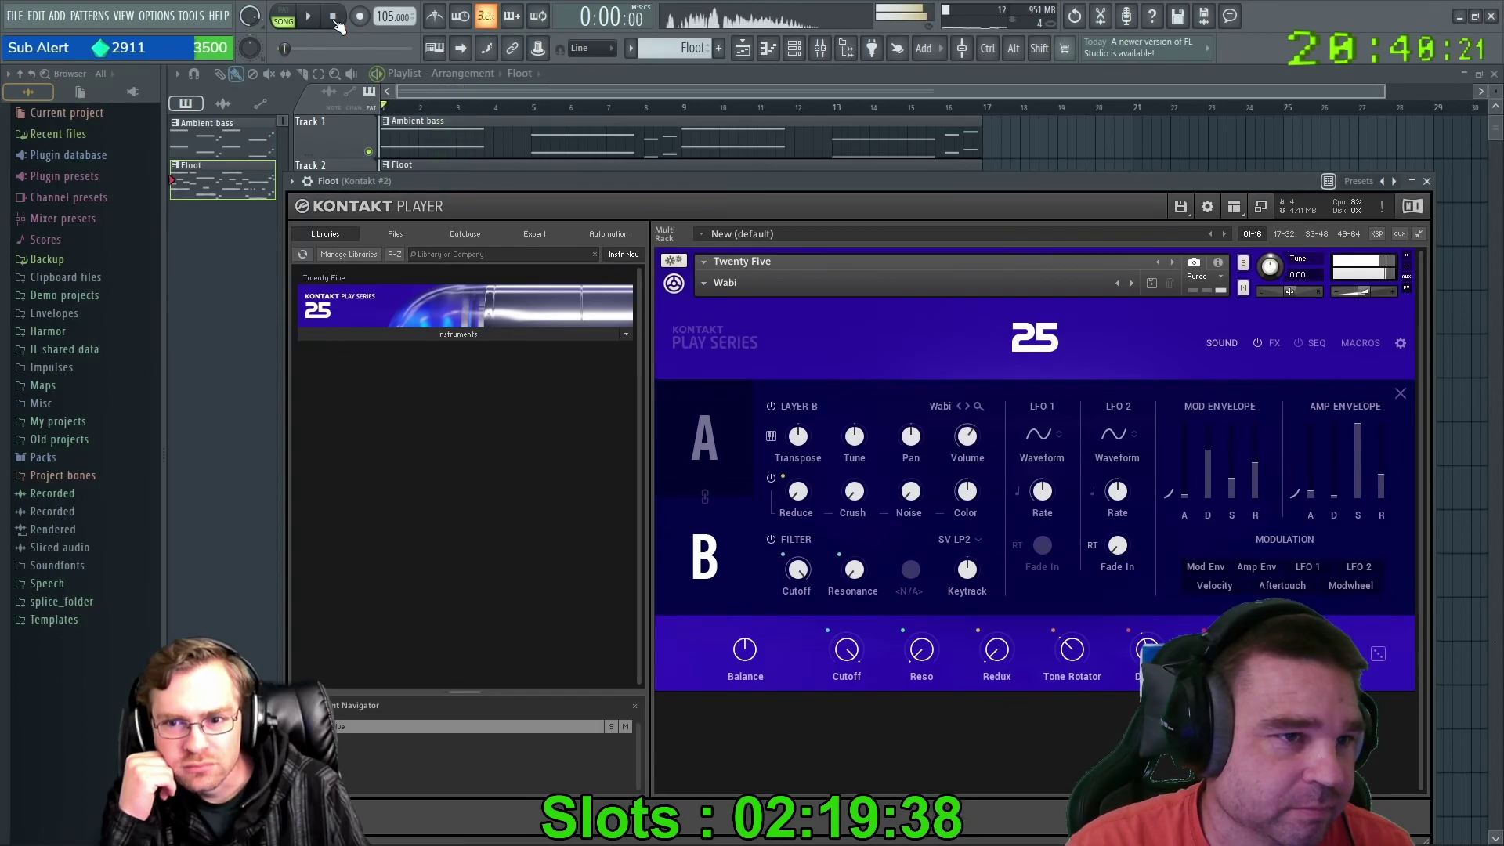
left_click_drag(435, 182, 428, 245)
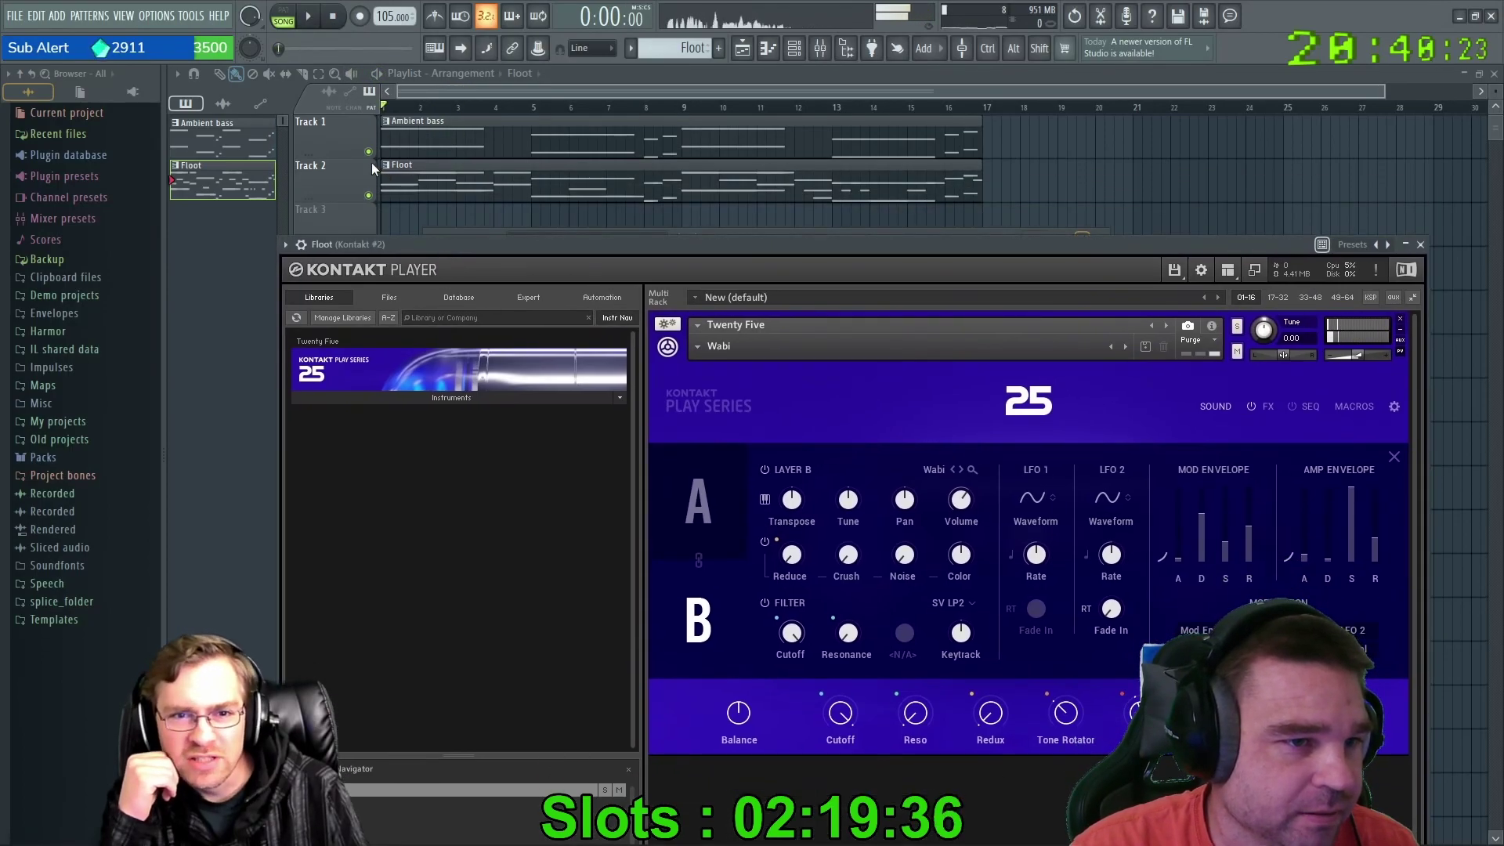
left_click_drag(819, 248, 803, 195)
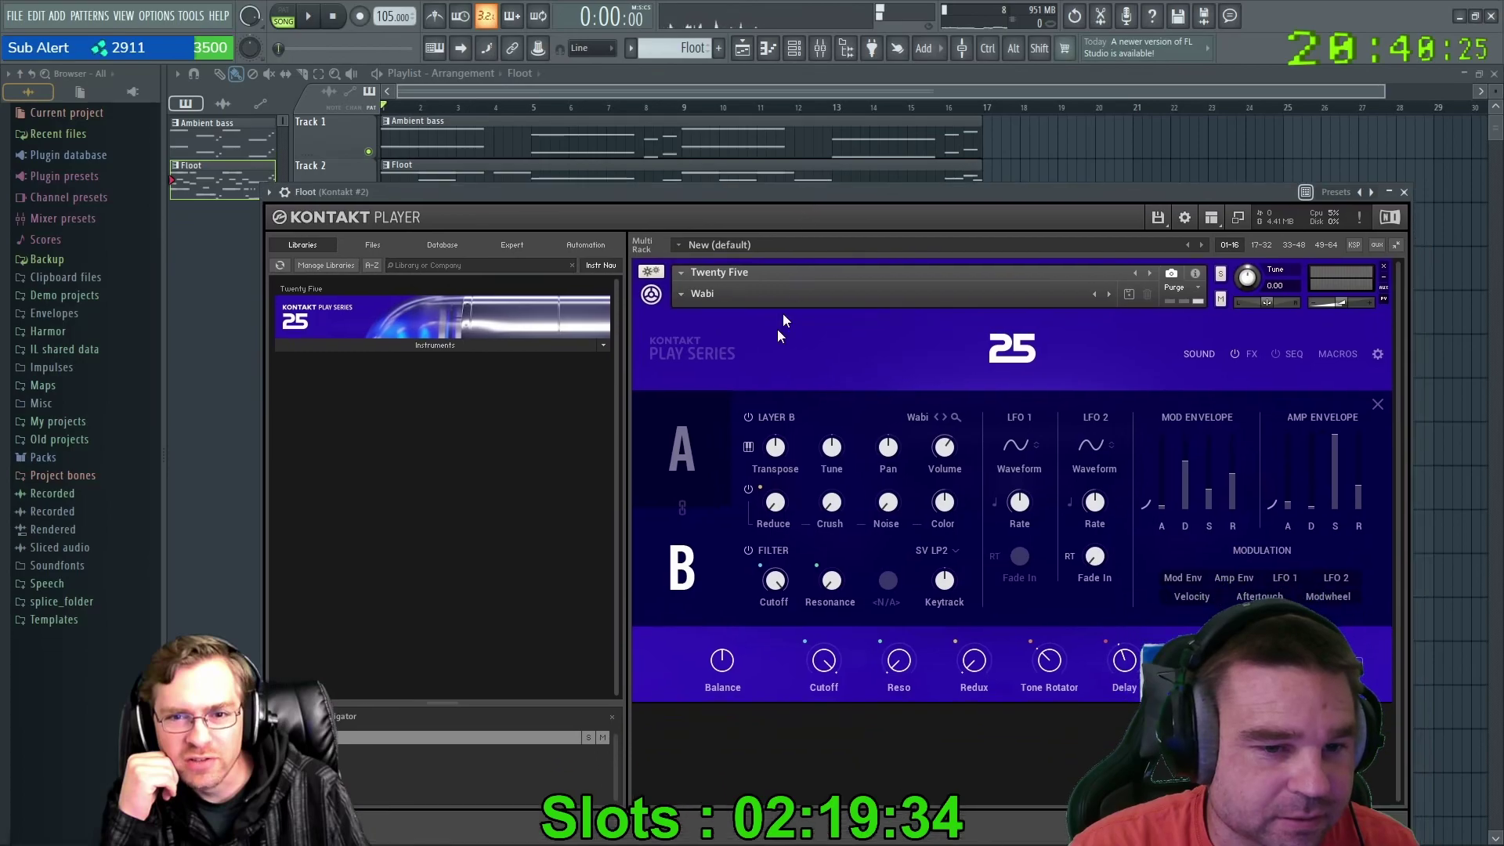
Try transposing Wabi's layer A up 3 semitones and play the song from the start.
mouse_move(778, 447)
mouse_move(777, 443)
left_mouse_down()
mouse_move(772, 413)
mouse_move(766, 452)
mouse_move(761, 411)
mouse_move(766, 439)
left_mouse_up()
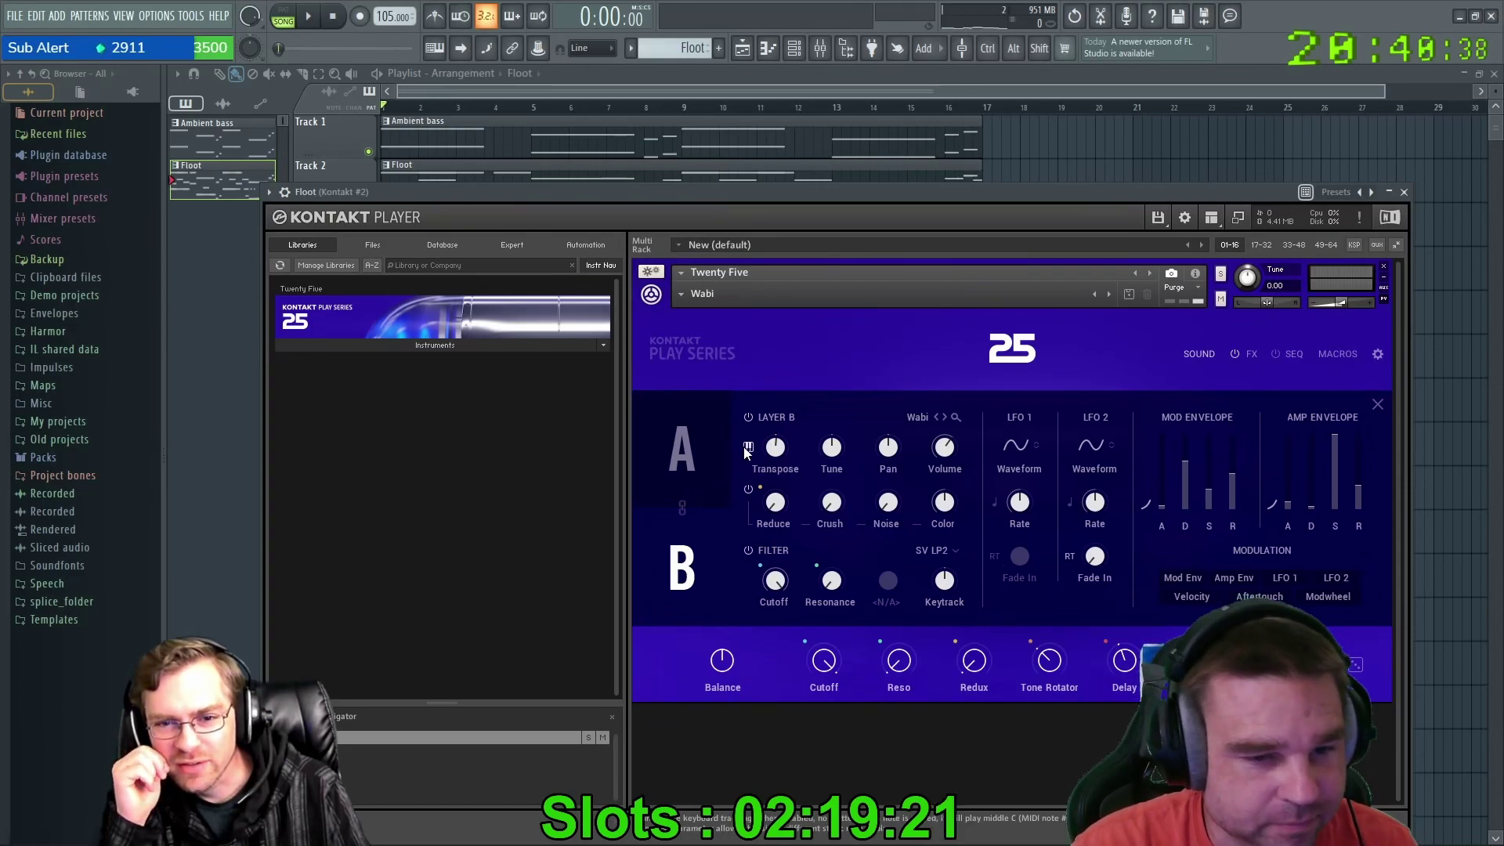
left_click(784, 452, "ctrl")
left_click(682, 460)
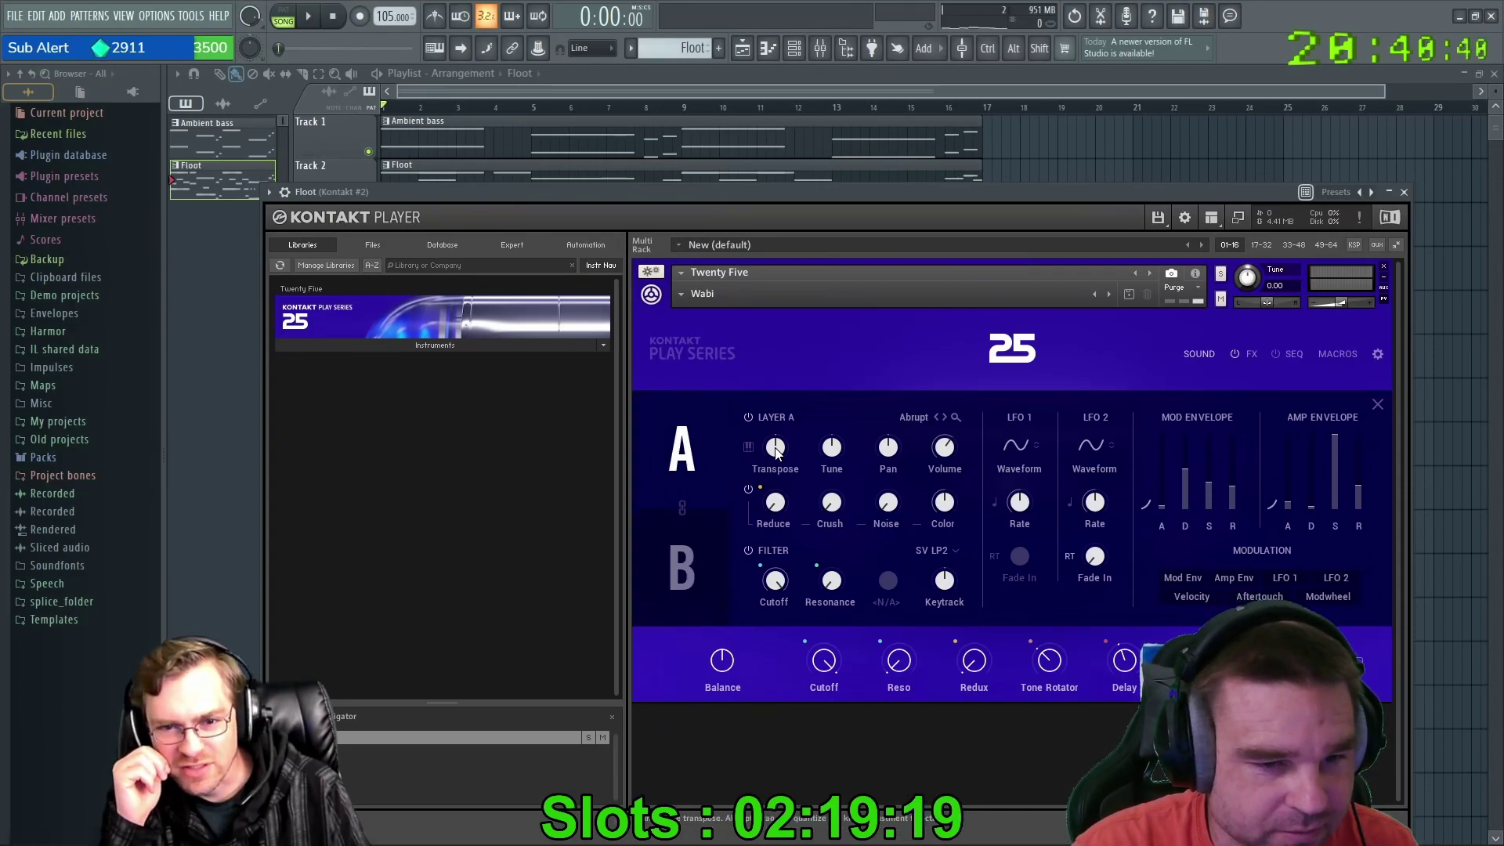
scroll(778, 448, "up", 3)
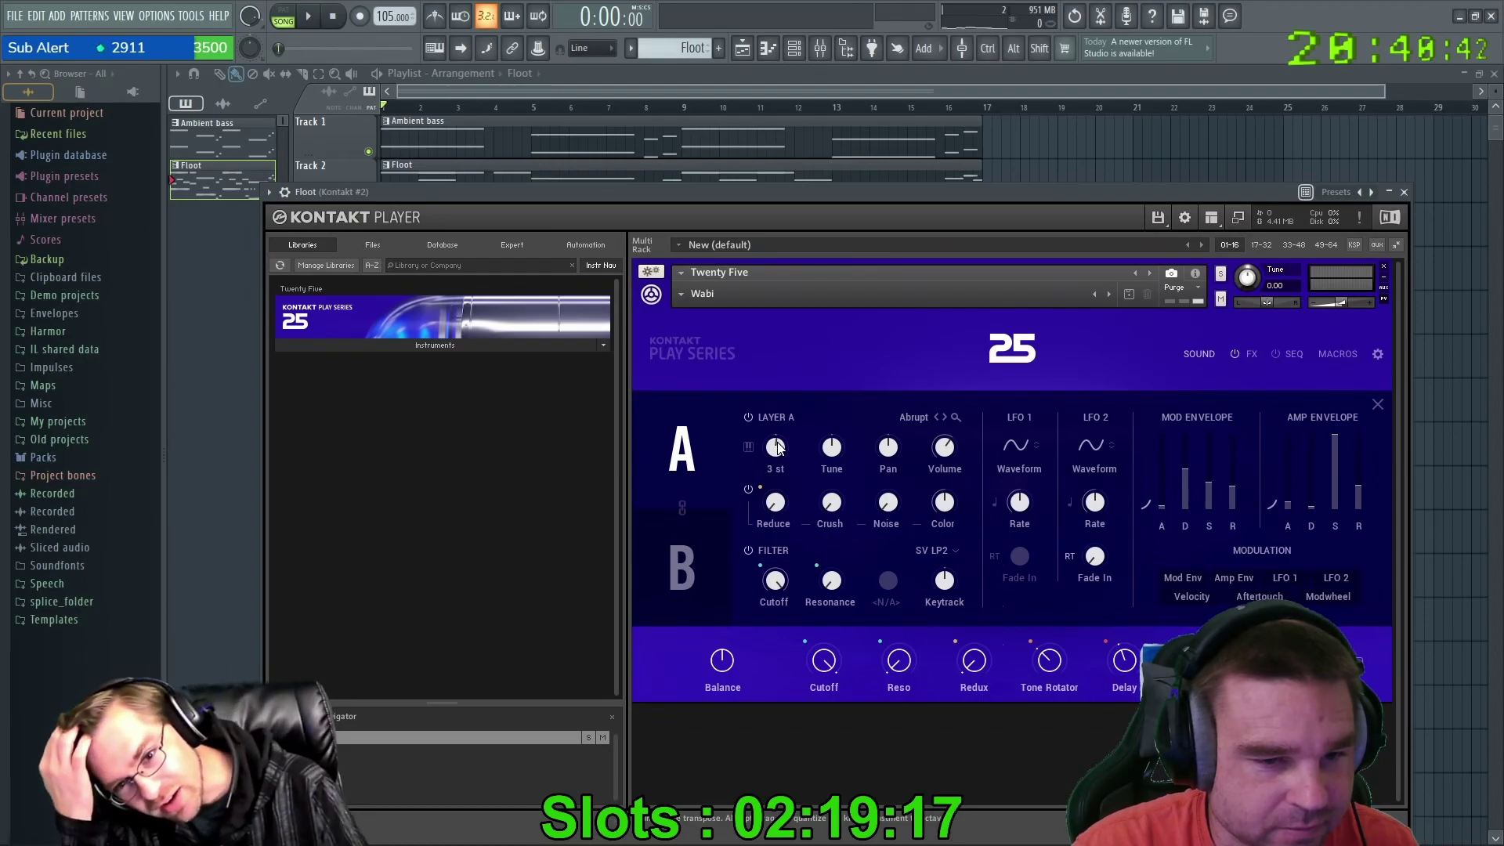
key("space")
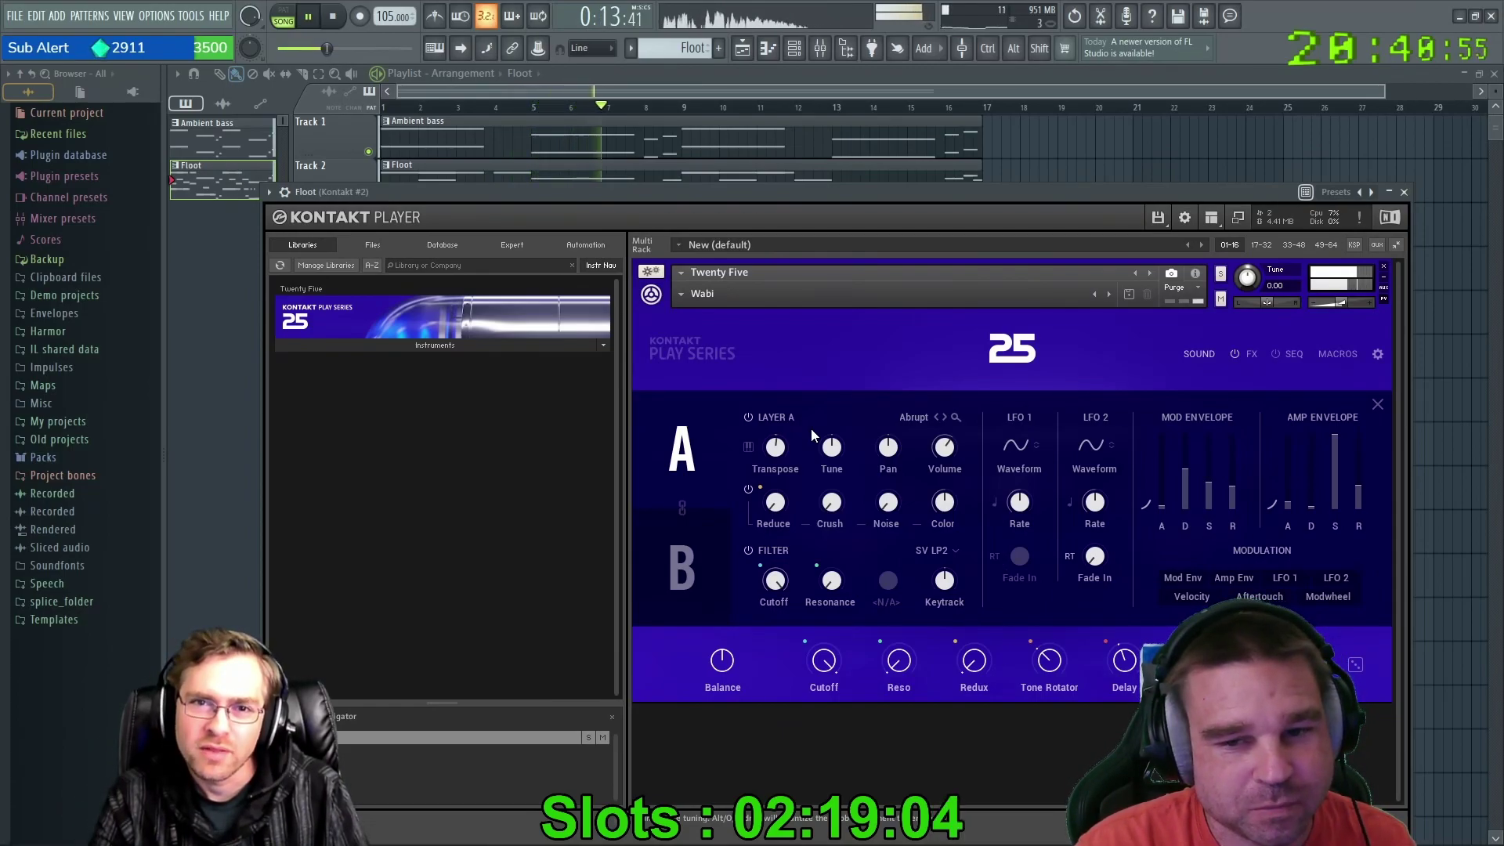
Audition layer A with layer B switched off, turn layer A's keyboard tracking back on, and stop playback.
left_click(683, 553)
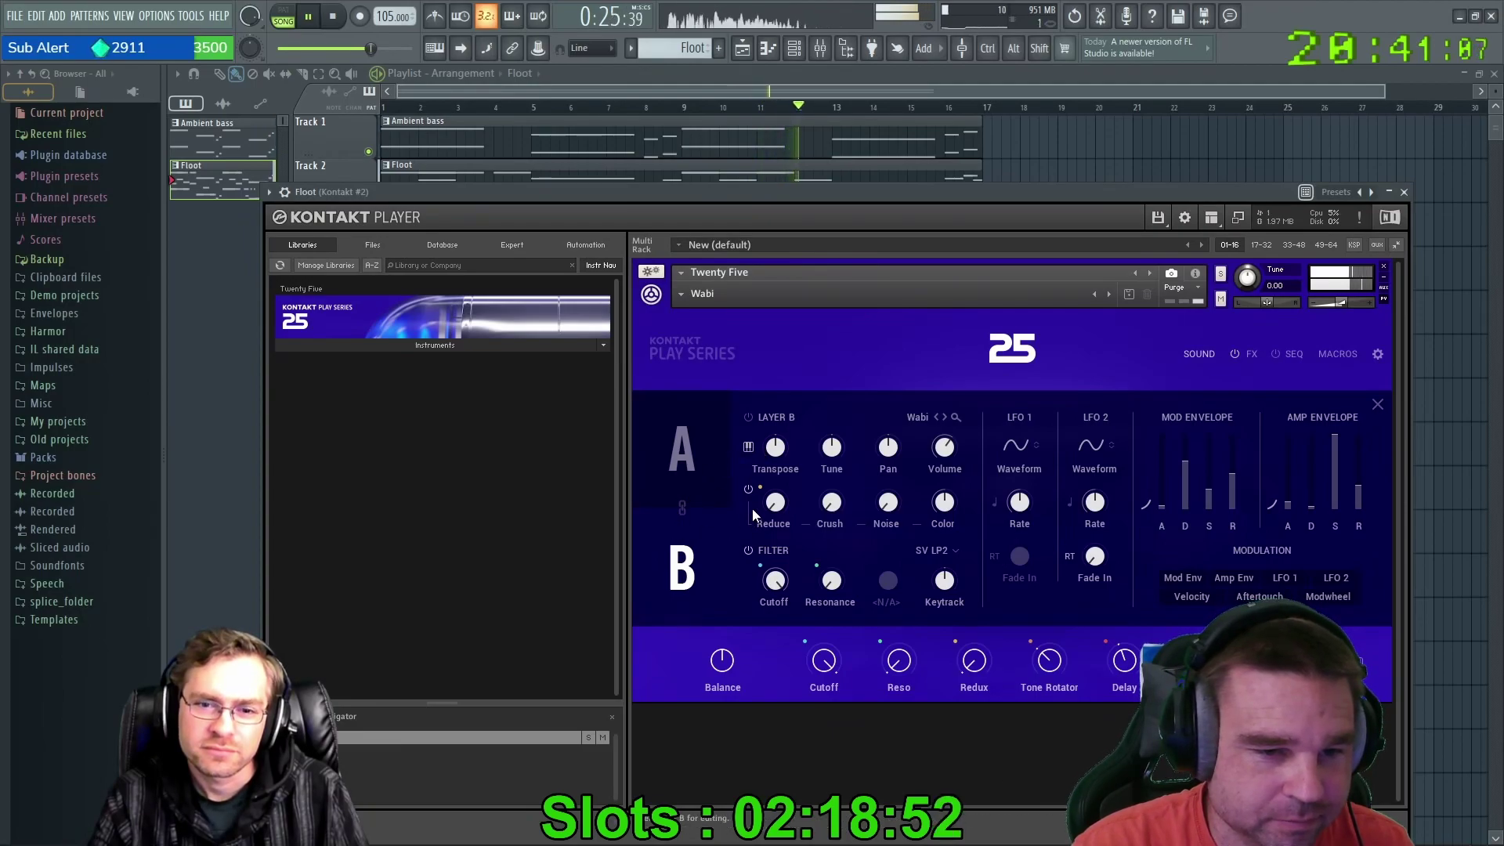
left_click(724, 450)
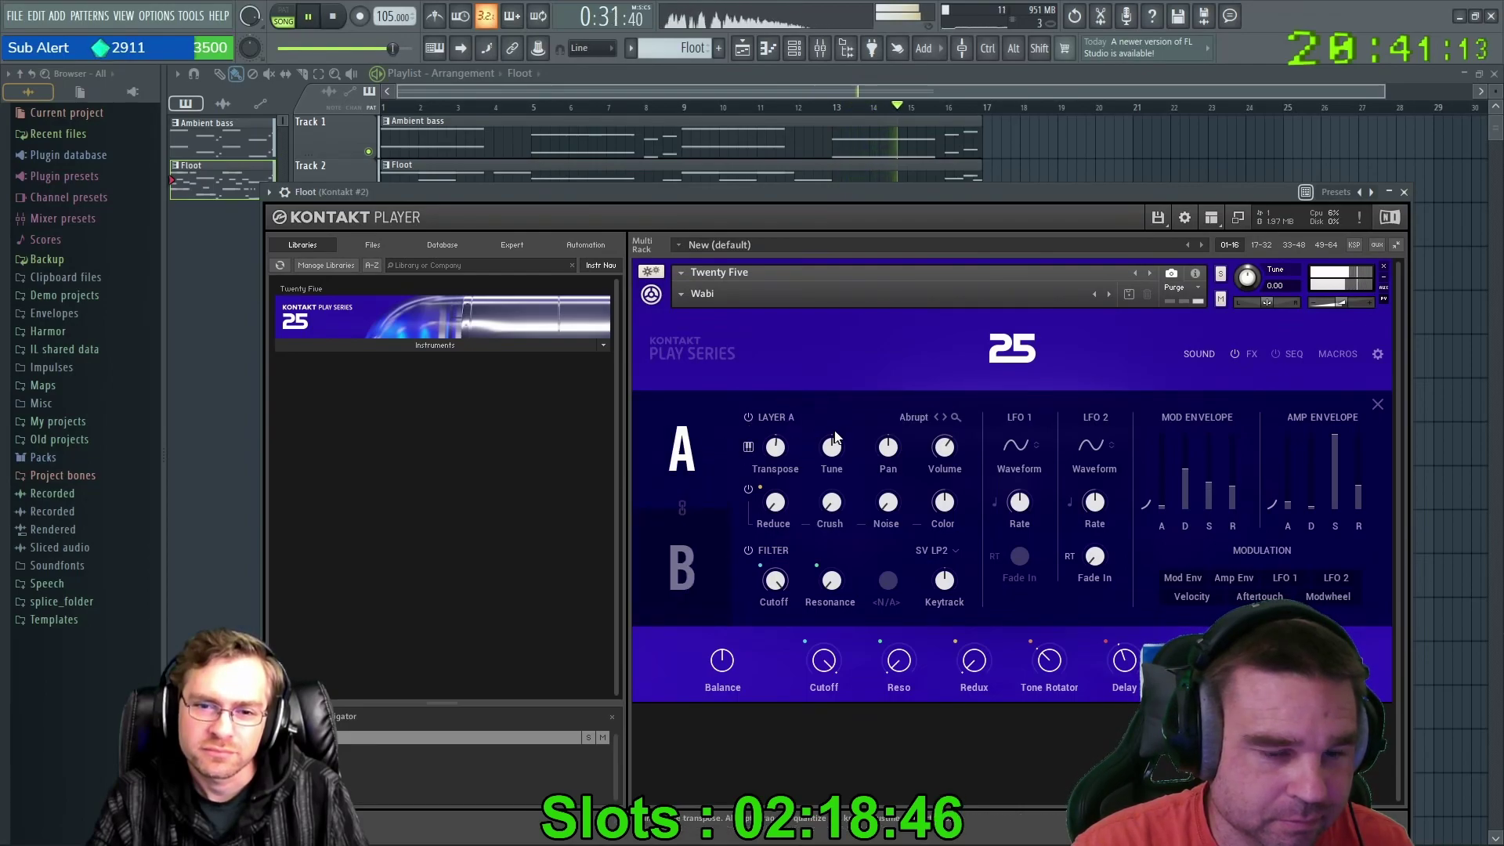
scroll(776, 448, "down", 1)
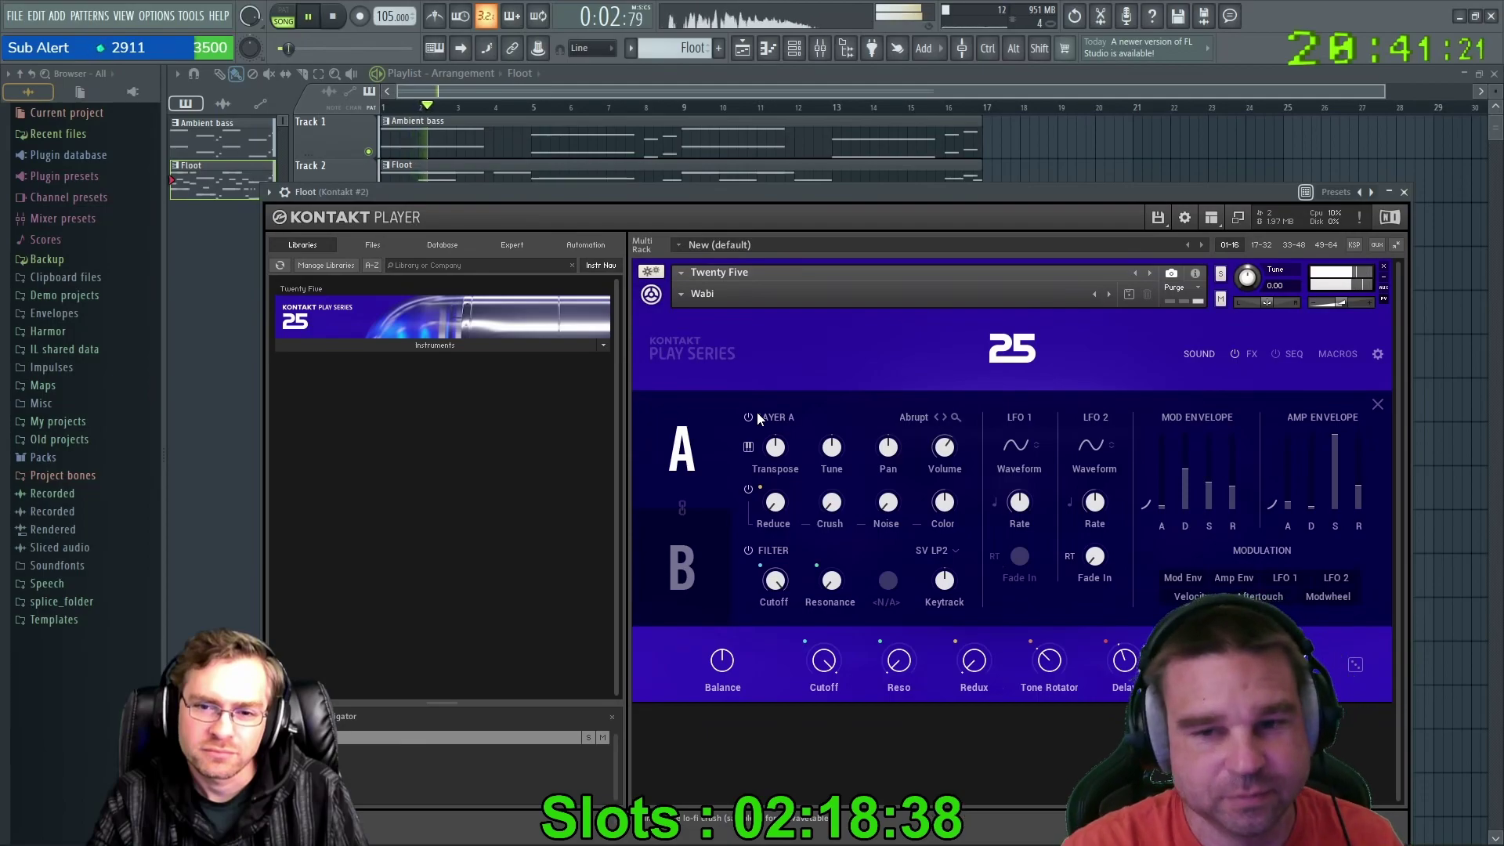
left_click_drag(907, 195, 876, 196)
key("space")
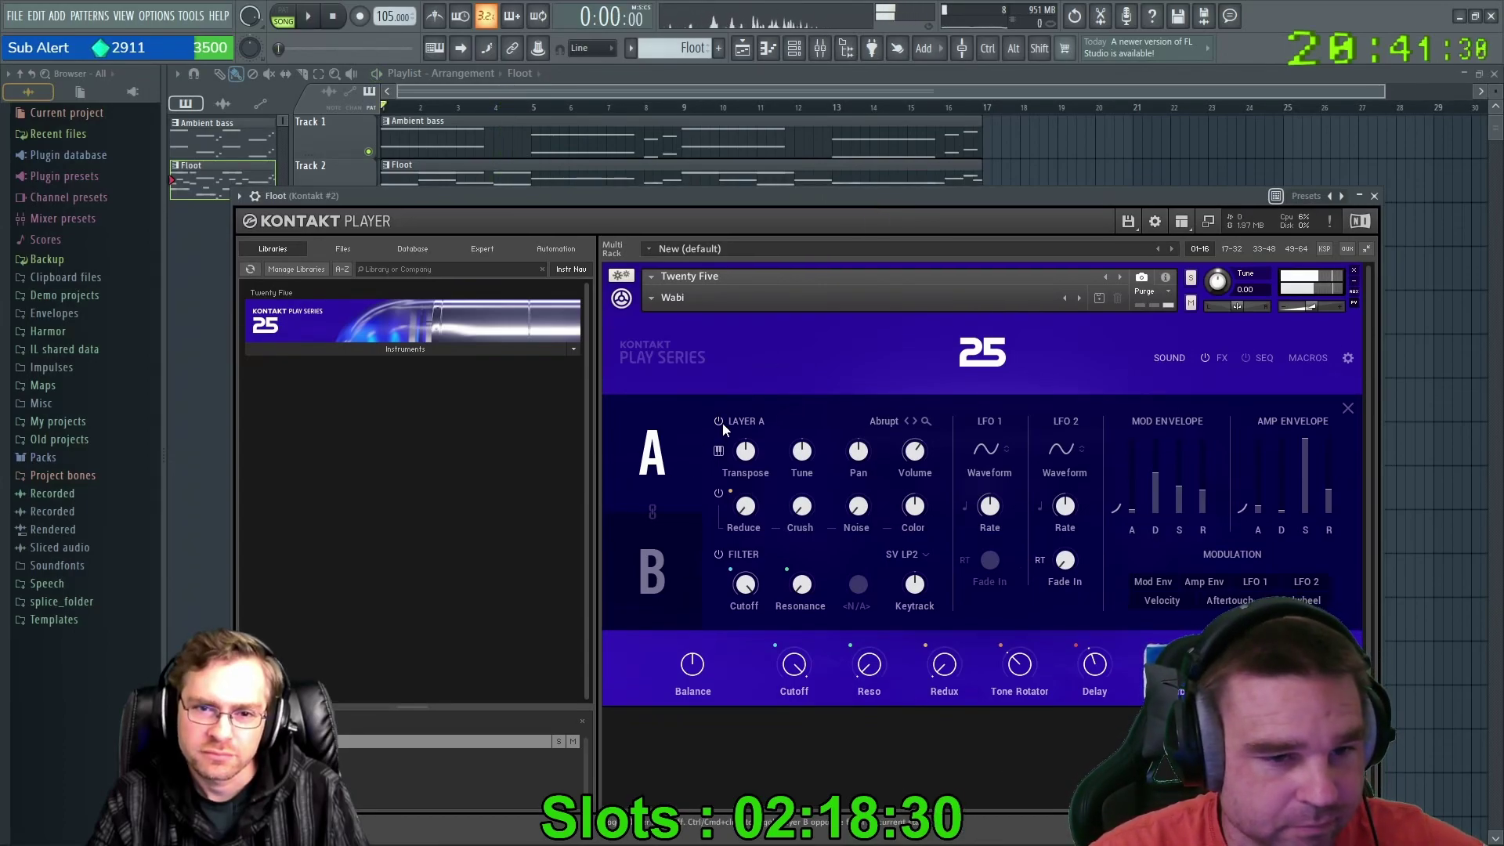
Switch layer B back on, link it with layer A, and audition the pair with keyboard tracking off and on.
left_click(693, 552)
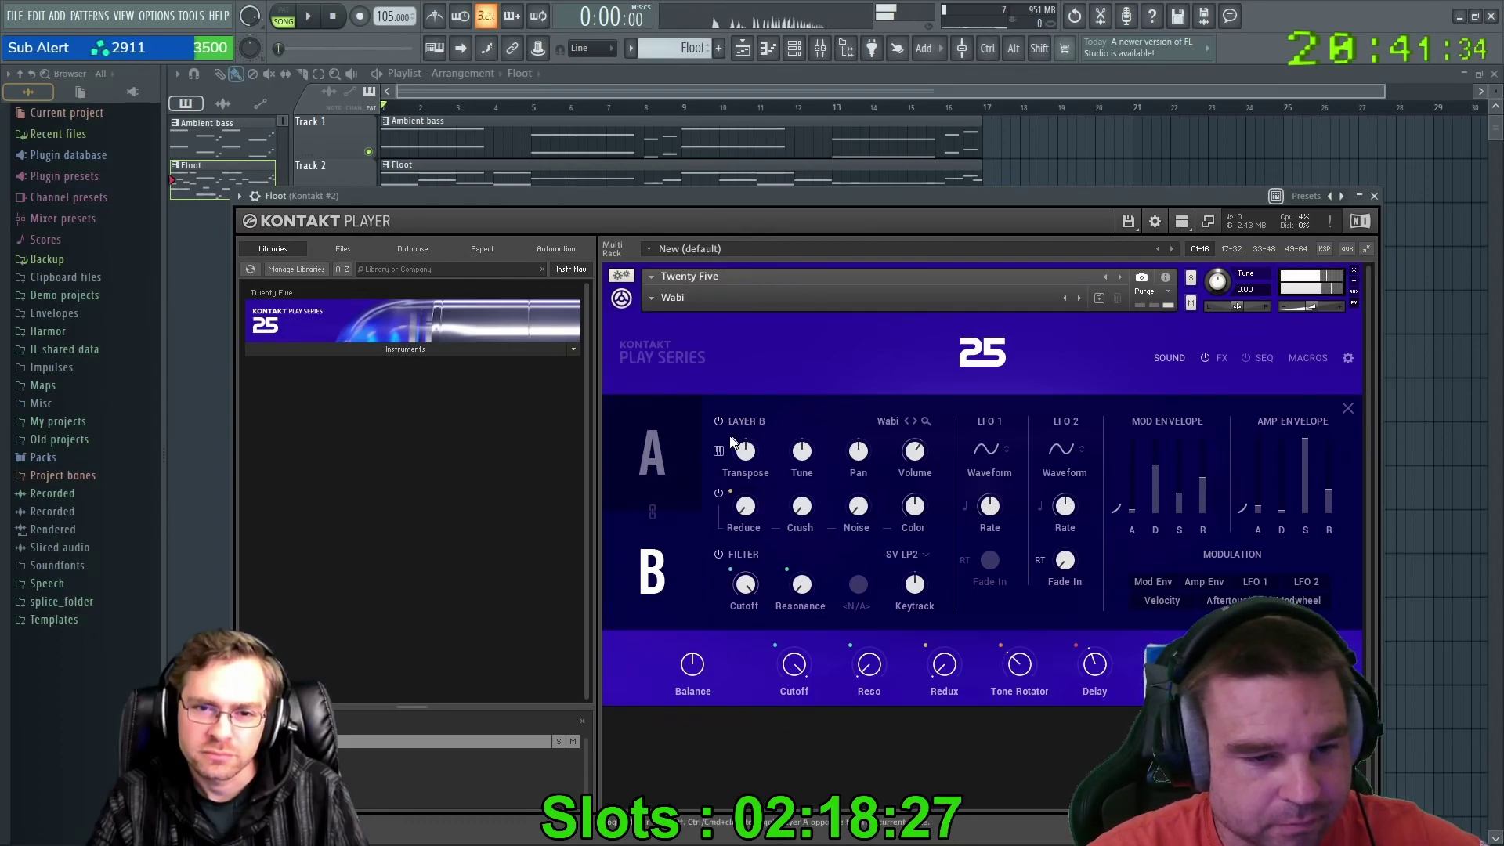
left_click(653, 454)
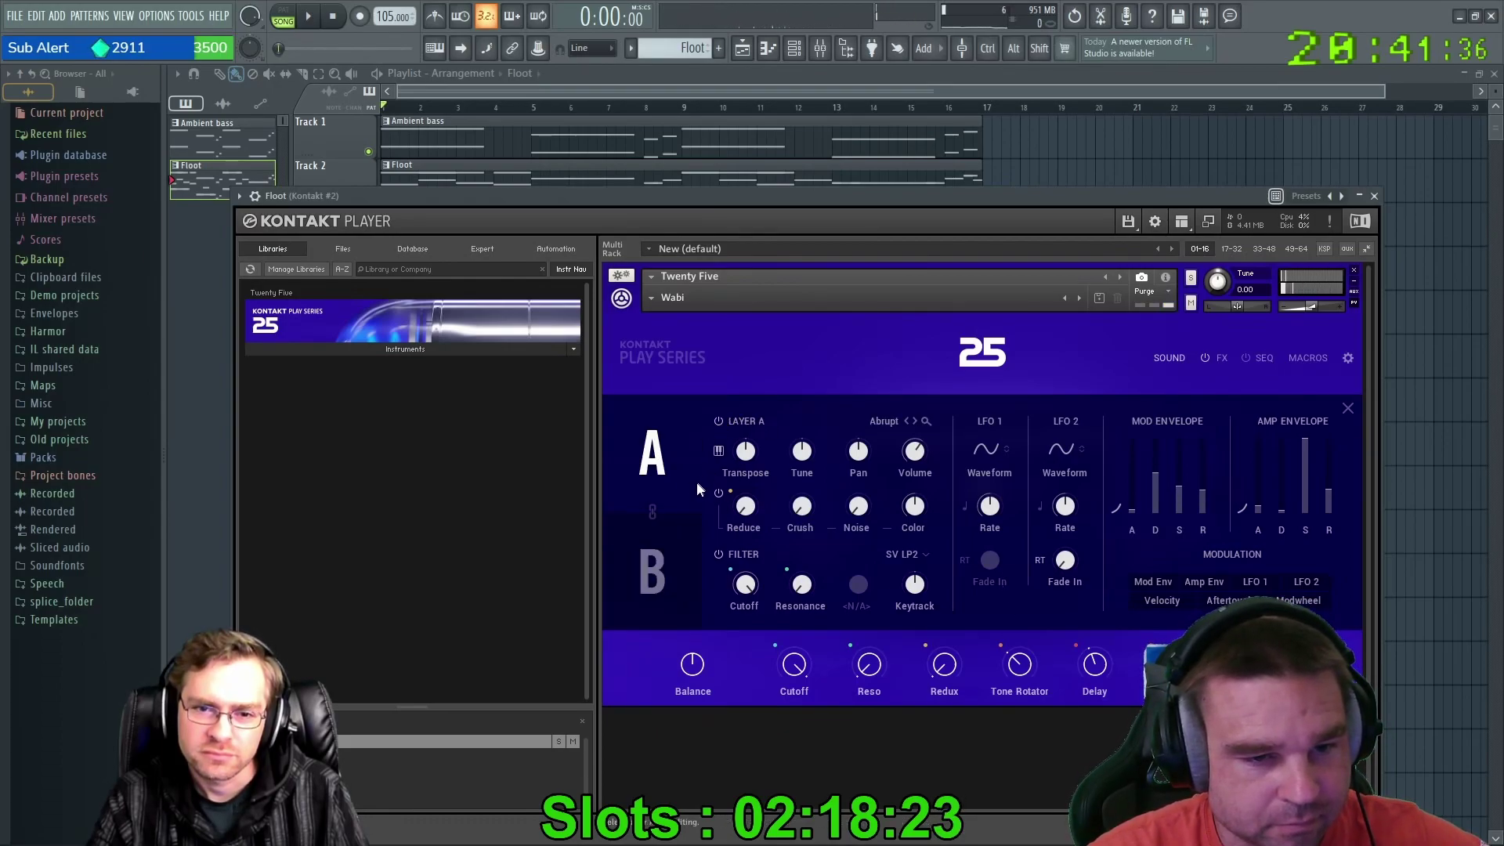
left_click(652, 511)
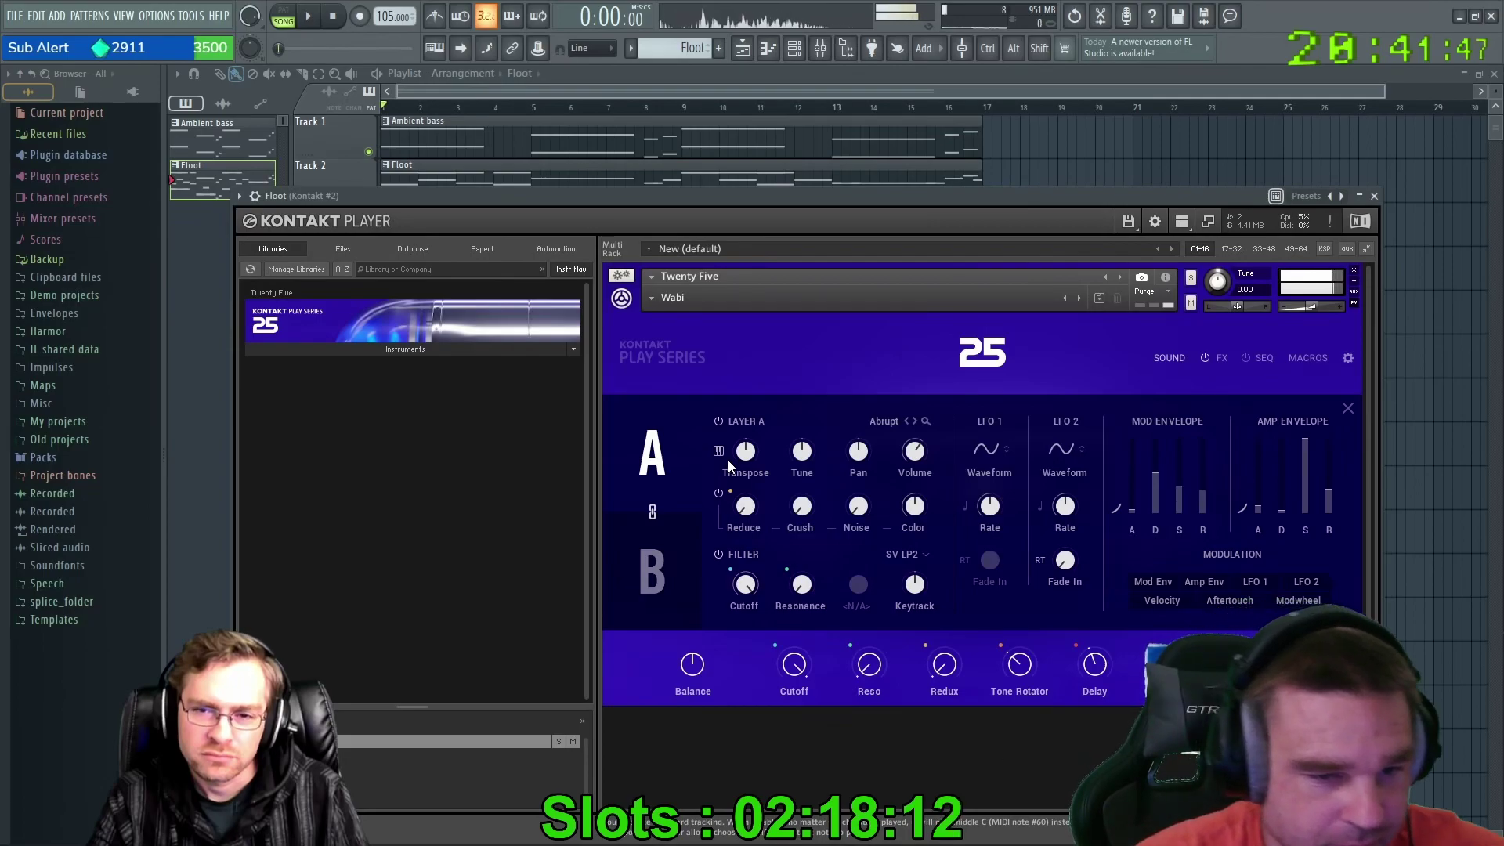
key("space")
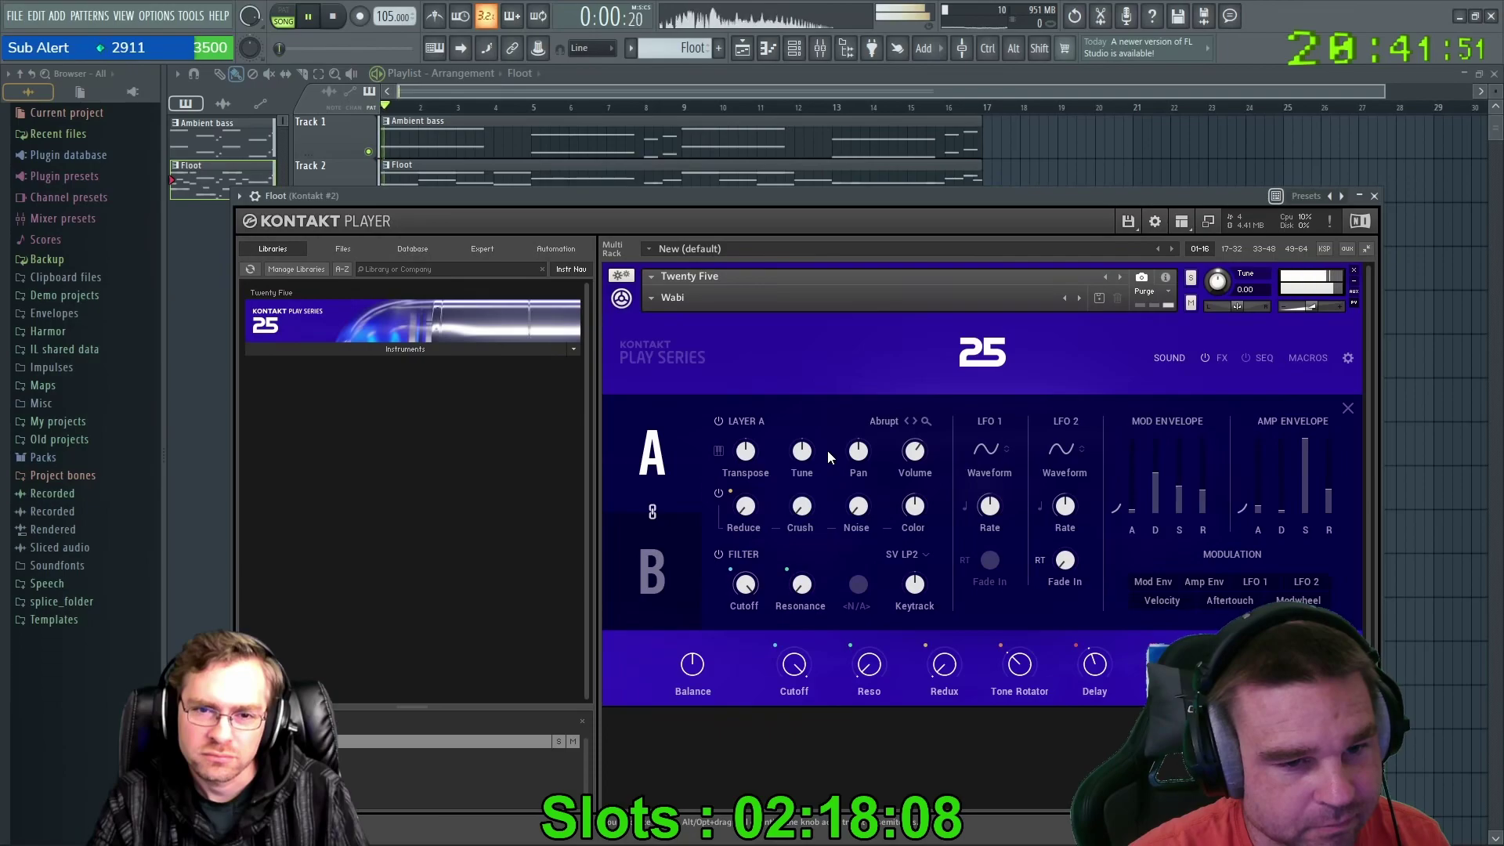
key("space")
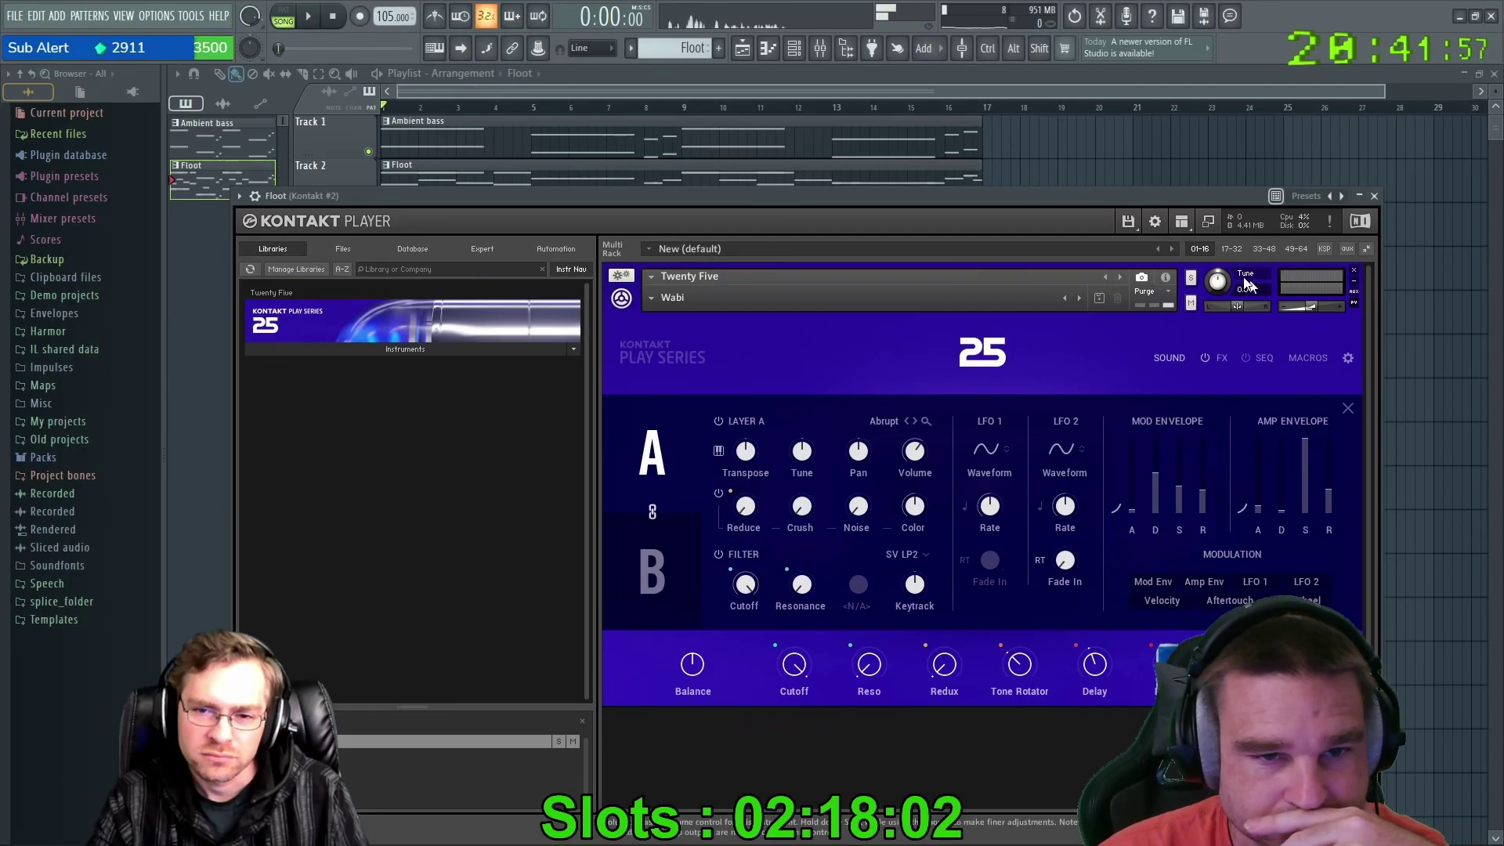
Close Floot's Kontakt instrument, move the channel rack lower and hide it, and play the song from near the beginning.
left_click(1377, 197)
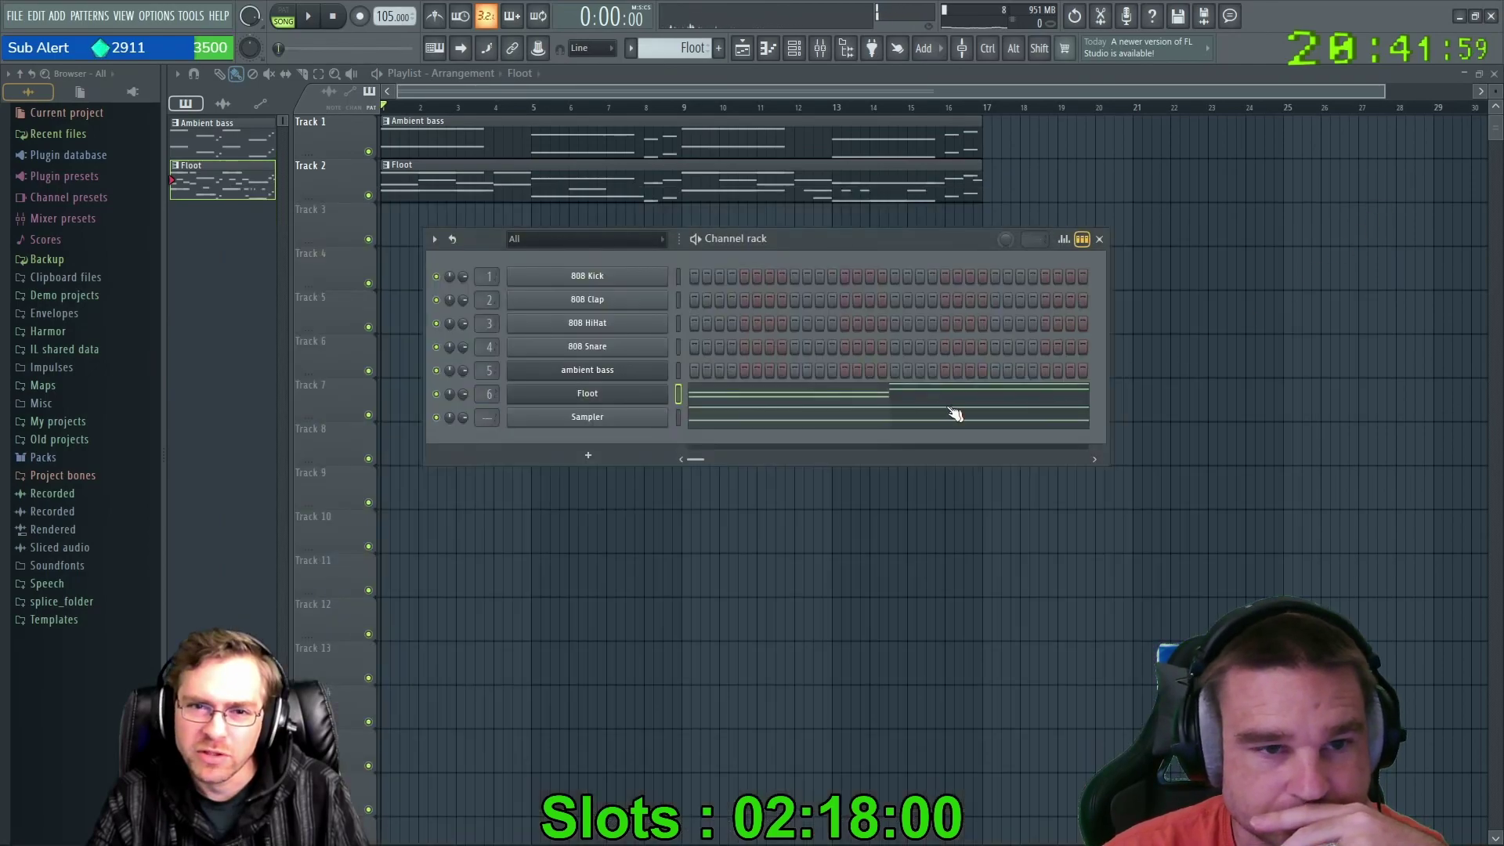
left_click_drag(718, 246, 813, 316)
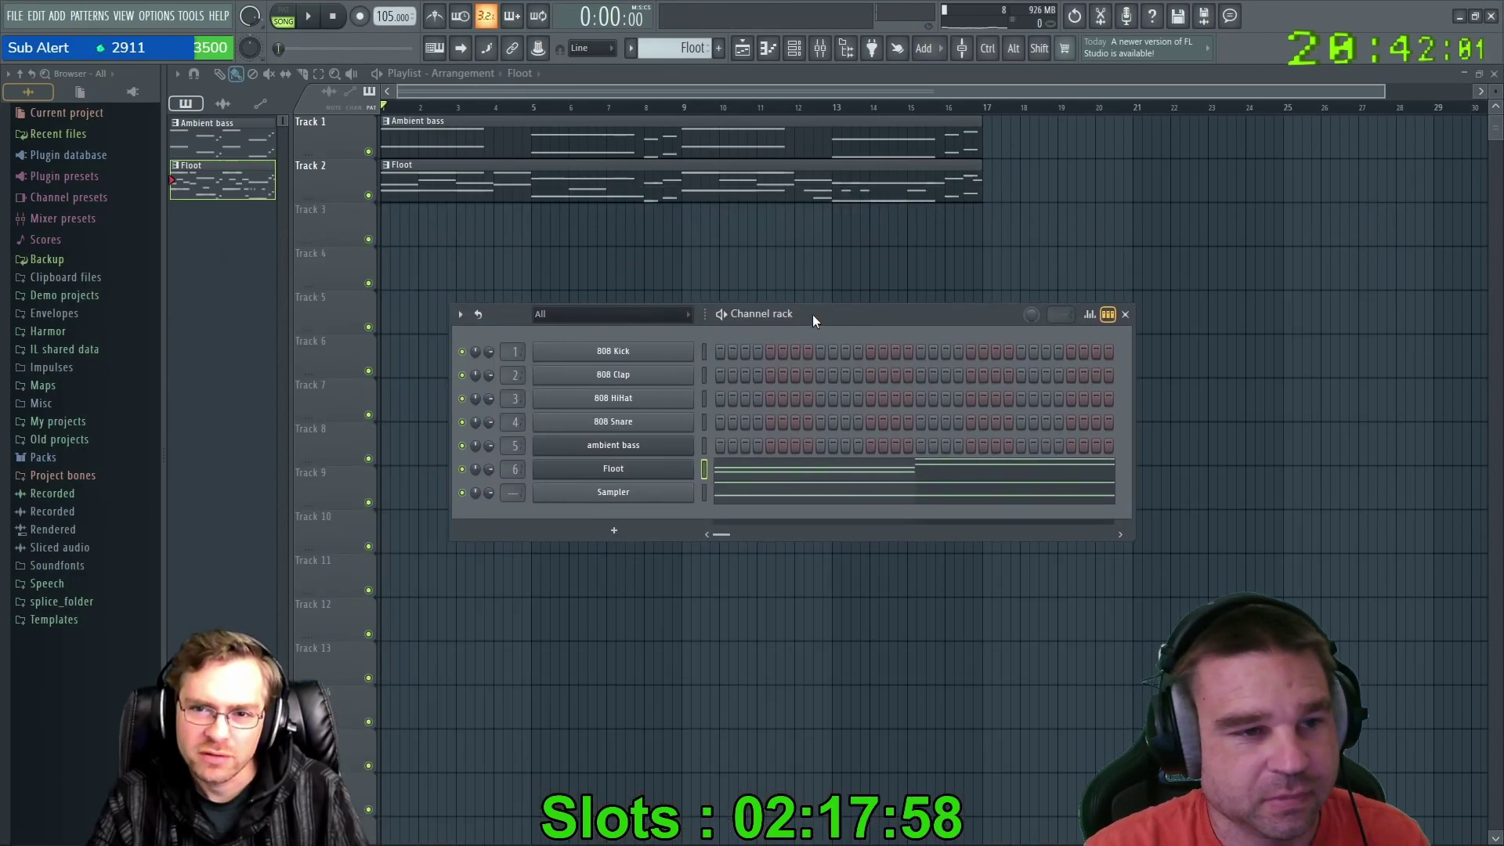
key("F6")
left_click(402, 108)
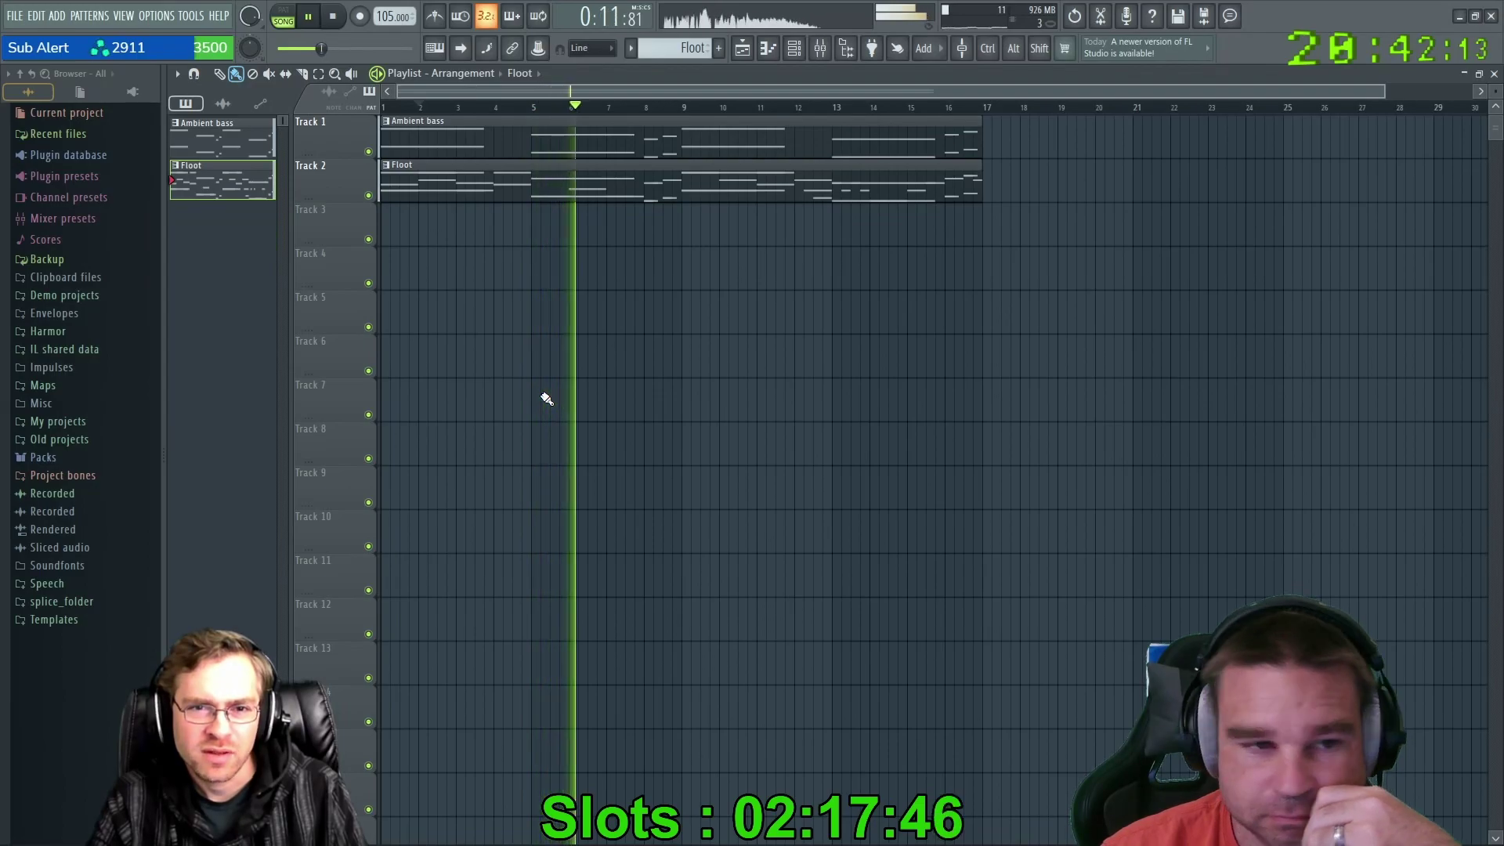
Open the ambient bass channel's Kontakt instrument and compare layers A and B of its Winter Mood snapshot.
key("F6")
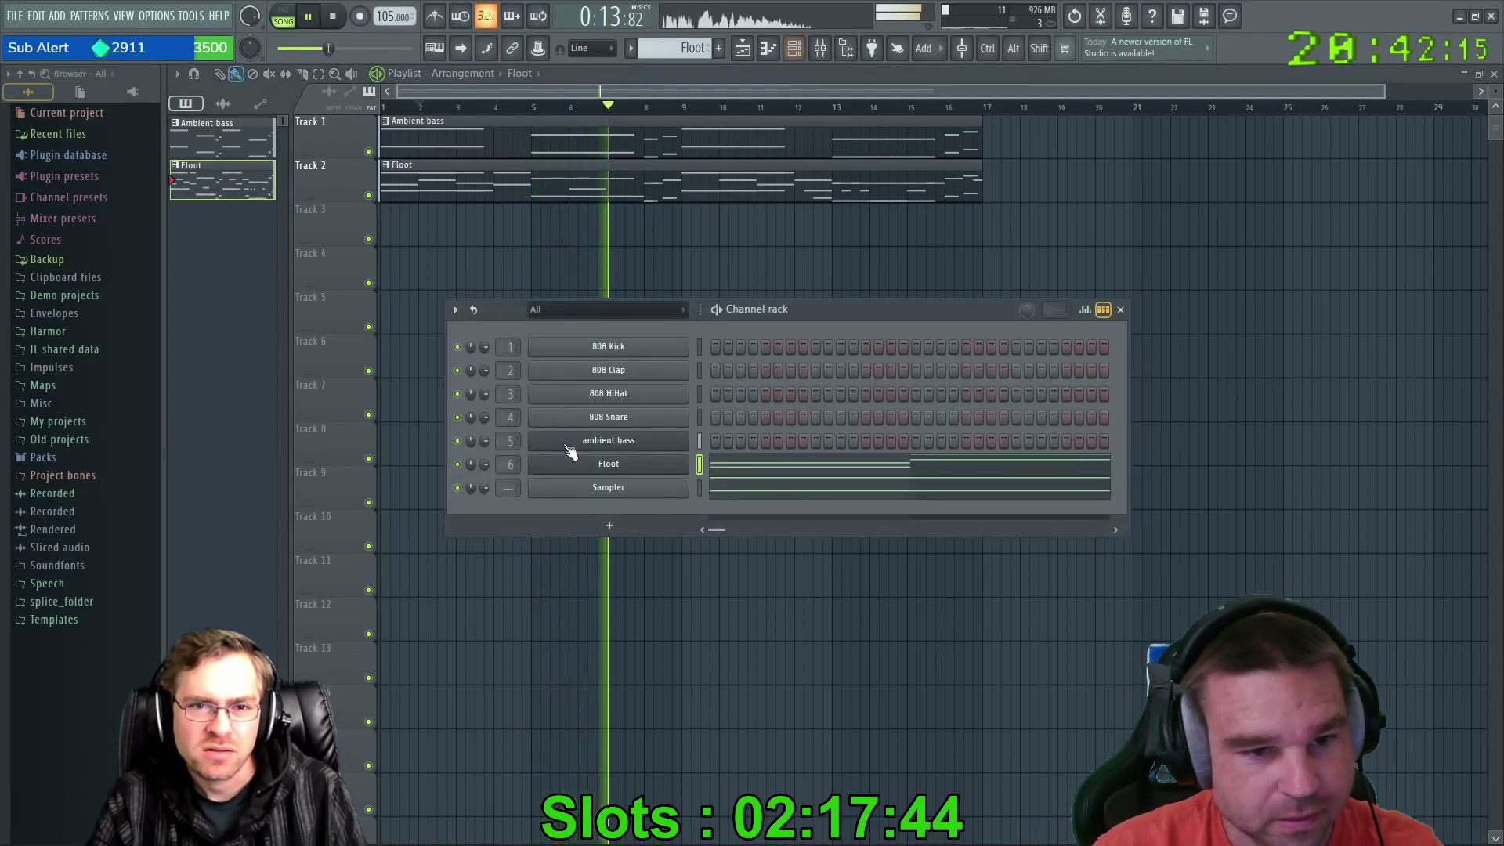
left_click(594, 443)
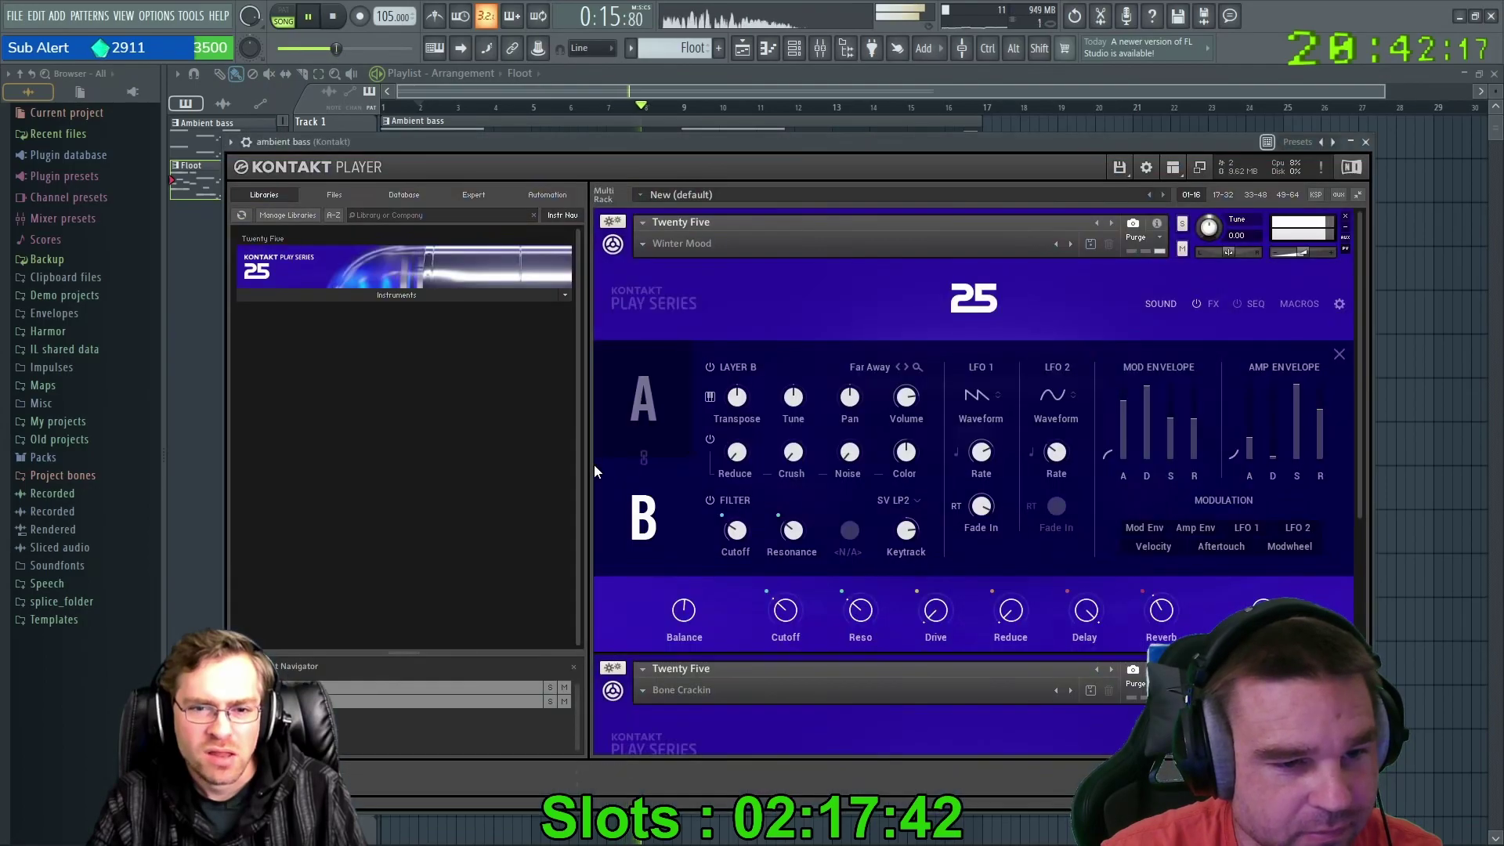
left_click(669, 377)
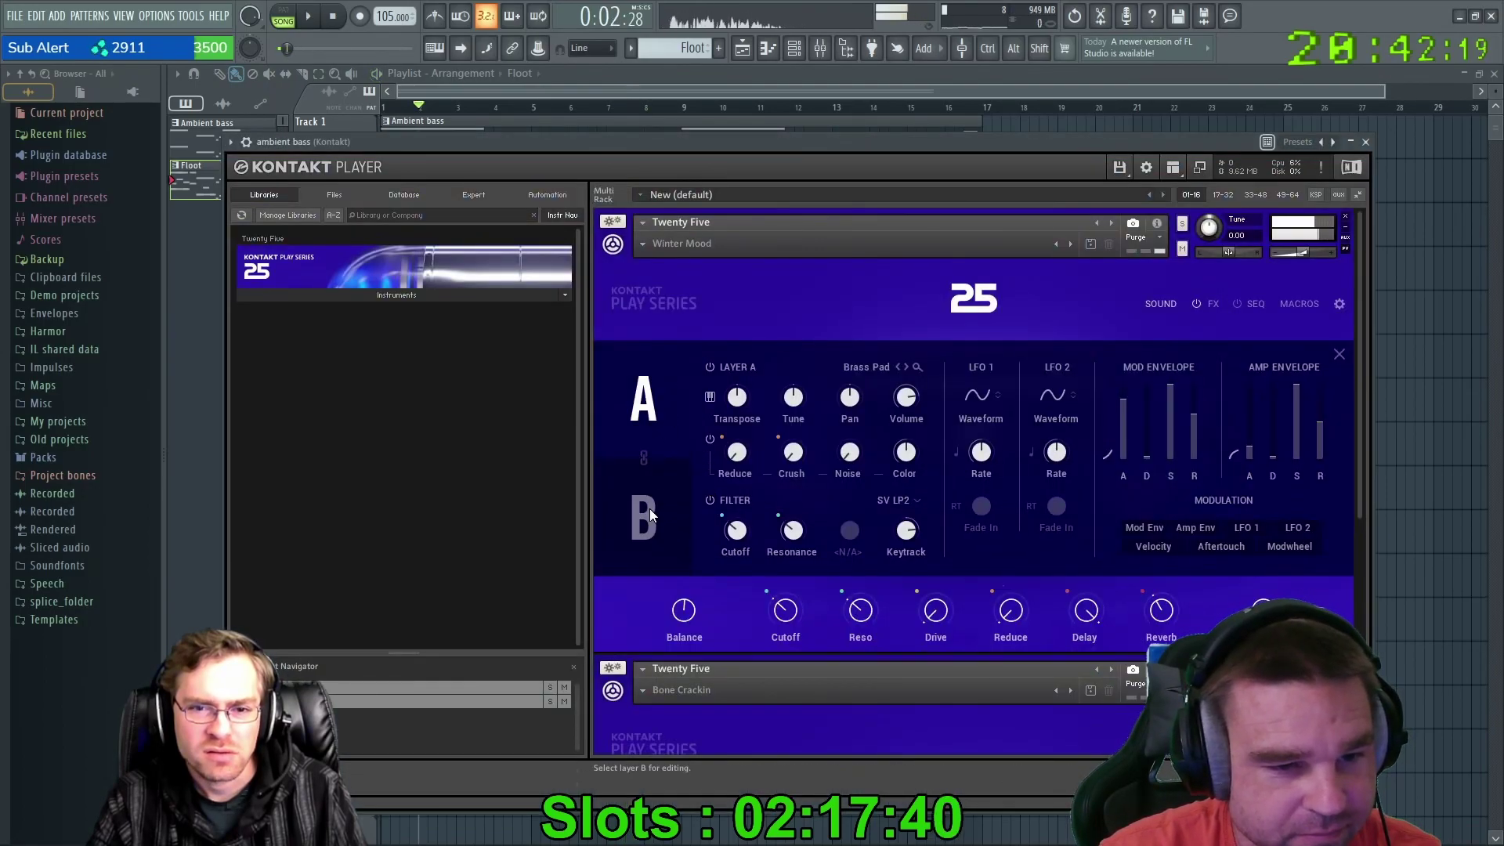
left_click(650, 509)
left_click(668, 401)
left_click(653, 501)
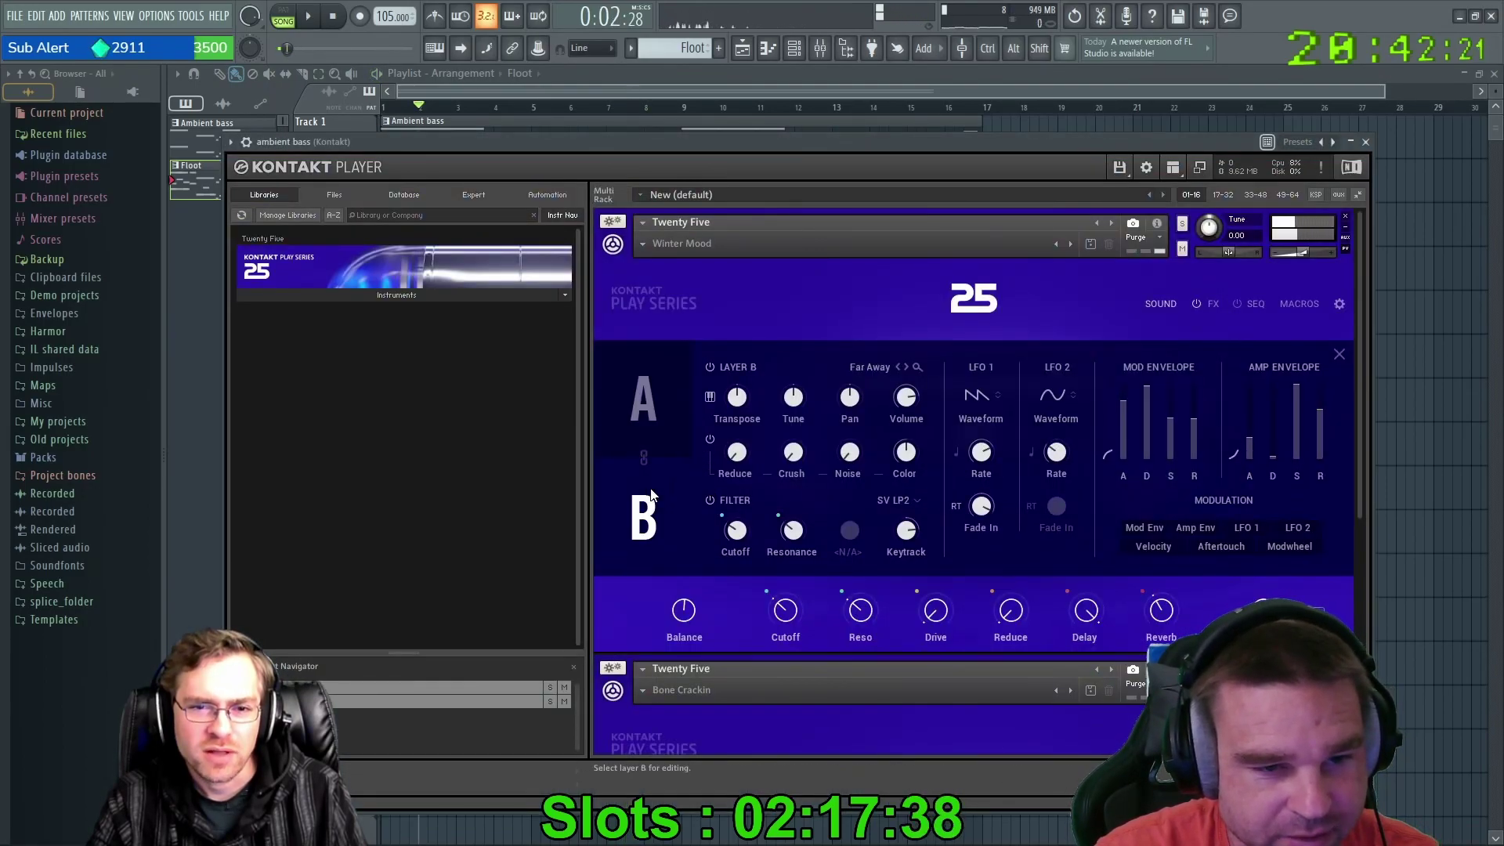
Audition Winter Mood with layer A switched off, switch layer A back on, and close the ambient bass instrument.
left_click(658, 395)
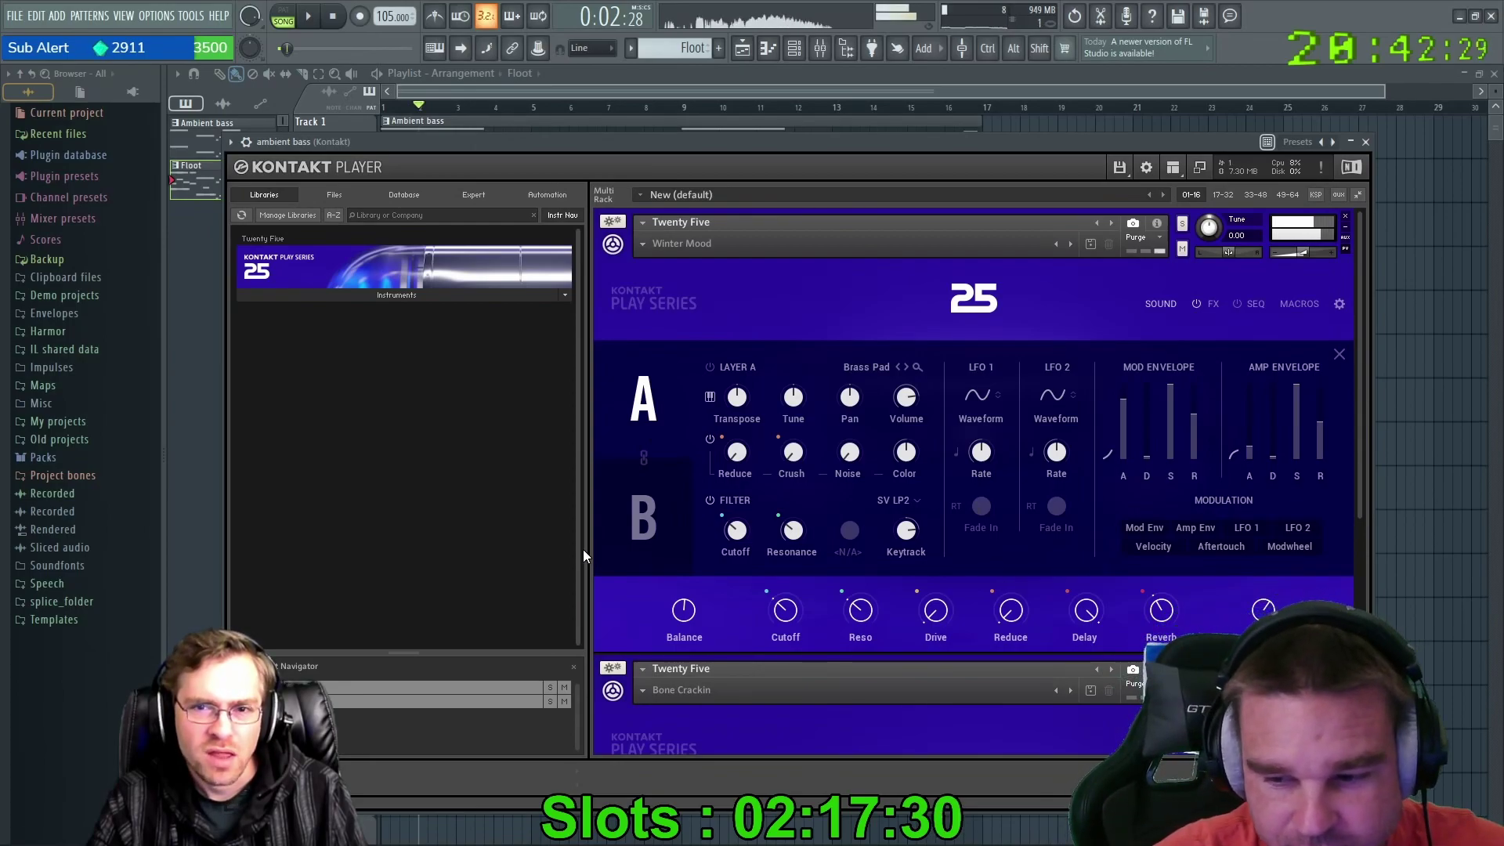
left_click(664, 517)
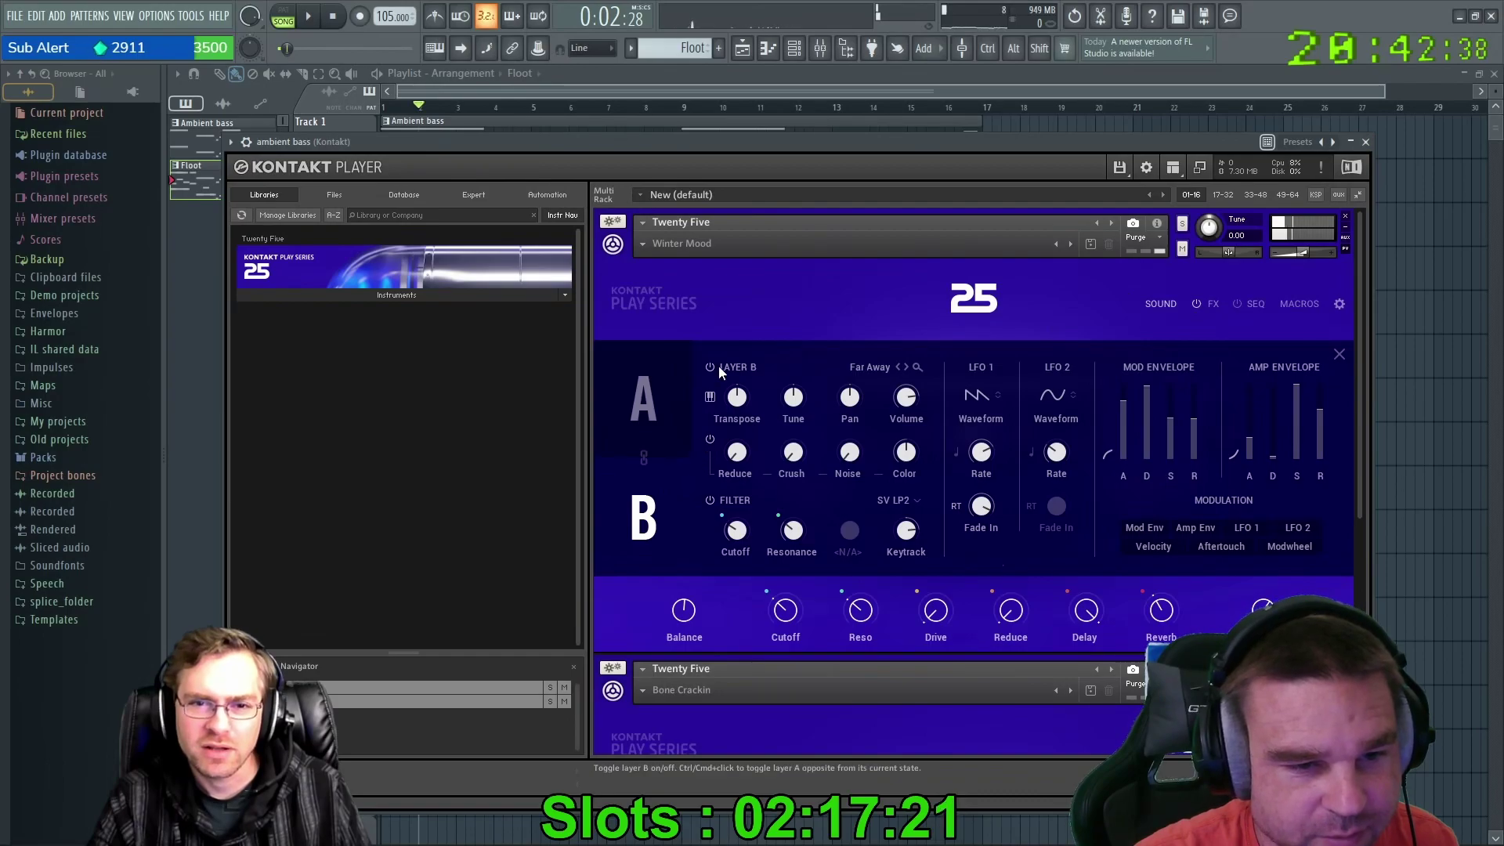
left_click(648, 401)
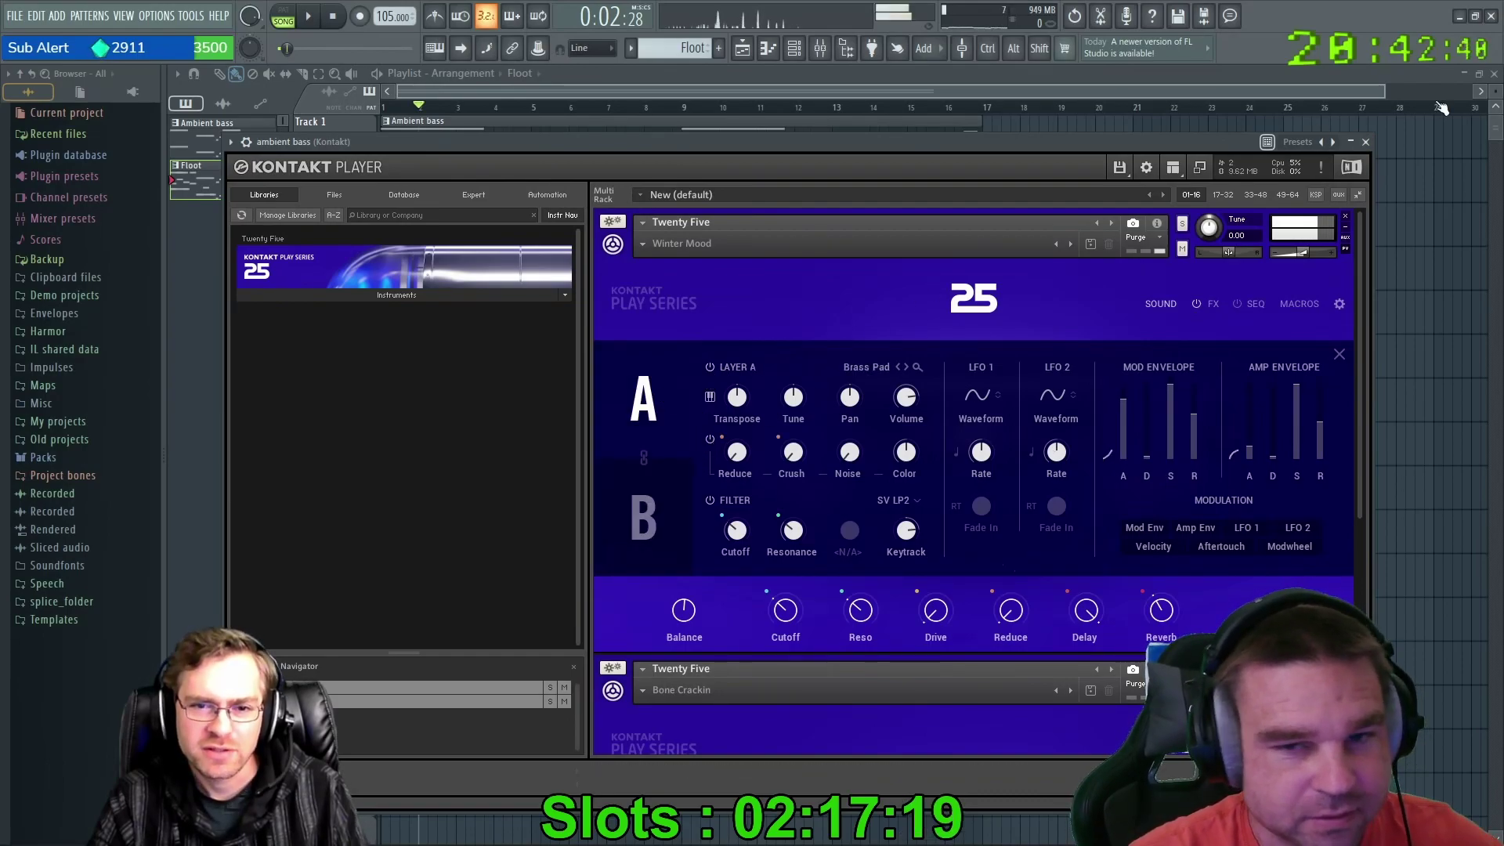
left_click(1366, 142)
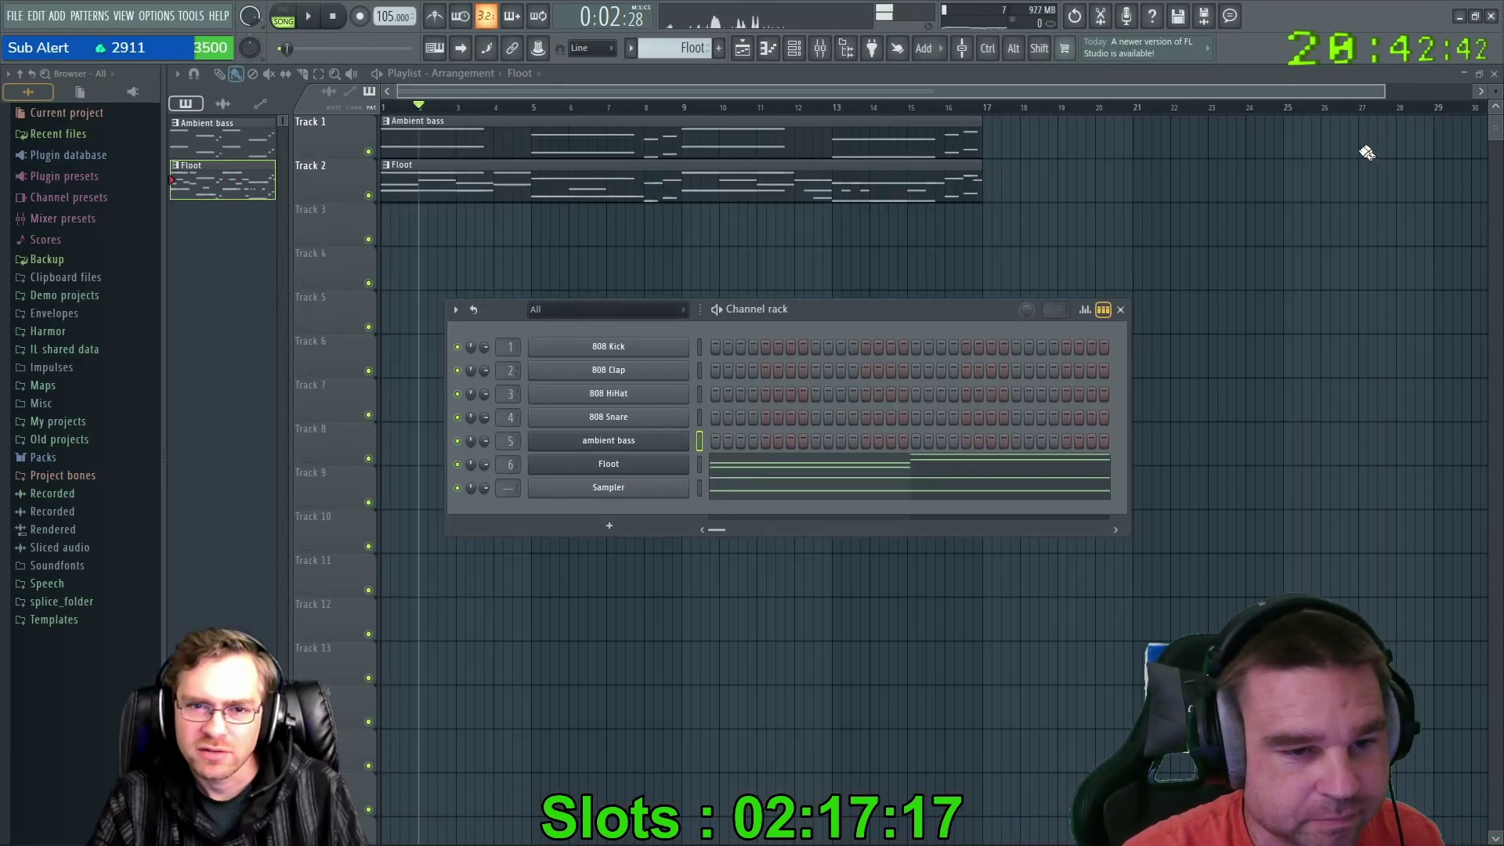
Open Floot's Kontakt instrument, audition Wabi's layers A and B with layer B toggled, and unlink the two layers.
left_click(608, 468)
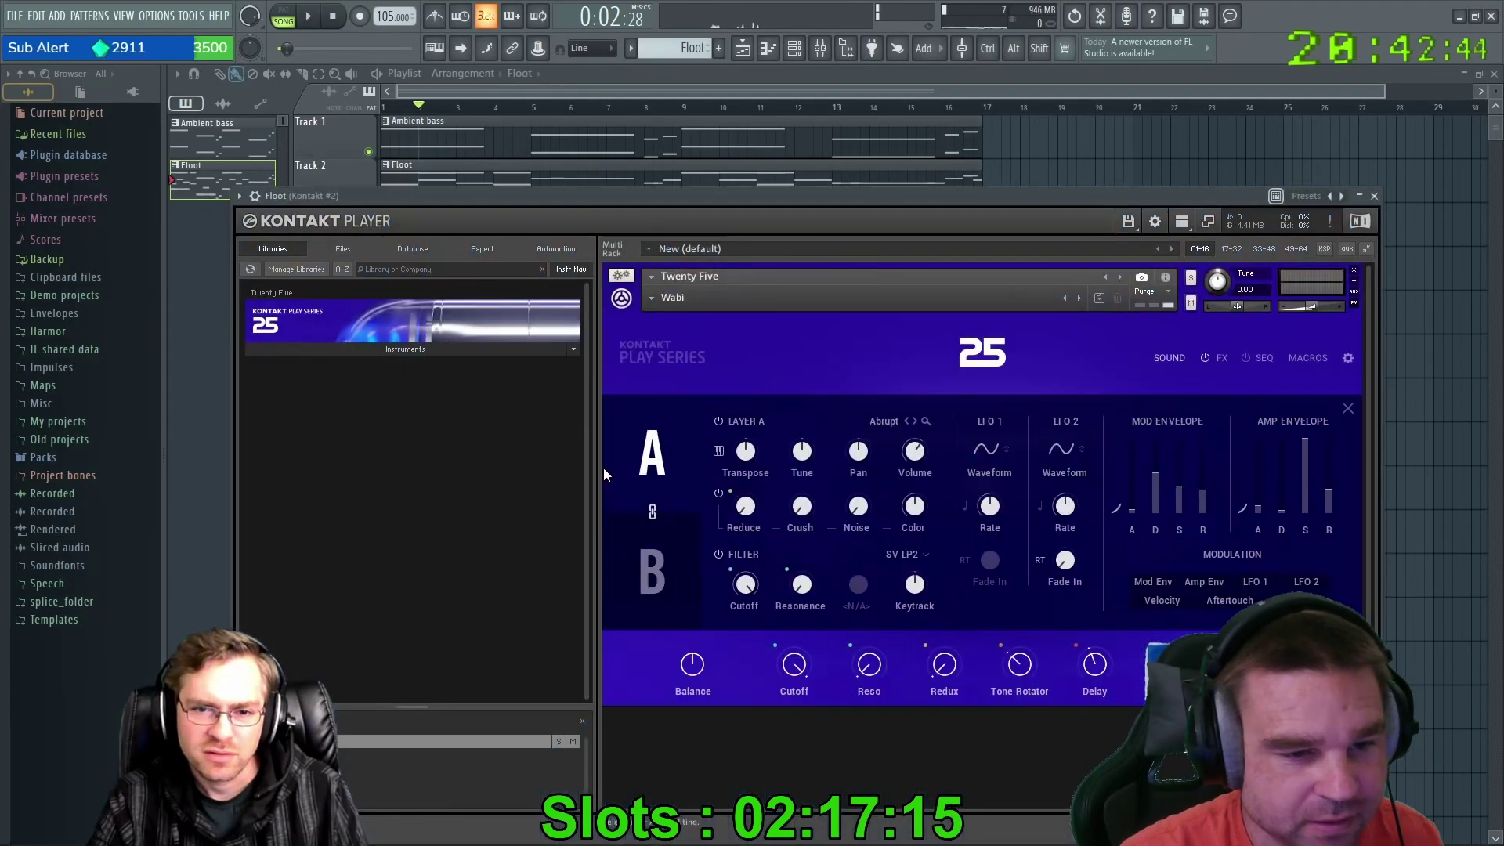
left_click(646, 586)
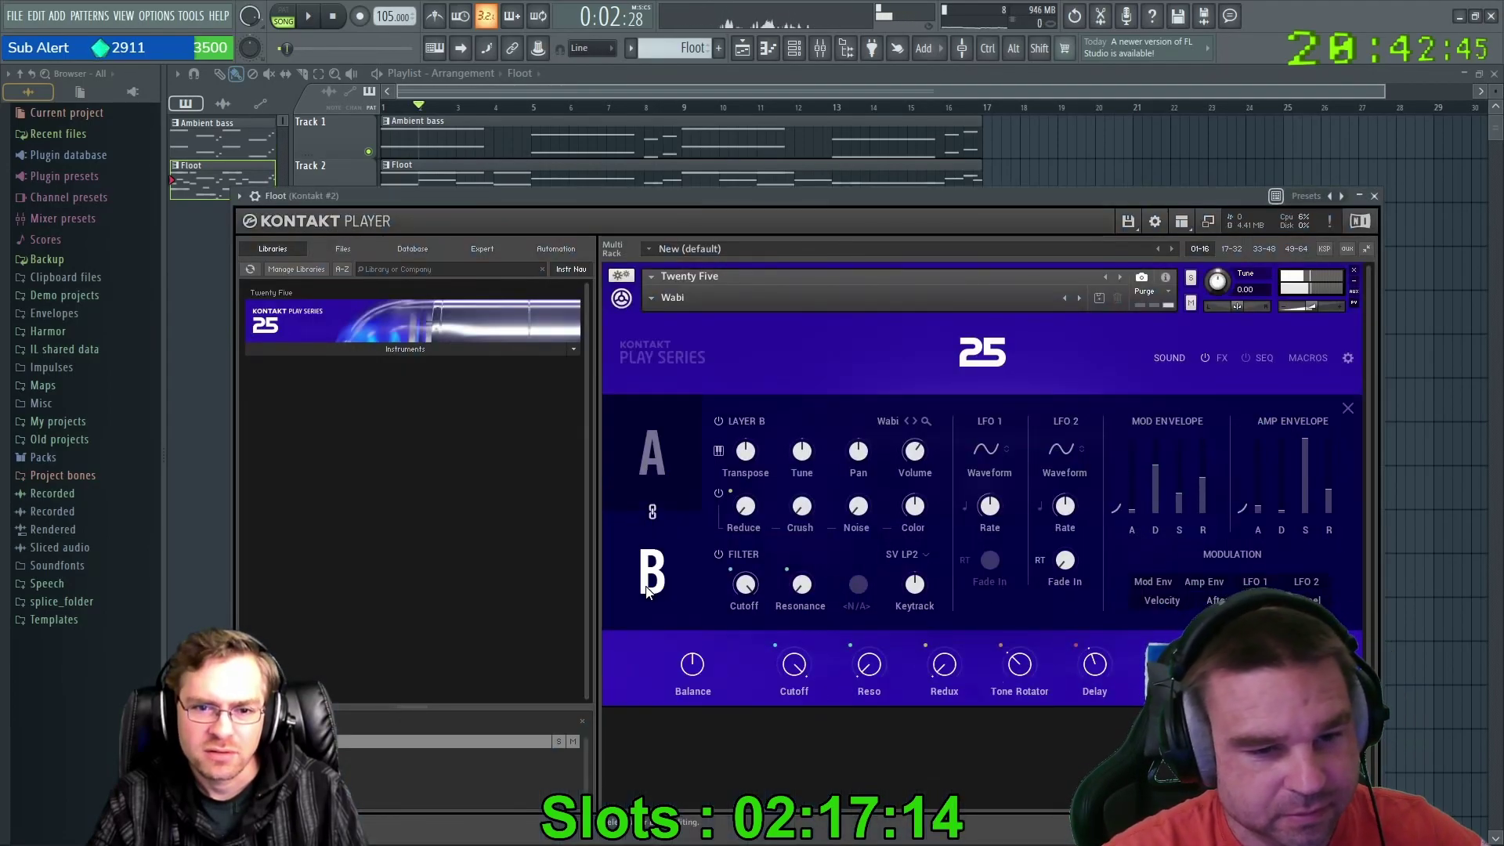
left_click(669, 469)
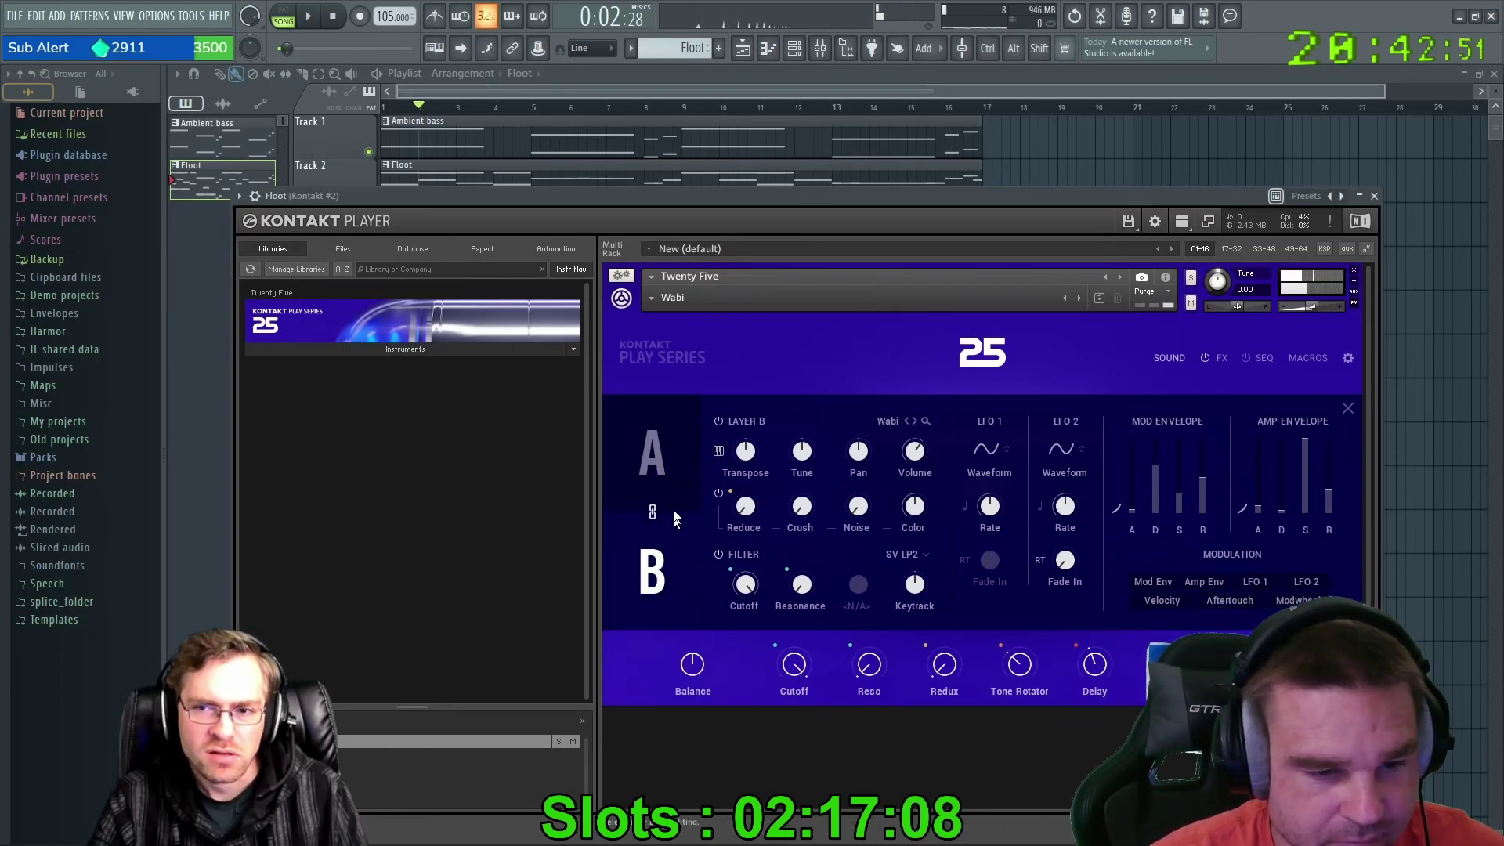
left_click(719, 421)
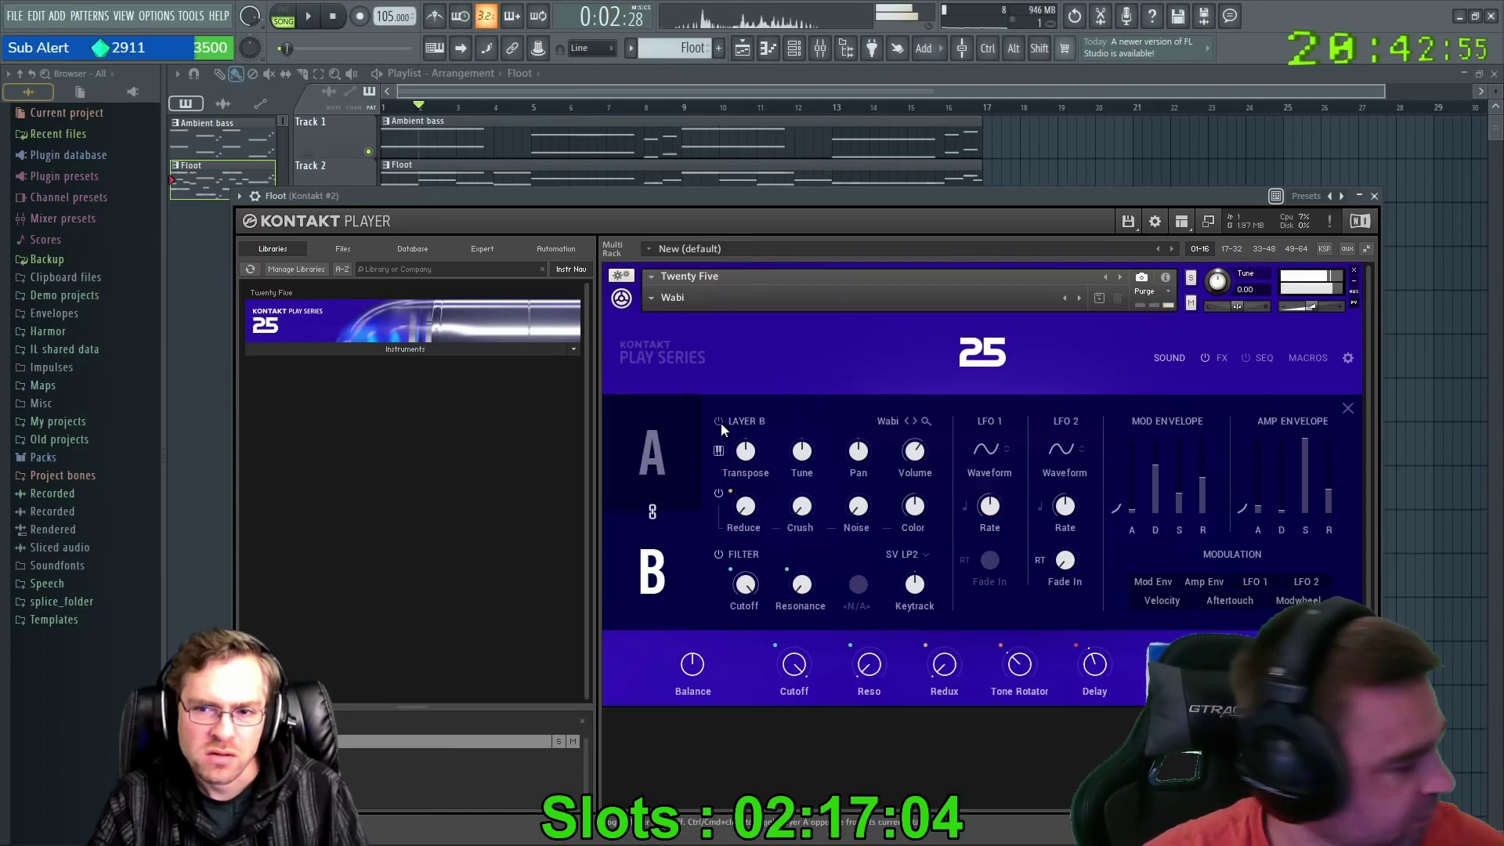
left_click(658, 453)
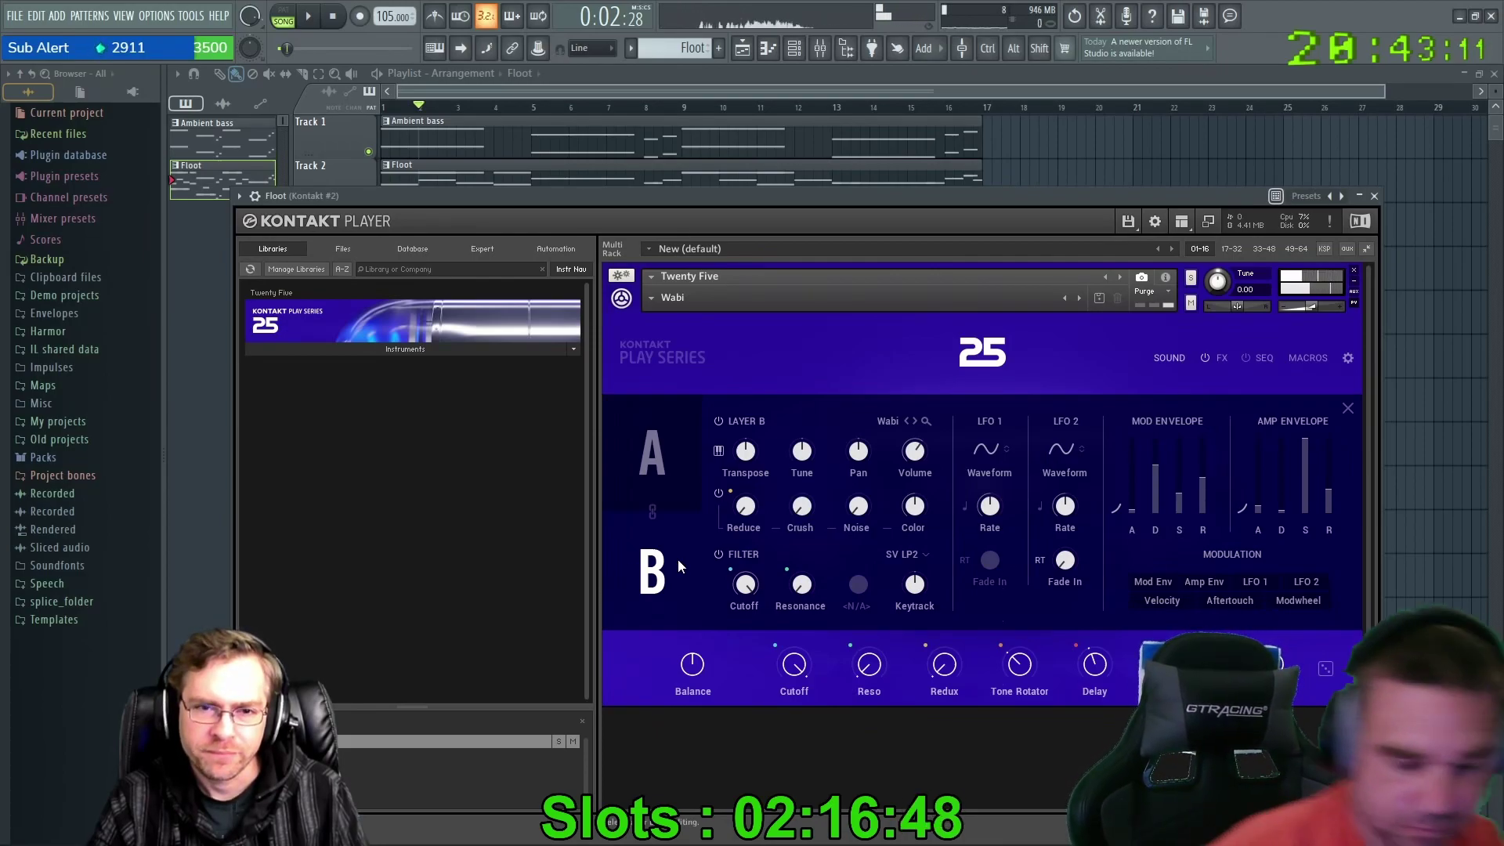
Play the song, move Floot's Kontakt window slightly lower and close it, and toggle the channel rack while listening.
key("space")
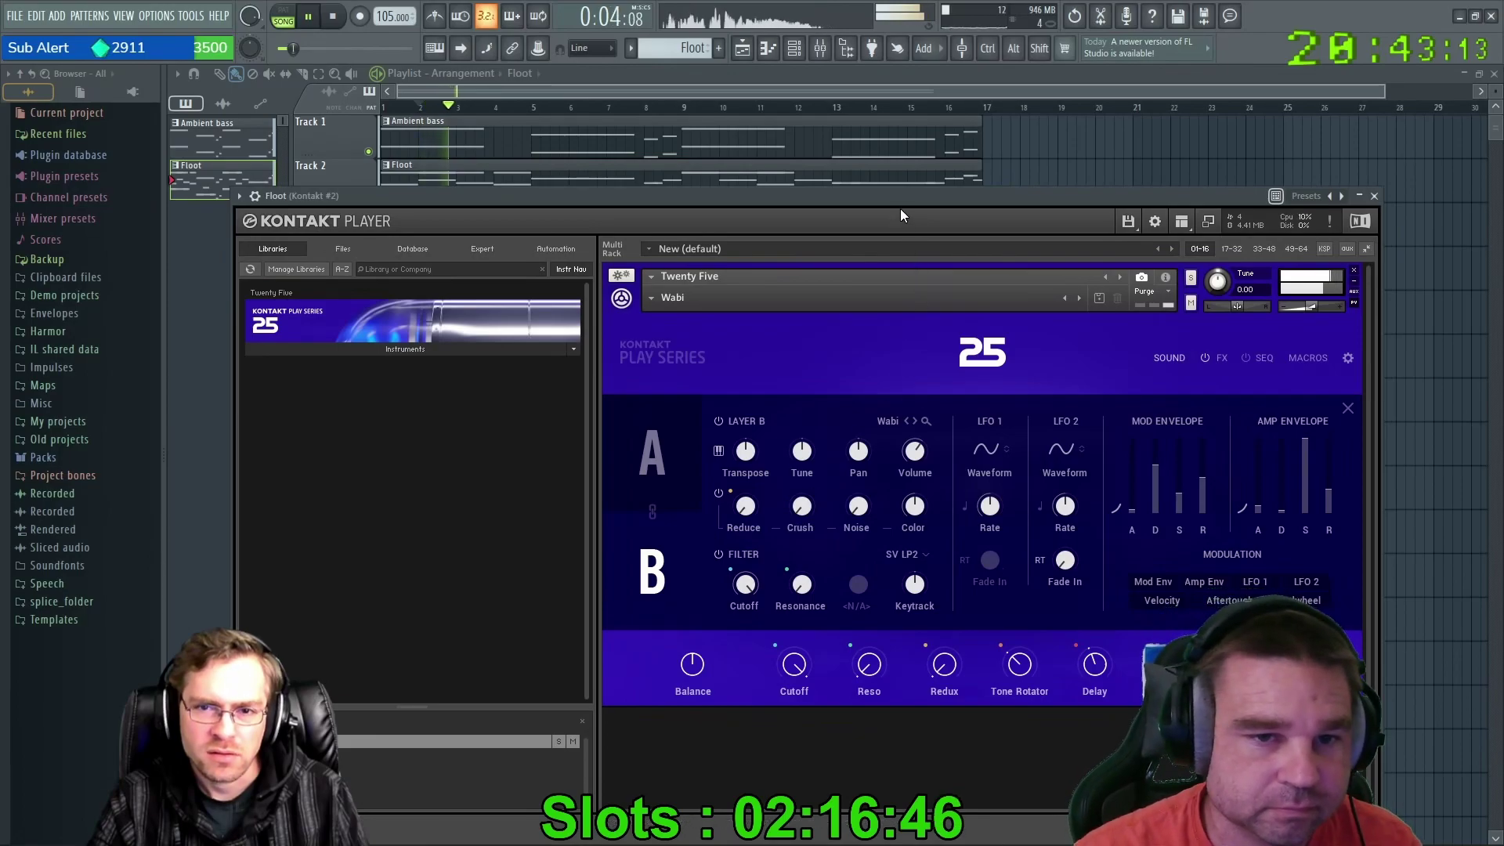
left_click_drag(901, 216, 895, 238)
left_click(1371, 238)
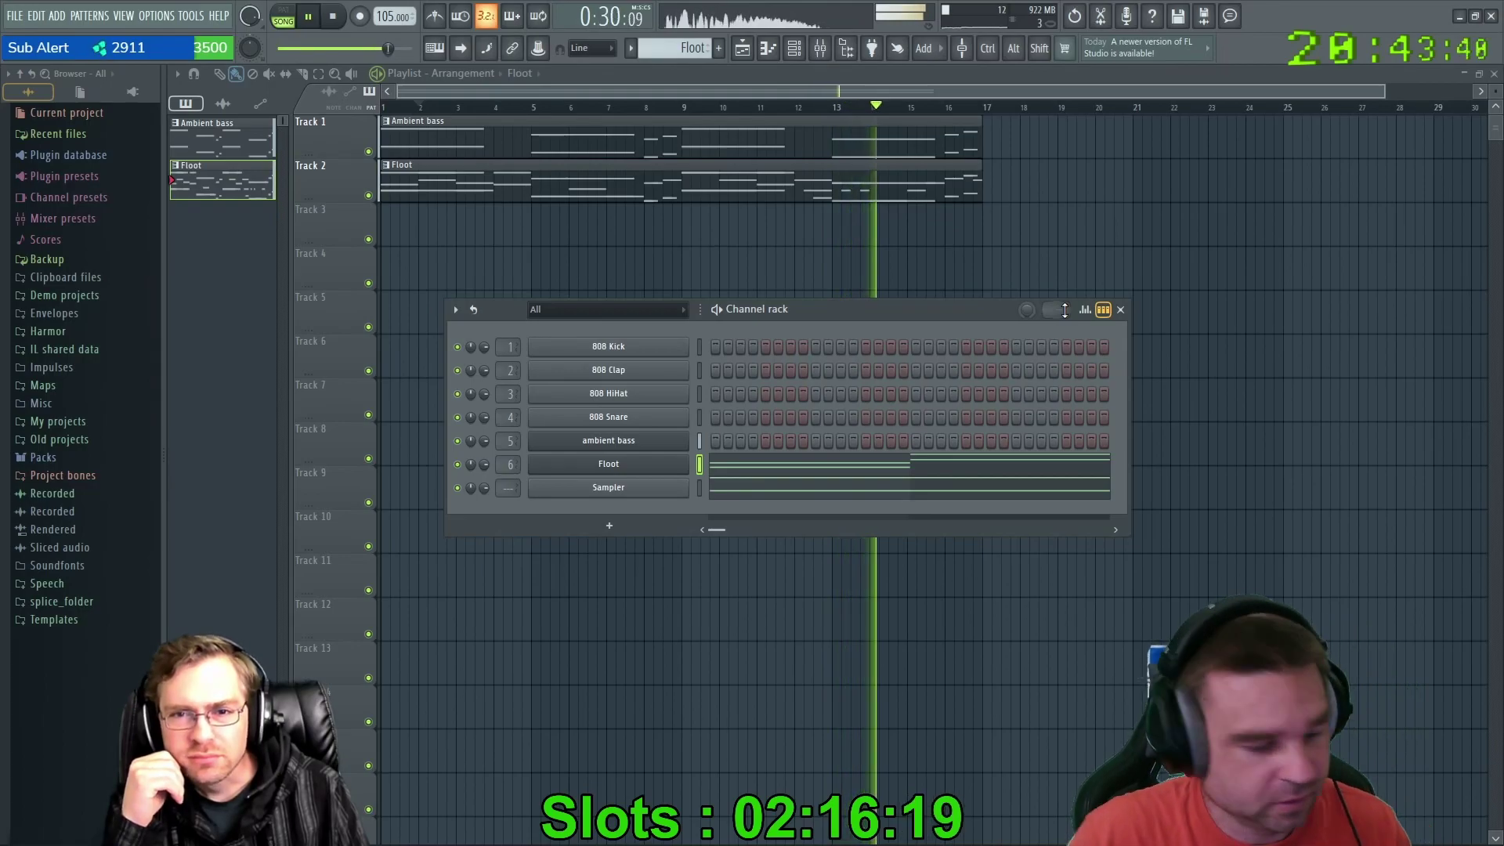
key("F6")
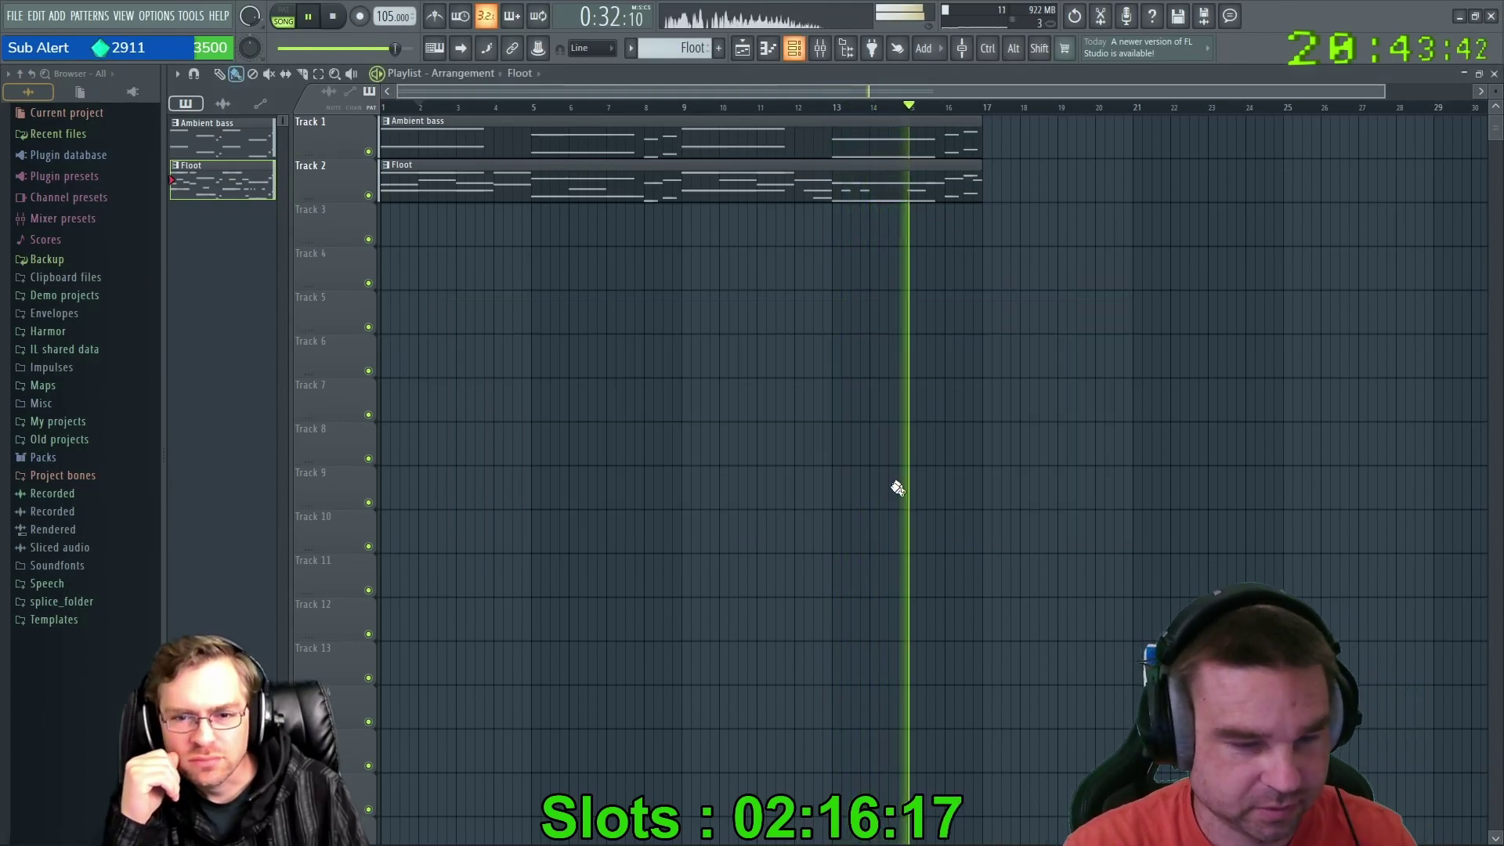
key("F6")
Reopen Floot's Kontakt instrument, audition the Anamen and Baby Ate snapshots, and reload Wabi from the Synth Lead category.
left_click(631, 470)
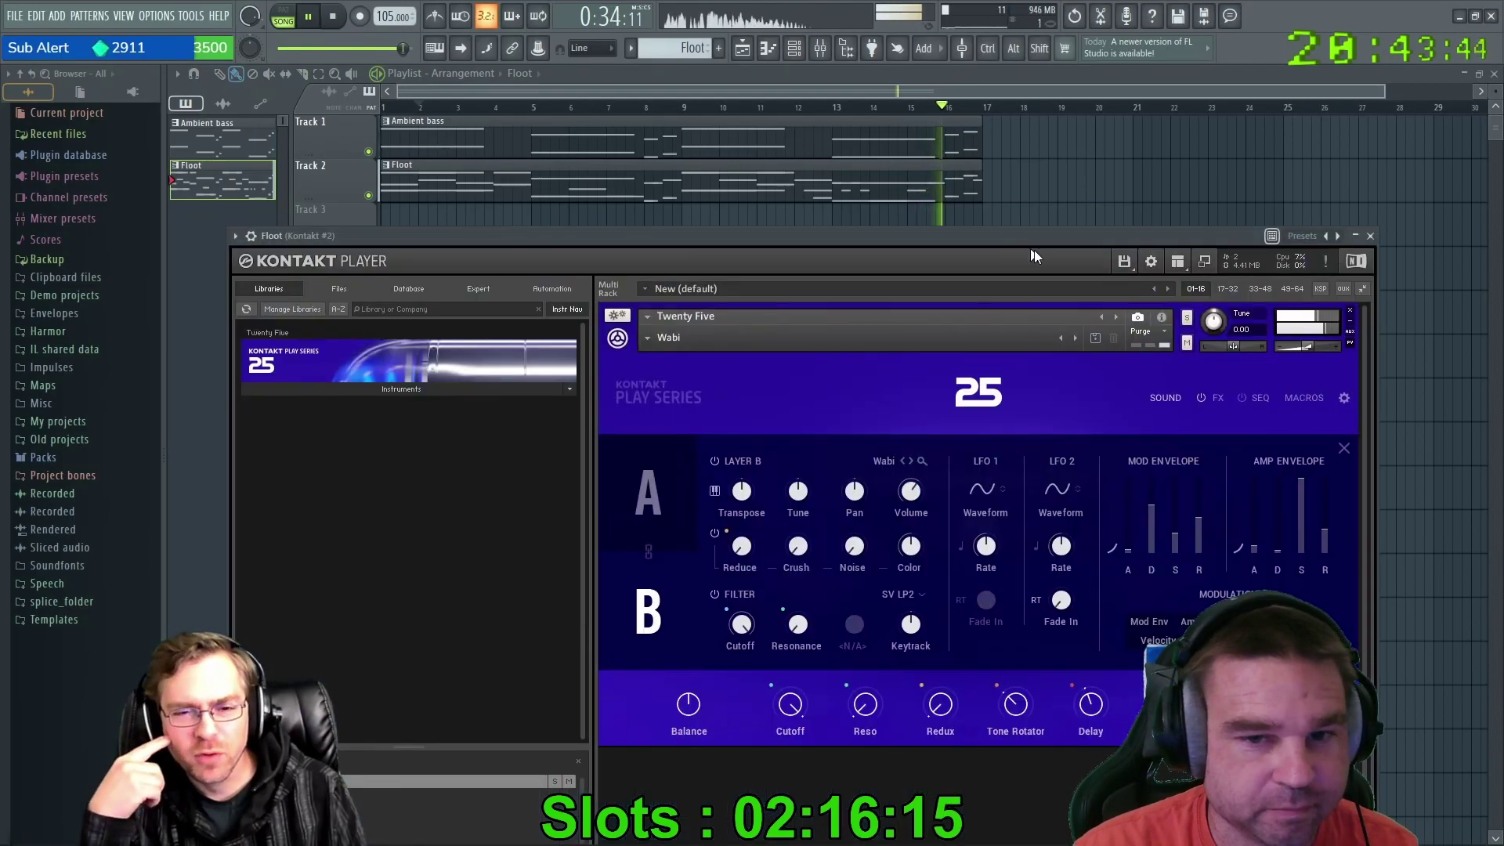
left_click(1078, 339)
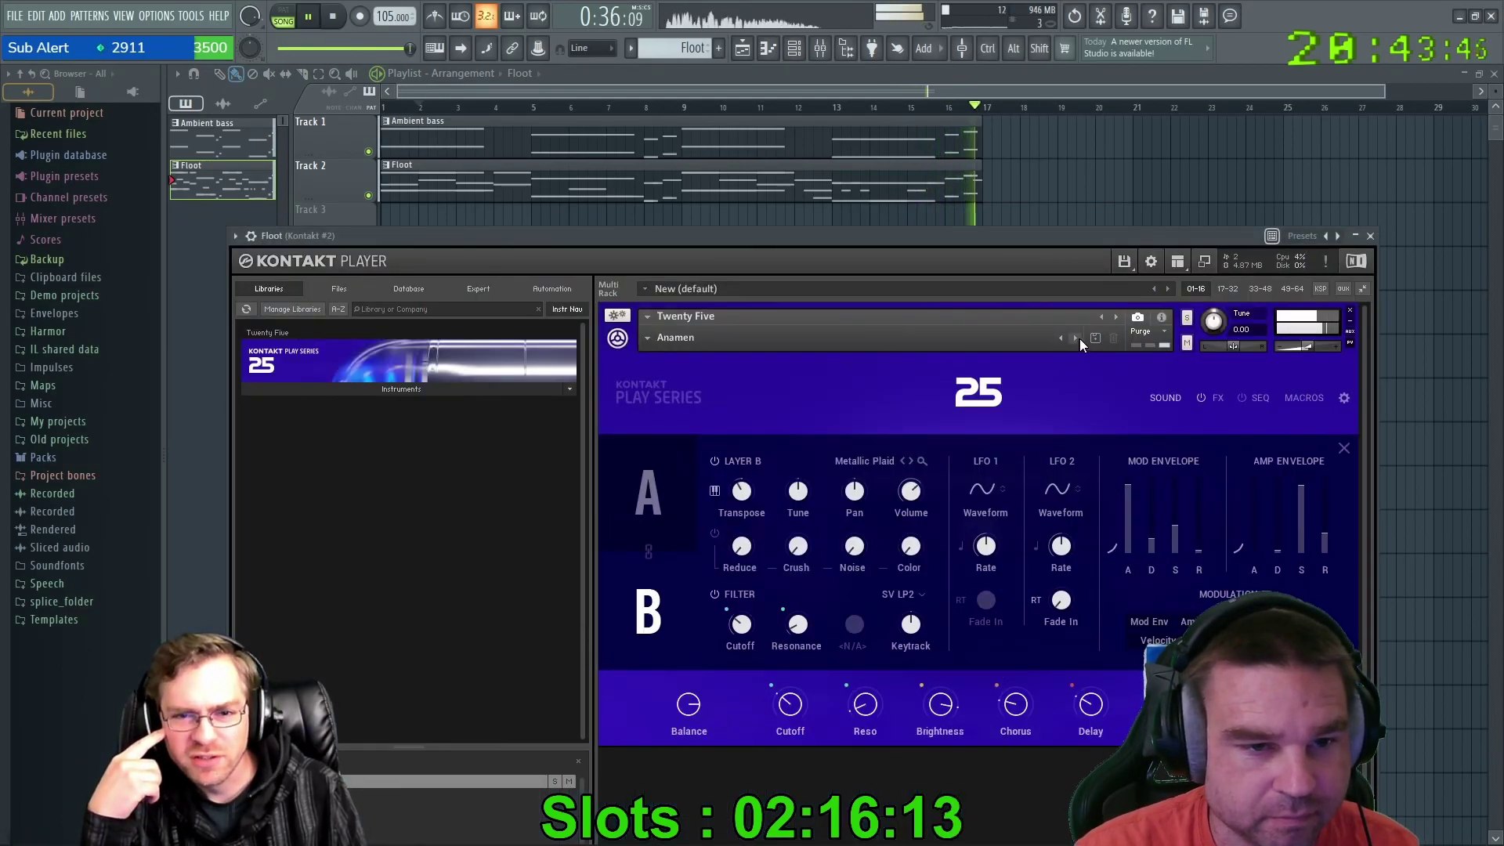
left_click(1078, 337)
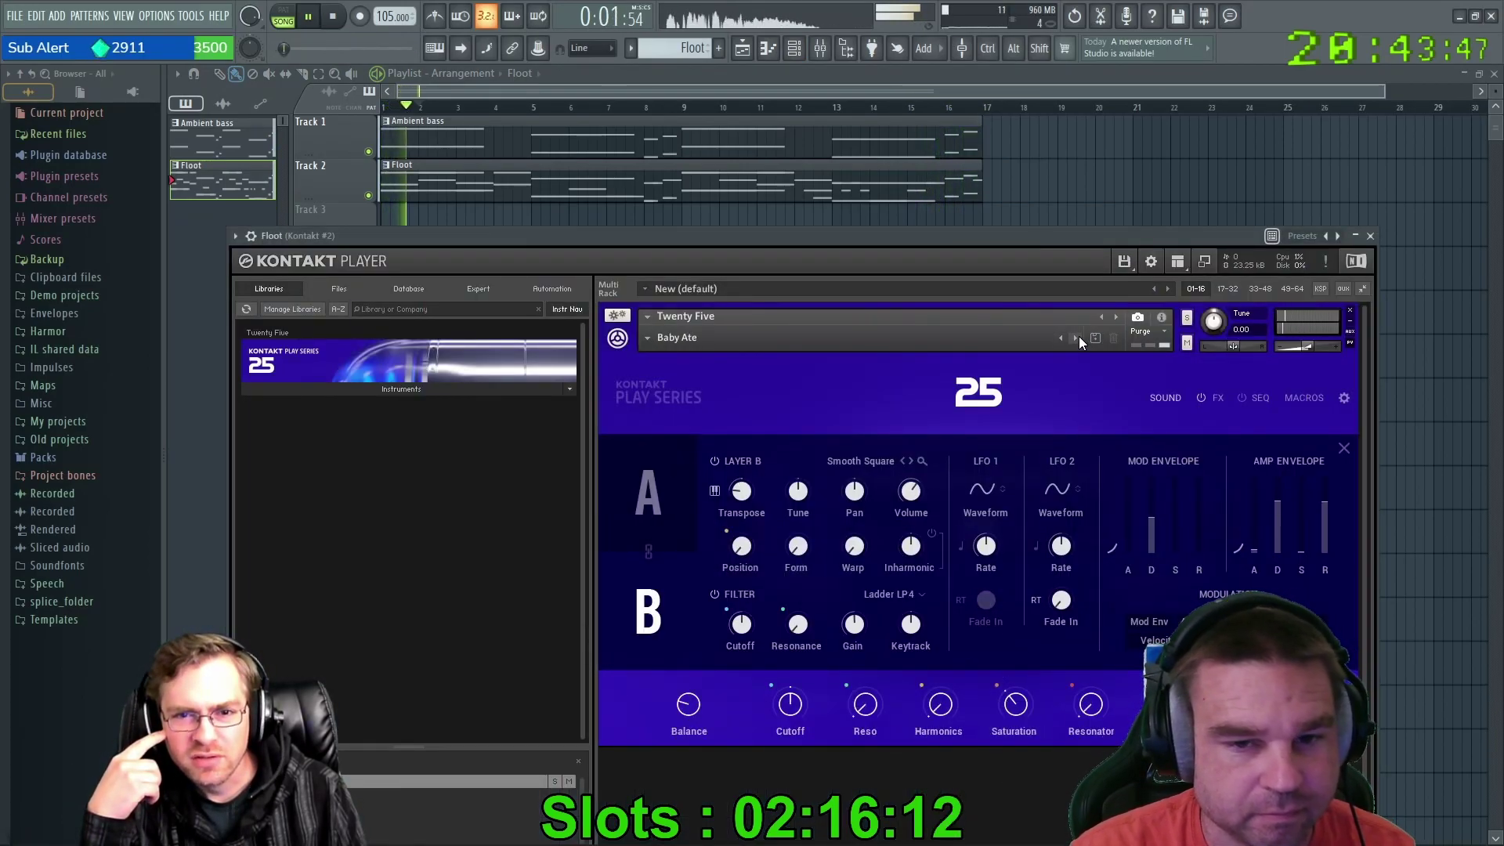
left_click(656, 343)
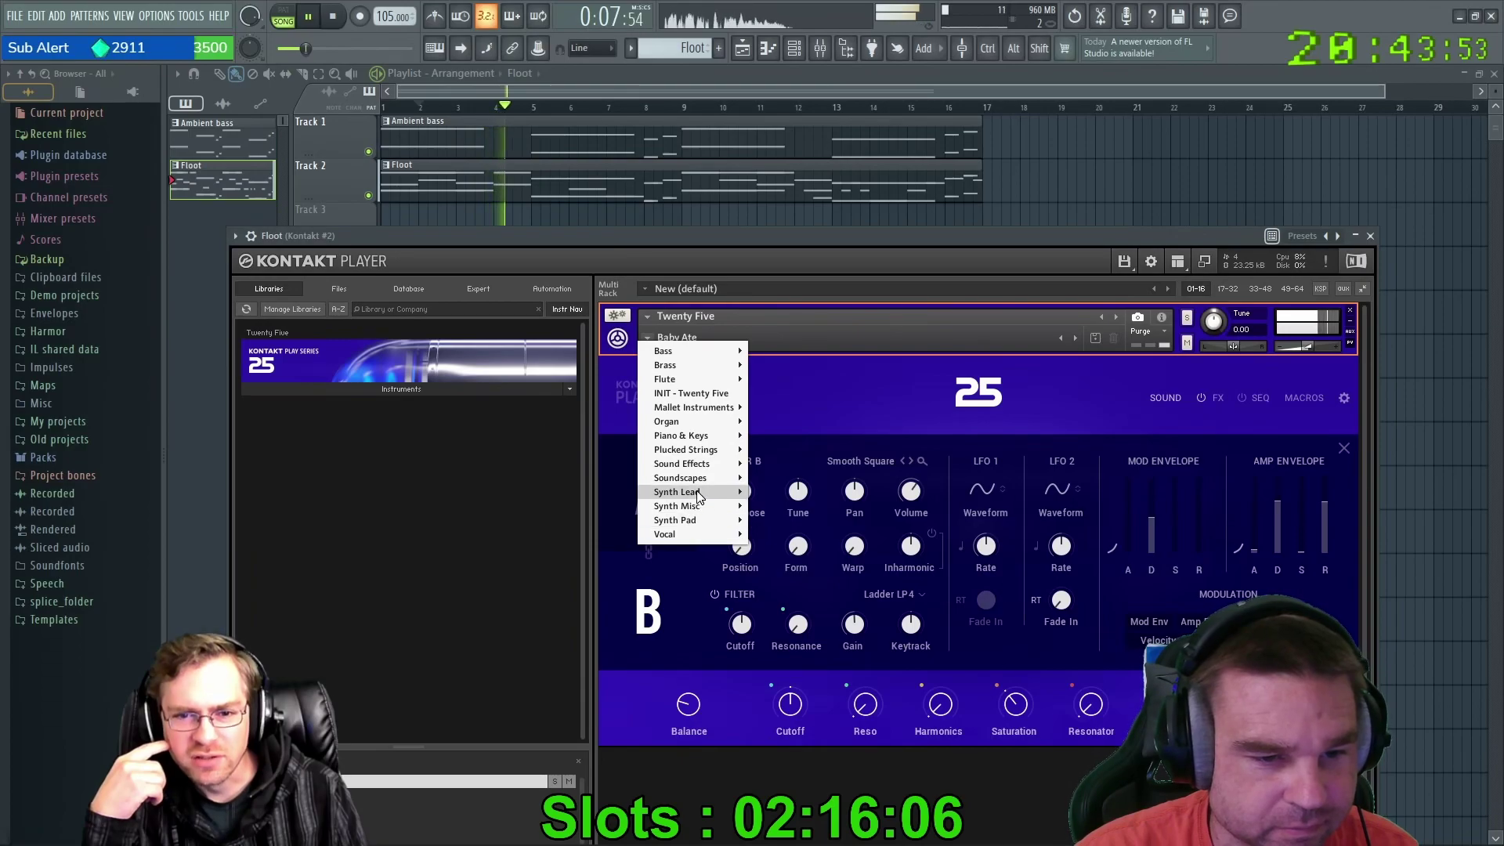
mouse_move(699, 496)
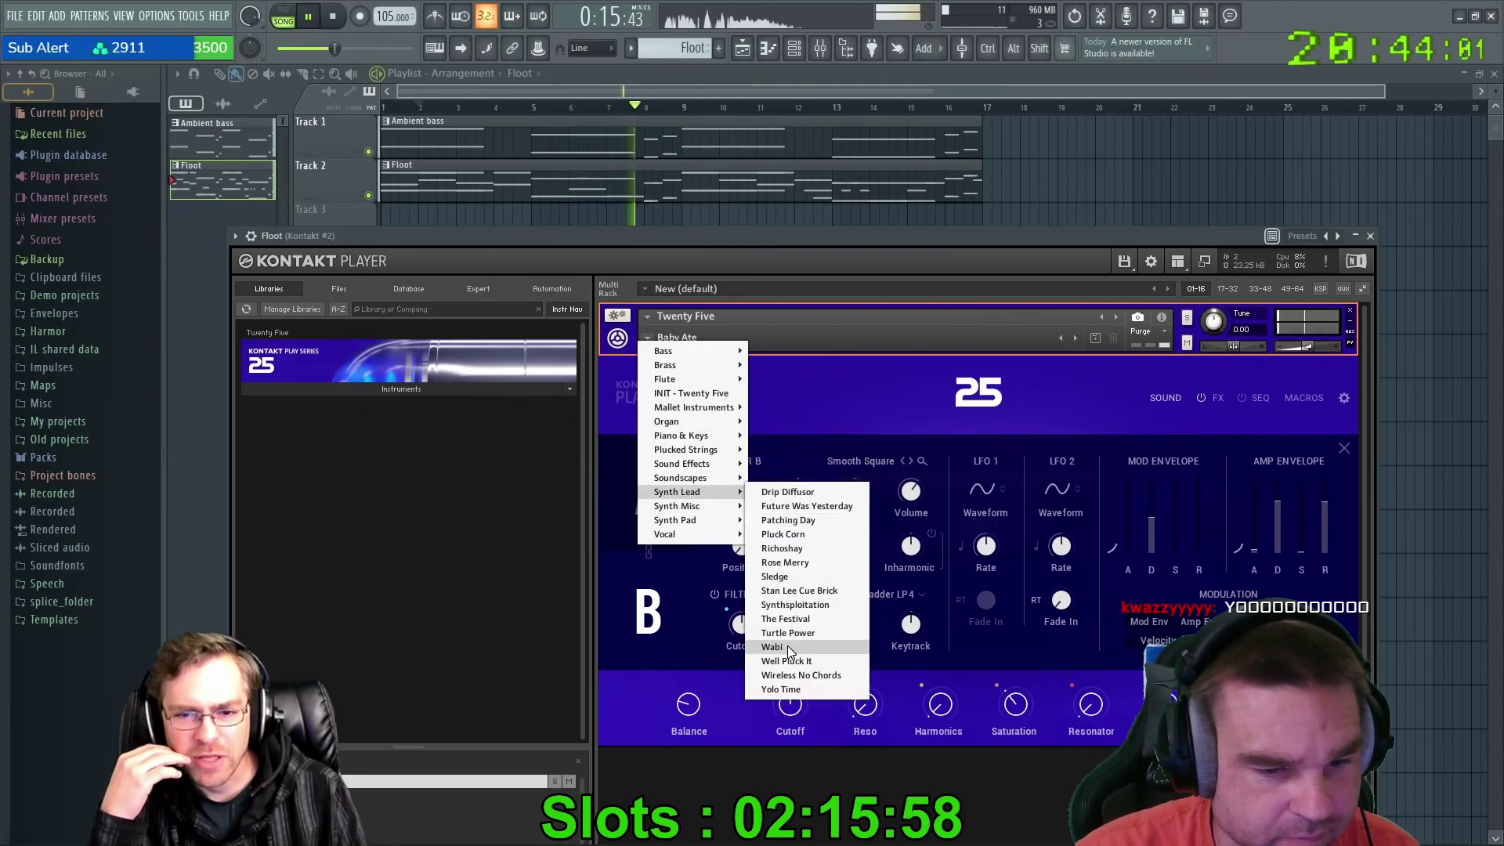
left_click(788, 648)
Compare Wabi's layers A and B while the song plays, finishing on layer B's settings.
mouse_move(764, 235)
left_mouse_down()
mouse_move(796, 226)
mouse_move(773, 217)
mouse_move(768, 232)
left_mouse_up()
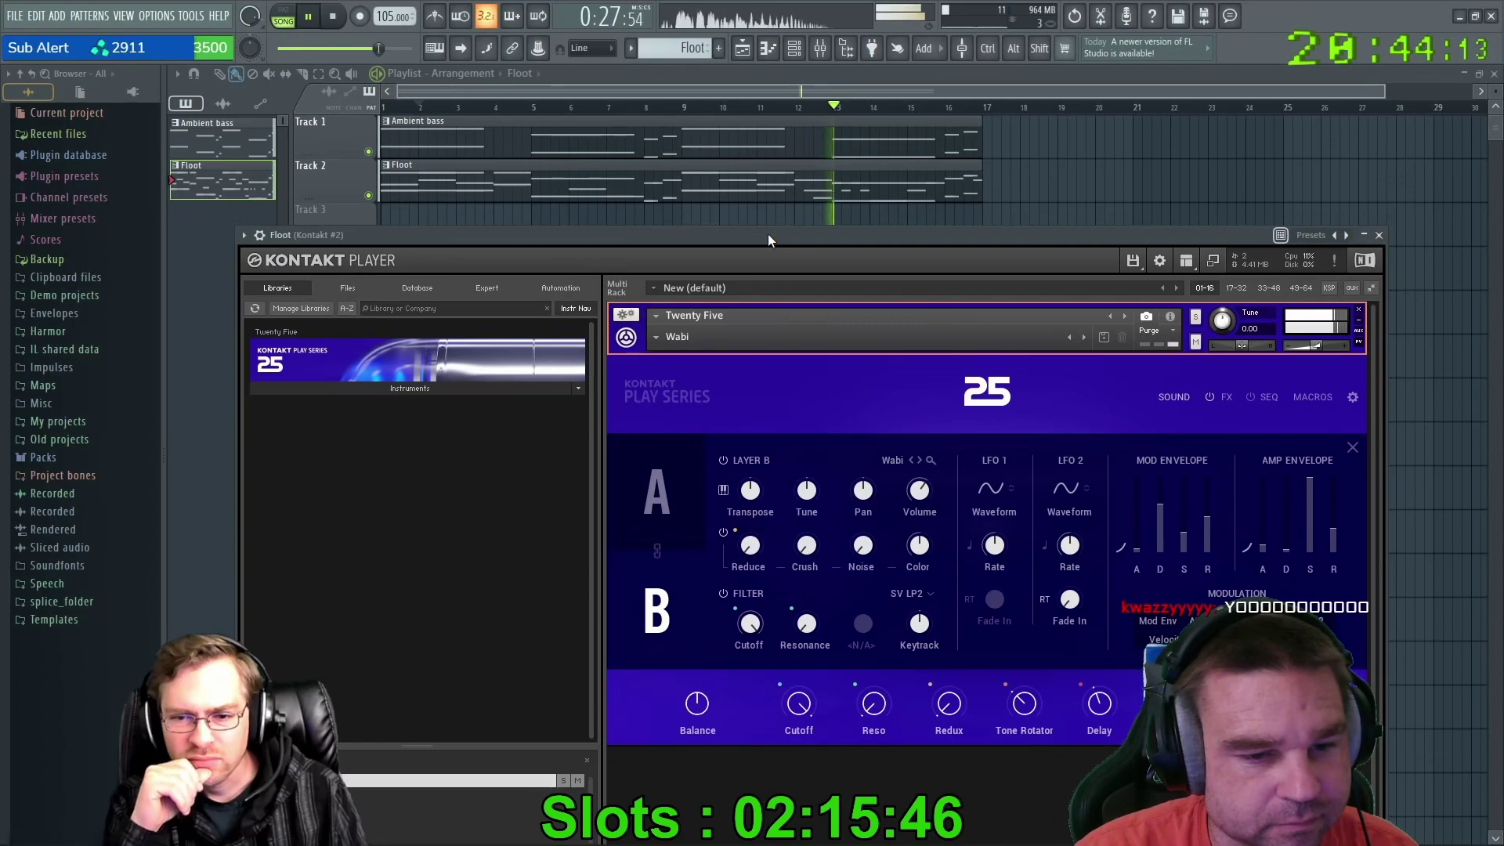
left_click(665, 474)
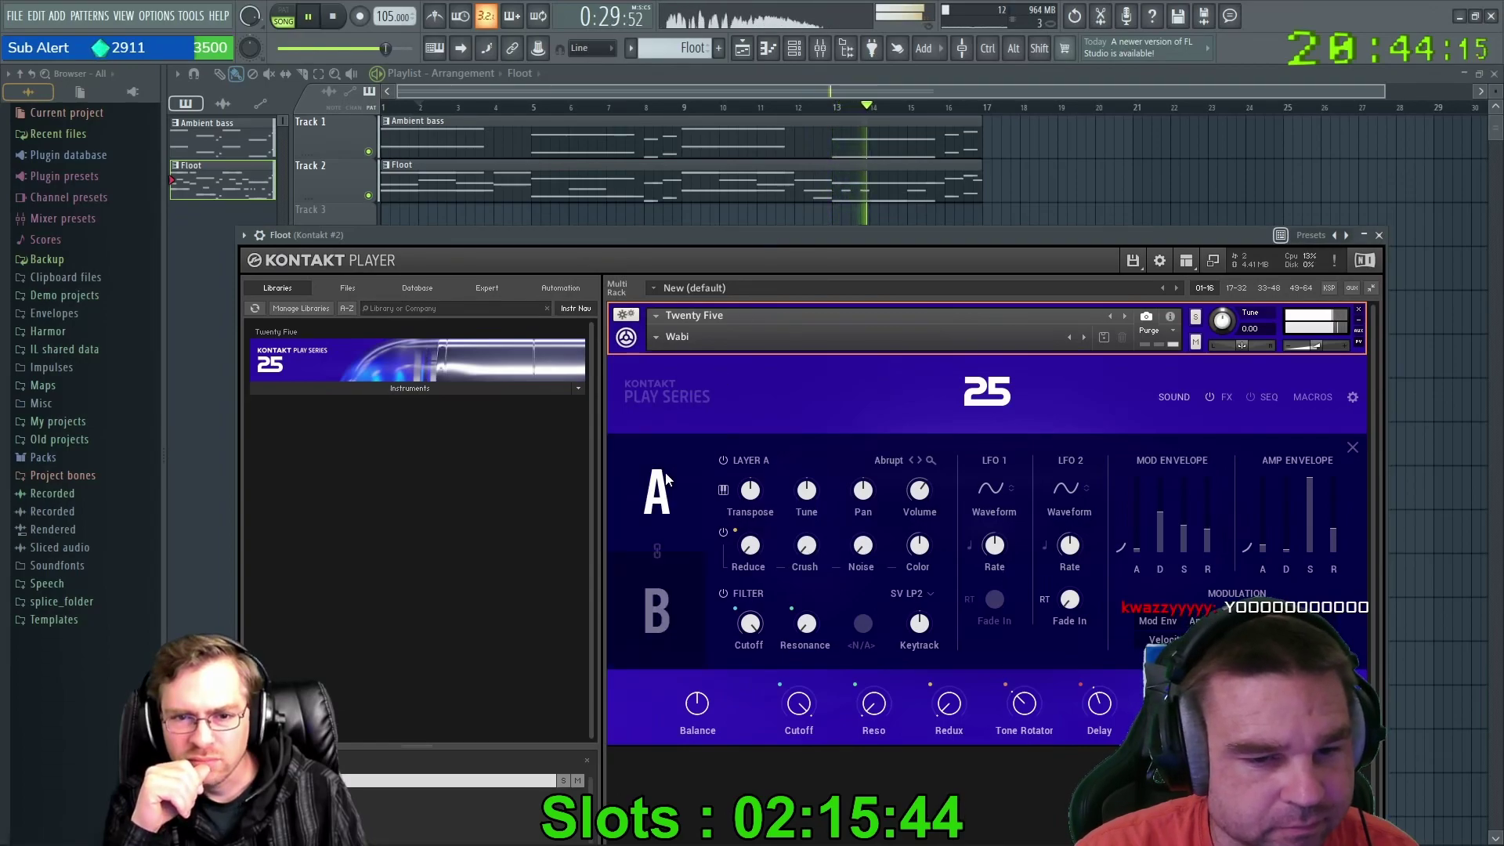
left_click(660, 614)
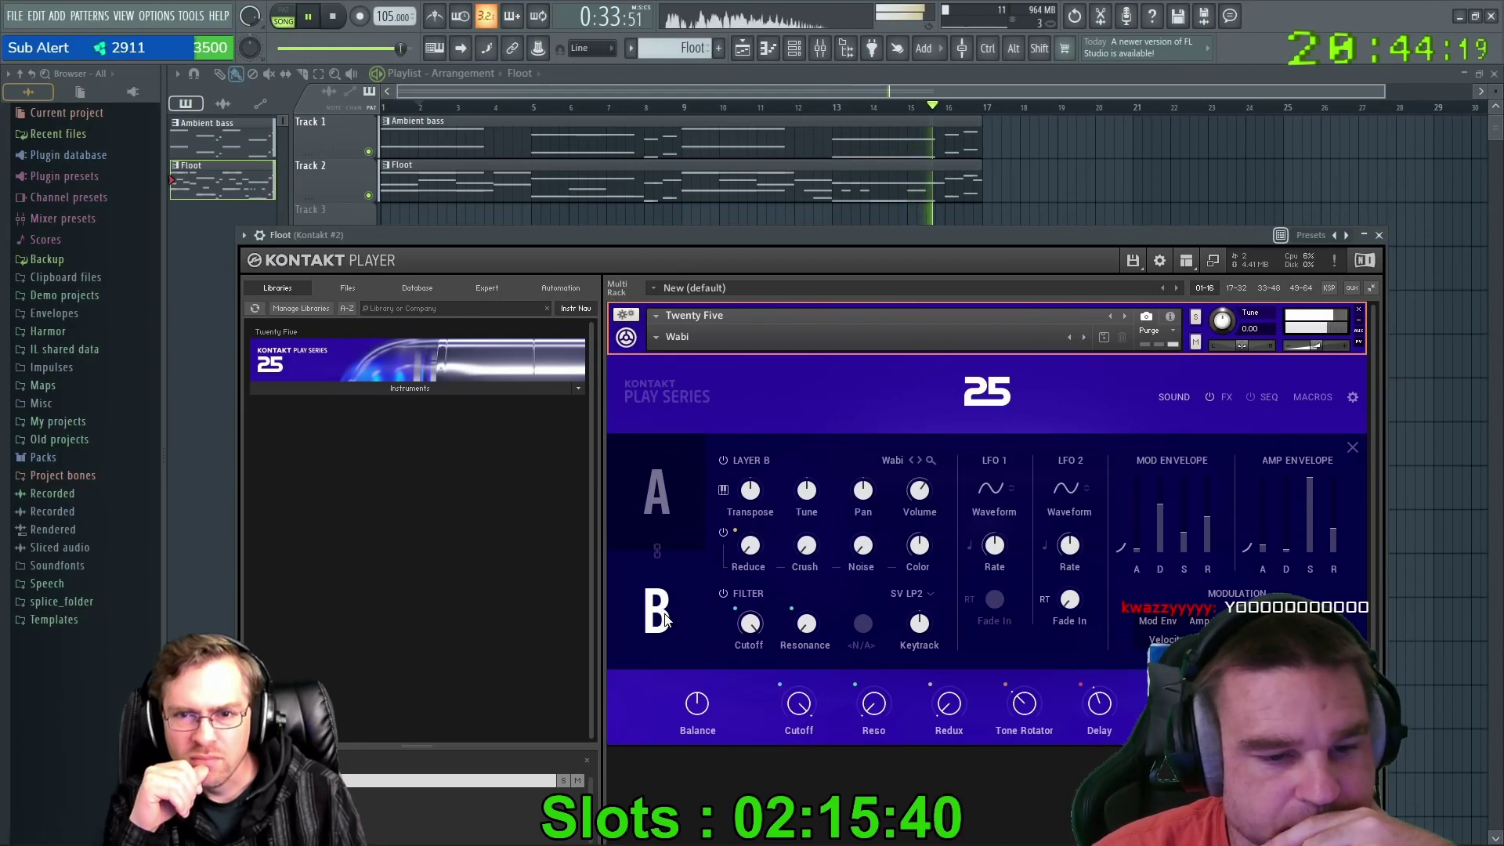
mouse_move(749, 652)
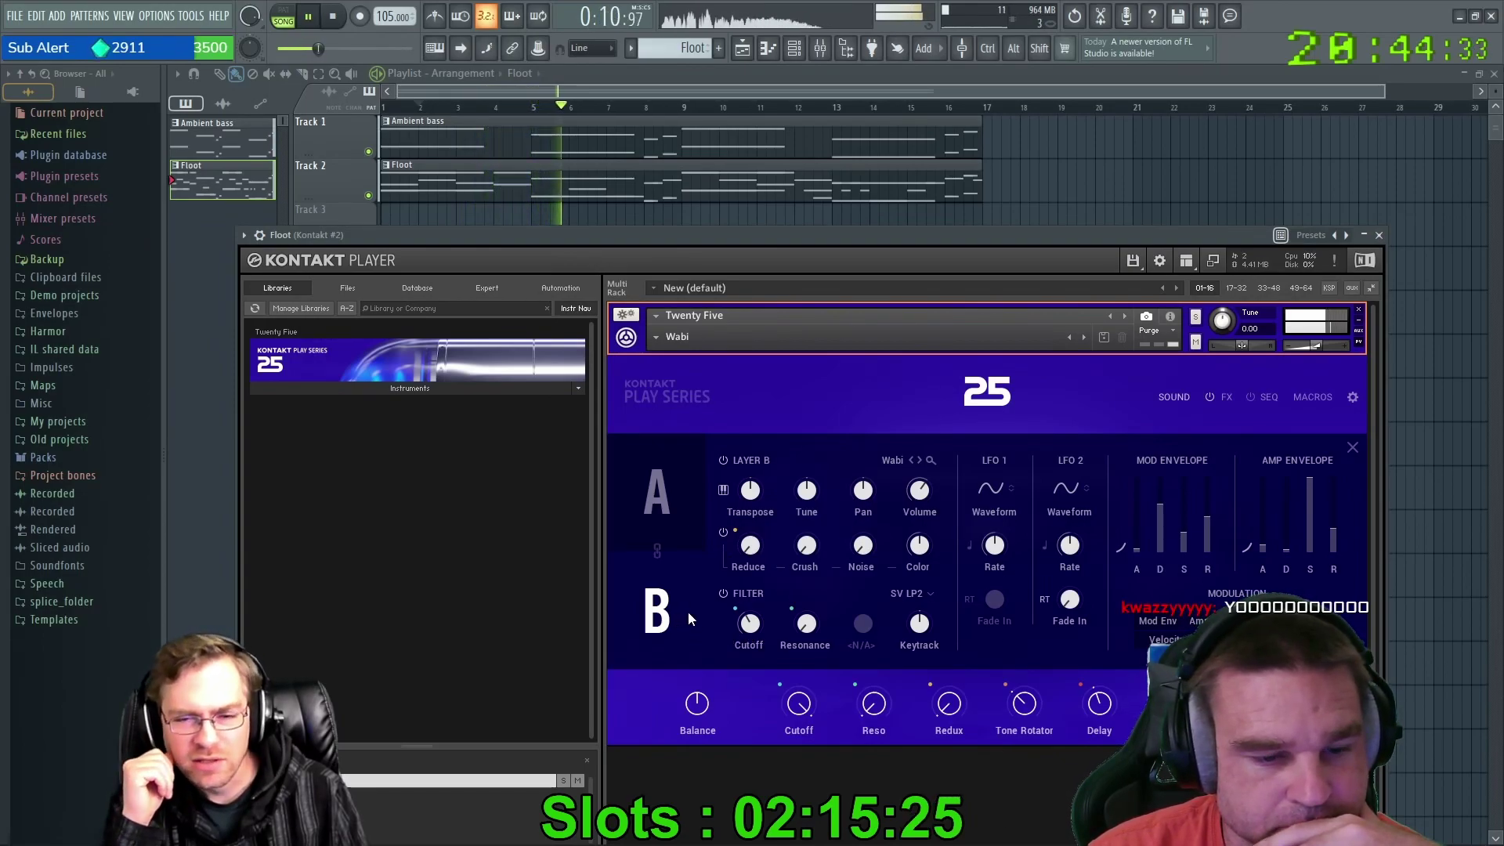
Cycle layer B's sound source backwards past Vibra Tremolo, TX123 Retro, Trumpet, Talkbox, Simple, Scrape Pluck and Razor Quest, auditioning each with the Floot pattern.
left_click(911, 461)
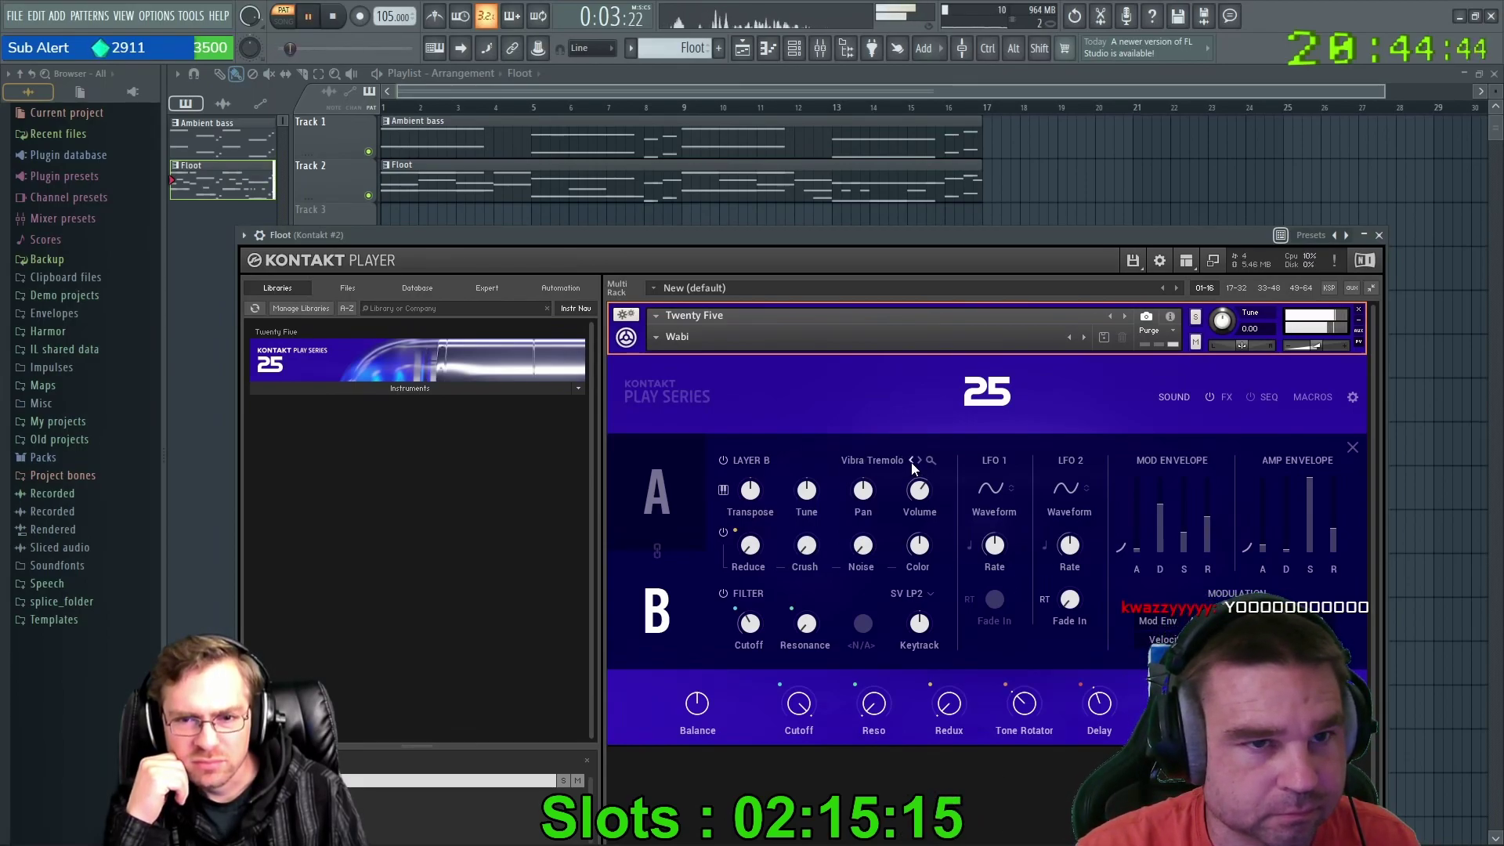
left_click(911, 463)
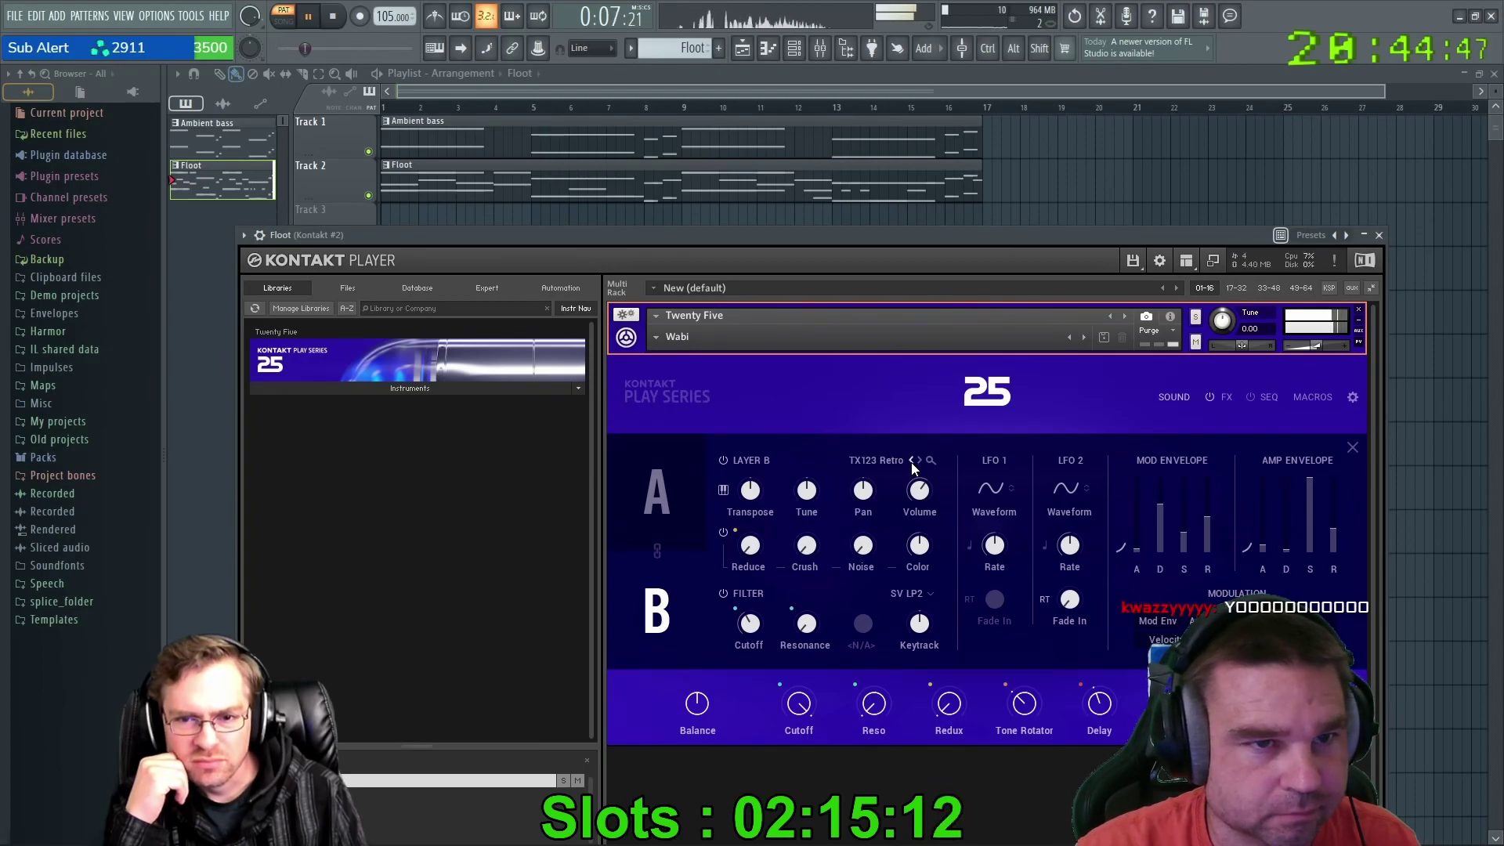
left_click(910, 462)
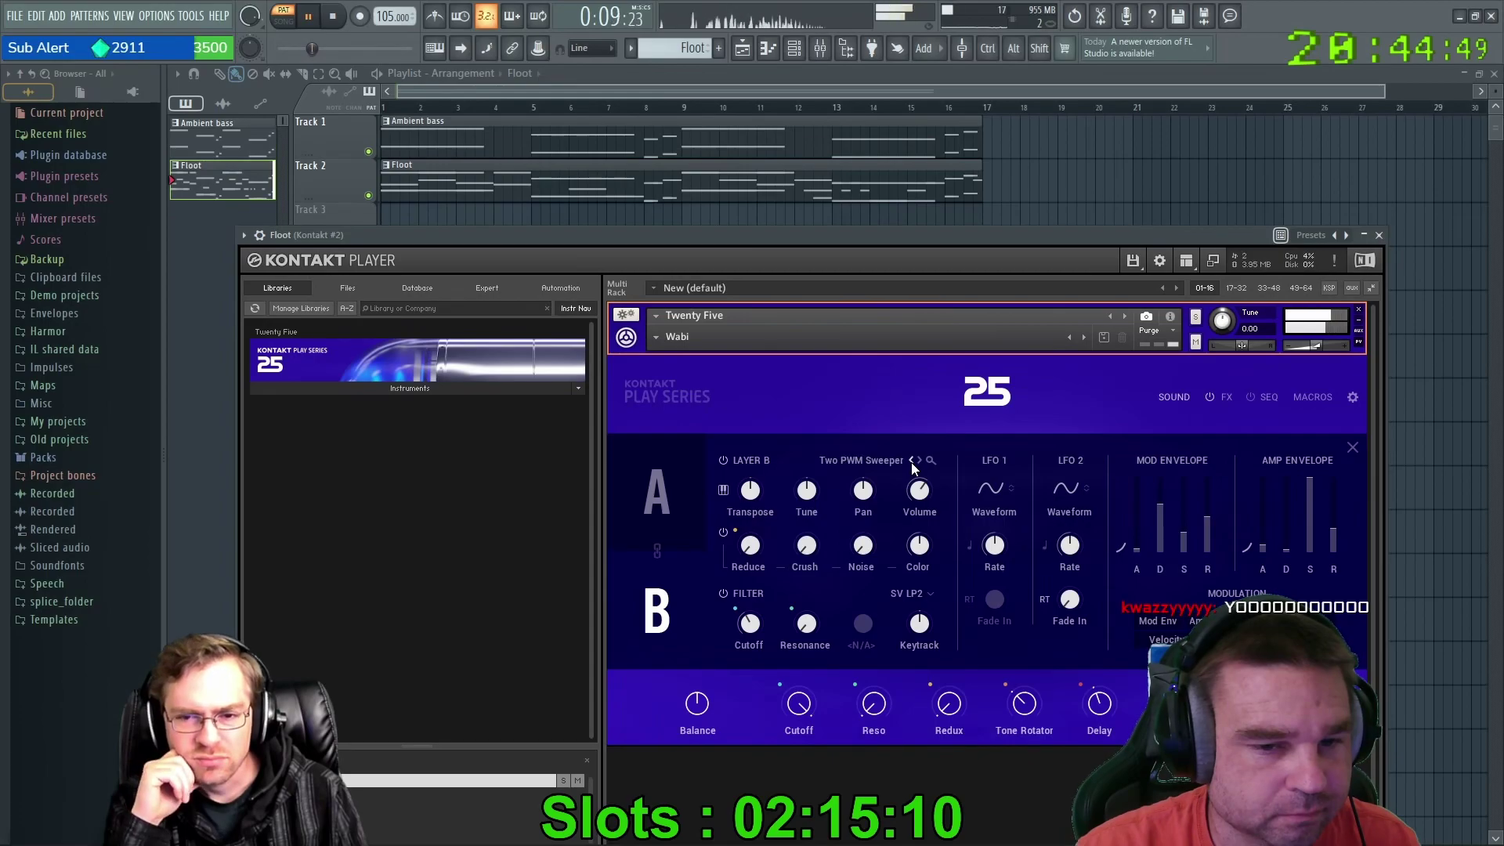
left_click(910, 463)
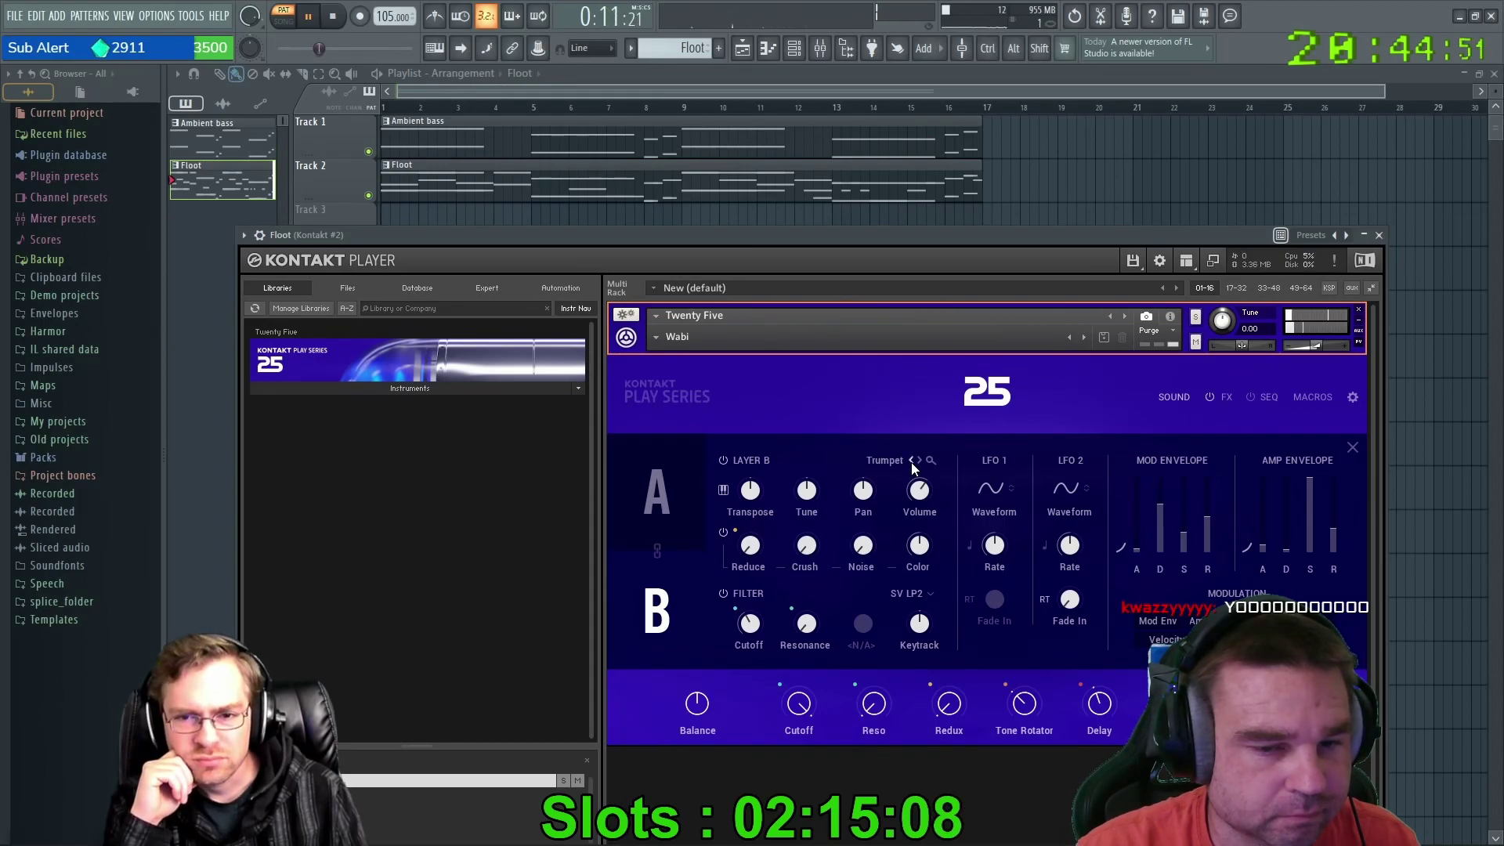
left_click(910, 463)
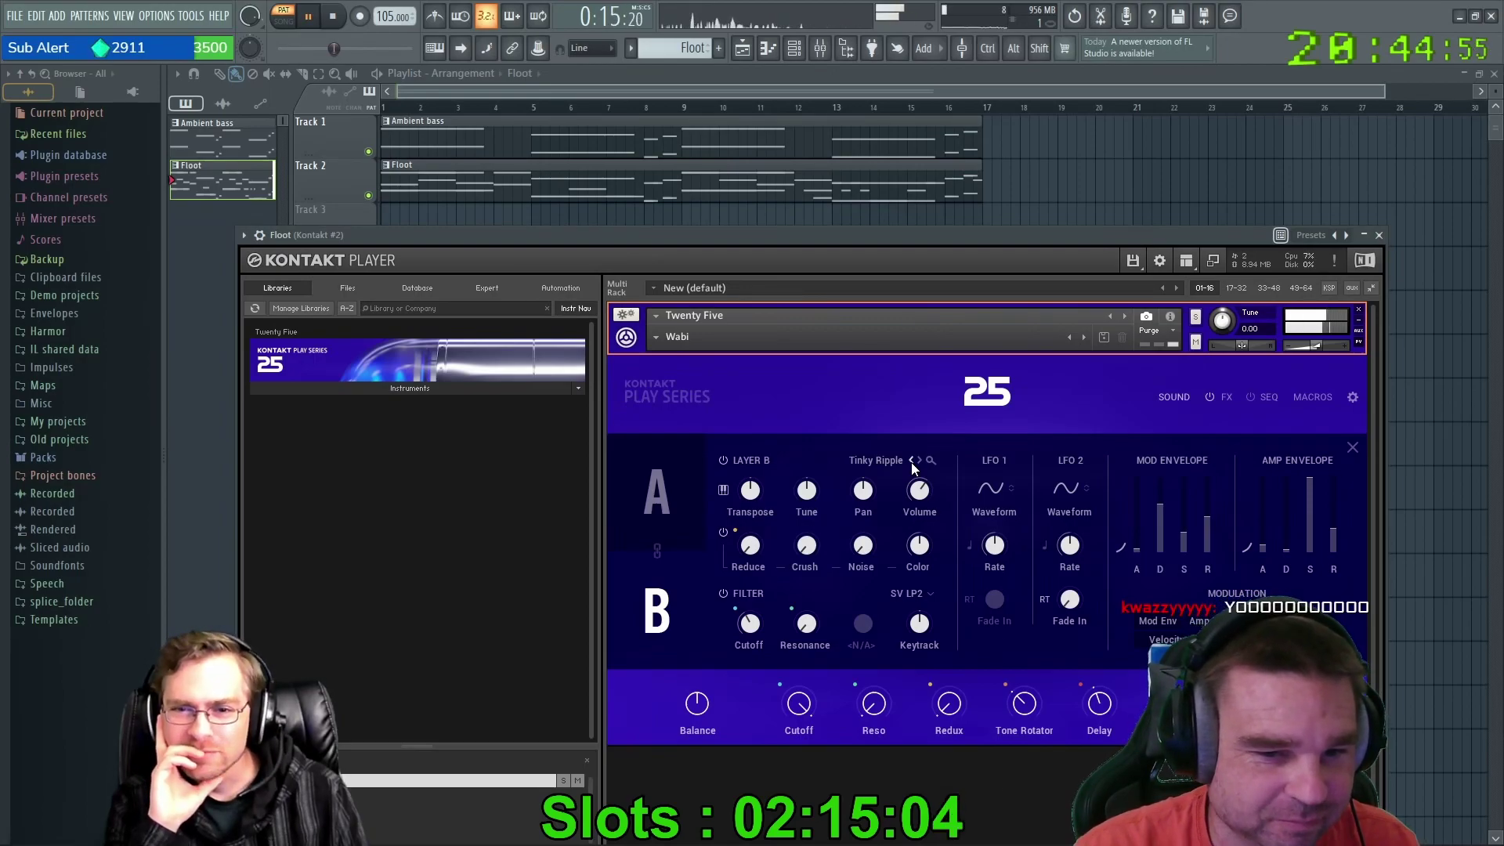
left_click(910, 462)
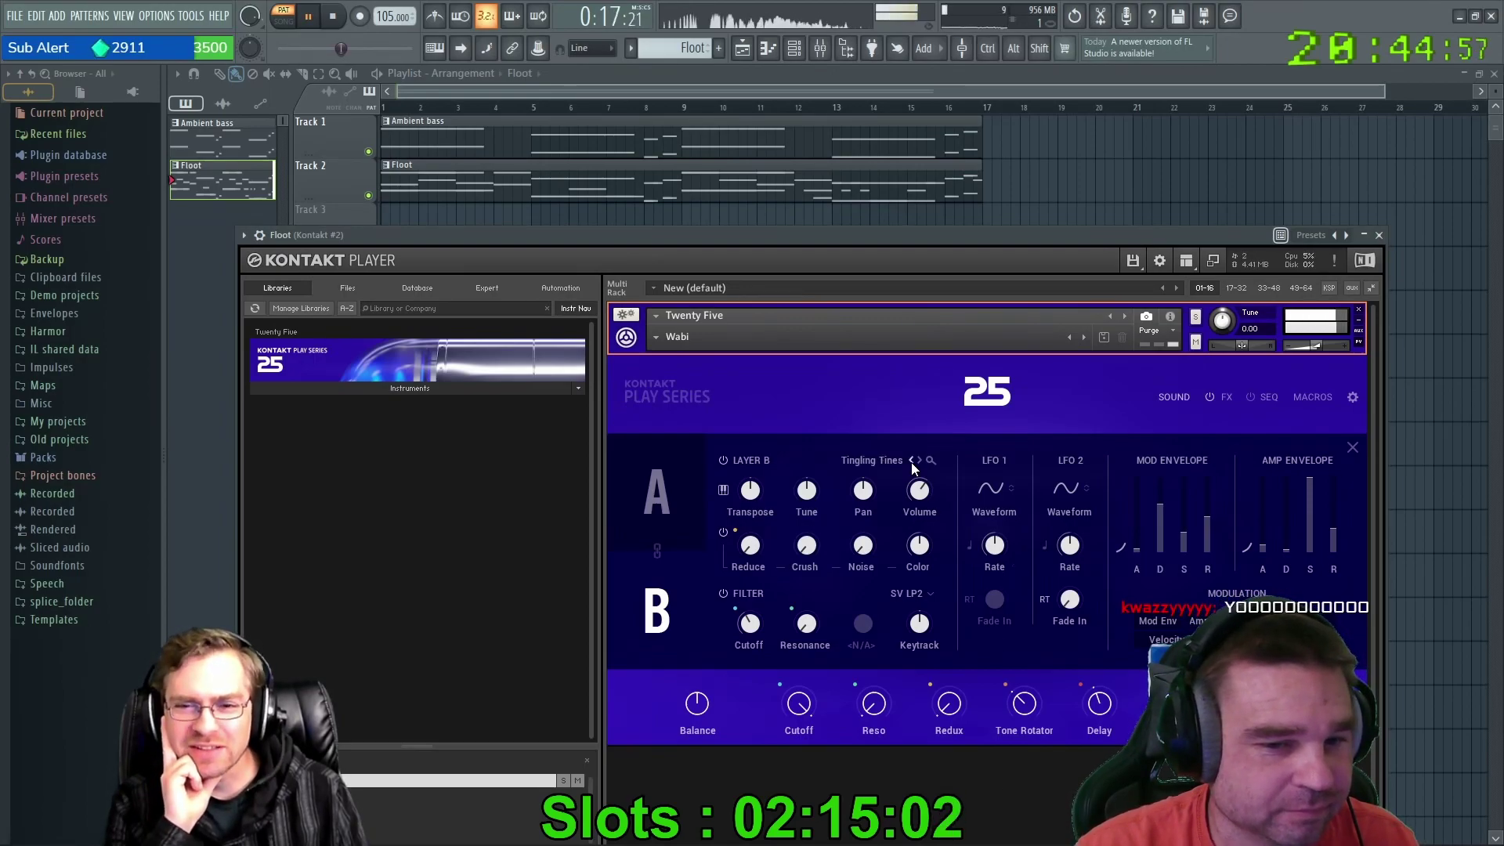
left_click(910, 462)
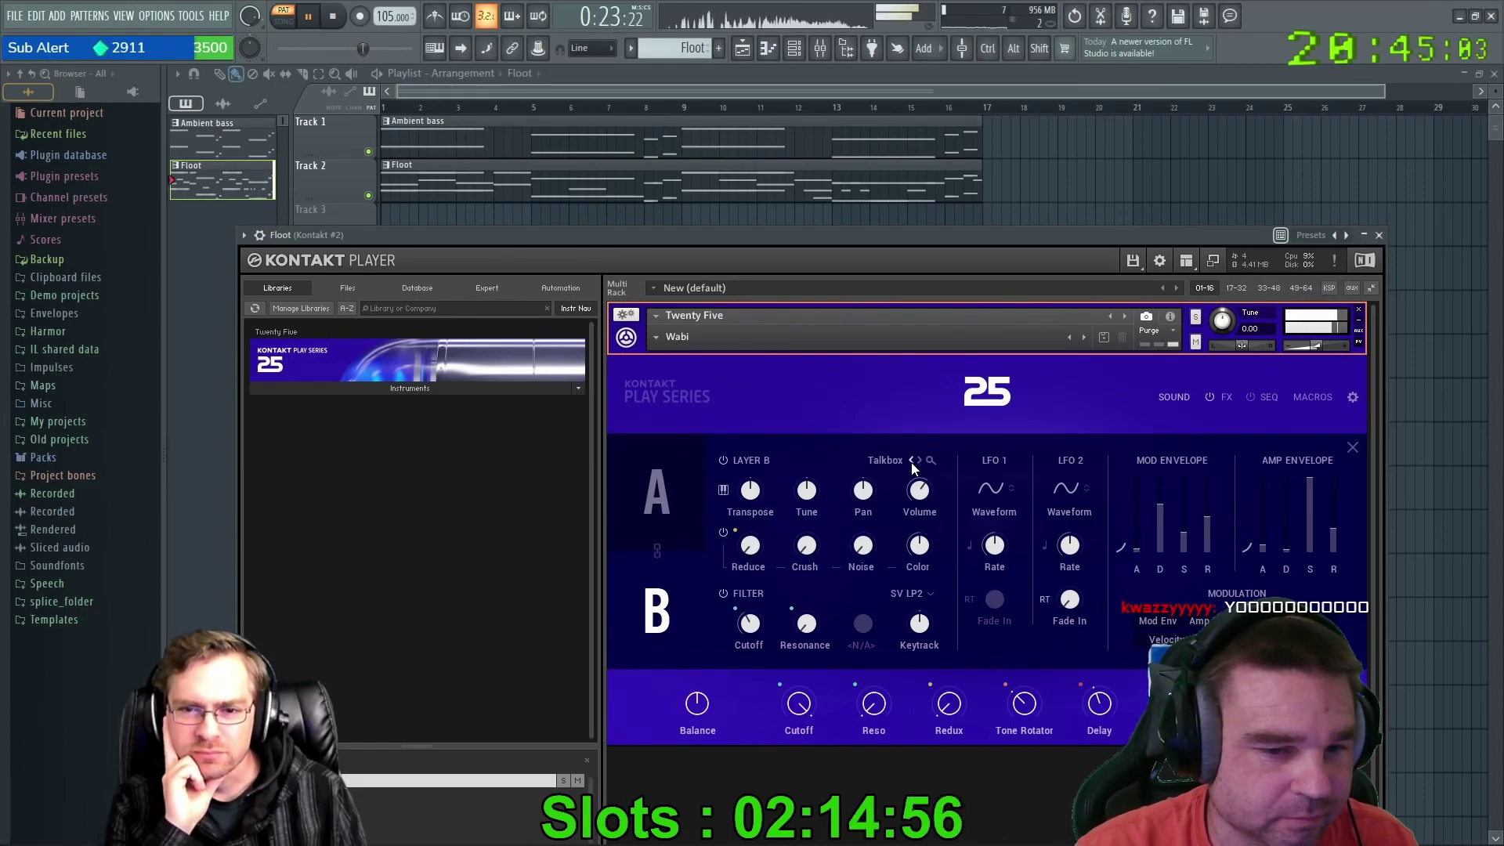
left_click(910, 462)
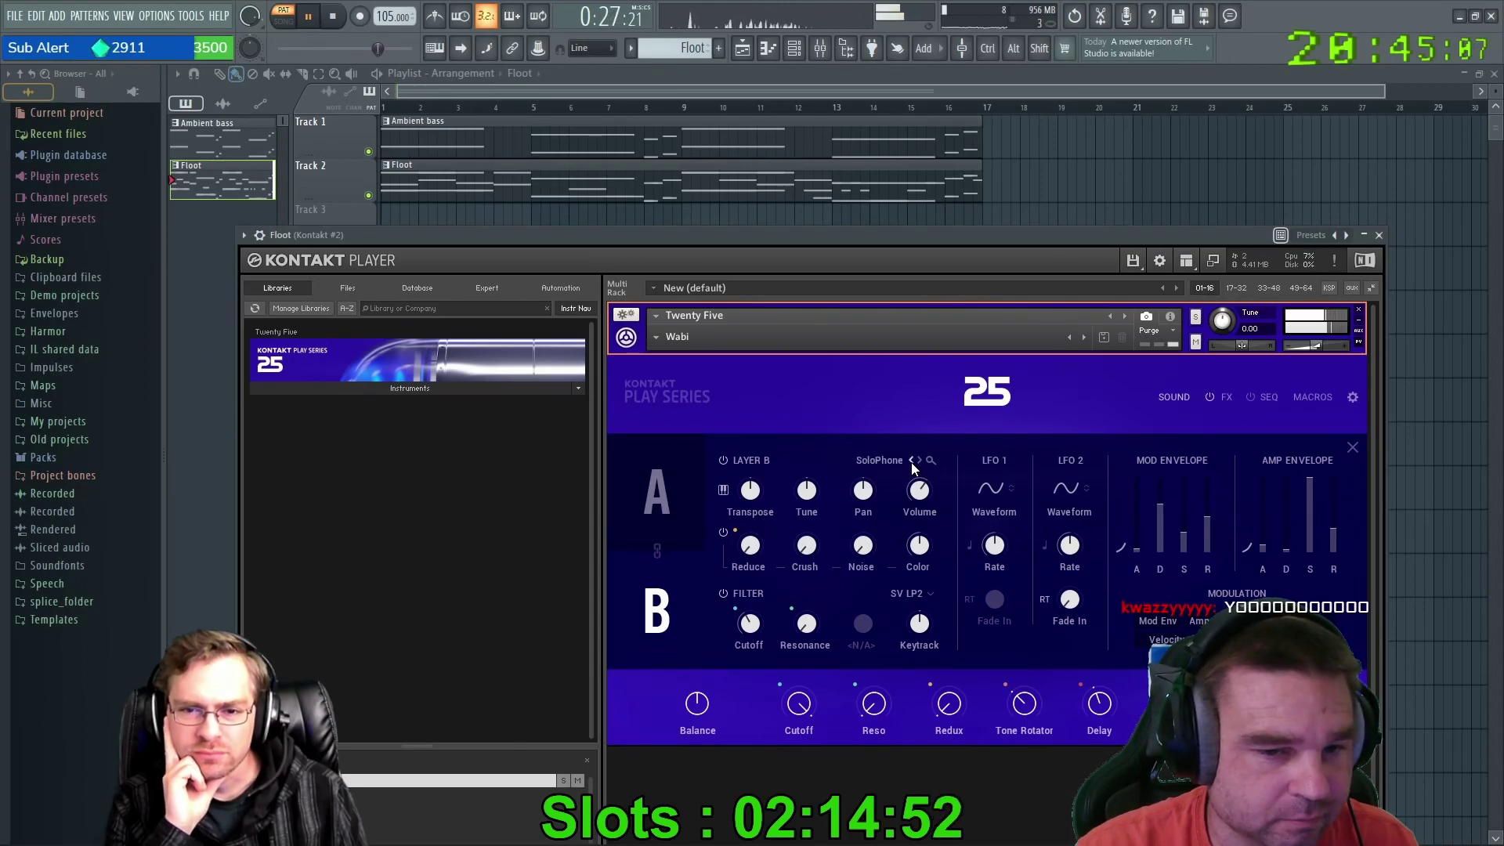
left_click(910, 462)
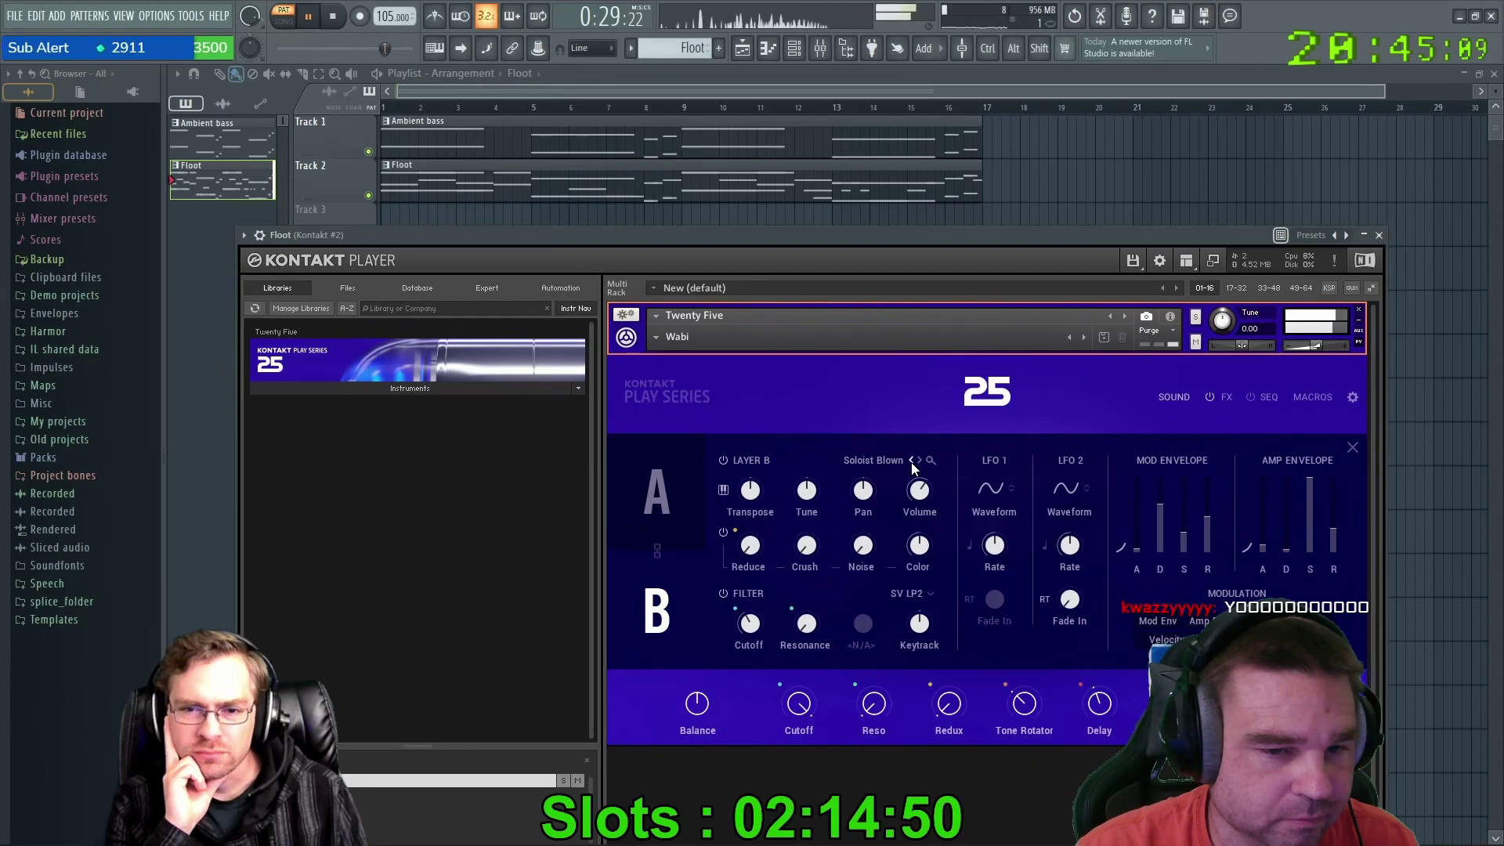
left_click(911, 462)
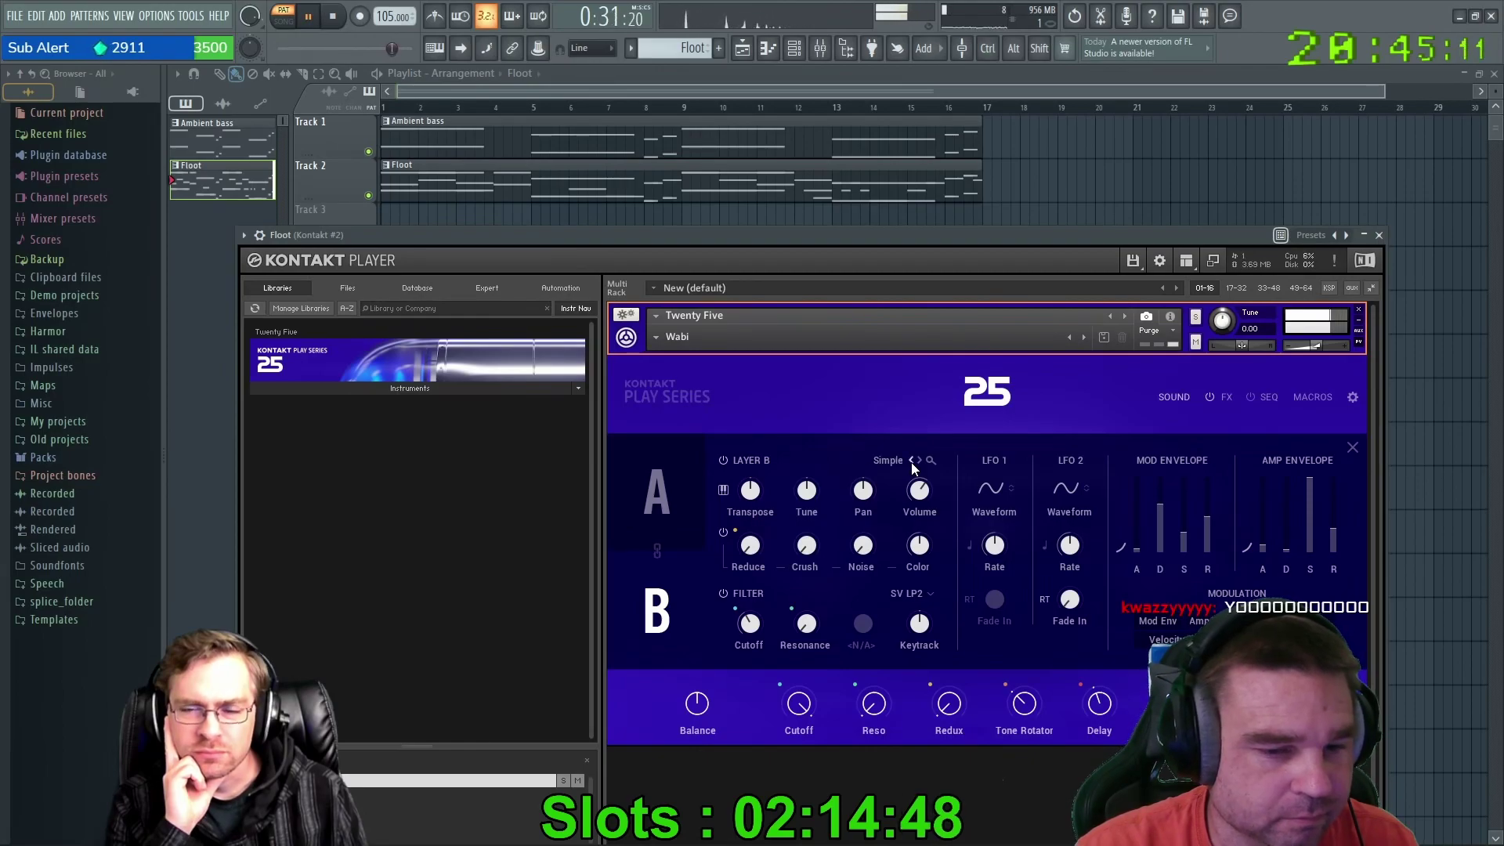
left_click(910, 462)
left_click(910, 462)
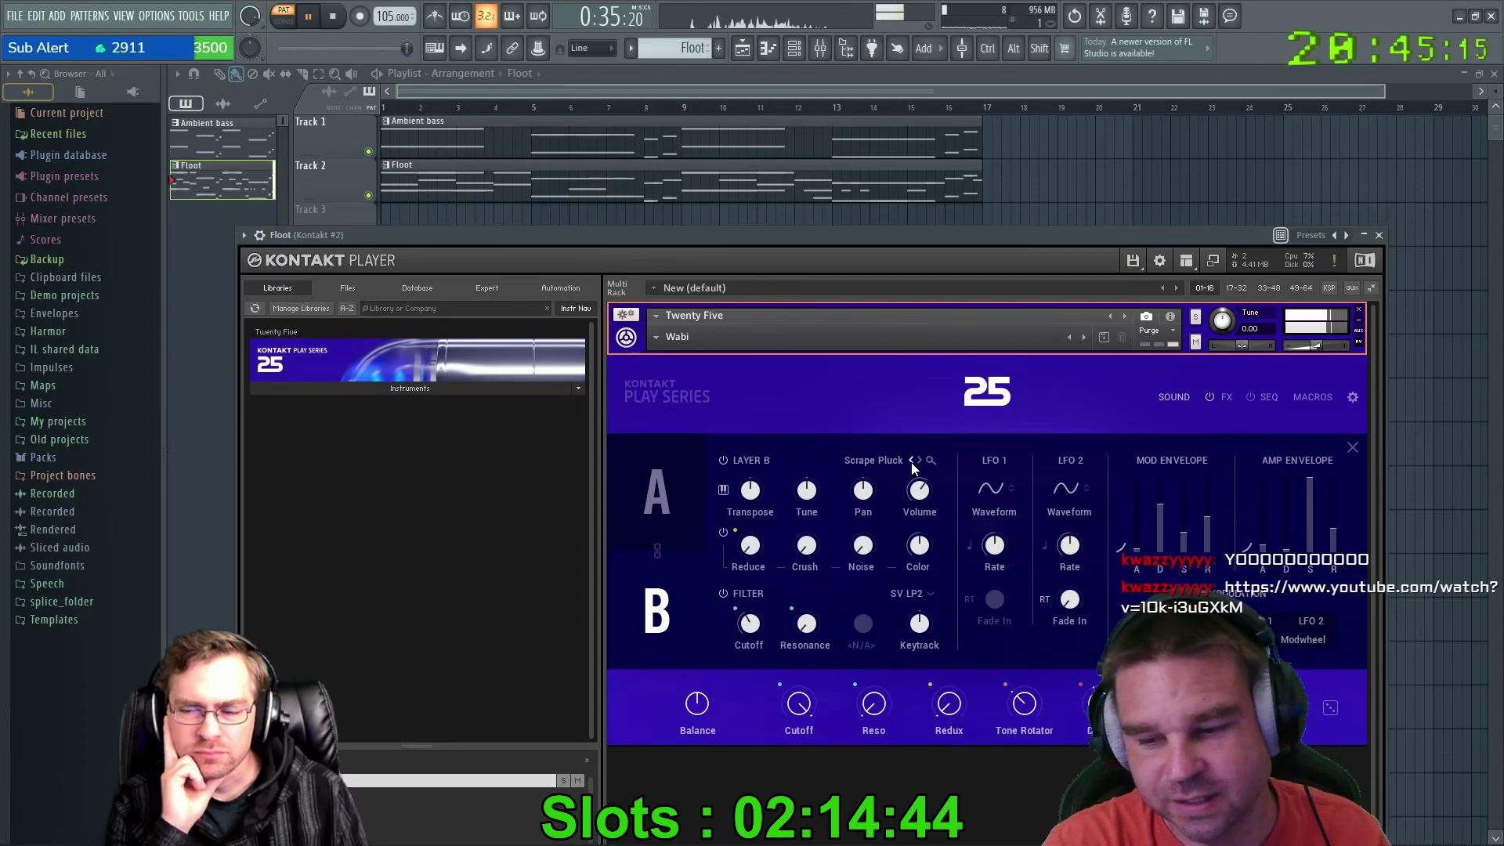
left_click(912, 465)
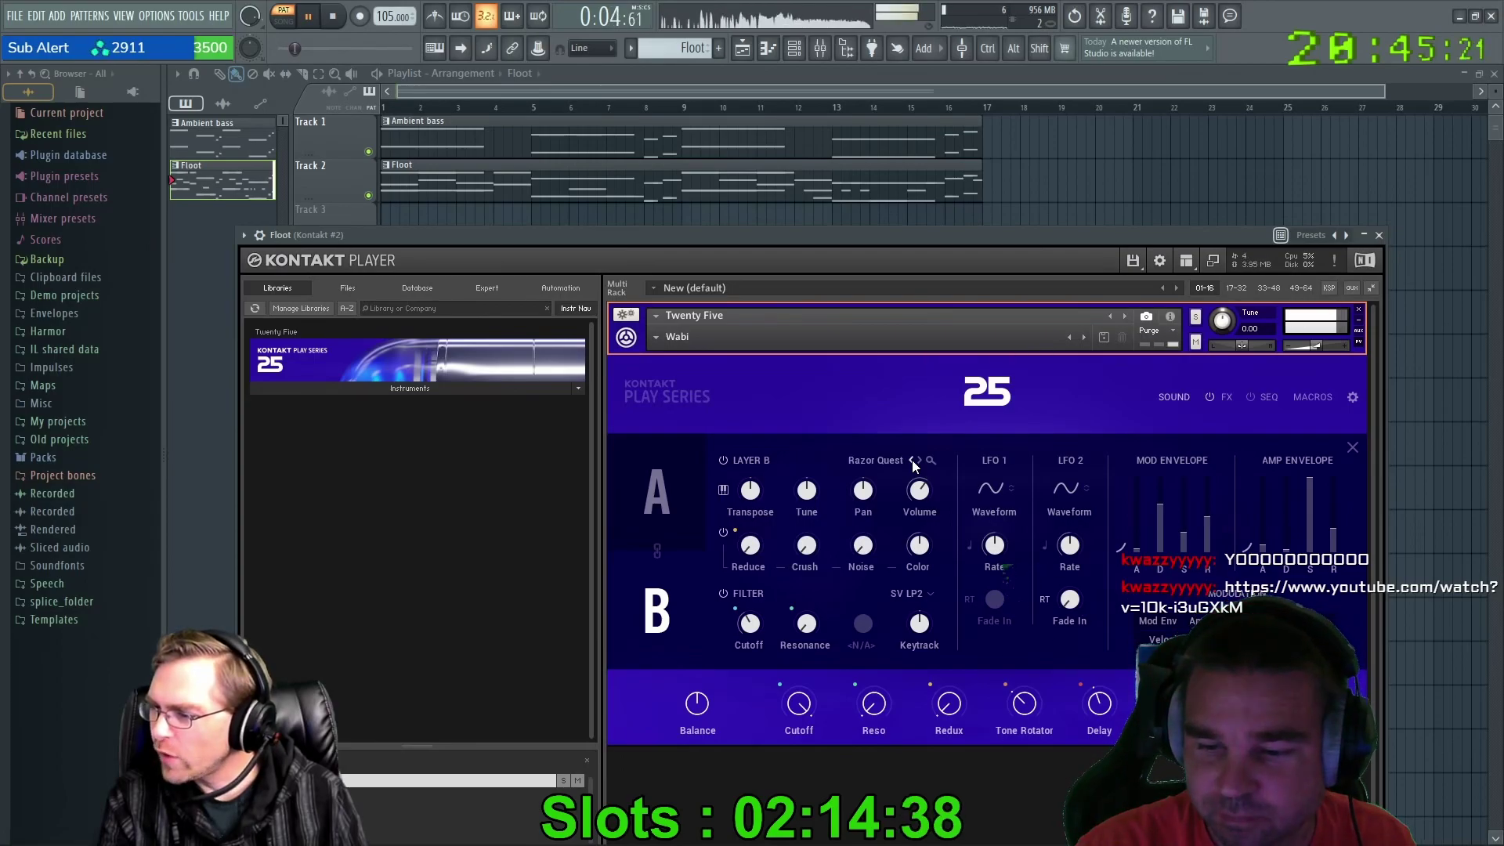
left_click(913, 465)
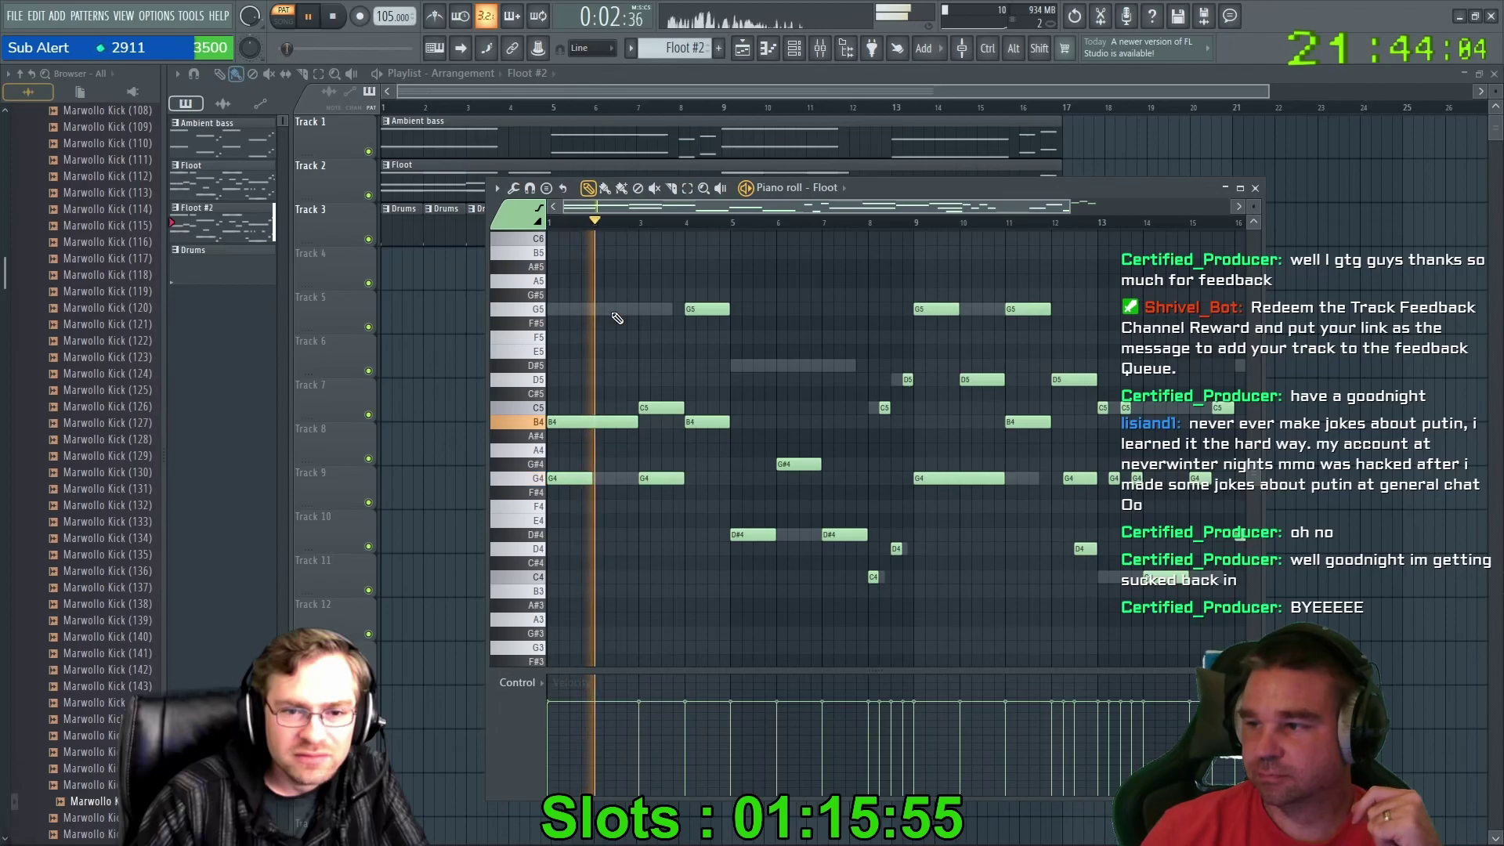
Add a one-bar G4 note at bar 2 of Floot #2, shorten the first B4 note to one bar, and audition in song and pattern modes.
left_click(600, 479)
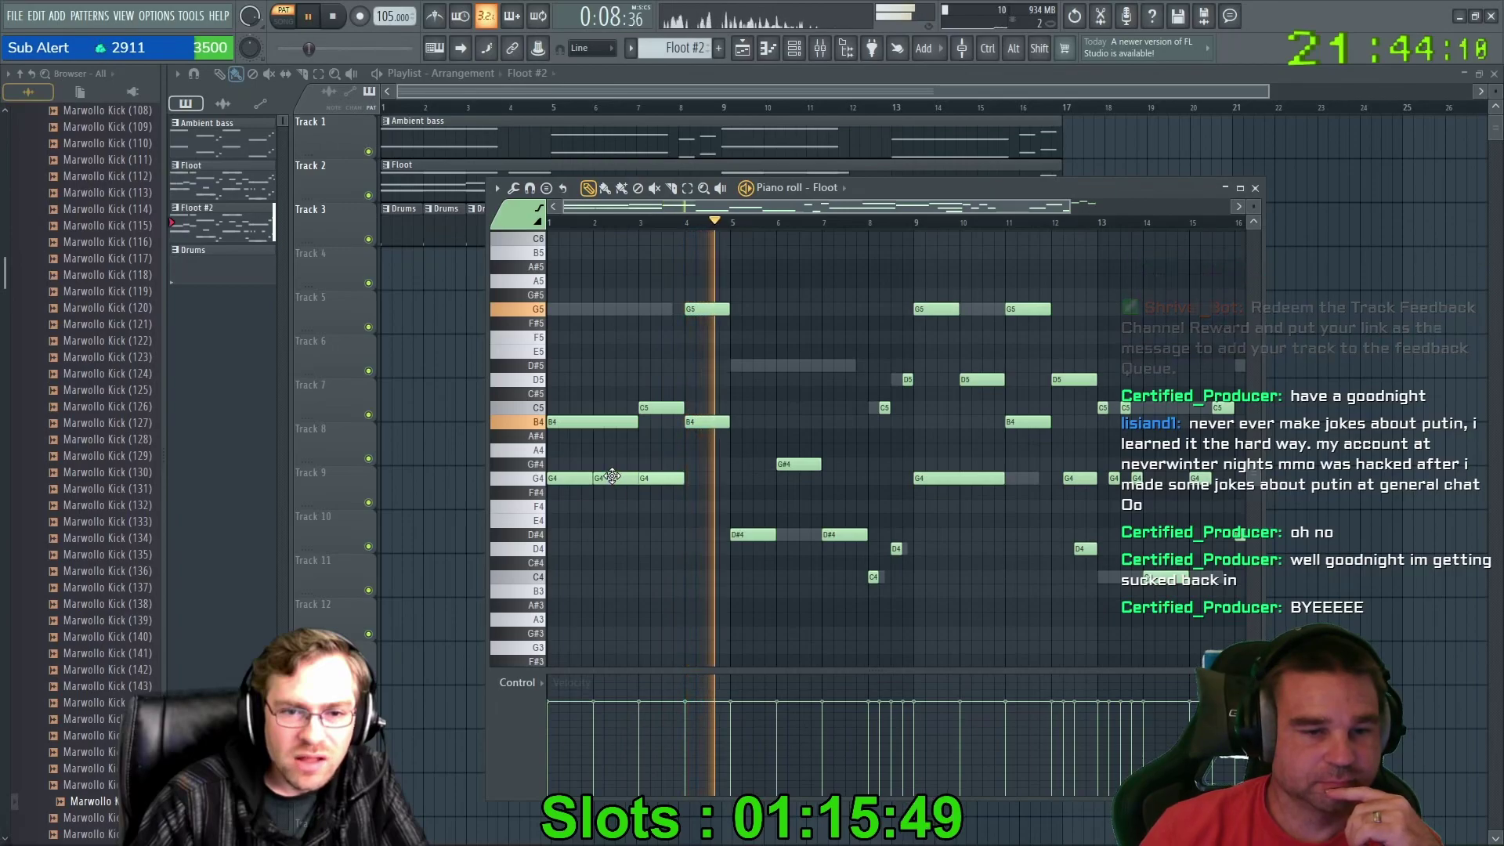
left_click_drag(633, 419, 593, 422)
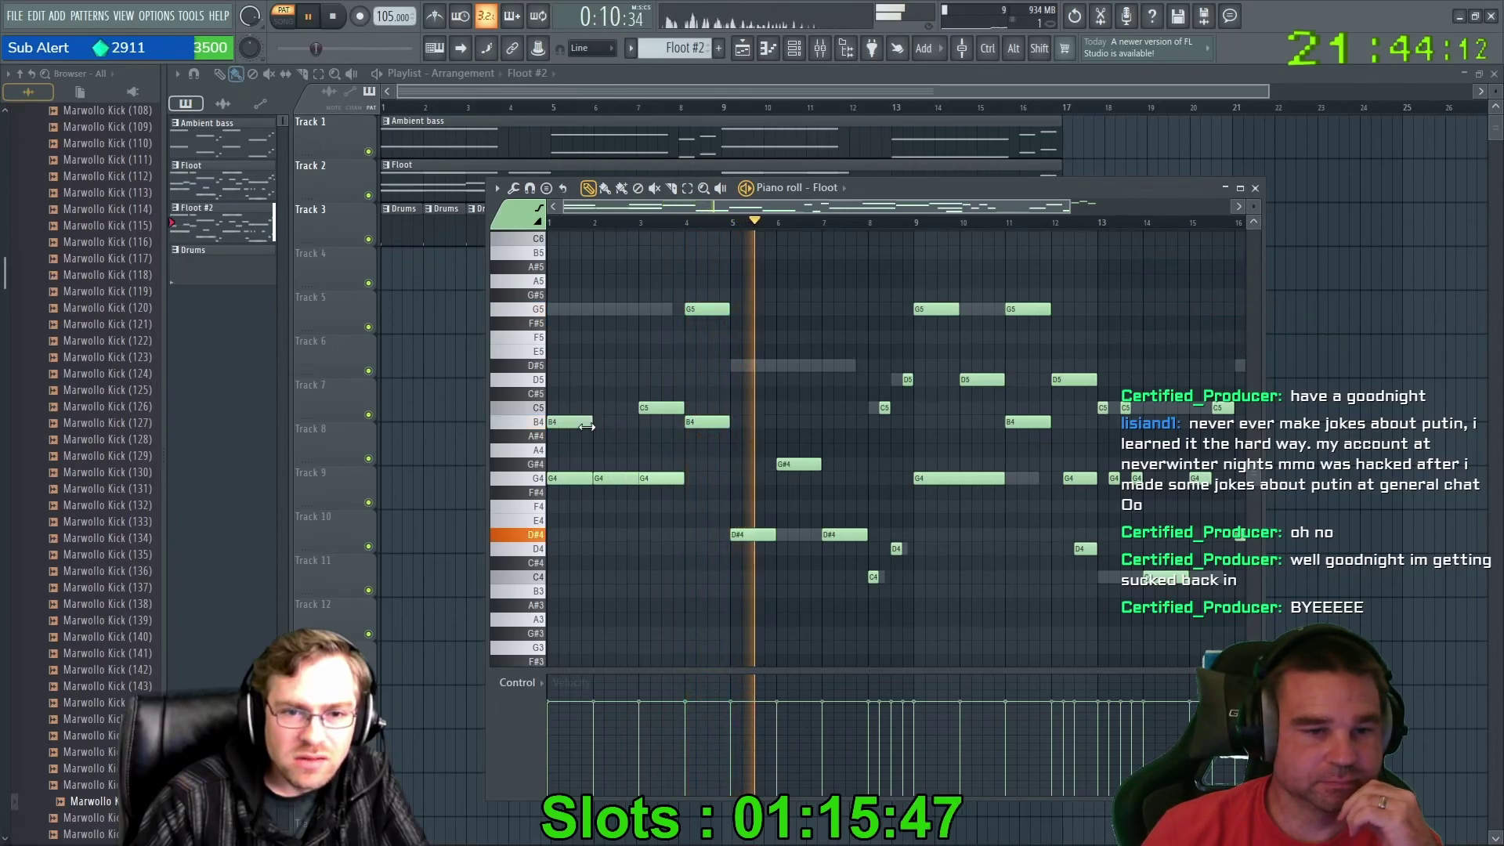
left_click_drag(314, 49, 339, 52)
left_click(283, 14)
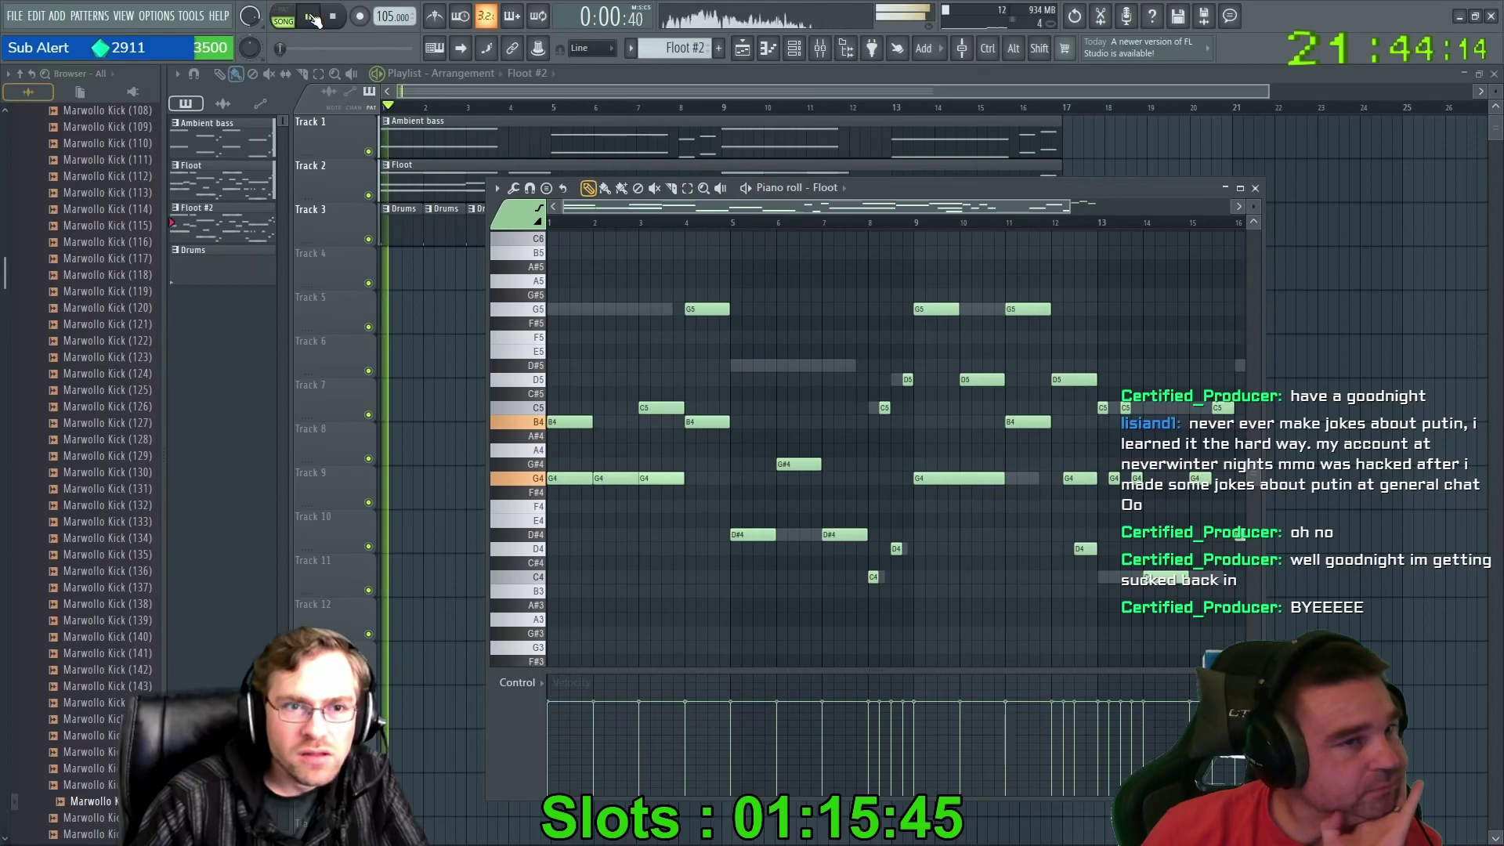
left_click(284, 14)
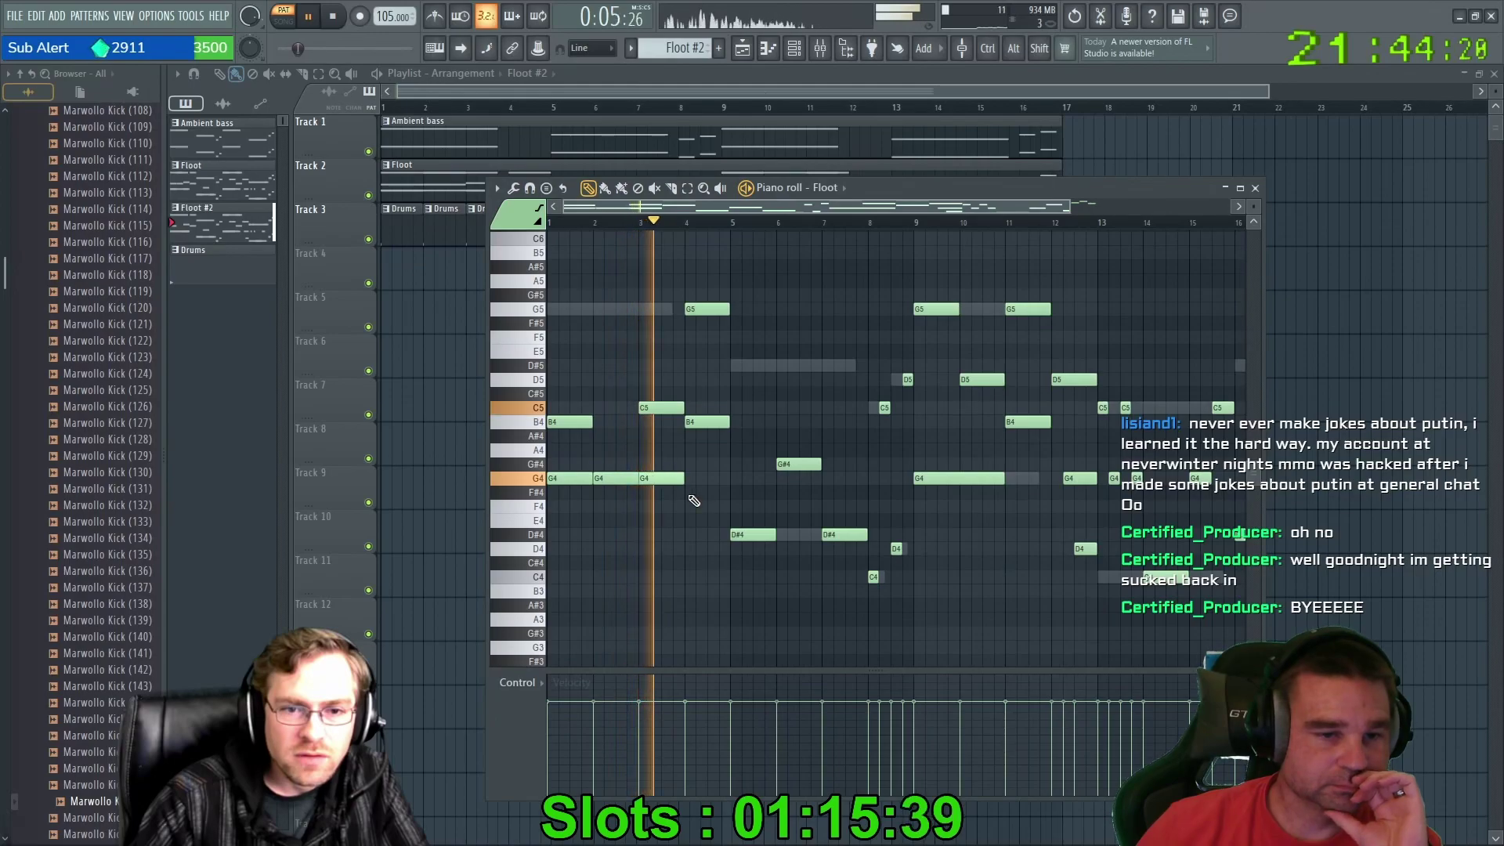
Extend the bar 3 C5 note through bar 4, delete the B4 and G5 notes in bar 4, and replay from bar 2.
left_click_drag(685, 407, 729, 407)
right_click(709, 421)
right_click(707, 309)
left_click(600, 224)
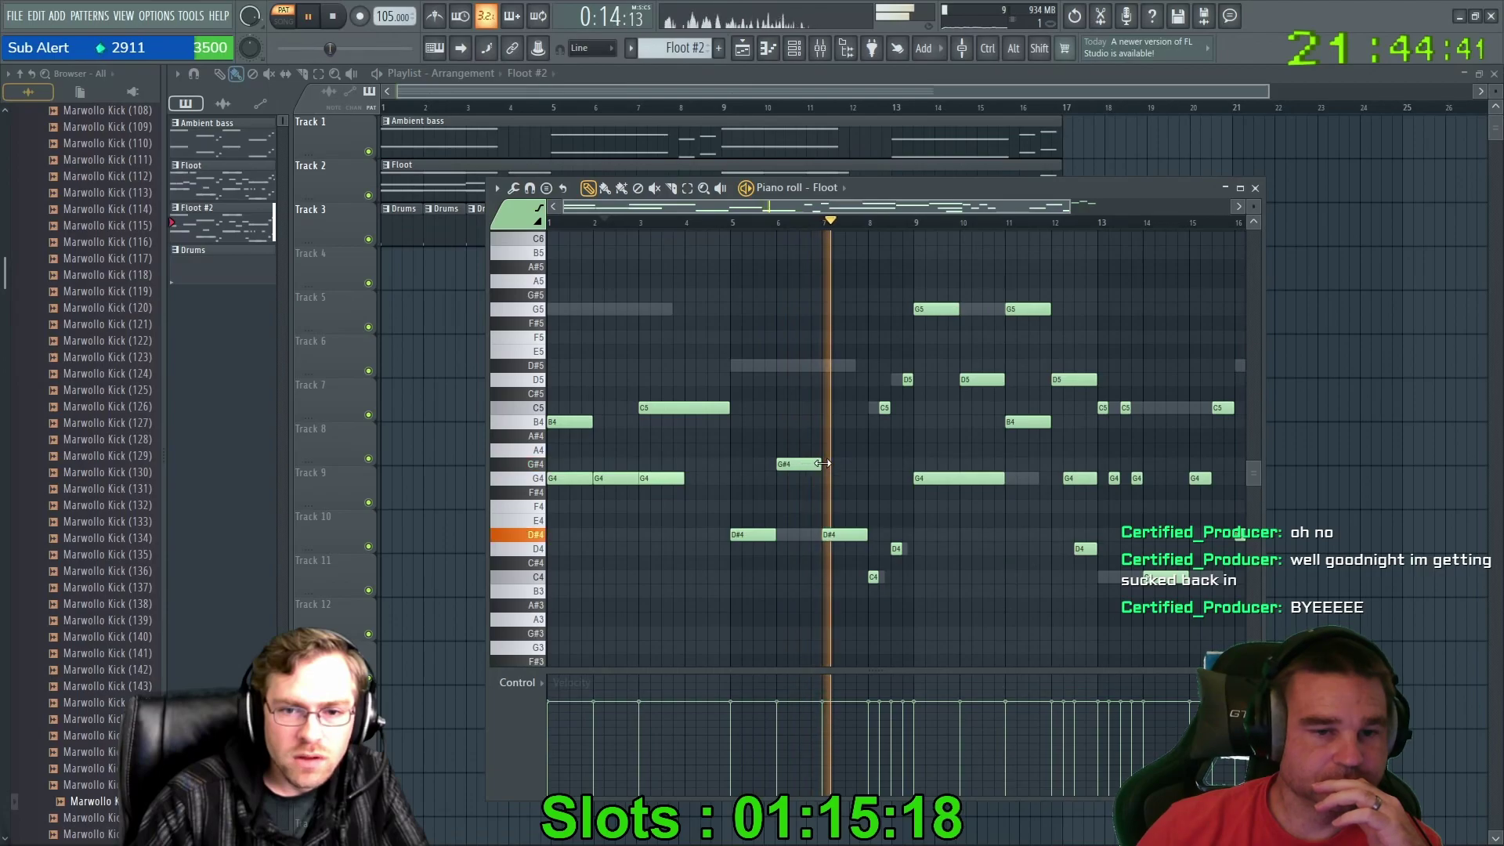
Try a one-beat F4 note at the end of bar 6 with G#4 filling the preceding three beats, auditioning the phrase.
left_click(808, 507)
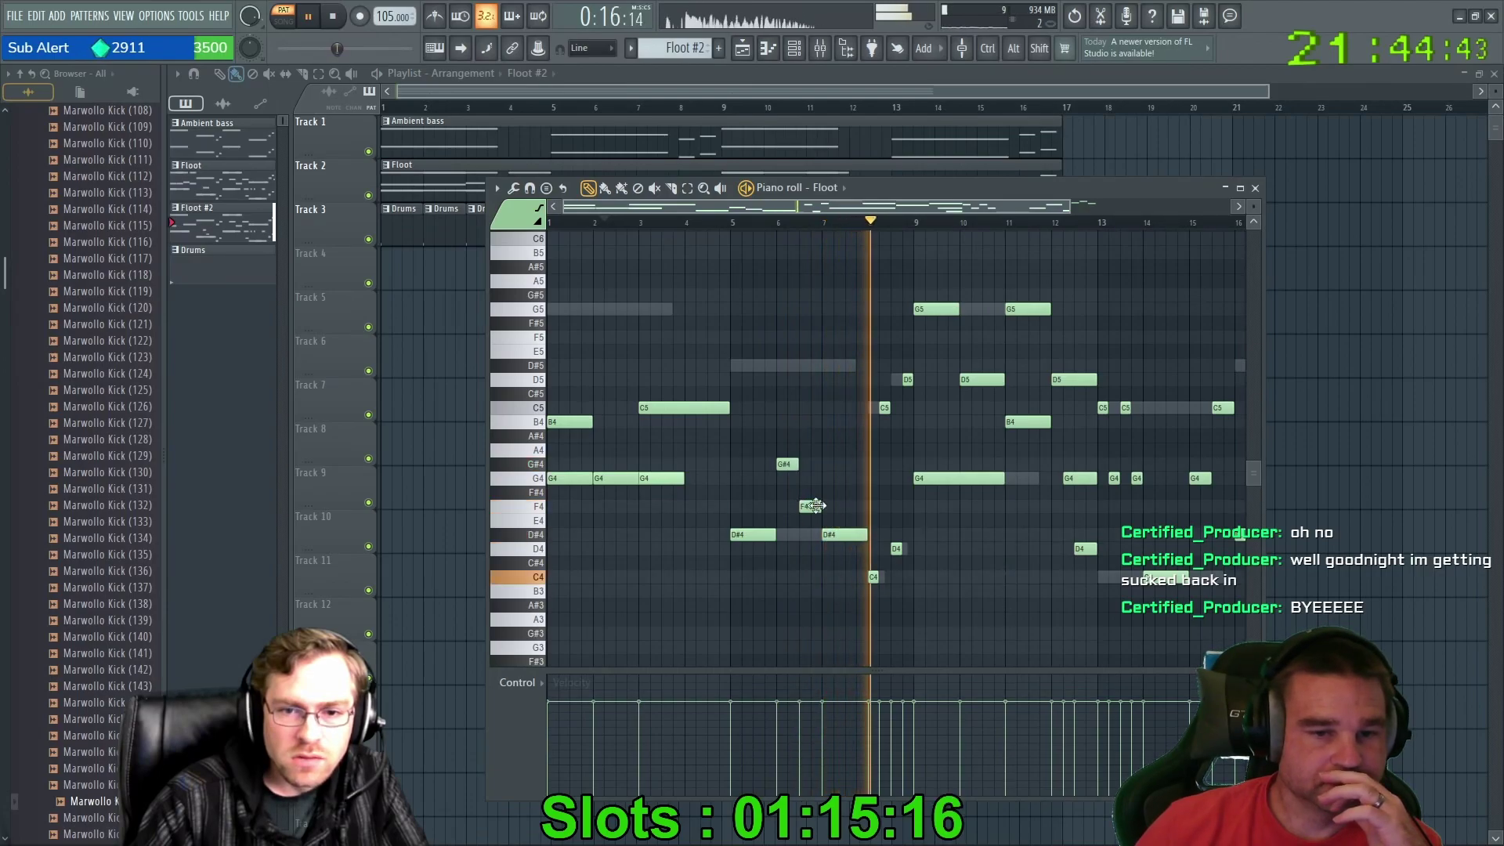
left_click(769, 223)
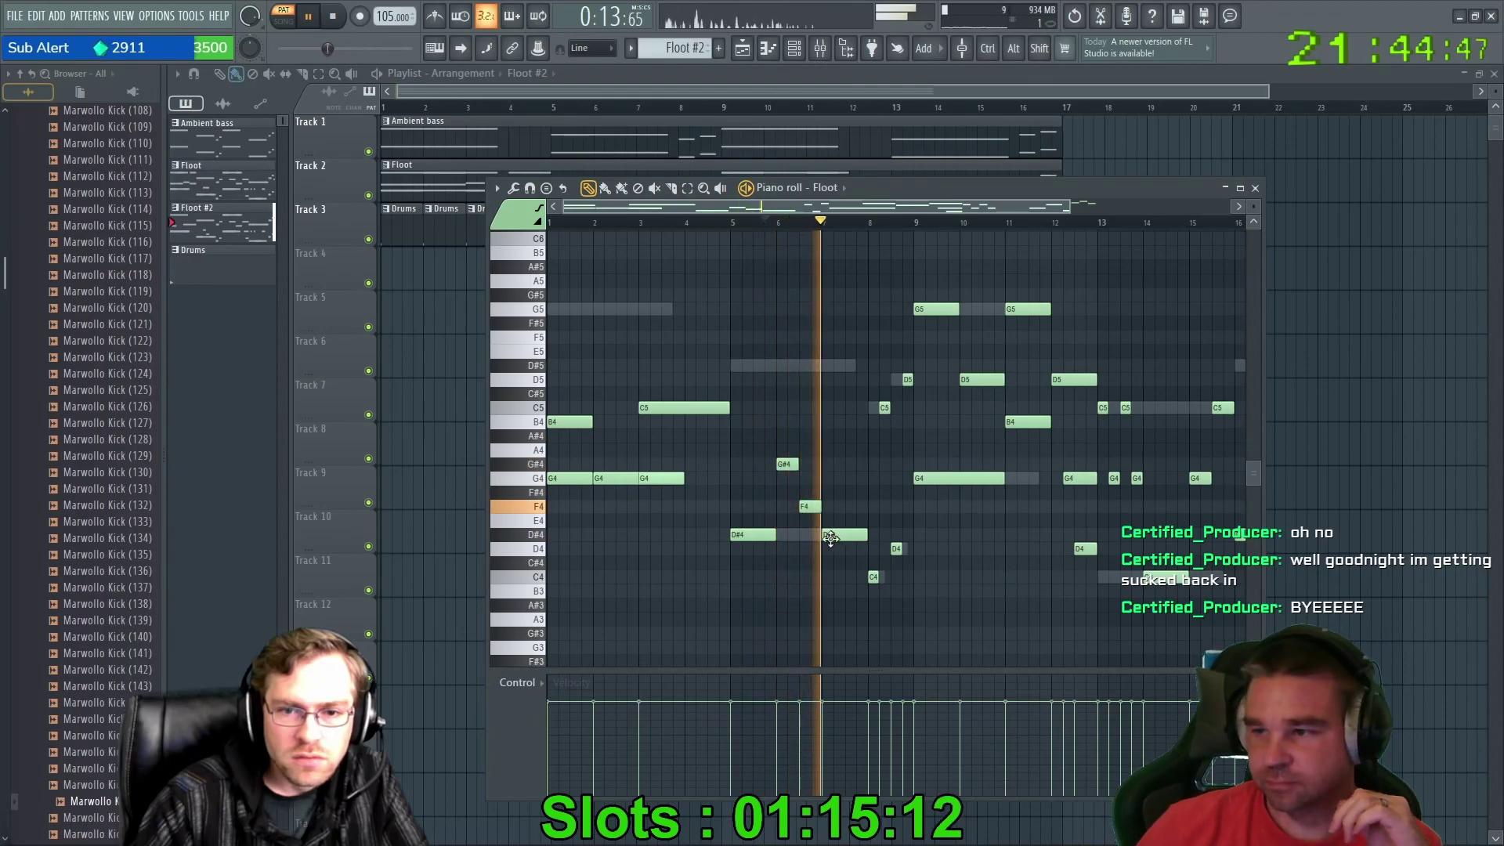
left_click_drag(800, 507, 810, 461)
left_click(718, 224)
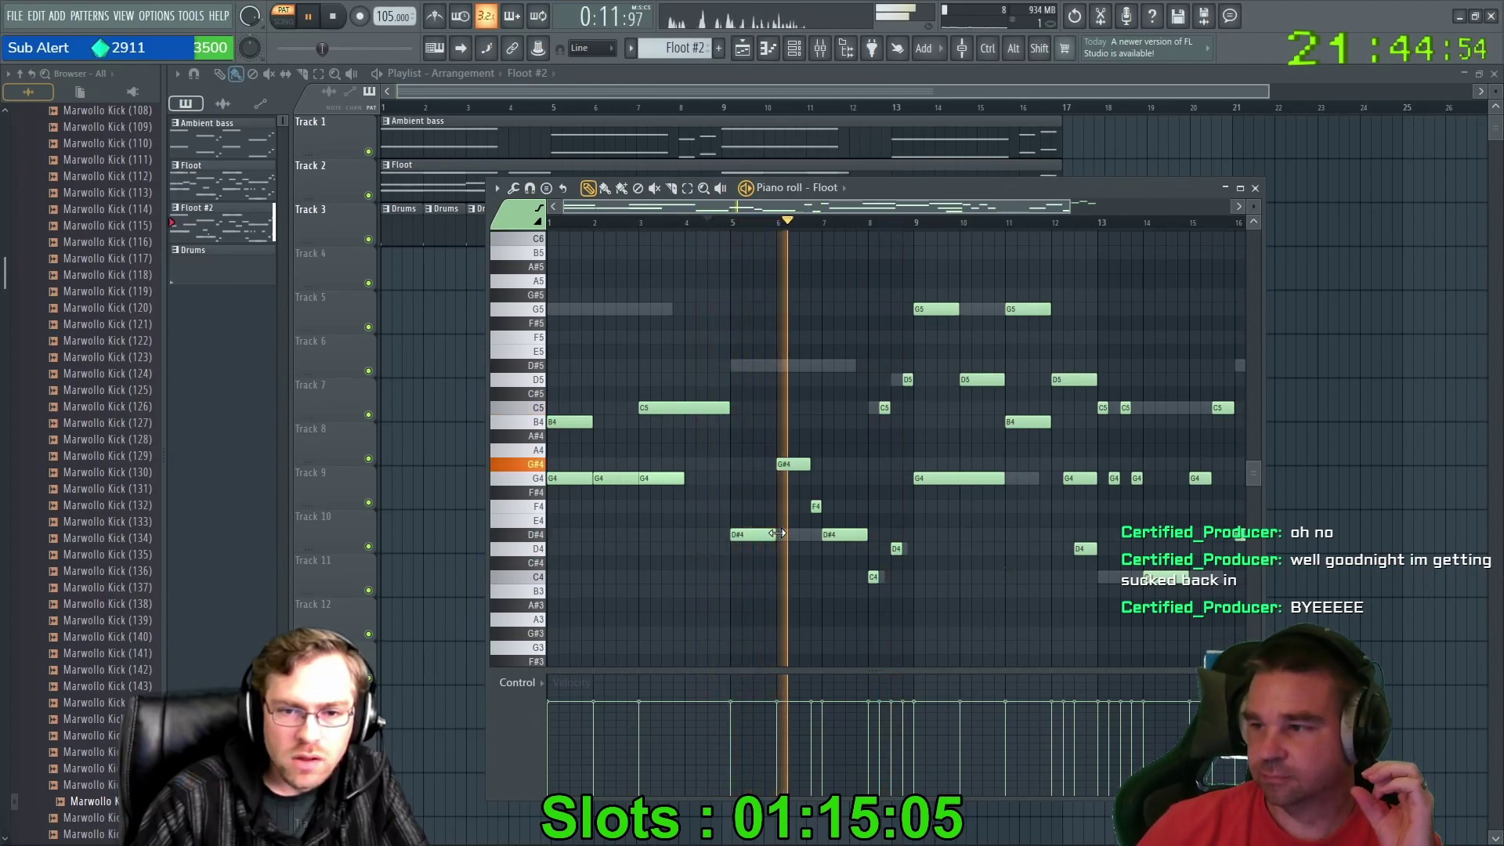
Shorten the bar 5 D#4 note to three beats, fill the fourth beat with G4, and replay from late bar 4.
left_click_drag(777, 533, 767, 533)
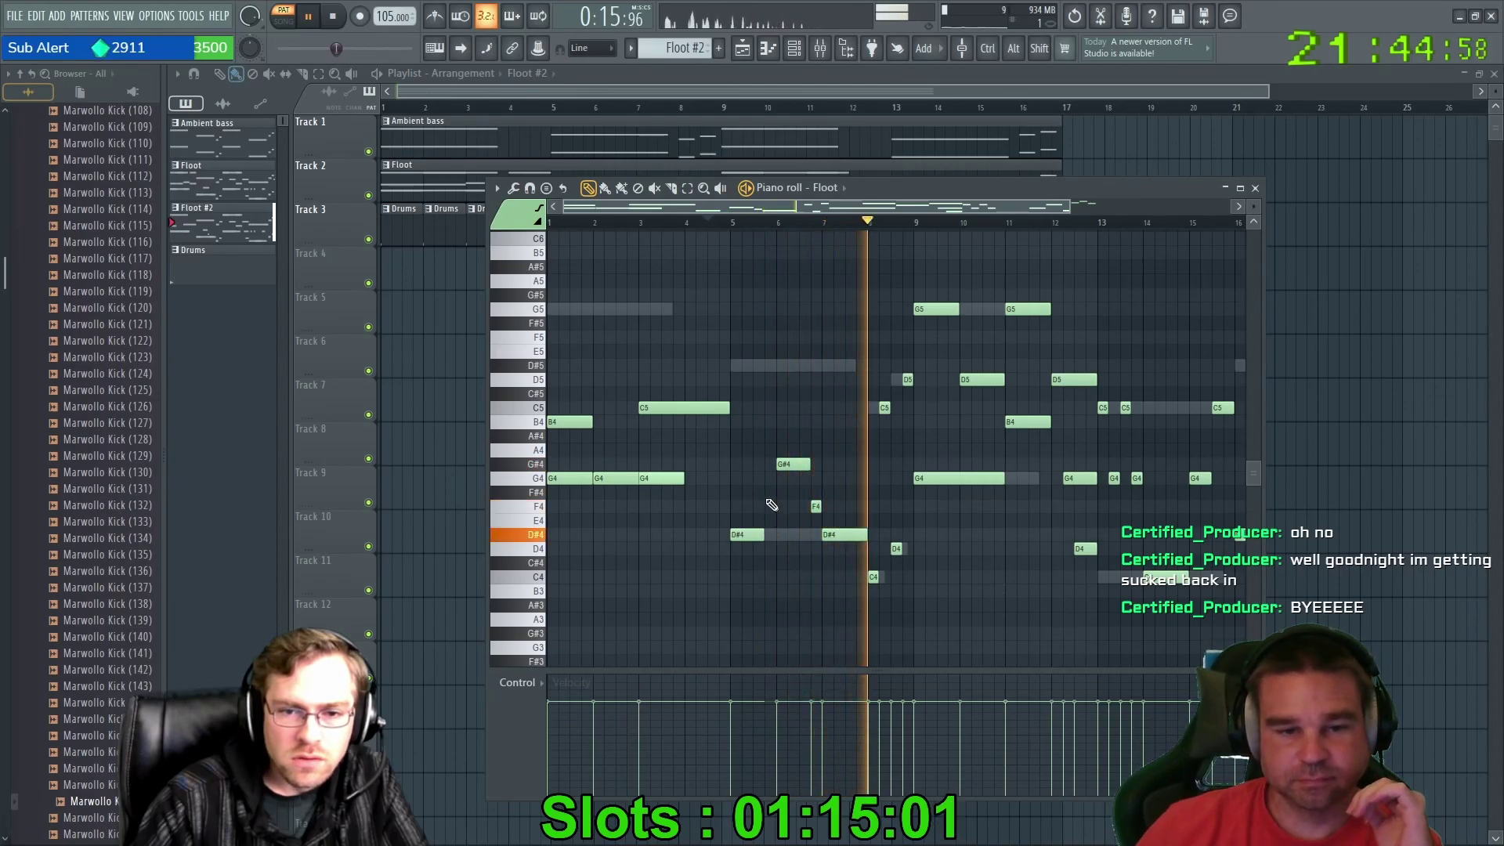
left_click(770, 478)
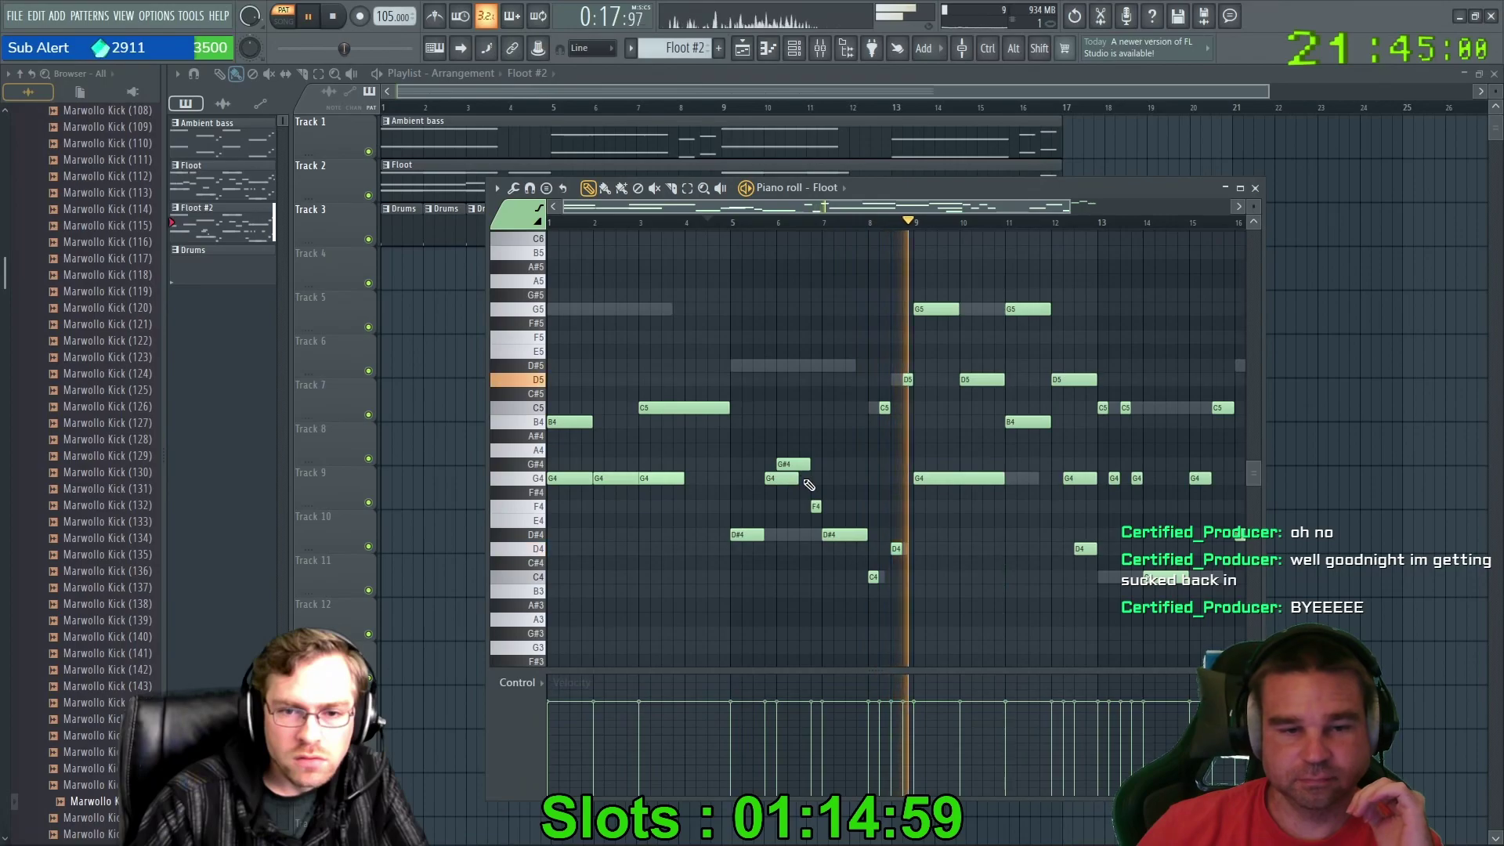
left_click(719, 225)
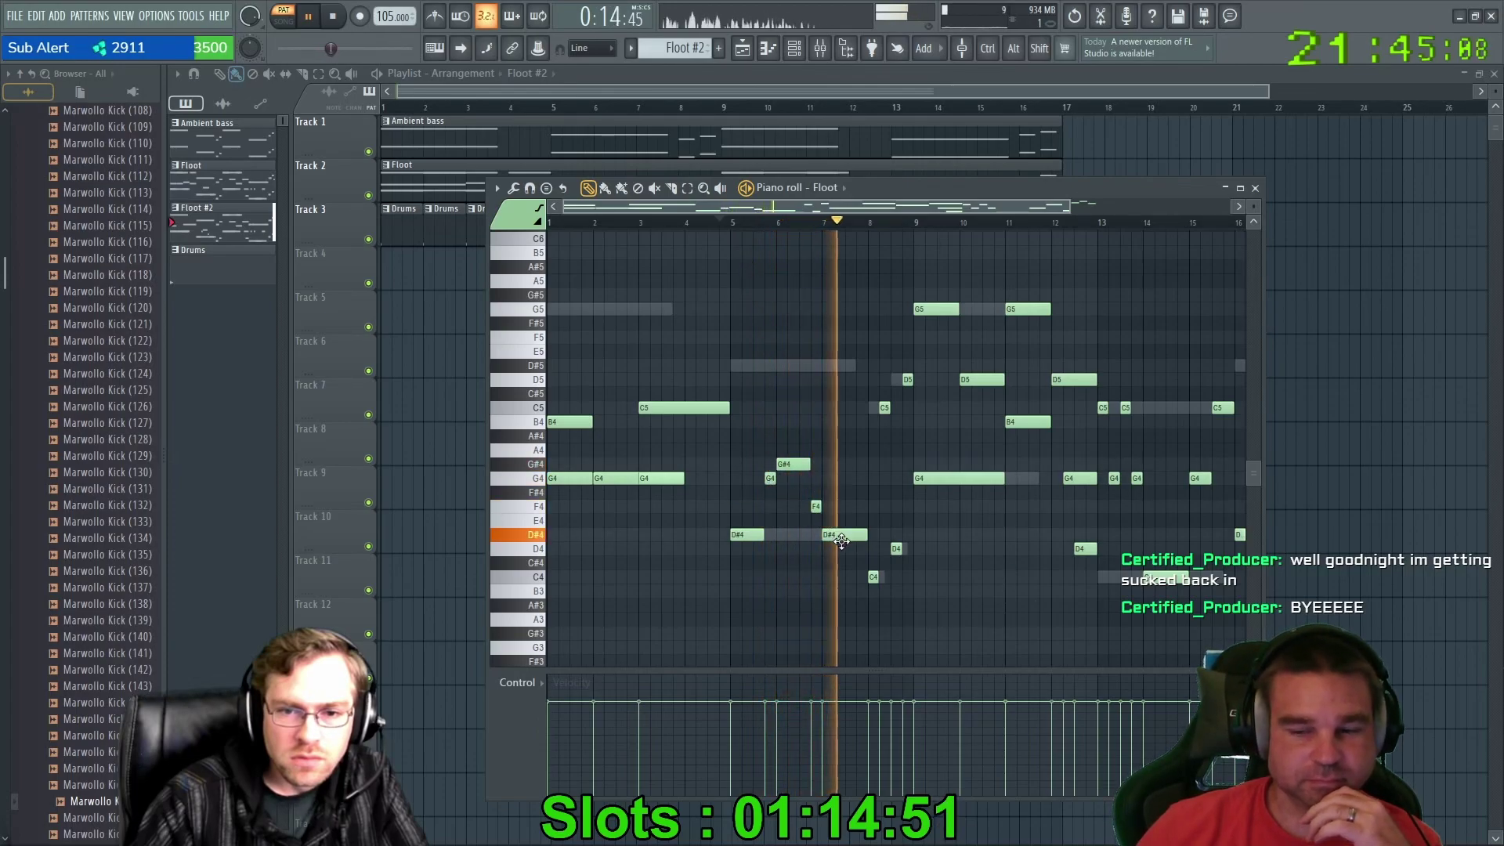
Delete the short F4 and G4 notes and reduce bar 5 to one-beat D#4 notes on beats 1 and 3.
right_click(815, 506)
right_click(770, 477)
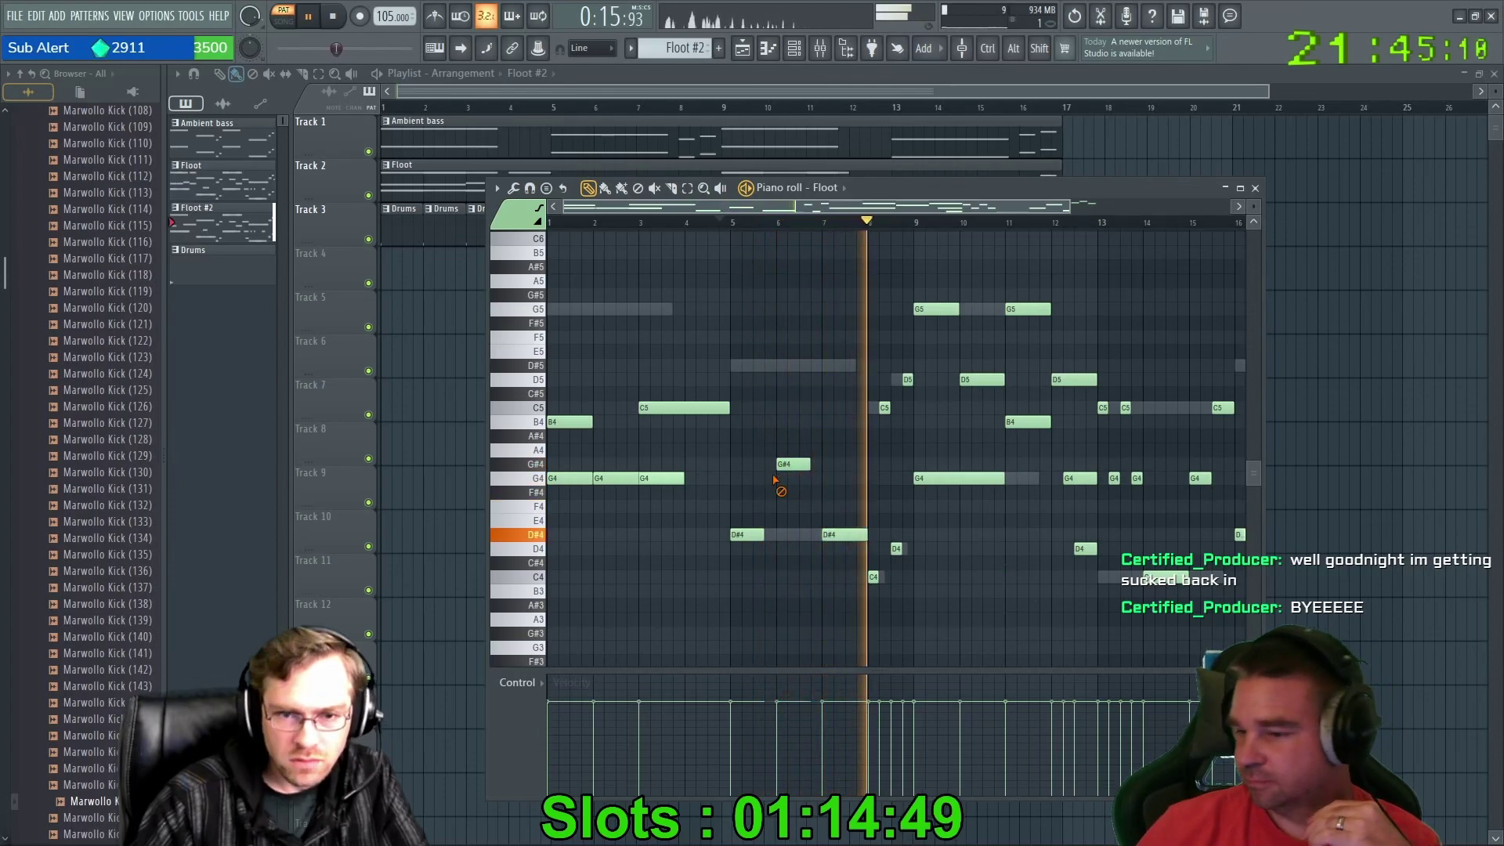
right_click(744, 534)
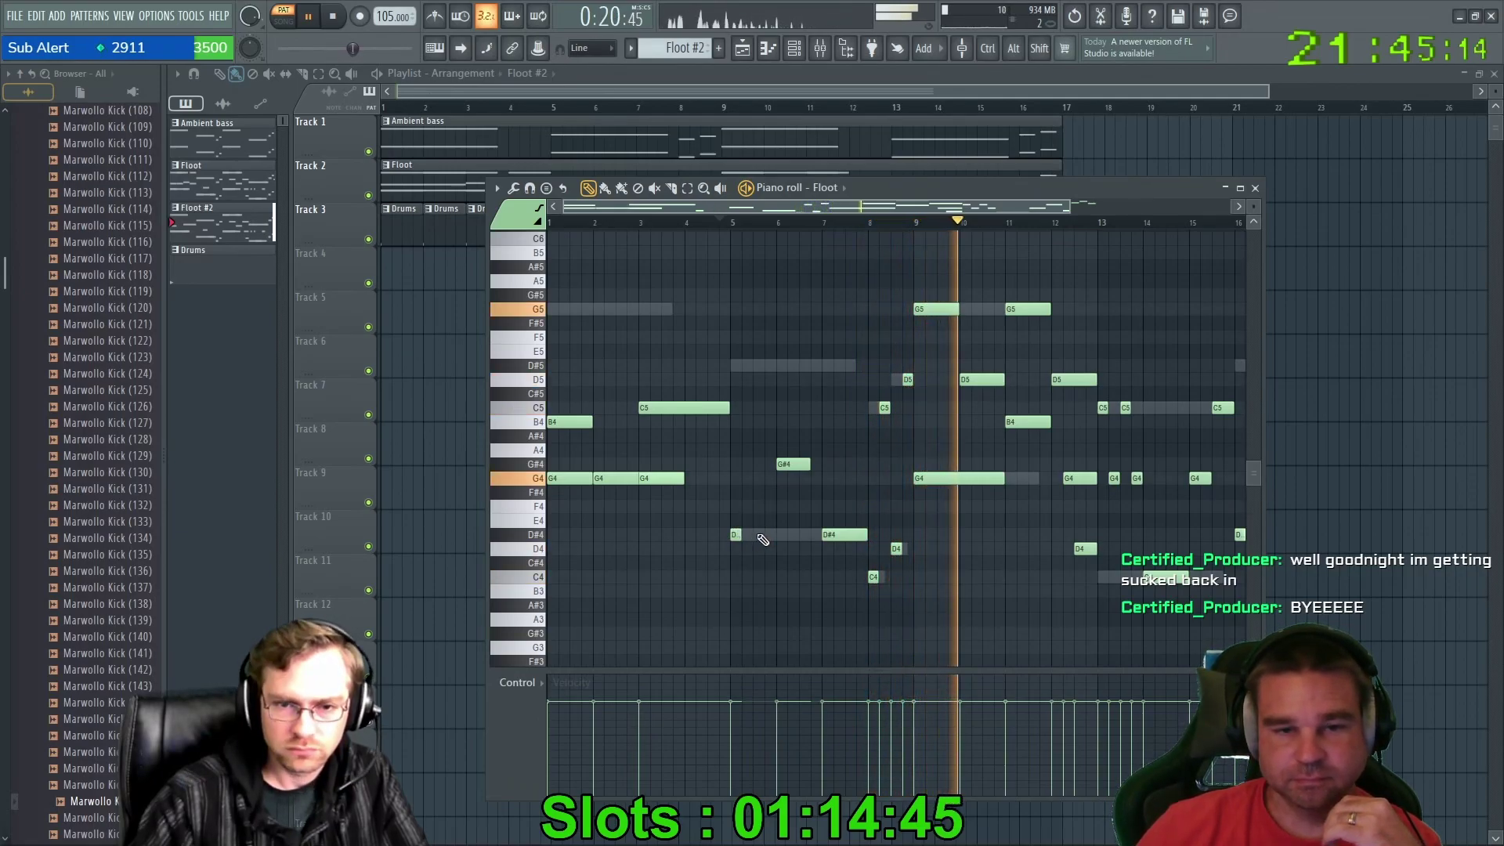
left_click(758, 536)
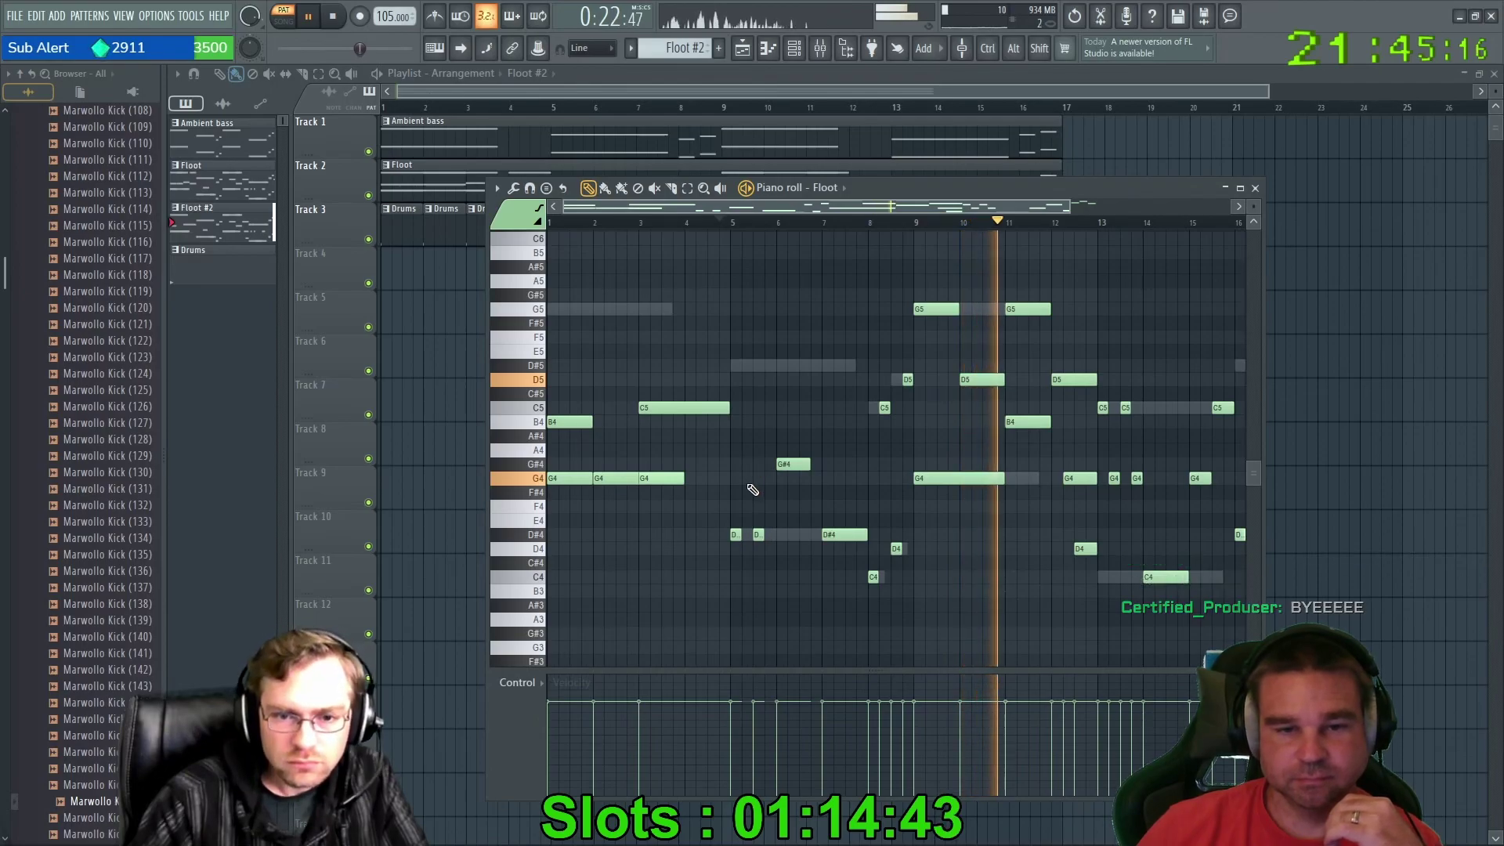
Try a one-beat C5 and a D5 between the two short D#4 notes in bar 5, deleting each and replaying from bar 4.
left_click(747, 408)
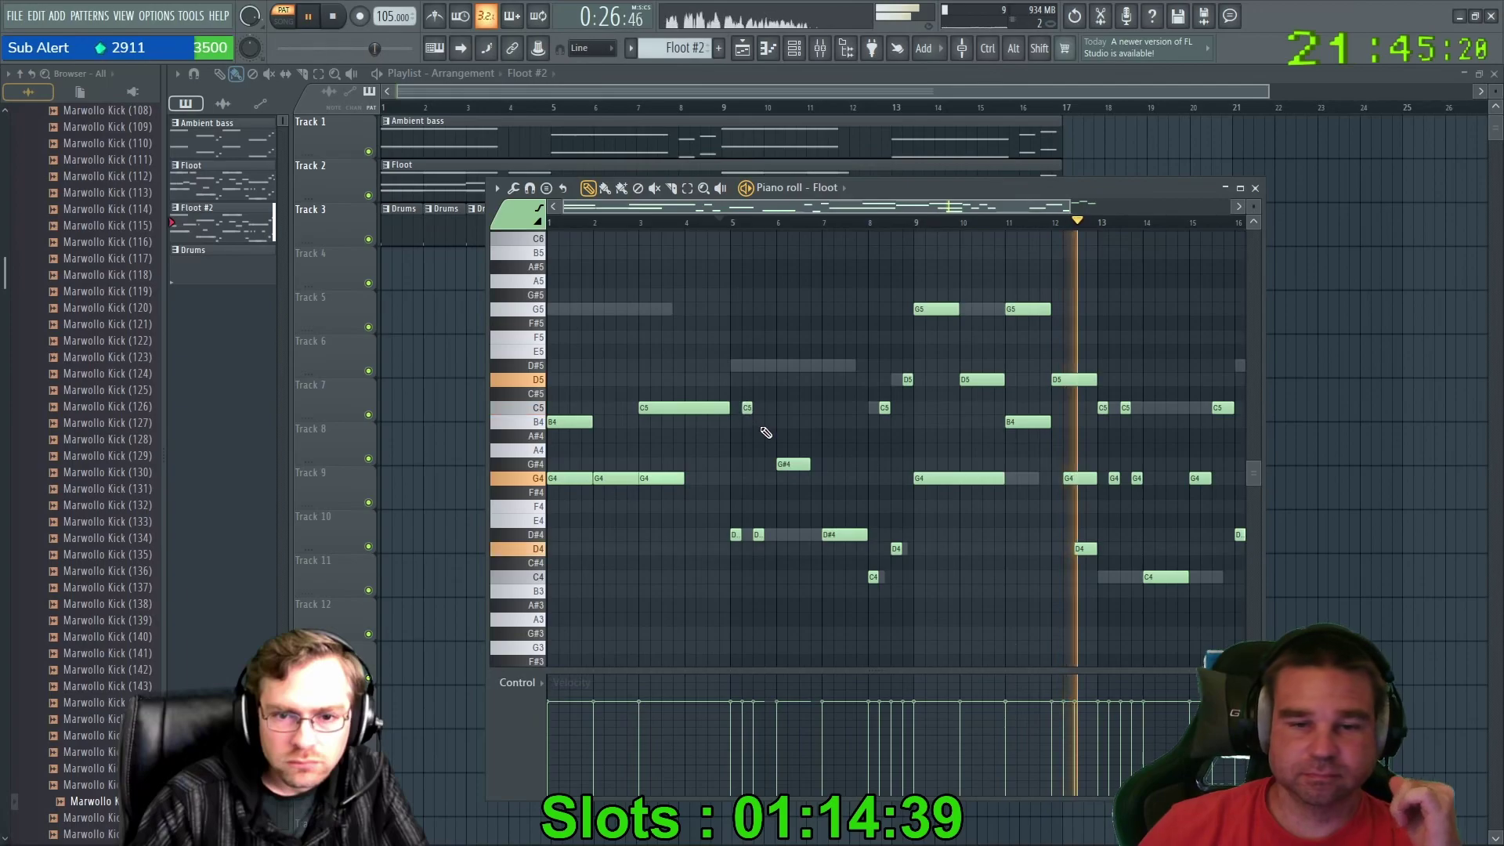
right_click(747, 408)
left_click(747, 379)
left_click(705, 224)
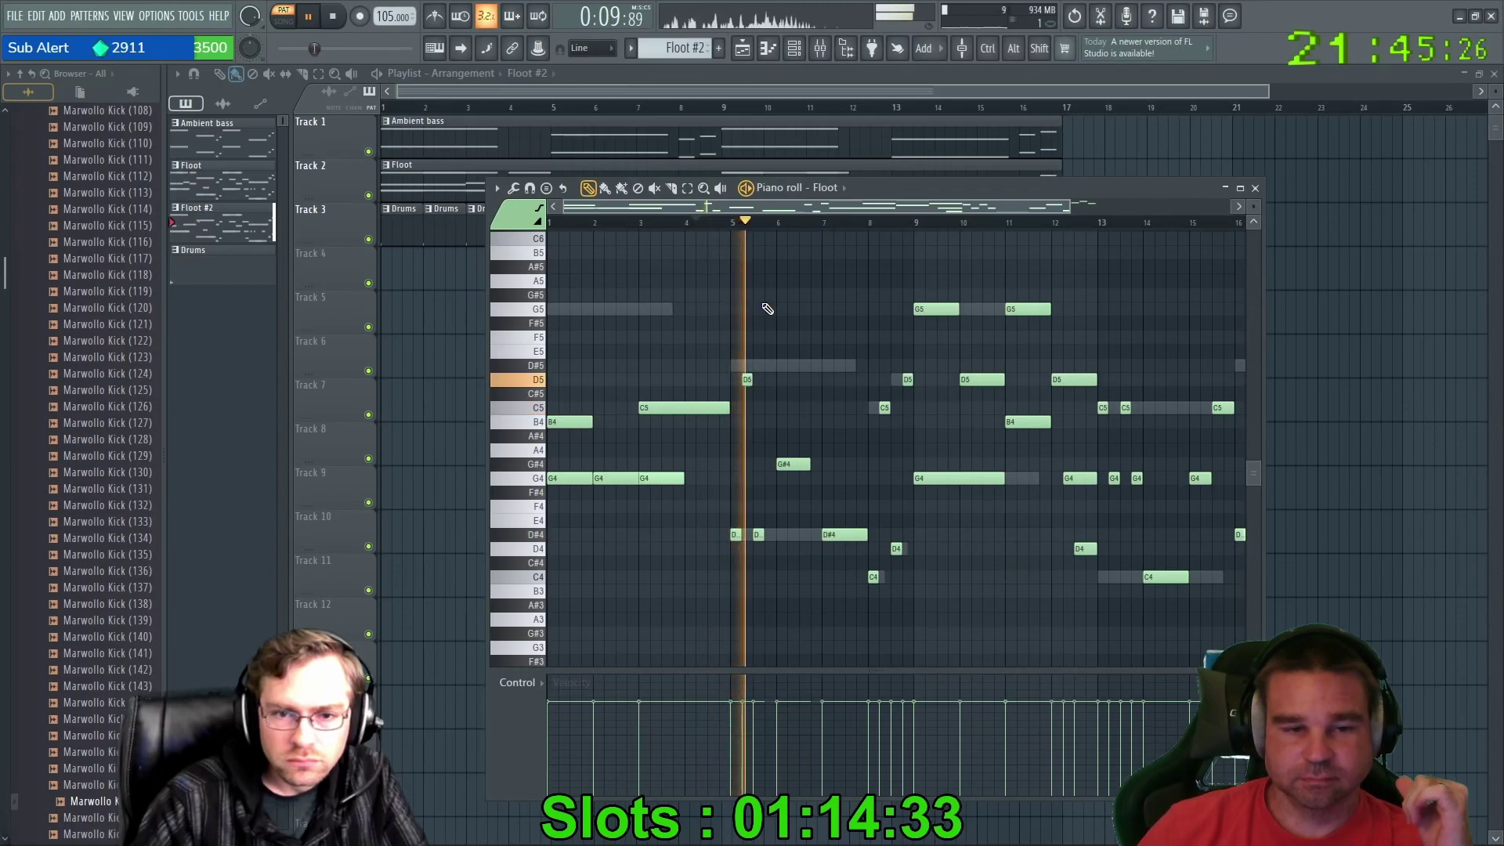
right_click(748, 379)
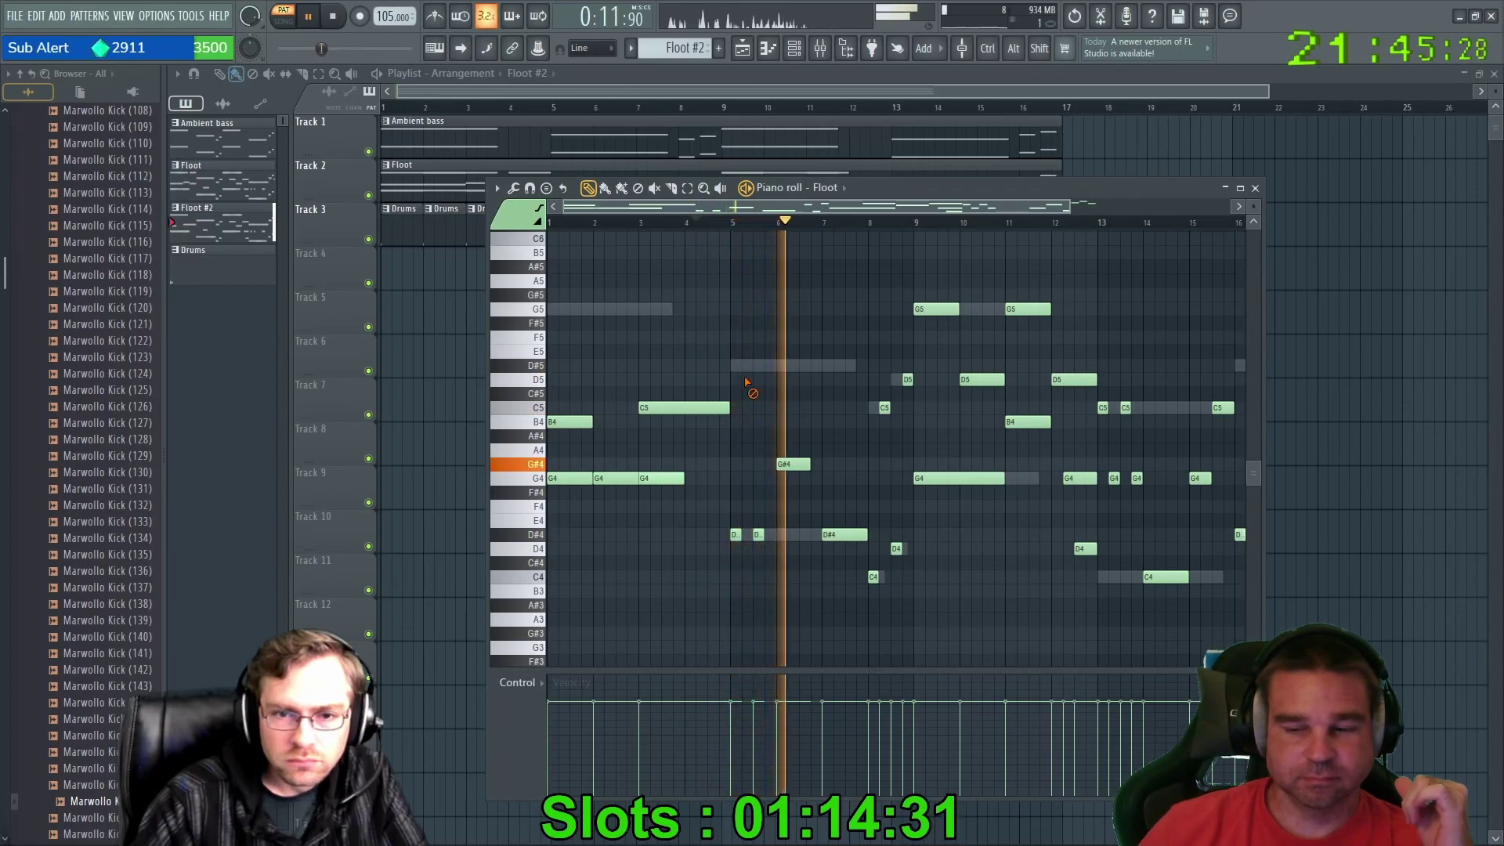
left_click(713, 222)
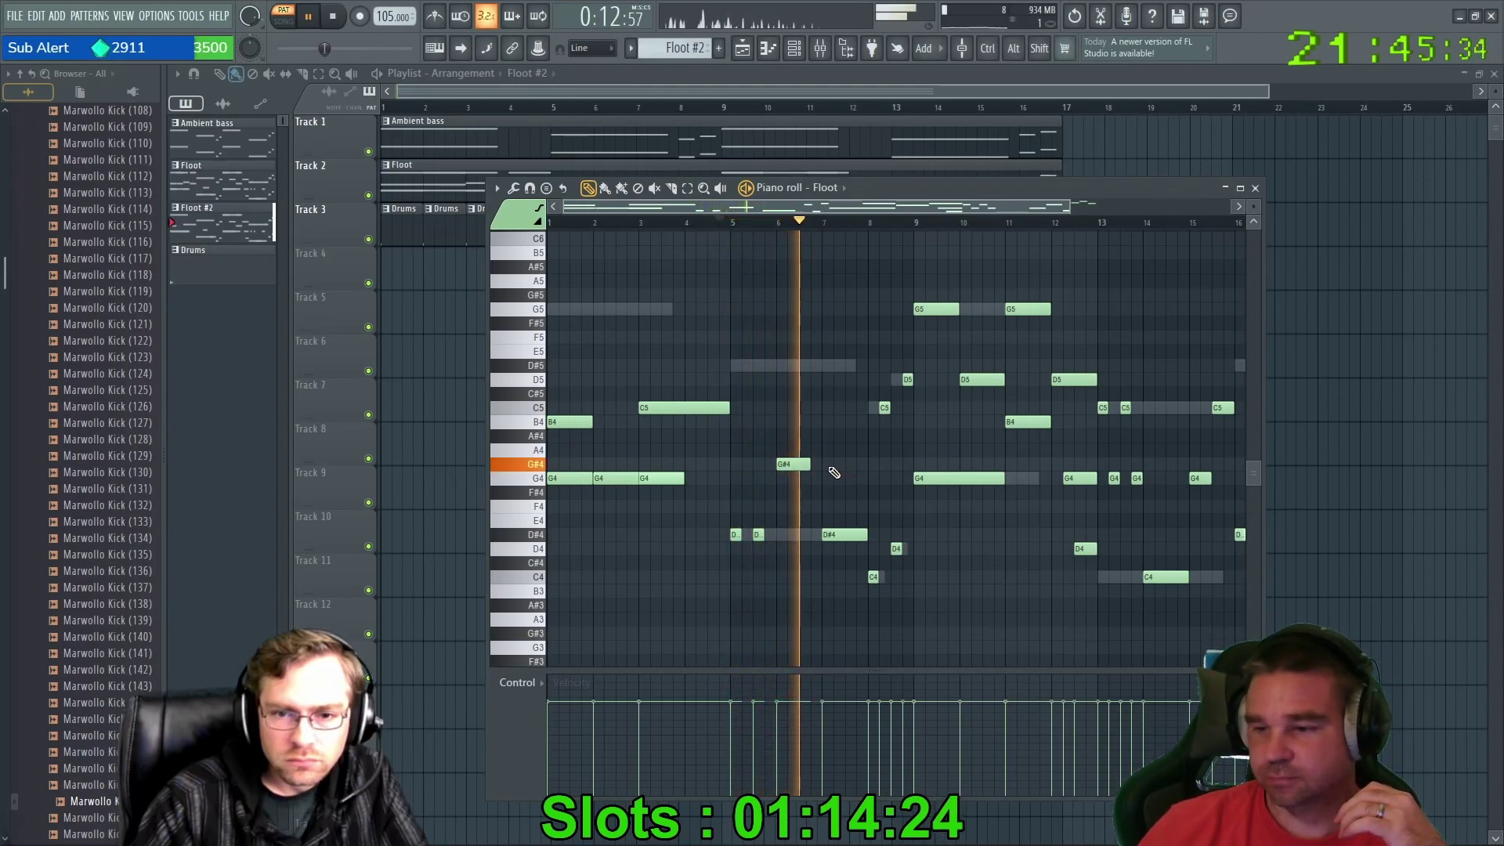
Extend the bar 6 G#4 through bar 7 in place of the D#4, and make bar 5 a single one-bar D#4 note.
left_click_drag(809, 468, 866, 464)
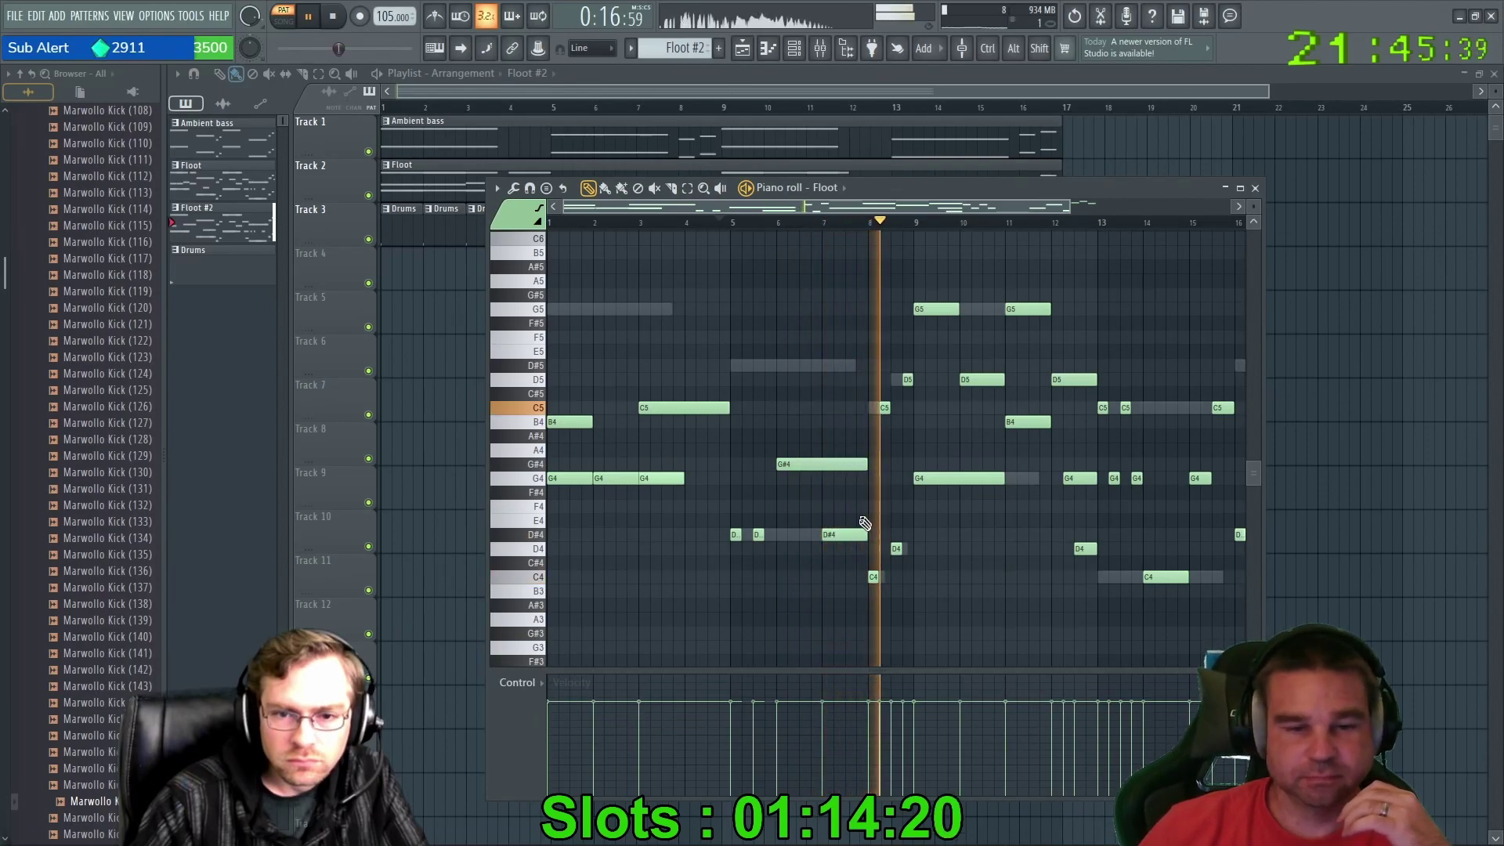
right_click(852, 538)
left_click(734, 223)
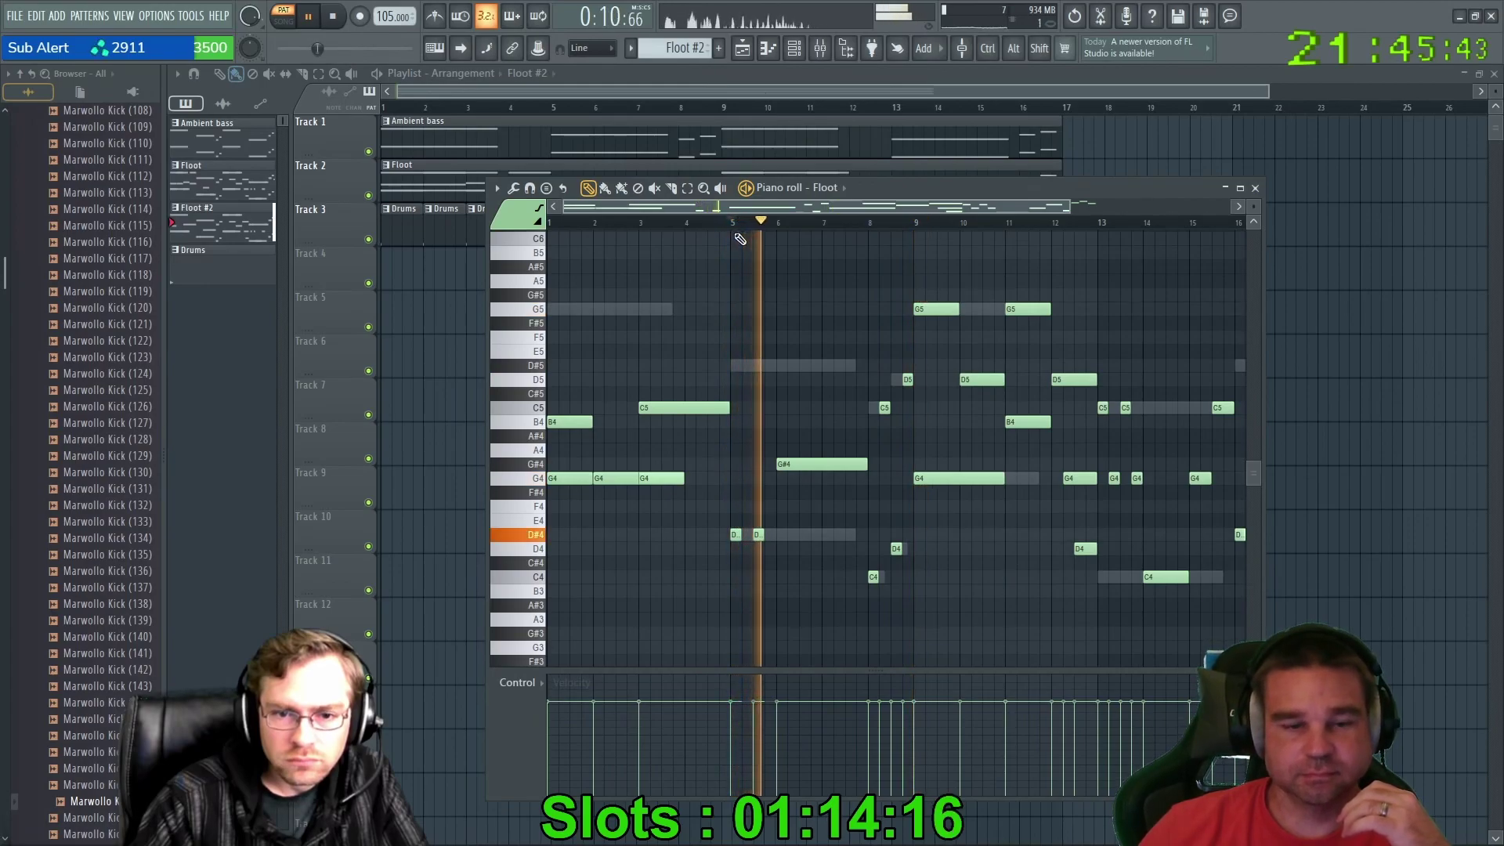
right_click(757, 535)
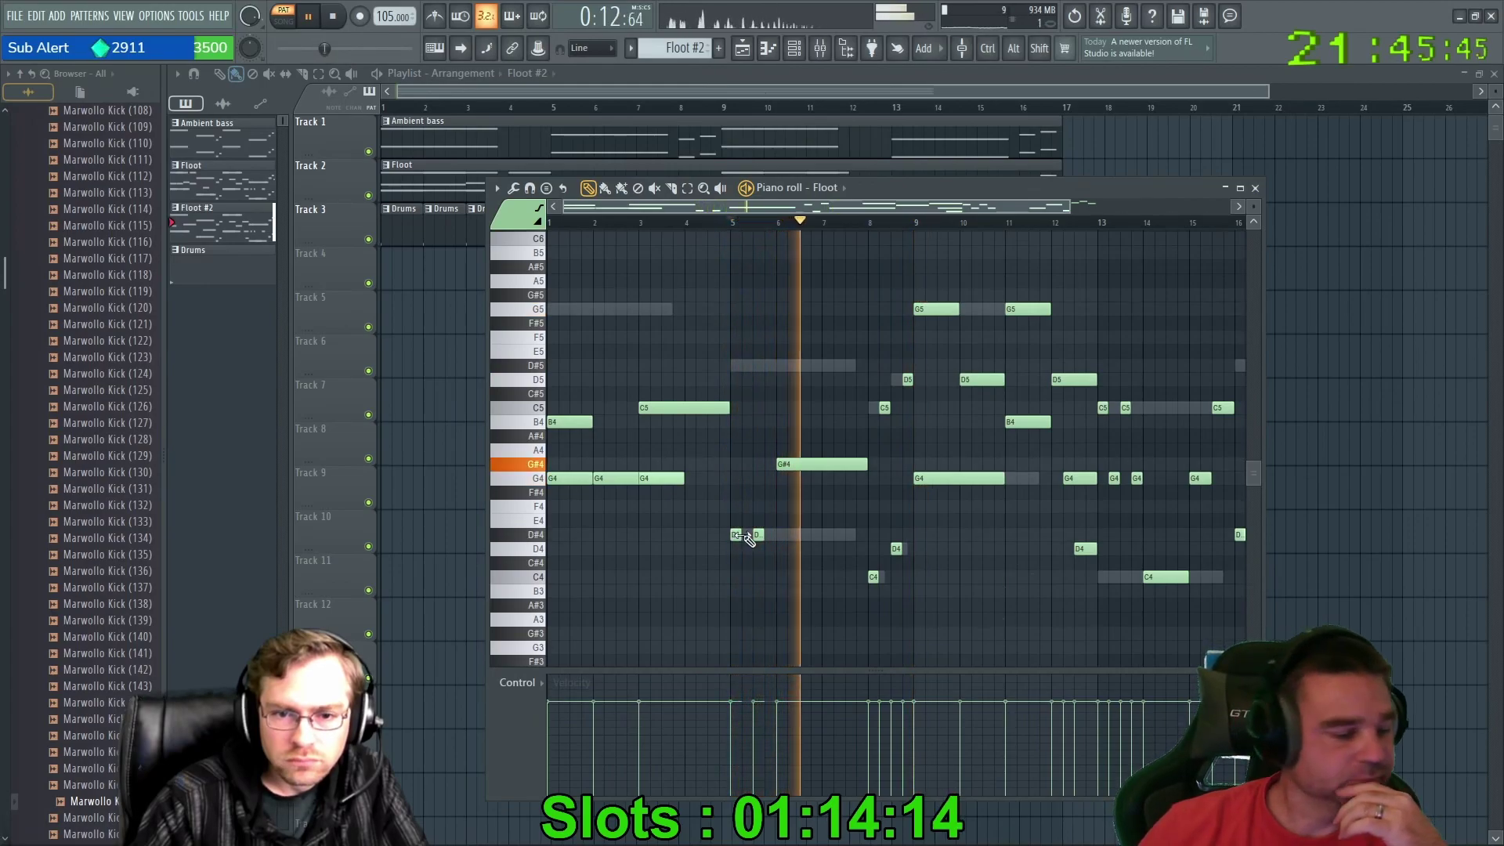
left_click_drag(740, 535, 778, 535)
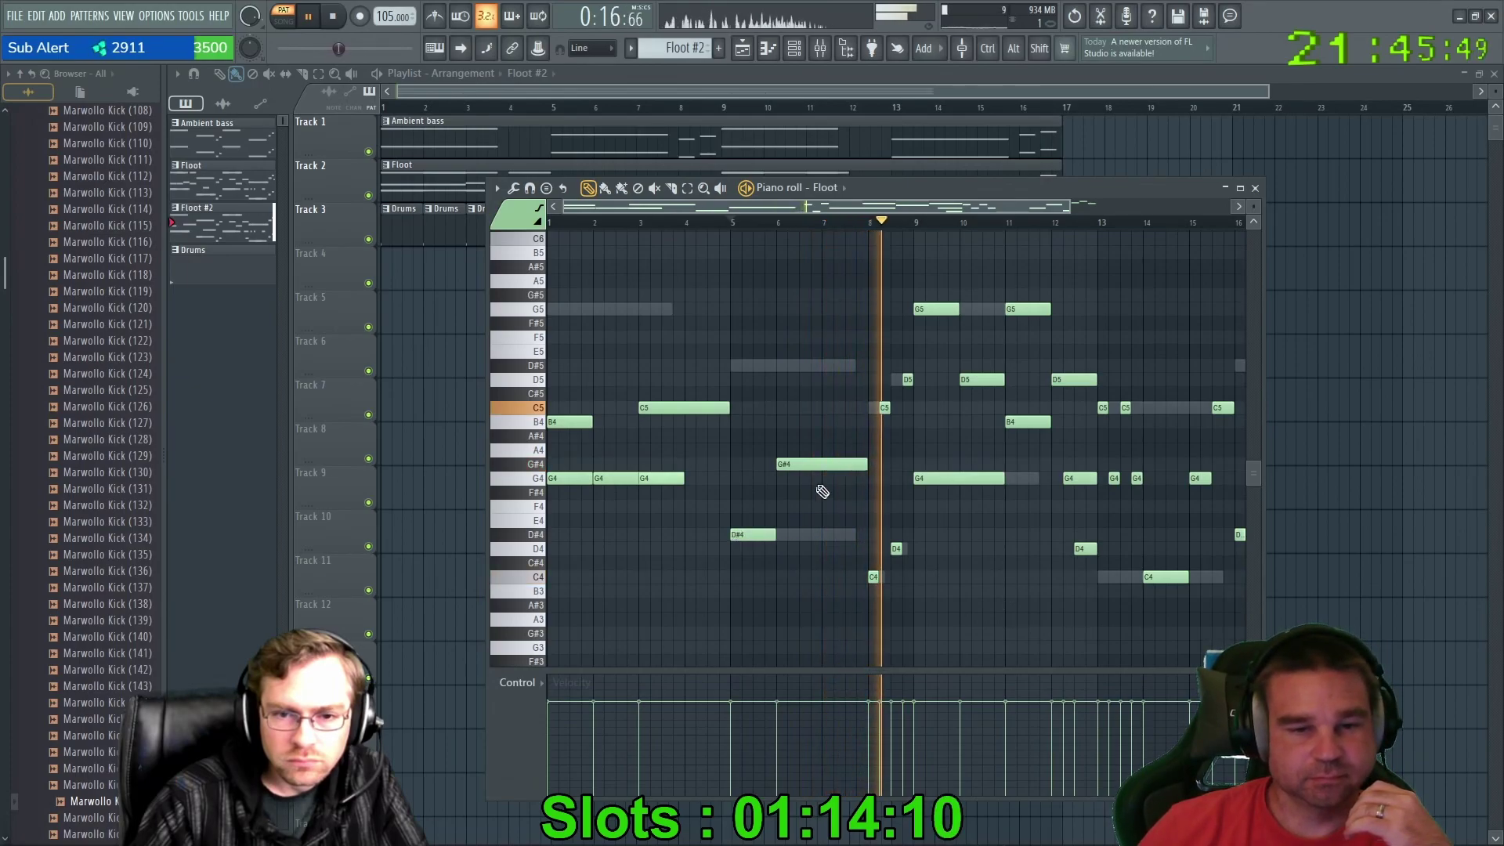
Shorten the G#4 to end halfway through bar 7, add a half-bar D#5 after it, and replay from bar 6.
mouse_move(868, 464)
left_mouse_down()
mouse_move(832, 463)
mouse_move(845, 463)
left_mouse_up()
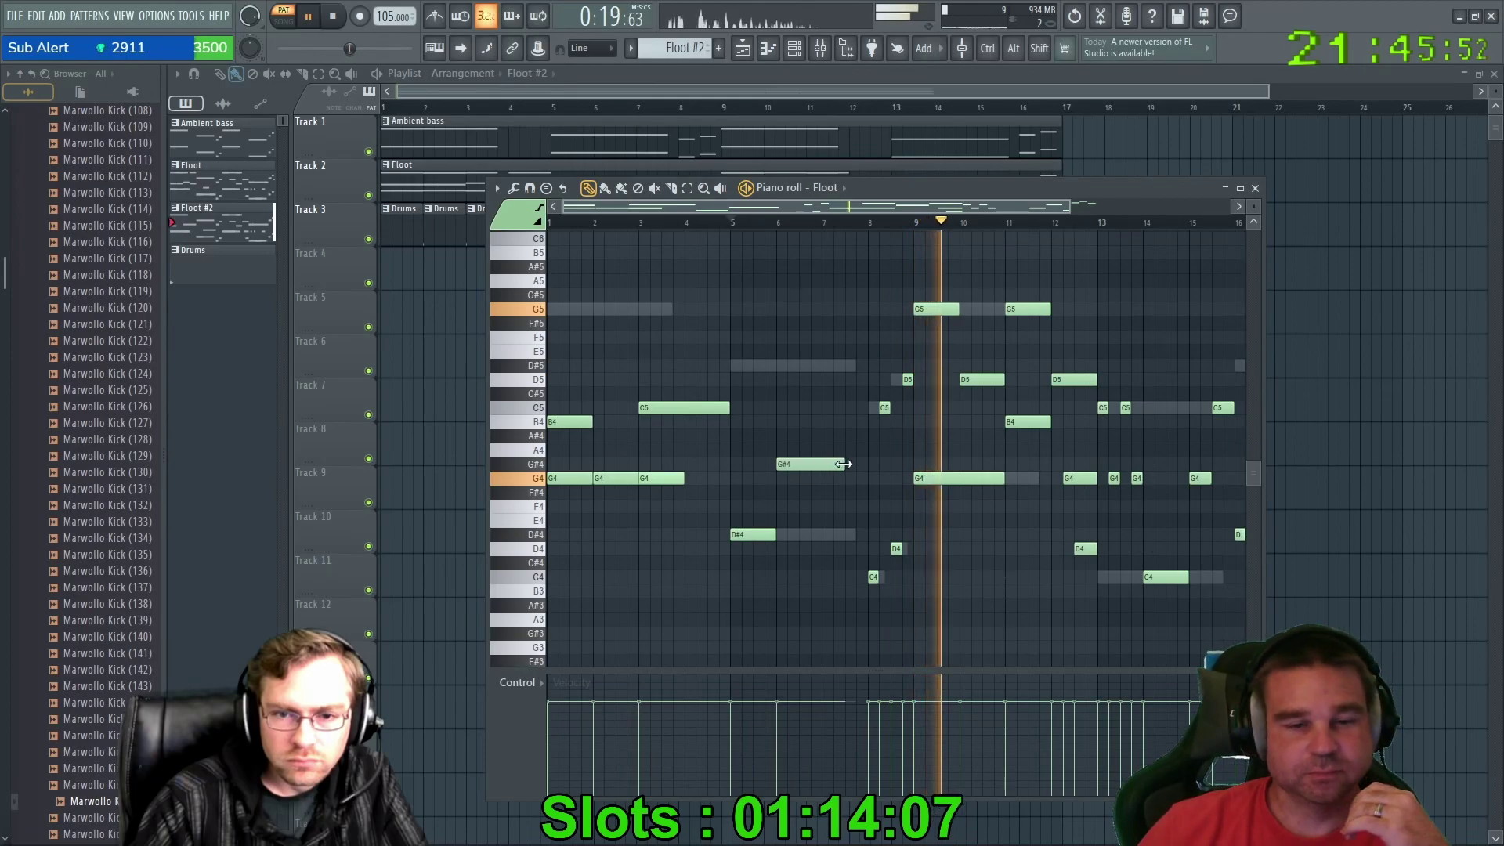
left_click(850, 366)
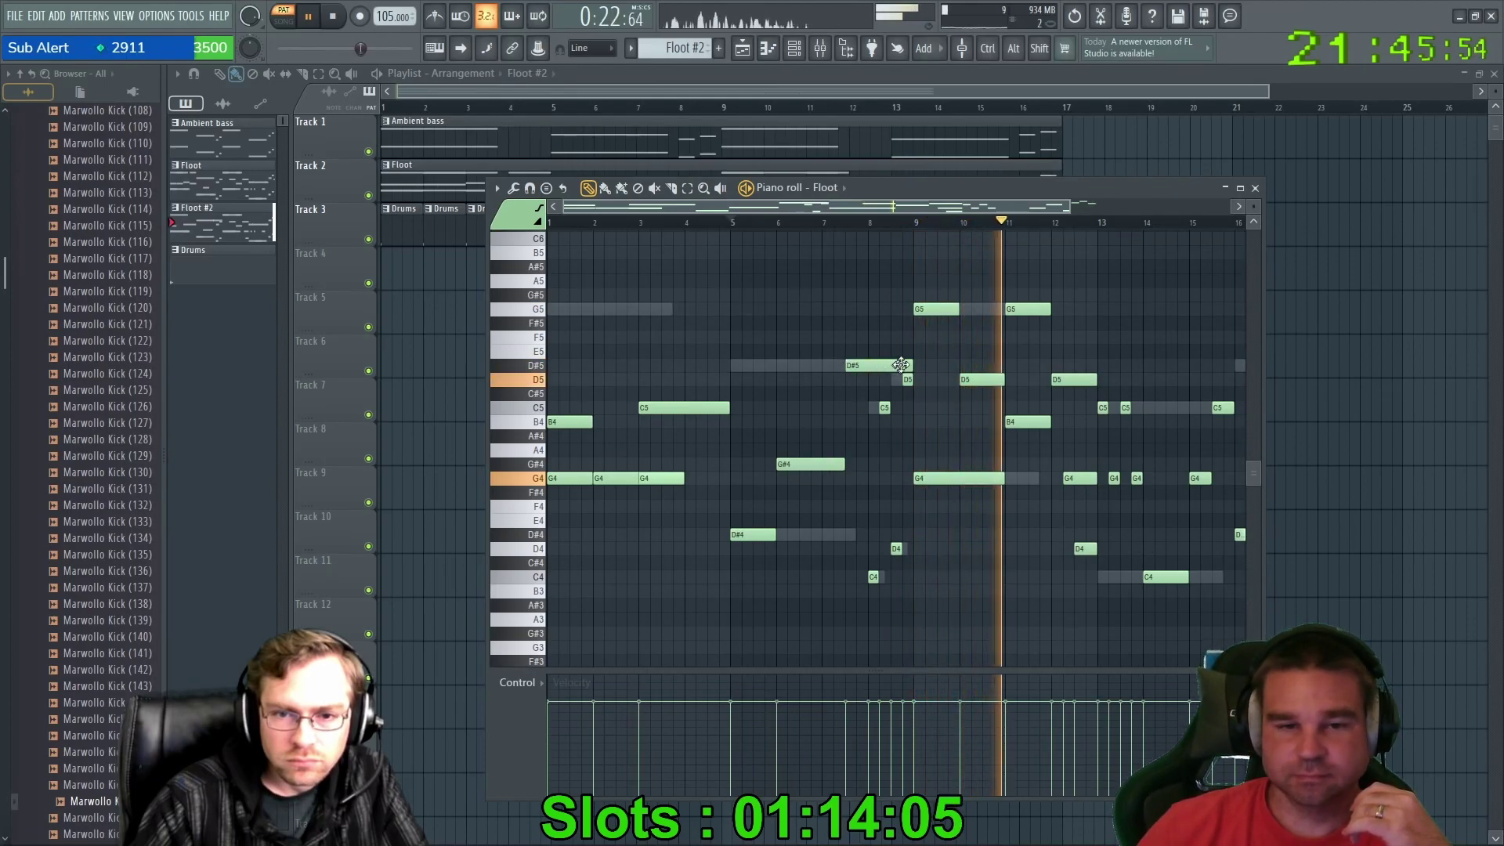
left_click_drag(909, 366, 865, 368)
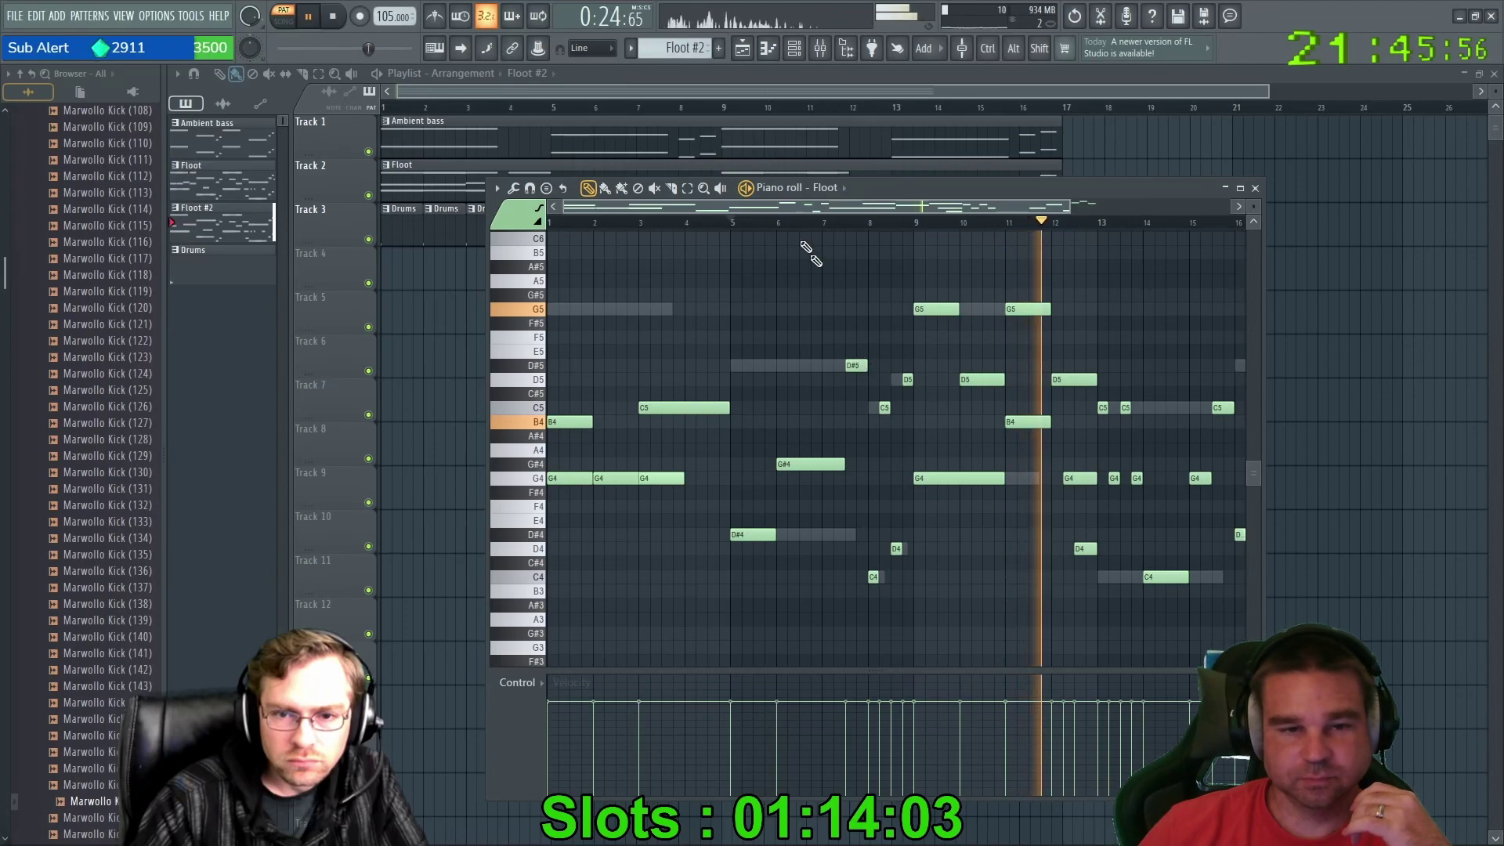
left_click(776, 224)
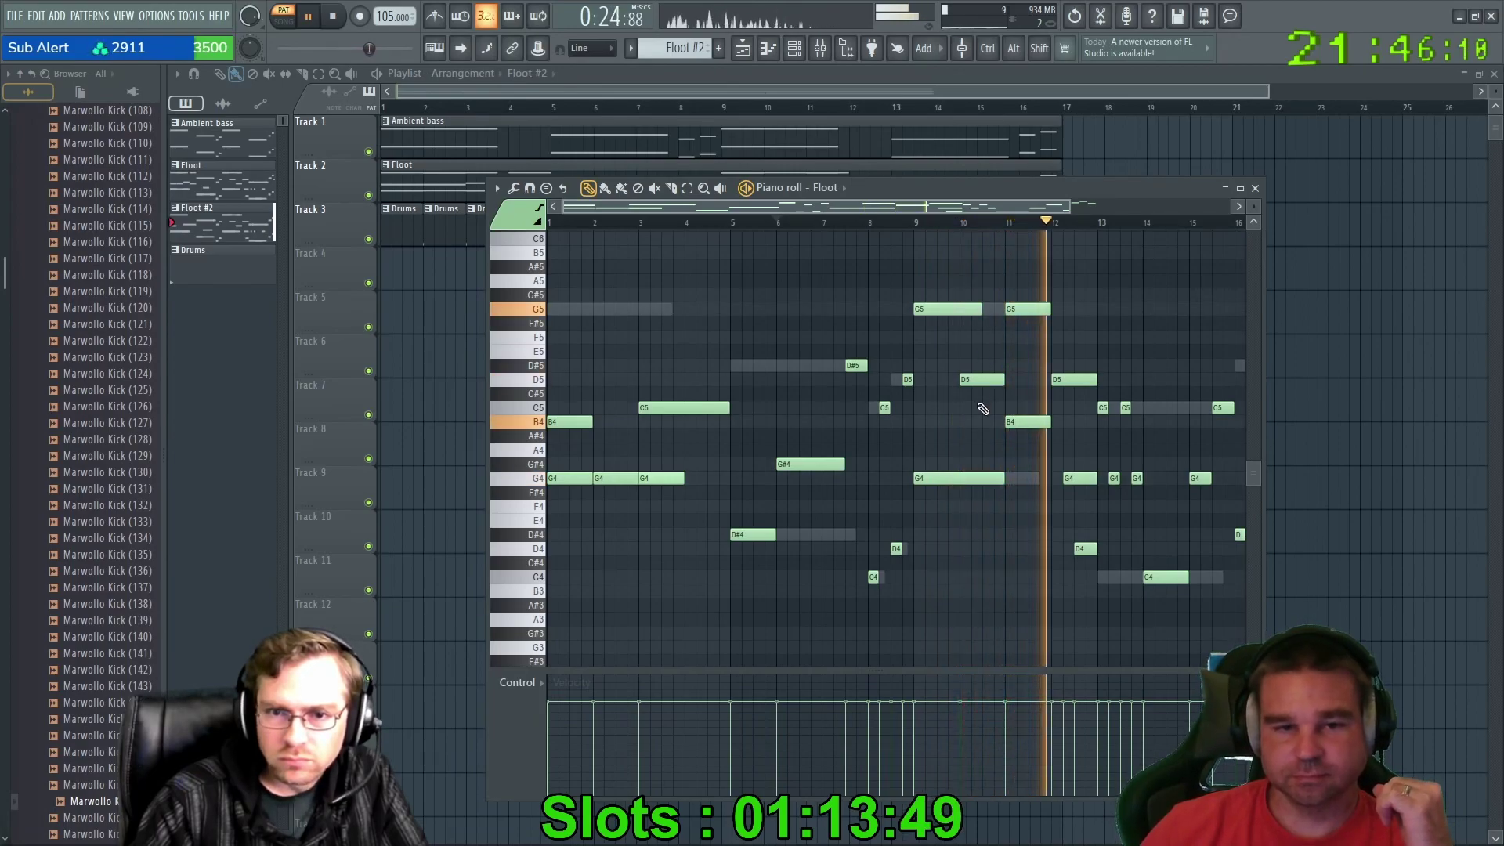
Retime the upper melody with a one-bar G5 from mid-bar 9, D5 ending bar 10, half-bar G5 and B4 filling bar 11, and replay.
left_click_drag(962, 379, 1031, 424)
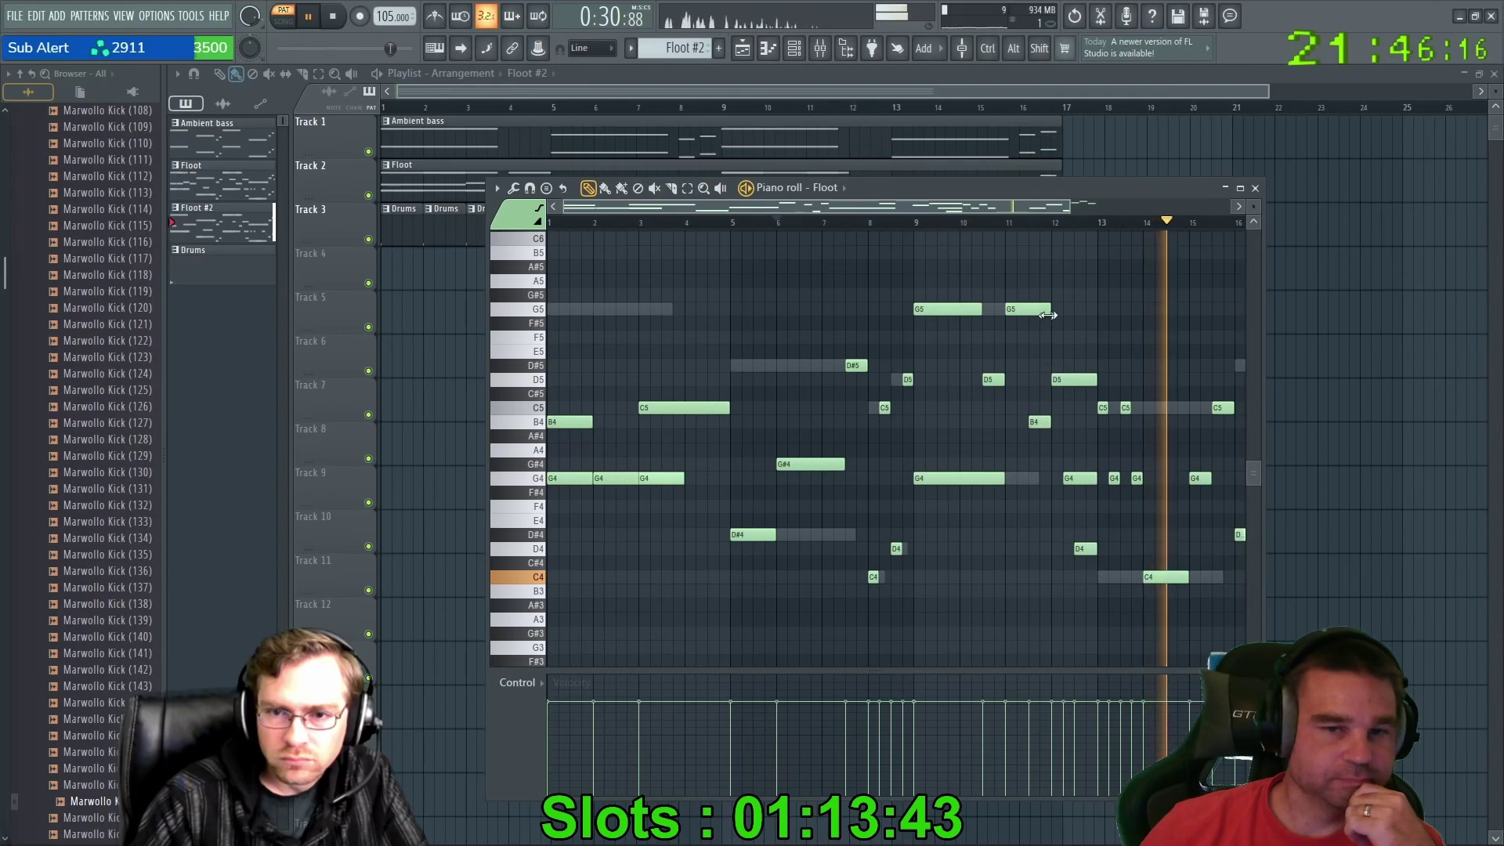
left_click(957, 225)
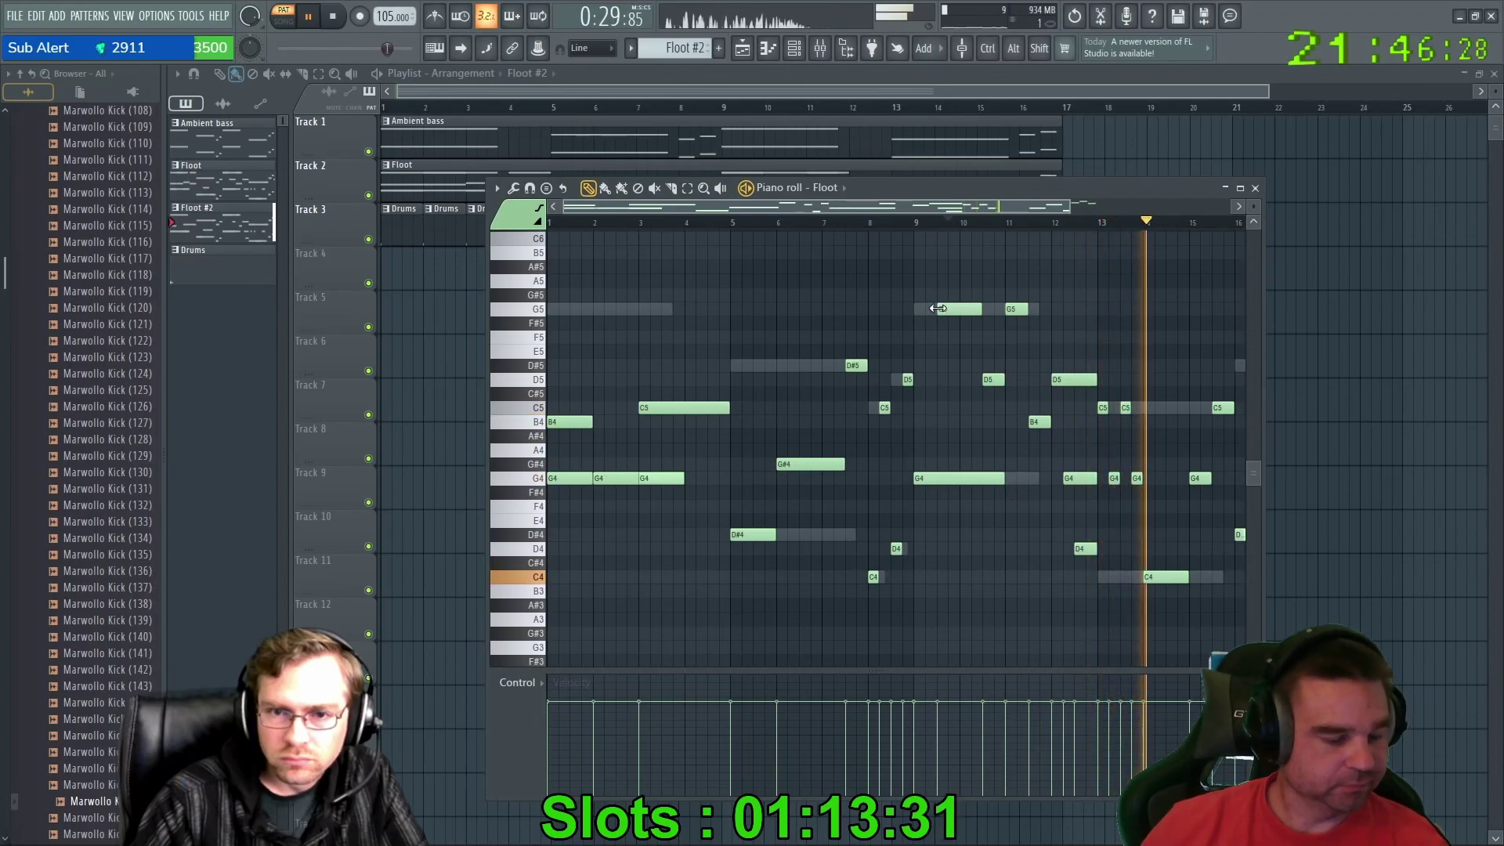
left_click(895, 225)
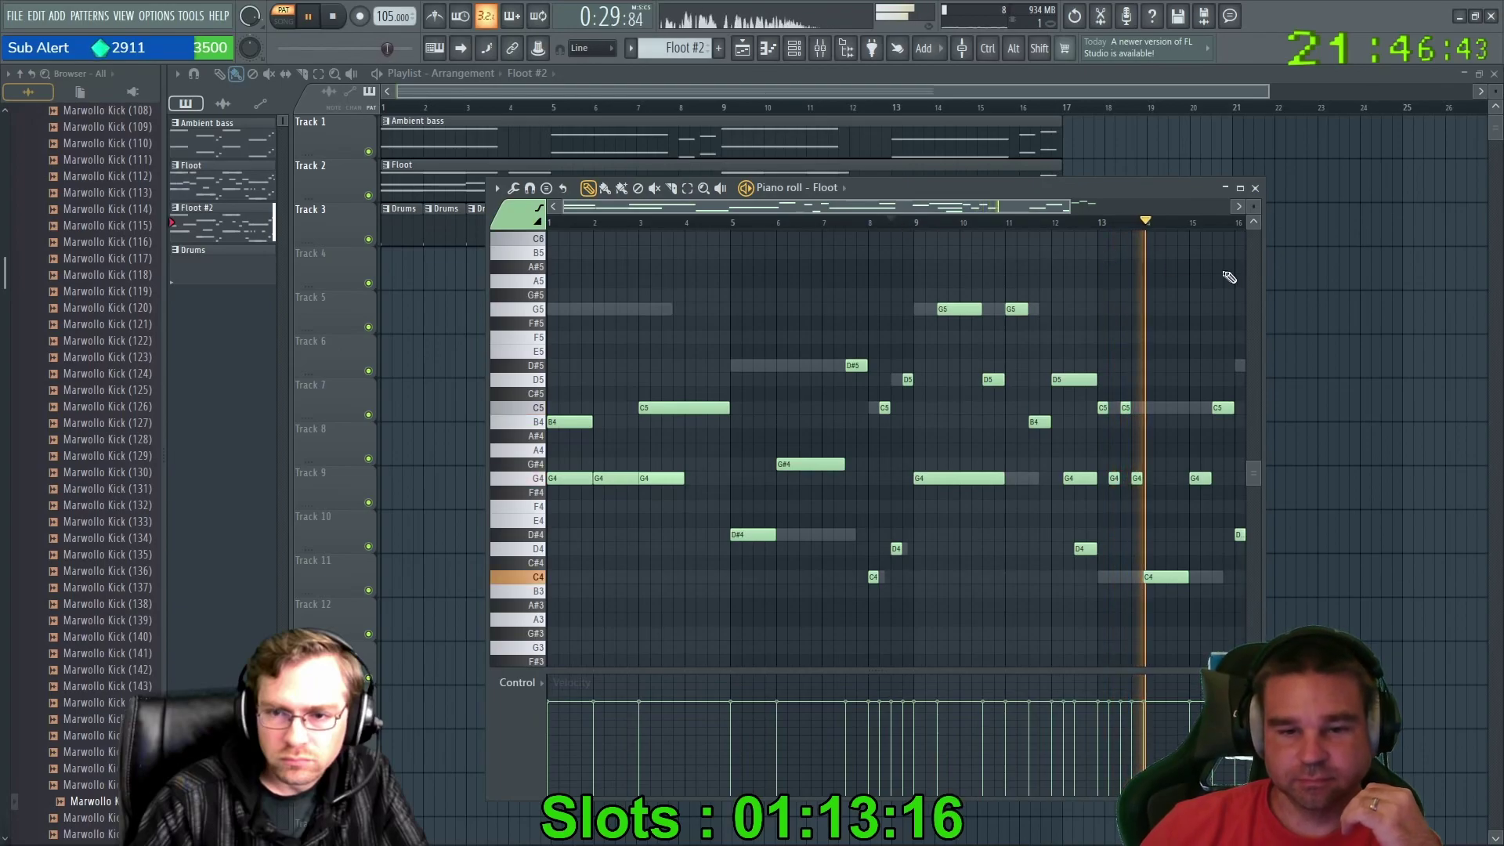
Place the Floot #2 pattern at bar 1 on Track 4, remove the Floot clip from Track 2, and play the song from the start.
left_click_drag(987, 203, 1052, 206)
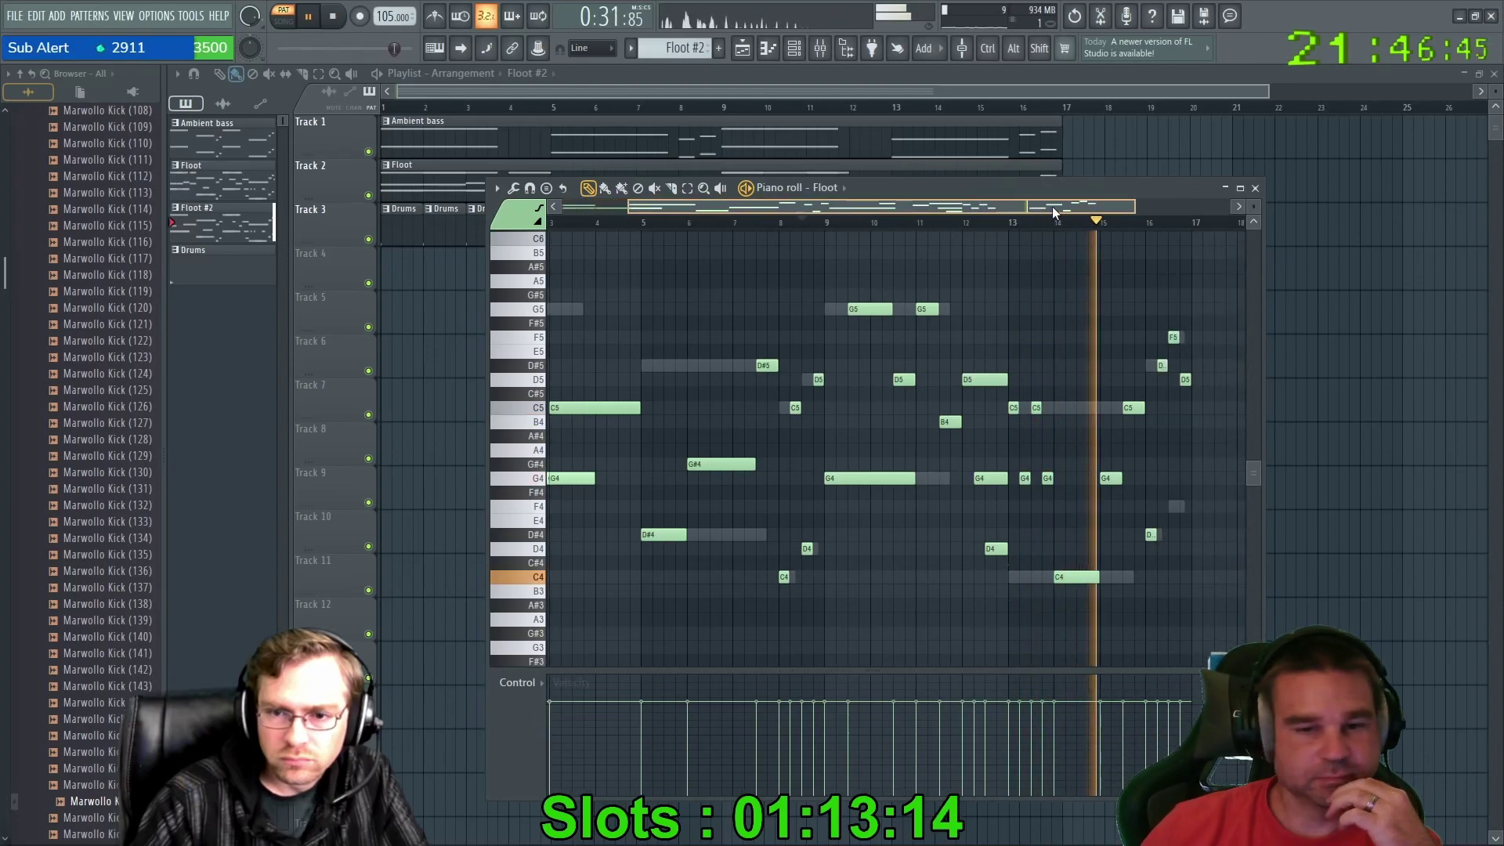
left_click_drag(962, 177, 979, 465)
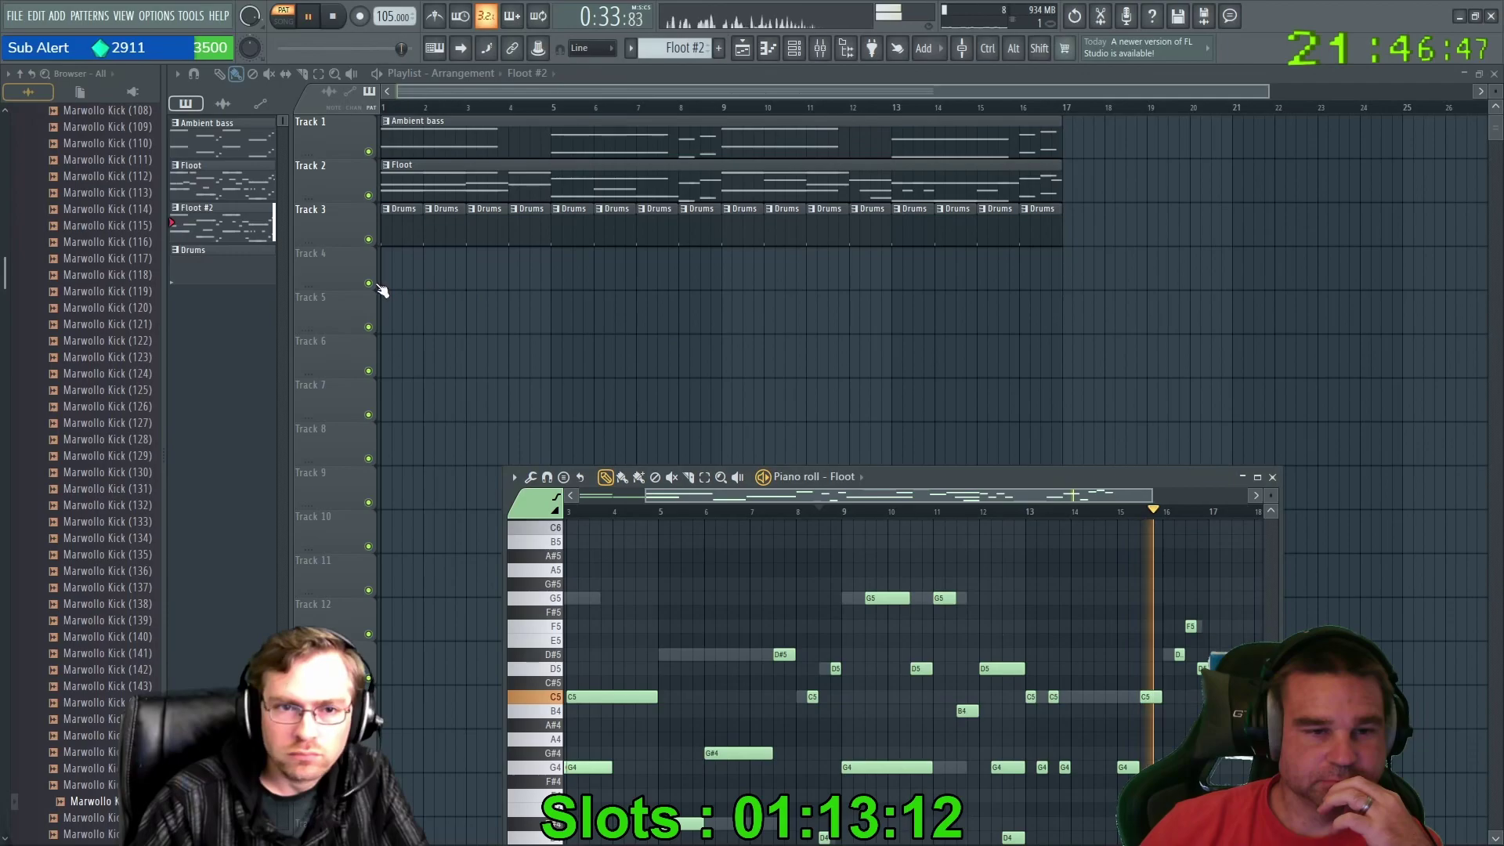
left_click(381, 270)
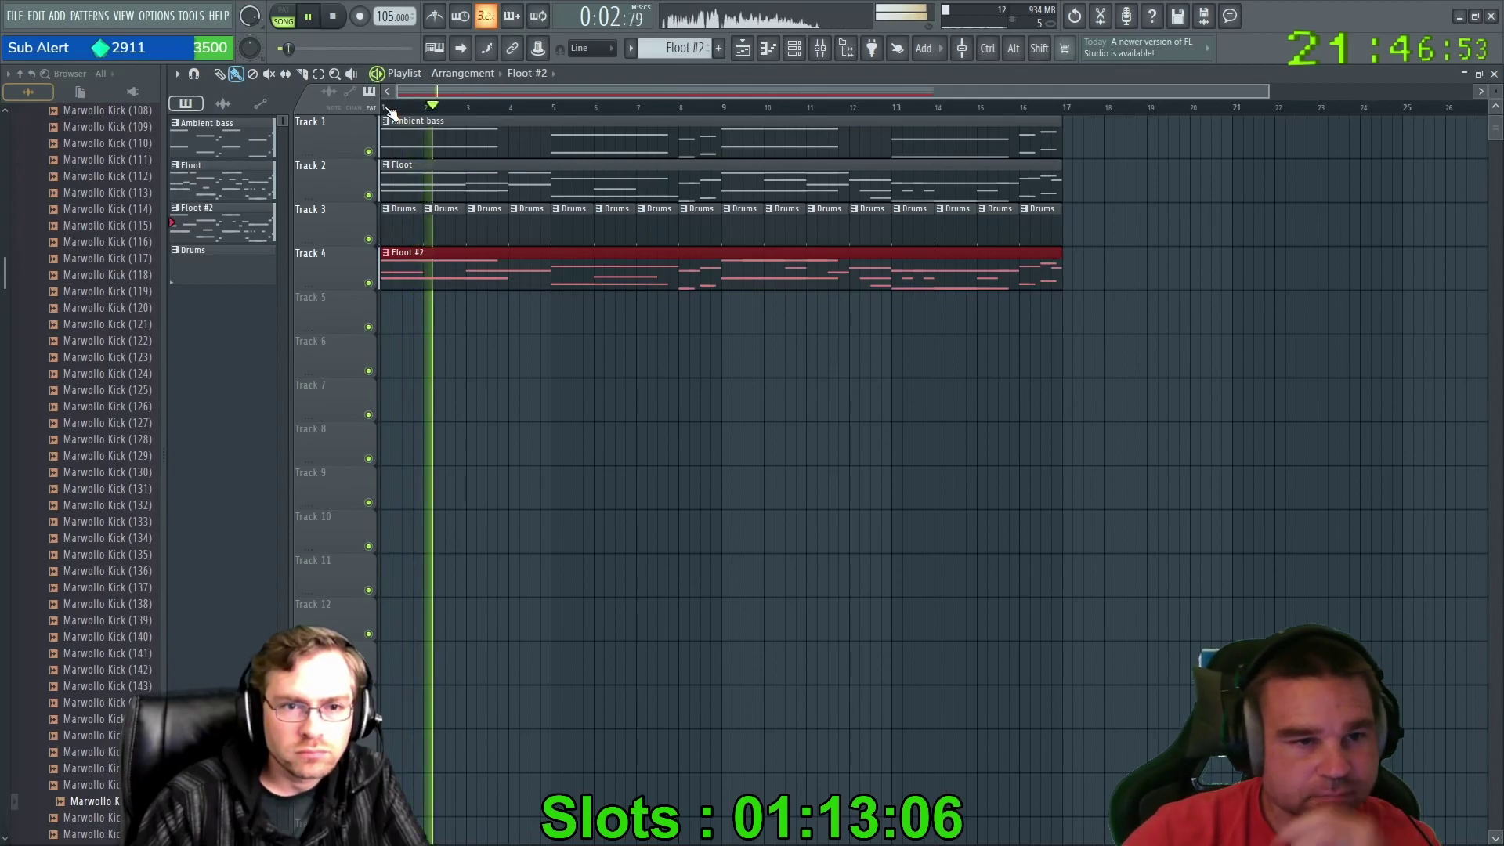
right_click(513, 186)
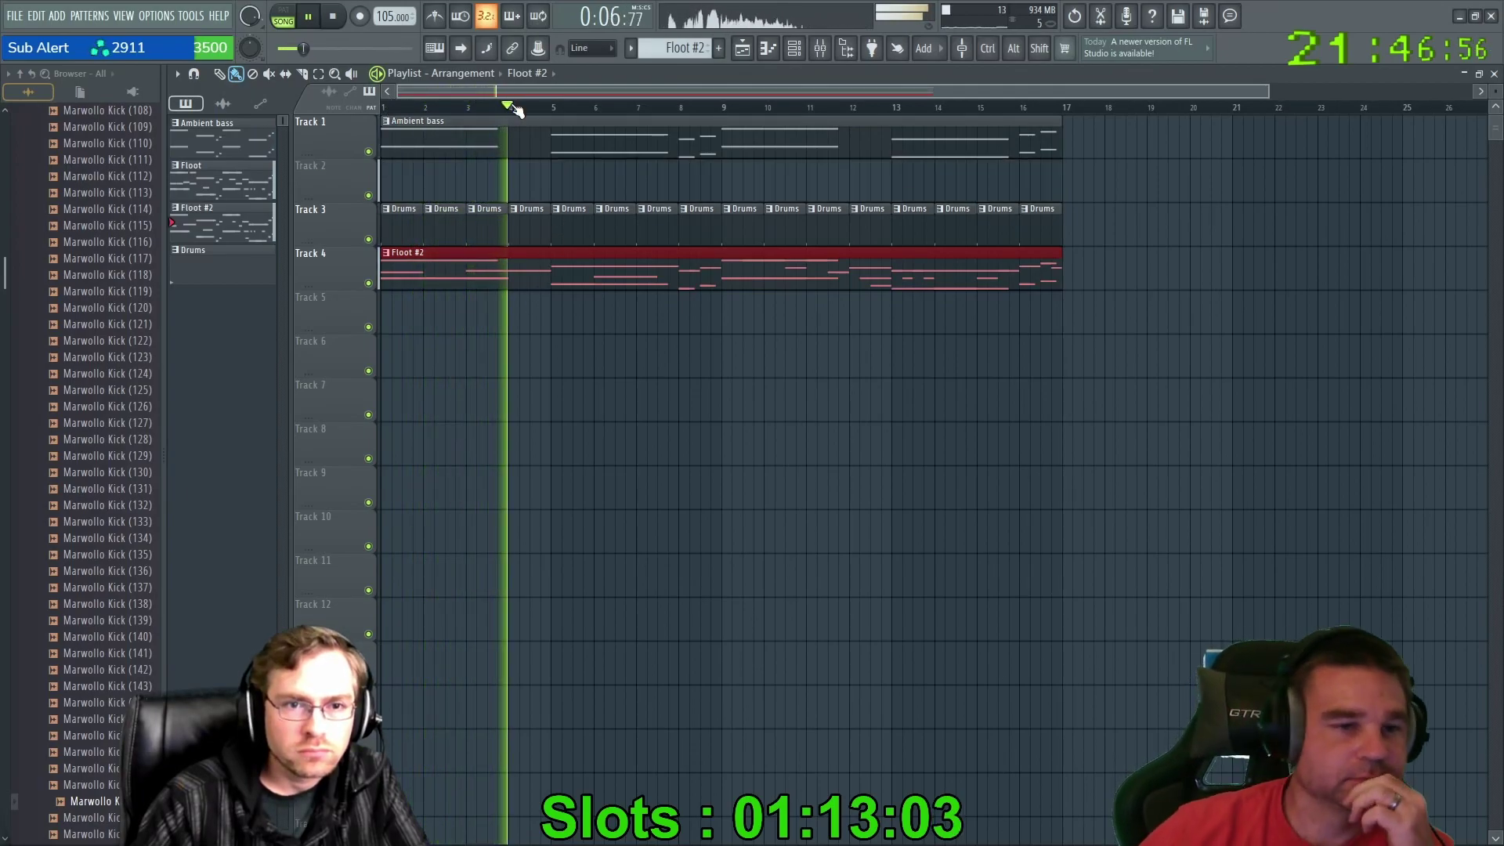
left_click(385, 108)
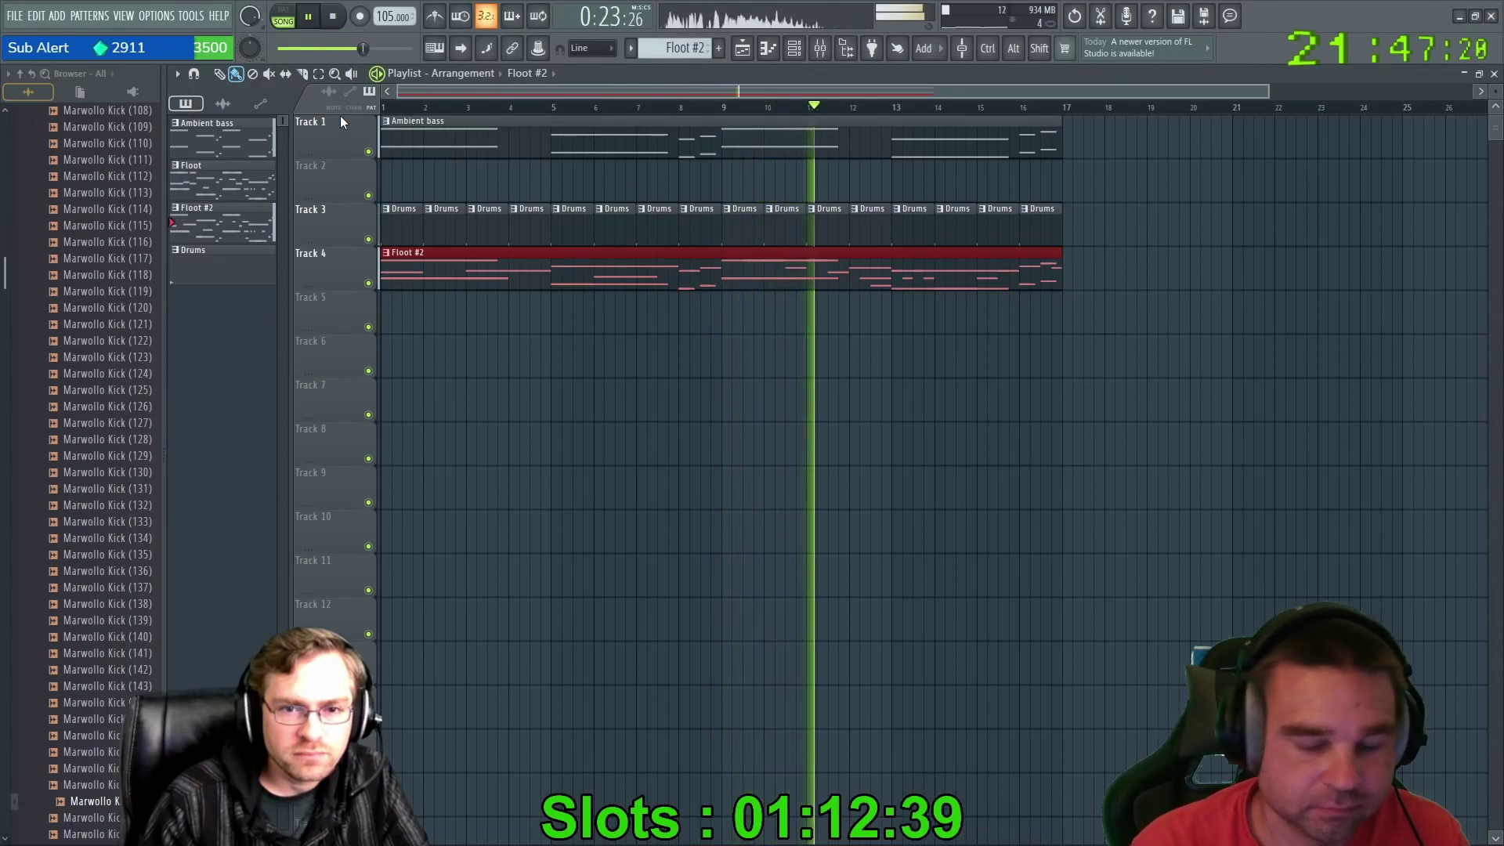
In the Drums pattern, try an 808 Snare hit on step 9 and replace it with an 808 HiHat hit on the same step.
left_click(473, 234)
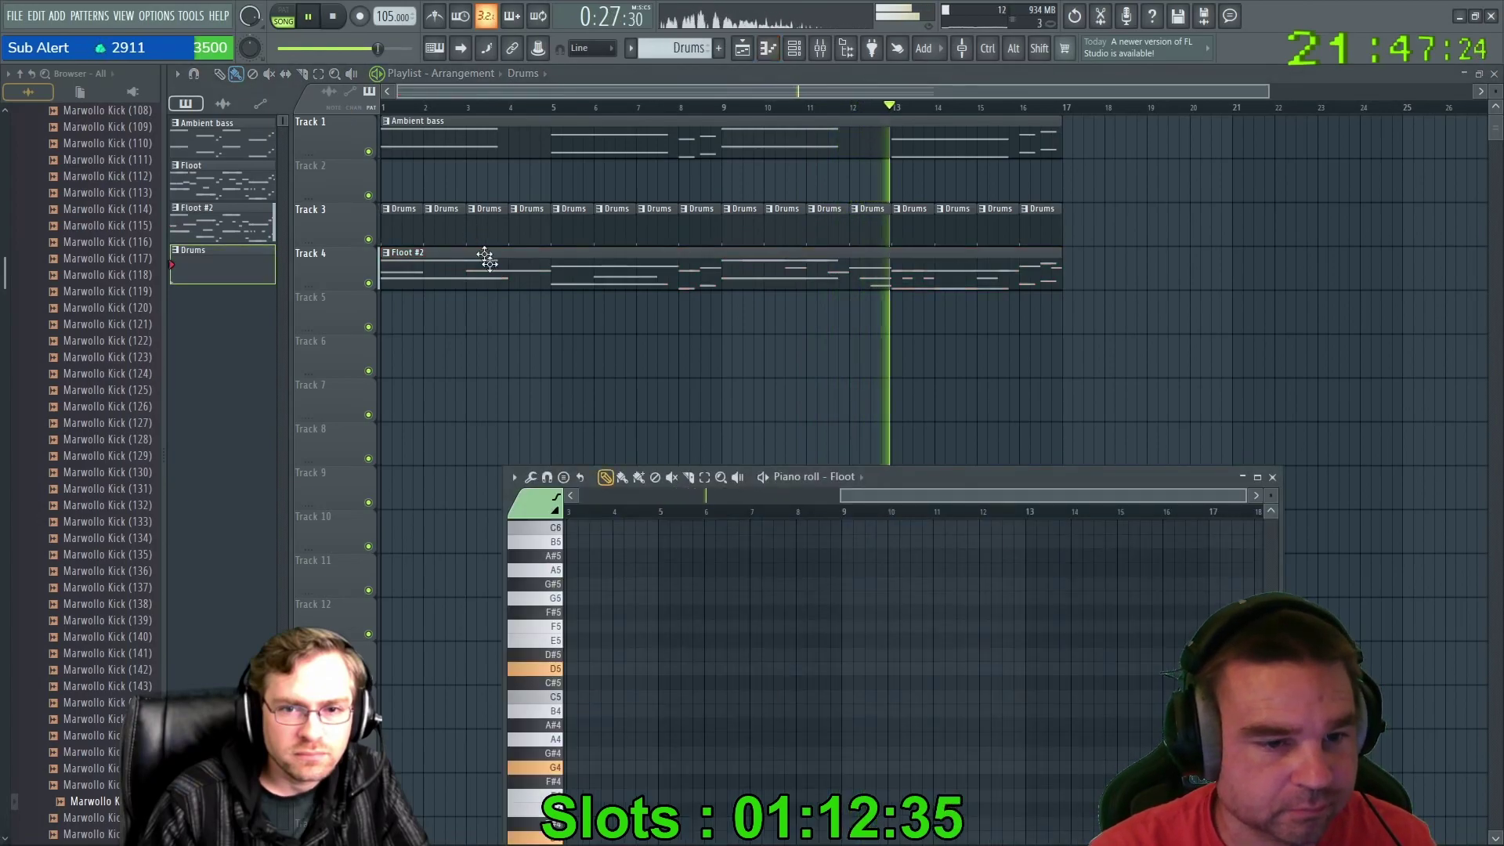
key("F7")
key("F6")
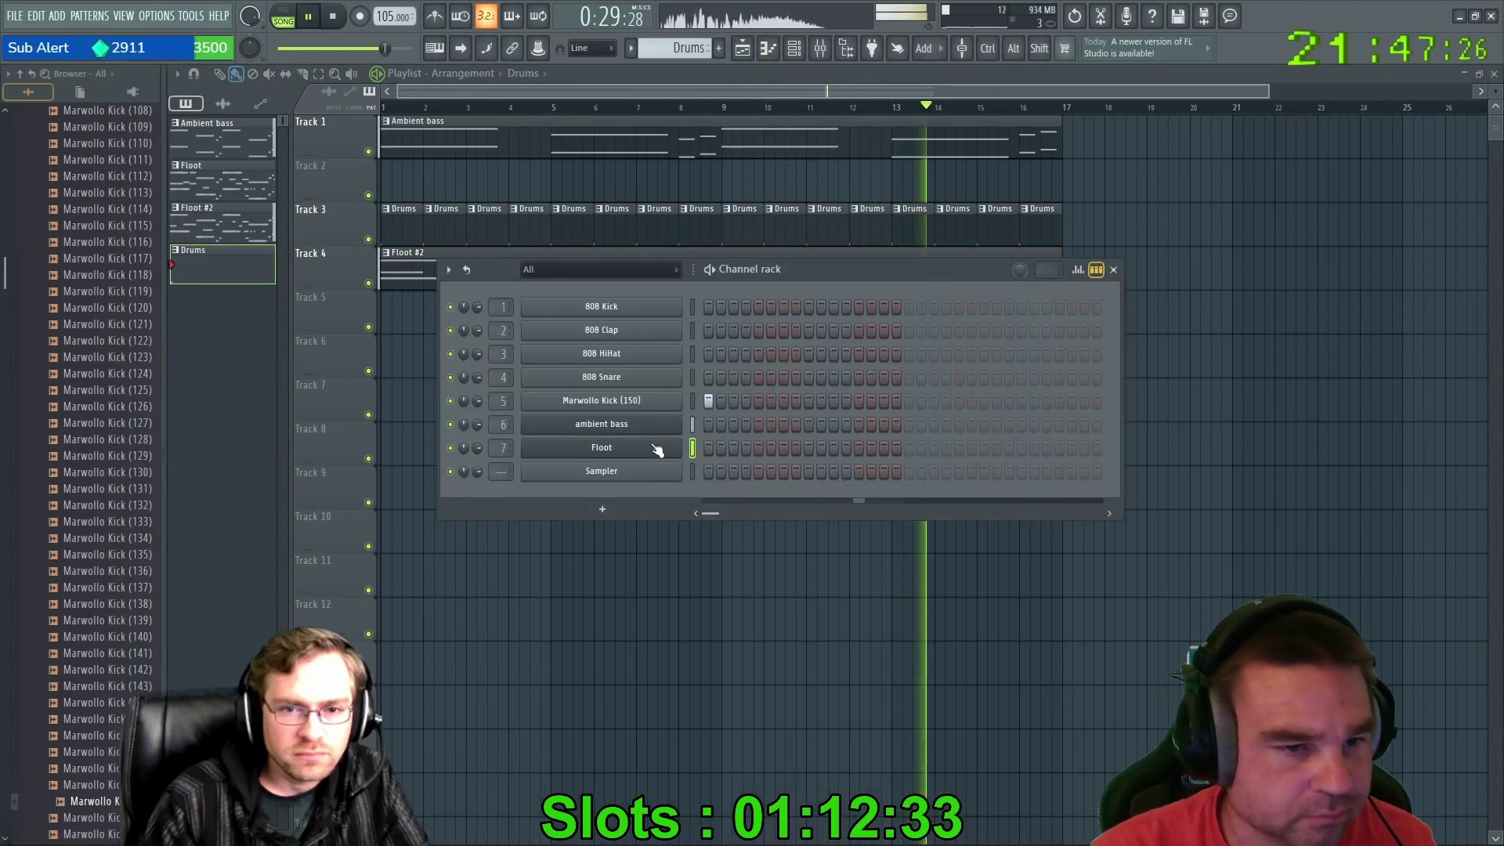
left_click(807, 377)
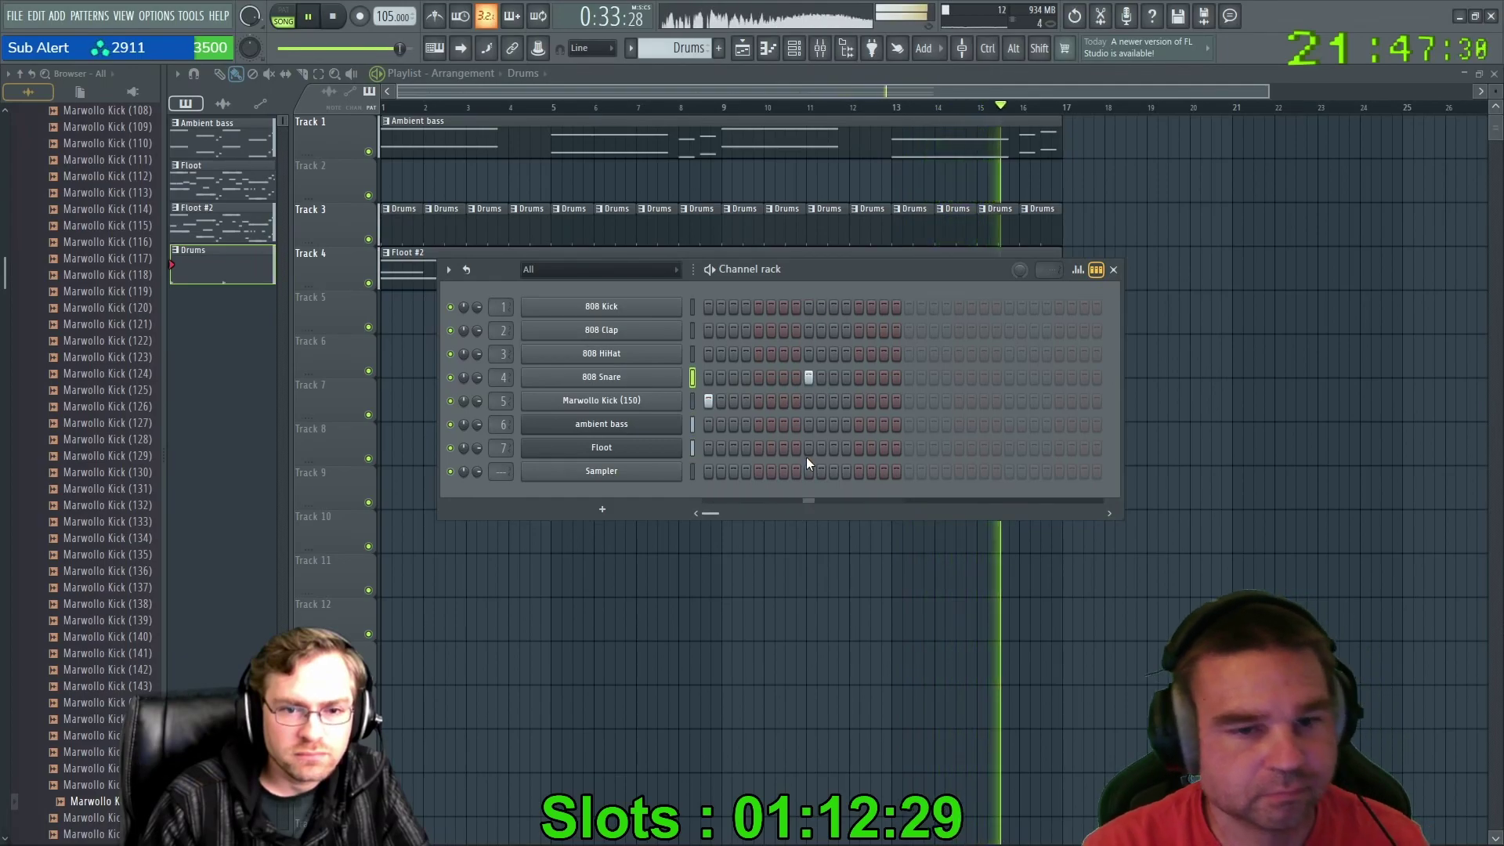
left_click(807, 378)
left_click(808, 354)
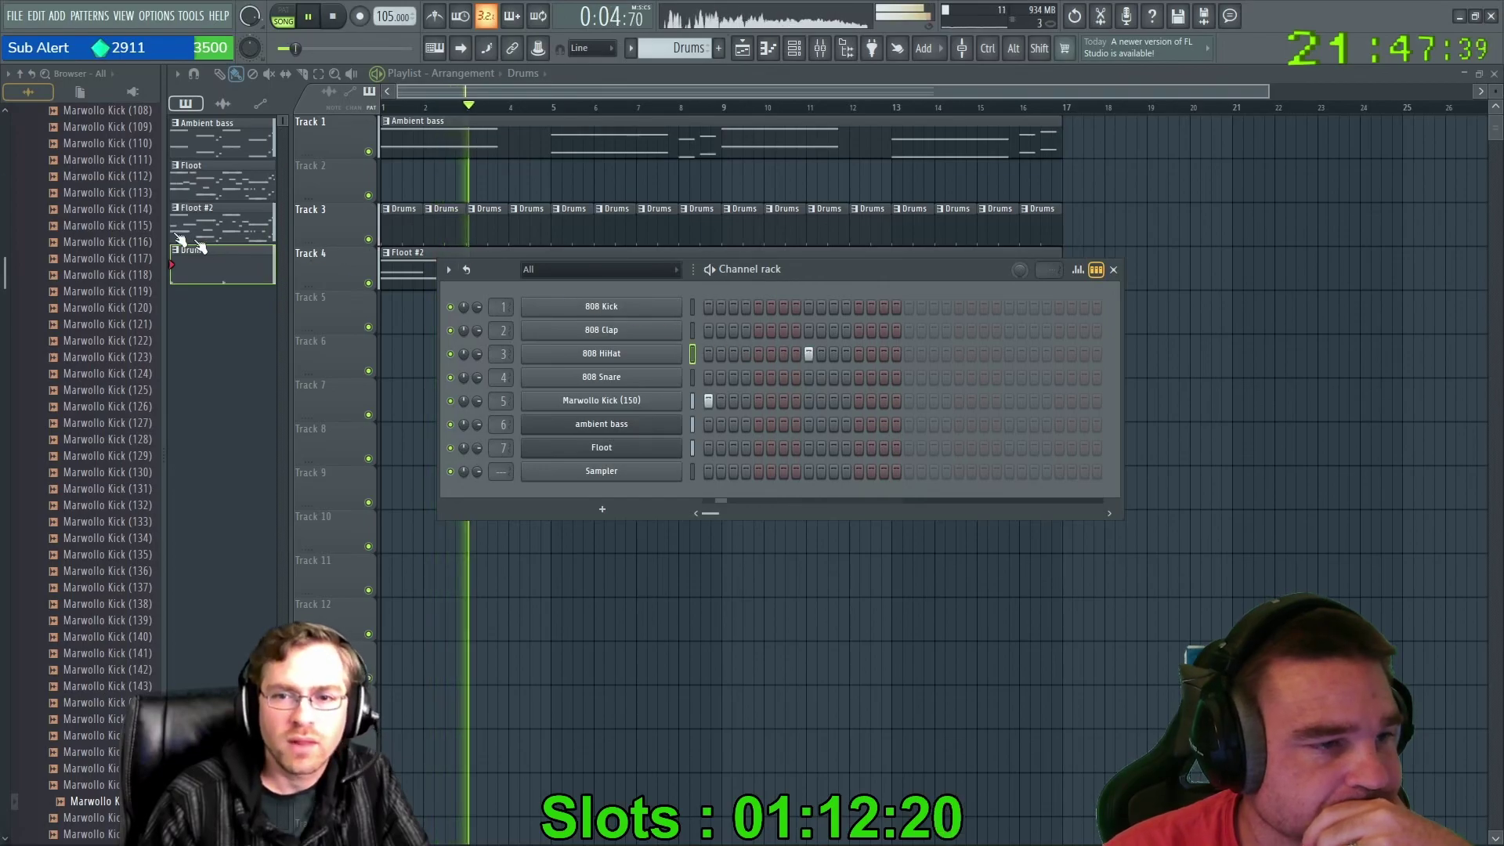
Load Export Snare from the Snares folder into the 808 Snare channel and move the step 9 hit from 808 HiHat to it.
scroll(87, 322, "up", 20)
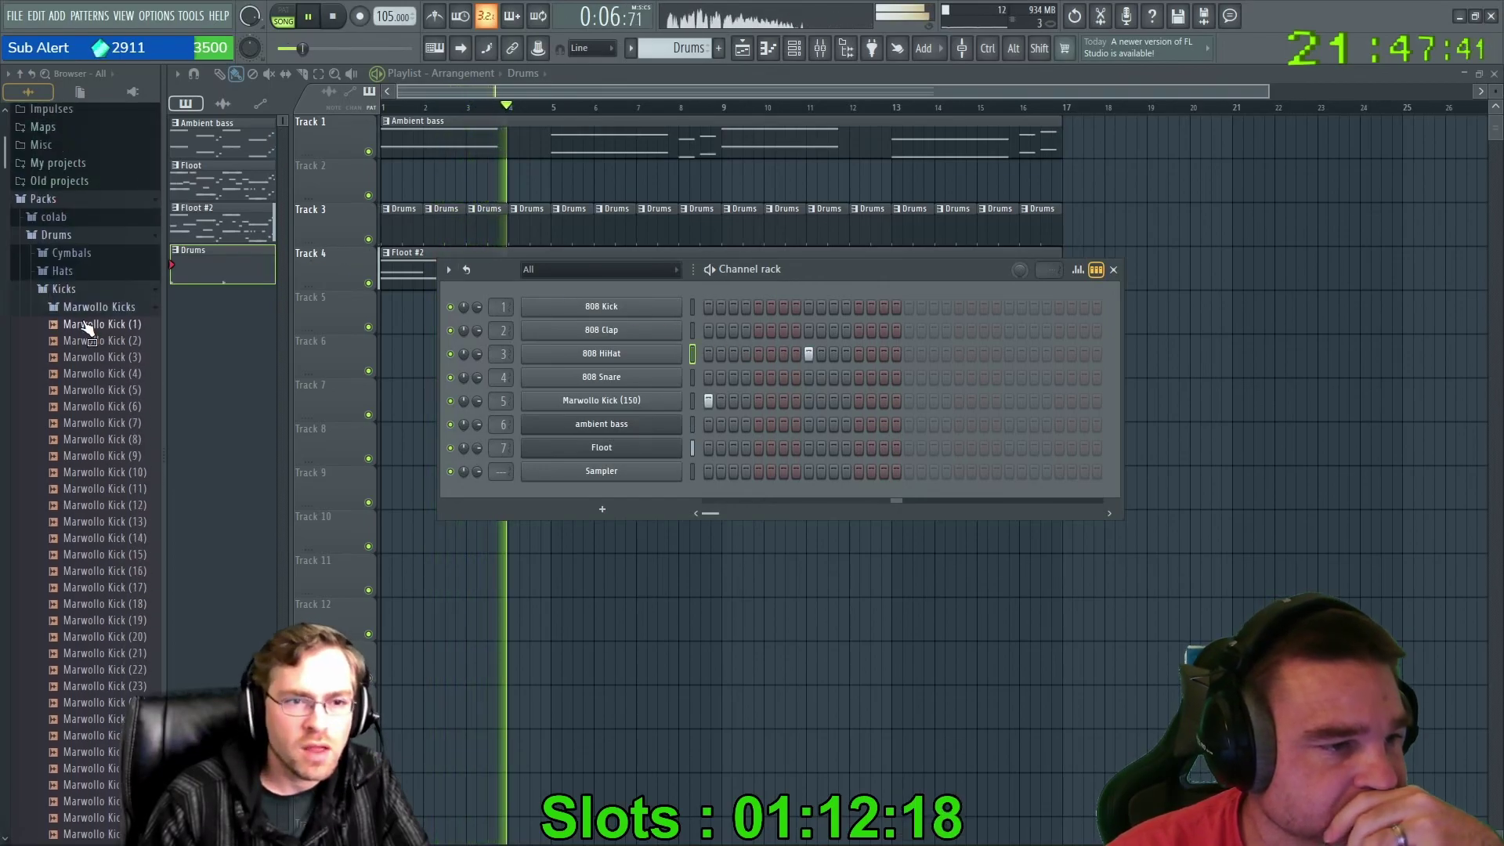
left_click(64, 289)
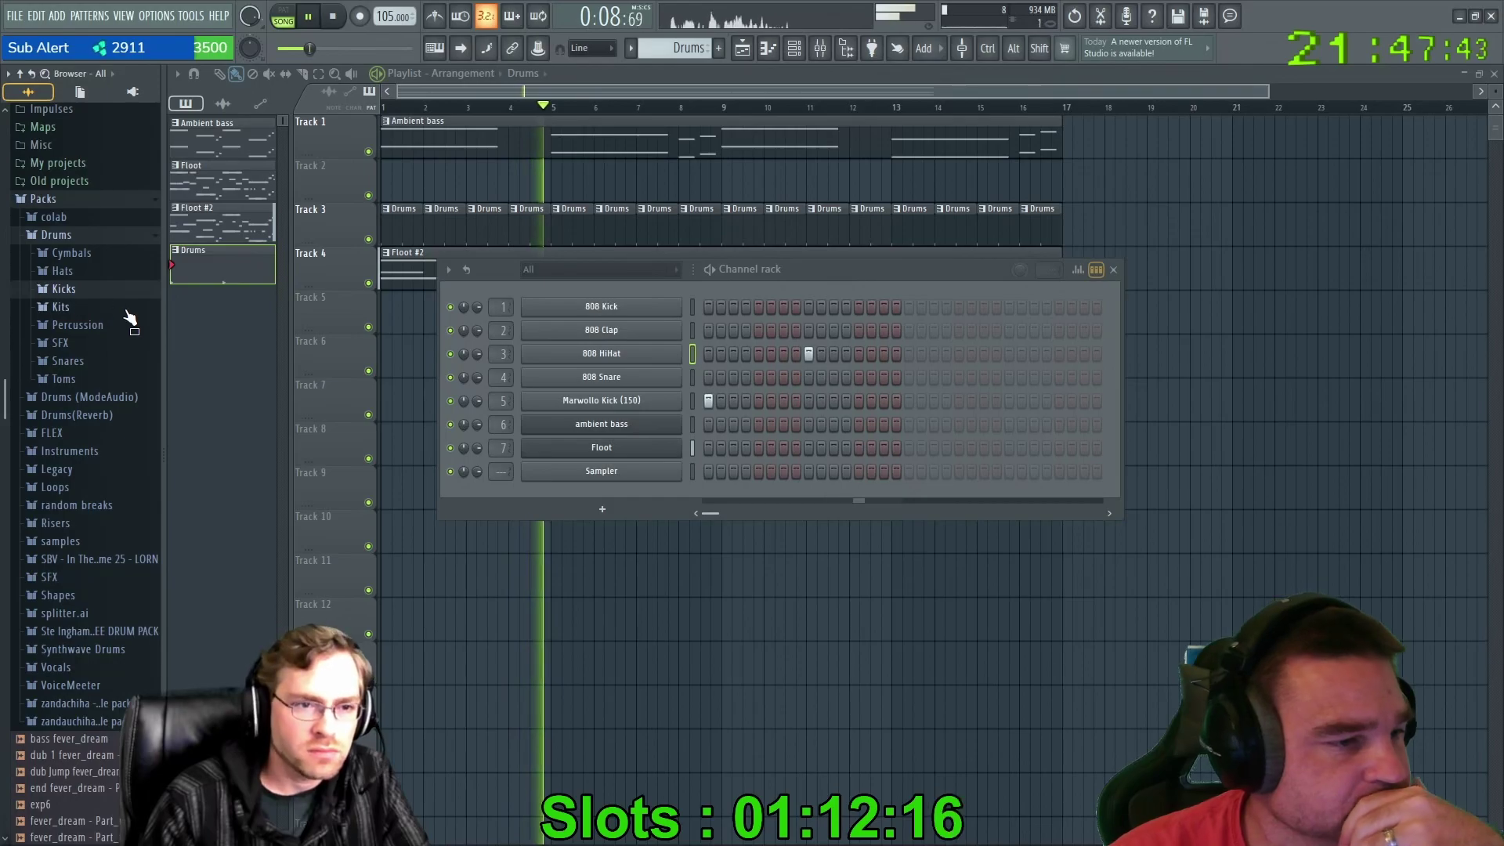
left_click(66, 362)
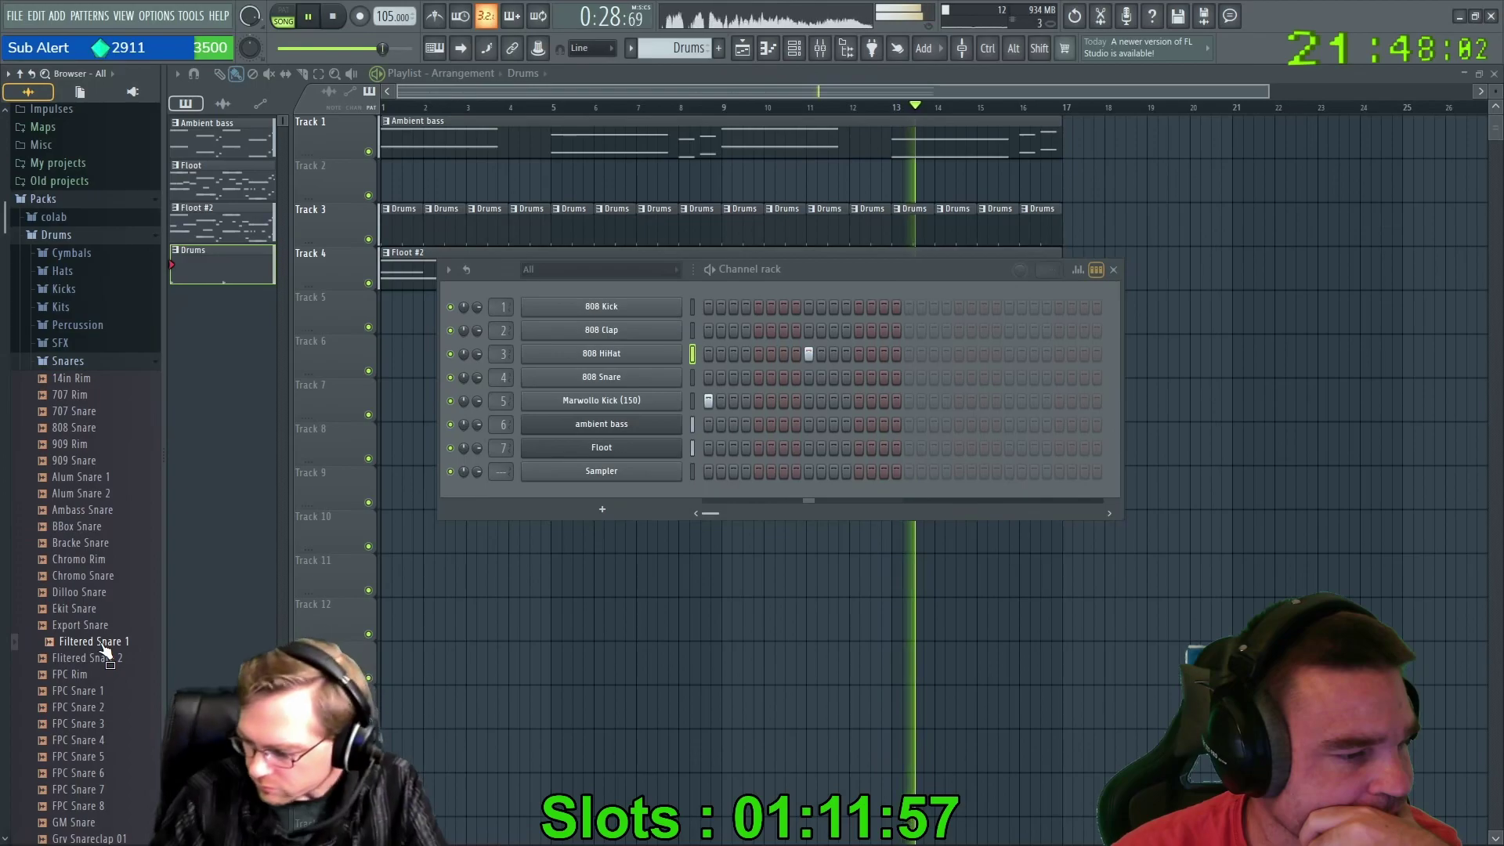
left_click_drag(101, 633, 603, 378)
left_click(810, 378)
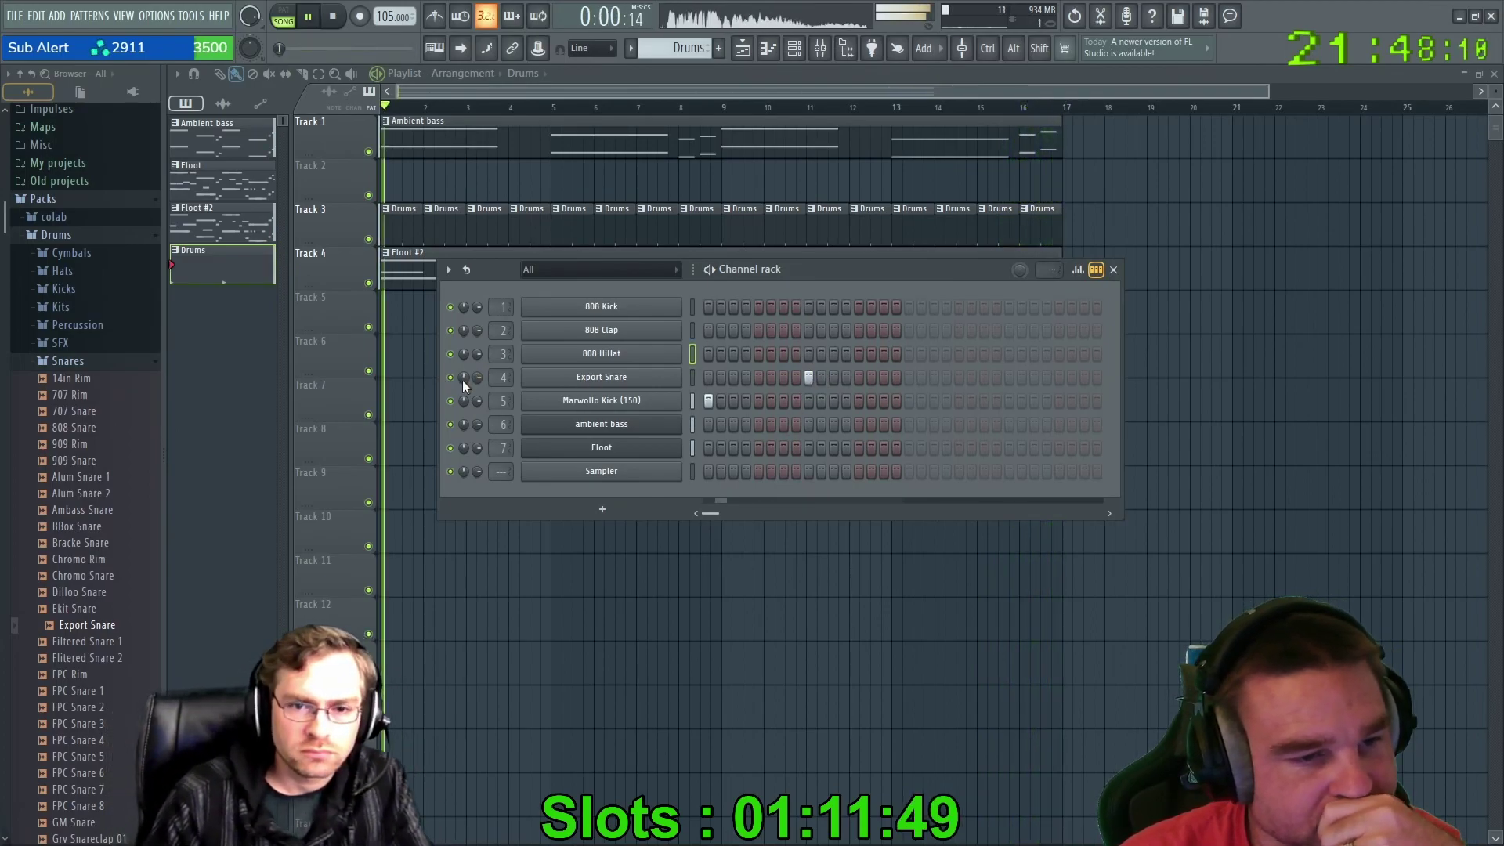
Audition the FPC Snare and Grv Snareclap samples in the Snares folder against the playing song.
left_click(102, 660)
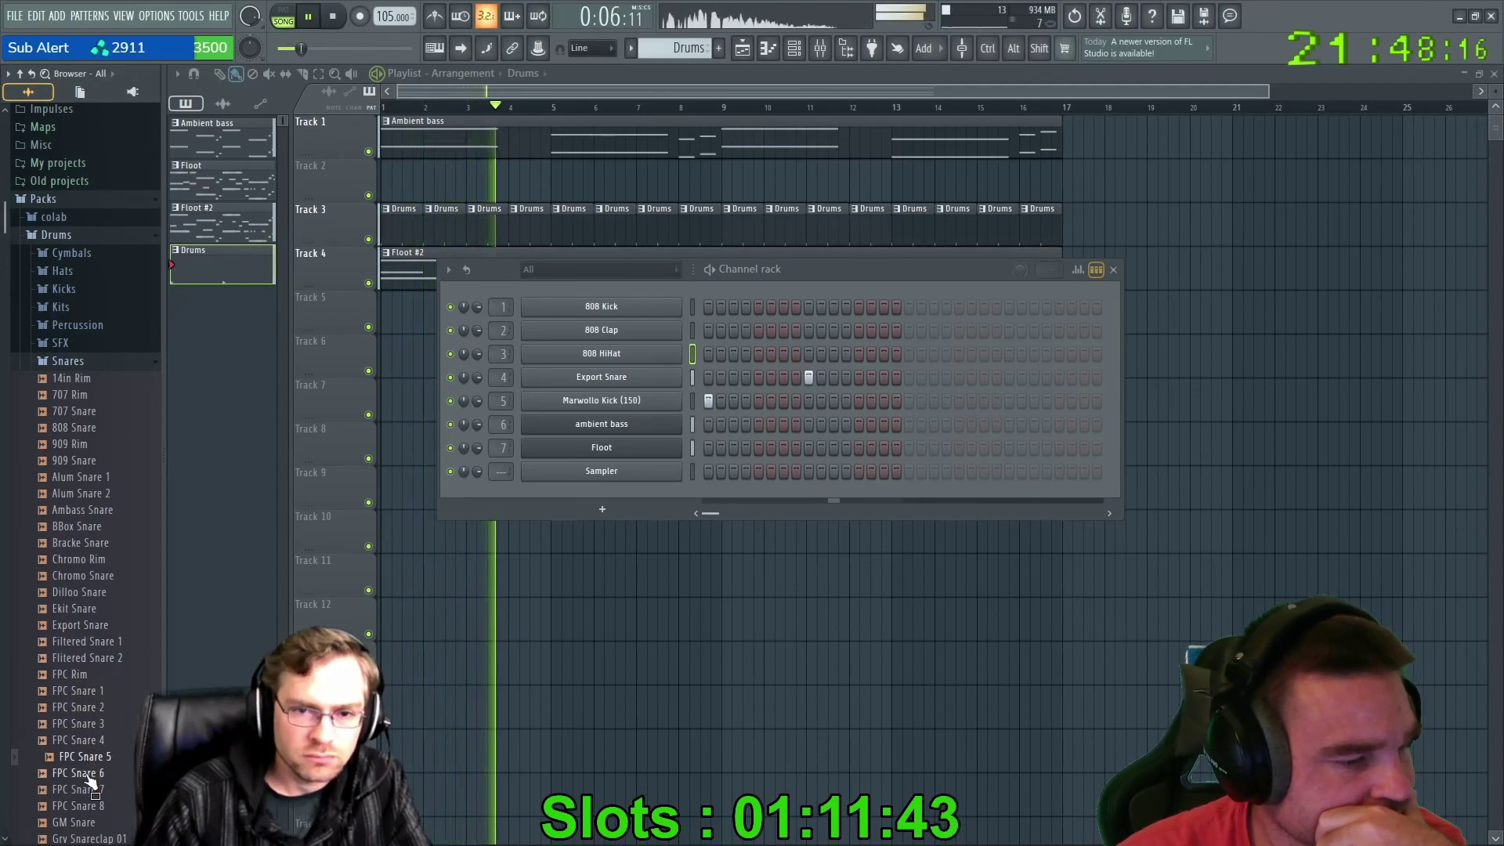
scroll(94, 775, "down", 3)
left_click(100, 660)
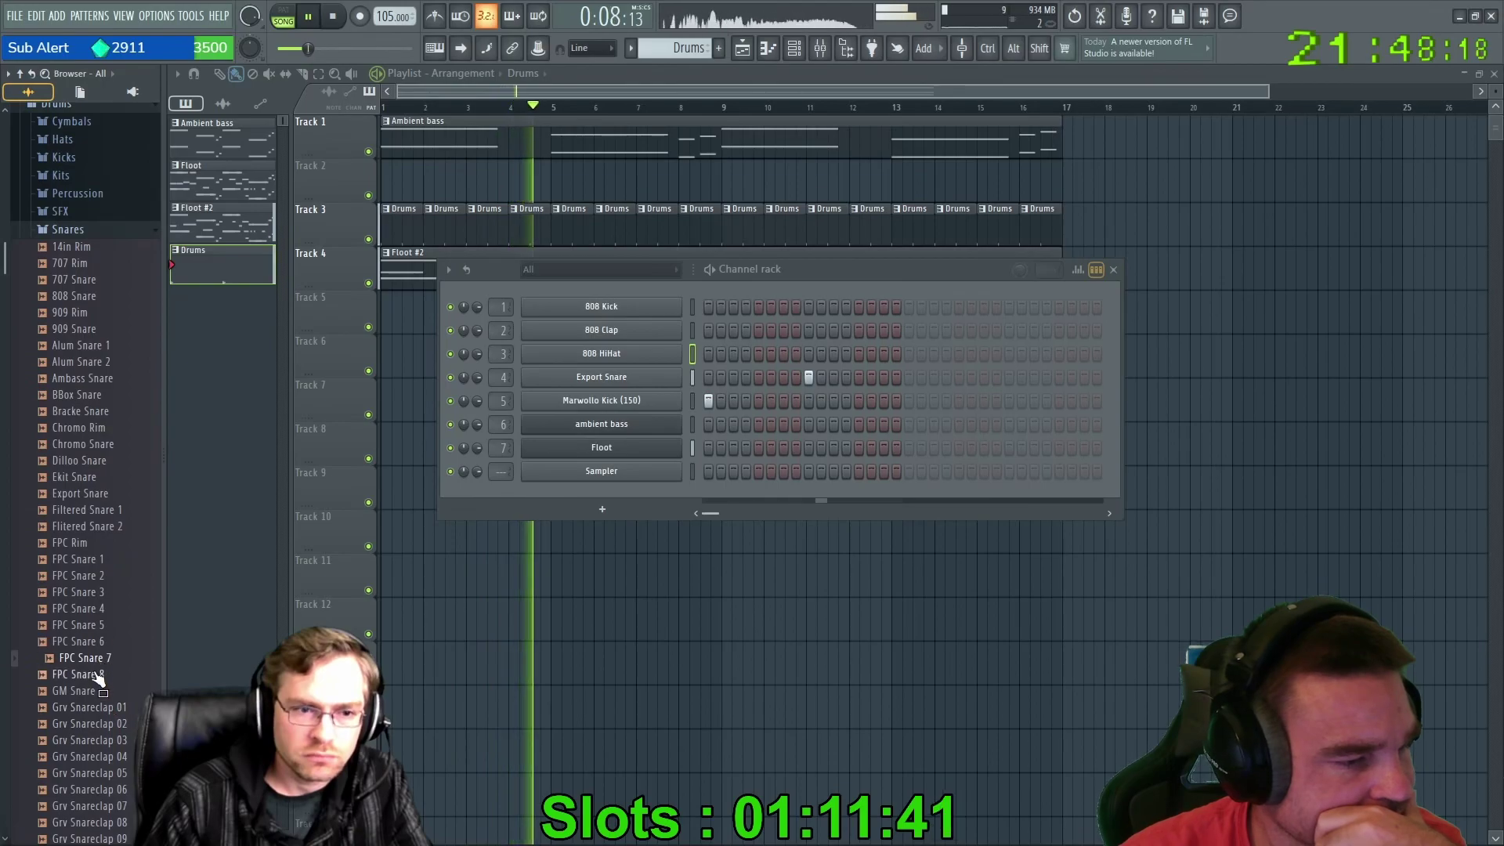
left_click(110, 740)
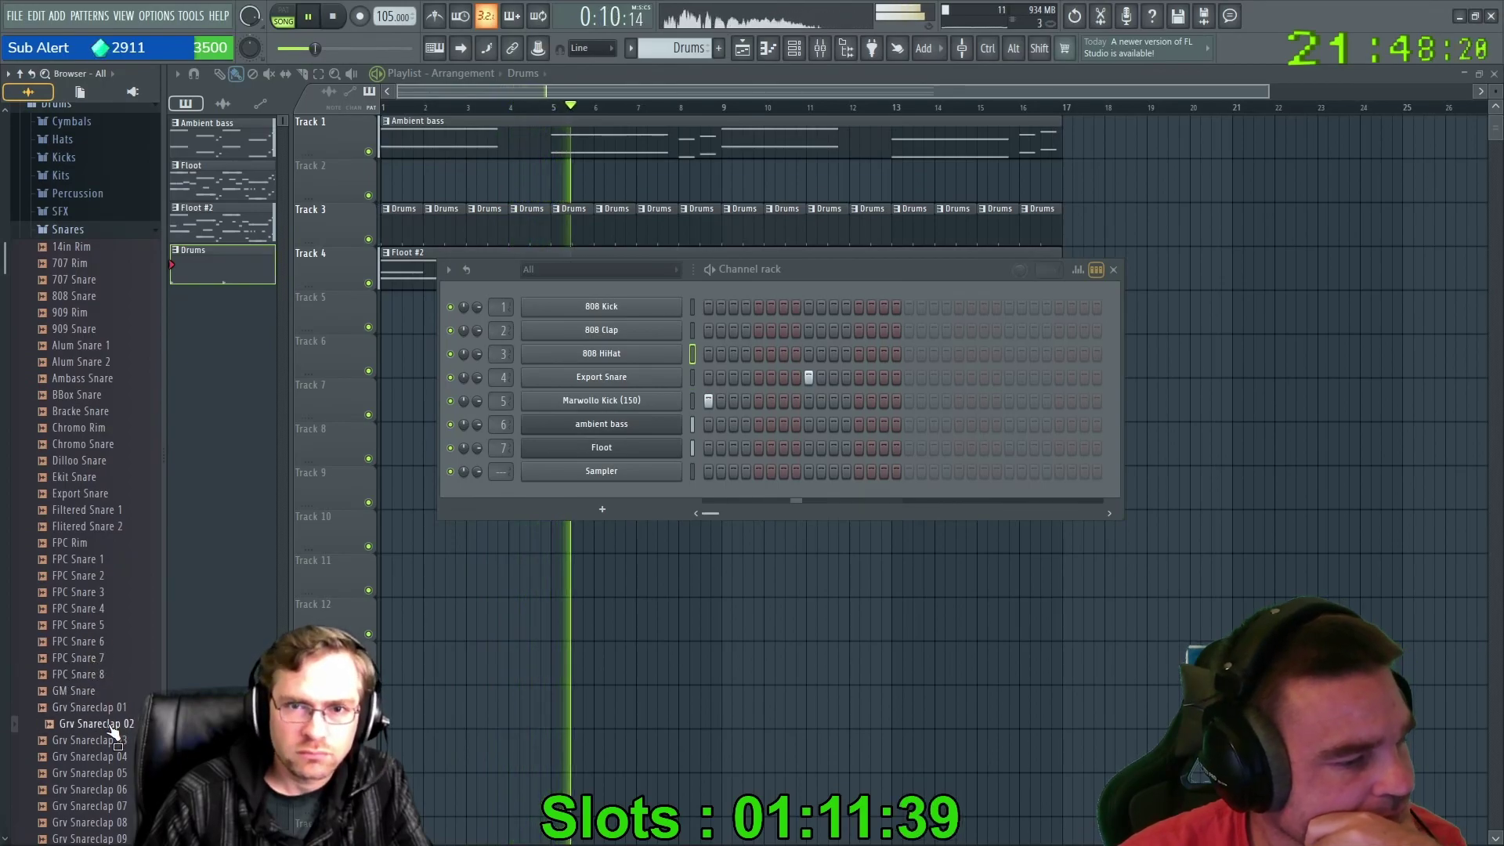
scroll(117, 674, "down", 8)
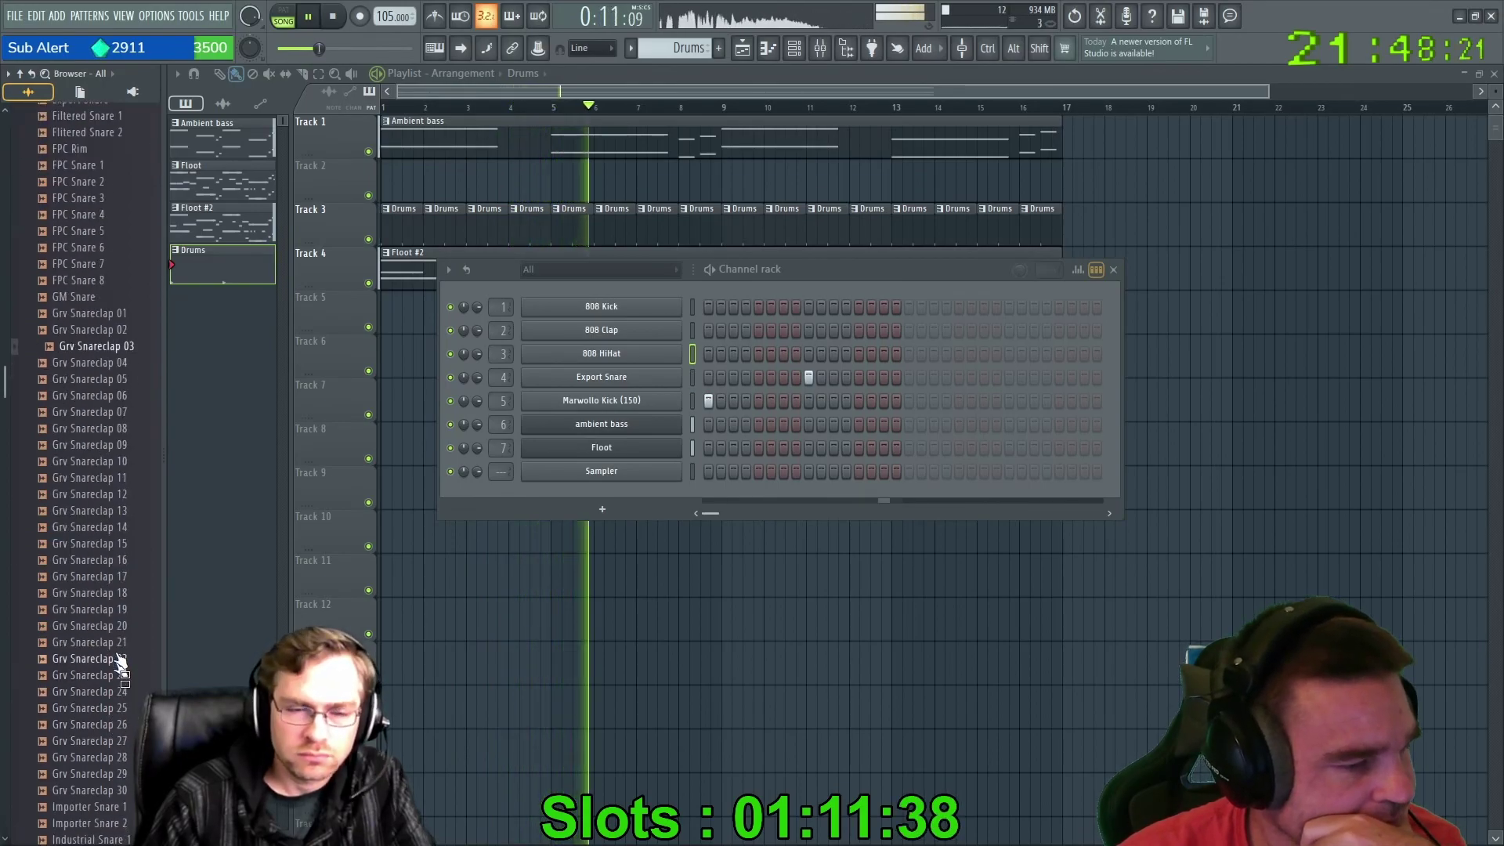
left_click(106, 380)
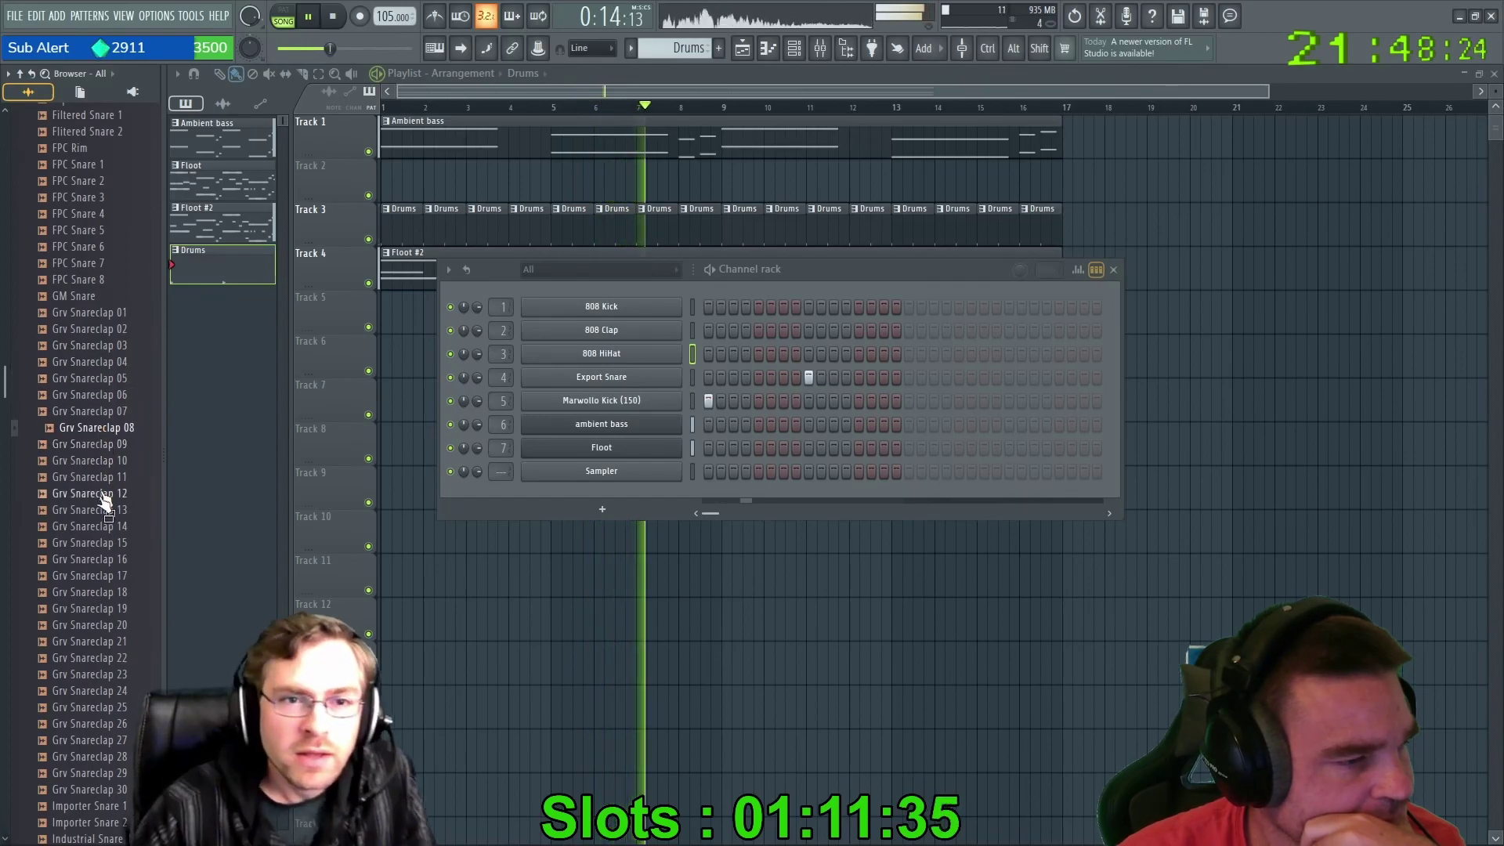
Audition the snares from Industrial Snare 3 to ProM Snare 2 and replace Export Snare with ProM Snare 2.
scroll(110, 398, "down", 10)
left_click(70, 345)
left_click(62, 362)
left_click(79, 379)
left_click(94, 394)
left_click(98, 414)
left_click(95, 430)
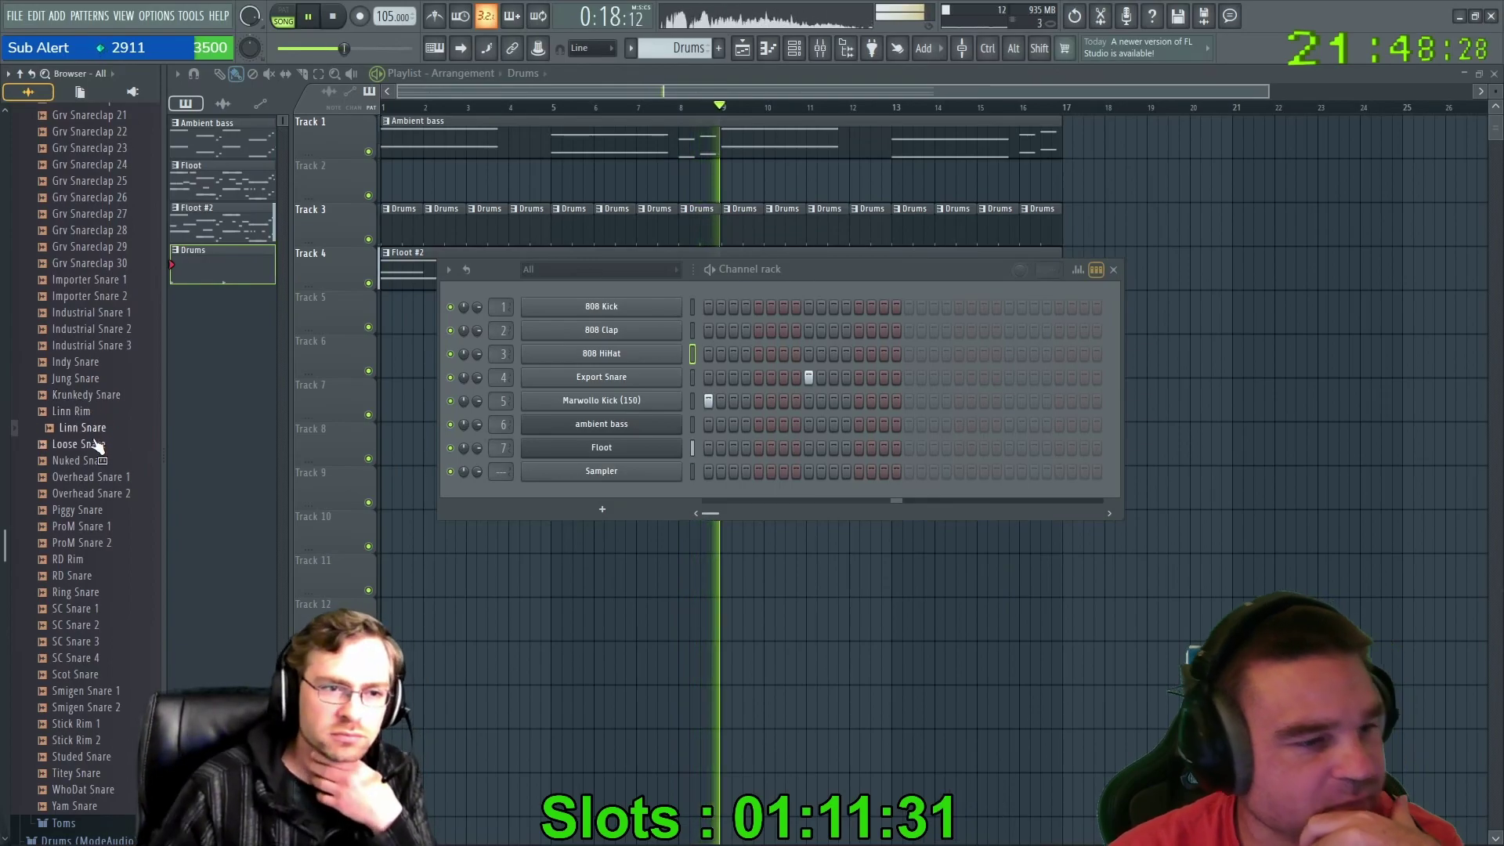
left_click(94, 446)
left_click(92, 463)
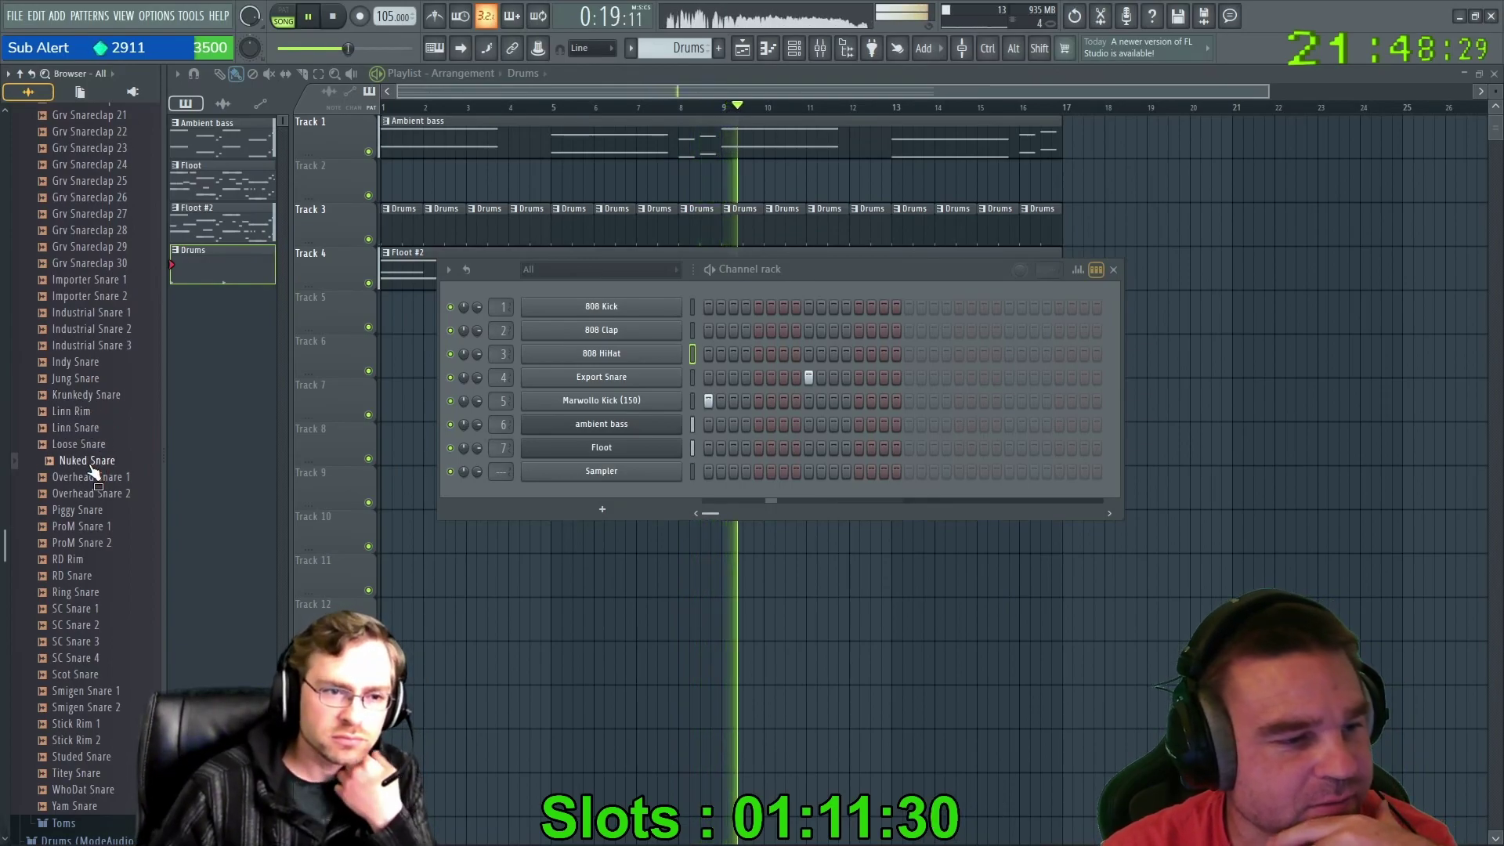
left_click(99, 510)
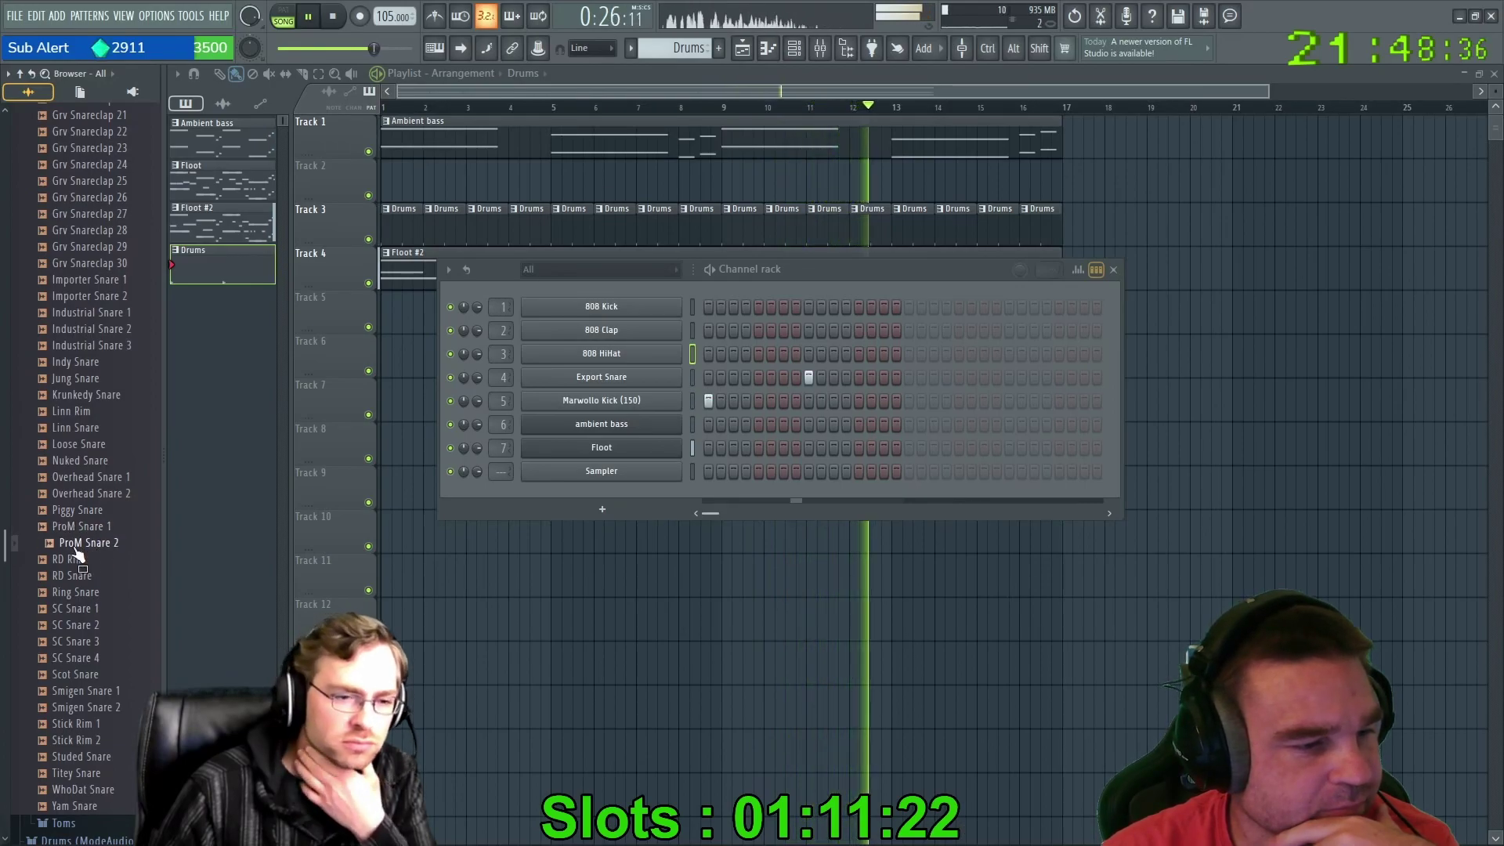
left_click_drag(80, 550, 627, 374)
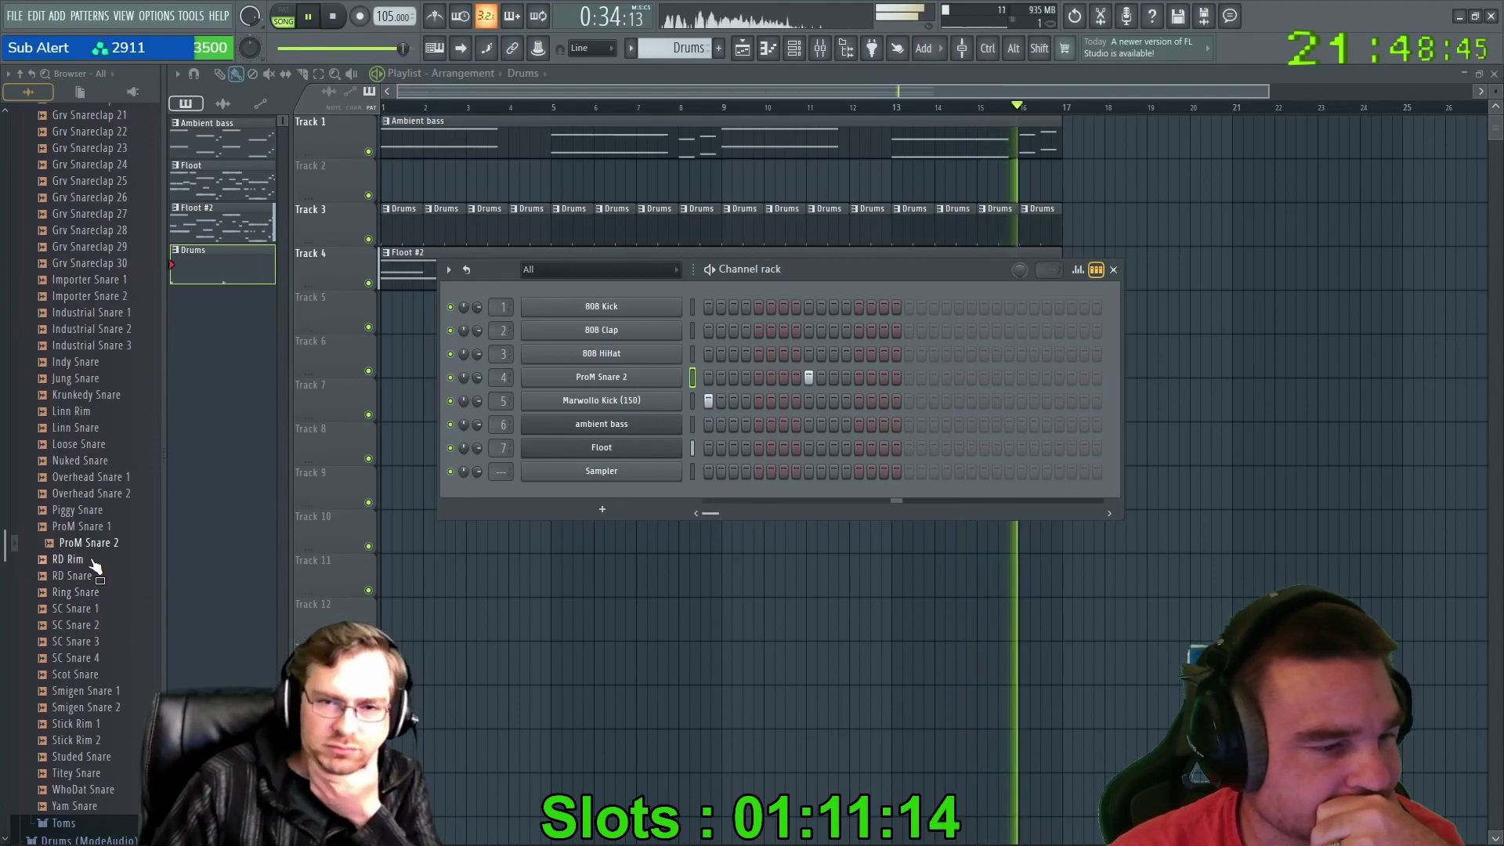
Audition the remaining snares from RD Snare to WhoDat Snare, collapse the sample folders, and move the Channel rack off Track 4.
left_click_drag(90, 570, 102, 626)
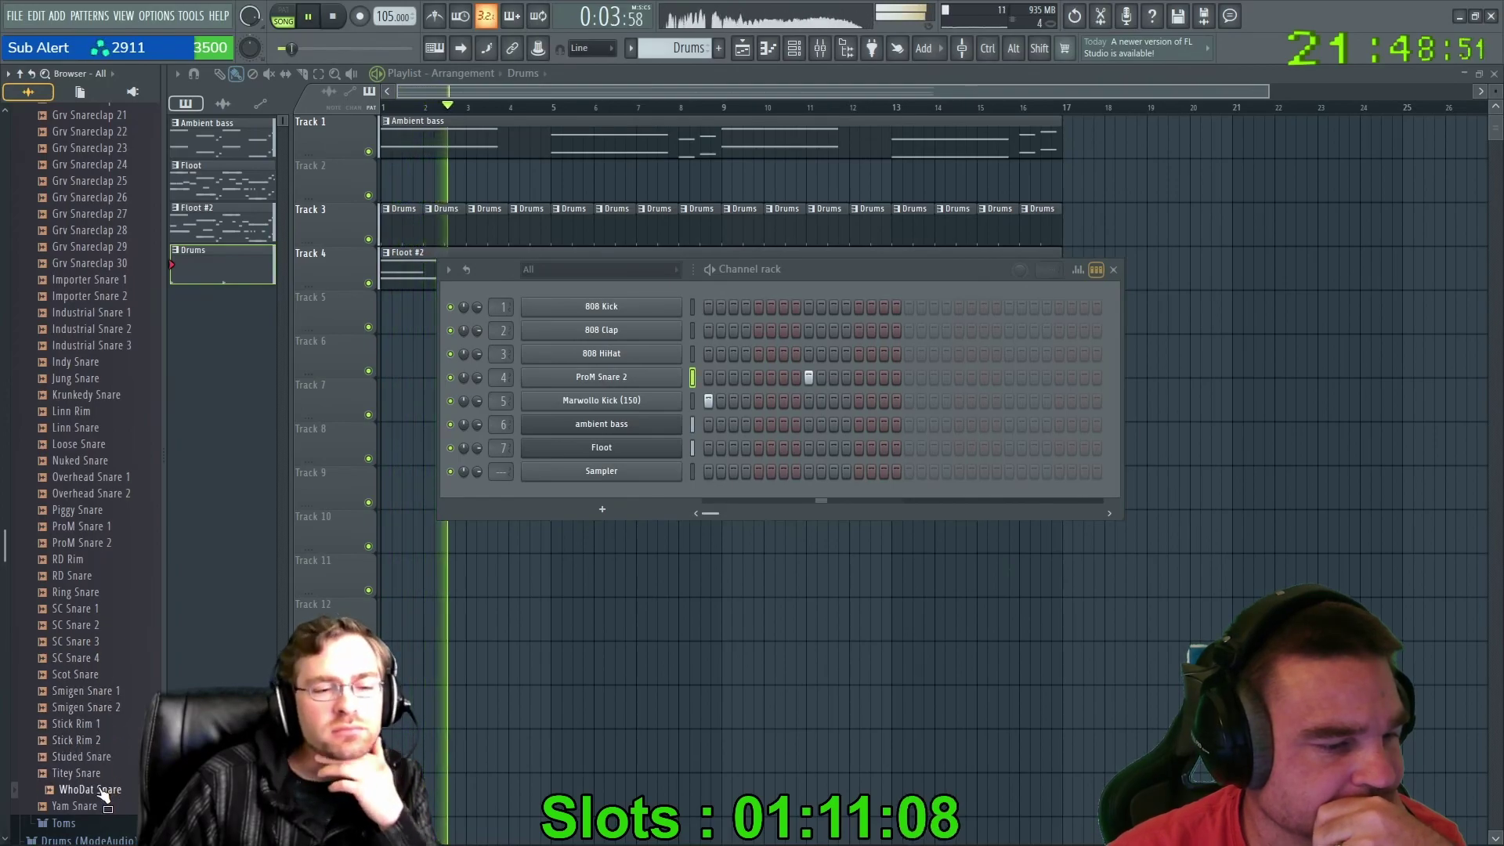
left_click_drag(98, 799, 159, 495)
scroll(109, 802, "down", 5)
left_click_drag(124, 69, 80, 339)
left_click_drag(748, 287, 774, 341)
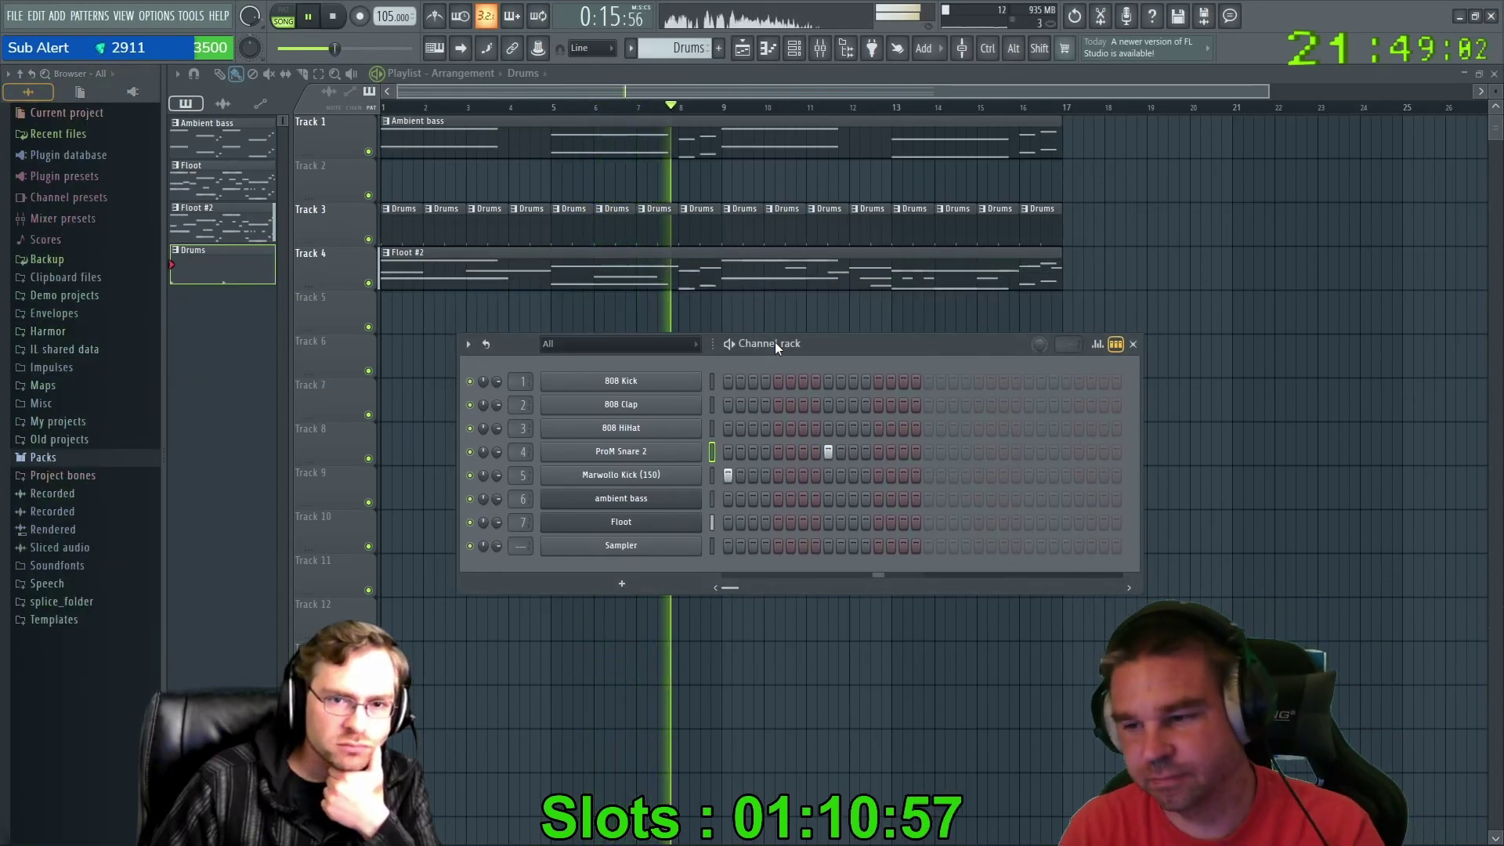
Clone the Floot #2 pattern, move the Floot #2 clip on Track 4 to bar 17, and stop playback.
right_click(196, 224)
left_click(246, 401)
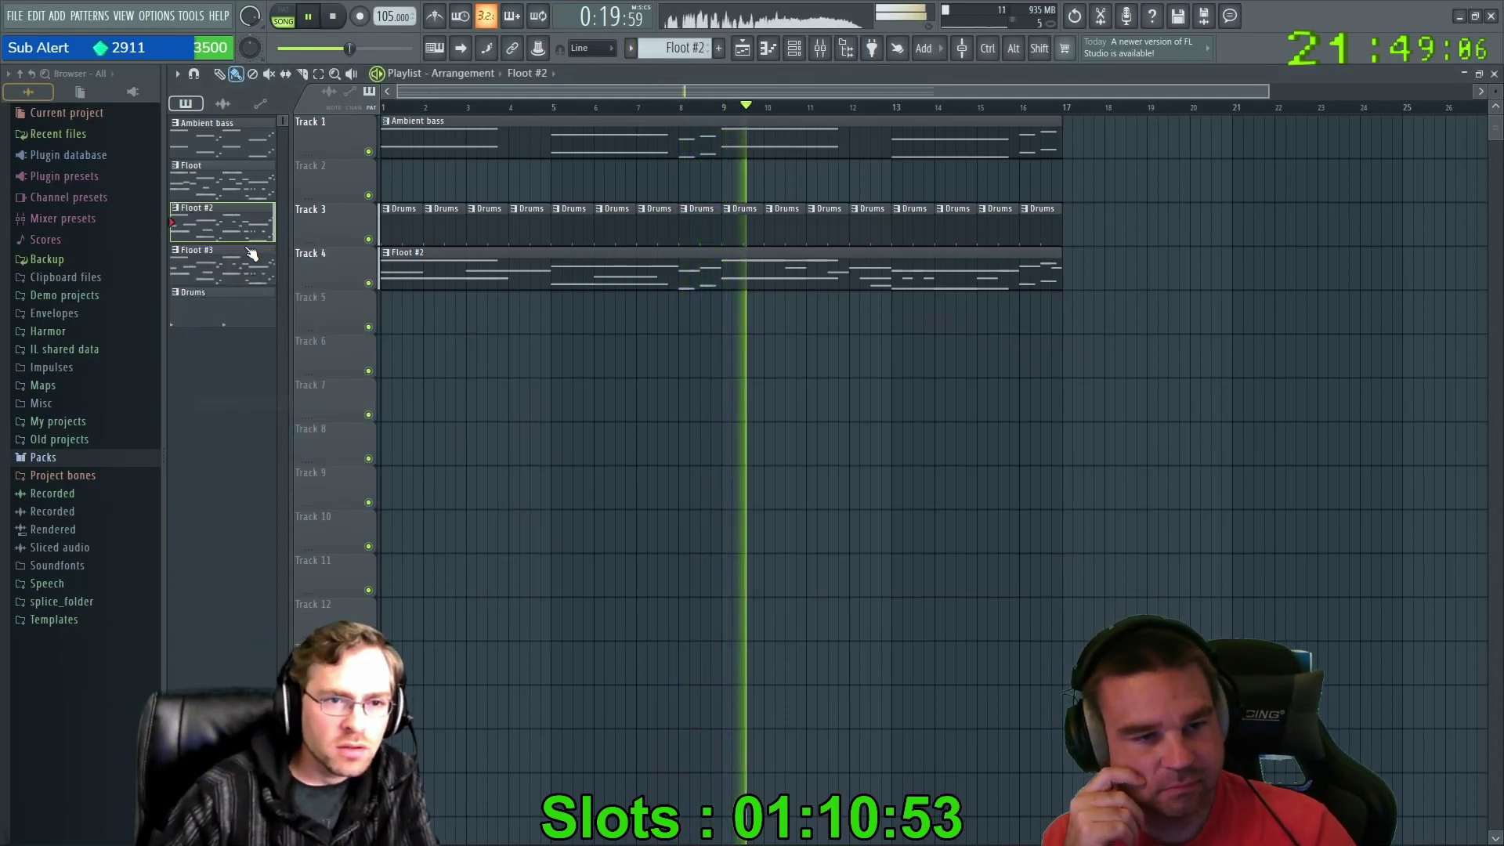
left_click_drag(464, 264, 1145, 264)
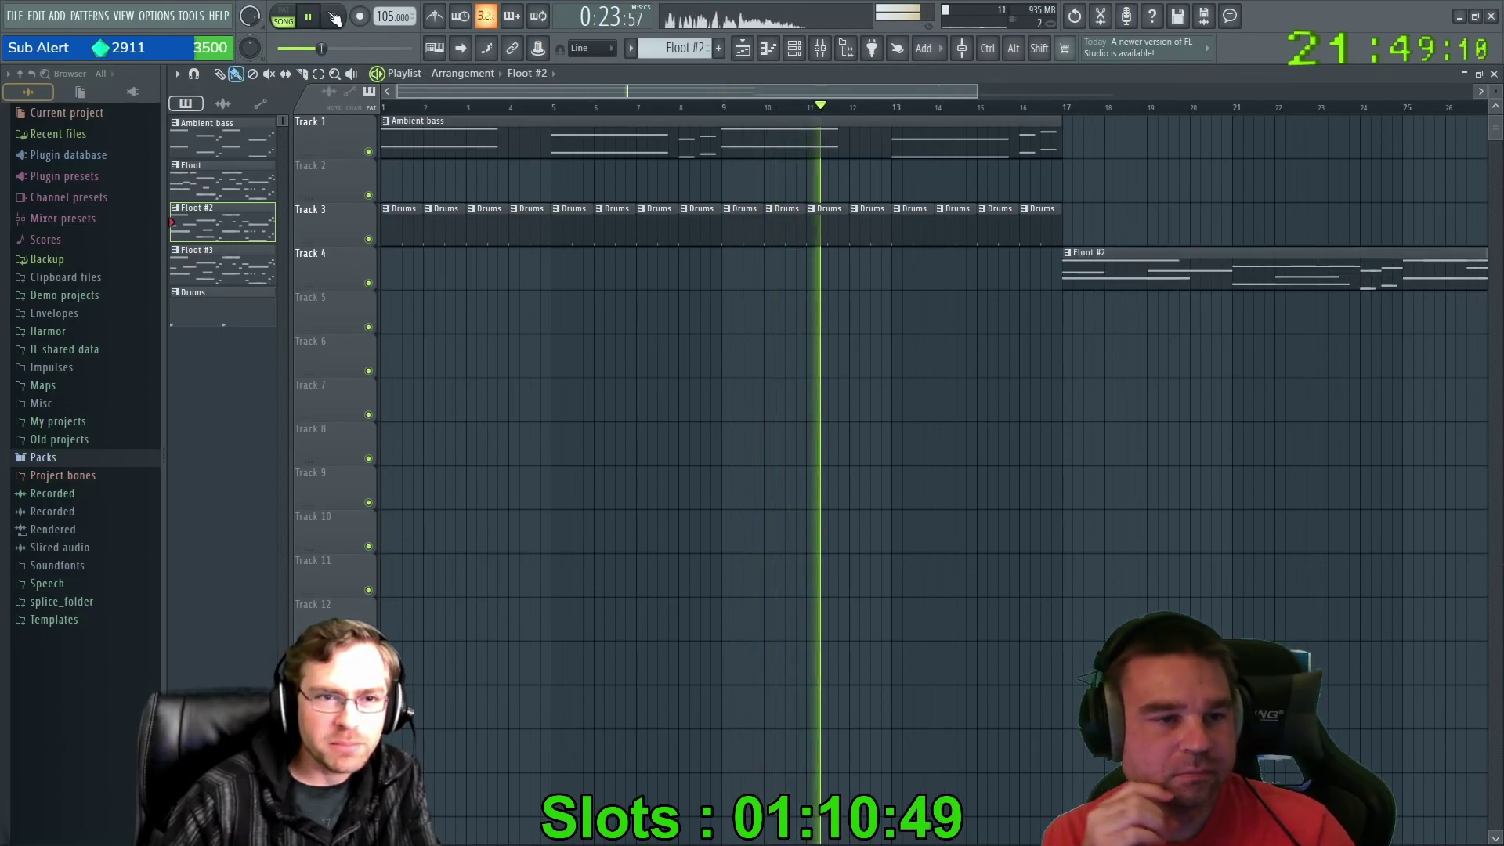
key("space")
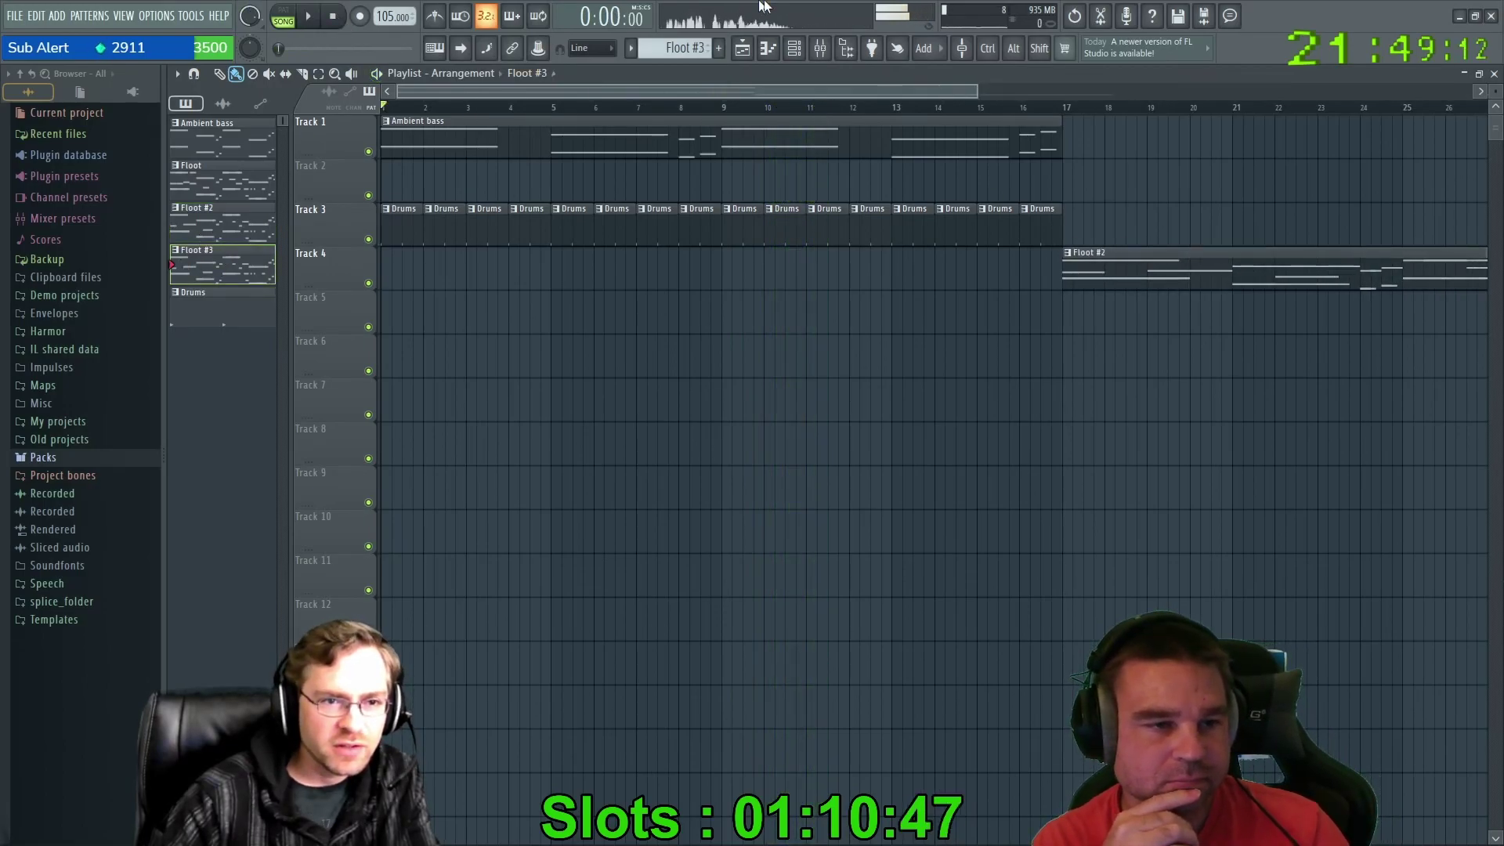
Open the Floot channel's notes in the Floot #3 pattern and delete them all.
left_click(793, 49)
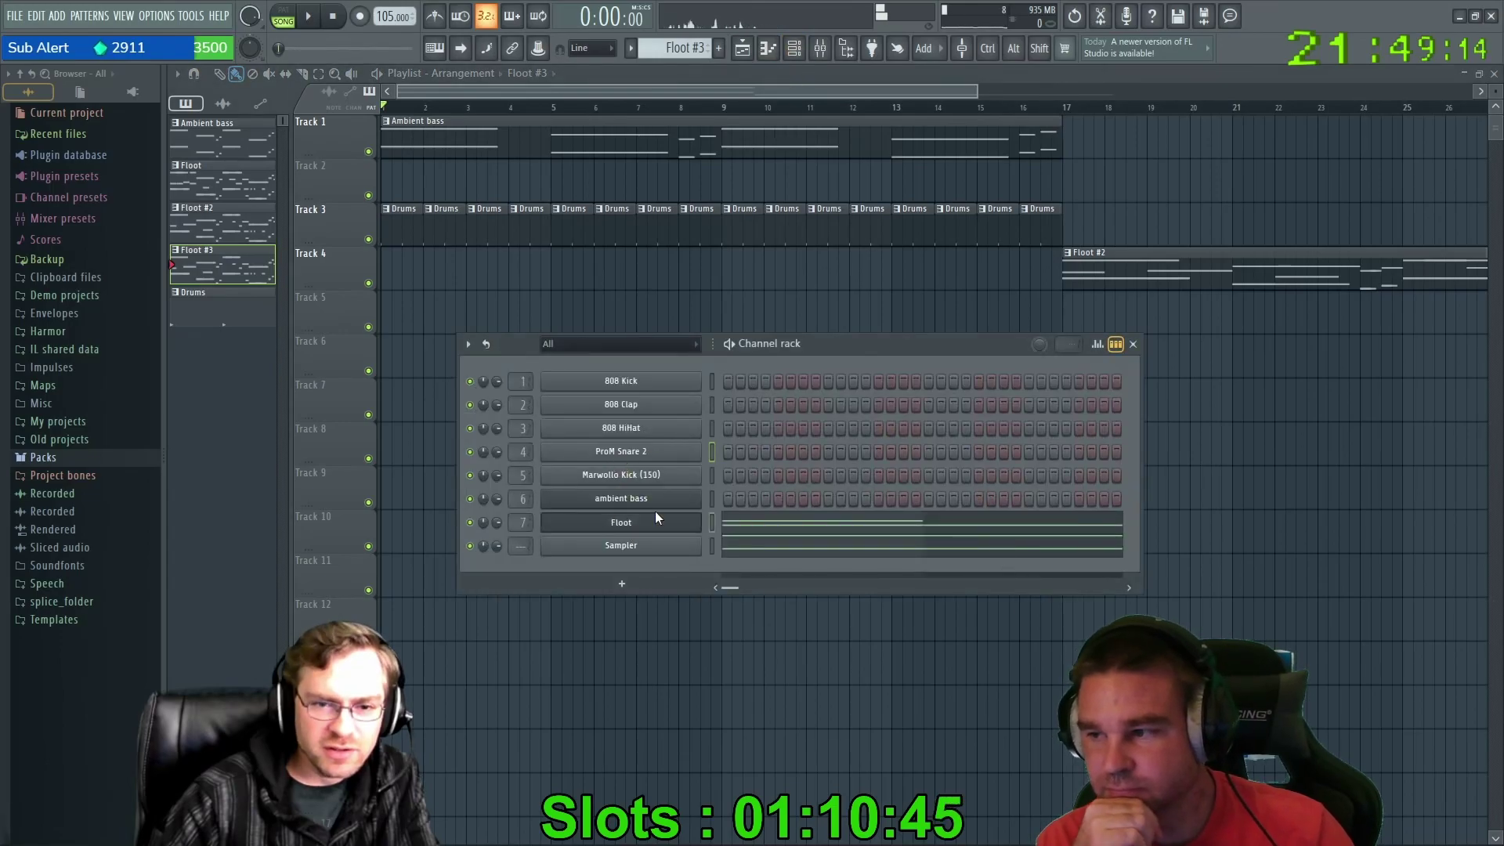
right_click(698, 517)
left_click(729, 520)
key("ctrl+a")
key("Delete")
Draw consecutive four-bar notes in Floot #3: G4 at bar 1, D#4 at bar 5, G4 at bar 9, C4 at bar 13.
left_click_drag(905, 476, 857, 199)
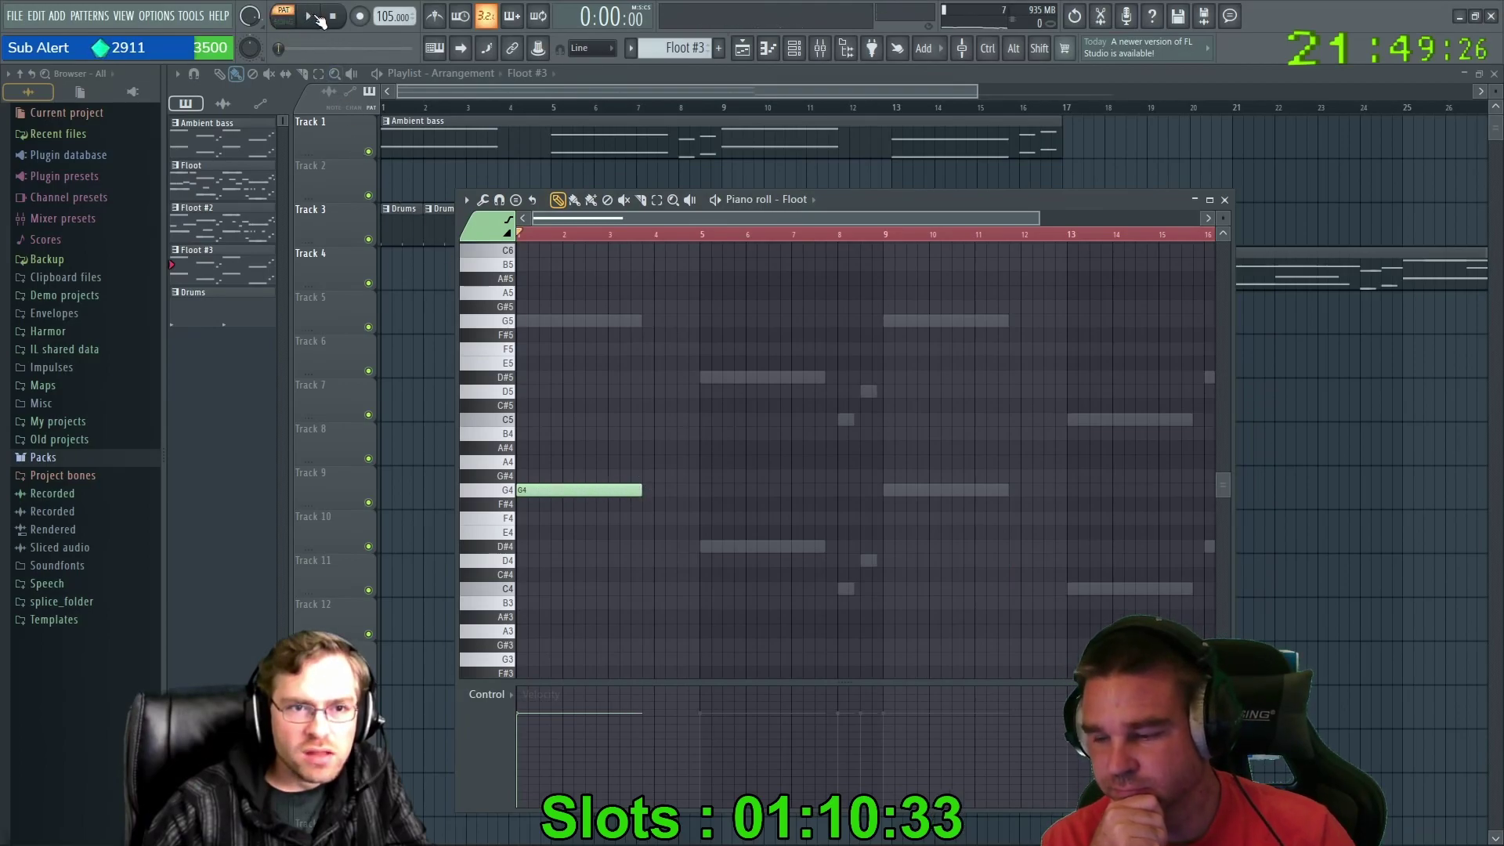
left_click_drag(640, 490, 699, 489)
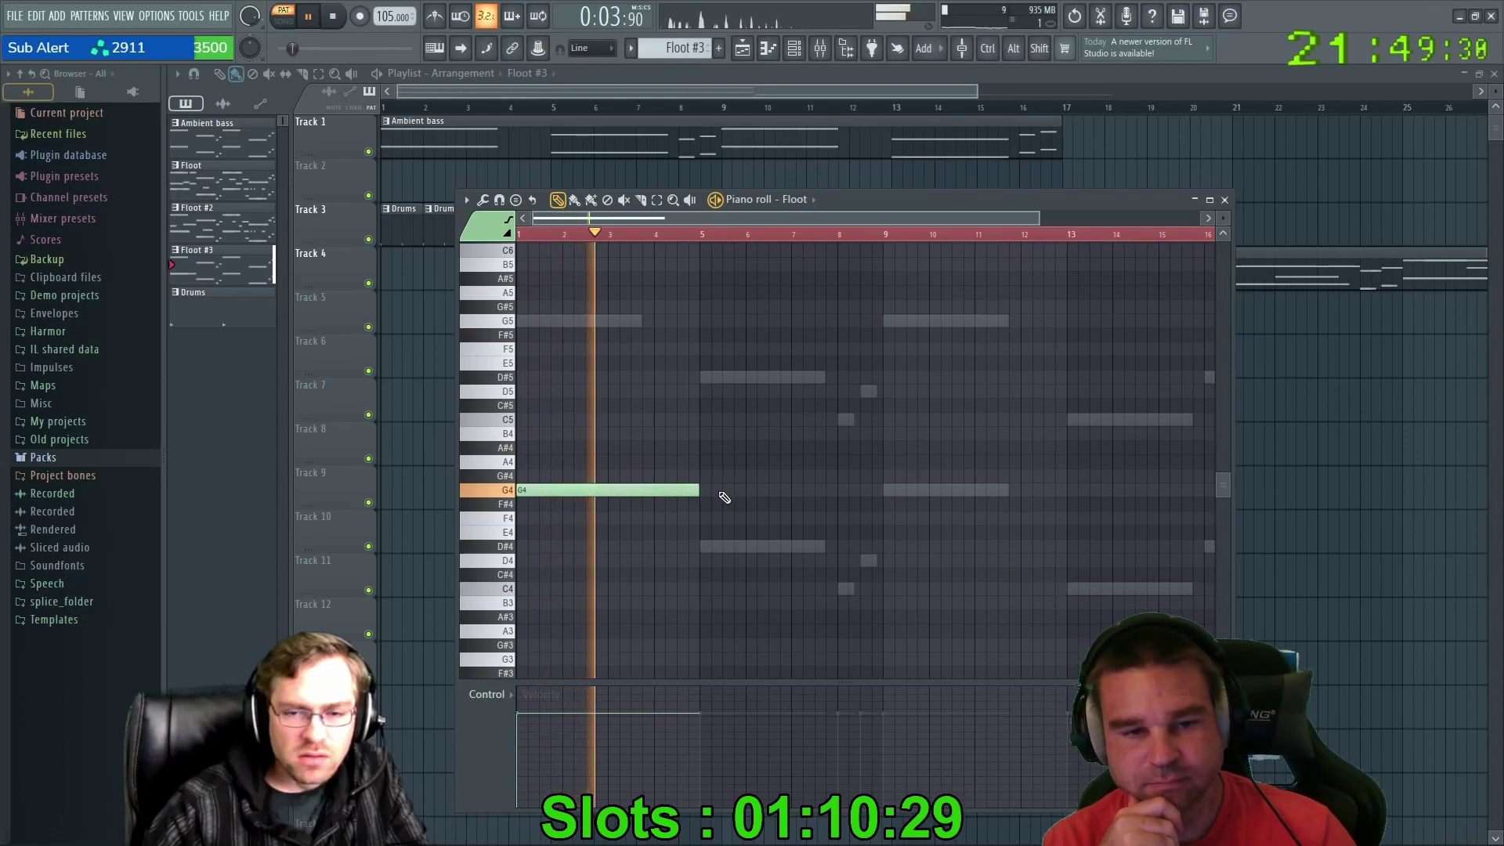
left_click(710, 546)
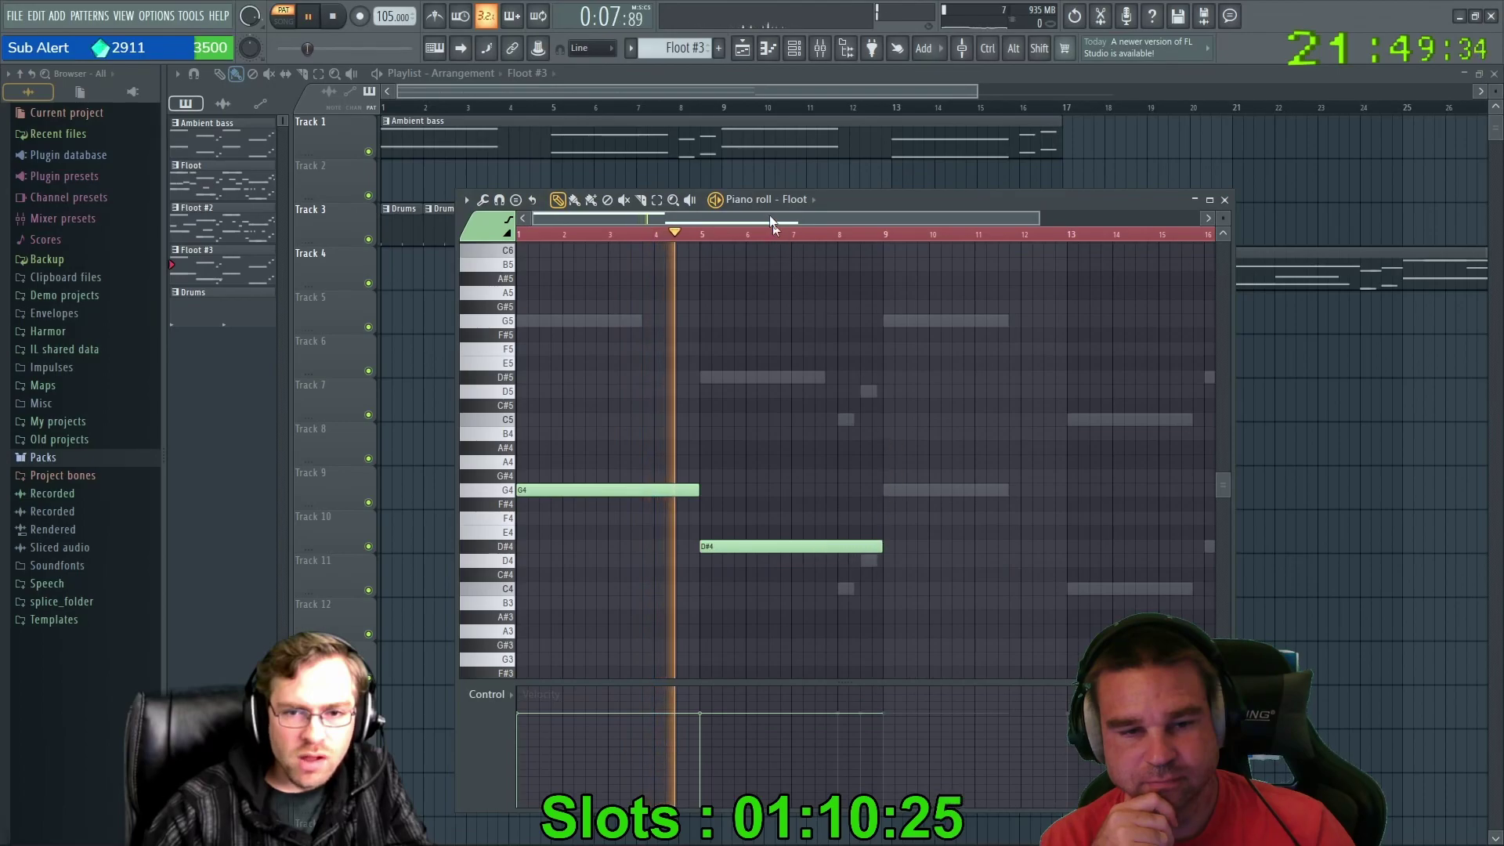
left_click_drag(669, 222, 842, 216)
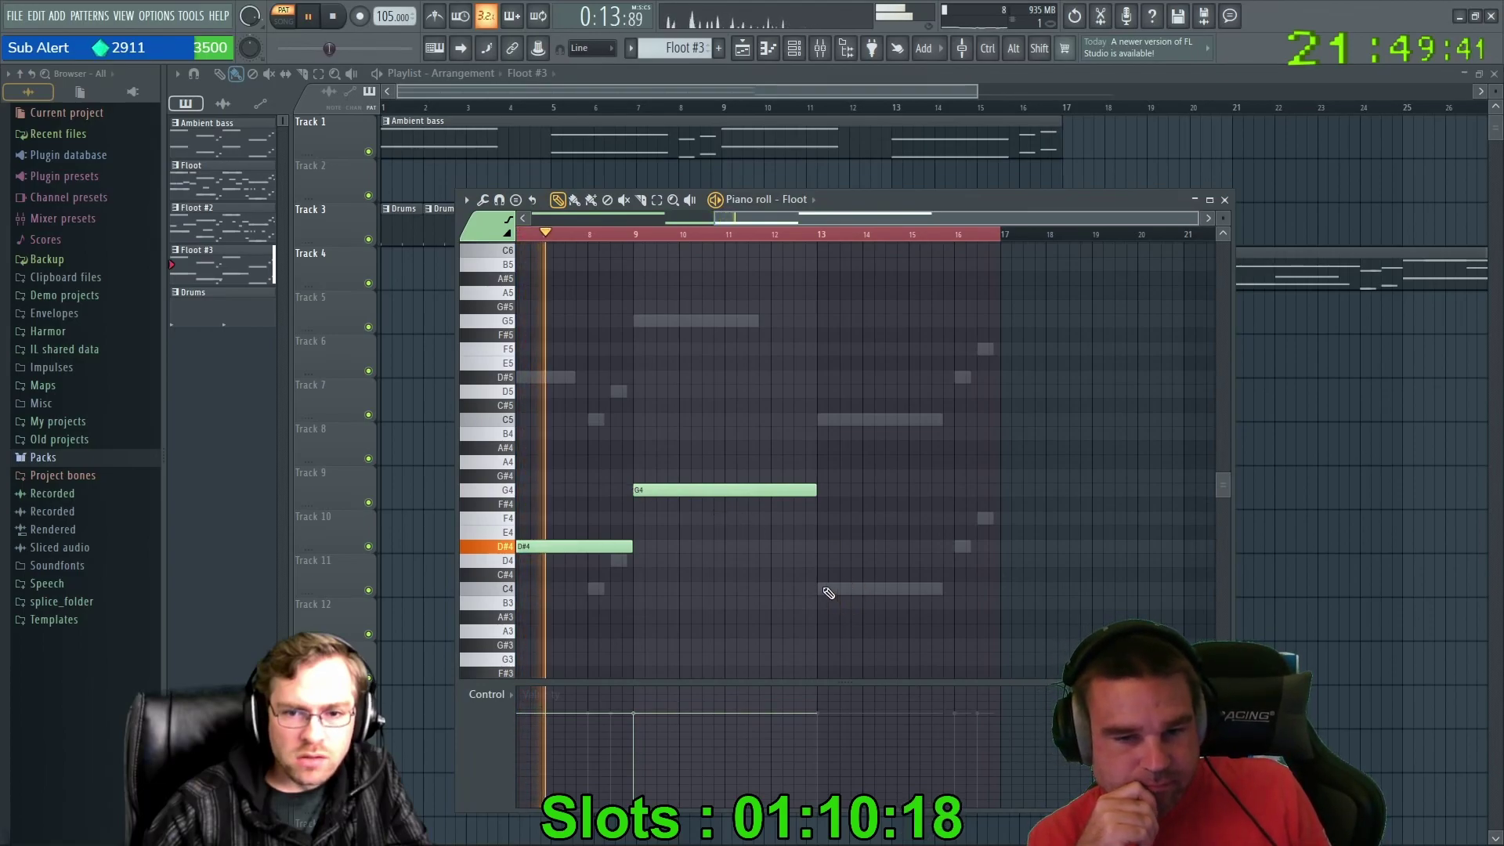
left_click(829, 591)
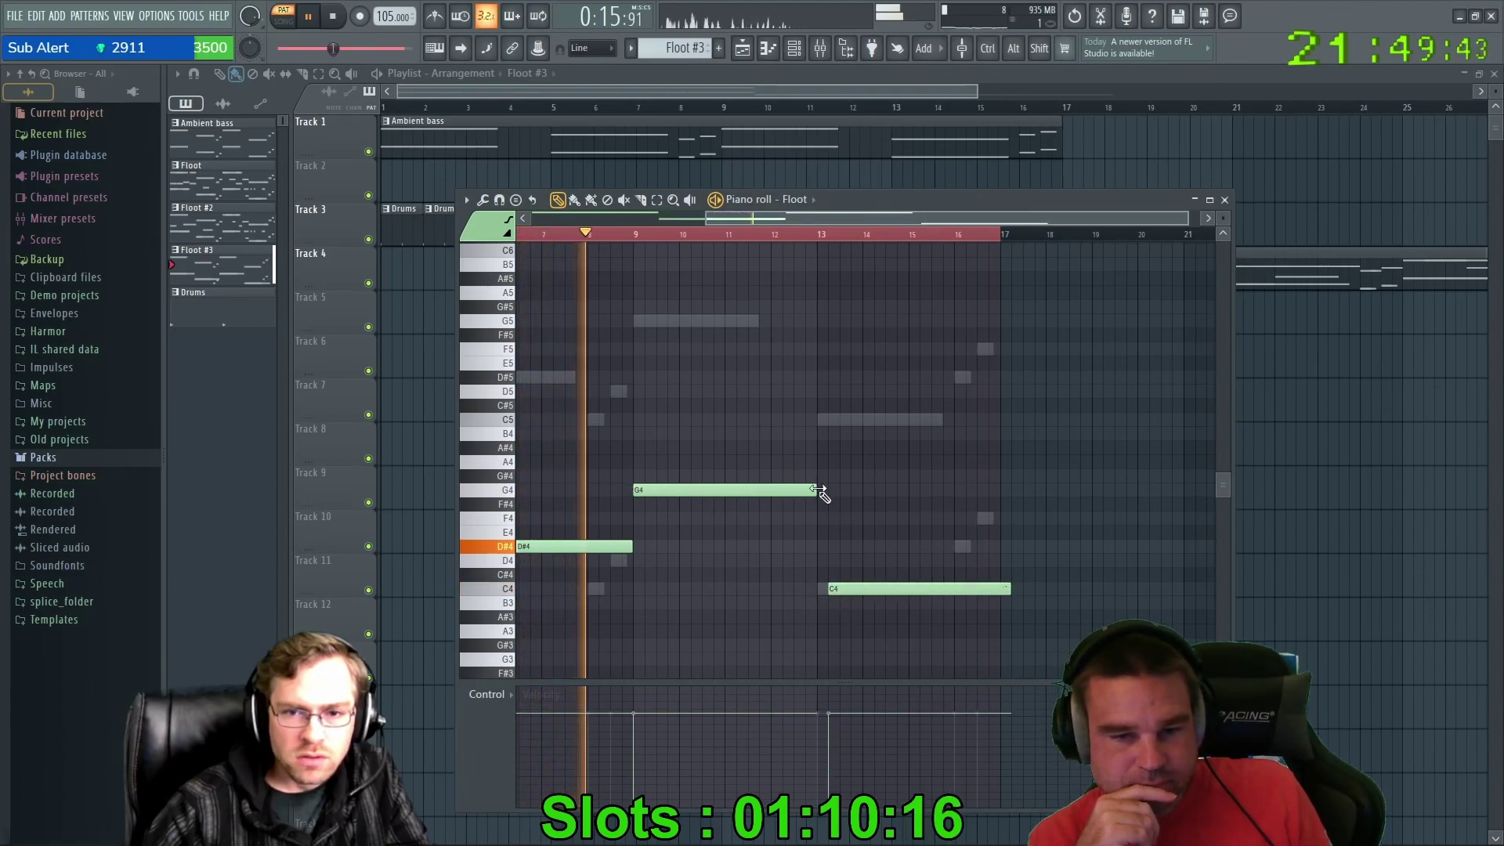
left_click_drag(876, 588, 863, 587)
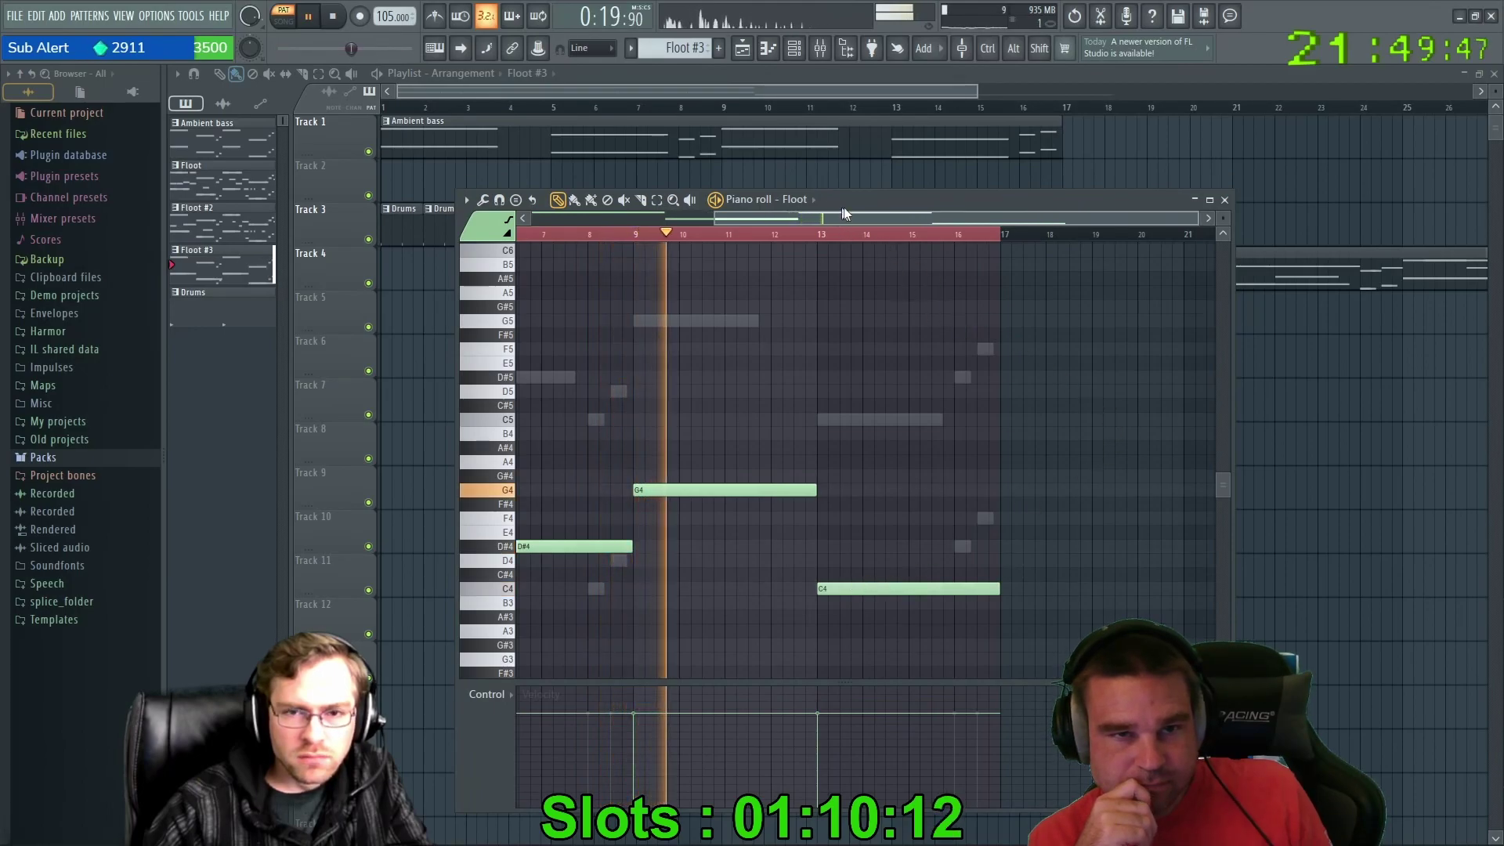
Select all four Floot #3 notes, arpeggiate them with the Trance pattern, and try different range values.
left_click_drag(776, 218, 431, 212)
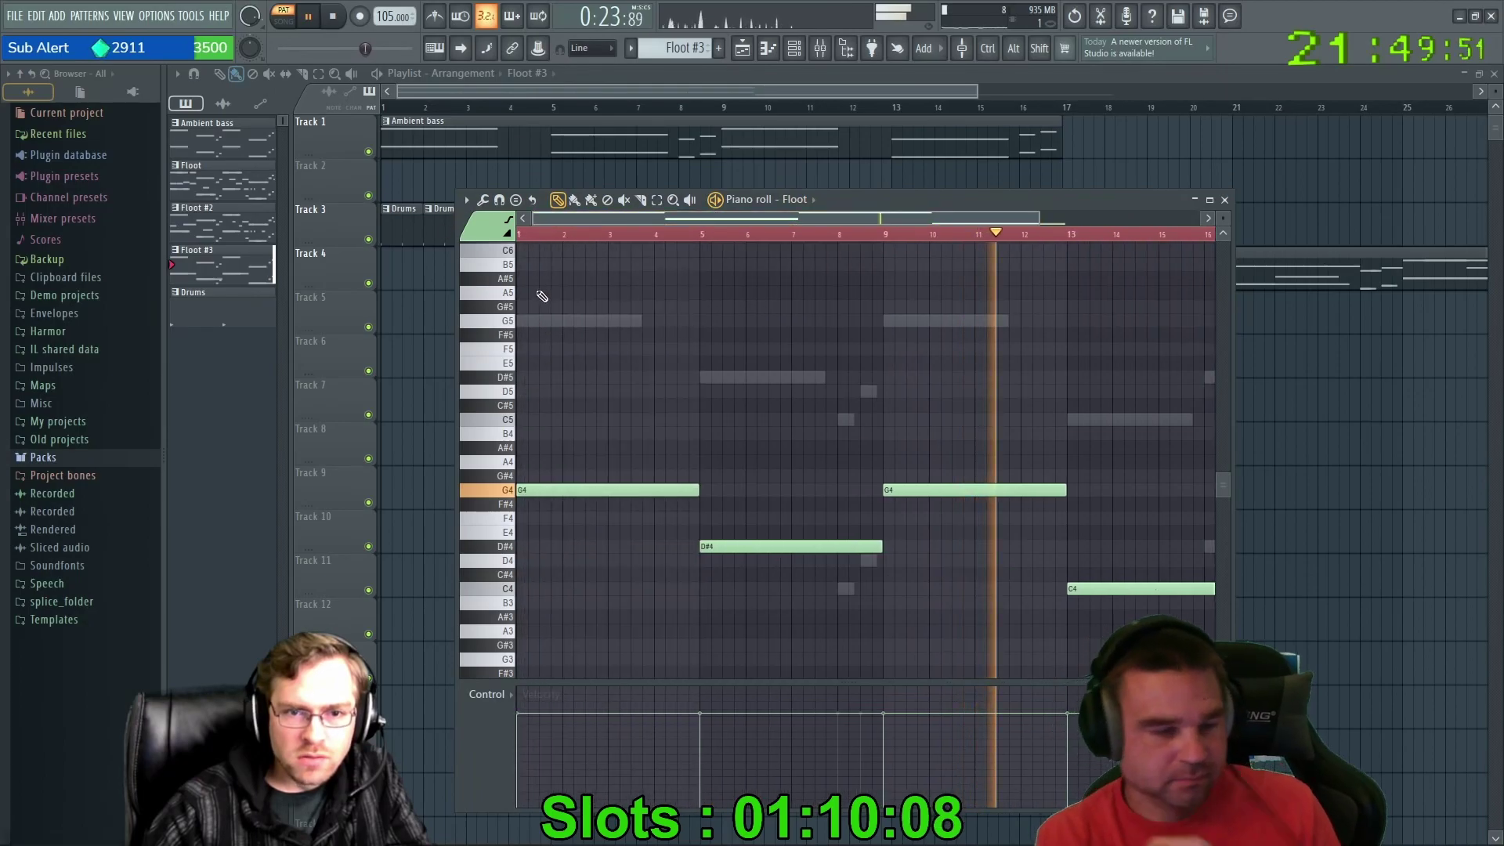
left_click(509, 222)
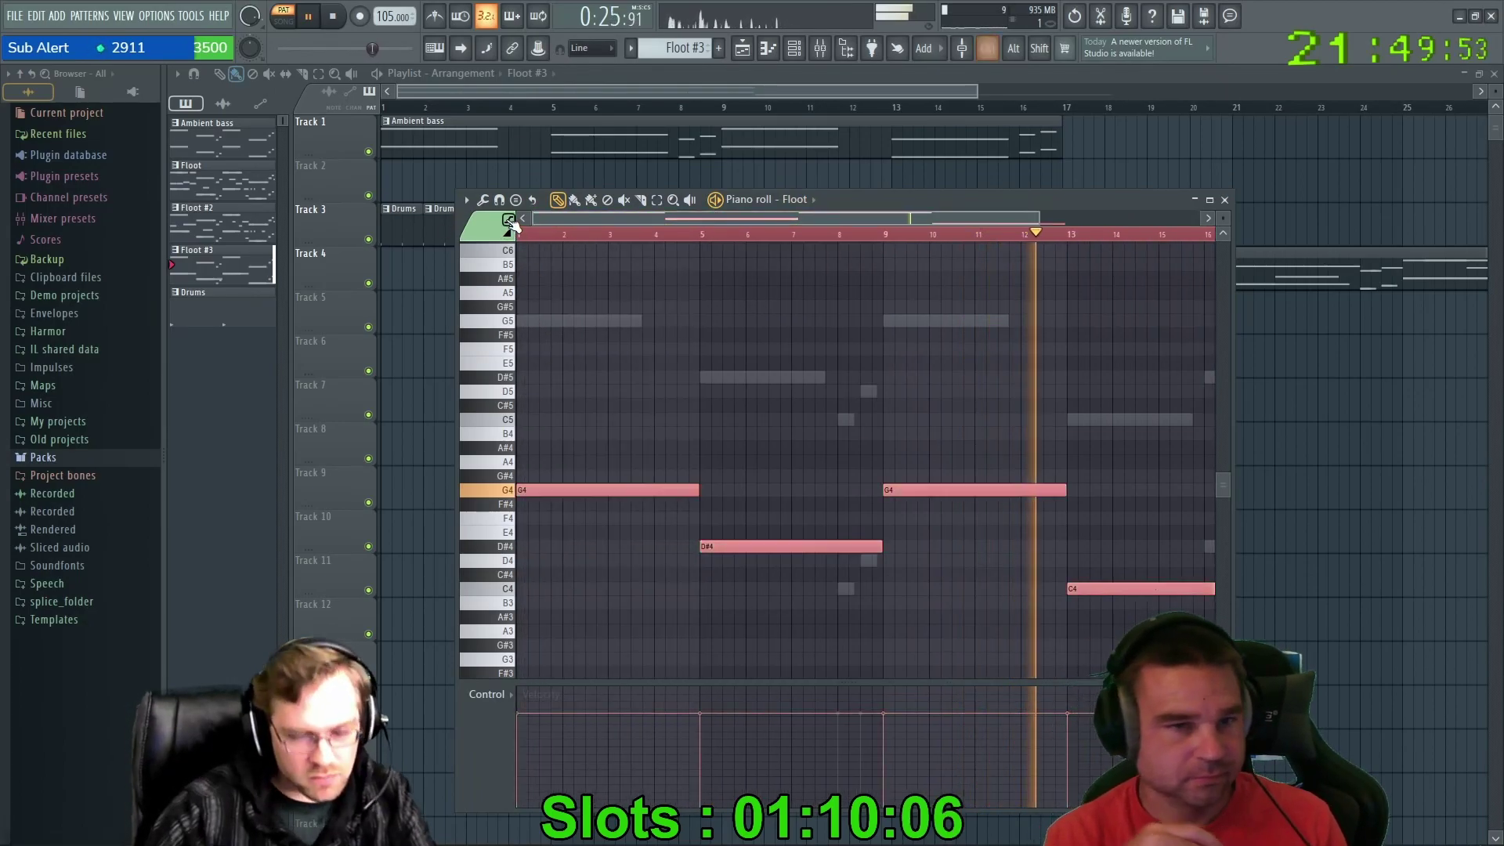
left_click(481, 200)
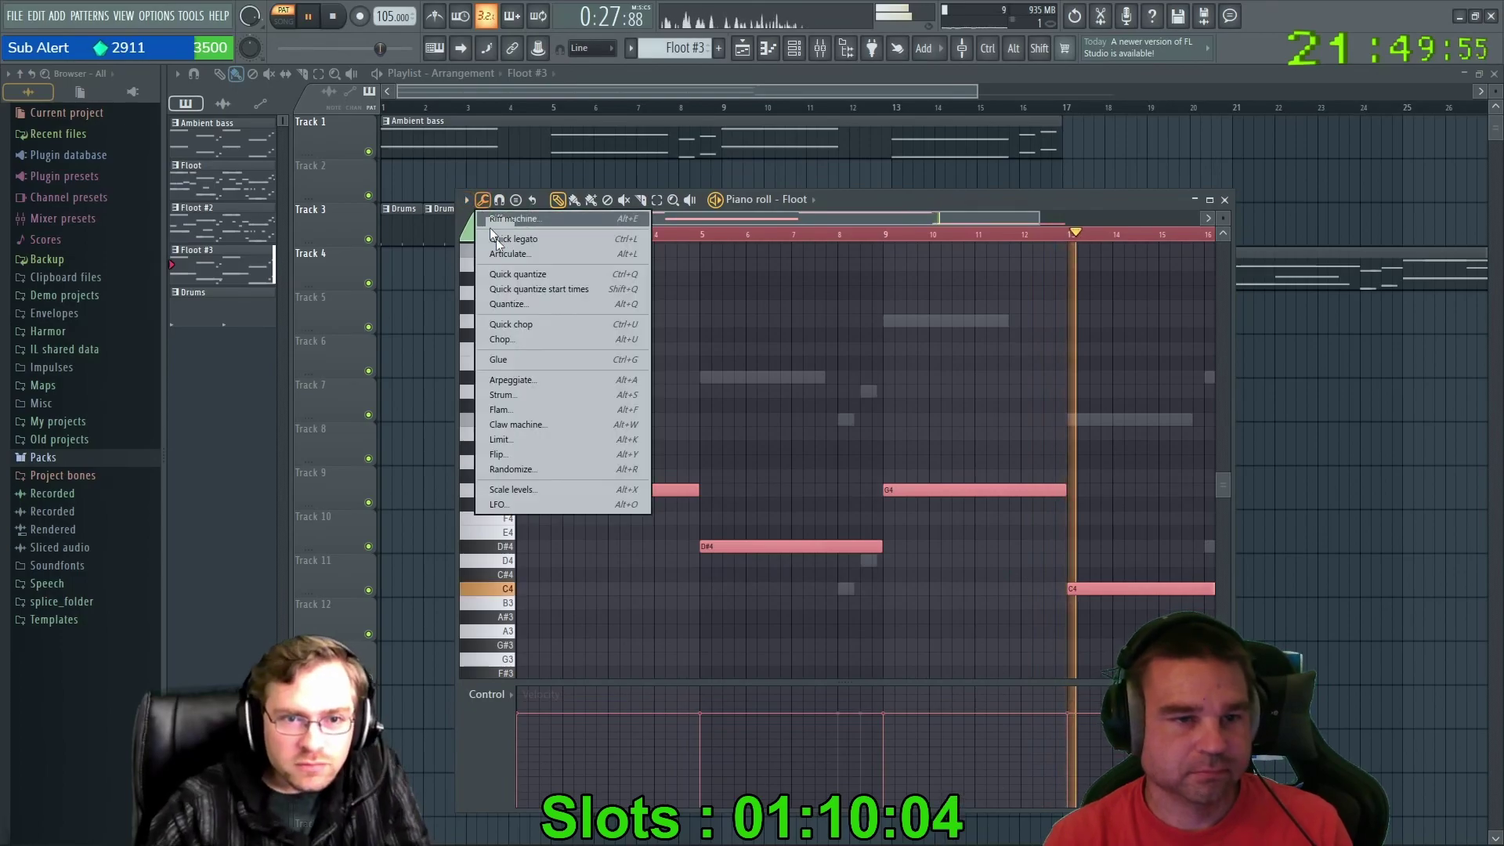
left_click(529, 379)
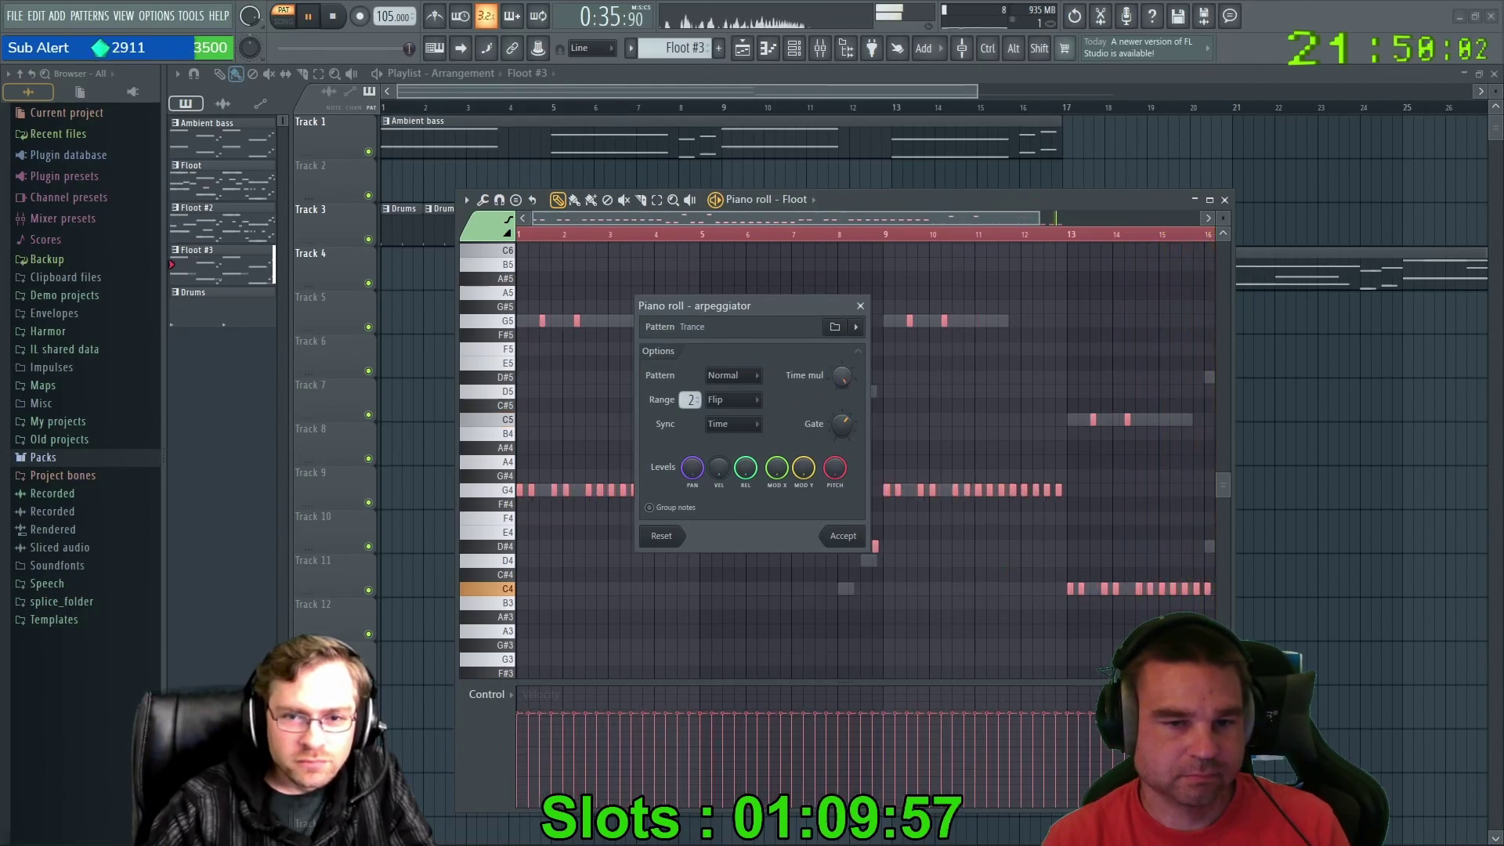
scroll(688, 401, "down", 1)
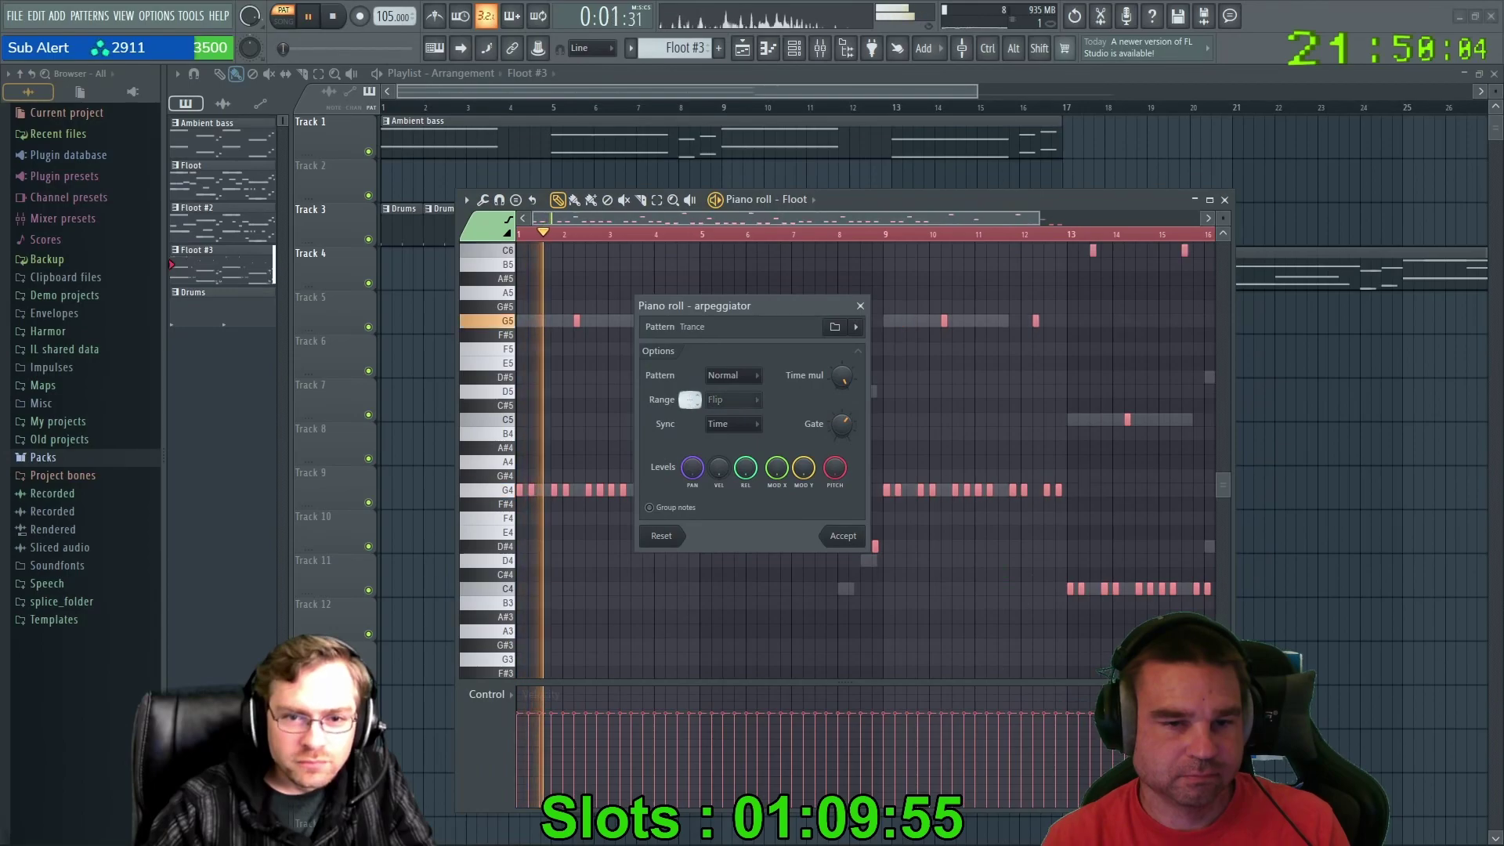
scroll(689, 400, "down", 6)
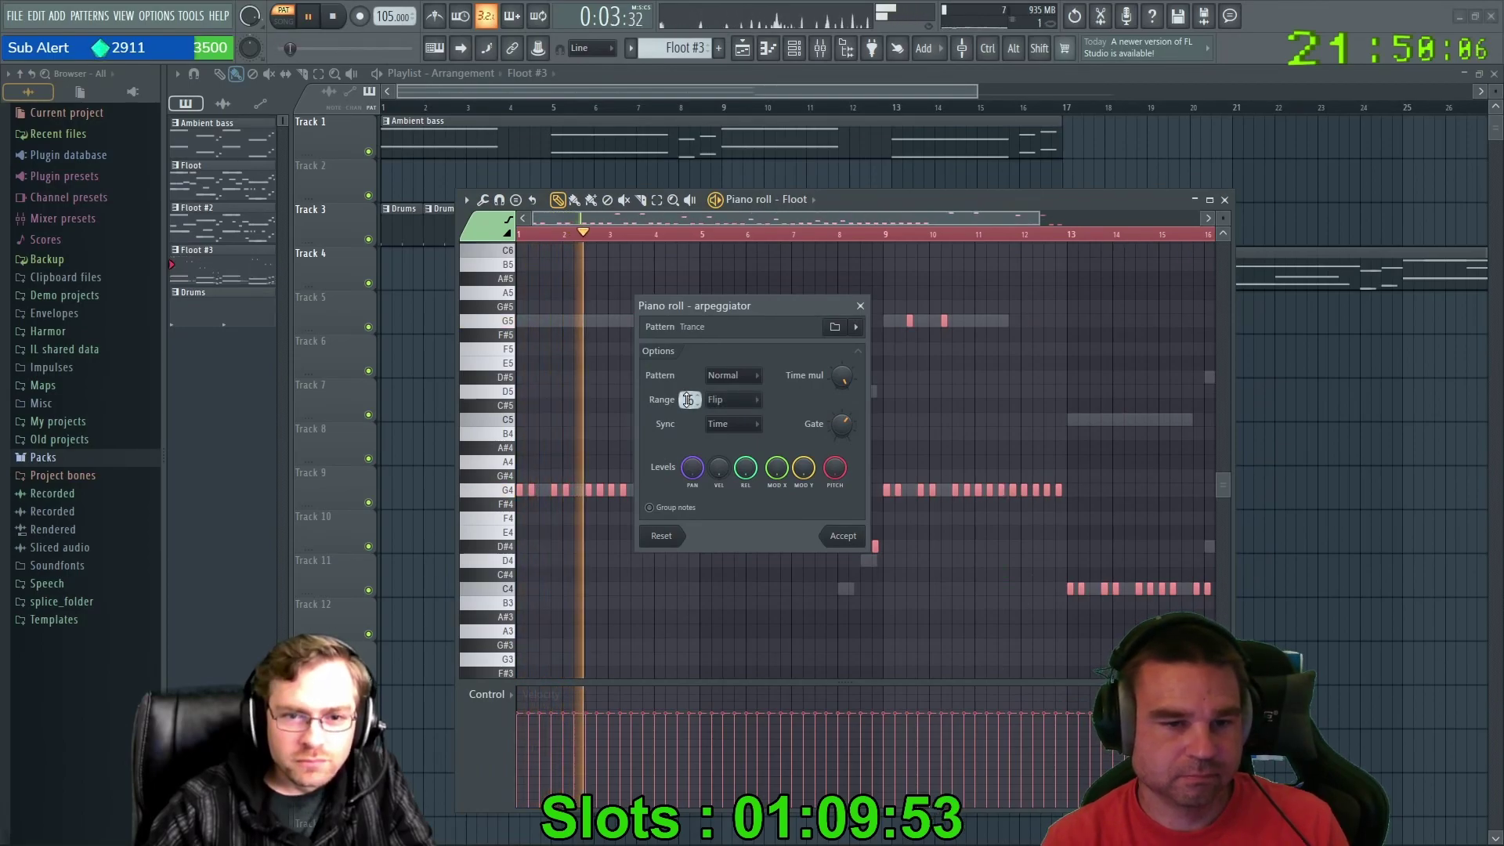
scroll(691, 398, "down", 6)
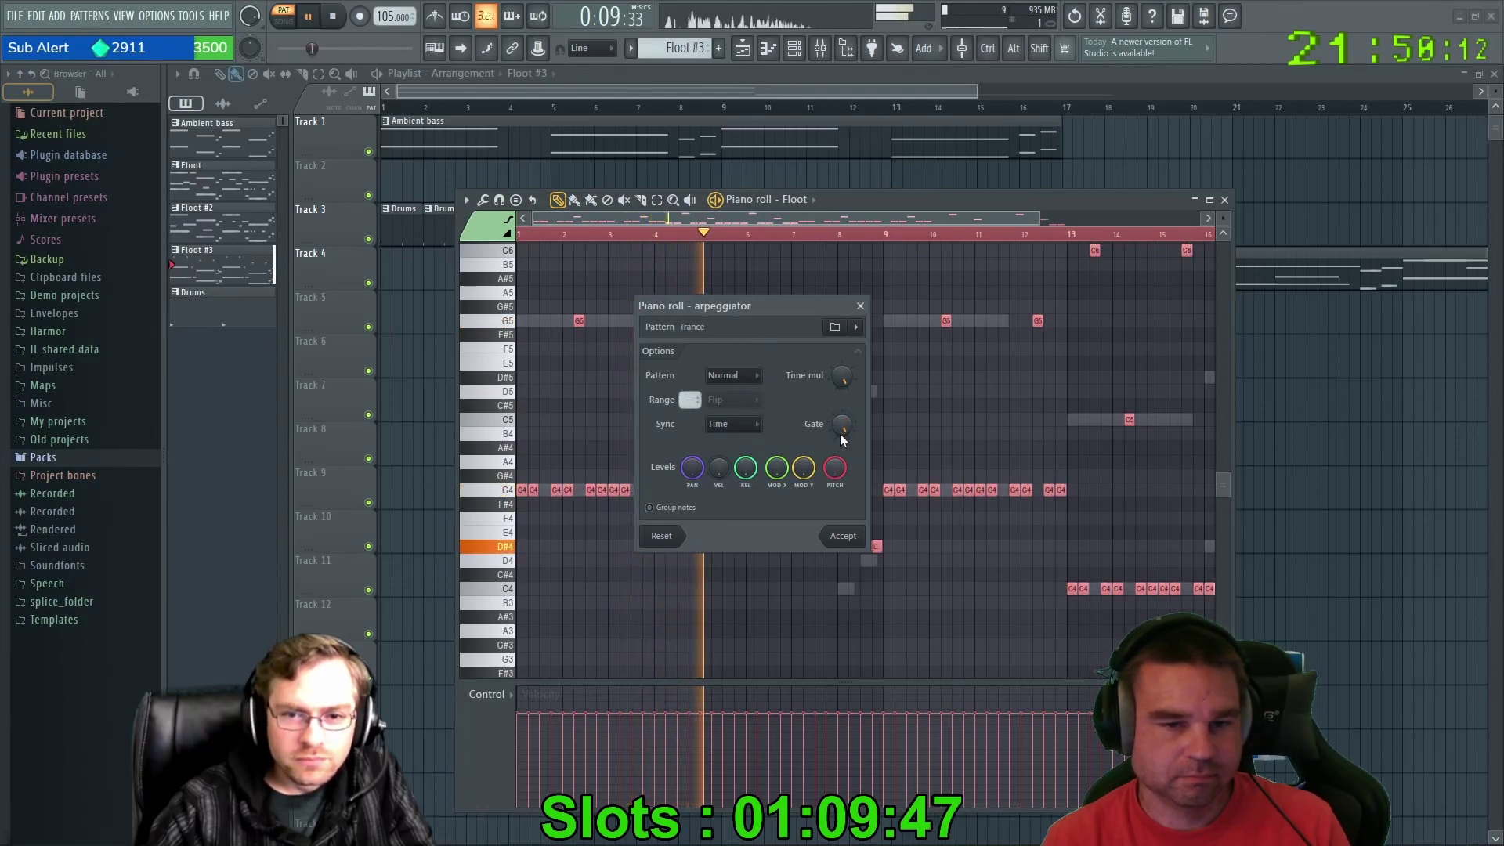
Lower the arpeggiator's gate and time multiplier for the Floot #3 notes and accept the arpeggio.
left_click_drag(840, 425, 841, 462)
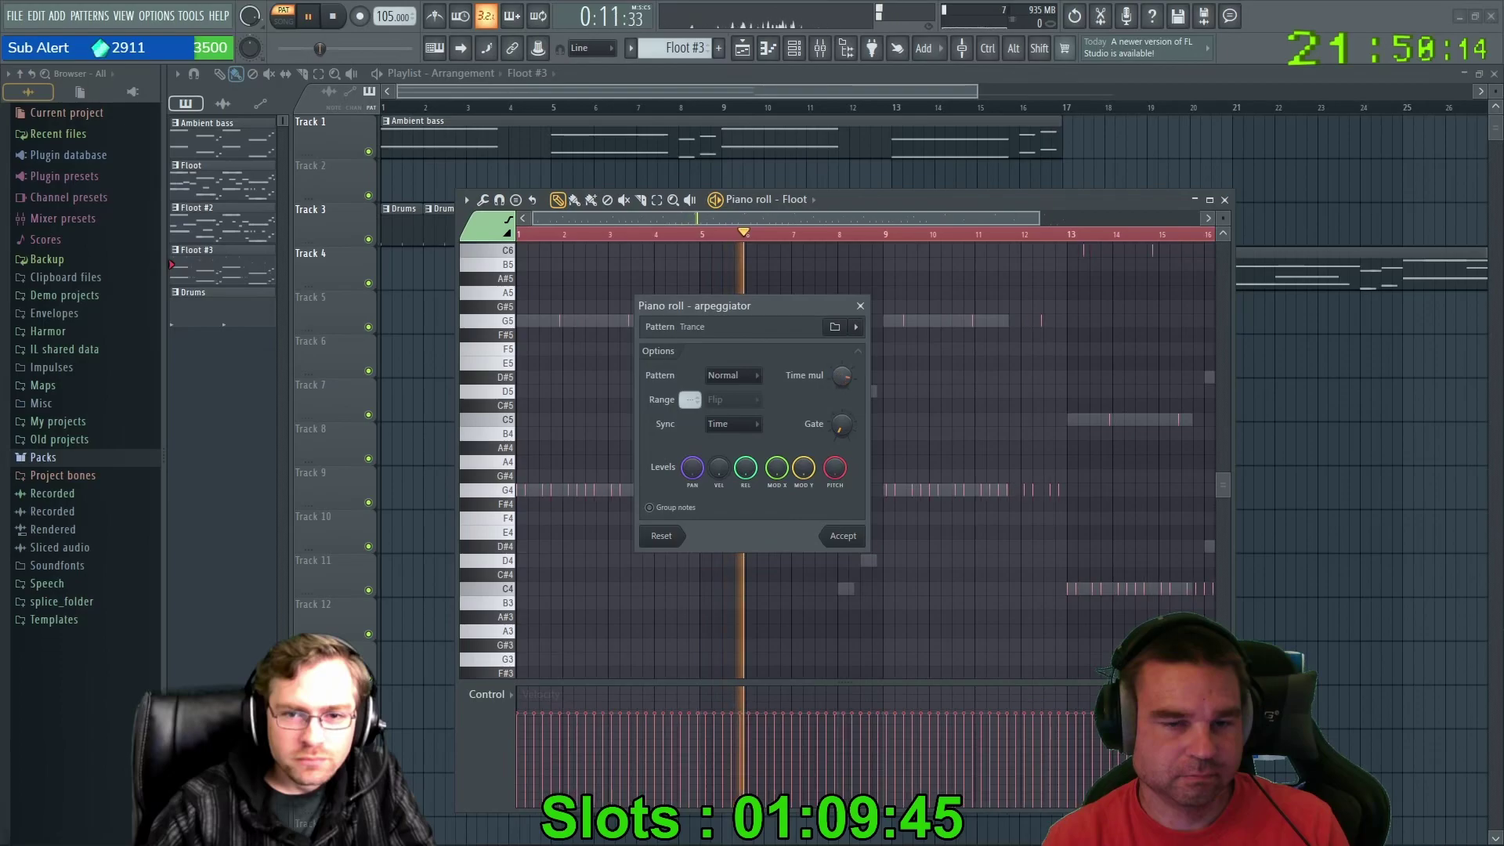
left_click_drag(832, 384, 832, 415)
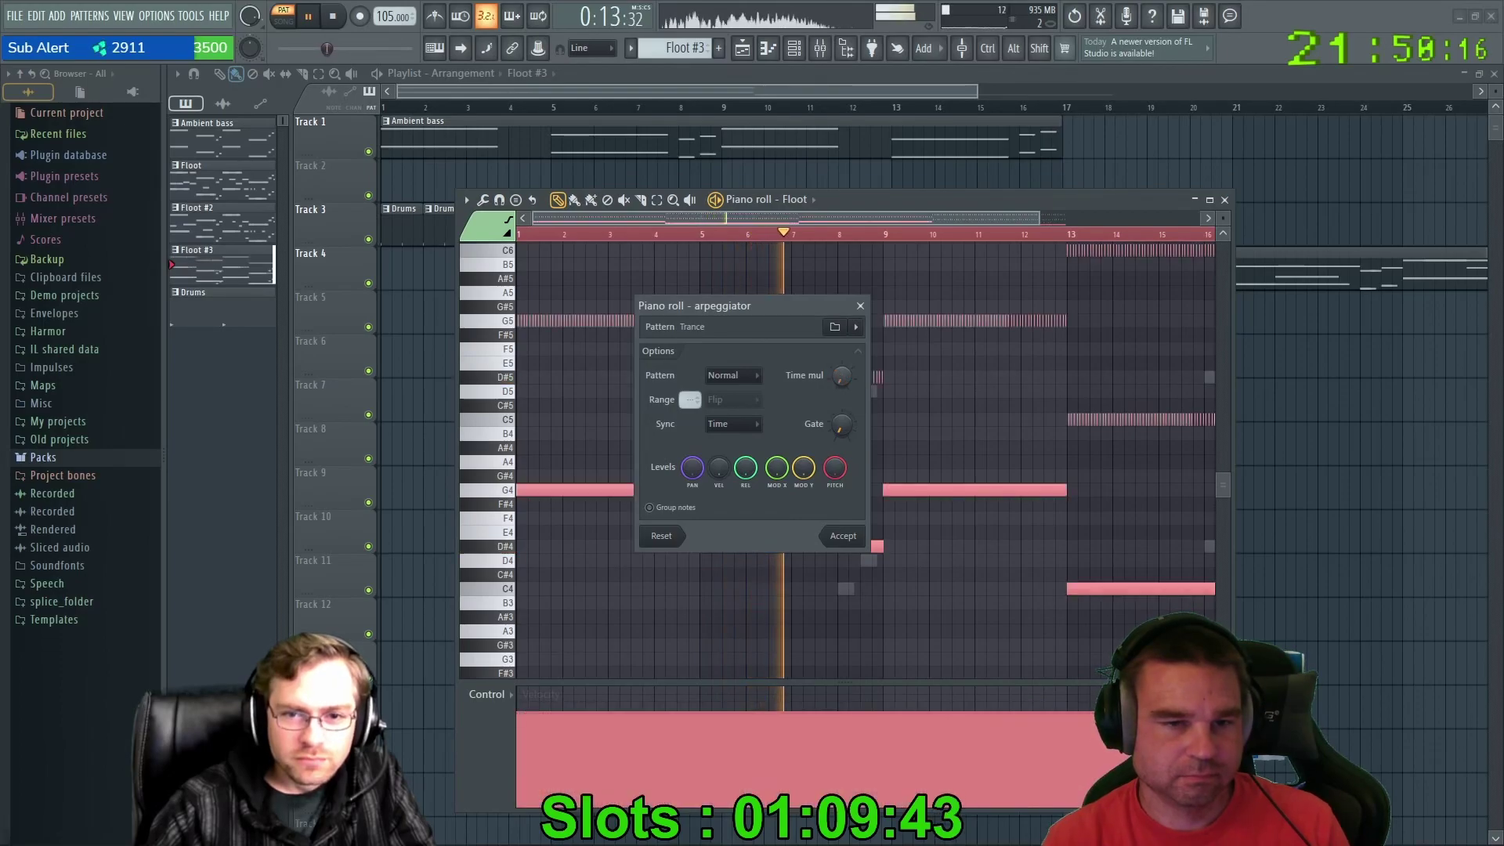
left_click_drag(841, 377, 841, 369)
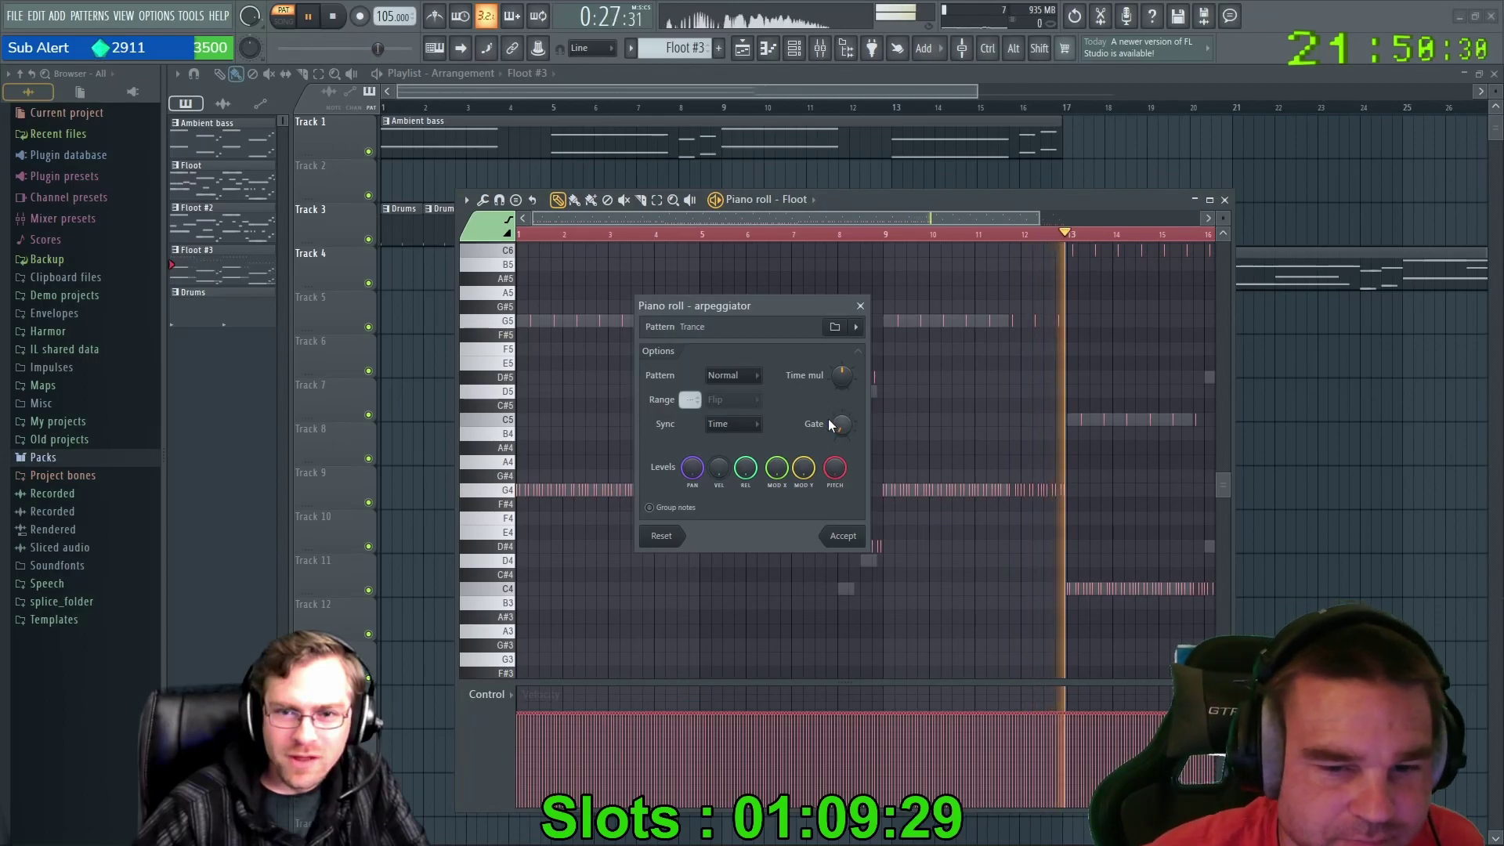
left_click(844, 537)
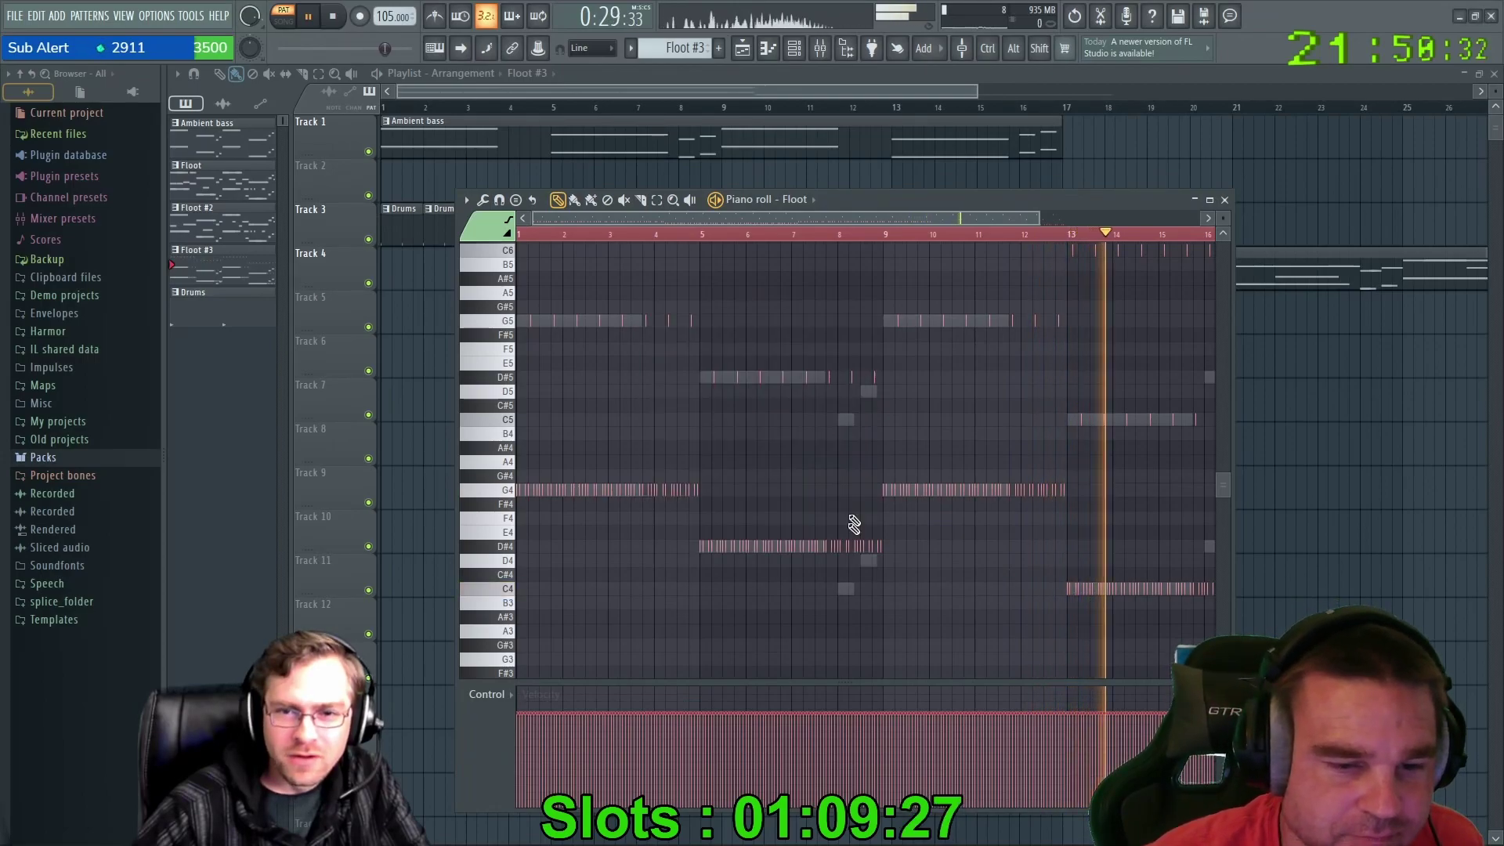
Move Track 4's Floot #2 clip to bar 1, add another at bar 17, and delete the extra Floot #2 clip on Track 5.
left_click_drag(994, 200, 1005, 565)
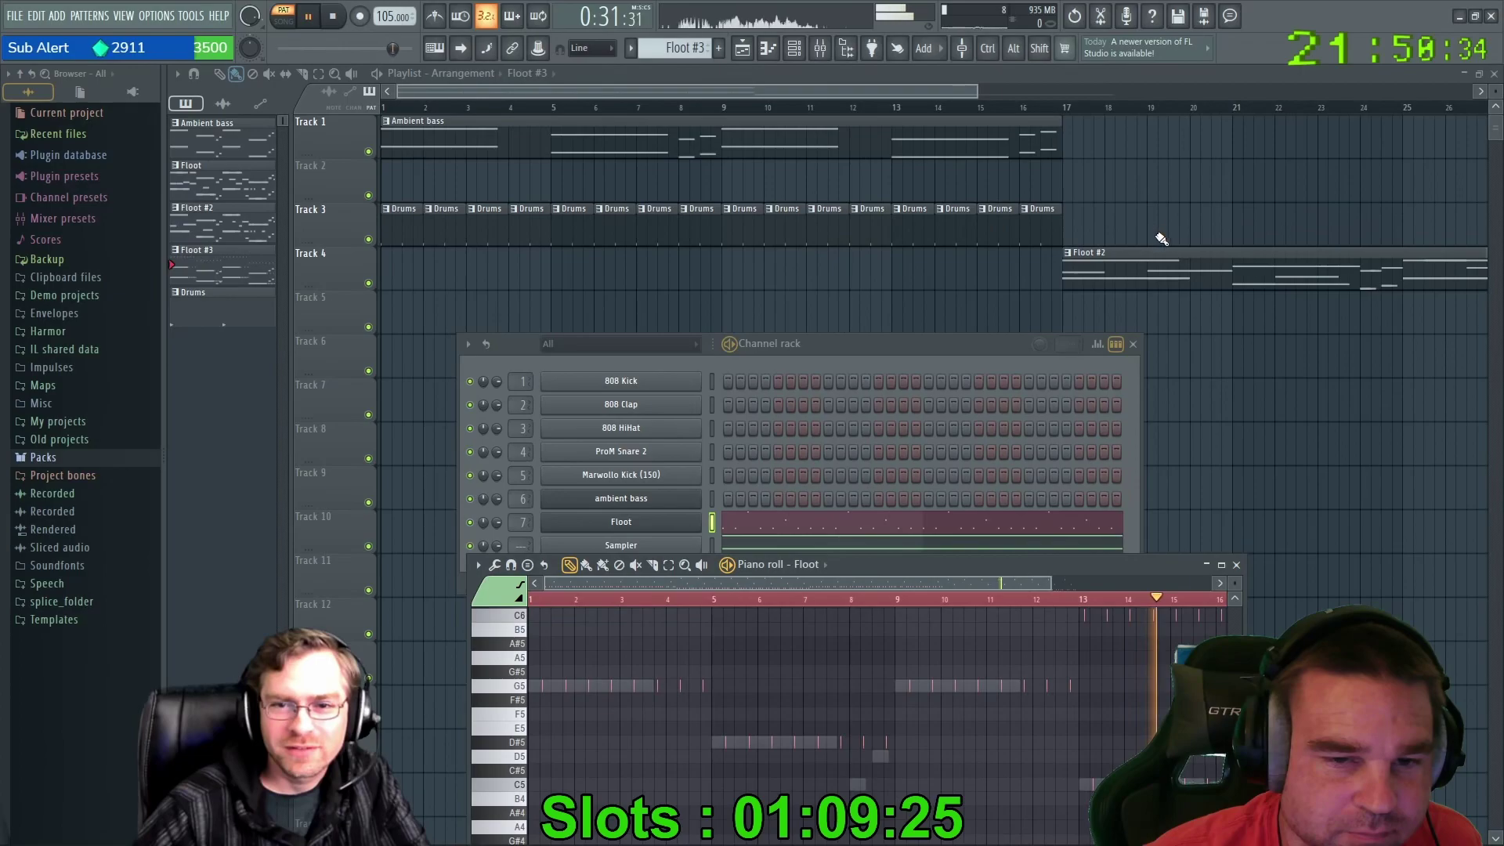
left_click_drag(1166, 248, 485, 251)
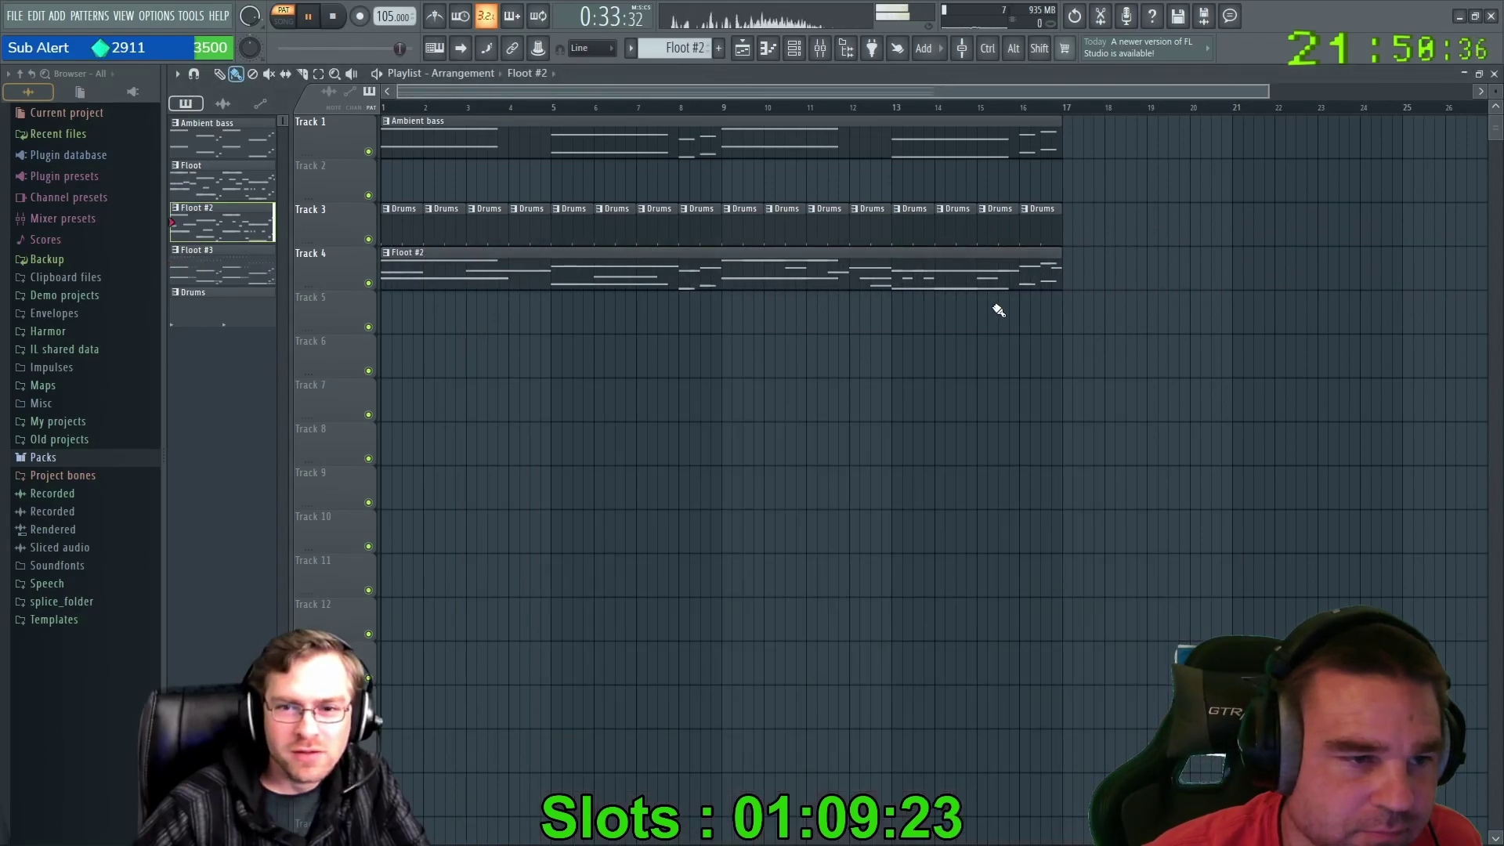
left_click(1069, 312)
left_click(1081, 269)
left_click_drag(1173, 250, 1219, 212)
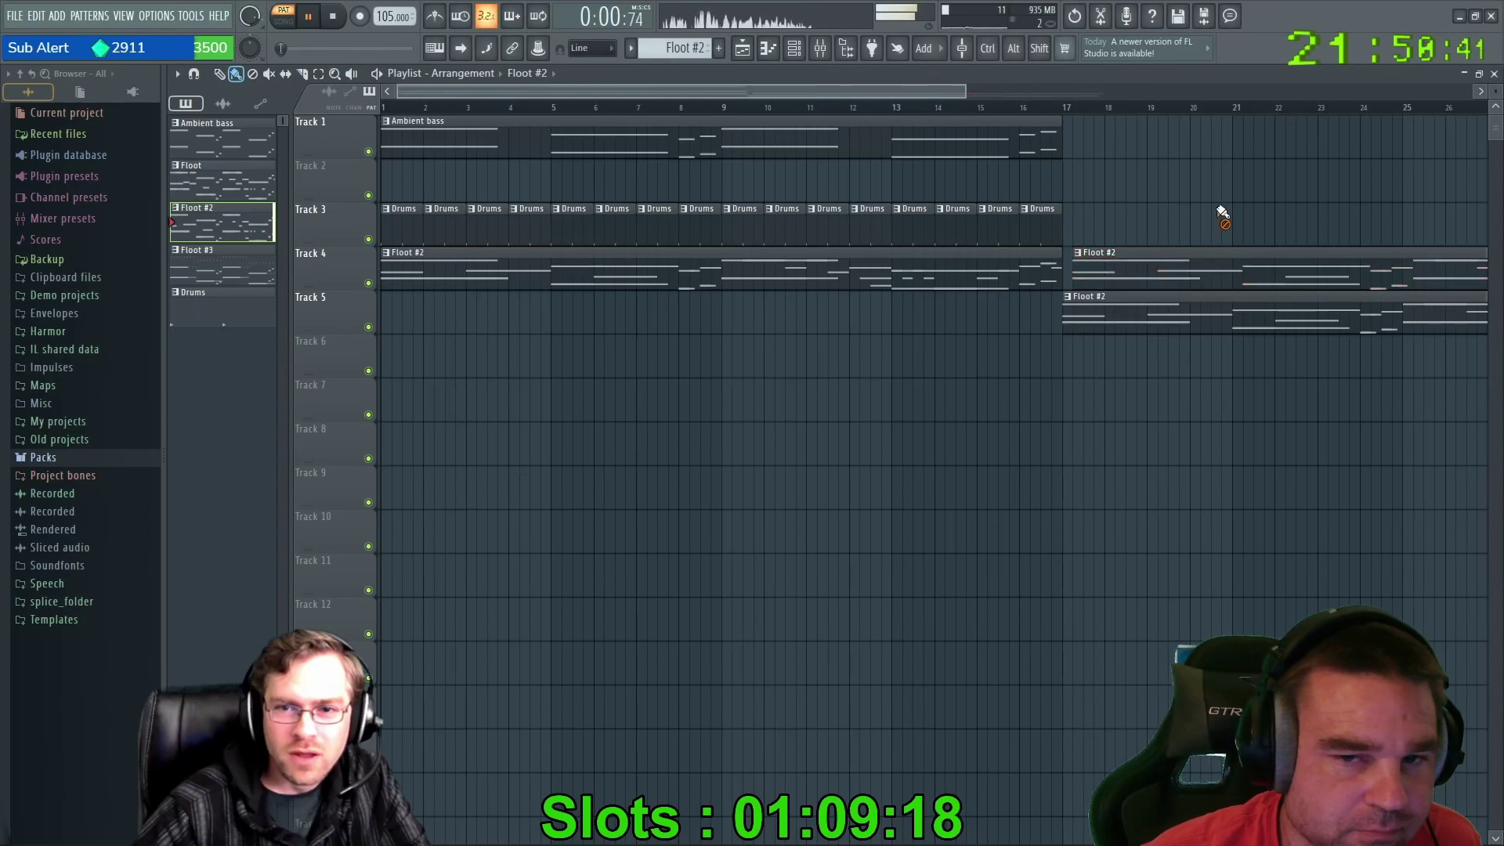
left_click_drag(1128, 247, 1102, 249)
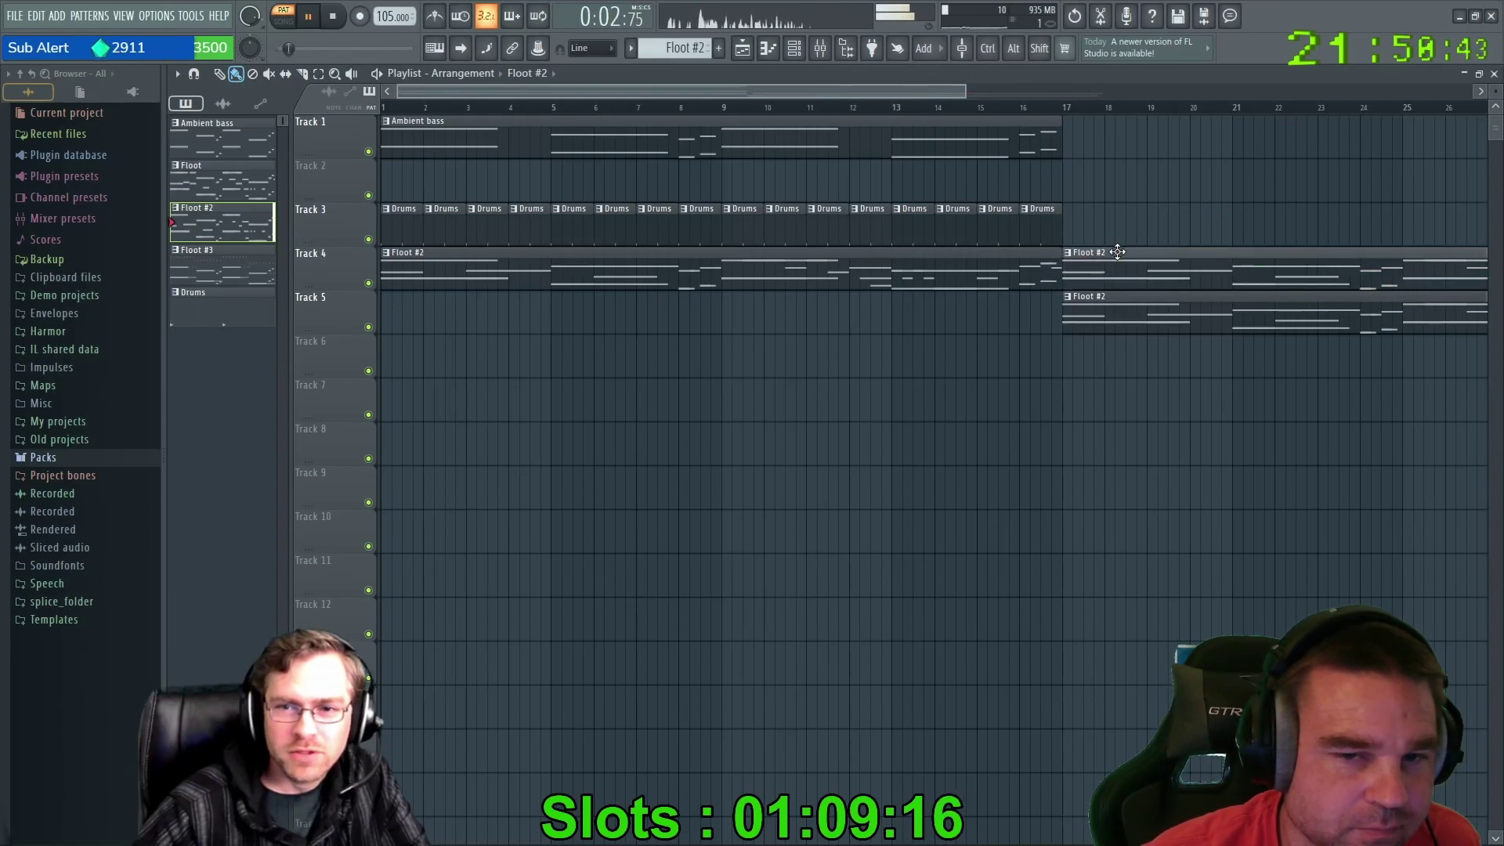
right_click(1122, 299)
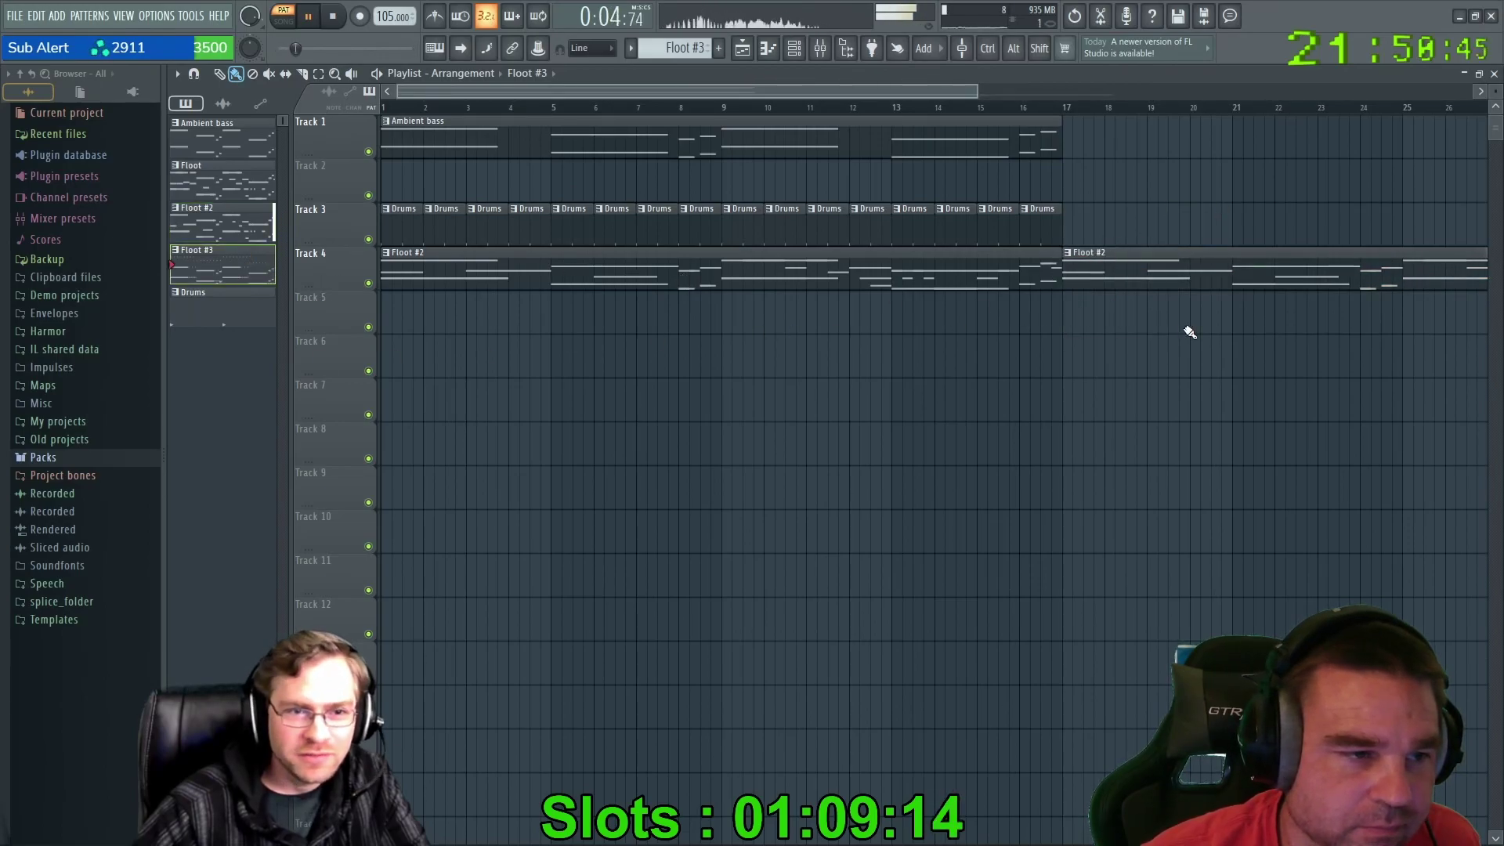
Place a Floot #3 clip on Track 5 and an Ambient bass clip on Track 1, both starting at bar 17.
left_click(1064, 317)
left_click(991, 134)
left_click(1067, 142)
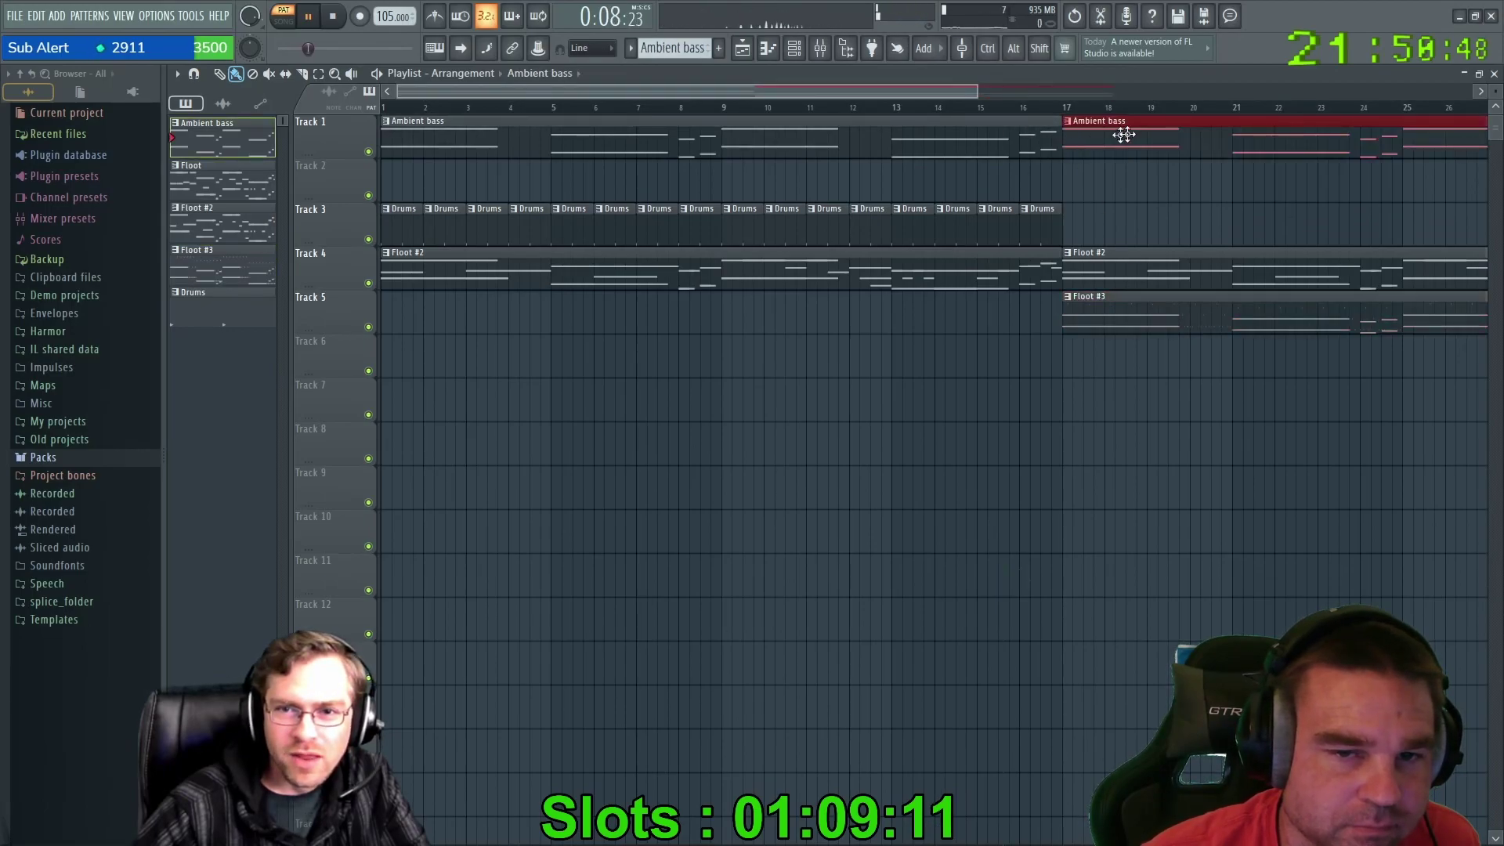
Play the song from about bar 16 into bar 17, select the Floot #3 pattern, and stop playback.
left_click(1038, 94)
key("space")
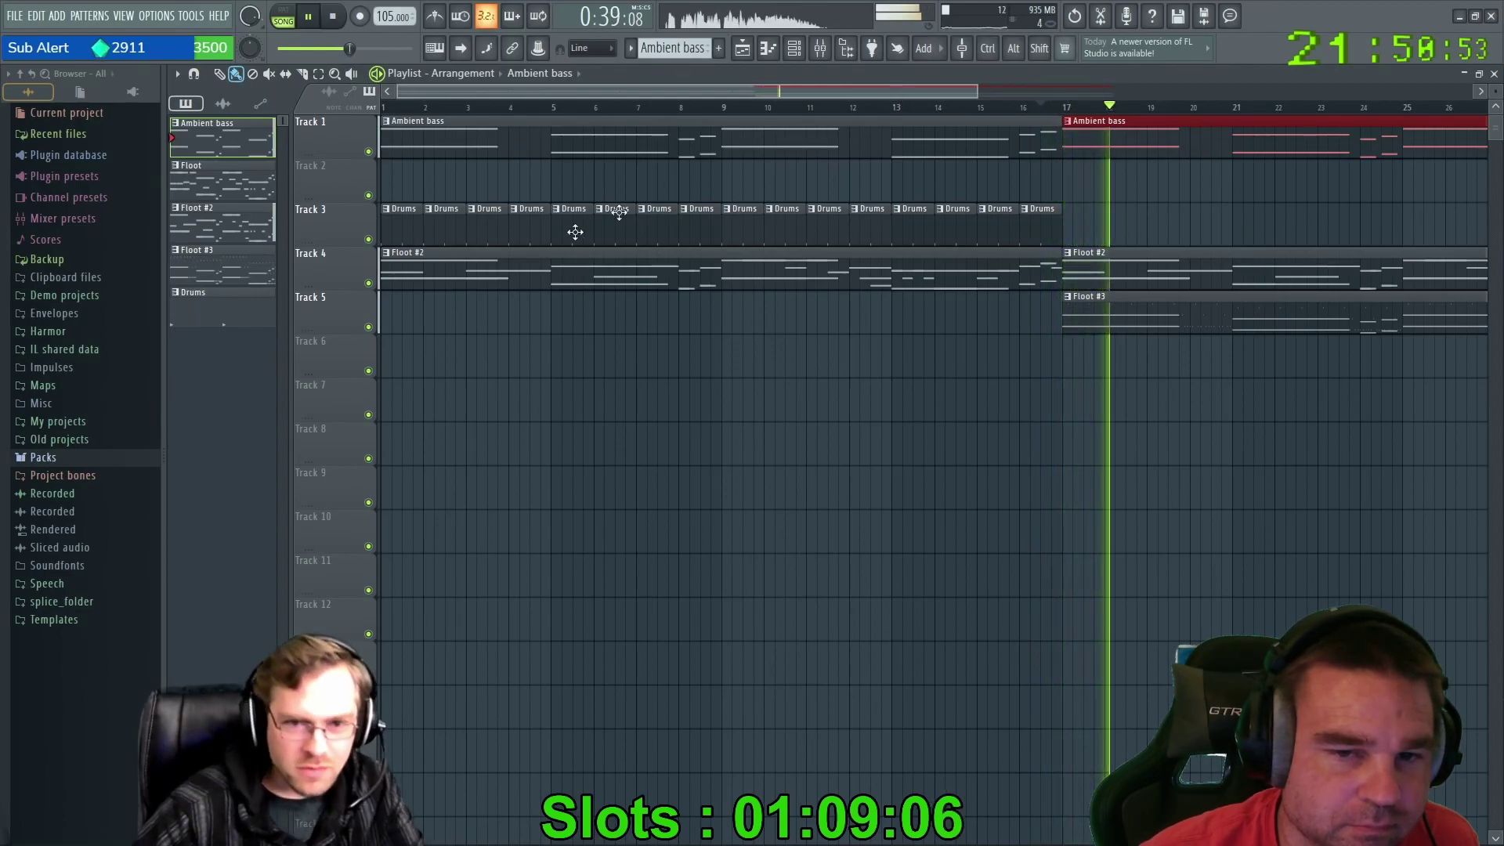
left_click(222, 266)
left_click(342, 16)
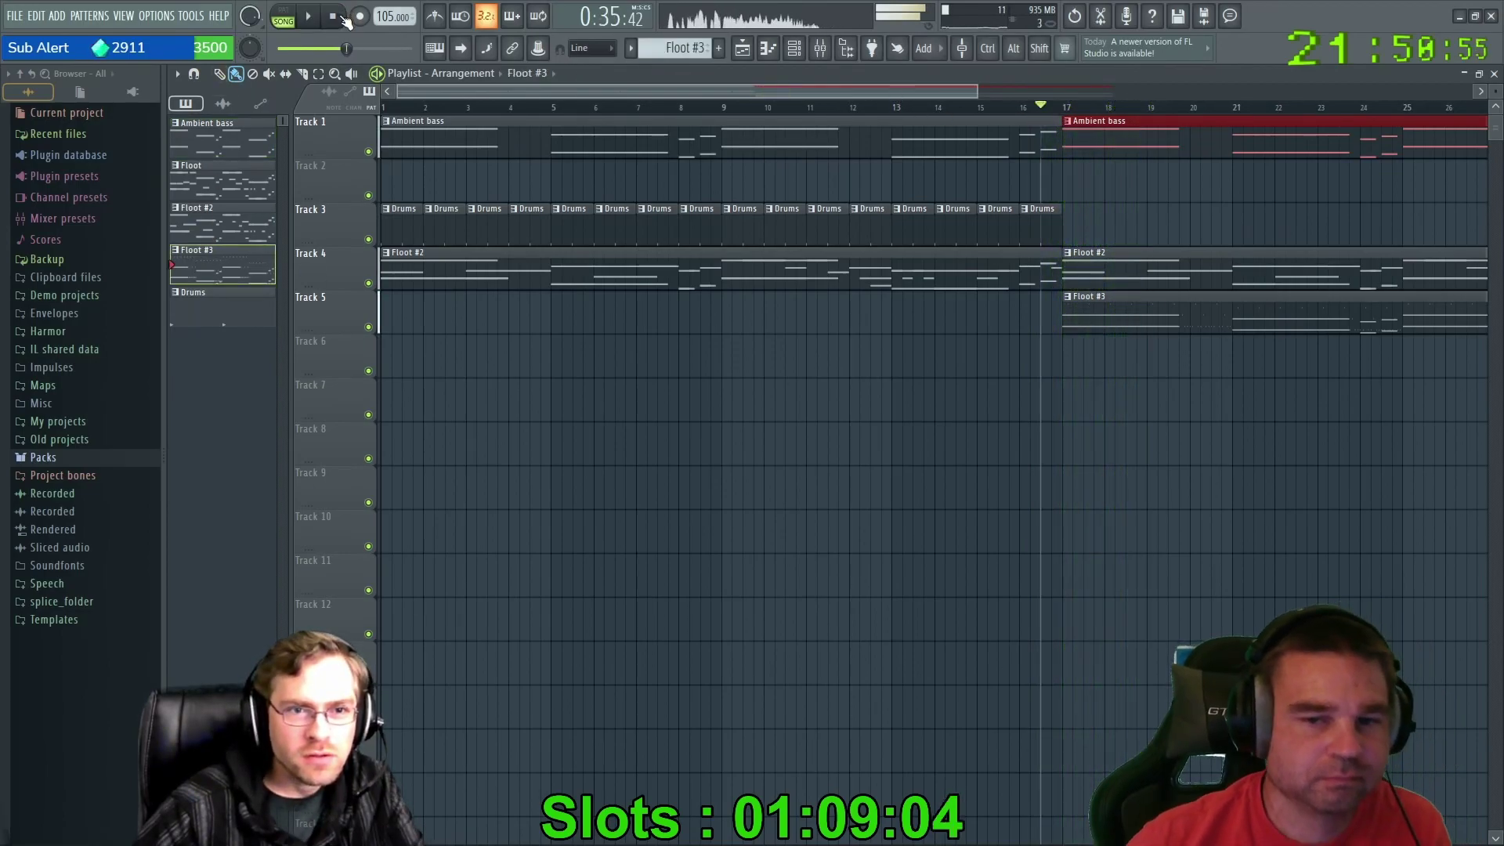
Open the channel rack and cut the Floot channel's notes from the Floot #3 pattern.
left_click(793, 48)
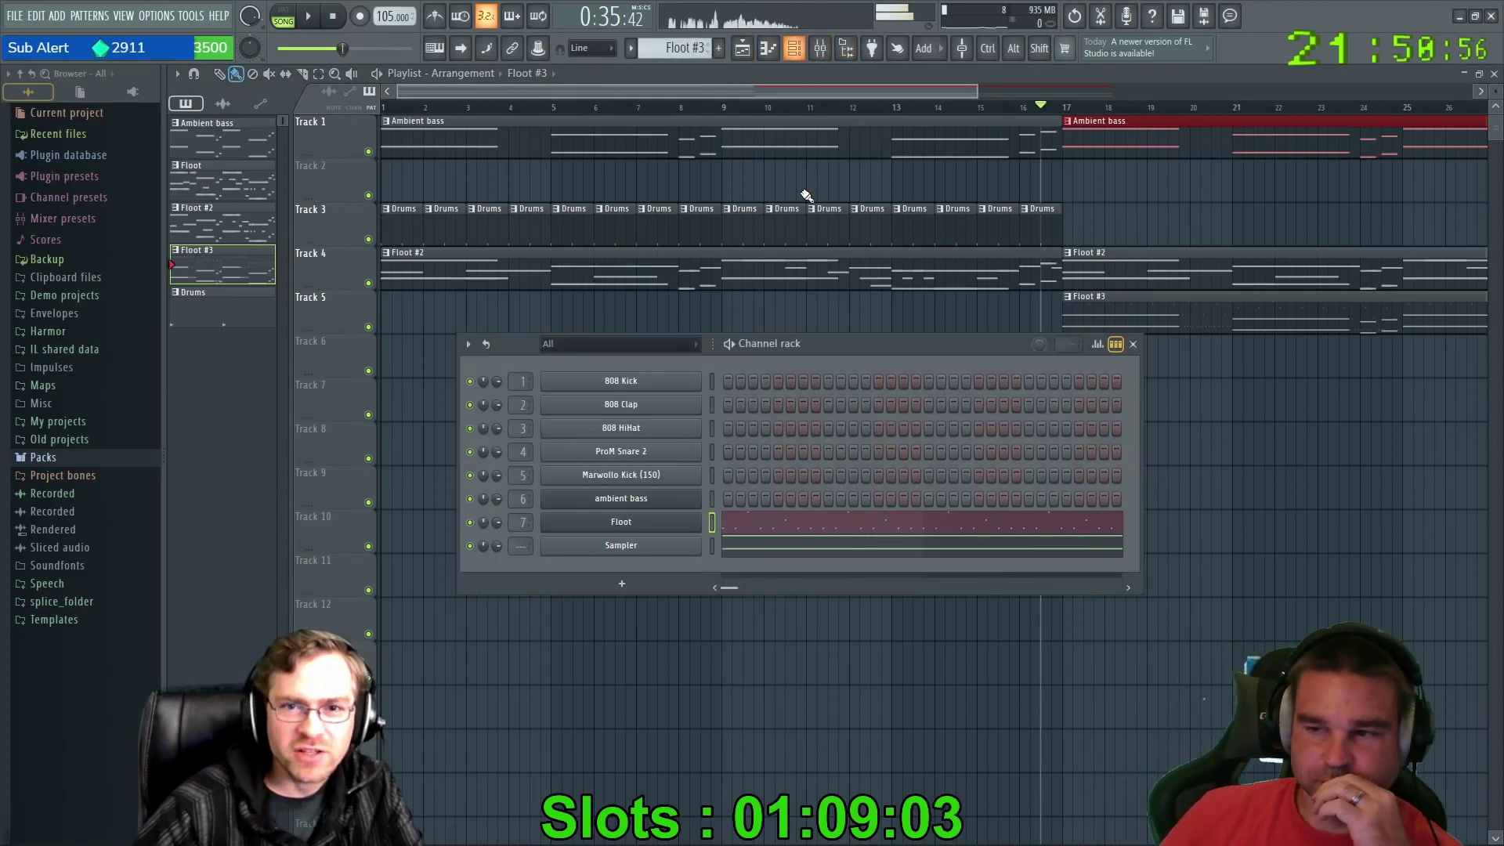
right_click(655, 521)
left_click(860, 521)
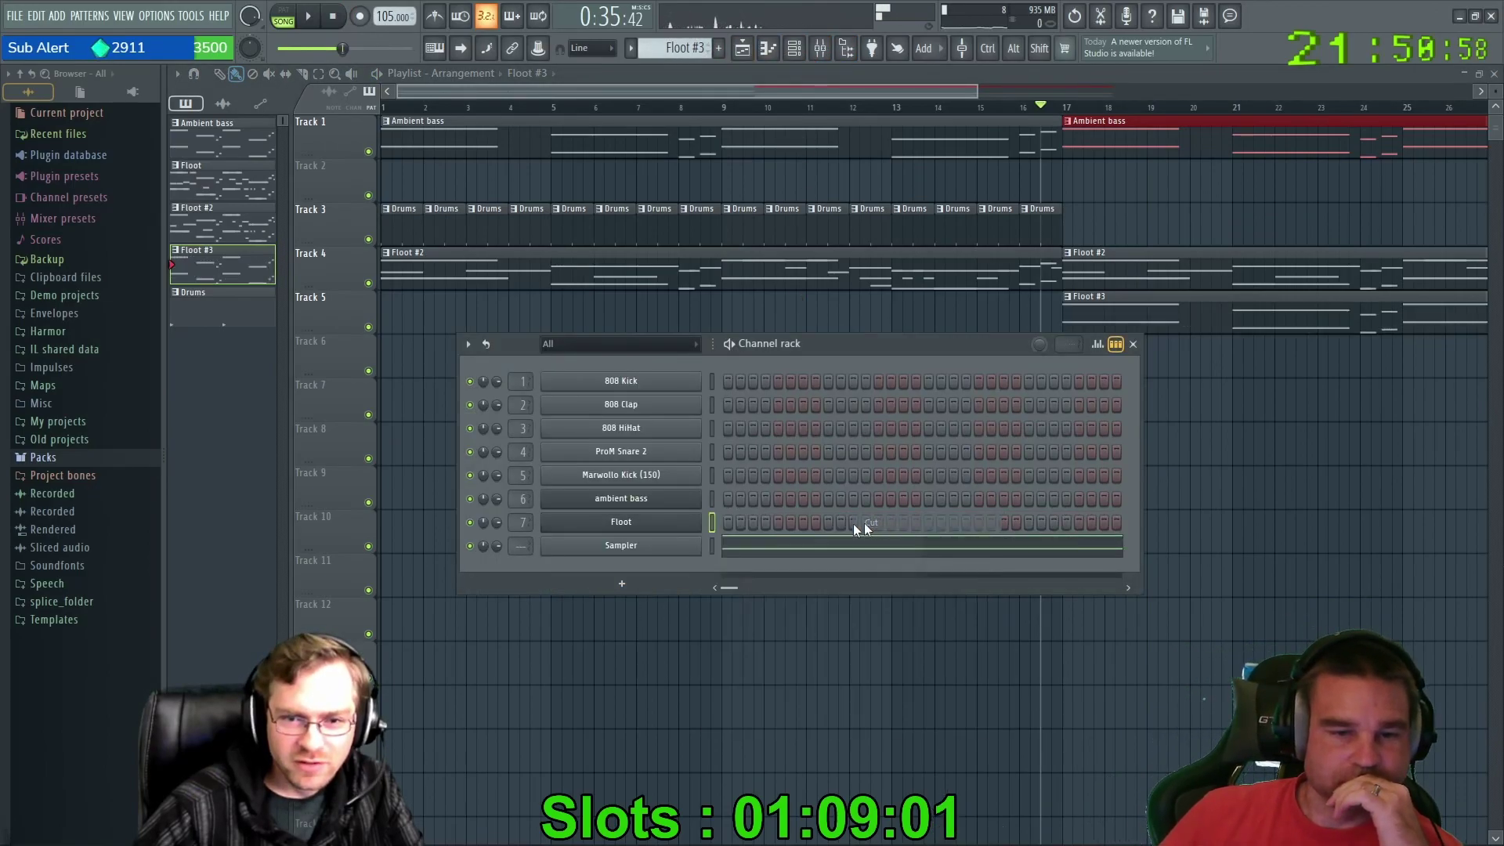
Add a FLEX channel to the rack and paste the cut Floot notes into it.
left_click(621, 586)
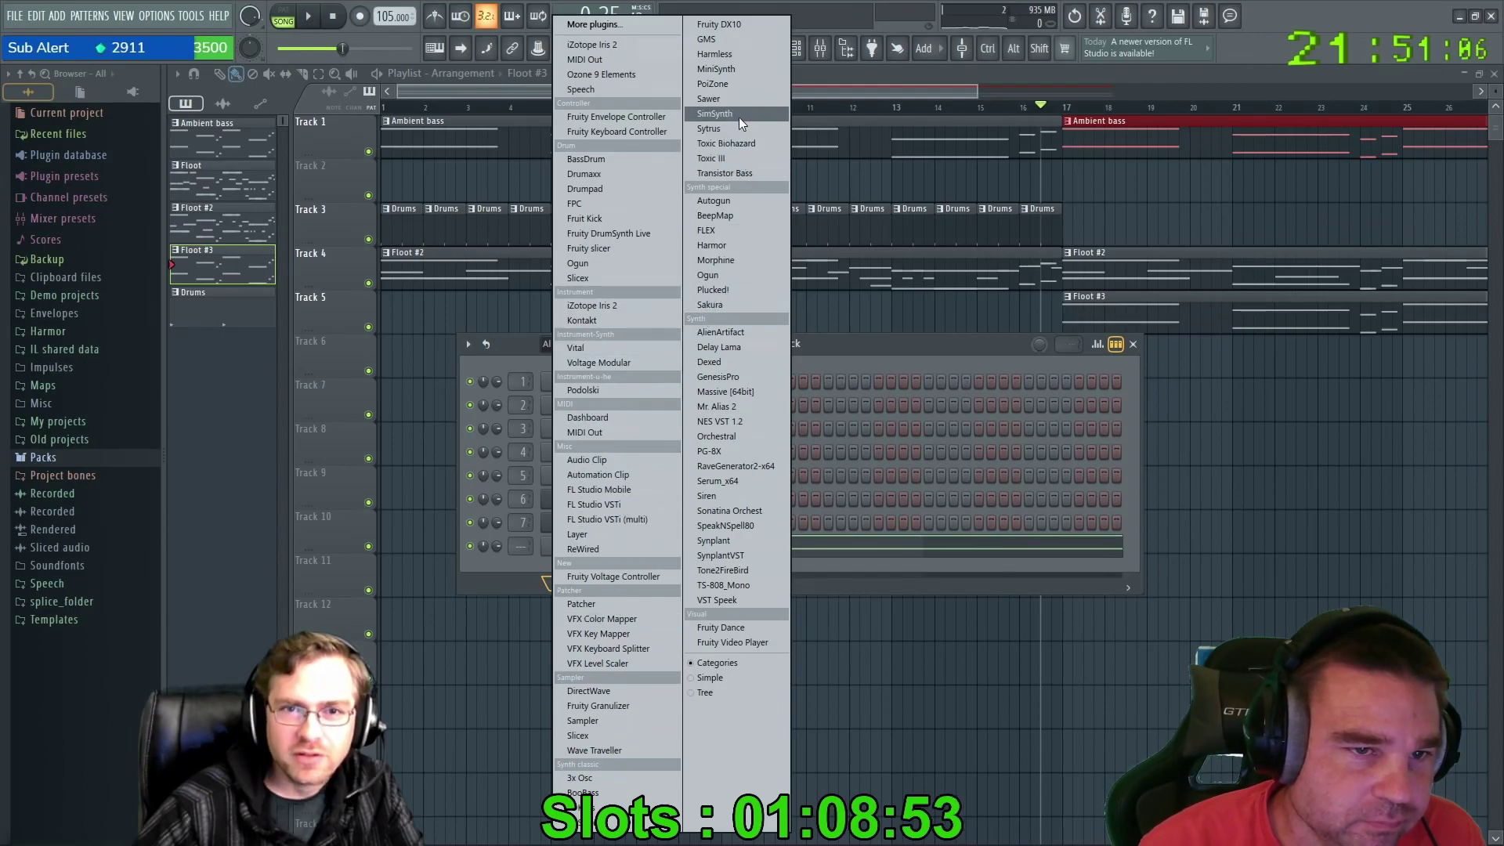
left_click(719, 230)
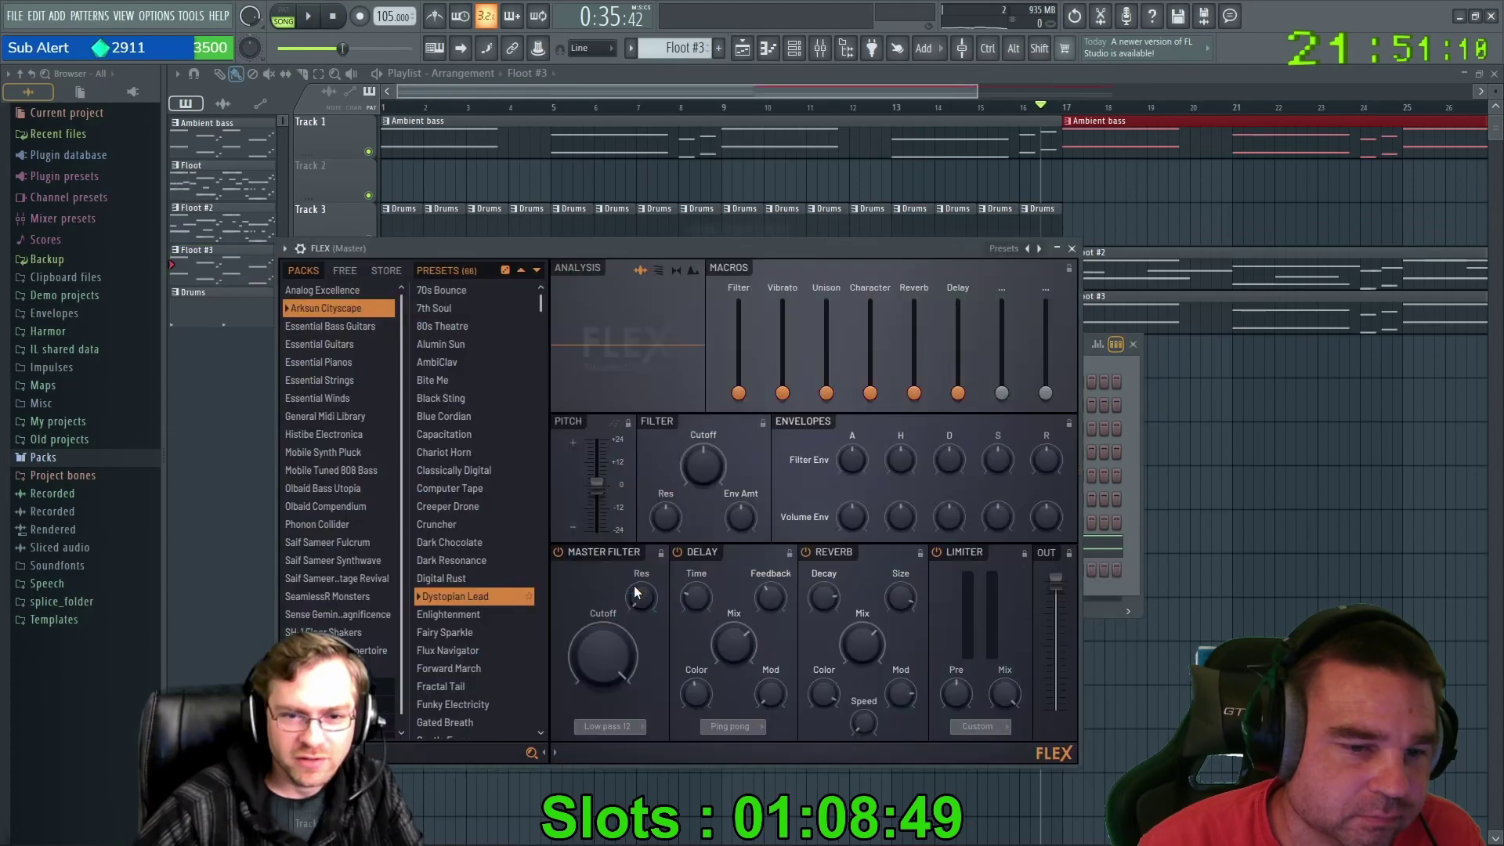
left_click_drag(904, 253, 665, 280)
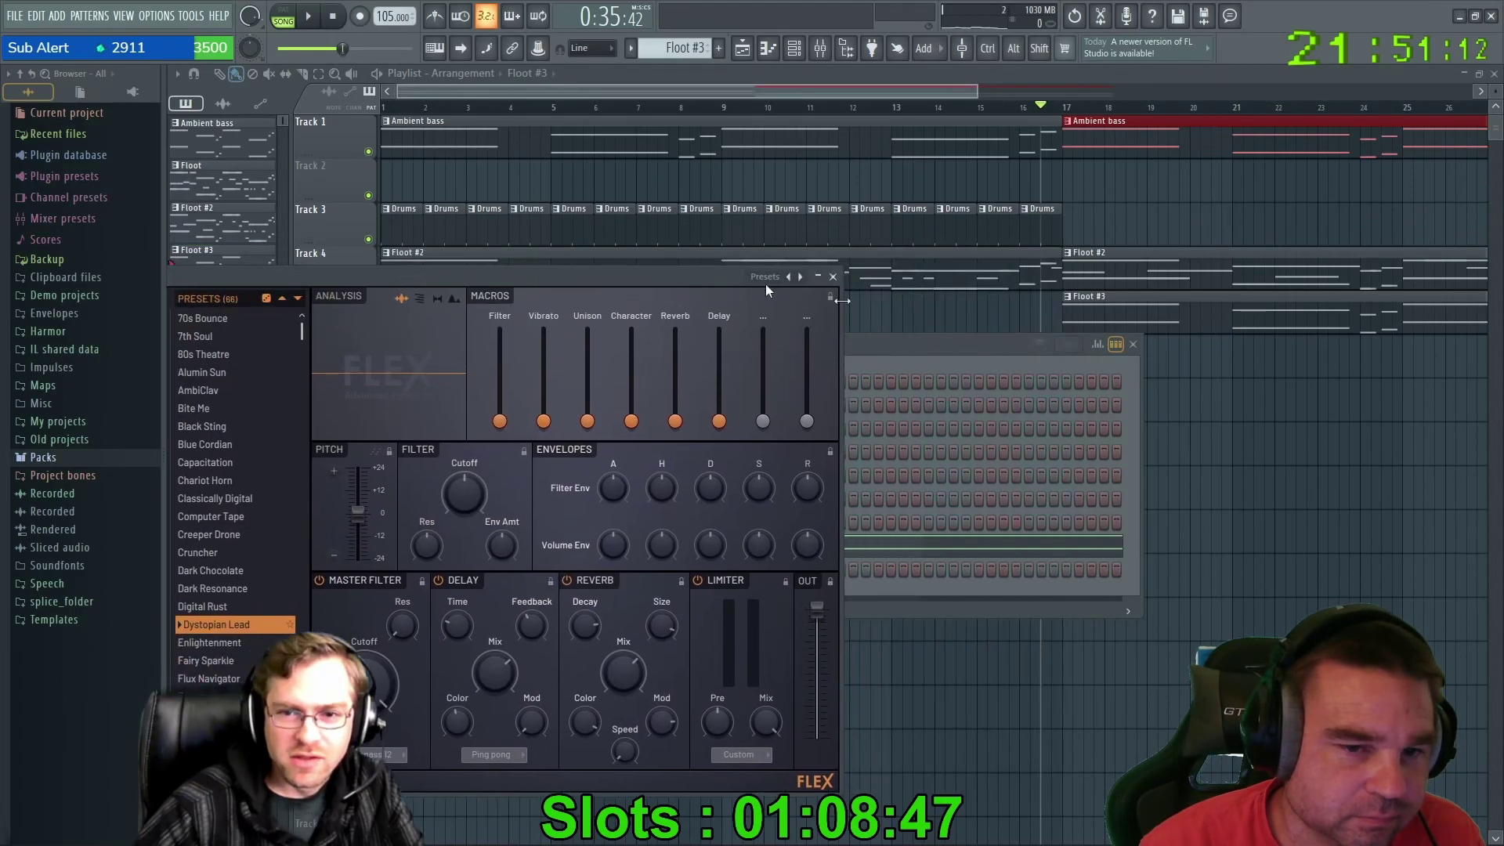
left_click(932, 348)
right_click(641, 568)
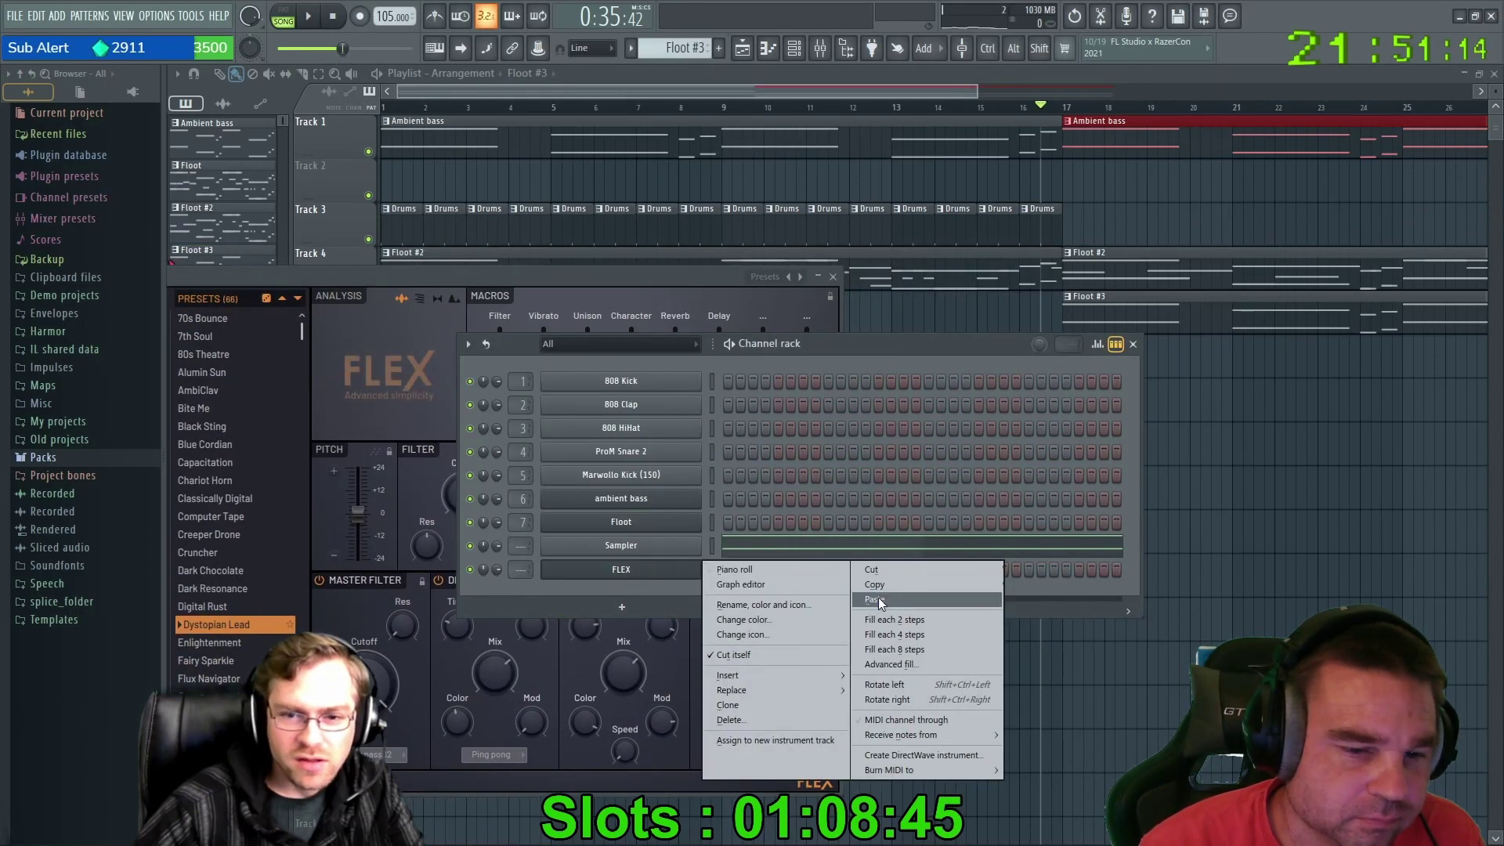
left_click(901, 610)
Play the Floot #3 pattern in pattern mode and route the FLEX channel to mixer track 8.
left_click(284, 11)
left_click(306, 16)
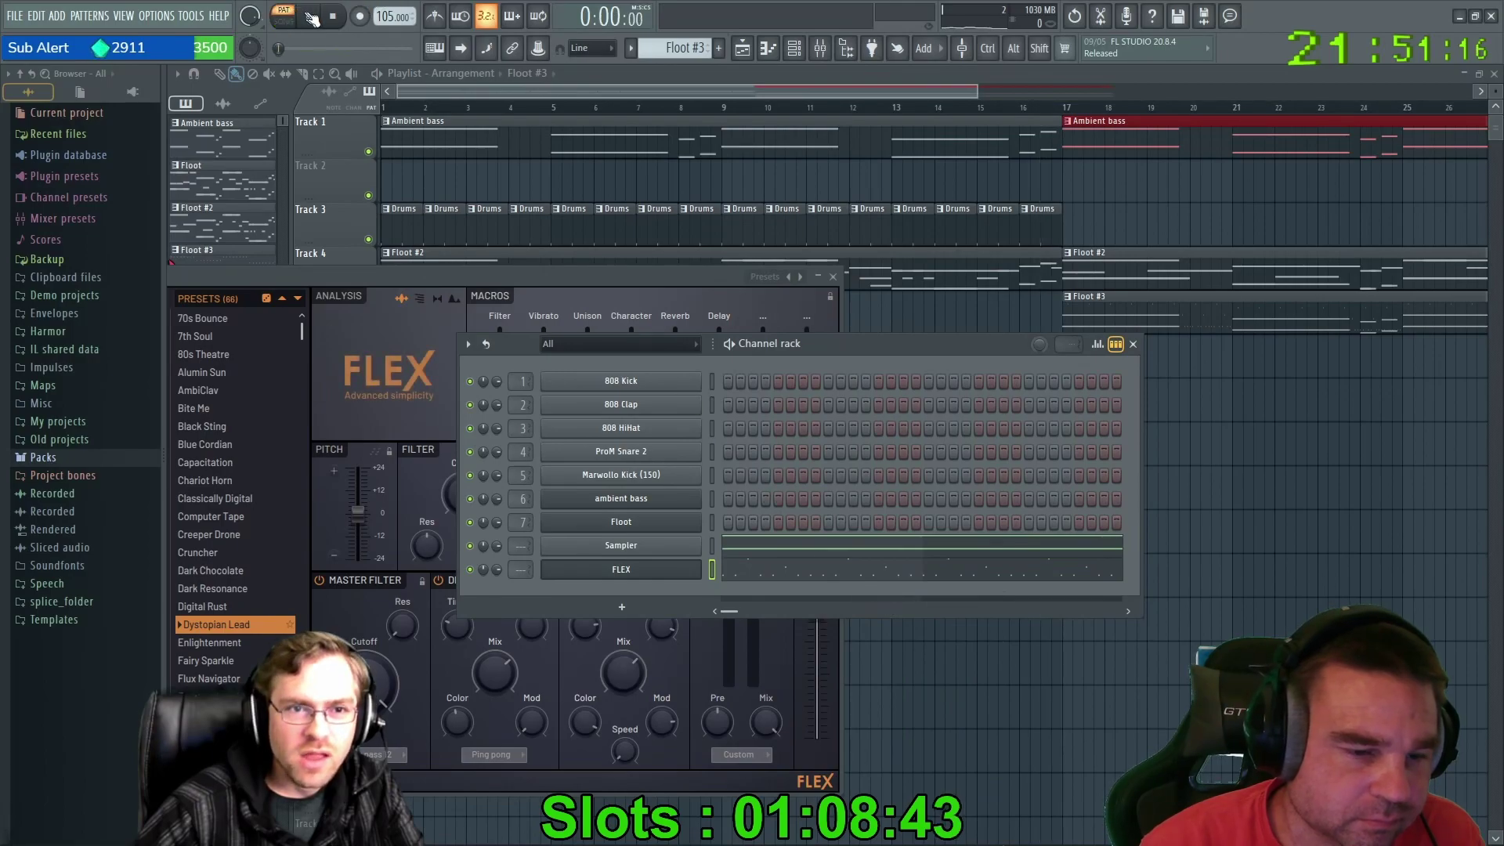
left_click(412, 362)
key("F9")
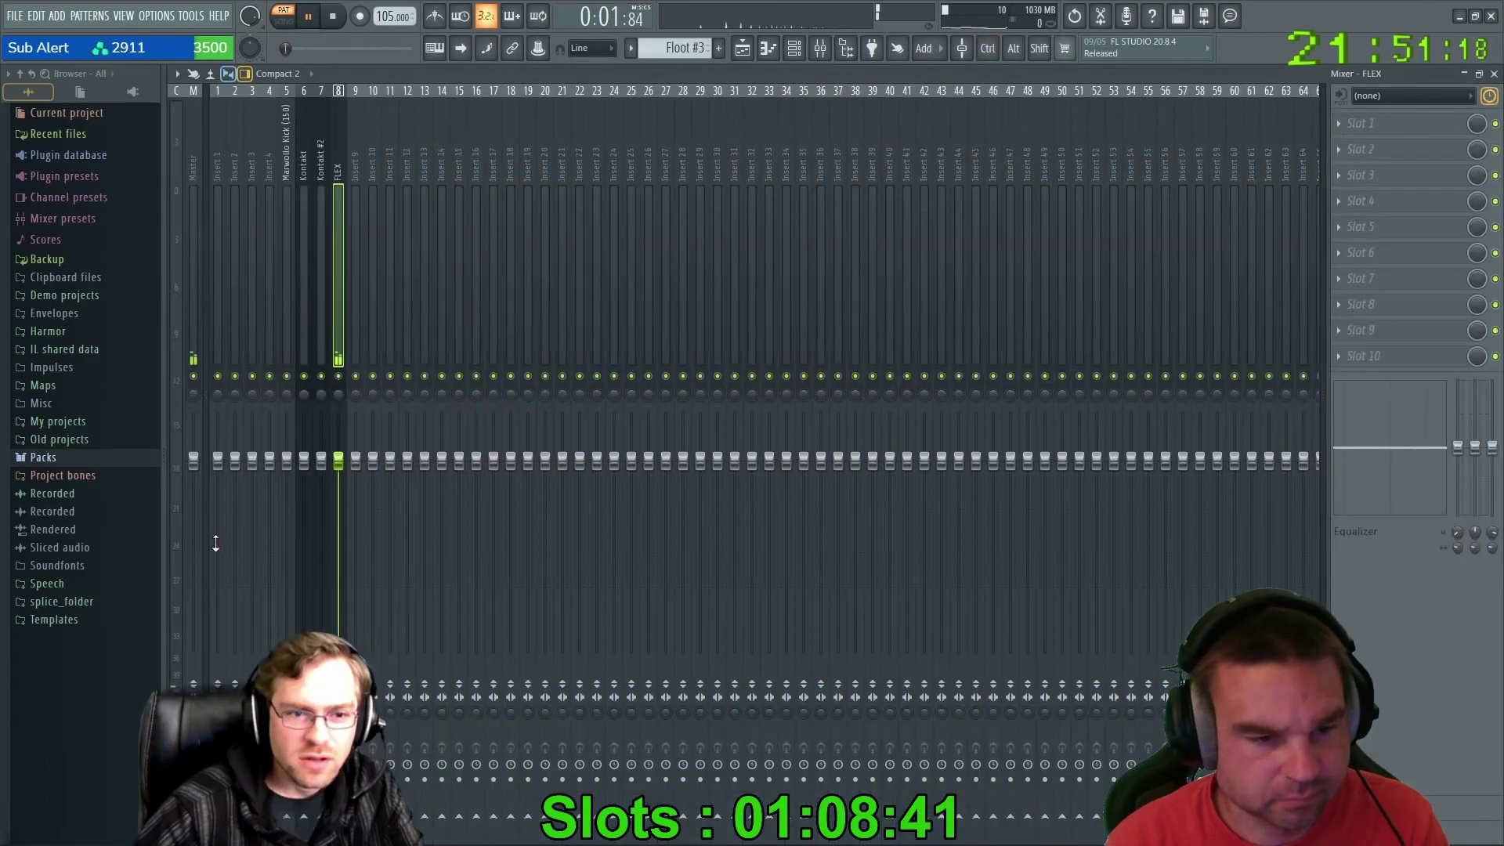
left_click(216, 543)
Show the channel rack and remove the unused Sampler channel above FLEX.
key("F7")
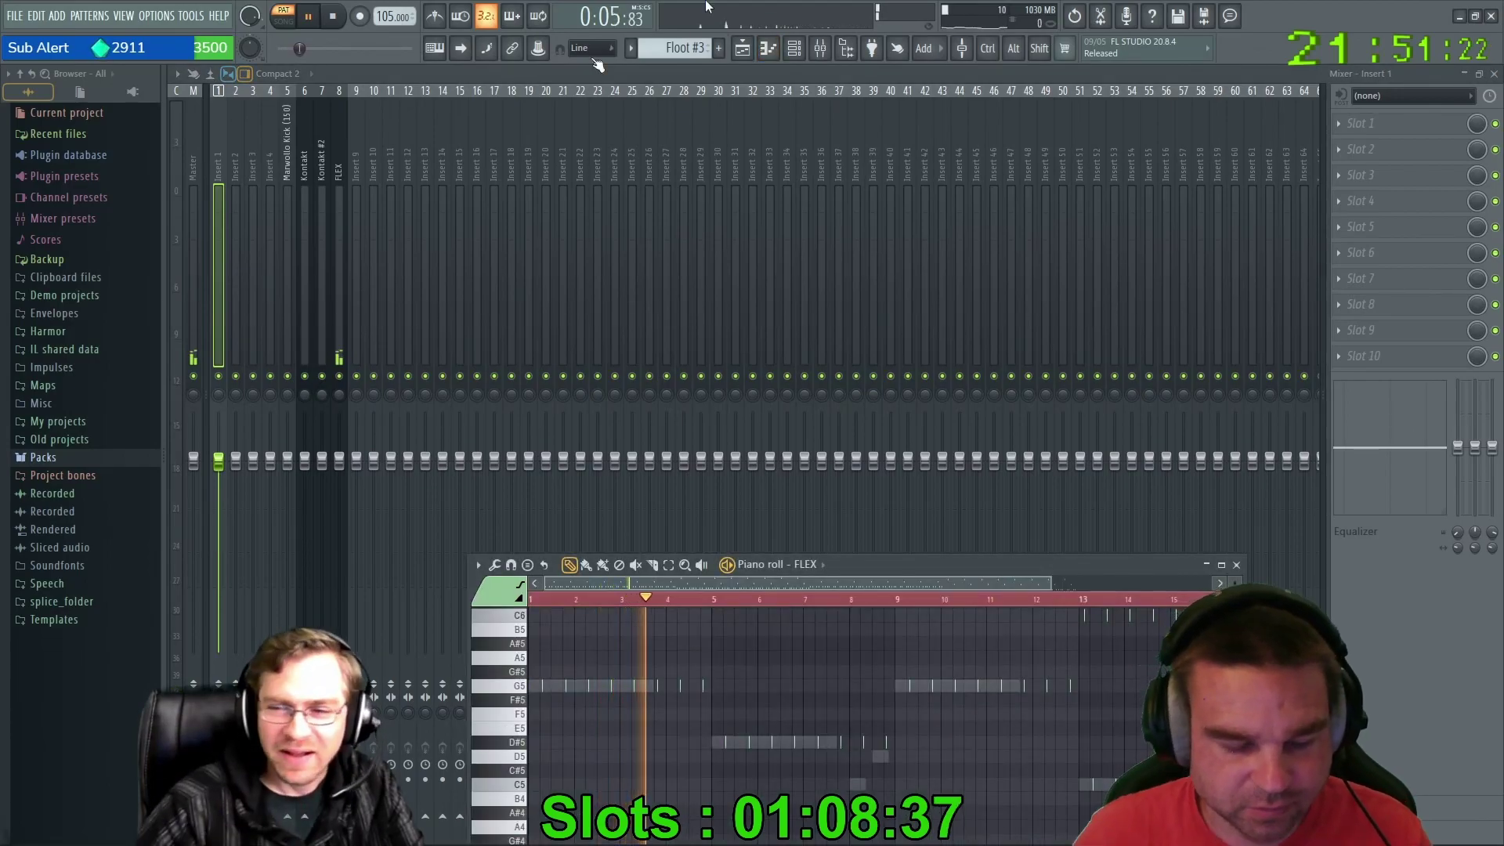
key("F6")
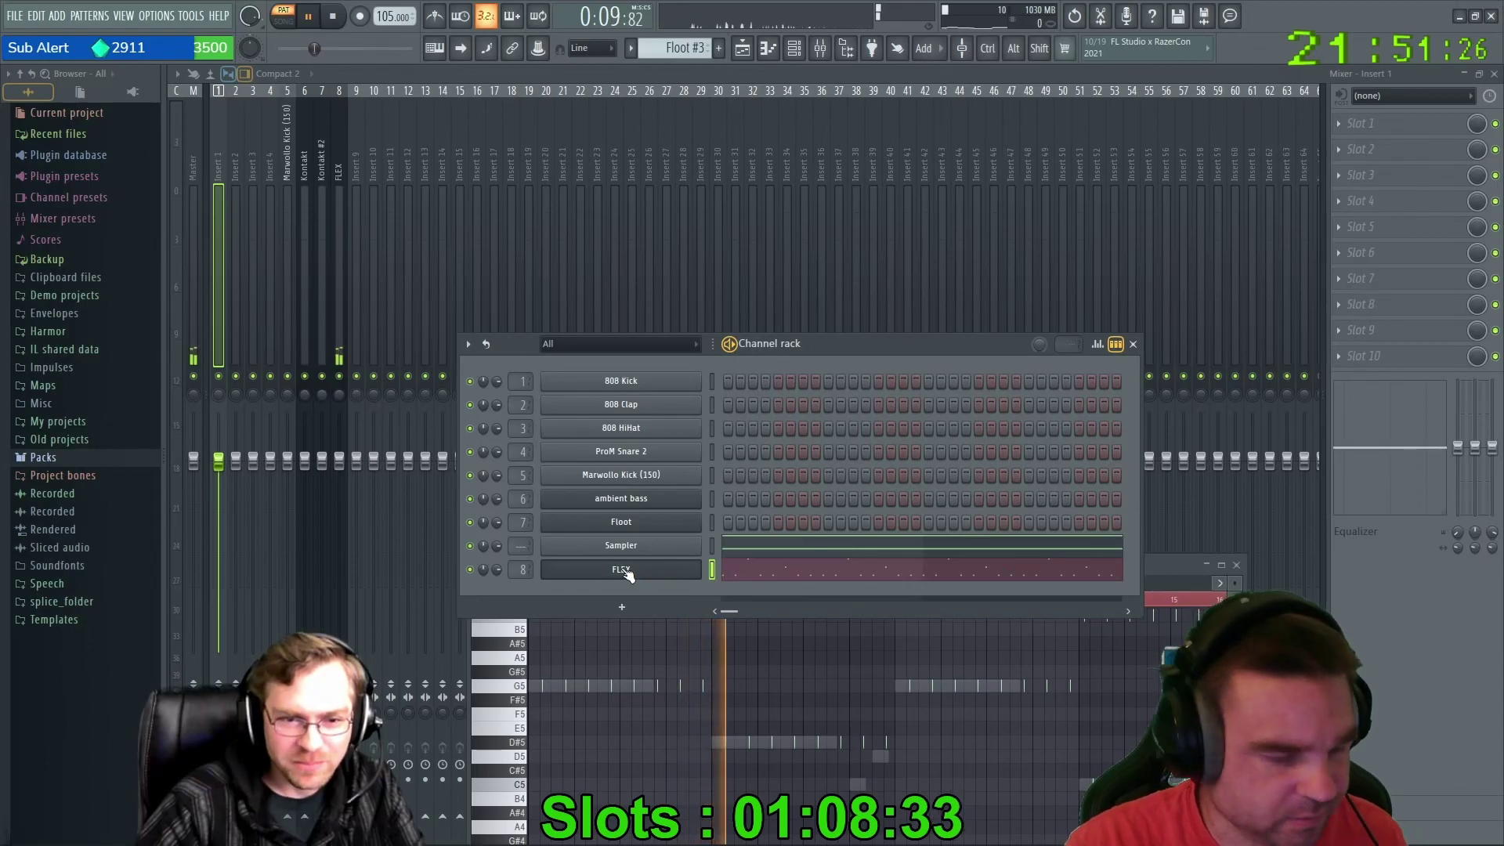
left_click(790, 547)
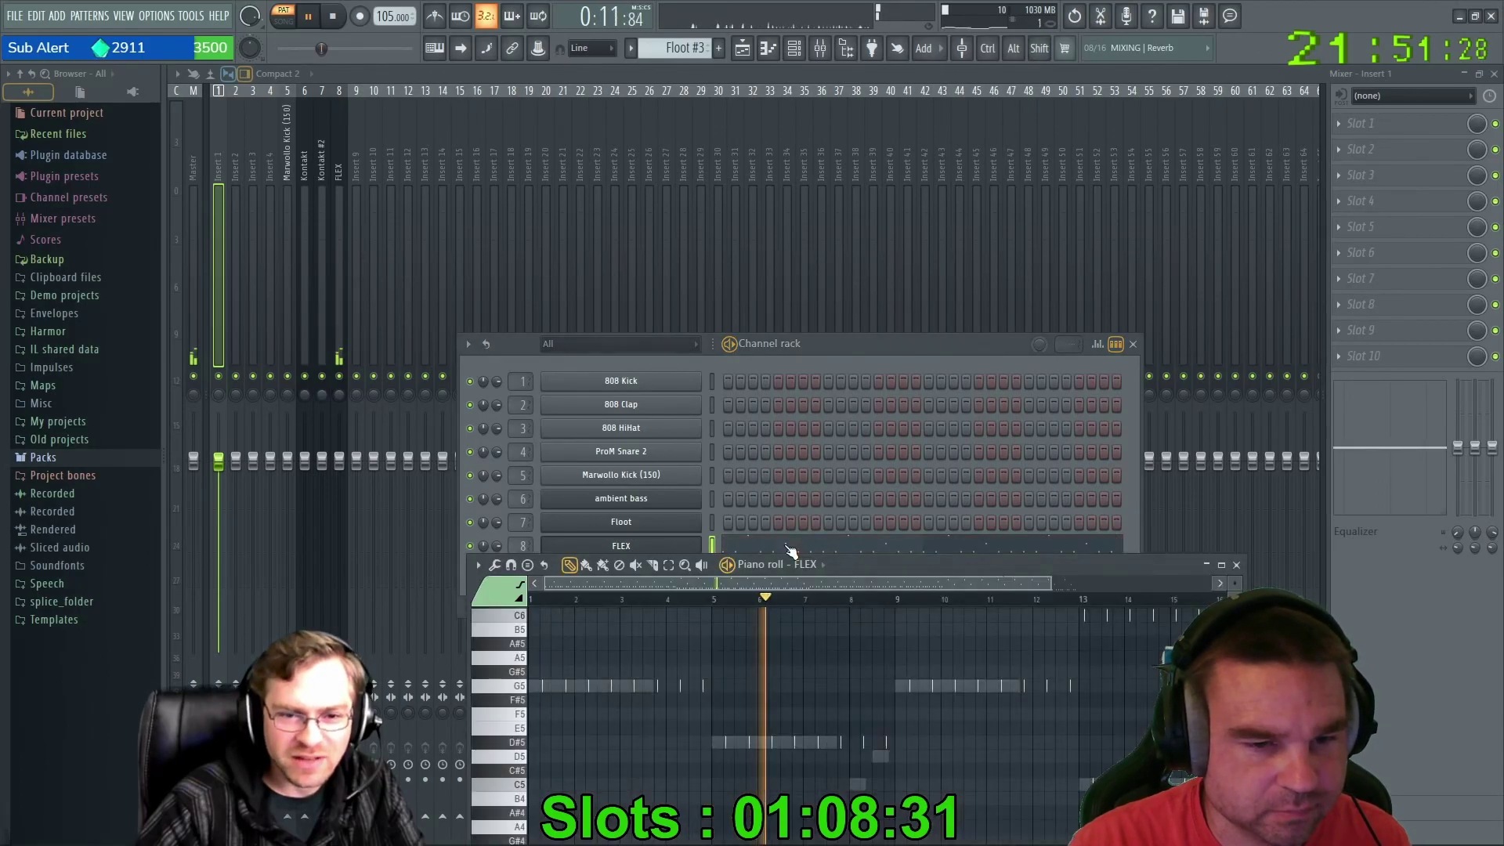
Close the mixer and bring the FLEX plugin window in front of its piano roll.
left_click_drag(915, 576, 849, 196)
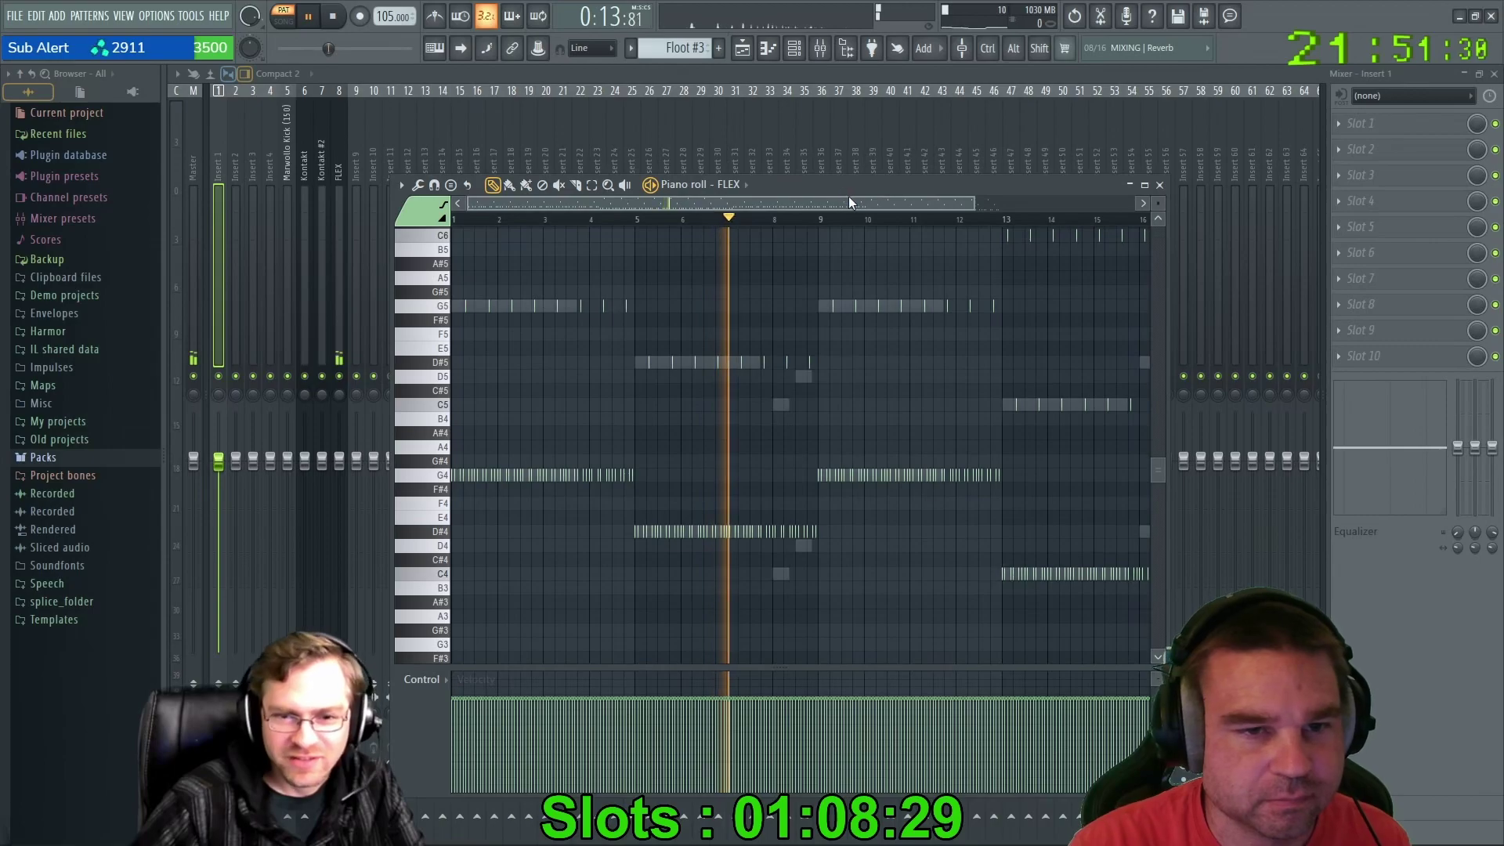
left_click(1160, 185)
left_click(1133, 207)
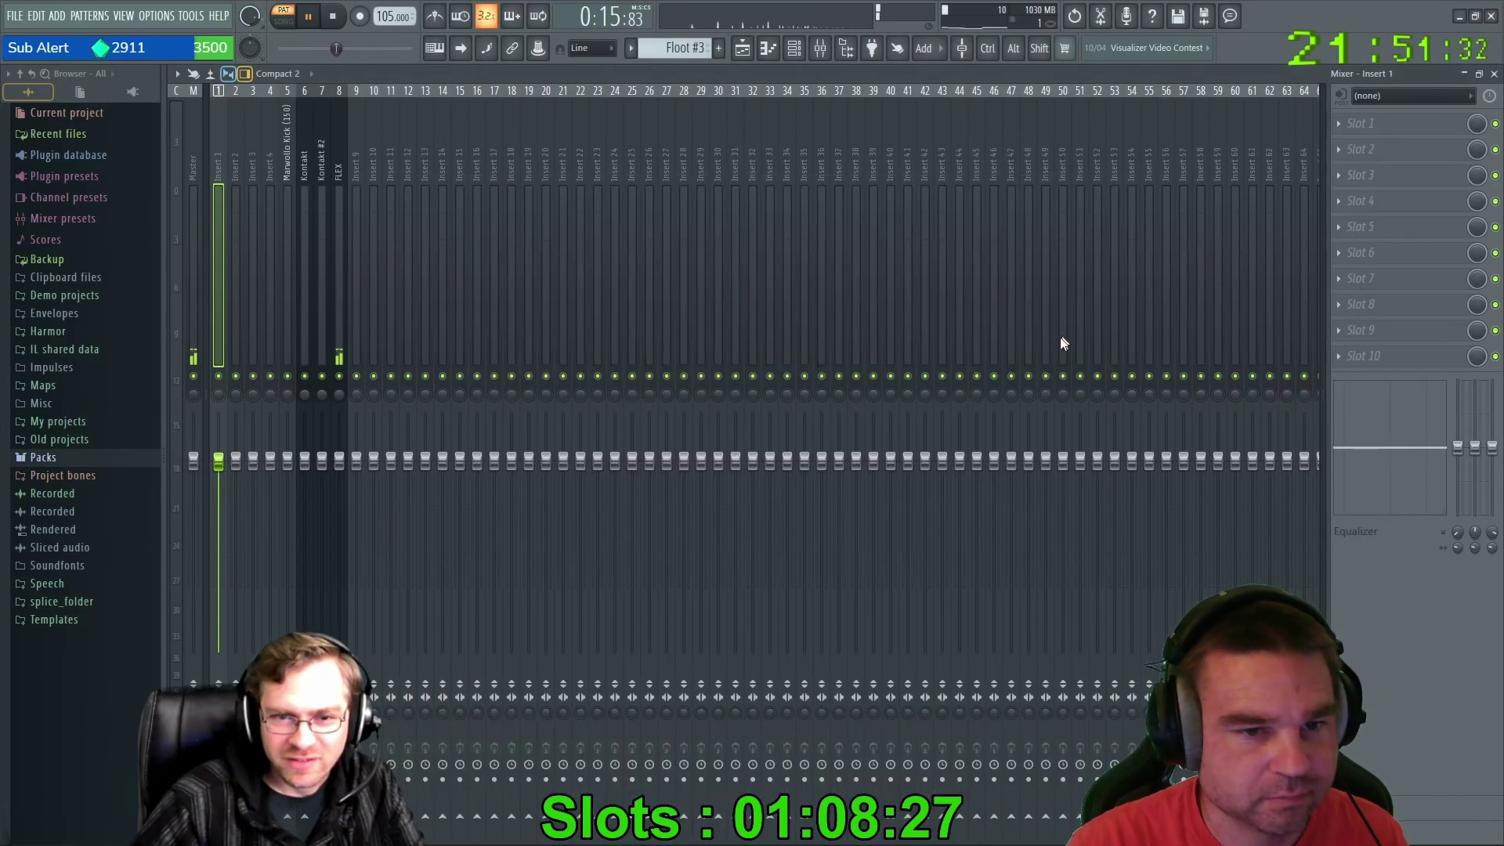
key("F9")
key("F7")
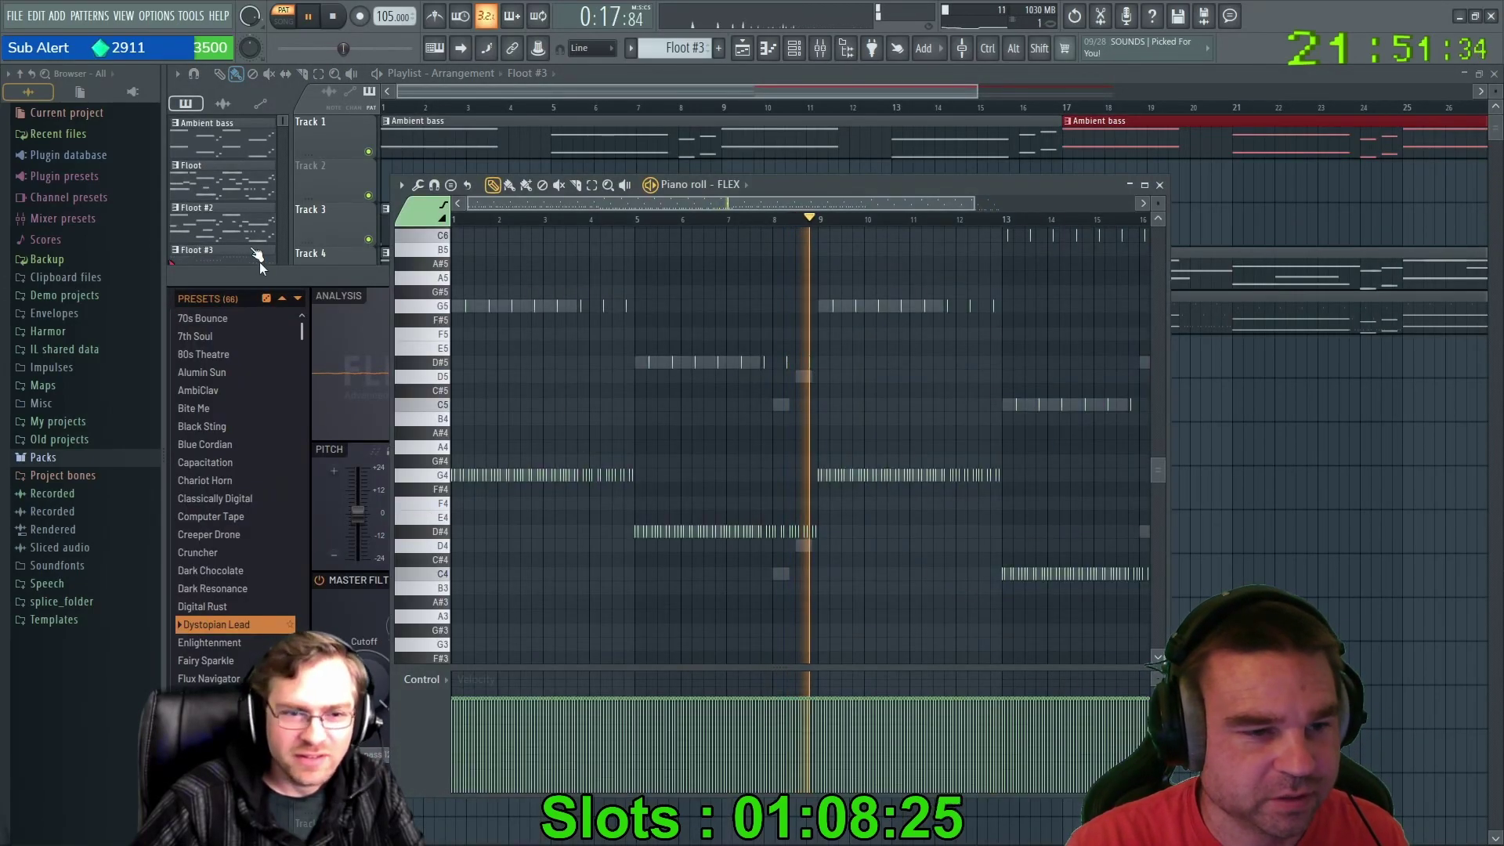
left_click_drag(312, 269, 580, 214)
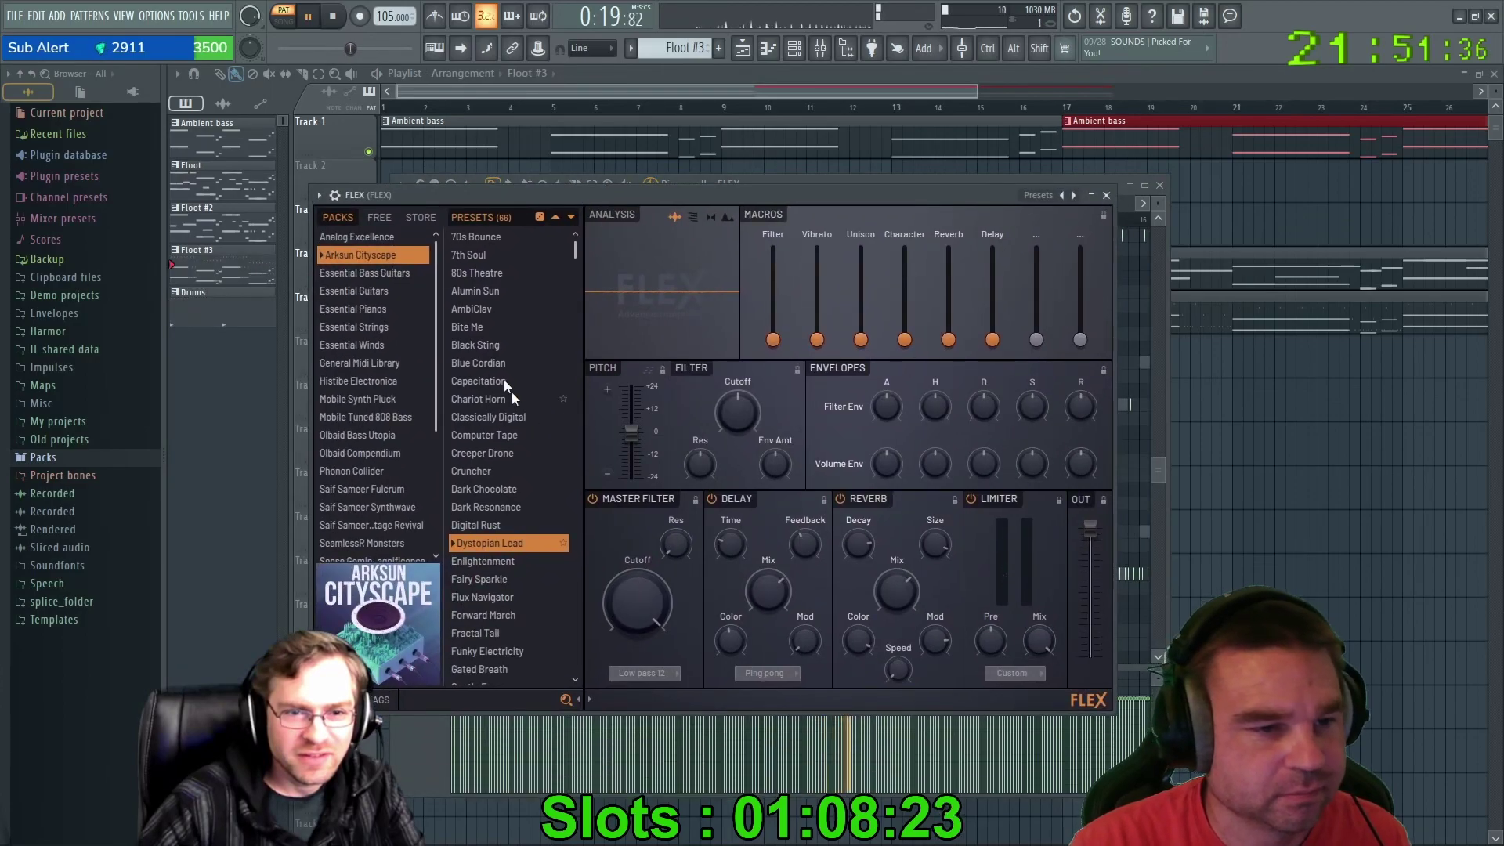
Load a random FLEX preset and filter the preset list to Pluck sounds from all packs.
left_click(540, 219)
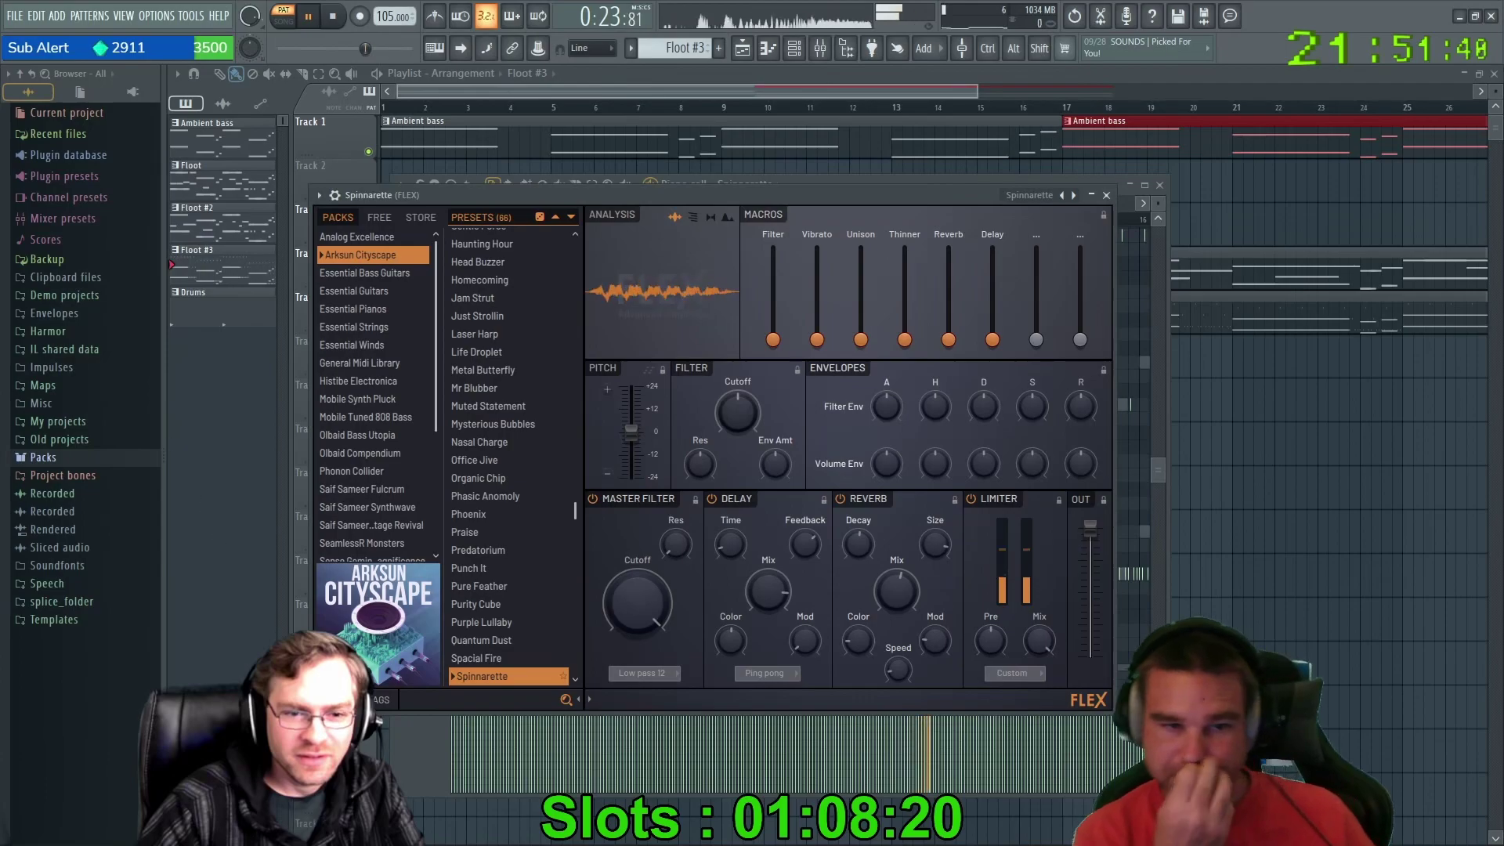
left_click(383, 700)
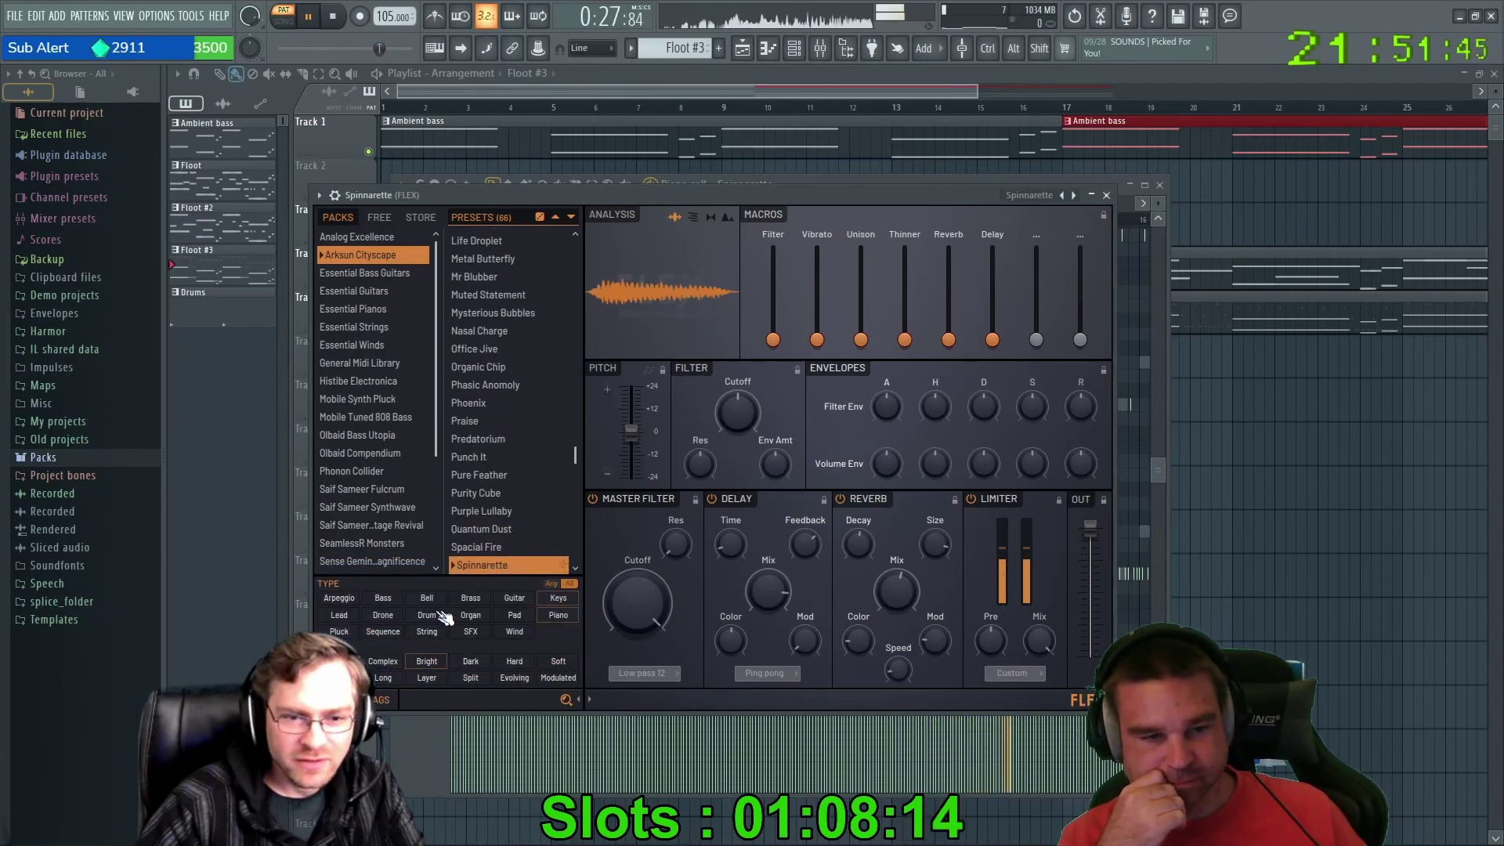
left_click(339, 632)
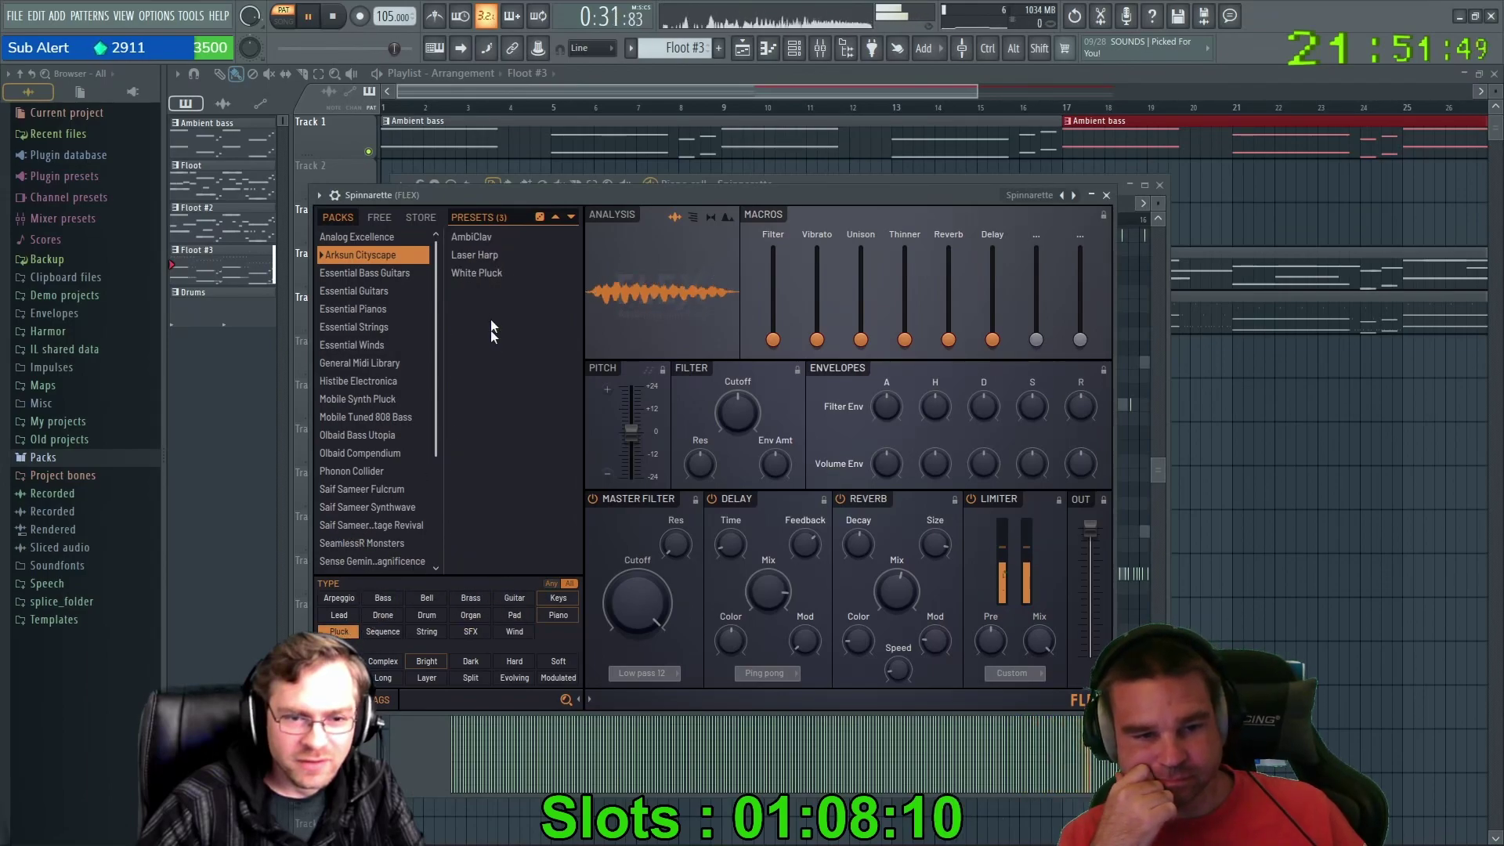
scroll(407, 392, "down", 3)
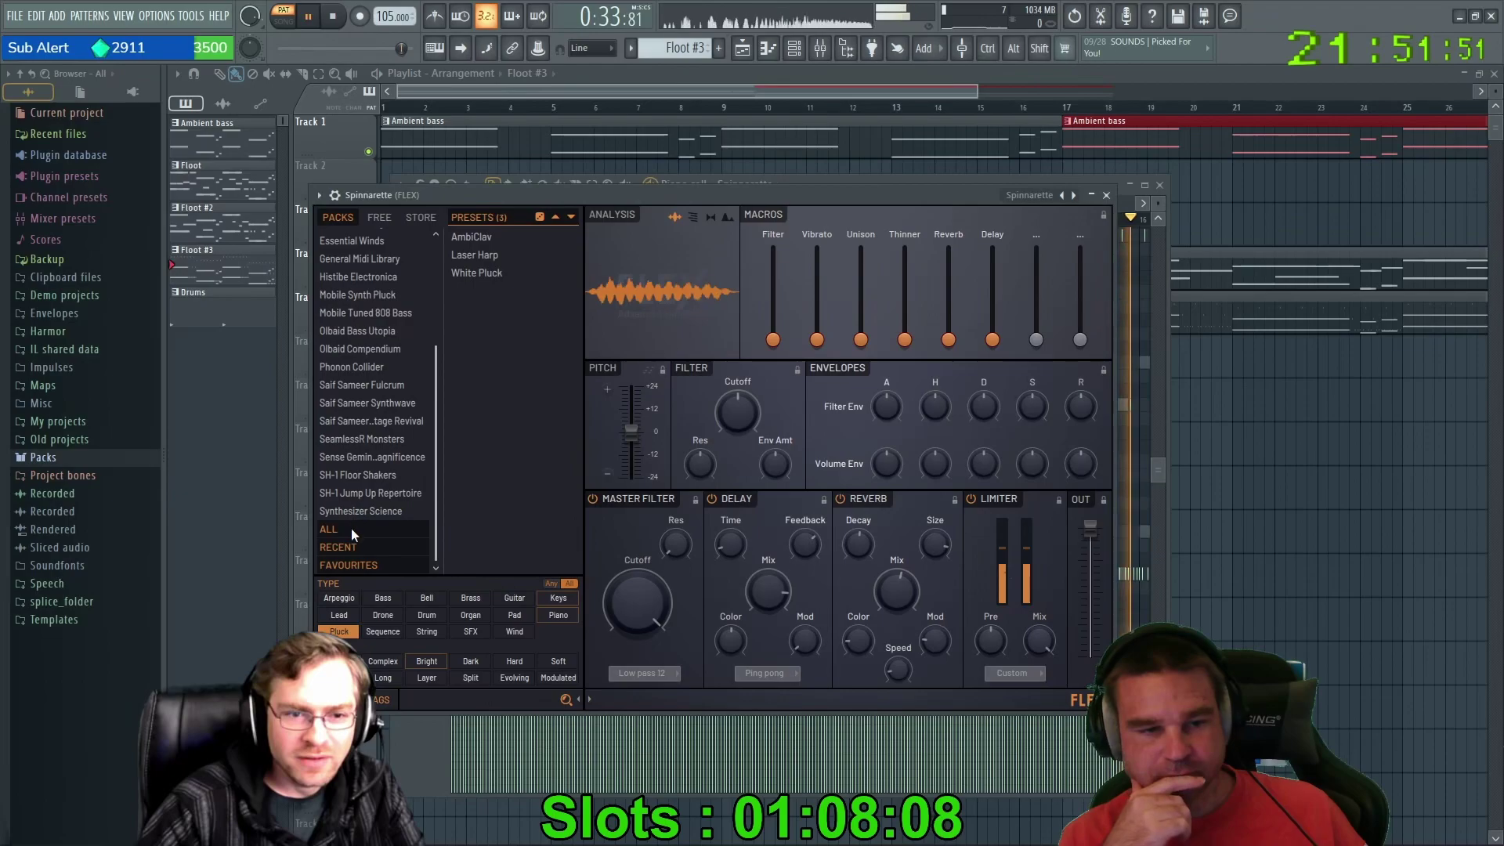
left_click(351, 528)
Audition the FLEX pluck presets Acid Jazz, Atmosphere, Bell Array and Bright Growl against the playing Floot #3 pattern.
left_click(477, 272)
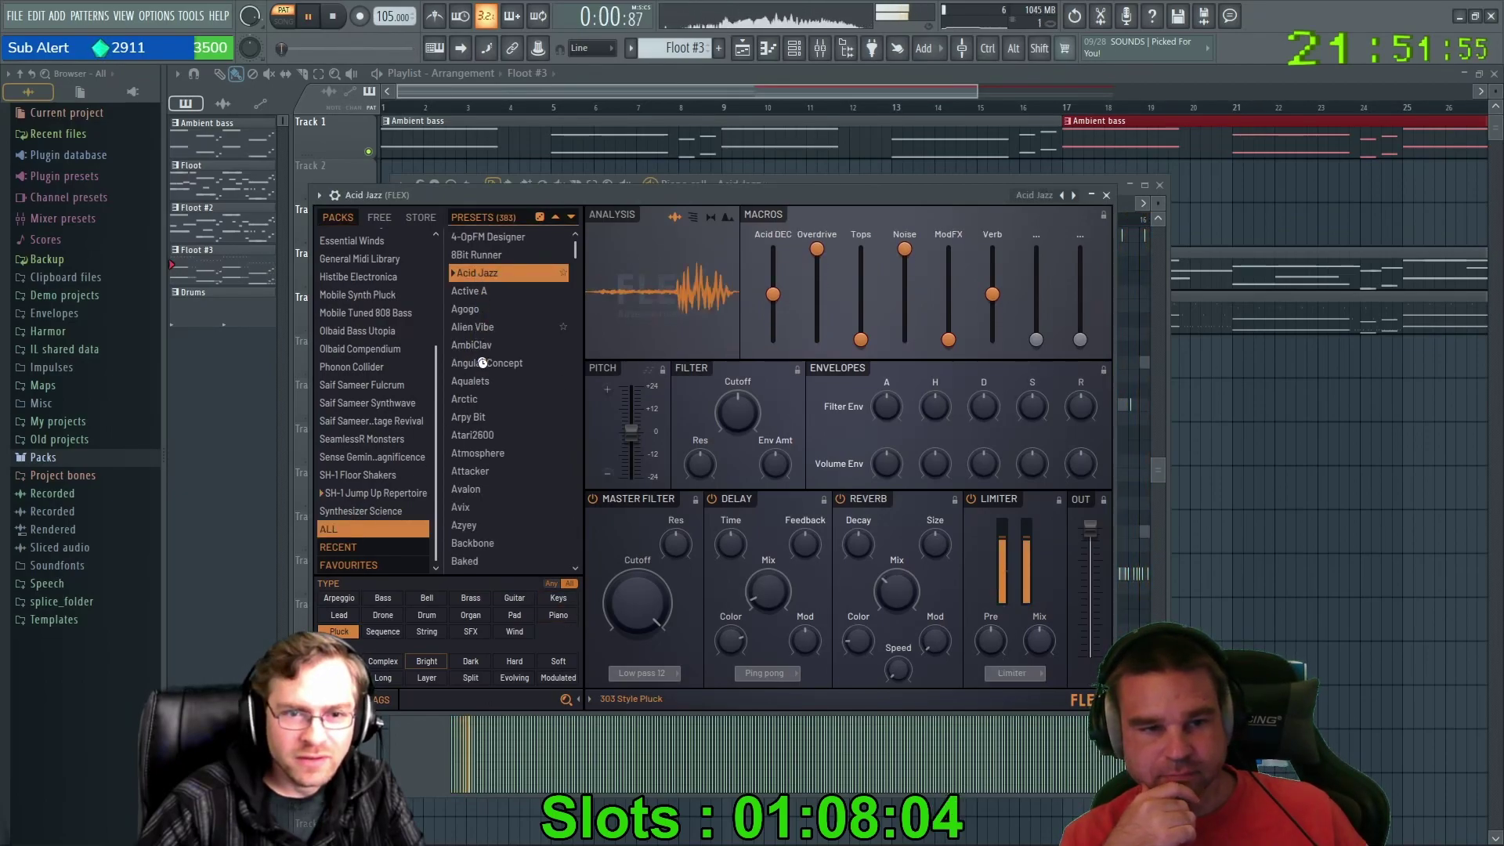
left_click(473, 453)
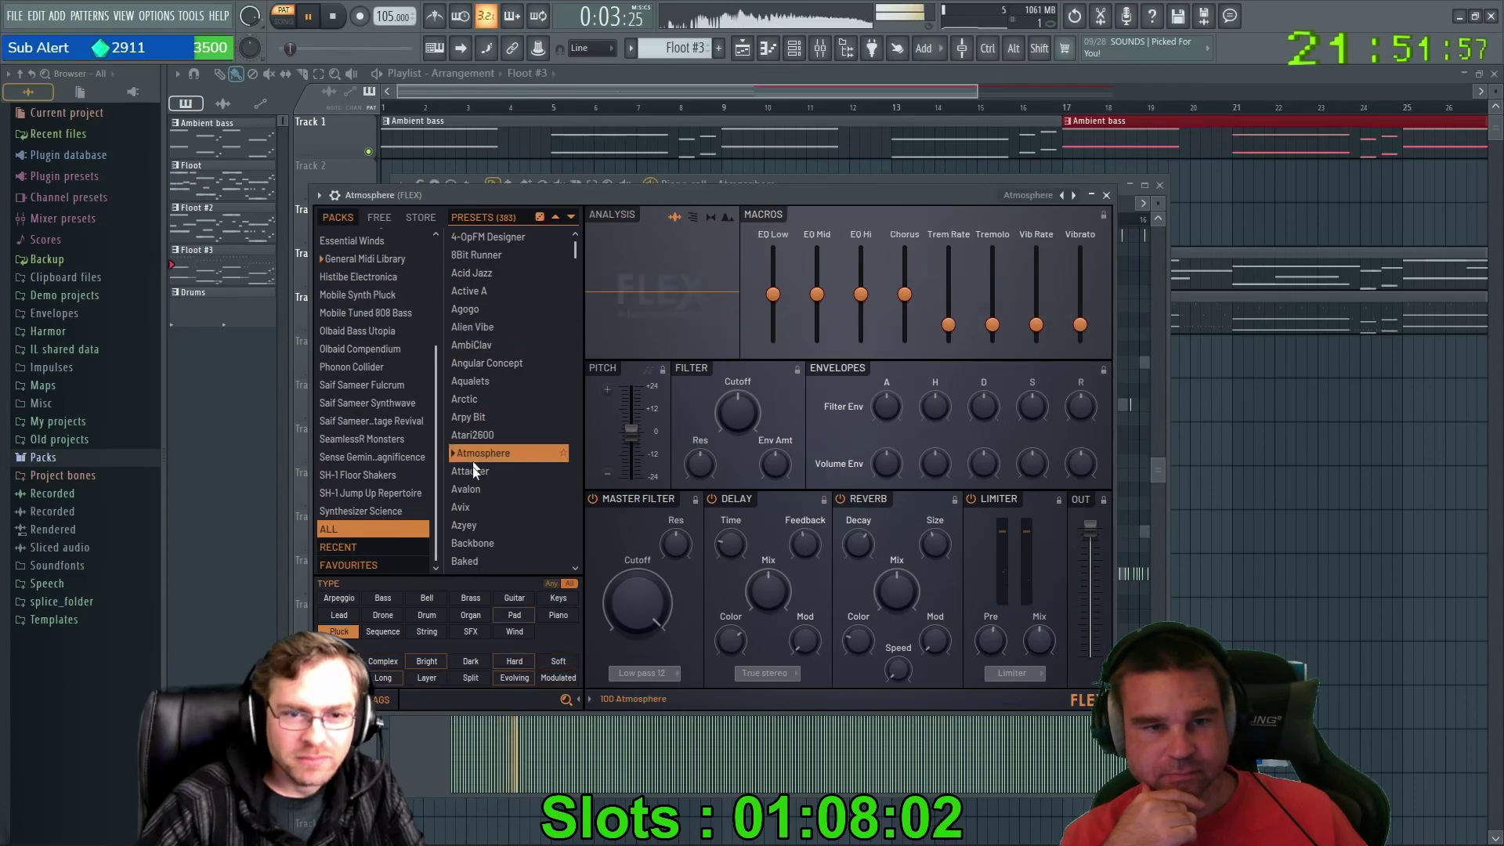
scroll(474, 511, "down", 4)
left_click(475, 505)
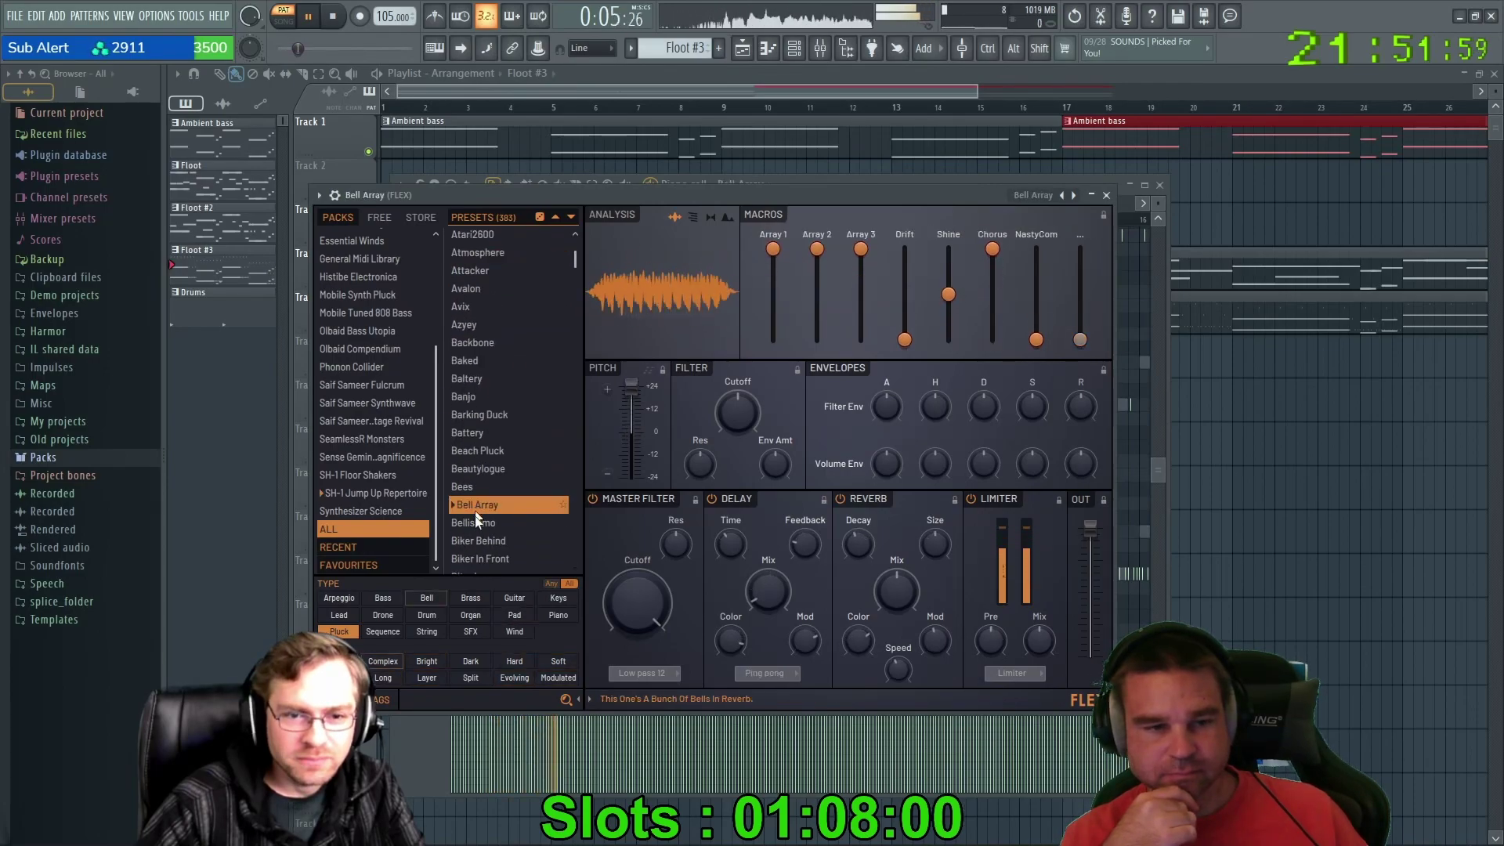
scroll(474, 522, "down", 4)
left_click(475, 521)
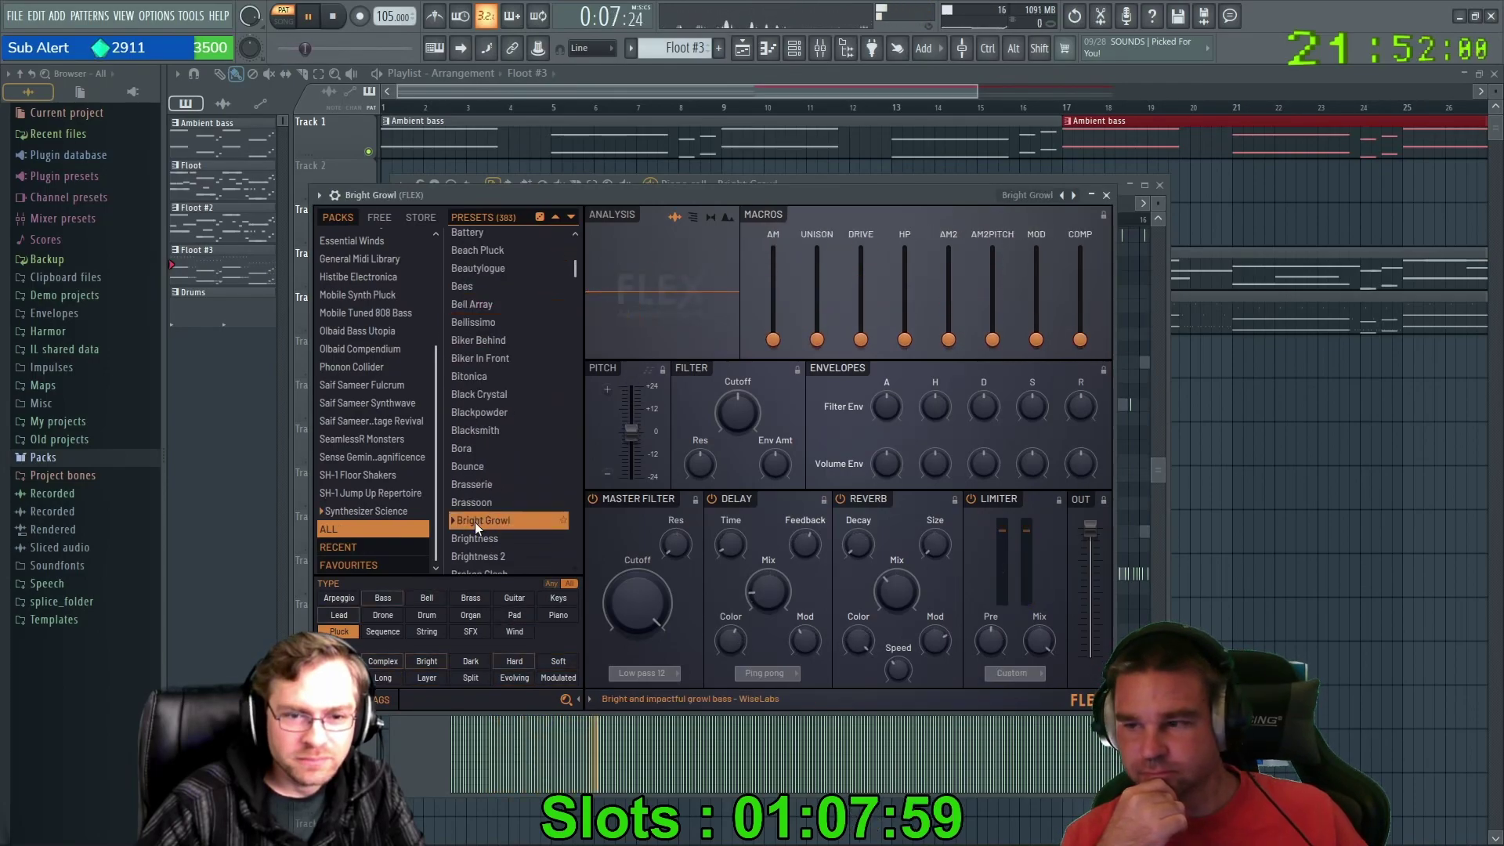
Audition the pluck presets Cascade, Casioville, Castanets and Catch Up on the playing pattern.
scroll(475, 522, "down", 4)
left_click(475, 501)
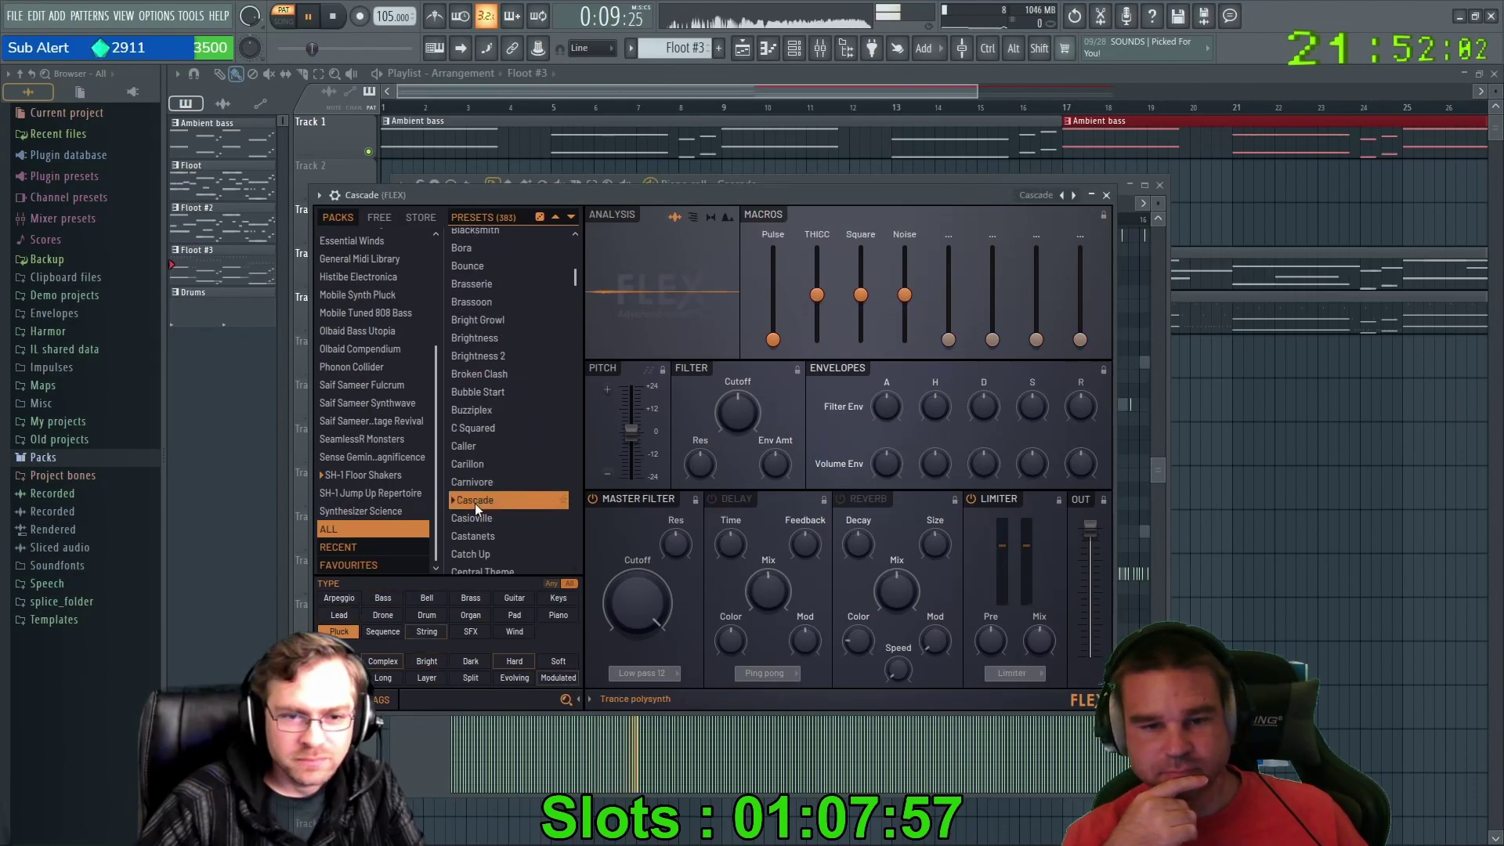
left_click(475, 518)
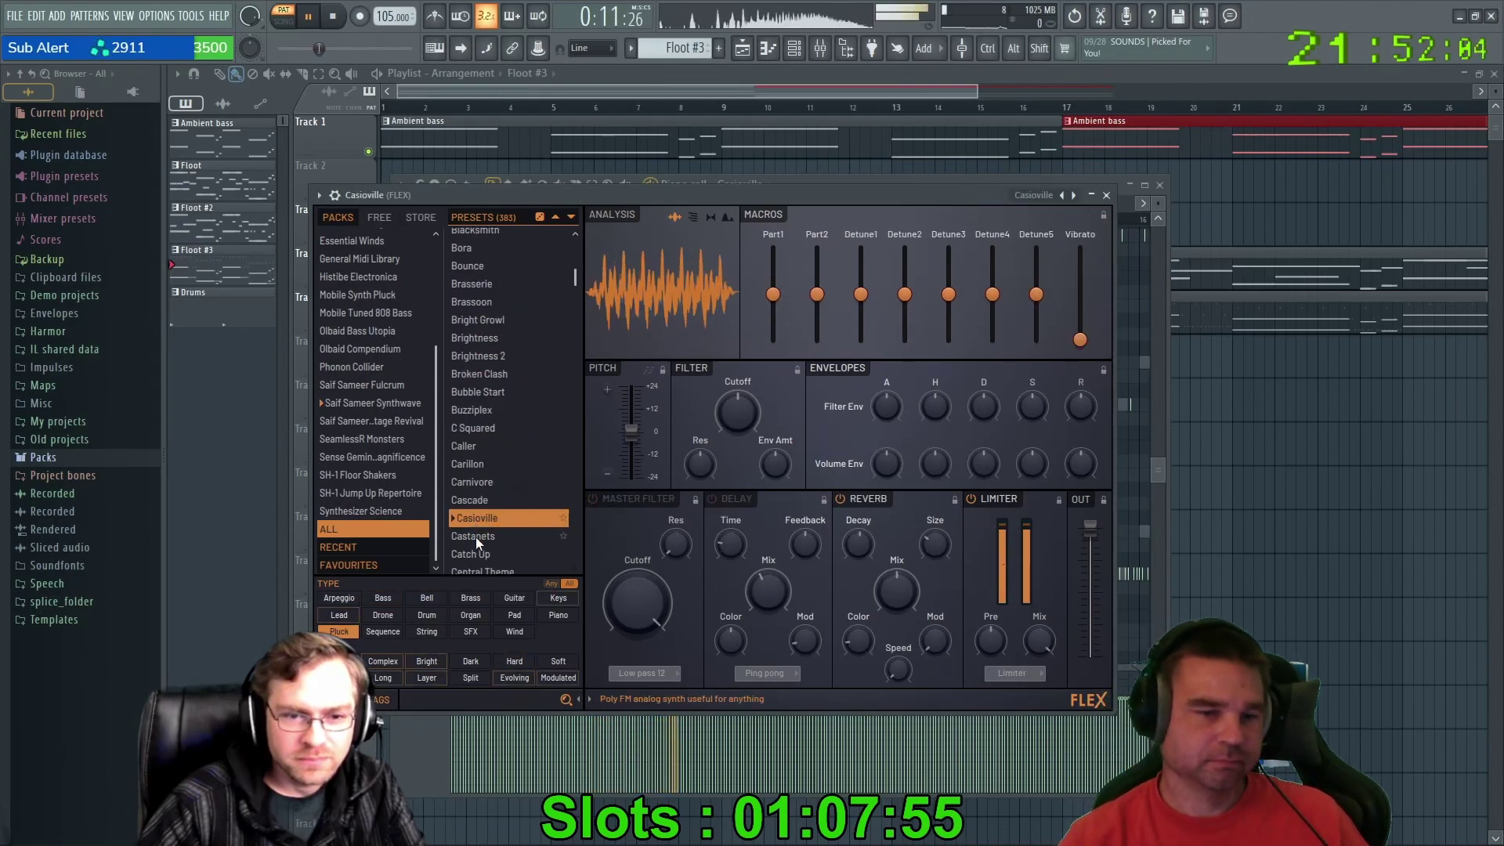
left_click(477, 538)
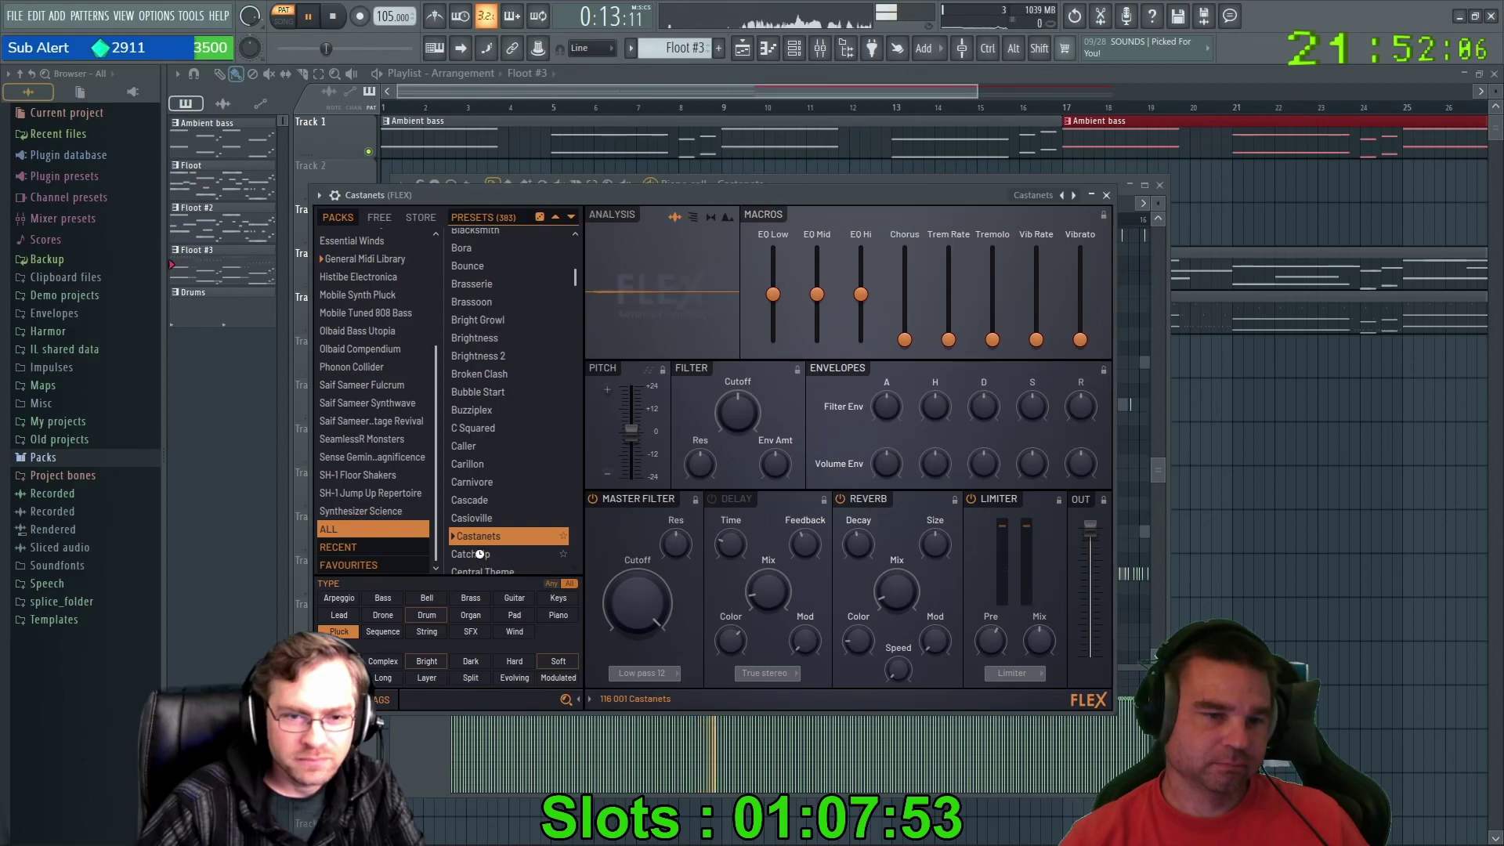
left_click(479, 554)
scroll(479, 553, "down", 4)
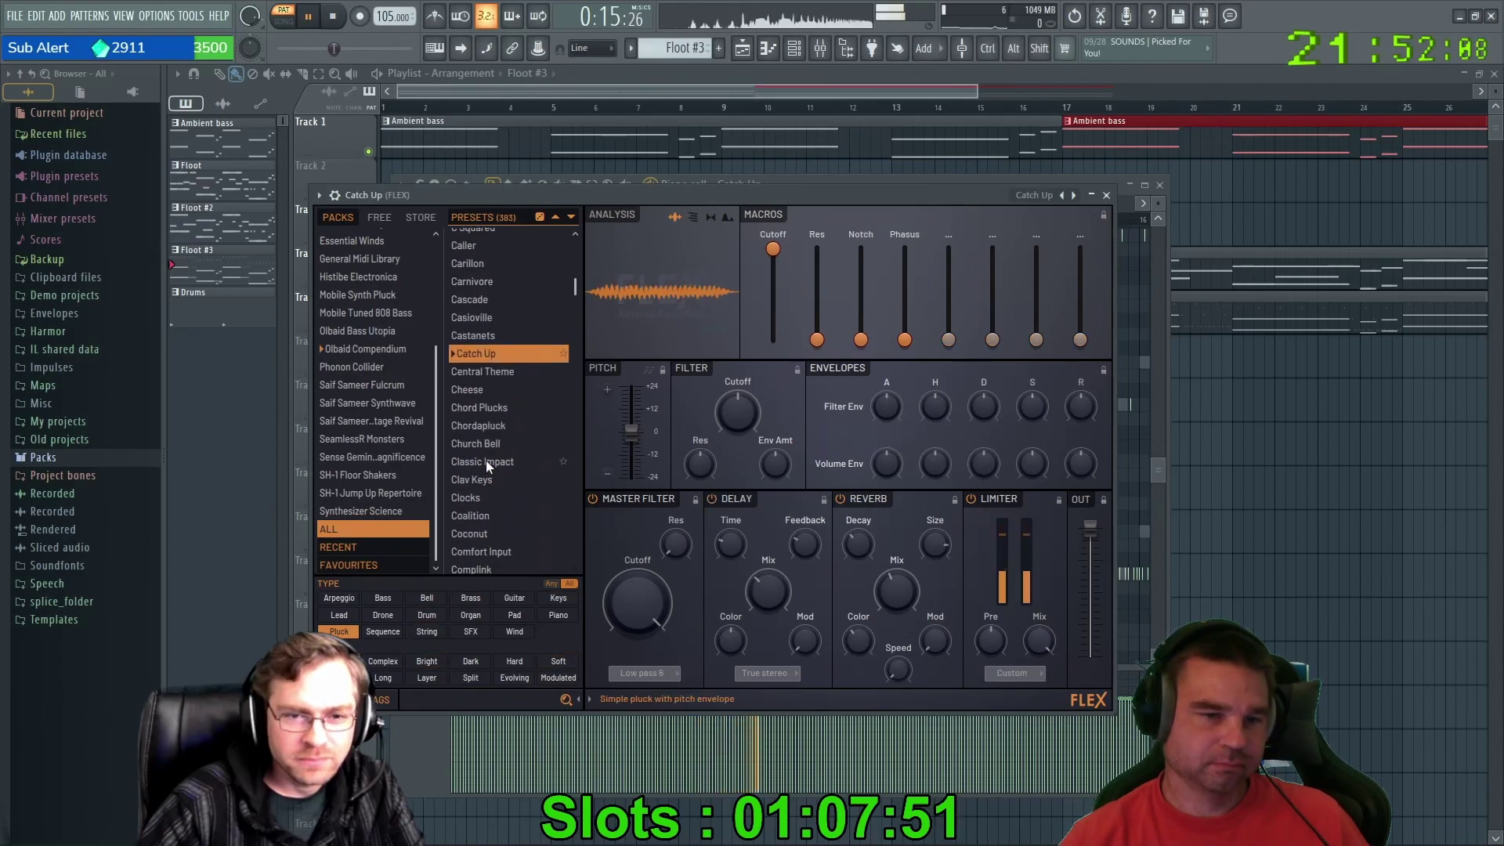
Audition the pluck presets Classic Impact, Comfort Input, Destination Unknown, Digital Chime and Digital Fog.
left_click(486, 460)
left_click(476, 552)
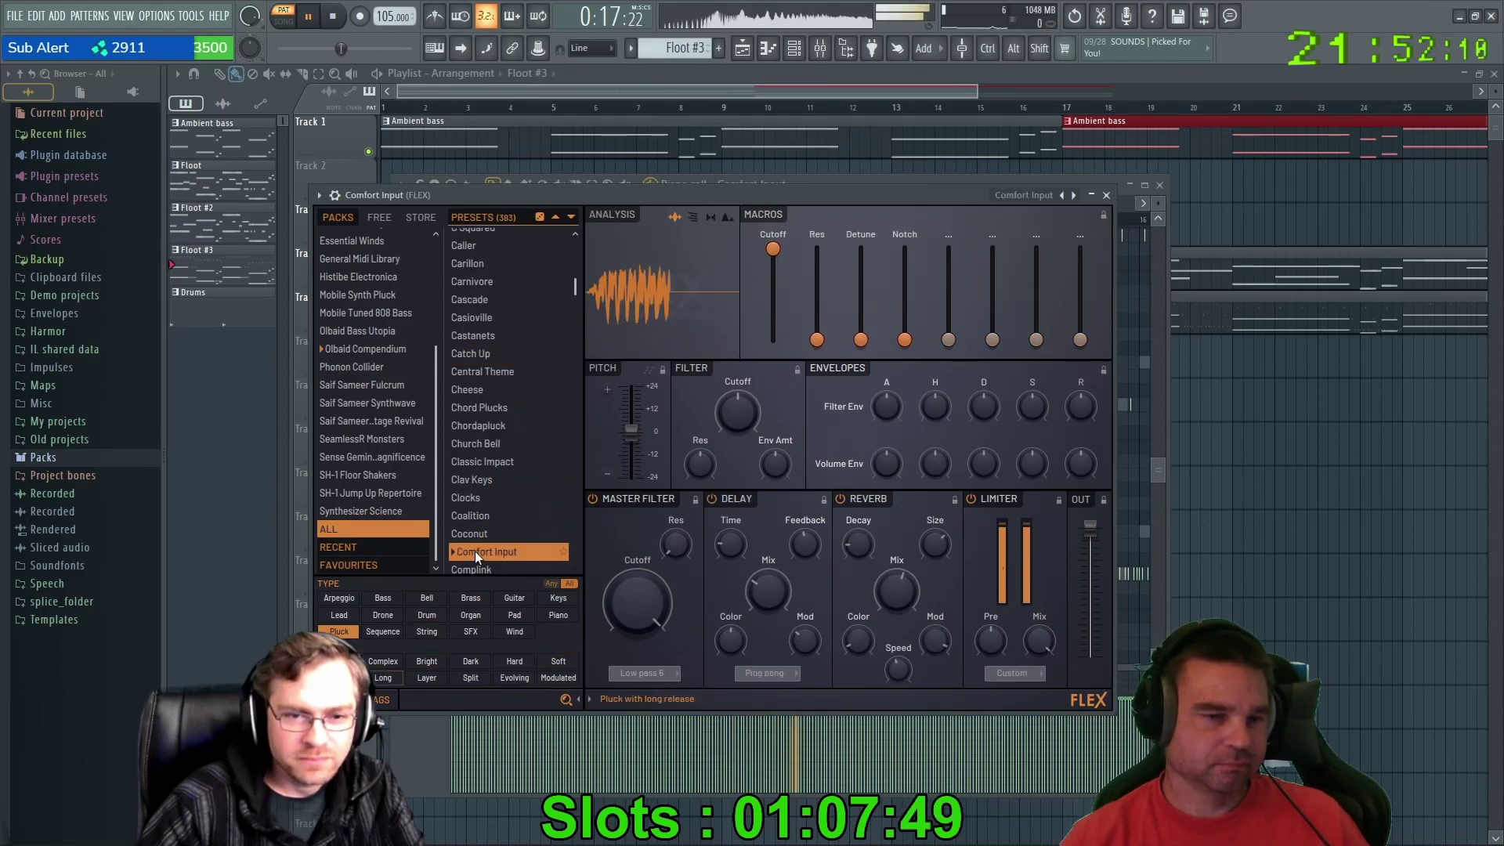
scroll(489, 483, "down", 6)
left_click(489, 477)
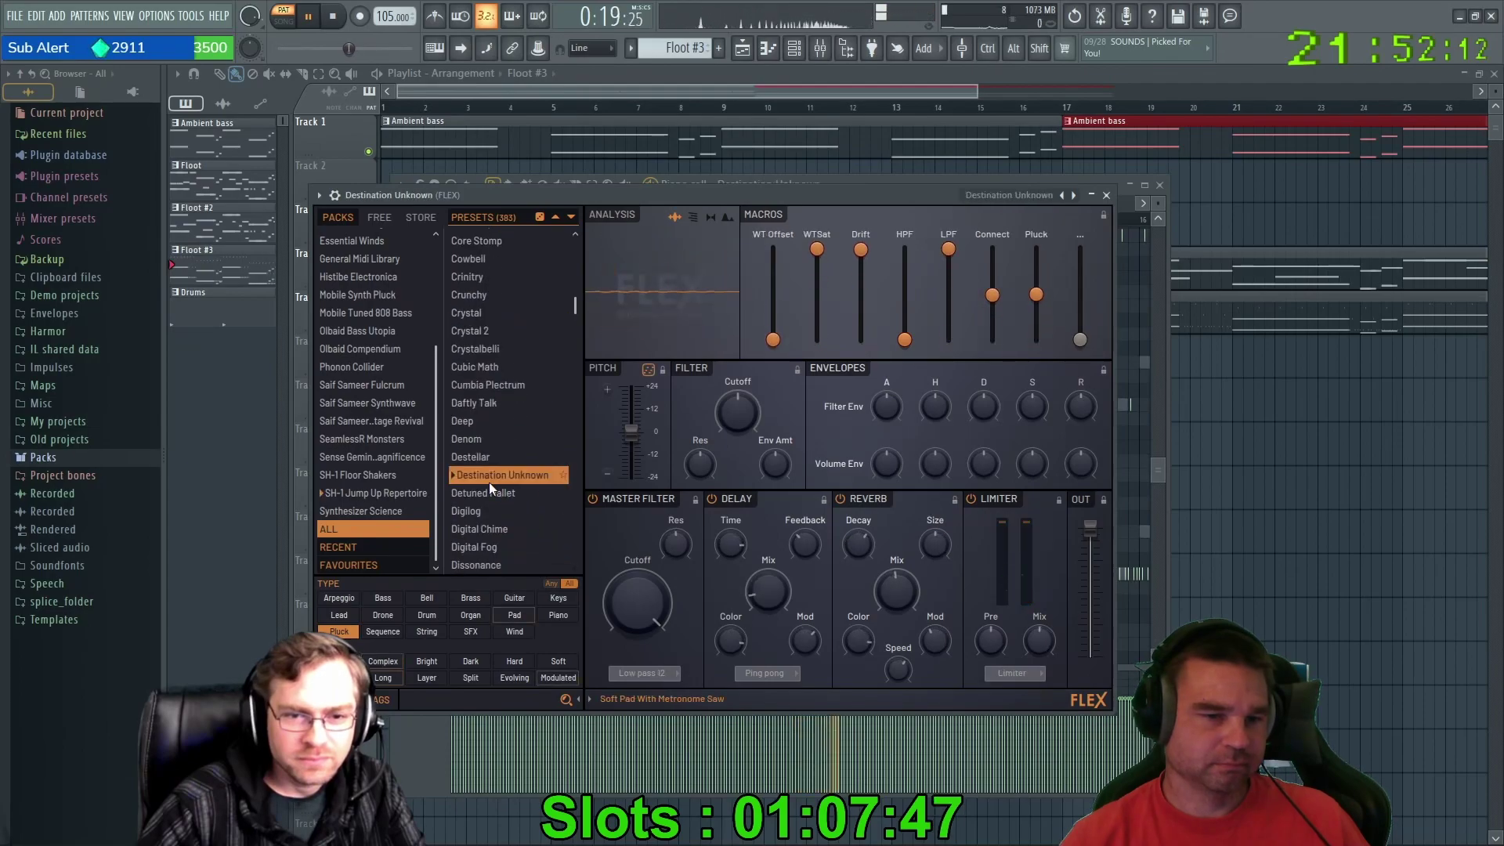
left_click(473, 530)
left_click(473, 547)
scroll(515, 550, "down", 4)
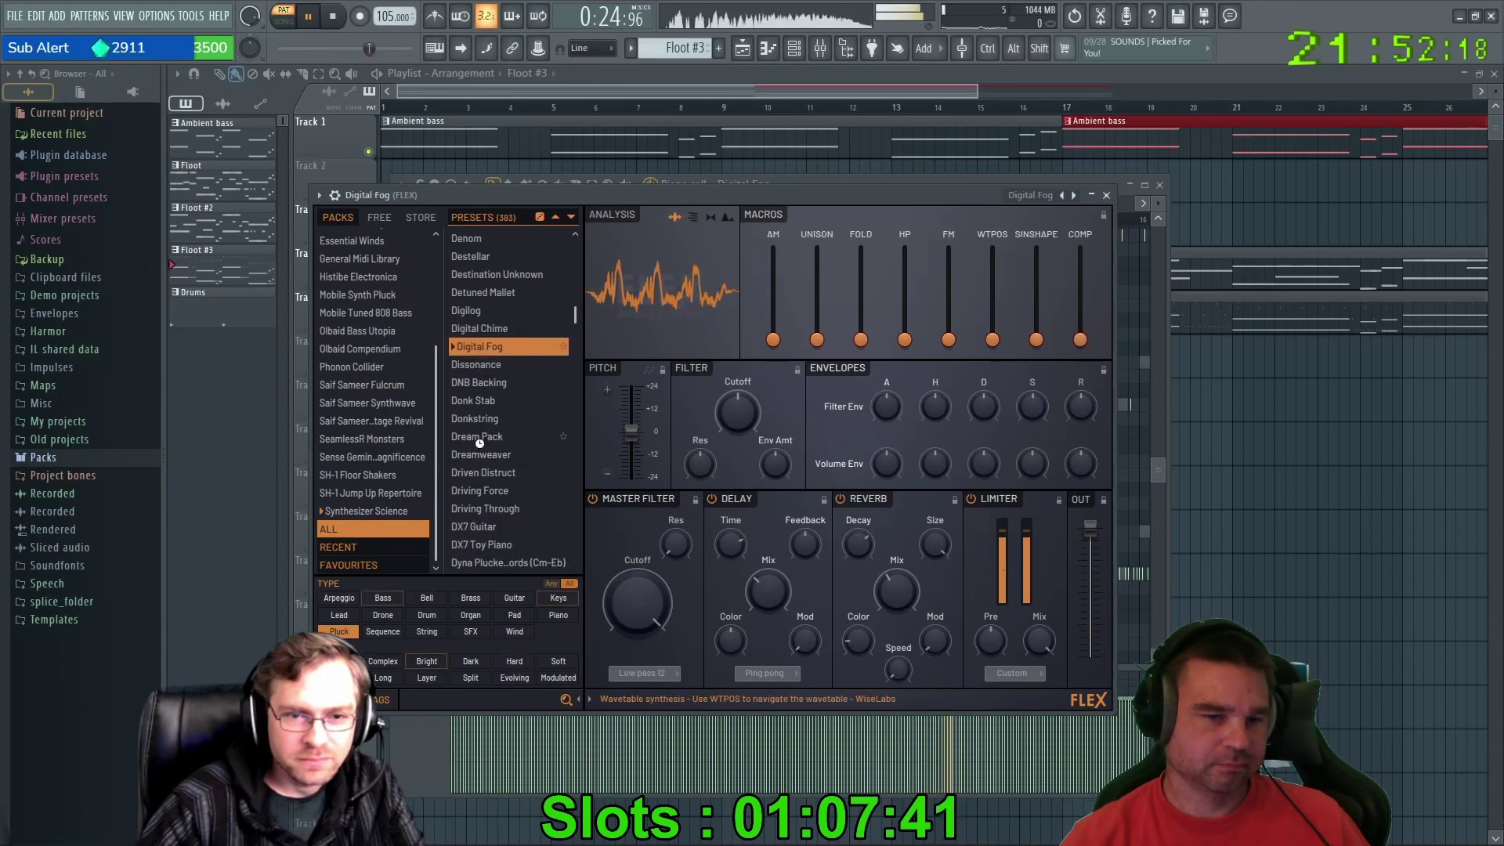
Load the Driven Distruct preset and try different Res, Timbre and Peak macro amounts while the pattern plays.
left_click(483, 429)
left_click(477, 475)
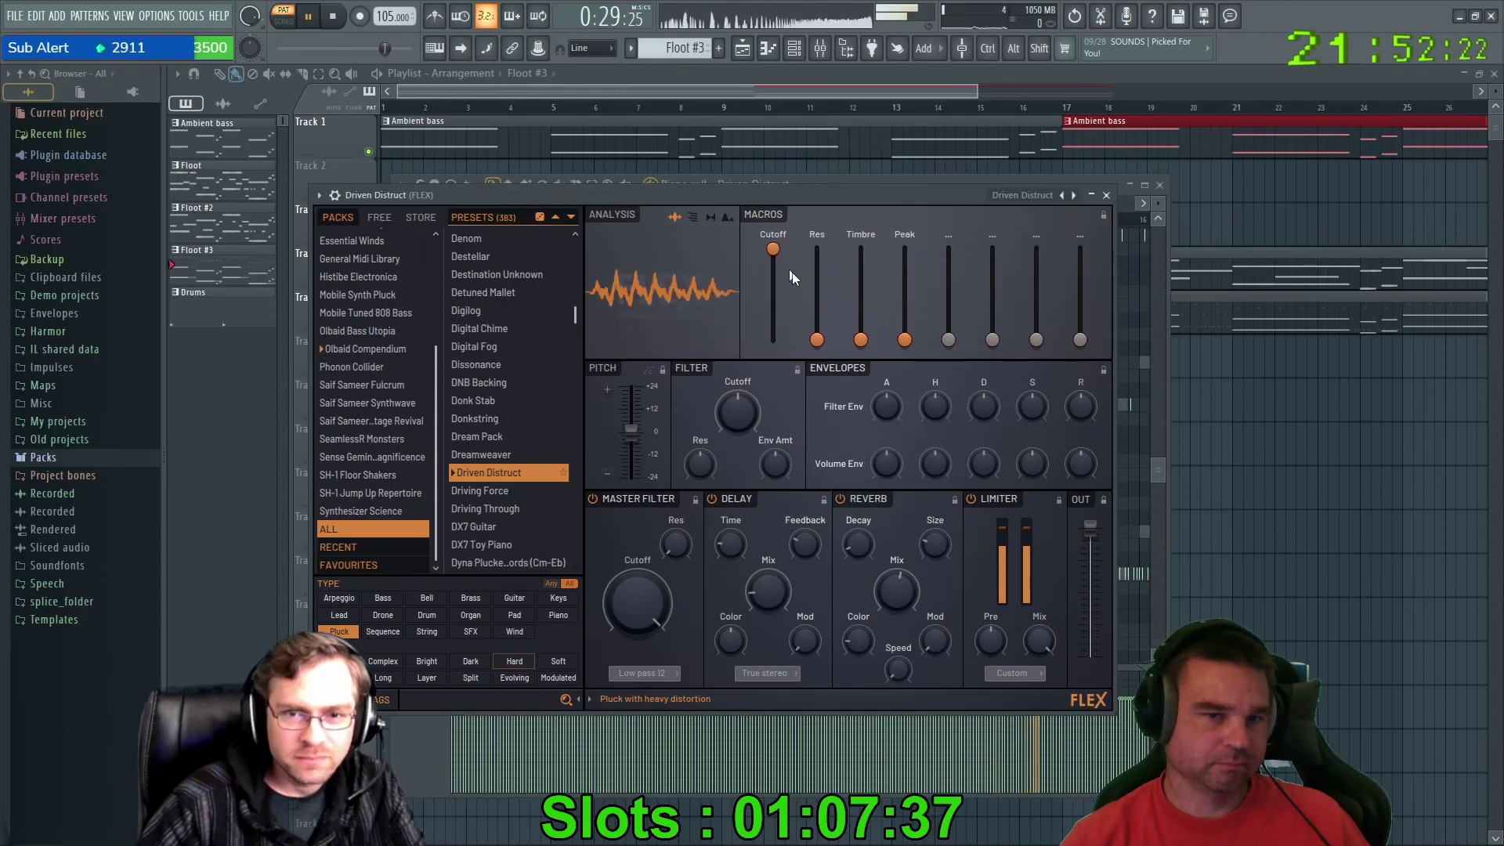
left_click_drag(817, 301, 829, 342)
left_click_drag(861, 248, 905, 339)
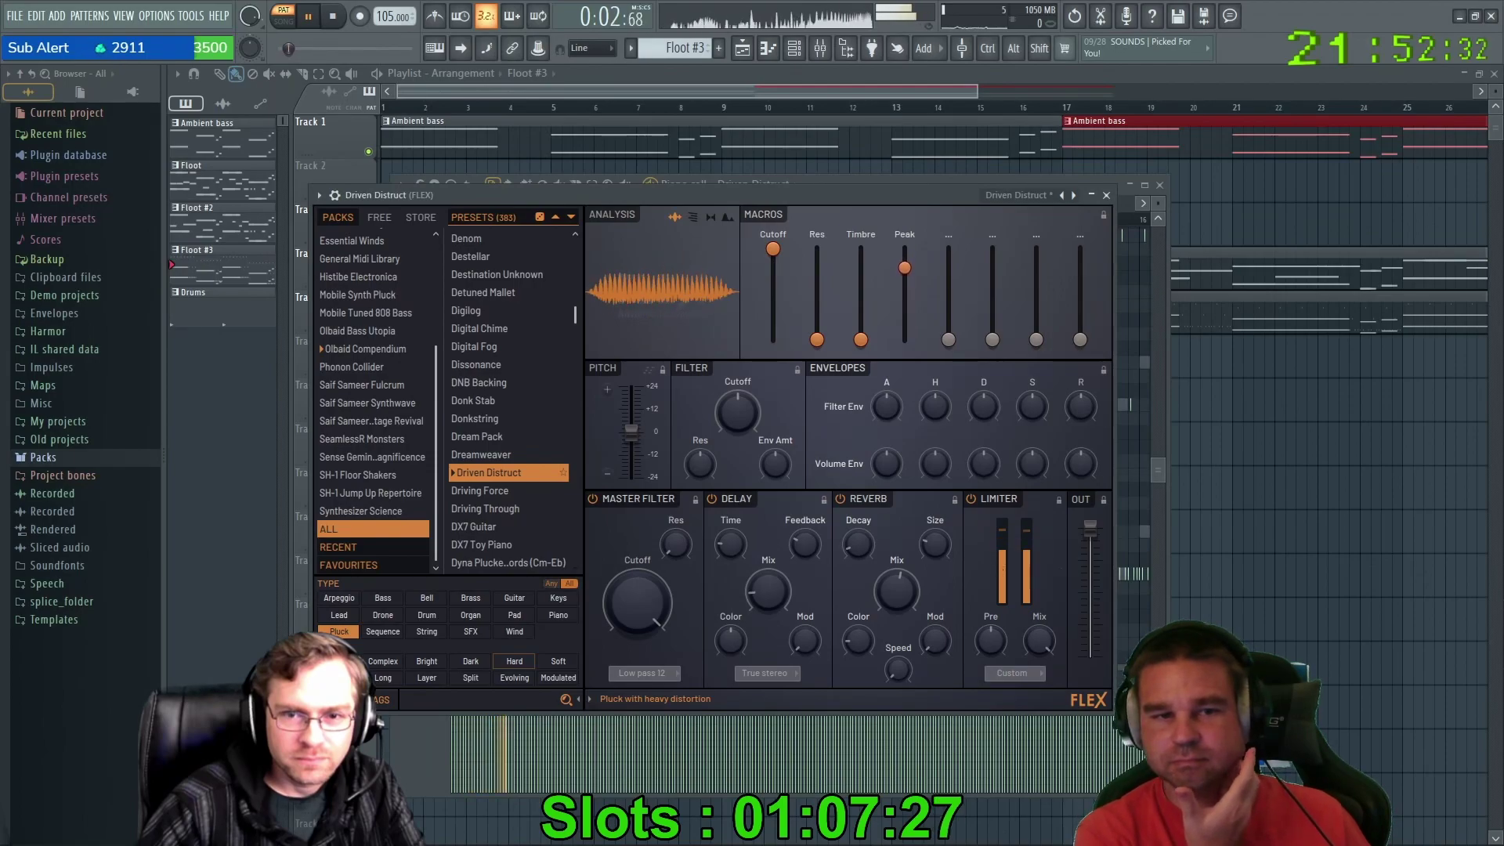
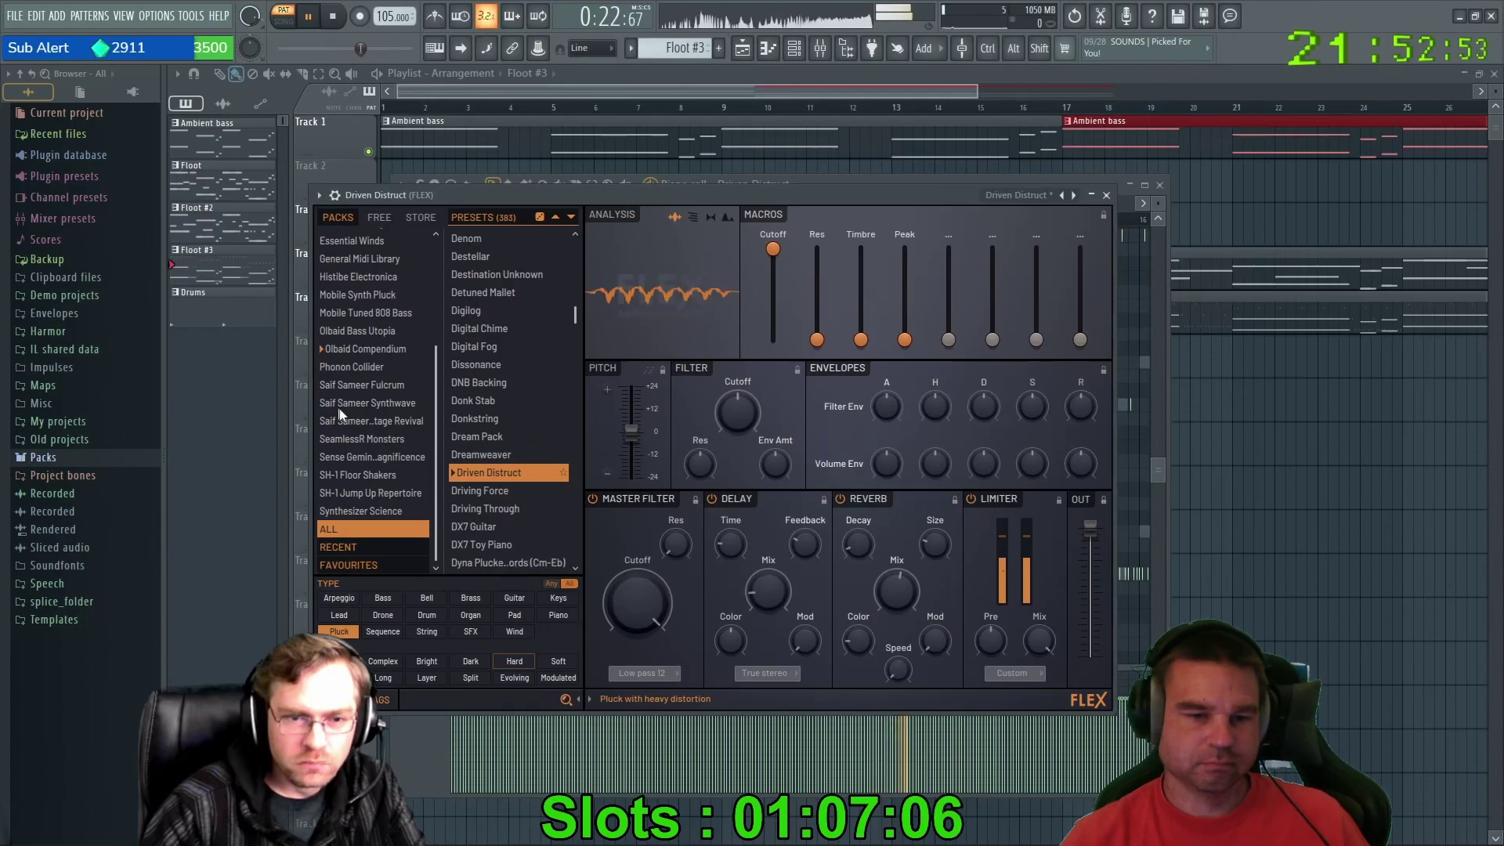
Audition the pluck presets DX7 Toy Piano, DX7 Guitar, Energia and Erratics.
left_click(475, 544)
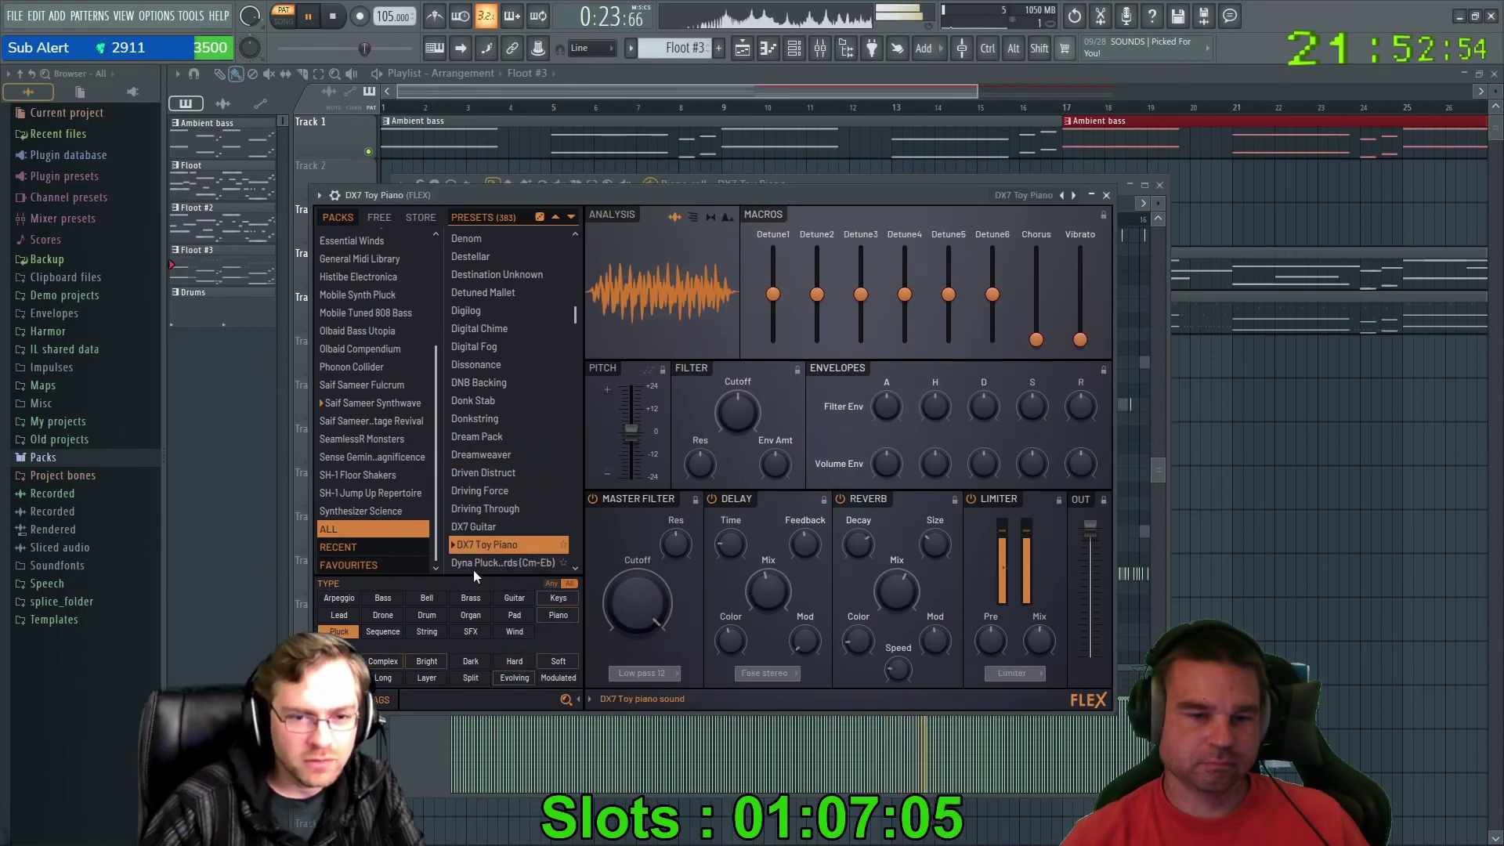
left_click(511, 523)
scroll(475, 449, "down", 5)
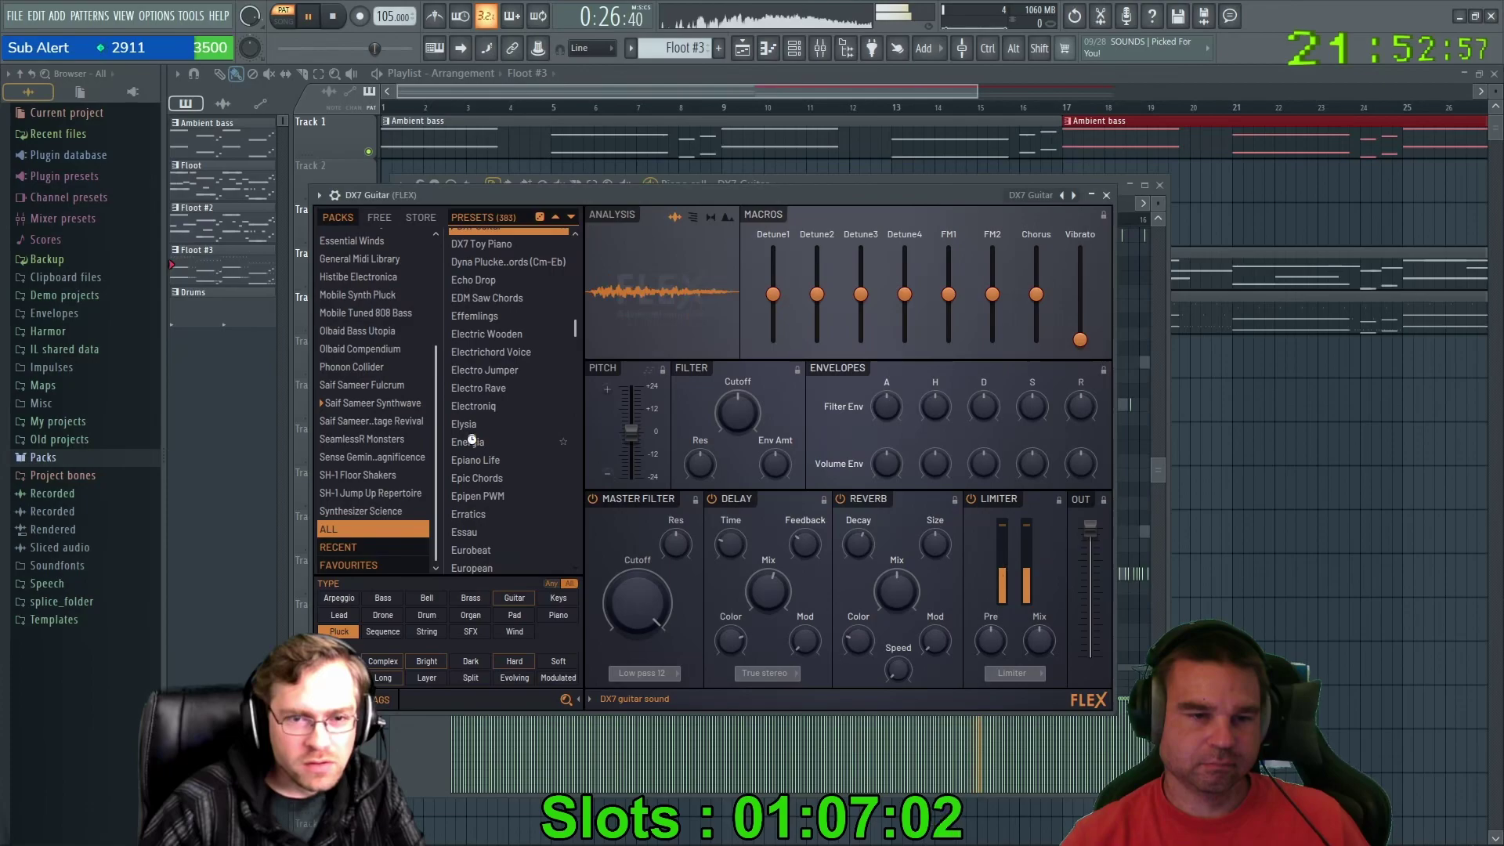
left_click(474, 444)
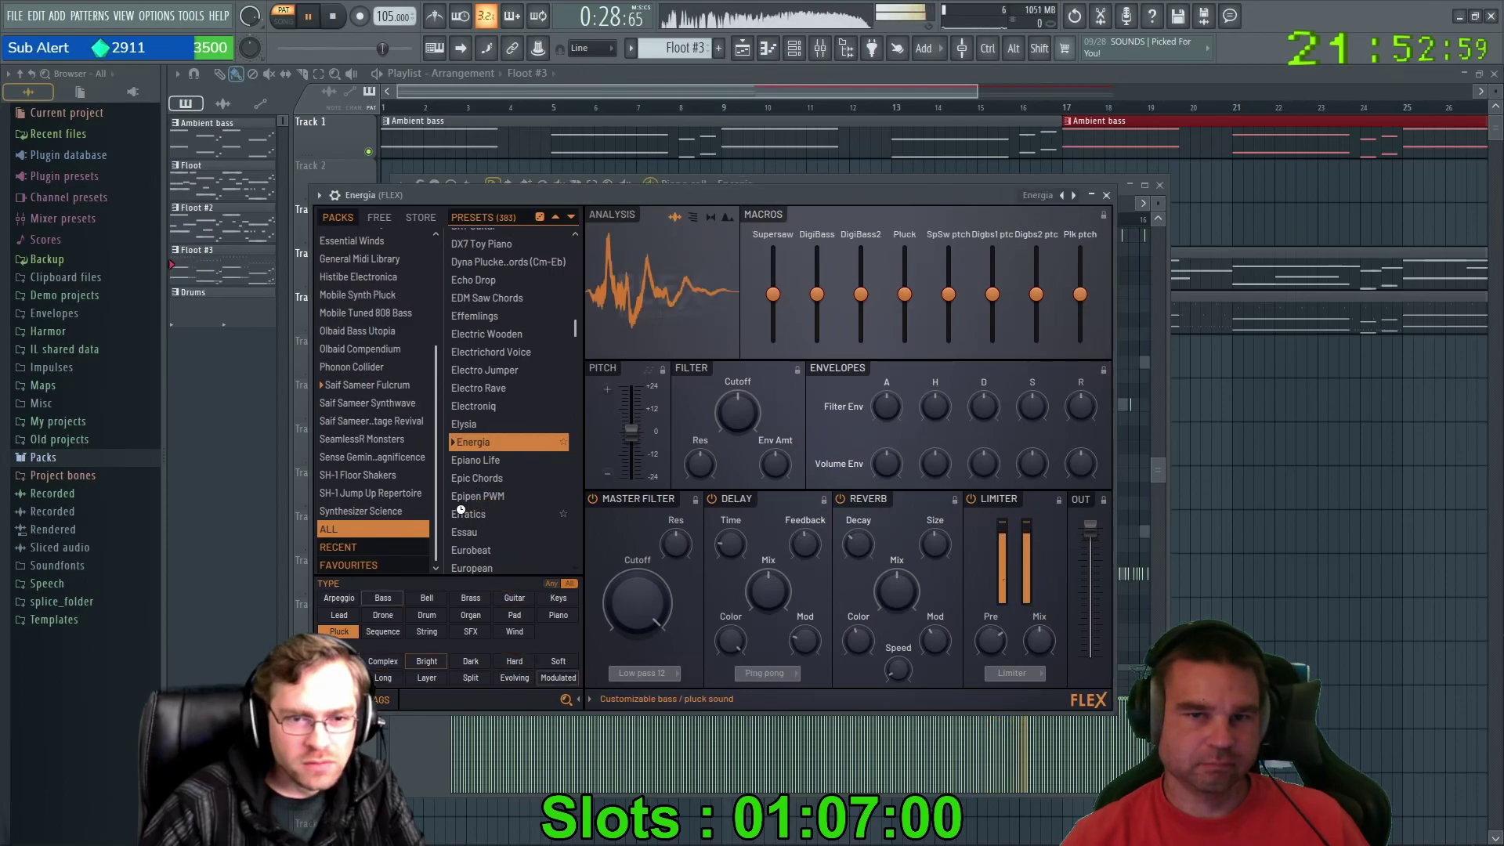
left_click(461, 510)
scroll(493, 553, "down", 5)
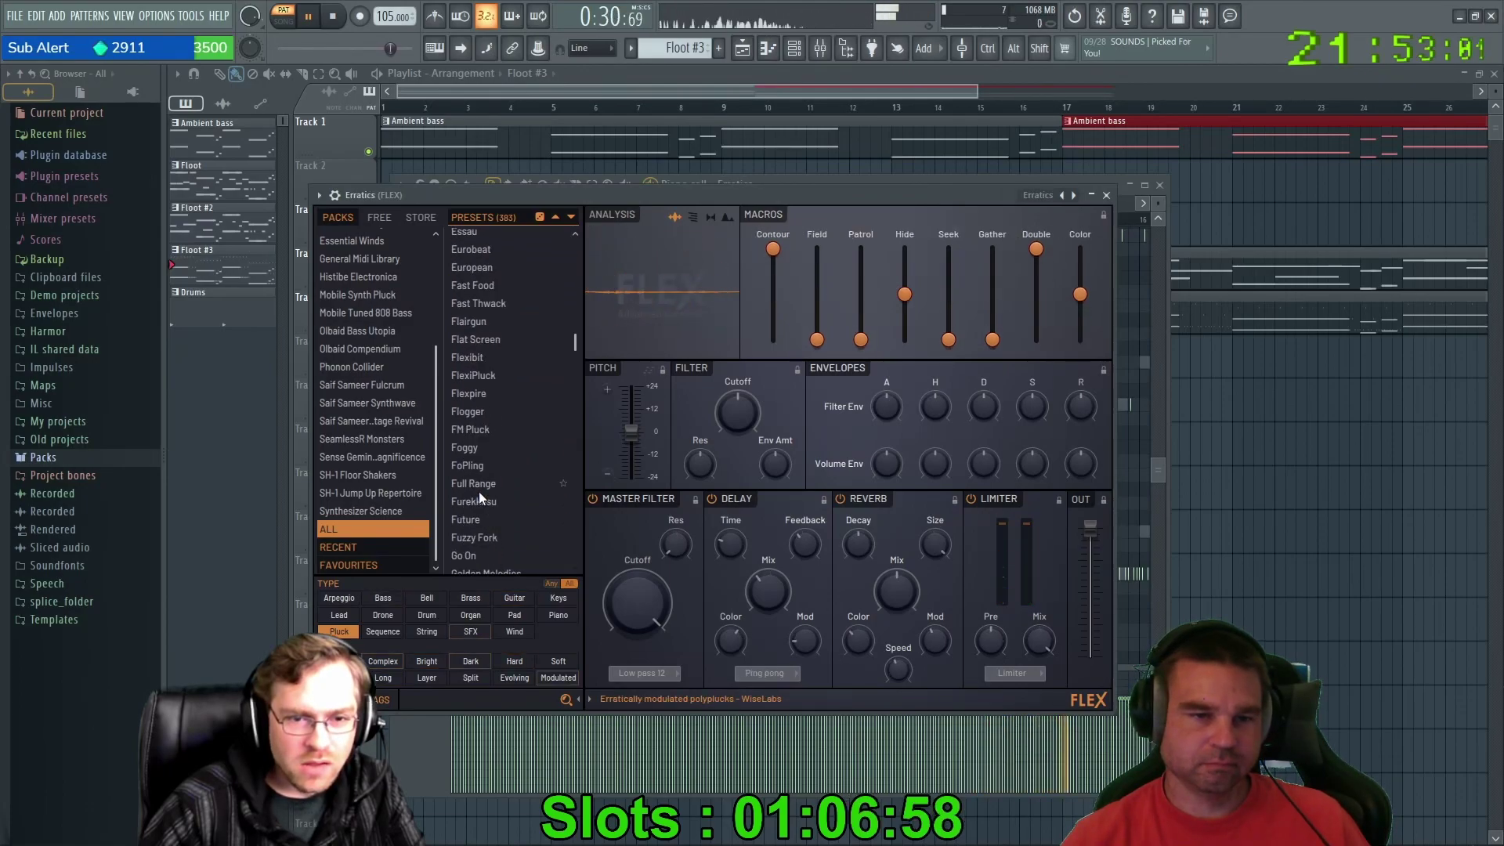
Audition the pluck presets Furekkusu, Fuzzy Fork, Go On, Happy Days, Harp and Harpengeist.
left_click(476, 502)
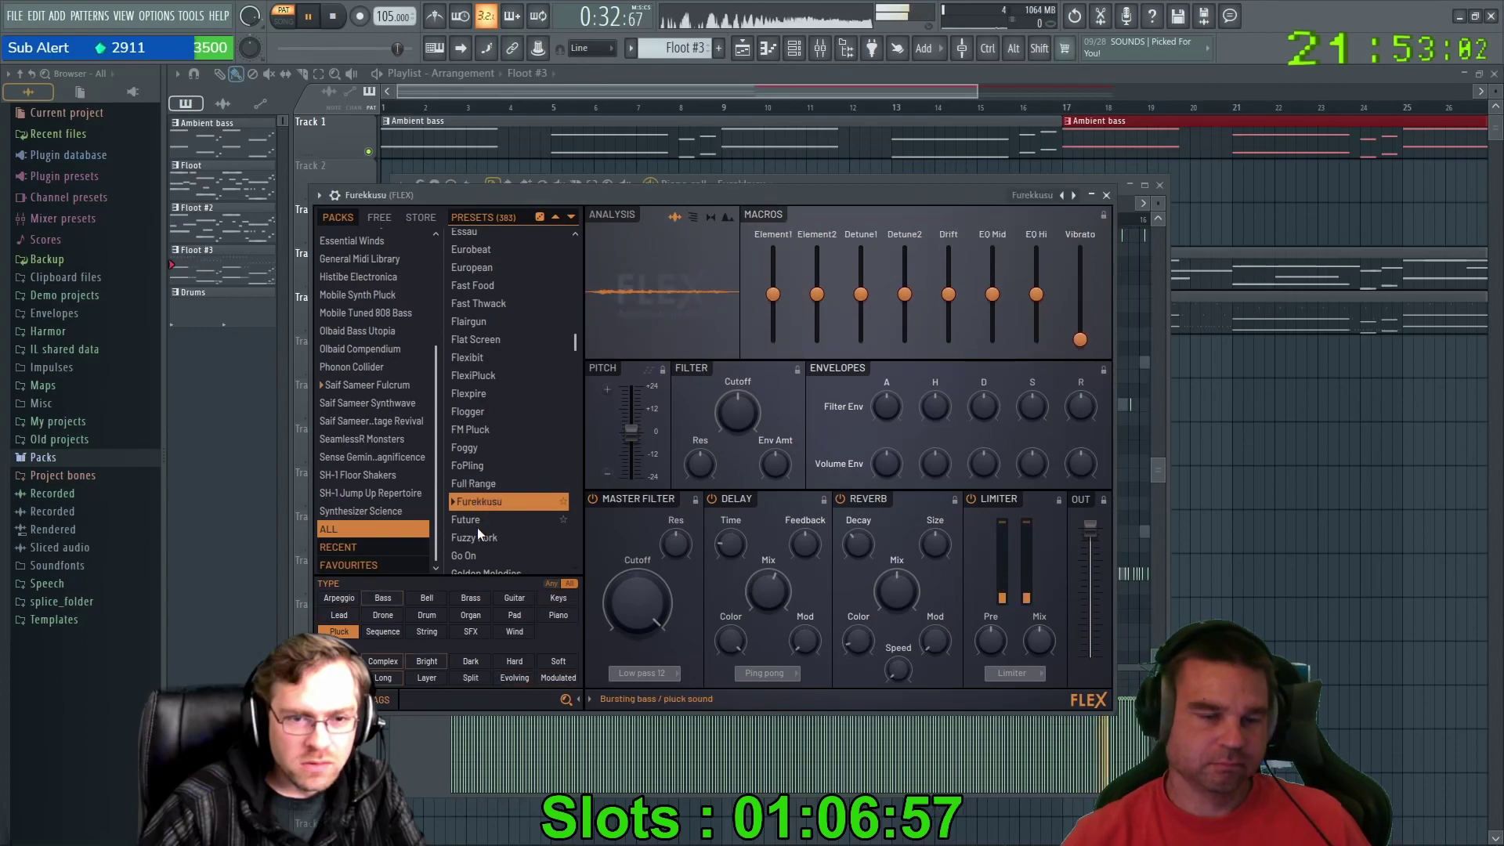
left_click(481, 536)
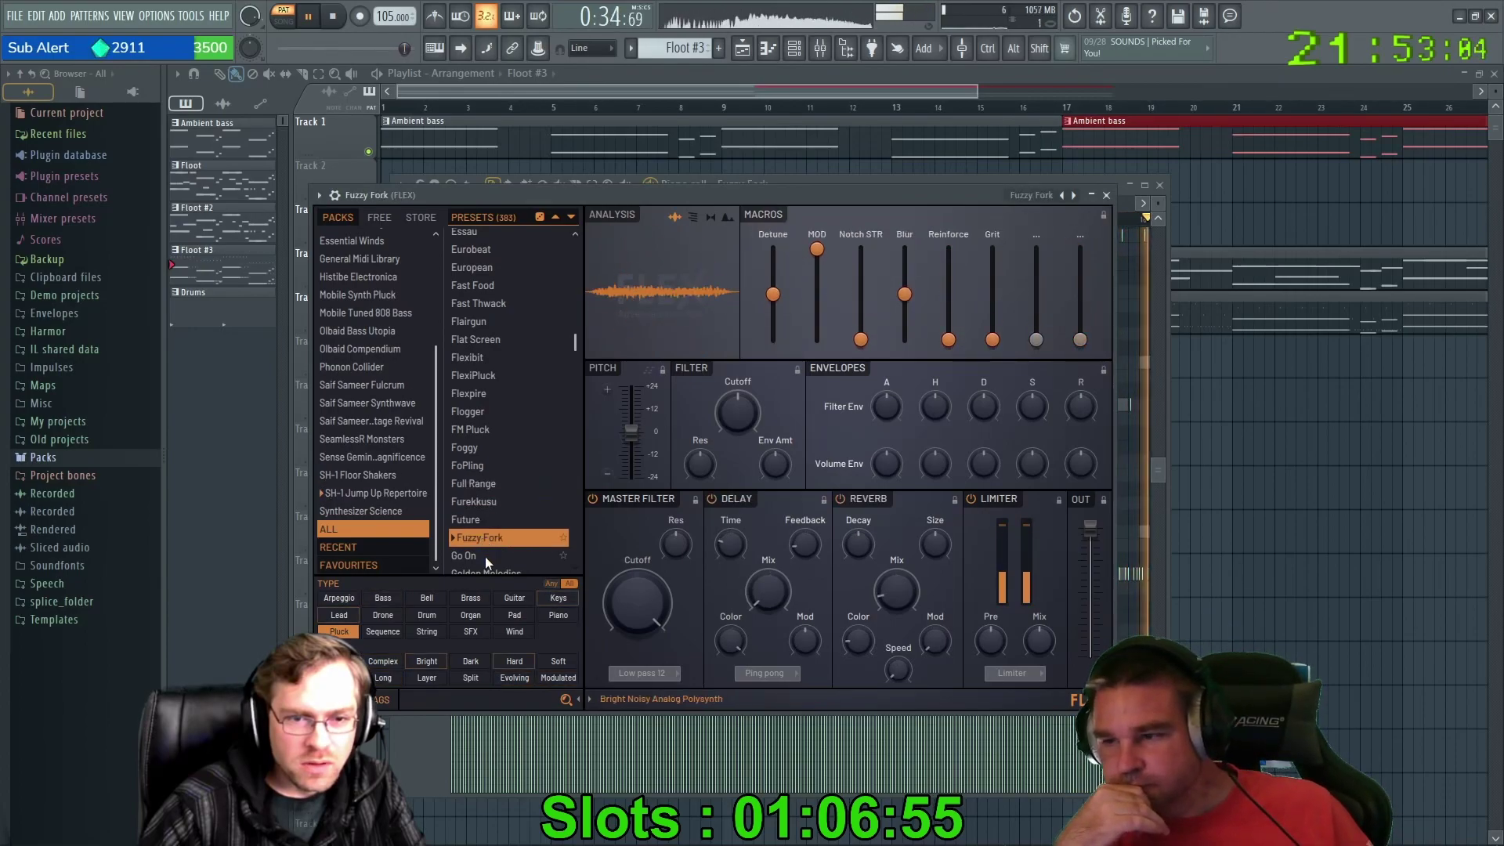
left_click(486, 556)
scroll(485, 540, "down", 4)
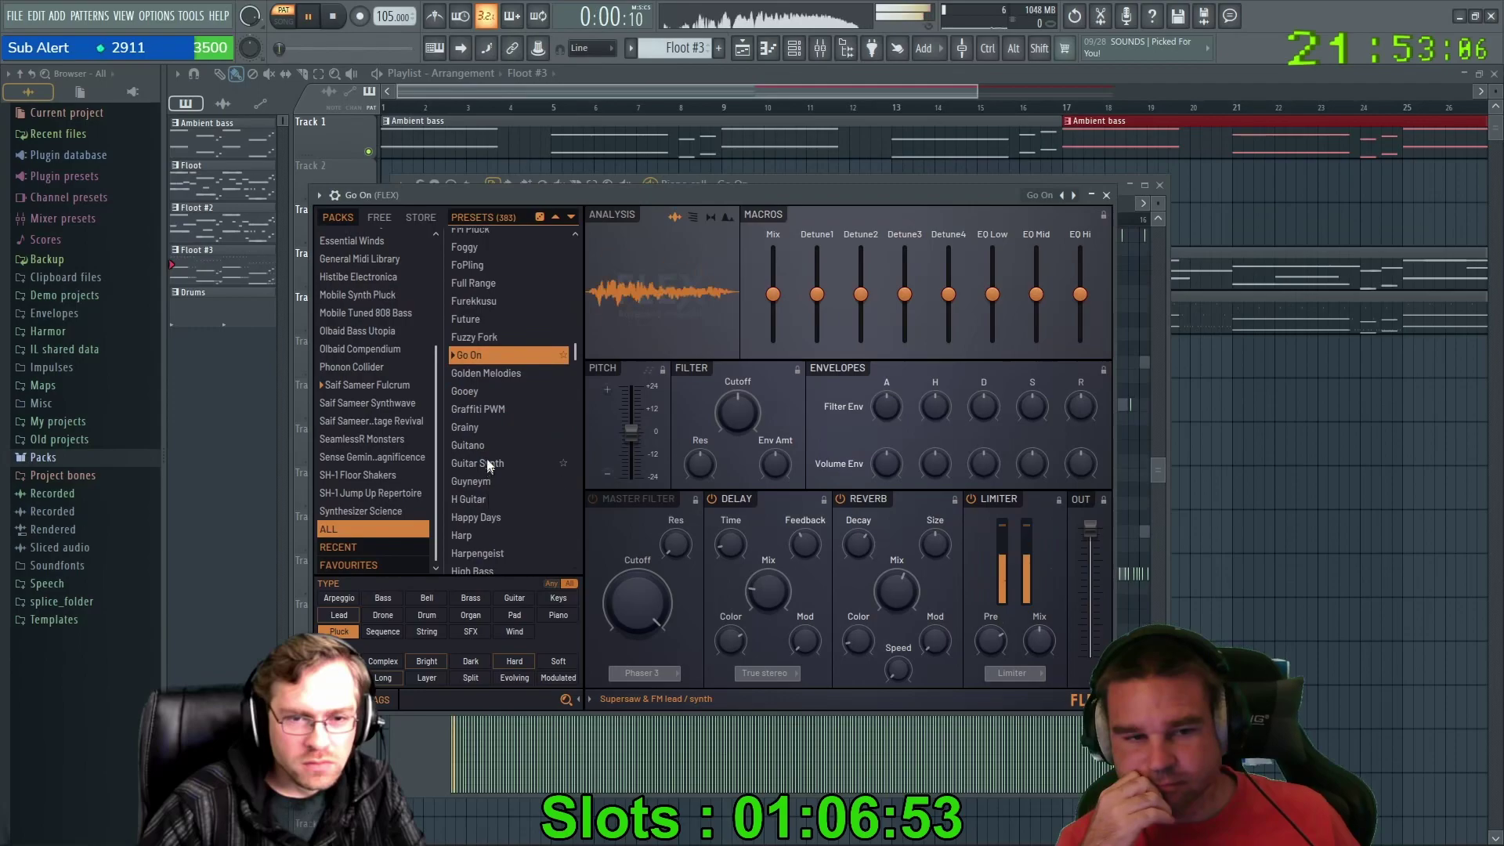
left_click(481, 517)
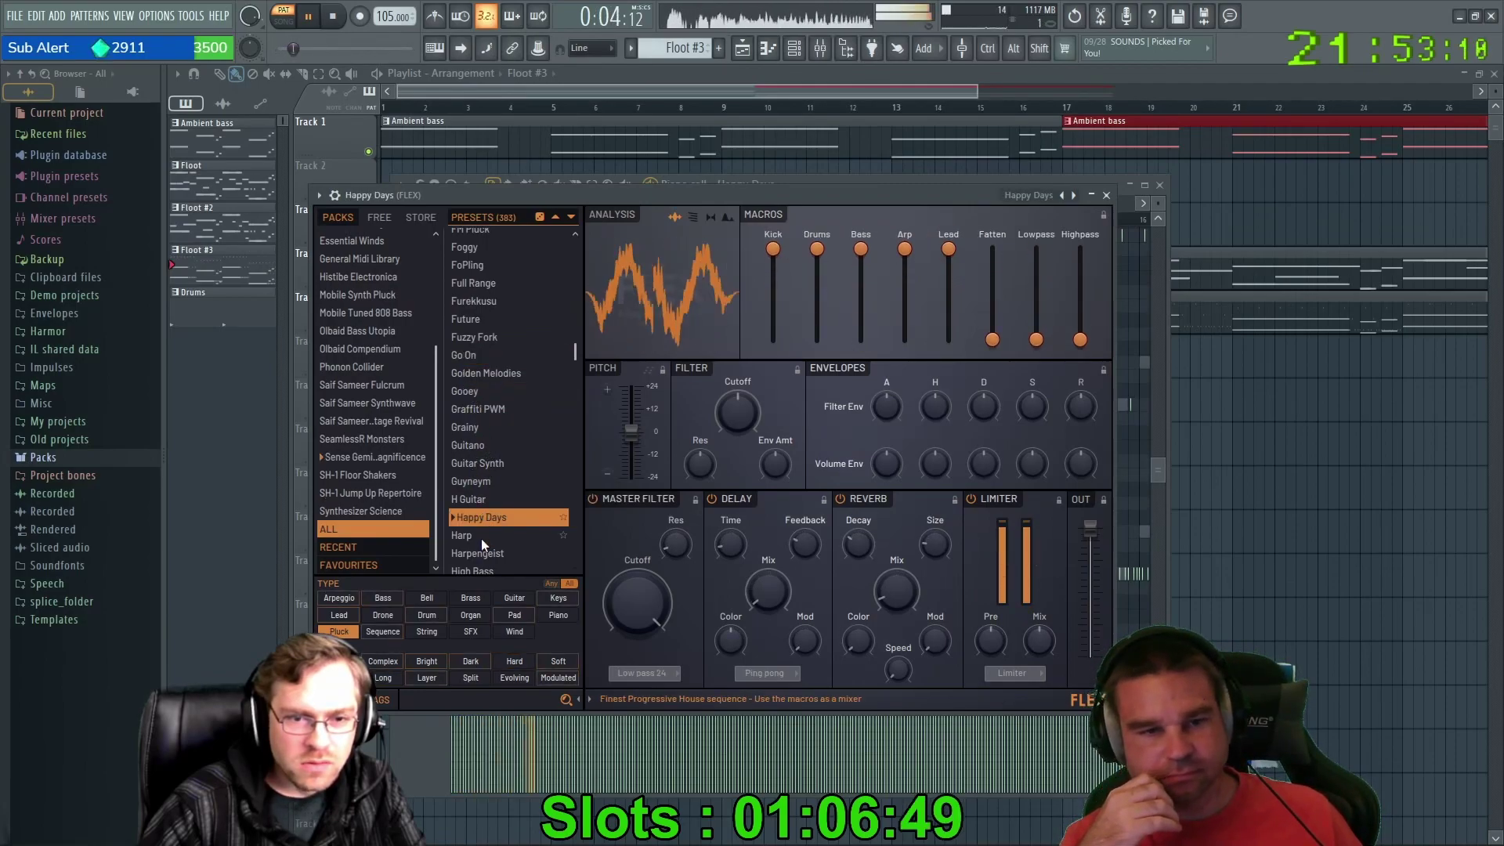
left_click(481, 538)
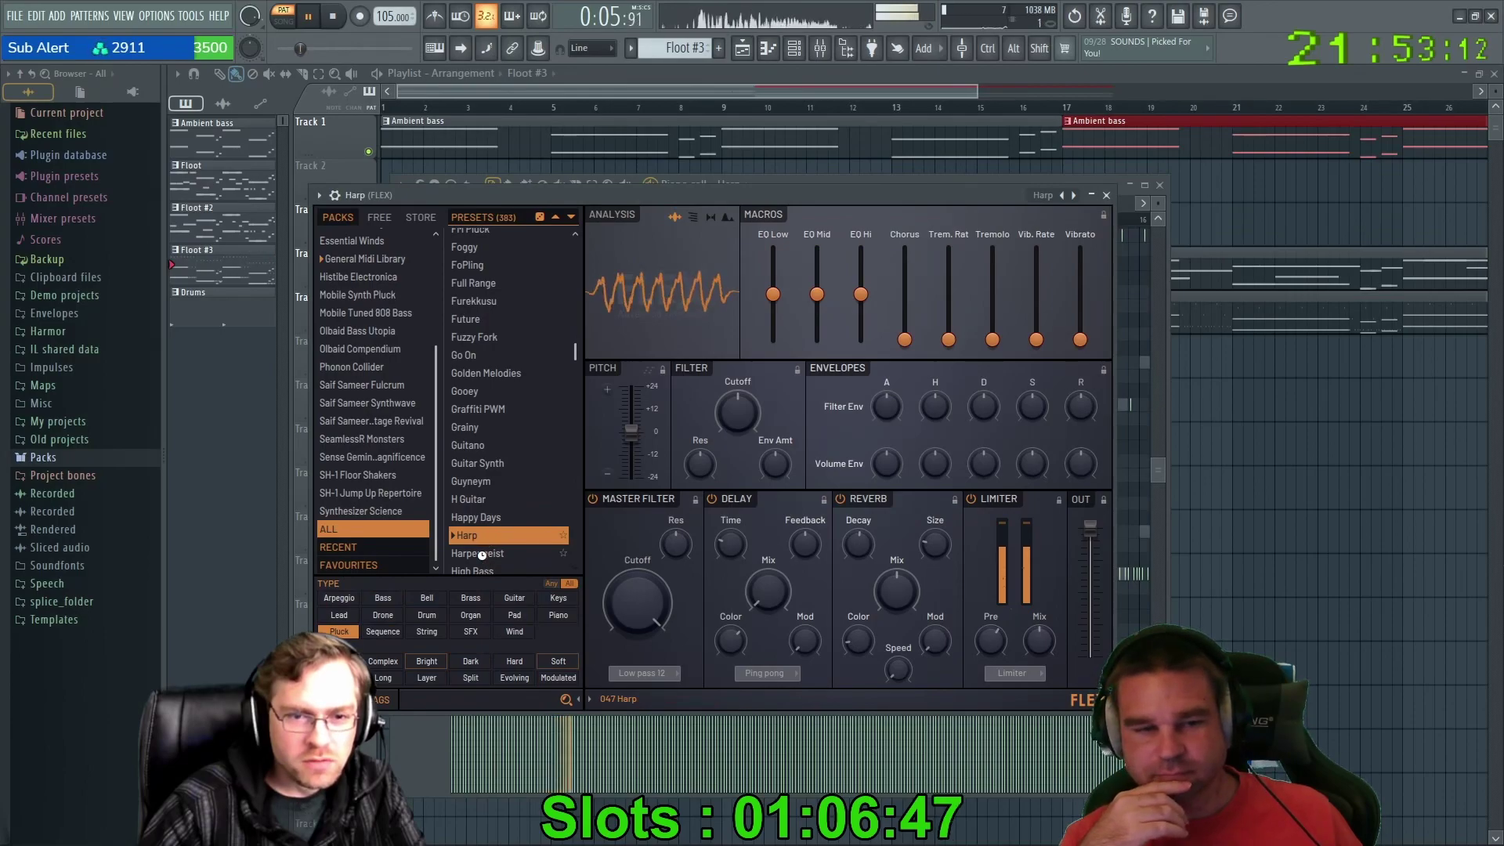
left_click(482, 554)
Audition the pluck presets Impact Bass, Infected and Interconnected with the looping arpeggio.
scroll(481, 555, "down", 2)
left_click(487, 525)
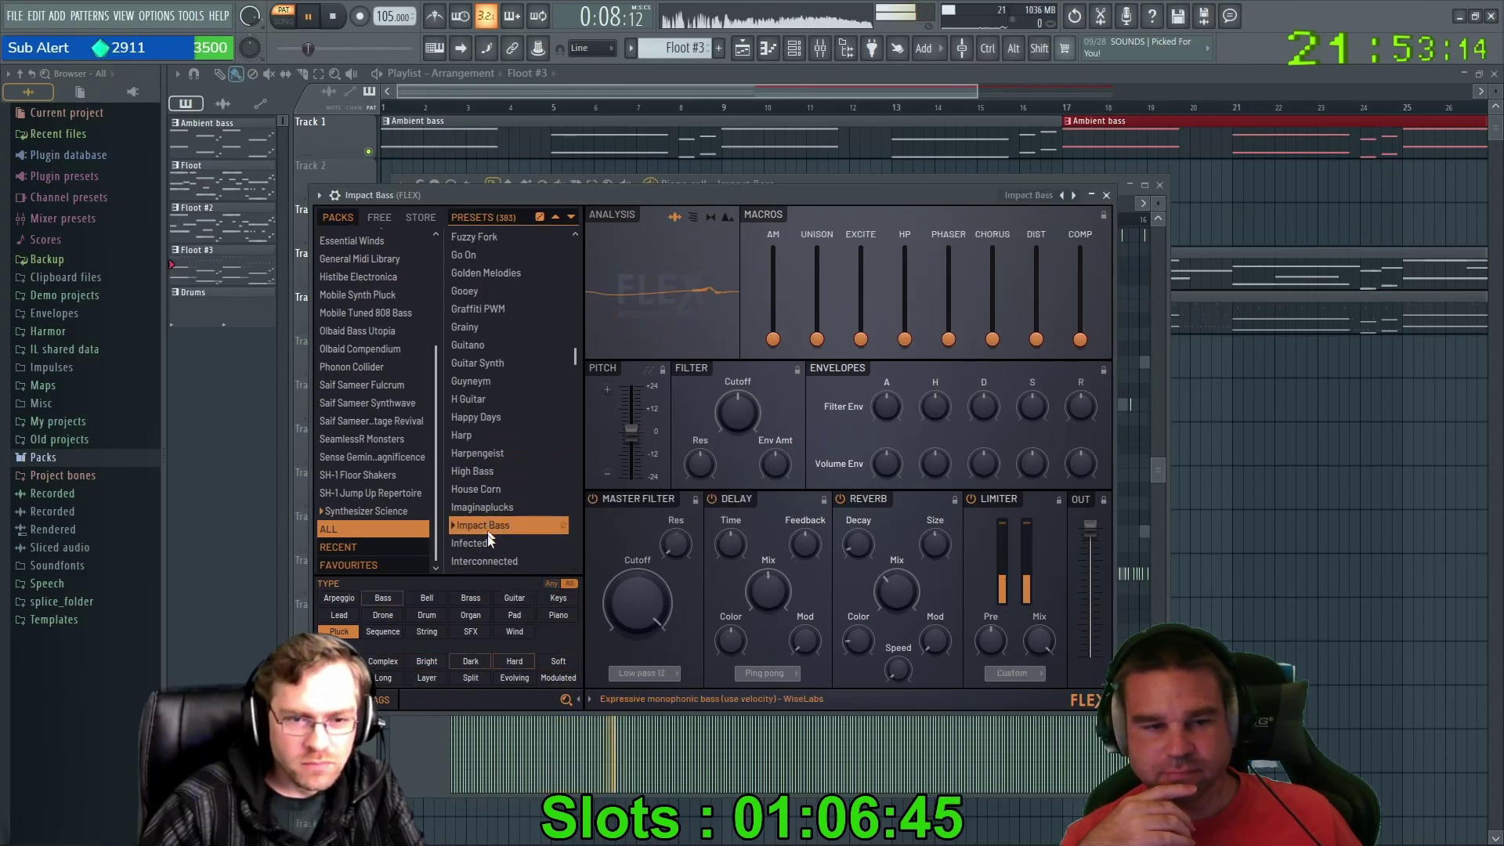
left_click(487, 544)
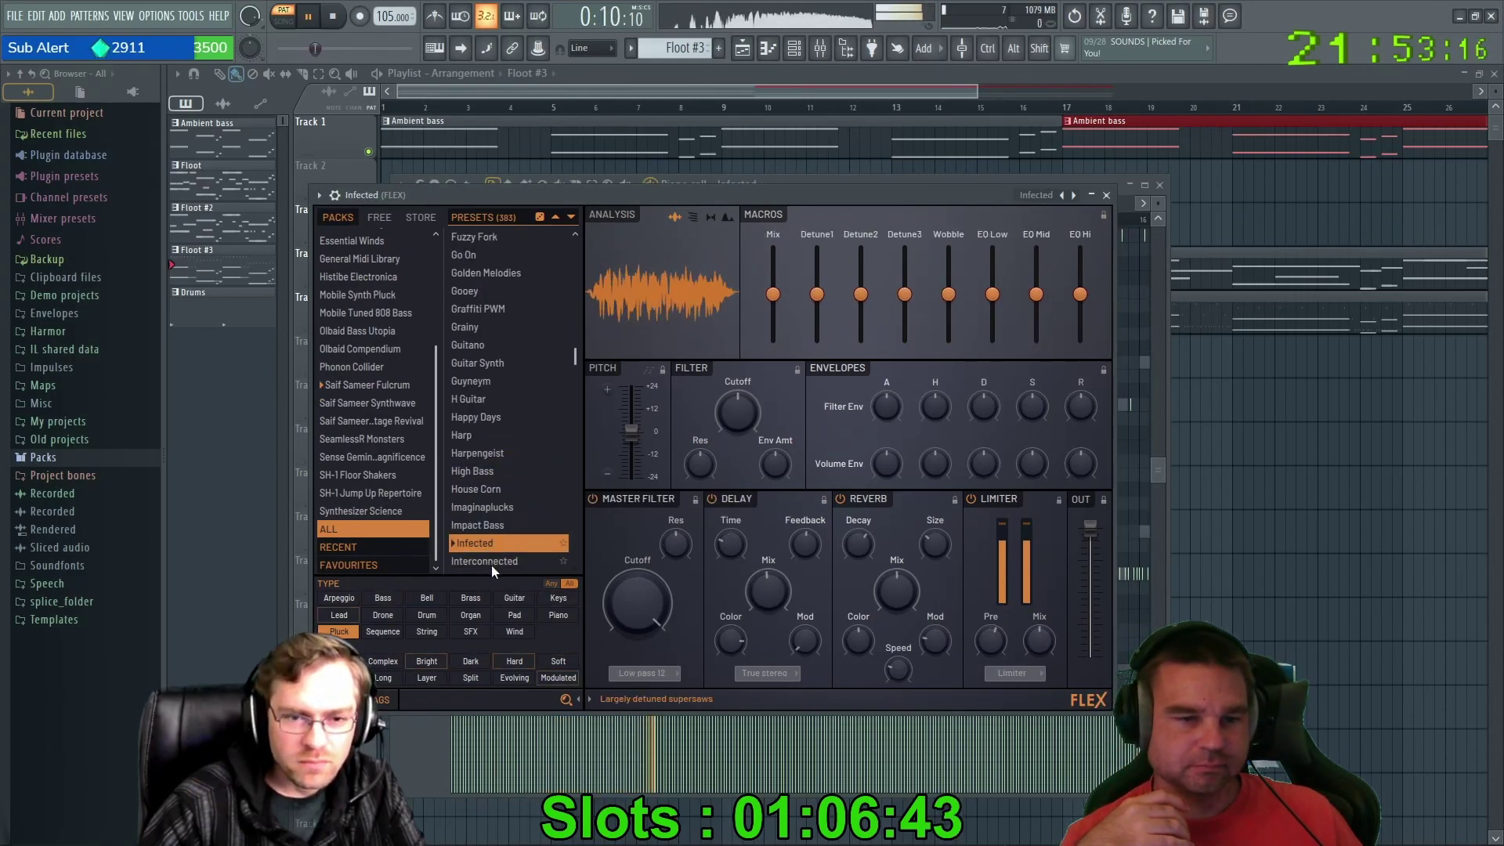
left_click(491, 561)
scroll(491, 565, "down", 4)
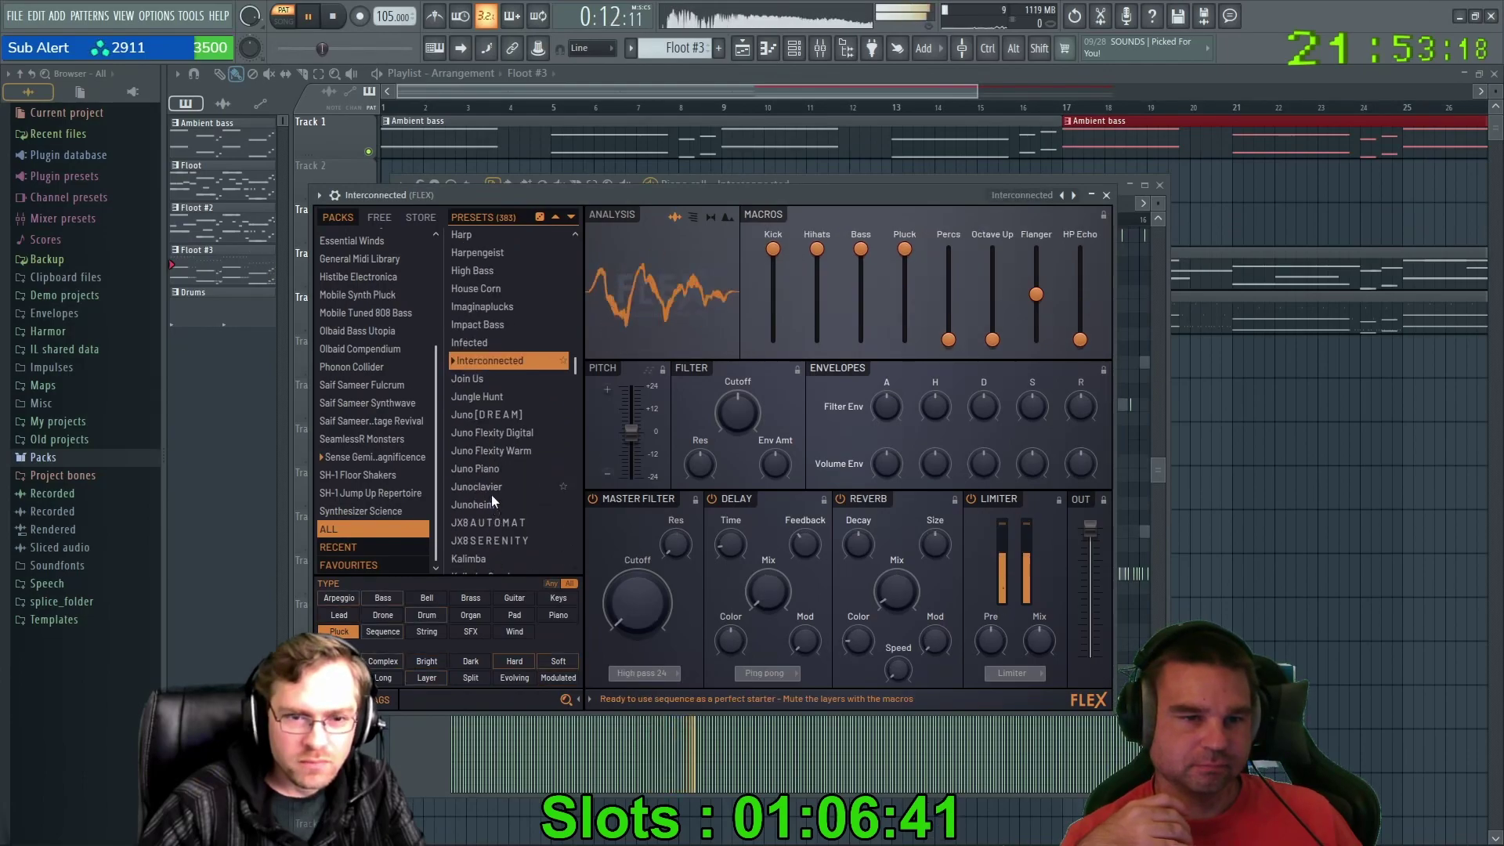
Audition the pluck presets Jungle Hunt, Juno Flexity Warm, Juno Piano, Junoclavier and Junoheim.
left_click(483, 396)
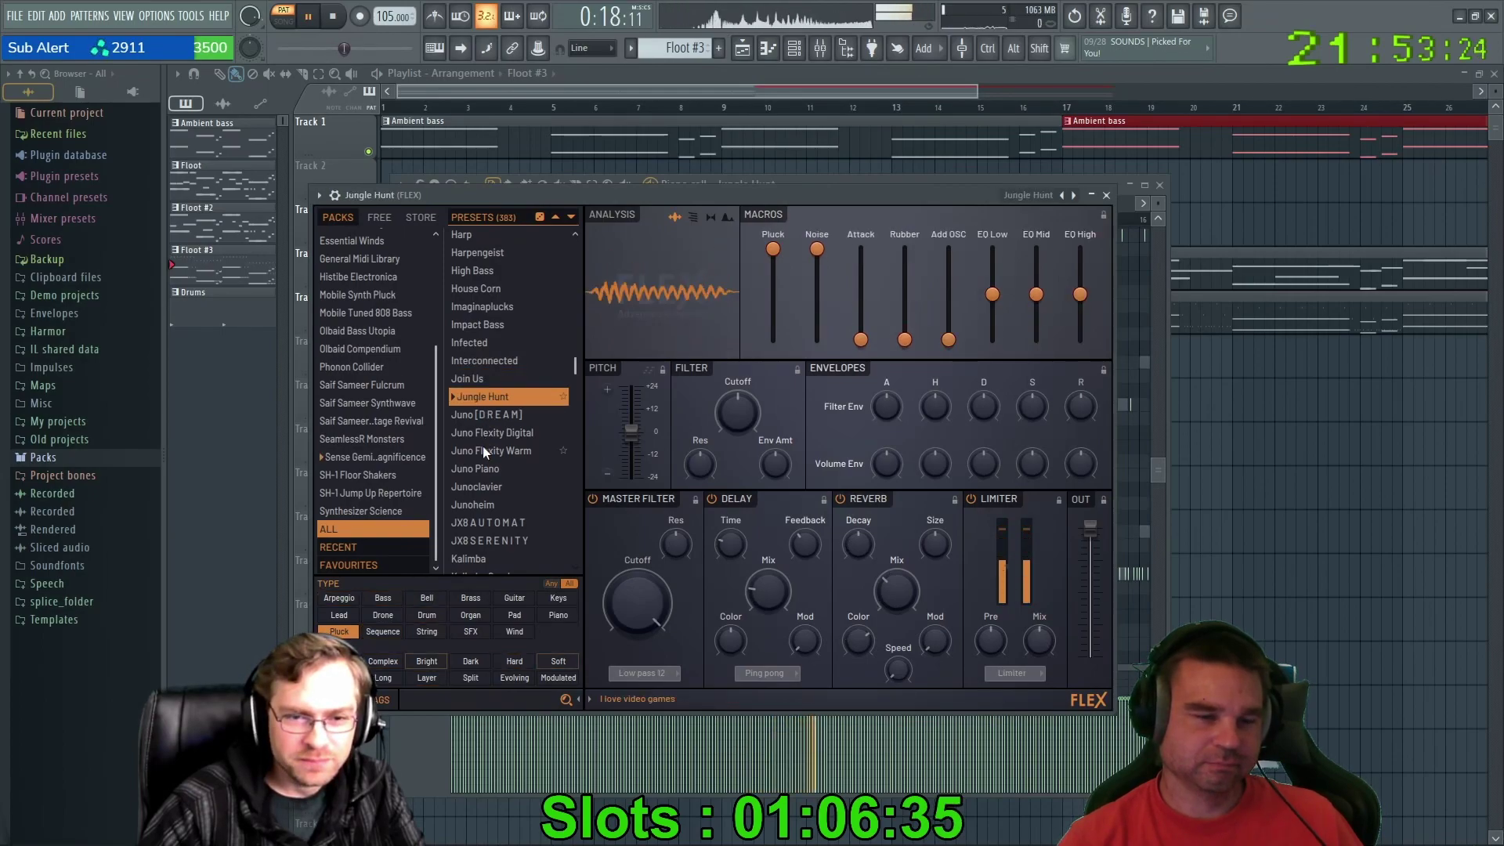
left_click(482, 450)
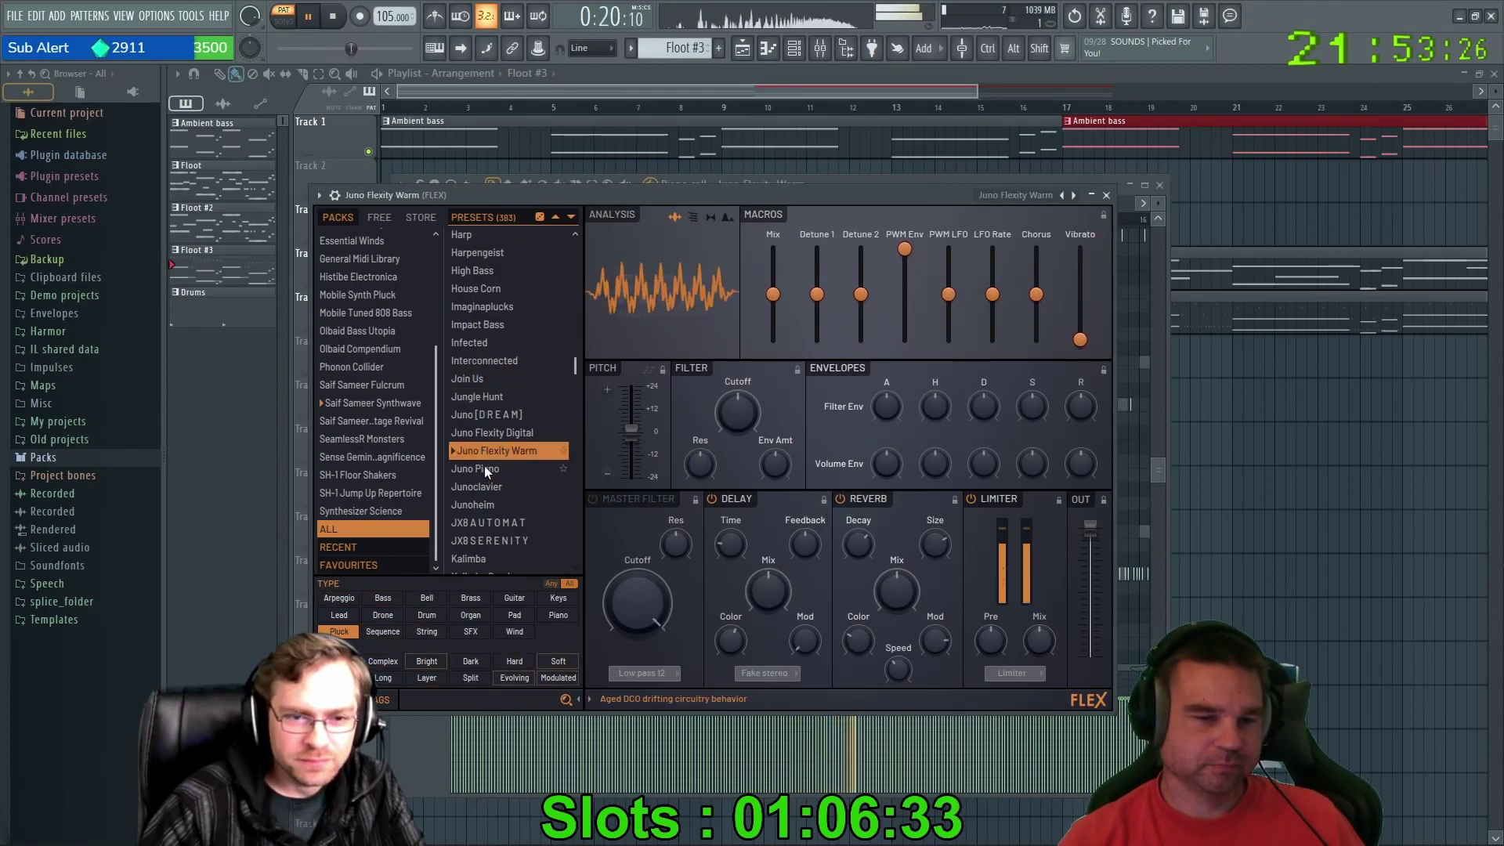
left_click(484, 467)
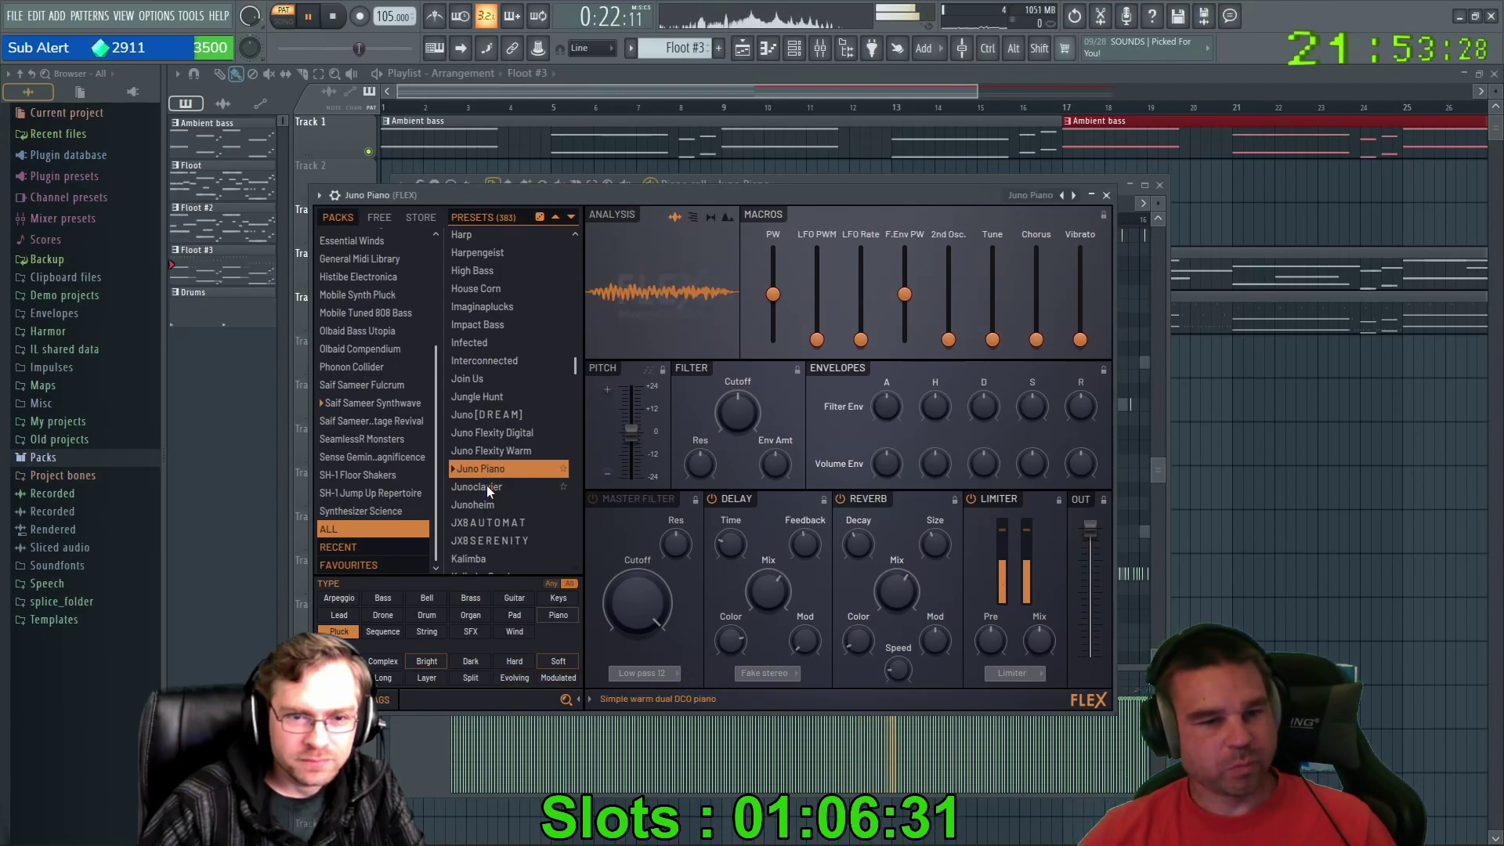
left_click(487, 486)
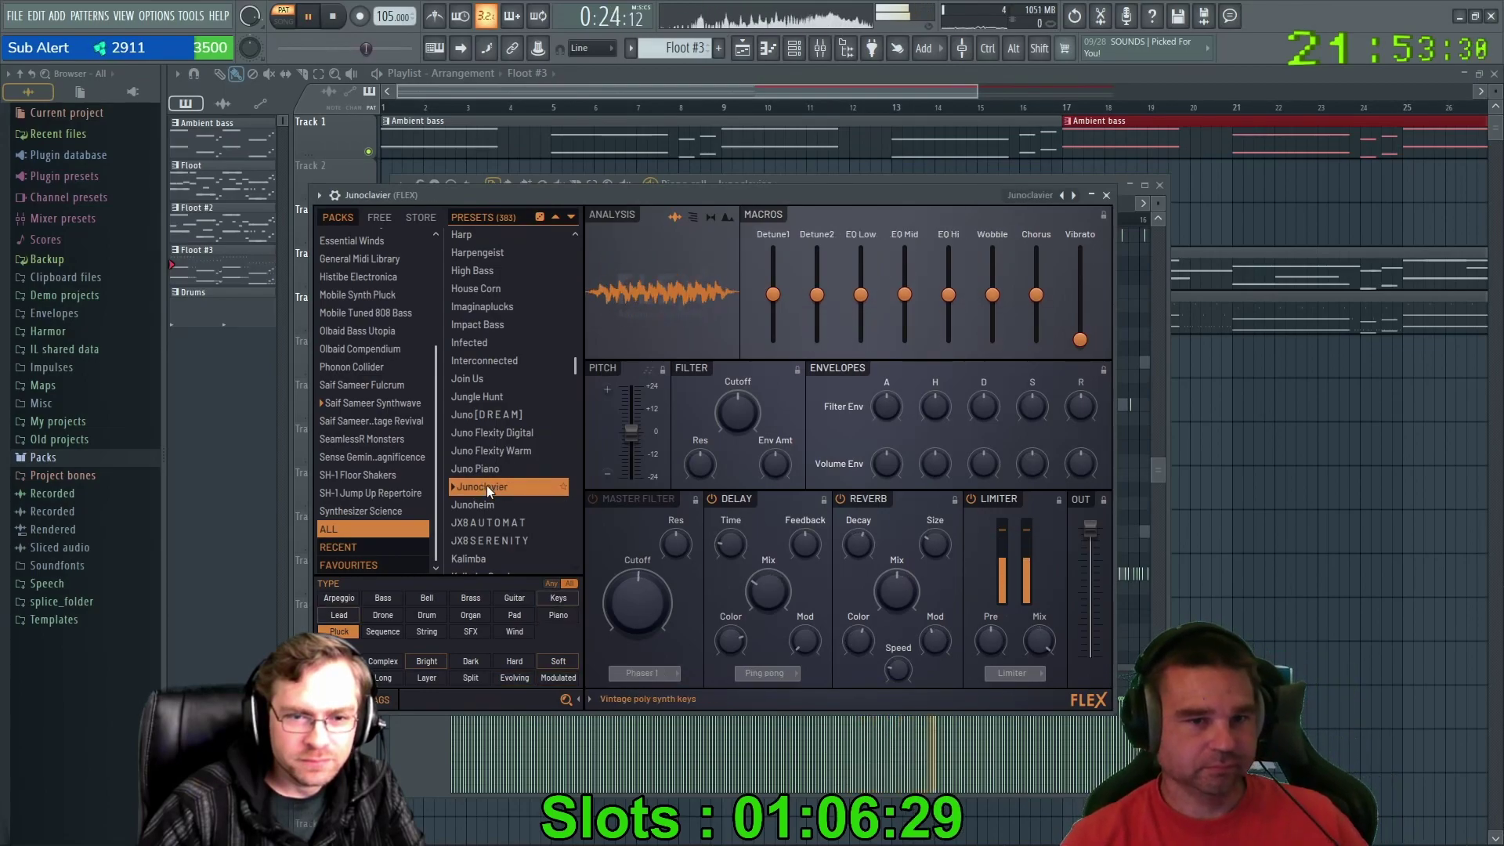
left_click(488, 505)
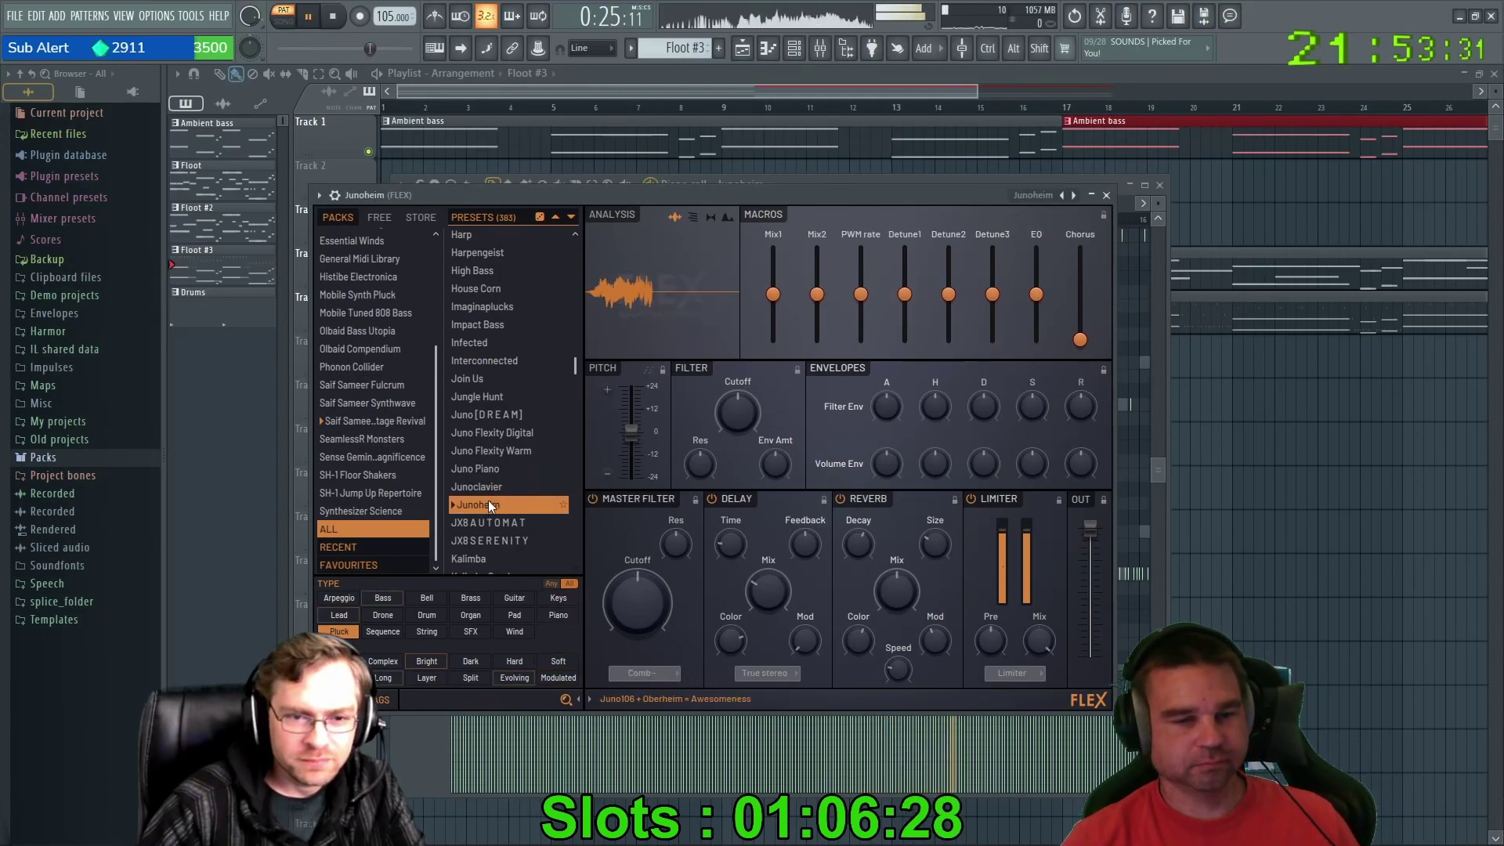
Audition the pluck presets Kalimba, Kalimba Crush, Kaydixin, Keysinq, Klavia Nerd and Kotolog.
left_click(491, 561)
scroll(491, 561, "down", 4)
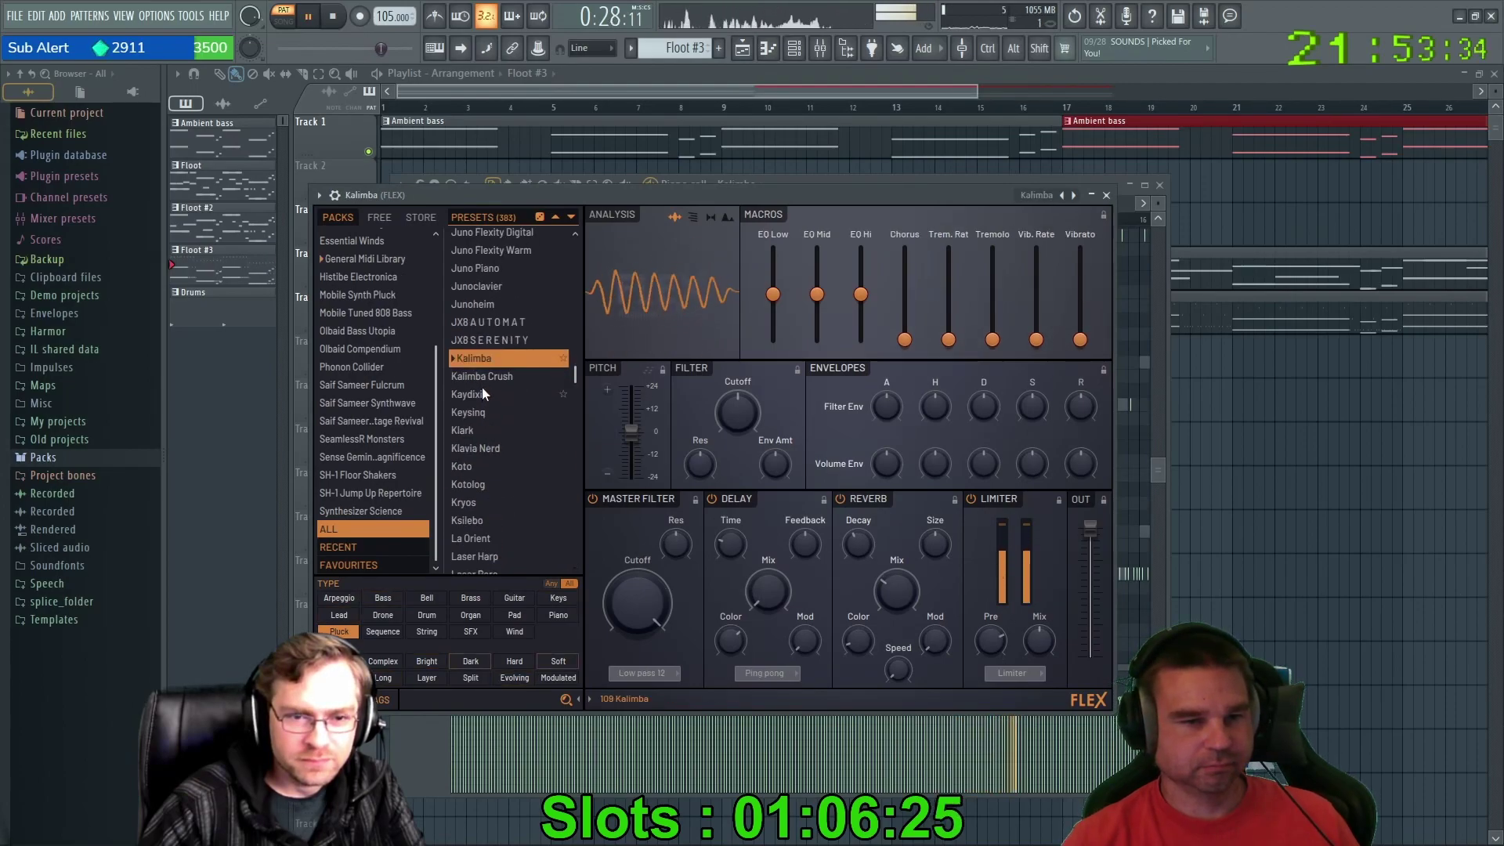
left_click(489, 375)
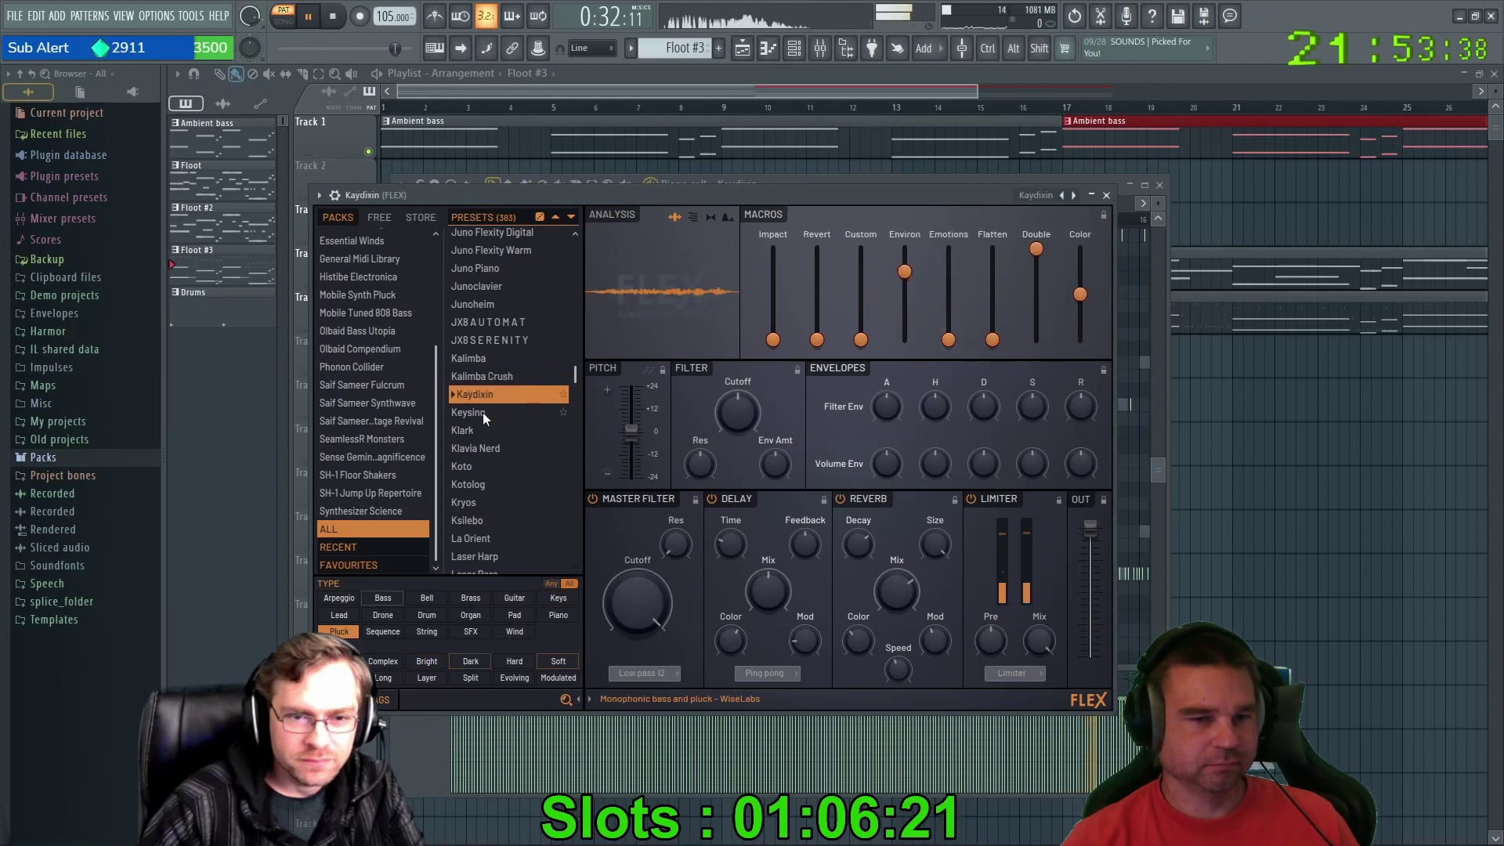
left_click(483, 412)
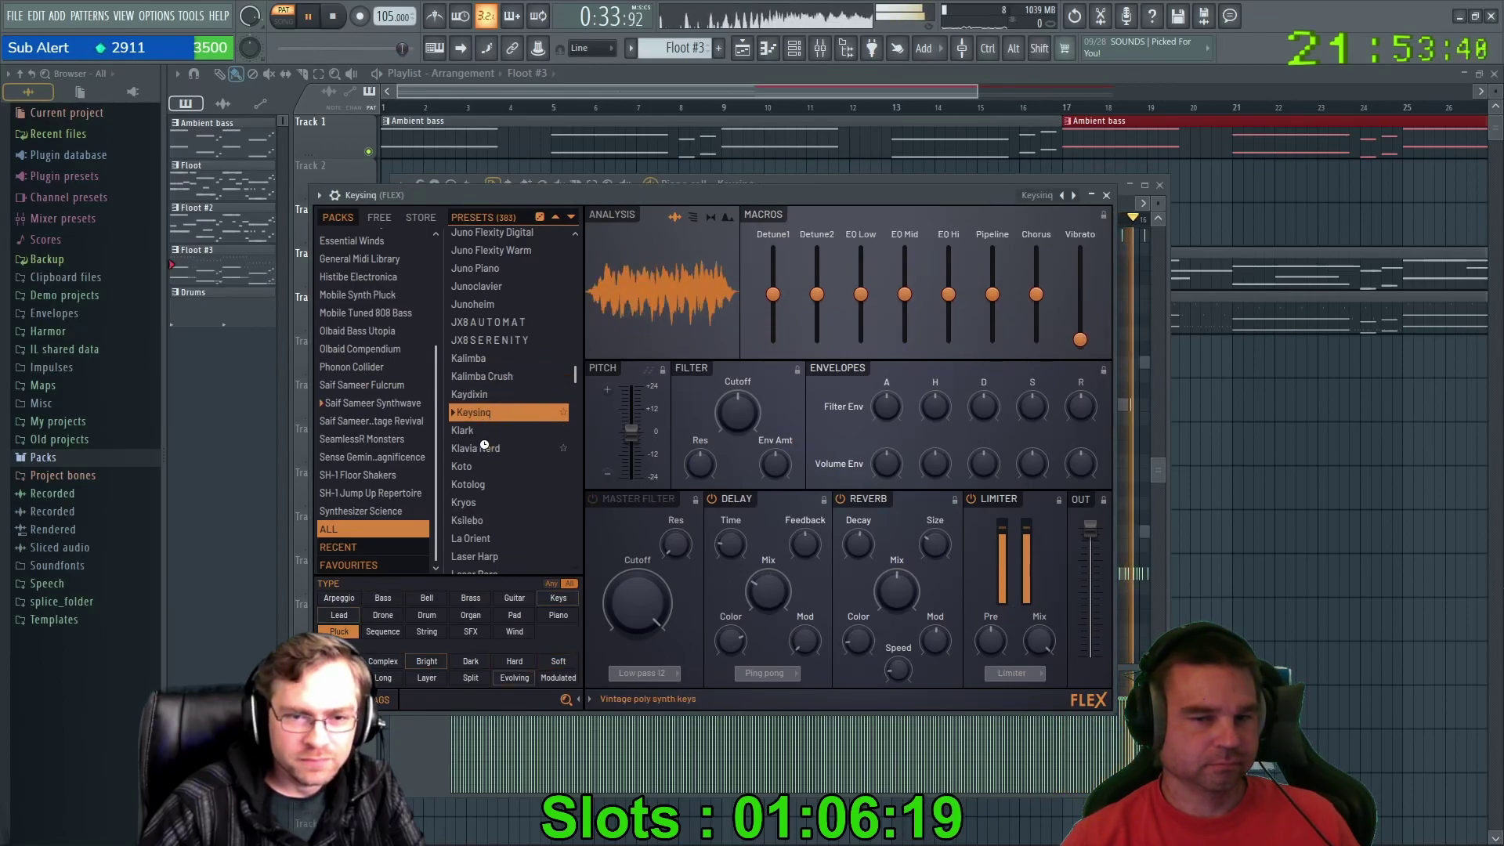
left_click(484, 448)
left_click(485, 483)
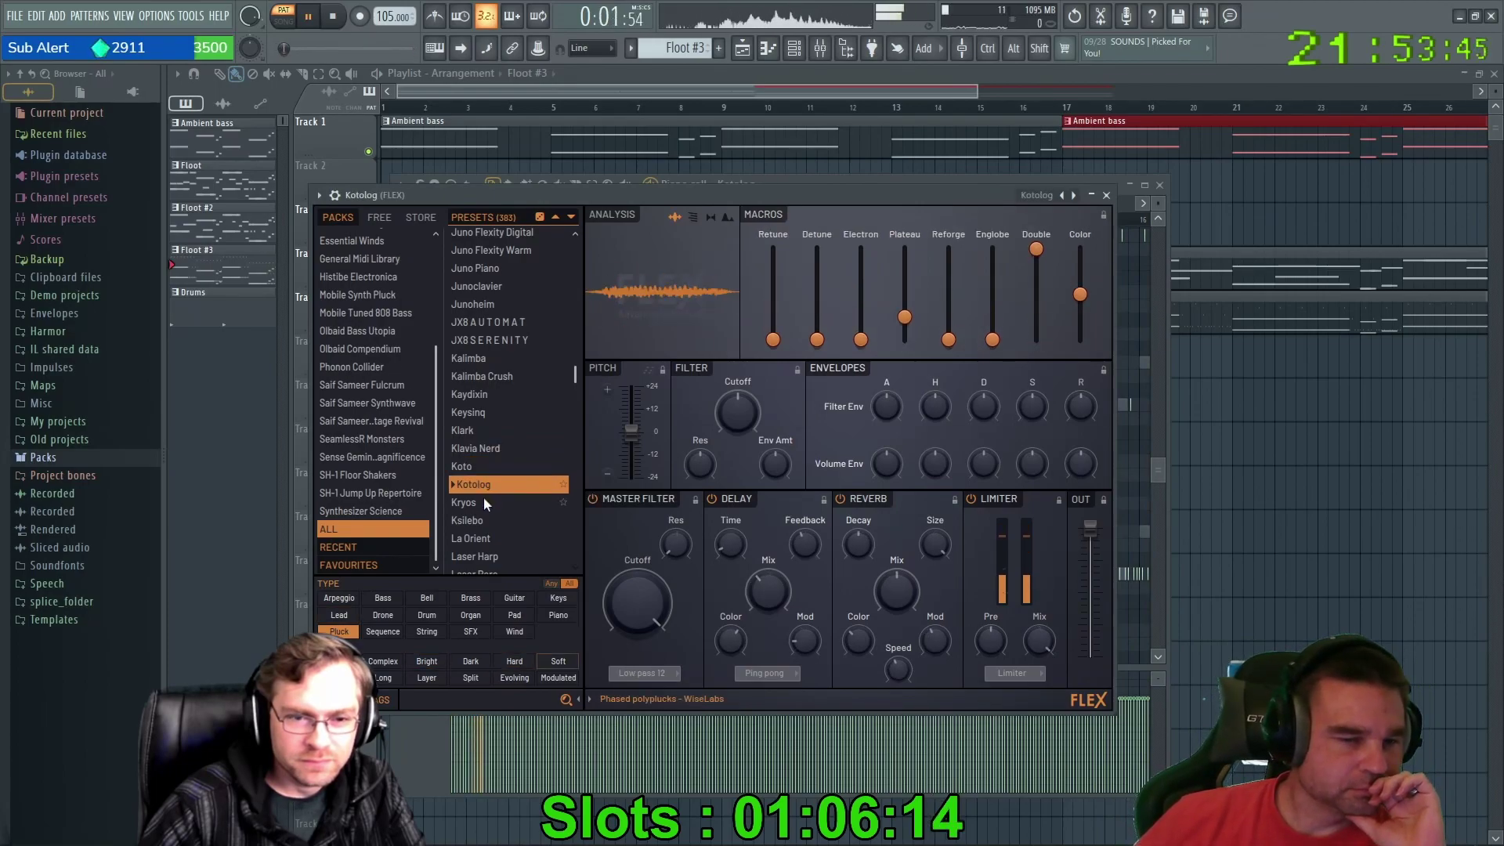
Audition the pluck presets Kryos, Ksilebo, Laser Through and Lethal Plastic with the looping arpeggio.
left_click(485, 502)
left_click(489, 521)
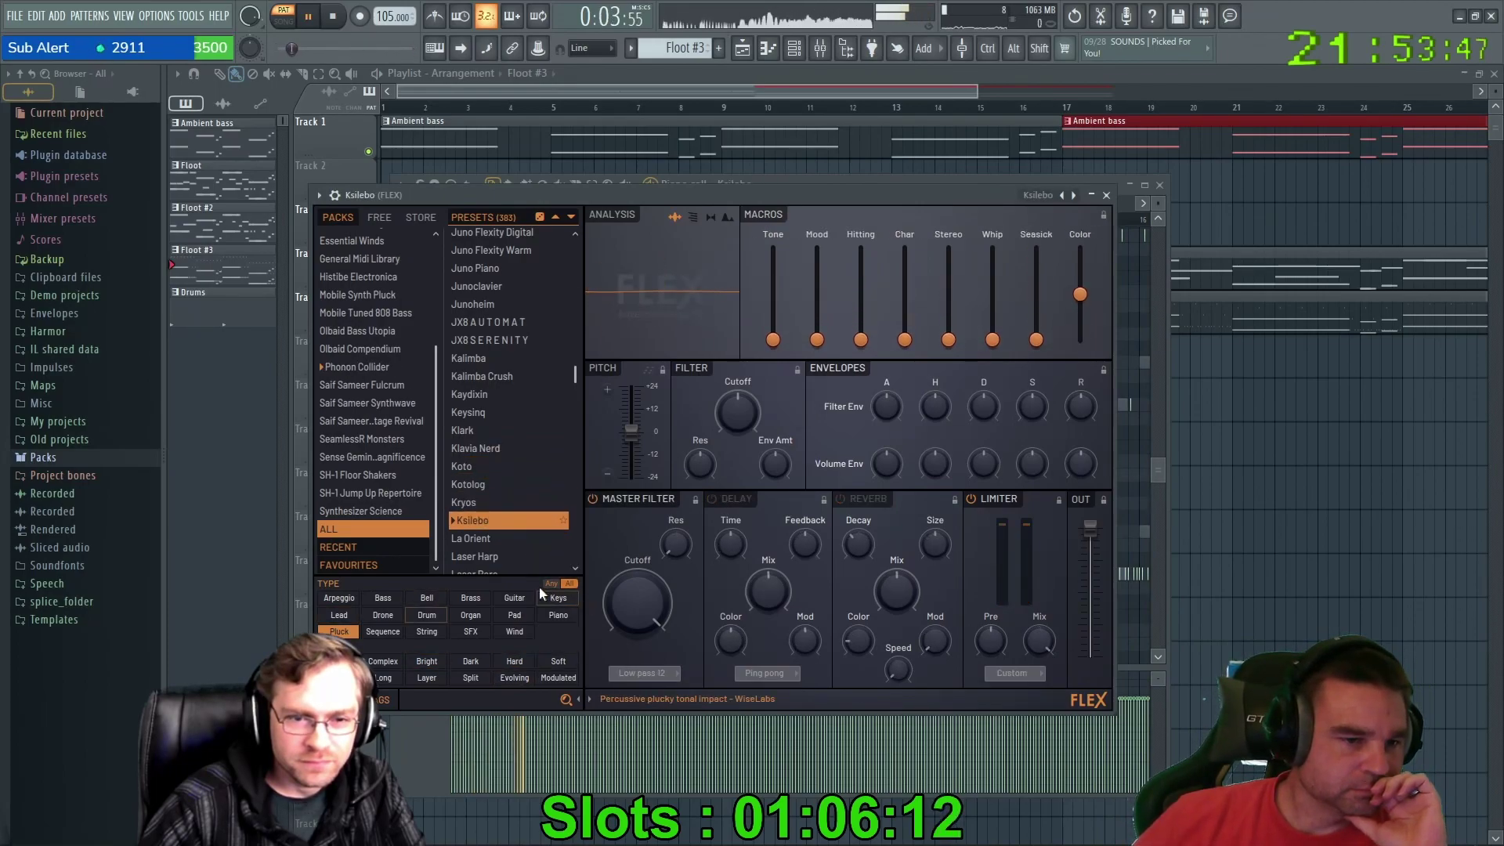
scroll(519, 570, "down", 4)
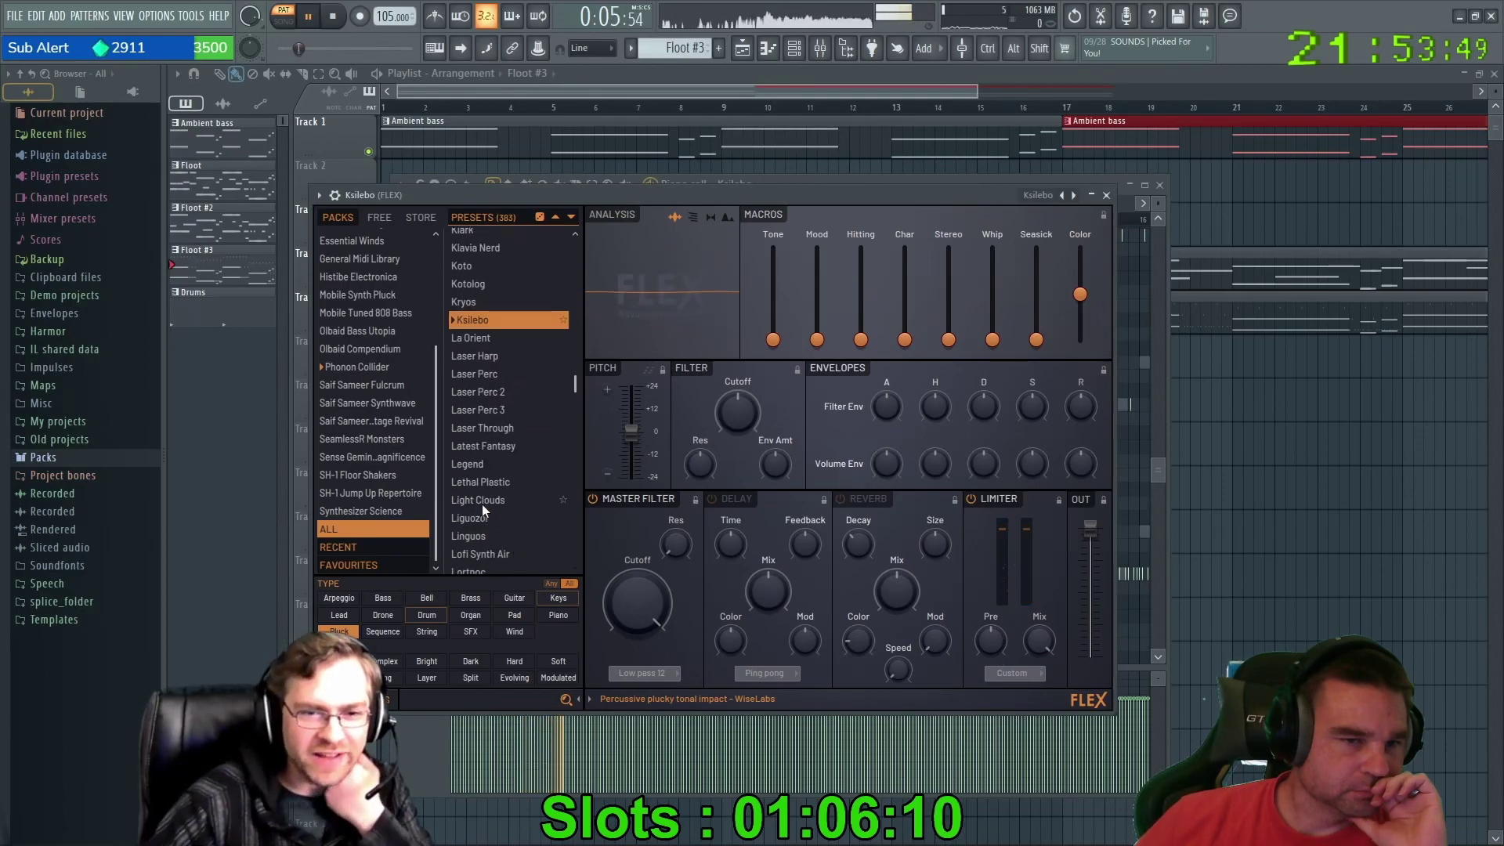
left_click(501, 429)
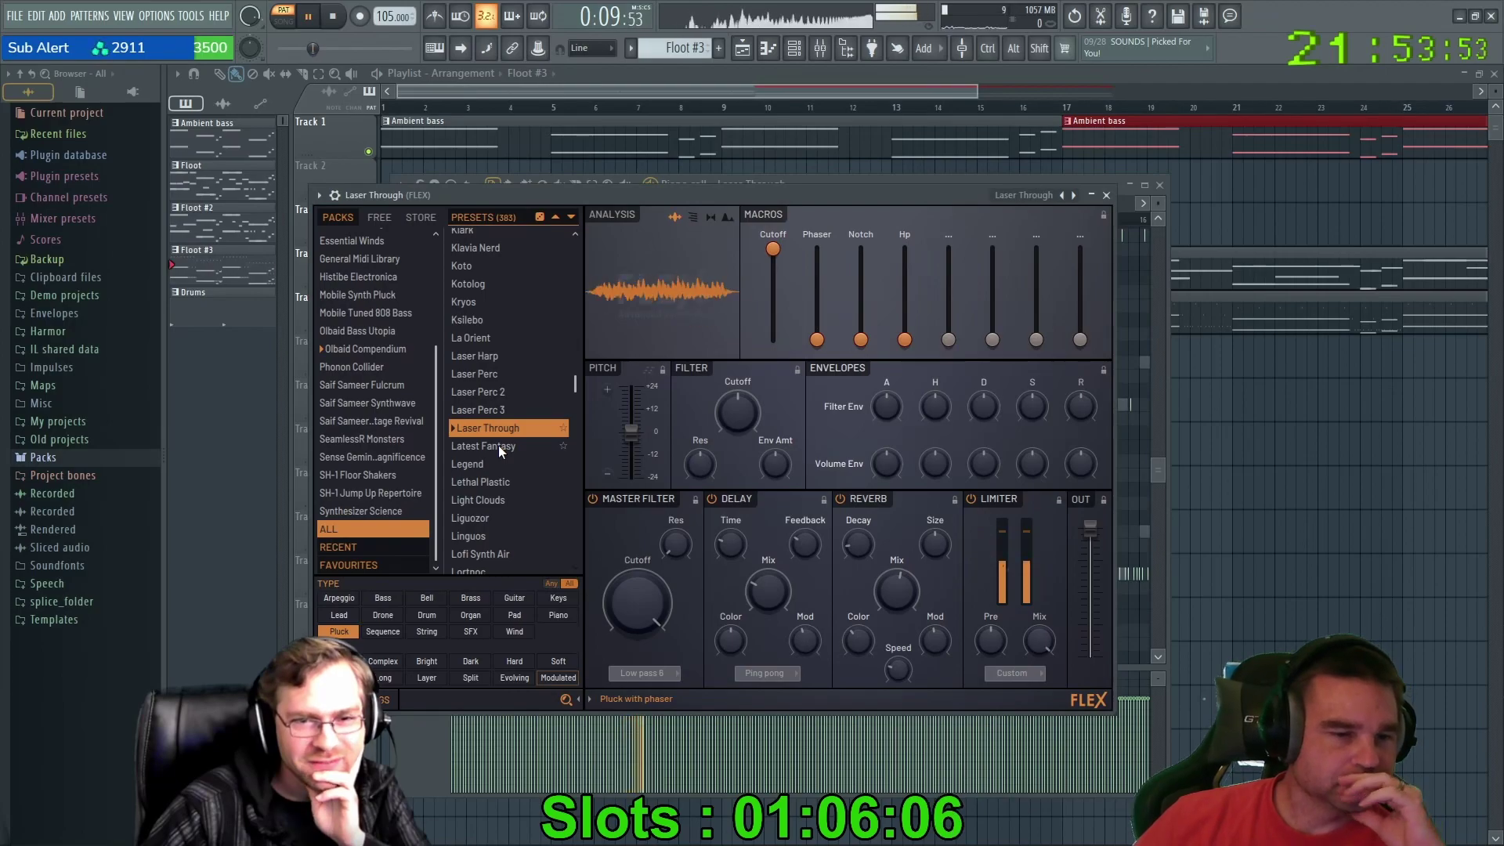
left_click(473, 481)
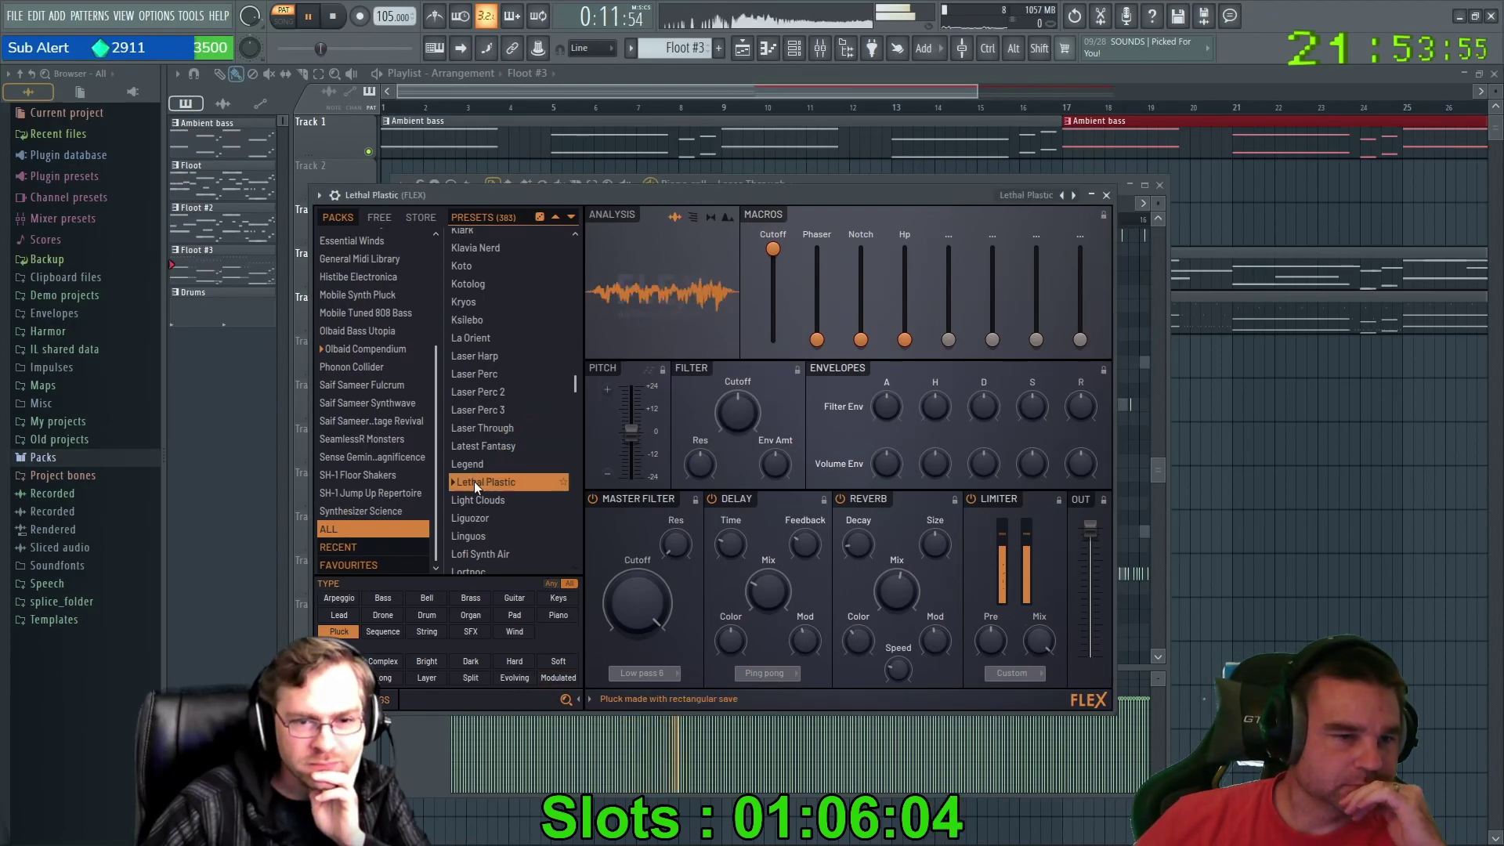
Audition the pluck presets Light Clouds, Liguozor, Linguos and Lofi Synth Air.
left_click(475, 499)
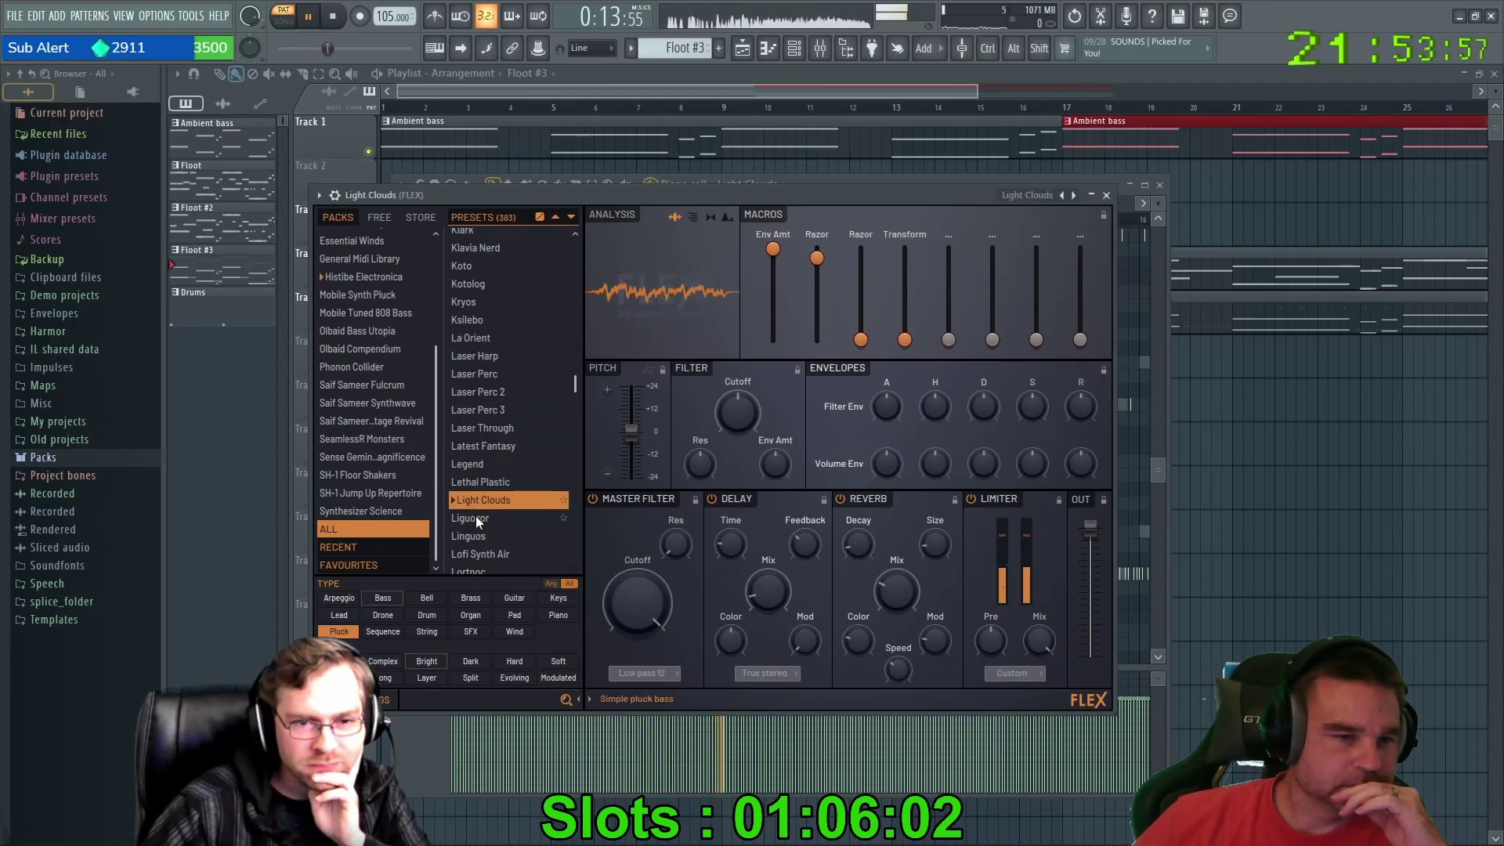
left_click(476, 517)
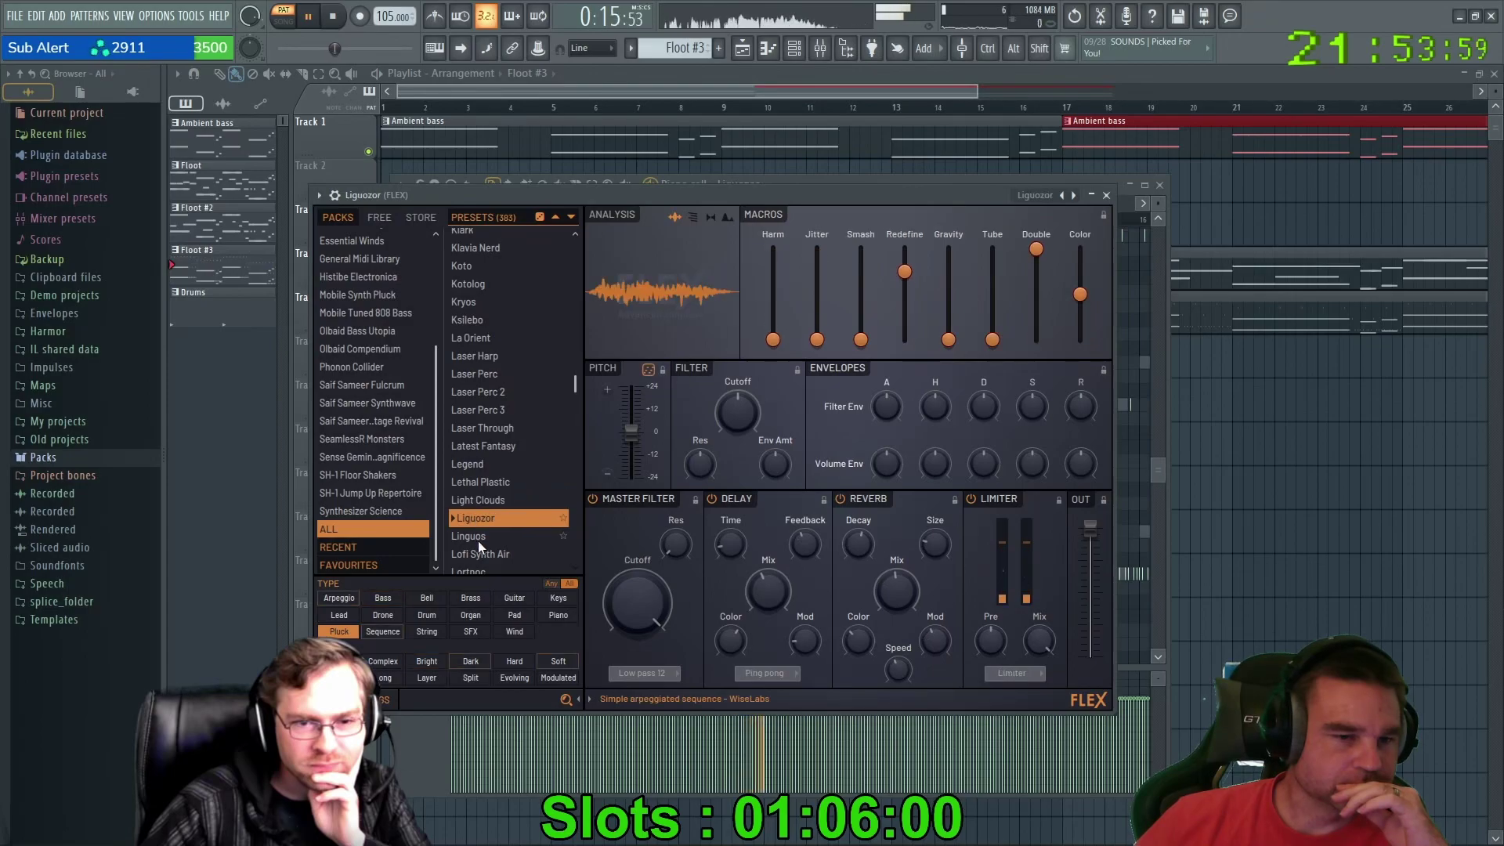
left_click(478, 541)
left_click(489, 556)
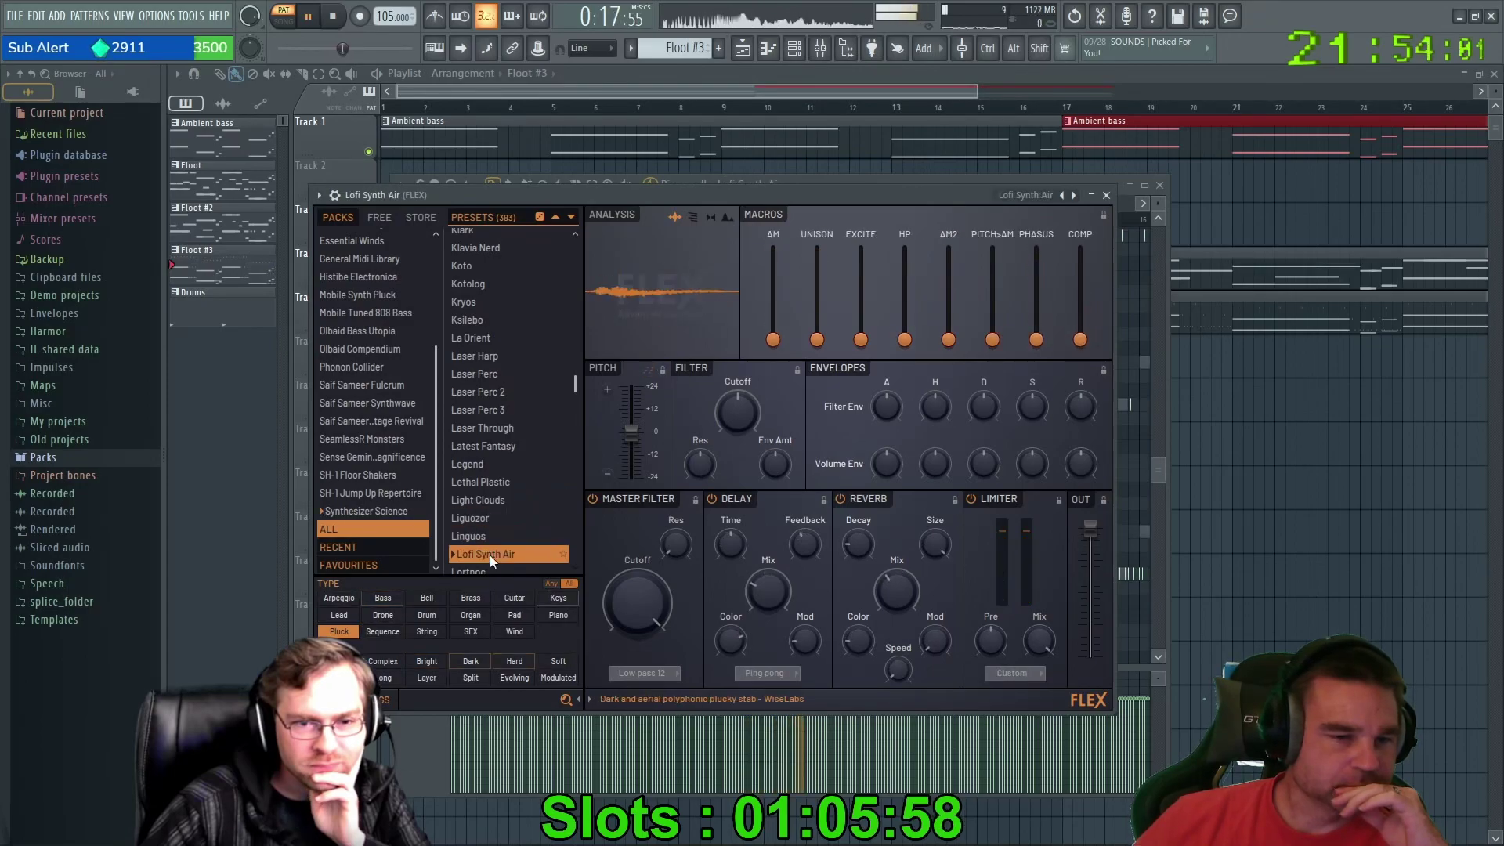
Audition the pluck presets Mental, Metallic Electro Drops and Music Box, trying out the filter cutoff on Mental.
scroll(490, 553, "down", 4)
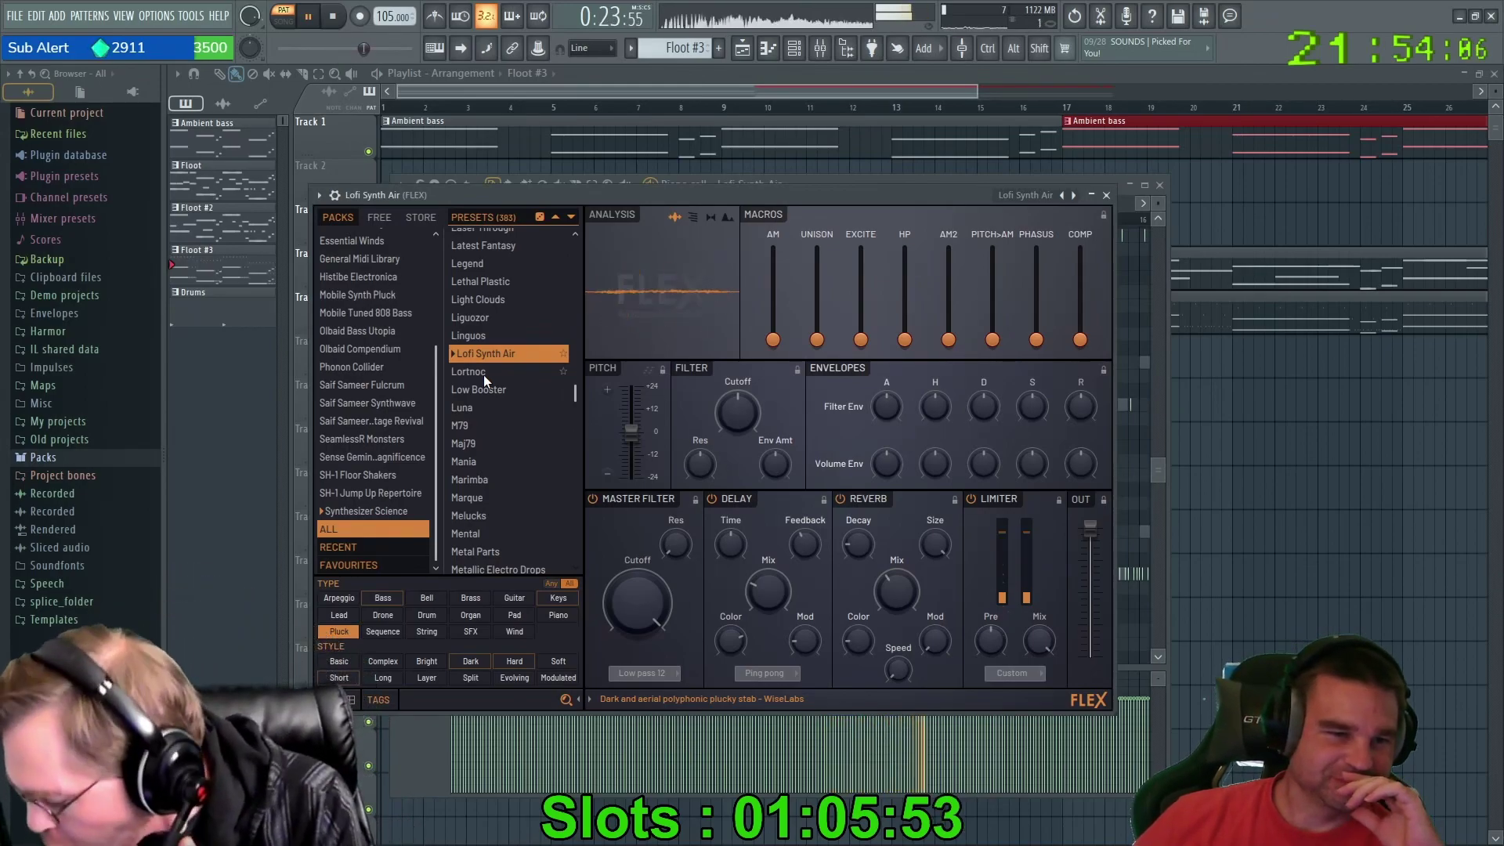
left_click(497, 529)
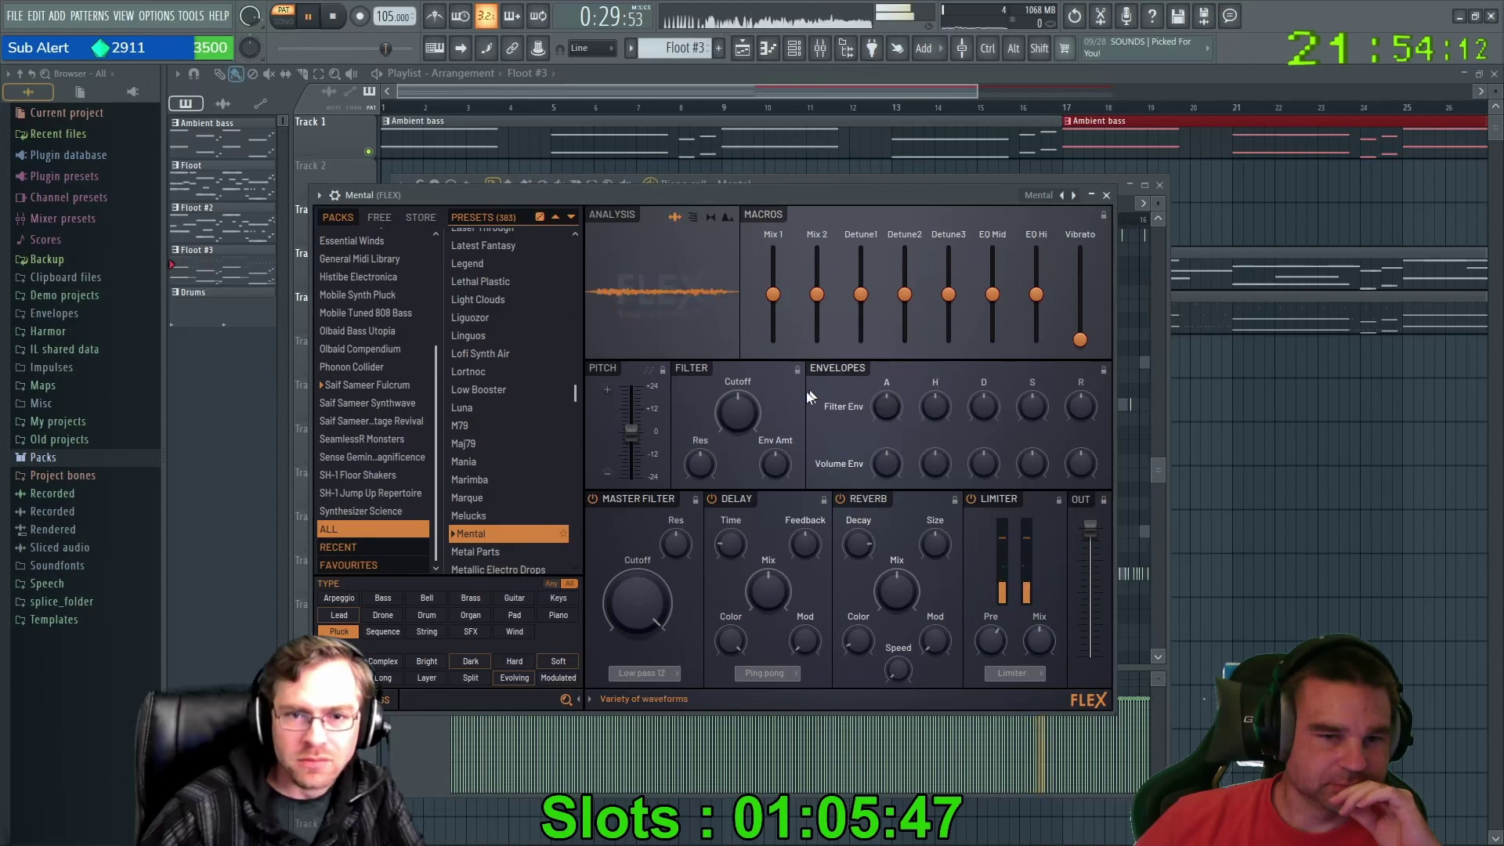
left_click_drag(743, 409, 743, 439)
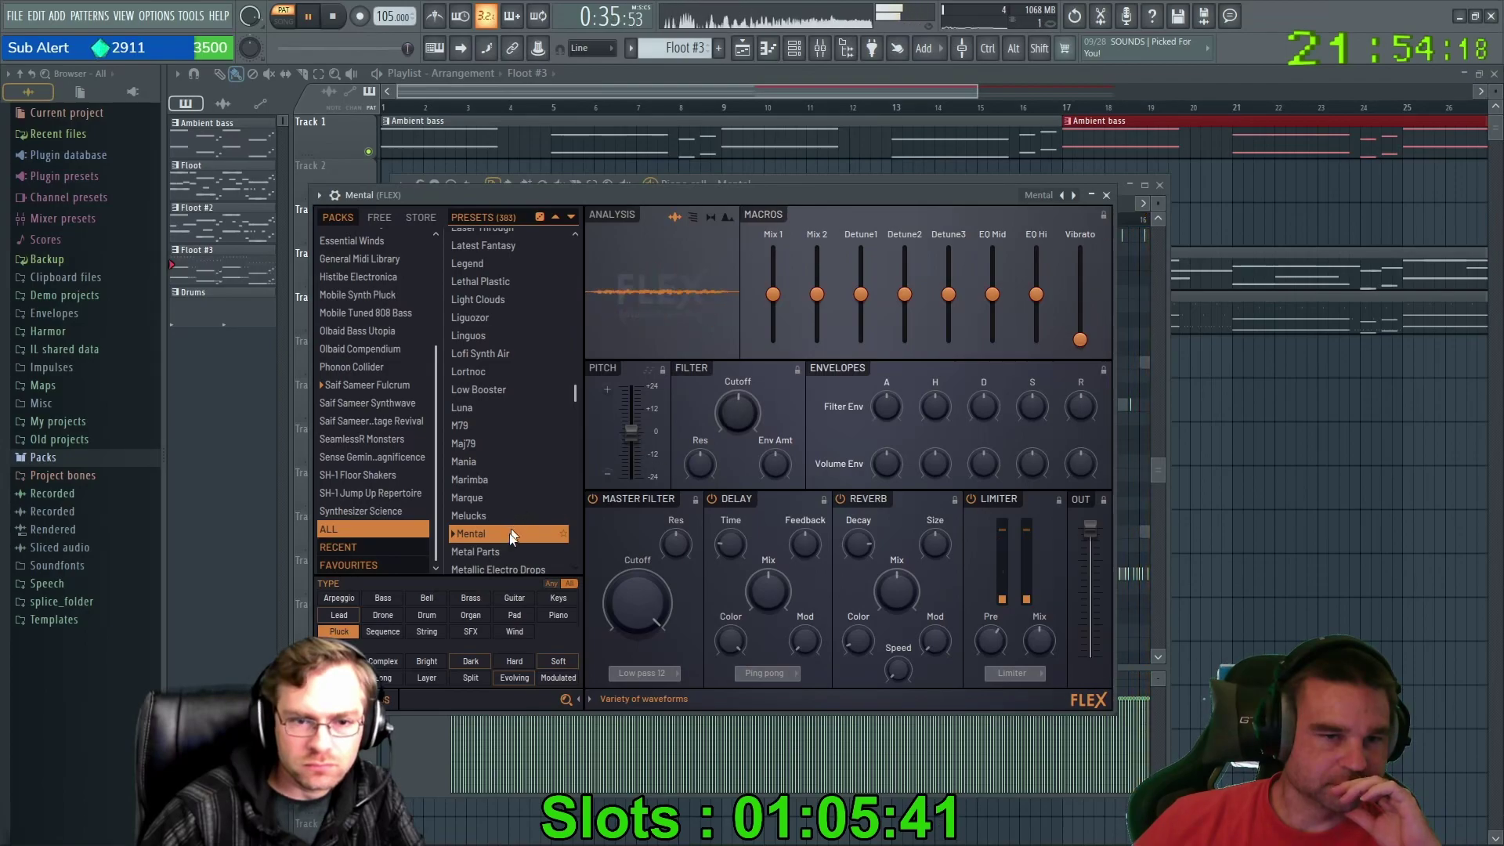
left_click(506, 568)
scroll(505, 557, "down", 6)
left_click(474, 426)
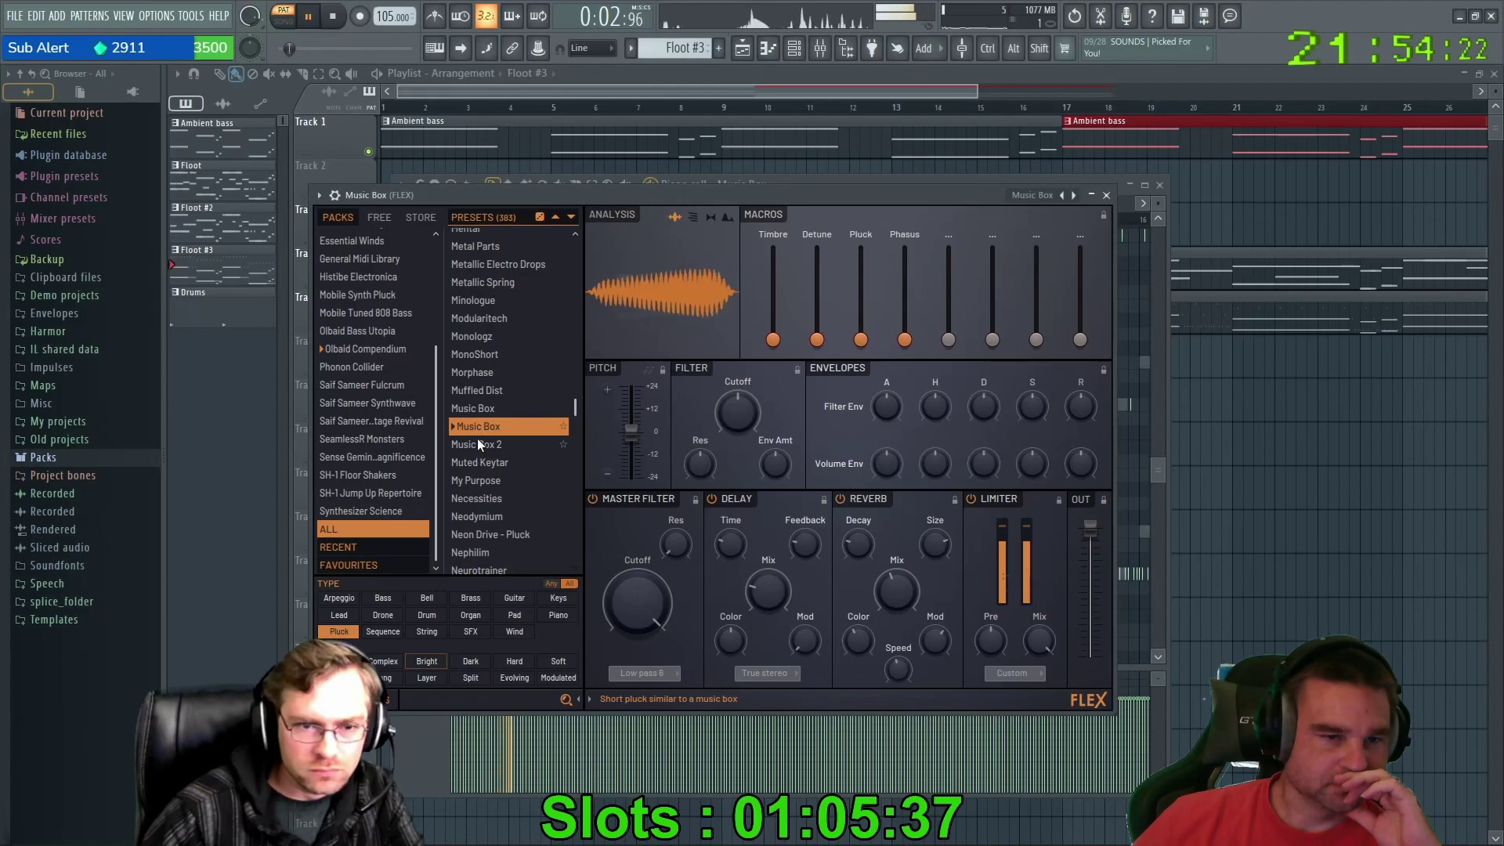
Audition the Muted Keytar preset while sweeping its Cutoff, Res, Amp and Dual Filter macros and returning them to minimum.
left_click(475, 463)
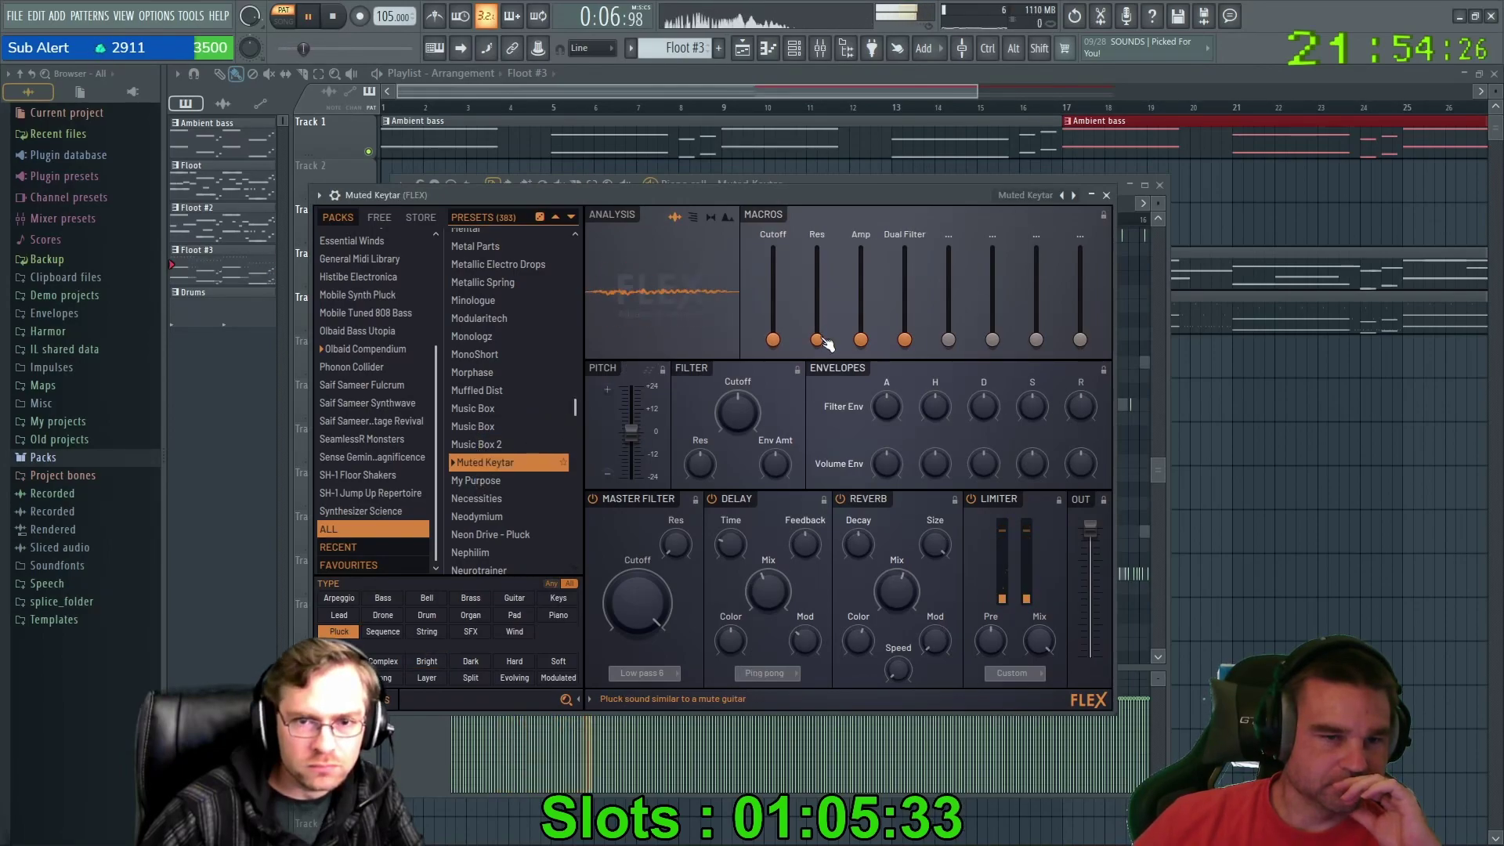
left_click_drag(773, 301, 773, 340)
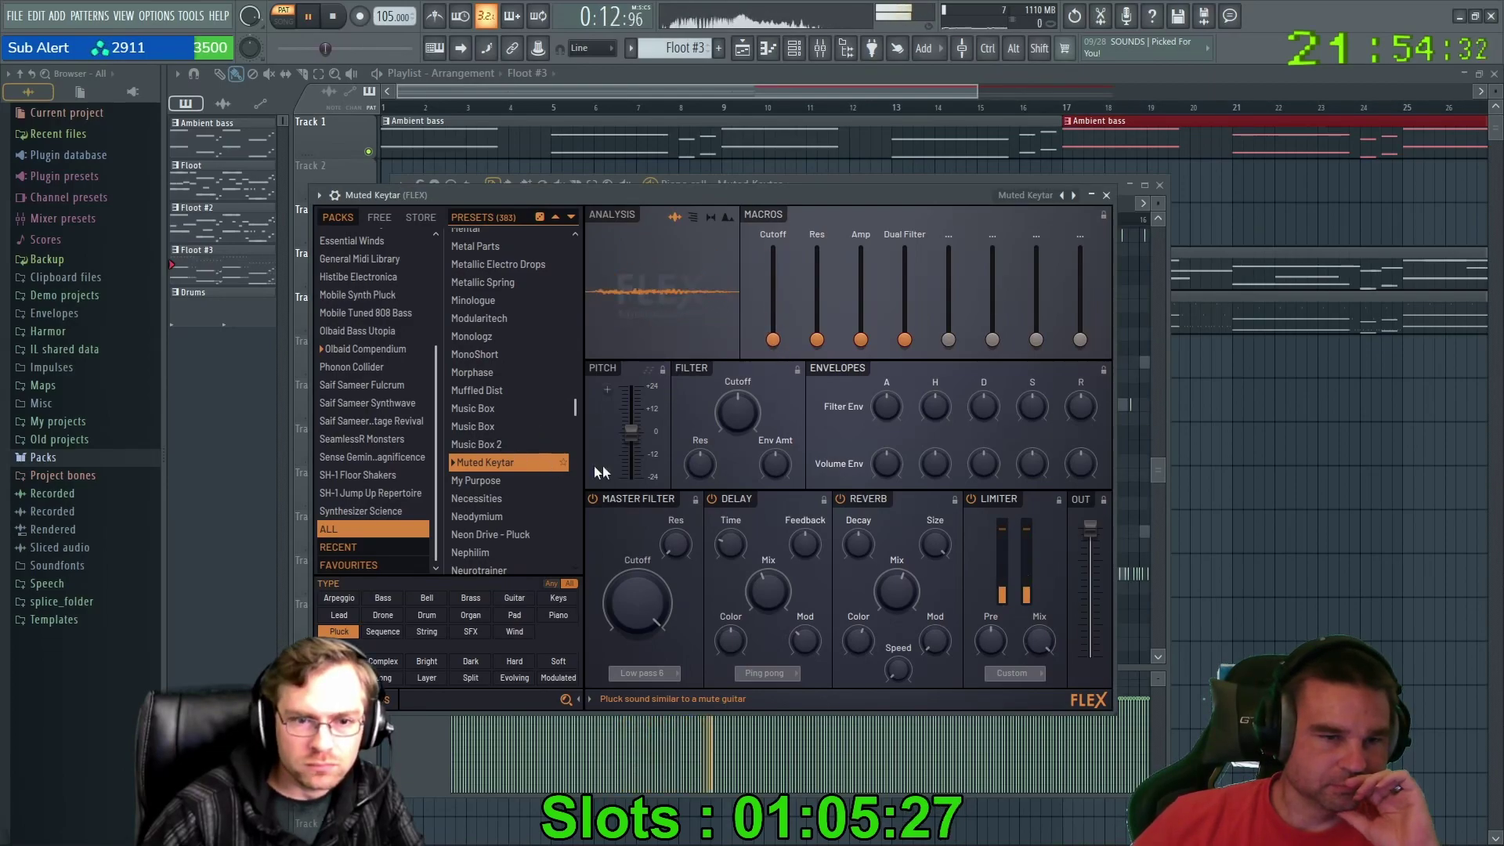
left_click_drag(817, 284, 861, 272)
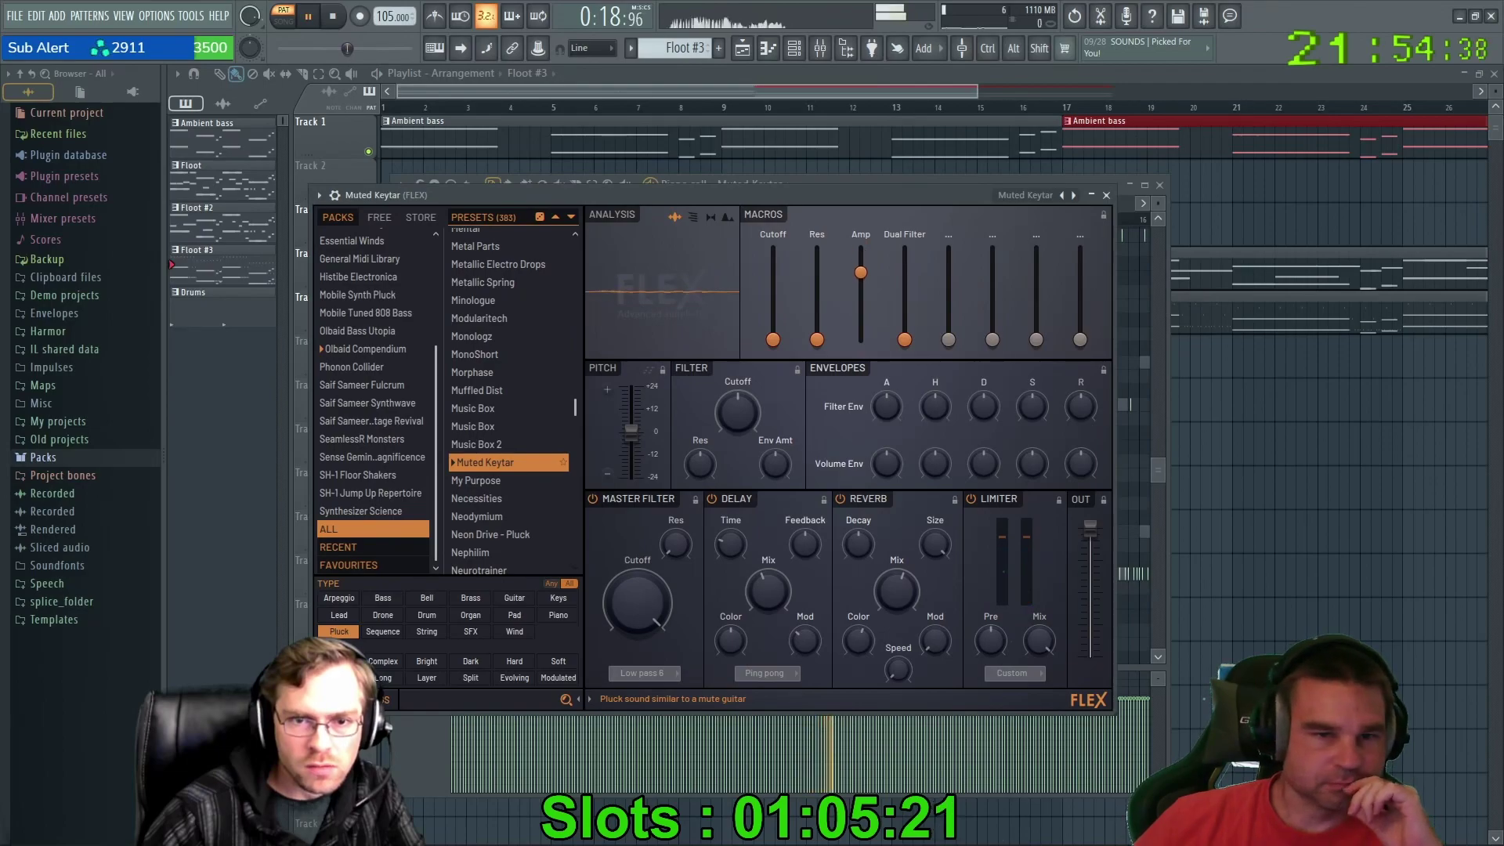
left_click_drag(906, 342, 905, 248)
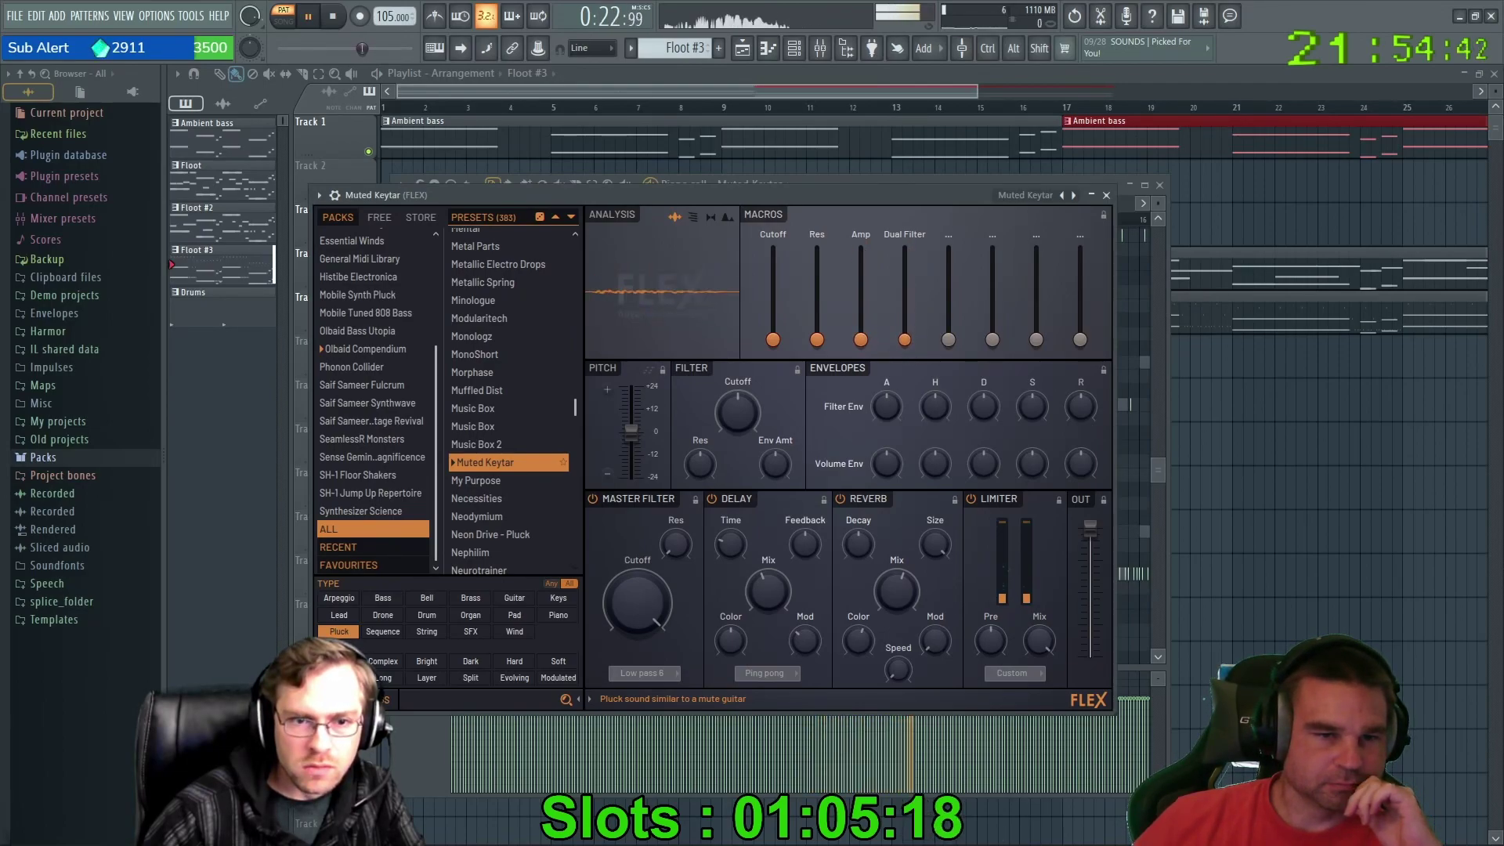
Audition the pluck presets Neon Drive - Pluck, Neurotrainer, Nippon, Nodem, Noise Perc, North and Norther.
left_click(485, 536)
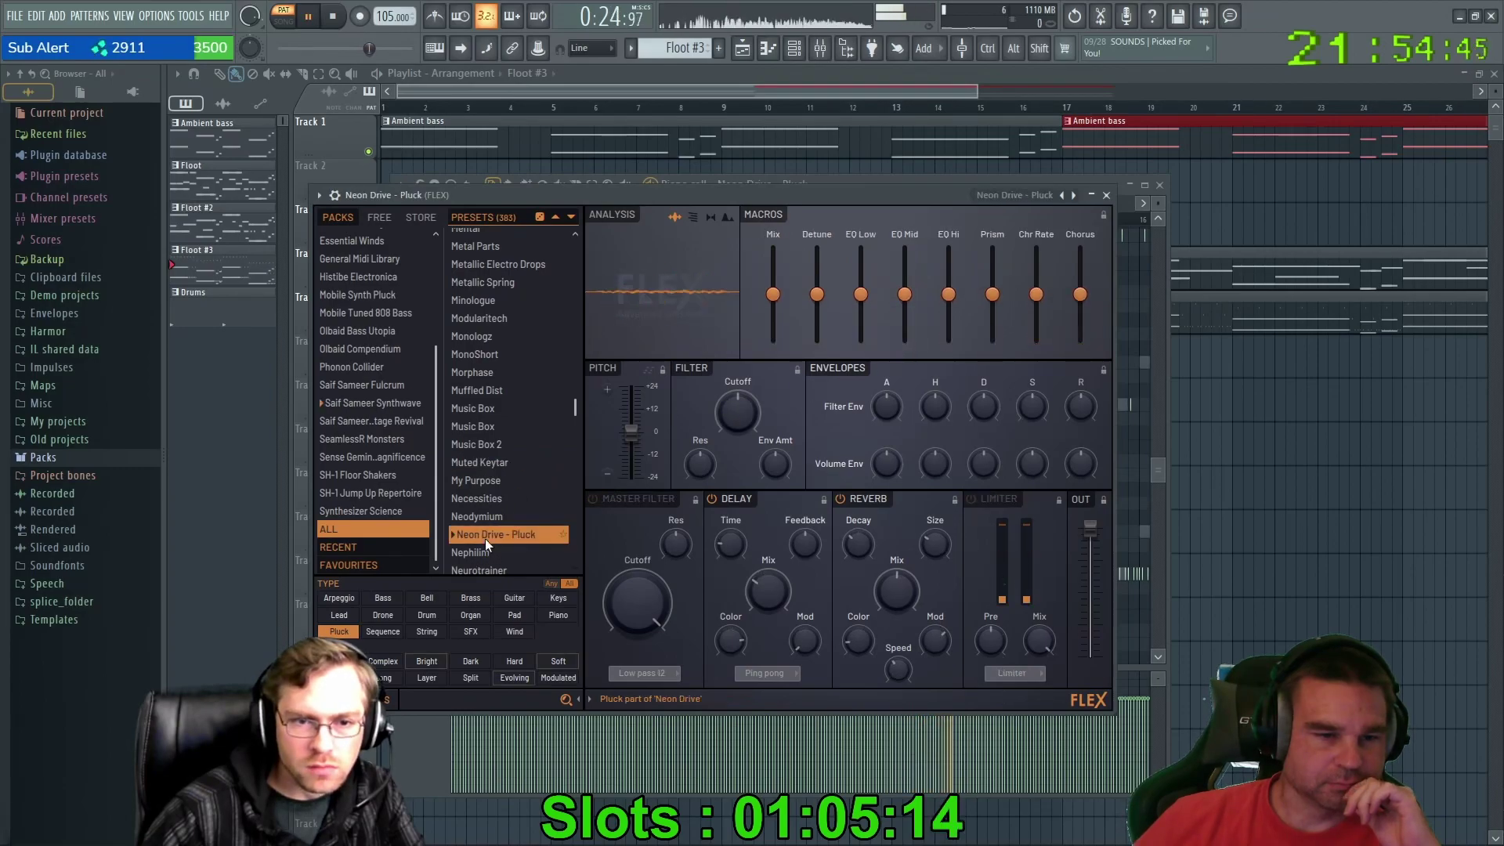
scroll(477, 534, "down", 2)
left_click(476, 471)
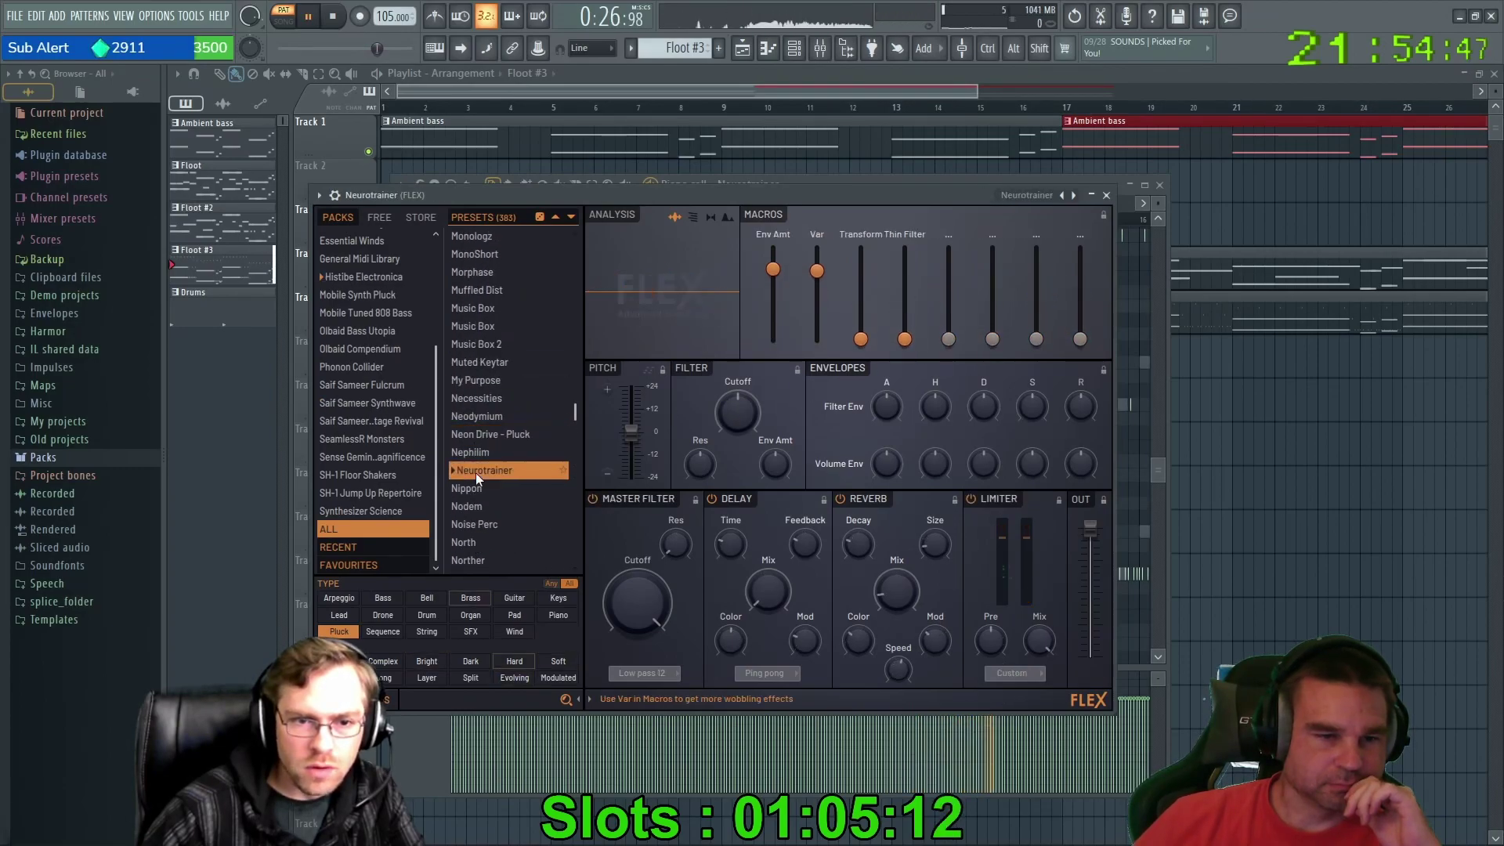
left_click(474, 488)
left_click(478, 510)
left_click(481, 525)
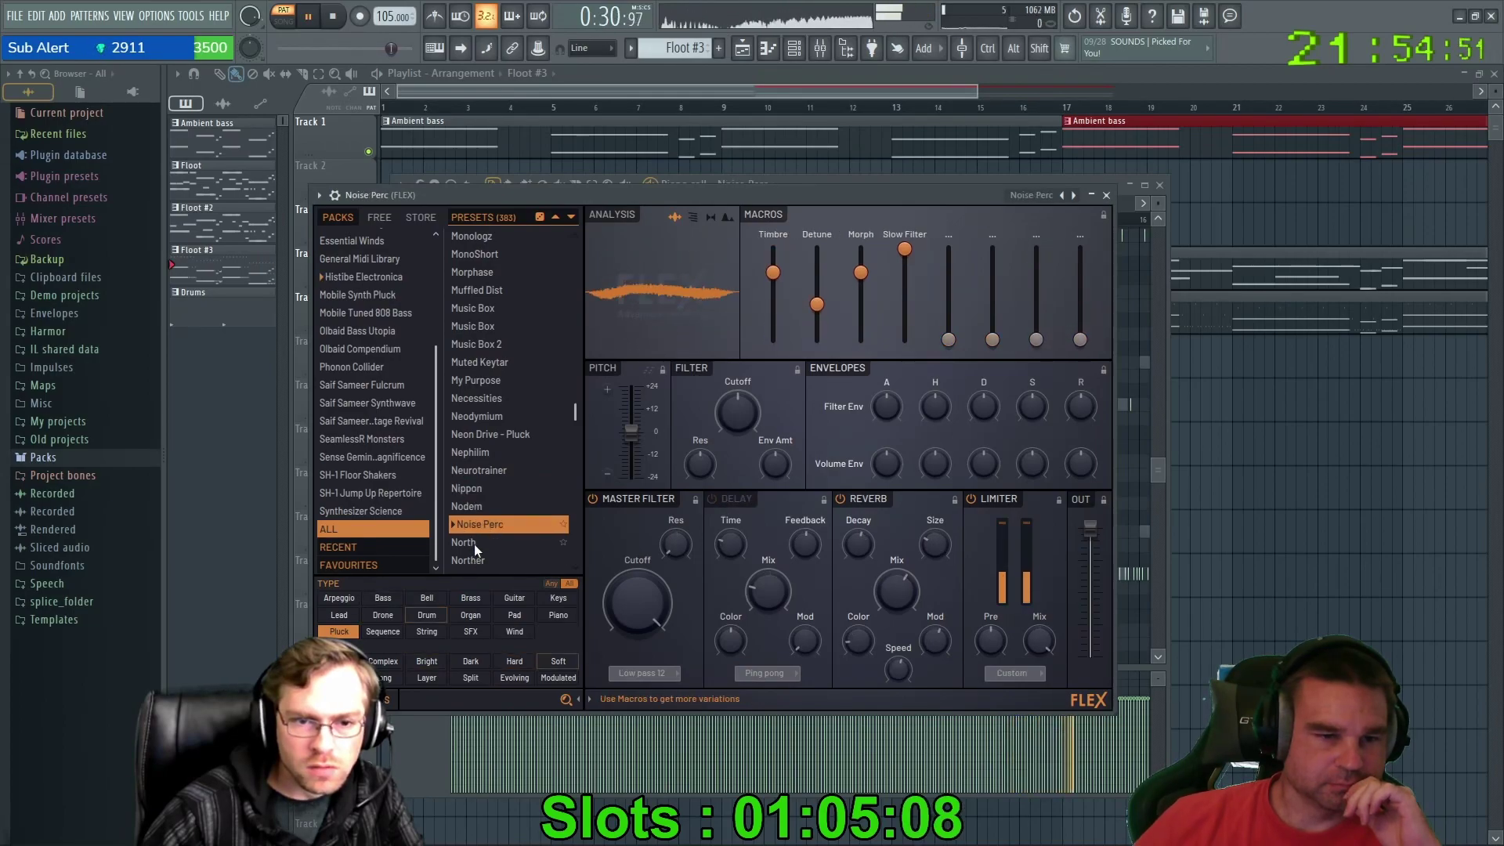
left_click(476, 542)
left_click(481, 556)
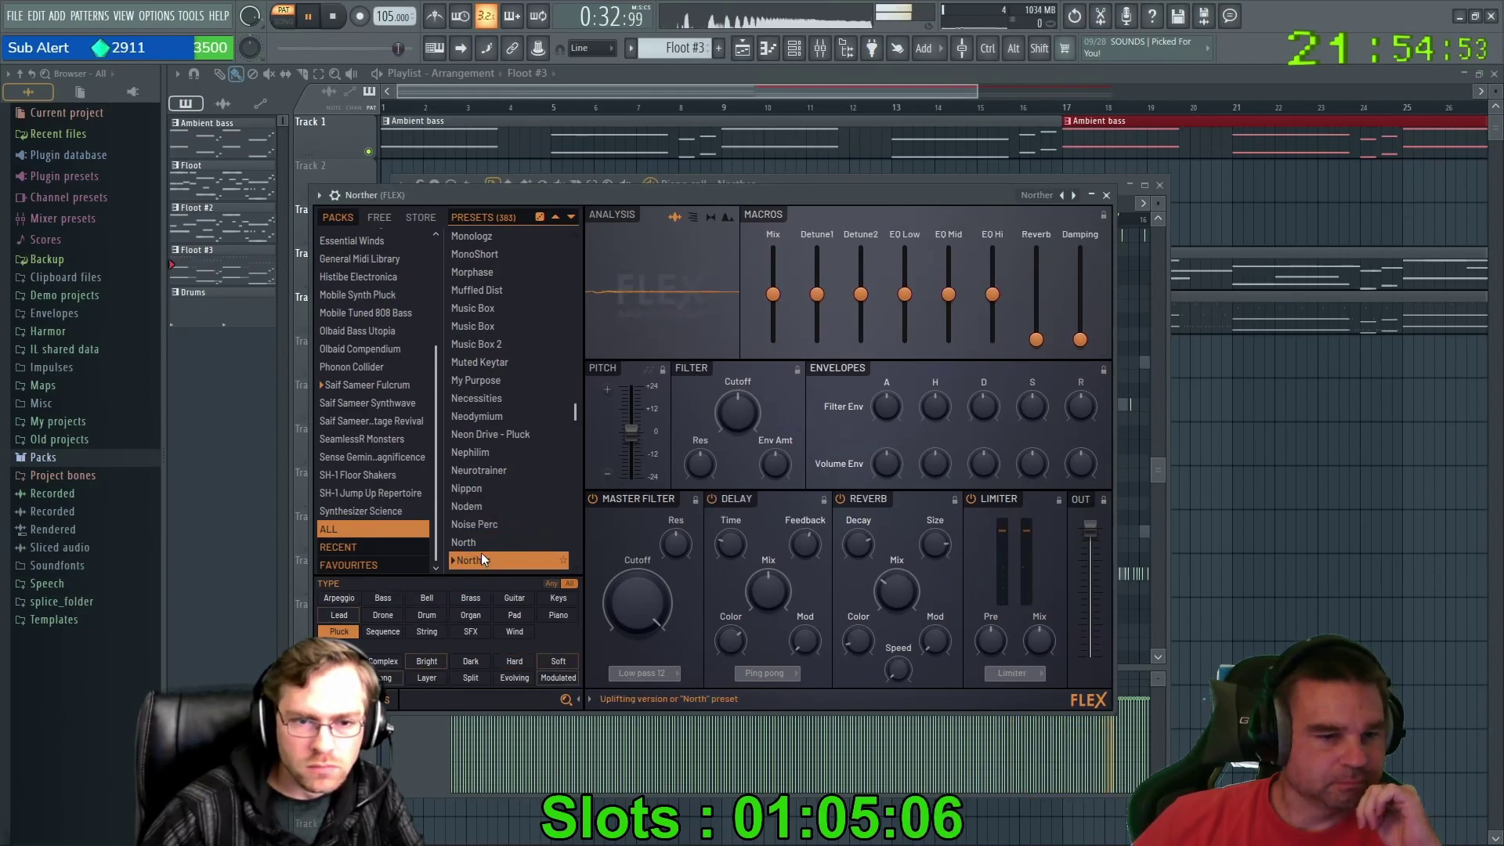
Audition Perc from bass guitar, Overtoned and Pizza, and settle on the Pizzologue preset for the arpeggio.
scroll(481, 550, "down", 5)
left_click(486, 457)
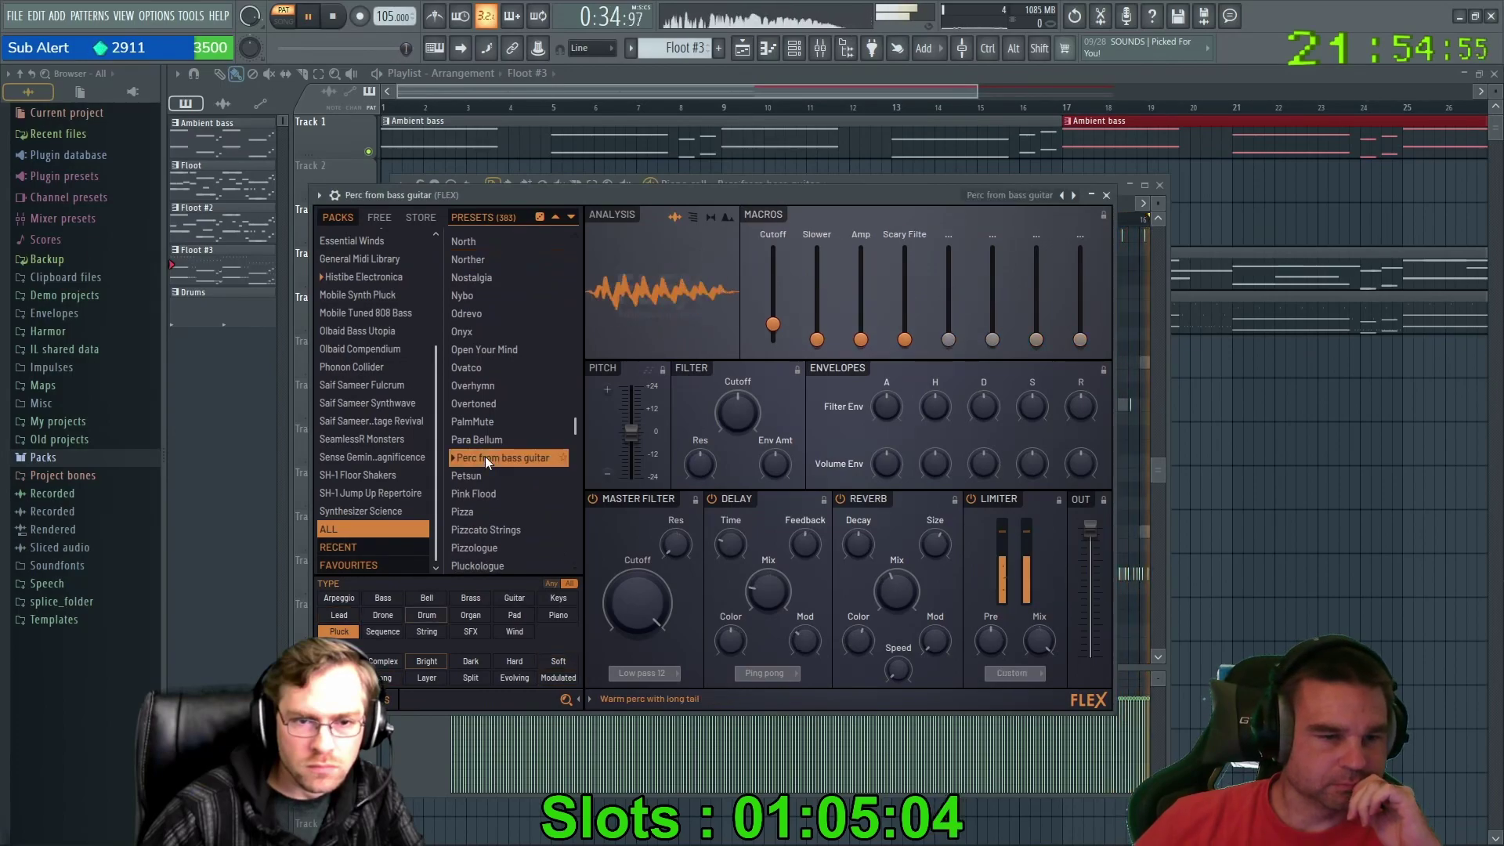
left_click(486, 404)
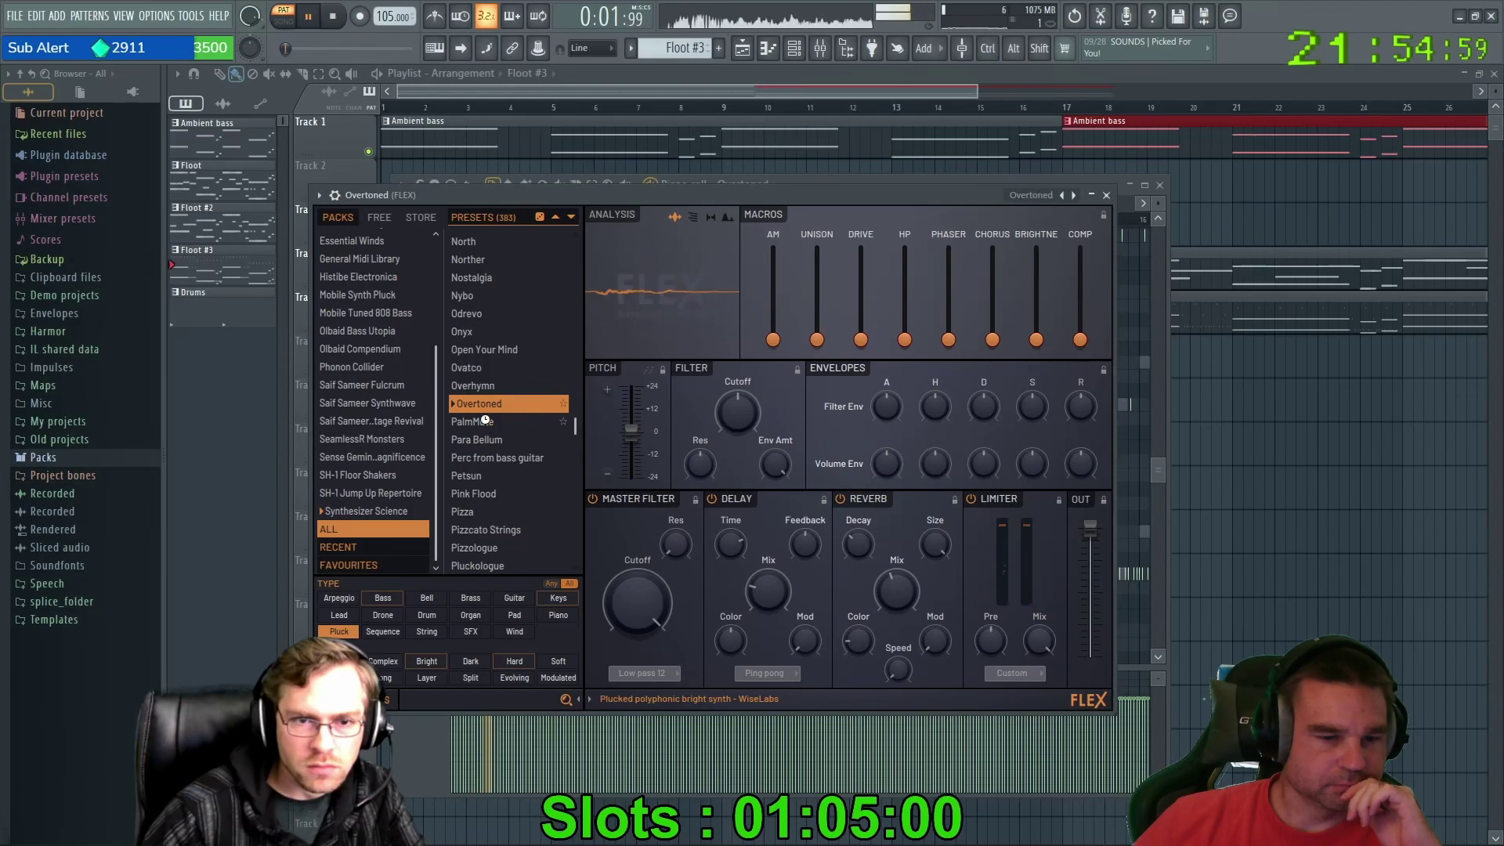
left_click(482, 510)
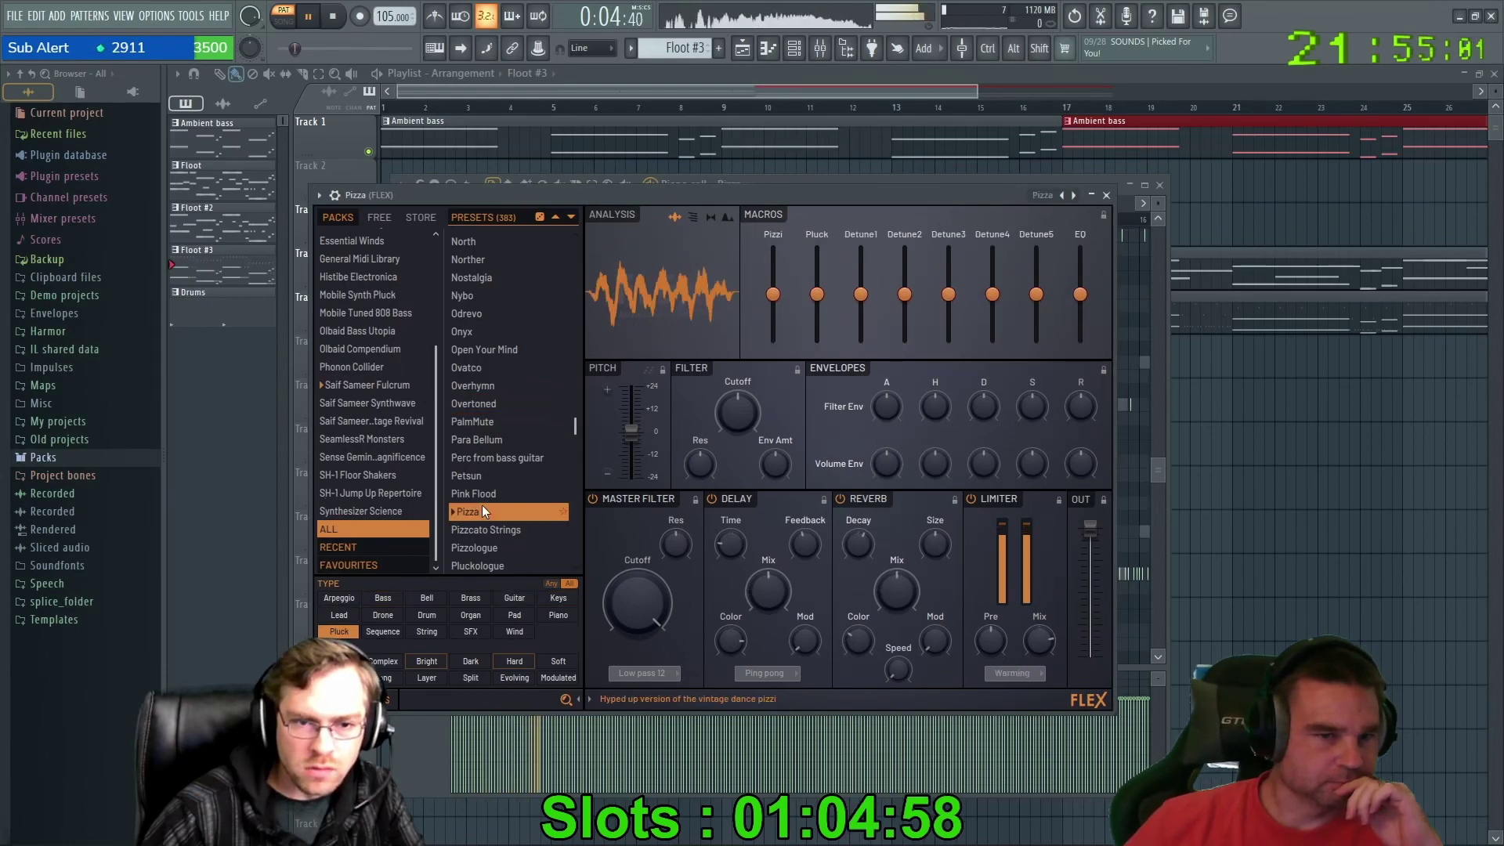
scroll(482, 505, "down", 2)
left_click(492, 431)
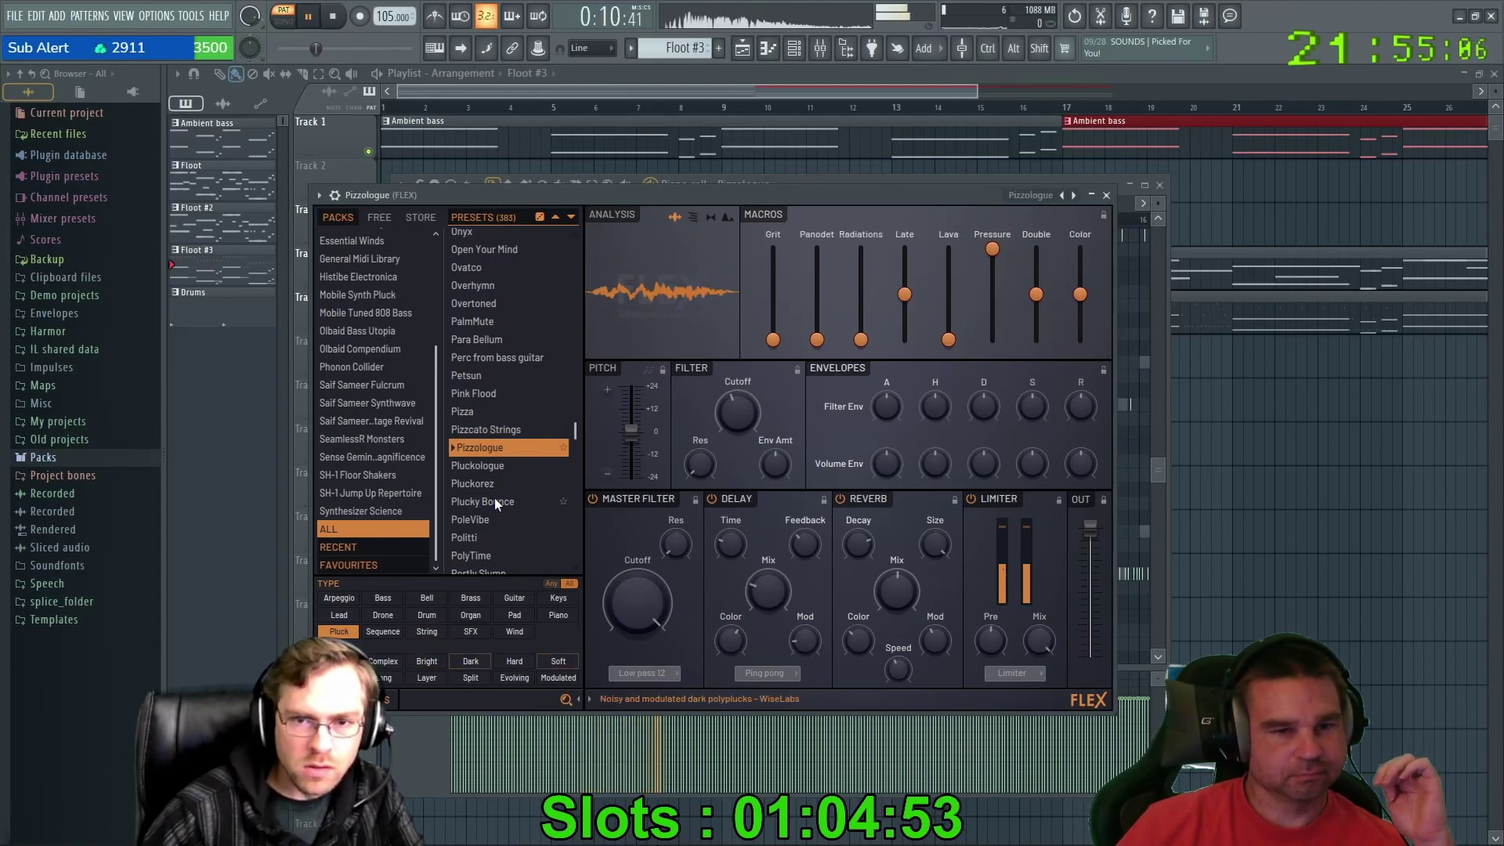
Return to the playlist and play the arrangement in song mode through the section from bar 17, and stop playback.
left_click(1105, 81)
left_click_drag(832, 92, 1038, 88)
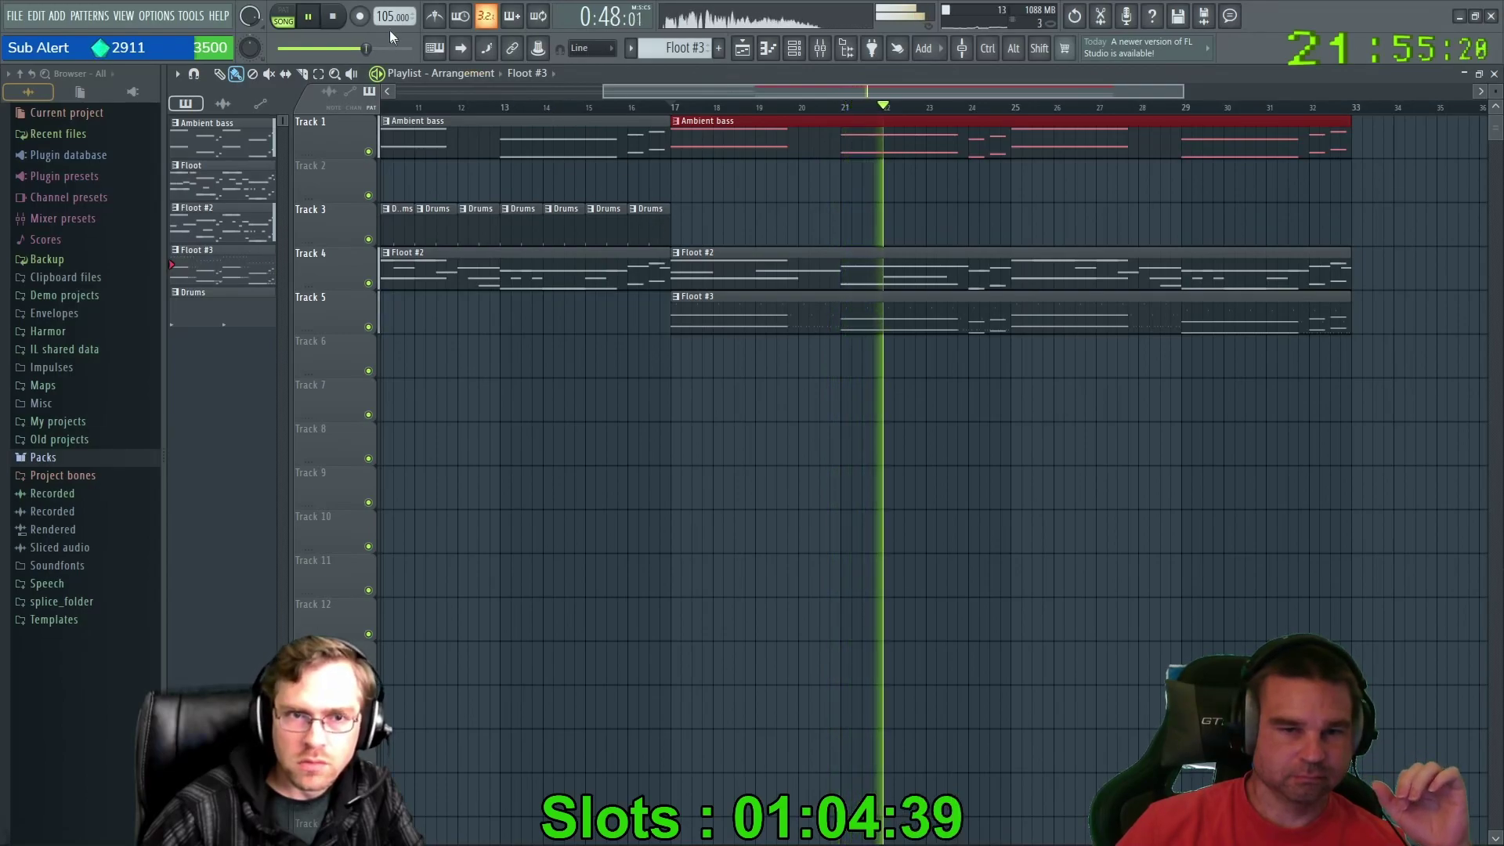
key("space")
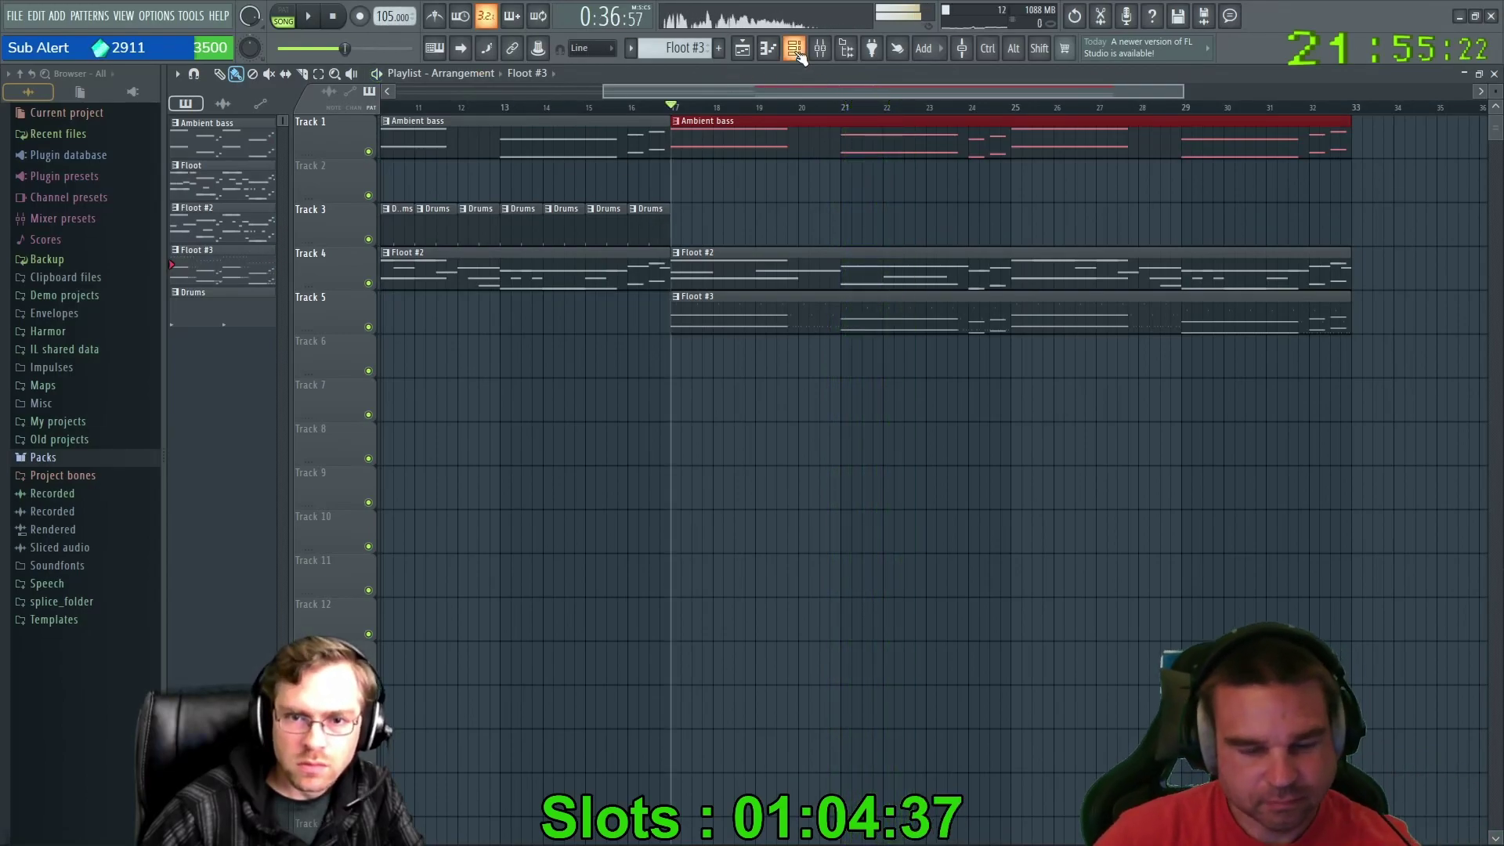
Open the Floot #3 clip in the piano roll and examine its full note pattern while playing it within the arrangement.
left_click(853, 317)
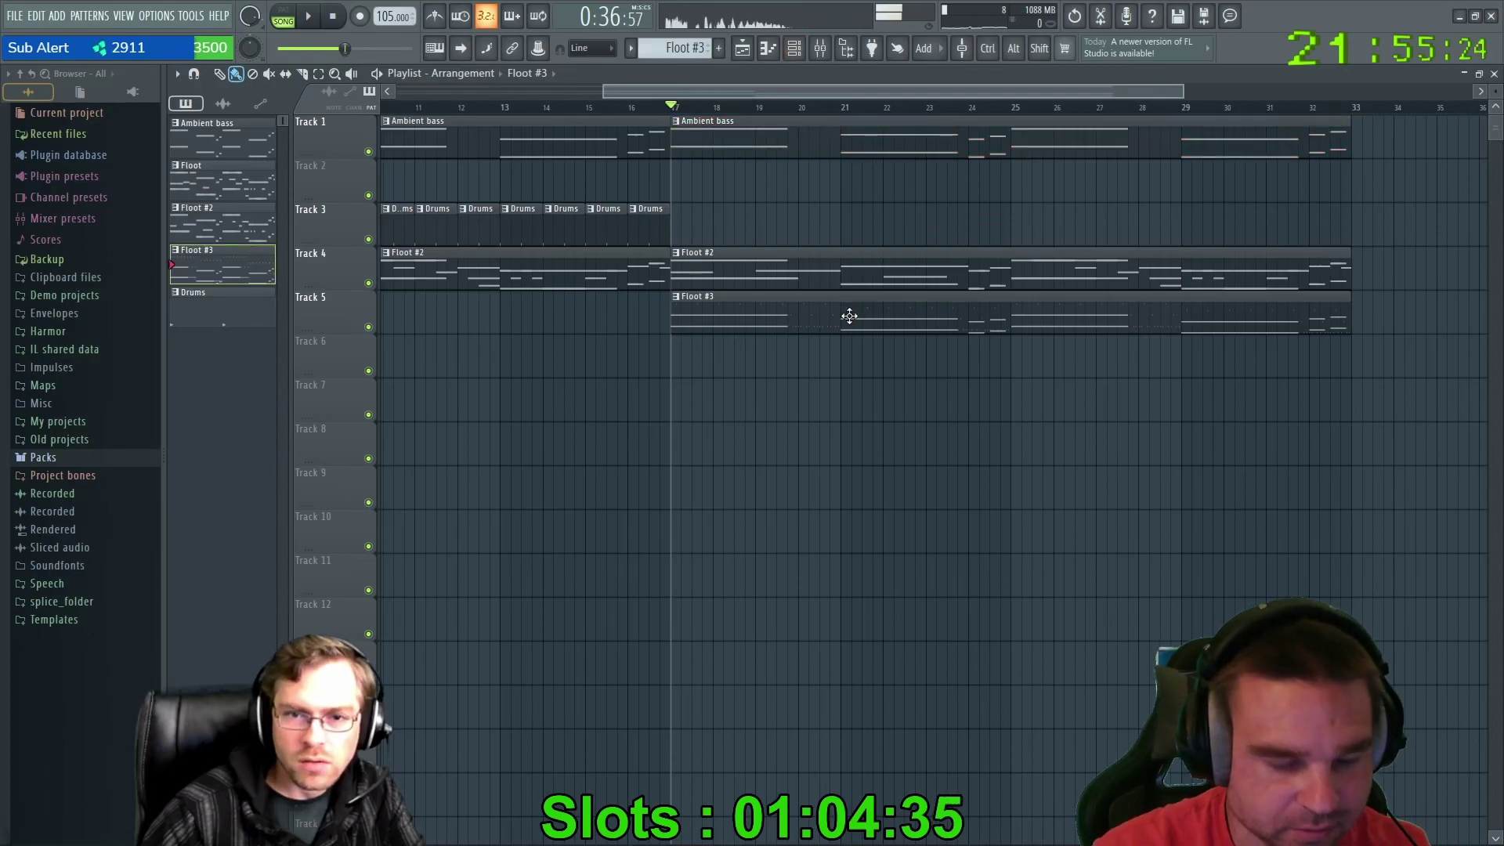
double_click(850, 316)
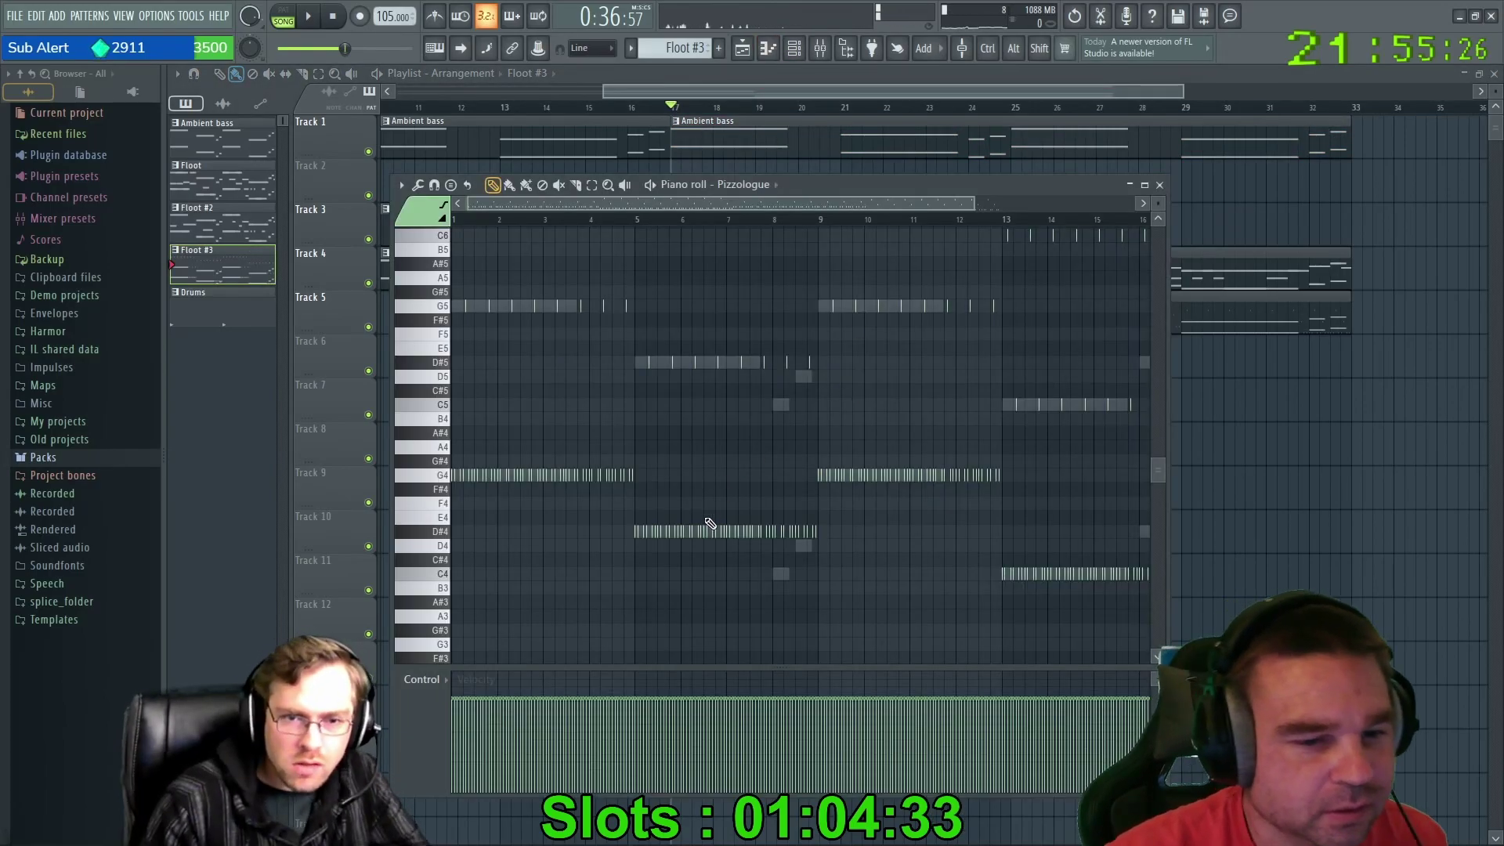
scroll(710, 523, "down", 3)
scroll(710, 523, "down", 2, "ctrl")
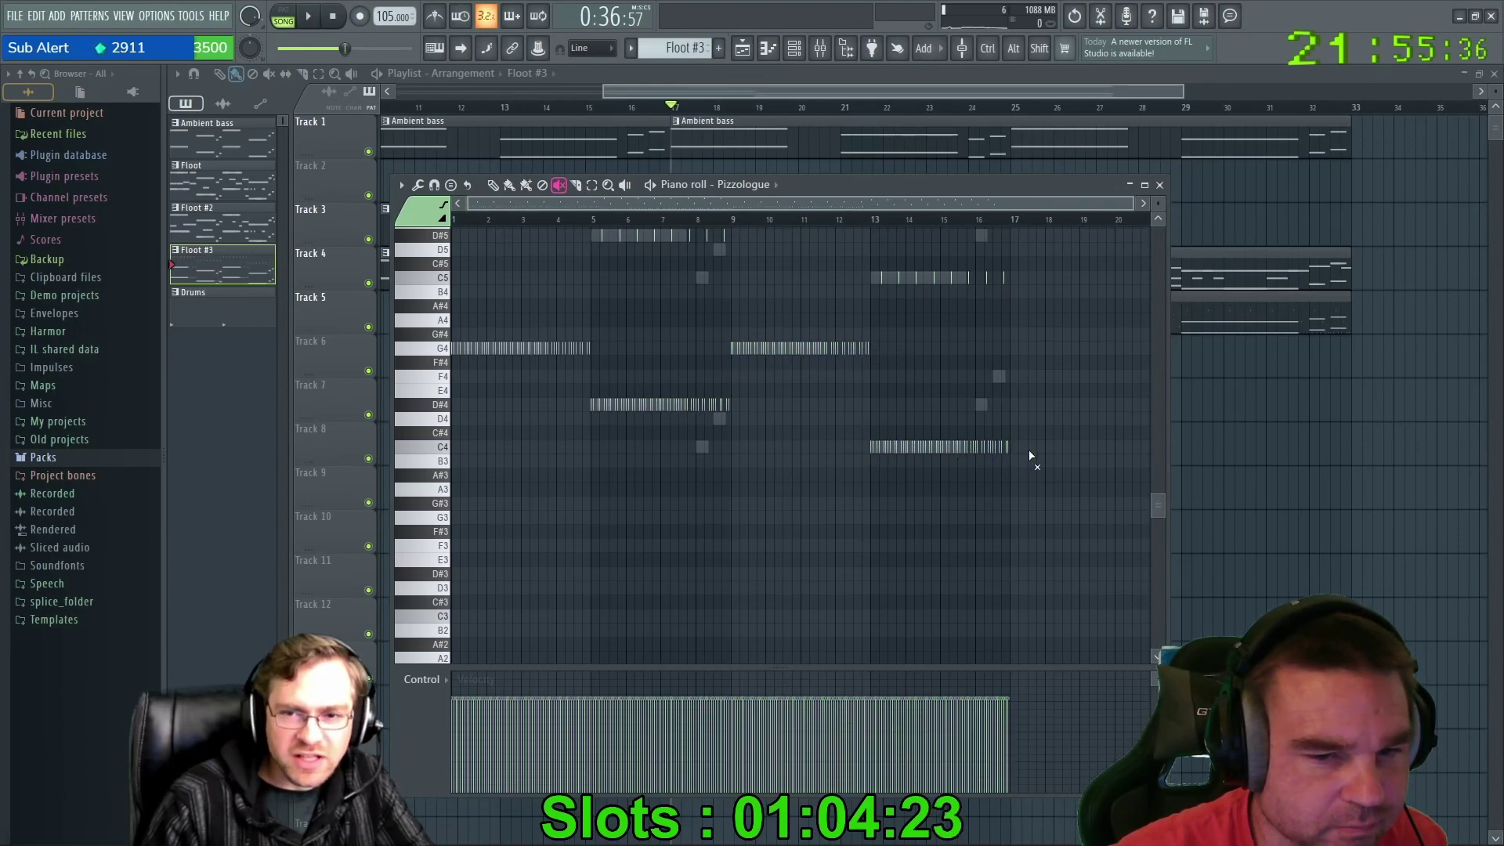
scroll(701, 528, "up", 3)
key("space")
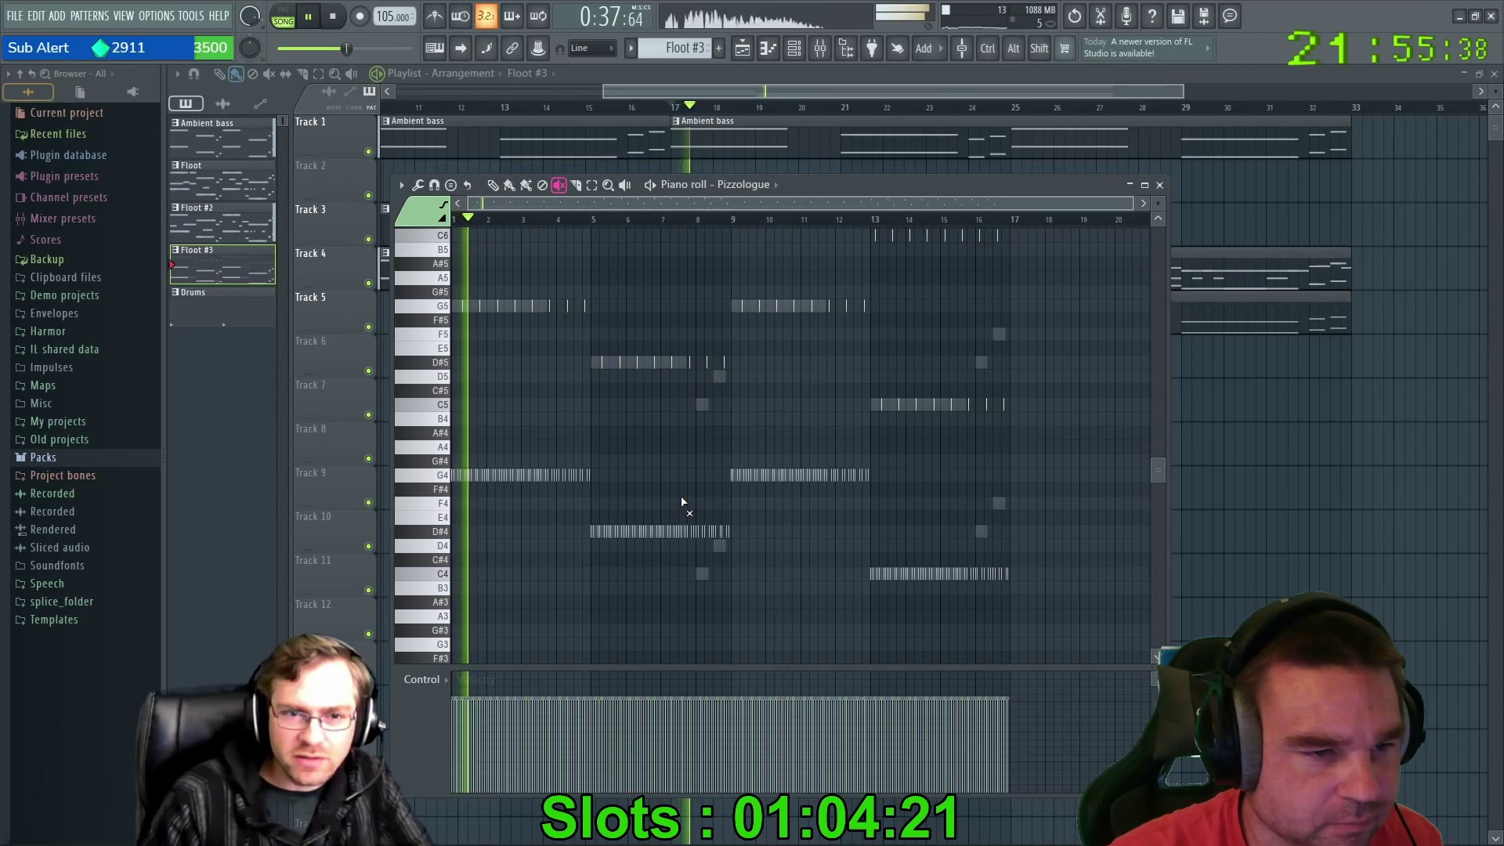
scroll(584, 417, "up", 3)
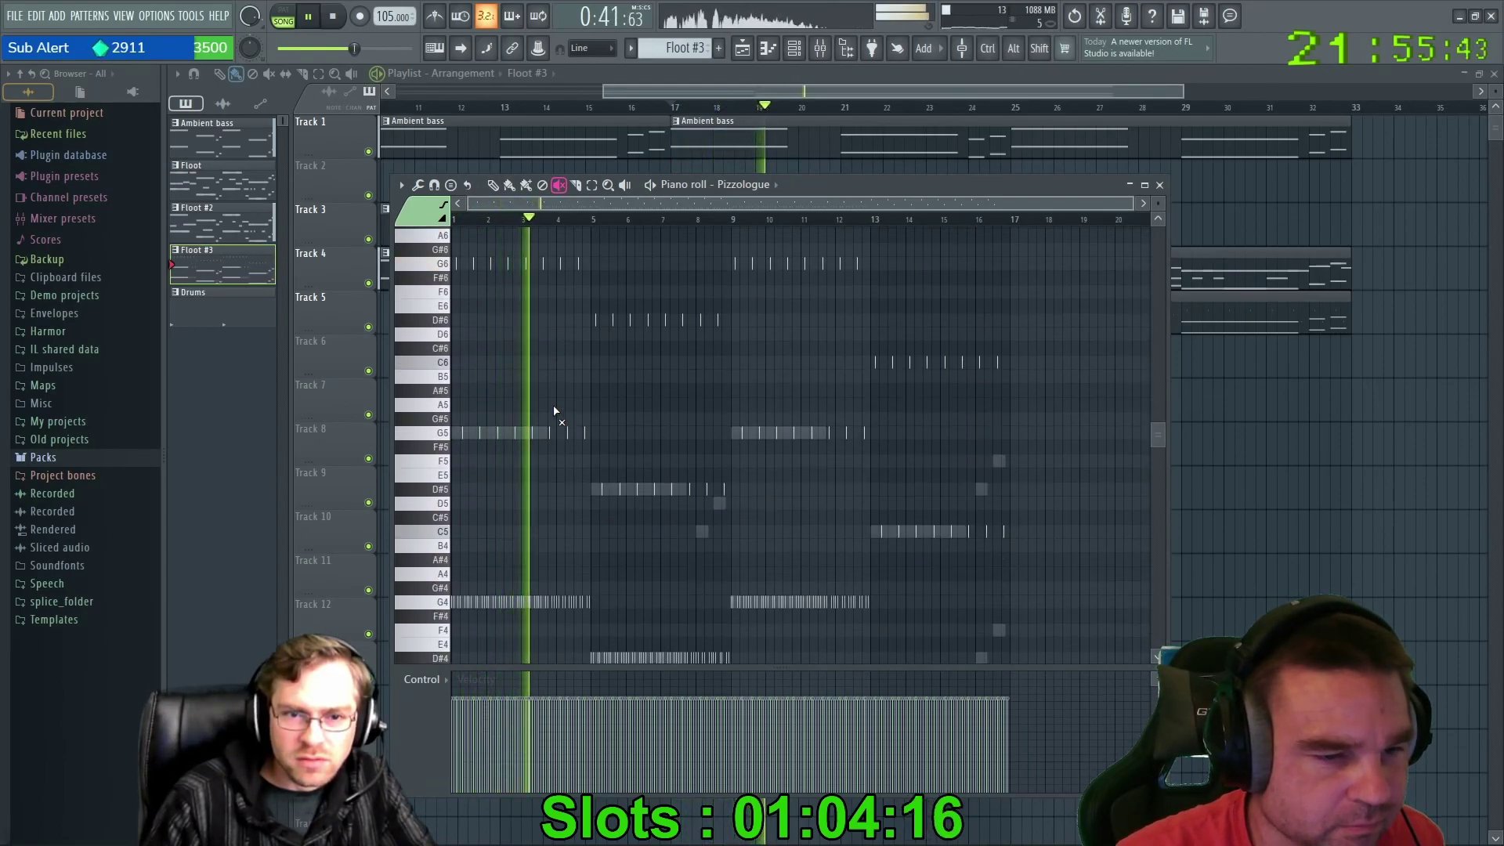
key("space")
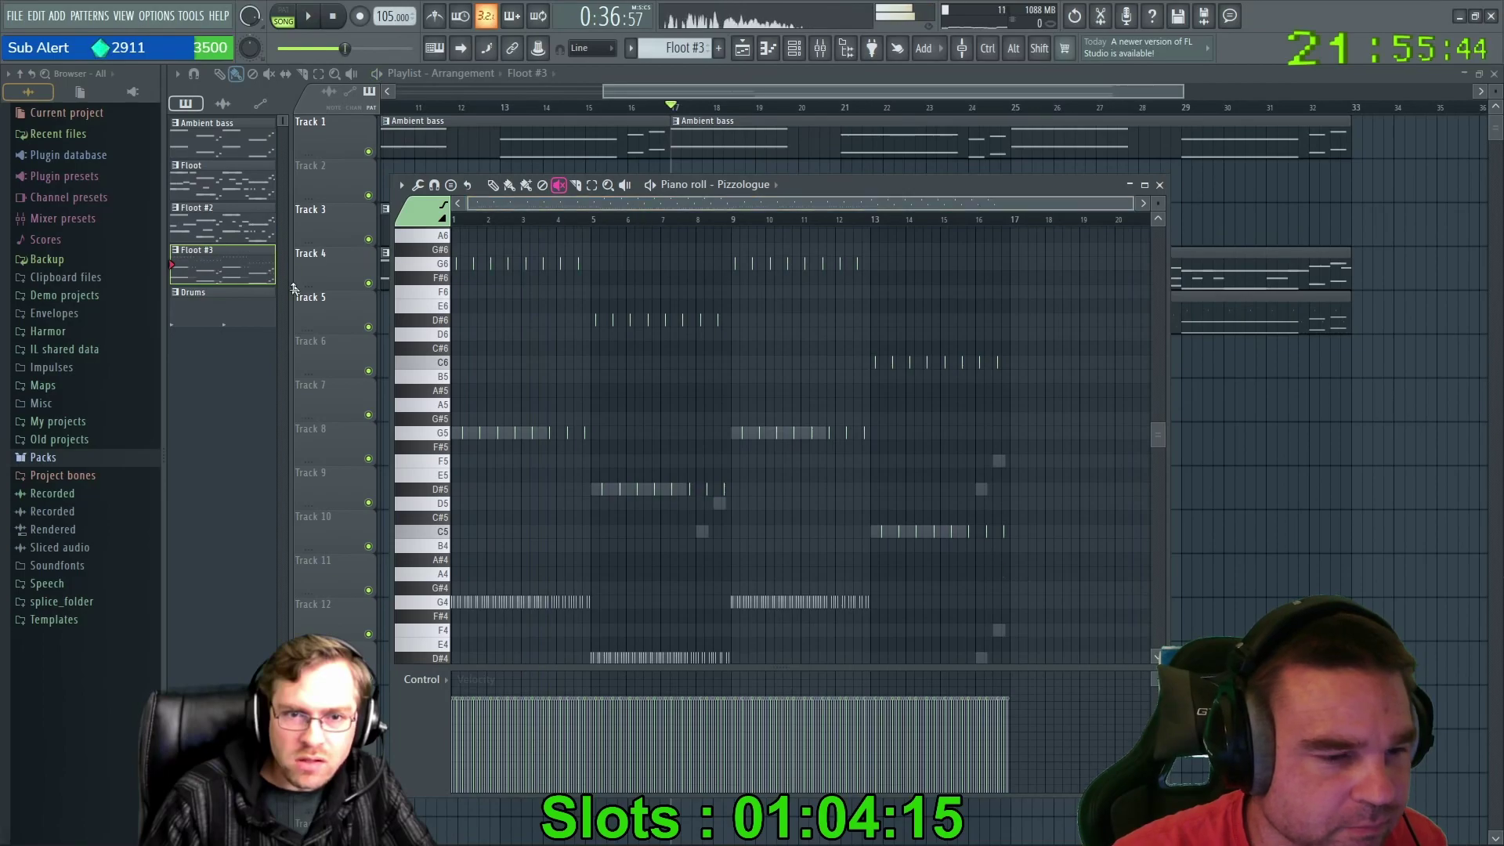
Examine the opening bars of the Floot #3 arpeggio up close in the piano roll while playing the section from bar 17.
scroll(505, 551, "up", 3)
left_click_drag(558, 226, 450, 221)
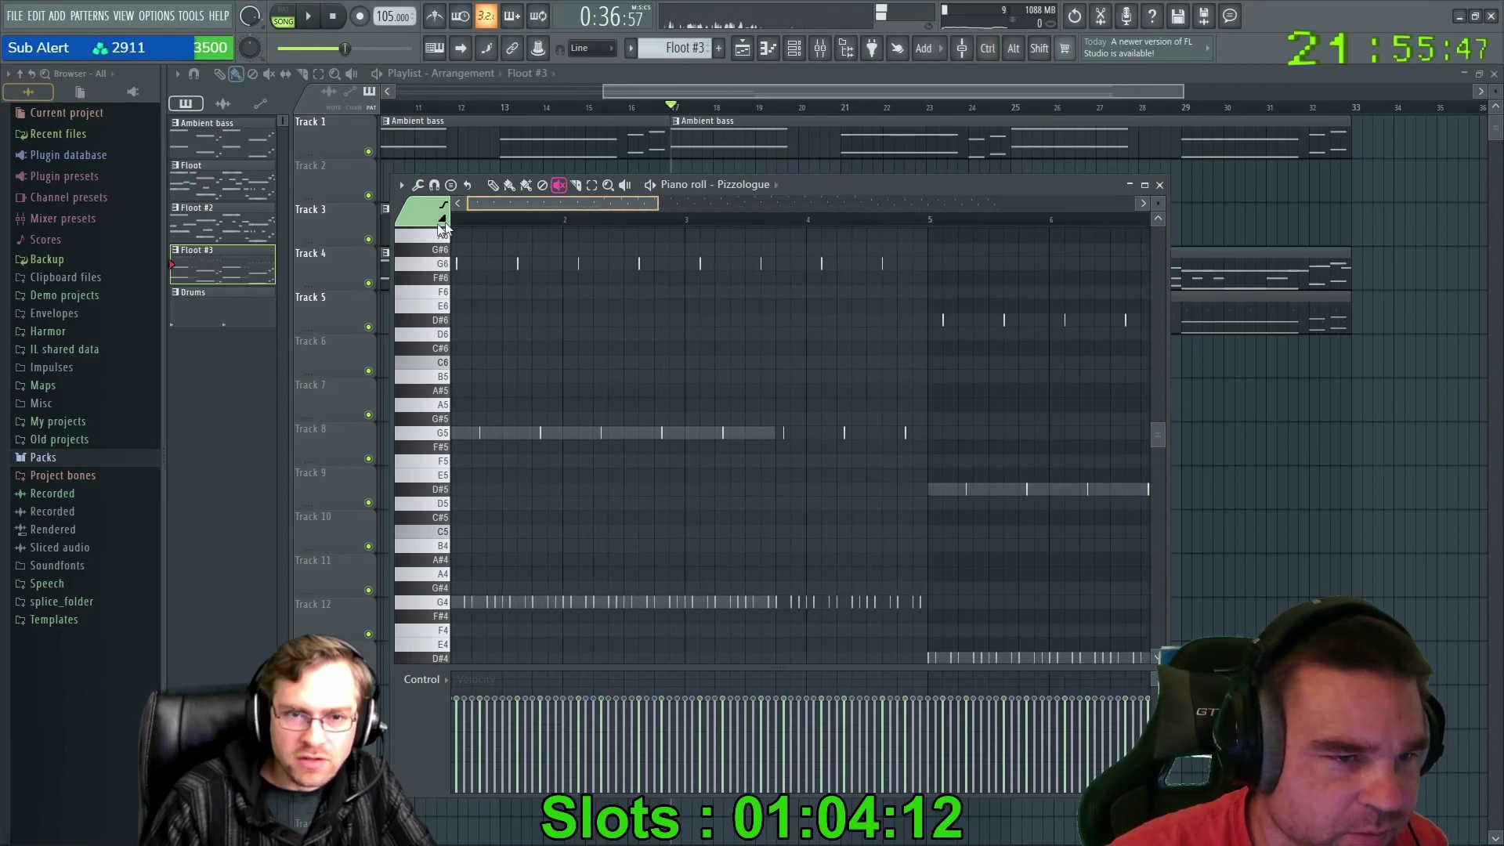
mouse_move(563, 203)
left_mouse_down()
mouse_move(598, 203)
mouse_move(563, 203)
left_mouse_up()
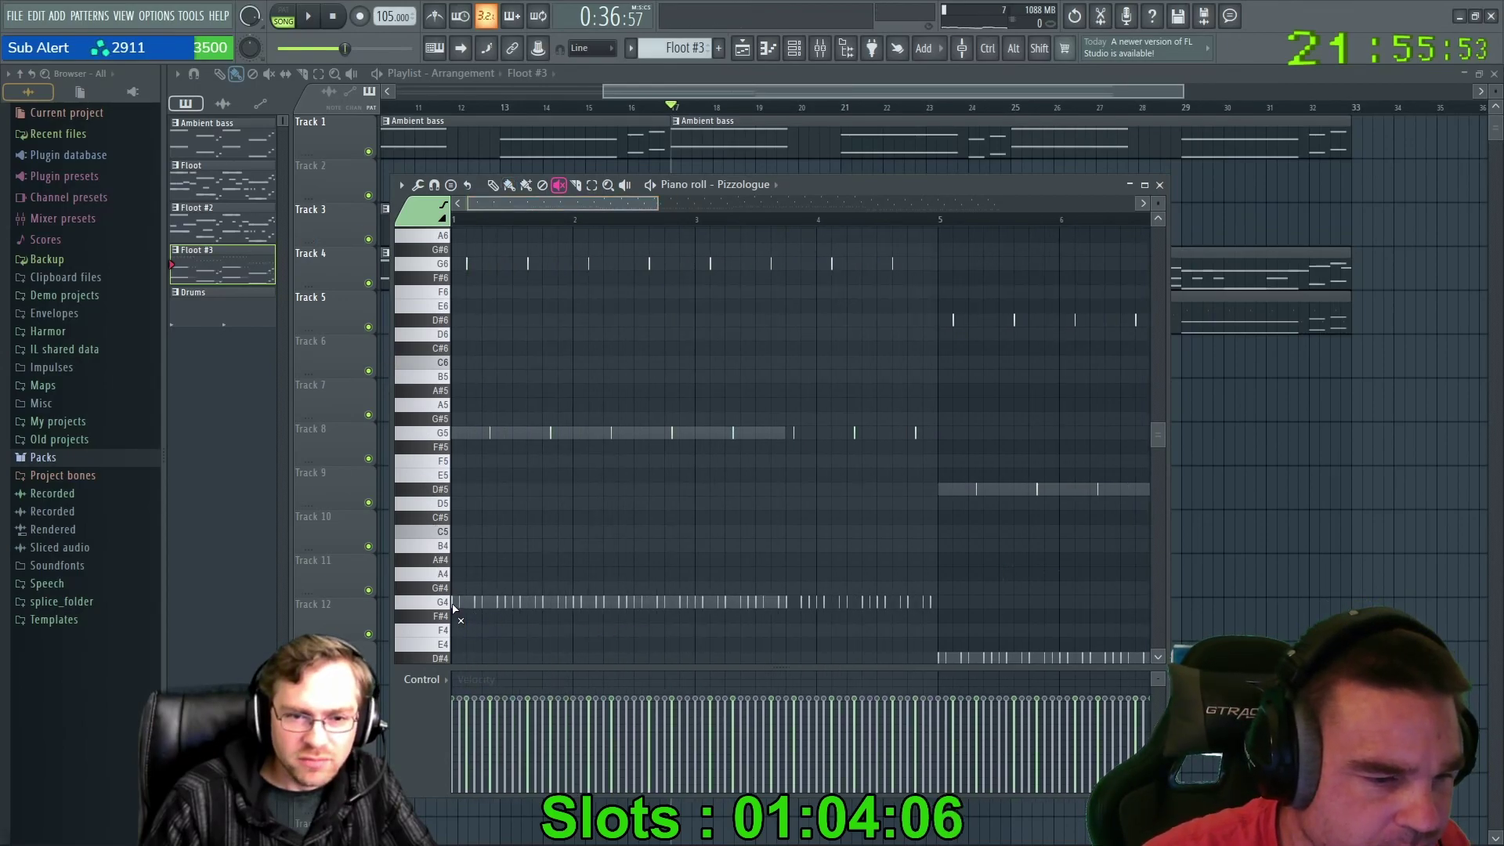
key("space")
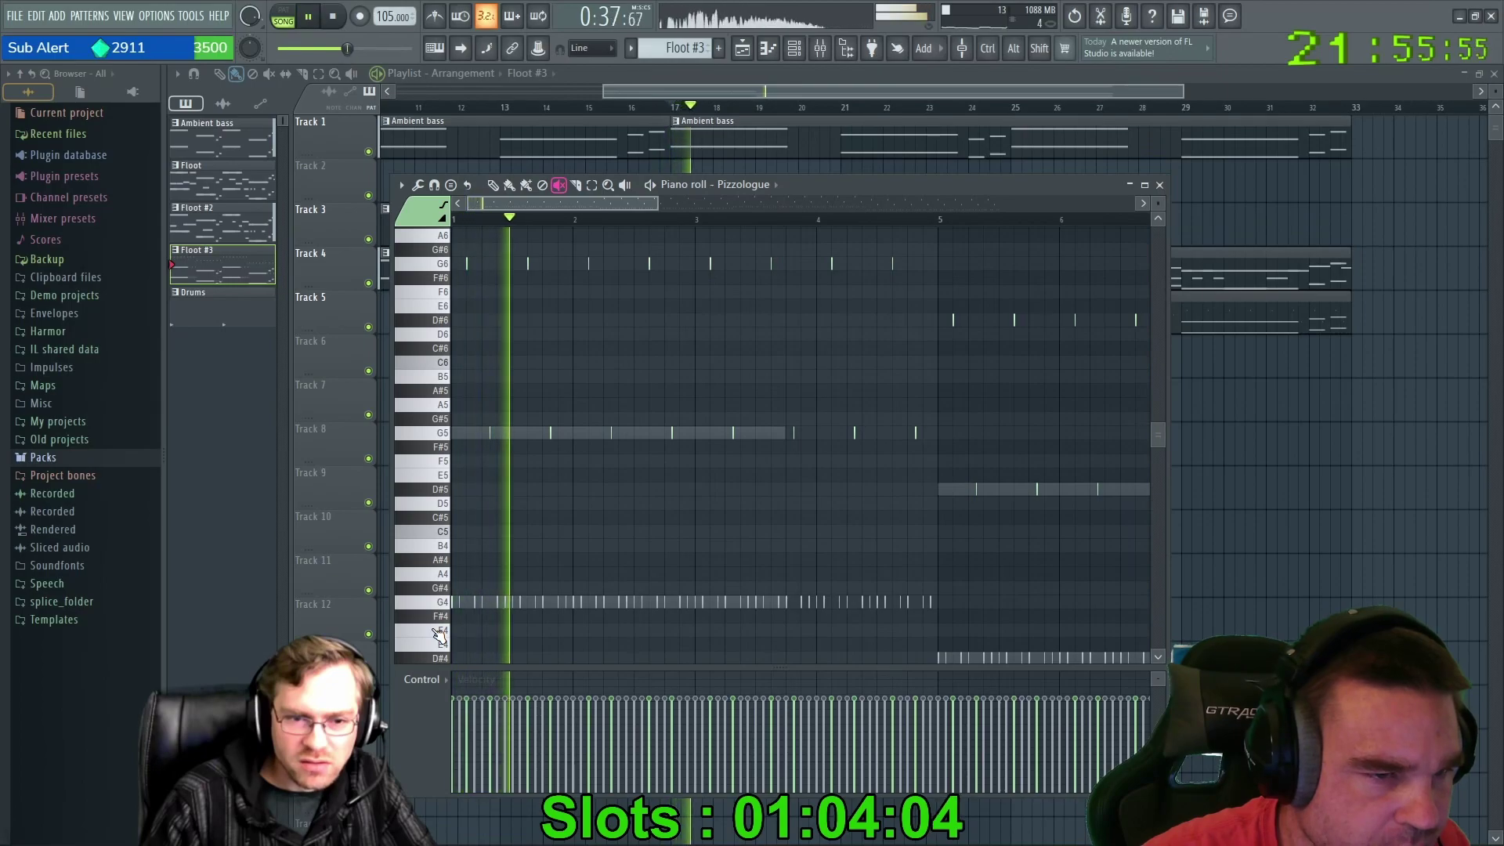
key("space")
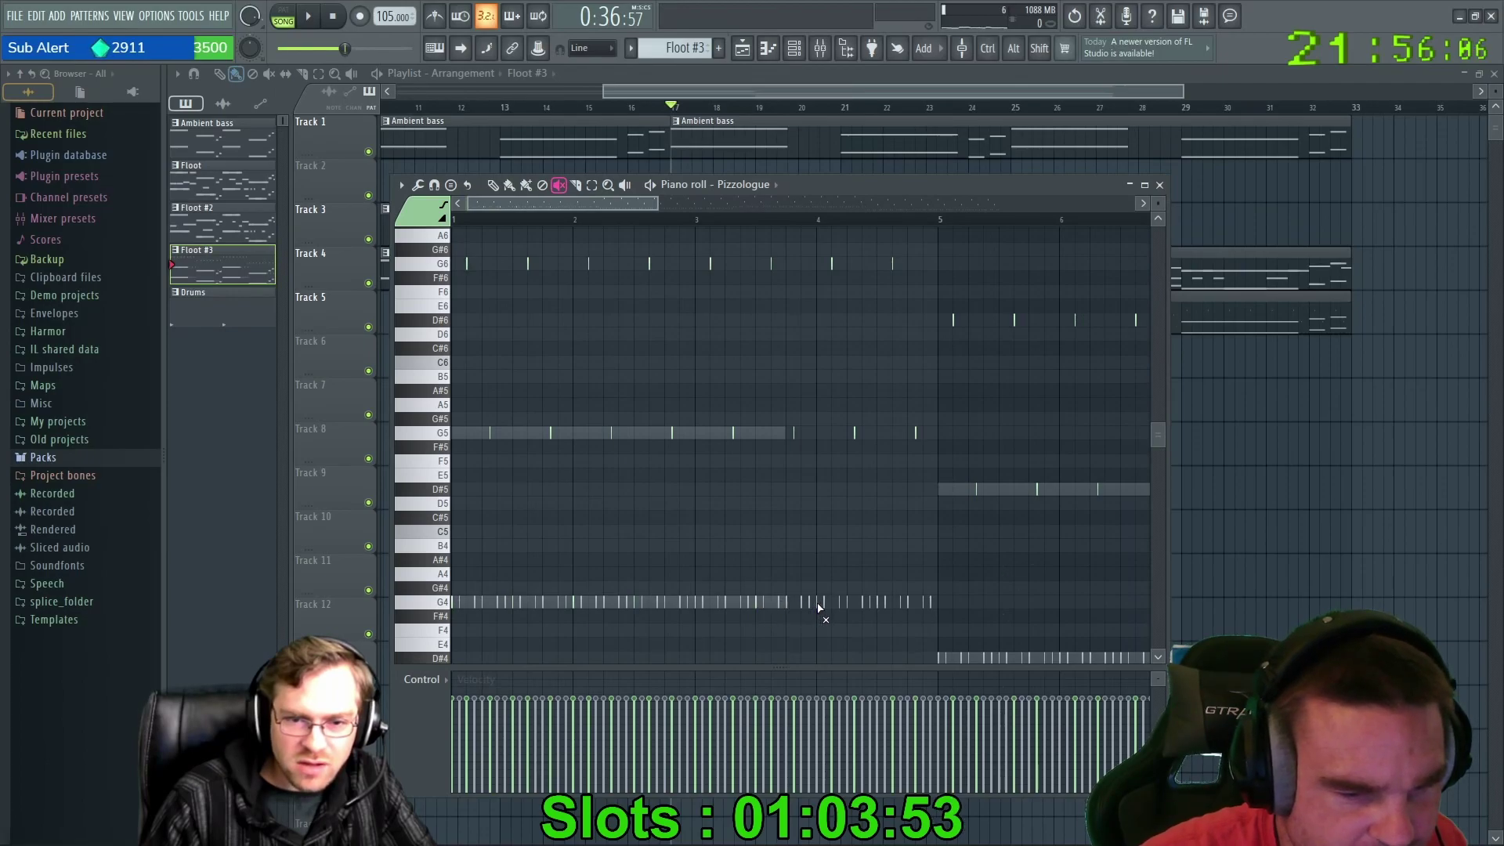
Play the Floot #3 arpeggio from bar 17 and compare its high accent notes with the lower rows.
key("space")
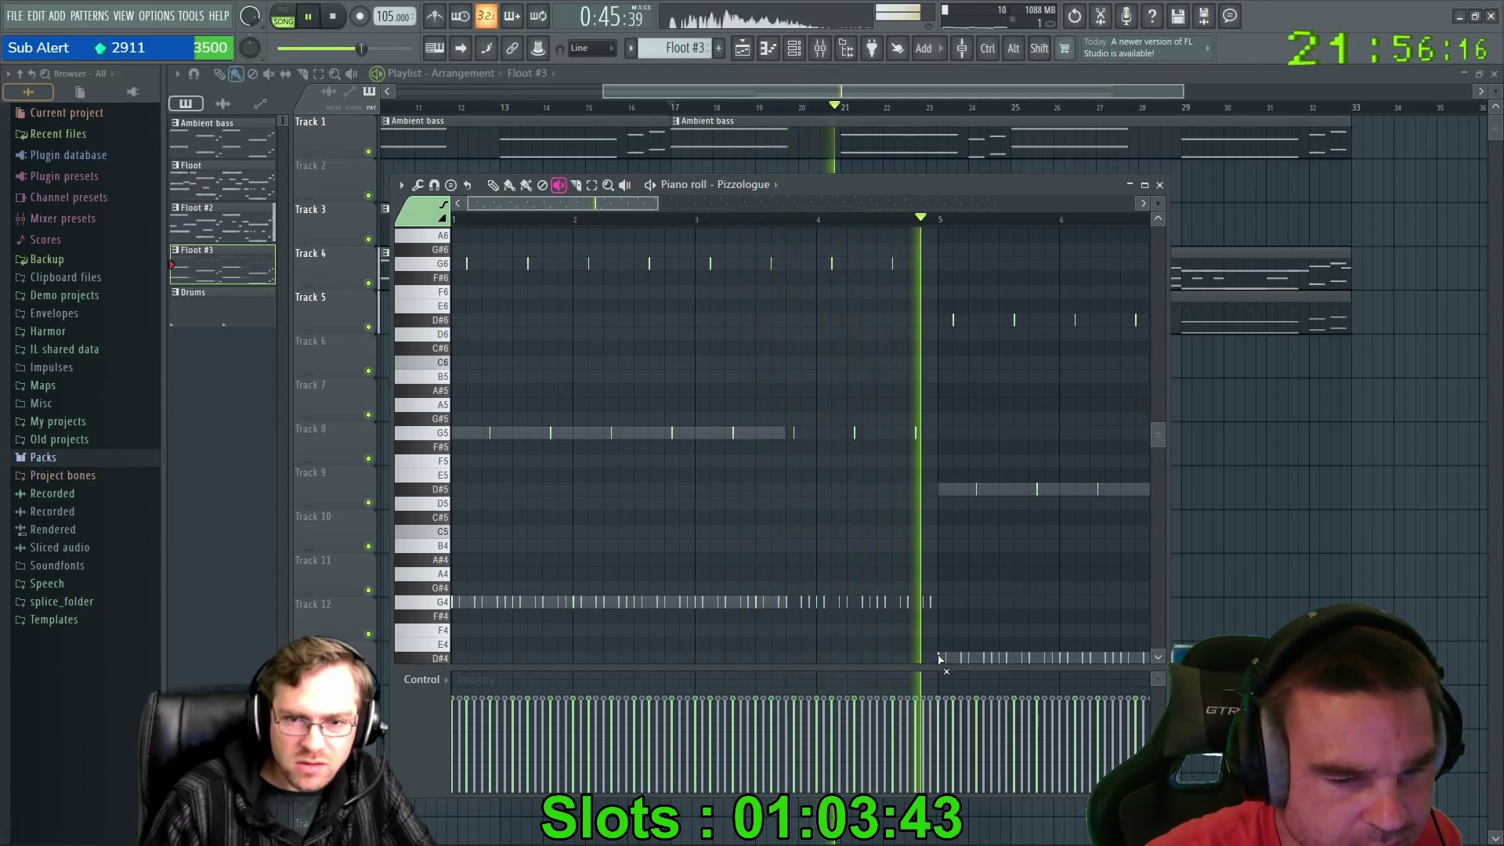
key("space")
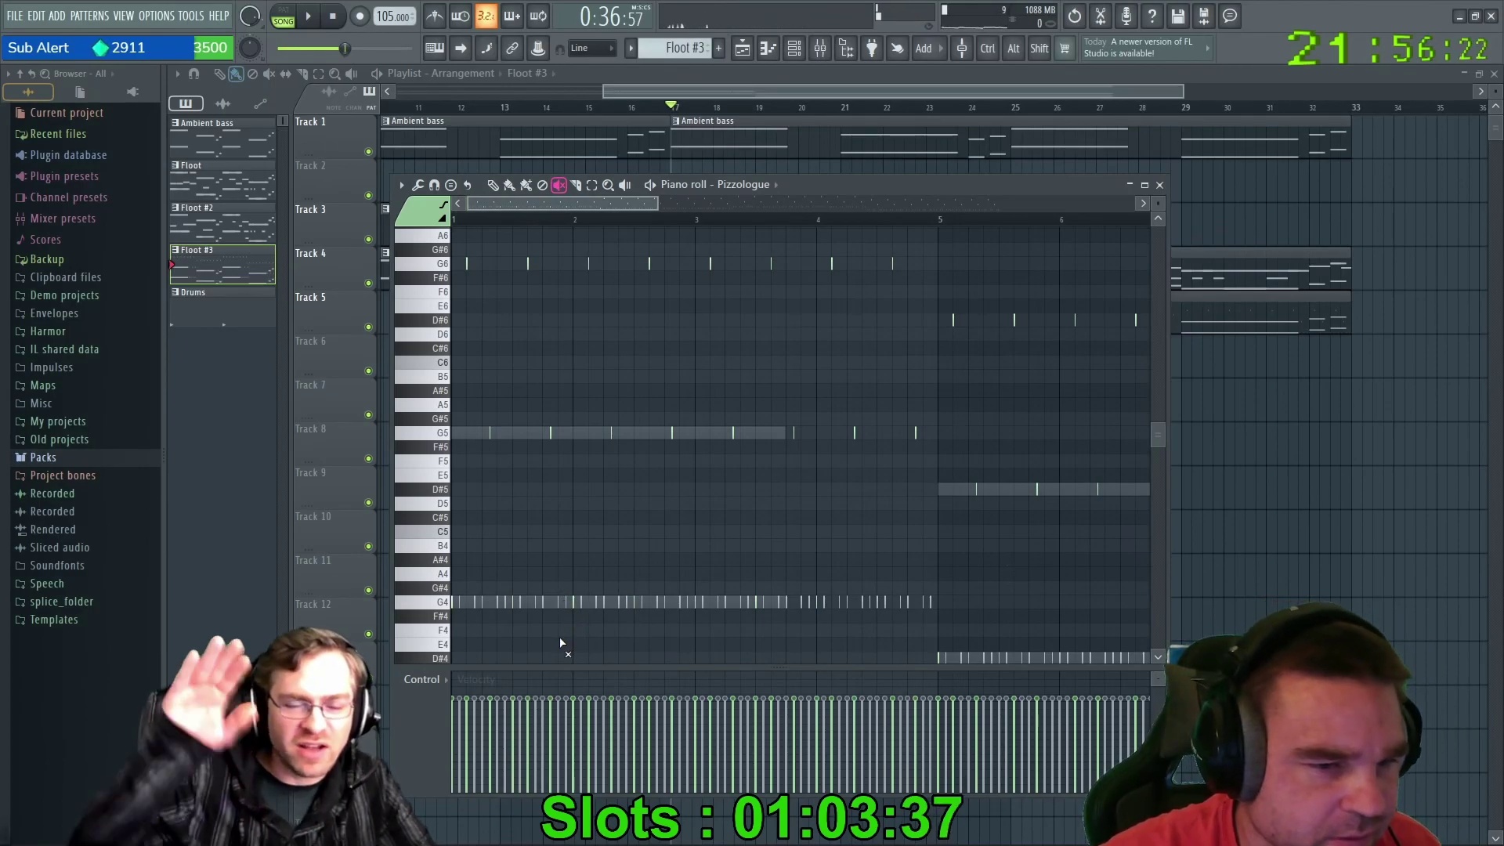
scroll(625, 522, "up", 3)
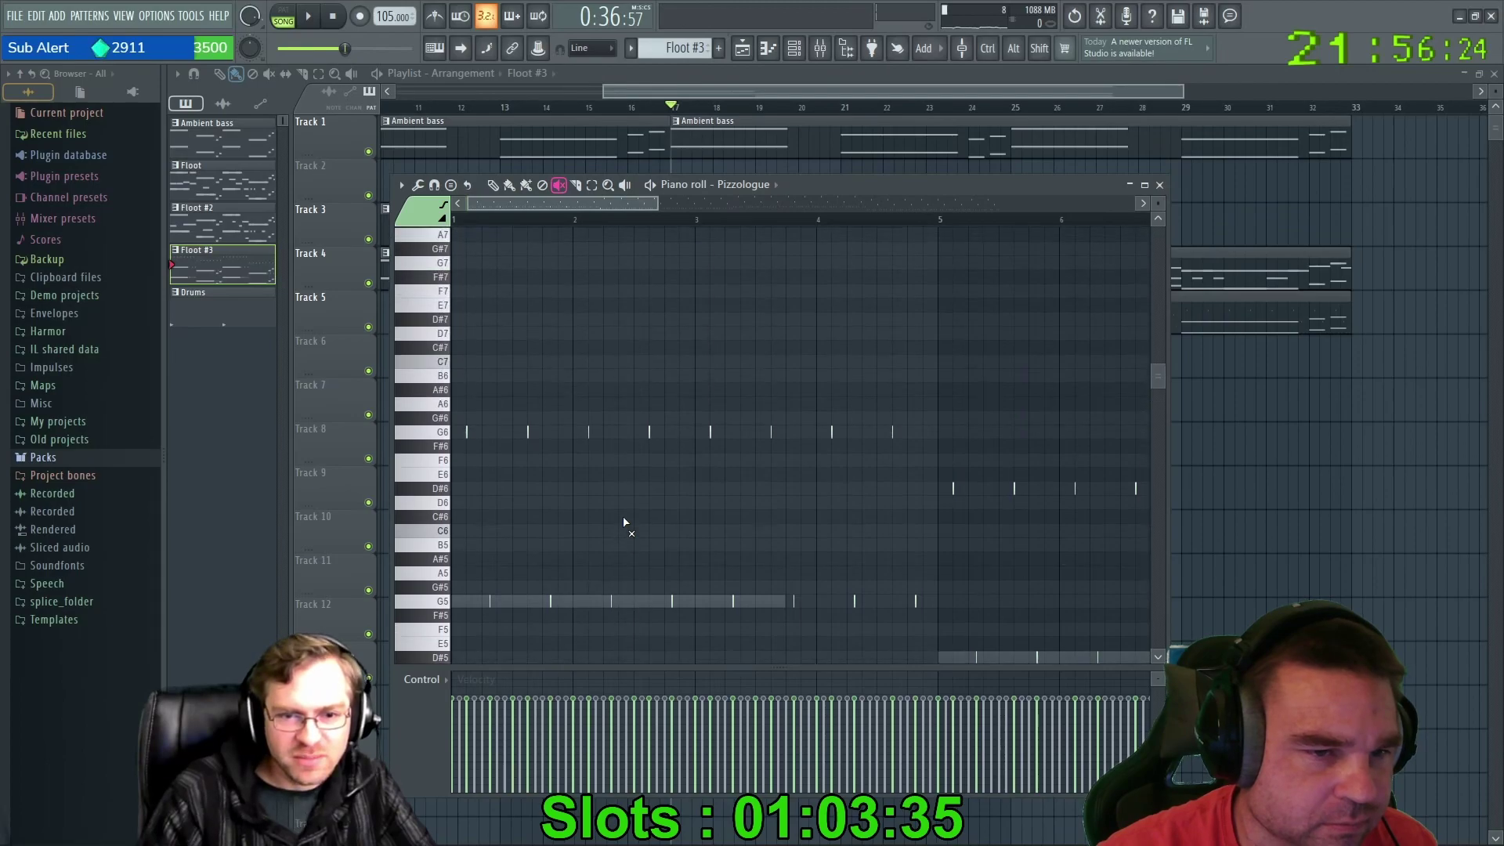
scroll(625, 522, "down", 1)
key("space")
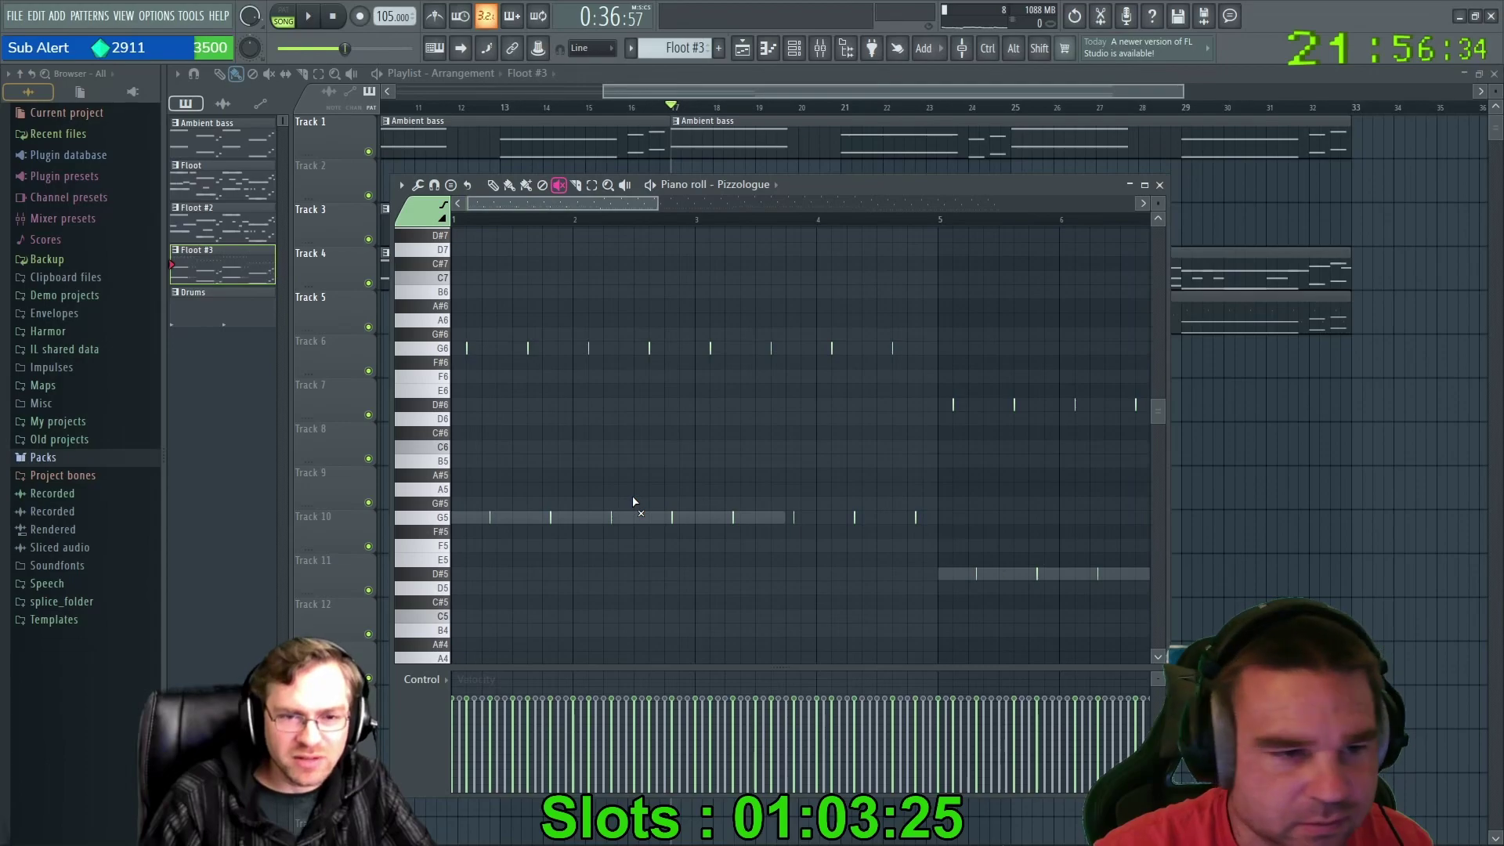
Select the G6 and D#6 accent notes in Floot #3 and lower their velocities moderately from bar 1 through bar 12.
left_click_drag(431, 321, 431, 427)
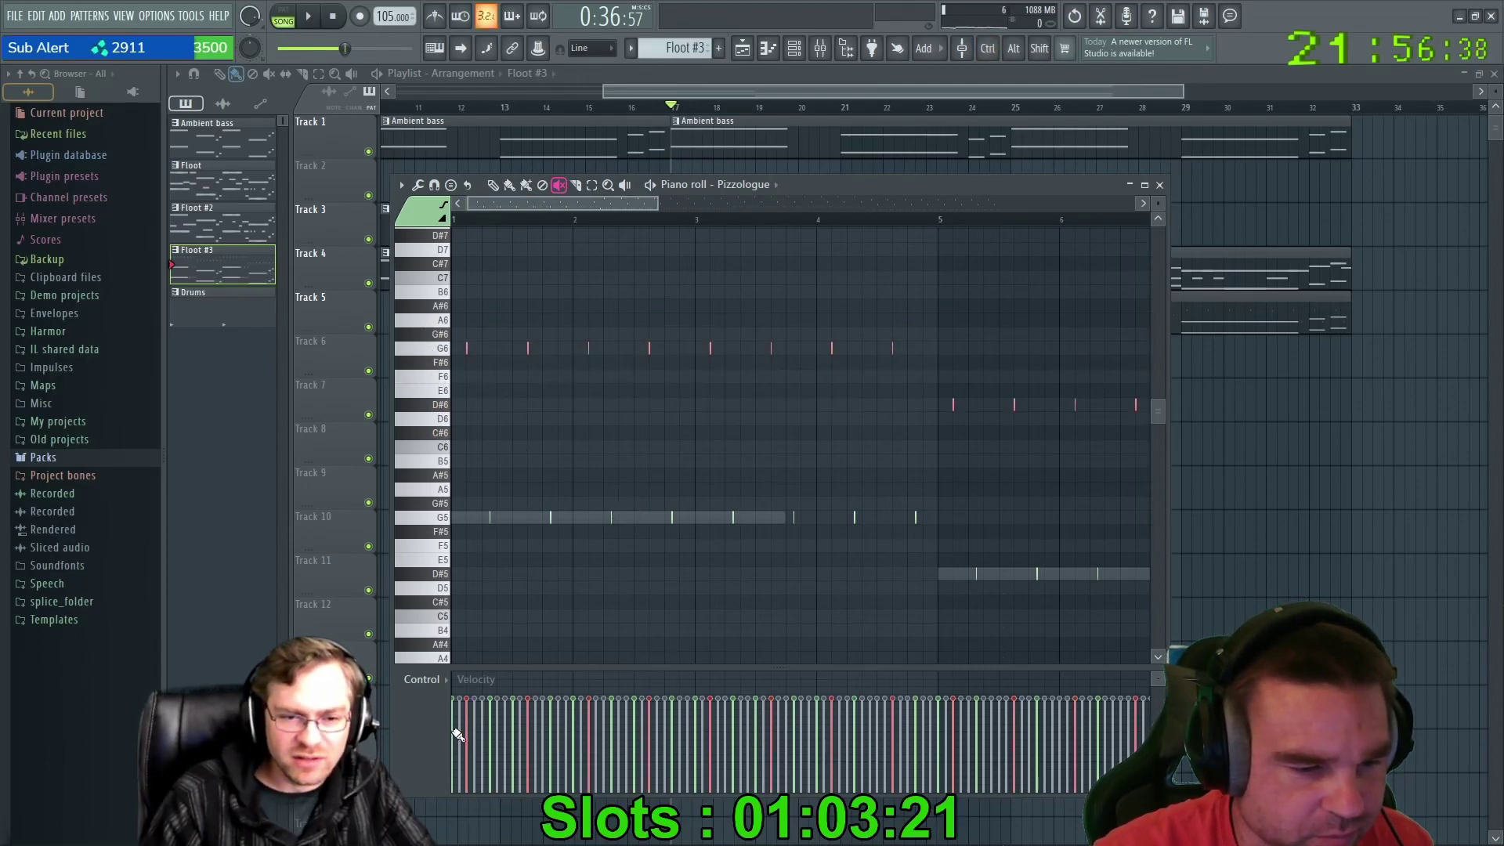
left_click_drag(452, 724, 1155, 748)
scroll(1147, 376, "right", 6)
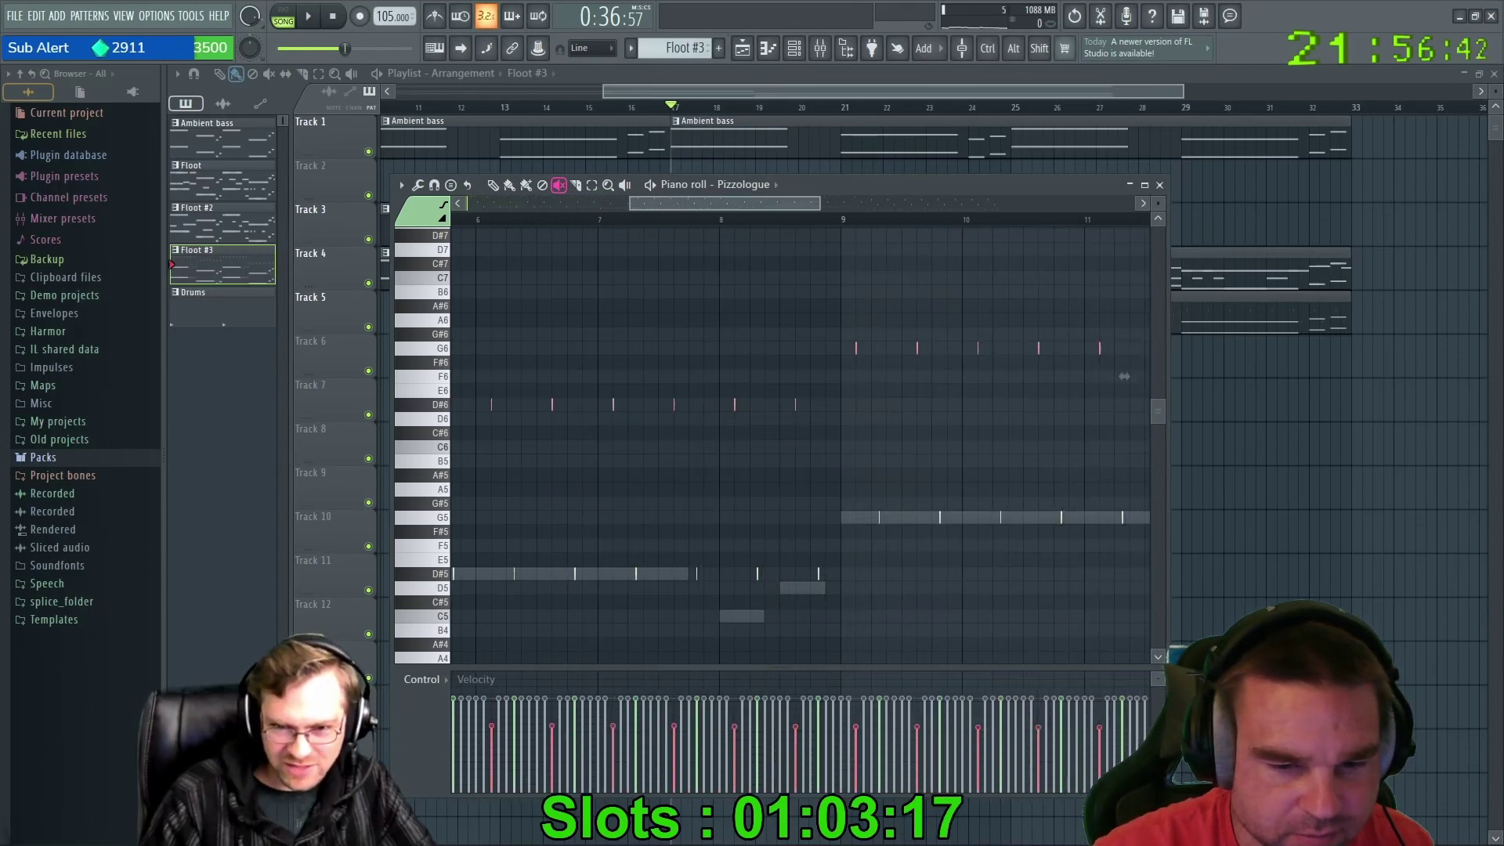
scroll(1035, 726, "right", 3)
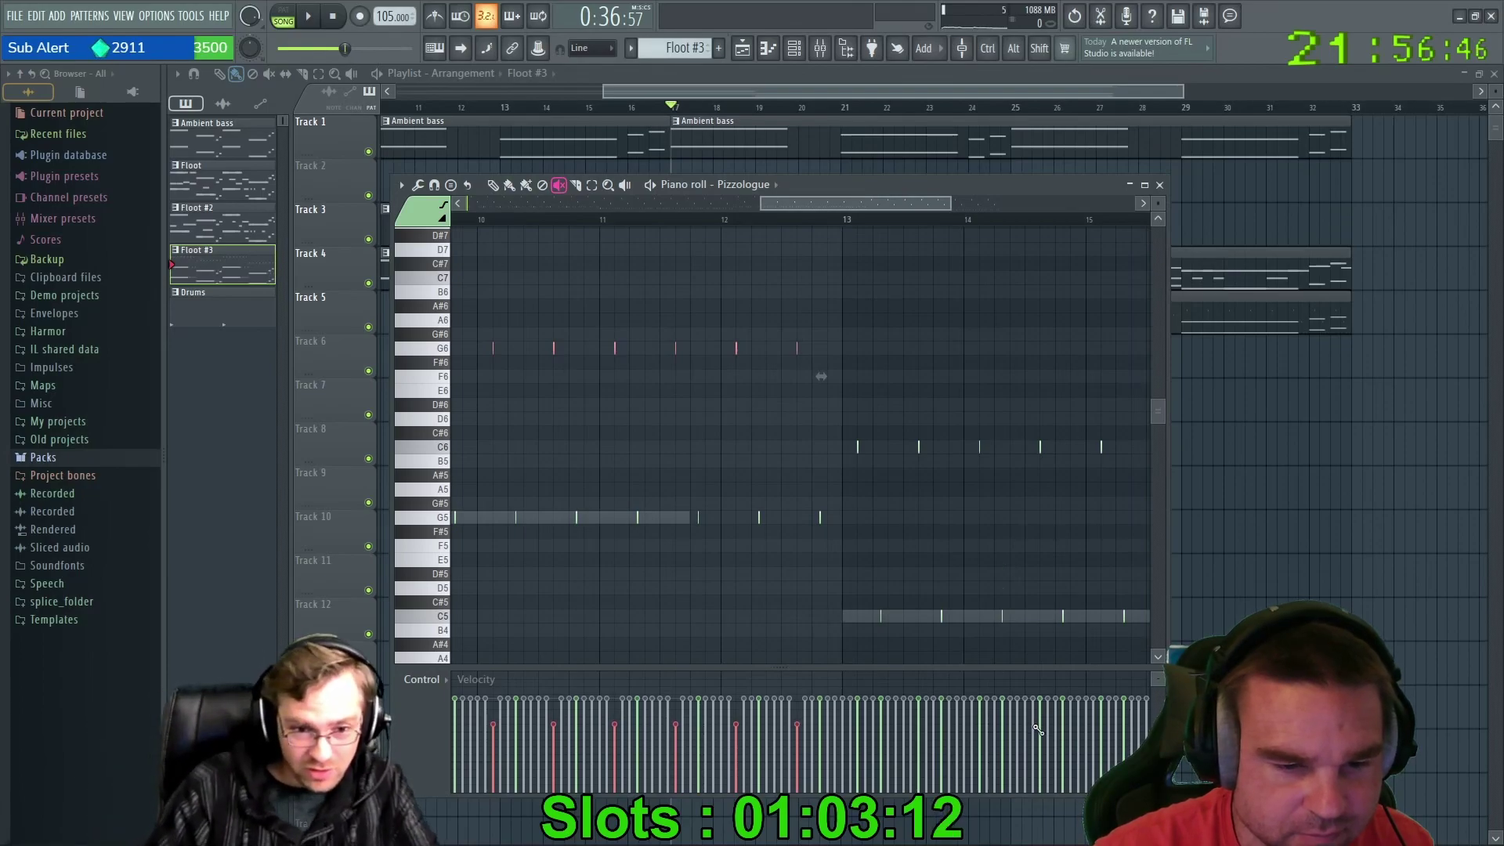
left_click_drag(782, 203, 363, 235)
Try a near-zero velocity on the second G6 accent note and play the opening of the section.
key("space")
key("space")
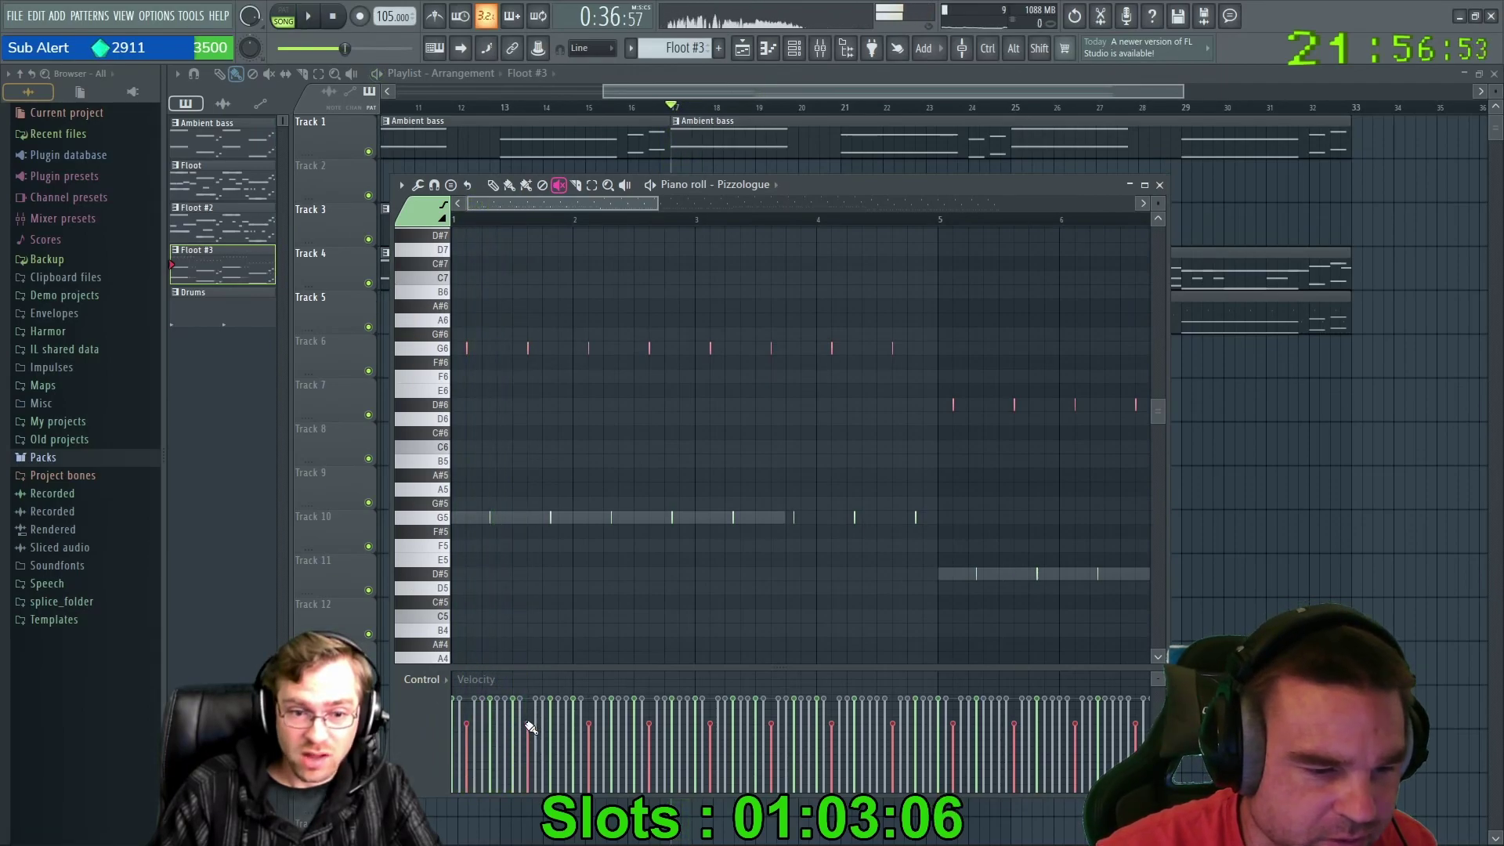
key("space")
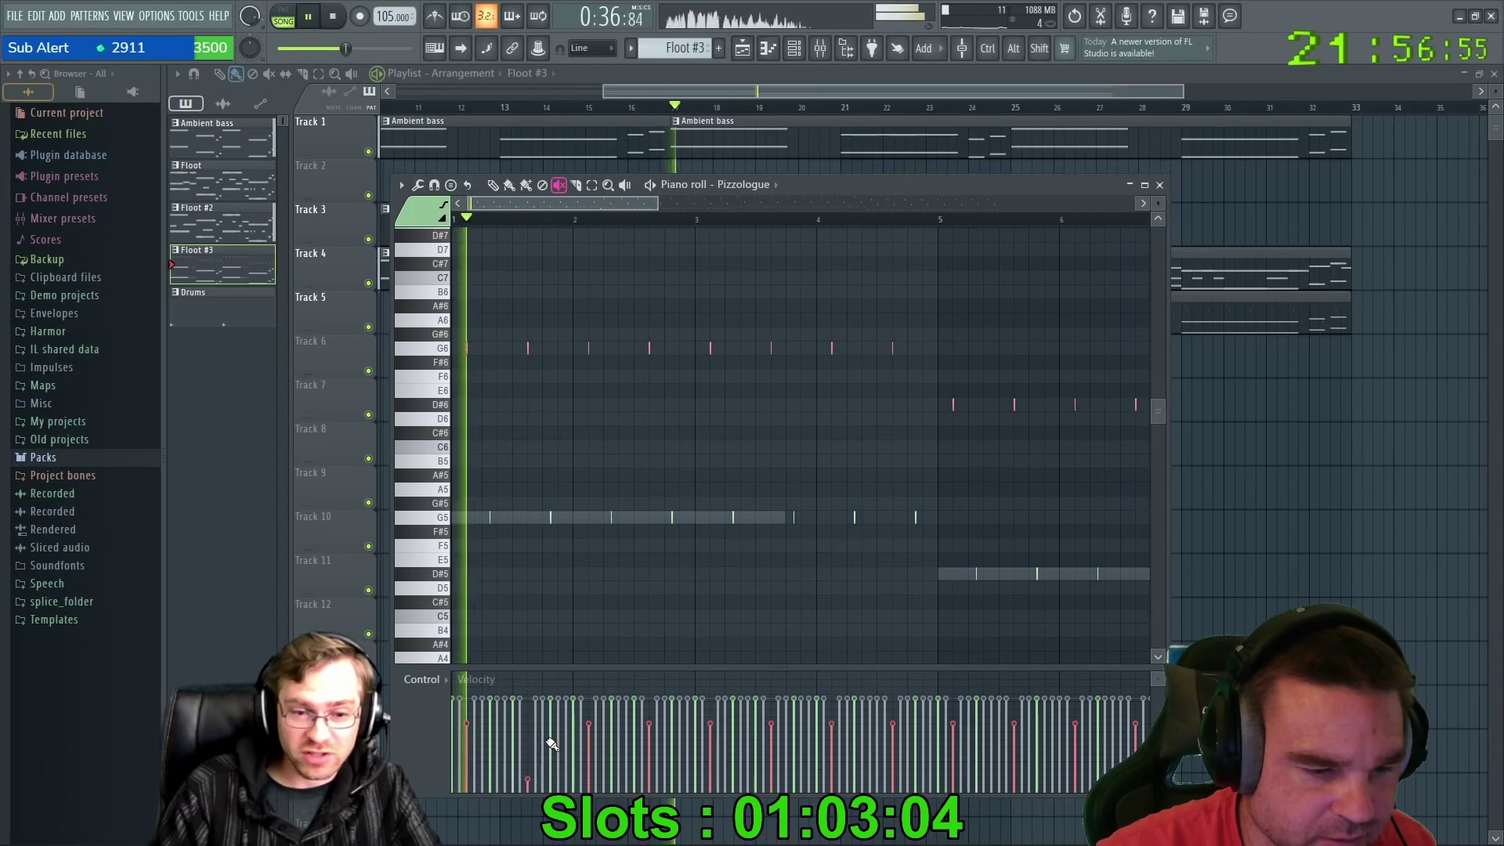
key("space")
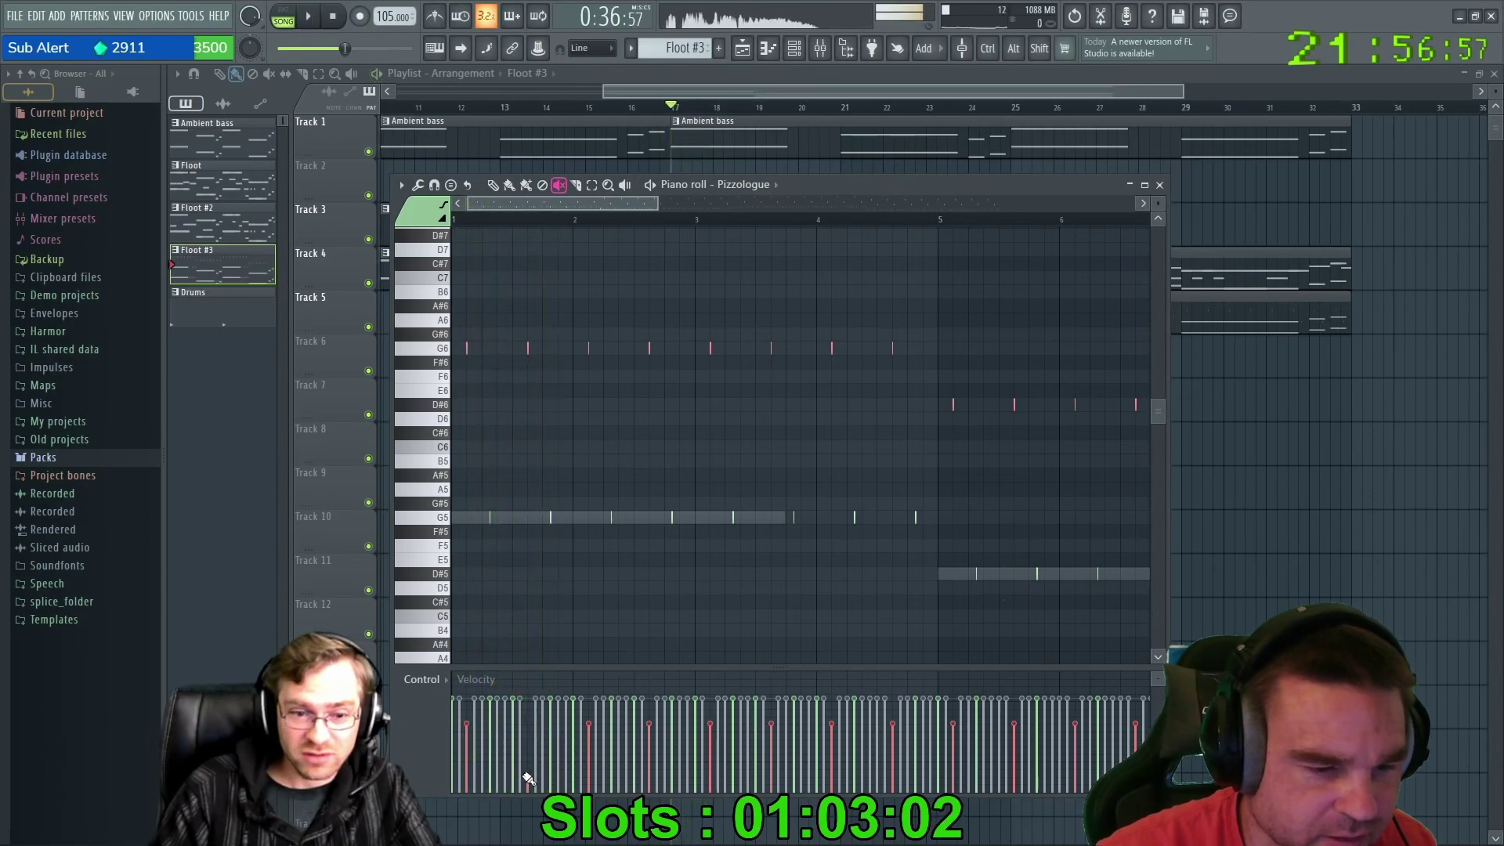
Try lowering the selected high accent notes' velocities a little further through bar 12, checking them against the surrounding notes.
left_click_drag(467, 736, 643, 741)
scroll(799, 439, "right", 6)
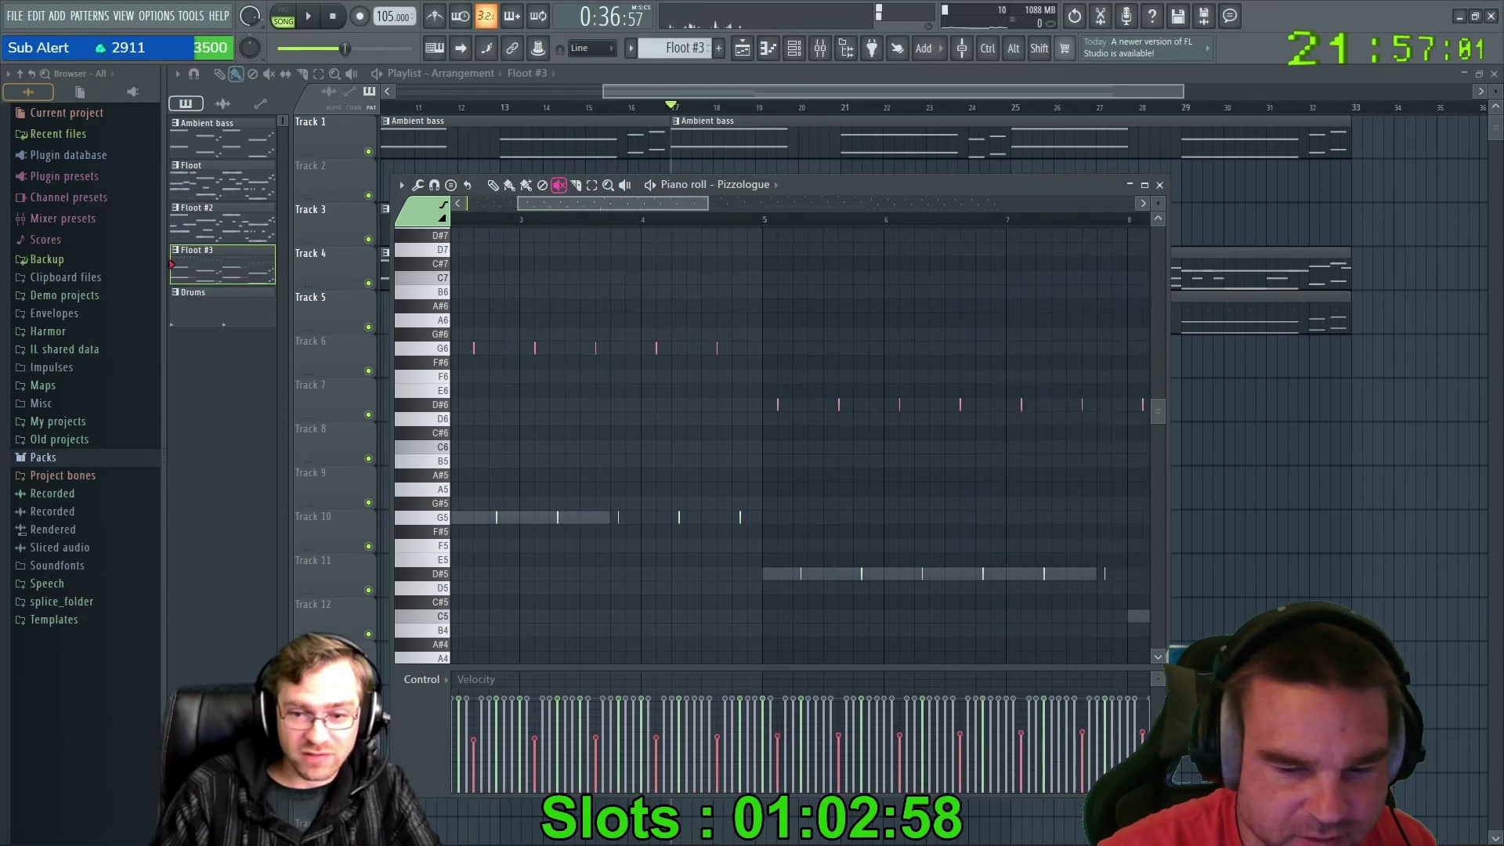
scroll(799, 439, "right", 6)
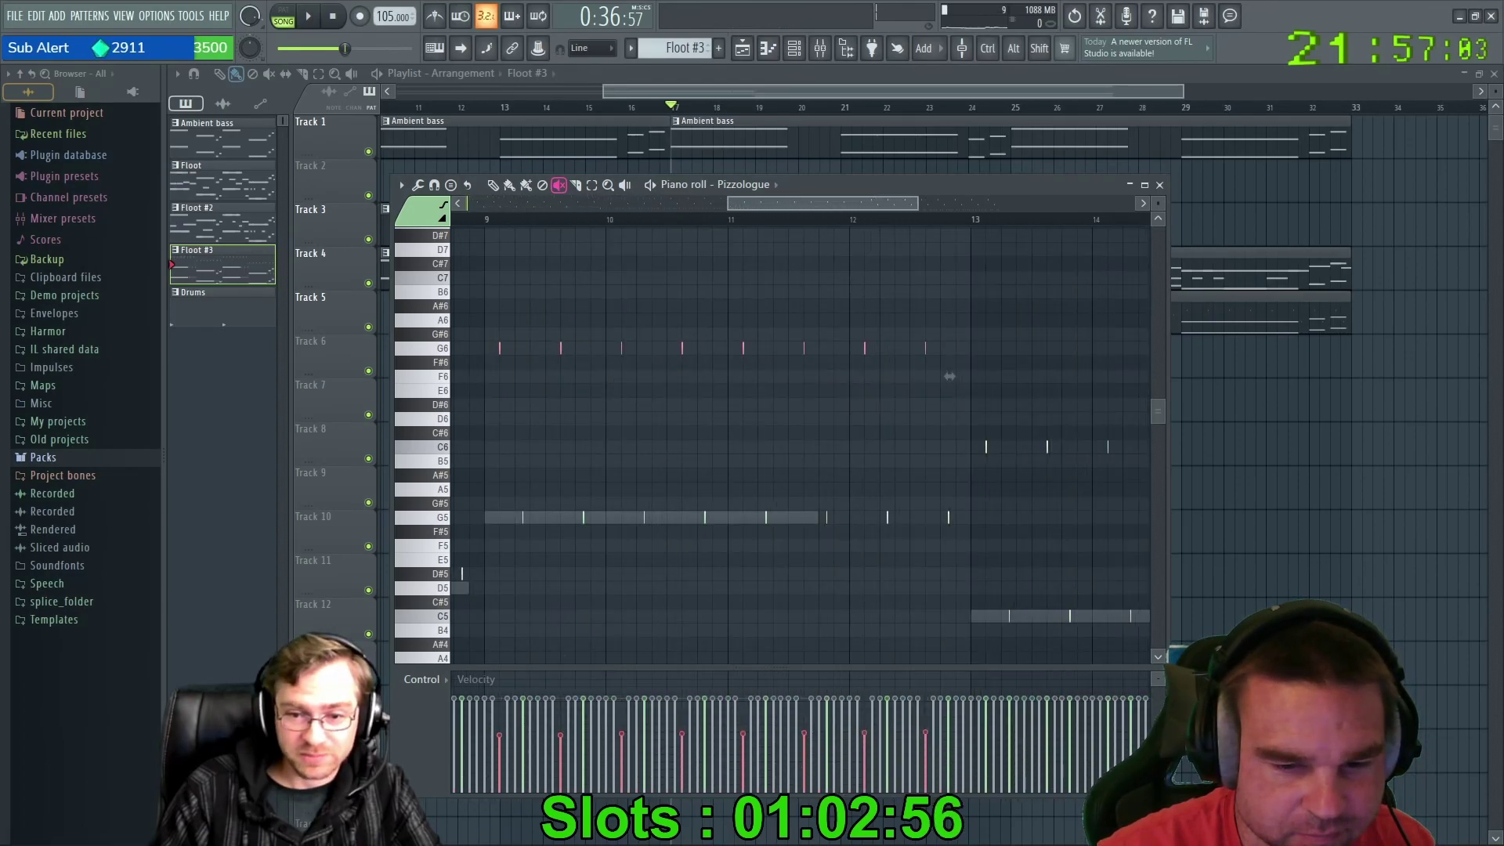
scroll(895, 754, "right", 1)
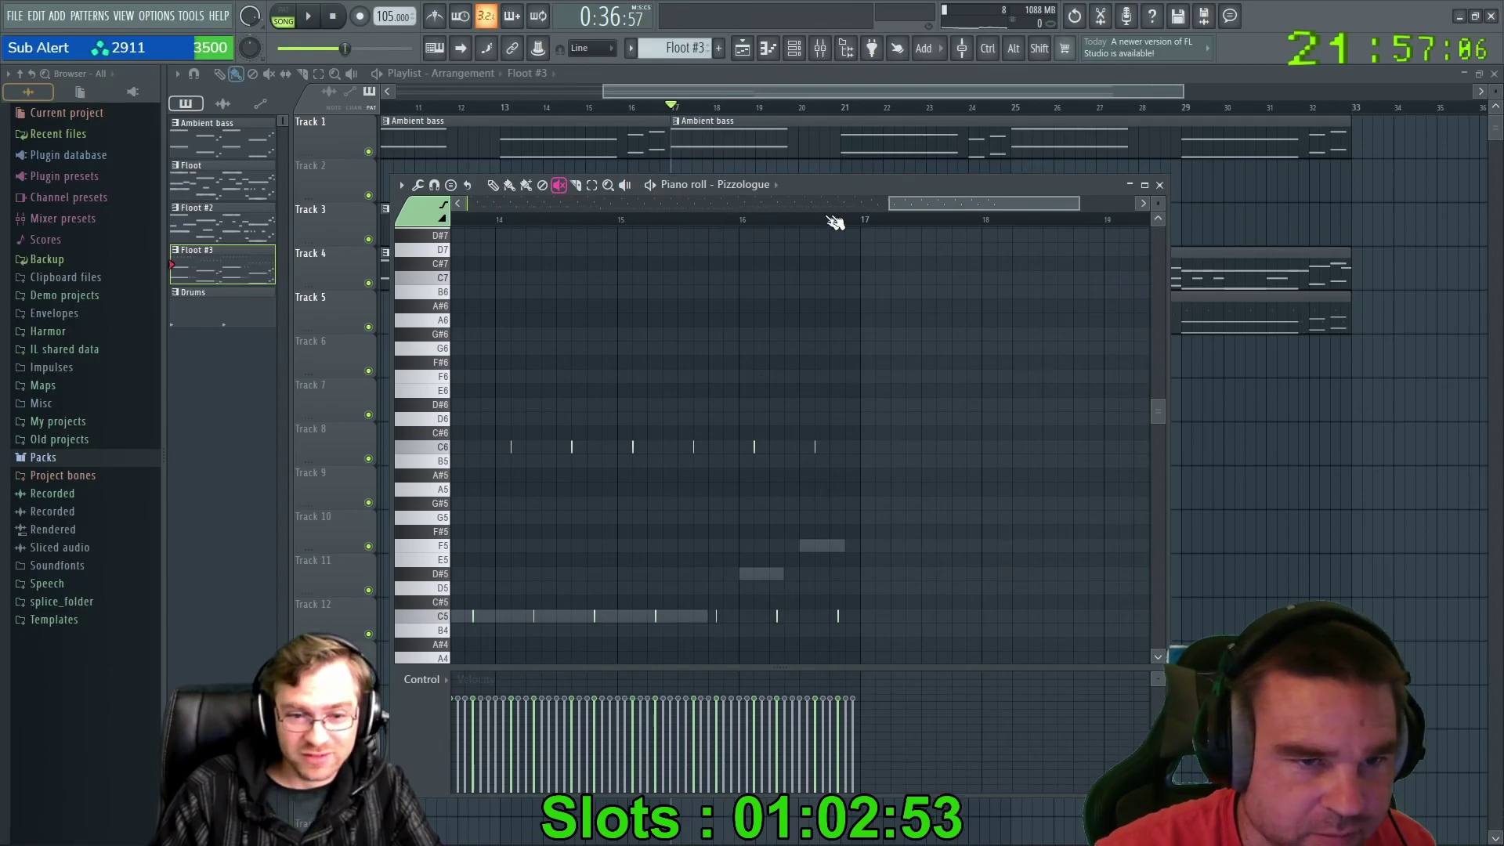
scroll(819, 224, "left", 4)
scroll(806, 309, "up", 4)
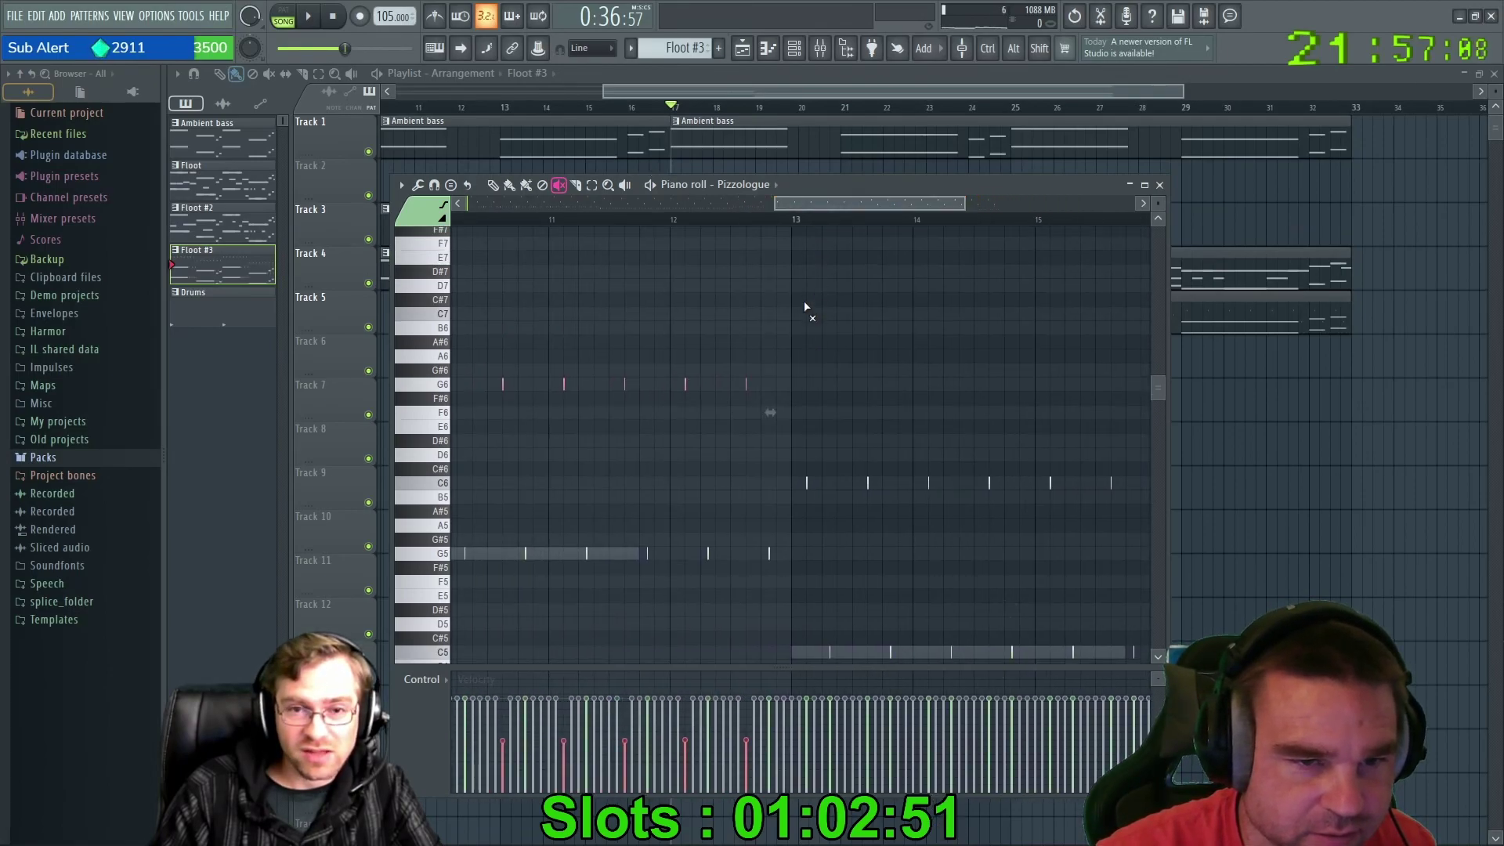
scroll(806, 309, "down", 6)
scroll(806, 309, "up", 2)
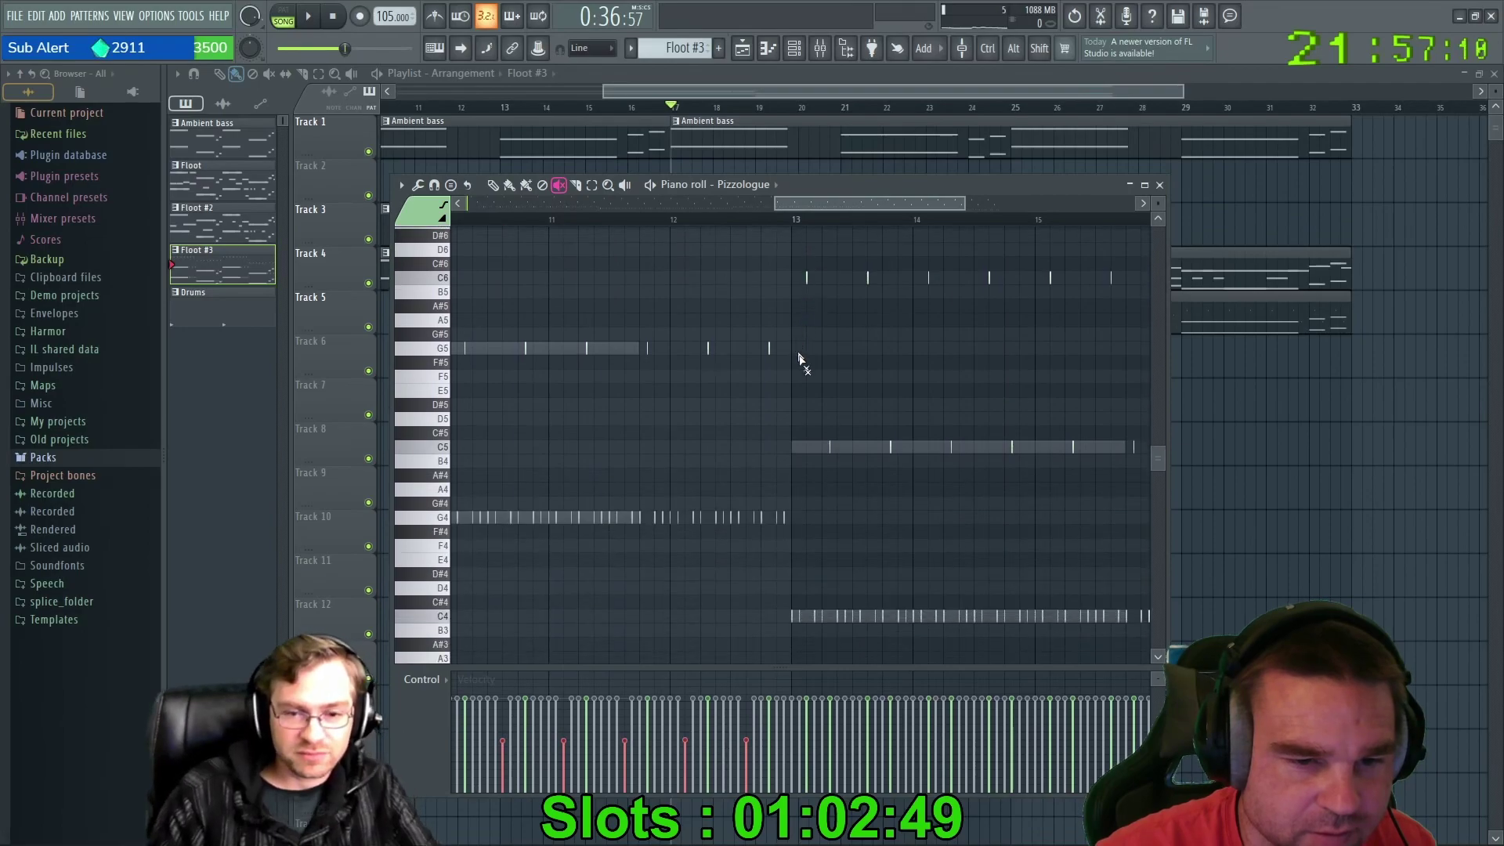
scroll(861, 392, "down", 1)
scroll(838, 337, "up", 1)
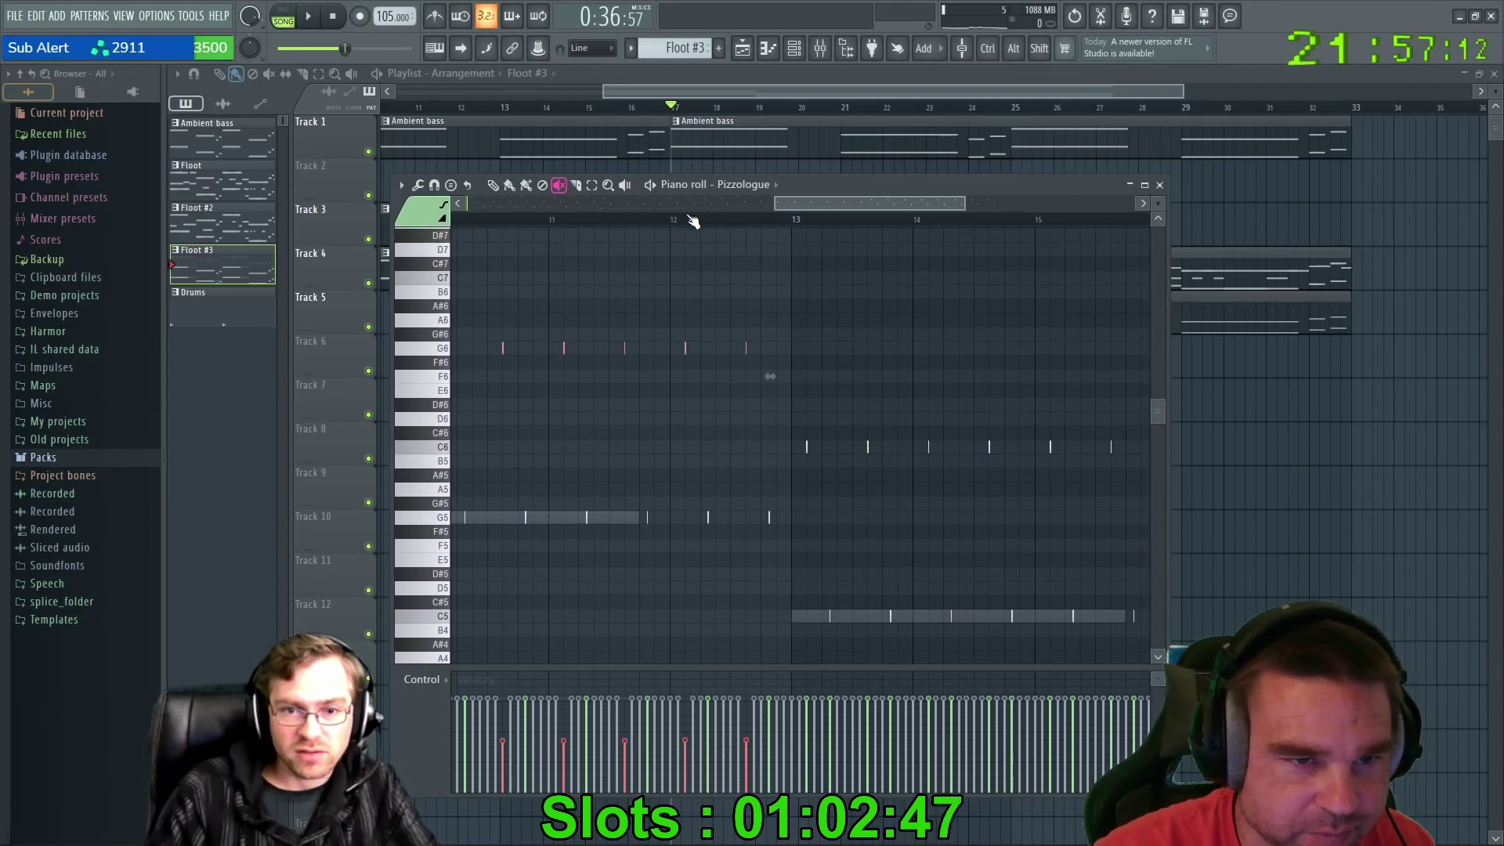
Play the section with the softened accents, and redraw the selected high notes' velocities slightly higher through bar 12.
key("space")
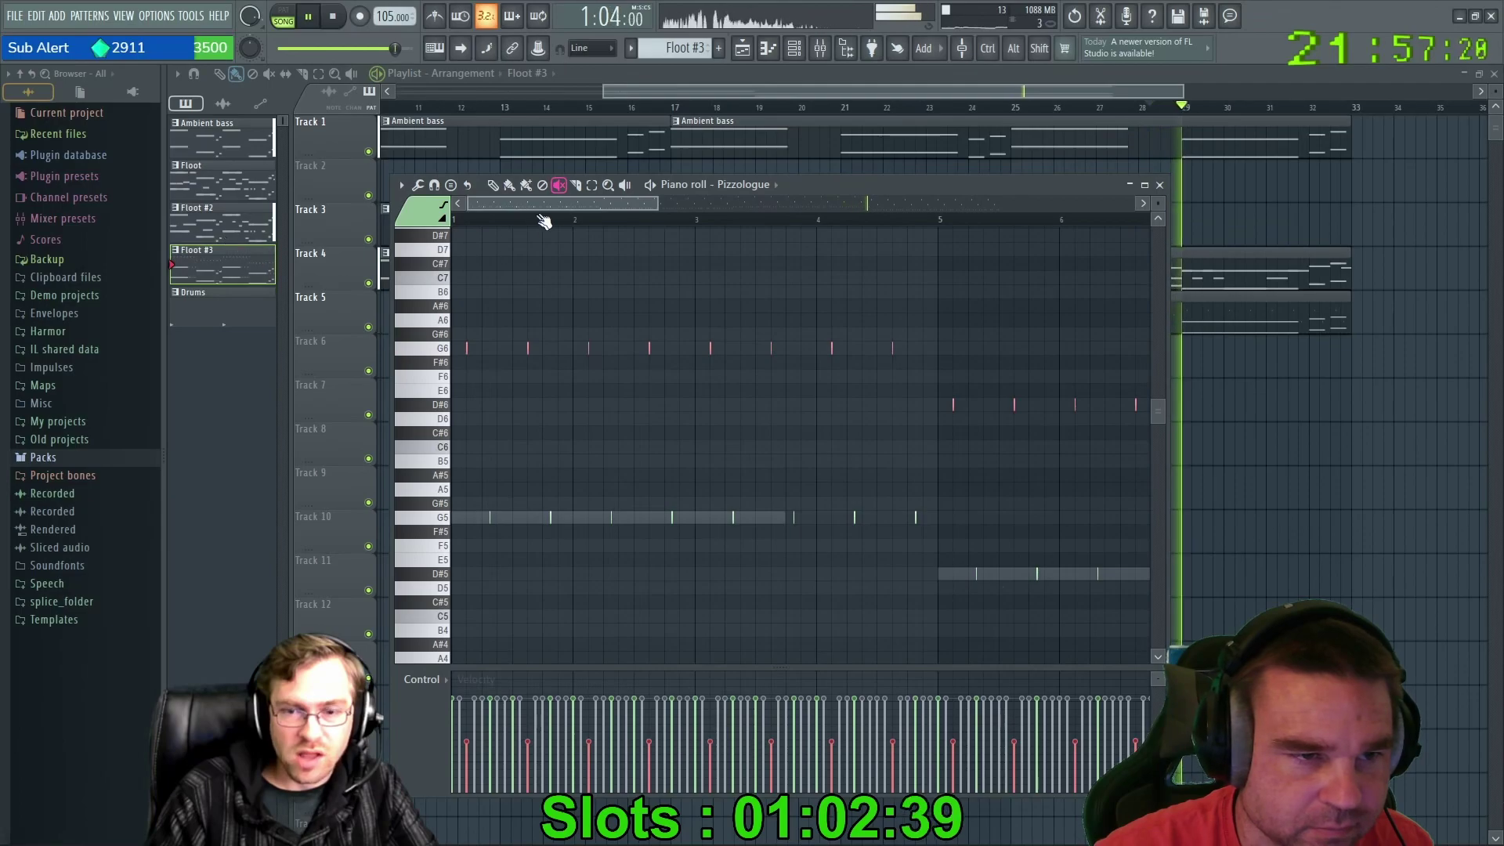
key("space")
key("space")
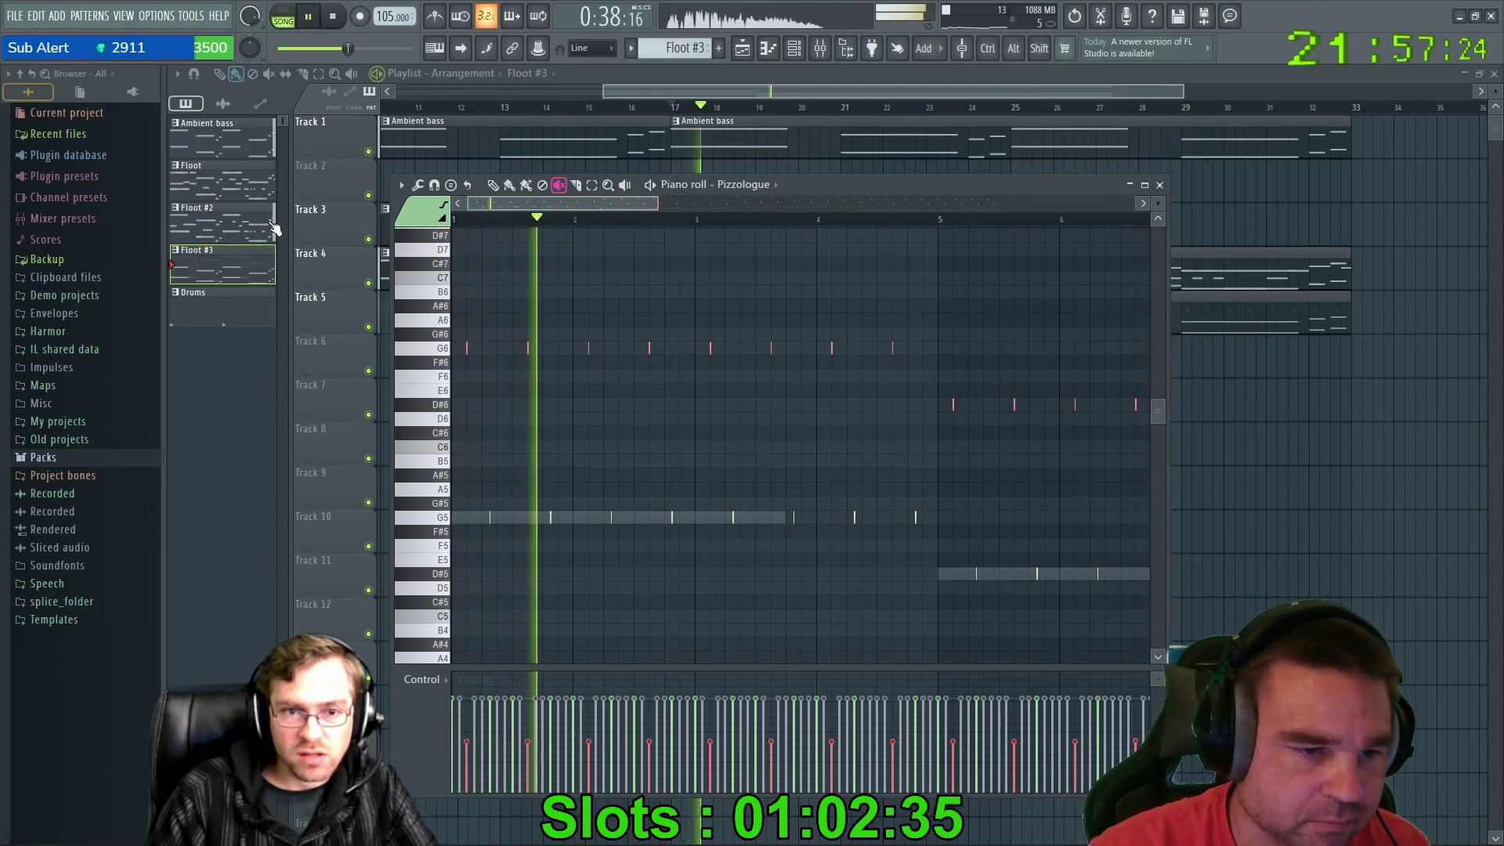
key("space")
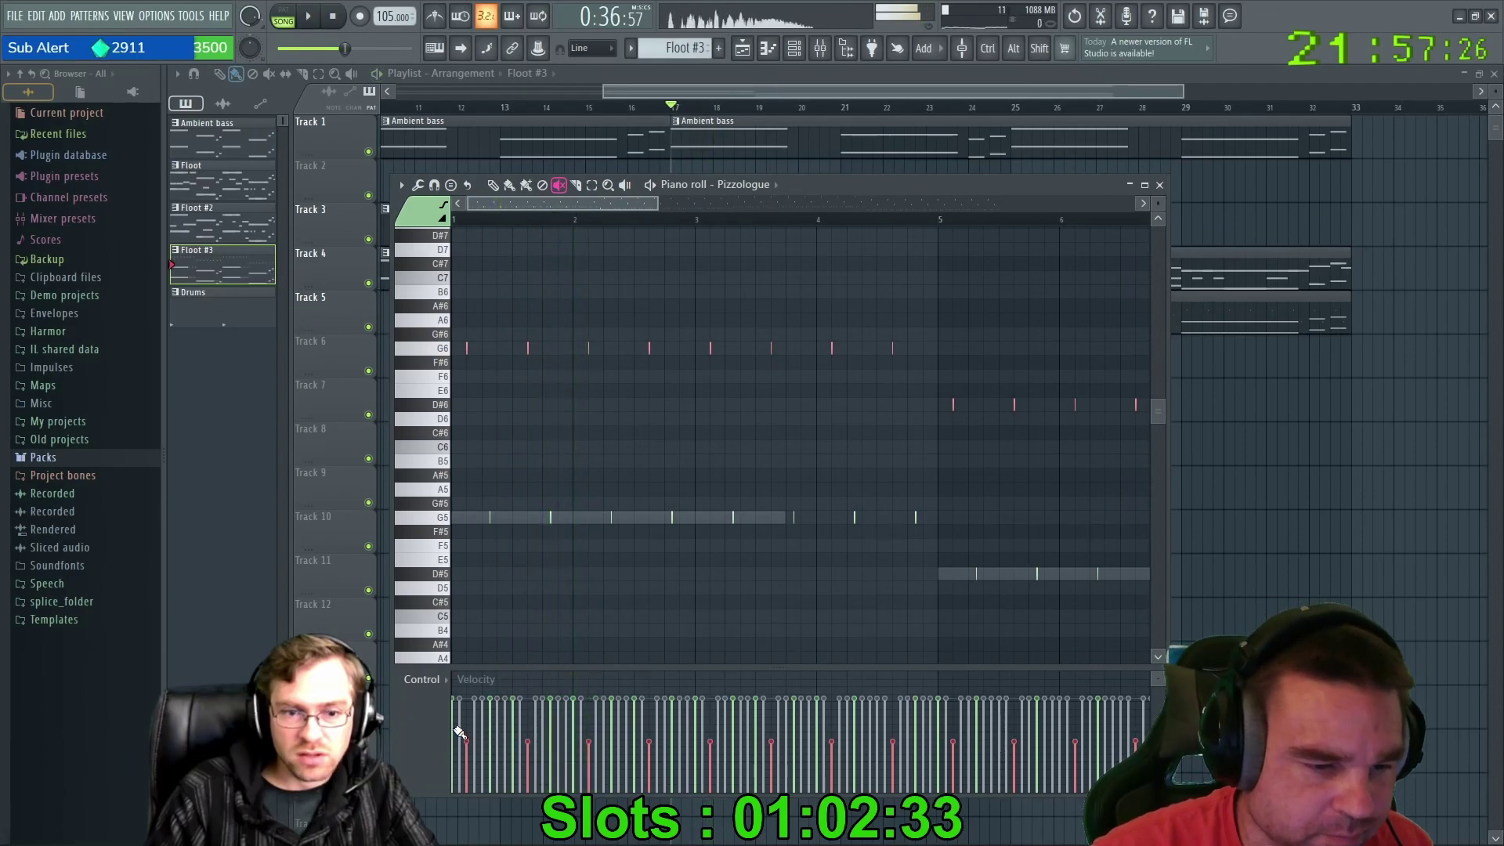
scroll(940, 715, "right", 10)
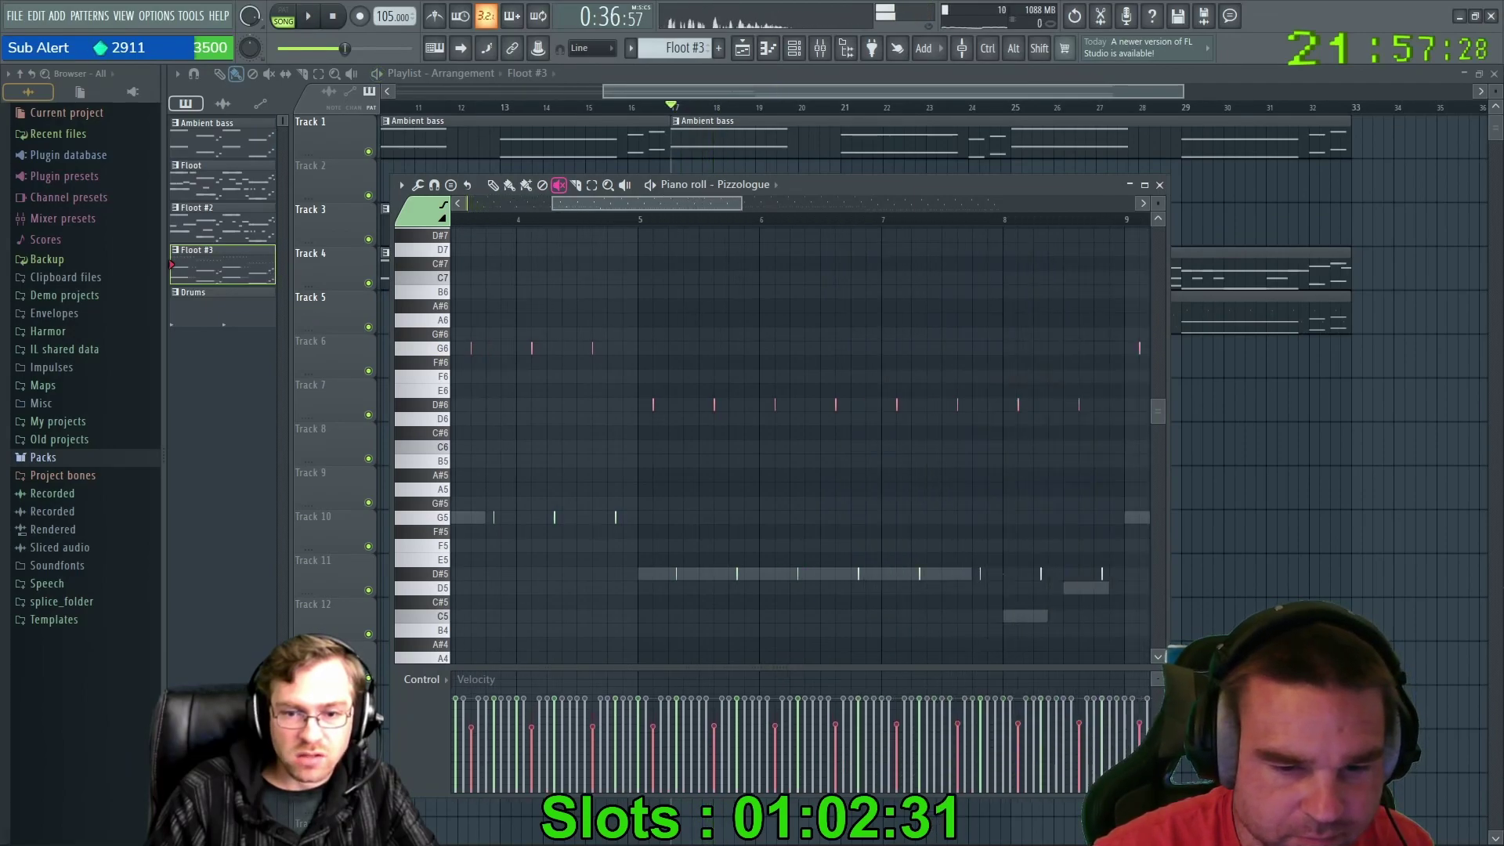
scroll(1002, 744, "right", 4)
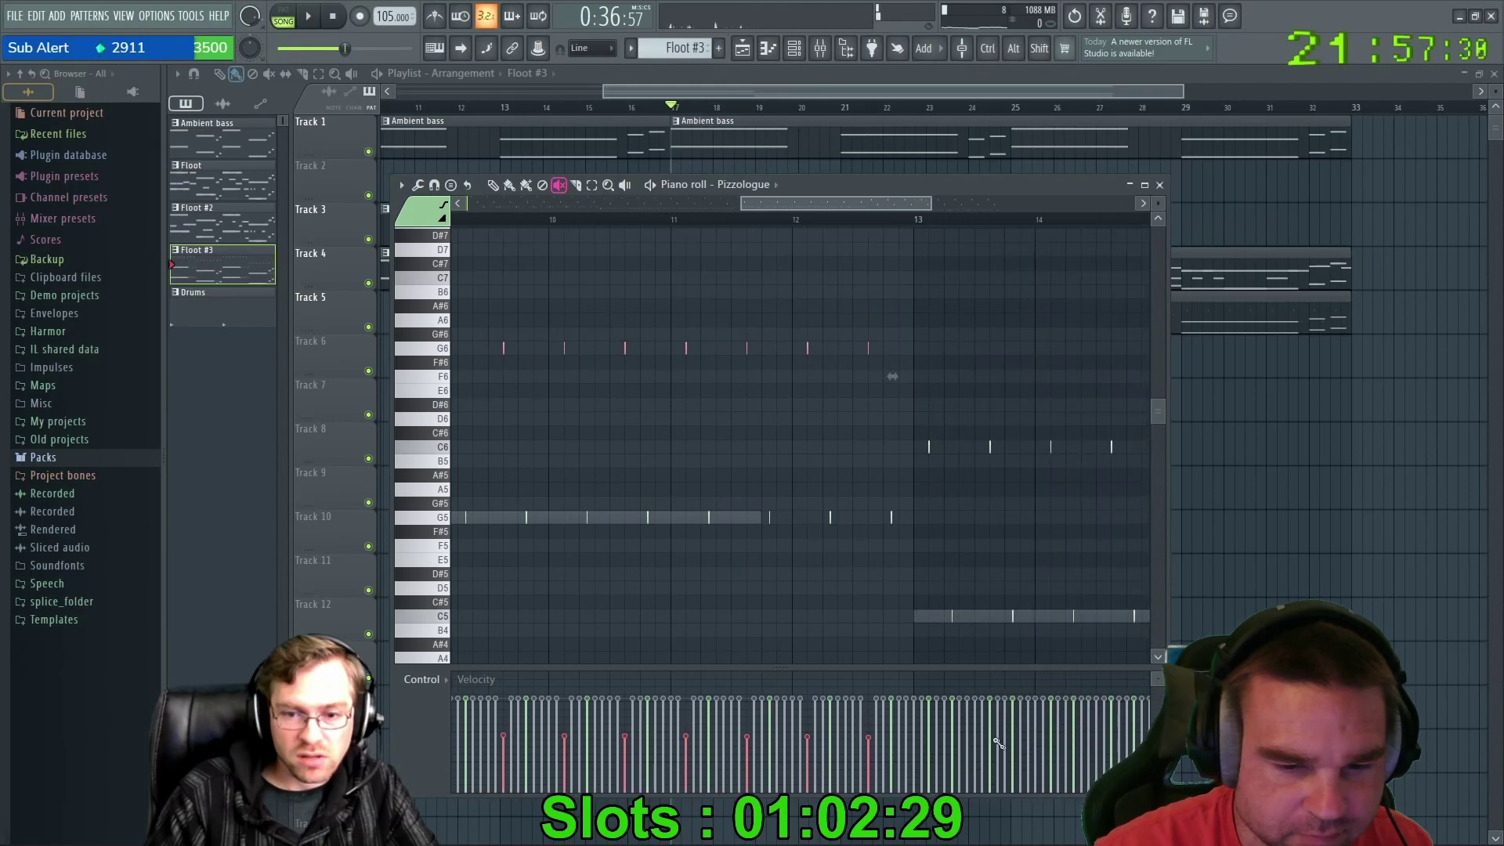
Clear the note selection and examine the first four bars of Floot #3 up close while playing the arrangement from bar 17.
scroll(765, 715, "down", 6)
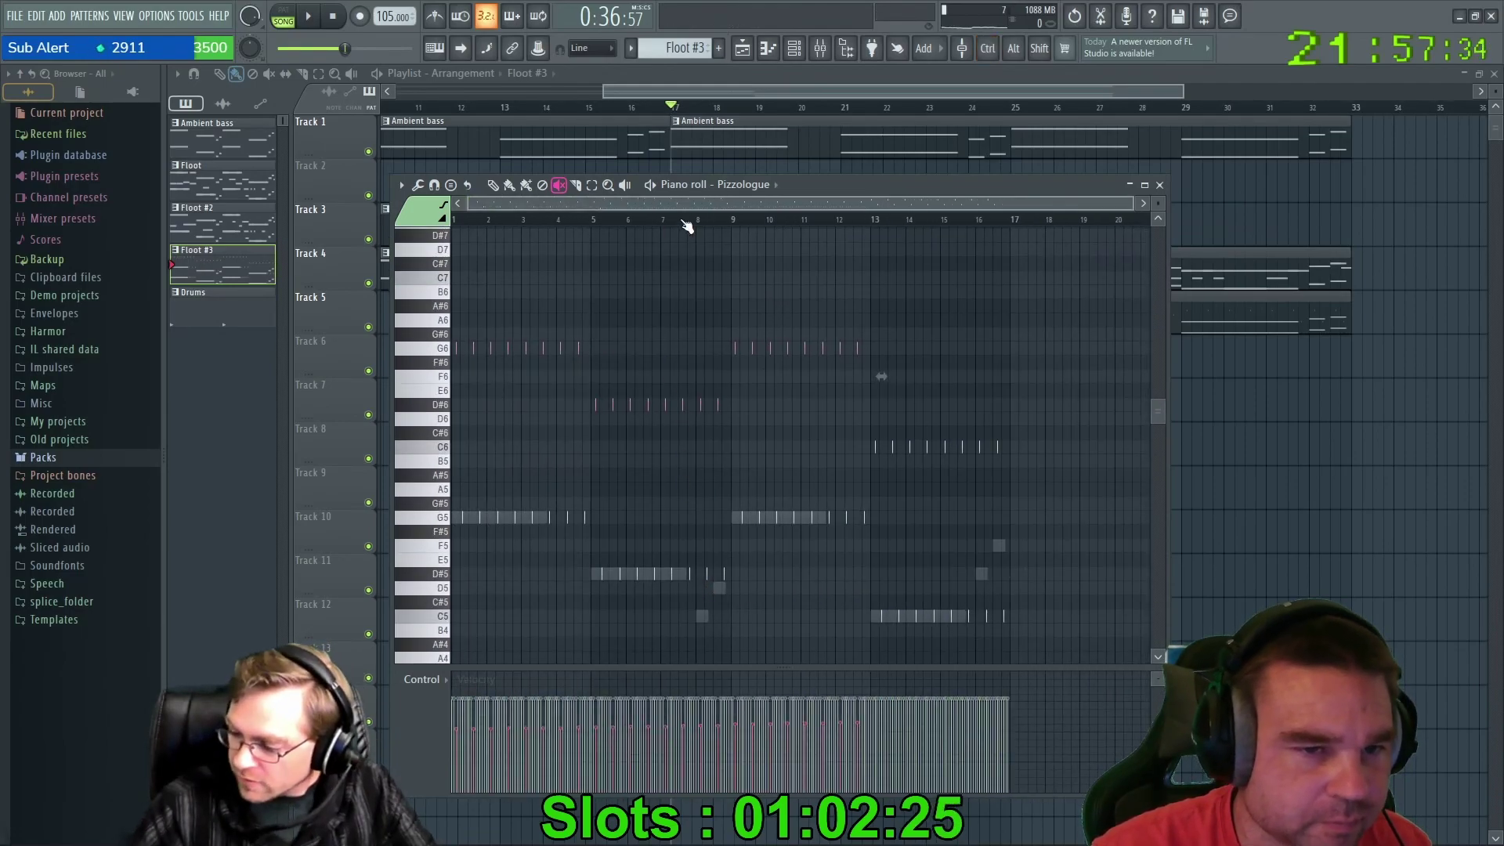
scroll(530, 579, "up", 6)
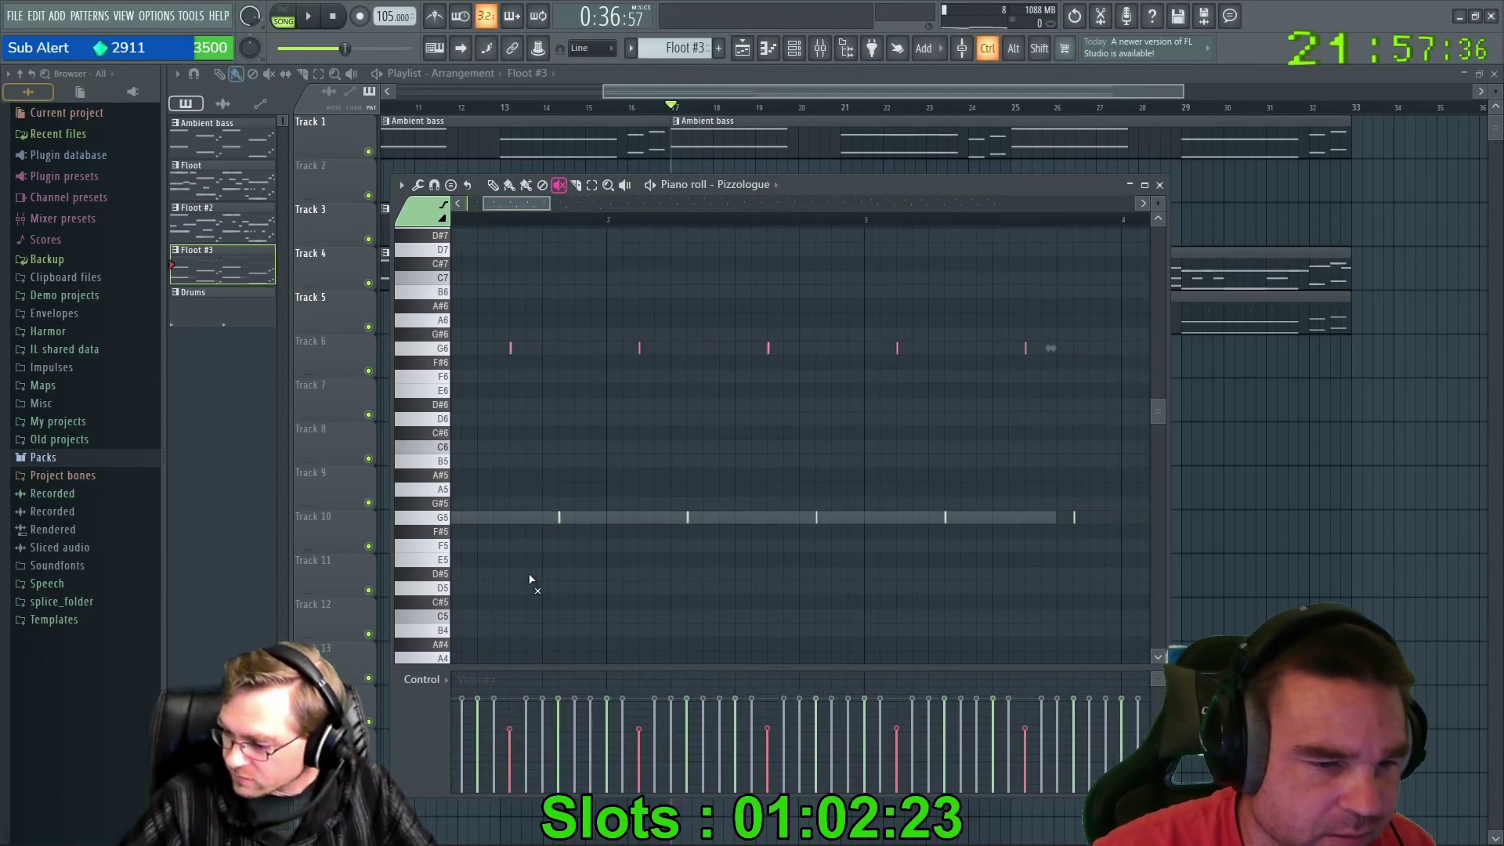
scroll(530, 580, "down", 2)
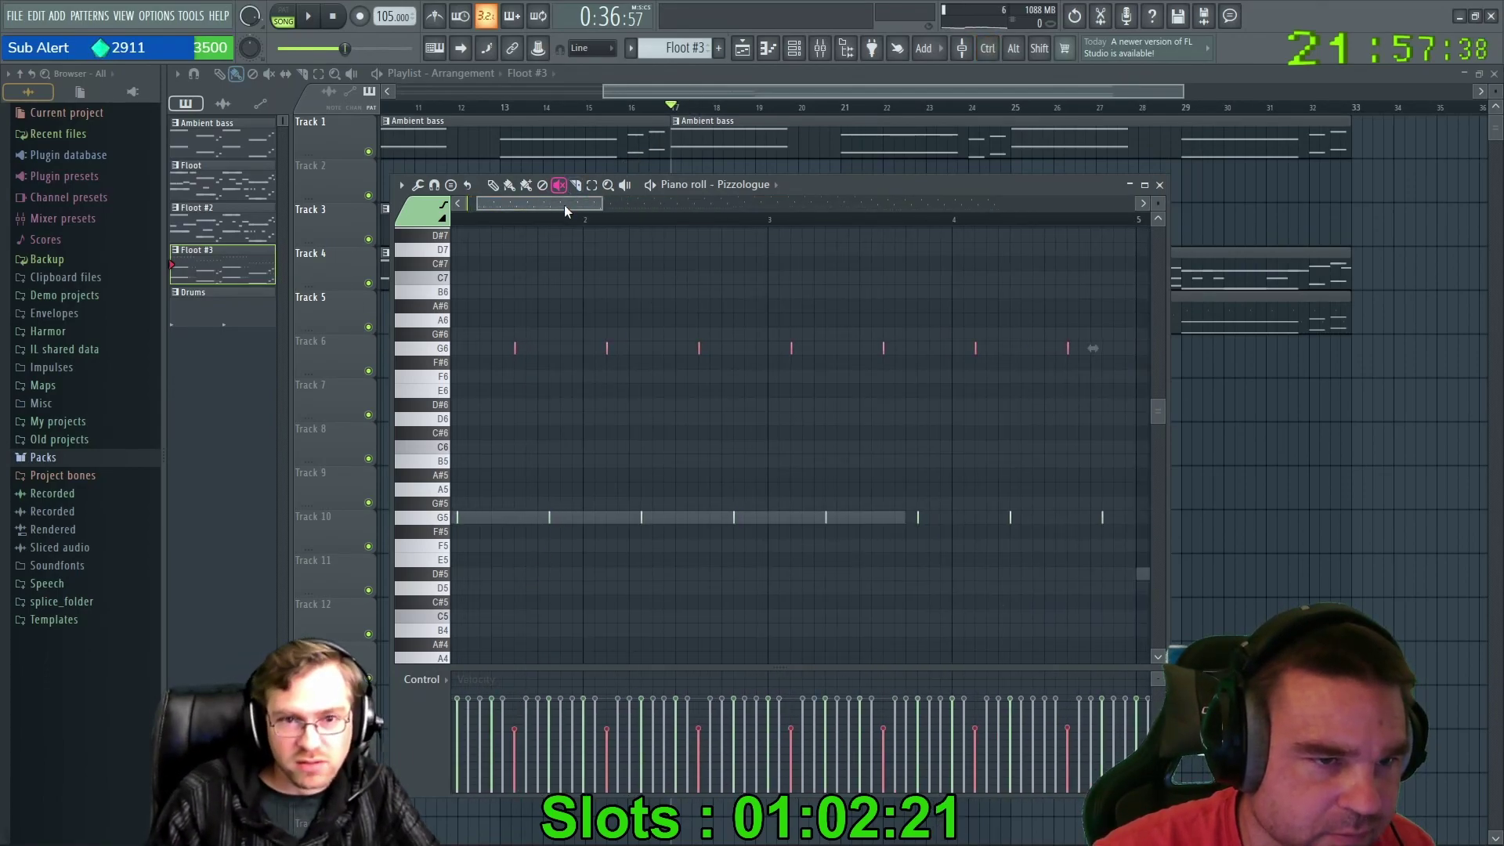
left_click_drag(564, 204, 555, 205)
scroll(533, 542, "down", 4)
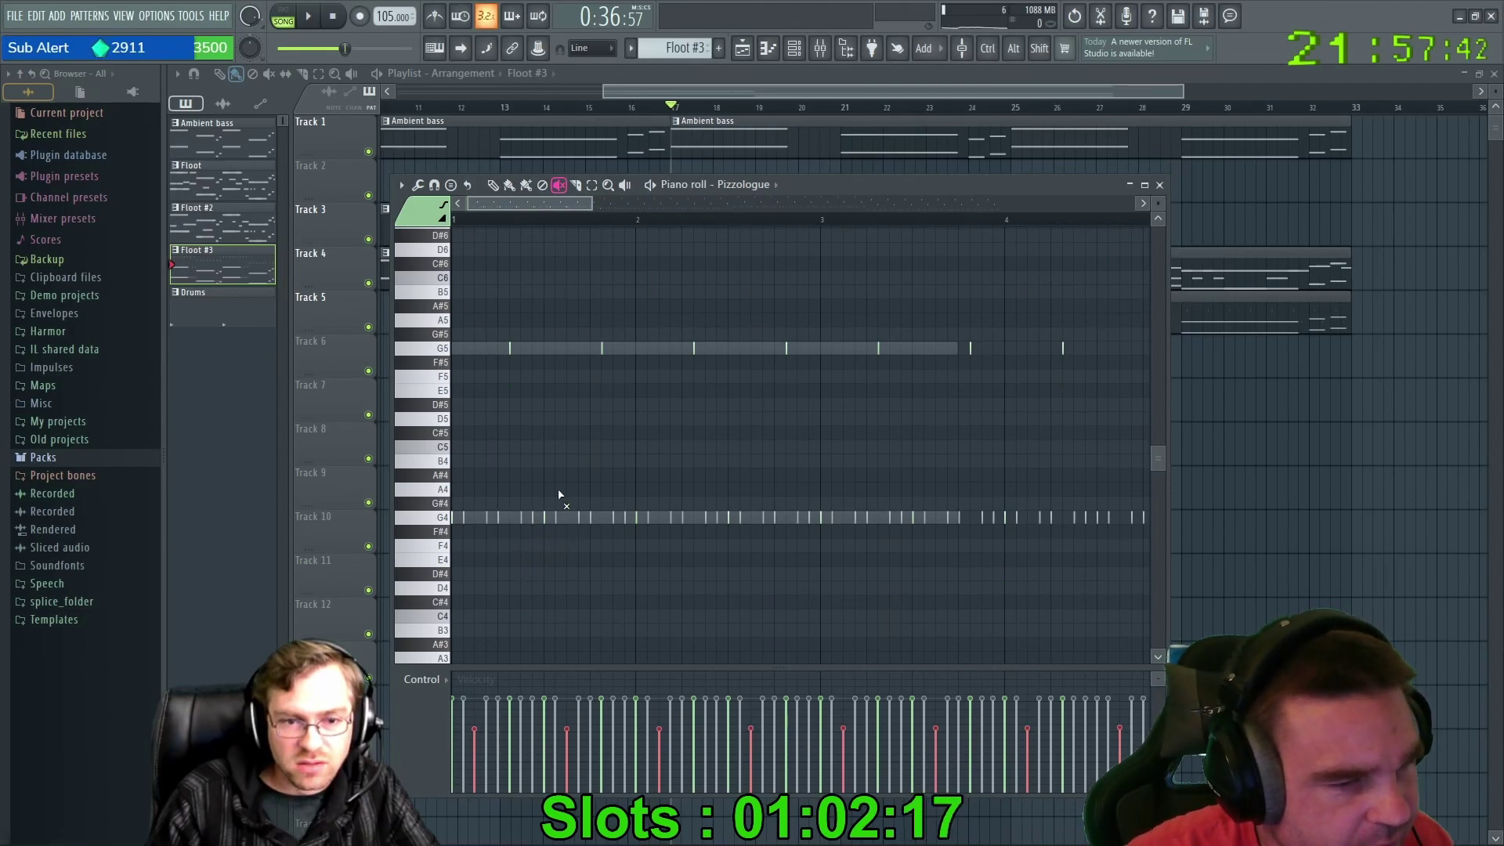
scroll(560, 494, "up", 3)
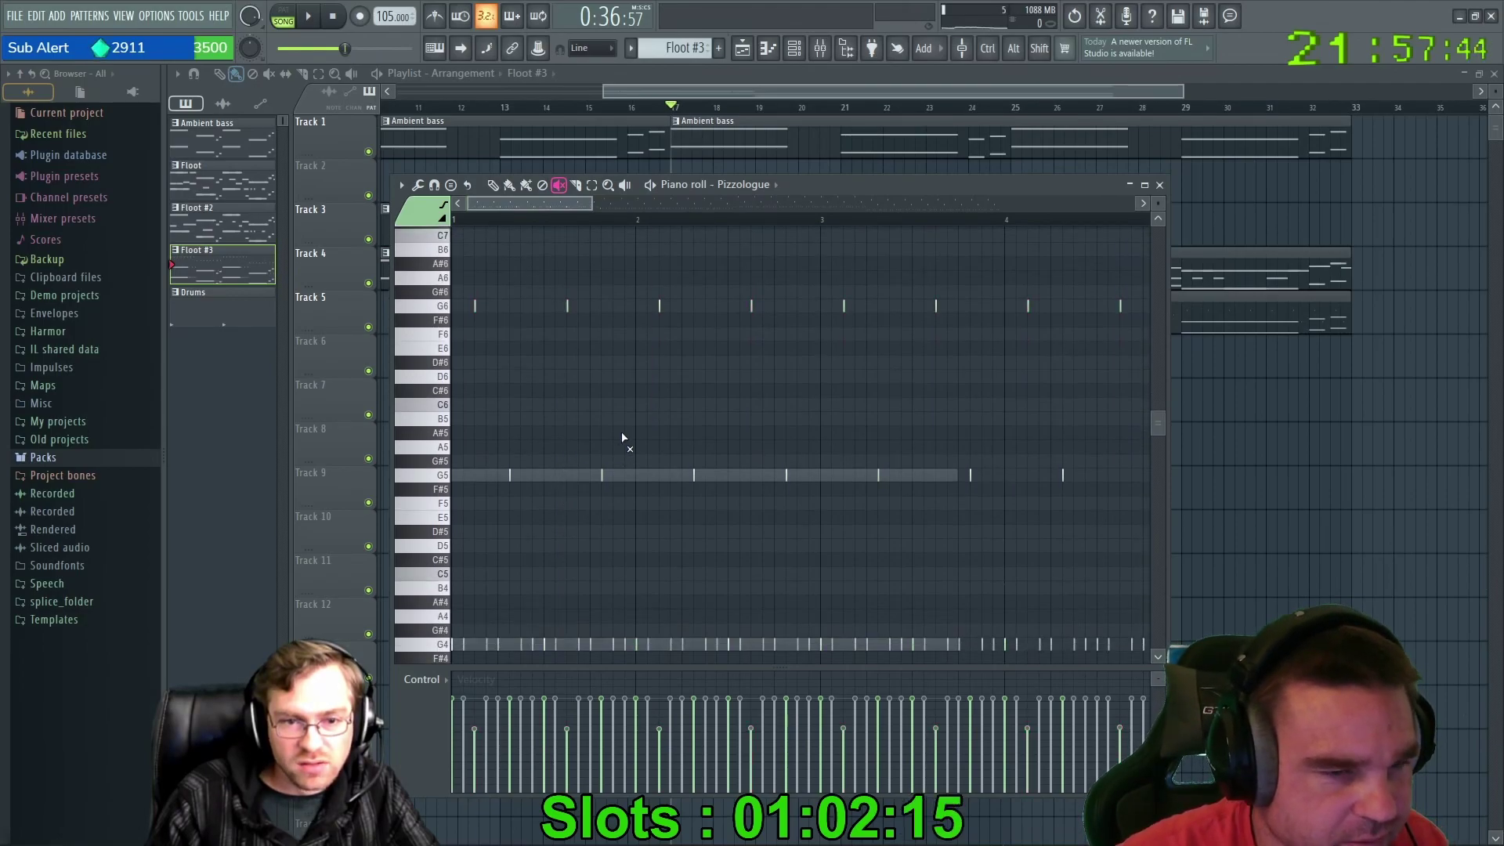
scroll(625, 437, "down", 1)
key("space")
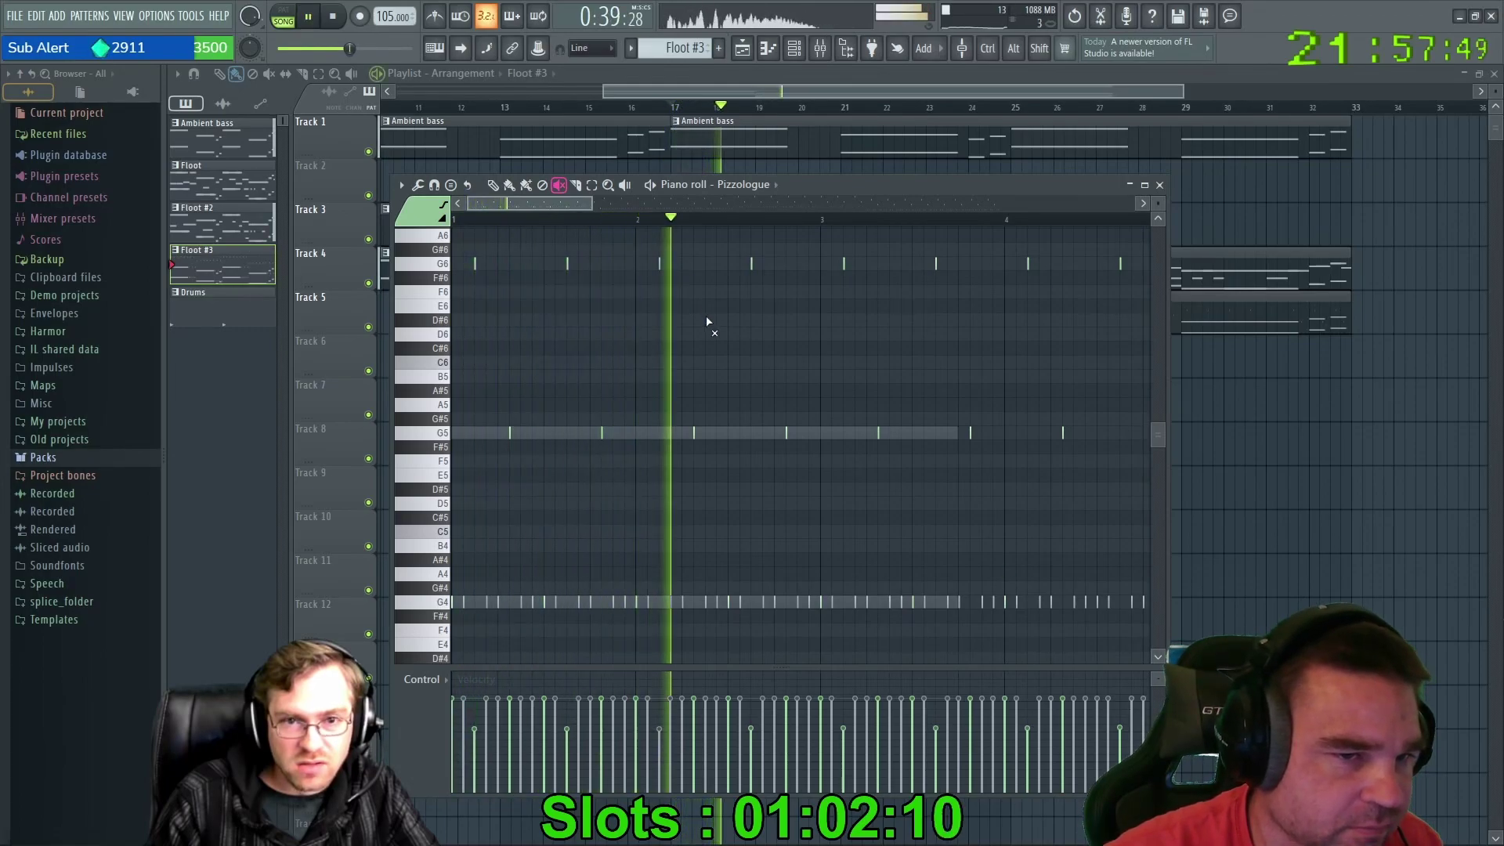
key("space")
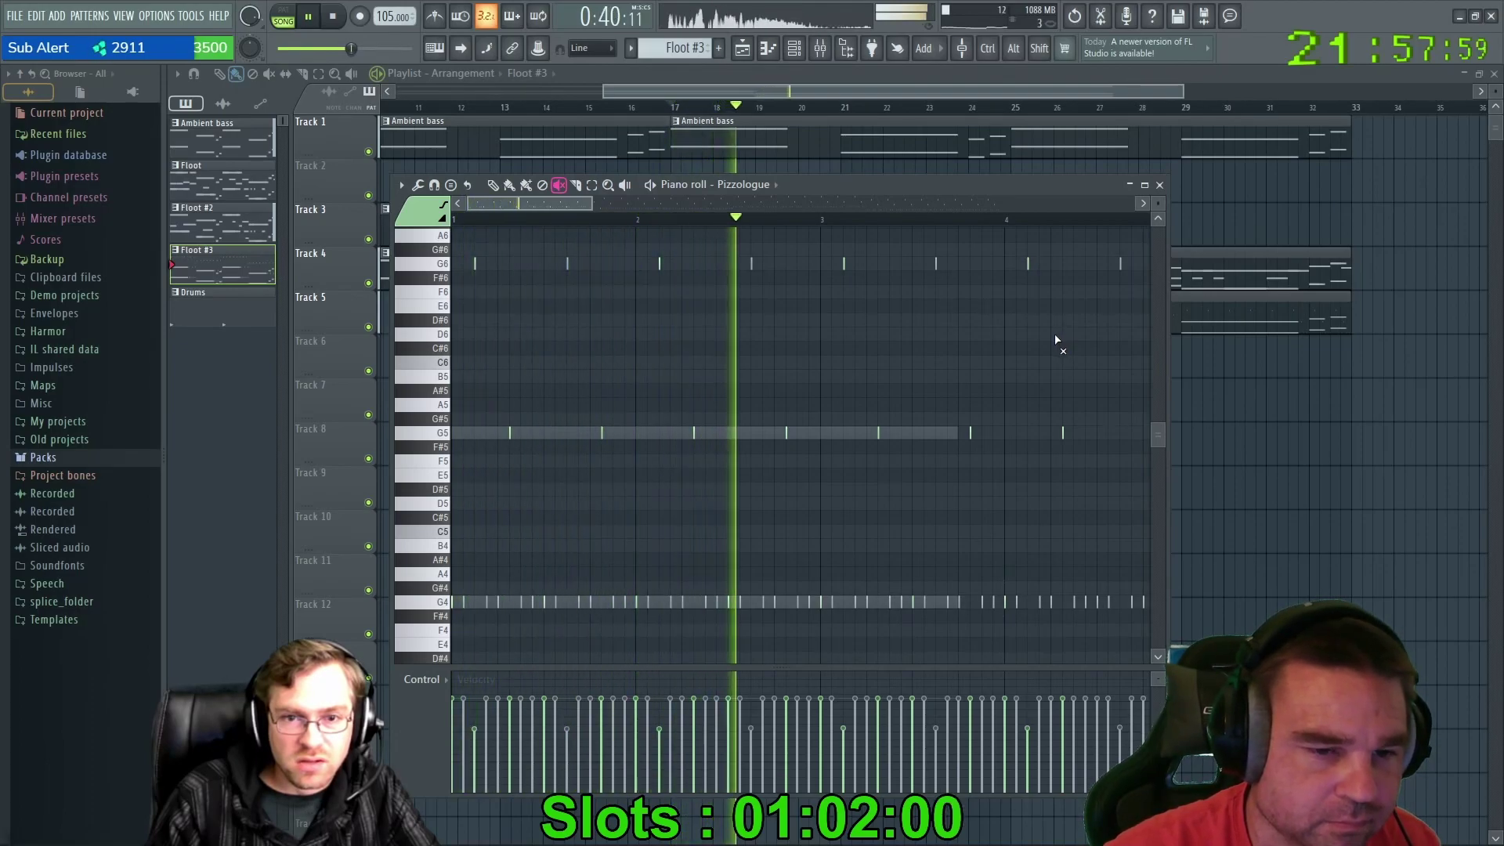
key("space")
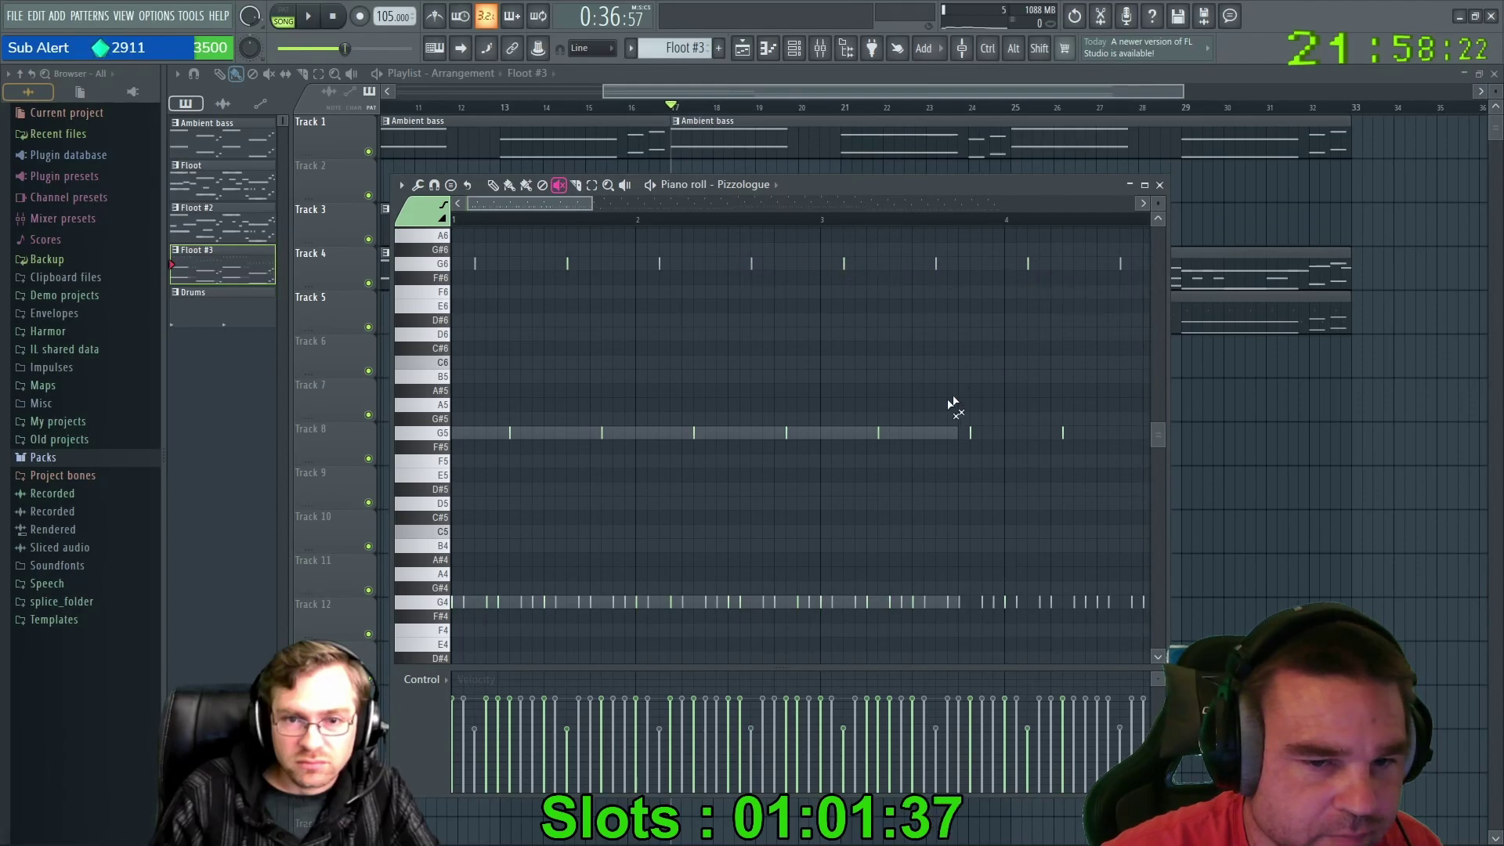
key("space")
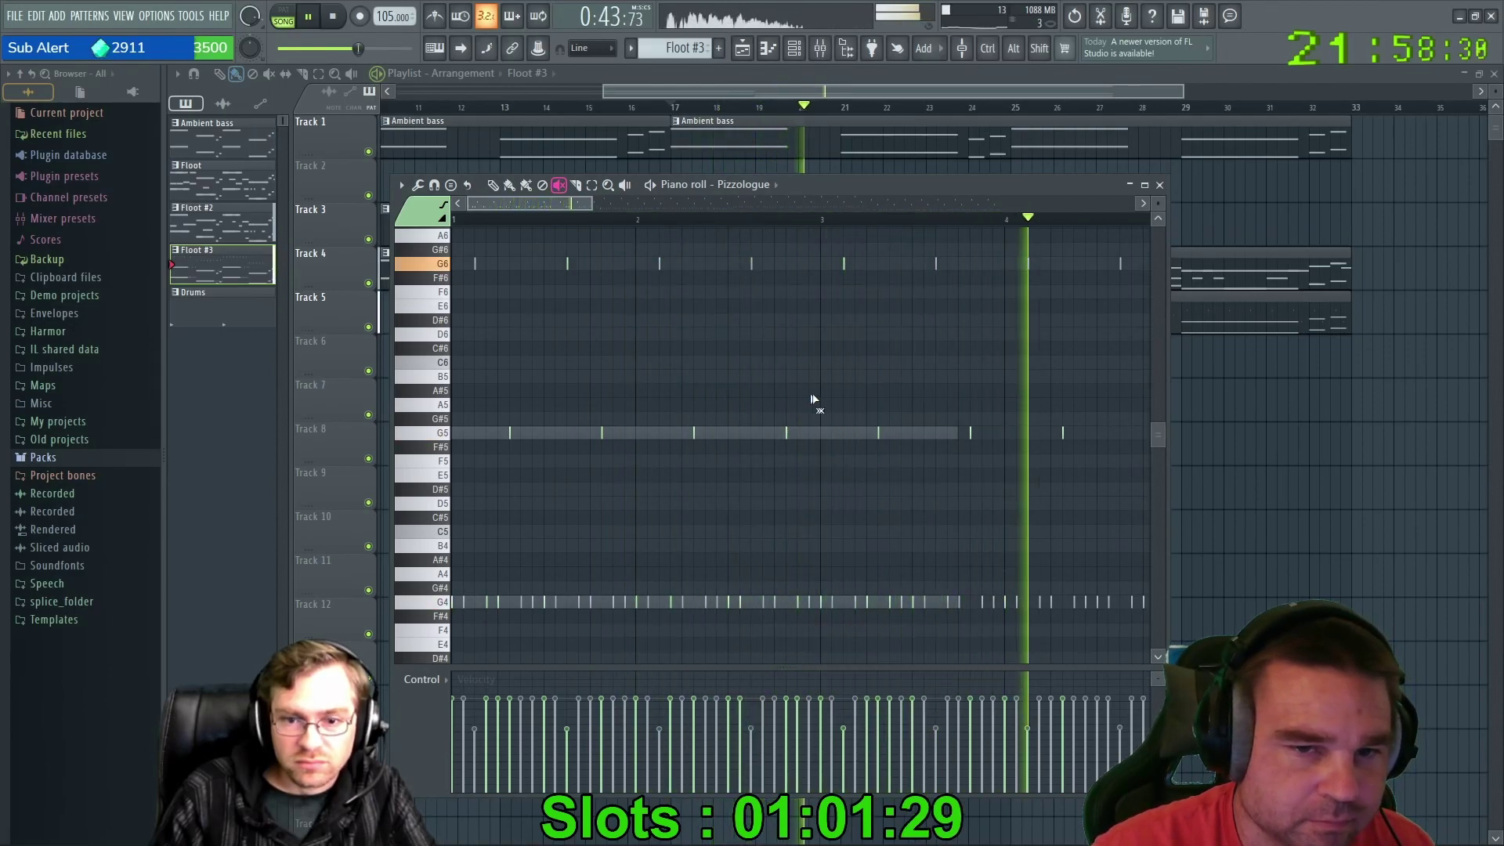
key("space")
Switch to pattern mode, play Floot #3 on its own from the start, and review its full note pattern.
scroll(825, 474, "down", 2)
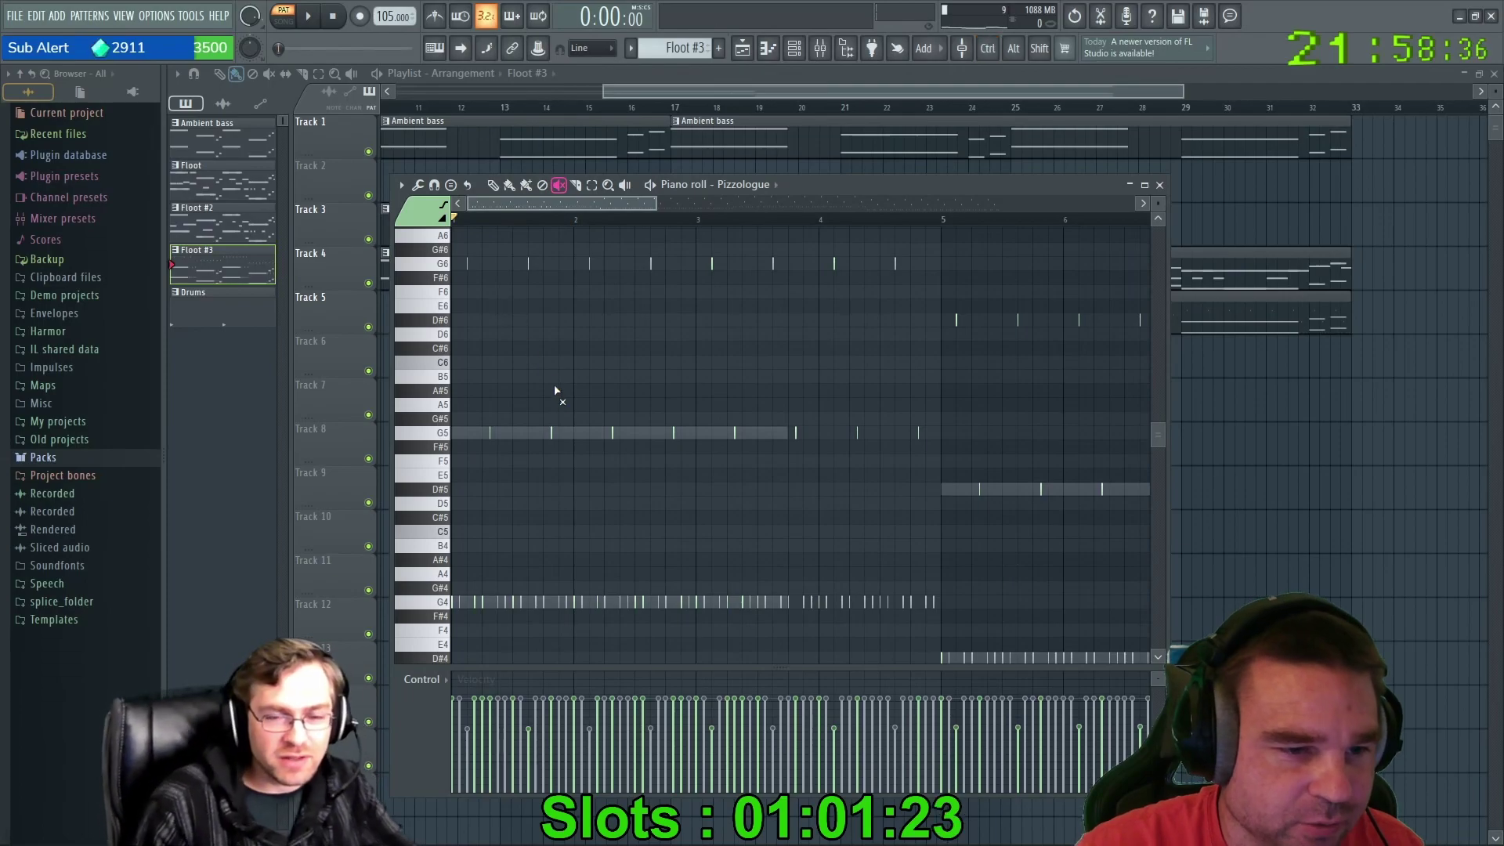
key("space")
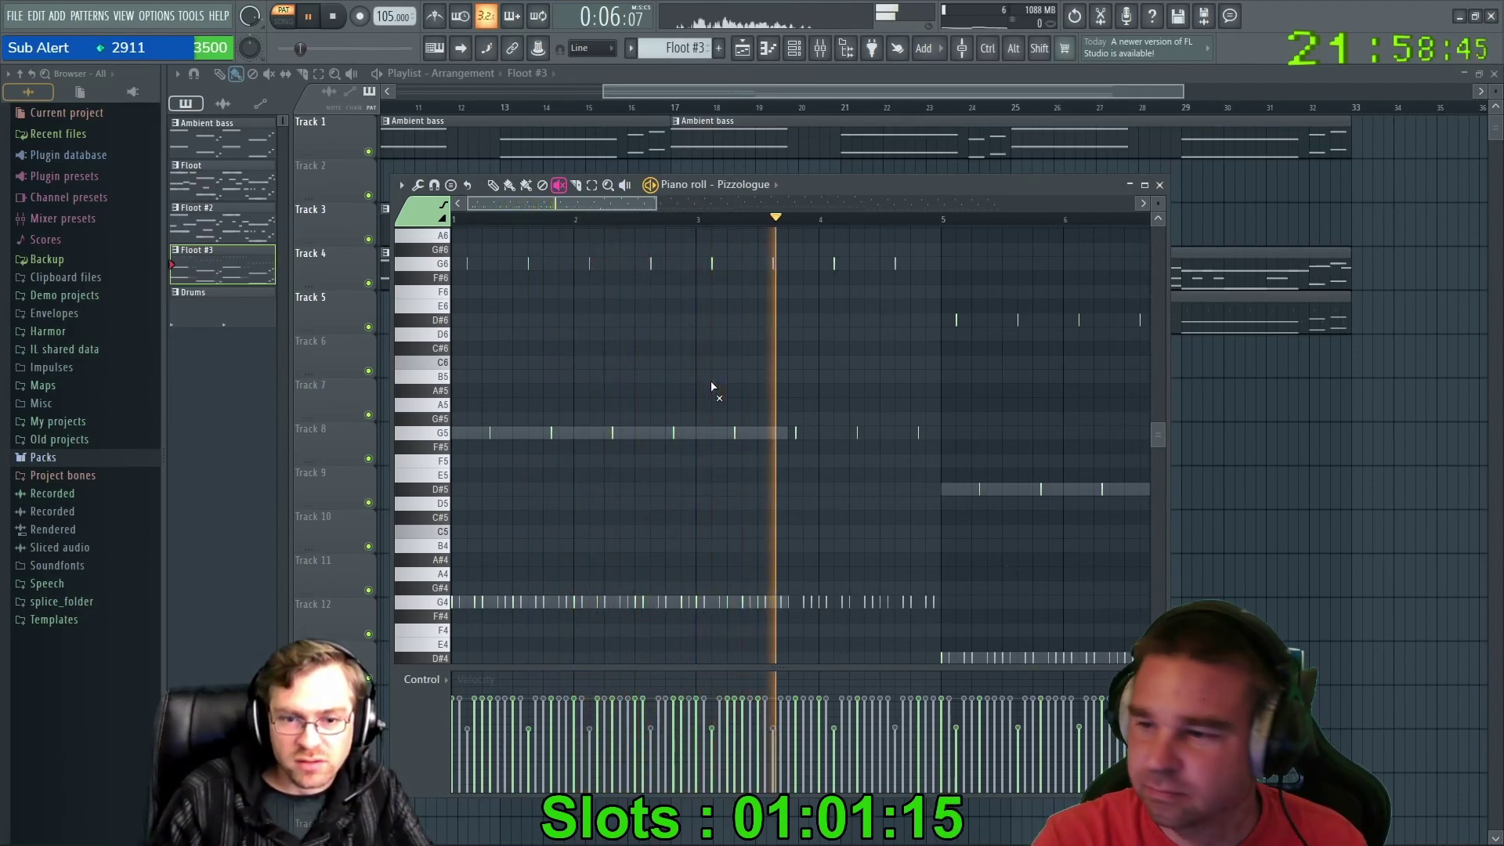
key("space")
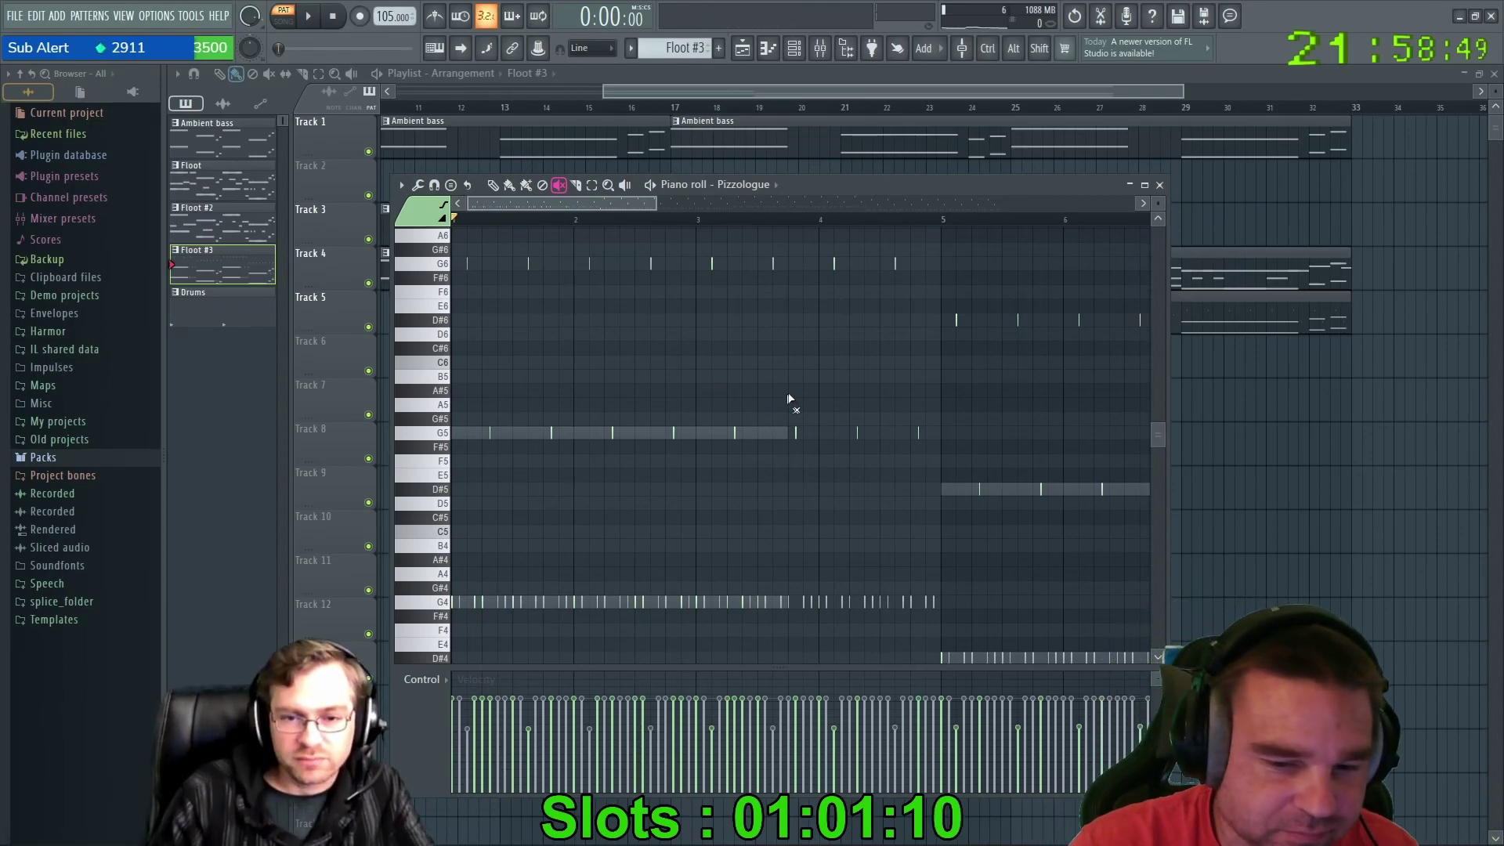
scroll(810, 390, "down", 5)
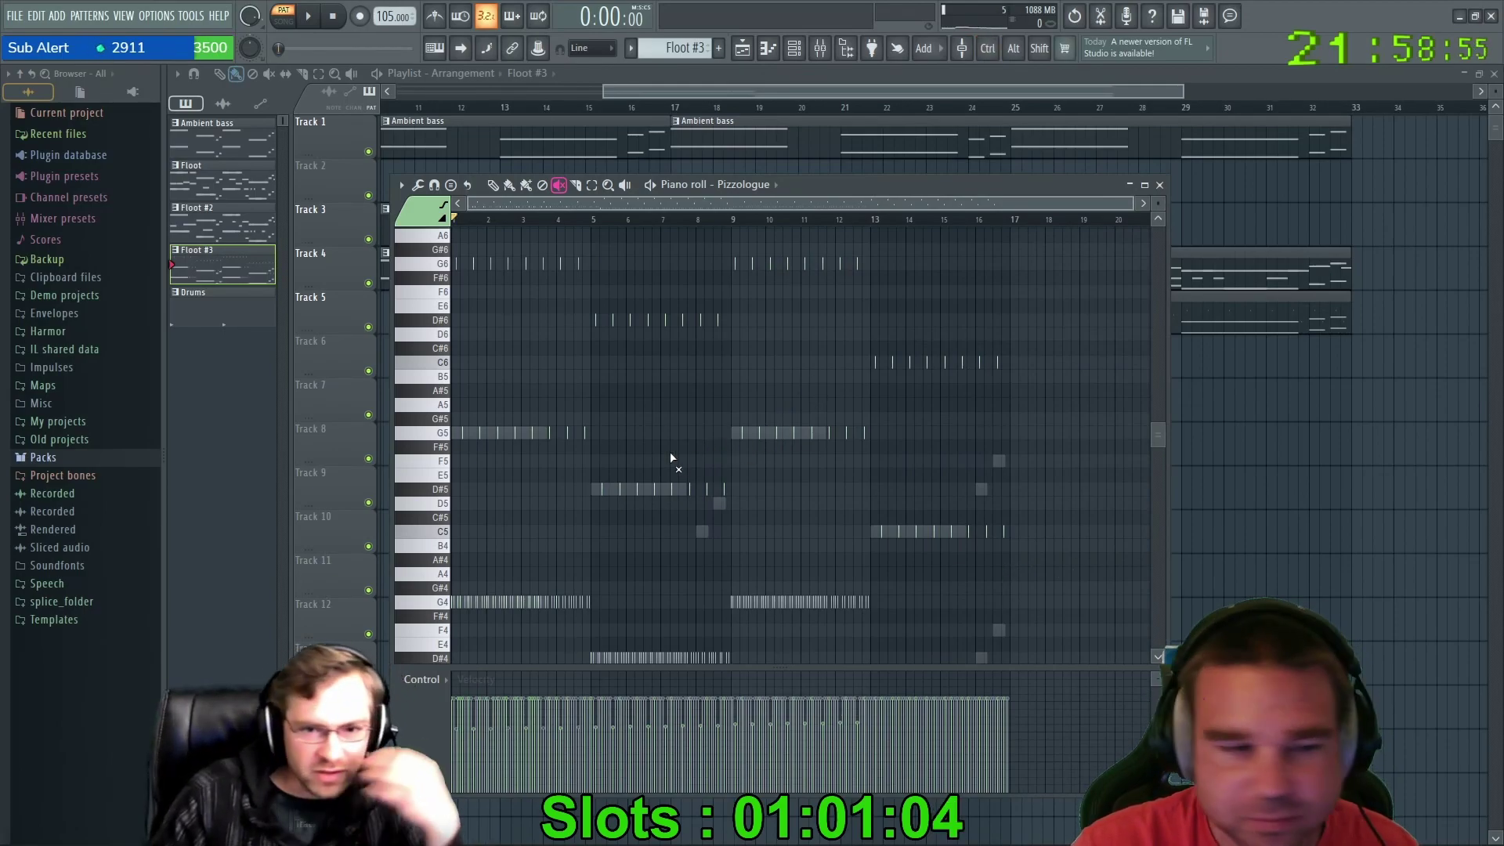
scroll(554, 444, "up", 5)
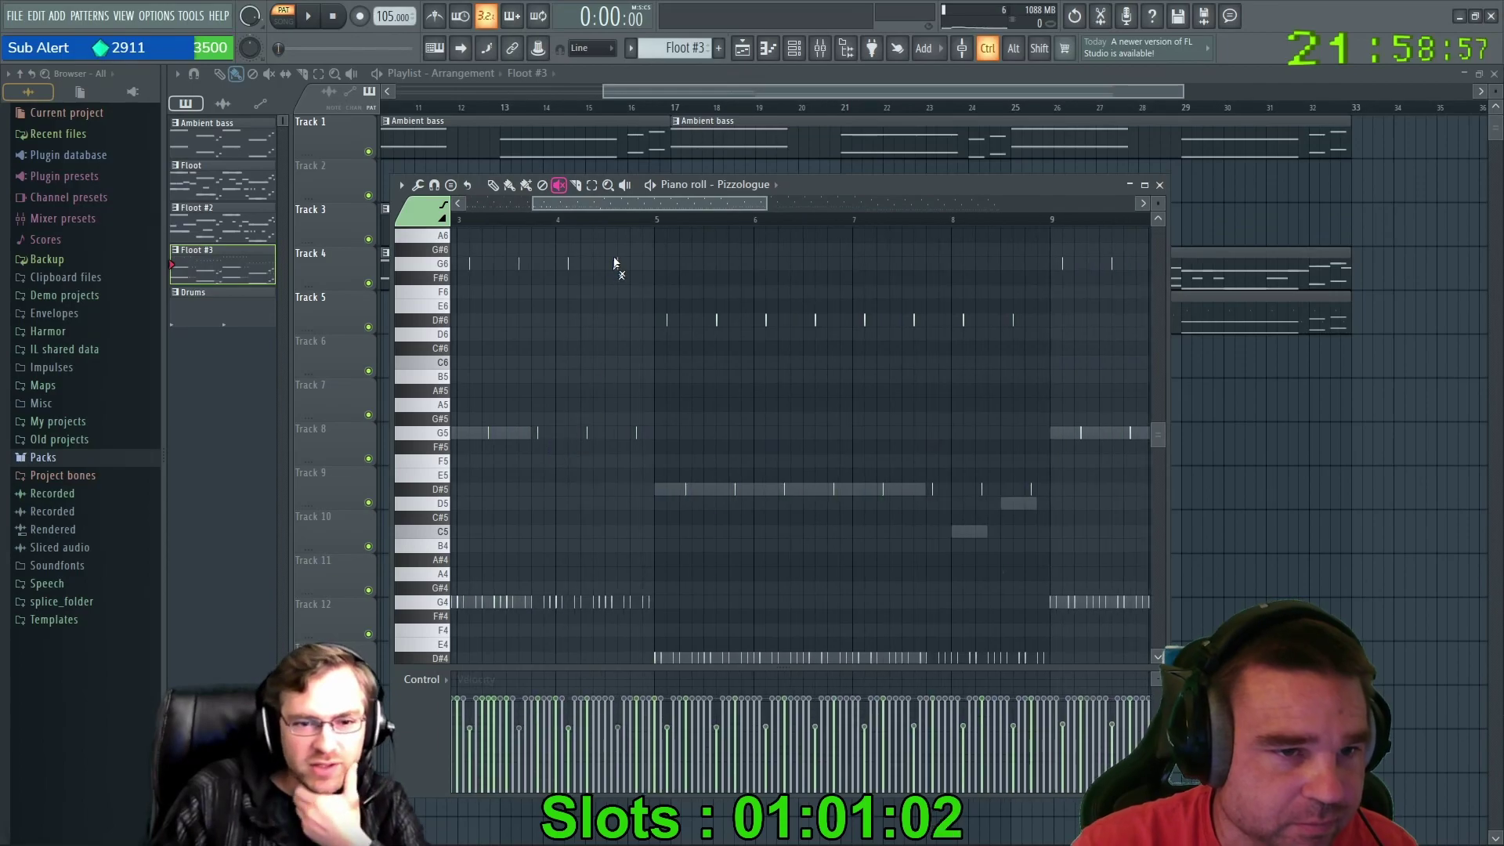
Select all notes in Floot #3, lengthen them together to a bit over half the arpeggio step spacing, and play the pattern.
left_click_drag(633, 206, 568, 206)
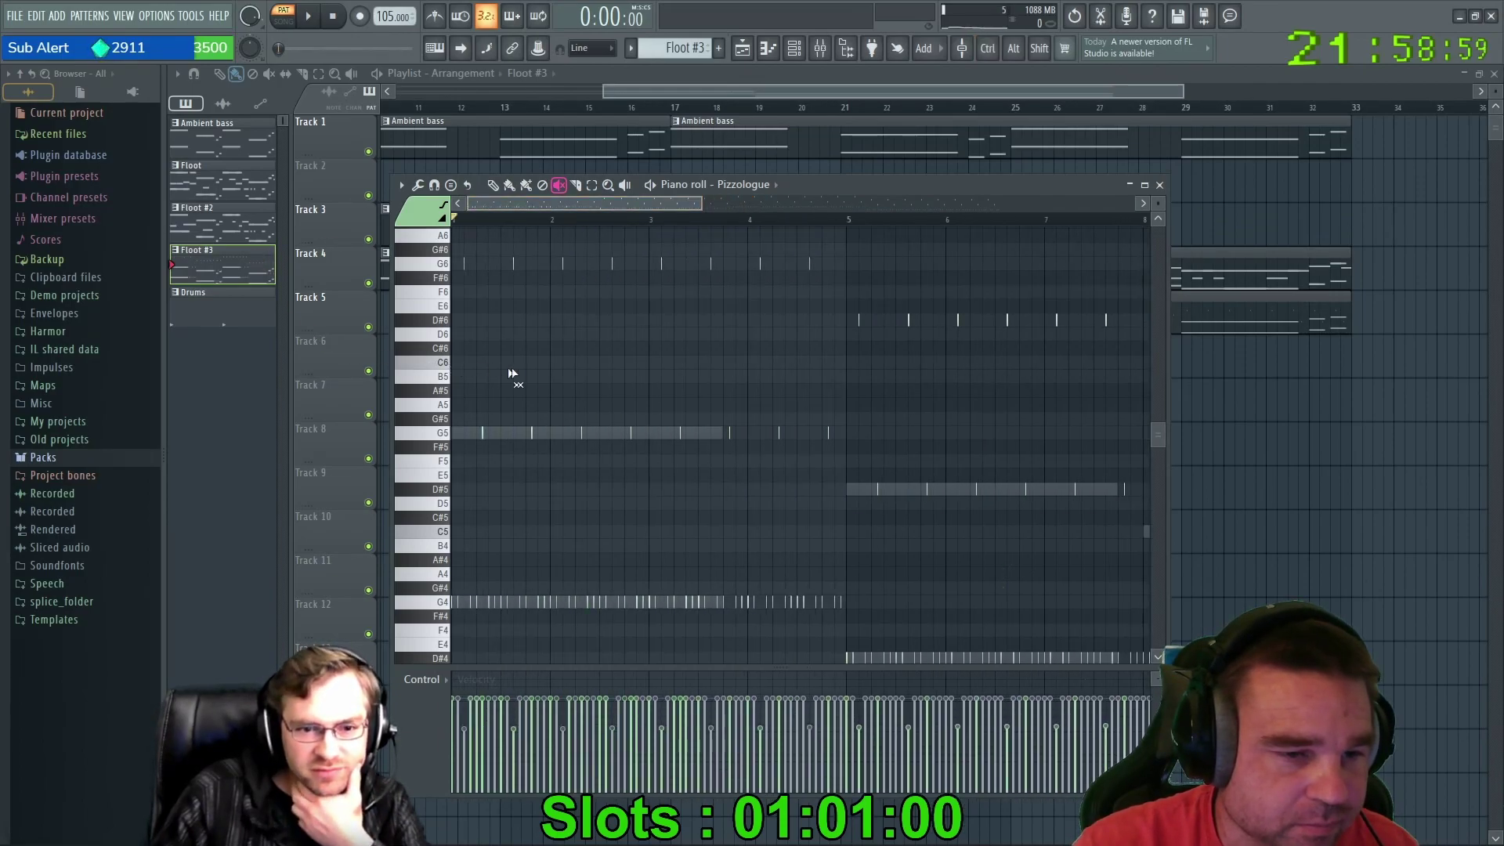
key("ctrl+a")
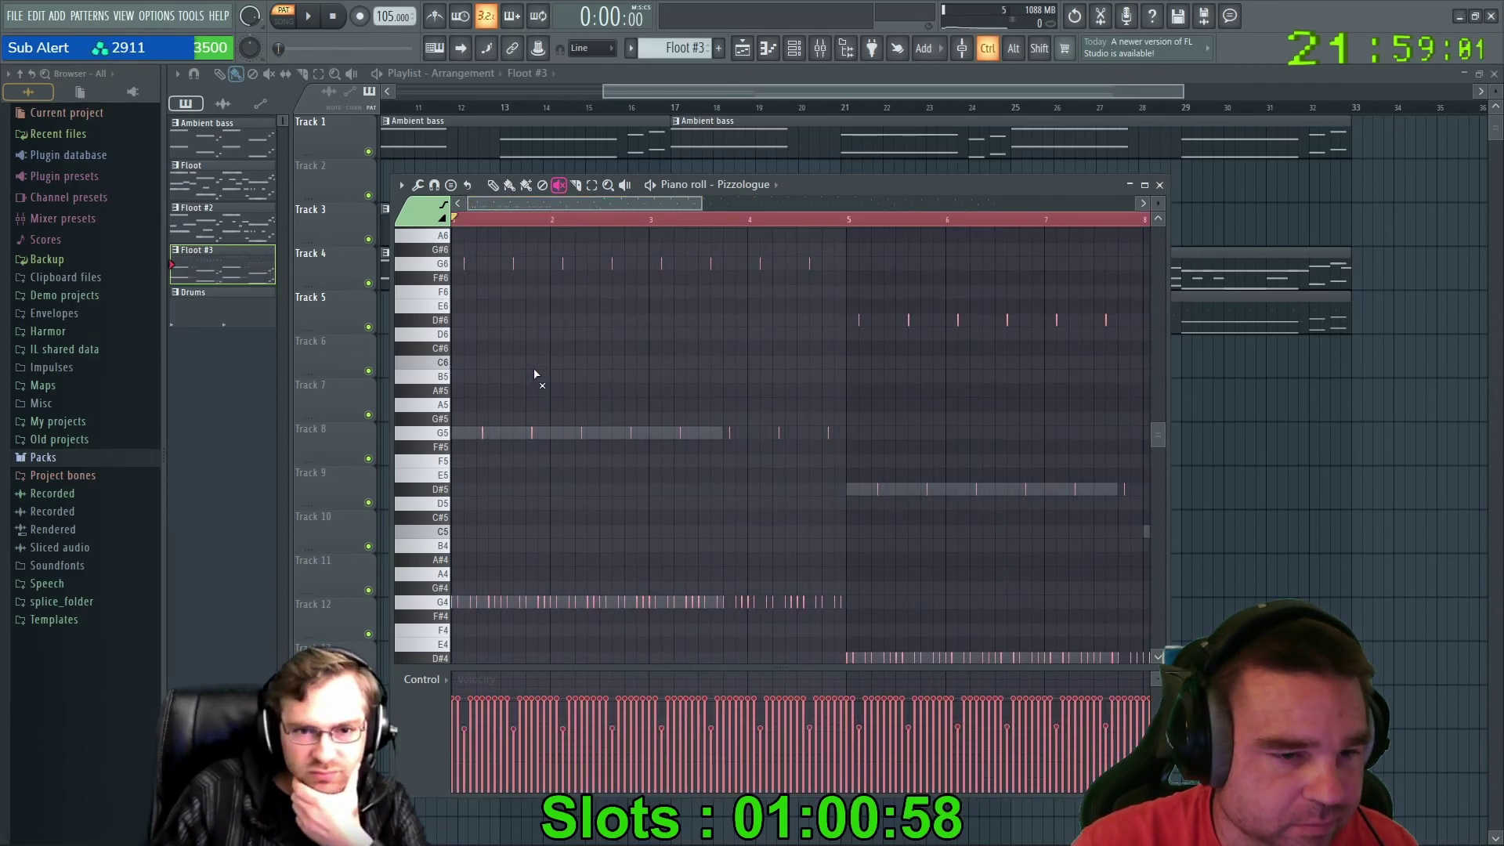
scroll(541, 439, "up", 6)
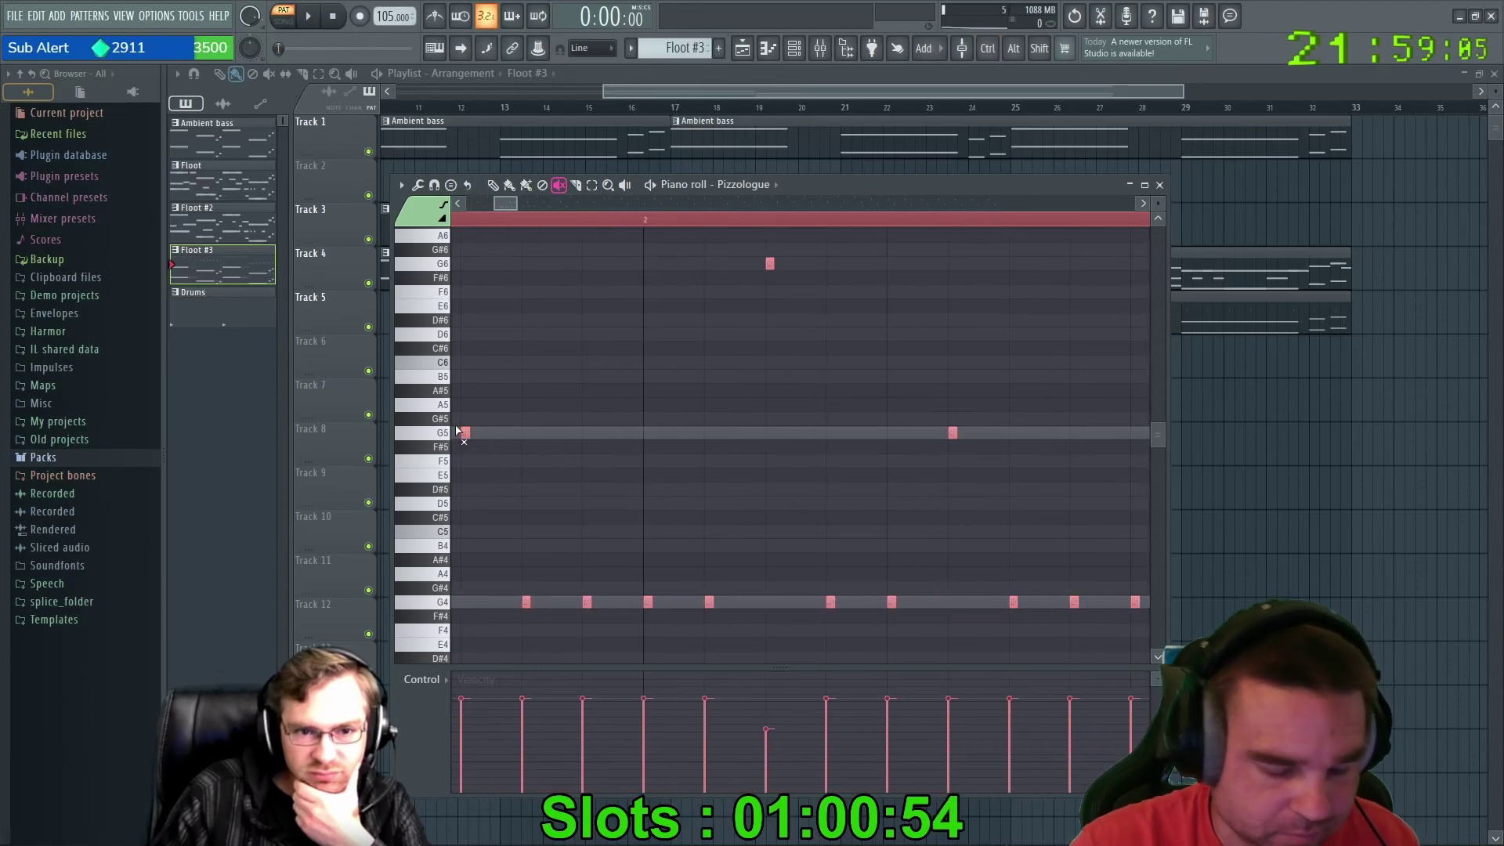
left_click_drag(470, 434, 497, 434)
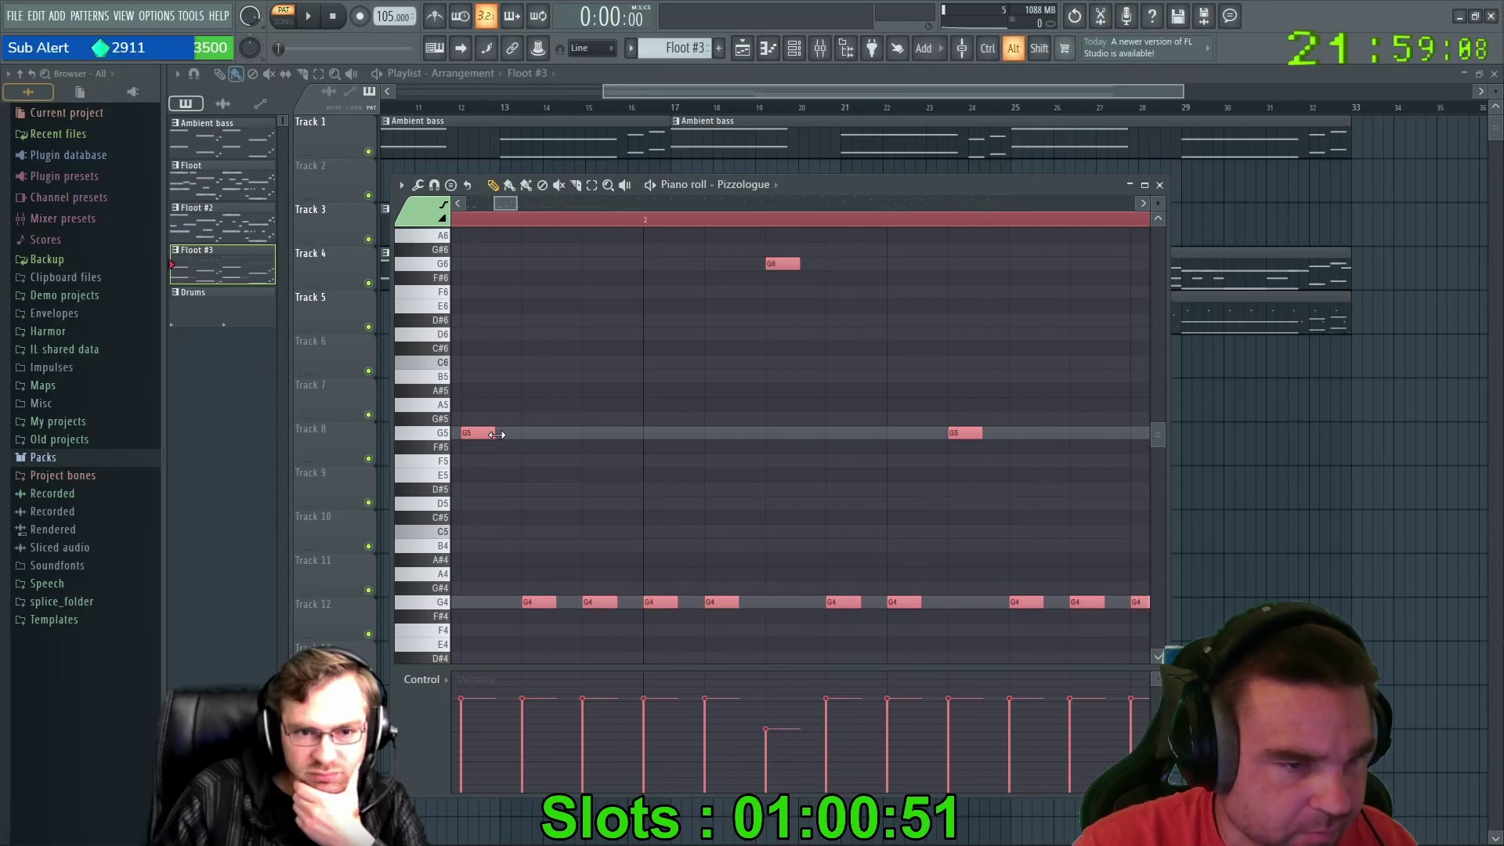
scroll(501, 436, "down", 5)
key("space")
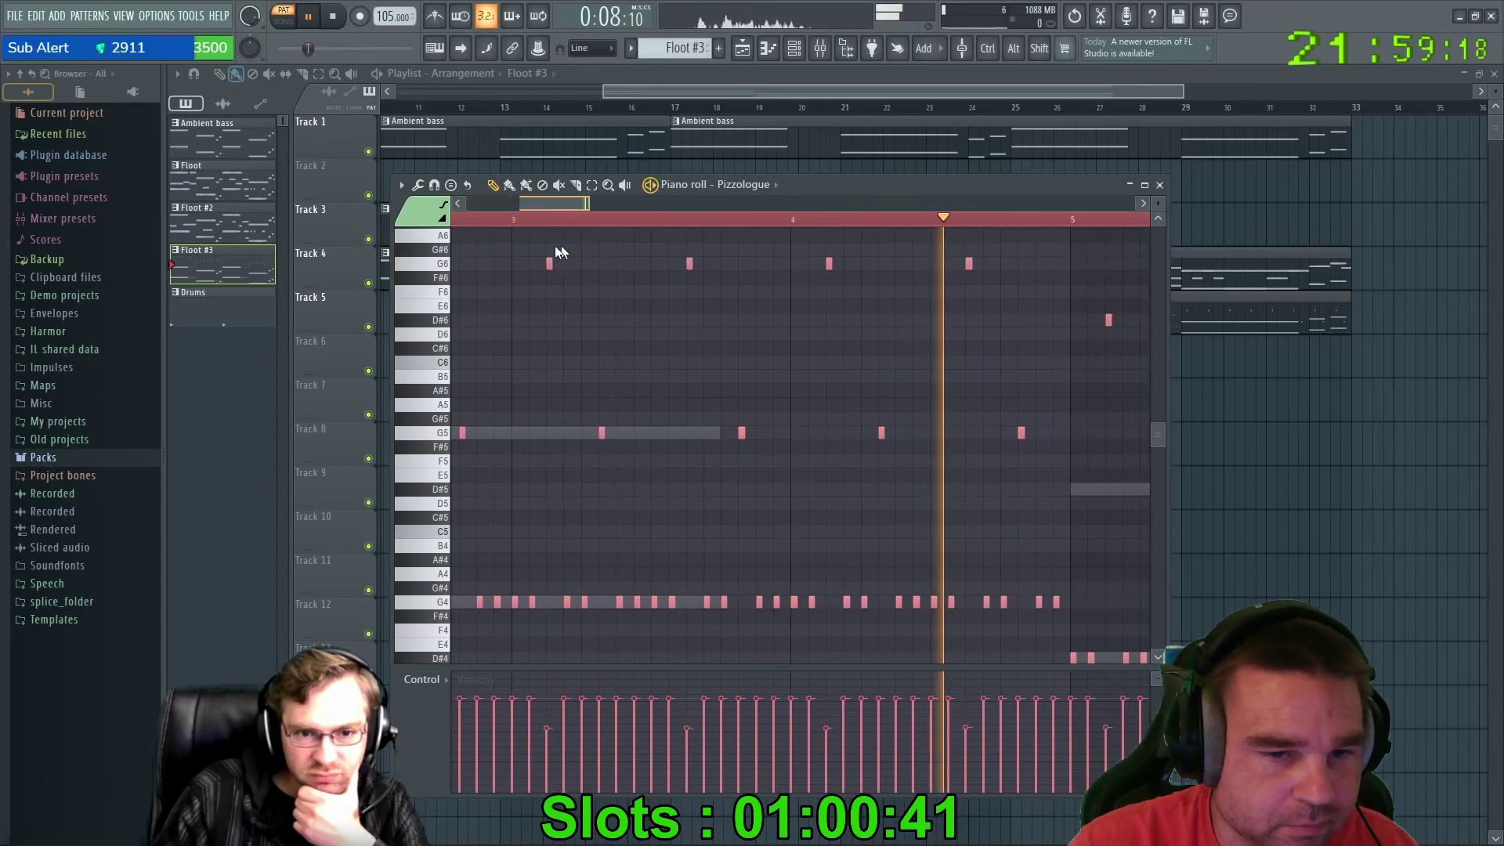
Try thinning out the G4 arpeggio notes in the first two bars of Floot #3, and undo the removals.
right_click(507, 306)
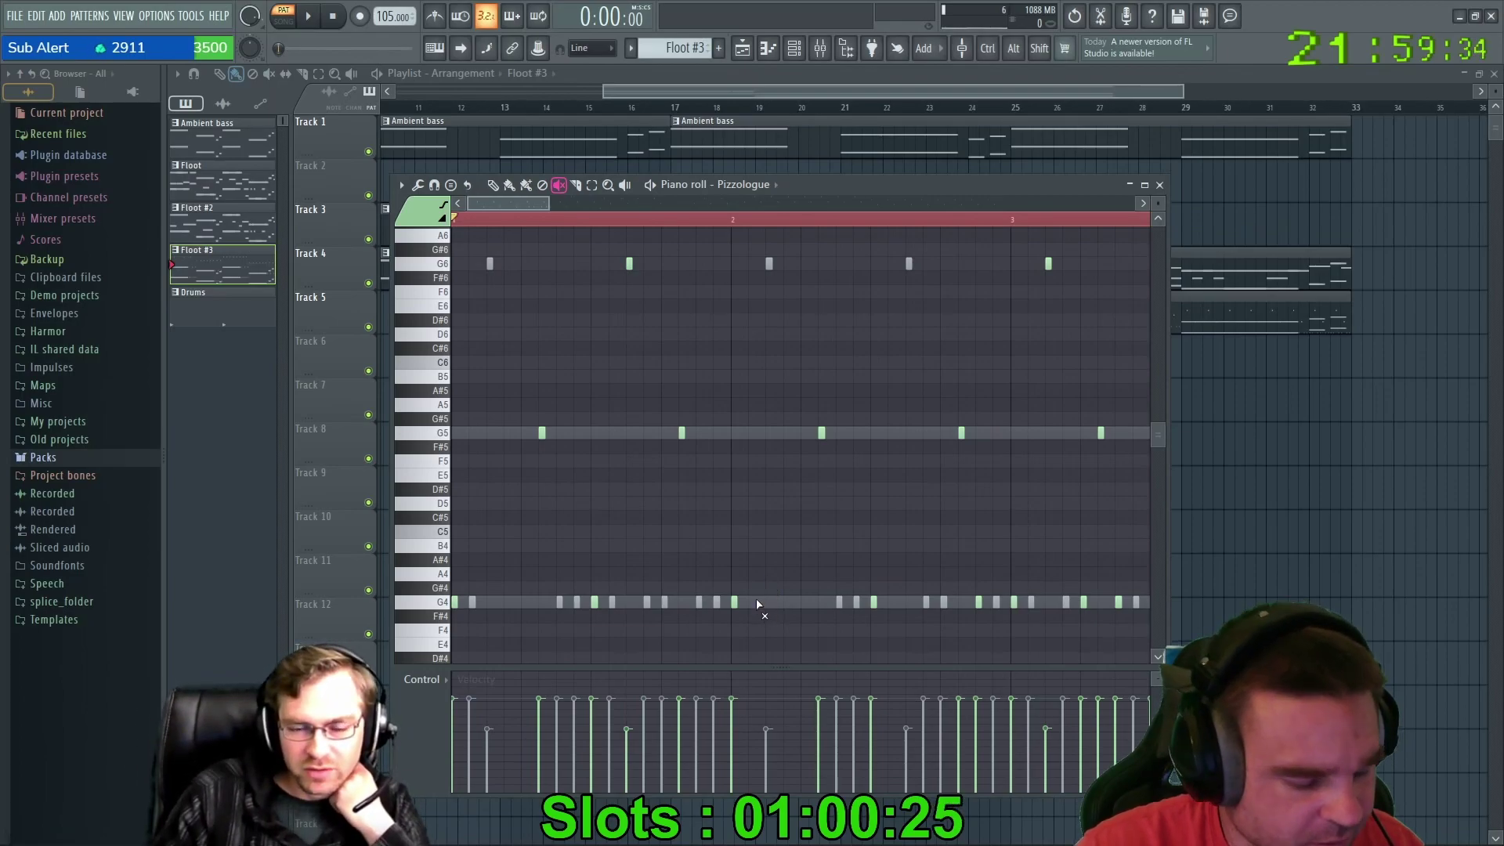
key("ctrl+alt+z")
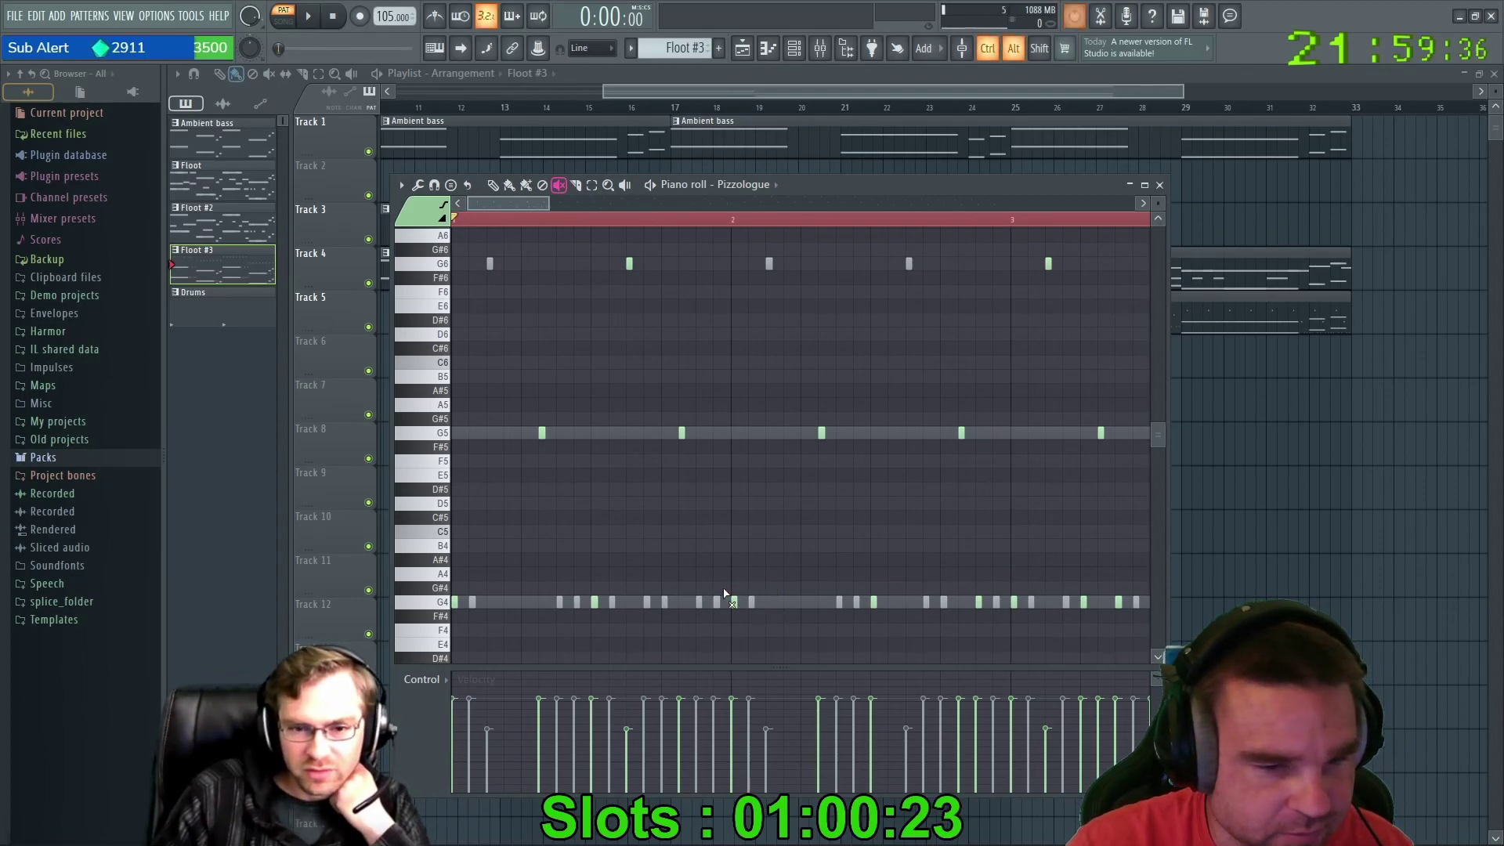
key("ctrl+alt+z")
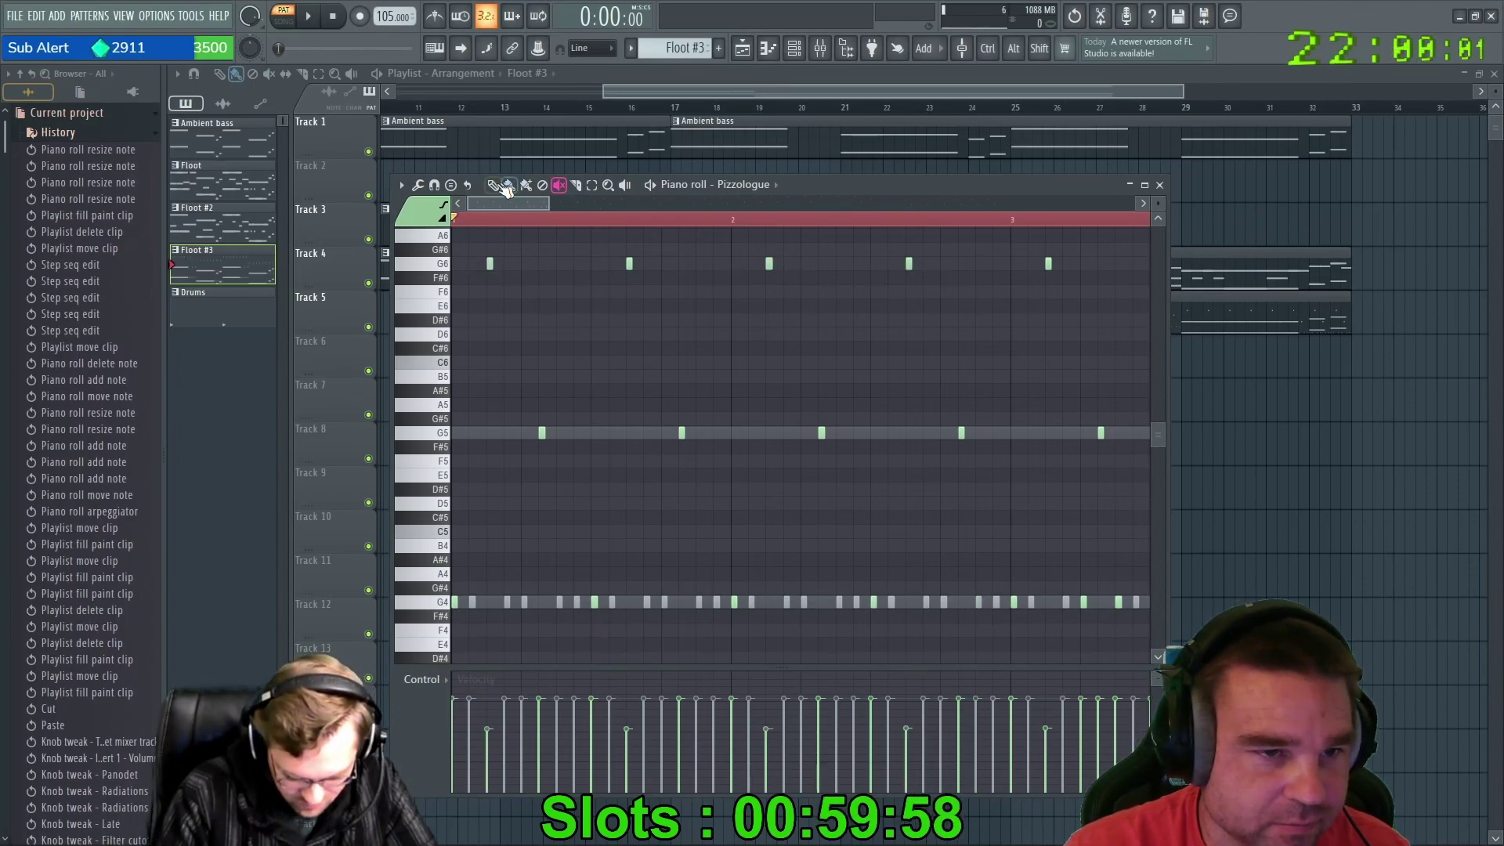
left_click(146, 136)
Play the pattern into bar 5 and unmute the D#4 note near the middle of that bar.
left_click_drag(528, 204, 581, 205)
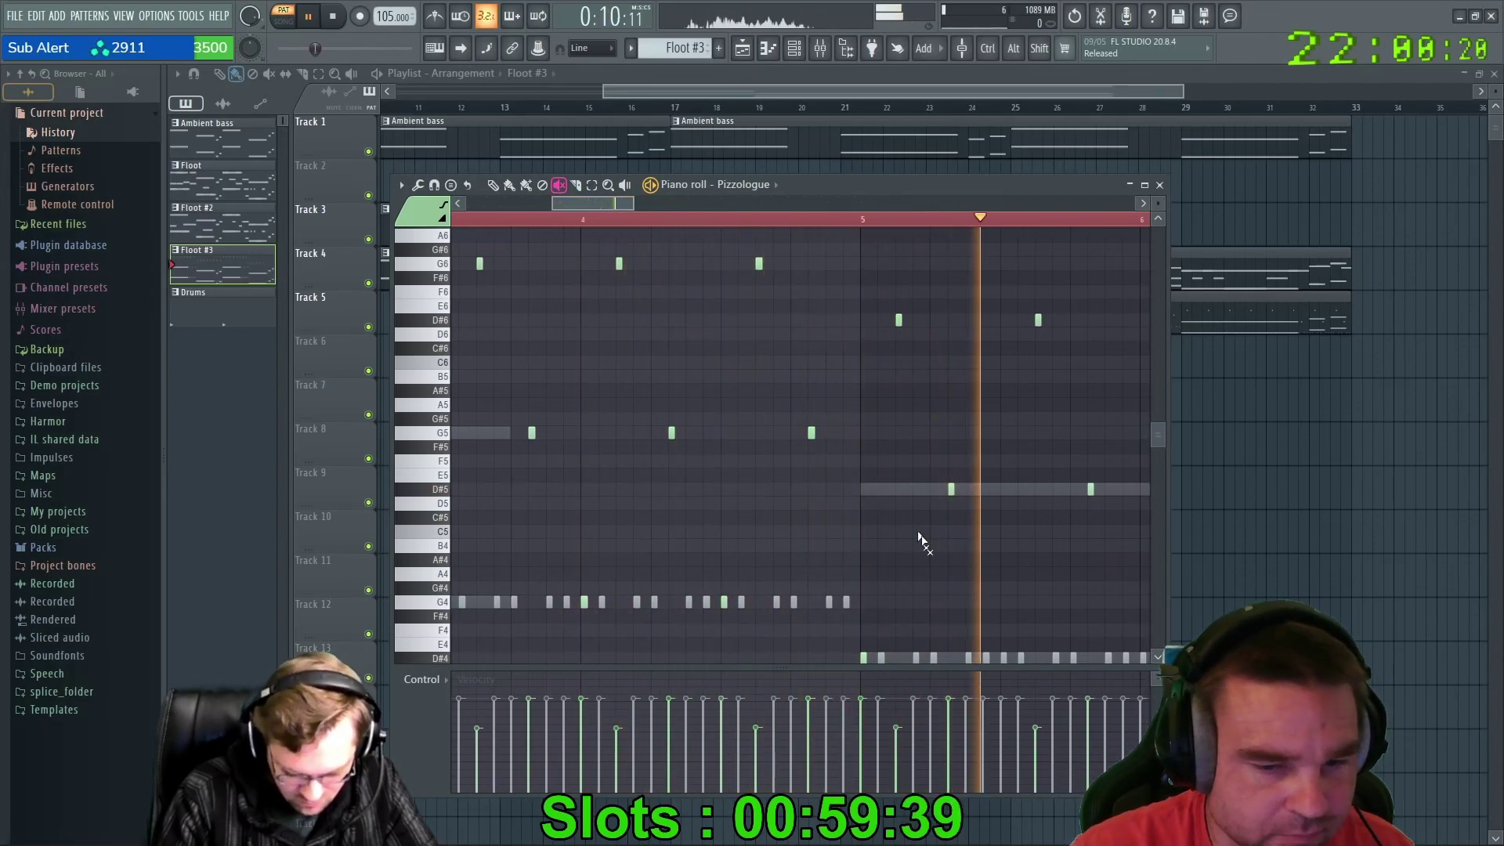
key("space")
left_click(1004, 658)
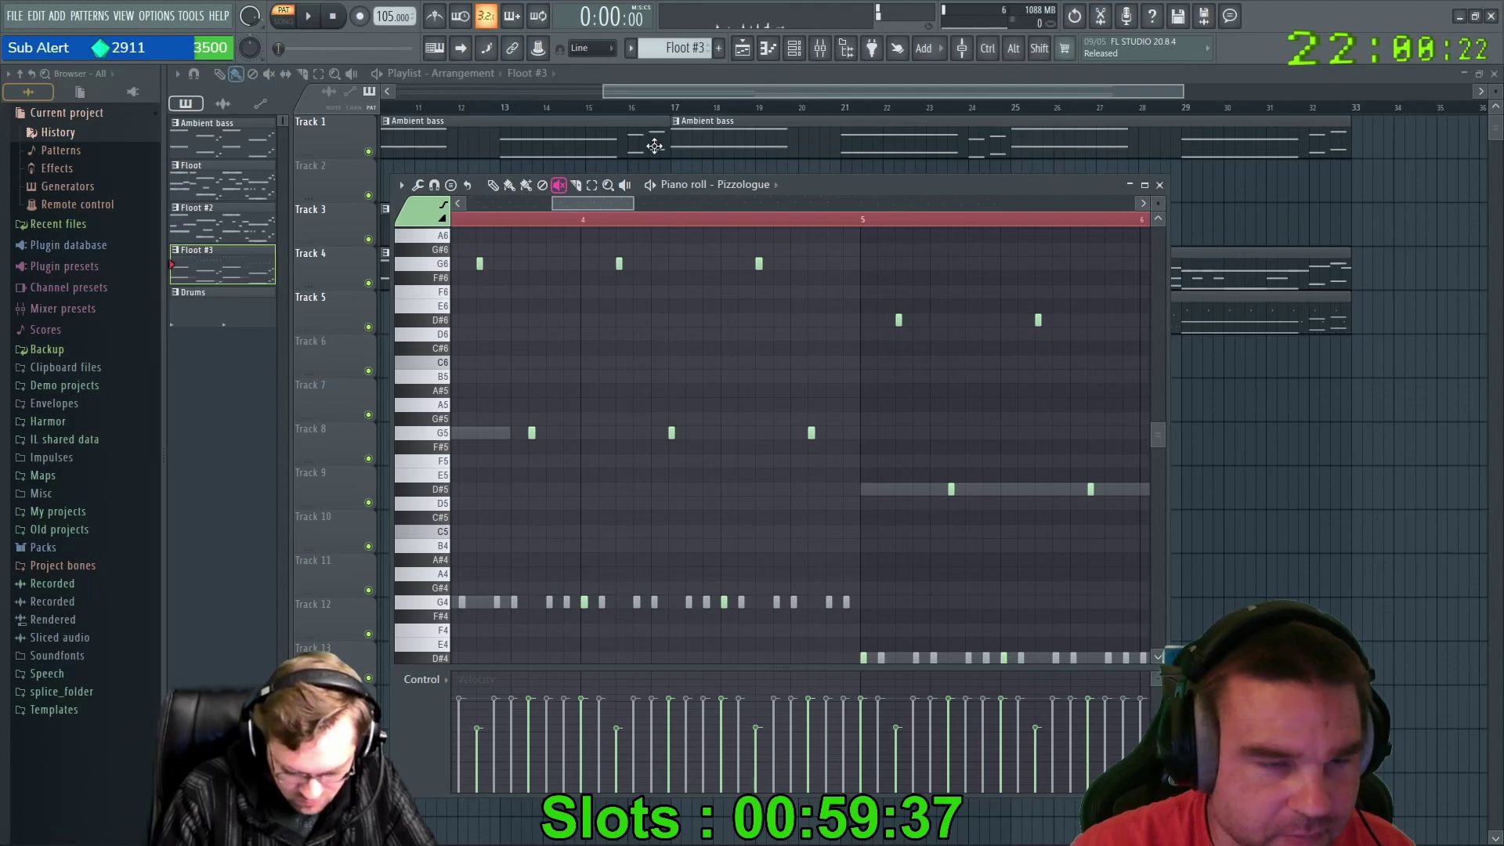
Review Floot #3's notes across all its bars, select the last G6 note in bar 4, and return to the arrangement.
mouse_move(609, 200)
left_mouse_down()
mouse_move(653, 200)
mouse_move(638, 204)
left_mouse_up()
scroll(776, 527, "down", 1)
scroll(768, 517, "down", 5, "ctrl")
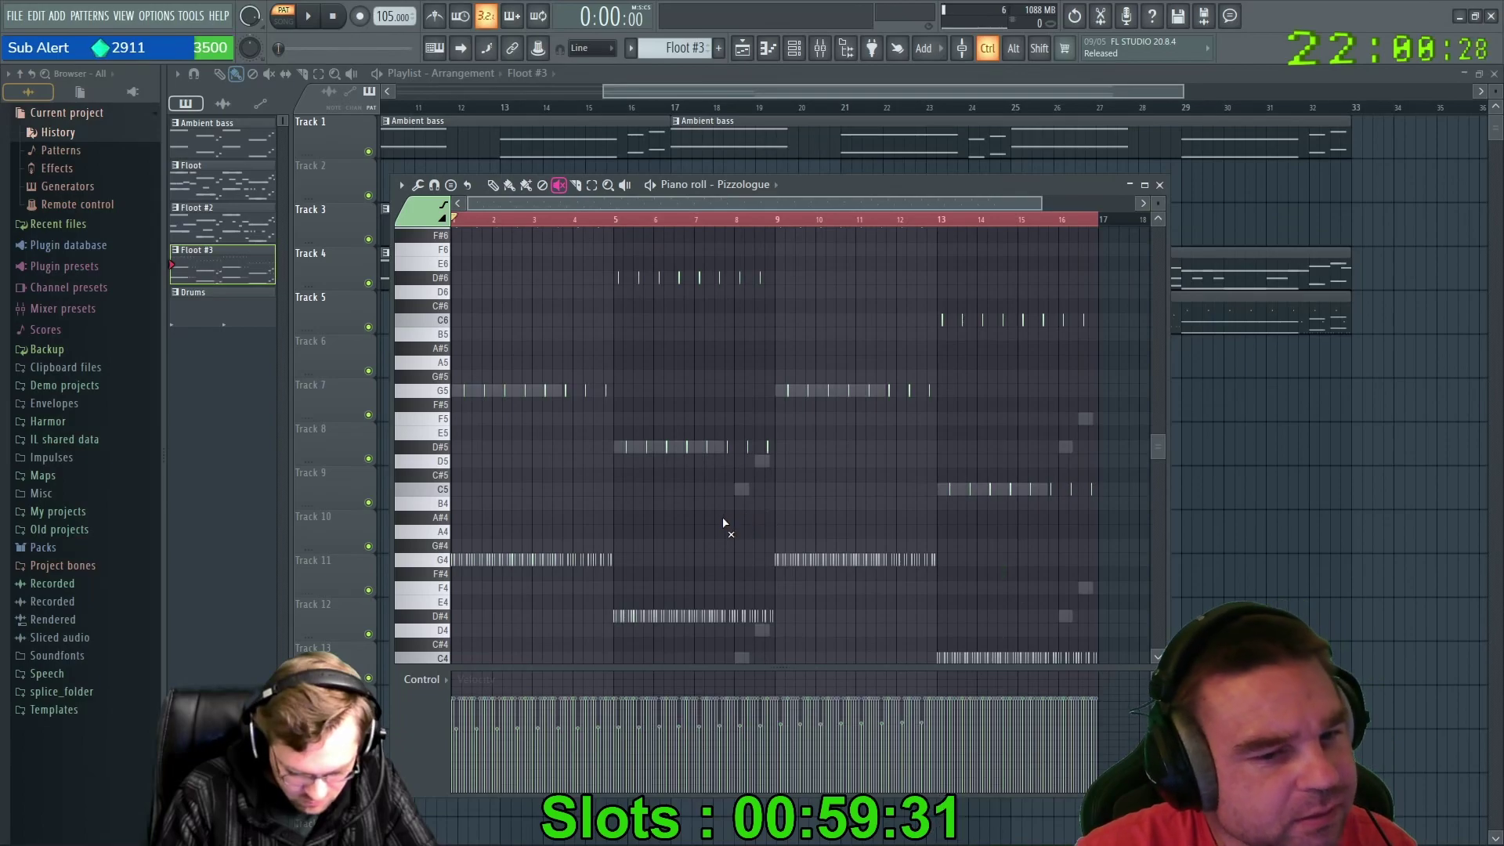
scroll(599, 392, "up", 3, "ctrl")
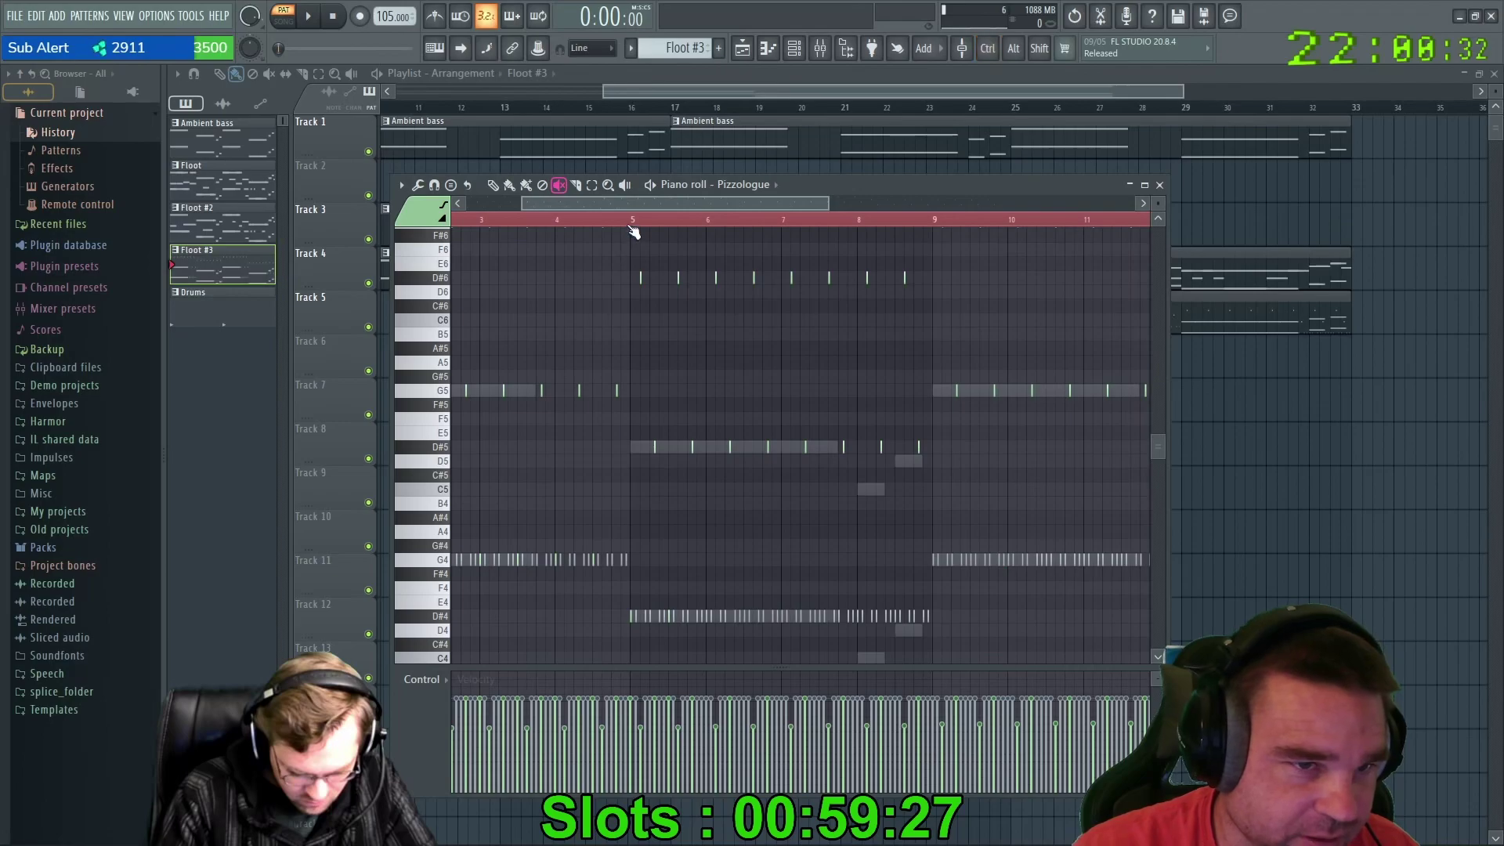
left_click_drag(633, 202, 477, 206)
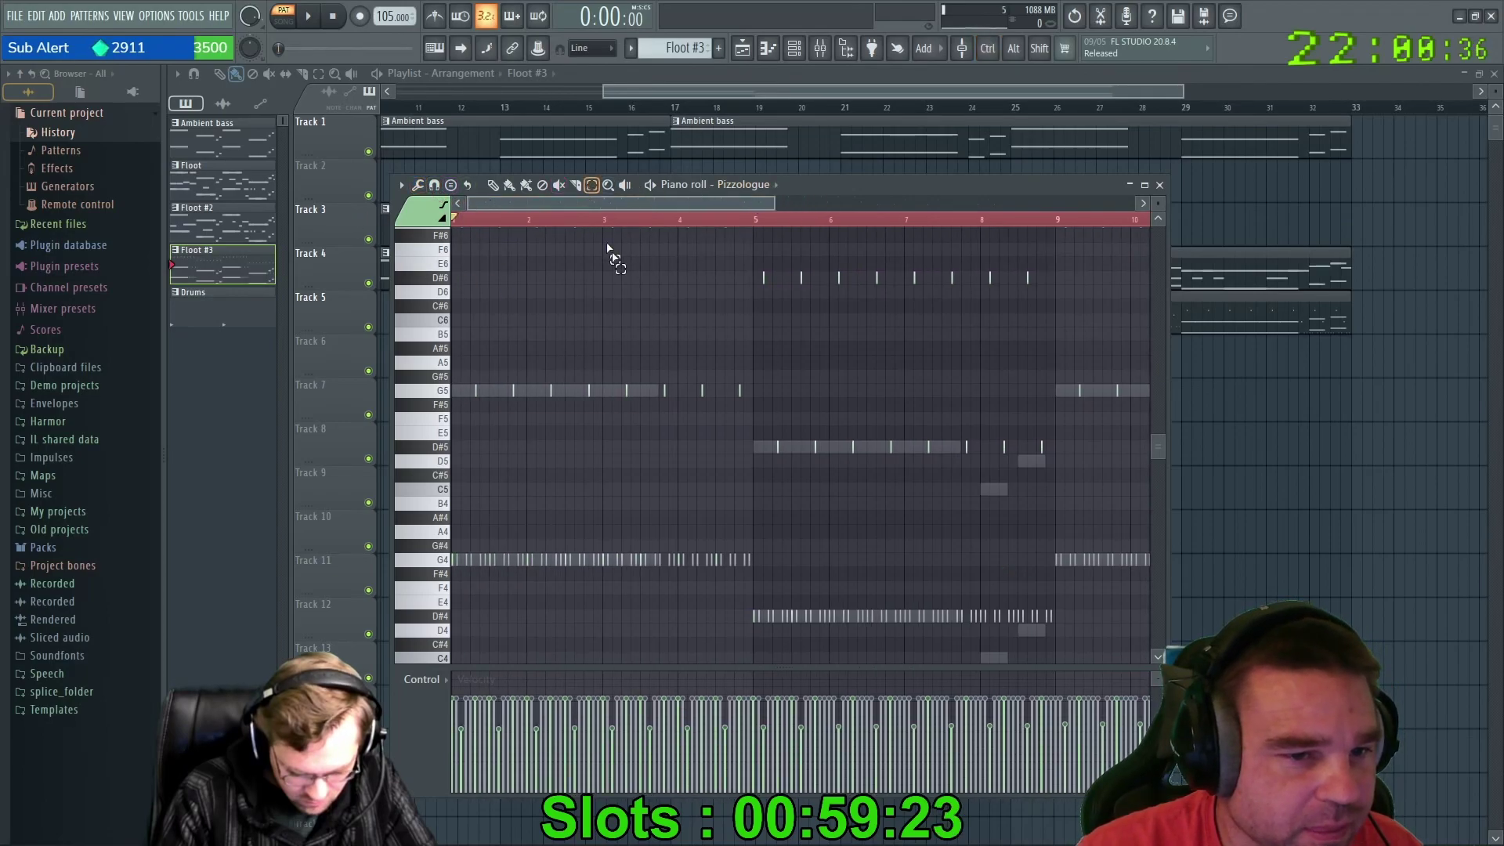
scroll(682, 446, "up", 3)
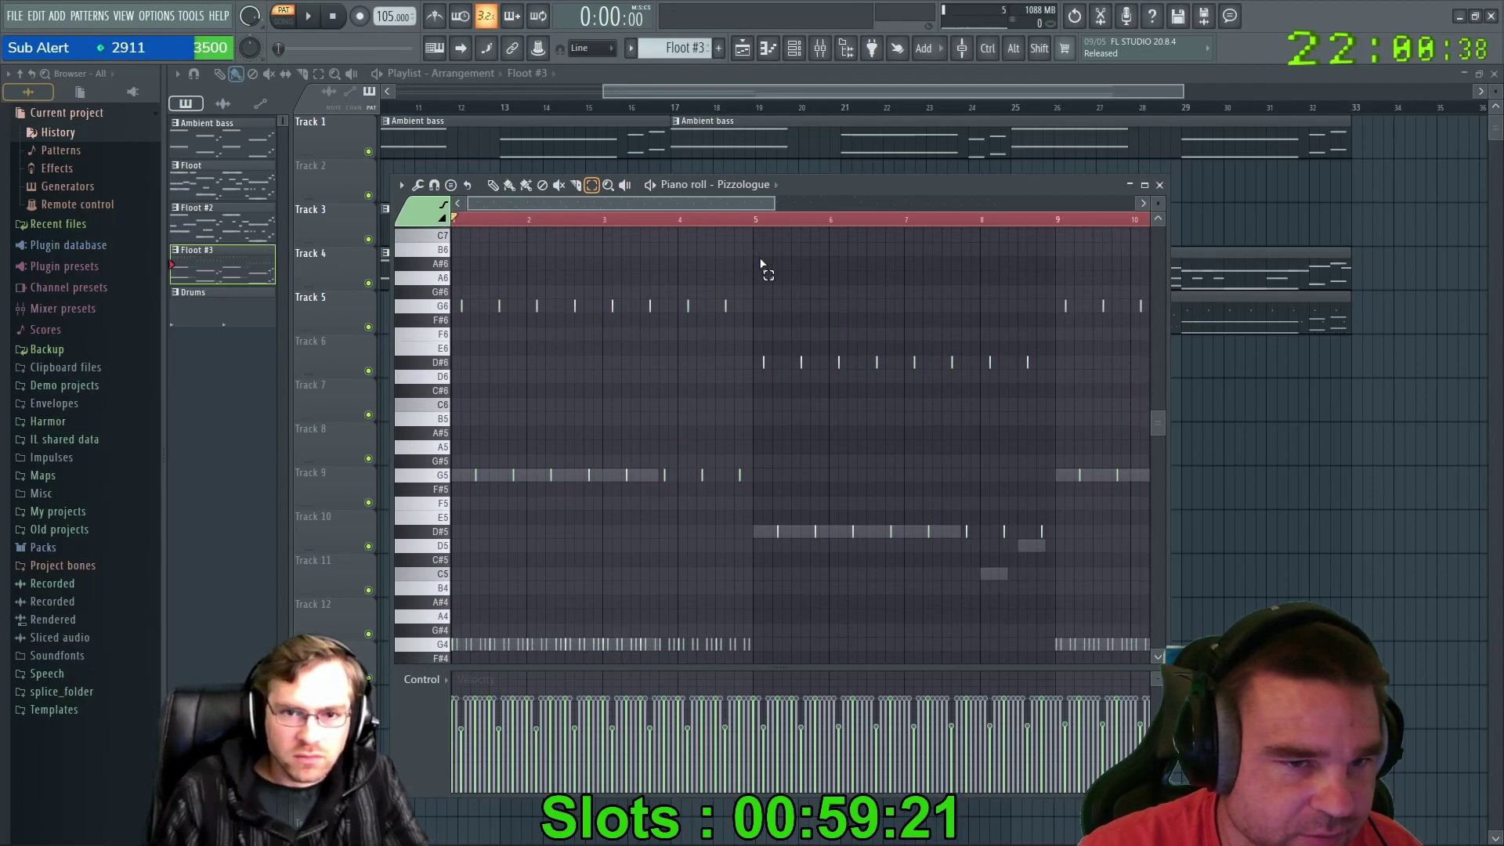
left_click_drag(750, 255, 695, 501)
left_click(1154, 186)
scroll(797, 427, "up", 4)
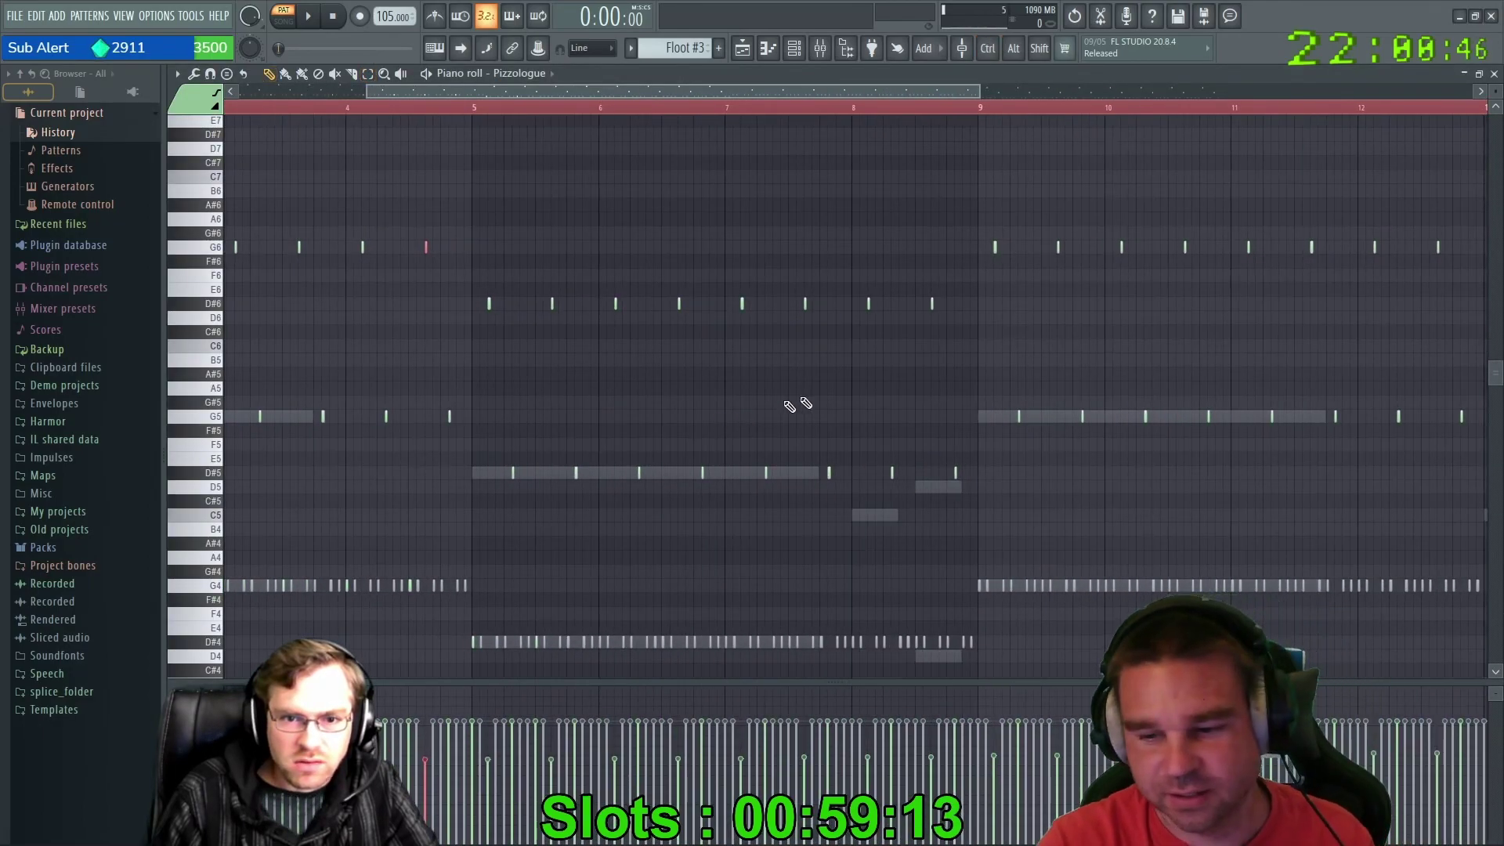
left_click(1467, 74)
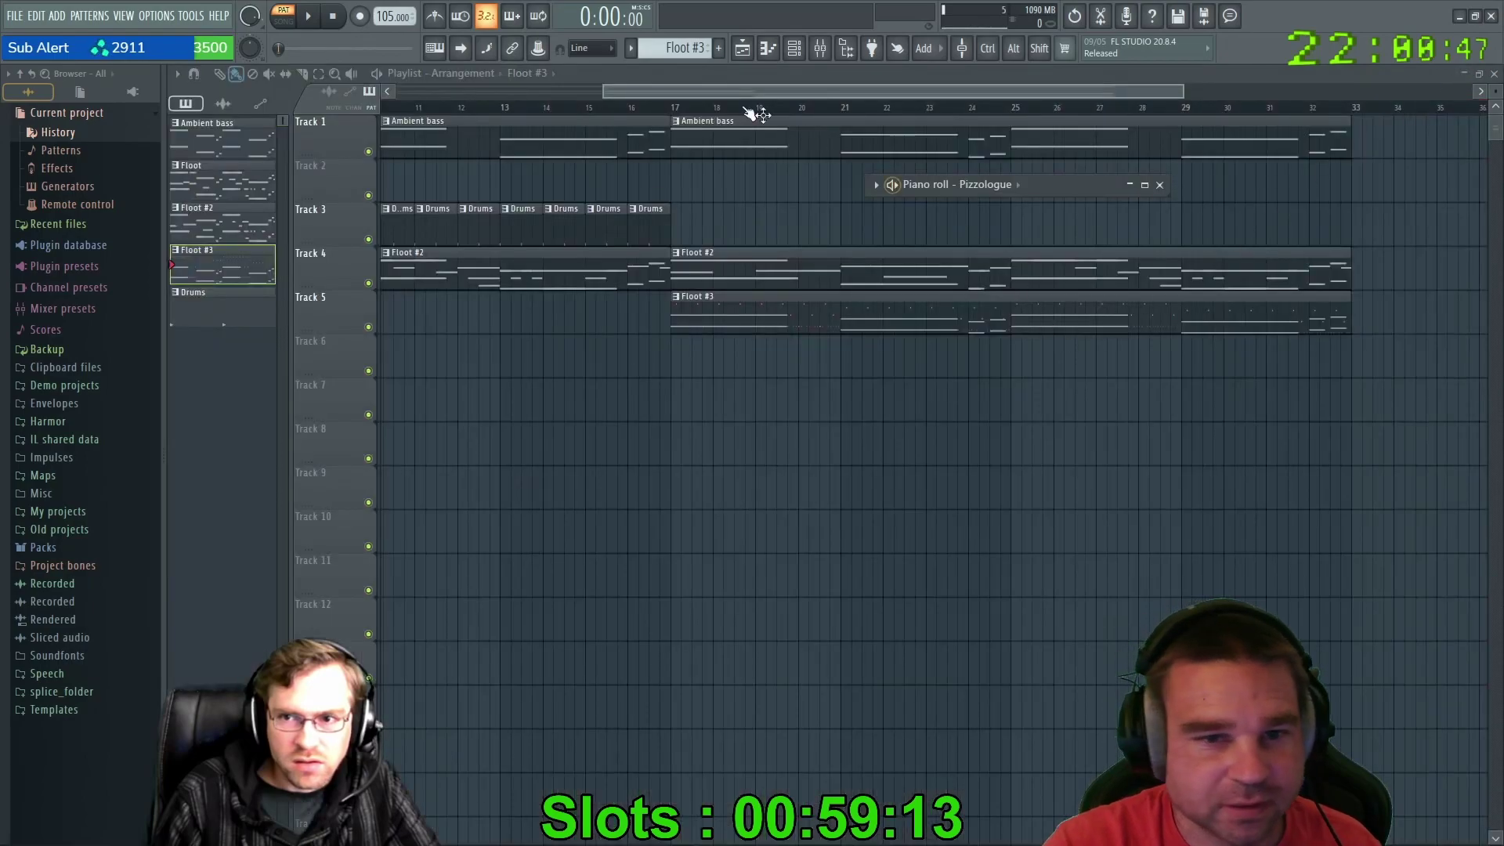
Play the arrangement from bar 17 to hear Floot #3 together with the Ambient bass and Floot #2 clips.
left_click(674, 108)
key("space")
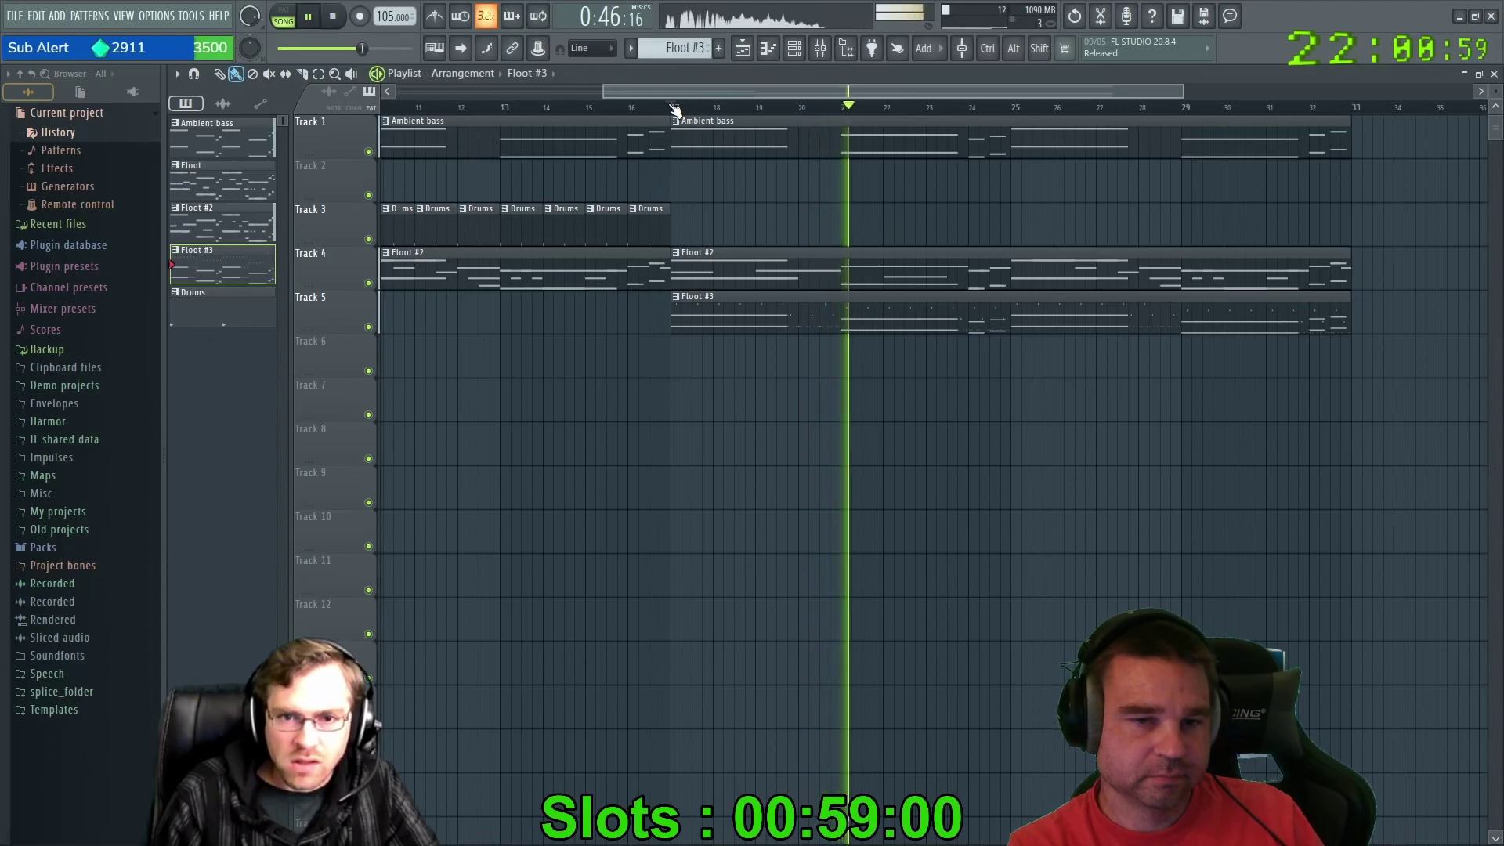
key("space")
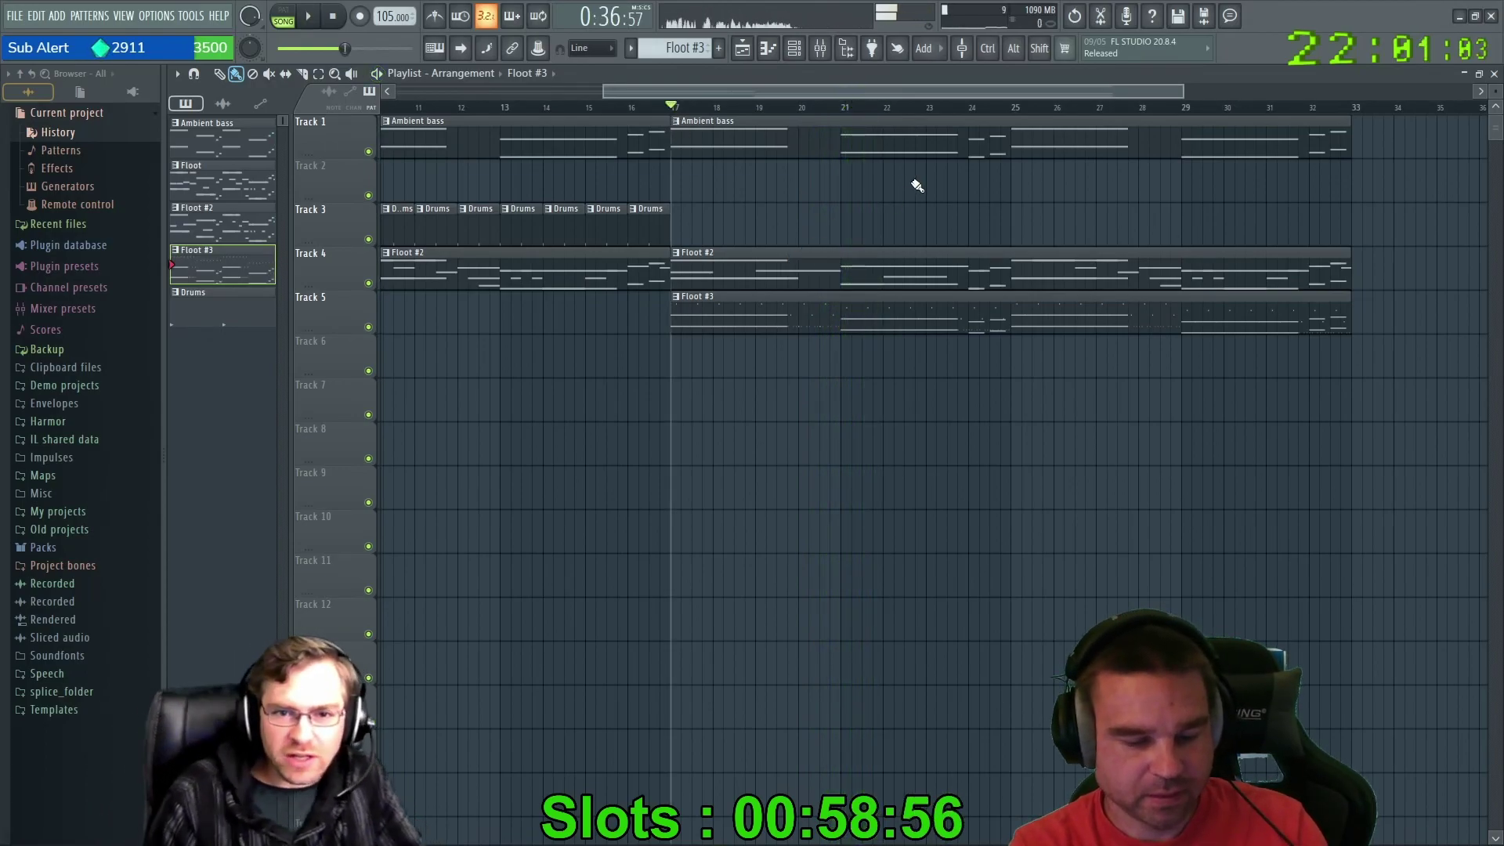
Reopen Floot #3's notes from its Track 5 clip, clear the note selection, and return to the arrangement.
double_click(863, 308)
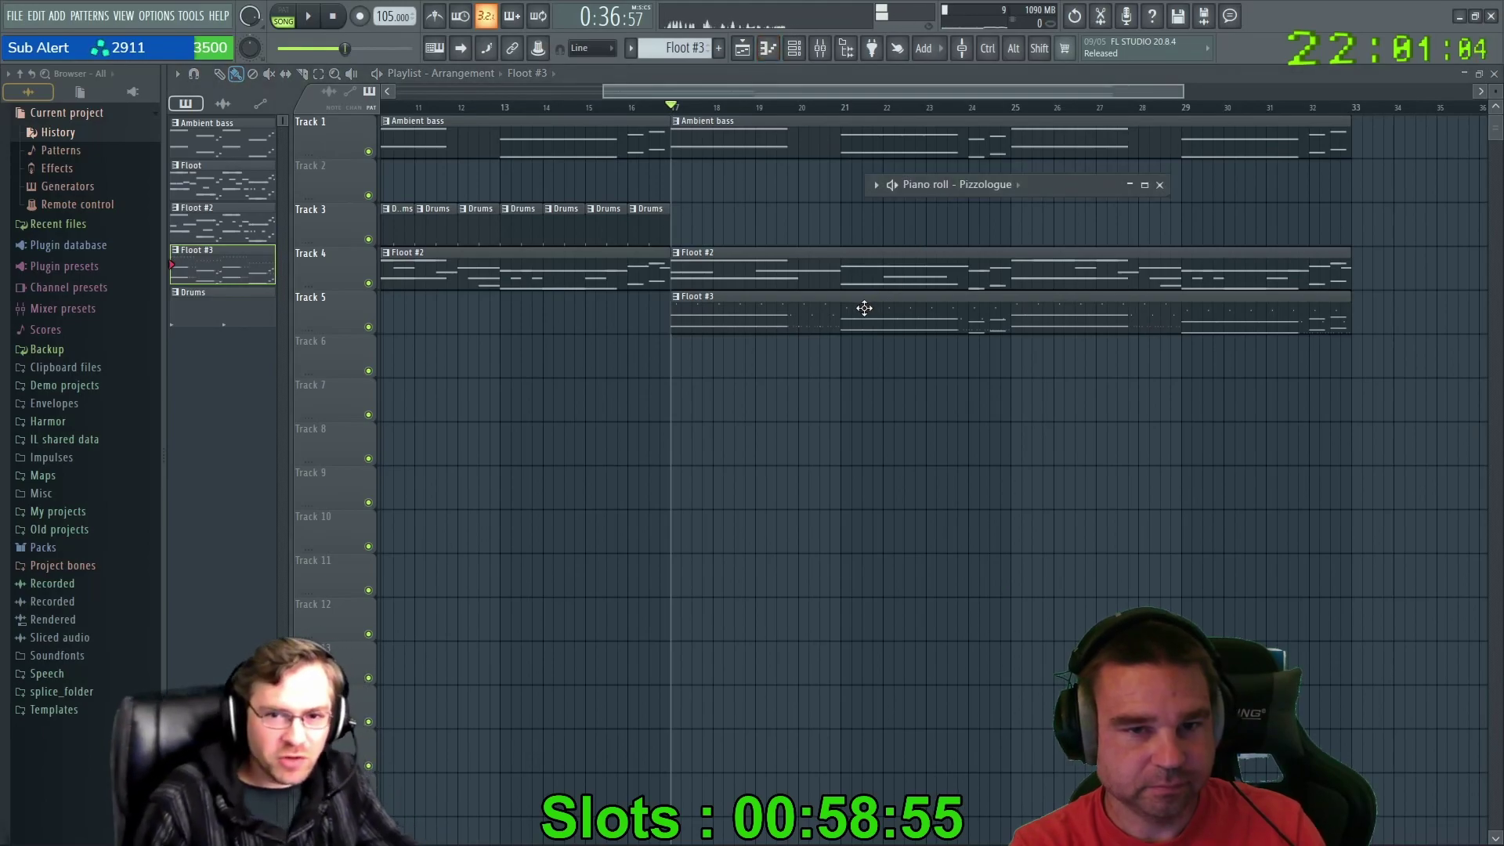
left_click(1146, 185)
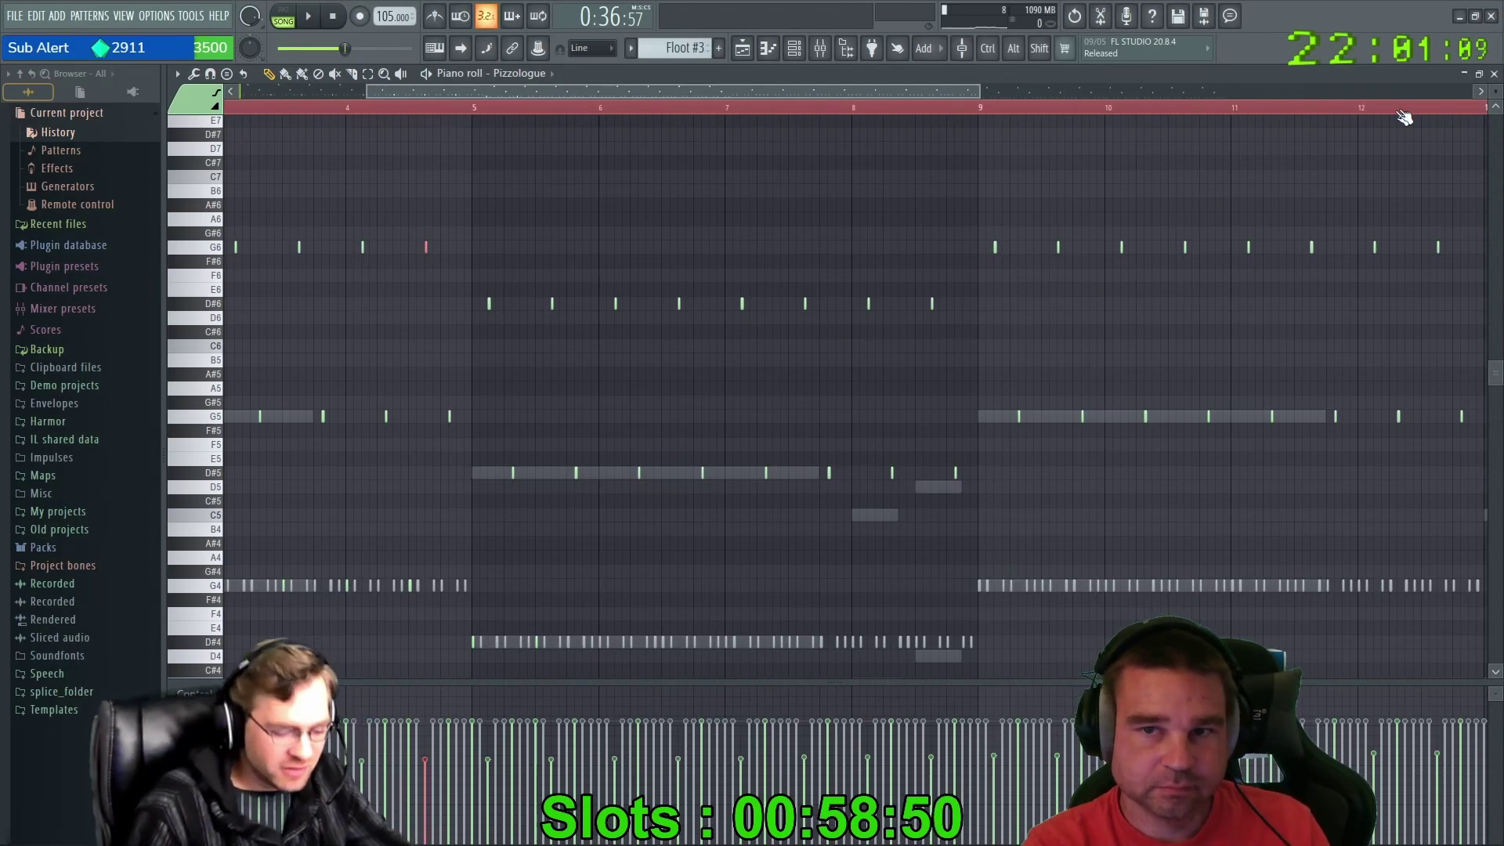
key("ctrl")
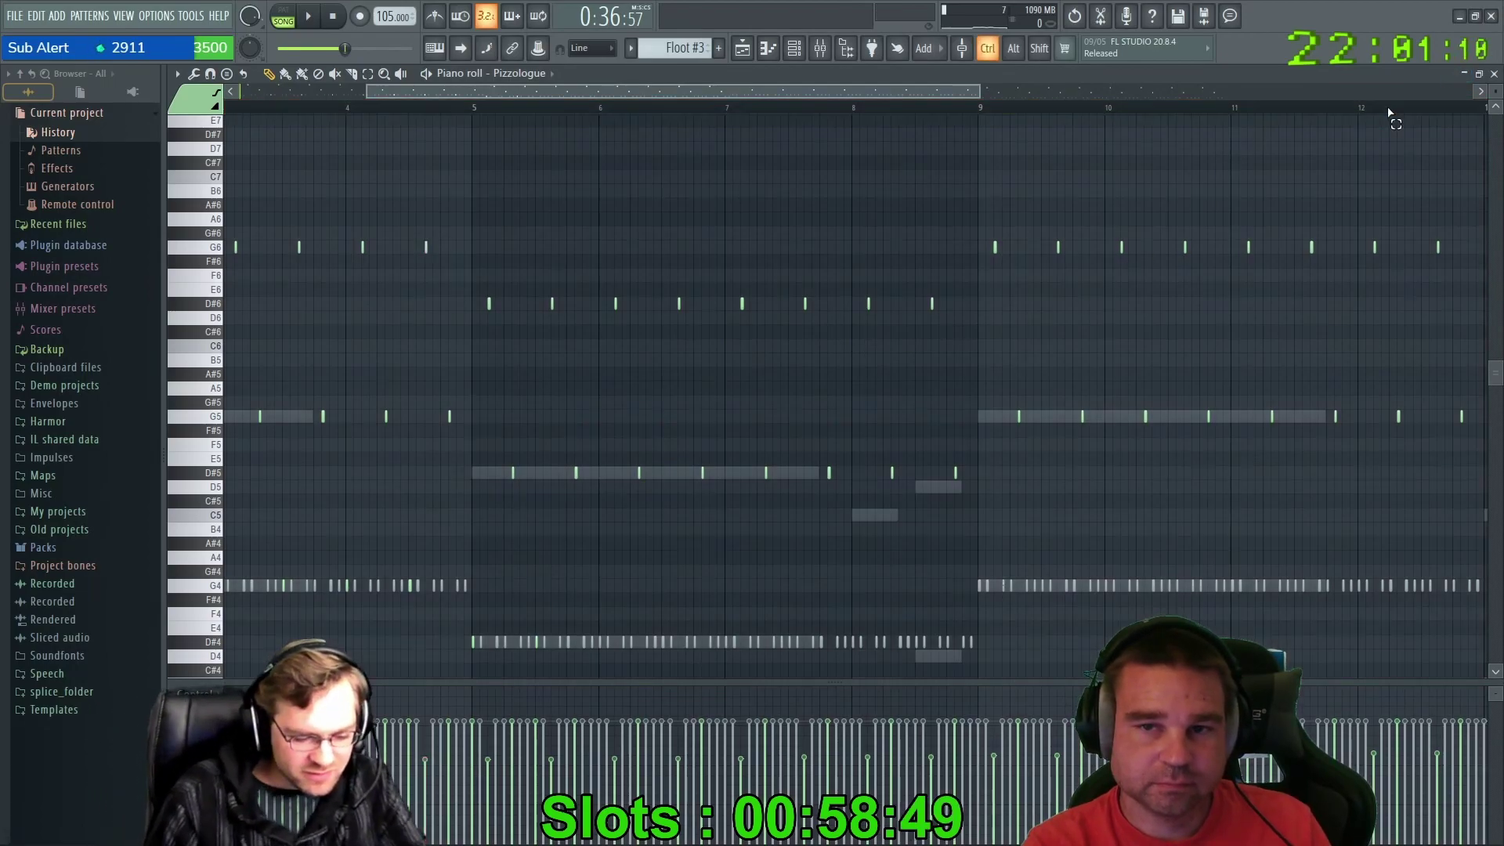
left_click(1494, 74)
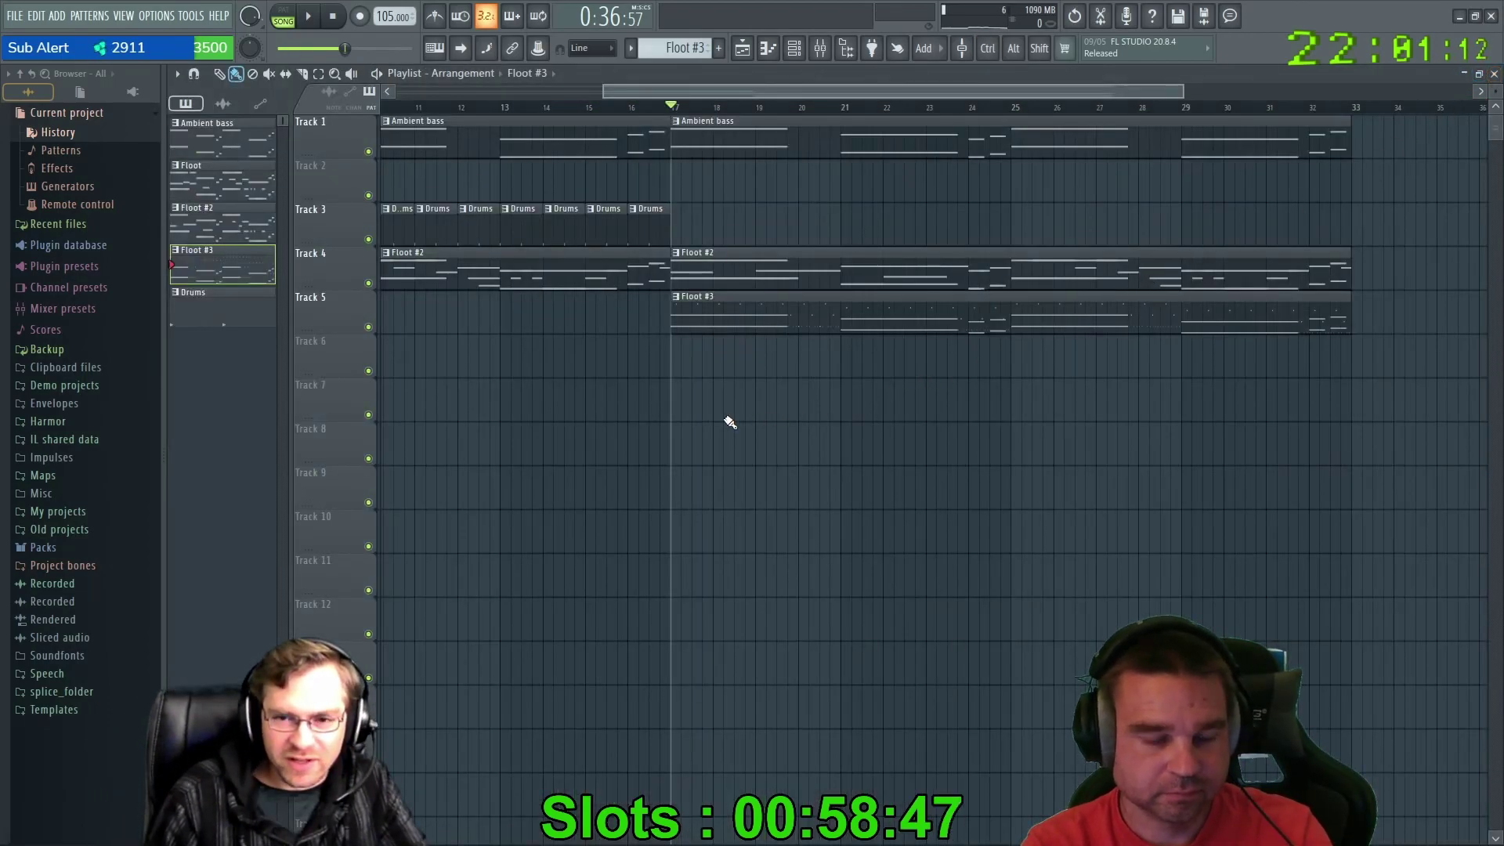
Show the mixer and bring up the list of effects for the first slot of the FLEX track.
key("F9")
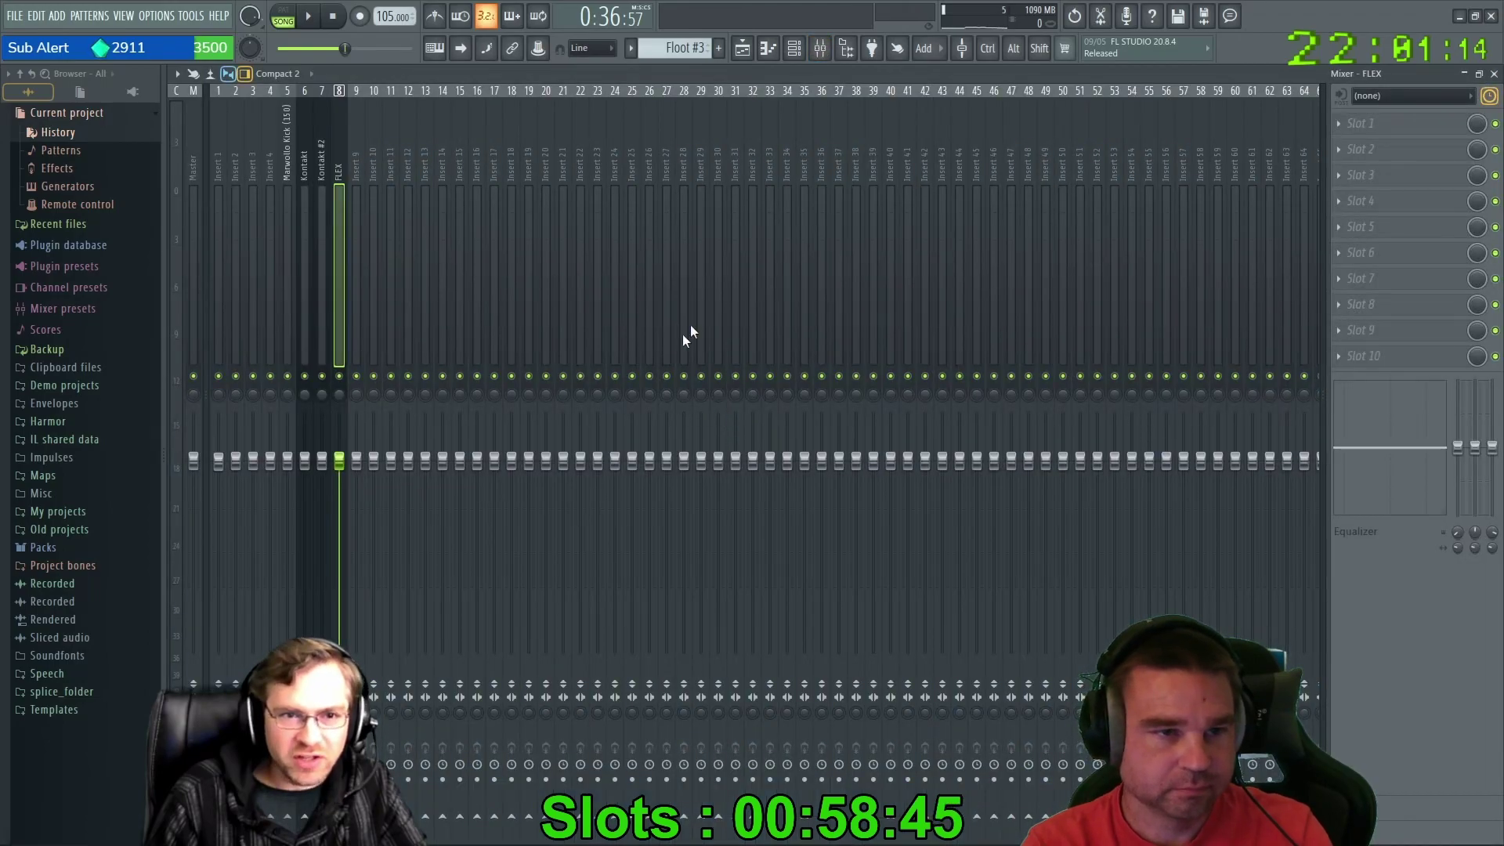
left_click(1340, 121)
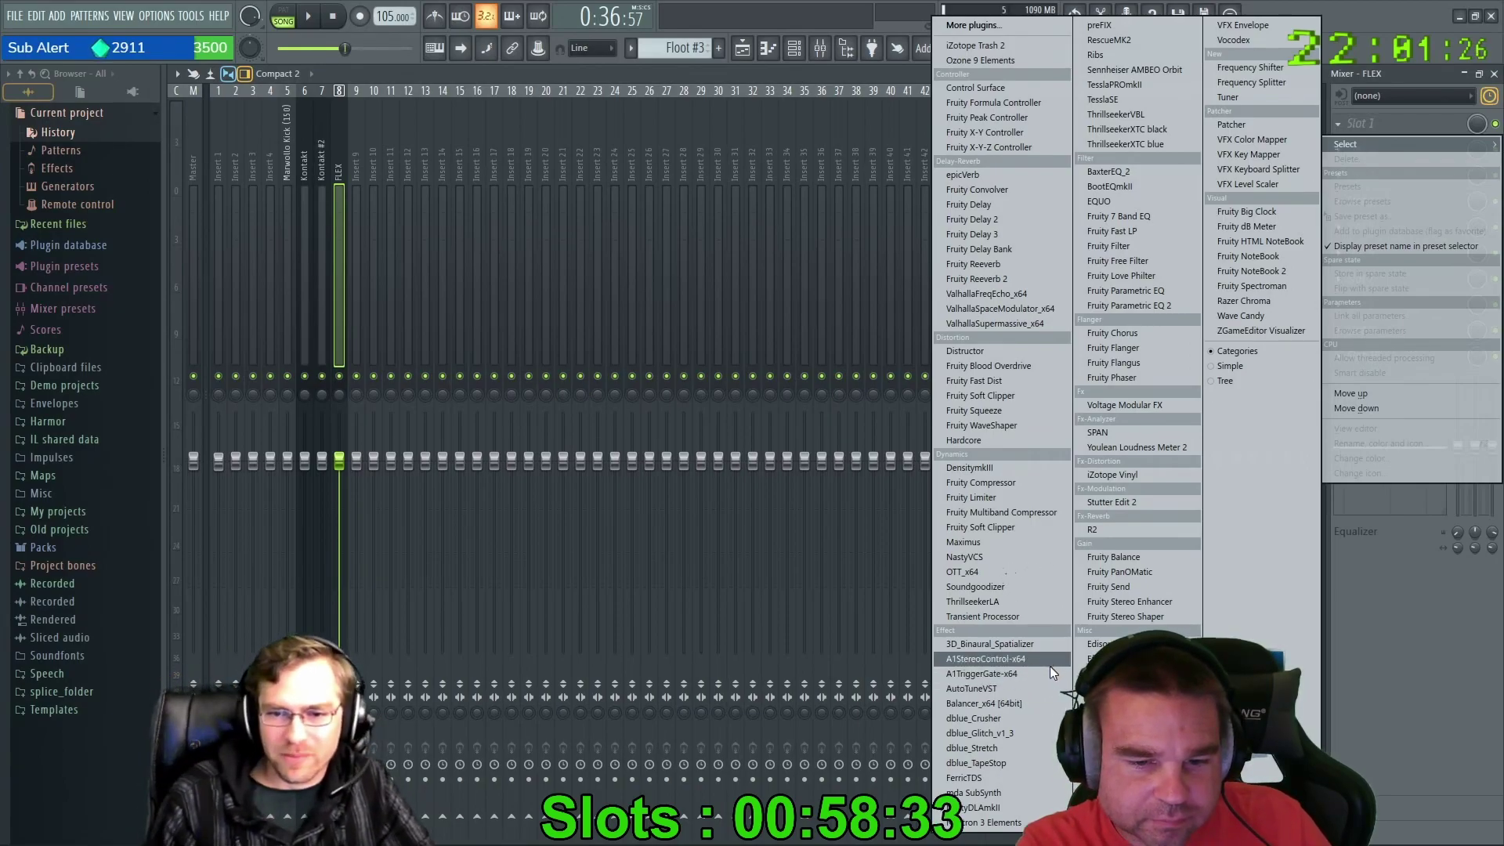
Load A1TriggerGate-x64 into the FLEX mixer track's first effect slot and start song playback.
left_click_drag(1000, 675, 1004, 677)
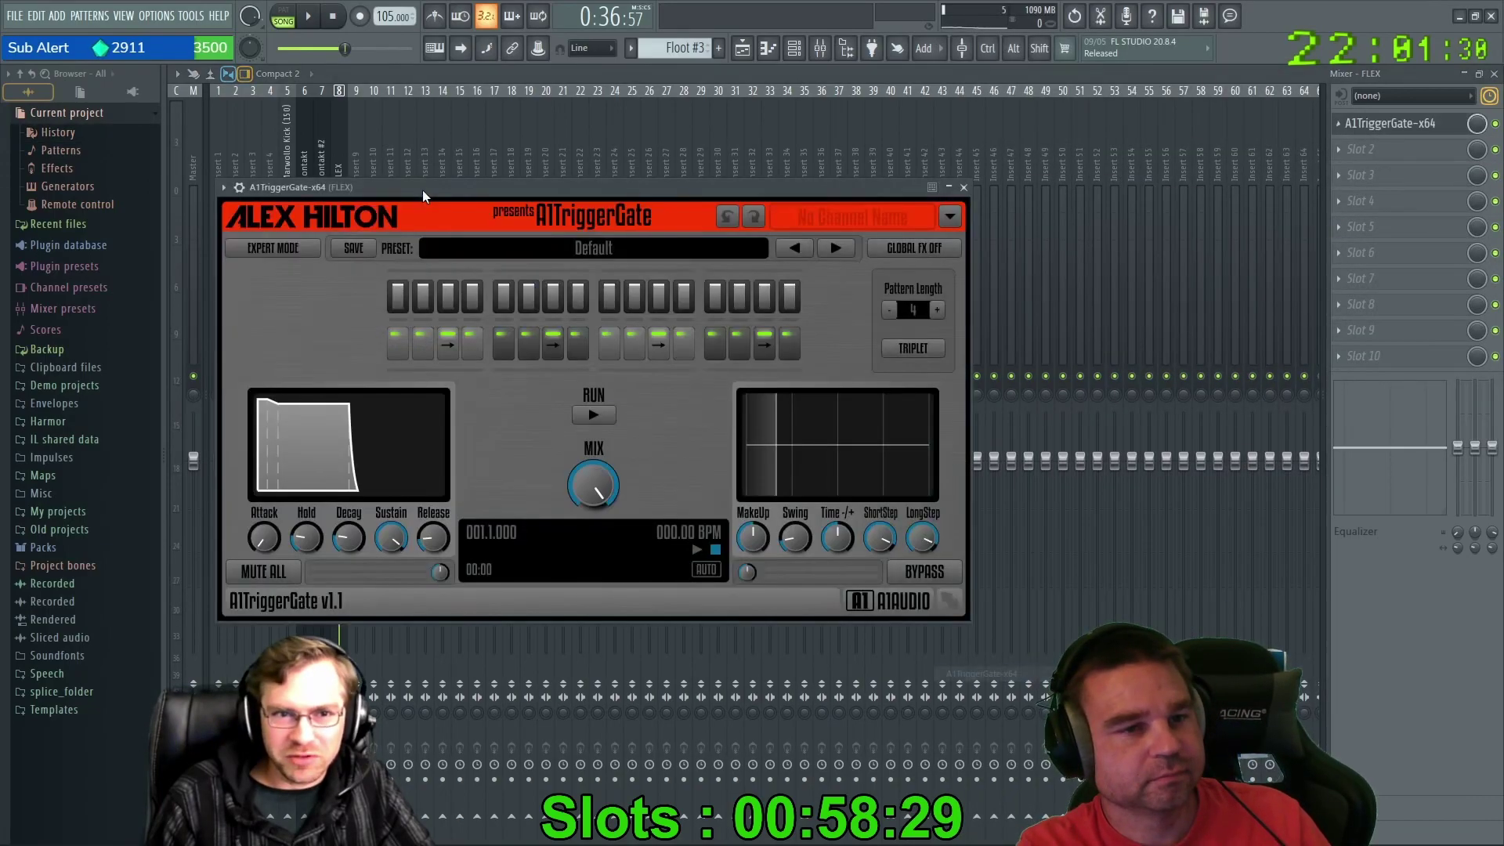
left_click_drag(421, 188, 615, 242)
key("space")
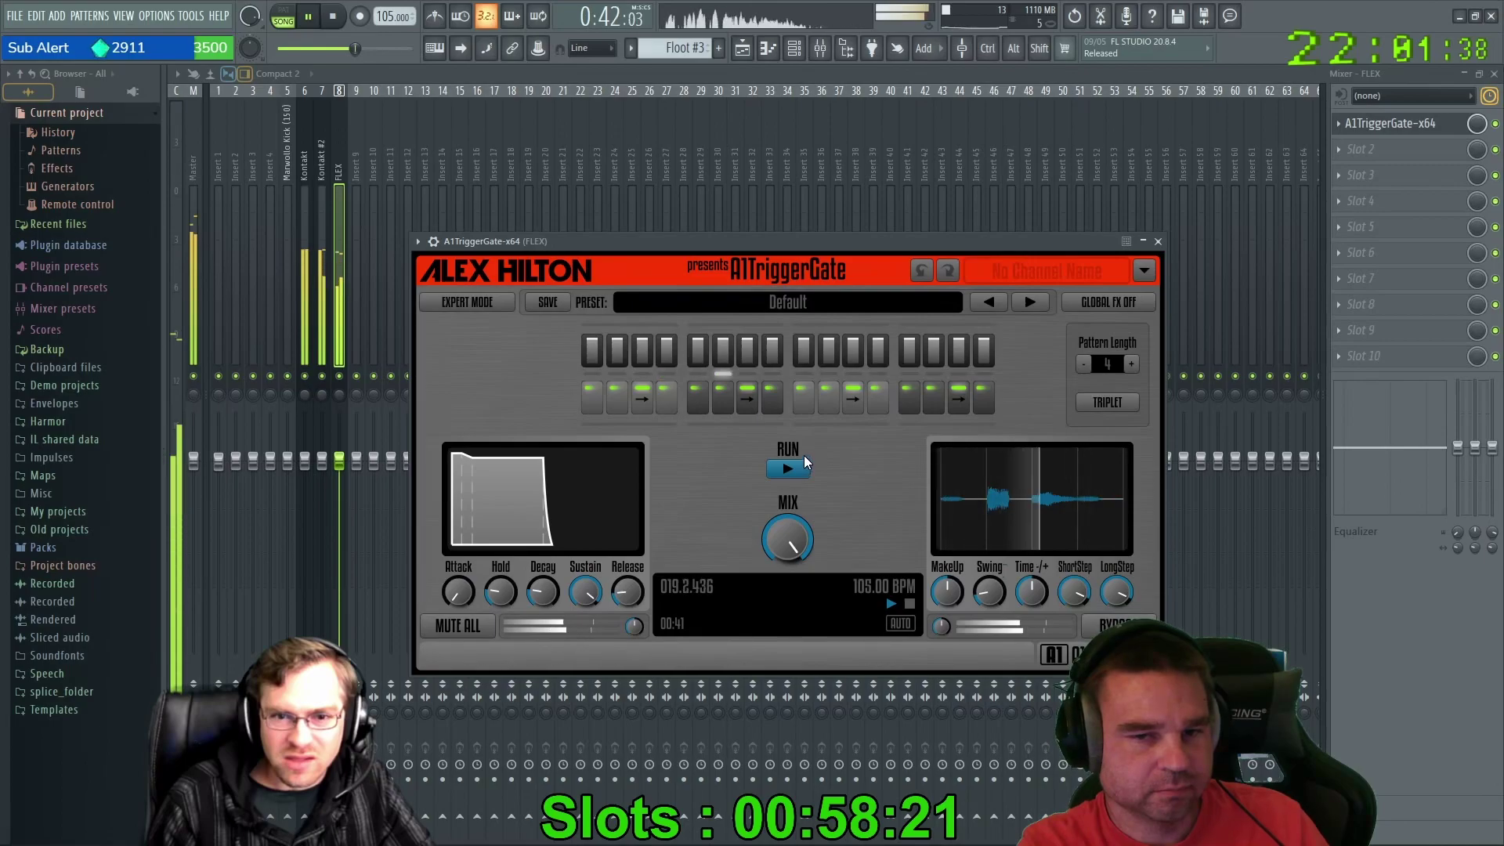
Audition the A1TriggerGate presets from House Rhythm 01 + Echo through TranceGate 04 + Echo, then stop playback and close the plugin.
left_click(1028, 303)
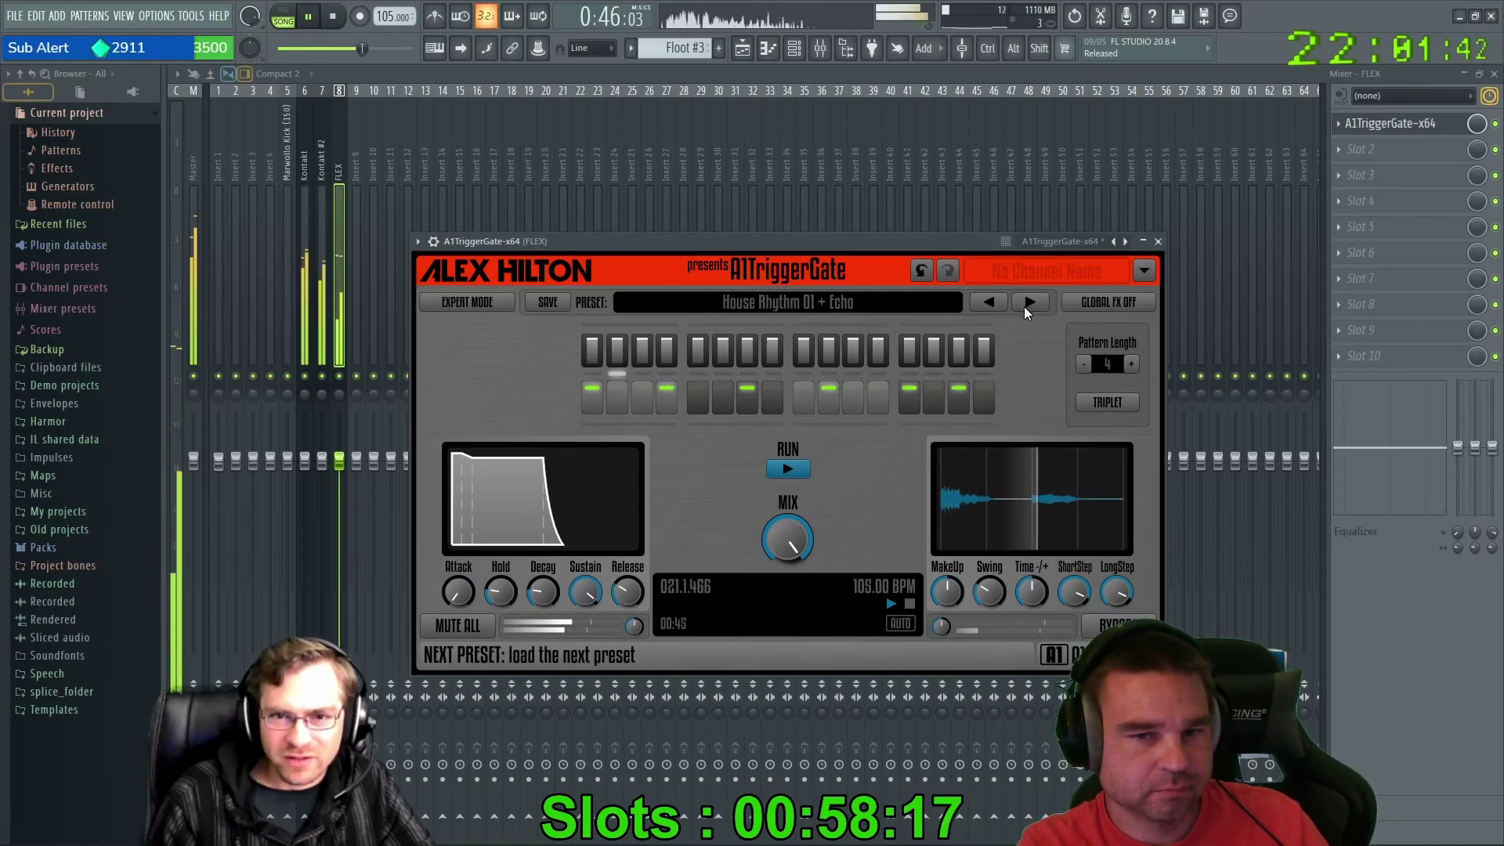
left_click(1027, 303)
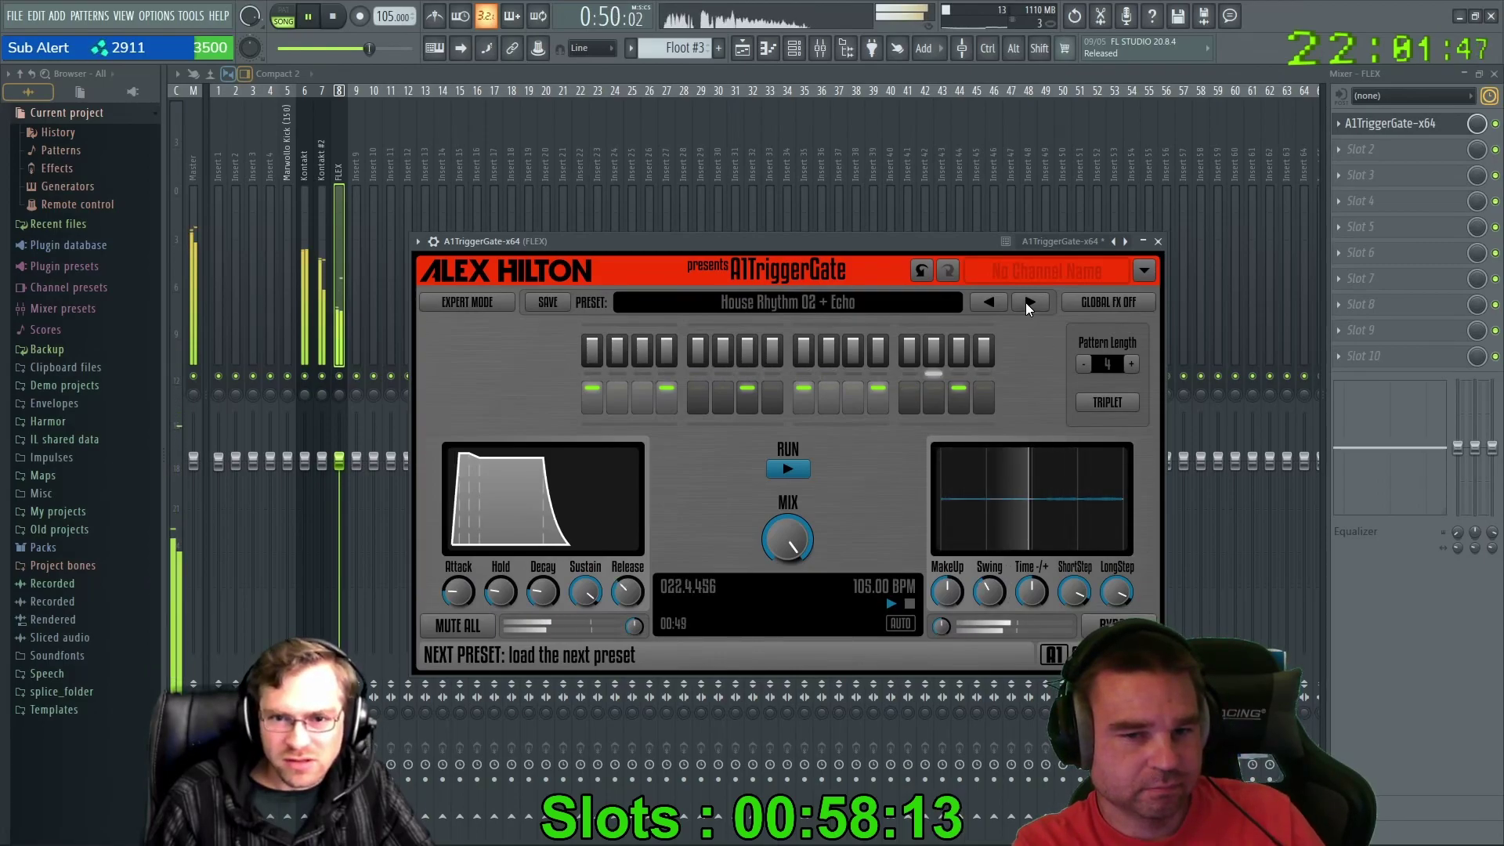
left_click(1028, 303)
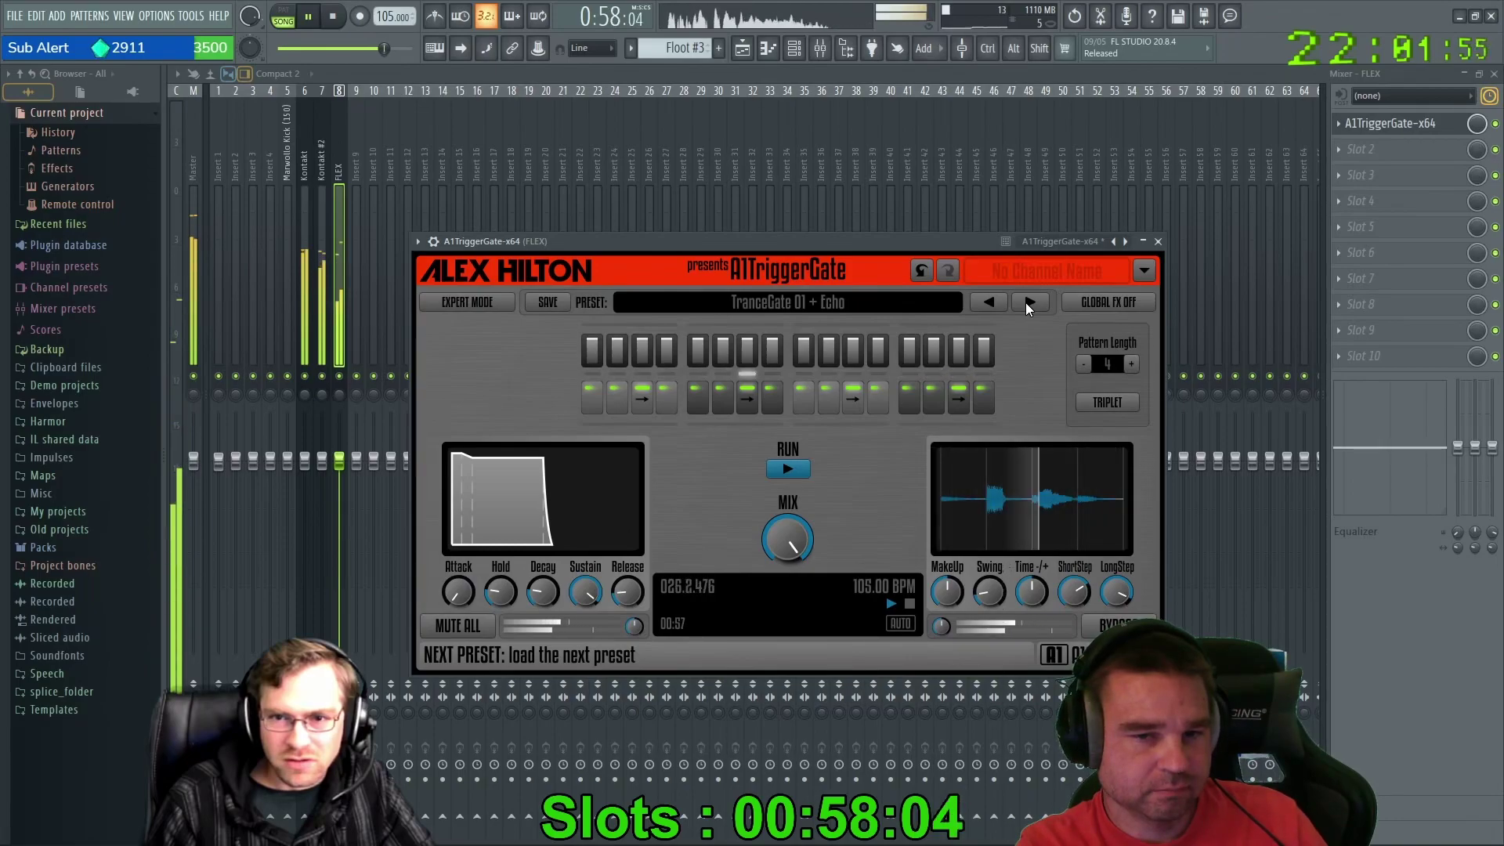
left_click(1029, 303)
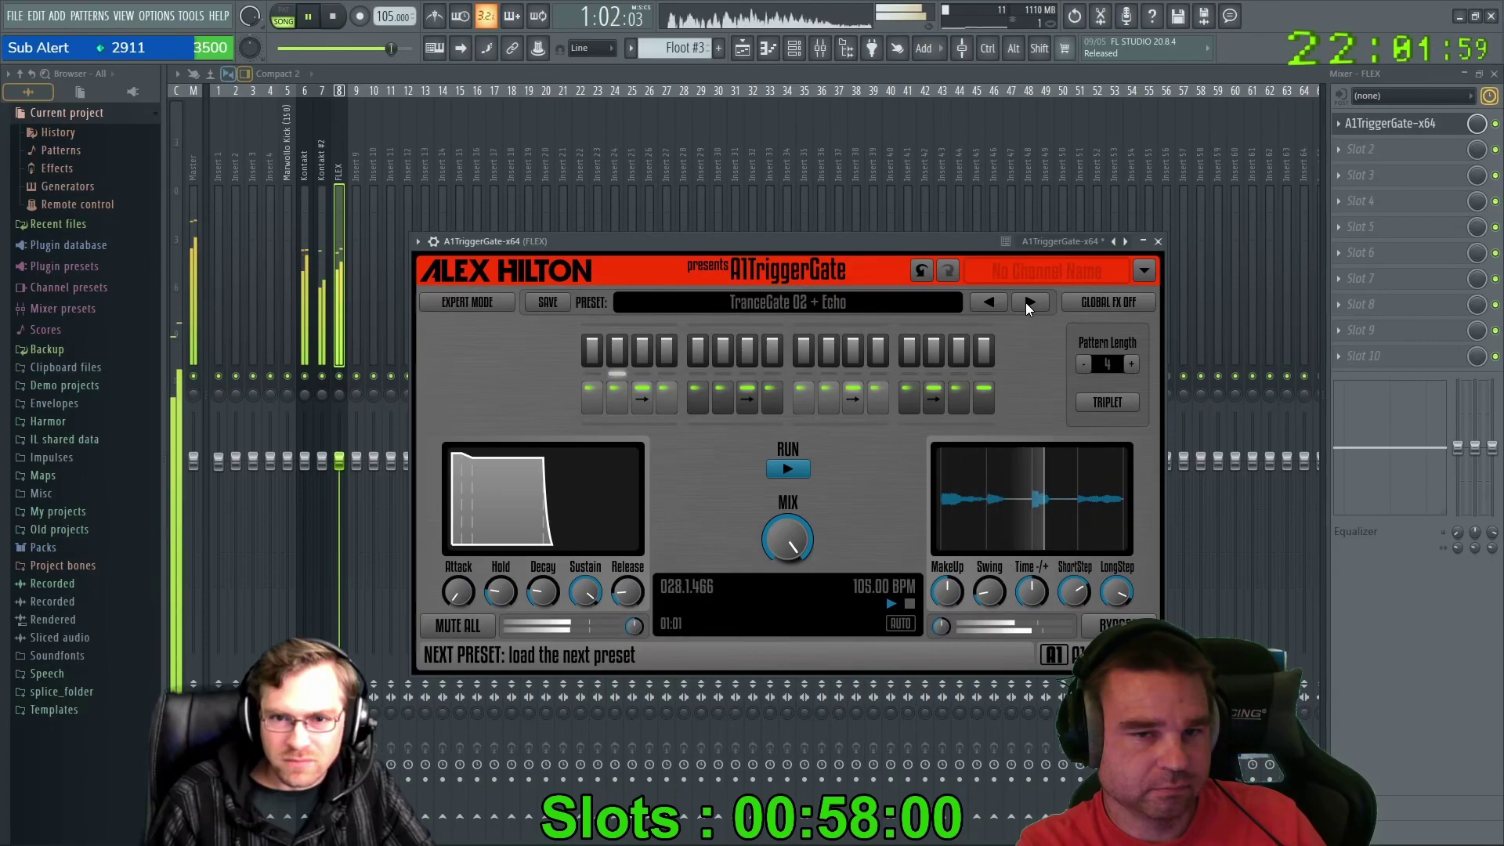
left_click(1027, 304)
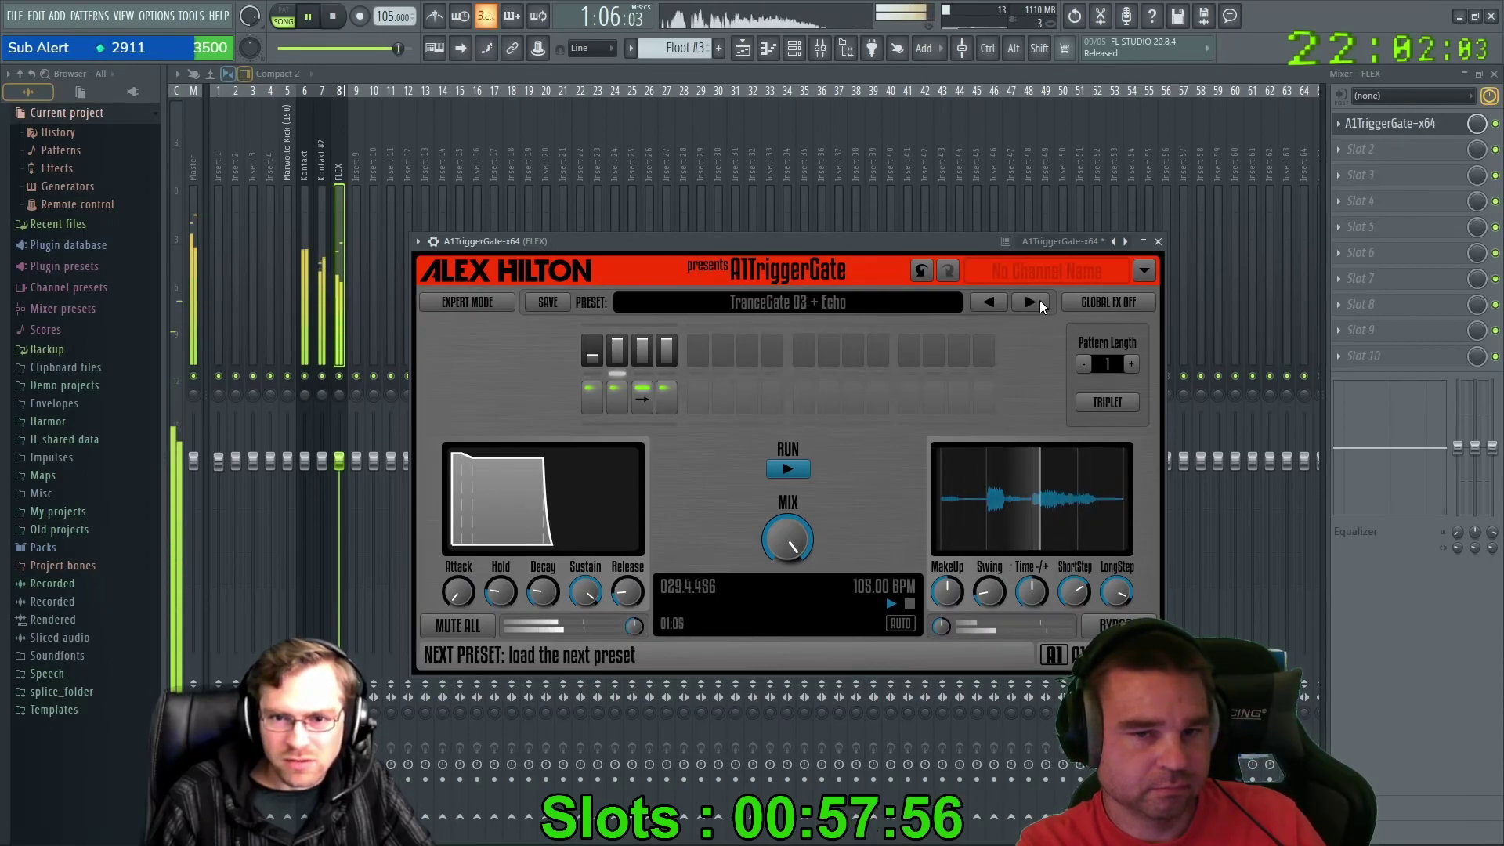
left_click(1032, 303)
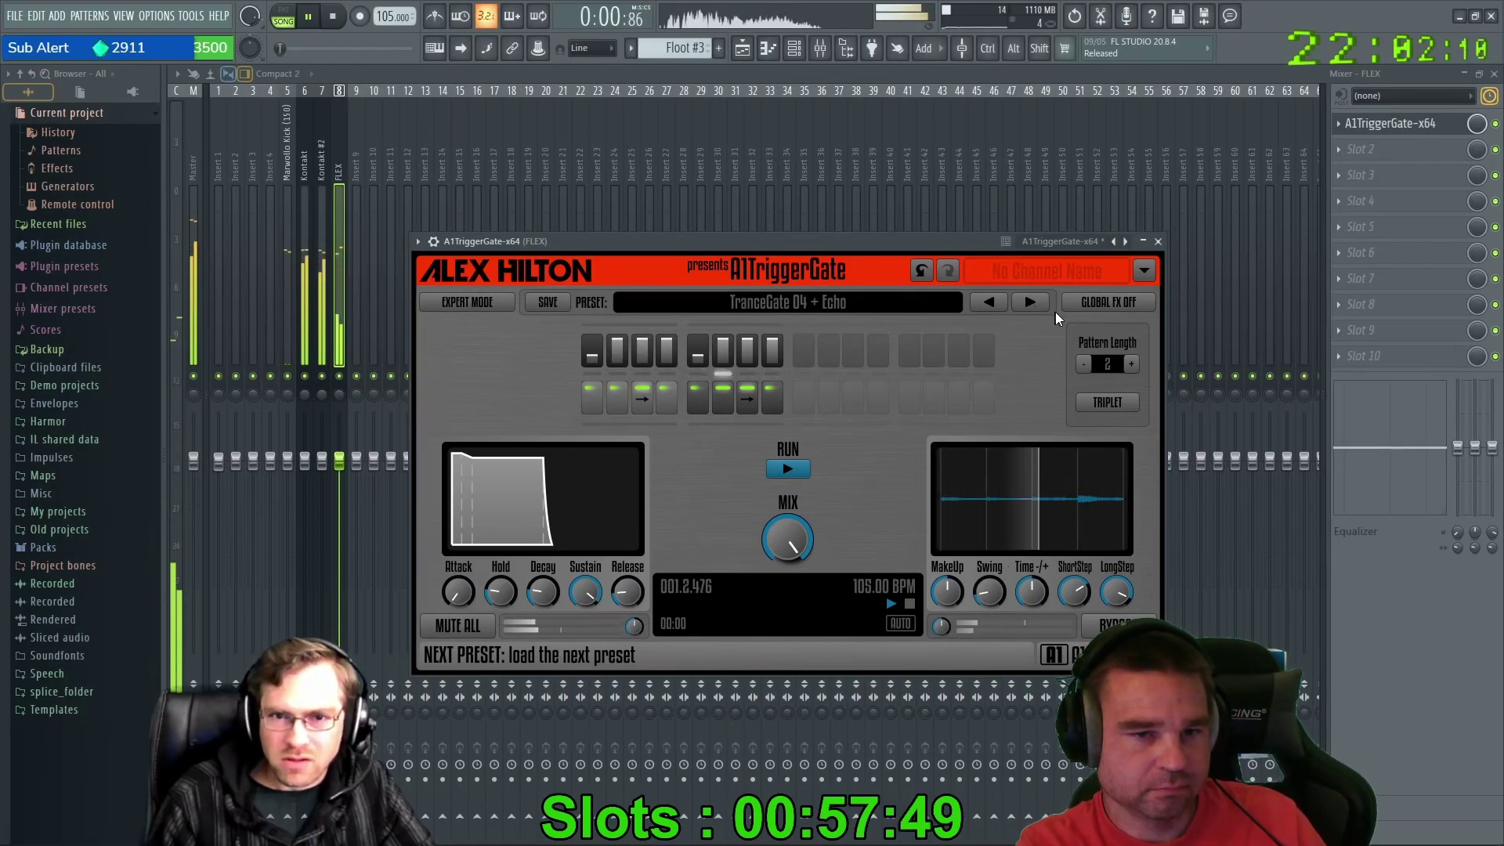
left_click(1157, 241)
key("space")
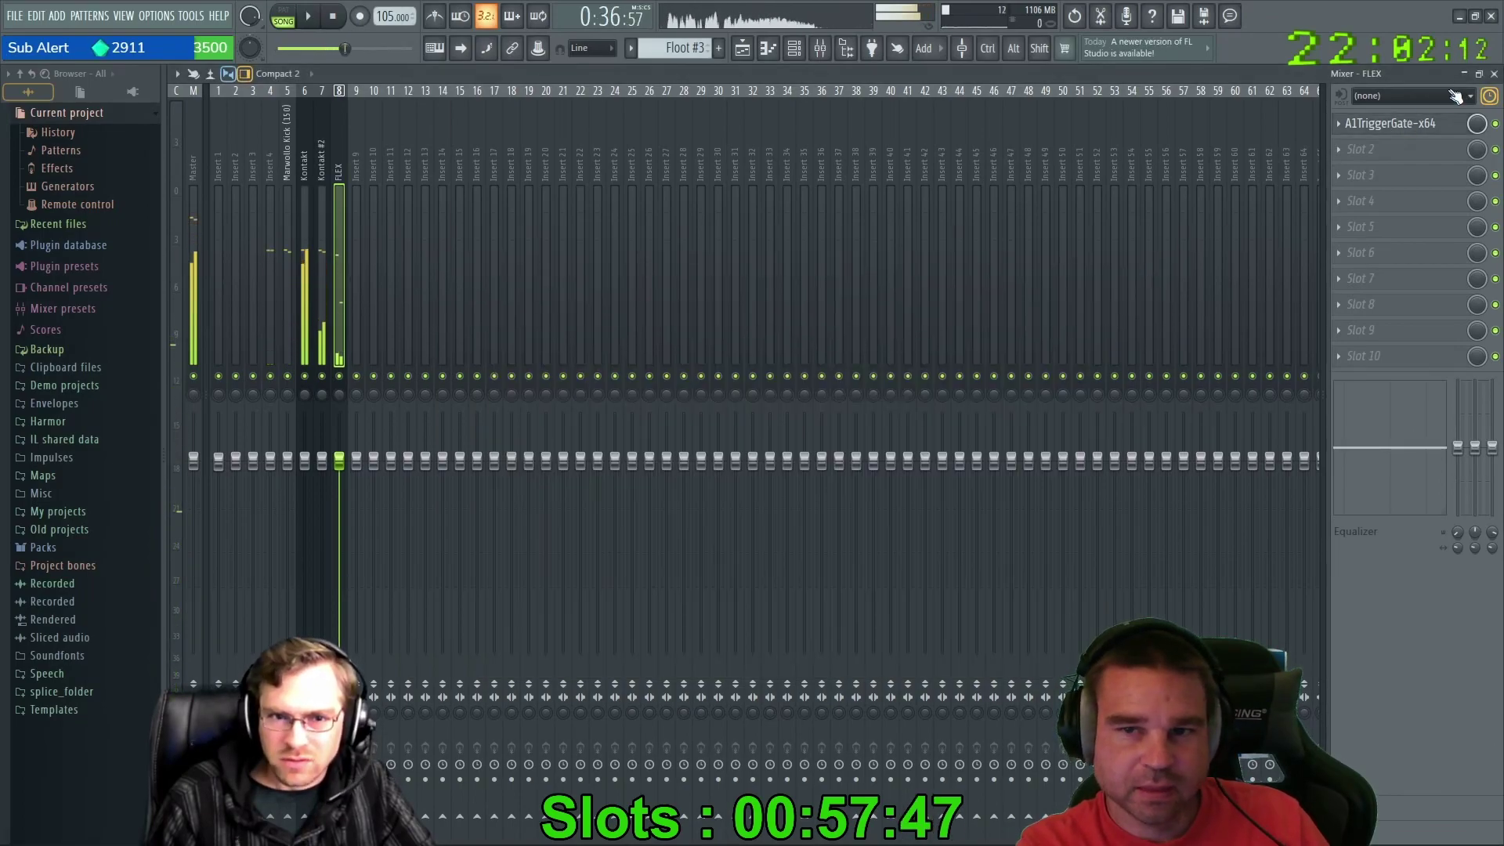
Examine the Pizzologue notes of pattern Floot #3 in the piano roll during song playback.
left_click(1494, 74)
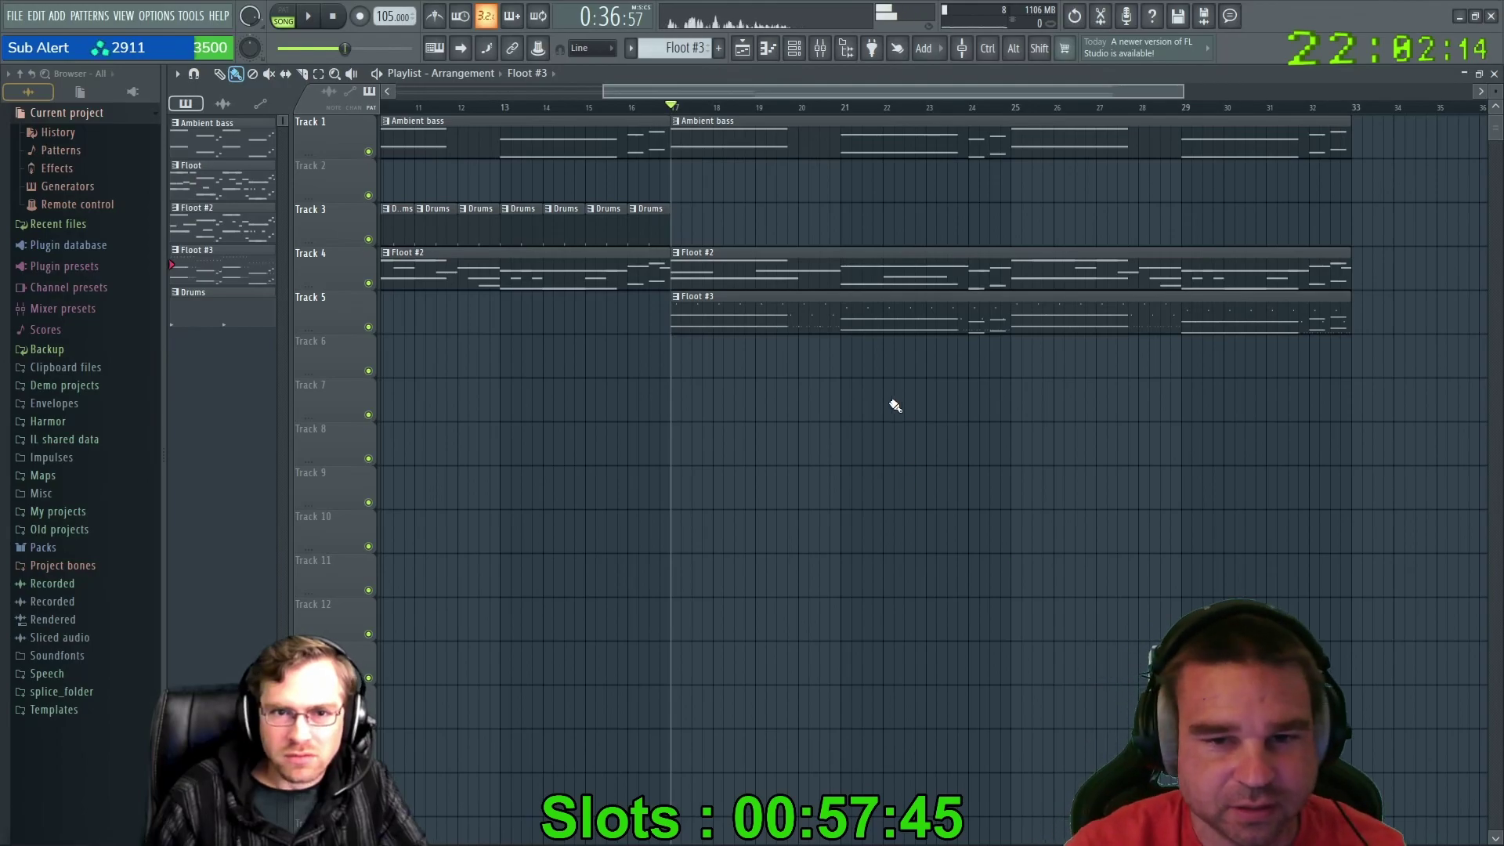
key("F7")
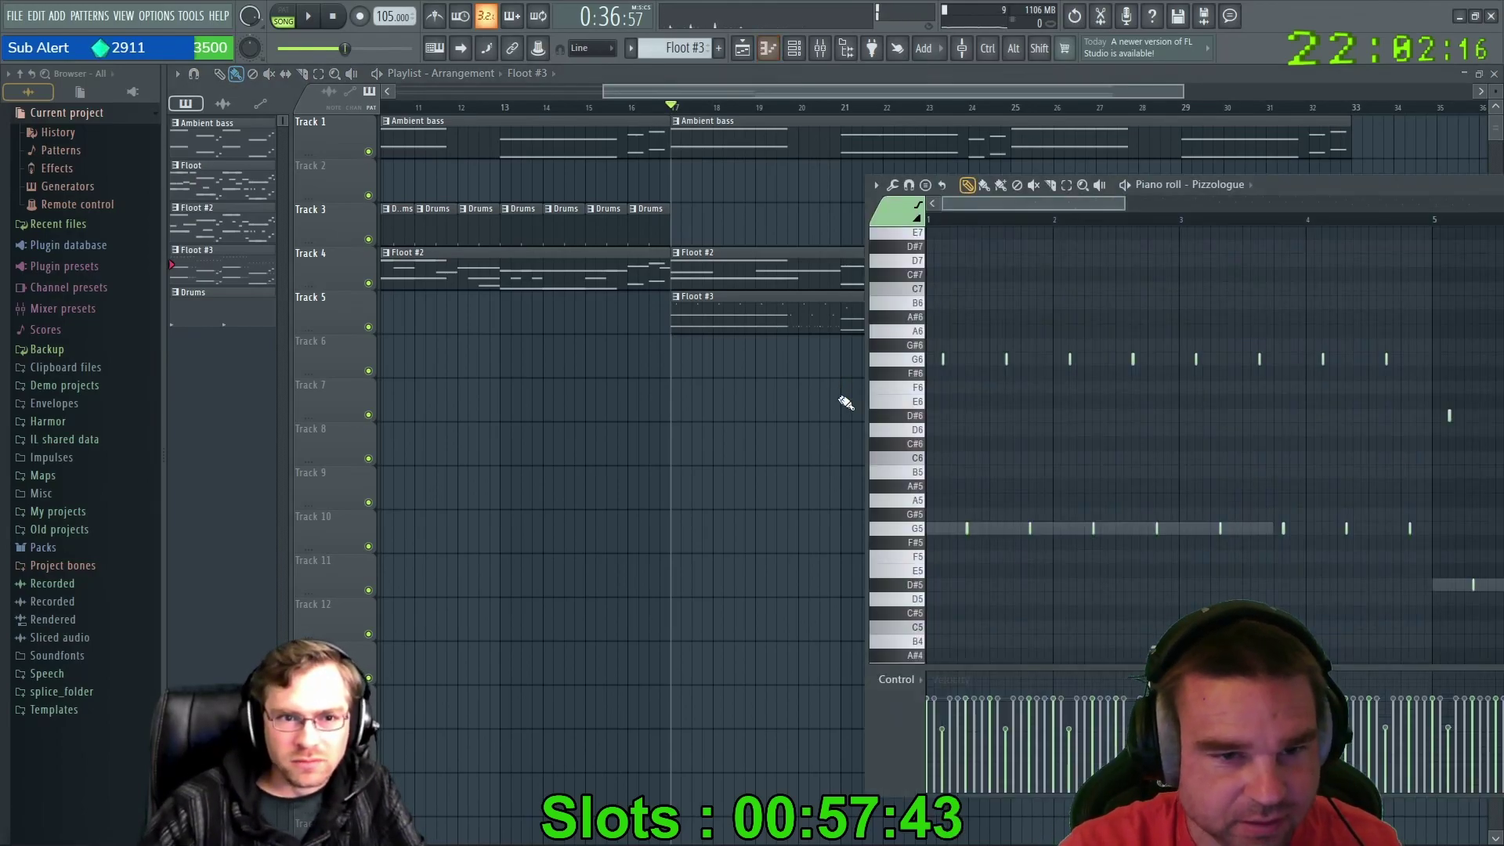
scroll(1089, 470, "down", 5)
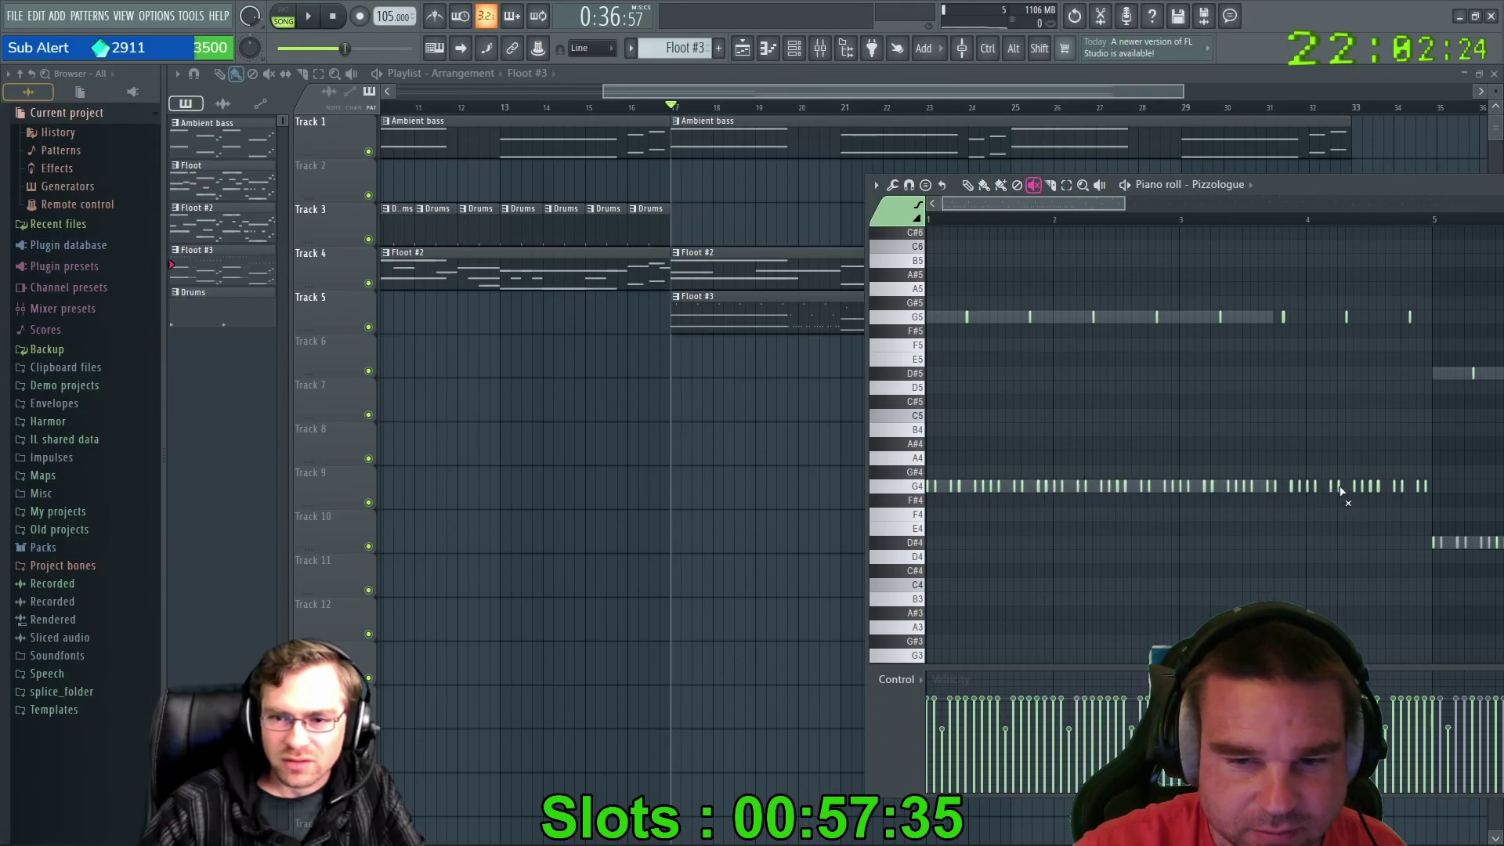
scroll(1080, 578, "down", 4)
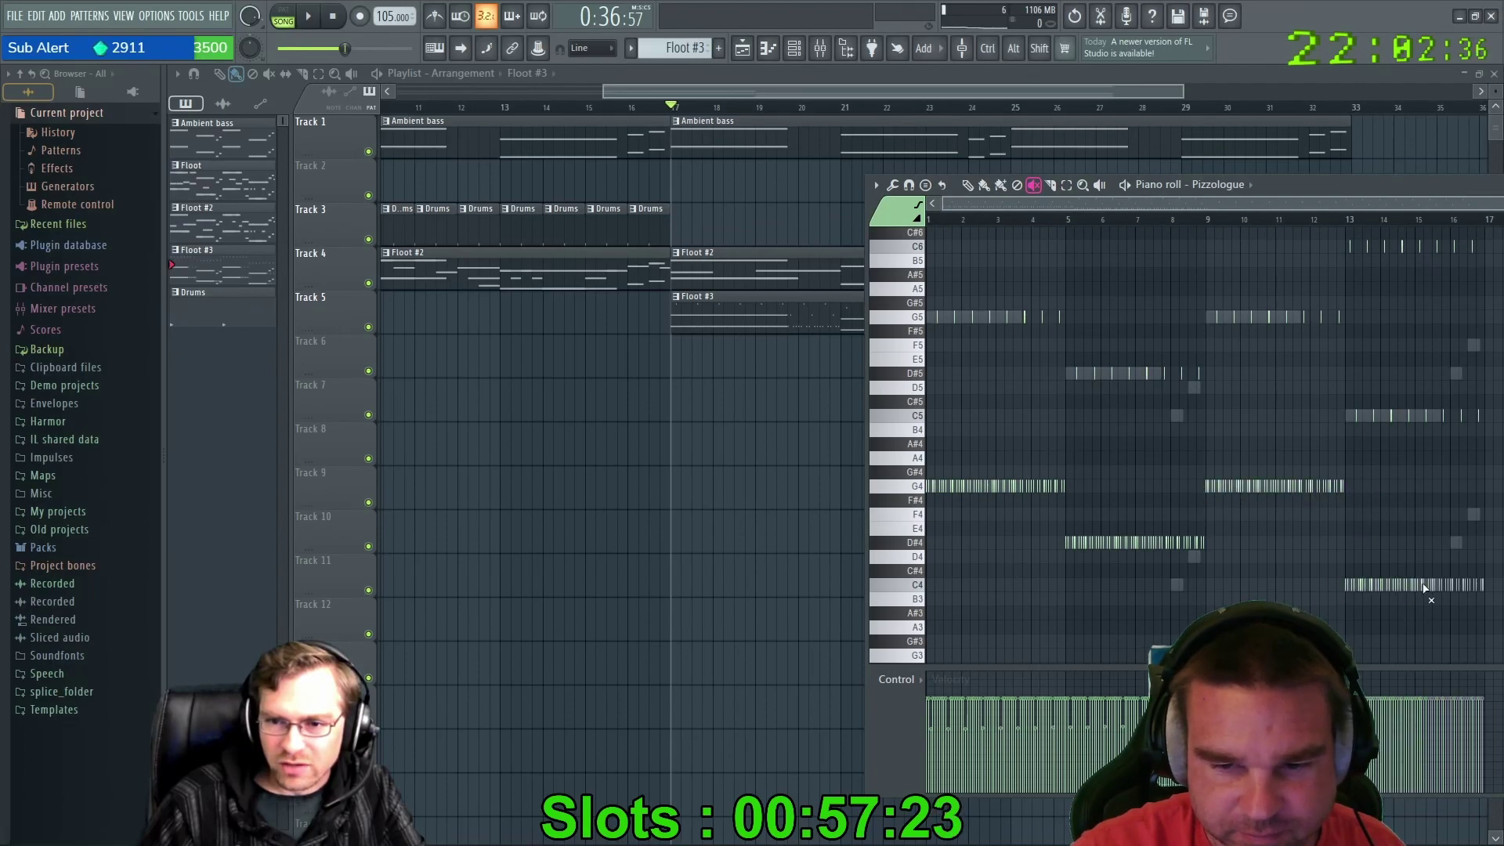
key("space")
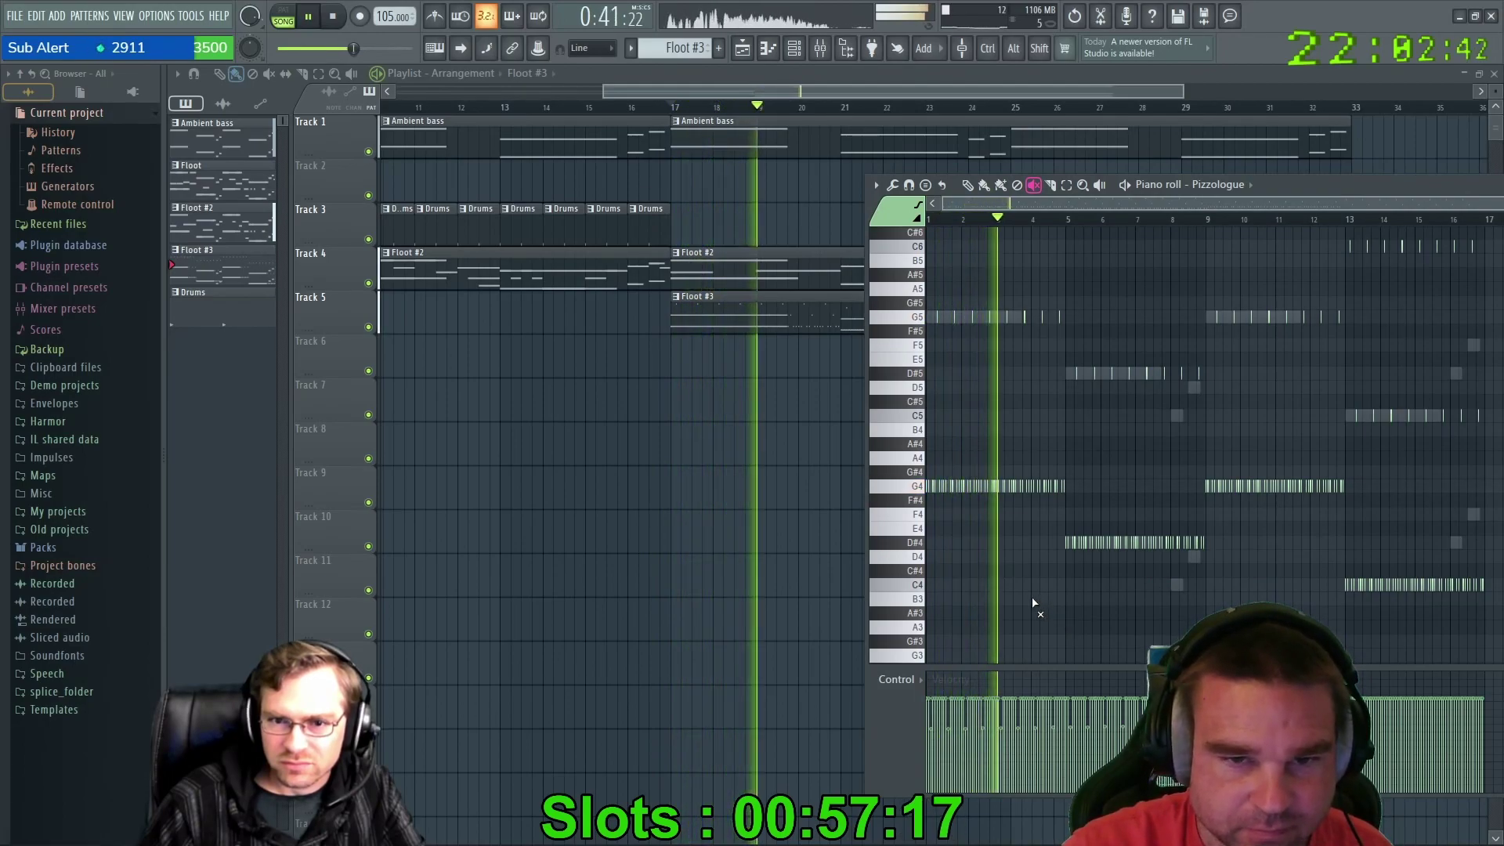
scroll(987, 589, "up", 3)
scroll(966, 589, "up", 1)
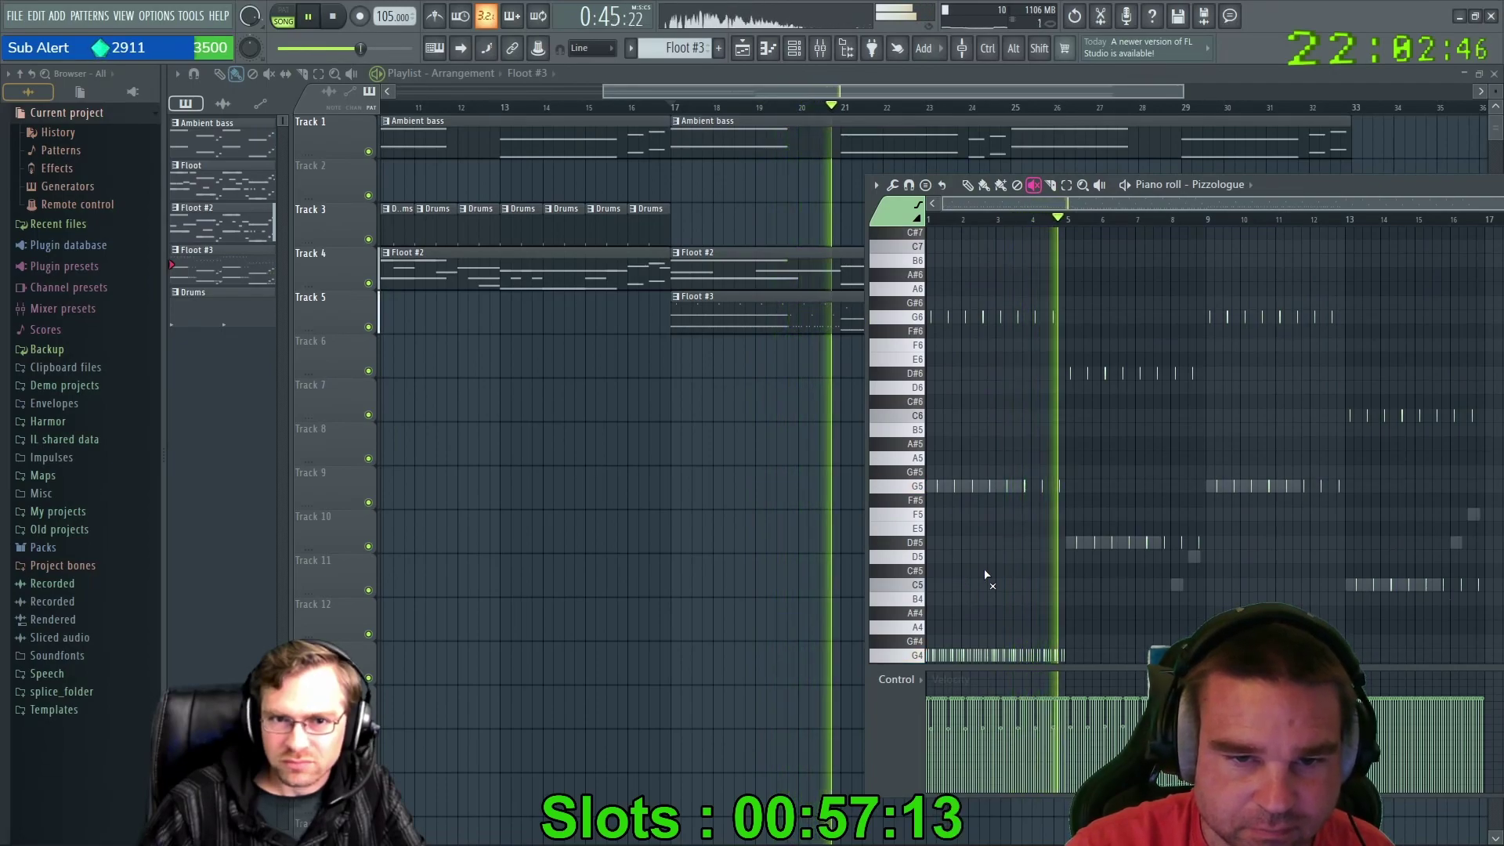
left_click_drag(1380, 176, 1010, 232)
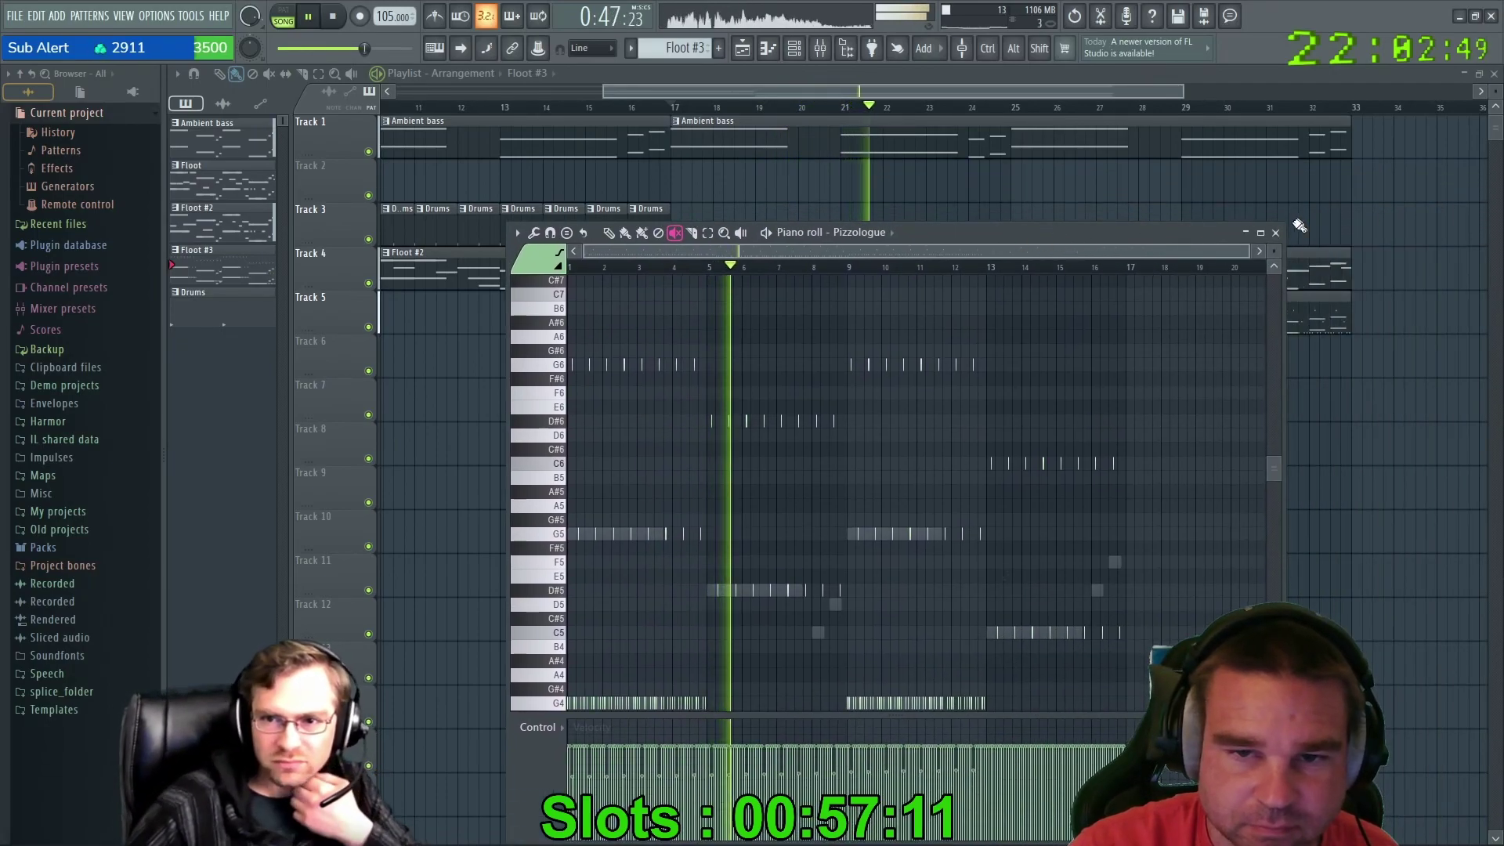
key("F7")
Reopen A1TriggerGate on the FLEX track and audition its presets from Groove Rhythm 01 + Echo through Simple Triplet 02 + Echo.
key("F9")
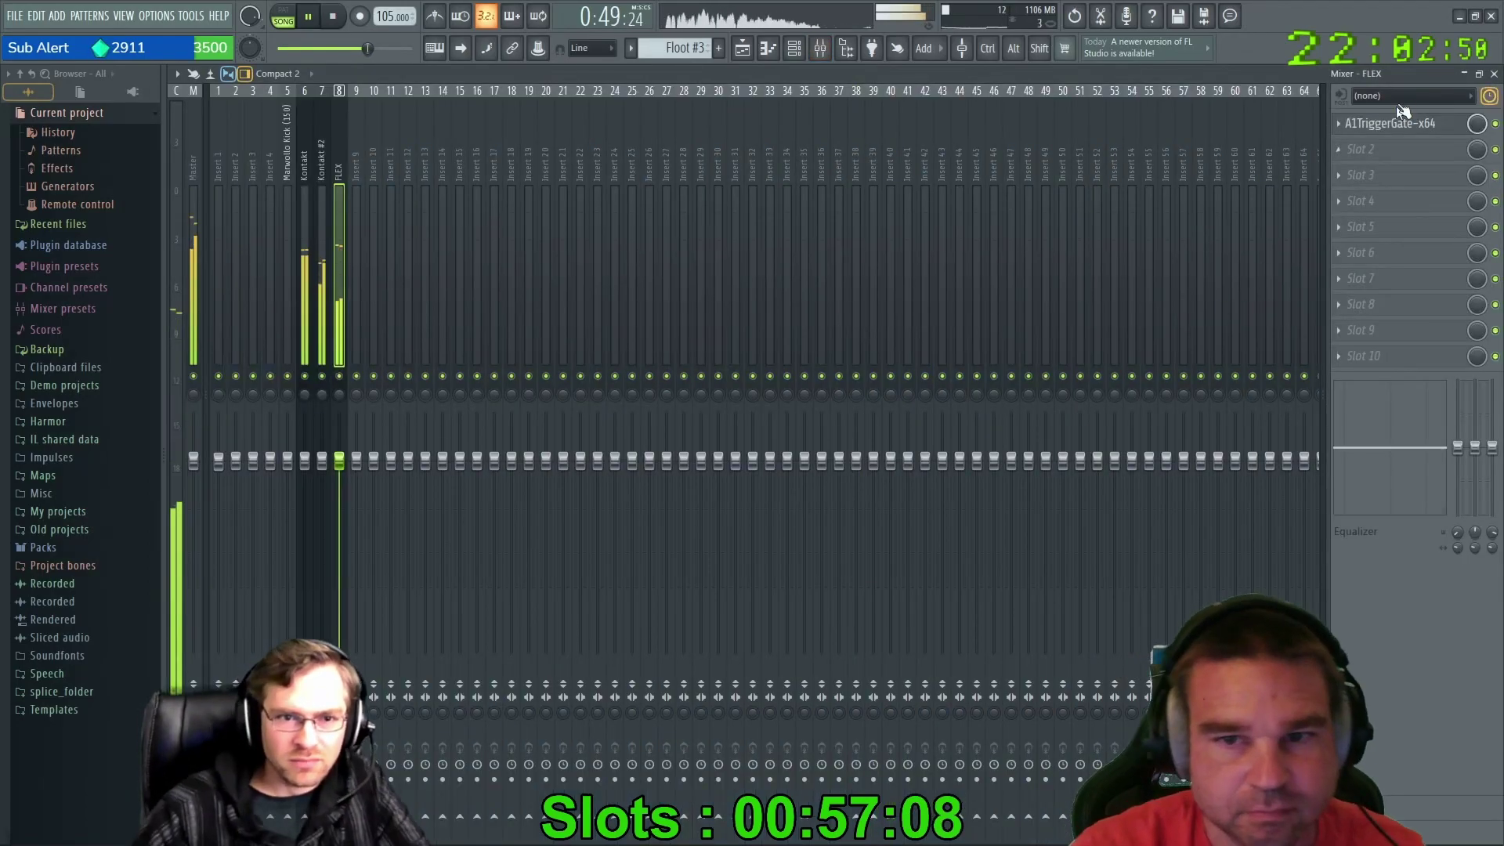
left_click(1399, 125)
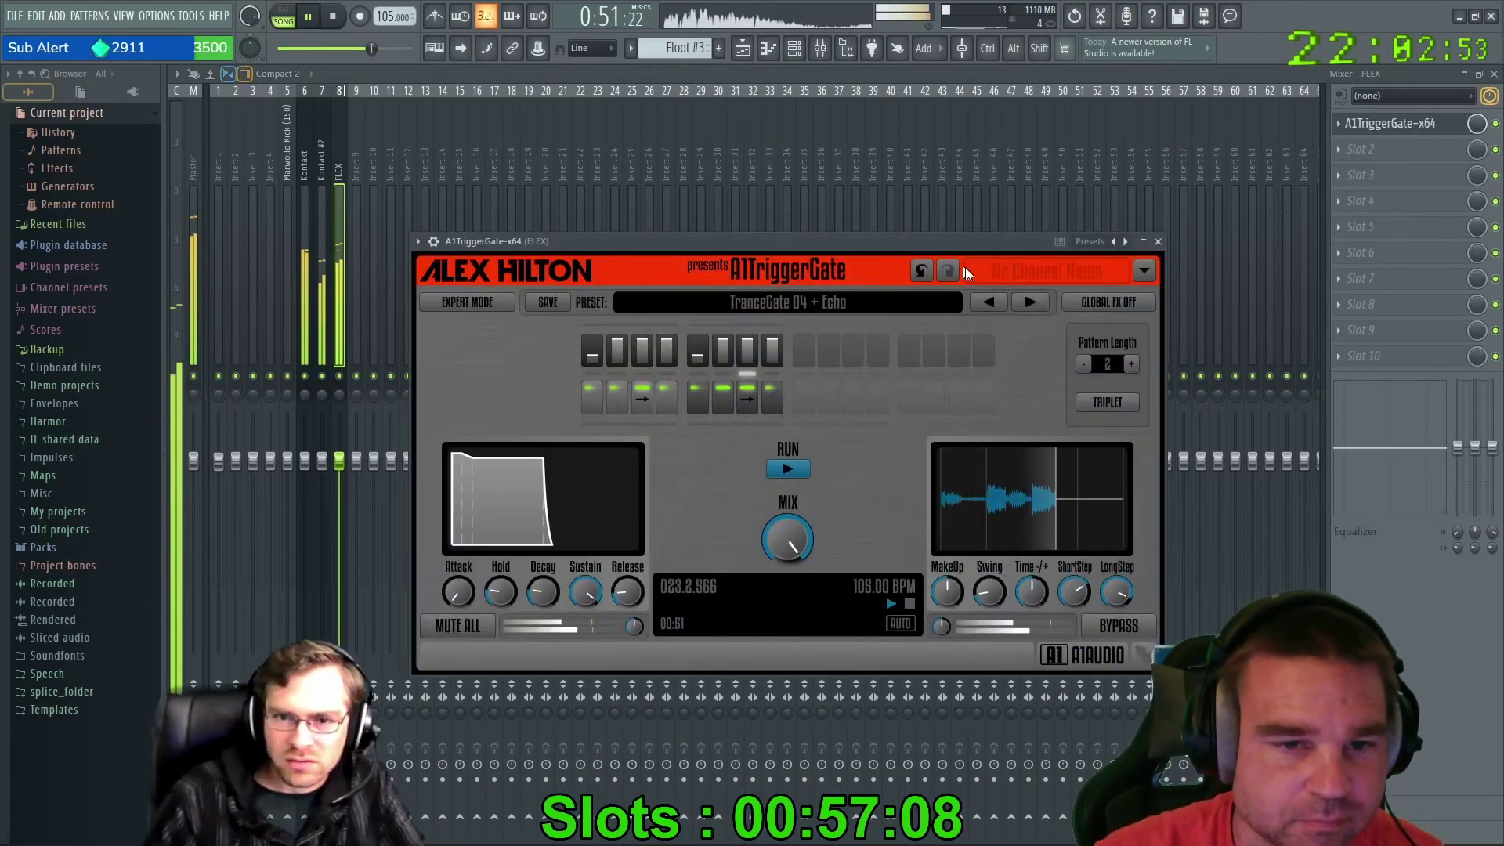
left_click(1029, 303)
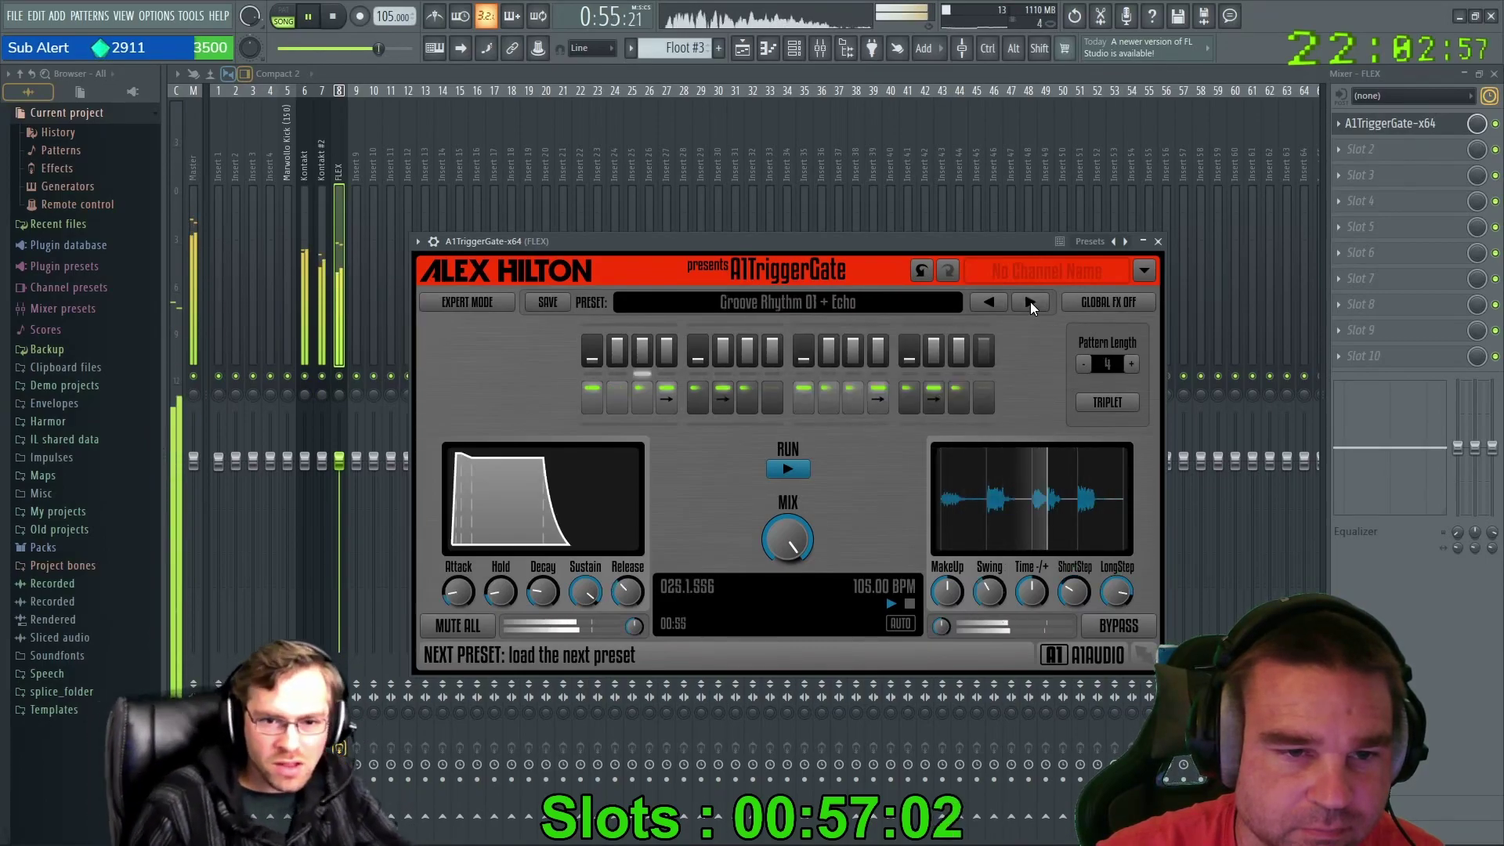
left_click(1031, 302)
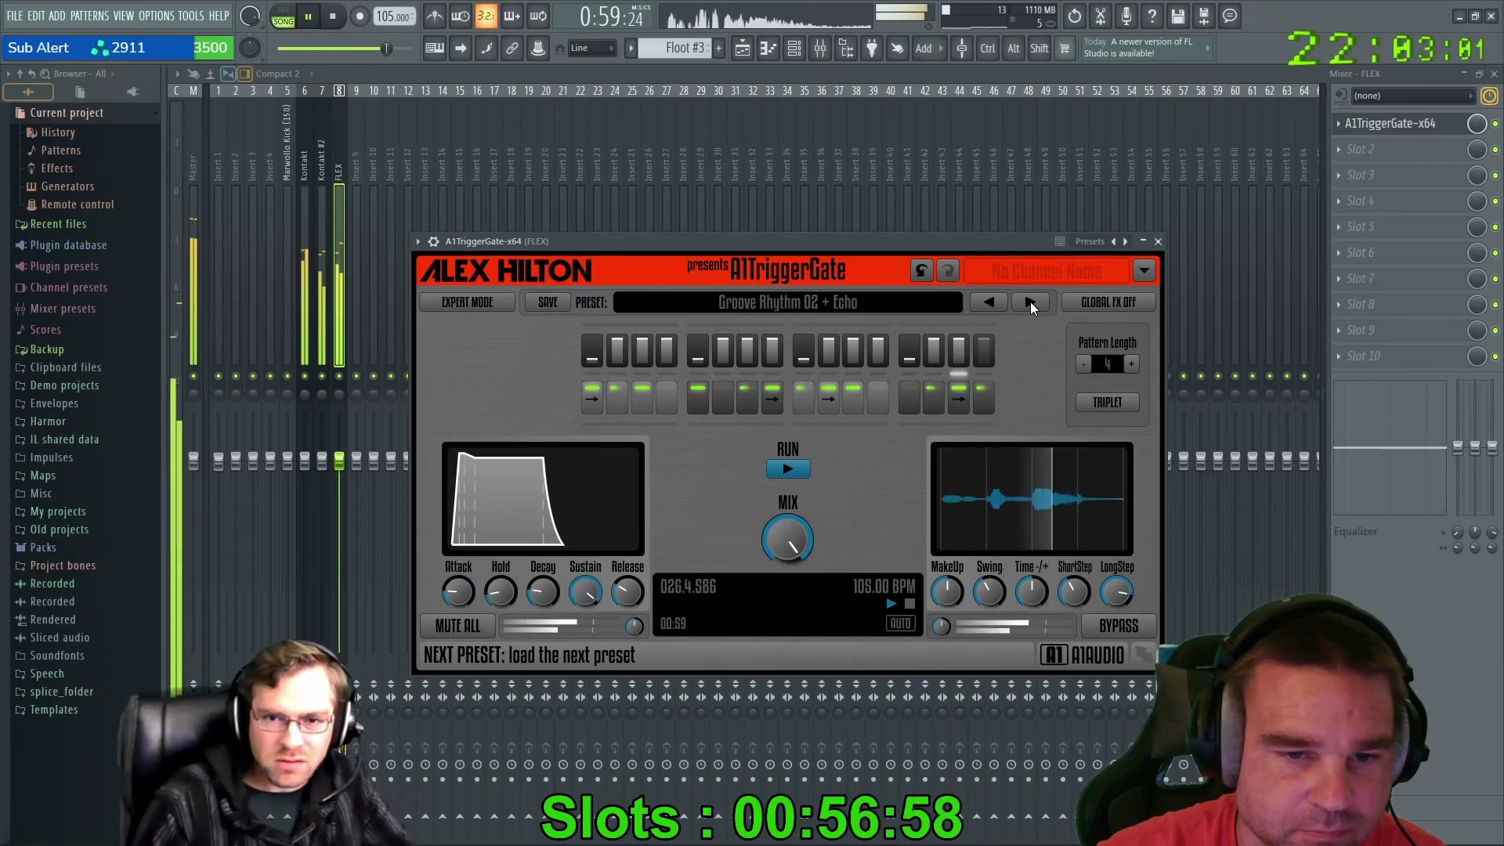
left_click(1031, 302)
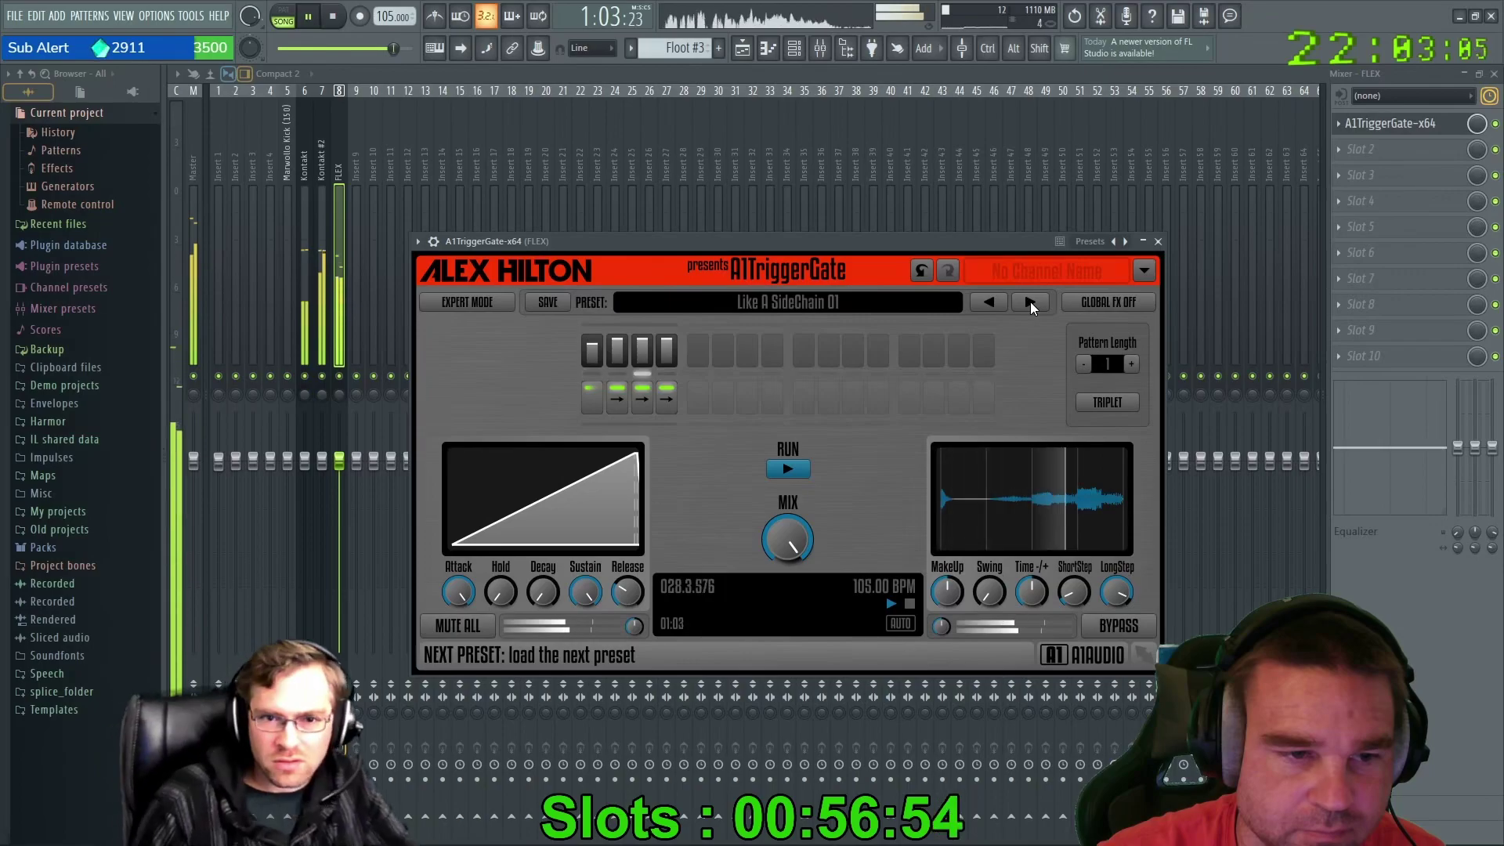
left_click(1030, 302)
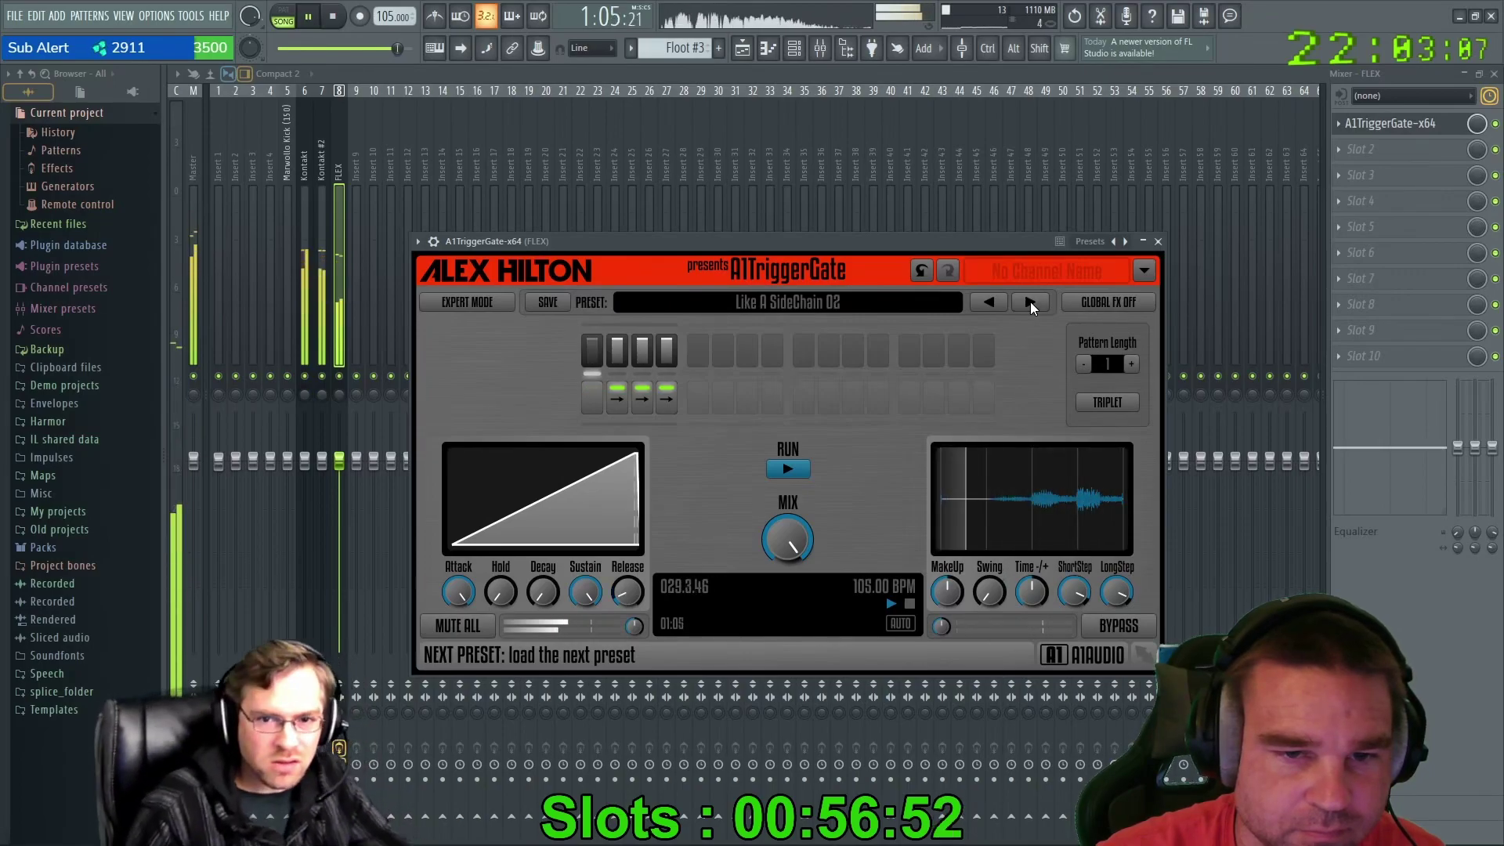
left_click(1031, 302)
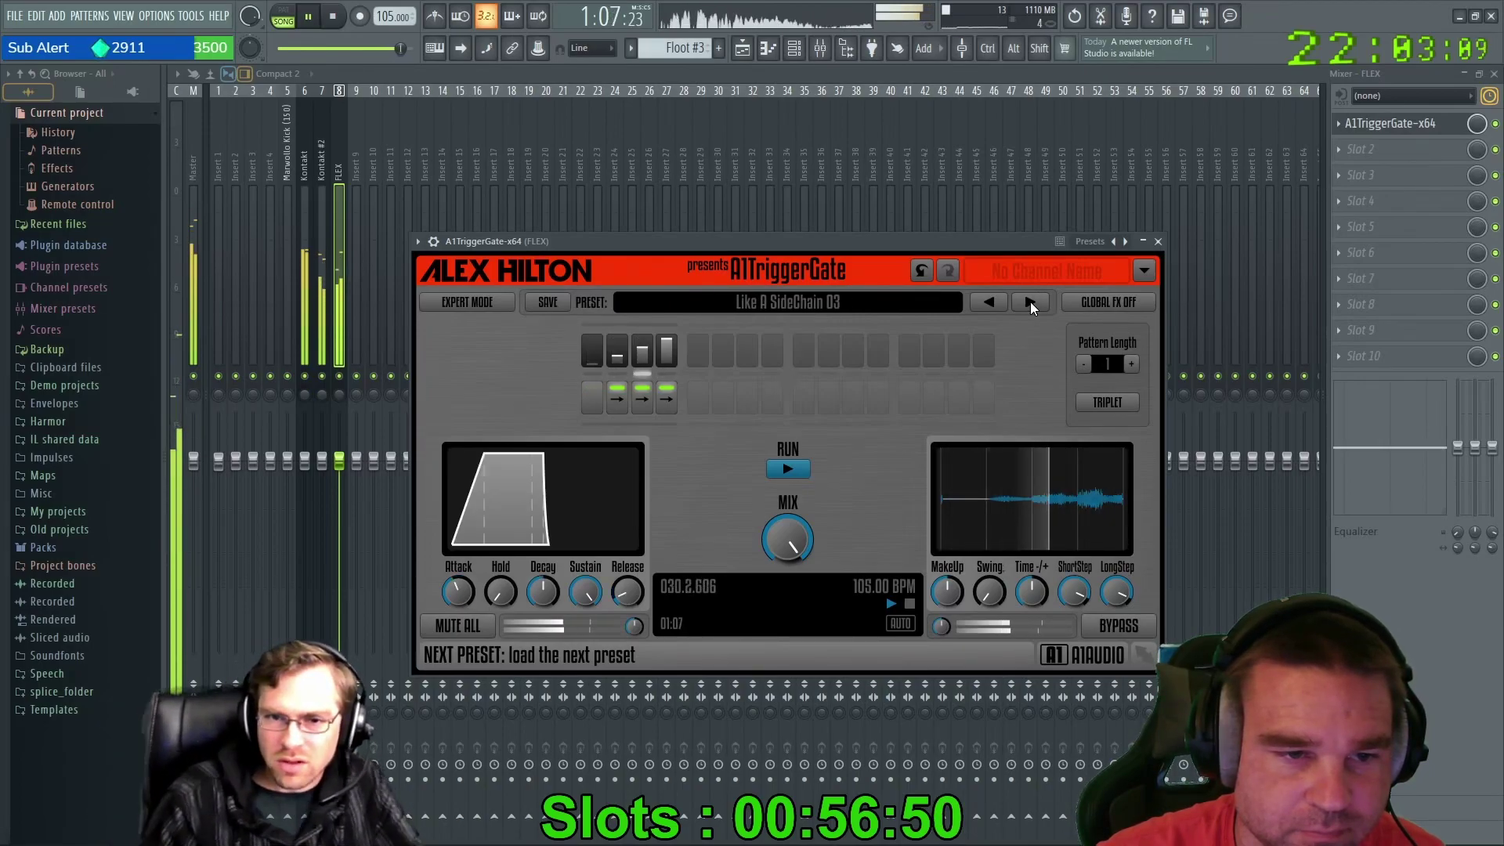
left_click(1031, 302)
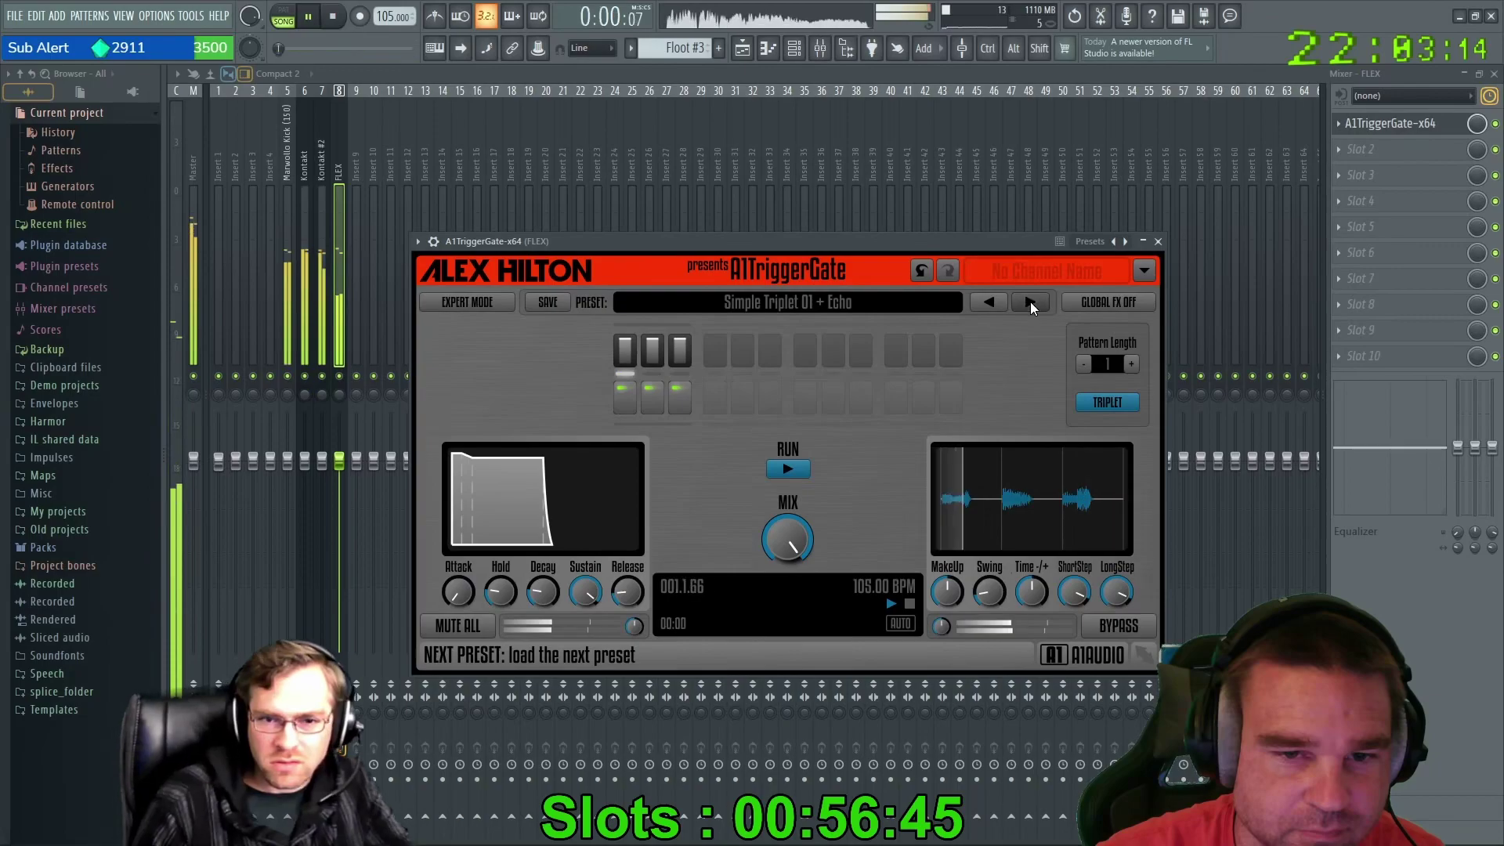
left_click(1031, 303)
key("space")
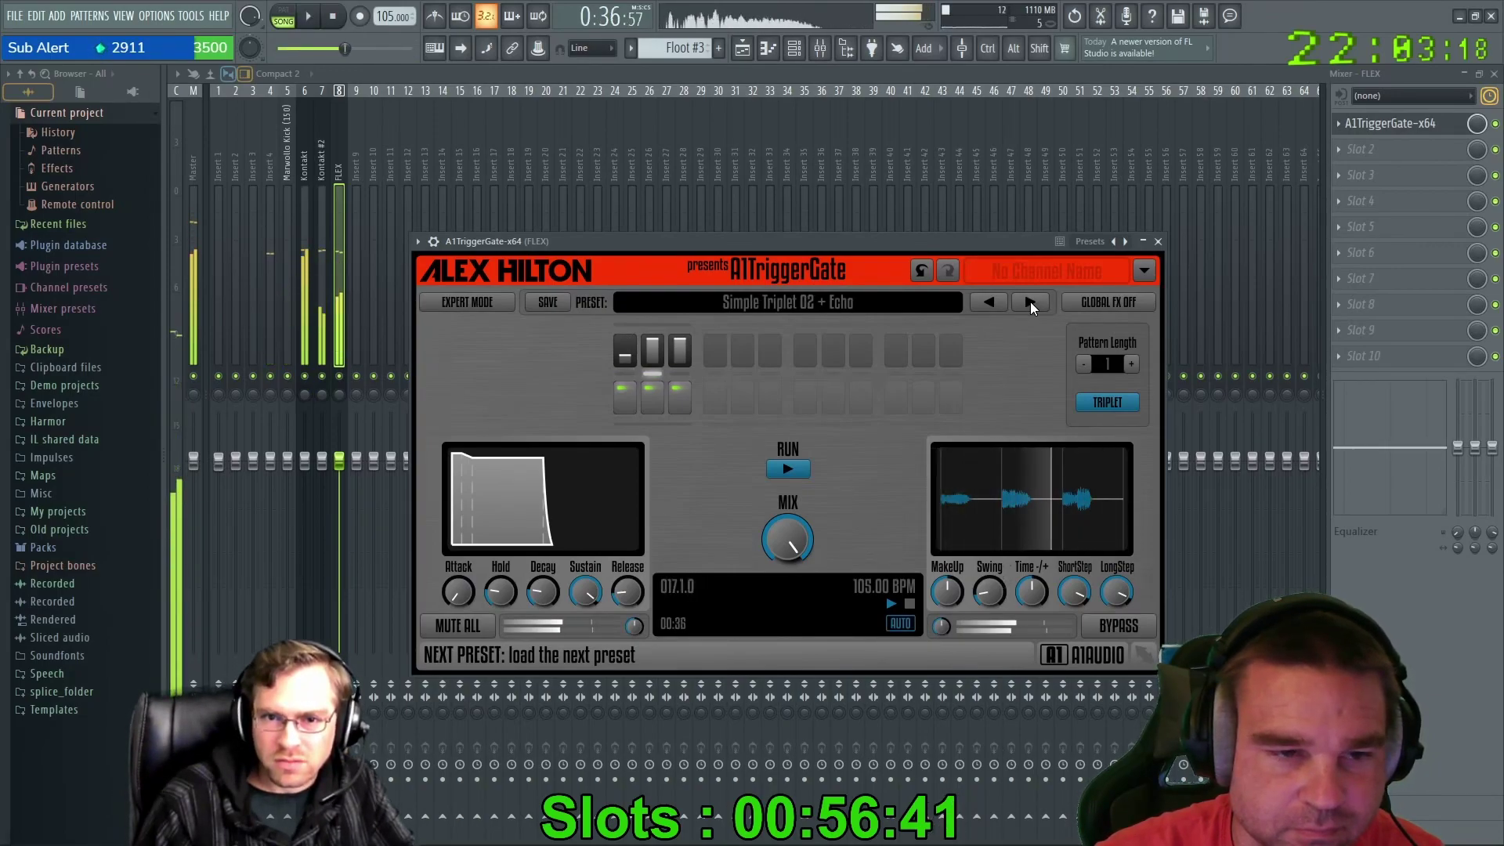
In pattern mode, audition DarkSide Triplet and both Isolate Snare/Clap presets, ending on the Isolate Offbeat preset for the gate.
key("l")
key("space")
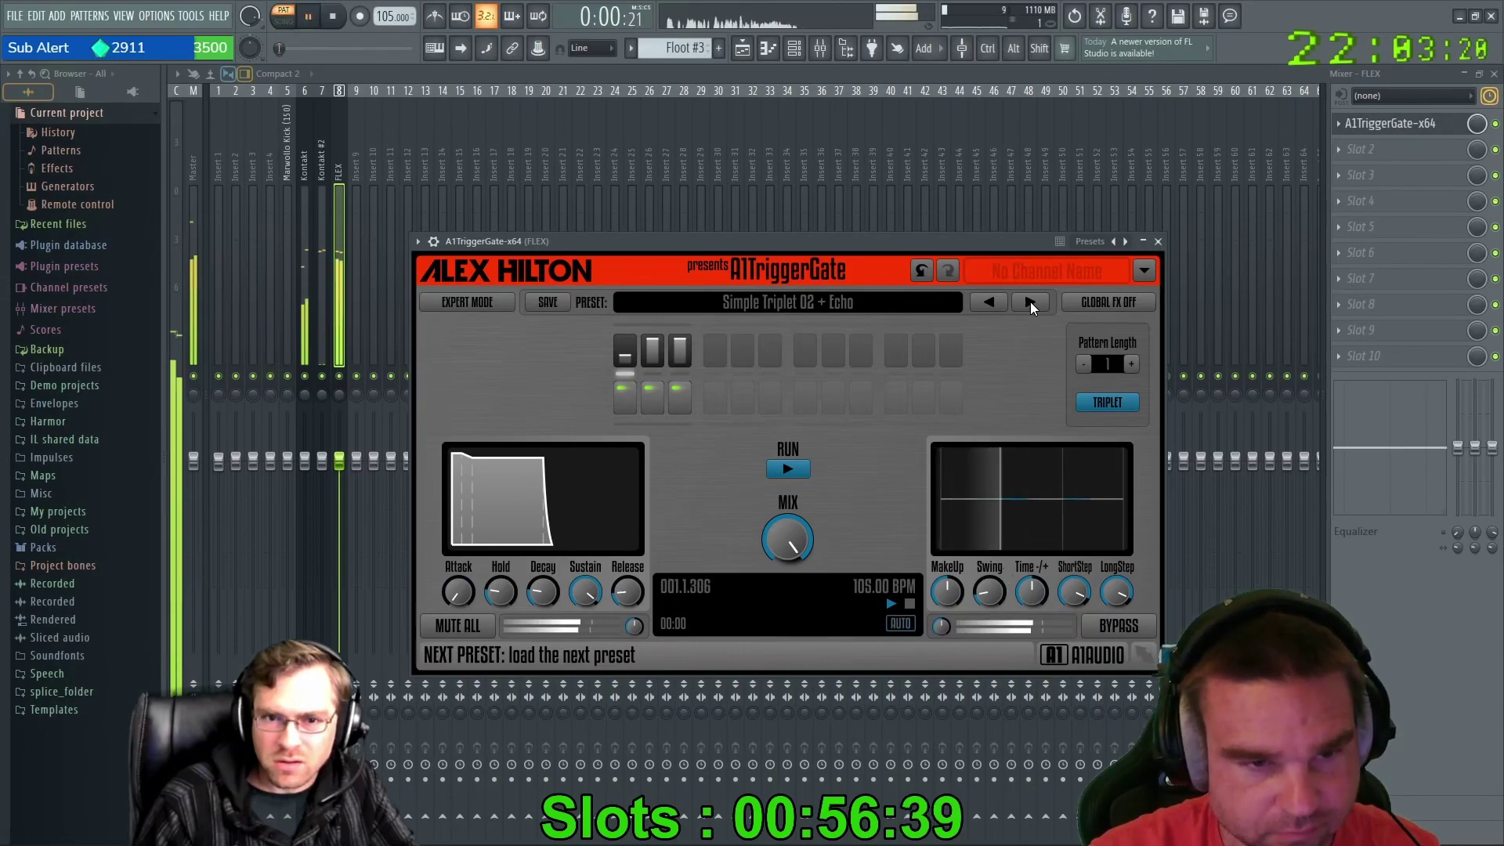
left_click(1031, 302)
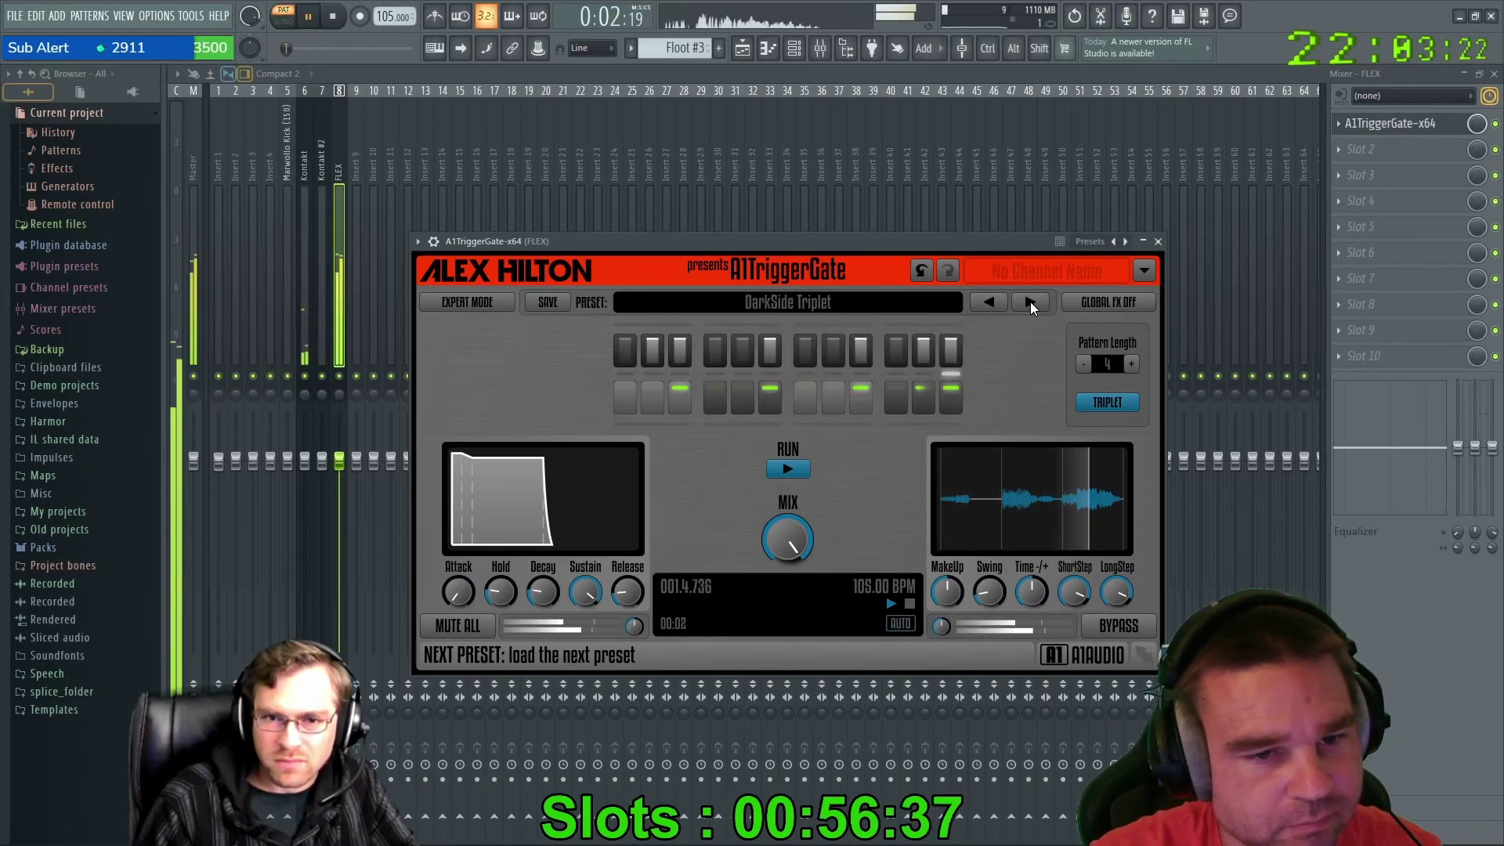
left_click(1031, 302)
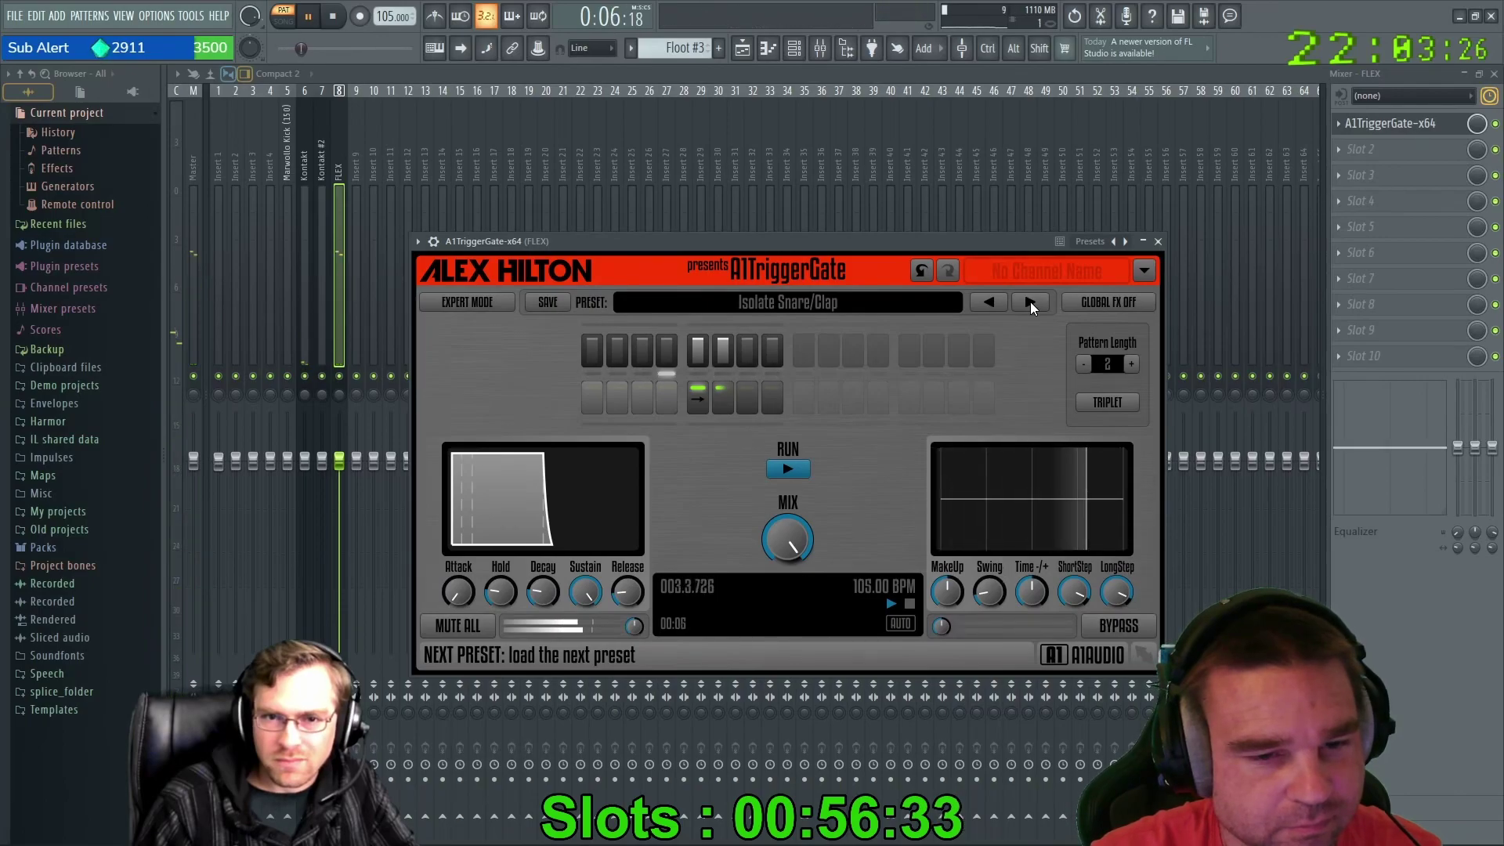
key("space")
left_click(1031, 303)
key("space")
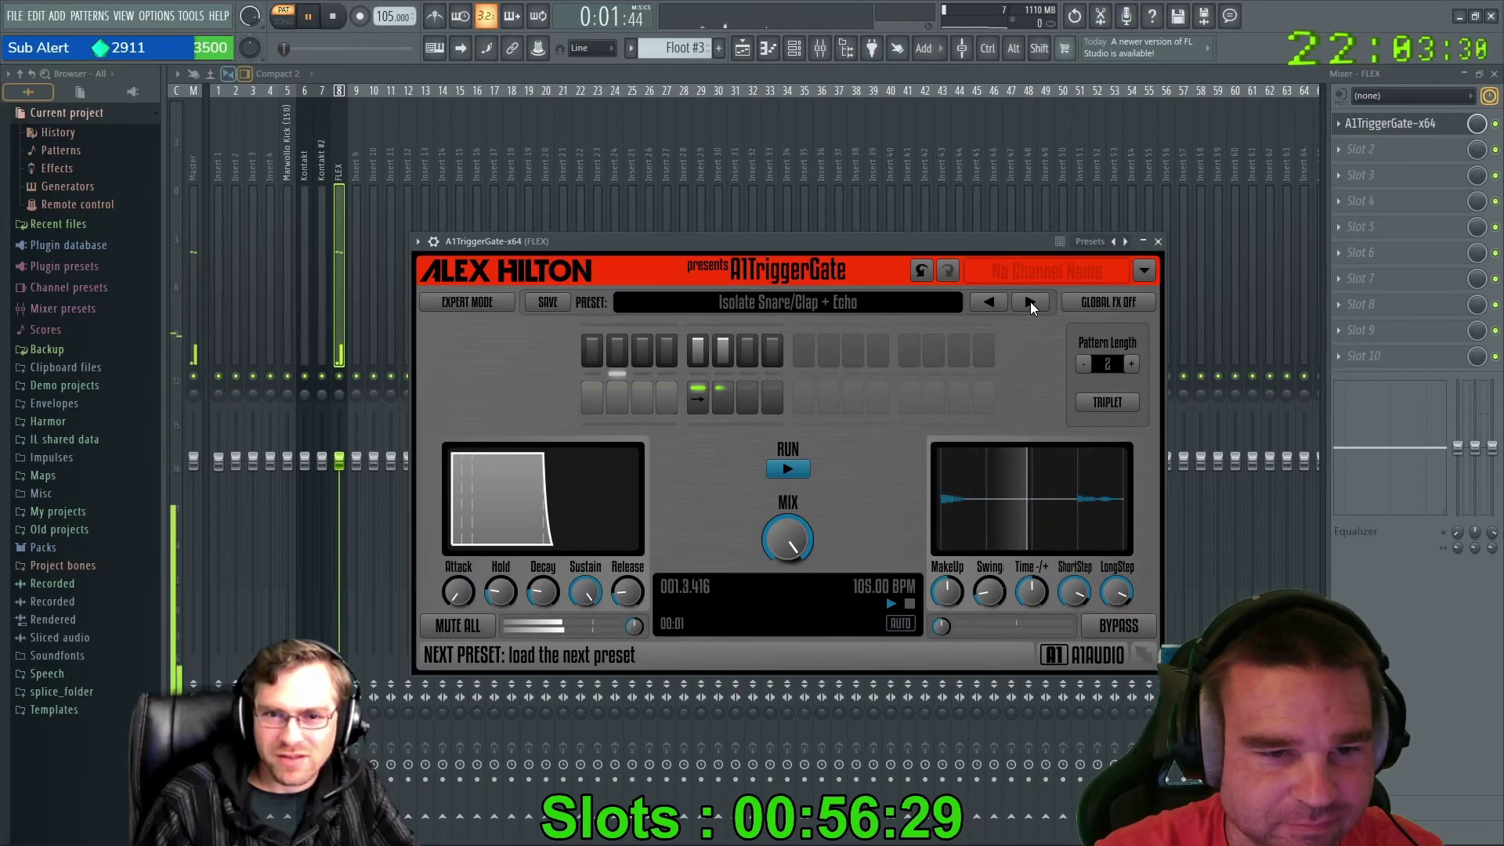
left_click(1031, 303)
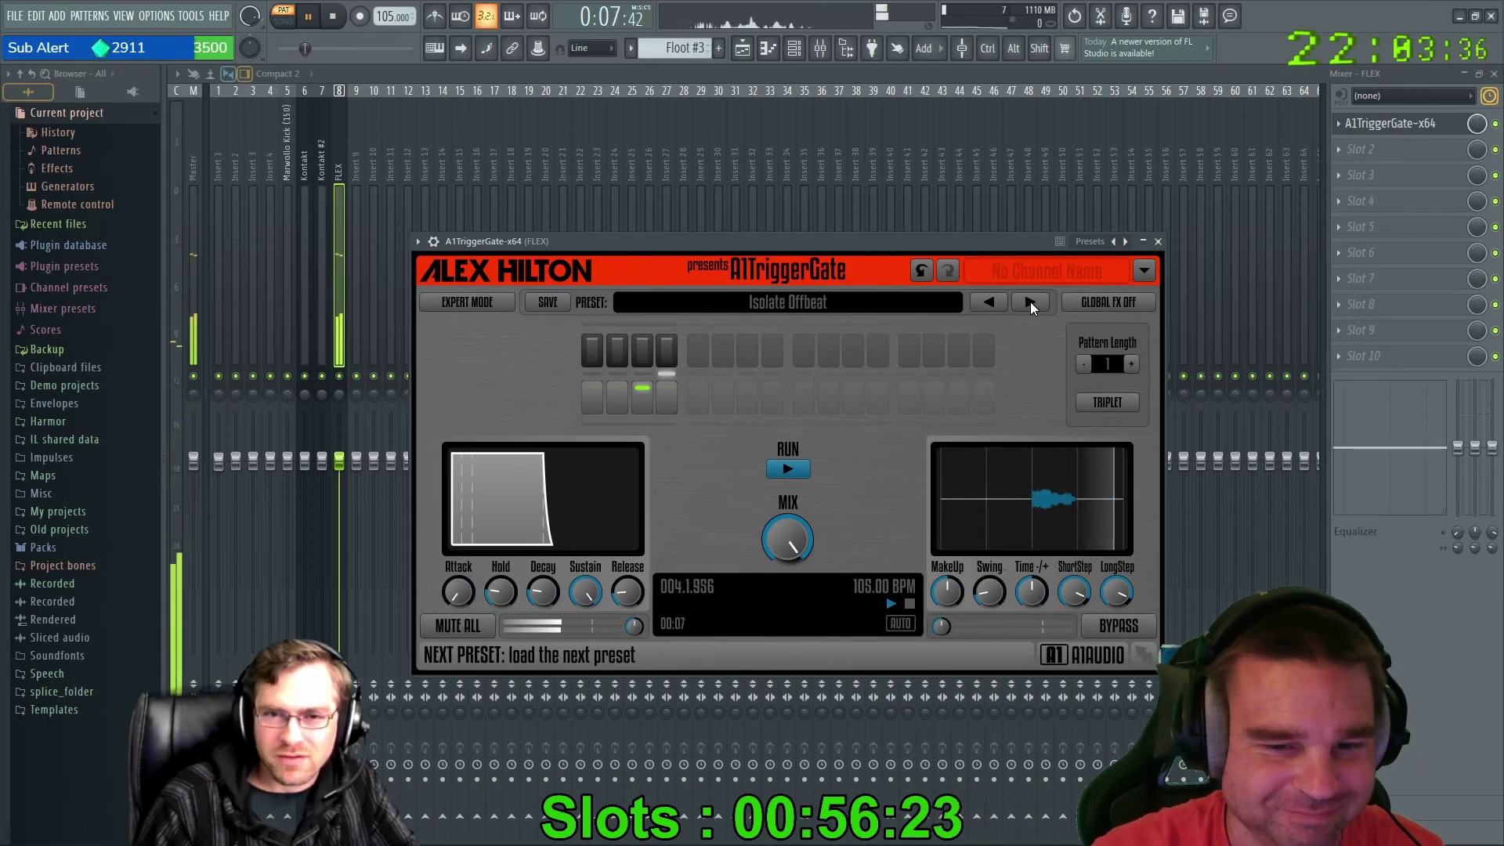
key("space")
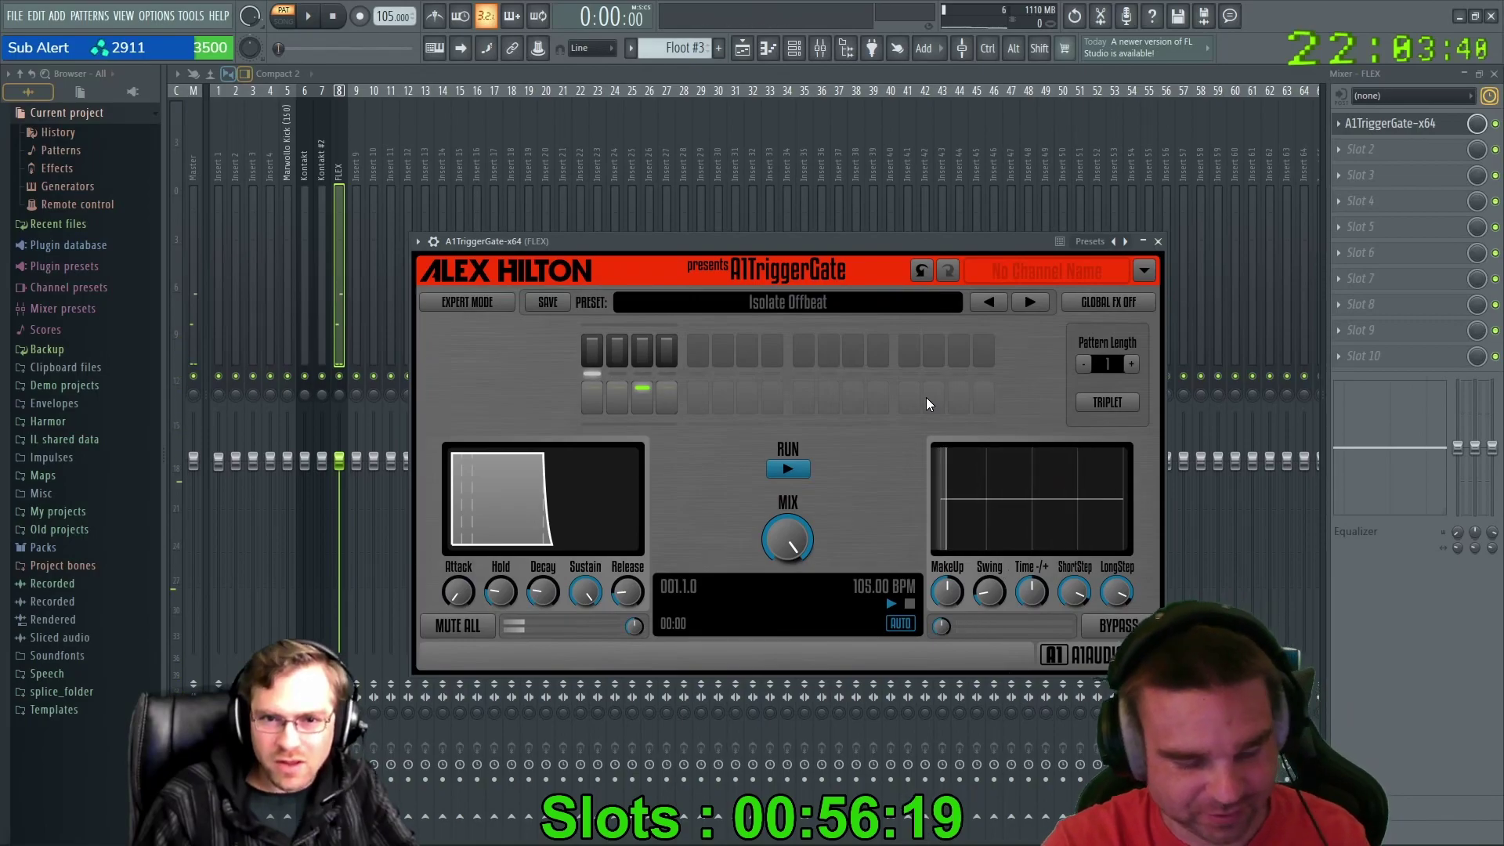
Return to song mode, clear the mixer and plugin windows from the playlist, and play the arrangement from bar 17.
key("l")
key("space")
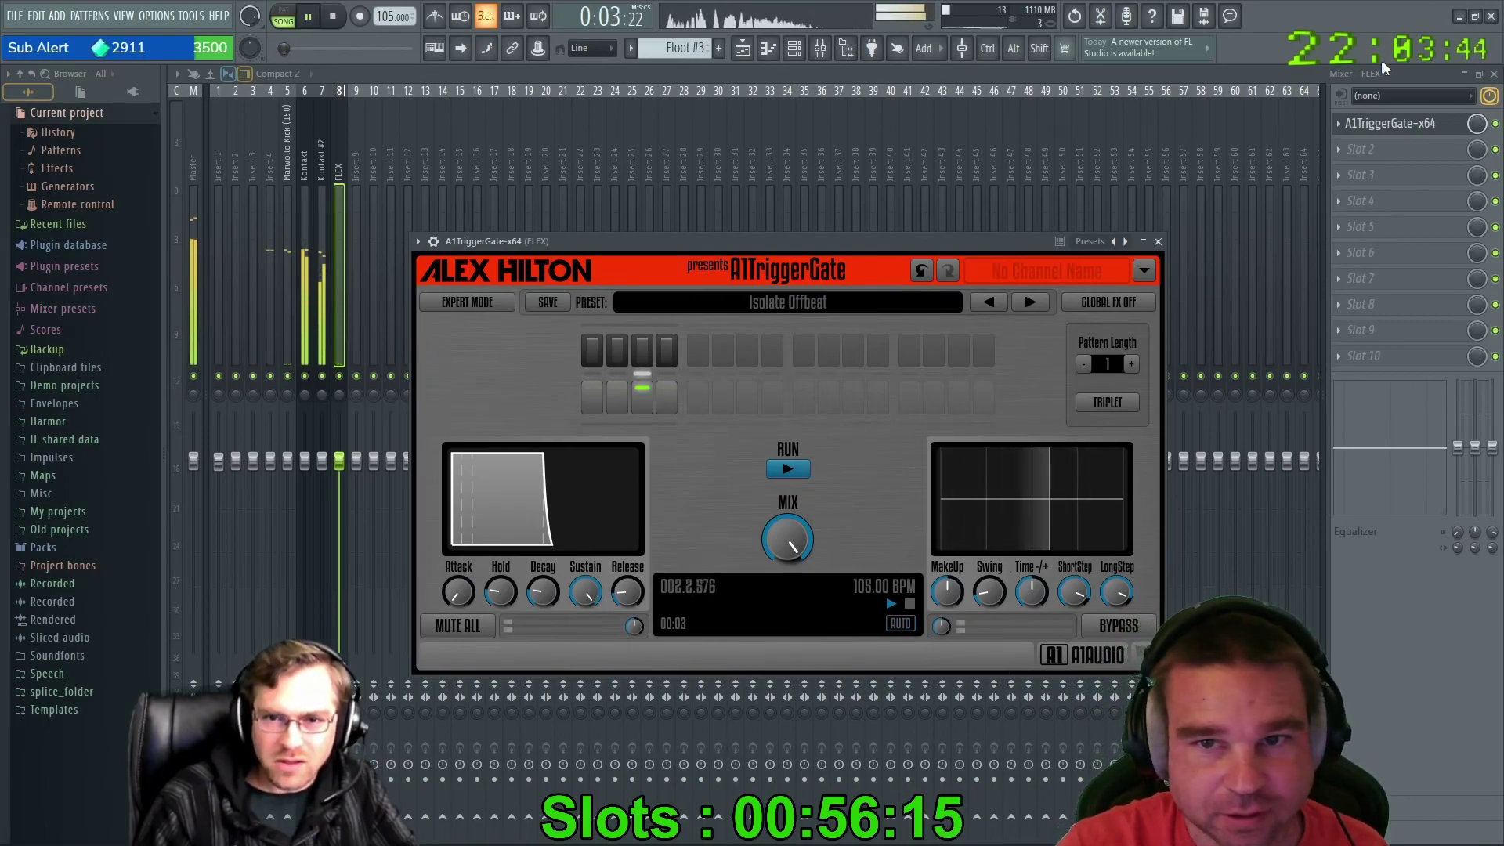
left_click(1494, 73)
left_click(1143, 242)
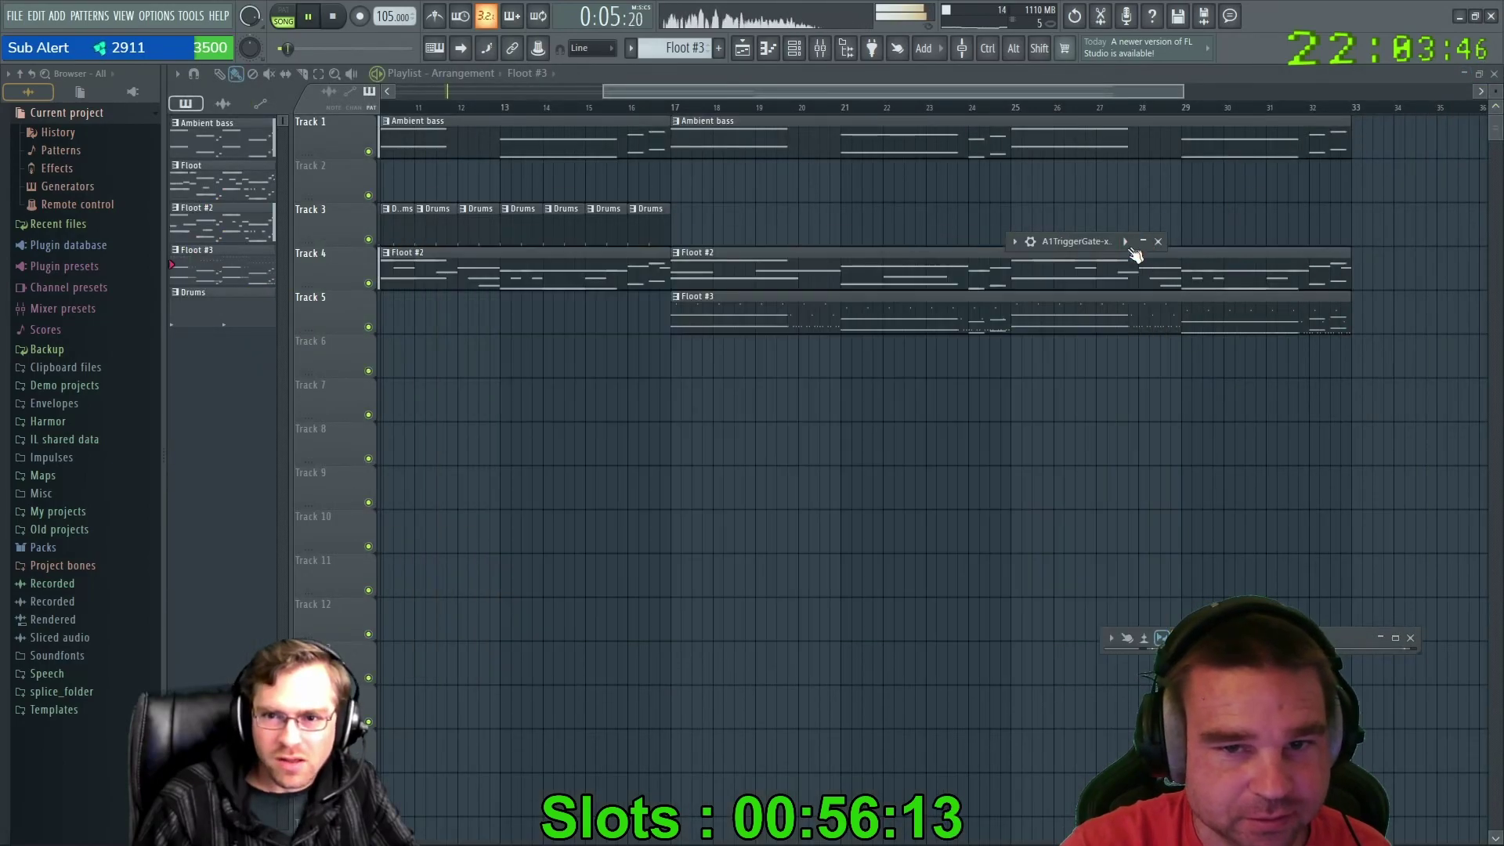
left_click(675, 110)
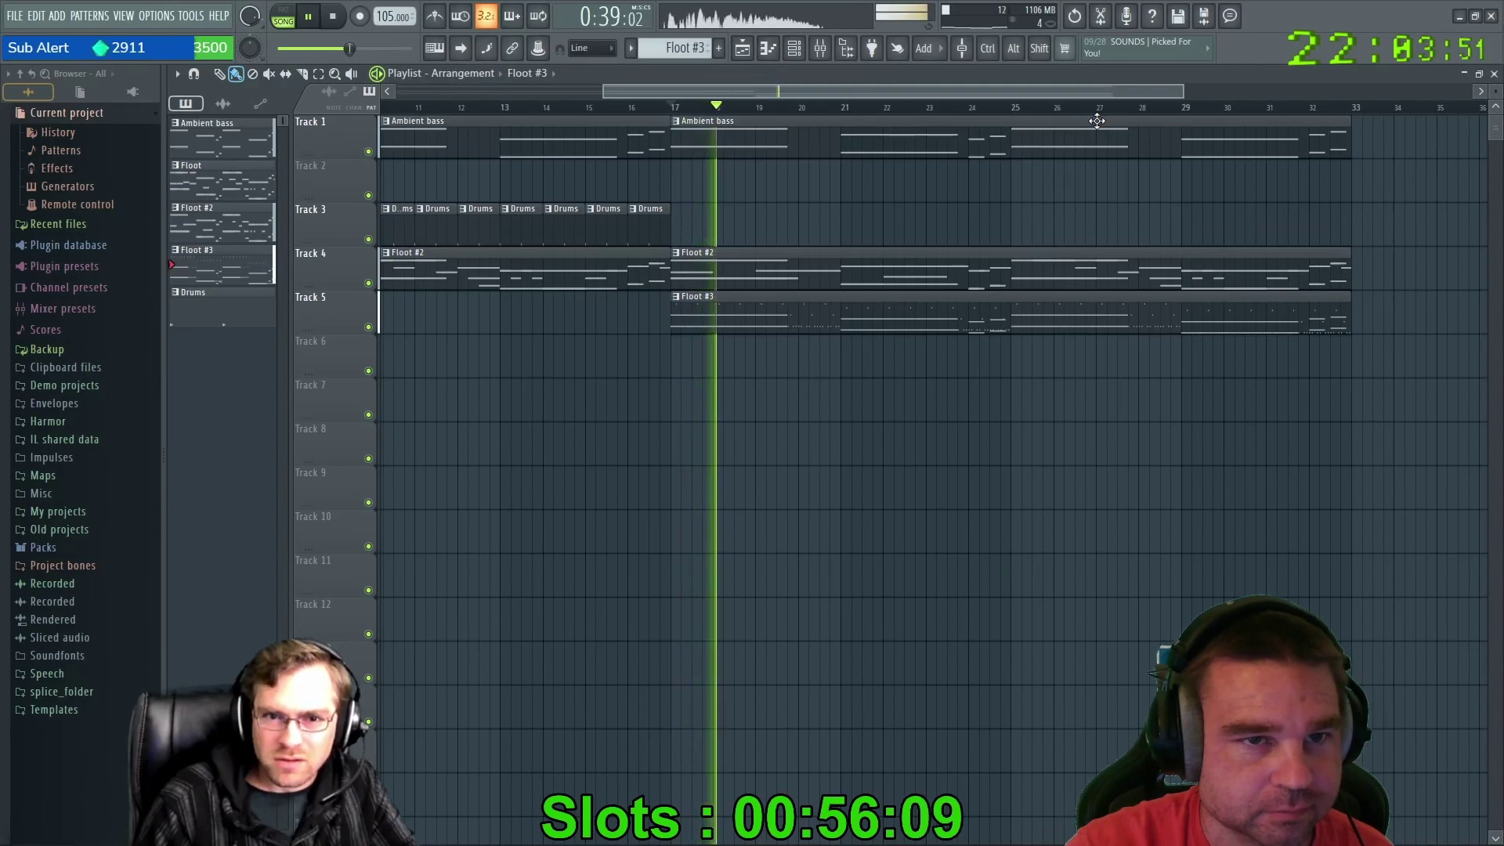
key("F9")
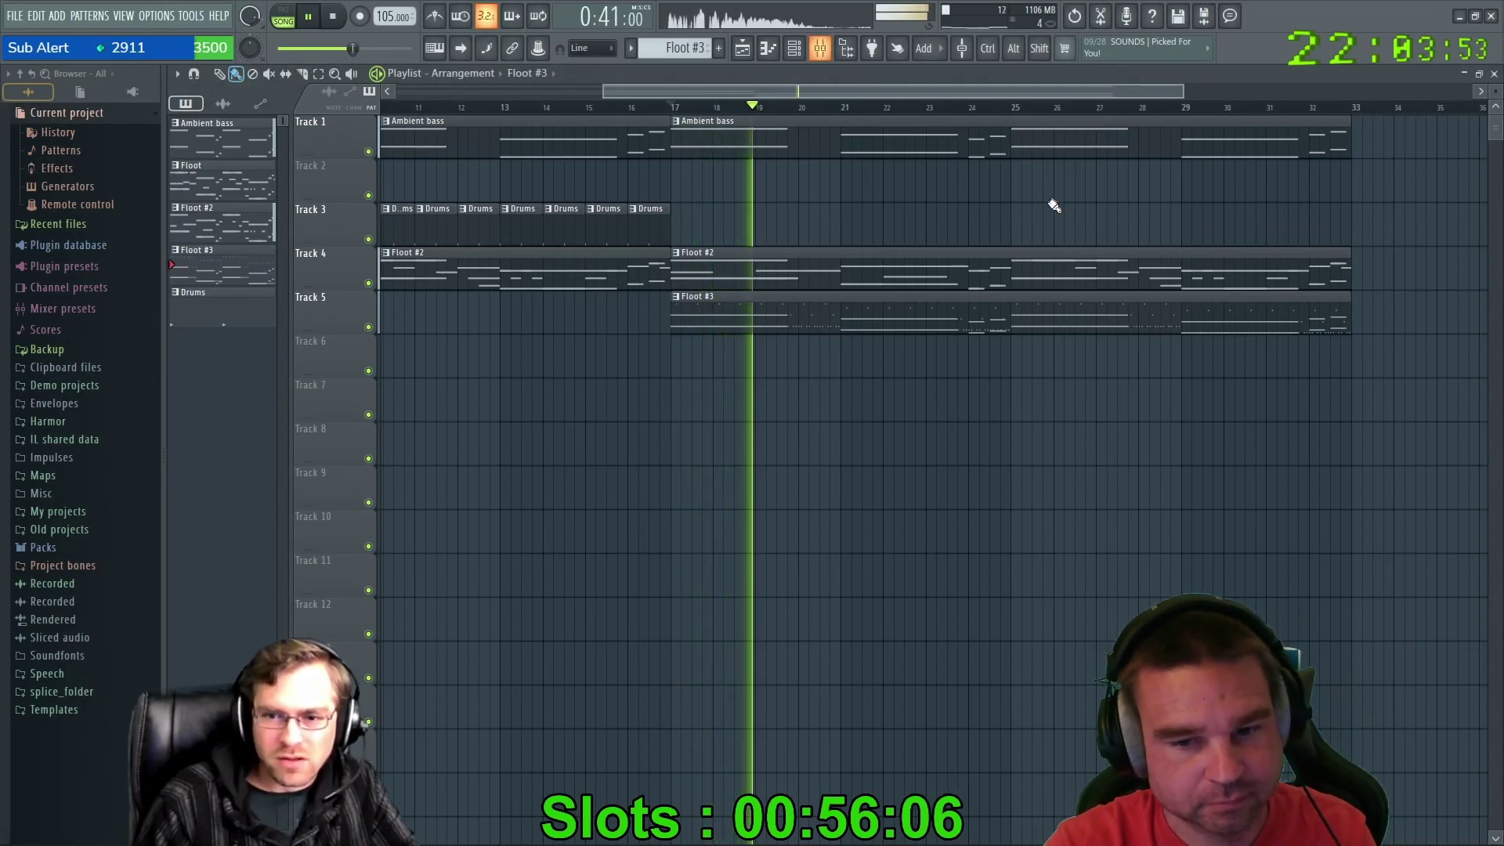
Reopen A1TriggerGate on the FLEX mixer track and audition its presets from Isolate Offbeat + Echo through Init during song playback.
left_click(1396, 636)
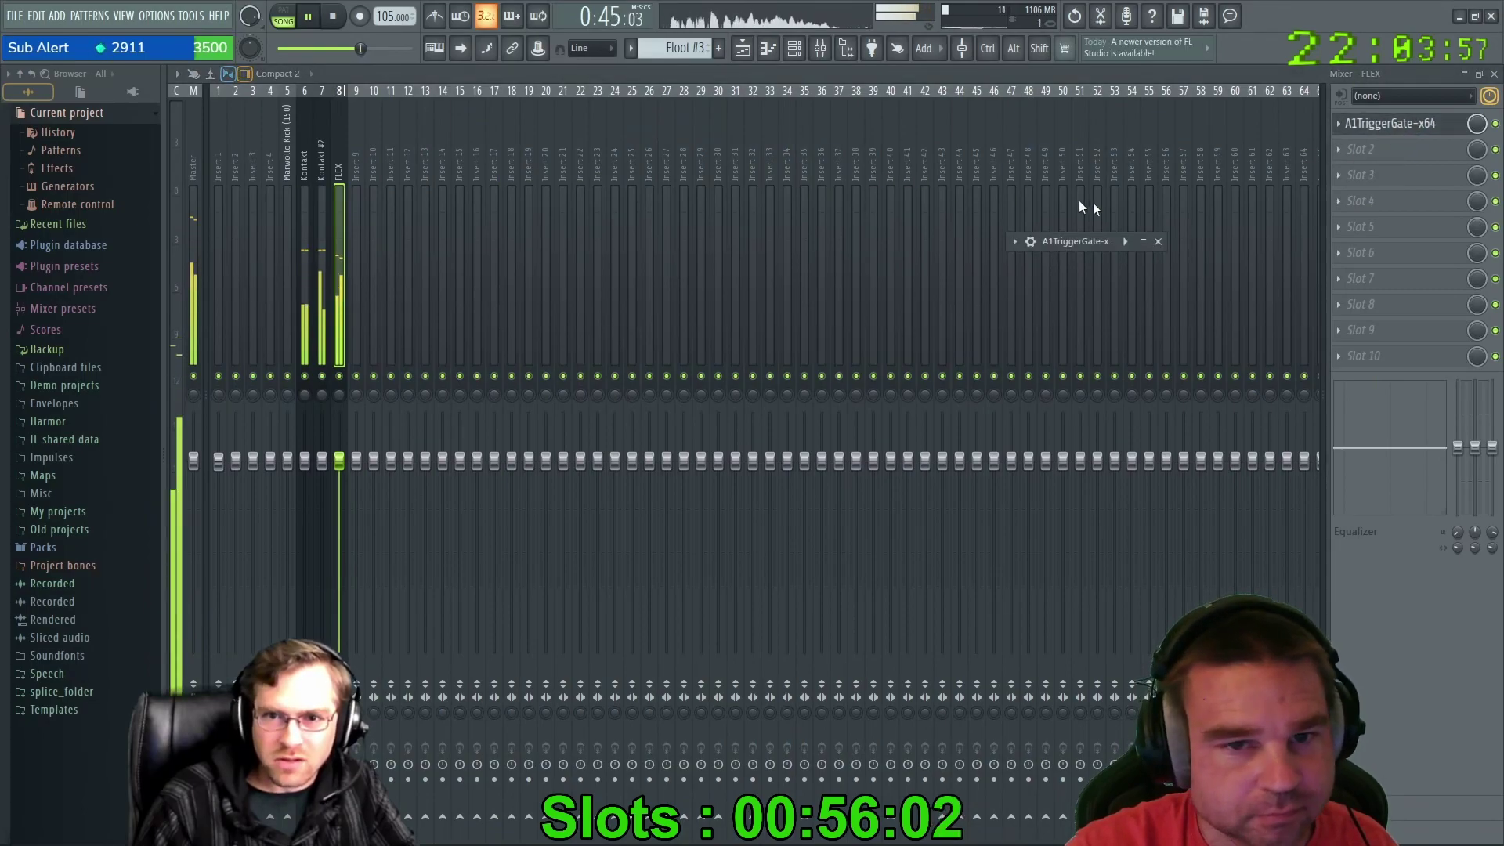
left_click(1143, 242)
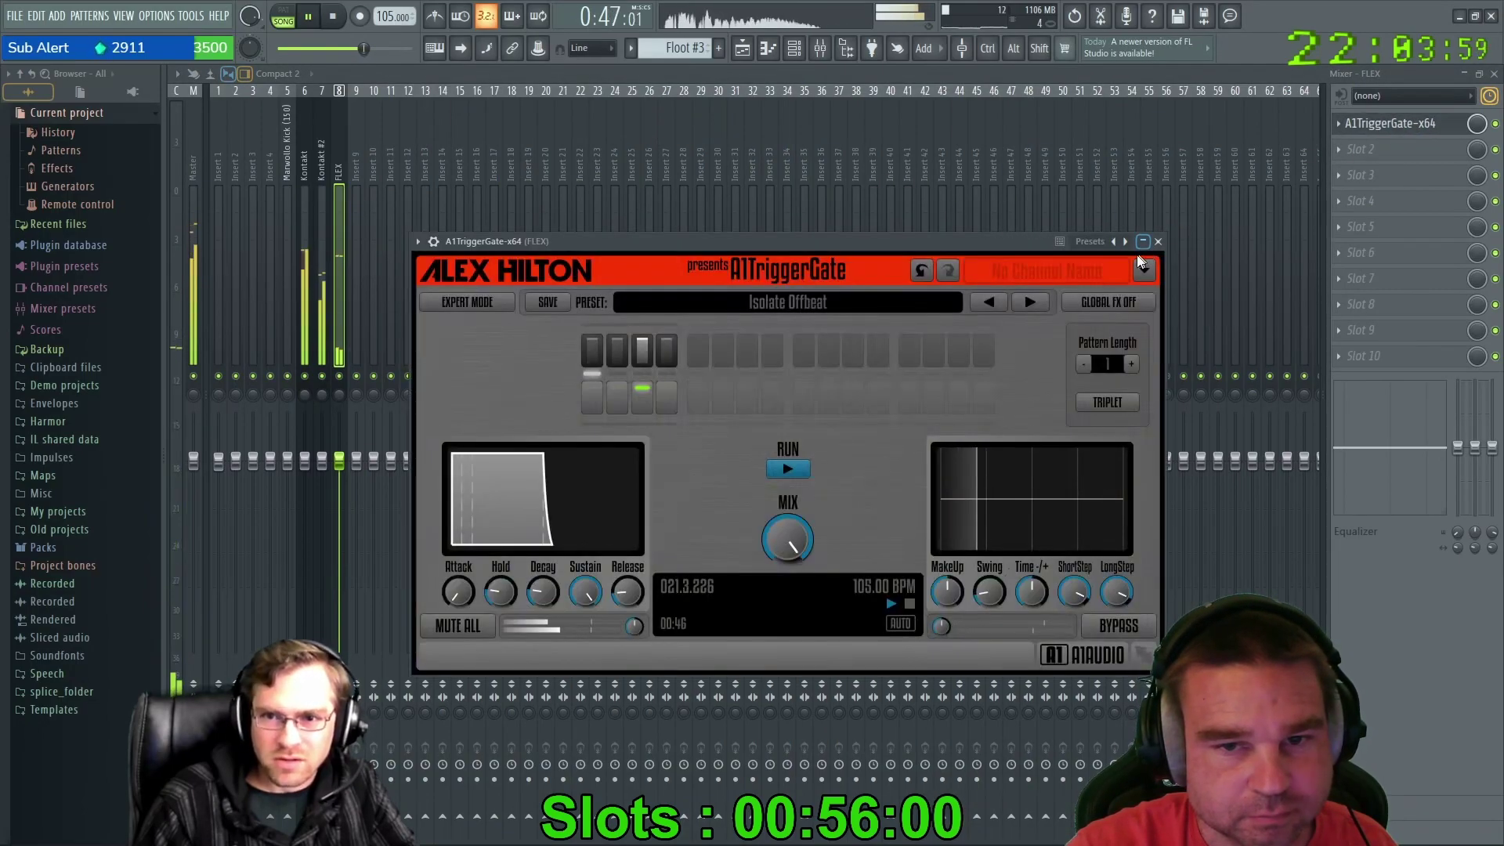
left_click(1031, 303)
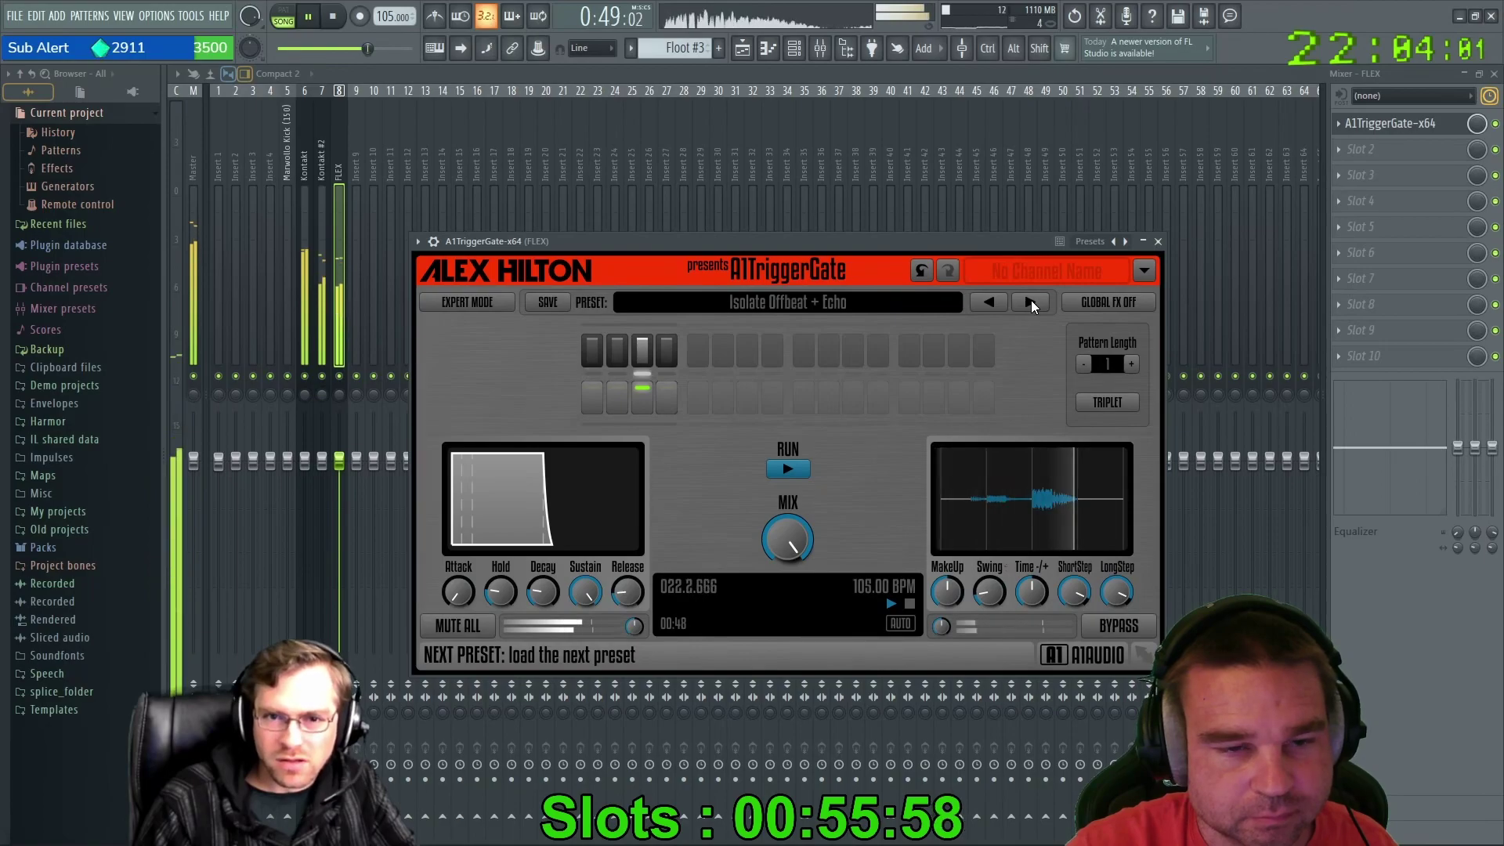
left_click(1031, 304)
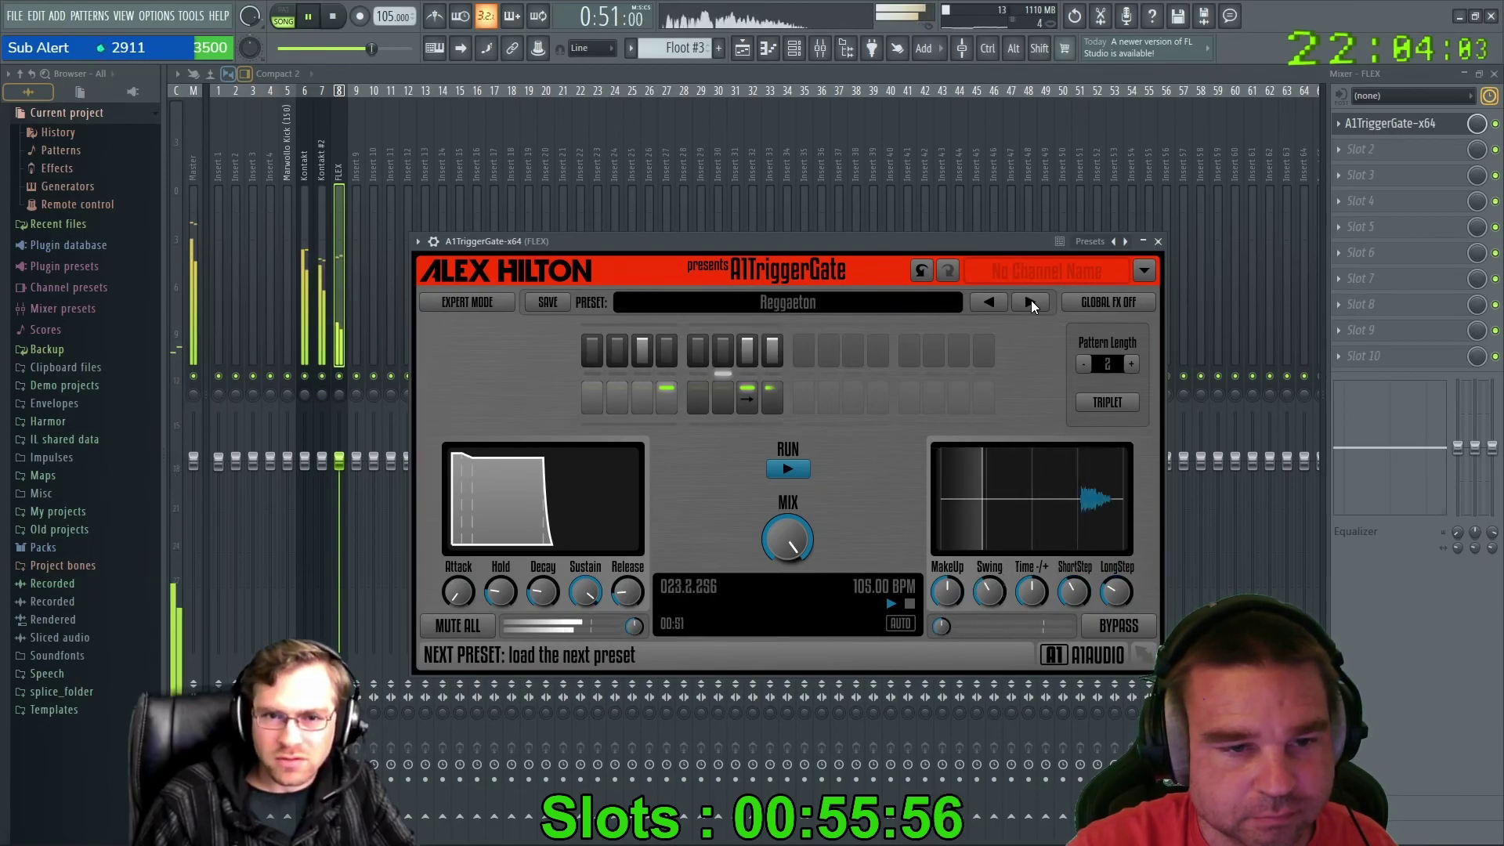
left_click(1031, 302)
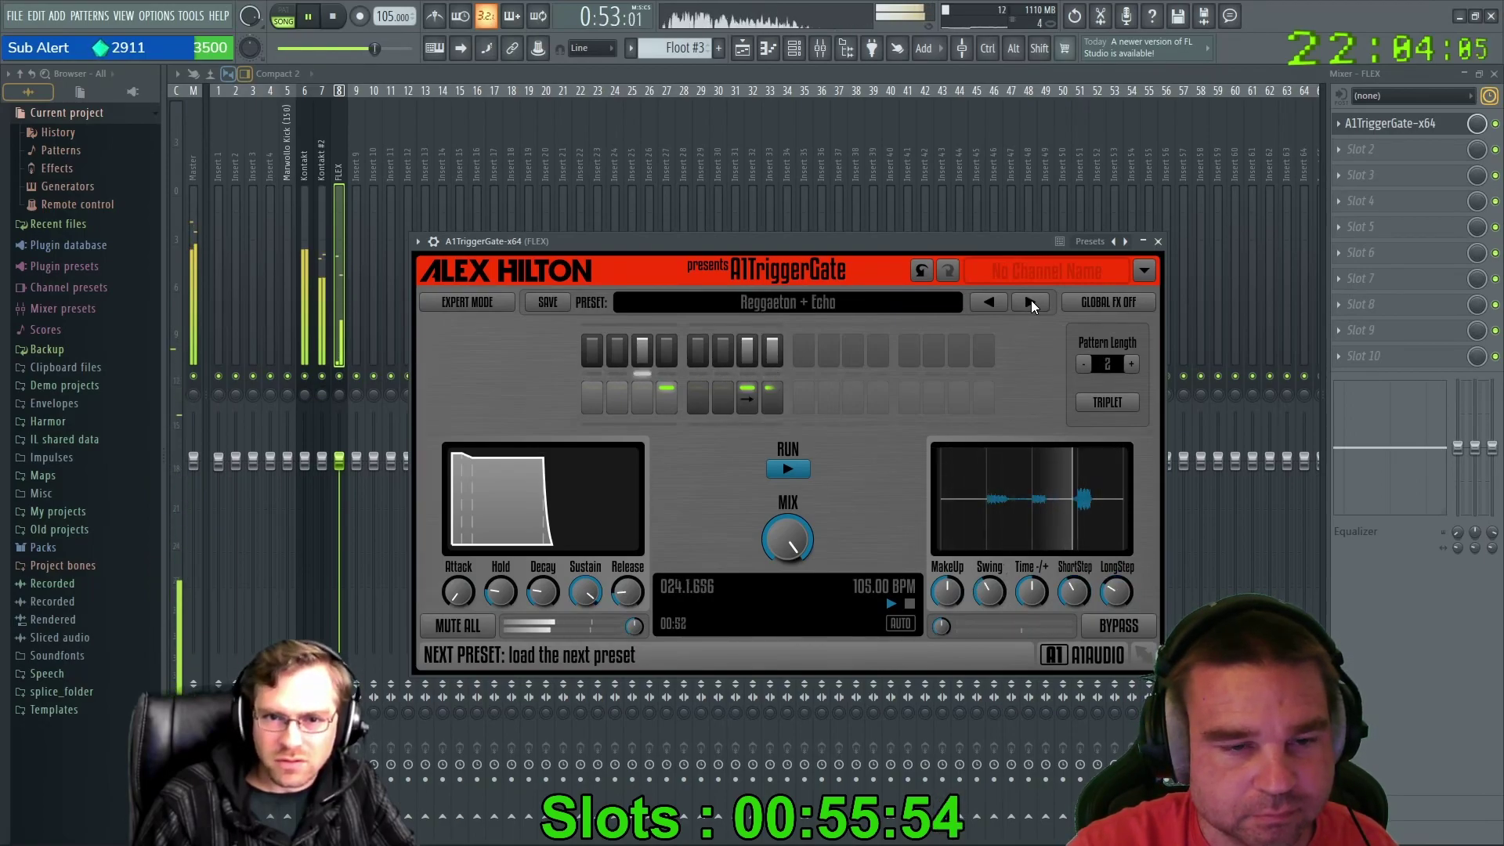
left_click(1031, 303)
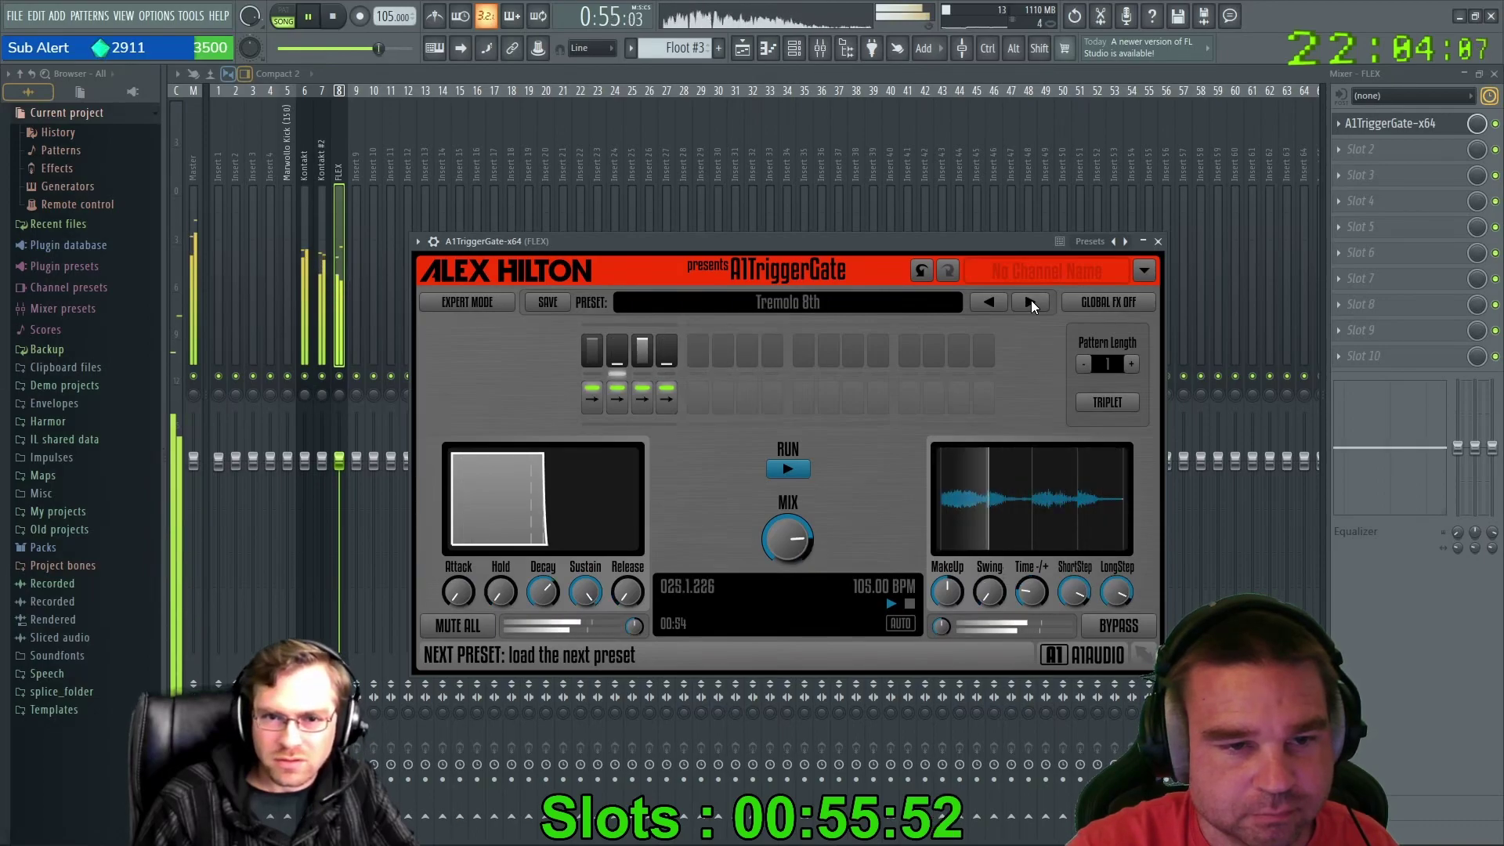
left_click(1031, 303)
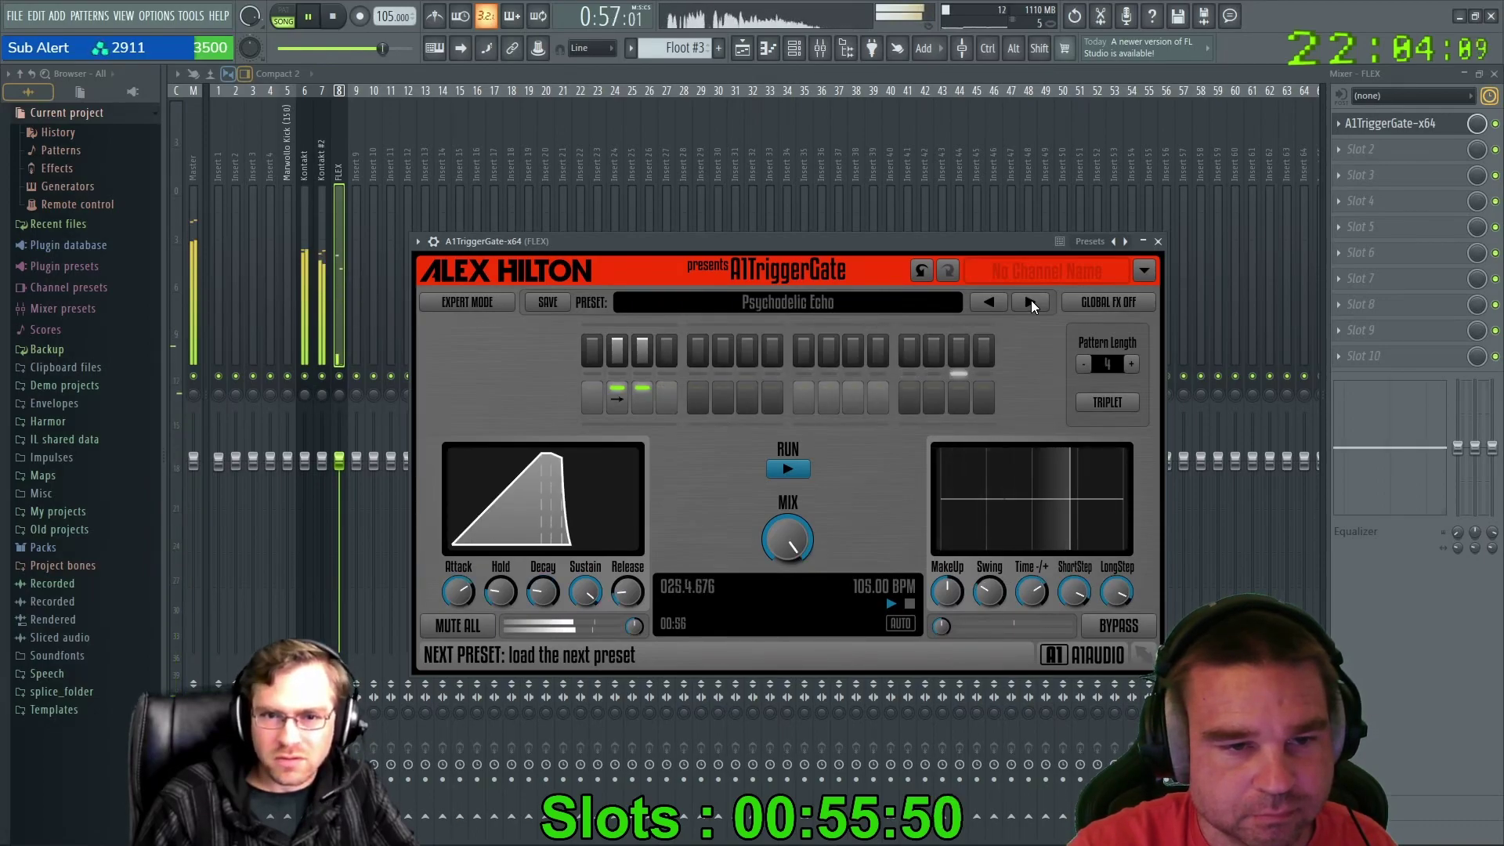
left_click(1031, 303)
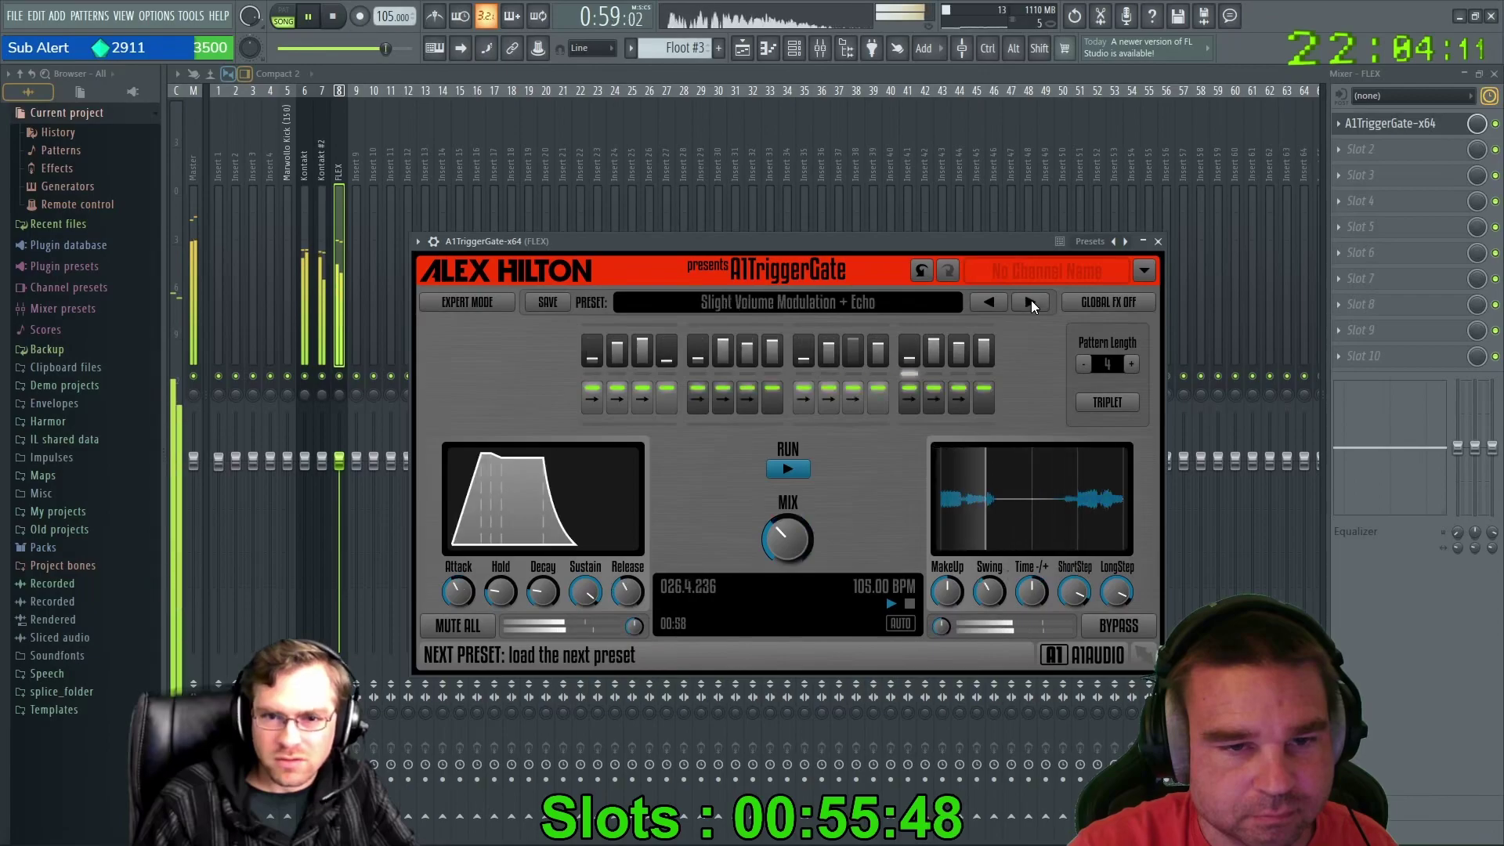
left_click(1031, 303)
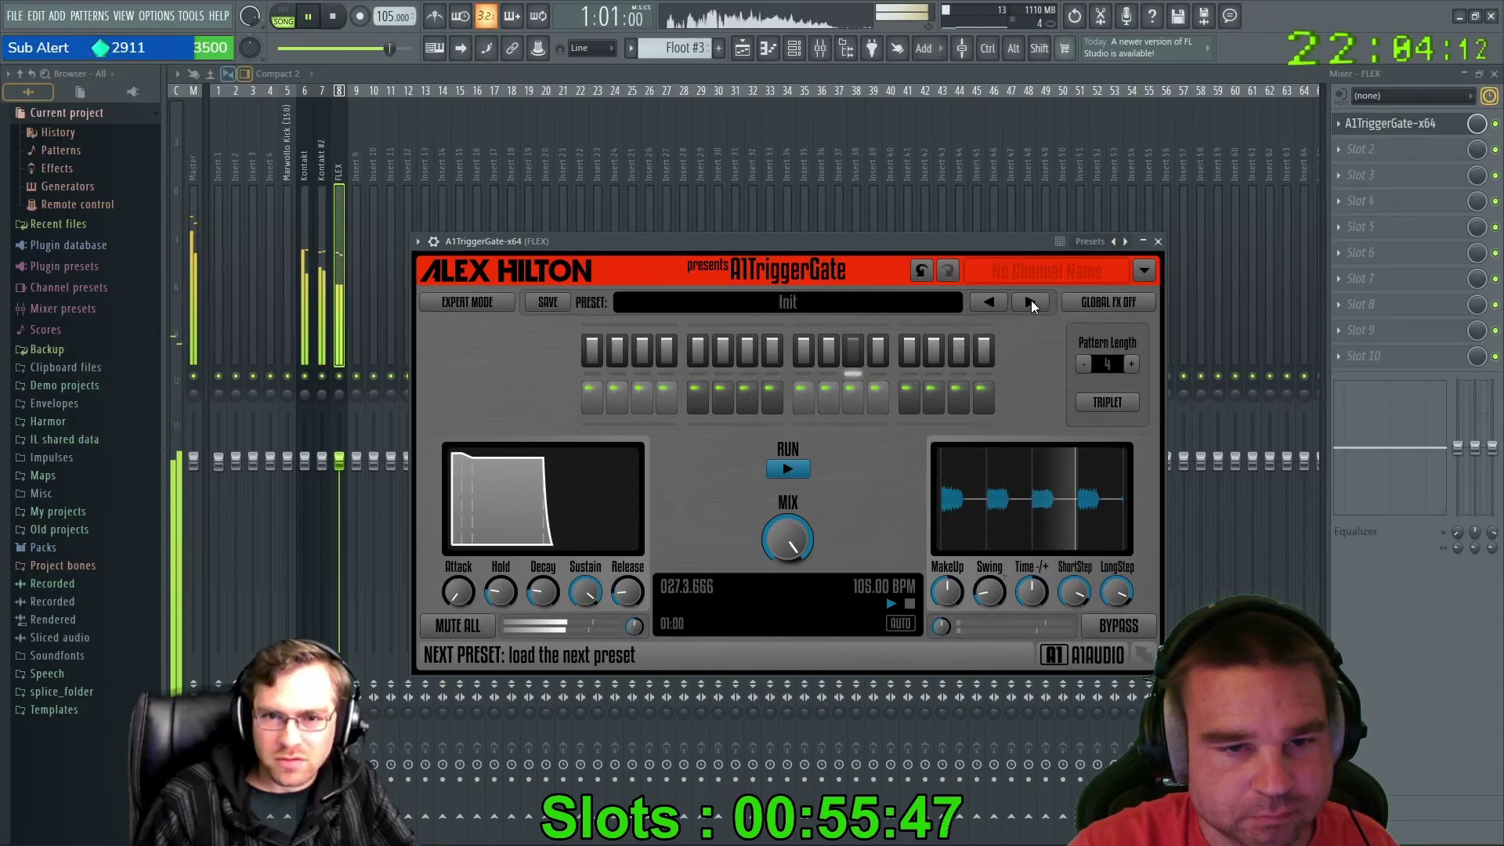
Continue auditioning gate presets from Addym through the House Rhythm and TranceGate variations to Groove Rhythm 01 + Echo.
left_click(1031, 303)
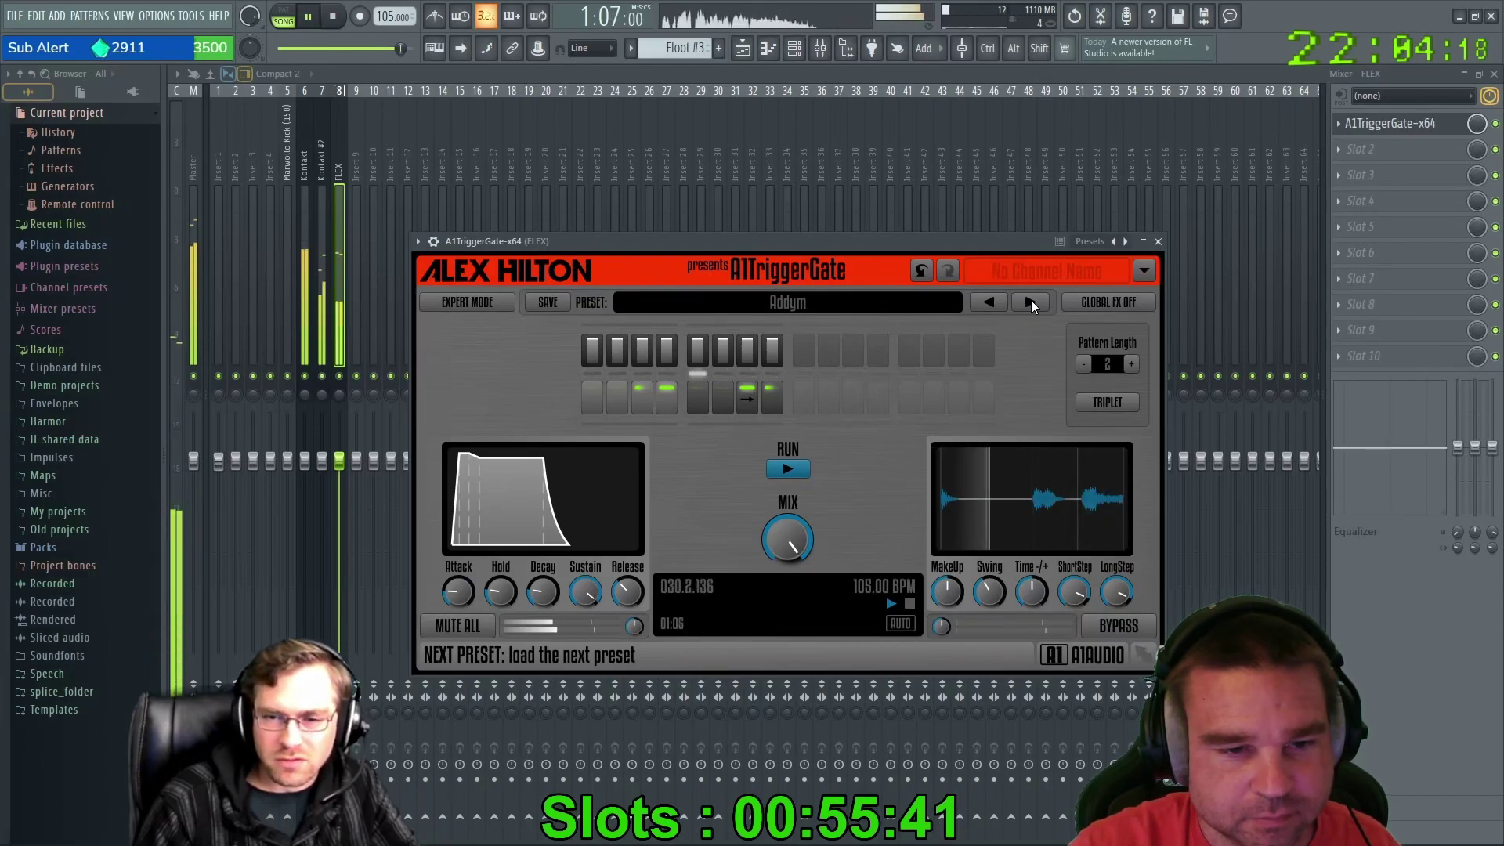
left_click(1031, 303)
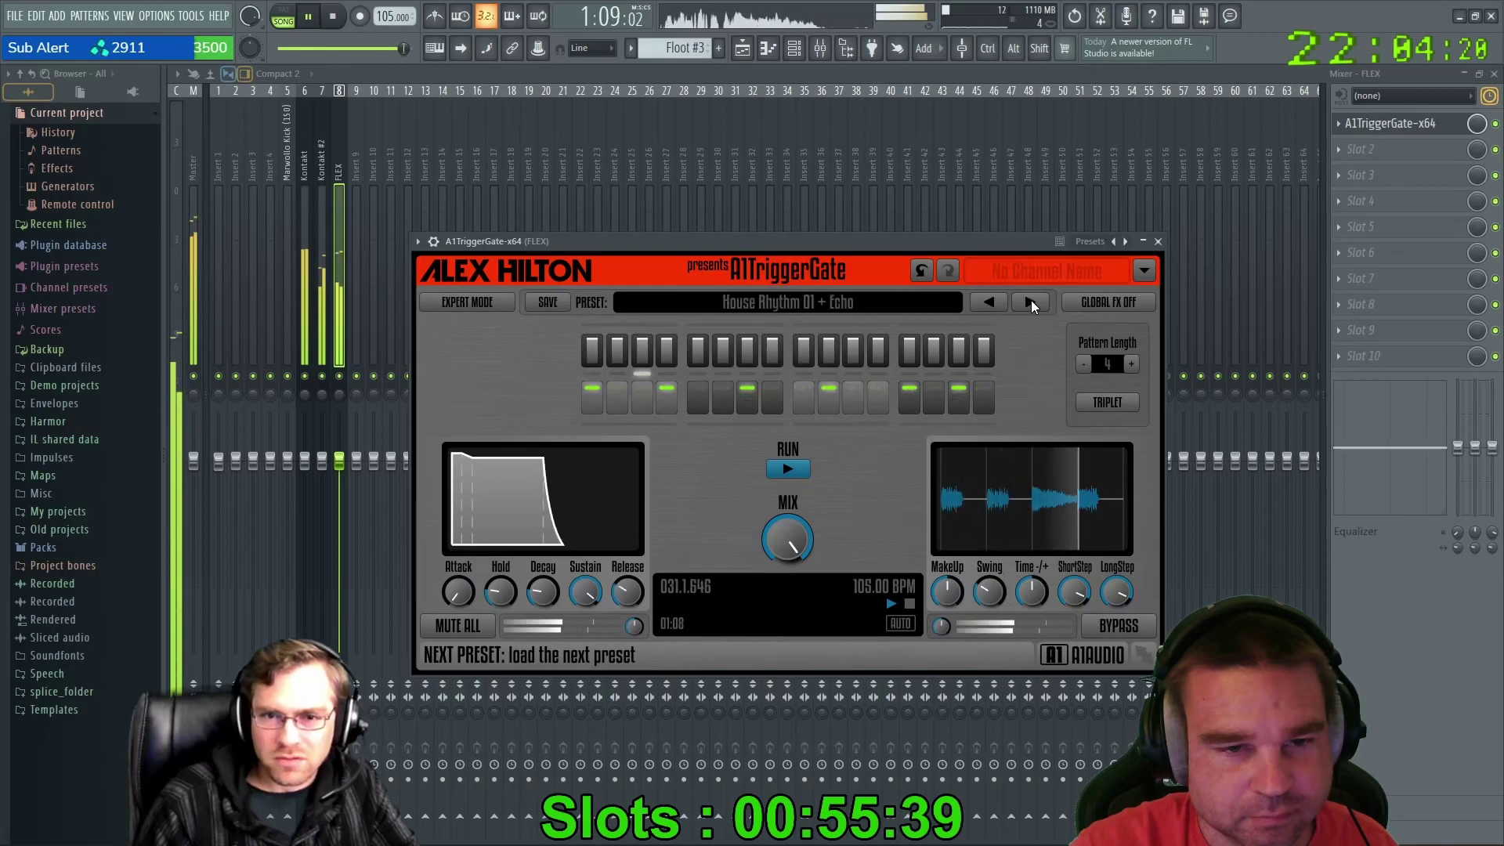
left_click(1031, 303)
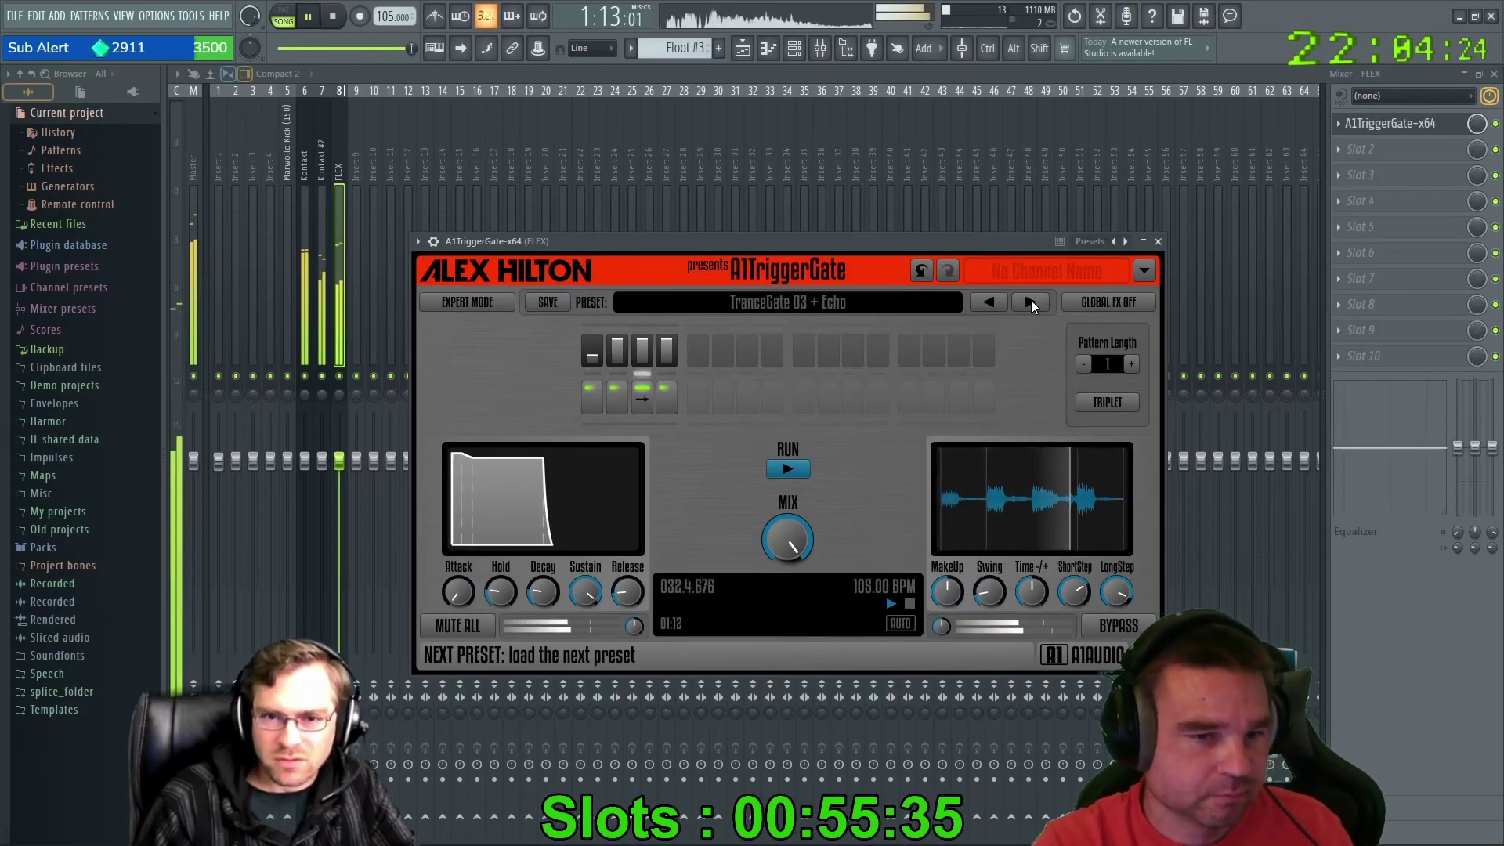
left_click(1030, 301)
left_click(1033, 301)
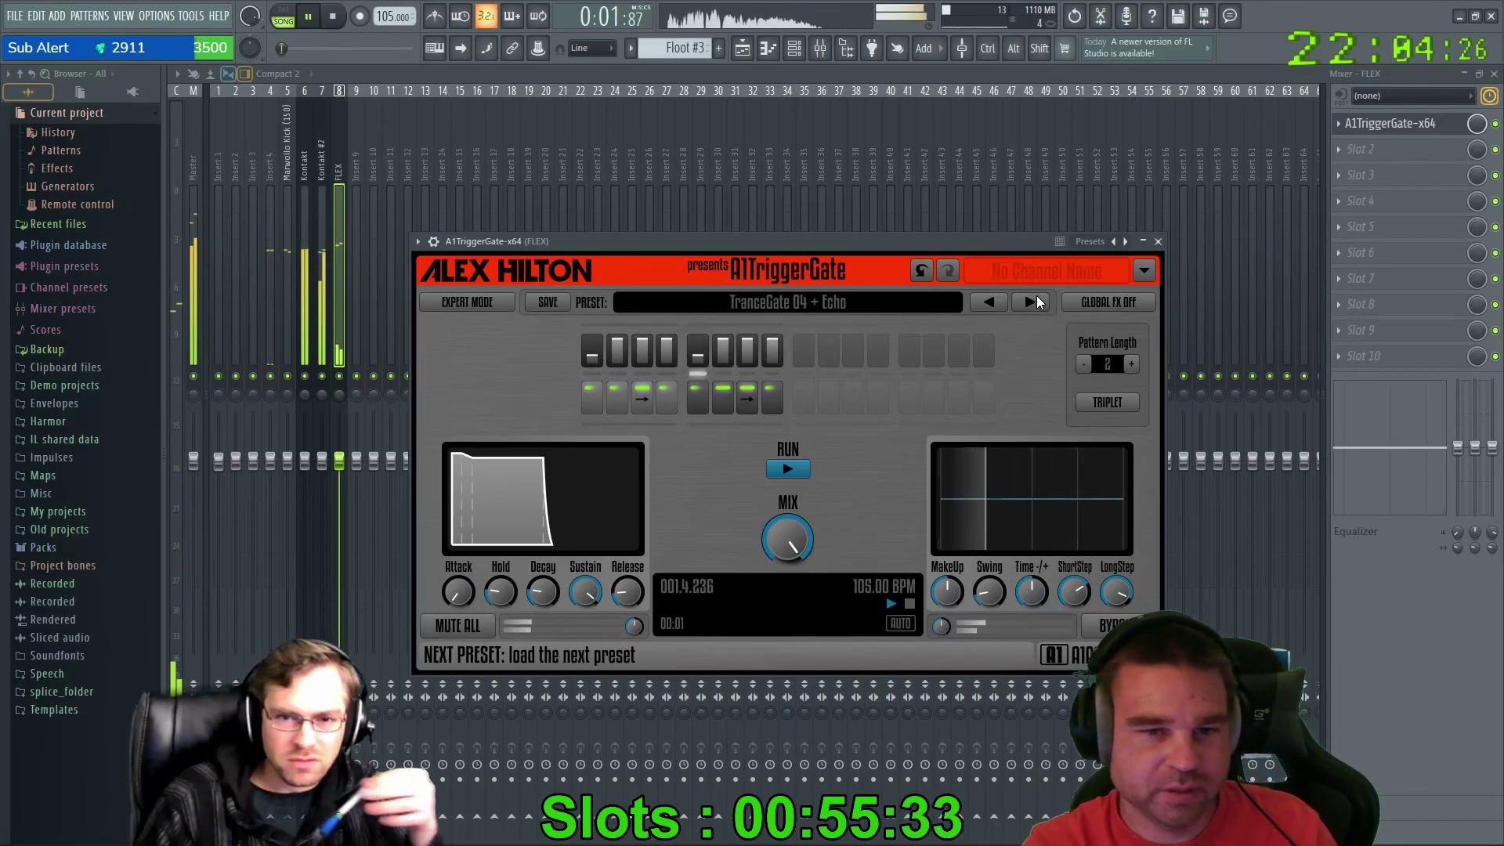
left_click(1031, 301)
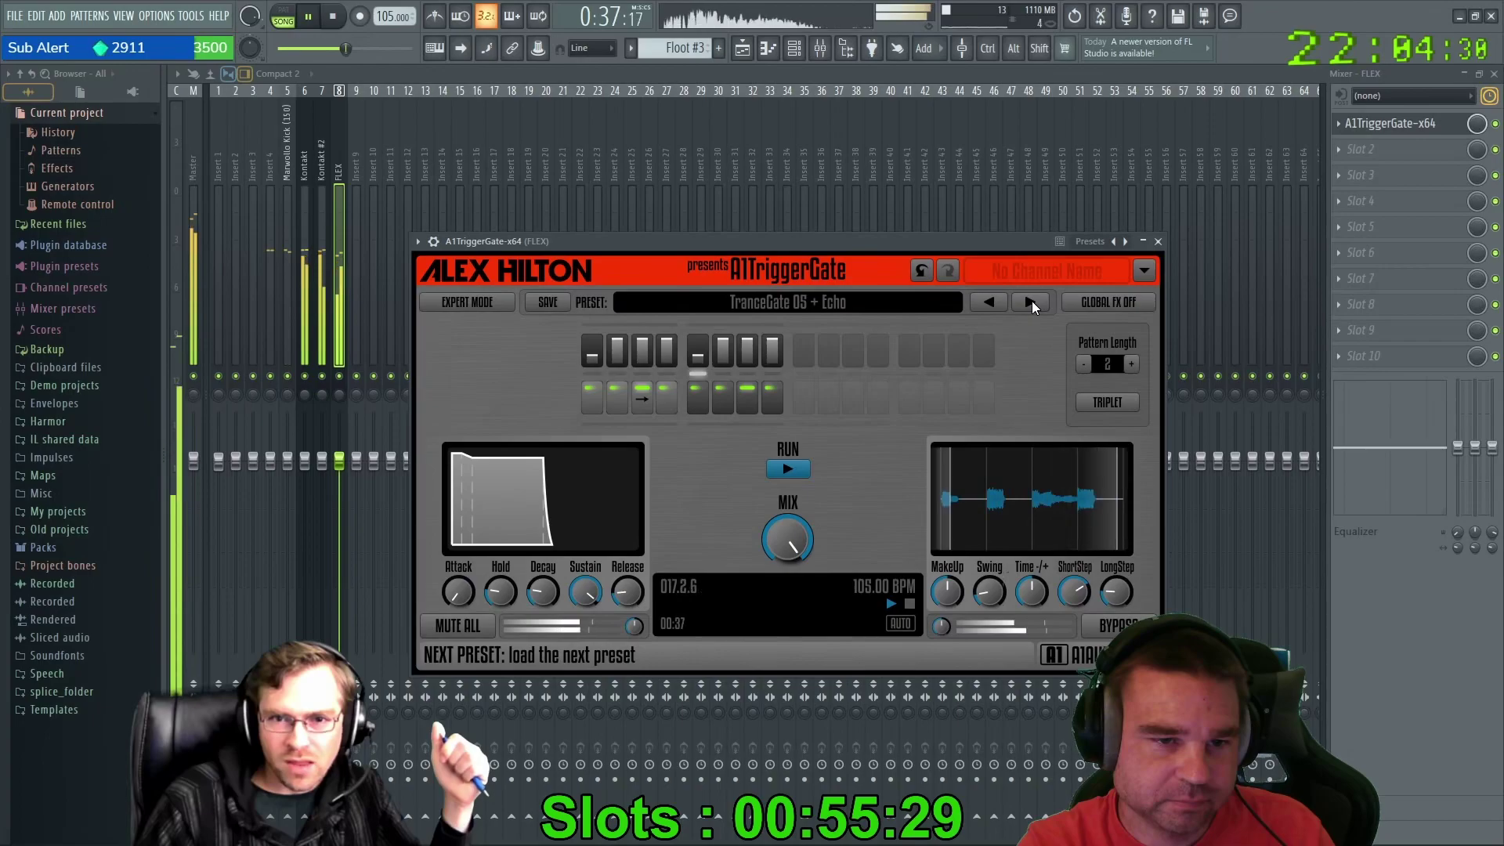
left_click(1031, 302)
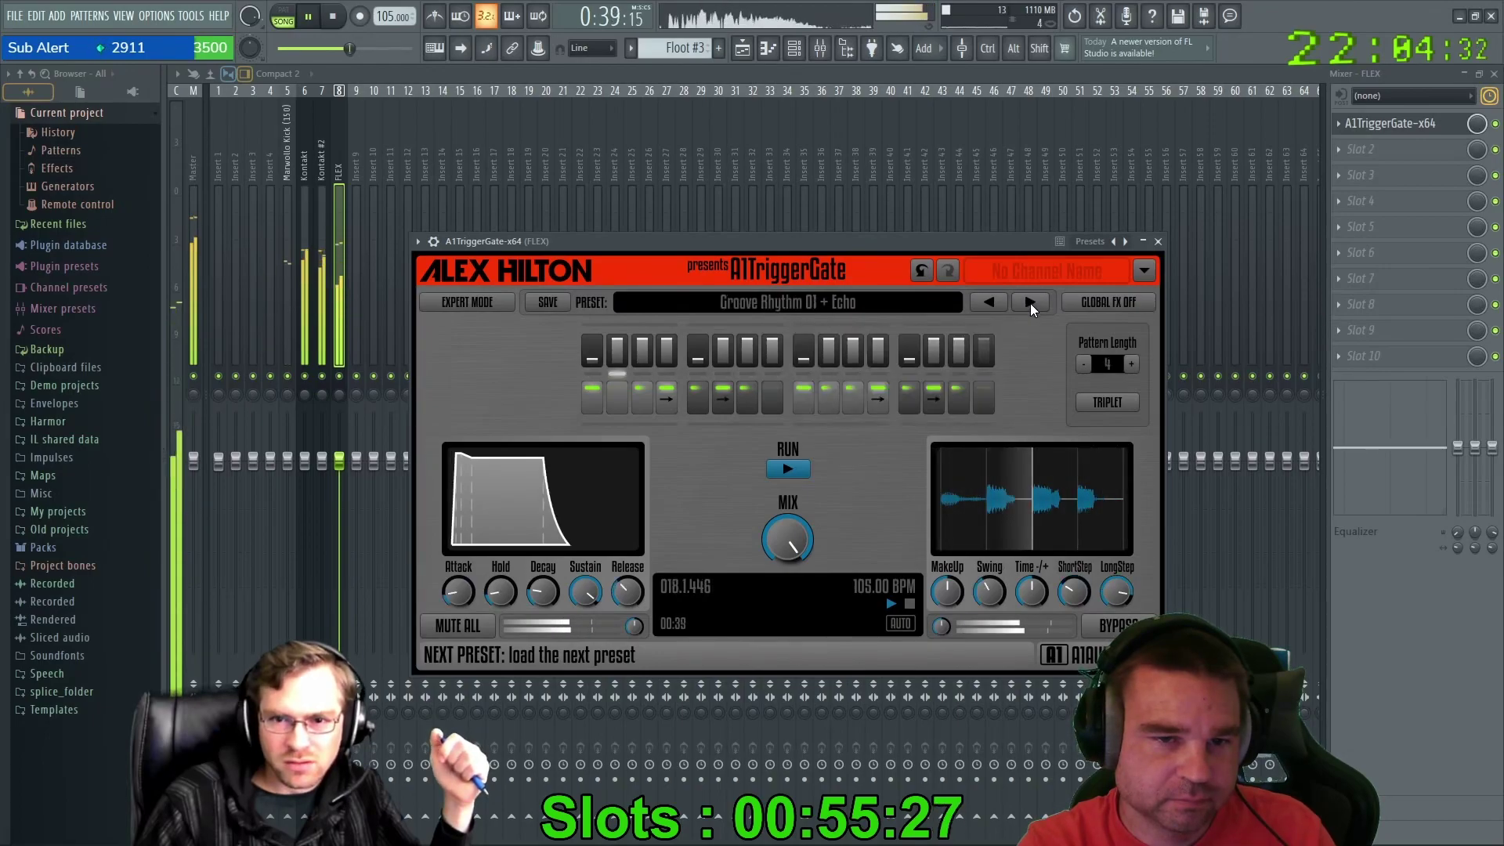
Compare the TranceGate and House Rhythm 02 + Echo presets, choose TranceGate 01 + Echo for the gate, and stop playback.
left_click(991, 302)
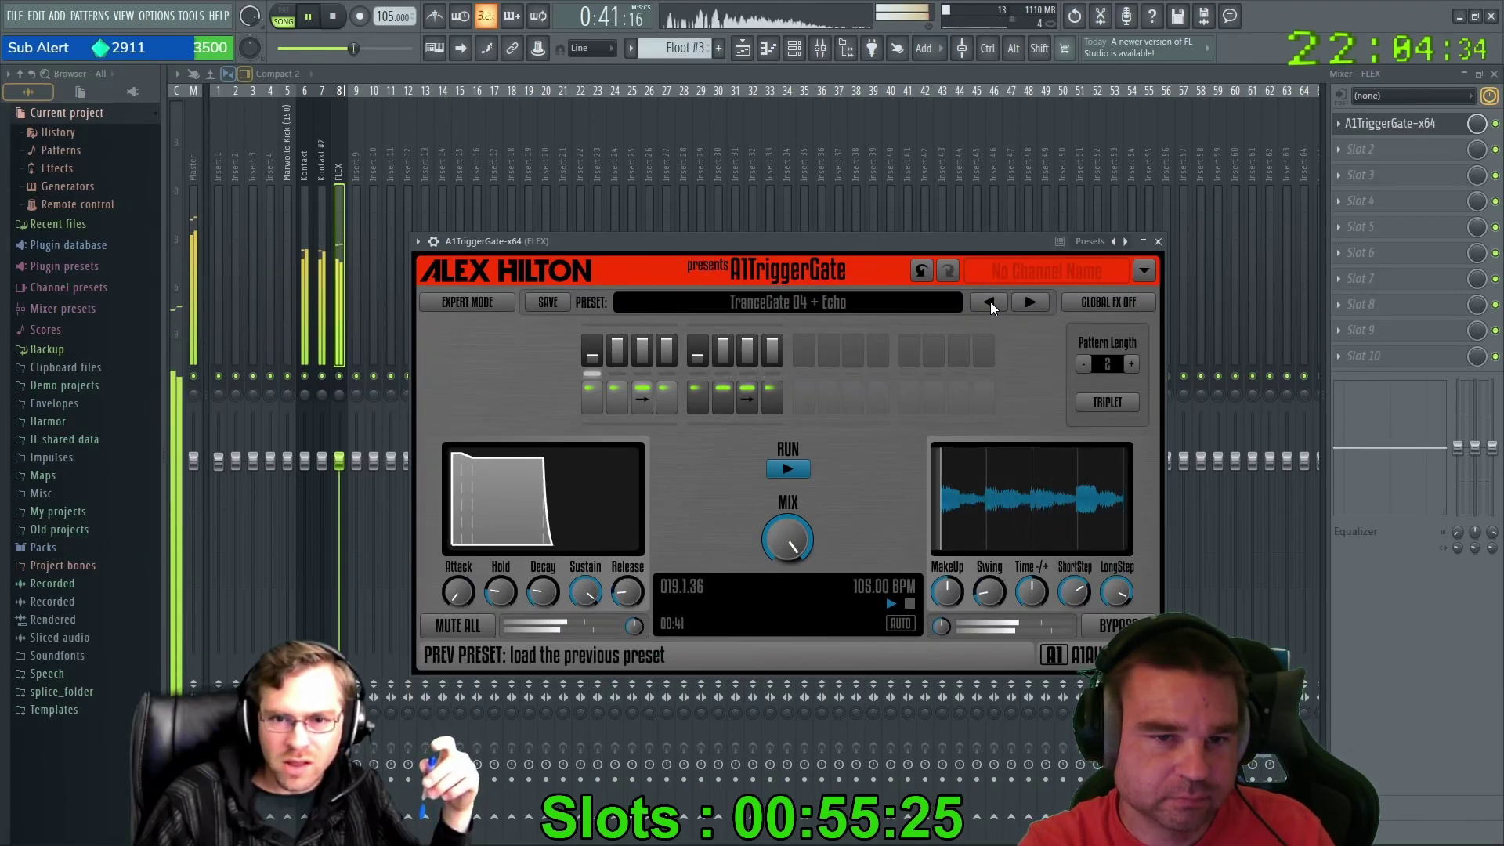
left_click(990, 302)
left_click(990, 302)
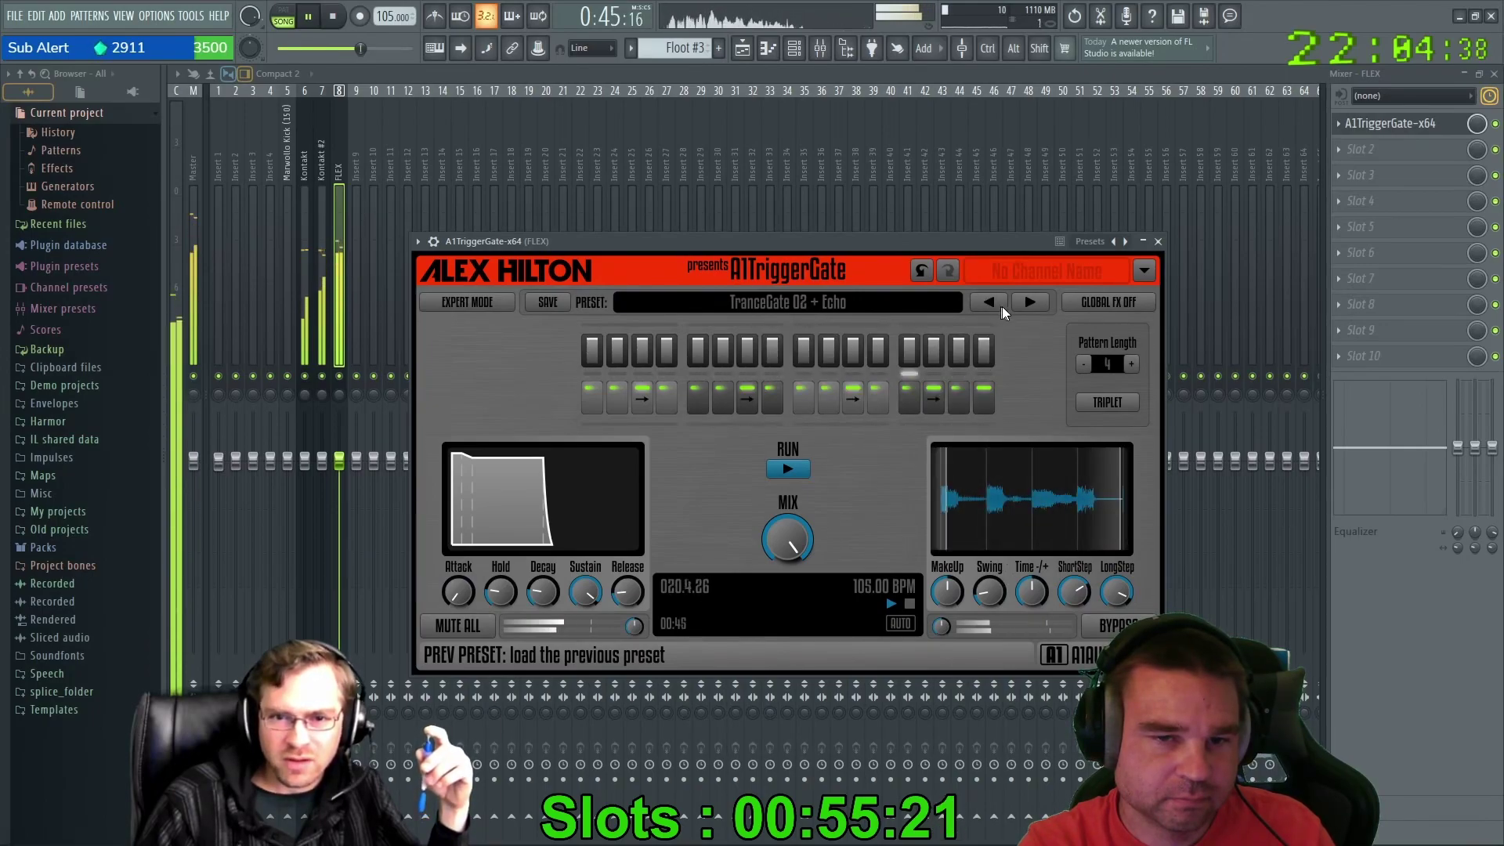
left_click(1031, 302)
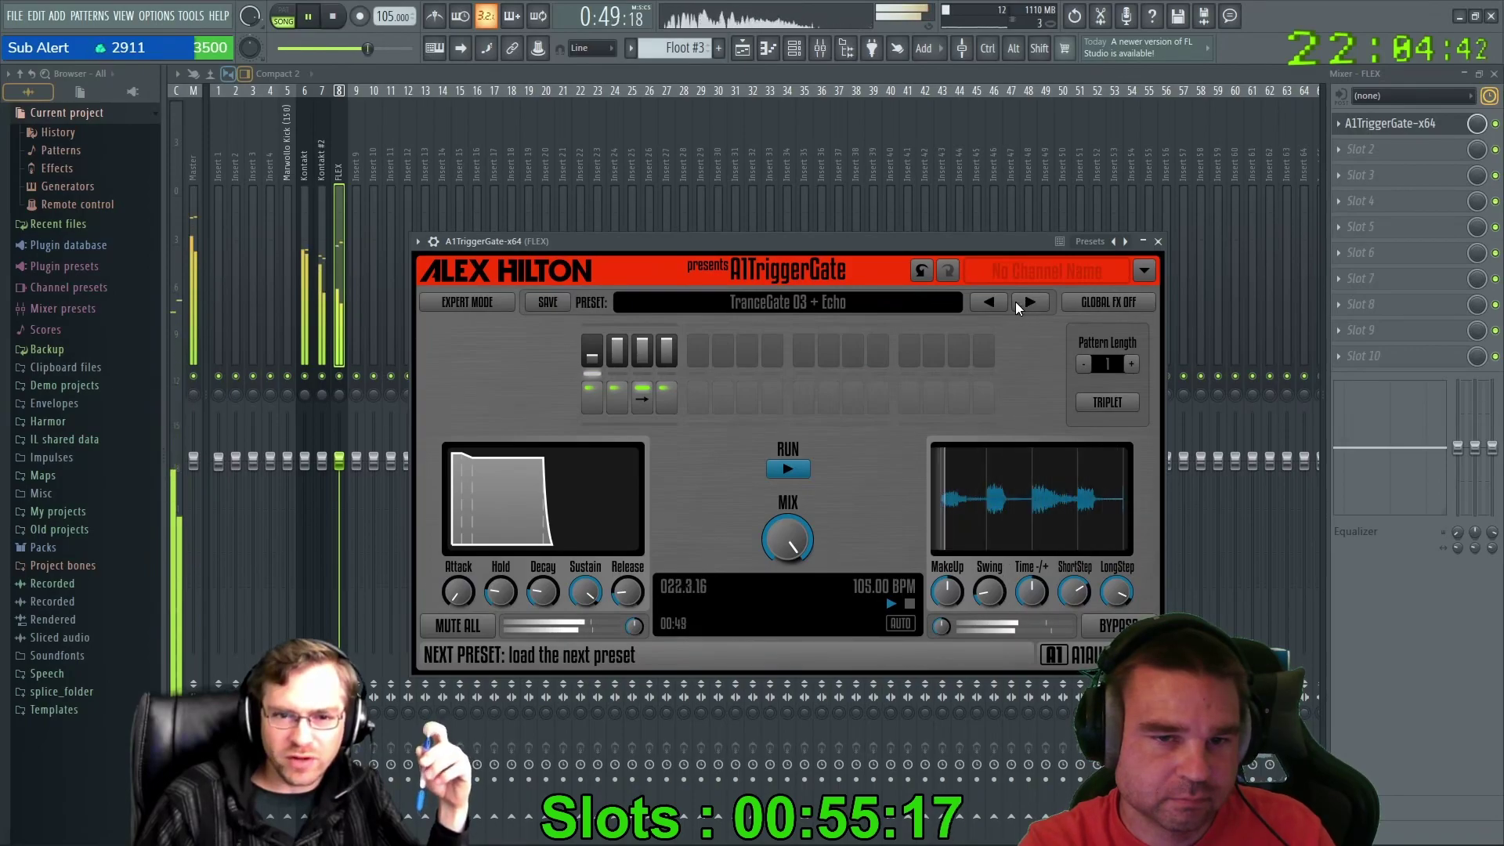
left_click(992, 304)
left_click(992, 304)
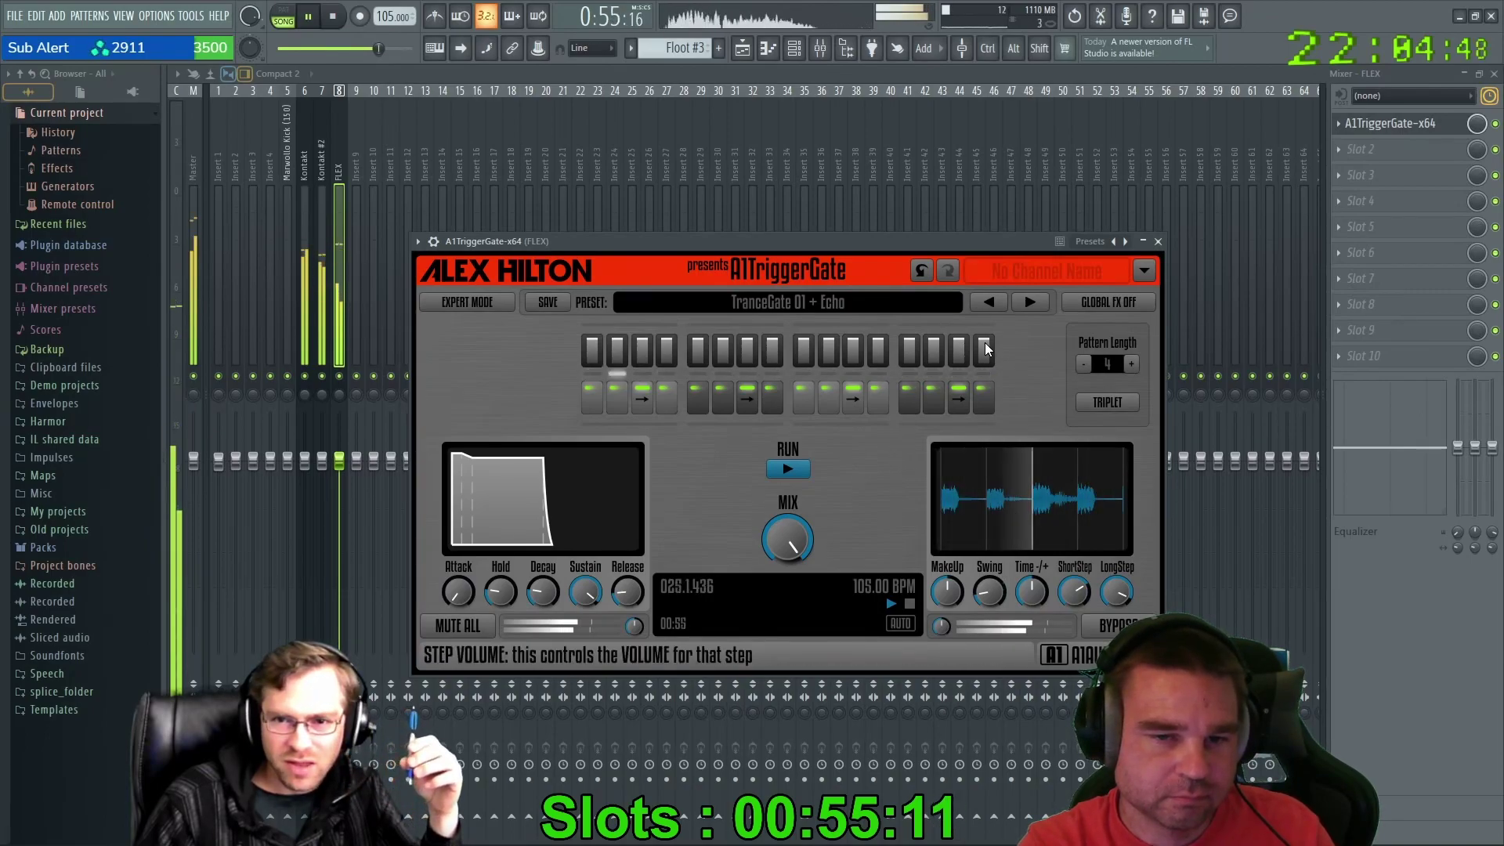
left_click(993, 303)
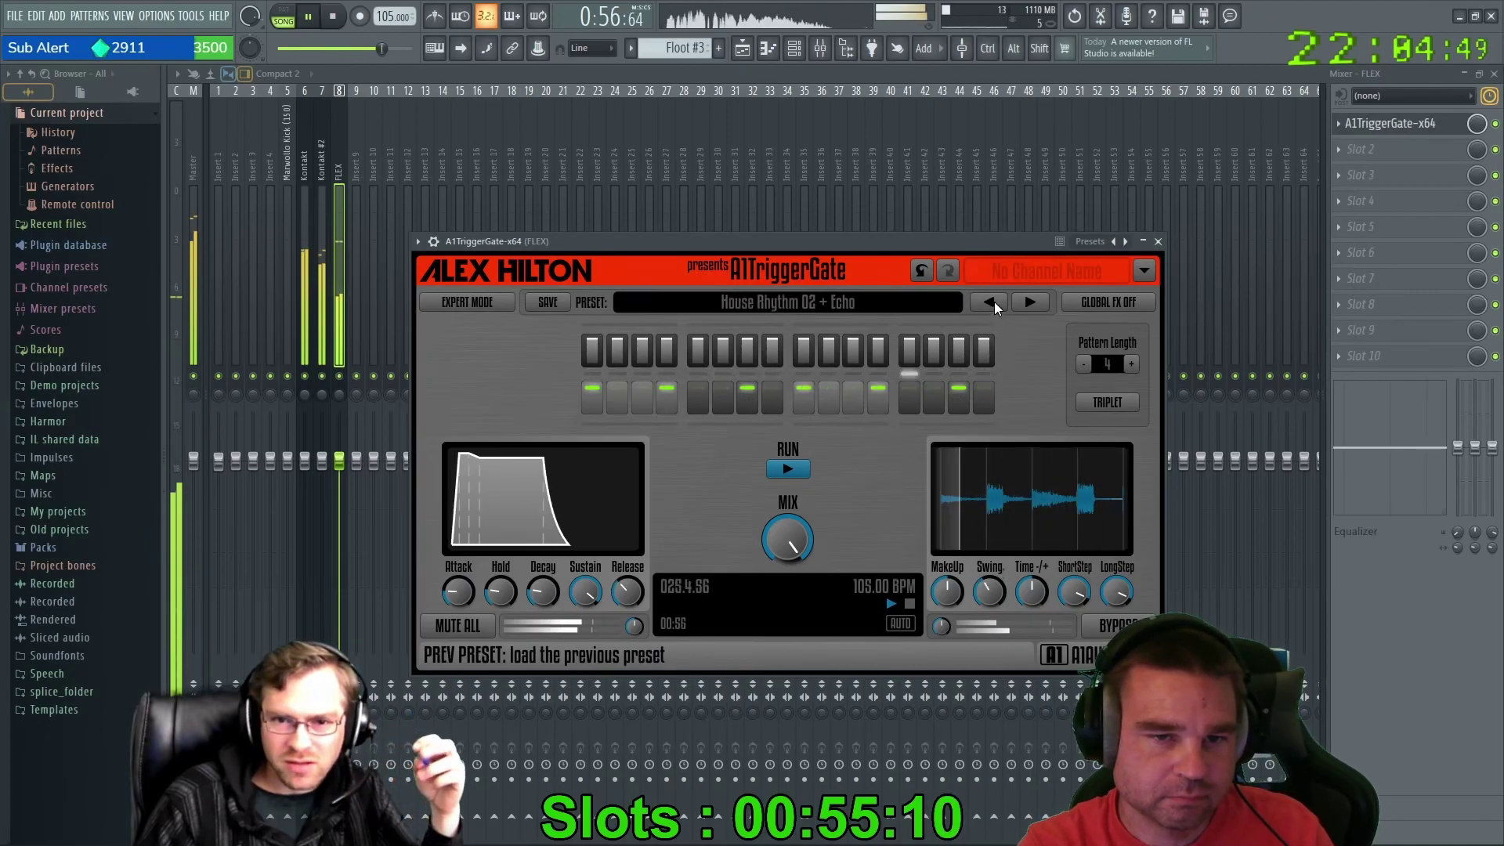
left_click(1035, 303)
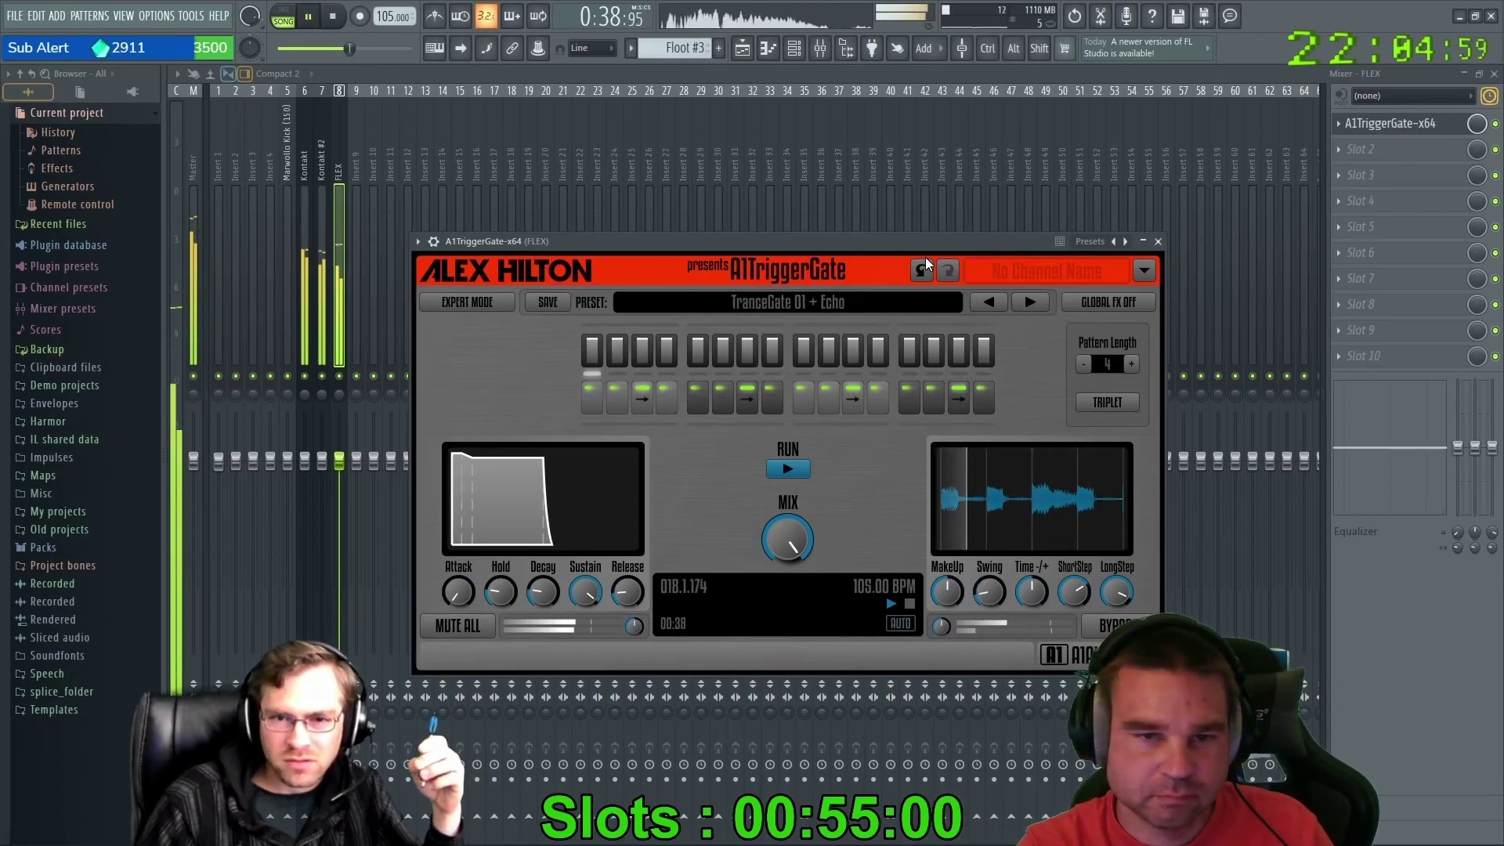
left_click_drag(924, 257, 916, 216)
key("space")
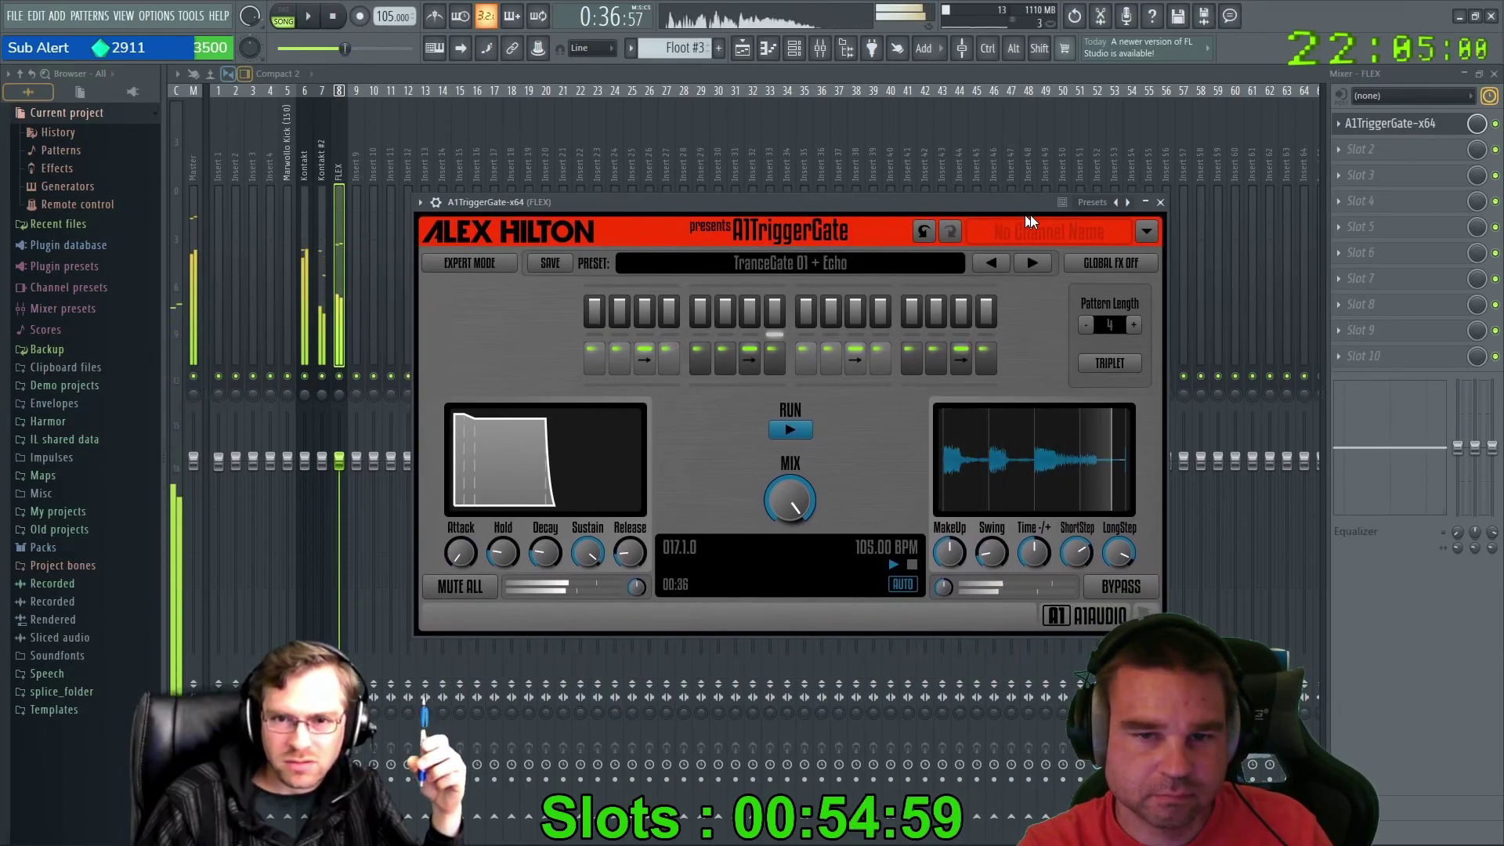
Close A1TriggerGate and open the FLEX instrument of the Pizzologue channel.
left_click(1163, 203)
key("F6")
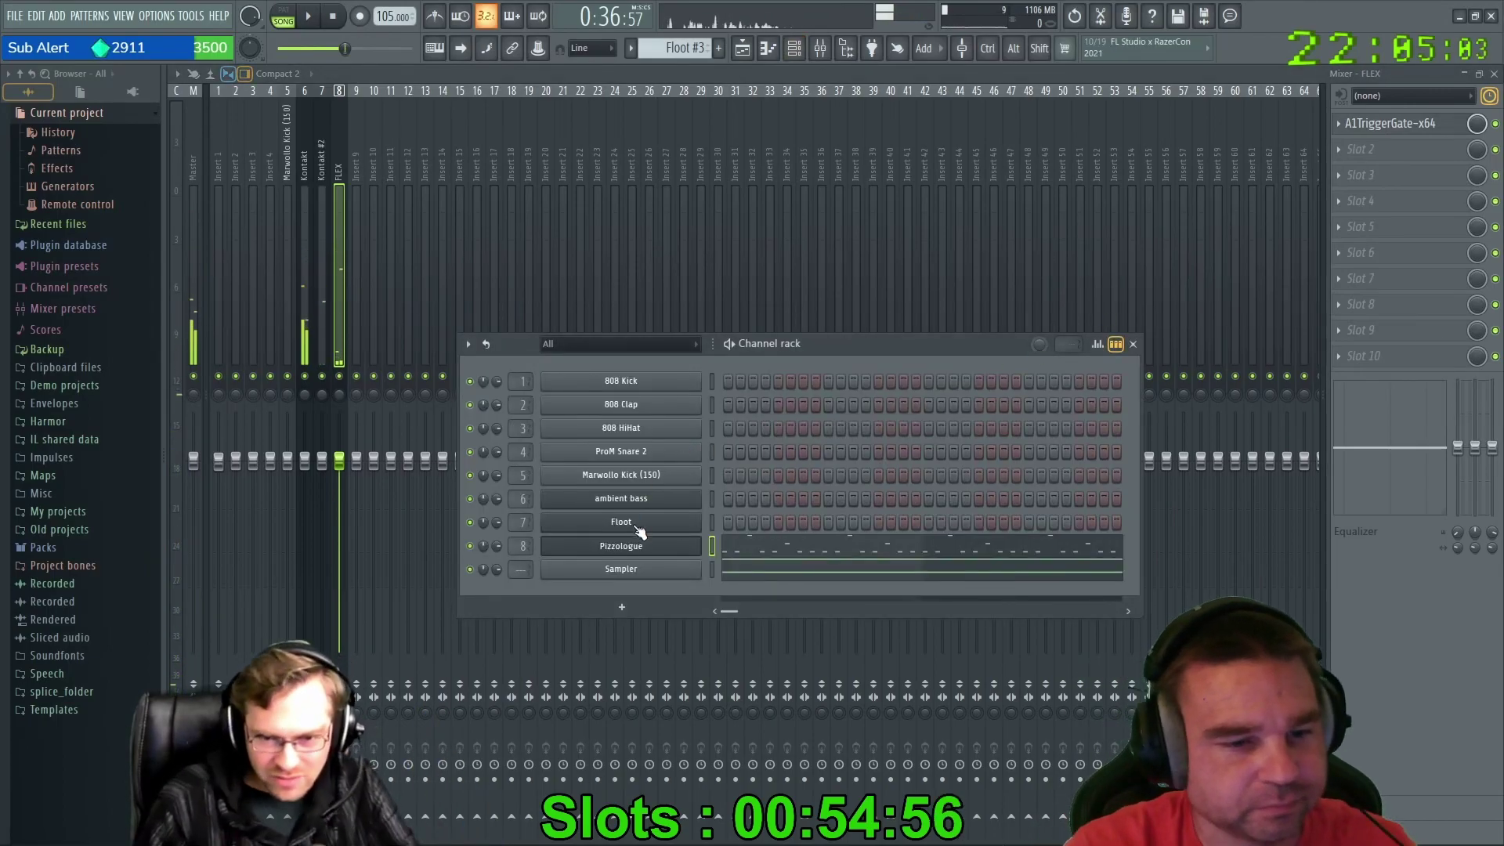
left_click(630, 546)
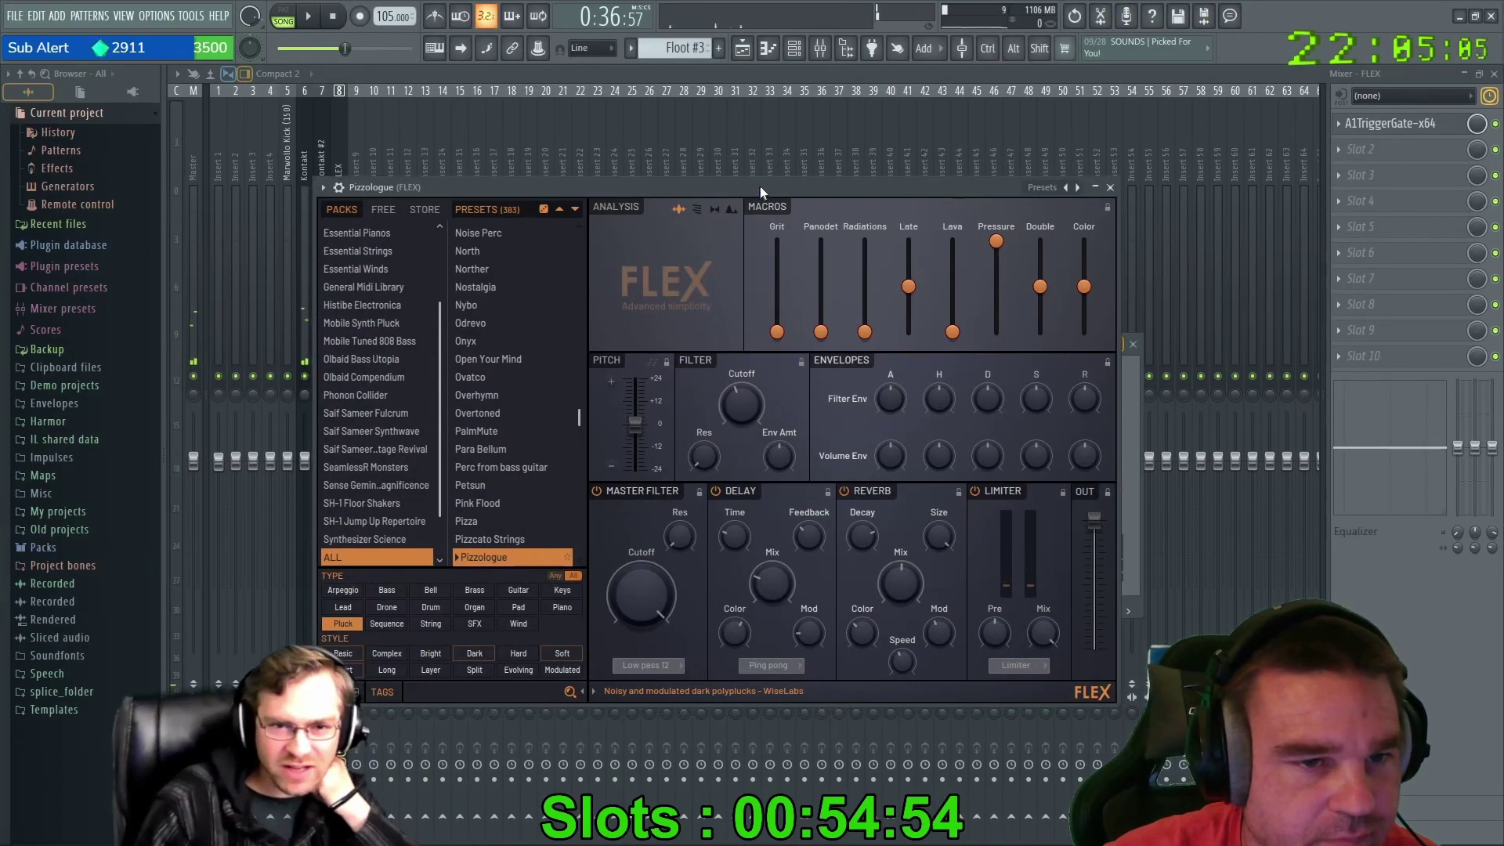
left_click_drag(758, 190, 782, 138)
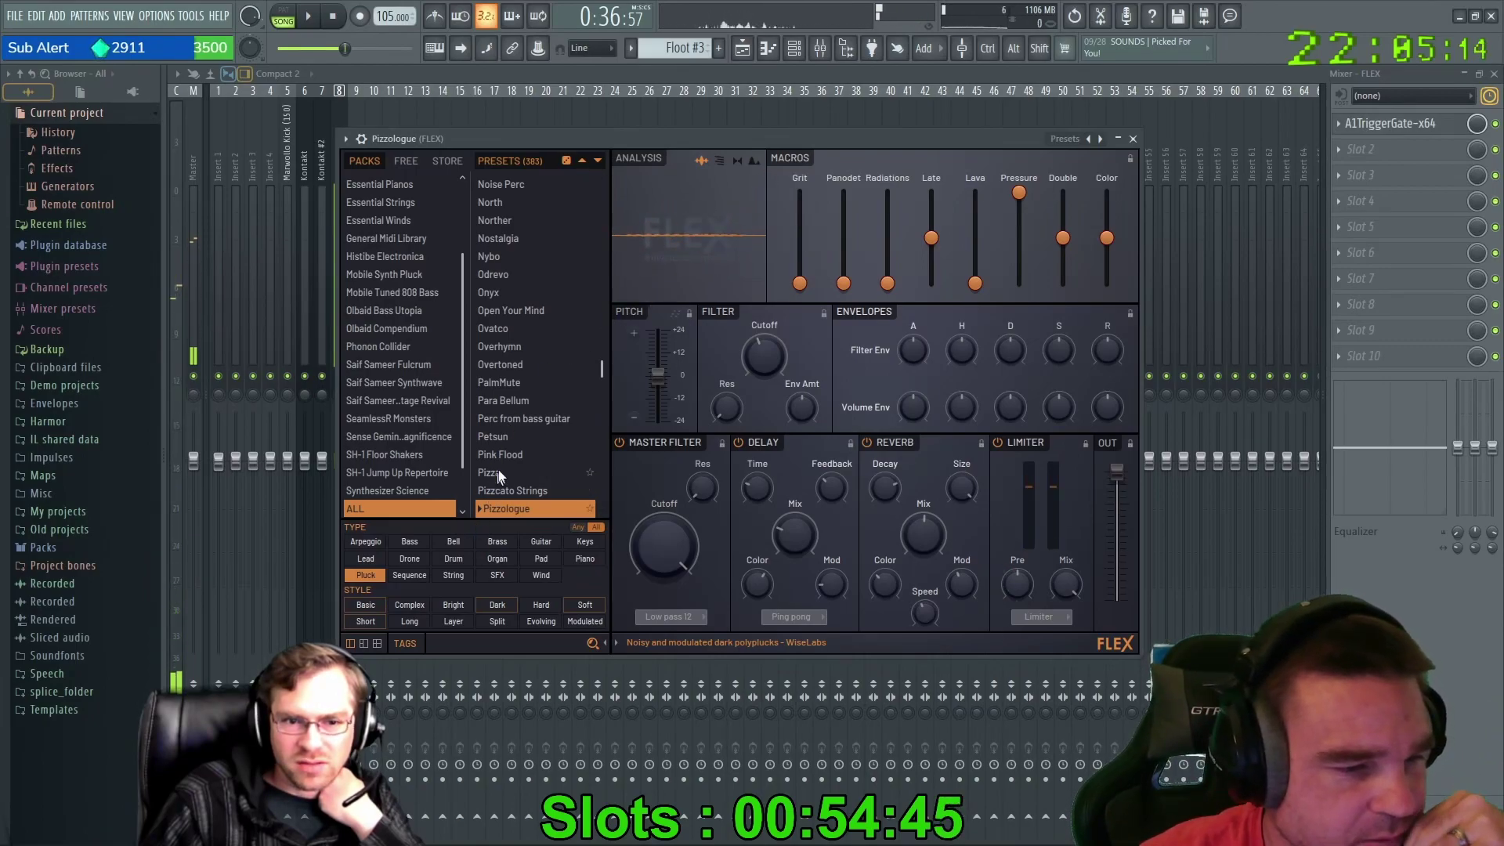
Audition the FLEX pluck presets Pluckologue, Pluckorez and Plucky Bounce against the song.
scroll(496, 479, "down", 4)
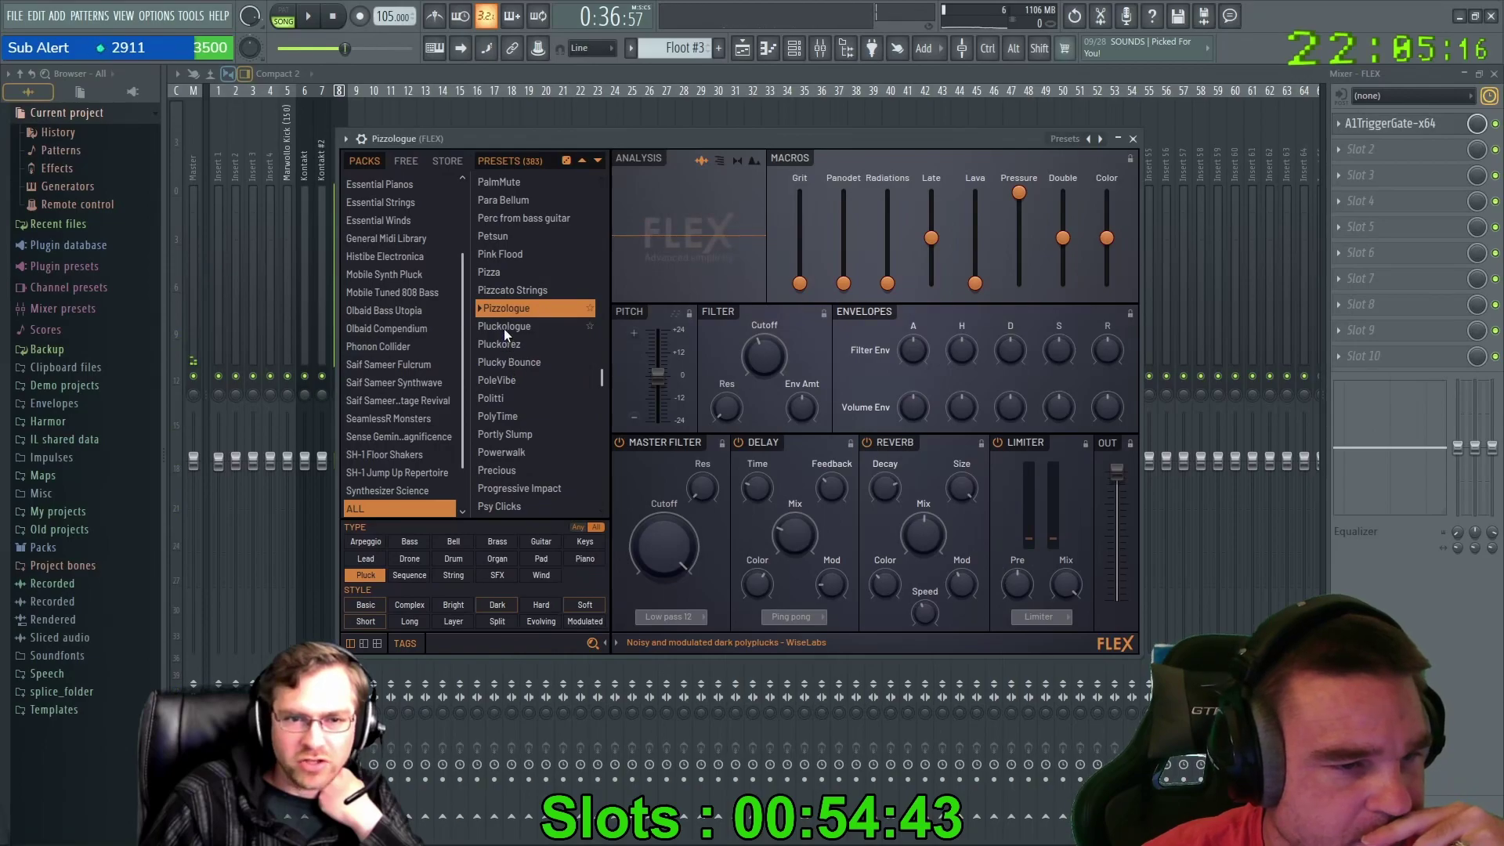
left_click(505, 328)
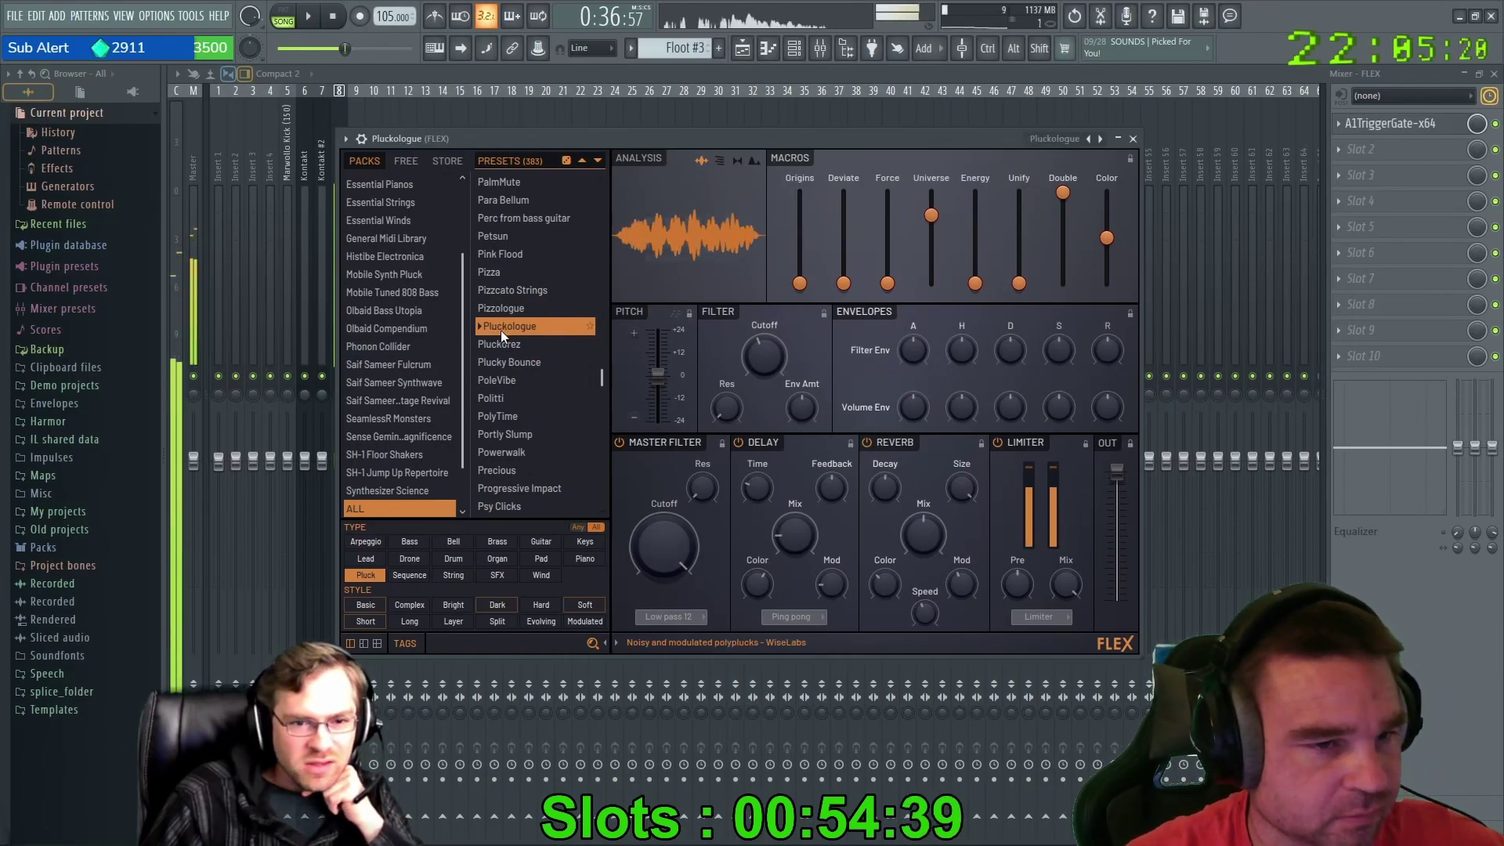
key("space")
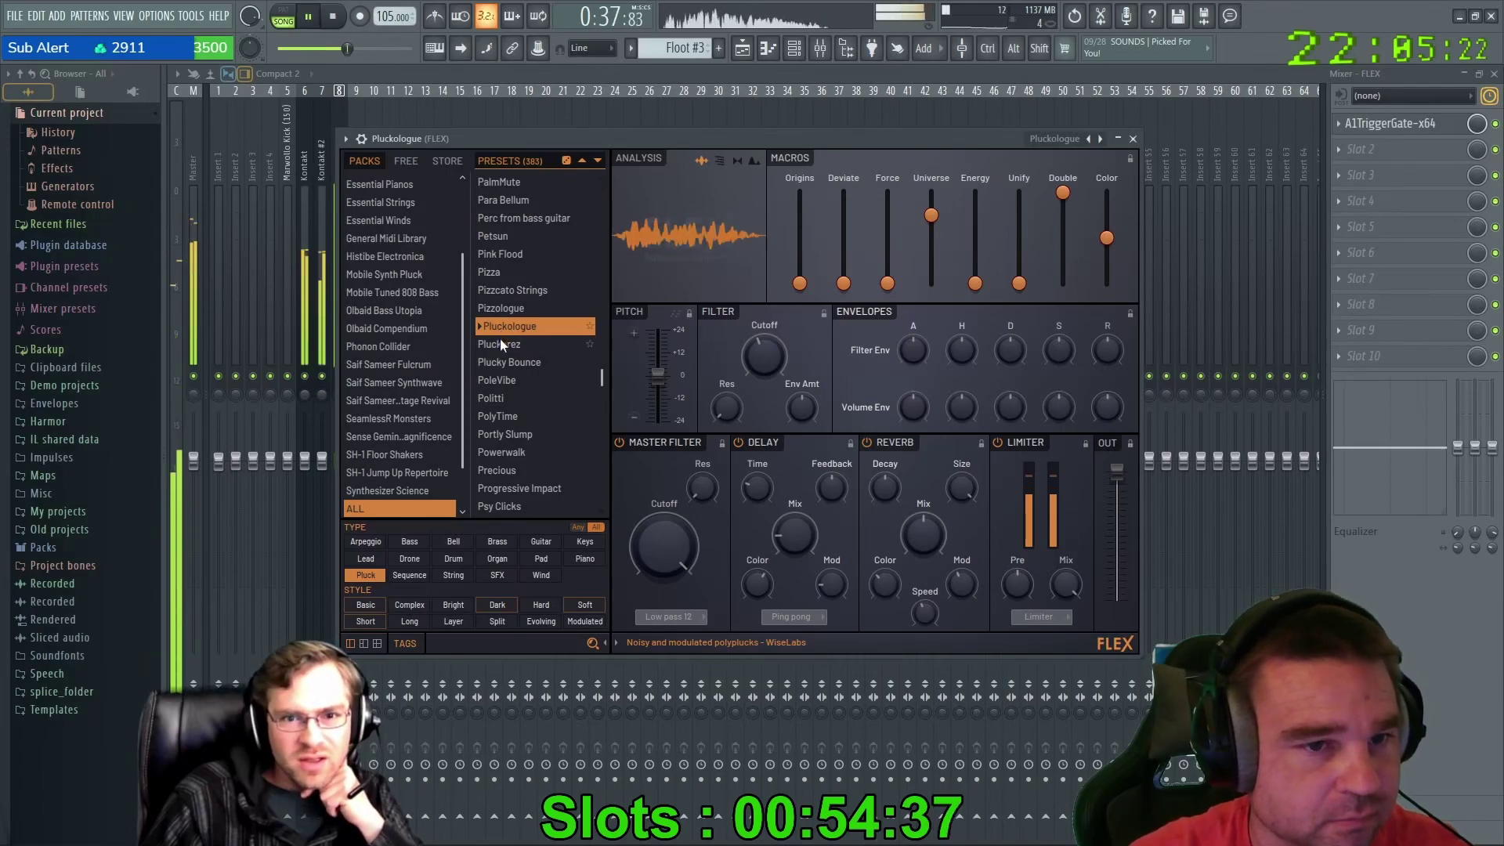
key("space")
left_click(506, 345)
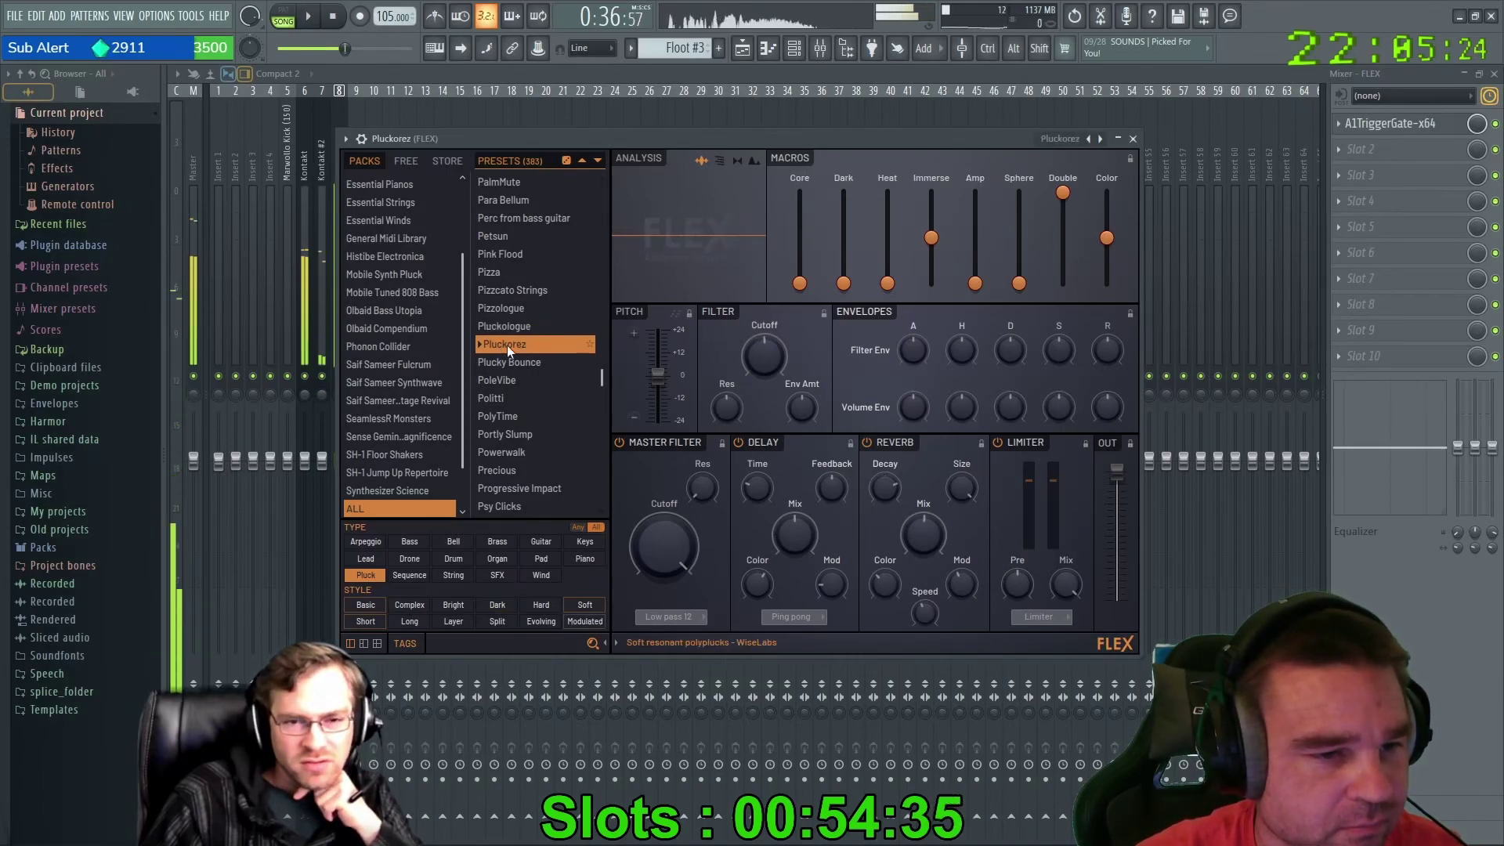
key("space")
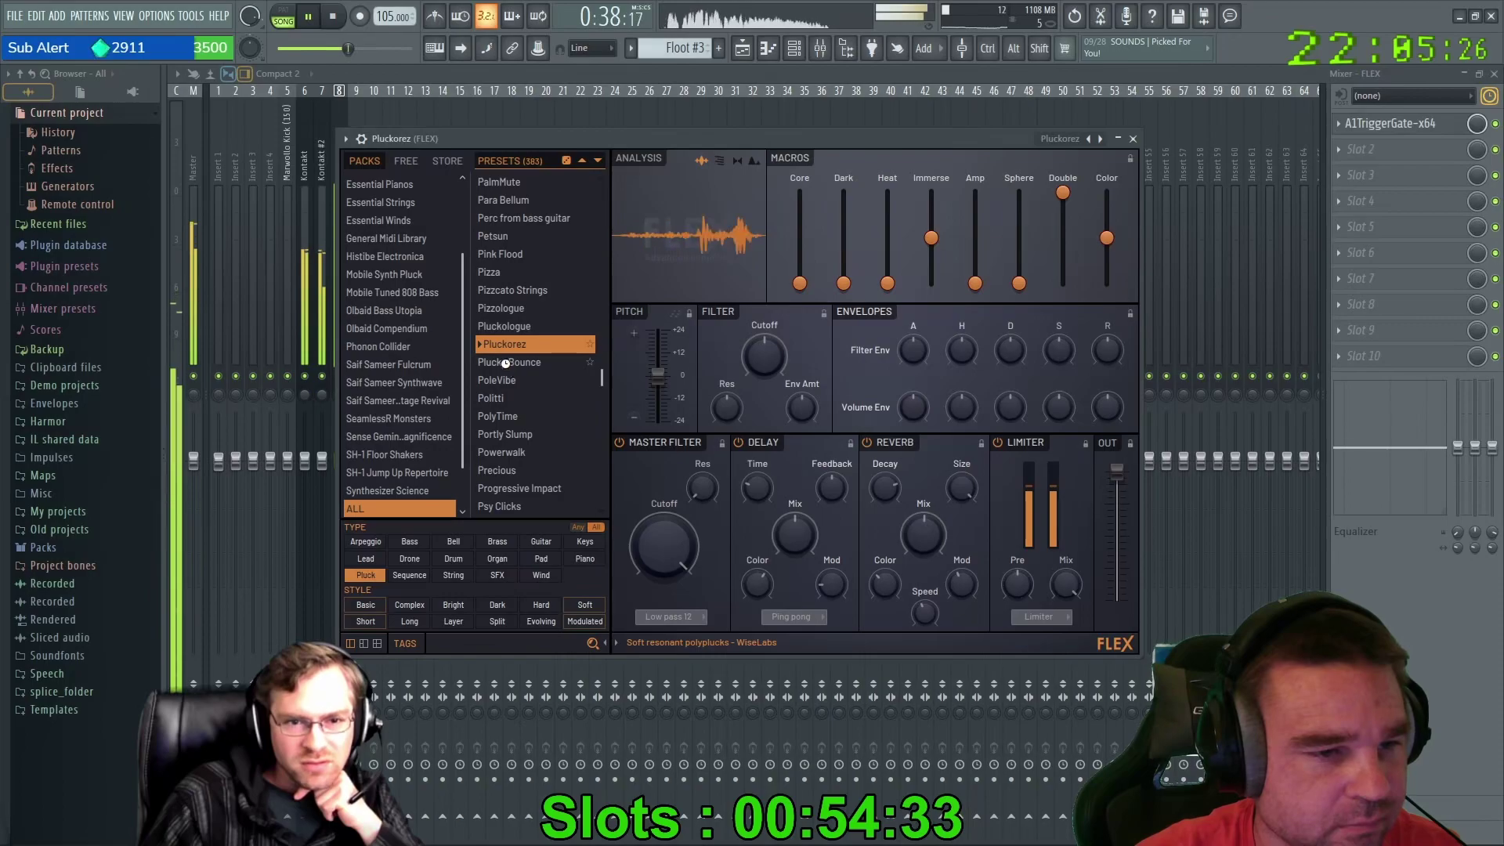
left_click(506, 362)
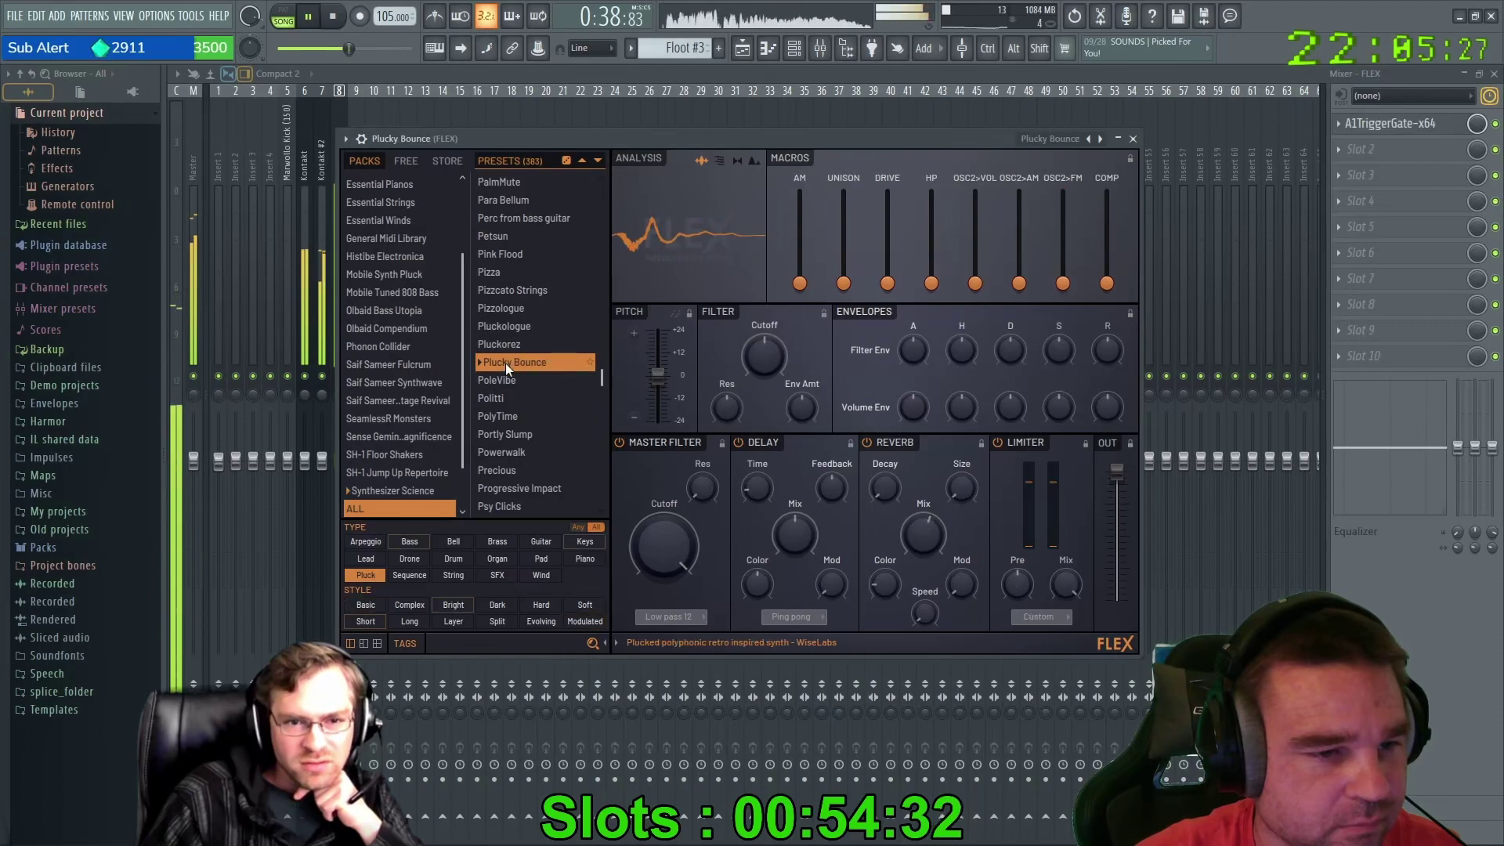
Reload the Pizzologue preset in FLEX with its delay and reverb switched off, and stop the song.
left_click(513, 313)
key("space")
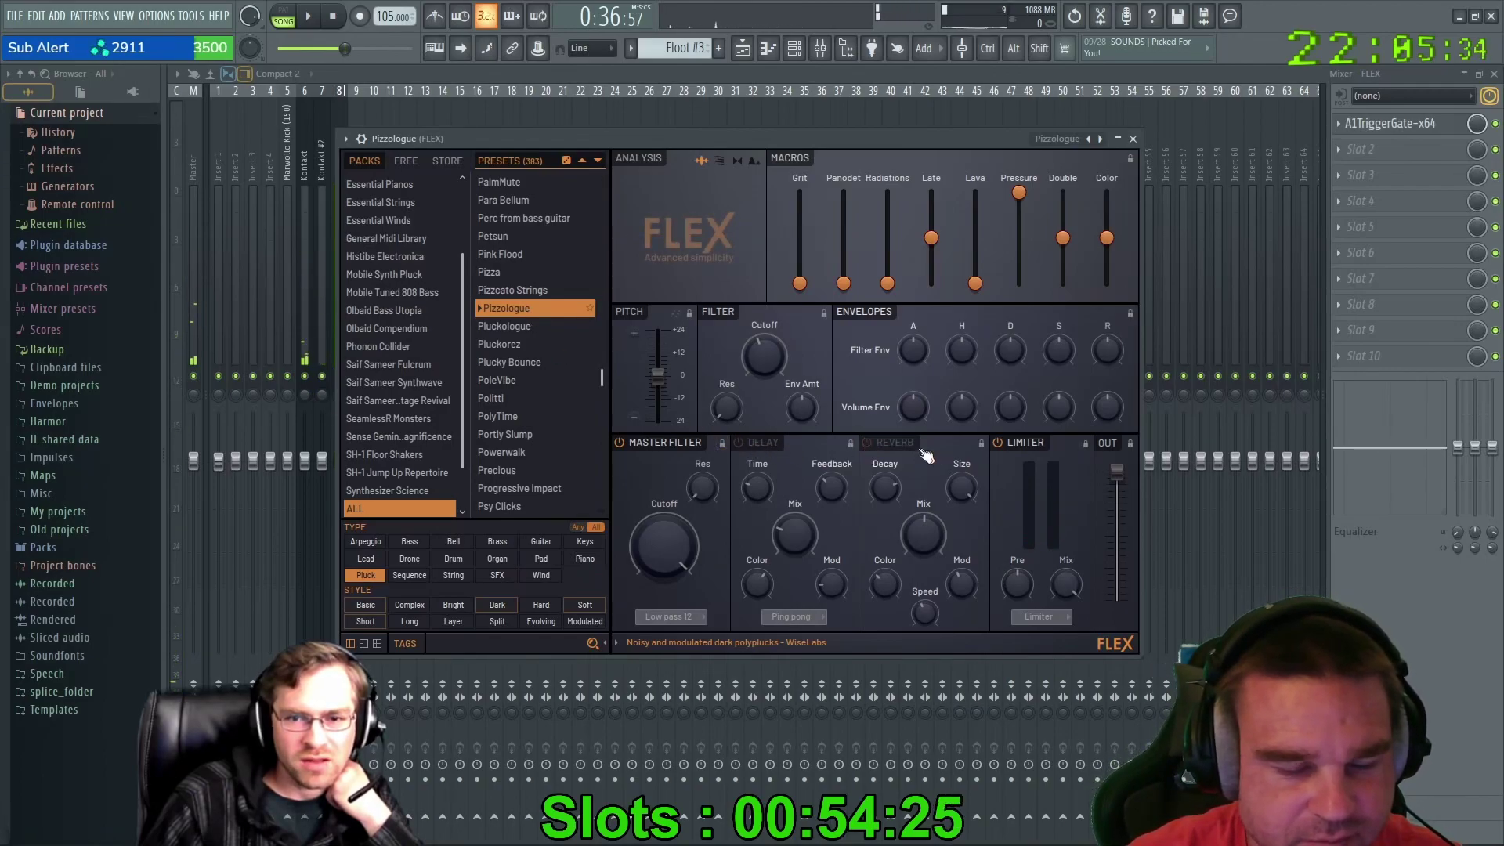
Switch to pattern mode and set the Pizzologue macros with Late at minimum and Radiations at maximum.
key("l")
left_click_drag(616, 134, 666, 129)
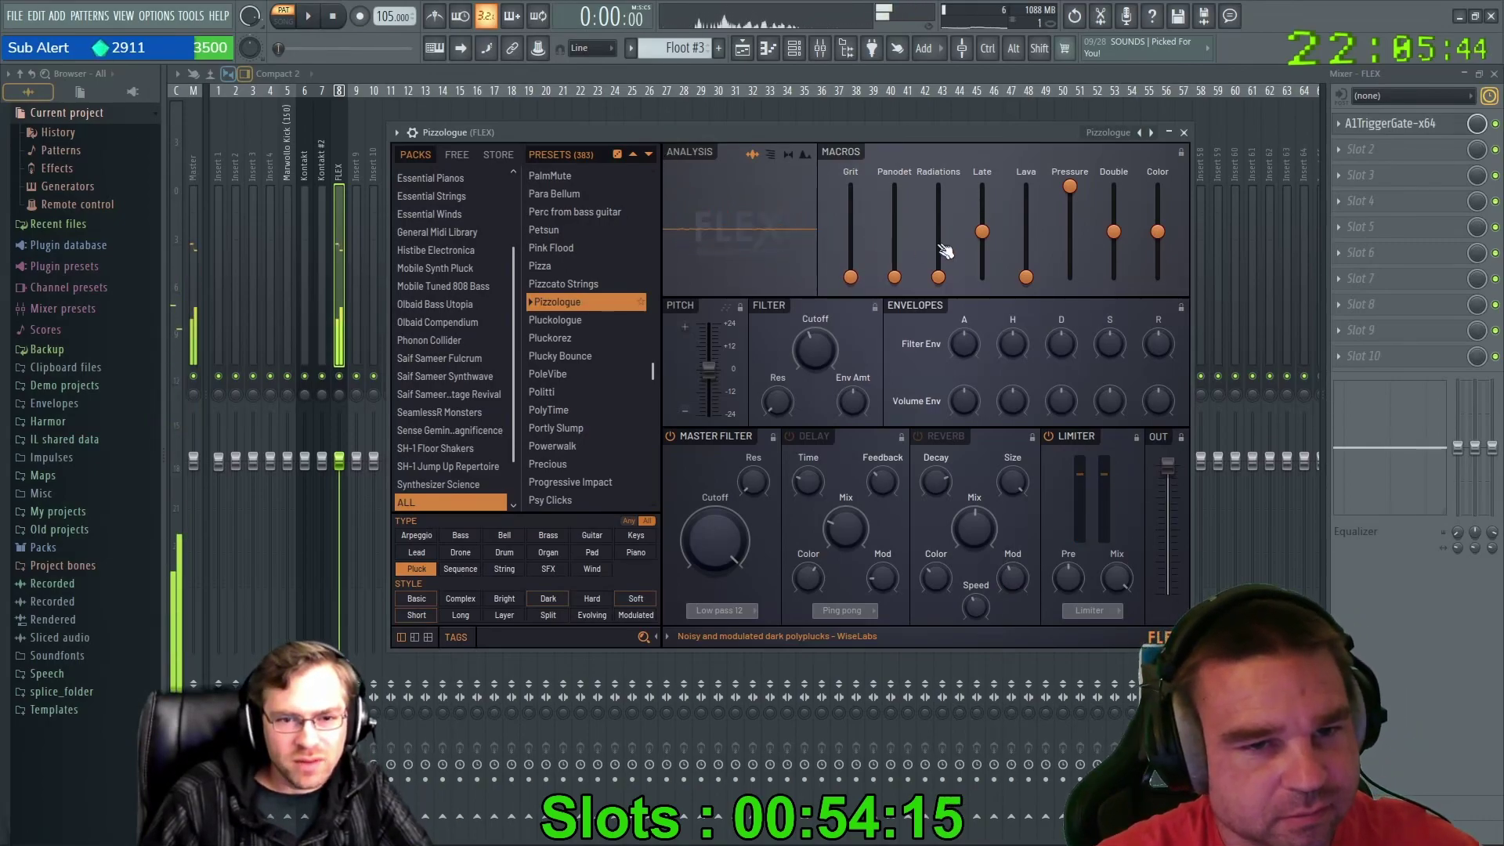
mouse_move(1077, 196)
left_mouse_down()
mouse_move(1079, 283)
mouse_move(1070, 188)
left_mouse_up()
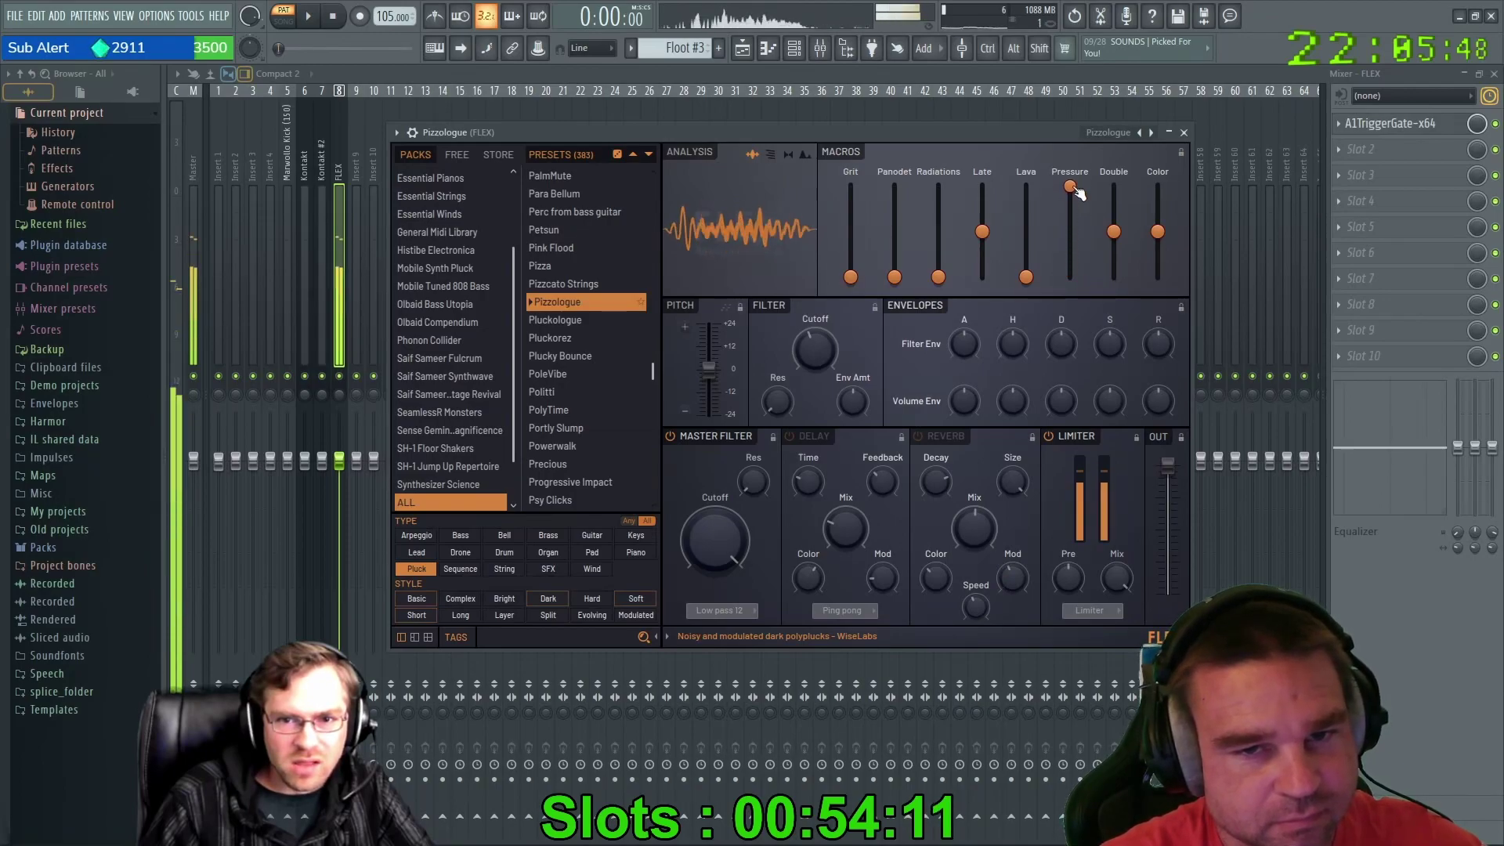
left_click_drag(982, 231, 938, 188)
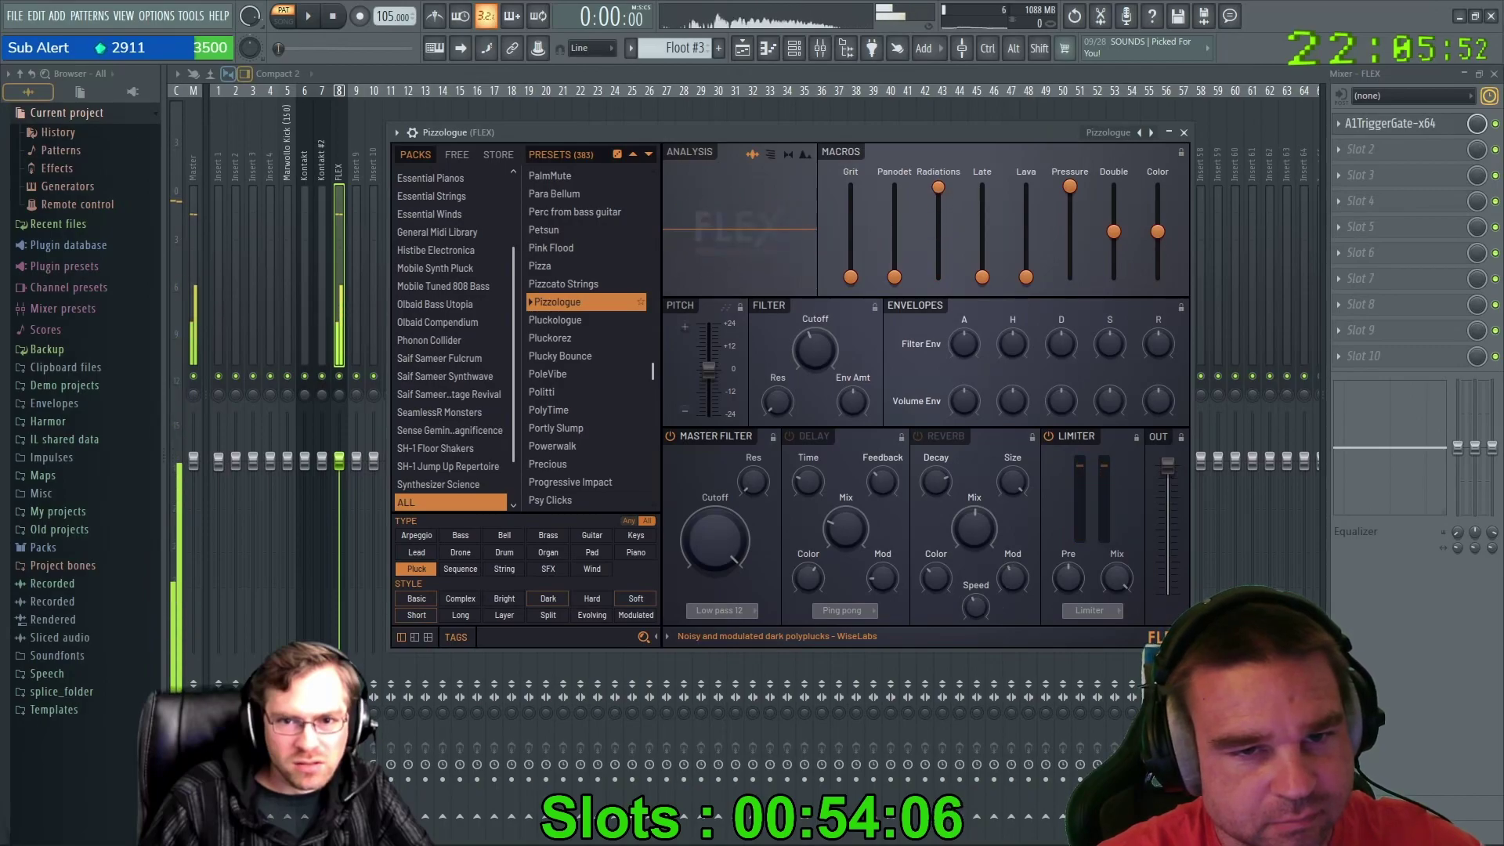
Drop the Radiations macro to minimum and audition the pluck presets Powerwalk, Precious, Progressive Impact and Psy Clicks.
left_click_drag(895, 186, 895, 264)
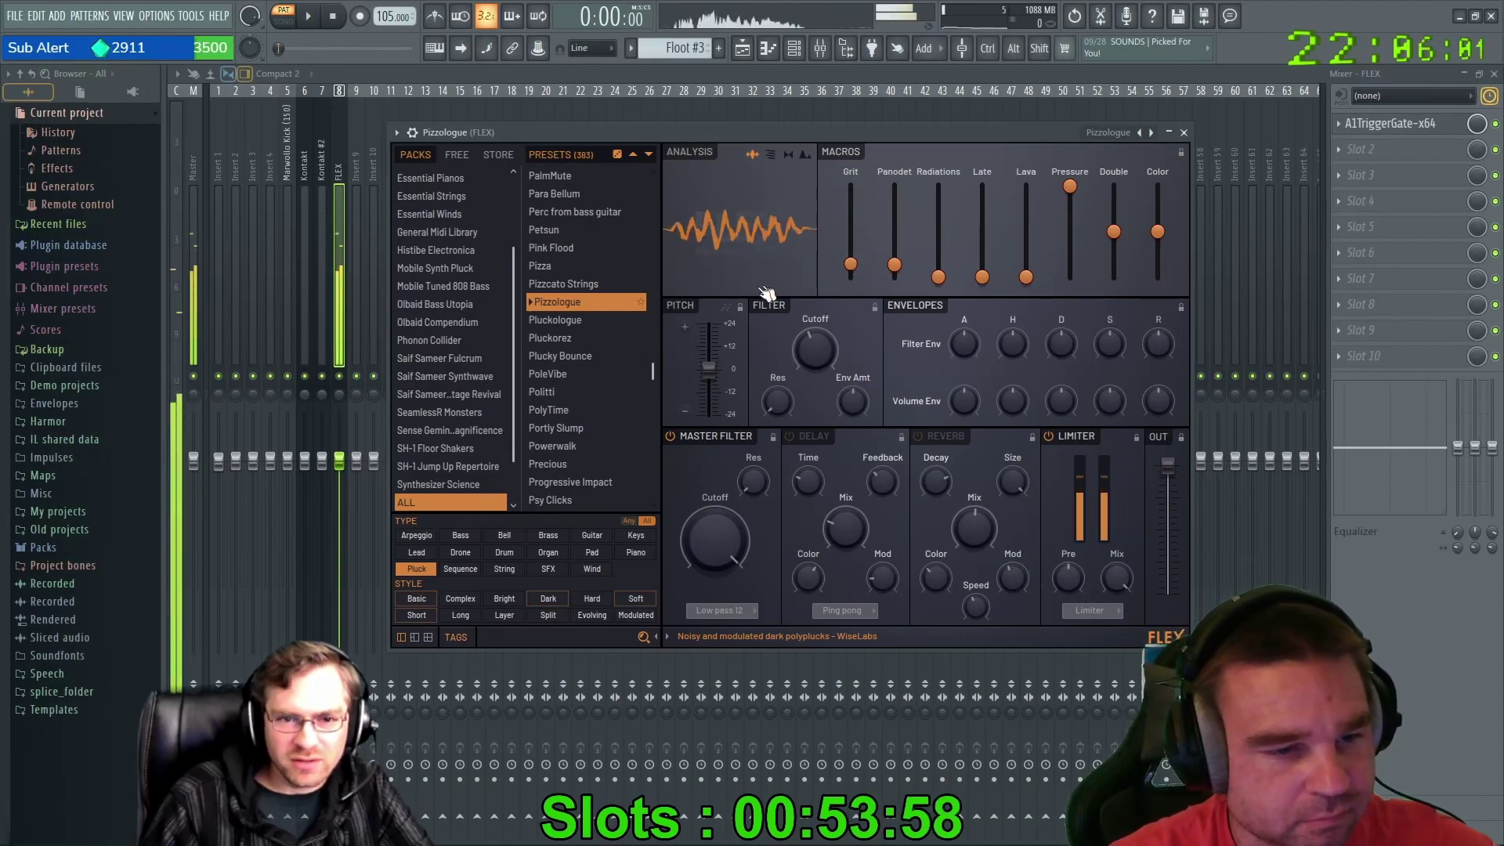
left_click(551, 446)
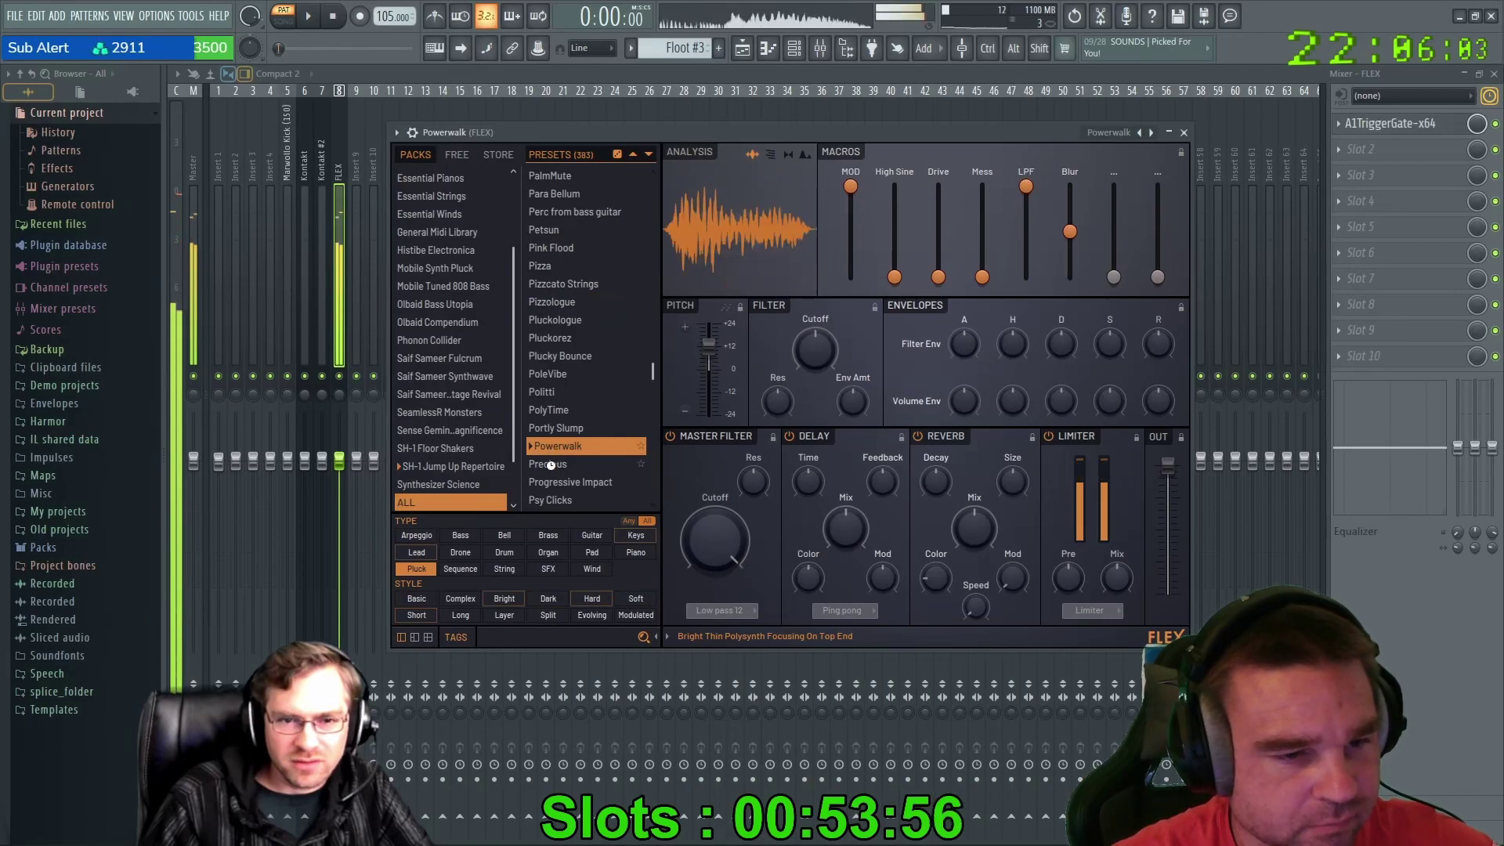
left_click(551, 463)
left_click(548, 481)
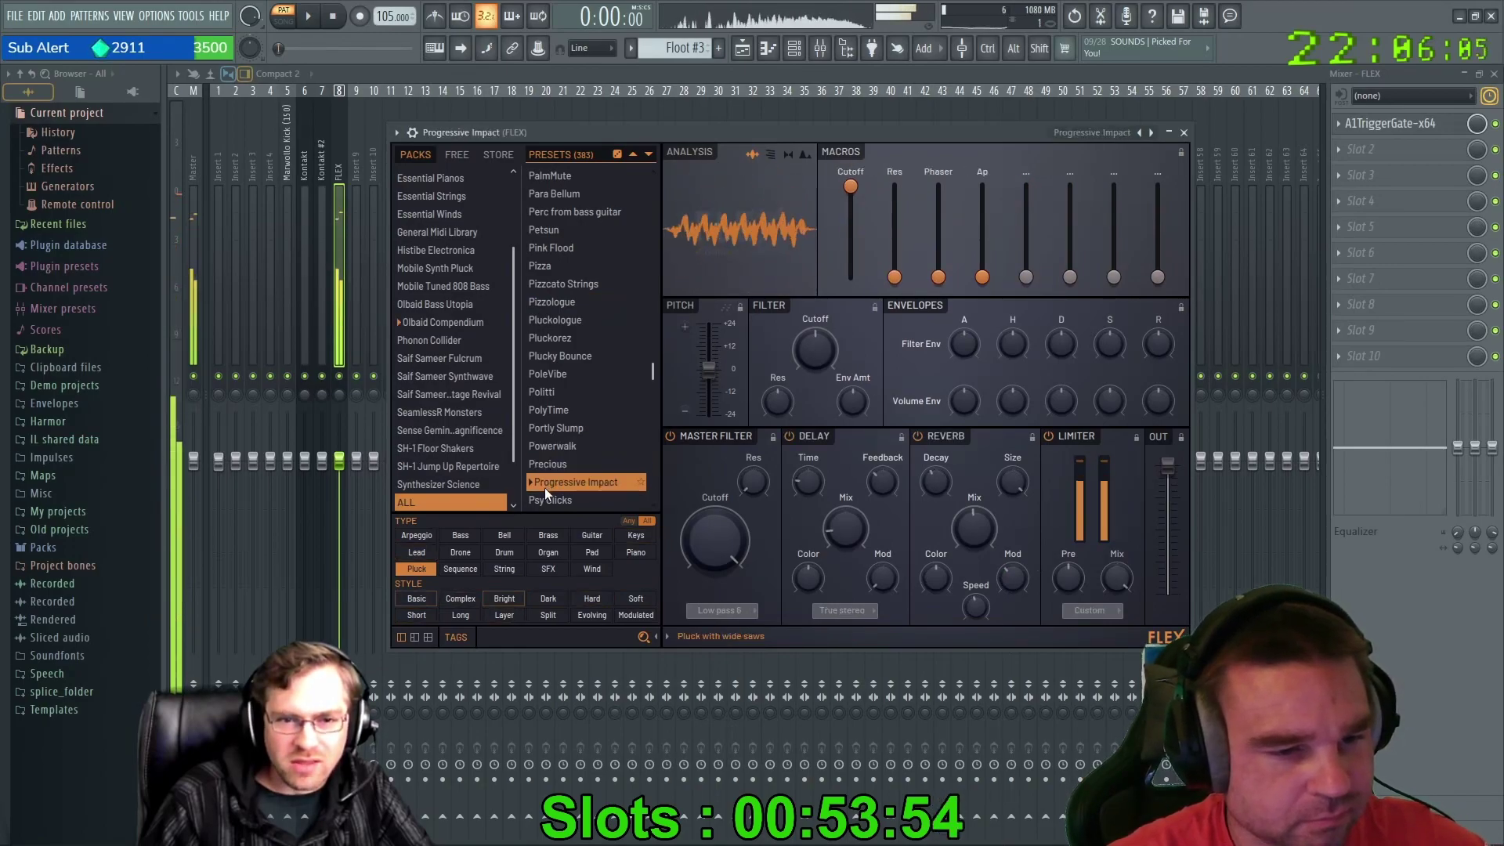
left_click(542, 499)
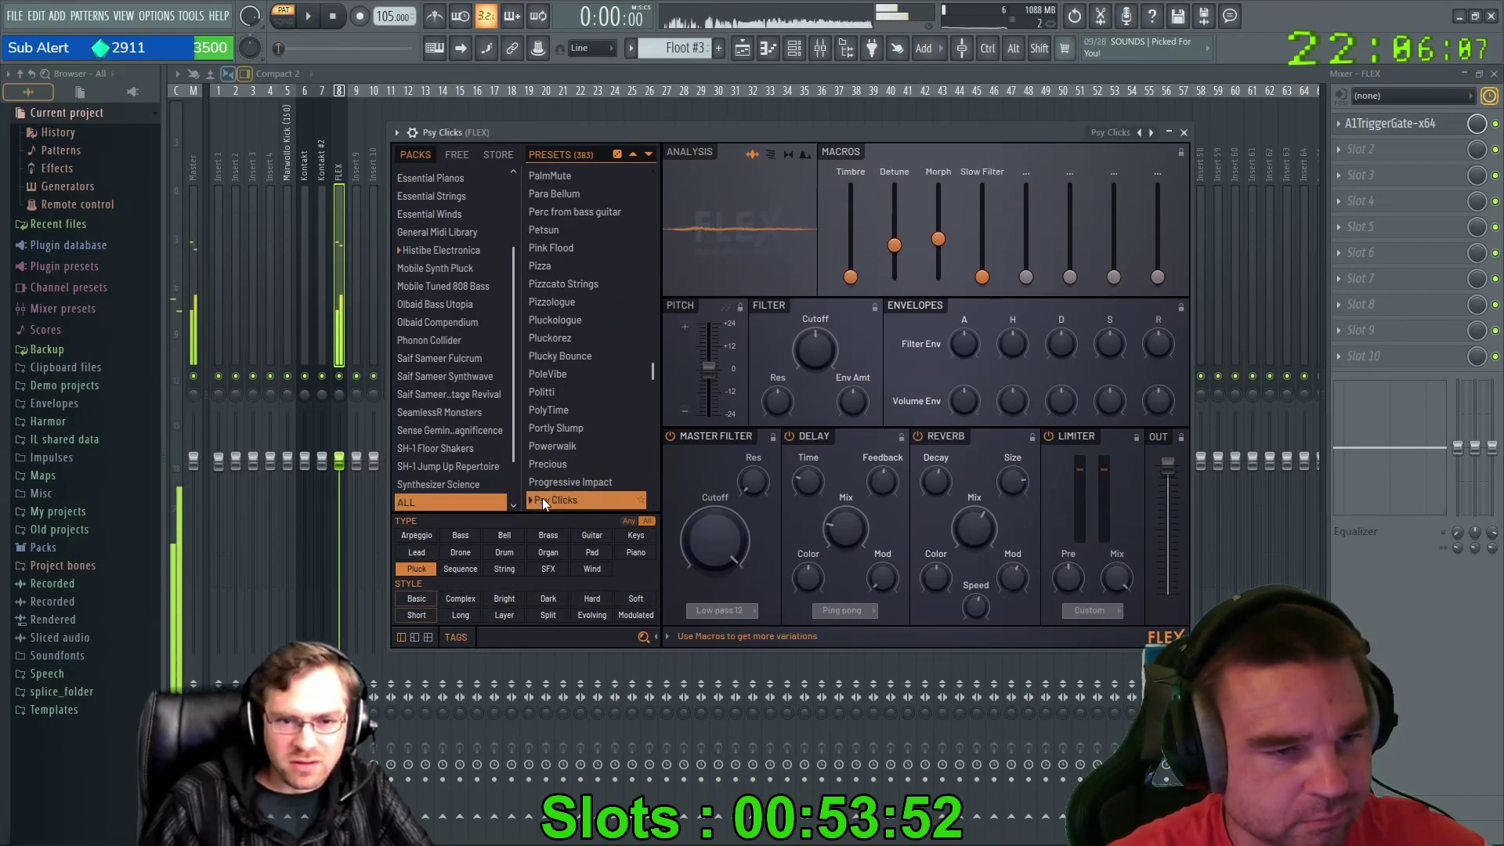
key("space")
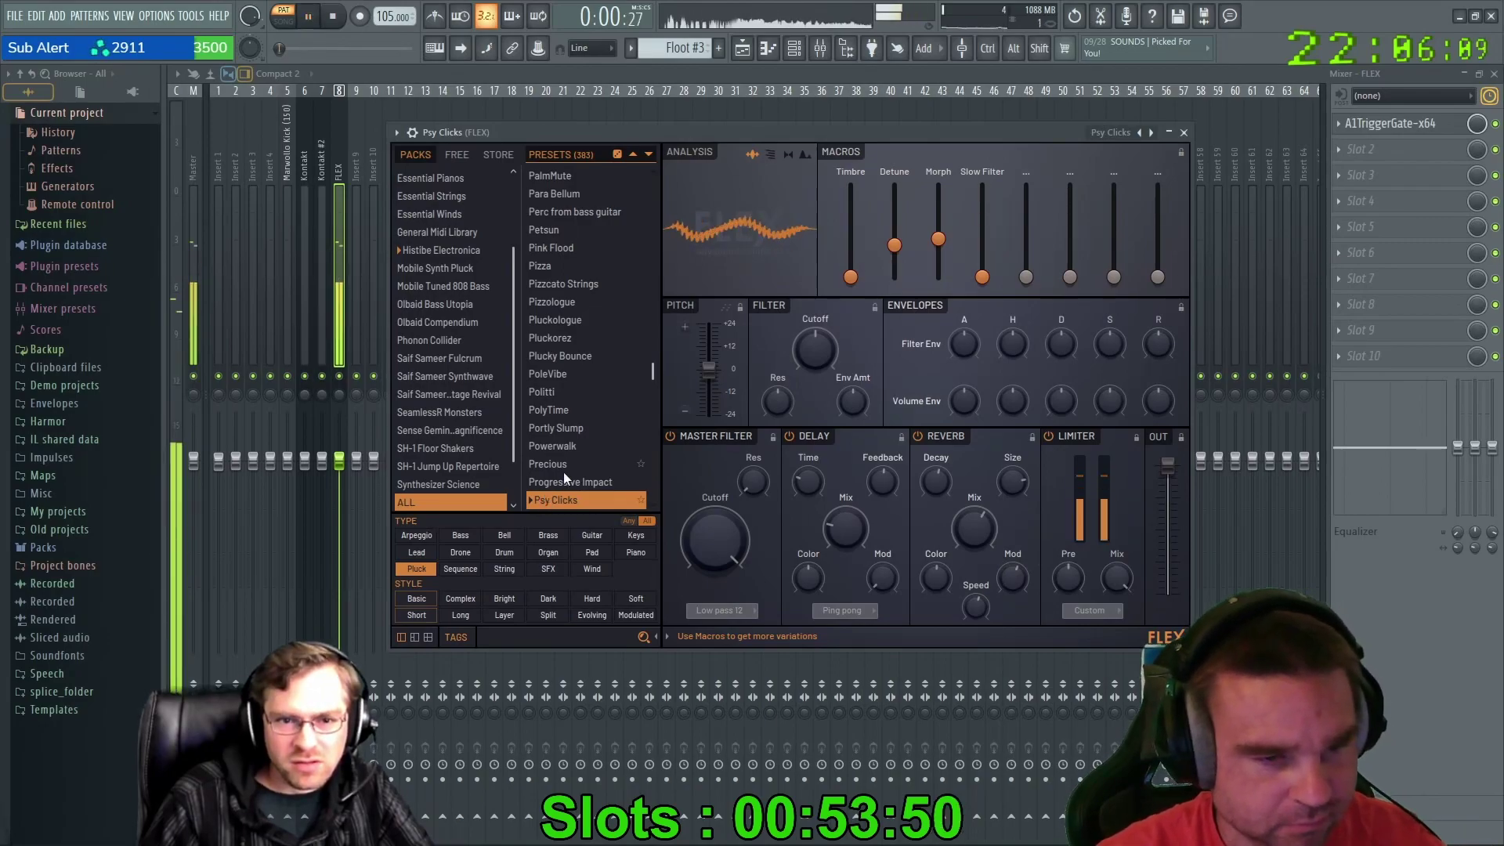
key("space")
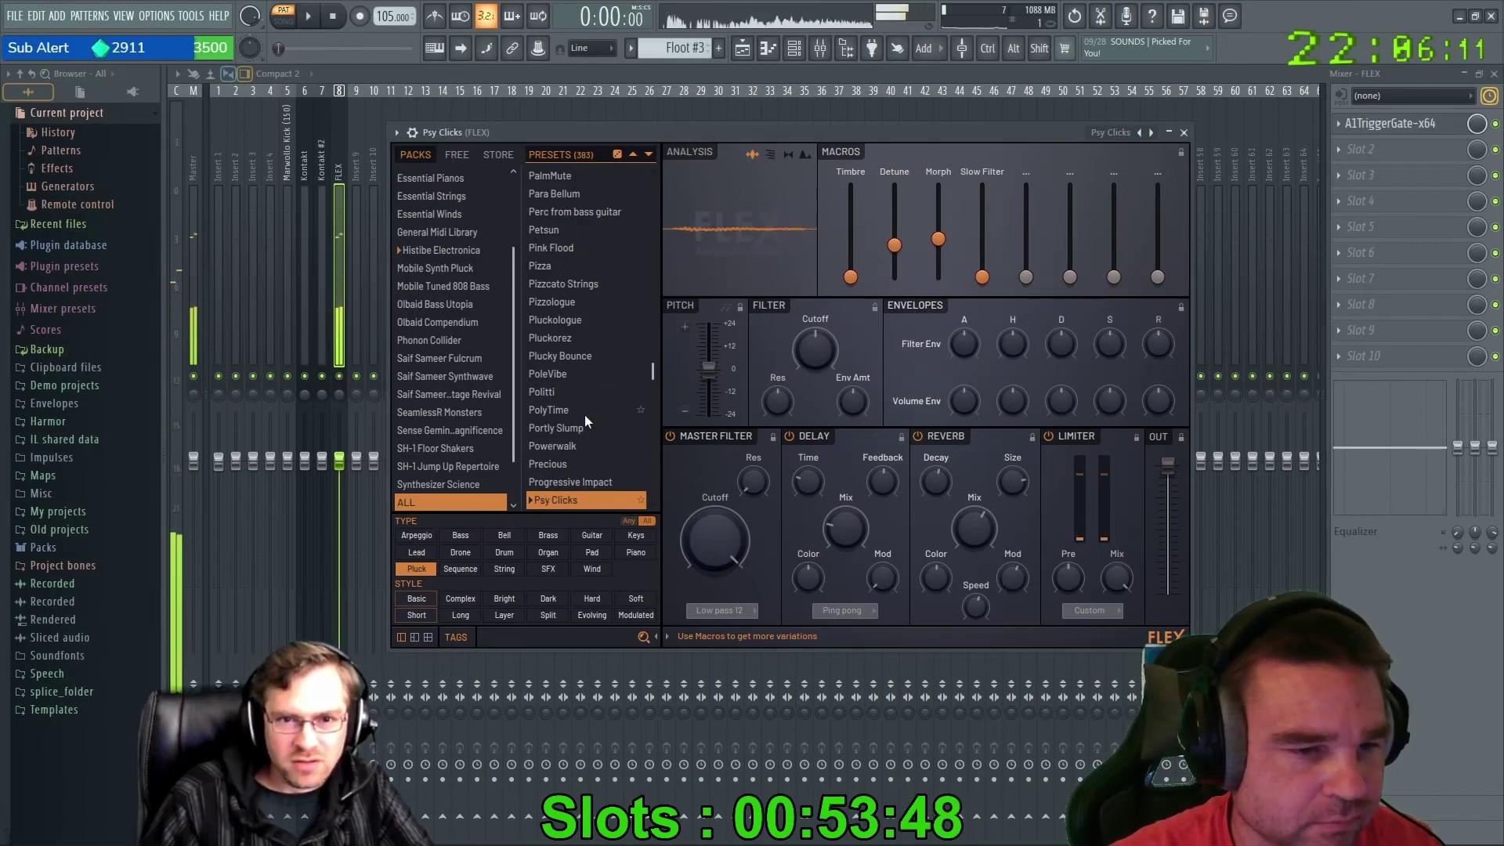
Play the Psy Clicks preset against the song and reposition the FLEX window.
scroll(580, 404, "down", 3)
scroll(586, 355, "up", 3)
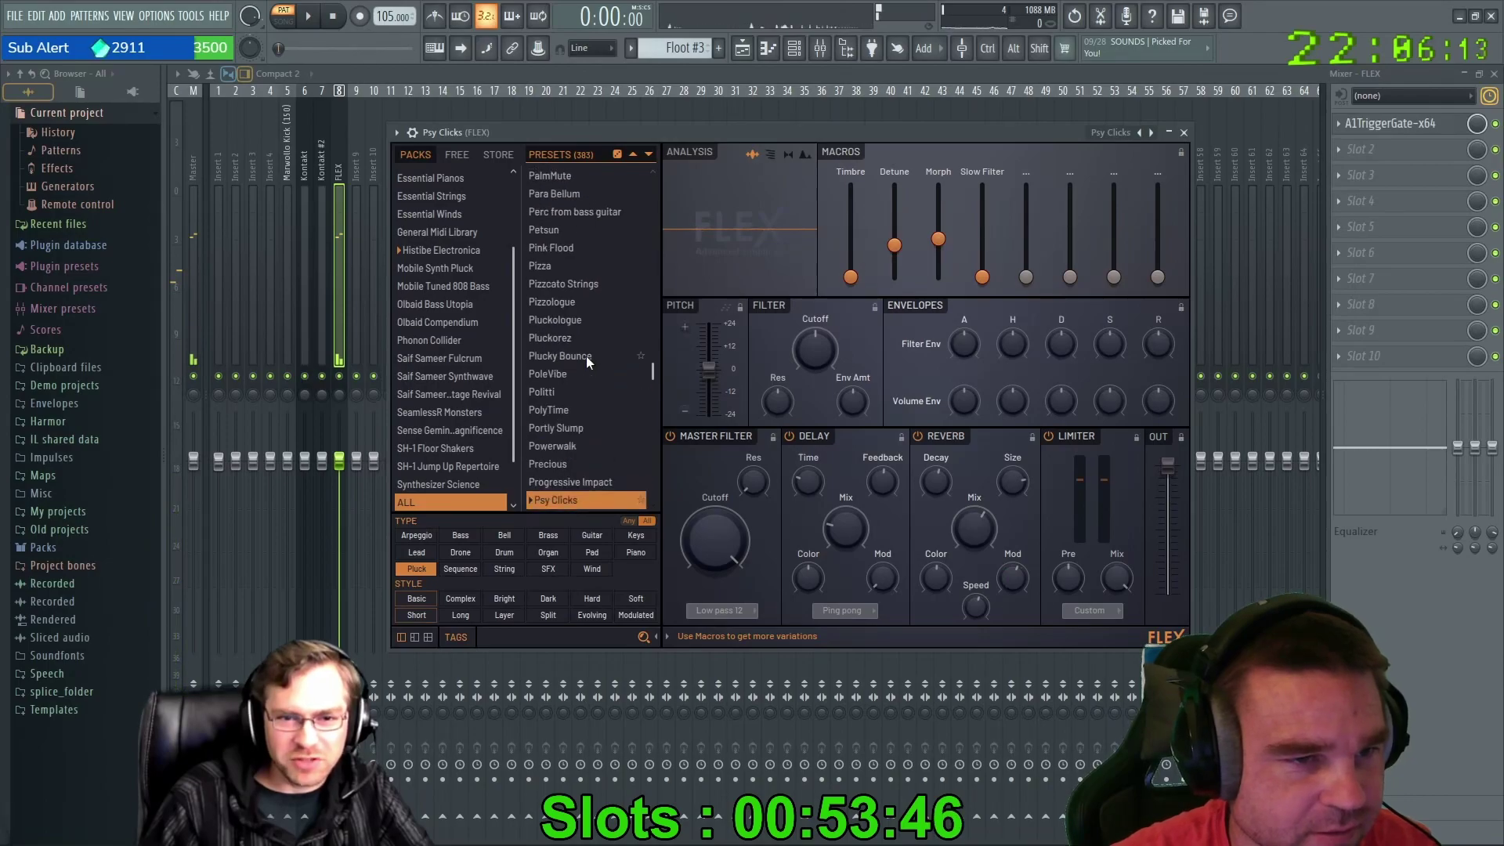
left_click_drag(699, 126, 669, 138)
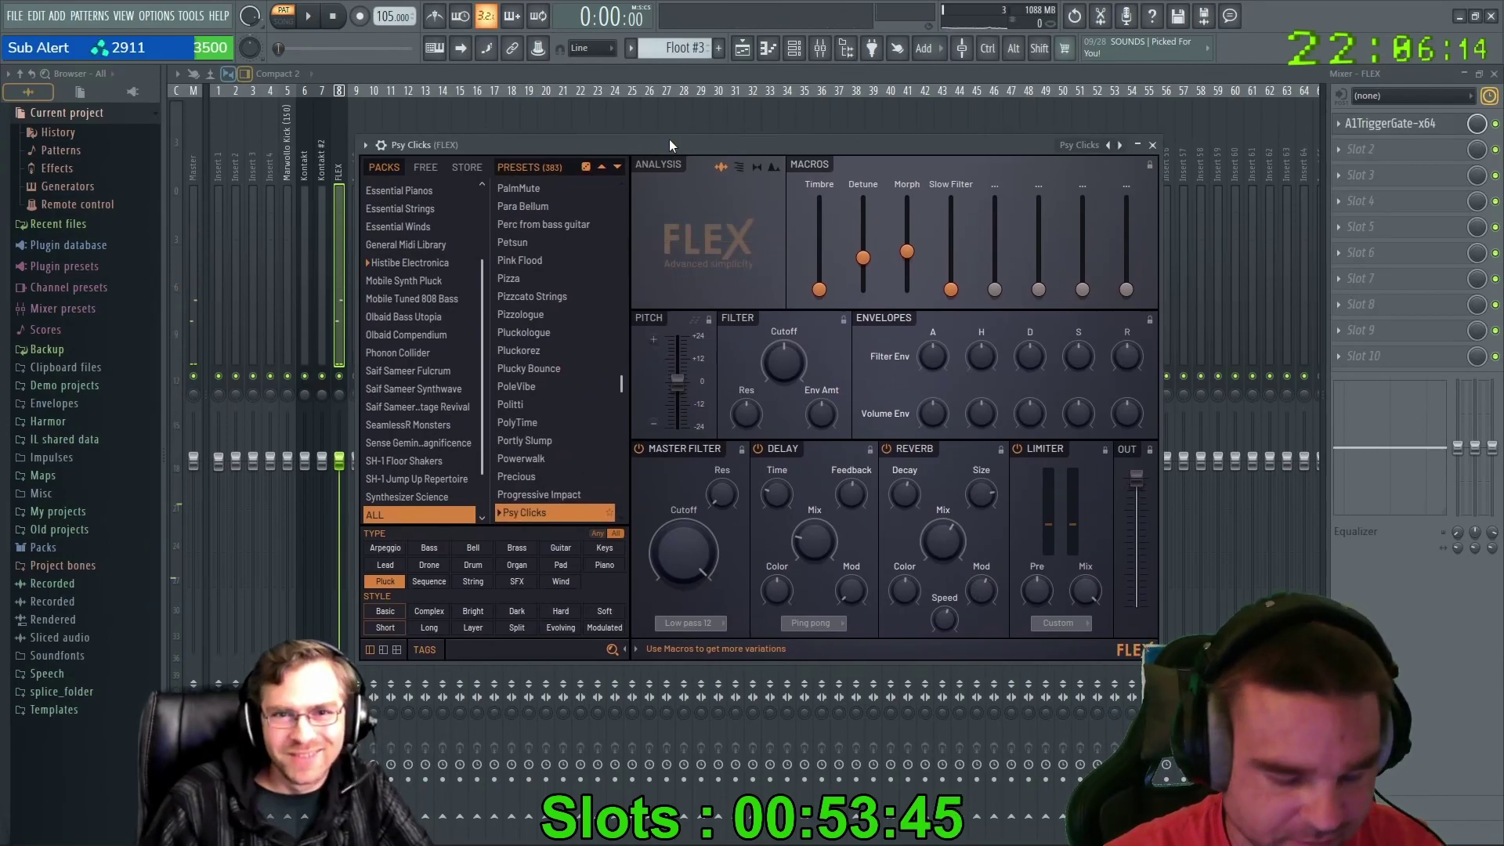
key("space")
key("l")
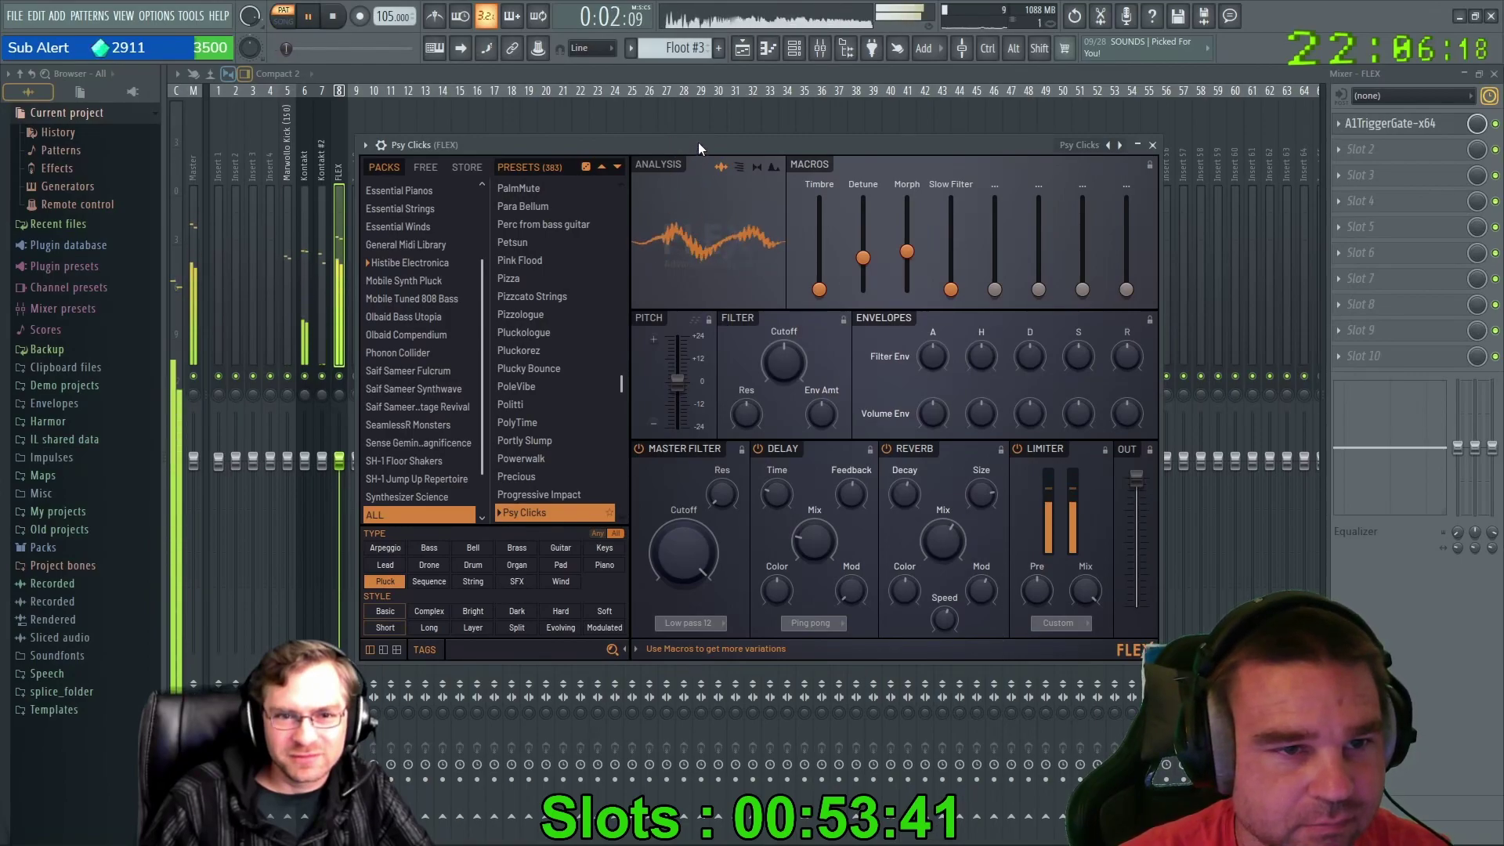
key("space")
left_click_drag(698, 142, 705, 116)
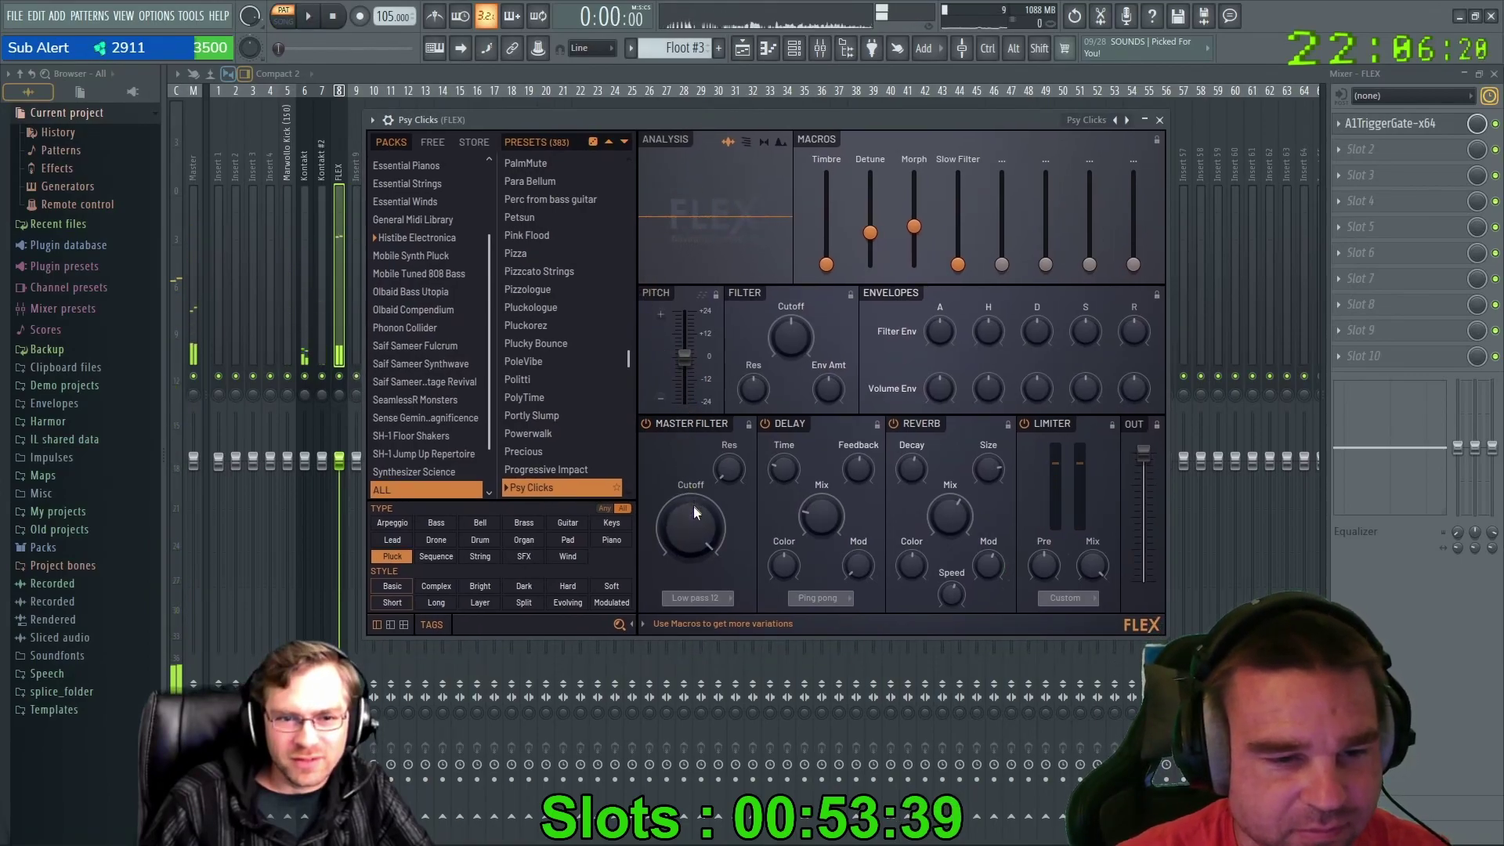
Lower the Psy Clicks master filter cutoff and switch off its delay and reverb during playback.
key("space")
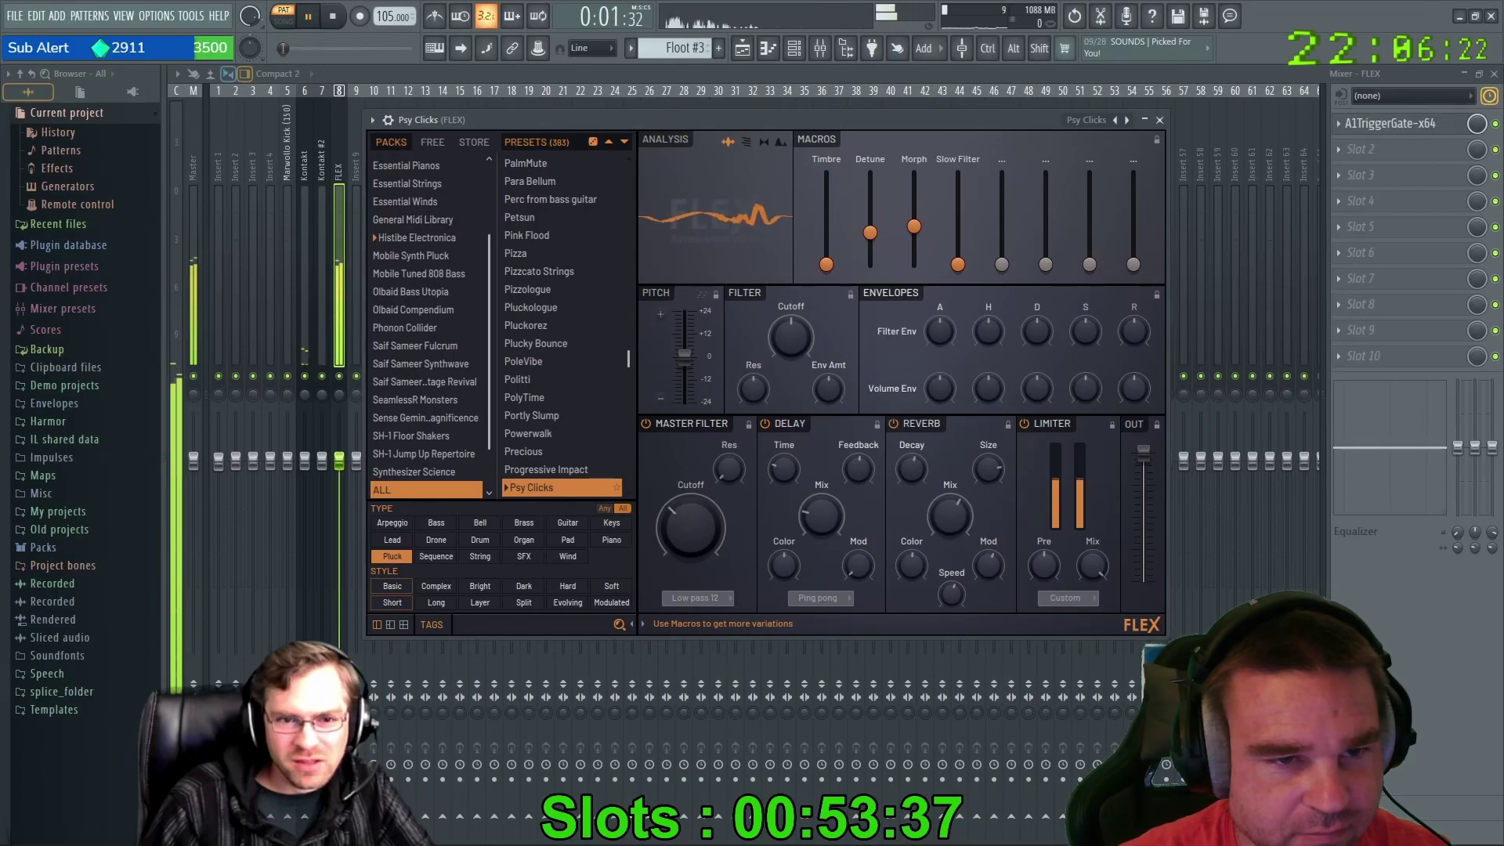
mouse_move(691, 527)
left_mouse_down()
mouse_move(691, 470)
mouse_move(691, 517)
left_mouse_up()
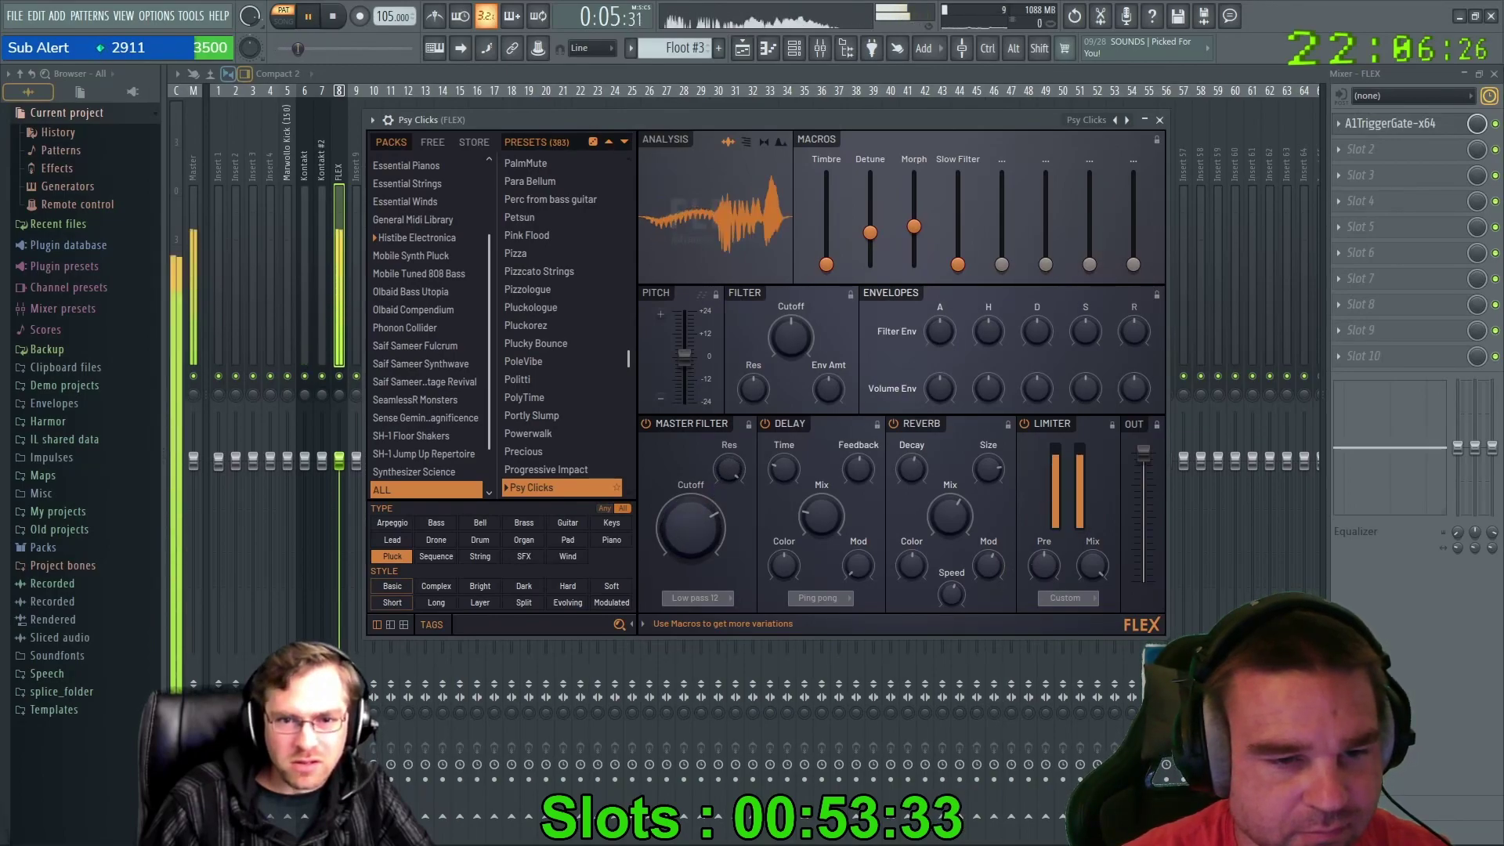
left_click(764, 424)
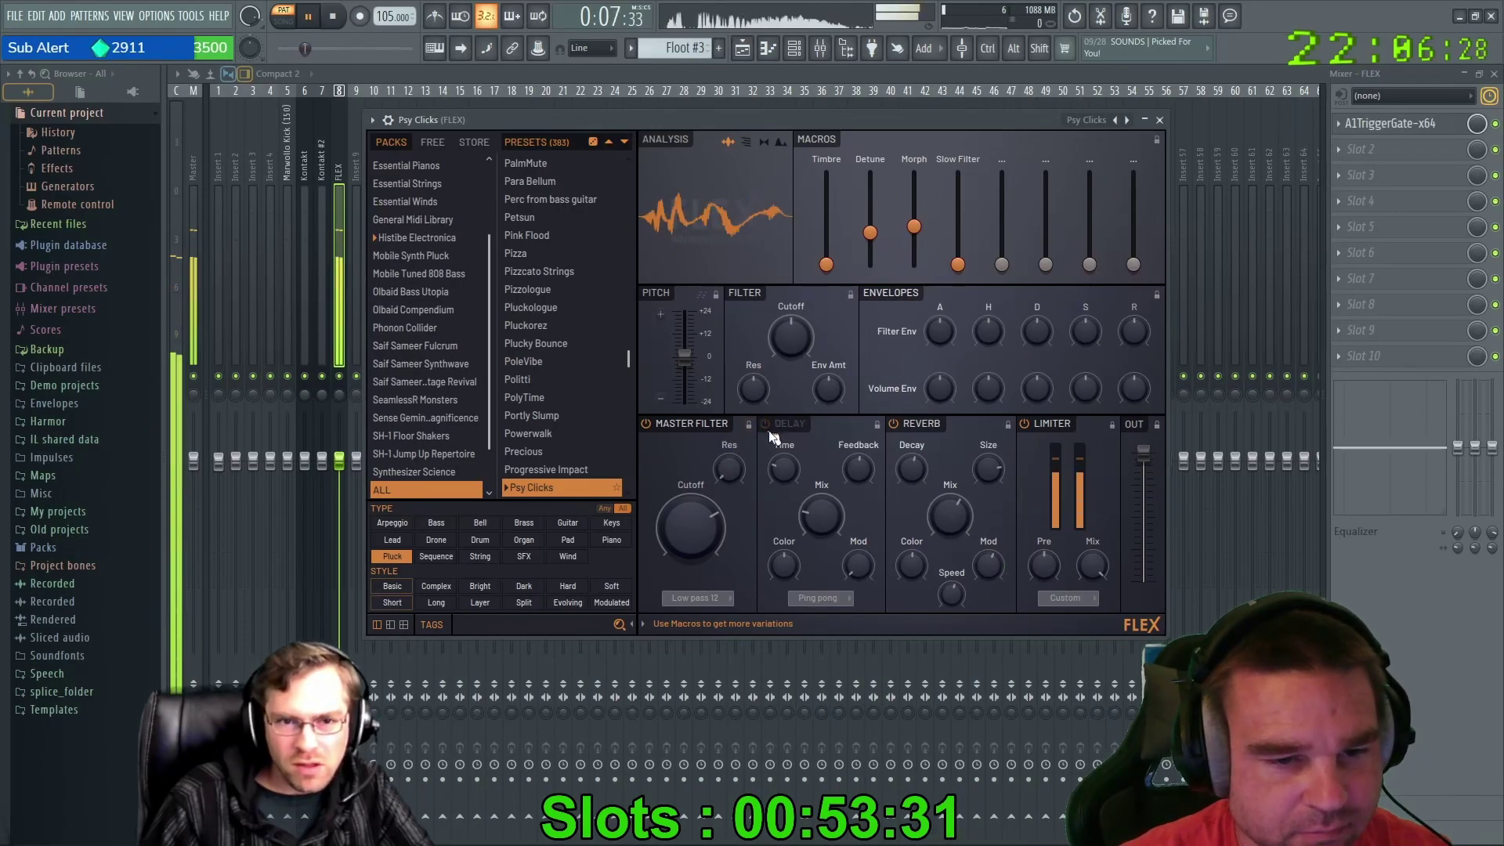
left_click(894, 424)
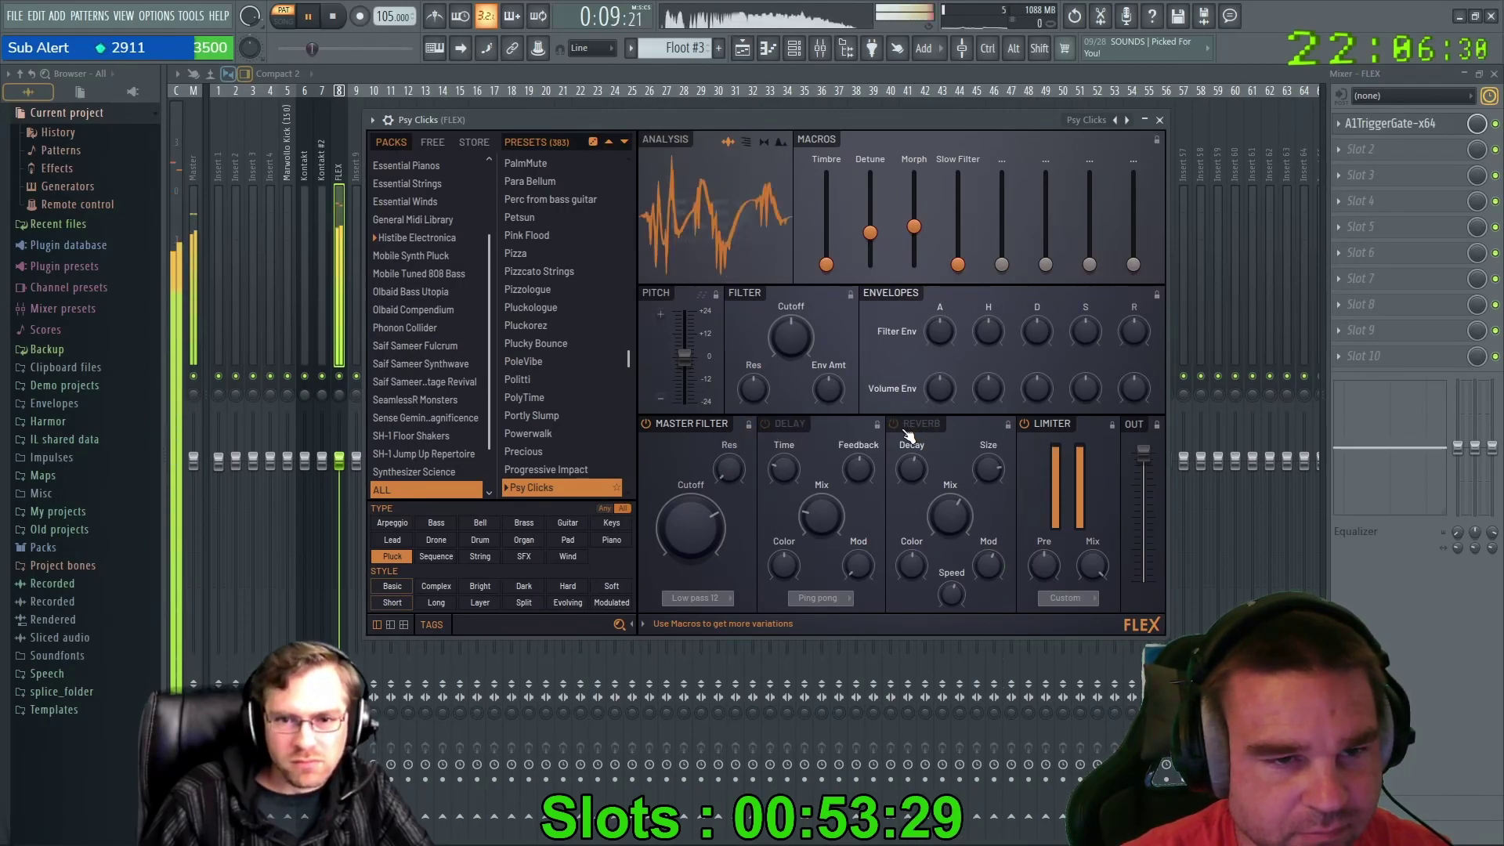
key("space")
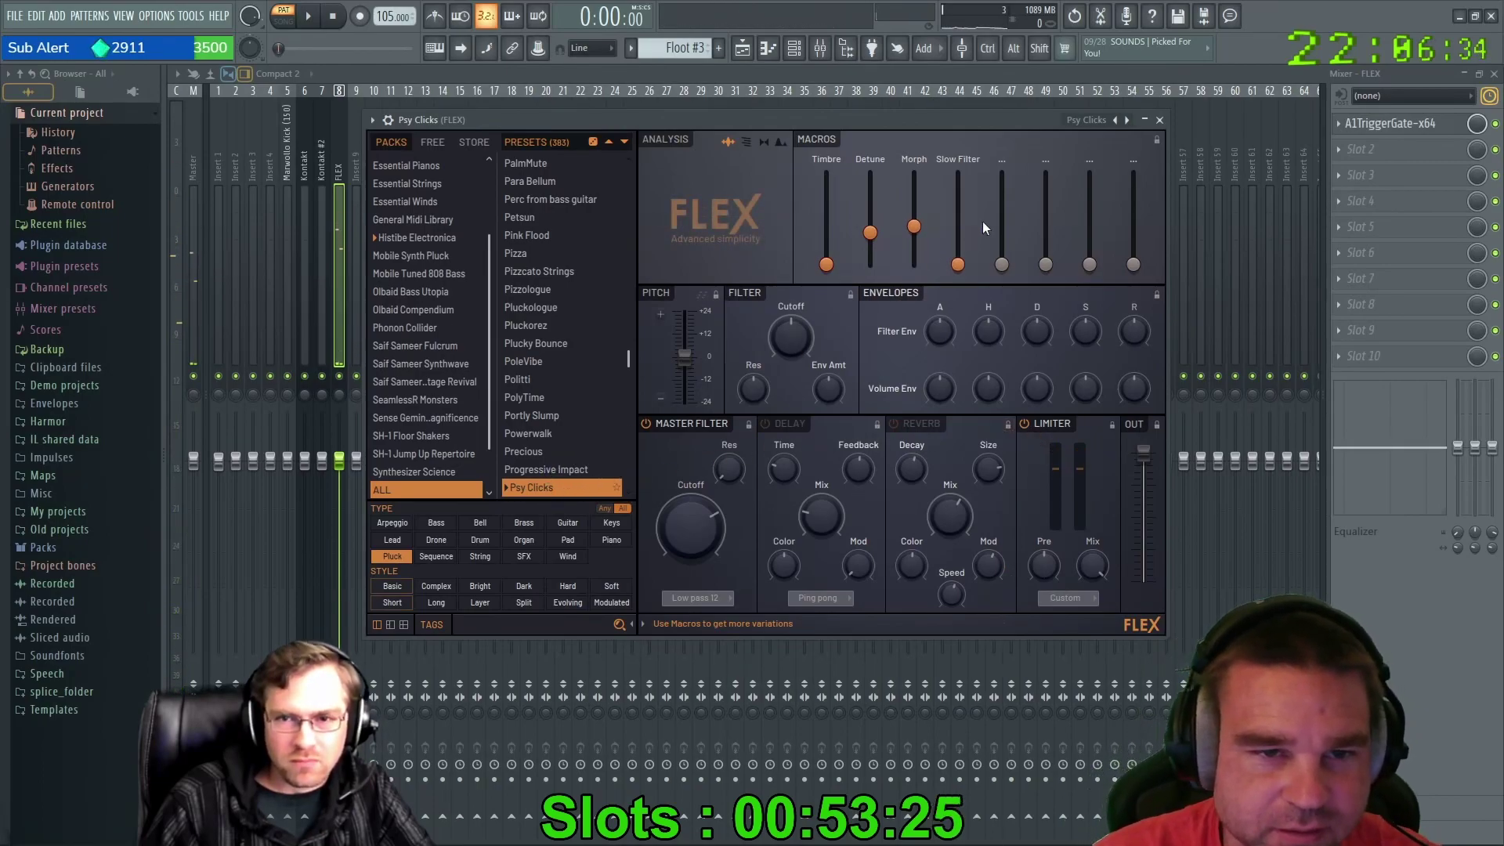
mouse_move(826, 264)
left_mouse_down()
mouse_move(826, 225)
mouse_move(827, 264)
left_mouse_up()
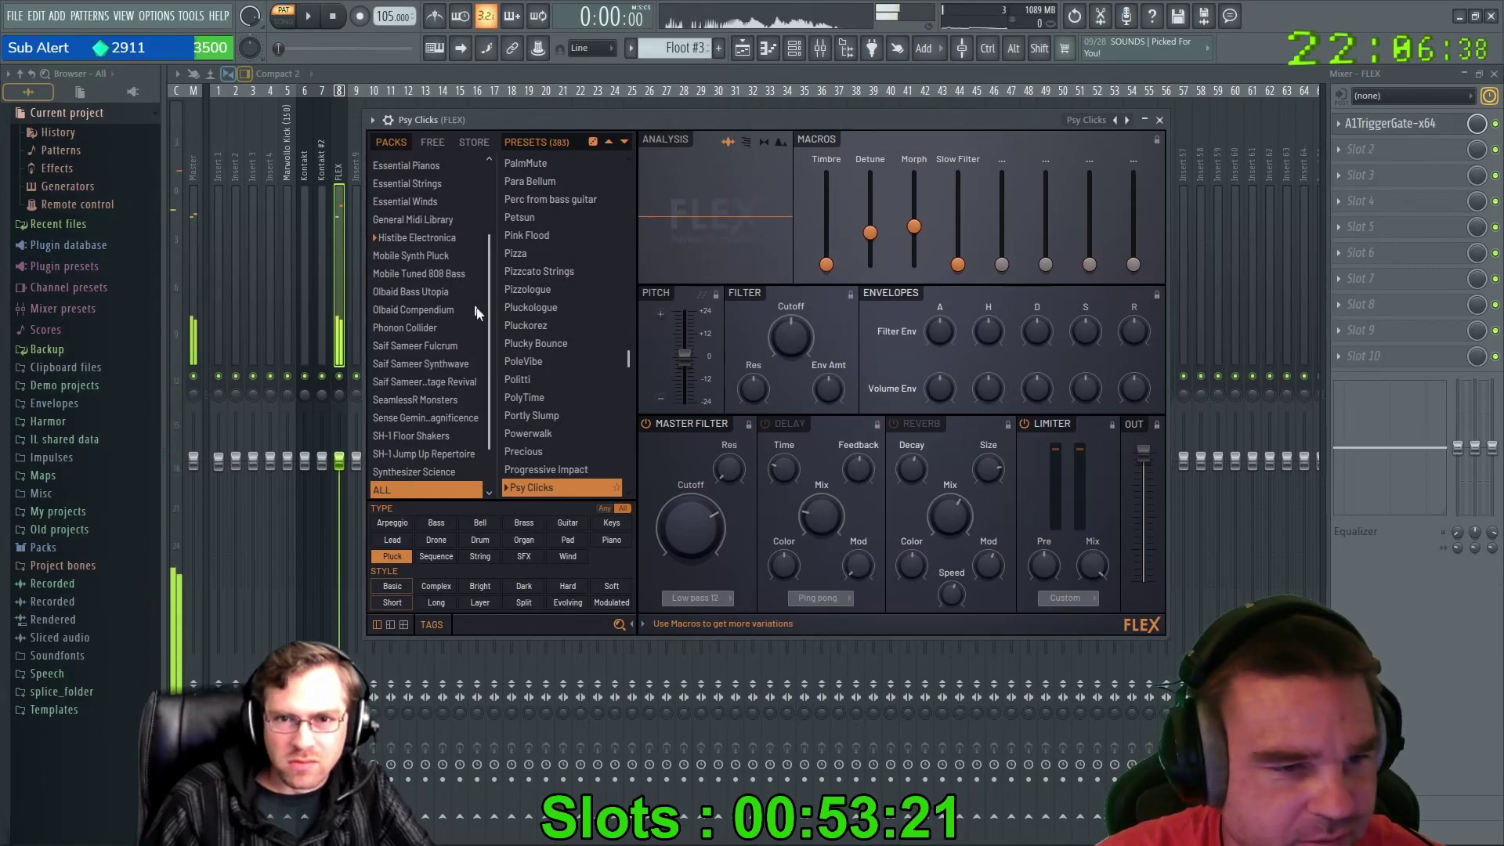
Audition the pluck presets Psycho Tabs, Psycho Tabs 2 and Psycho Tabs Dist.
scroll(542, 366, "down", 4)
left_click(534, 304)
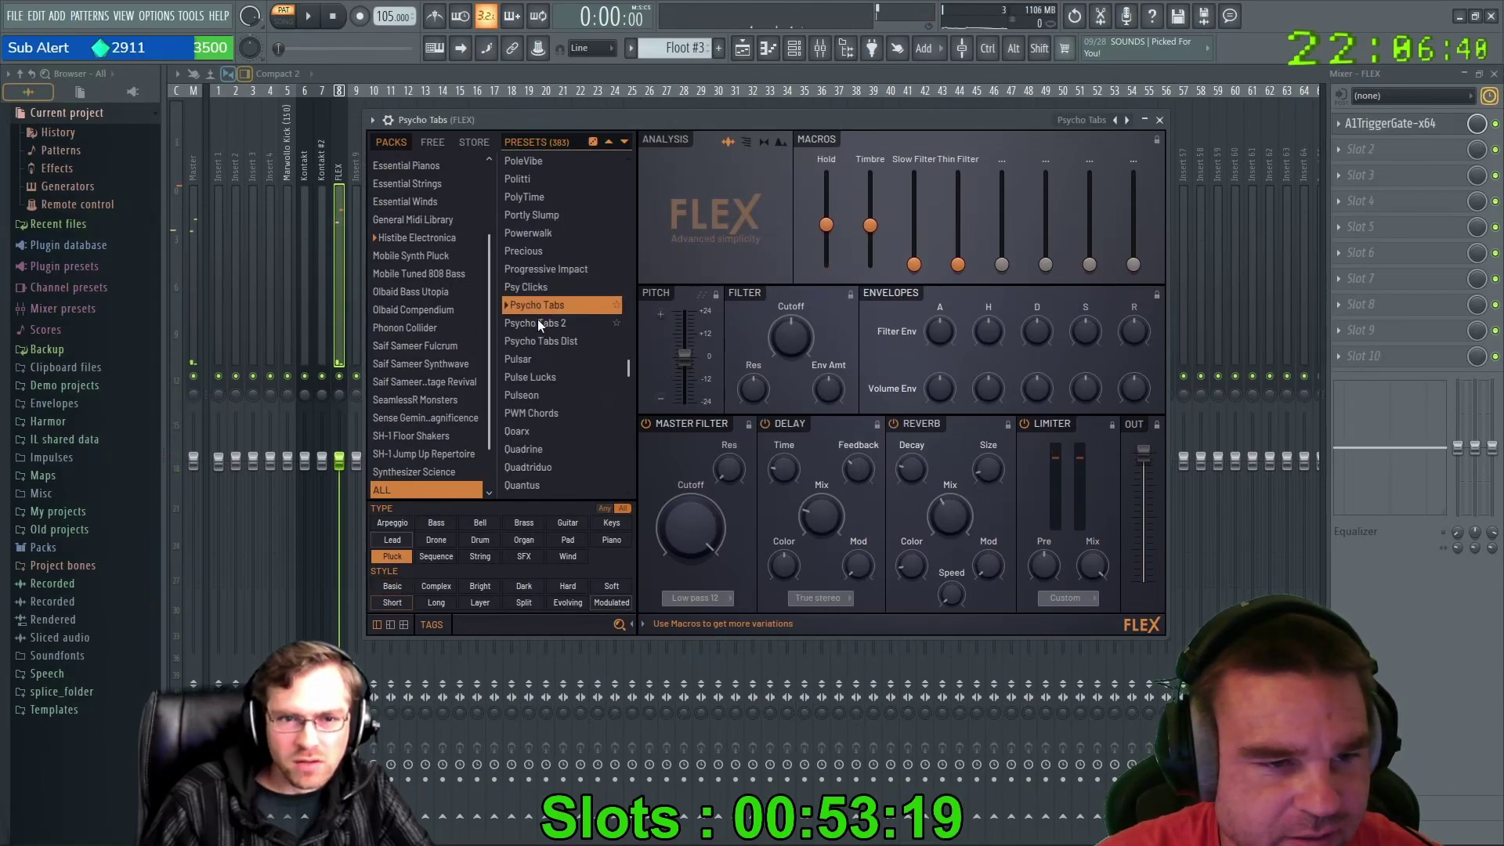
left_click(531, 324)
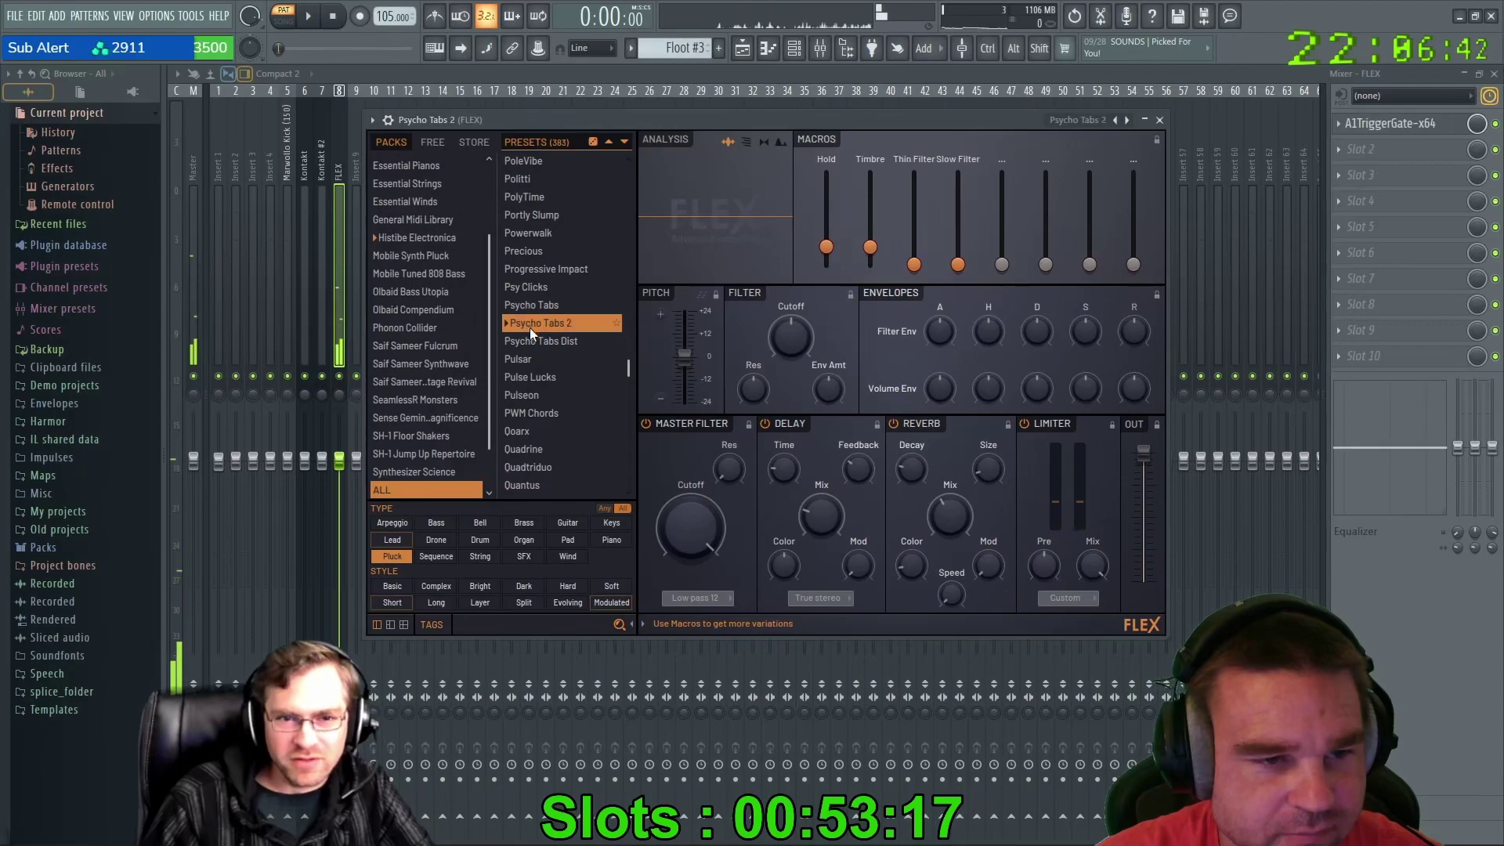
key("space")
left_click(526, 342)
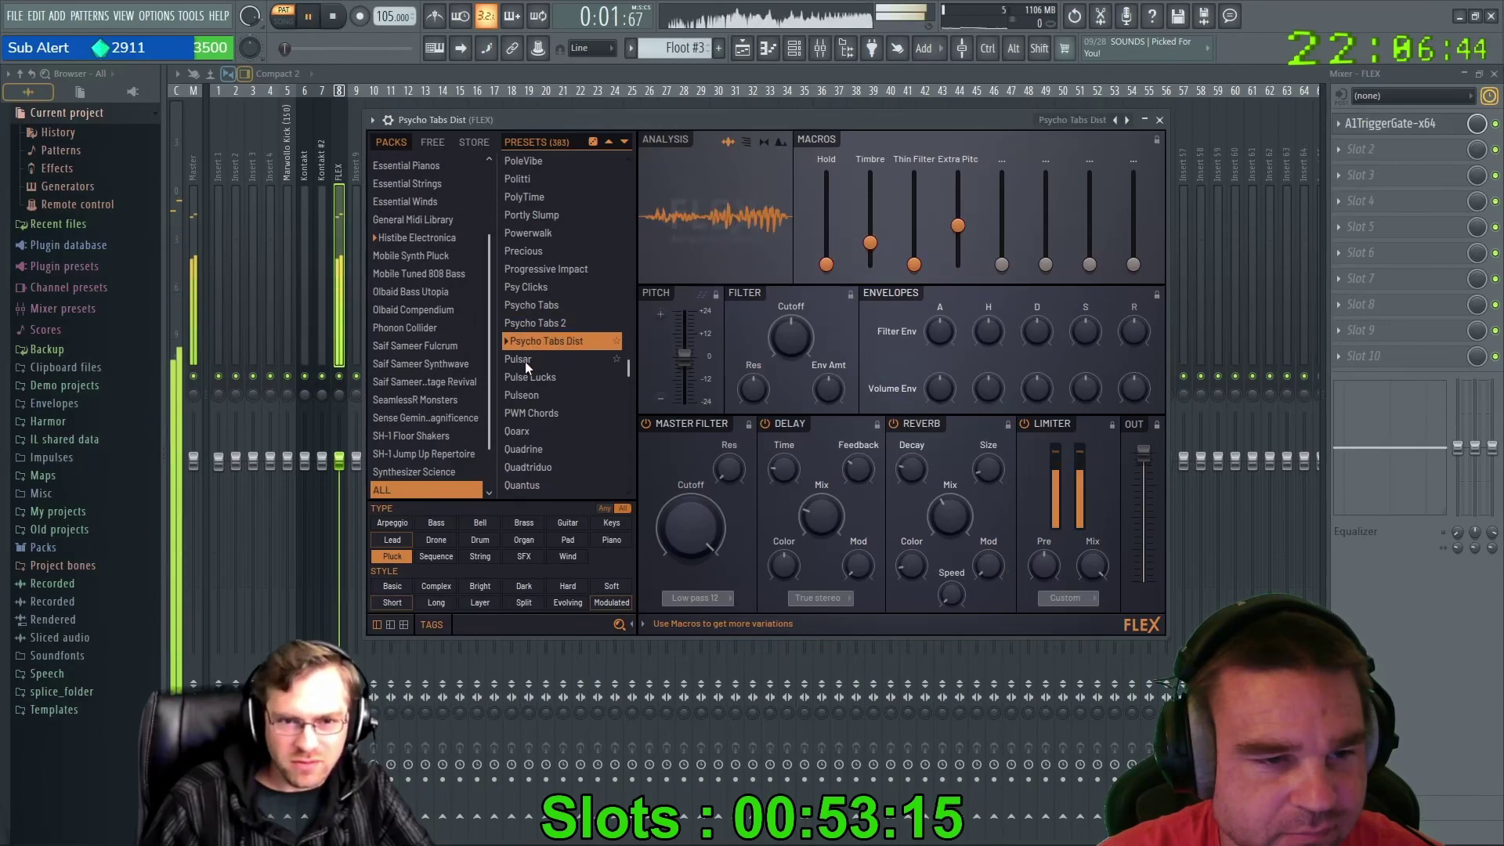
Audition the pluck presets from Pulsar through Pulse Lucks, Pulseon, PWM Chords, Qoarx and Quadrine to Quadtriduo, and stop playback.
left_click(525, 360)
left_click(532, 377)
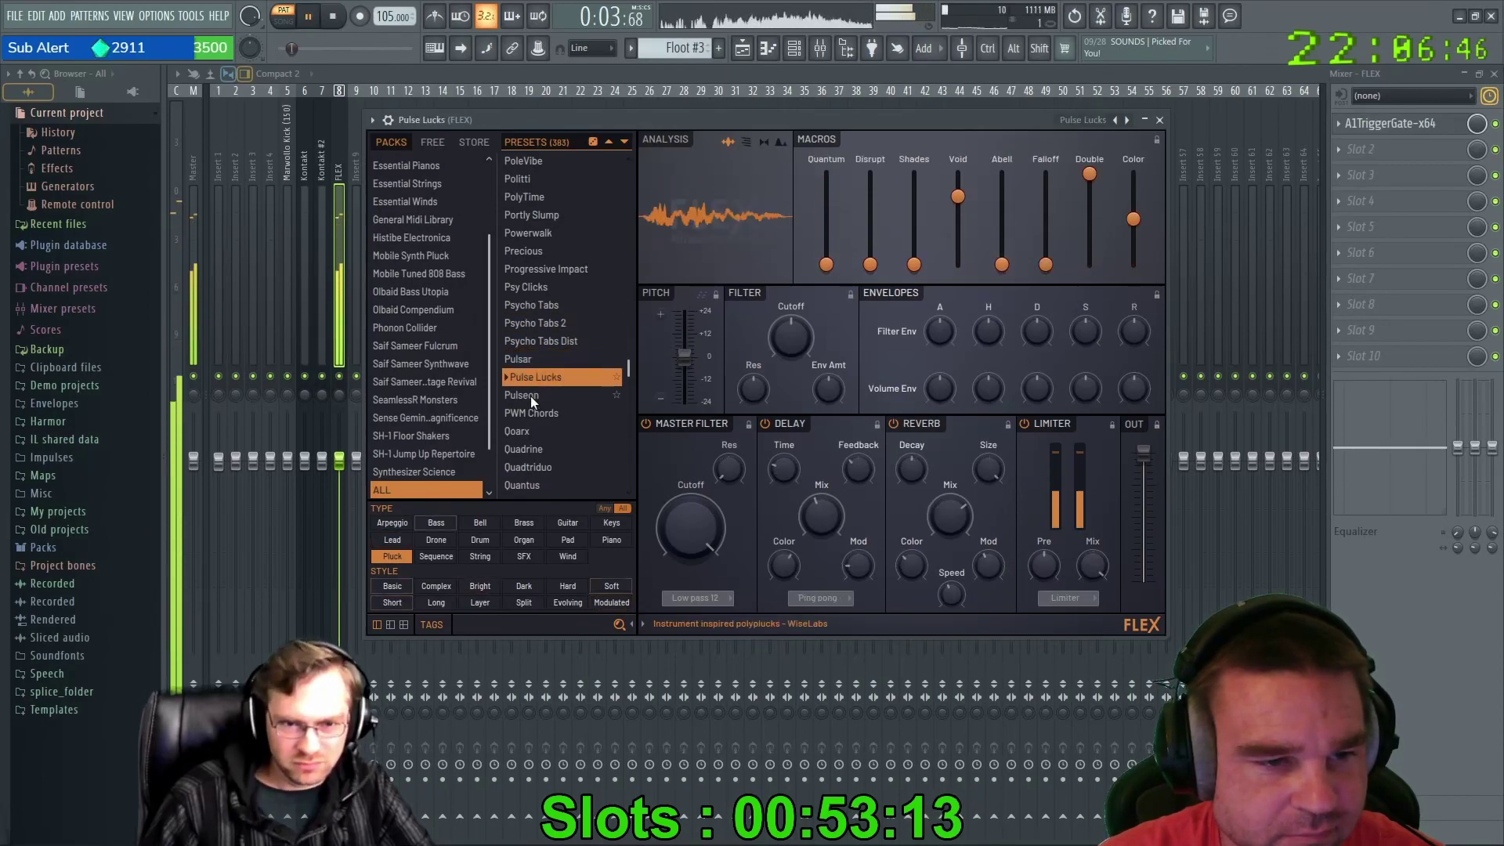
left_click(535, 395)
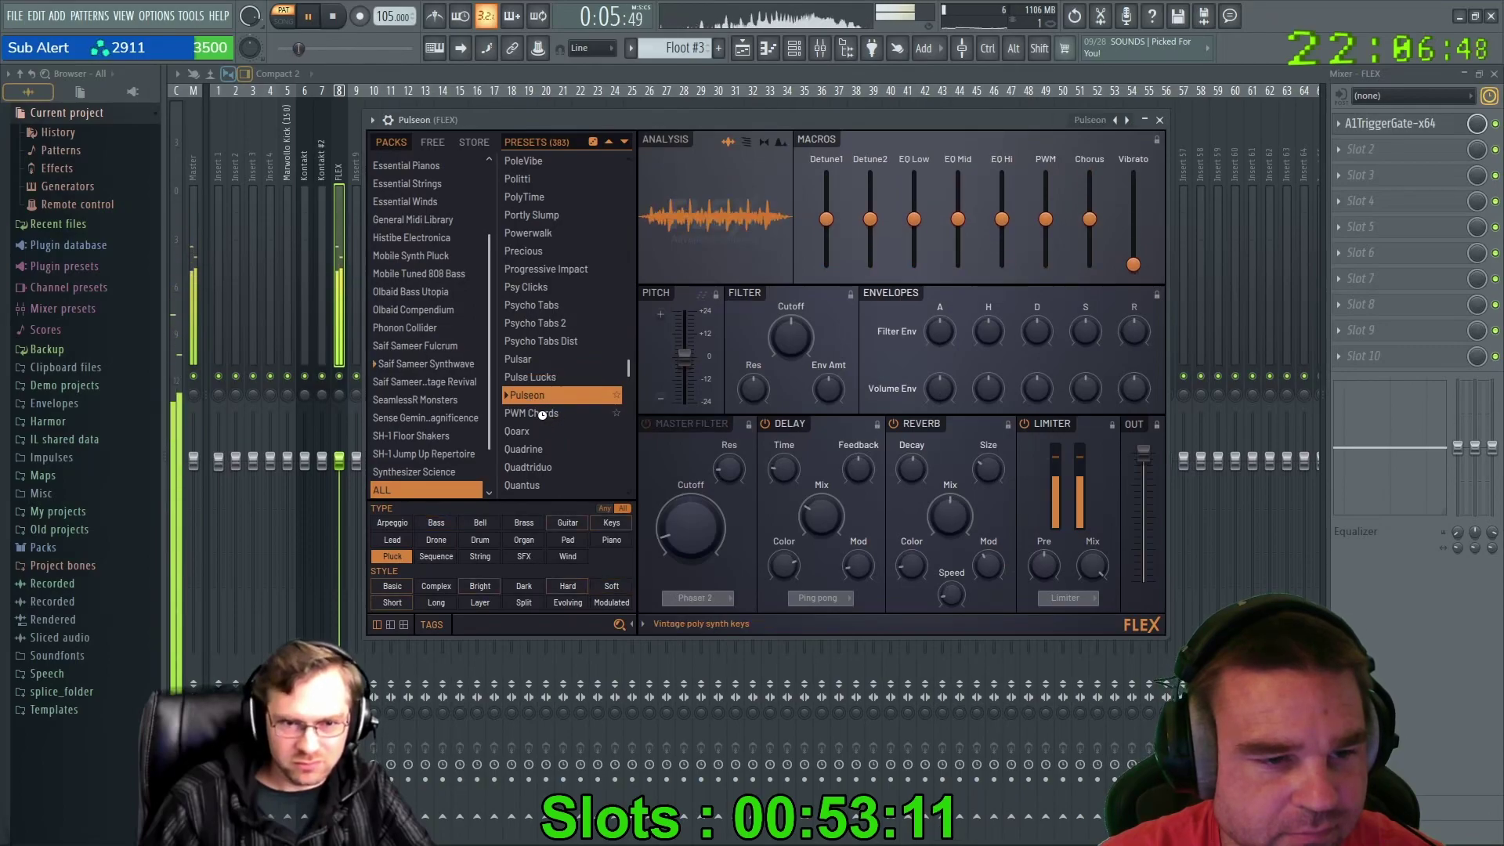
left_click(543, 414)
left_click(521, 431)
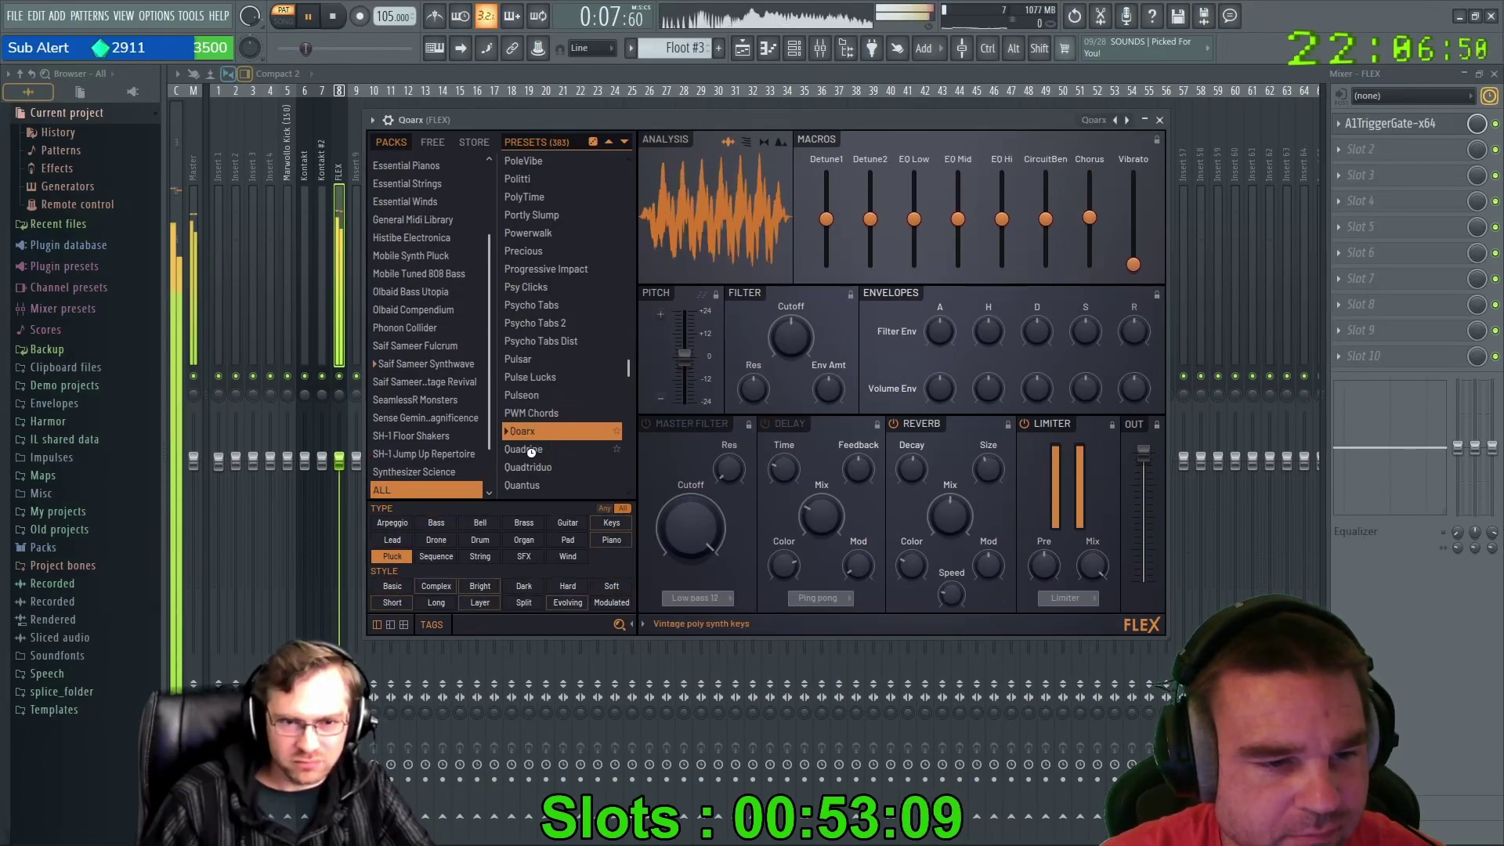
left_click(531, 450)
left_click(533, 469)
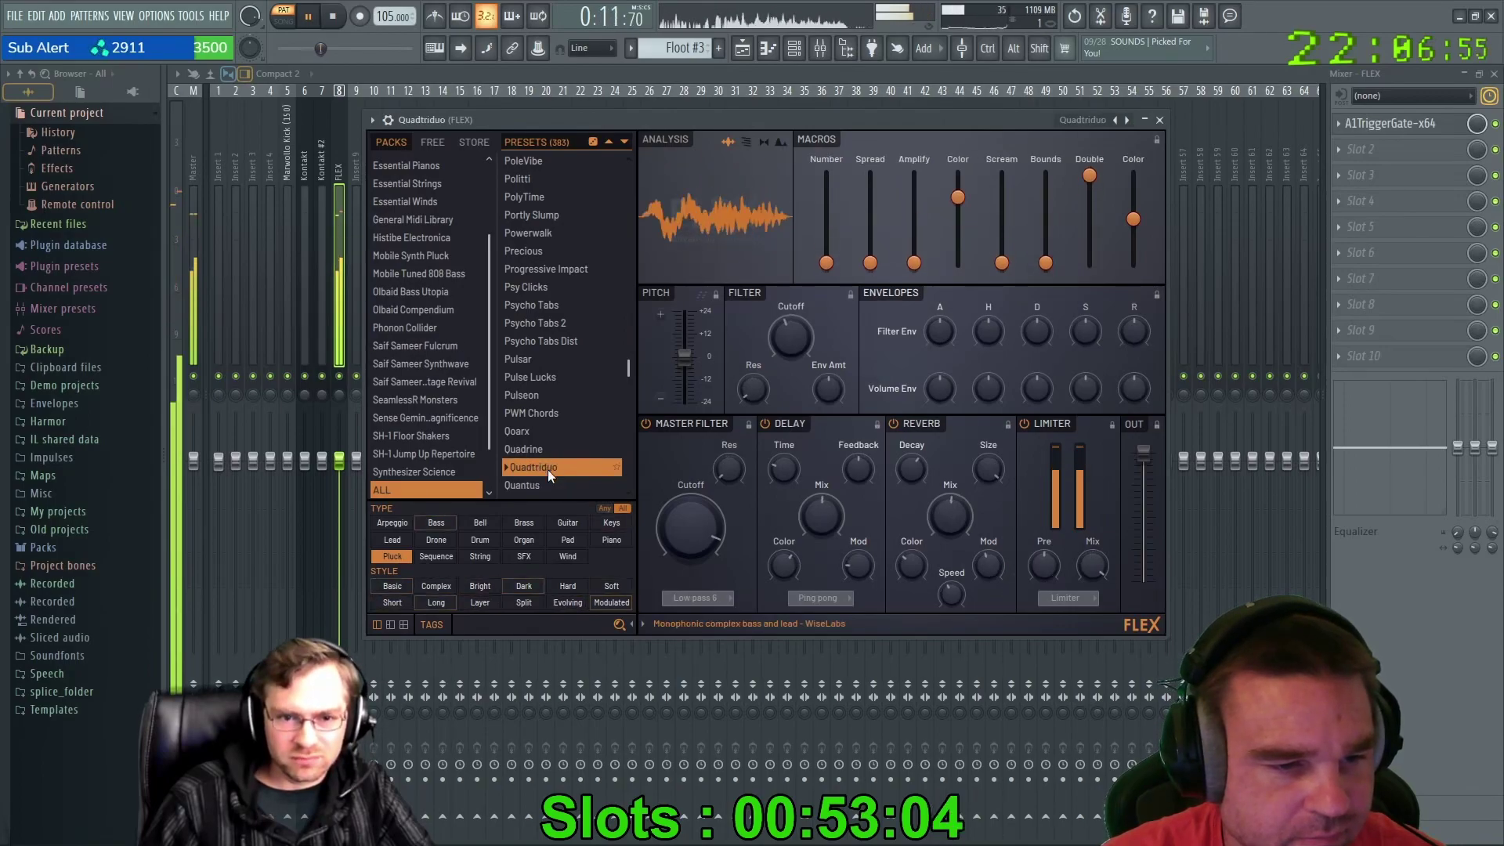
key("space")
Keep the preset list filtered to the Pluck type and reload the Pizzologue preset.
left_click(393, 557)
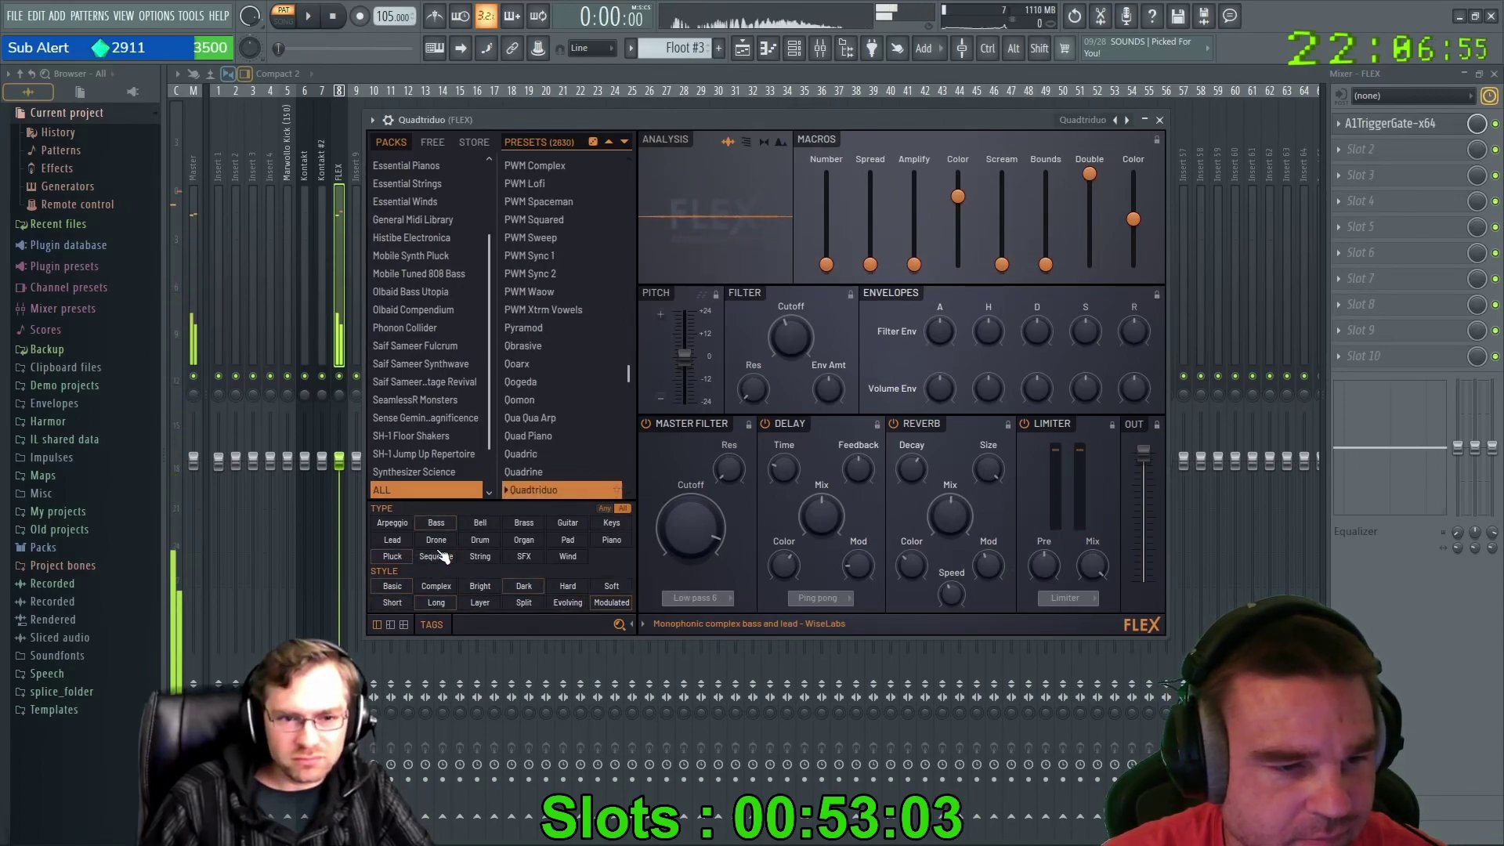
left_click(394, 558)
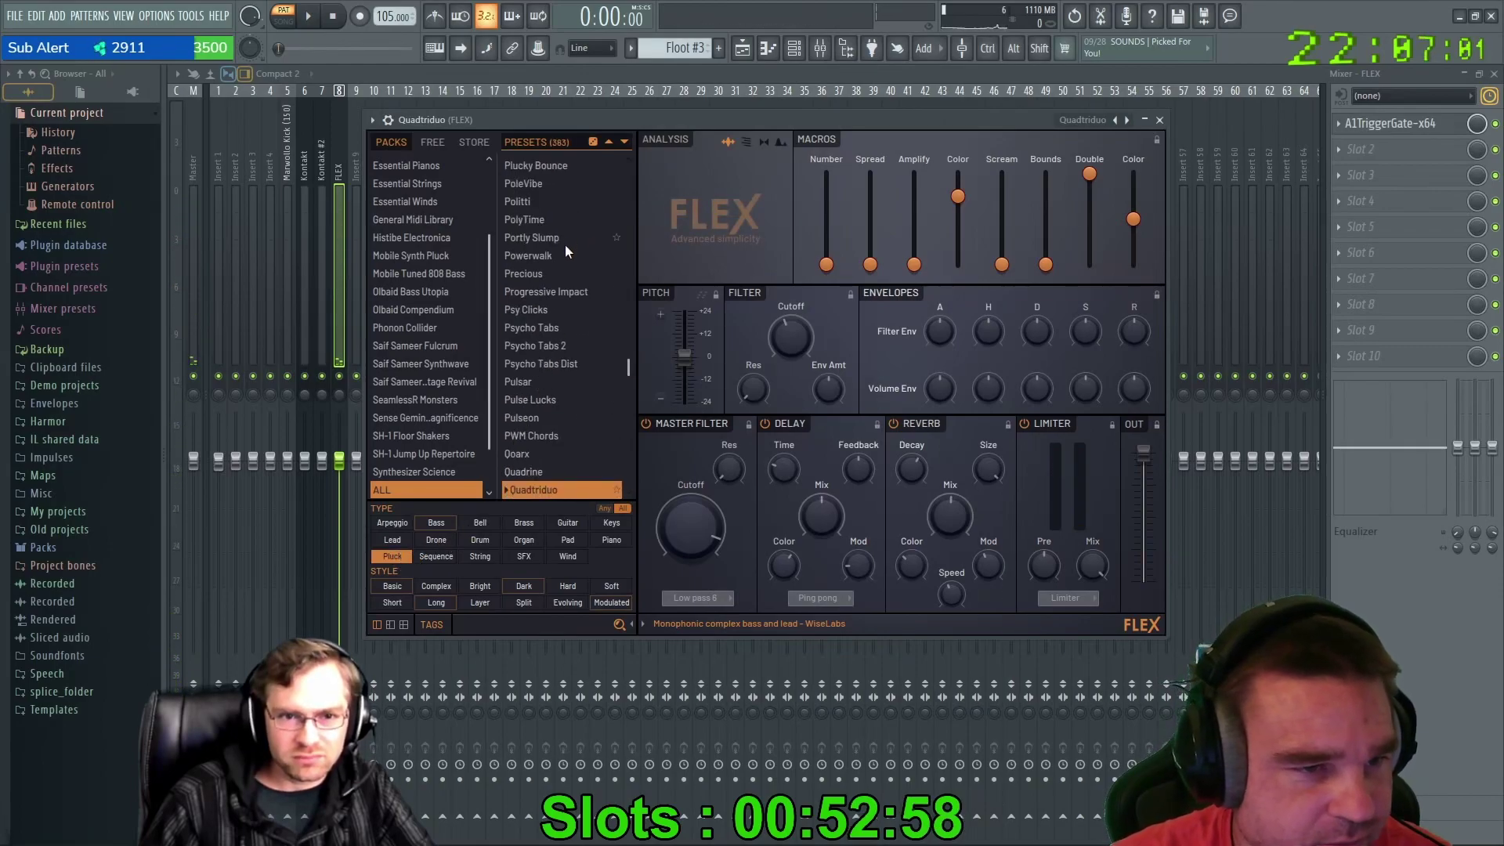
scroll(565, 245, "up", 5)
scroll(566, 245, "up", 2)
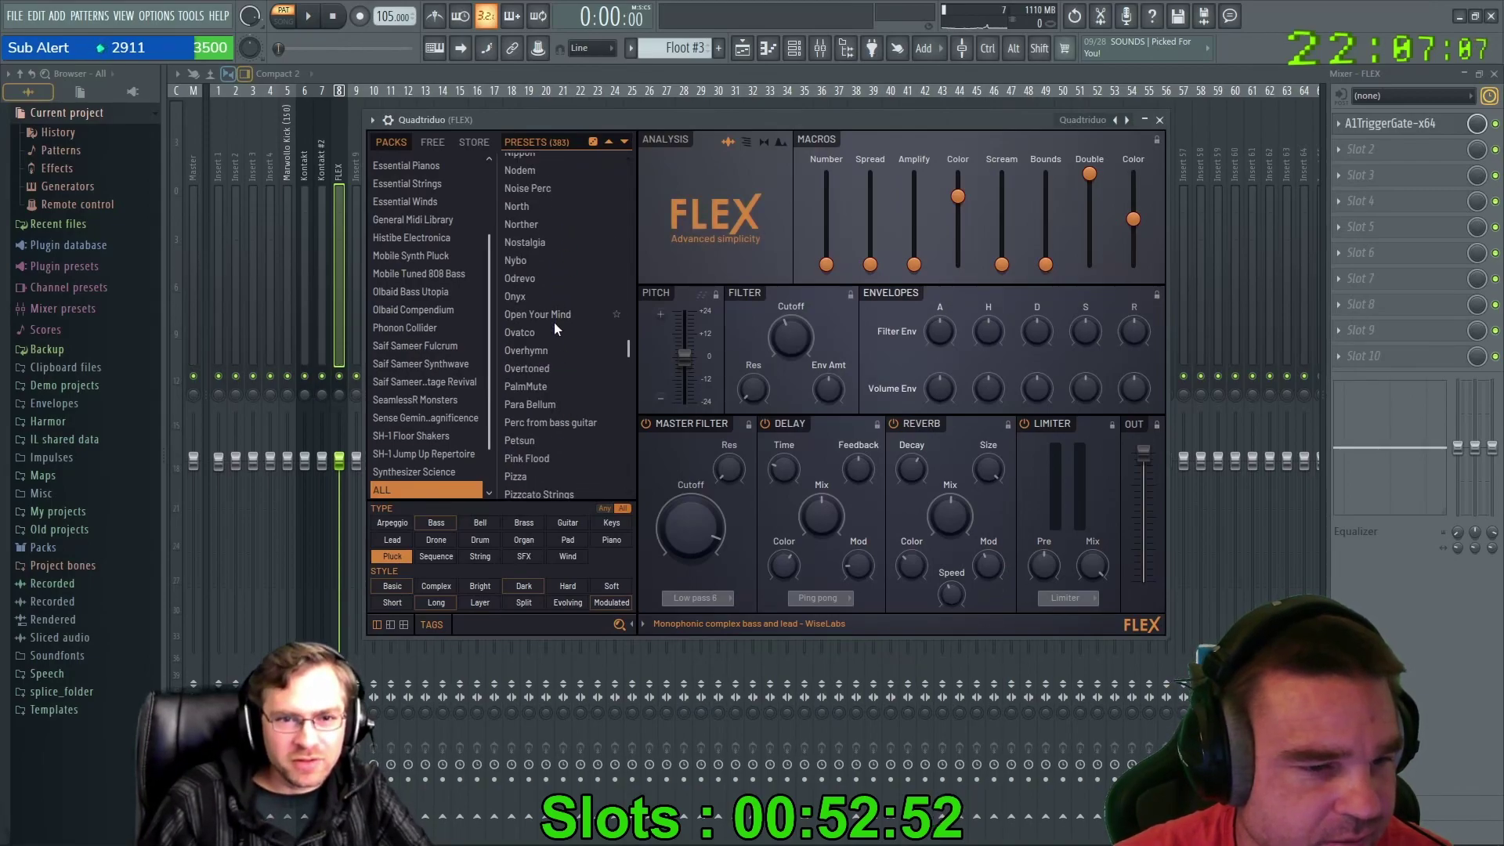
scroll(554, 323, "down", 2)
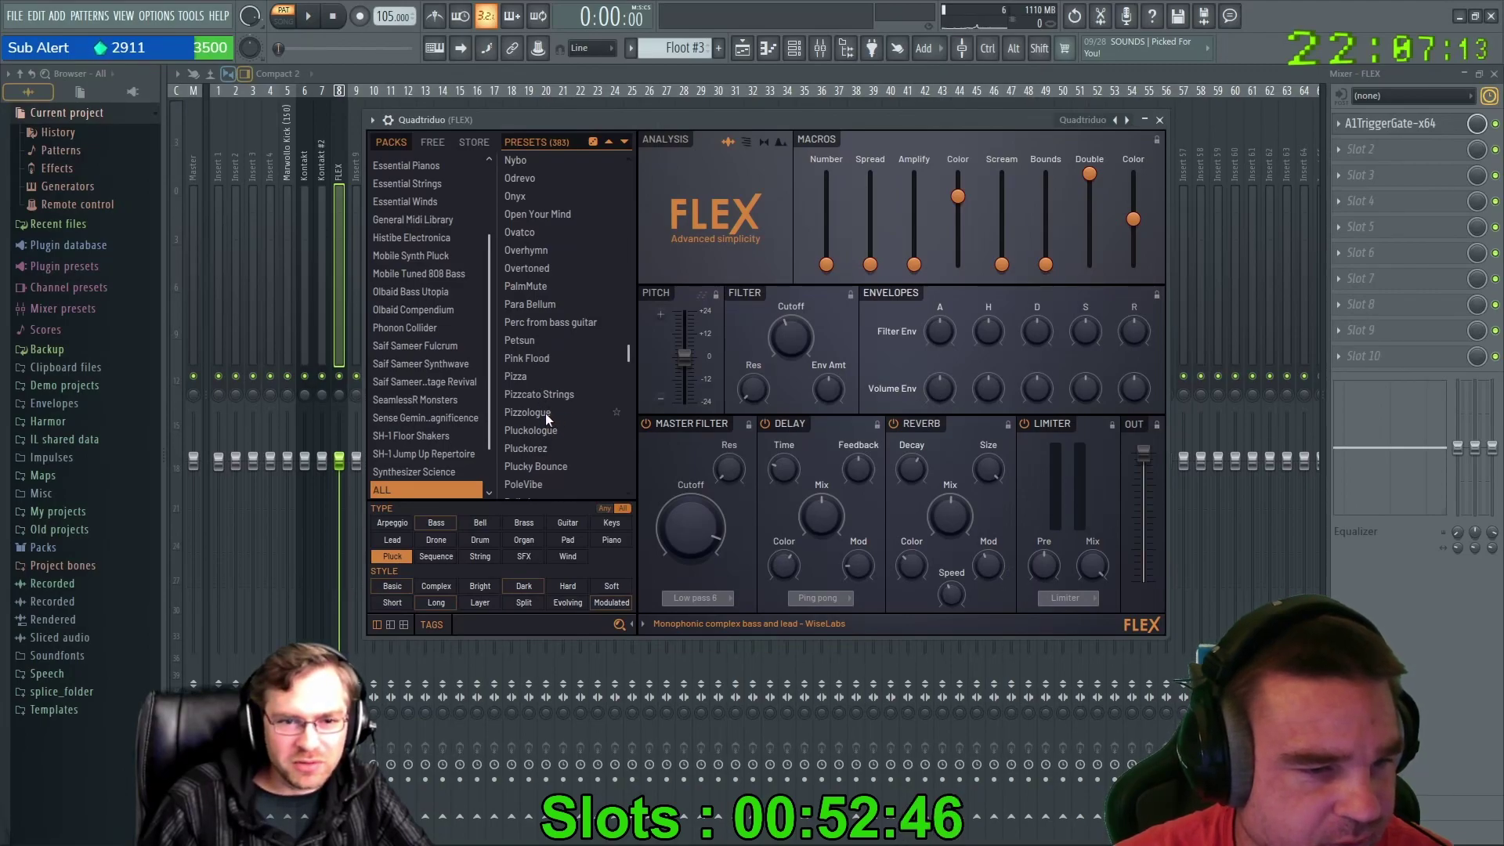
left_click(619, 415)
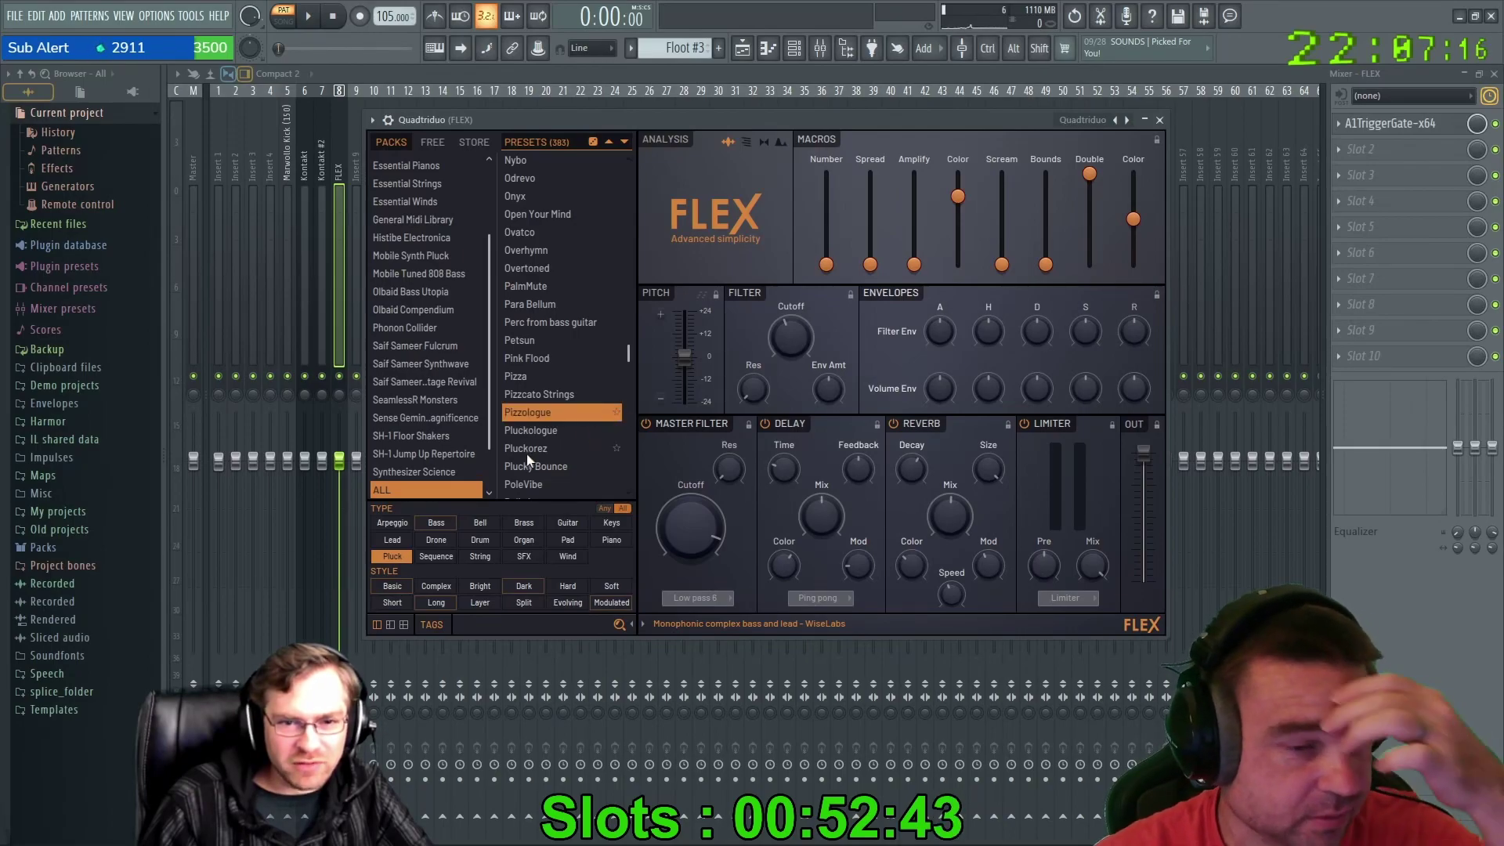
left_click(528, 416)
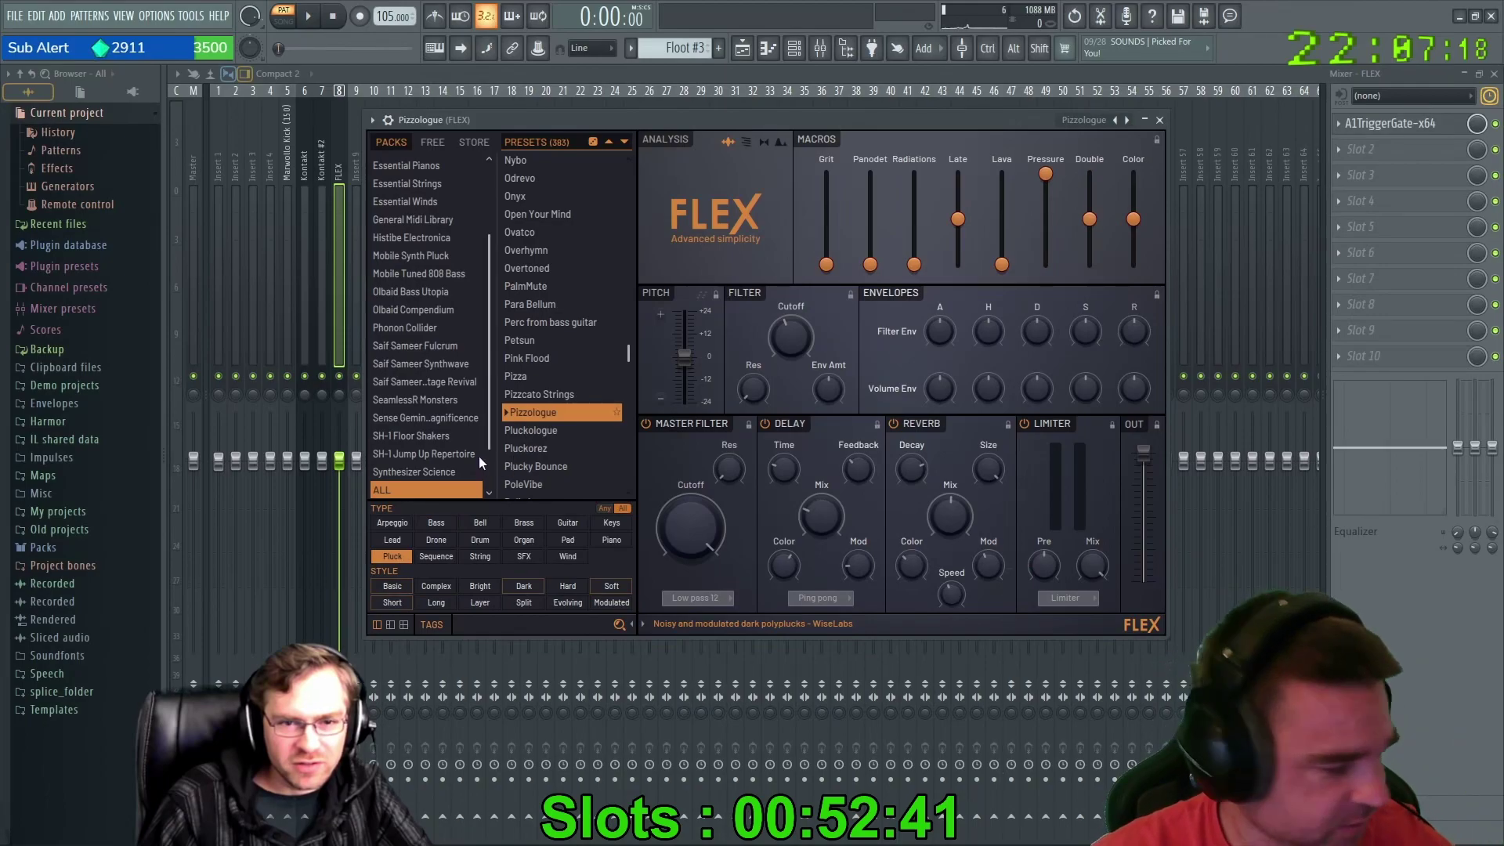
Play the reloaded Pizzologue sound briefly and move the FLEX window higher.
key("space")
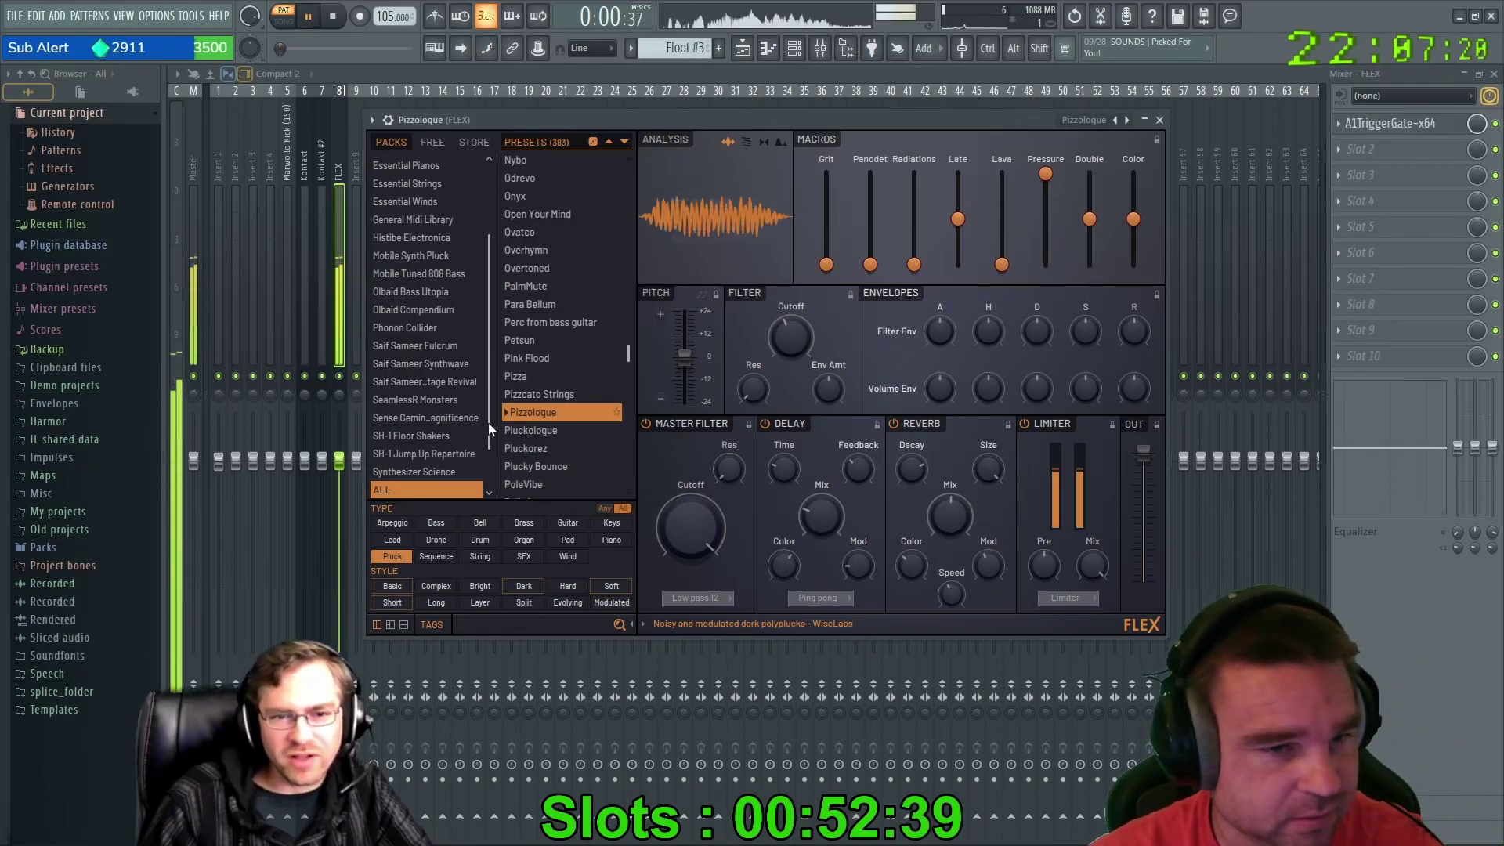
left_click_drag(616, 121, 620, 100)
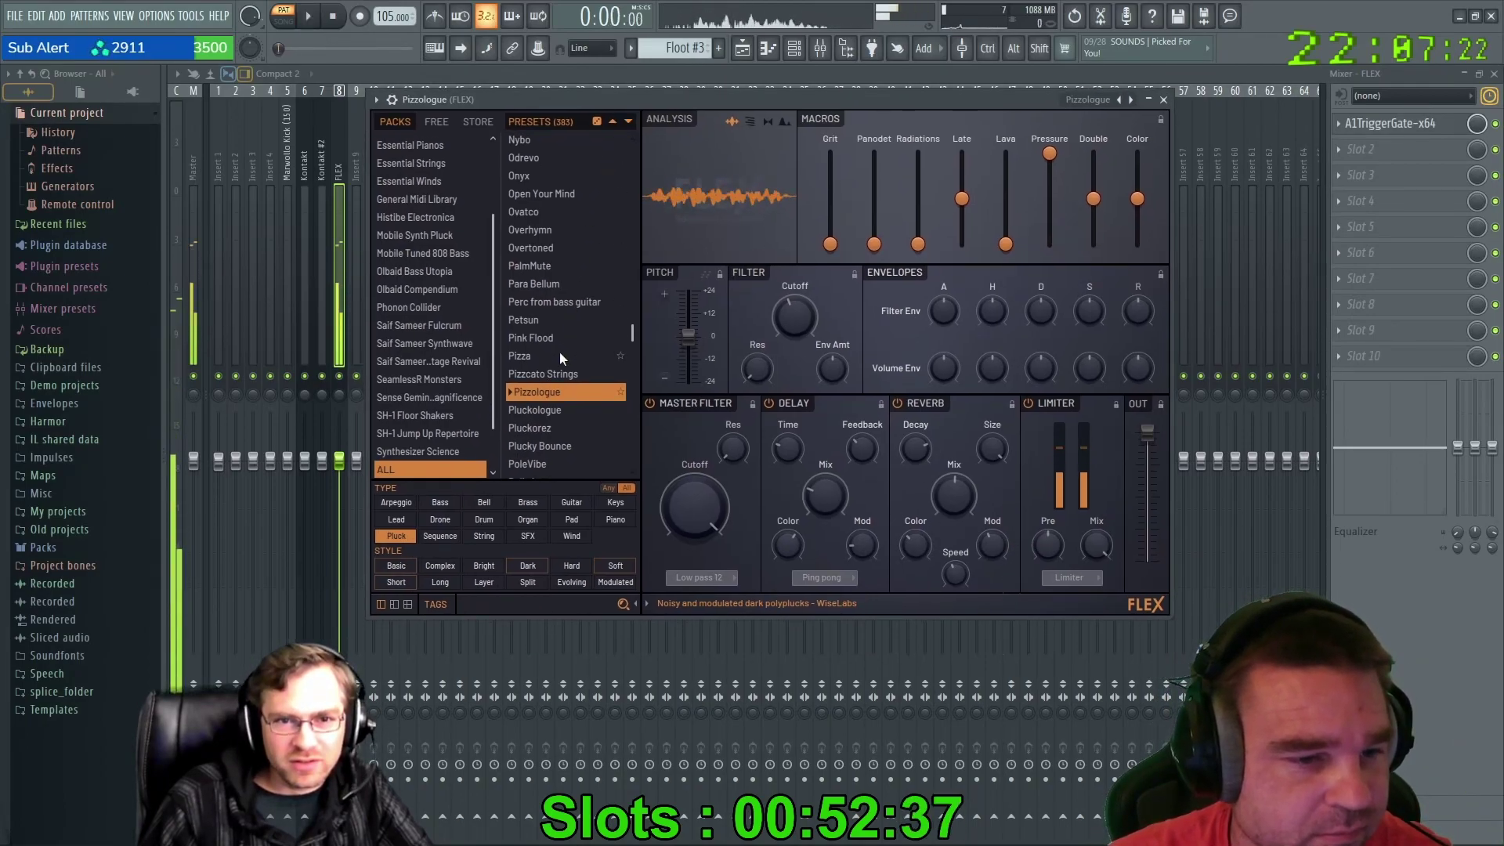
key("space")
Find the PolyTime preset further down the pluck list and audition it.
scroll(590, 327, "down", 3)
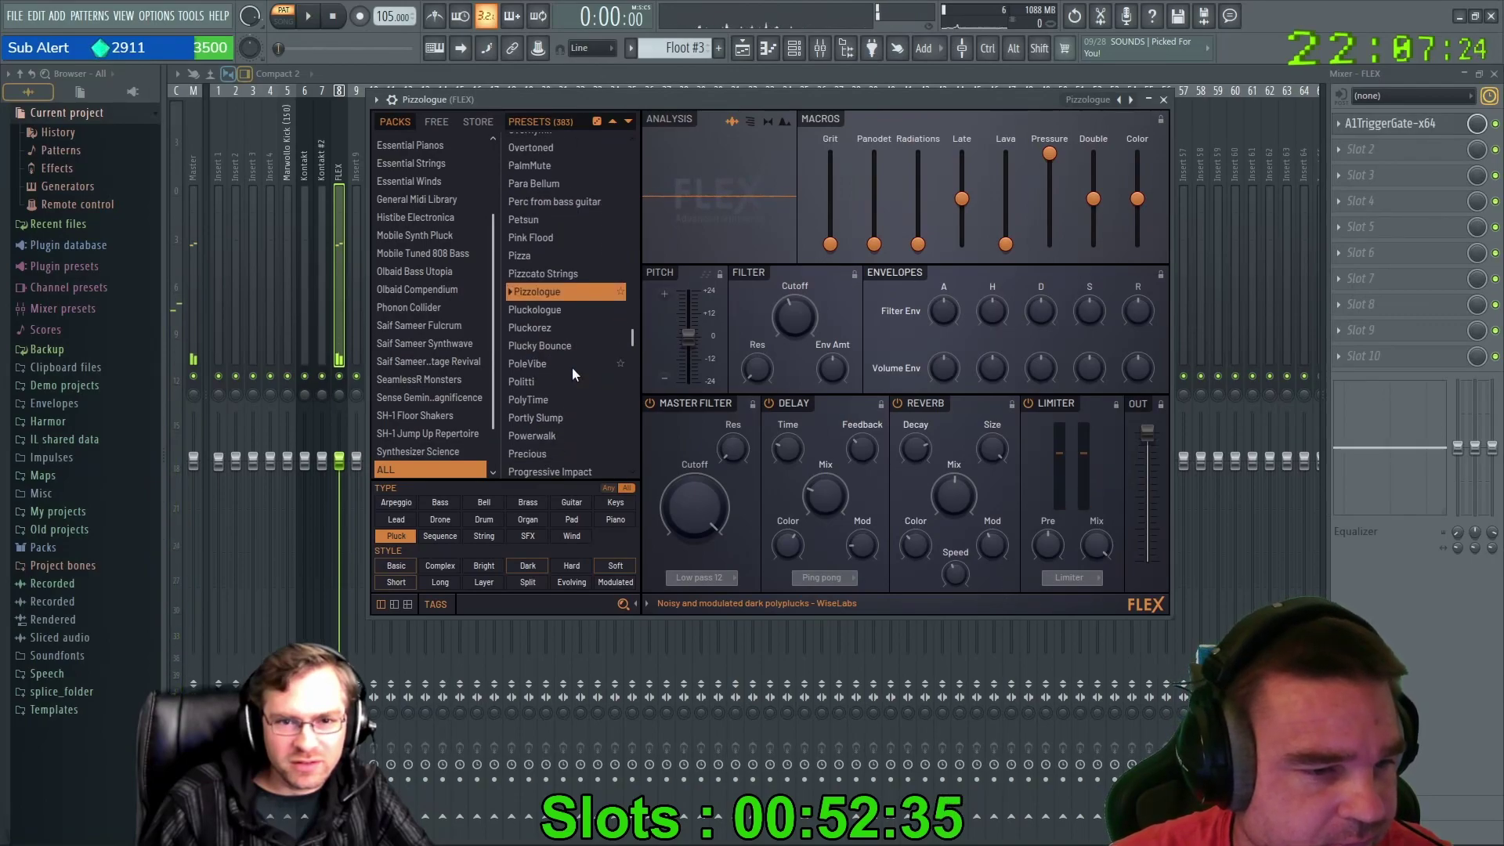
scroll(574, 423, "down", 3)
scroll(581, 381, "down", 3)
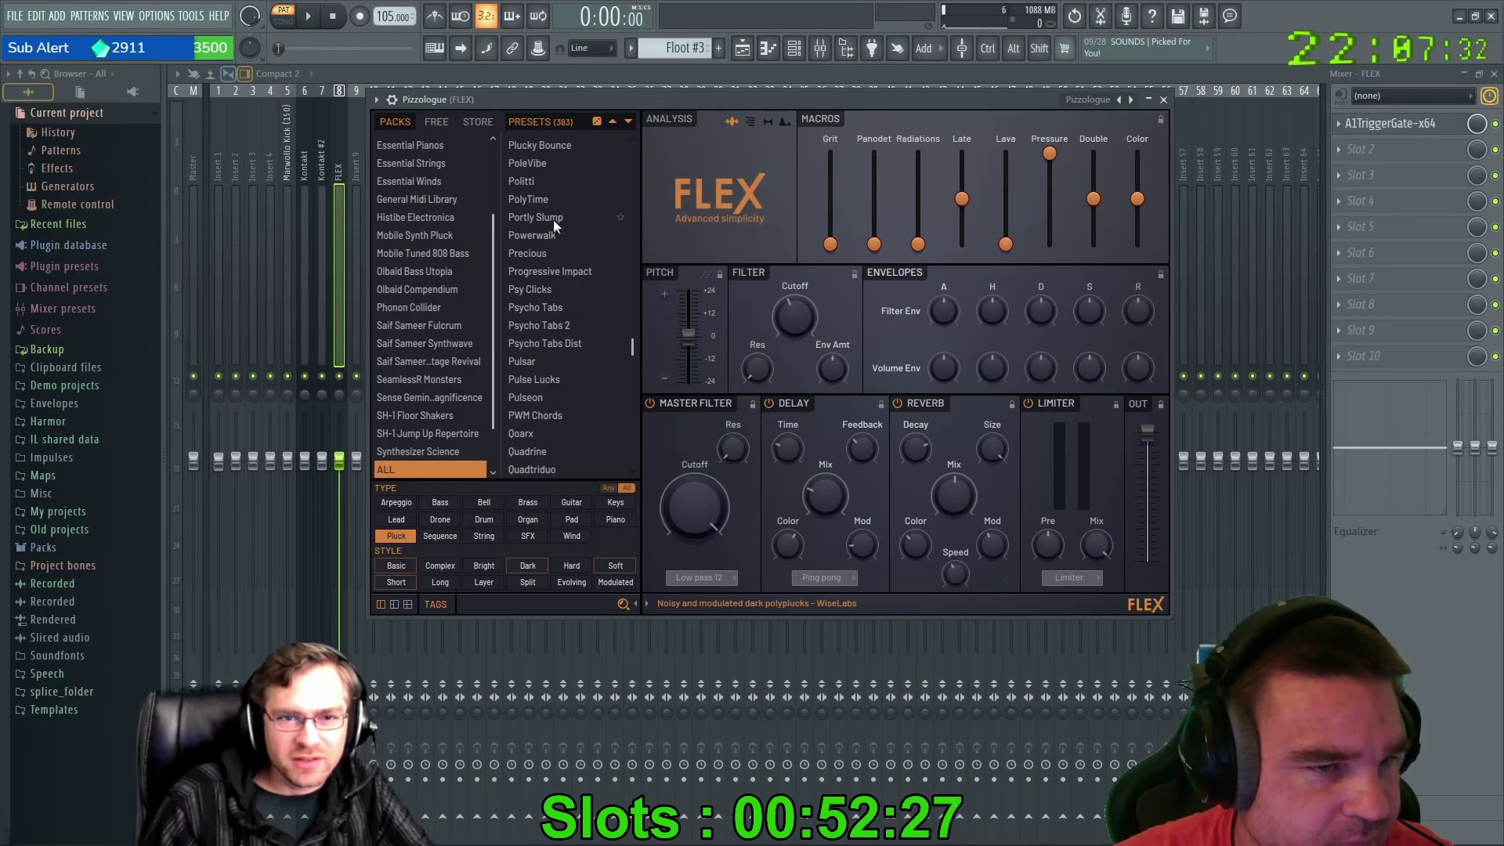
left_click(542, 199)
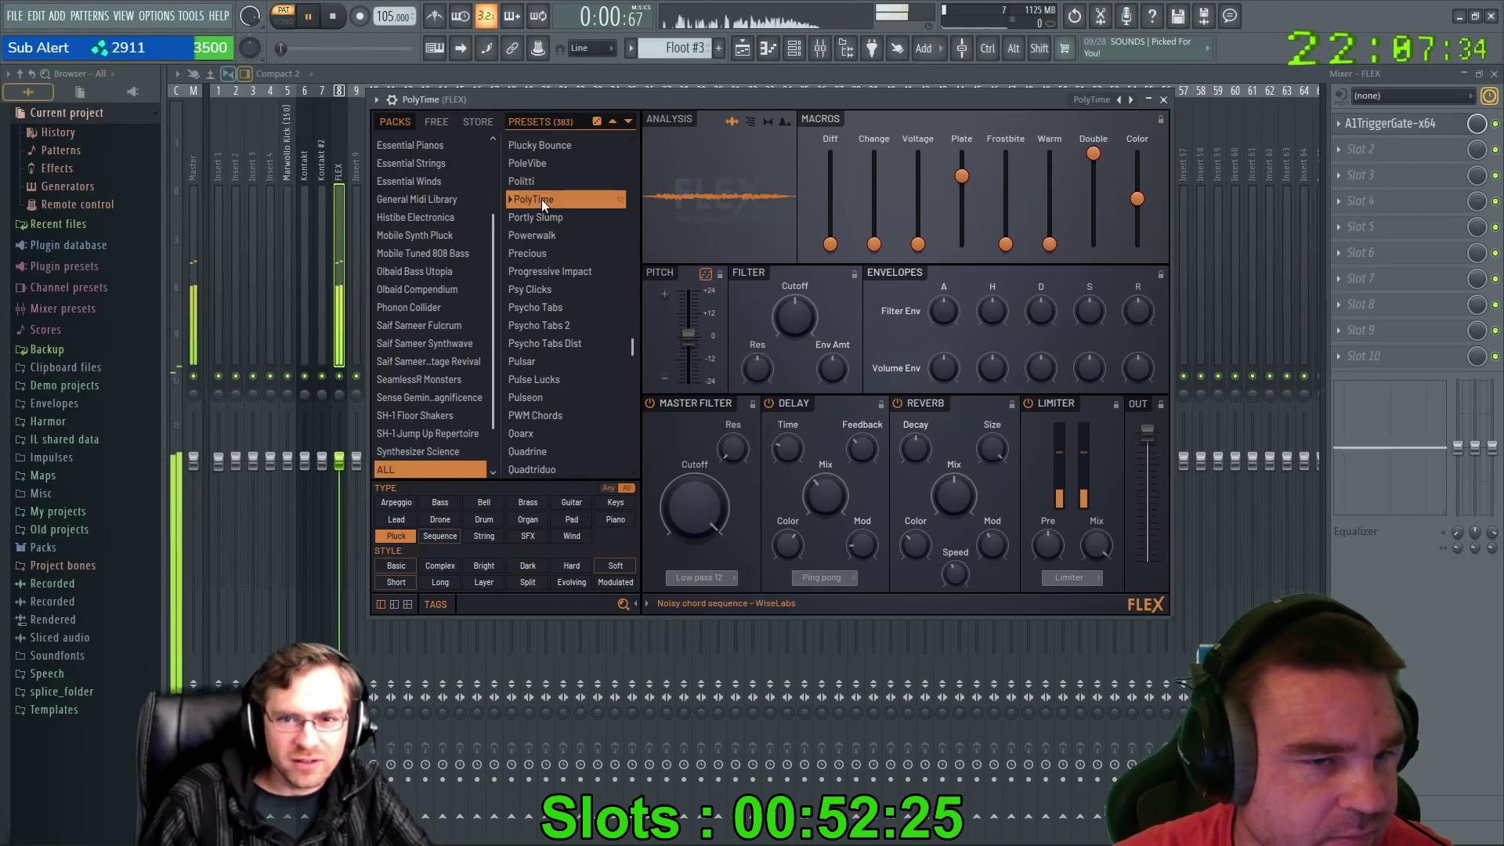
scroll(528, 268, "up", 6)
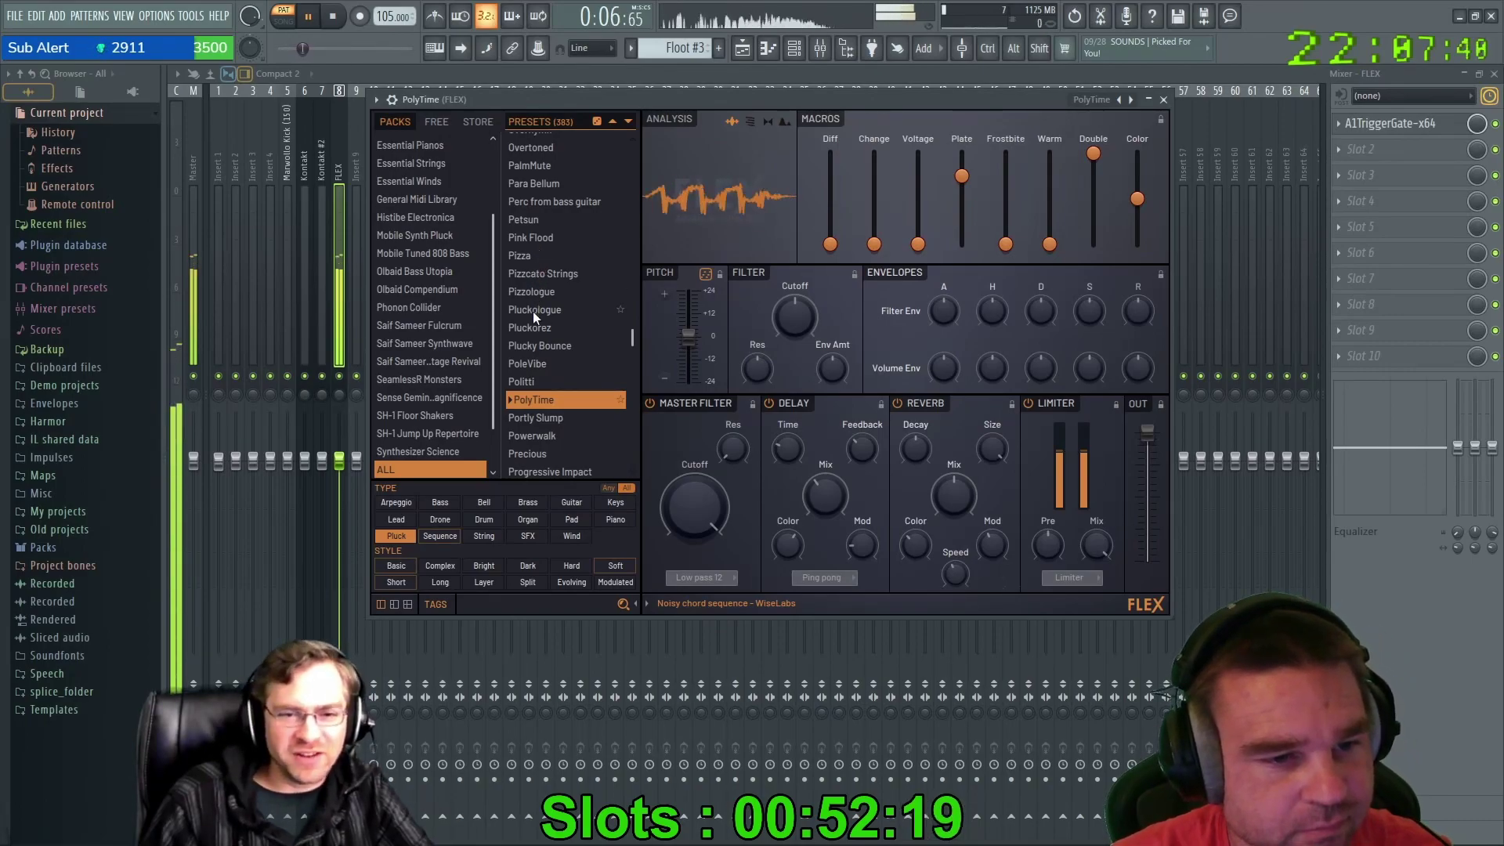
Switch playback to song mode, stop it, and bring the playlist into view with the mixer and FLEX out of the way.
key("l")
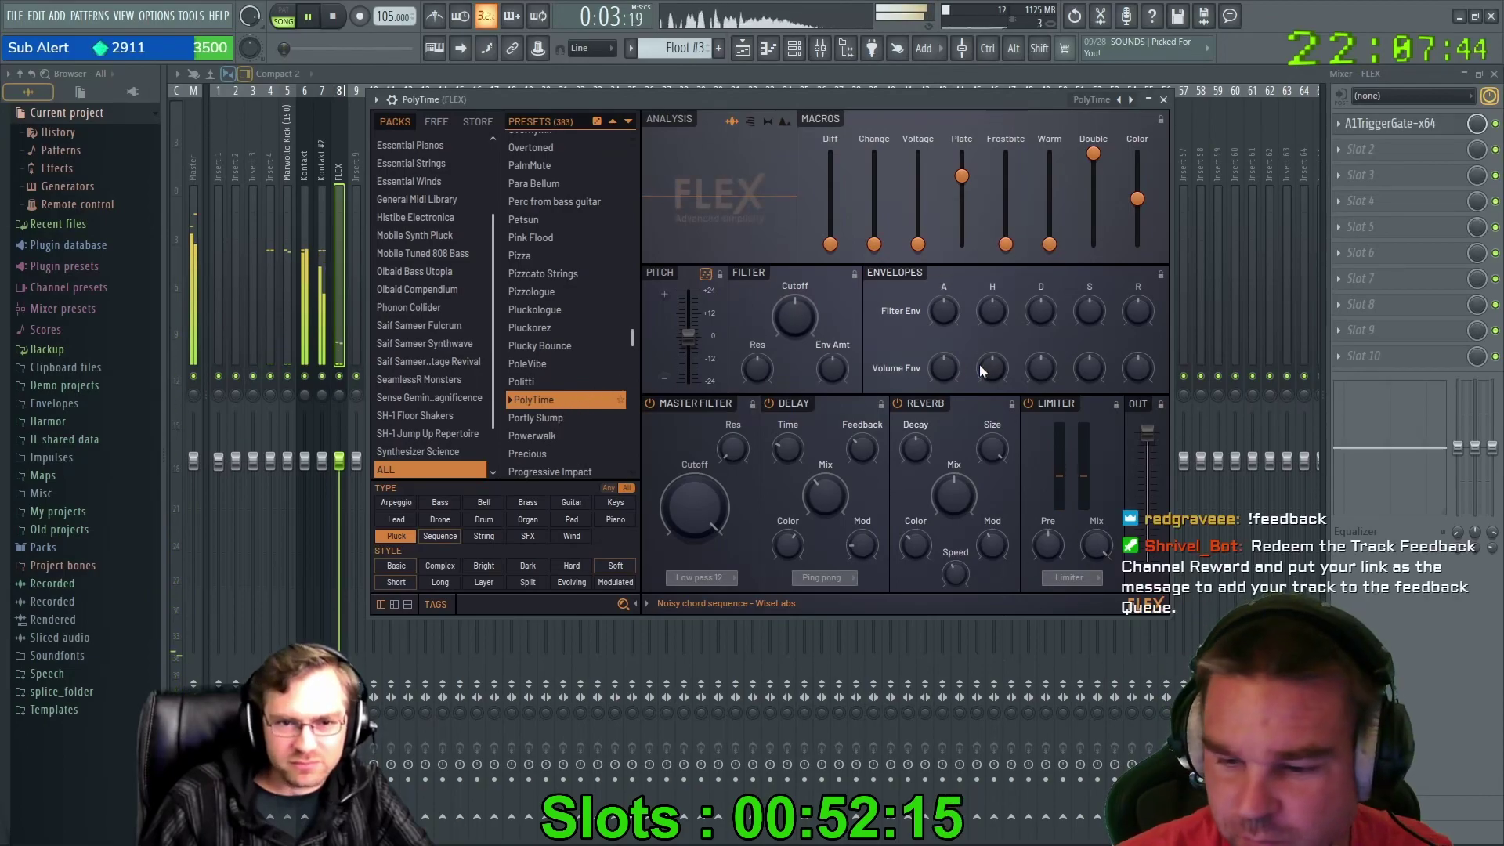
key("space")
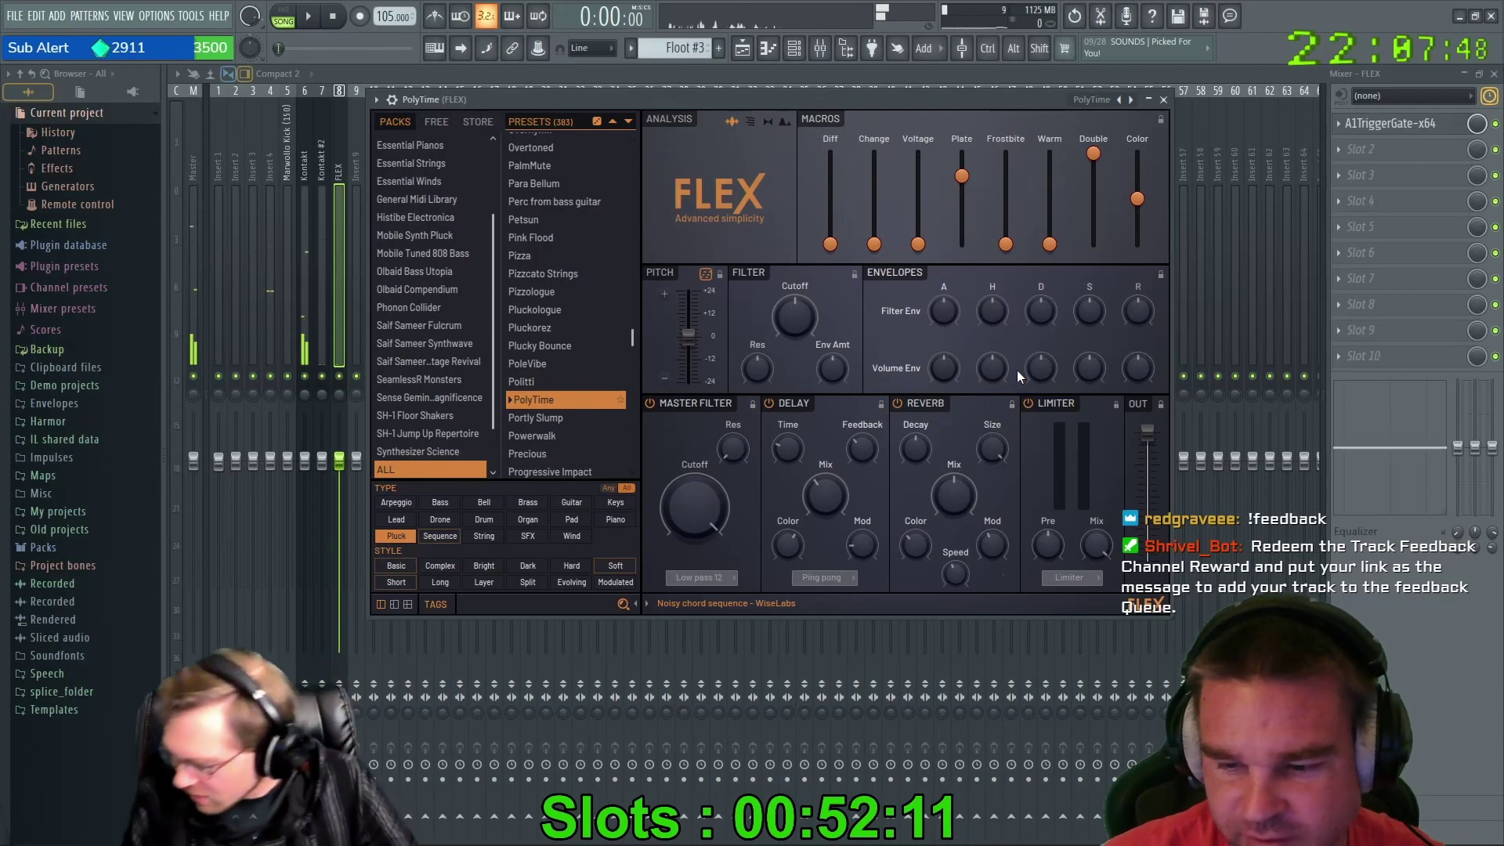
key("F6")
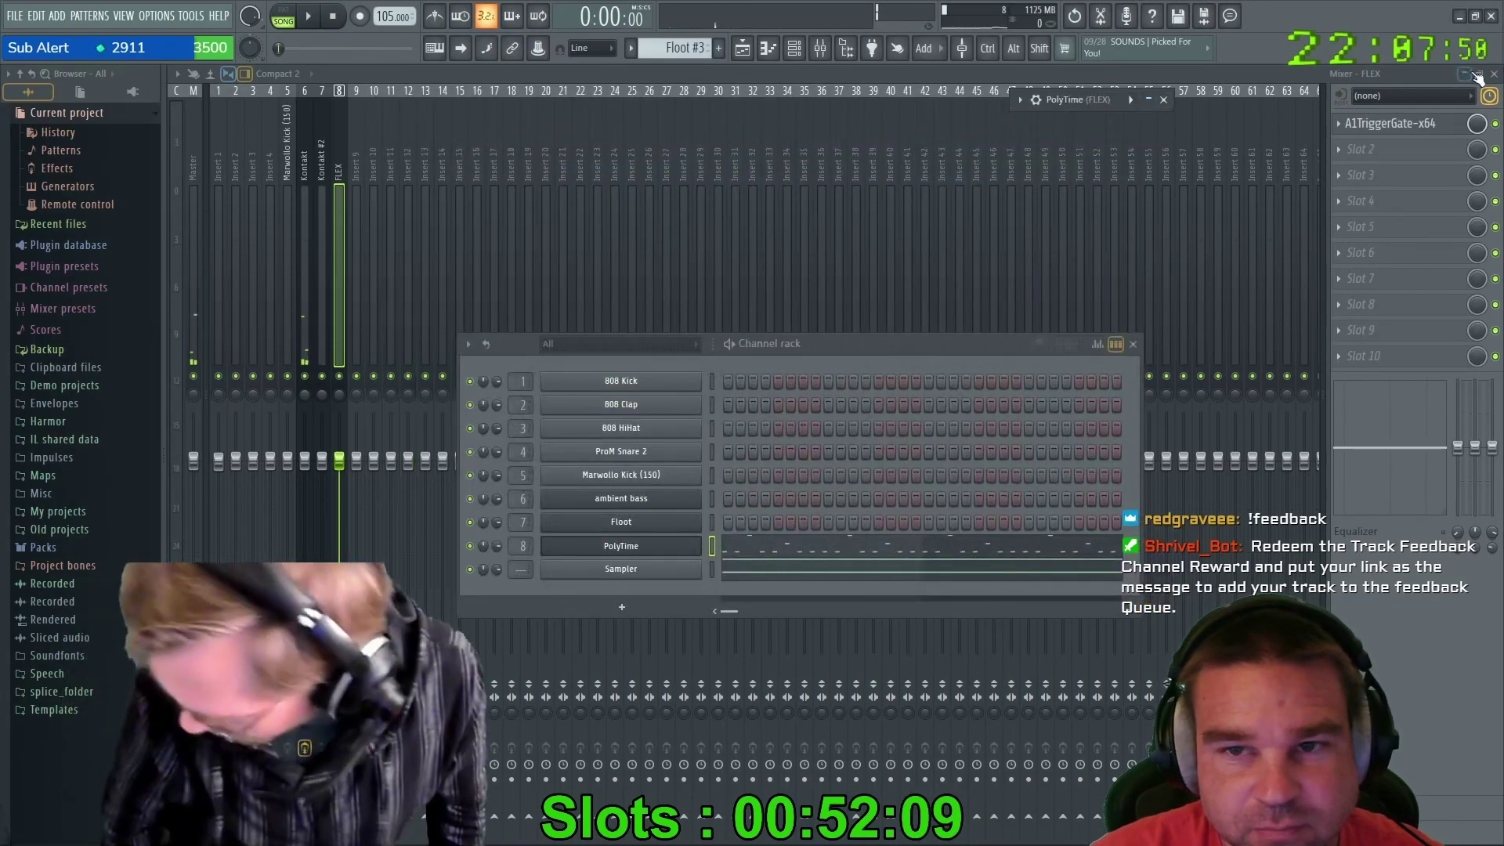
left_click(1464, 74)
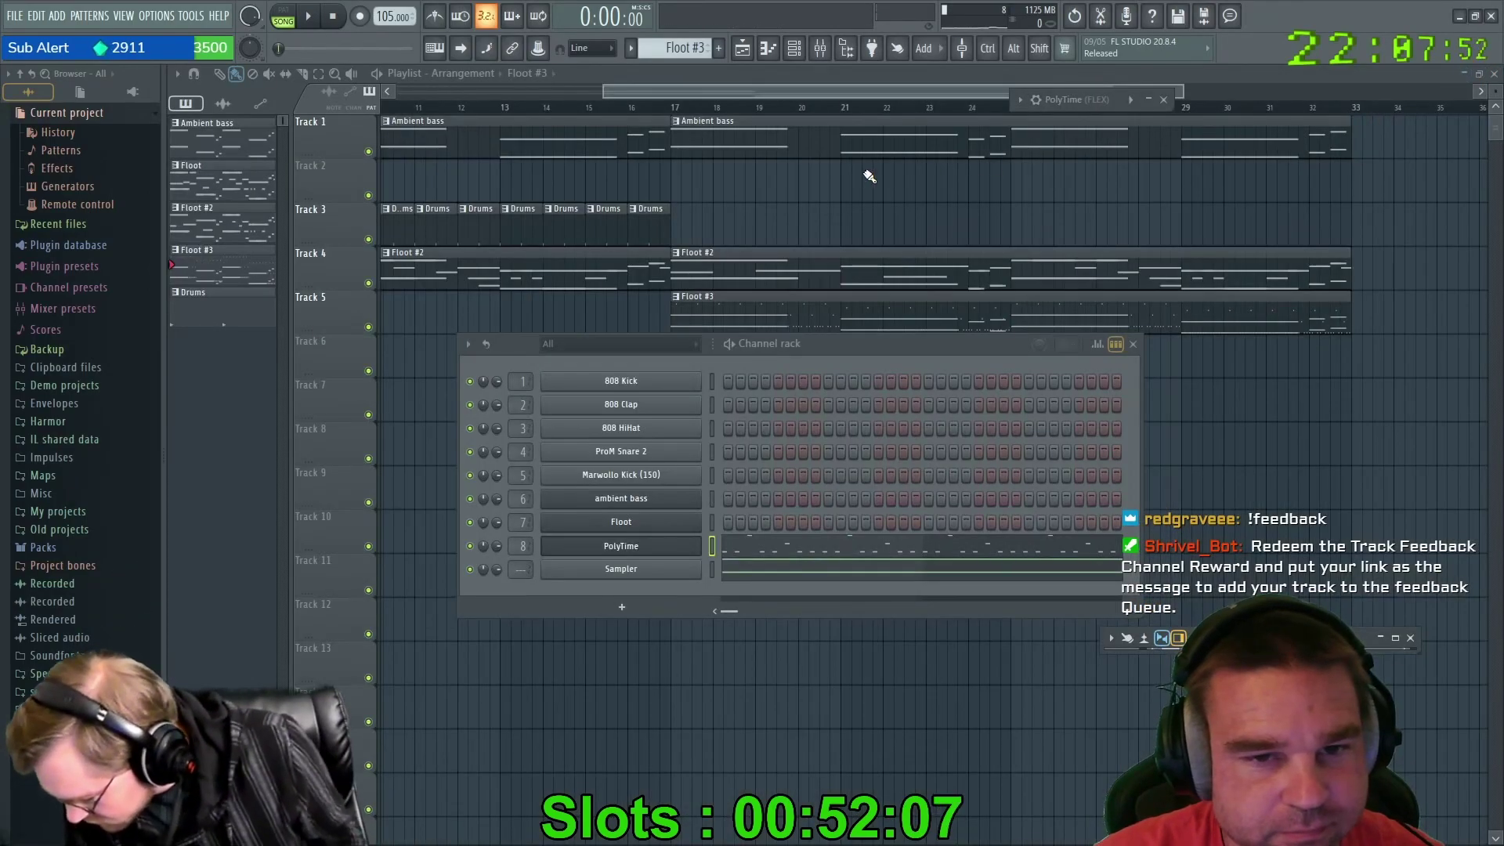
Play the arrangement from bar 17 with the PolyTime sound, view the mixer, and return to the playlist with playback stopped.
left_click(675, 109)
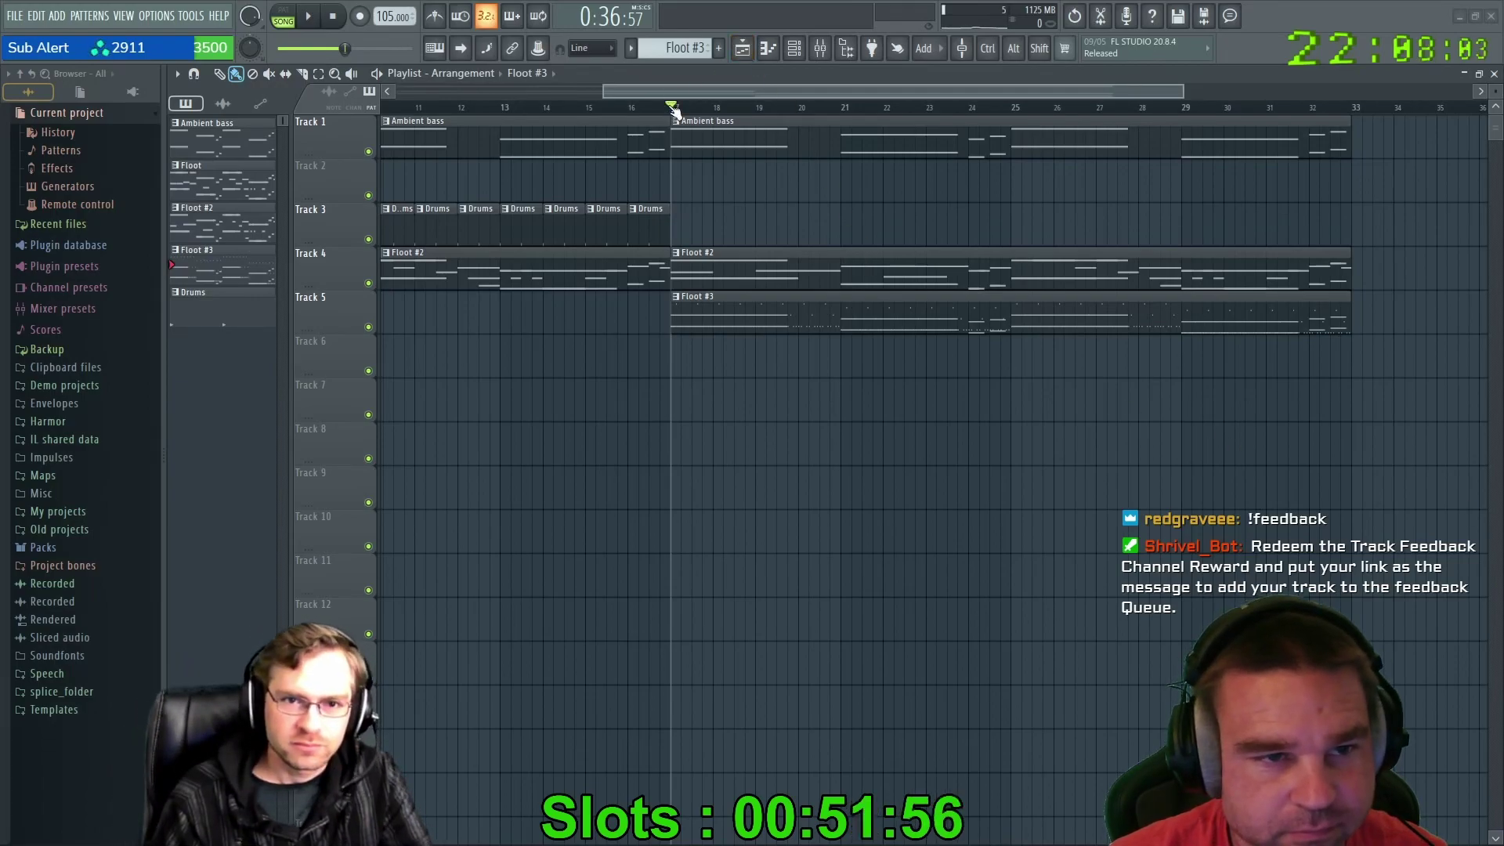
key("space")
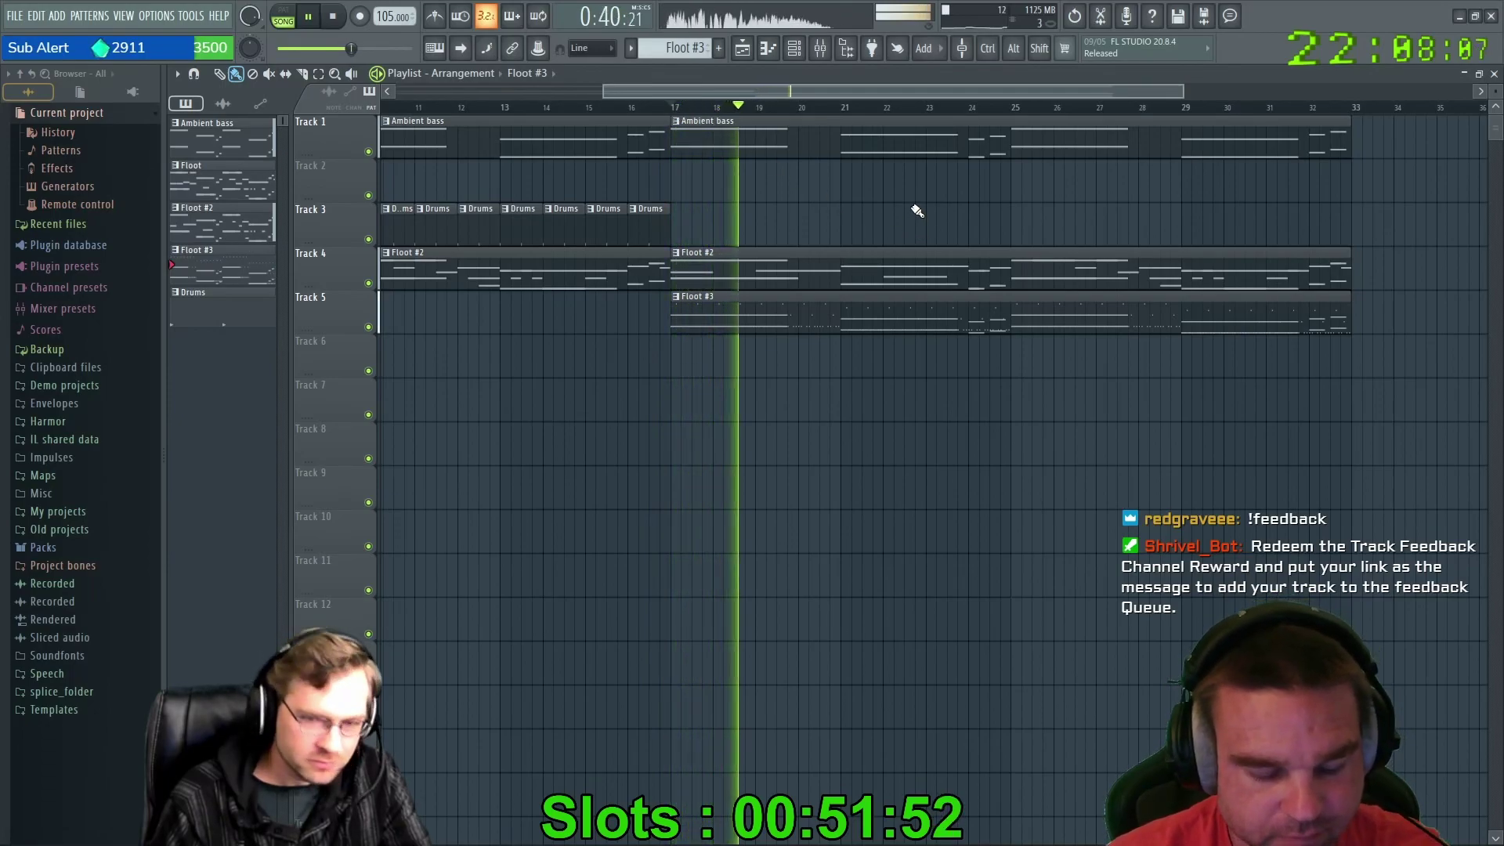
key("F7")
key("F7")
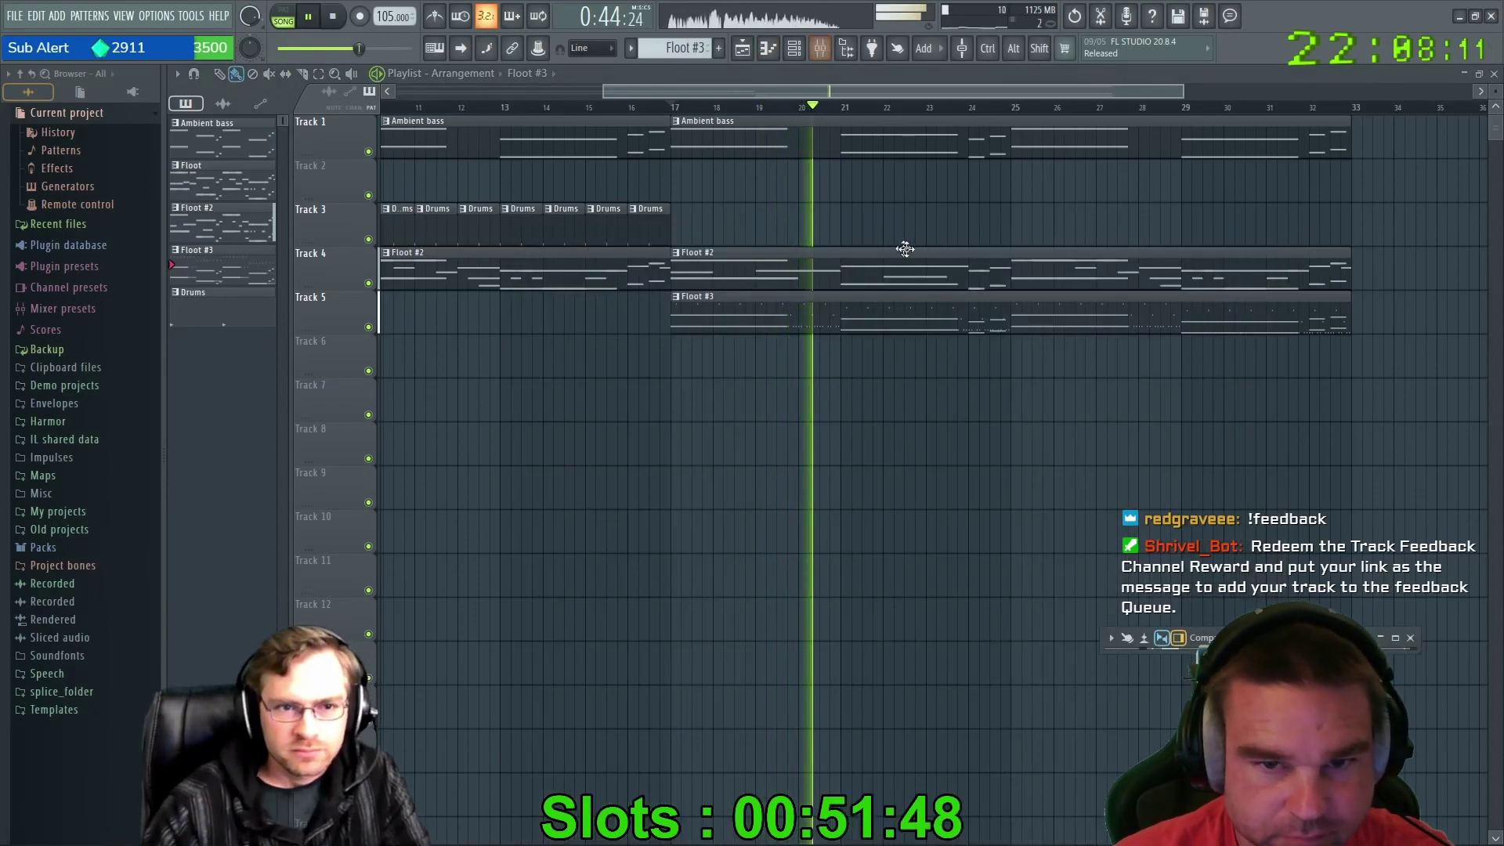
left_click(1395, 638)
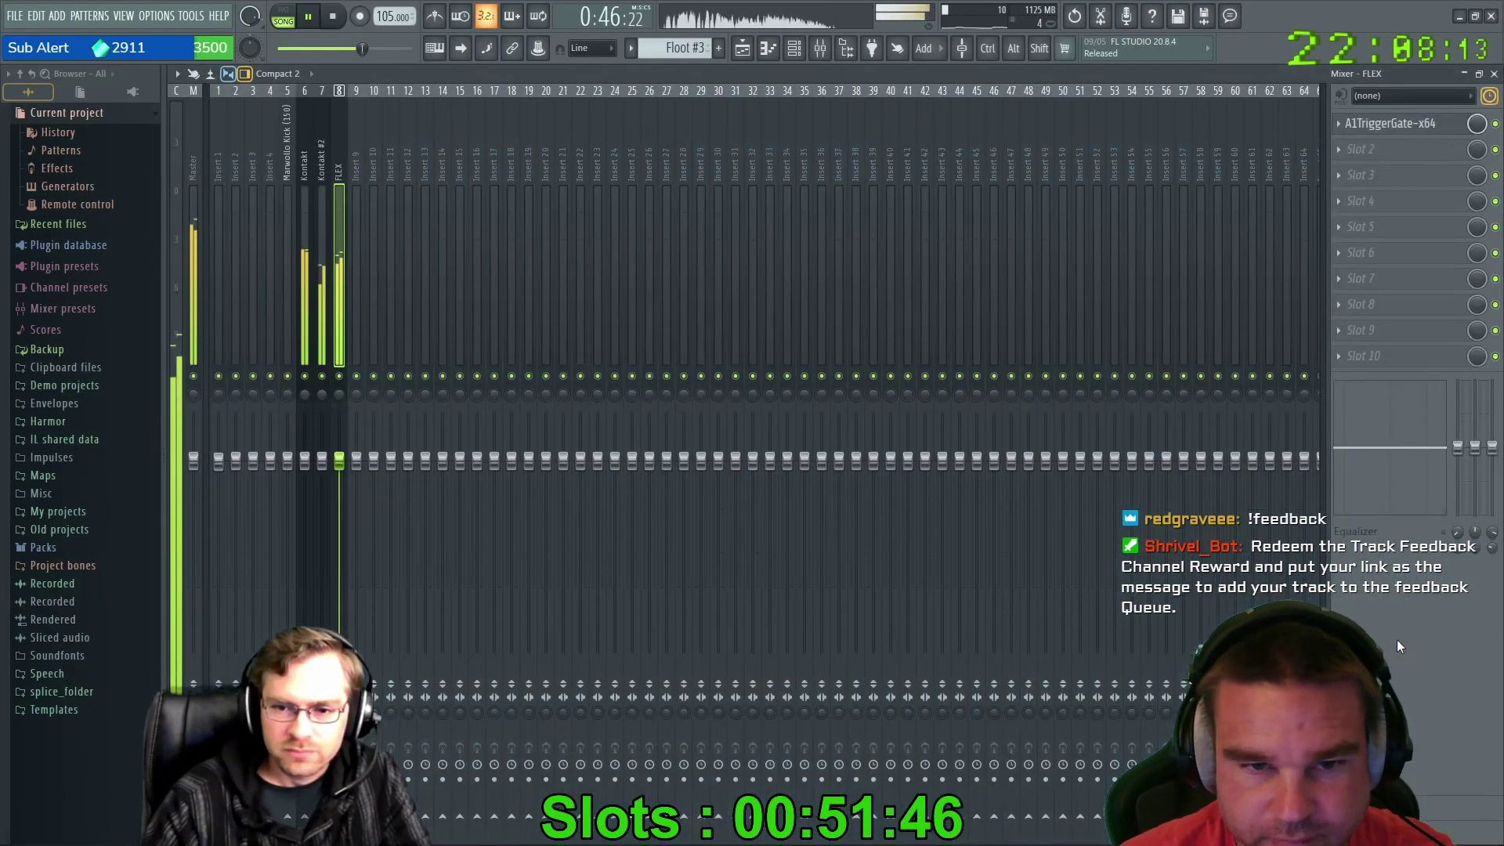
key("F9")
key("space")
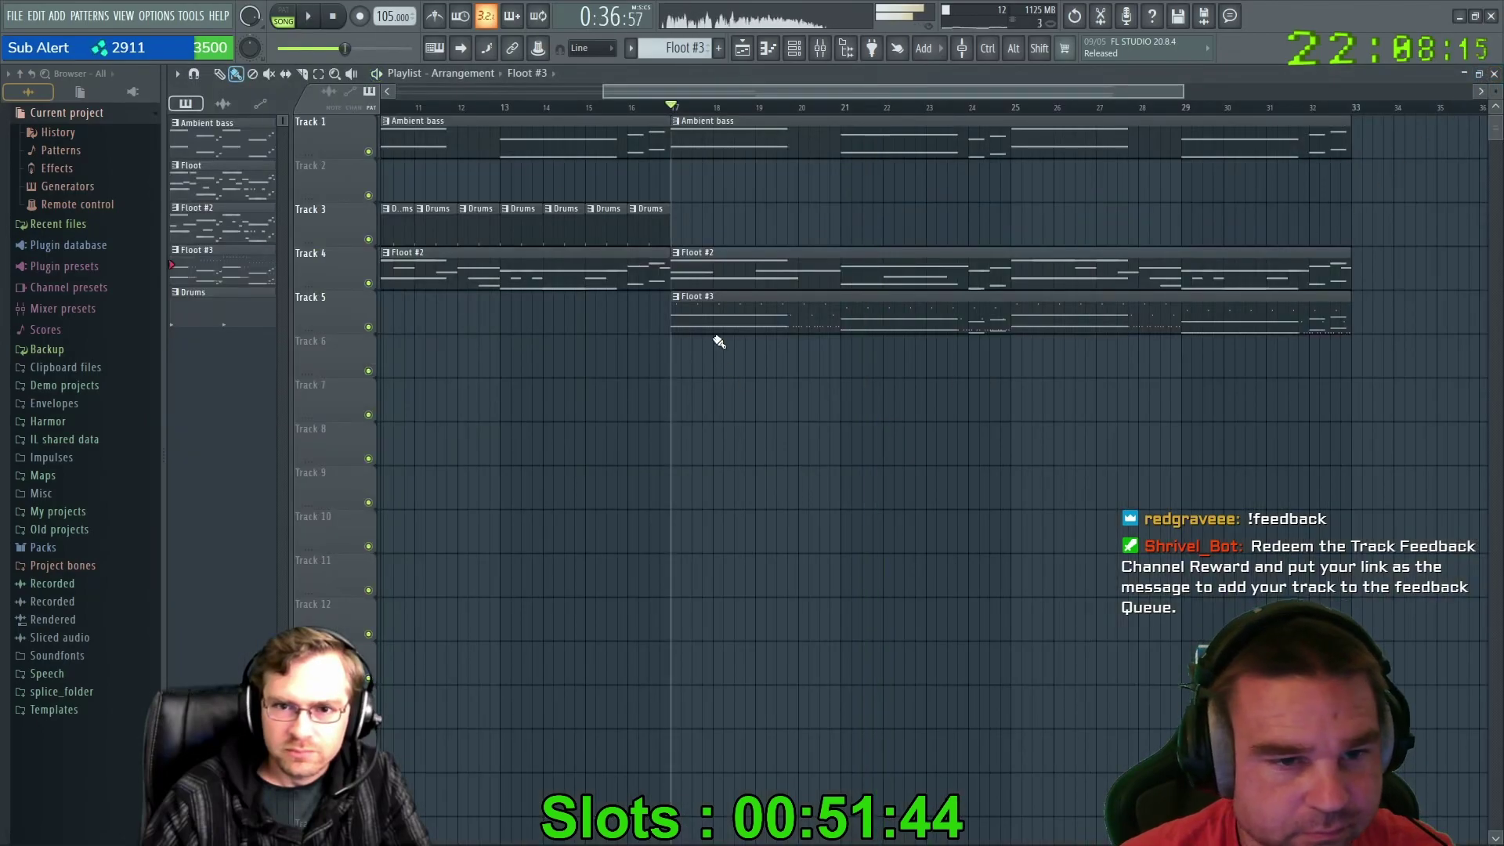
Examine the Floot #3 clip's notes in the piano roll, and close the piano roll and channel rack.
double_click(713, 321)
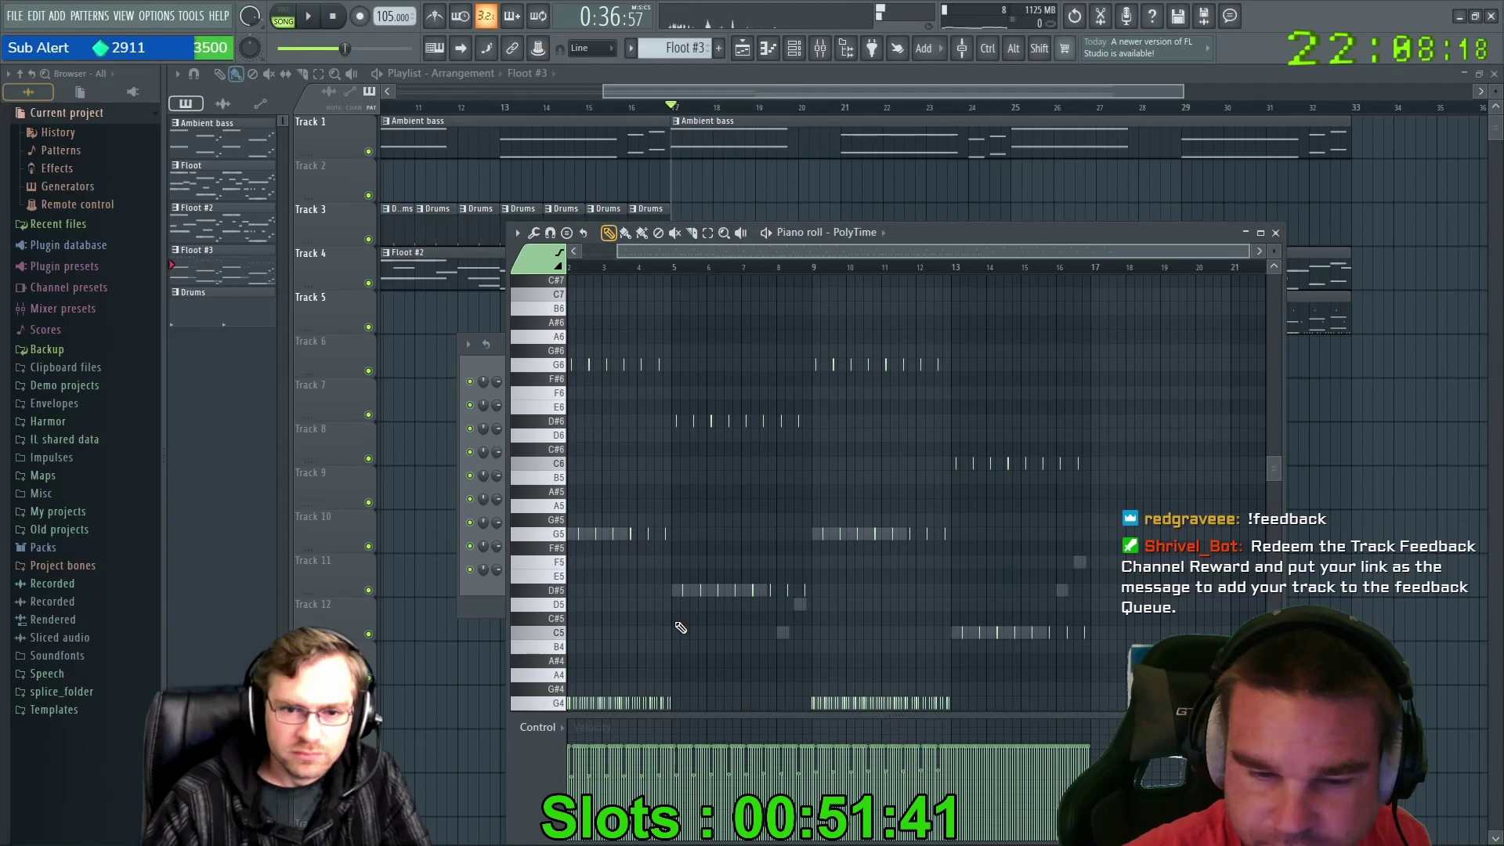
scroll(689, 647, "down", 4)
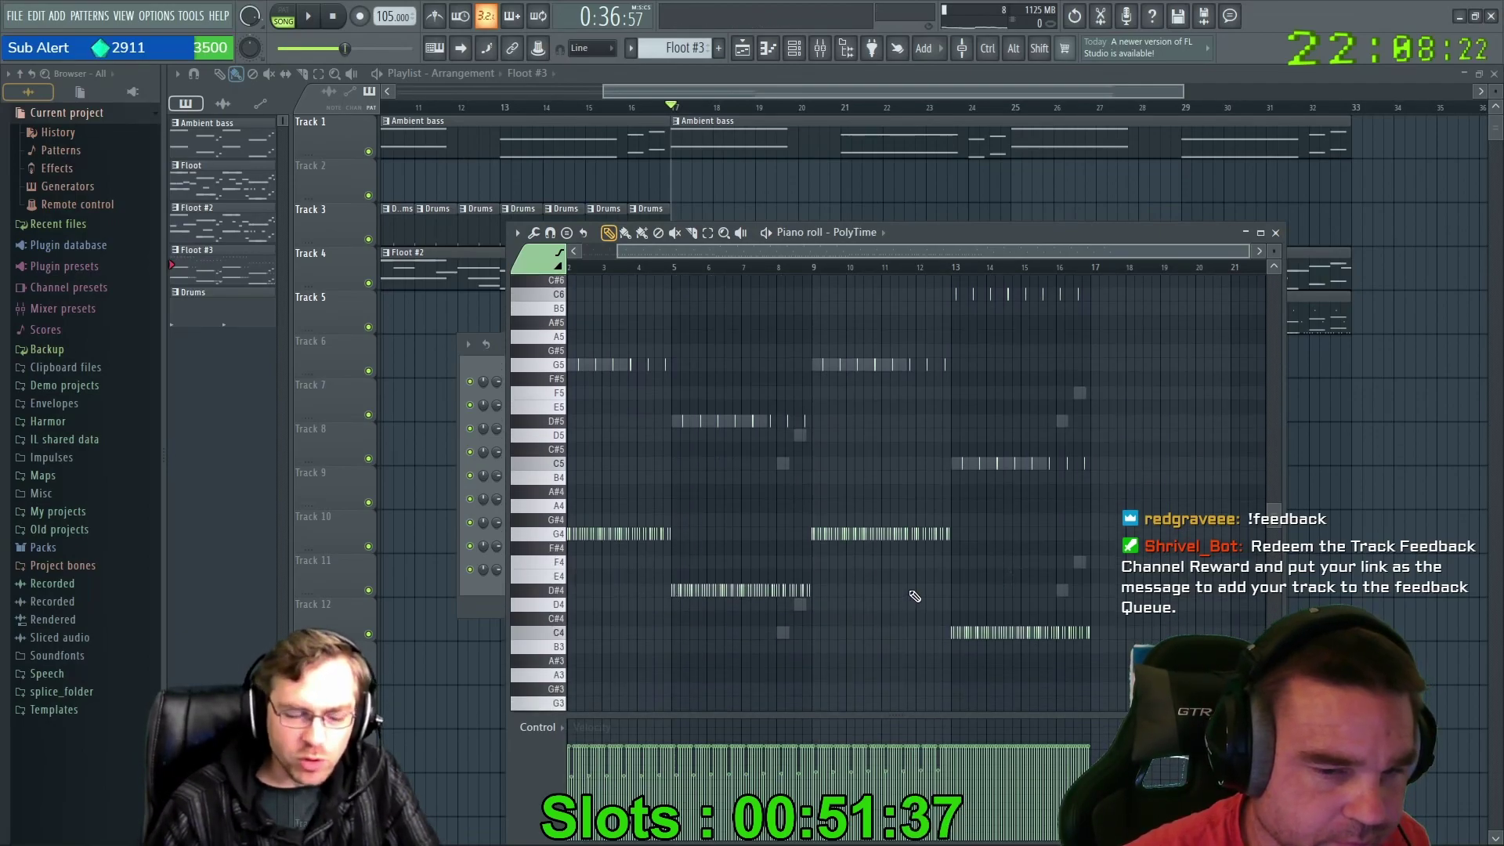
scroll(915, 597, "up", 2)
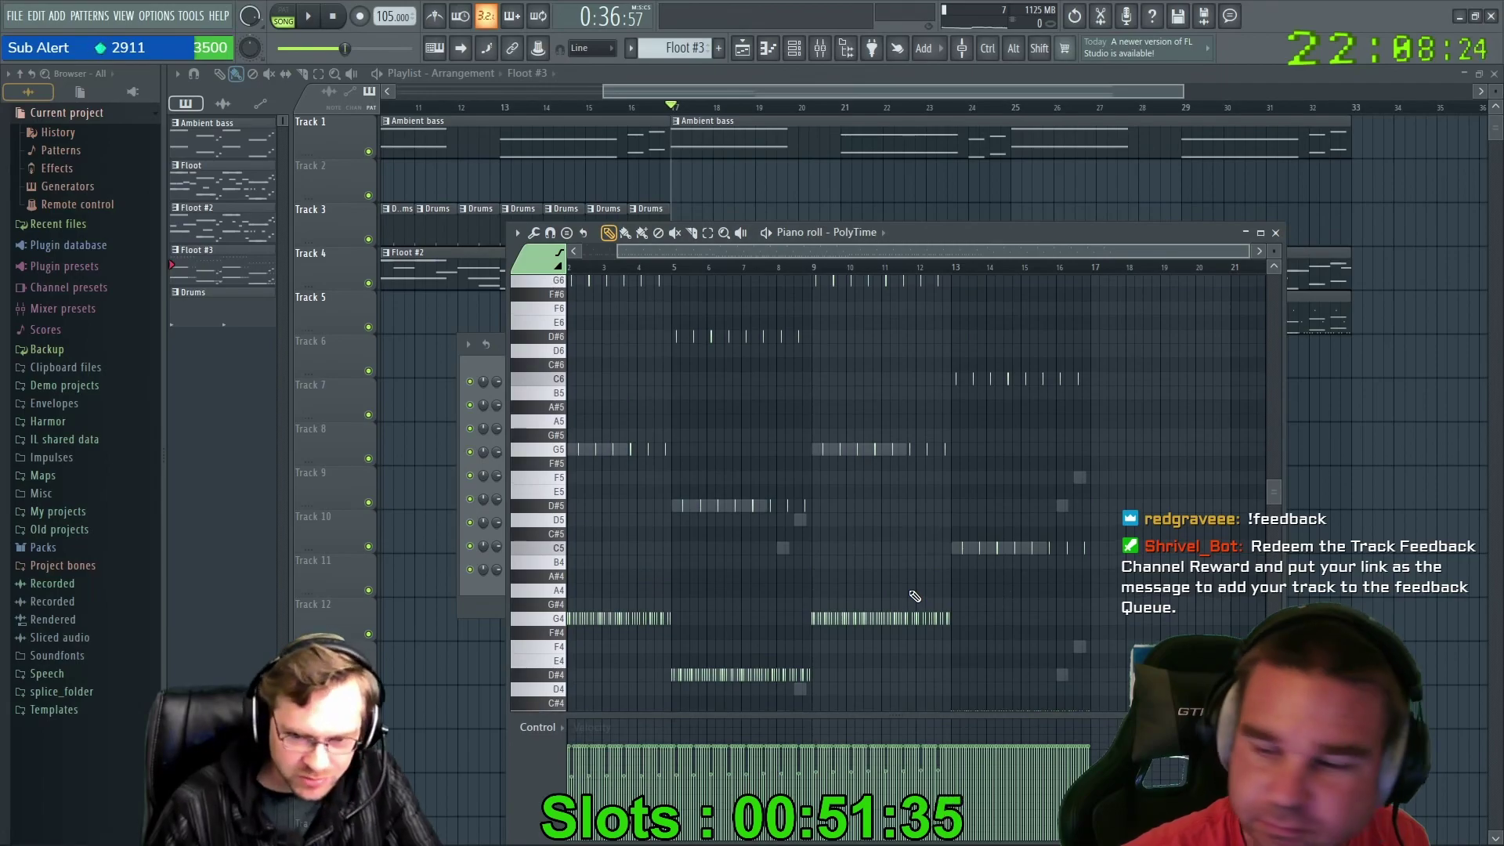
left_click(1277, 233)
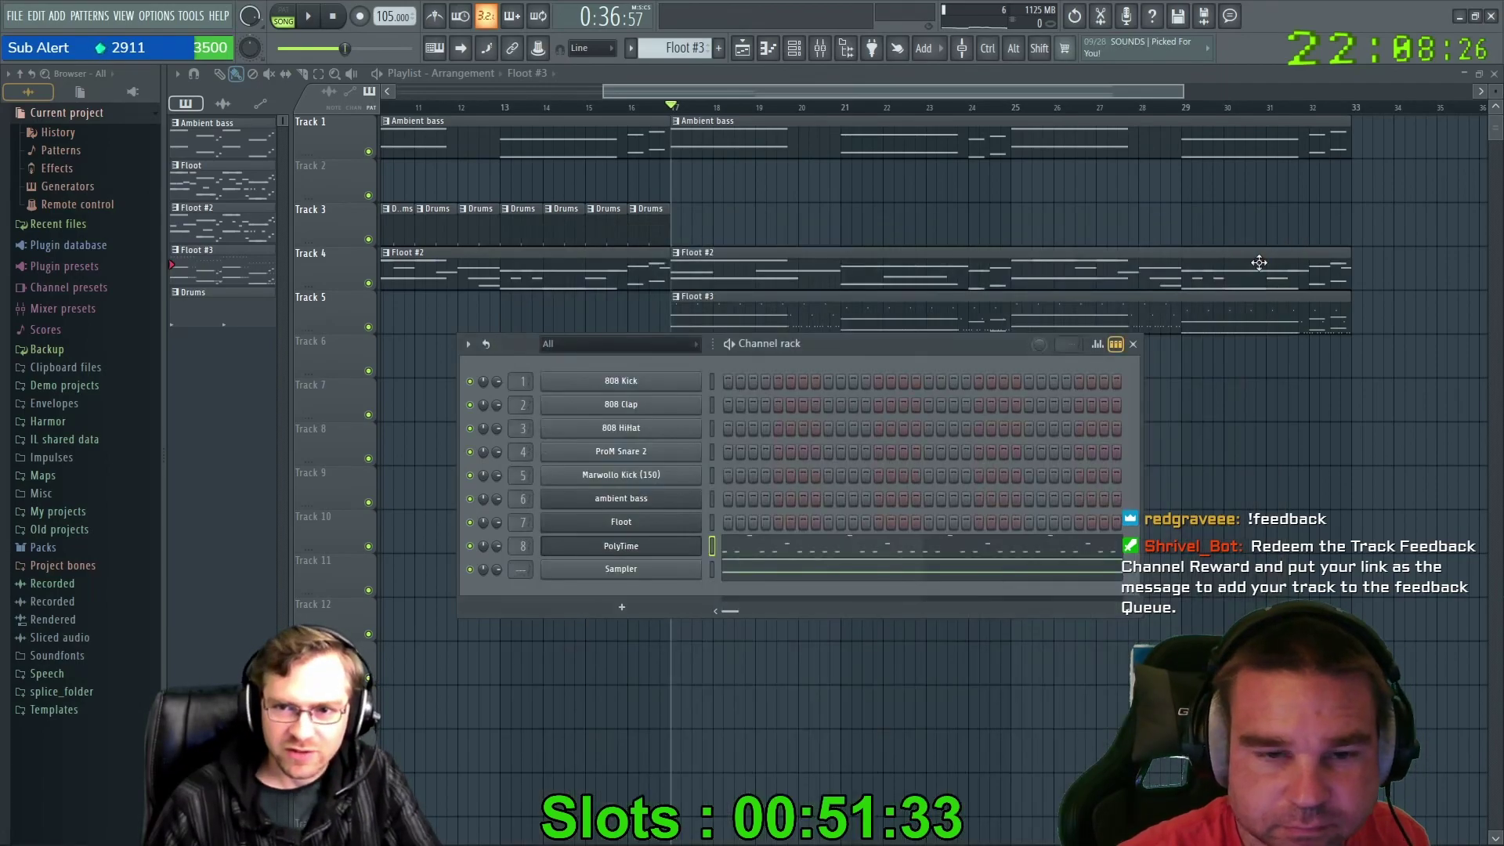
left_click(1133, 346)
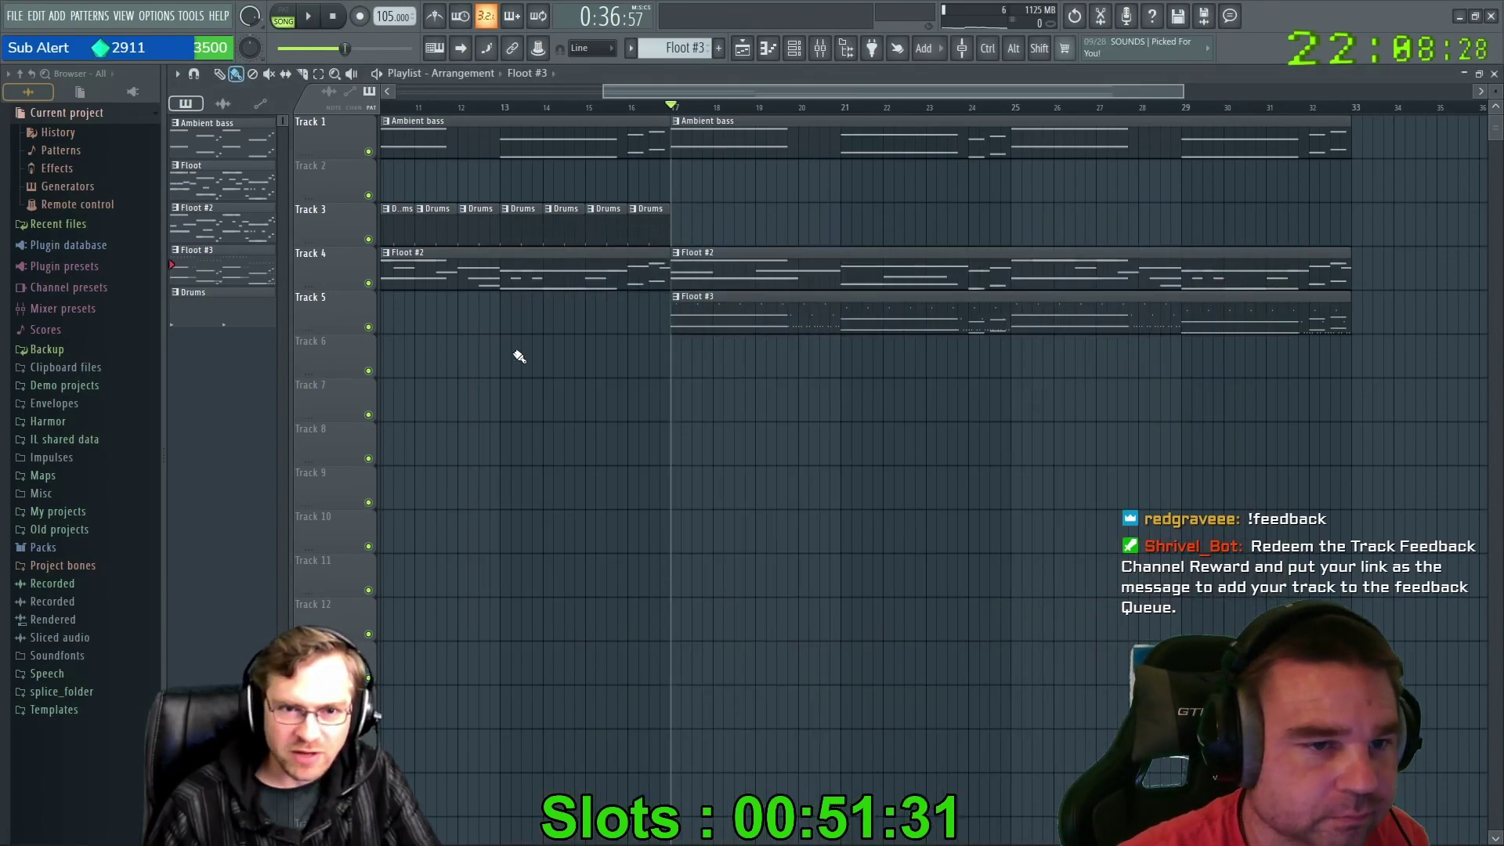
Move the Drums pattern and its playlist track above Ambient bass, and clone the Drums pattern as Drums #2.
left_click(230, 317)
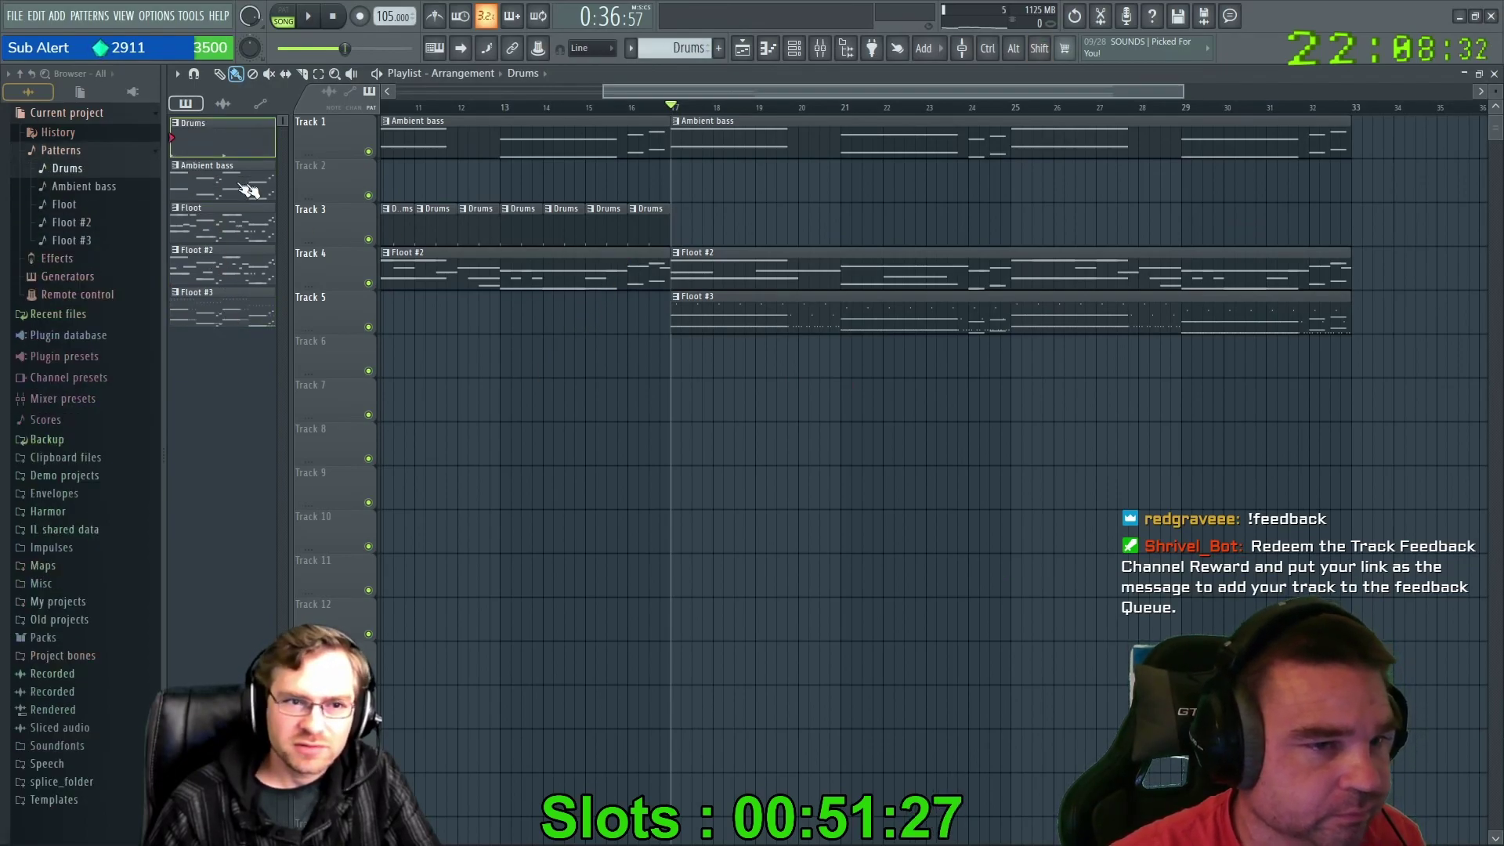
left_click_drag(342, 227, 342, 135)
right_click(233, 138)
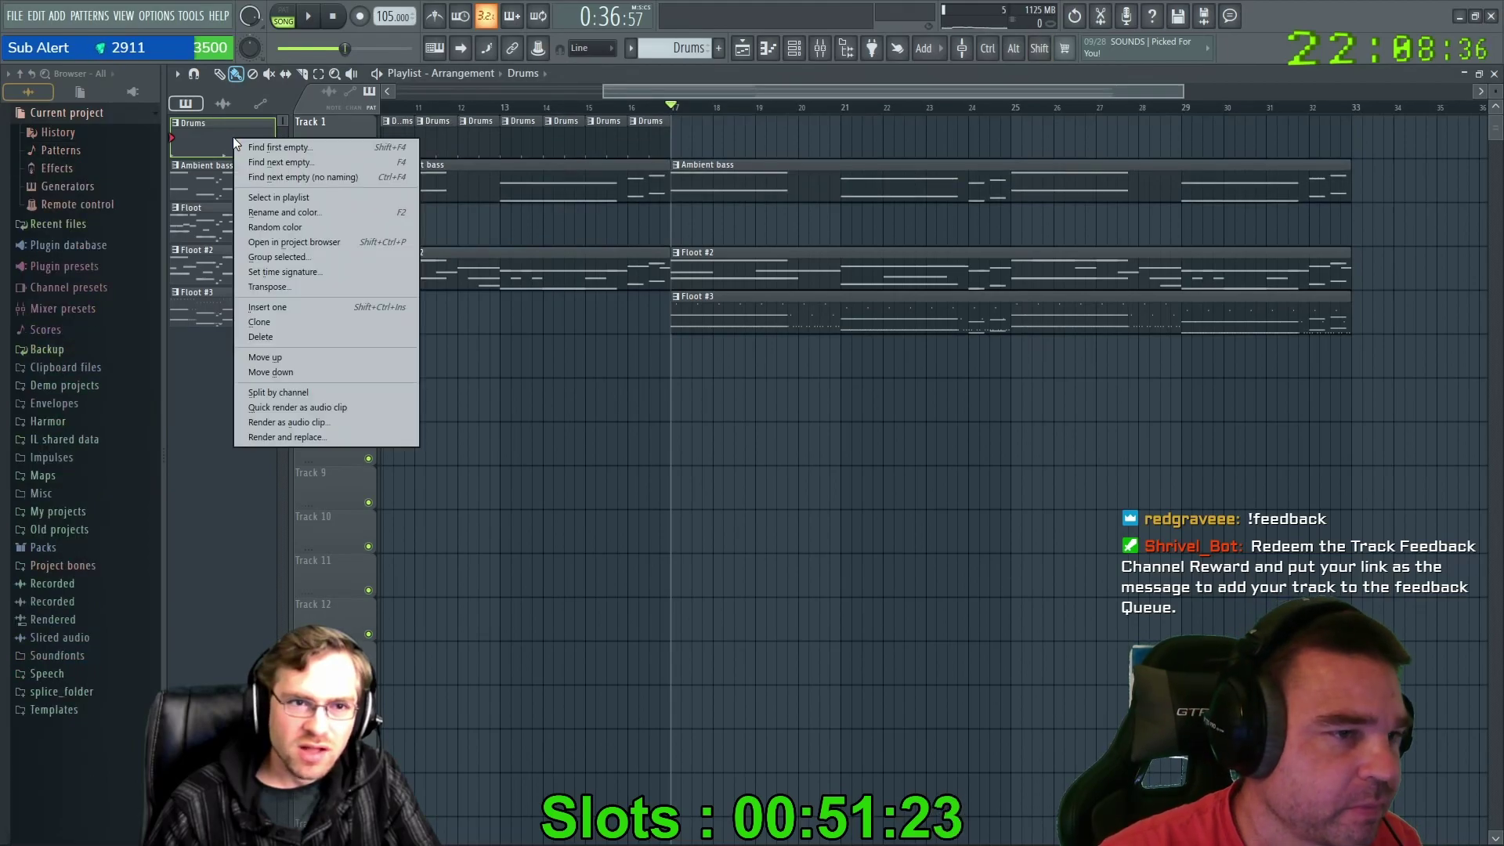
left_click(298, 322)
double_click(207, 185)
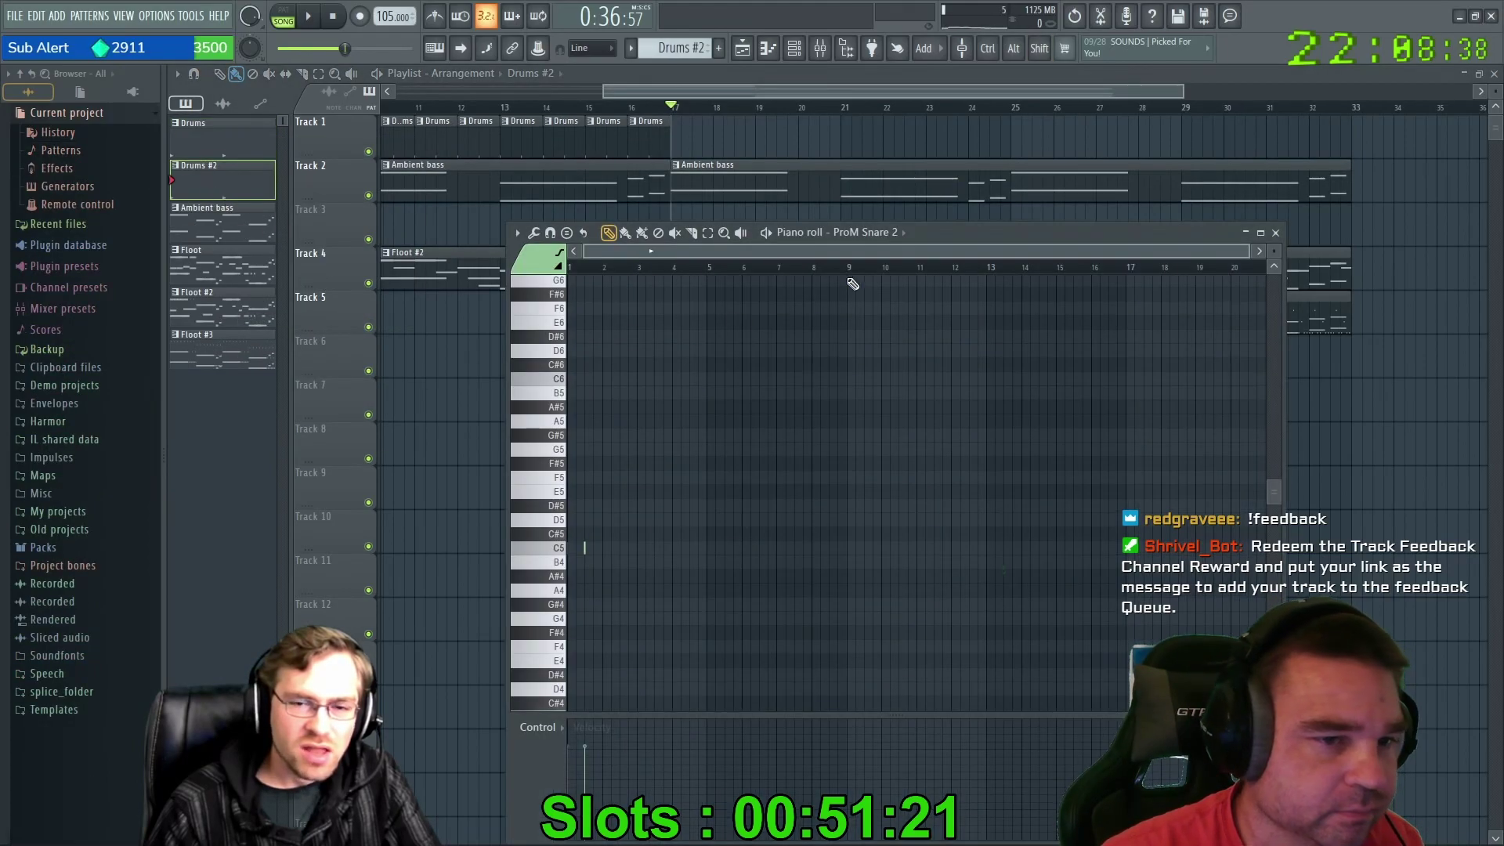
left_click(1276, 233)
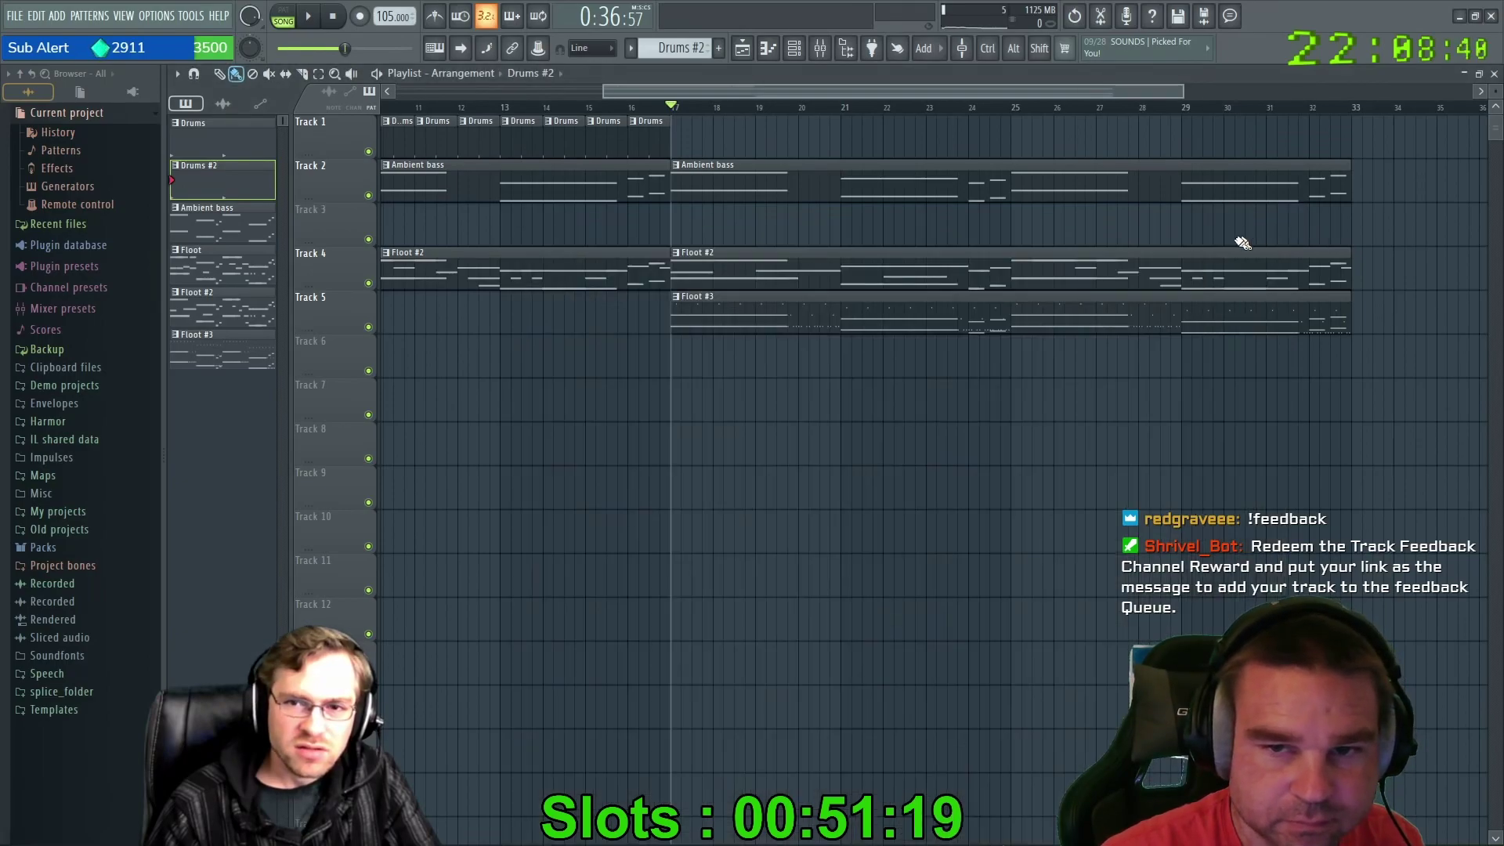
Show the channel rack for Drums #2 and look through the Packs folder in the browser.
key("F6")
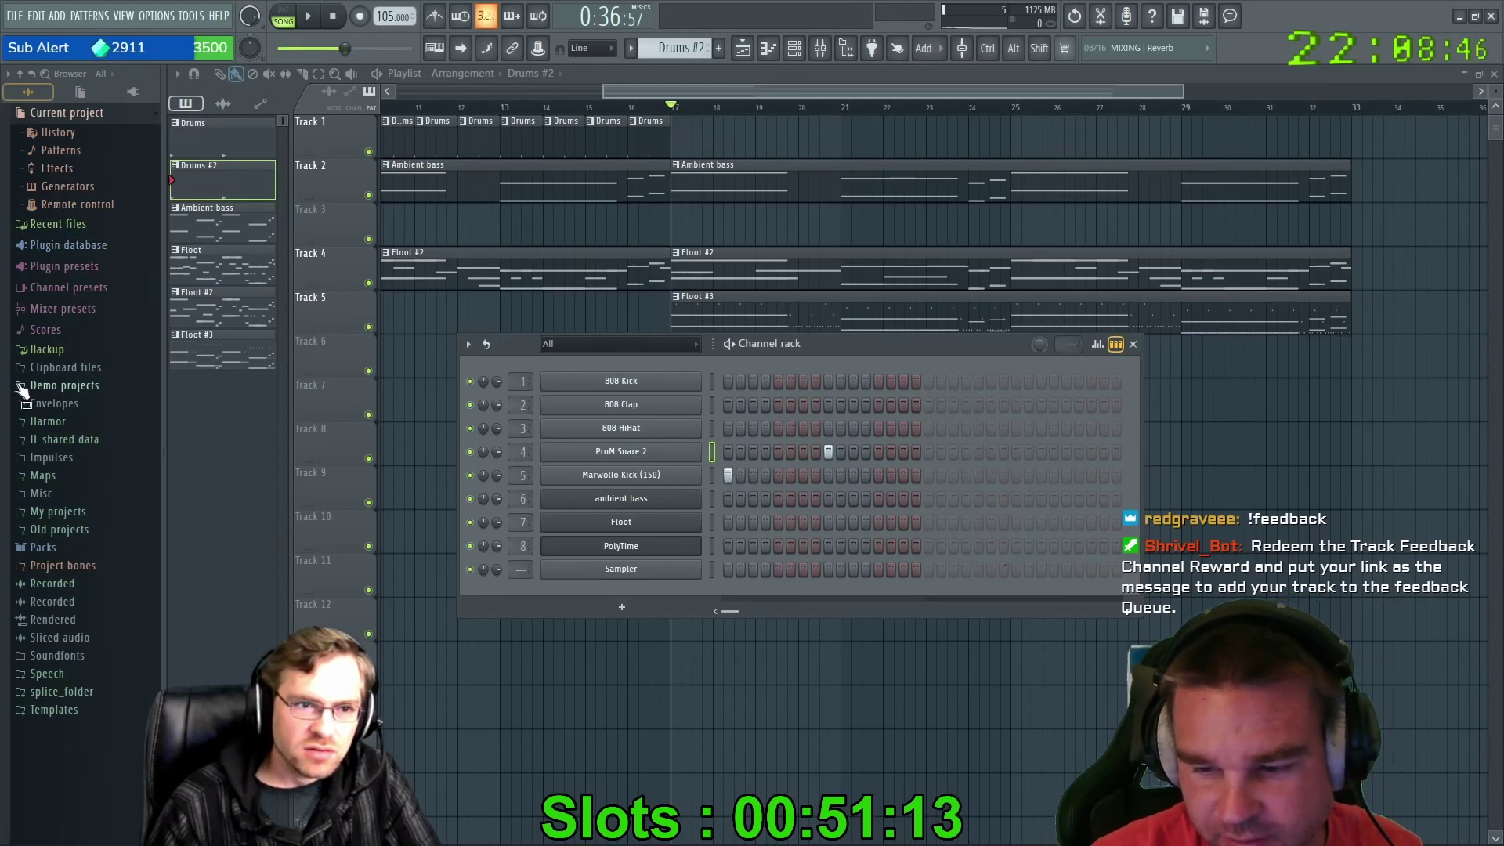
left_click(63, 547)
scroll(106, 552, "down", 5)
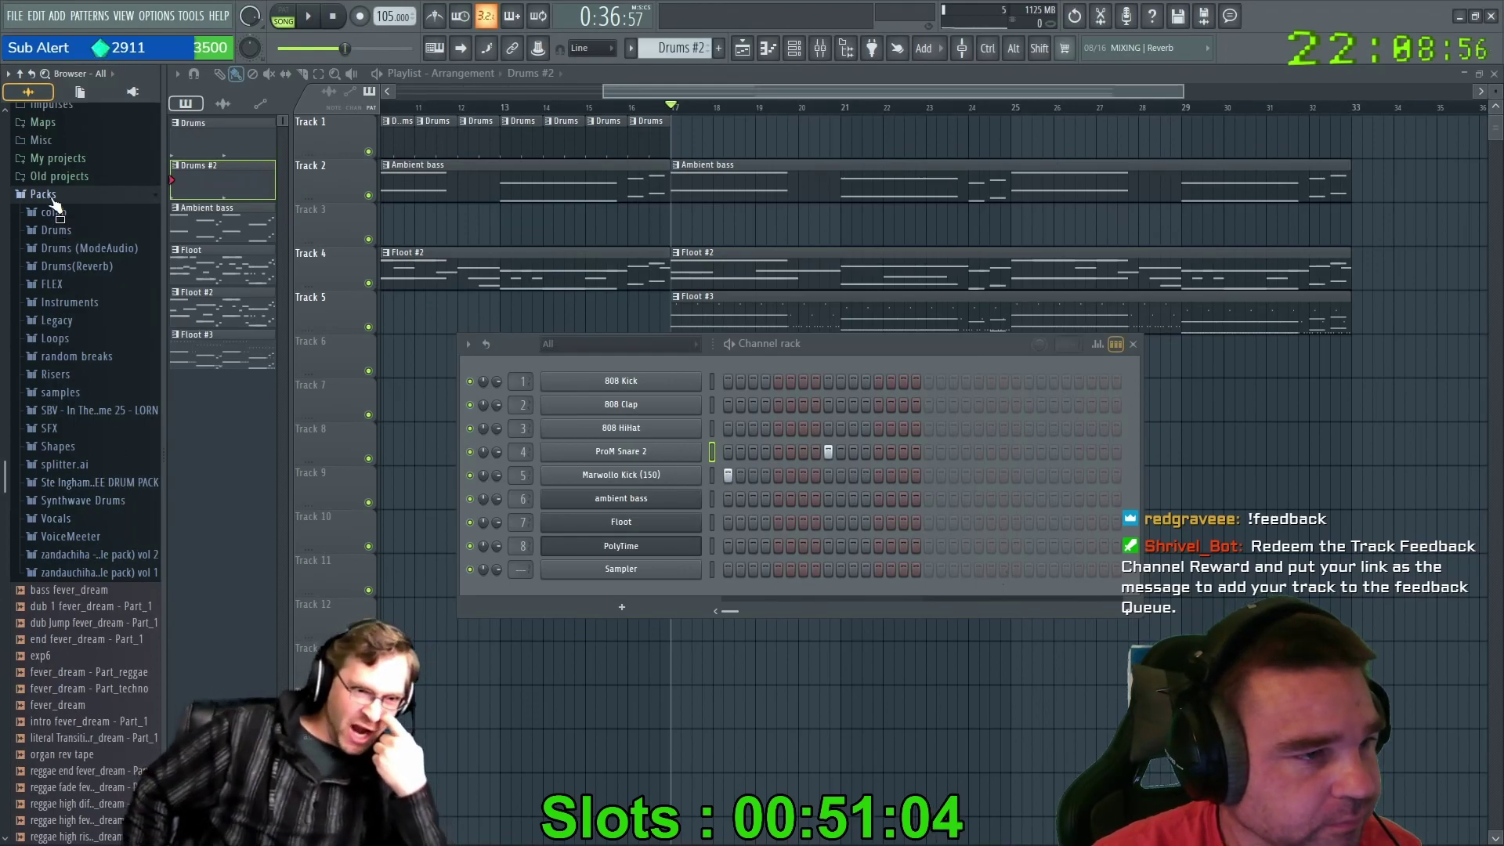
left_click(51, 196)
Add an FPC drum channel and load its Thrower lite preset.
left_click(611, 611)
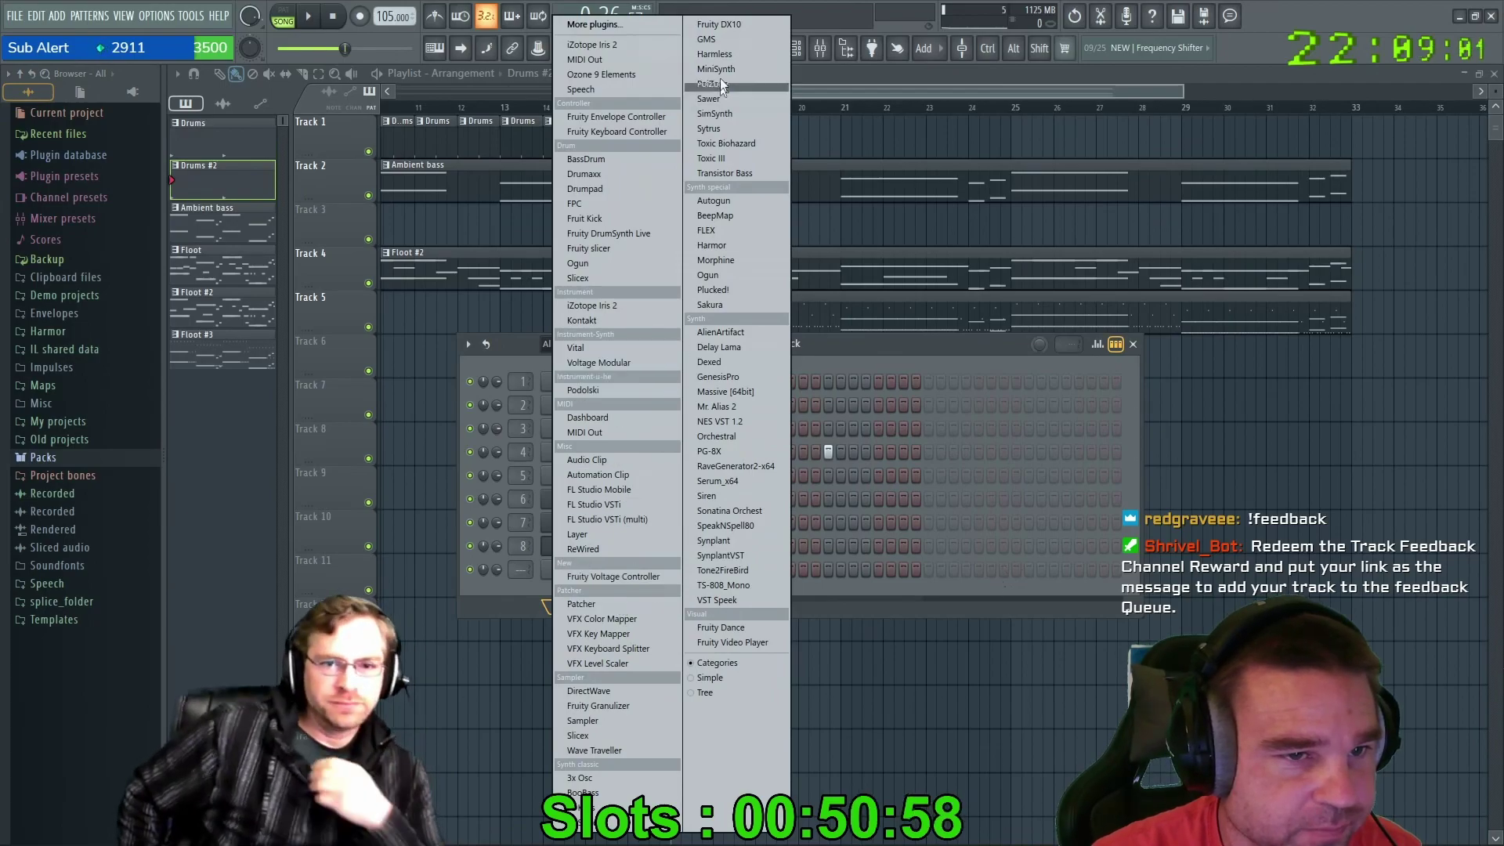
left_click(618, 205)
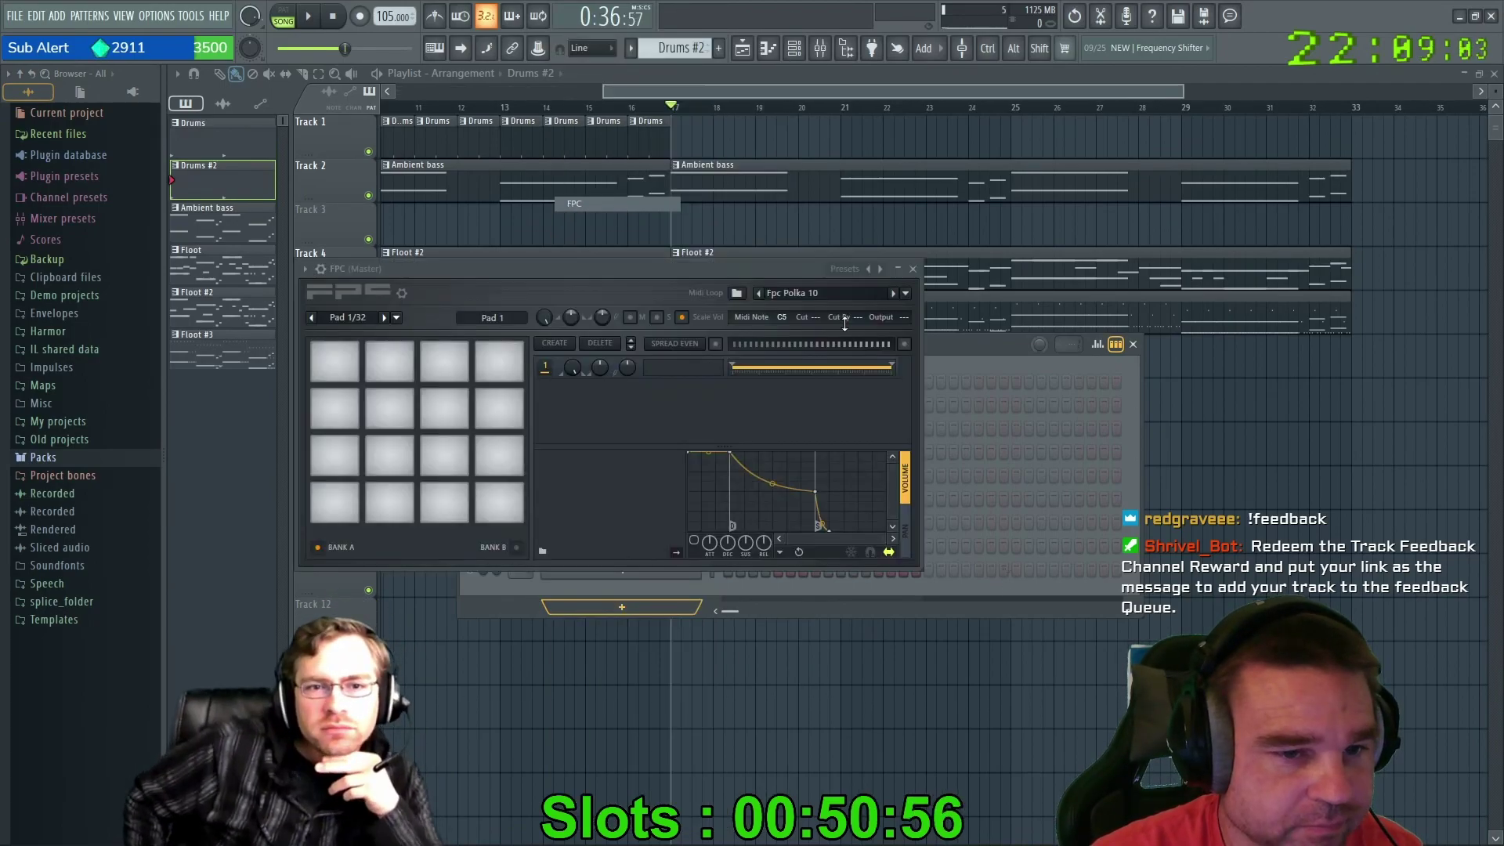
left_click_drag(744, 268, 1058, 355)
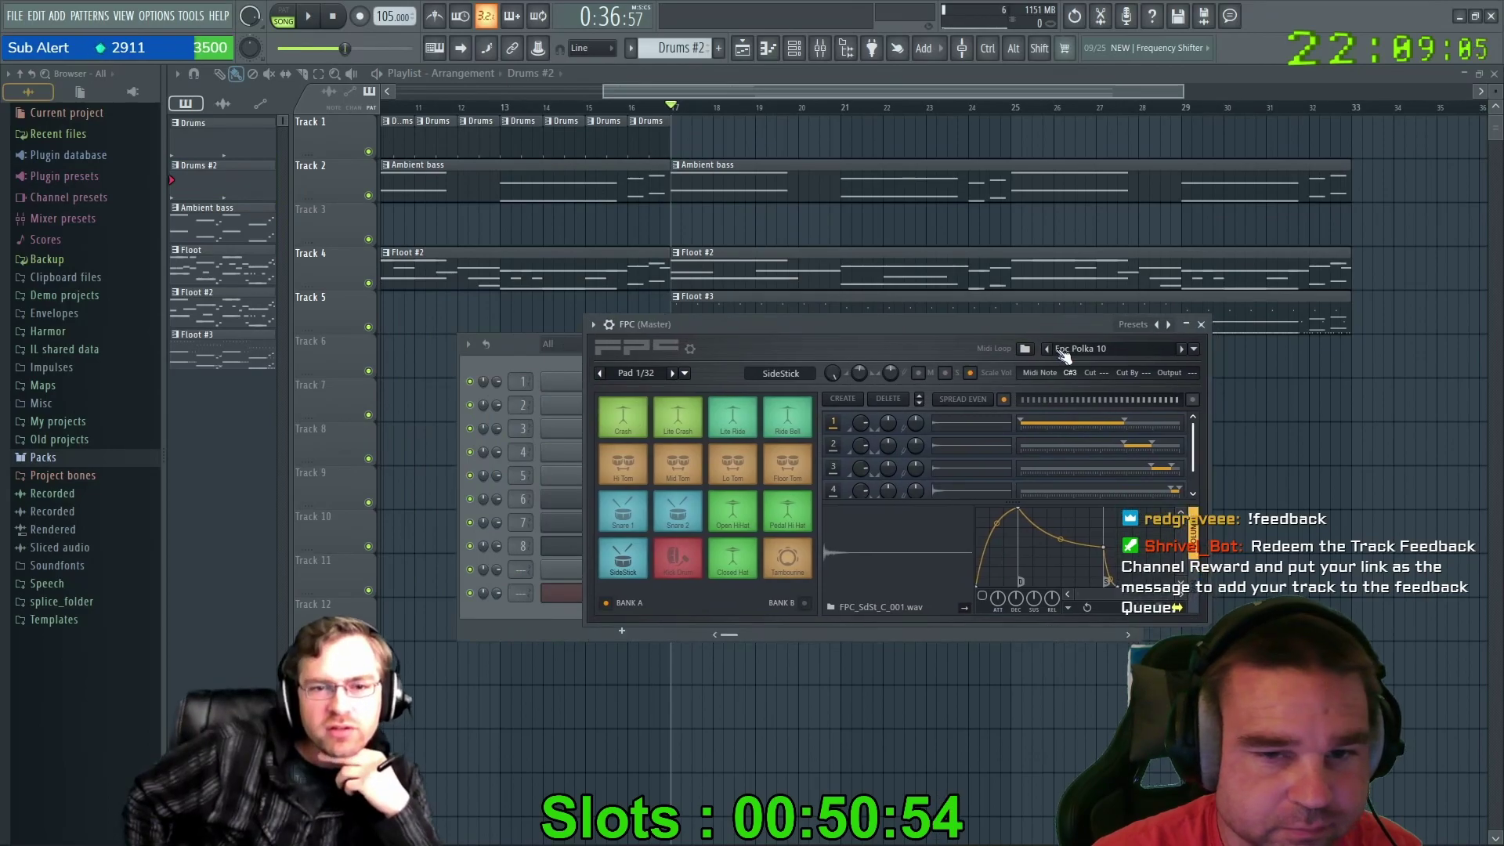
left_click(1147, 326)
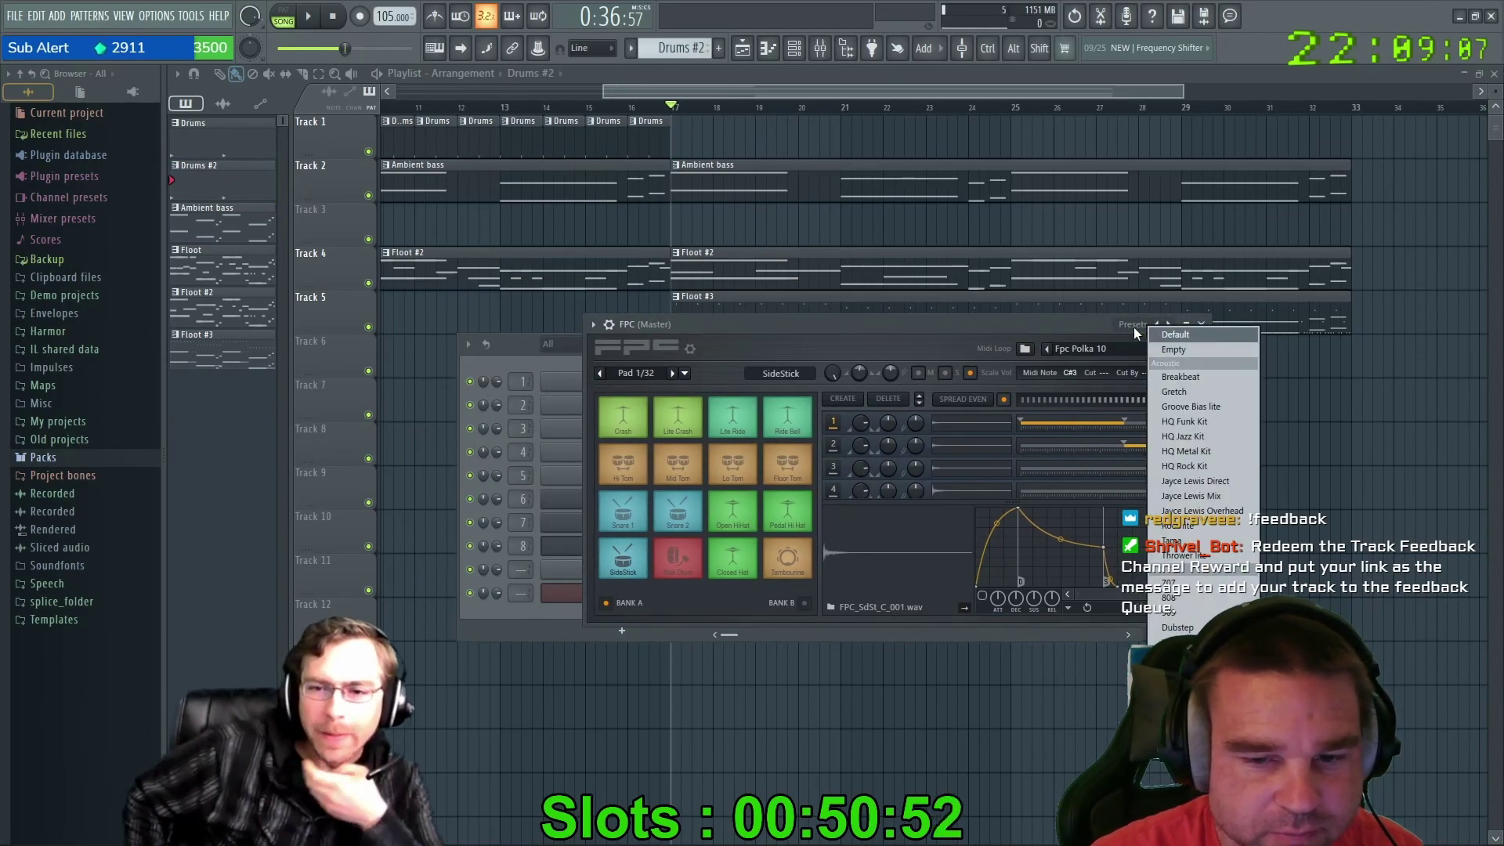
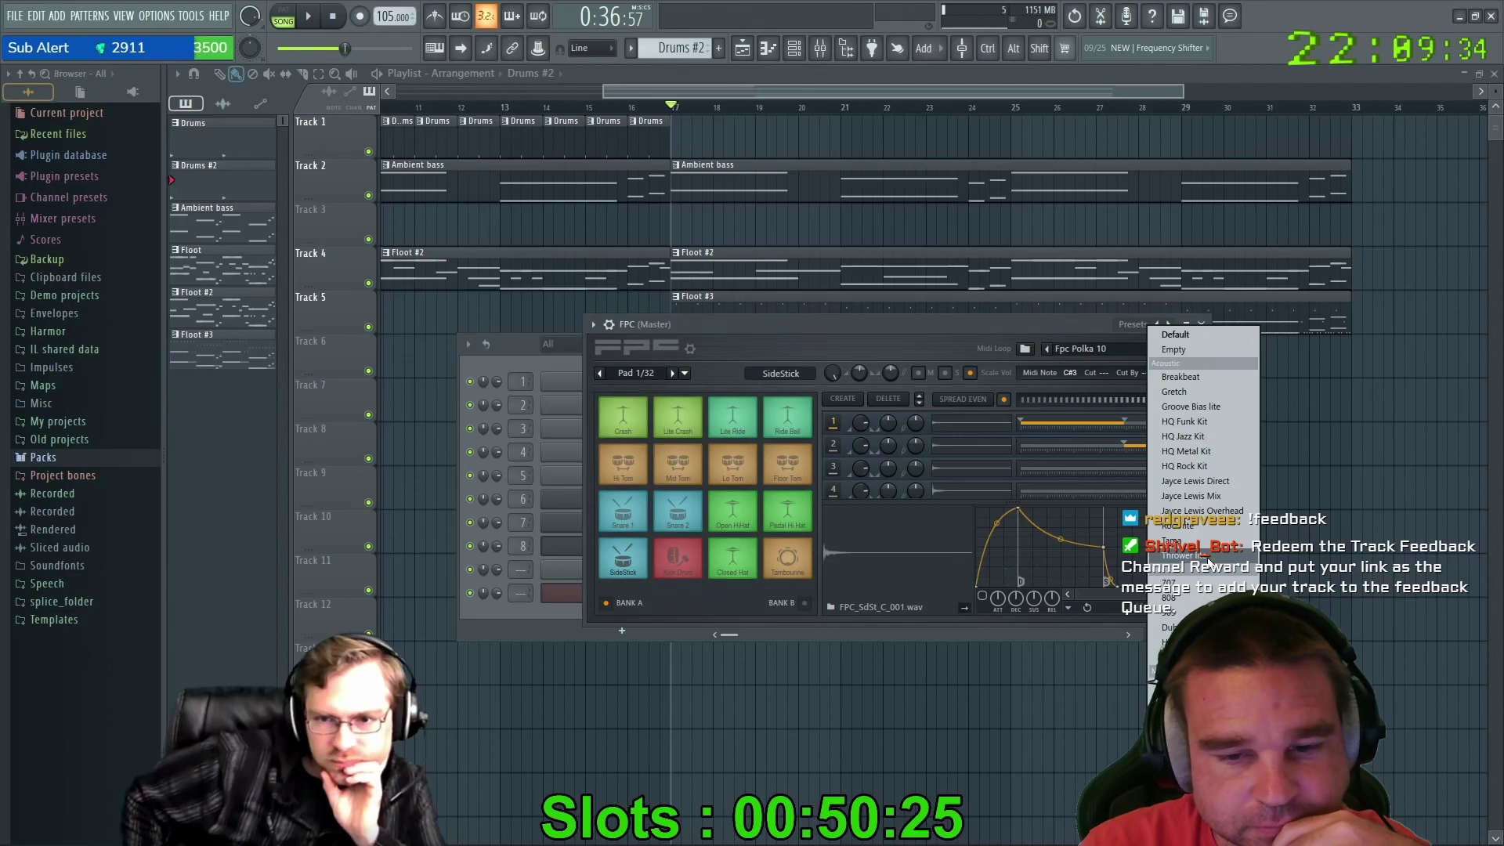
left_click(1199, 555)
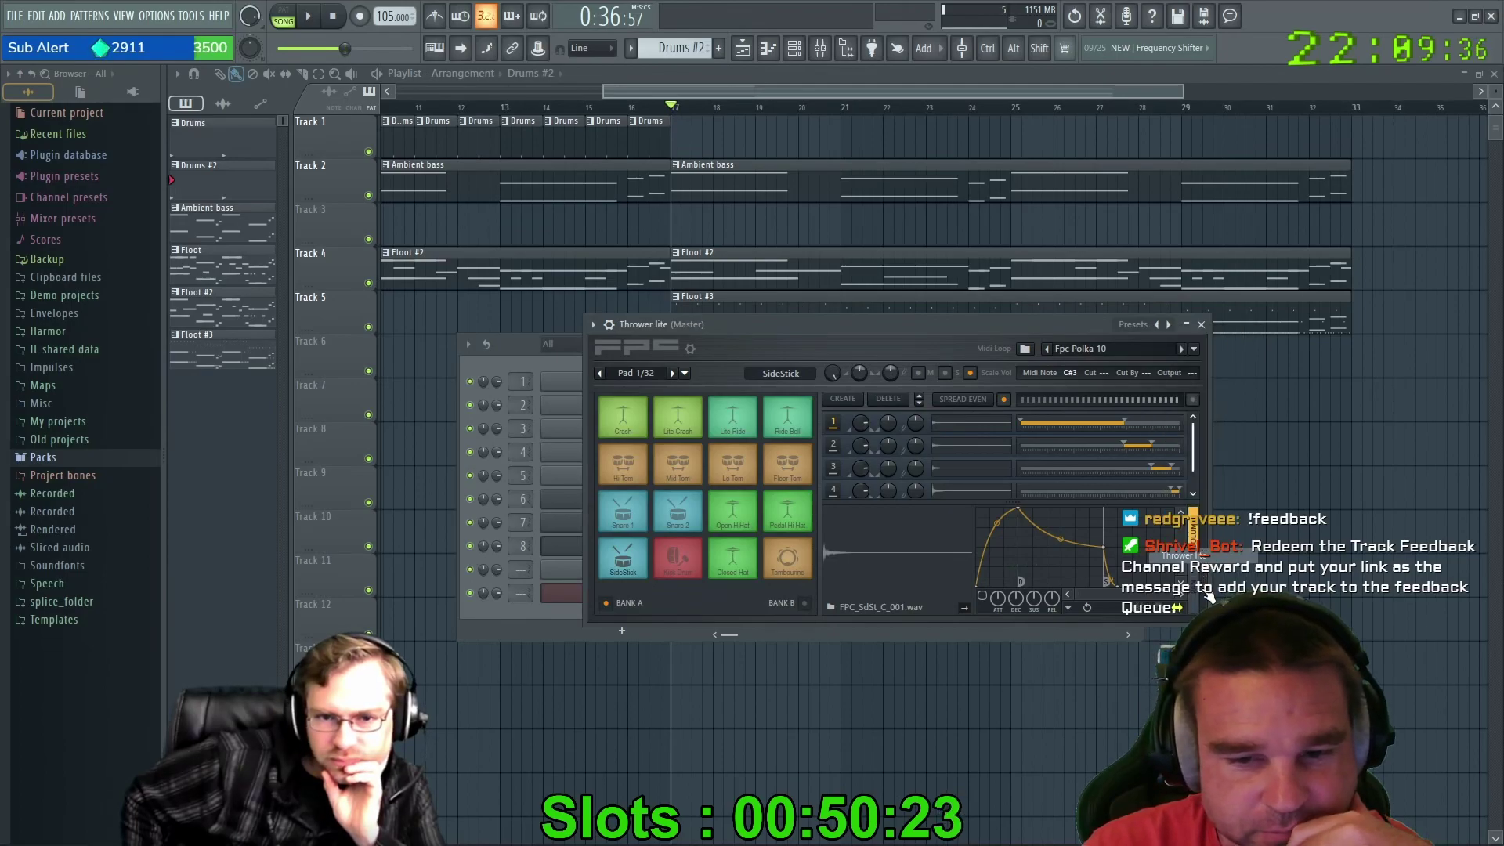
Audition the snare, tom, crash, ride and ride bell pads of the Thrower lite kit.
left_click(675, 510)
left_click(640, 520)
left_click(624, 469)
left_click(678, 469)
left_click(733, 469)
left_click(794, 470)
left_click(623, 419)
left_click(678, 427)
left_click(733, 419)
left_click(788, 419)
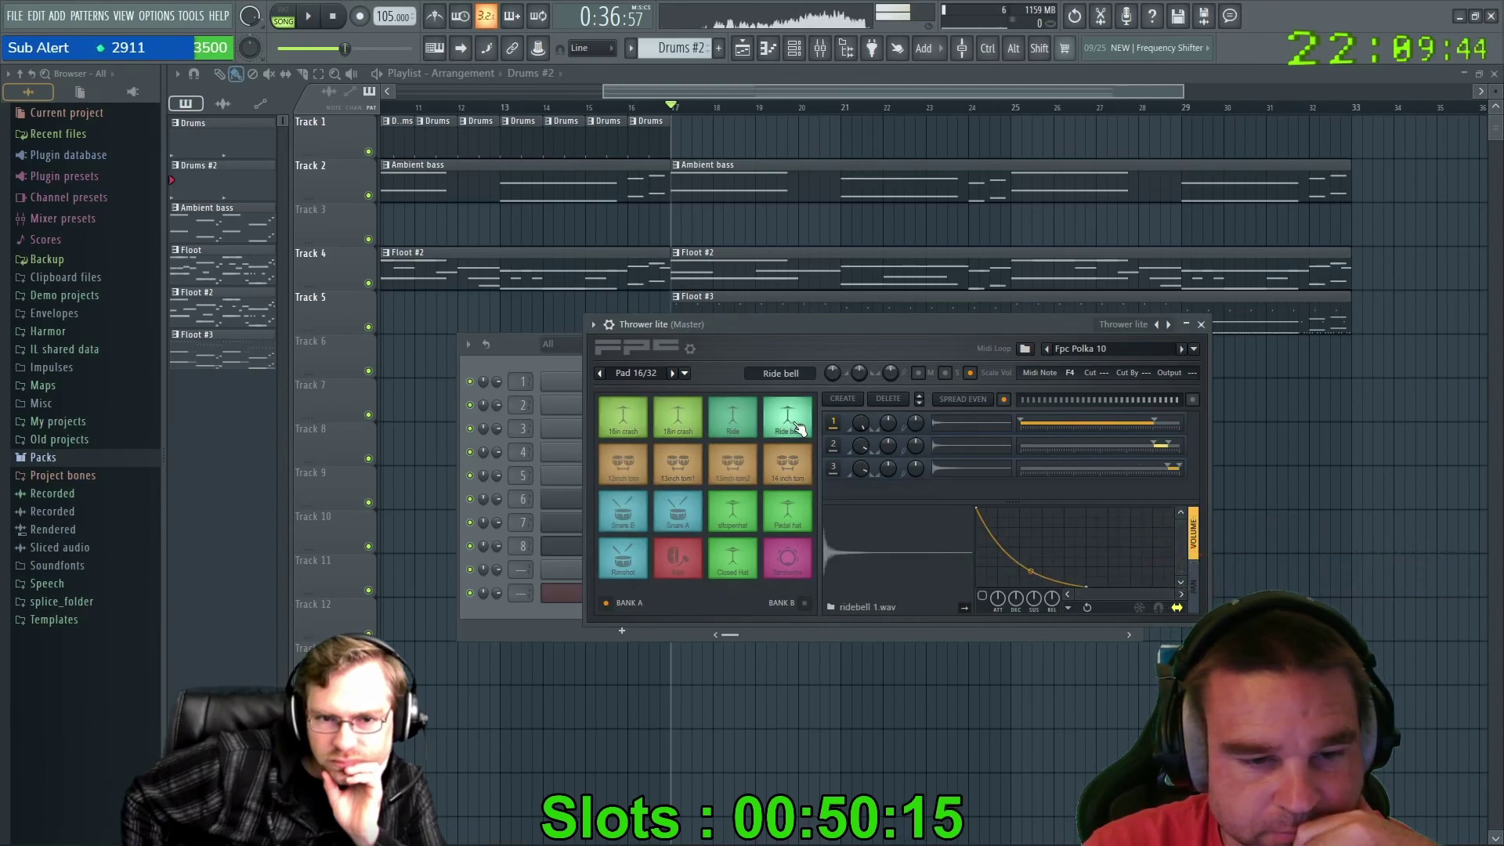
Audition the kick, rimshot, snare and closed hat pads and the purple pad beside the hat.
left_click(743, 565)
left_click(687, 565)
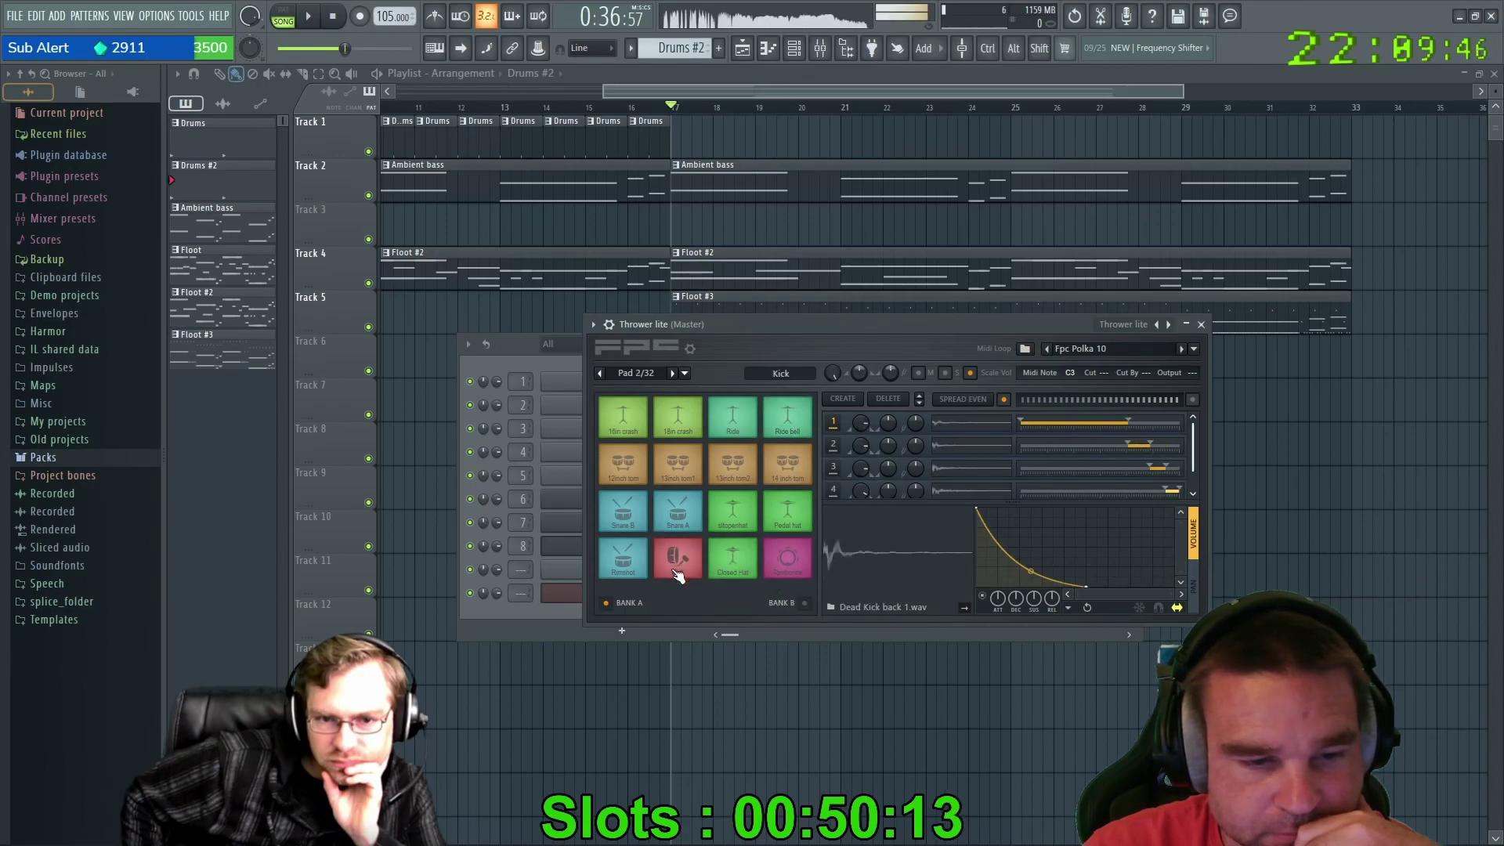
left_click(683, 570)
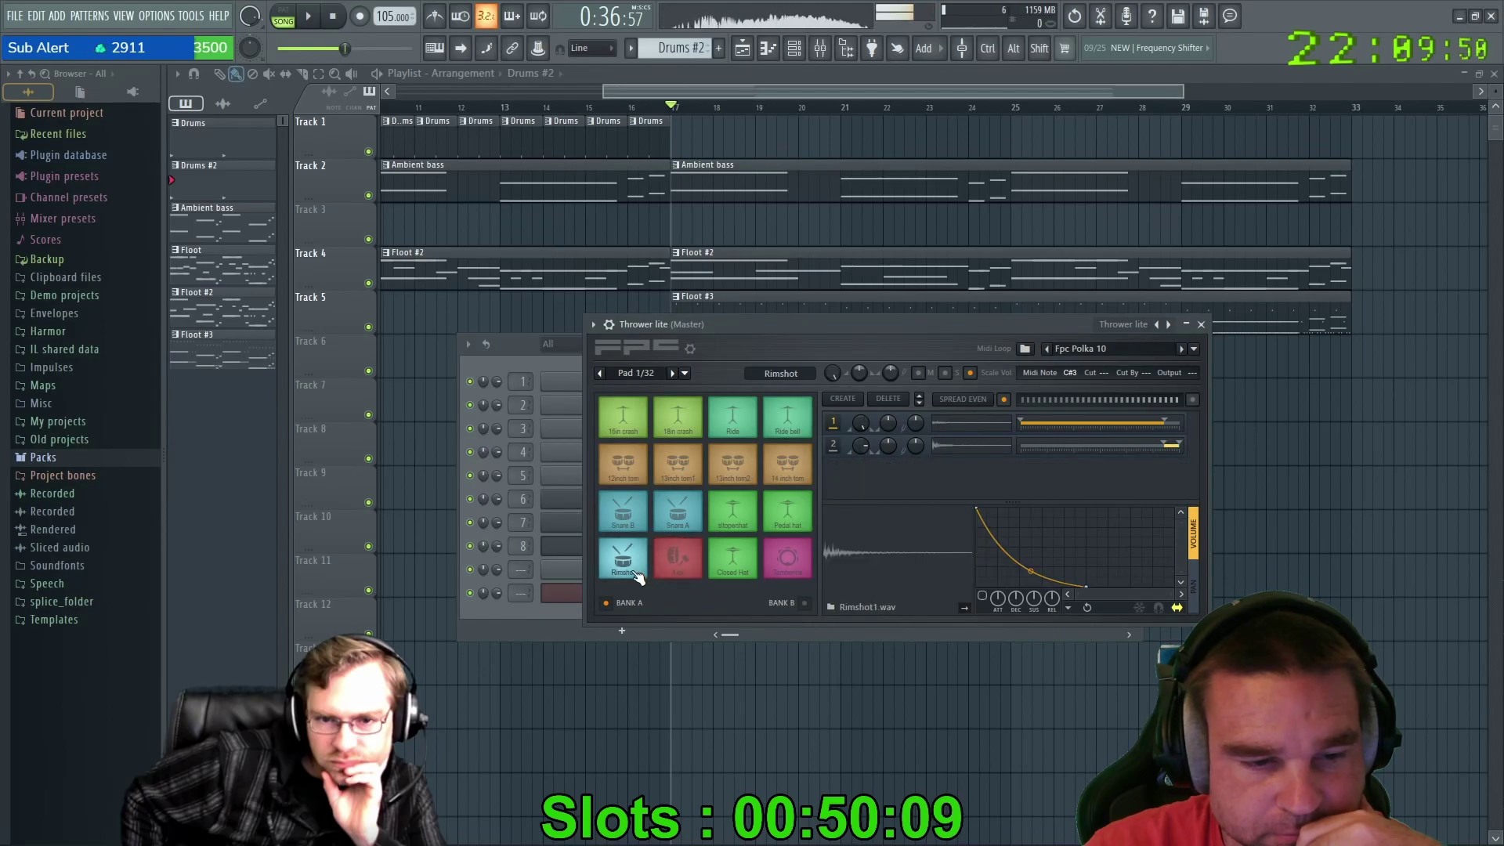
left_click(680, 523)
left_click(685, 526)
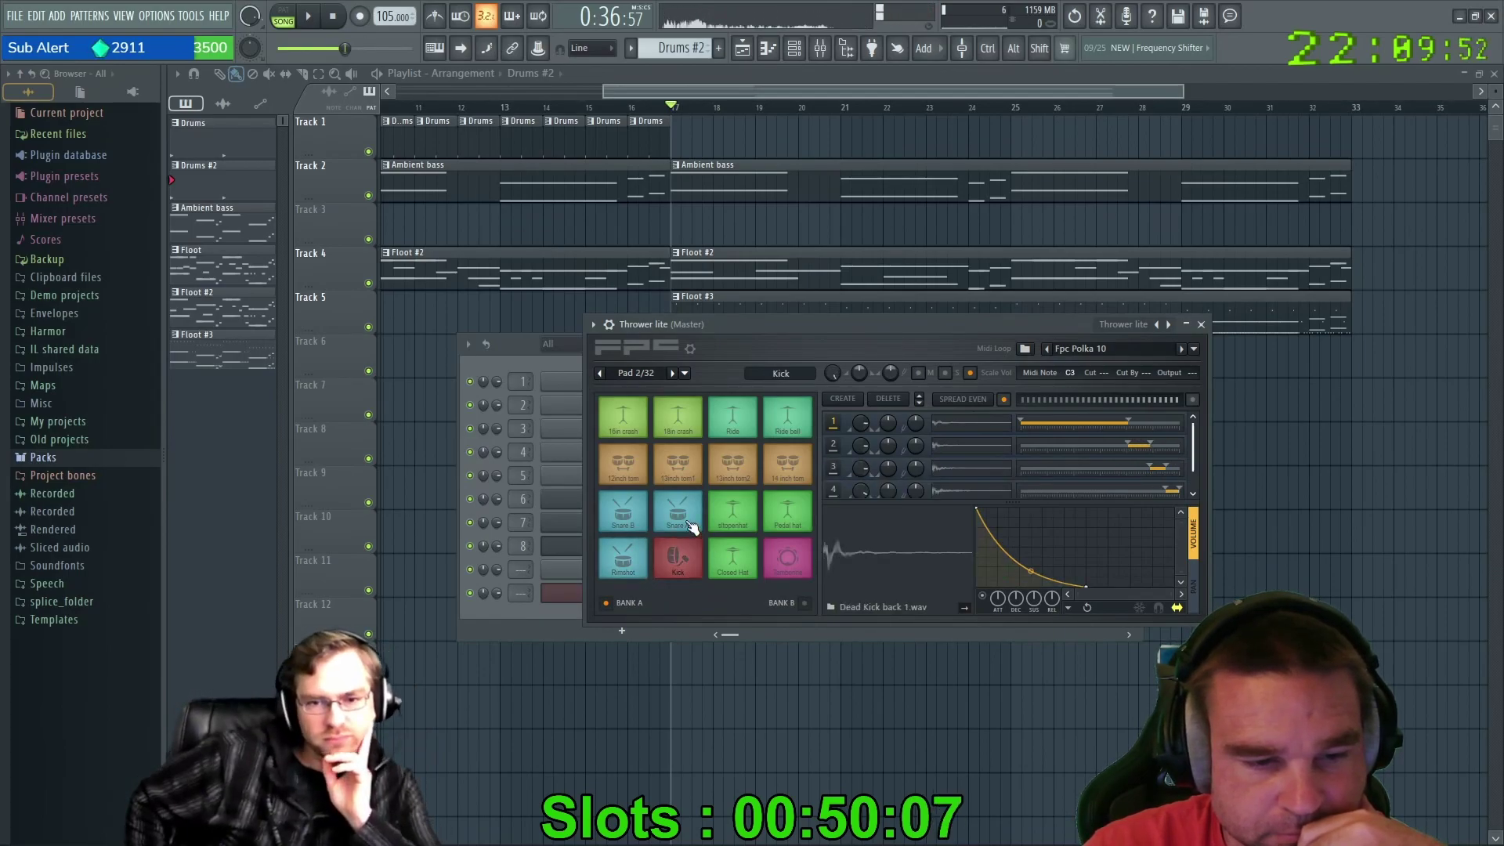
left_click(685, 526)
left_click(682, 523)
left_click(647, 531)
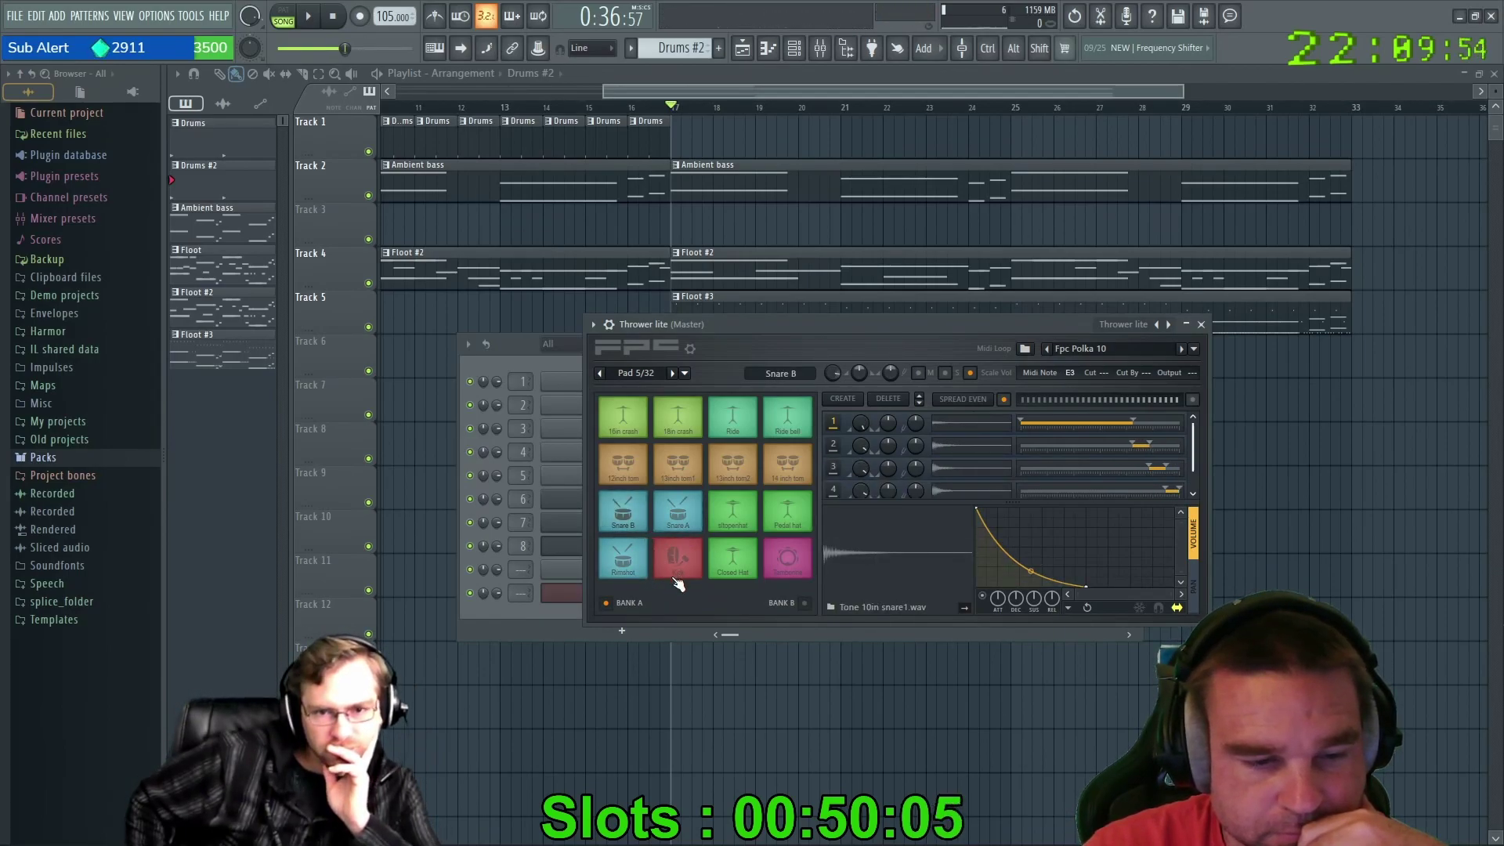
left_click(731, 578)
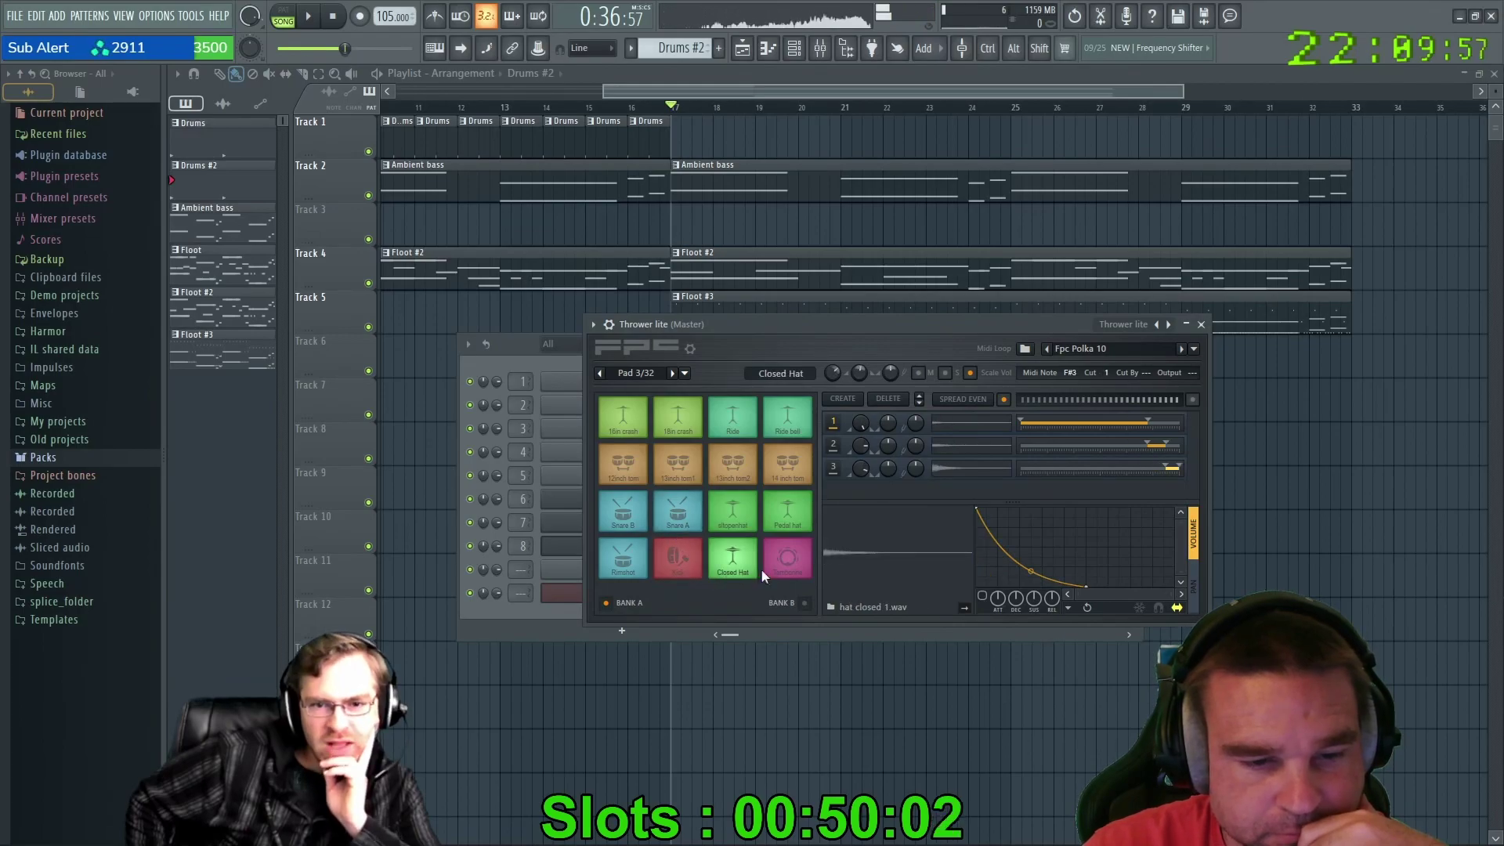
left_click(784, 577)
left_click(790, 557)
left_click(744, 578)
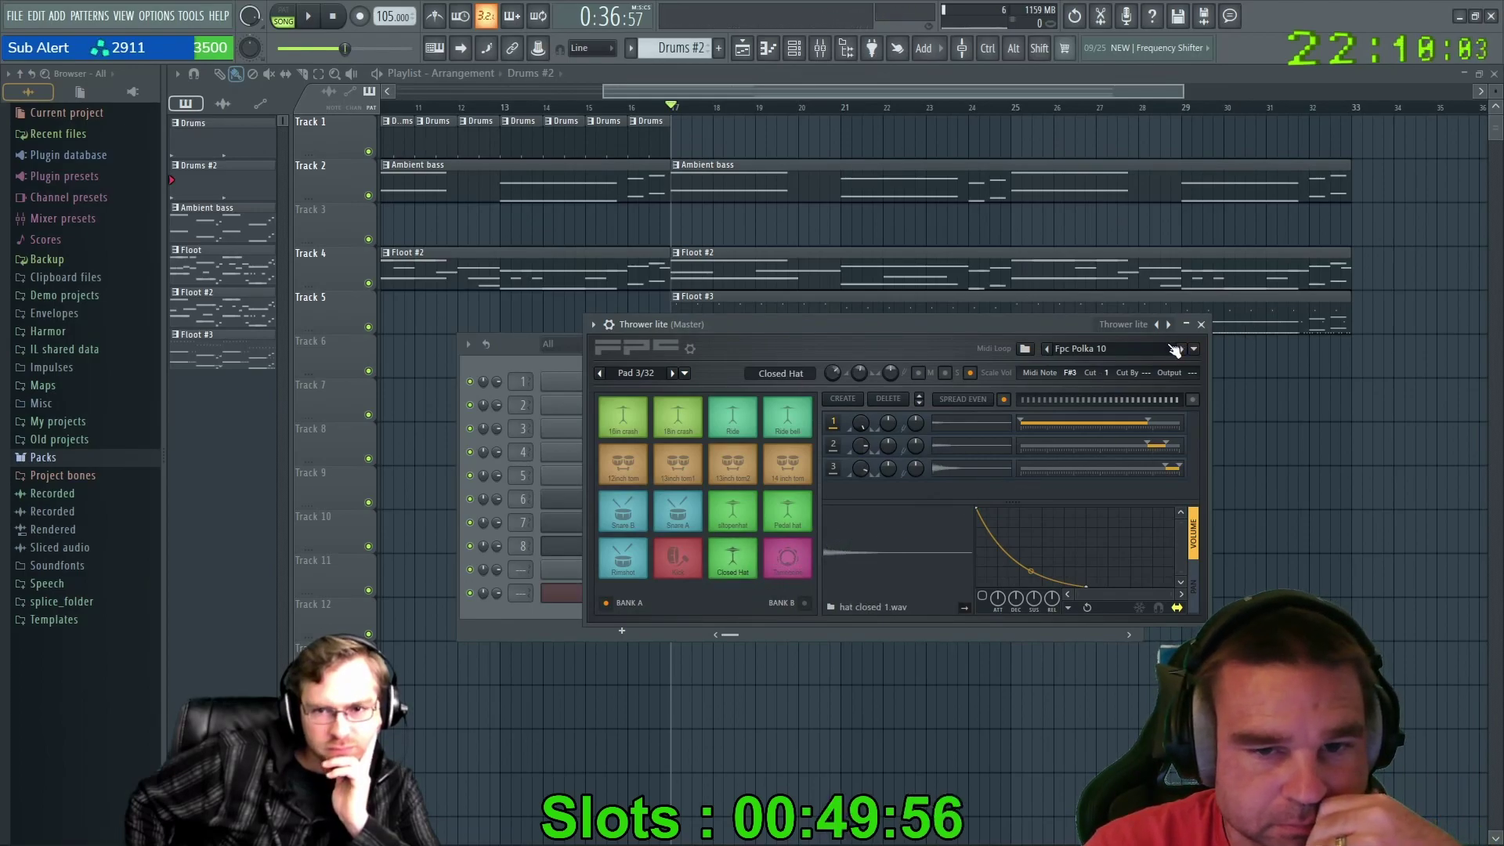
Load the Fpc Ambient Groove 06 MIDI loop into Drums #2 and play it in pattern mode.
left_click_drag(1059, 329, 1099, 414)
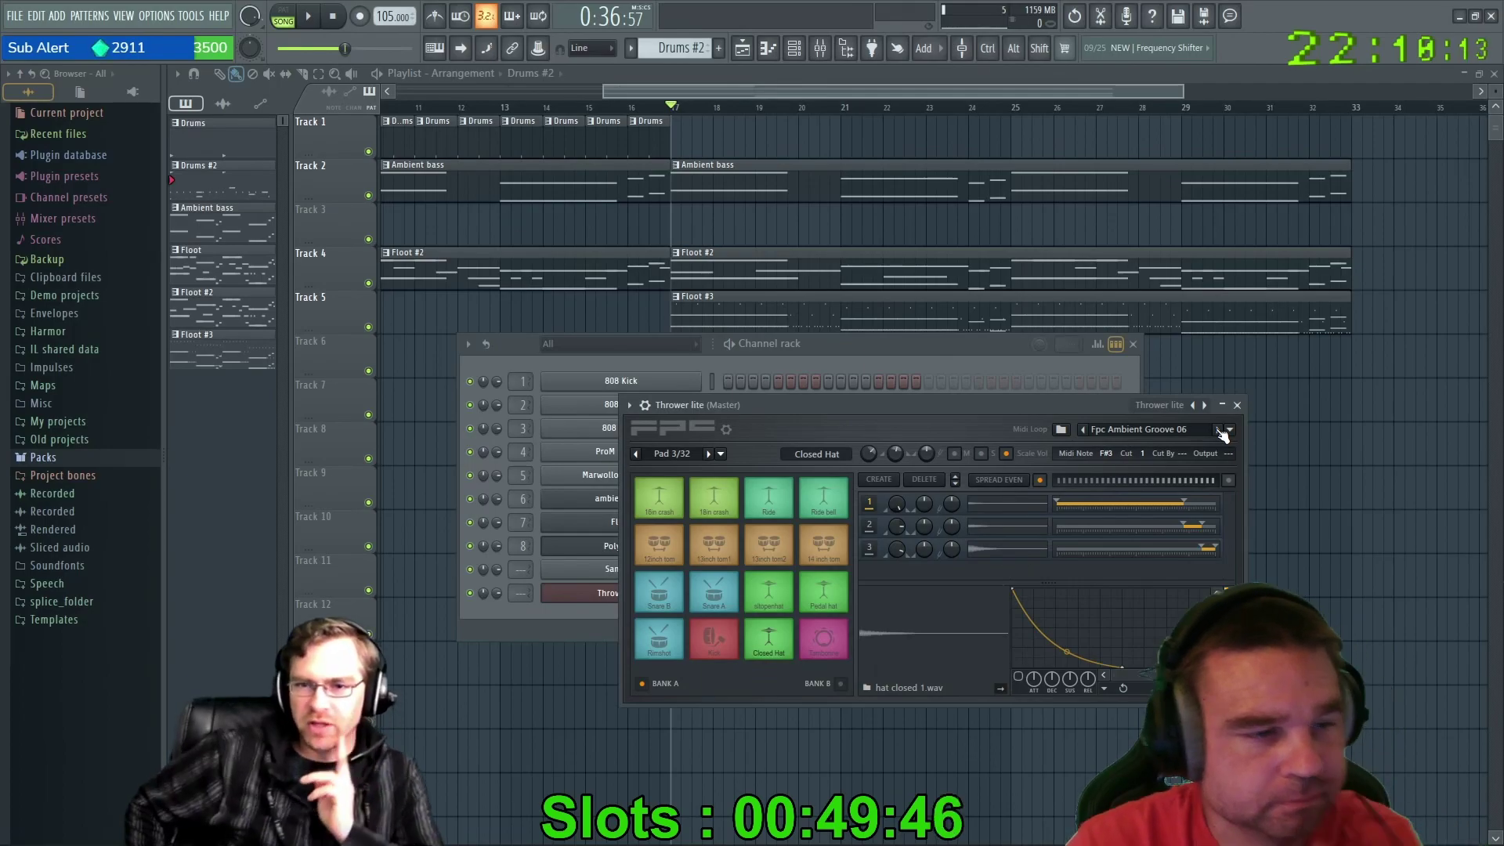
key("space")
key("l")
key("space")
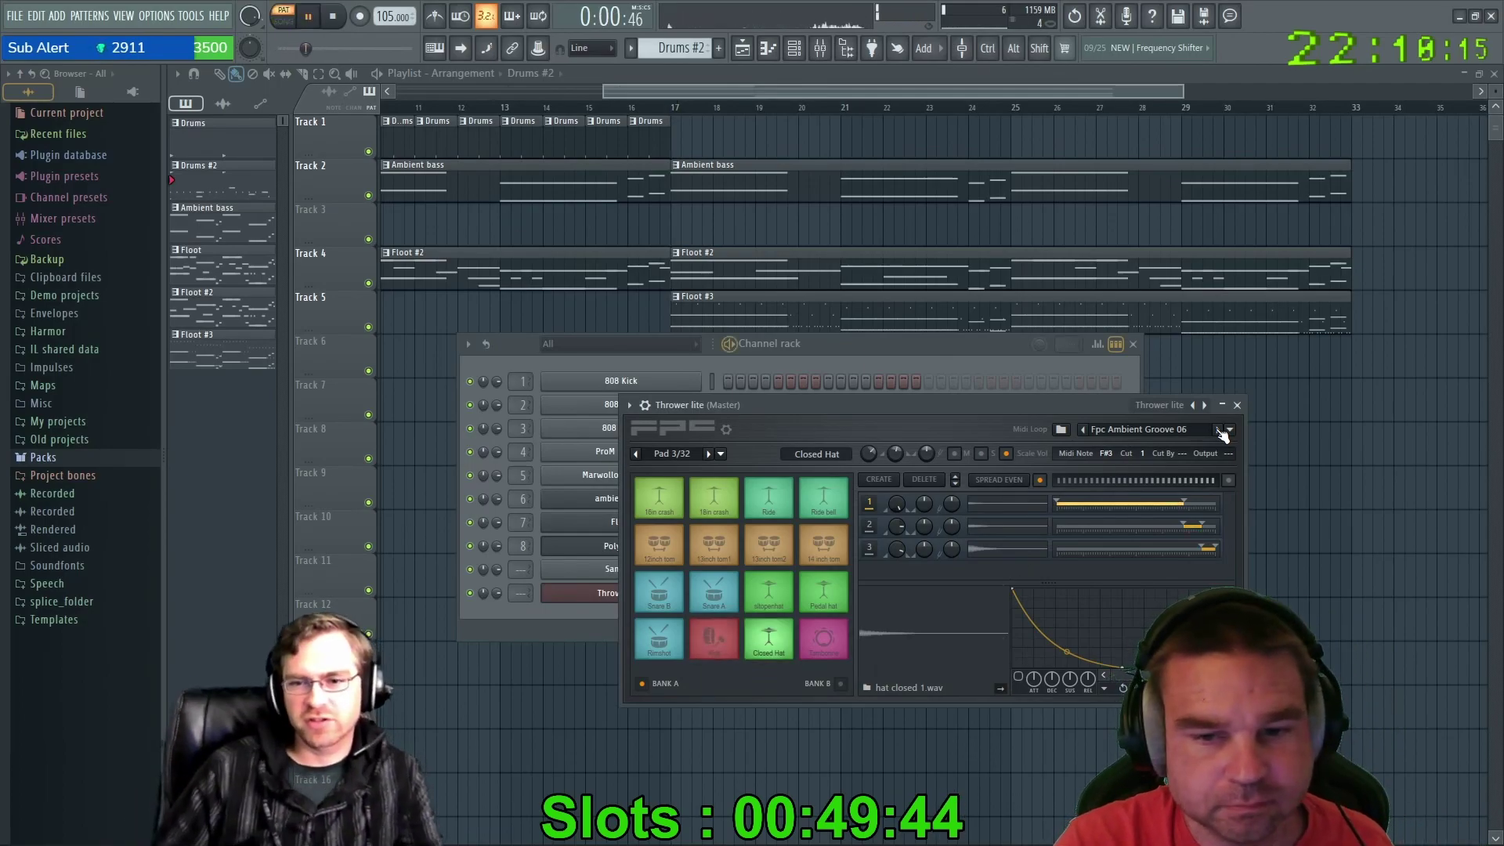
Audition the Fpc Ambient Groove 07, 08 and 09 MIDI loops on the Thrower lite kit.
left_click_drag(1040, 406, 991, 402)
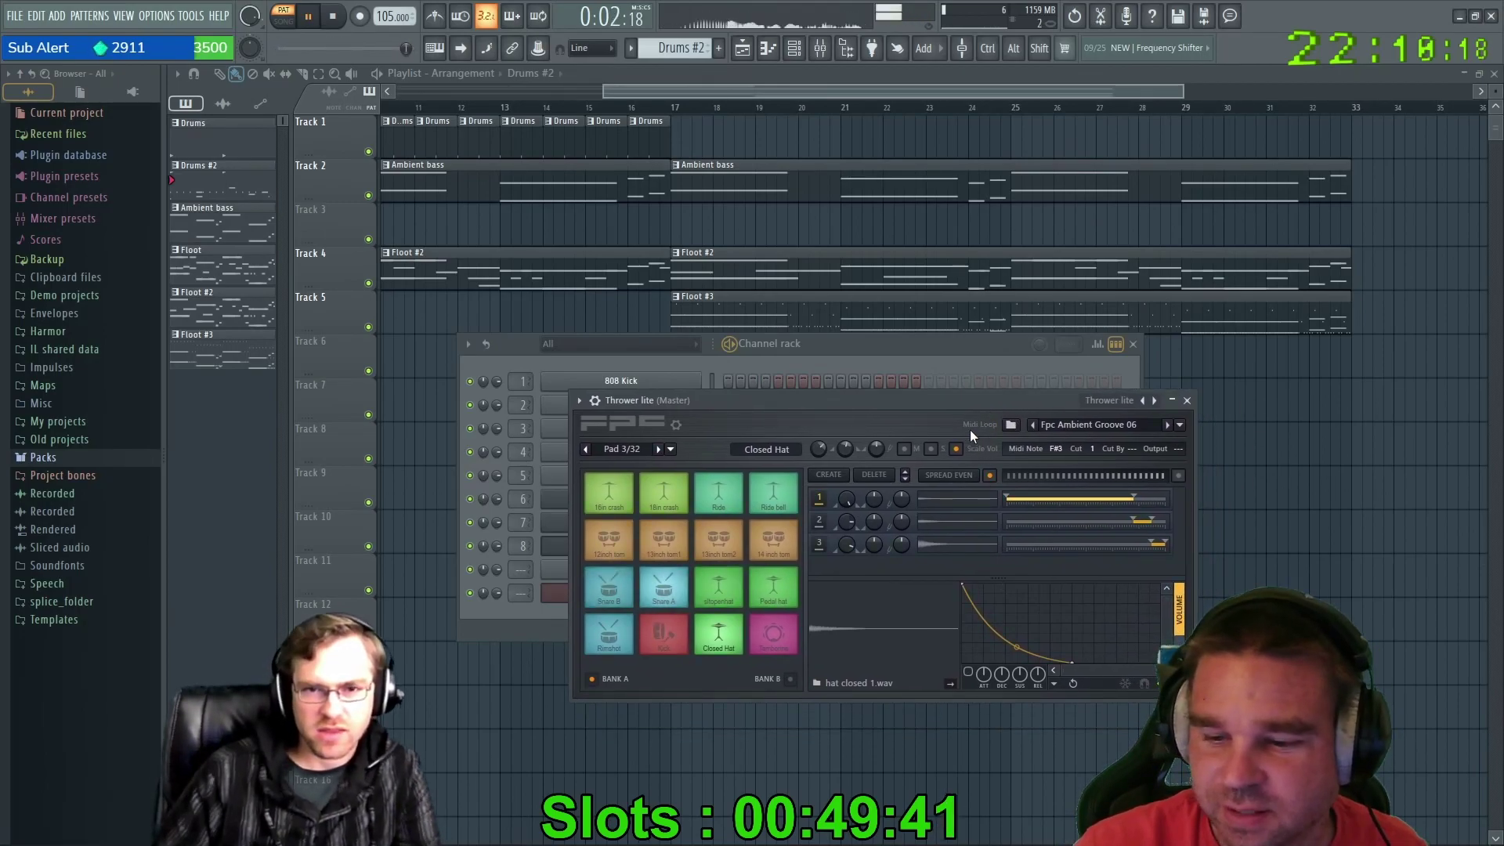
left_click_drag(957, 401, 956, 368)
left_click(1167, 392)
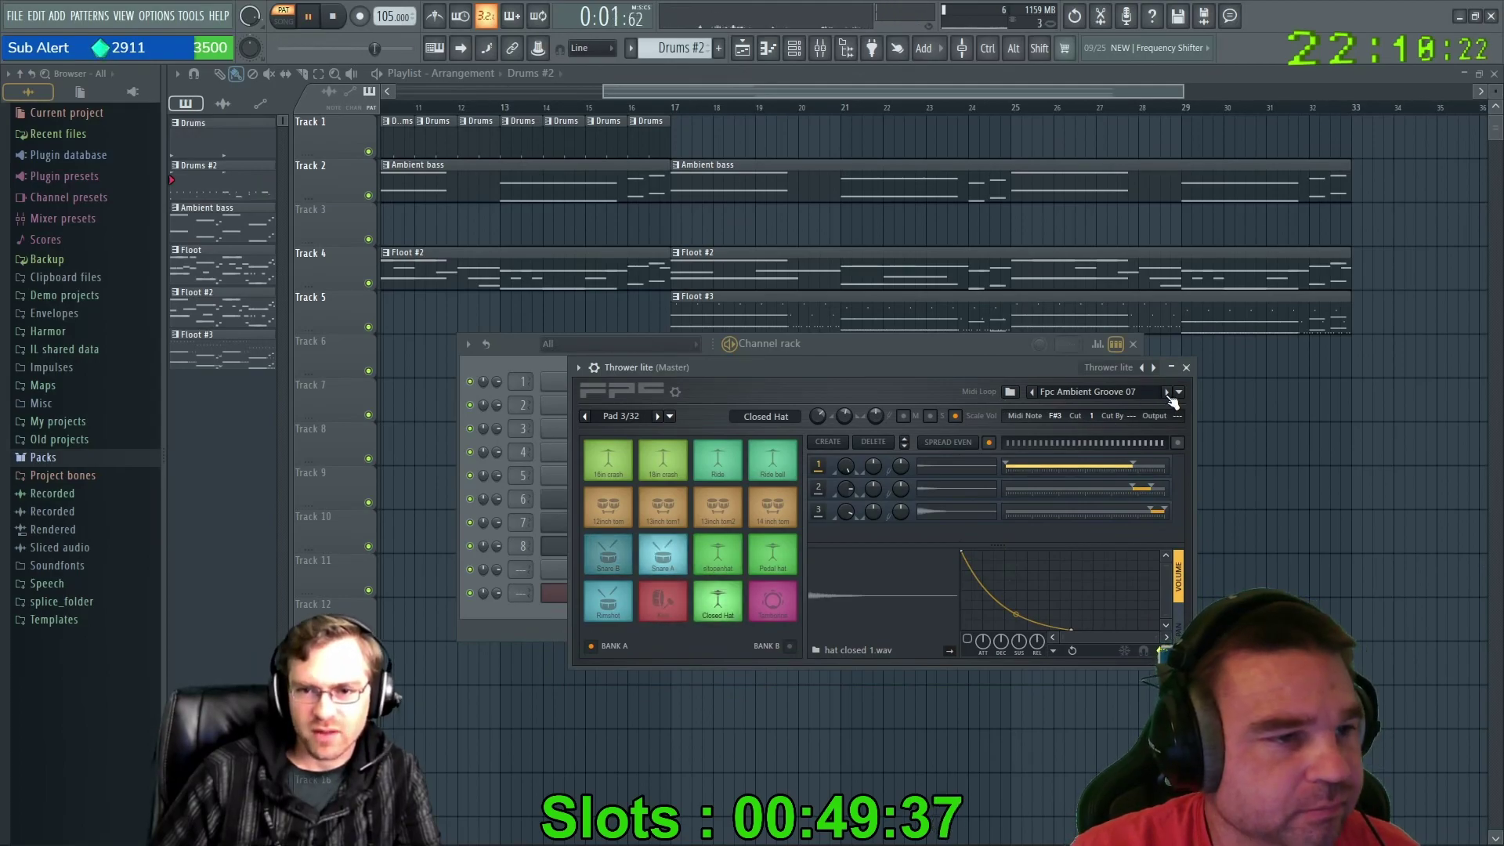
left_click(1166, 392)
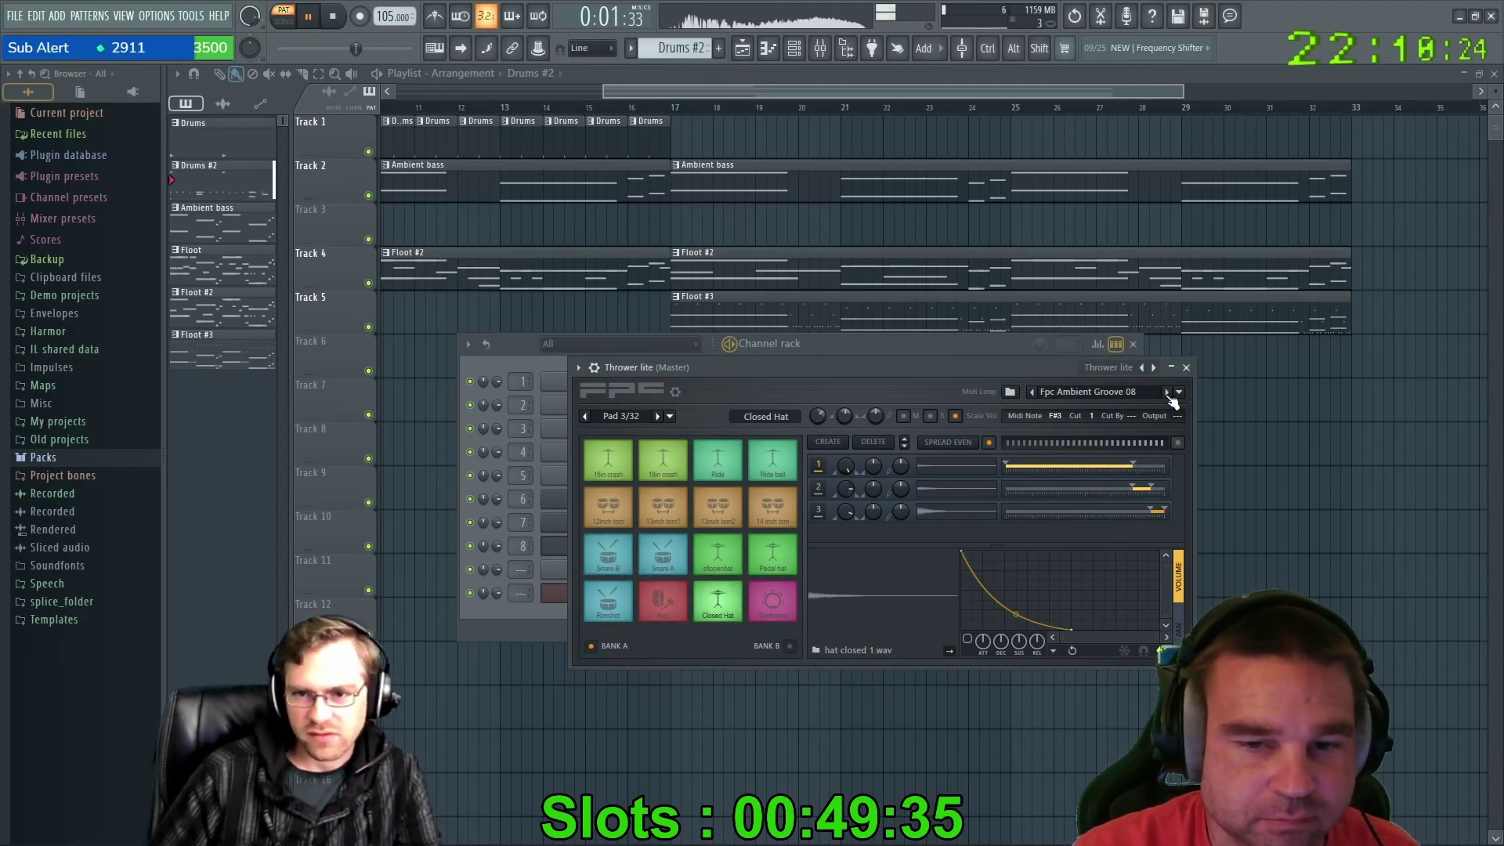
left_click(1167, 392)
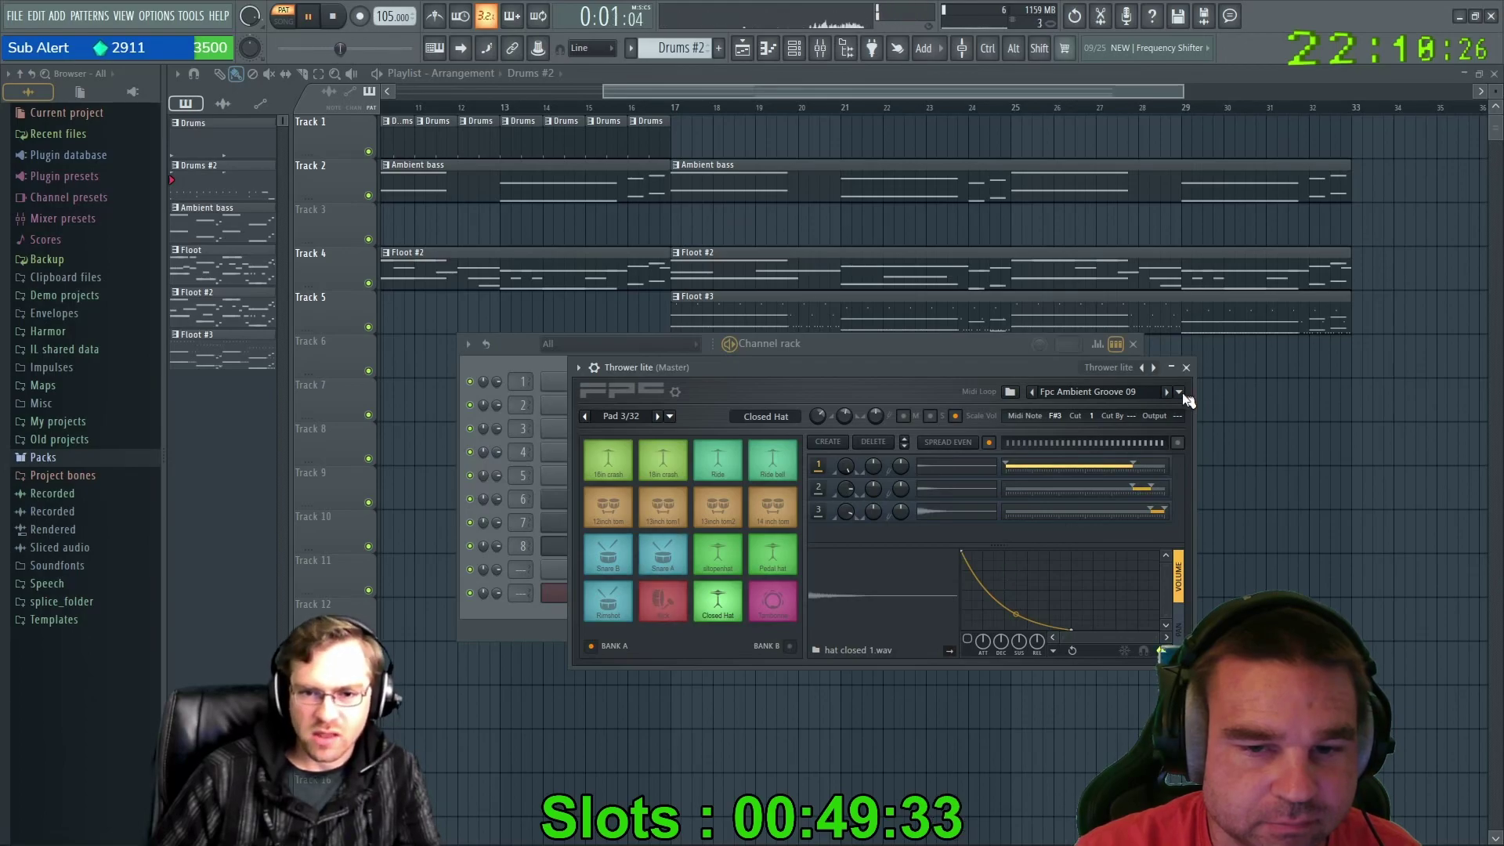
Audition the breakbeat MIDI loops from Fpc Breakbeat1 01 through Fpc Breakbeat1 04 and stop playback.
left_click(1180, 392)
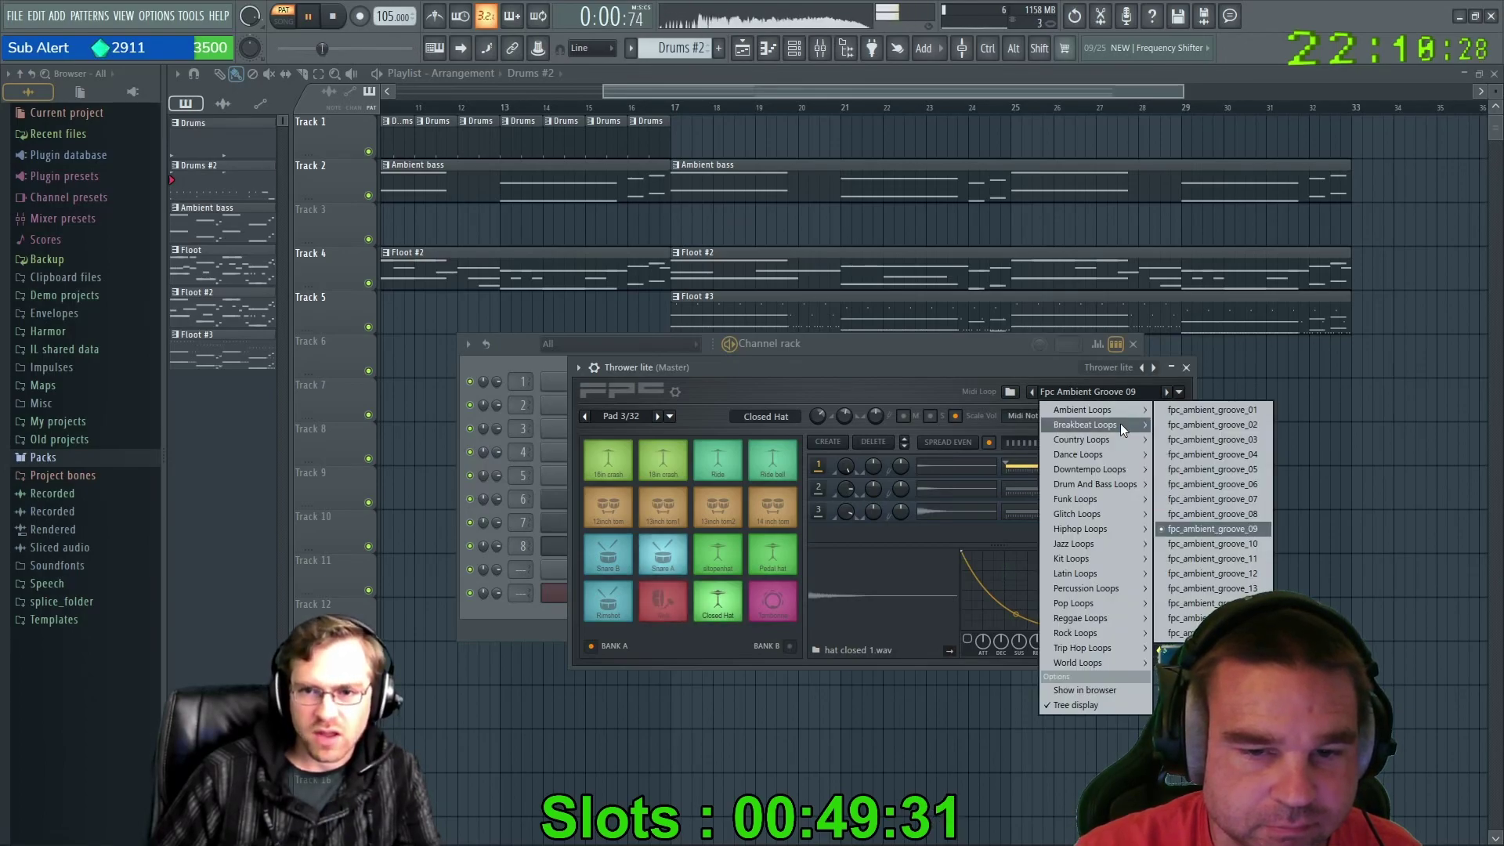
mouse_move(1121, 425)
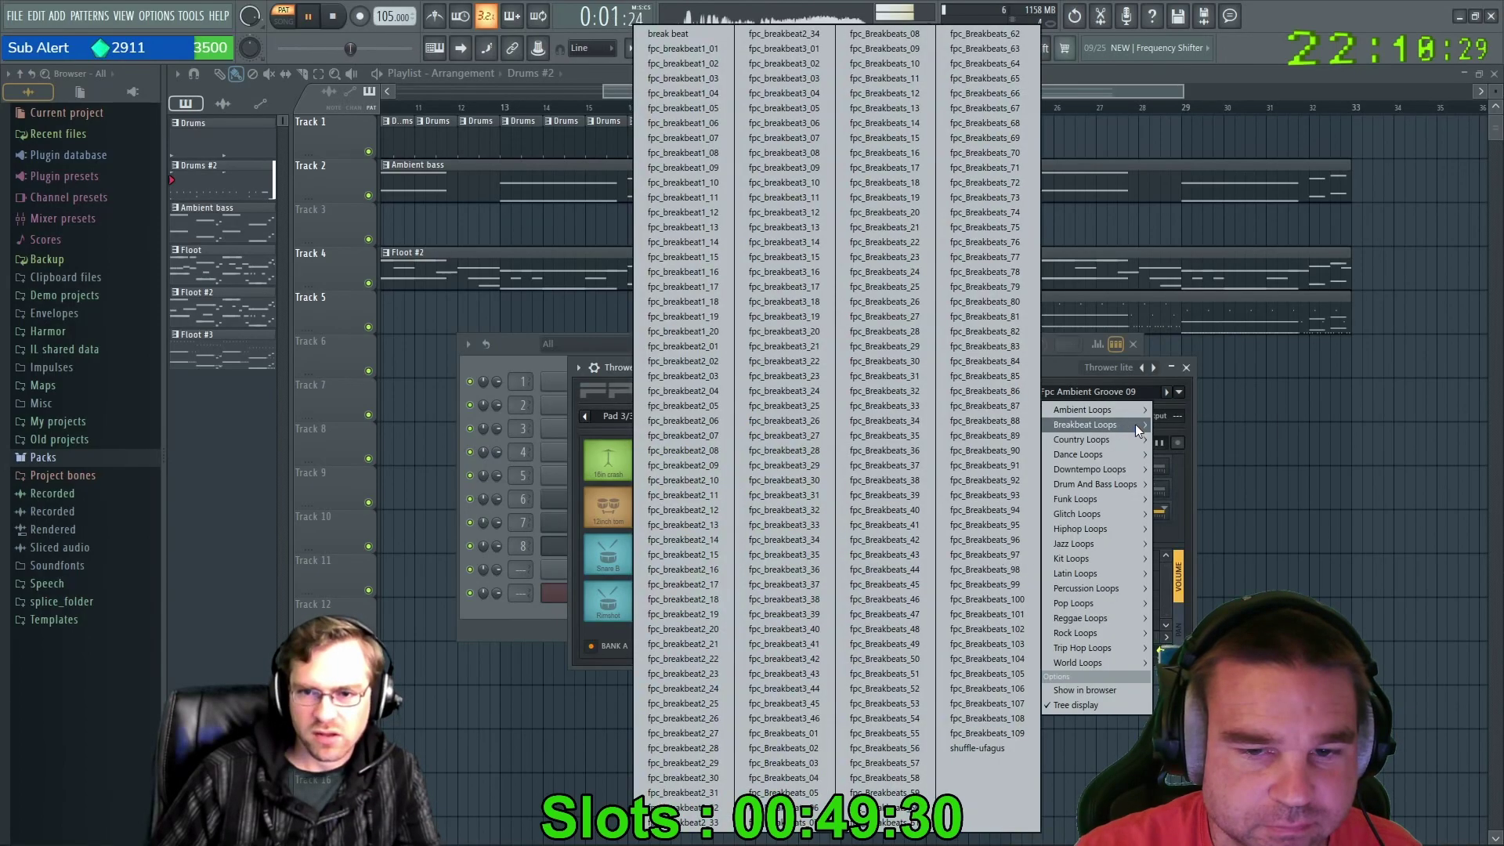
left_click(697, 39)
left_click(1167, 392)
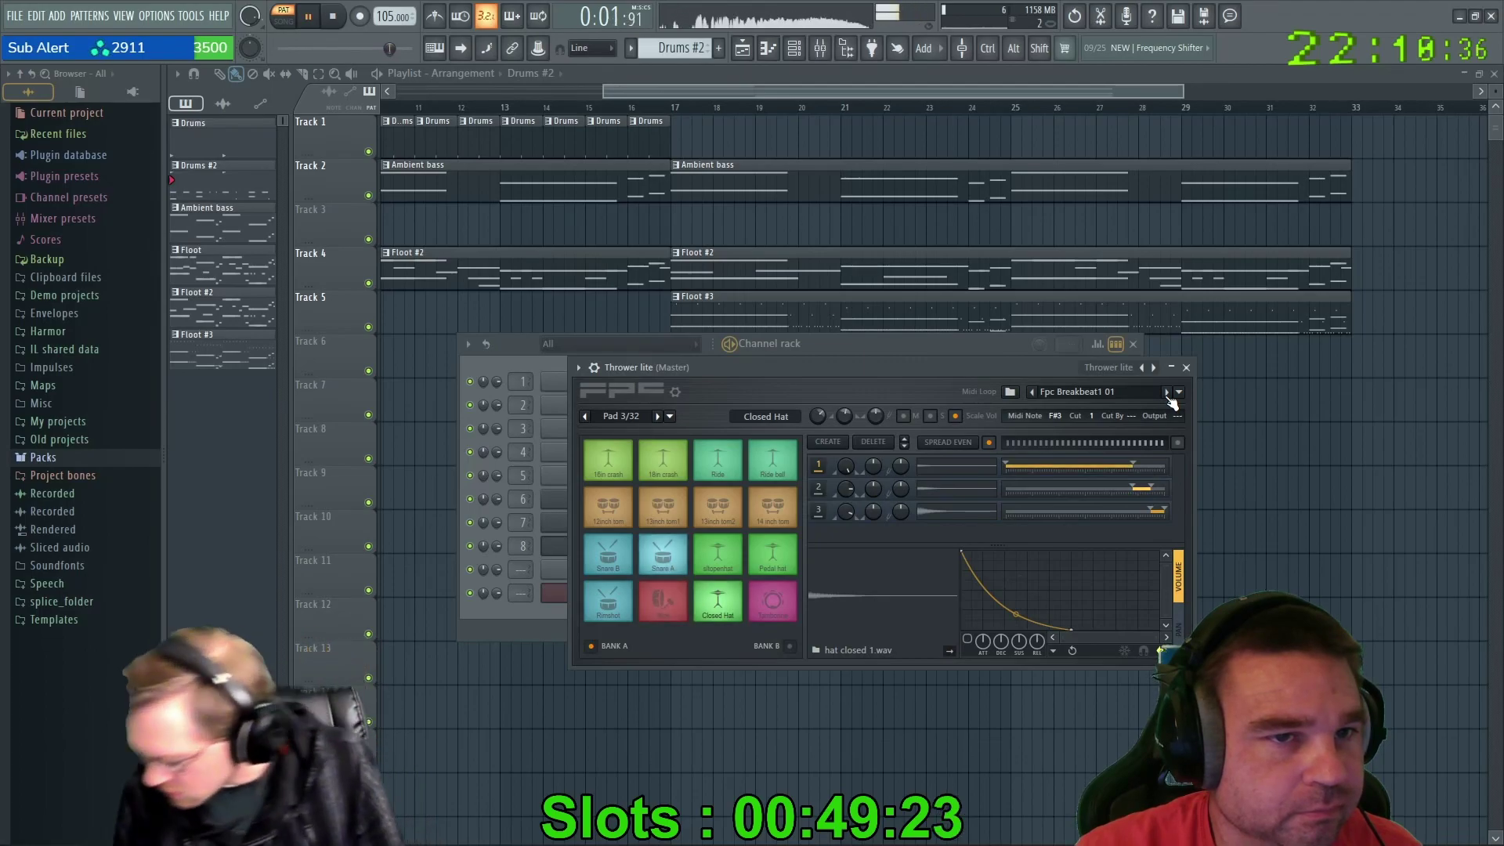
left_click(1167, 392)
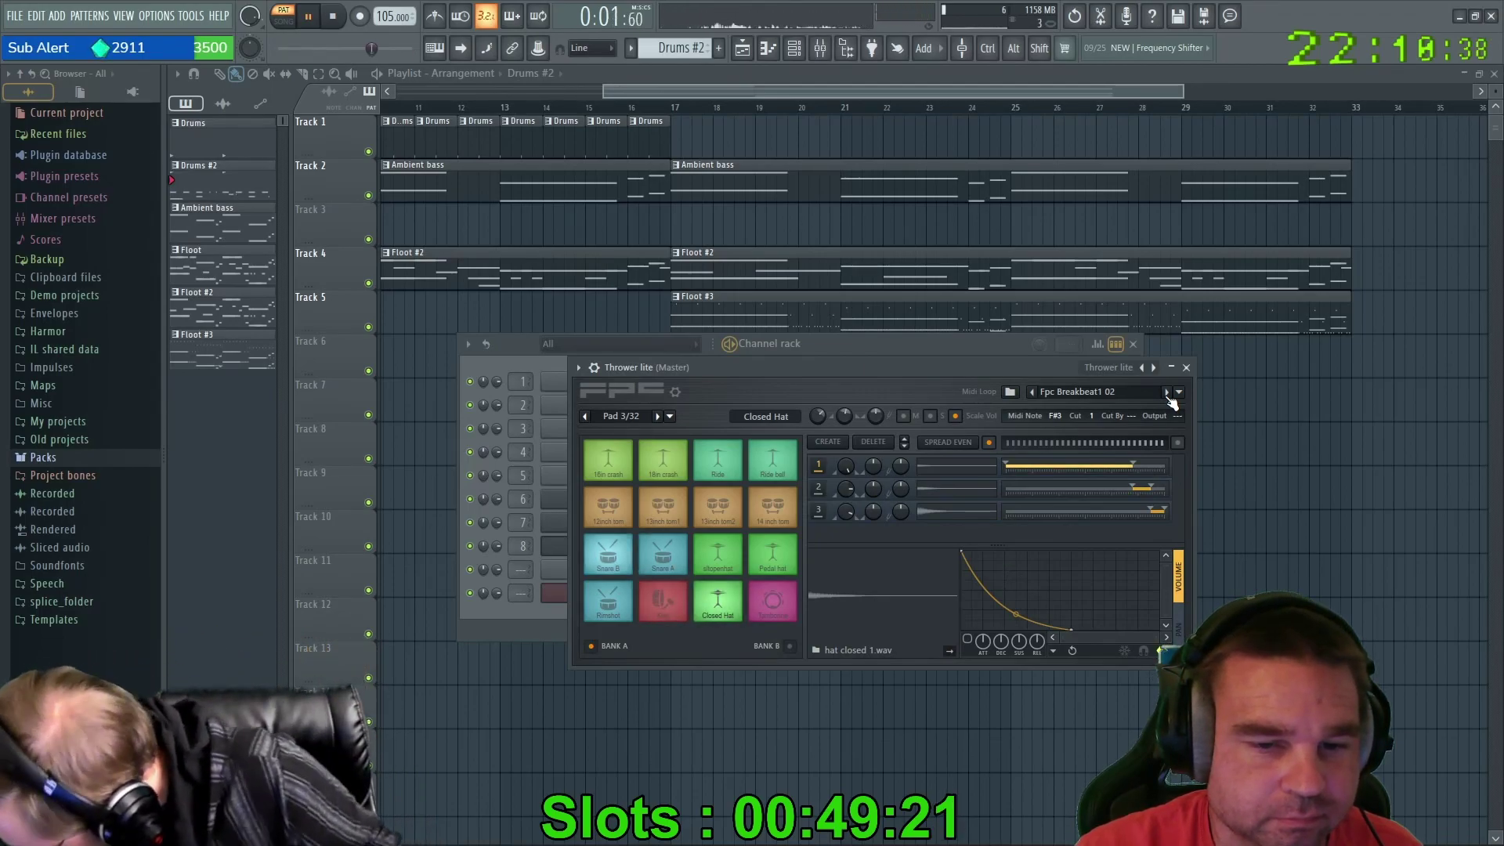
left_click(1168, 392)
left_click(1167, 393)
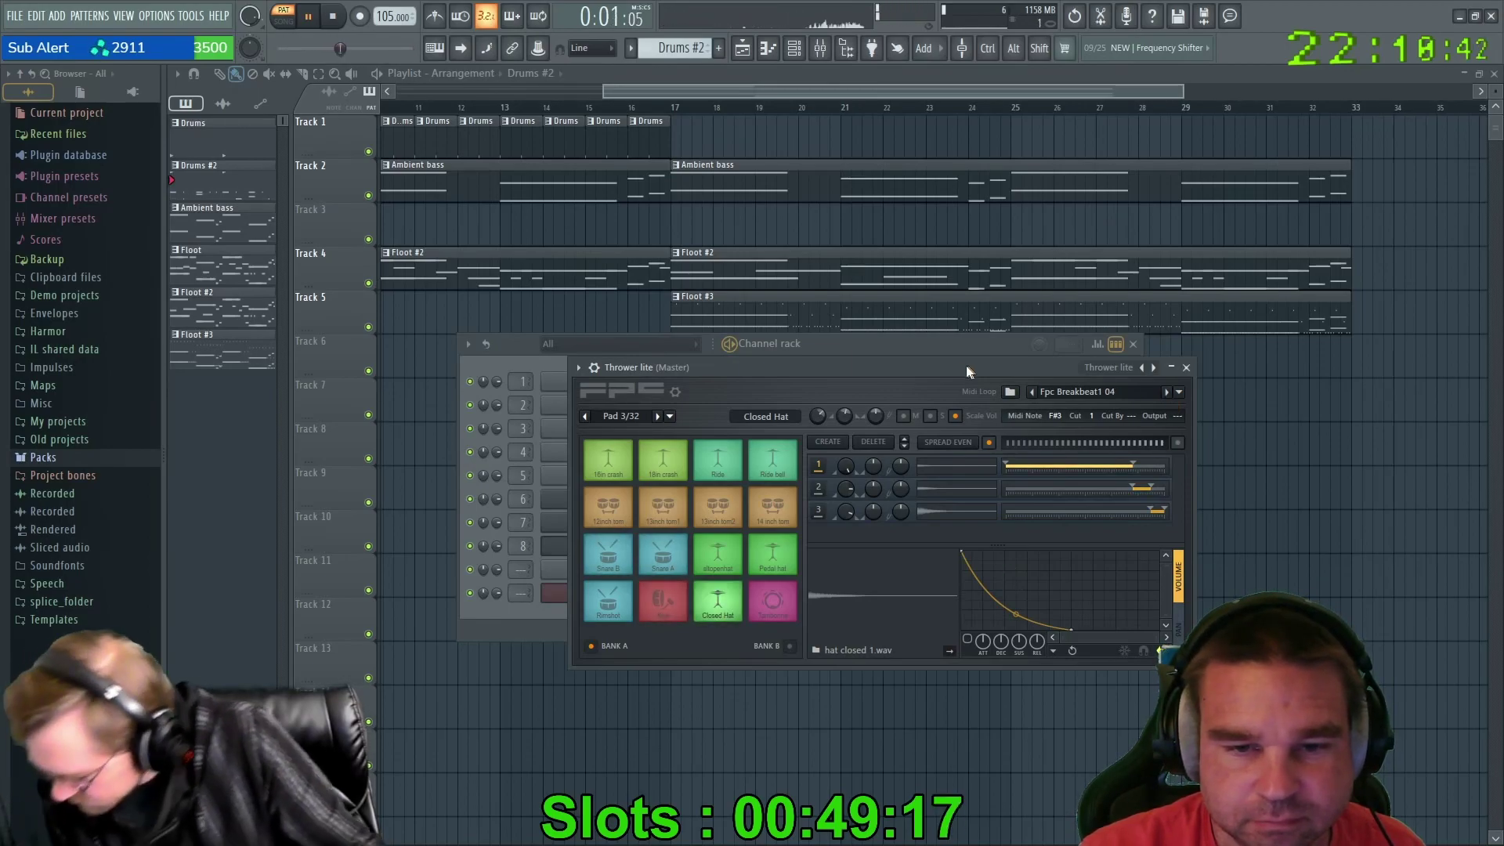
left_click_drag(937, 364, 872, 361)
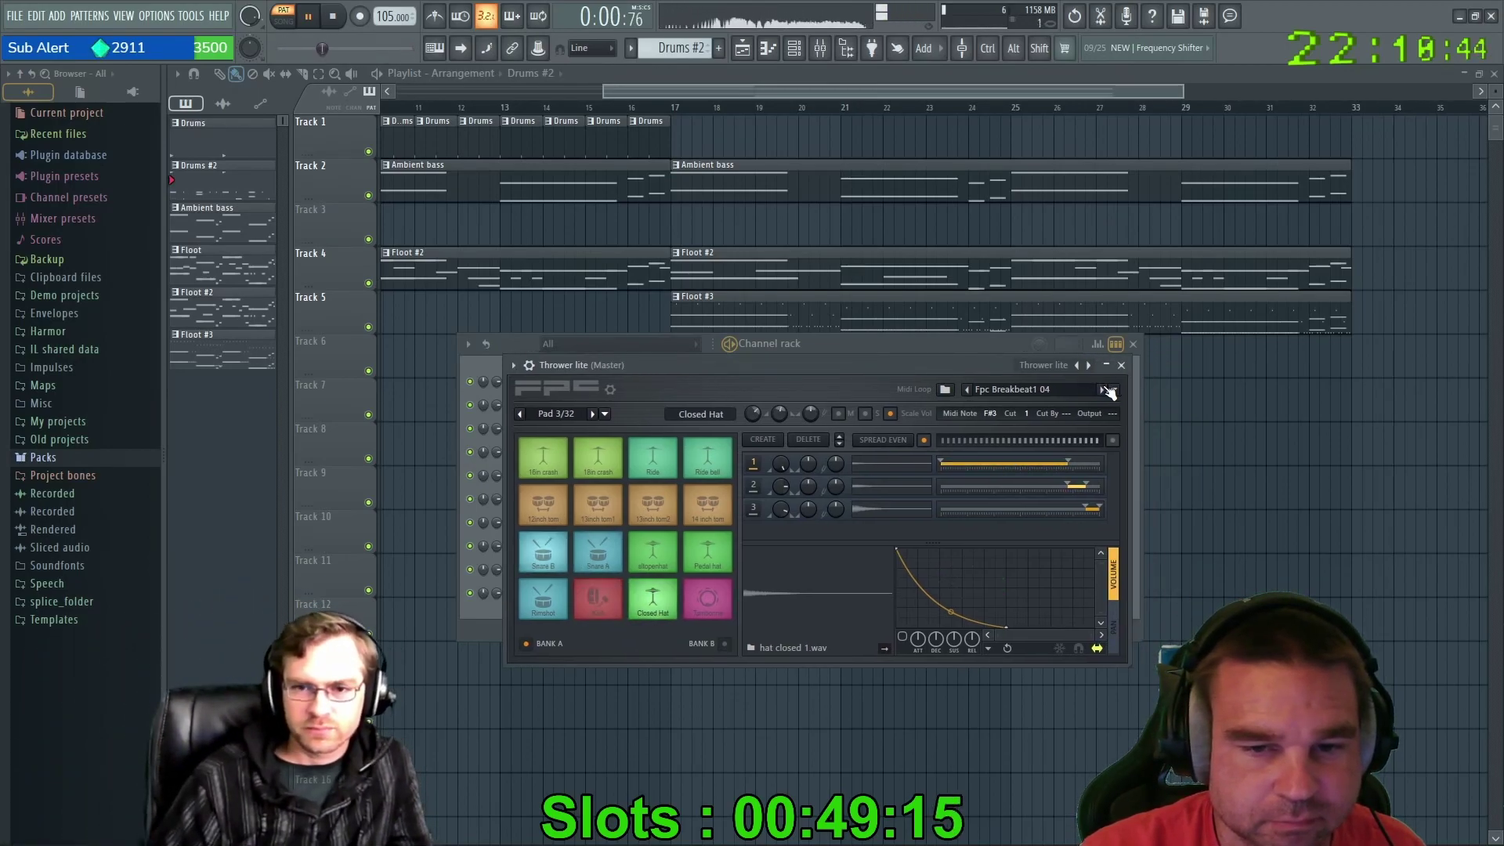
key("space")
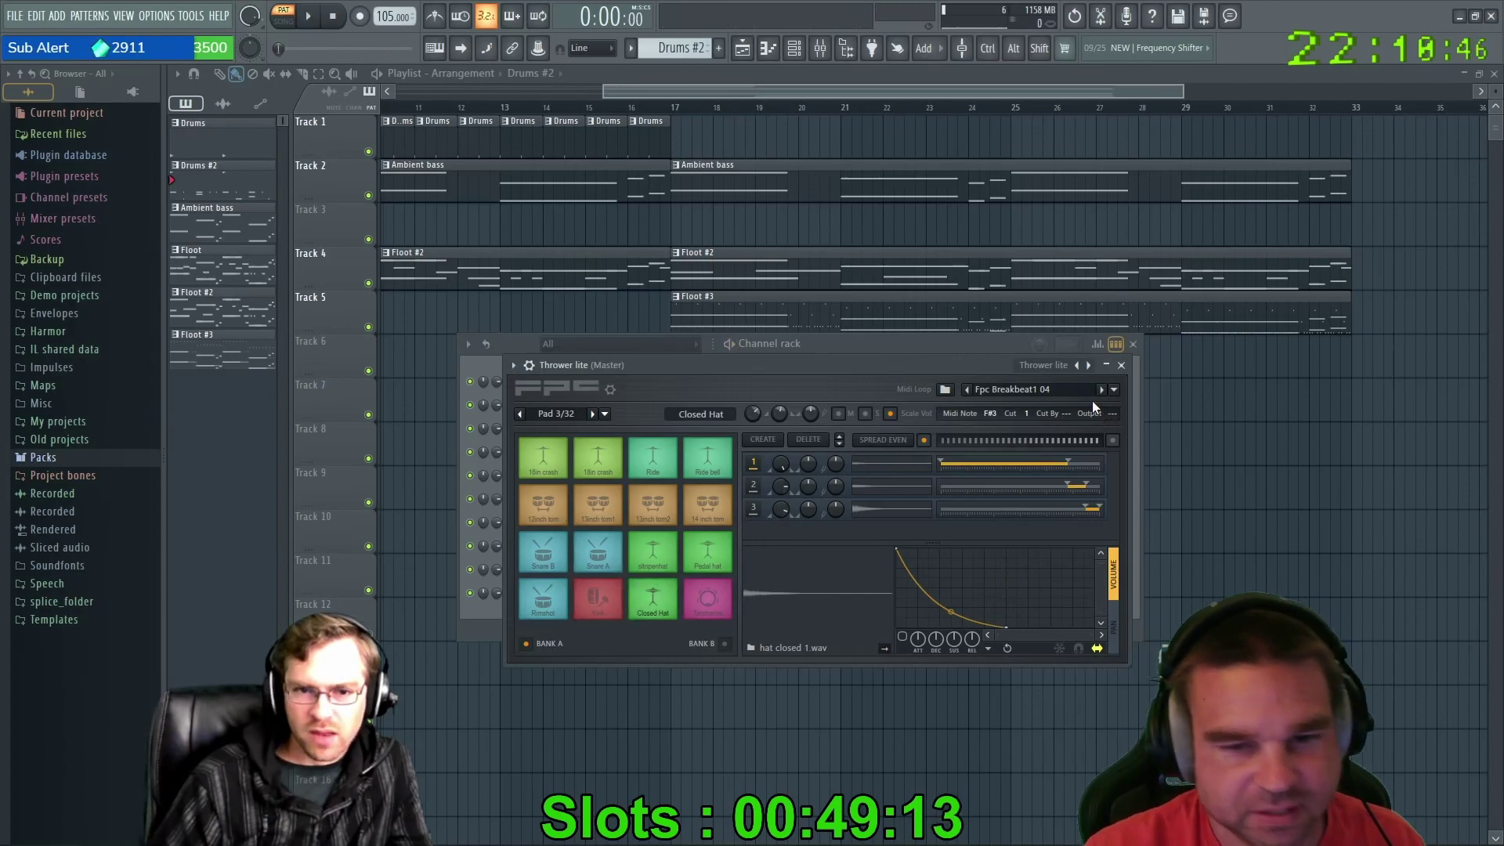
Load the Fpc Pop 01 MIDI loop and play the pattern.
left_click(1090, 389)
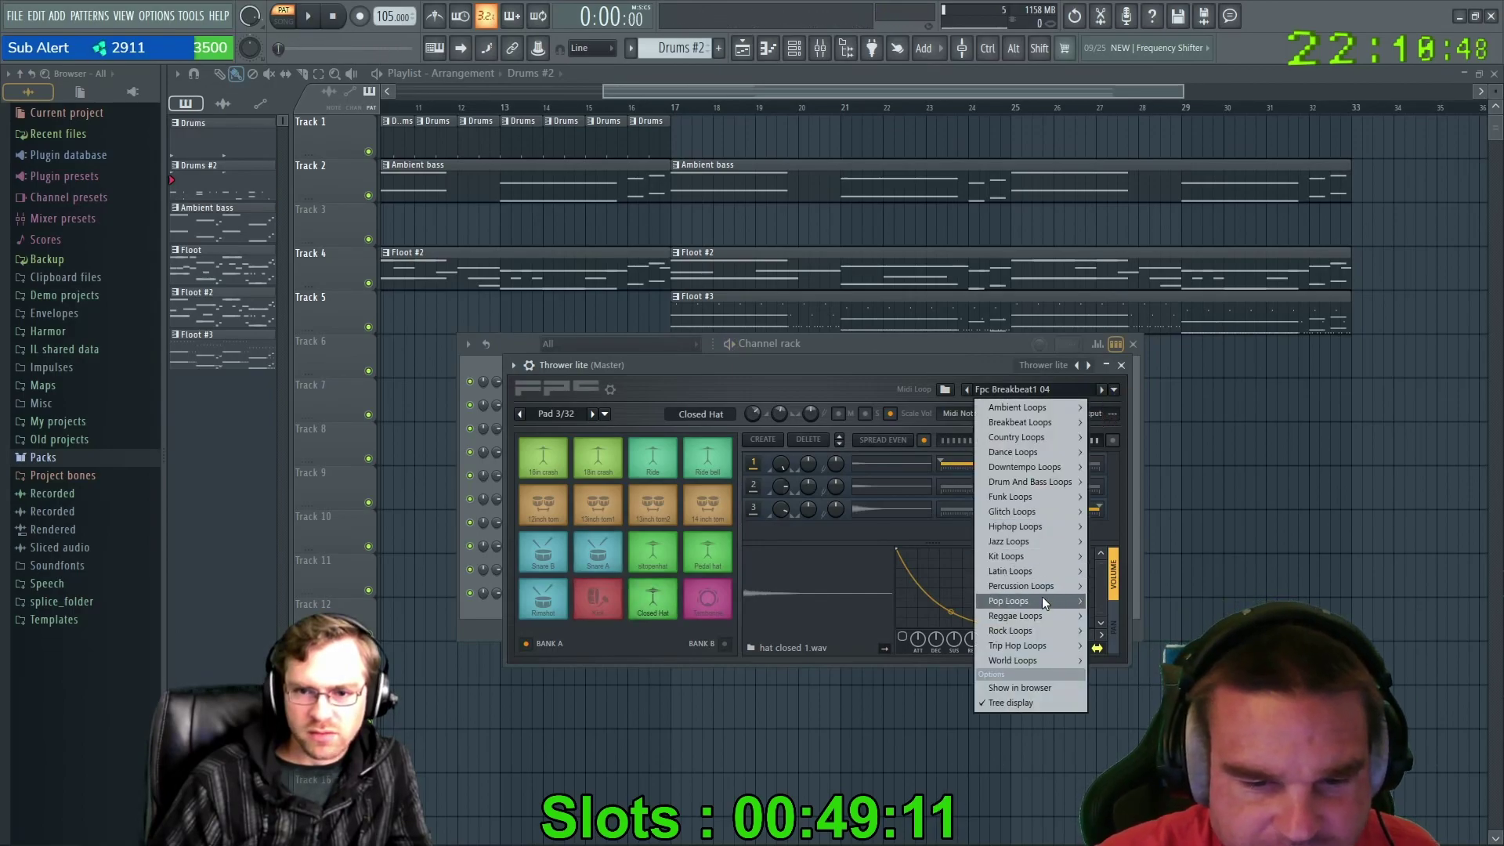
mouse_move(1043, 601)
left_click(1109, 604)
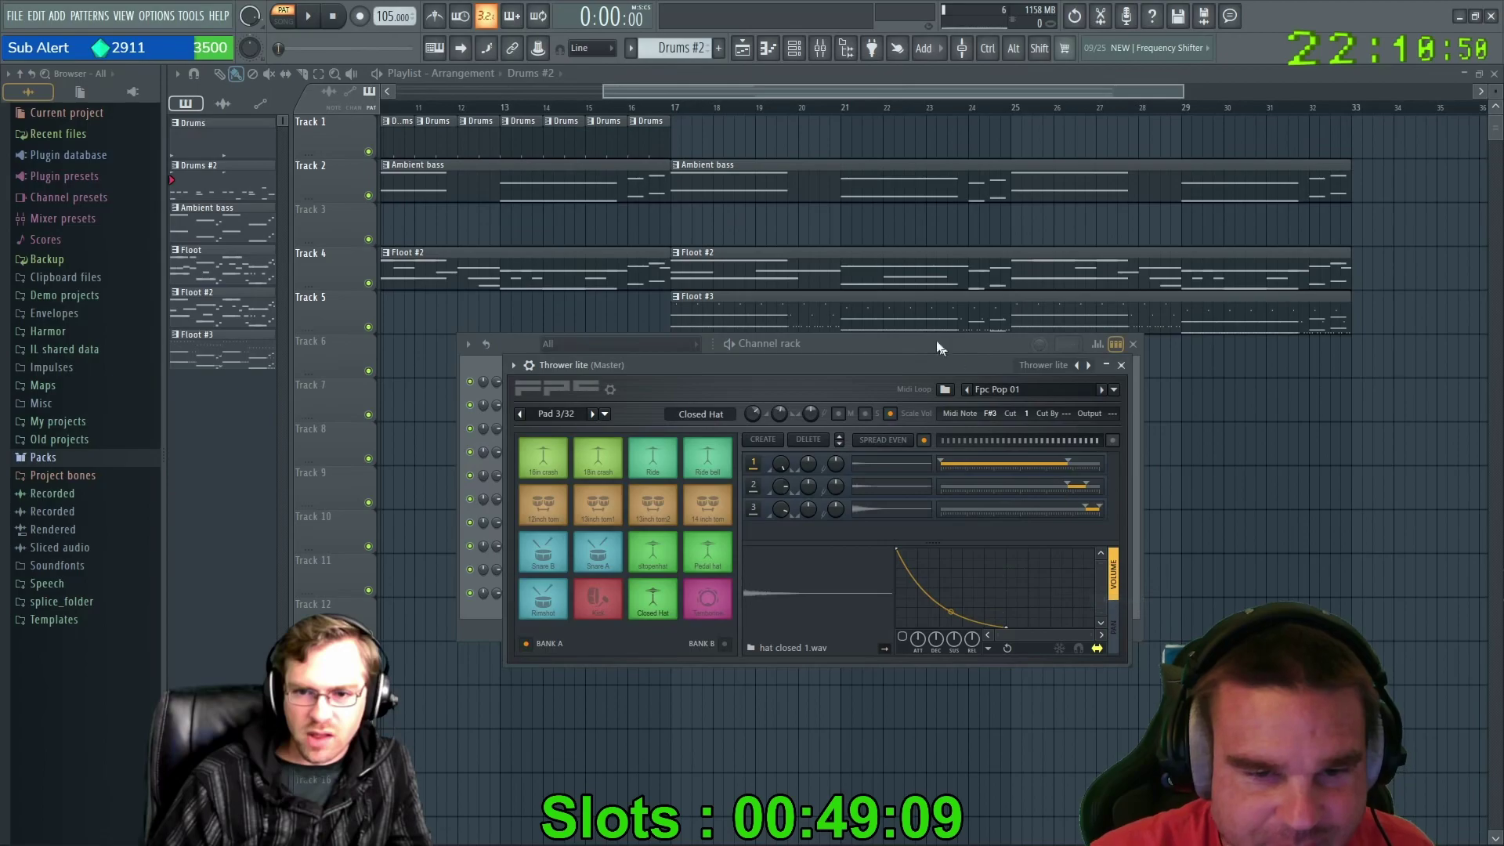
left_click_drag(845, 365, 764, 364)
key("space")
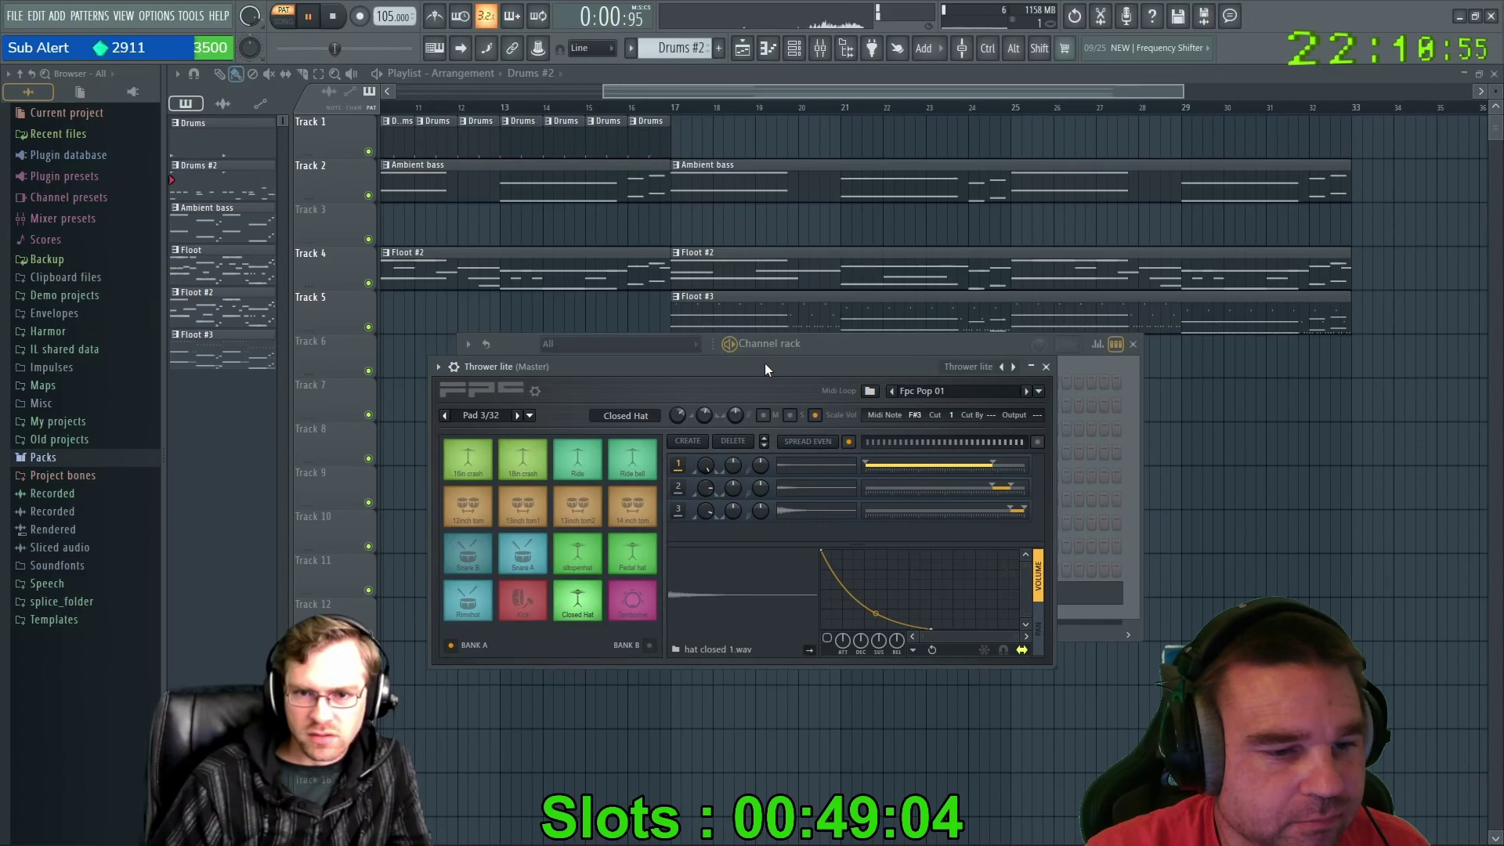
Audition successive FPC kit presets: 707, 808, 909, Dubstep, House, Linn, Empty and Breakbeat multi out.
left_click(1014, 367)
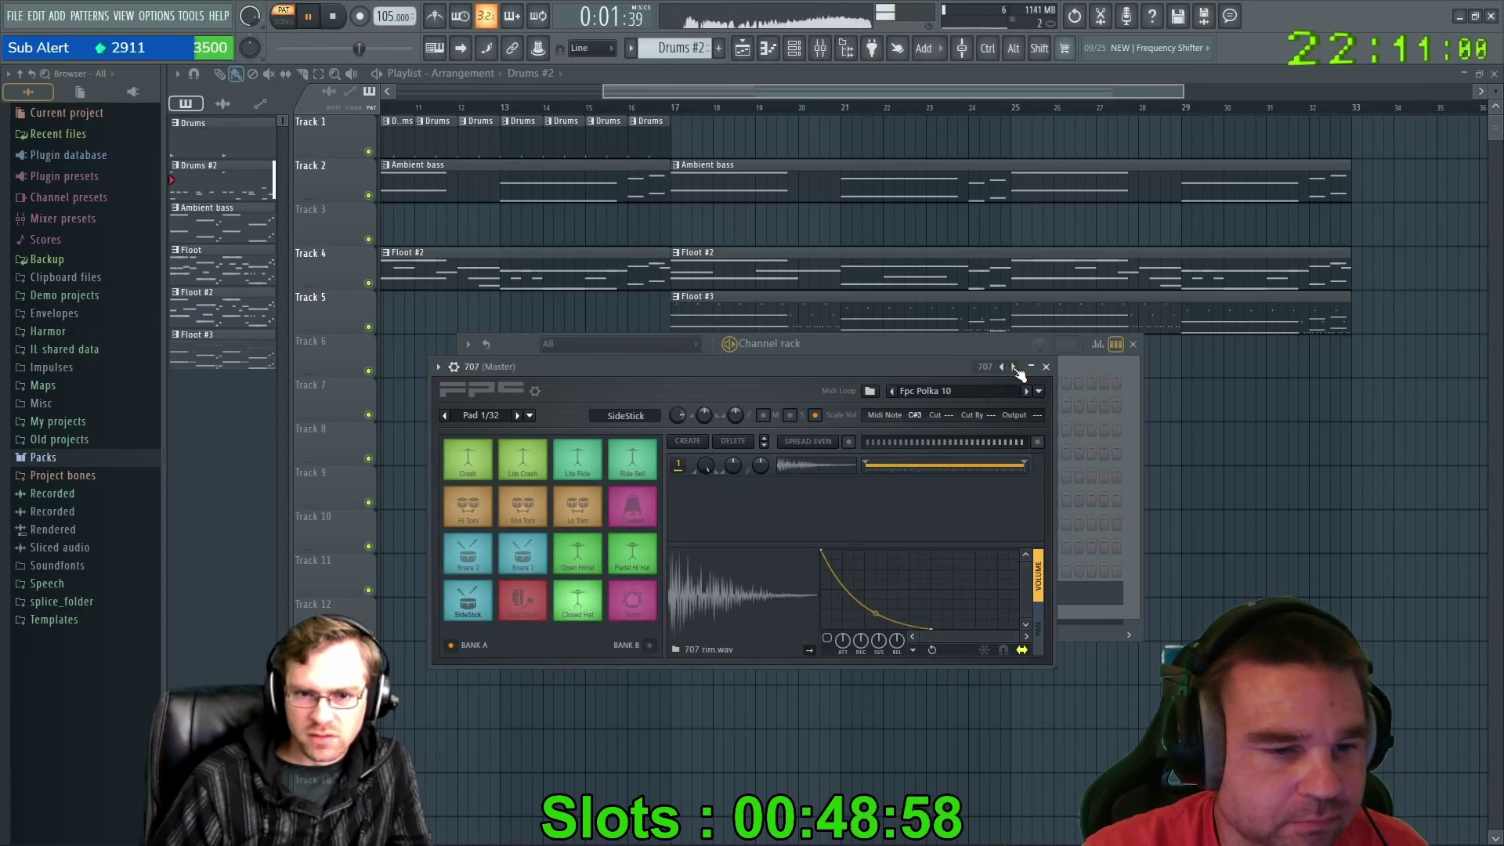
left_click(1014, 368)
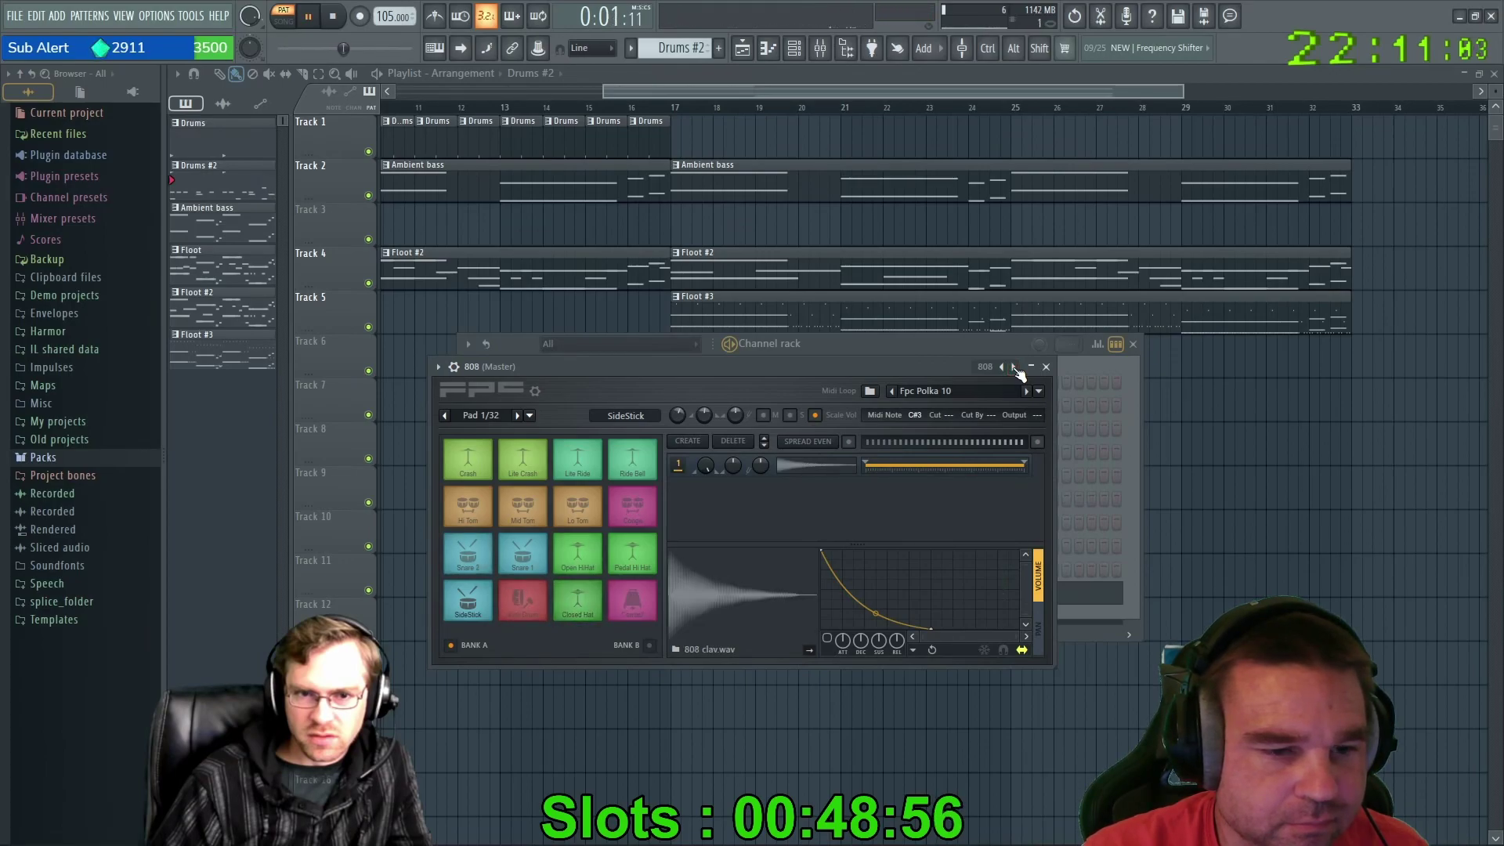
left_click(1016, 368)
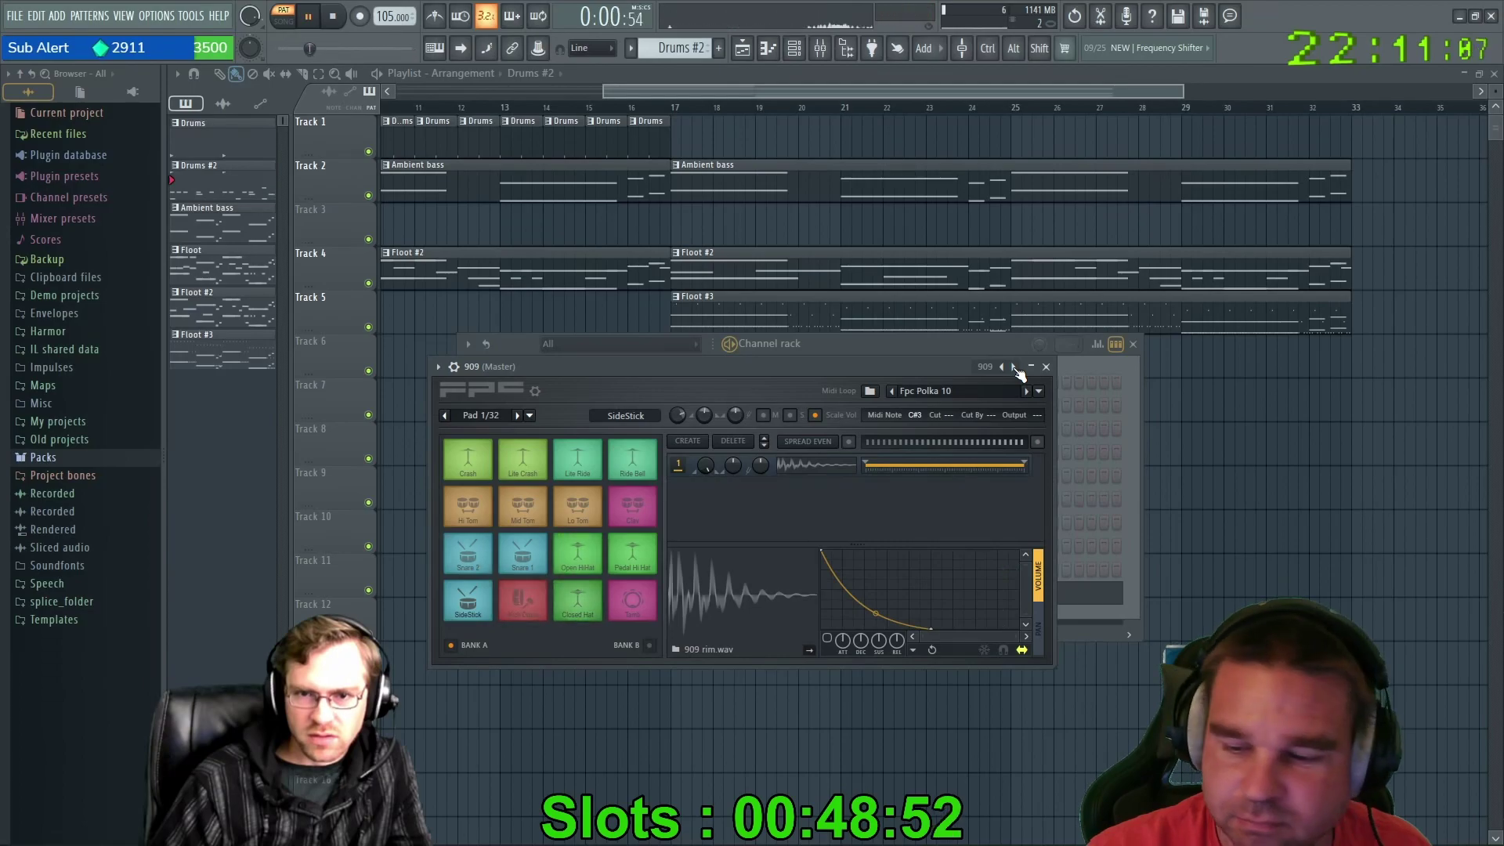
left_click(1015, 368)
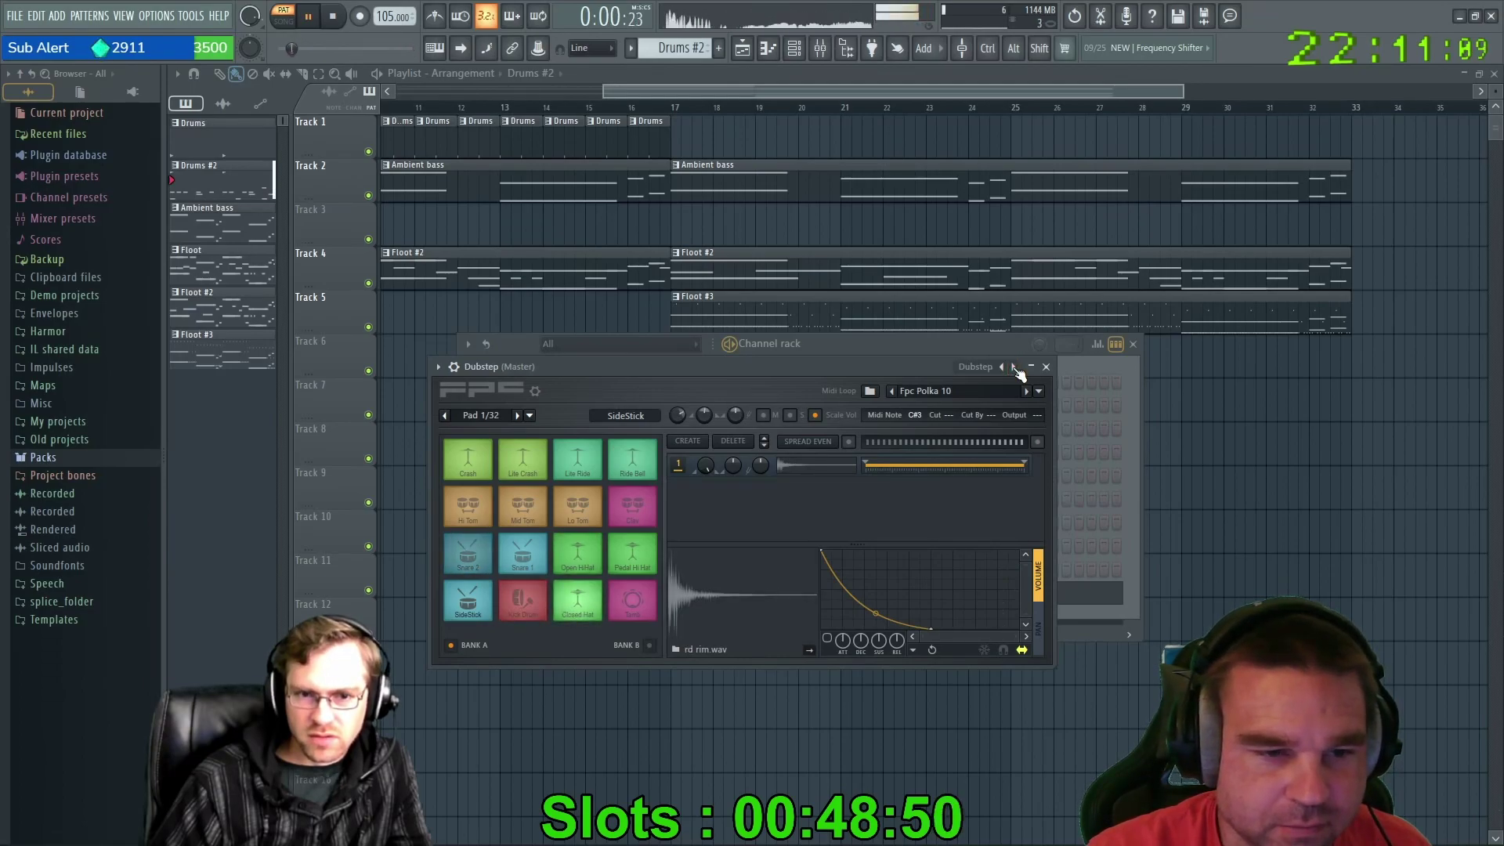
left_click(1015, 368)
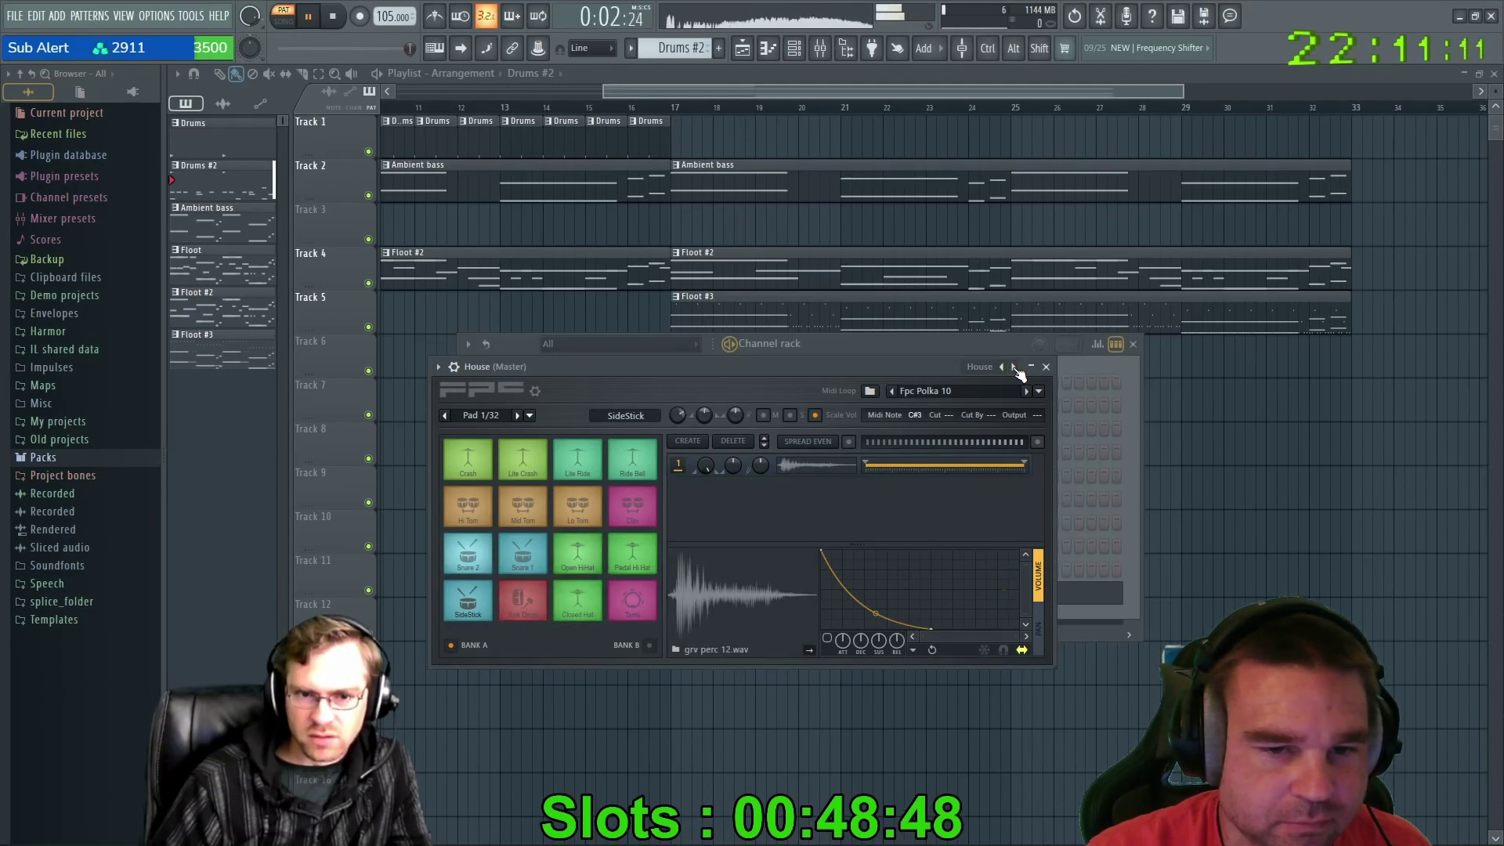
left_click(1015, 368)
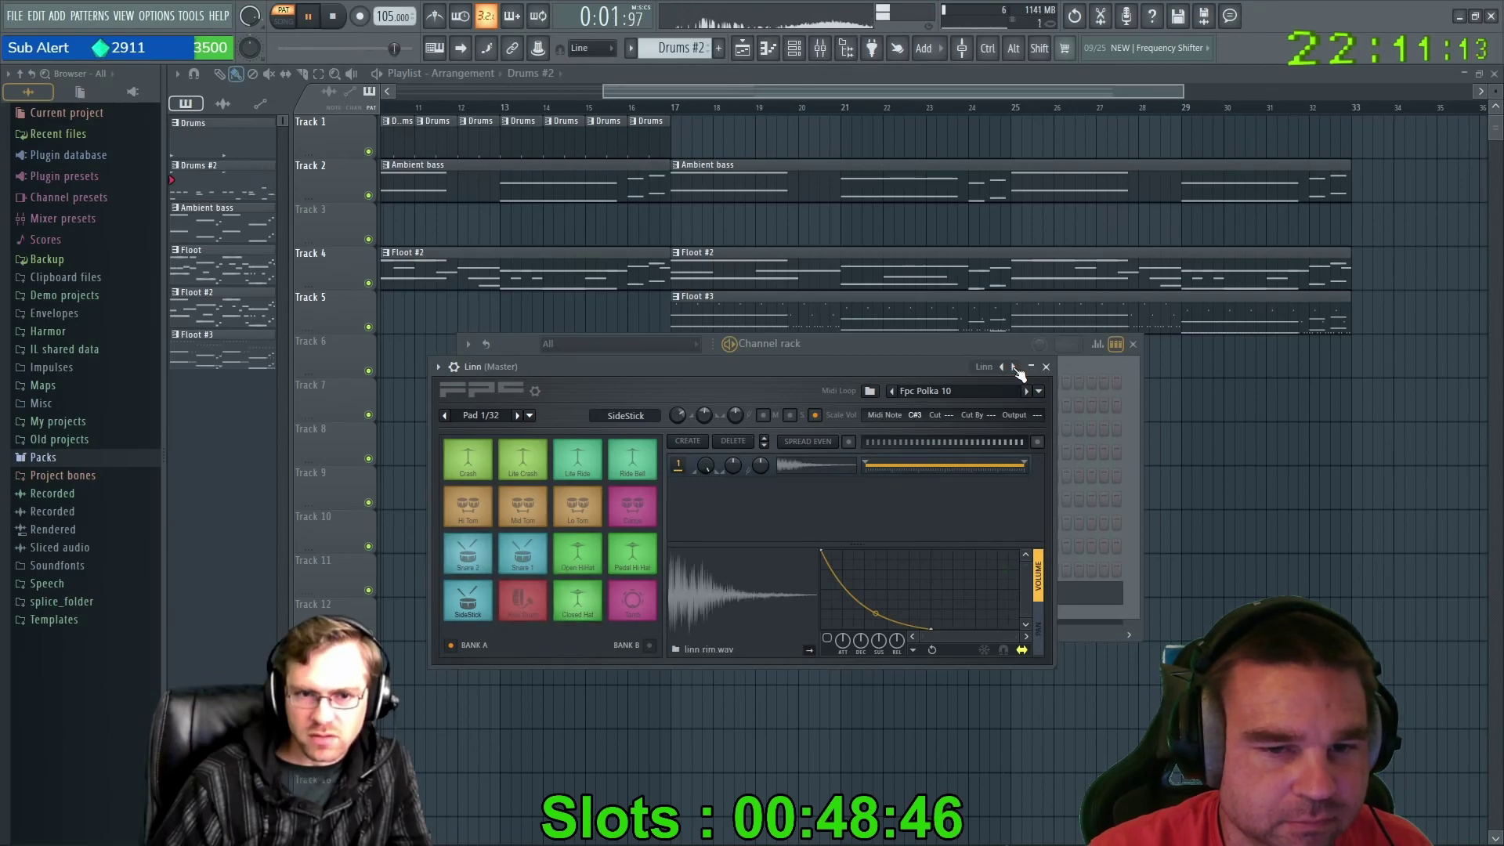
left_click(1015, 368)
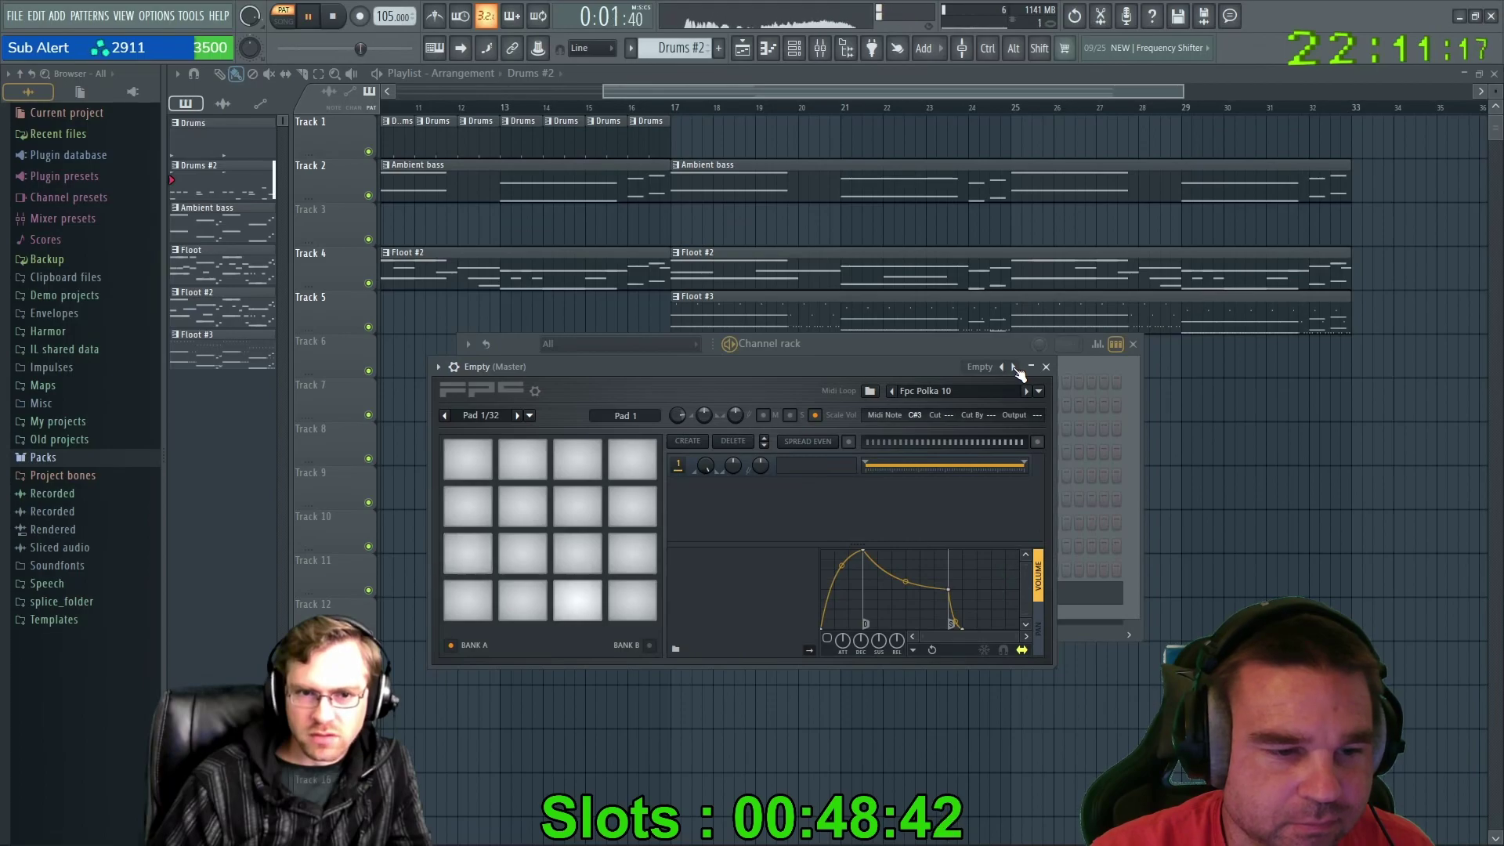
left_click(1016, 368)
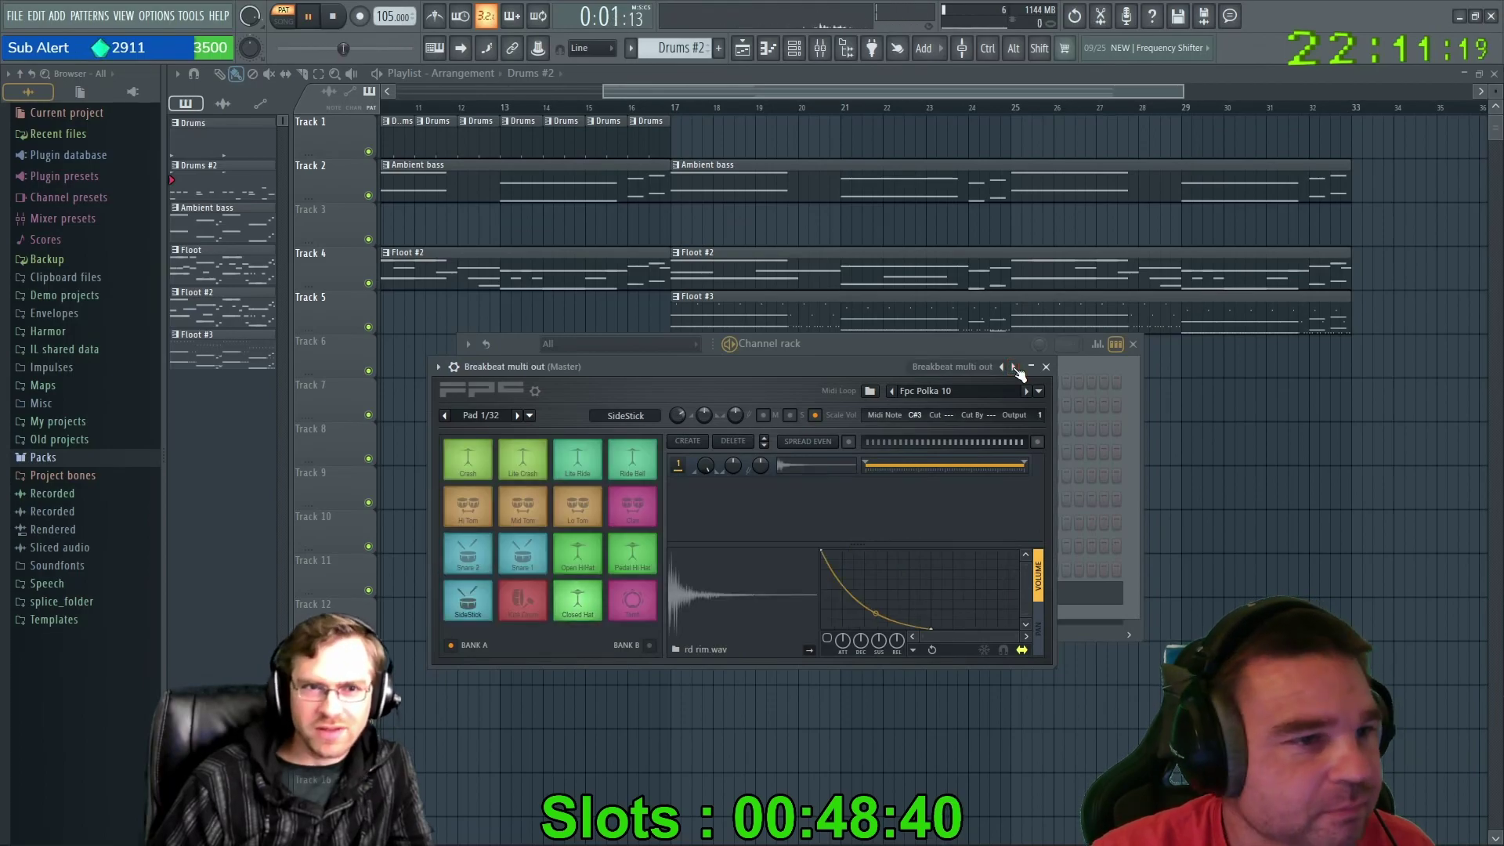
Remove the active steps of Marwollo Kick (150) and ProM Snare 2 from Drums #2, and close the channel rack.
left_click_drag(824, 343, 808, 407)
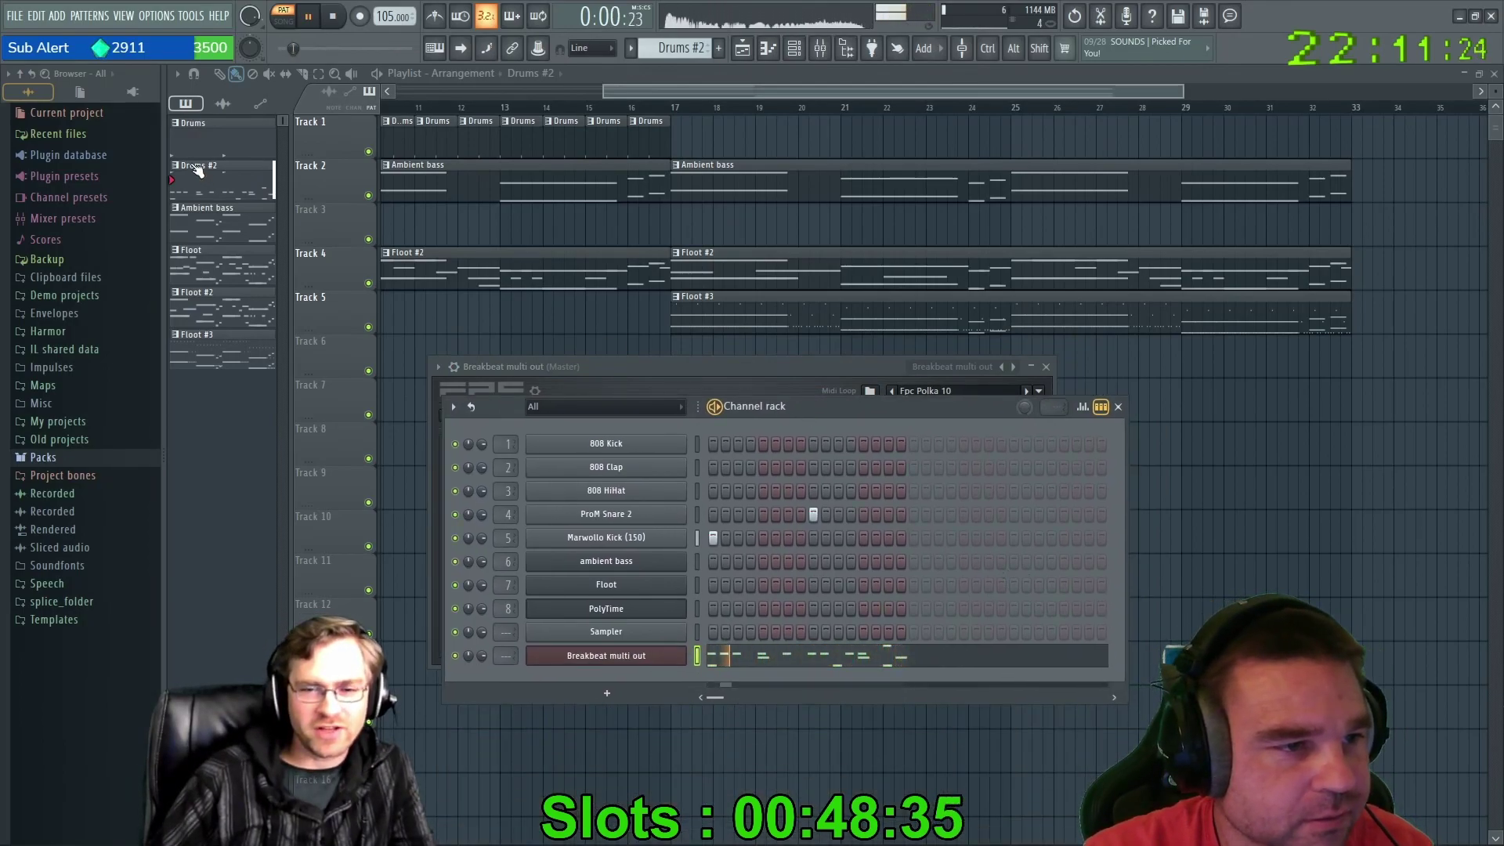
key("F6")
key("F6")
key("F7")
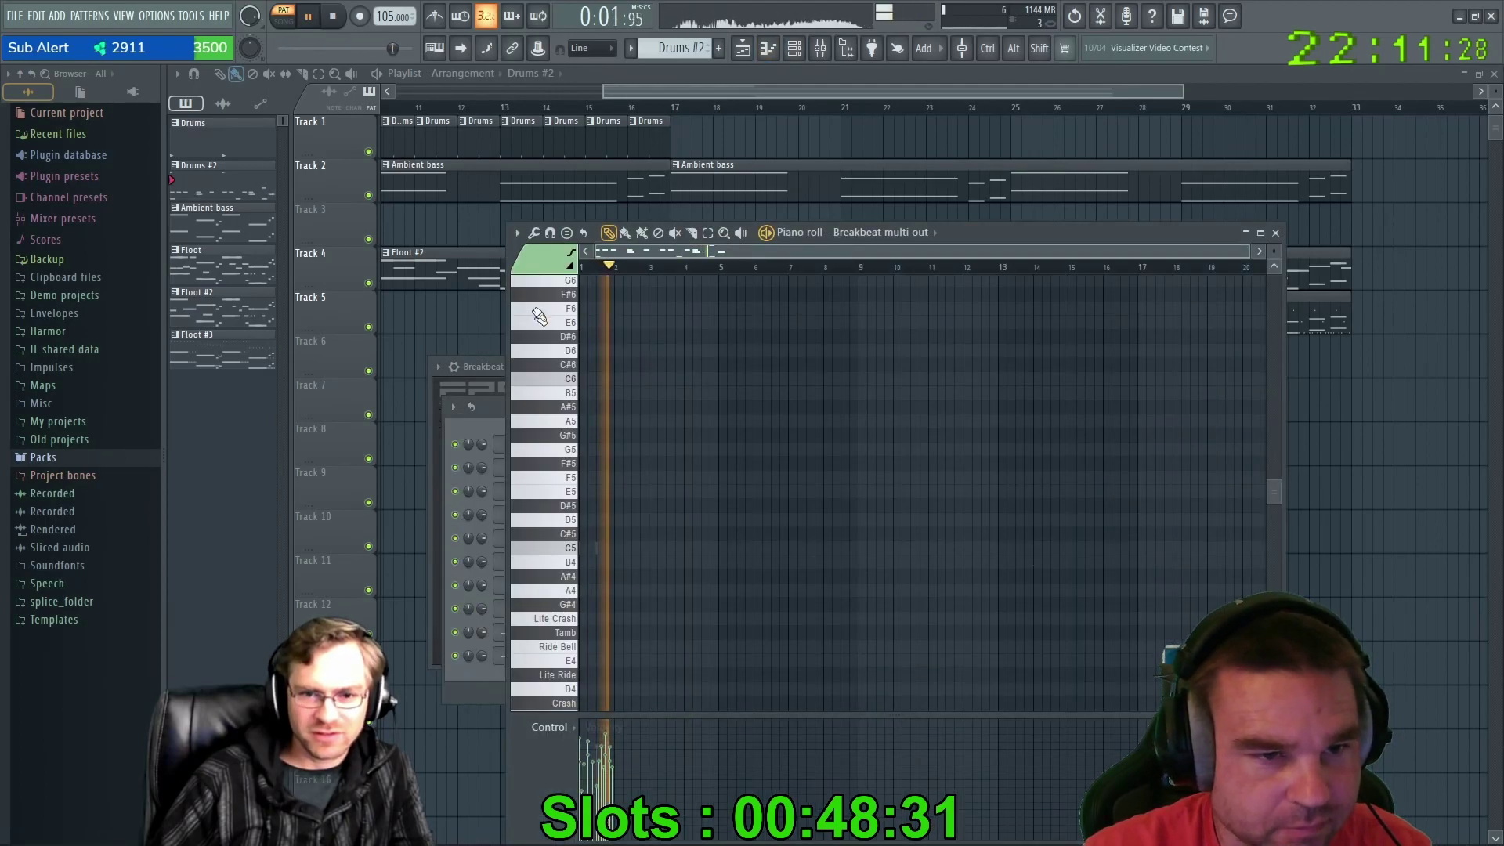
key("F7")
left_click(713, 538)
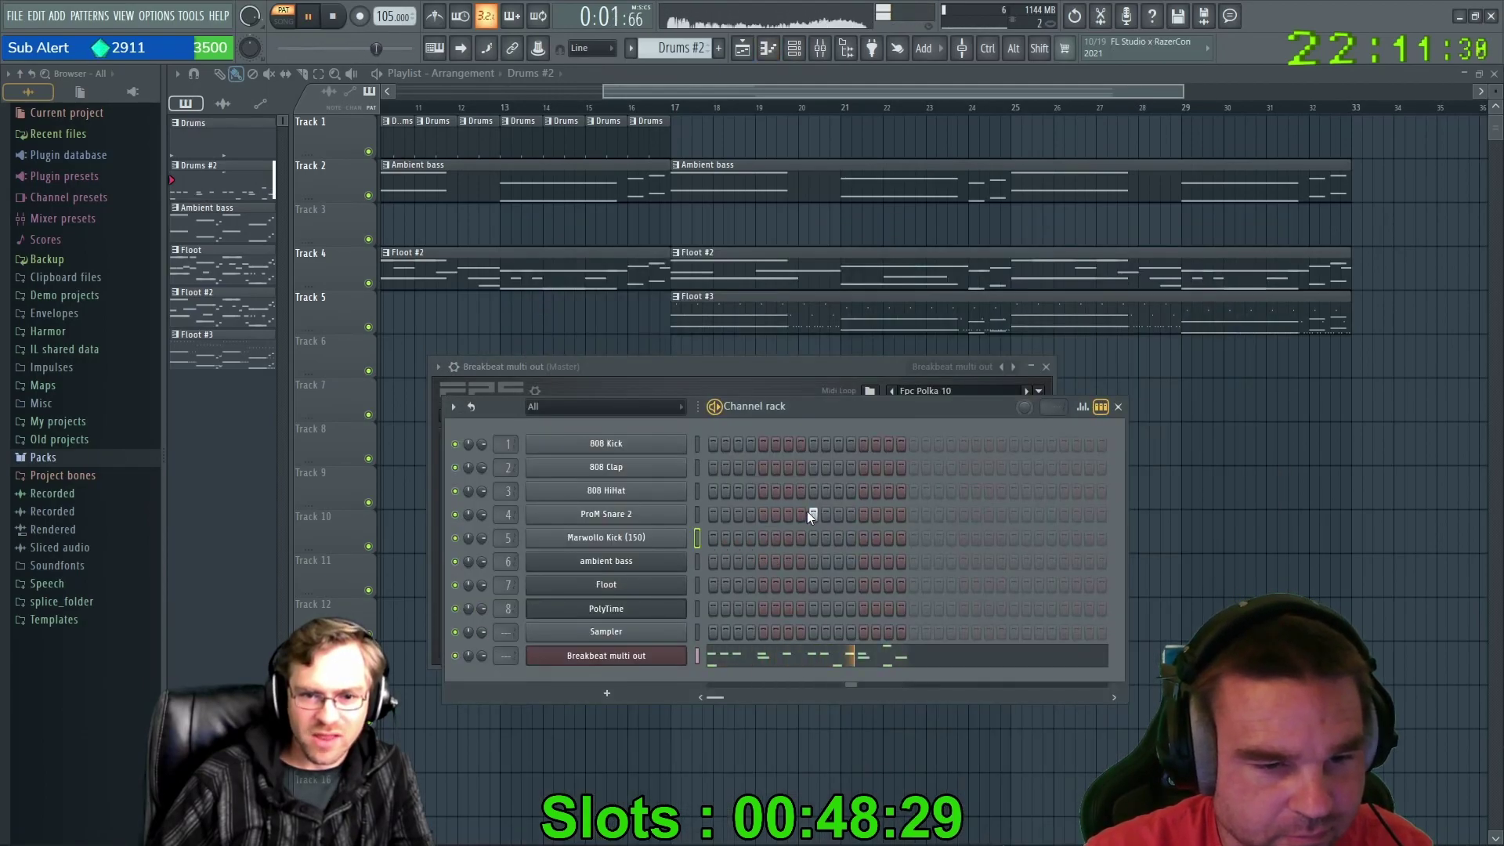
left_click(813, 515)
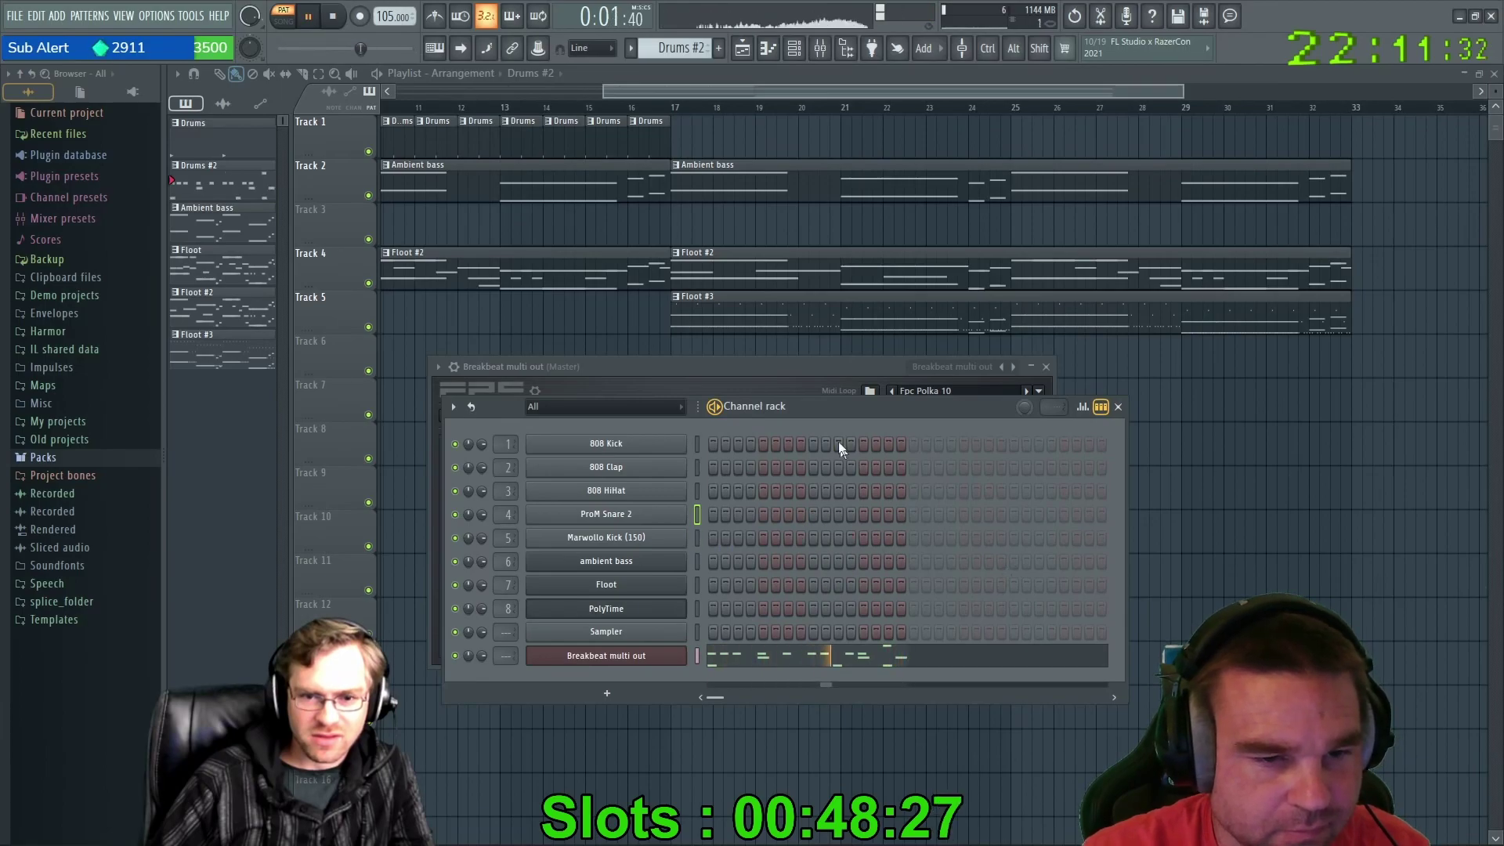
left_click_drag(817, 404, 854, 315)
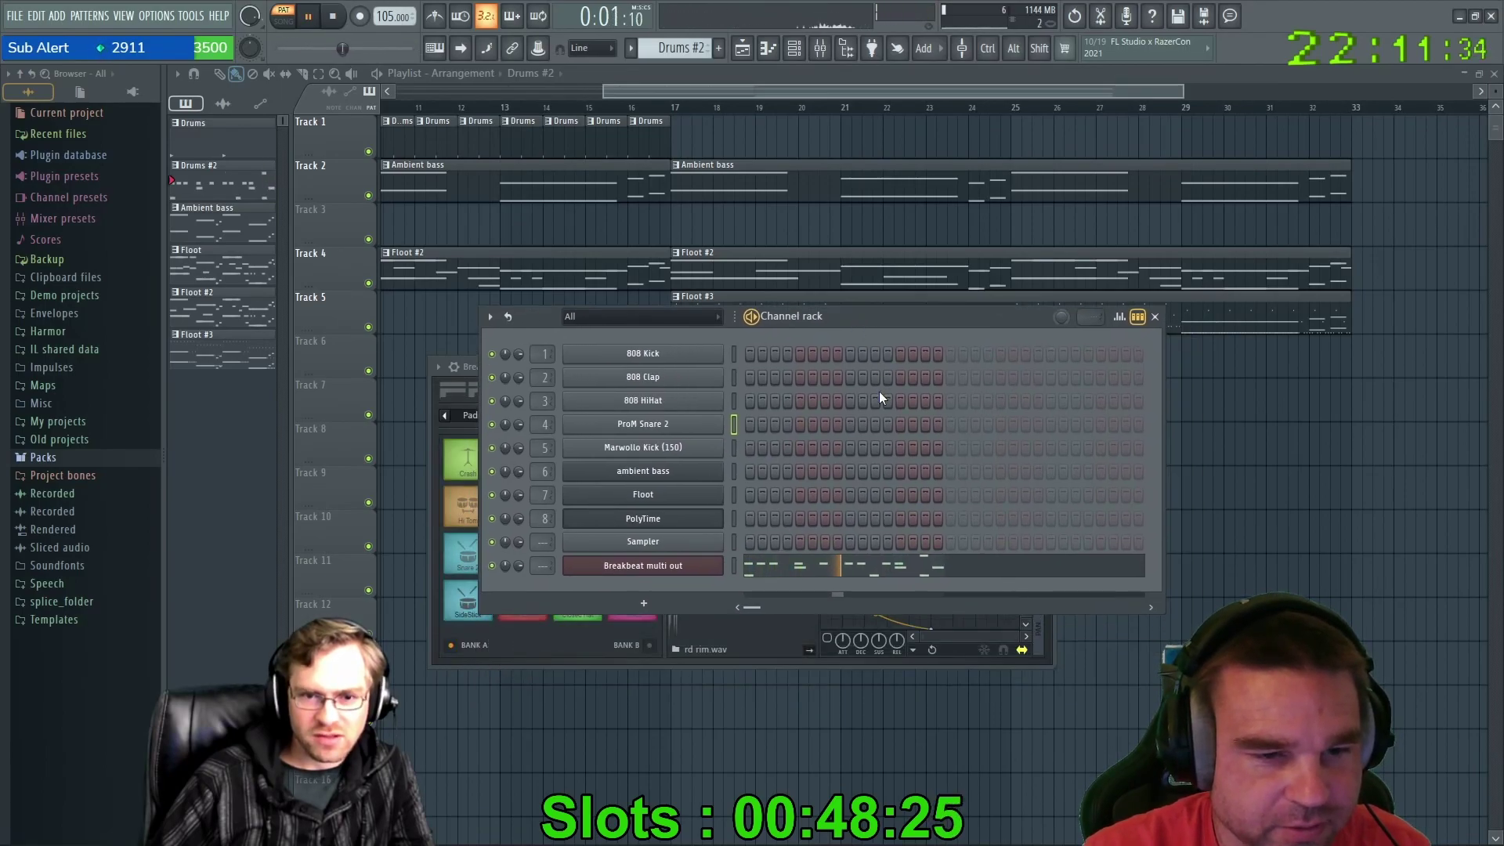
left_click(1155, 317)
Audition the Gretch and Groove Bias lite multi out presets, and load the HQ Funk Kit preset in FPC.
left_click_drag(768, 365, 782, 374)
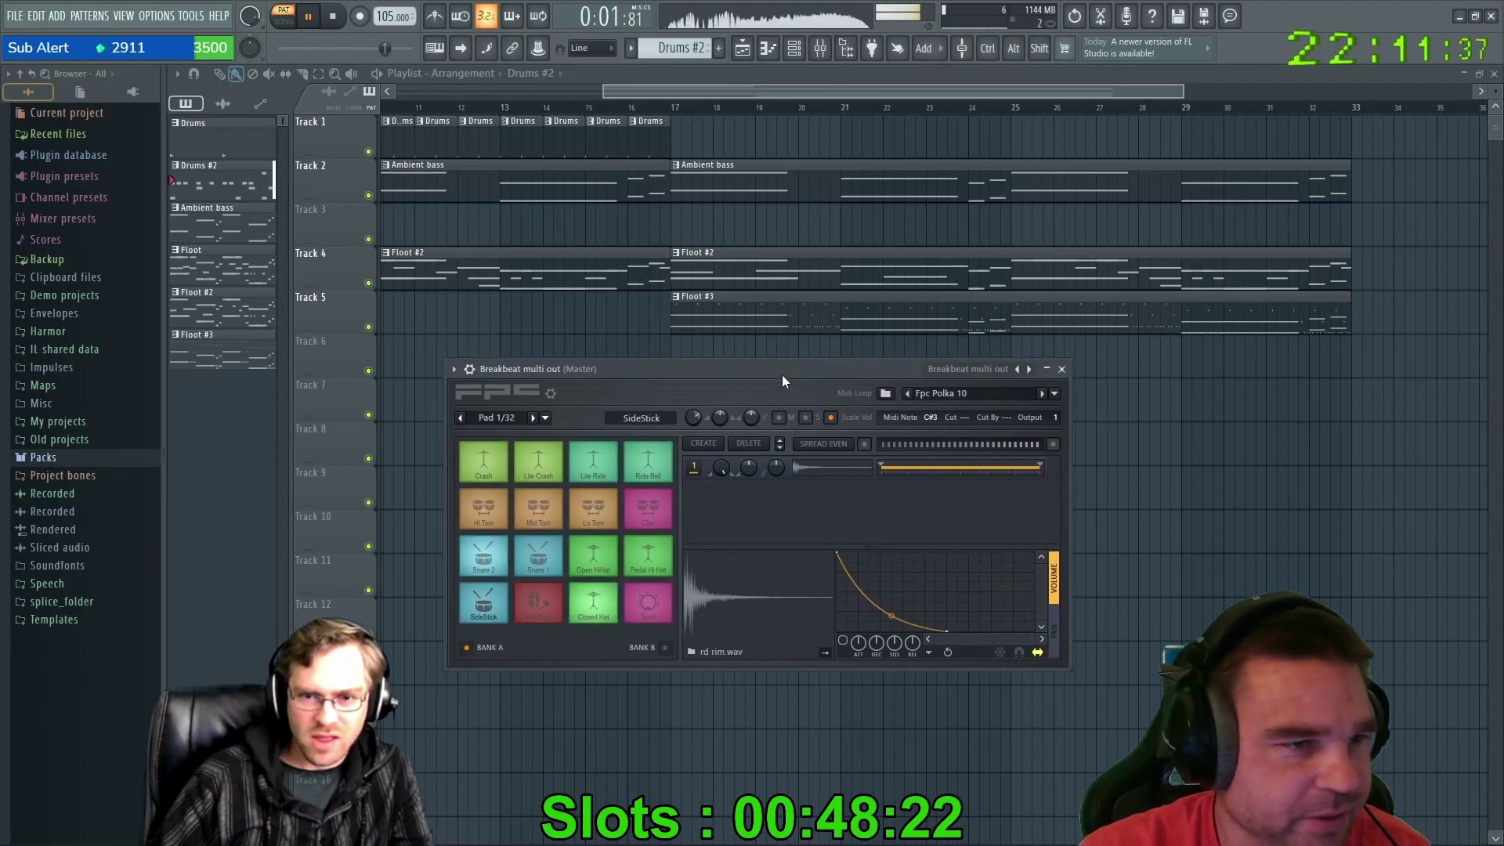
left_click(1027, 370)
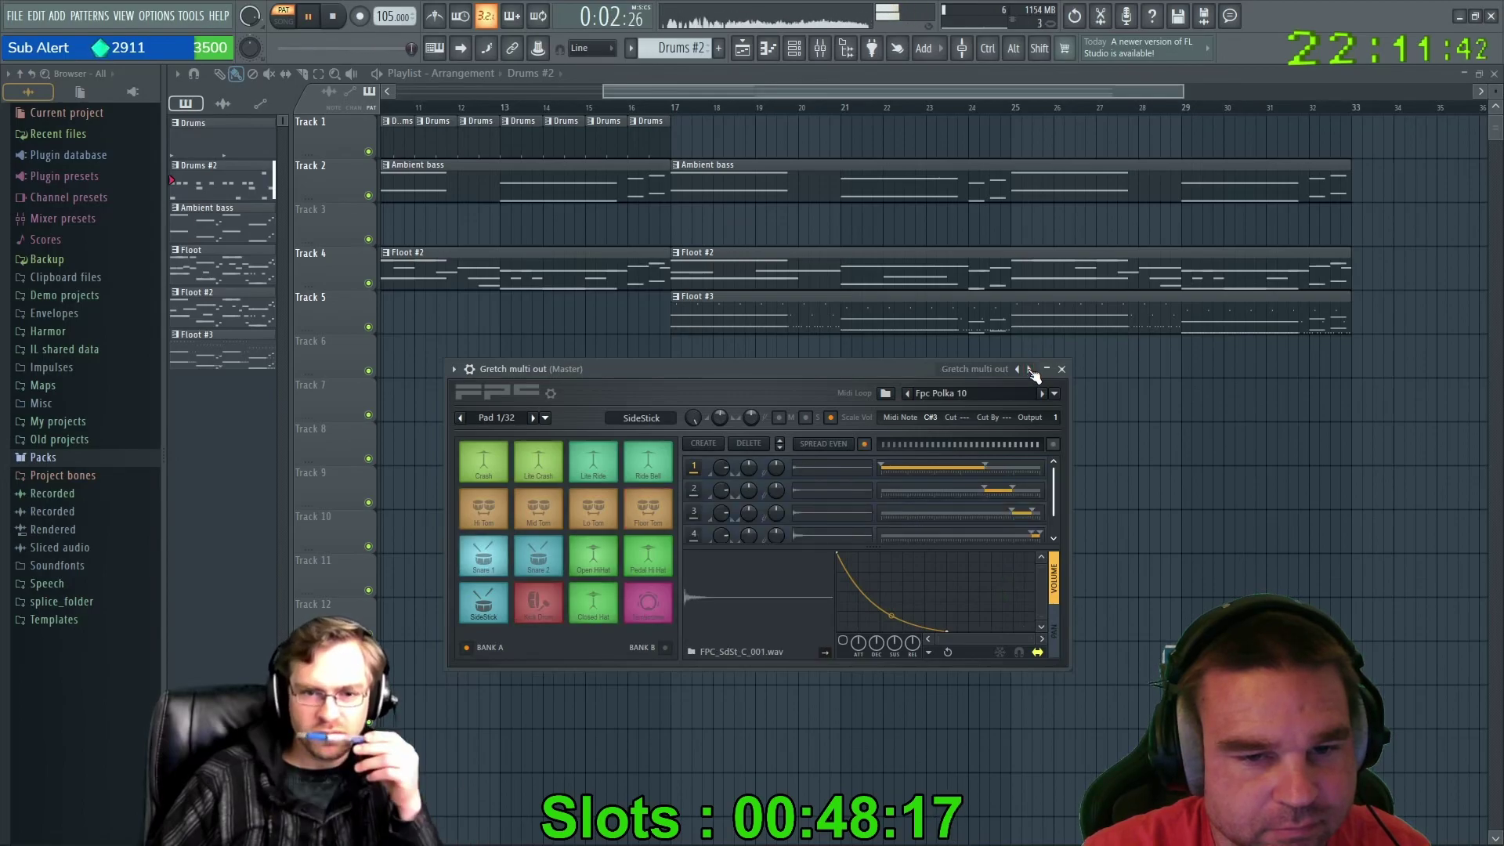
left_click(1027, 370)
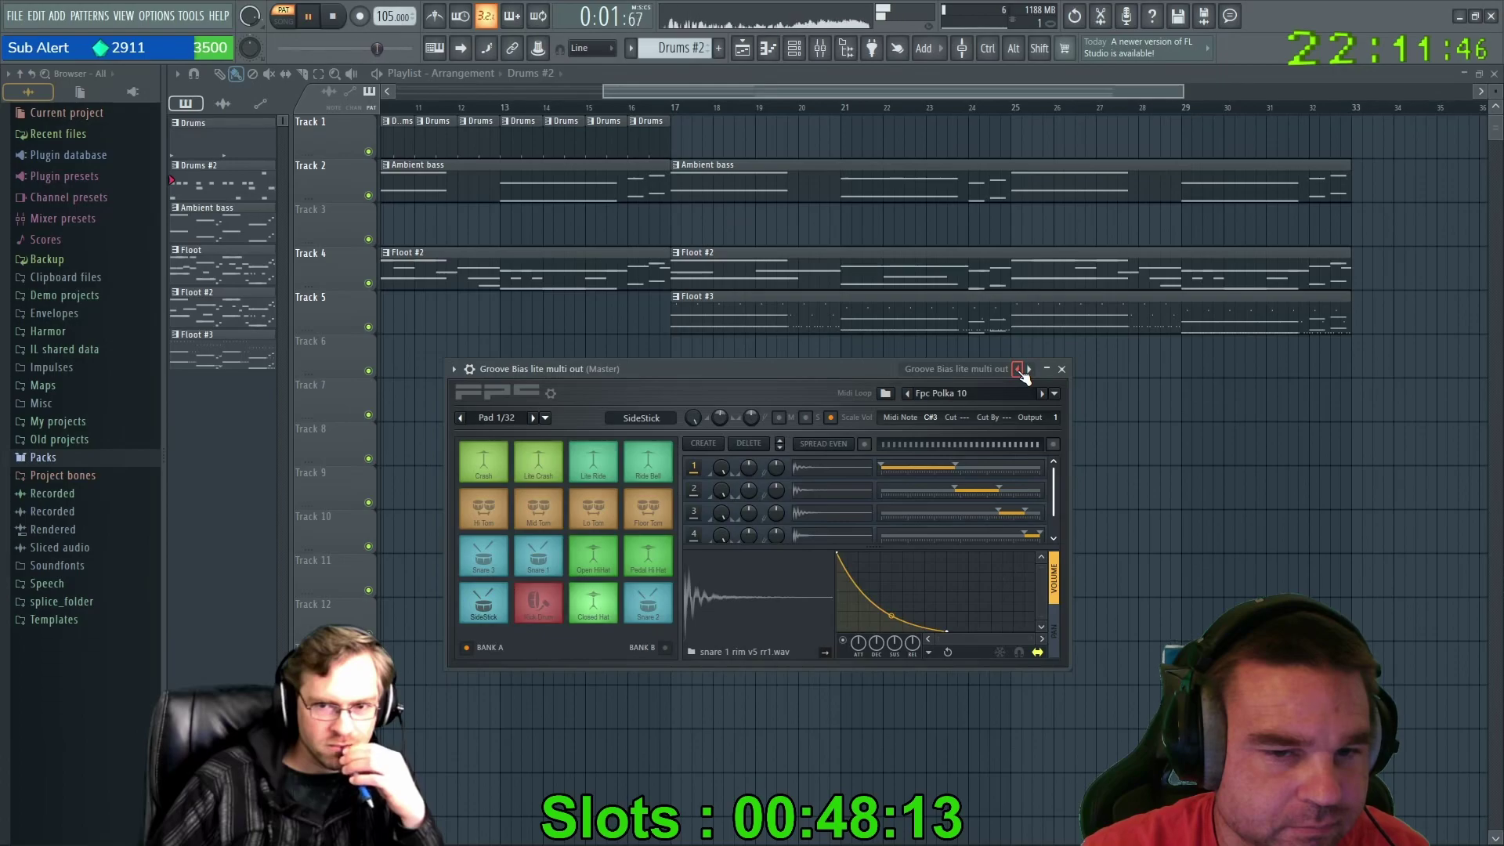
left_click(999, 369)
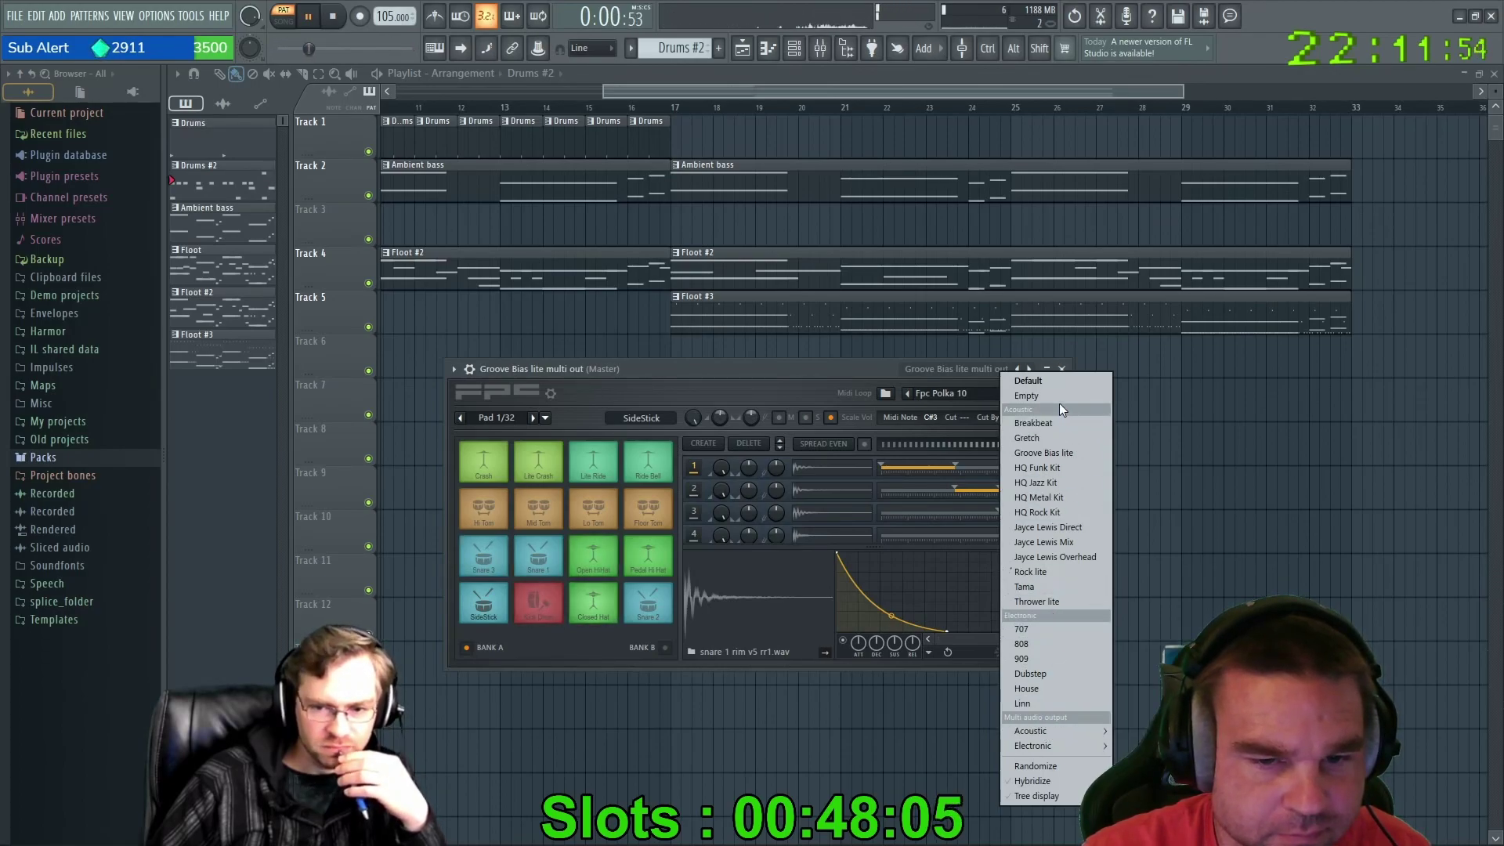
left_click(1040, 468)
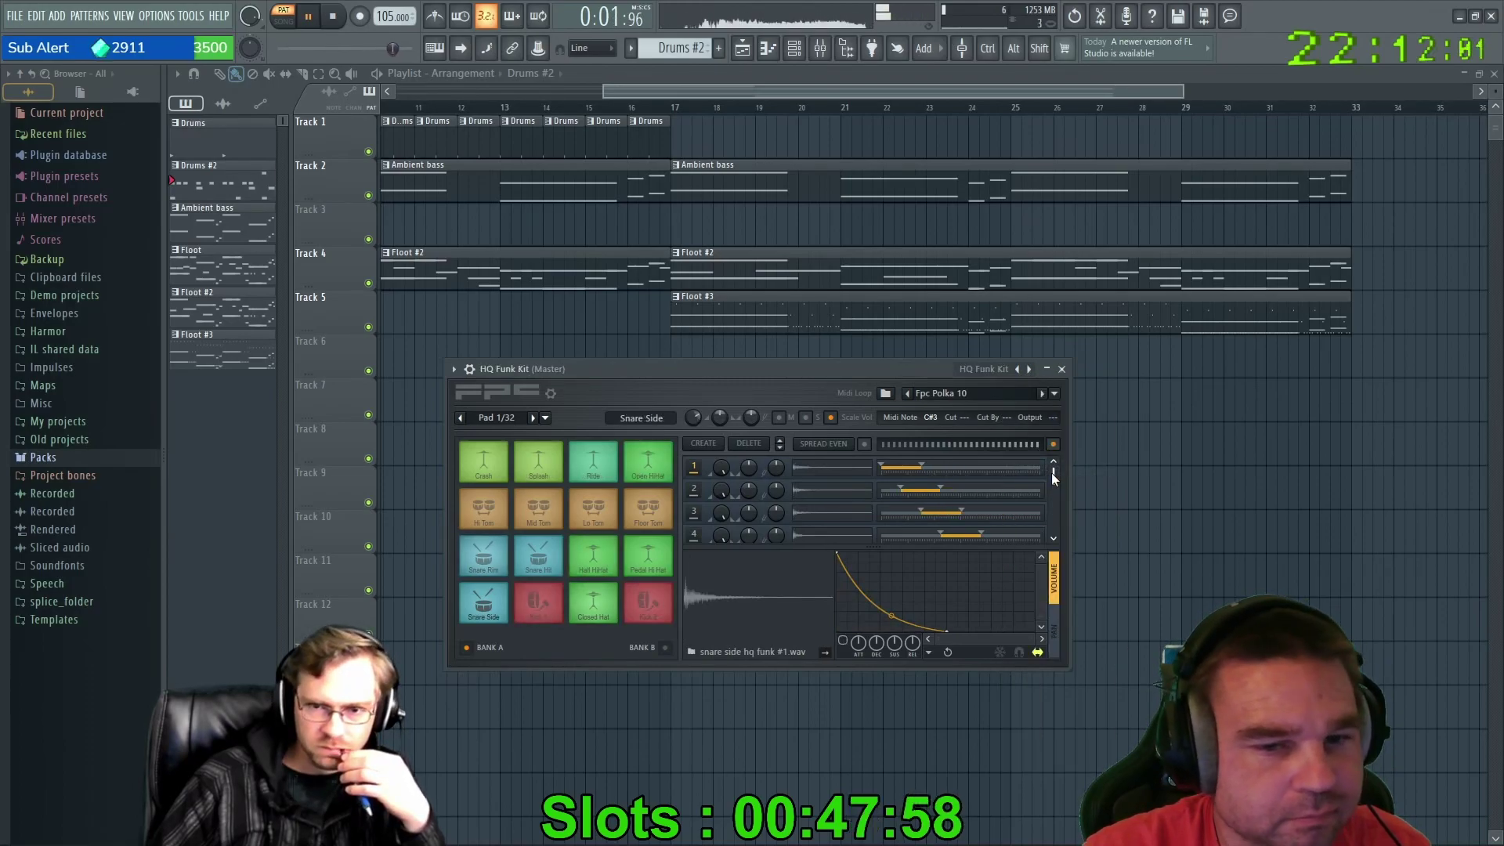
Try the Fpc Ambient Groove 01 loop, and load the Metal MIDI loop from the rock loops into Drums #2.
left_click(1041, 393)
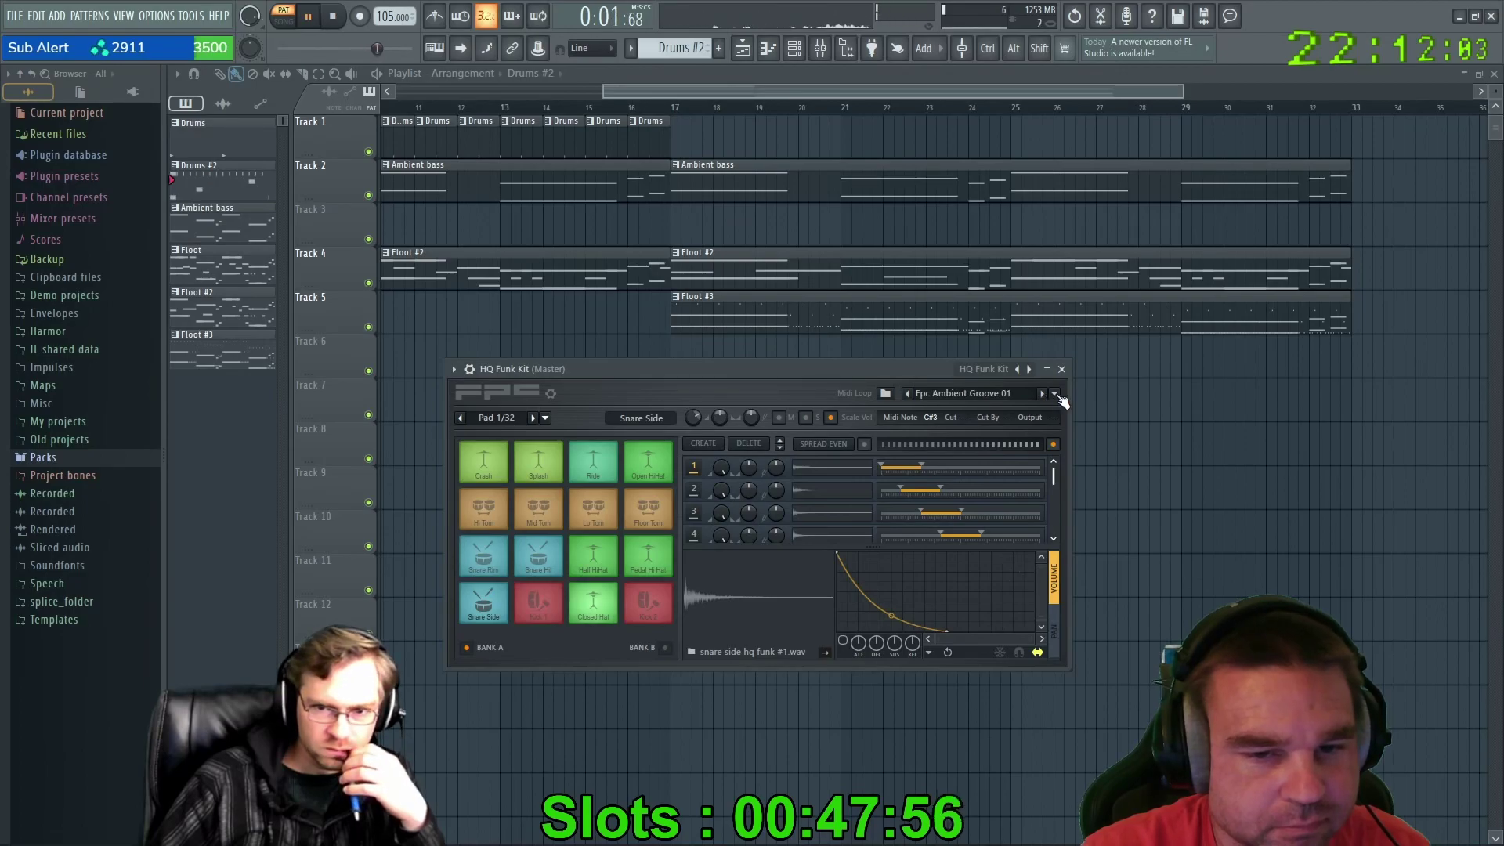
left_click(1056, 394)
mouse_move(981, 635)
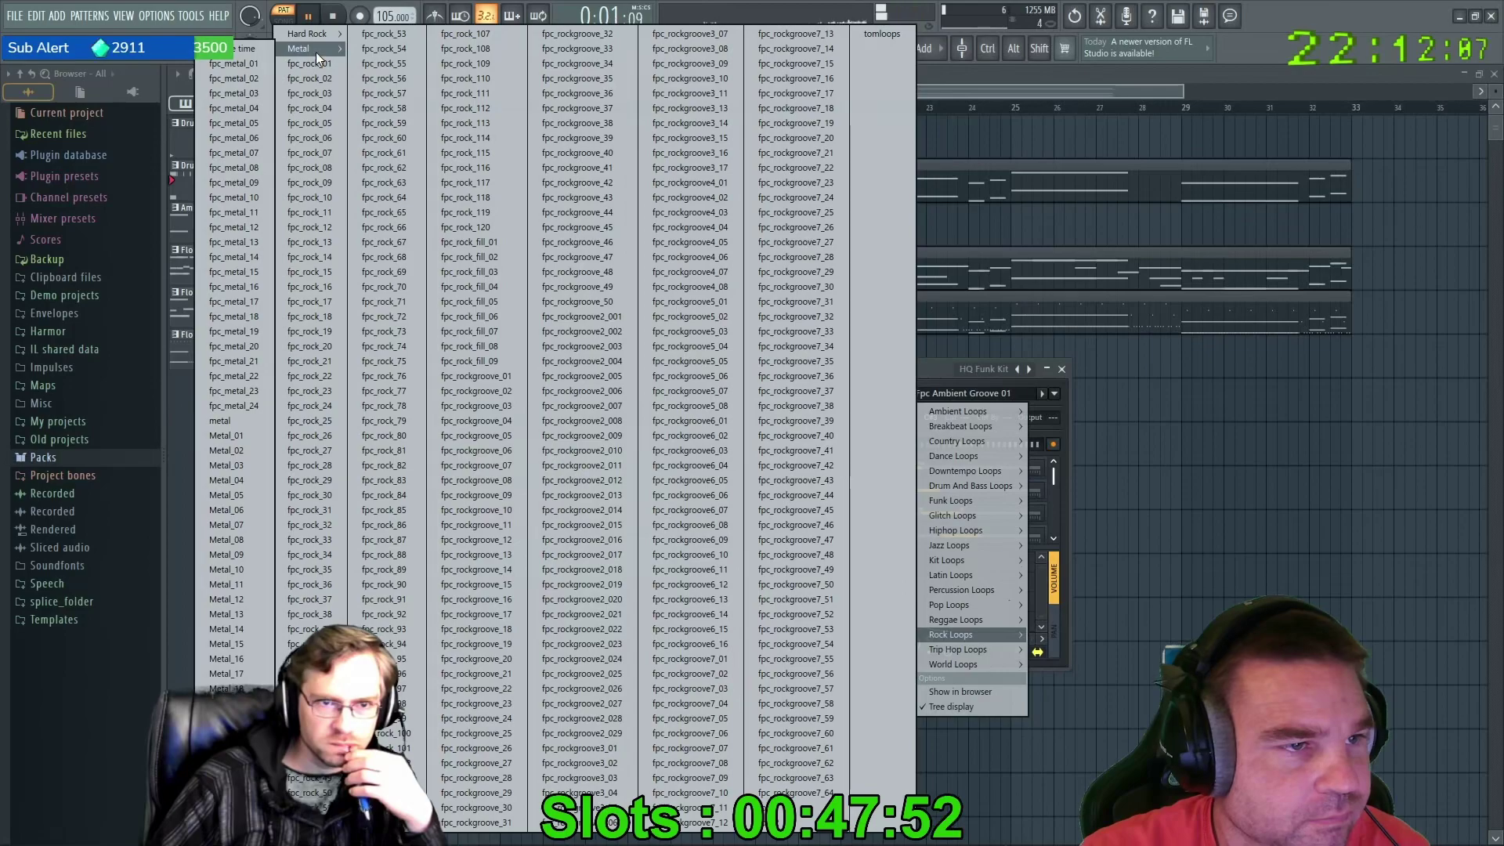
left_click(237, 421)
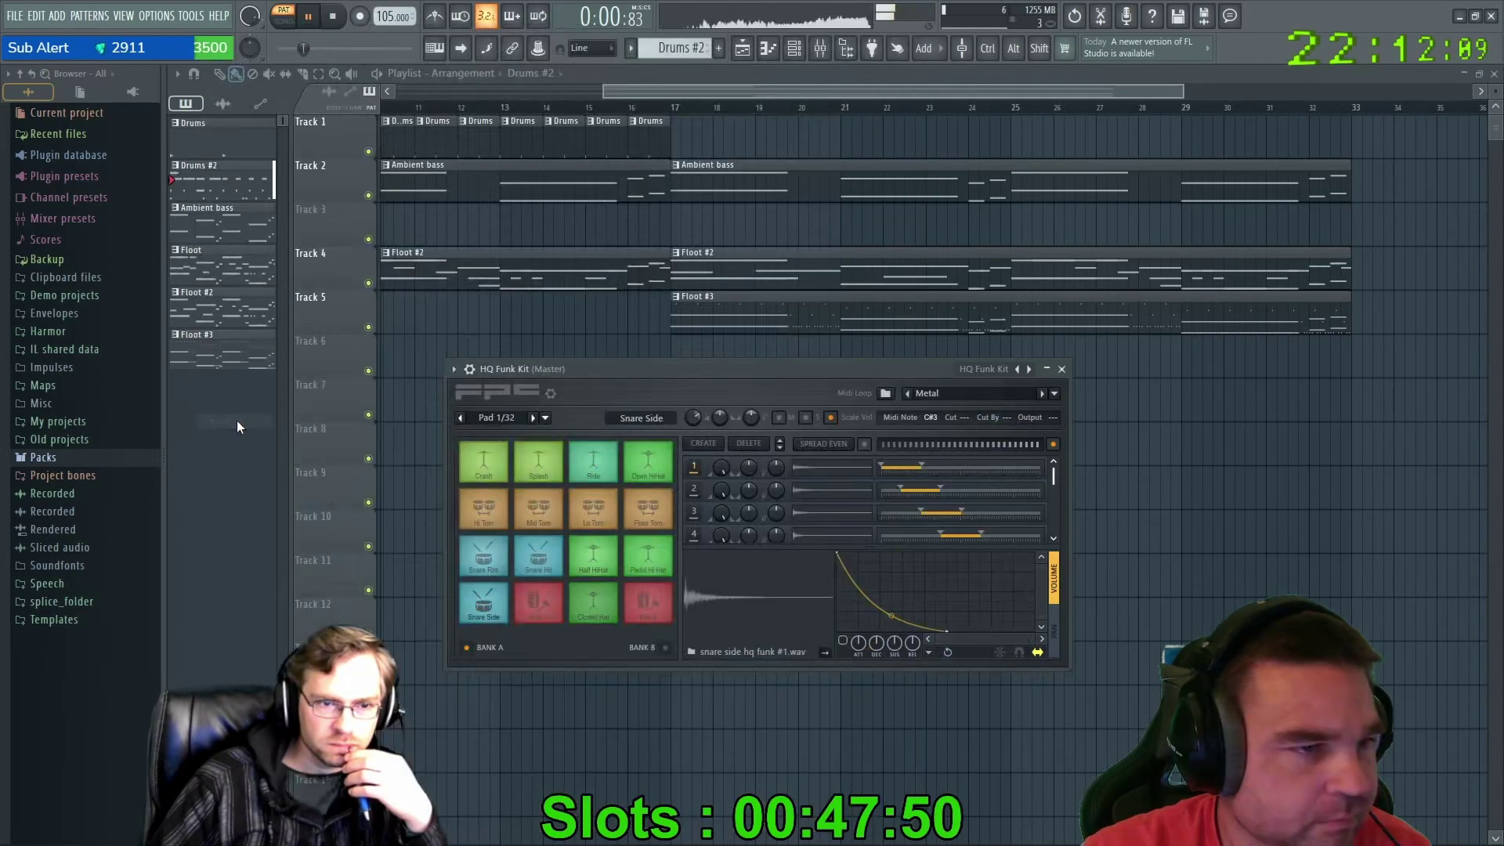
Audition the Metal 01, Metal 02, Metal 03 and Metal 04 MIDI loops with the HQ Funk Kit.
left_click(1042, 393)
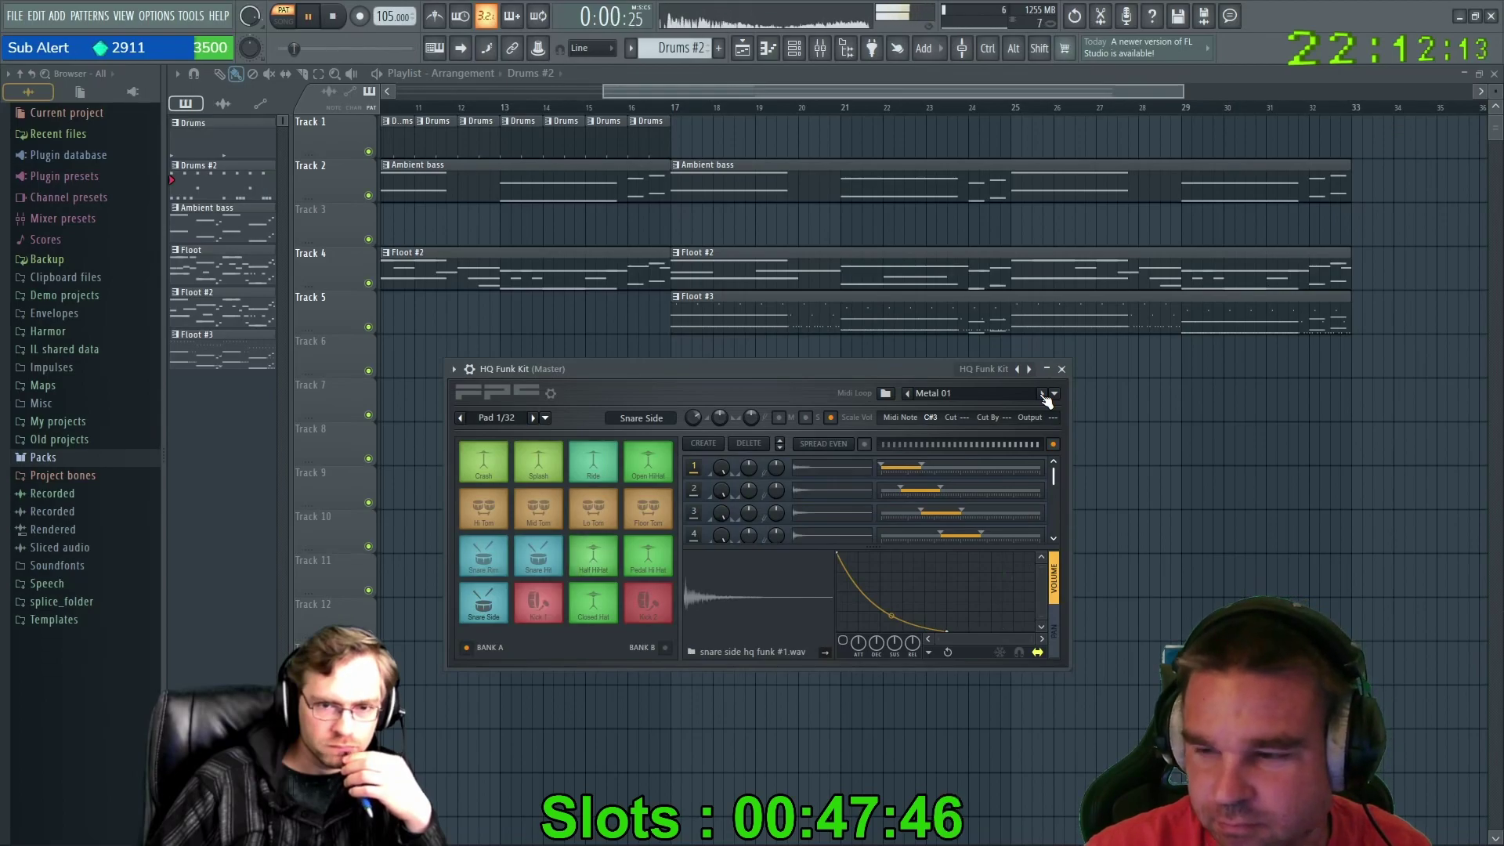
left_click(1042, 393)
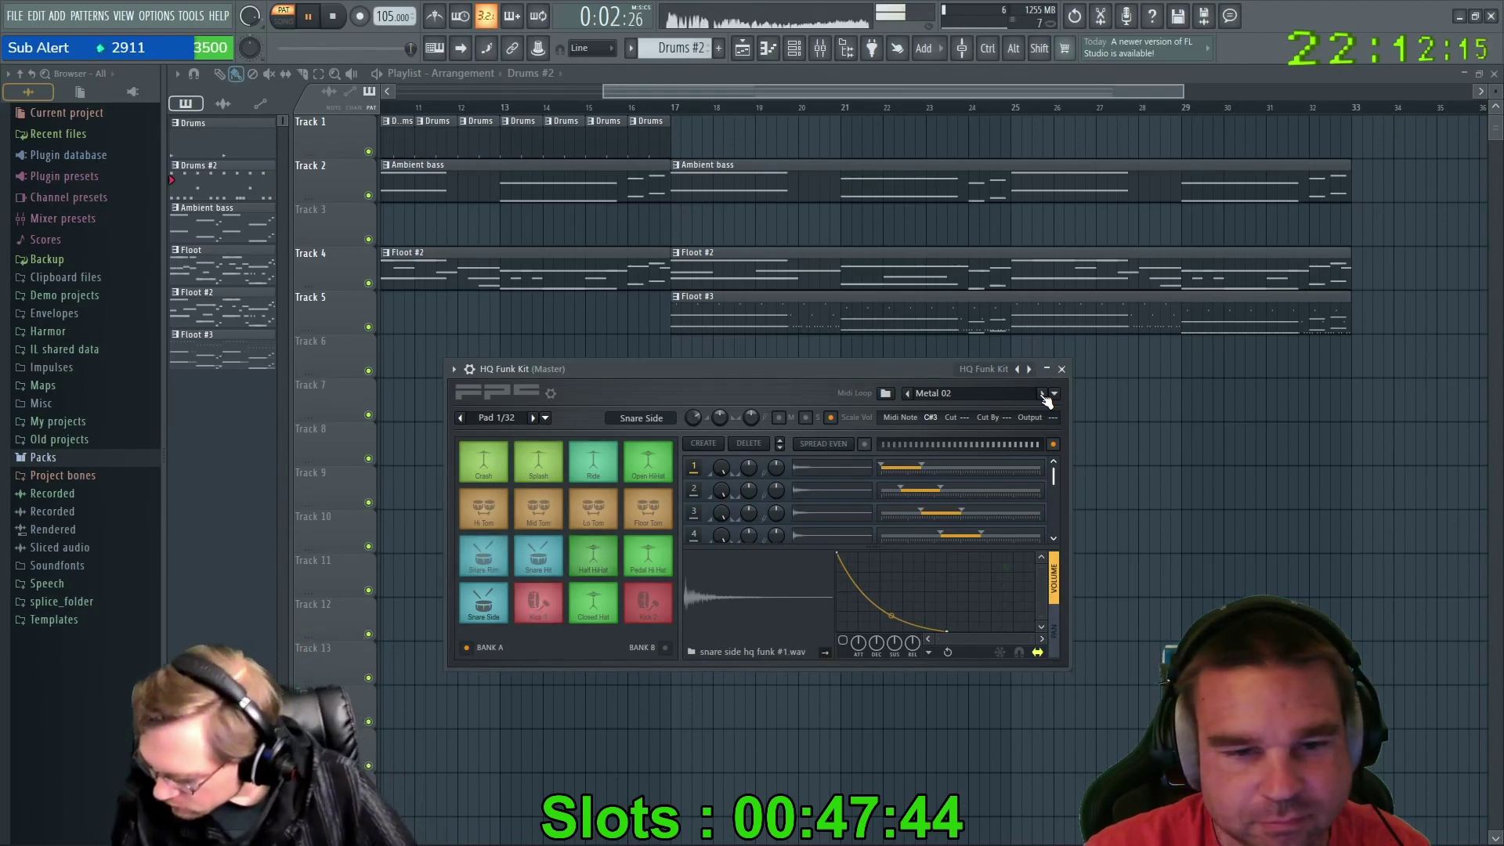
left_click(1043, 393)
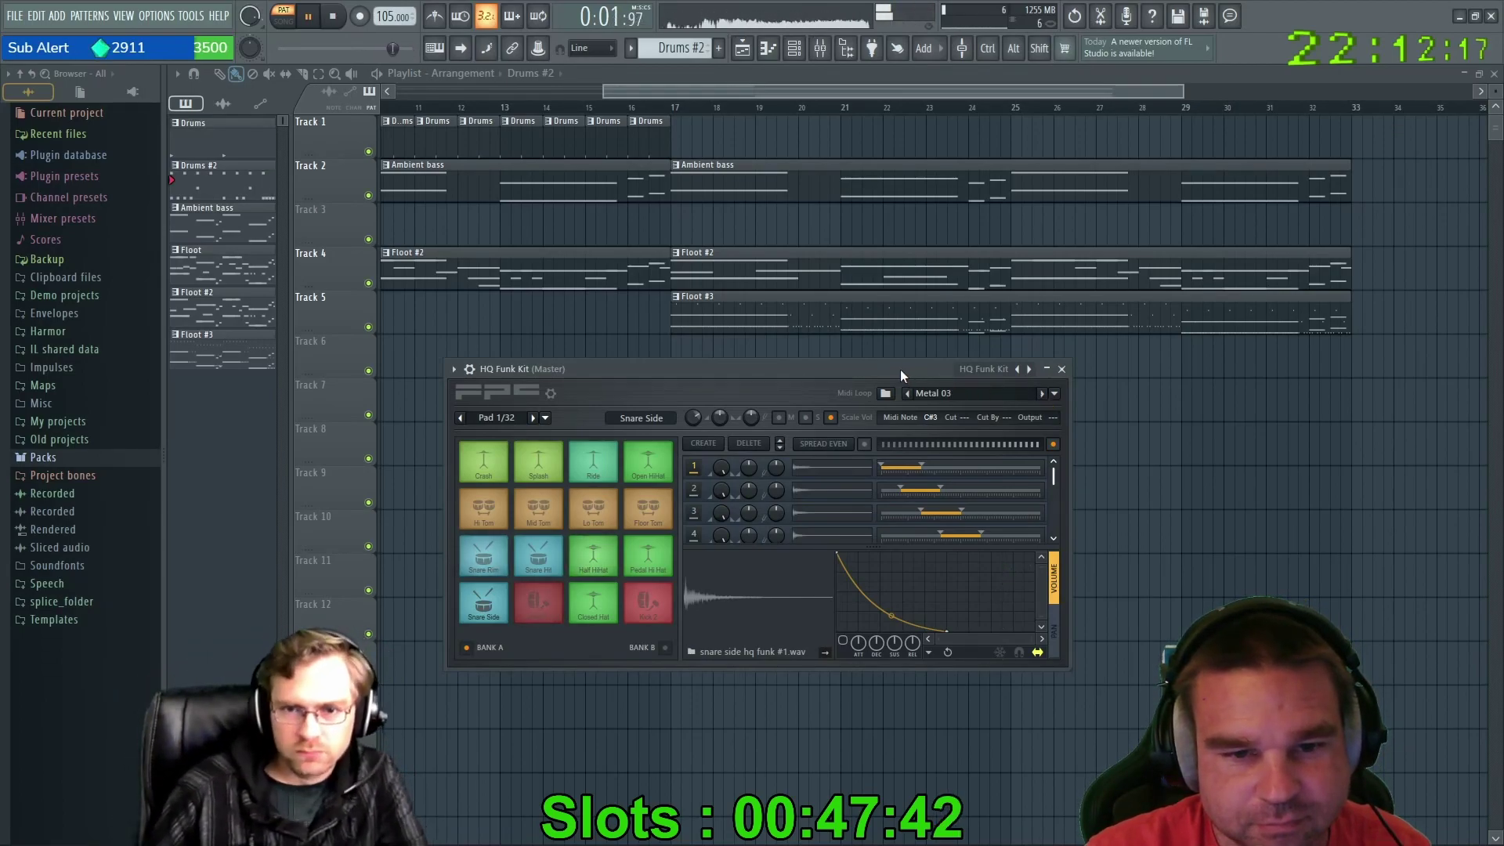
left_click_drag(900, 369, 860, 354)
left_click(1004, 378)
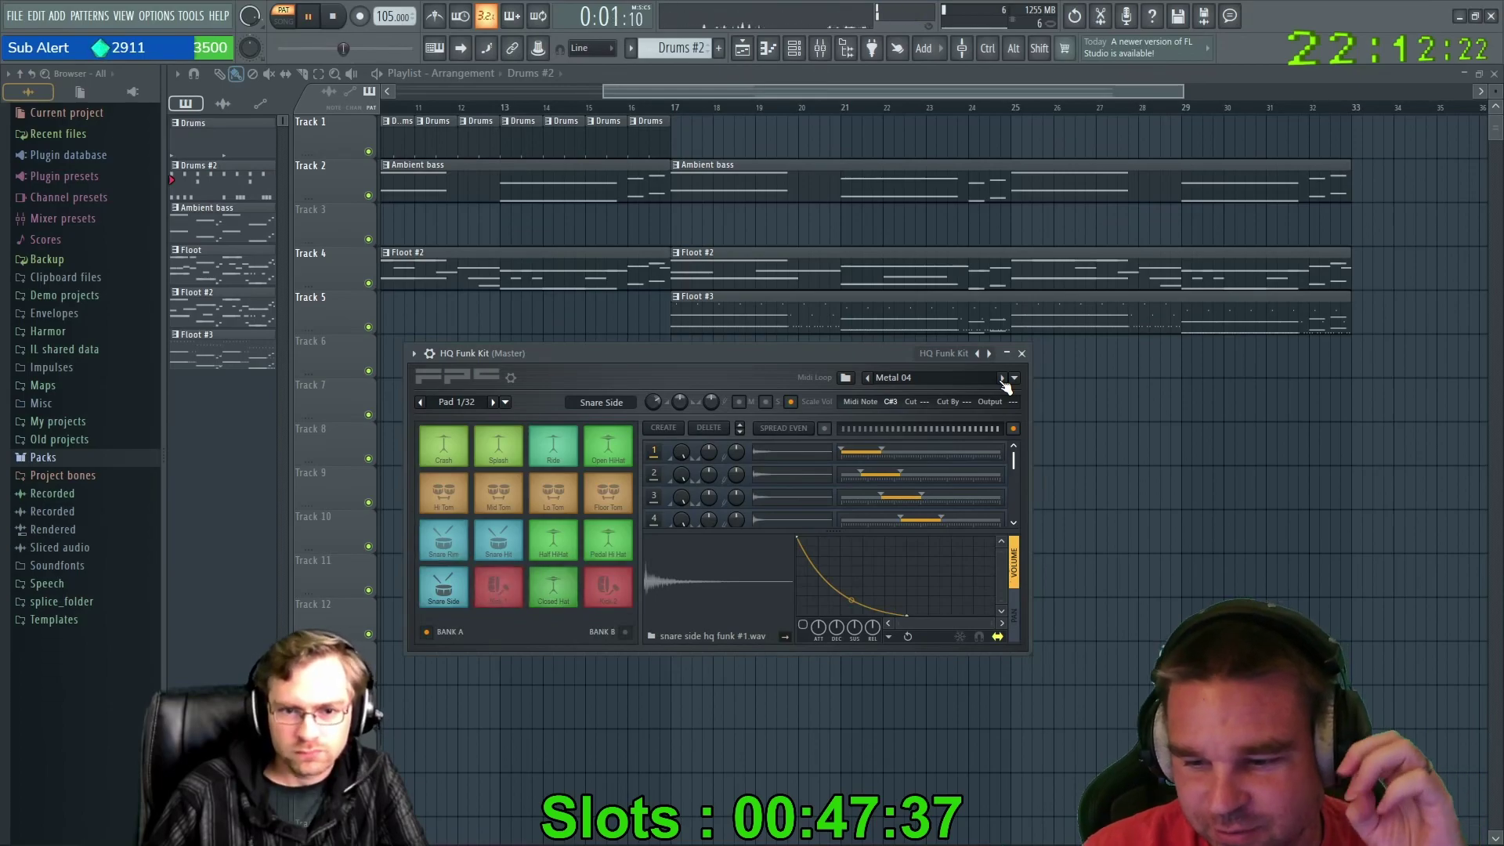
left_click_drag(838, 360, 836, 344)
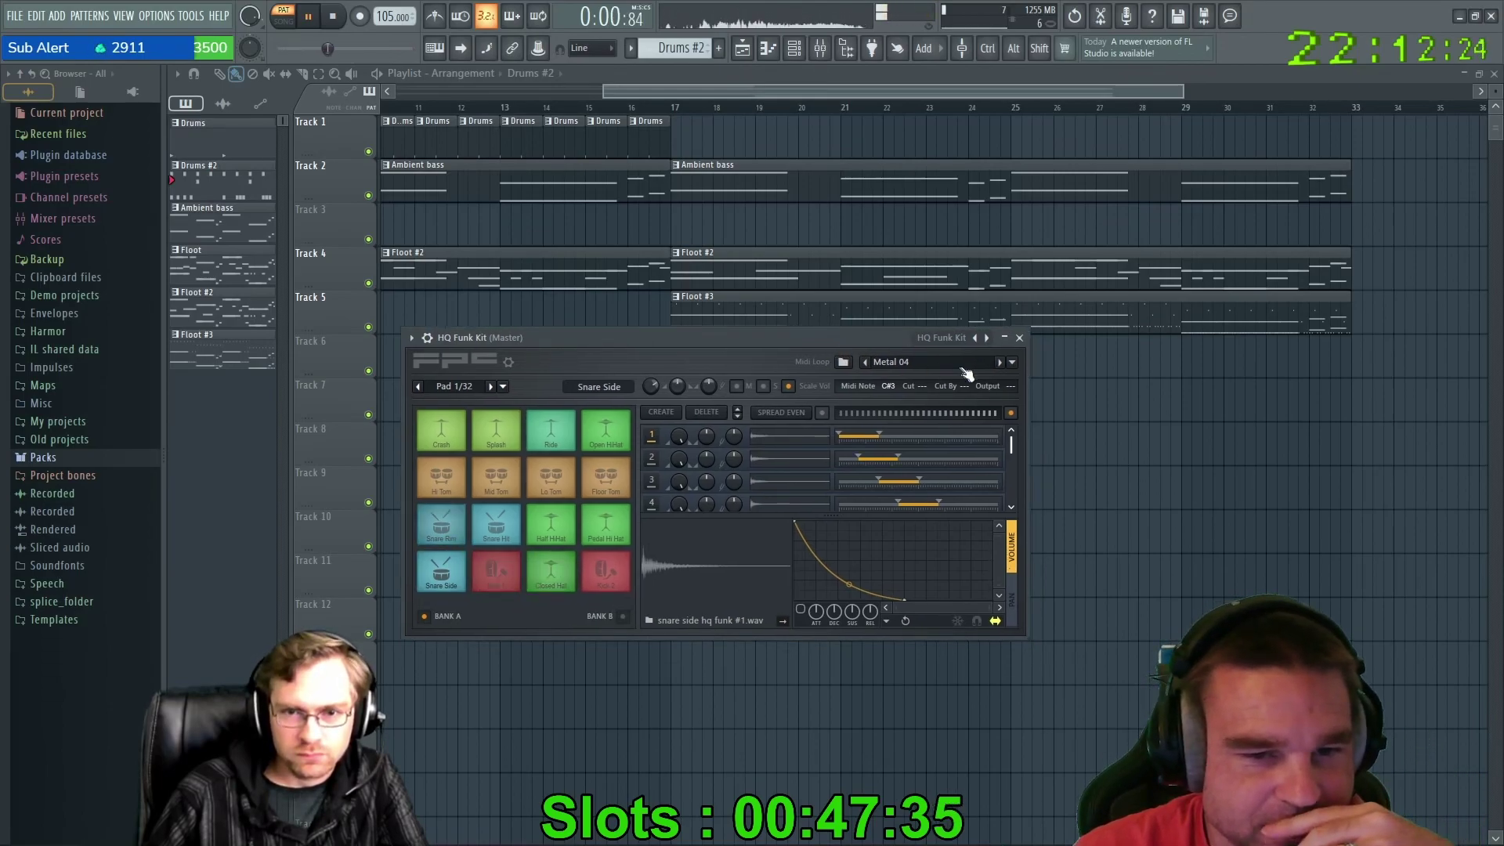
Audition the funk MIDI loops from Fpc Funkshuffle 09 through Fpc Upbeatgroove 05 with the HQ Funk Kit.
left_click(1012, 363)
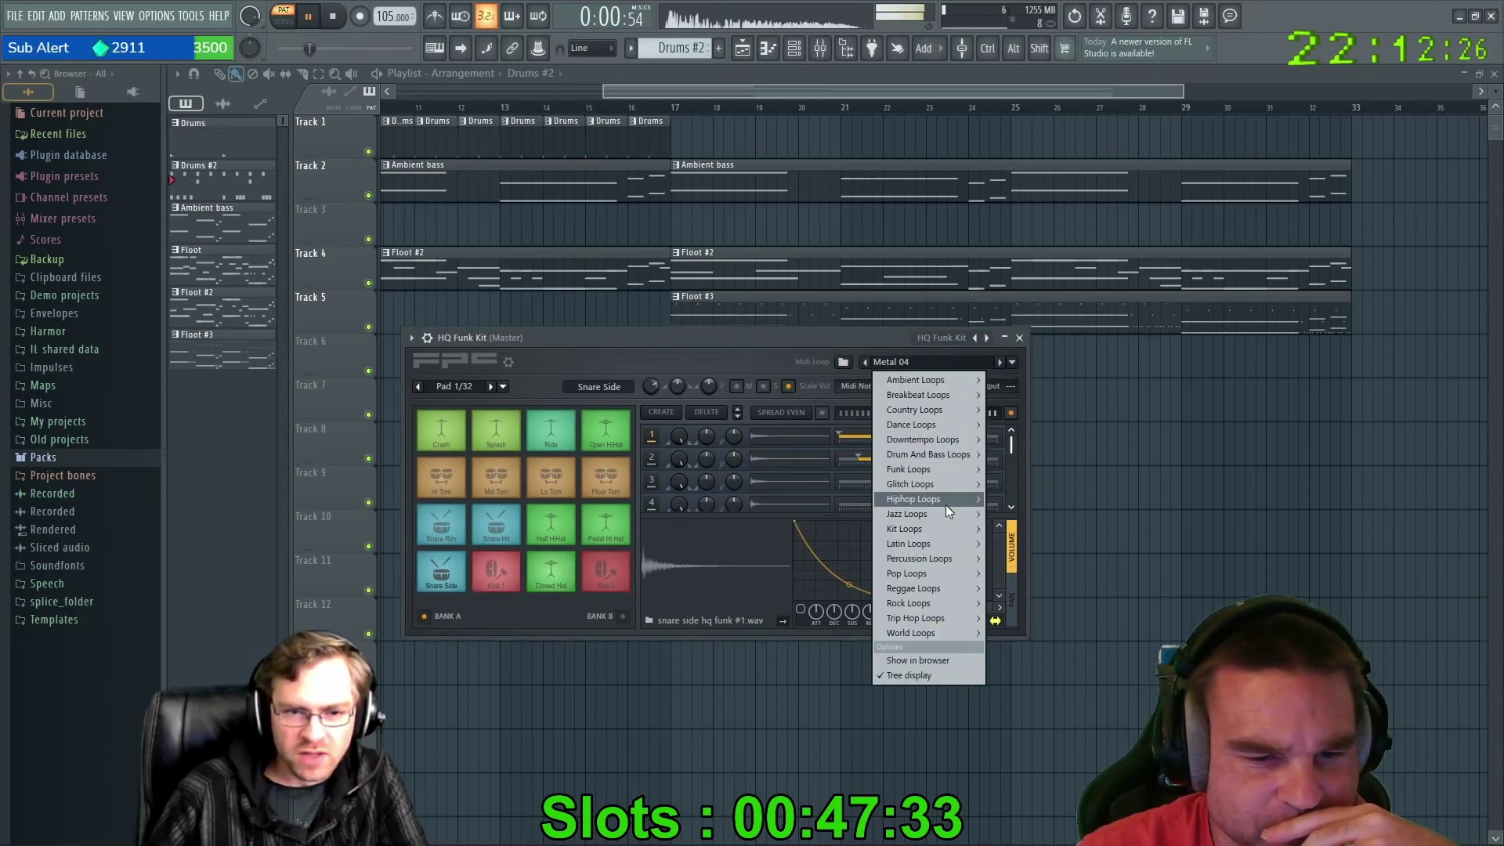
mouse_move(946, 505)
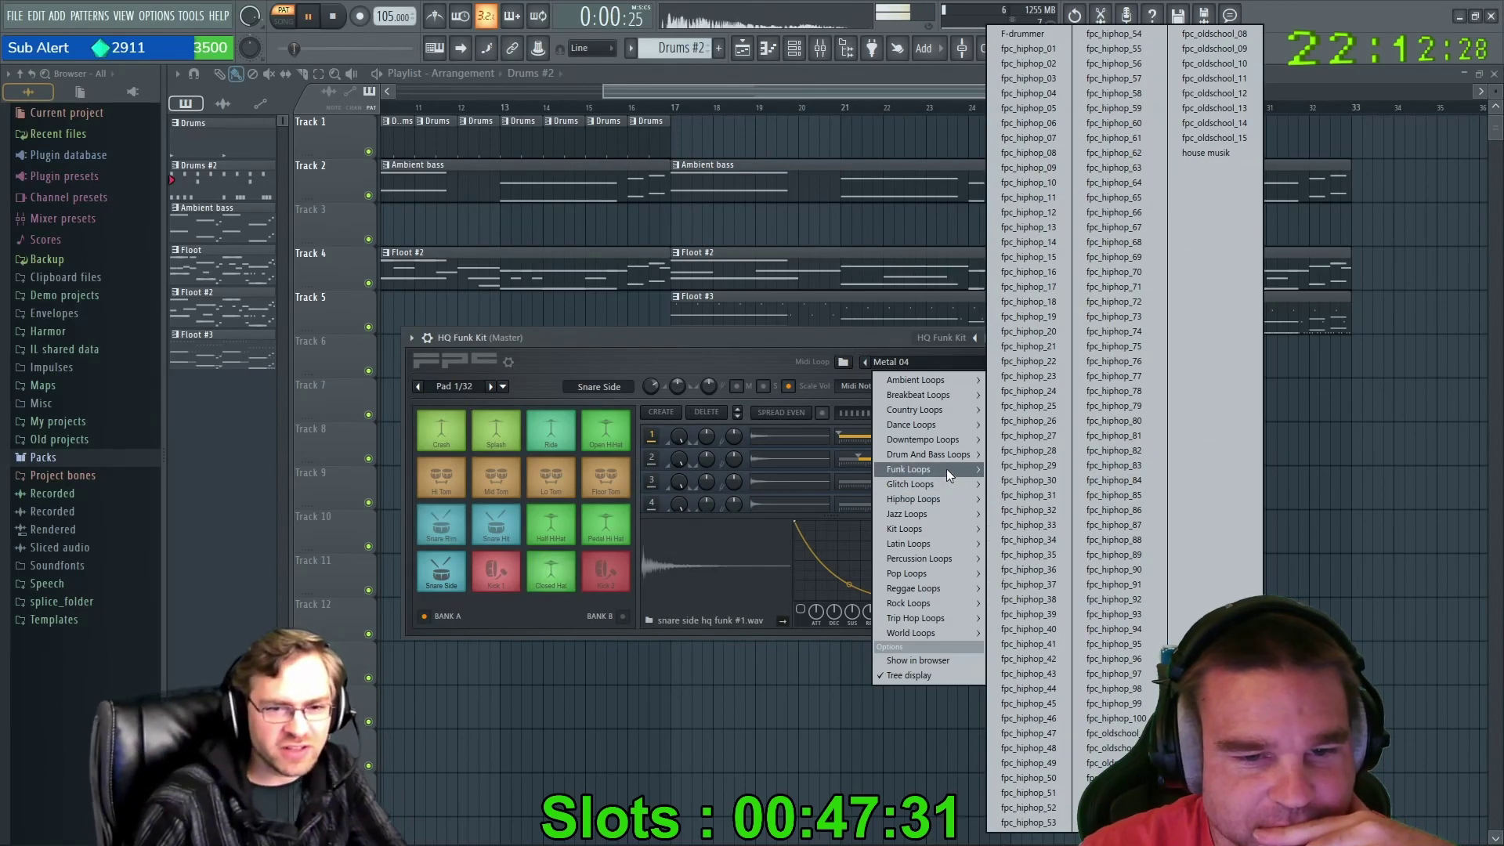
mouse_move(946, 466)
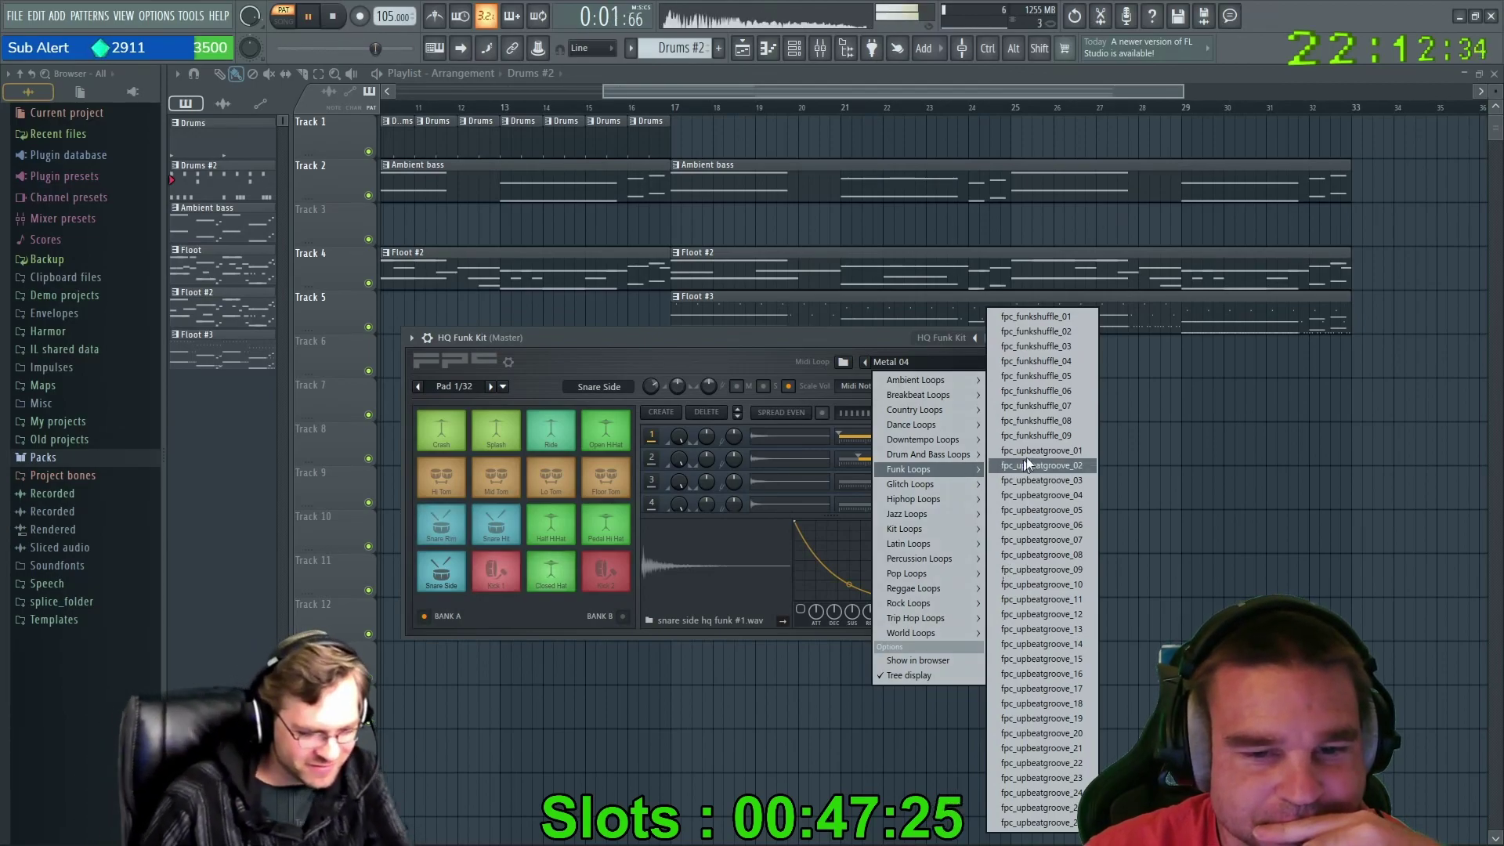
left_click(1036, 435)
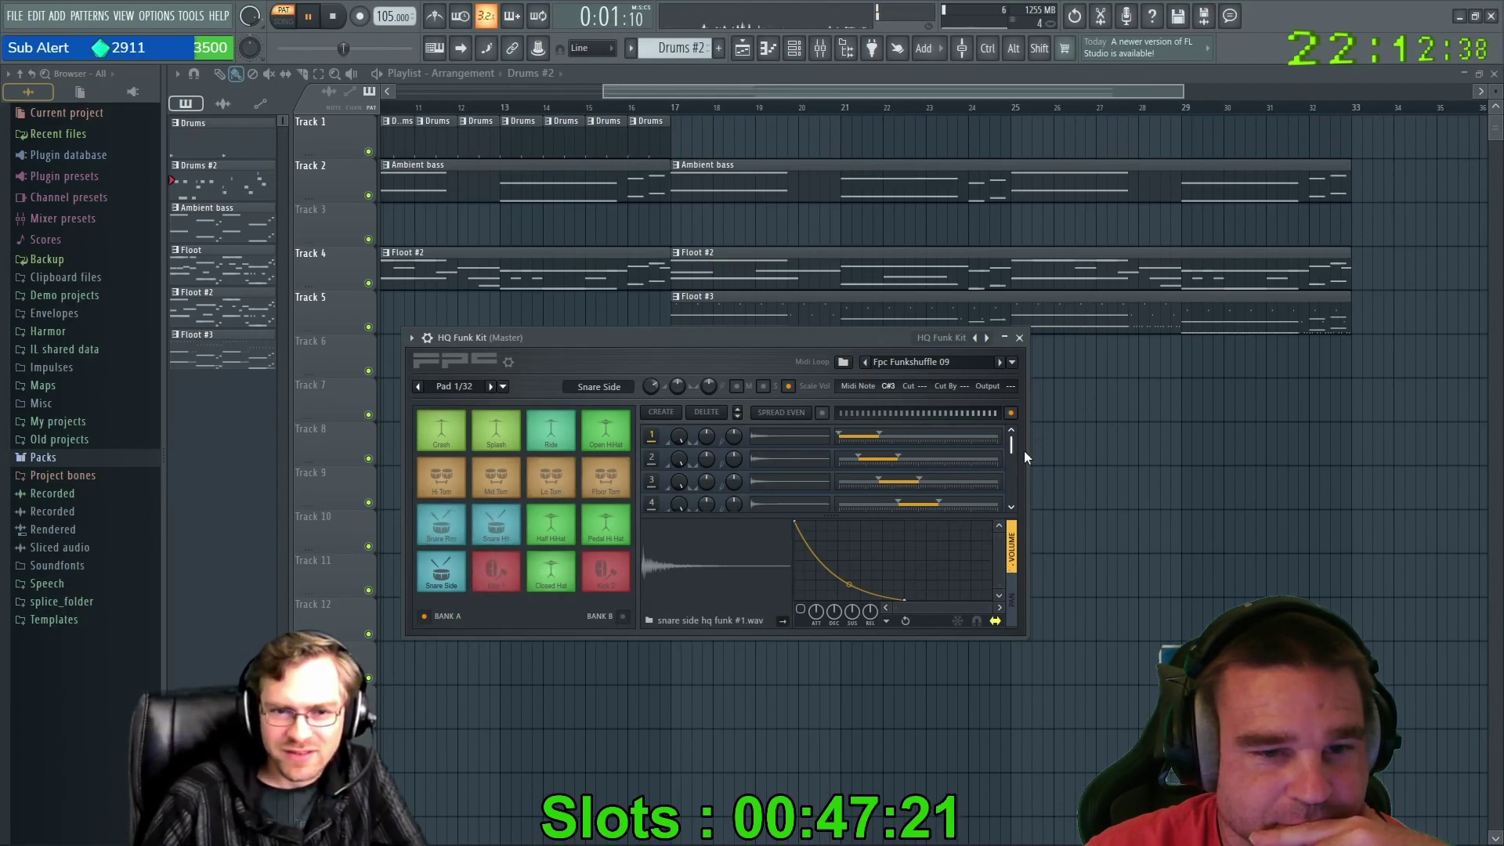
left_click(1006, 363)
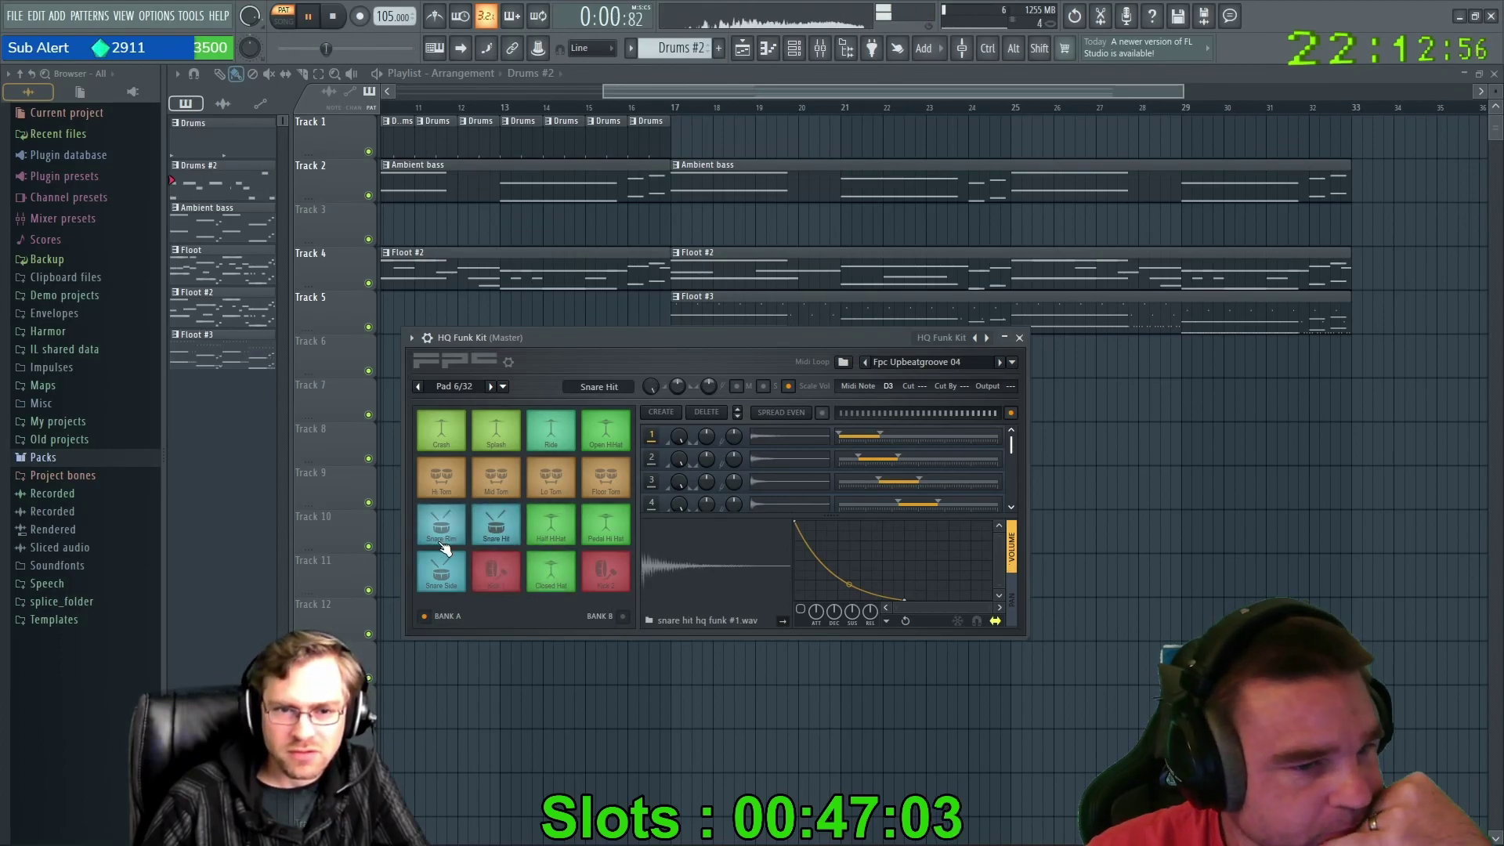
left_click(1000, 362)
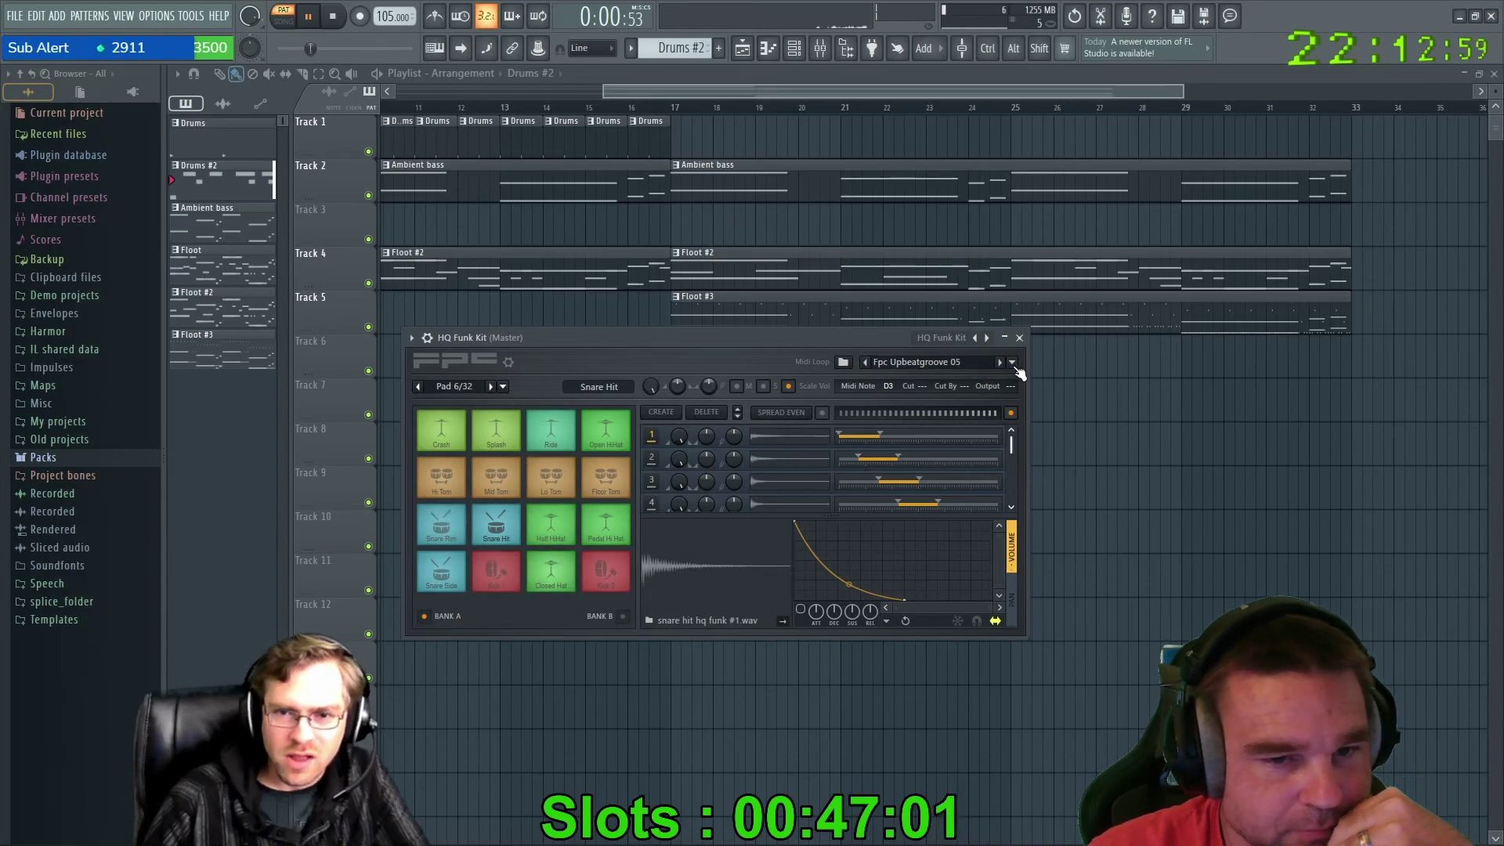
Audition the hip-hop MIDI loops from Fpc Hiphop 31 onward, load Fpc Hiphop 38 into Drums #2 and close FPC.
left_click(1013, 362)
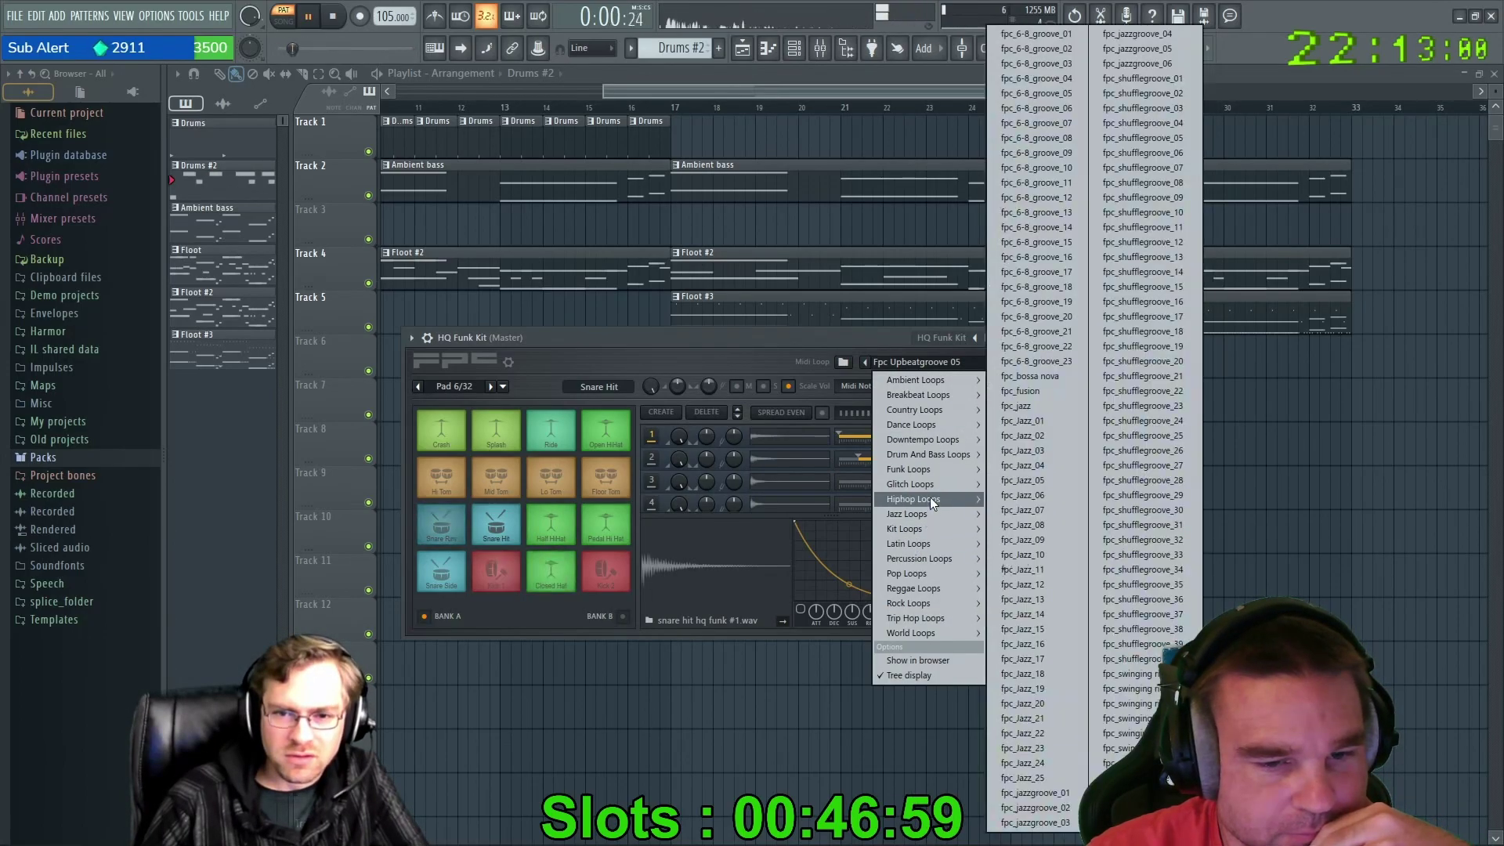
left_click(1009, 495)
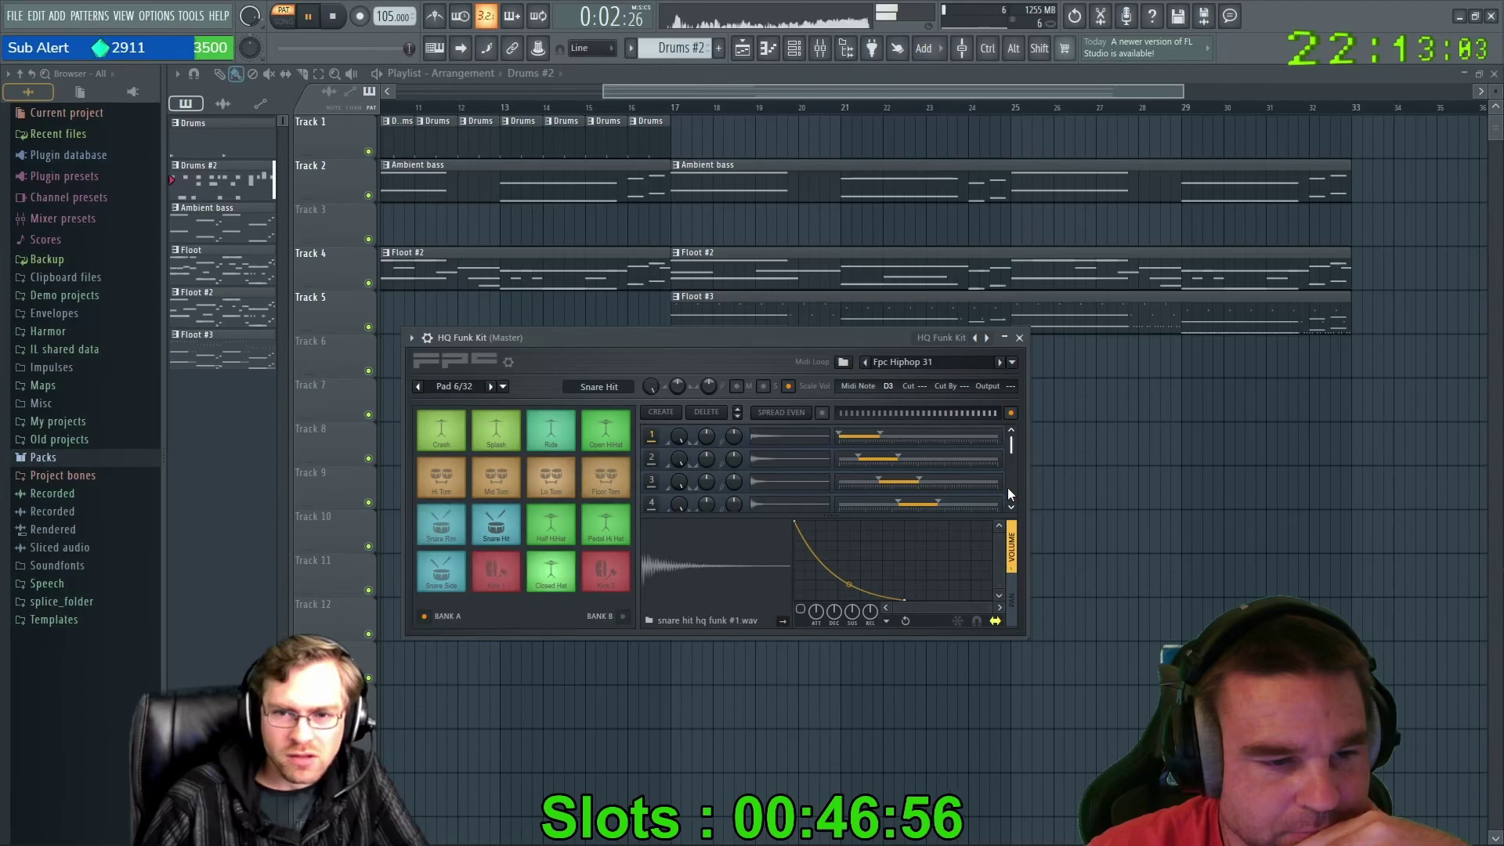
left_click(1004, 363)
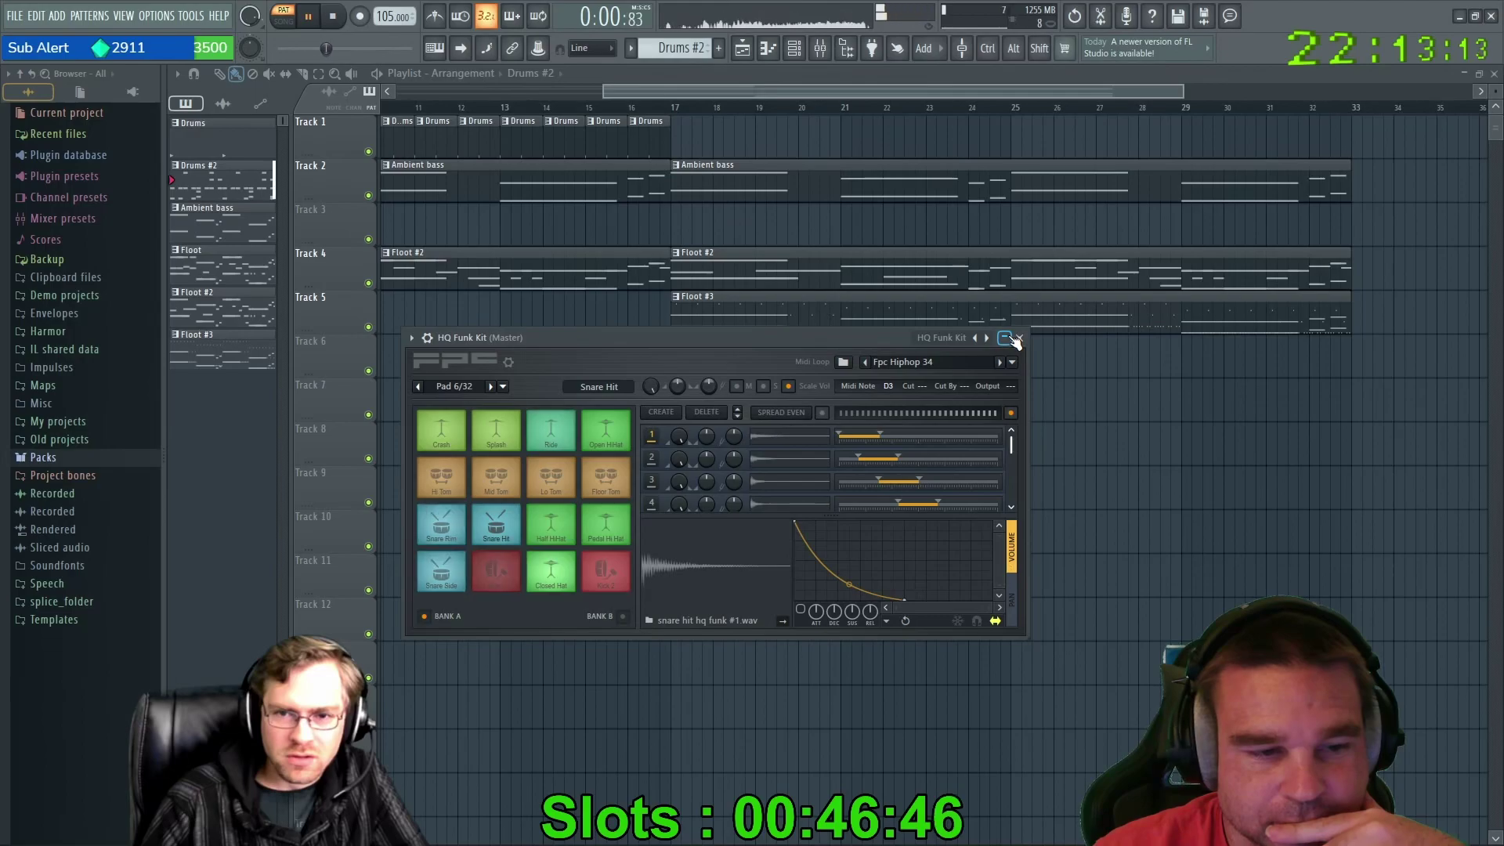
left_click(1001, 363)
left_click(1002, 363)
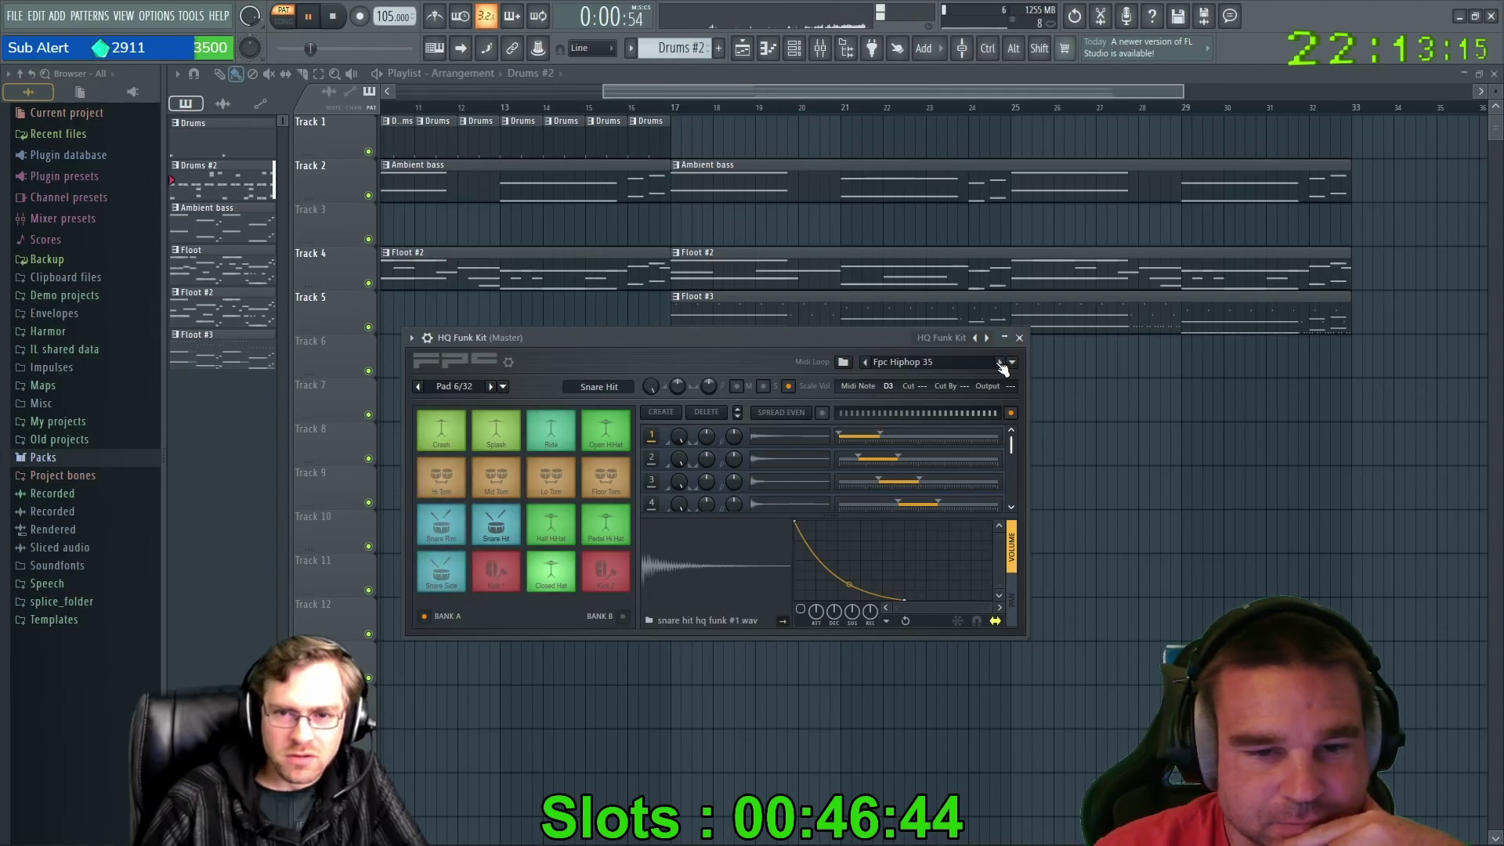
left_click(1001, 364)
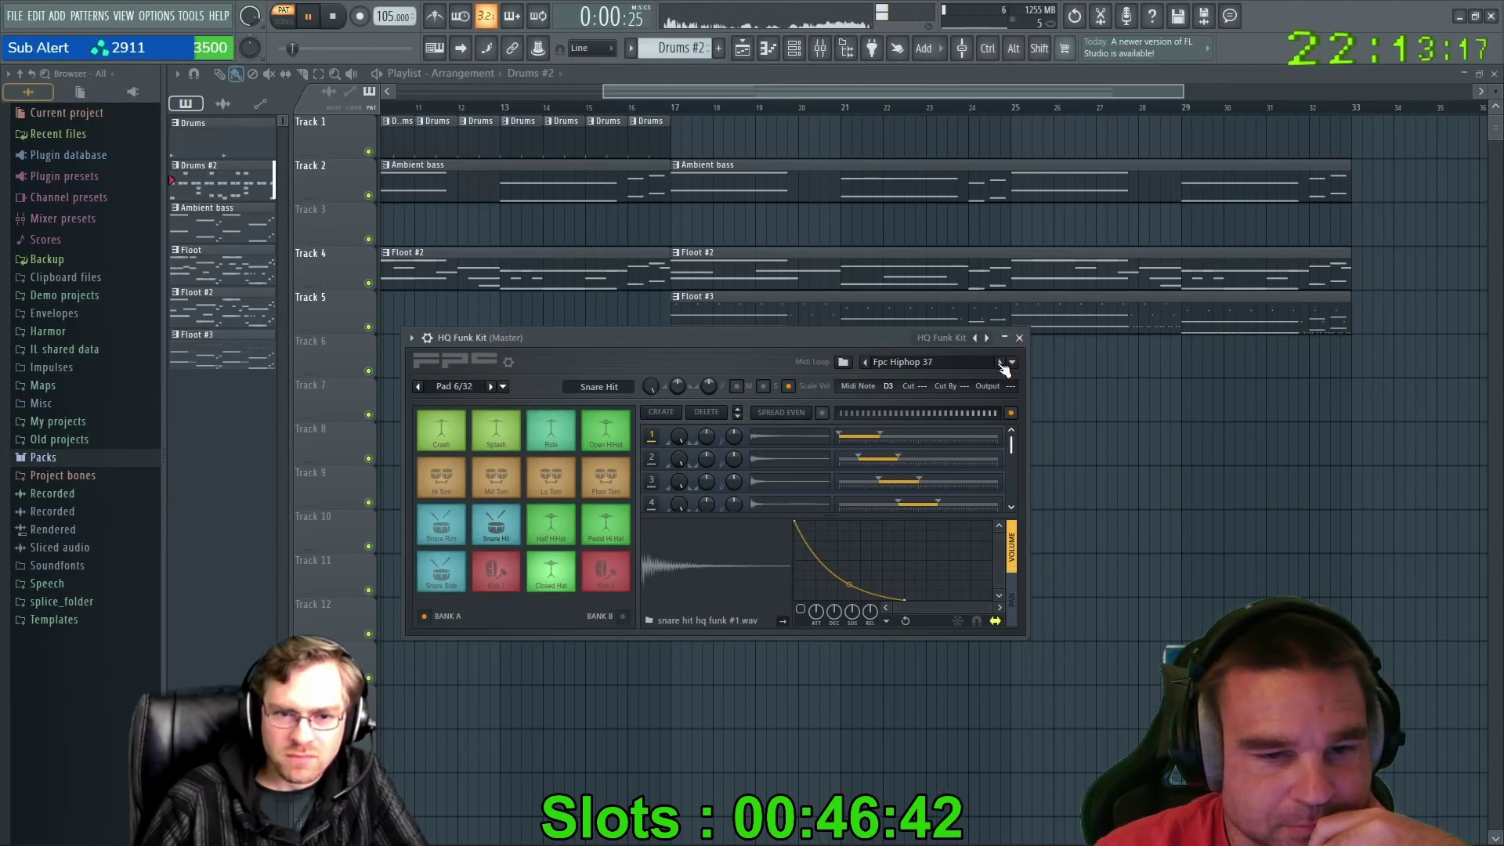
left_click(1001, 364)
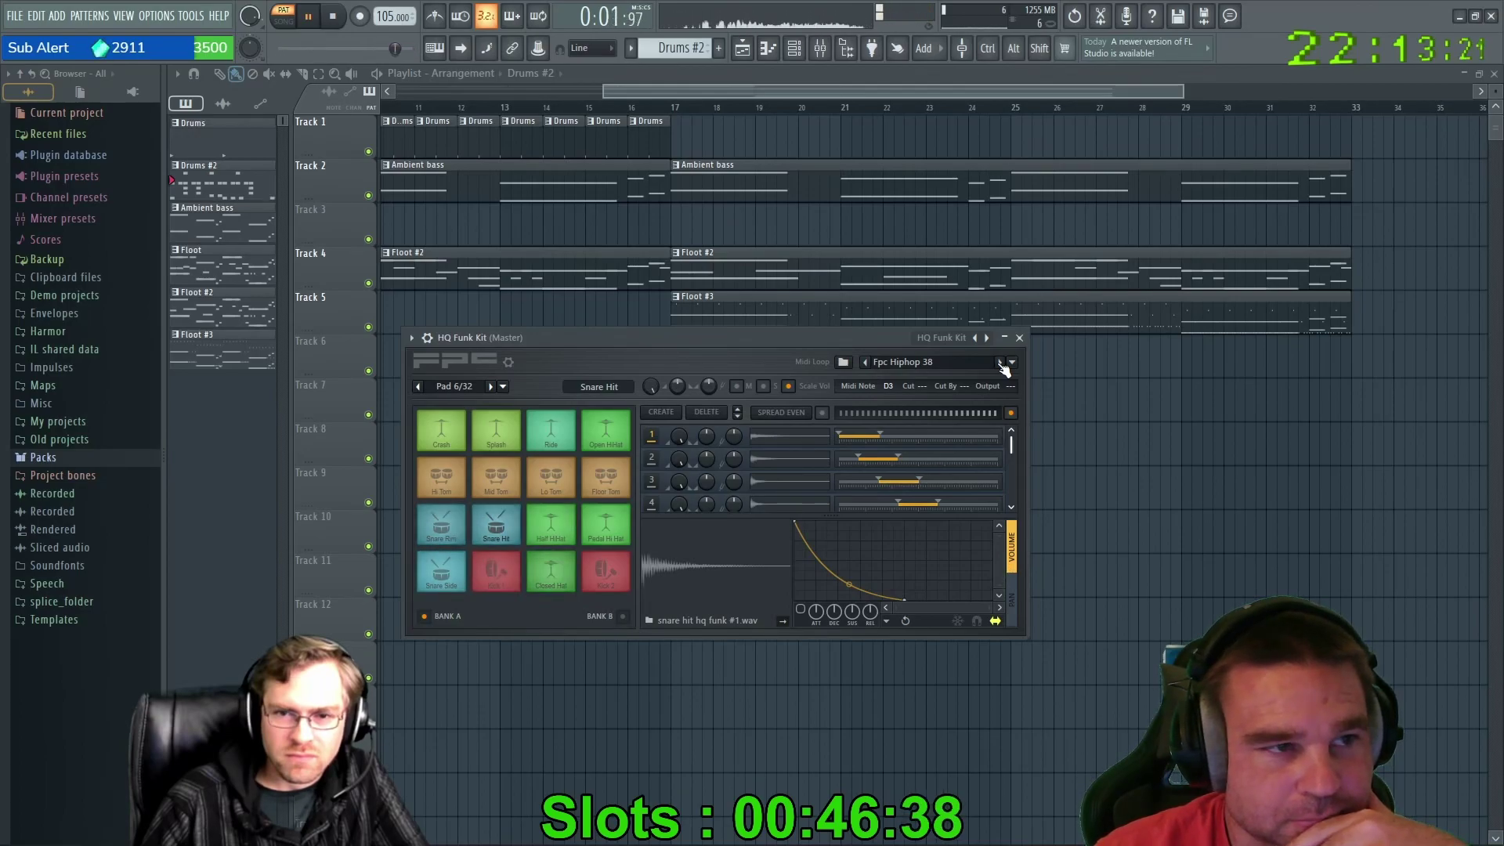
left_click(1022, 338)
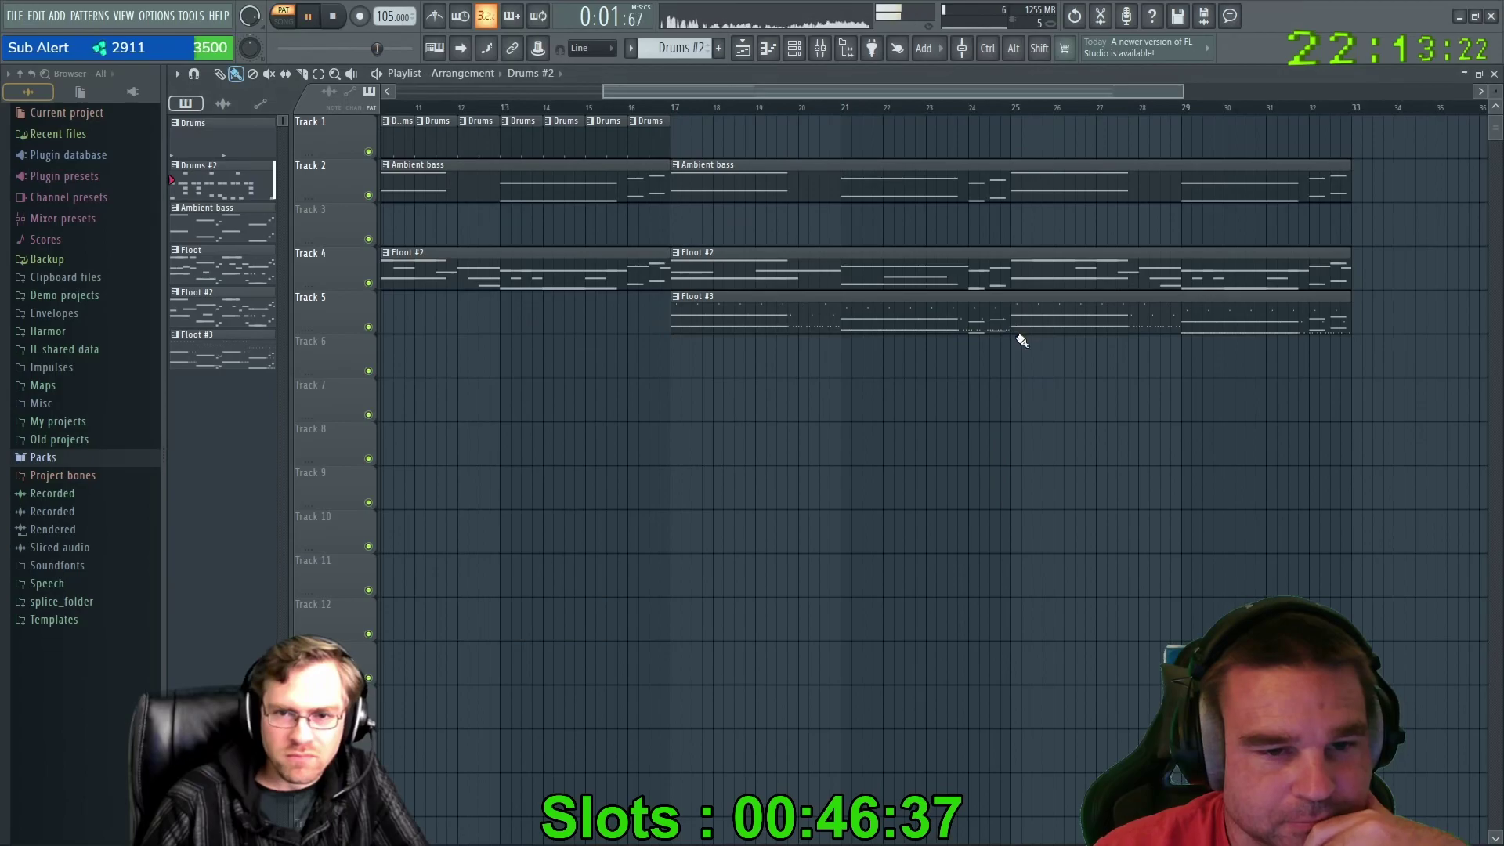
Delete all Snare Rim notes from the Drums #2 pattern in the piano roll, and close the piano roll.
left_click(201, 183)
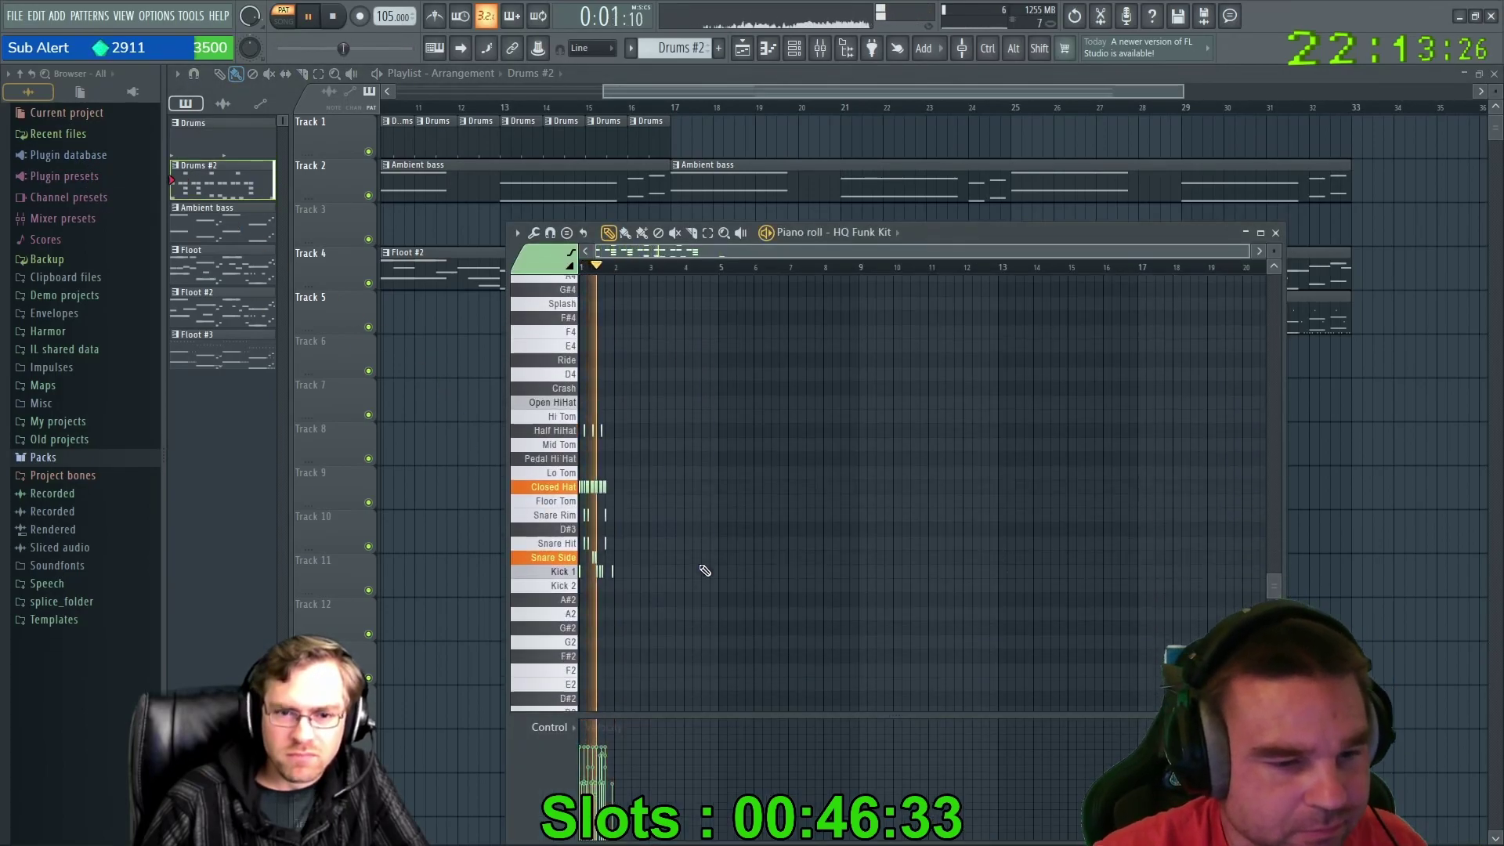
scroll(682, 460, "up", 3)
scroll(681, 459, "up", 5, "ctrl")
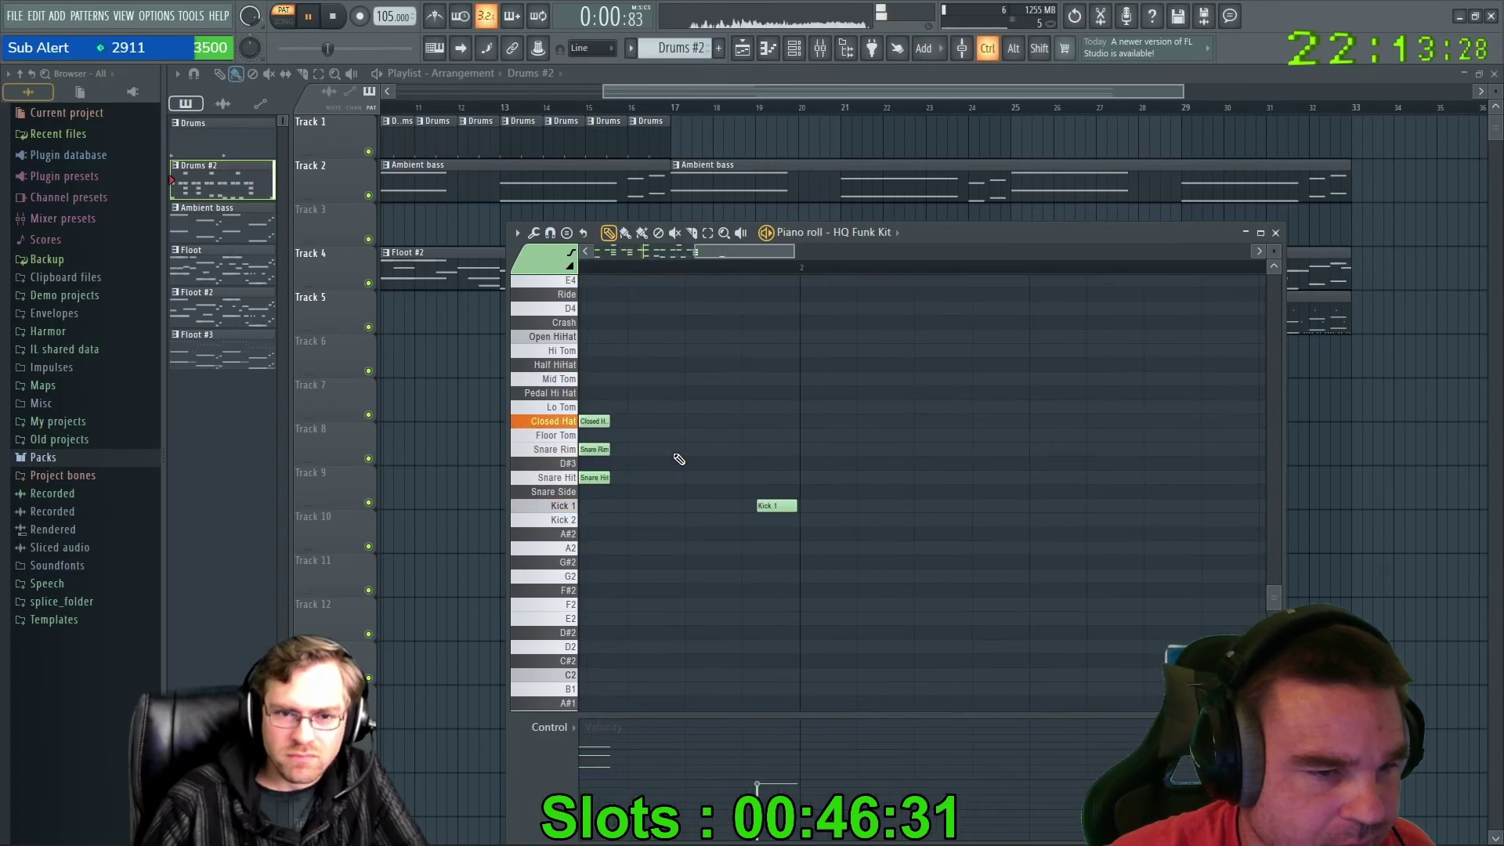
scroll(750, 247, "up", 3)
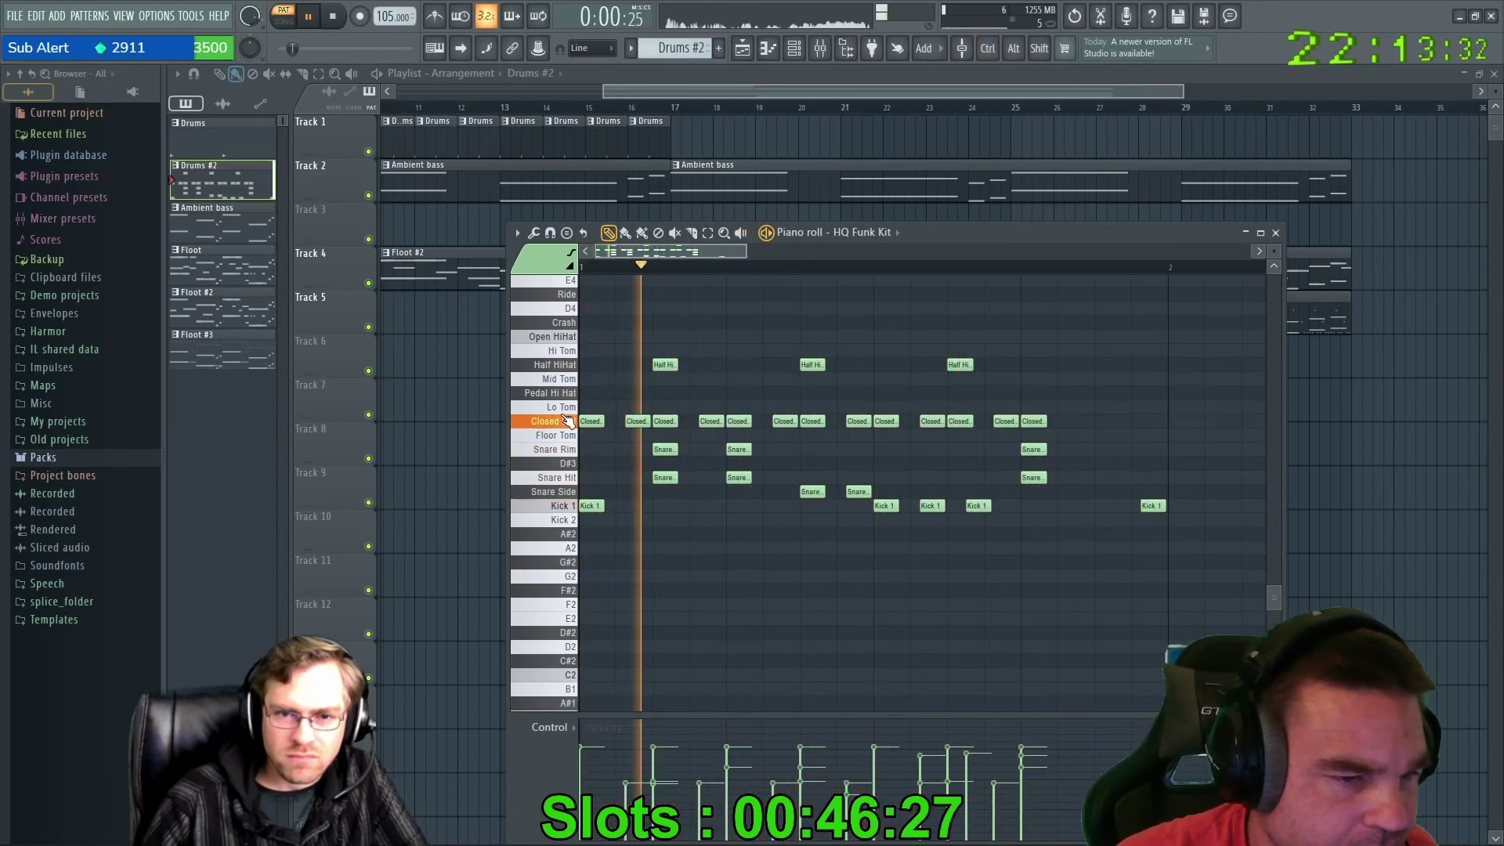
left_click(546, 451, "ctrl")
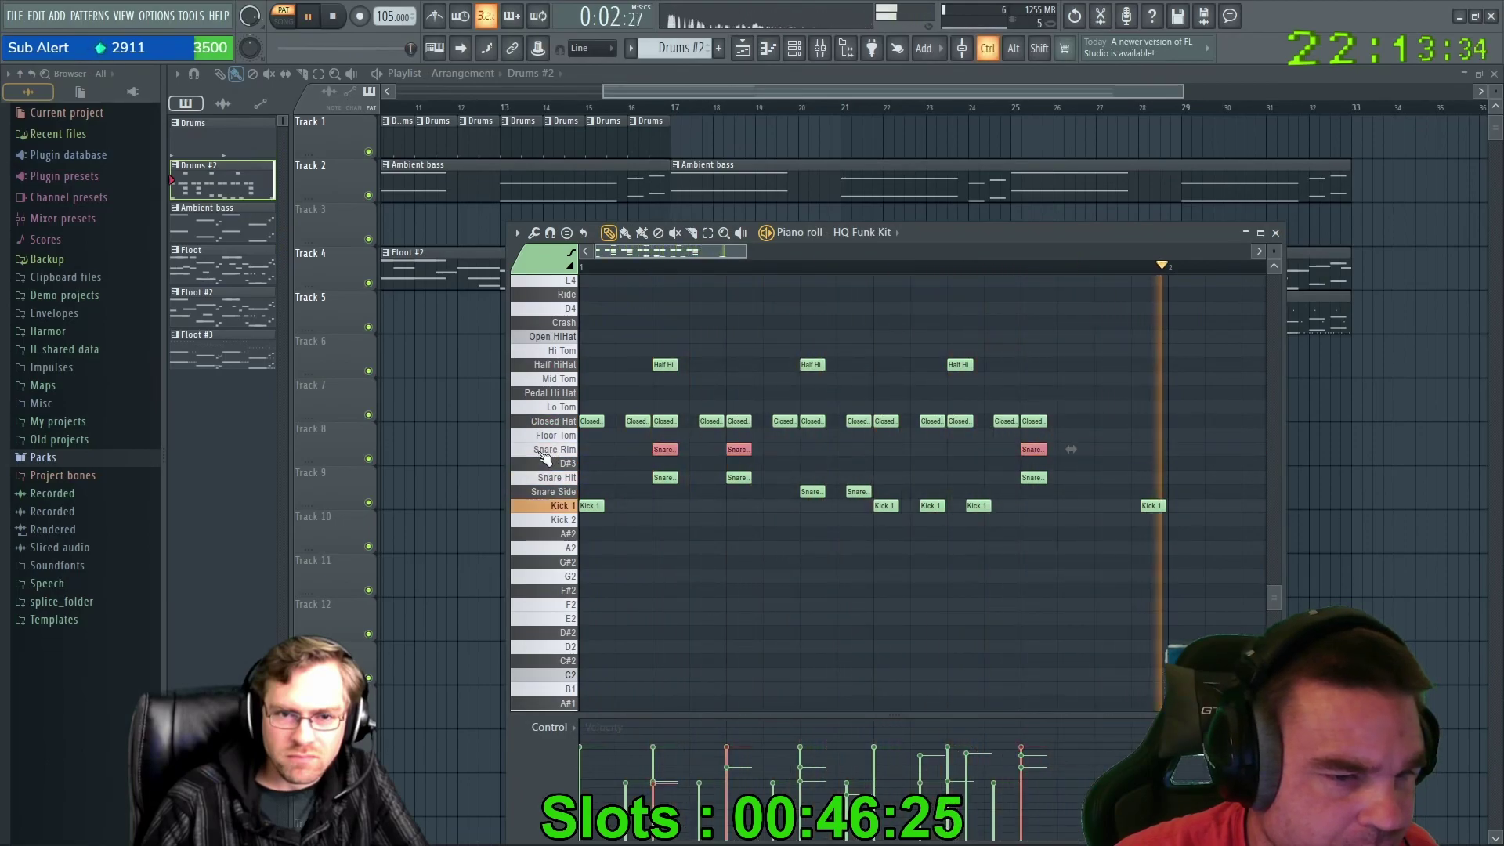
key("Delete")
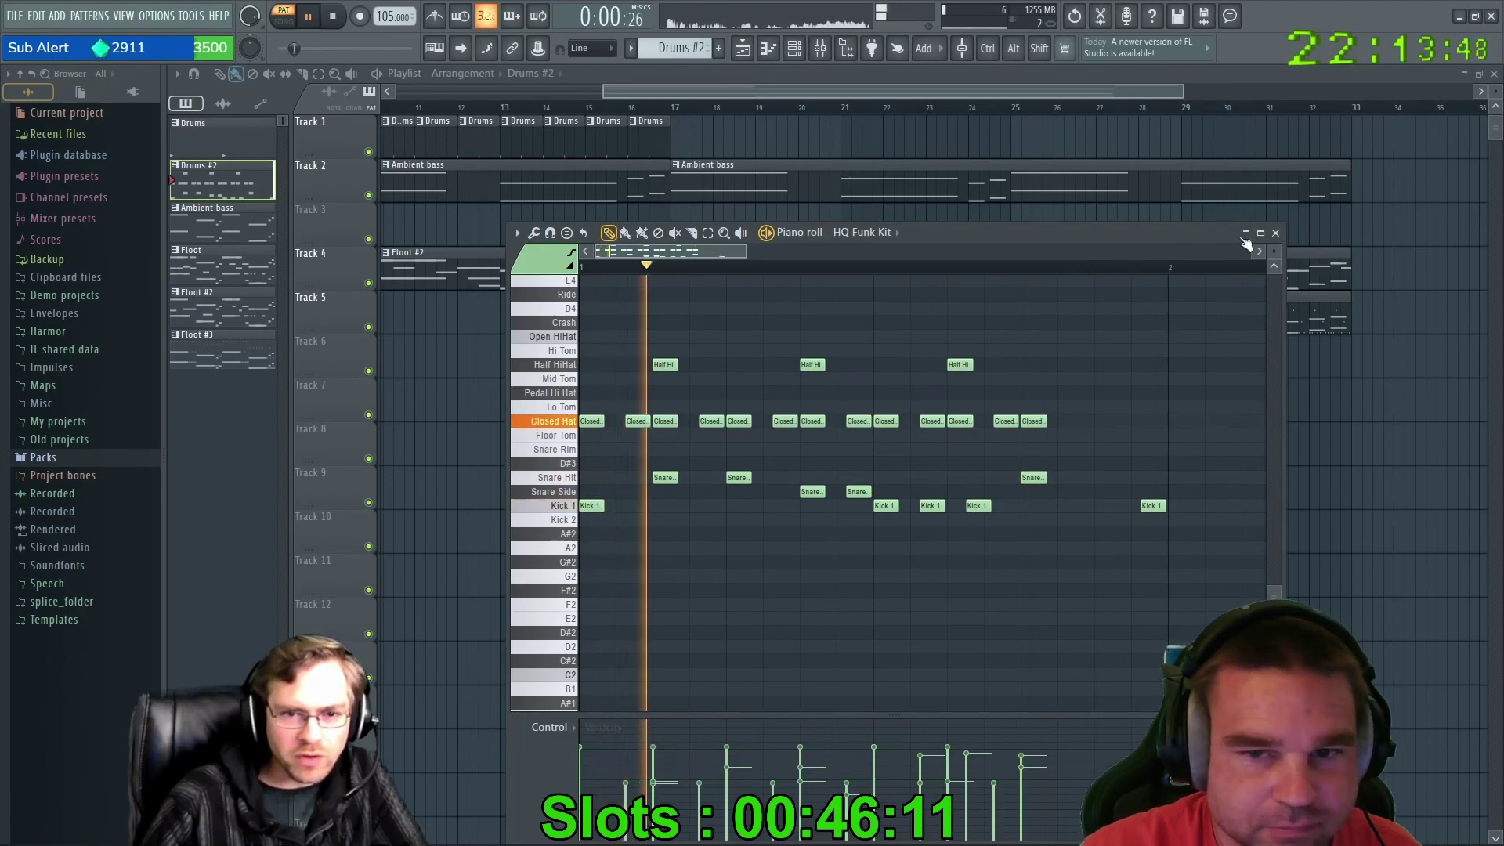
left_click(1276, 234)
Try a Drums #2 clip on Track 6 at bar 17, play the song from there, and remove the clip.
scroll(805, 457, "down", 3, "ctrl")
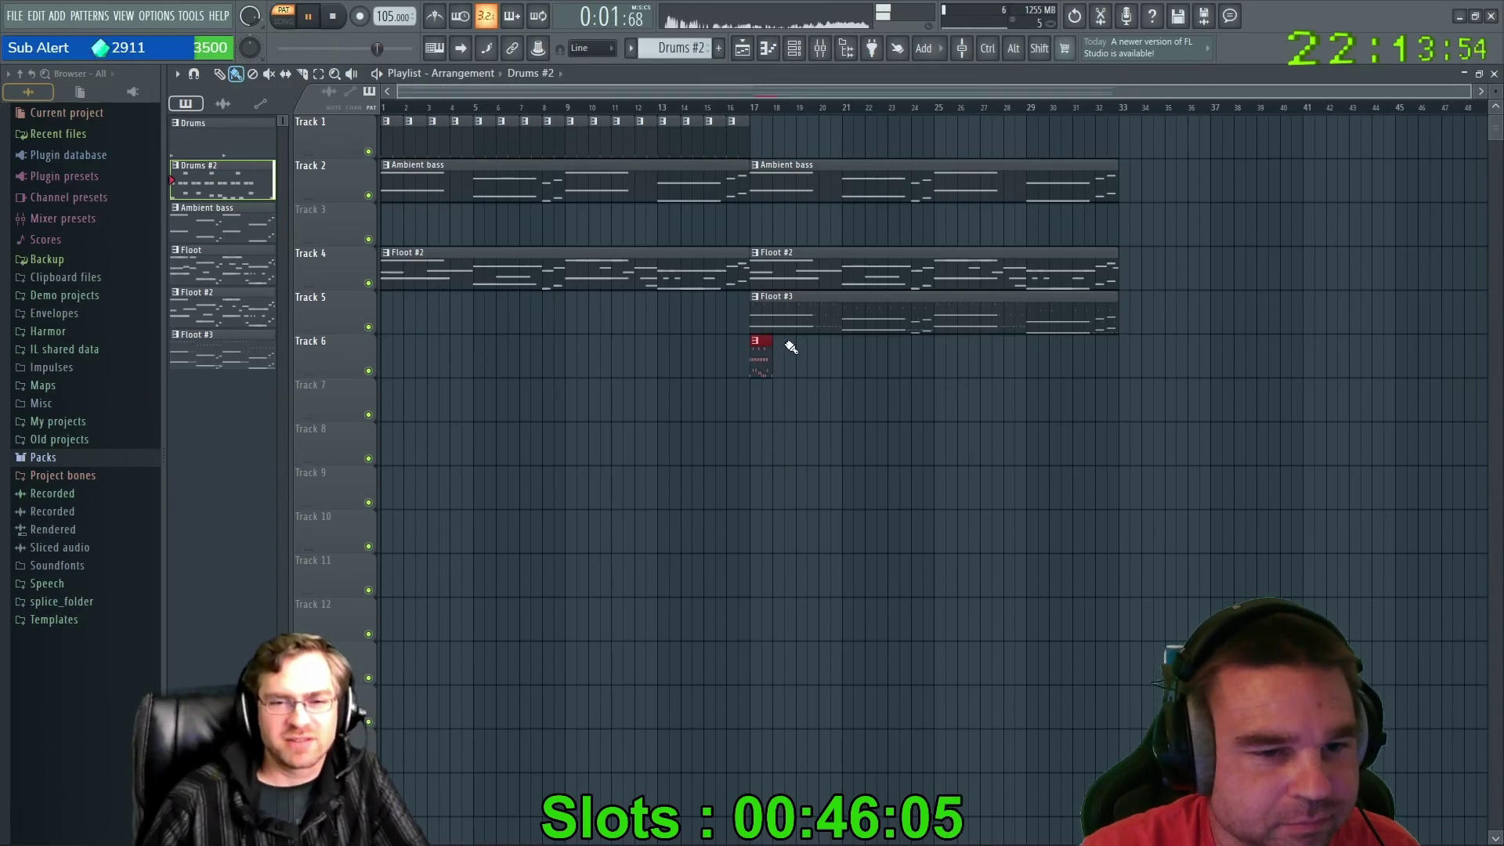
key("space")
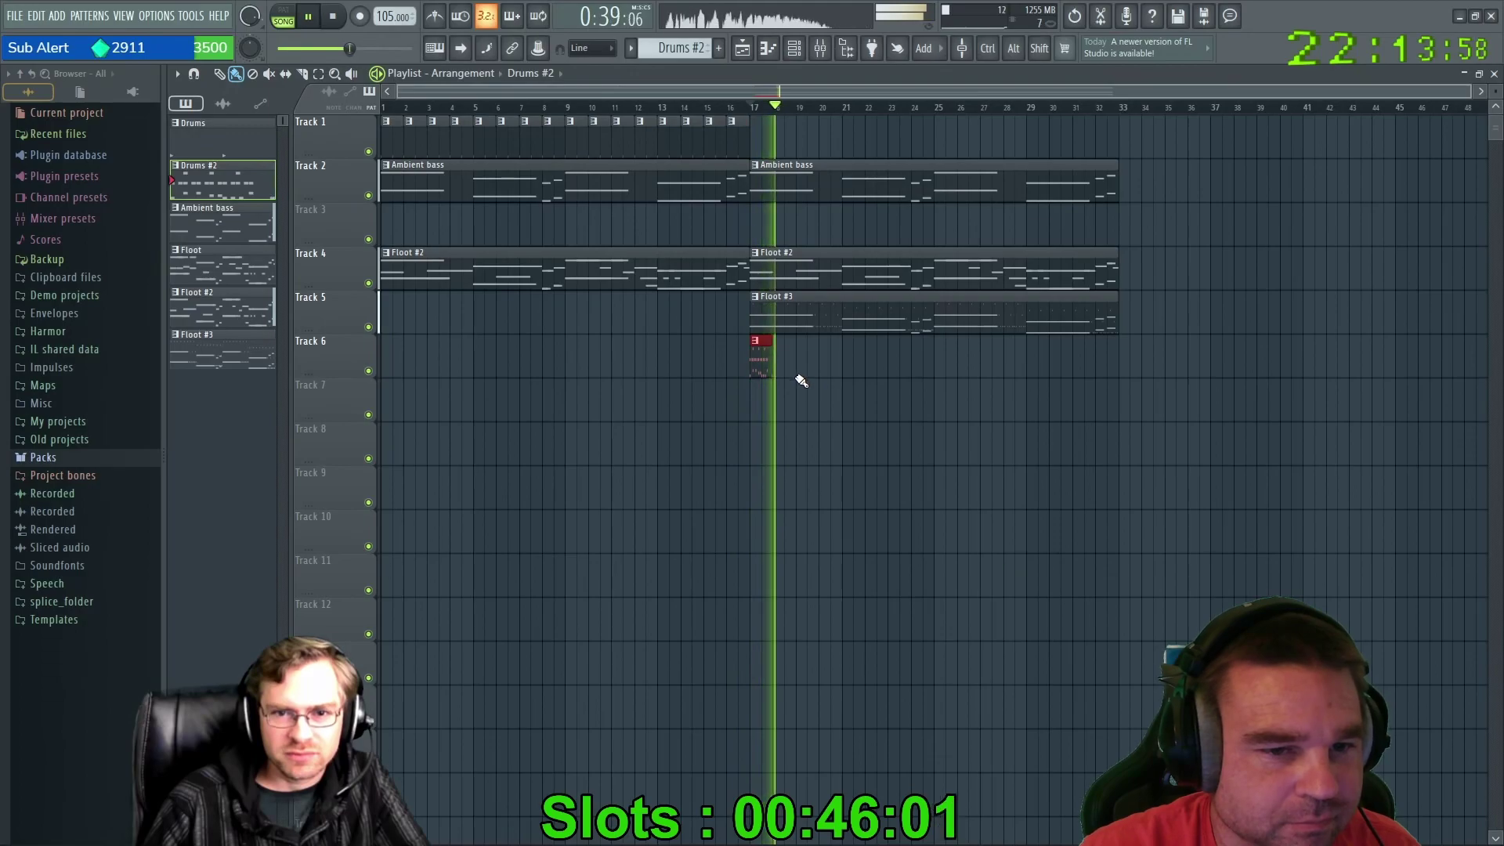
key("space")
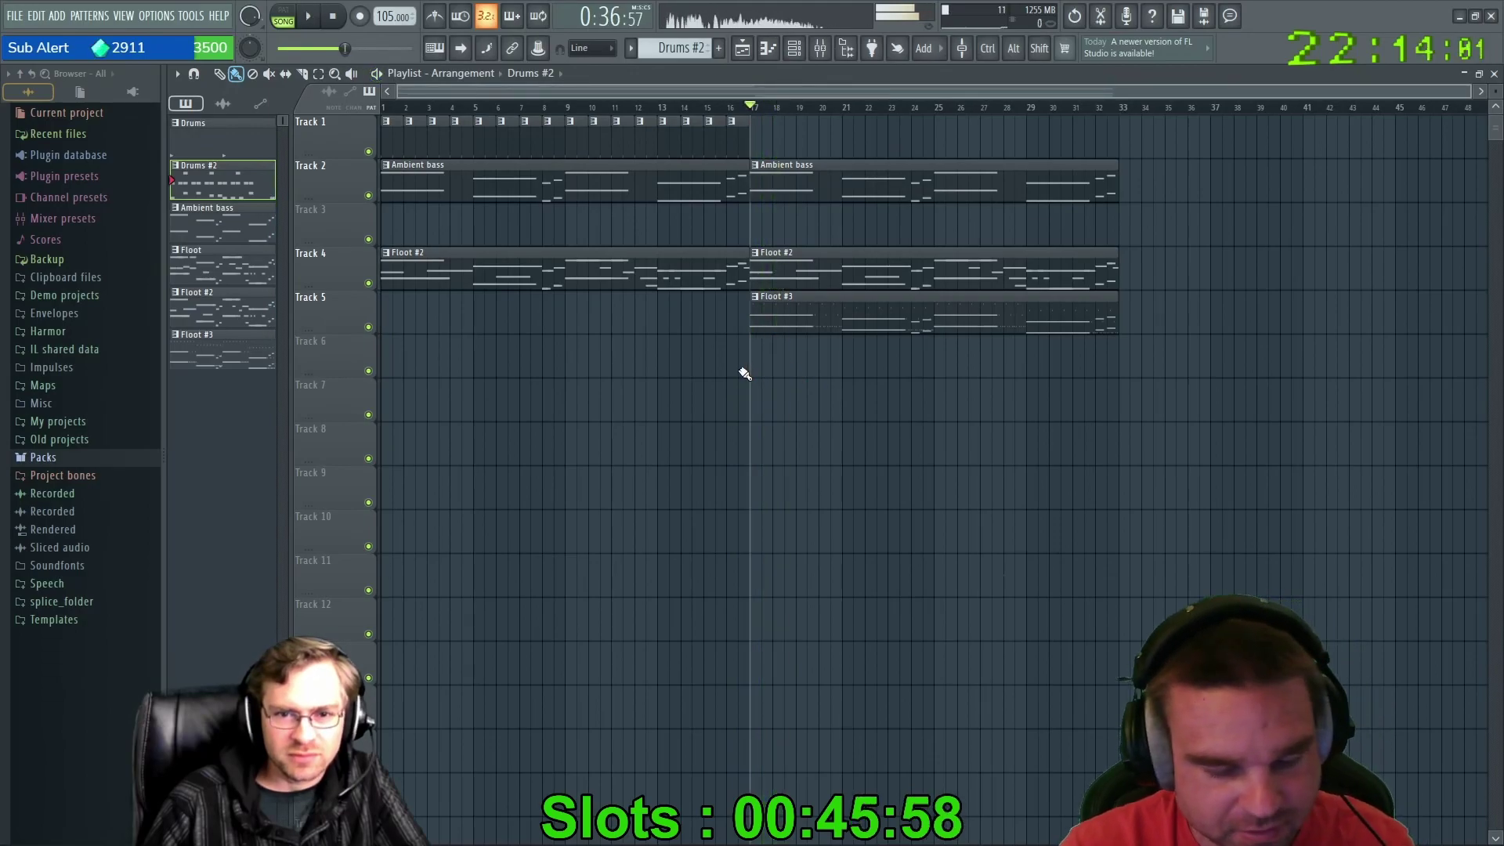
Reopen the HQ Funk Kit channel's FPC and load the HQ Jazz Kit preset.
key("F6")
left_click(690, 571)
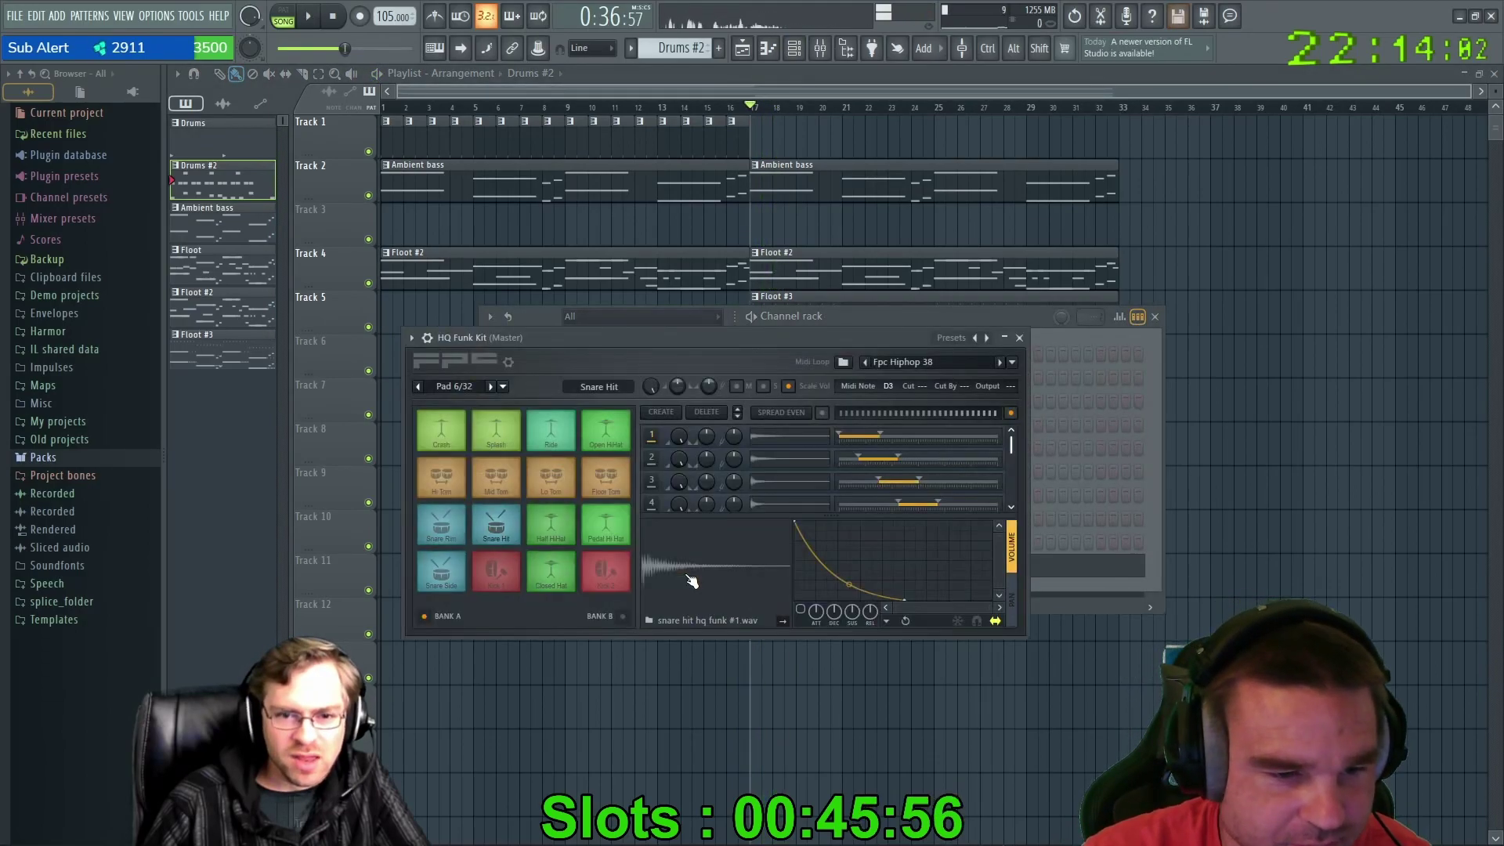
left_click_drag(798, 326, 873, 313)
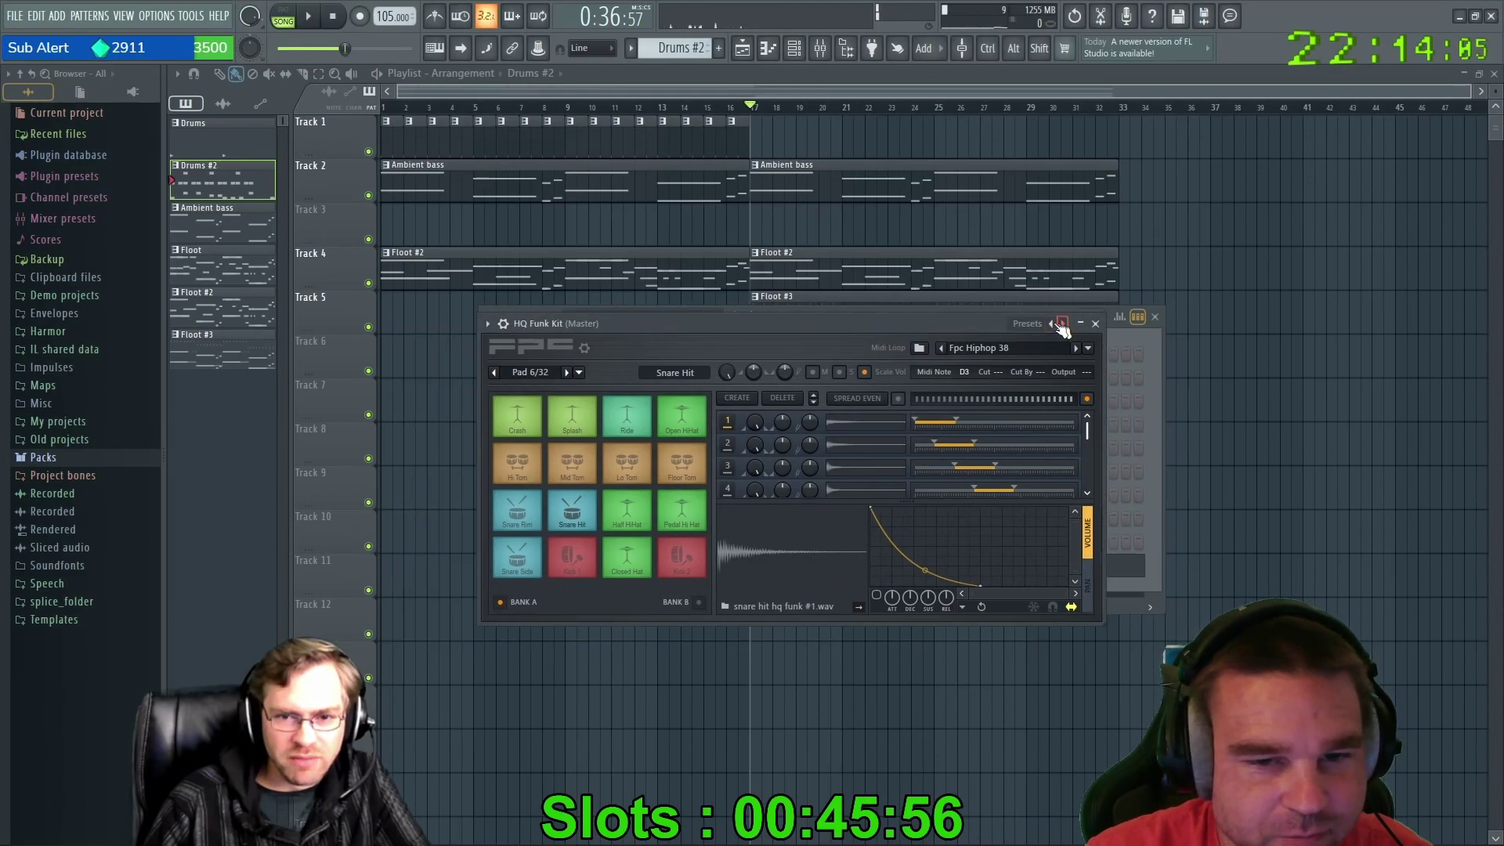
left_click(1027, 326)
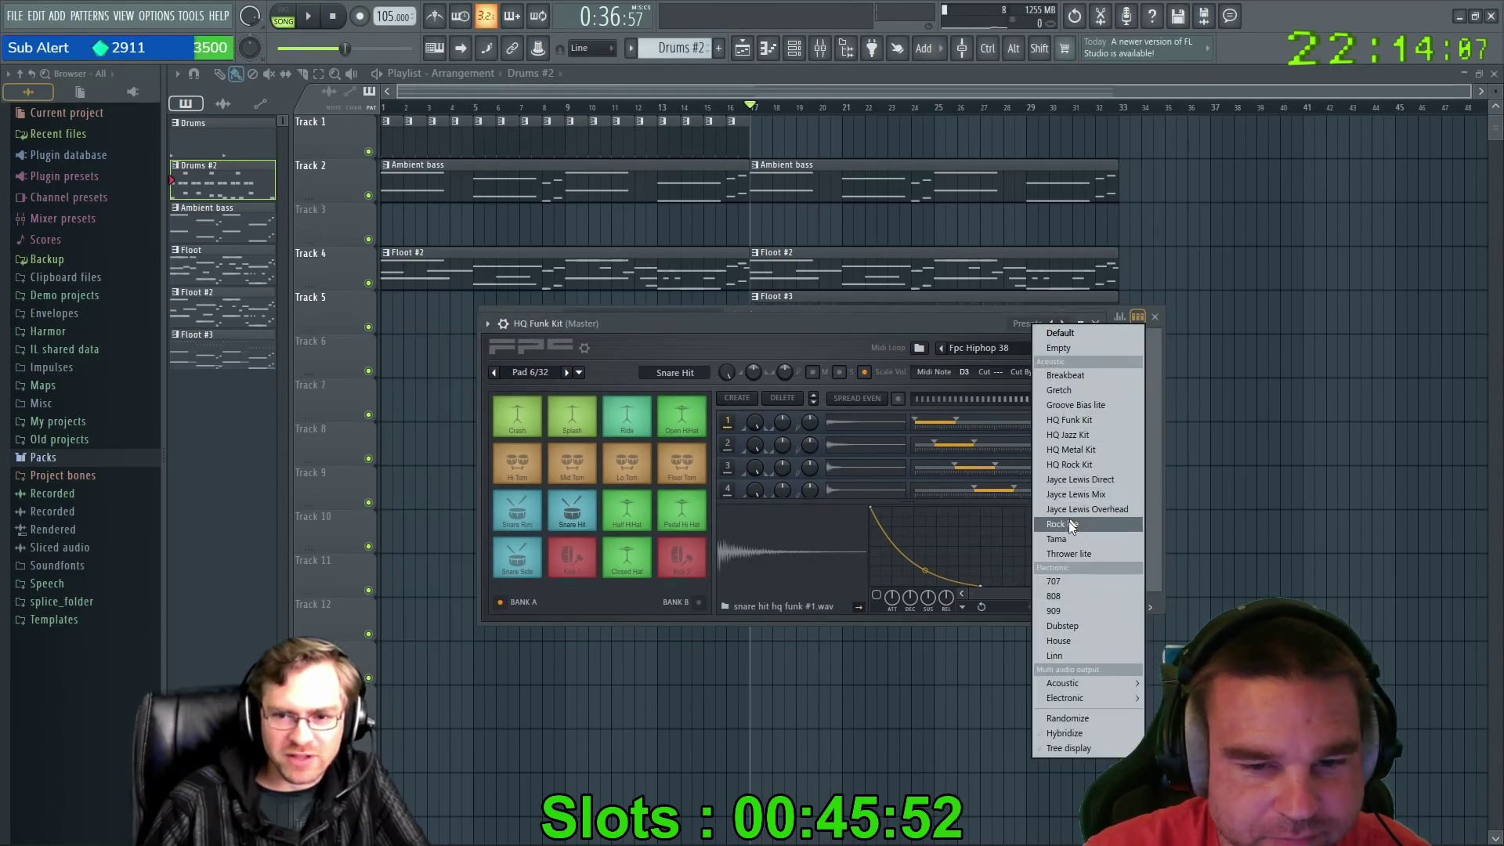
left_click(1089, 435)
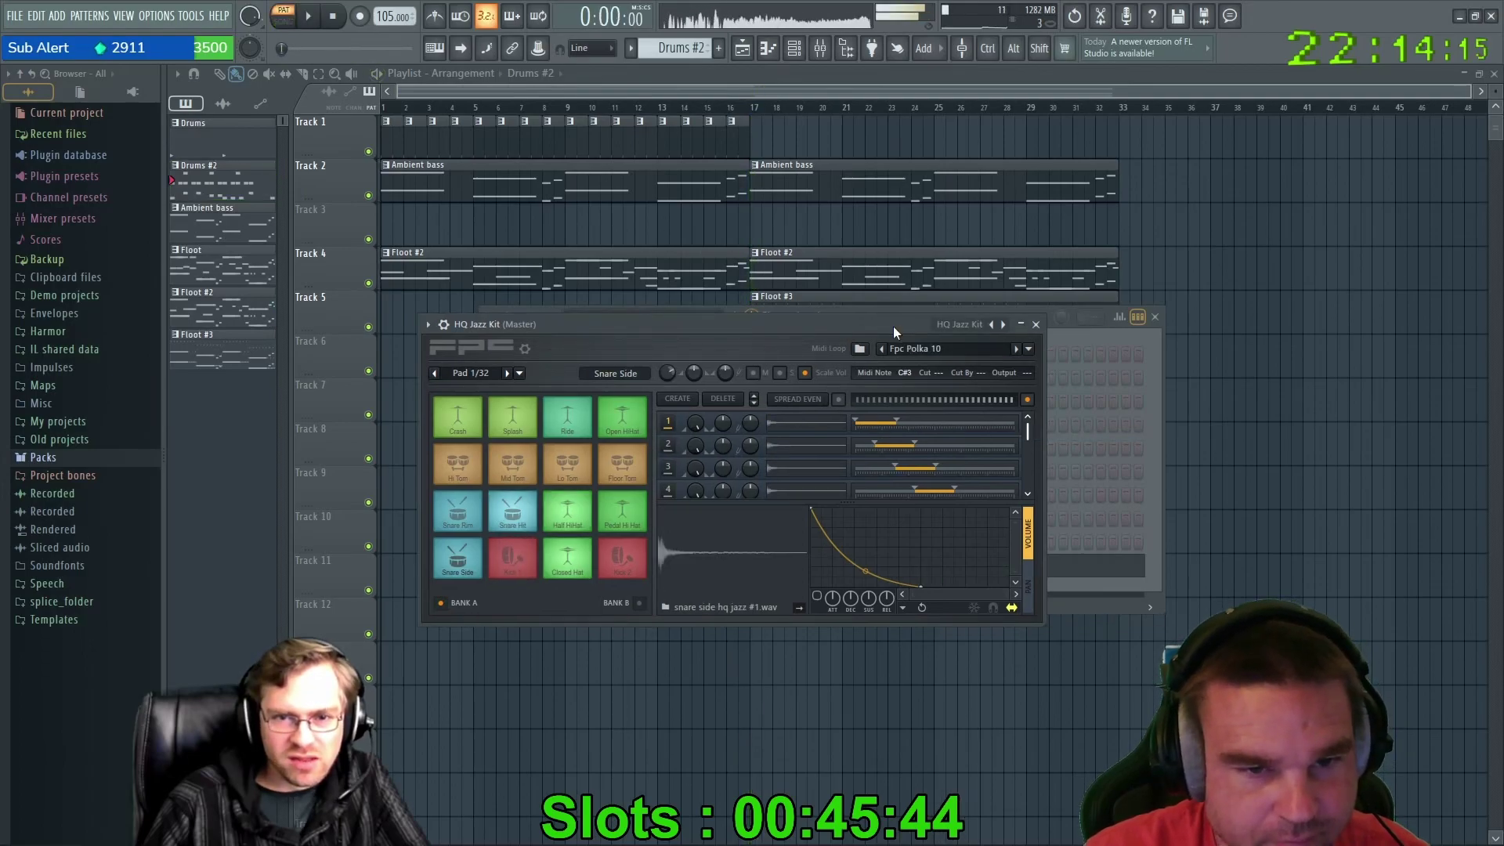
left_click(910, 326)
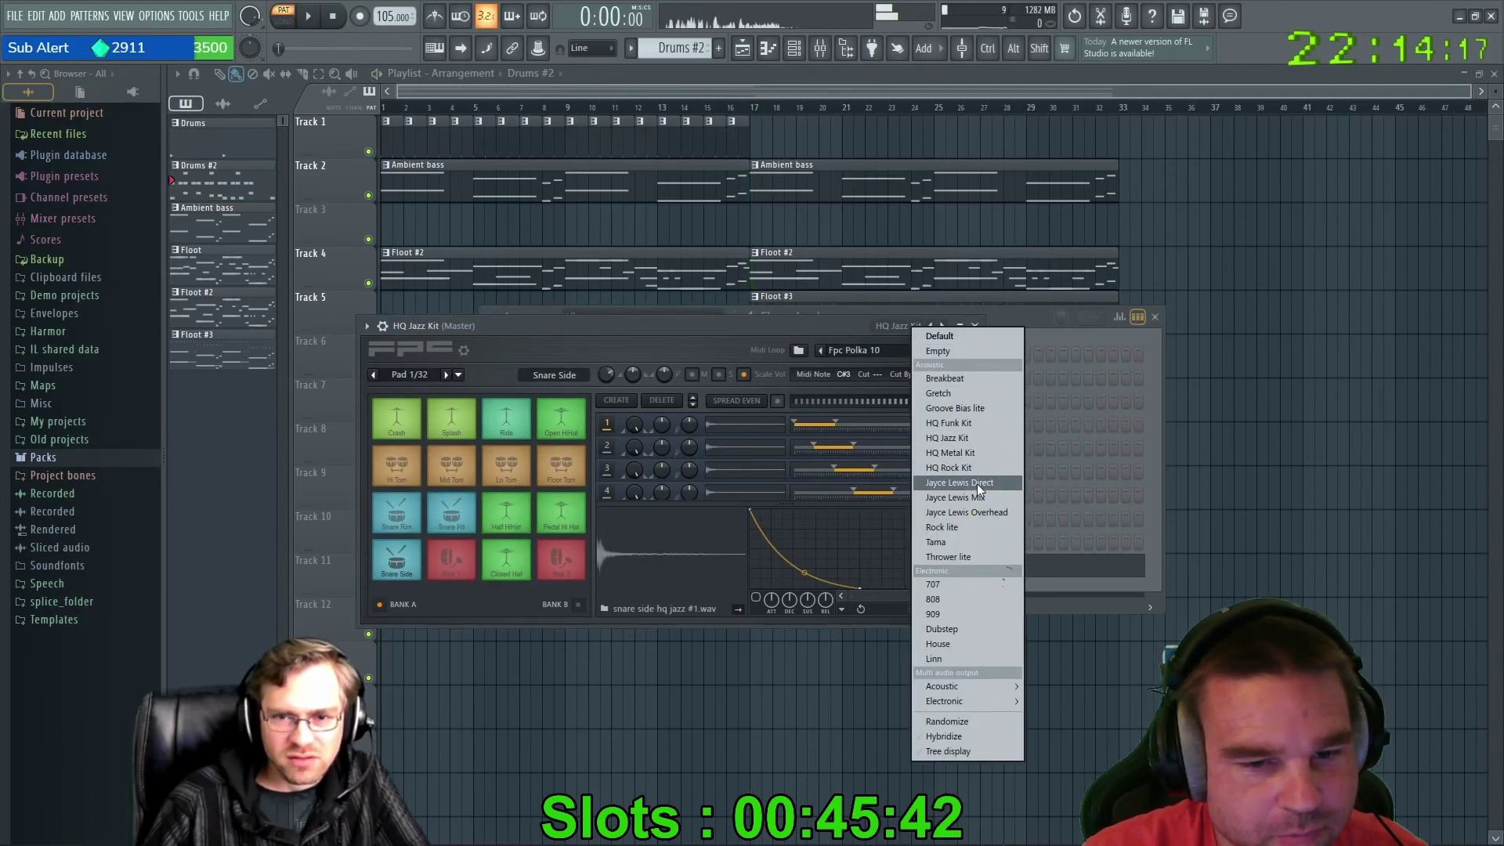
left_click(867, 338)
left_click(894, 326)
left_click(892, 328)
left_click_drag(840, 322, 930, 213)
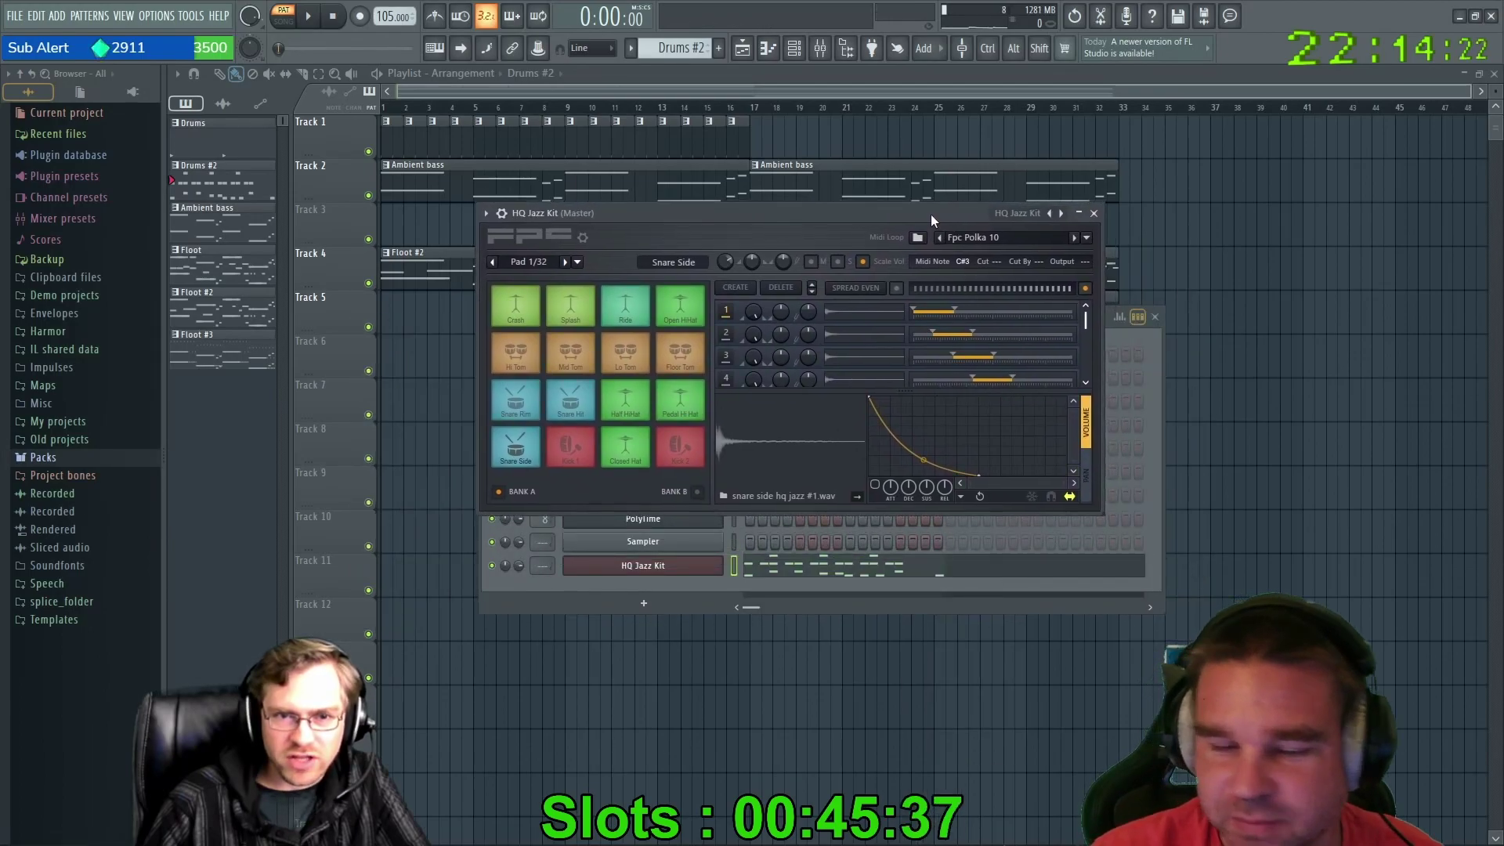
Try the Fpc Ambient Groove 01 loop, load Fpc Triphop 01 from the trip hop loops into Drums #2, and play the pattern.
left_click(571, 447)
left_click(1074, 238)
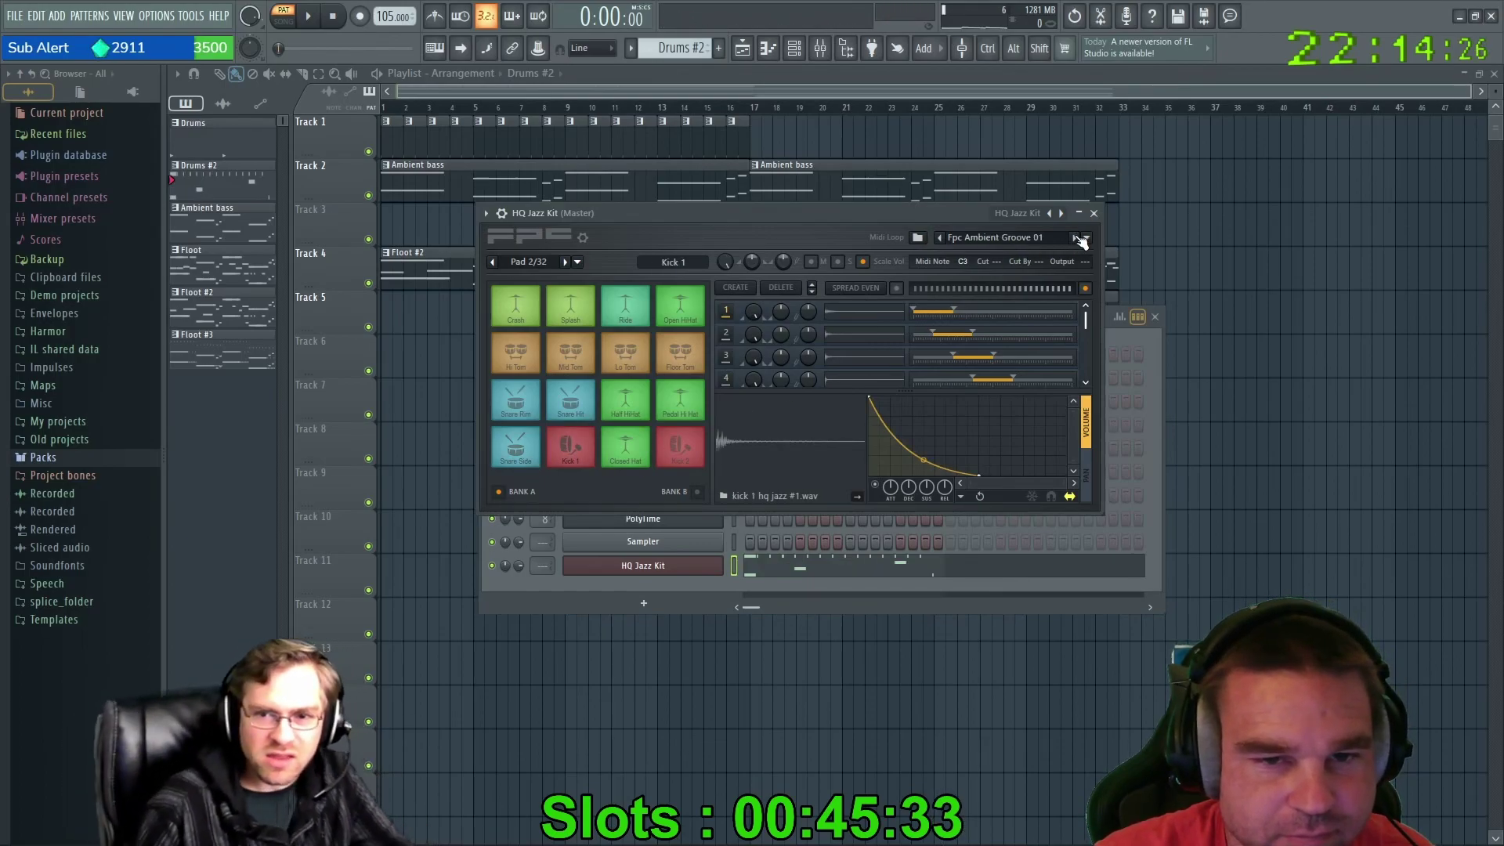
left_click(995, 237)
mouse_move(998, 496)
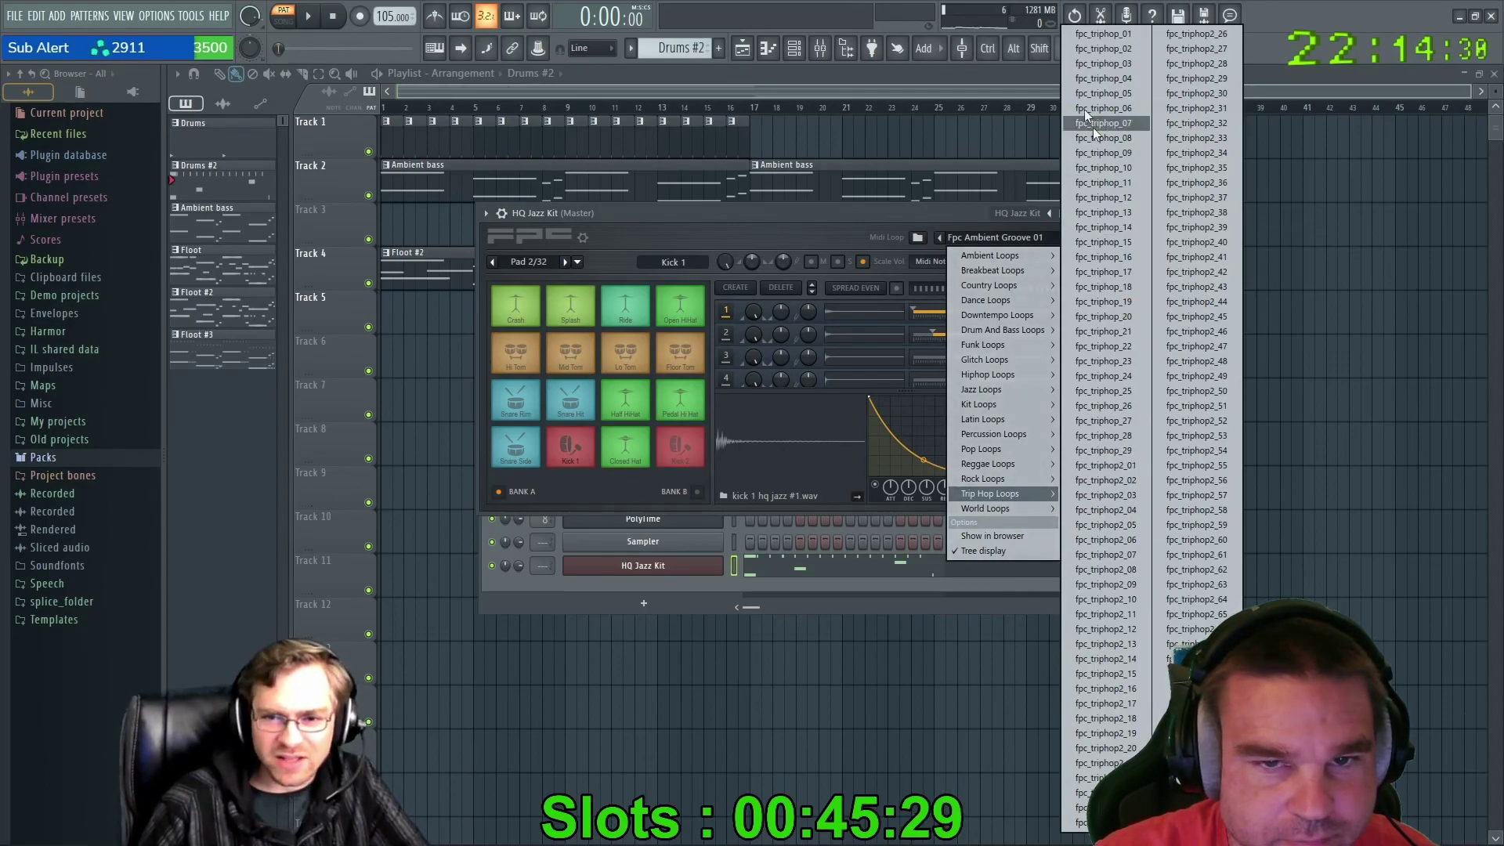
left_click(1087, 36)
key("space")
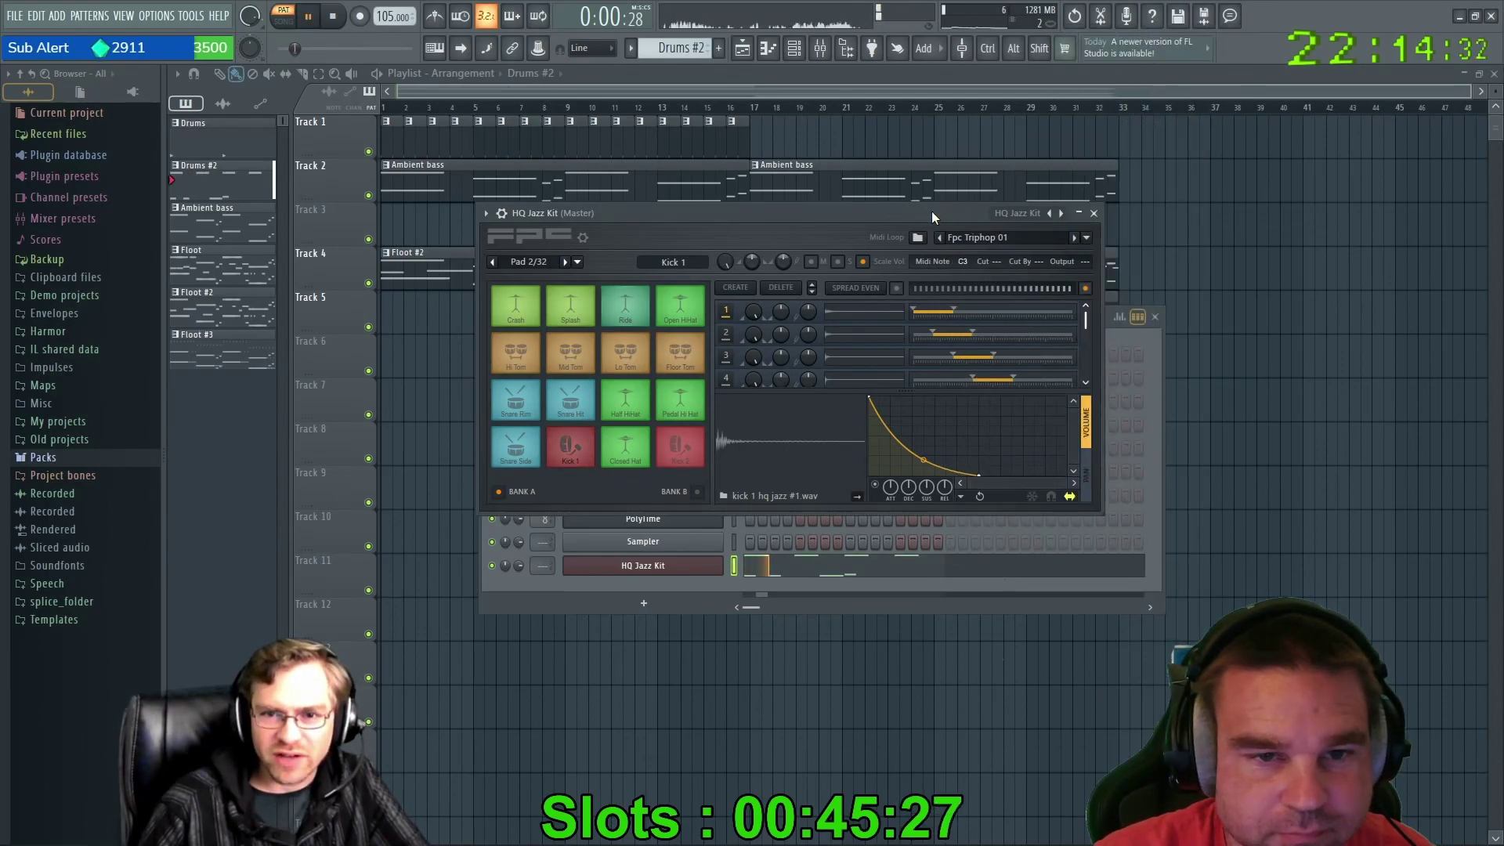
Try the Tomloops MIDI loop and audition the Fpc Triphop loops 01 through 05 in the Drums #2 pattern.
left_click_drag(932, 210, 909, 236)
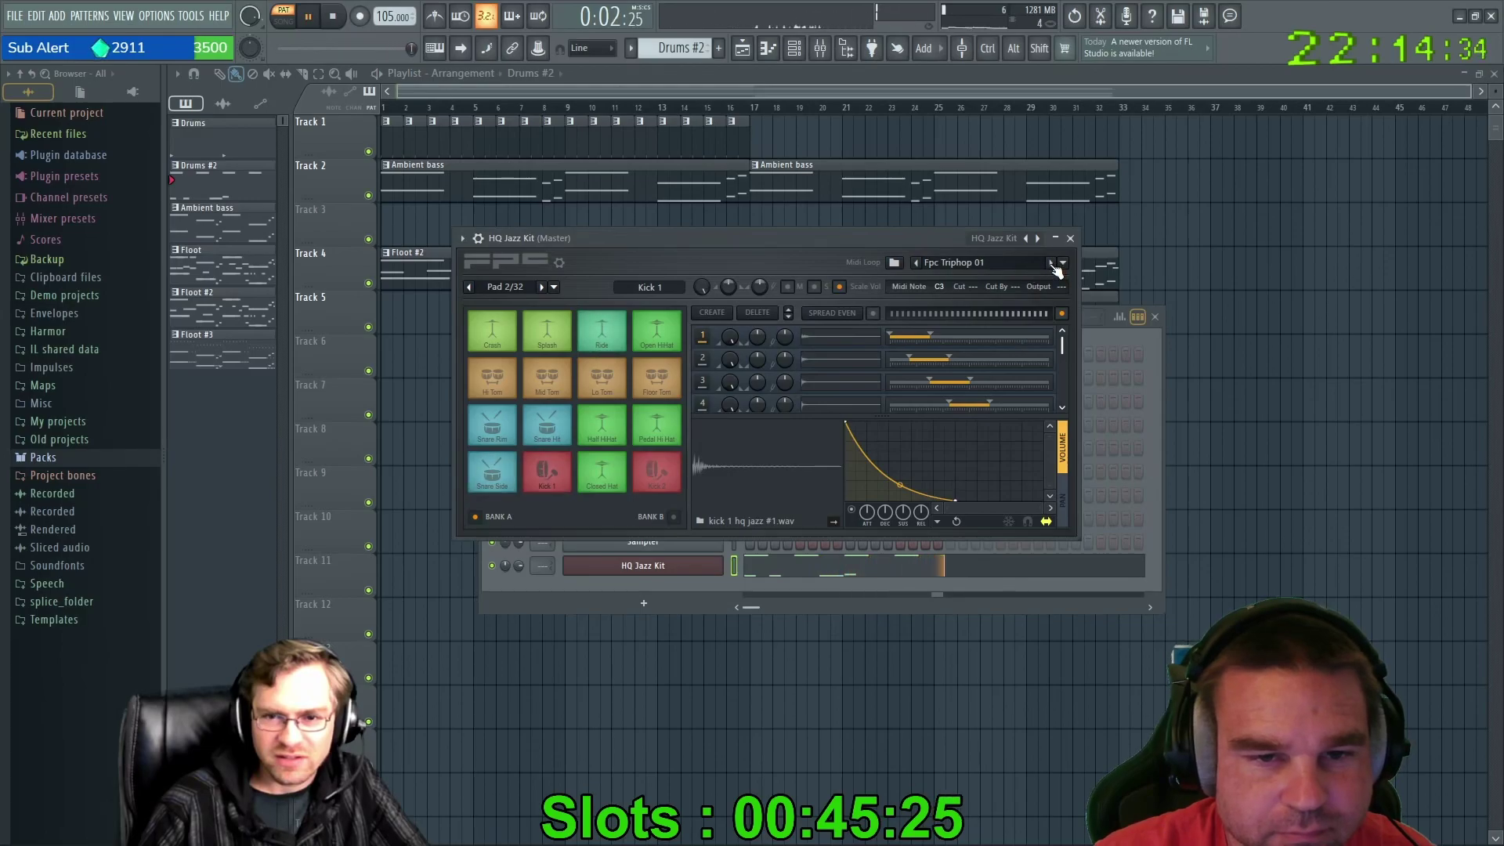
left_click(918, 263)
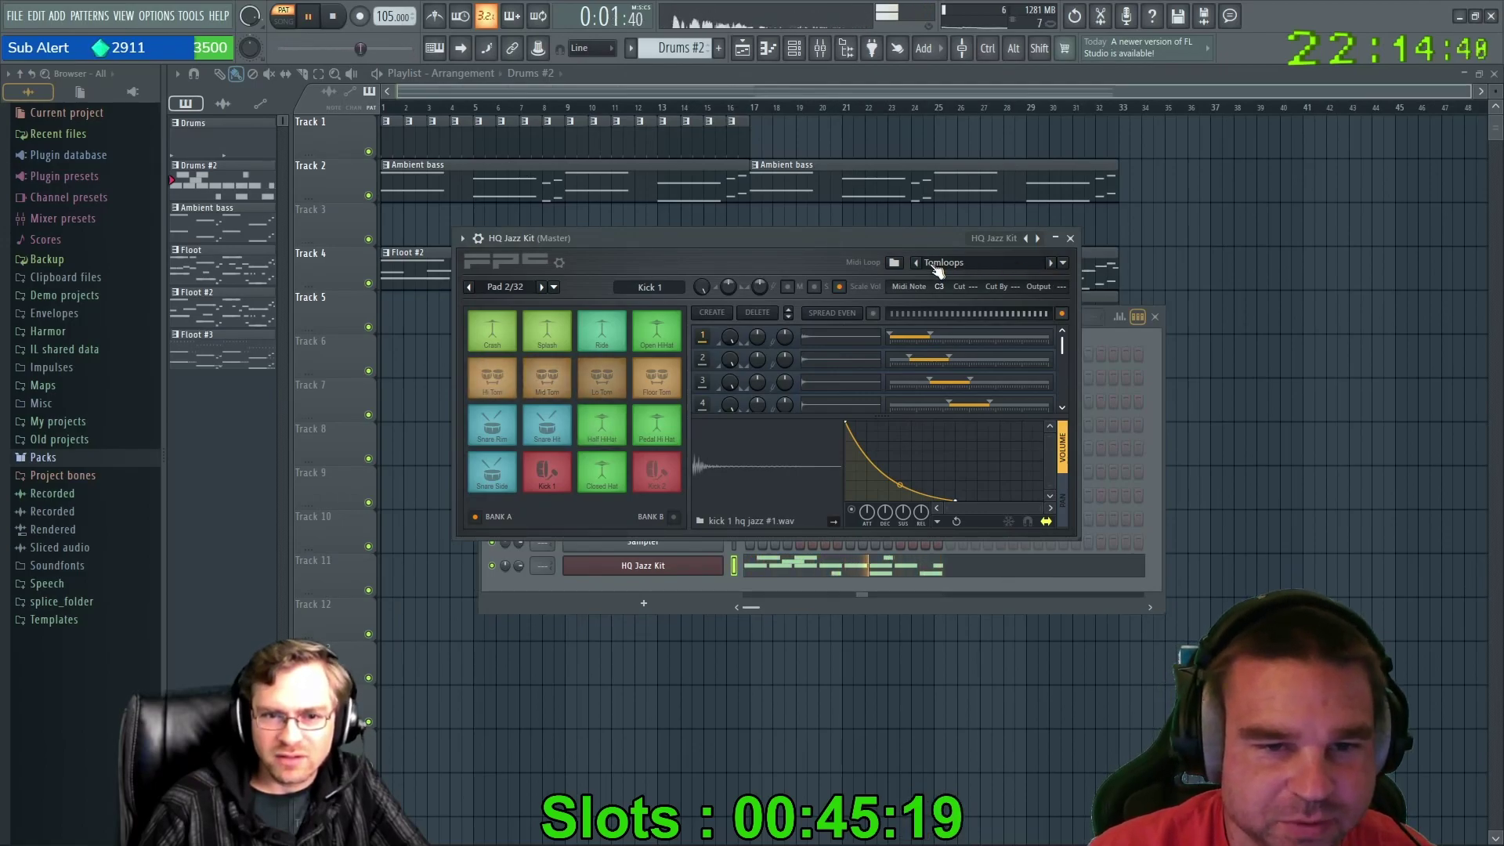
left_click(1051, 264)
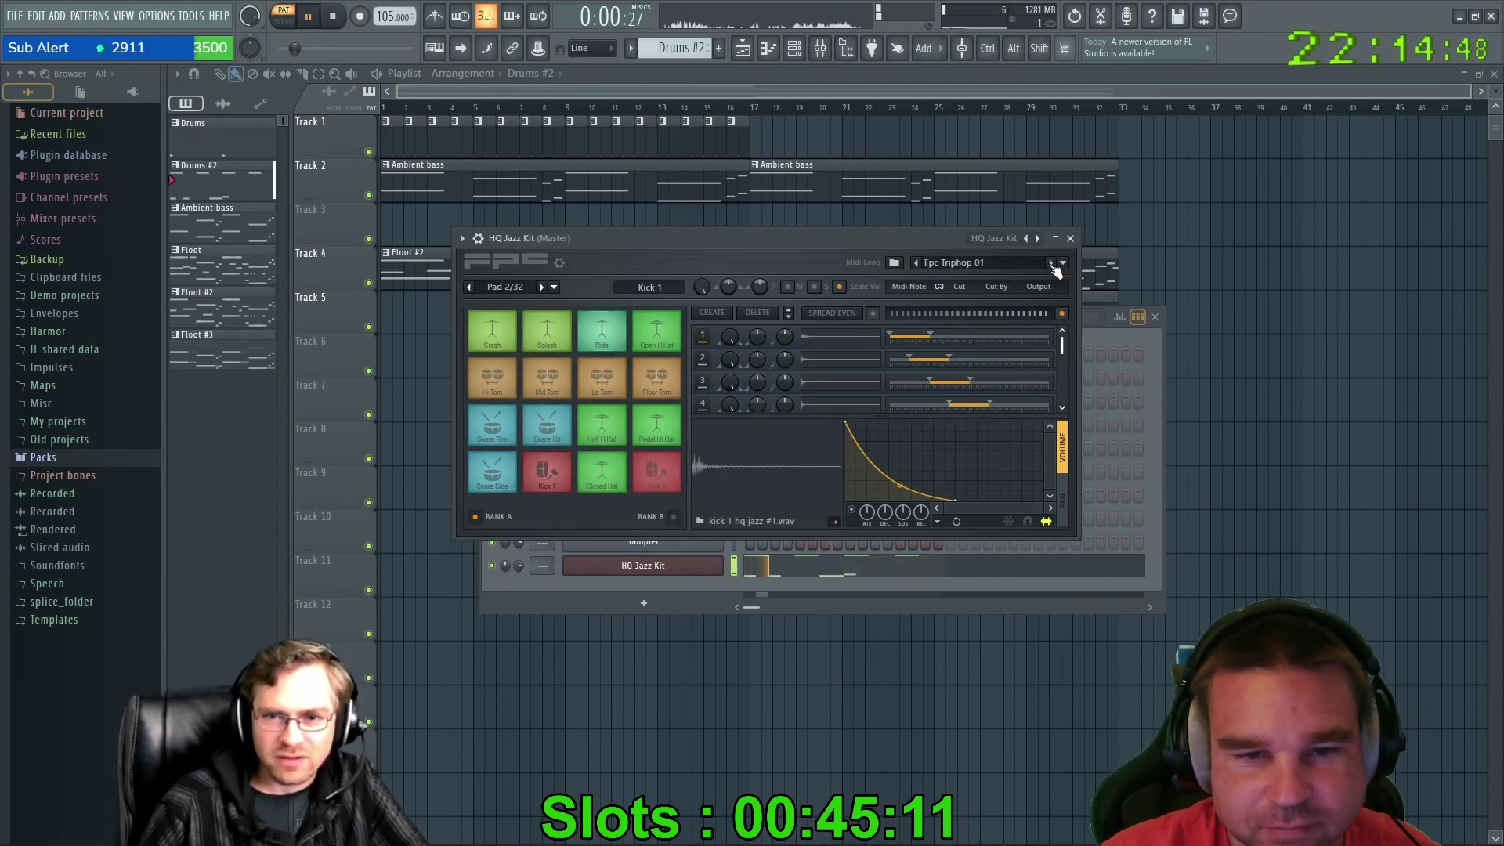
left_click(1052, 264)
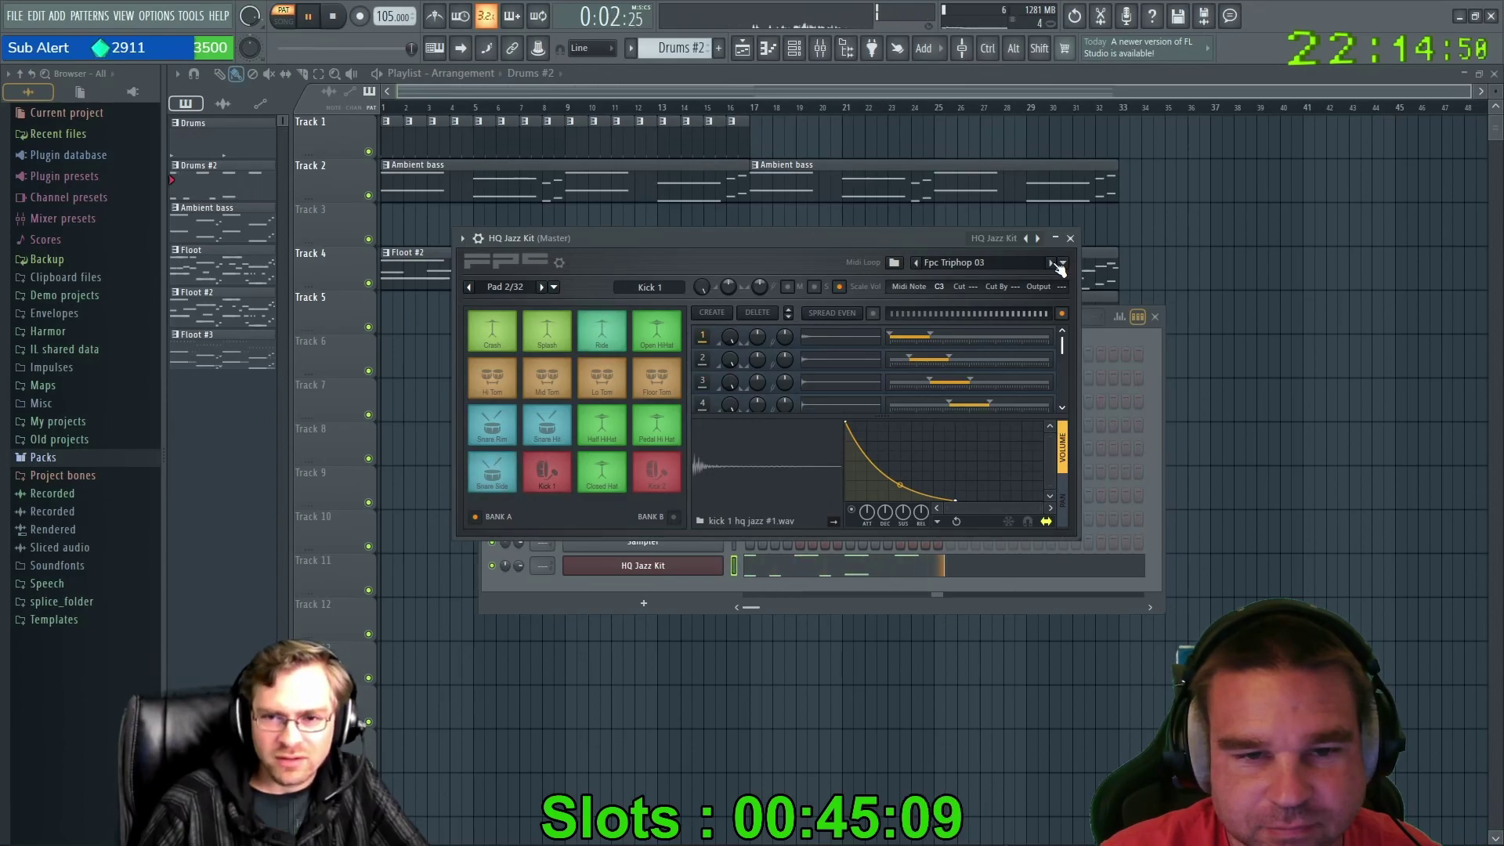
left_click(1052, 264)
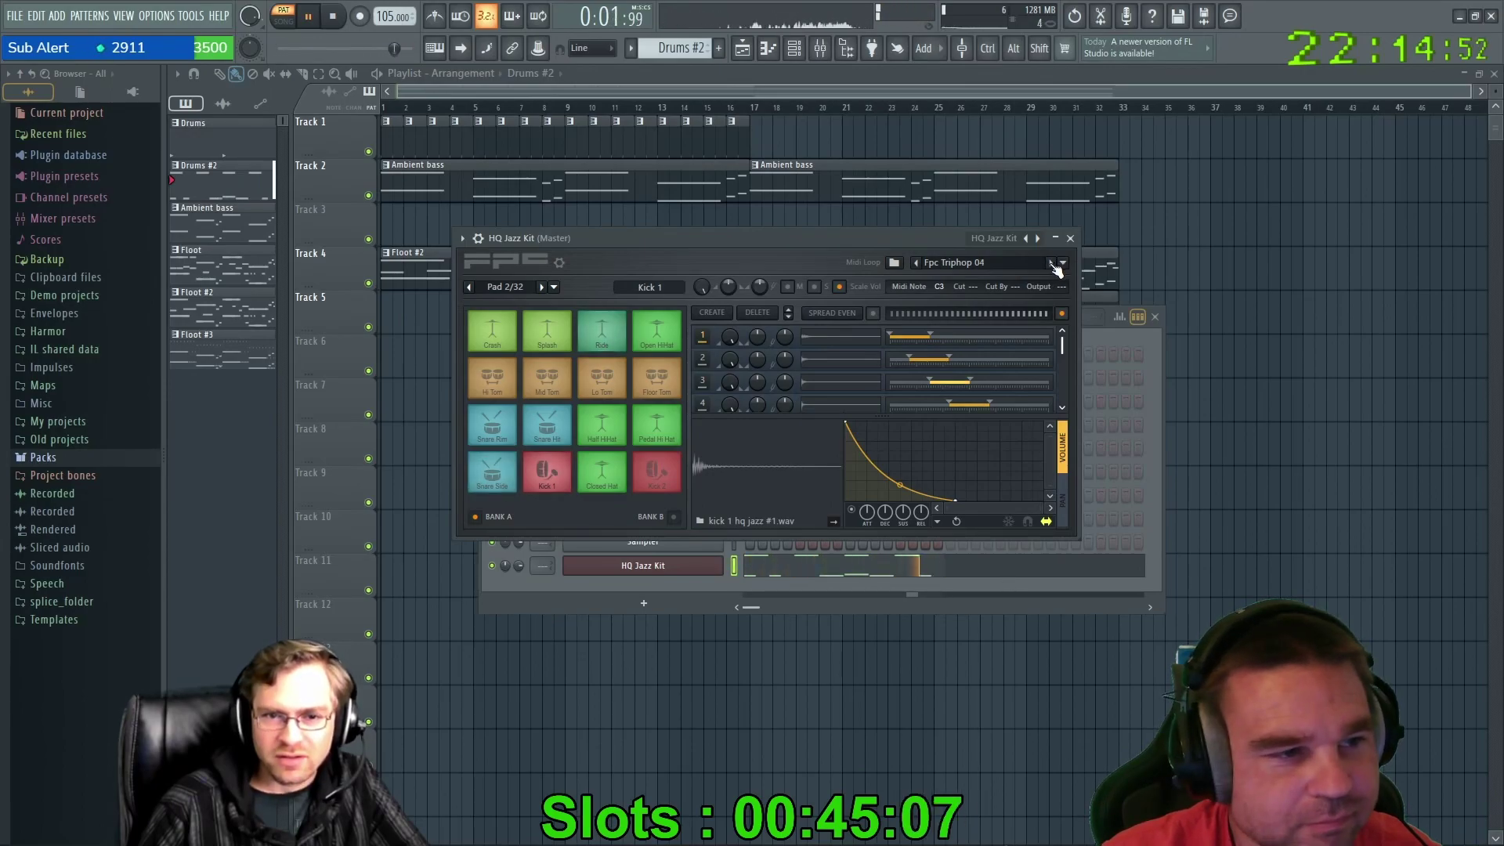
left_click(1052, 264)
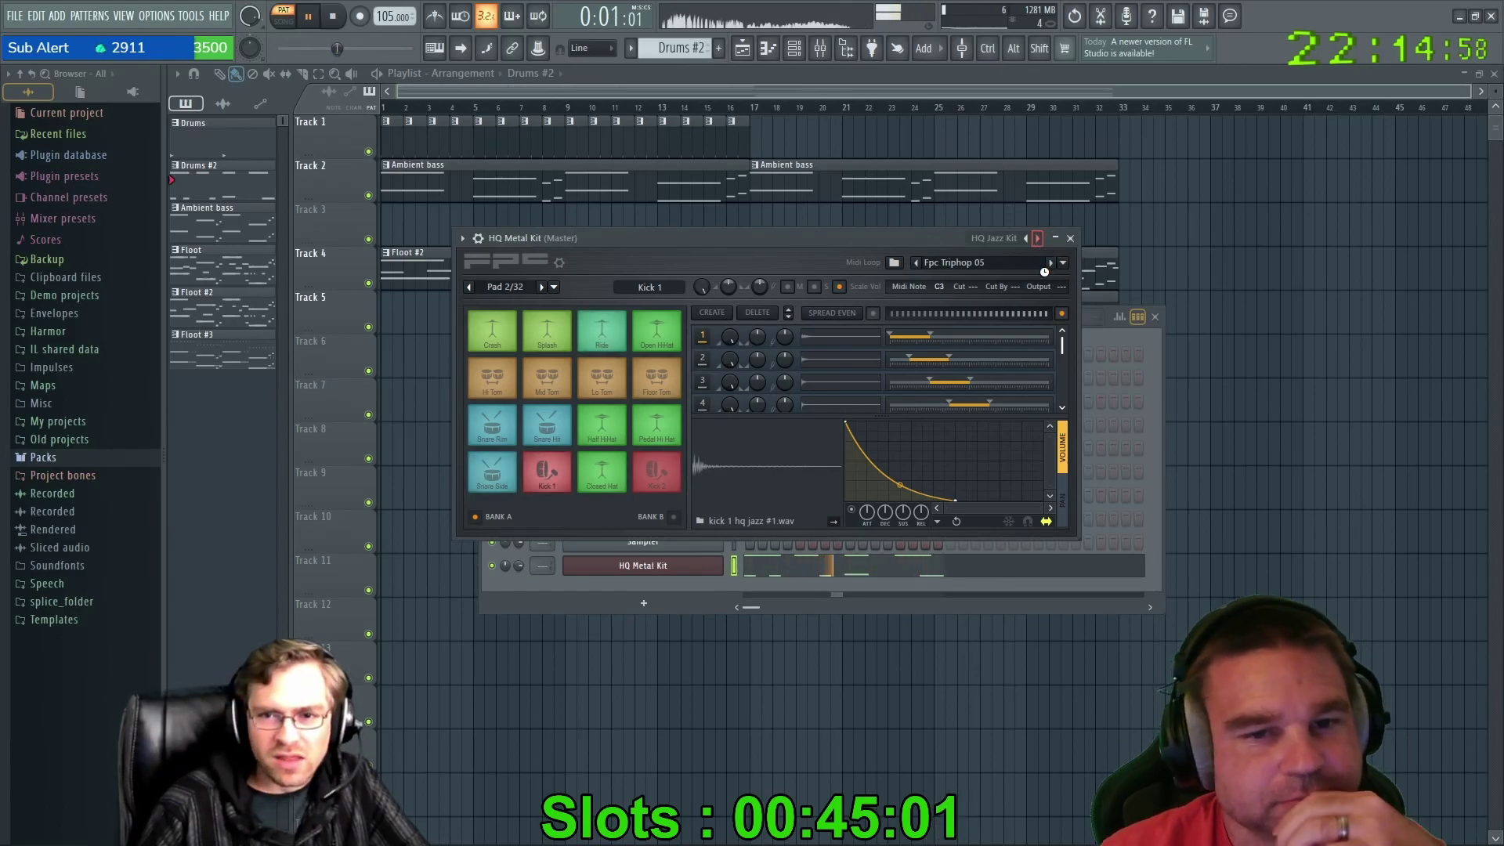
Try the HQ Metal Kit, Jayce Lewis Mix and Jayce Lewis Direct kits in FPC, using the Fpc Ambient Groove 01 loop.
left_click(1049, 264)
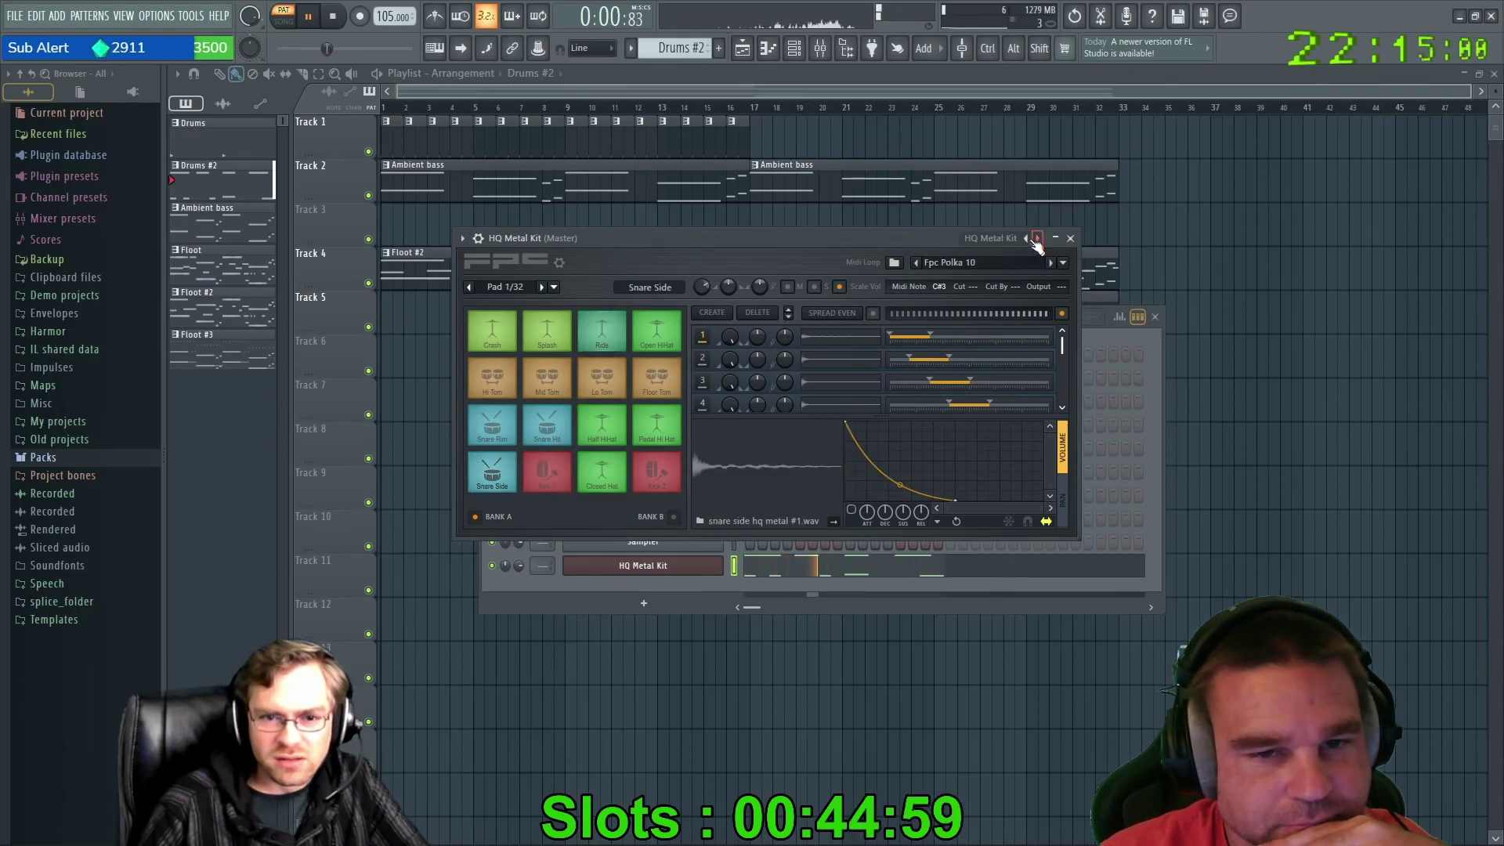
left_click(994, 238)
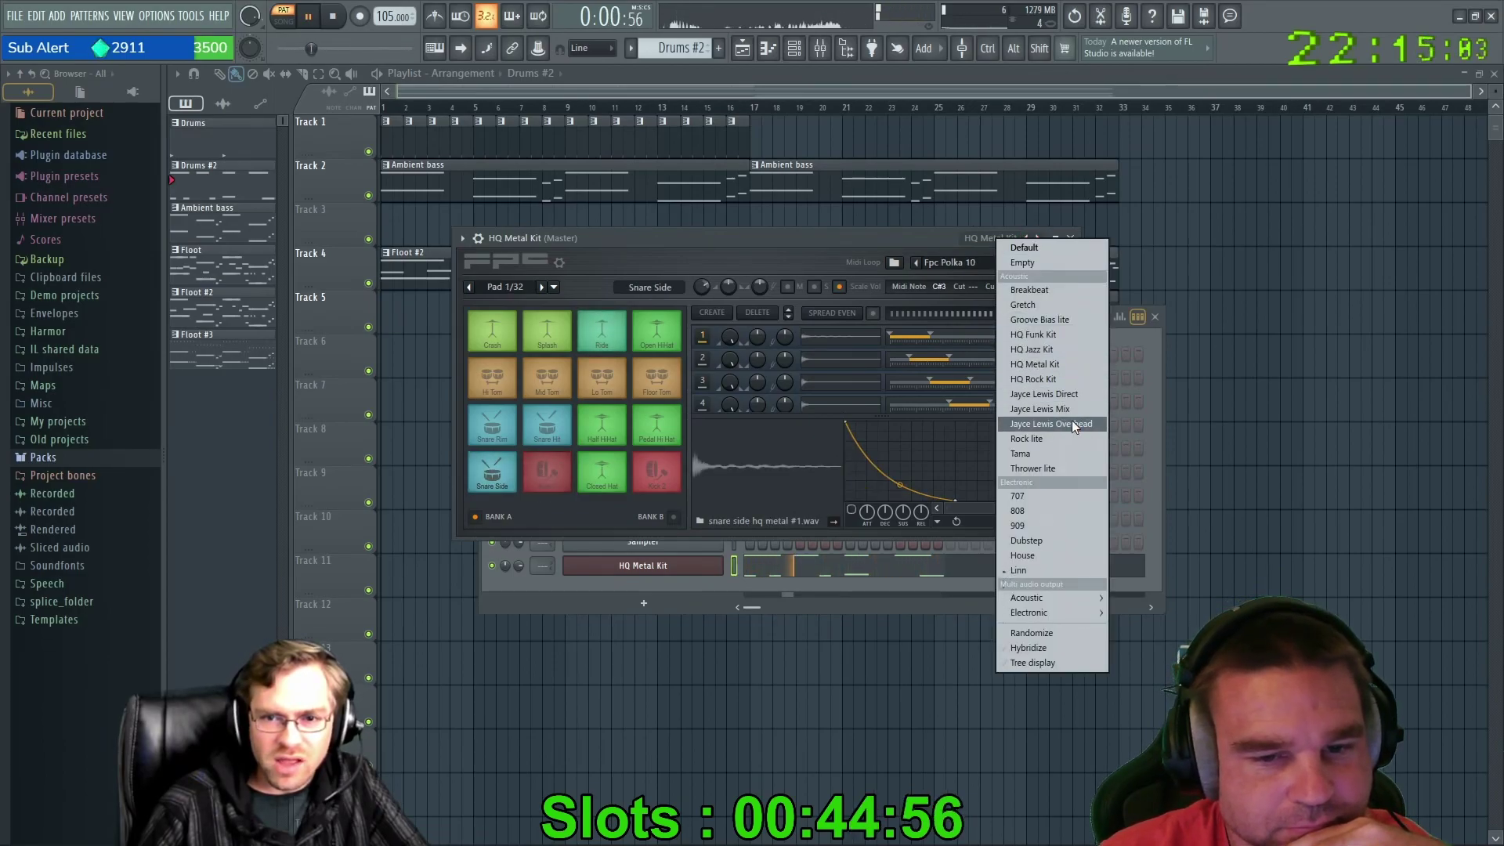
left_click(1049, 409)
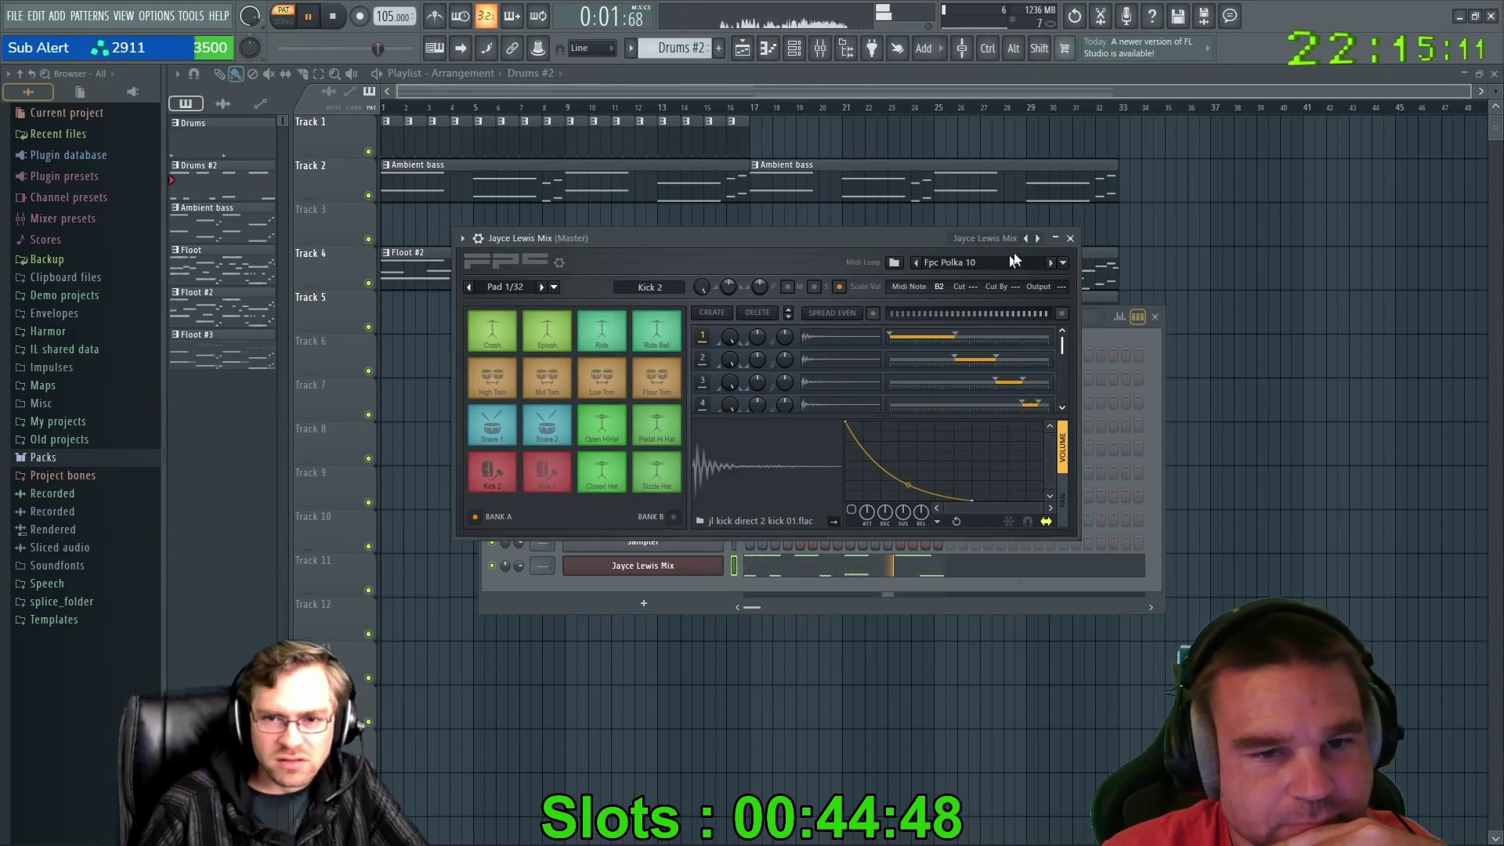
left_click(1050, 263)
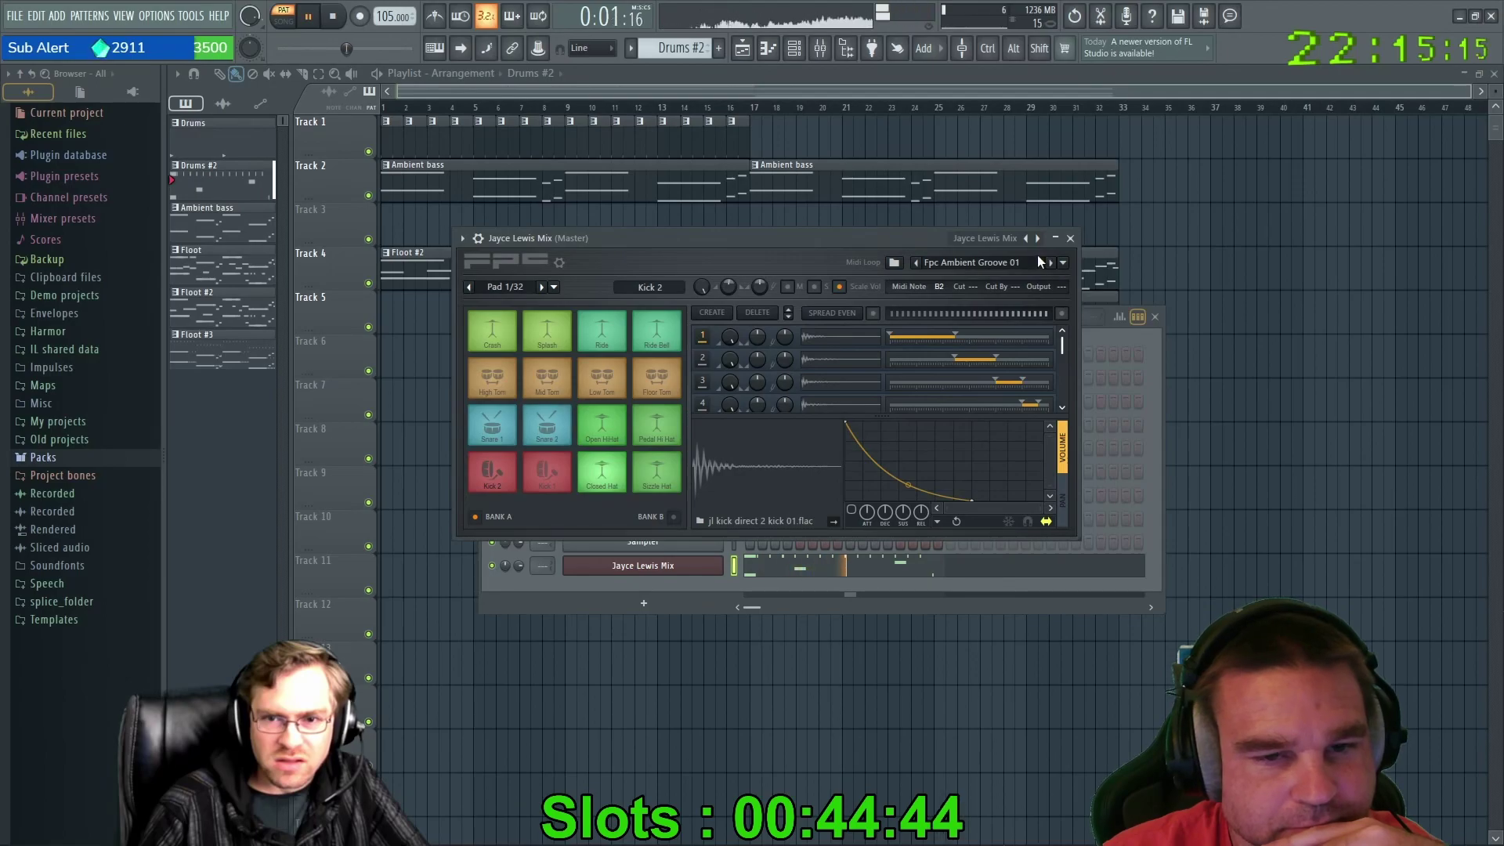
left_click(976, 241)
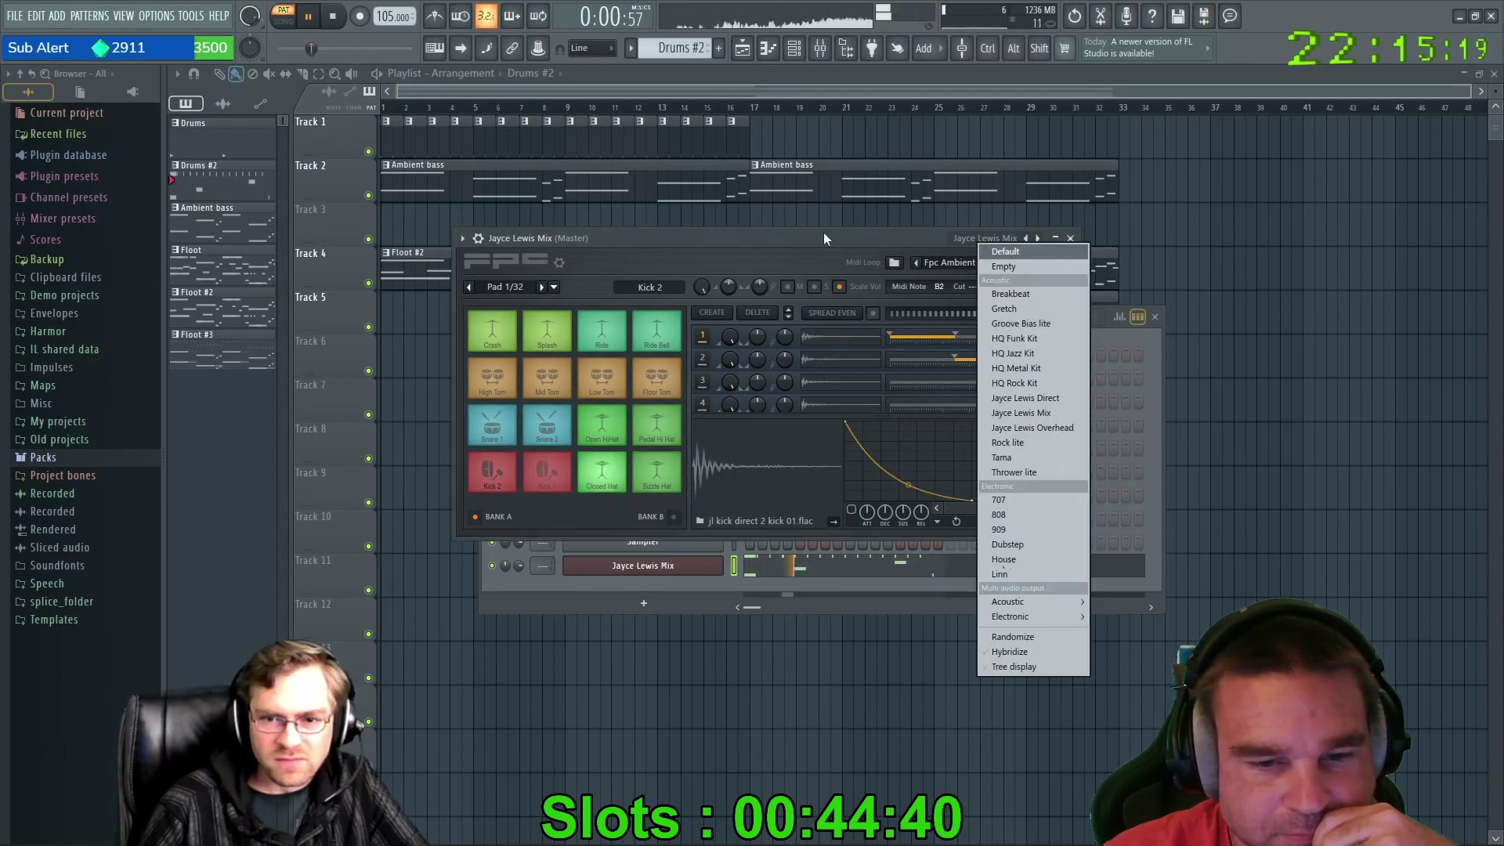
left_click(1031, 398)
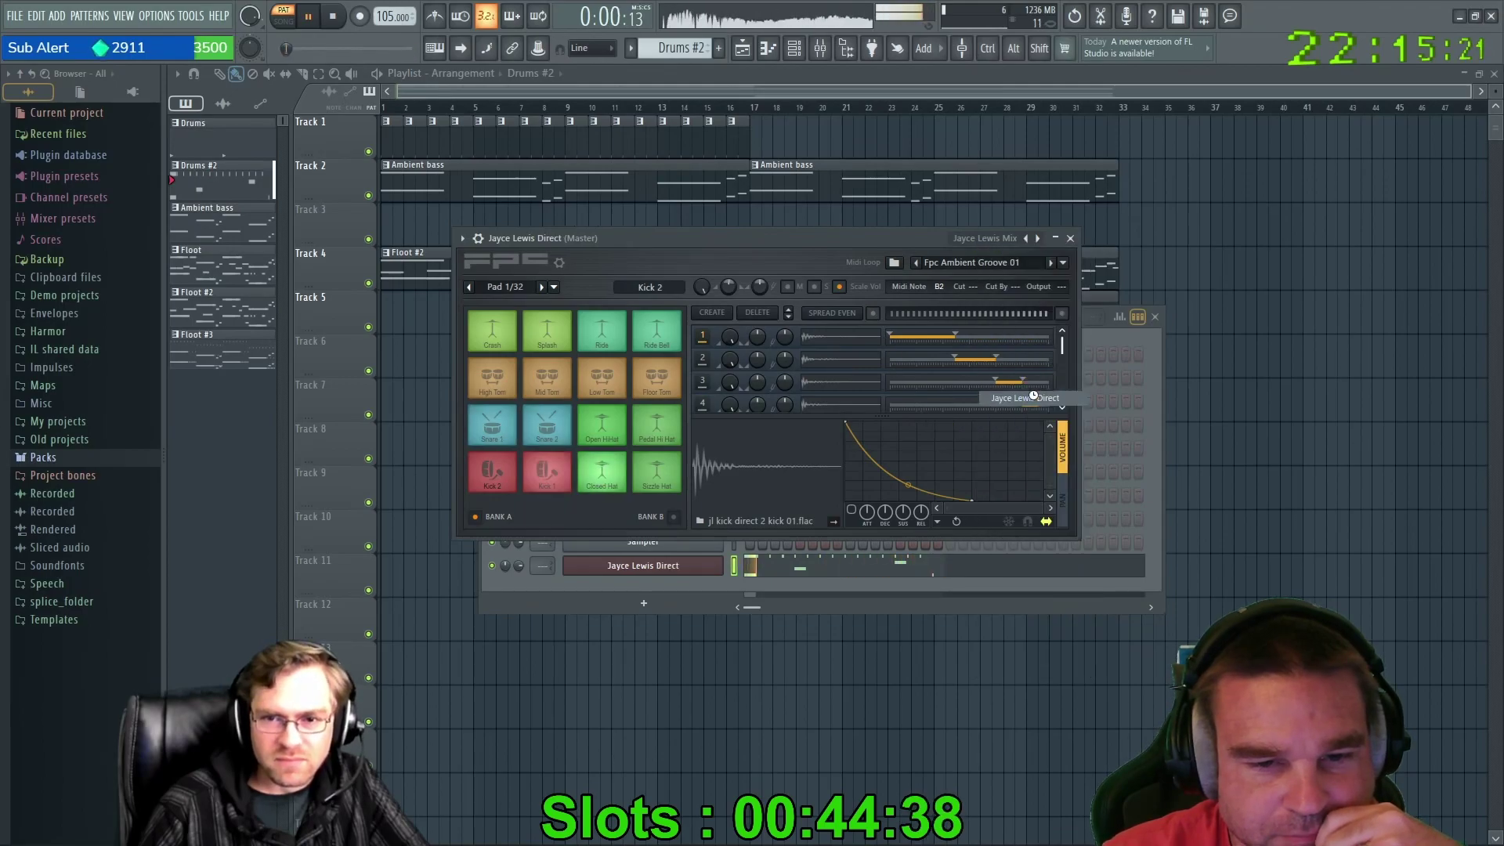
left_click(1057, 258)
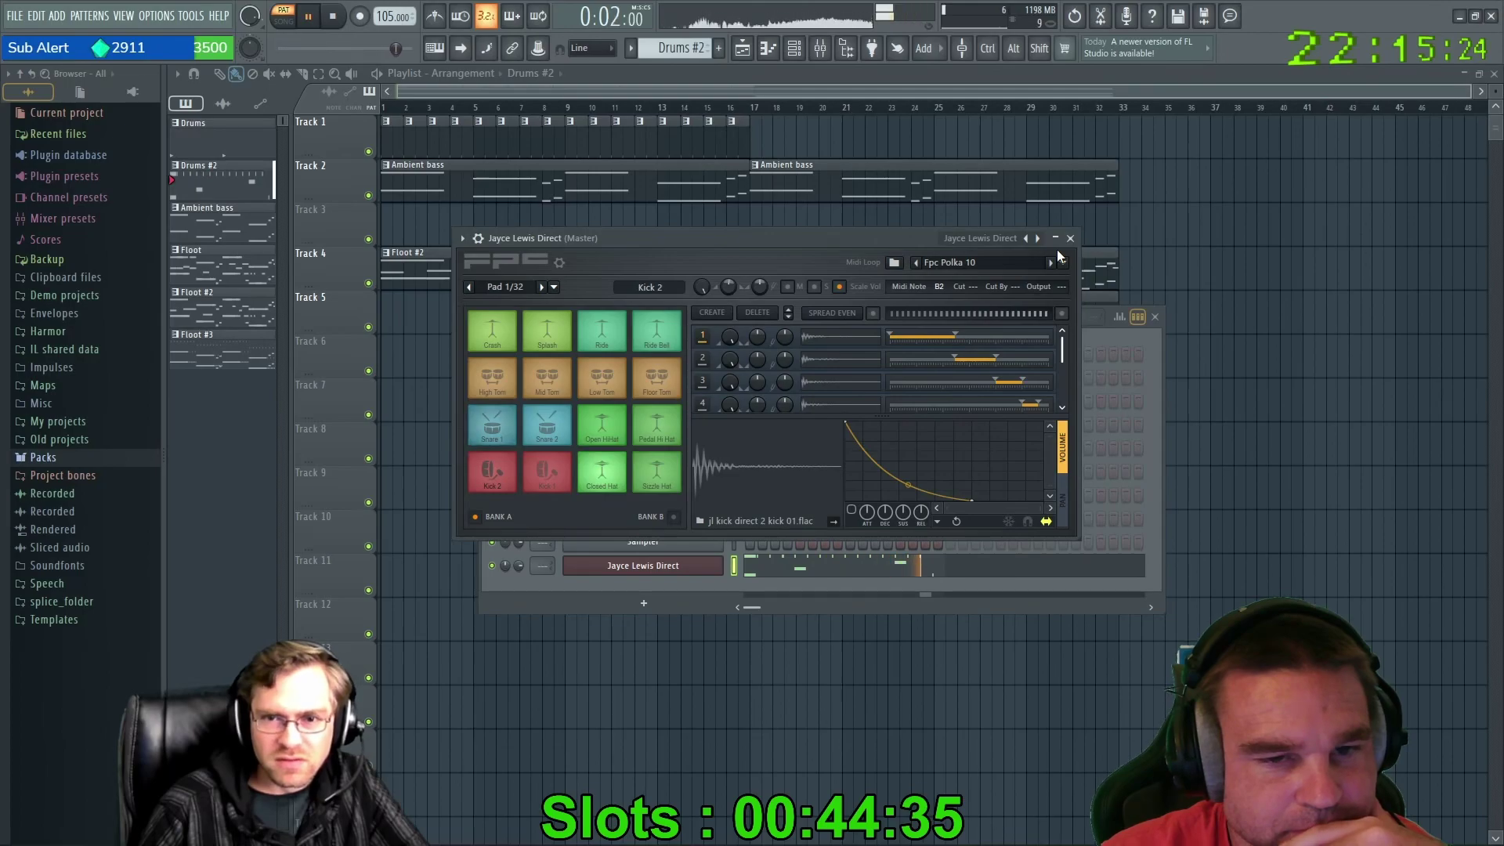
Audition the Jayce Lewis Overhead, Rock lite, Tama and Thrower lite kits in FPC, and load the 707 kit.
left_click_drag(952, 243, 899, 240)
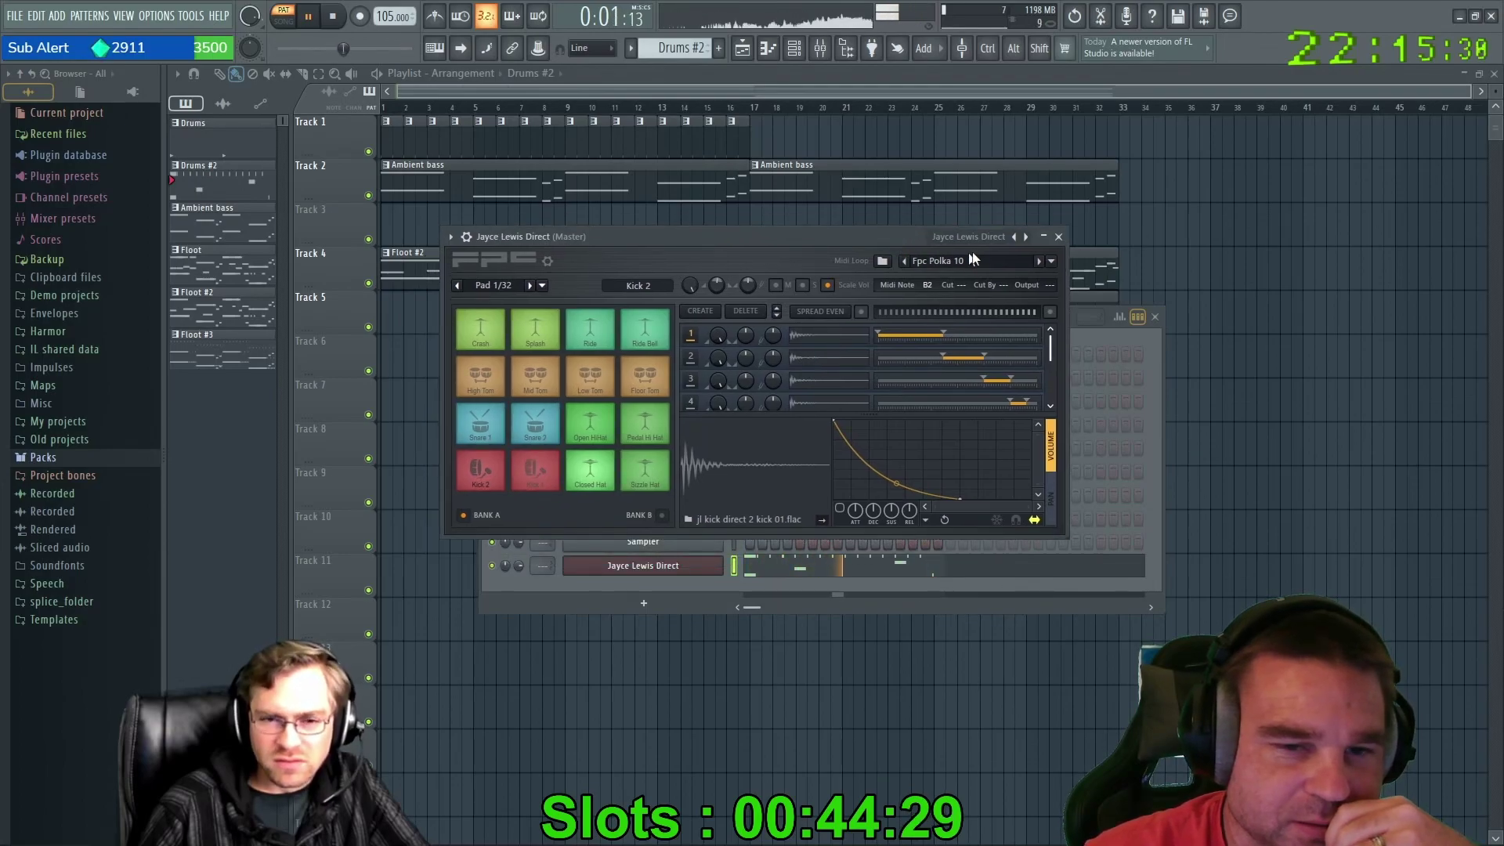
left_click(1026, 237)
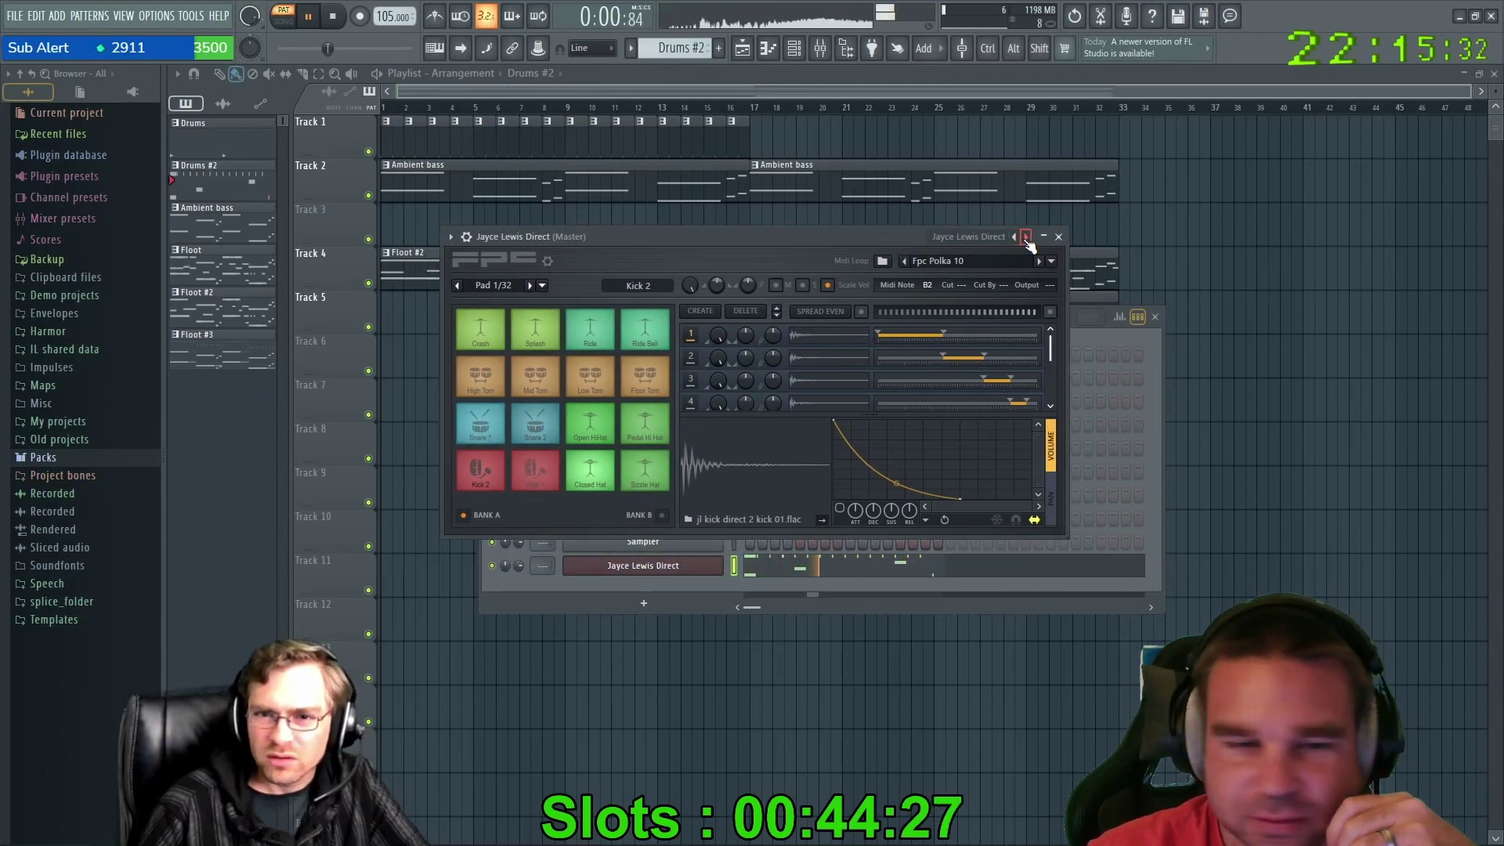
left_click(1027, 238)
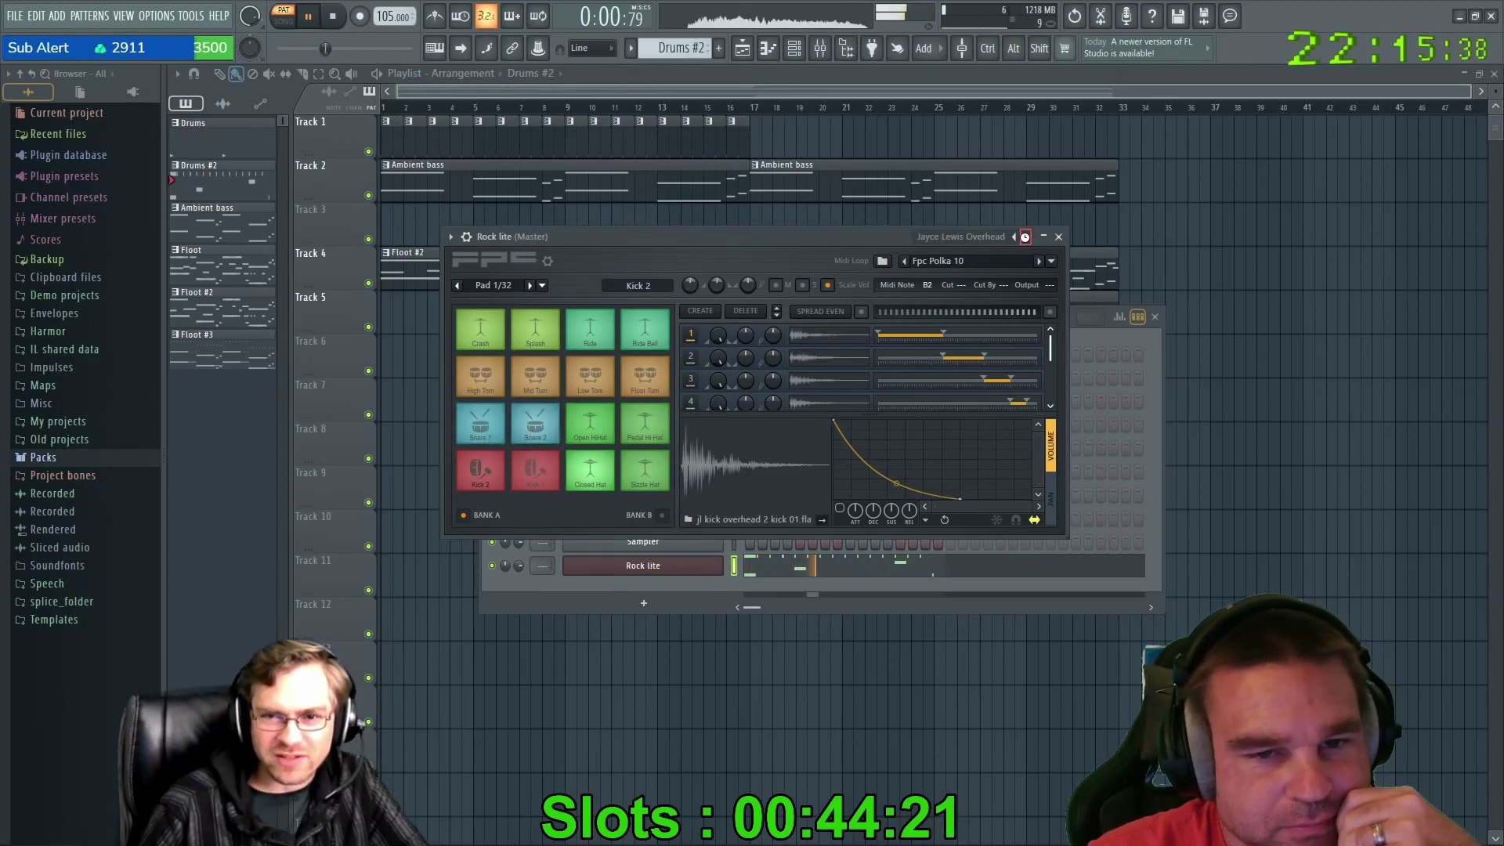
left_click(1026, 237)
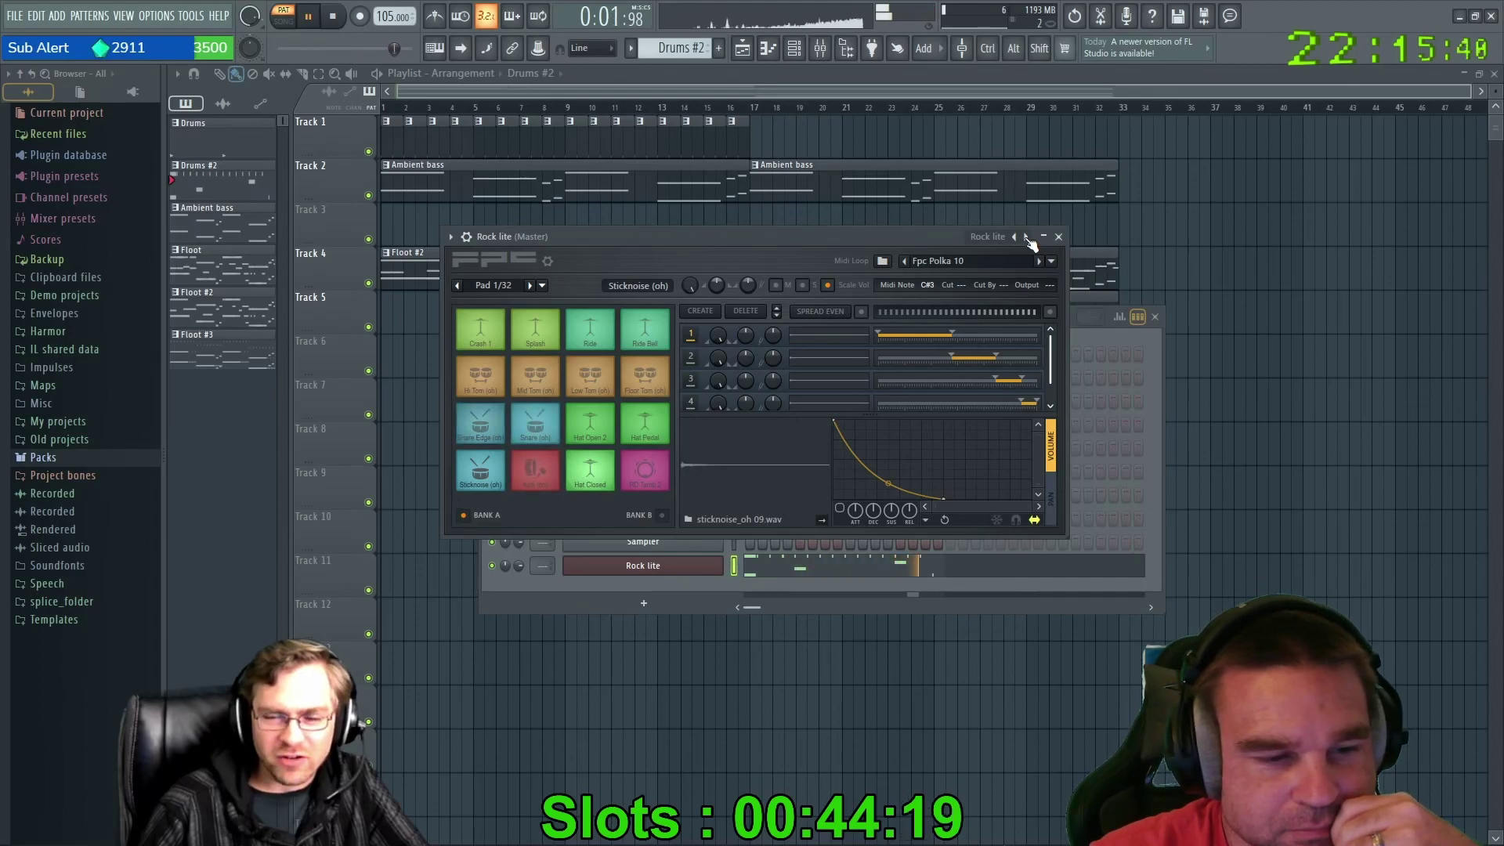
left_click(1026, 238)
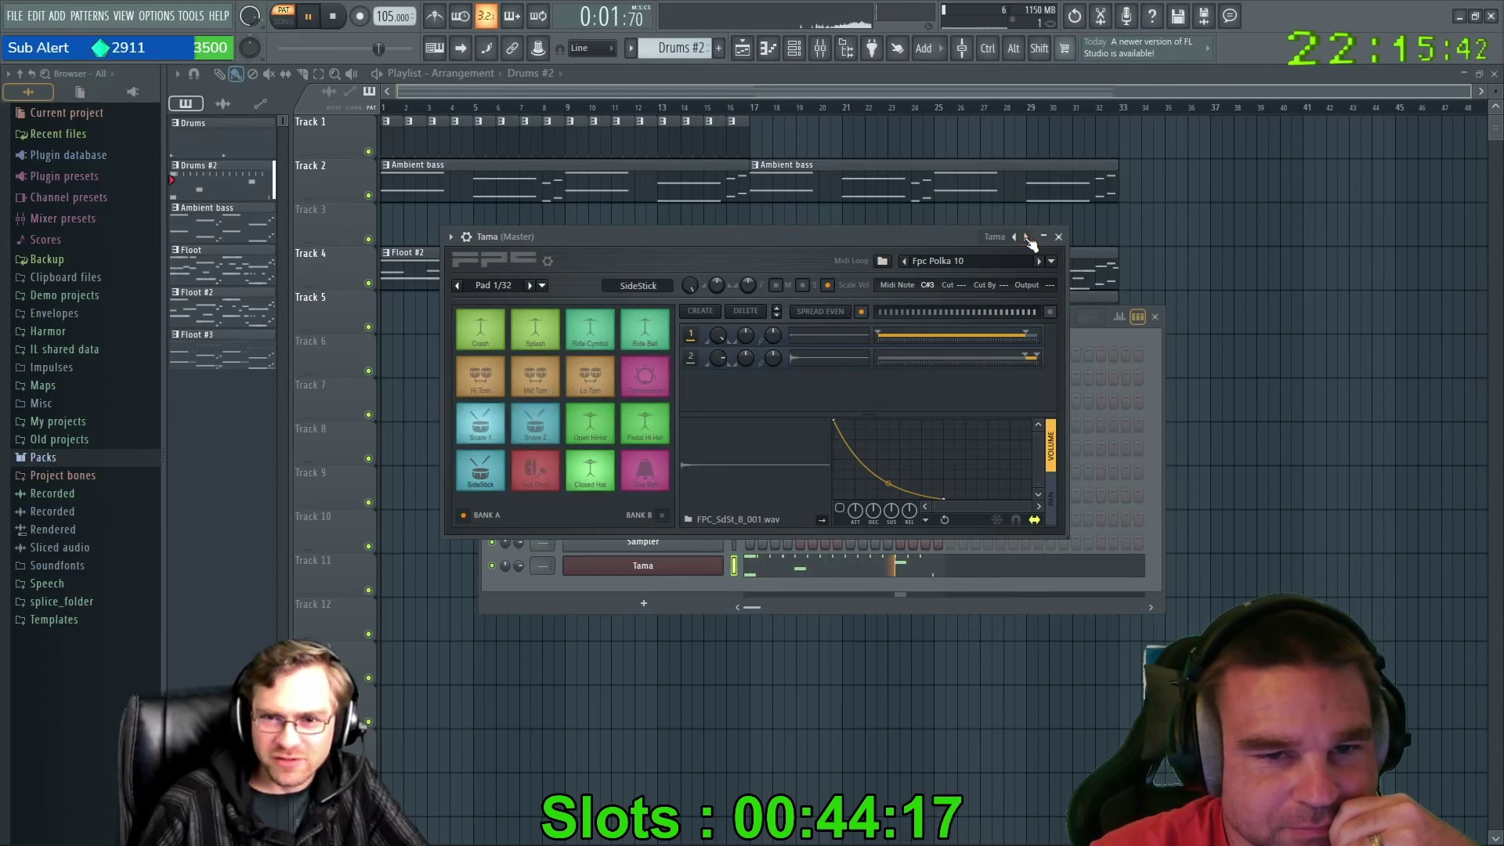
left_click(1026, 237)
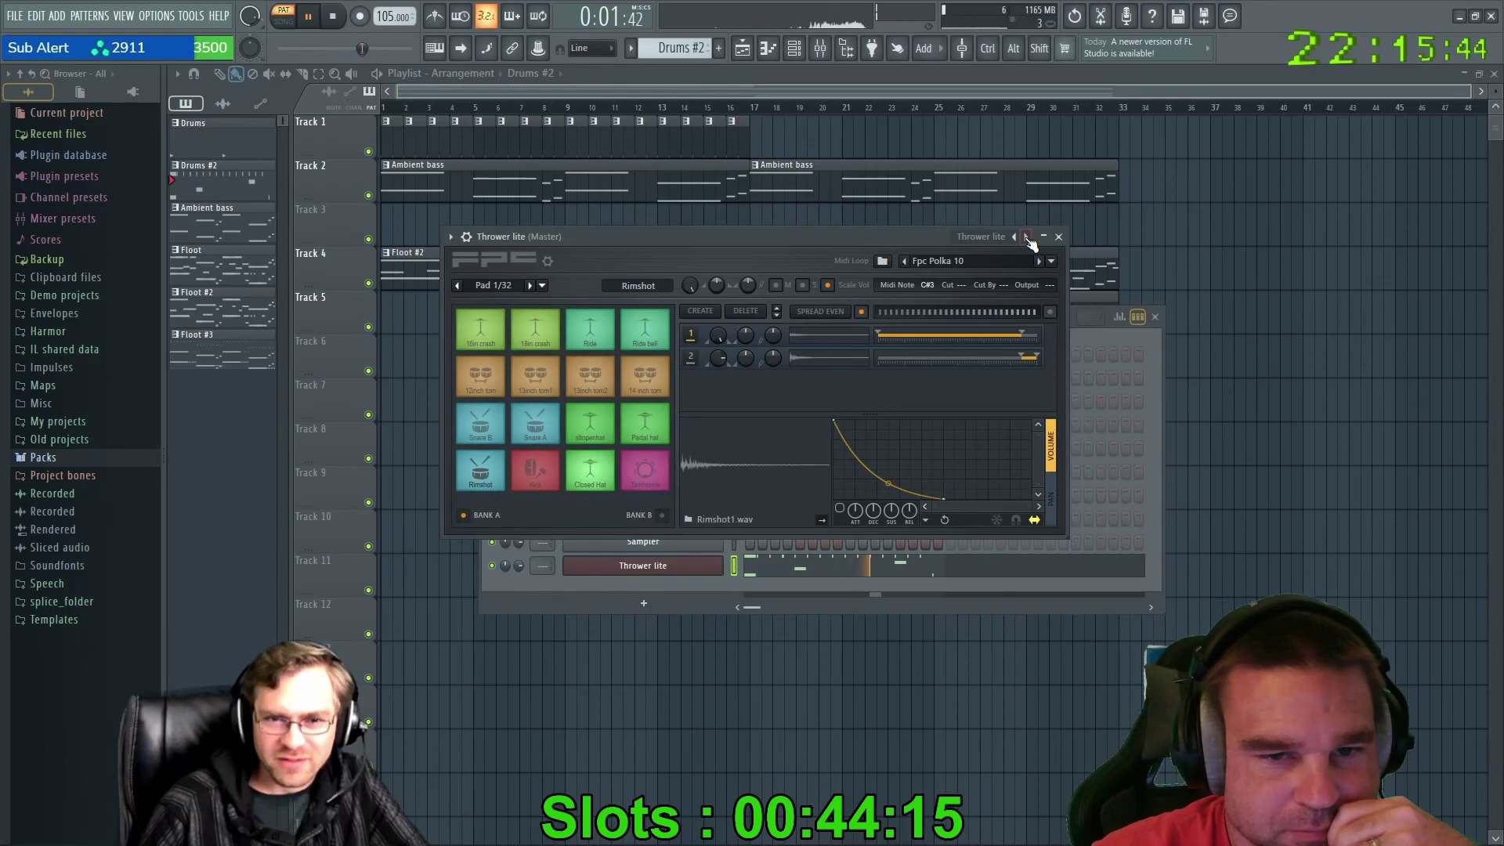
left_click(1026, 238)
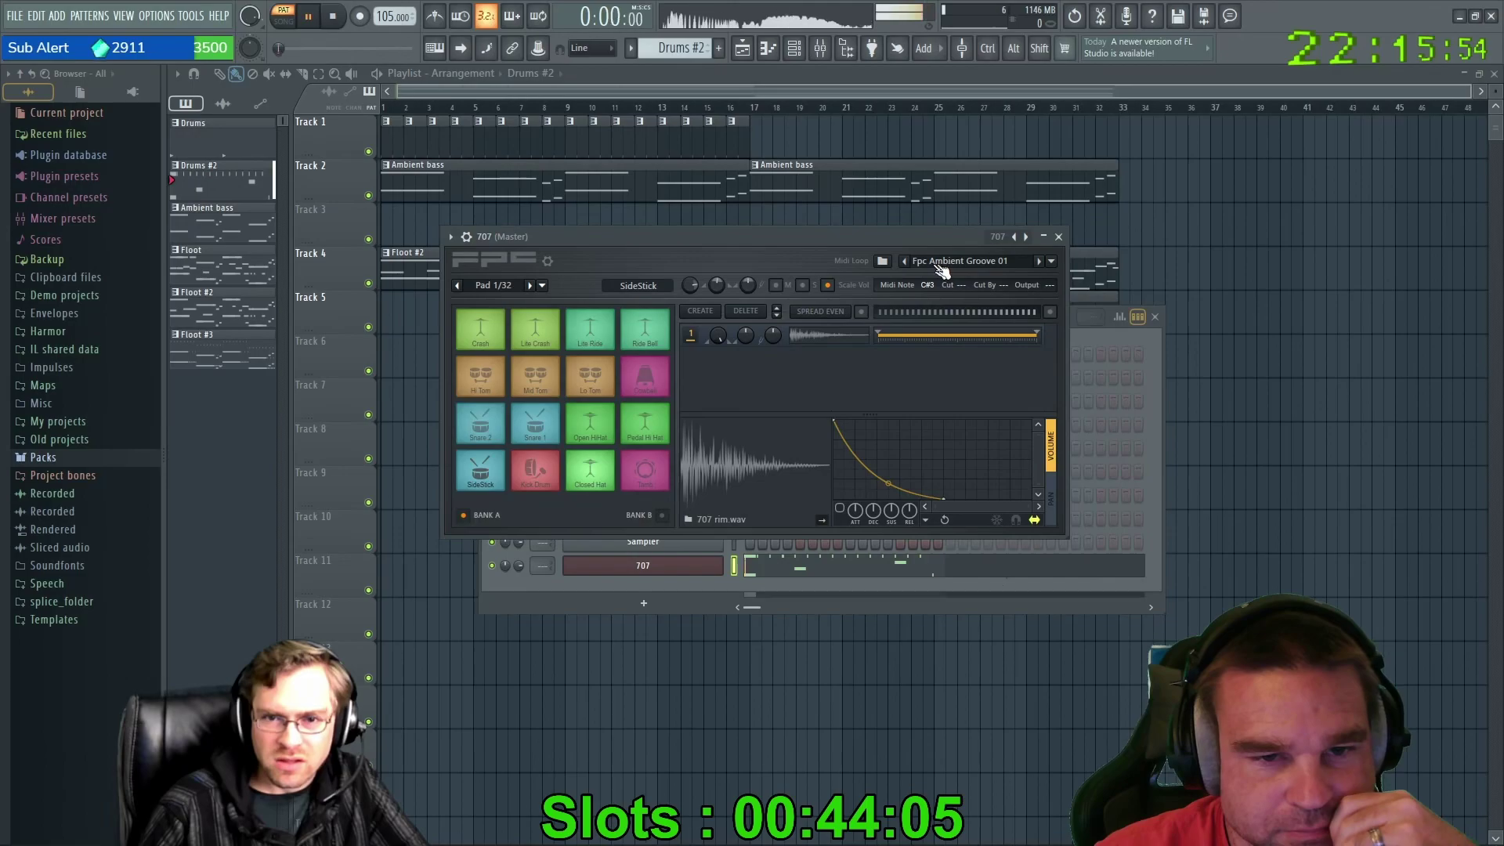
Try Fpc Rockgroove7 44 from the rock loops and Fpc Reggae 01 through 06 from the reggae loops with the 707 kit.
left_click(1051, 260)
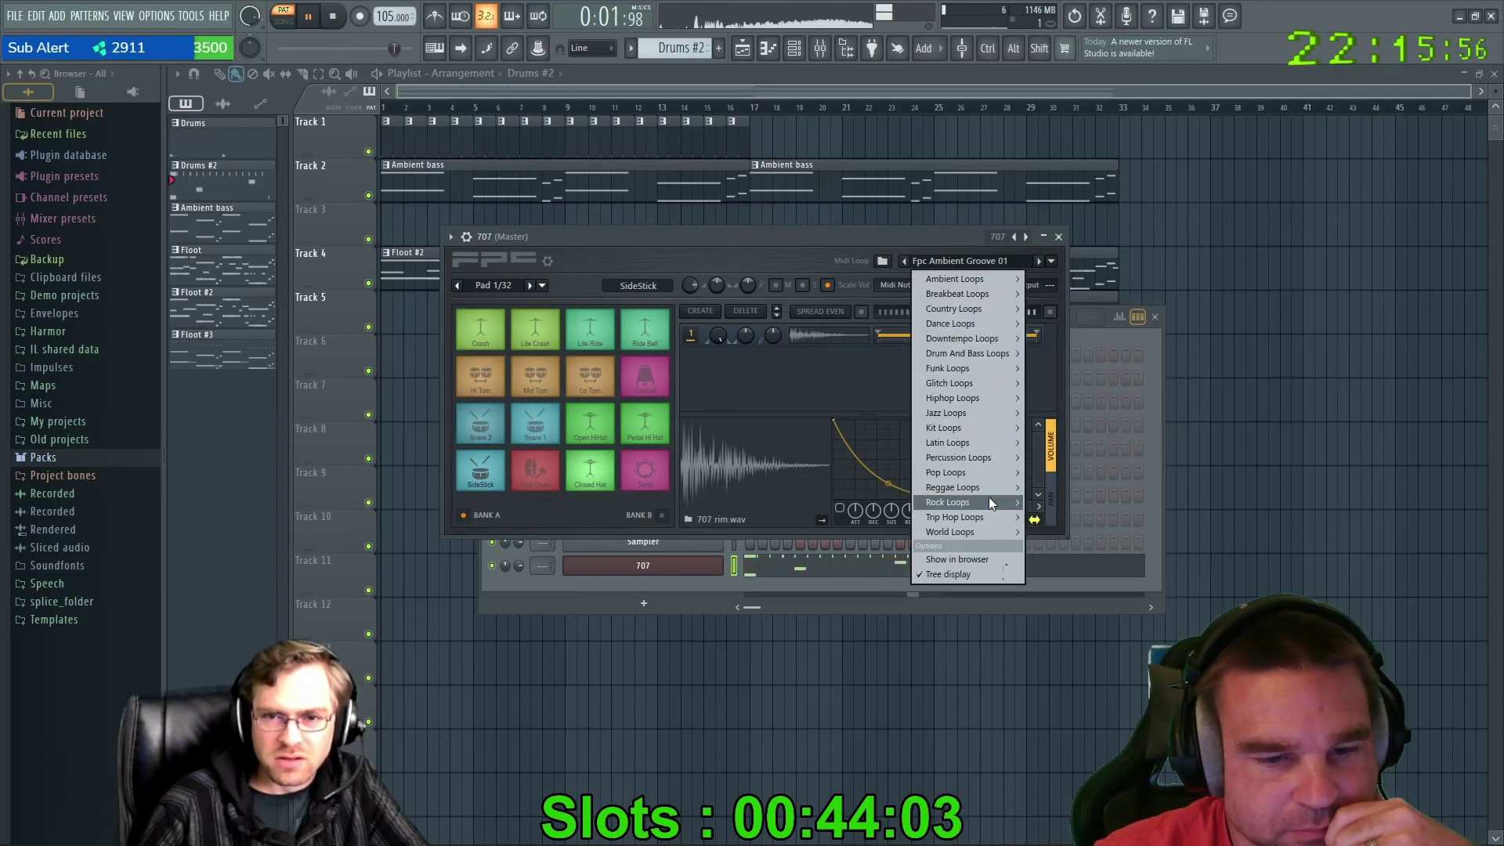
mouse_move(989, 501)
left_click(807, 452)
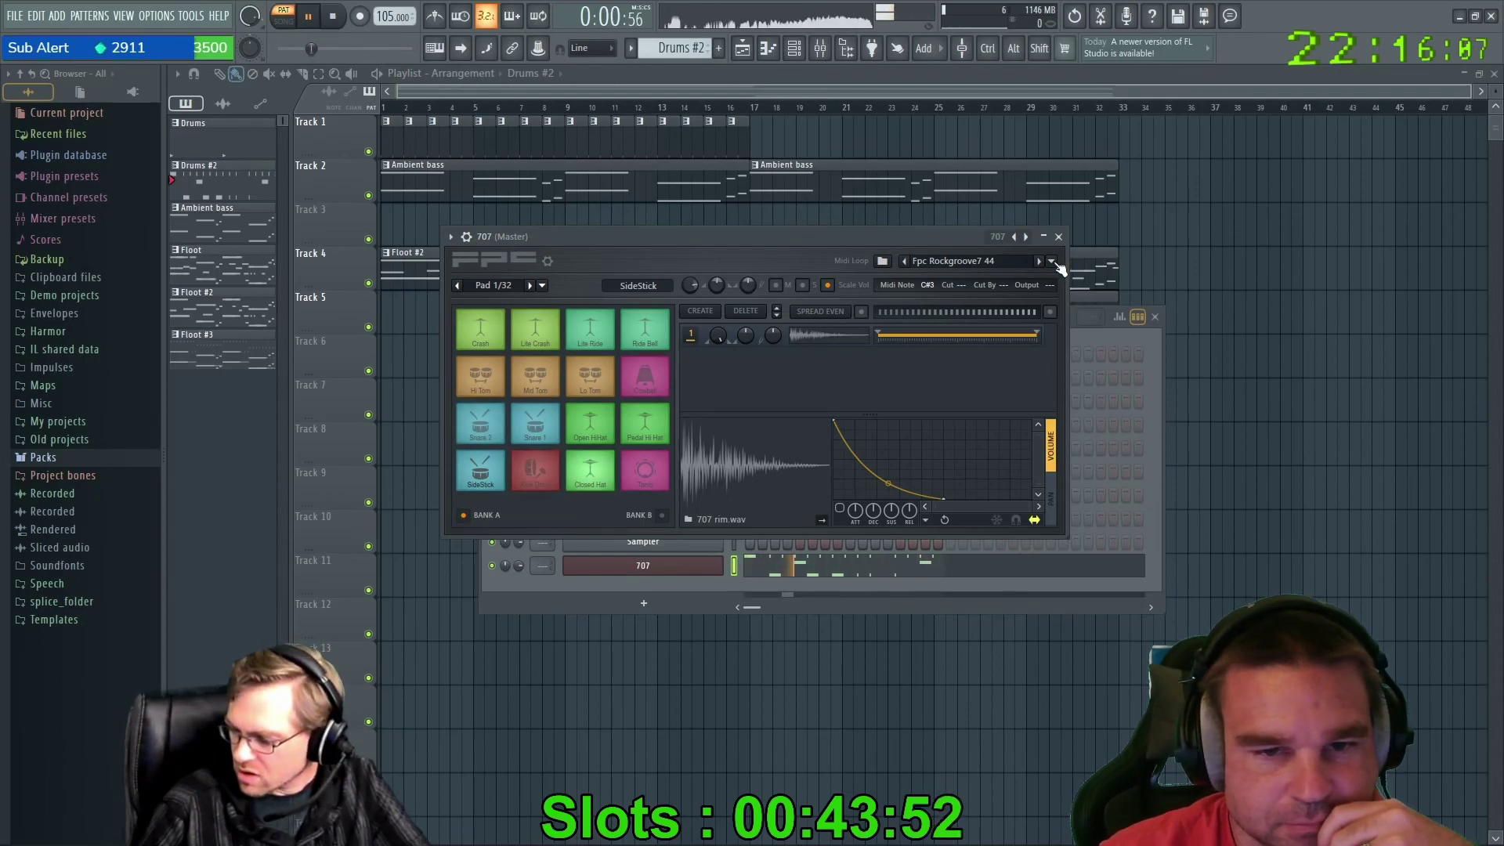
left_click(1052, 262)
mouse_move(960, 487)
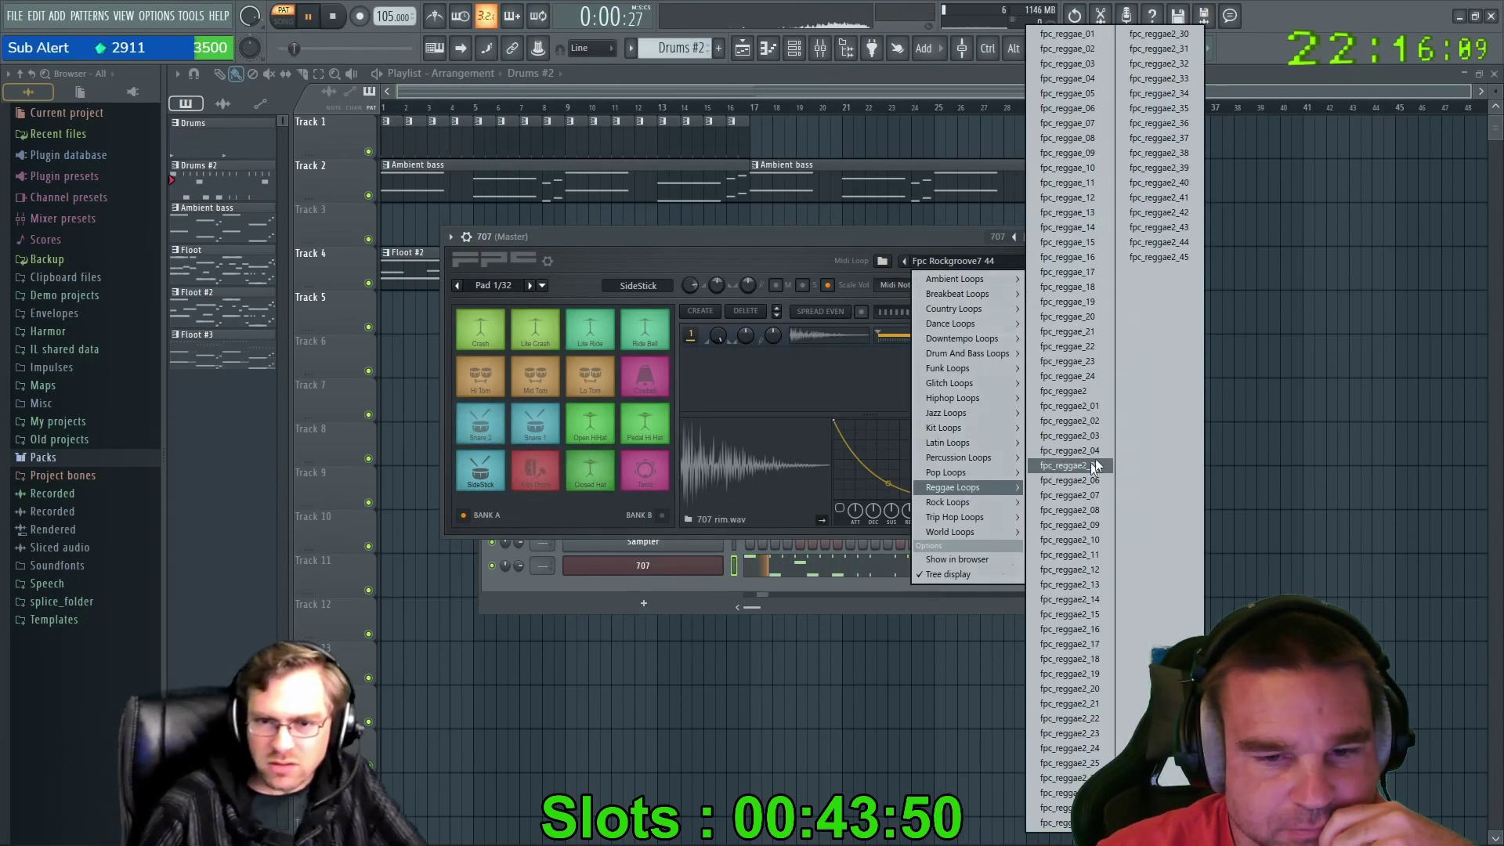
left_click(1067, 33)
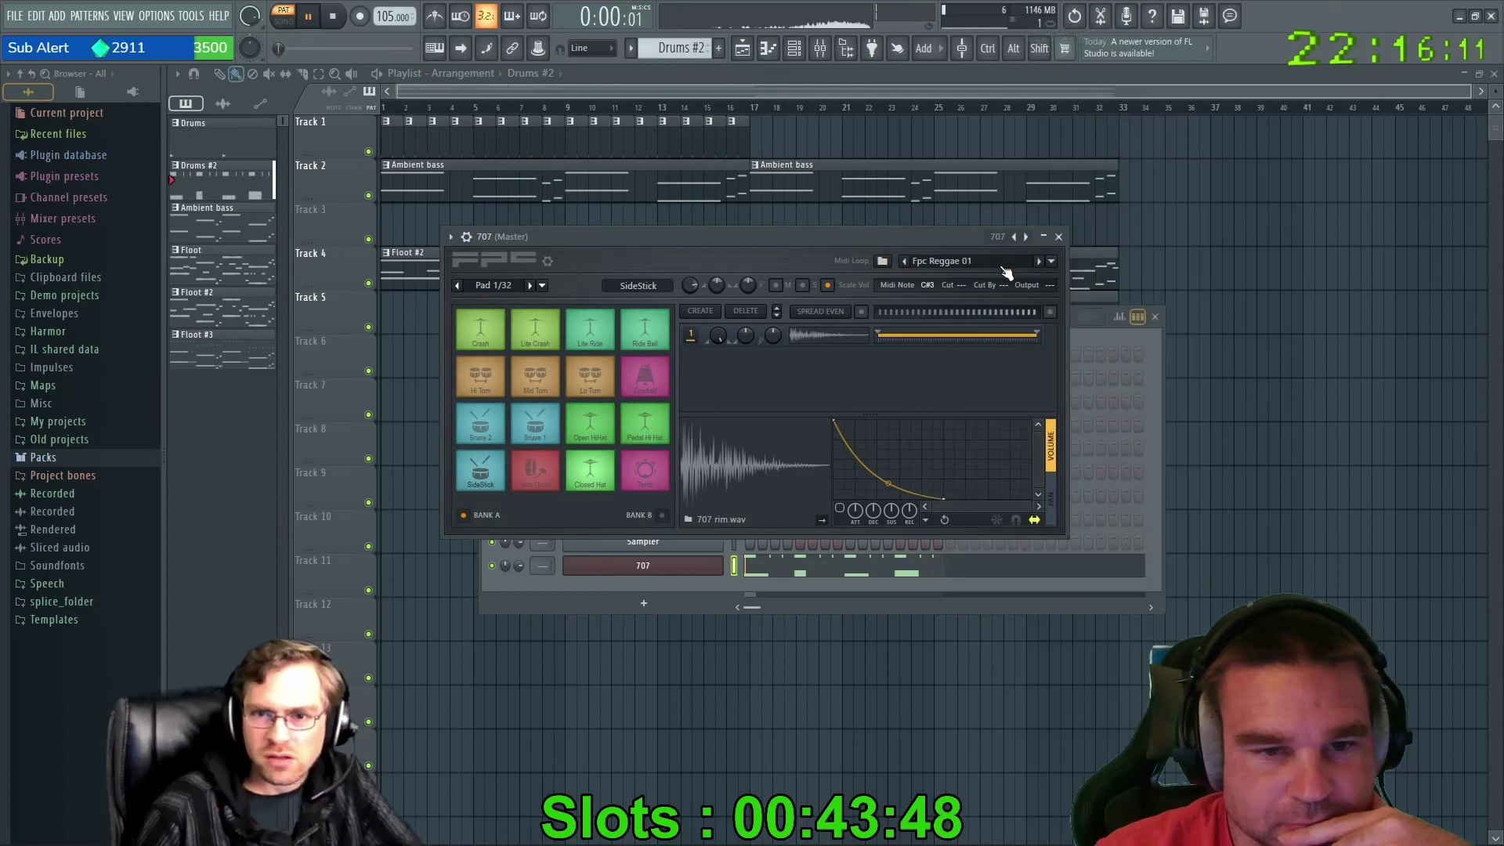
left_click(1041, 262)
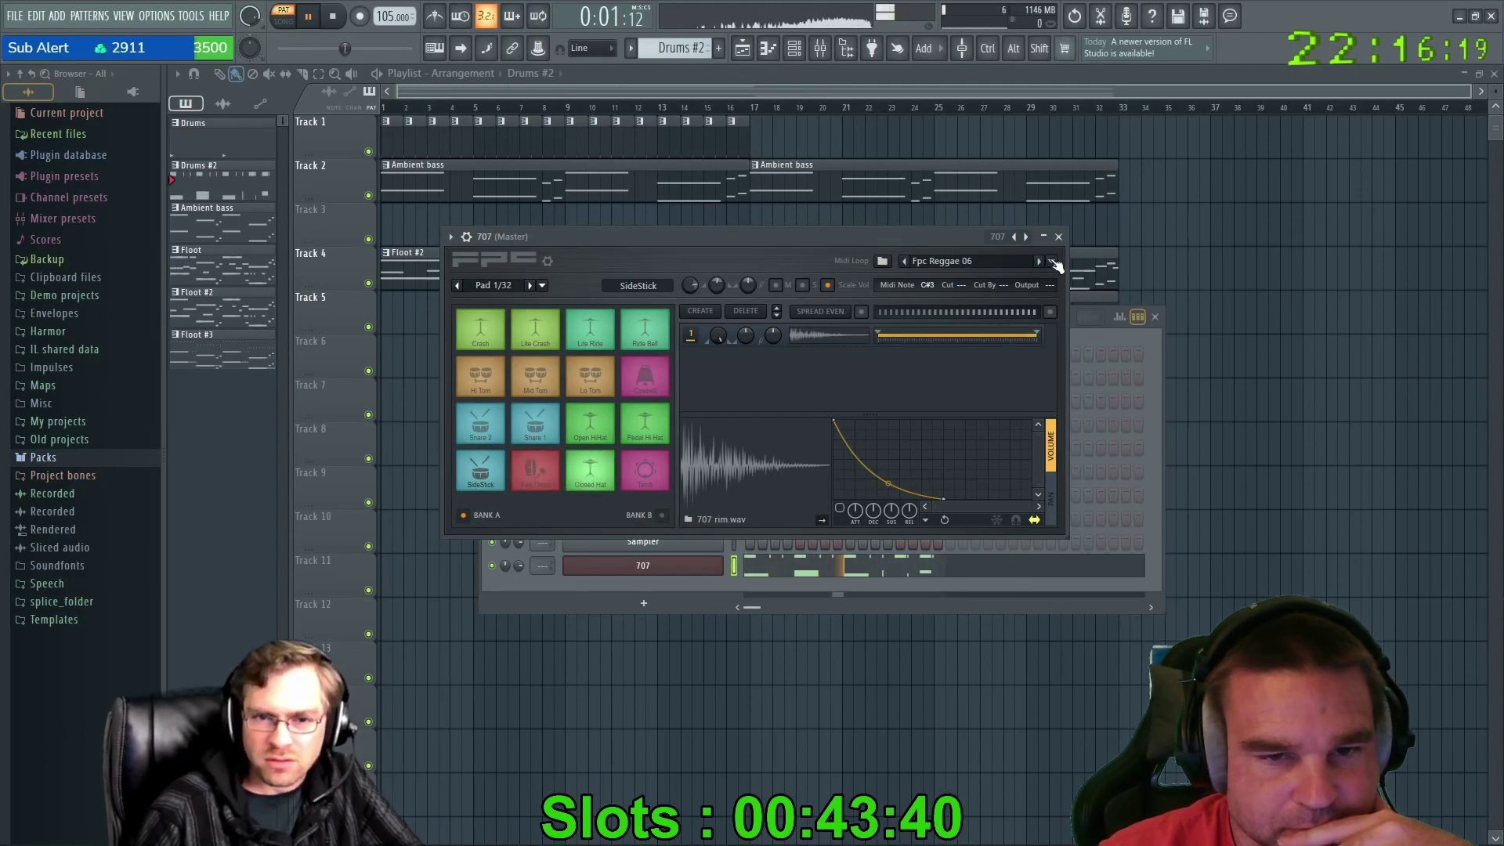
Switch the FPC MIDI loop to the glitch loops and audition Fpc Glitch 01 through 17 with the 707 kit.
left_click(1051, 261)
mouse_move(993, 383)
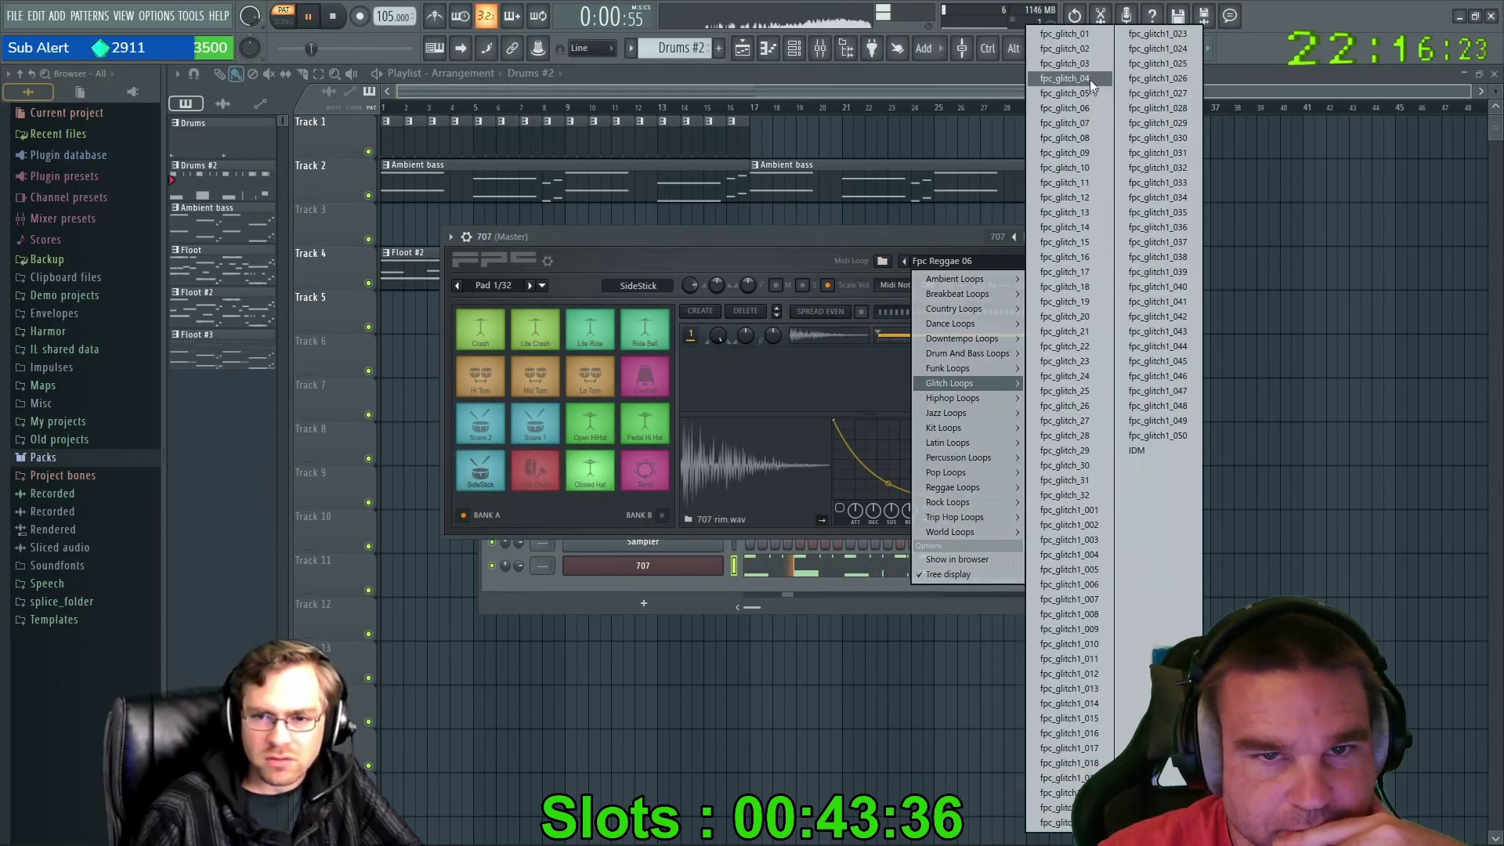
left_click(1065, 35)
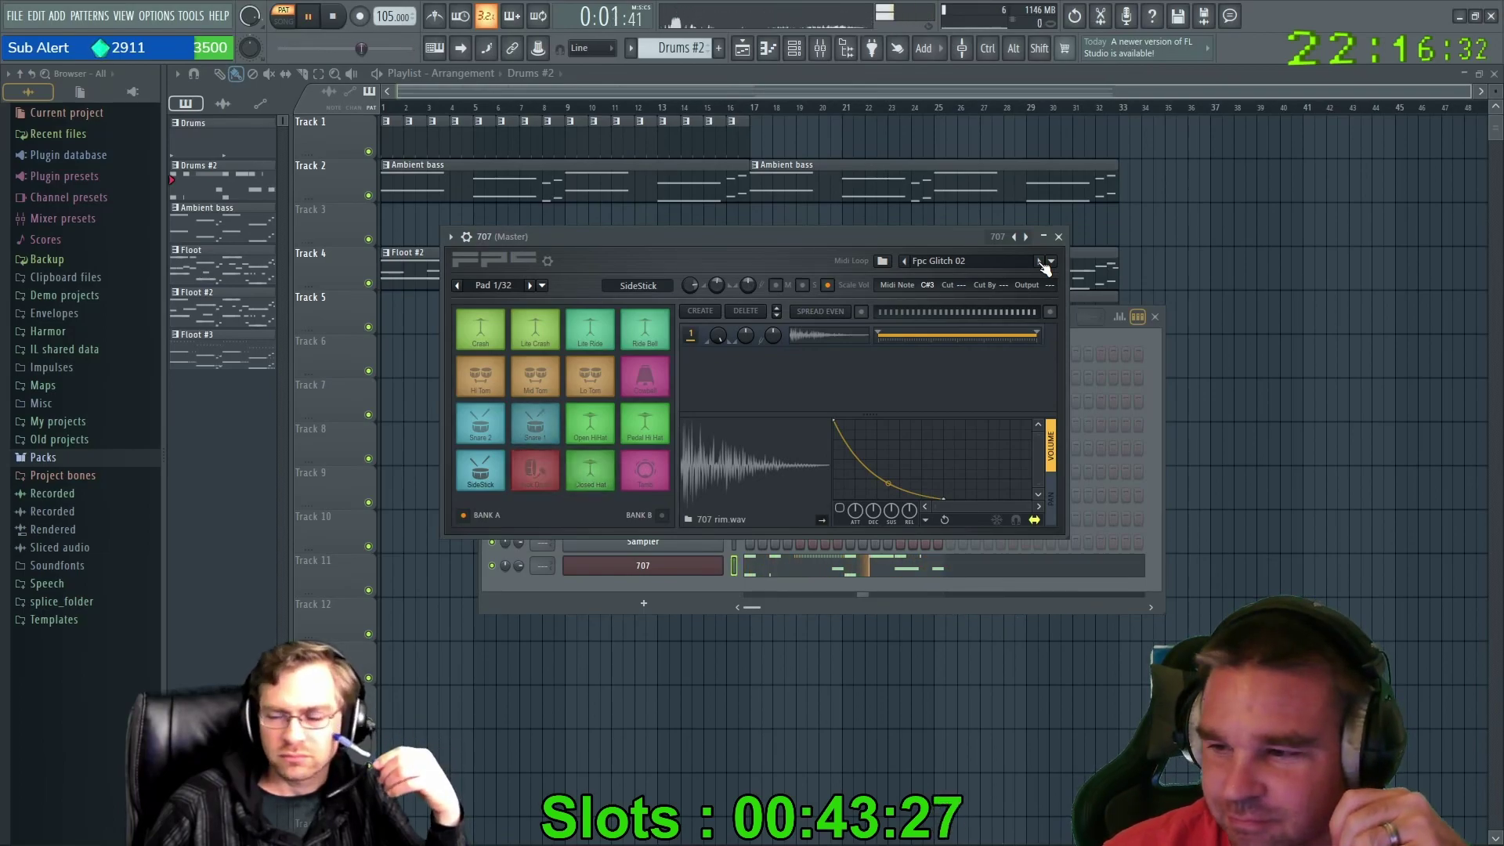
left_click(1040, 262)
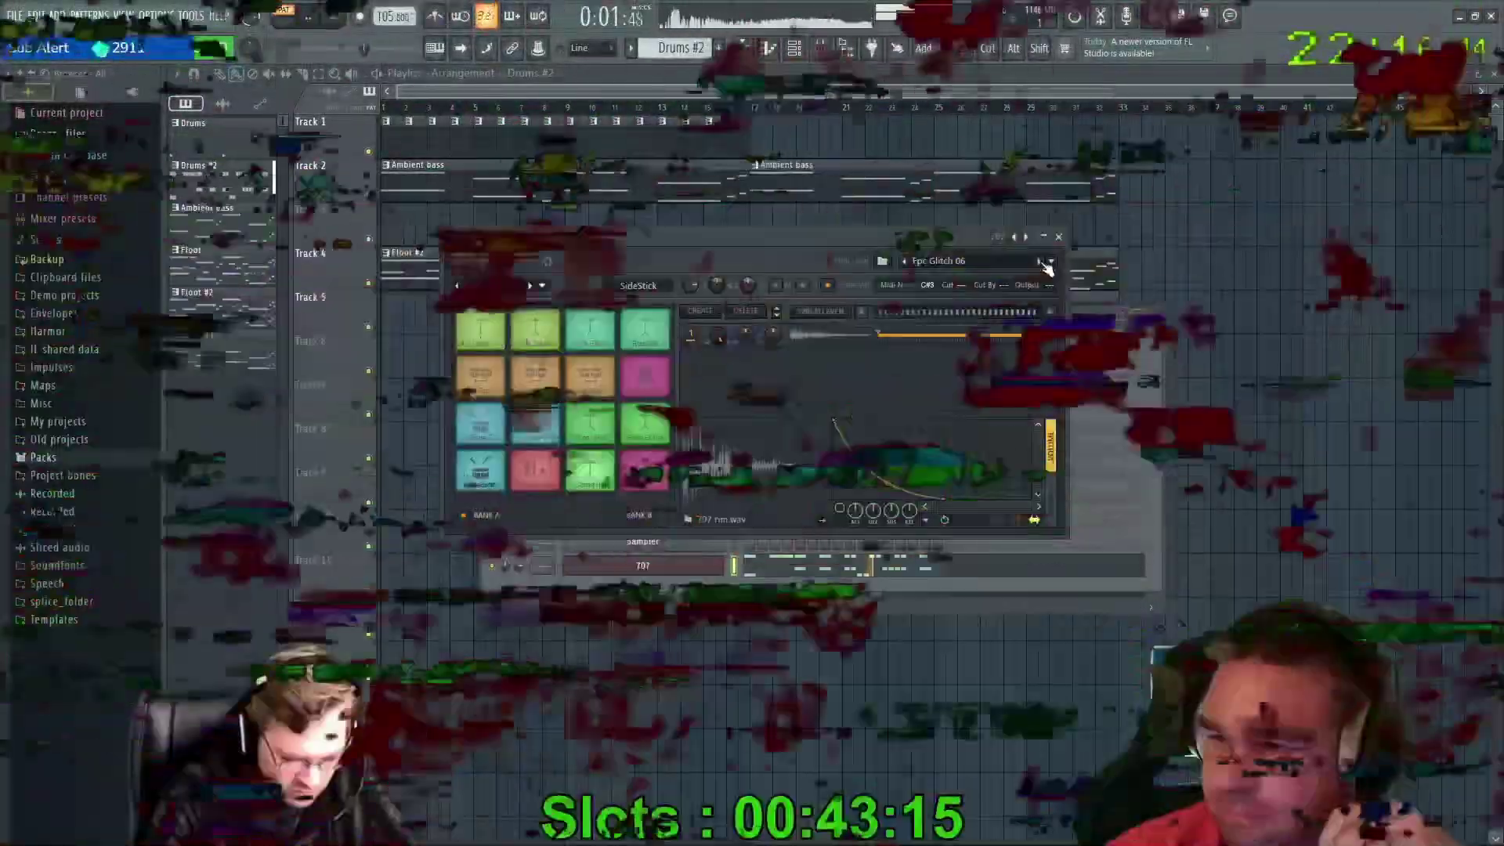
left_click(1040, 262)
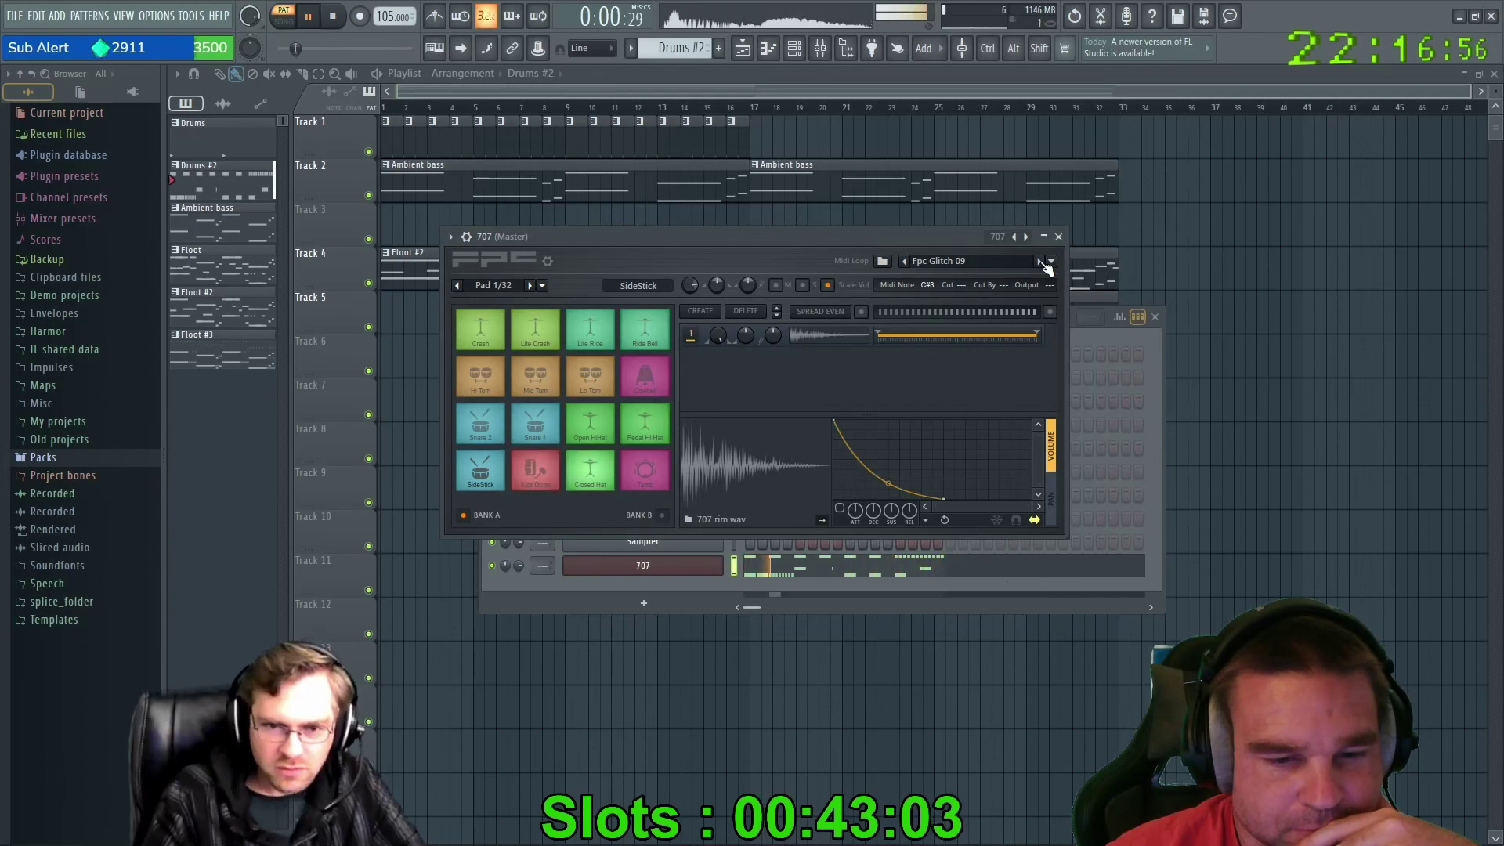
left_click(1042, 262)
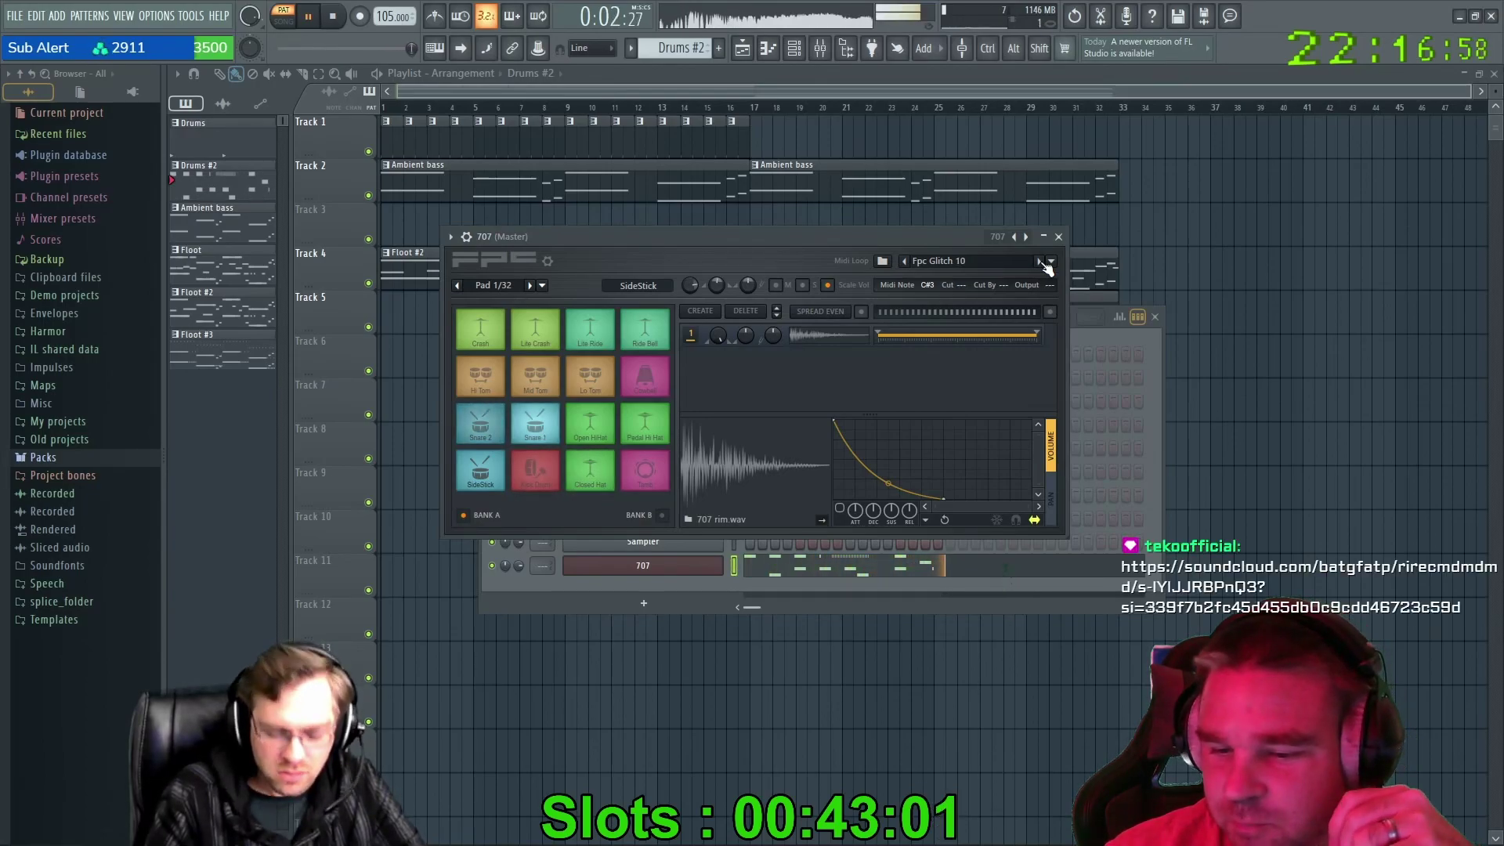
left_click(1042, 262)
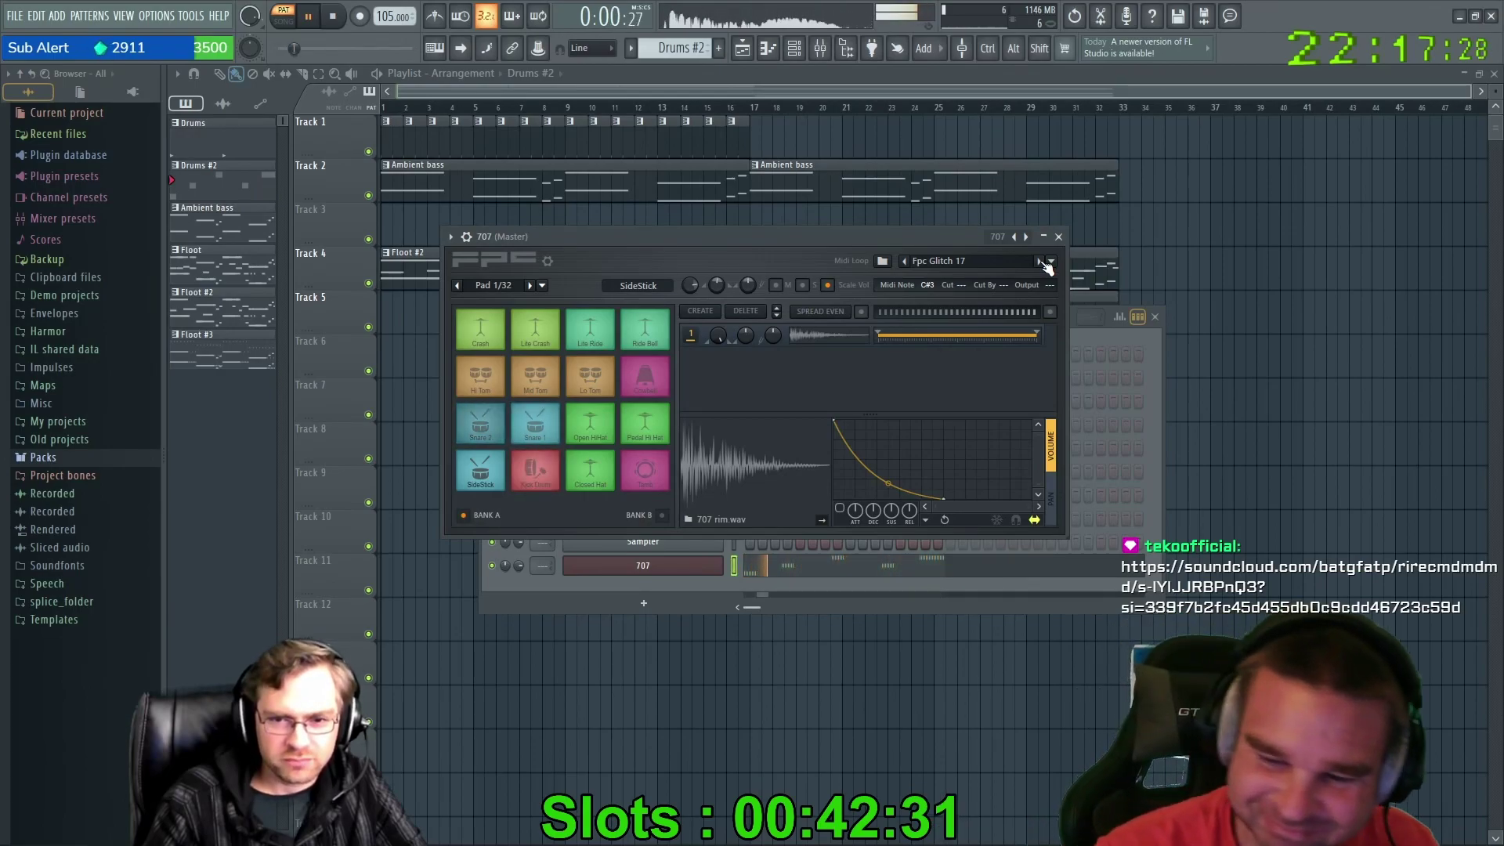
Audition Fpc Glitch 18 through 25, keep Fpc Glitch 25 loaded, stop playback and close the FPC window.
left_click(1040, 262)
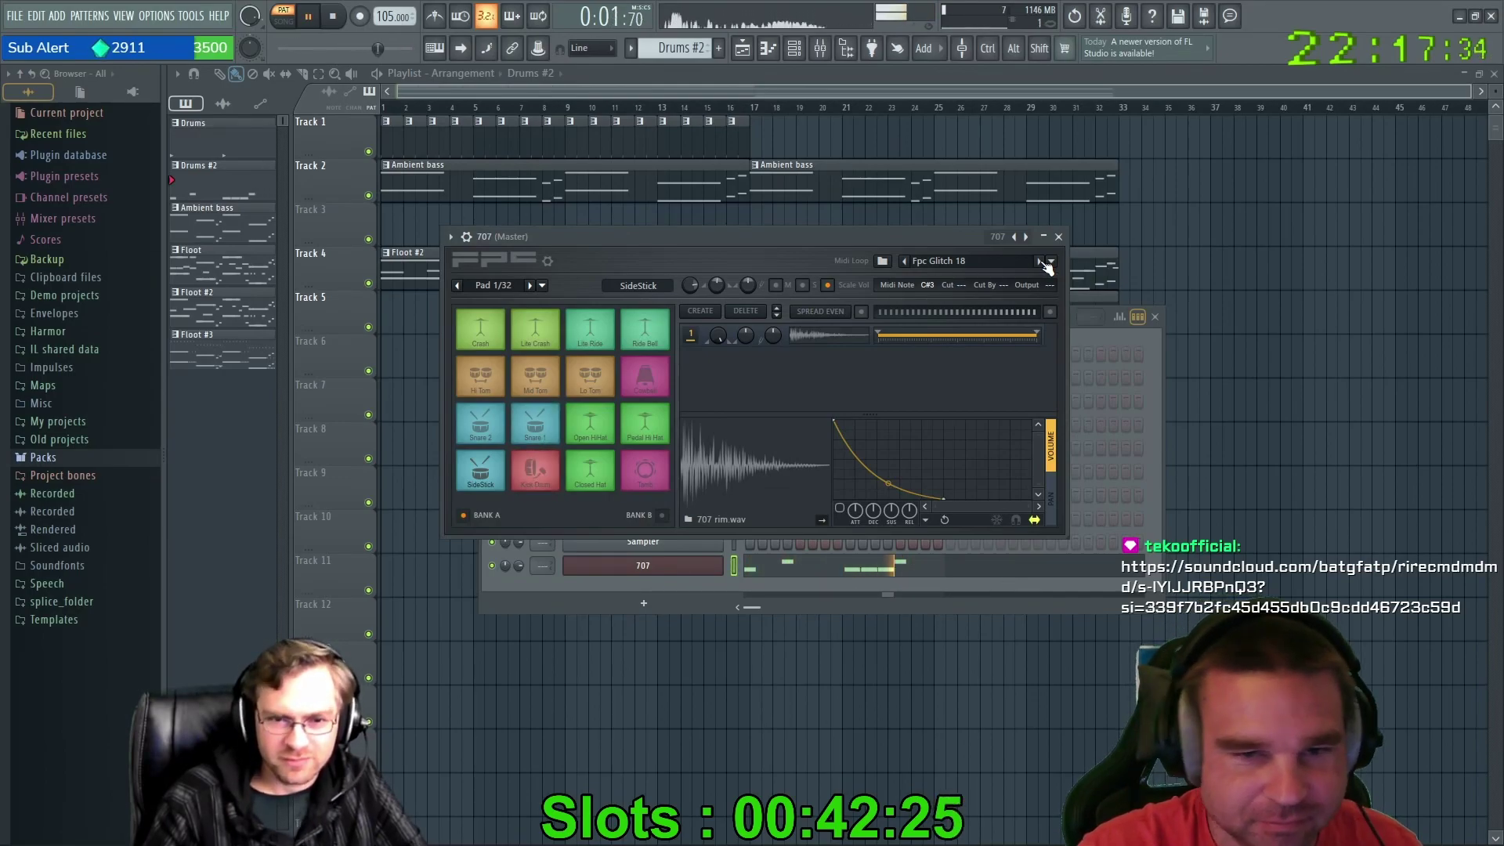
left_click(1041, 262)
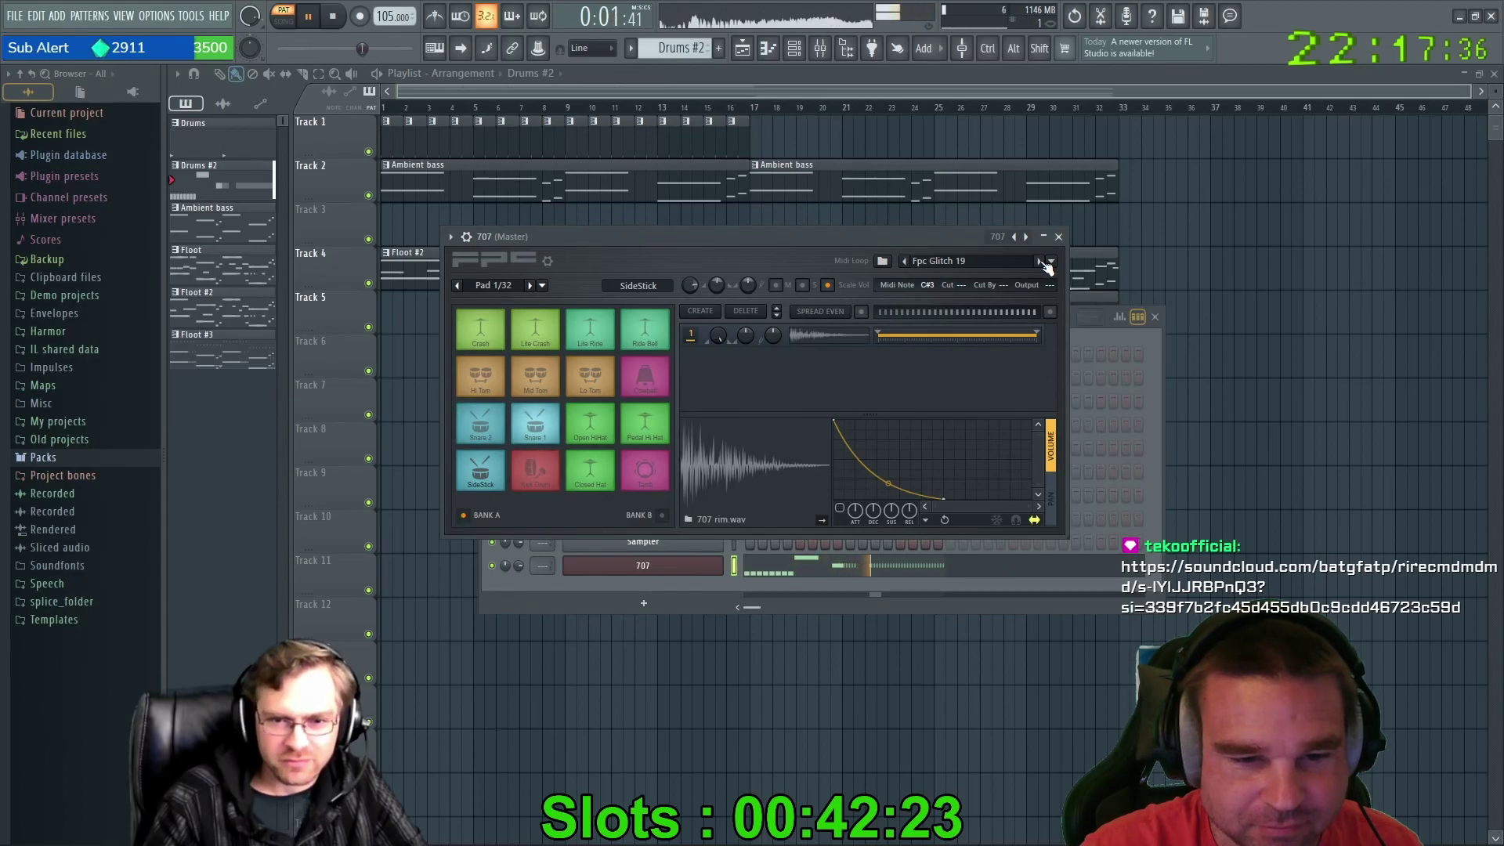
left_click(1042, 262)
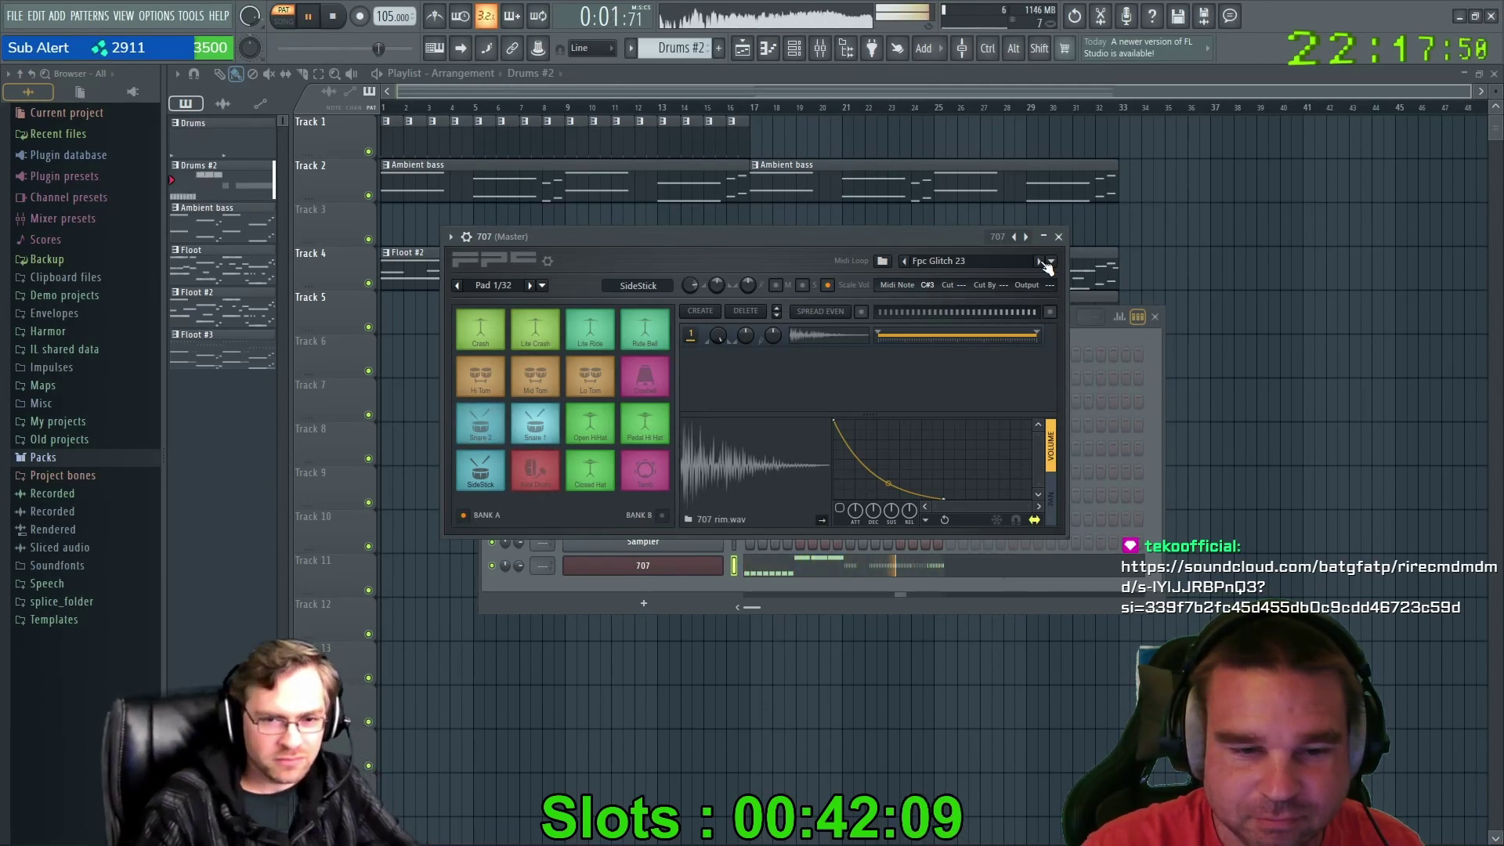
left_click(1042, 262)
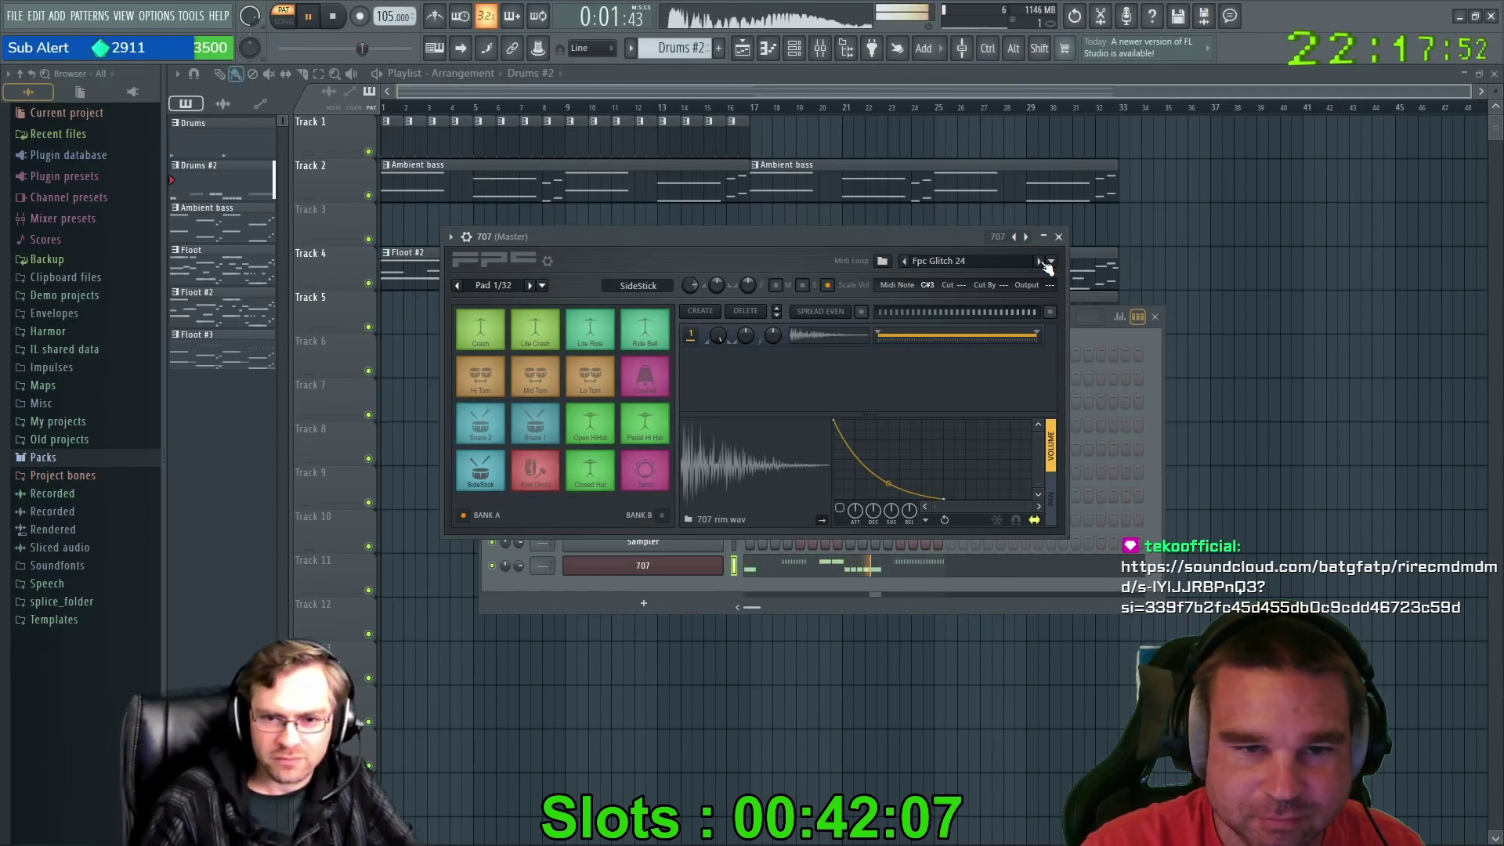
left_click(1043, 262)
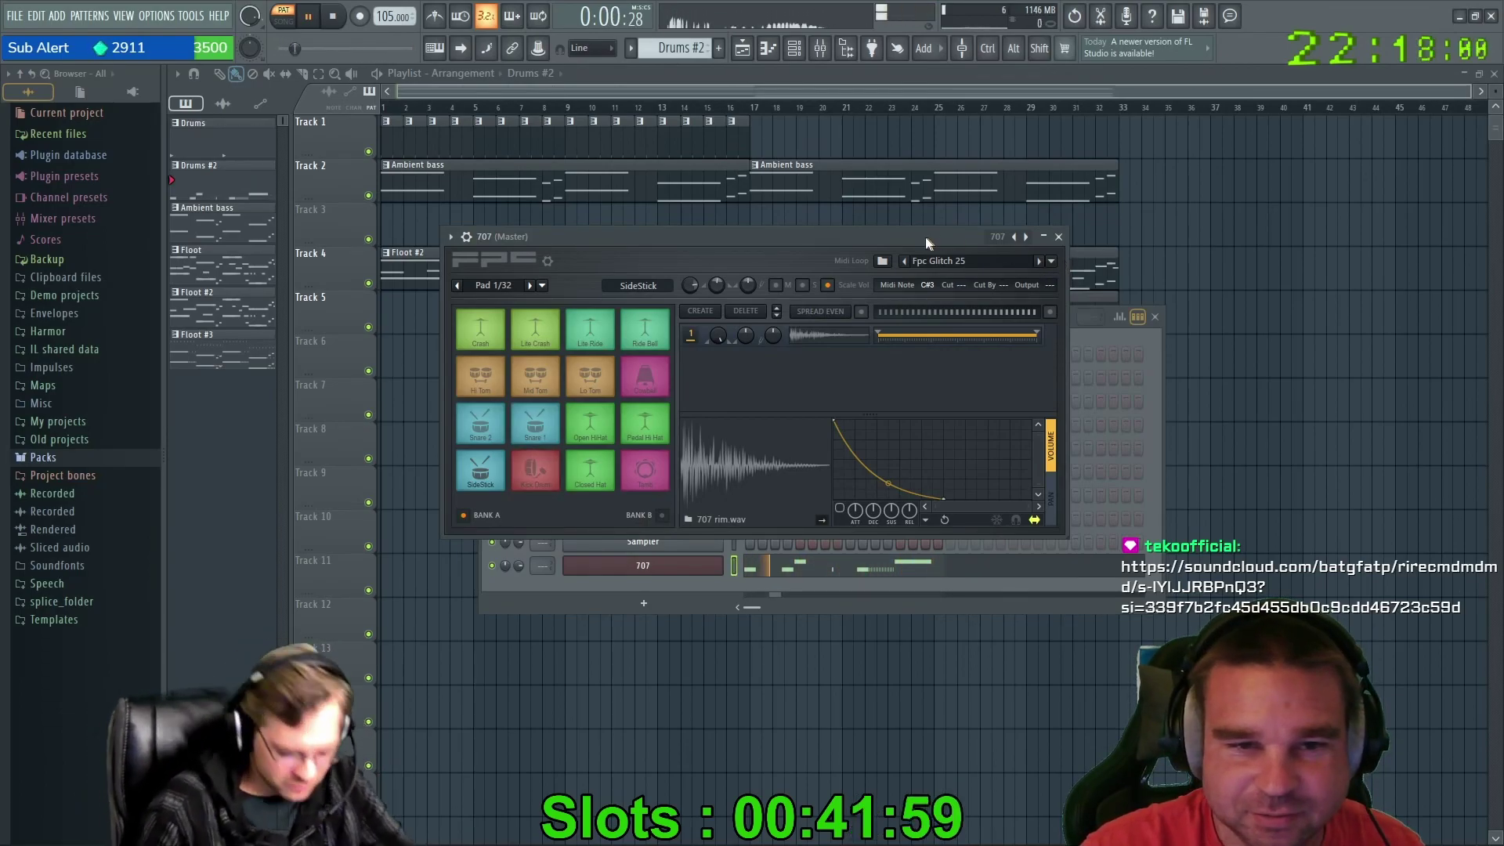
left_click_drag(924, 238, 971, 247)
left_click(1106, 244)
key("space")
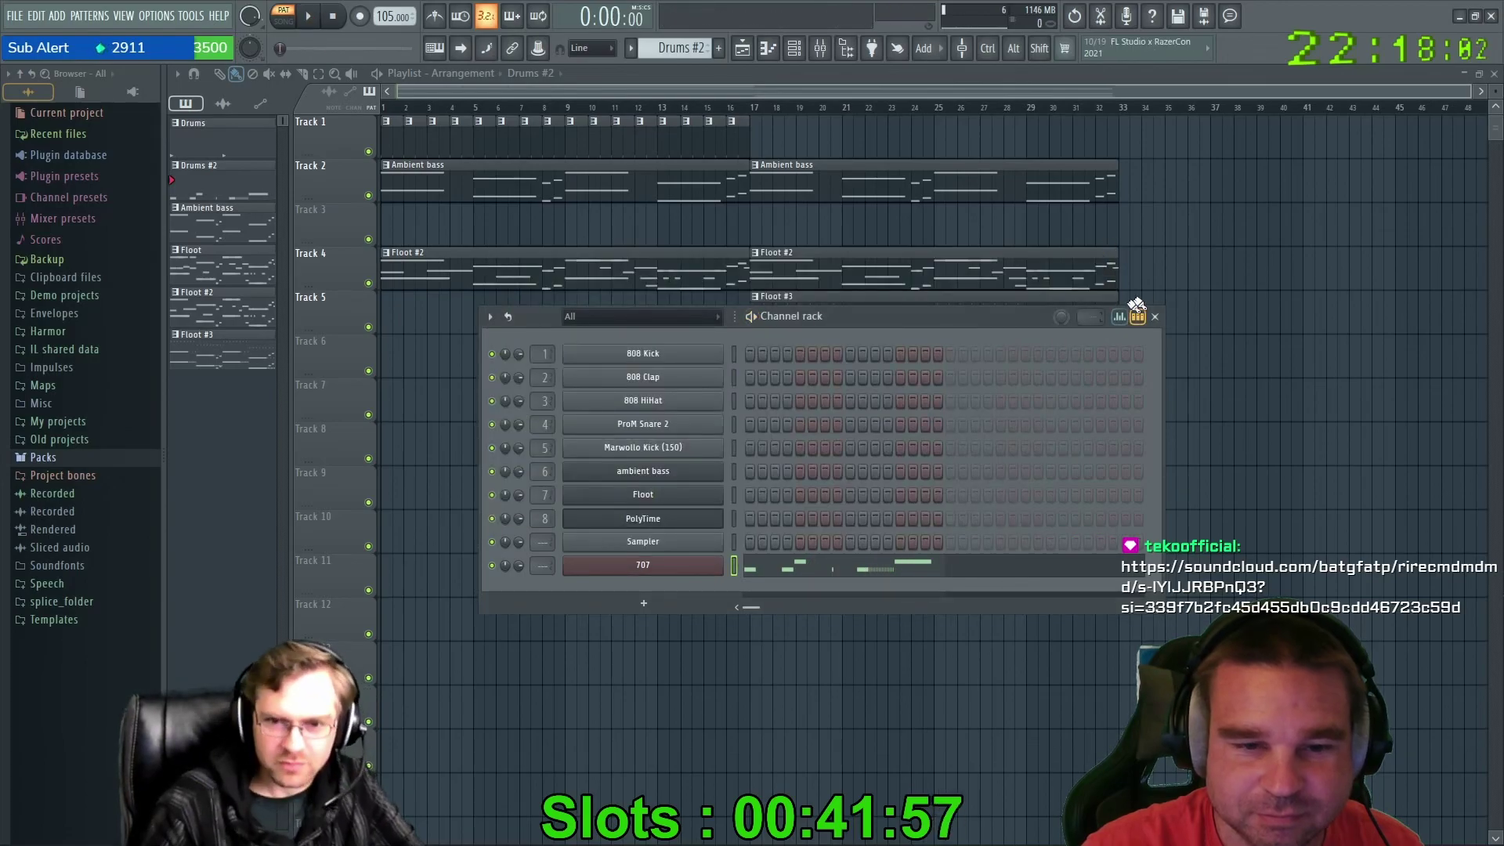
Set the song position to bar 17 and paint Drums #2 clips on Track 6 from bar 17 through bar 24.
left_click(1154, 317)
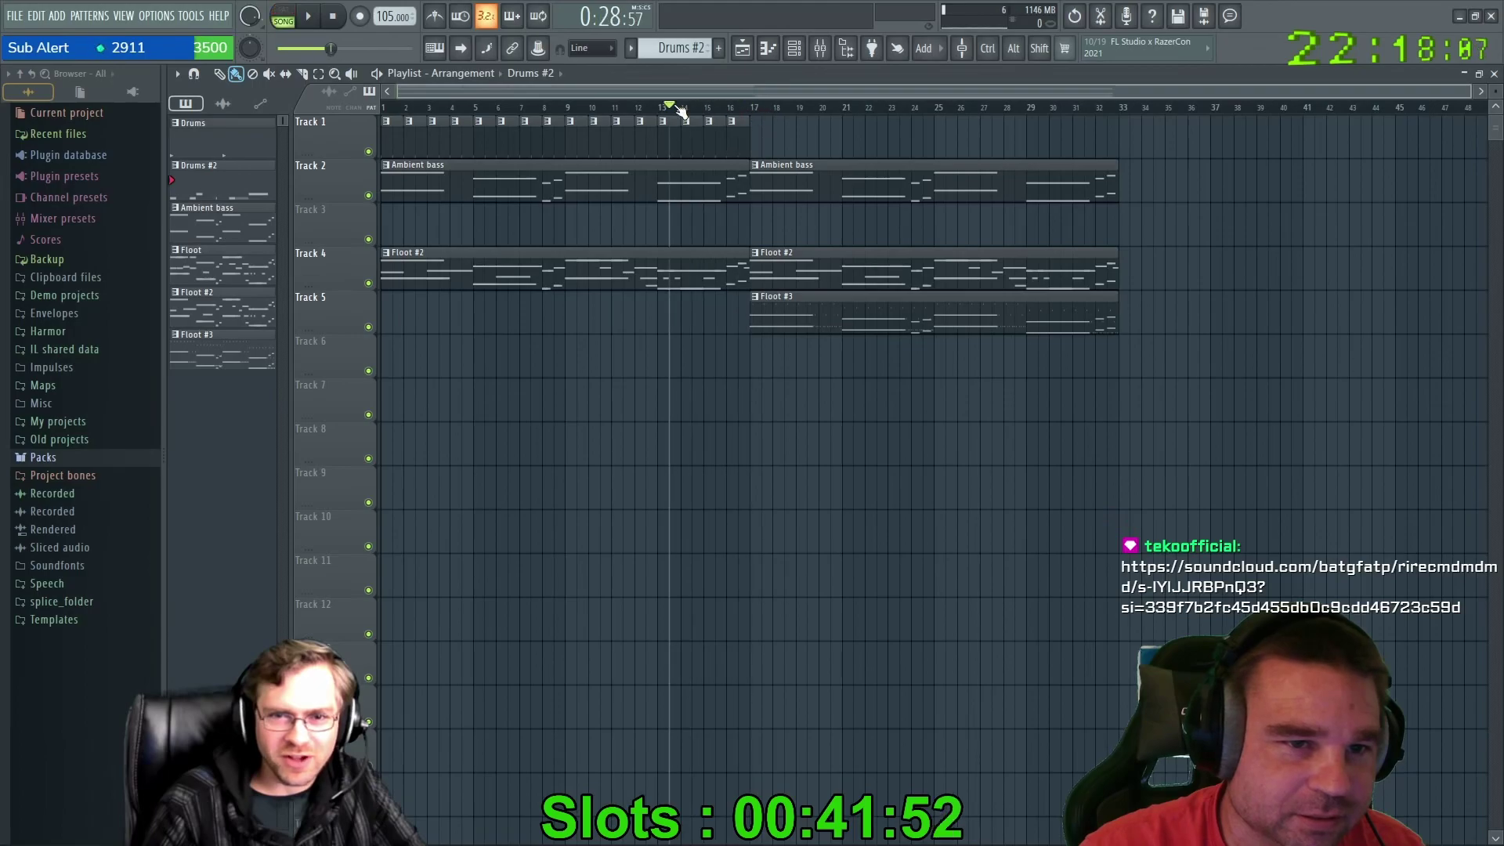
left_click(752, 106)
left_click(752, 102)
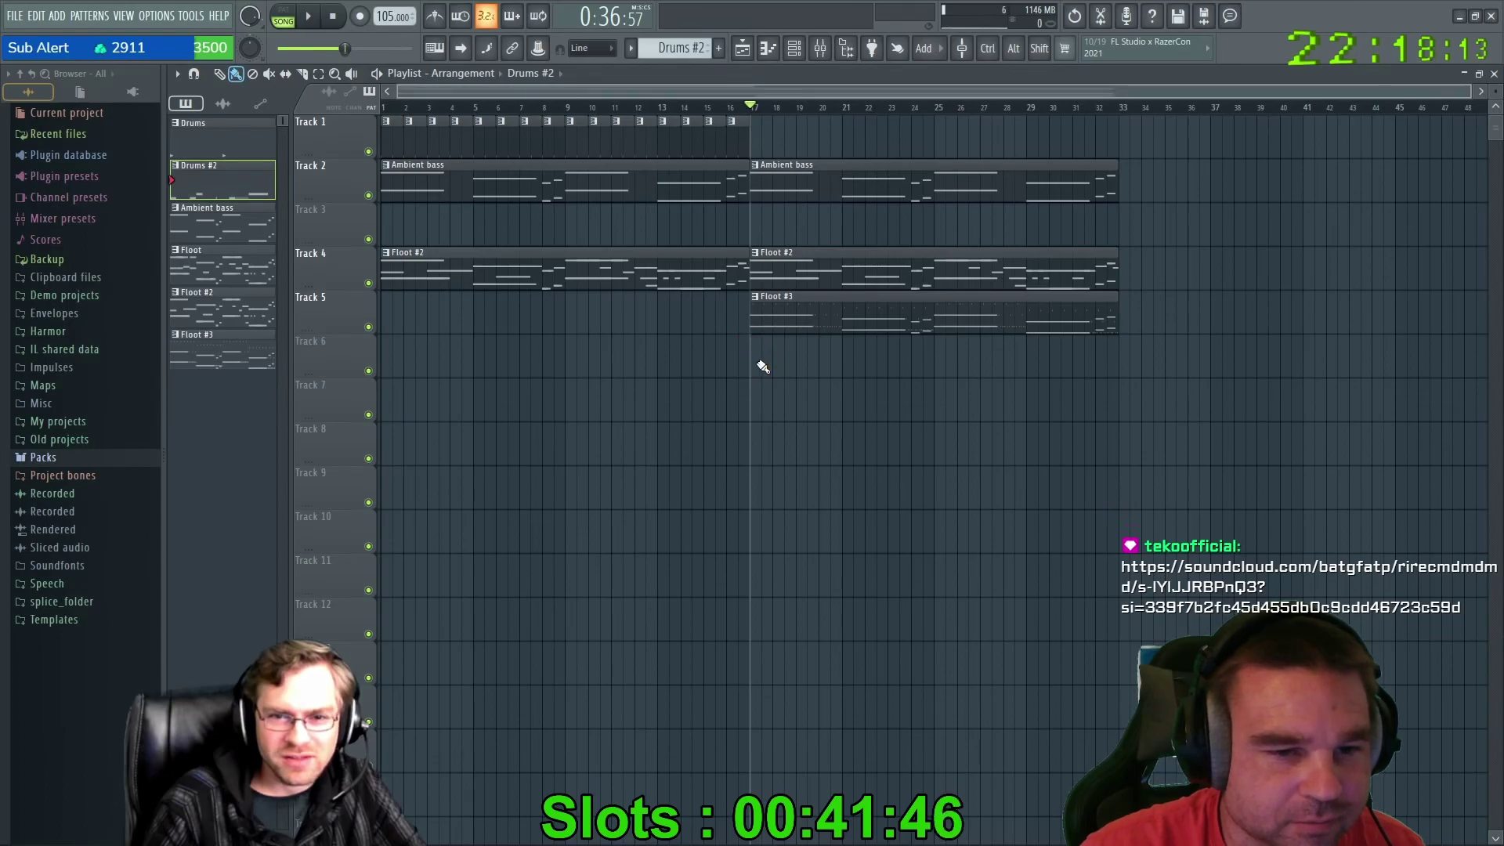
left_click_drag(753, 361, 970, 362)
right_click(962, 370)
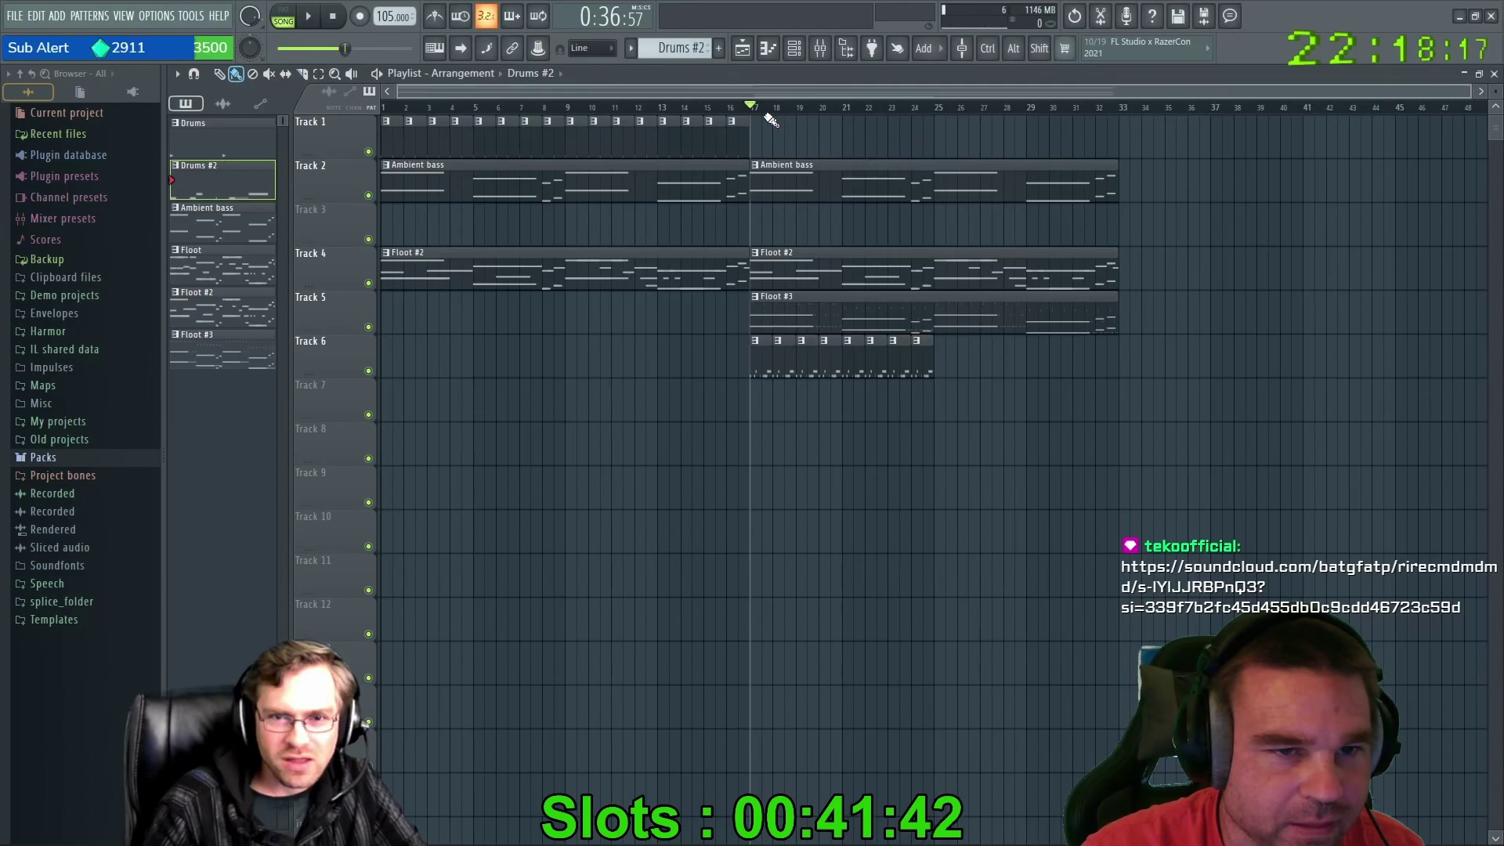
Move the Drums #2 clips from Track 6 up to Track 1 at bars 17 through 24 and play the section.
left_click_drag(971, 377, 759, 57)
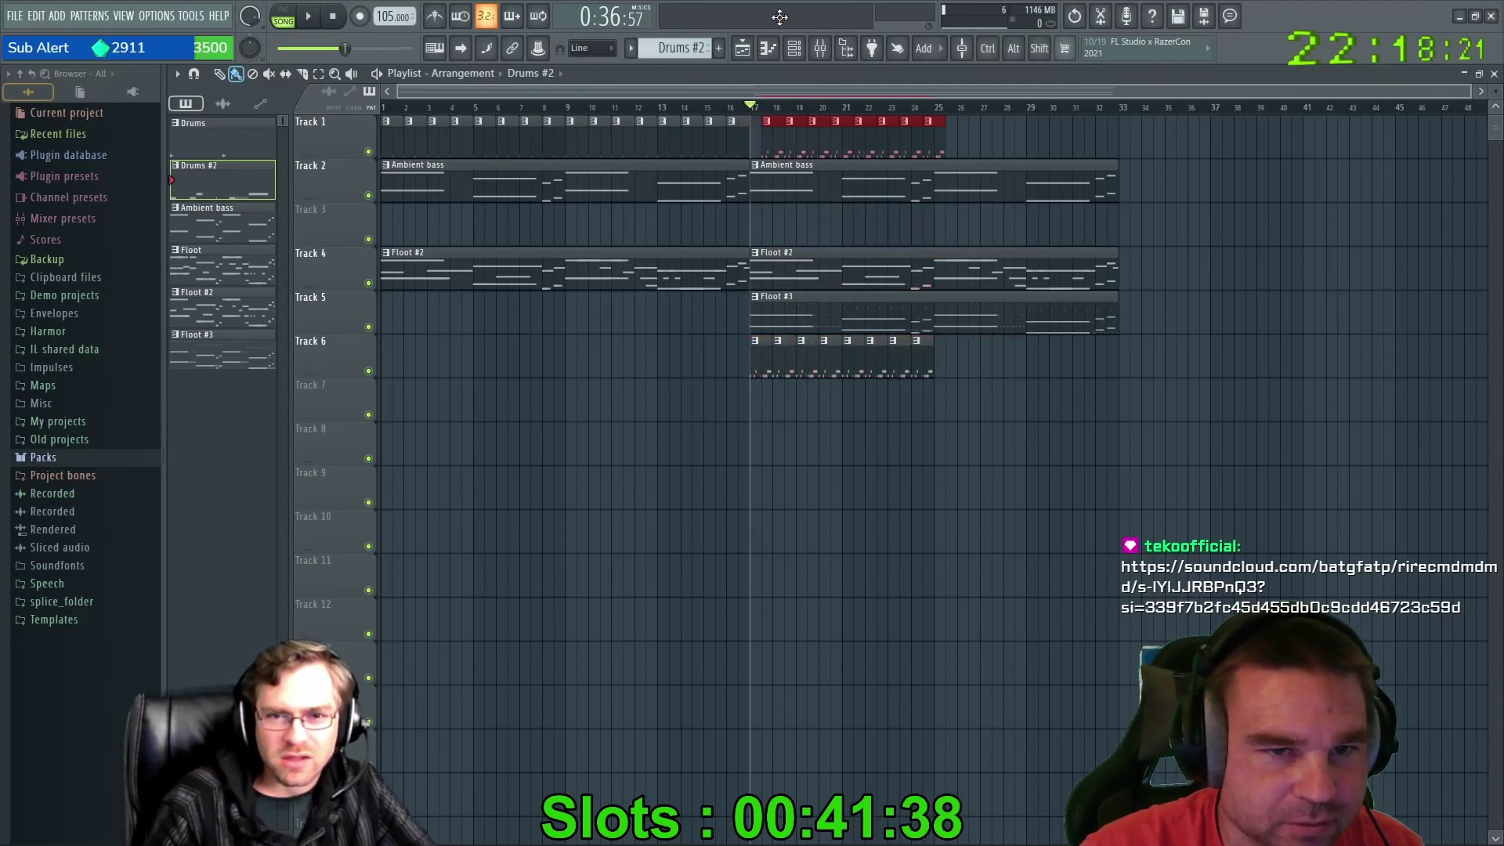
right_click(925, 360)
key("space")
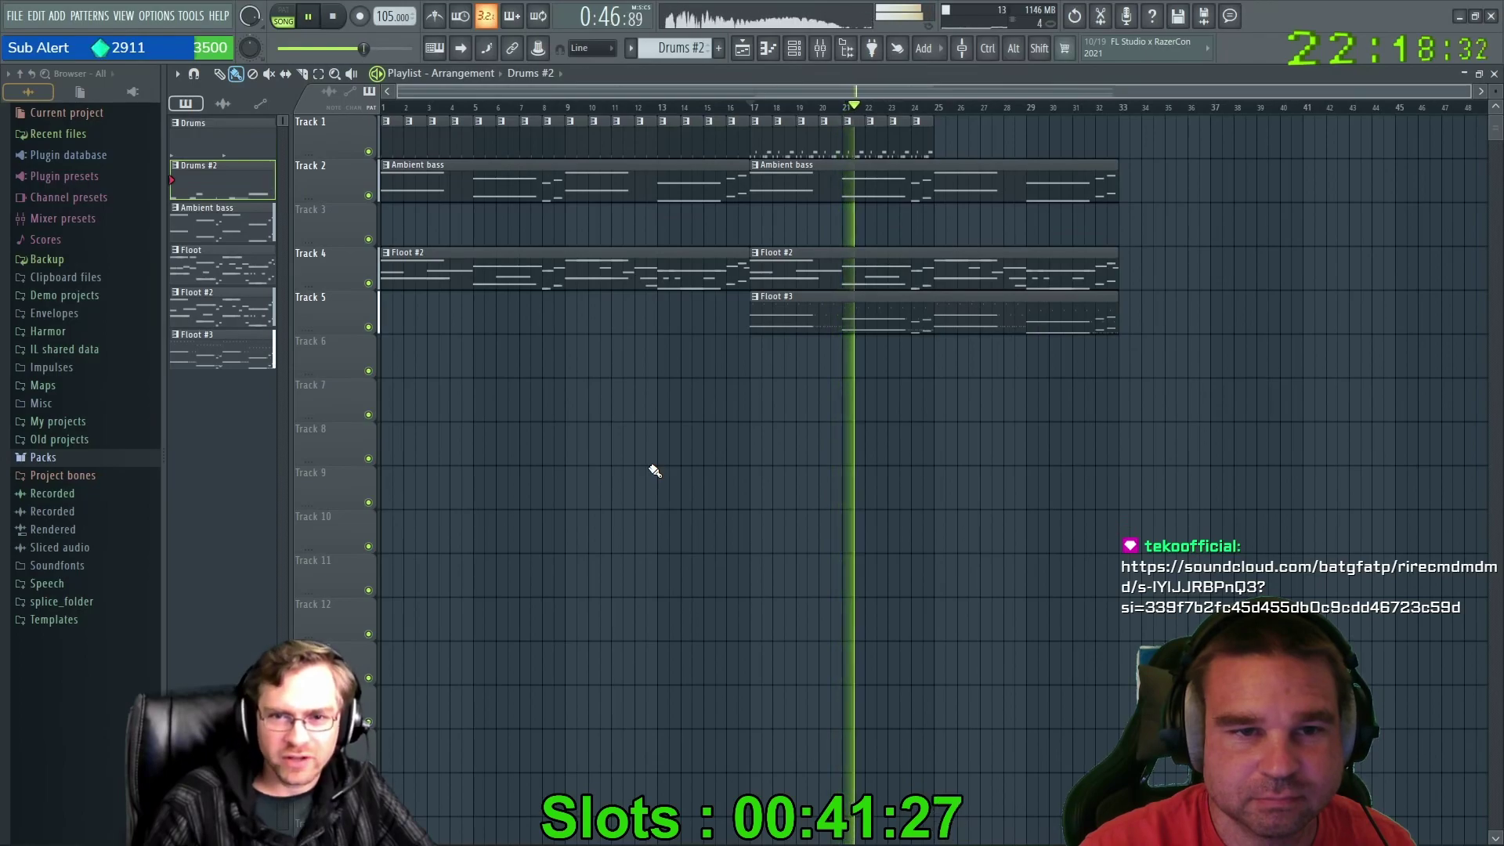
key("space")
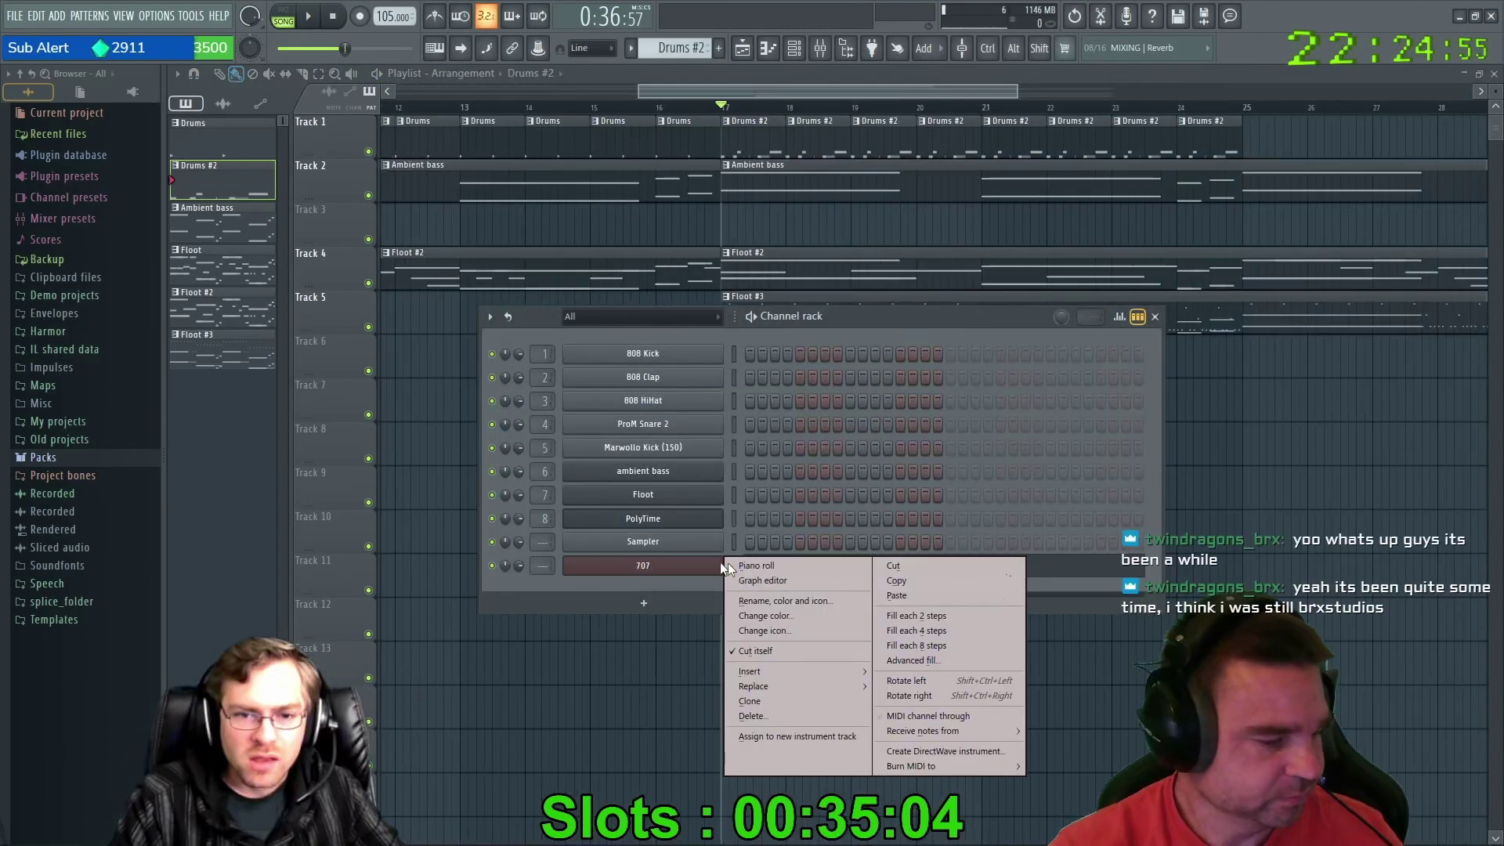
In the 707 channel's piano roll, replace the loop notes with Kick Drum hits on all four beats and play the pattern alone.
left_click(750, 567)
right_click(957, 510)
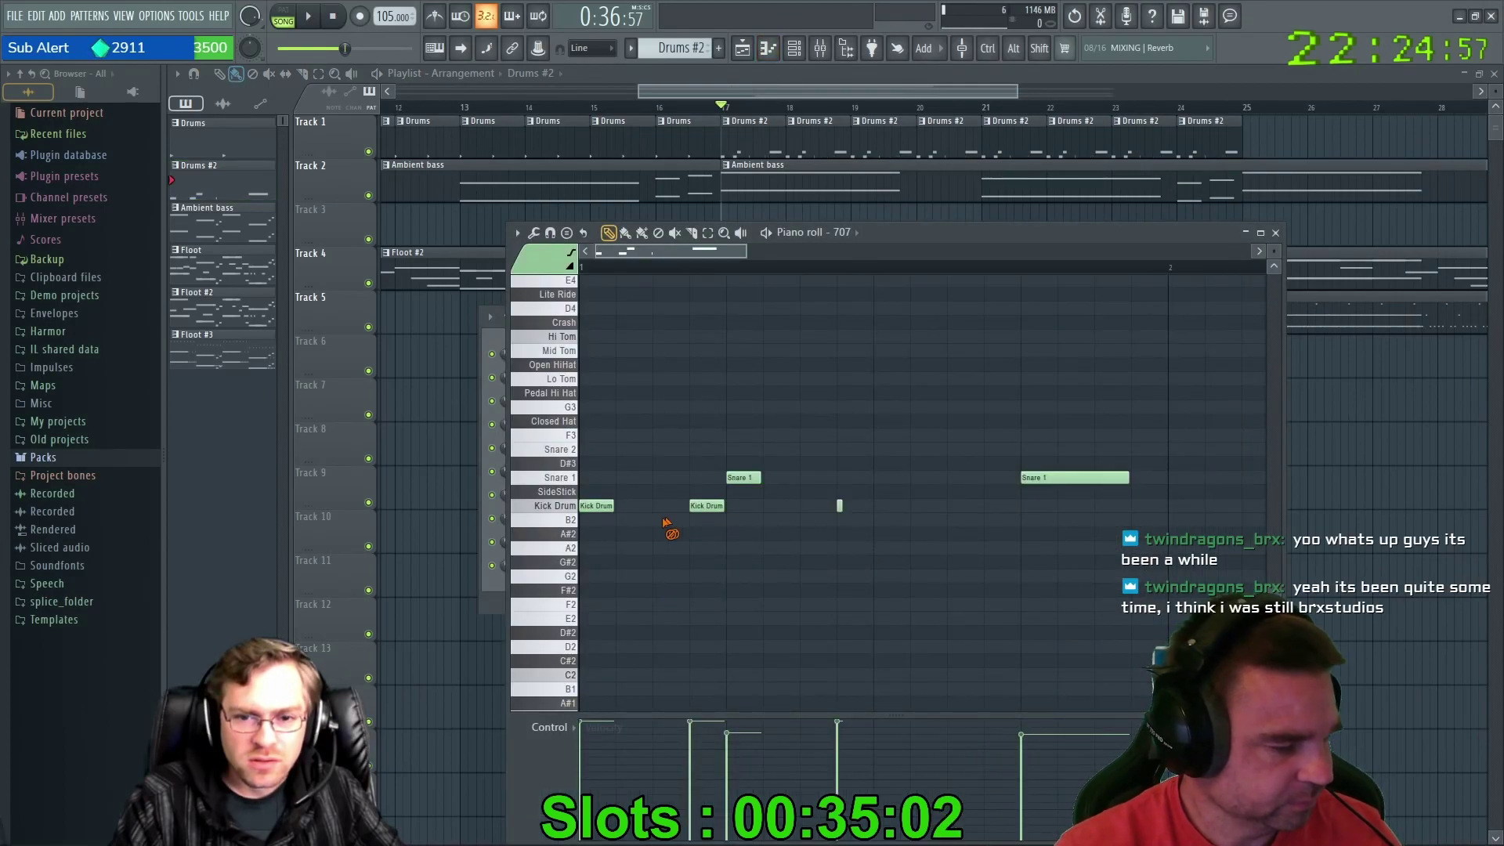
right_click(706, 505)
right_click(742, 477)
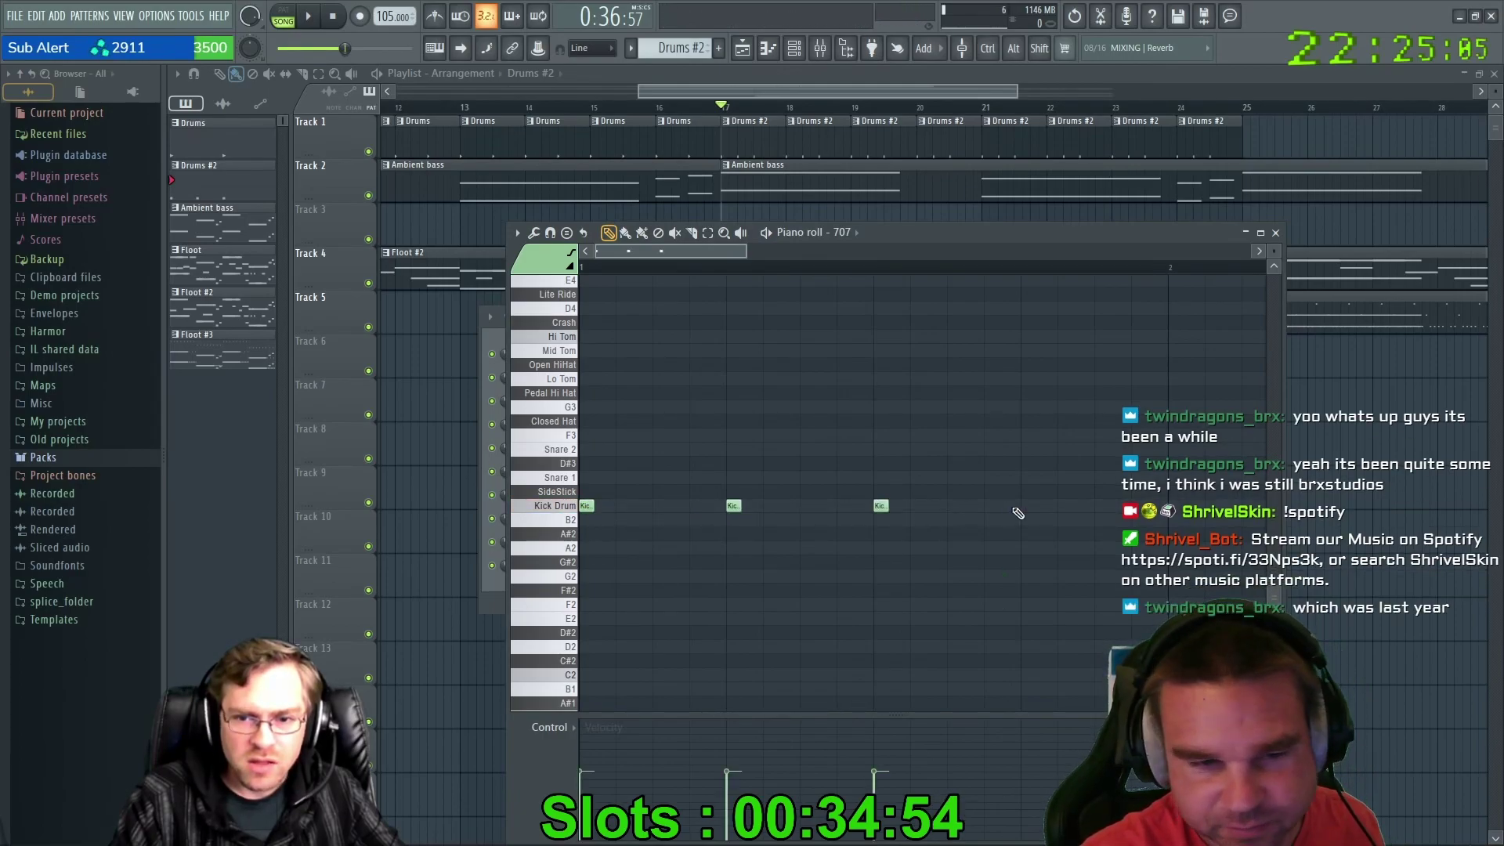
left_click(283, 16)
key("space")
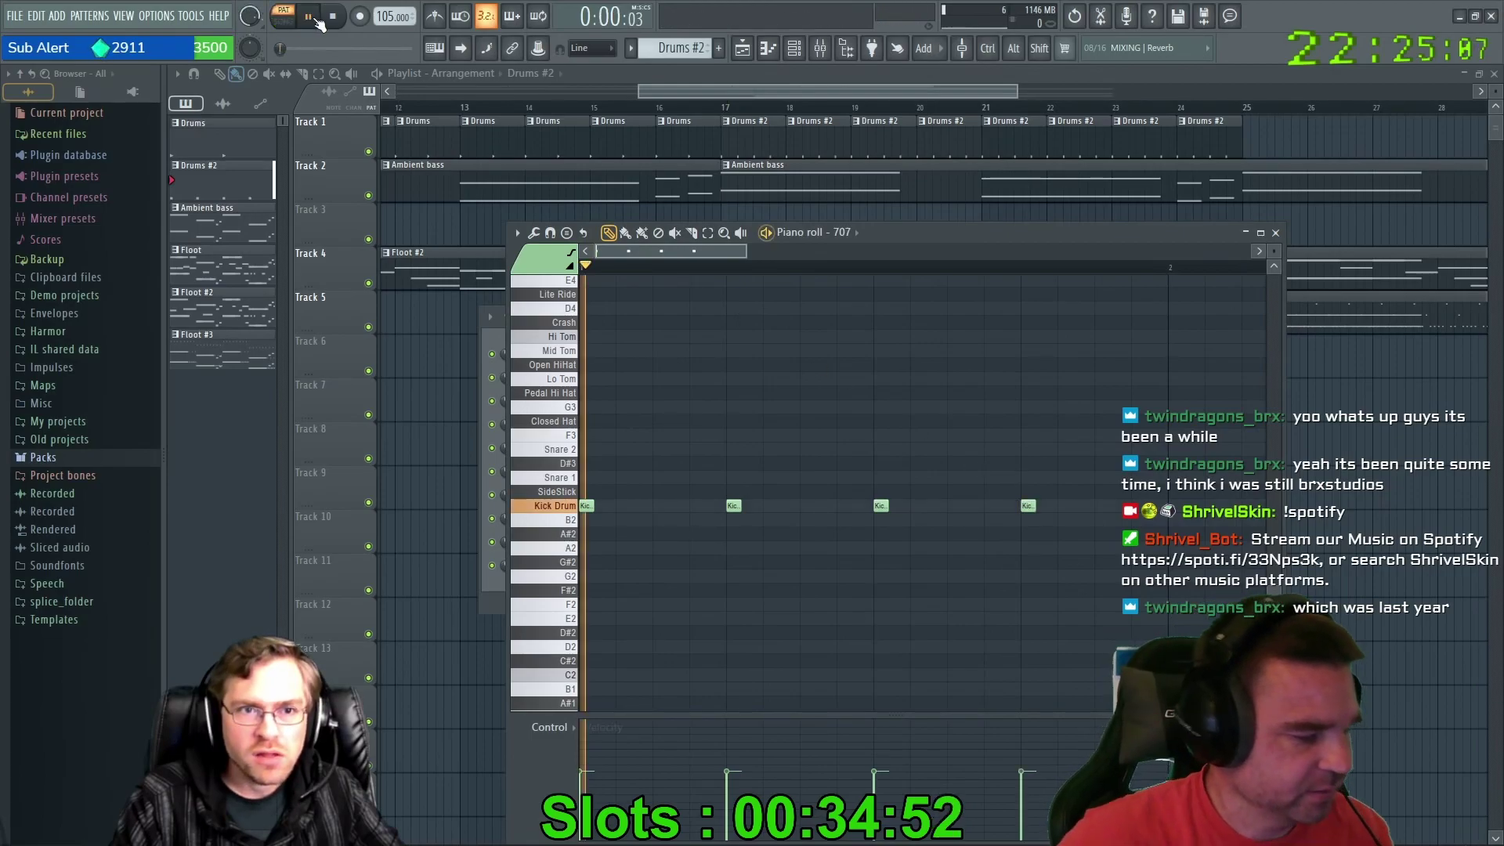
Remove the Kick Drum hit on beat 2 and try an extra kick one sixteenth before beat 4.
right_click(732, 506)
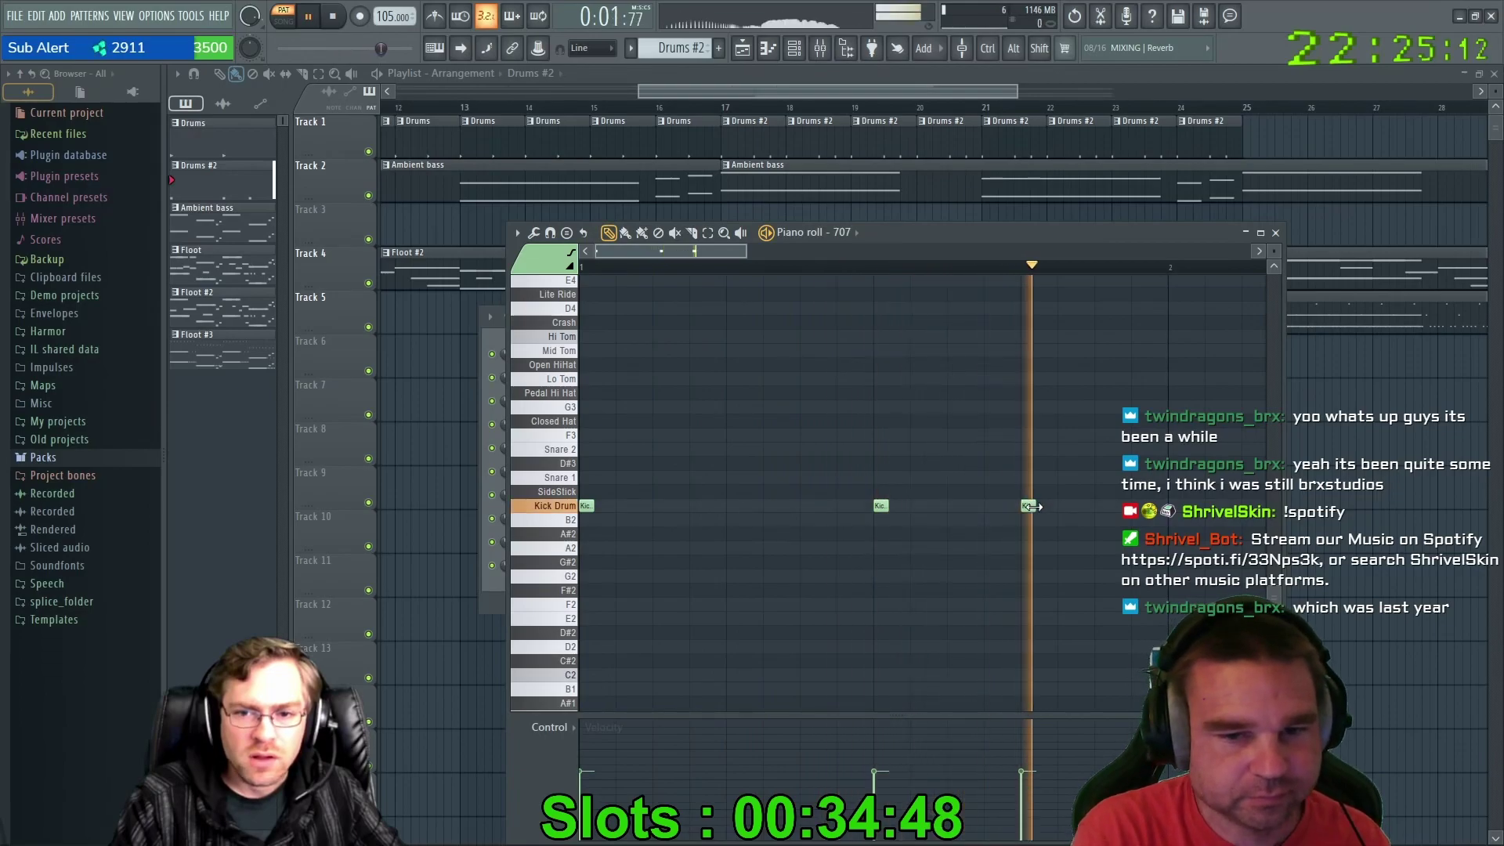
left_click(1101, 505)
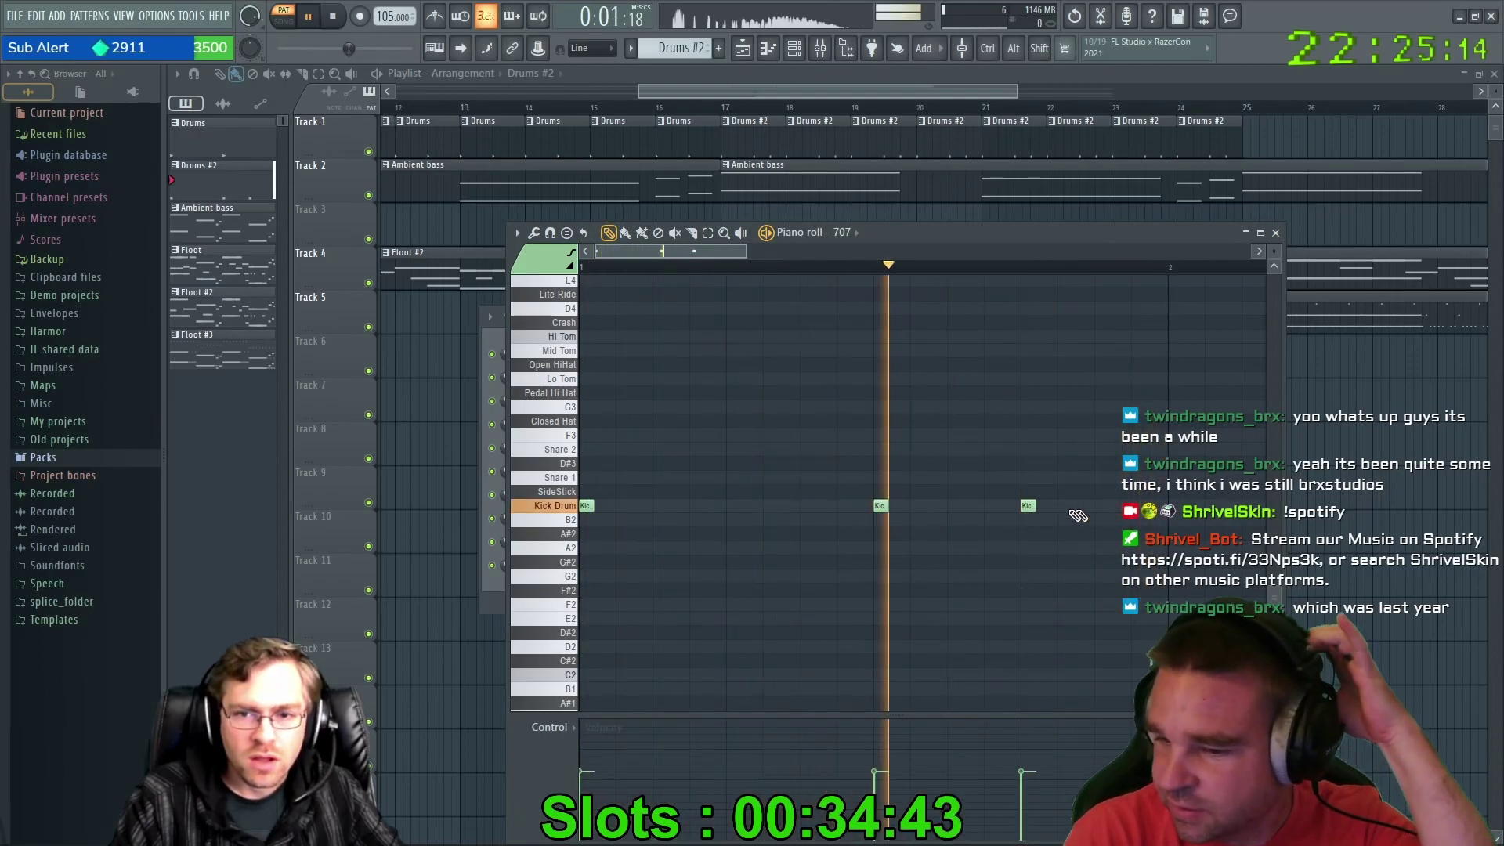
left_click_drag(1097, 505, 986, 505)
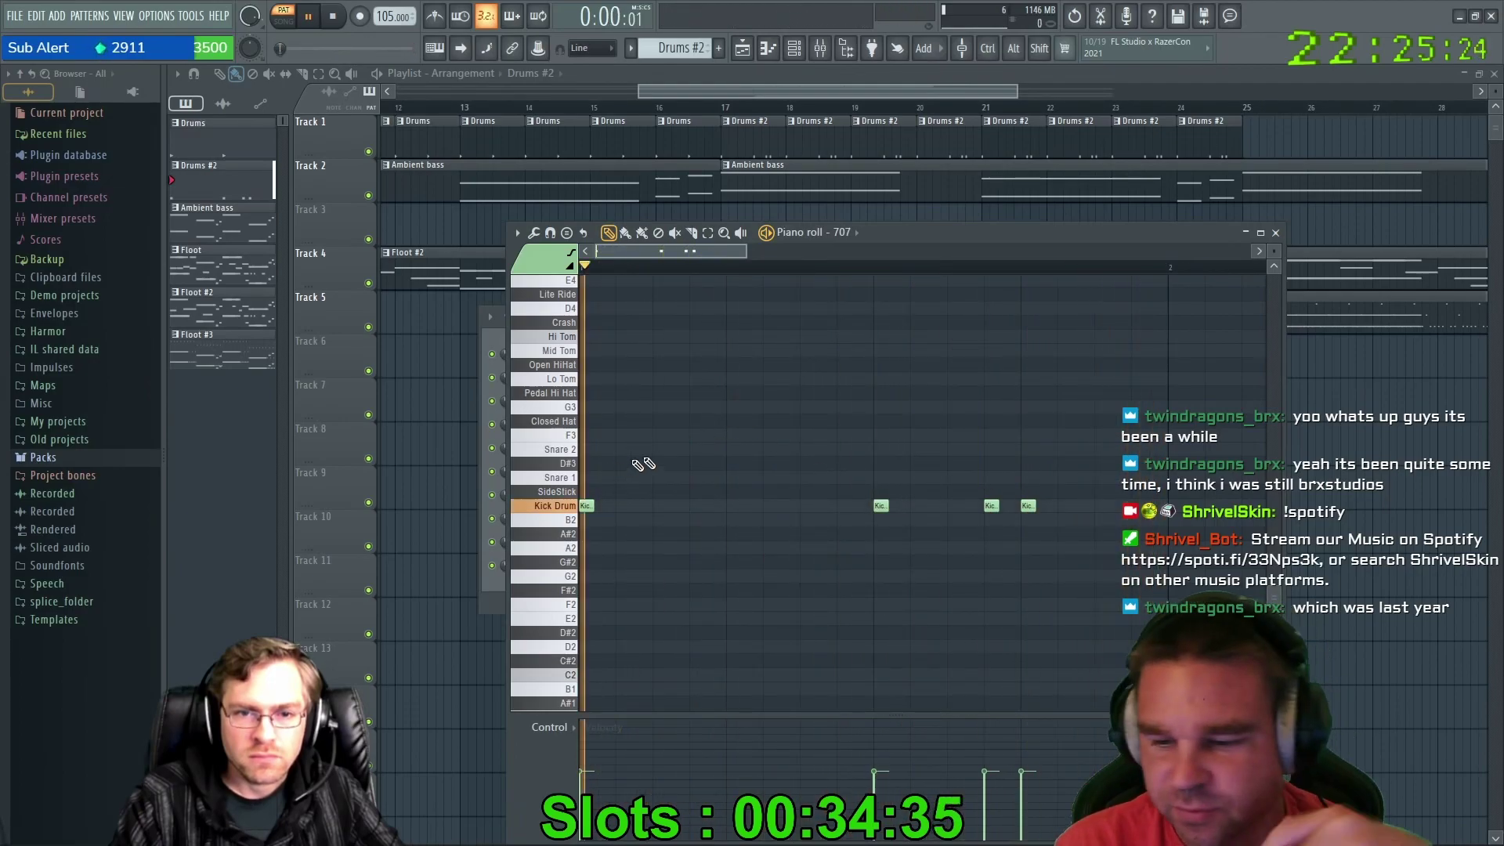
Place Snare 2 hits on beat 2 and an eighth note after beat 4, and delete the kick just before beat 4.
left_click(731, 450)
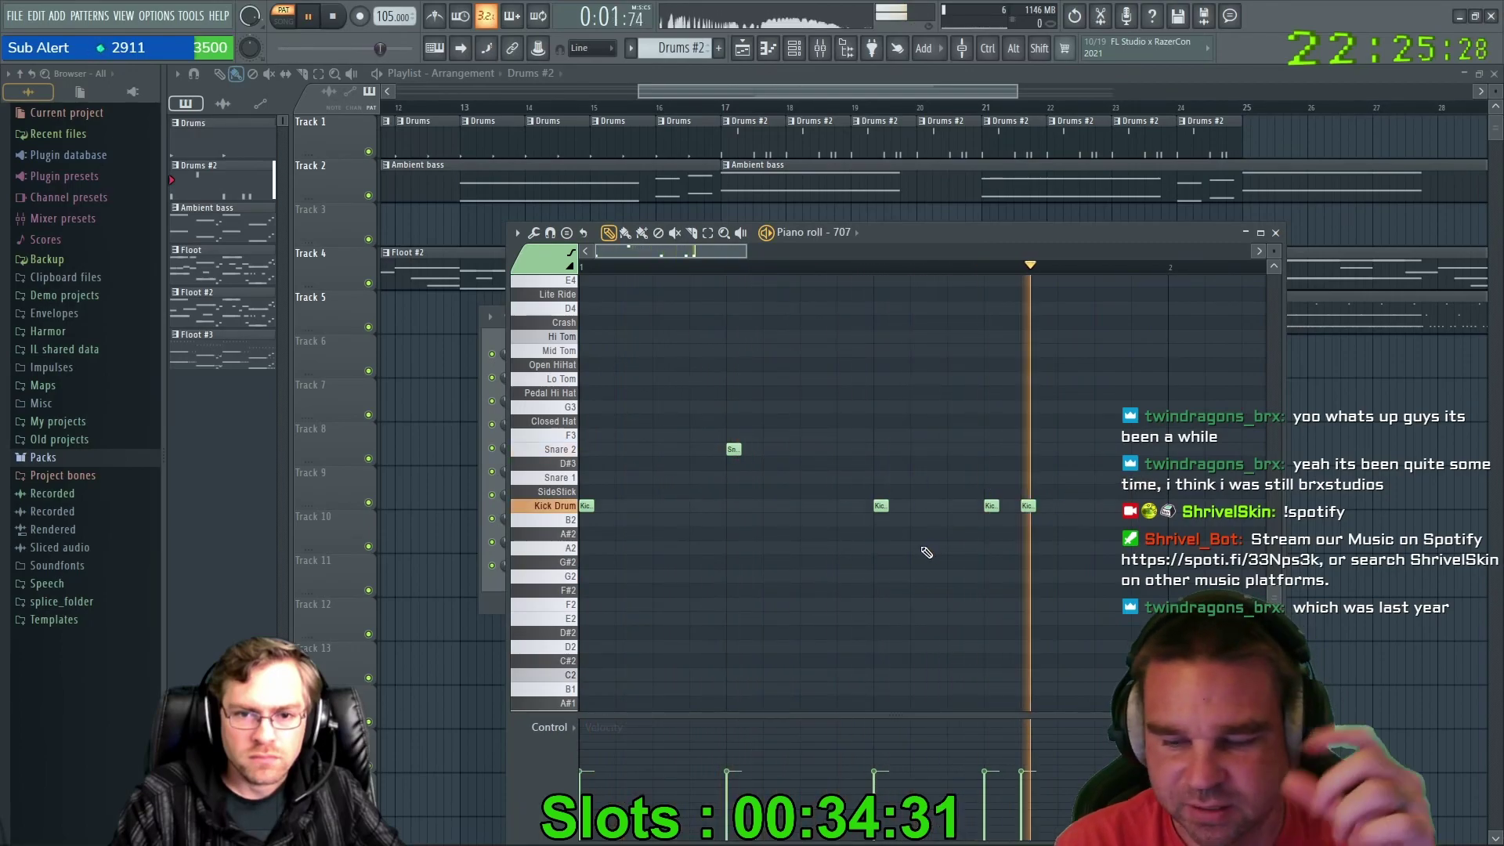
left_click(1140, 450)
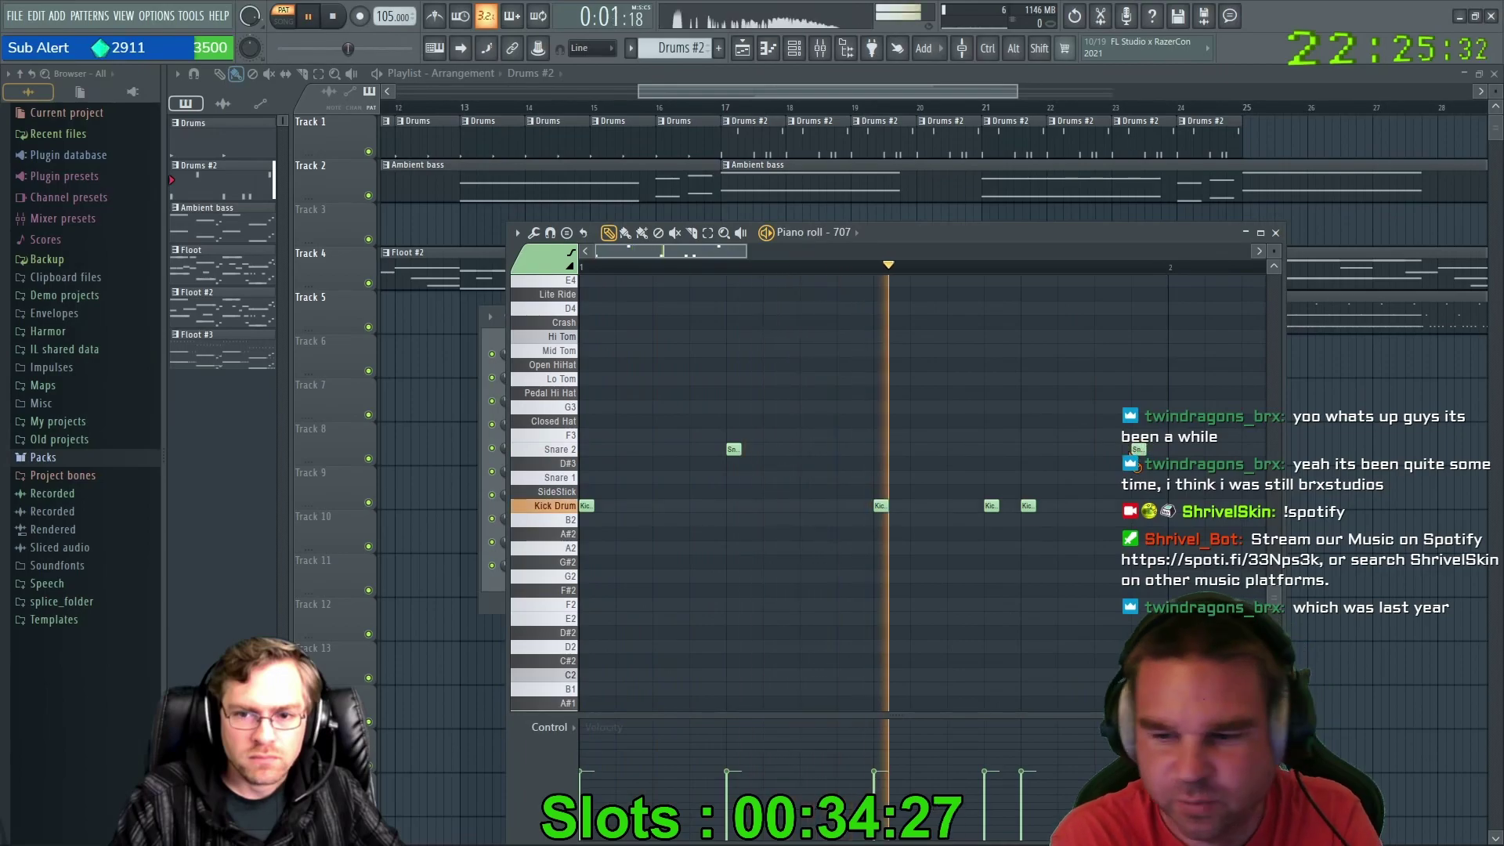
left_click_drag(1136, 449, 1097, 448)
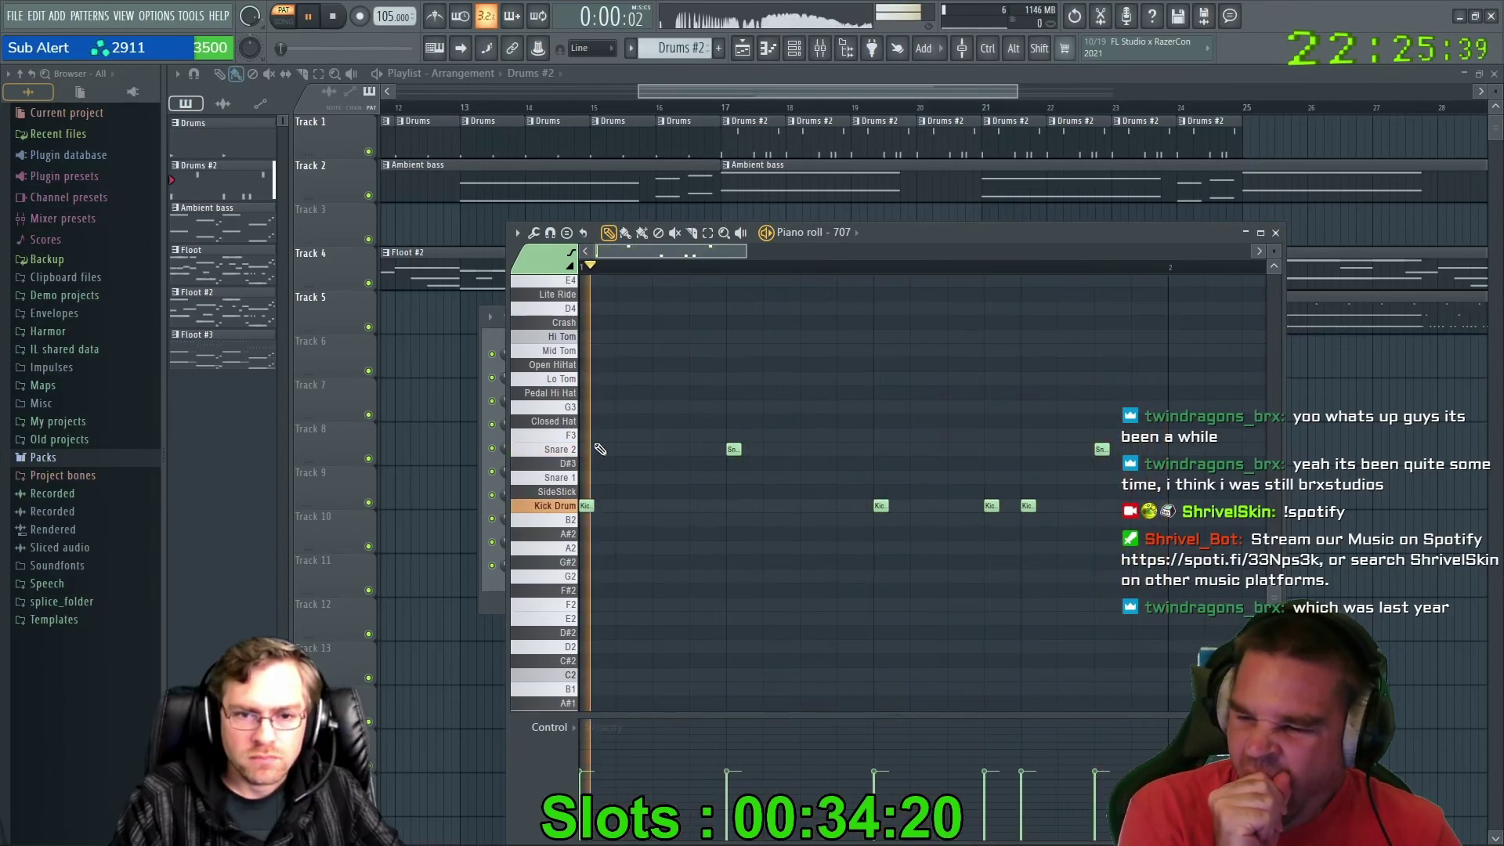
right_click(990, 505)
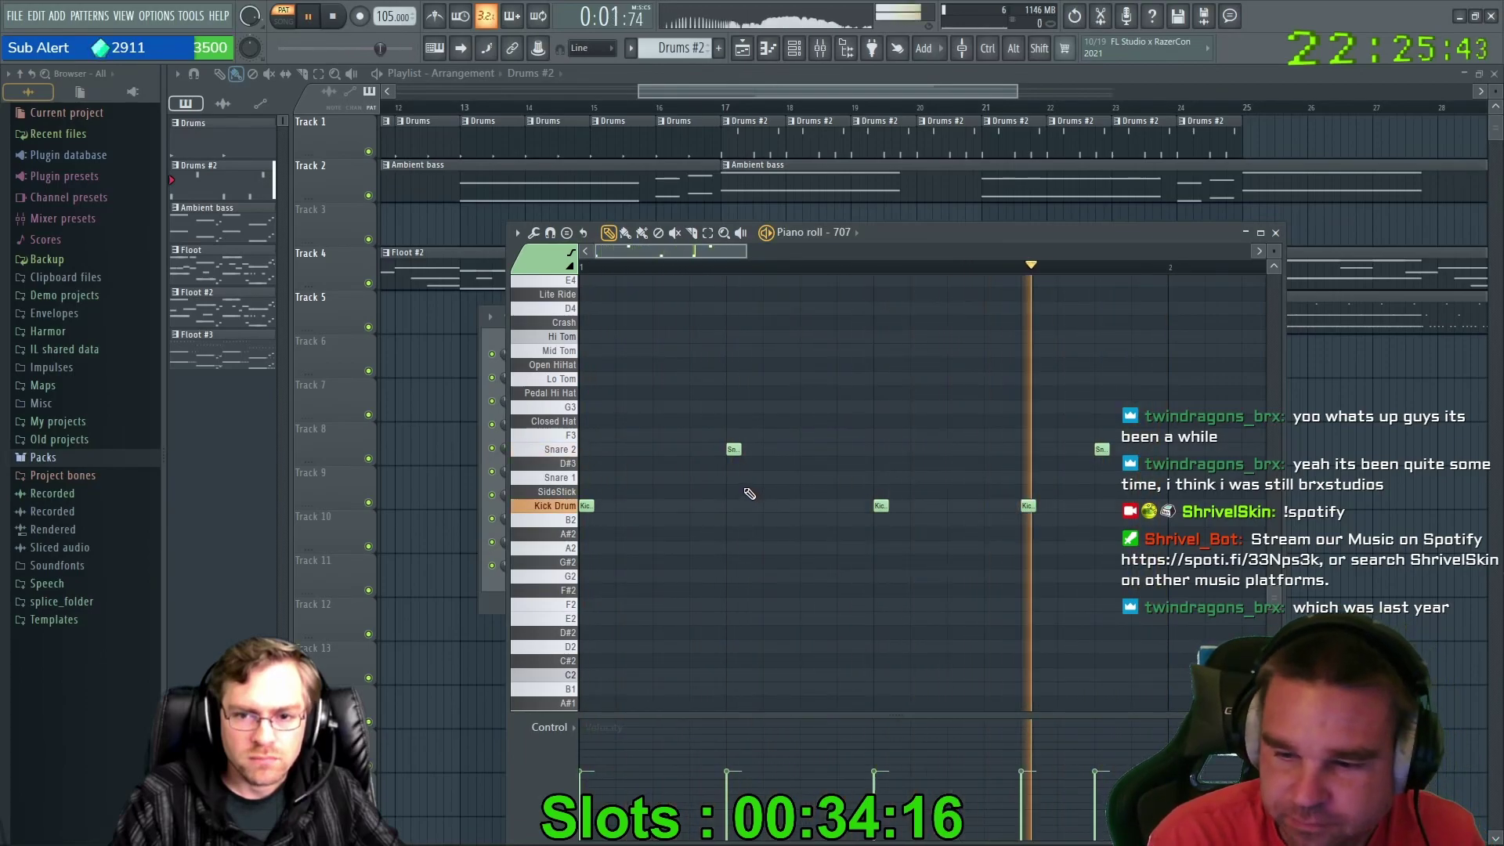
left_click(956, 480)
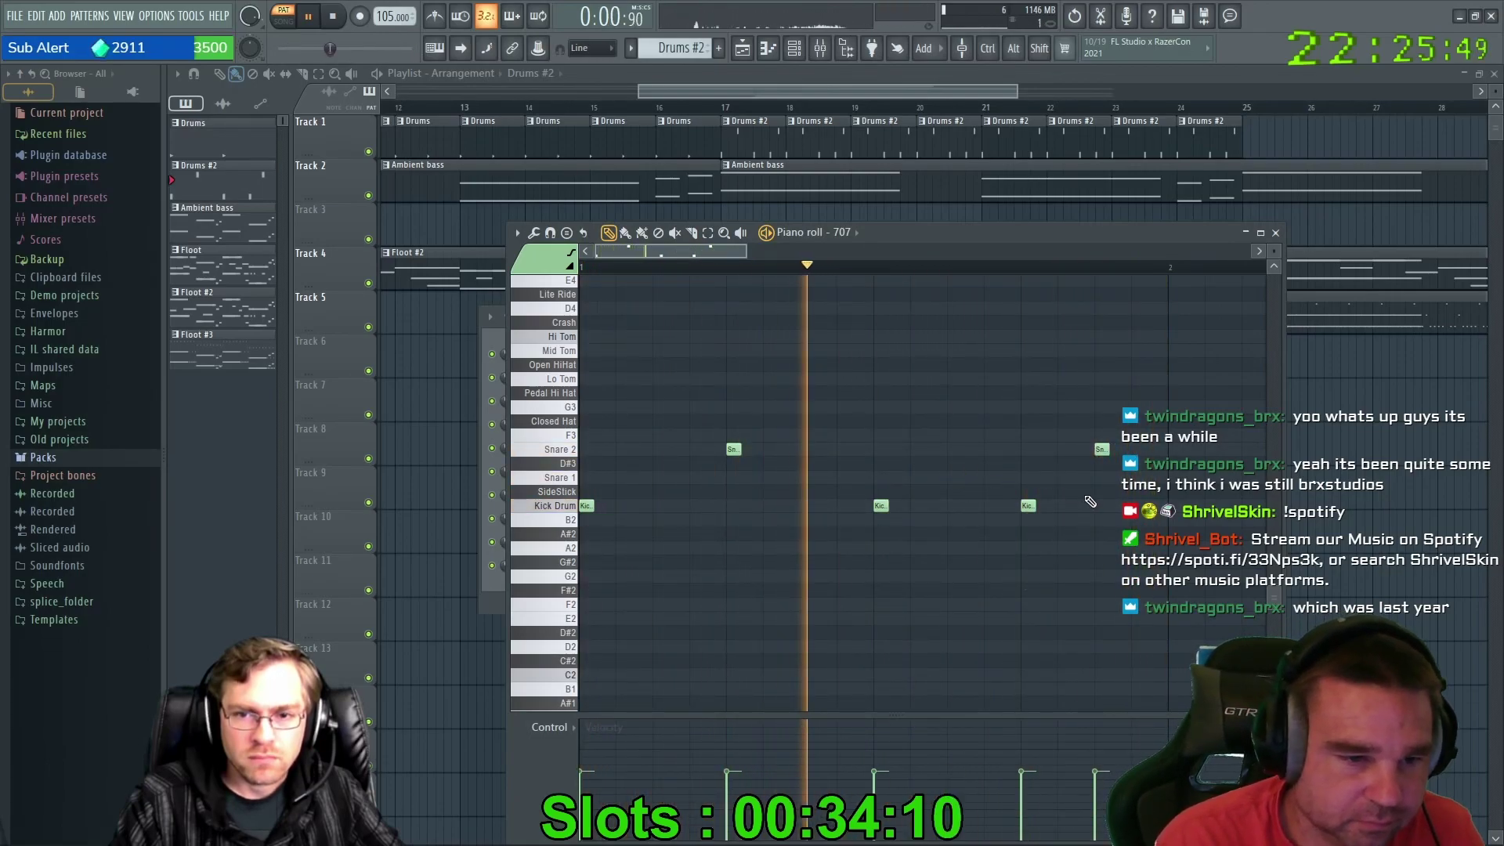
left_click_drag(955, 478, 1066, 480)
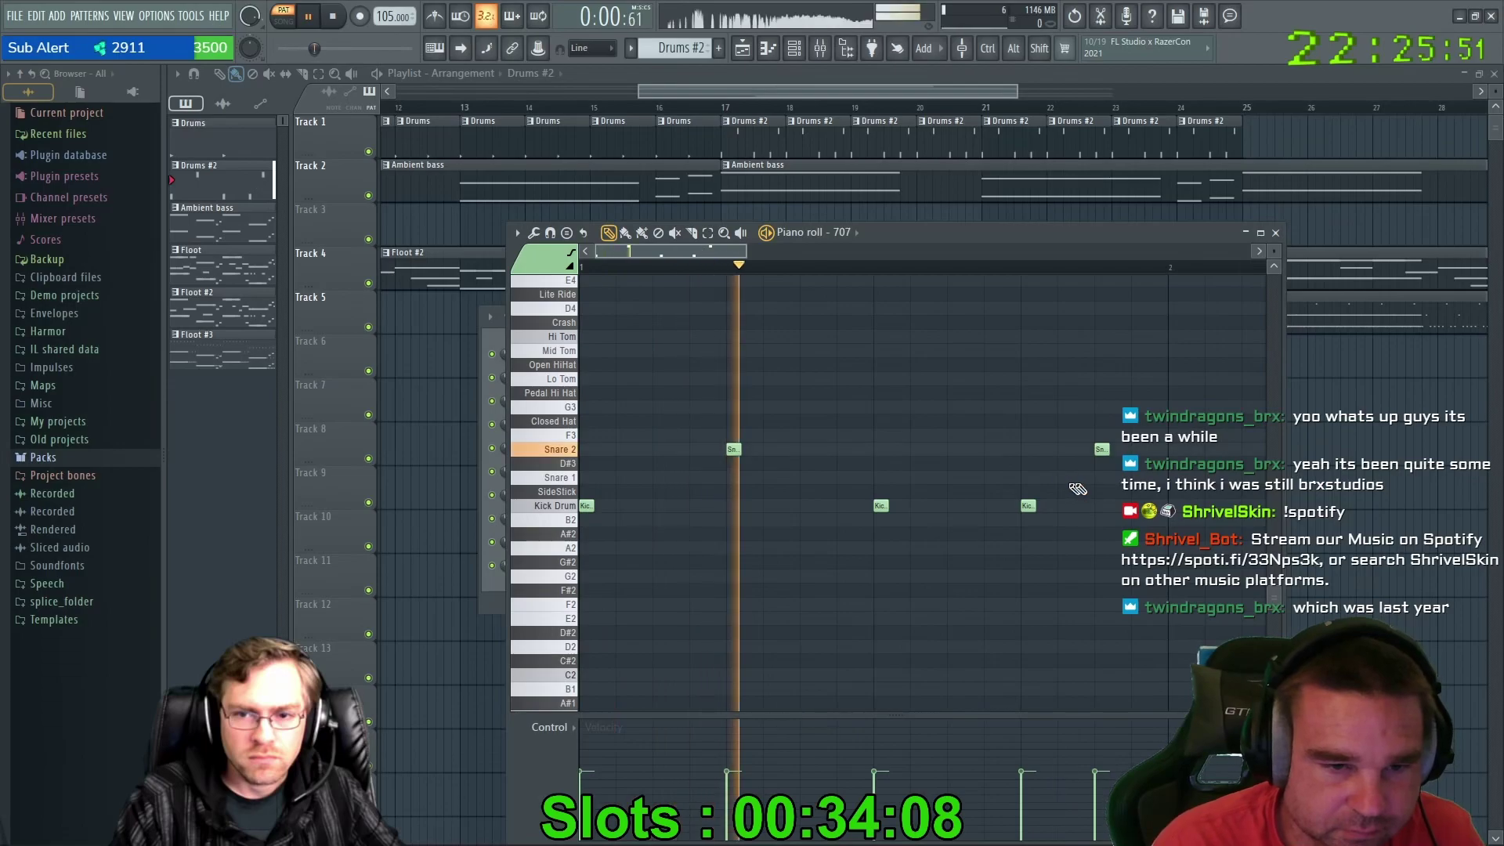
right_click(1066, 479)
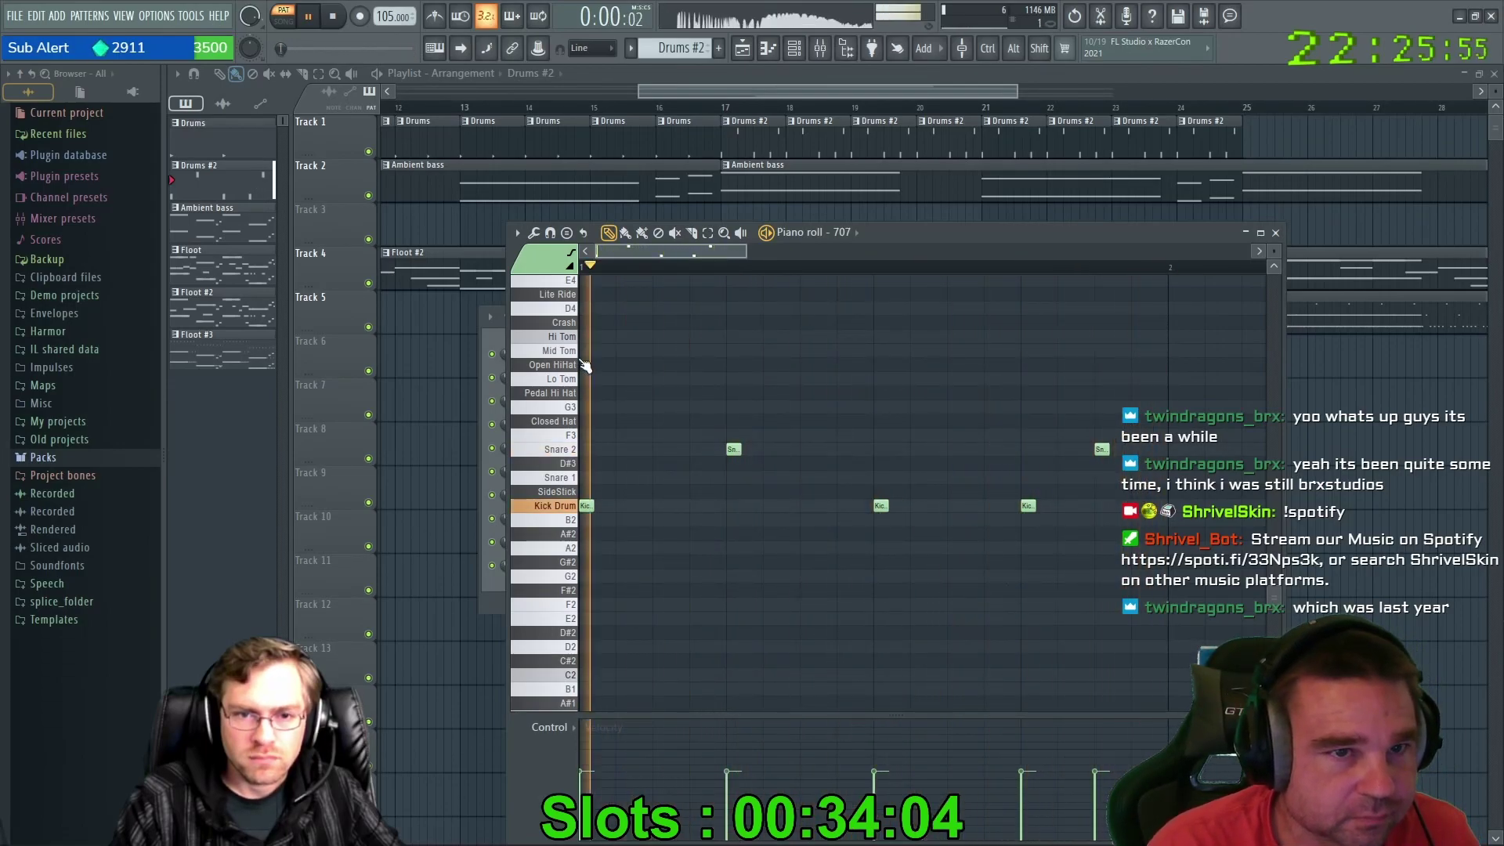
Place Closed Hat hits on every eighth note of the bar in the 707 piano roll.
left_click(586, 422)
left_click(659, 421)
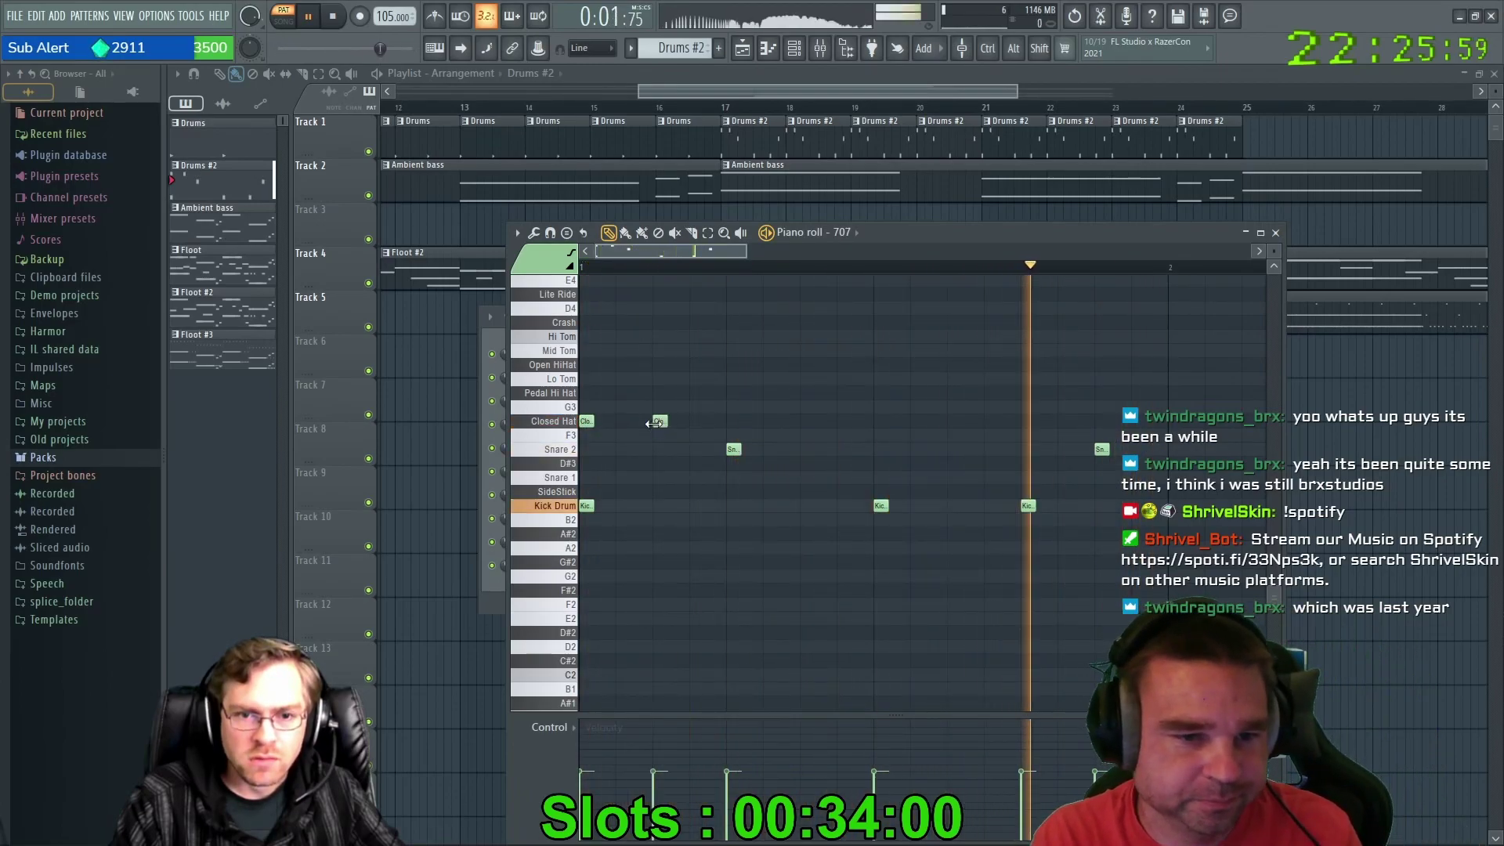
left_click(735, 421)
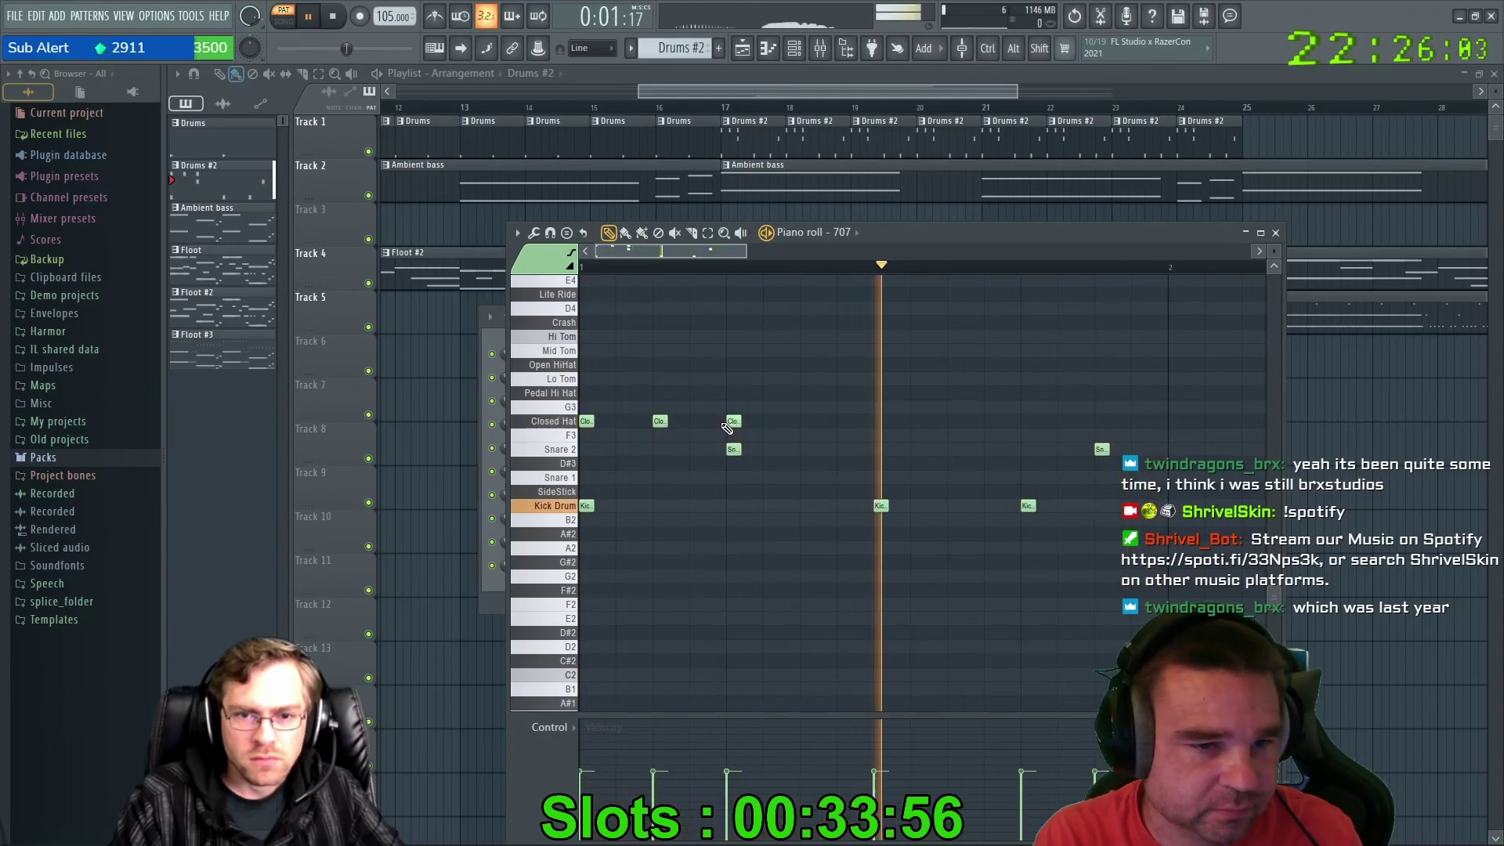
left_click(802, 422)
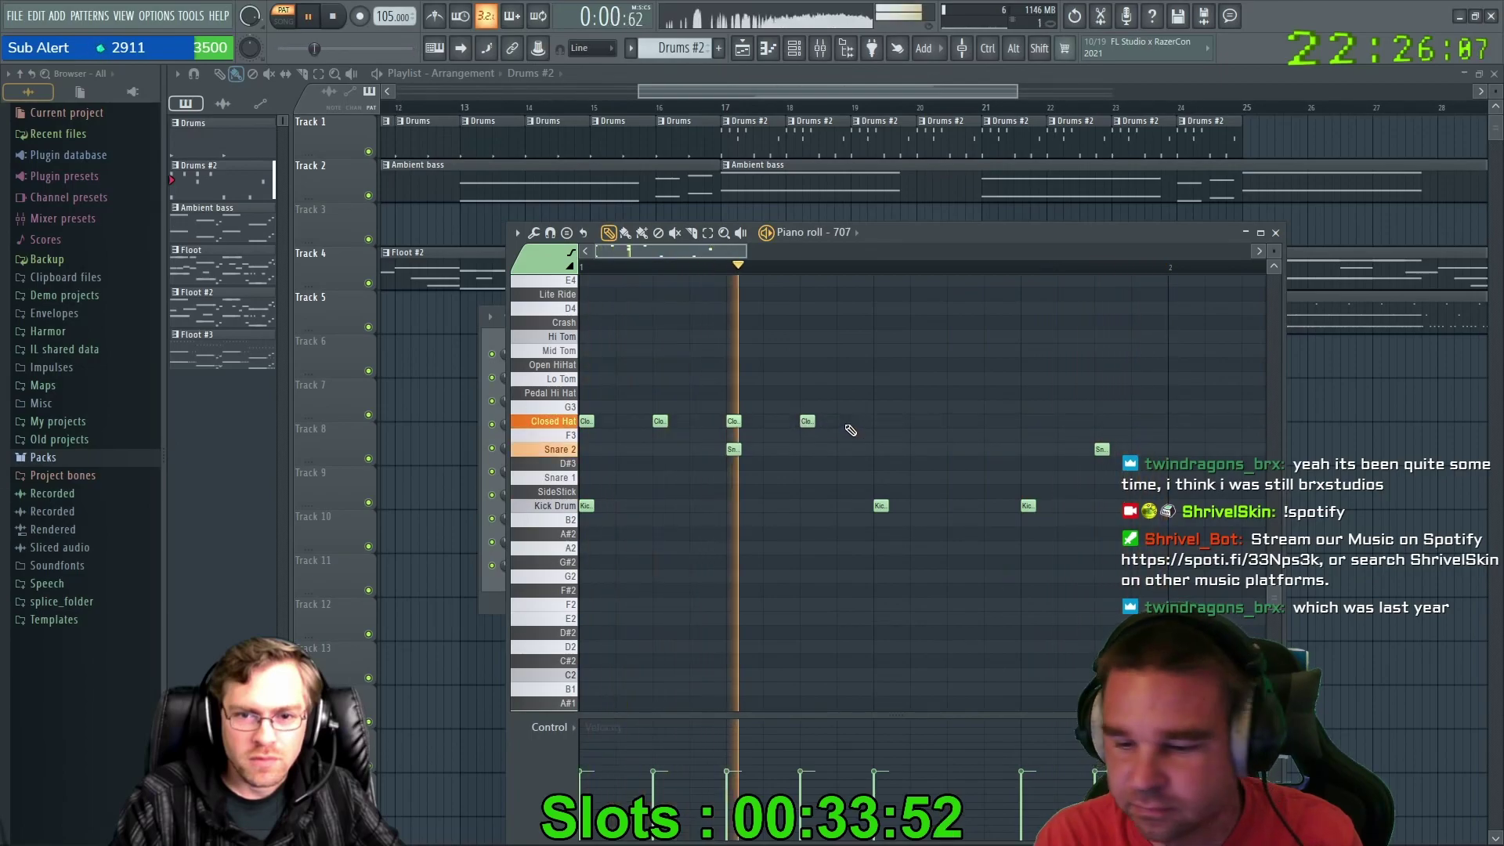
left_click(879, 423)
left_click(952, 423)
left_click(1026, 423)
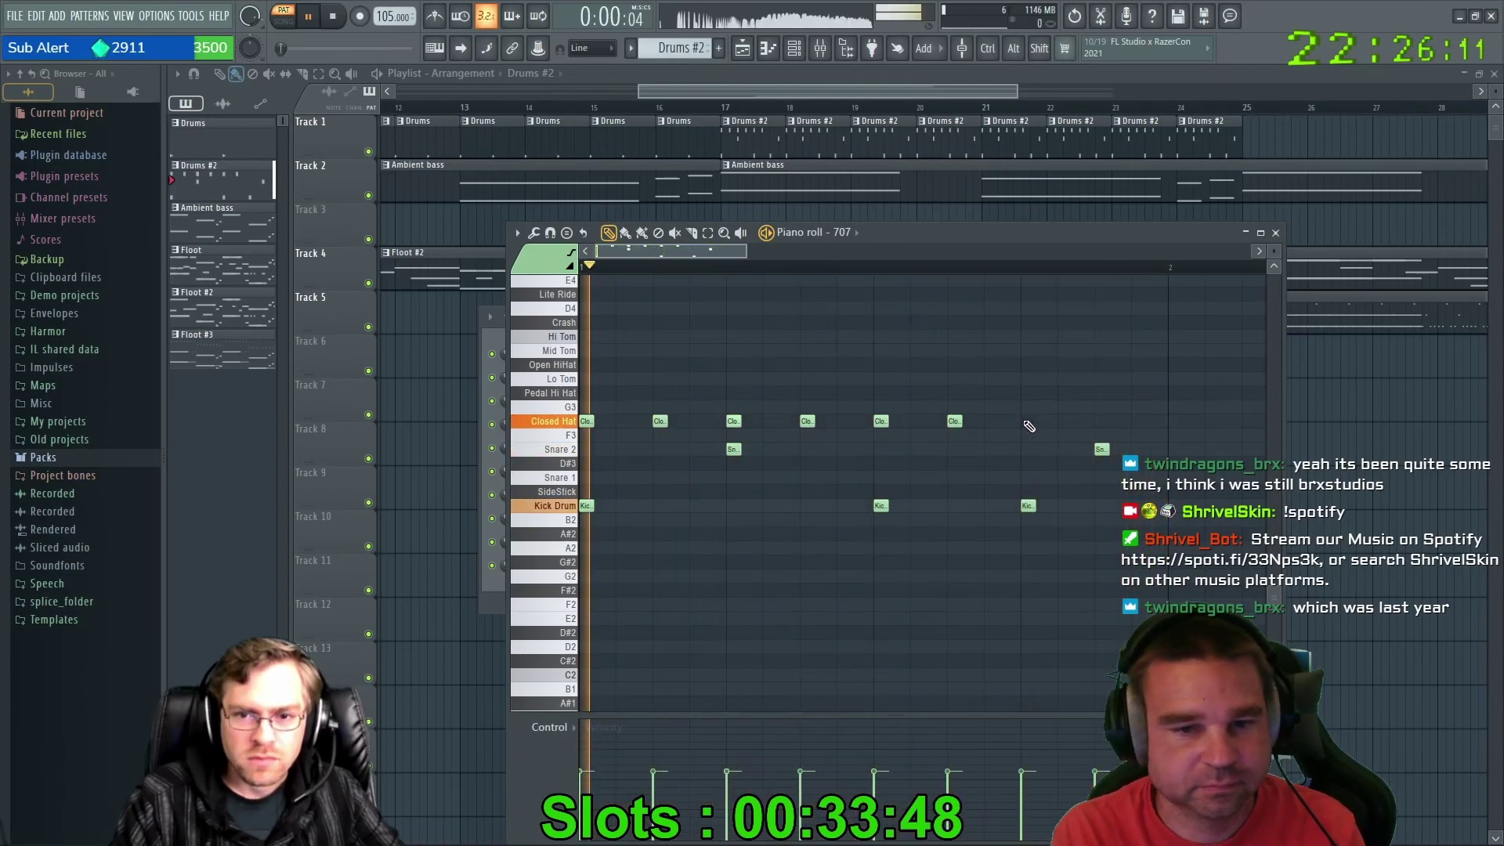
left_click(1099, 423)
Add Closed Hat hits one sixteenth before beat 2 and on the bar's last sixteenth, trying and removing one just after beat 4.
left_click(1136, 423)
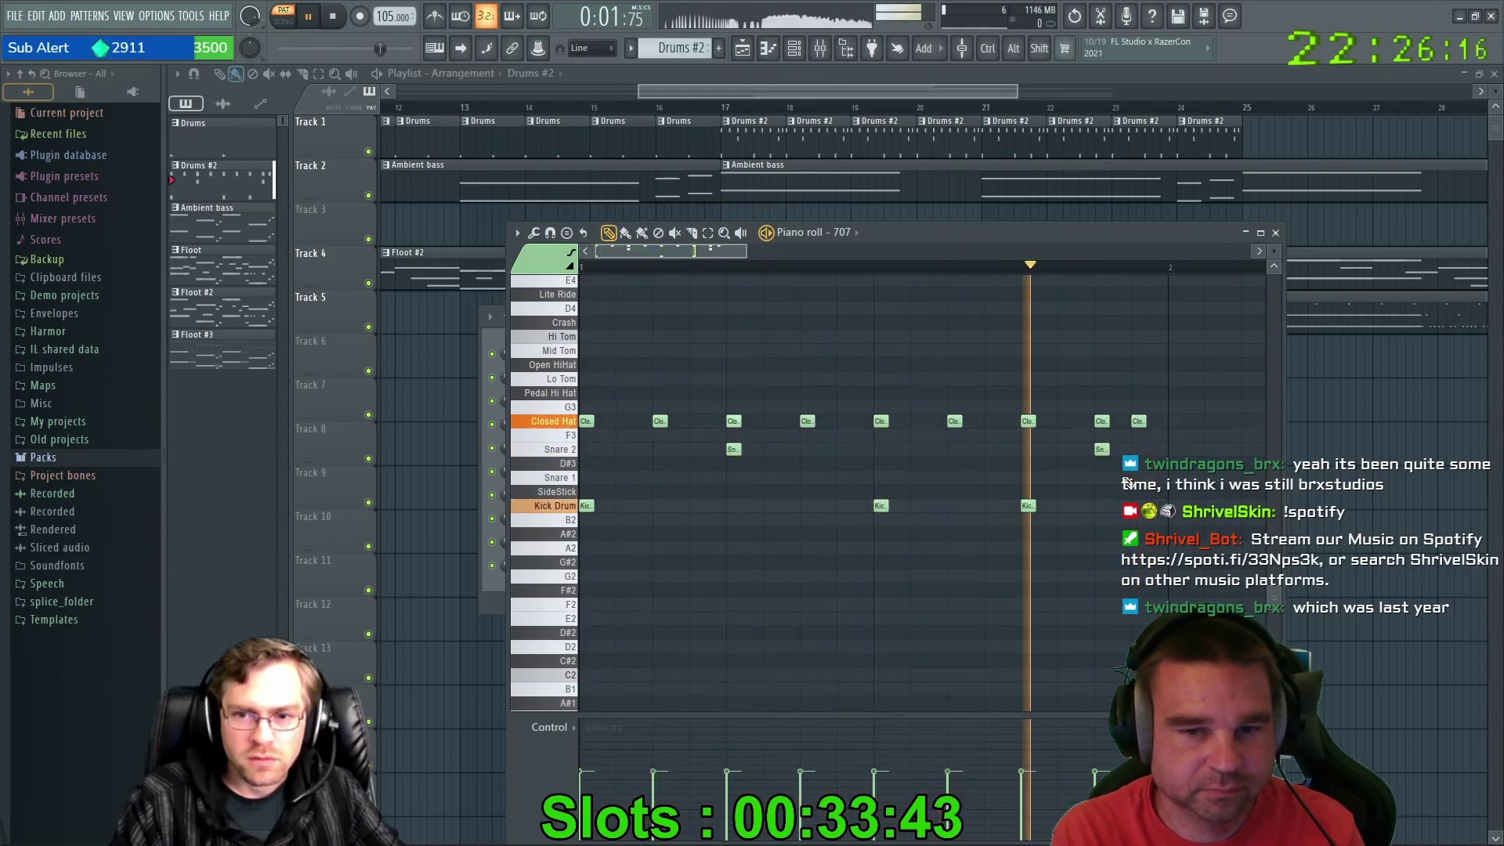
left_click(1063, 423)
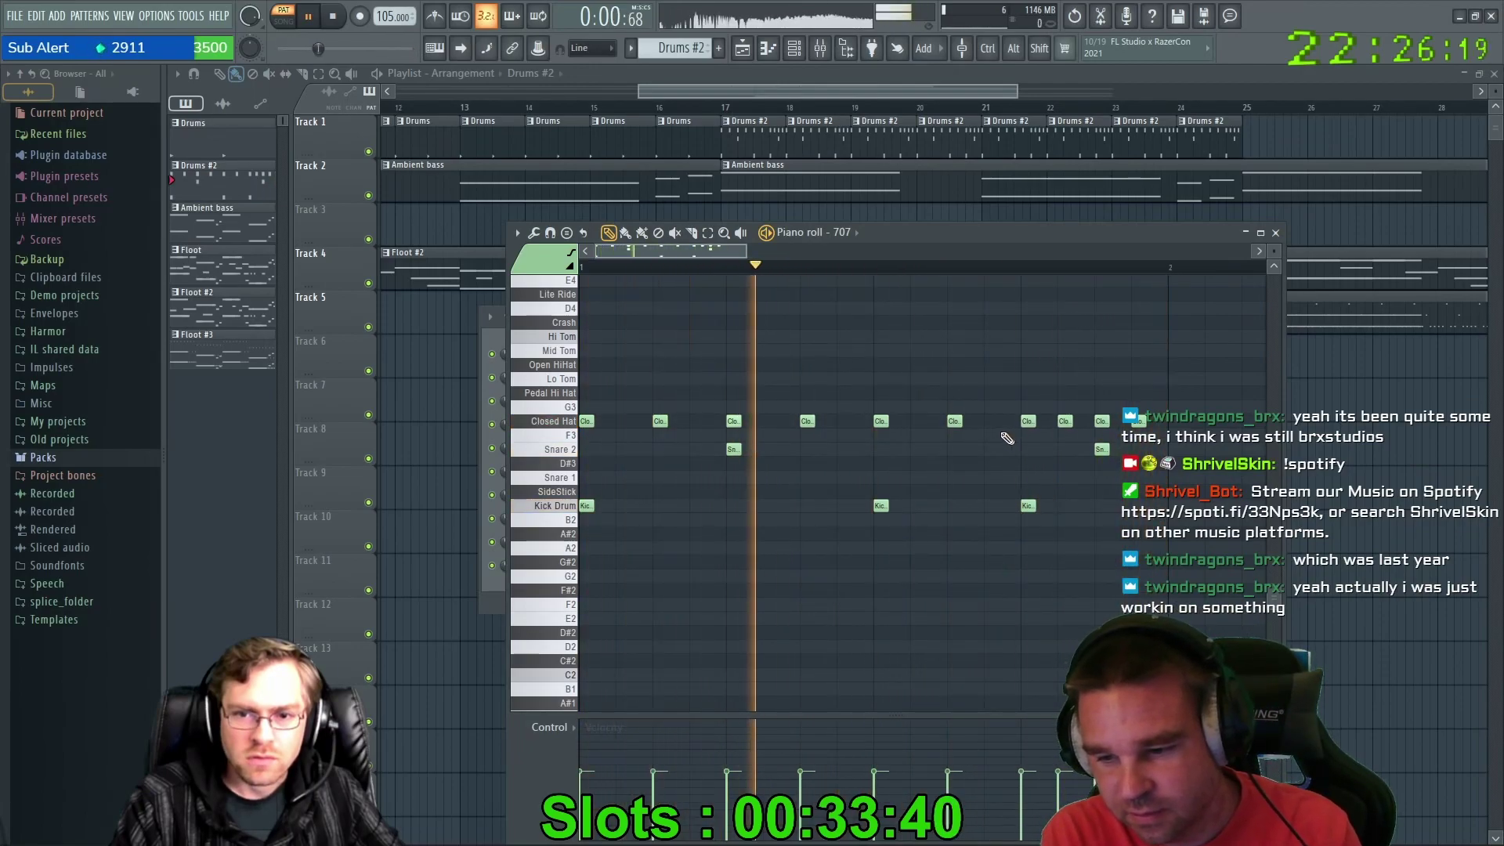
left_click(697, 423)
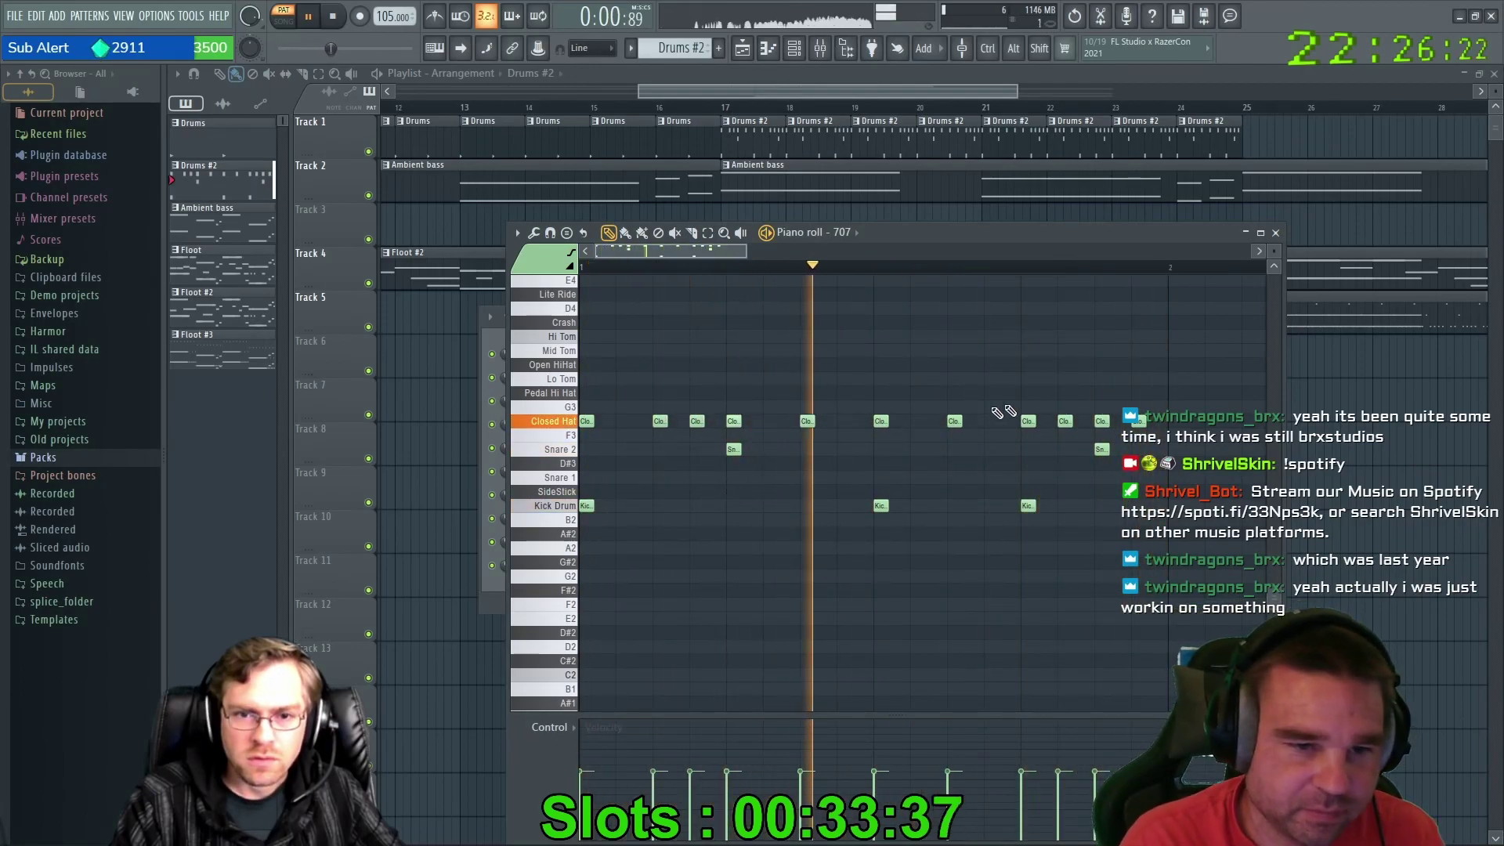
right_click(1066, 422)
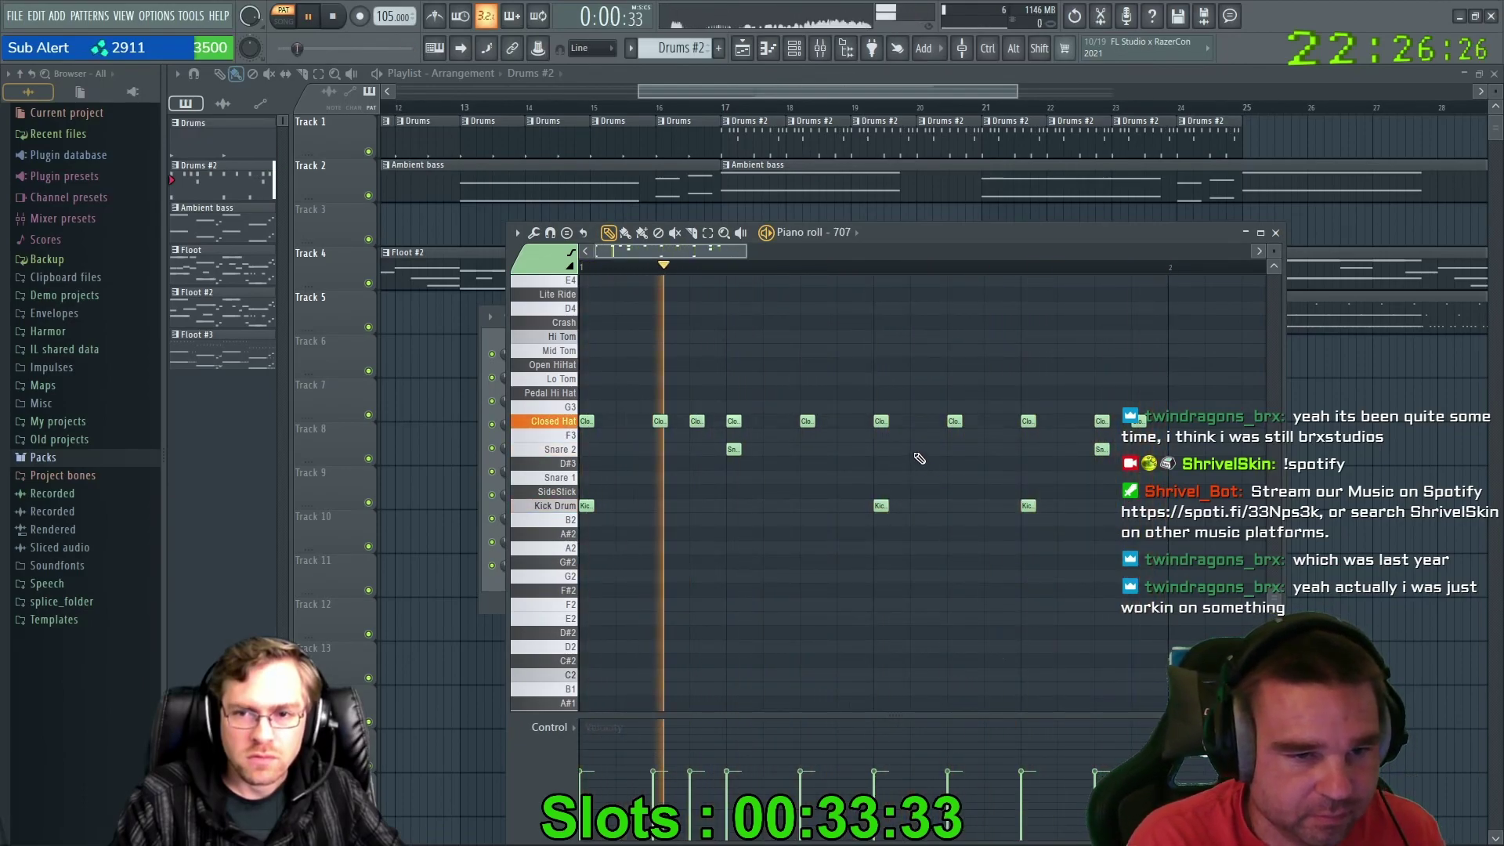
Play the arrangement from just before bar 17, stop playback and show the mixer.
left_click(705, 109)
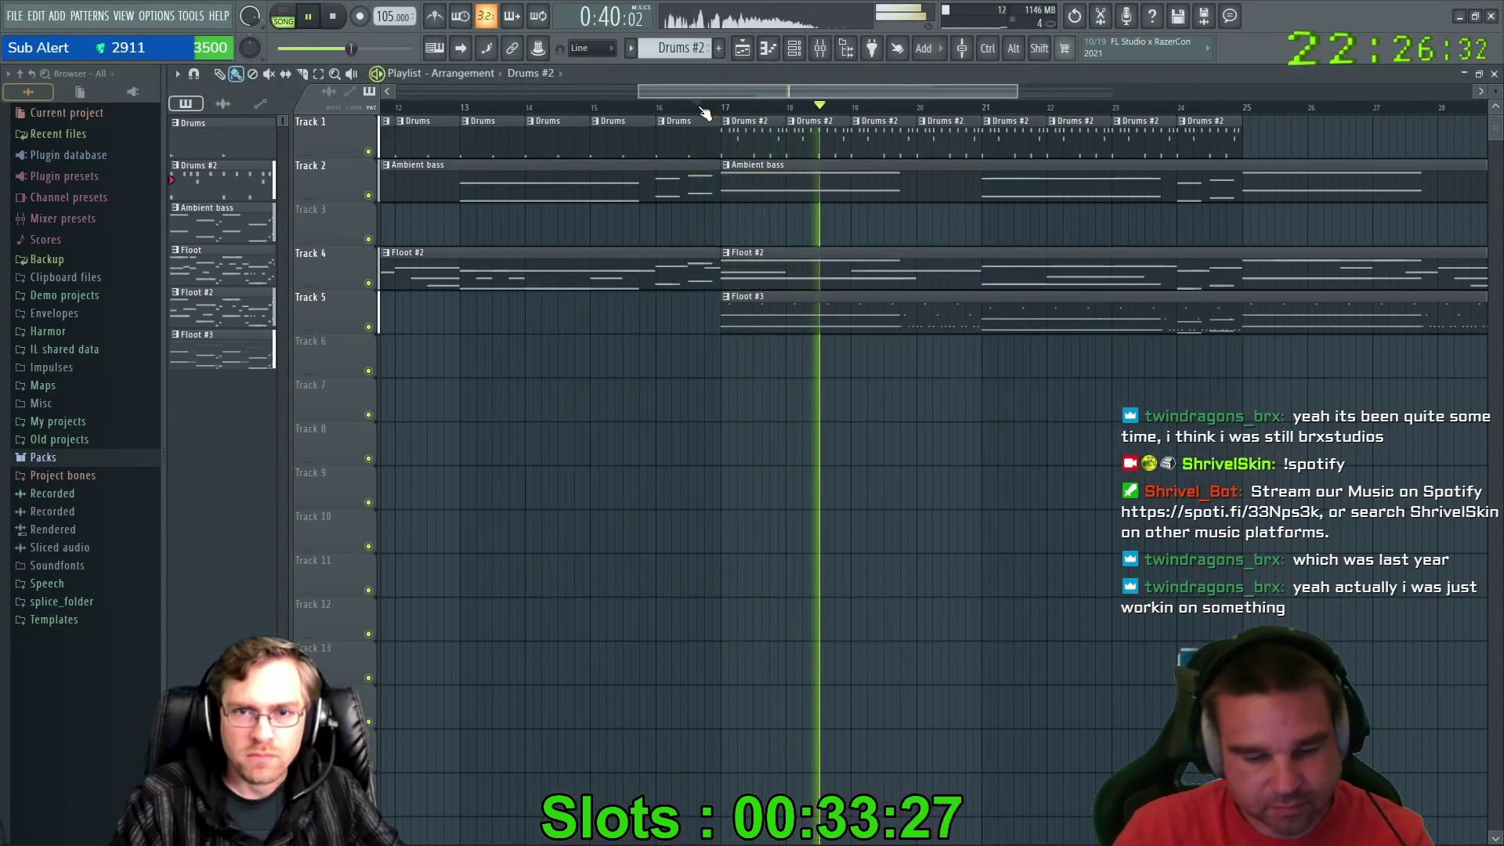
key("F9")
key("space")
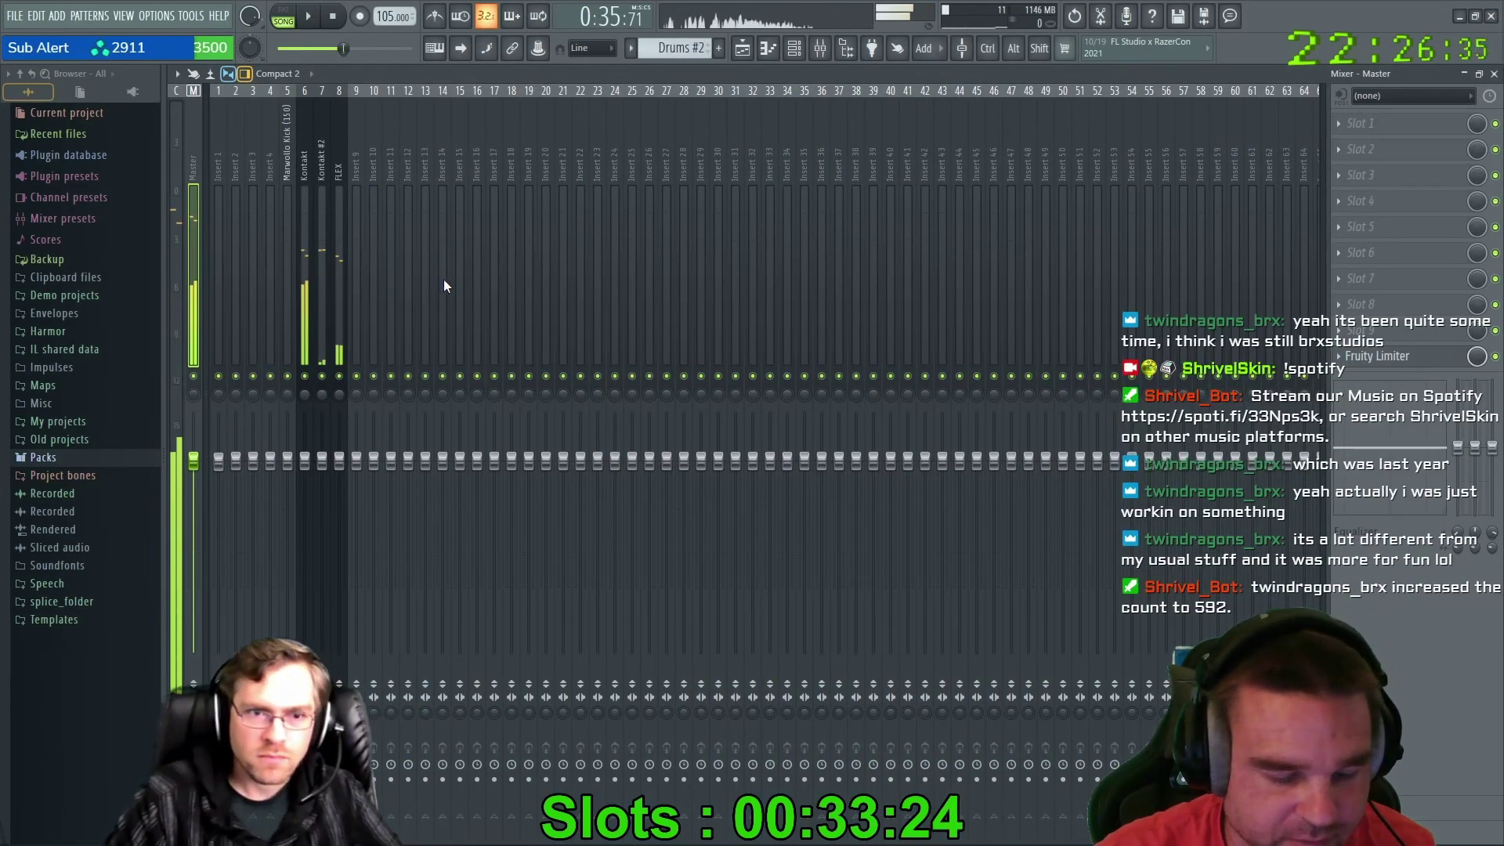
Route the 707 channel to its own mixer track, move that track to insert 5 and place the channel above Marwollo Kick [150].
key("F6")
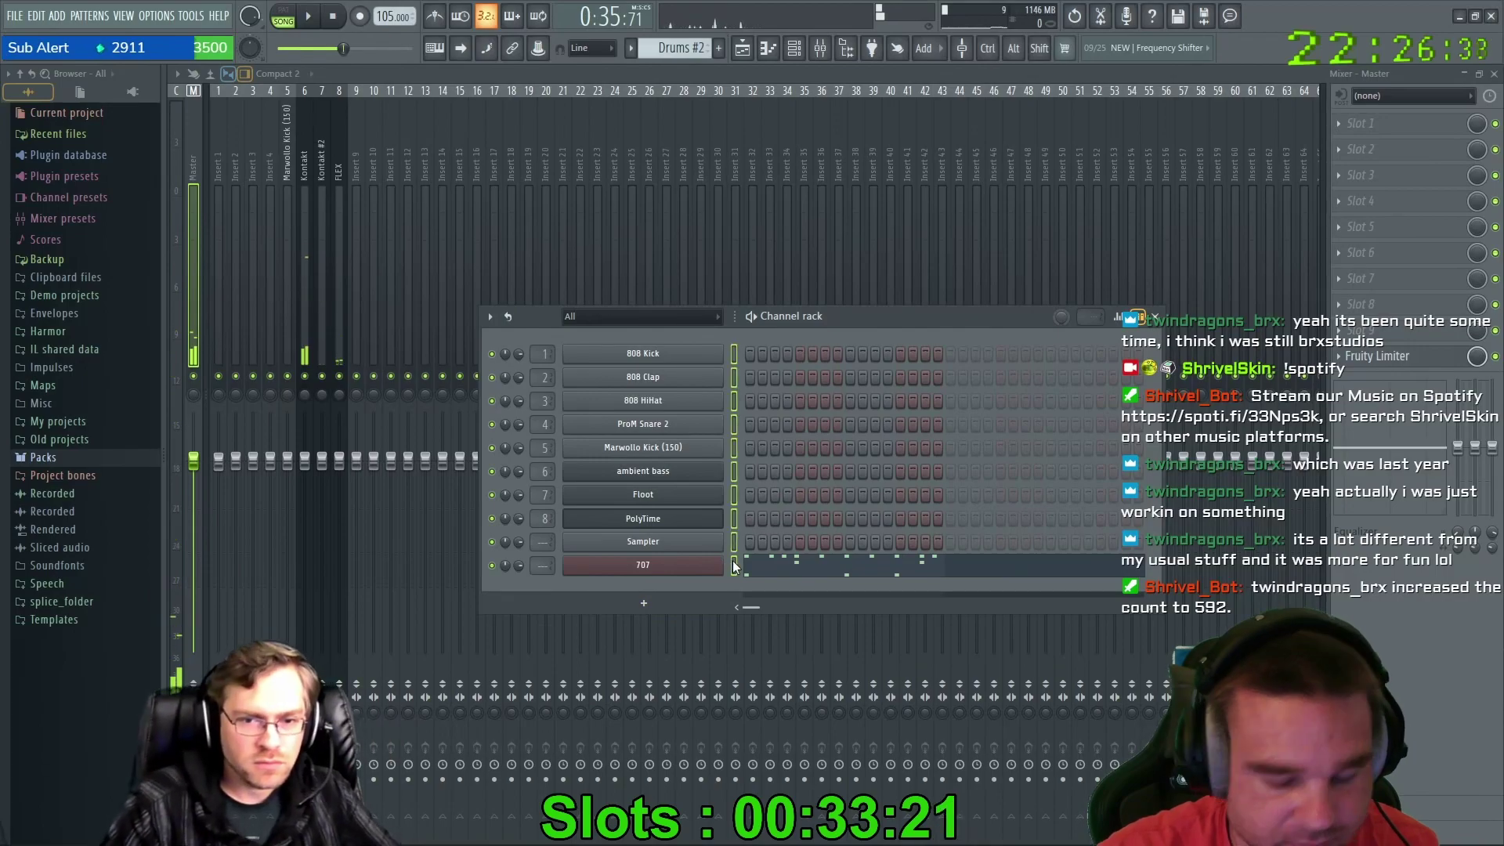
key("ctrl+l")
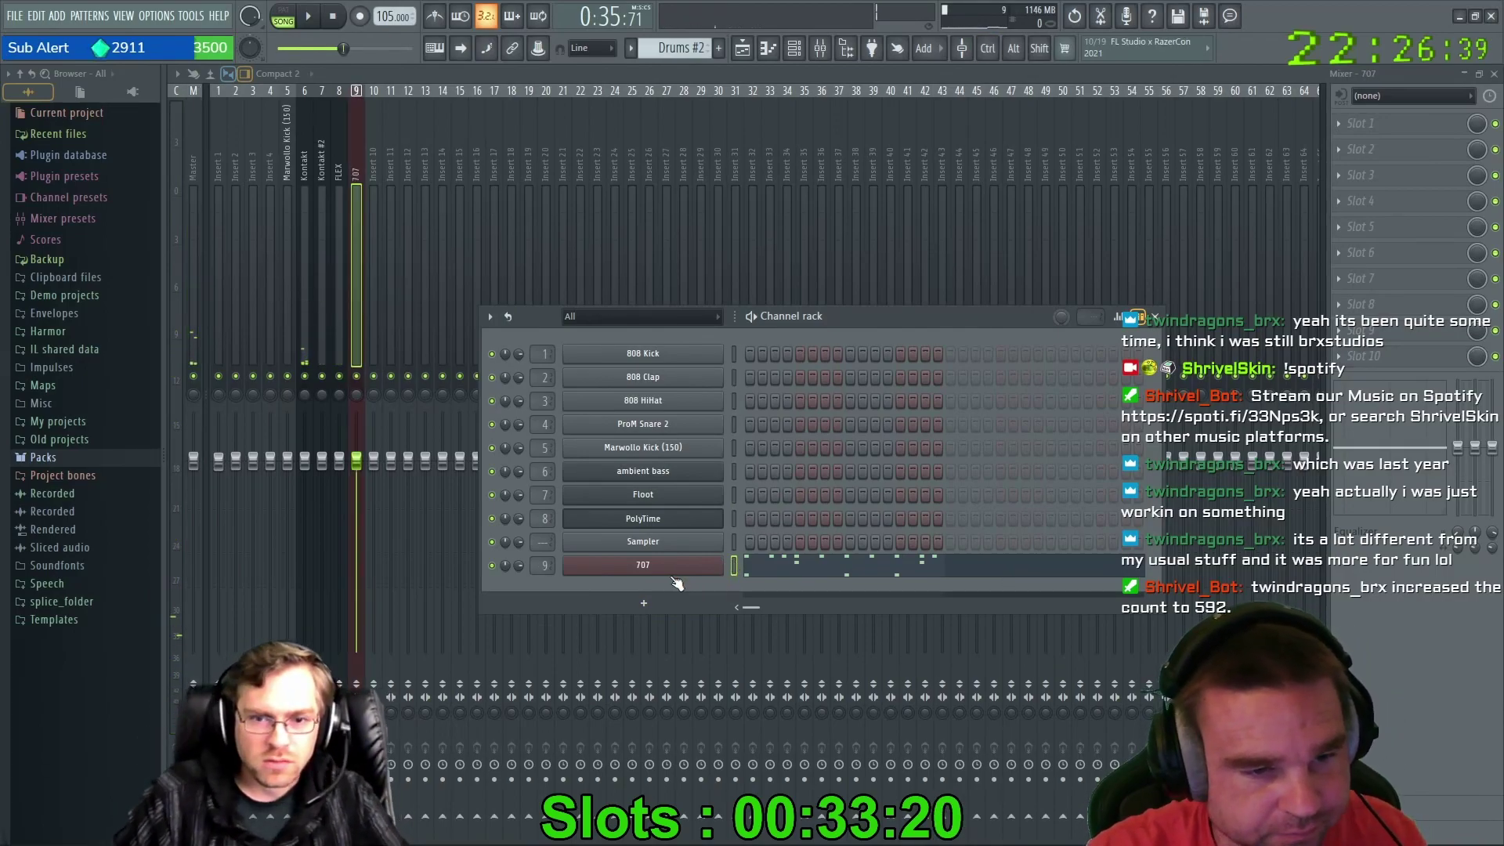
left_click_drag(357, 133, 288, 134)
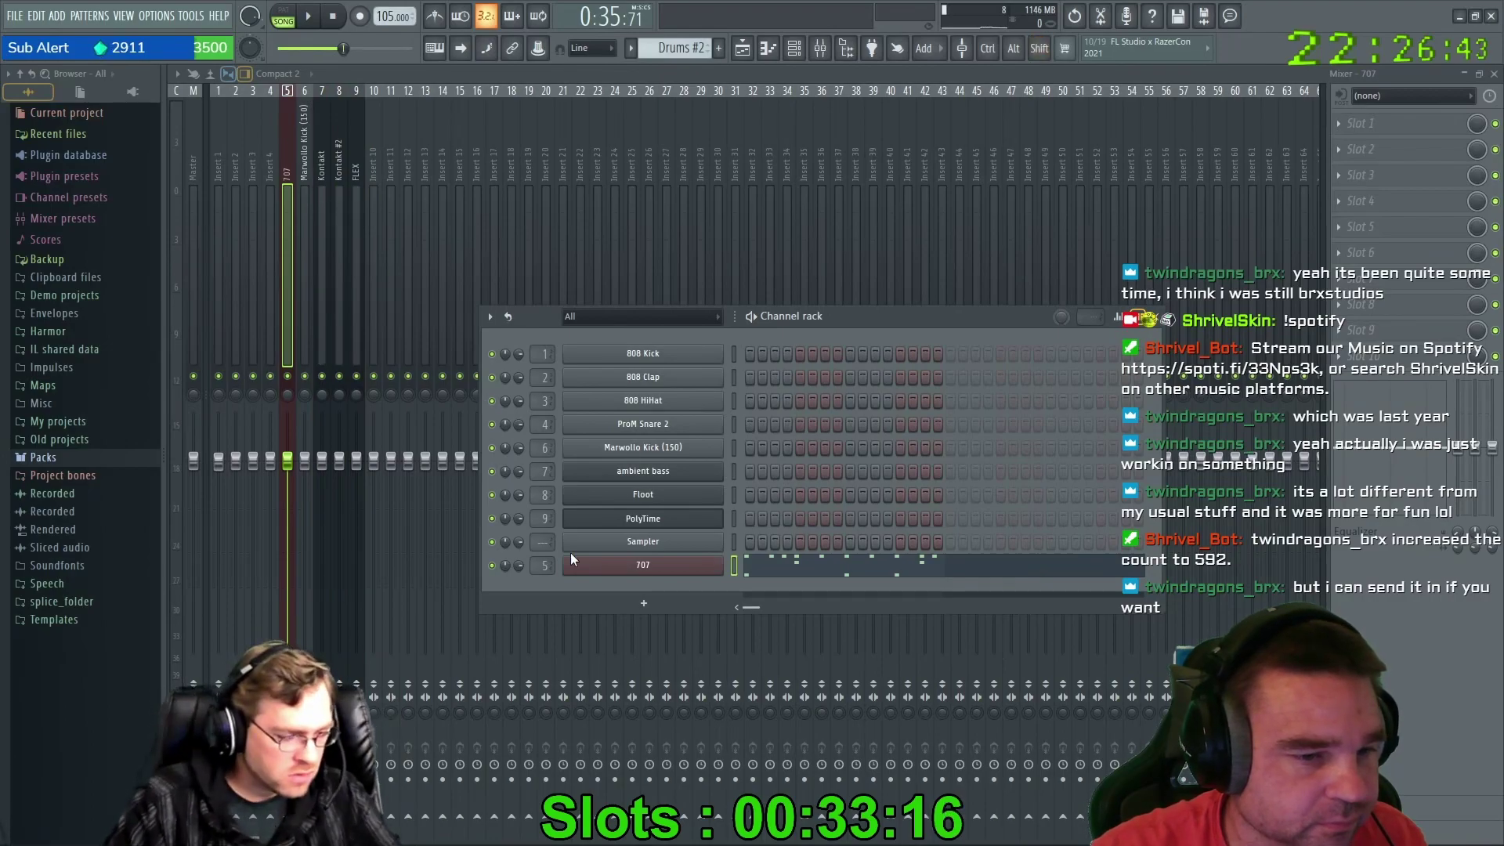
left_click_drag(589, 569, 589, 454)
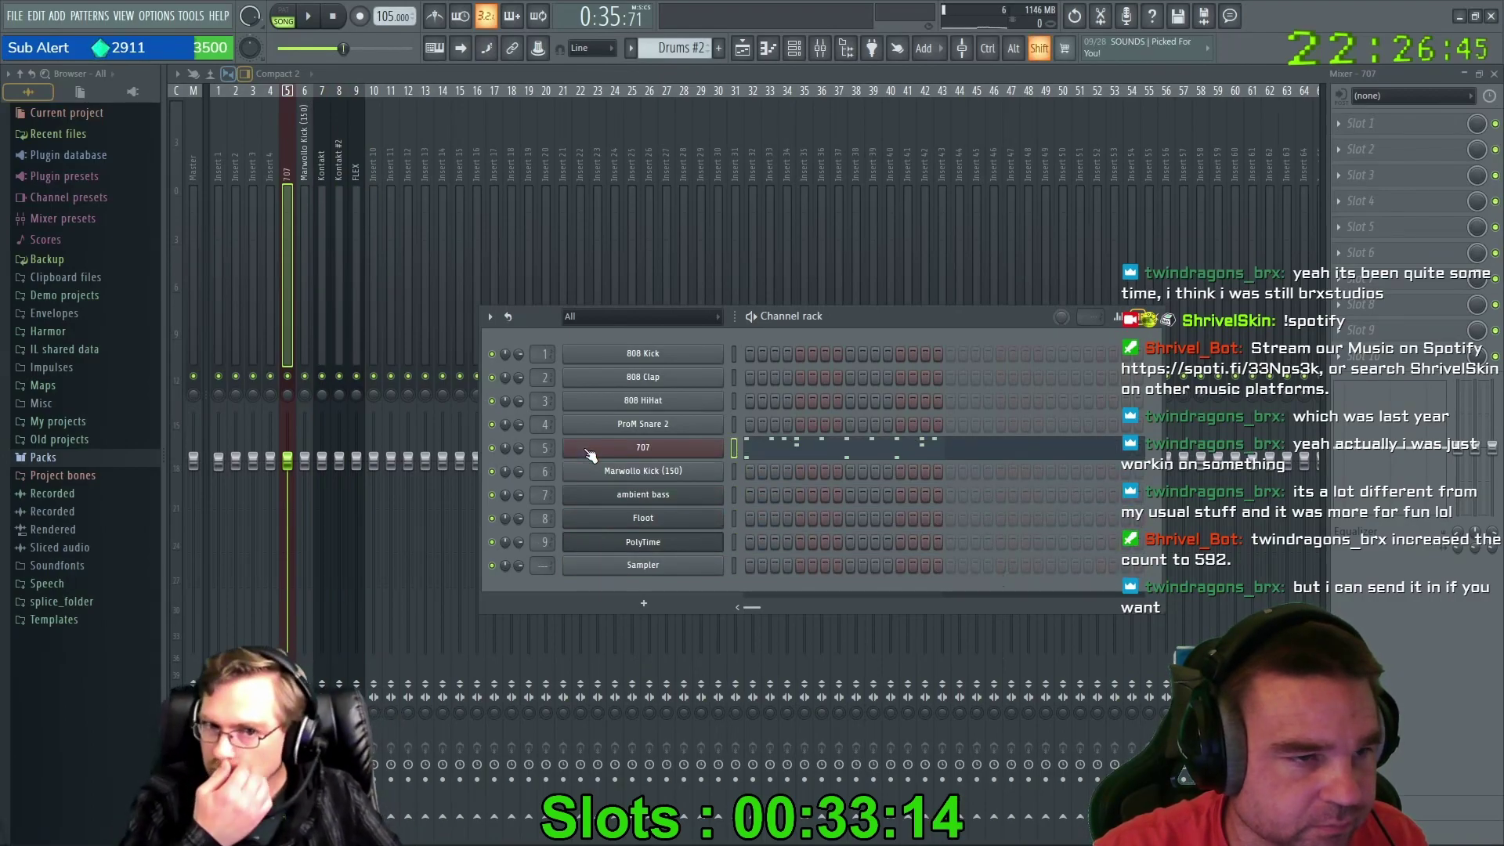
key("F6")
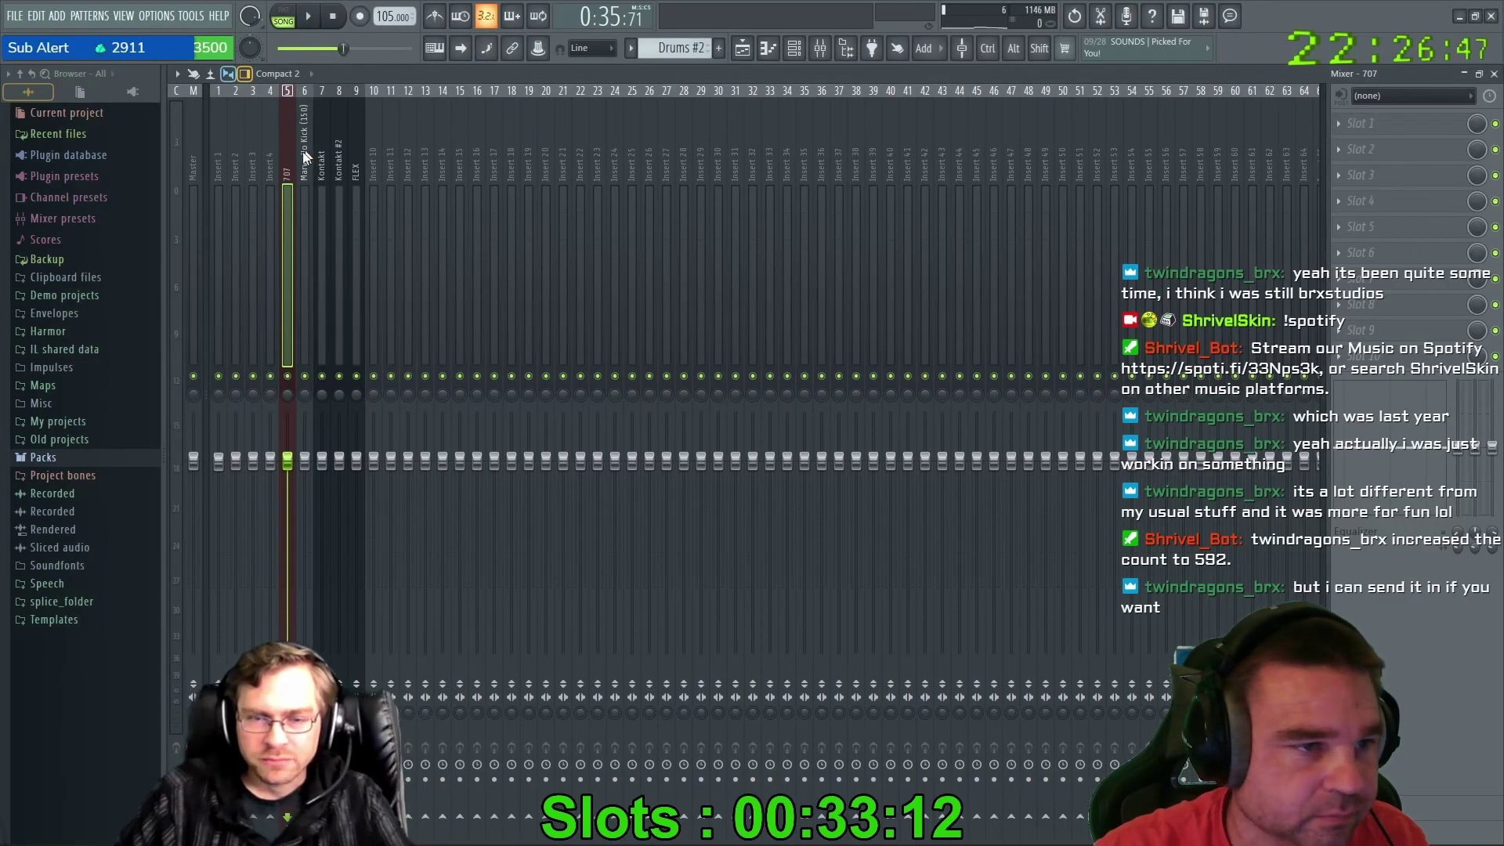
Try OTT_x64 in the 707 mixer track's first effect slot and play the Drums #2 pattern alone.
left_click(1340, 124)
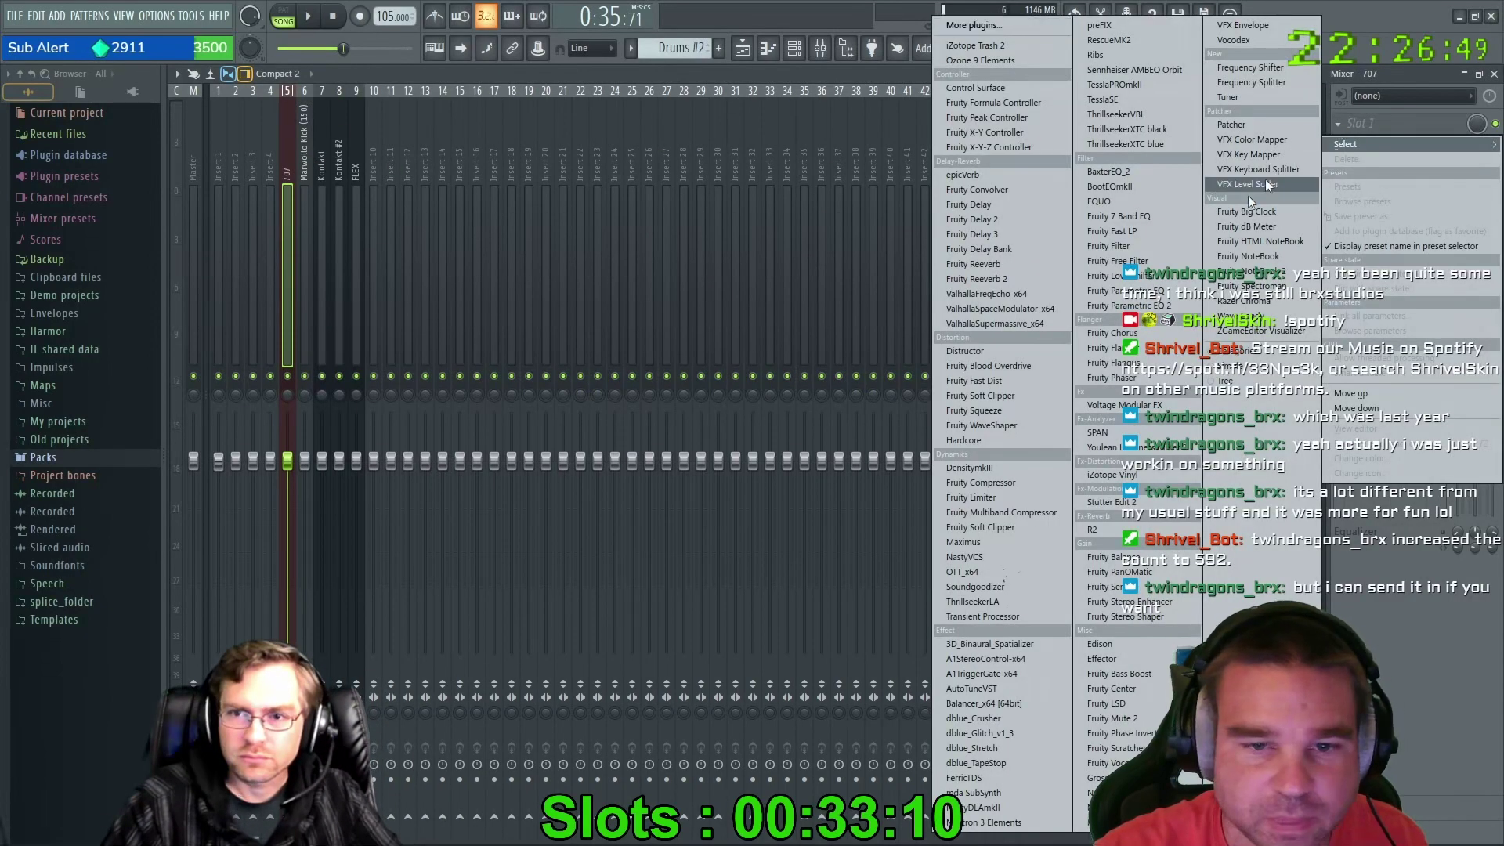
left_click(995, 572)
key("space")
left_click_drag(340, 228, 779, 185)
key("l")
key("space")
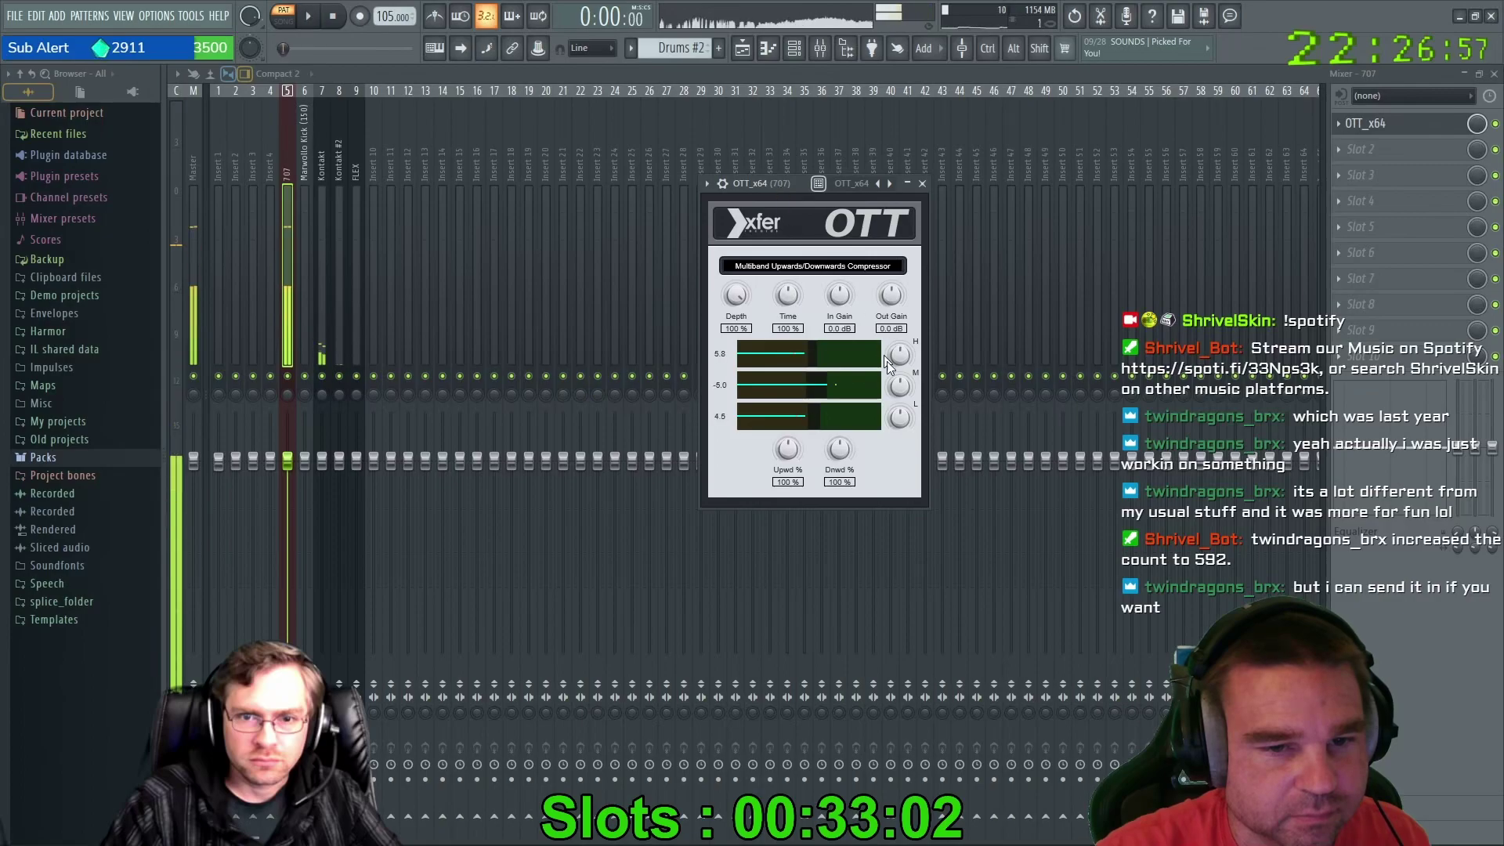
Bypass OTT_x64 to compare the sound, delete it from the 707 track and re-enable the first effect slot.
left_click(1486, 128)
key("space")
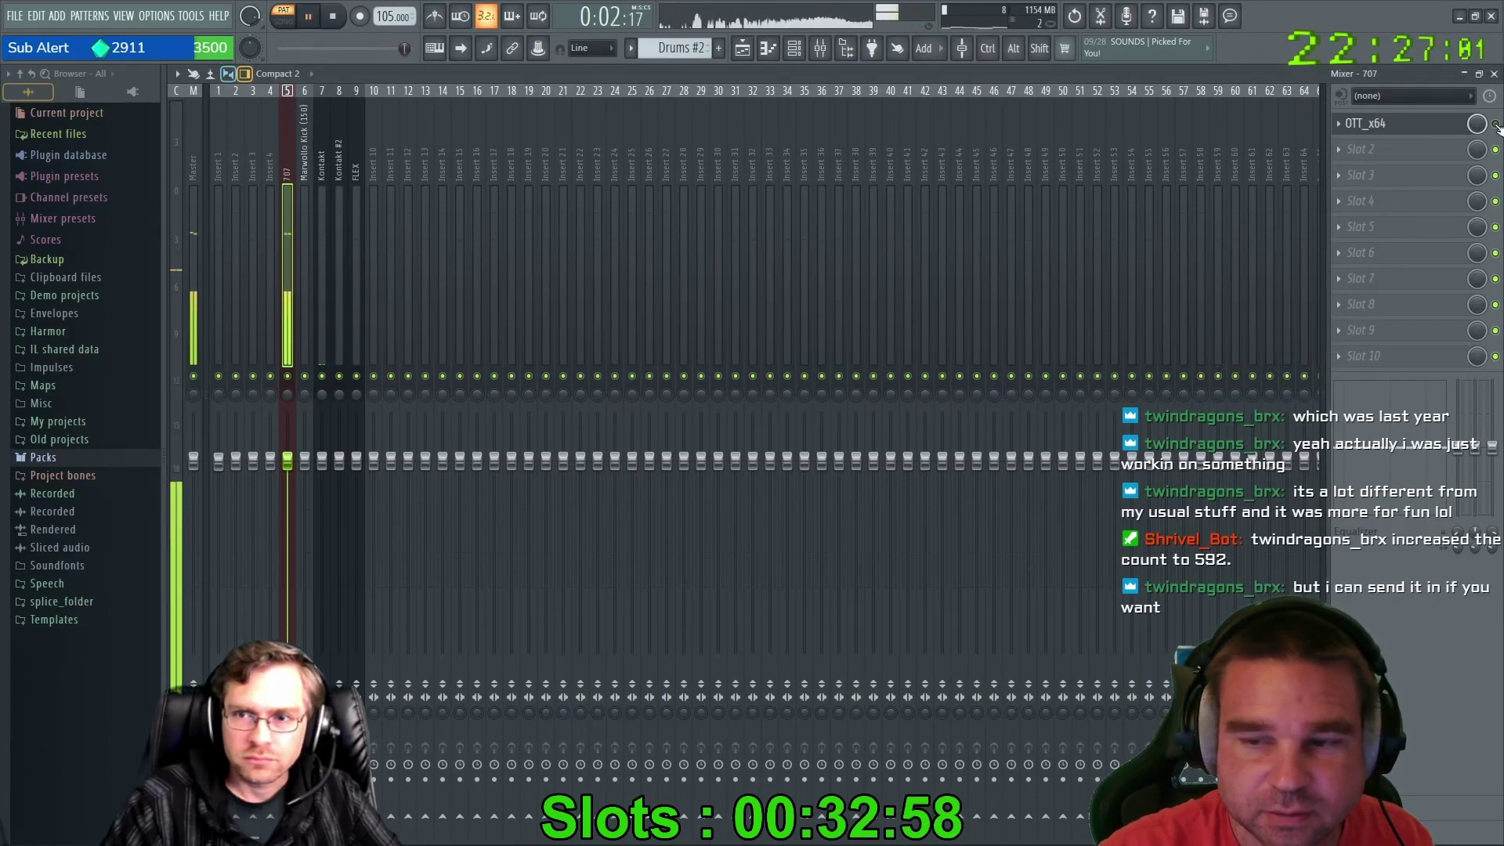
key("space")
right_click(1354, 130)
left_click(1347, 159)
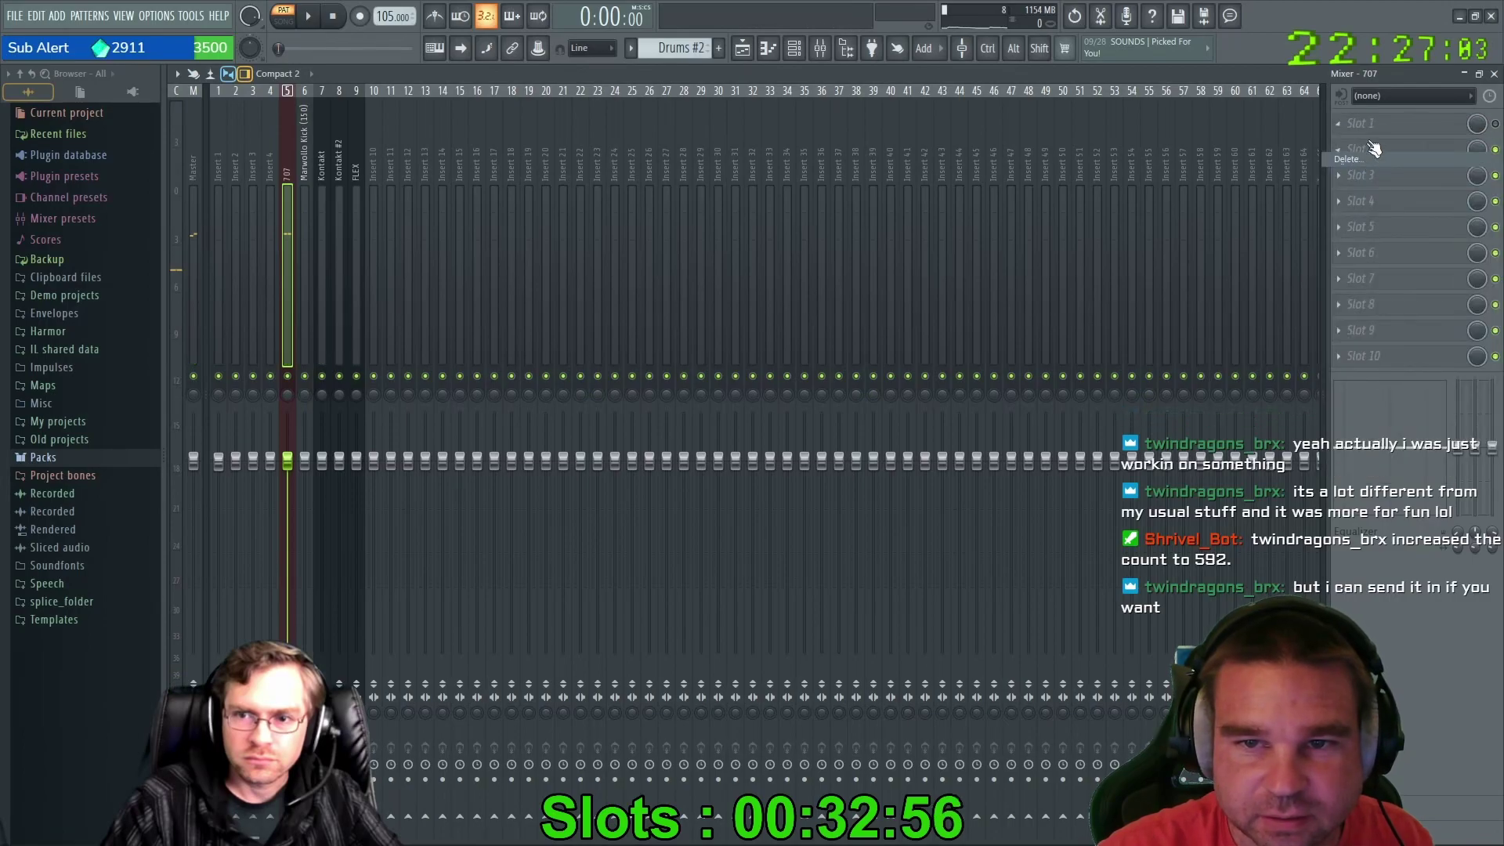
left_click(1370, 124)
left_click(1370, 124)
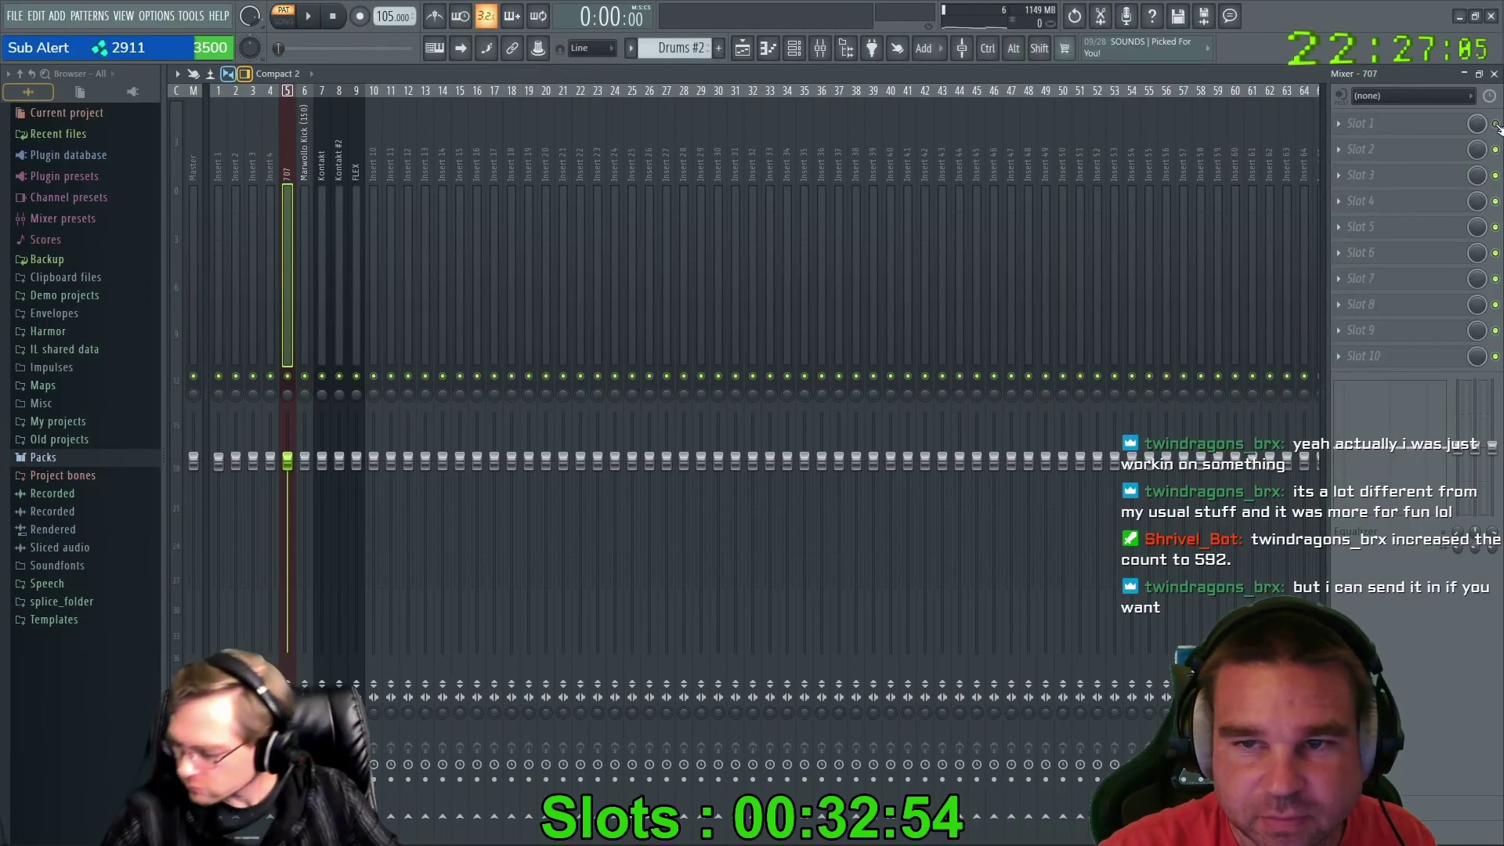
Load Maximus in the 707 track's first effect slot with the NY compression preset and play the pattern.
left_click(1393, 117)
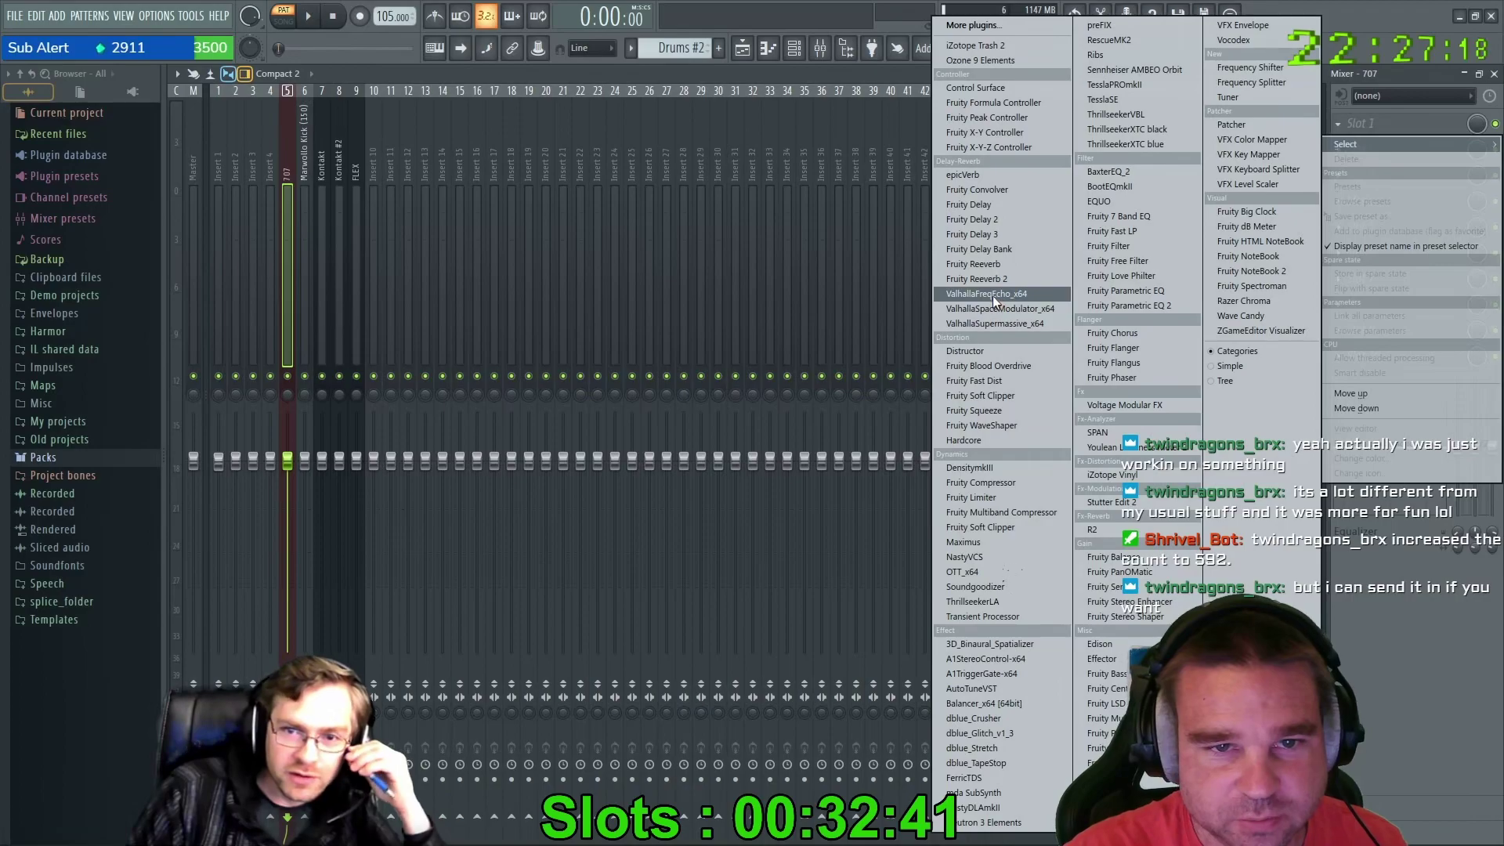
left_click(985, 539)
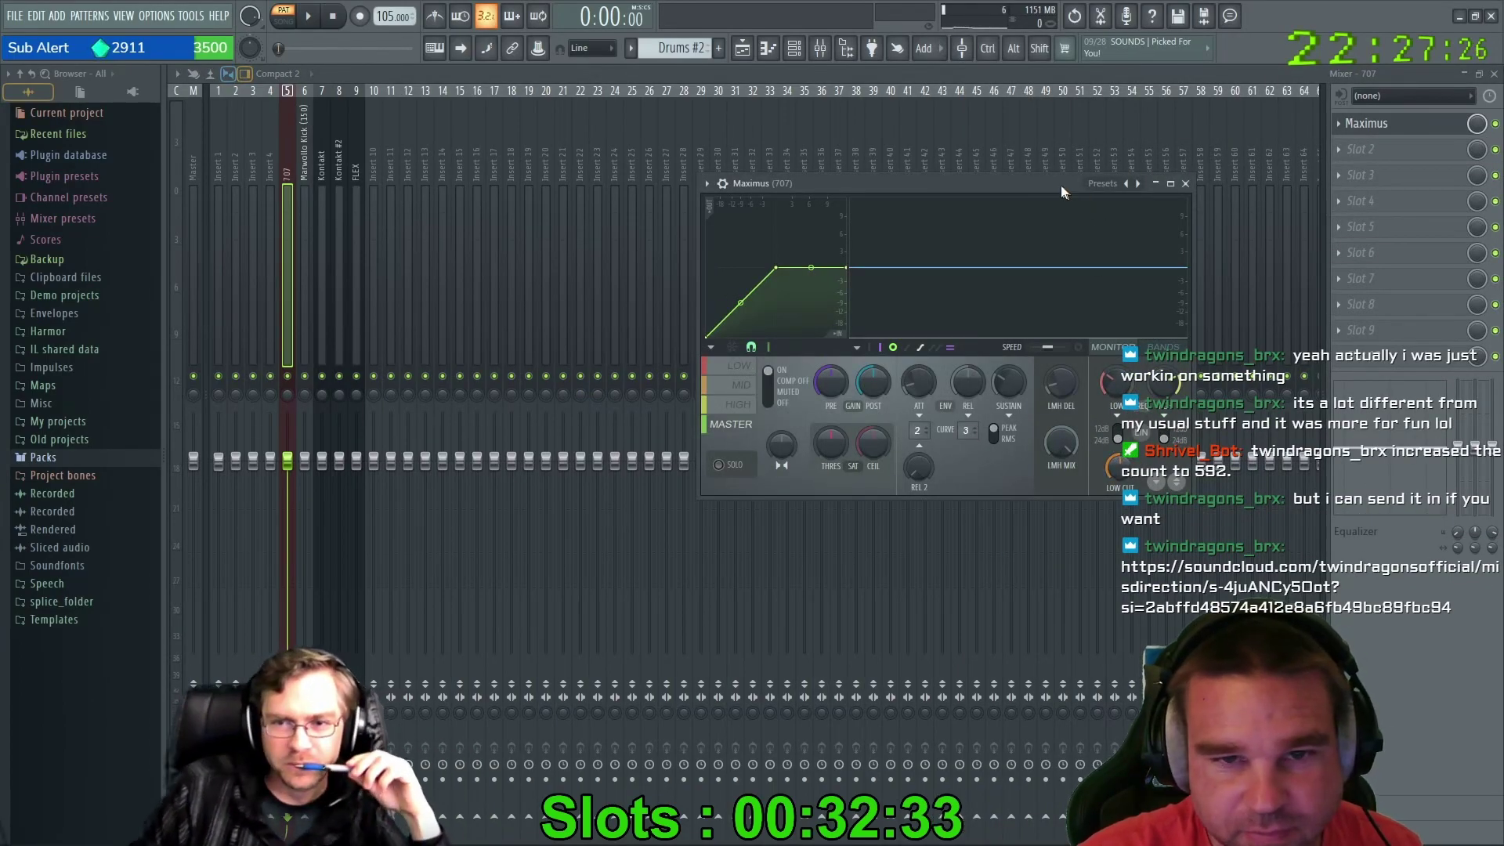
left_click_drag(1065, 189, 1138, 216)
left_click(1174, 213)
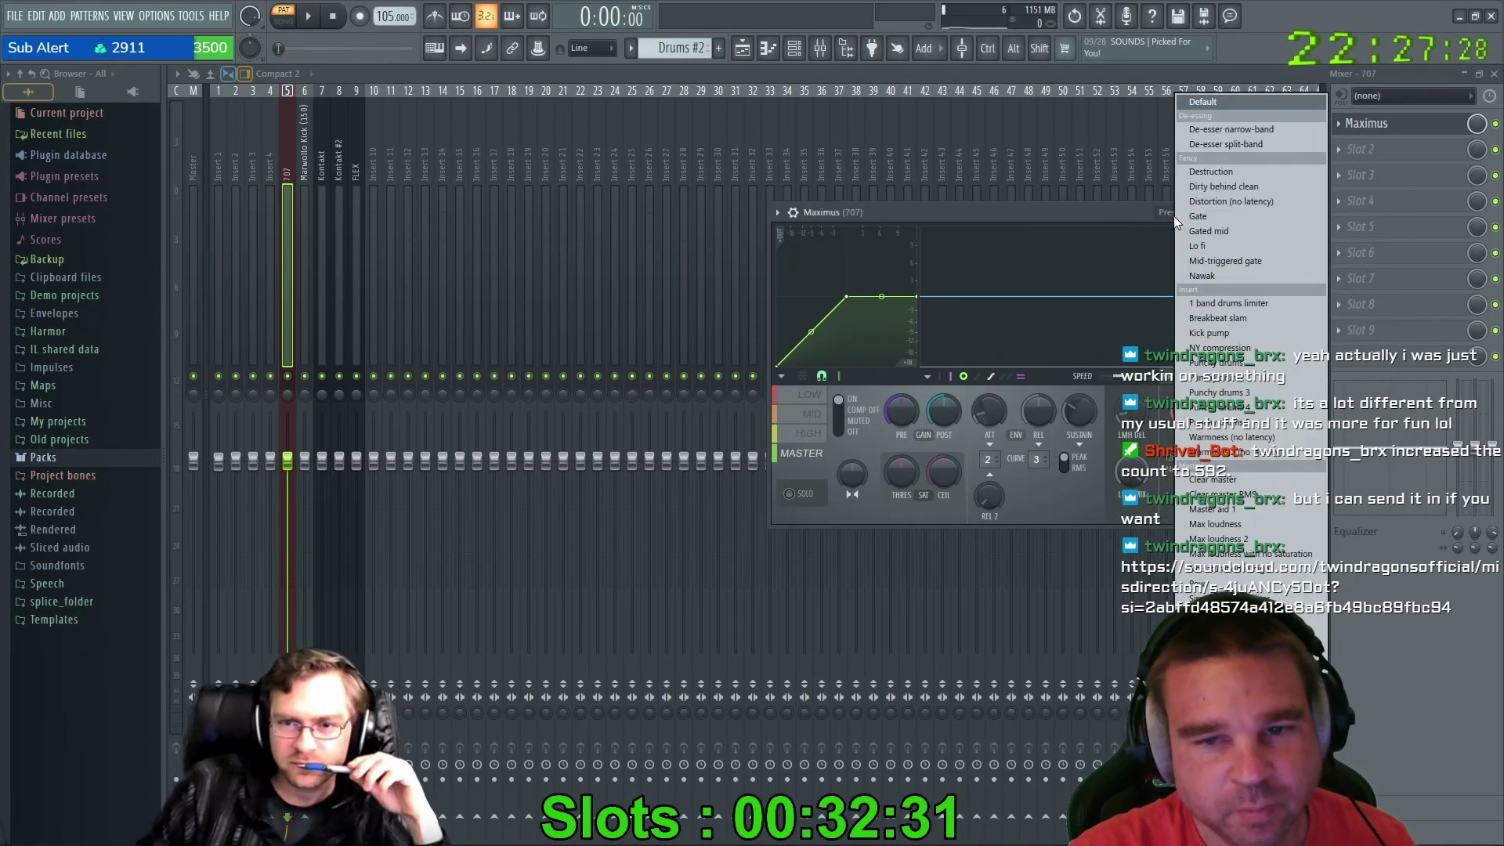
left_click(1253, 348)
mouse_move(1022, 228)
left_mouse_down()
mouse_move(976, 206)
mouse_move(984, 227)
mouse_move(1027, 229)
mouse_move(1016, 243)
left_mouse_up()
key("space")
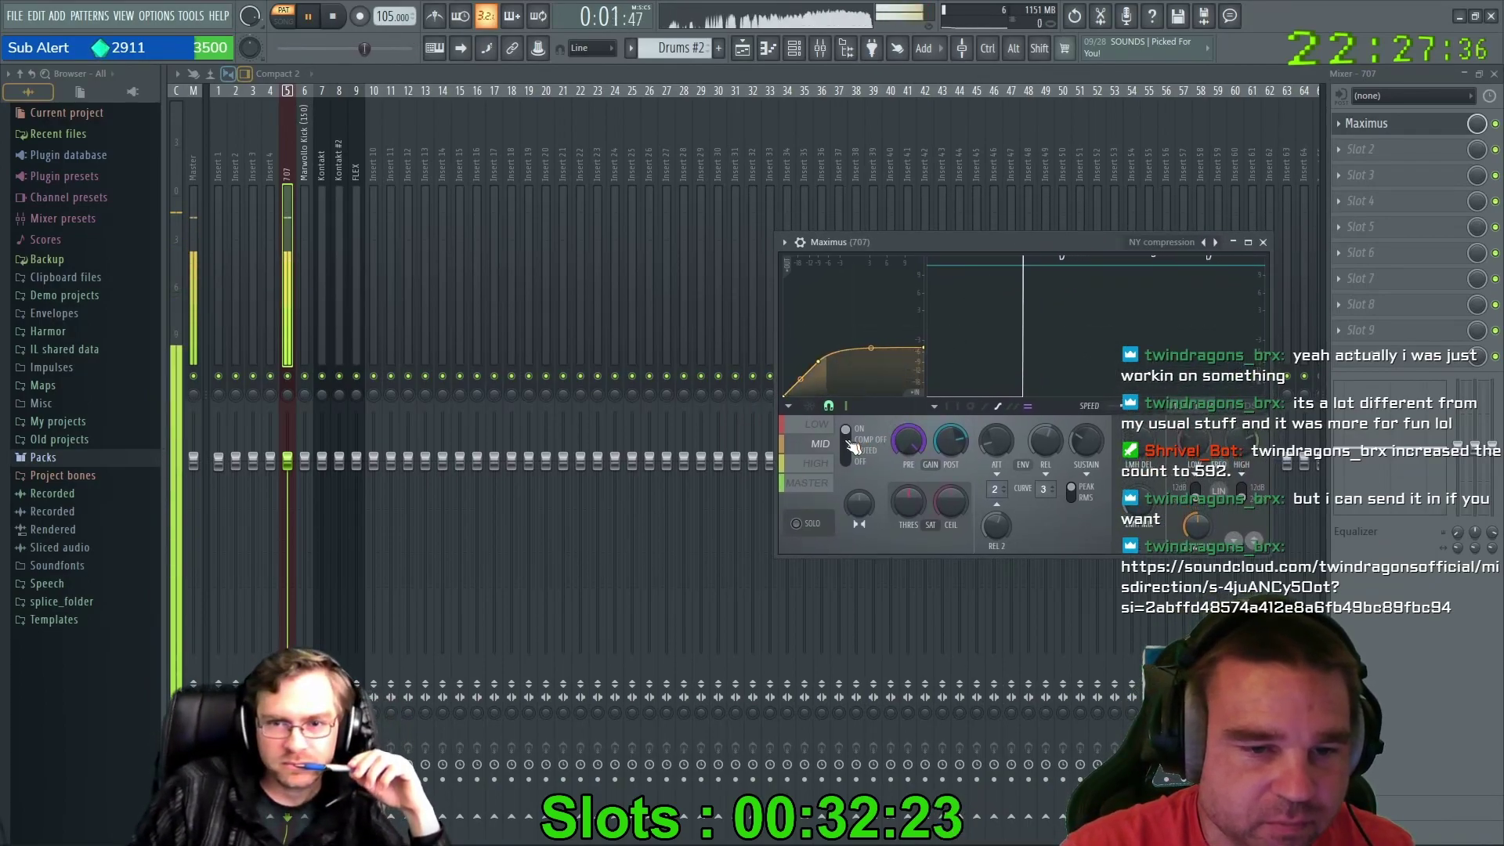
Audition the Low and Mid bands of Maximus by toggling solo during playback, and stop the pattern.
left_click(818, 424)
left_click(812, 524)
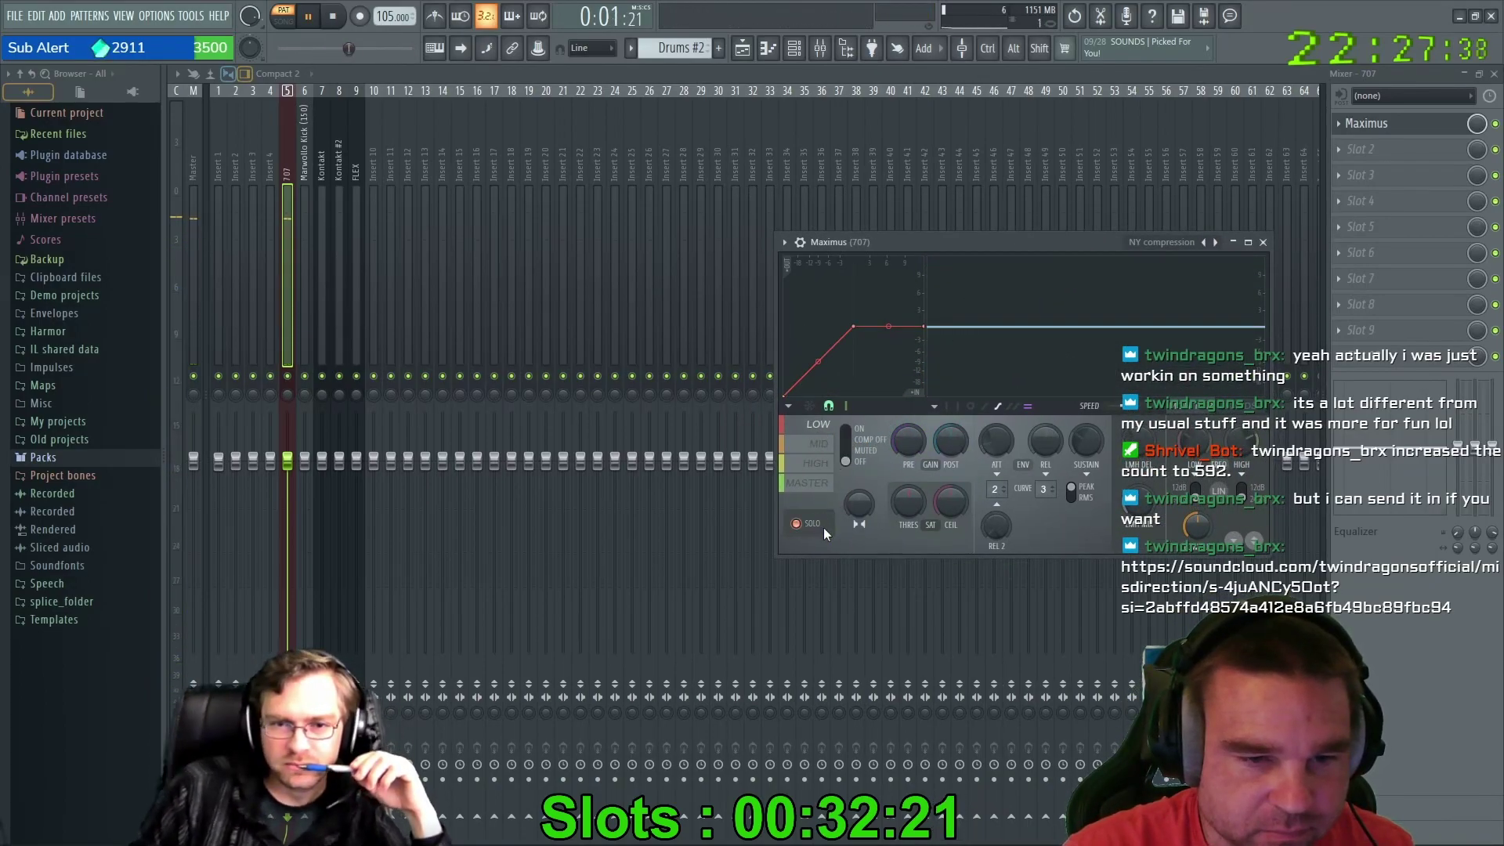
left_click(808, 526)
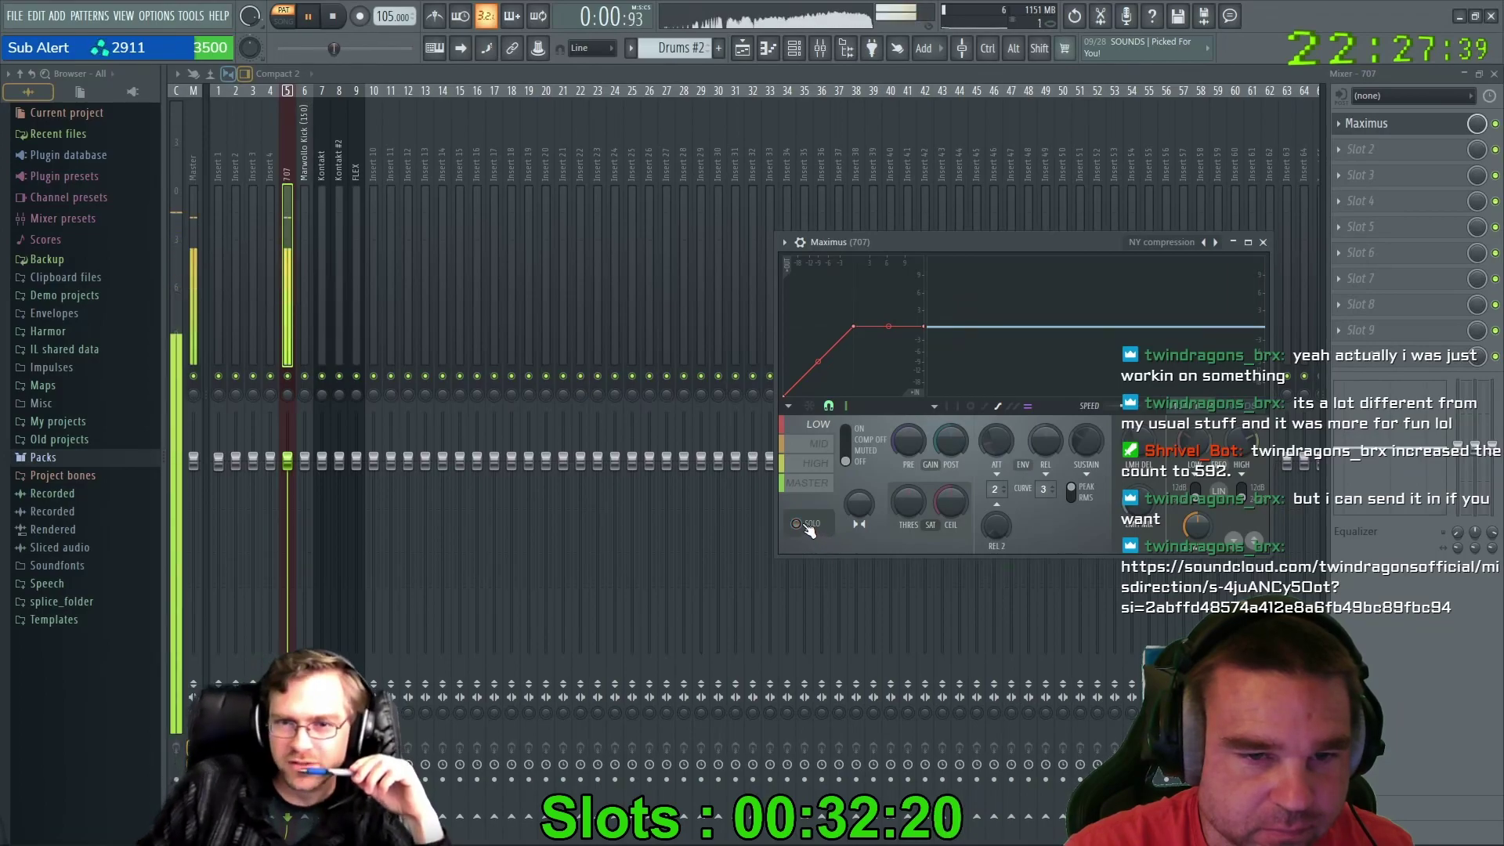
left_click(808, 527)
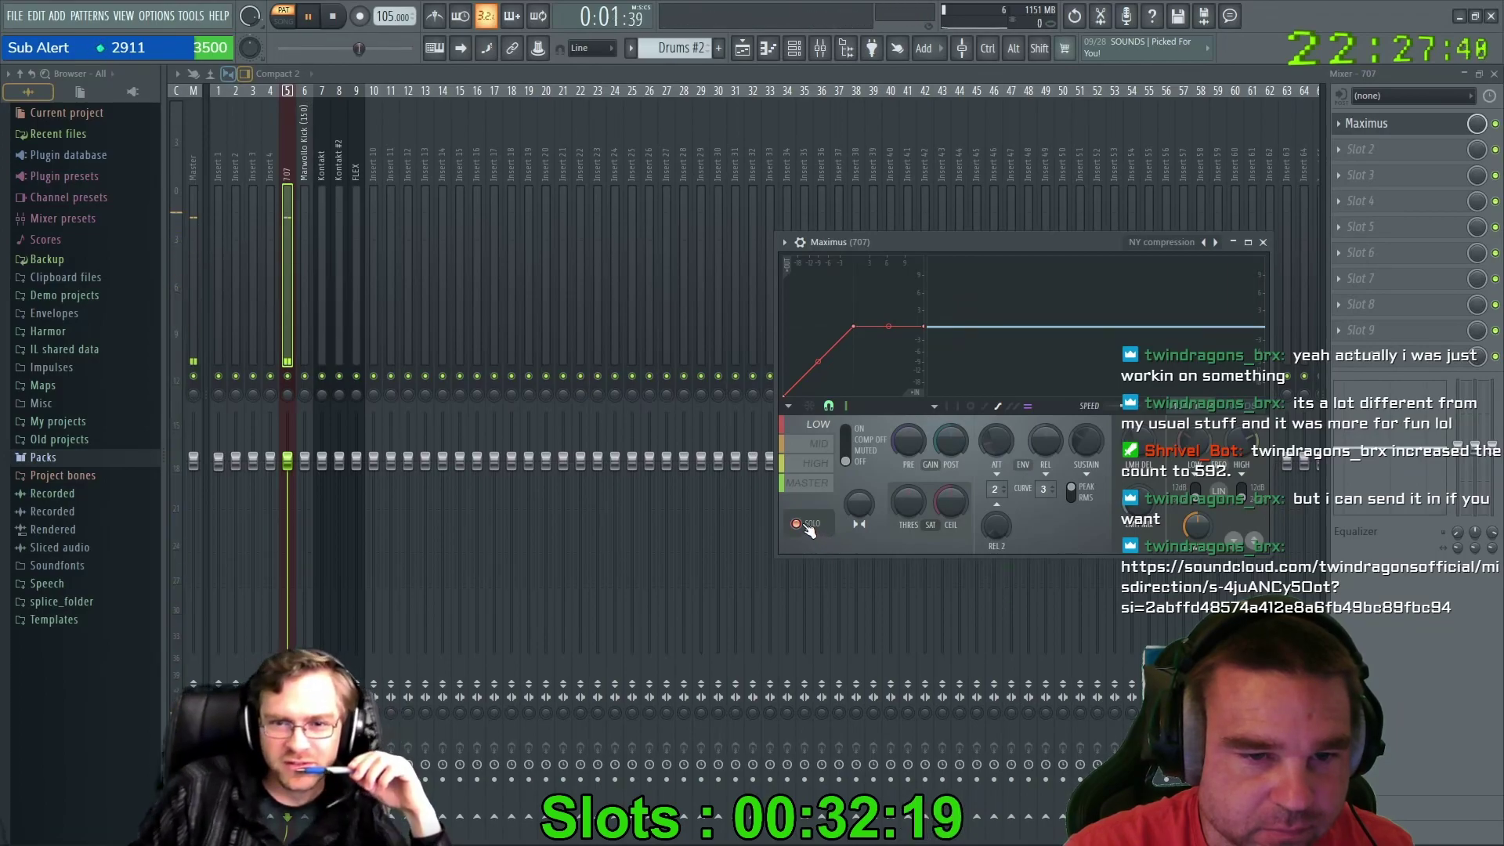
left_click(804, 441)
left_click(811, 424)
left_click(810, 525)
left_click(820, 444)
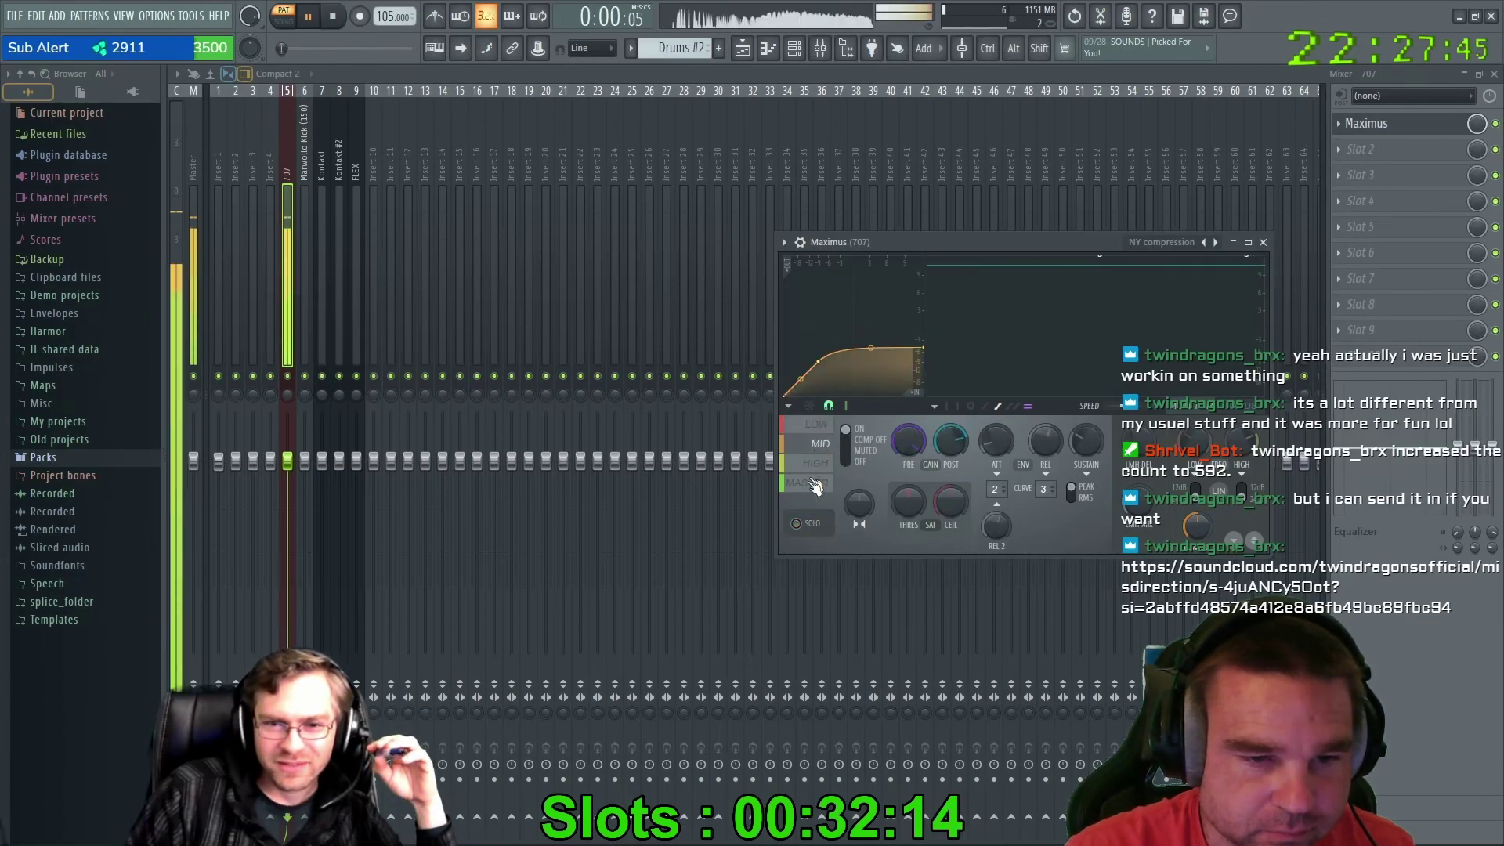
left_click(799, 526)
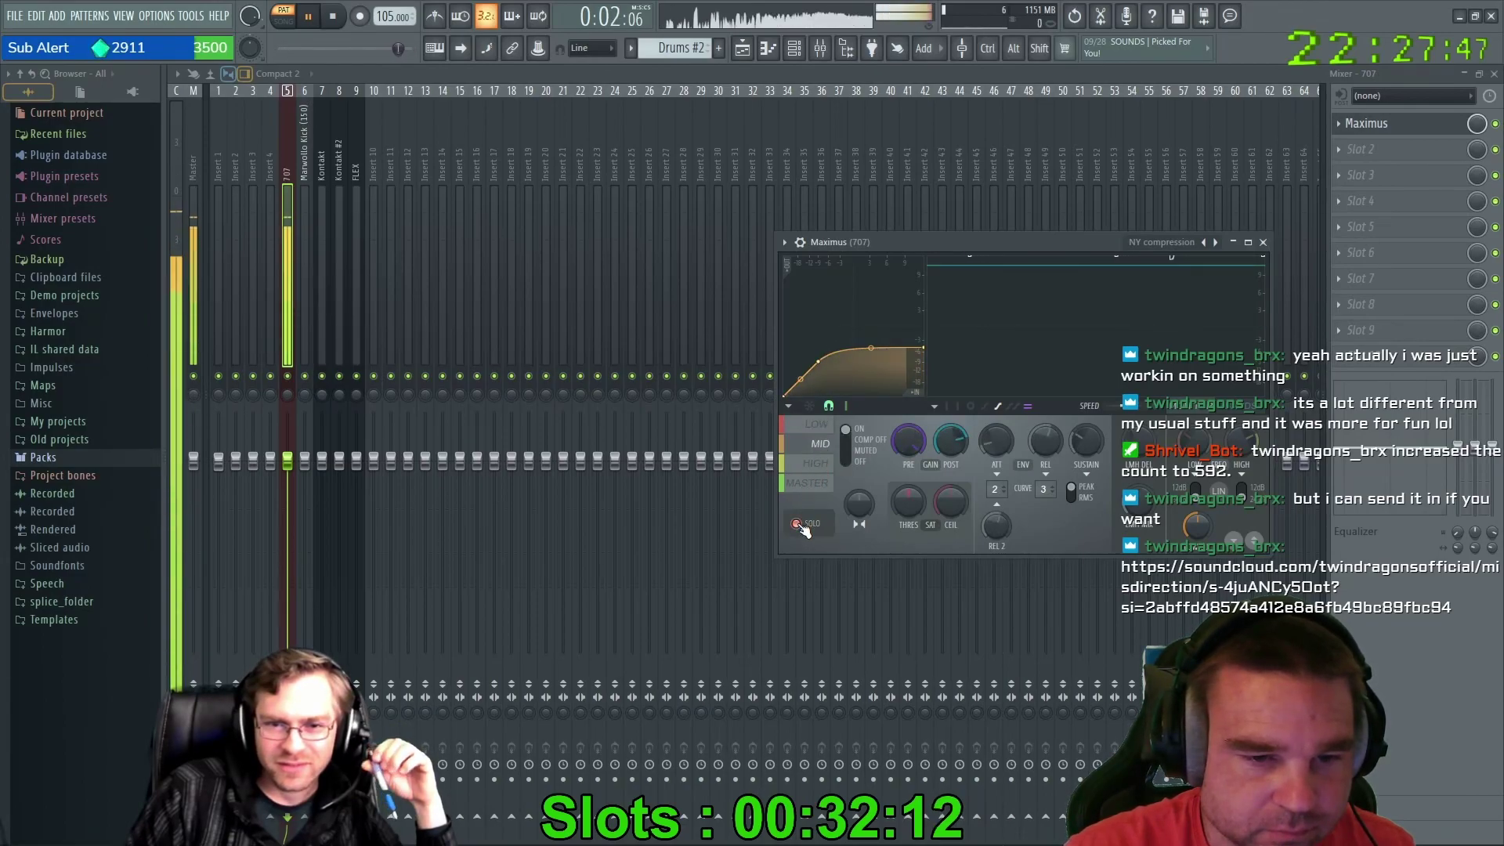
key("space")
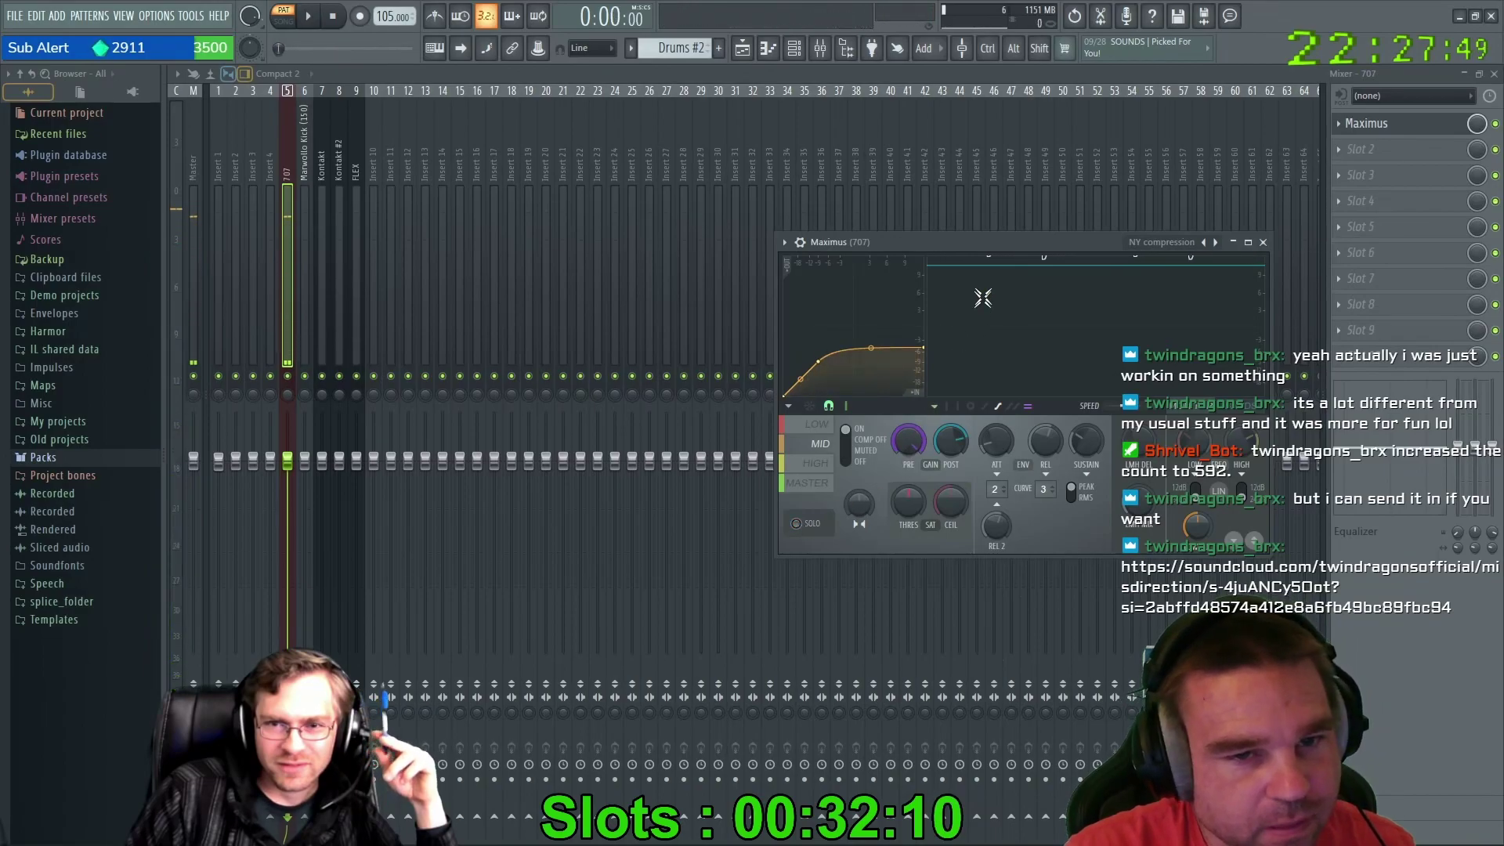
Move the Maximus window aside and replay the 707 pattern to hear the NY compression preset.
left_click_drag(984, 236, 787, 206)
key("space")
key("space")
key("space")
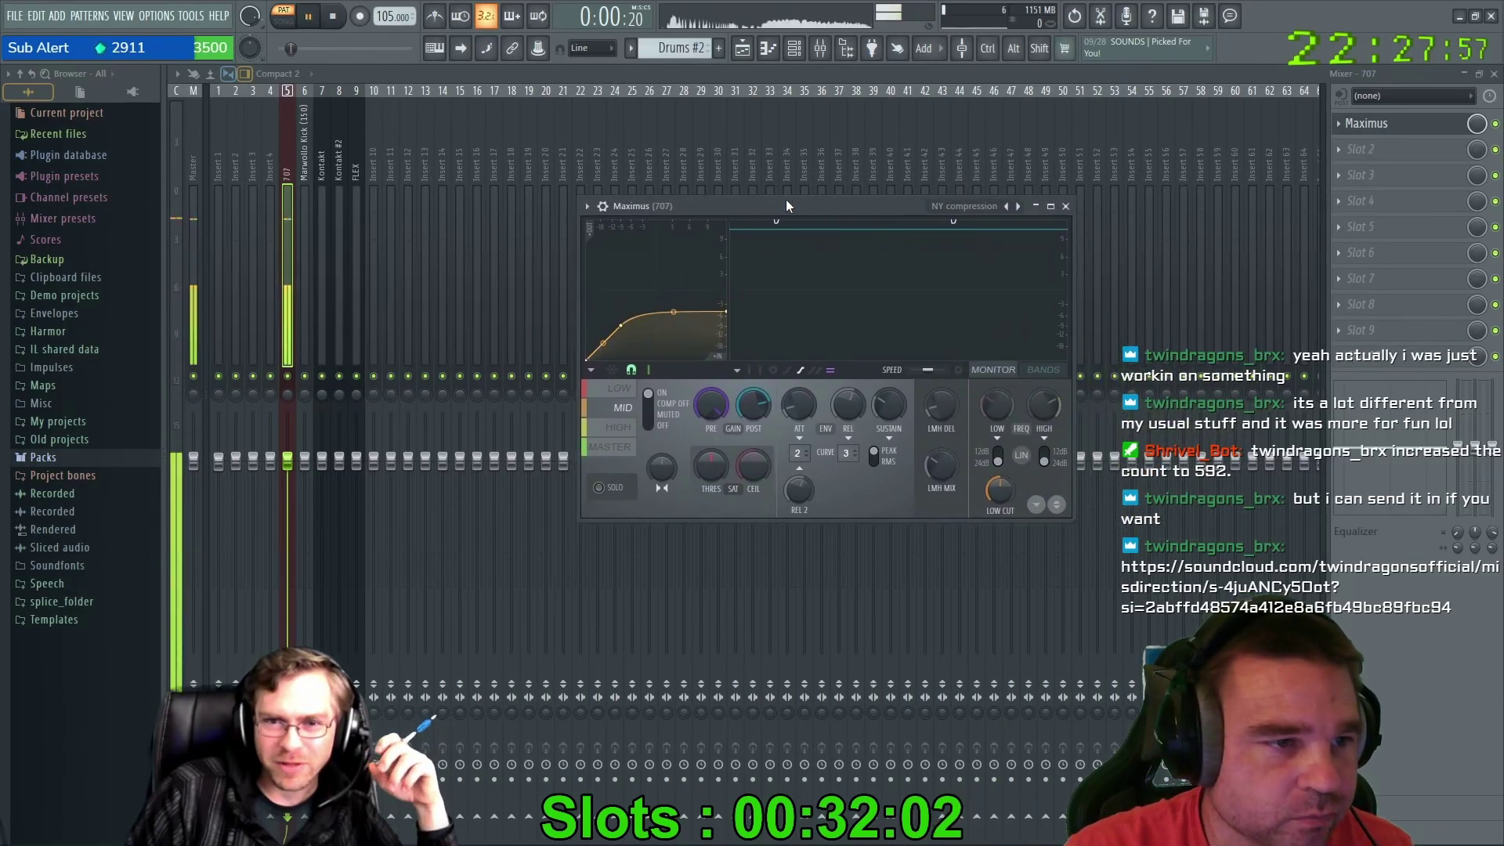
key("space")
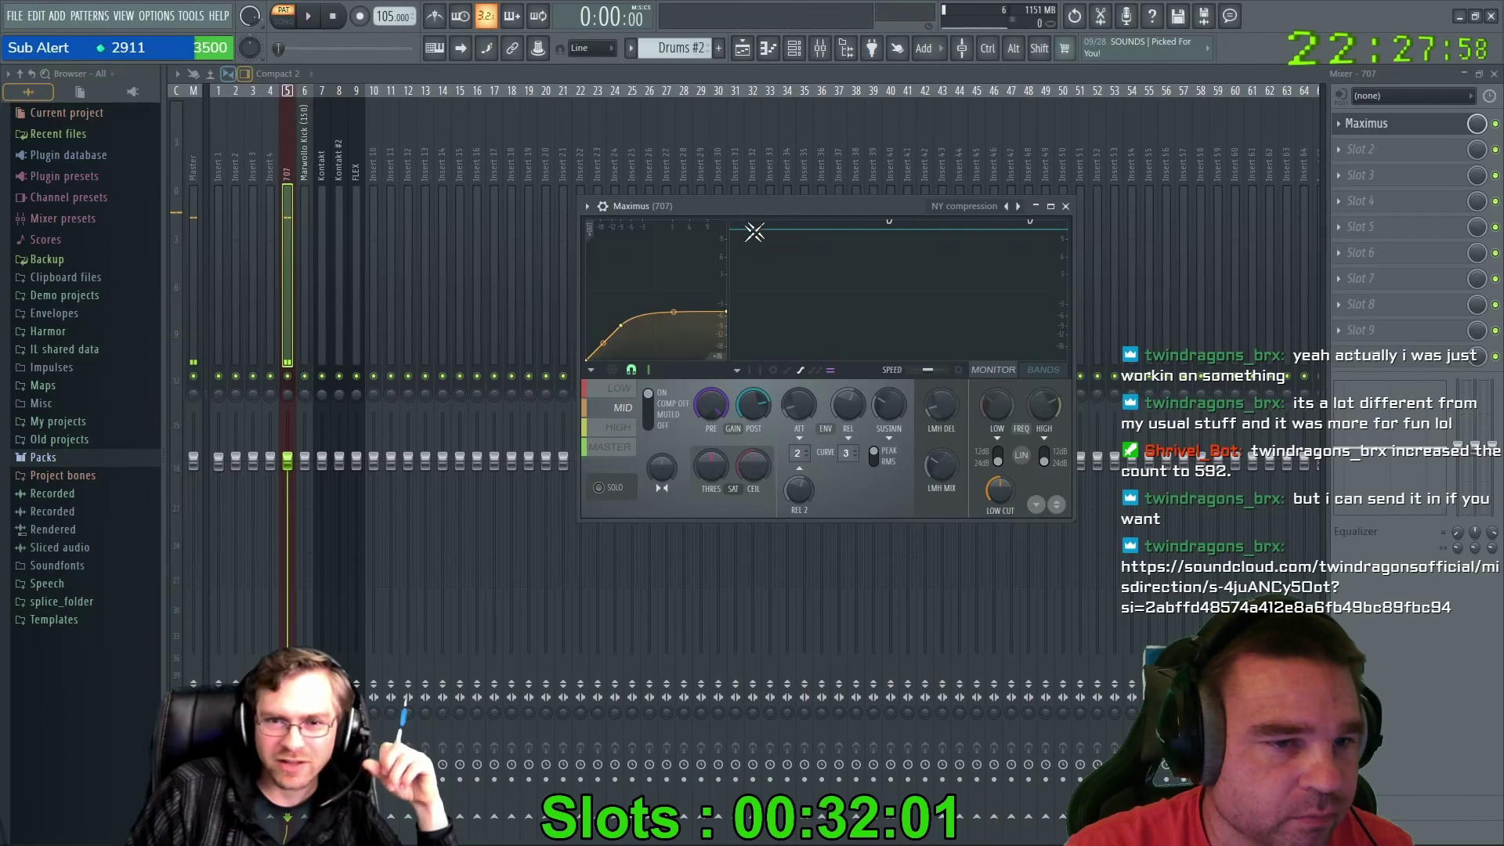
Solo the Low band in Maximus during playback and switch its compression state to ON.
left_click(622, 389)
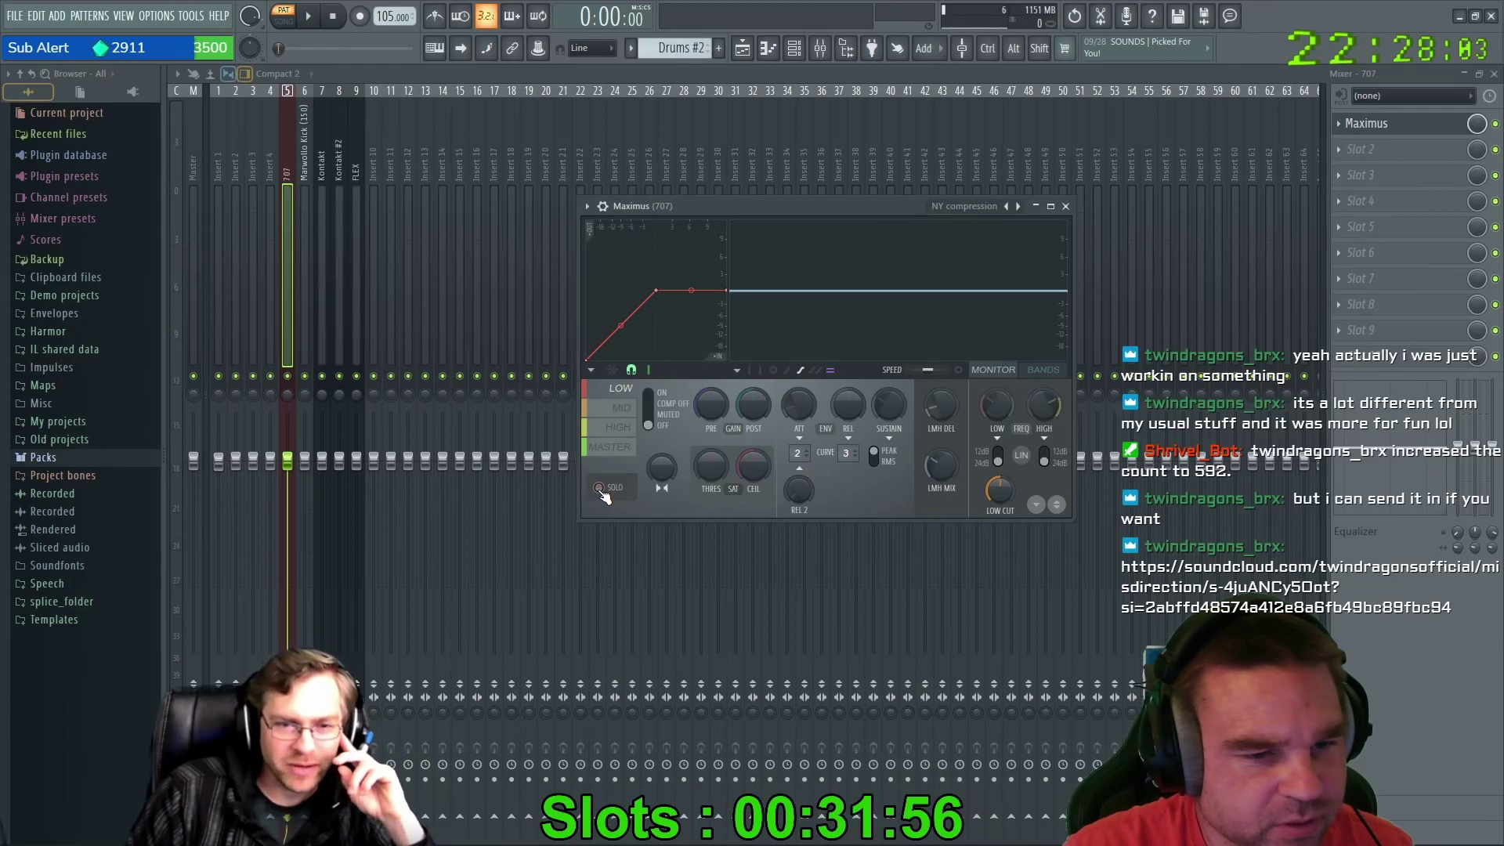
left_click_drag(748, 207, 885, 233)
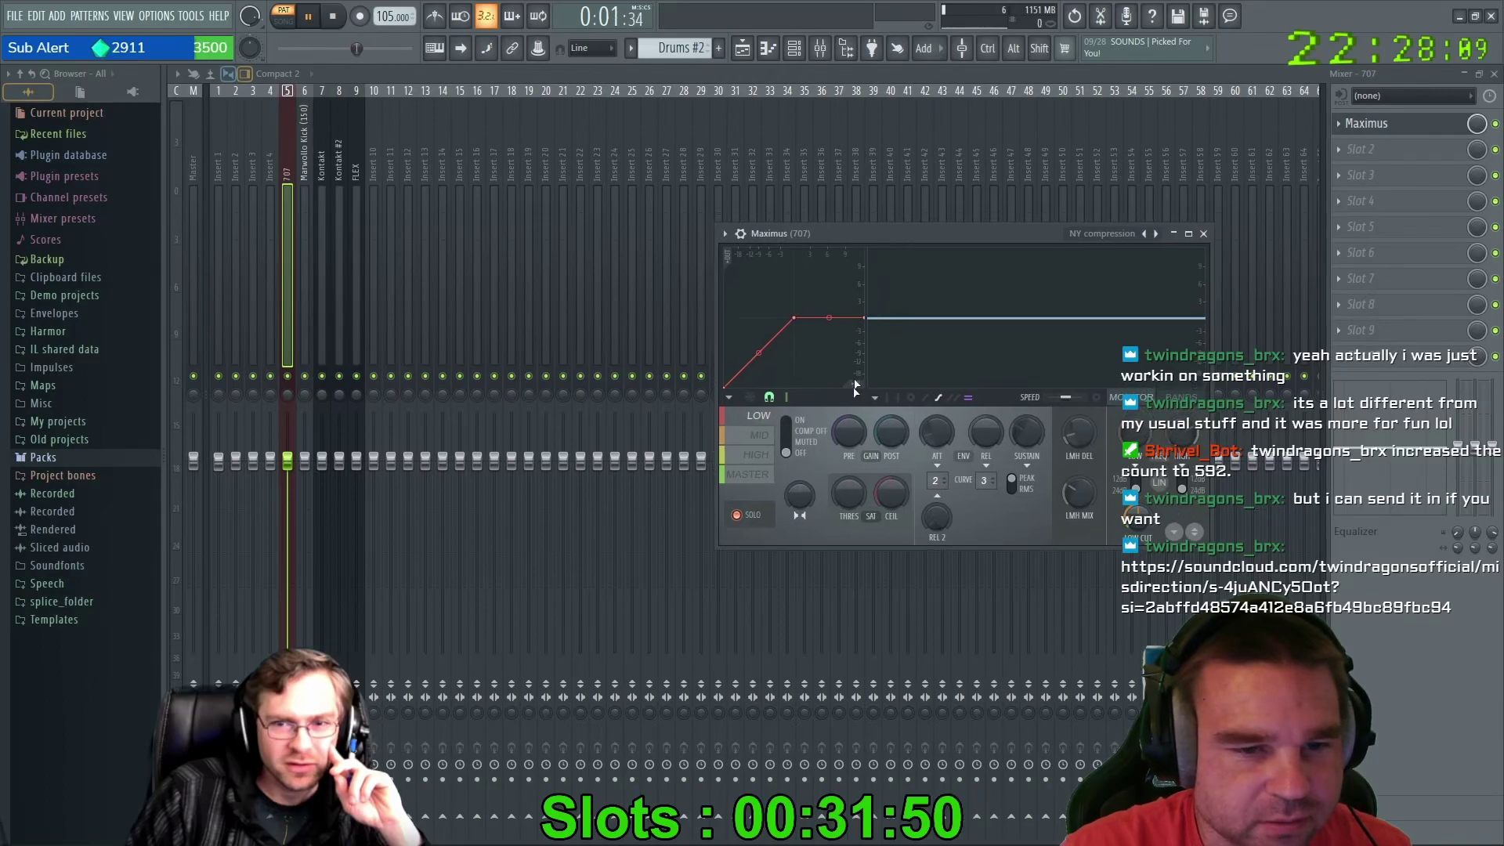
left_click_drag(846, 441, 846, 419)
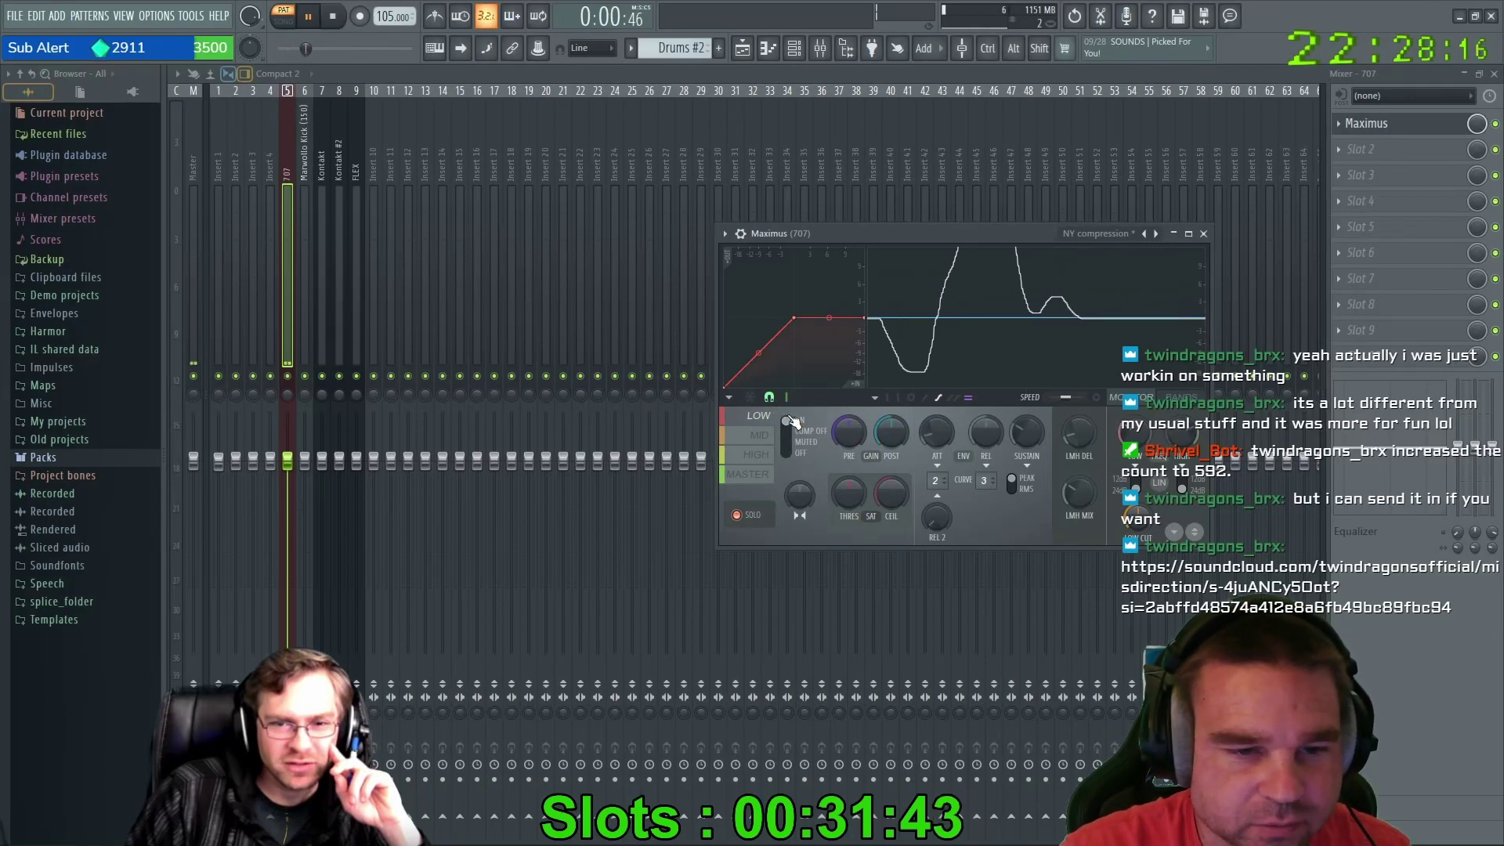
Move the Maximus window aside and bend the lower segment of the Low band's compression curve upward into a convex shape.
left_click_drag(887, 233, 1062, 272)
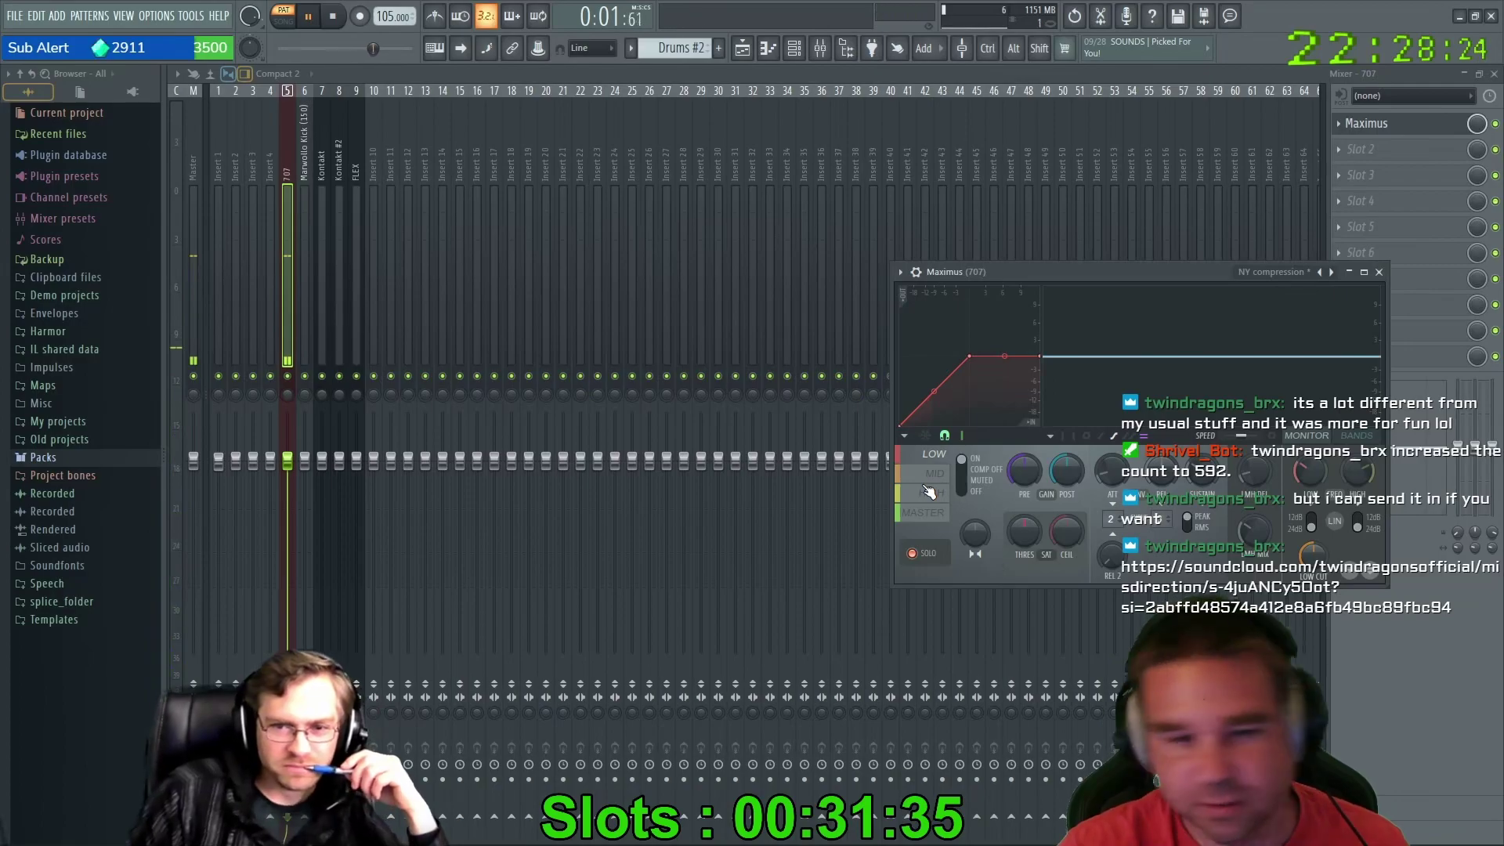
left_click_drag(934, 360, 901, 424)
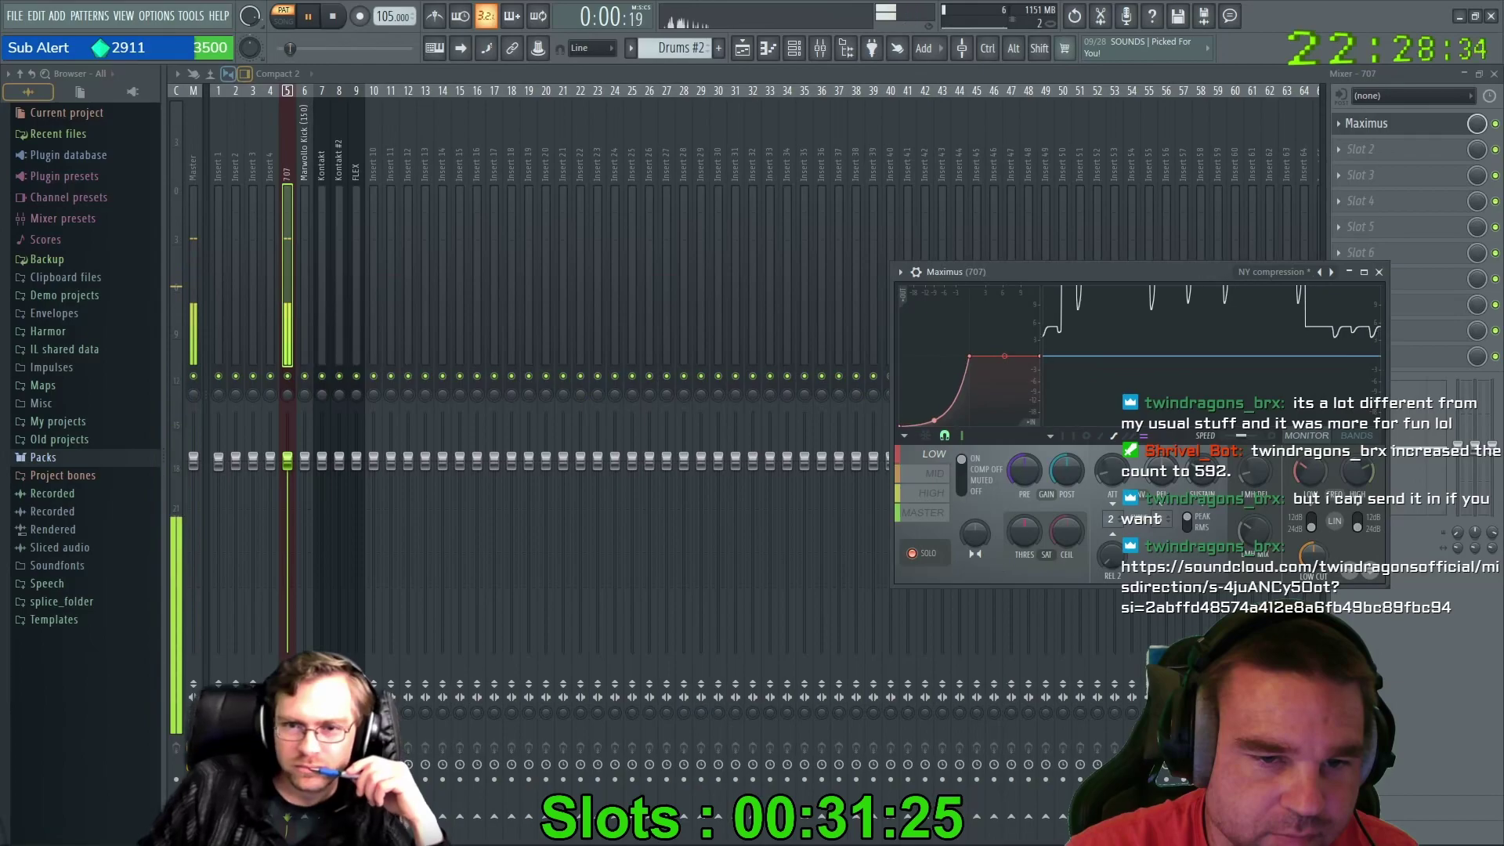
left_click_drag(933, 419, 934, 365)
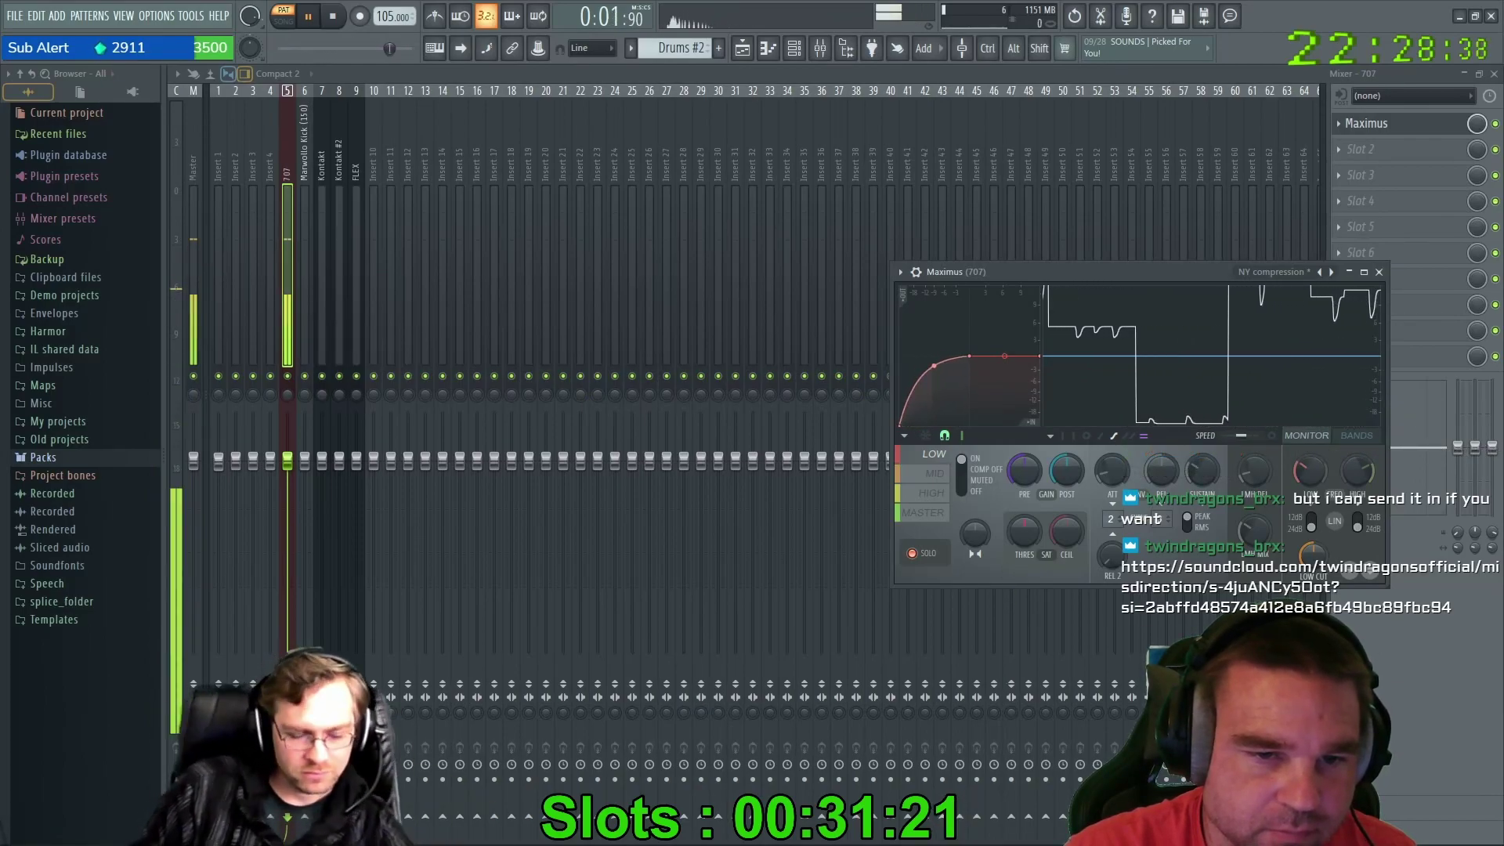
Switch the High band's compression state to ON in Maximus.
left_click(934, 476)
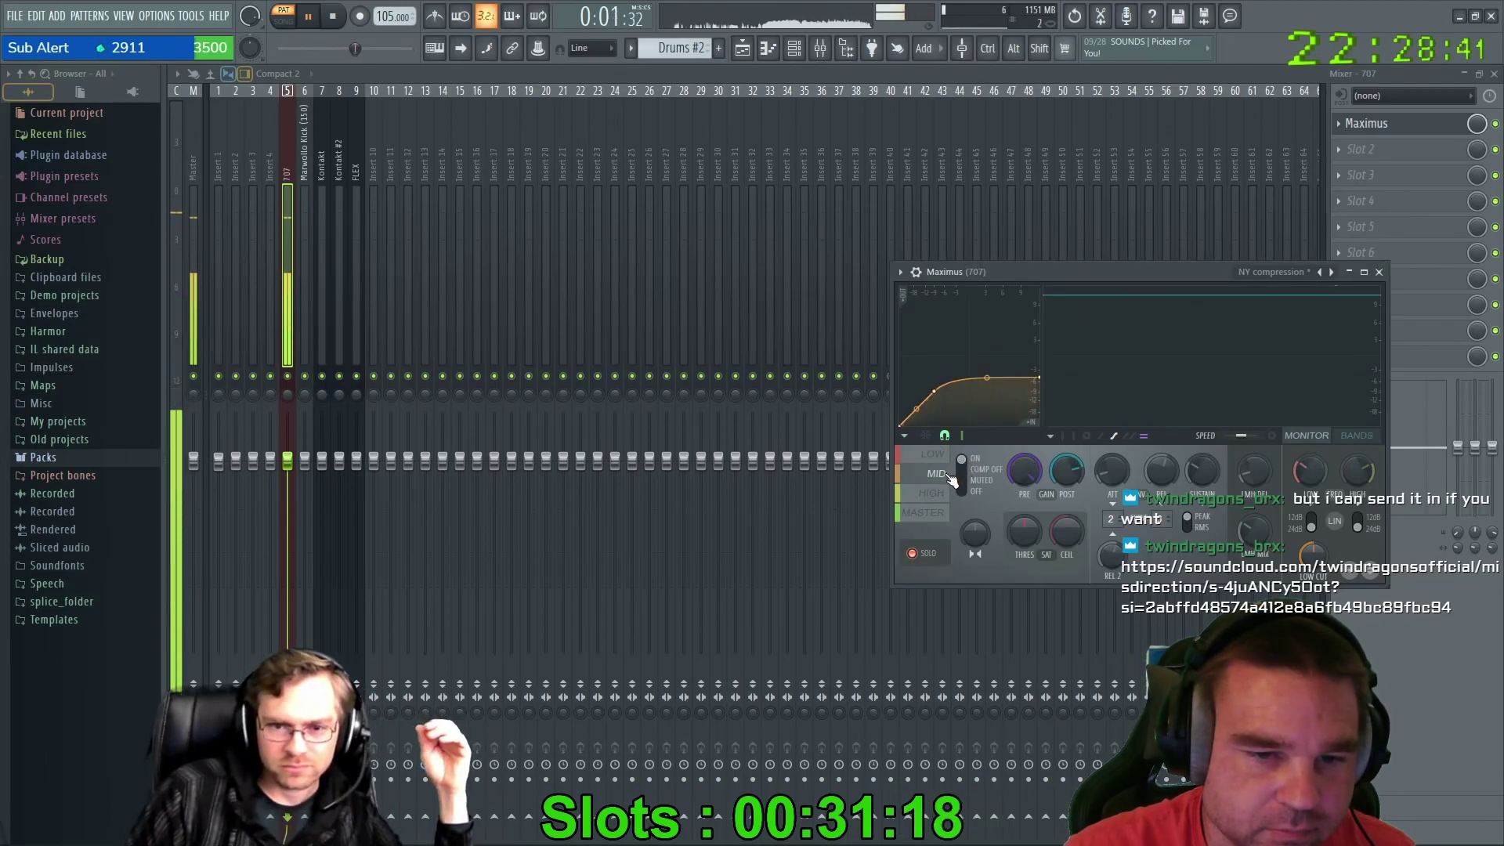
left_click(933, 493)
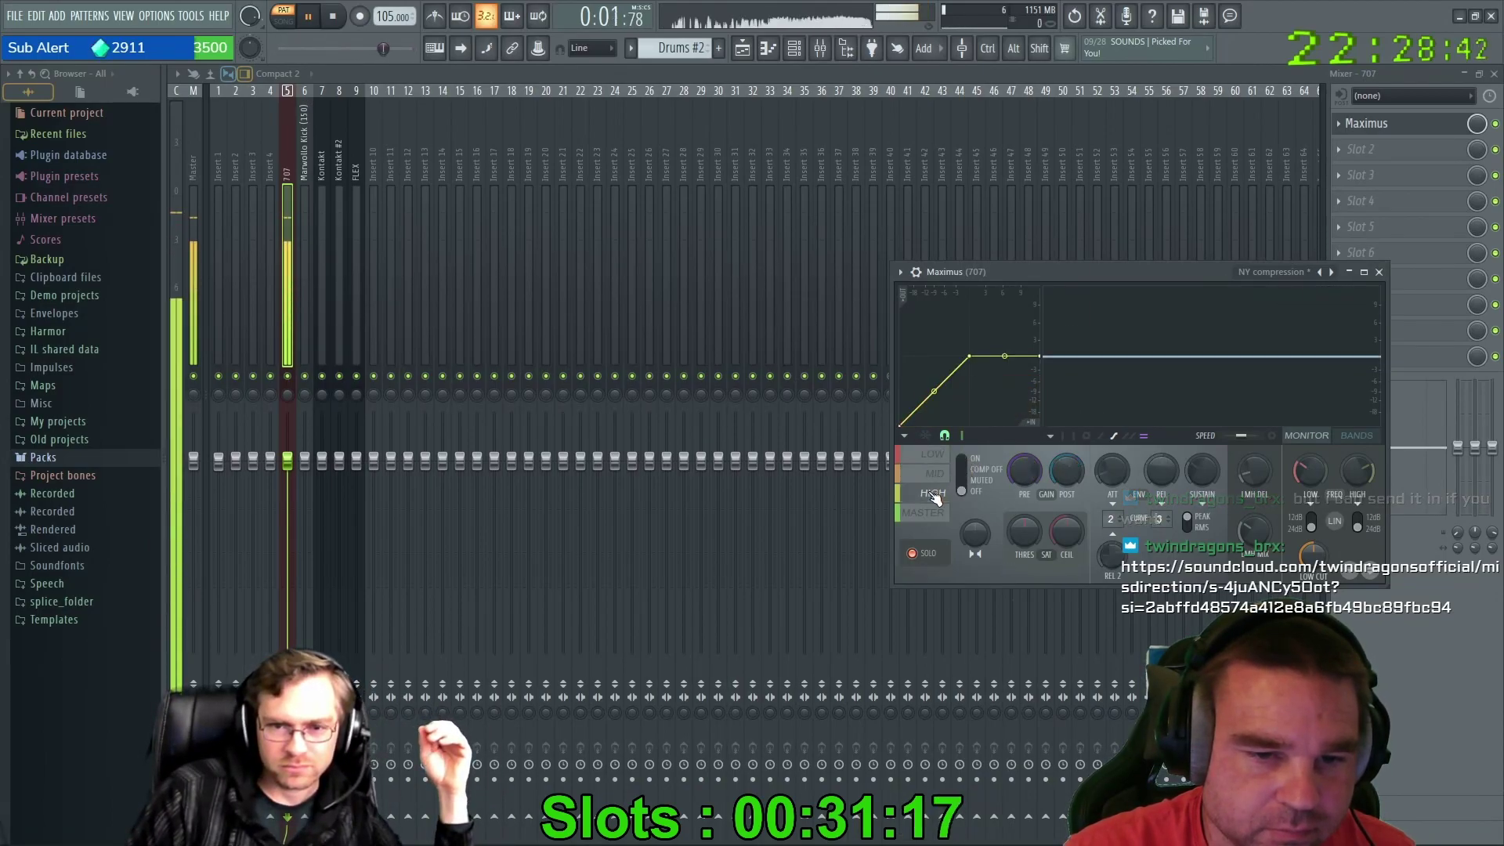
left_click(969, 465)
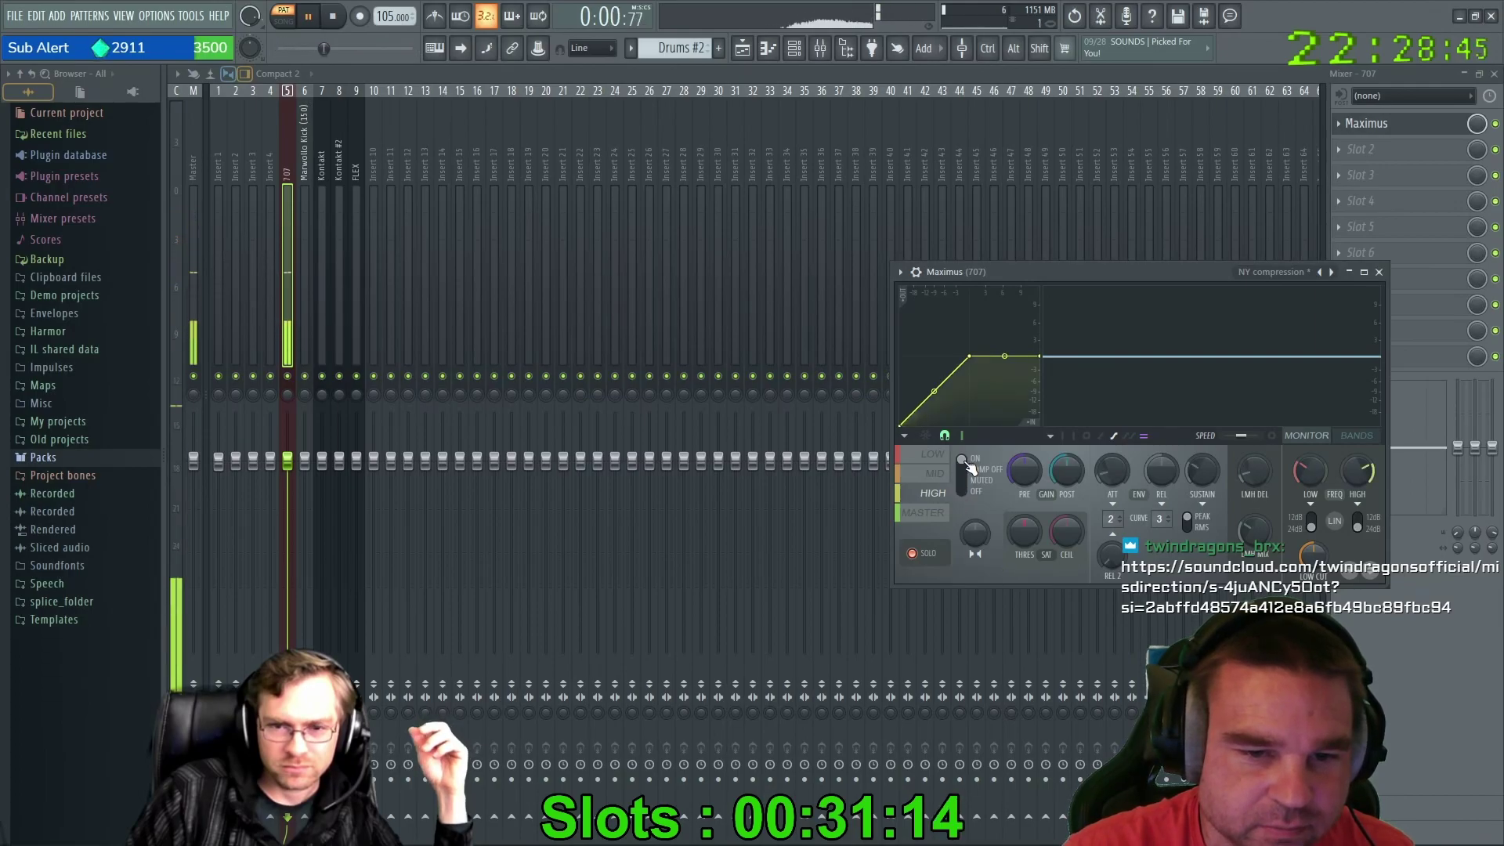
Turn off solo in Maximus and slightly reduce the upward bend of the Low band's compression curve.
left_click(934, 477)
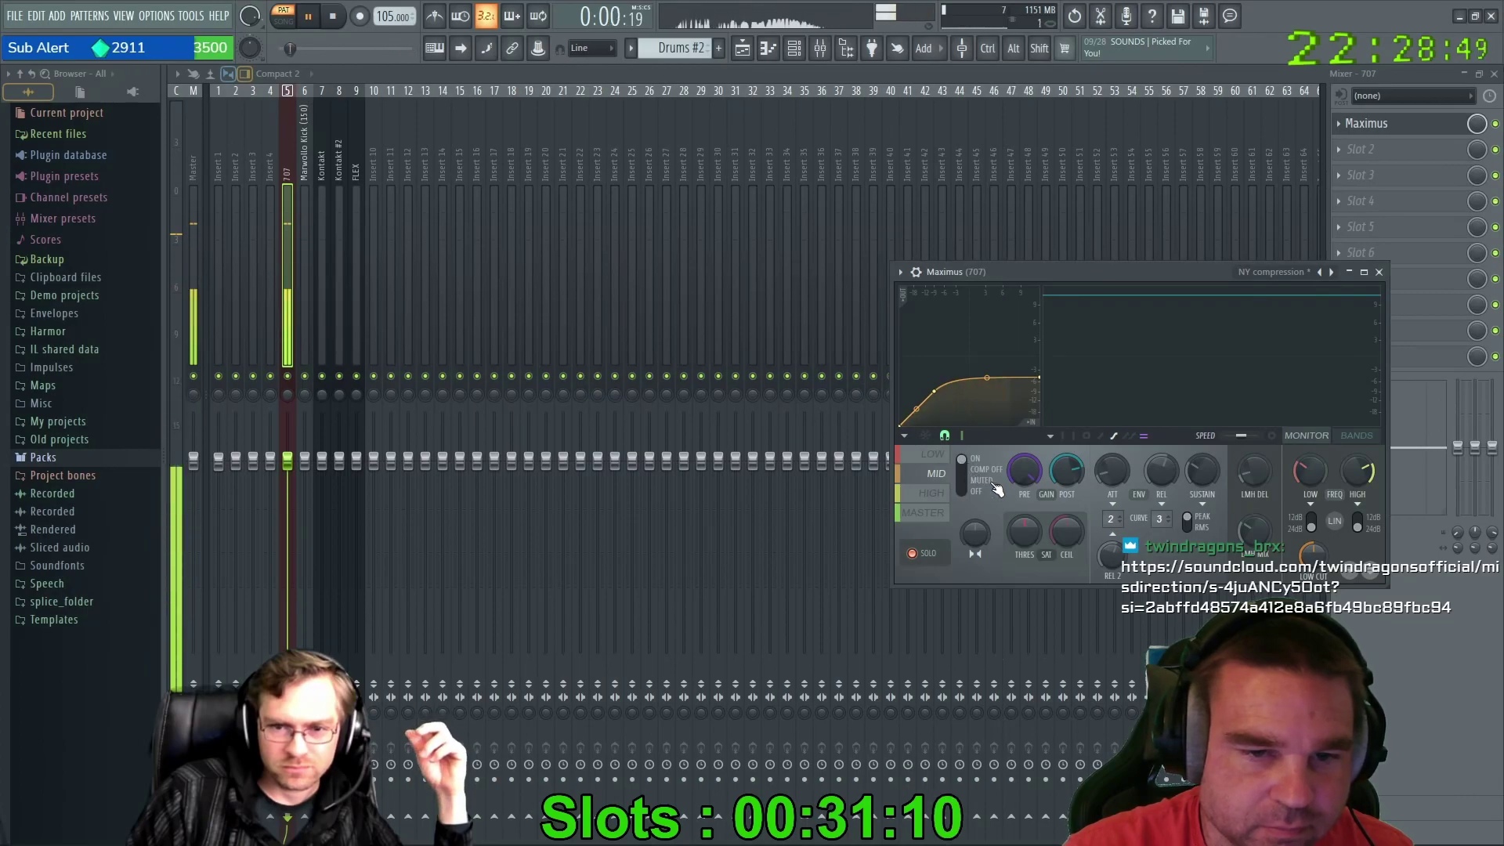
left_click(939, 458)
left_click(928, 552)
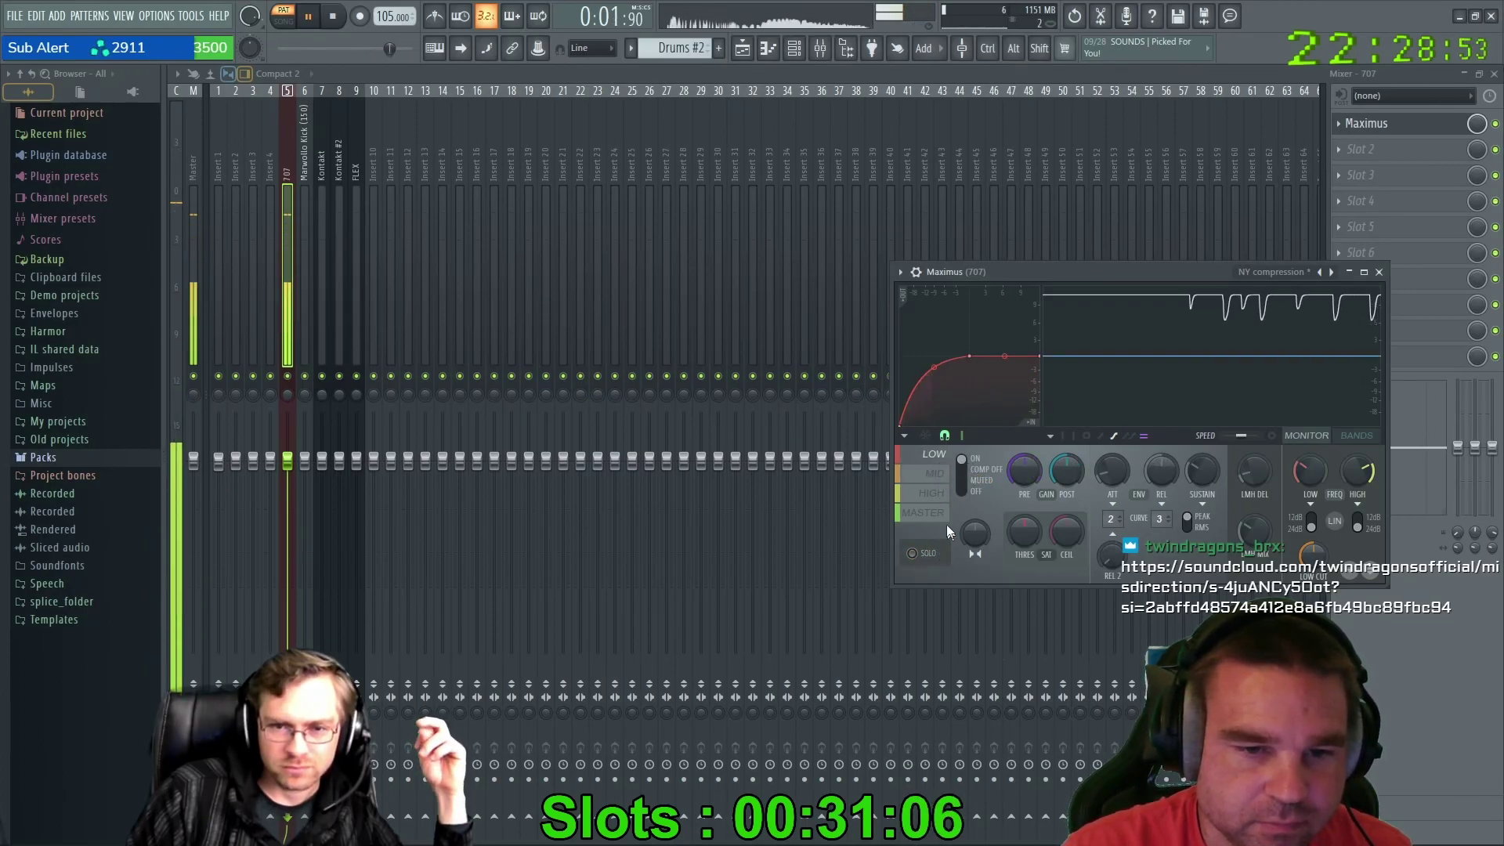
left_click_drag(934, 366, 934, 380)
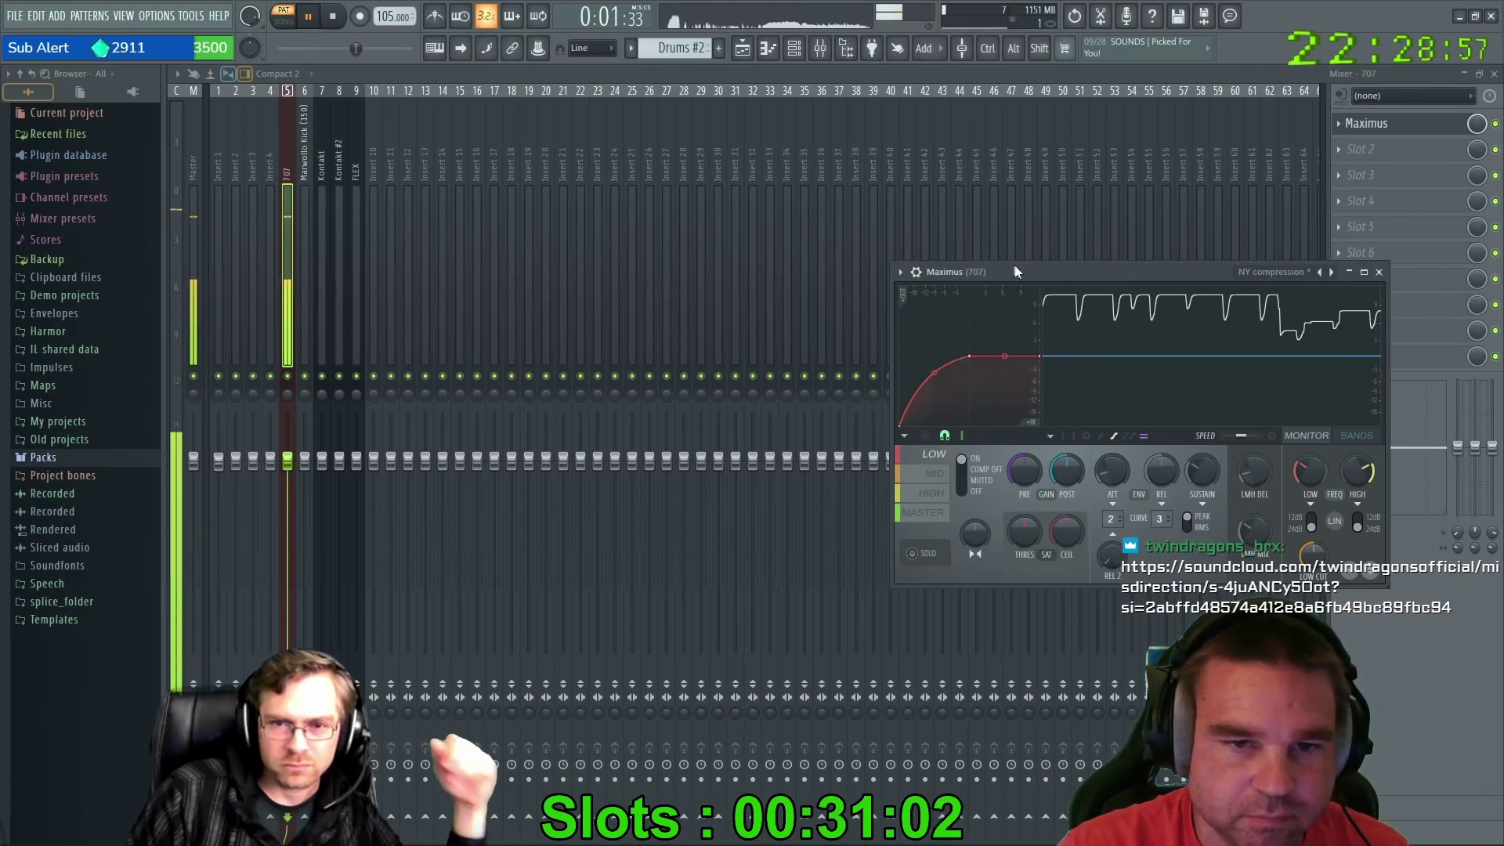
Check the Mid and Master bands in Maximus during playback, then stop the pattern and close the plugin window.
left_click_drag(1012, 268, 951, 280)
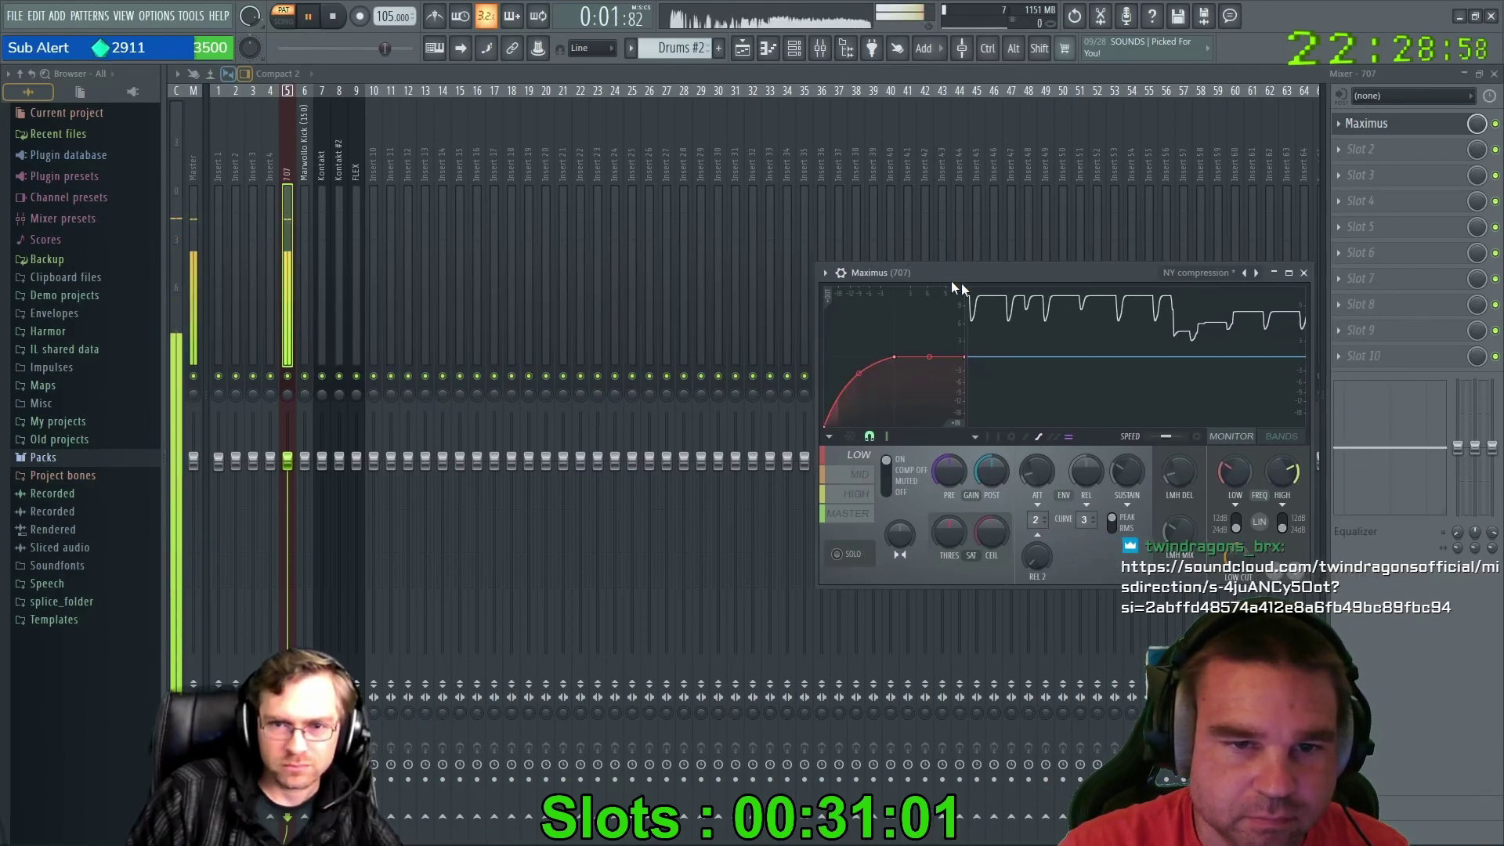
left_click(854, 477)
left_click(850, 513)
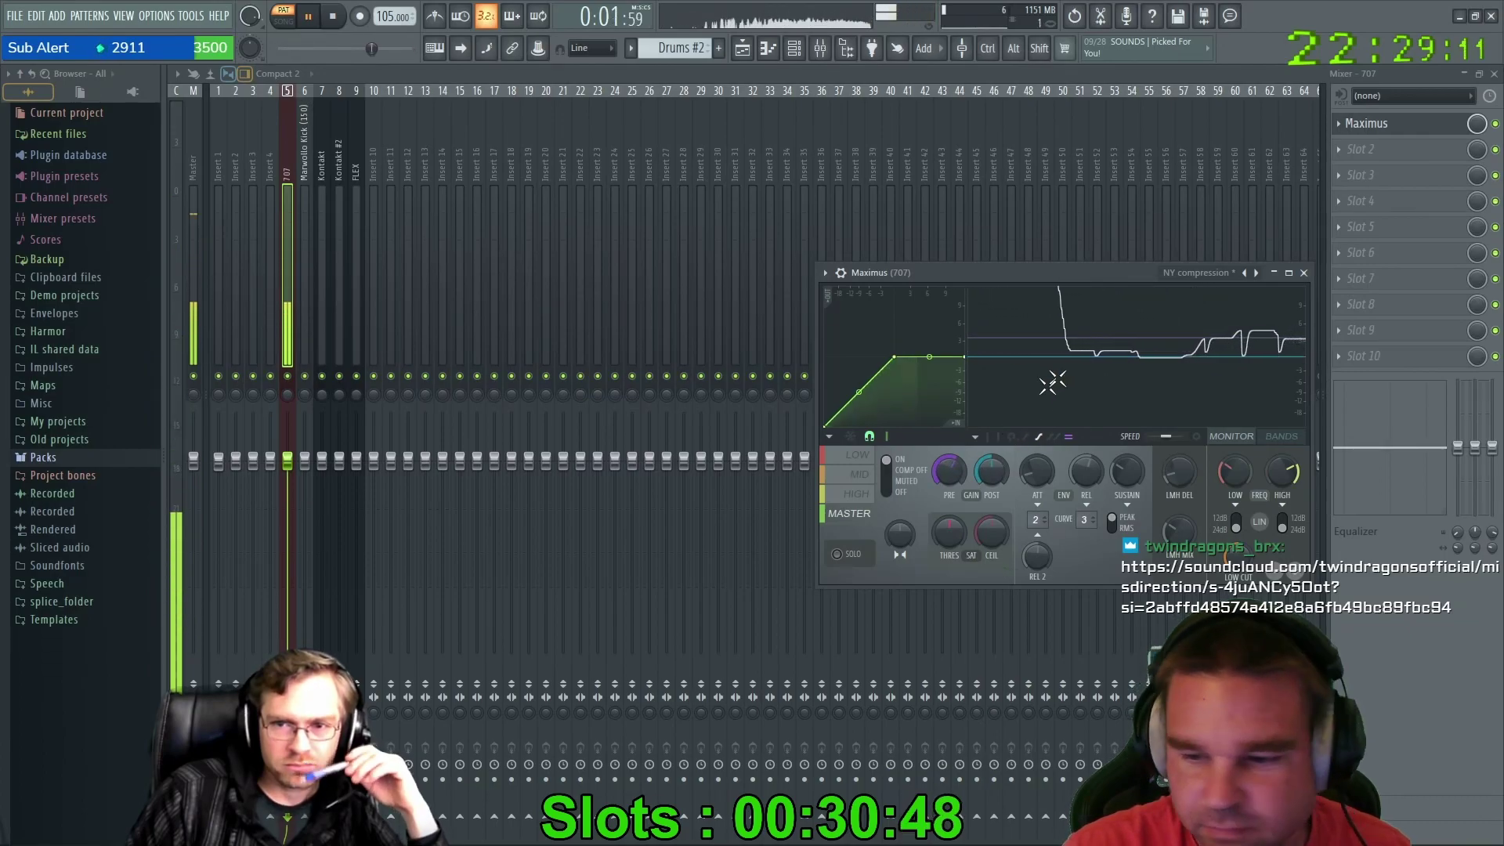
key("space")
left_click(1304, 272)
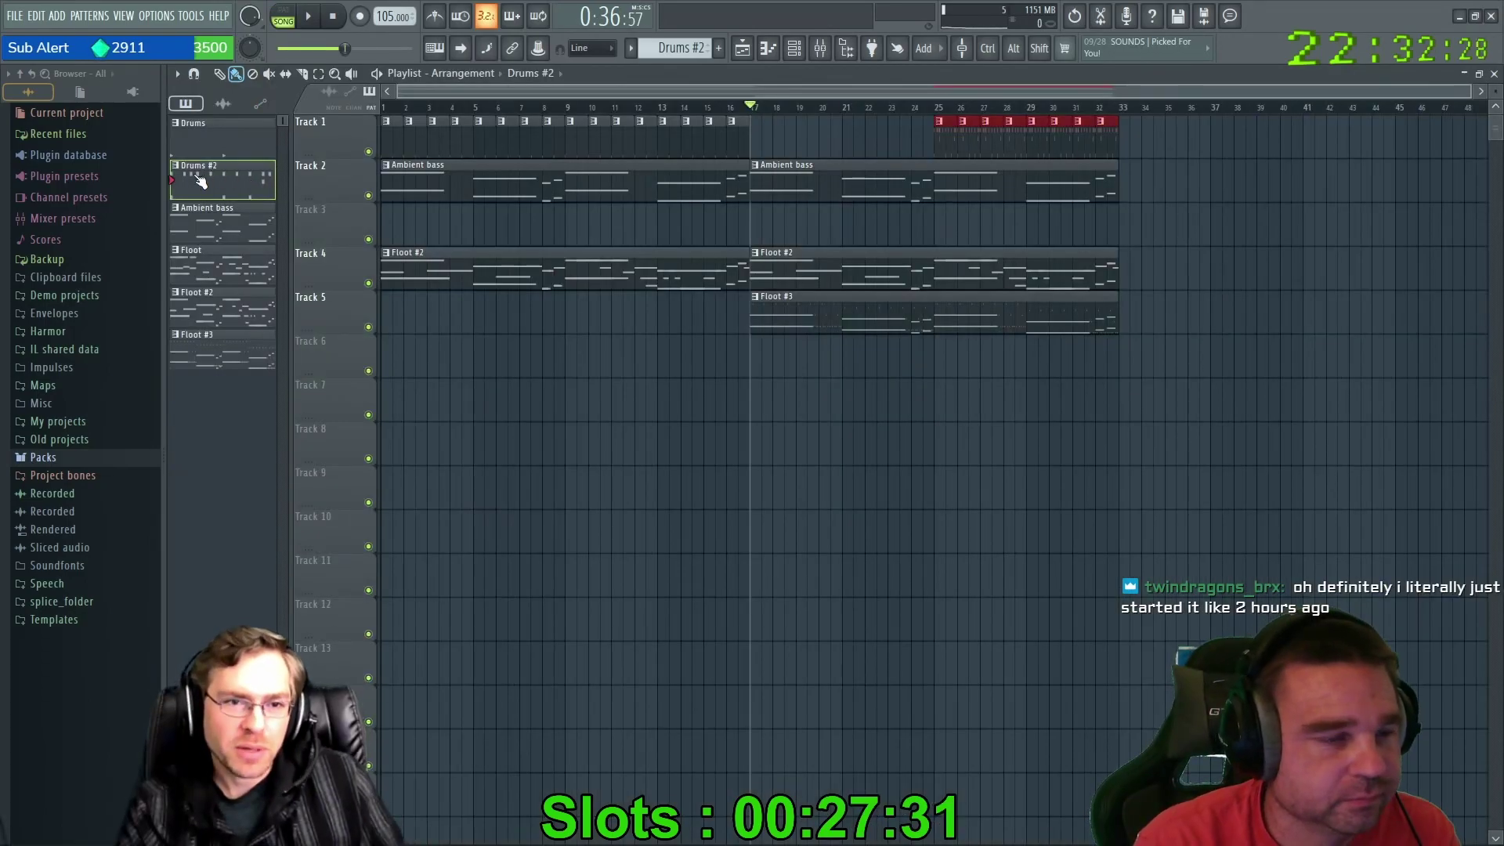
Clone the Drums #2 pattern.
right_click(200, 181)
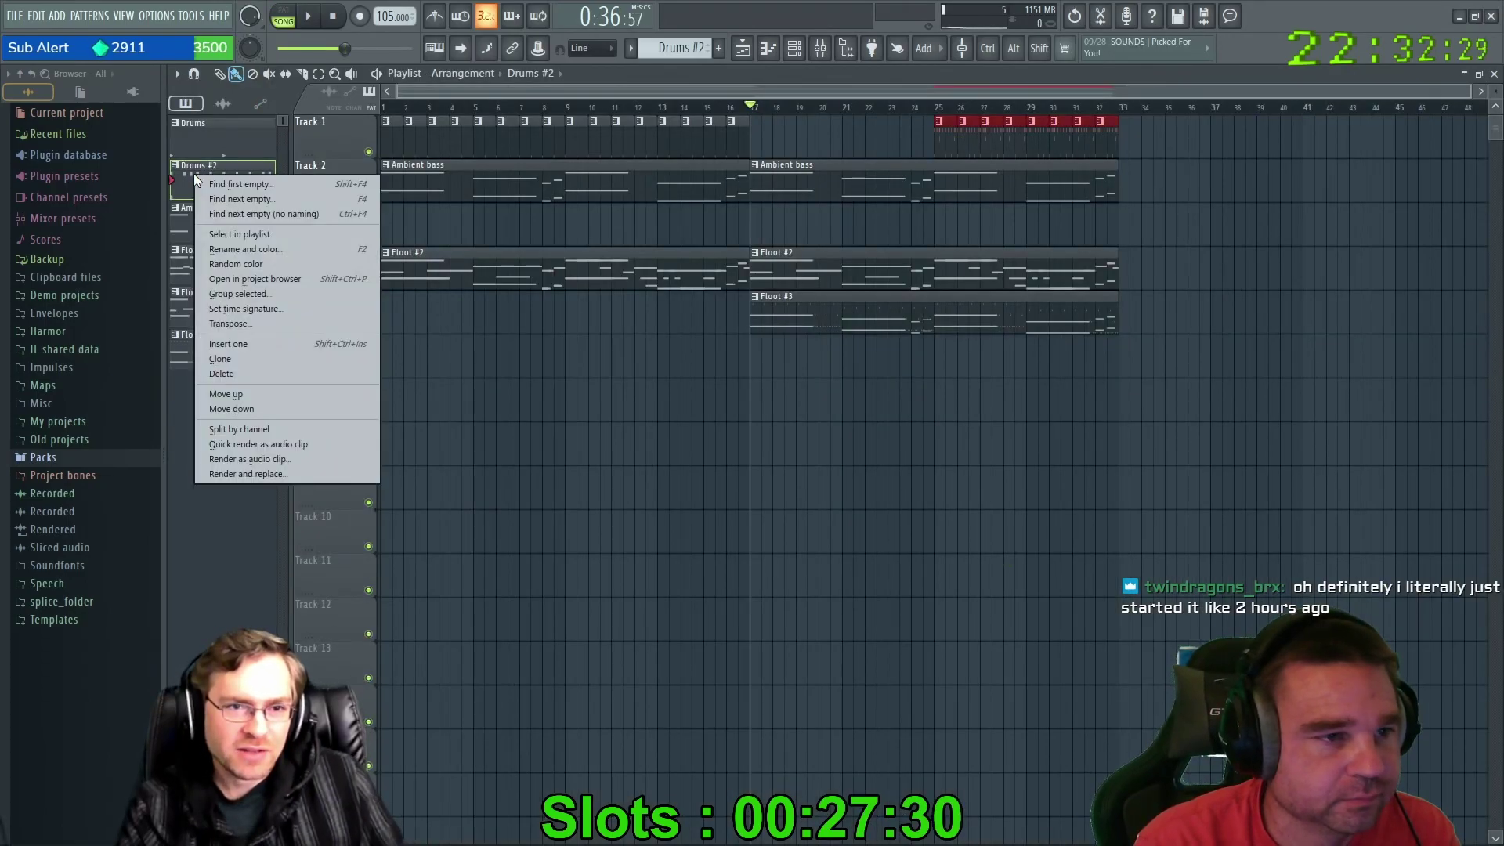
right_click(215, 136)
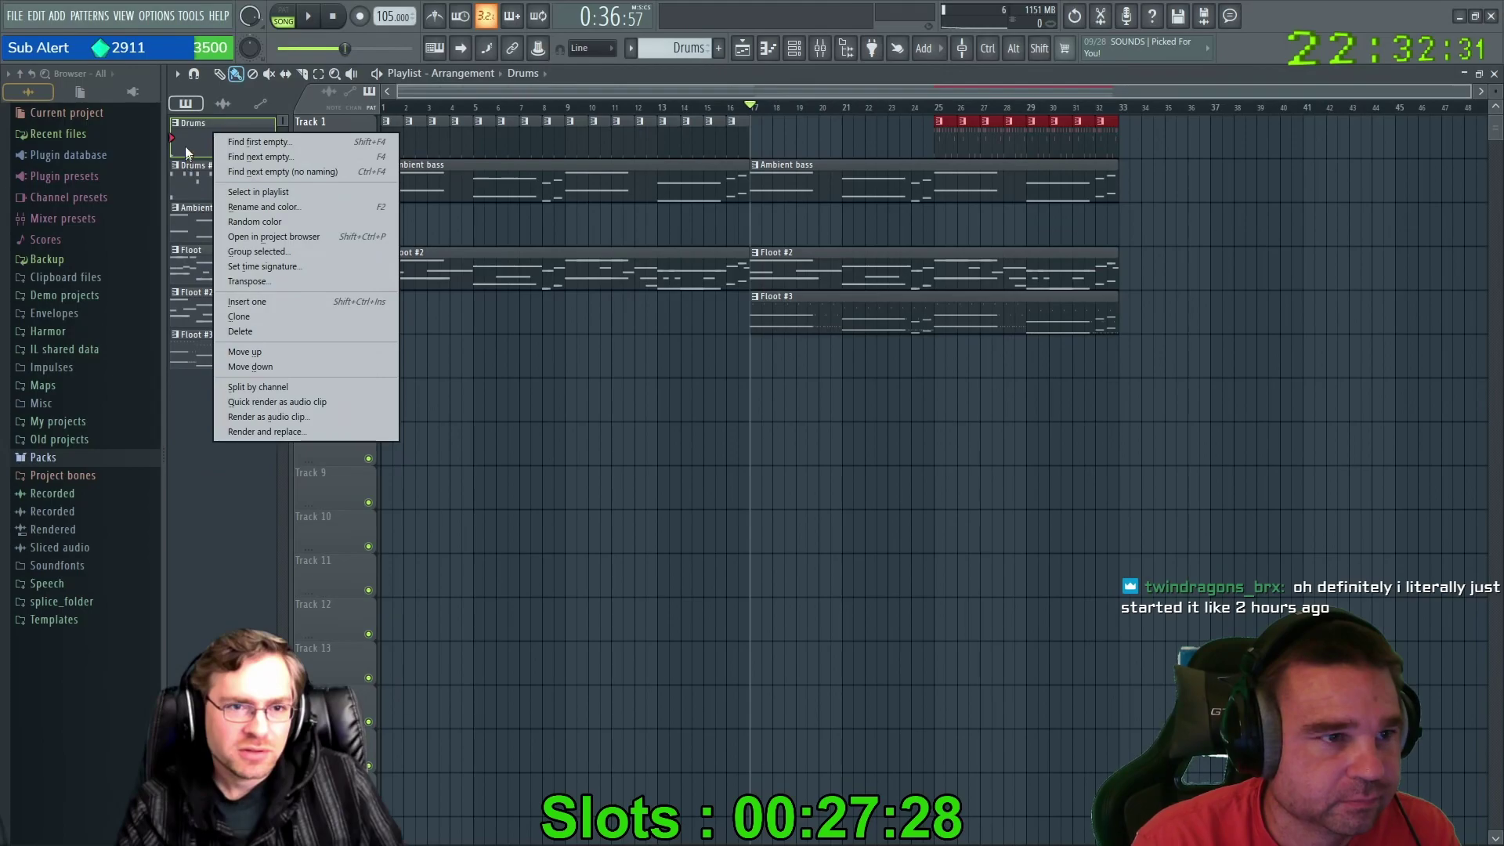
left_click(258, 158)
right_click(233, 189)
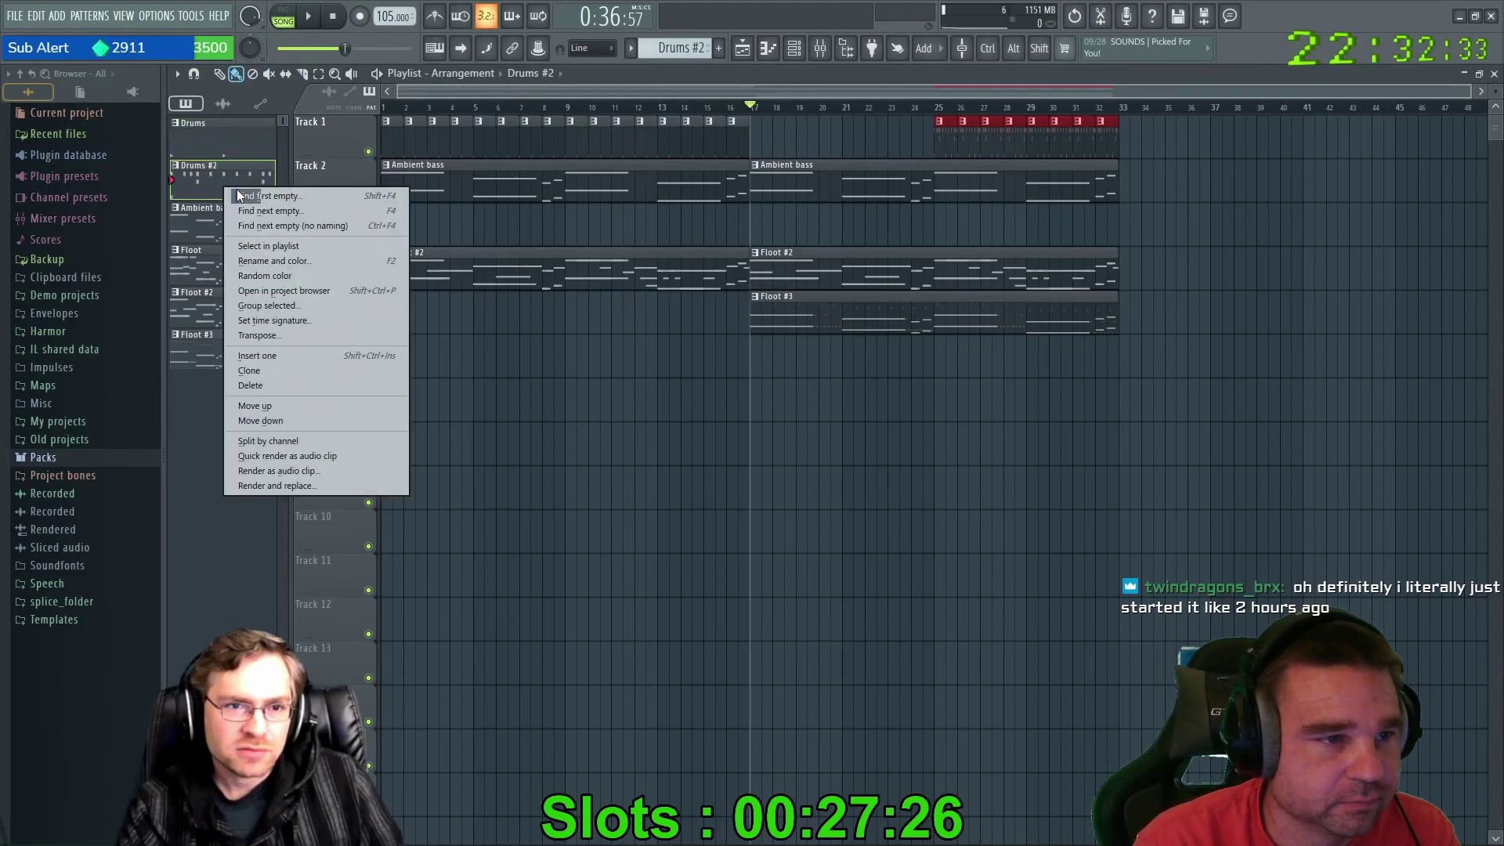
left_click(262, 371)
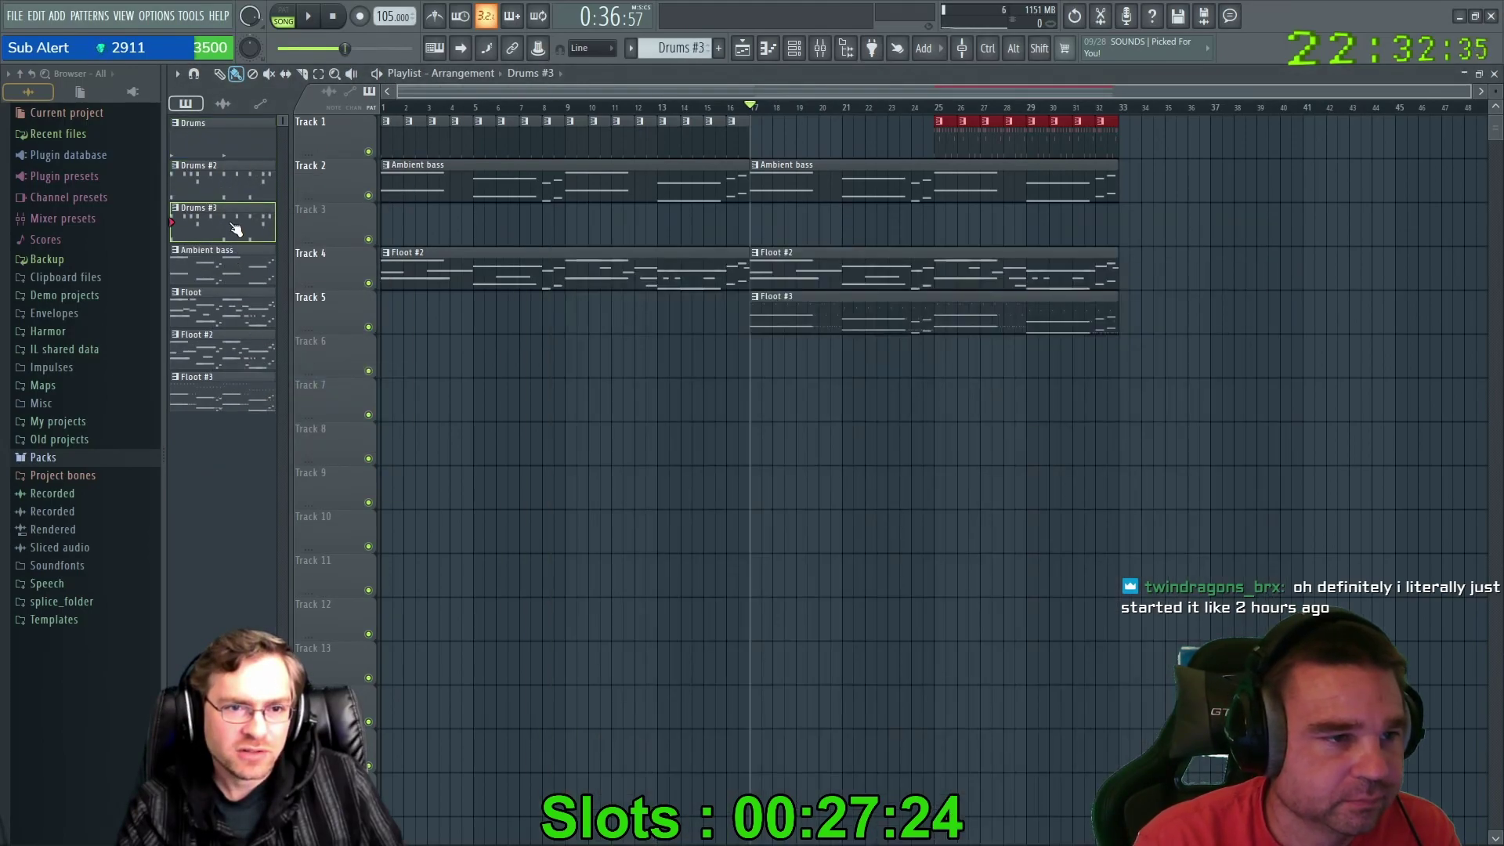
Open the 707 channel's piano roll for the Drums #3 pattern.
left_click(744, 50)
left_click_drag(890, 232, 815, 133)
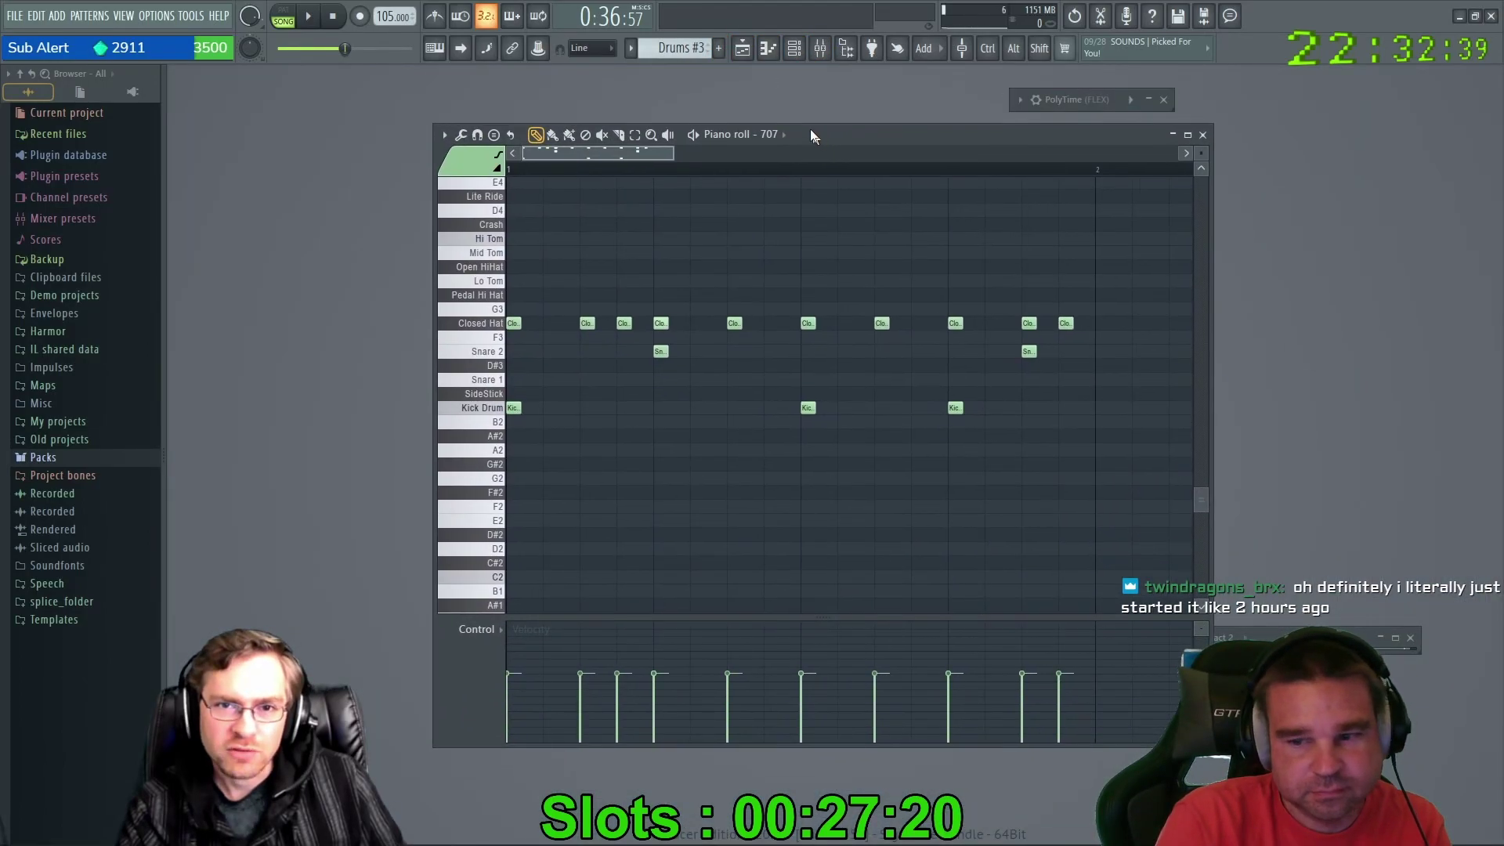
left_click(744, 50)
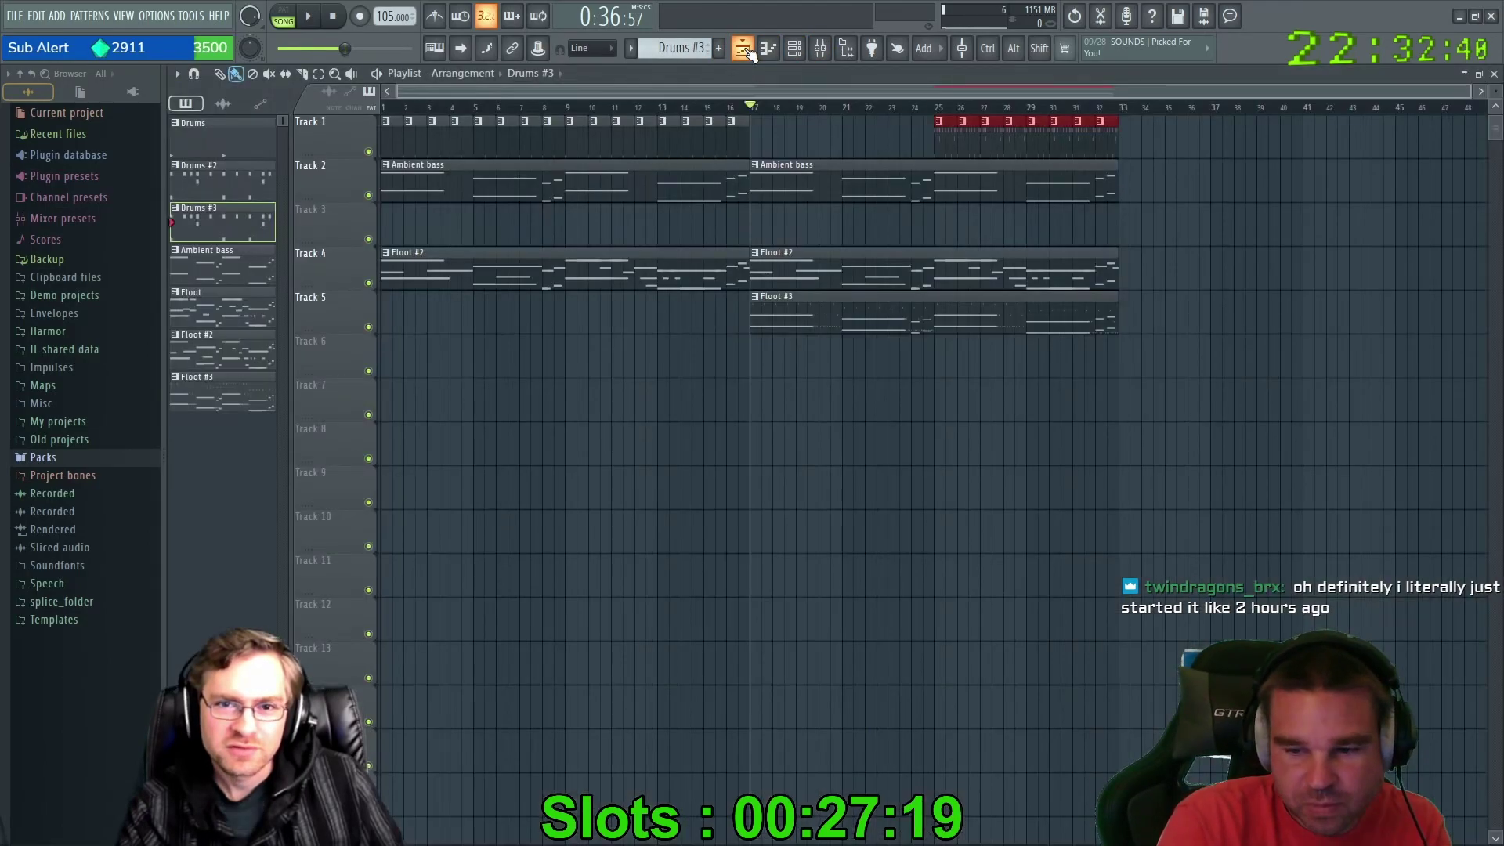
left_click(795, 50)
right_click(720, 441)
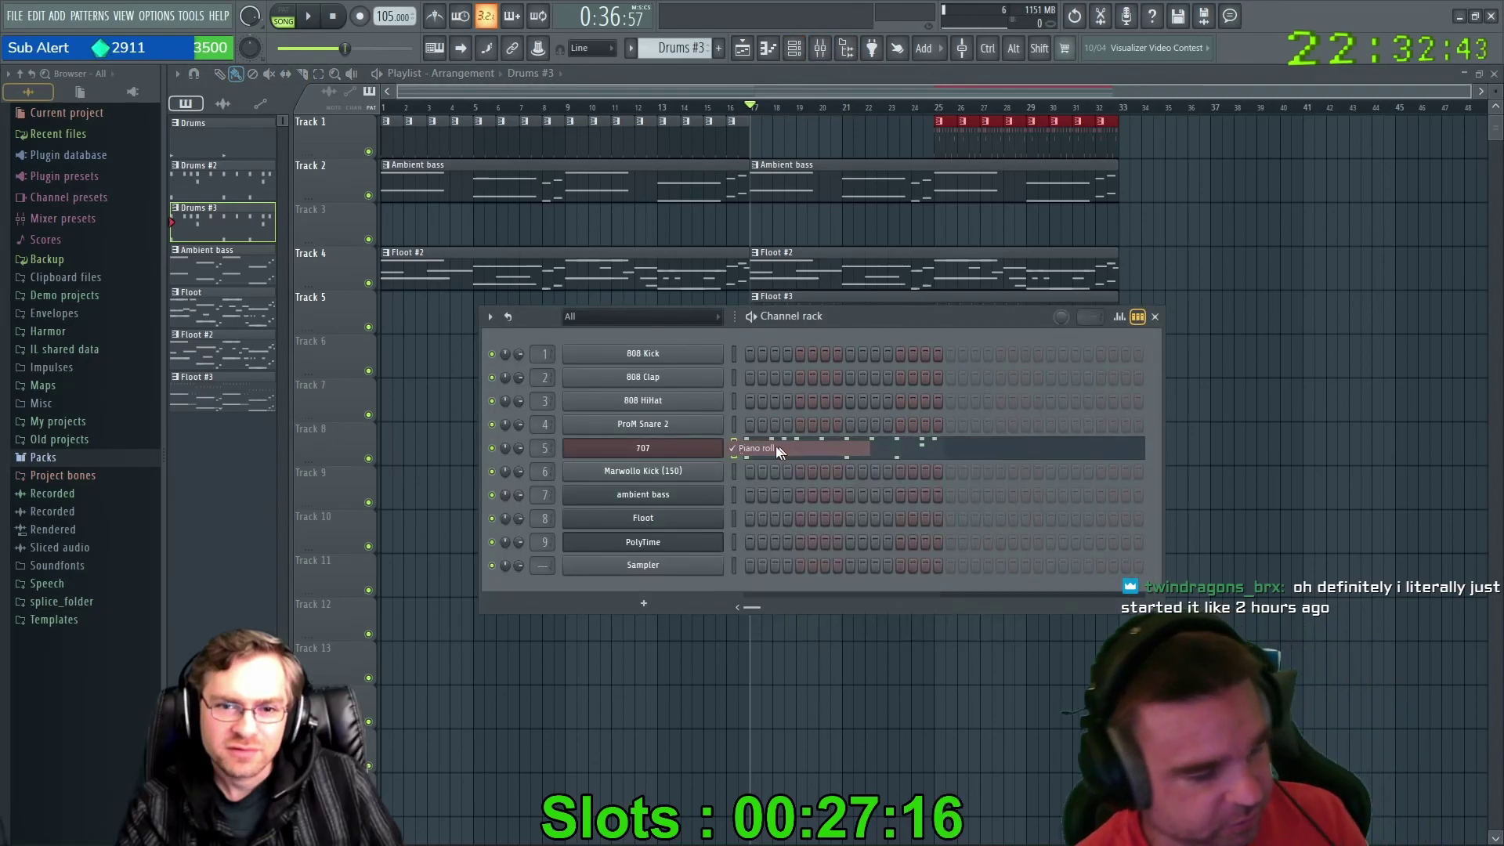
left_click(746, 450)
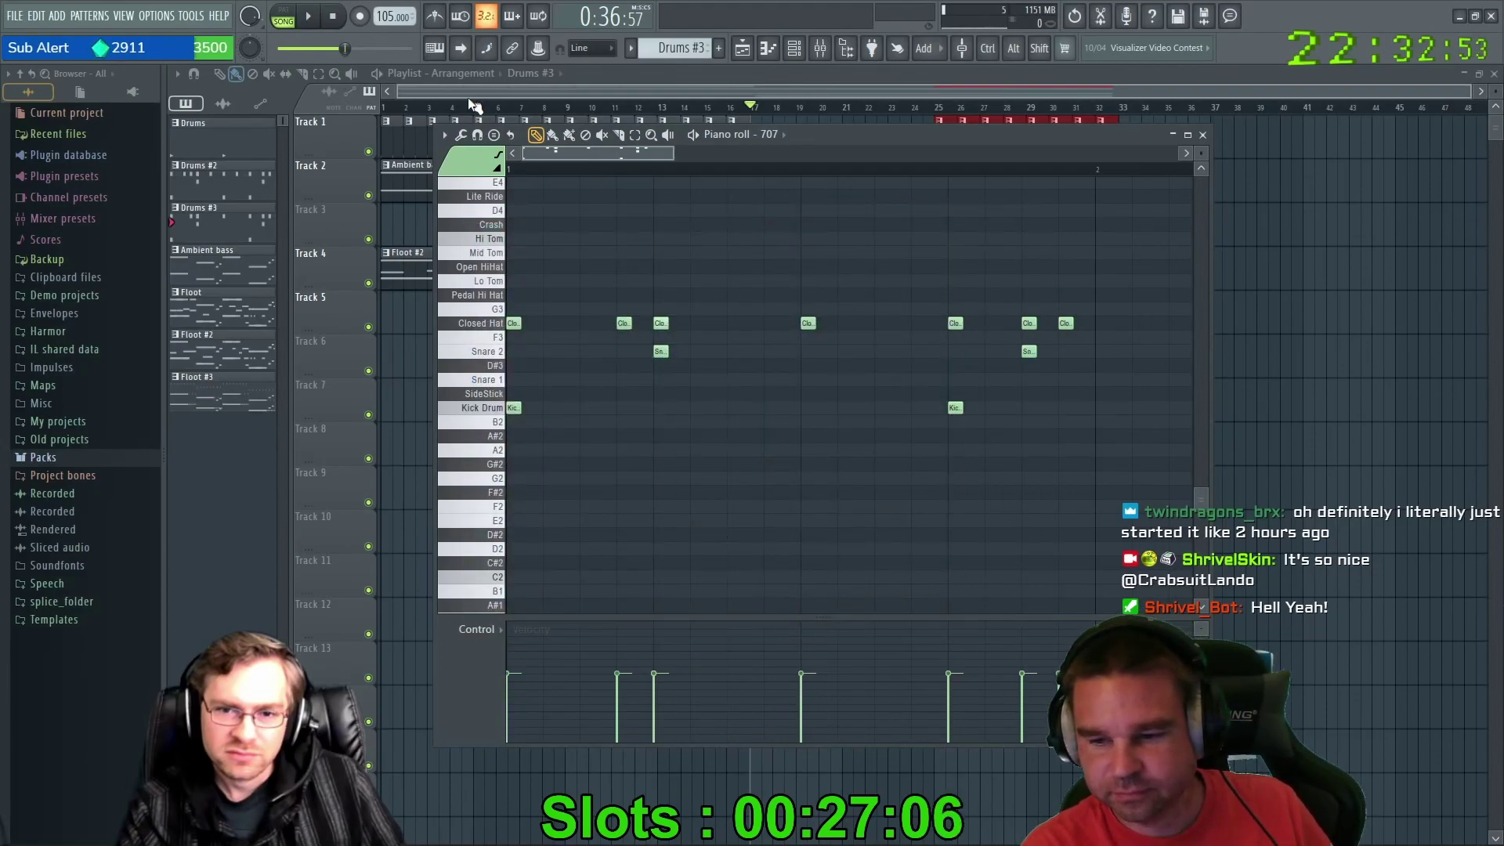
Play Drums #3 and thin out bar 1 by deleting the Closed Hat notes around the first snare, the last Closed Hat and the second Snare 2.
left_click(313, 15)
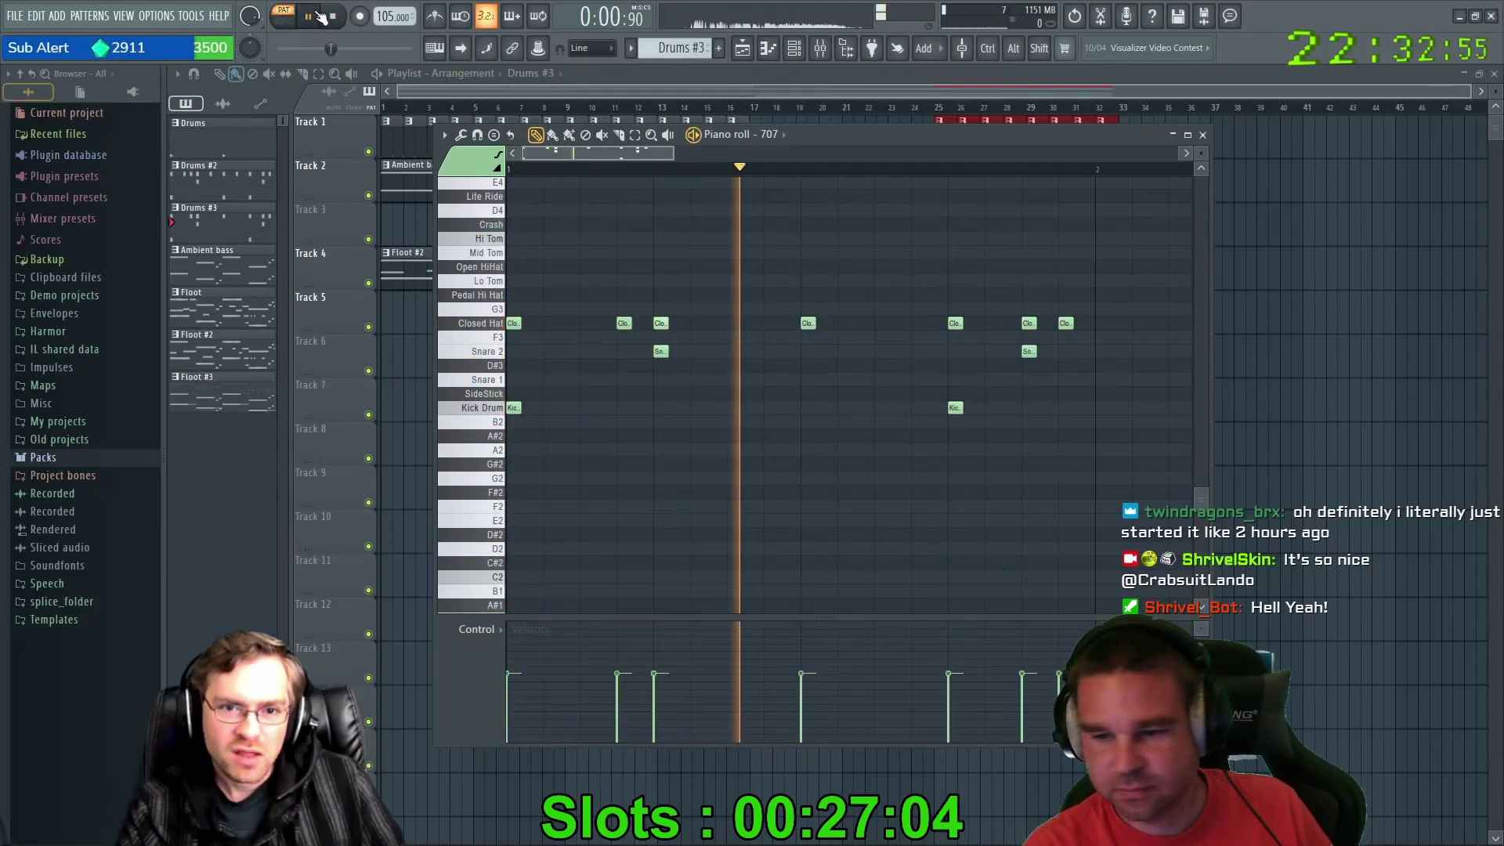
right_click(625, 322)
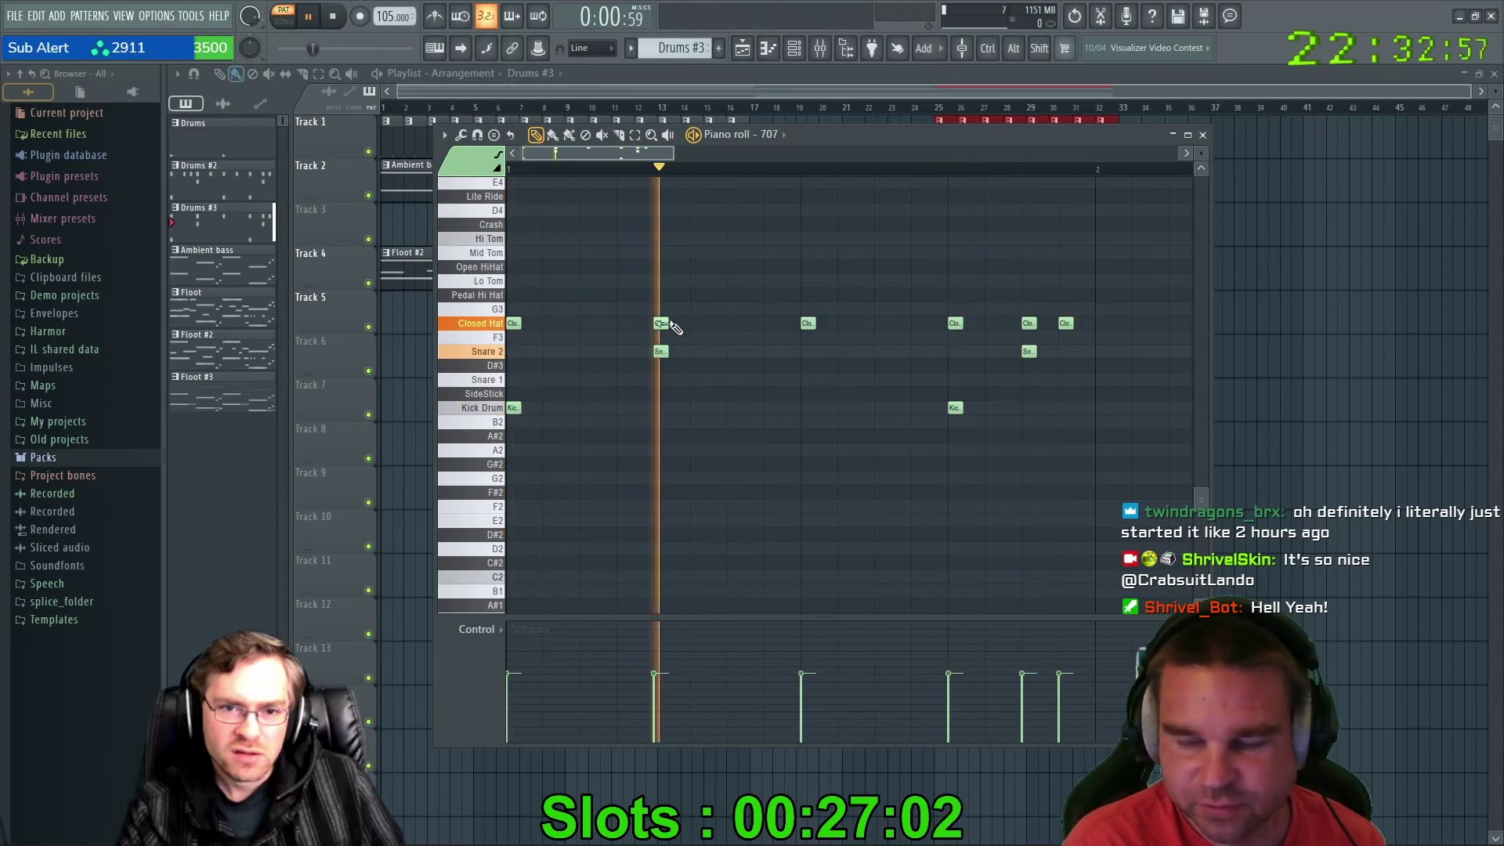
right_click(663, 323)
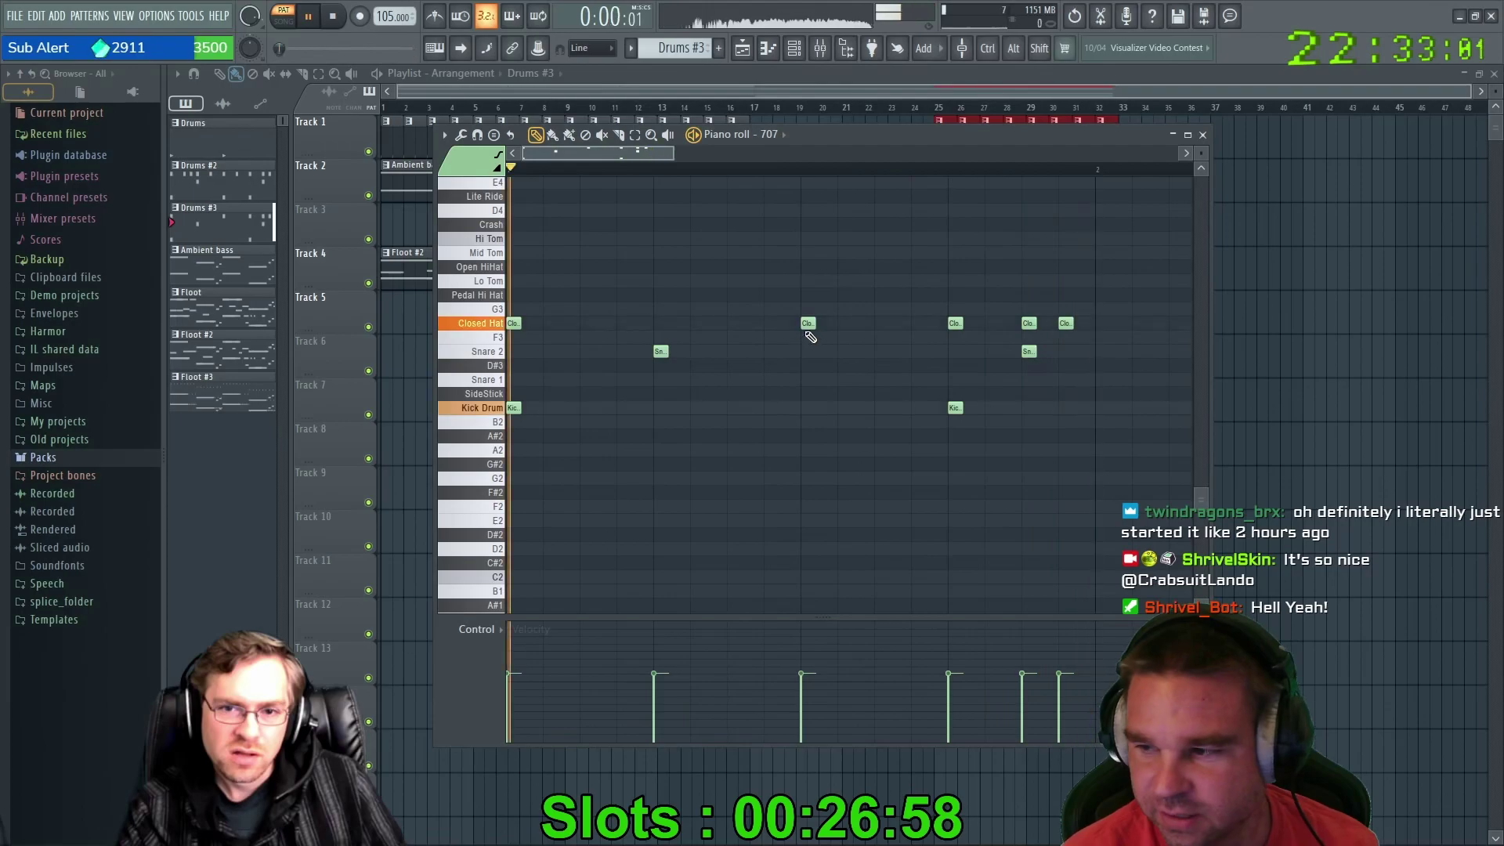
right_click(1065, 324)
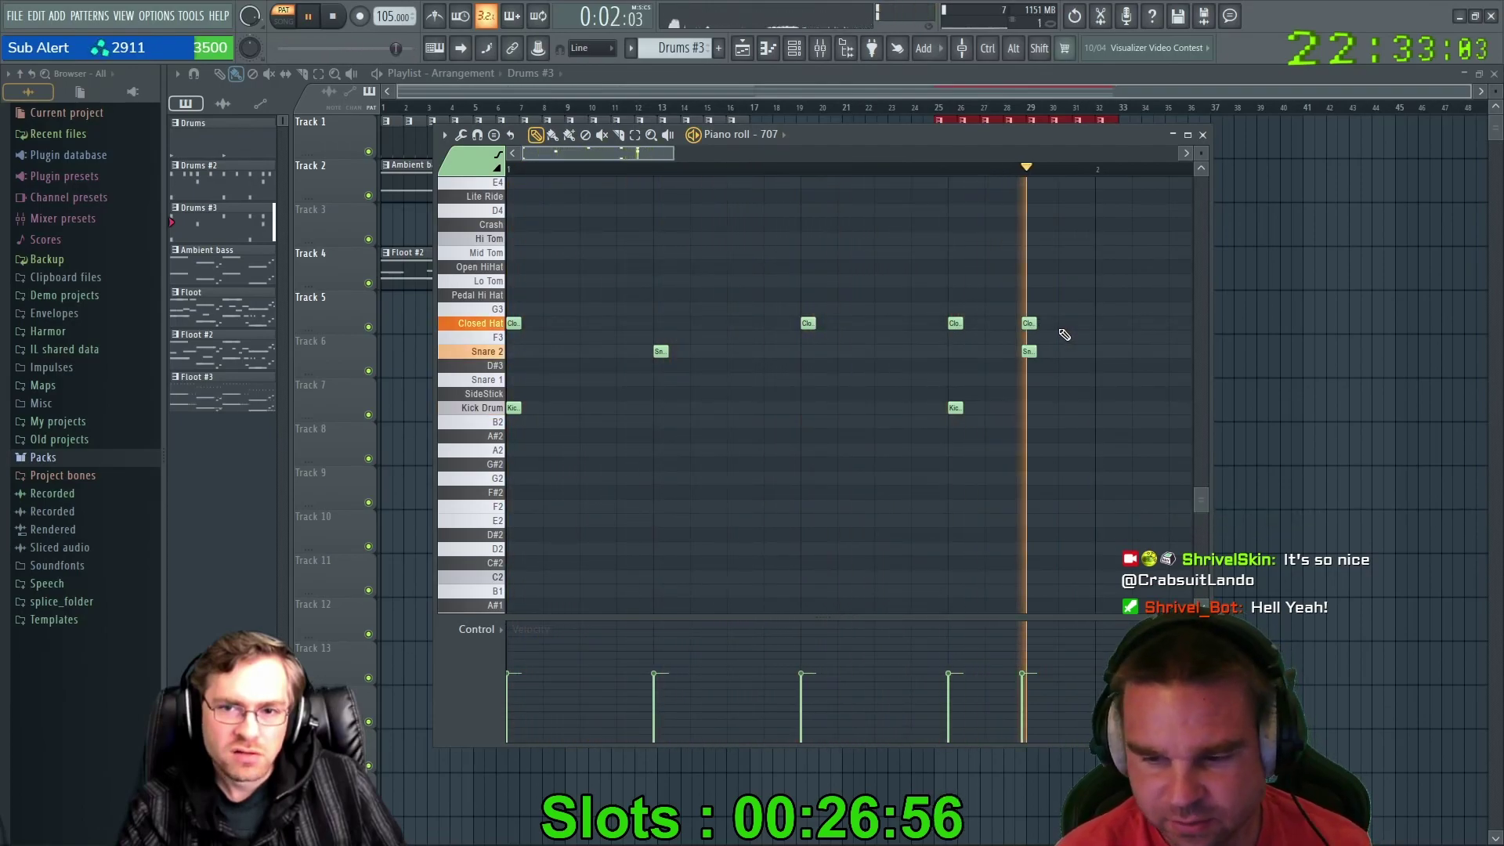
right_click(1031, 351)
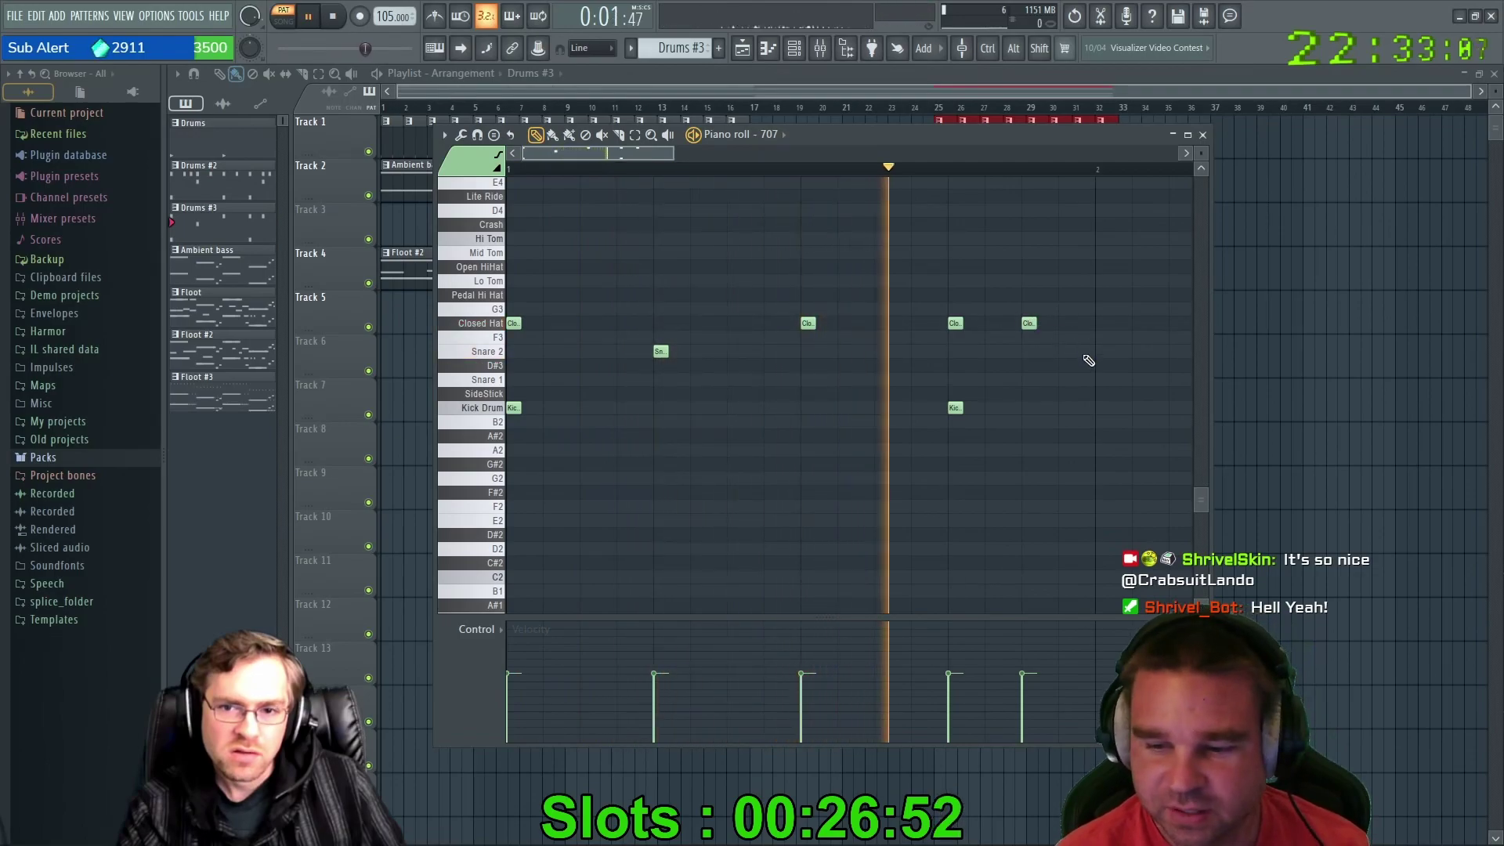
Add Kick Drum notes at the start and middle of bar 2 plus Closed Hat notes toward its end, and stop playback.
left_click_drag(637, 154, 728, 168)
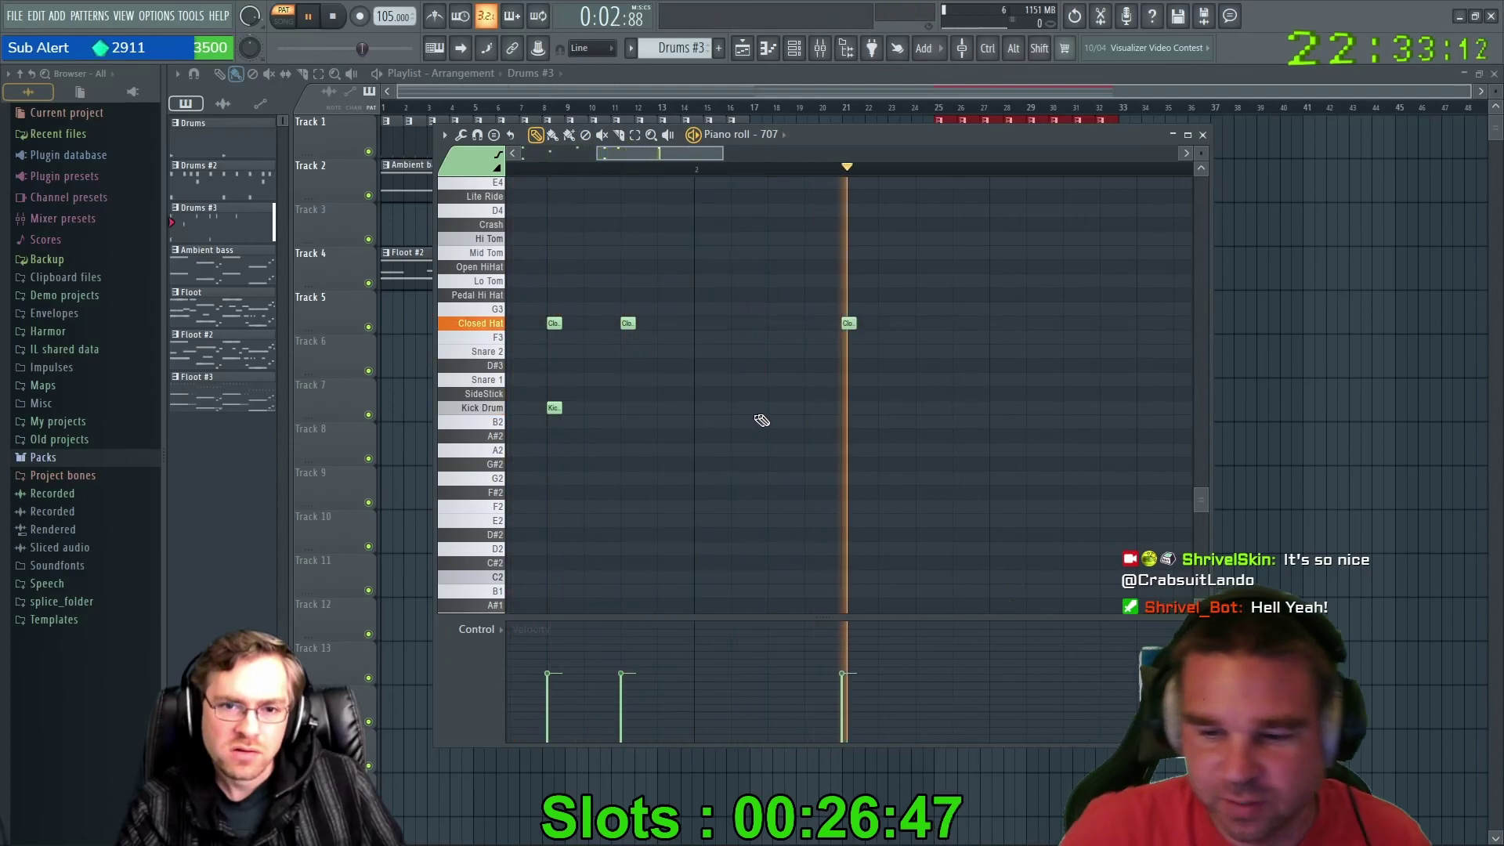
left_click(698, 407)
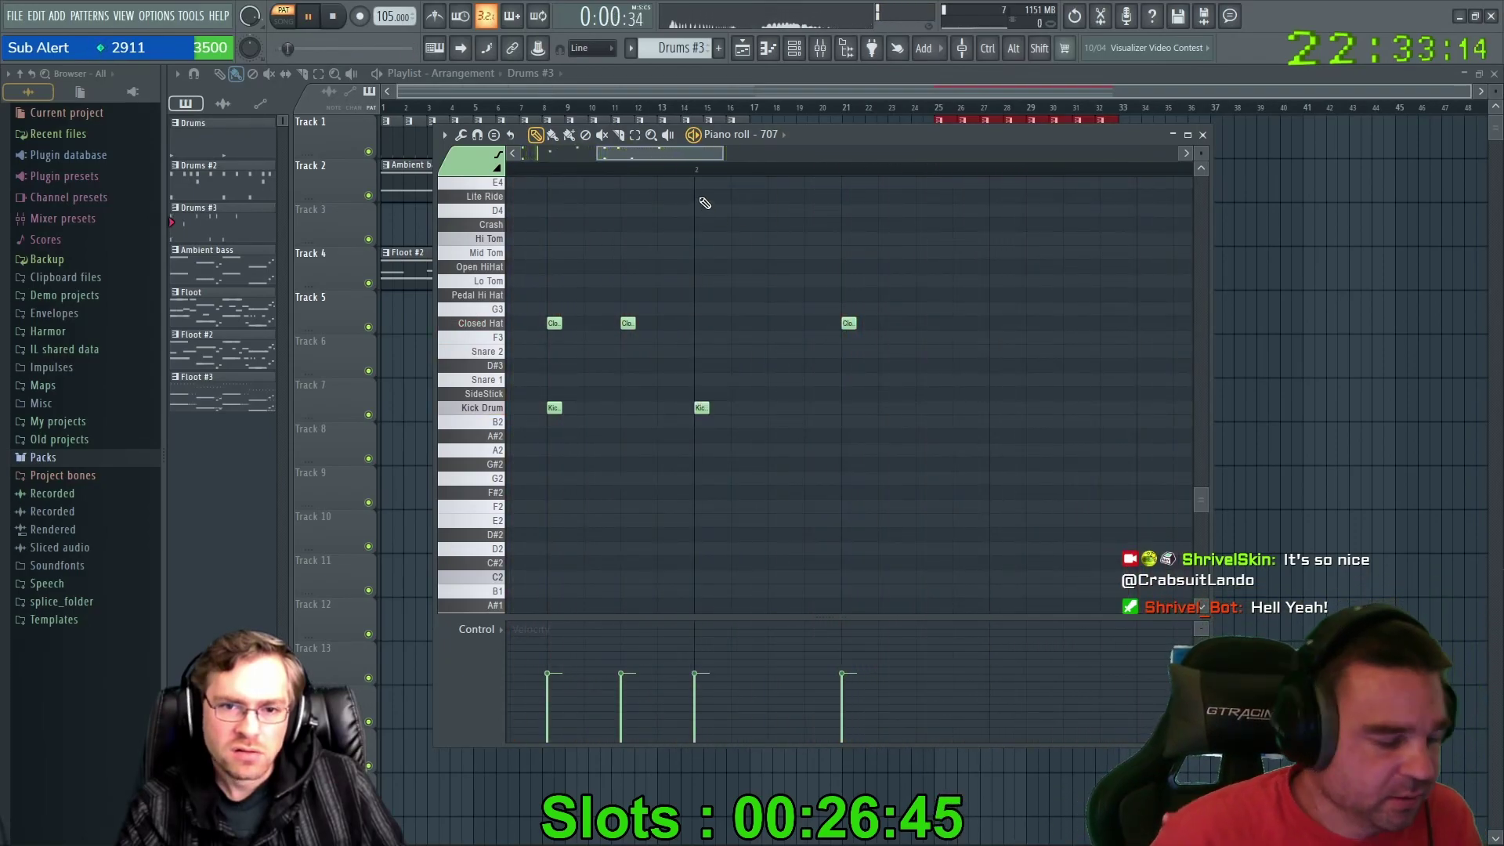
scroll(698, 148, "right", 2)
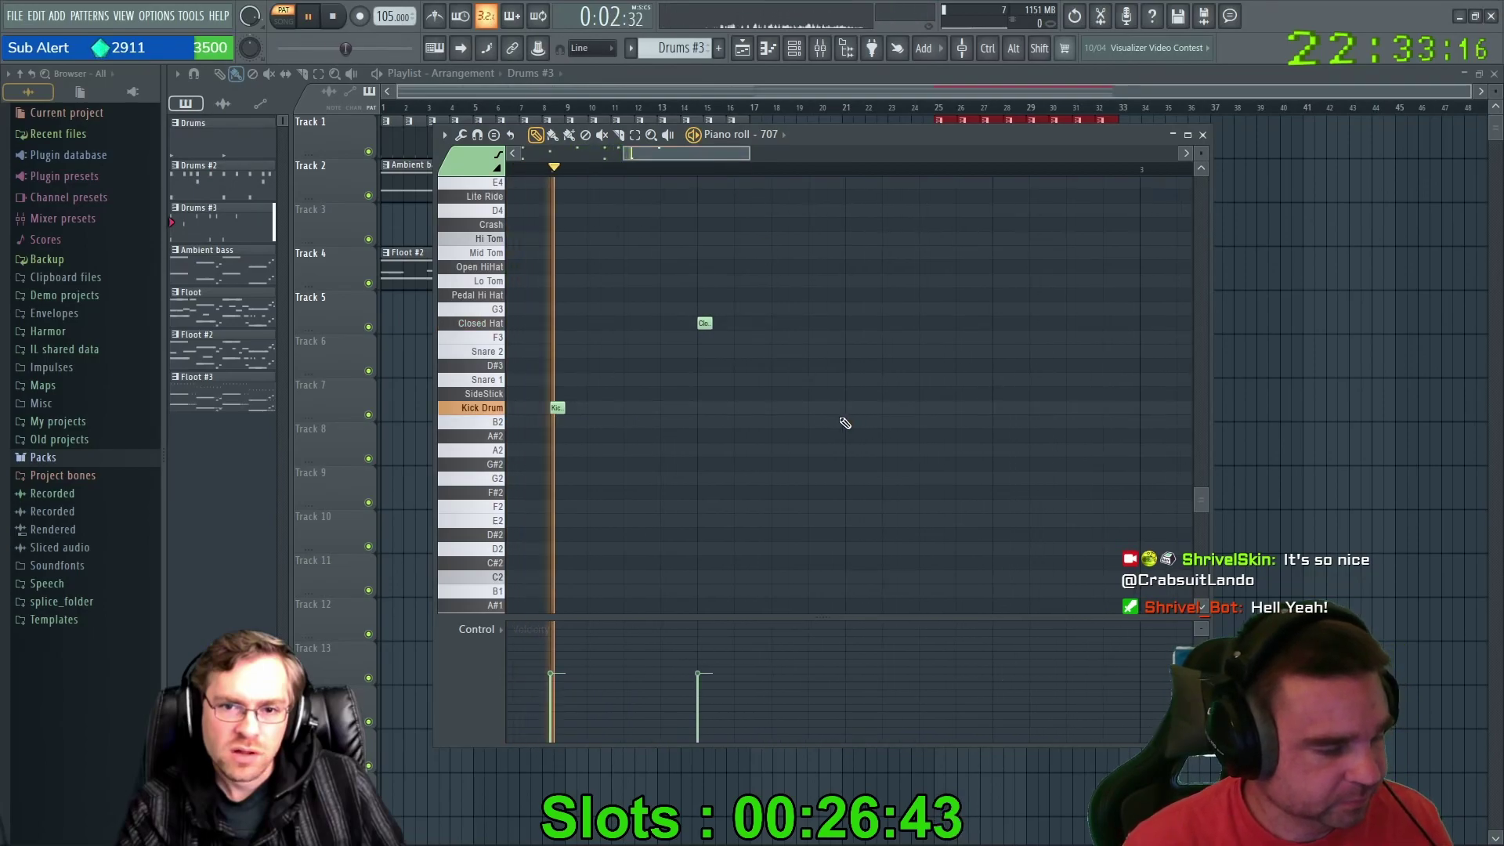
left_click(850, 406)
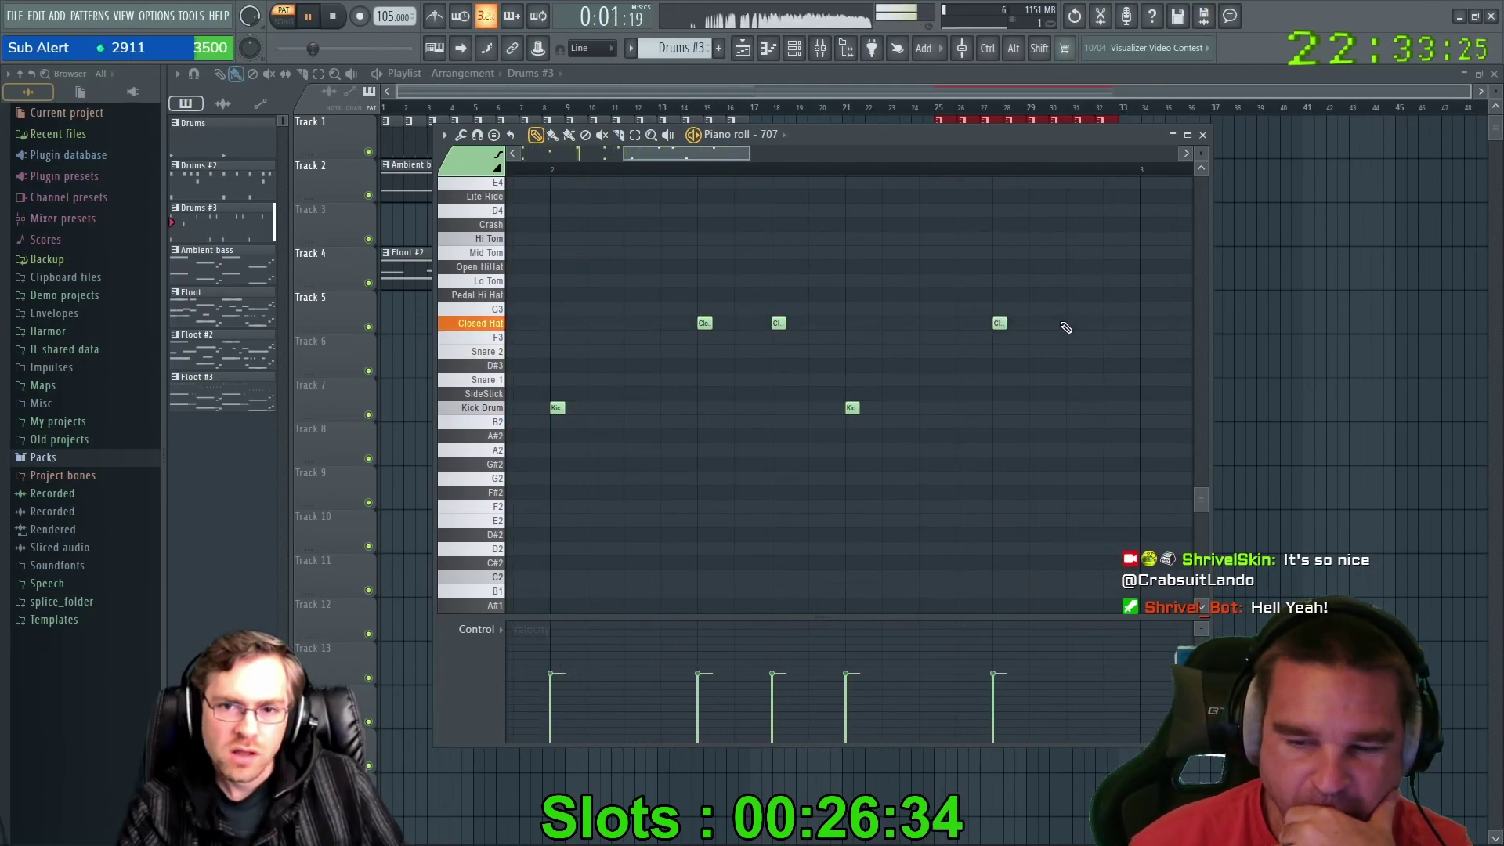
left_click(1109, 323)
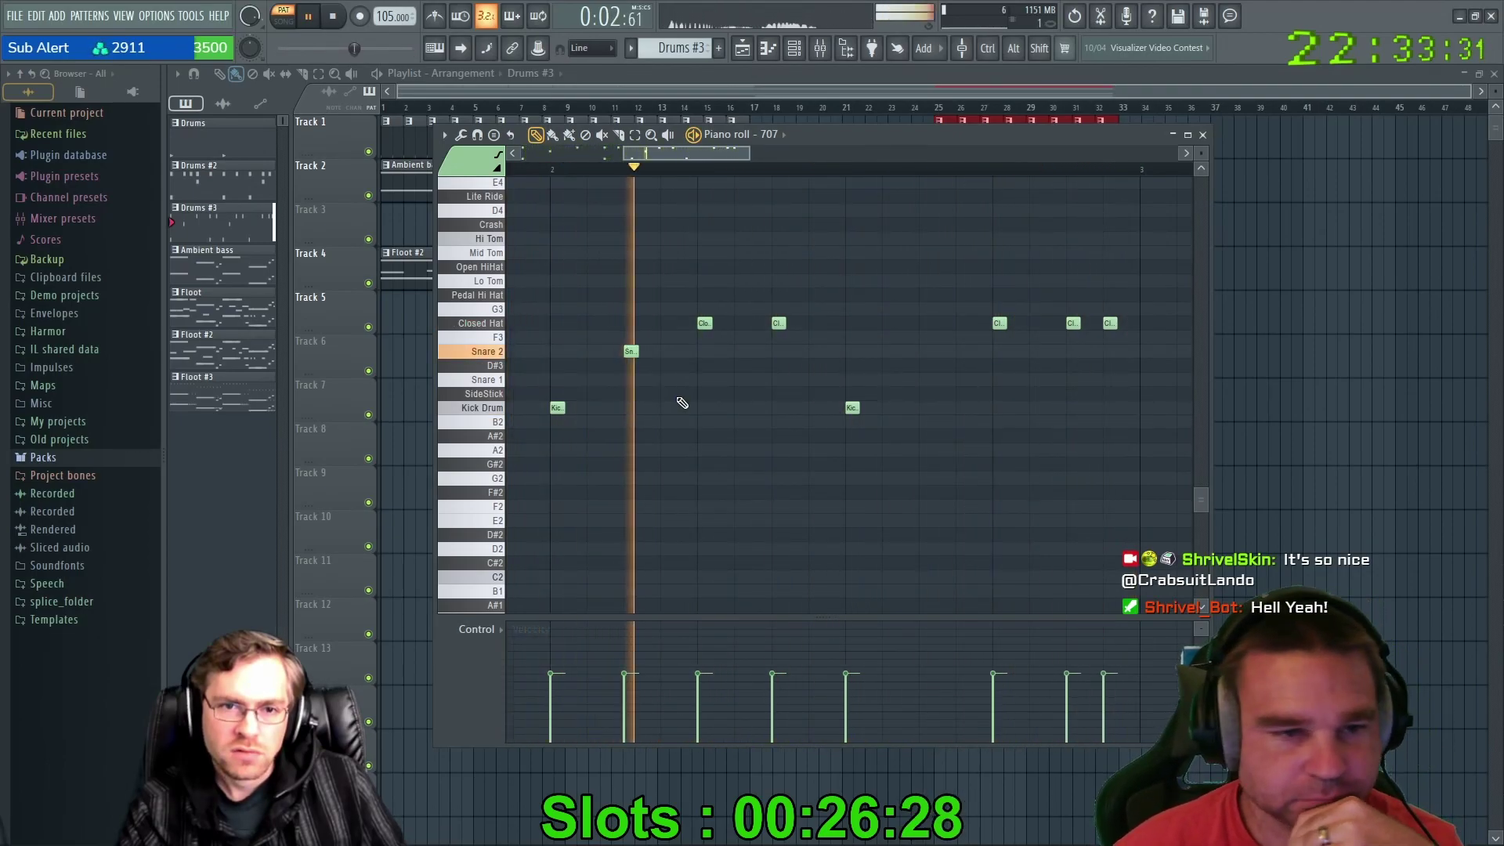
key("space")
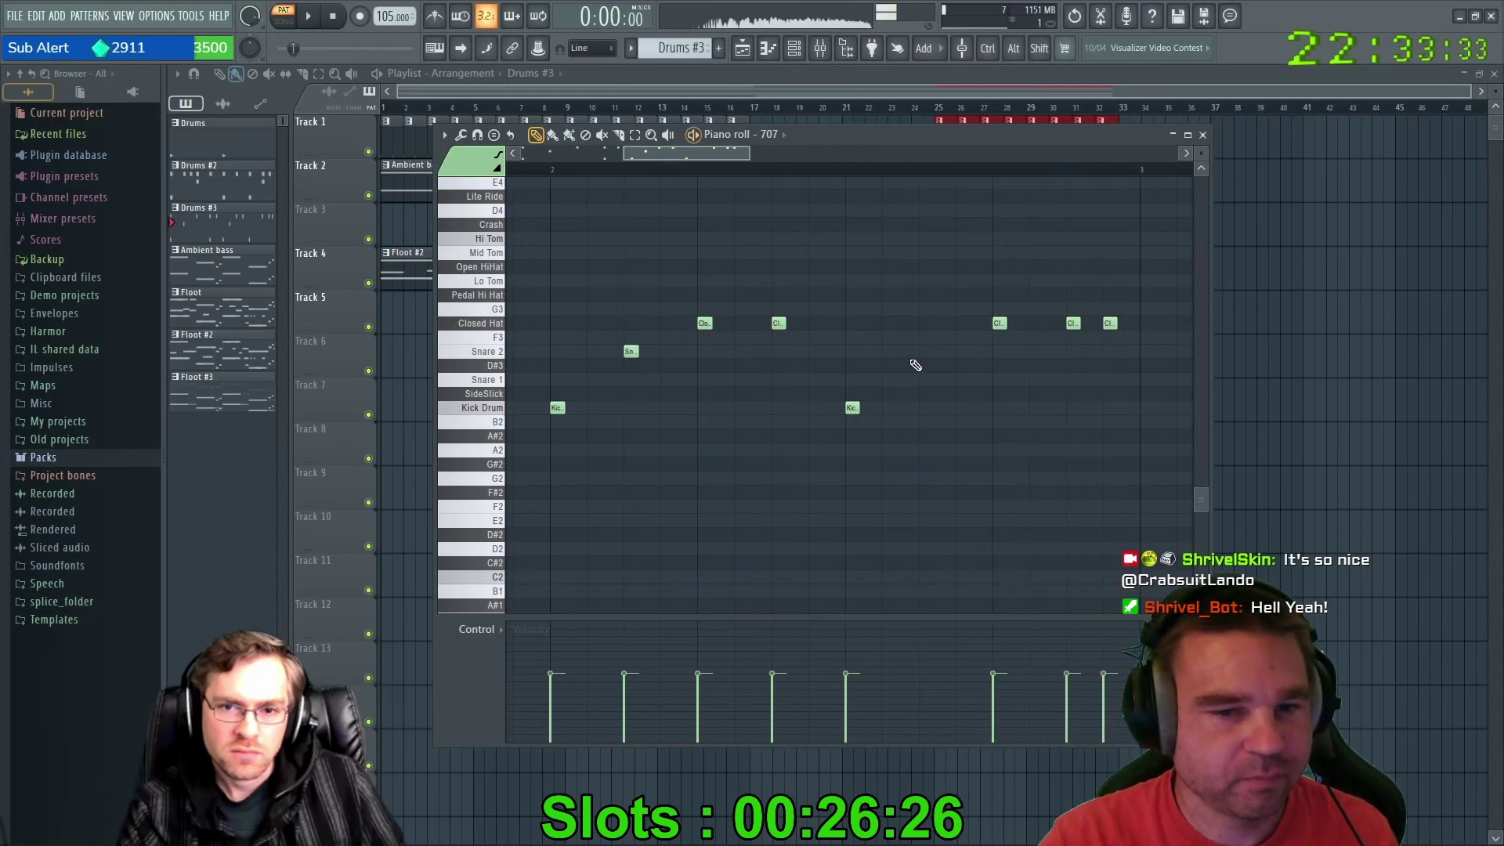
Turn off the piano roll's option to preview notes during playback.
left_click(444, 135)
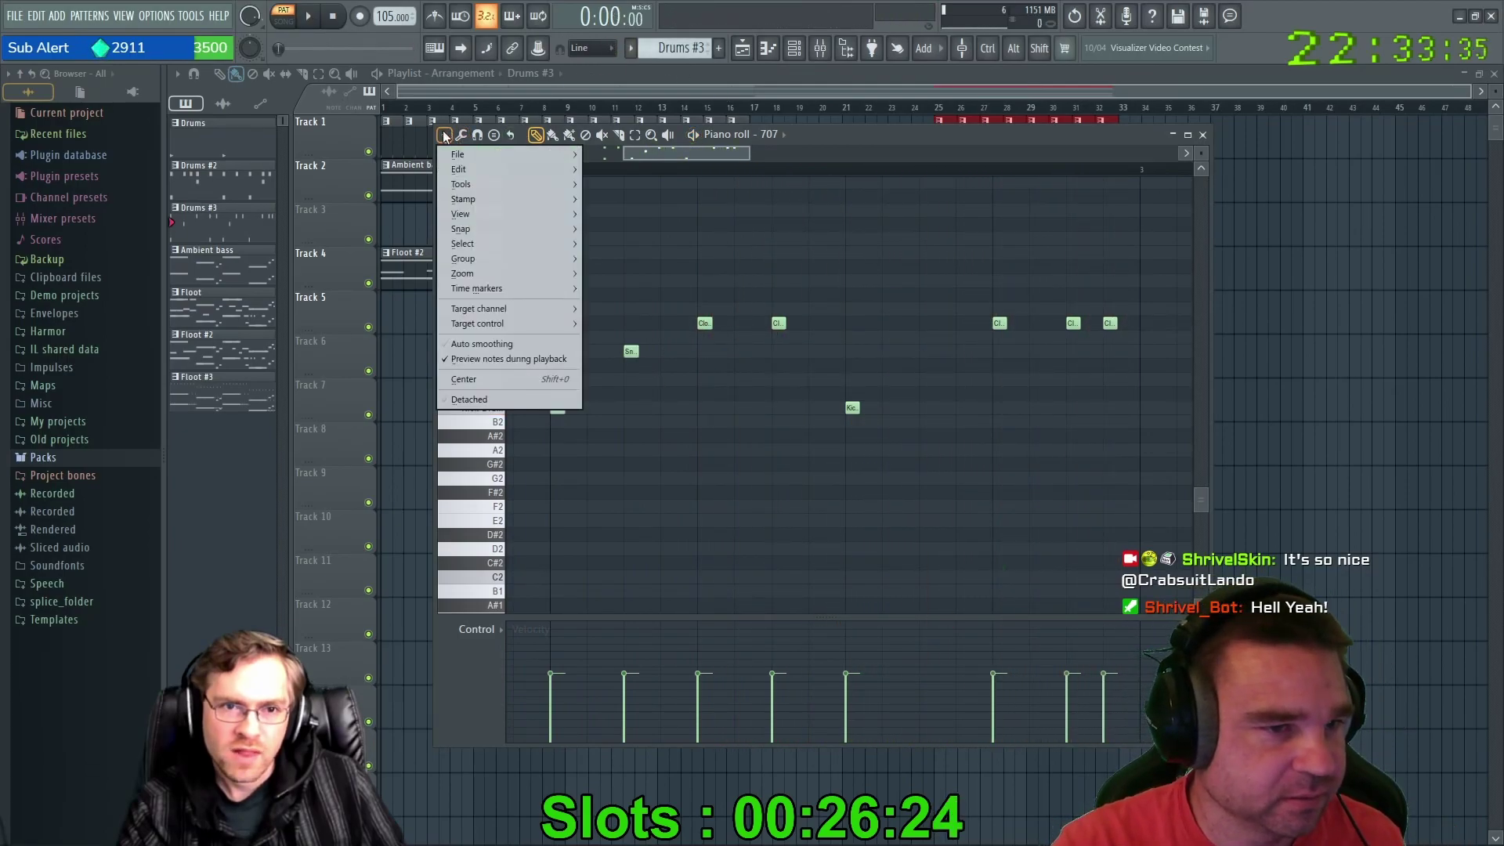
left_click(460, 135)
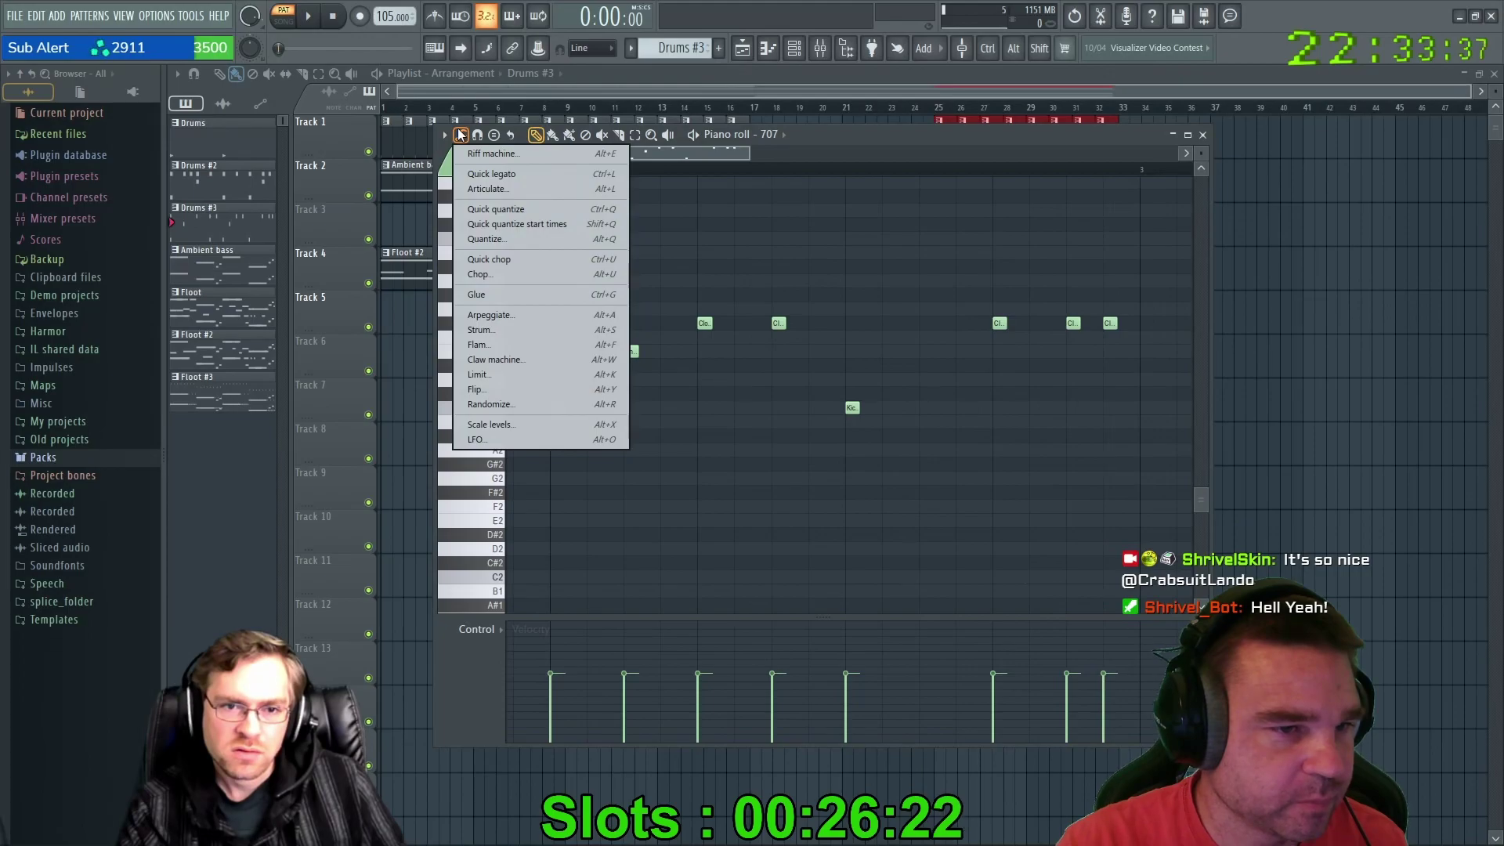
left_click(443, 137)
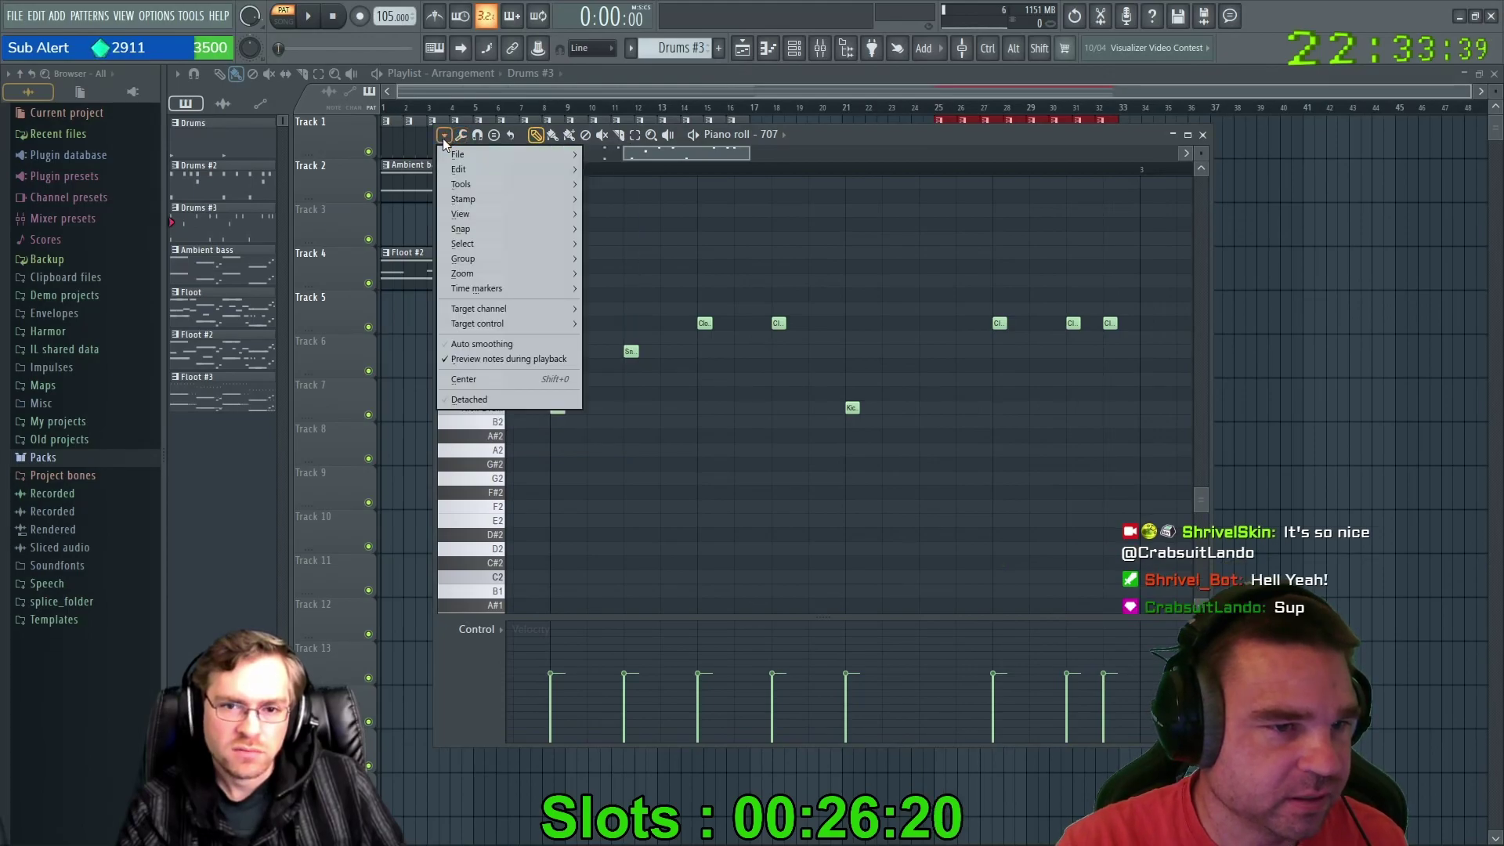
left_click(531, 359)
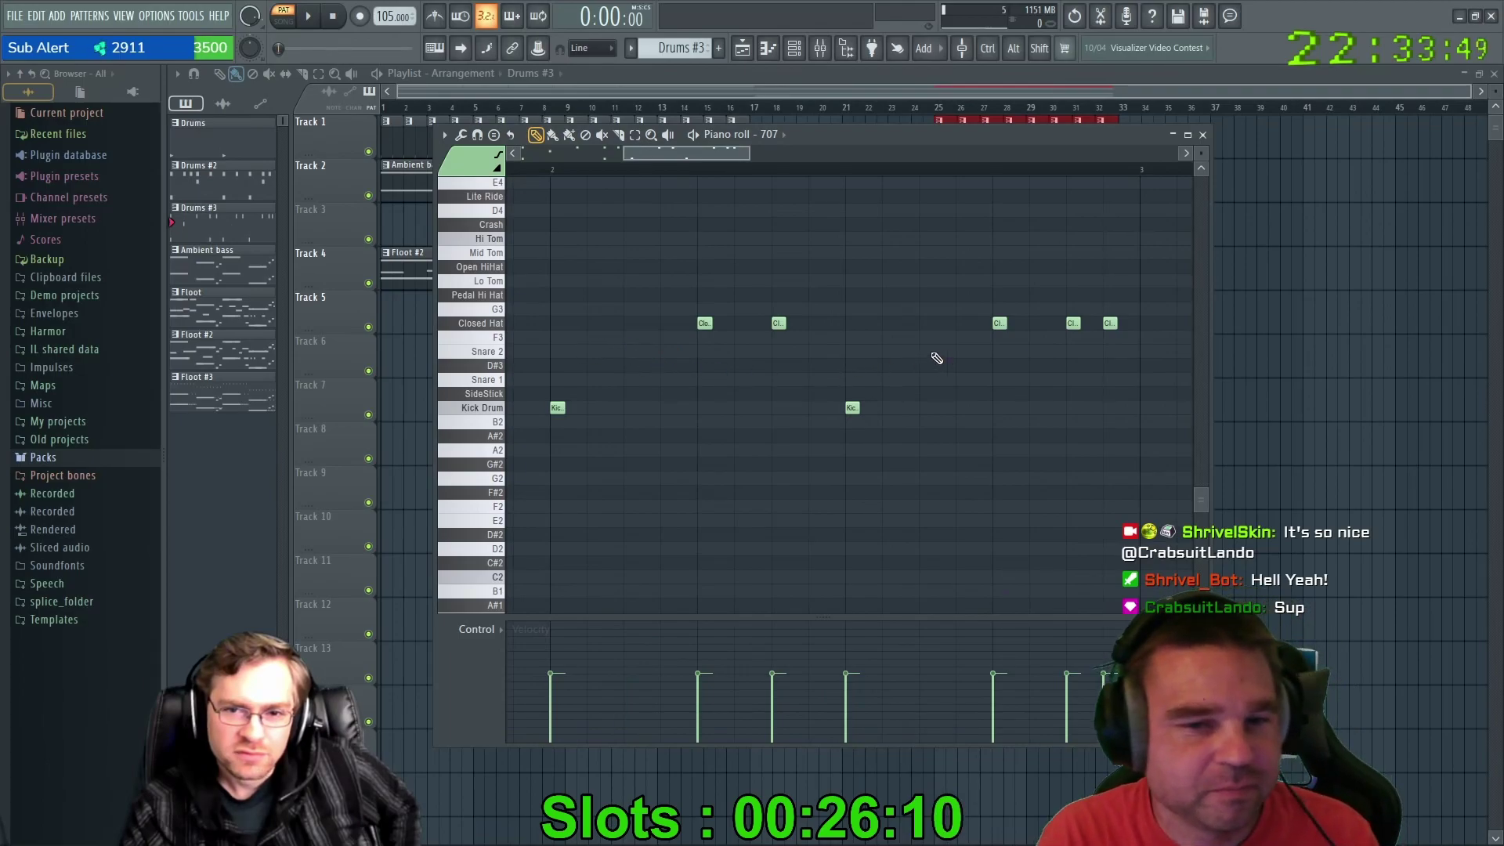
Place another Drums #3 clip at bar 21 on Track 1 of the playlist.
left_click_drag(709, 153, 736, 173)
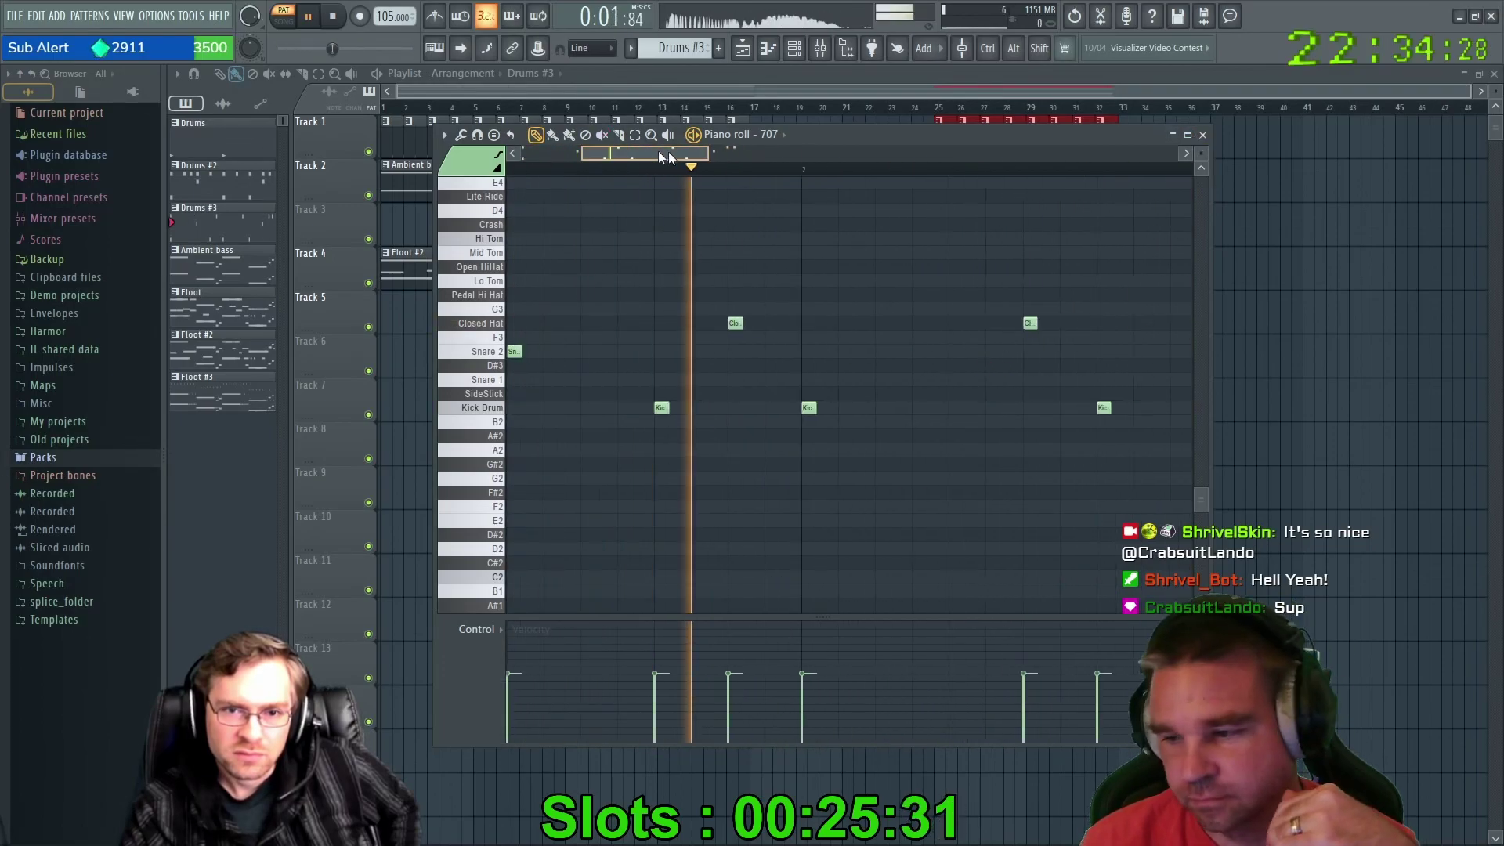
key("F7")
left_click(861, 140)
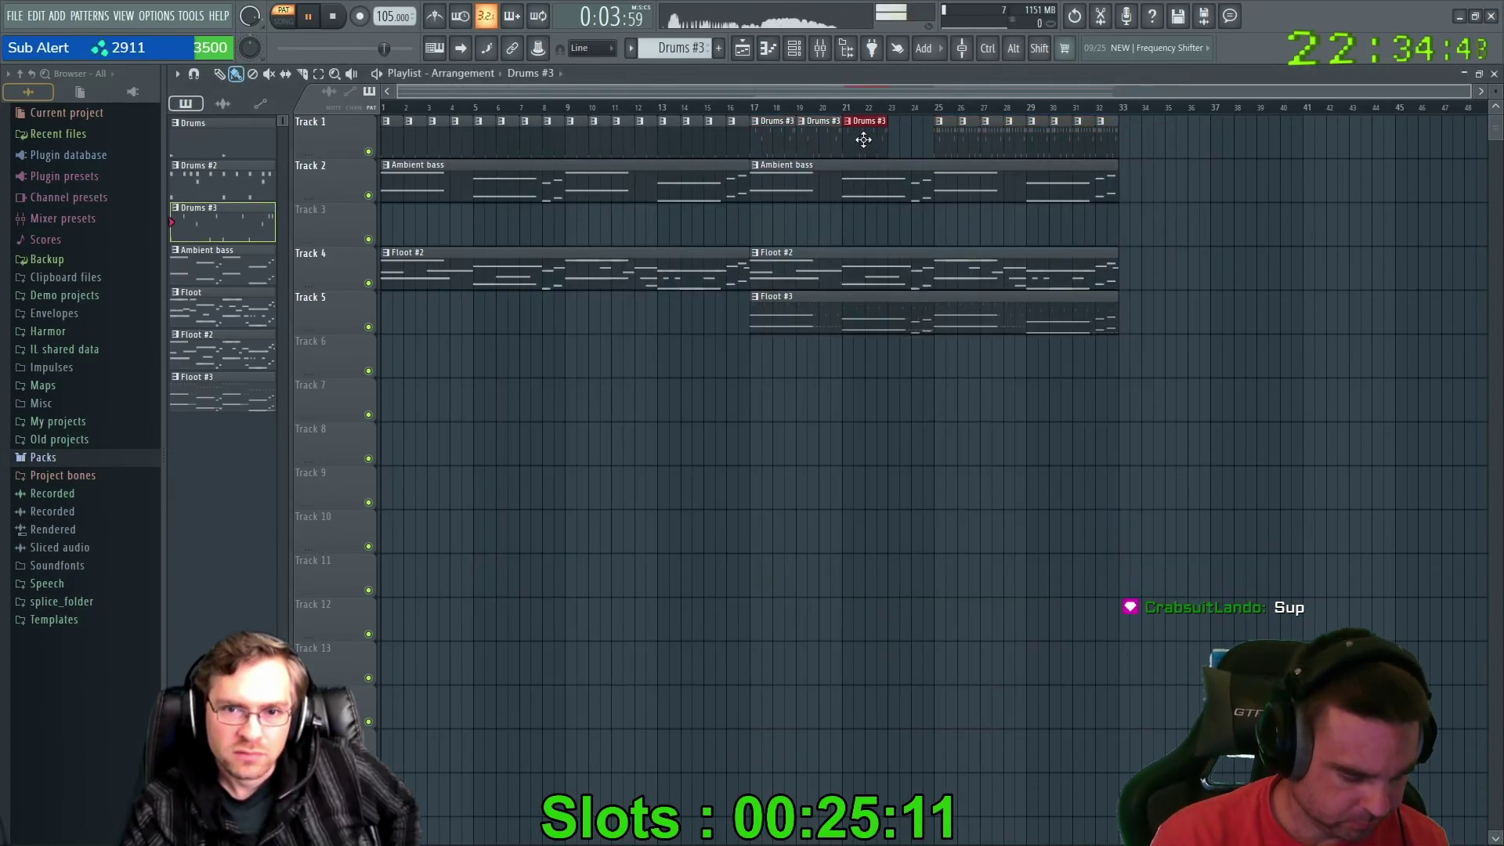
Open the 707 notes of the Drums #2 pattern and add Snare 2 and Kick Drum notes across bar 2.
left_click(217, 182)
key("F7")
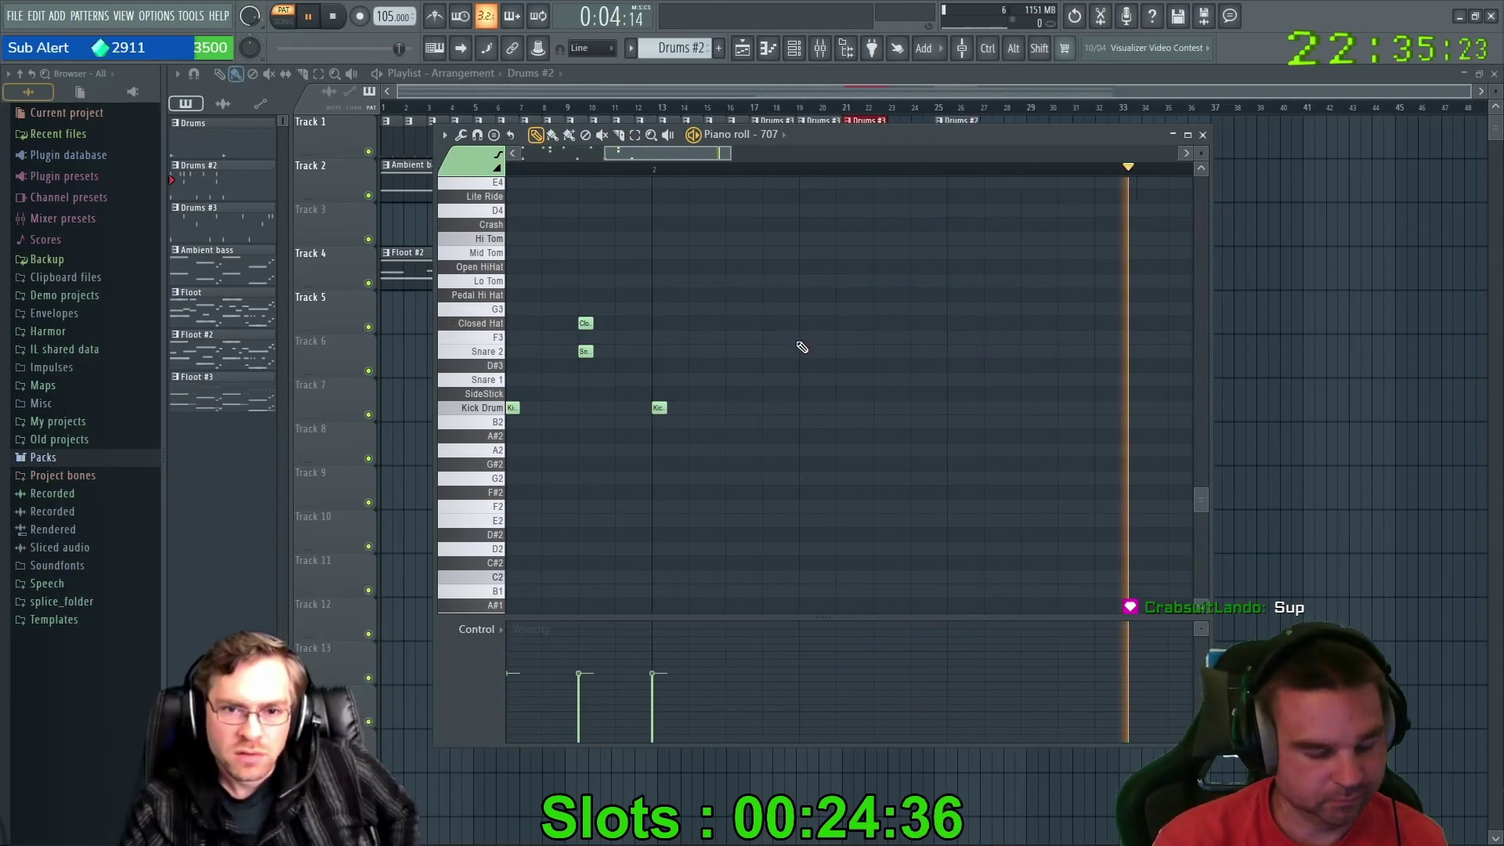
left_click(880, 351)
left_click(954, 351)
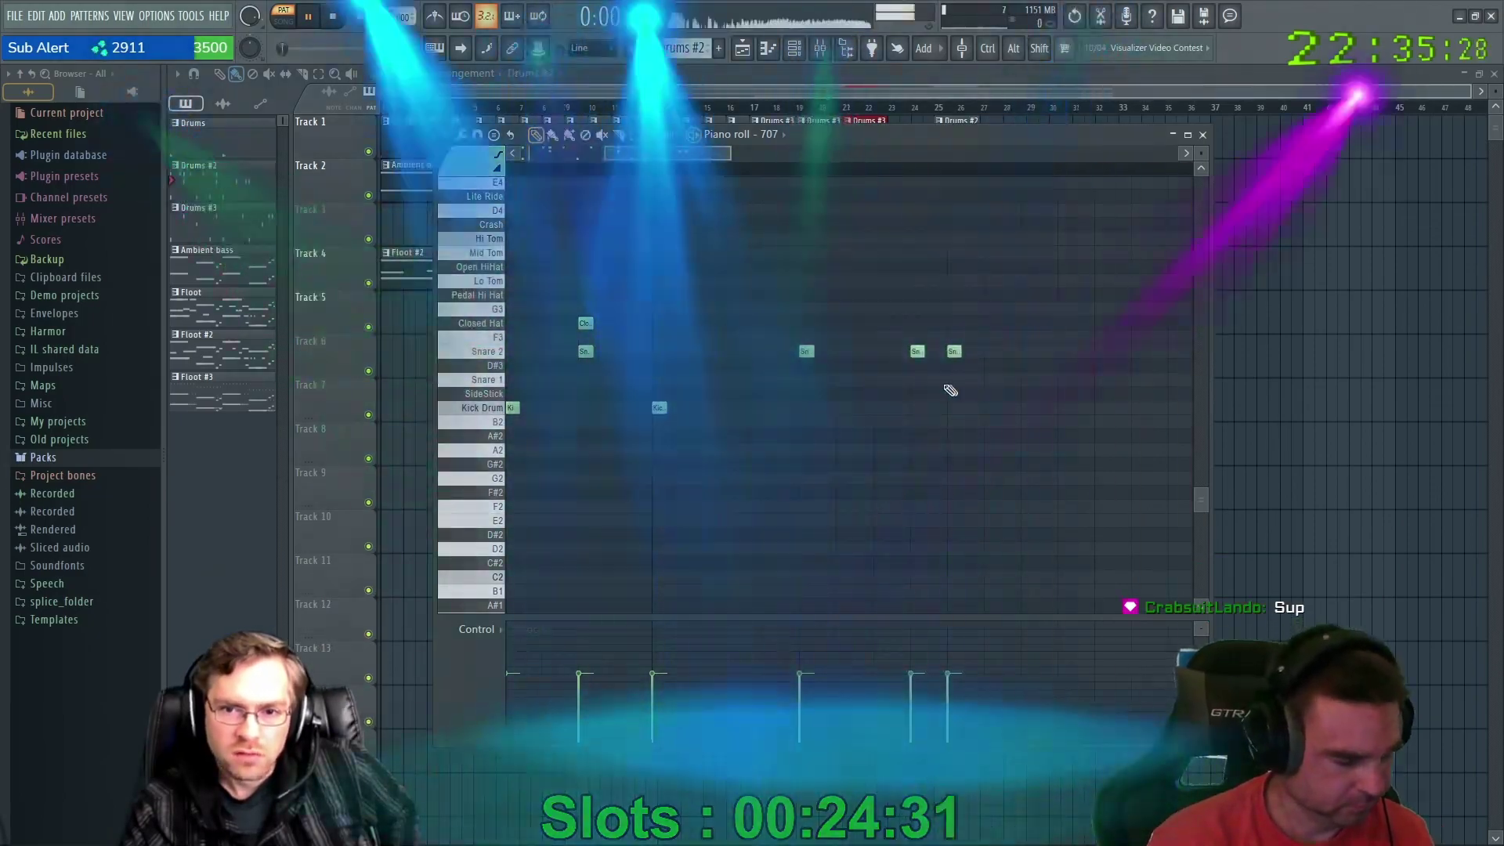
left_click(917, 408)
left_click(1028, 408)
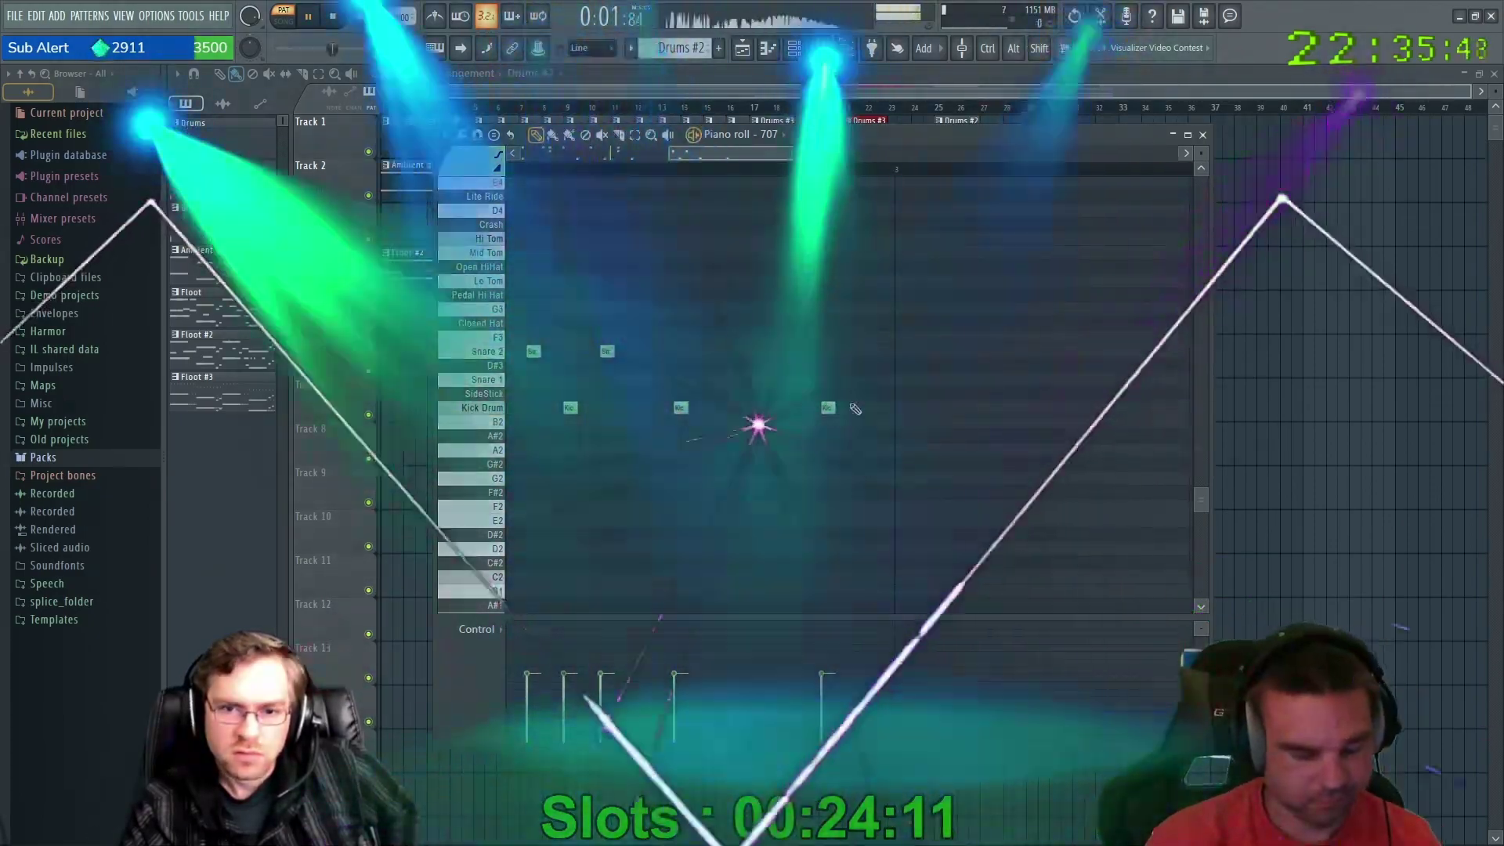
Rework the Snare 2 notes in bar 2 of Drums #2 so they fall between the kicks across the whole bar.
left_click(1001, 329)
left_click(956, 359)
left_click_drag(789, 162, 708, 160)
right_click(831, 342)
left_click(948, 359)
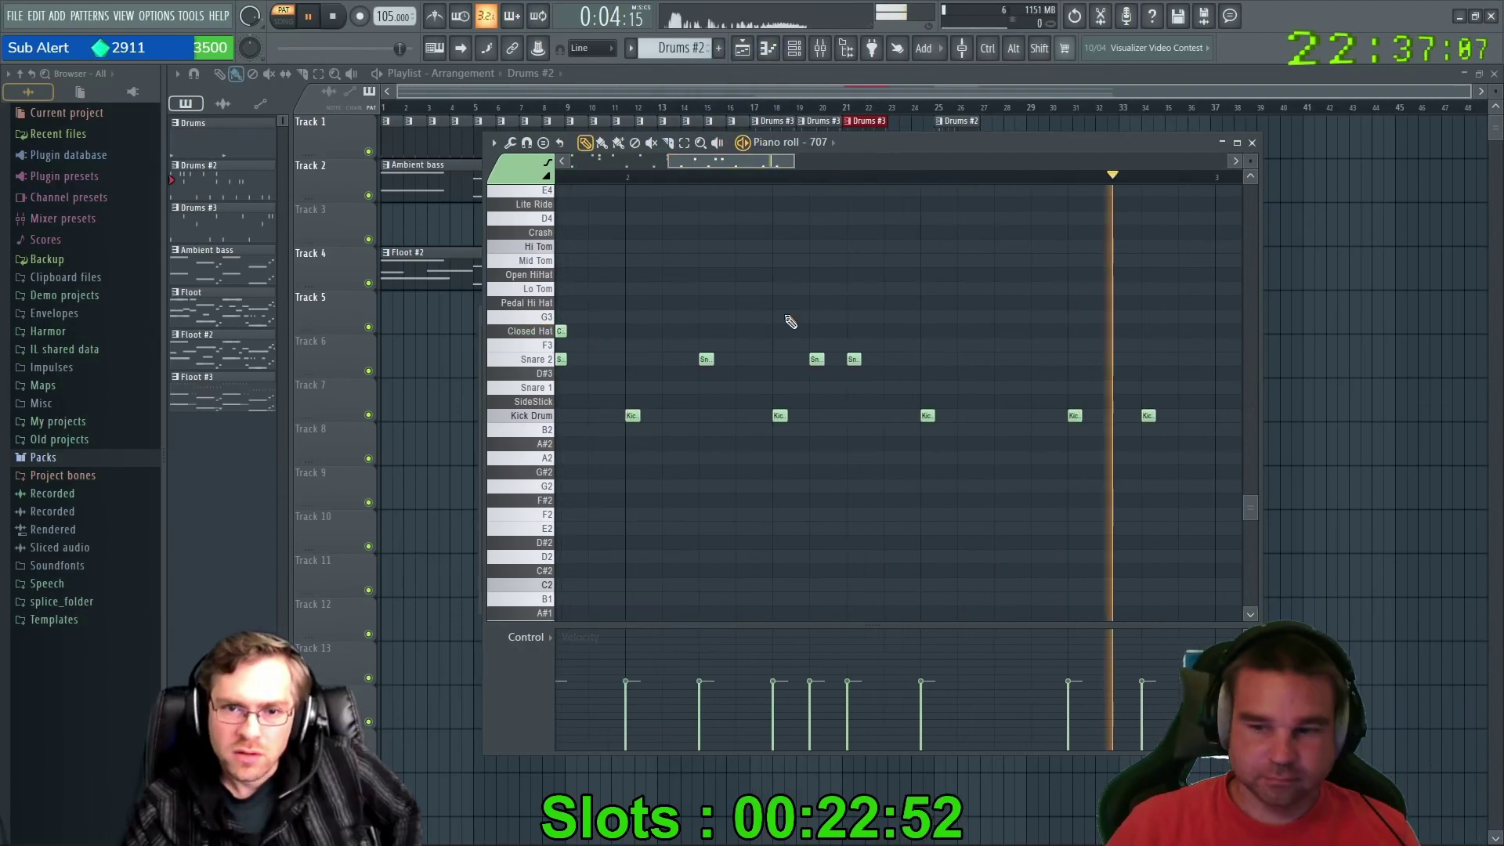
left_click(778, 415)
right_click(705, 359)
left_click(743, 358)
left_click_drag(853, 358, 994, 360)
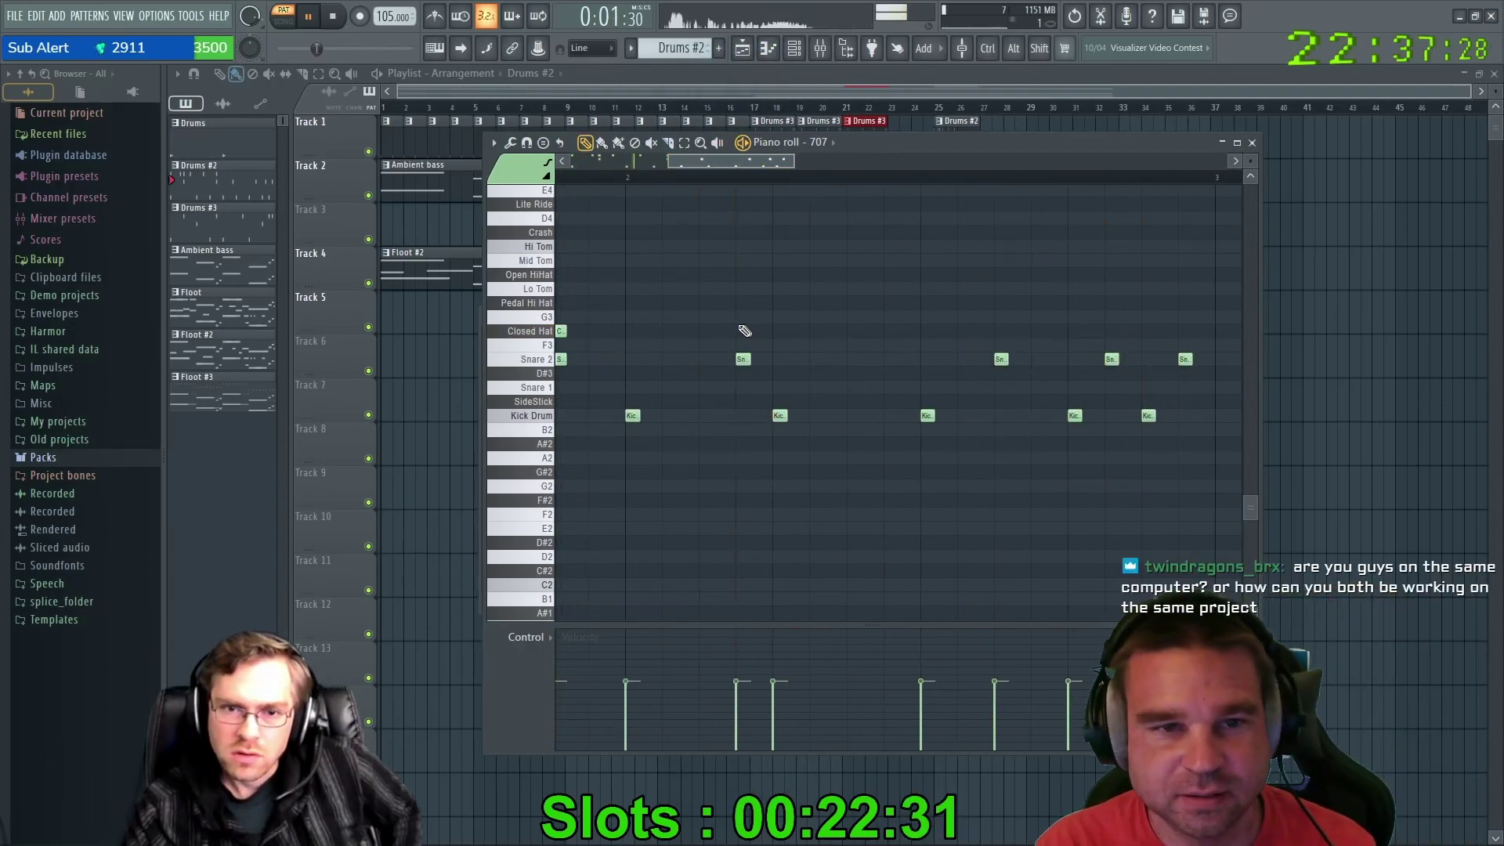
left_click_drag(729, 161, 637, 144)
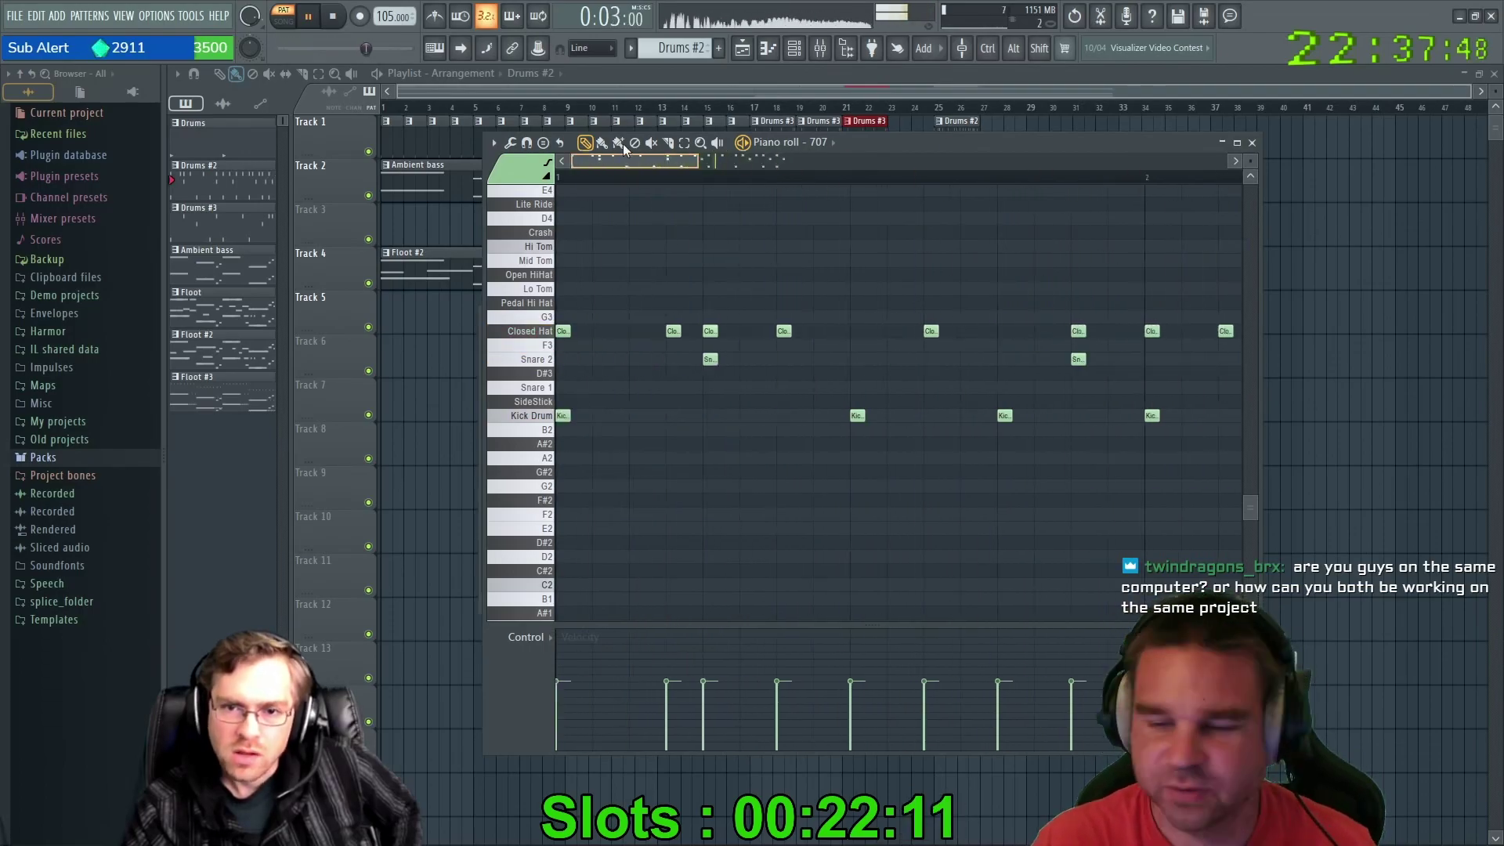
Place Drums #2 clips at bars 27 and 29 on Track 1 and set the song position to bar 25.
left_click(1252, 143)
left_click(1042, 126)
left_click(936, 112)
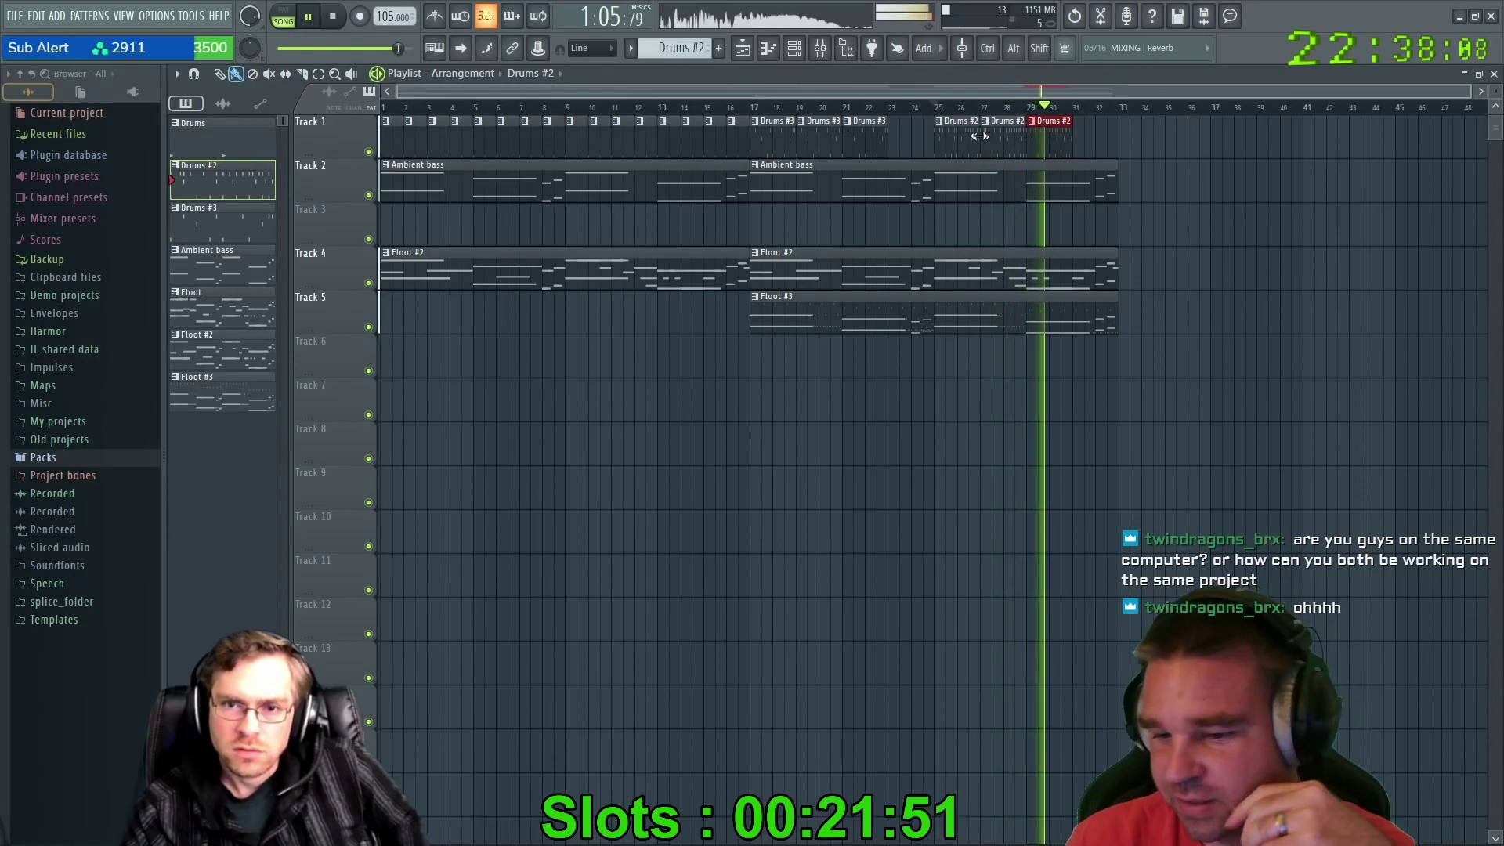
key("space")
Reopen the 707 channel's piano roll for Drums #2 and review bar 2 while the song plays from bar 25.
left_click(794, 49)
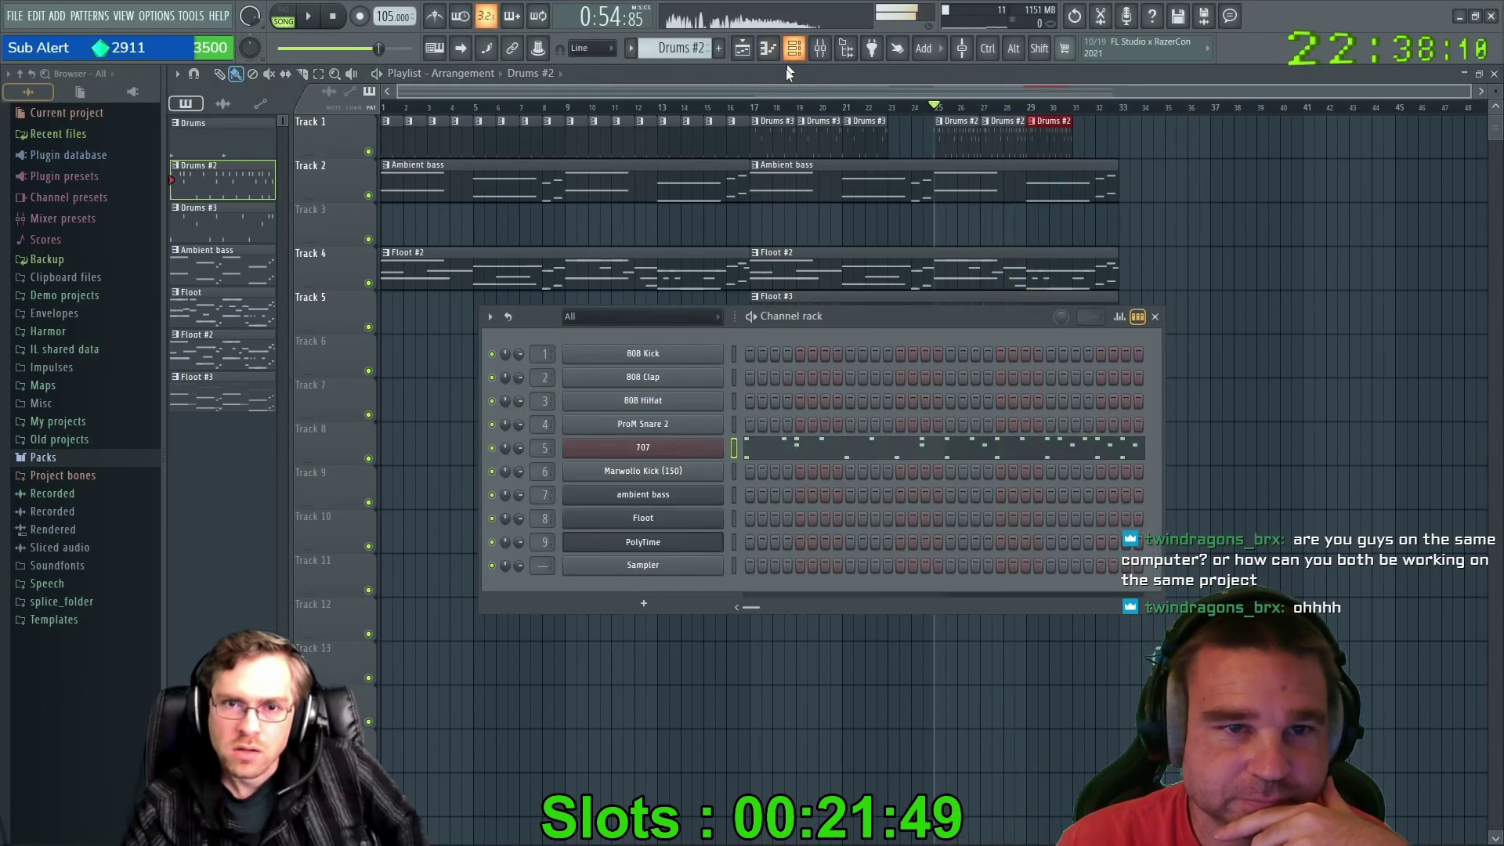
right_click(644, 450)
left_click(750, 450)
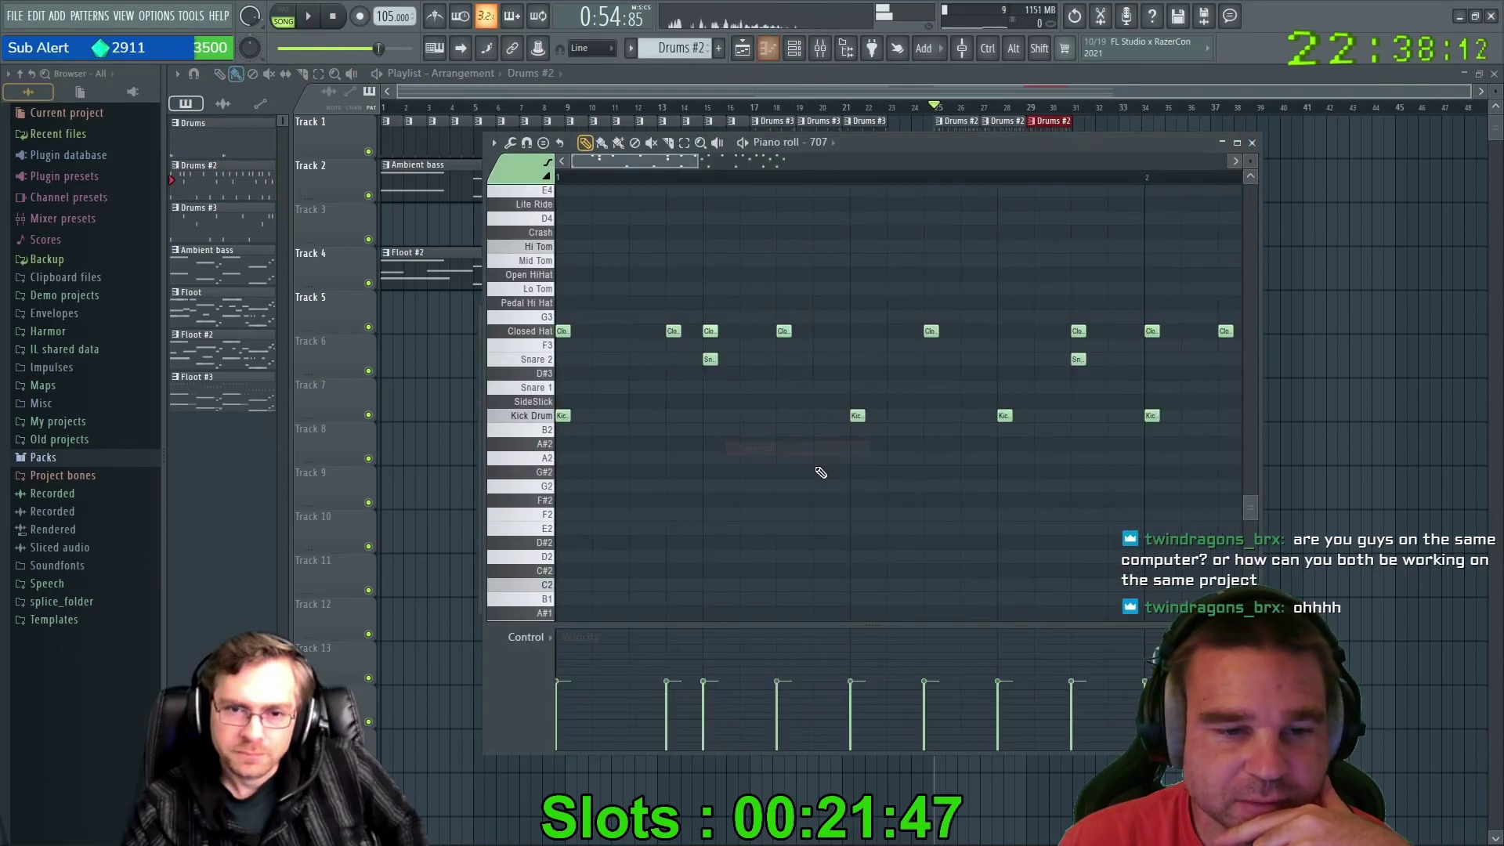
left_click_drag(612, 171, 732, 191)
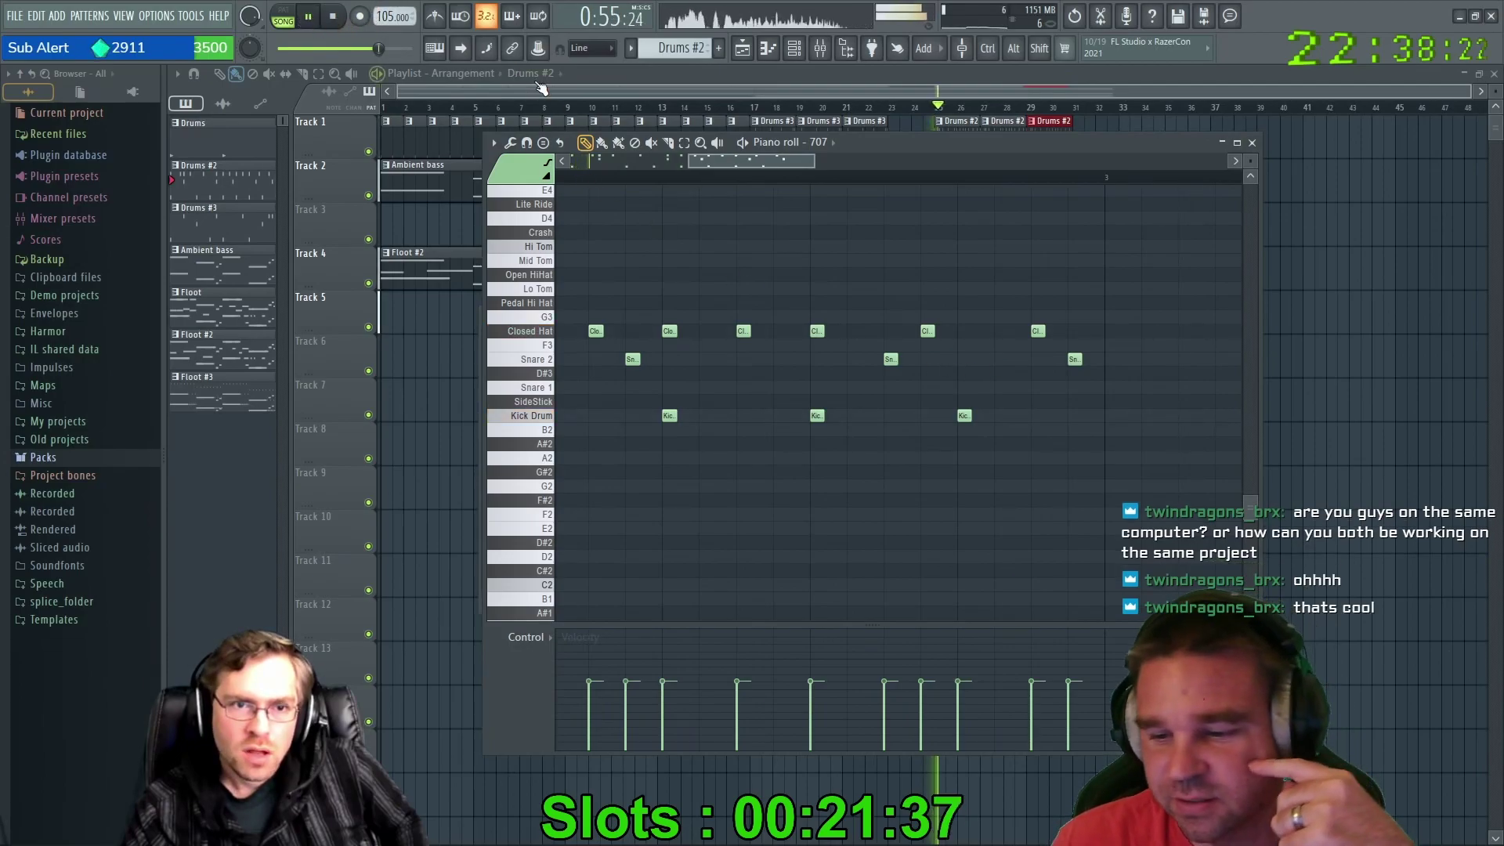
mouse_move(735, 158)
left_mouse_down()
mouse_move(758, 161)
mouse_move(691, 159)
mouse_move(760, 159)
left_mouse_up()
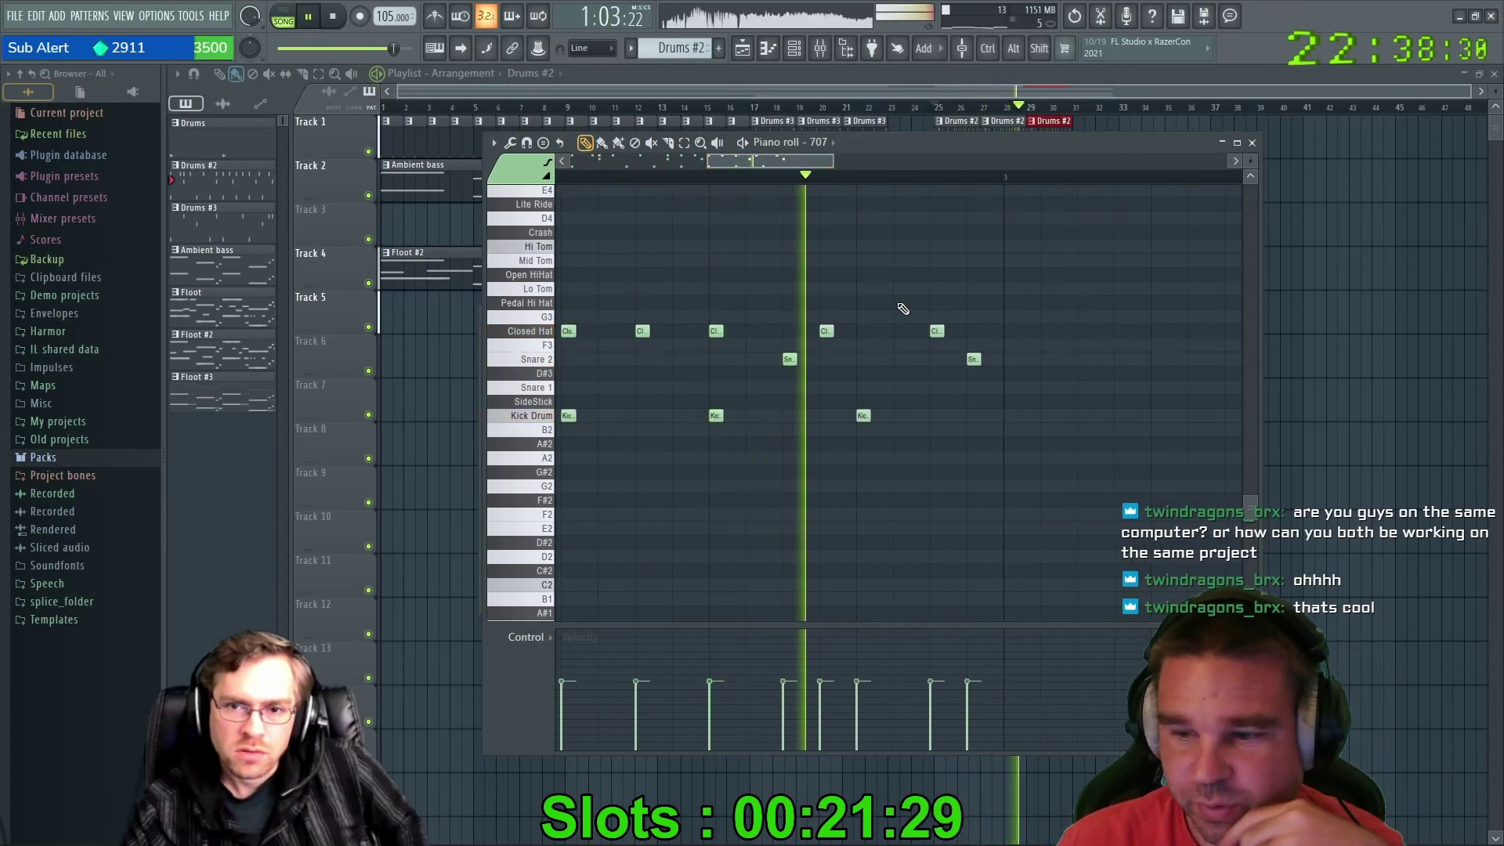
Try Hi Tom and SideStick accents around the last kick of bar 2, and use a Snare 1 note just after it instead.
left_click(857, 247)
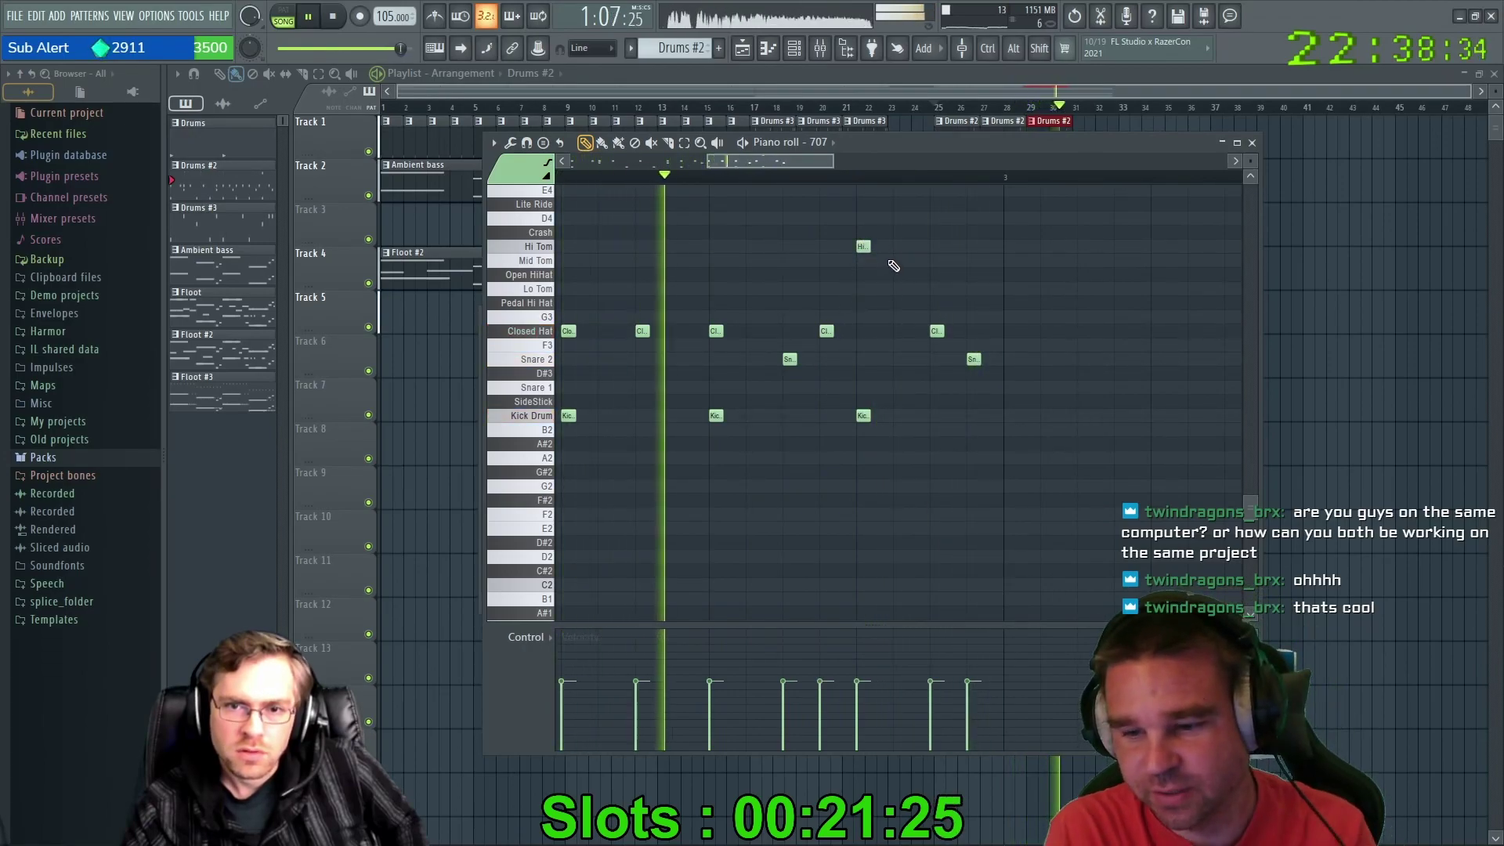
right_click(858, 245)
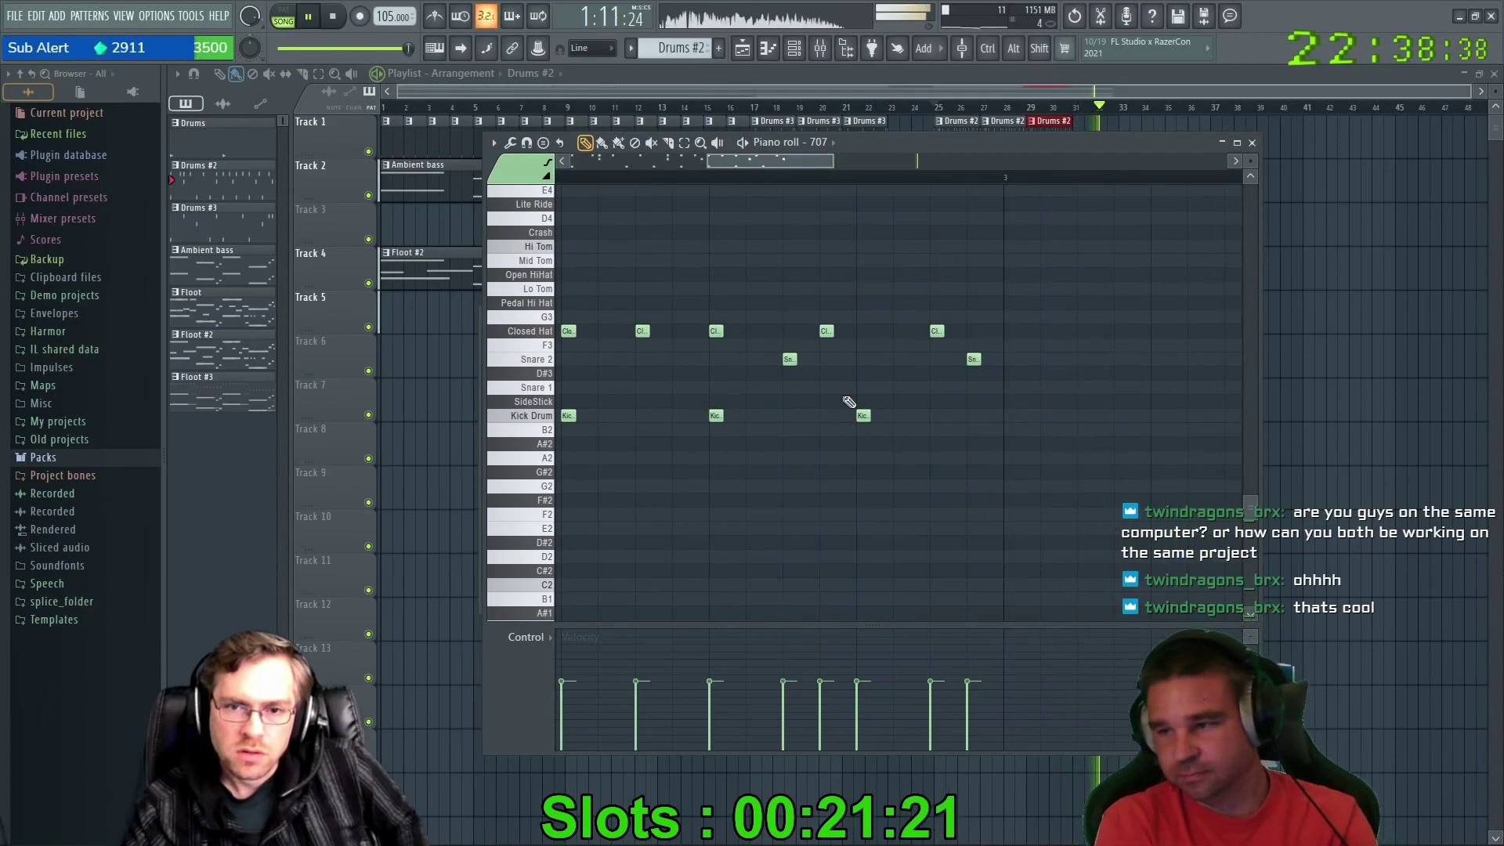
left_click(688, 175)
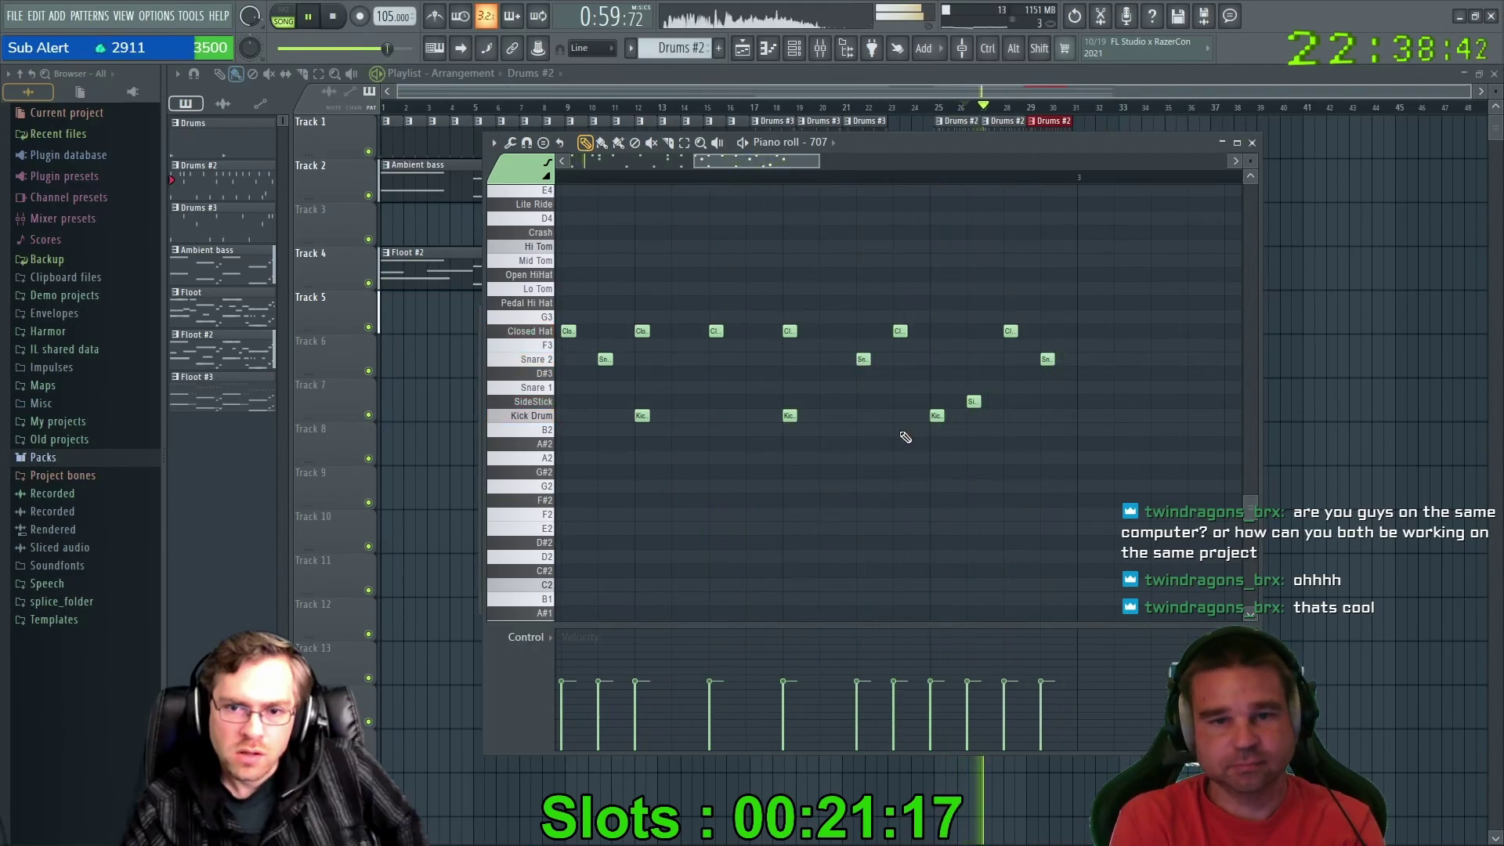
left_click(971, 388)
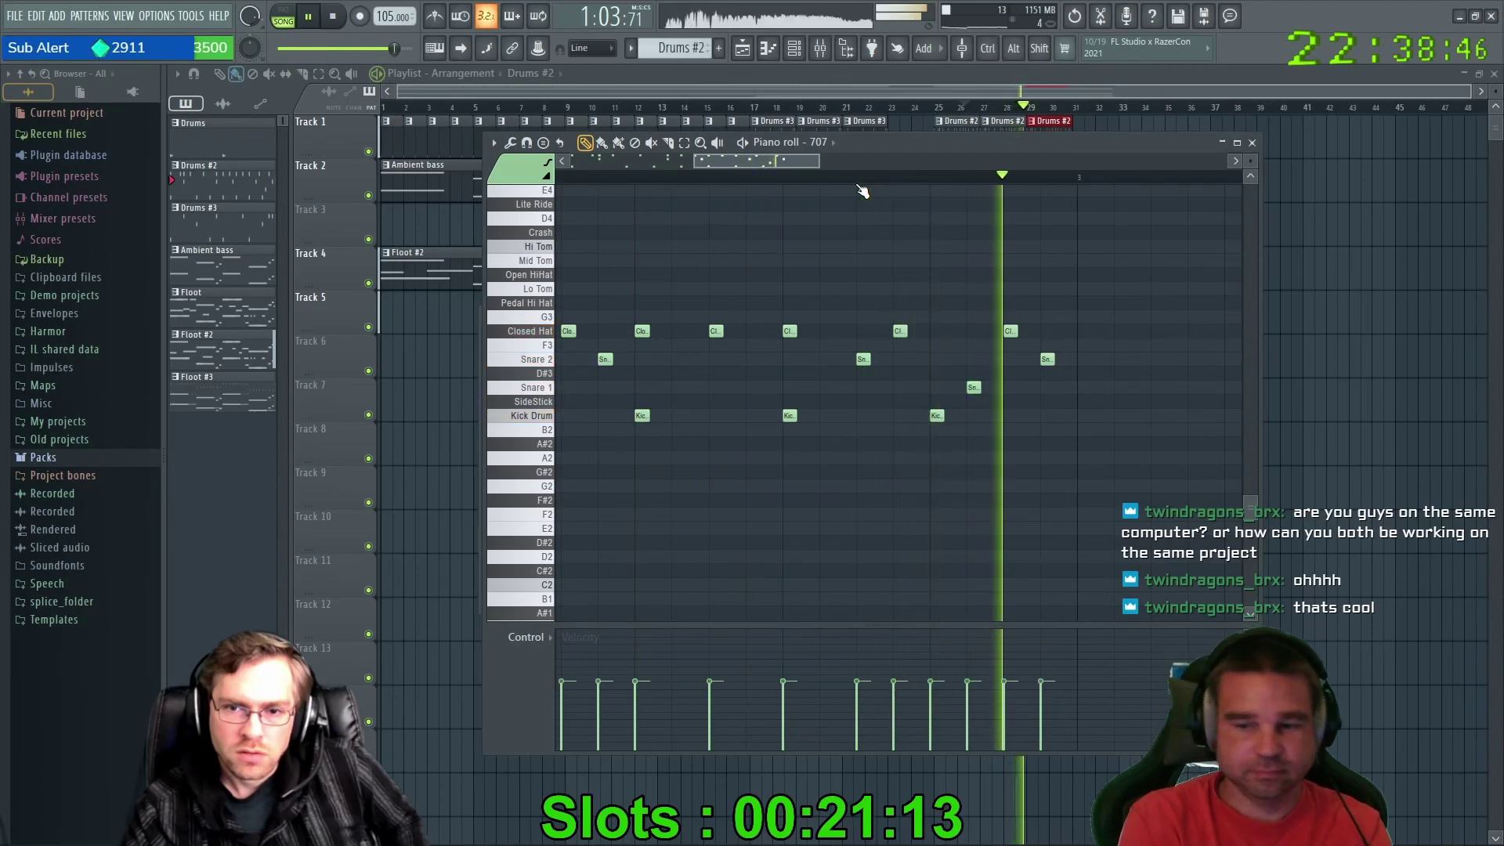
left_click_drag(793, 156, 695, 158)
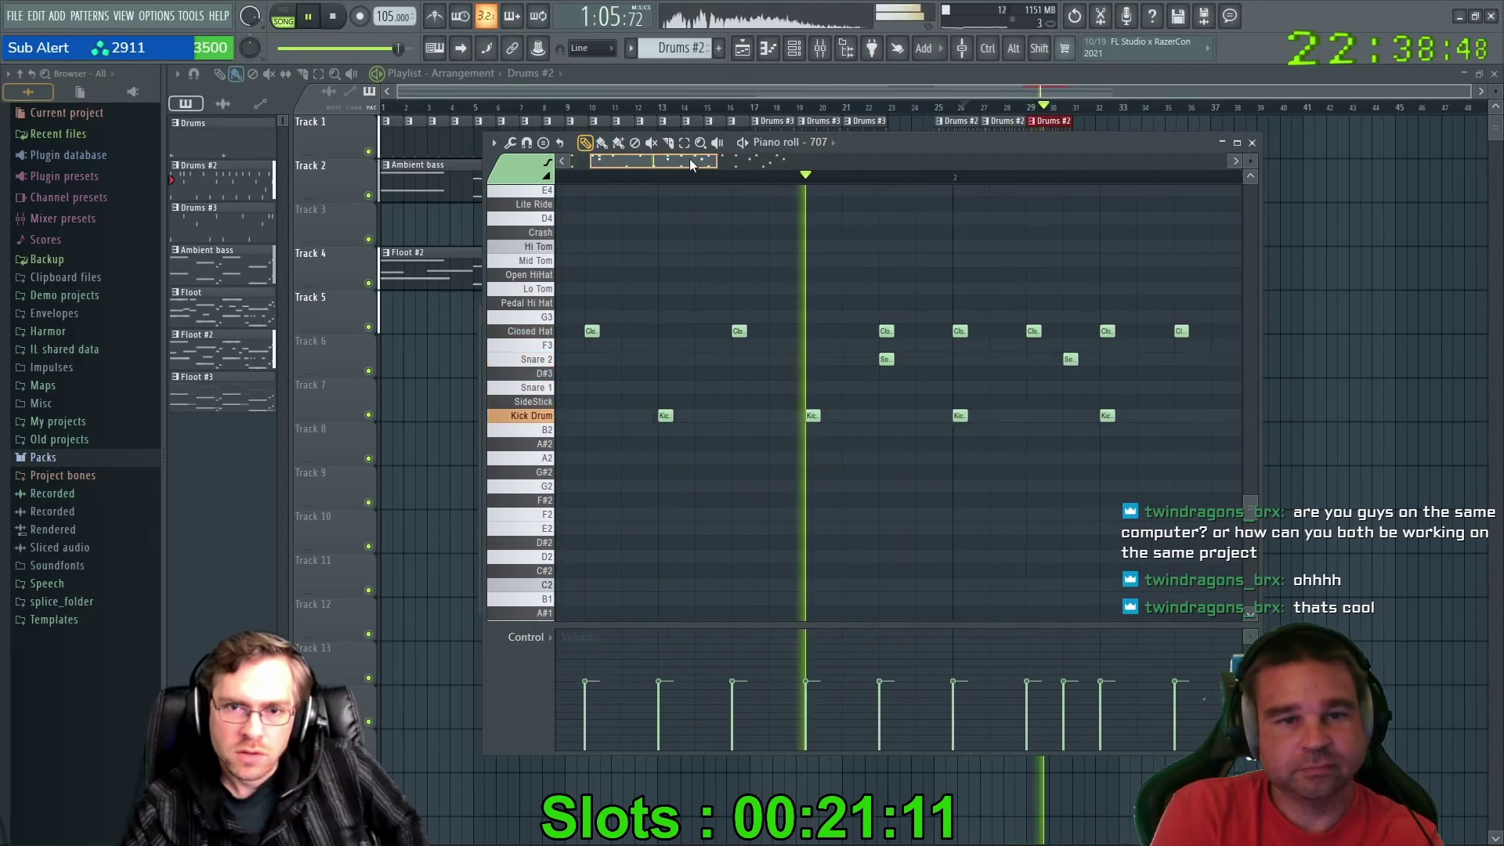
Fill the remaining drum gaps on Track 1 with a Drums #2 clip at bar 31 and a Drums #3 clip at bar 23.
left_click(1252, 143)
left_click(1113, 149)
left_click(1097, 134)
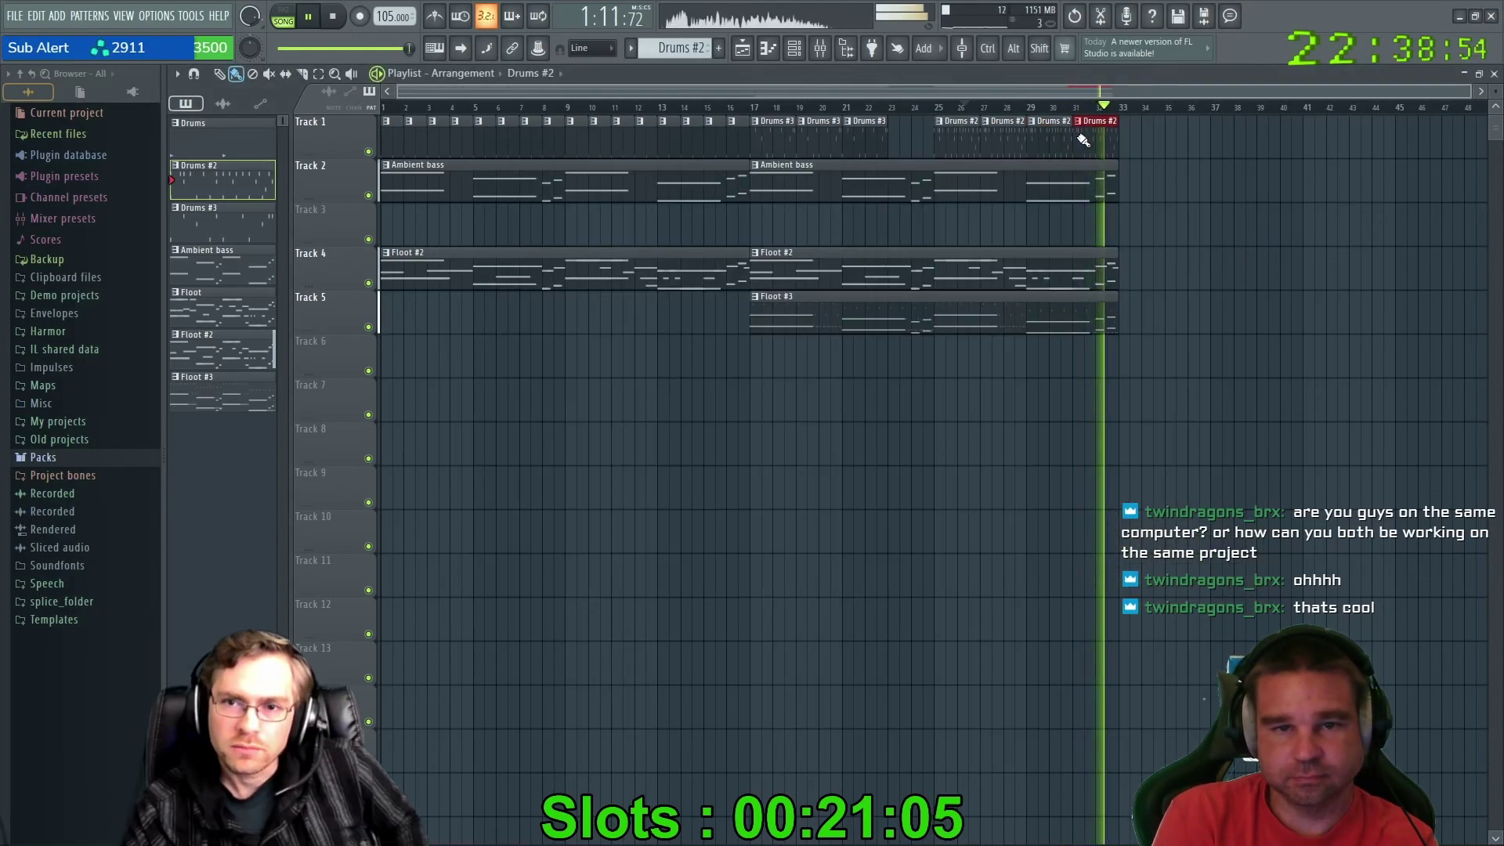
left_click(862, 129)
left_click(894, 138)
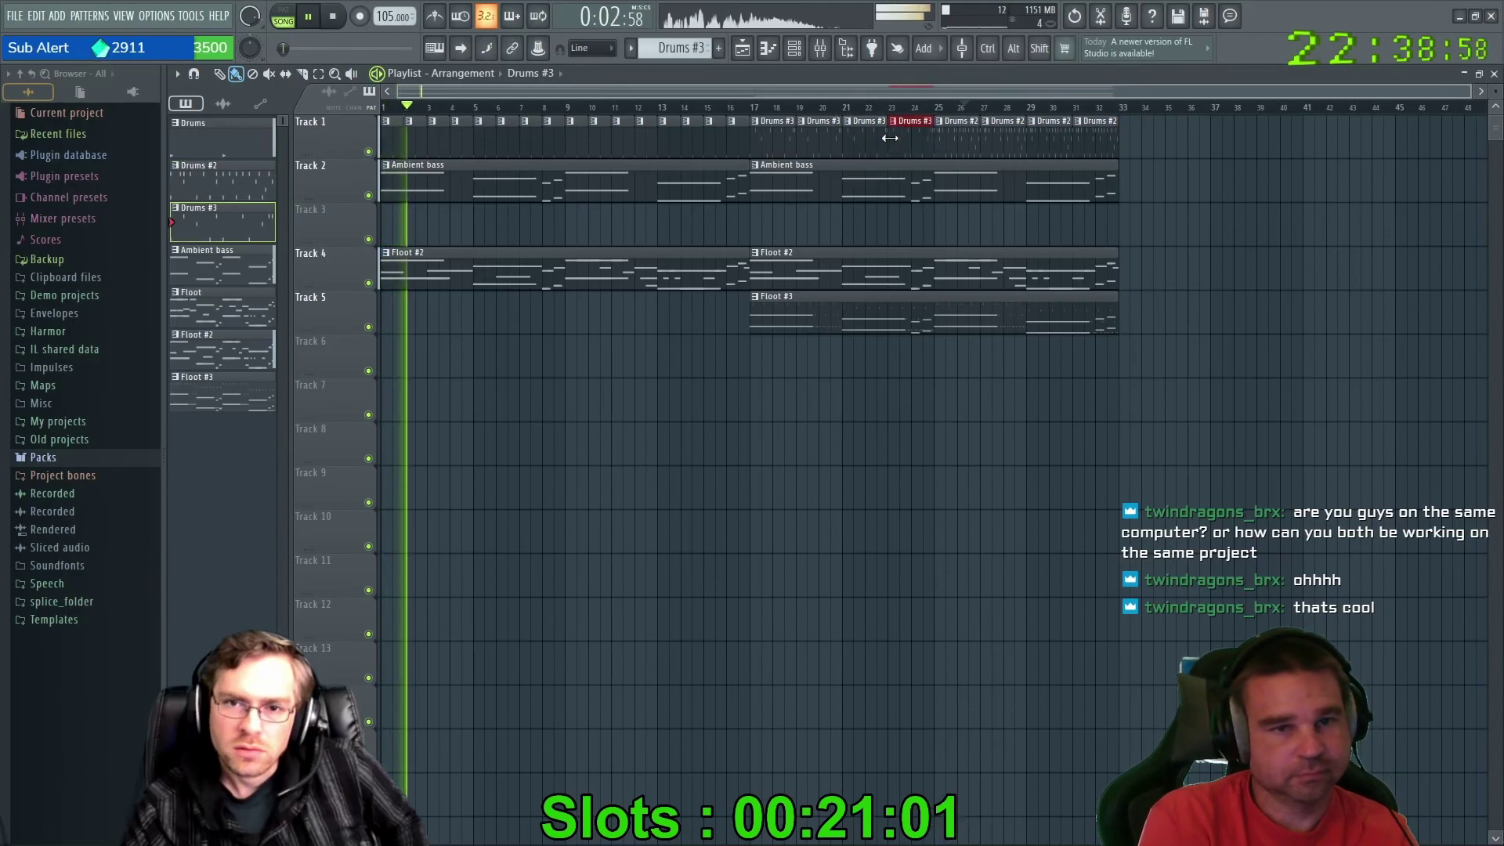
Clone the Drums #3 pattern and open the 707 channel's piano roll for the copy.
right_click(214, 228)
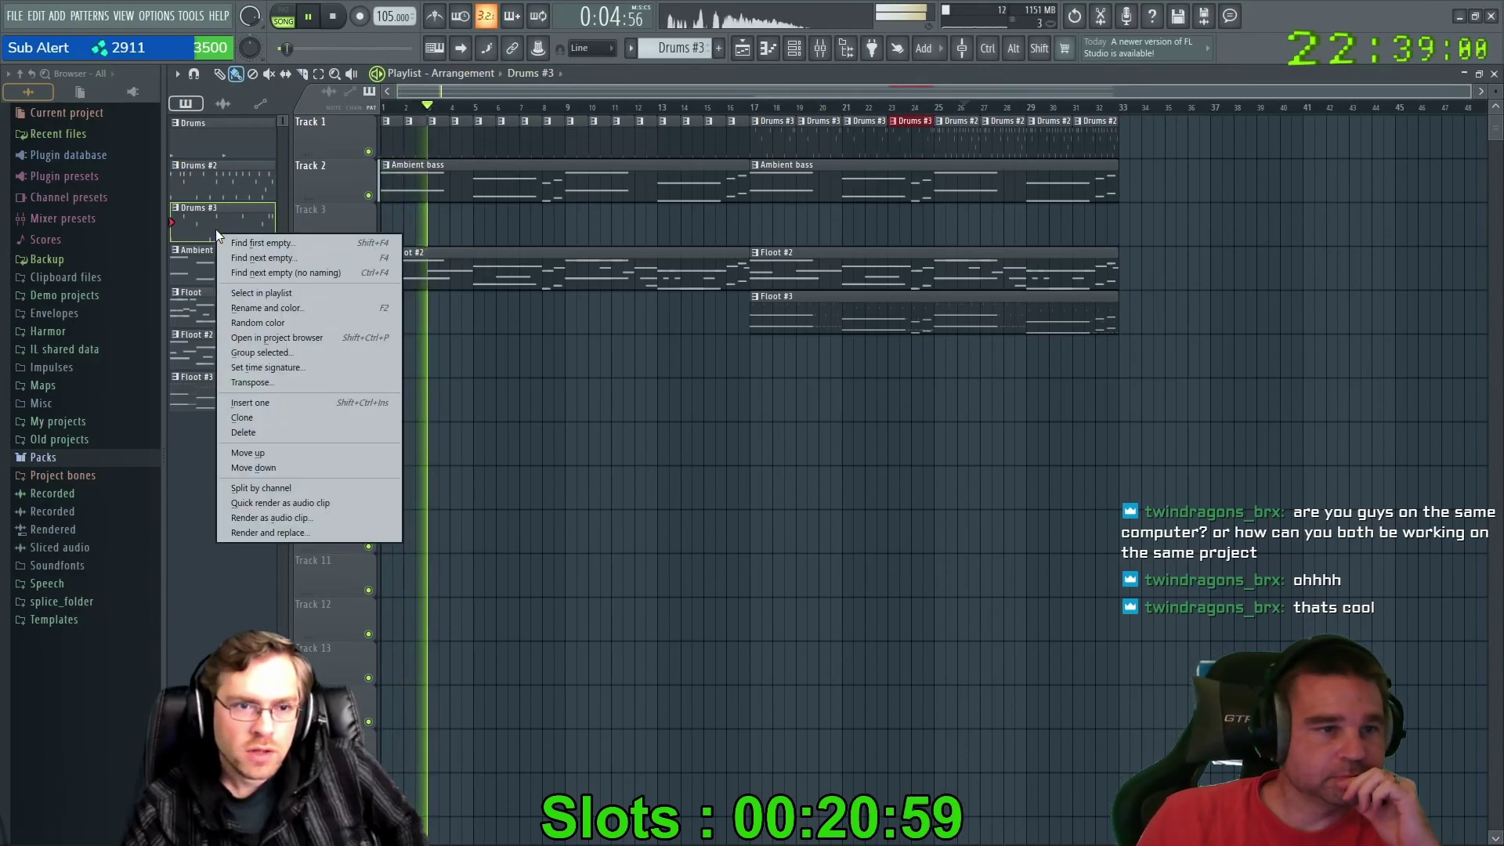
left_click(266, 416)
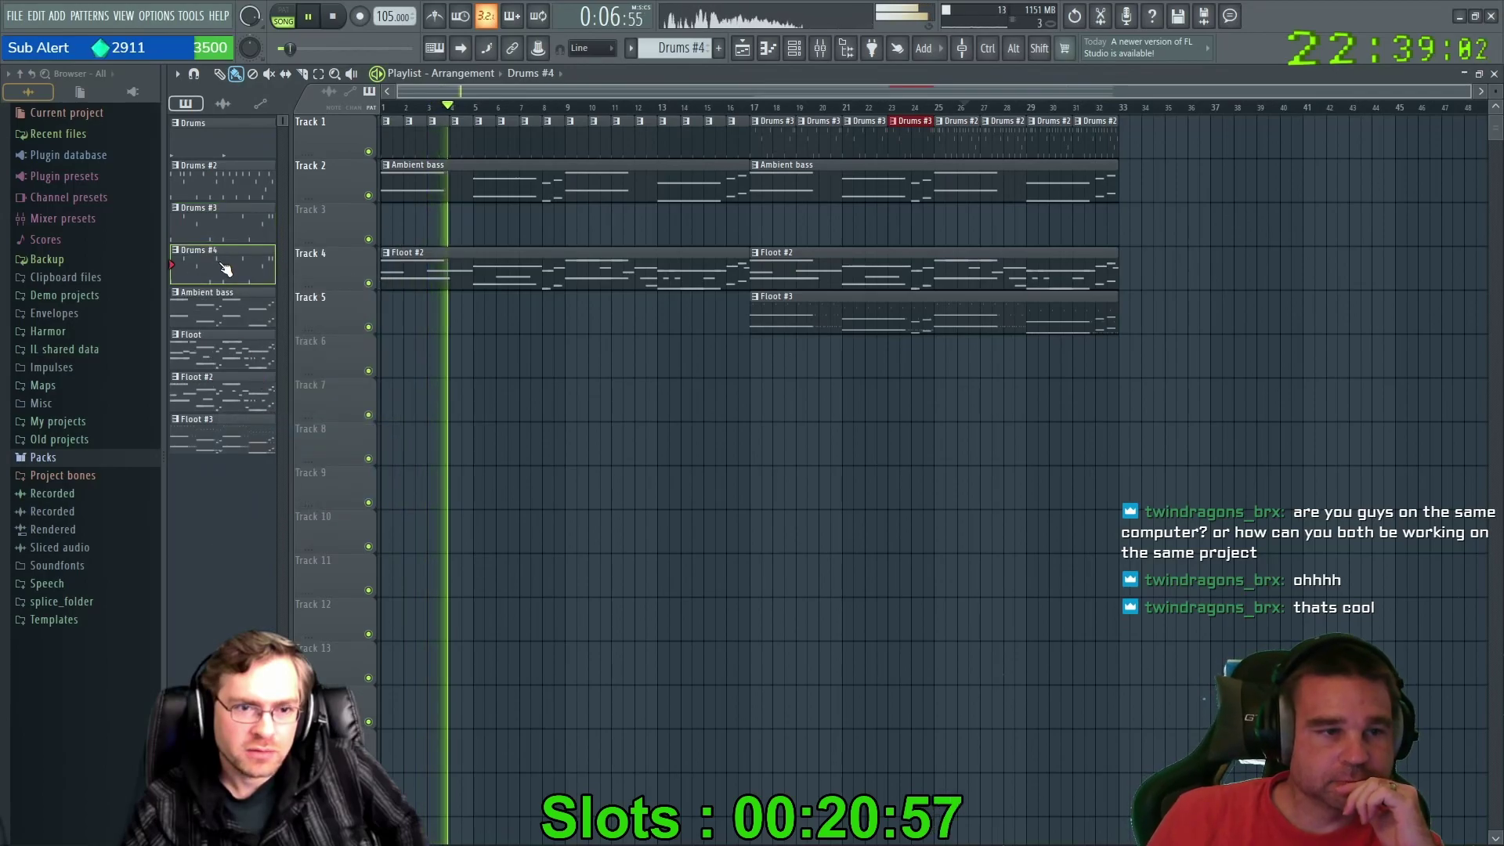
left_click(794, 48)
right_click(720, 447)
left_click(822, 448)
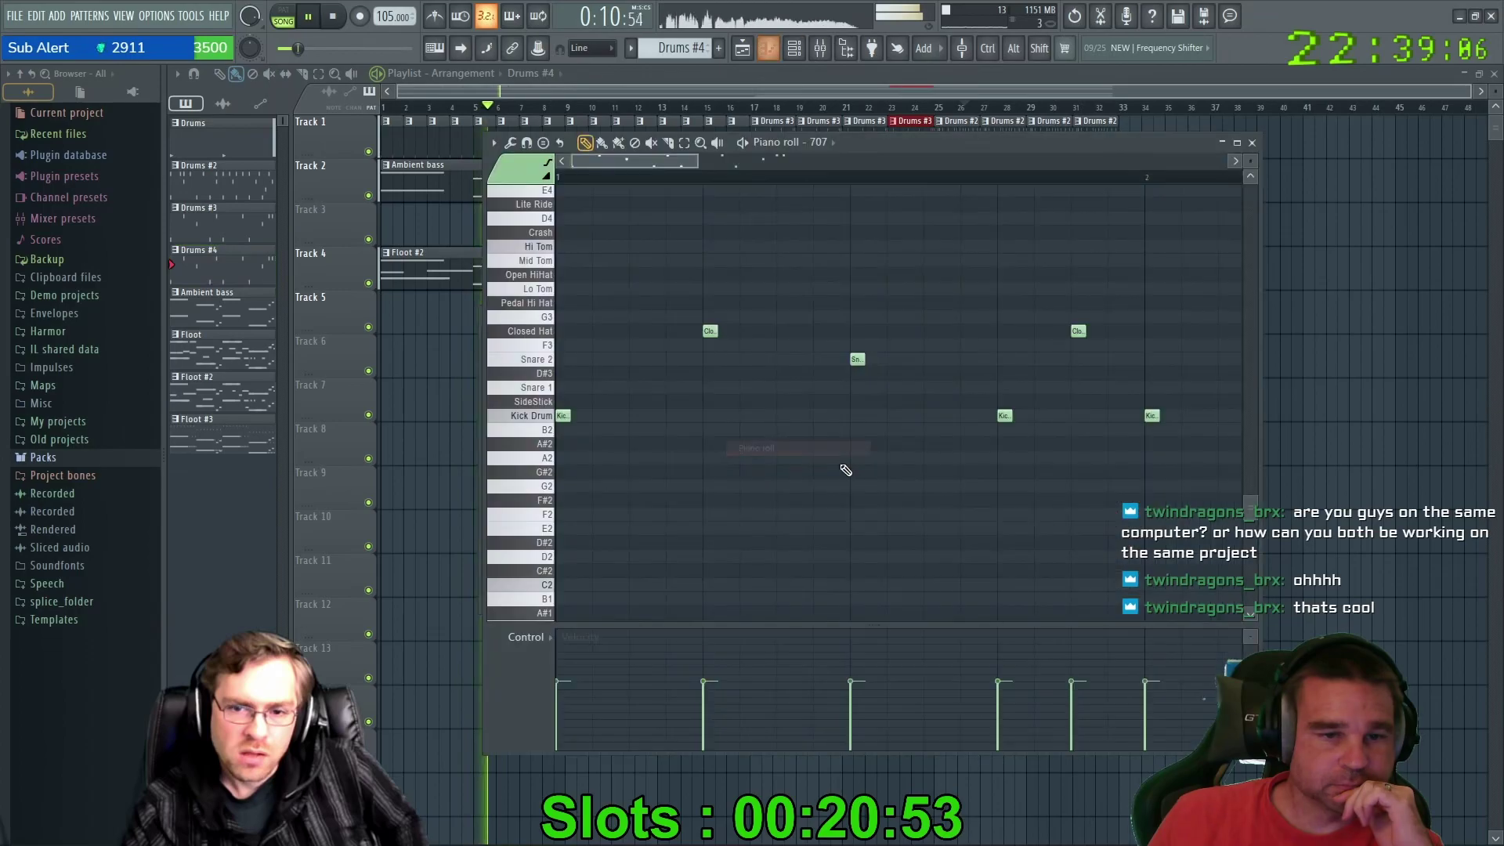
Shorten Drums #4 to one bar, fill its second half with Closed Hat, Snare 2 and Kick Drum notes, and play the pattern alone.
left_click_drag(709, 166, 844, 162)
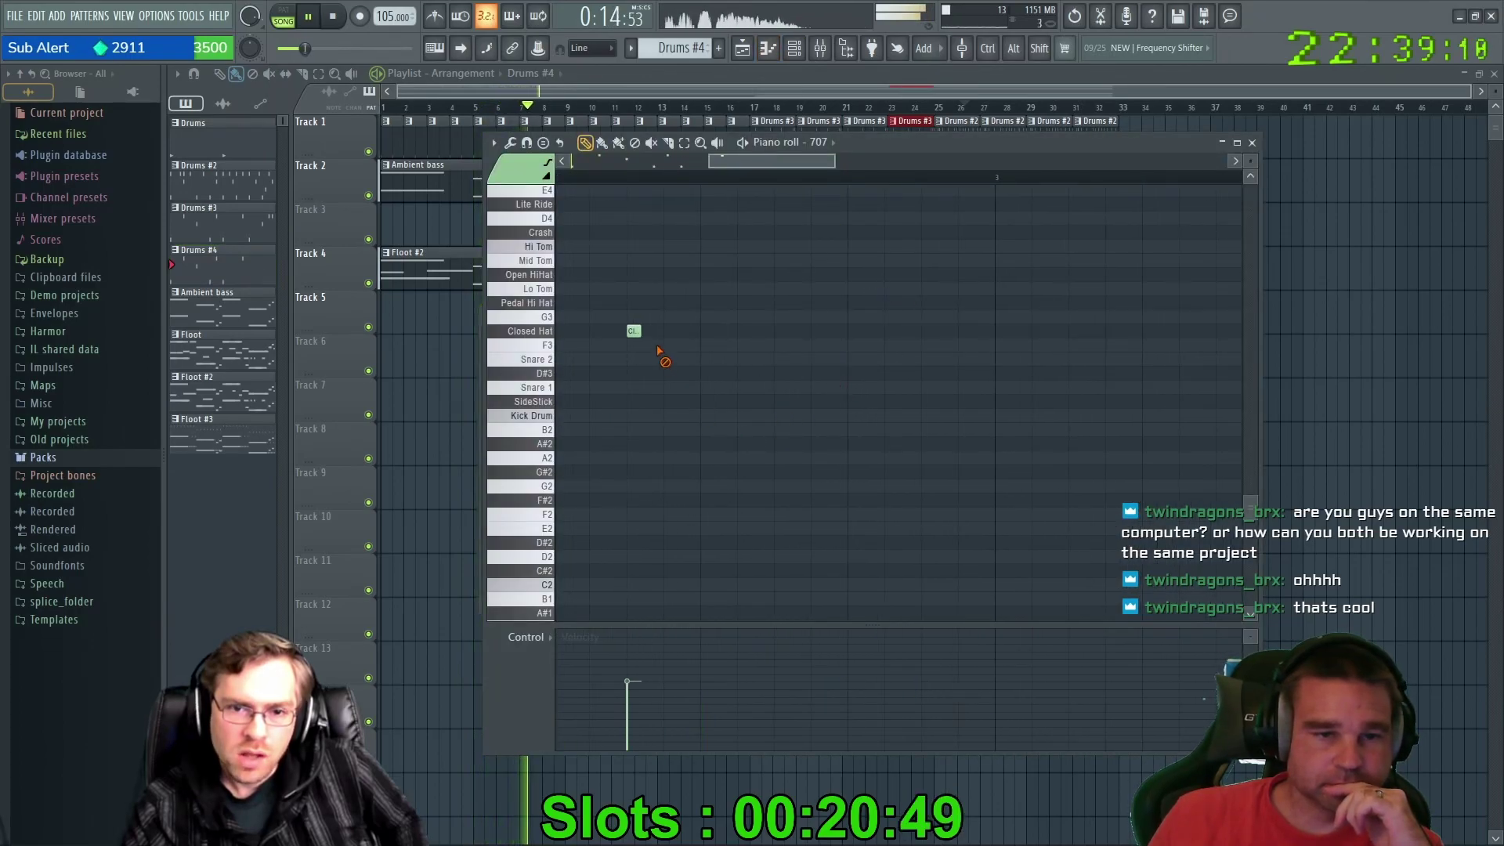
left_click_drag(768, 164, 643, 148)
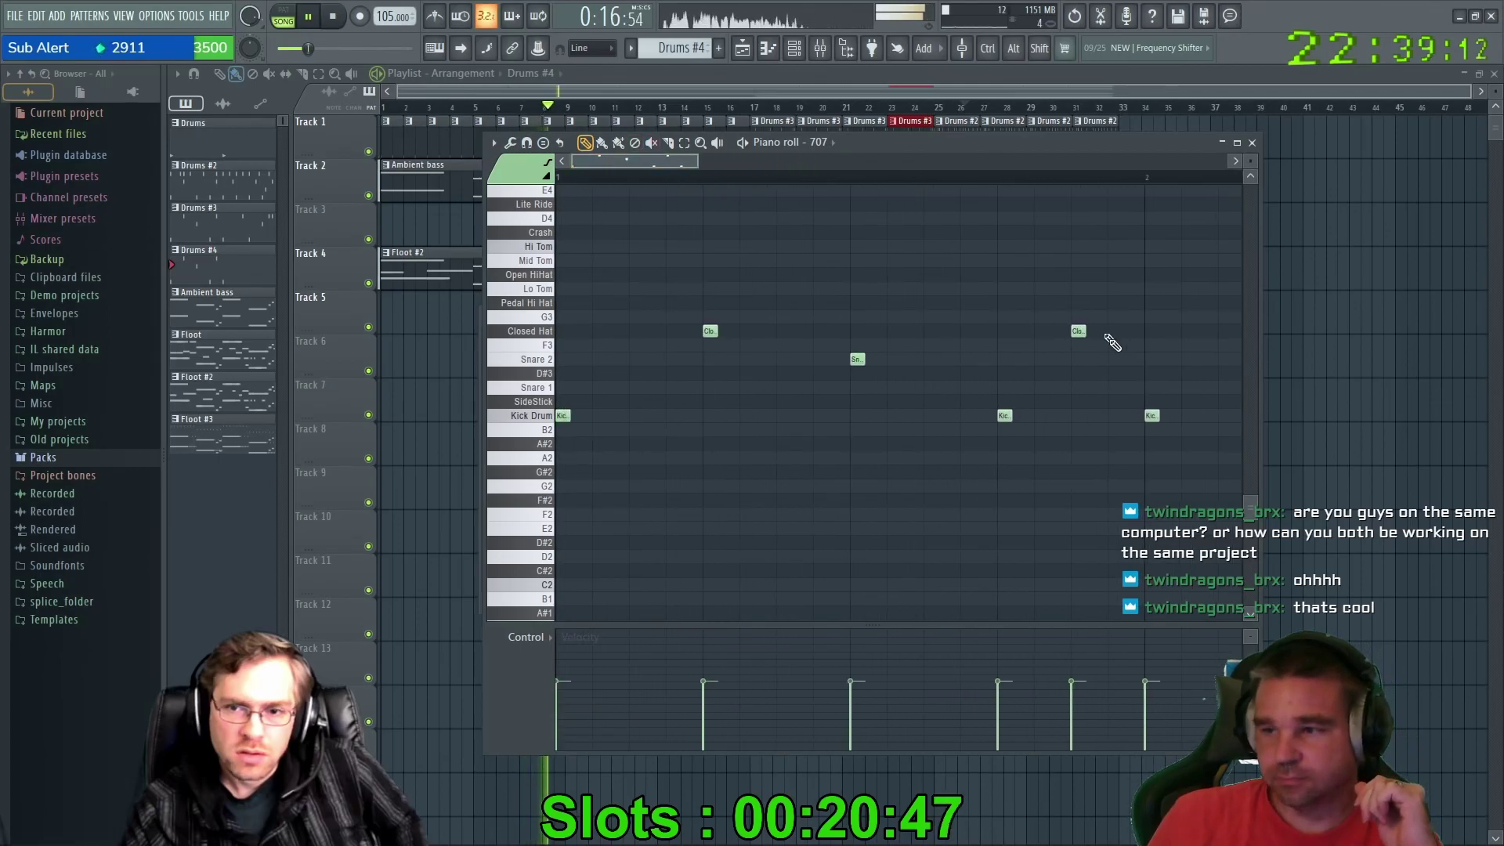
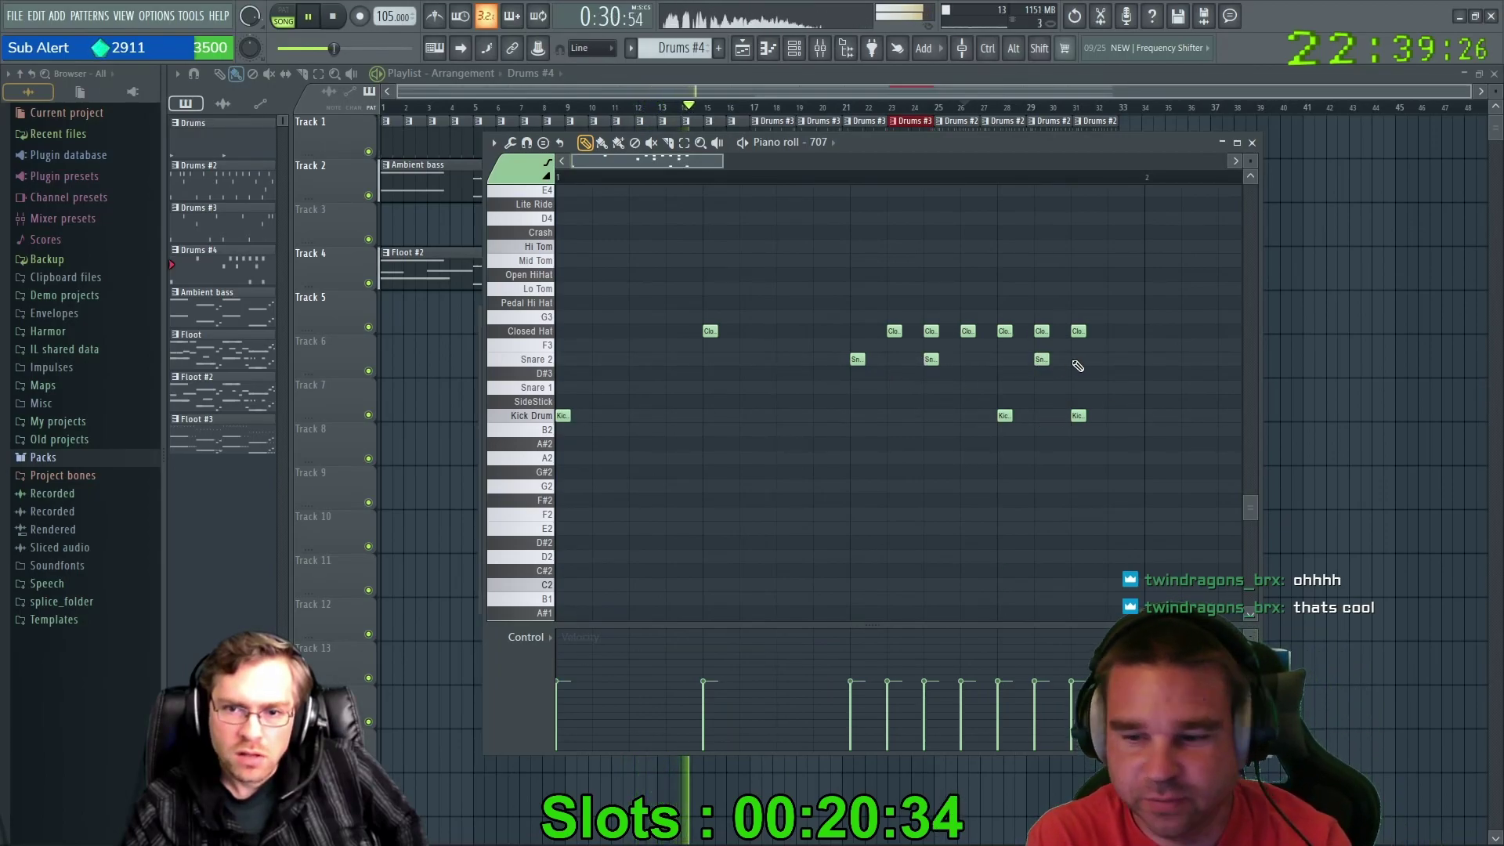
left_click(306, 16)
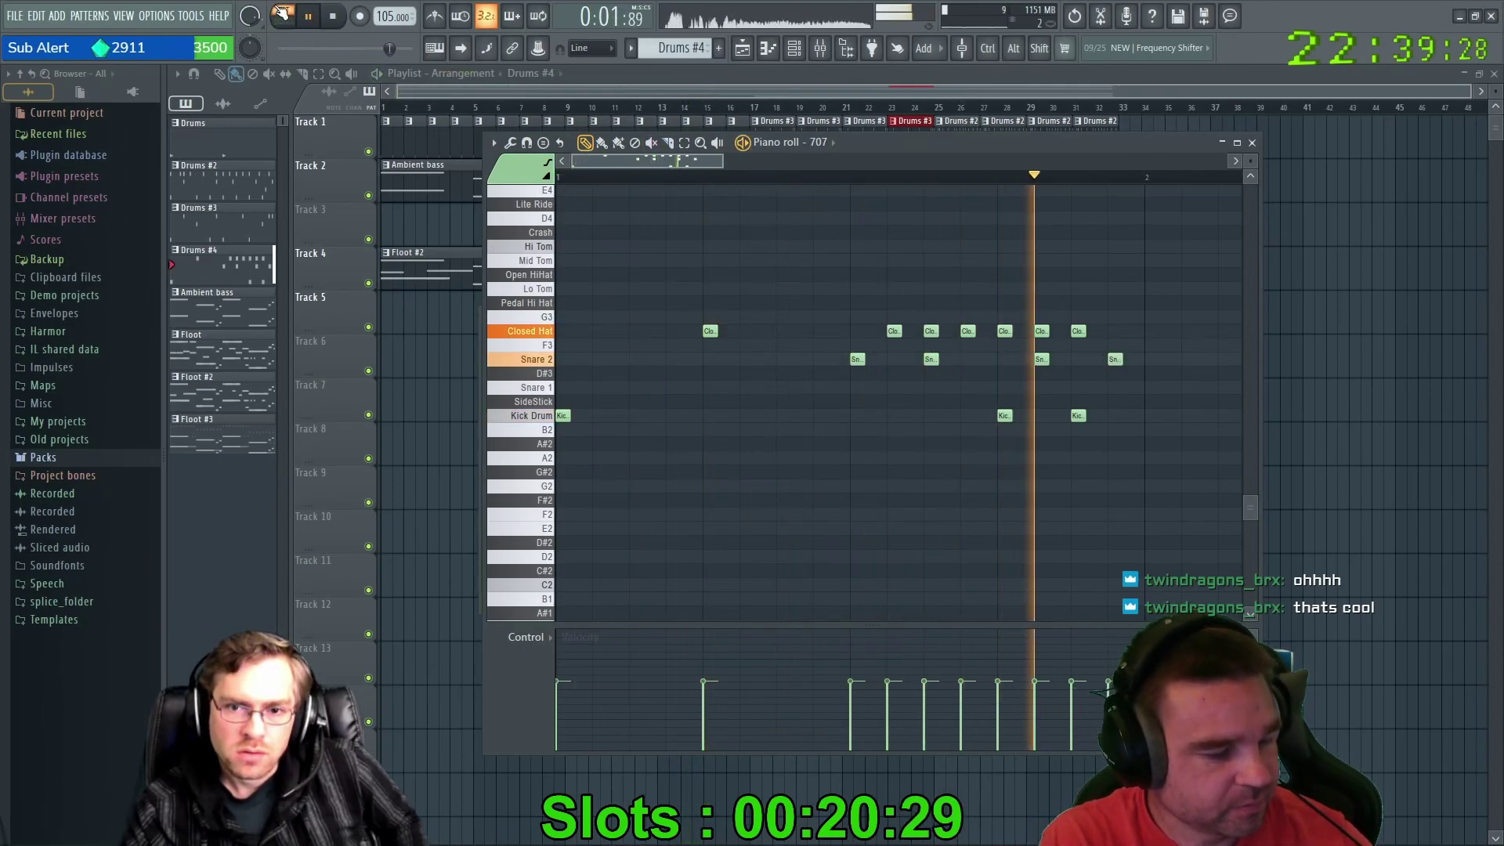
Add a Closed Hat on the bar's last drum hit, trying out extra Snare 2 and Kick Drum notes around it.
left_click(1113, 331)
left_click(1078, 359)
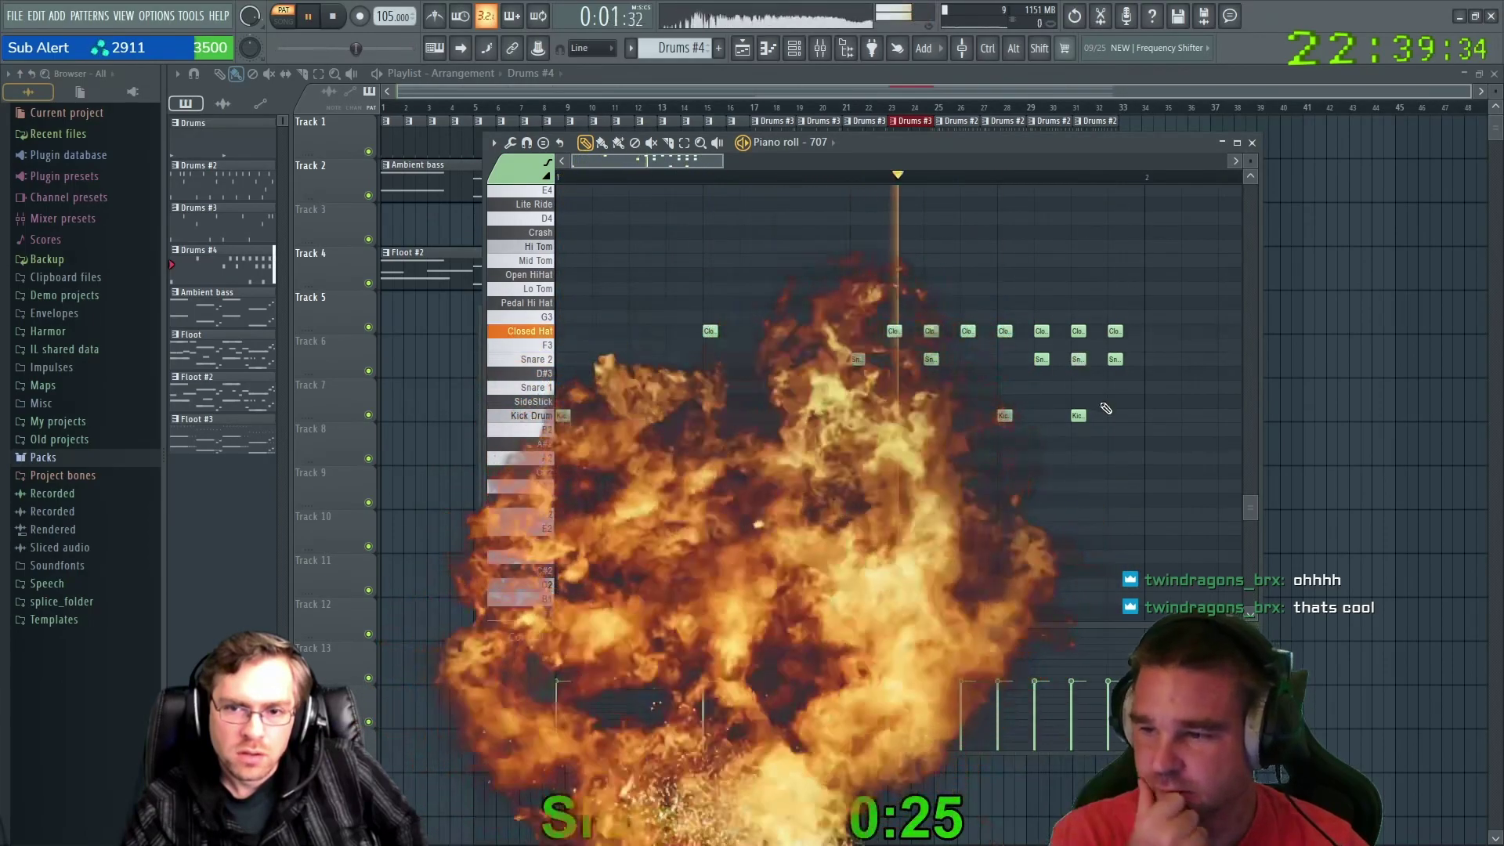
right_click(1079, 362)
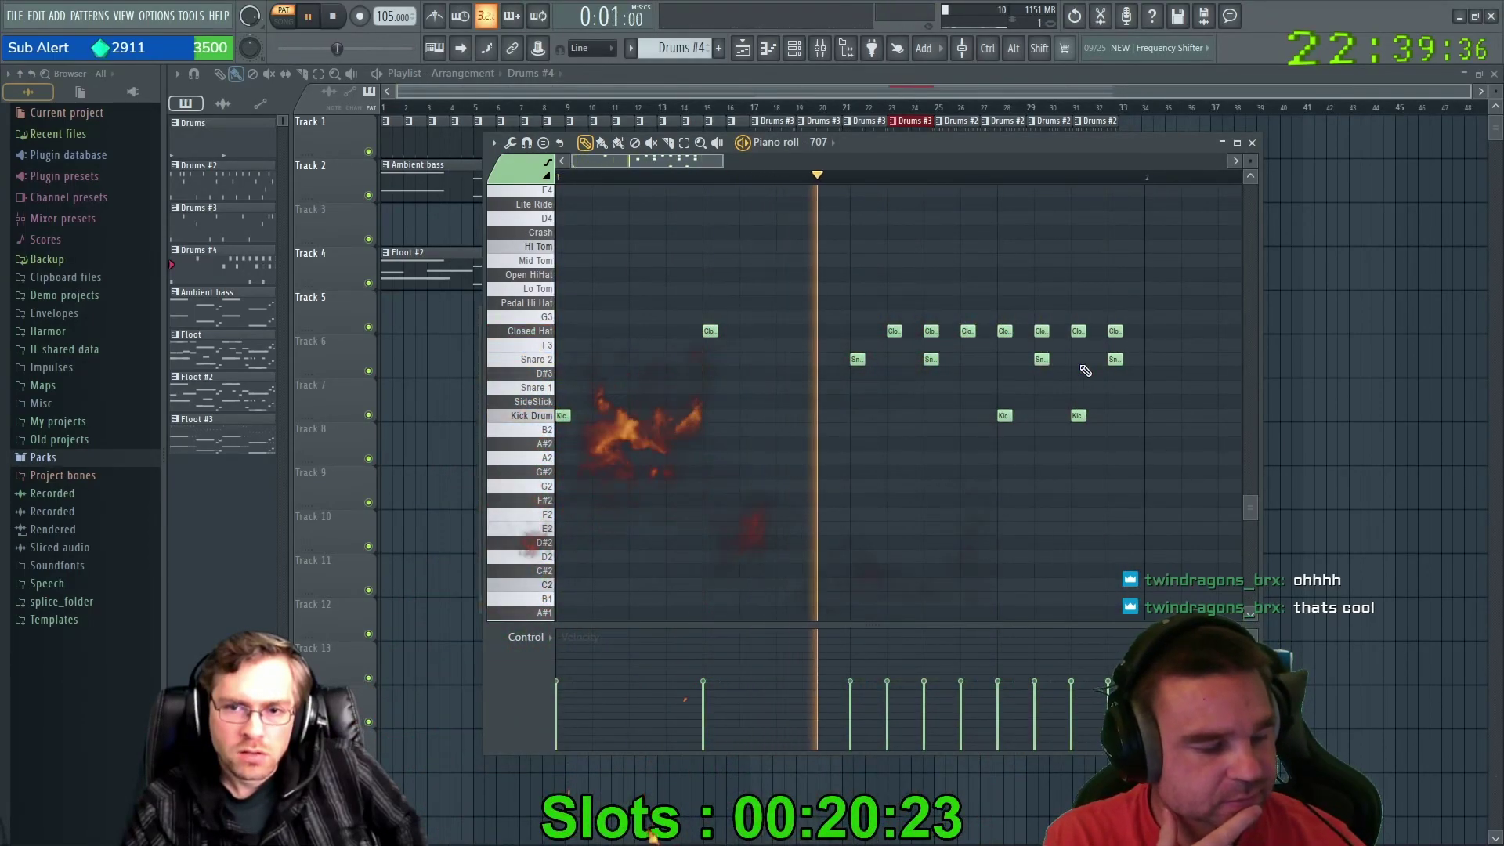
left_click(1115, 416)
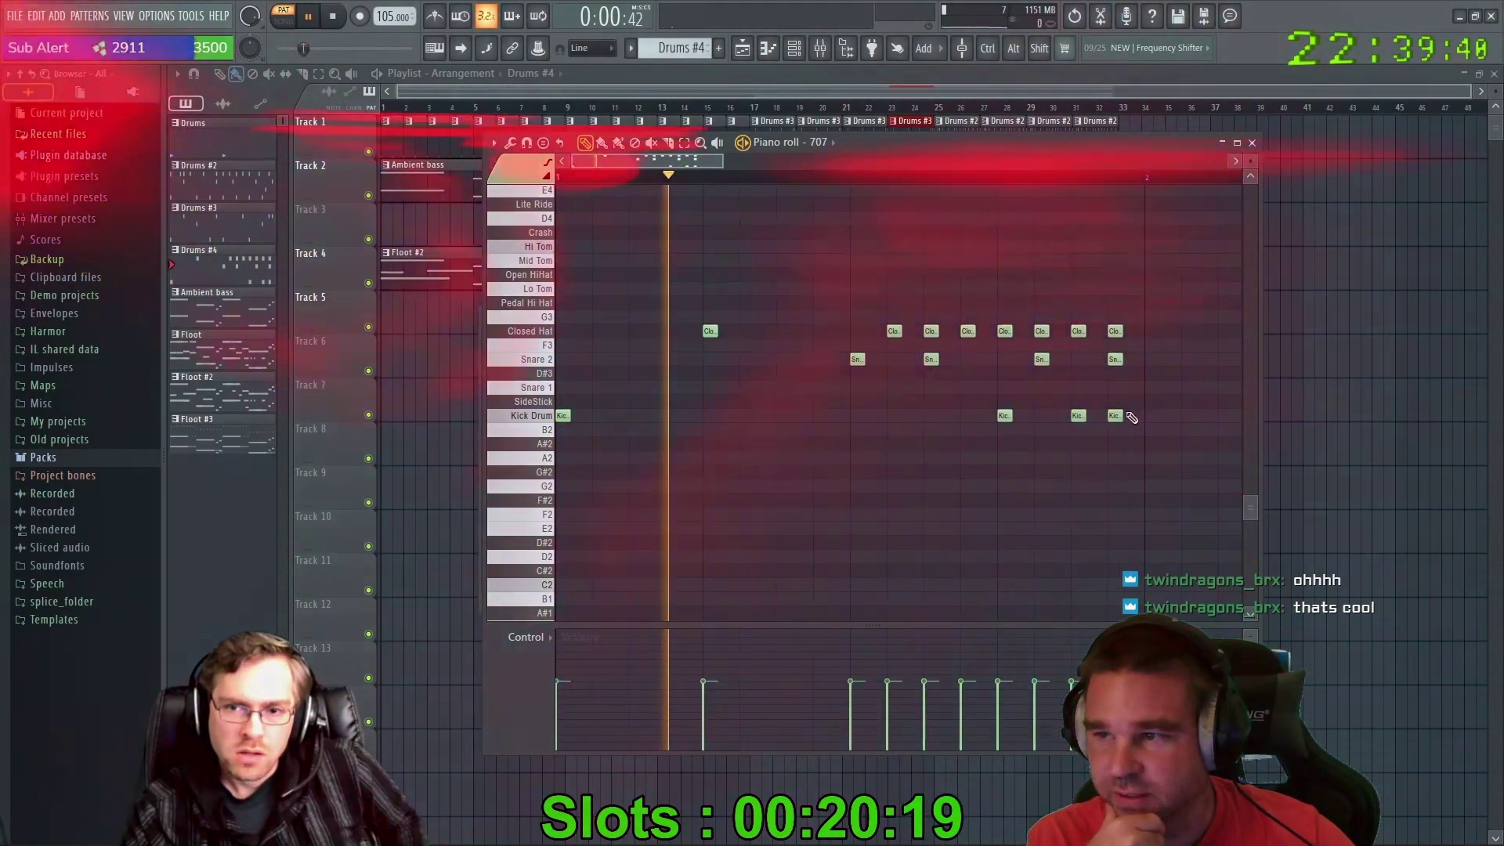
right_click(1115, 415)
Try a 1/4 beat snap for the piano roll's final notes, ending on a 1/2 step snap.
mouse_move(720, 160)
left_mouse_down()
mouse_move(600, 160)
mouse_move(689, 163)
left_mouse_up()
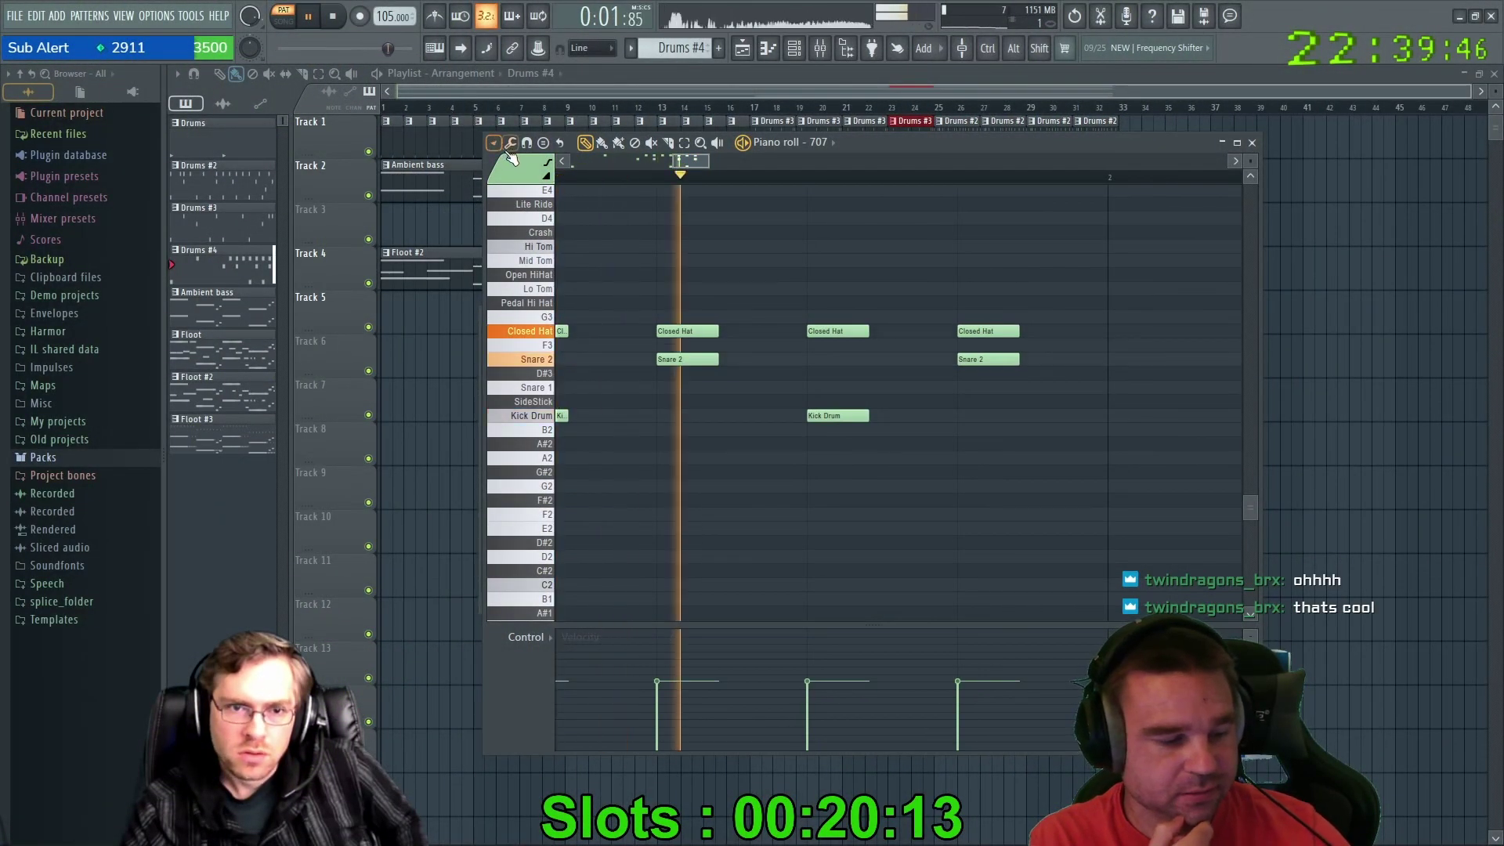
left_click(510, 144)
left_click(527, 143)
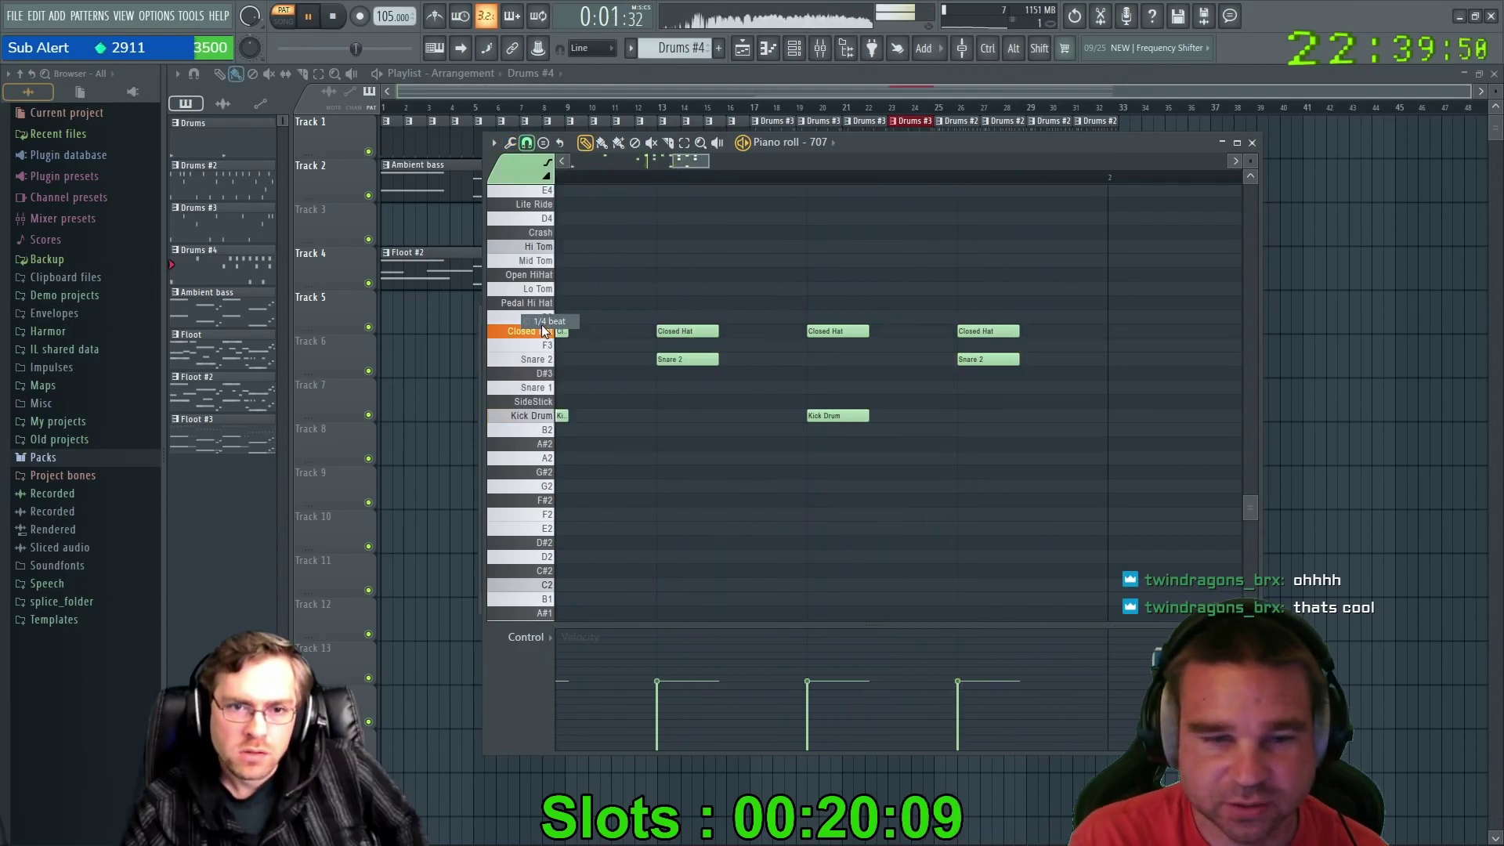
left_click(542, 322)
left_click(524, 144)
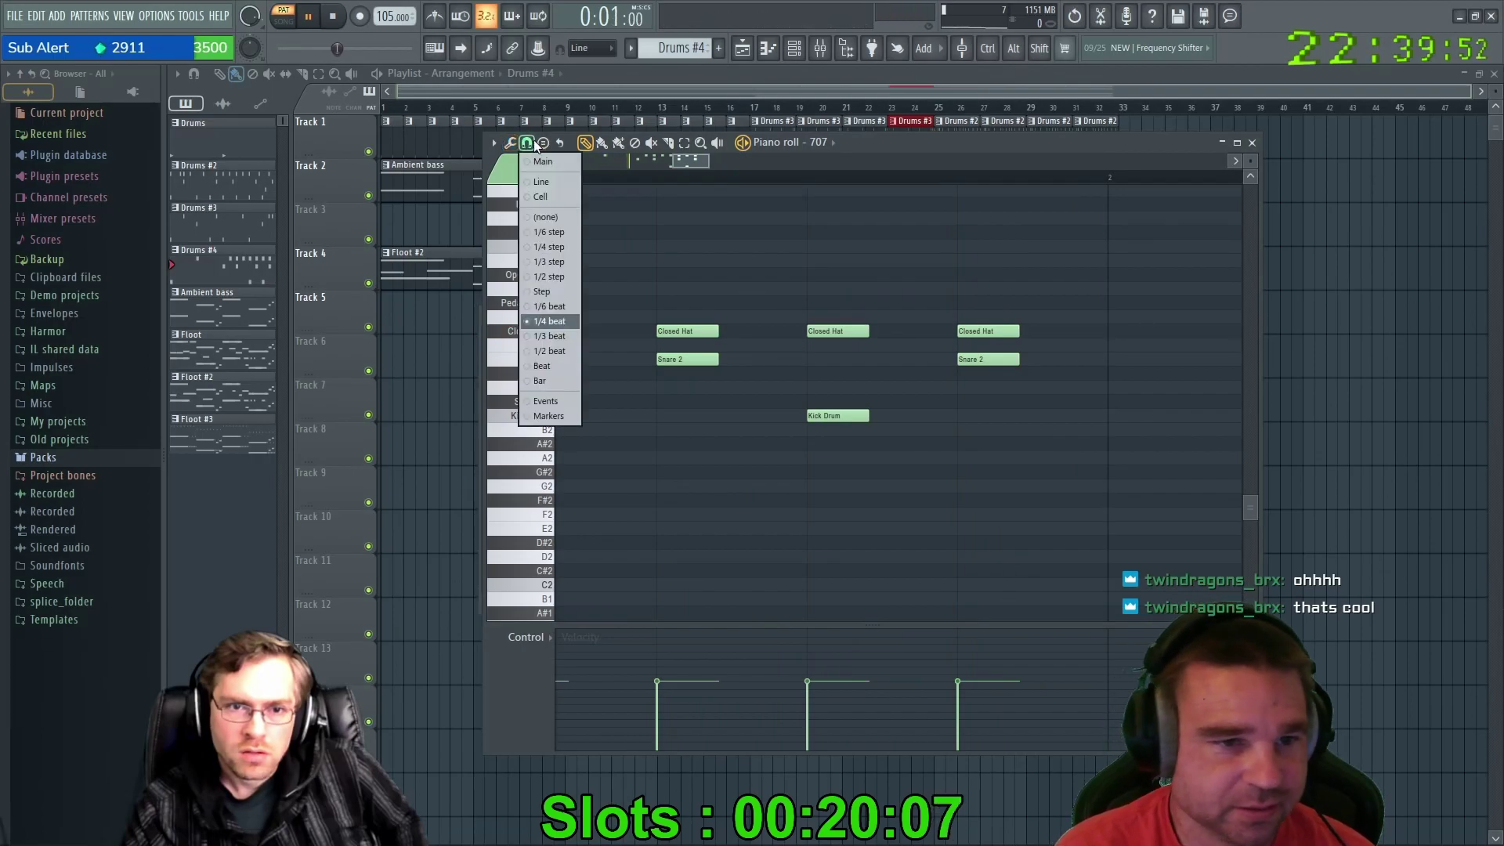
left_click(542, 279)
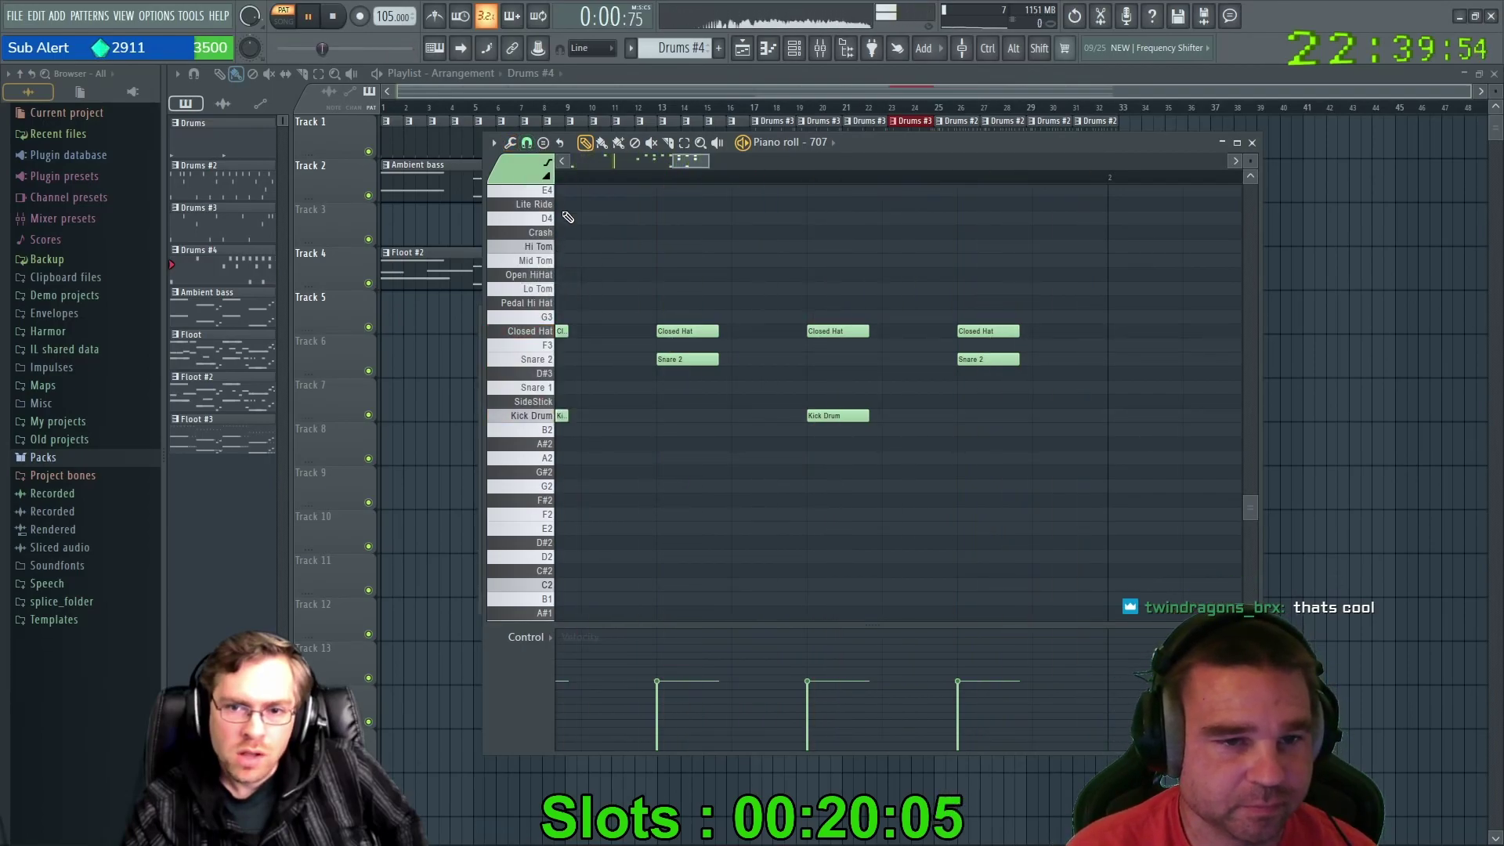
Try an extra Kick Drum note after the last hat, and another between the final two Closed Hats instead.
left_click(1064, 431)
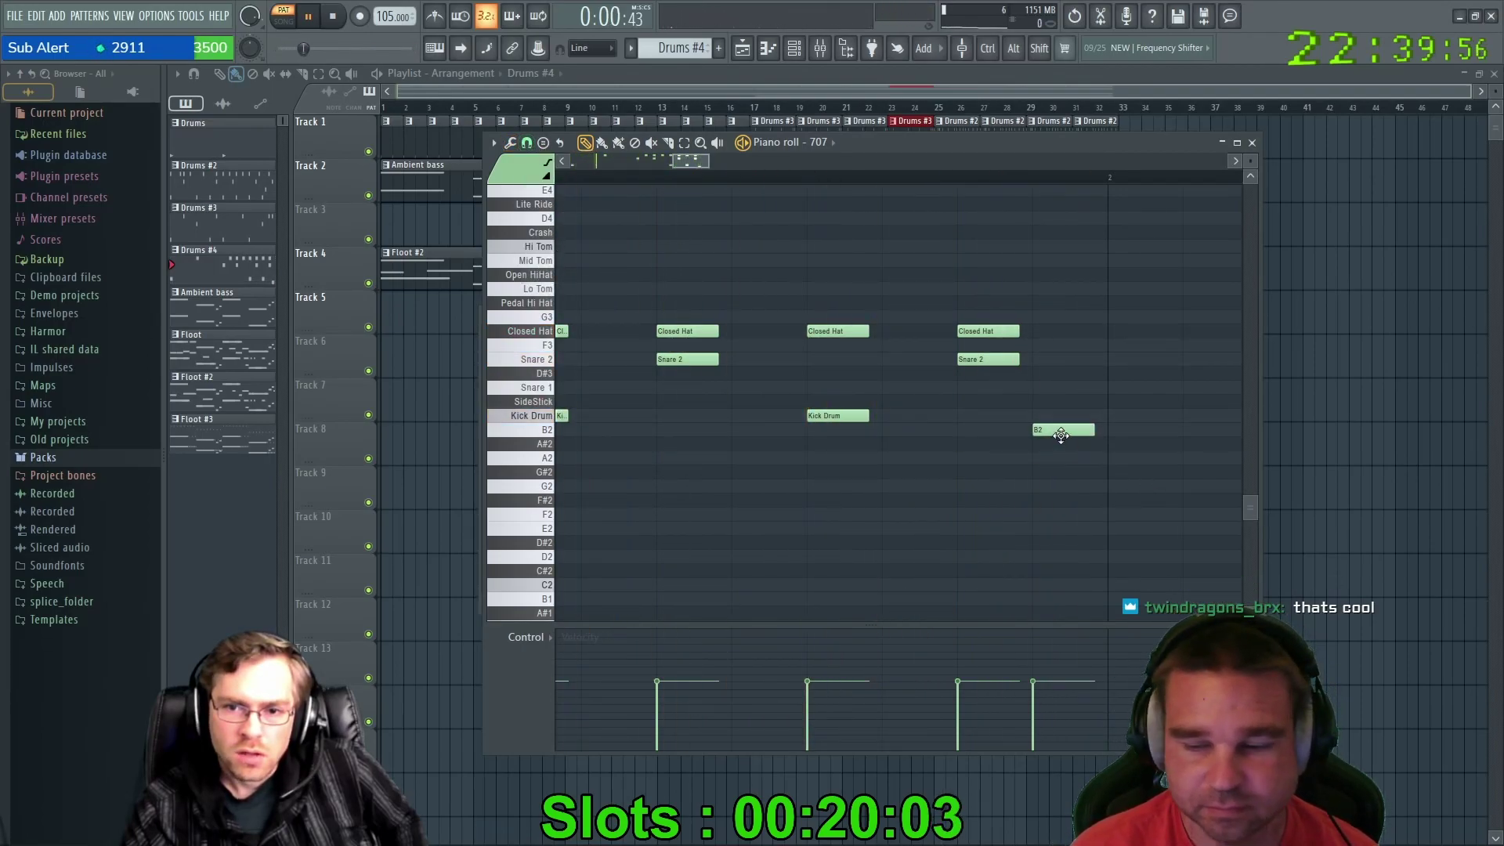
left_click(1054, 415)
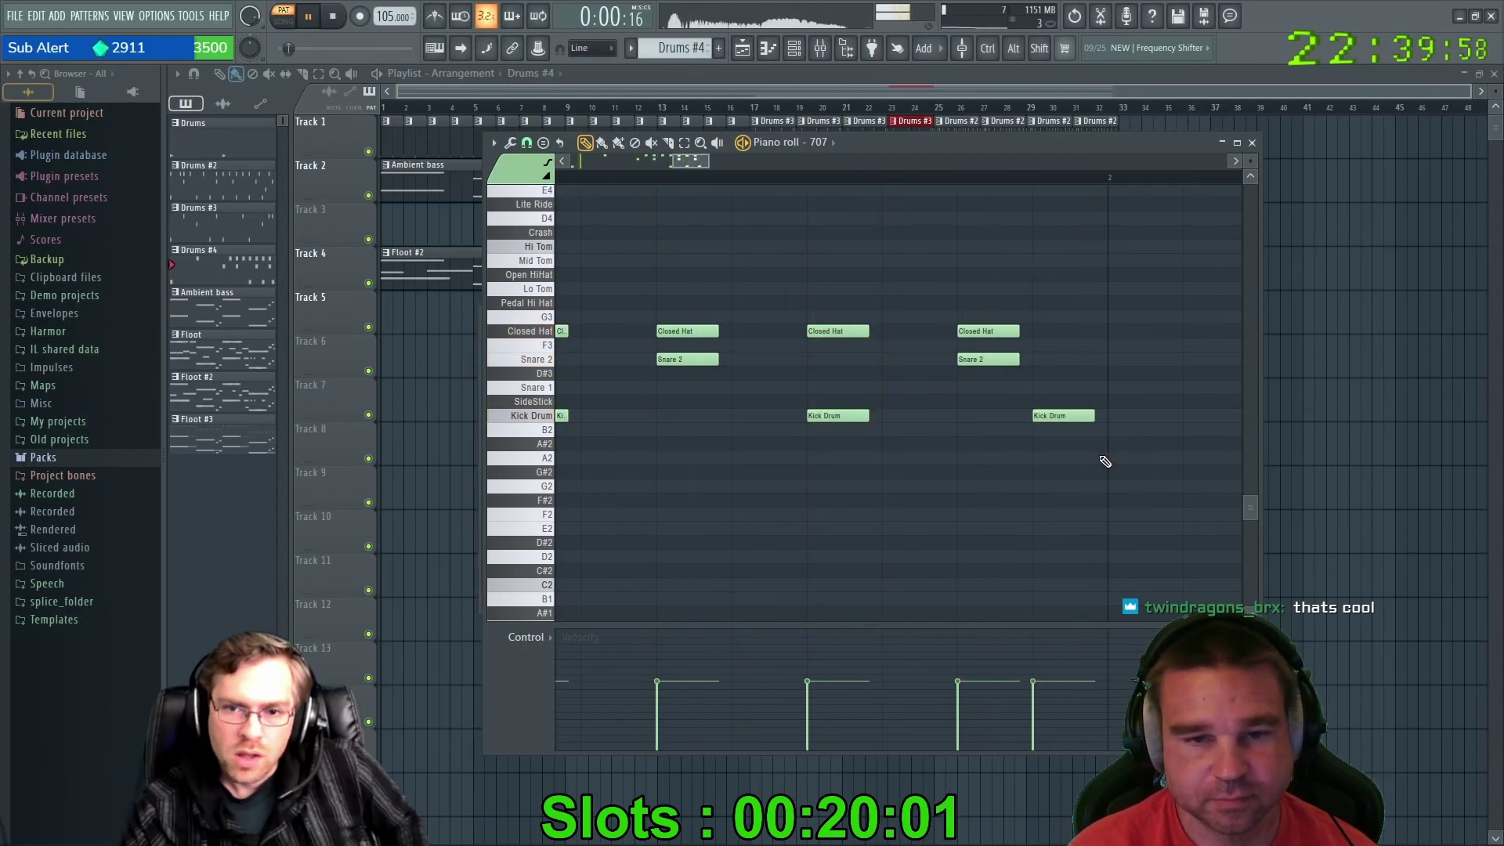
right_click(1046, 416)
left_click(913, 416)
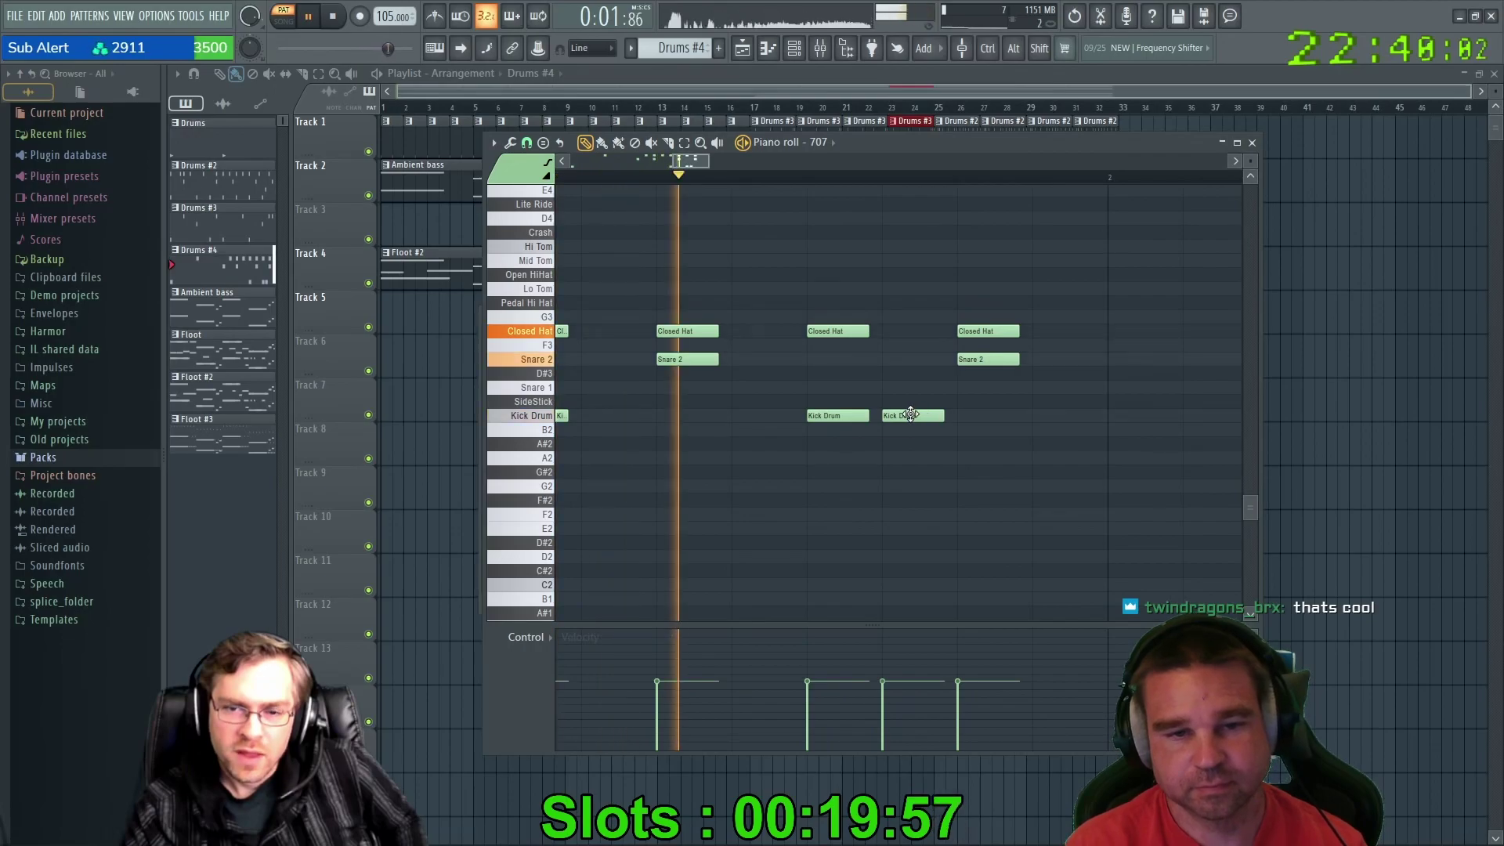
Try the 1/6 beat and 1/4 beat snap settings and delete the Kick Drum note between the final two Closed Hats.
left_click(528, 145)
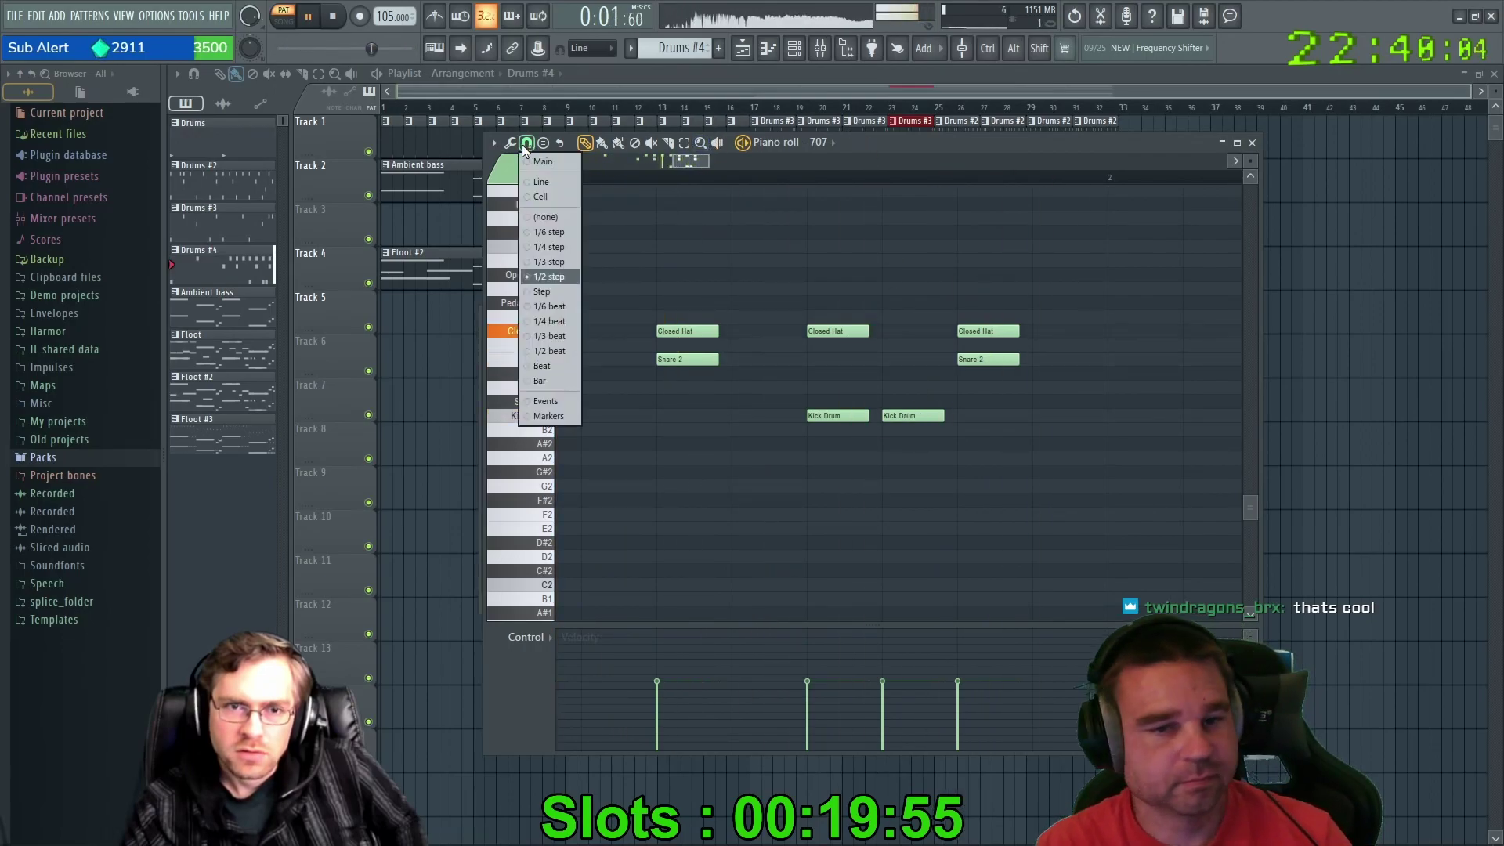
left_click(539, 308)
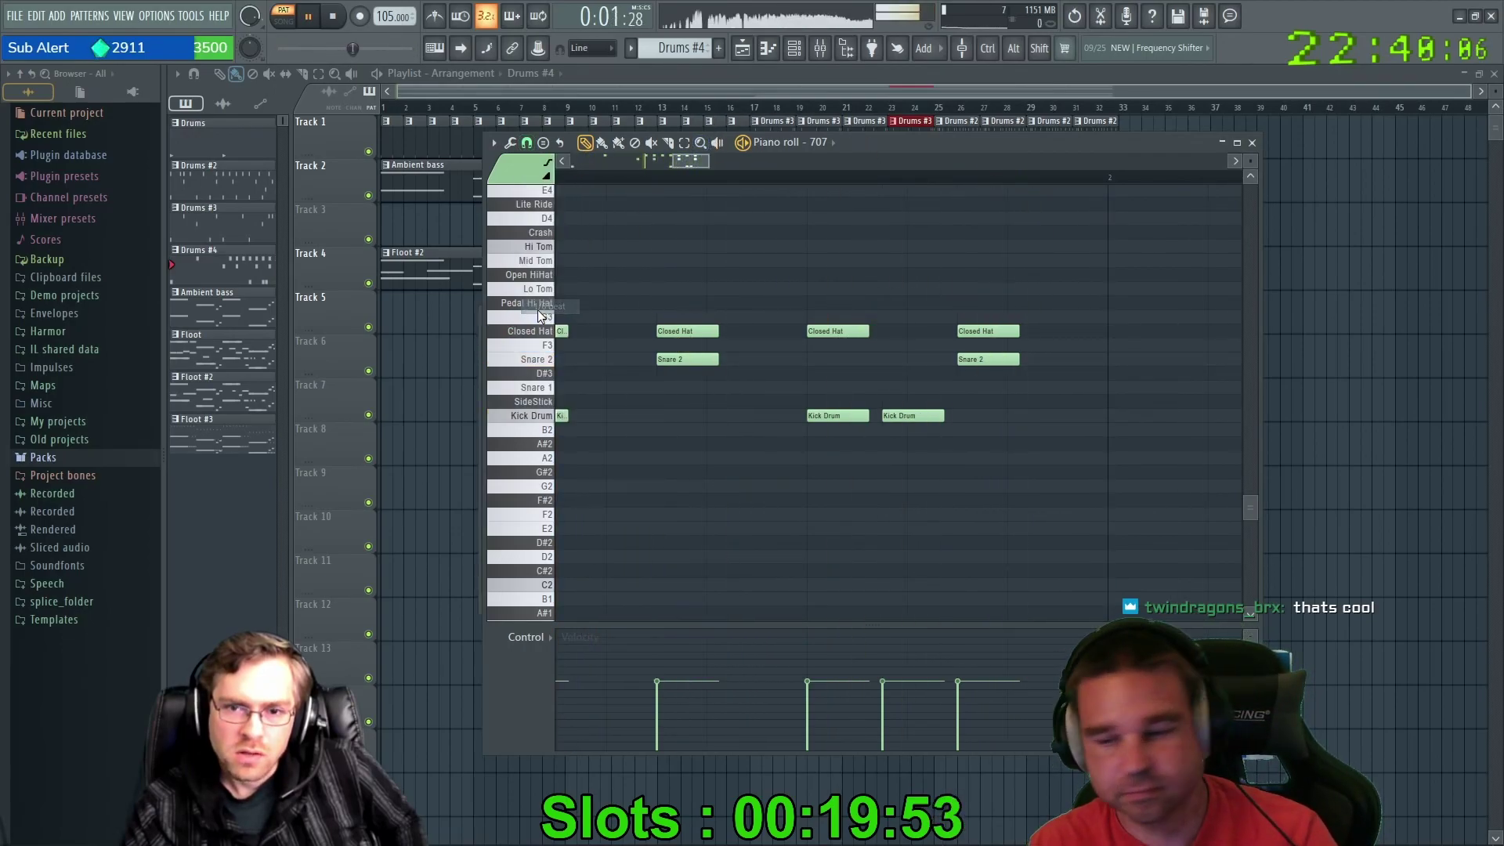
left_click(511, 143)
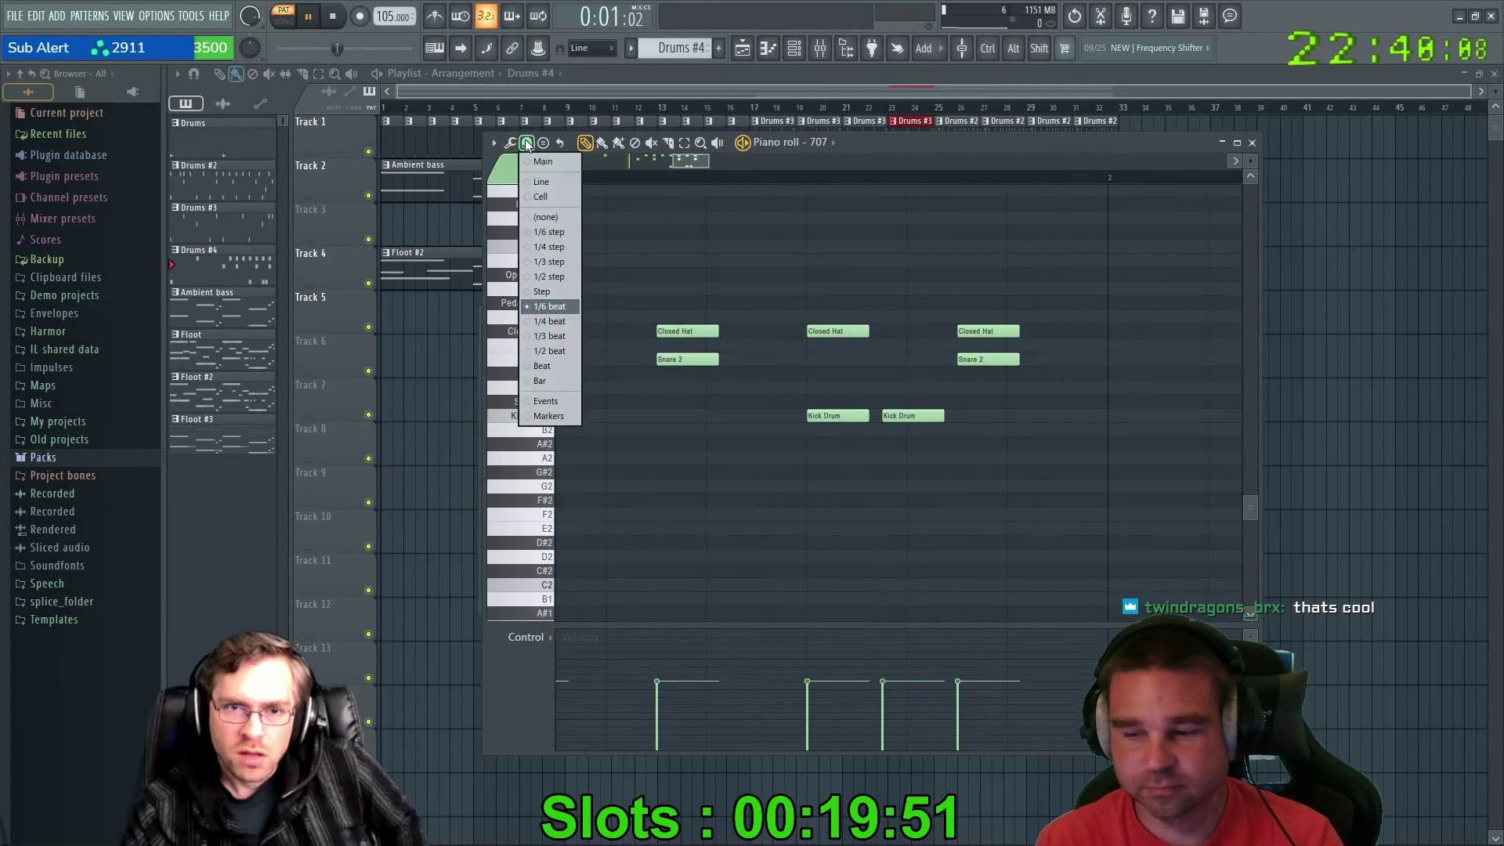
left_click(538, 321)
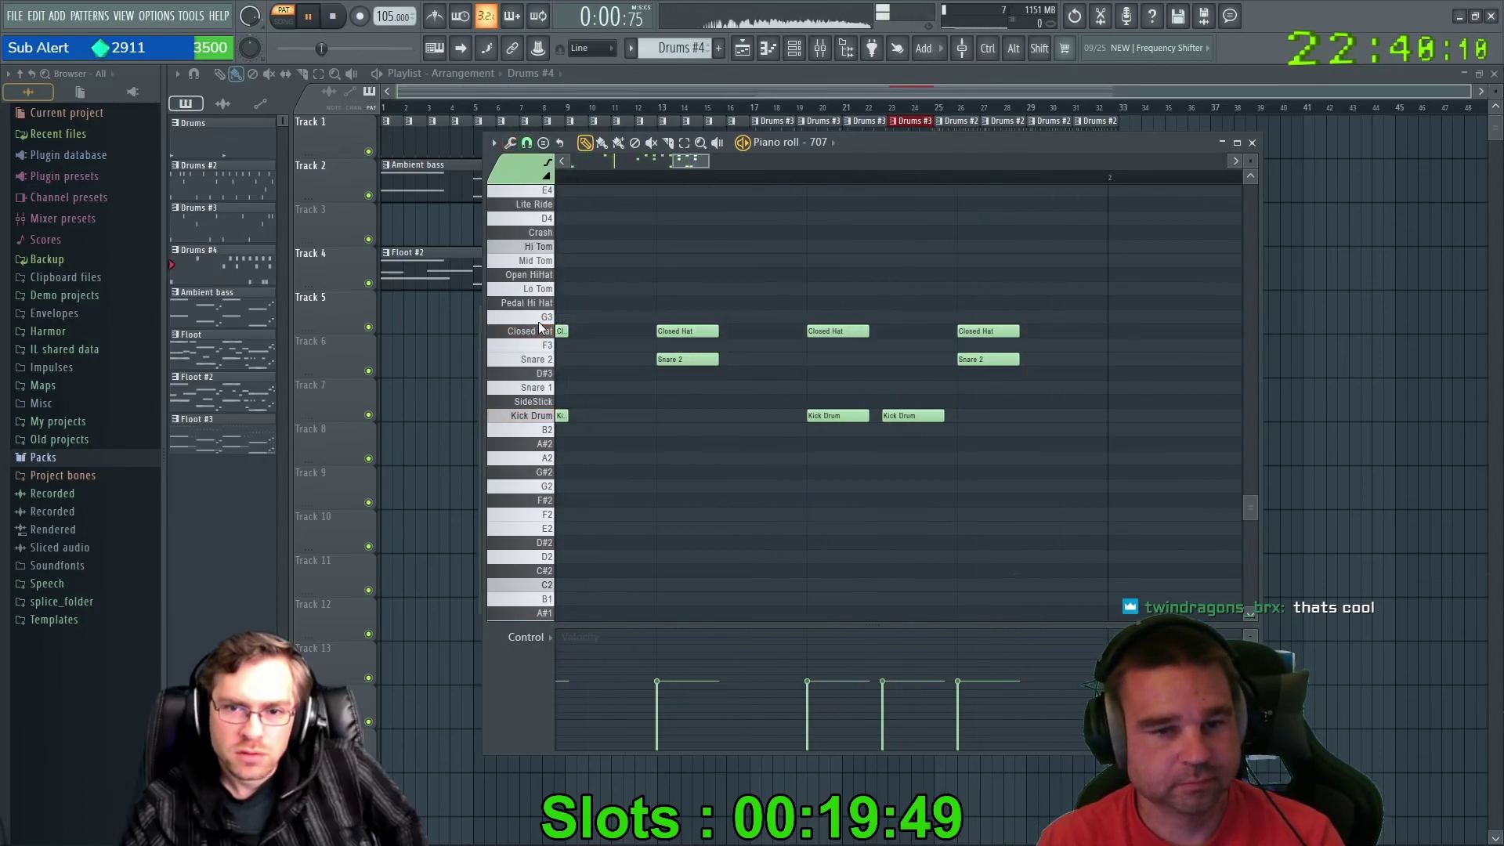
right_click(912, 415)
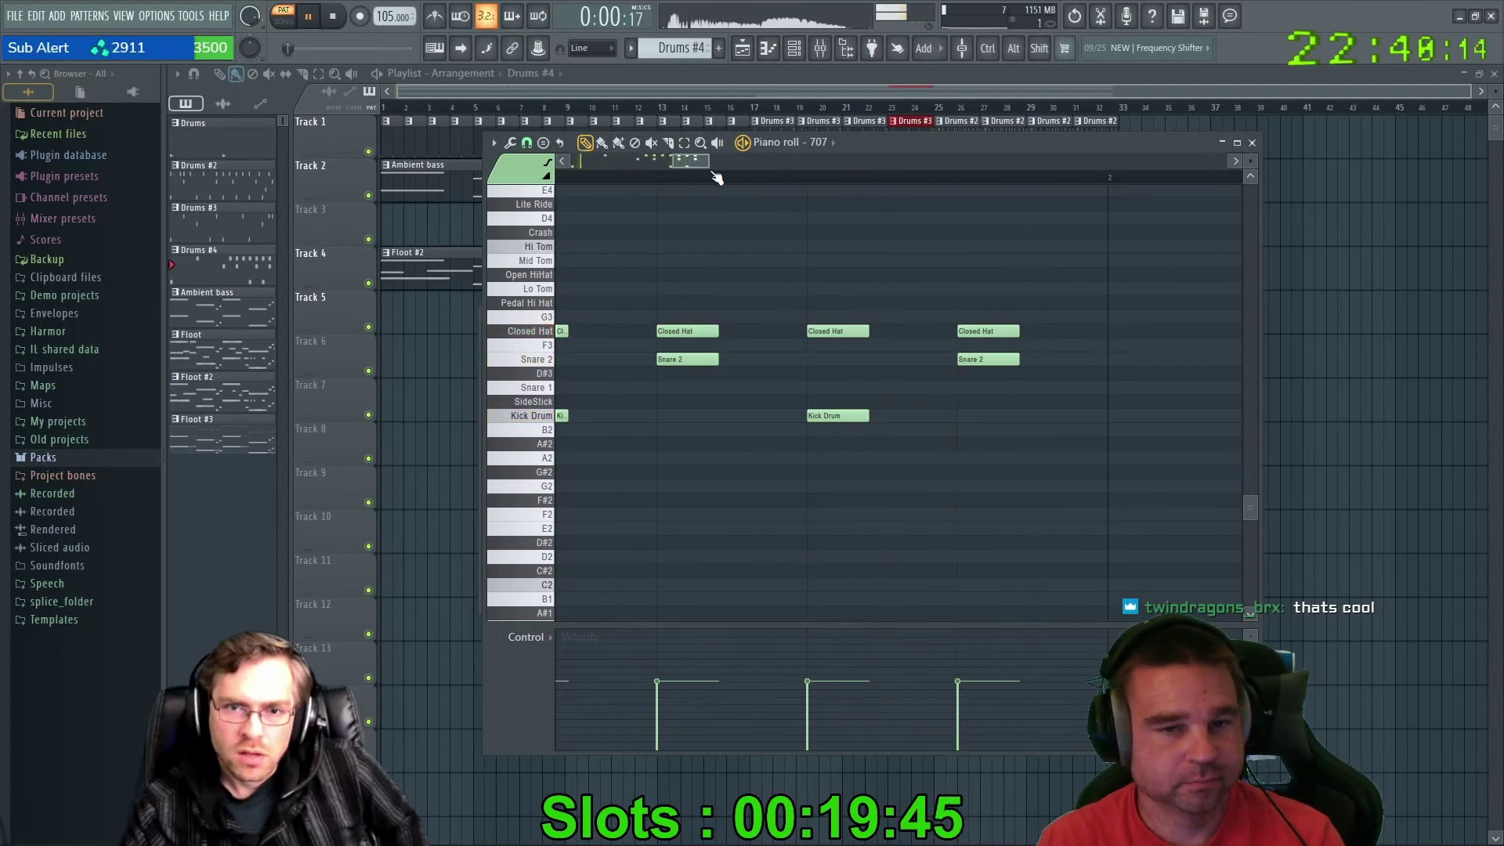
Set the piano roll snap to 1/2 step and fill the end of the bar with extra in-between Closed Hats plus a Snare 2.
mouse_move(702, 155)
left_mouse_down()
mouse_move(774, 161)
mouse_move(610, 156)
mouse_move(717, 162)
left_mouse_up()
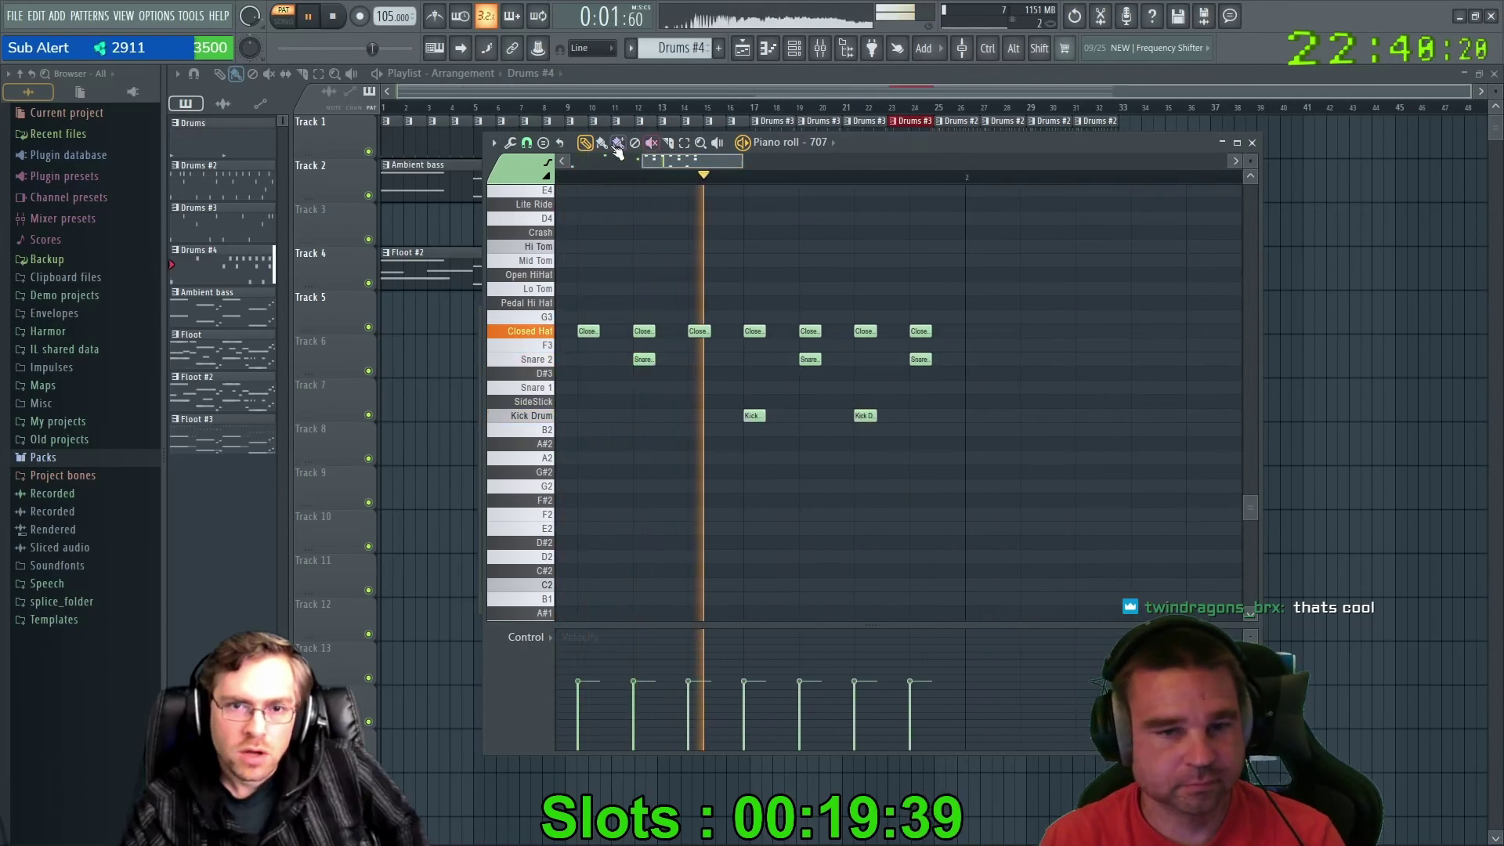
left_click(528, 143)
left_click(549, 273)
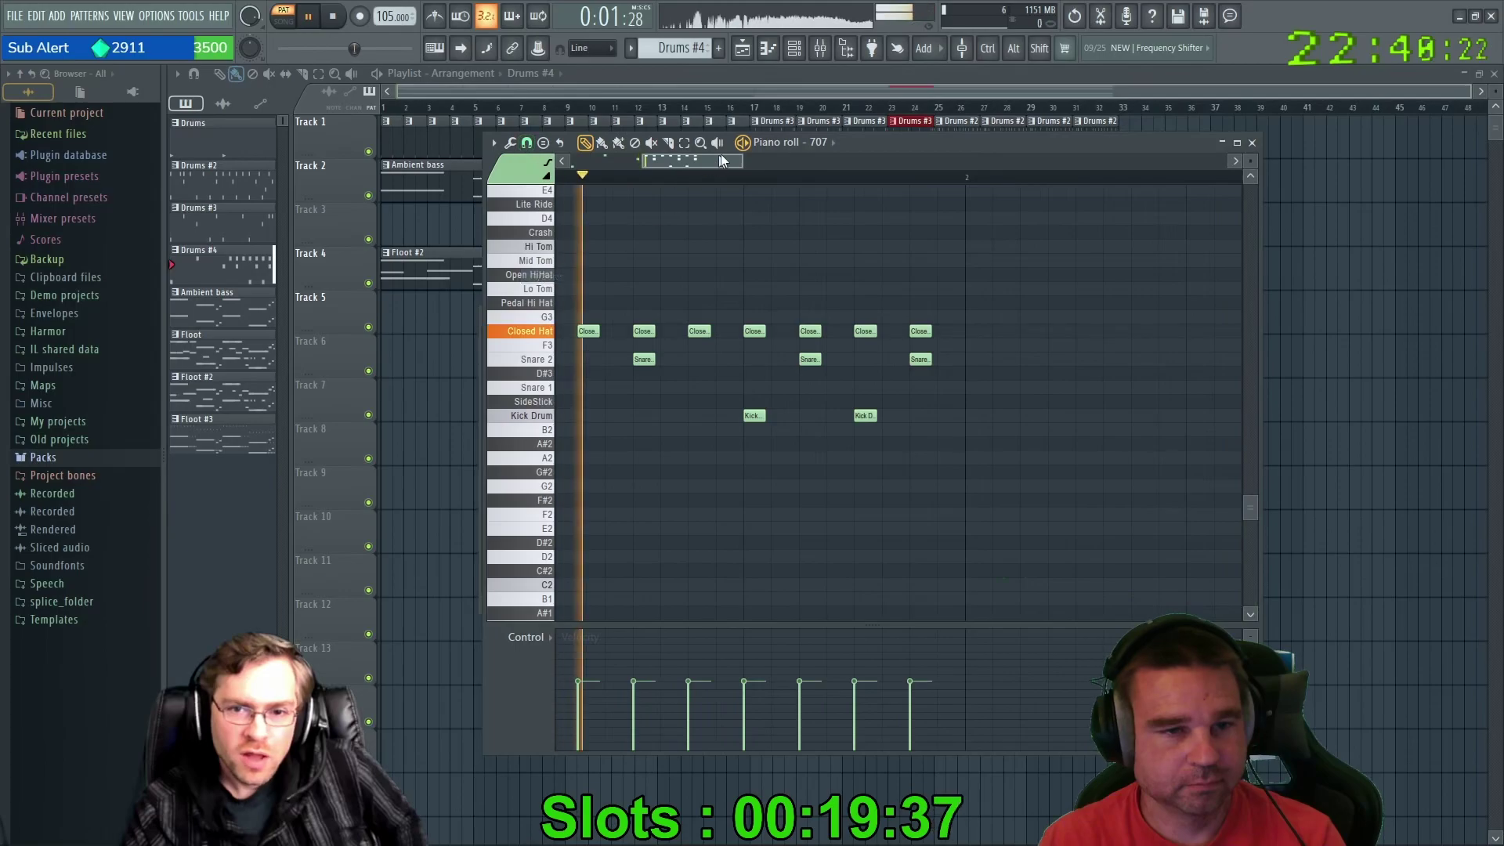
left_click(945, 334)
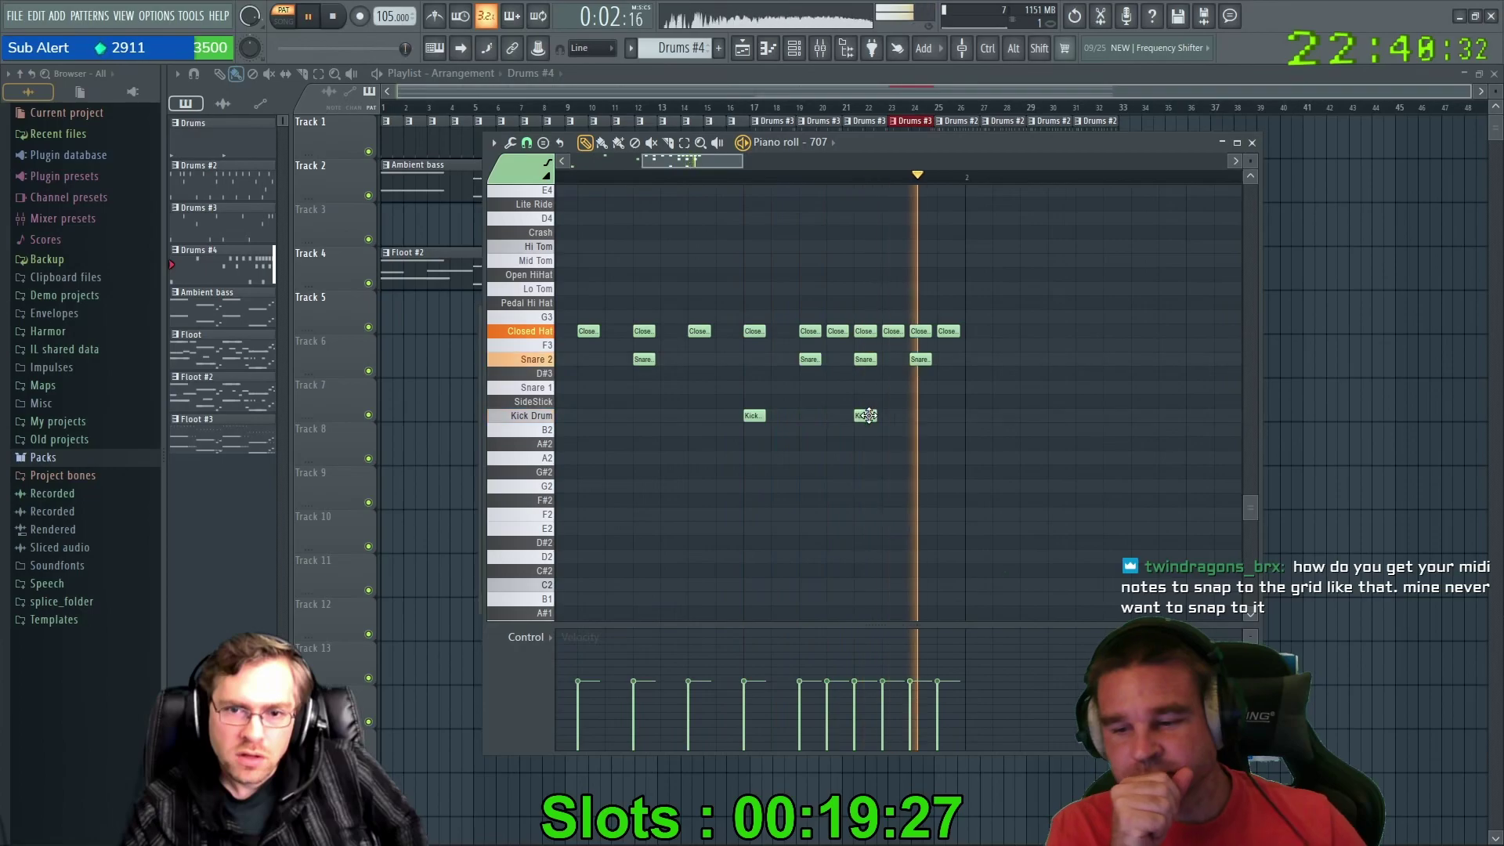
Move the last Kick Drum one hat later and delete the final two Snare 2 notes.
left_click_drag(870, 416, 899, 418)
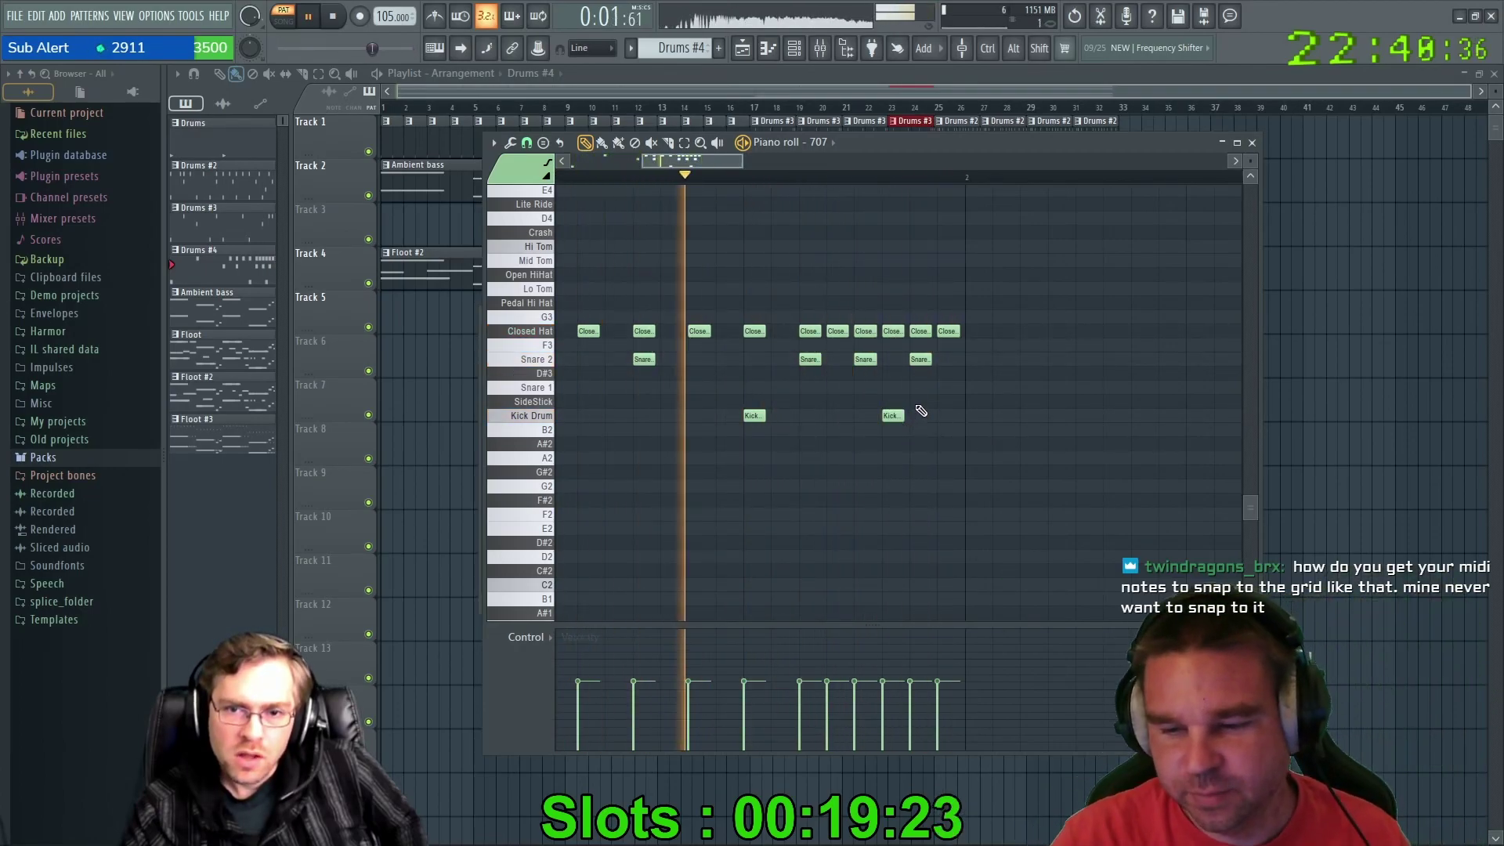
right_click(866, 361)
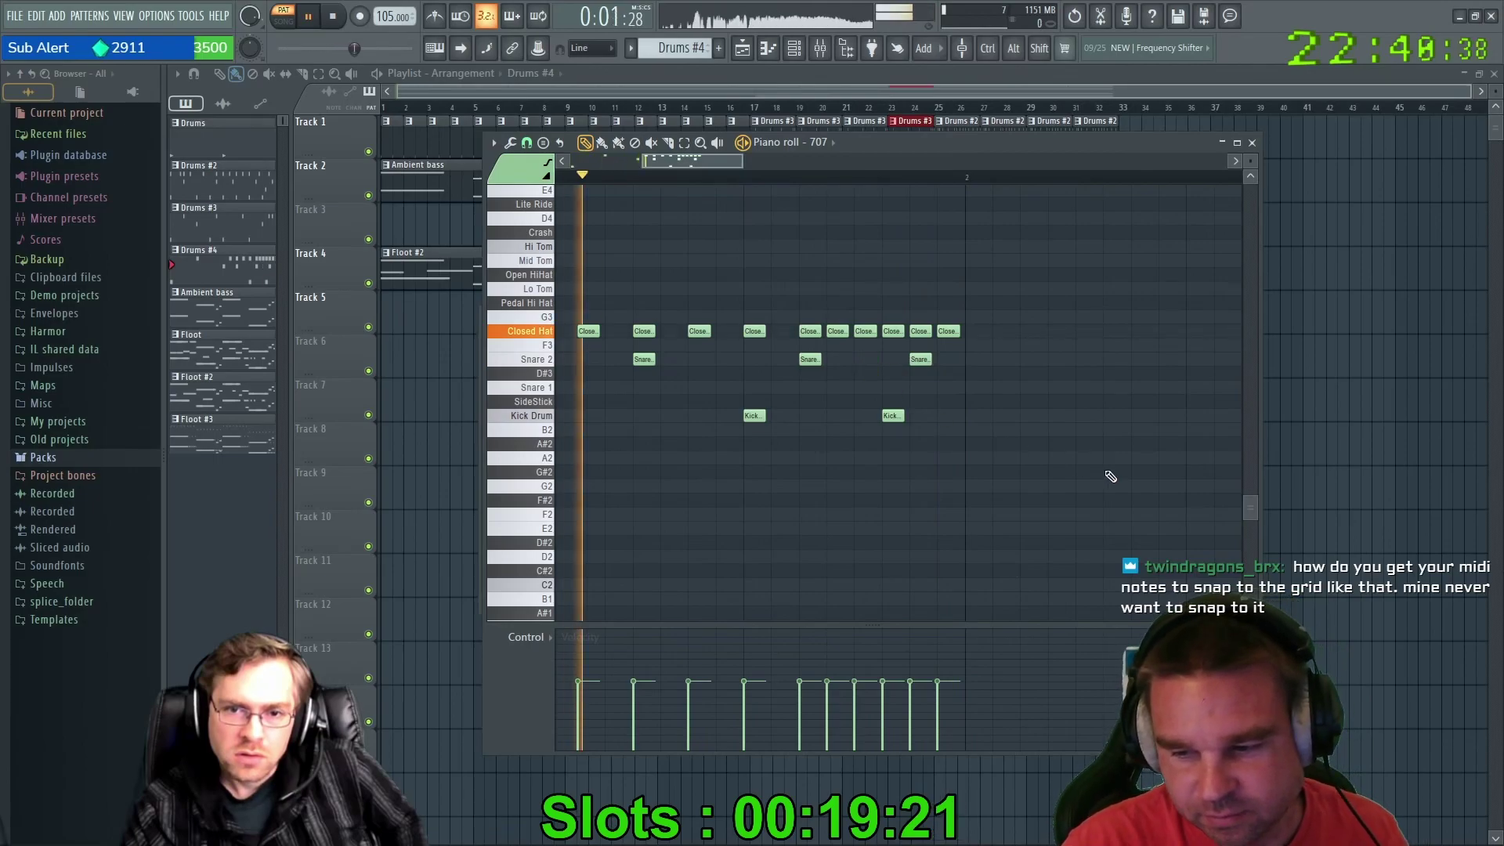
right_click(922, 361)
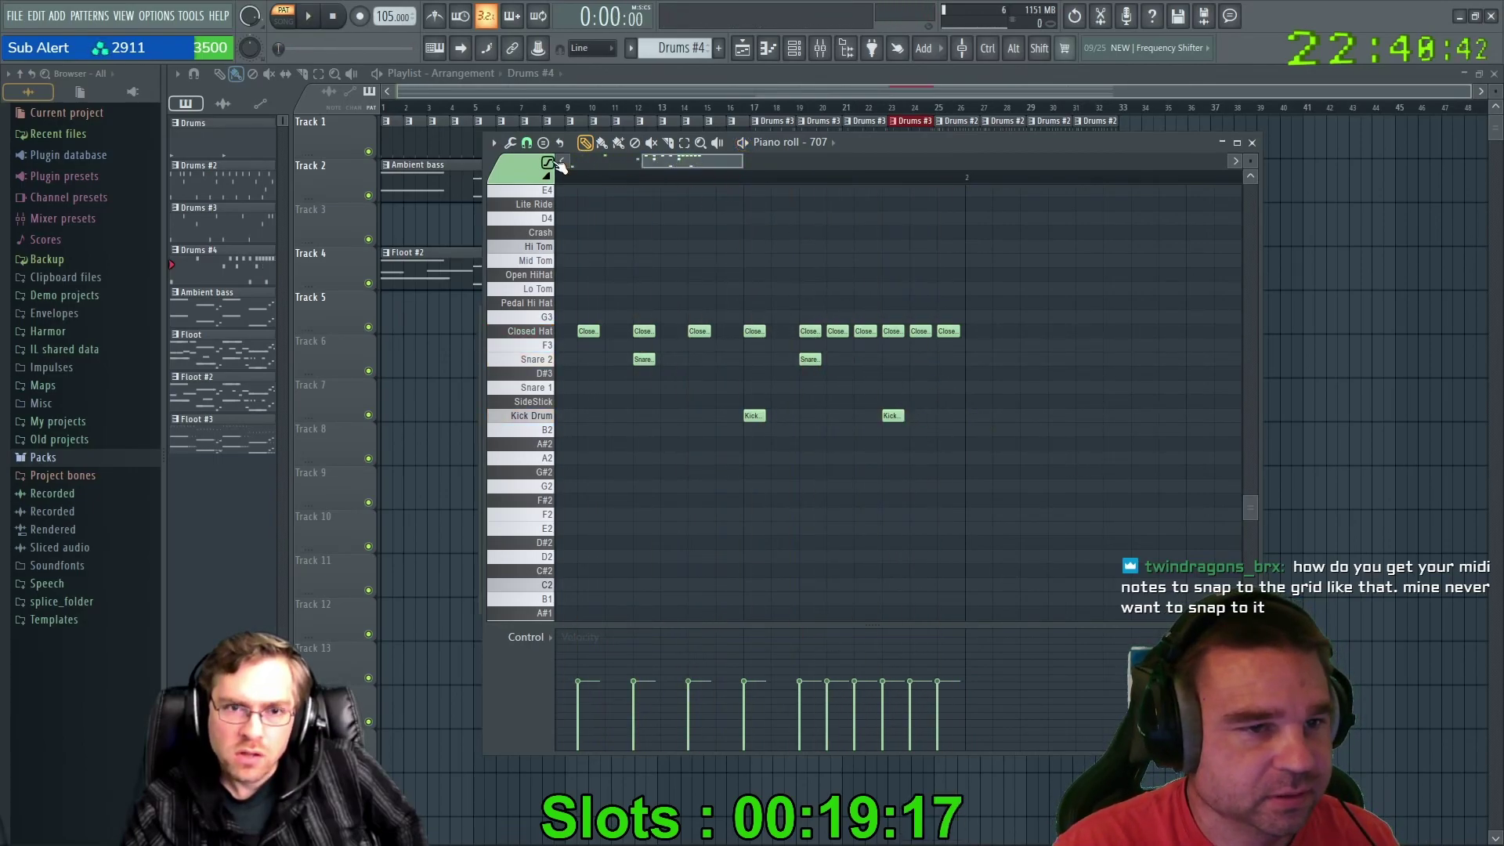
Bring up the piano roll's snap options and set snapping to (none).
left_click(526, 143)
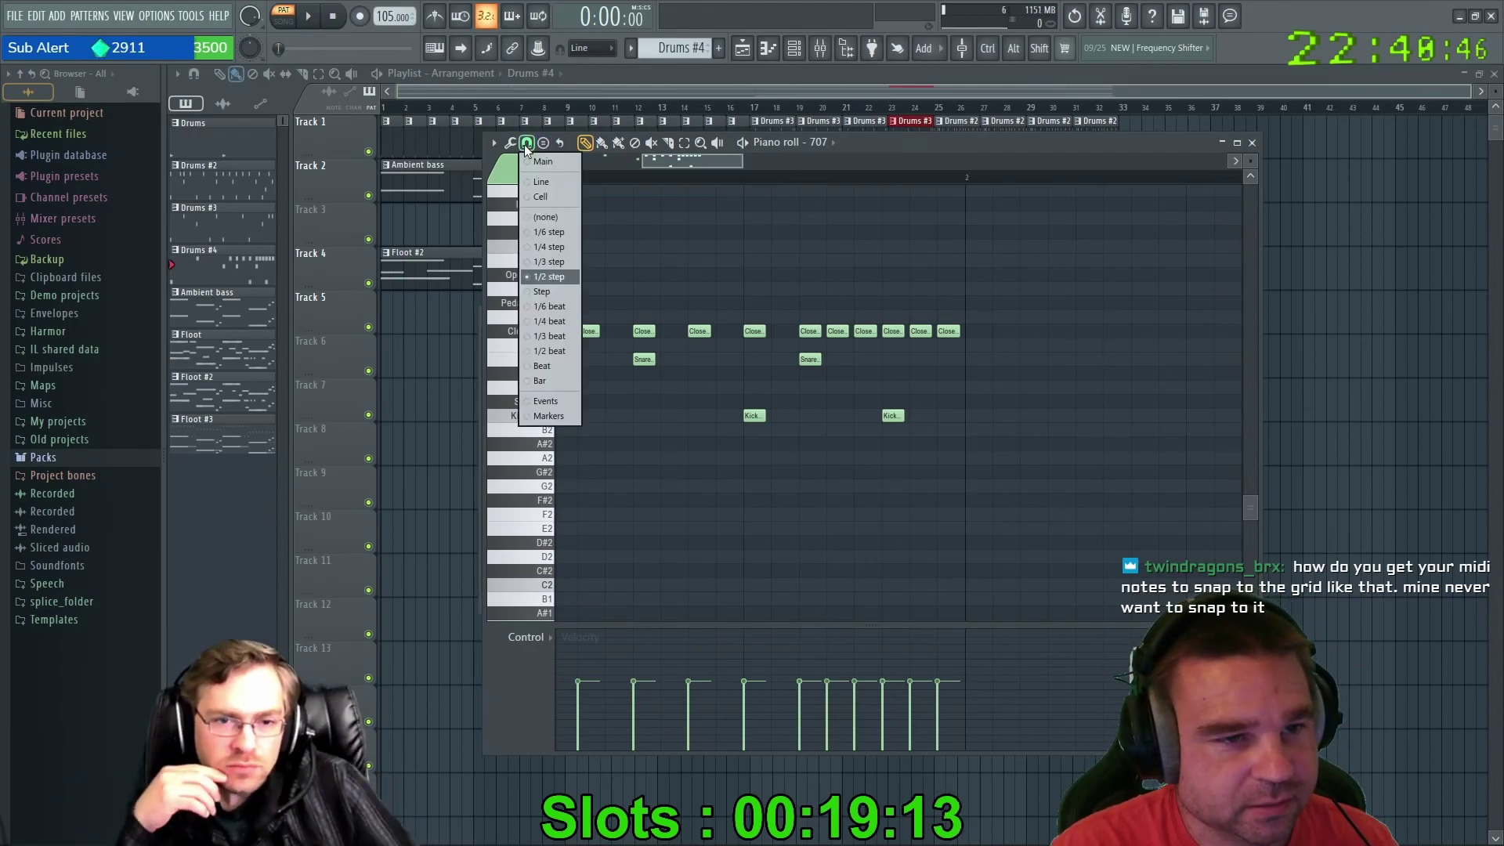
left_click(526, 144)
left_click(527, 145)
left_click(528, 144)
left_click(527, 146)
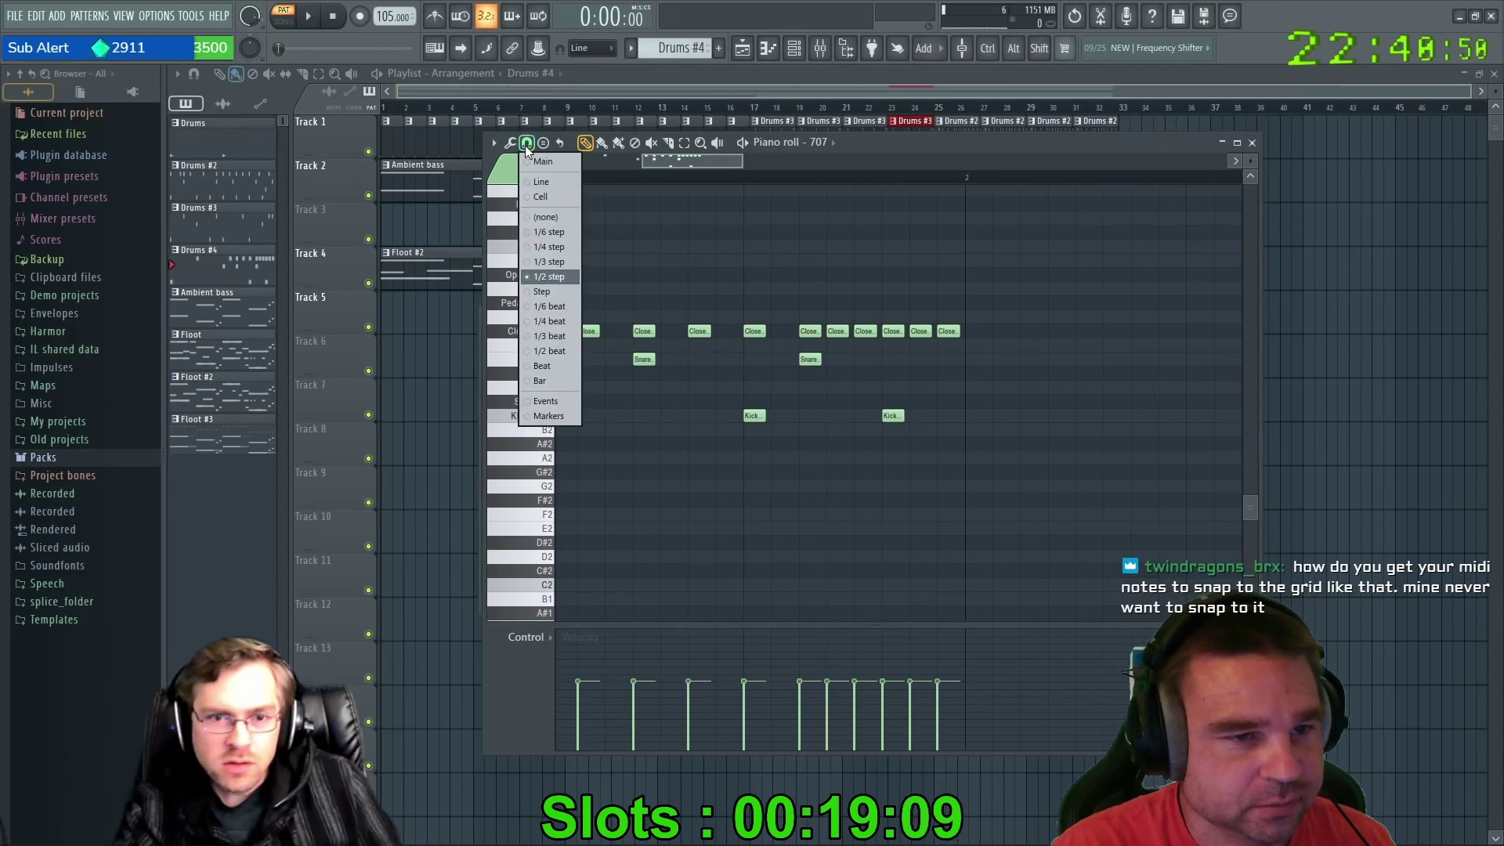
left_click(528, 219)
Place a test note on A#2 near the start of bar 2 and slide it freely off the grid.
left_click_drag(982, 438, 976, 447)
scroll(979, 445, "up", 2, "ctrl")
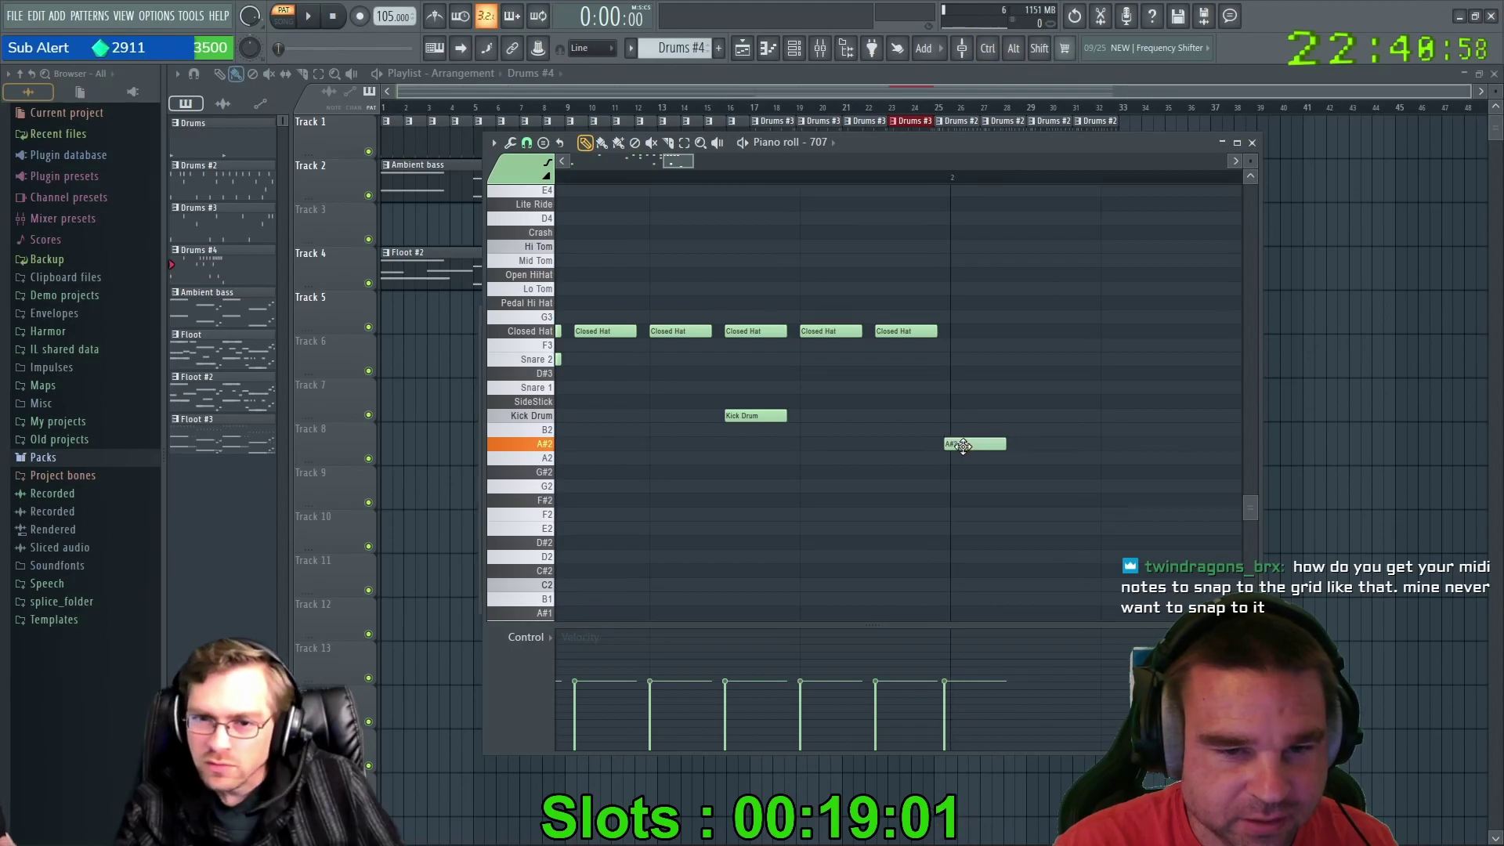
left_click_drag(975, 447, 986, 447)
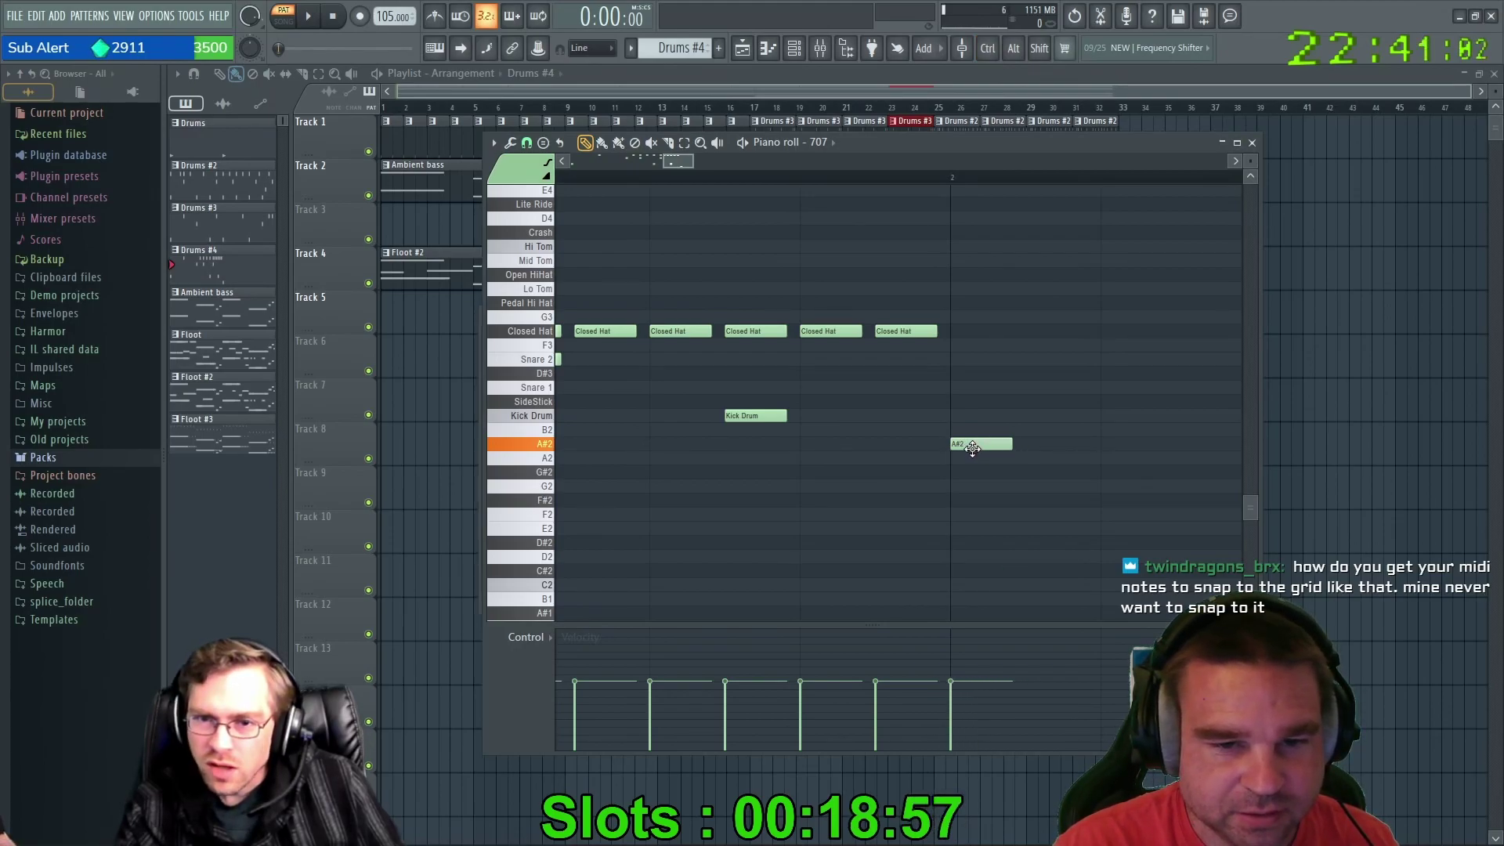
Check the project's time signature and timebase (PPQ) settings.
left_click(1233, 22)
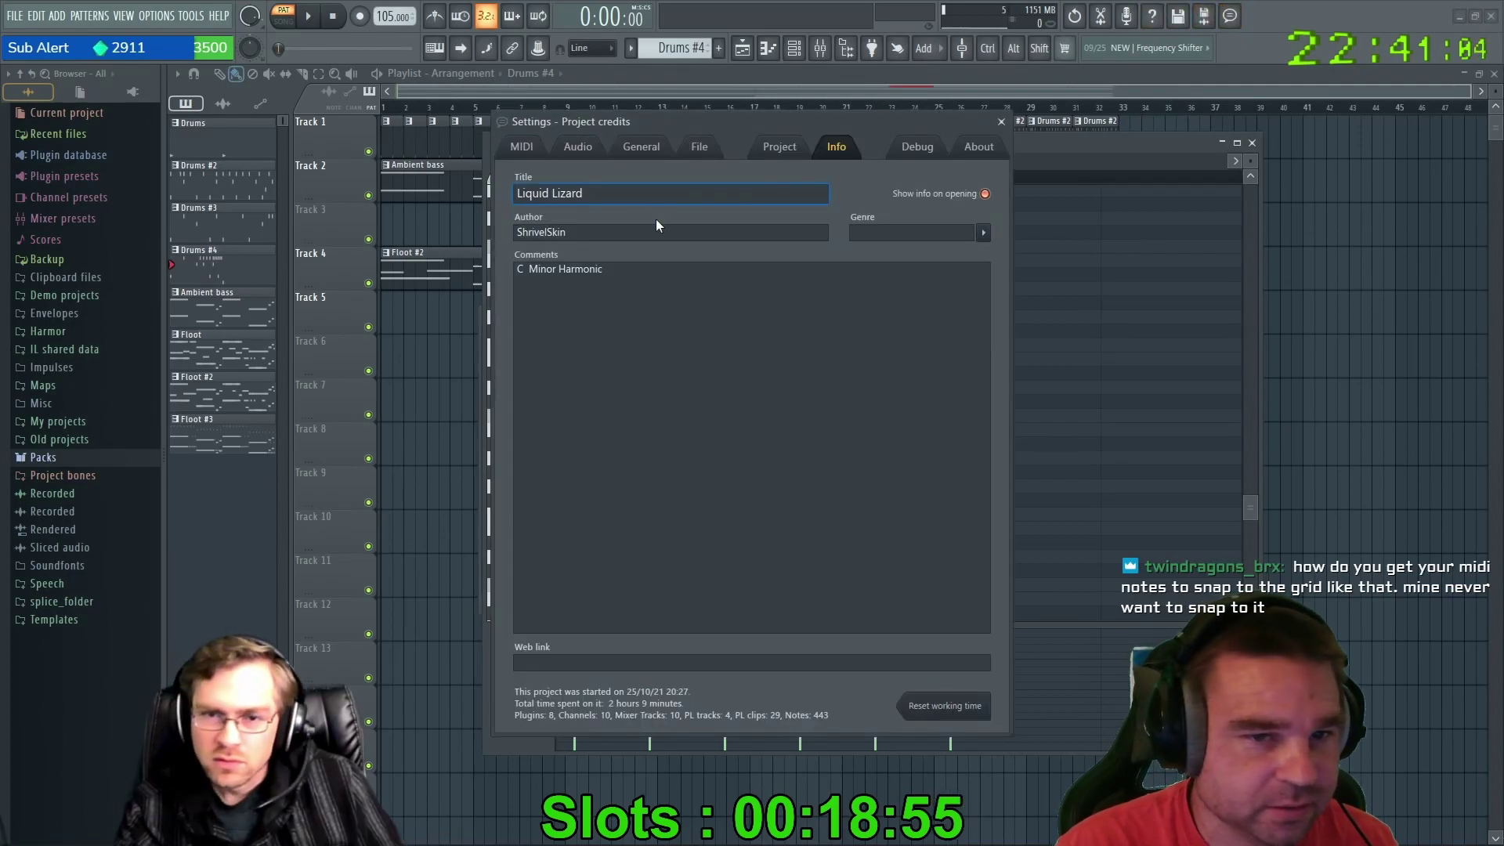
left_click(780, 149)
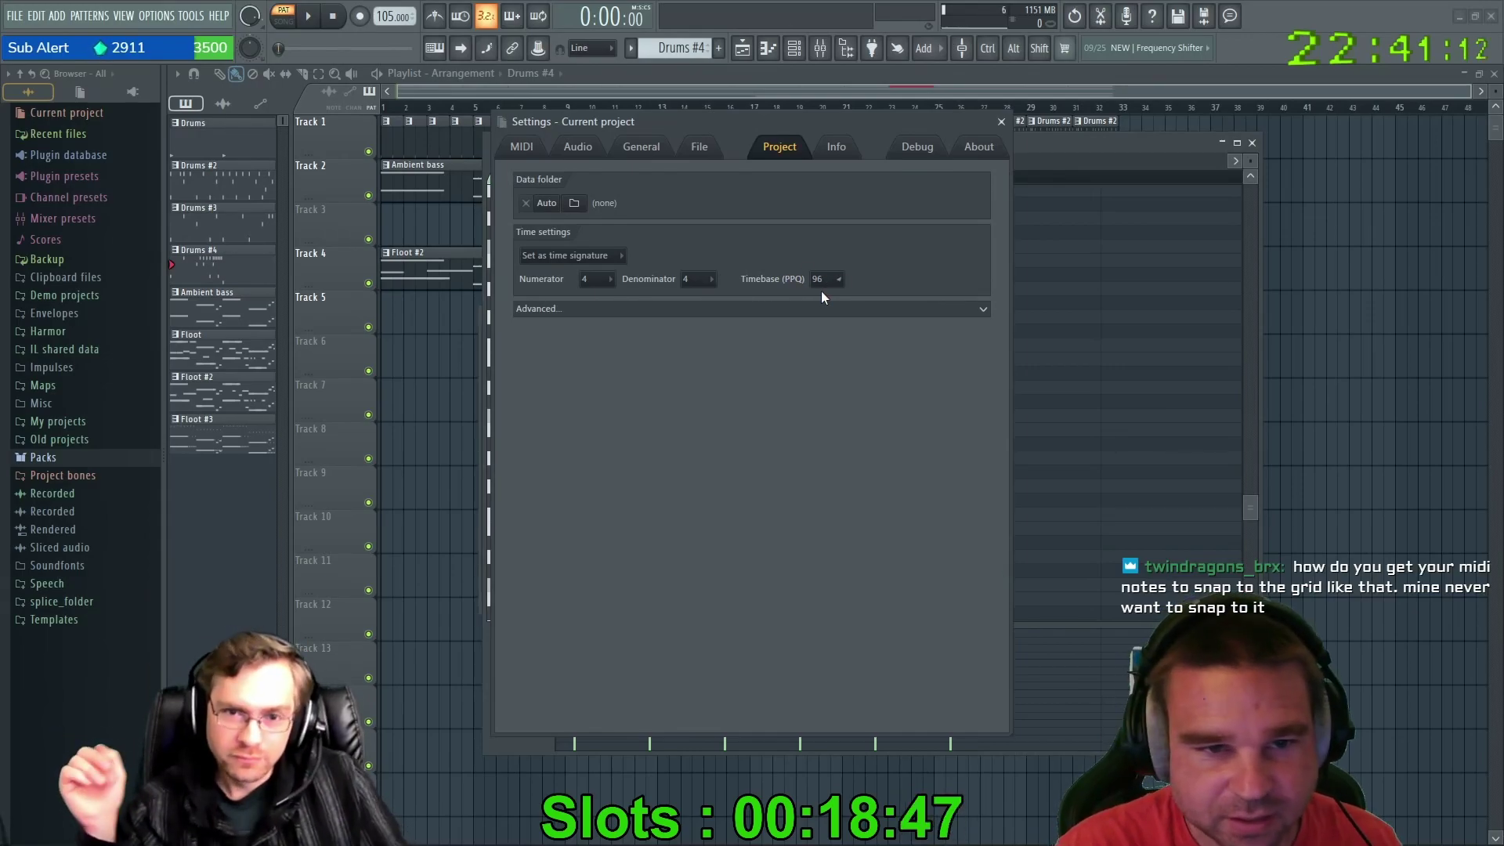
left_click(1002, 123)
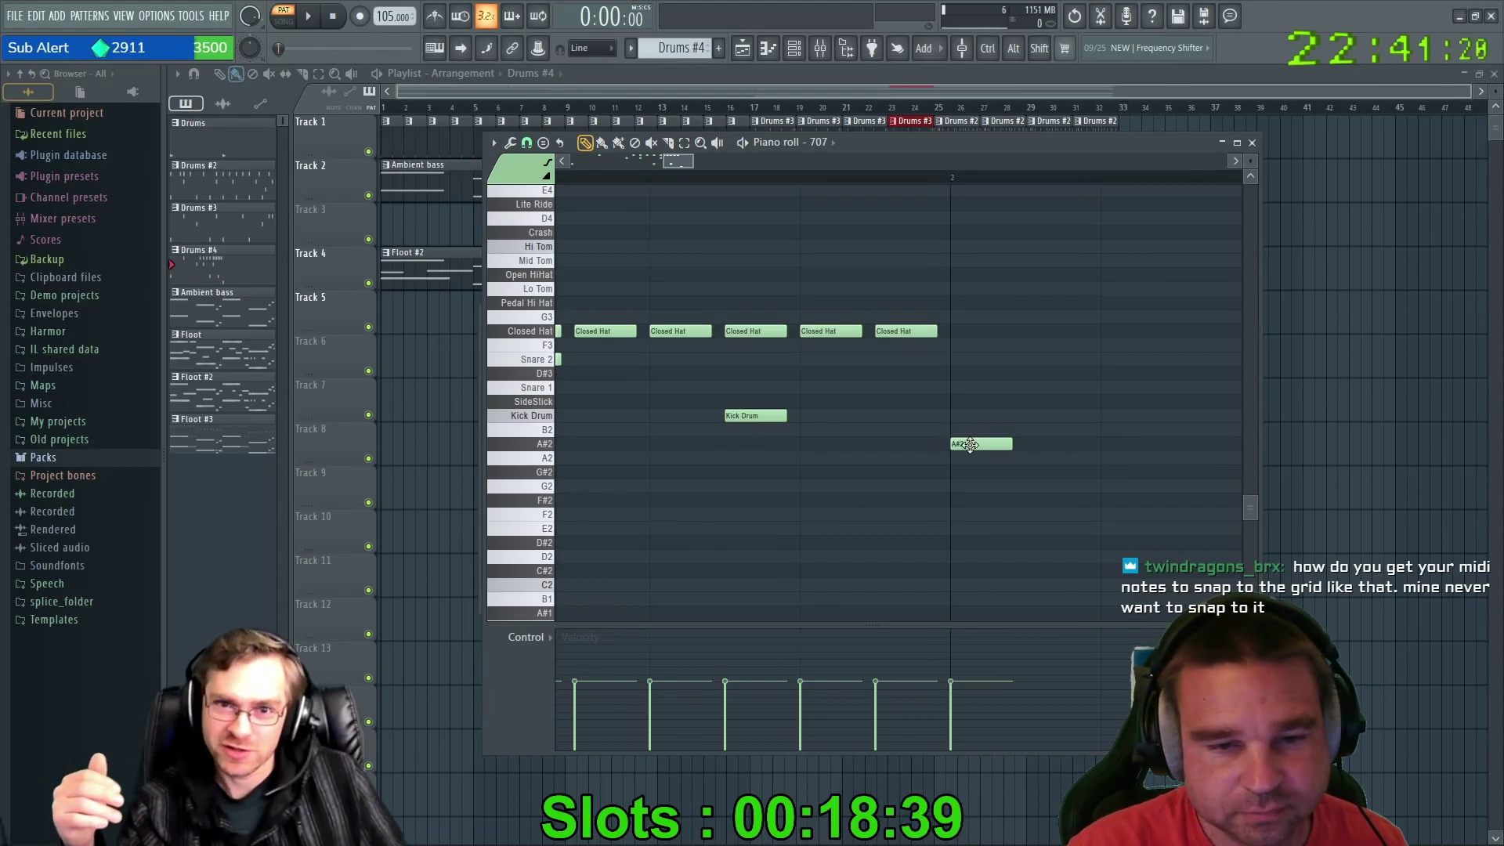
Nudge the A#2 test note once more and delete it.
mouse_move(988, 441)
left_mouse_down()
mouse_move(1126, 441)
mouse_move(982, 443)
left_mouse_up()
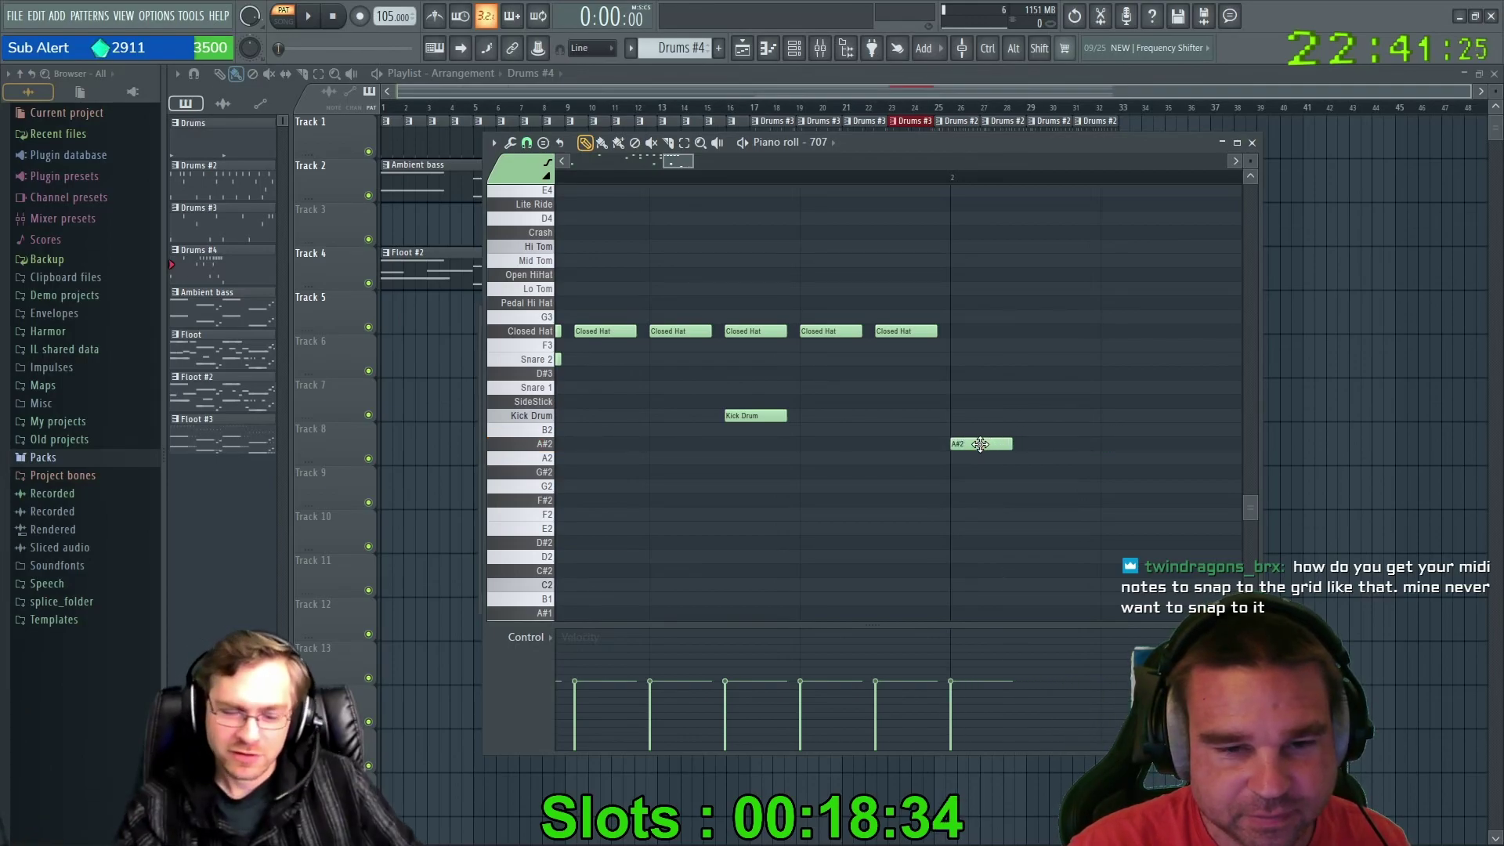
right_click(981, 444)
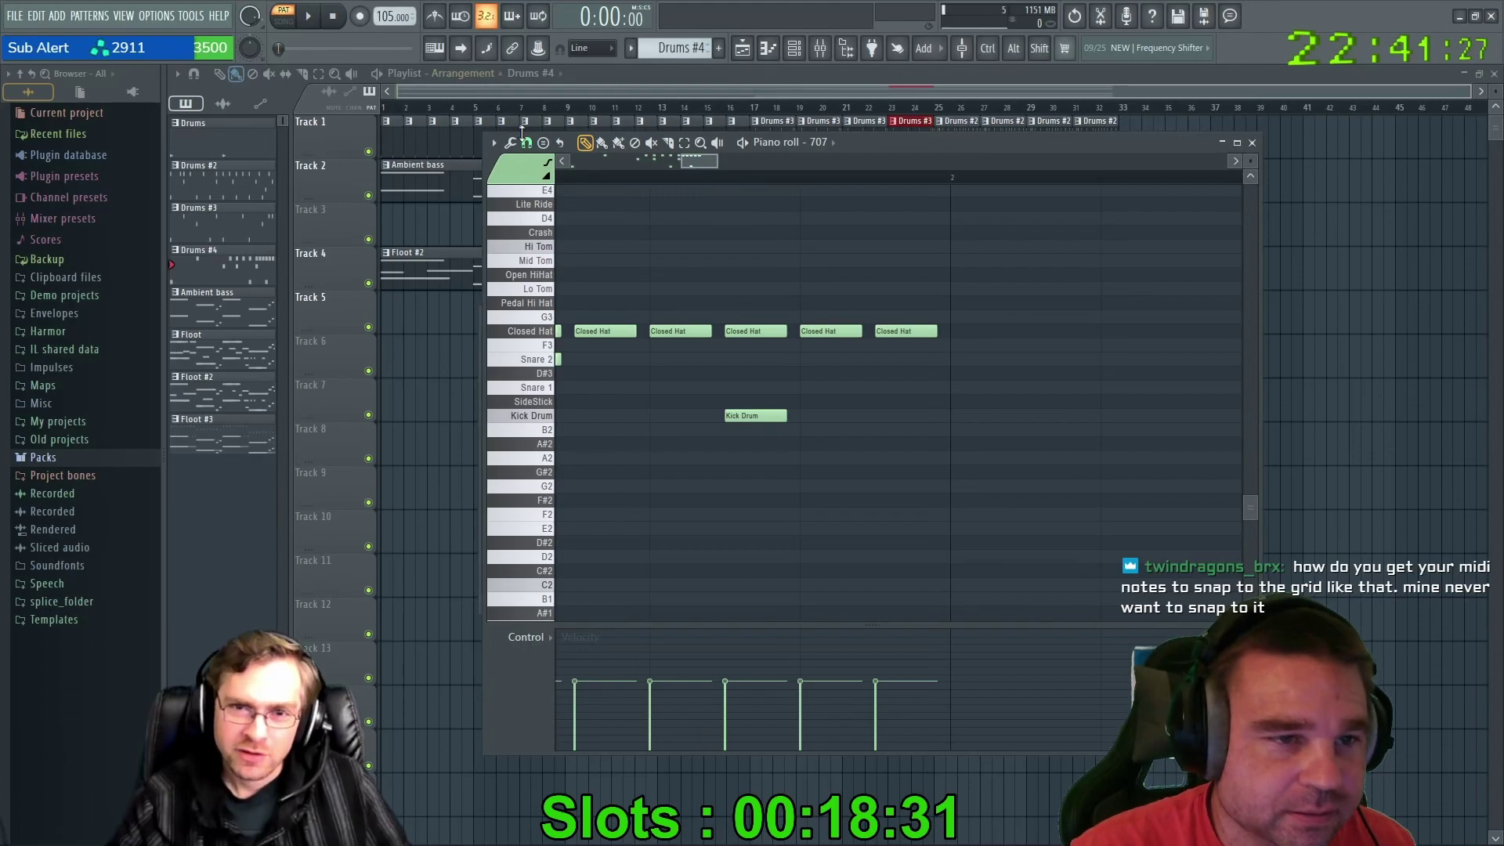
Set the piano roll snap to Step after trying Beat, and place a SideStick note under the second-to-last Closed Hat.
left_click(526, 143)
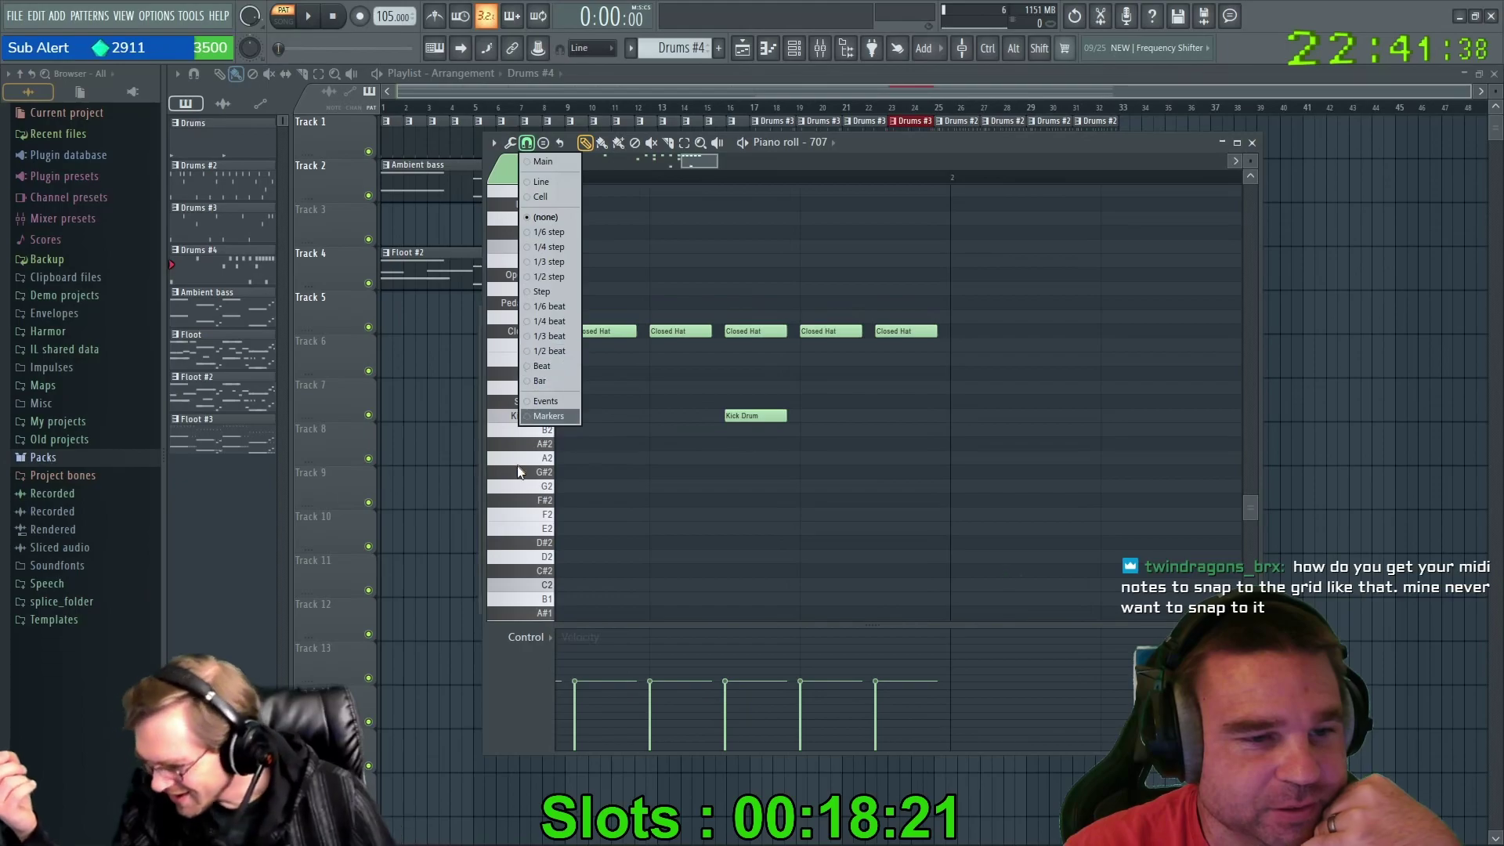
left_click(533, 378)
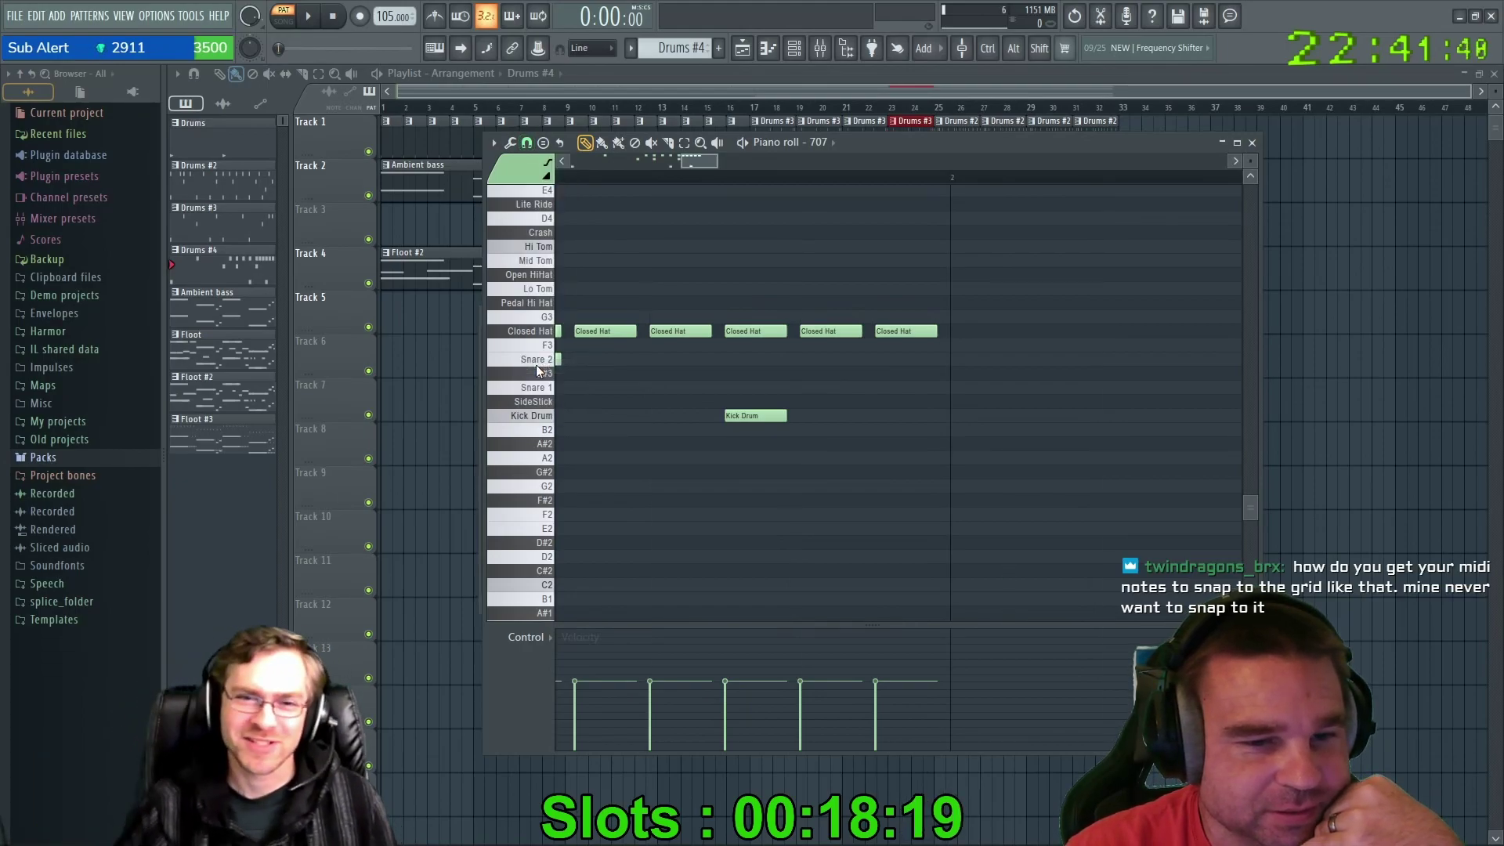
left_click(537, 156)
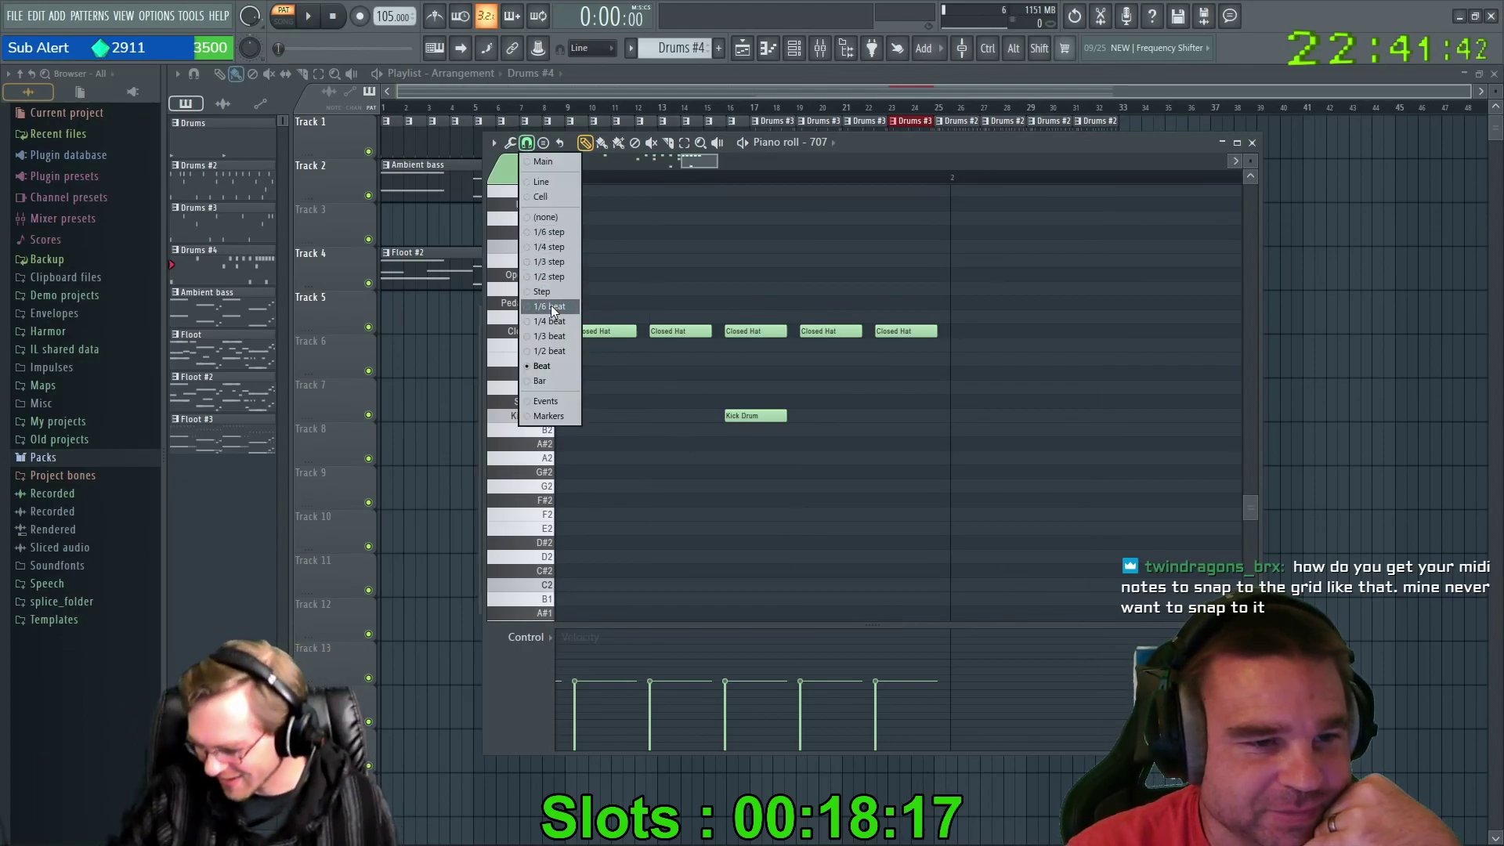
left_click(546, 292)
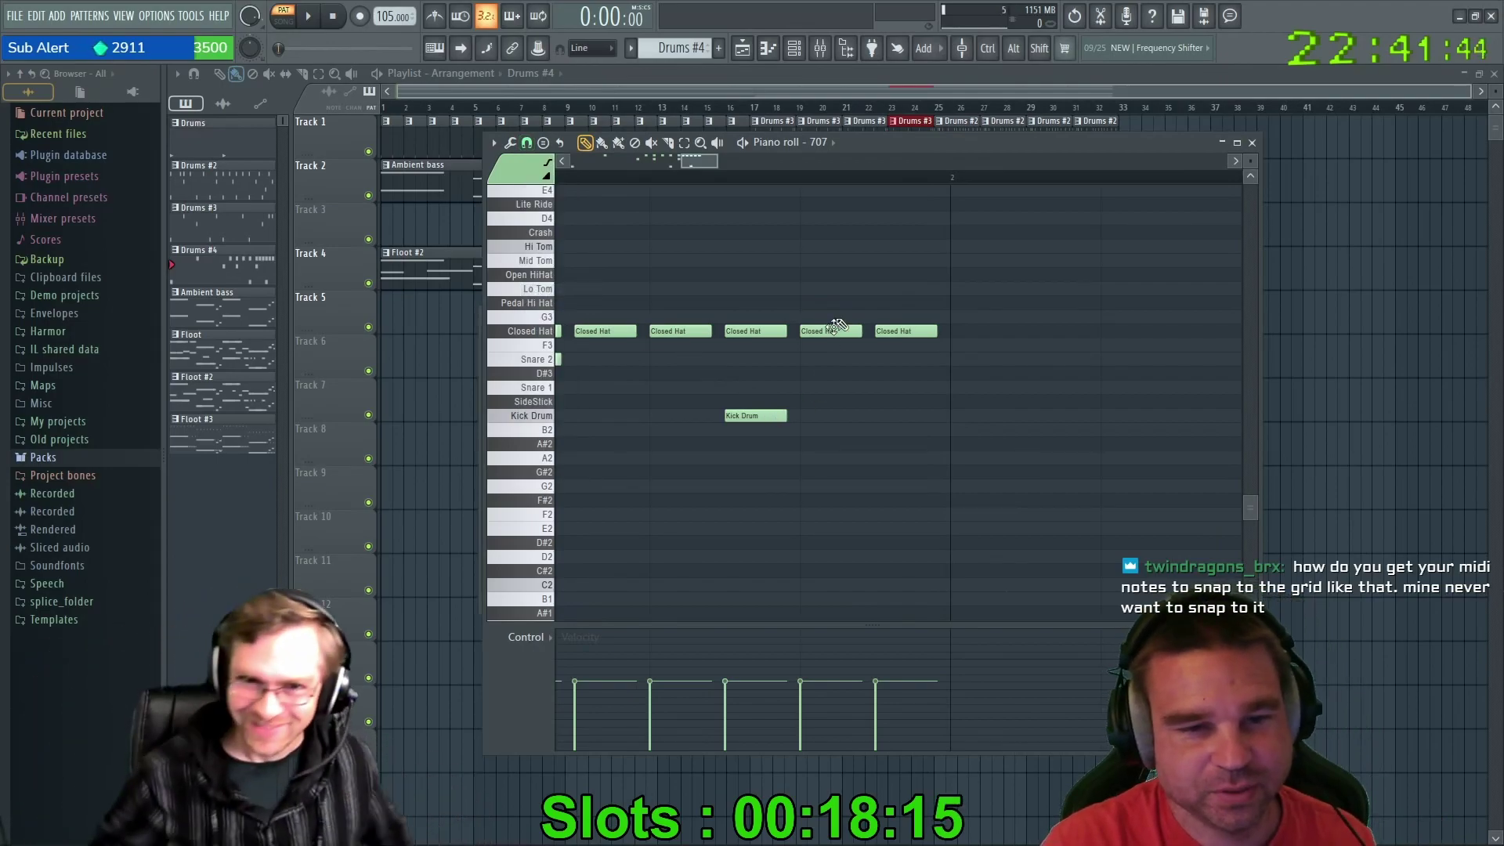
left_click(854, 403)
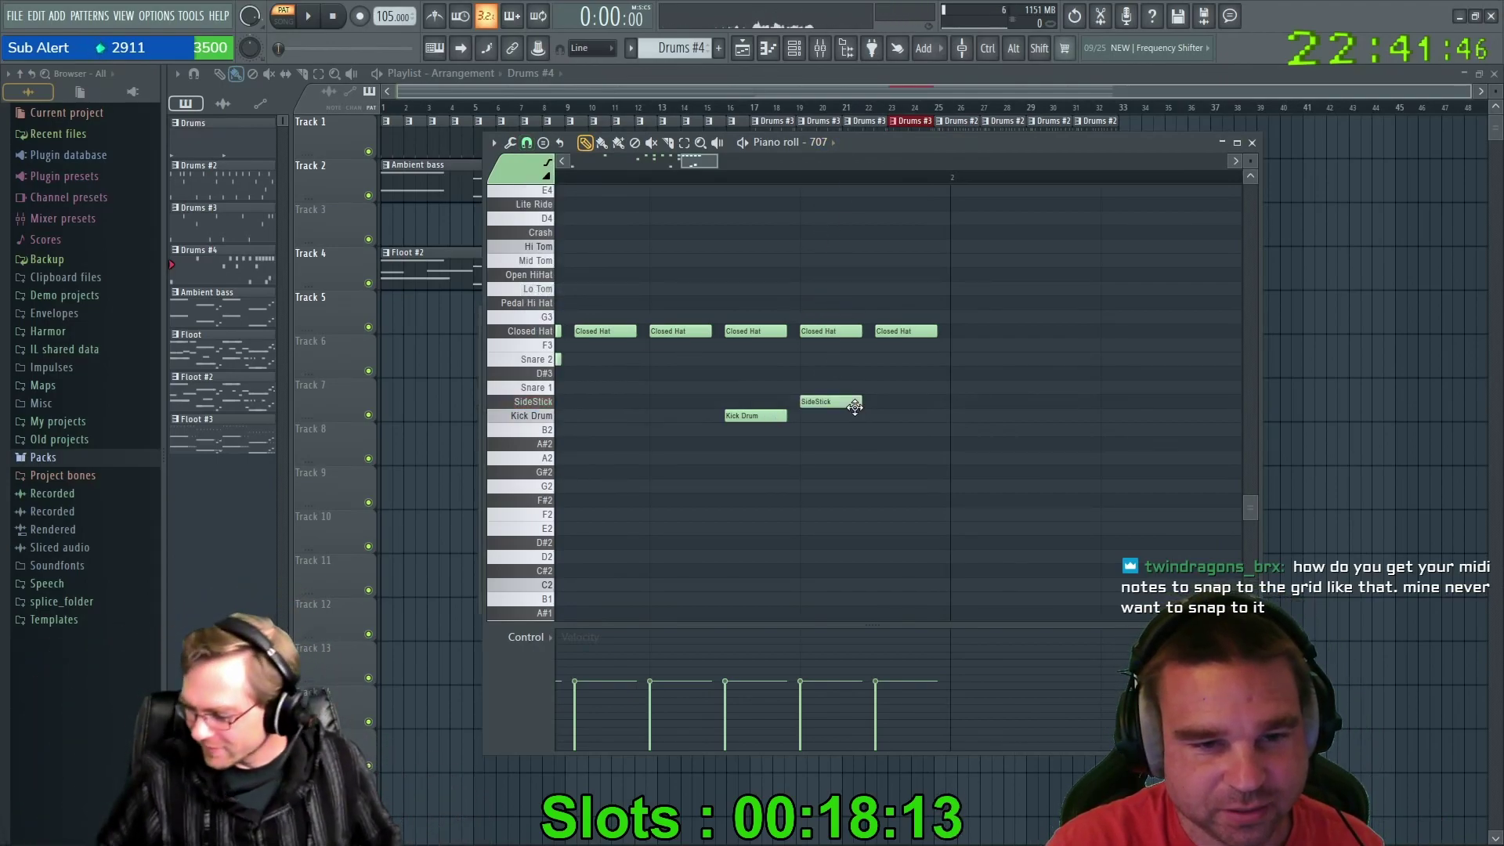
Move the SideStick test note to B2 at the start of bar 2 and slide it freely off the grid.
mouse_move(832, 402)
left_mouse_down()
mouse_move(1133, 389)
mouse_move(984, 418)
mouse_move(986, 476)
mouse_move(985, 420)
mouse_move(984, 451)
mouse_move(989, 432)
left_mouse_up()
left_click(978, 431, "alt")
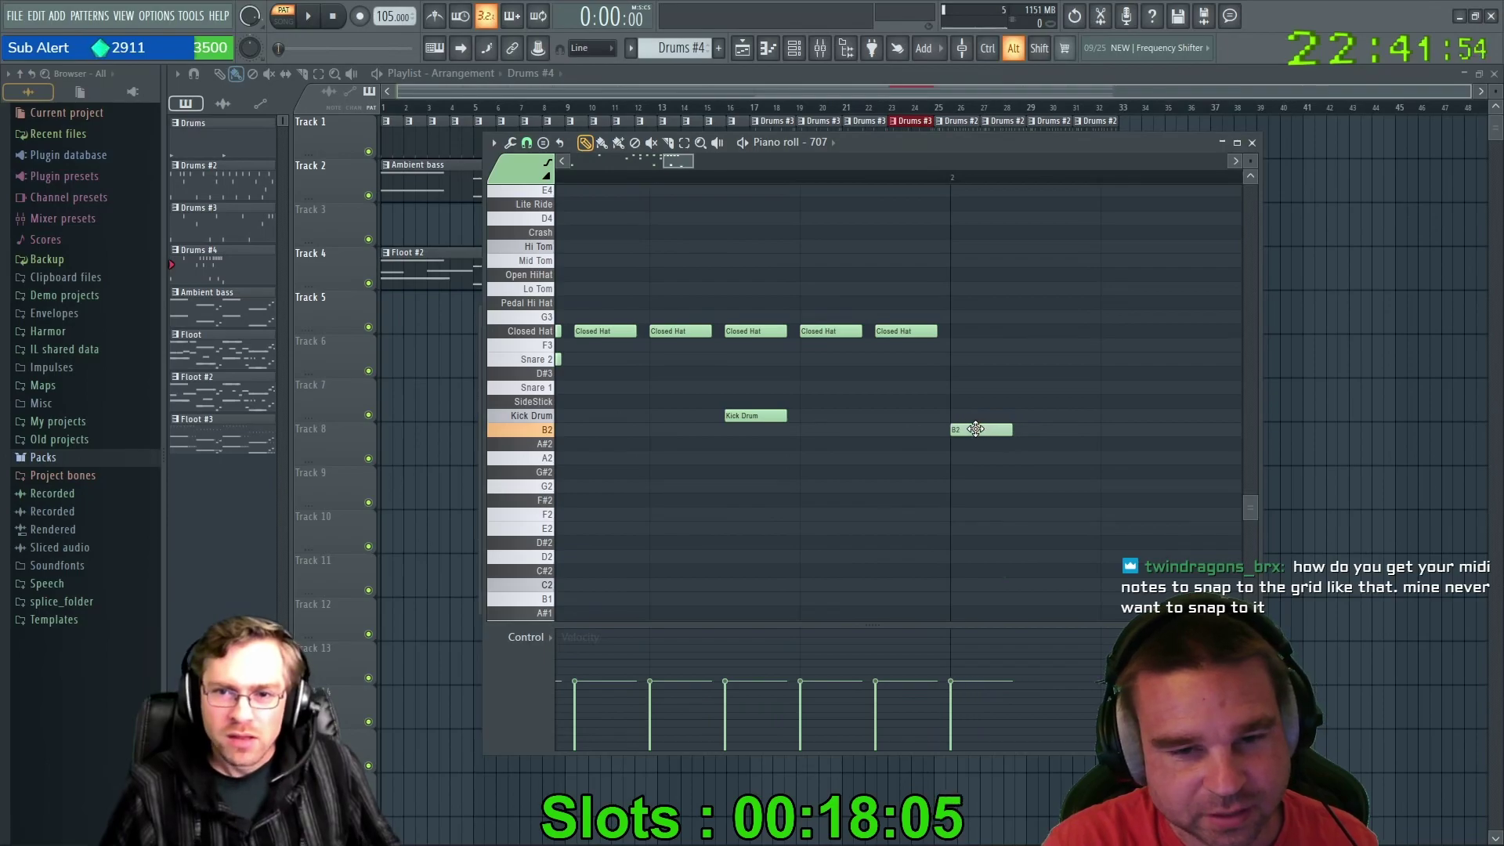
key("alt")
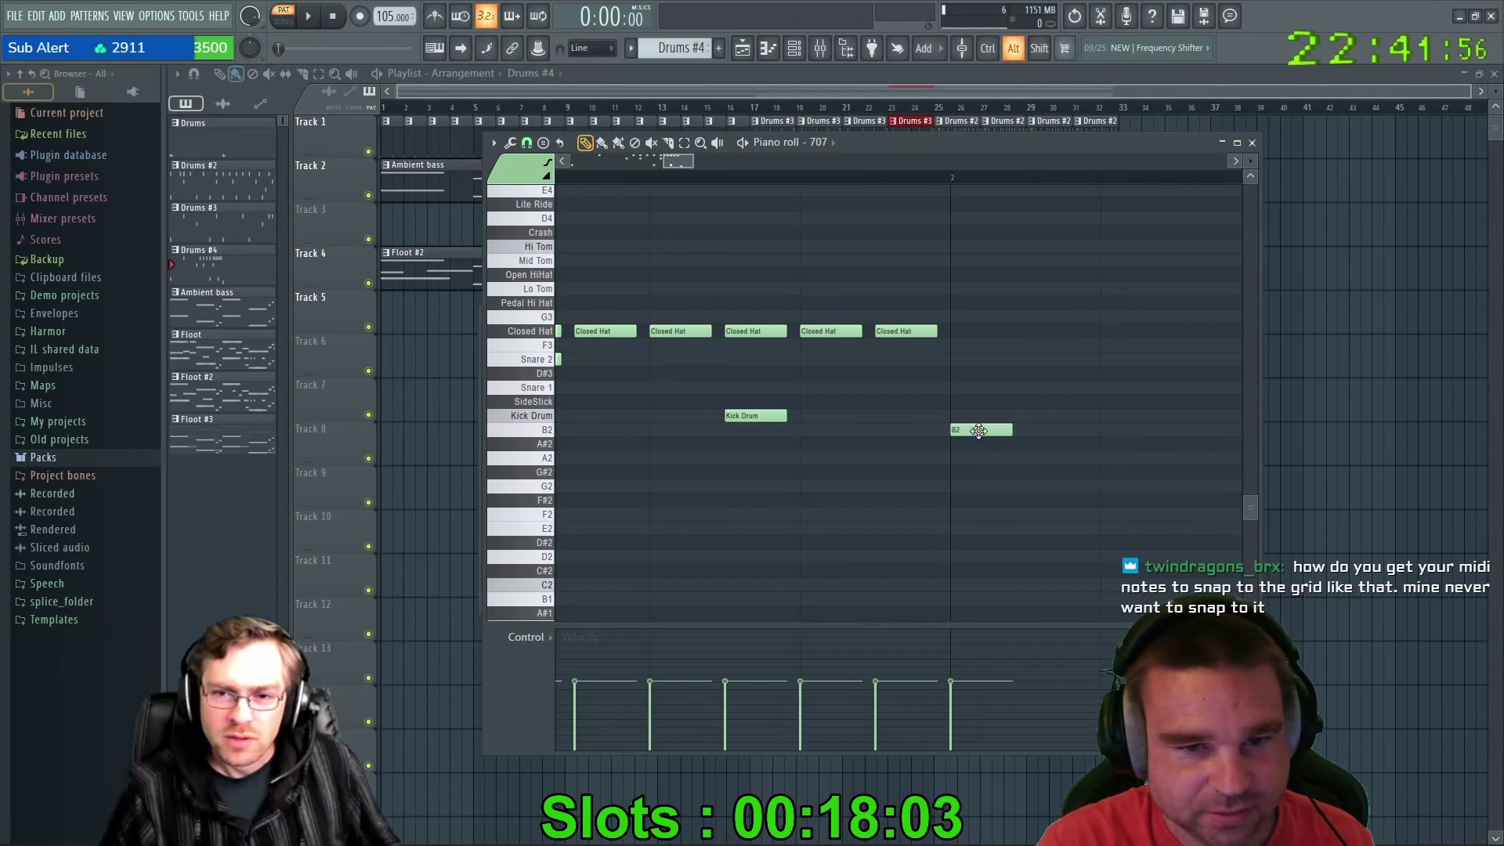
mouse_move(975, 429)
left_mouse_down()
mouse_move(1069, 430)
mouse_move(945, 429)
mouse_move(986, 417)
mouse_move(971, 432)
mouse_move(1052, 429)
mouse_move(1002, 432)
left_mouse_up()
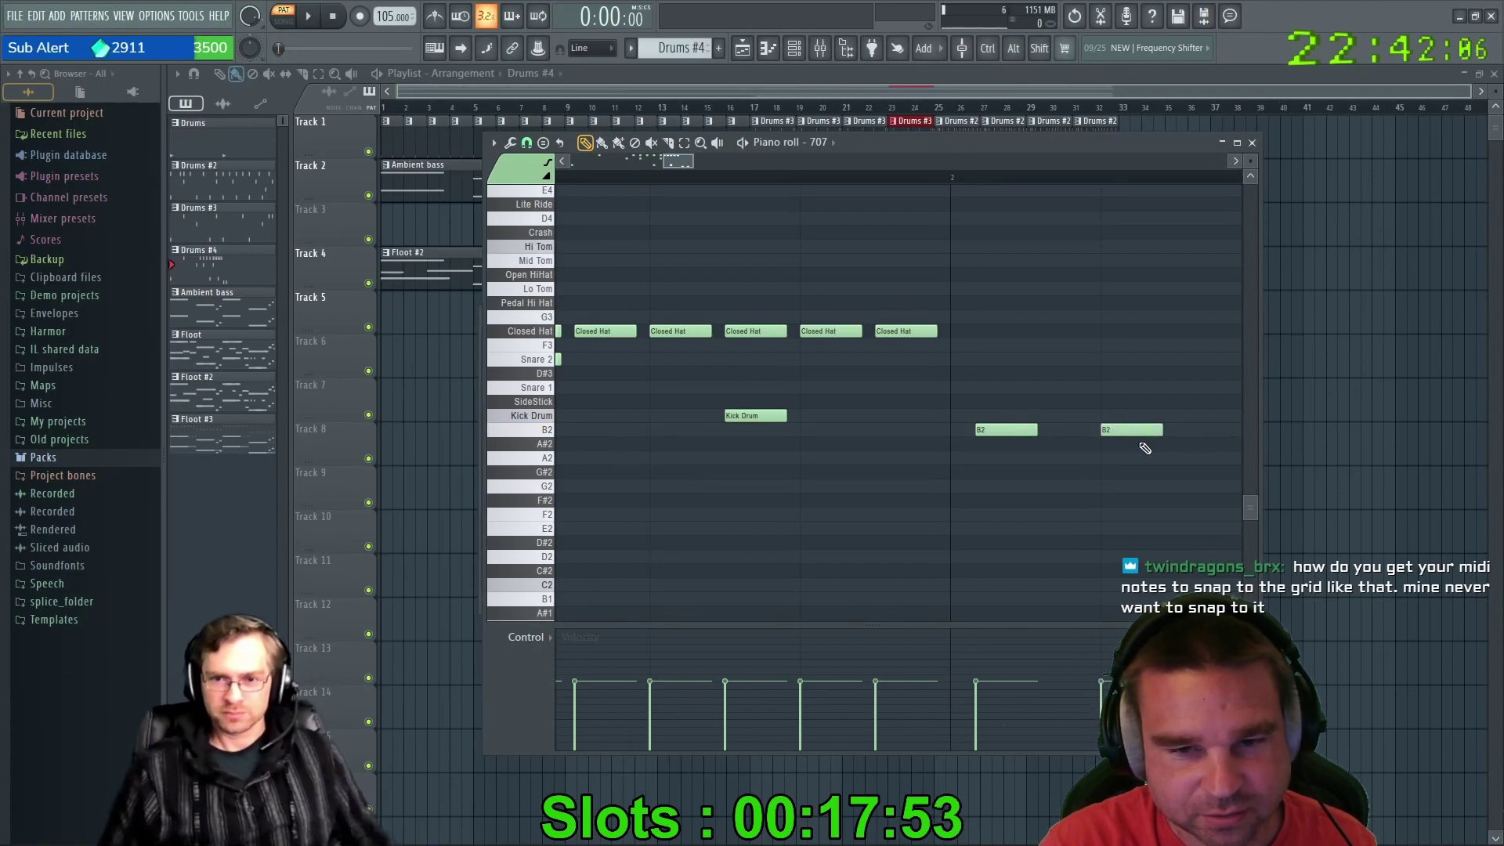
key("ctrl+z")
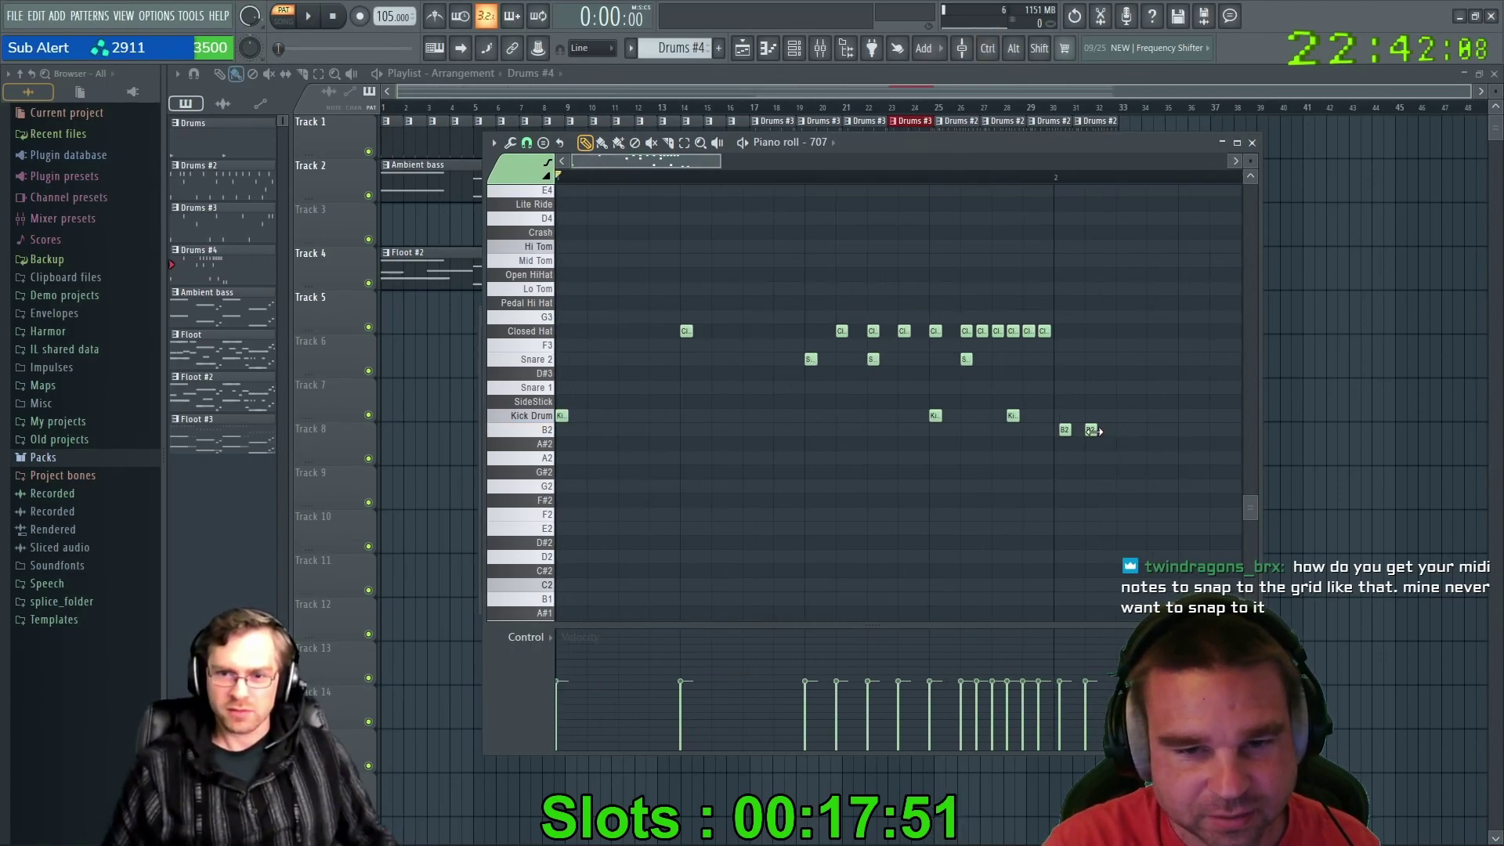
Shift the B2 test note around the start of bar 2 with snapping bypassed and delete it.
mouse_move(1065, 431)
left_mouse_down()
mouse_move(1087, 430)
mouse_move(1069, 445)
mouse_move(1061, 423)
left_mouse_up()
scroll(1066, 438, "up", 3)
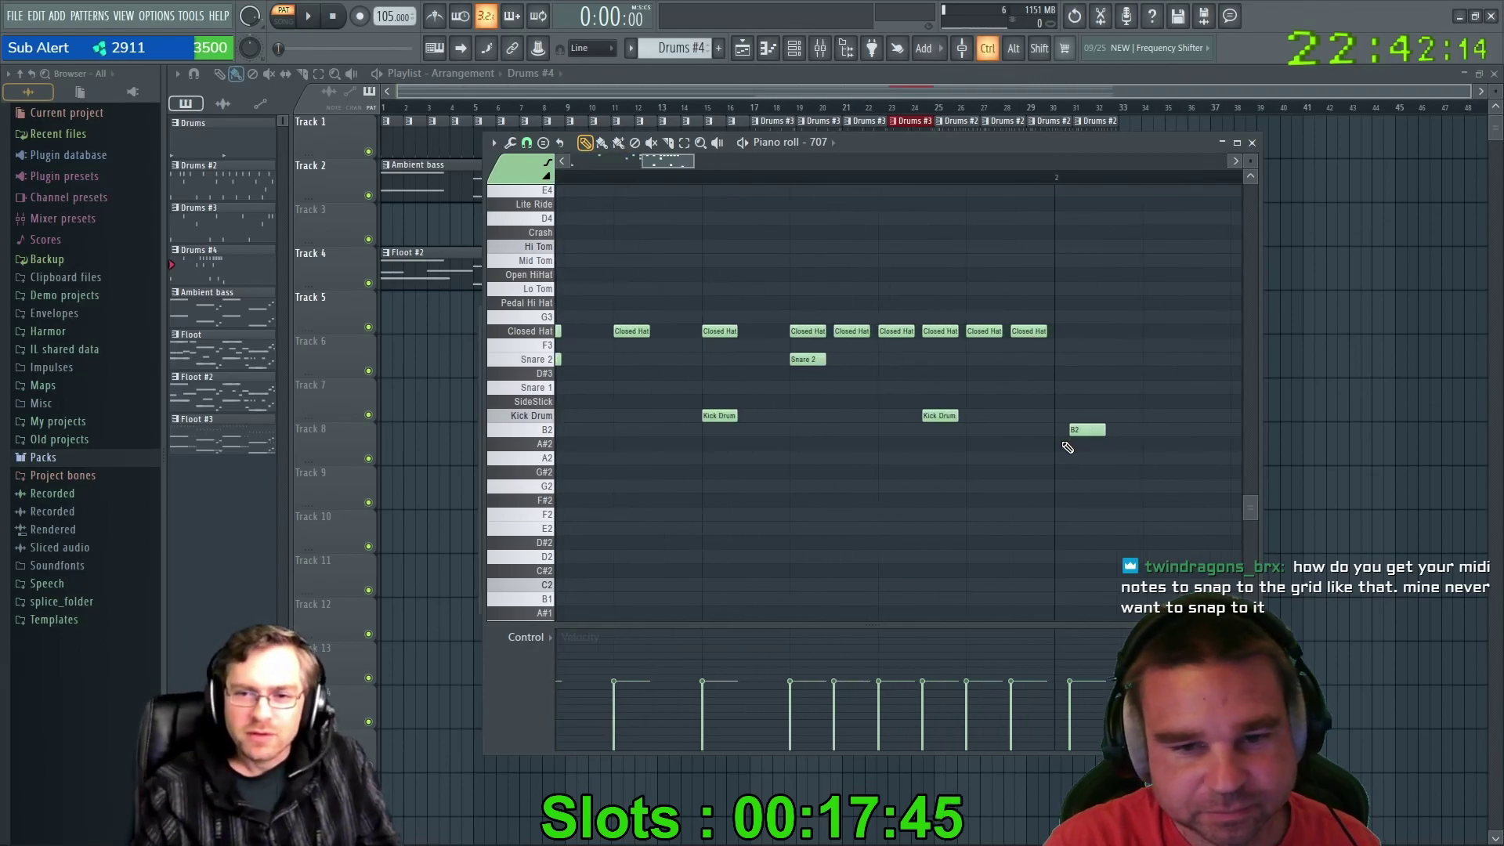
scroll(1067, 447, "up", 4)
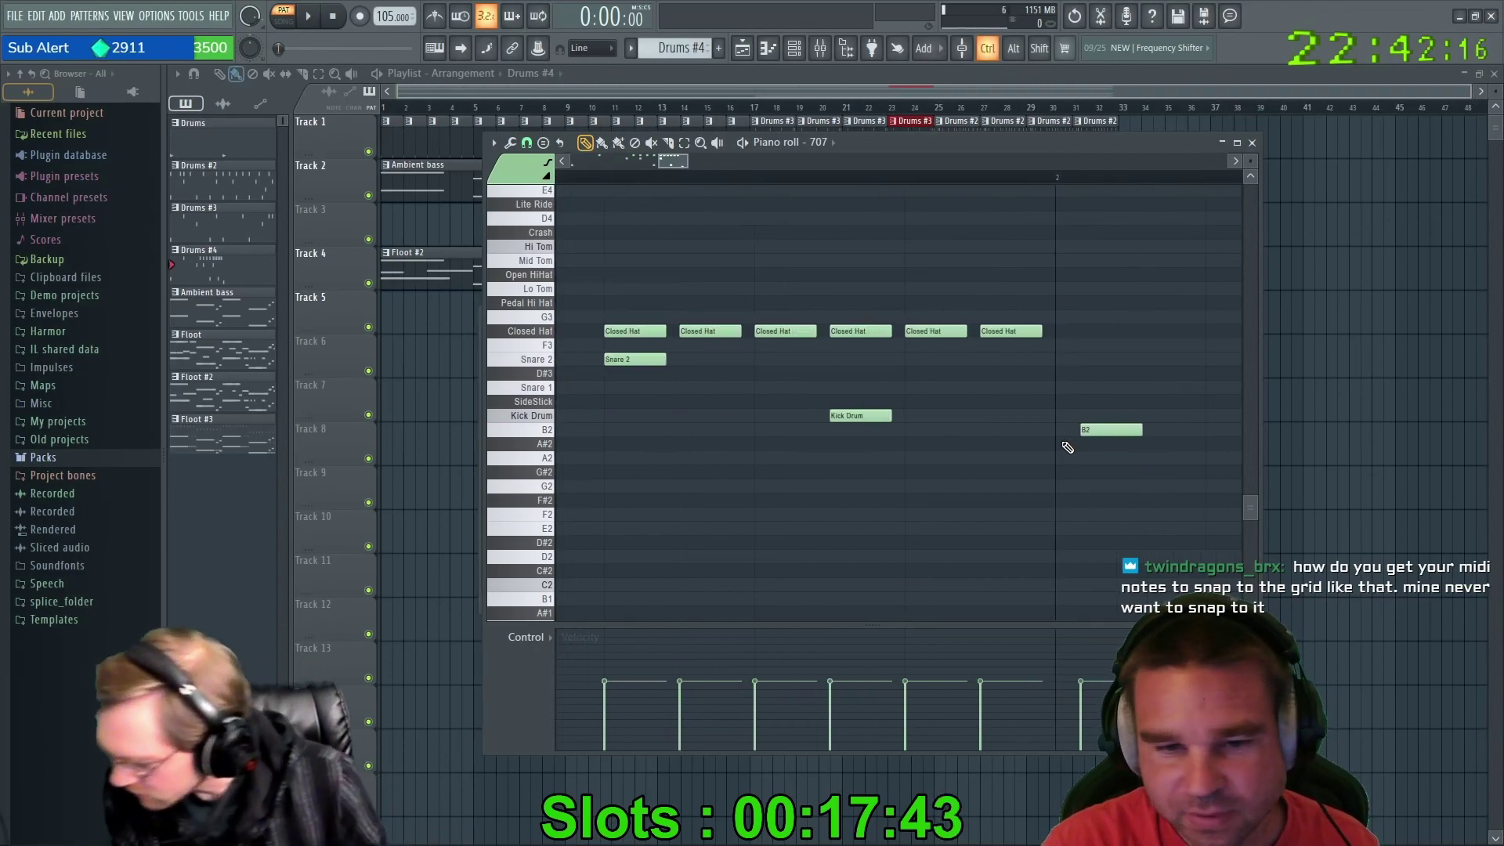
left_click(1086, 432)
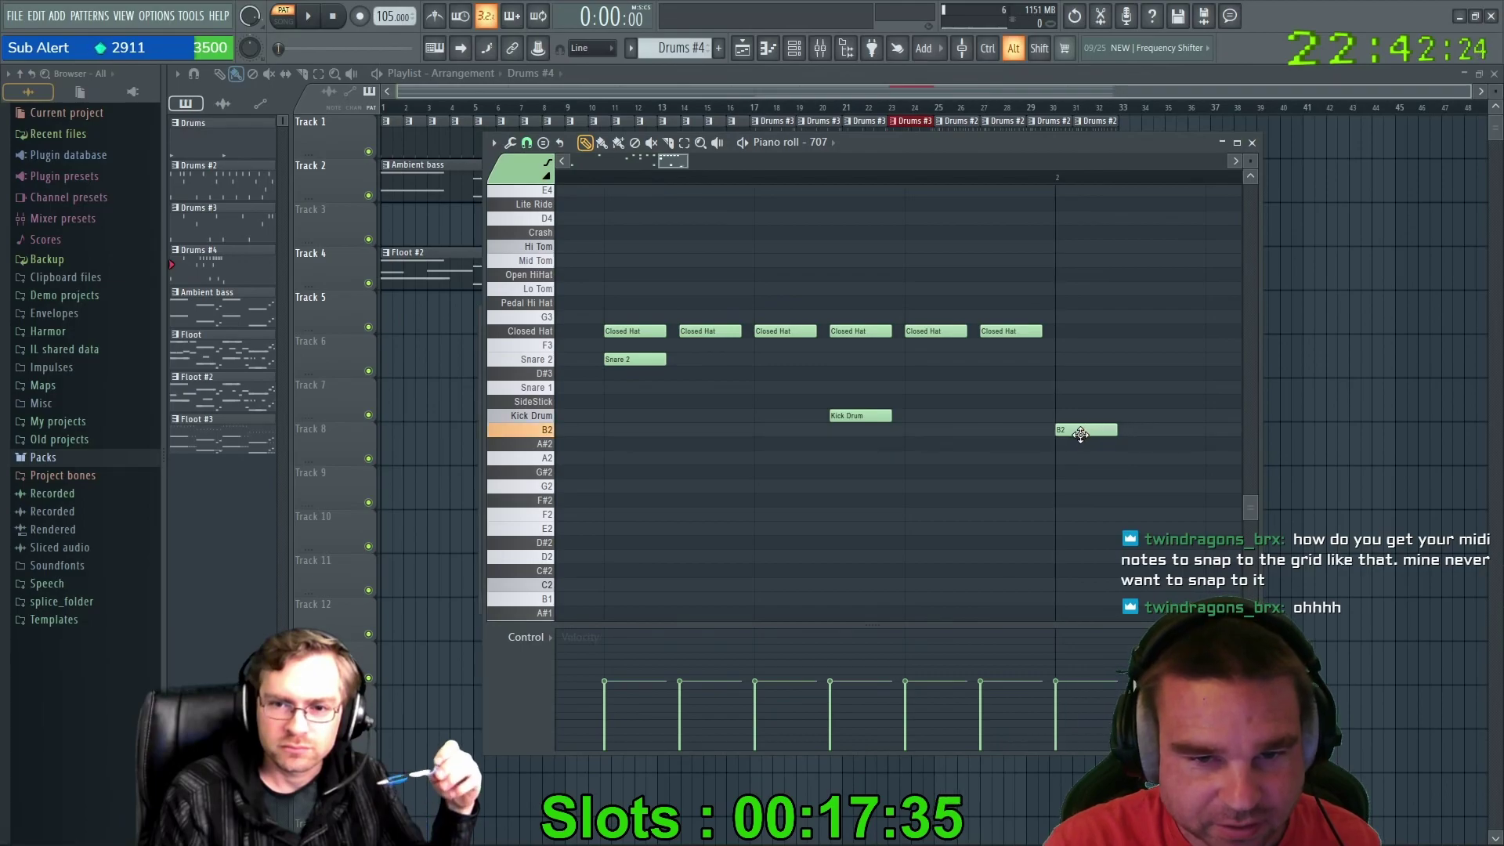
left_click_drag(1077, 435, 1061, 432)
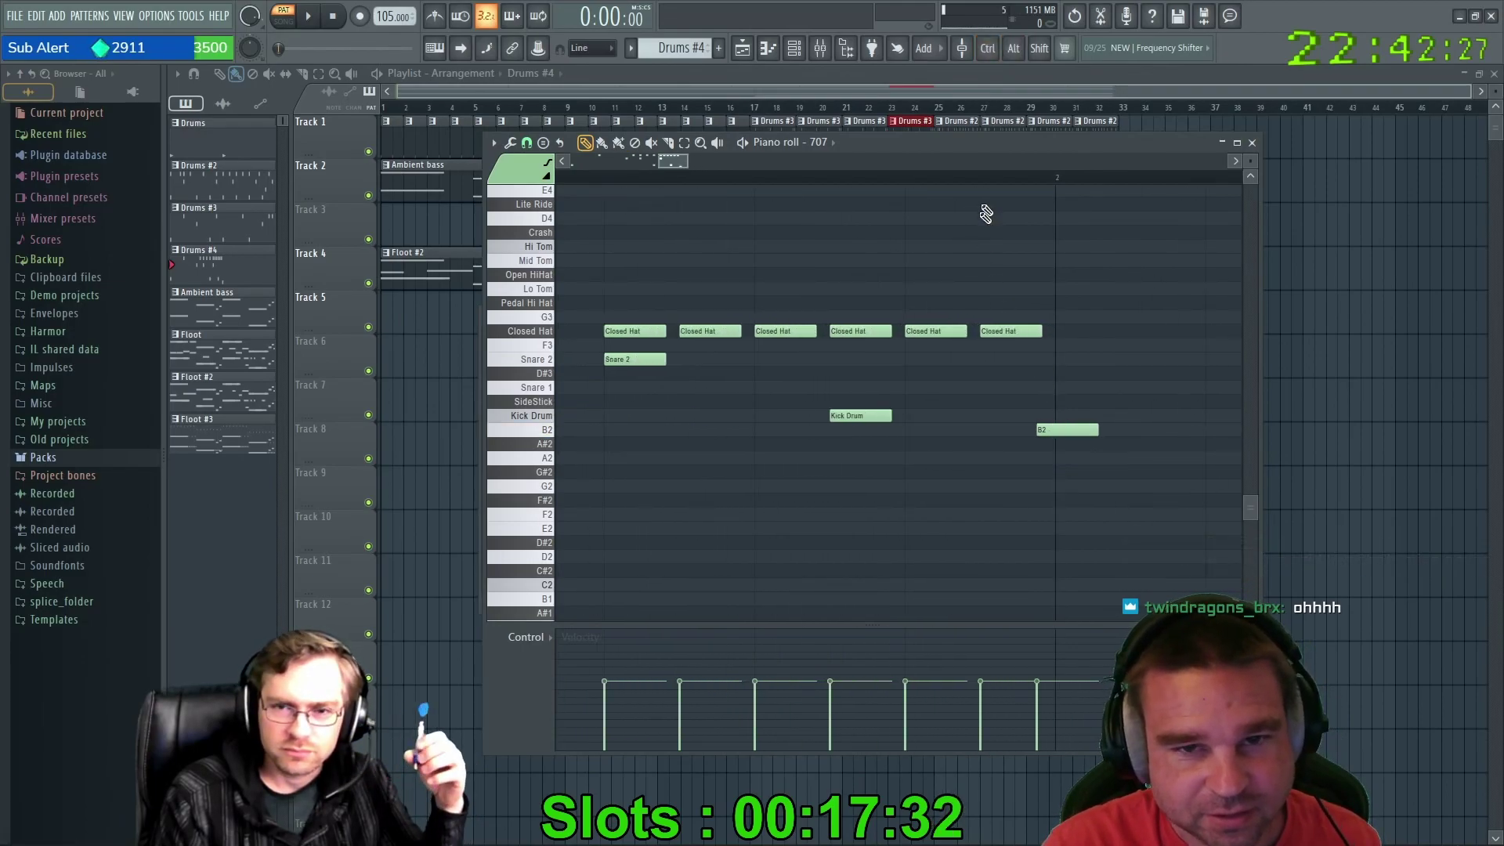
mouse_move(1072, 430)
left_mouse_down()
mouse_move(641, 429)
mouse_move(1082, 436)
left_mouse_up()
right_click(1074, 434)
left_click(1074, 436)
right_click(1092, 433)
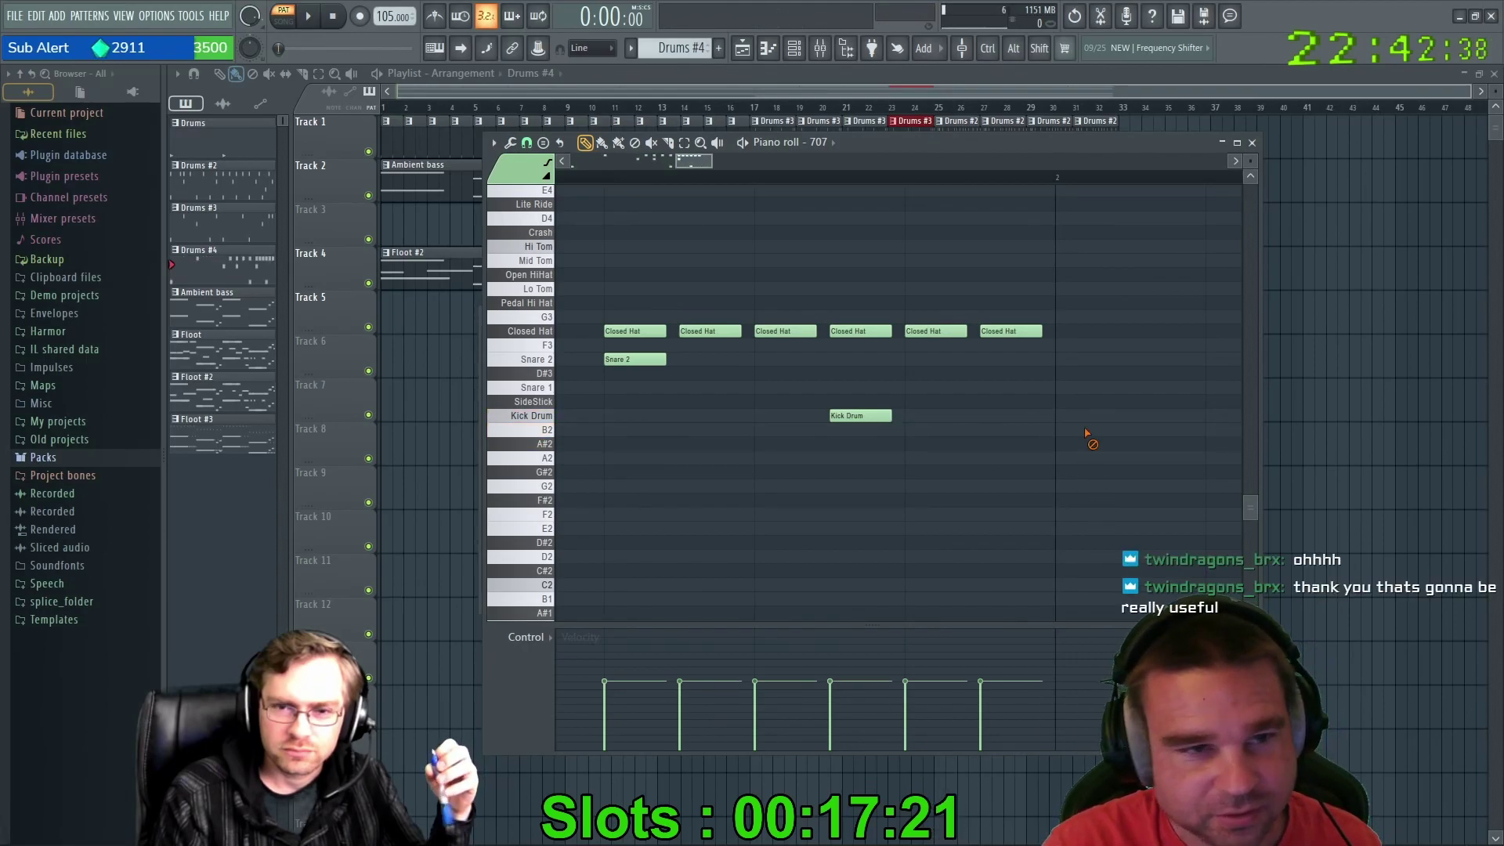
Set the piano roll snap to 1/3 step after trying 1/2 step.
left_click(530, 143)
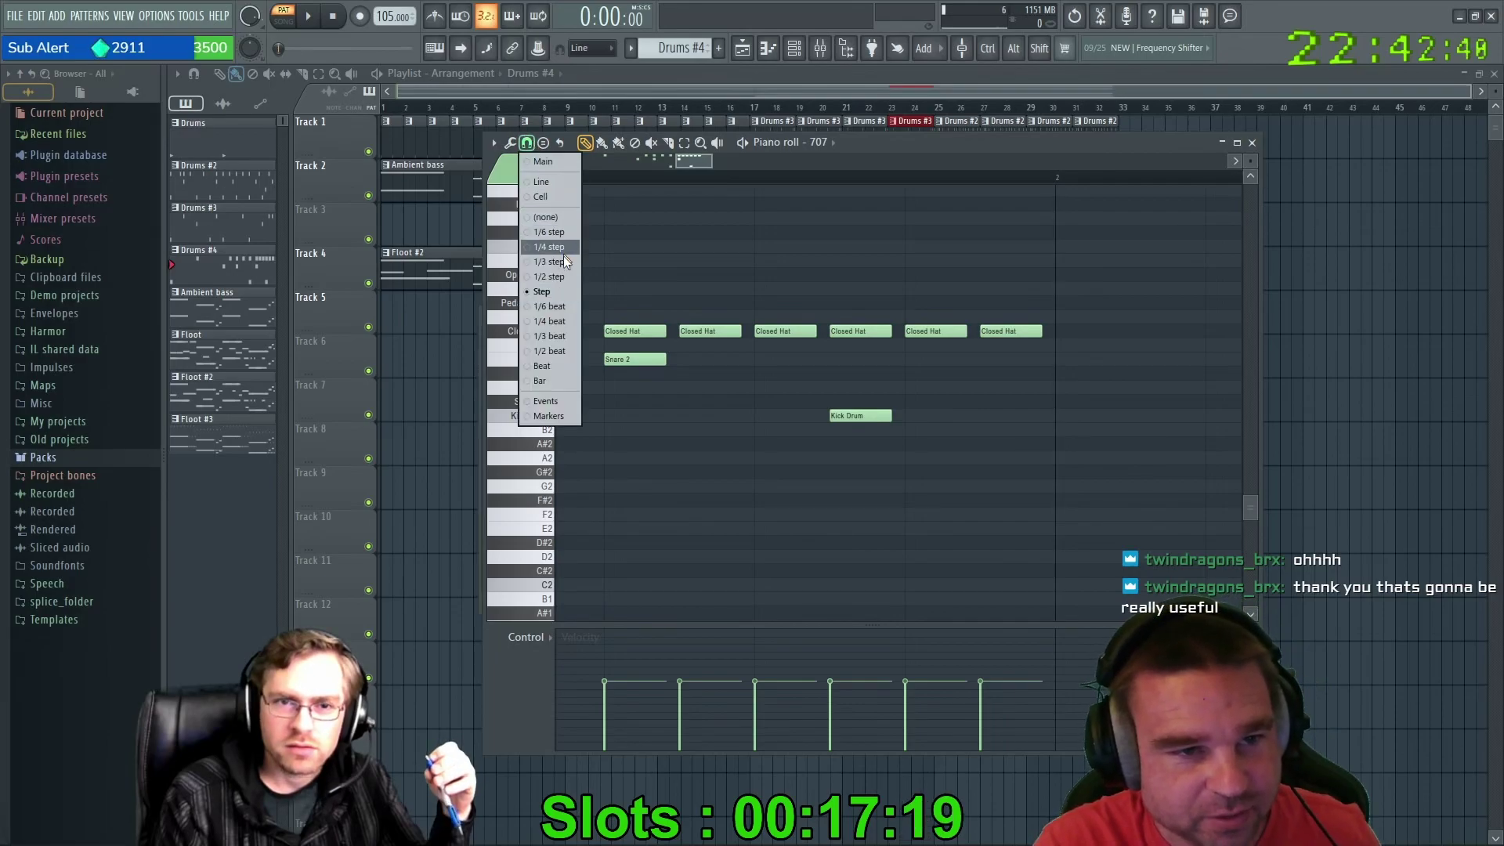
left_click(554, 277)
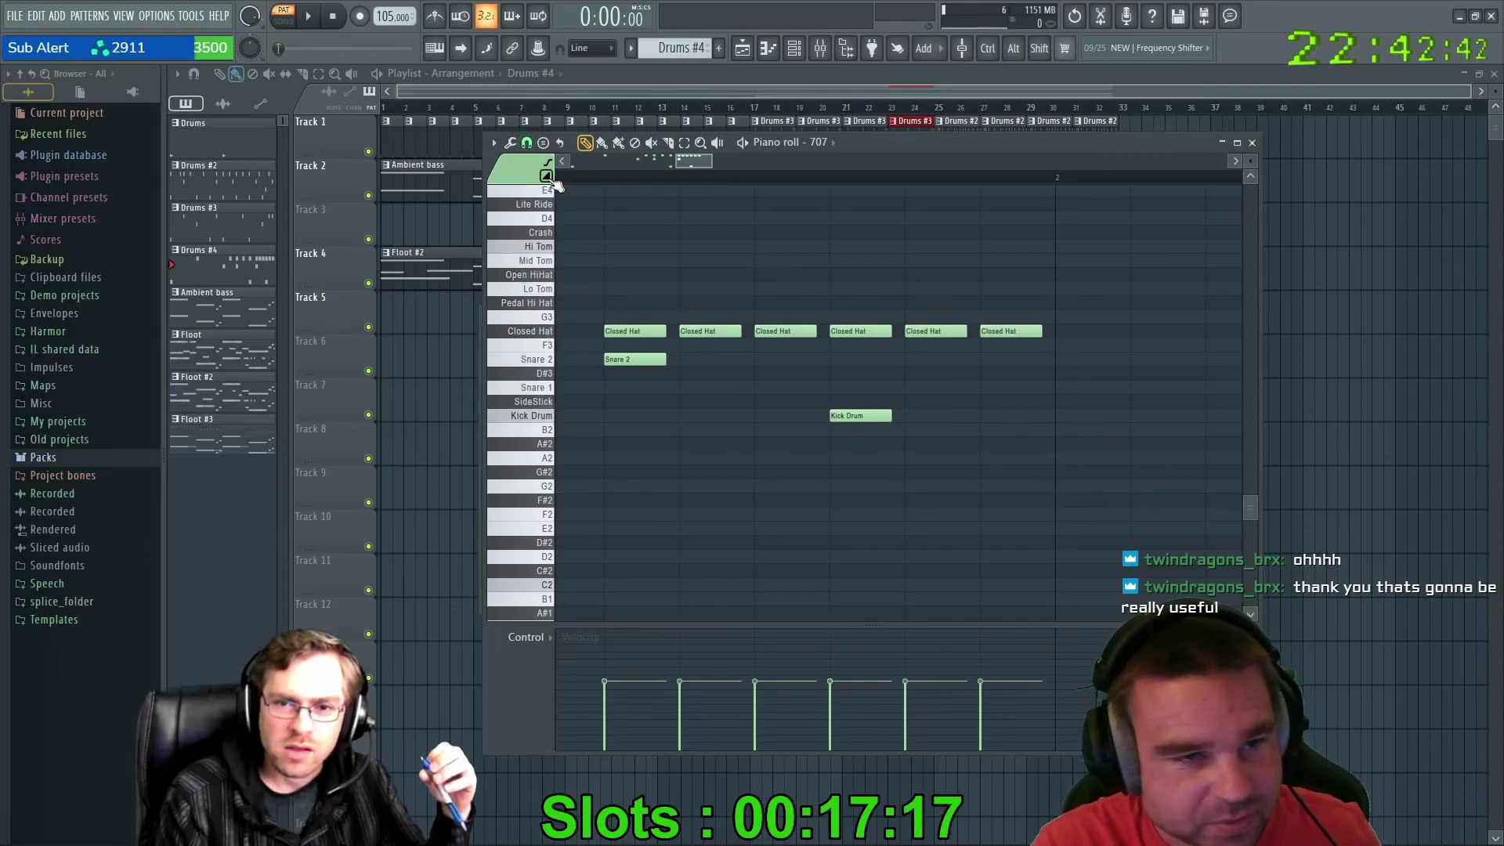
left_click(528, 143)
left_click(560, 260)
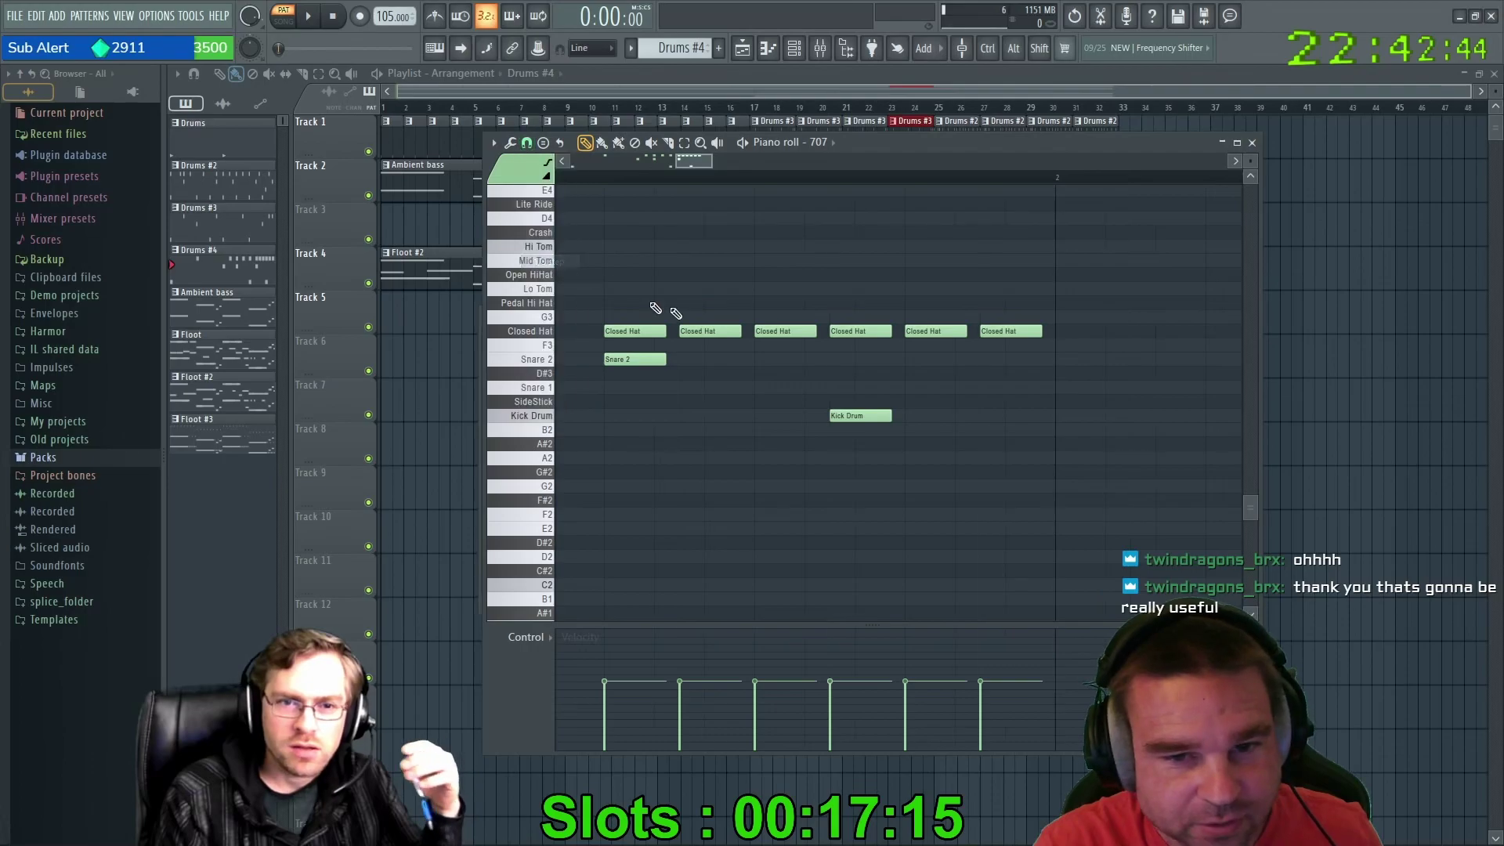
Place three evenly spaced Kick Drum notes from the start of bar 2 and play back the fill.
key("ctrl+z")
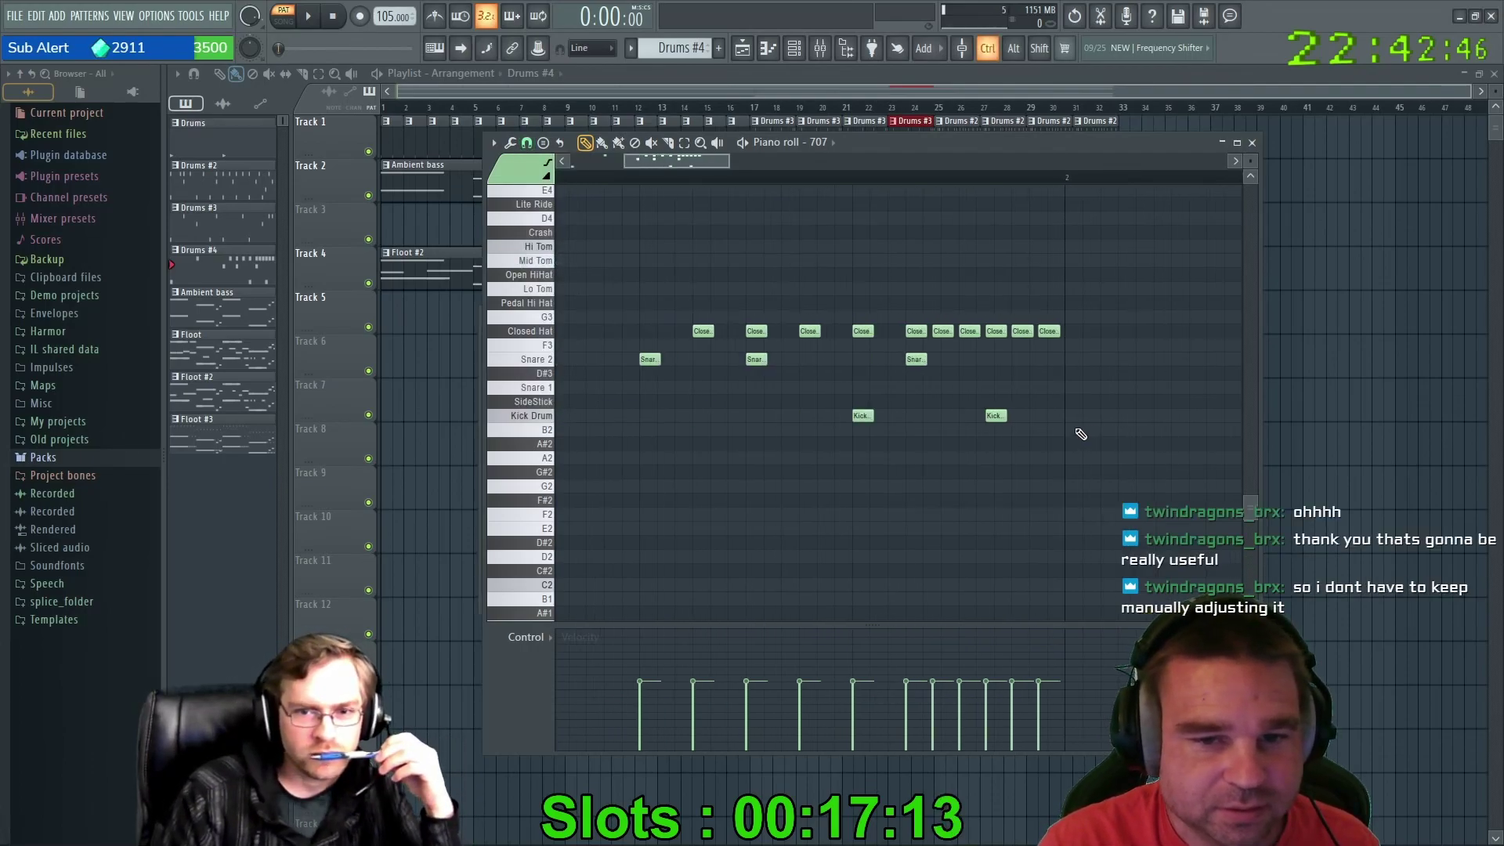
left_click(1070, 417)
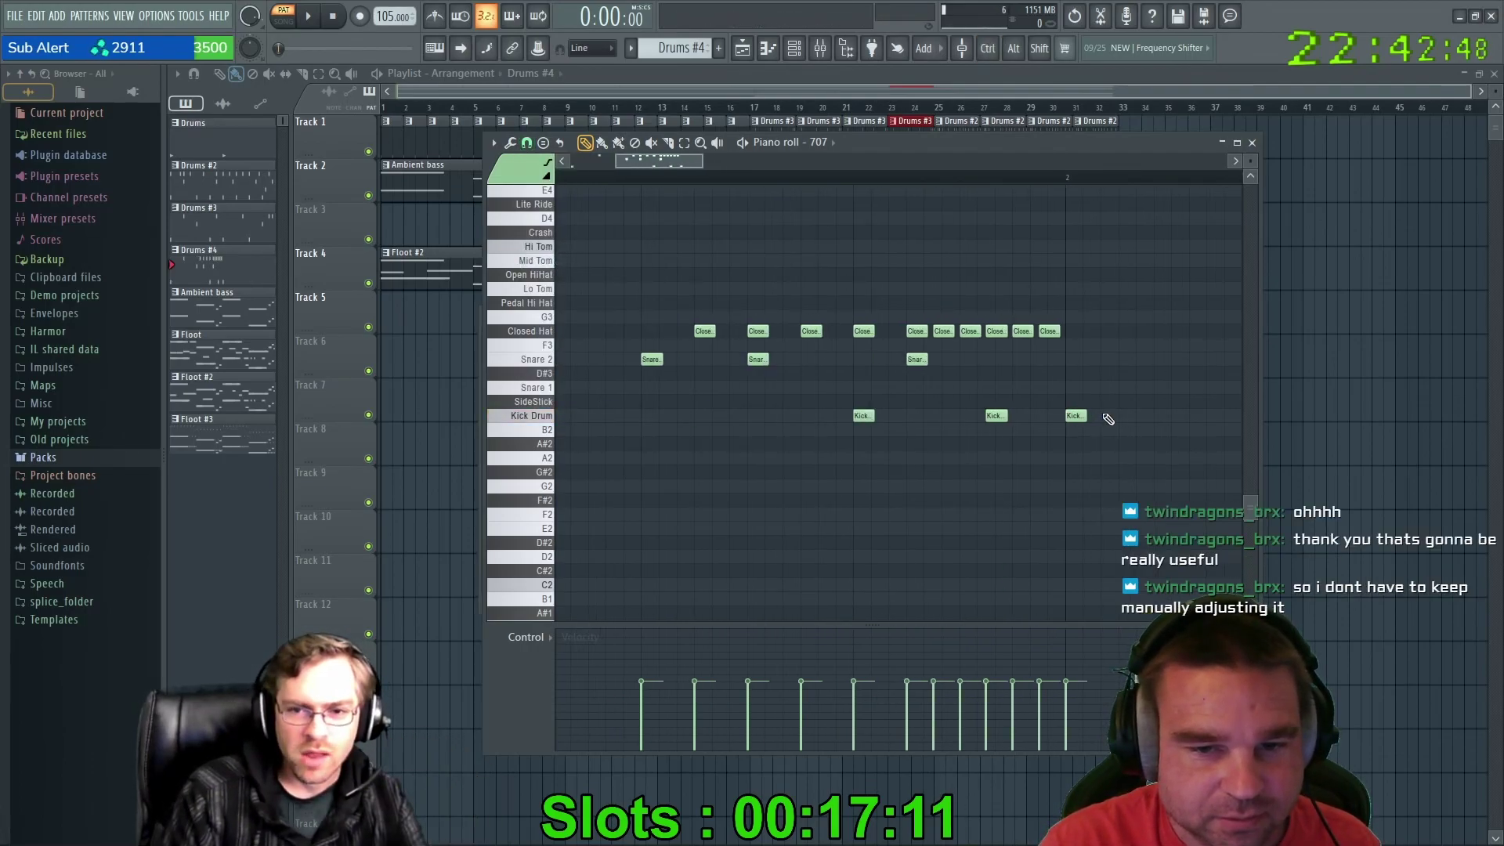
left_click(1109, 416)
left_click(1143, 417)
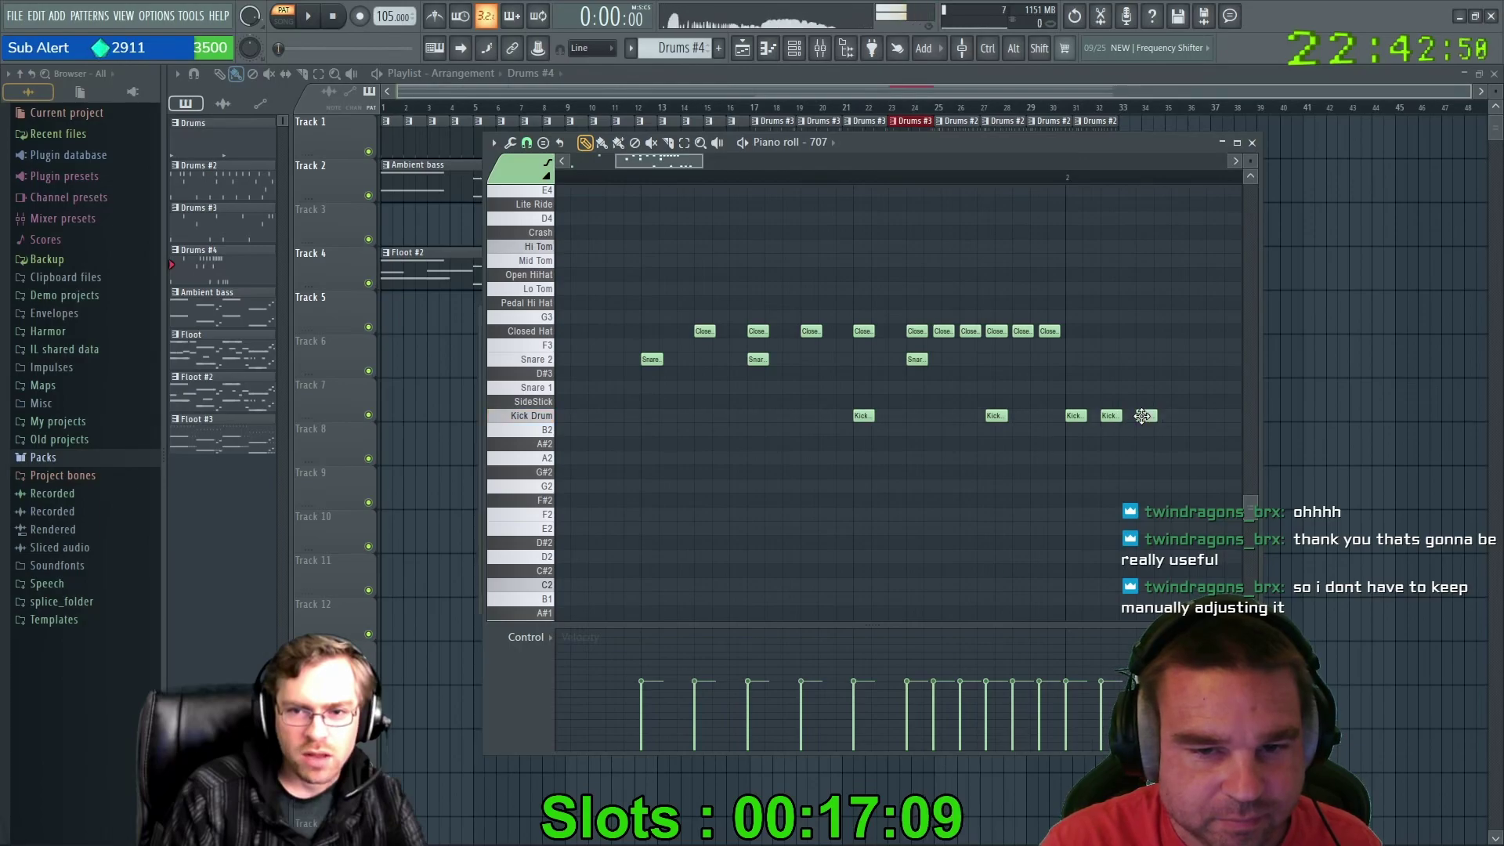
key("space")
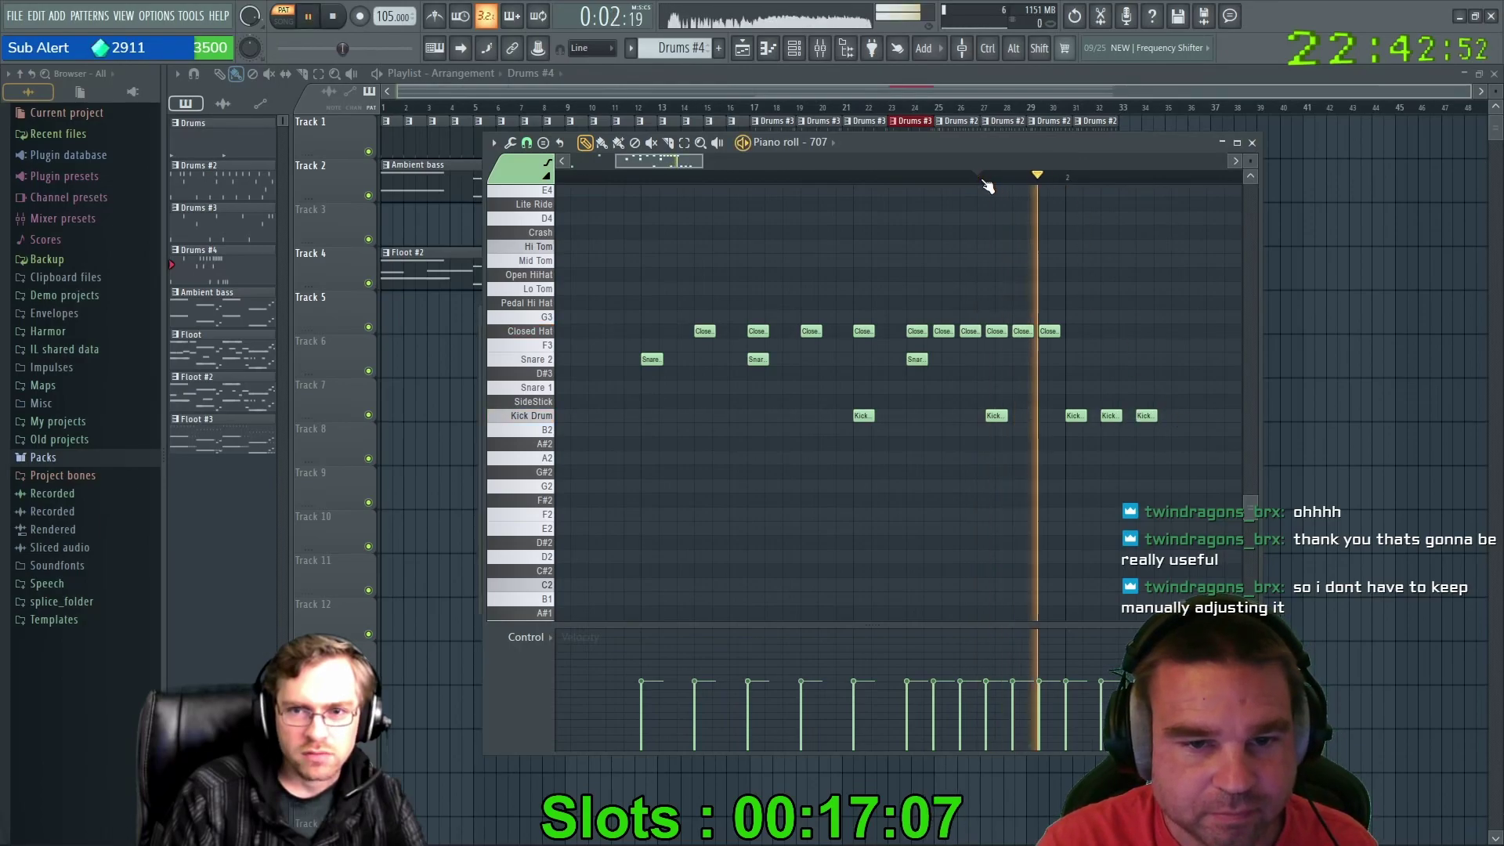
scroll(810, 282, "down", 2)
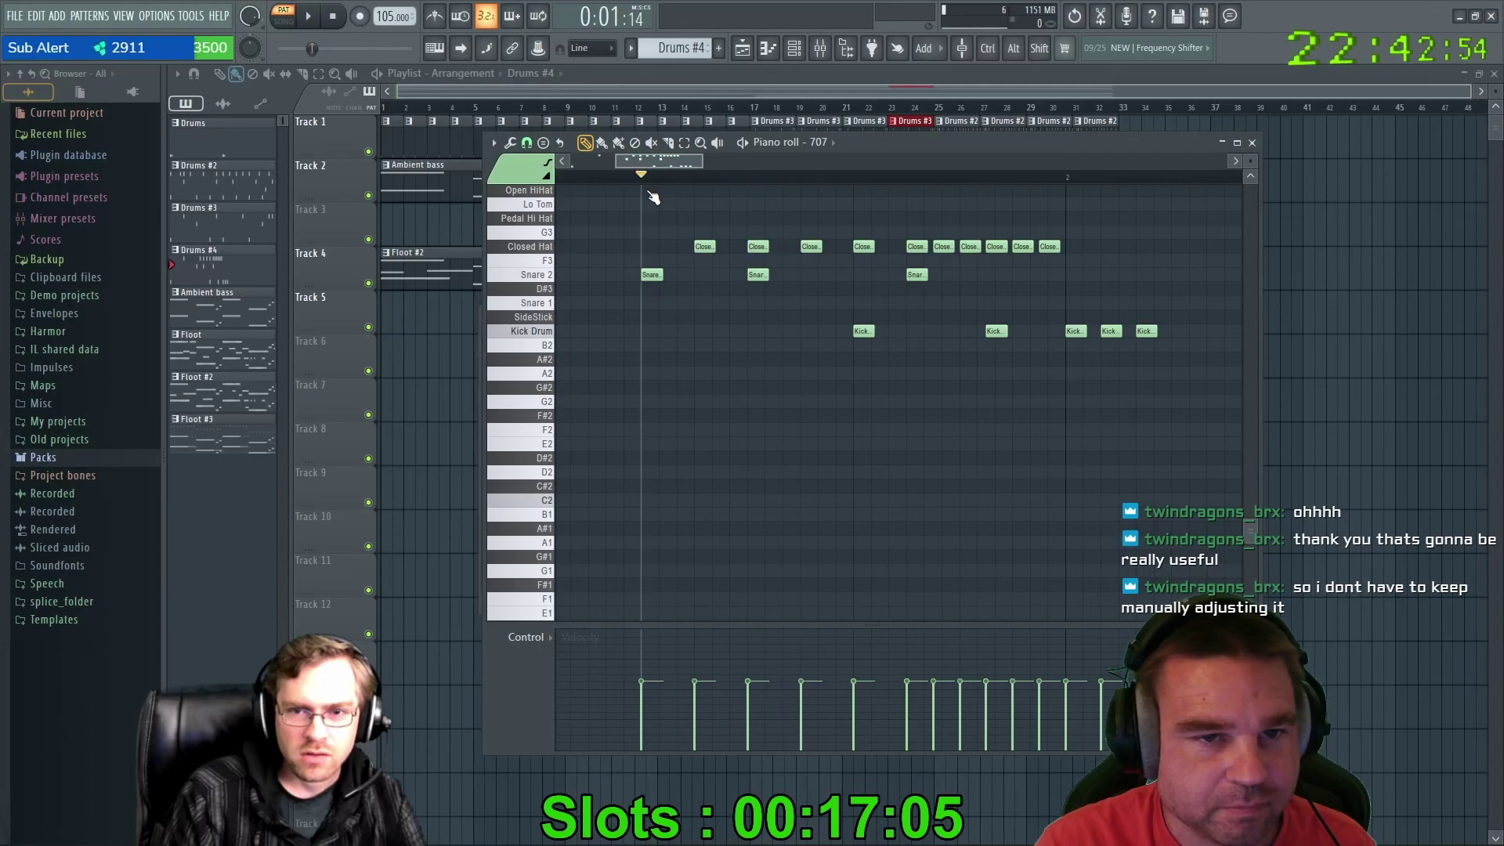
key("space")
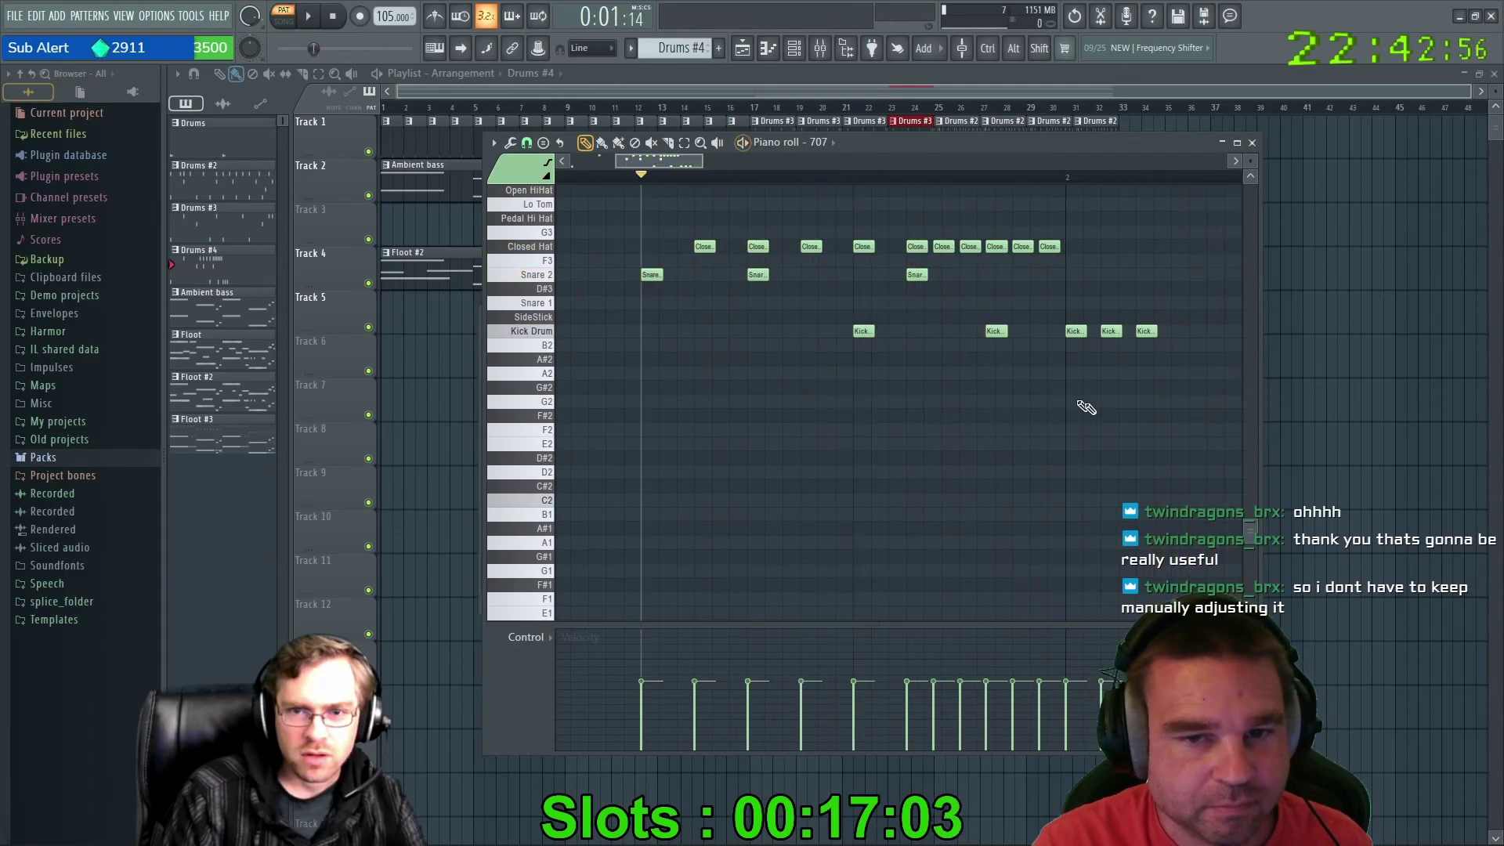
Set the piano roll snap to Main and check the global snap options, leaving them on Line.
left_click(528, 144)
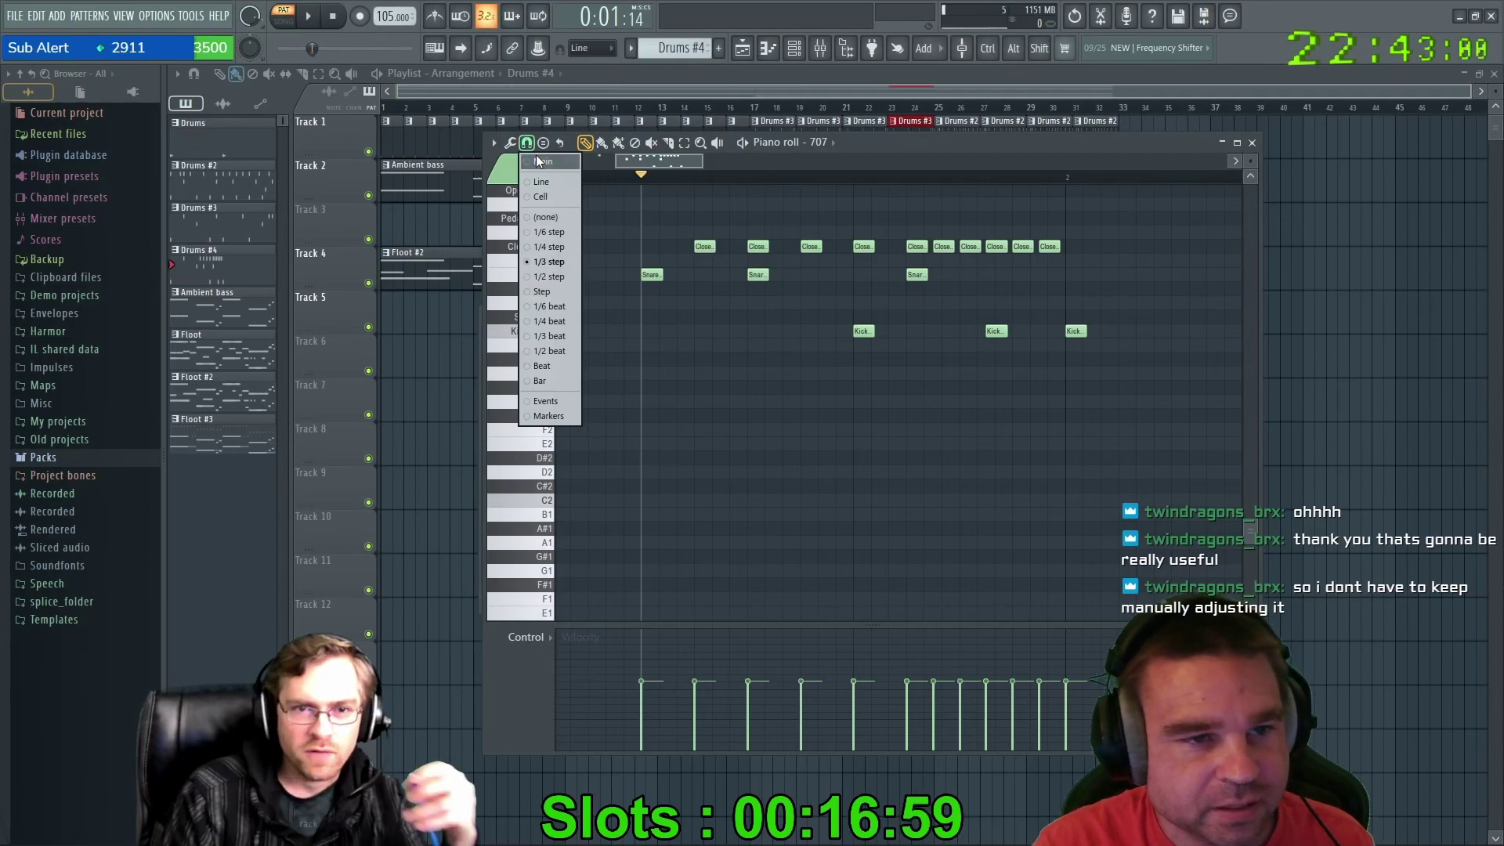
left_click(536, 154)
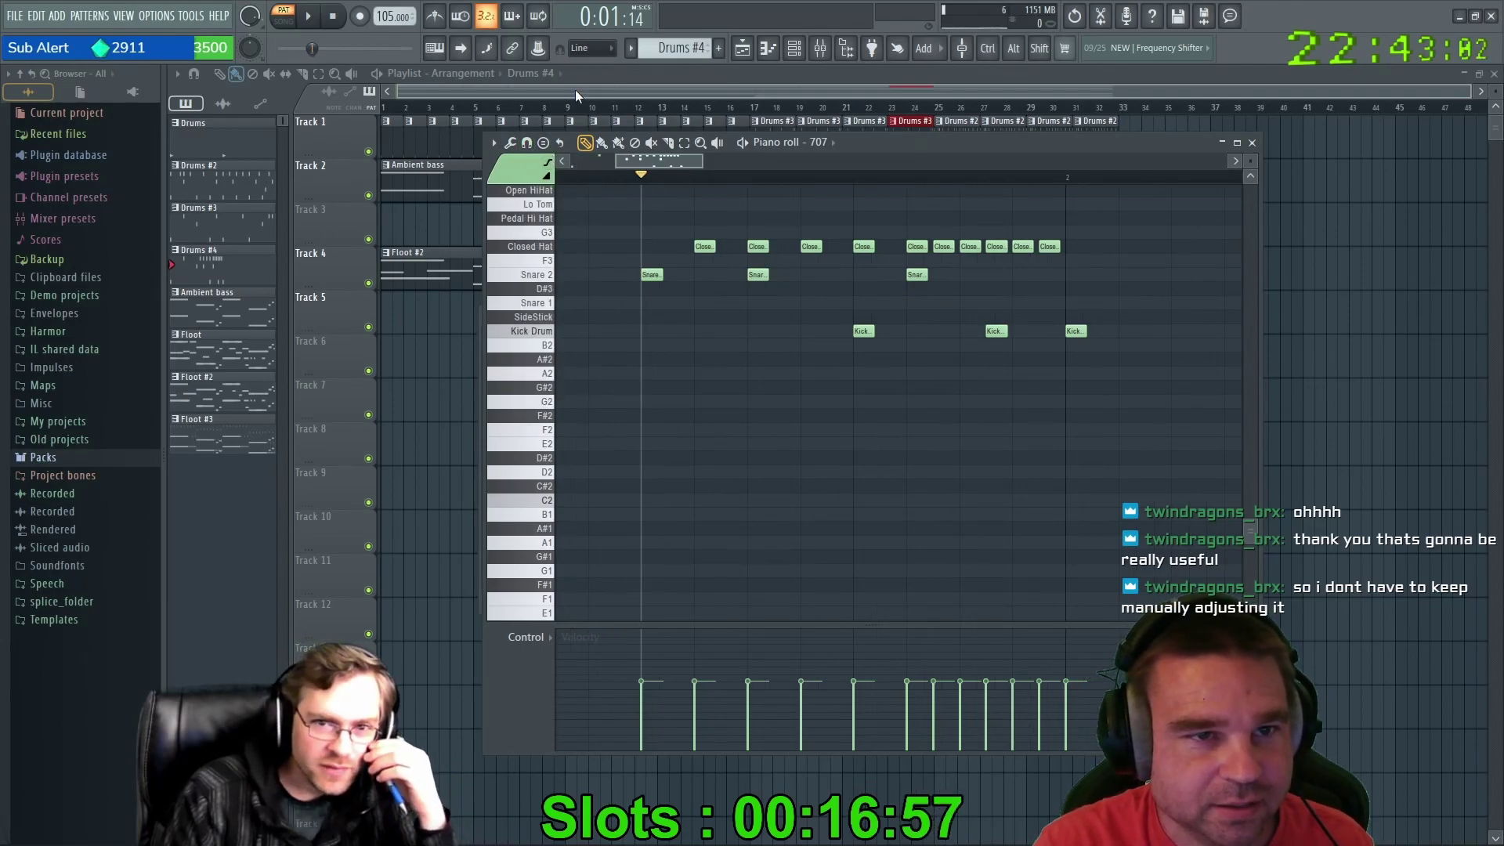
left_click(592, 48)
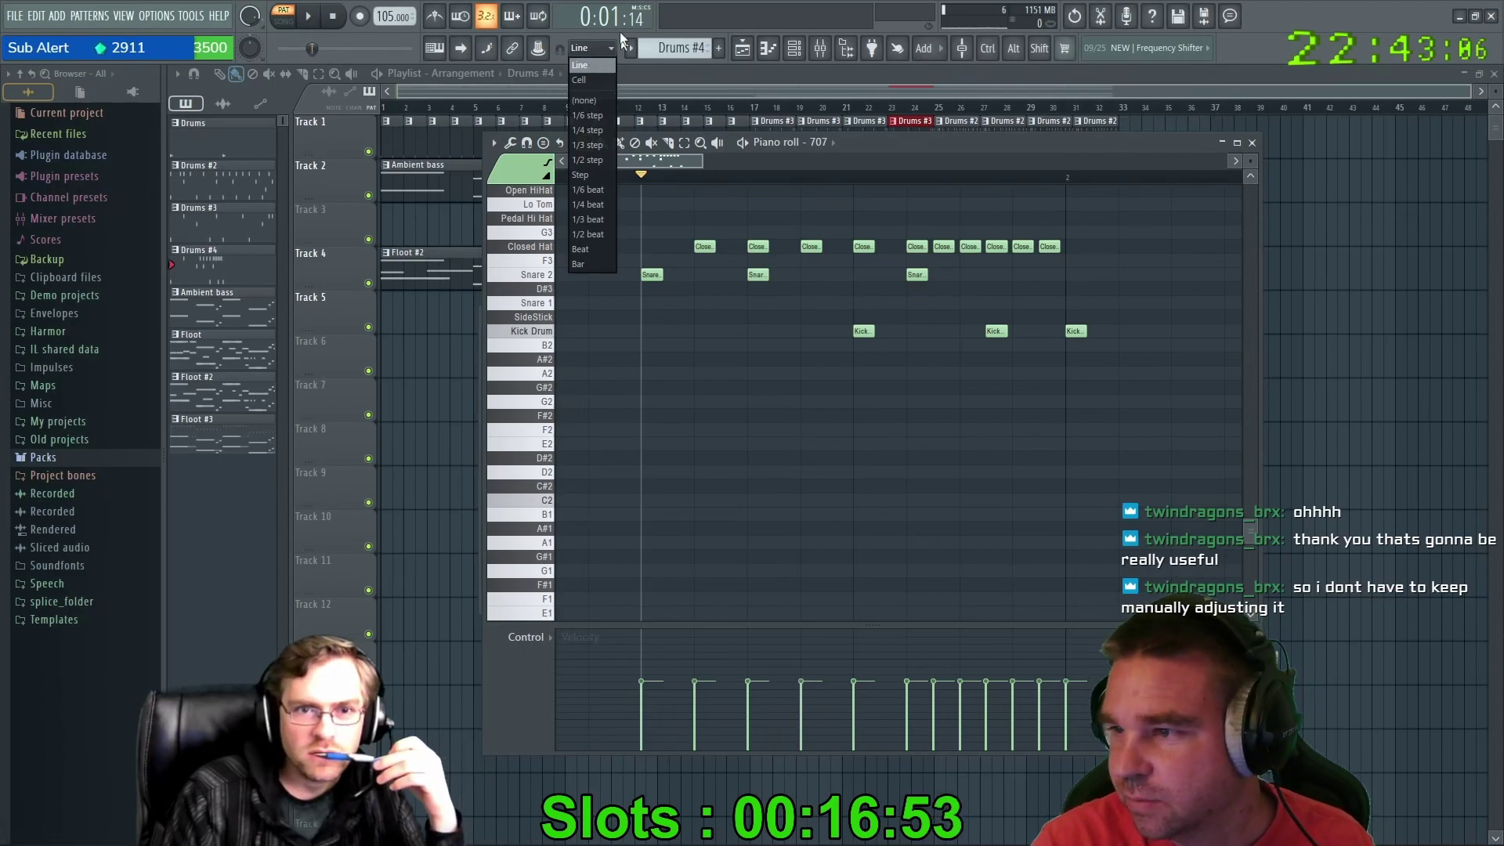
left_click(583, 50)
Place a Drums #4 clip on Track 3 at bar 33 of the playlist and set the global snap to (none).
left_click_drag(963, 145, 940, 454)
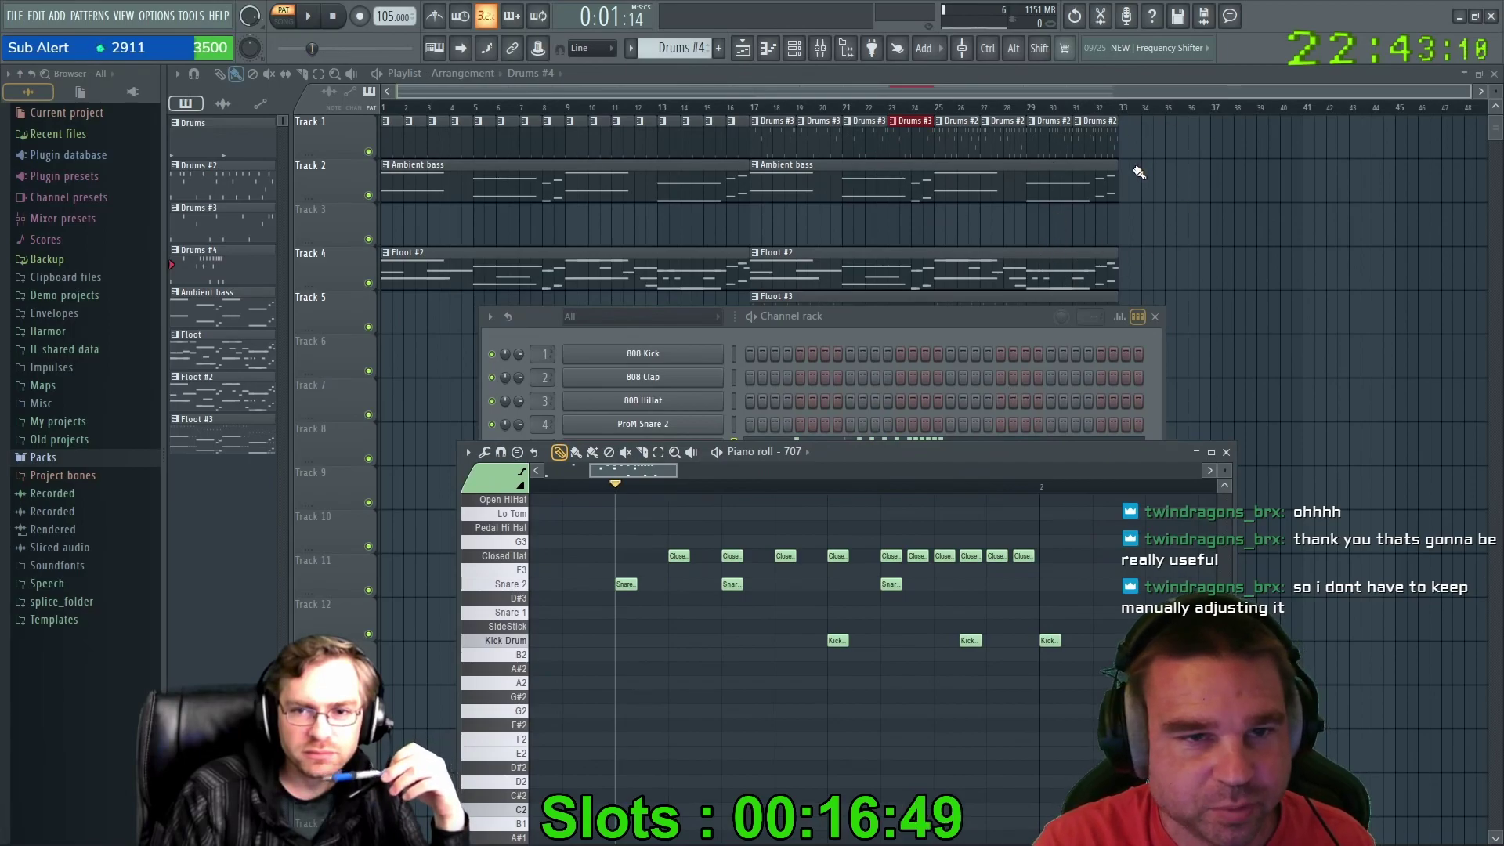
left_click(1133, 229)
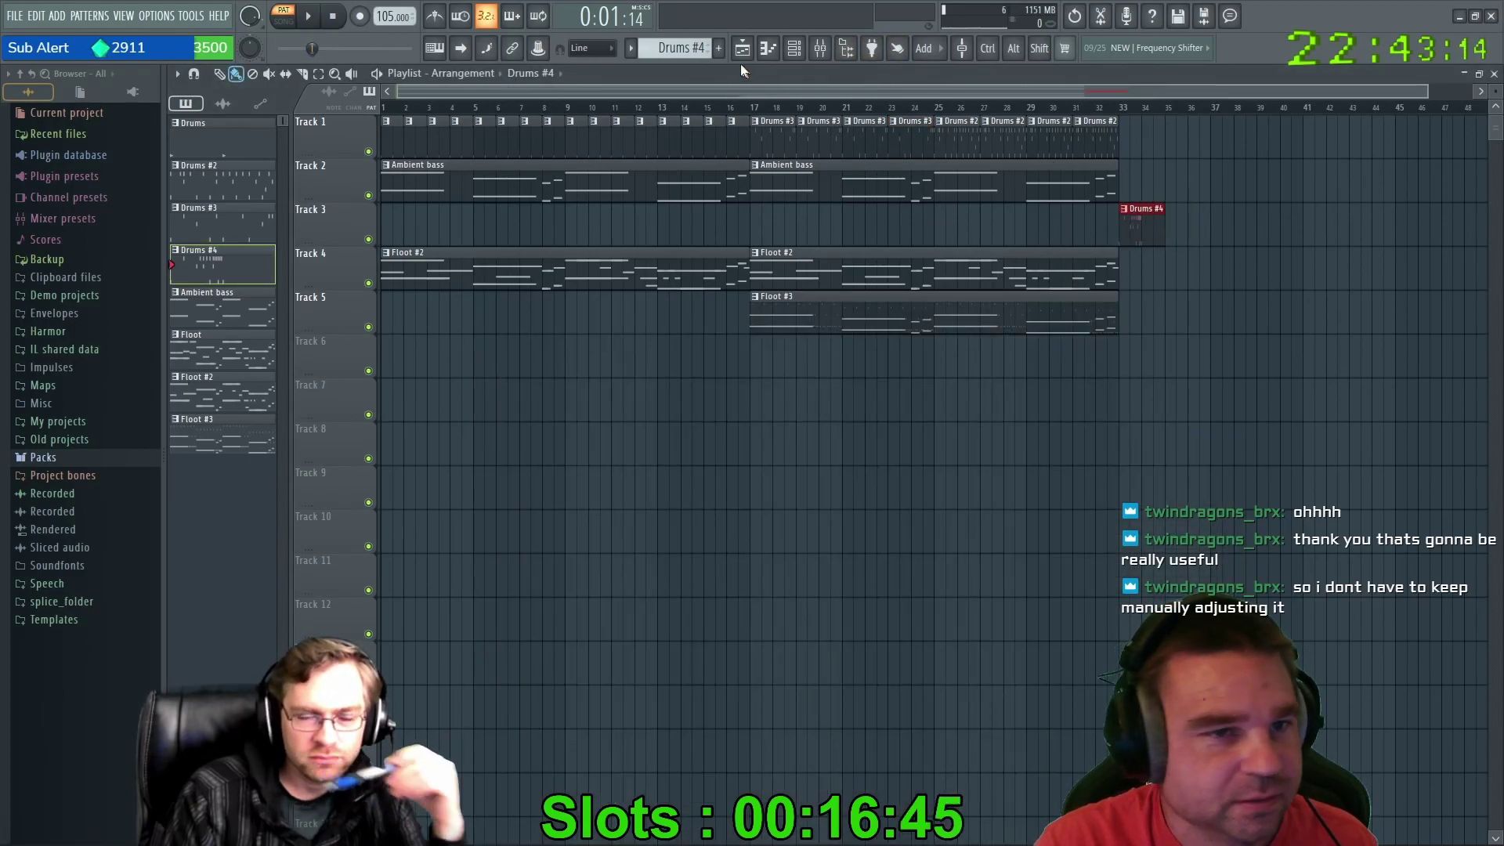
left_click(593, 47)
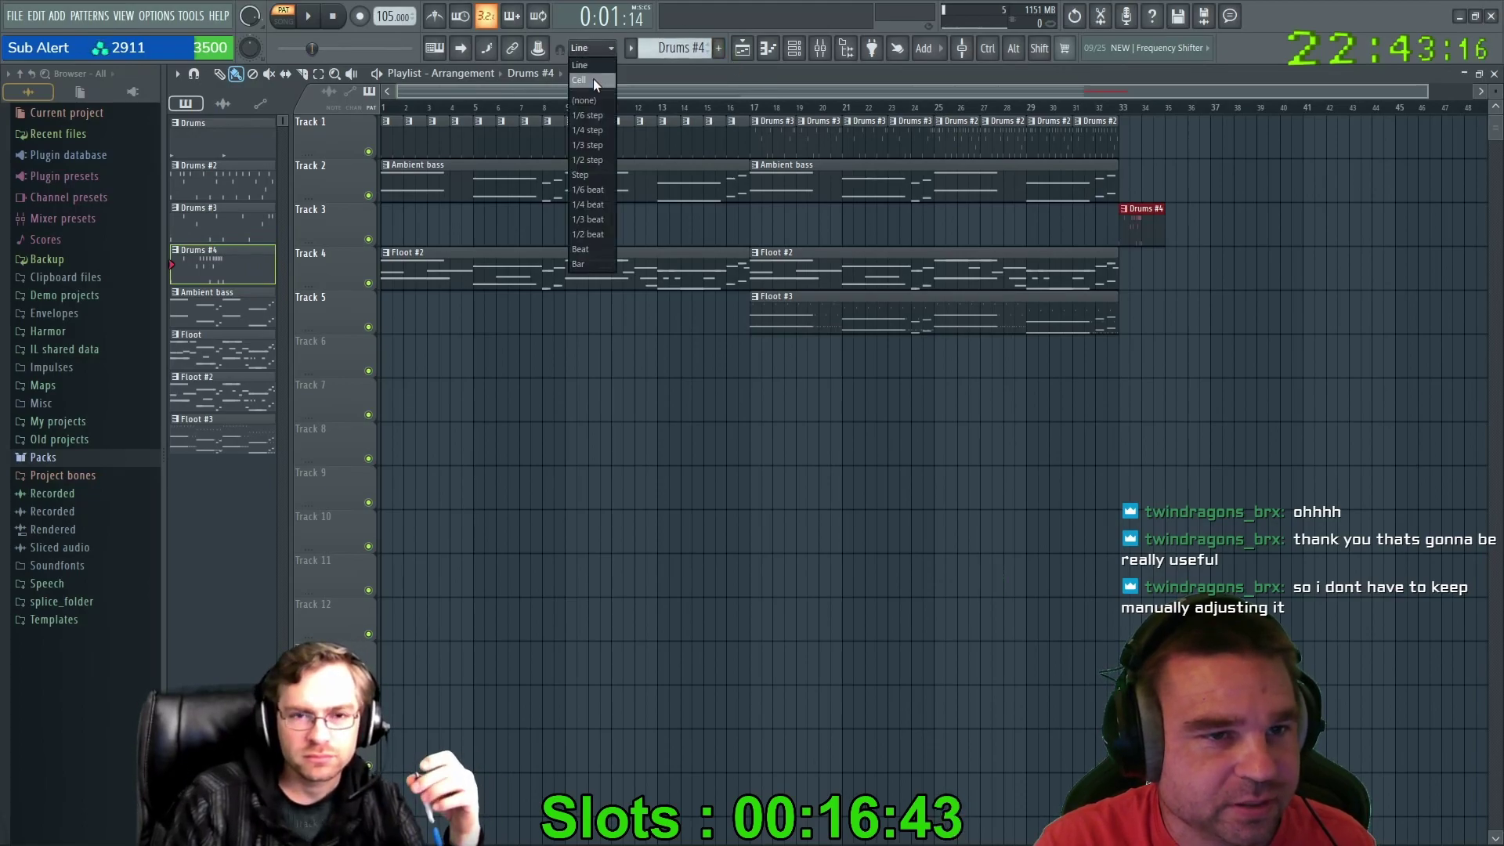
left_click(589, 102)
Slide the Drums #4 clip freely along Track 3 near bar 33 and delete it.
left_click_drag(1121, 225, 1127, 224)
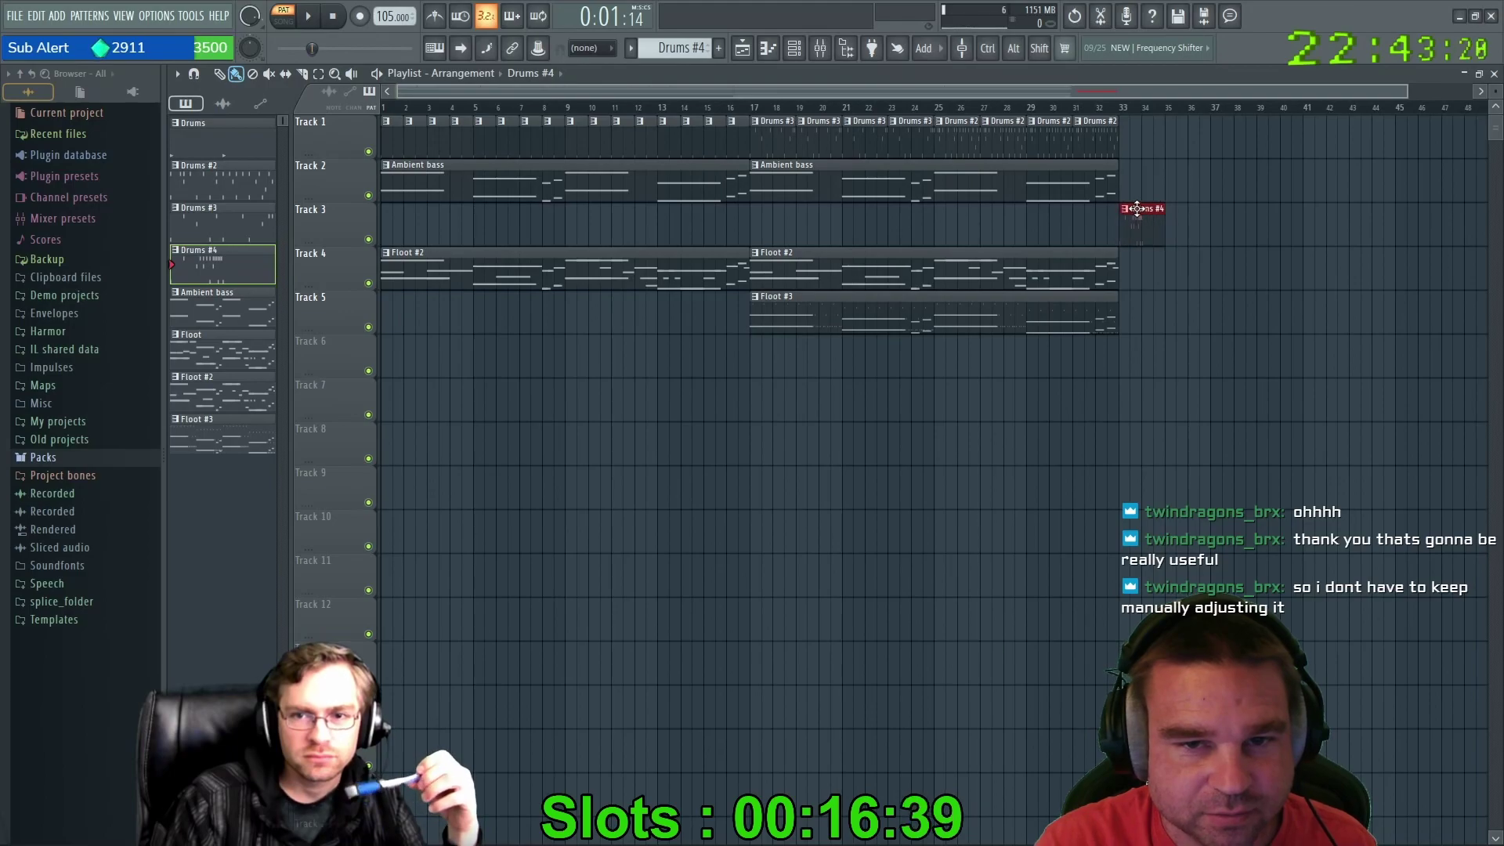
scroll(1114, 231, "up", 5)
scroll(1115, 232, "up", 2)
left_click_drag(1142, 208, 1182, 208)
scroll(1226, 210, "up", 2)
scroll(1167, 223, "down", 2)
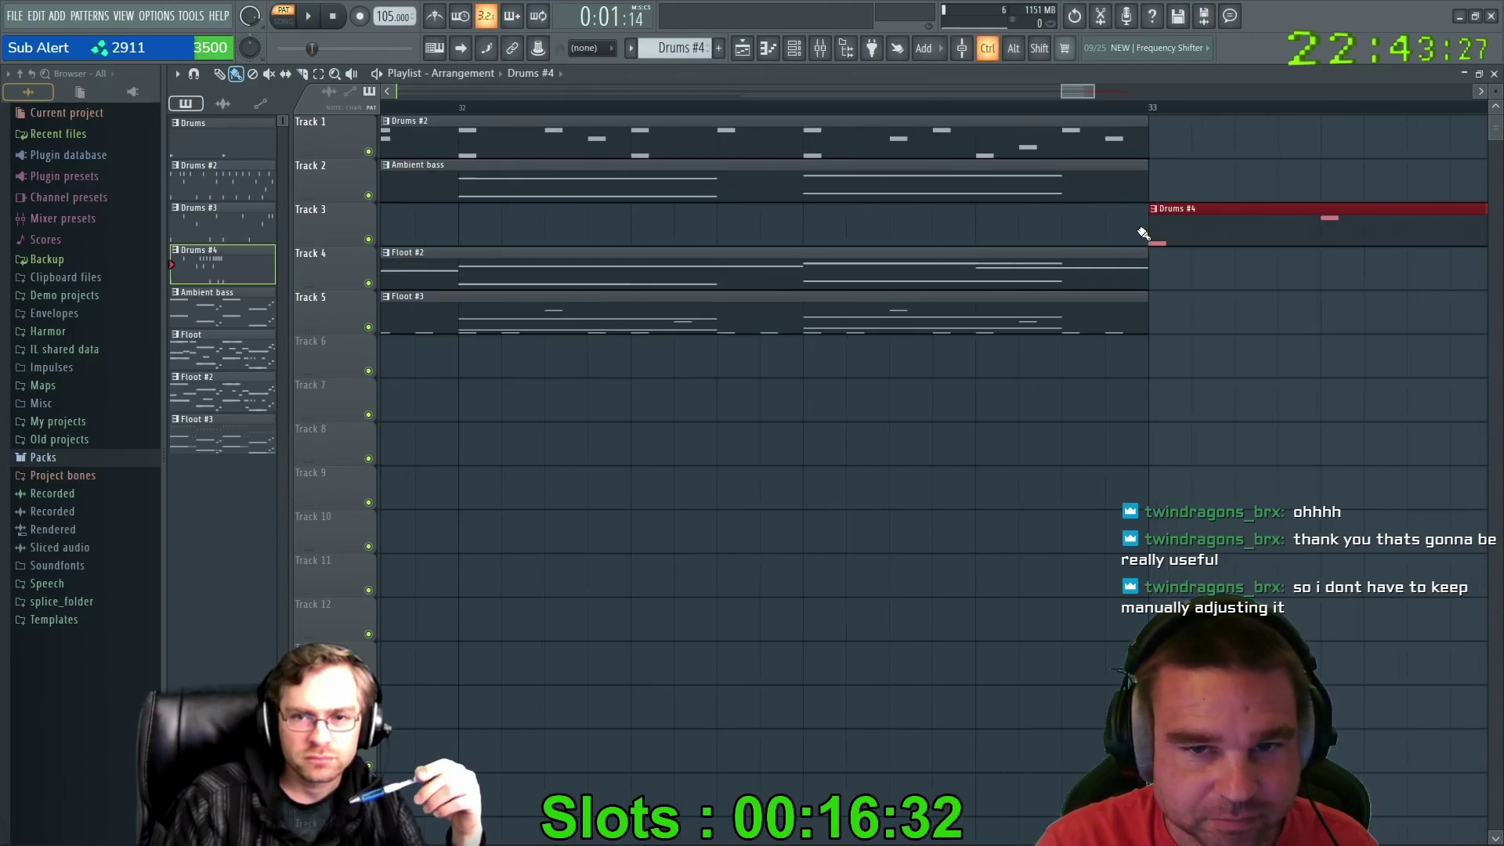
right_click(1151, 235)
Test the global snap on Step by placing and shifting a Drums #4 clip at bar 33 on Track 3, and remove the clip.
left_click(602, 47)
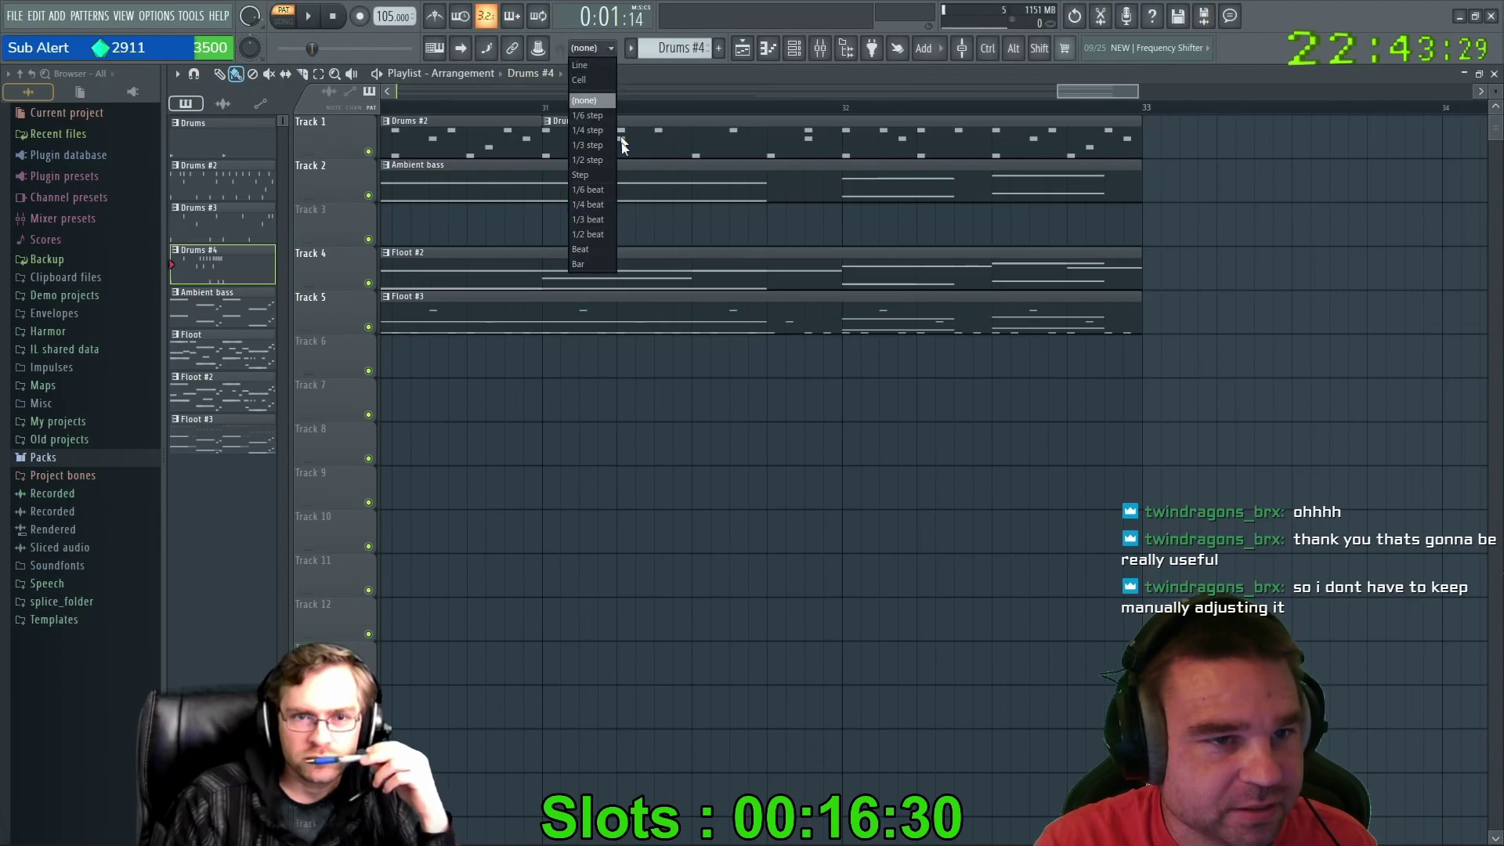
left_click(593, 174)
scroll(1057, 191, "down", 2)
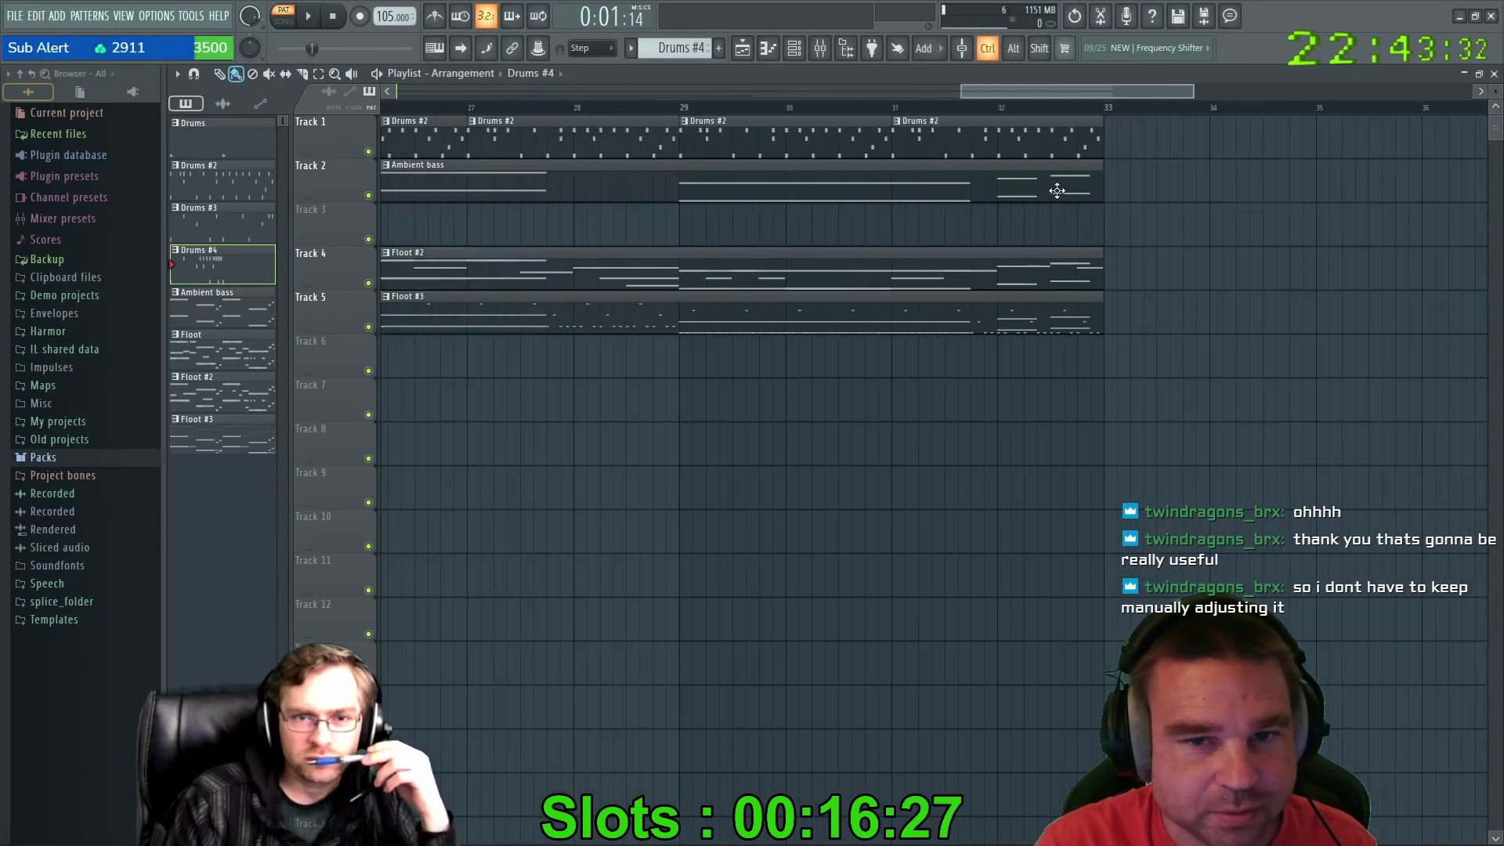
left_click(1106, 227)
left_click_drag(1180, 205, 1186, 206)
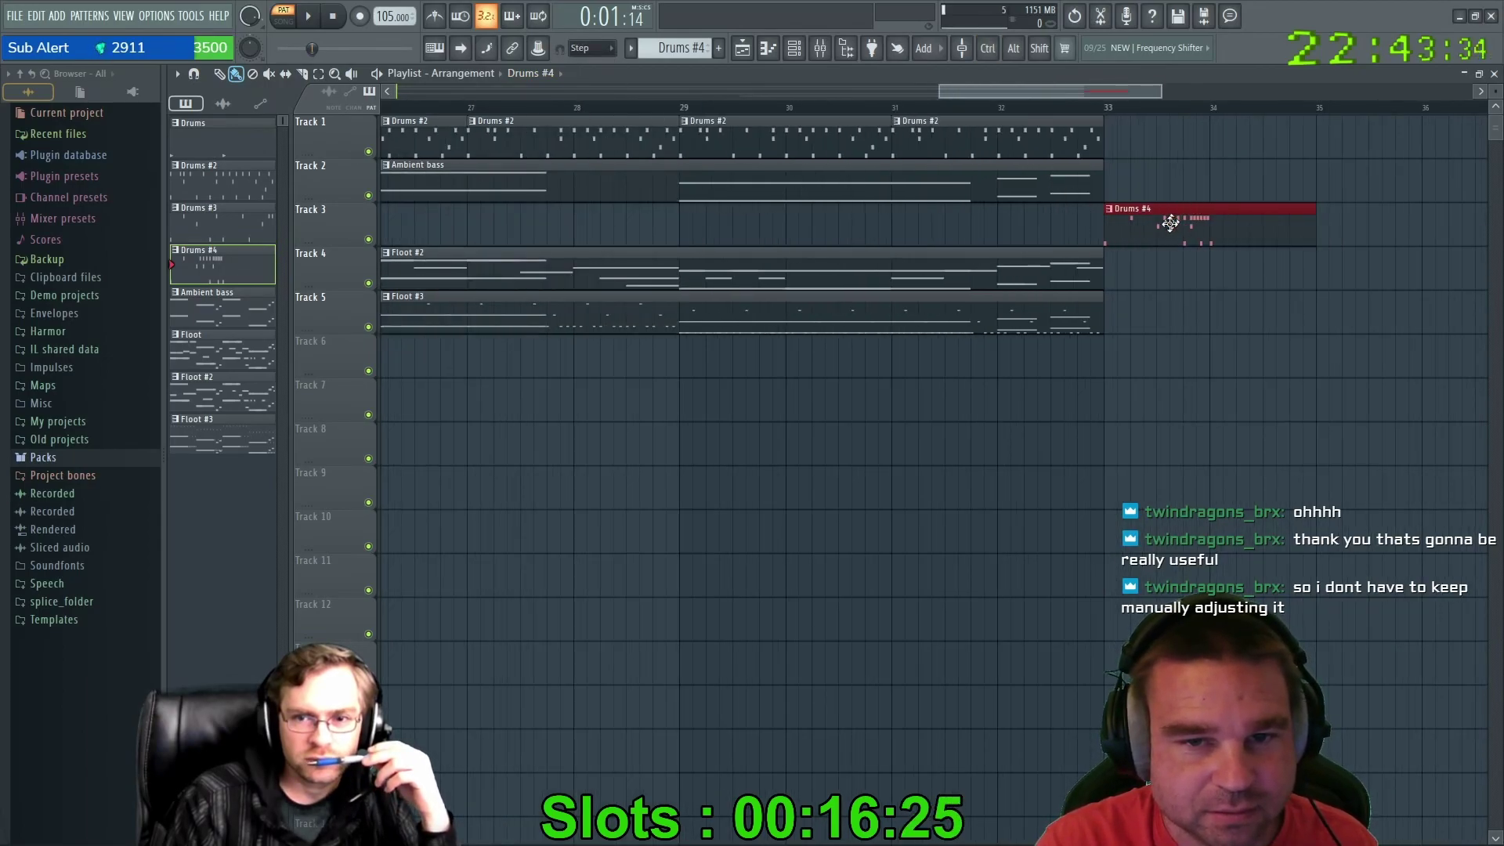
right_click(1174, 217)
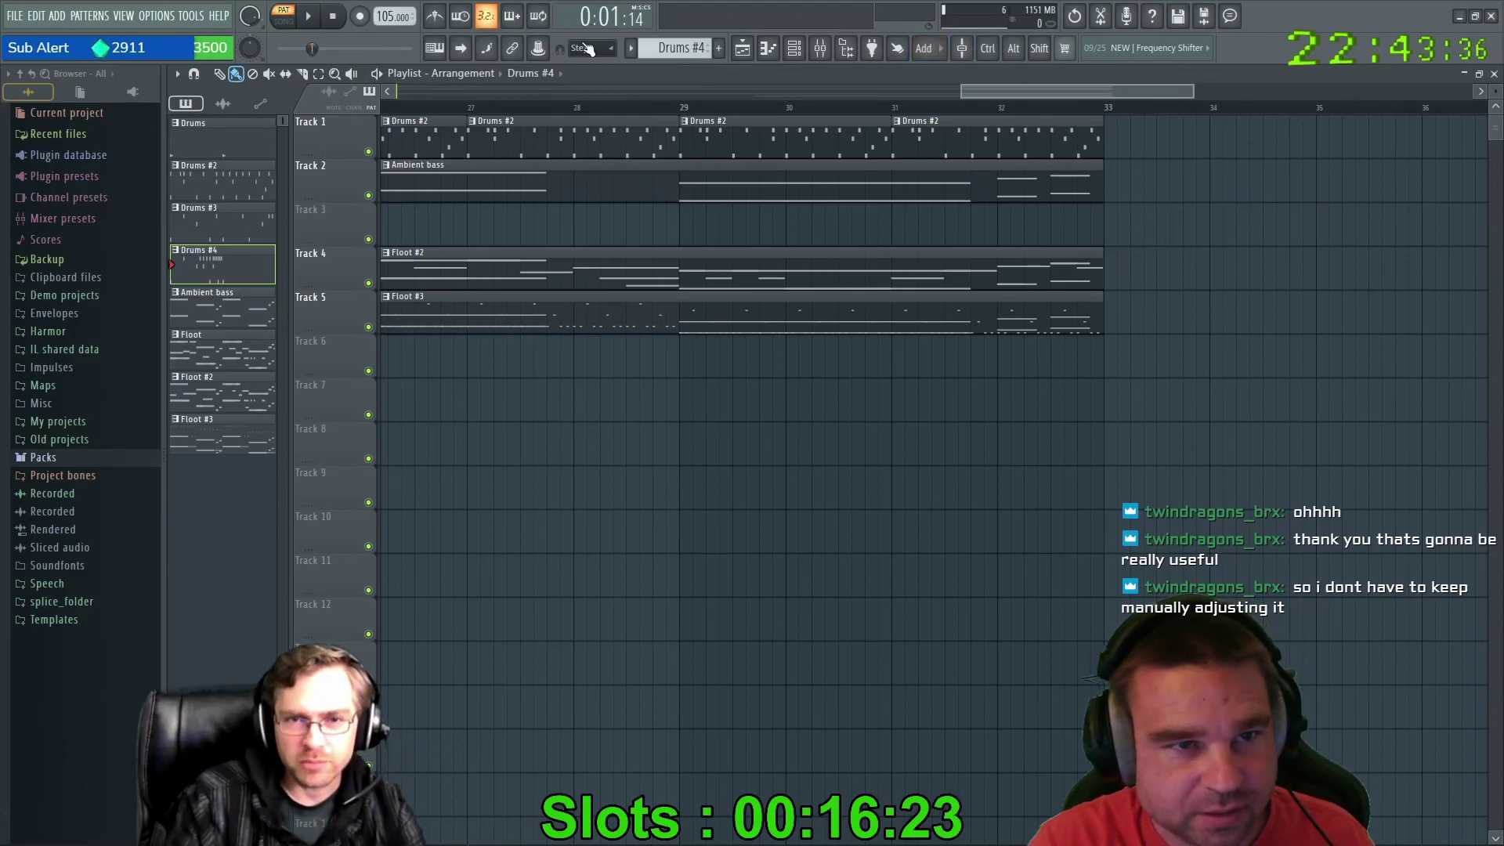
Set the global snap to Line, and reopen the 707 piano roll to set its own snap to (none).
left_click(592, 48)
left_click(597, 66)
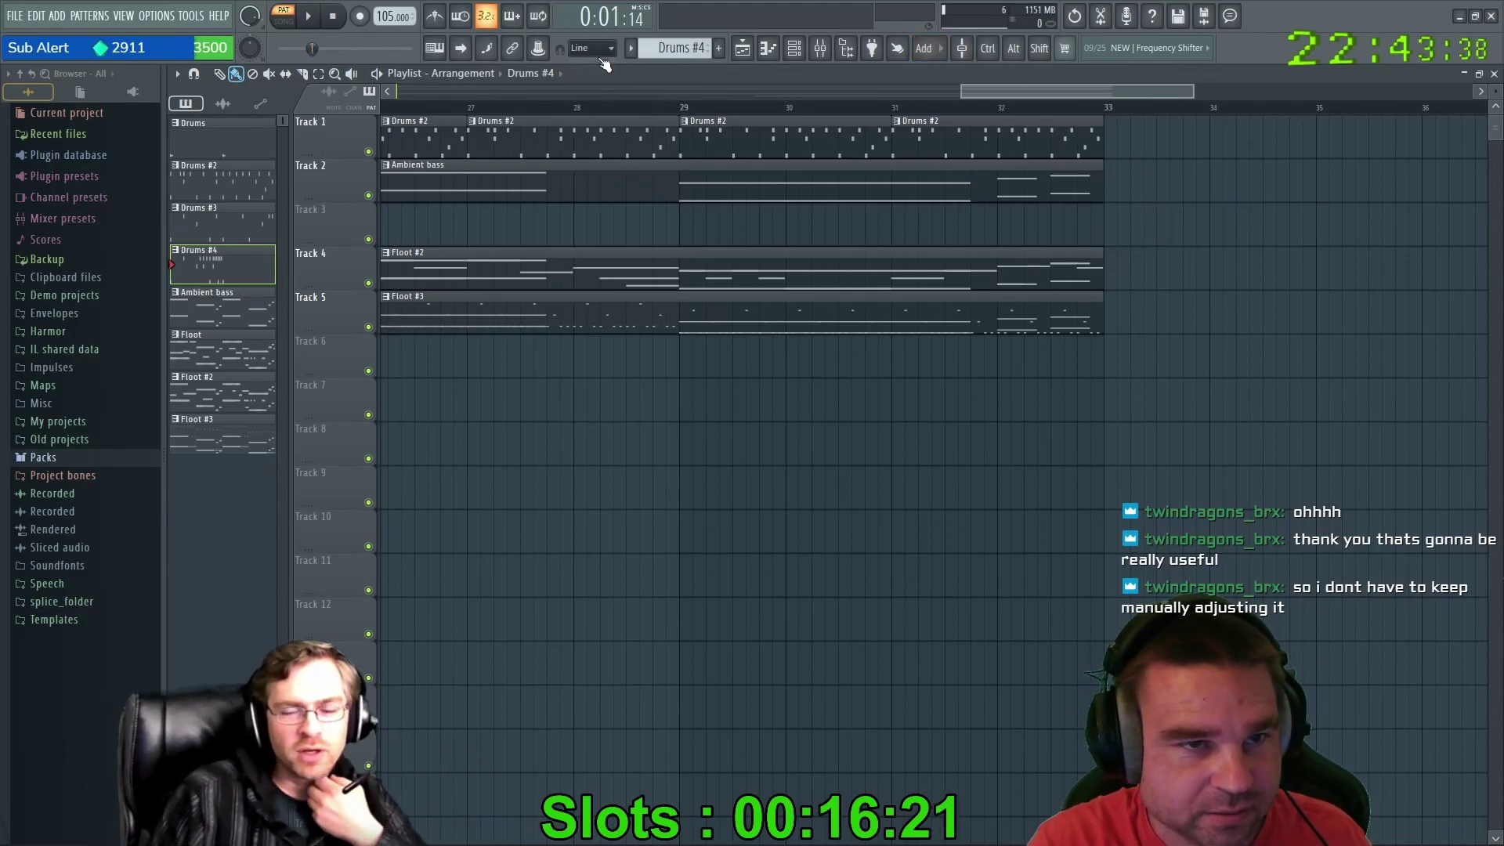
key("F7")
left_click_drag(893, 452, 877, 294)
left_click(485, 296)
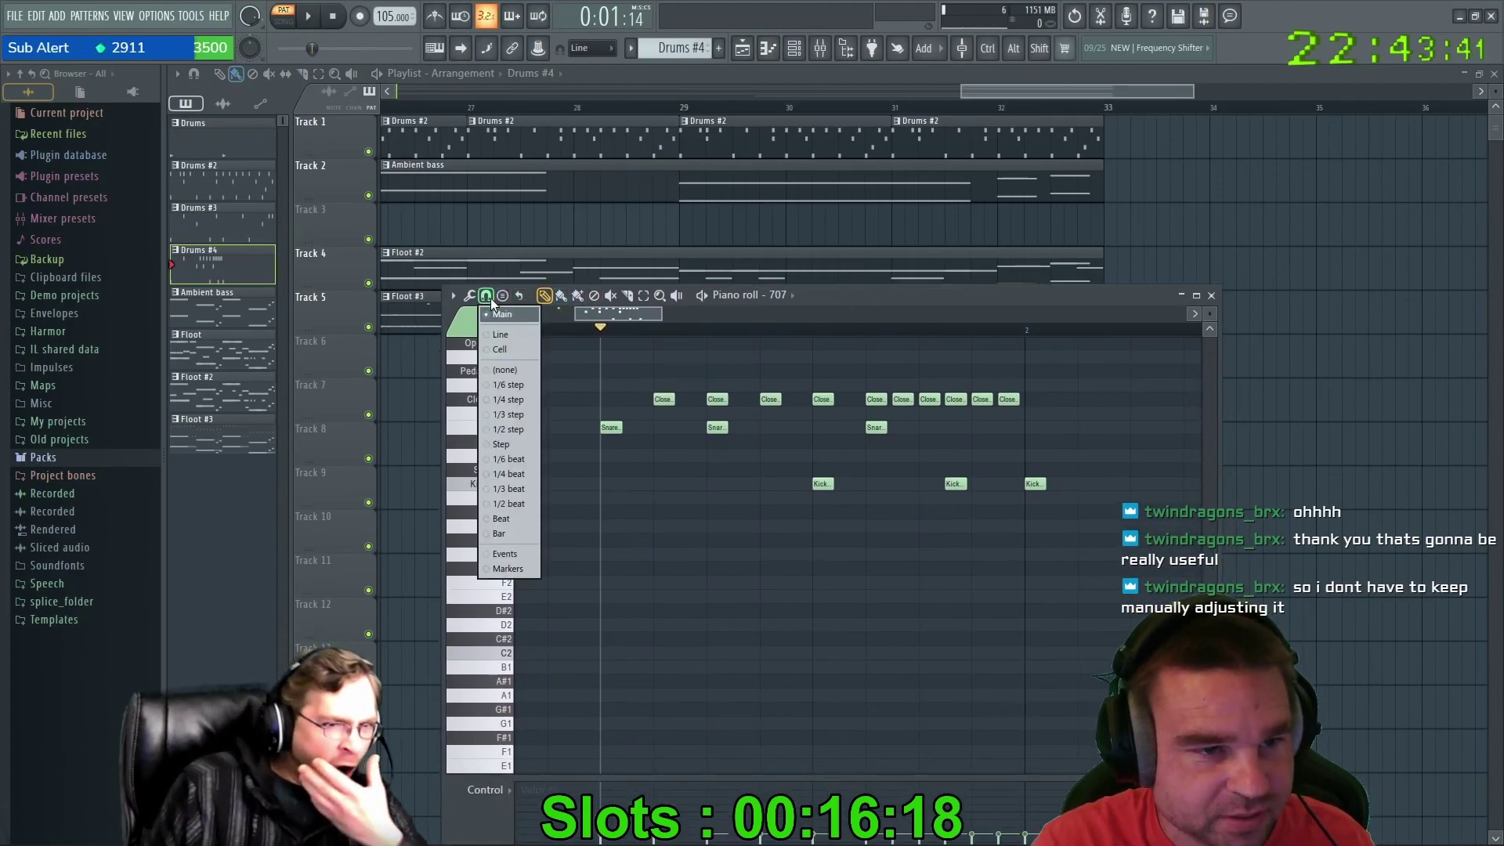
left_click(501, 370)
left_click_drag(839, 308, 825, 146)
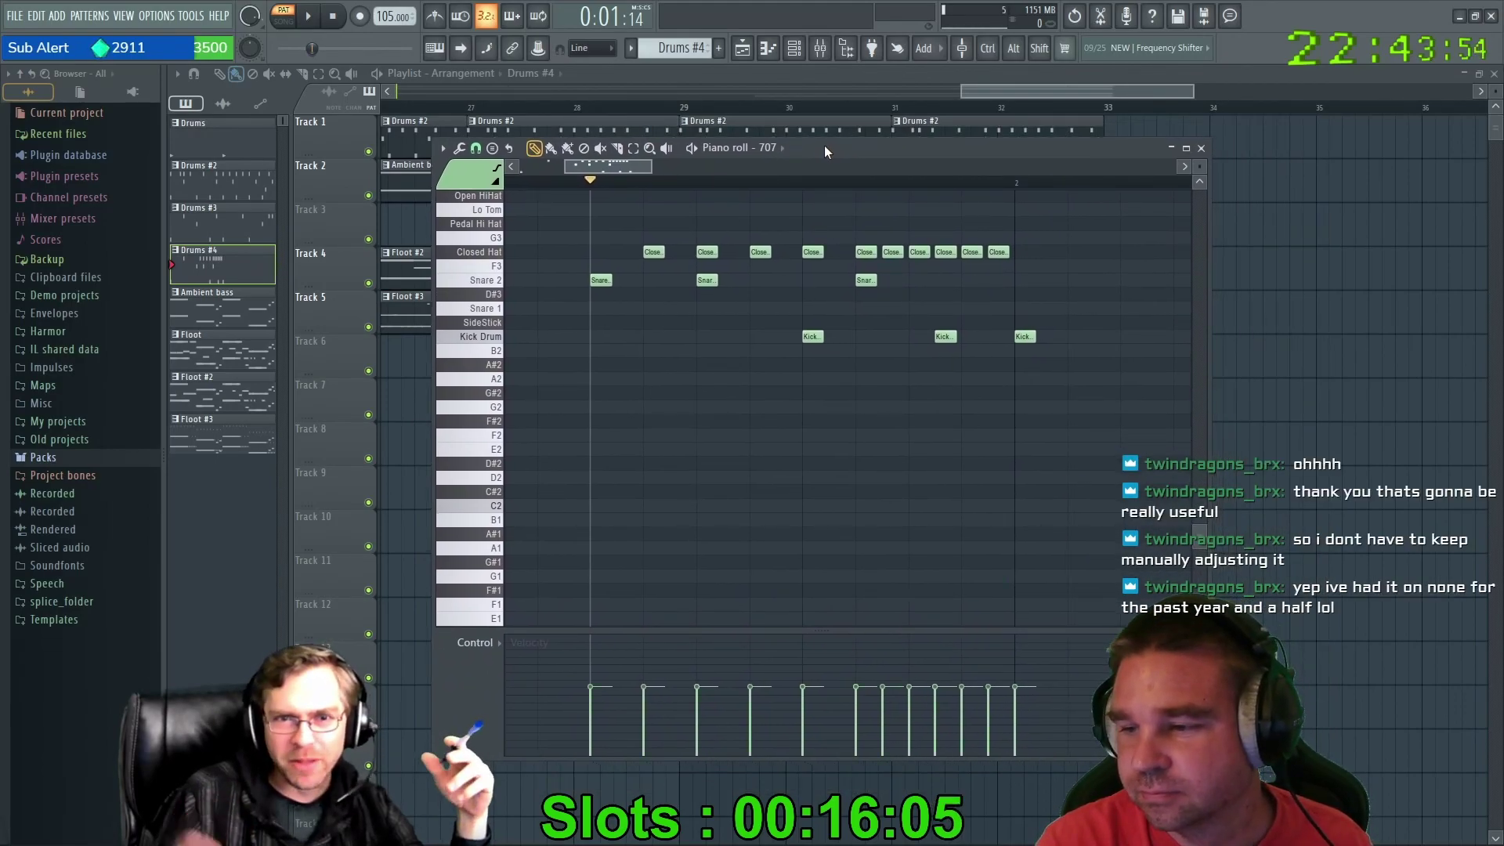
Place a test note below the Kick Drum row, slide it freely off the grid, and delete it.
left_click_drag(762, 396, 675, 423)
right_click(687, 407)
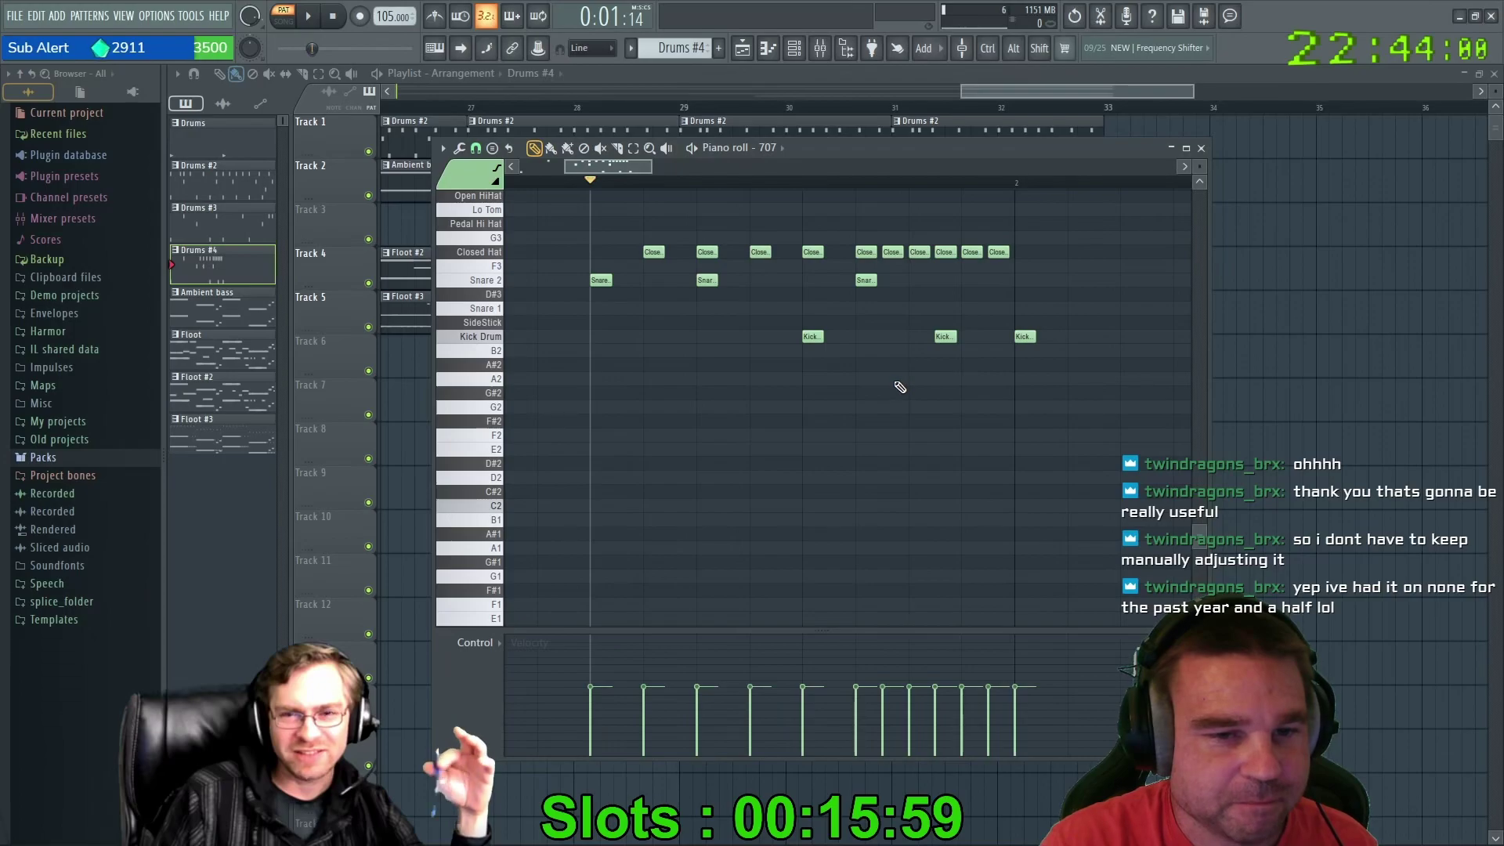
scroll(726, 407, "down", 4)
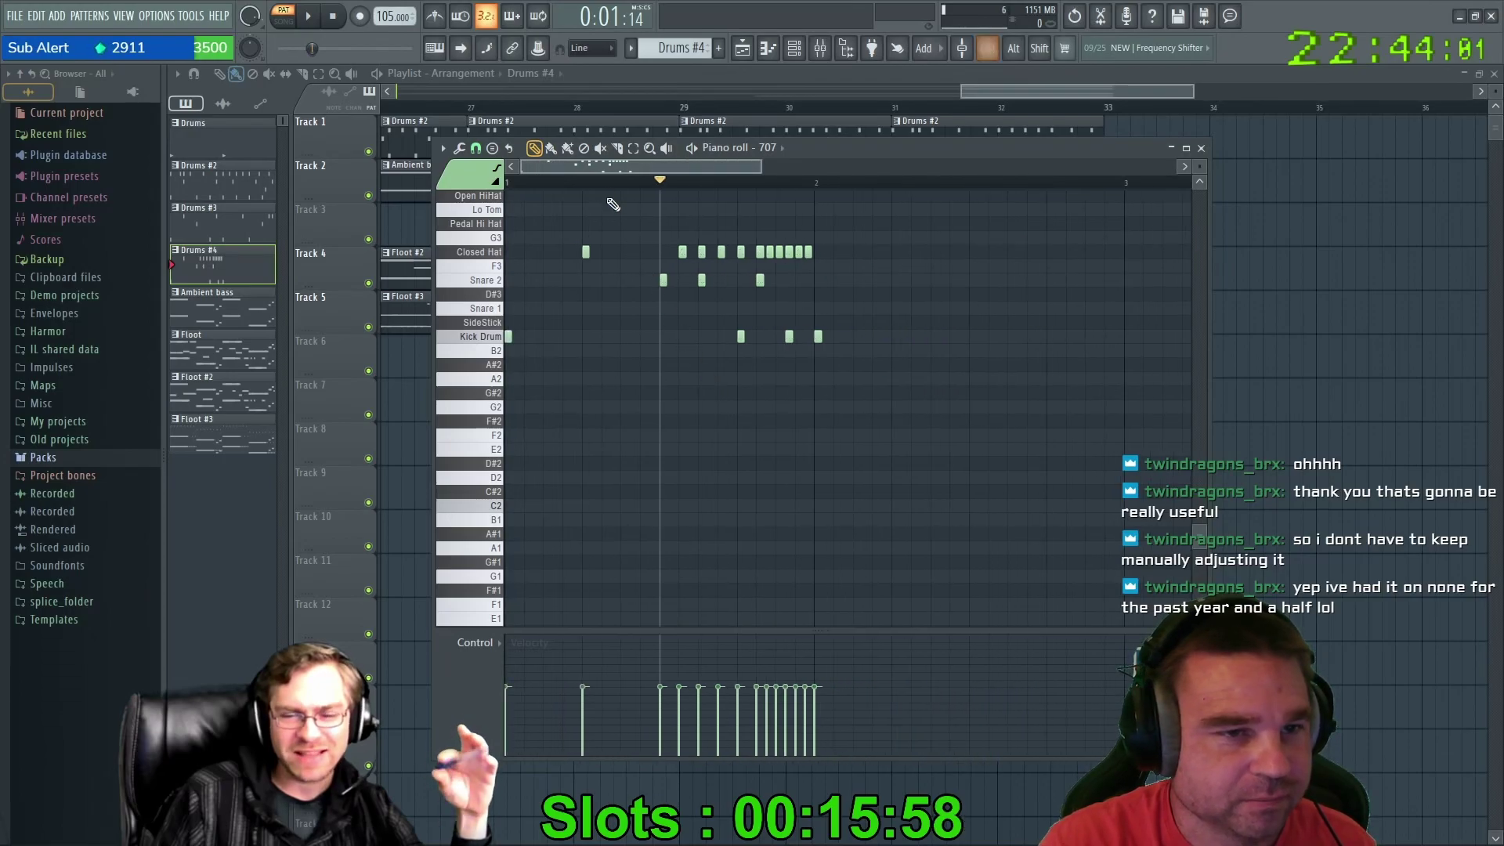
Set the piano roll snap to Line, place a test note in the A#2 row, and delete it.
left_click(476, 148)
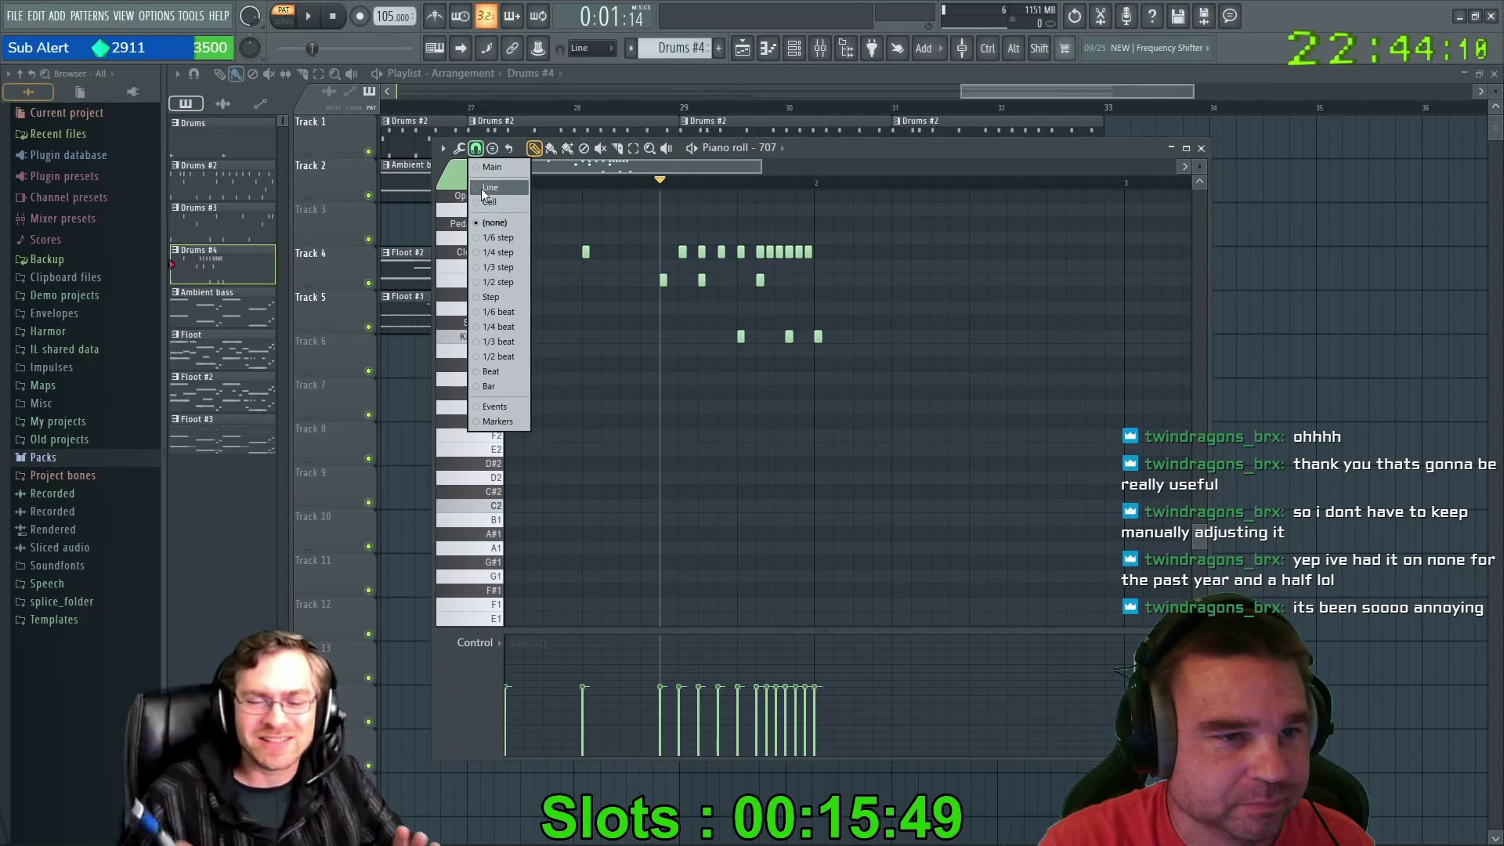
left_click(483, 189)
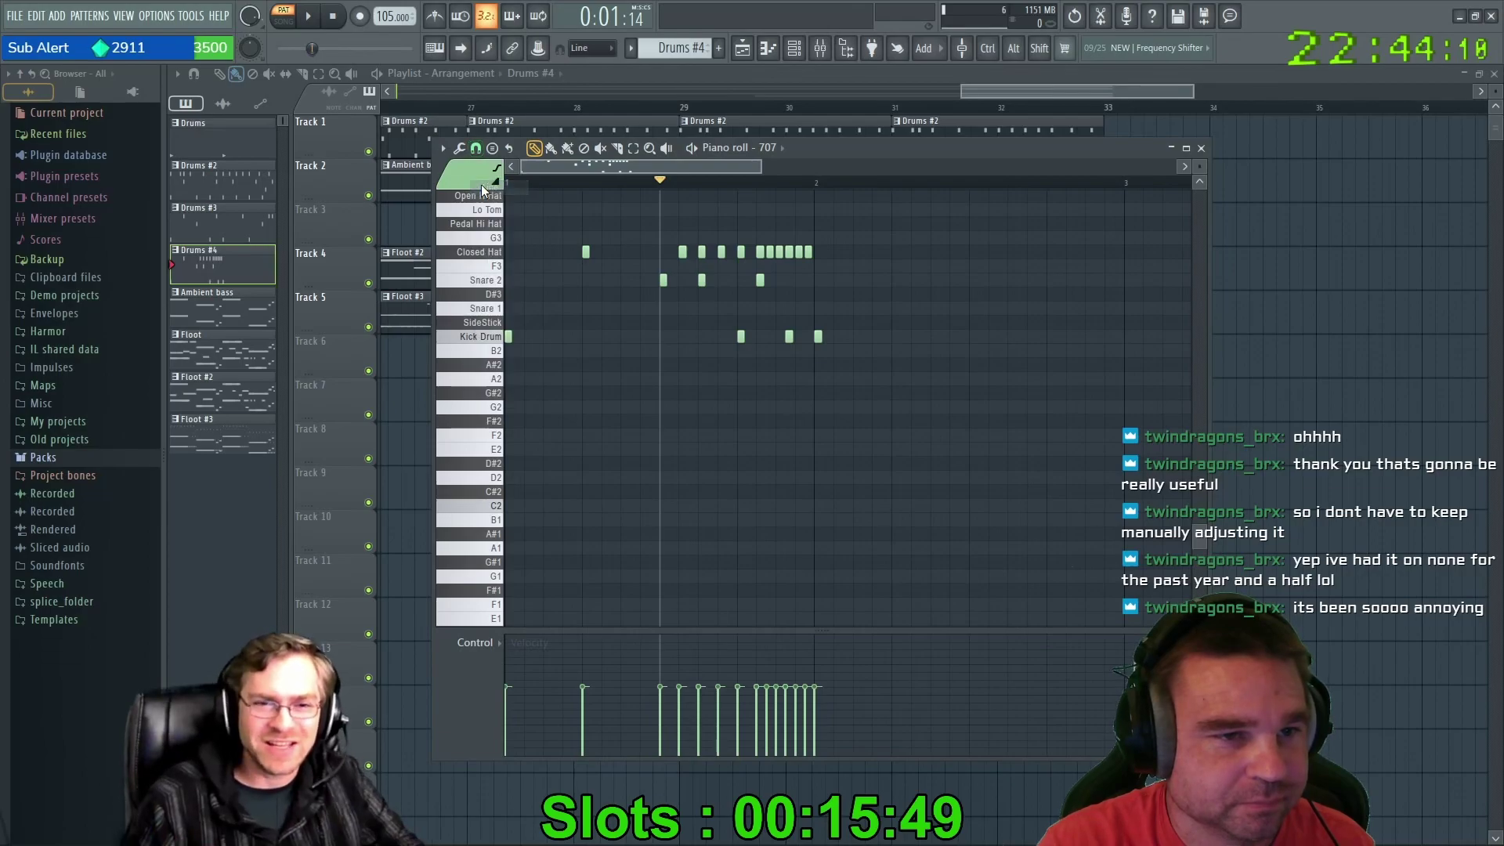
left_click(700, 365)
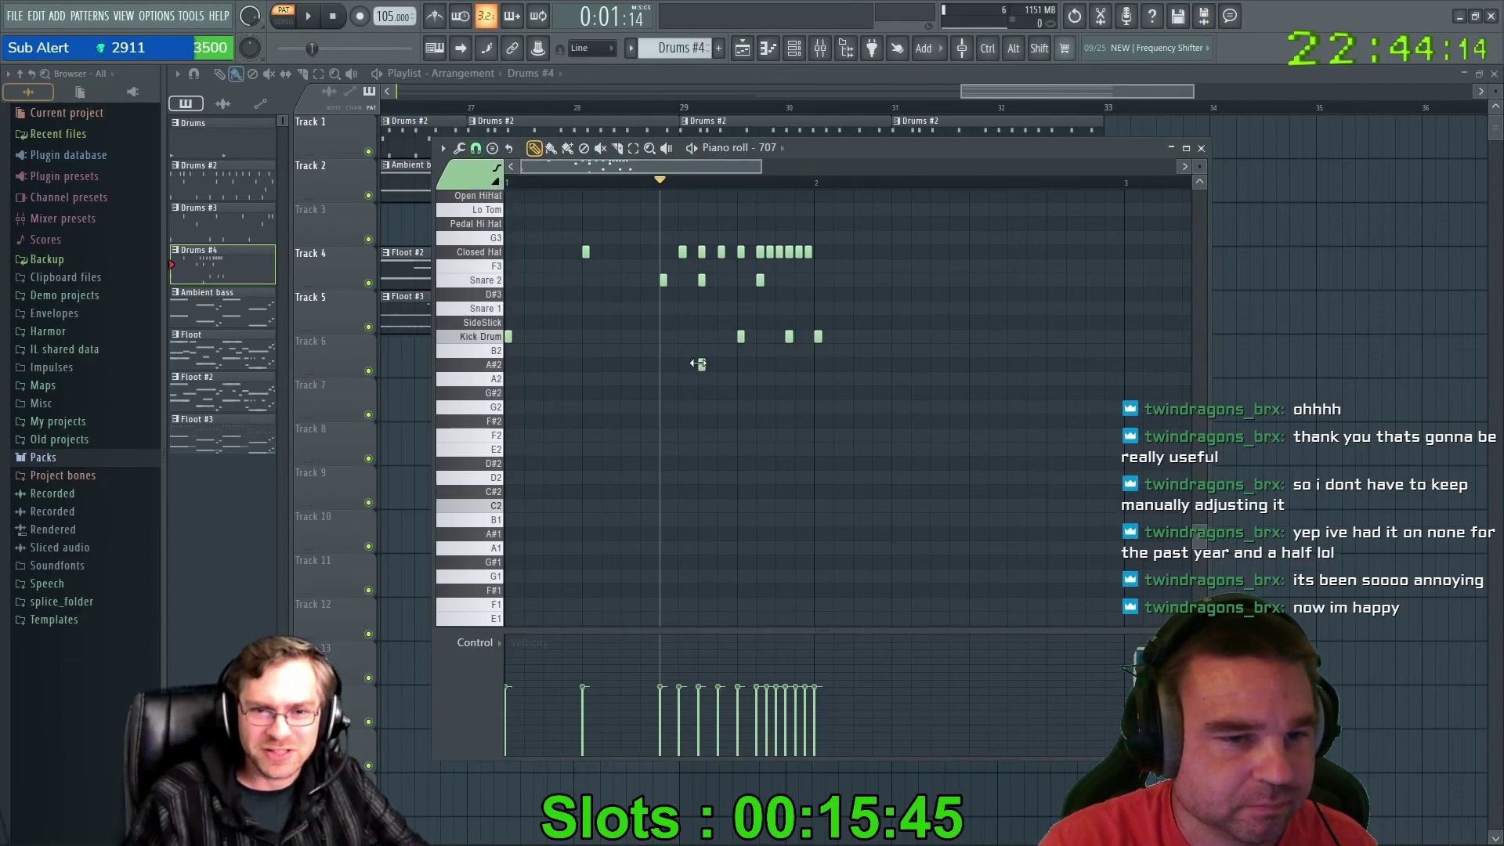
right_click(704, 364)
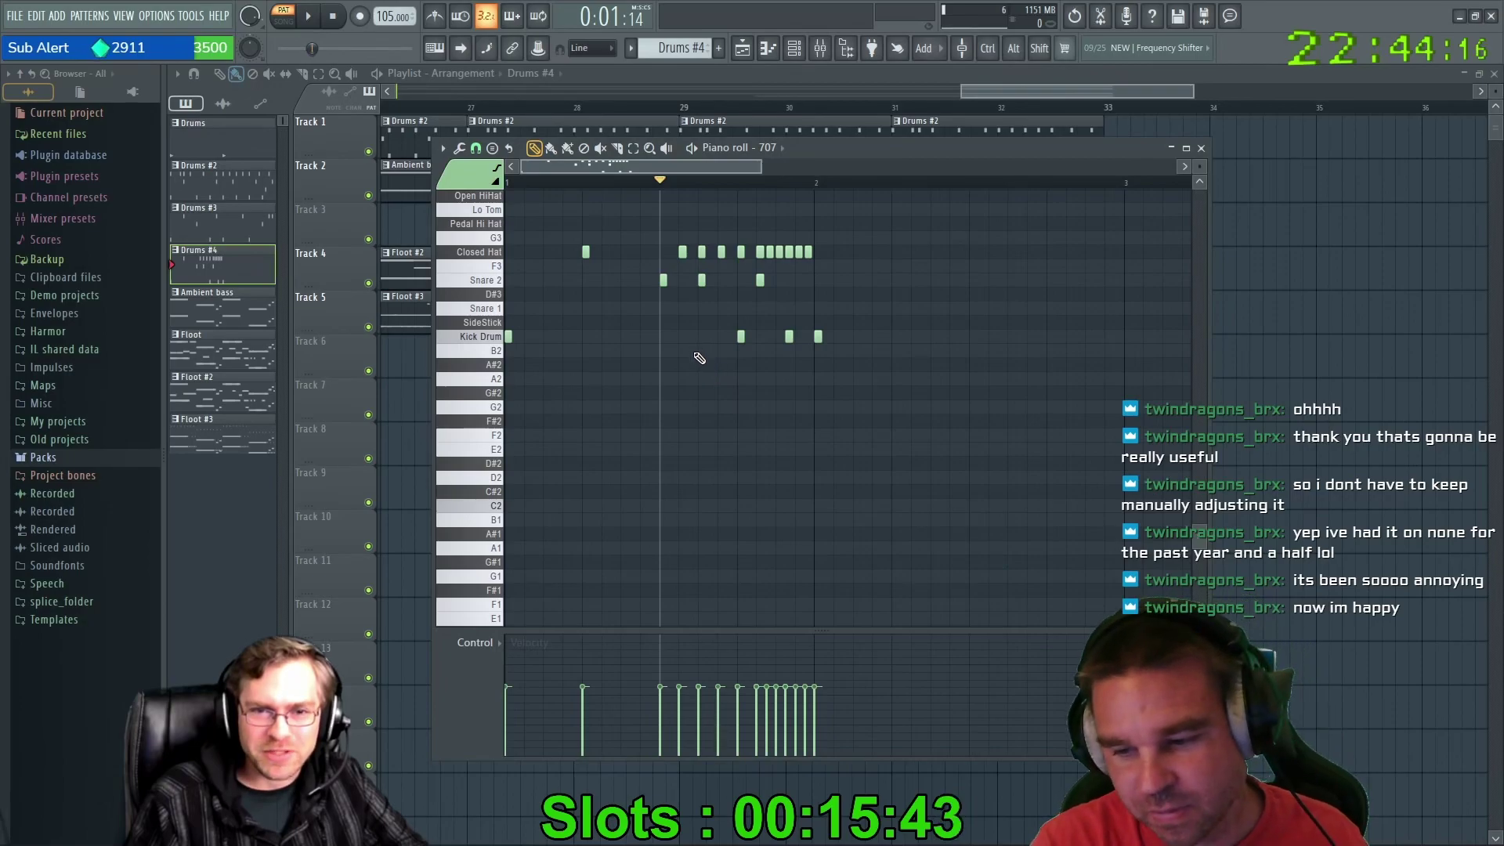
Try the 1/3 step snap in the piano roll, and return the snap to Line.
left_click(476, 149)
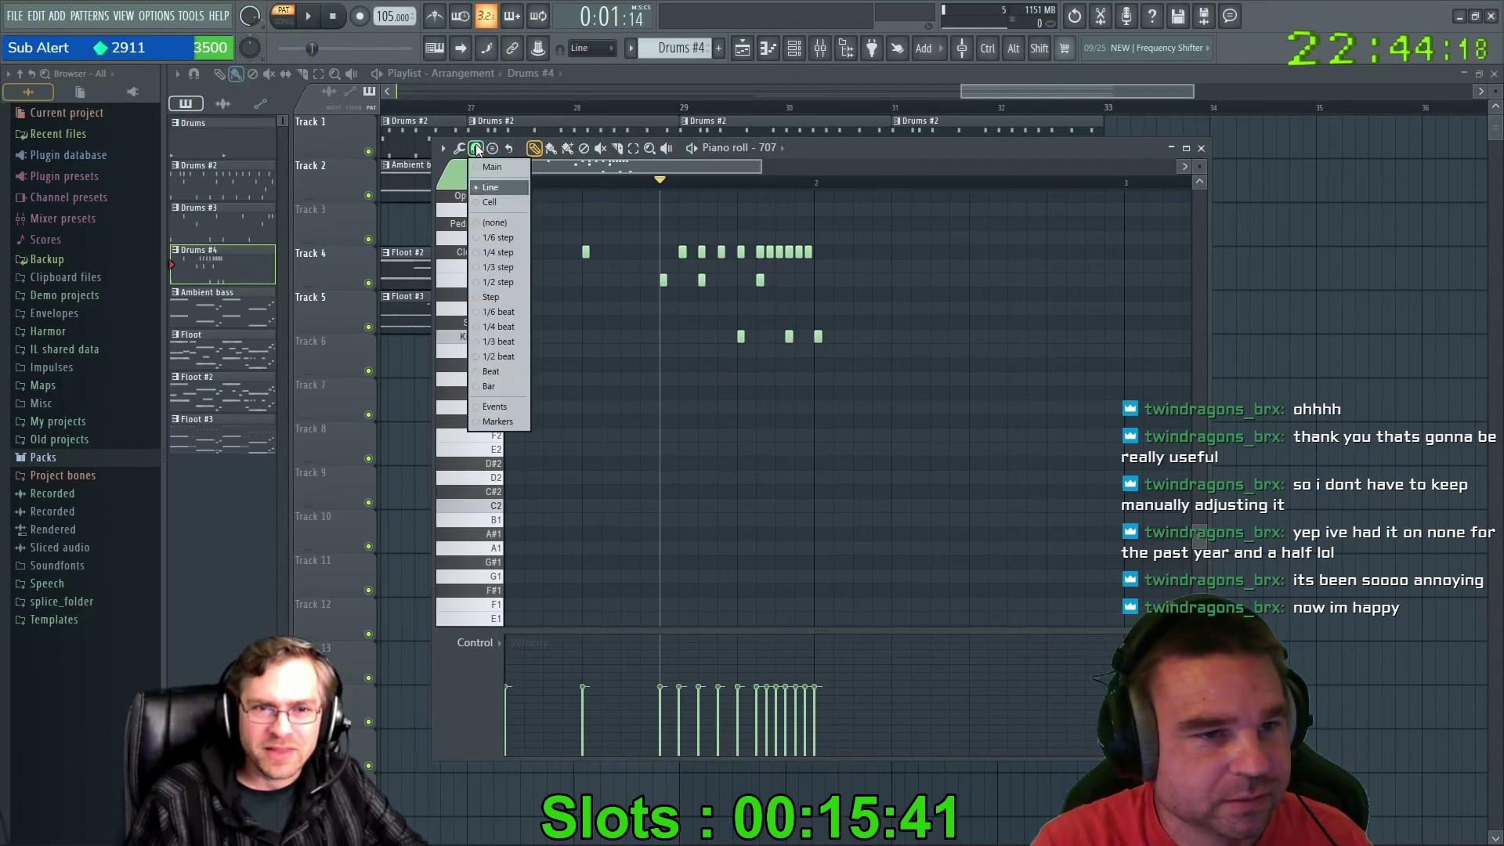
left_click(486, 203)
left_click(476, 148)
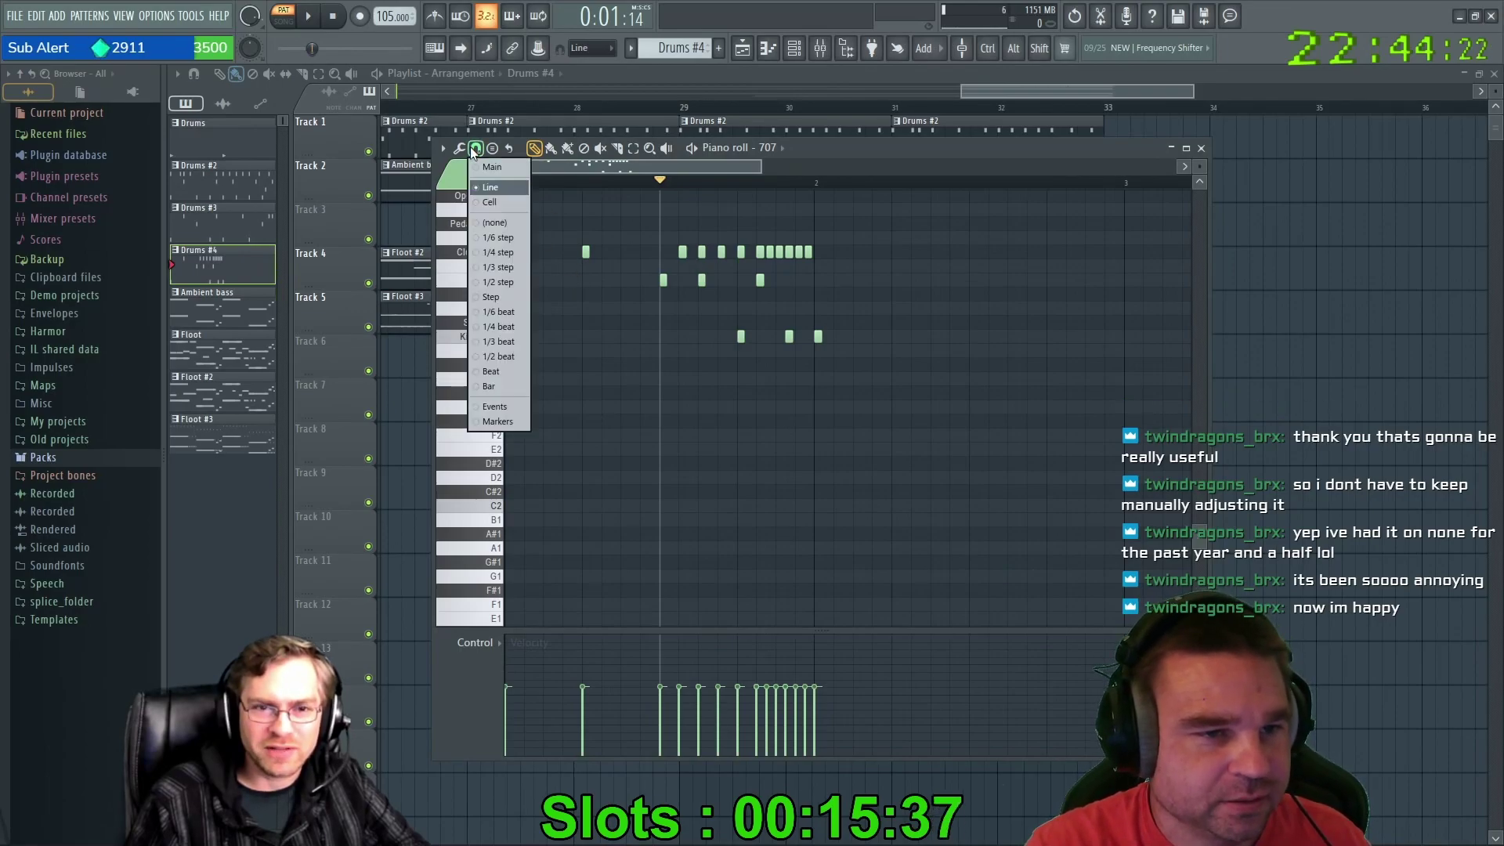
left_click(498, 267)
left_click(475, 149)
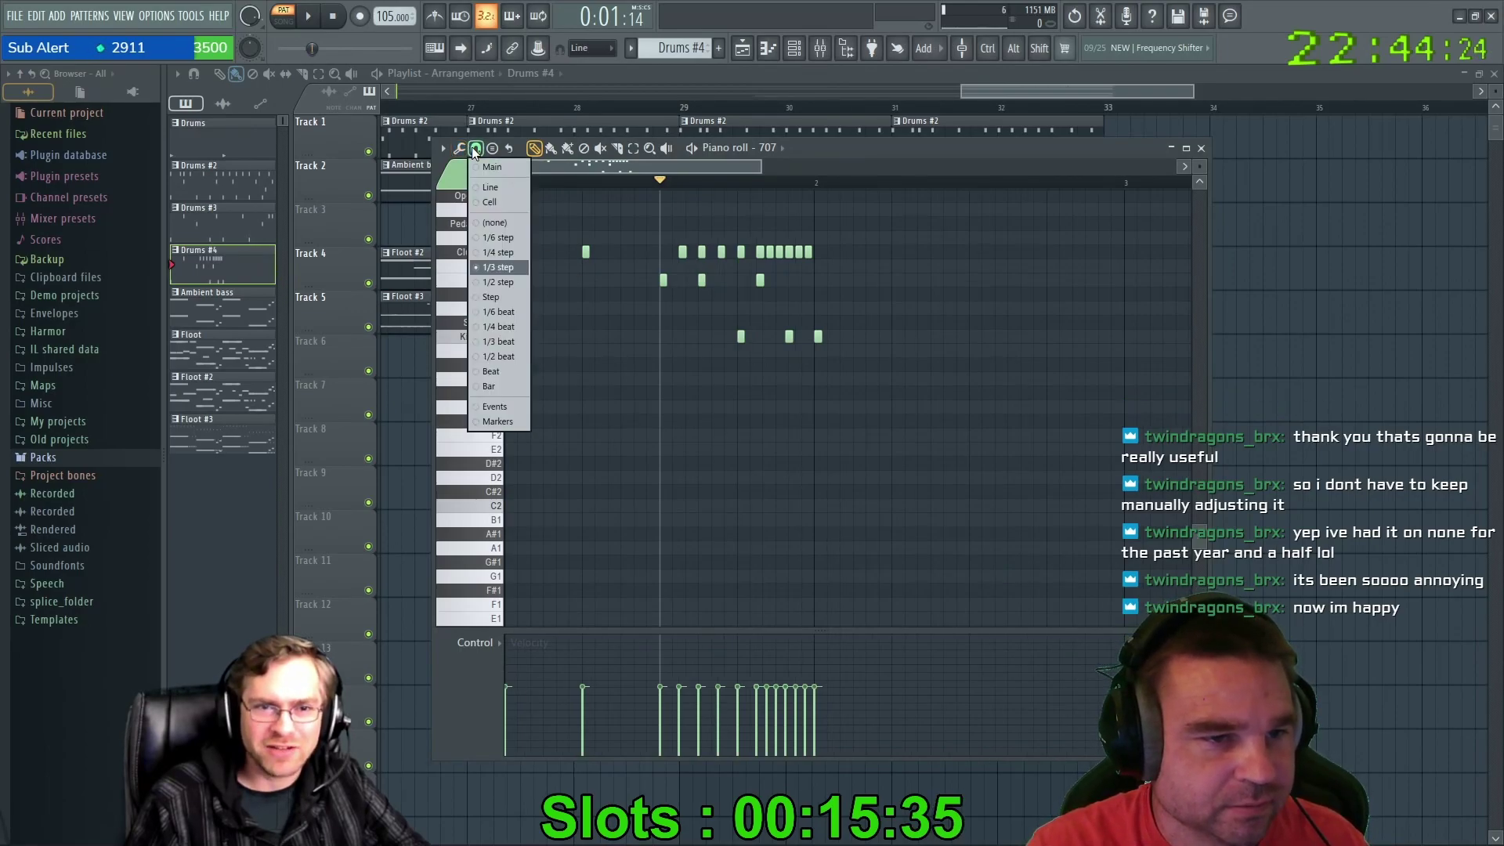
left_click(498, 267)
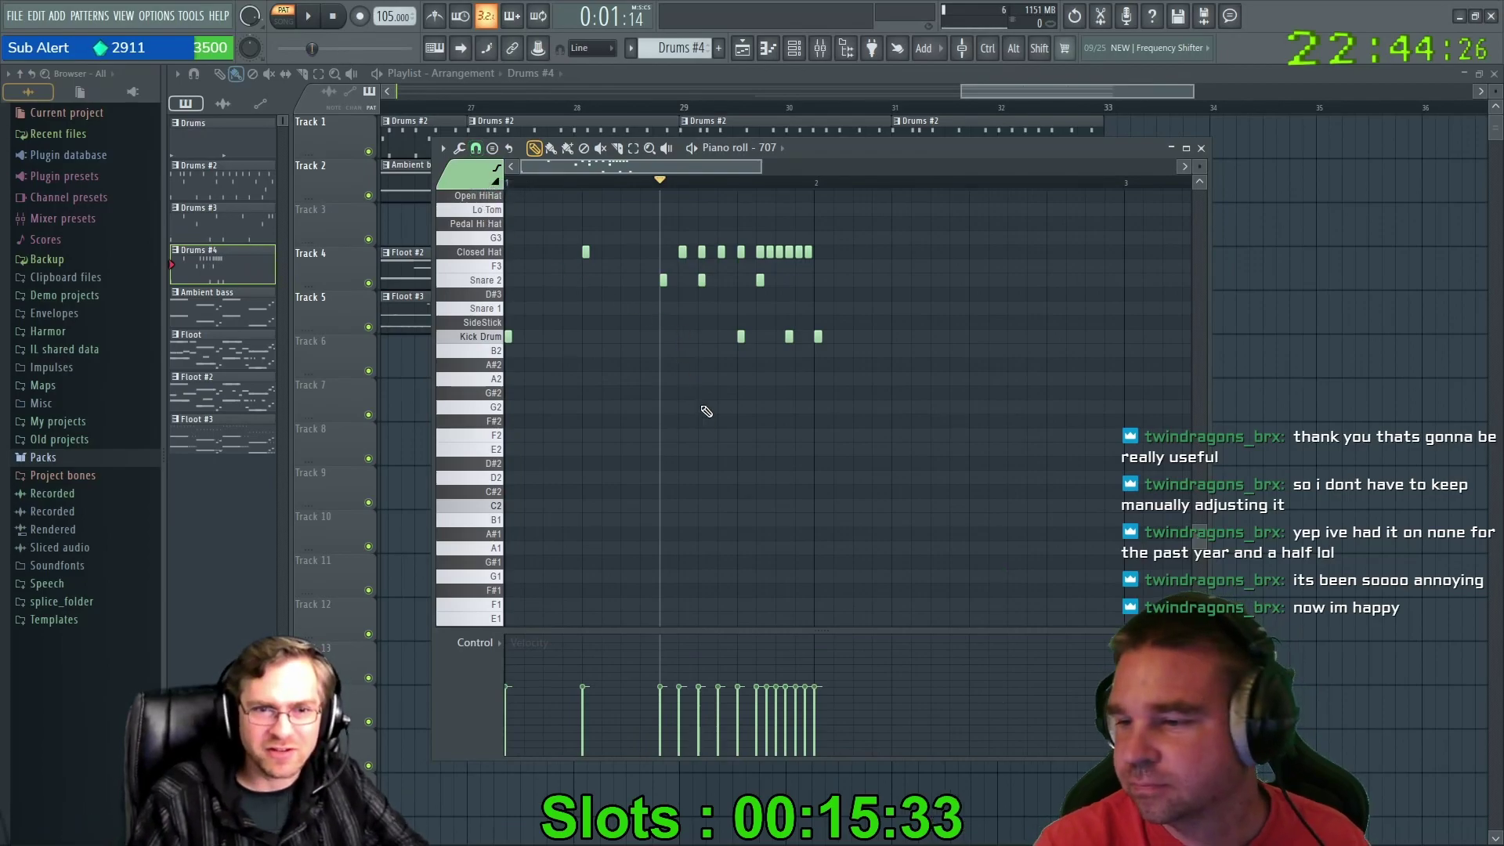
Examine how the piano roll's grid lines change at different horizontal zoom levels around the fill notes.
scroll(775, 408, "up", 4)
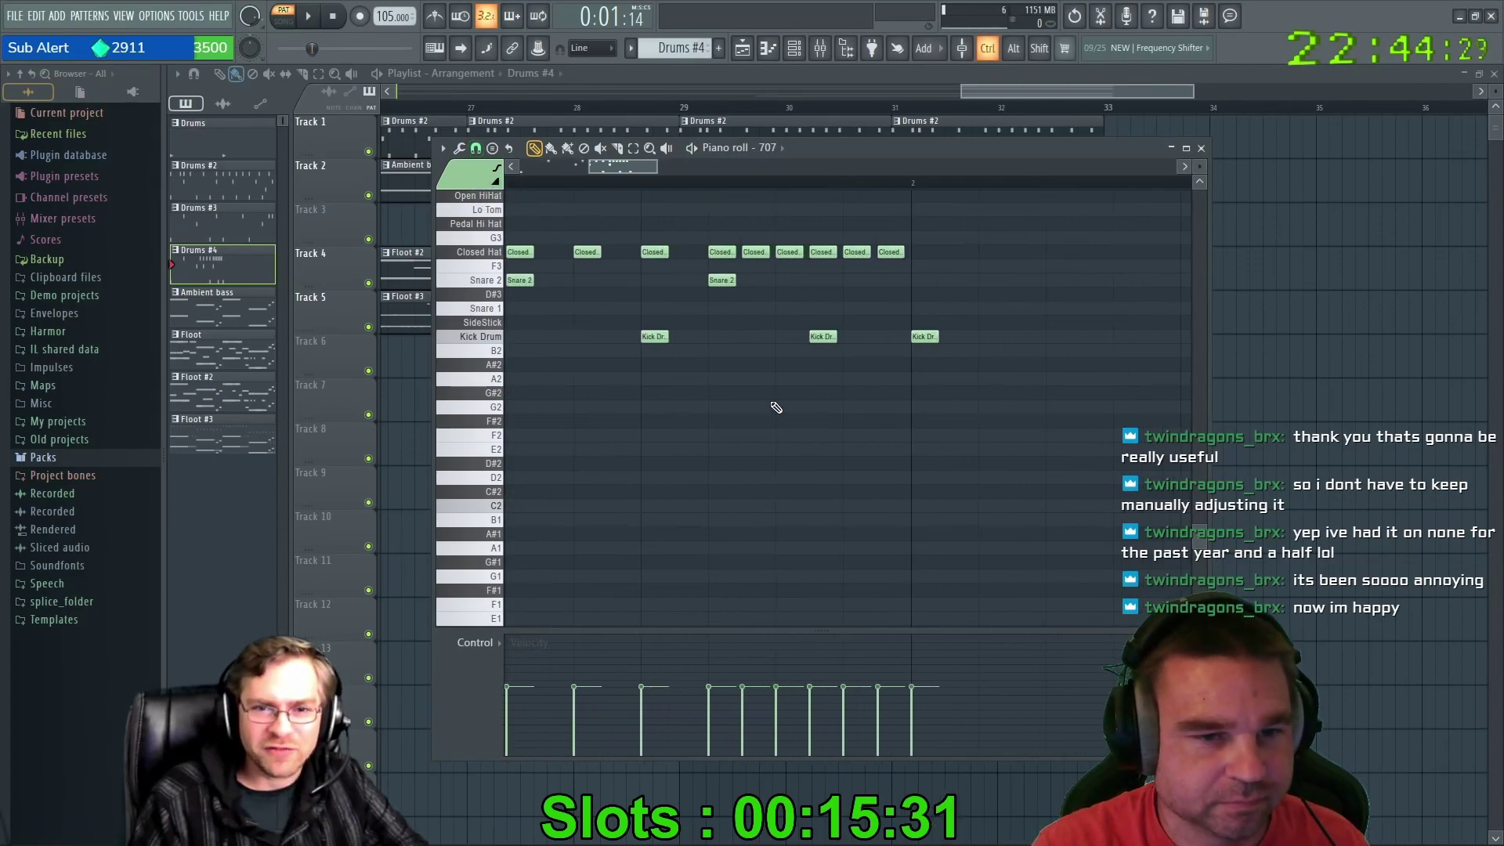
scroll(776, 408, "down", 2)
scroll(774, 404, "down", 3)
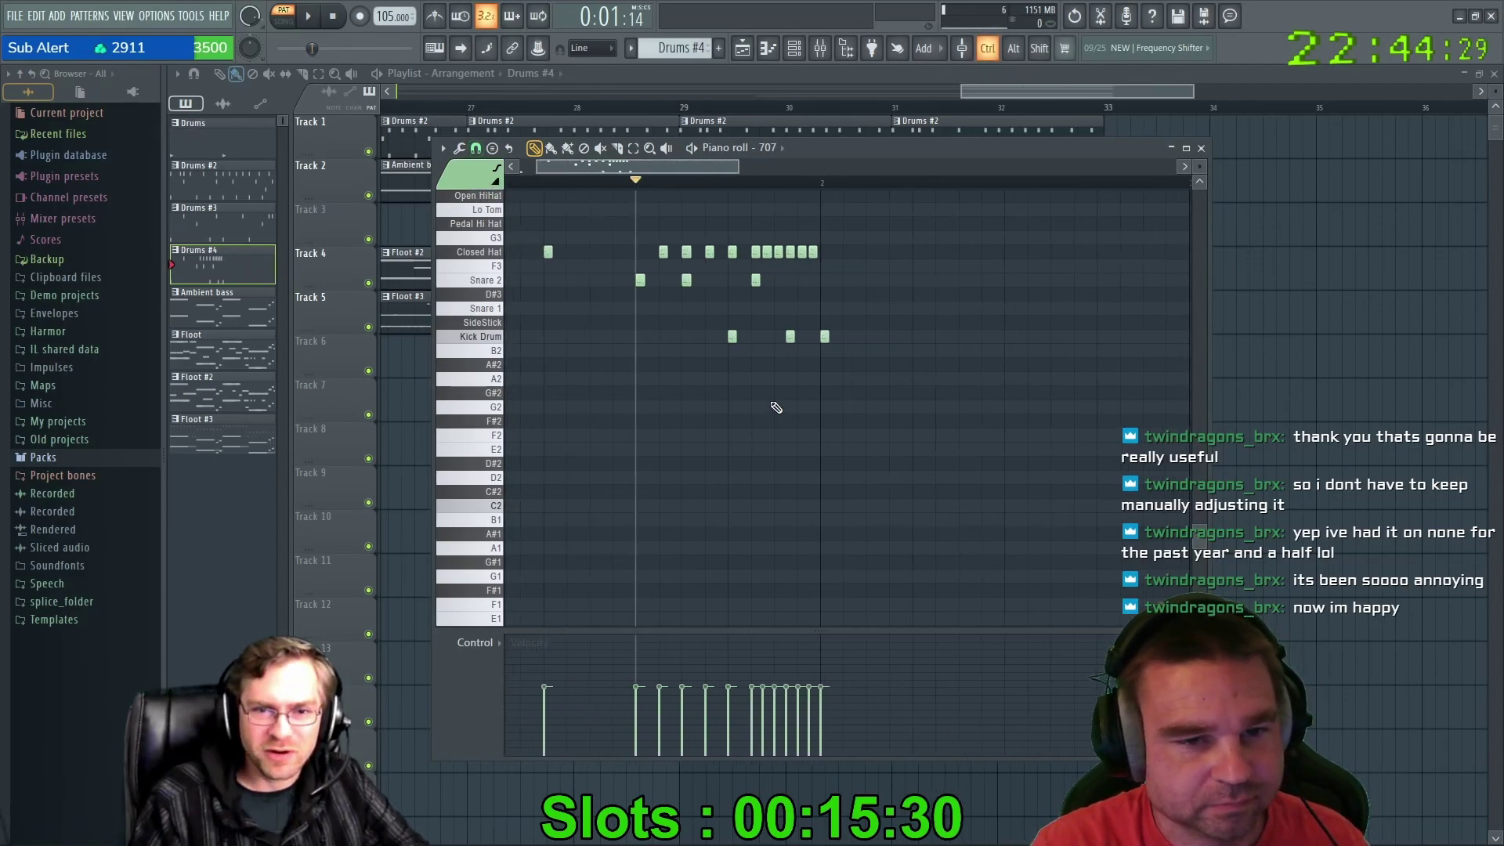
scroll(688, 370, "up", 5)
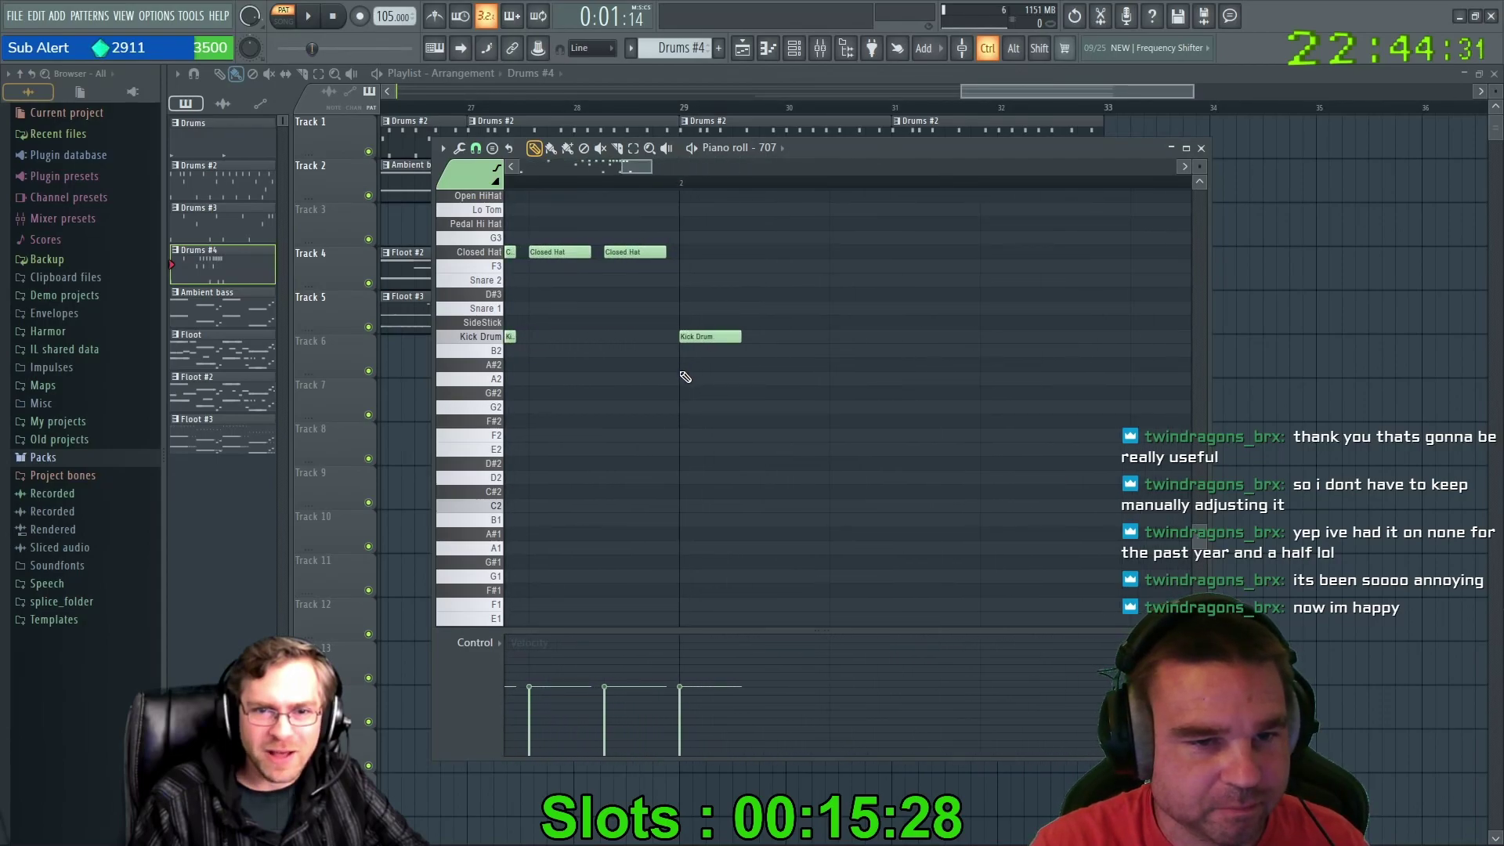
scroll(685, 378, "down", 5)
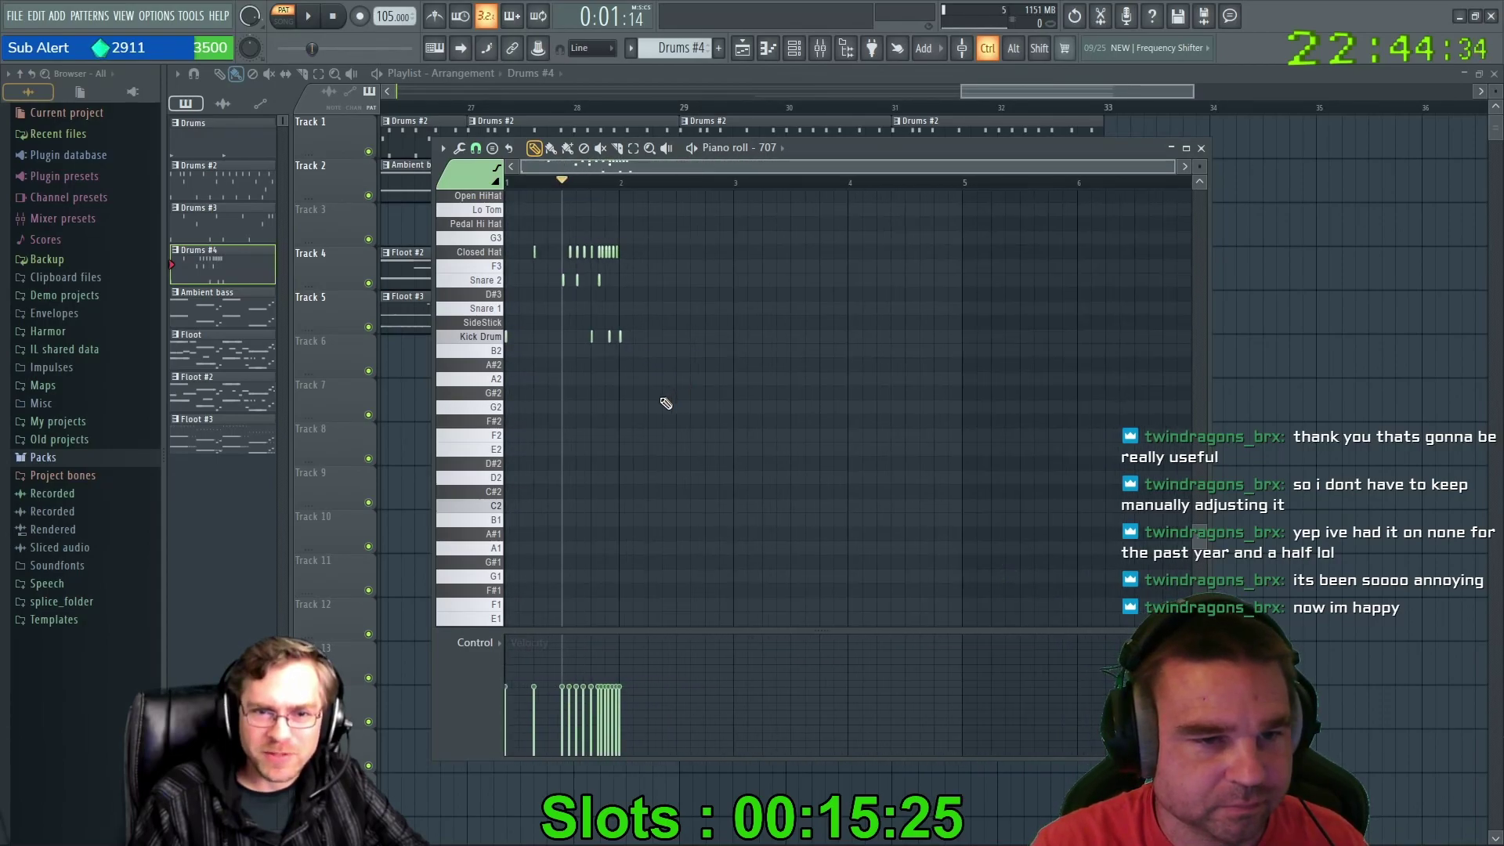
scroll(627, 403, "up", 5)
left_click_drag(666, 167, 515, 192)
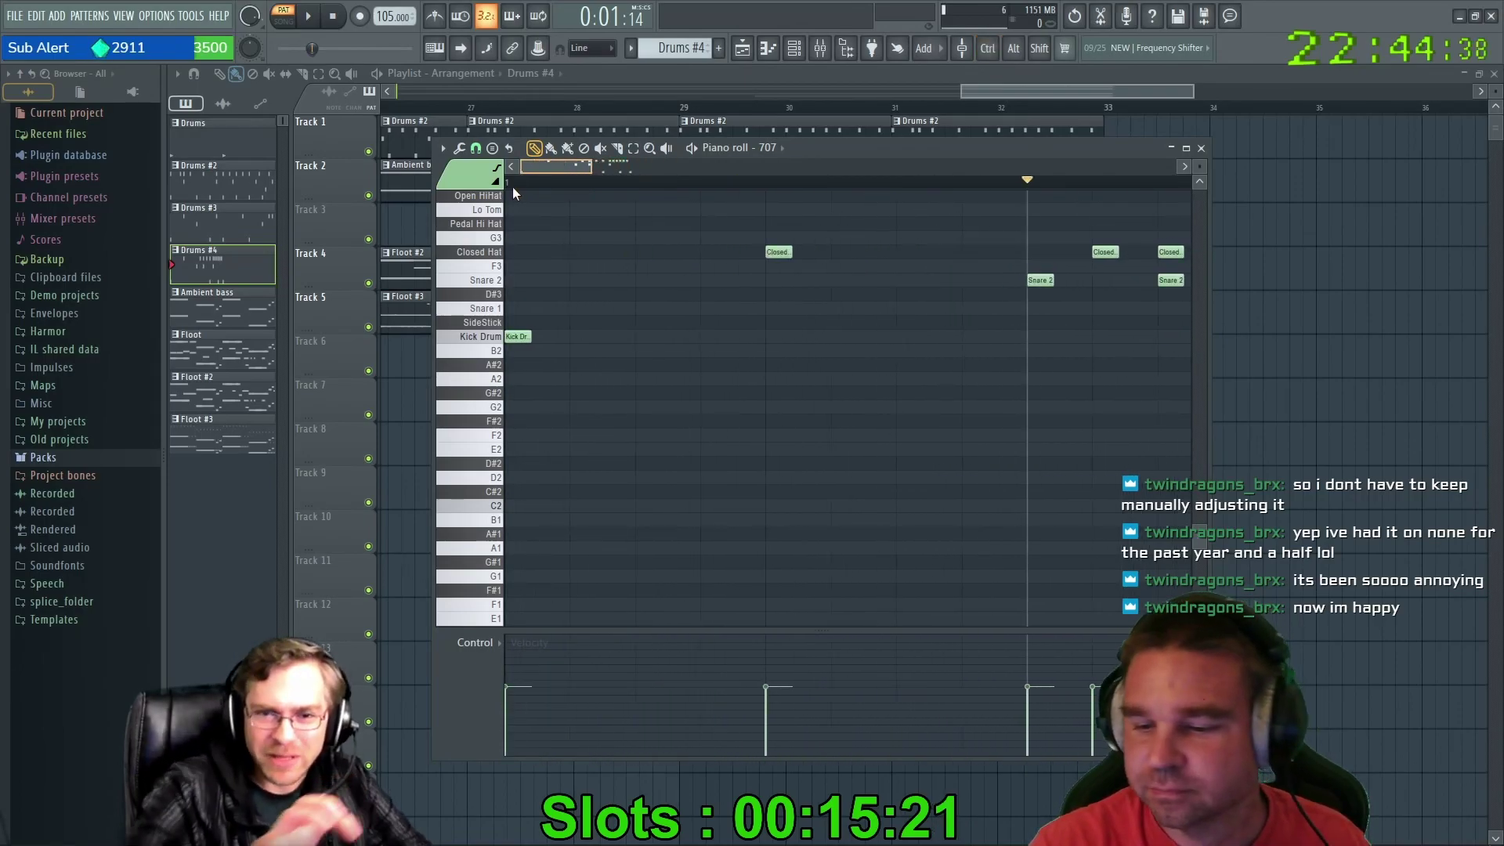
scroll(597, 302, "down", 1)
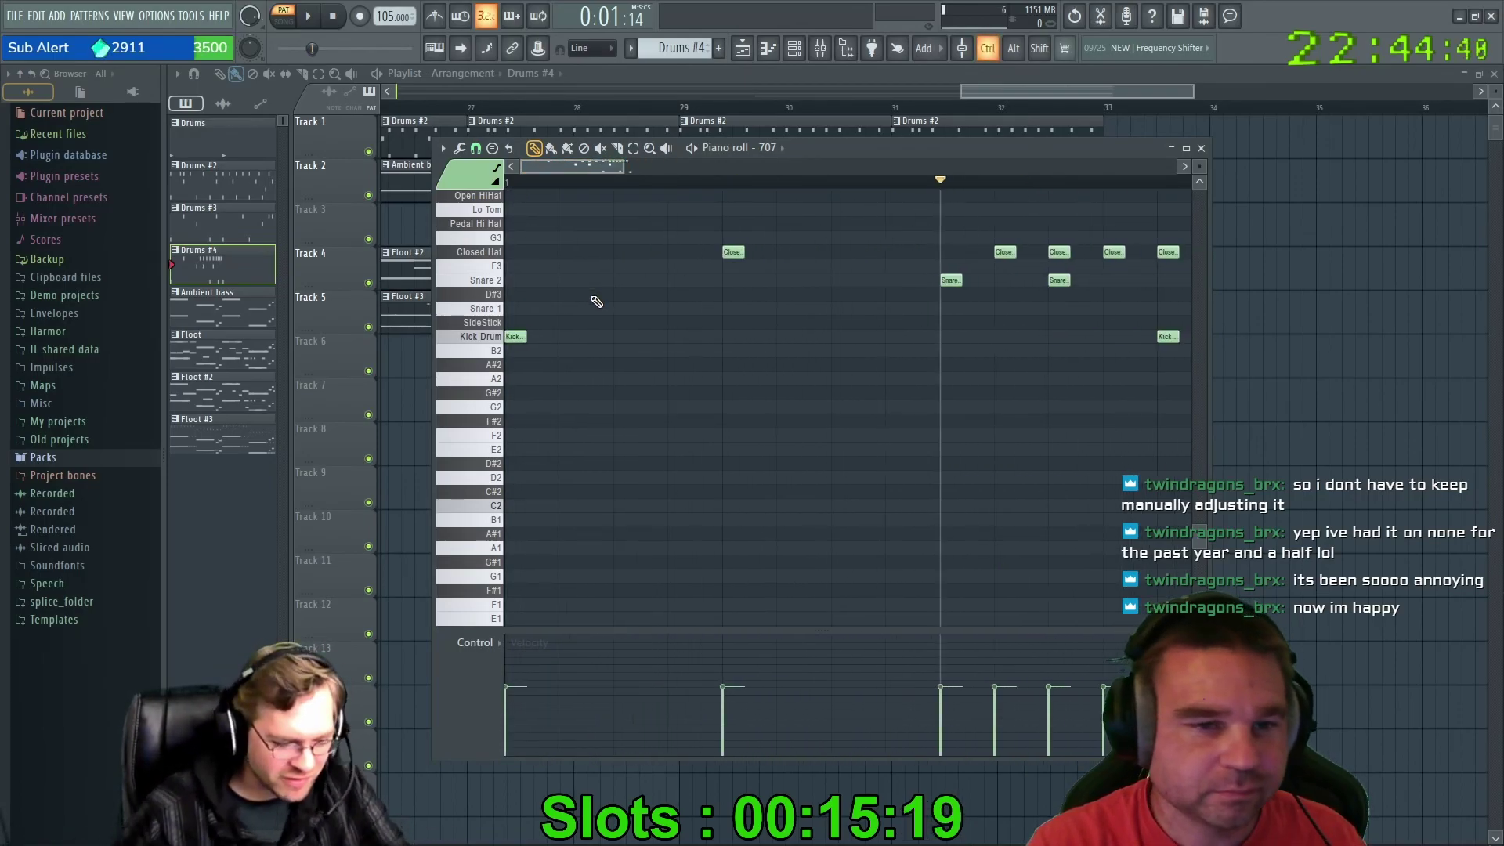
scroll(597, 302, "down", 1)
mouse_move(780, 156)
left_mouse_down()
mouse_move(835, 148)
mouse_move(800, 151)
left_mouse_up()
Review the piano roll's snap options, keep Line, and compare the grid spacing from wide to close zoom.
left_click(496, 143)
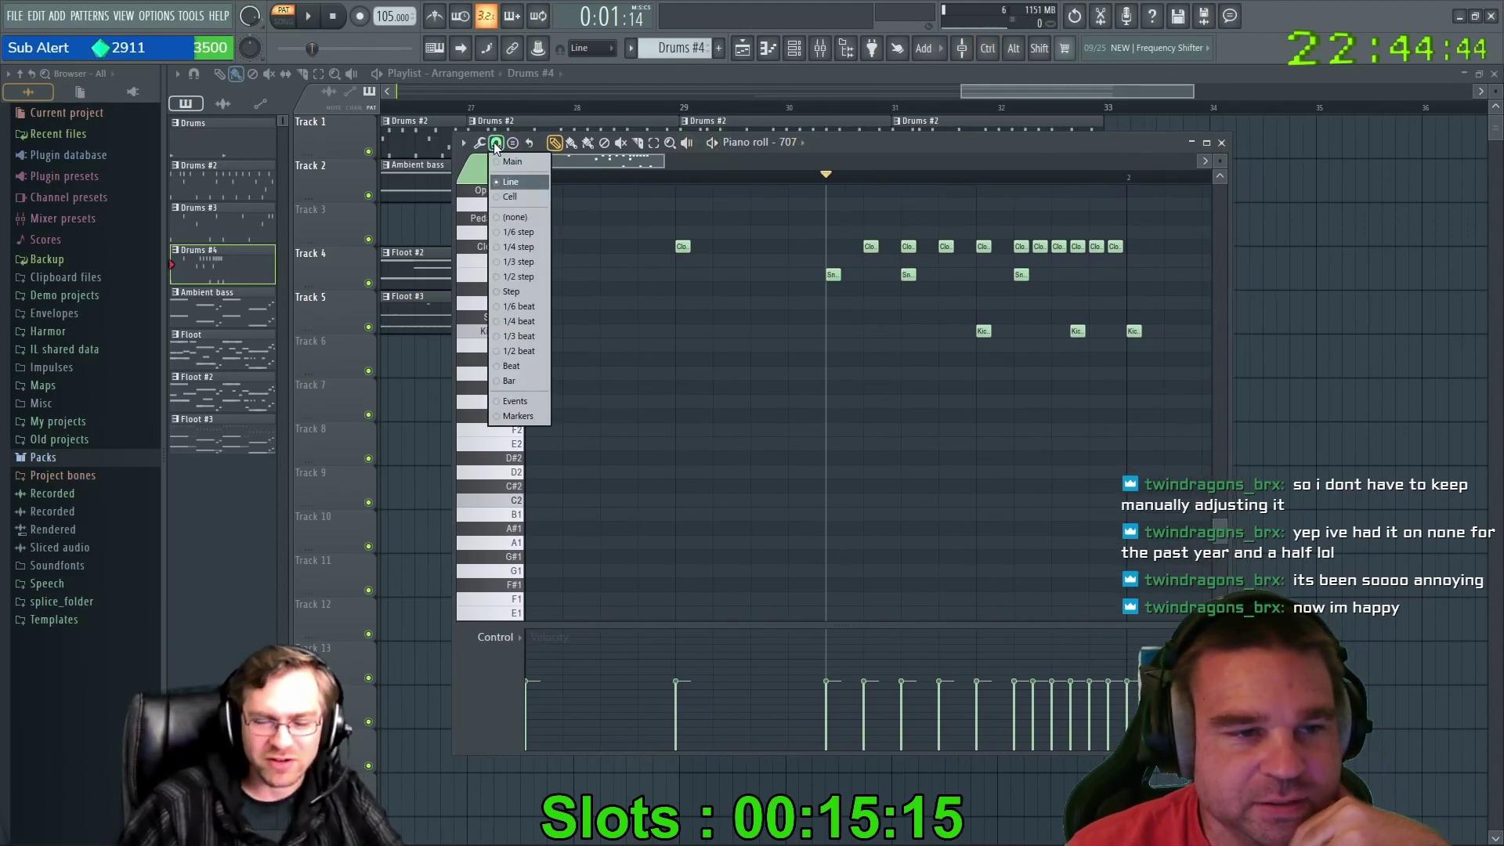
left_click(519, 196)
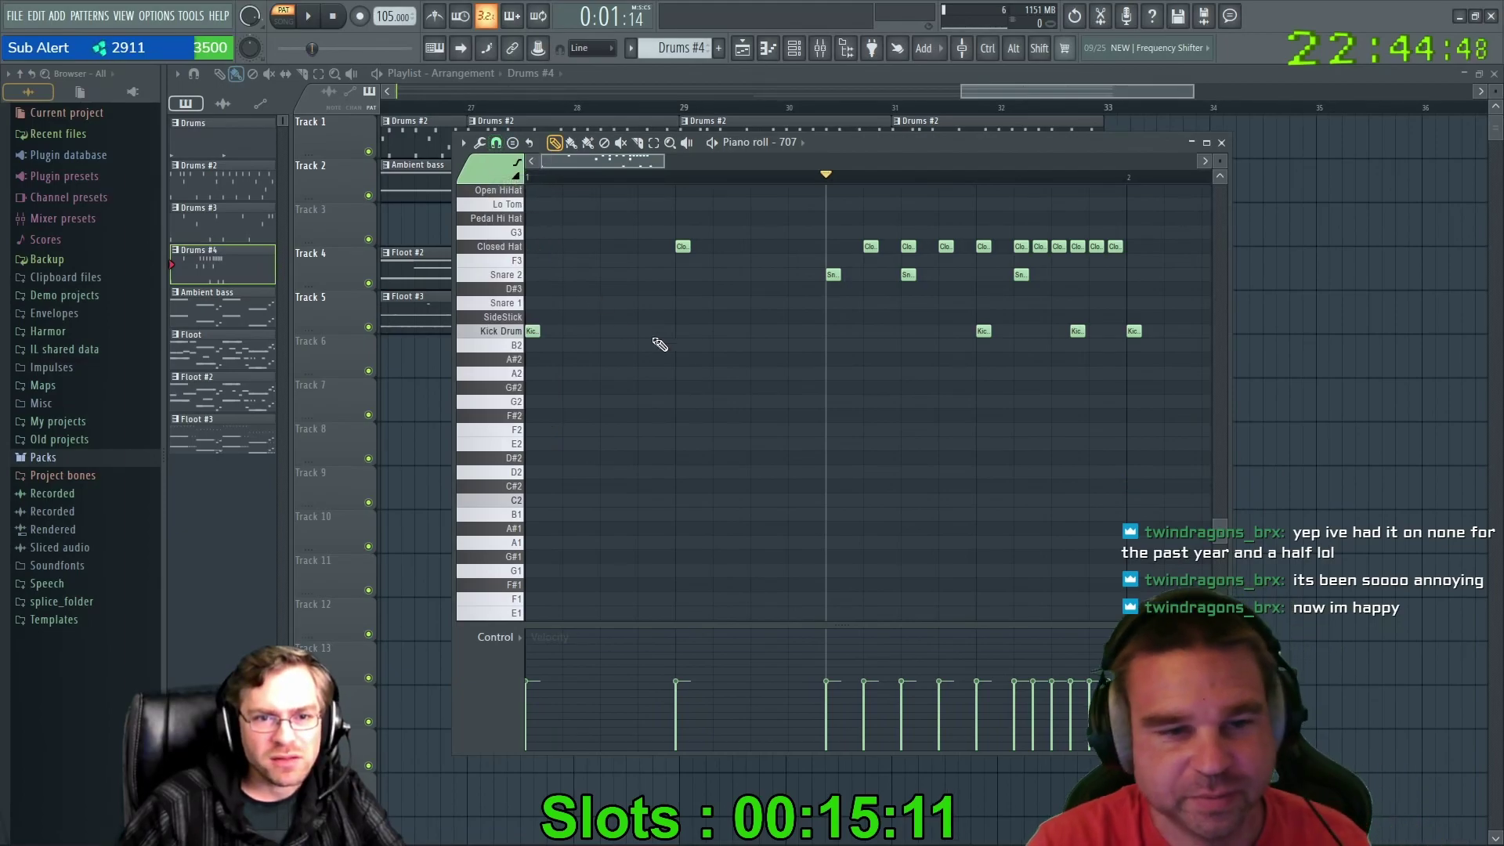
scroll(715, 398, "up", 6, "ctrl")
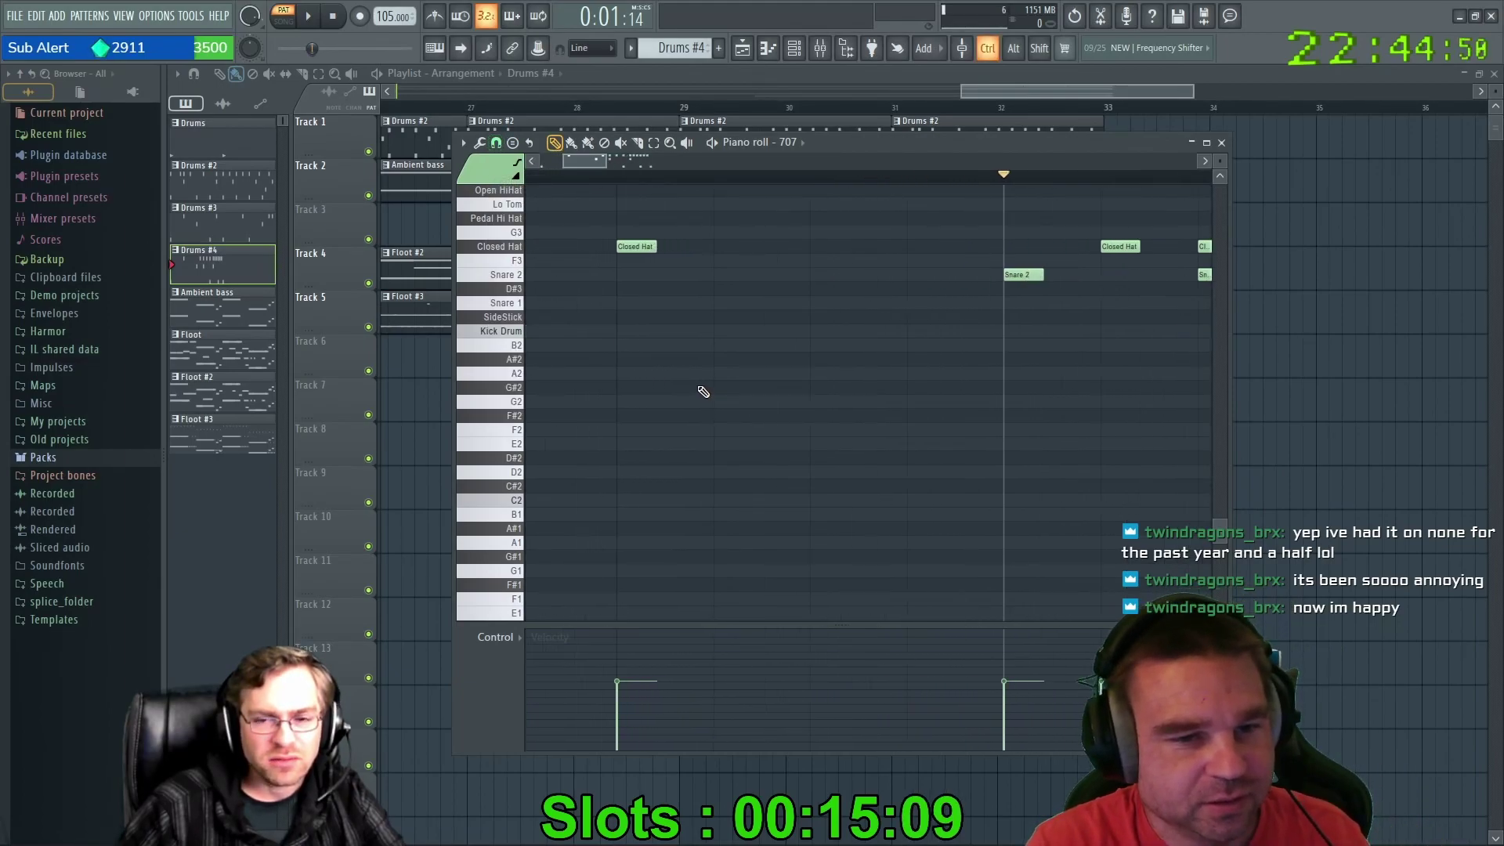
scroll(697, 384, "down", 8, "ctrl")
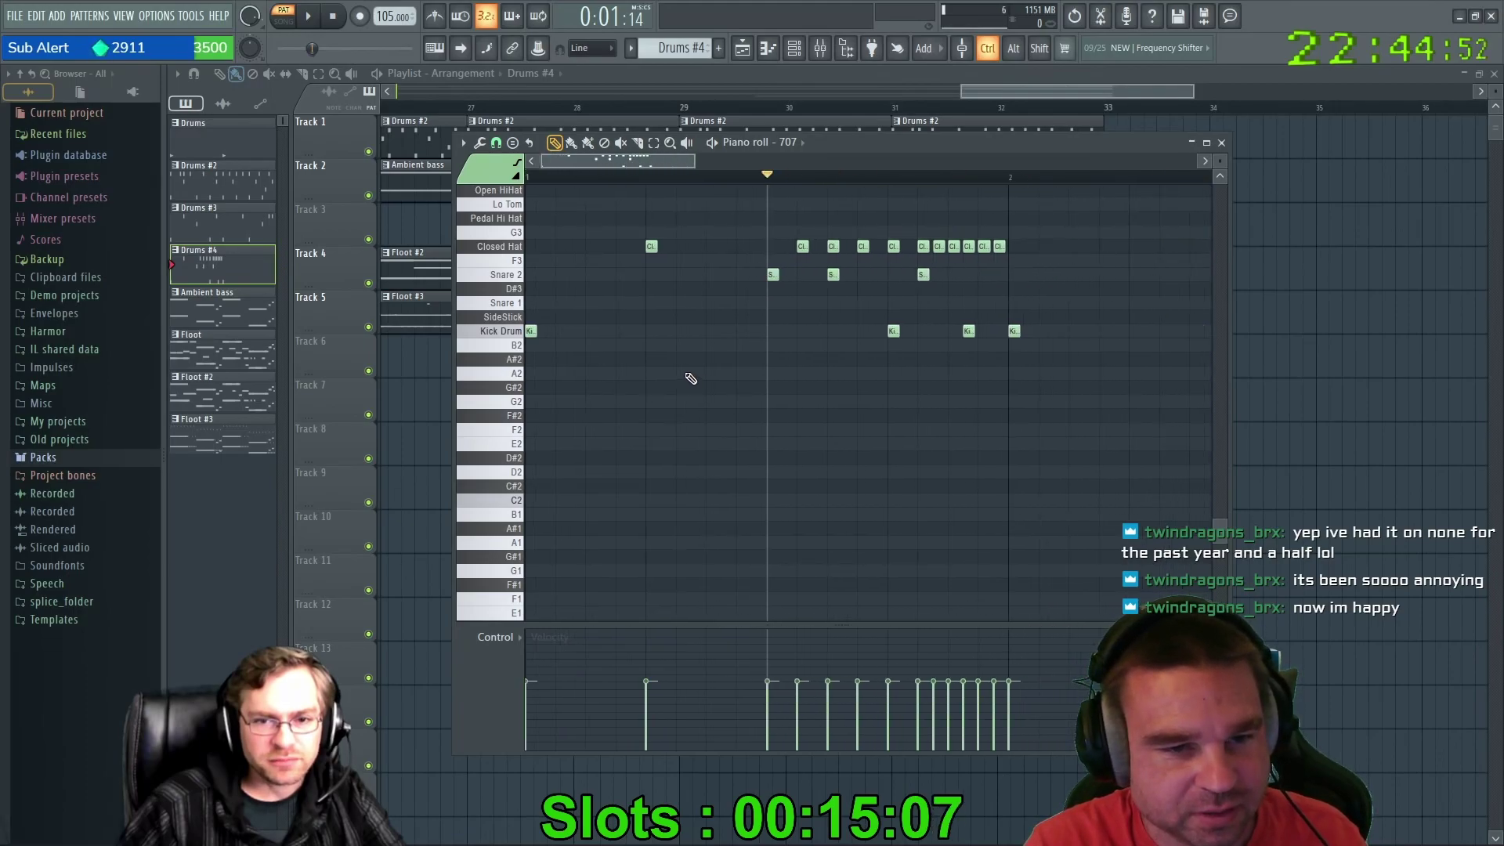
scroll(600, 385, "down", 4, "ctrl")
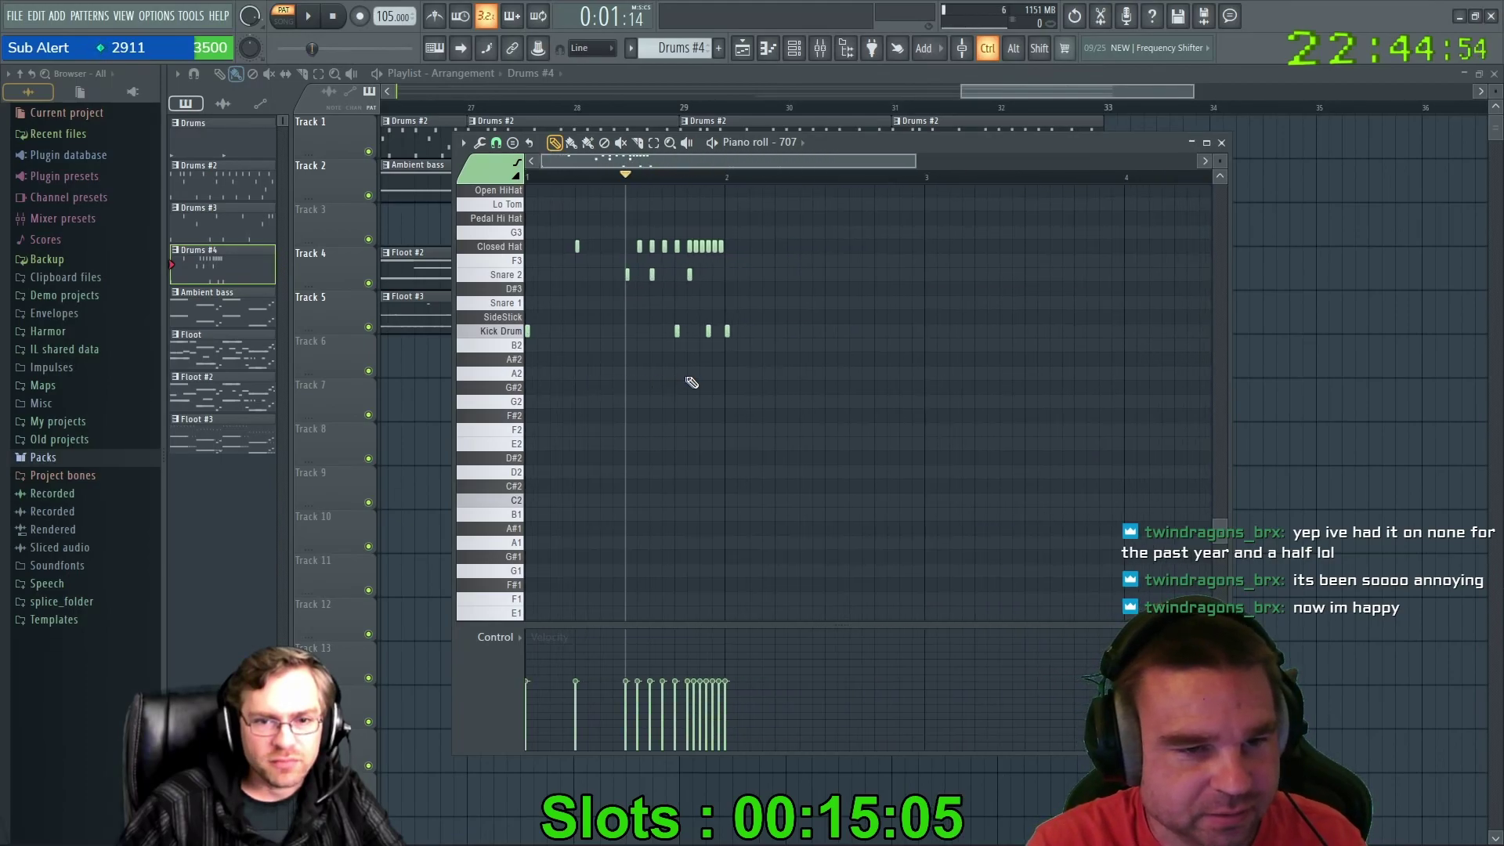
scroll(781, 371, "down", 2, "ctrl")
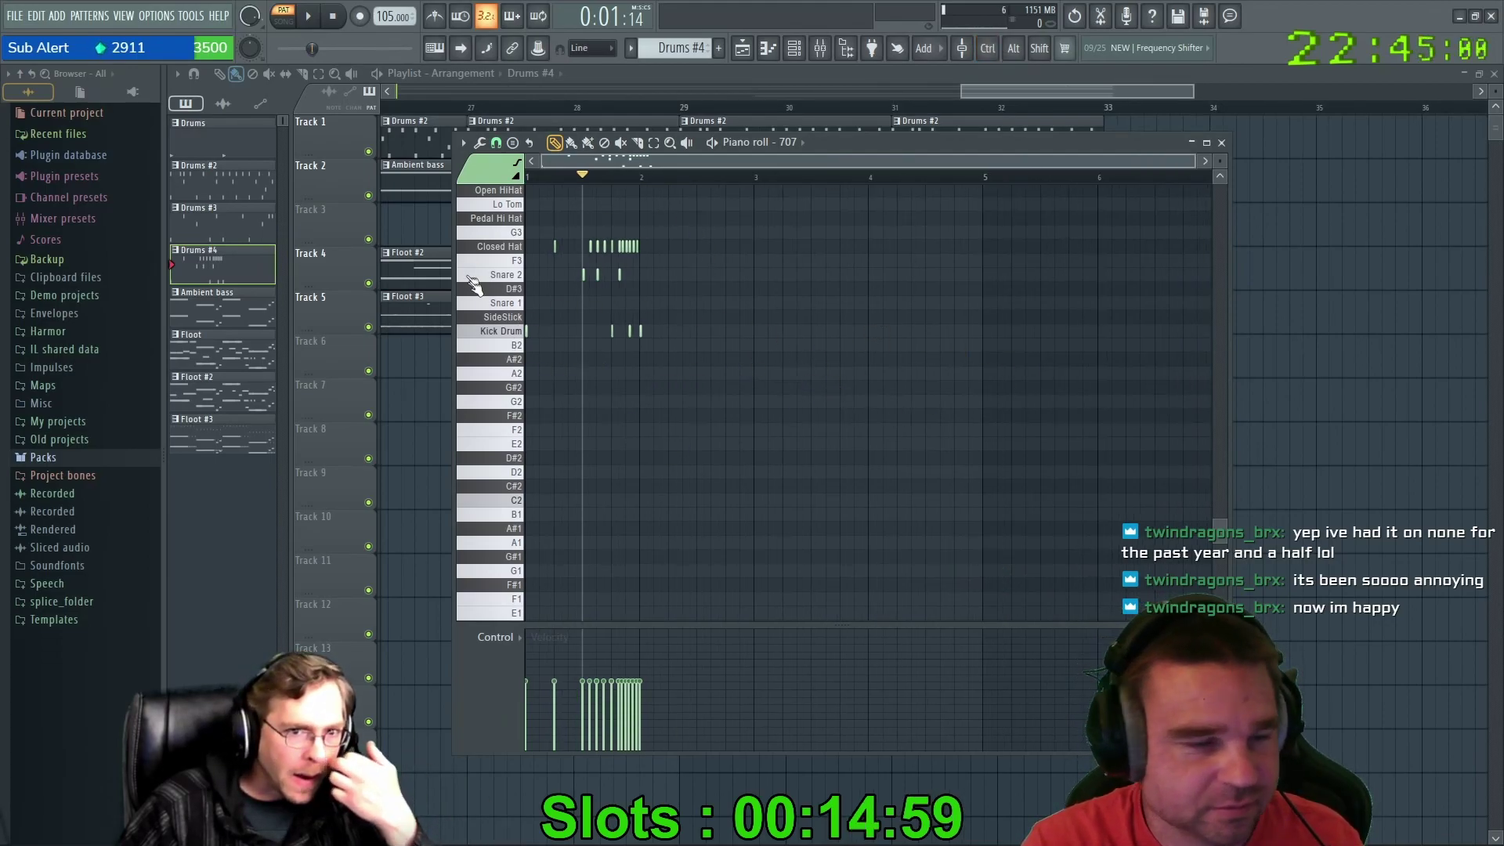
scroll(607, 378, "up", 6, "ctrl")
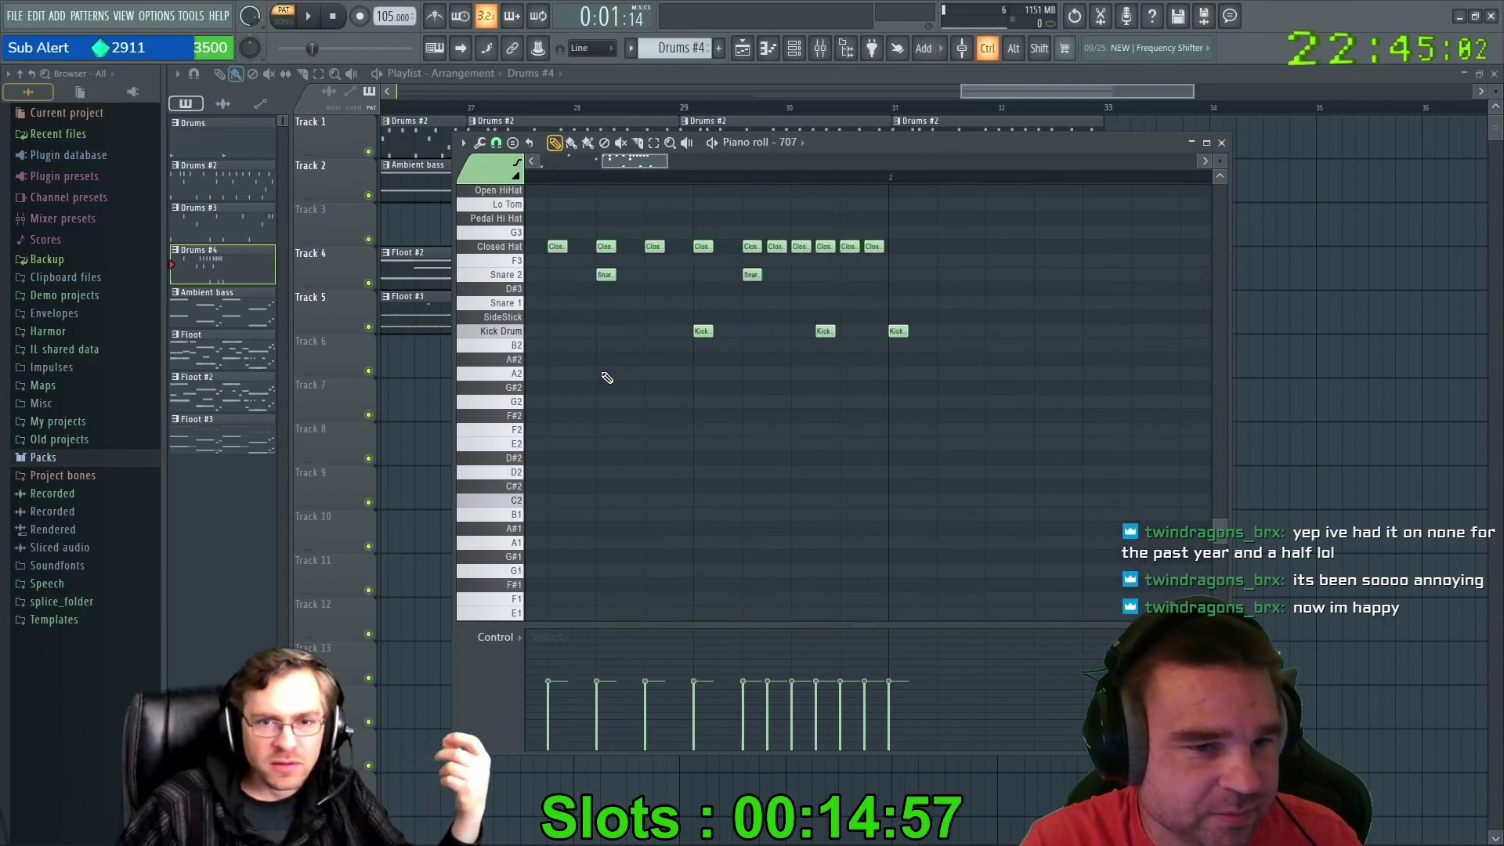
left_click_drag(631, 160, 612, 162)
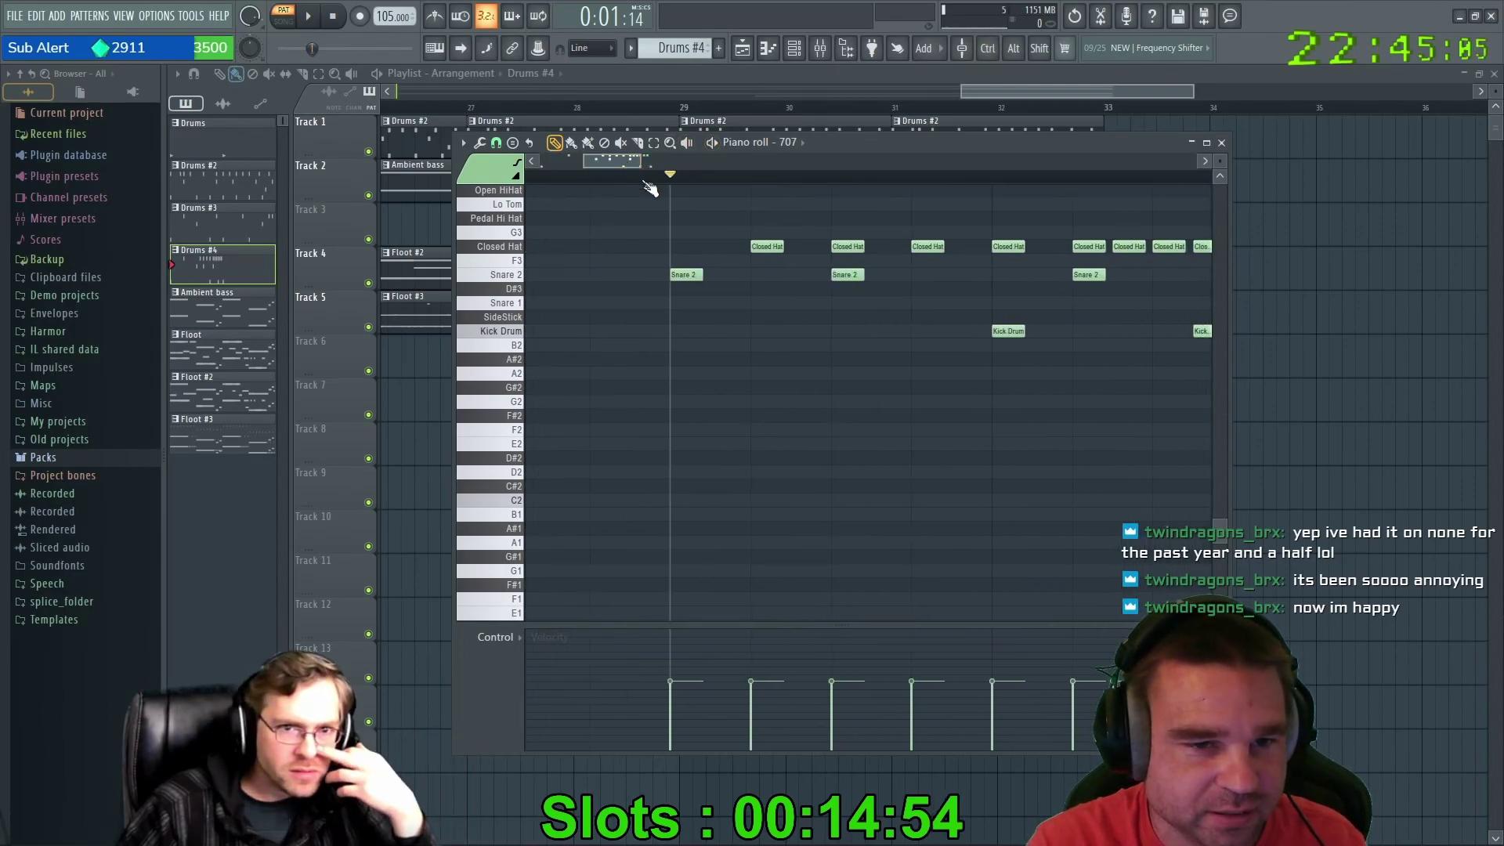
Test the Line snap by placing notes in the SideStick row near the first Snare 2 hit, and delete them.
left_click(688, 318)
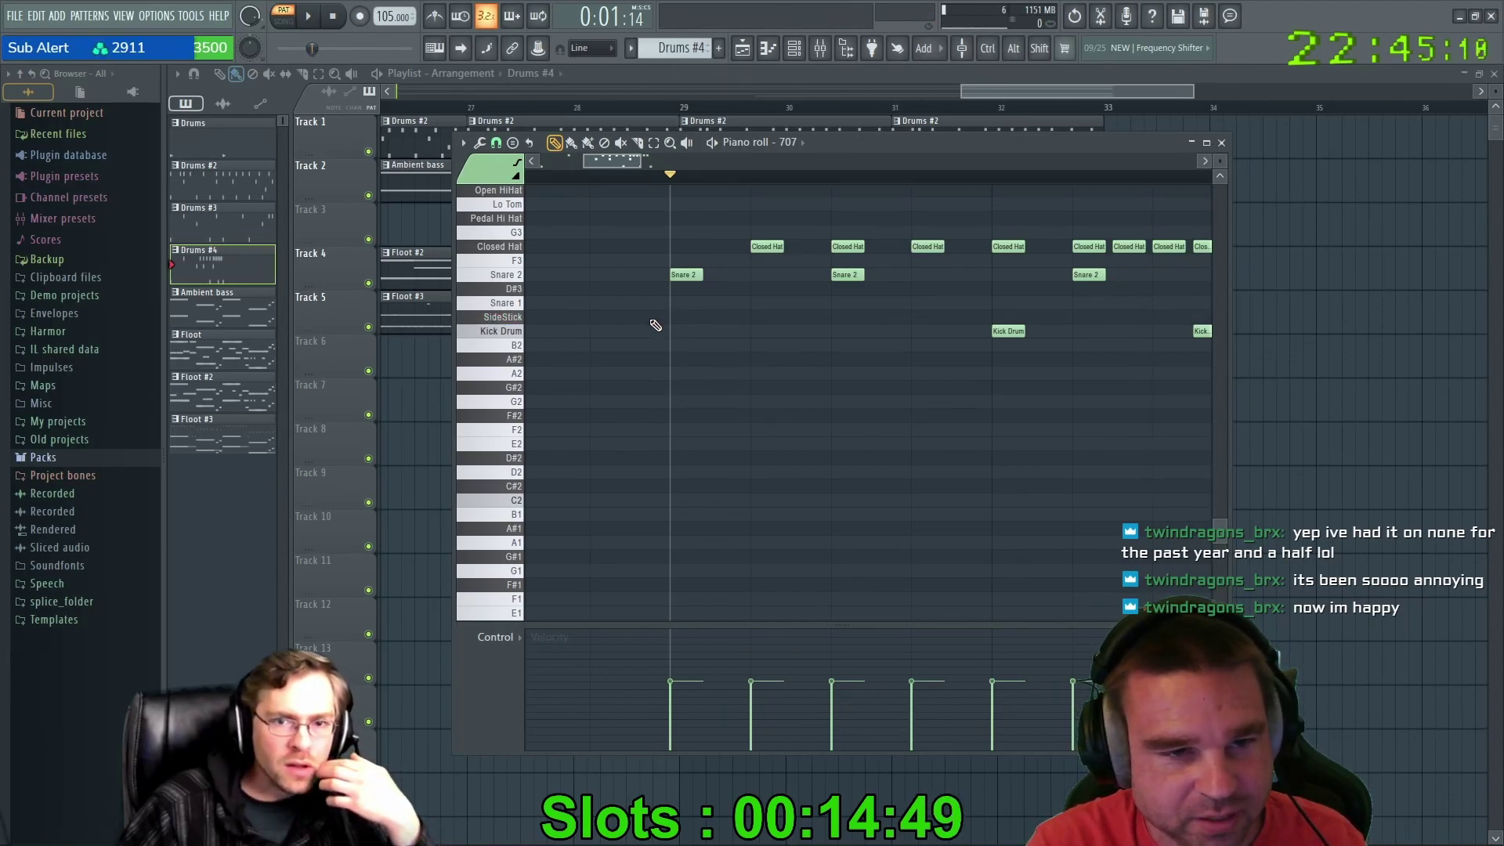
left_click(652, 318)
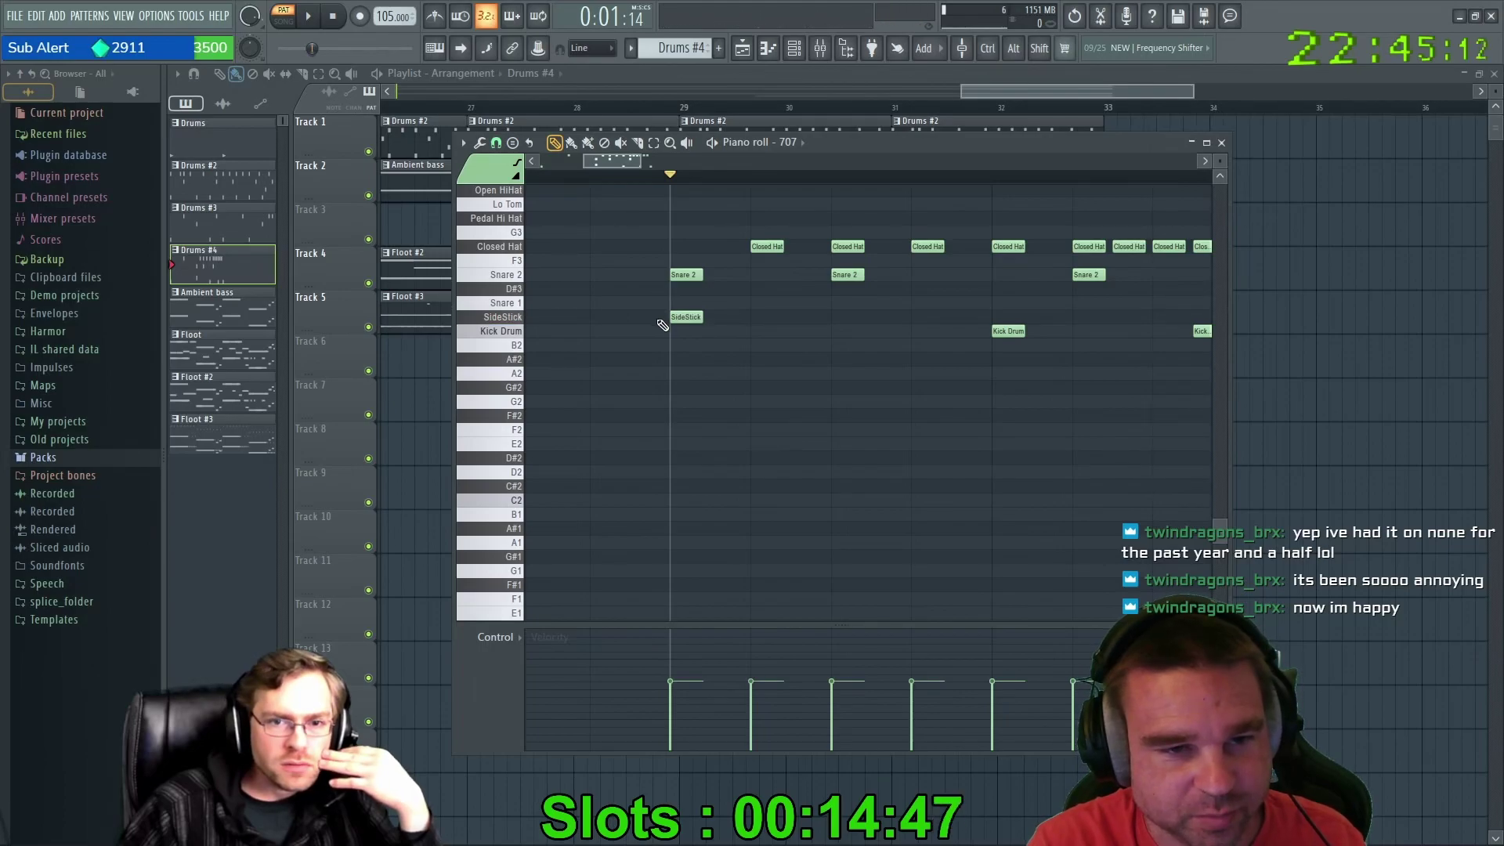
right_click(678, 318)
left_click(650, 317)
right_click(680, 325)
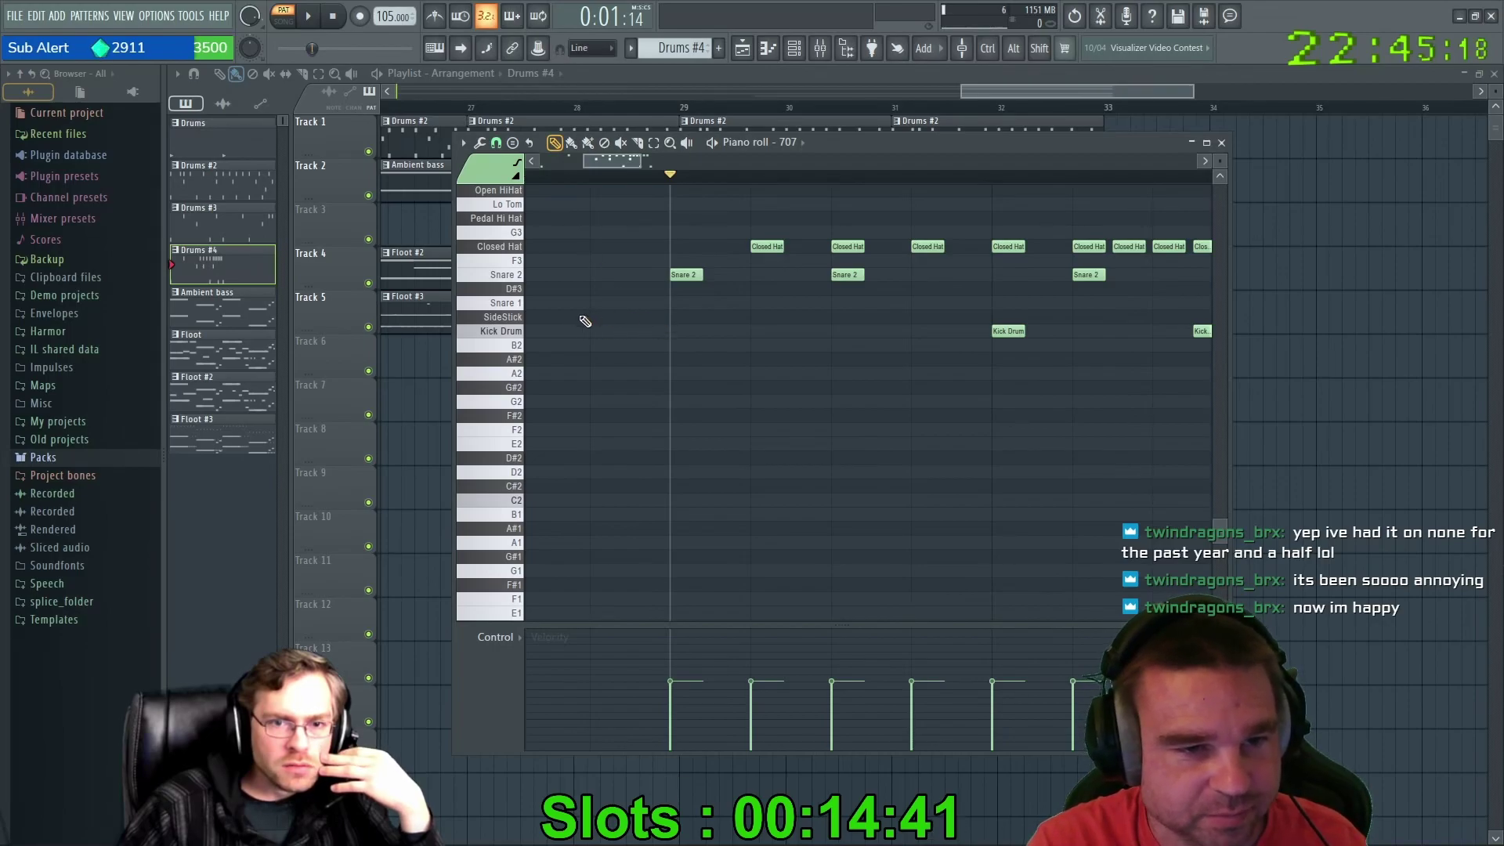
Set the piano roll snap to Step, place test notes in the Snare 1 row, delete them, and recheck the snap options.
left_click(500, 144)
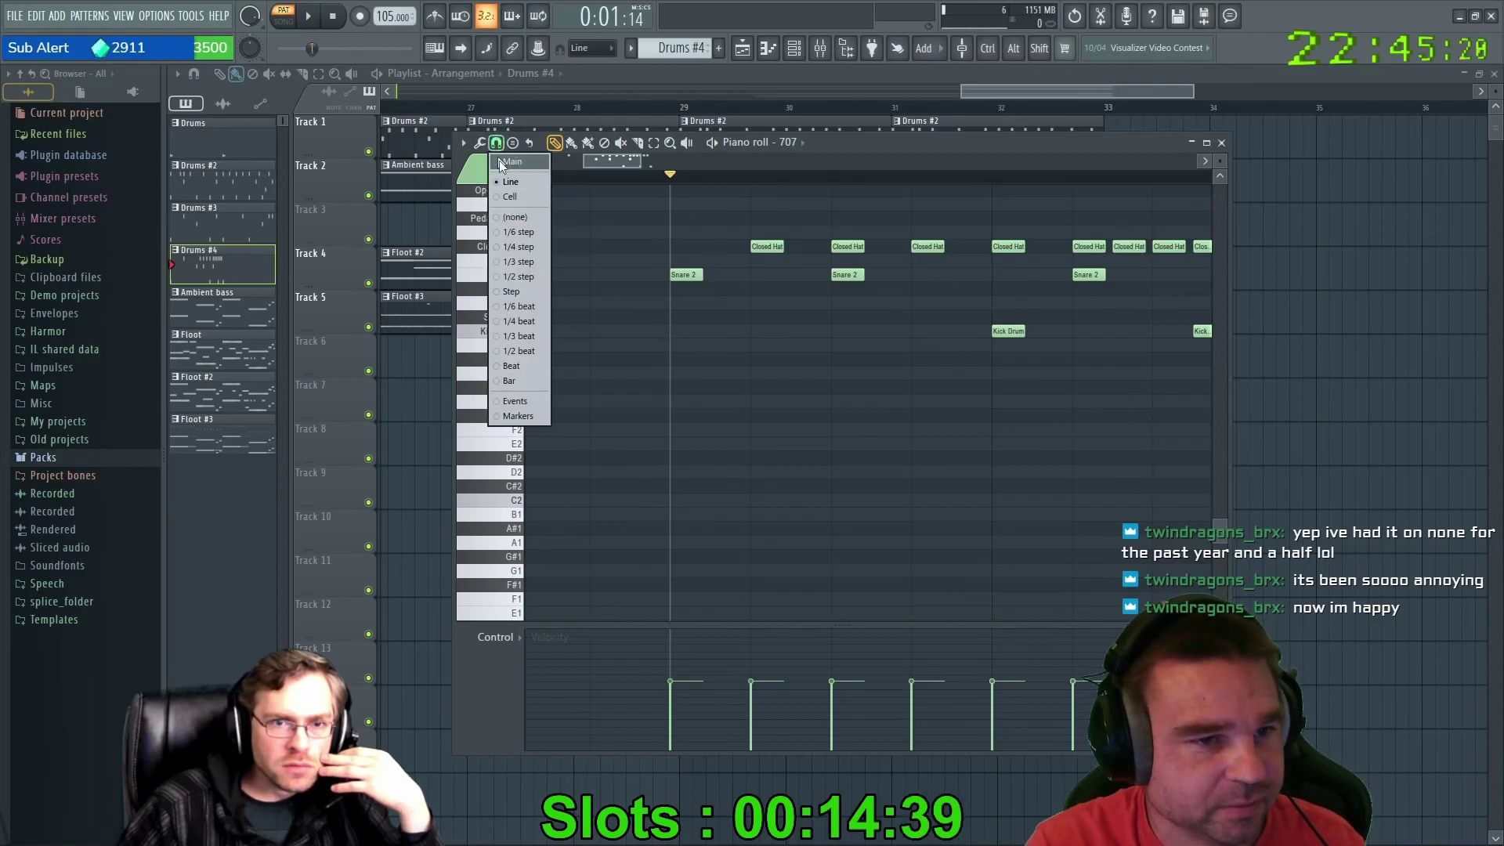
left_click(513, 293)
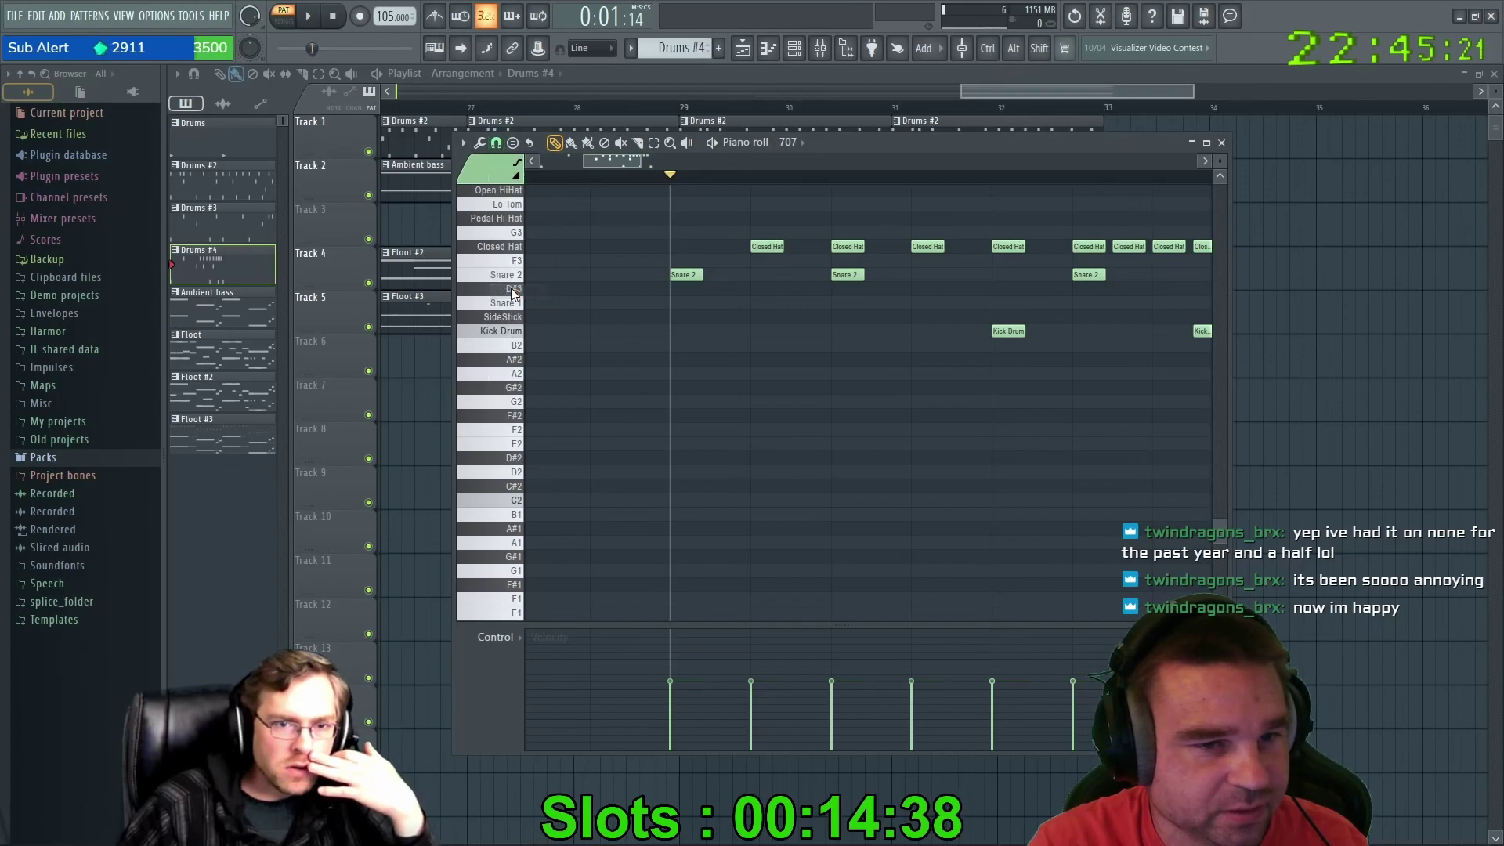
left_click(675, 303)
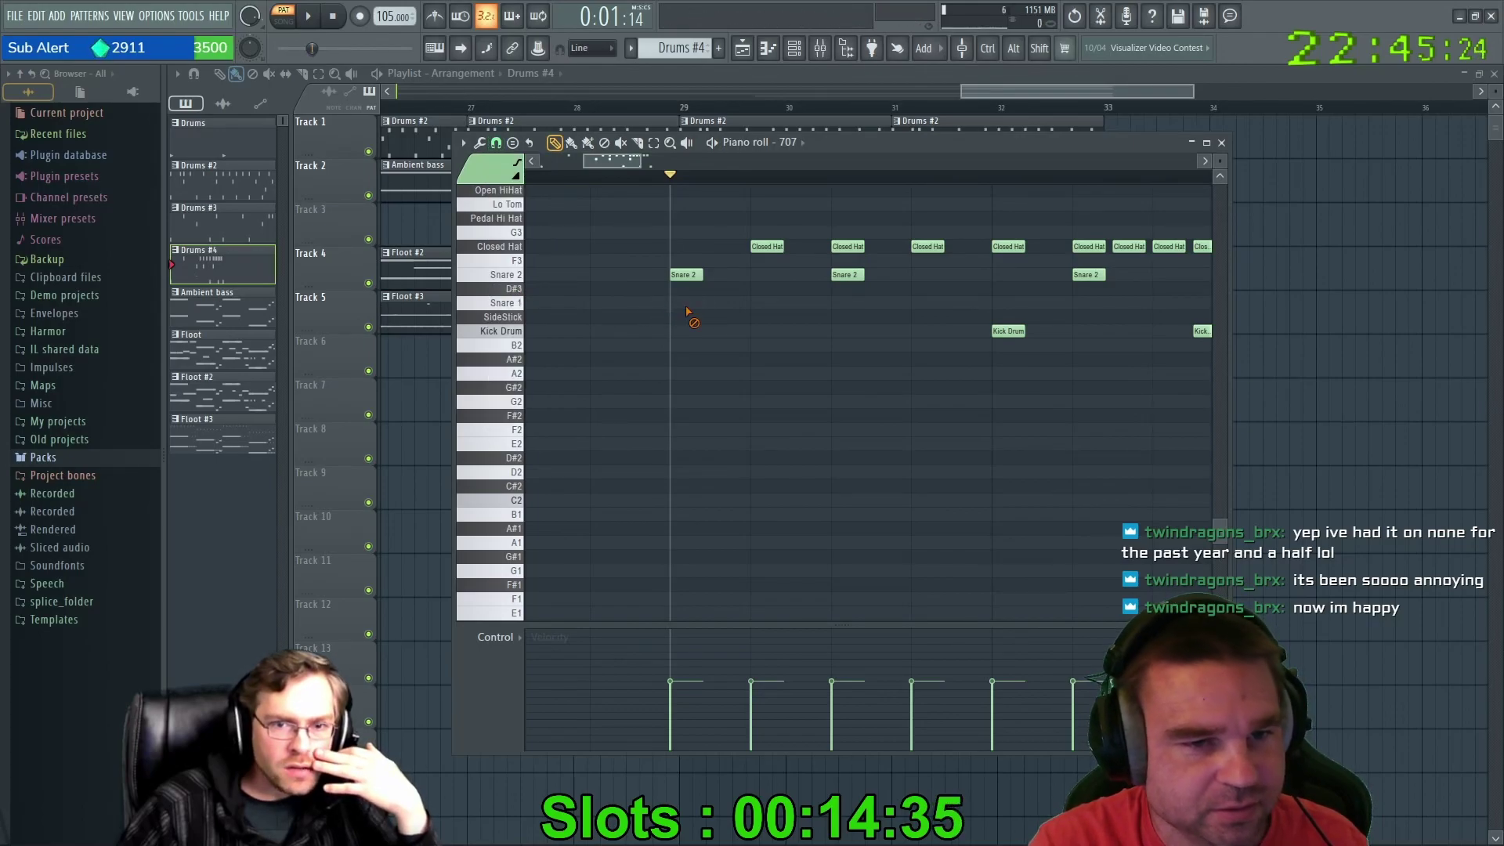
left_click(615, 305)
right_click(615, 307)
left_click(495, 144)
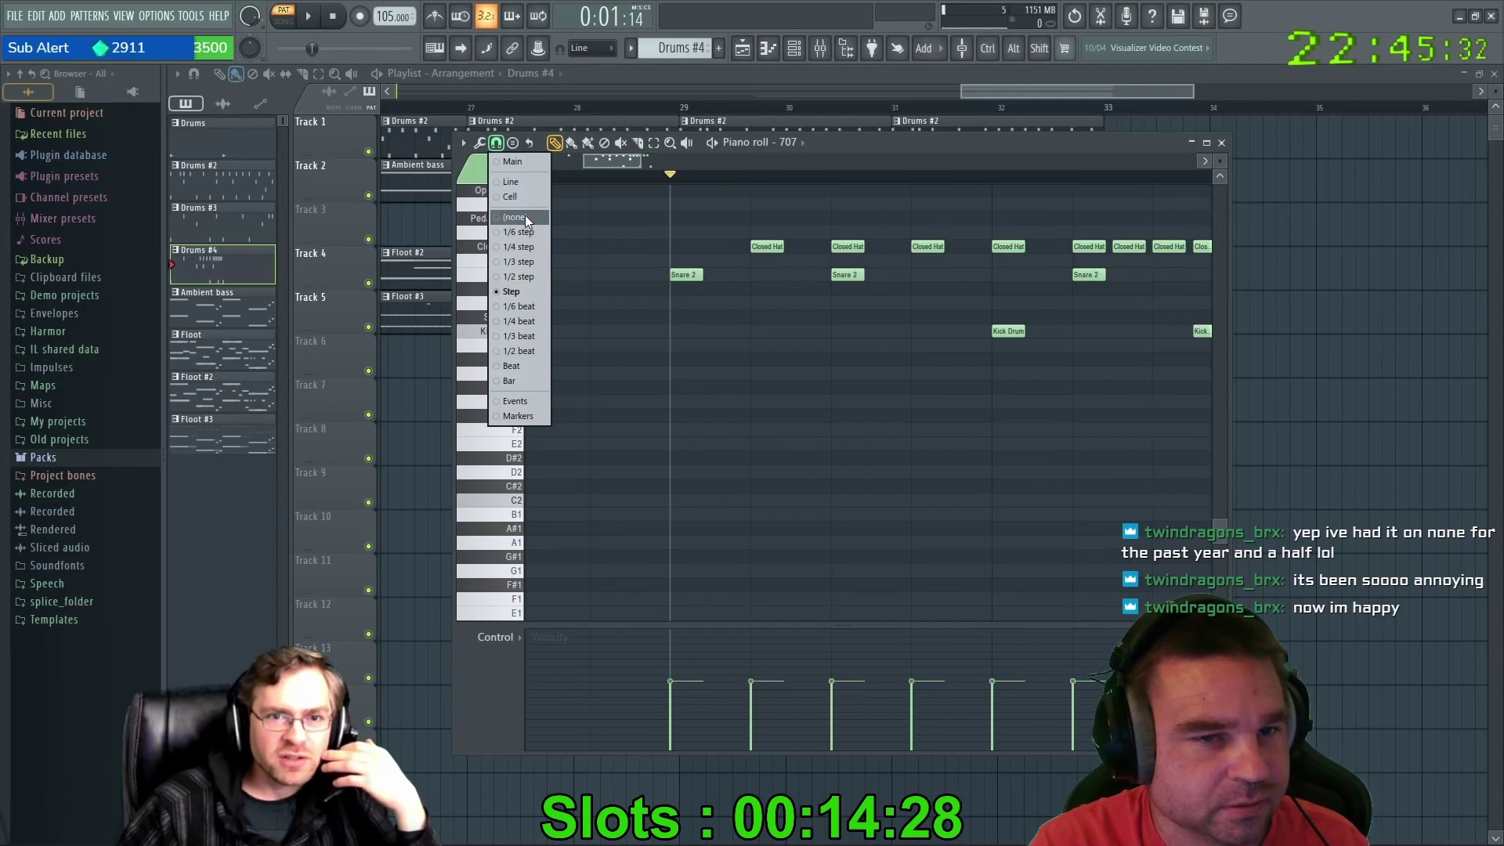
left_click(502, 147)
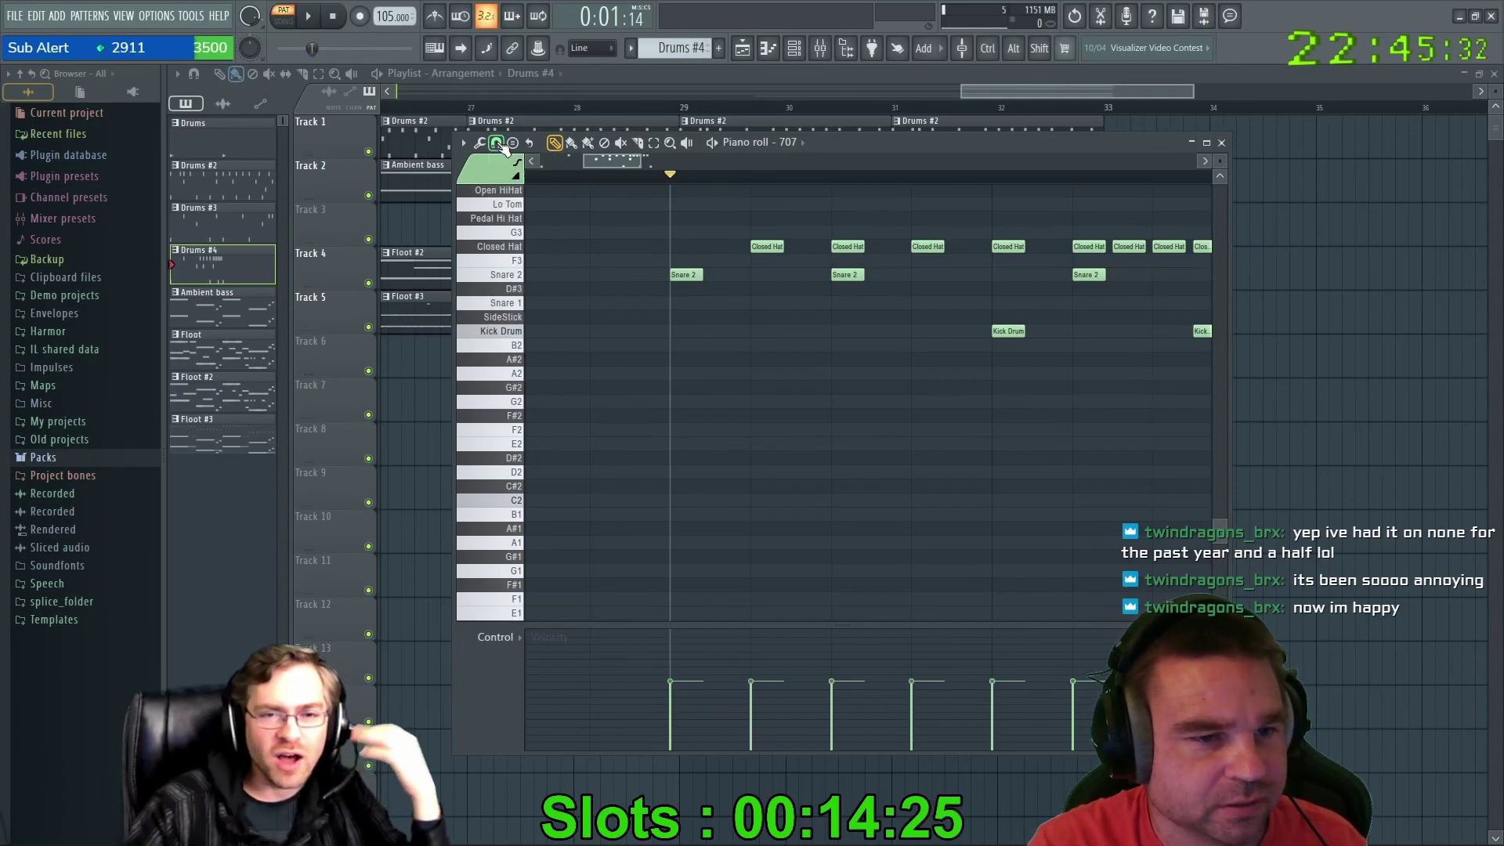
Keep the global snap on Line, and move the 707 piano roll window below the Track 5 clips in the playlist.
left_click_drag(843, 142, 797, 143)
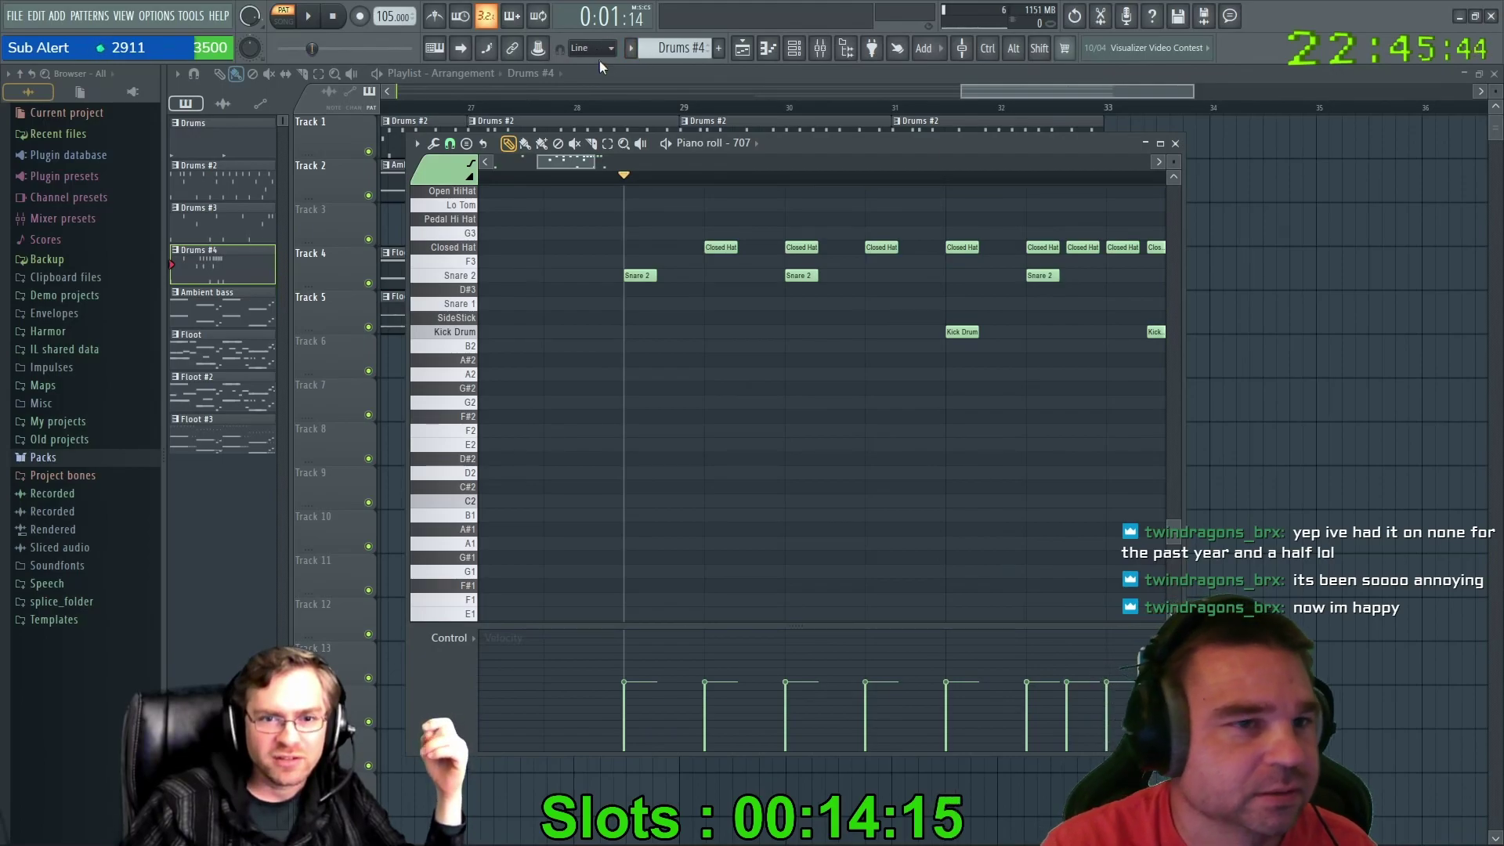
mouse_move(798, 147)
left_mouse_down()
mouse_move(857, 213)
mouse_move(865, 185)
mouse_move(812, 158)
left_mouse_up()
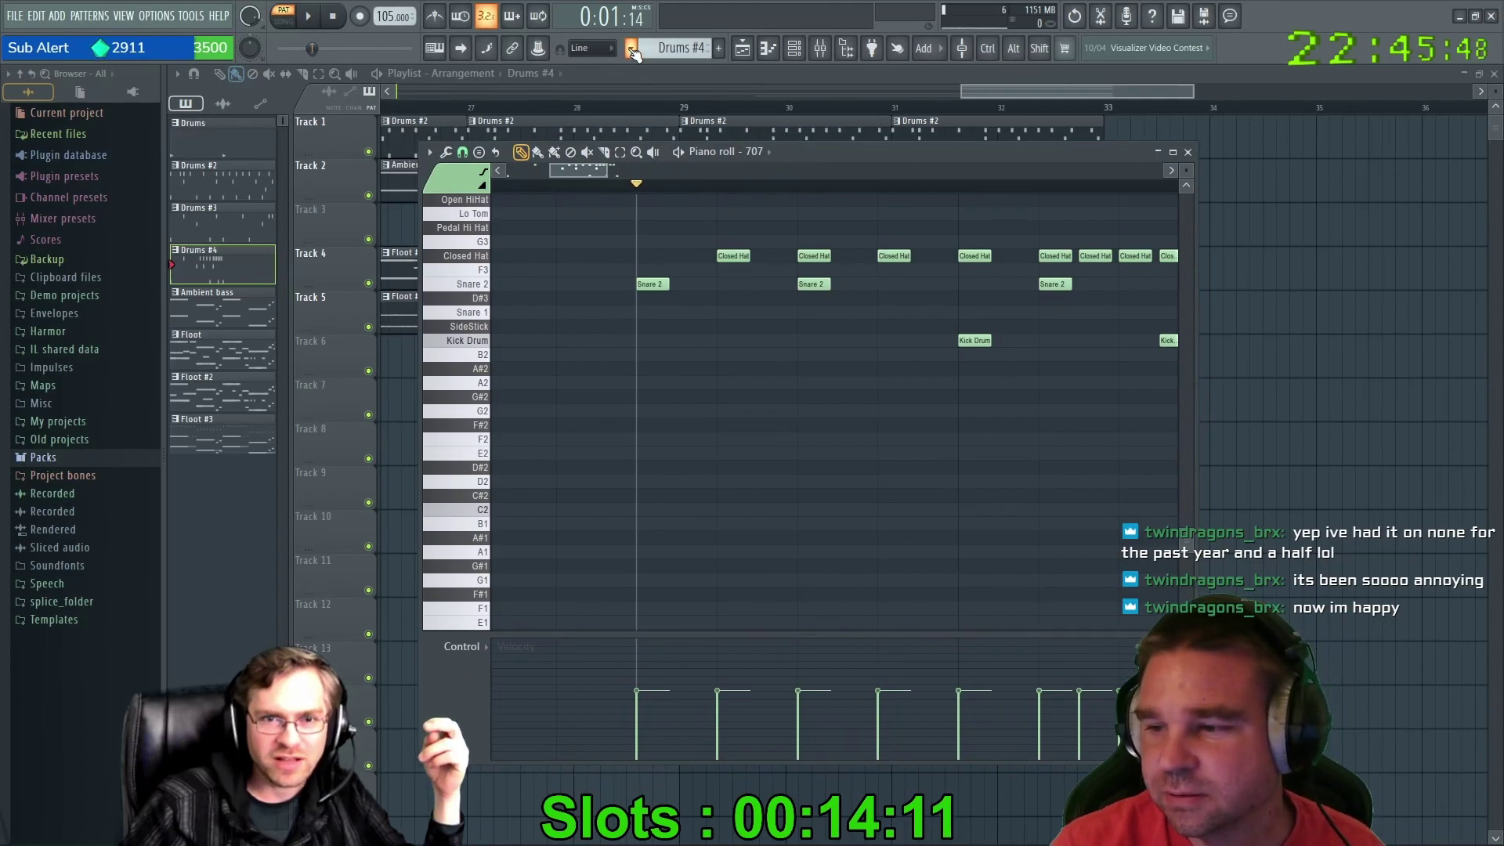
left_click(605, 50)
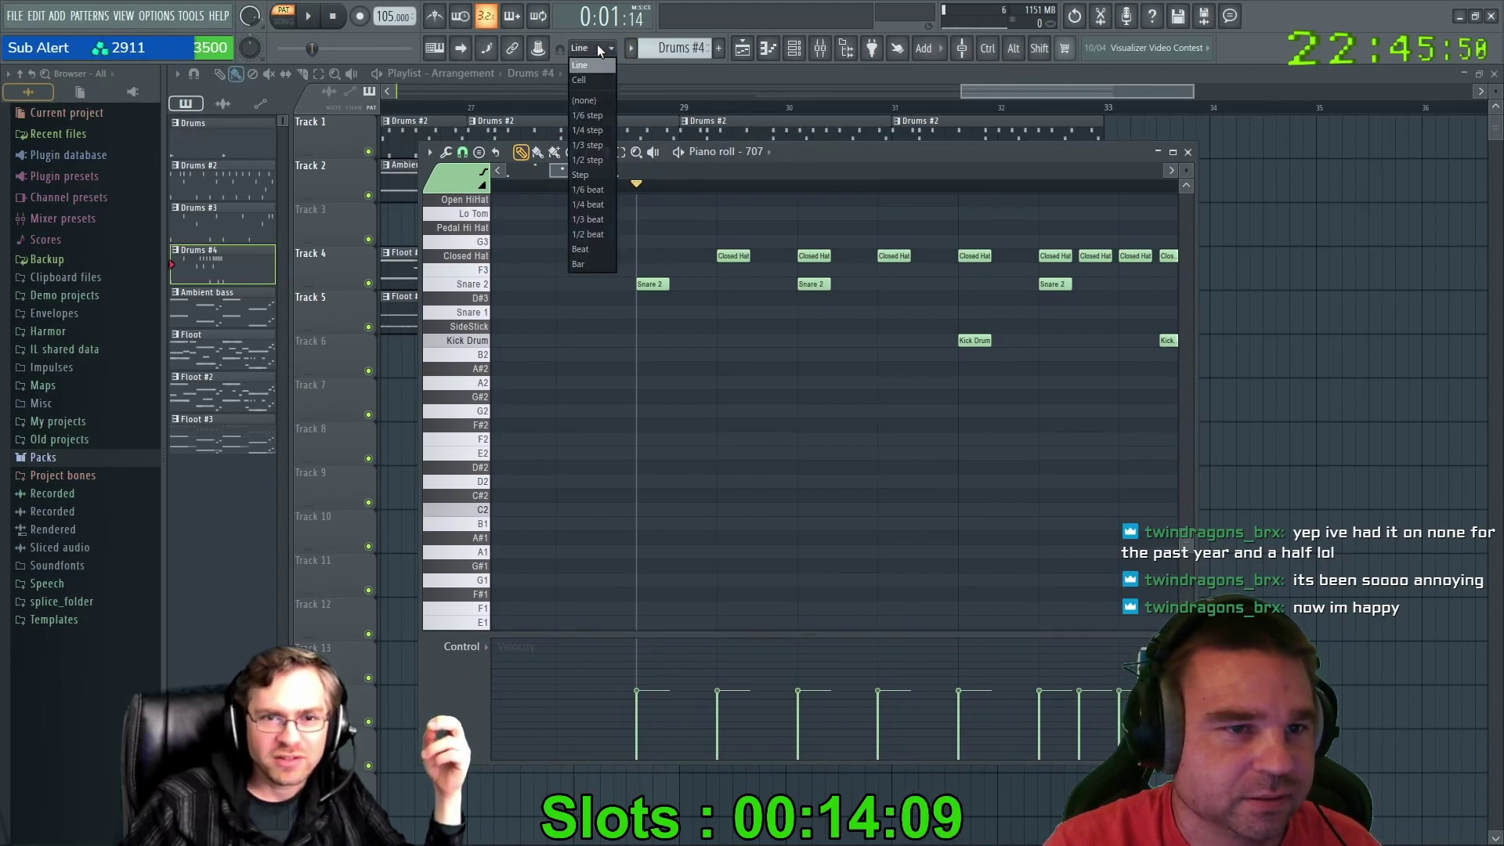
left_click(587, 64)
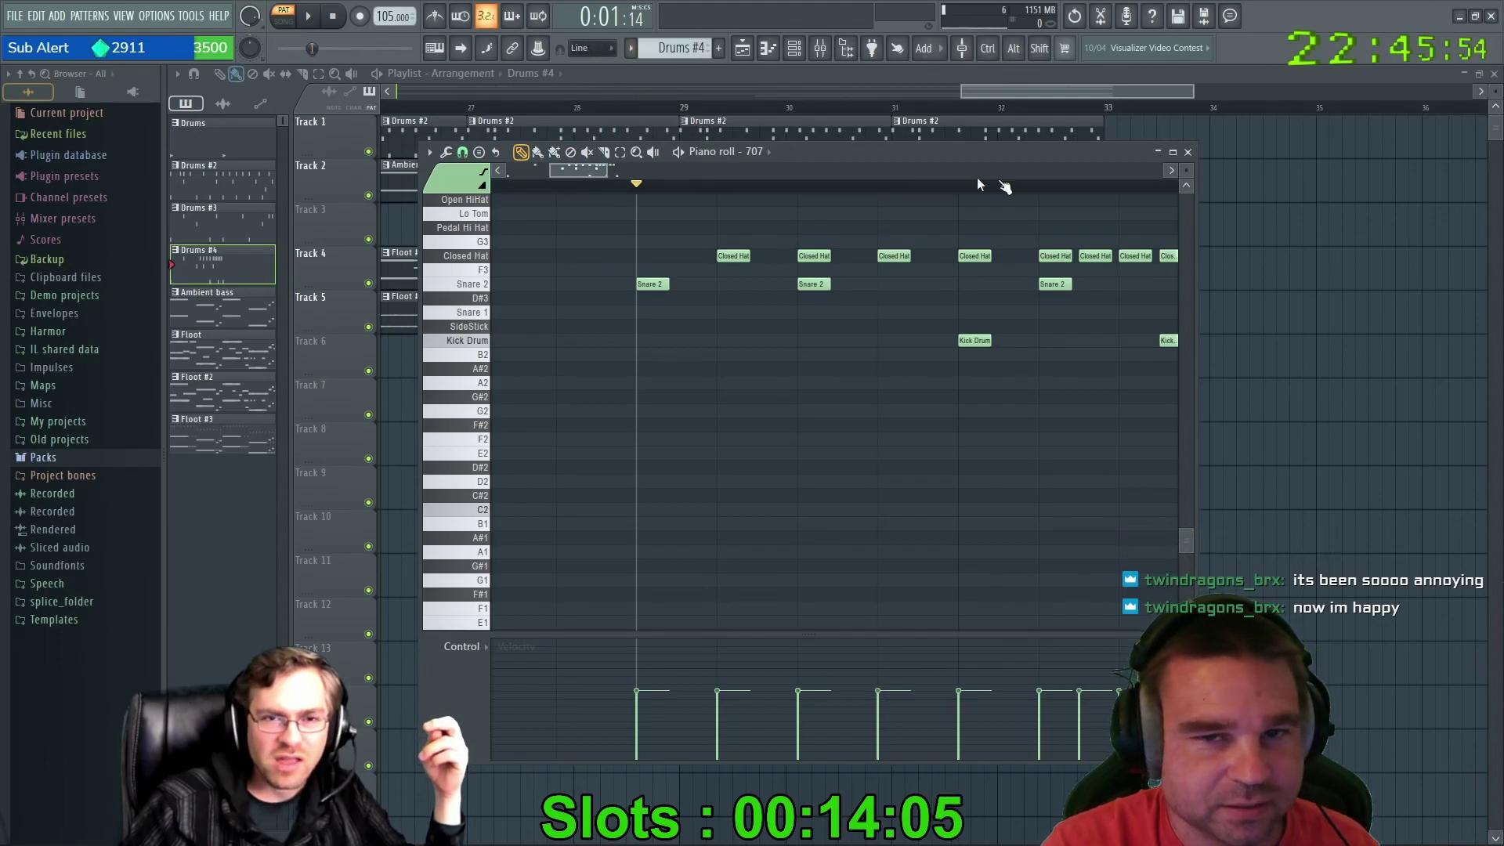
left_click_drag(1081, 153, 1061, 352)
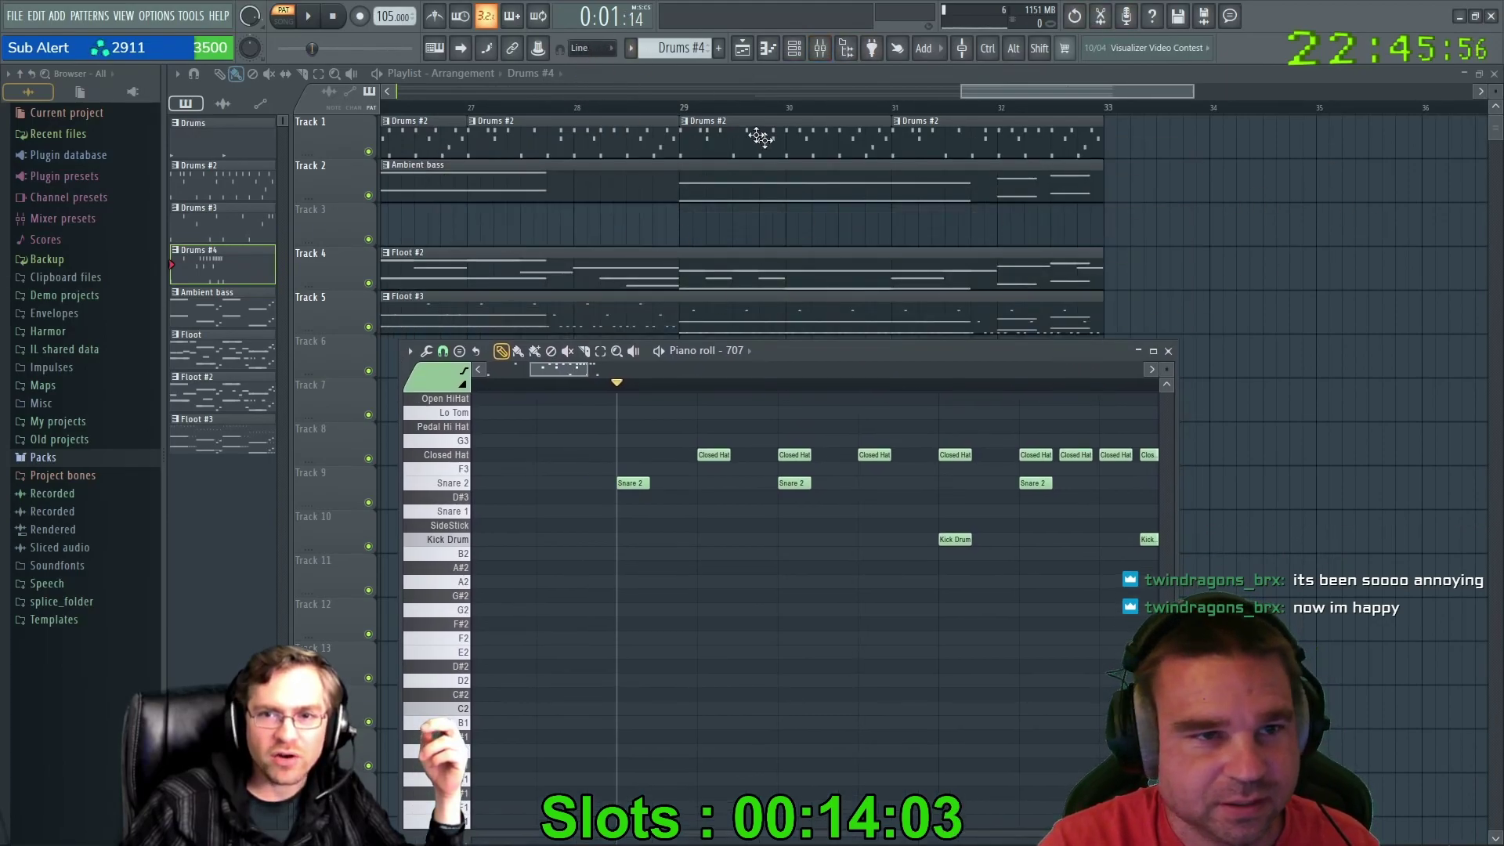
Move the 707 piano roll window up over the playlist's Track 2 clips, and bring it back after it closes.
left_click_drag(786, 349, 812, 166)
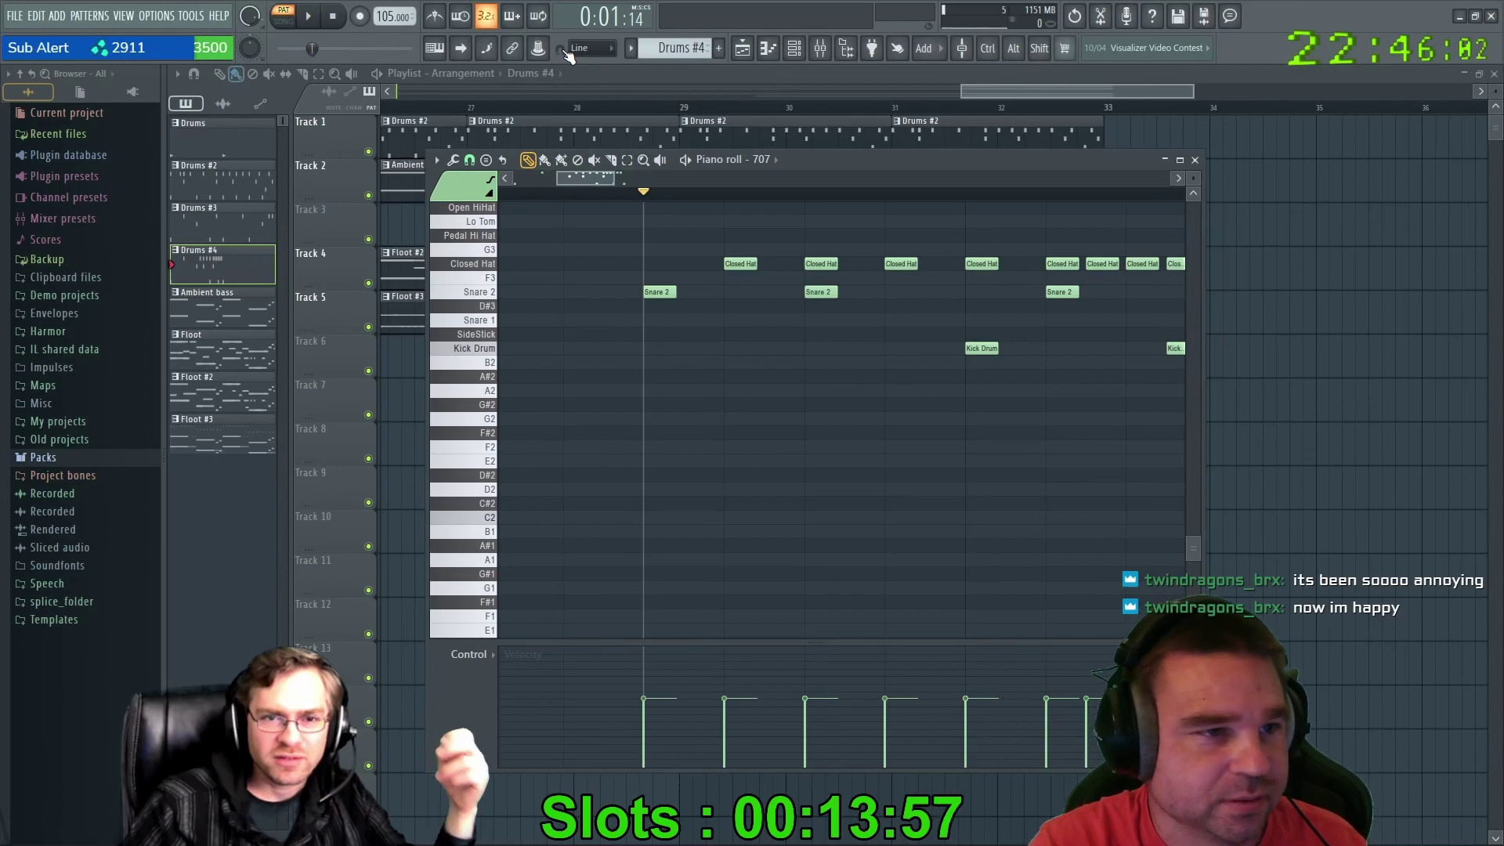
left_click(194, 74)
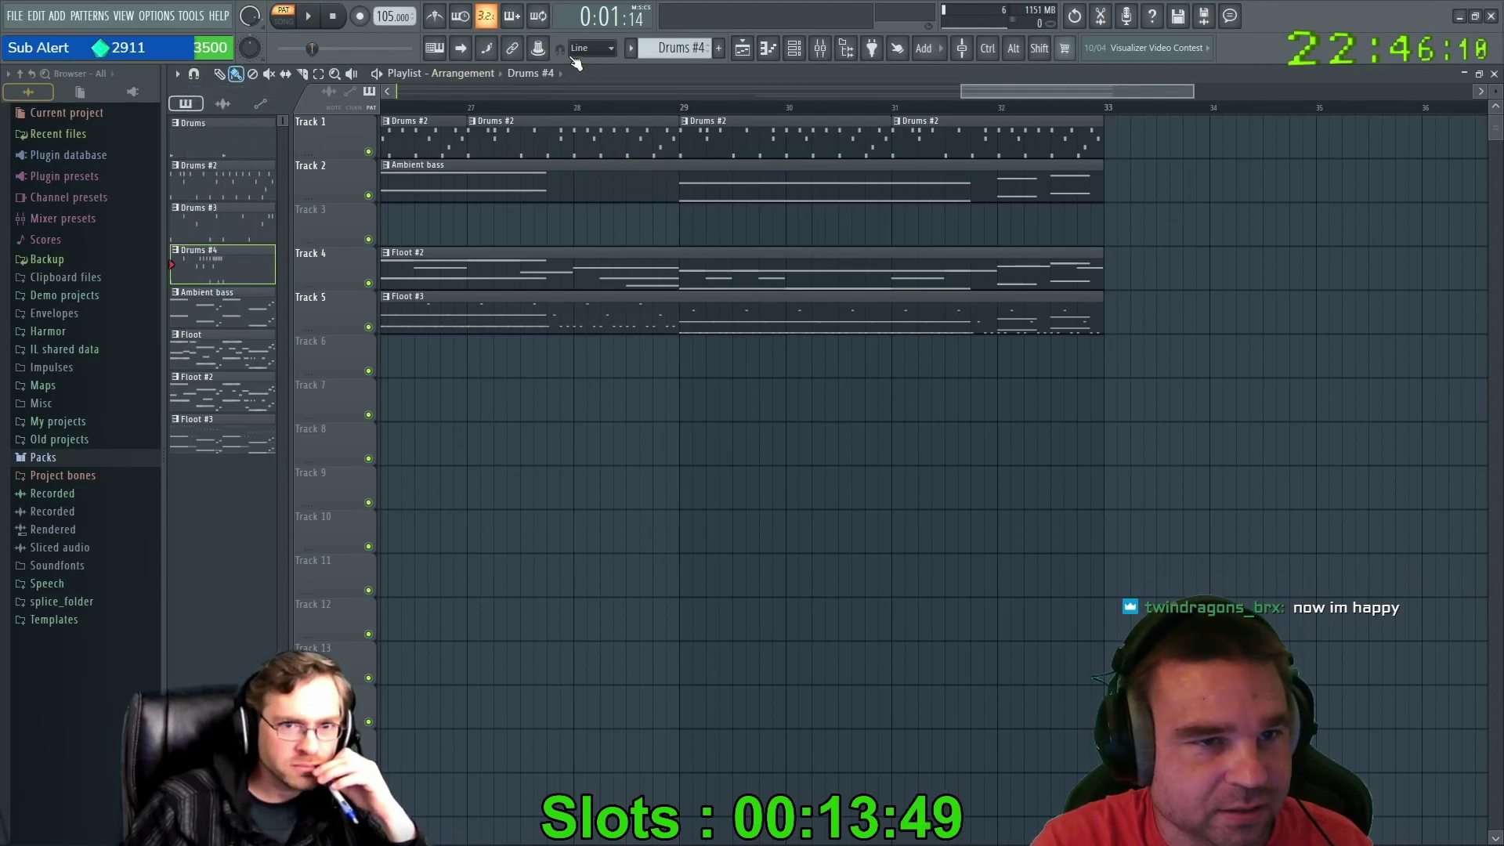
key("F7")
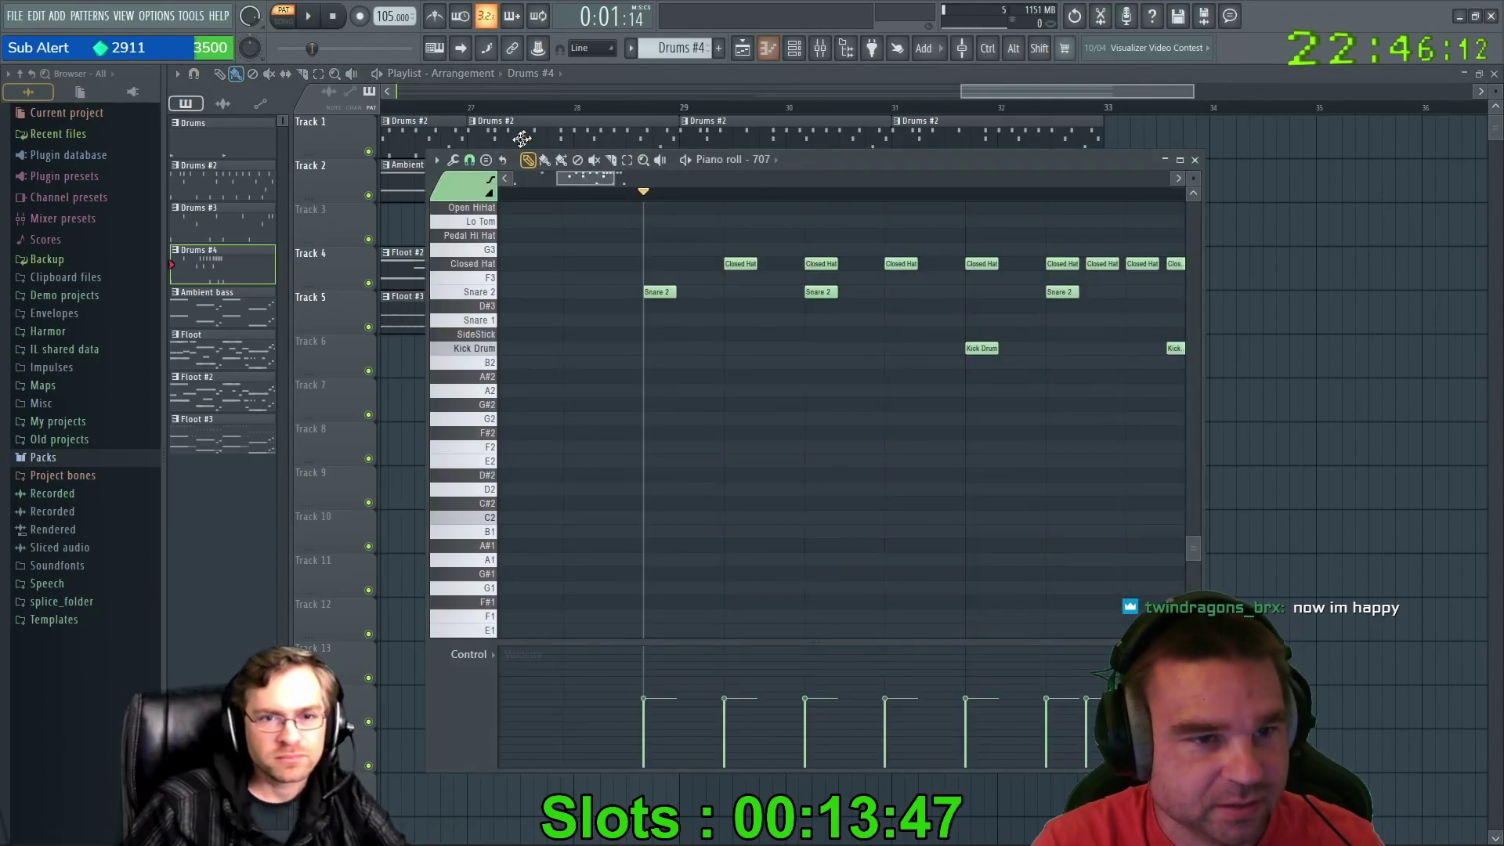
Set the piano roll snap to Cell, move a test note in the A2 row near the first Snare 2 hit, and delete it.
left_click(470, 160)
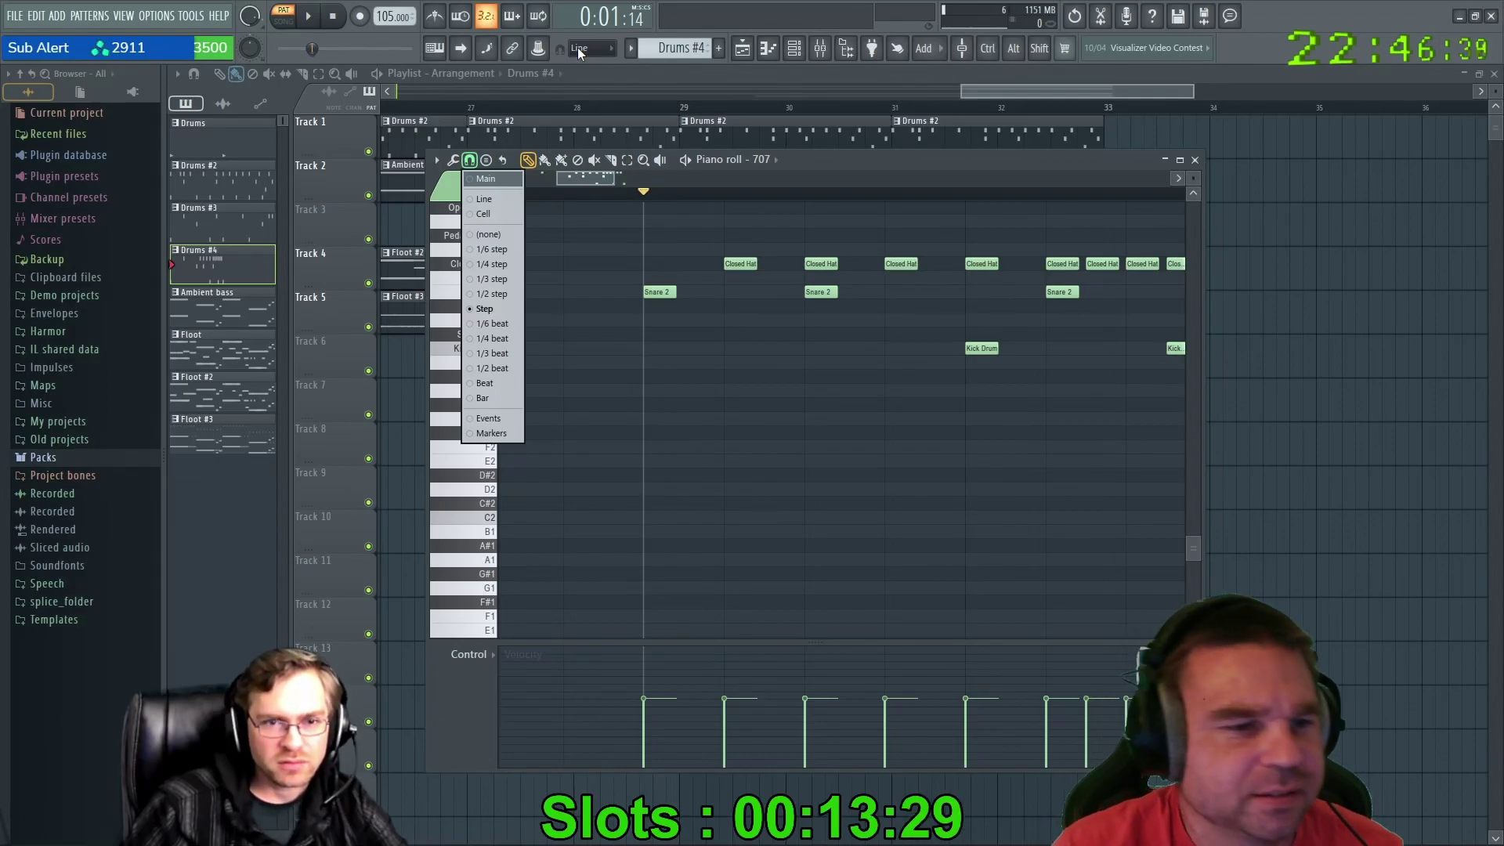
left_click(477, 211)
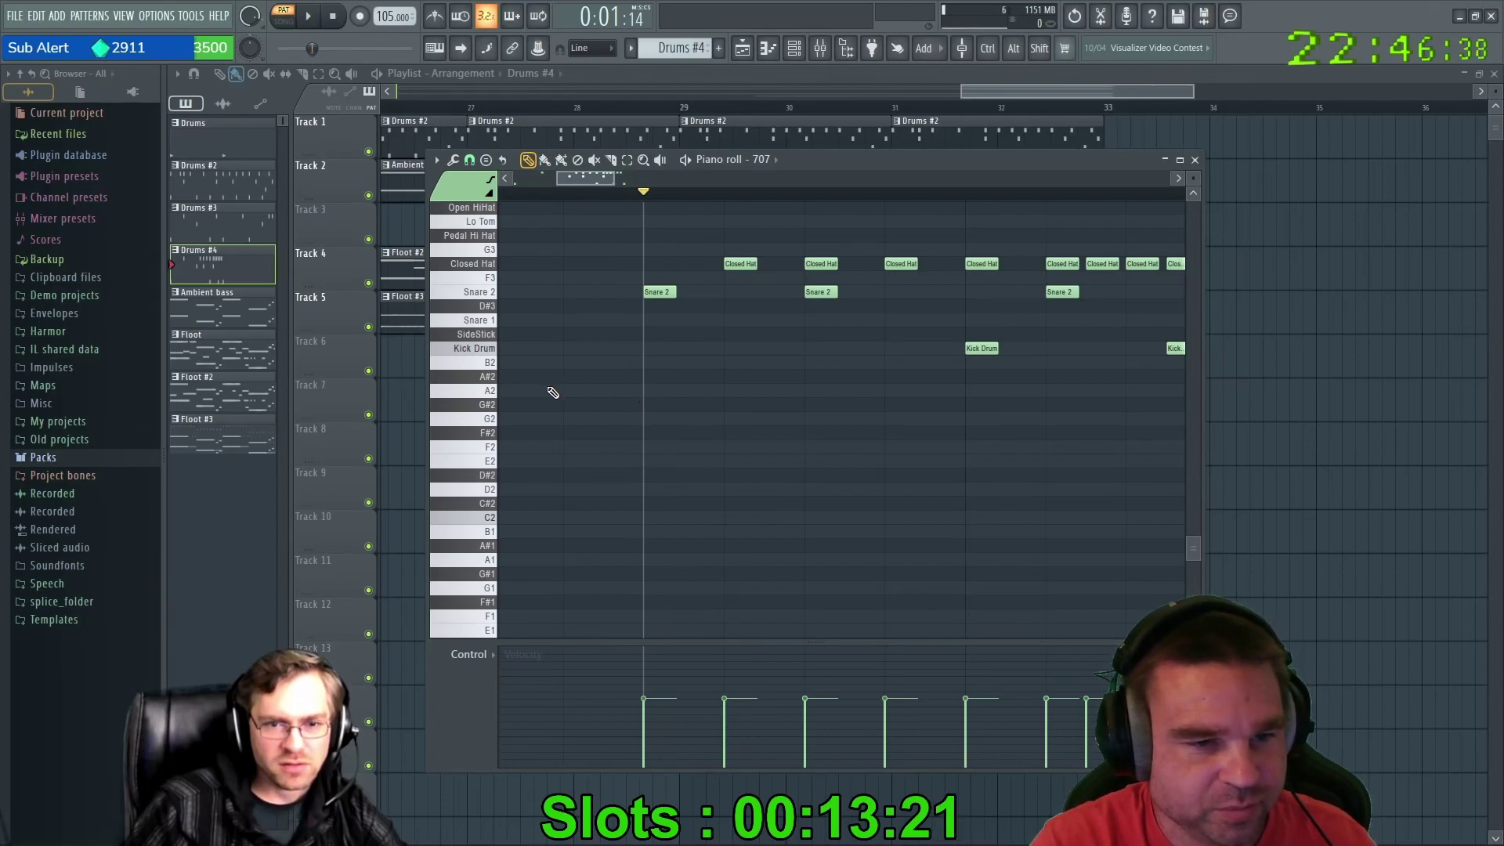
left_click(633, 392)
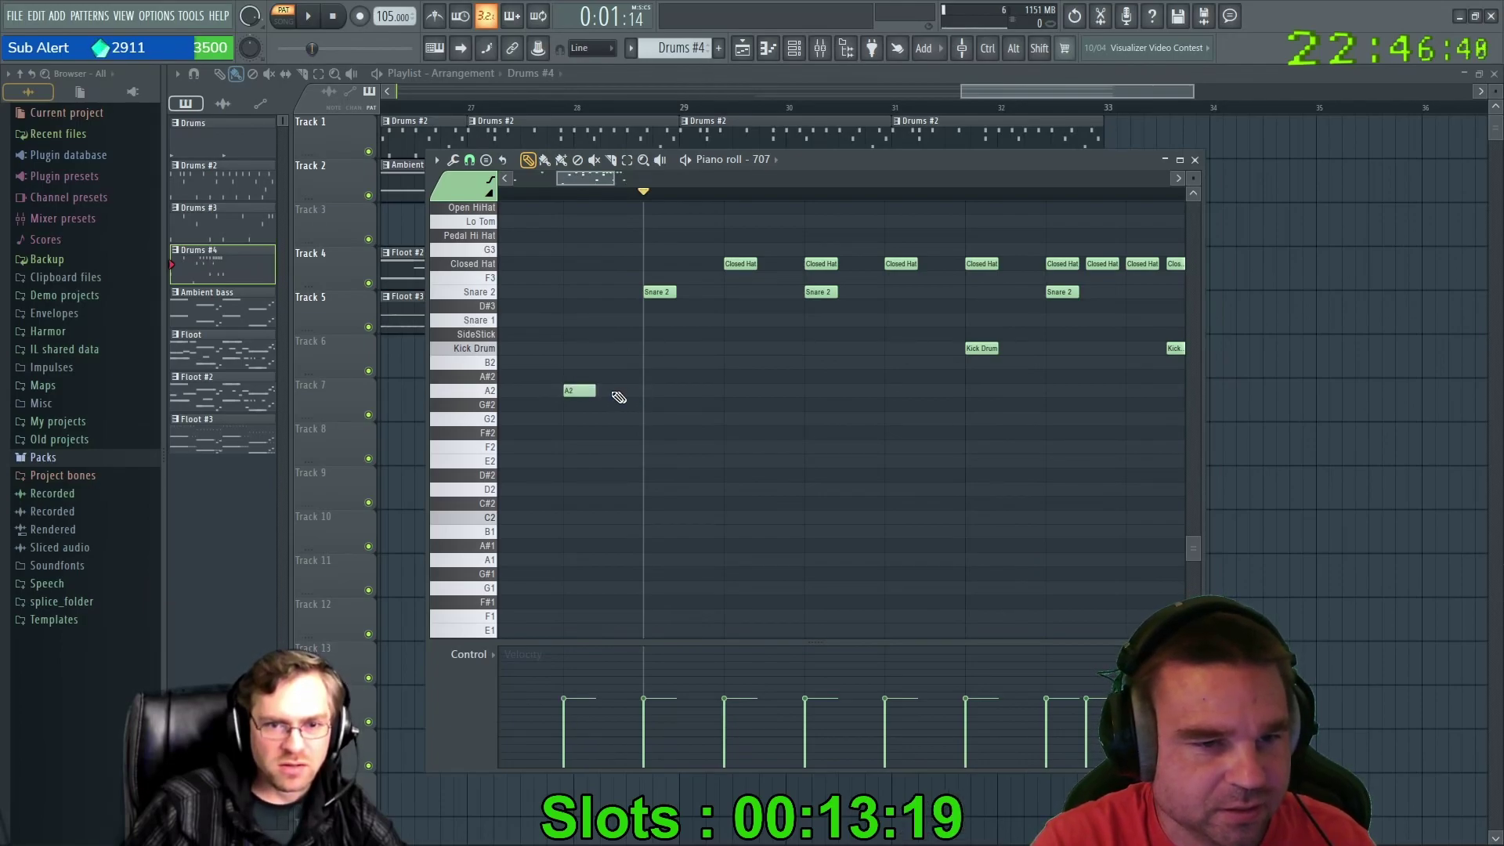
left_click_drag(586, 389, 666, 389)
key("ctrl+z")
right_click(583, 392)
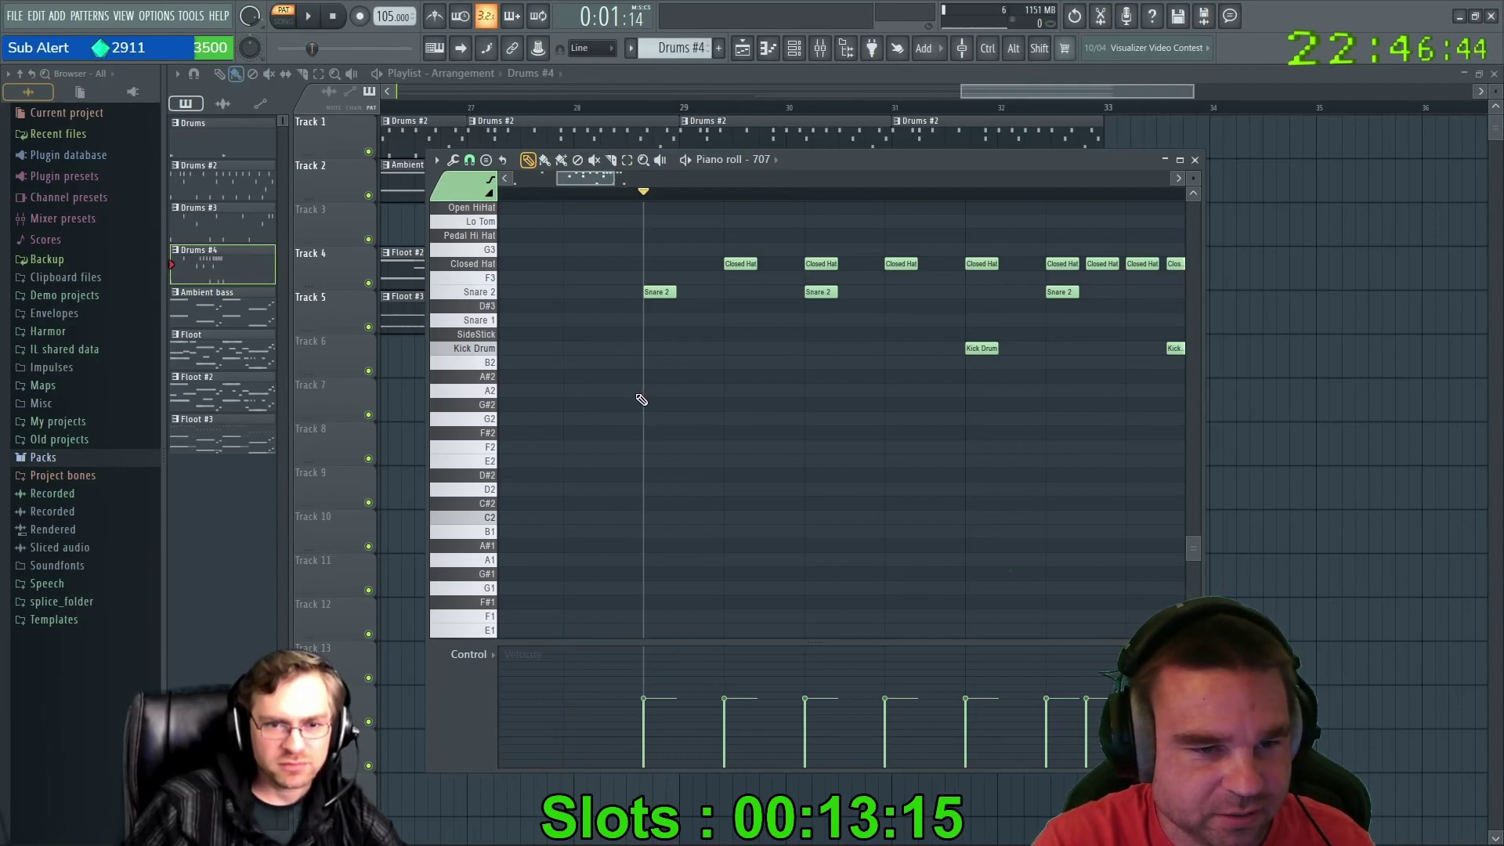
Repeat the Cell snap test at closer zoom by placing and moving notes in the A2 row, and delete them.
scroll(641, 399, "up", 2, "ctrl")
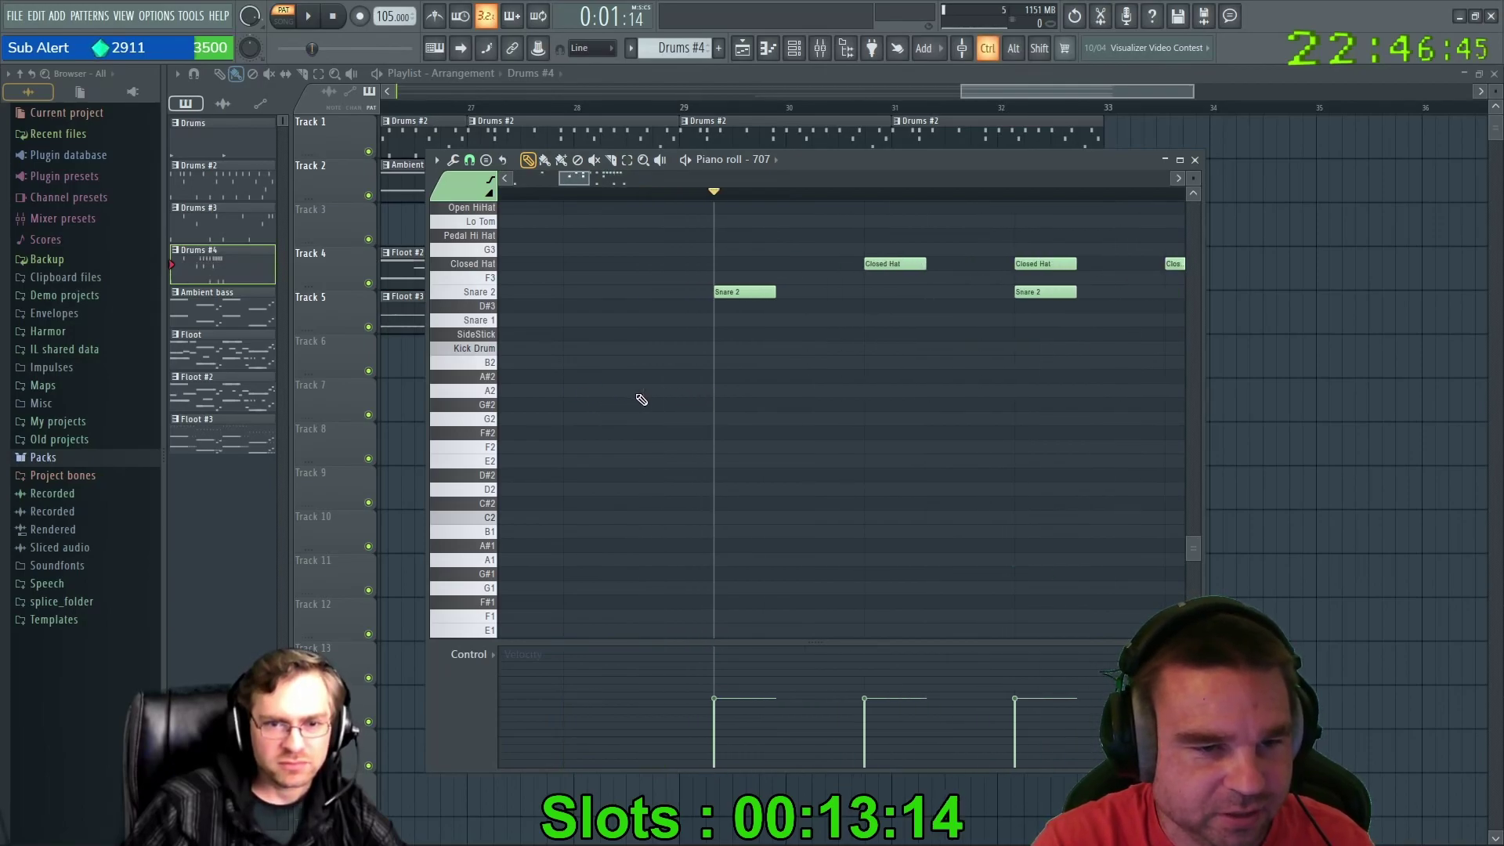
left_click(709, 391)
left_click_drag(698, 388, 571, 393)
right_click(672, 391)
left_click(683, 391)
right_click(596, 395)
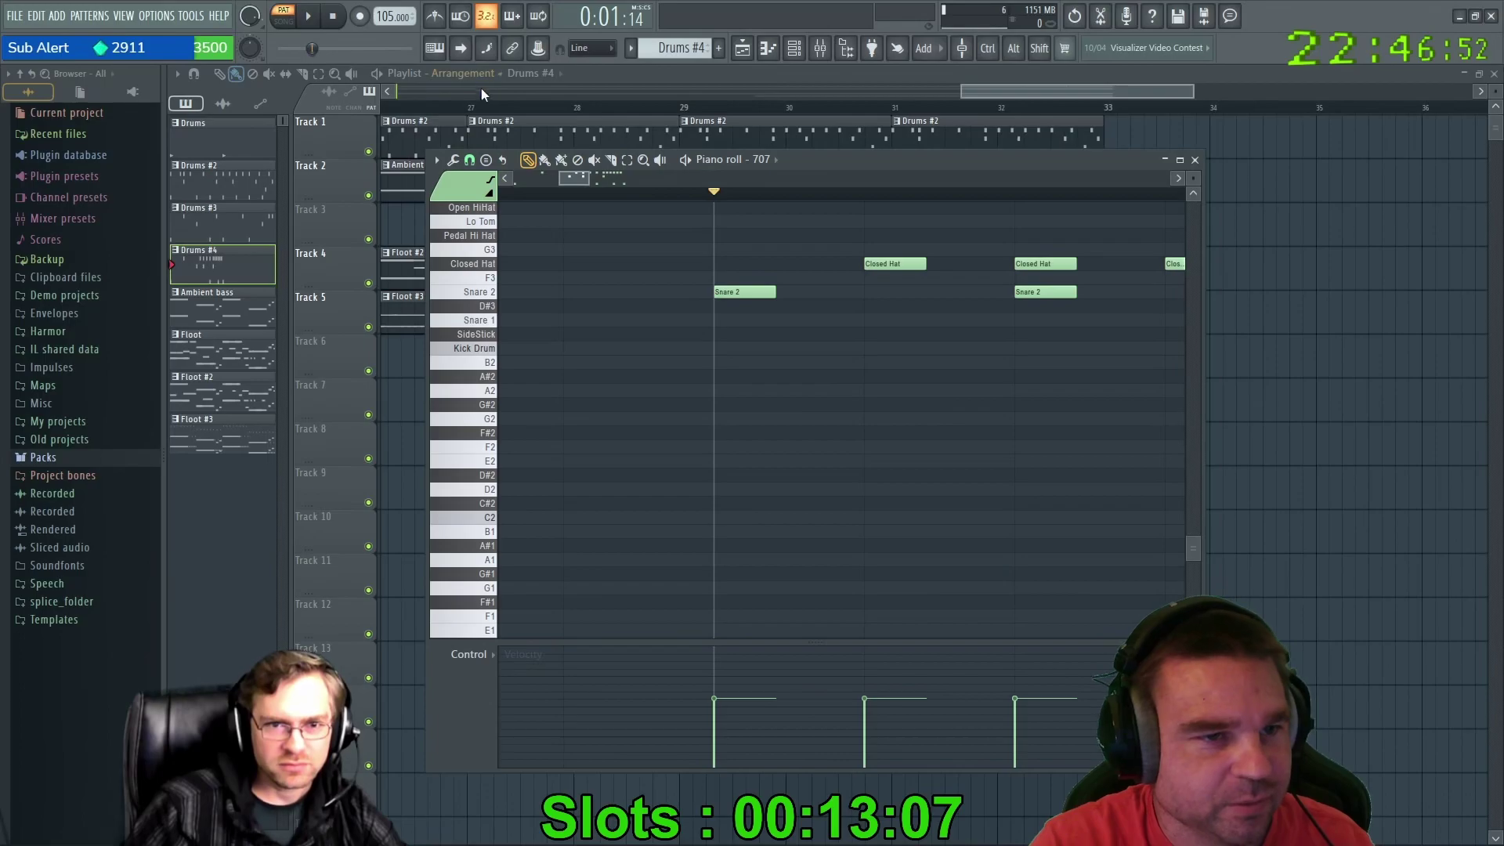
Keep the Cell snap, test a note in the A2 row at wide zoom, and delete it.
left_click(470, 160)
left_click(485, 215)
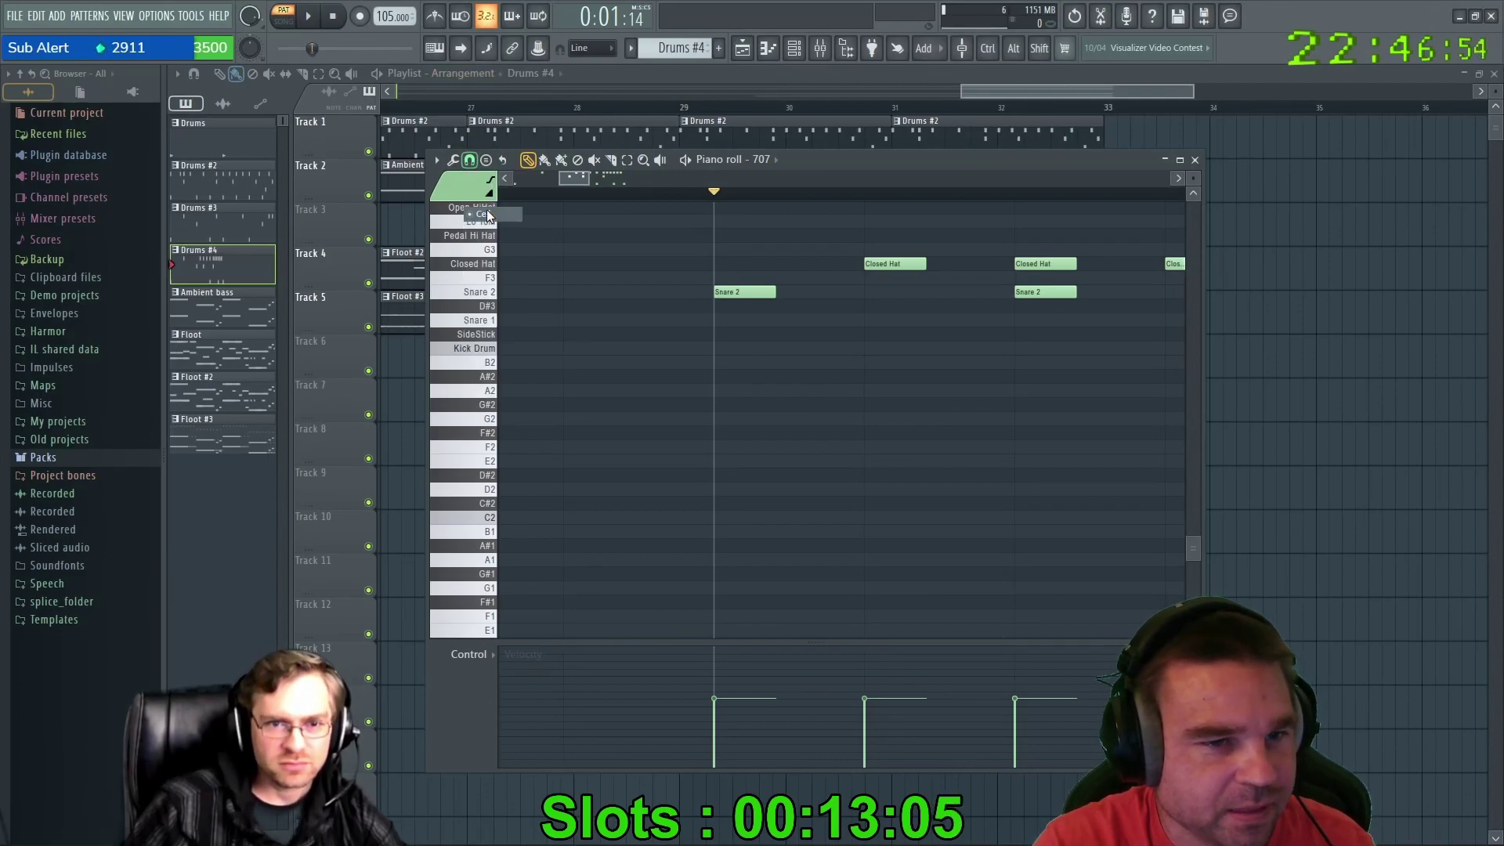
scroll(748, 400, "down", 3)
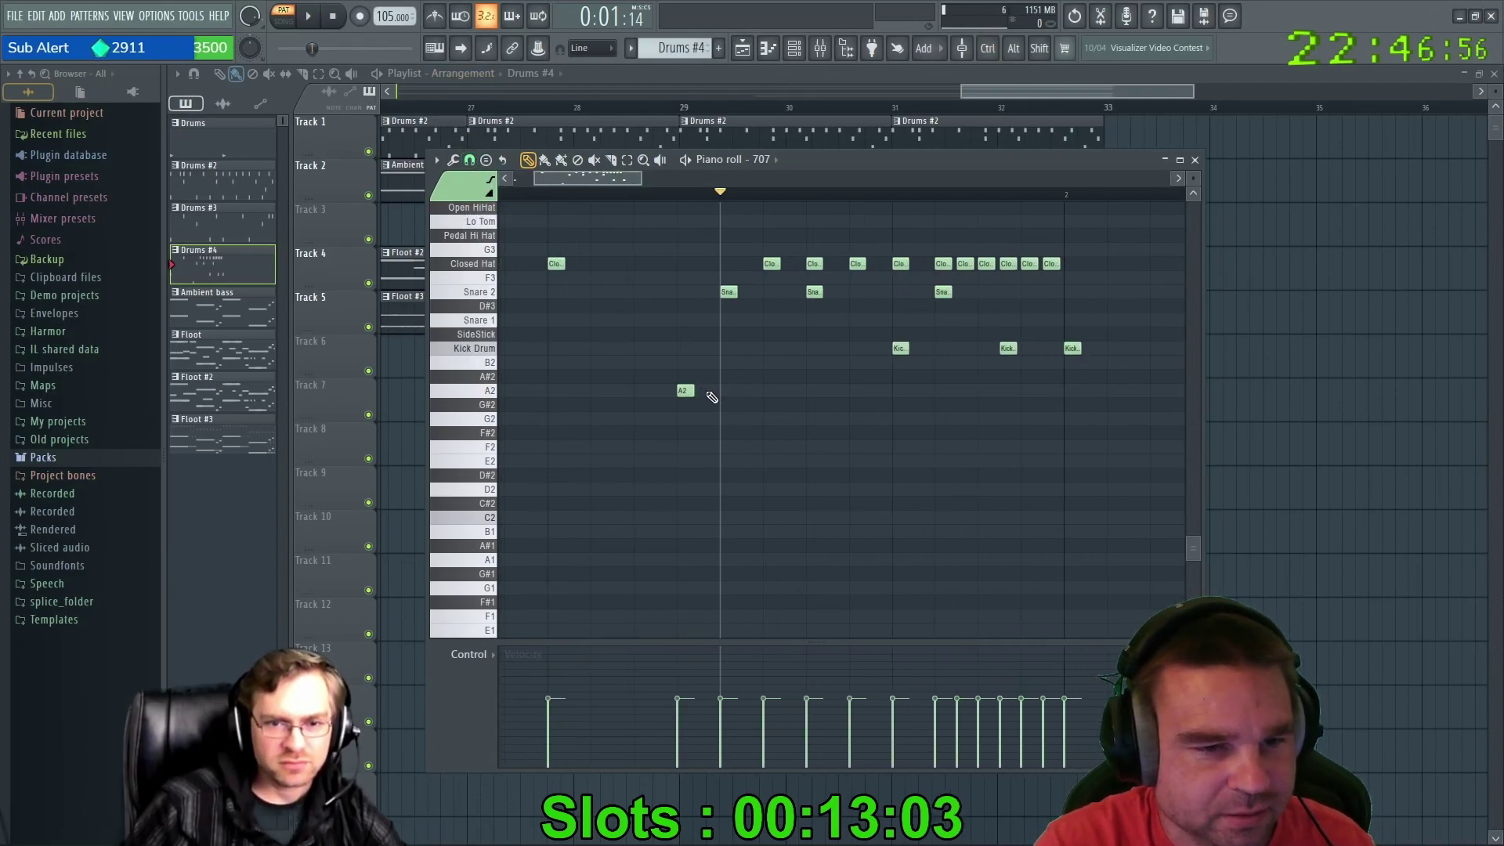
left_click_drag(686, 390, 712, 389)
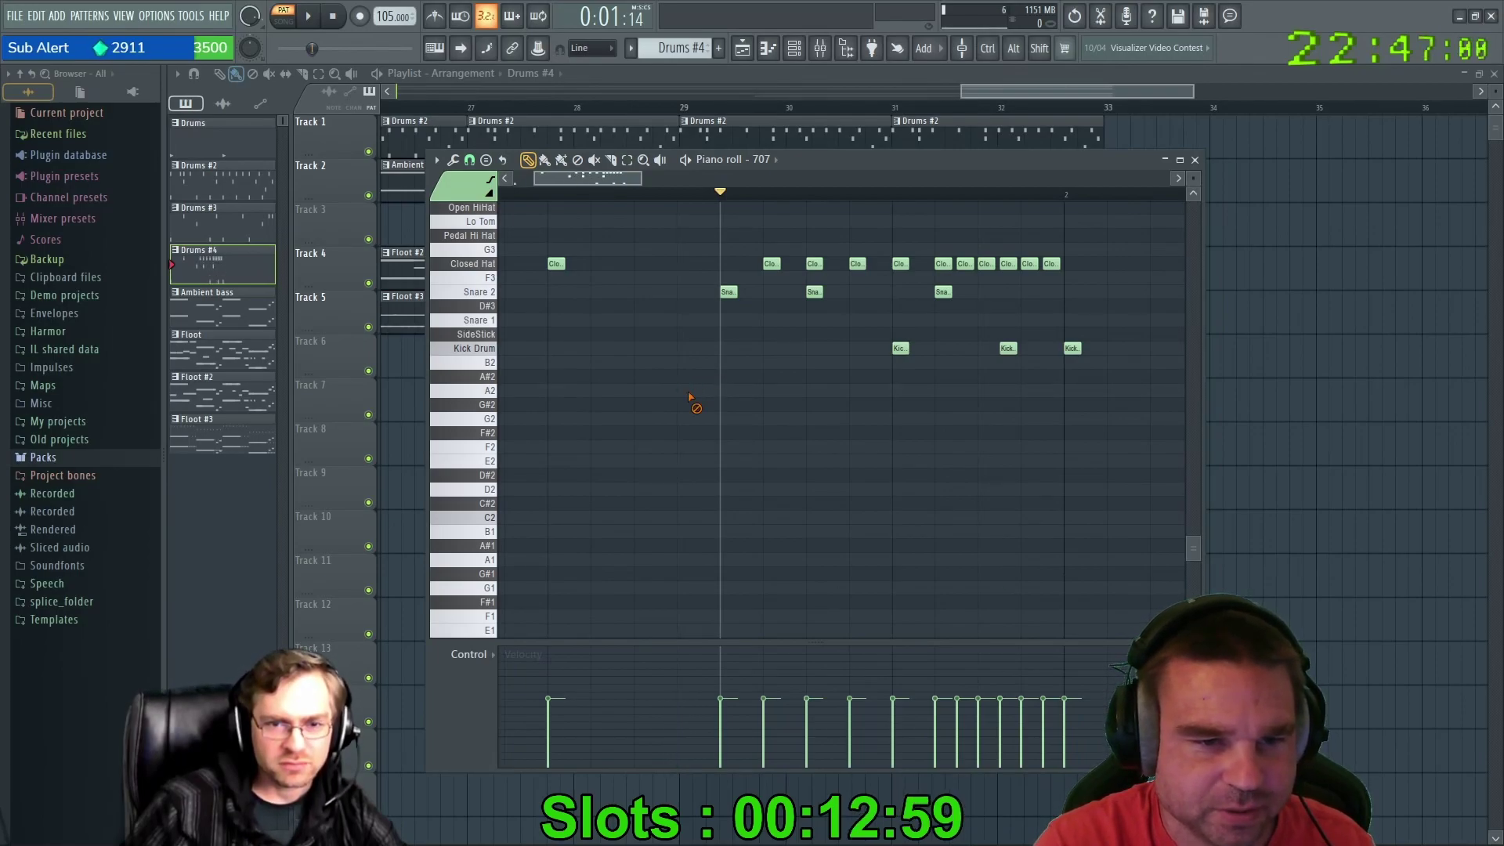
Compare Cell snapping at two close zoom levels with test notes in the A2 row, and delete the notes.
scroll(699, 401, "up", 3)
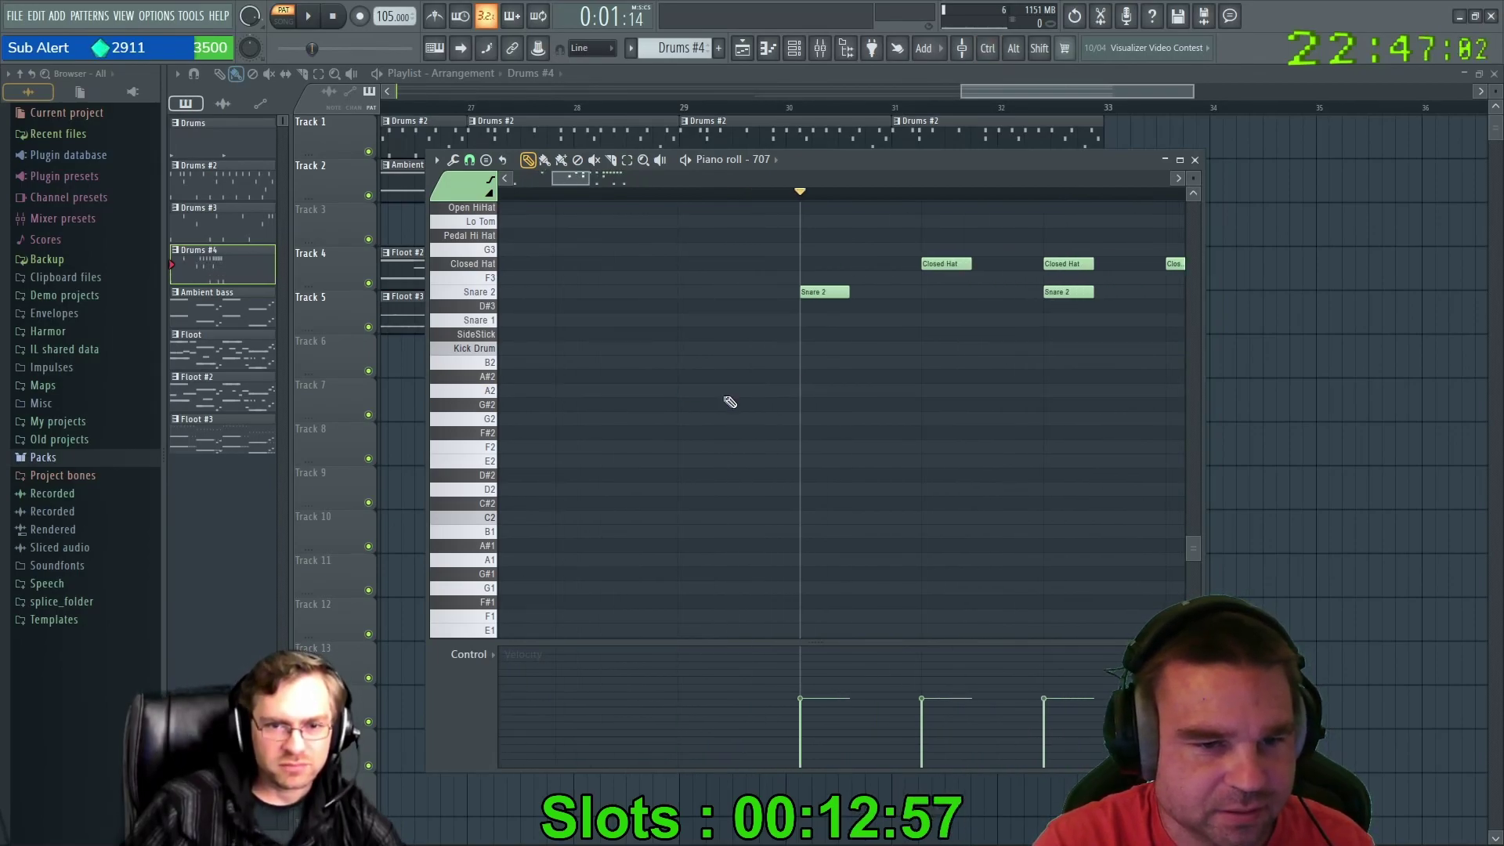
scroll(744, 399, "up", 1)
left_click(788, 390)
right_click(795, 389)
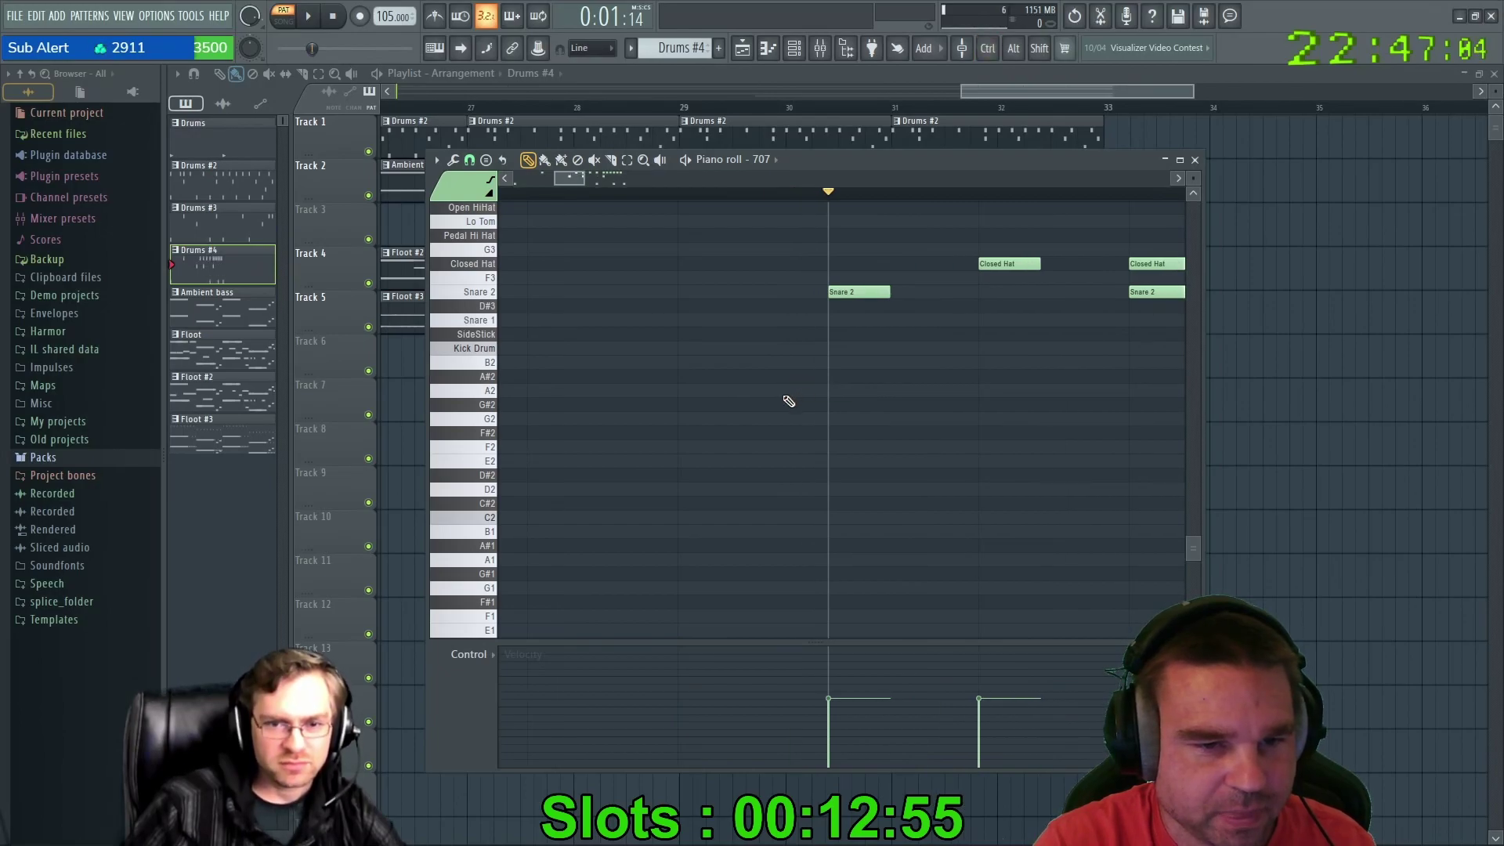
scroll(786, 402, "down", 1)
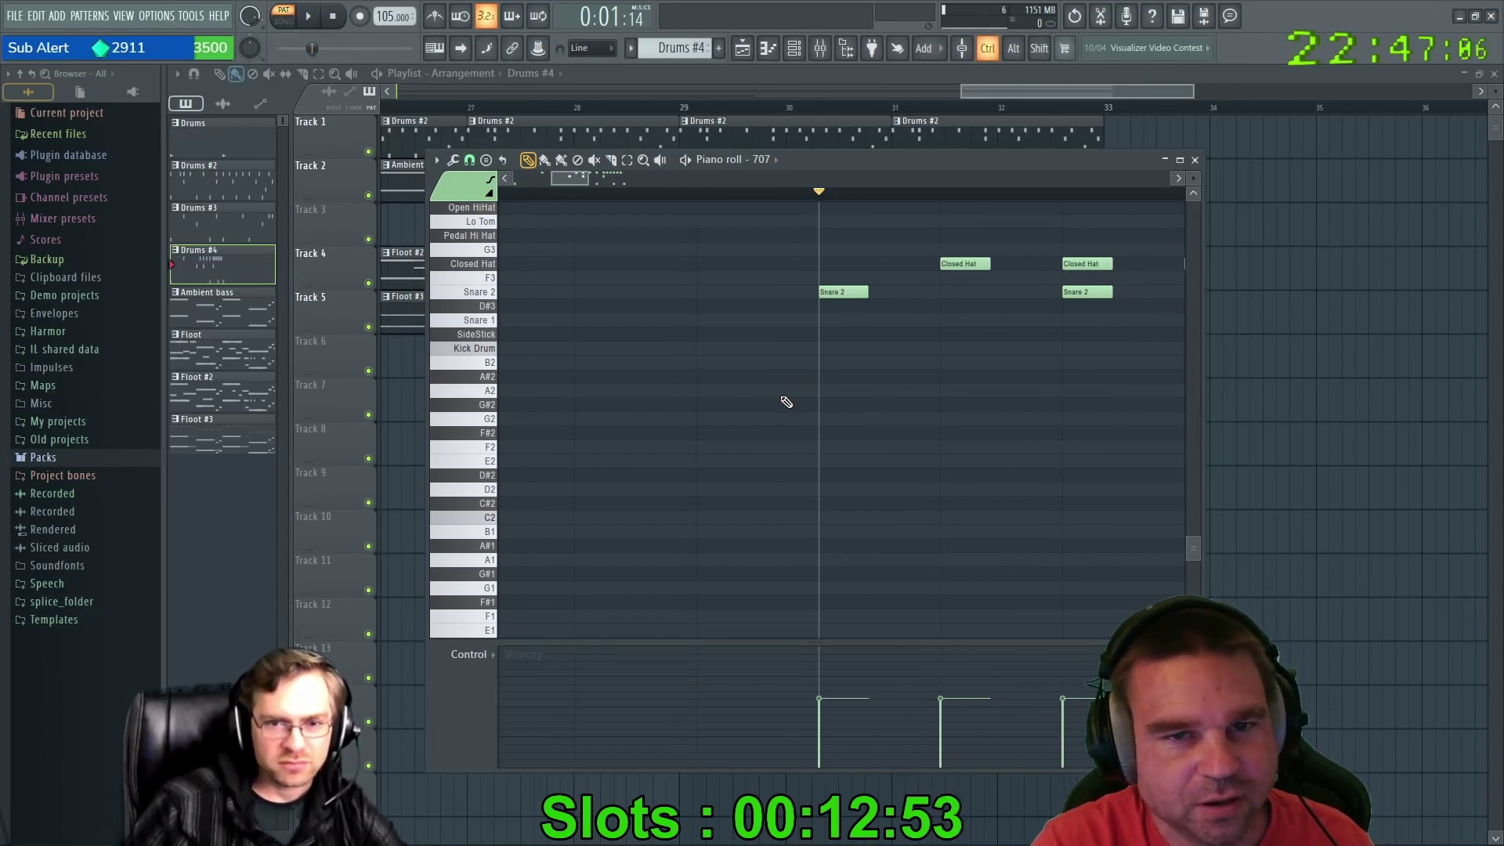
scroll(786, 402, "up", 1)
mouse_move(807, 392)
left_mouse_down()
mouse_move(733, 393)
mouse_move(846, 394)
mouse_move(712, 395)
mouse_move(844, 394)
mouse_move(789, 390)
left_mouse_up()
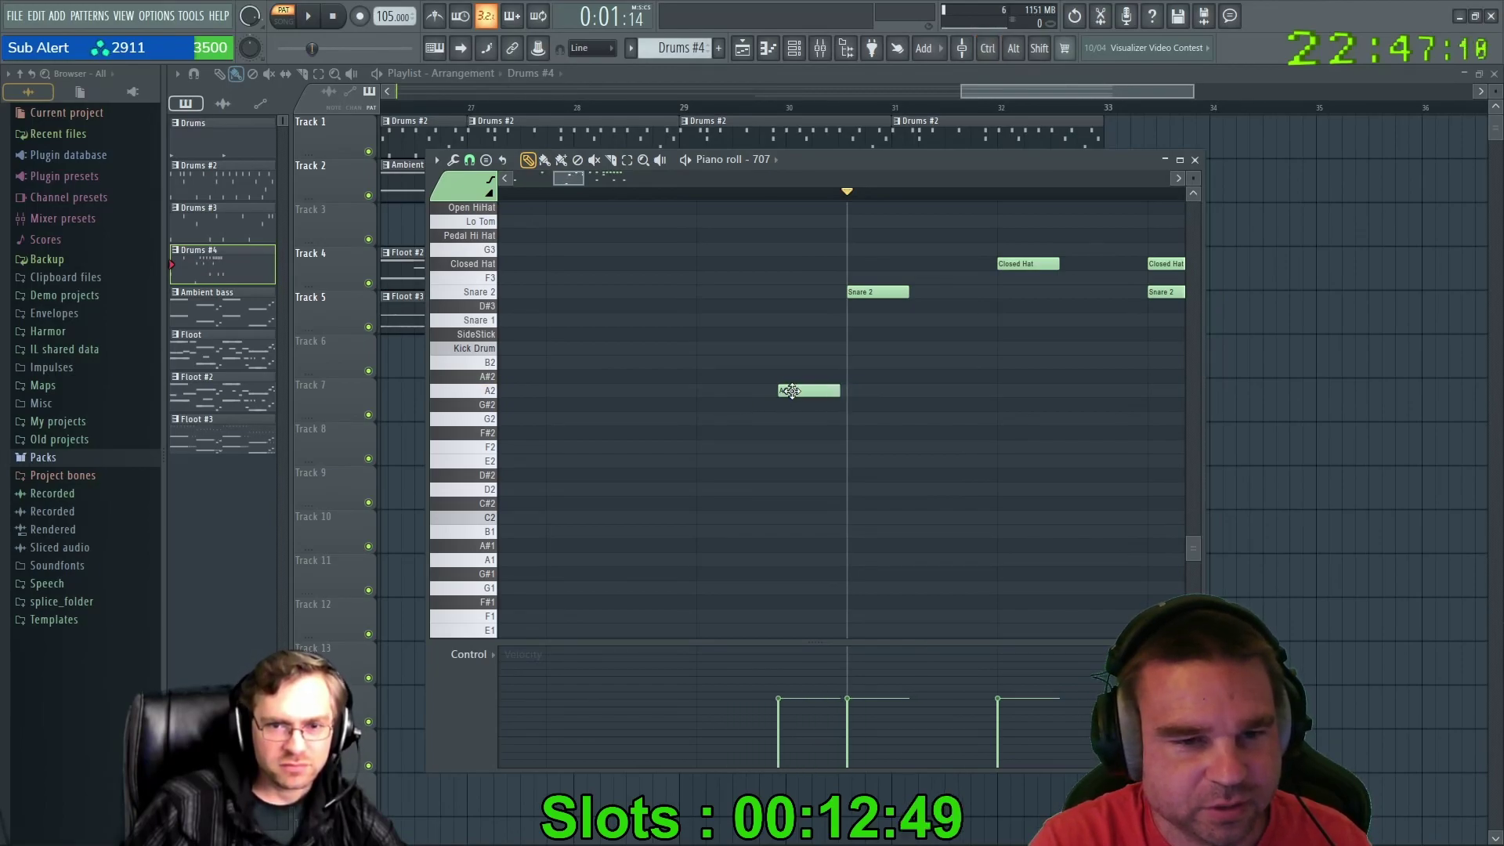
scroll(803, 397, "down", 1)
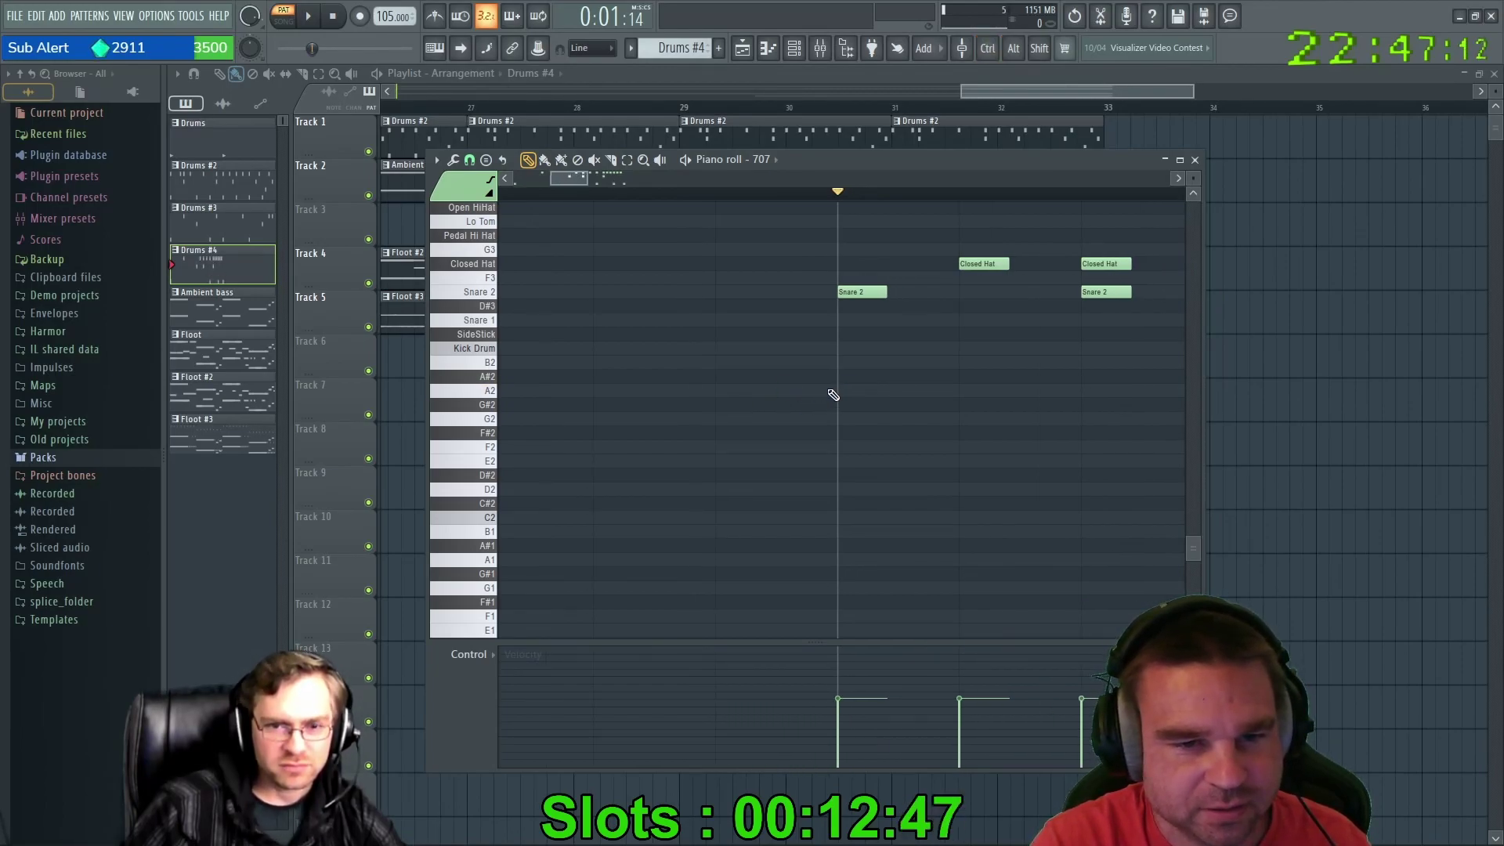
Place three columns of test notes around the first Snare 2 hit: F2, C2, A#1; G2, D#2, D2; and A#2, G#2, F#2.
left_click_drag(618, 391, 850, 446)
left_click(924, 418)
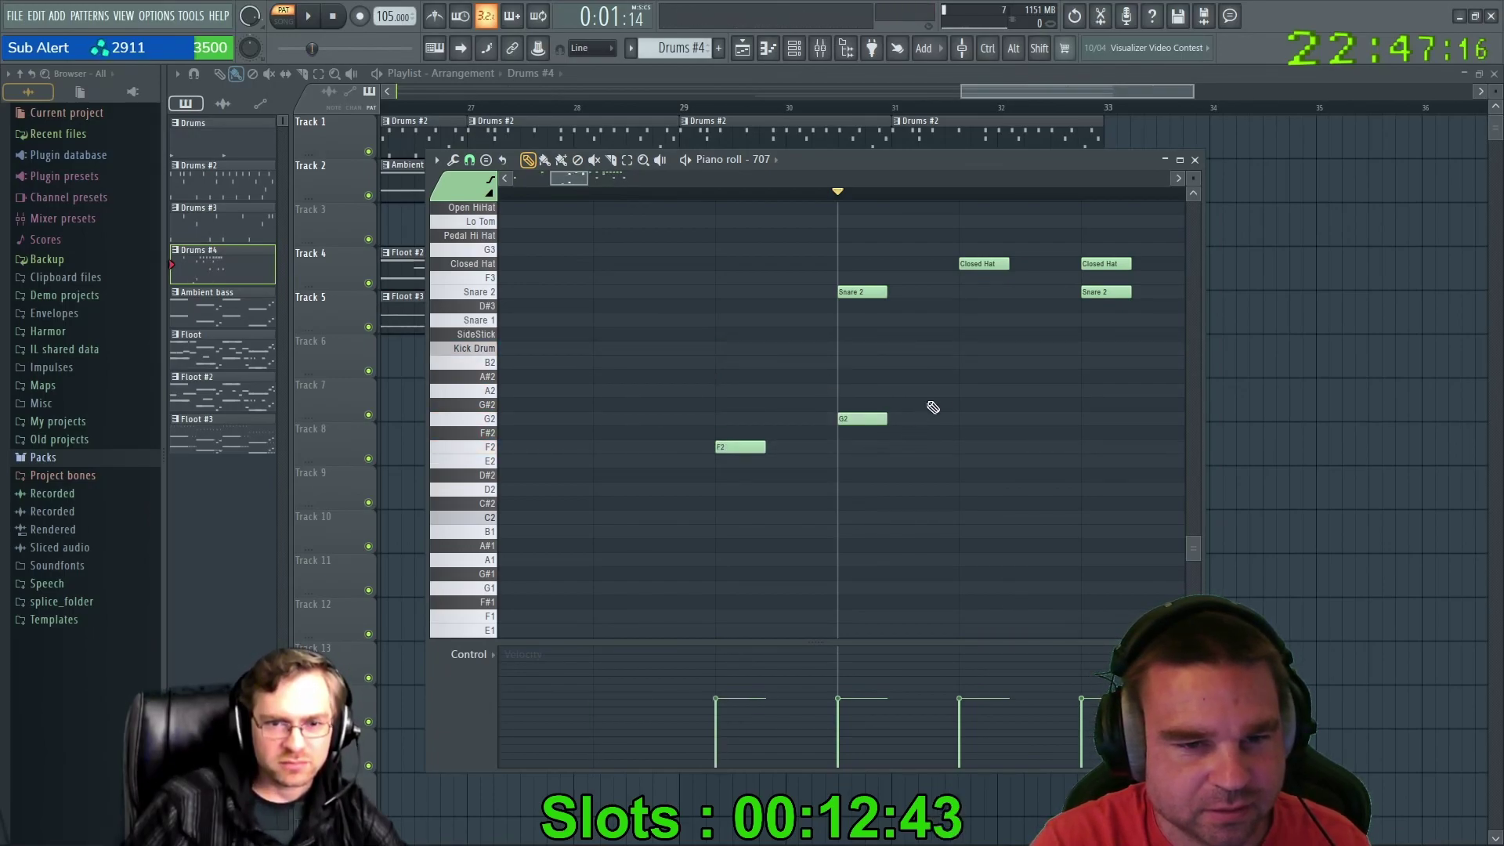
left_click(997, 377)
left_click(995, 404)
left_click(985, 433)
left_click(862, 475)
left_click(862, 489)
left_click(740, 517)
left_click(740, 546)
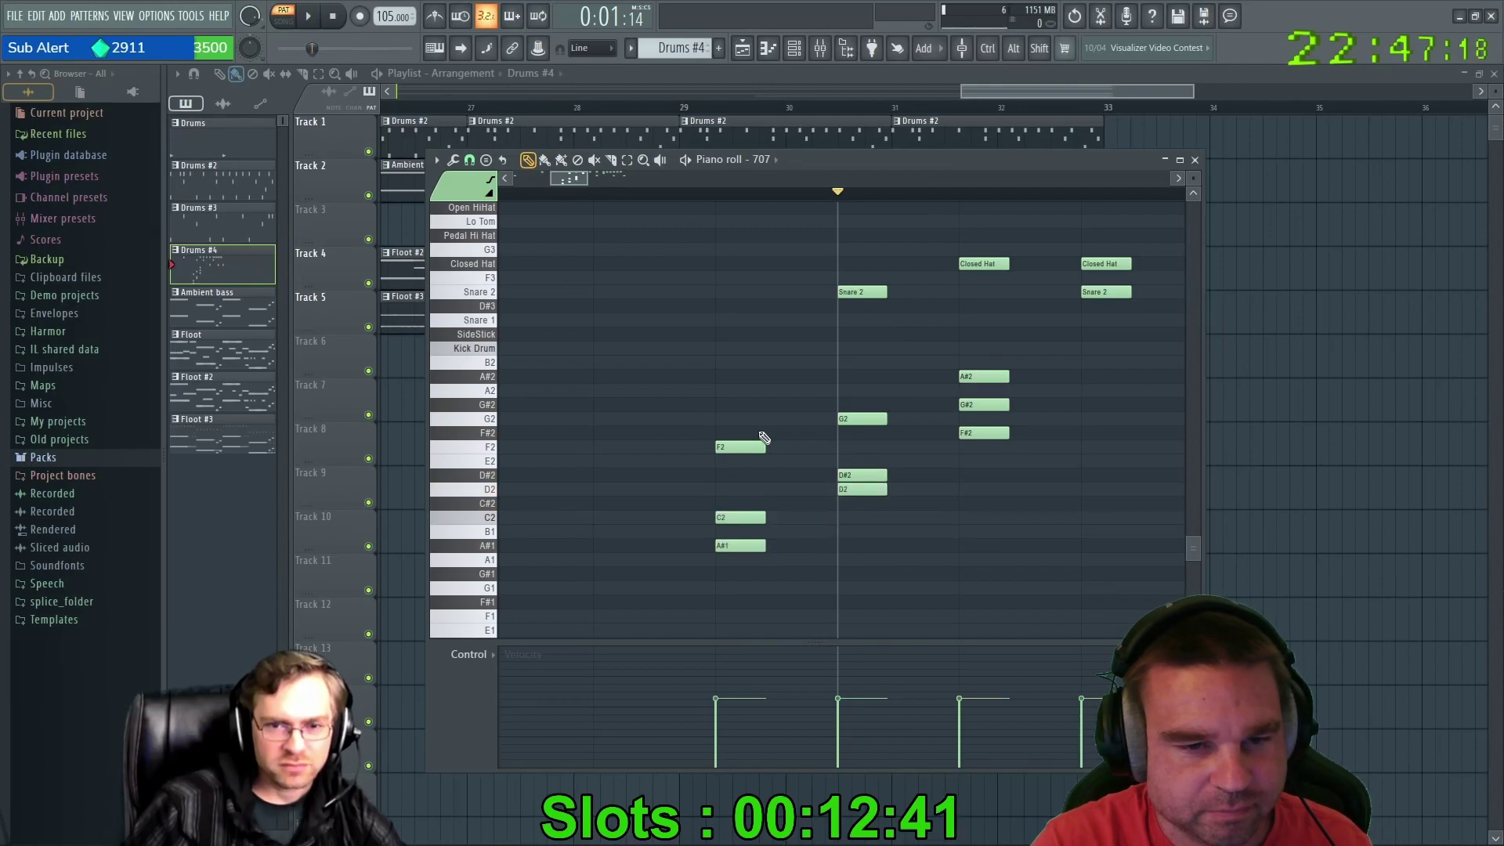
Delete all the test notes in the rows from A#2 down to A#1.
right_click(745, 443)
right_click(751, 545)
right_click(862, 418)
right_click(862, 474)
right_click(862, 489)
right_click(984, 376)
right_click(984, 404)
right_click(984, 433)
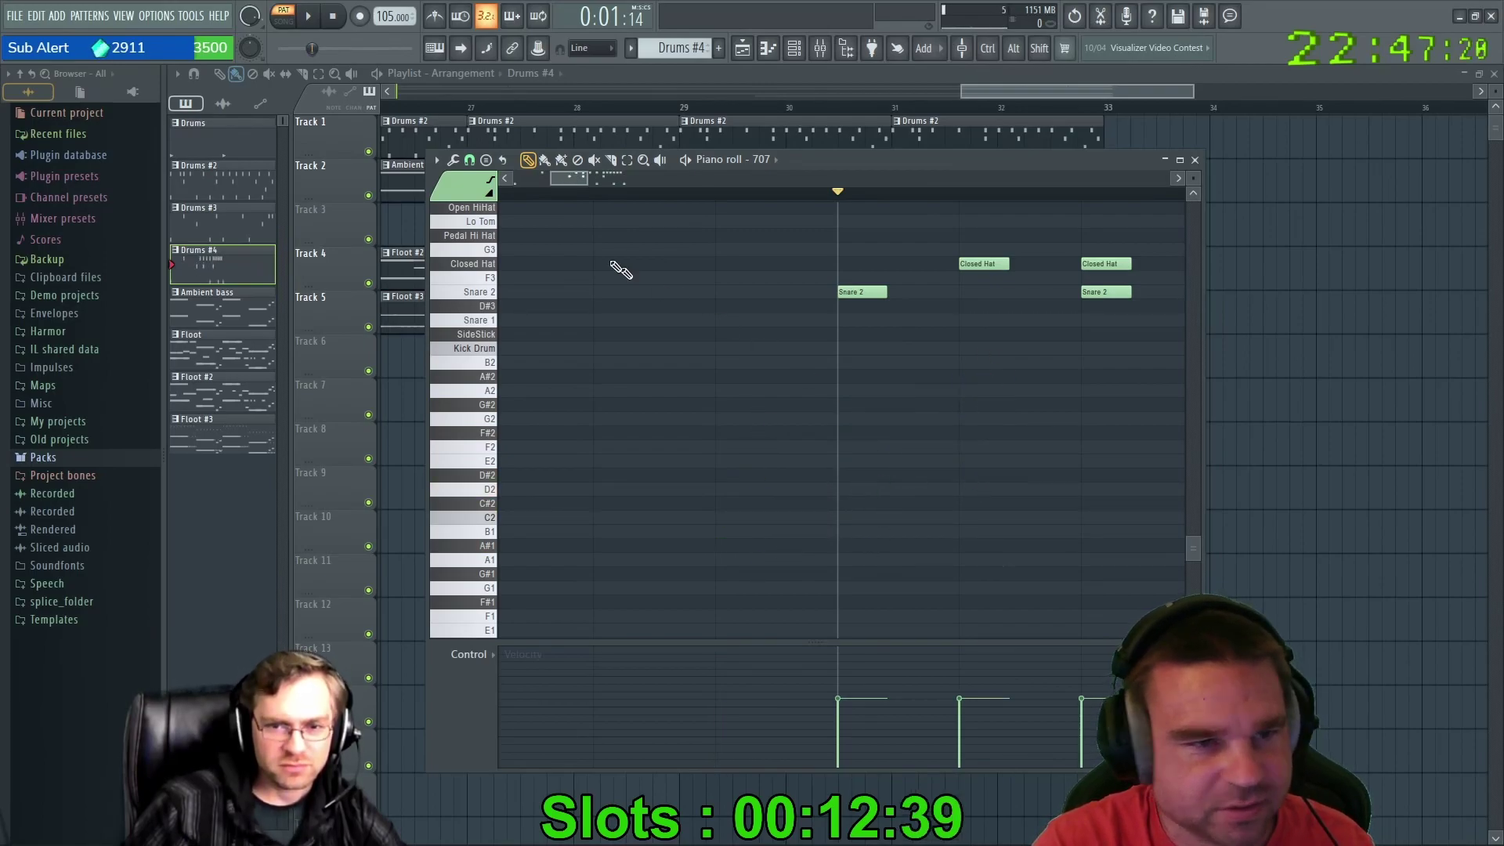
Set the piano roll snap to Events, try a note in the A2 row before the first Snare 2 hit, and undo it.
left_click(471, 160)
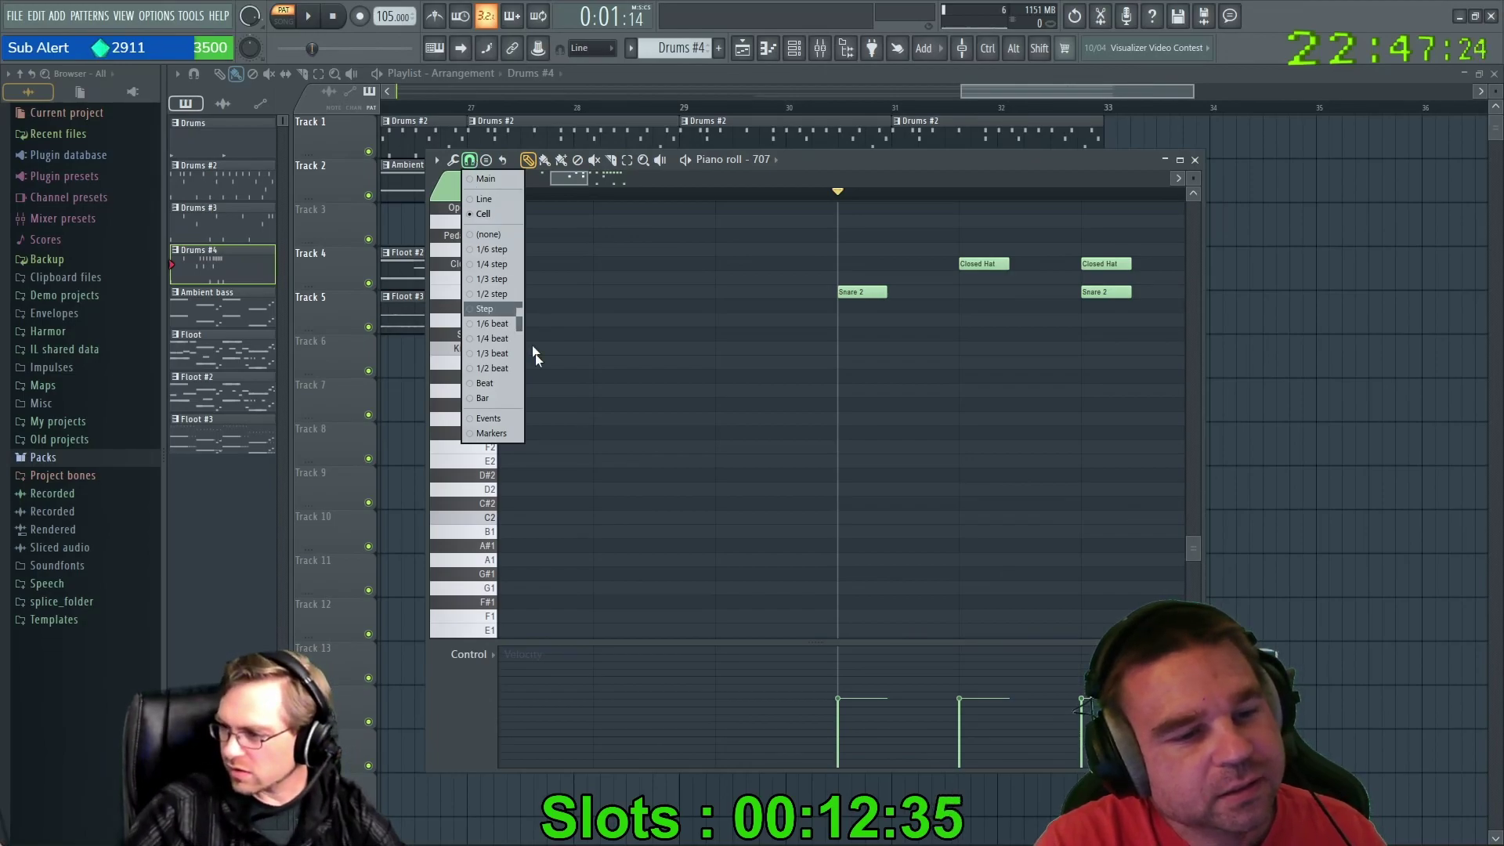
left_click(481, 424)
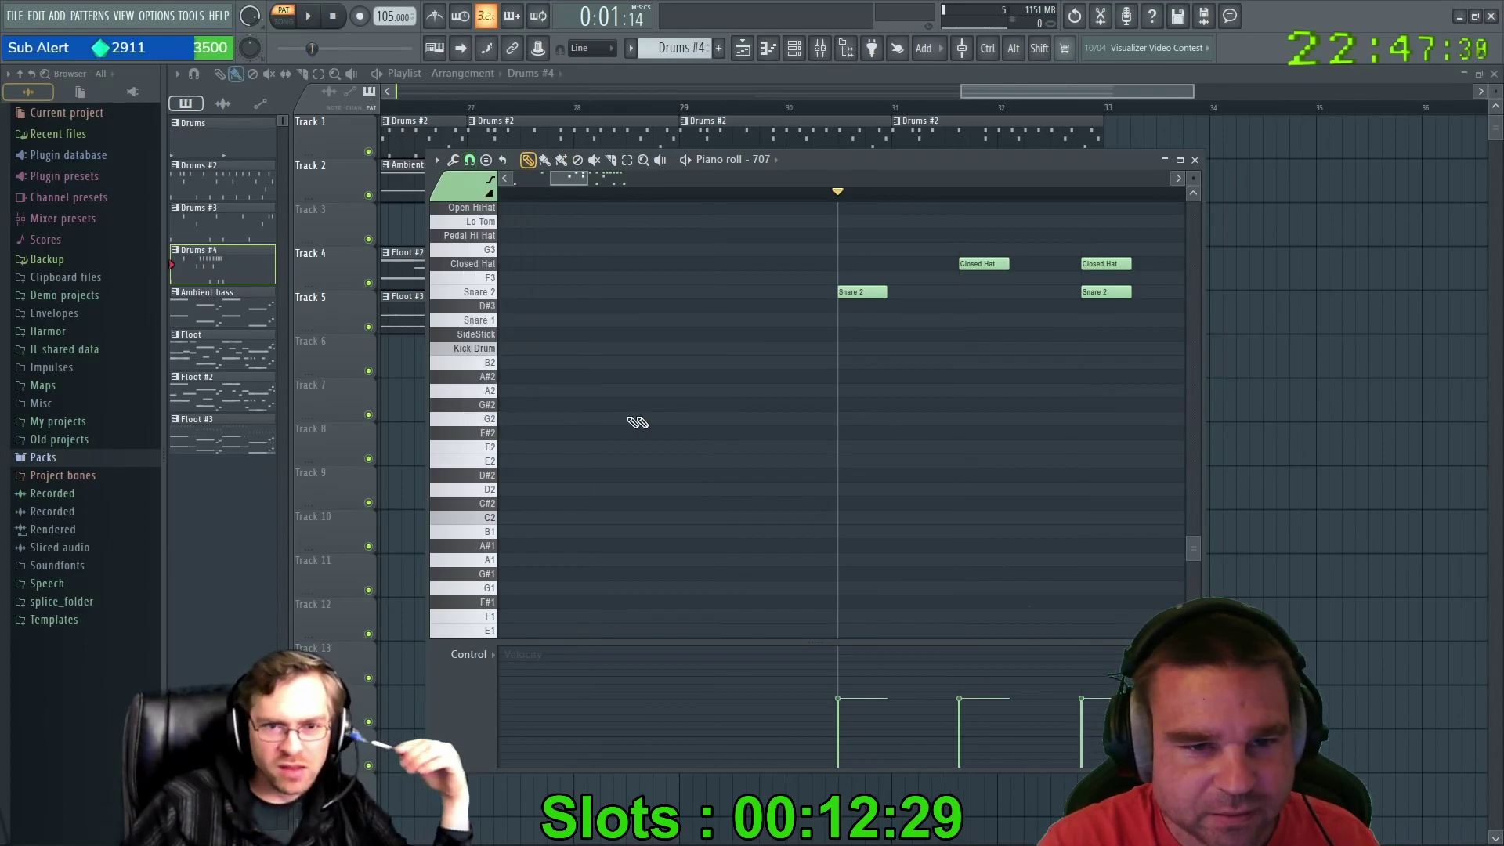
left_click(796, 396)
key("ctrl+z")
key("ctrl+z")
key("ctrl+z")
Test the Events snap at wide and close zoom by dragging notes in the rows below Kick Drum, and delete them.
scroll(716, 420, "down", 2)
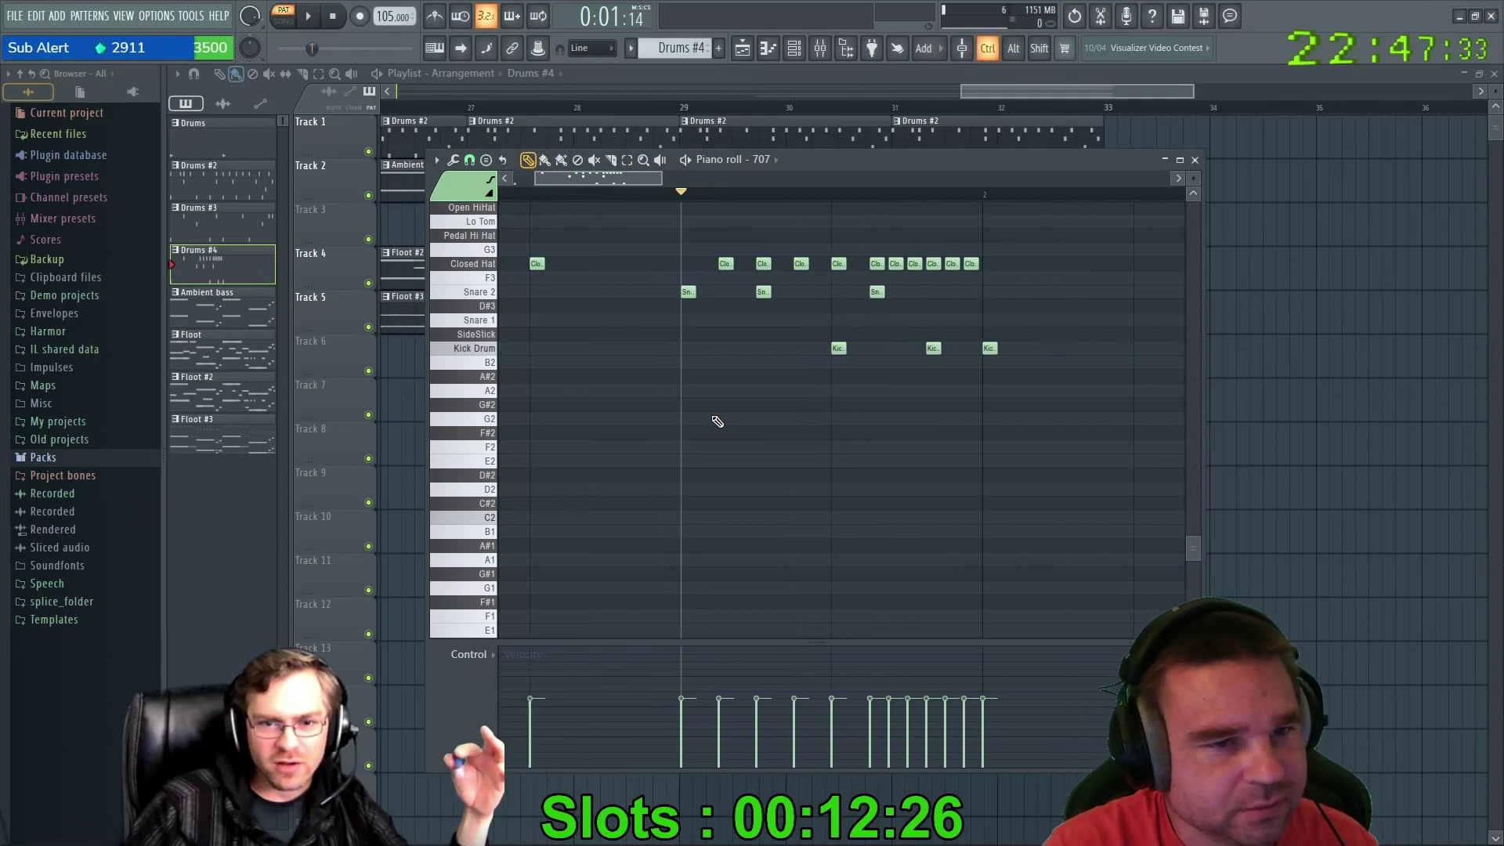
left_click_drag(816, 407, 856, 390)
right_click(856, 391)
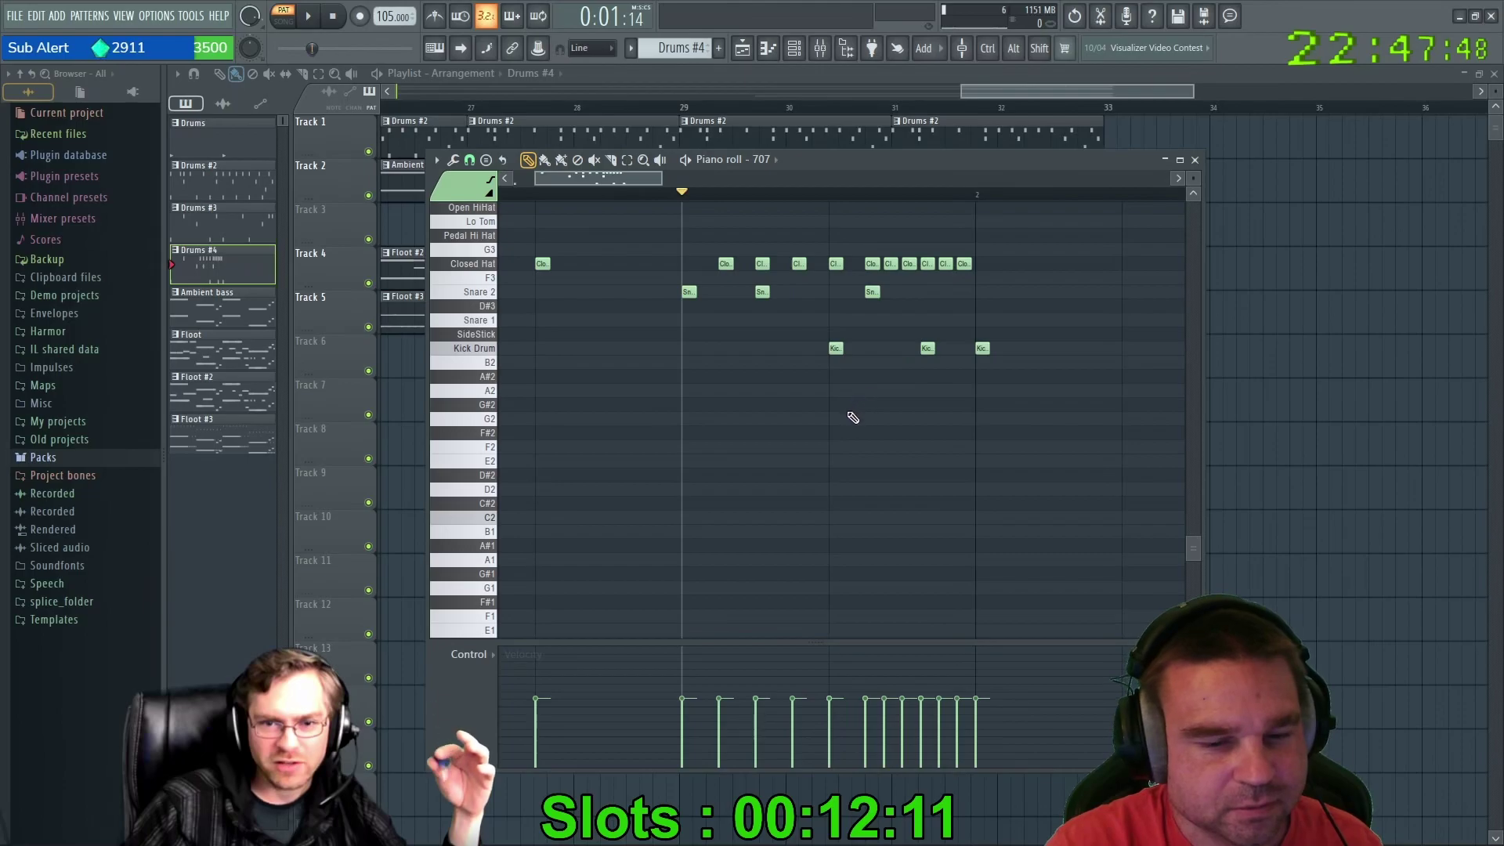
scroll(874, 417, "up", 5)
left_click_drag(736, 359, 915, 464)
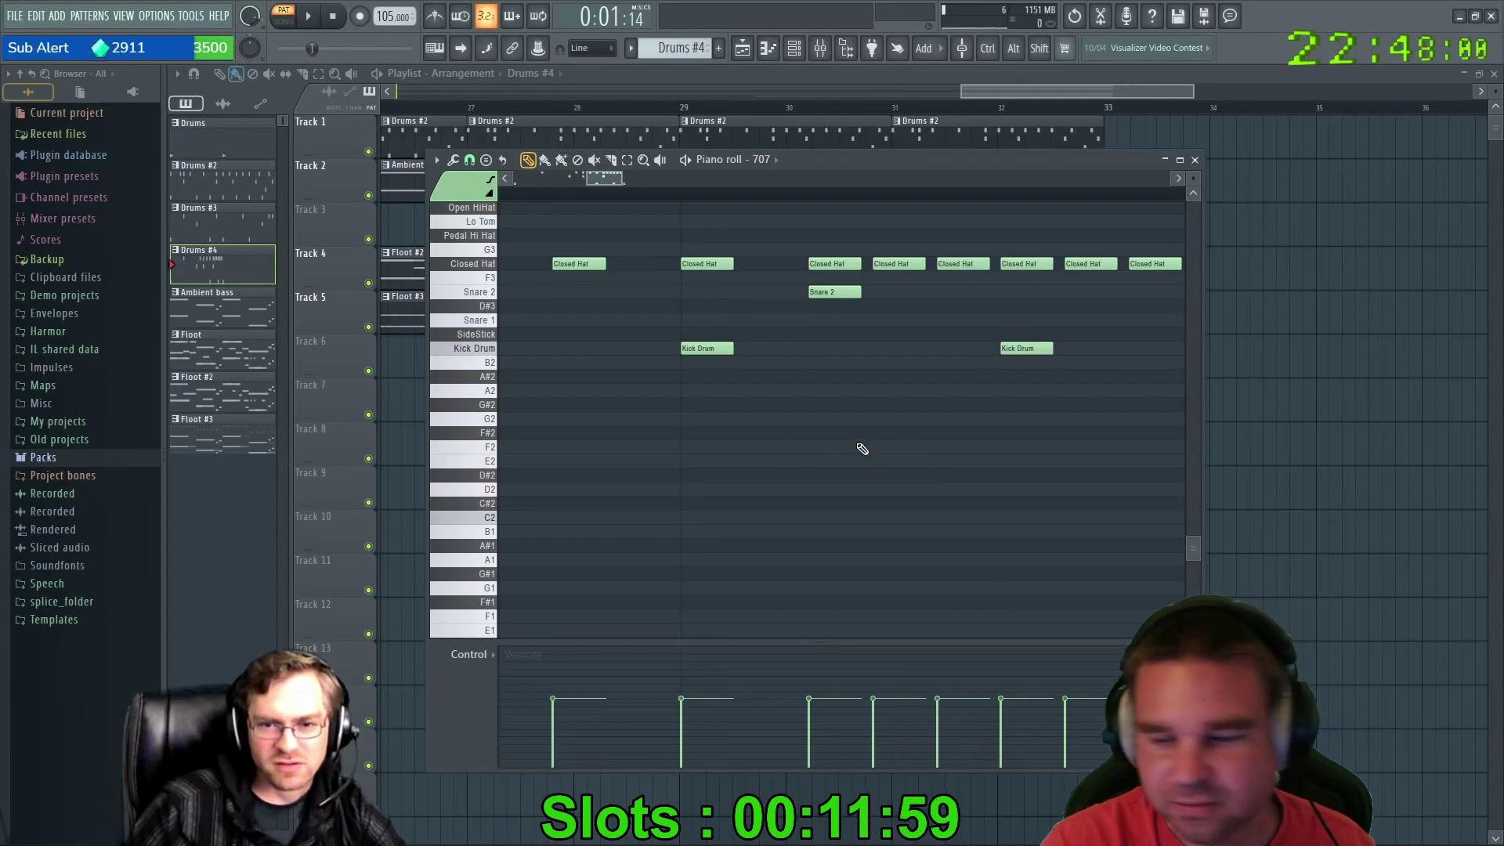
Test the Markers snap with temporary notes near the first Snare 2 hit, and add an Auto marker at that hit.
left_click(494, 179)
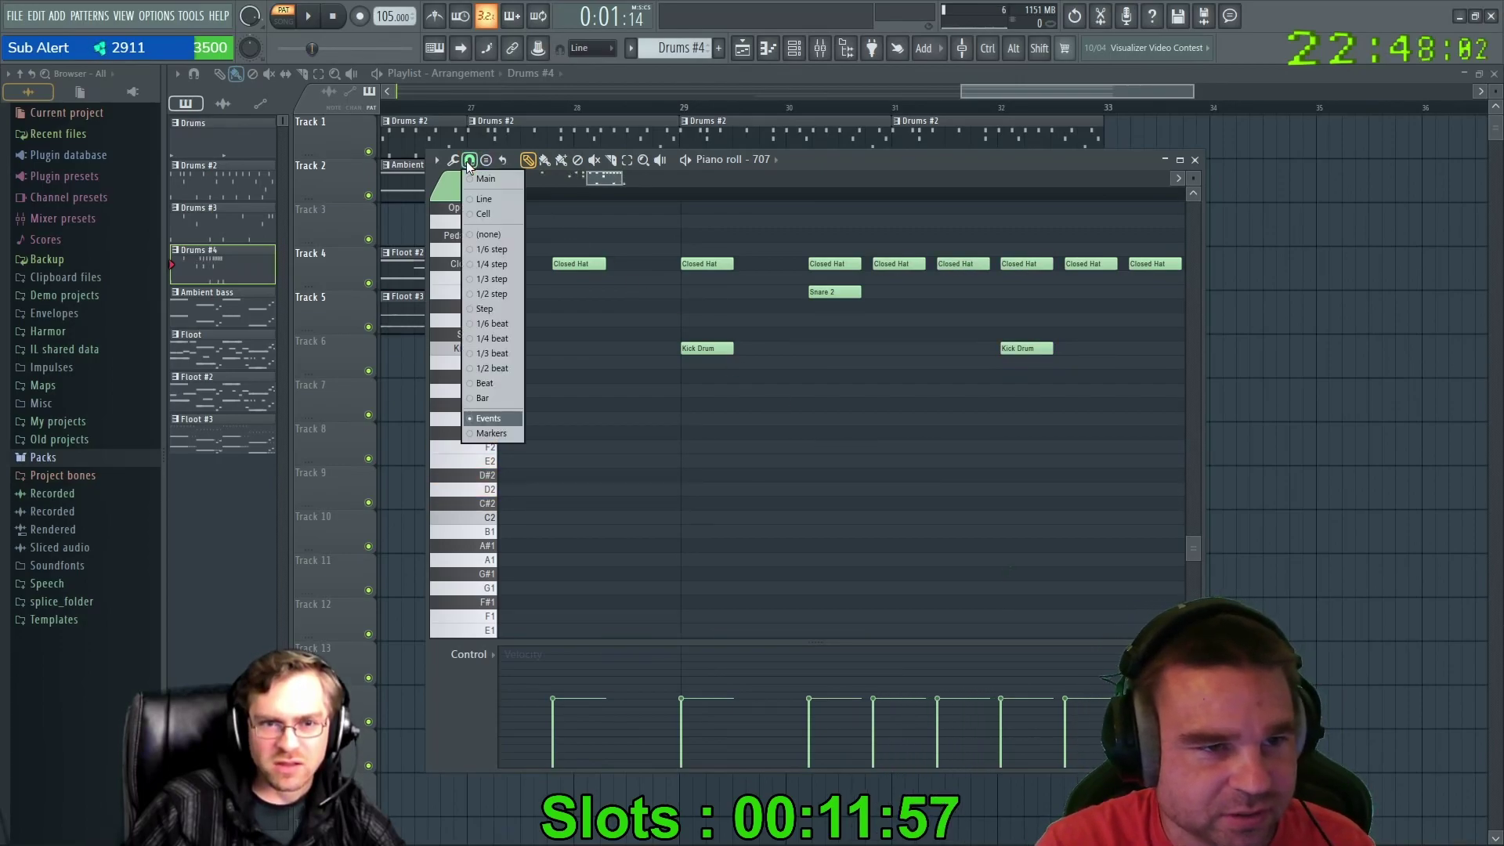
left_click(495, 430)
scroll(651, 413, "down", 5)
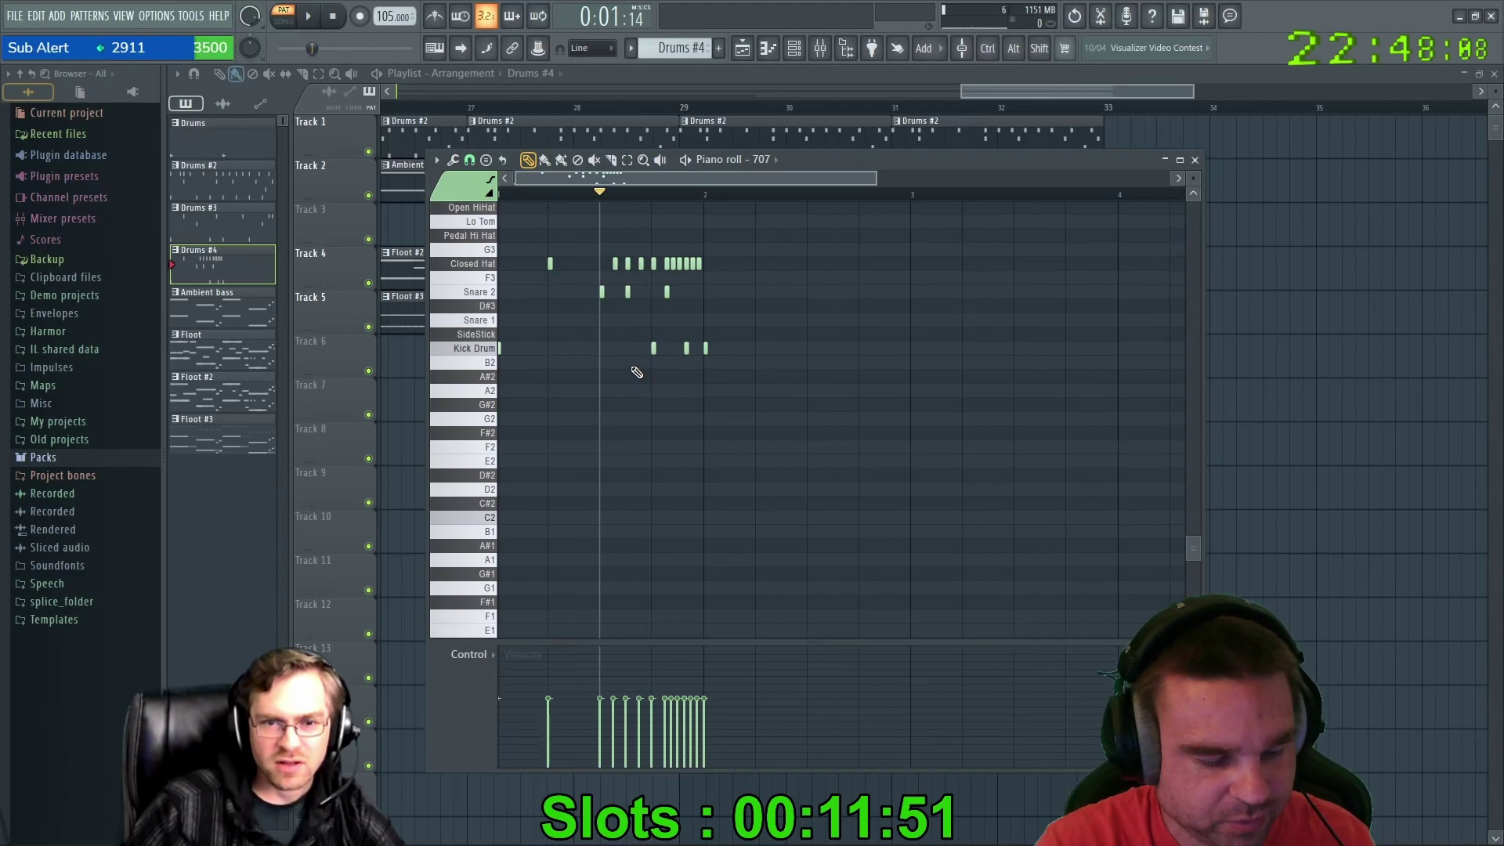
key("ctrl")
left_click_drag(605, 404, 602, 425)
right_click(614, 419)
scroll(597, 430, "up", 5)
left_click_drag(701, 408, 639, 408)
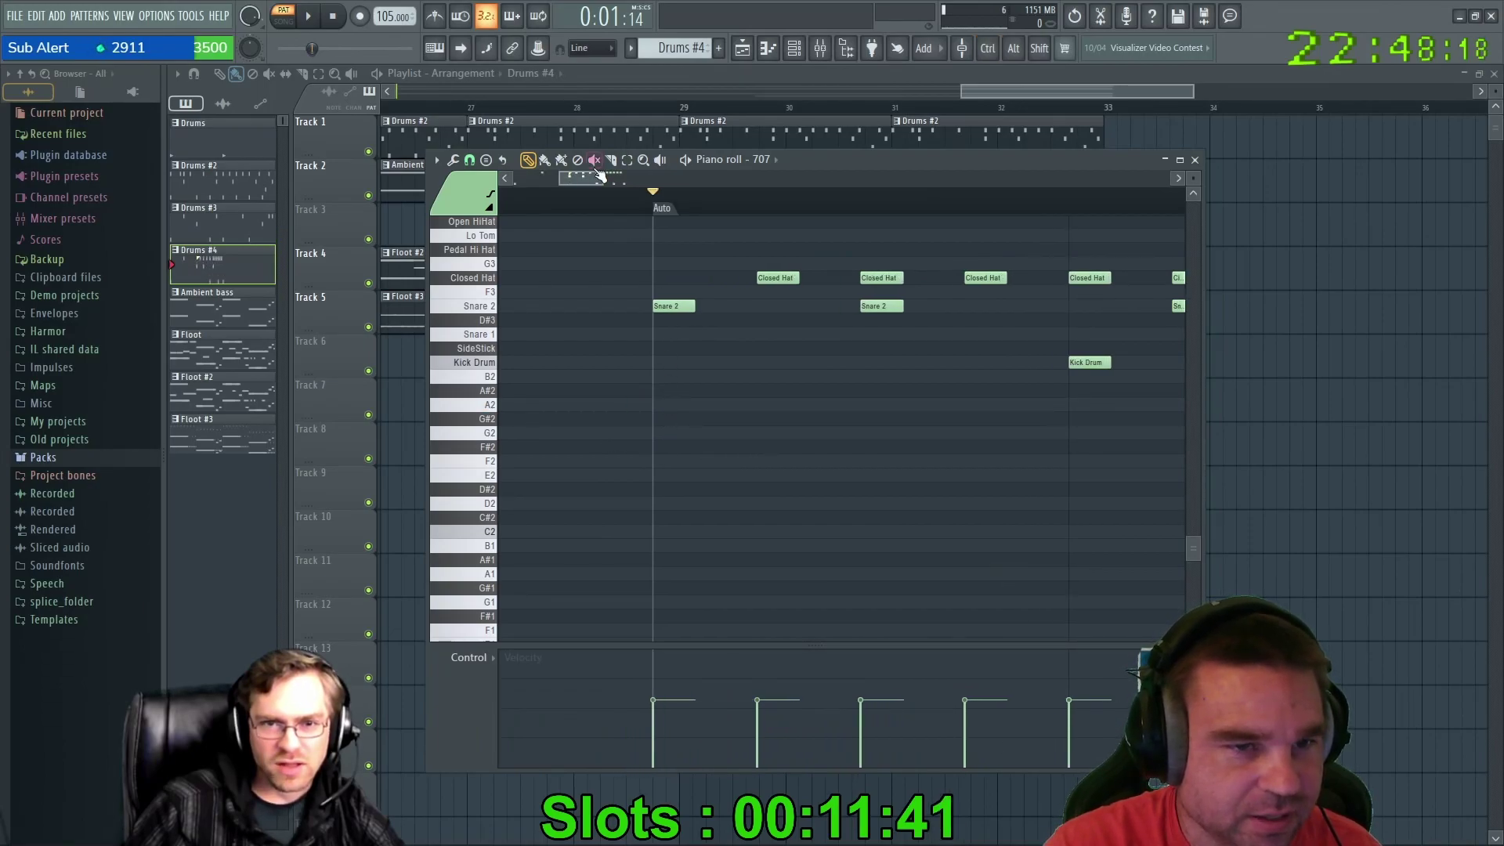
Open the Auto marker at the first Snare 2 hit for renaming, cancel, and delete the marker.
right_click(665, 206)
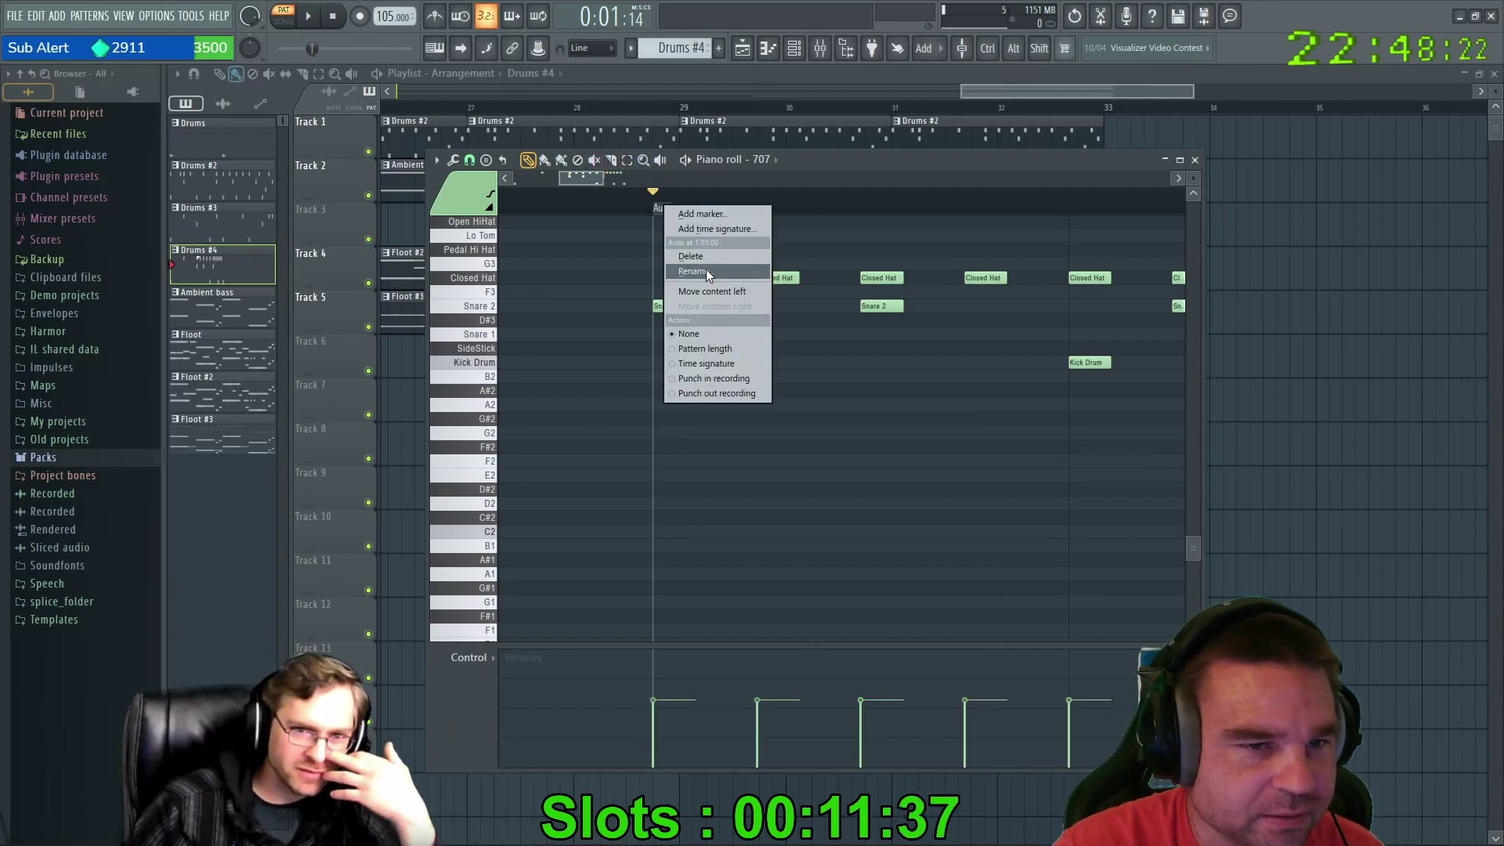
left_click(707, 270)
left_click(687, 201)
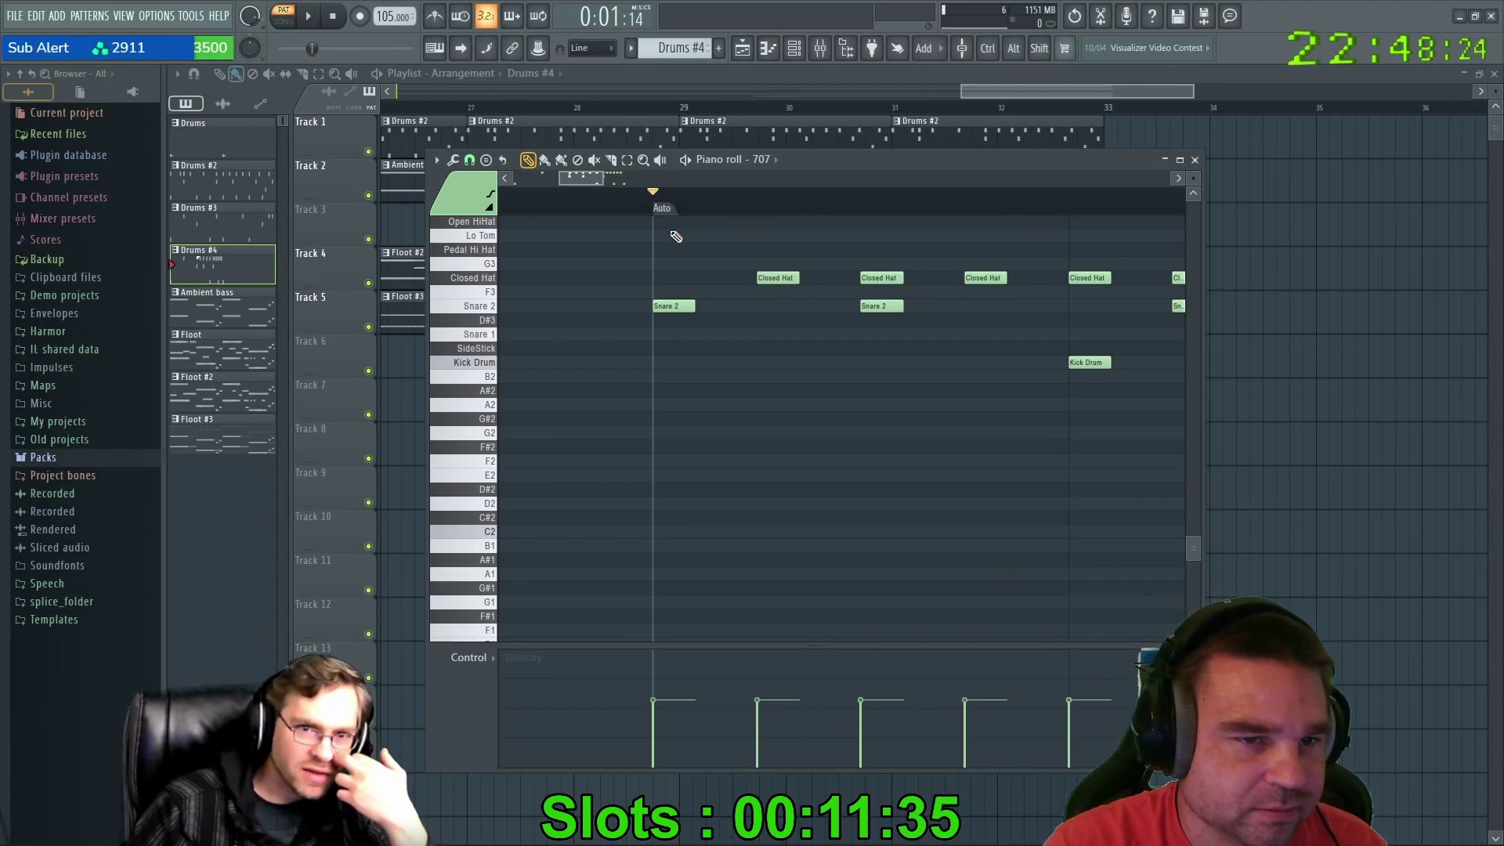
right_click(663, 207)
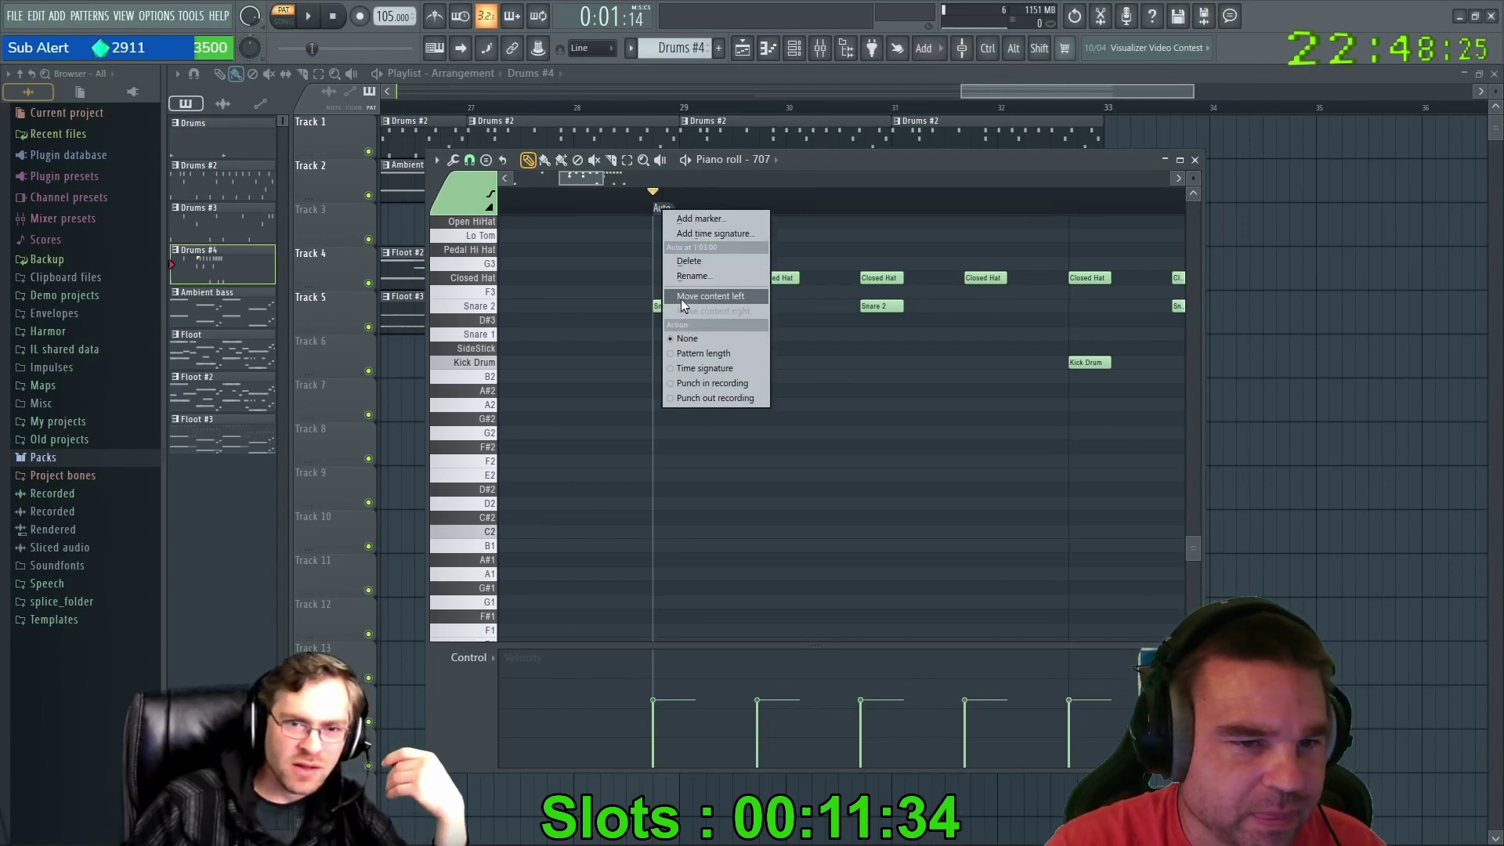
left_click(689, 261)
Set the piano roll snap to Step, and add a Crash note at the start of bar 2.
left_click(470, 161)
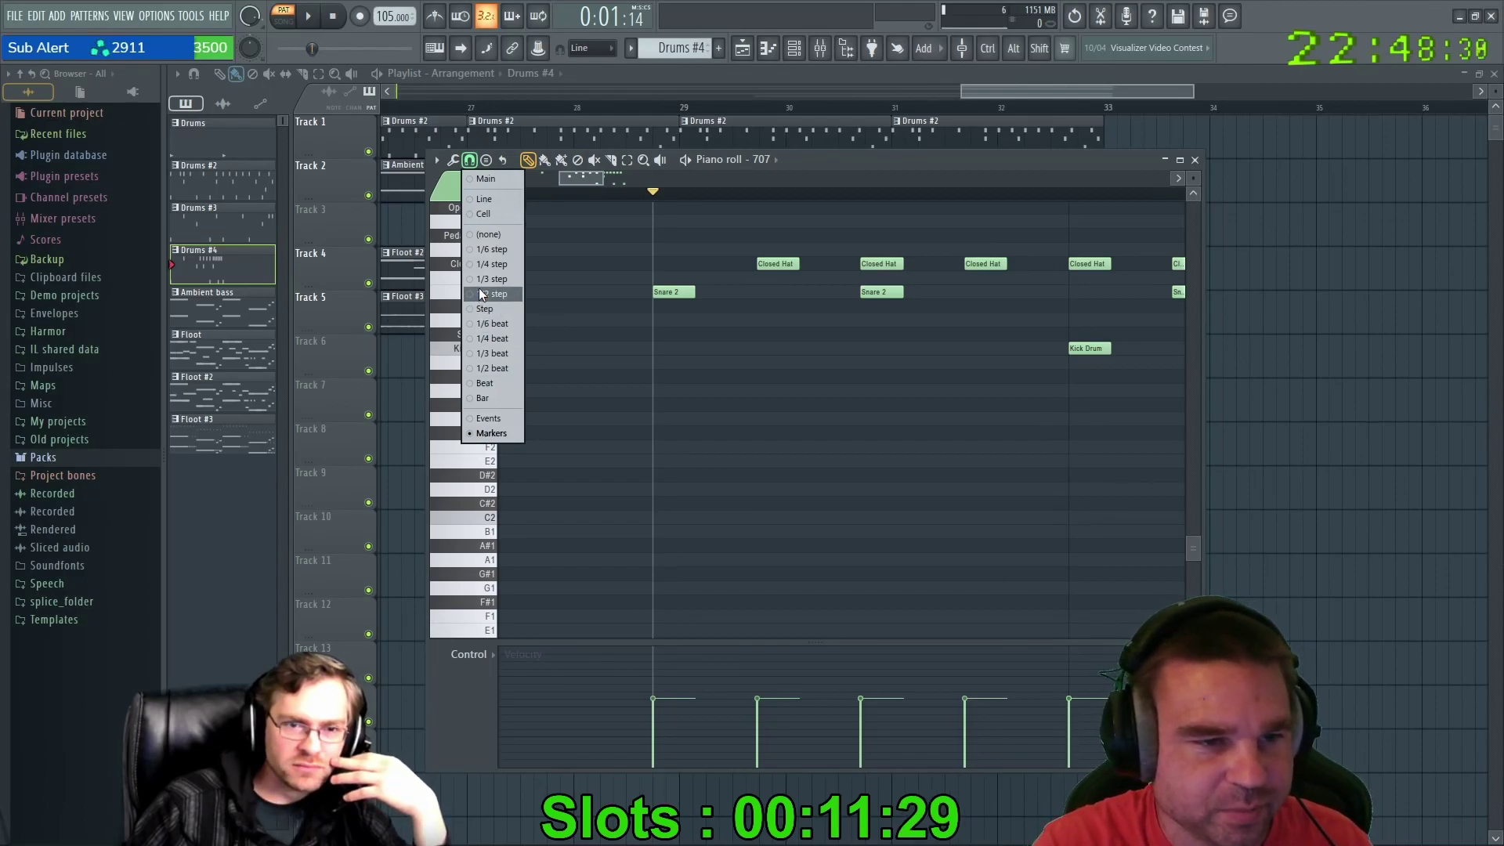
left_click(478, 310)
scroll(666, 393, "down", 3)
scroll(666, 393, "up", 3)
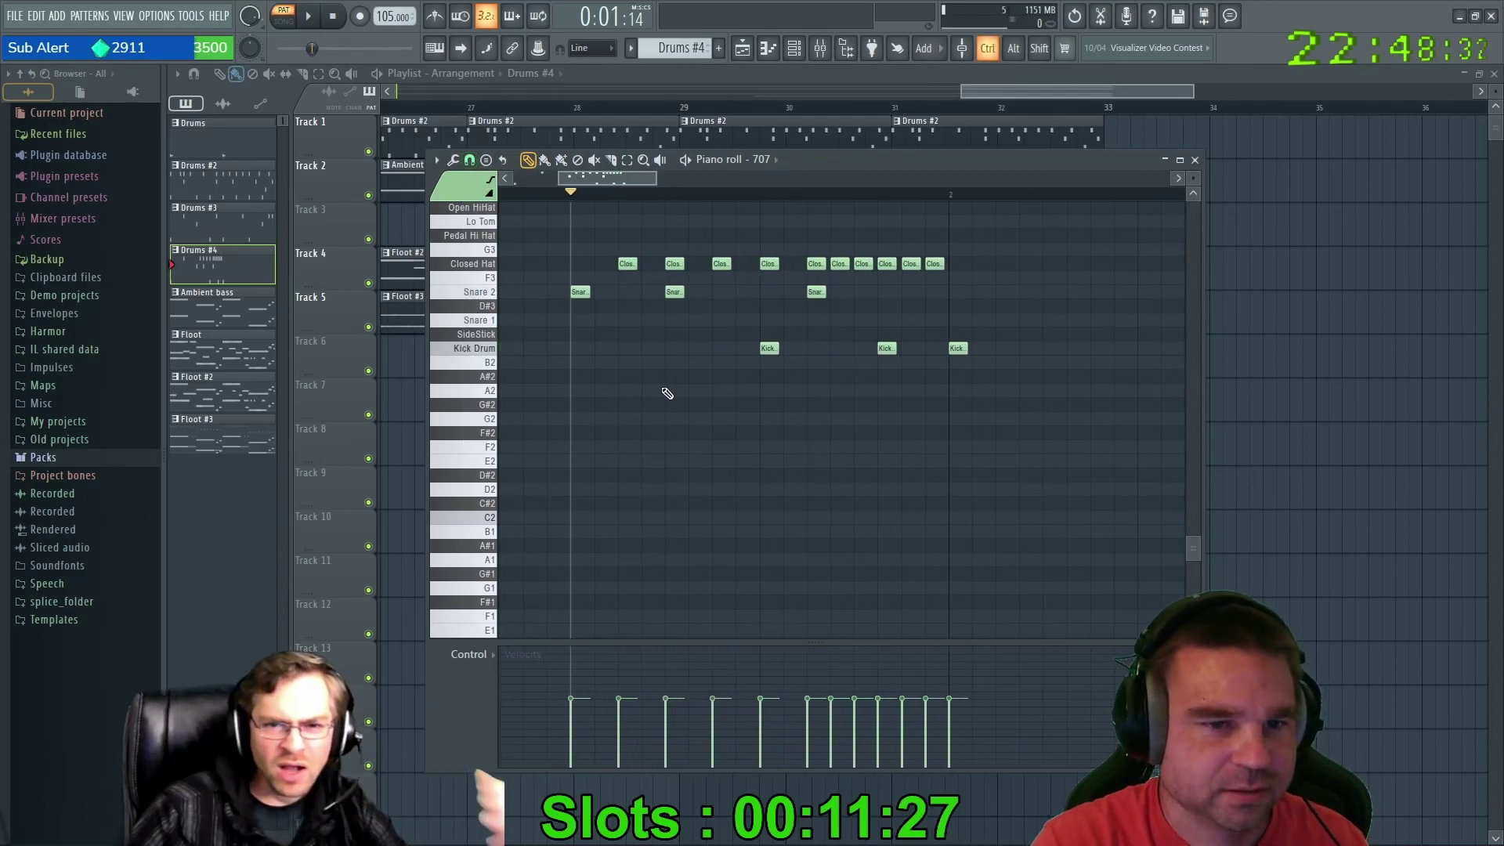
scroll(971, 470, "up", 3)
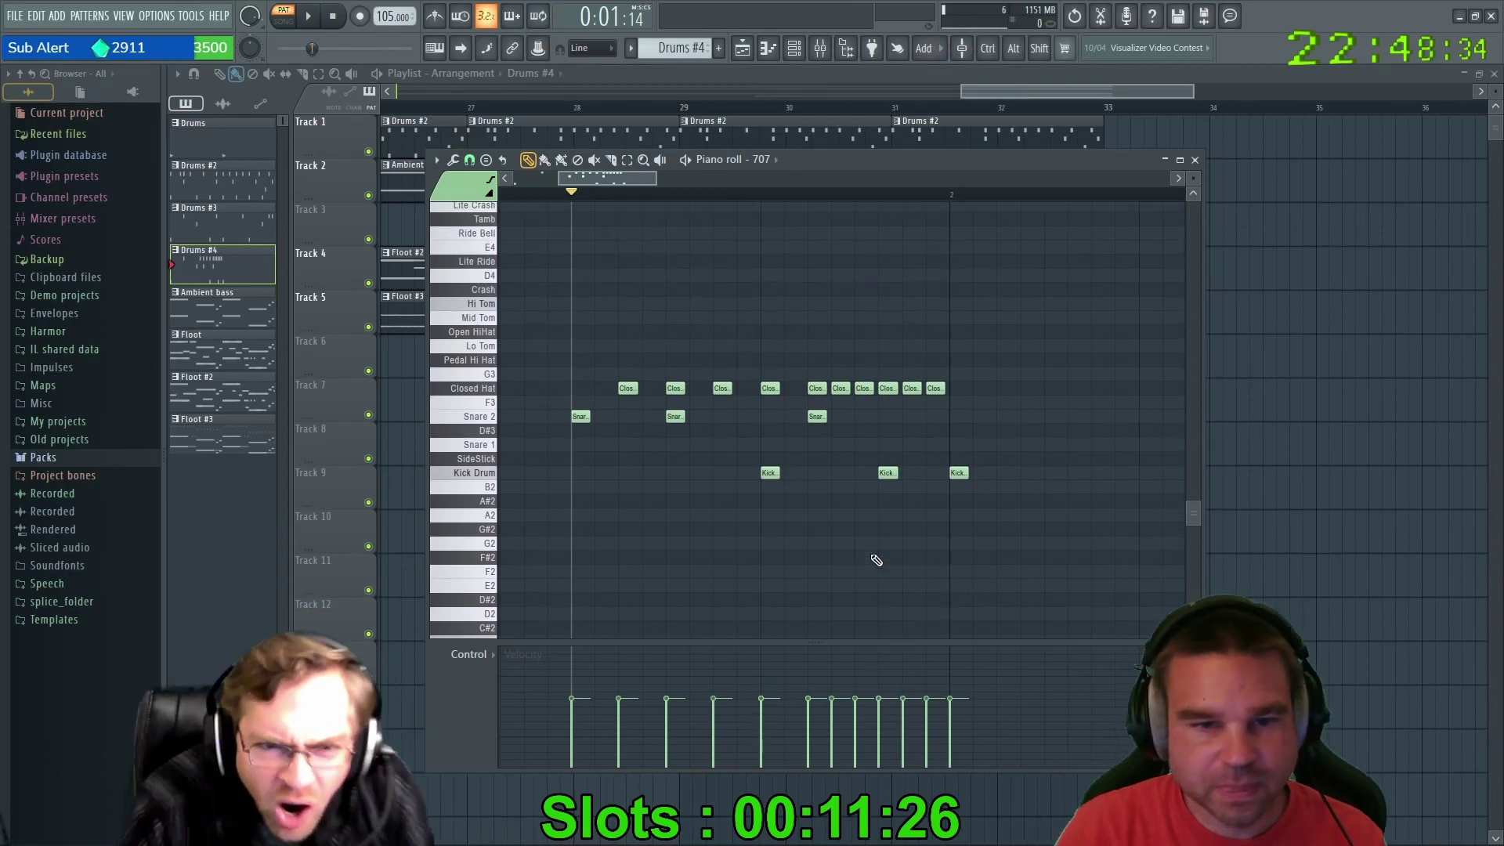
left_click(958, 291)
right_click(959, 475)
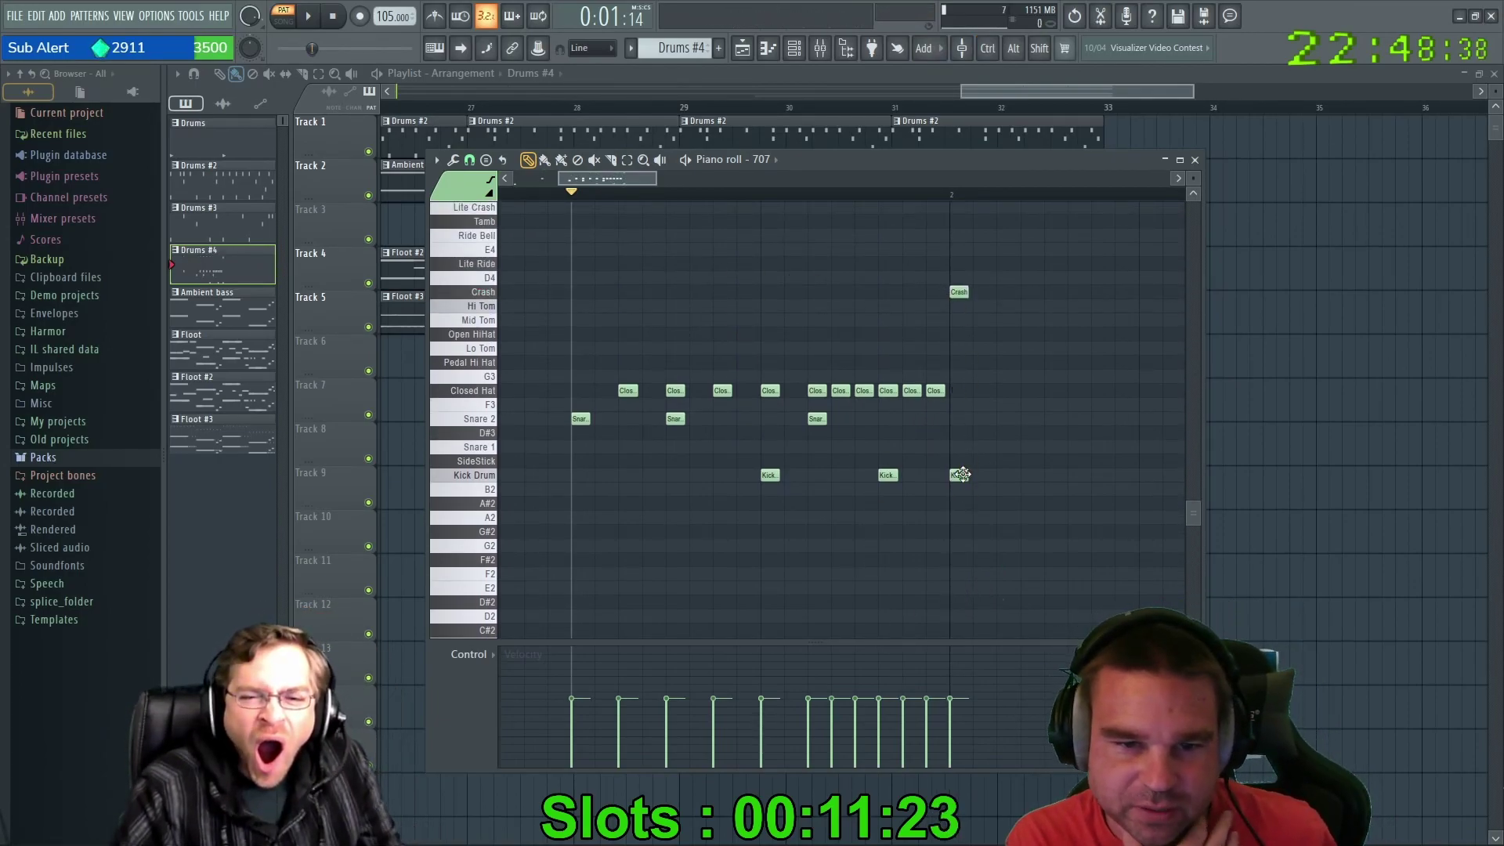
Play the Drums #4 fill, thin out the closely spaced Closed Hat notes, and delete the Kick Drum and Crash notes at bar 2.
left_click(312, 17)
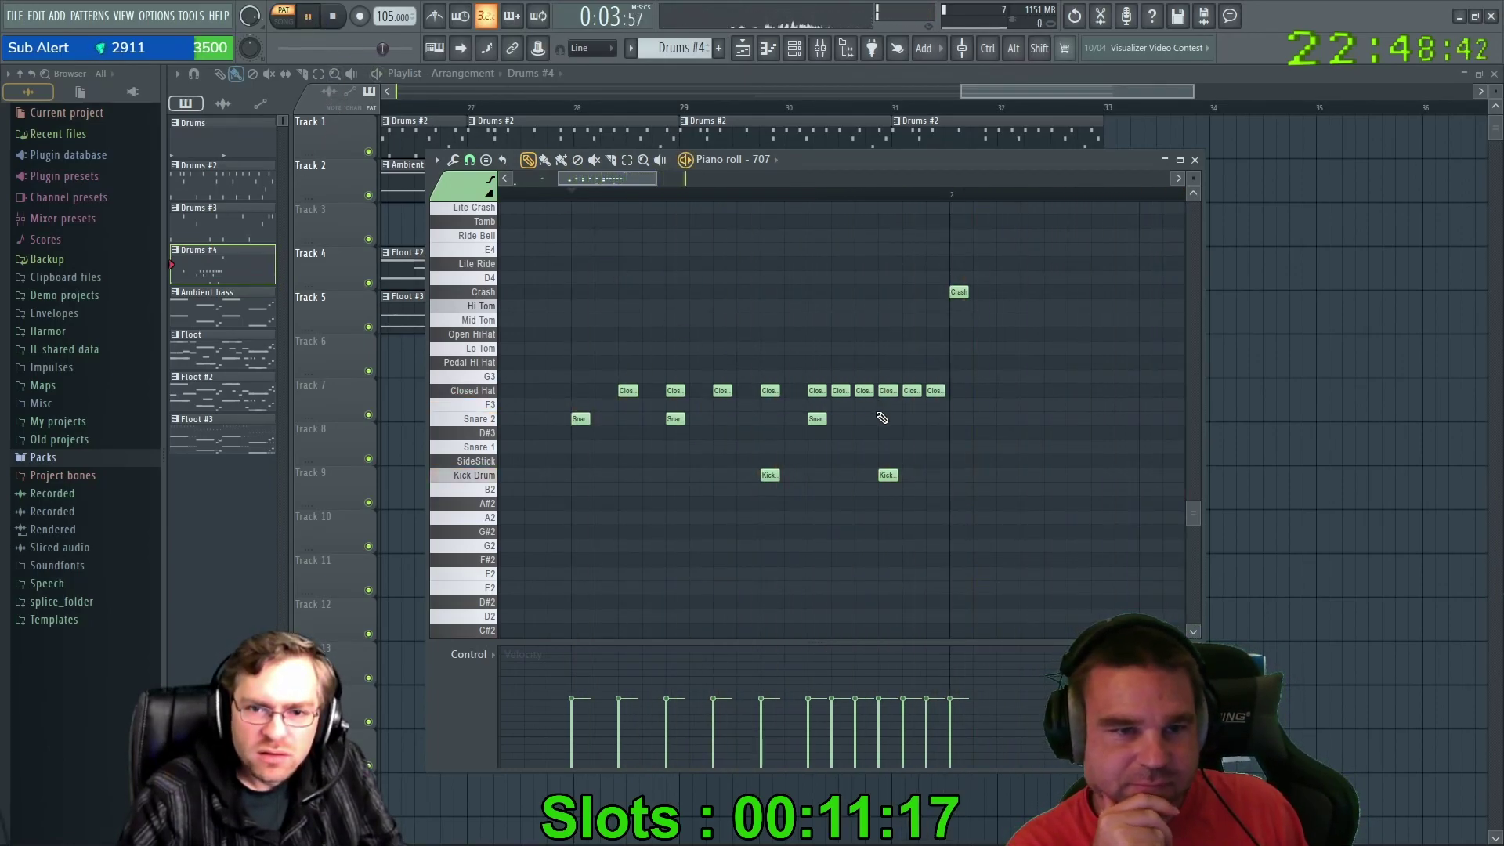
left_click(520, 197)
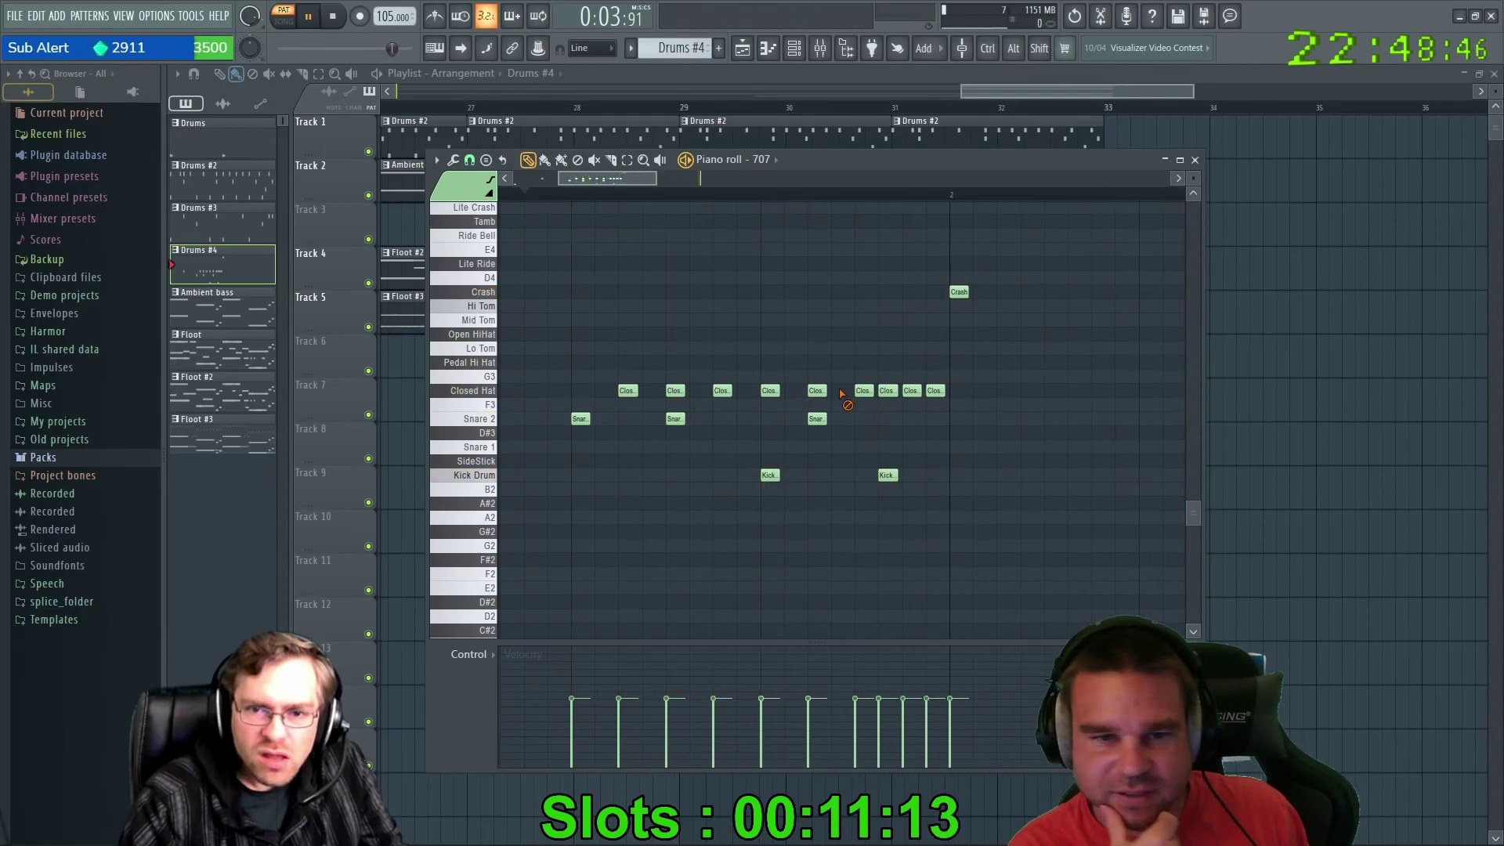
right_click(959, 293)
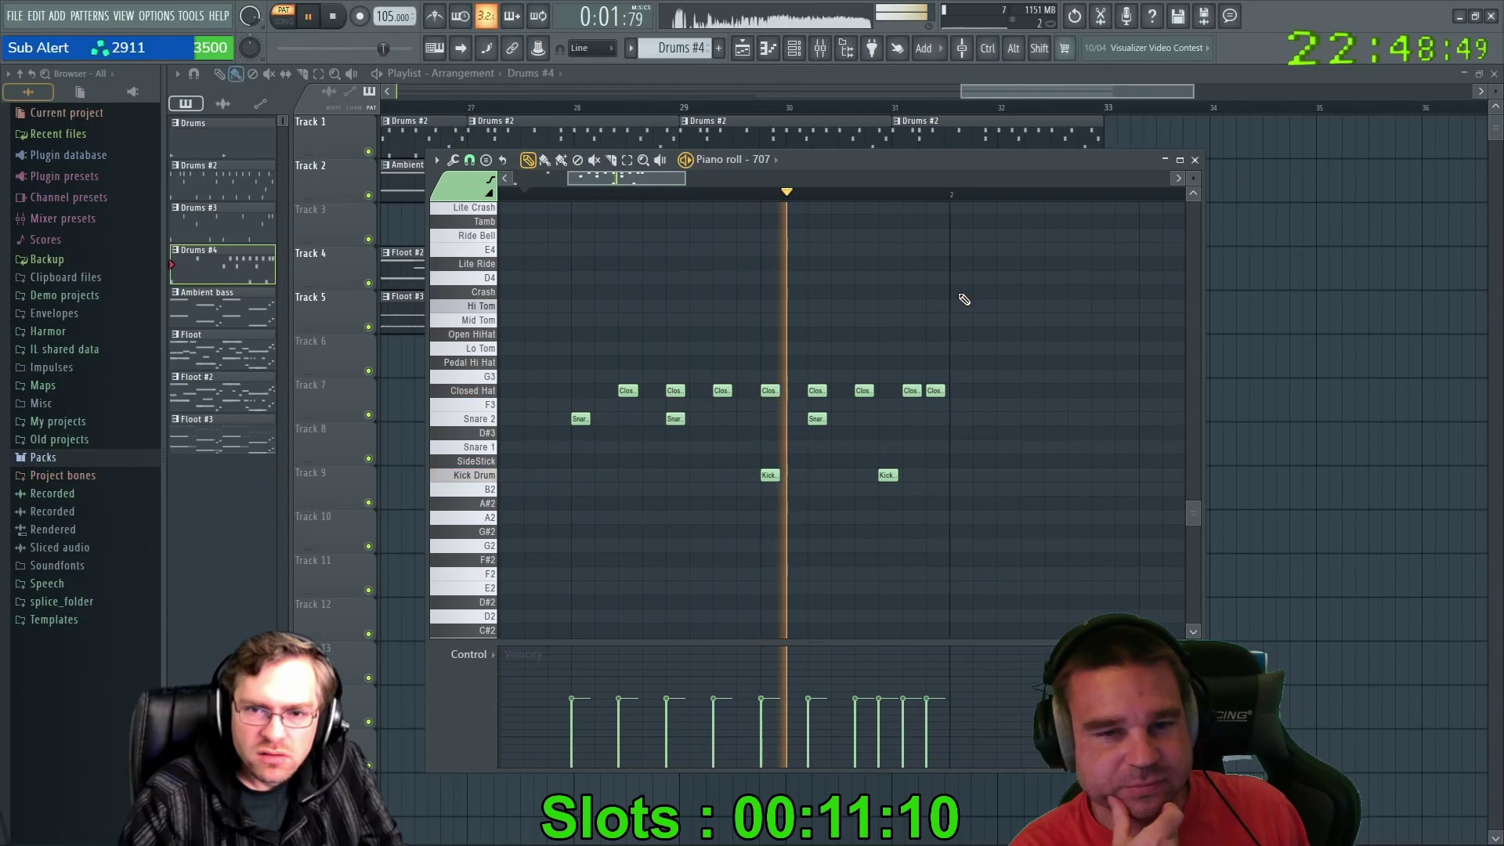
Try Open HiHat and Lite Ride notes at the start of bar 2, and place a Lite Crash note there instead.
left_click(956, 335)
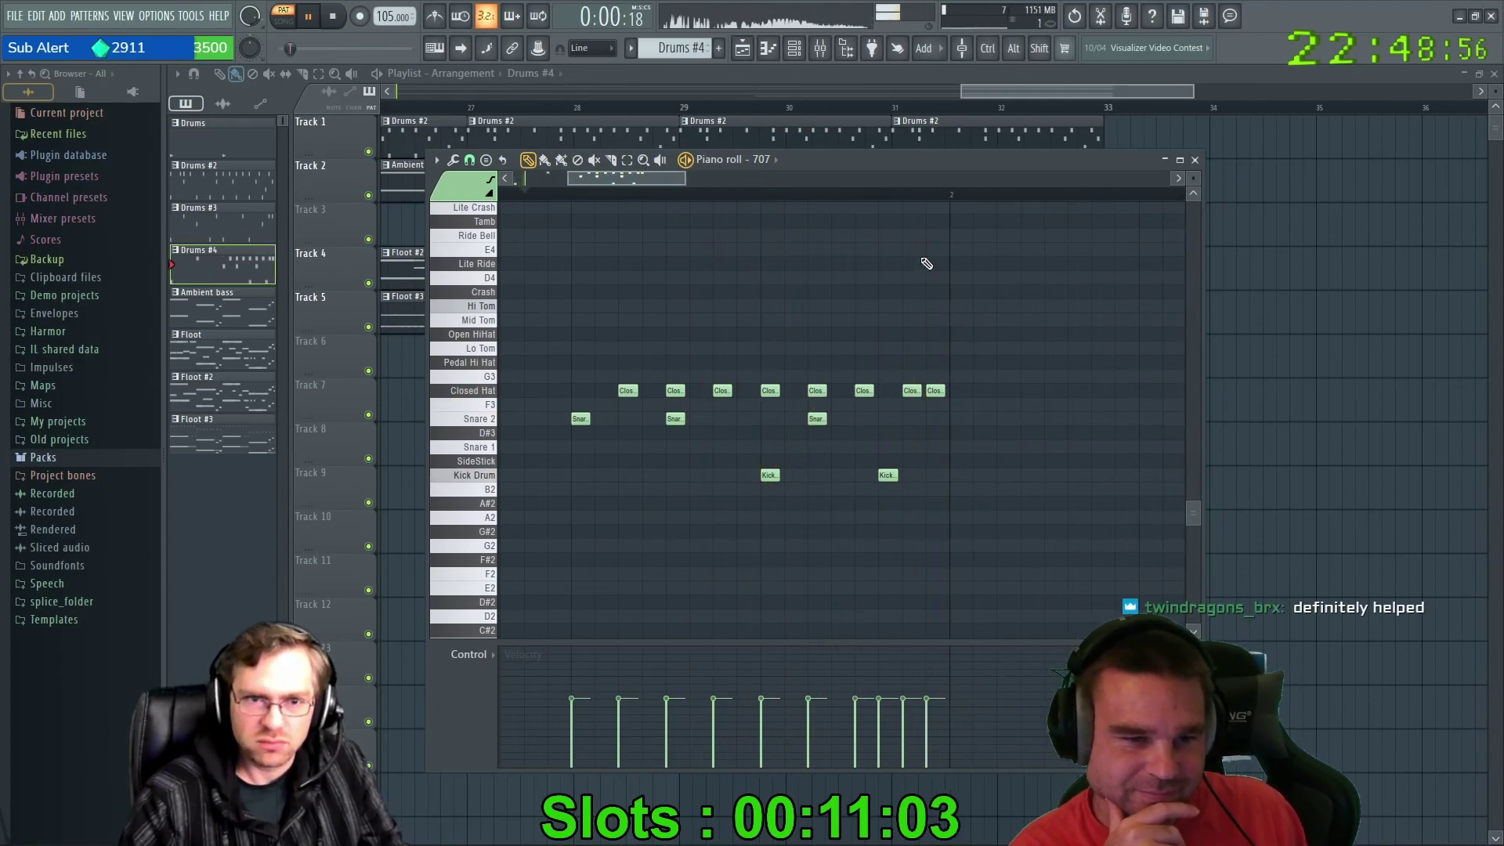
left_click(953, 261)
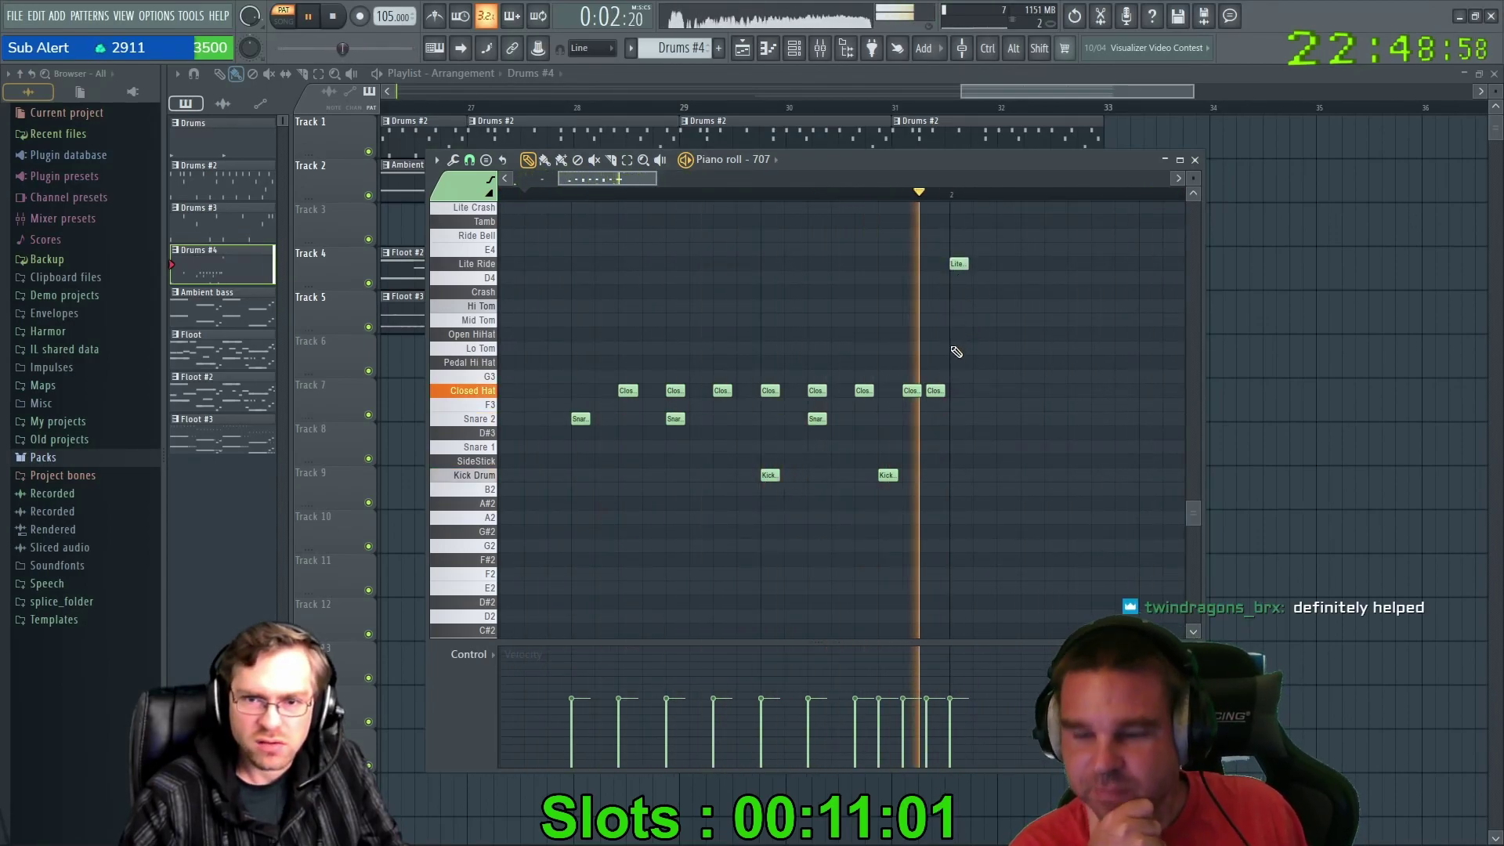
right_click(958, 264)
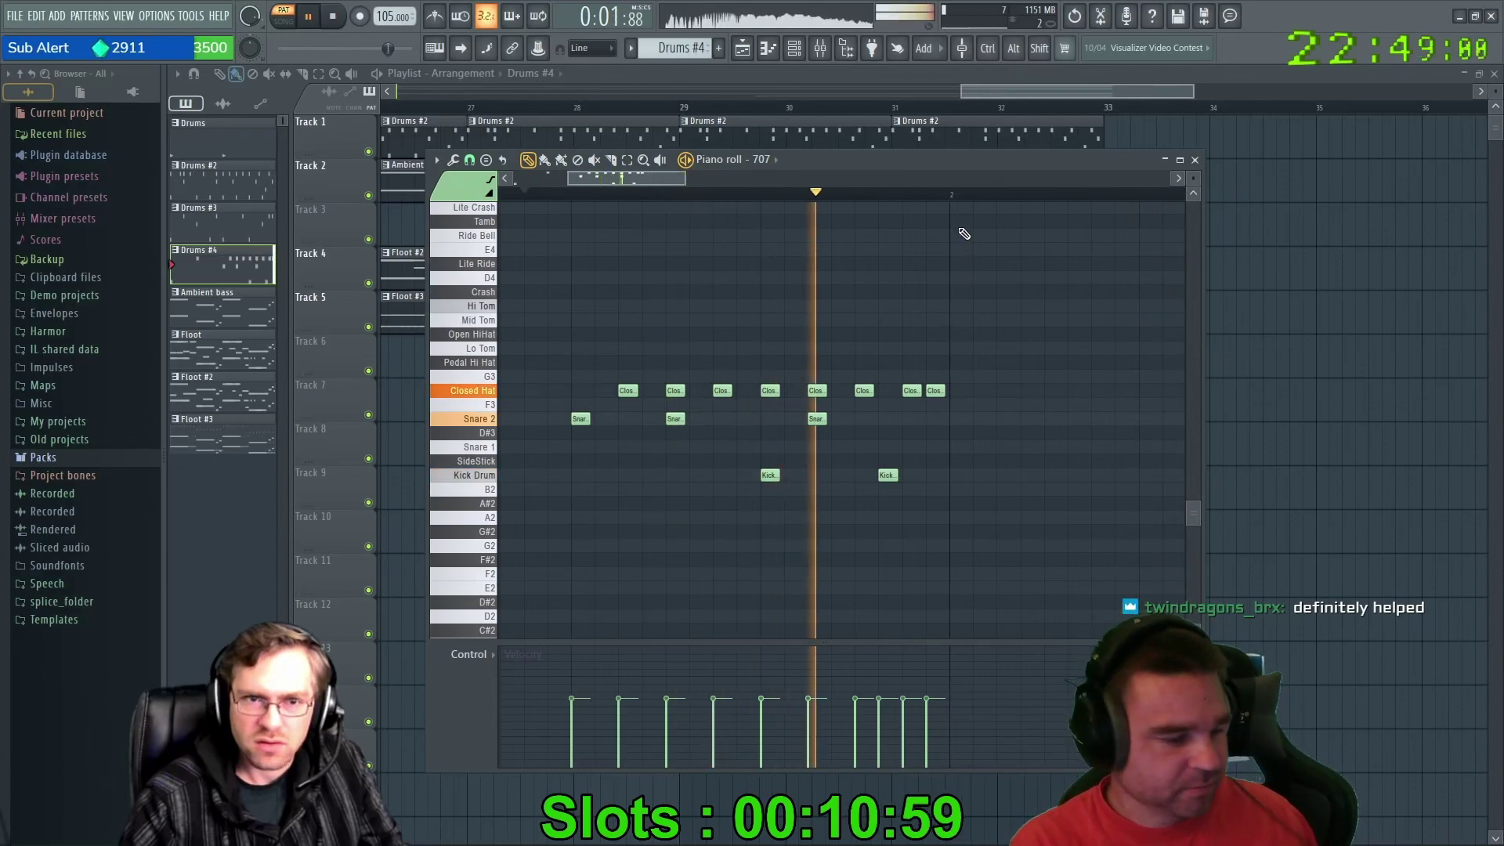
scroll(963, 237, "up", 1)
left_click(962, 249)
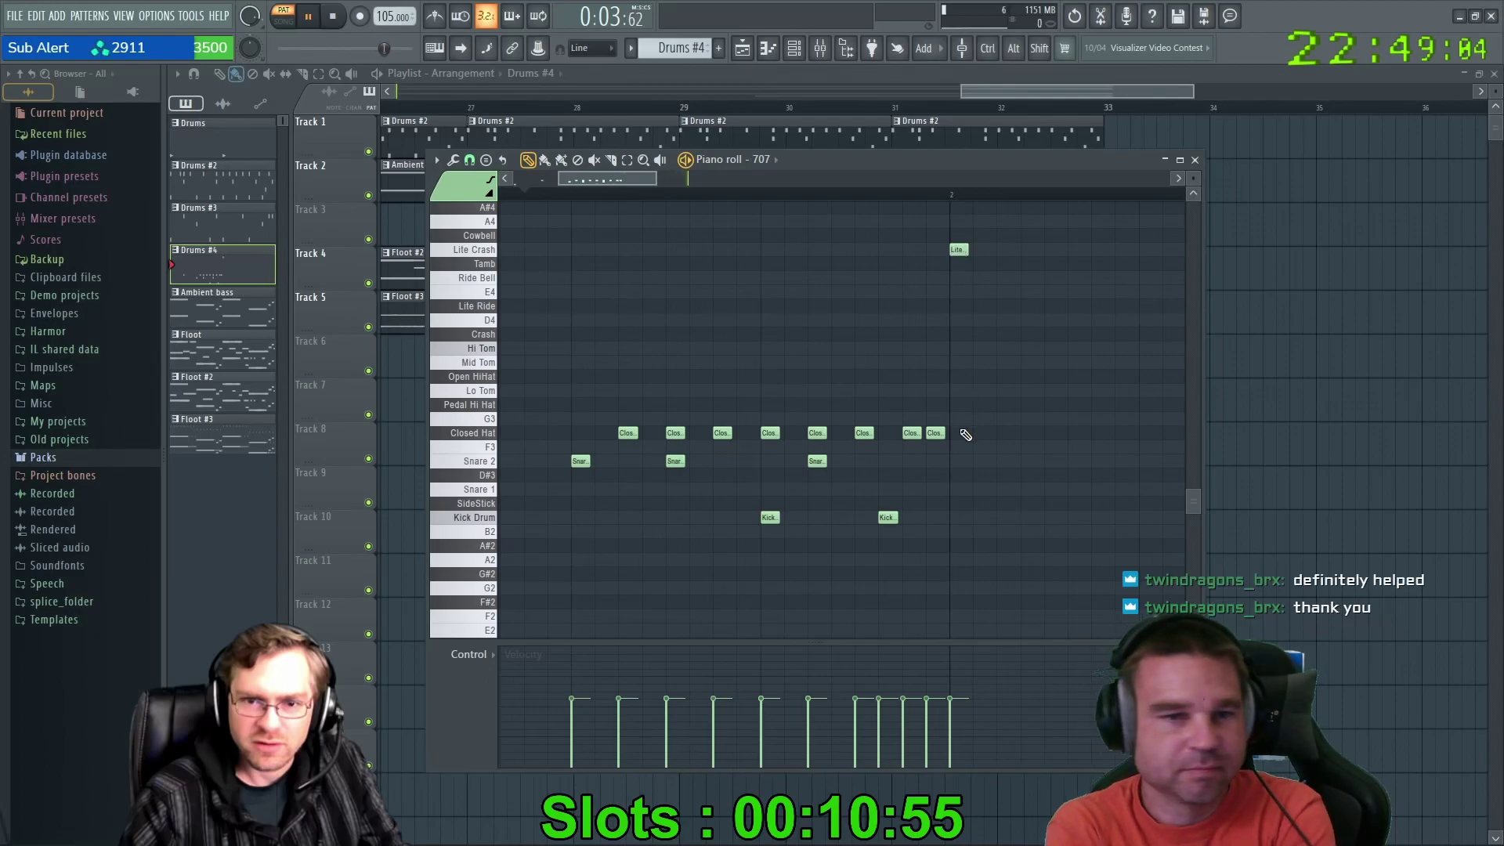
Replace the last Closed Hat with a Snare 2 note, and rework the last Kick Drum hits to fall under the two Closed Hats before it.
right_click(938, 433)
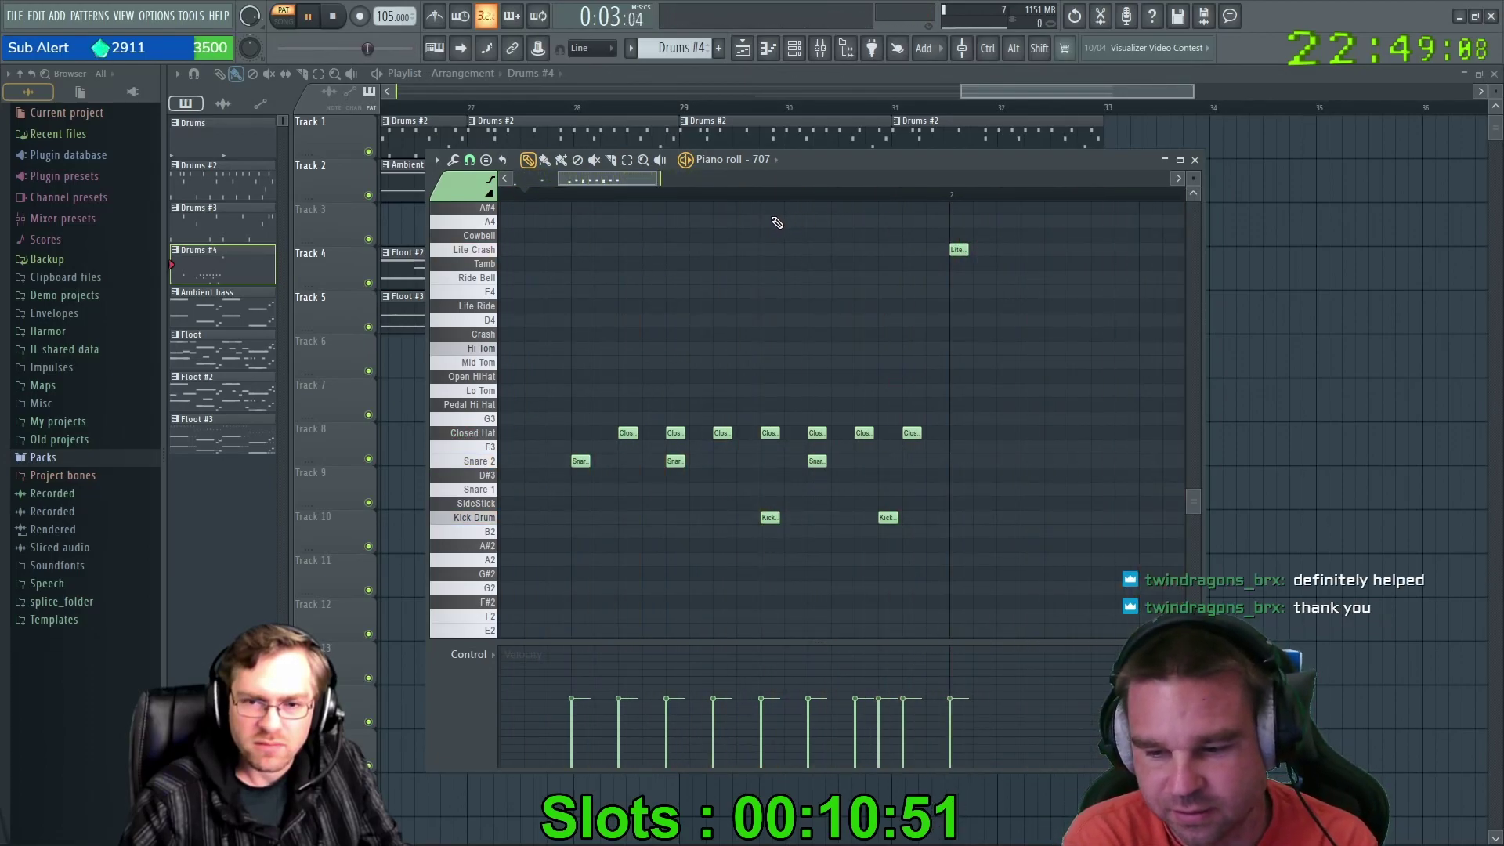
left_click(862, 520)
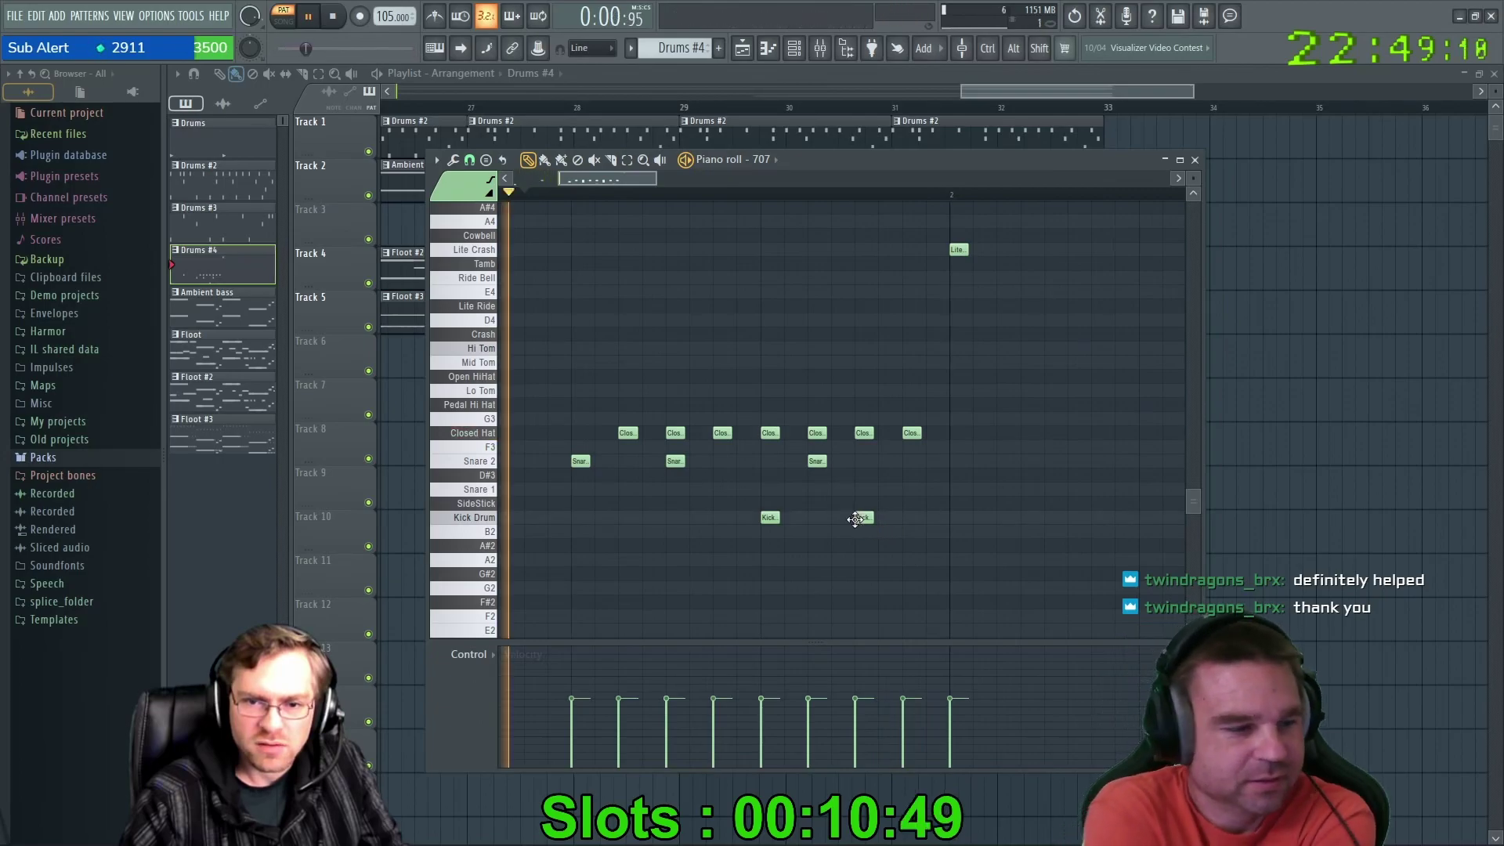
left_click(908, 518)
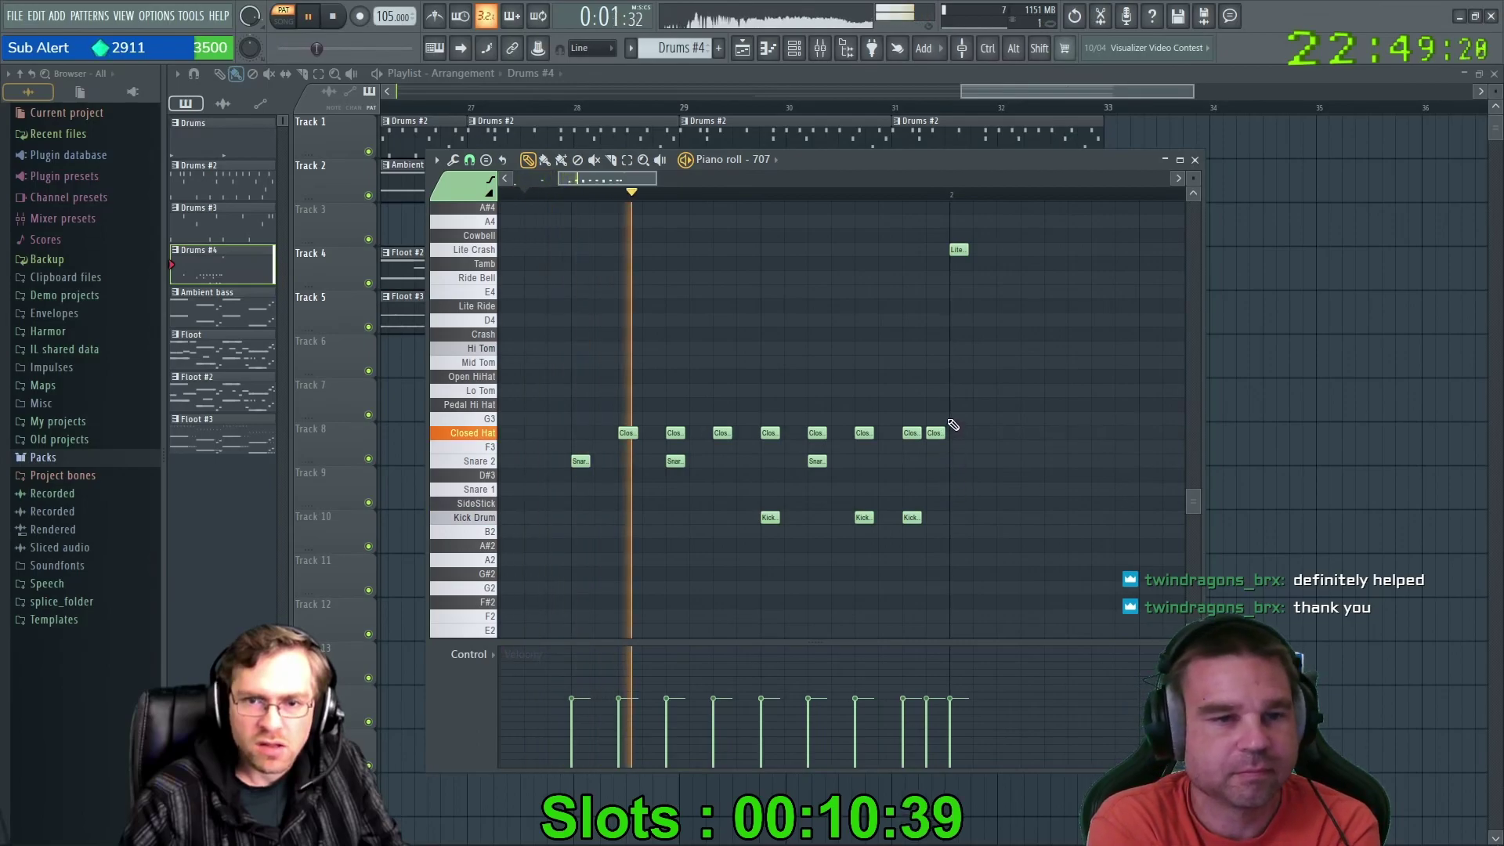
left_click(934, 461)
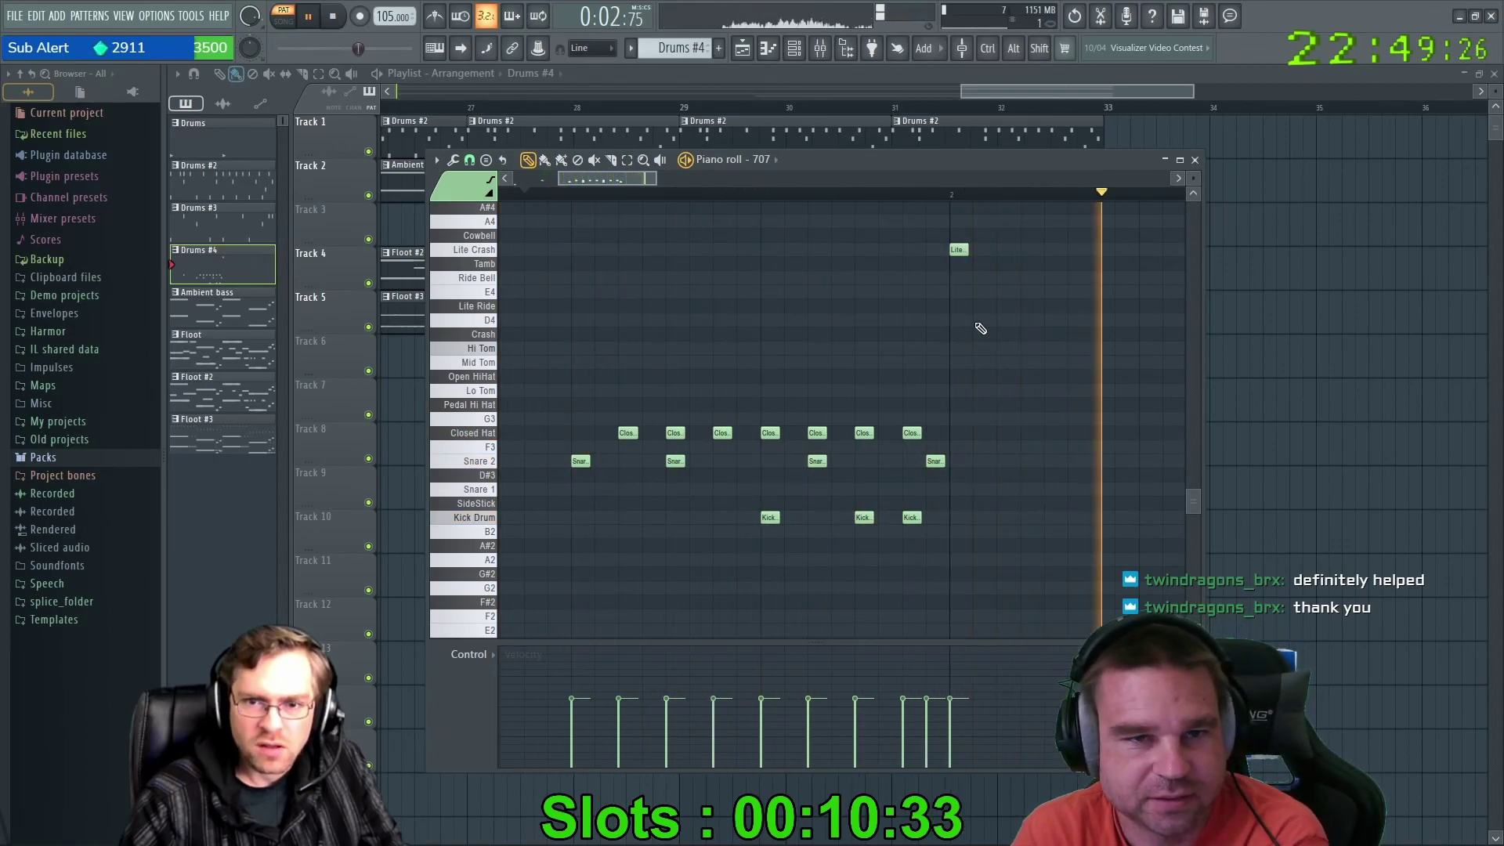
Delete the Lite Crash at bar 2 and the last Snare 2 note, and add a Cowbell note at bar 2.
right_click(959, 249)
right_click(935, 460)
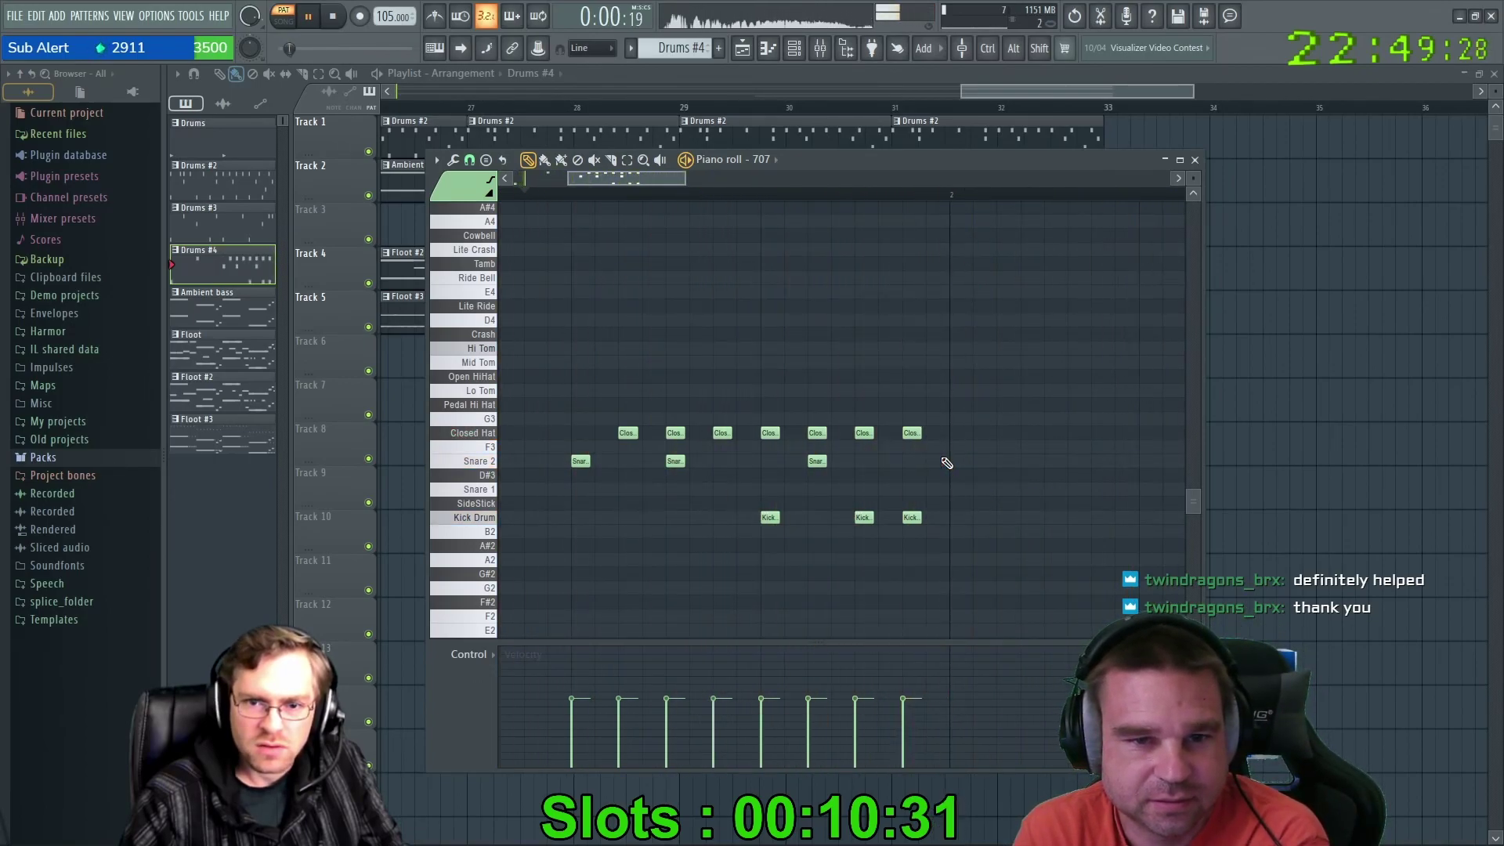
scroll(964, 427, "up", 3)
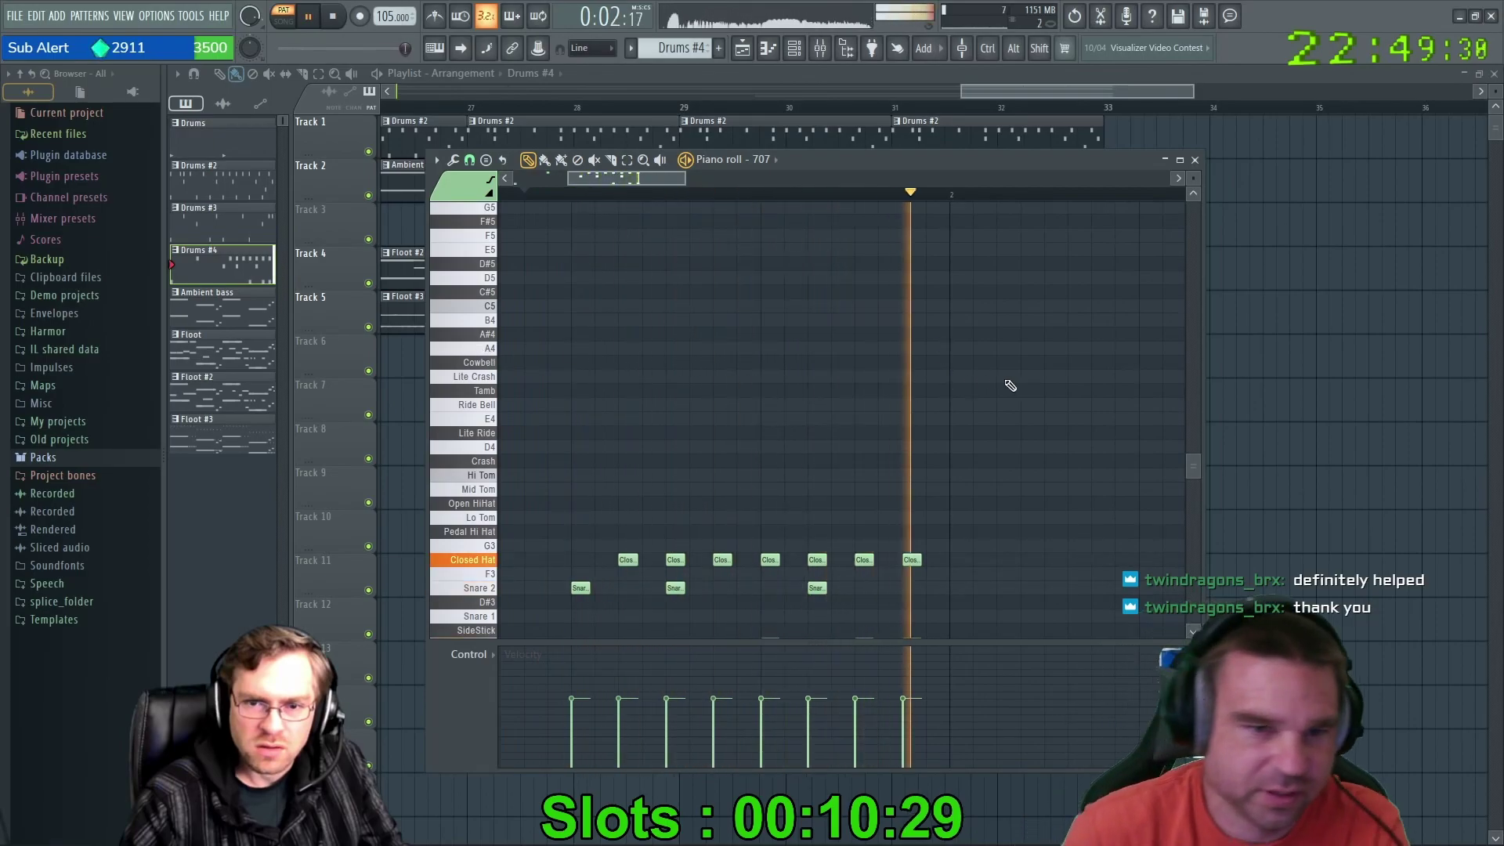
left_click(963, 364)
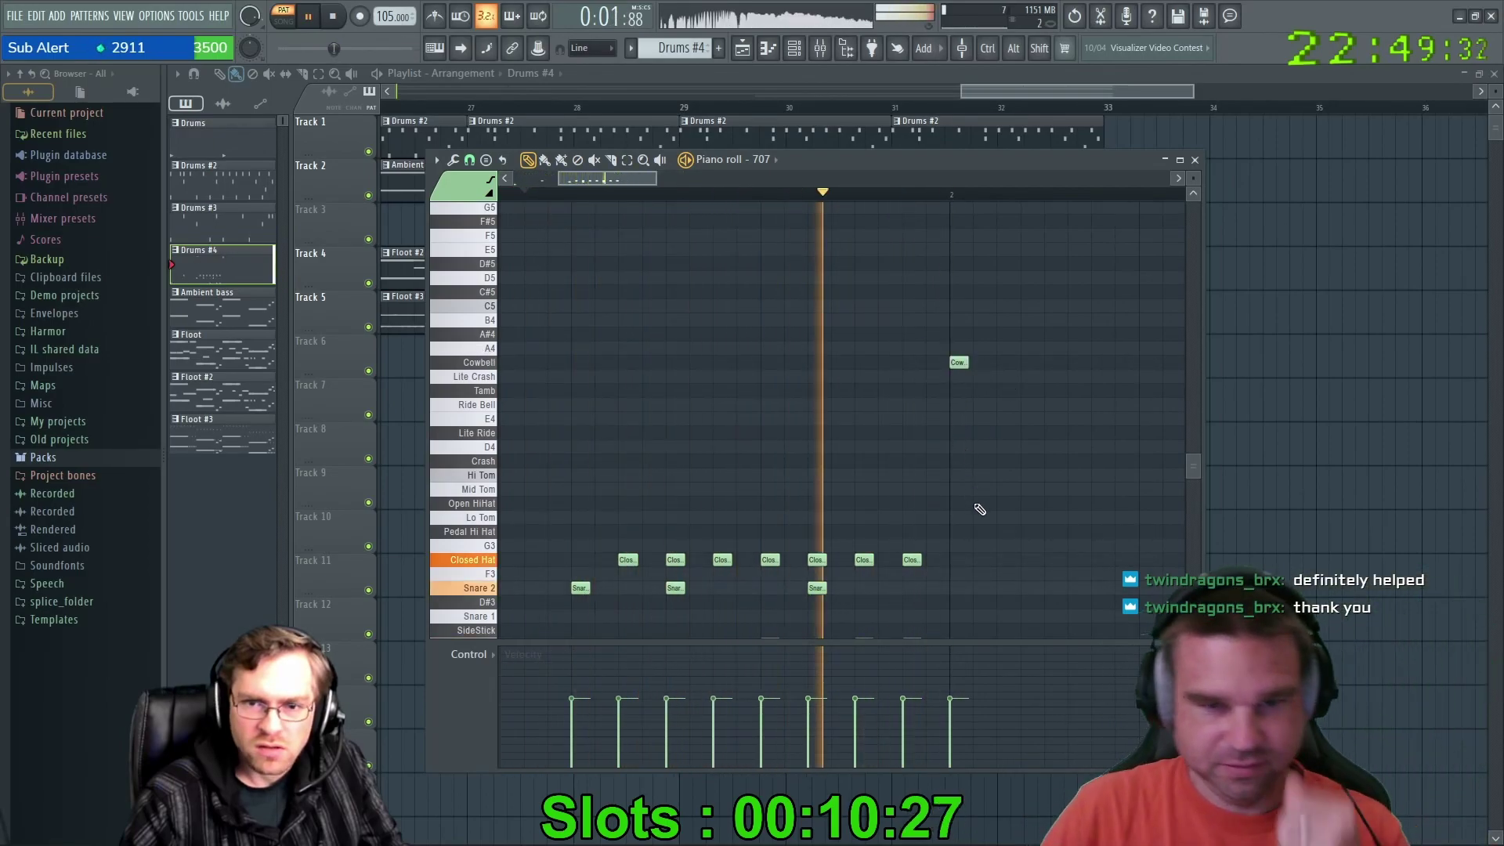
scroll(979, 509, "down", 3)
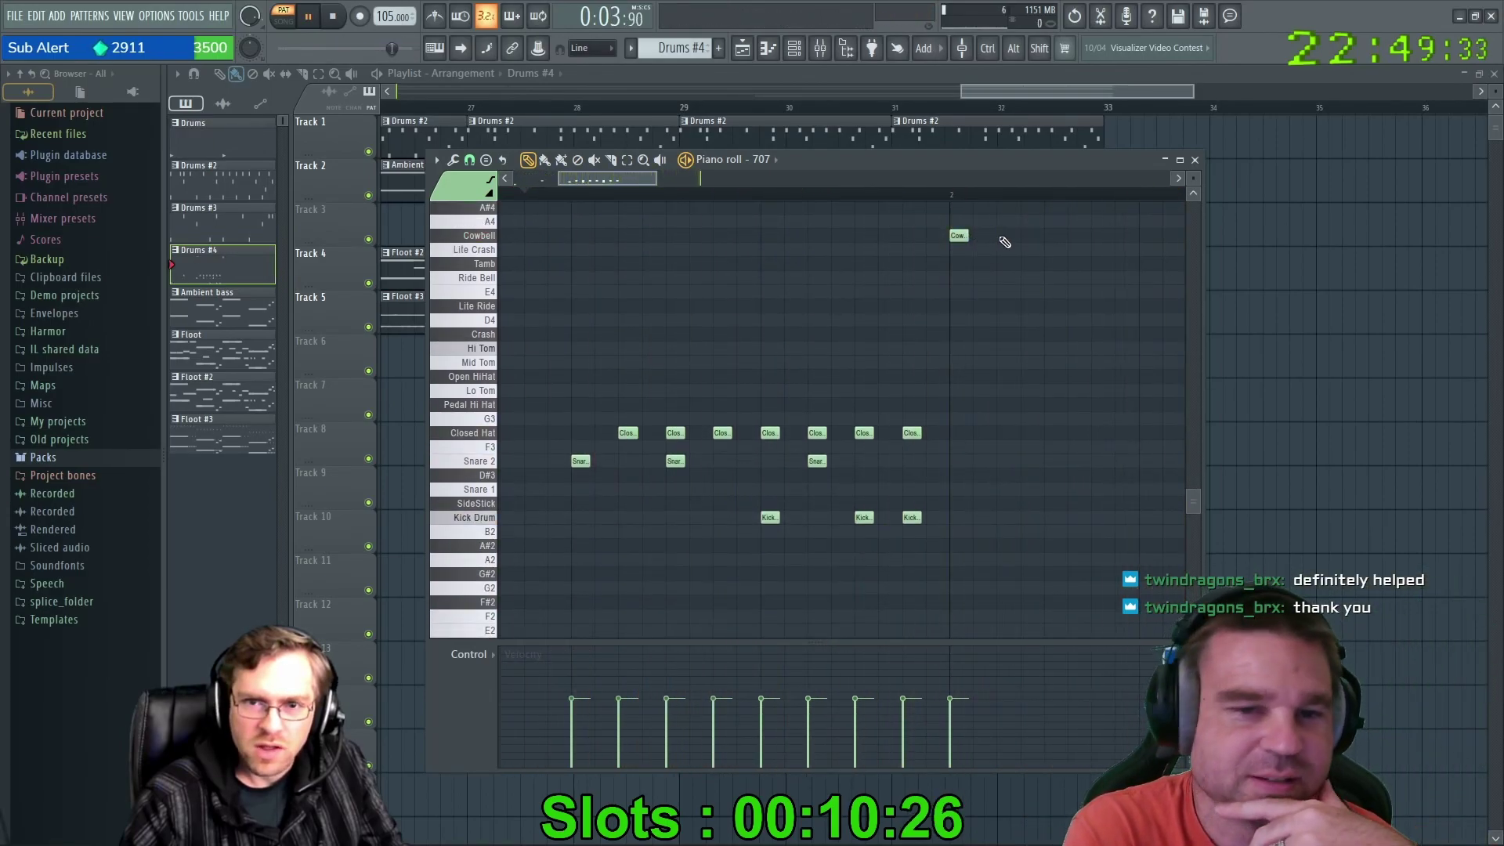
Replace the Cowbell at bar 2 with a Ride Bell note, and try a Snare 1 note just before it.
left_click(763, 236)
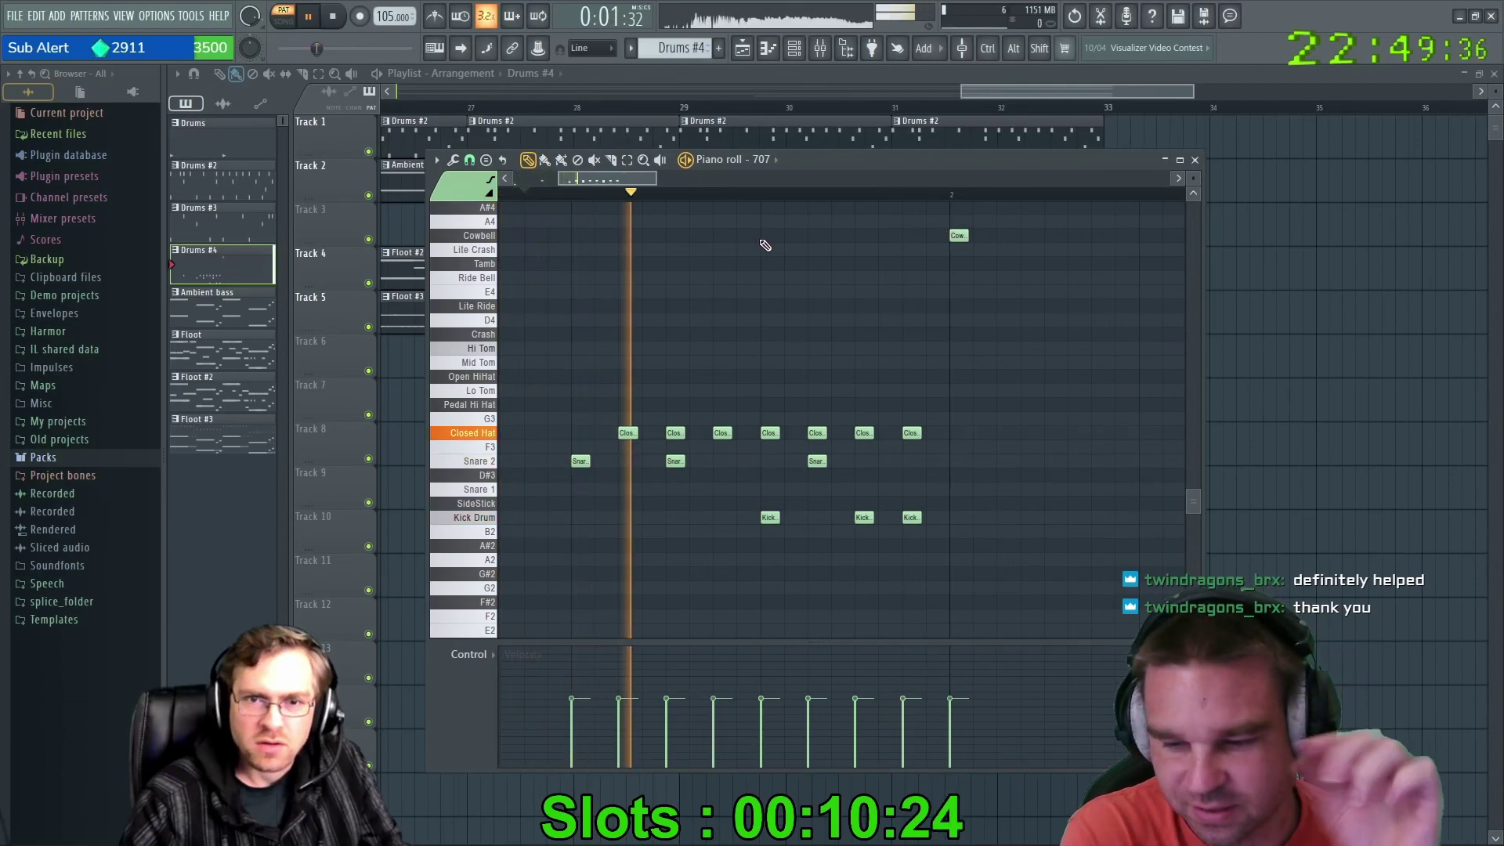
right_click(770, 236)
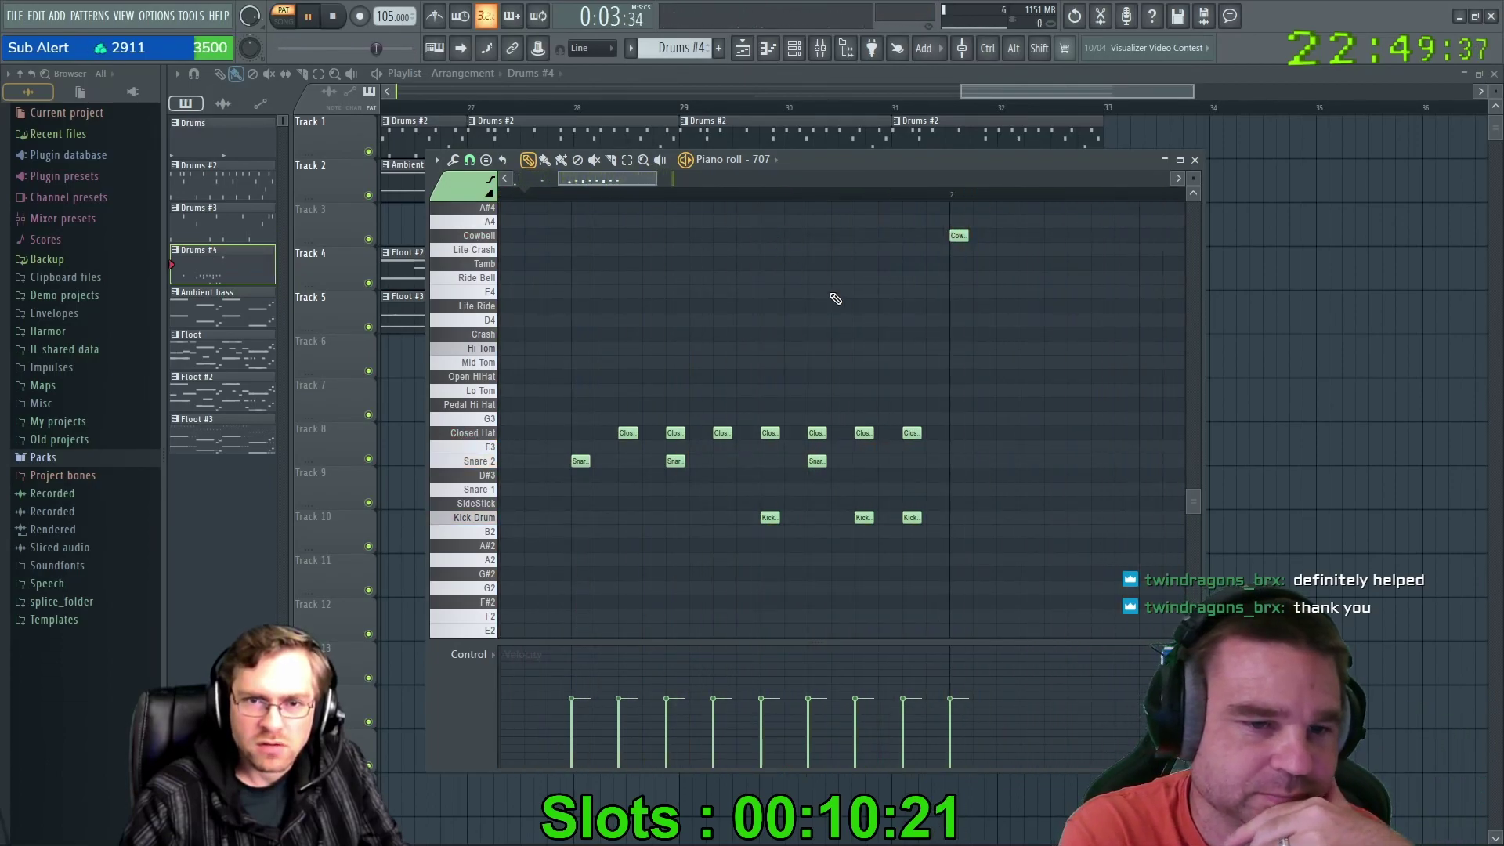
right_click(965, 235)
left_click(956, 278)
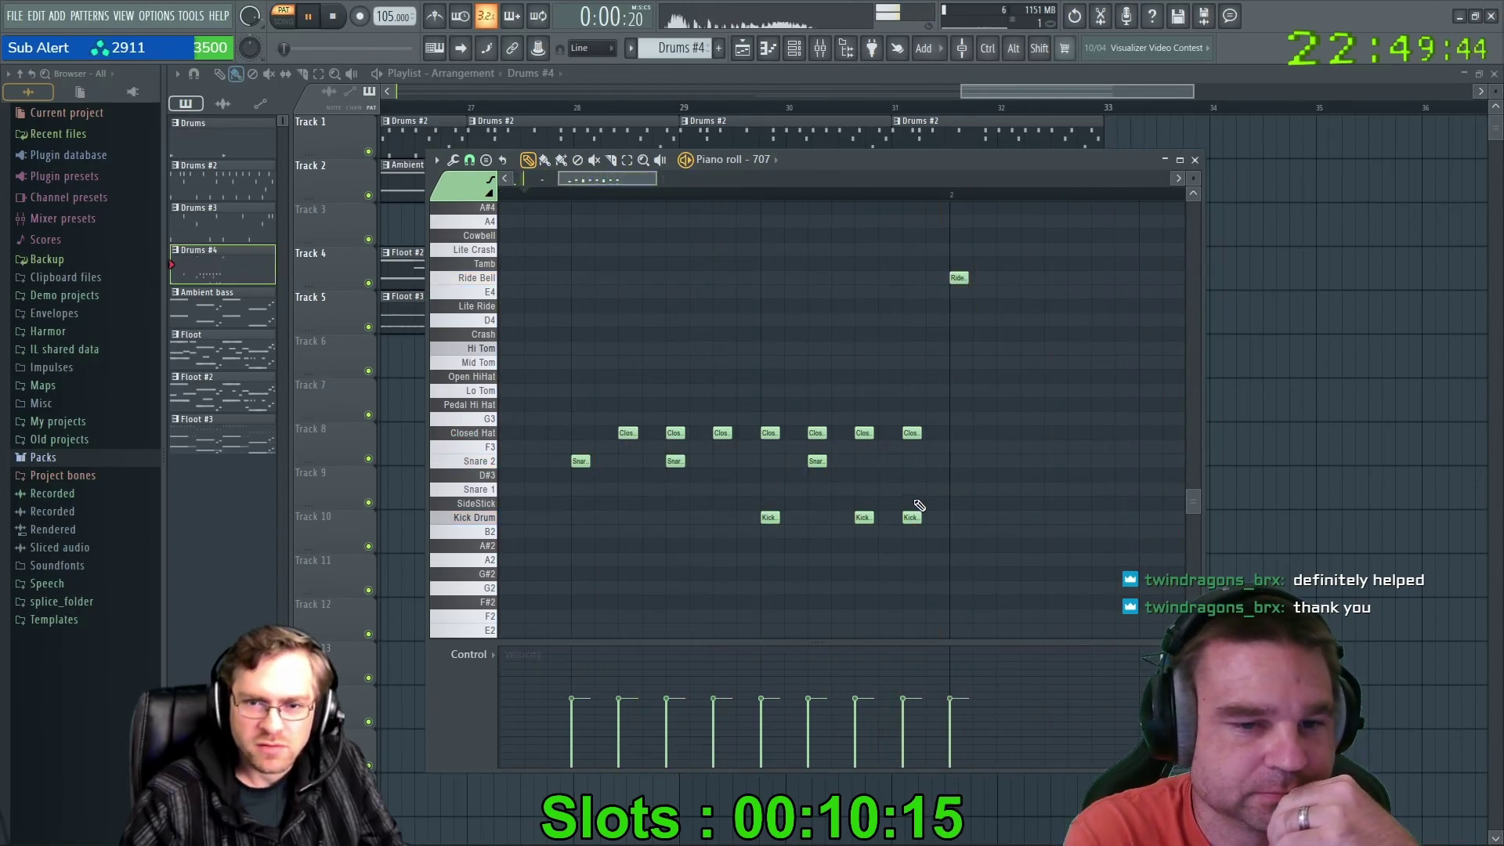
left_click(936, 489)
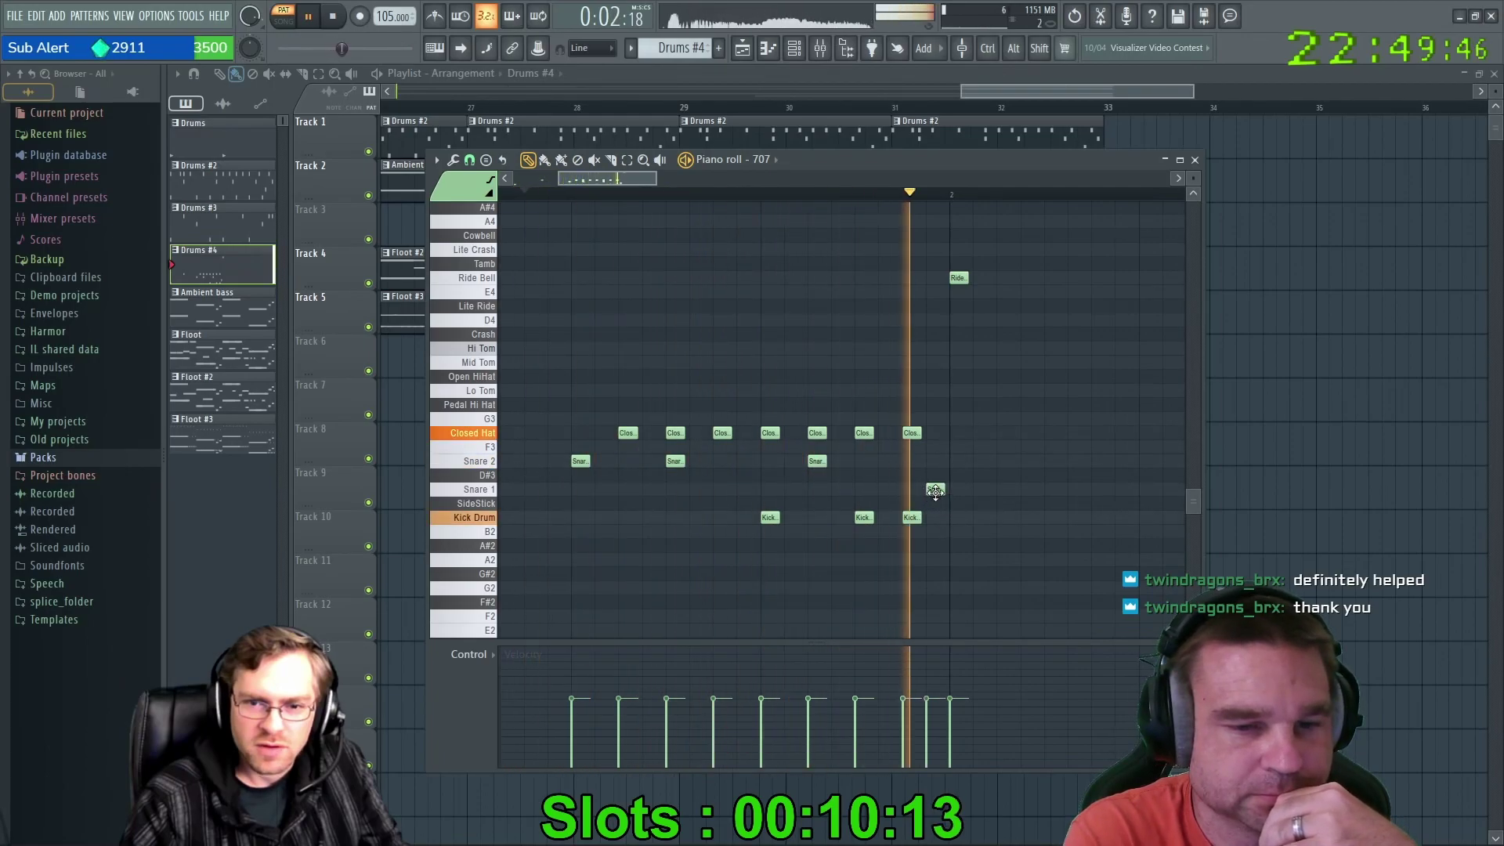
right_click(935, 490)
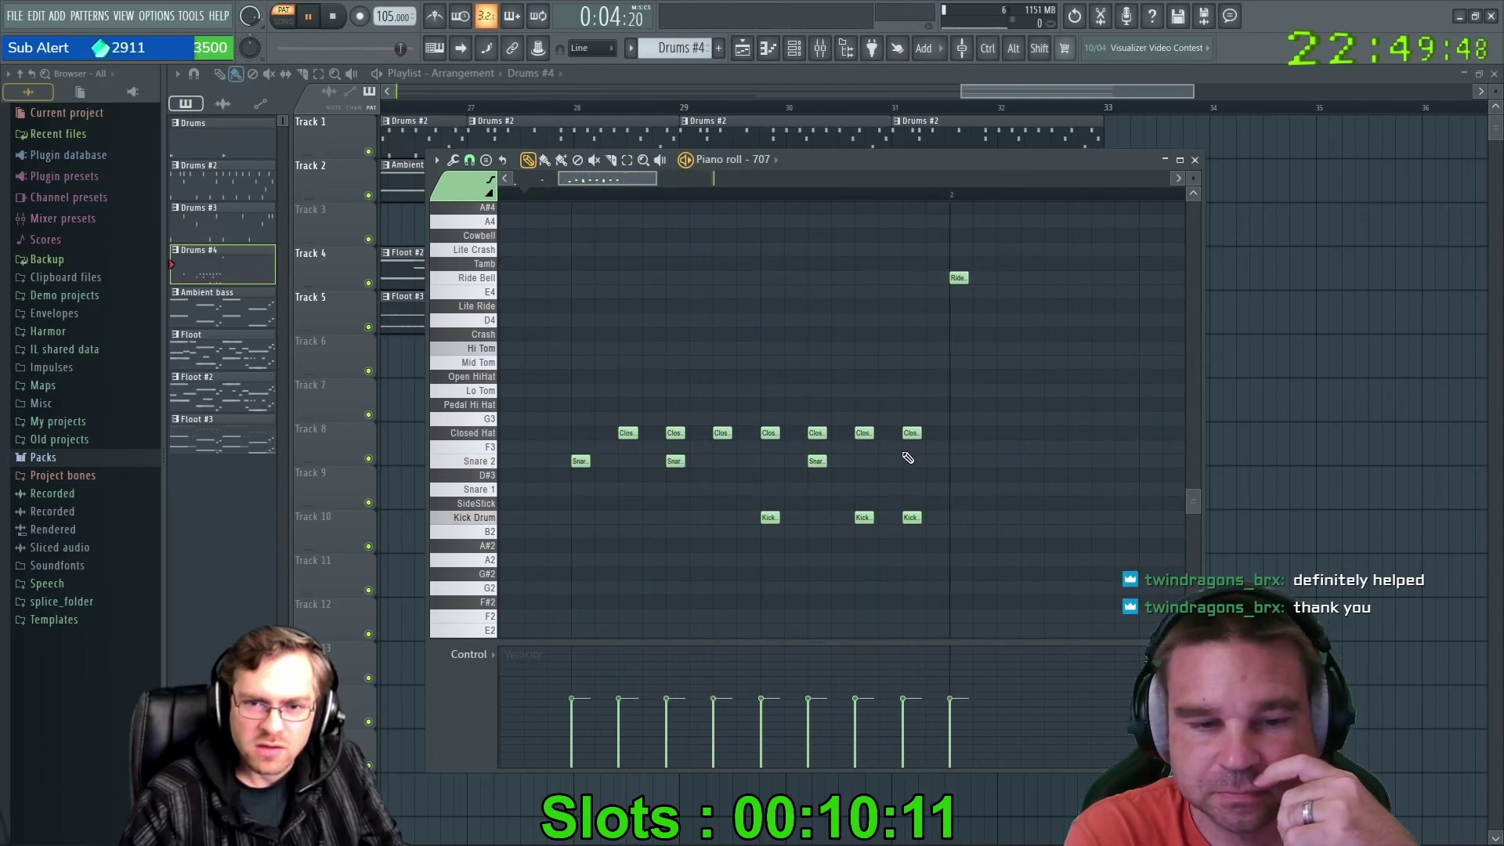
Close the piano roll, place a Drums #4 clip on Track 3 at bar 24, and play the song from just before it.
left_click(1195, 161)
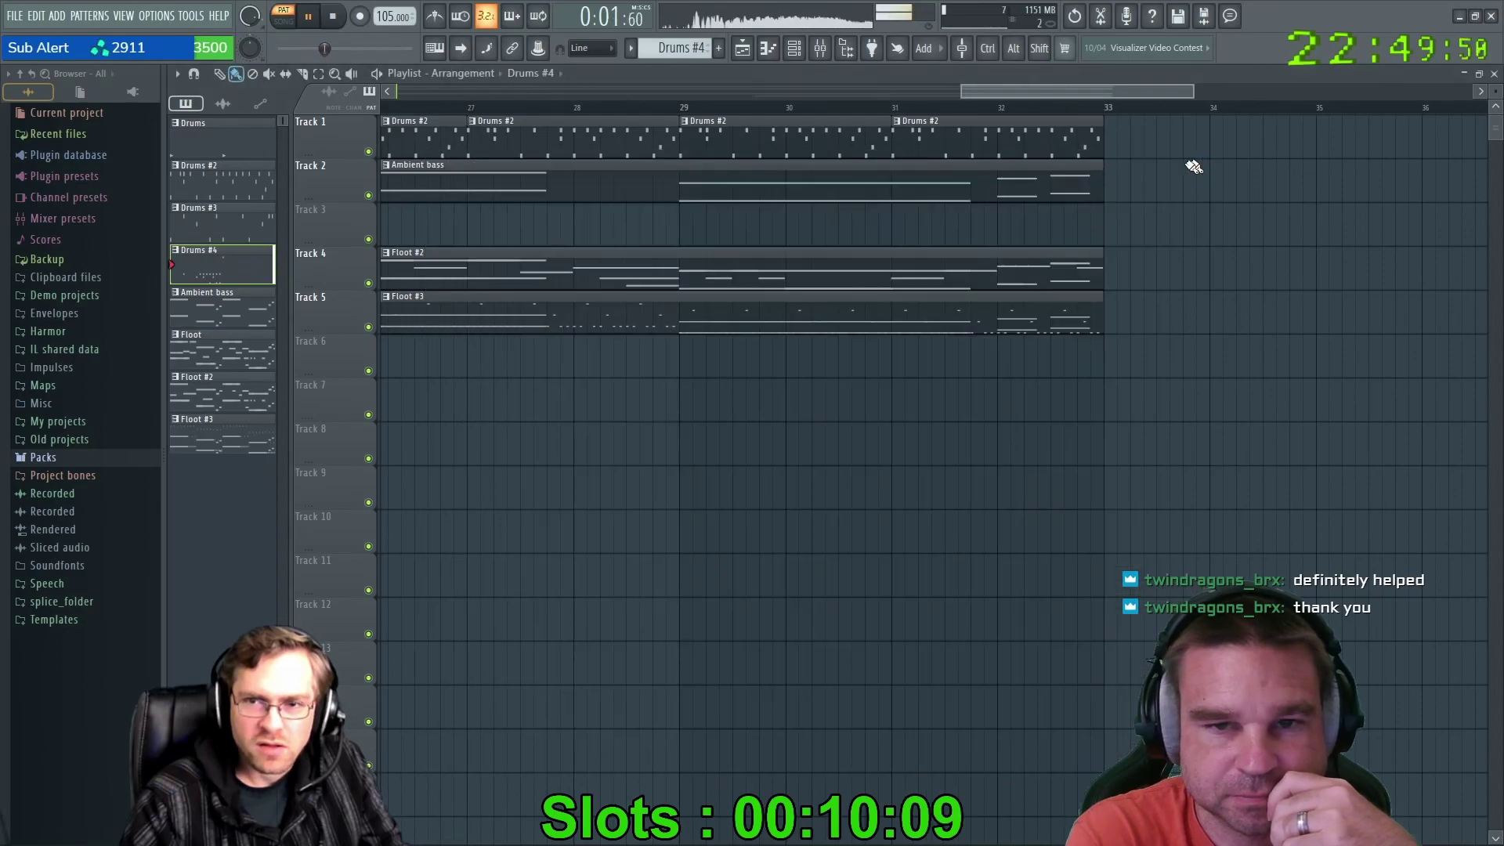
left_click_drag(1013, 92, 921, 90)
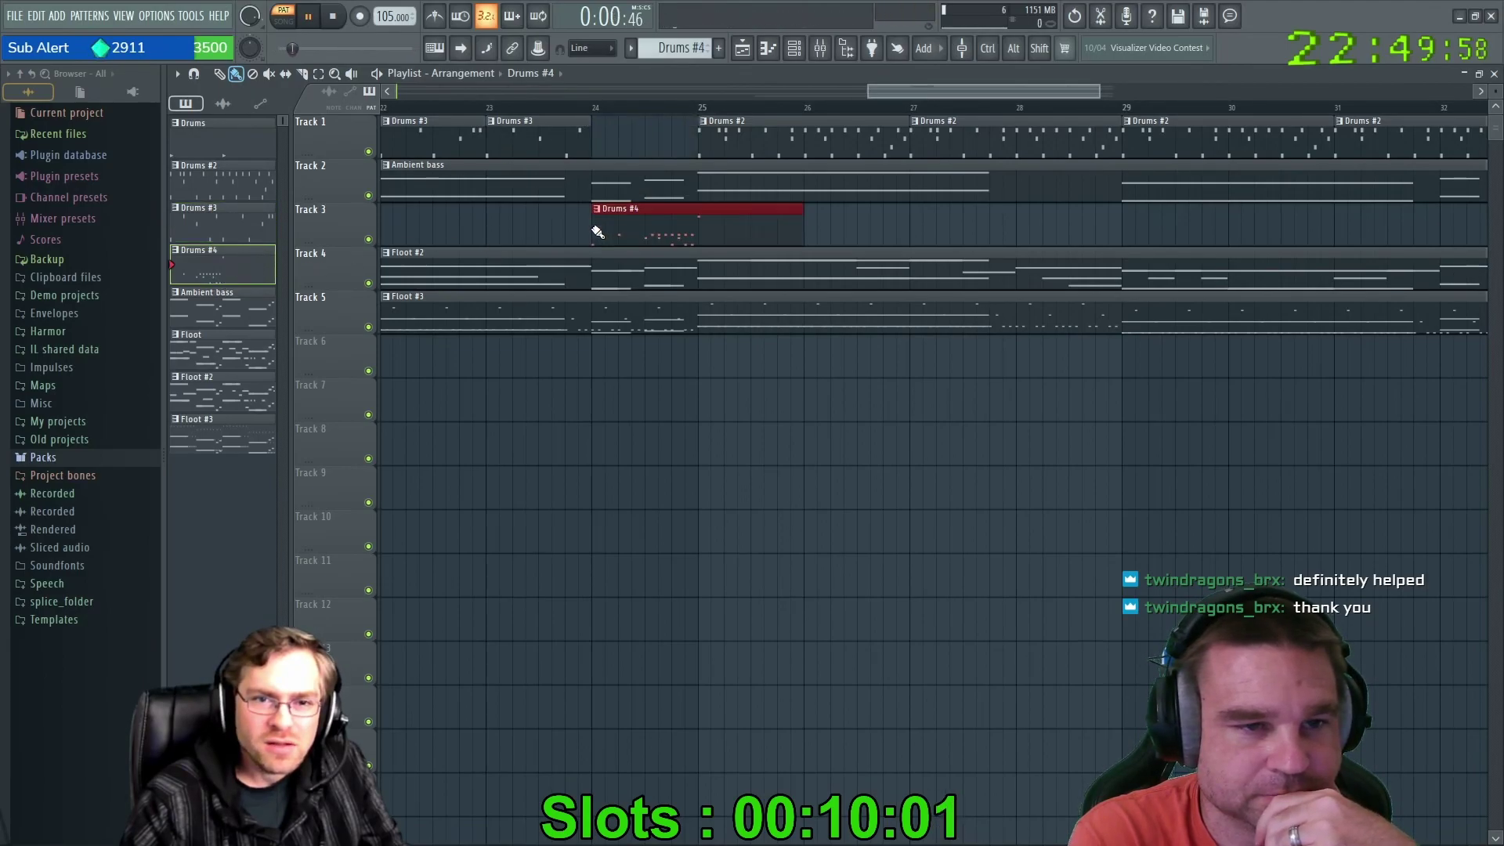
left_click(537, 108)
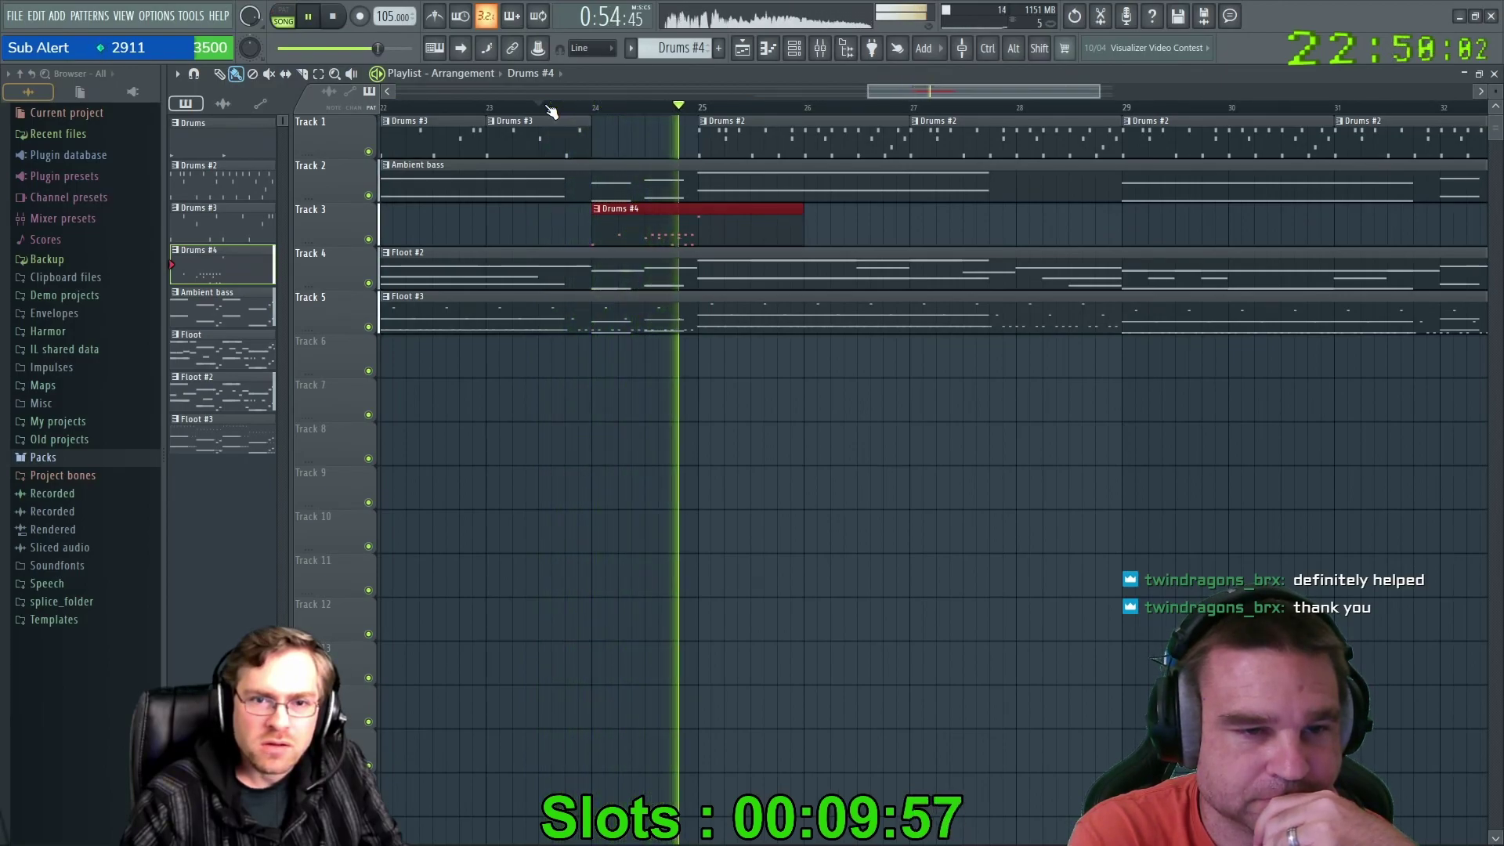
Move the Drums #4 clip to the gap on Track 1 at bar 24, and shorten the last Drums #2 clip to end at bar 32.
mouse_move(1100, 92)
left_mouse_down()
mouse_move(1230, 93)
mouse_move(1092, 86)
left_mouse_up()
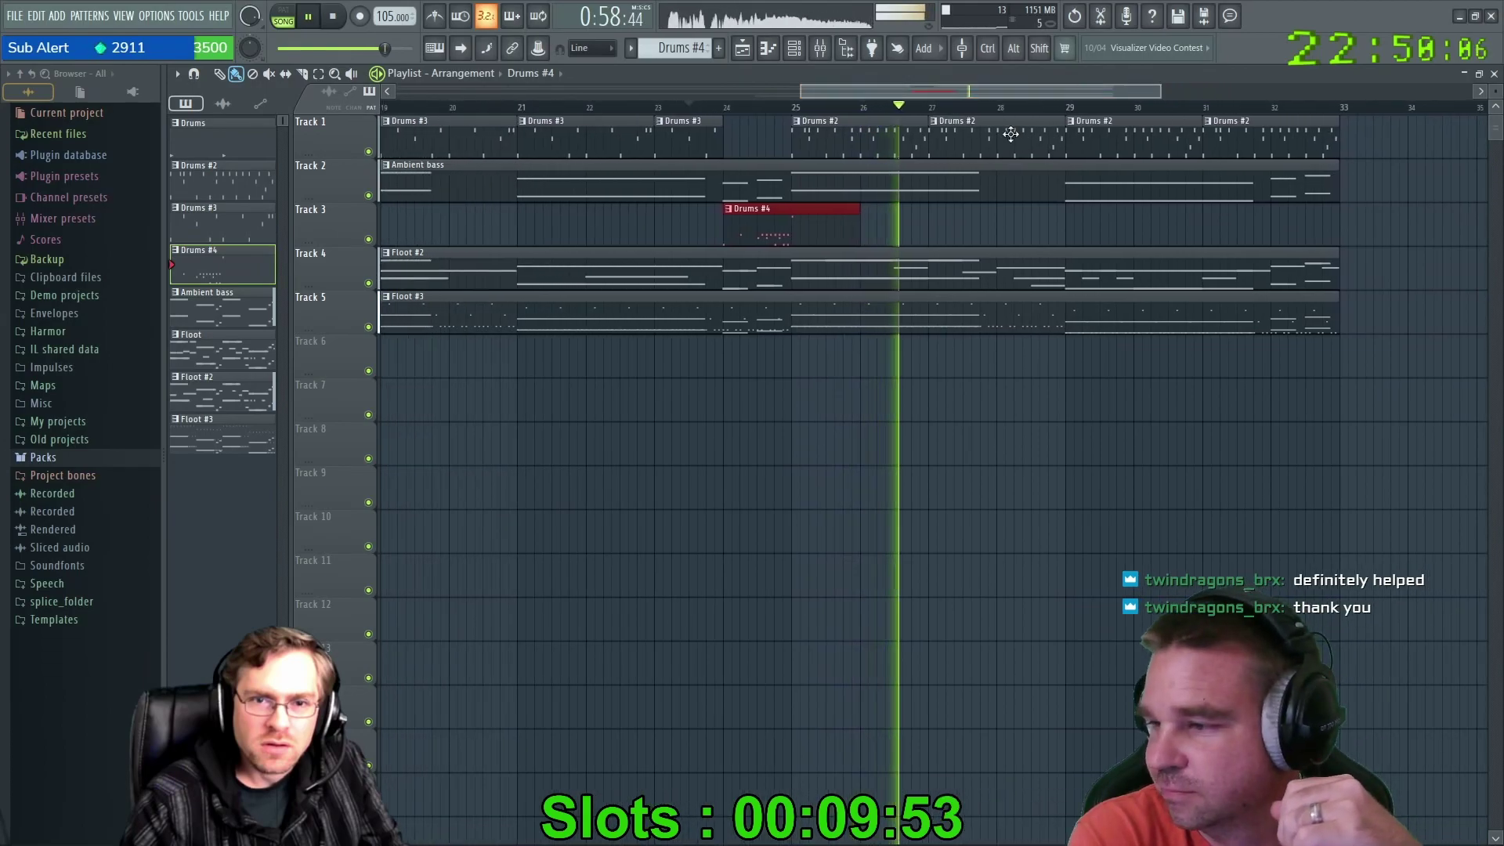
left_click_drag(739, 222, 756, 122)
left_click_drag(1338, 121, 1266, 120)
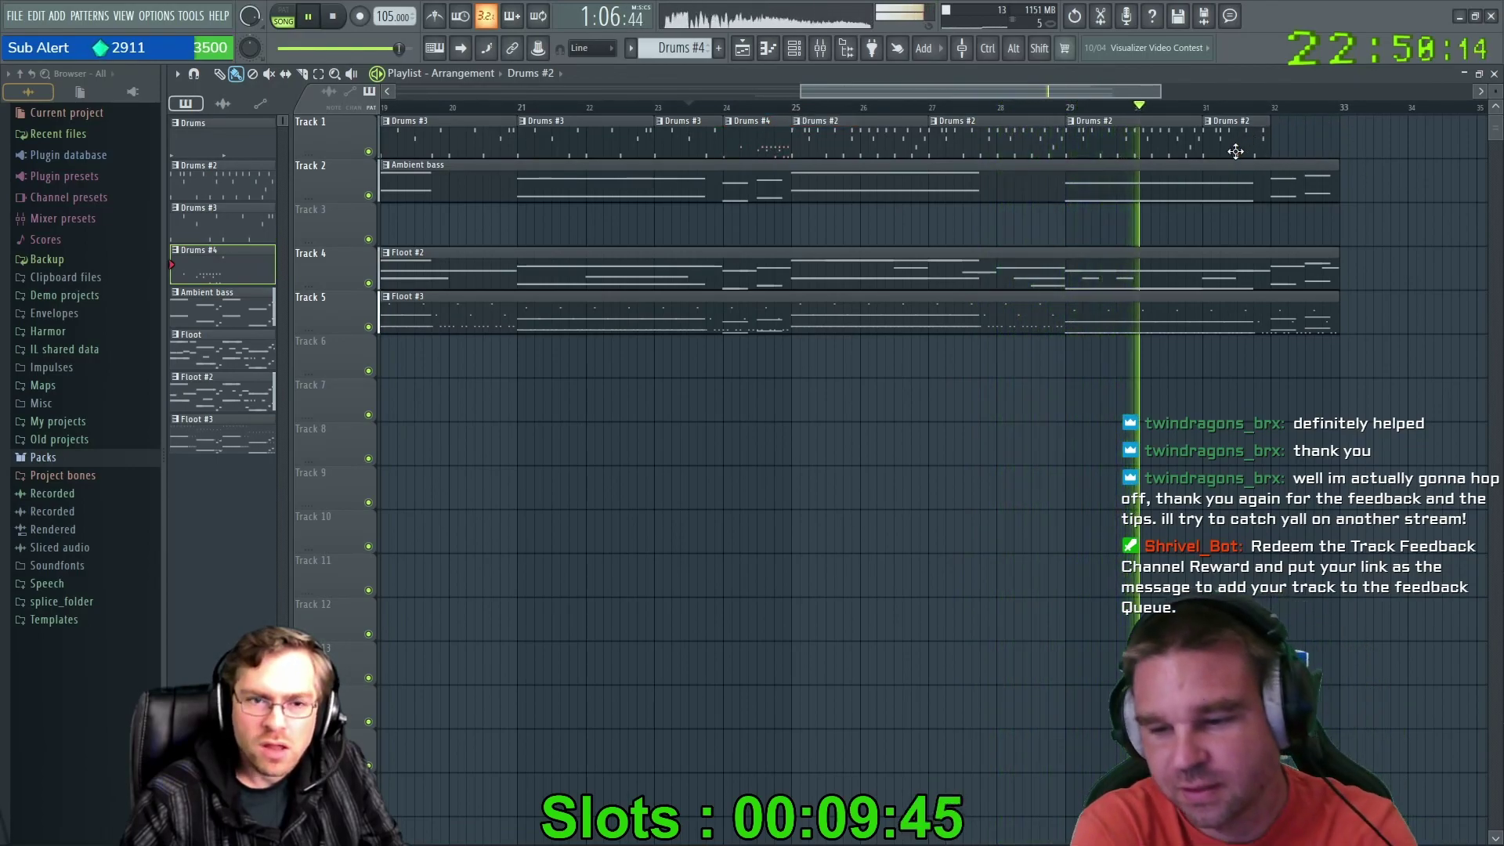
Clone the Drums #4 pattern, and open the clone's 707 channel in the piano roll with its copied notes cleared.
scroll(1167, 88, "right", 3)
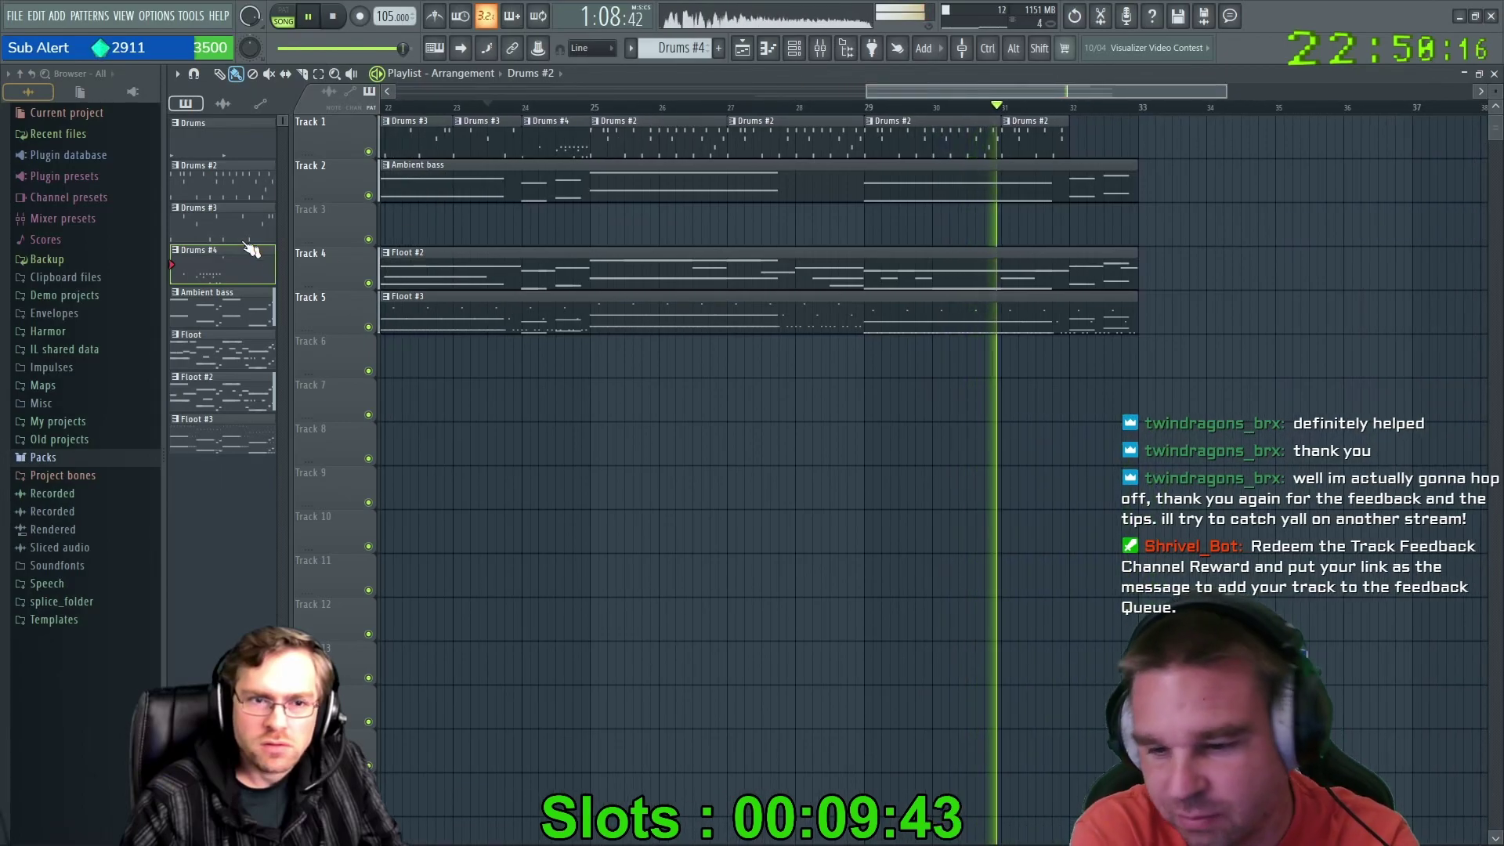
right_click(196, 260)
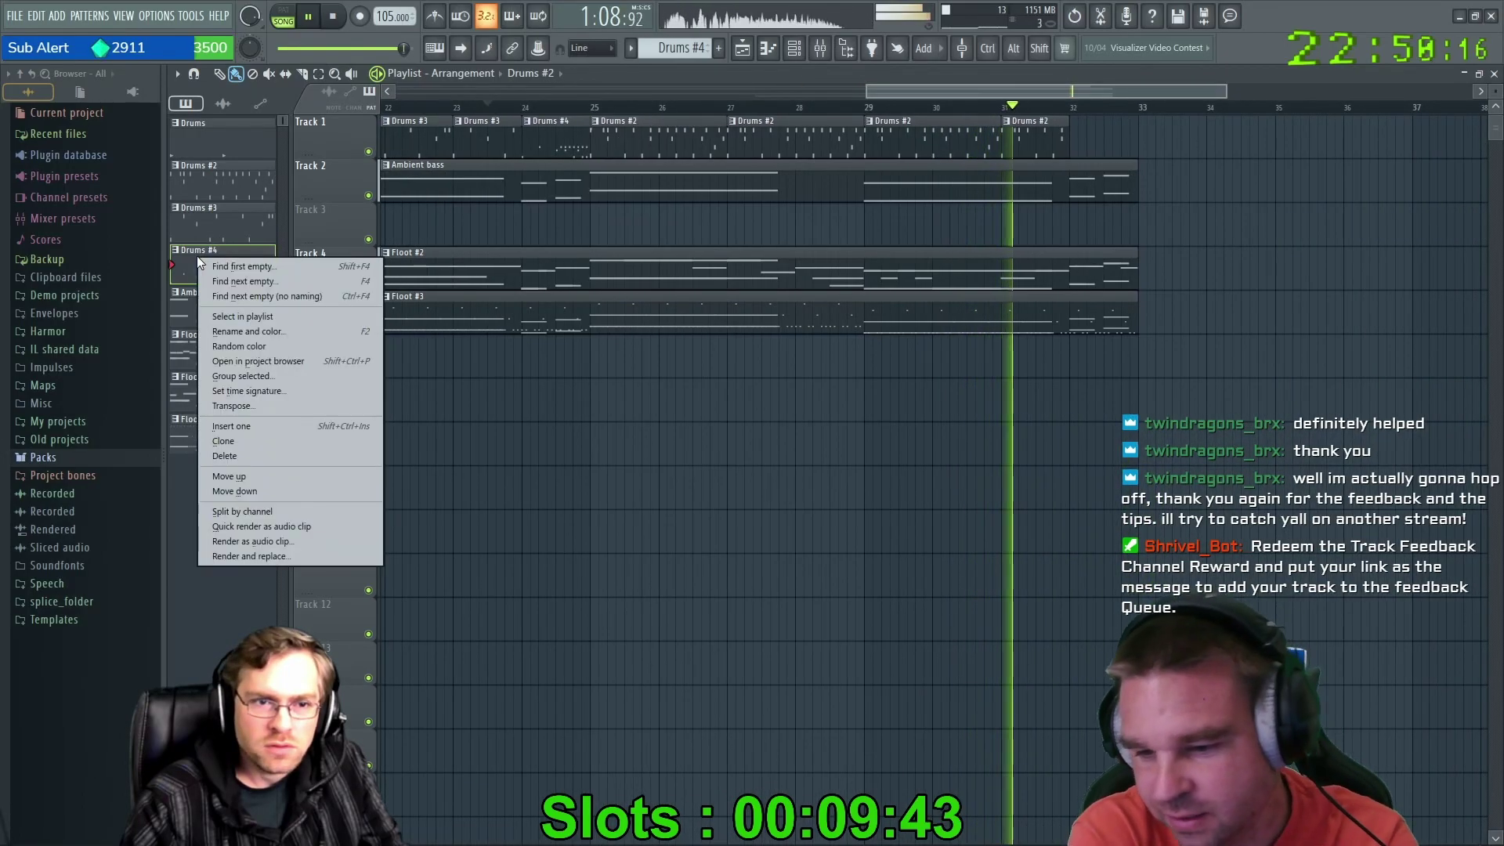
left_click(224, 441)
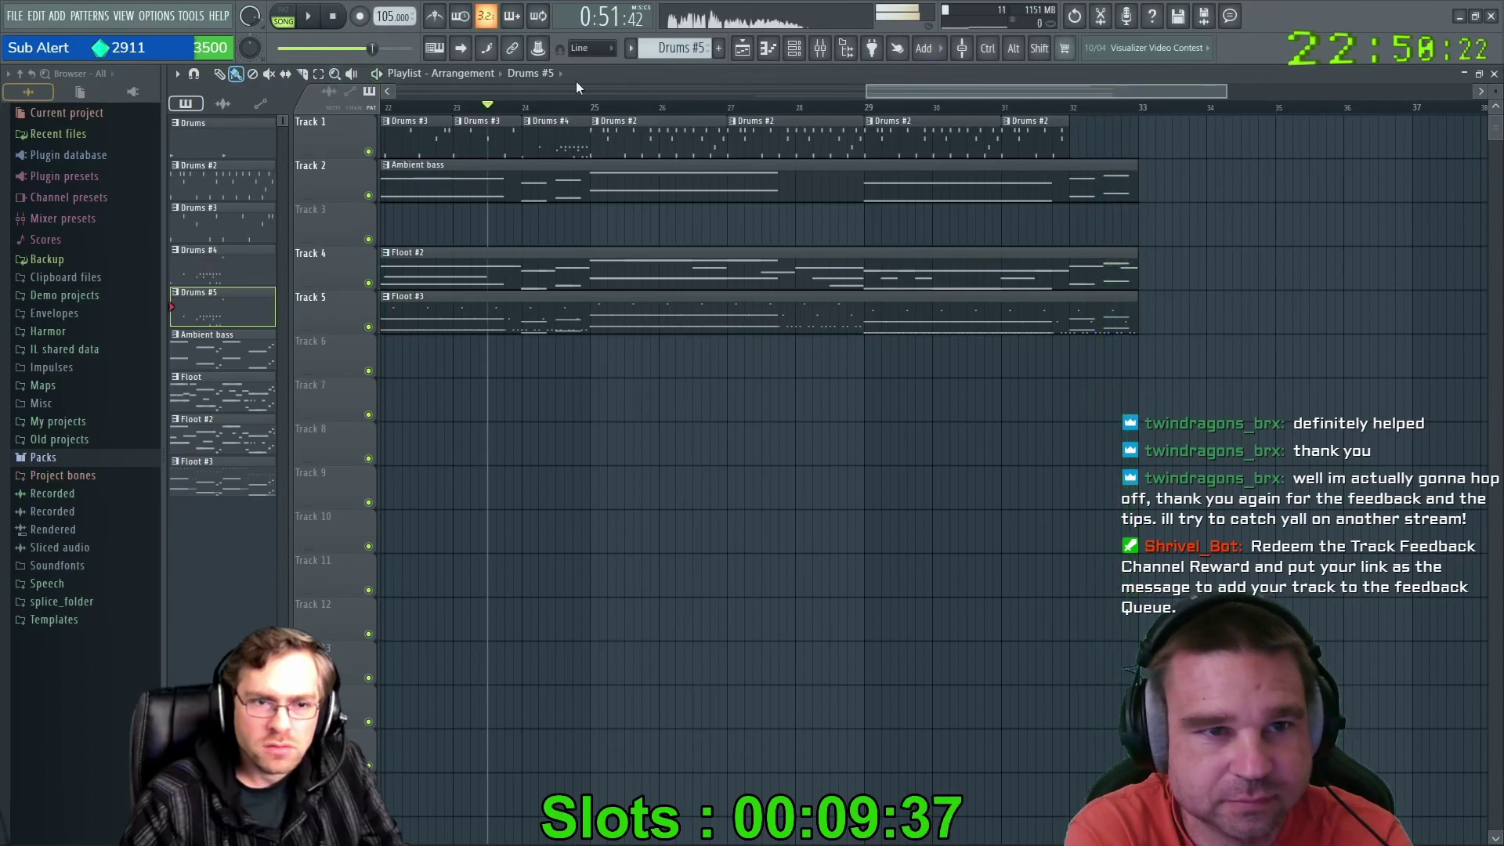
left_click(795, 49)
right_click(672, 454)
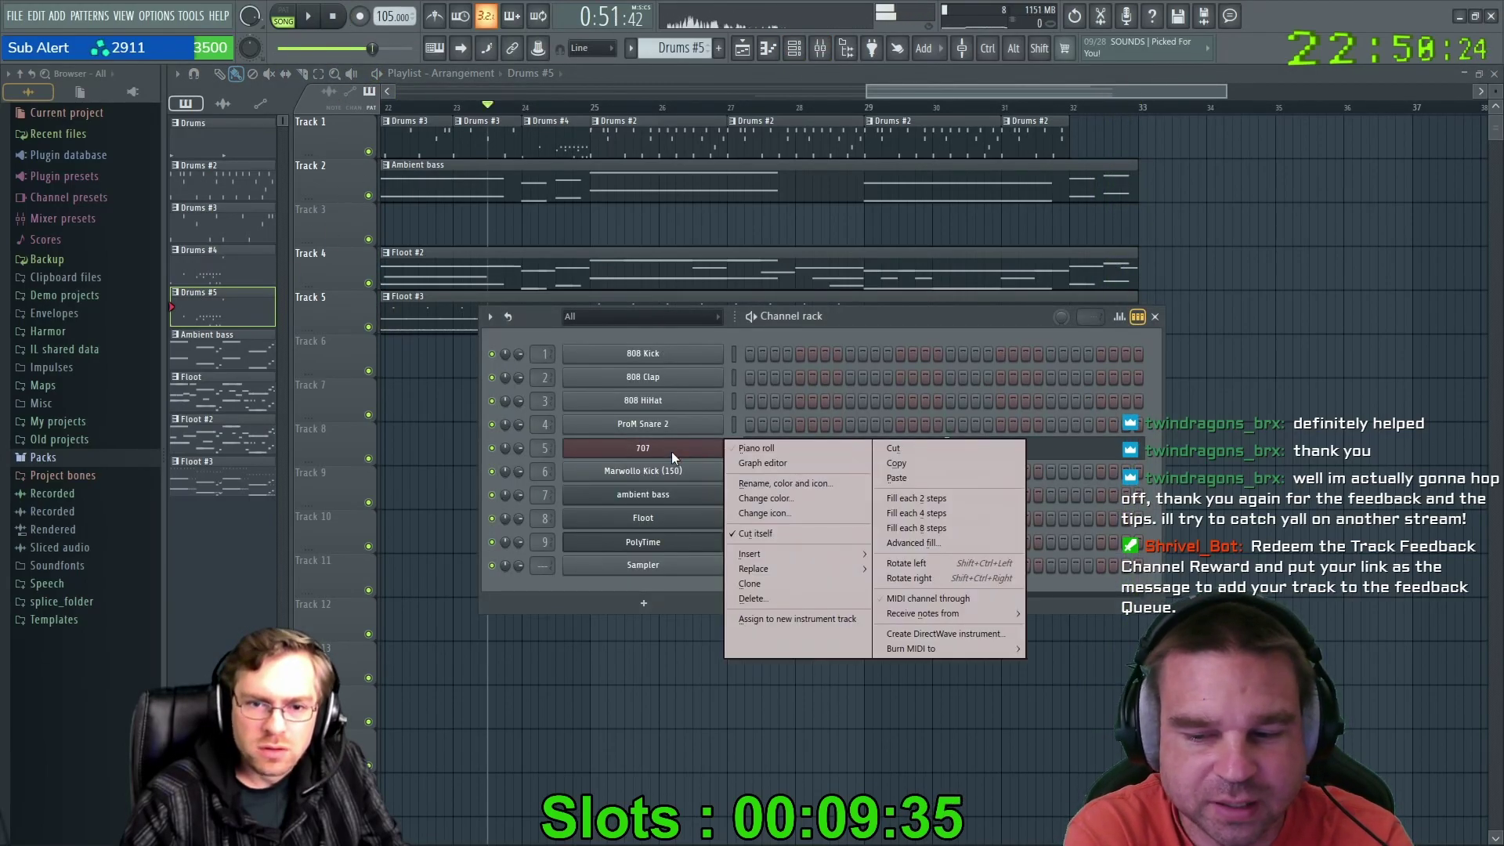
left_click(772, 449)
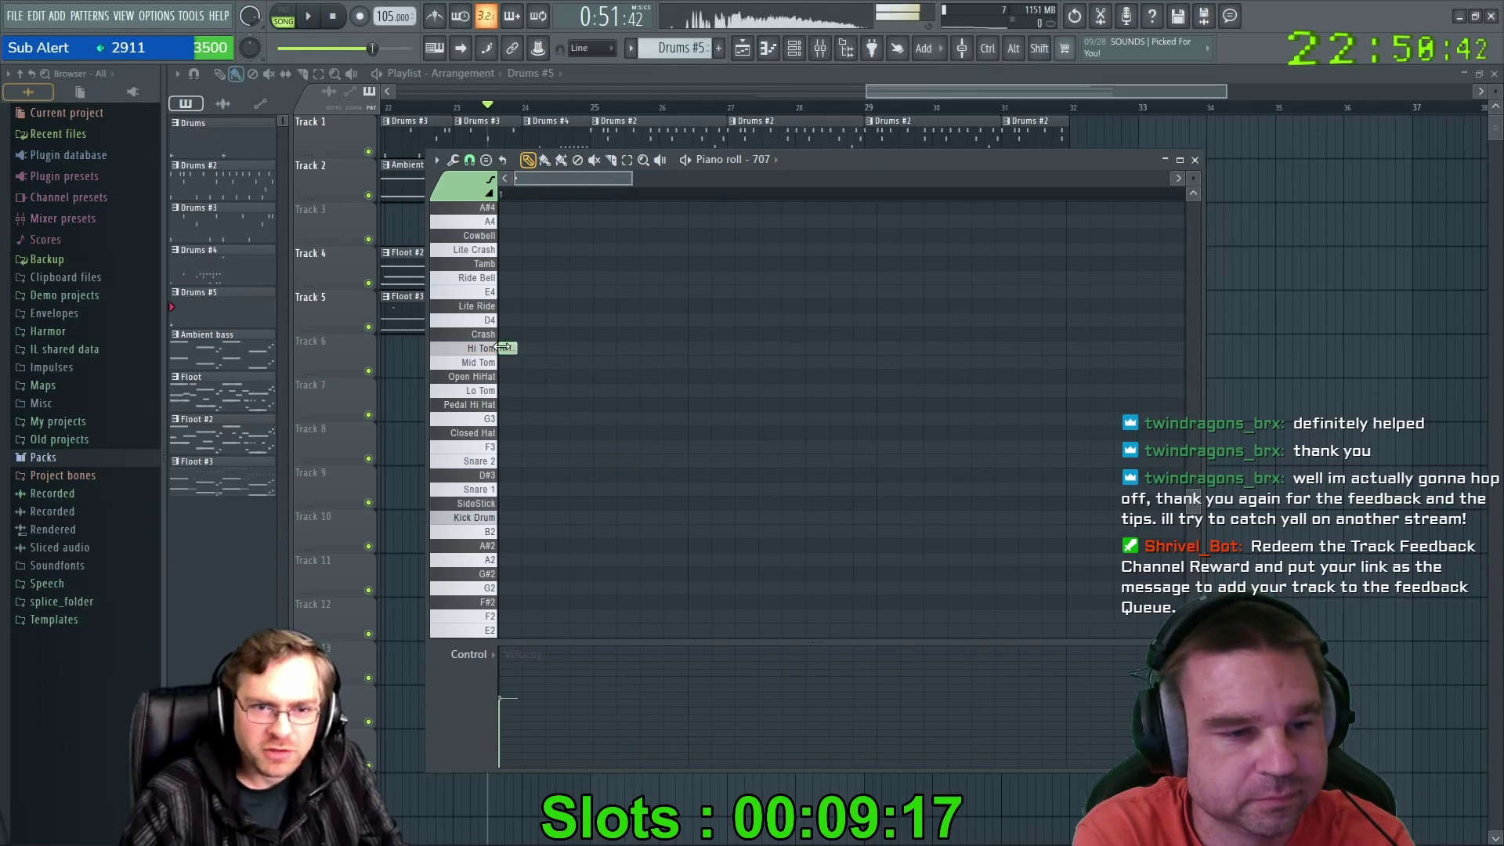
Set the snap to 1/4 beat, enter two Hi Tom, two Mid Tom and one Lo Tom notes from bar 1, and play the pattern.
left_click(469, 161)
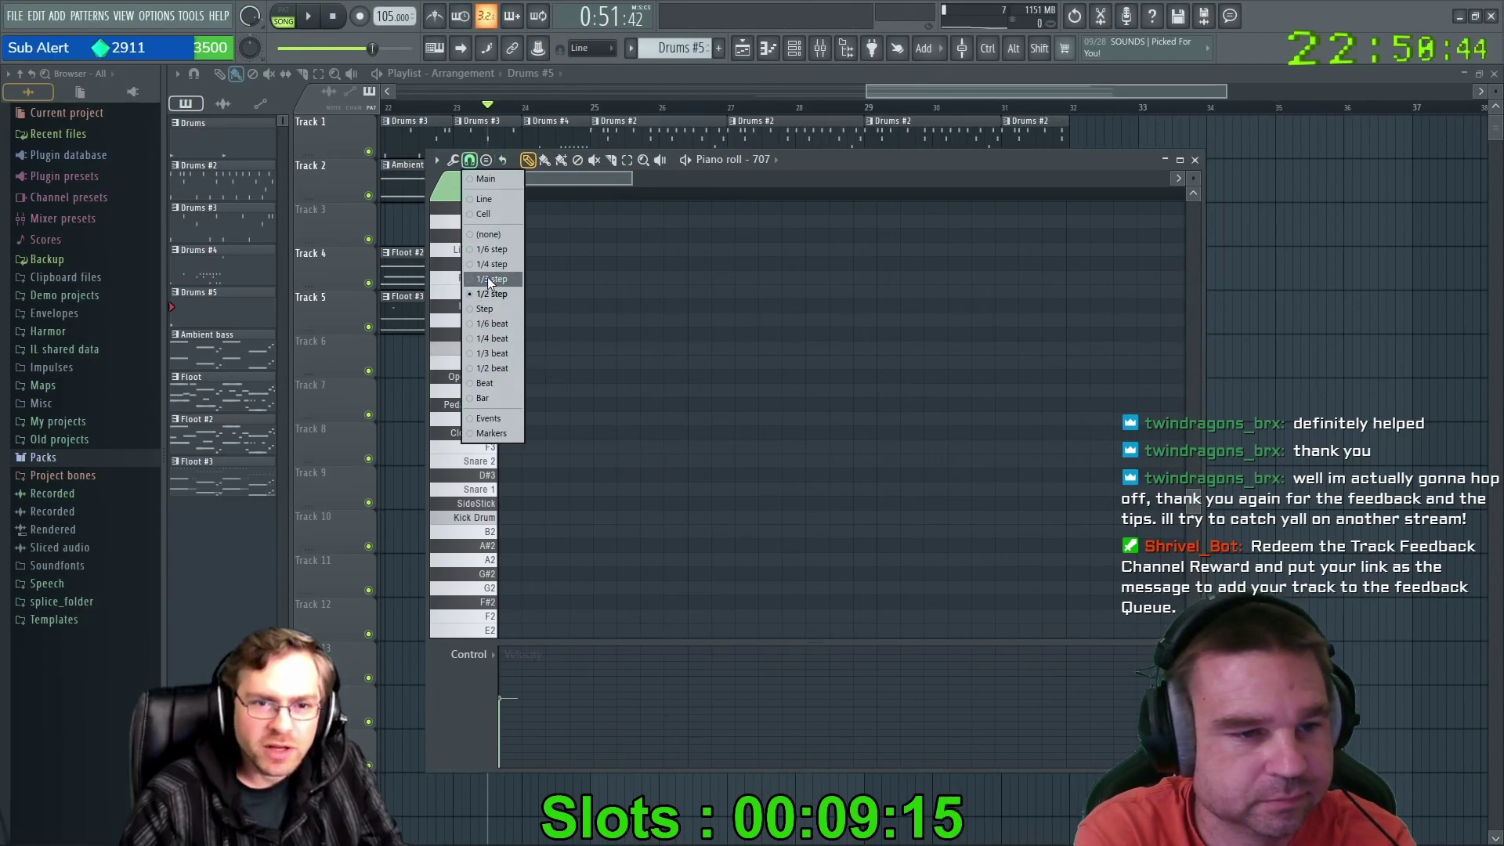
left_click(487, 339)
left_click(505, 348)
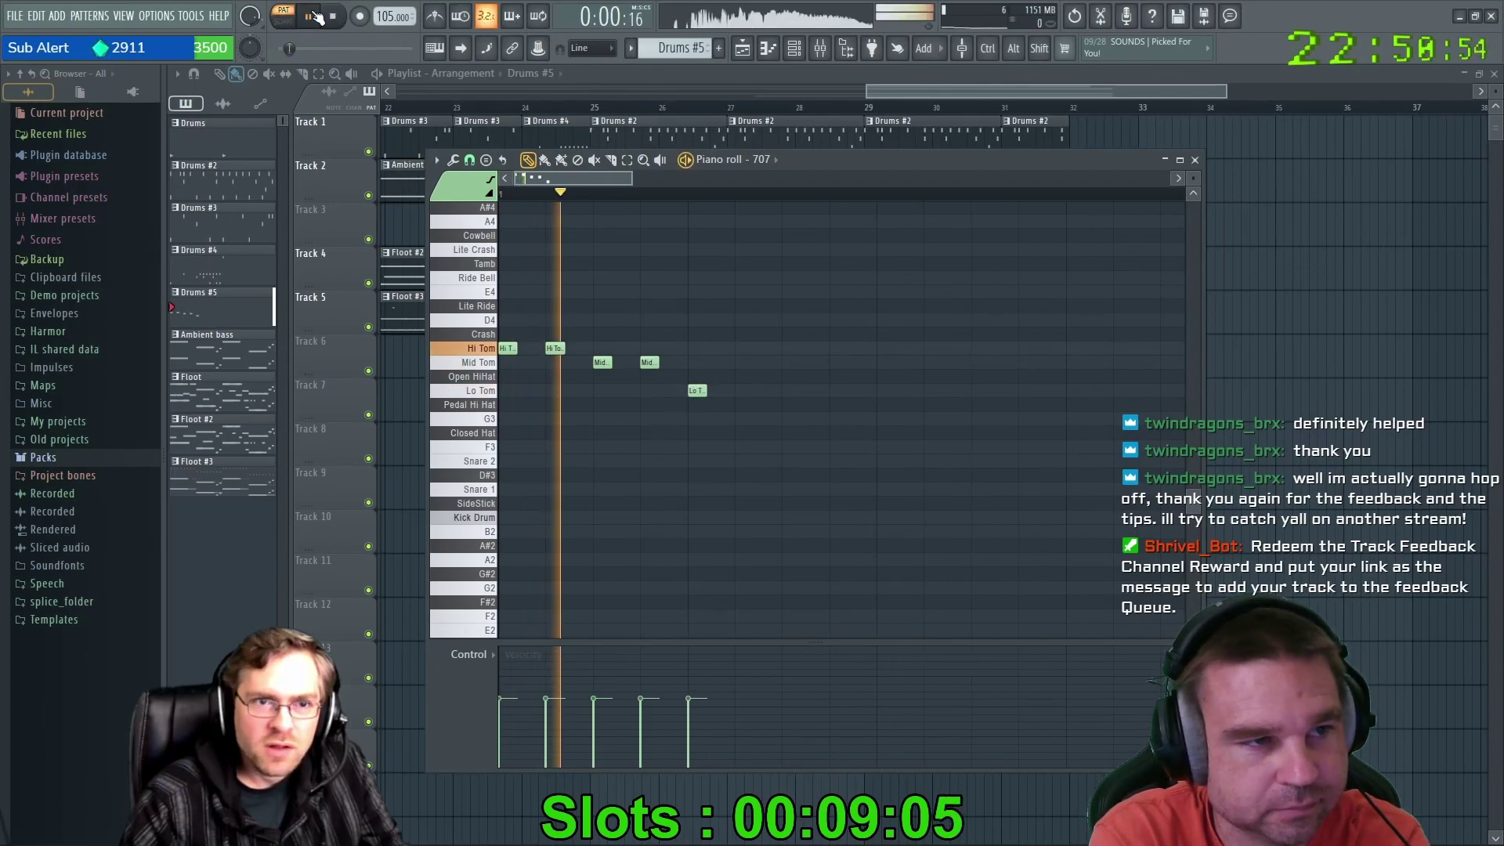
Delete the second Hi Tom and the Lo Tom, and move the second Mid Tom to the Lo Tom's former position.
right_click(551, 348)
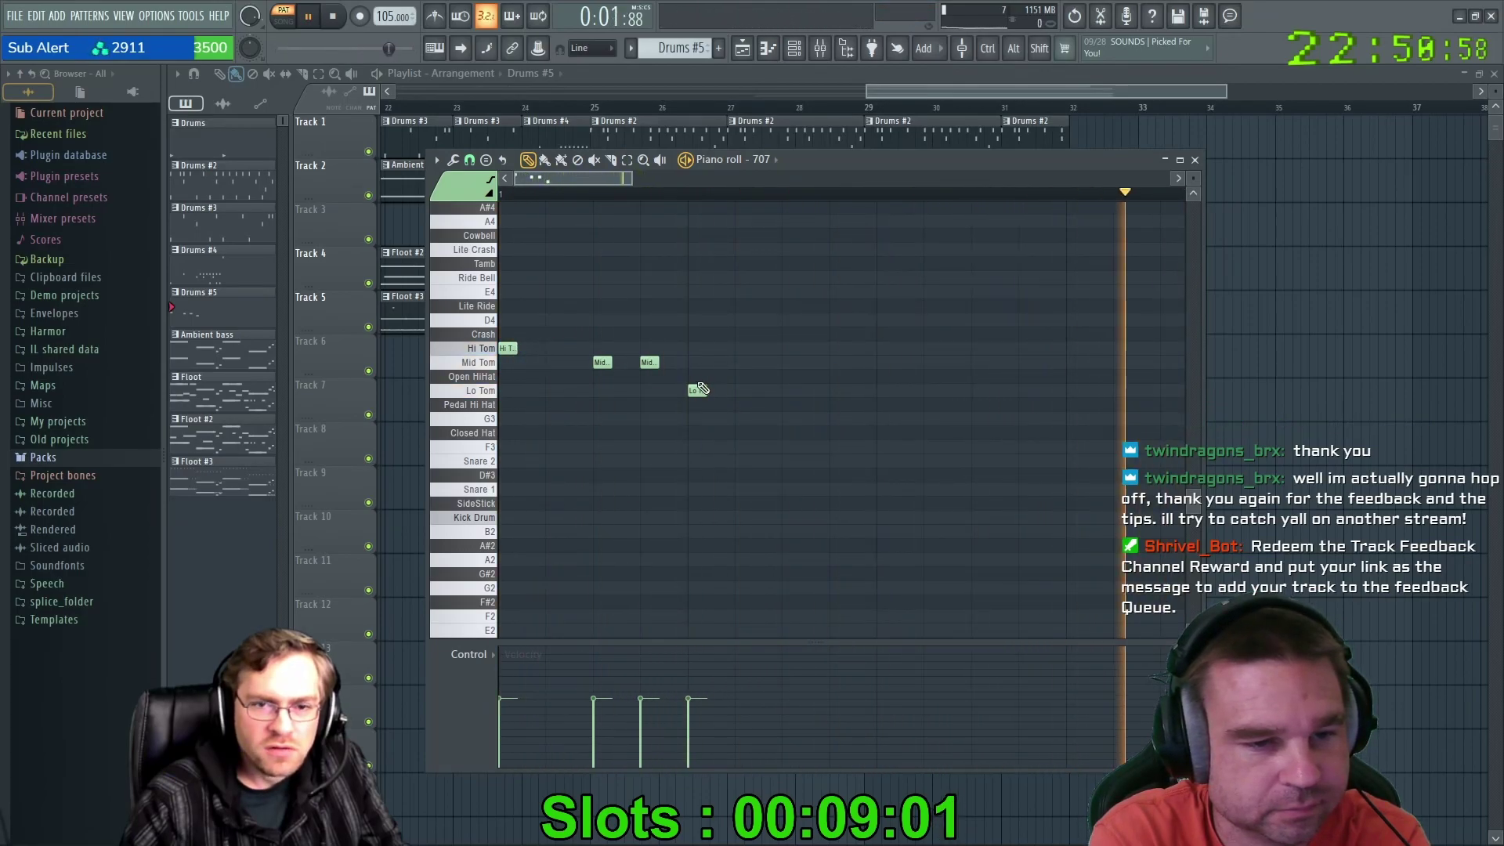
right_click(697, 390)
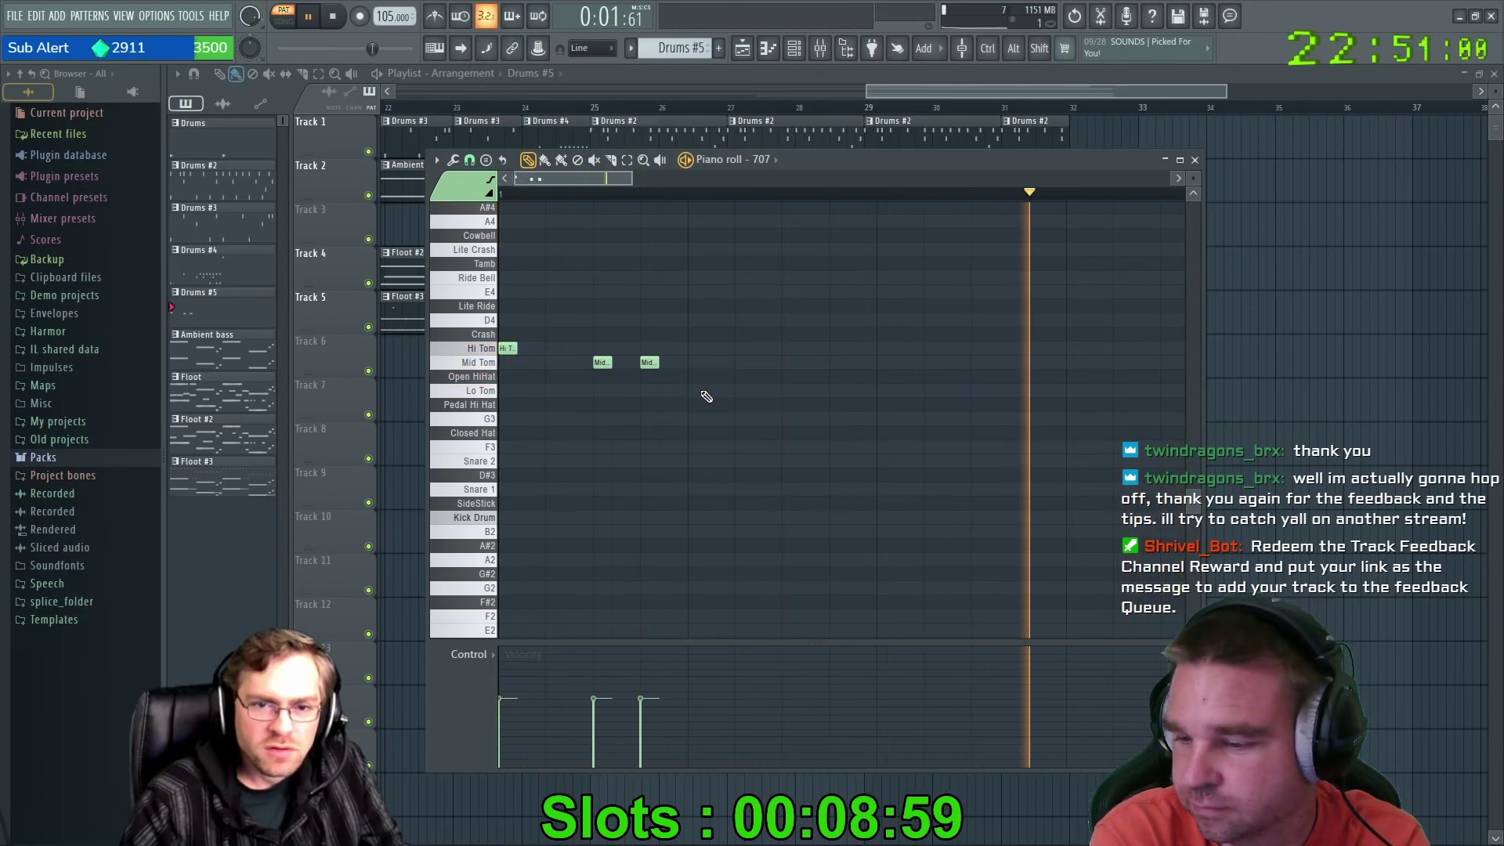
left_click_drag(660, 367, 690, 369)
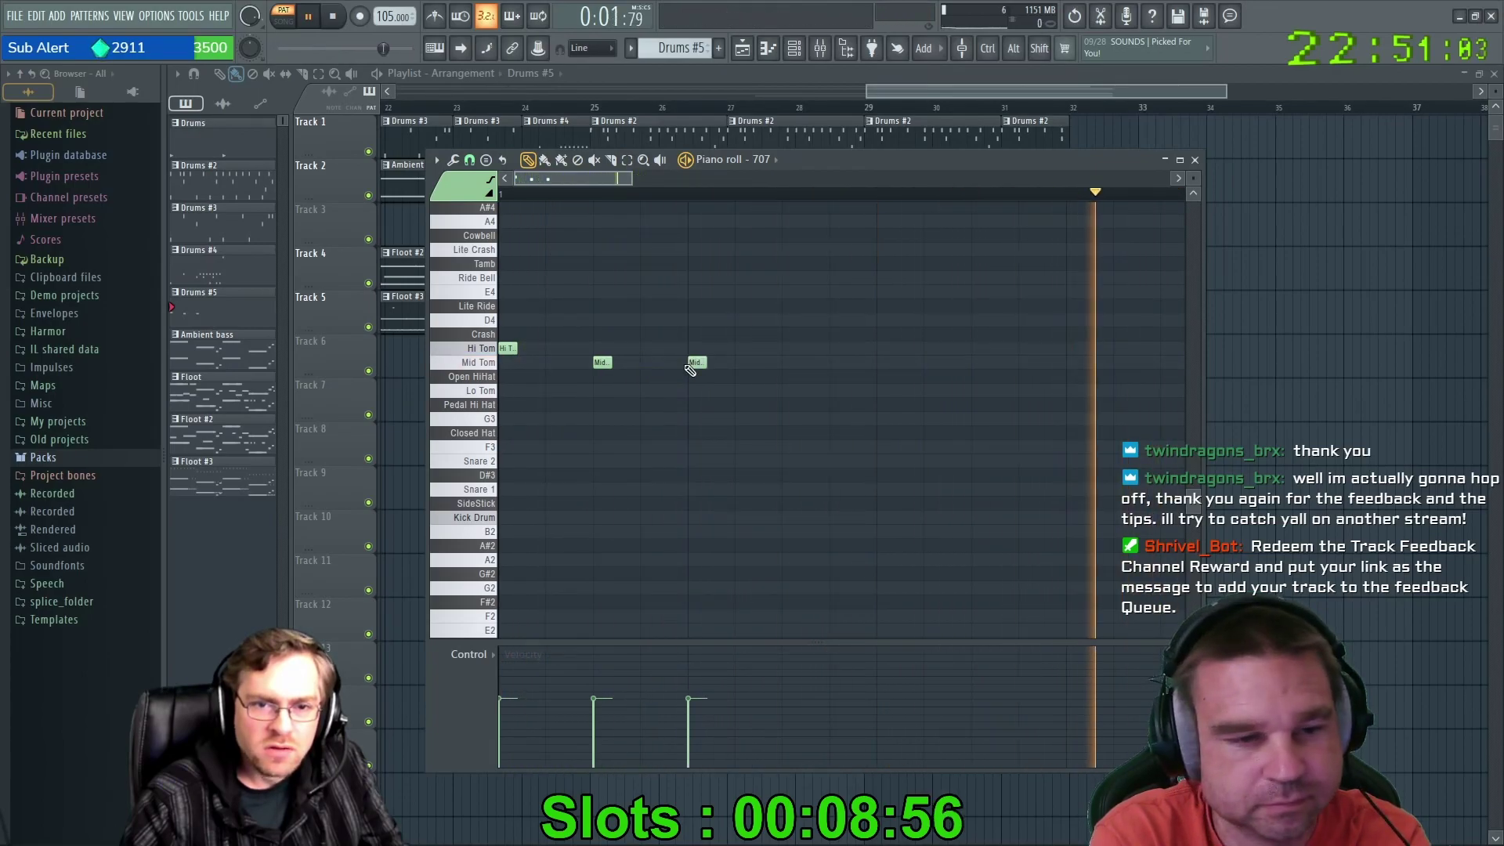
Try two Lo Tom notes directly after the second Mid Tom, and delete both again.
left_click(738, 390)
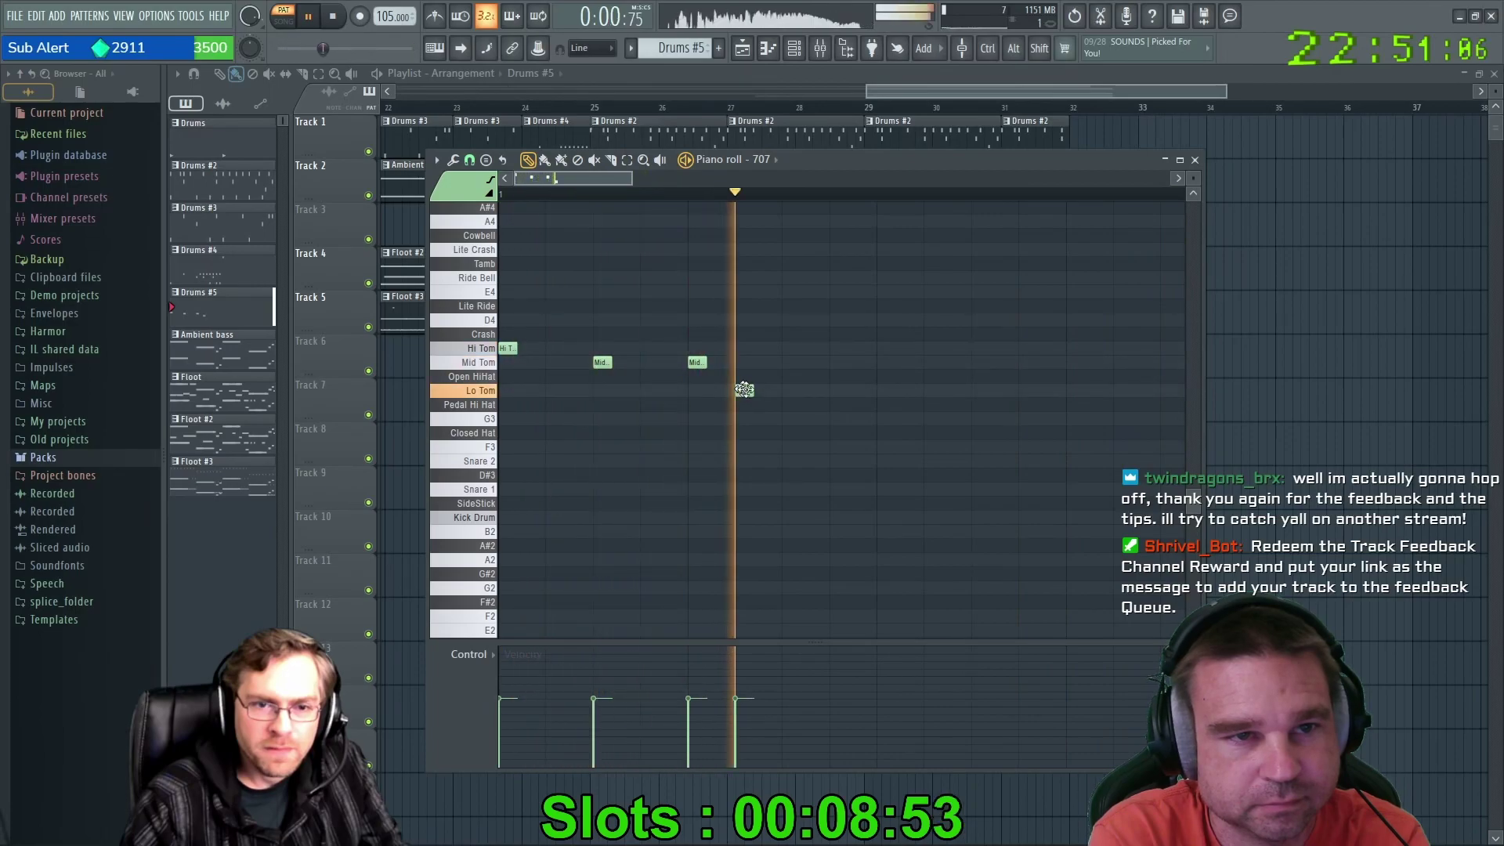
left_click(784, 391)
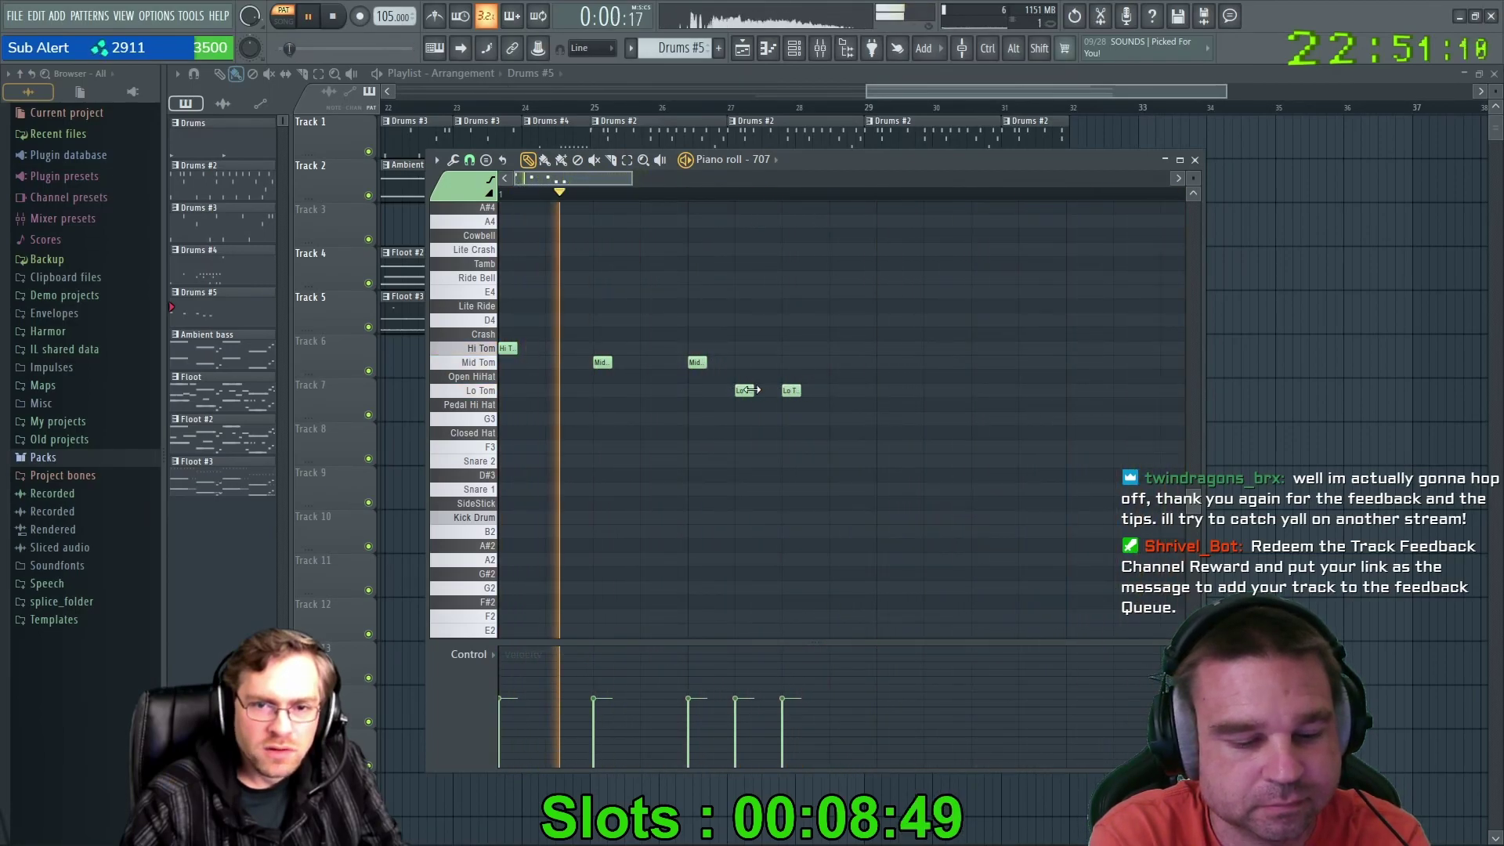
right_click(746, 390)
right_click(791, 390)
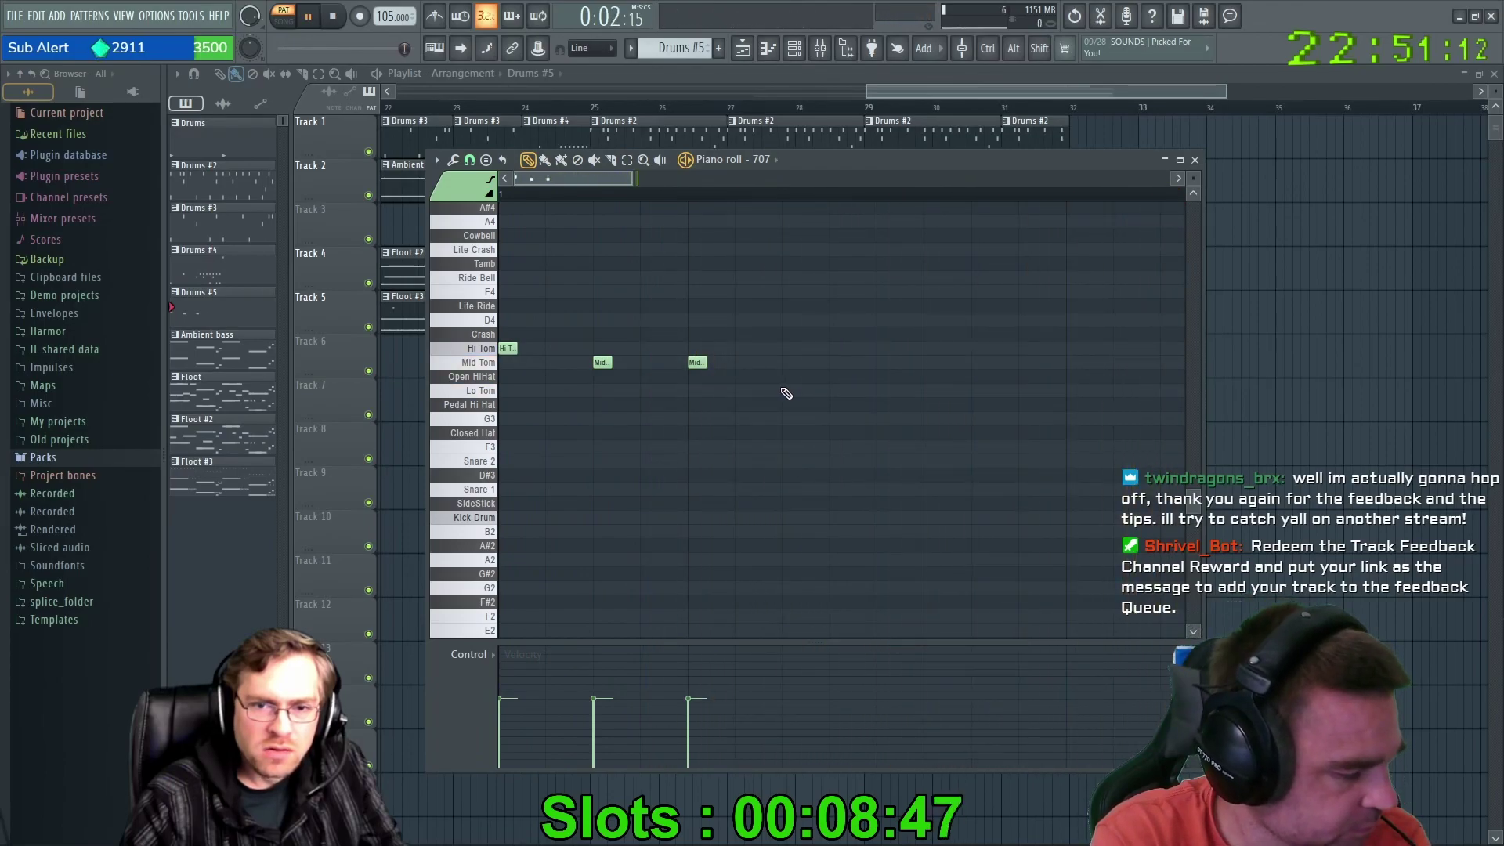
Enter two Lo Tom notes half a beat after the second Mid Tom, and try a G3 note behind them.
left_click(787, 391)
left_click(835, 391)
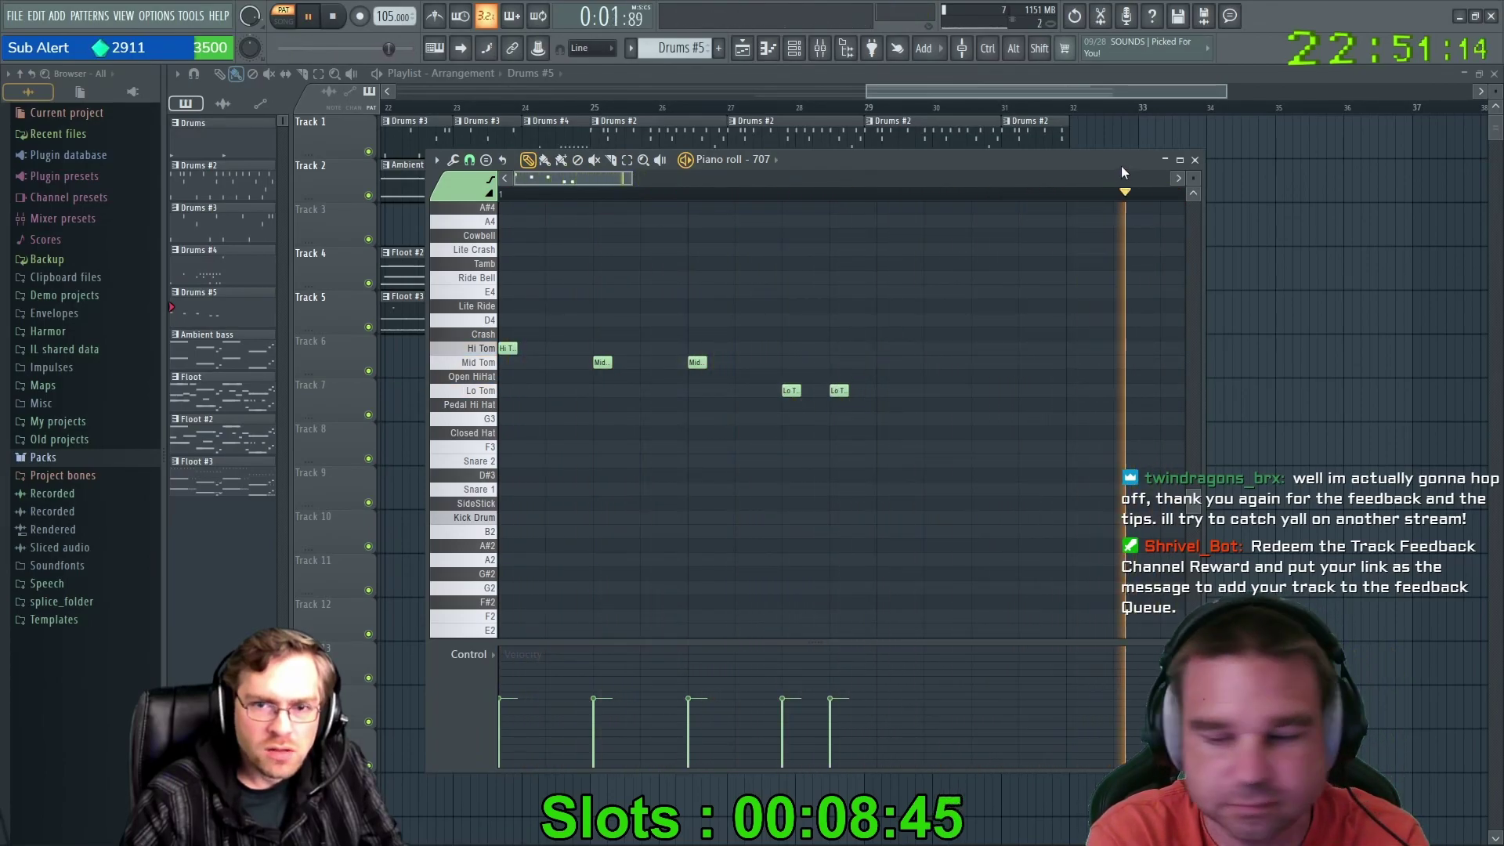
left_click(886, 420)
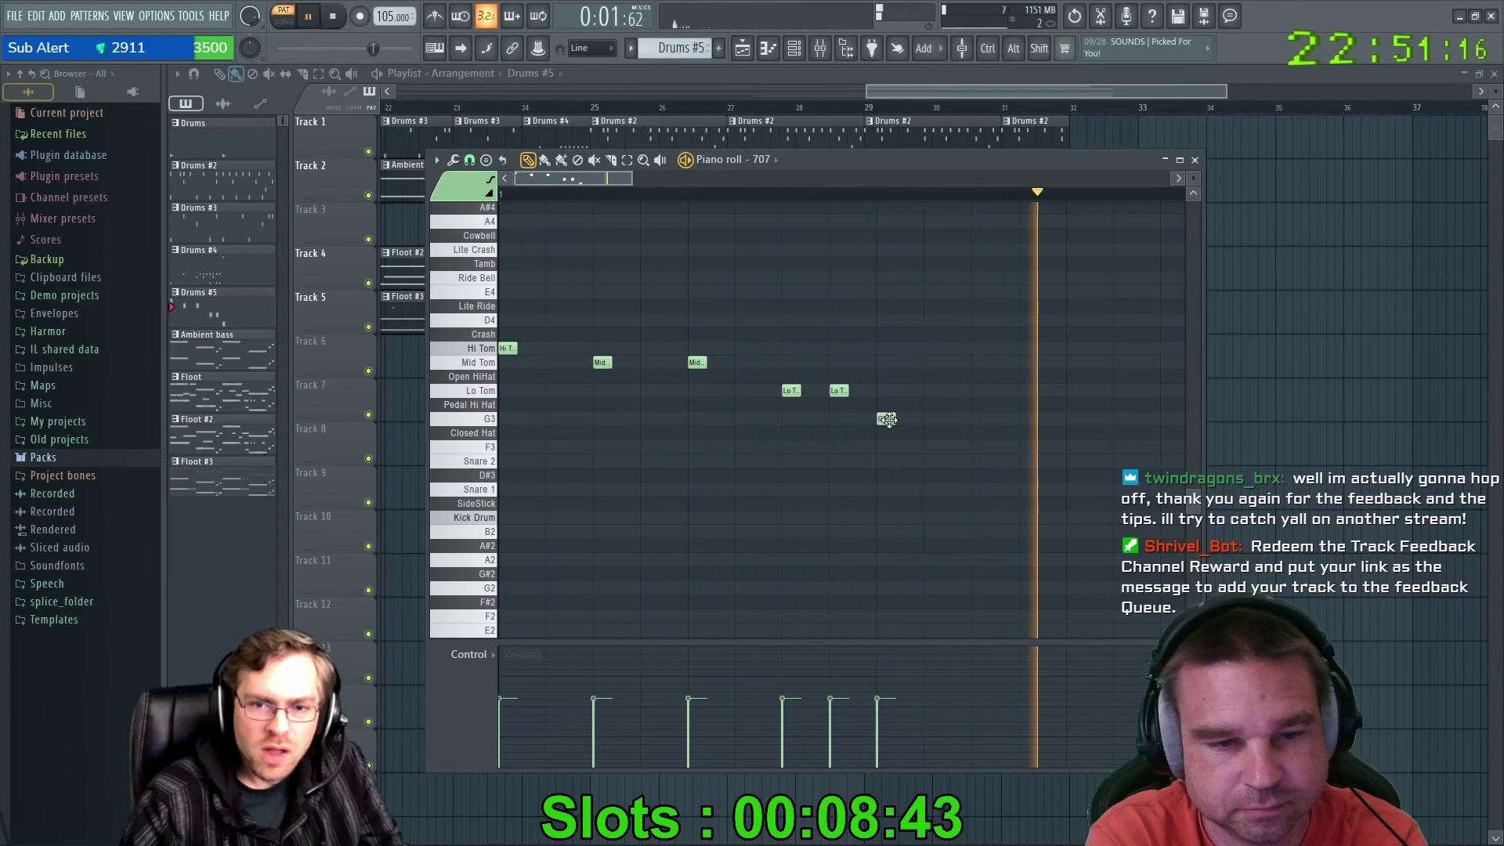
left_click_drag(893, 420, 886, 521)
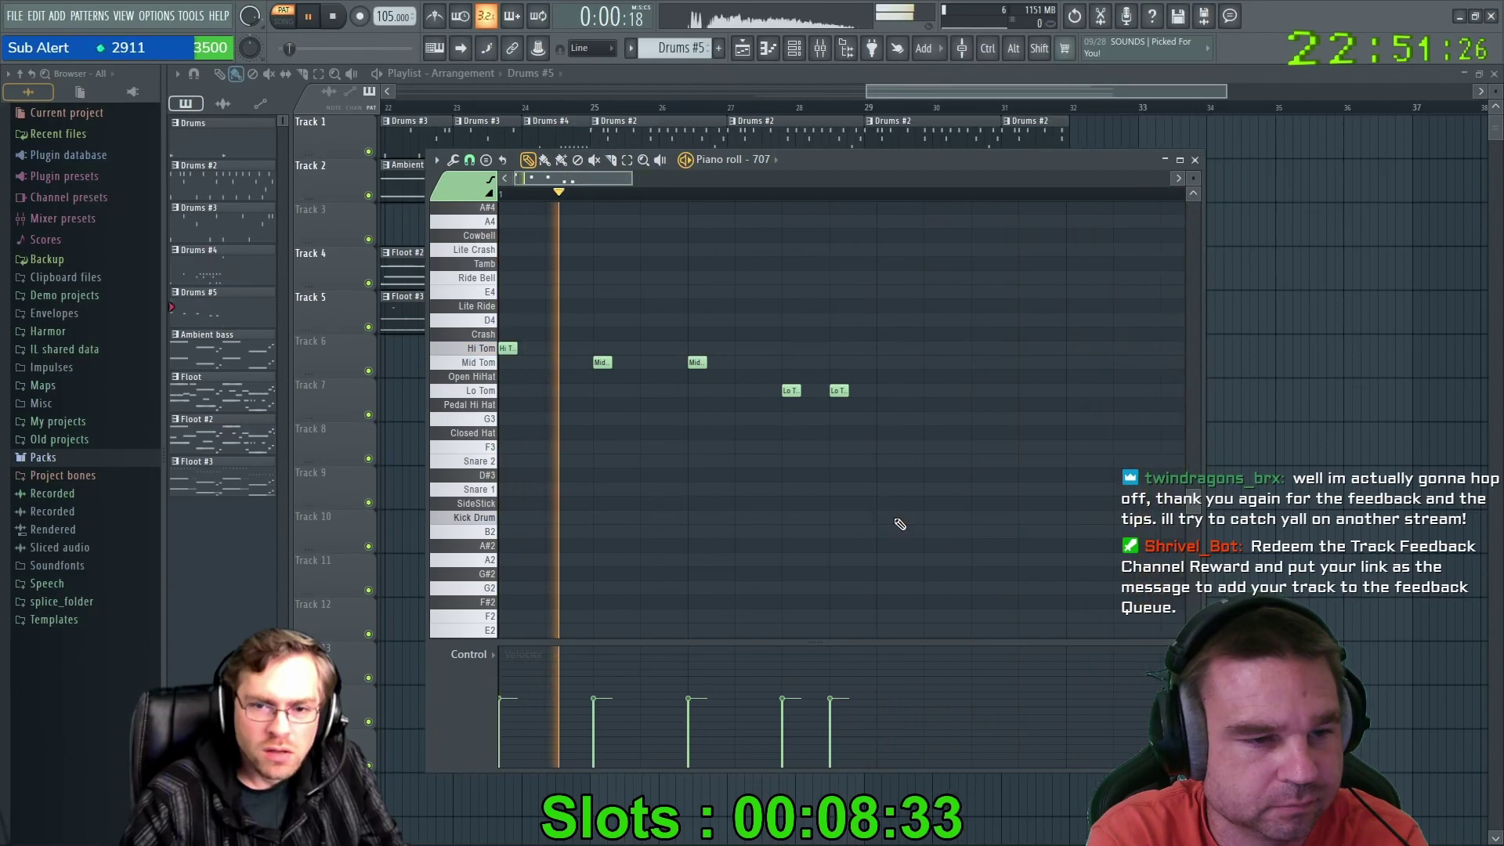
Try Cowbell notes on beats 1 and 2, audition the first one as Tamb, and remove both.
left_click(508, 235)
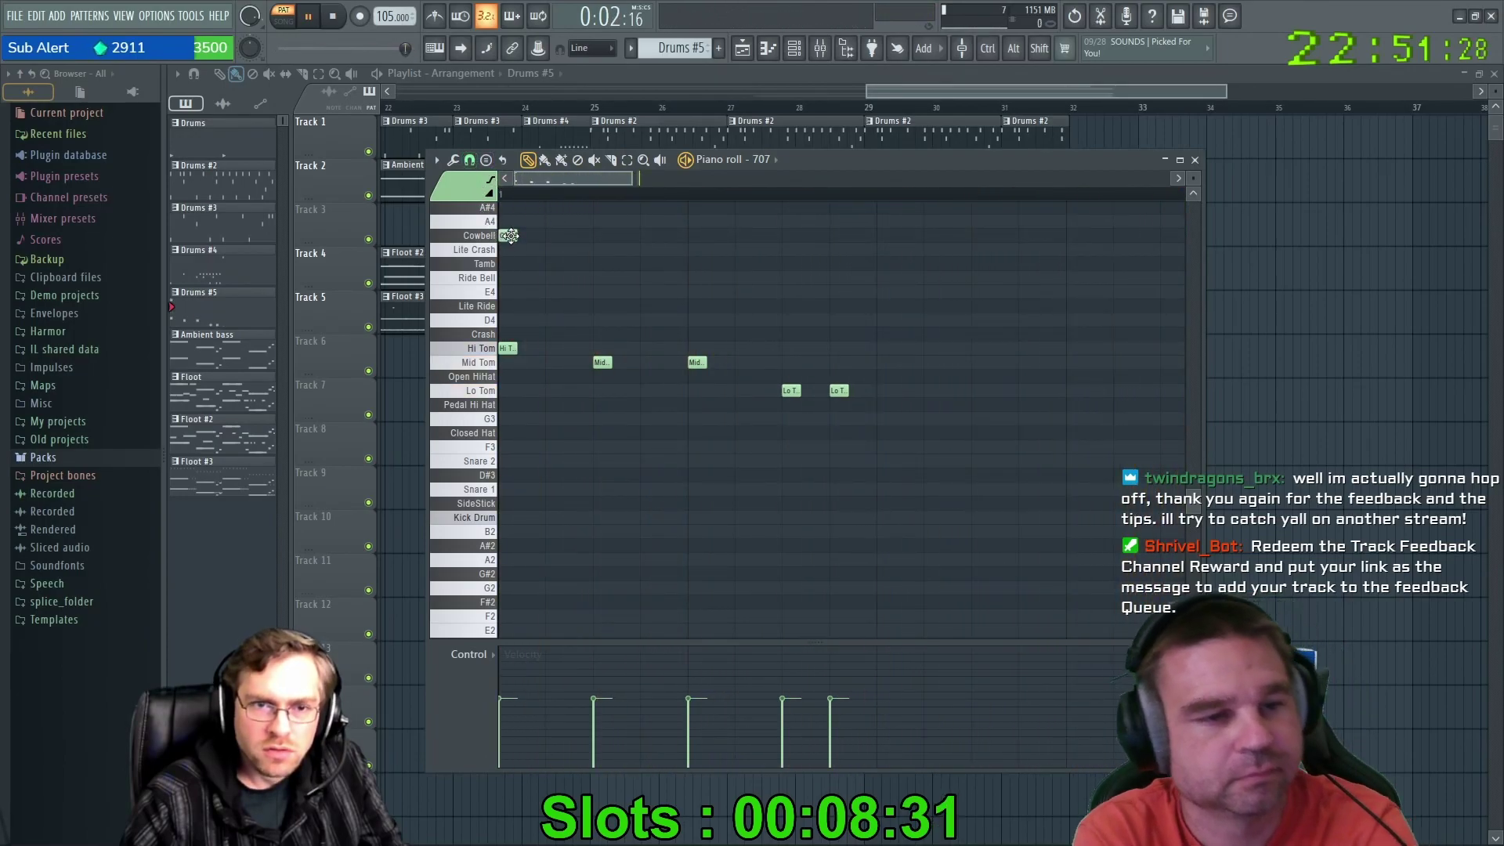
left_click(695, 235)
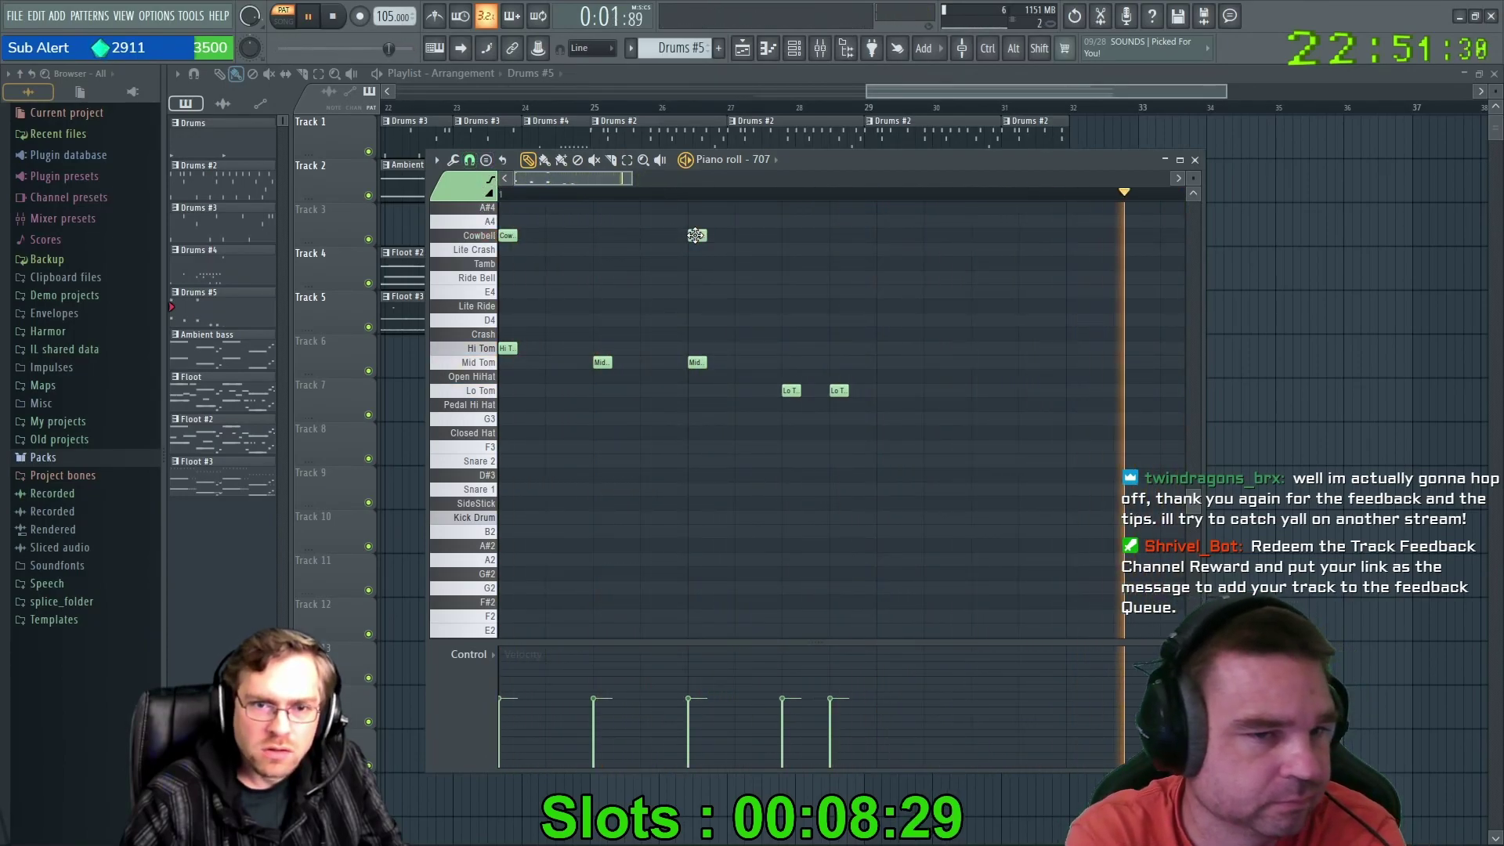
left_click_drag(509, 236, 504, 264)
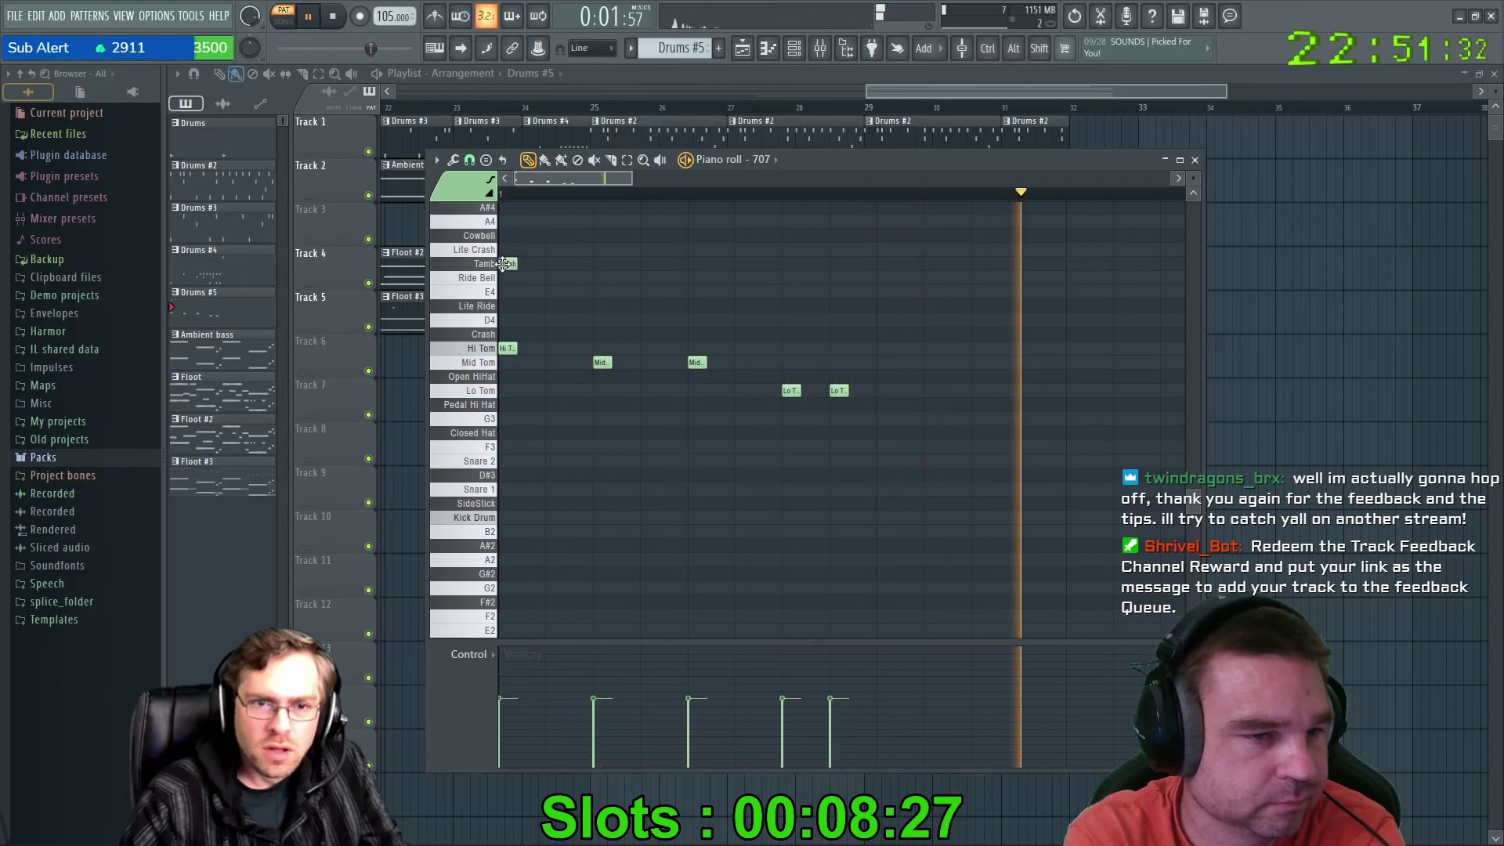
right_click(511, 266)
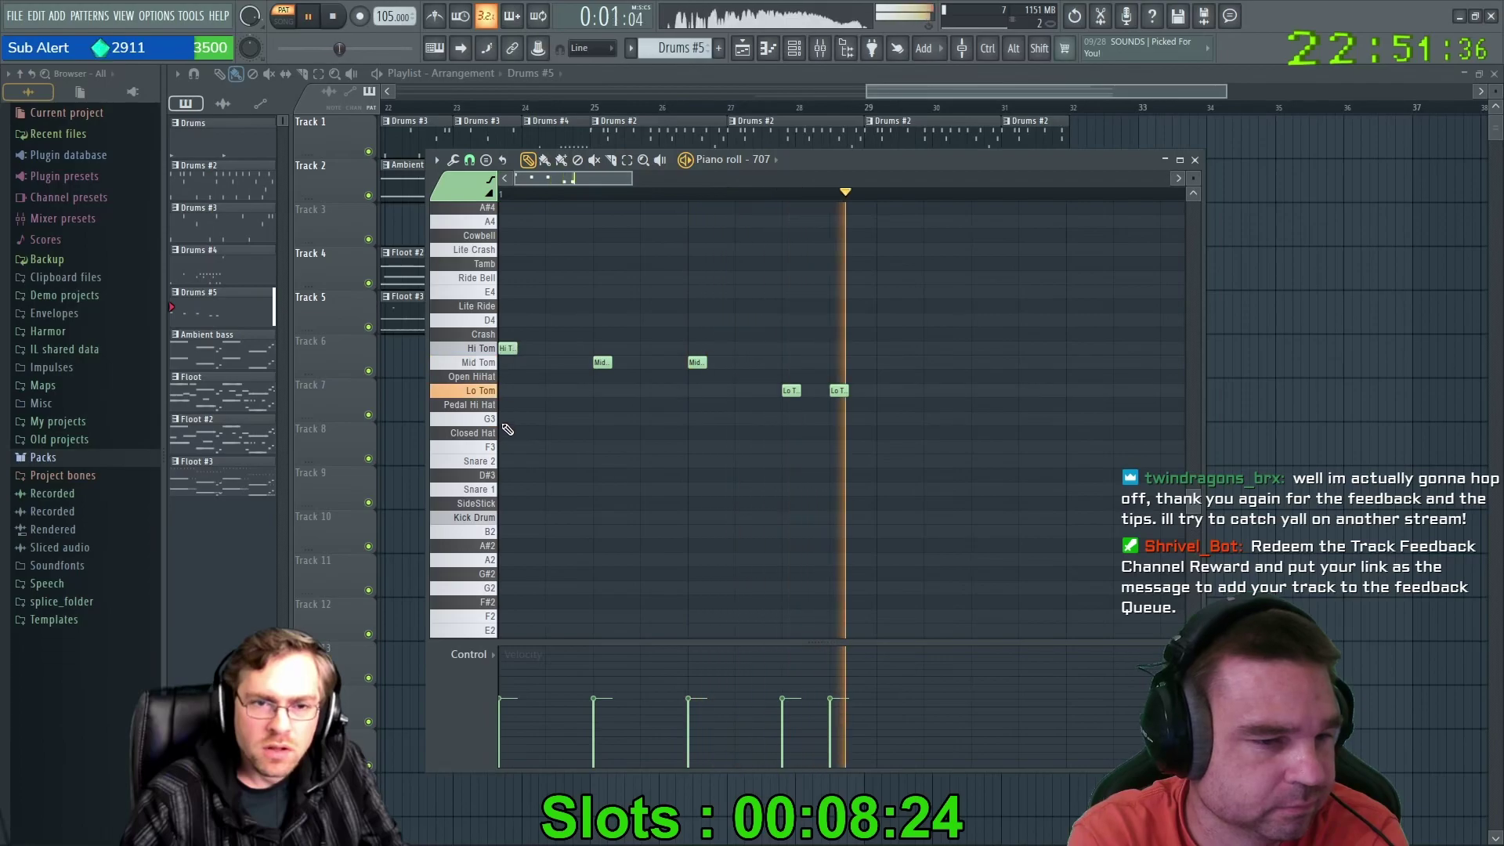
Remove the extra Lo Tom just after the second Mid Tom, and add a third Lo Tom on beat 3.
right_click(651, 363)
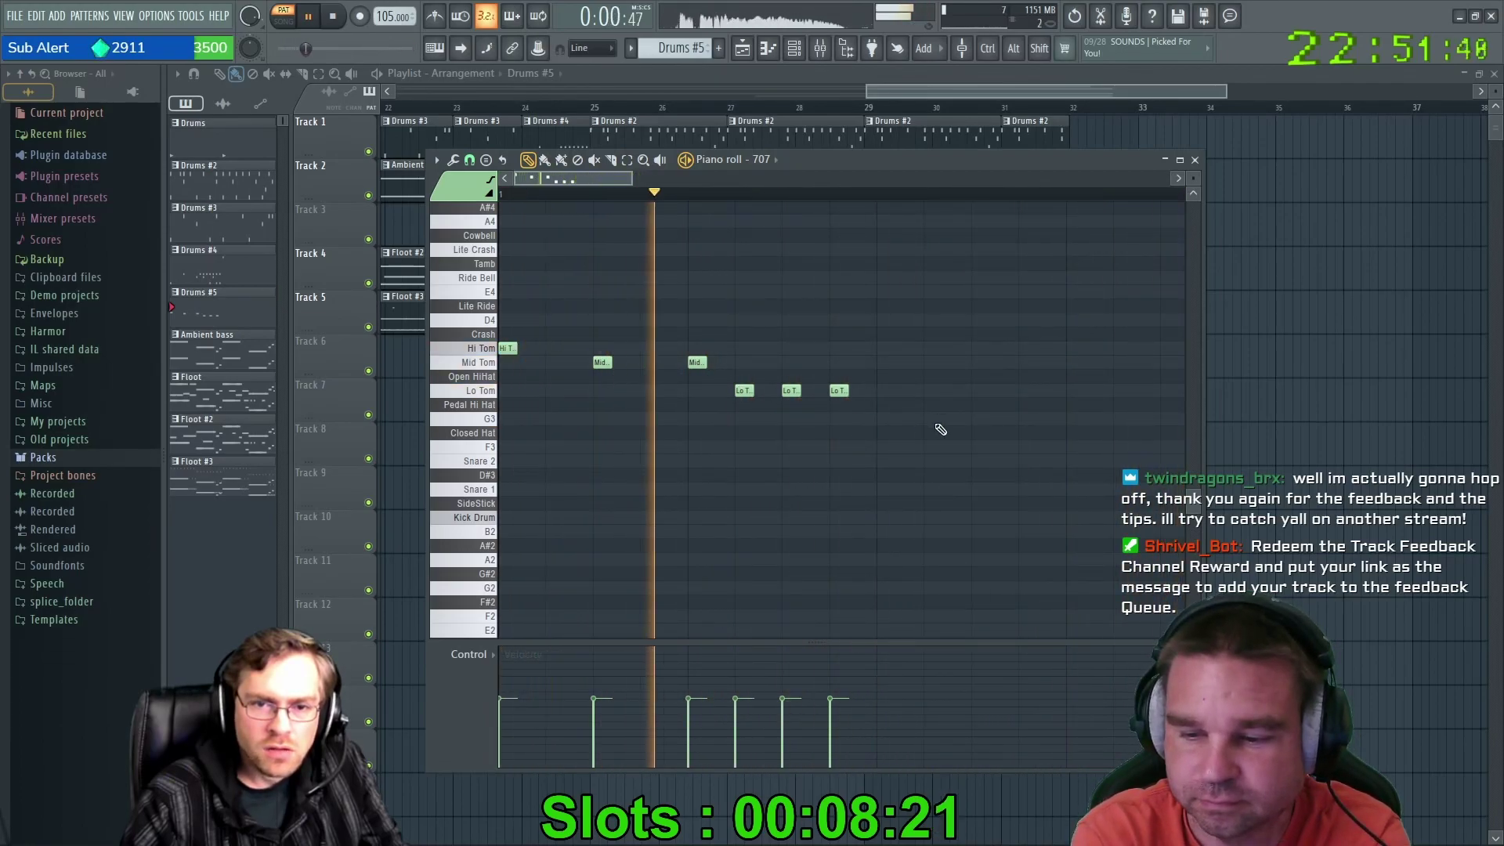
right_click(744, 391)
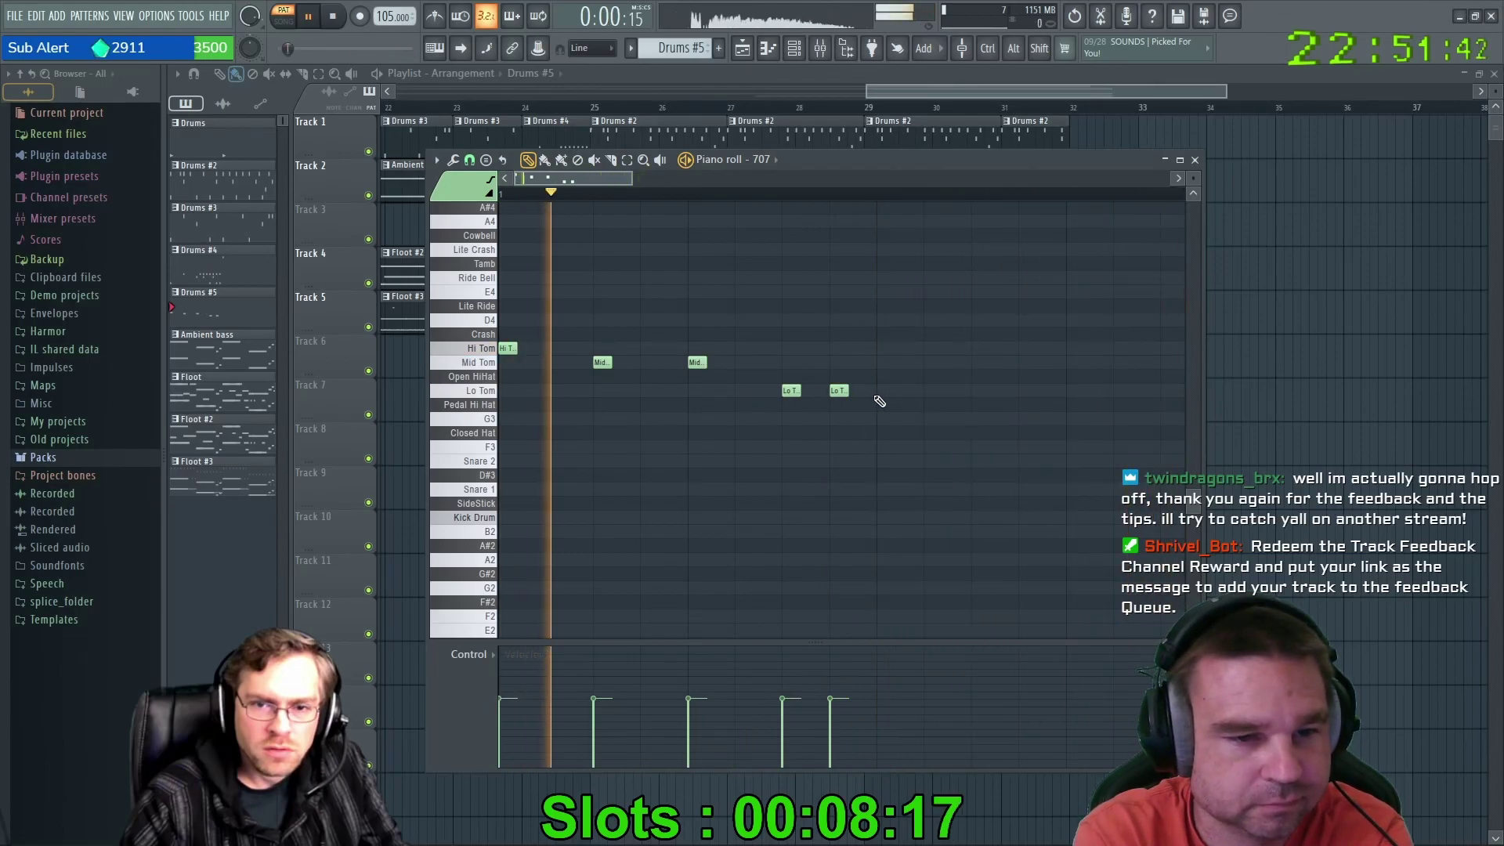
left_click(884, 390)
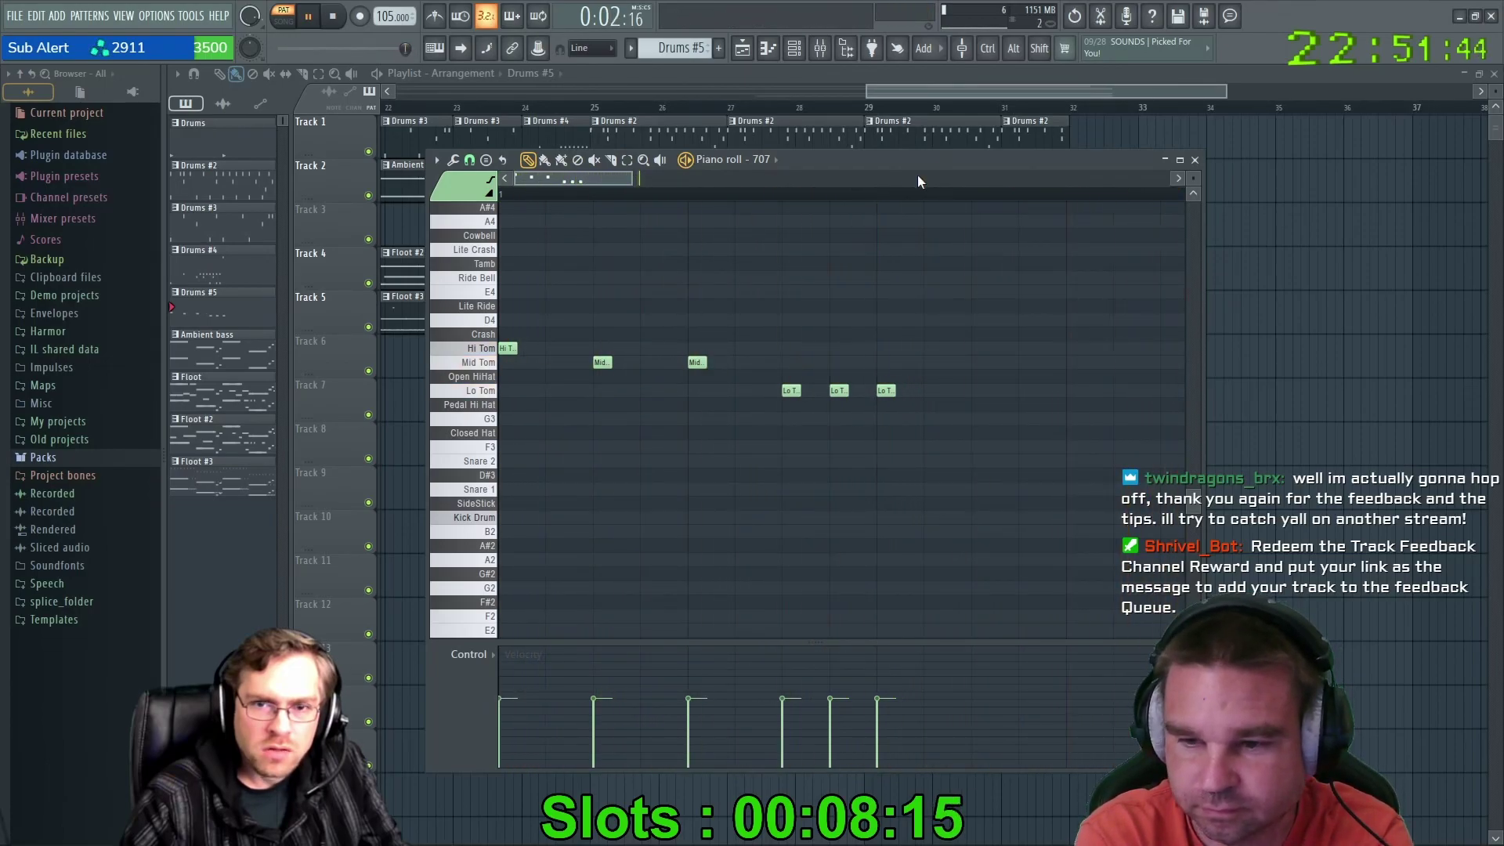
Delete the three Lo Tom and two Mid Tom notes, keeping only the Hi Tom on beat 1.
mouse_move(633, 179)
left_mouse_down()
mouse_move(799, 195)
mouse_move(770, 204)
mouse_move(627, 178)
left_mouse_up()
right_click(807, 390)
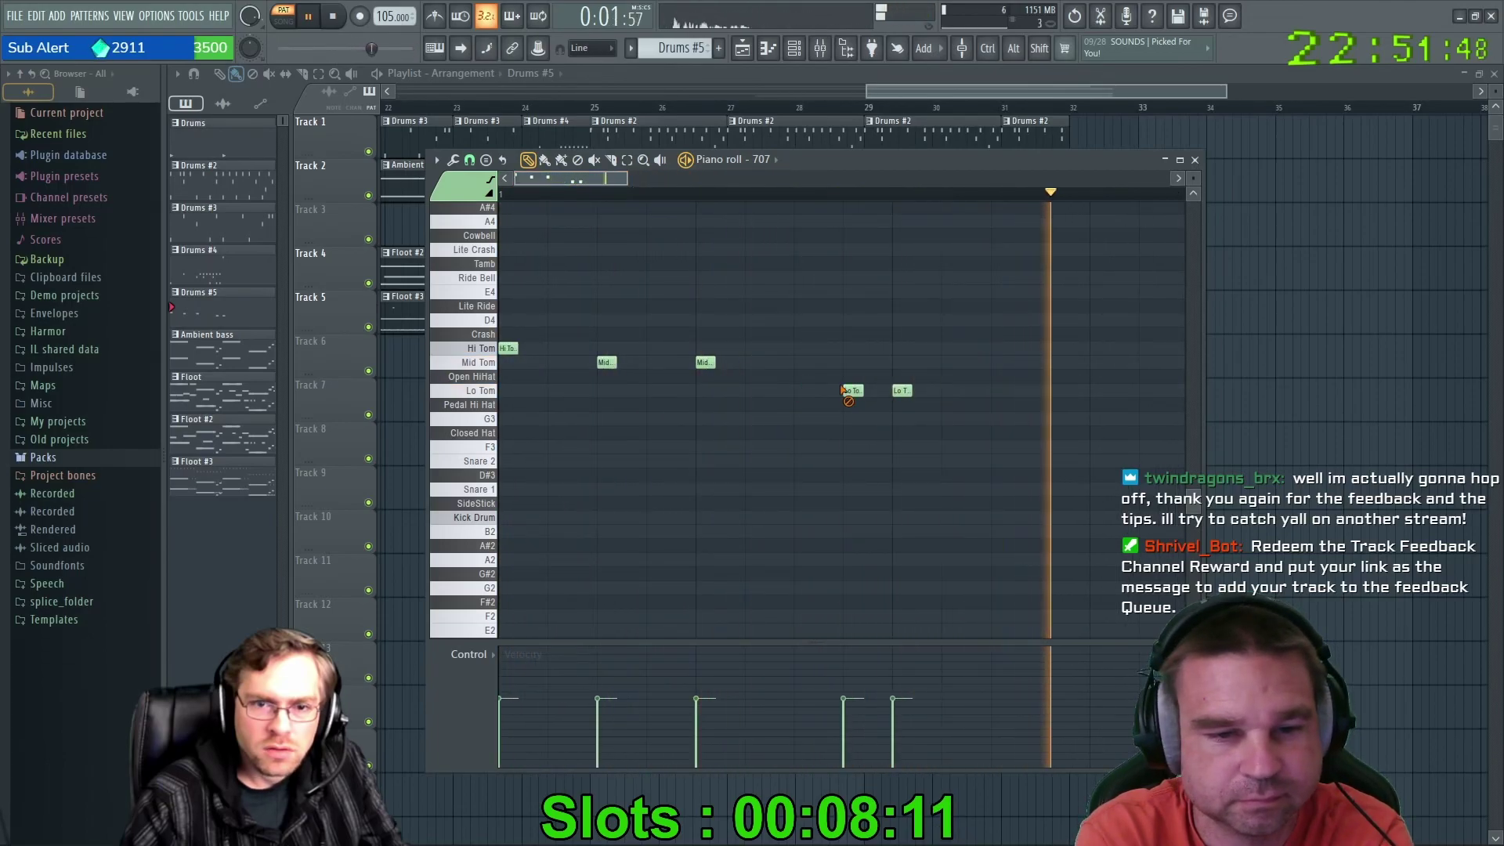
right_click(853, 390)
right_click(902, 390)
right_click(607, 362)
right_click(705, 362)
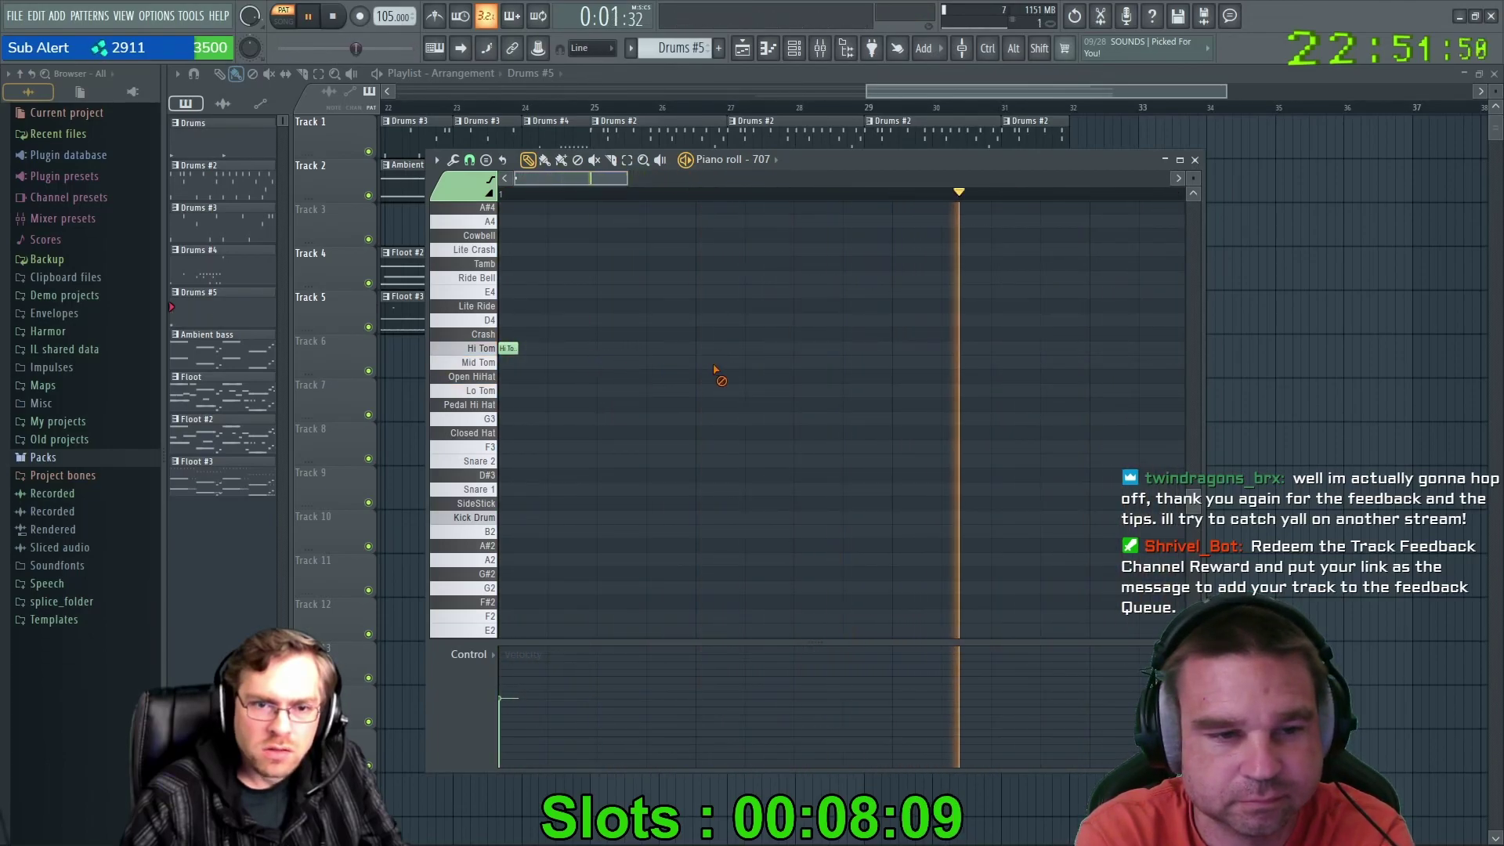
Add a Hi Tom on beat 2, Lo Tom notes on beat 3 and half a beat after it, and a Pedal Hi Hat on beat 4.
left_click_drag(697, 335, 702, 348)
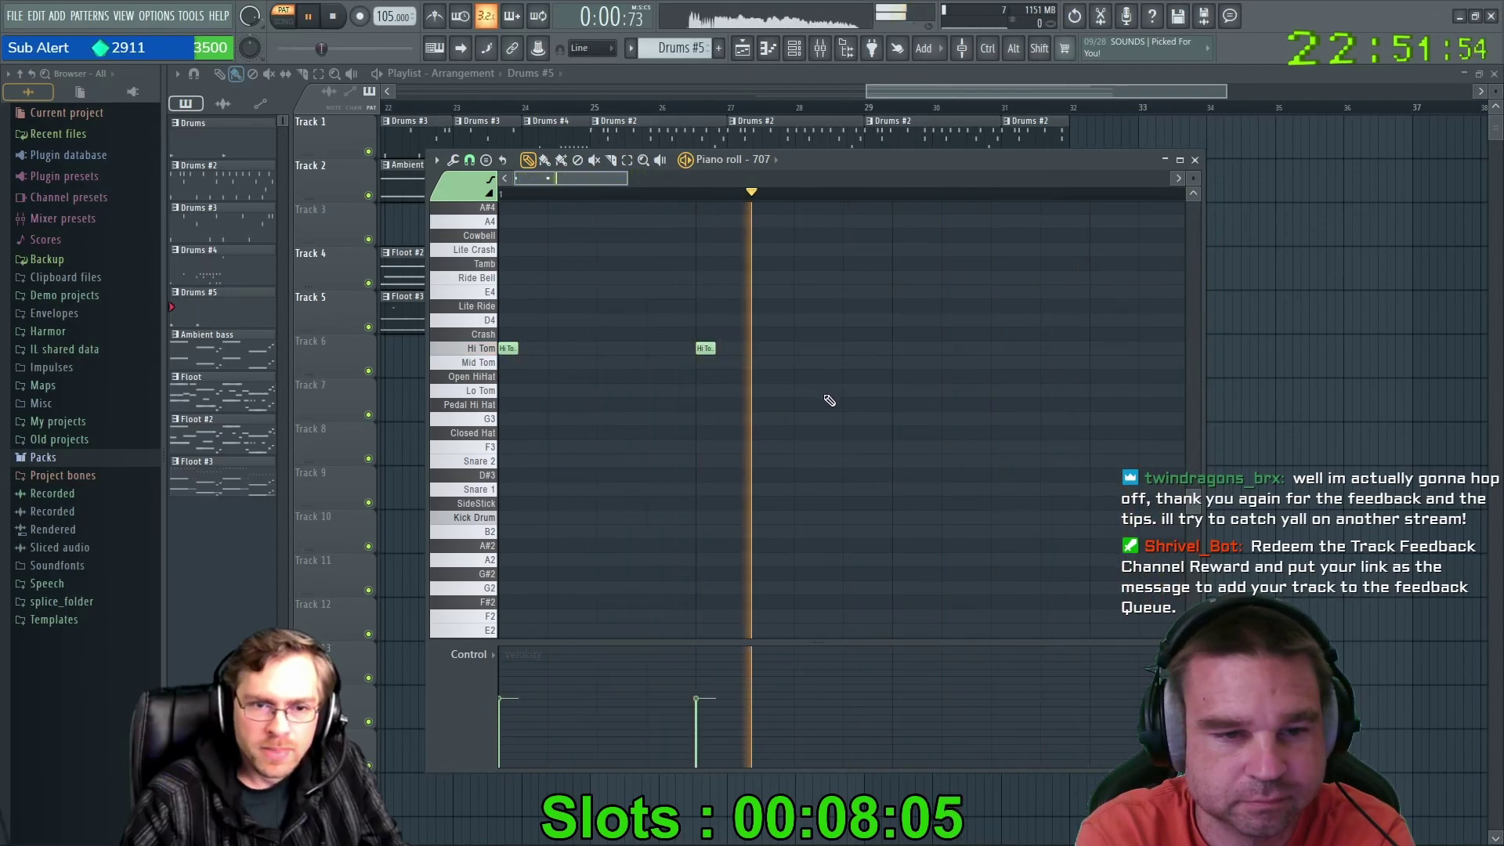
left_click(795, 390)
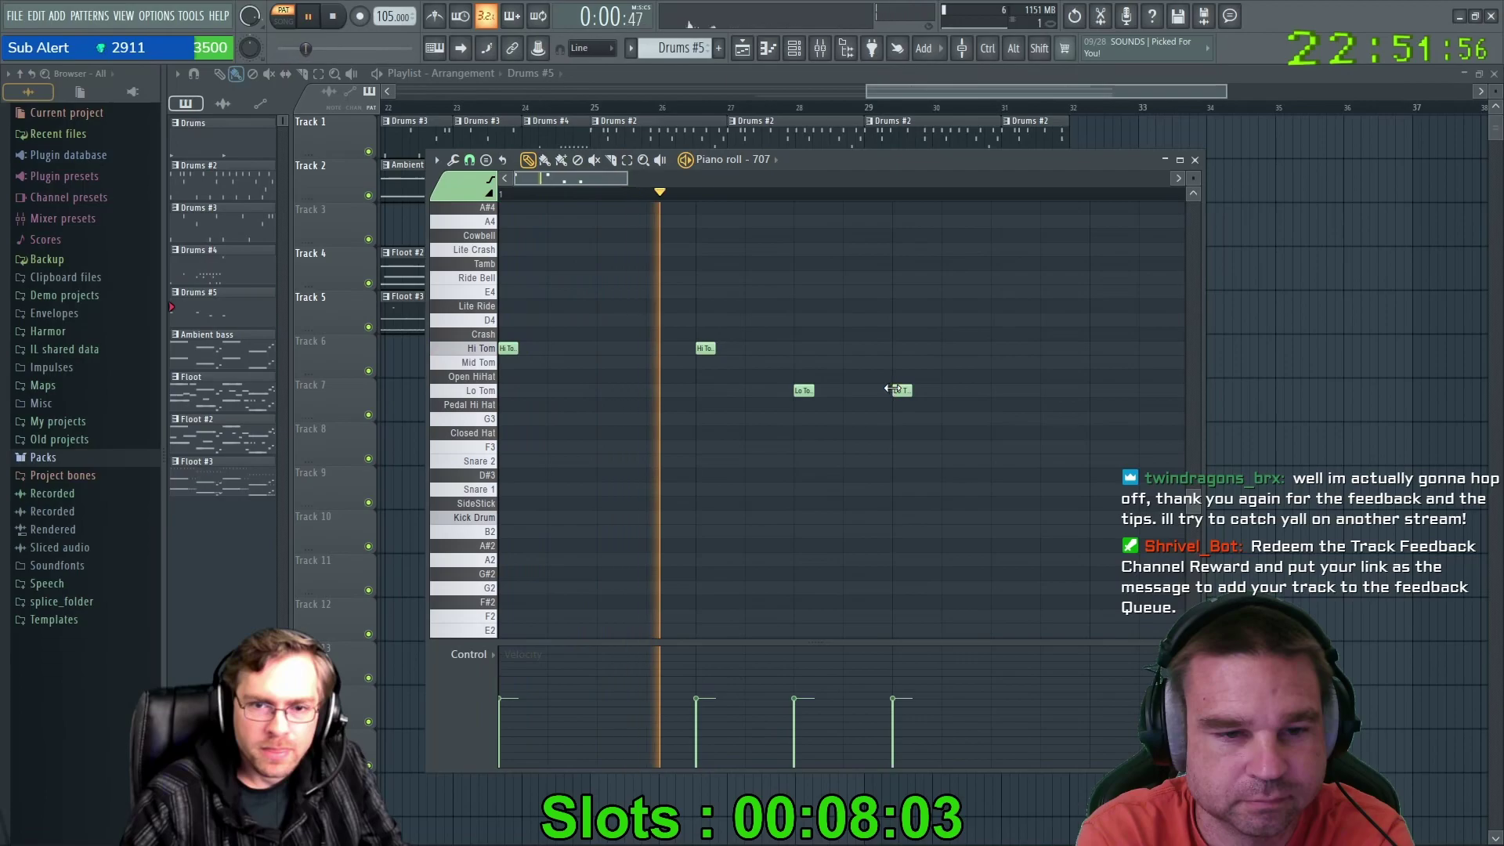
left_click_drag(606, 180, 656, 188)
scroll(657, 202, "up", 2)
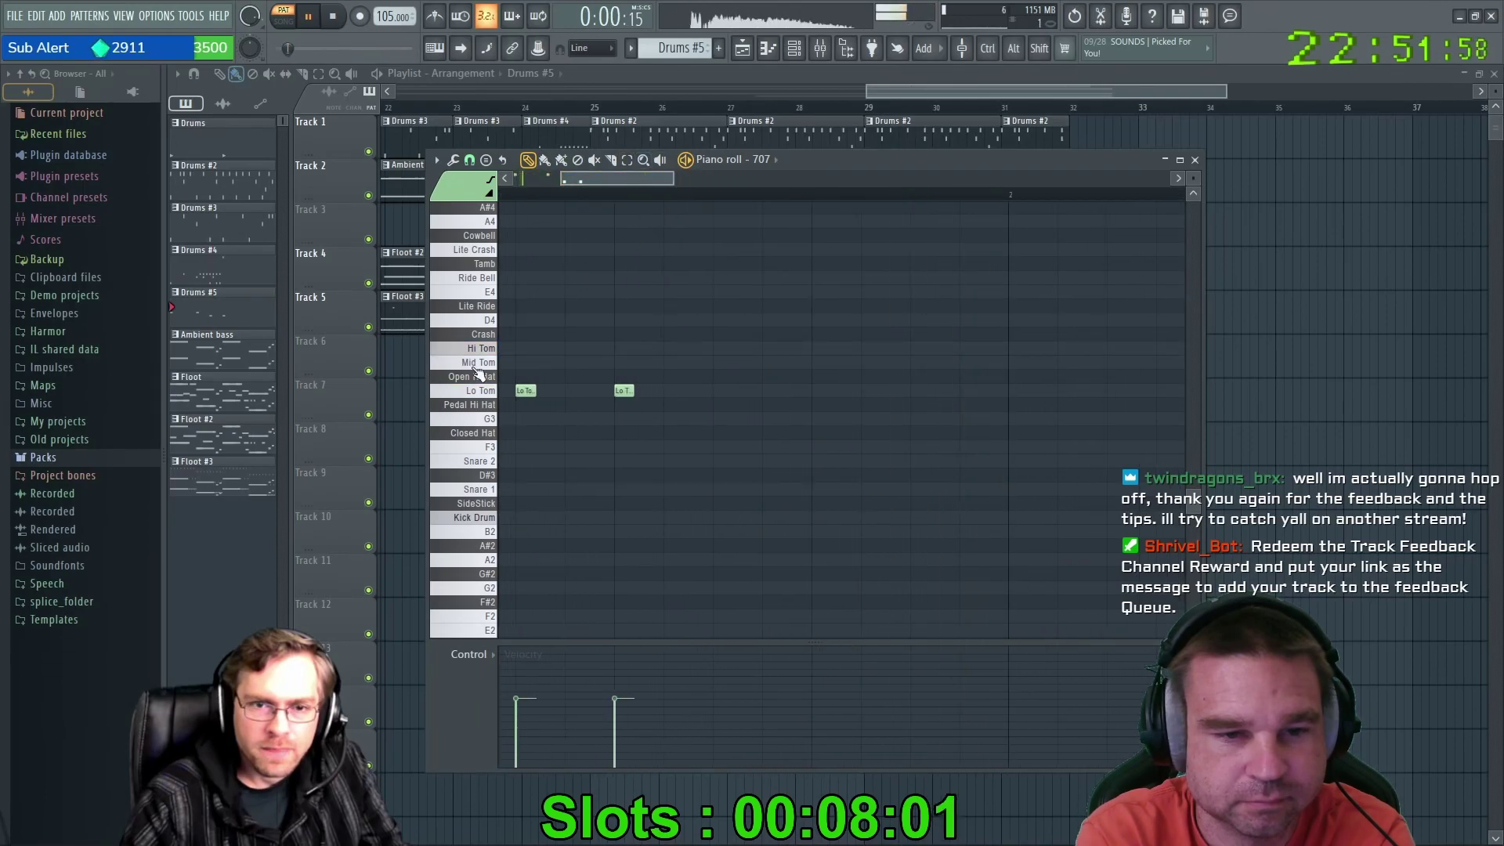
left_click(714, 390)
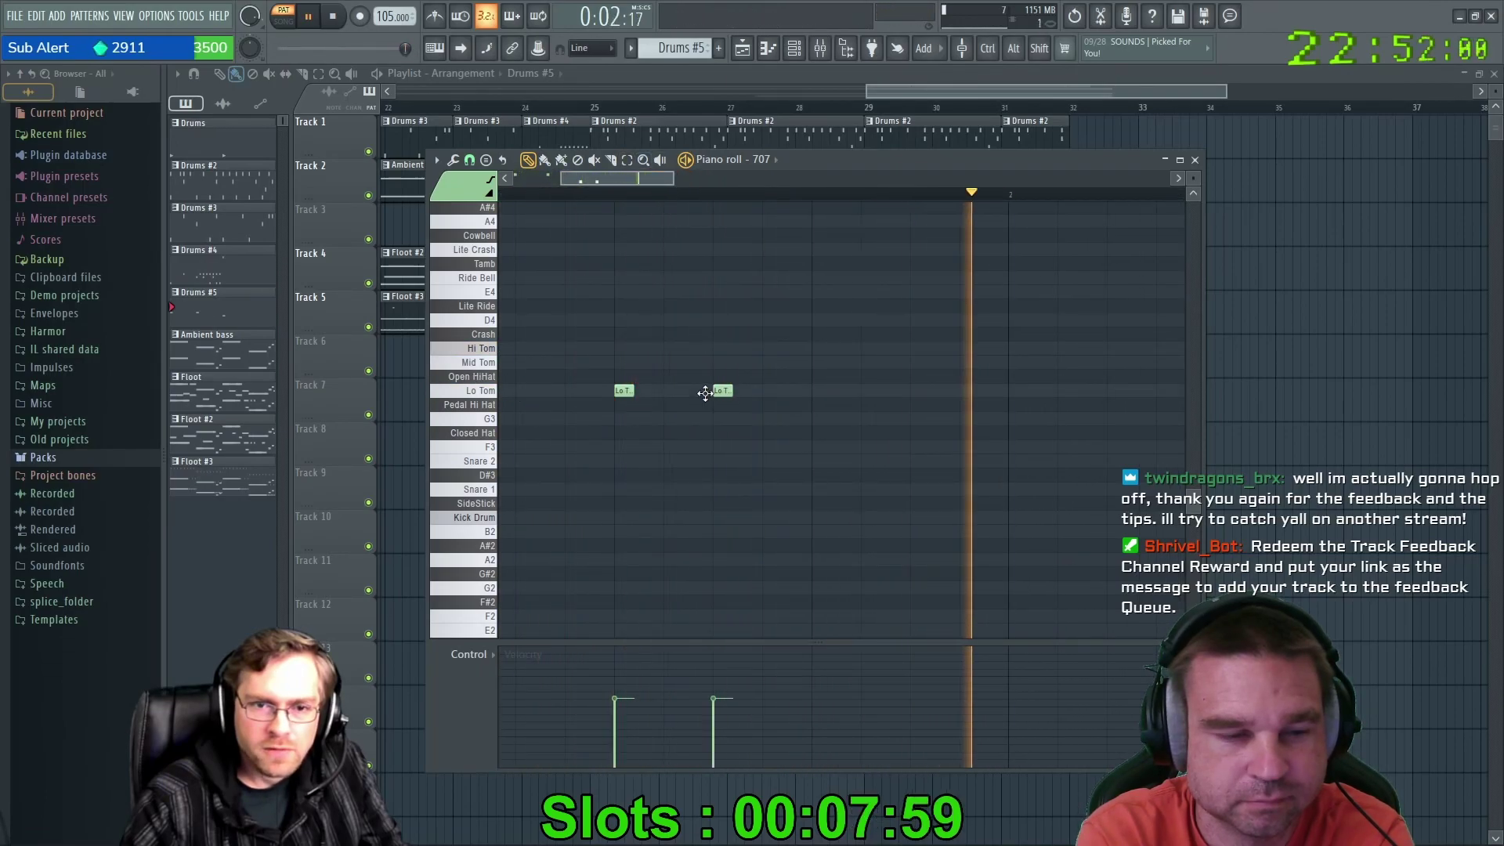
left_click(816, 419)
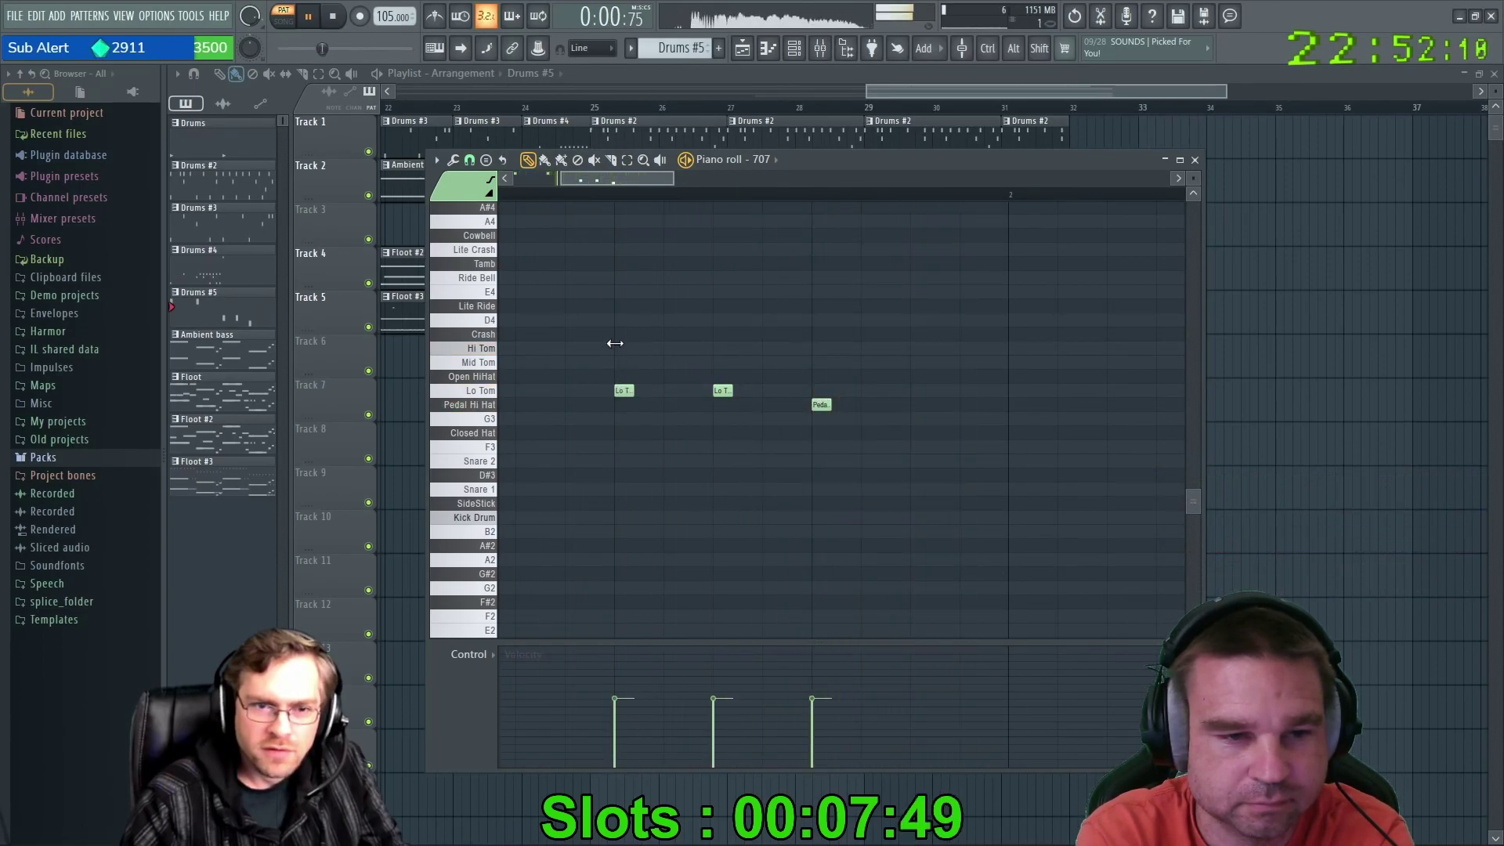
Change both Lo Toms to Mid Tom, fill beat 4 with four quarter-beat Lo Tom notes replacing the Pedal Hi Hat, and close the piano roll.
left_click_drag(625, 385, 627, 370)
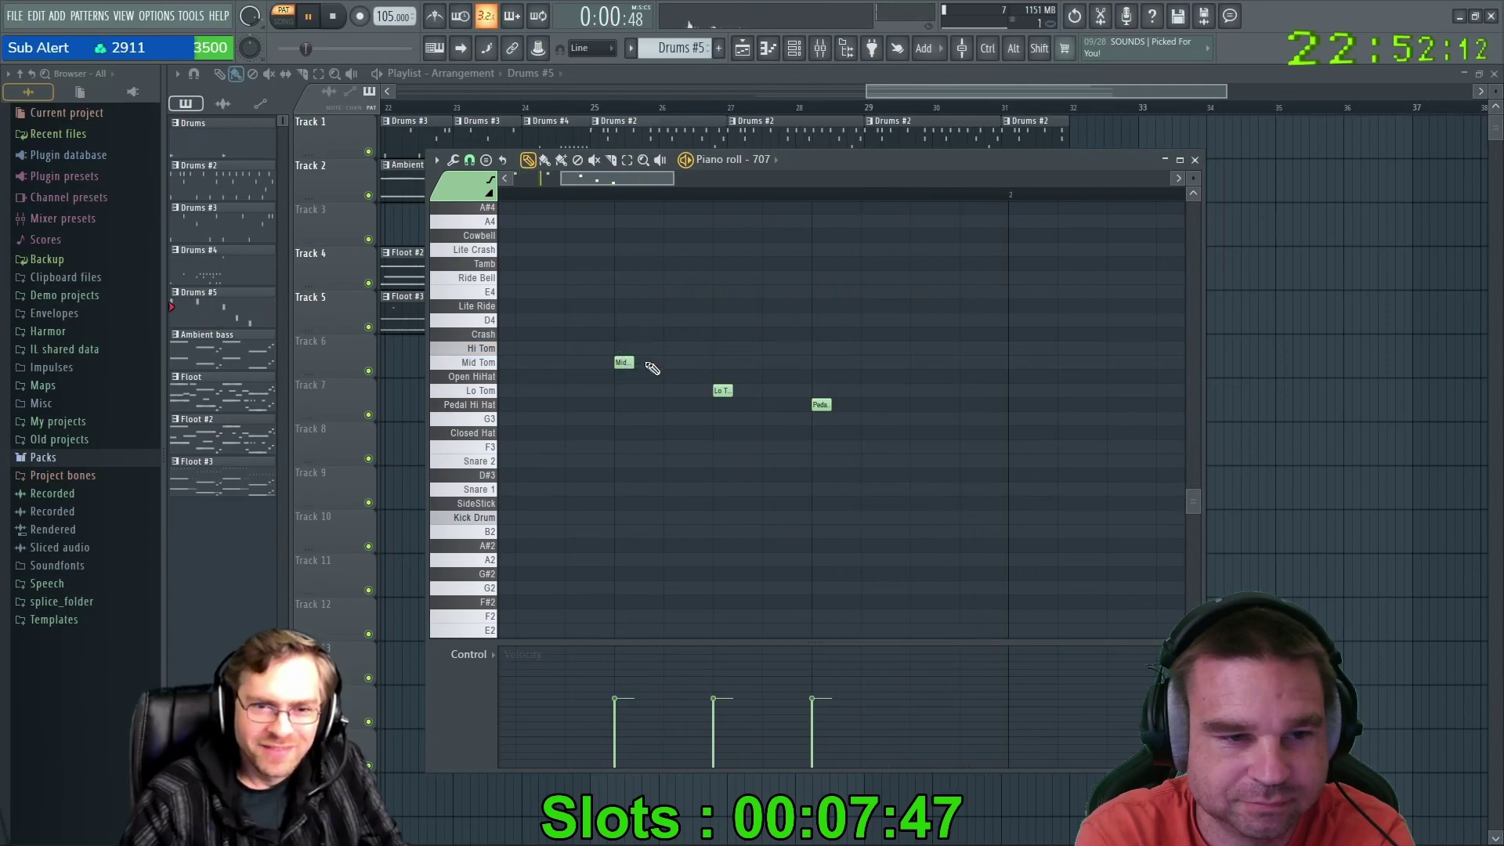
left_click_drag(719, 391, 719, 362)
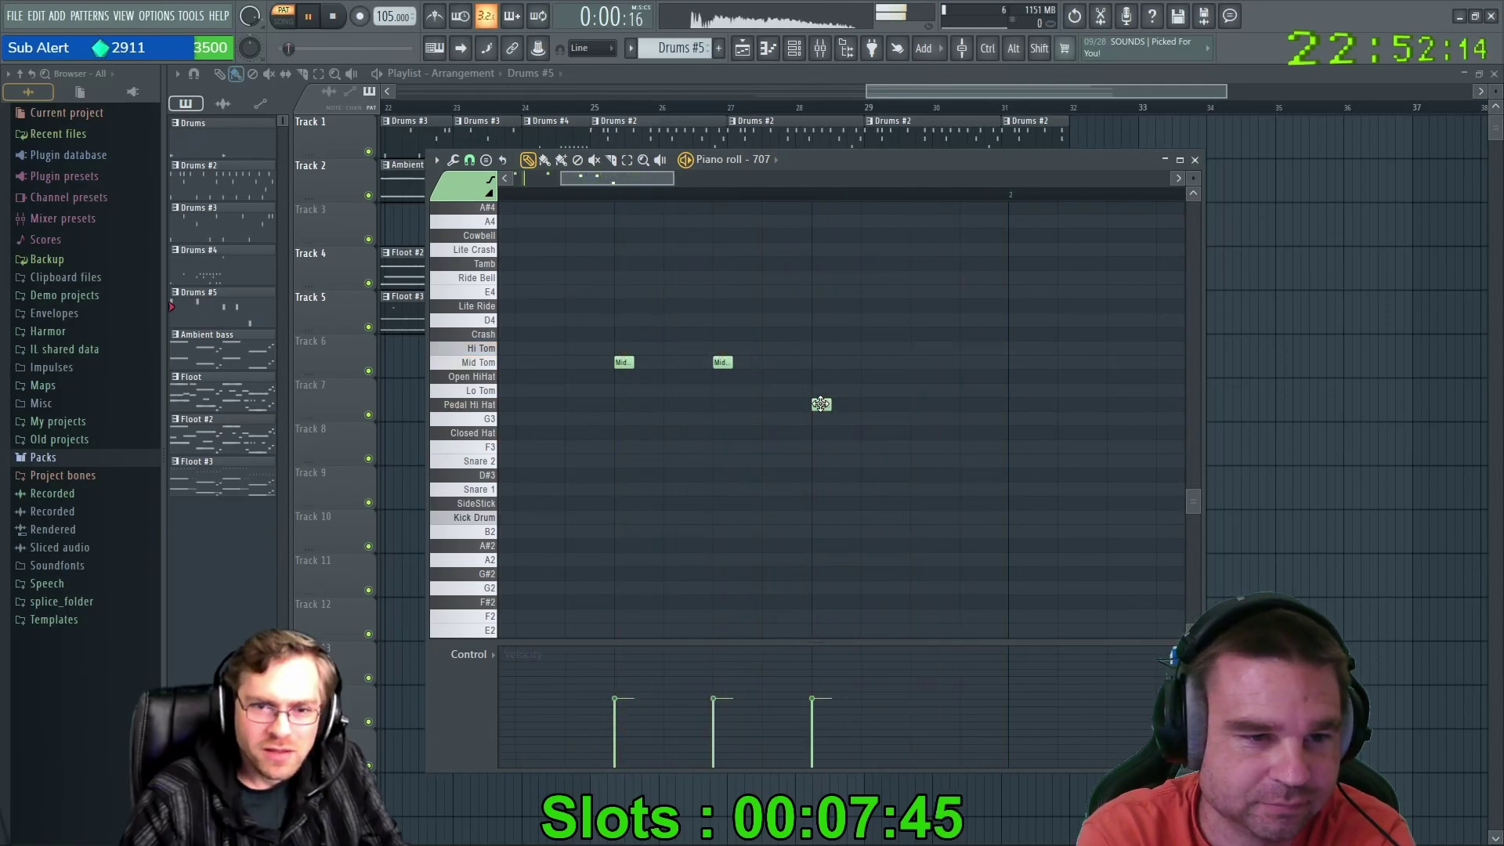
left_click(870, 391)
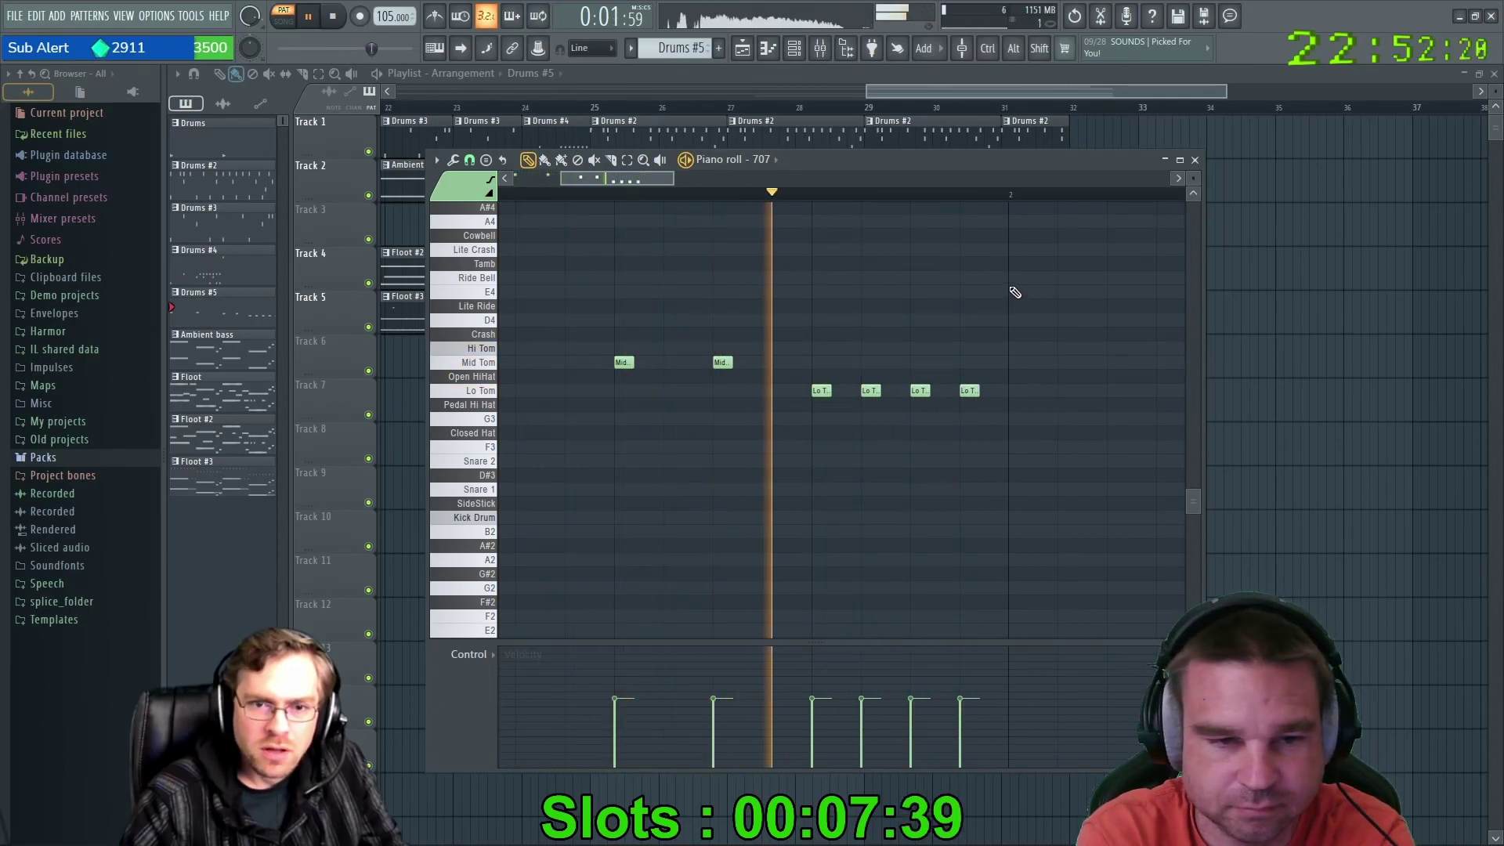
left_click(1196, 160)
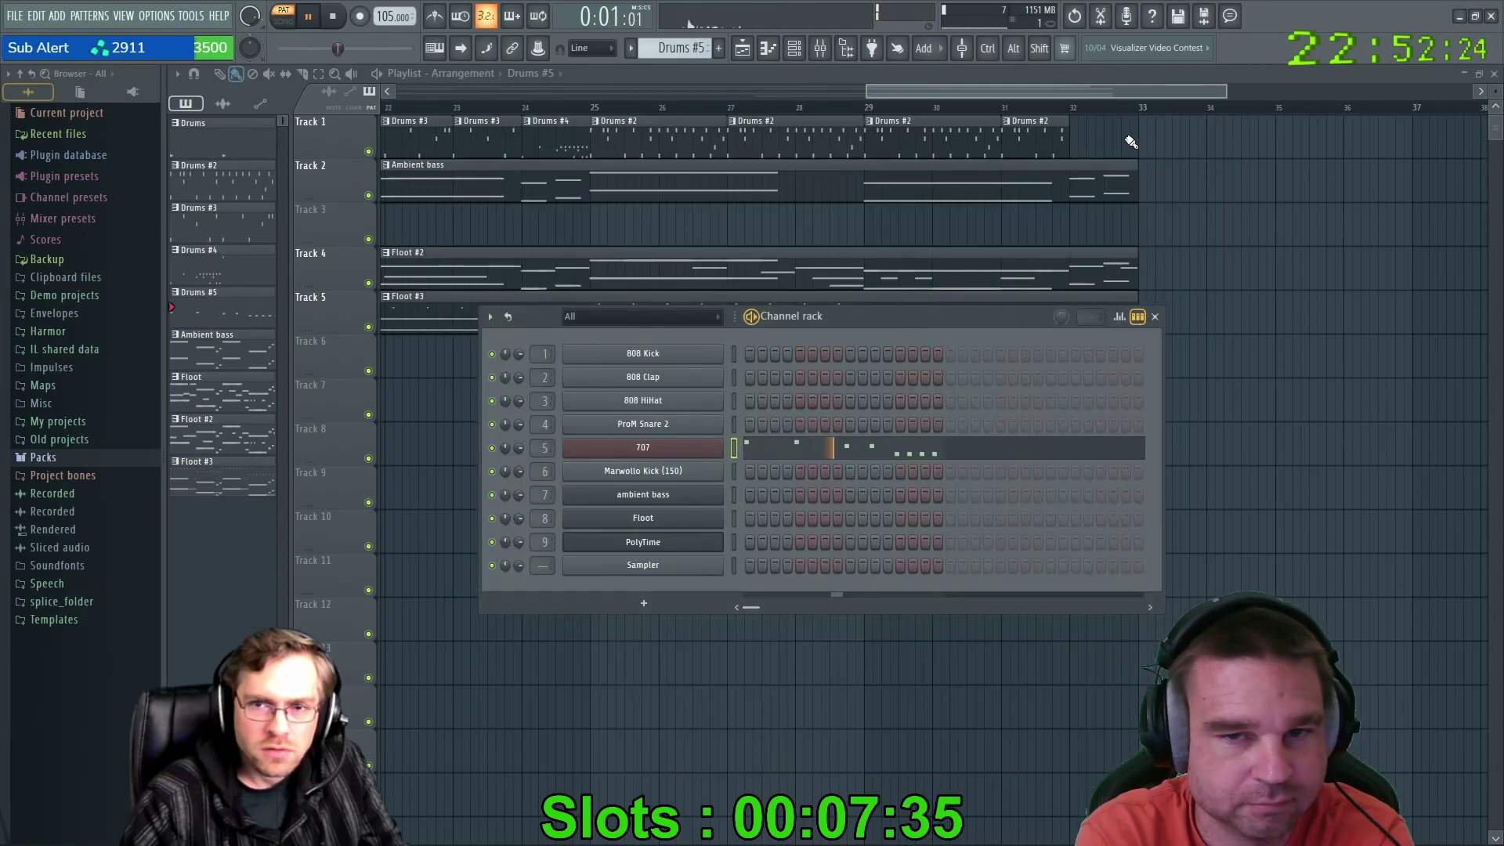
Place a Drums #5 clip on Track 1 at bar 32, and play the arrangement from between bars 15 and 16.
left_click(1078, 138)
left_click(1007, 107)
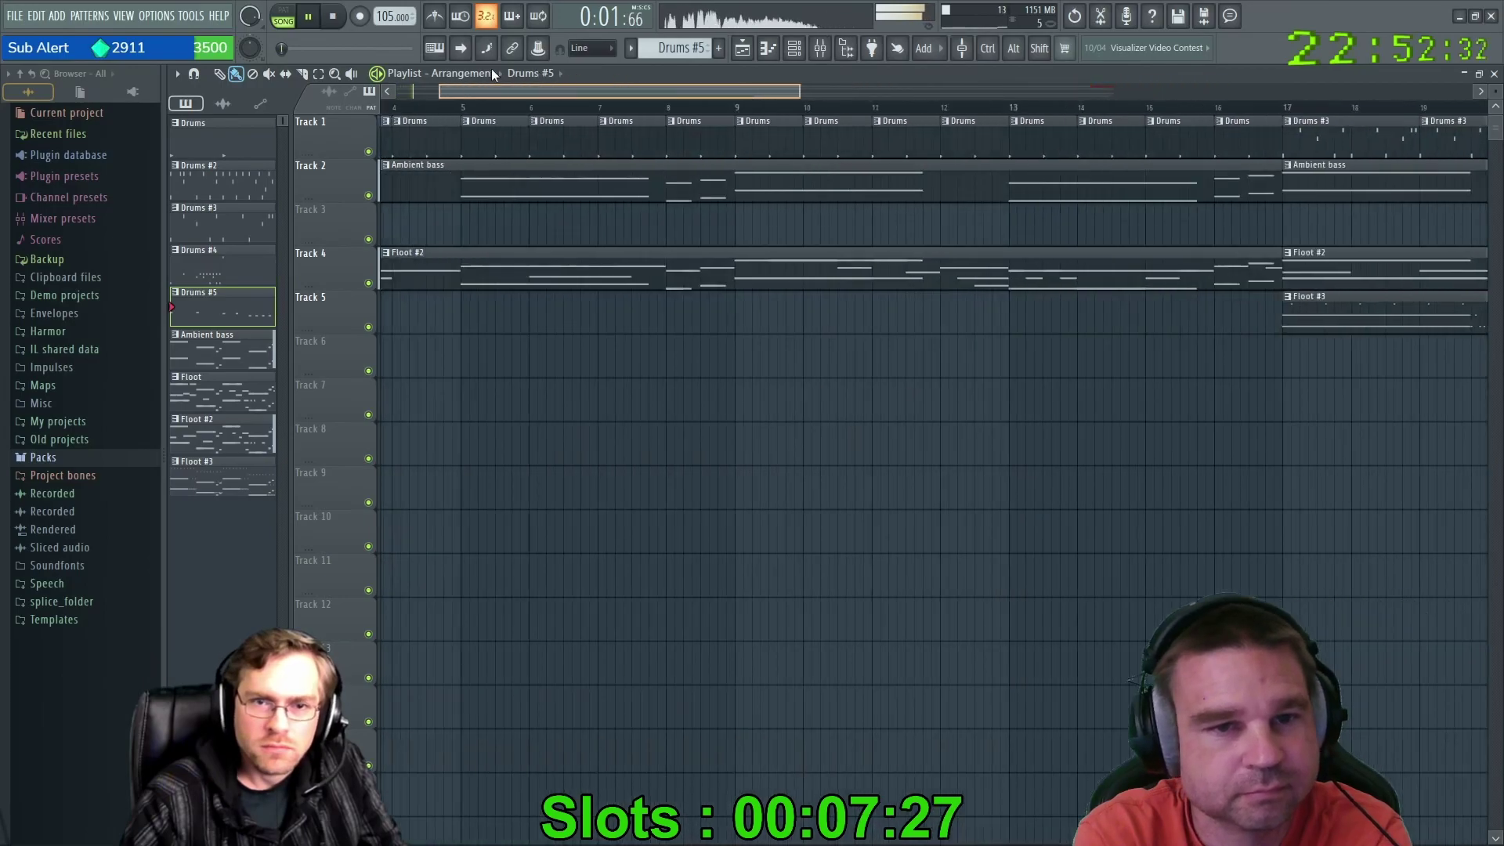
left_click_drag(470, 91, 675, 86)
left_click(536, 107)
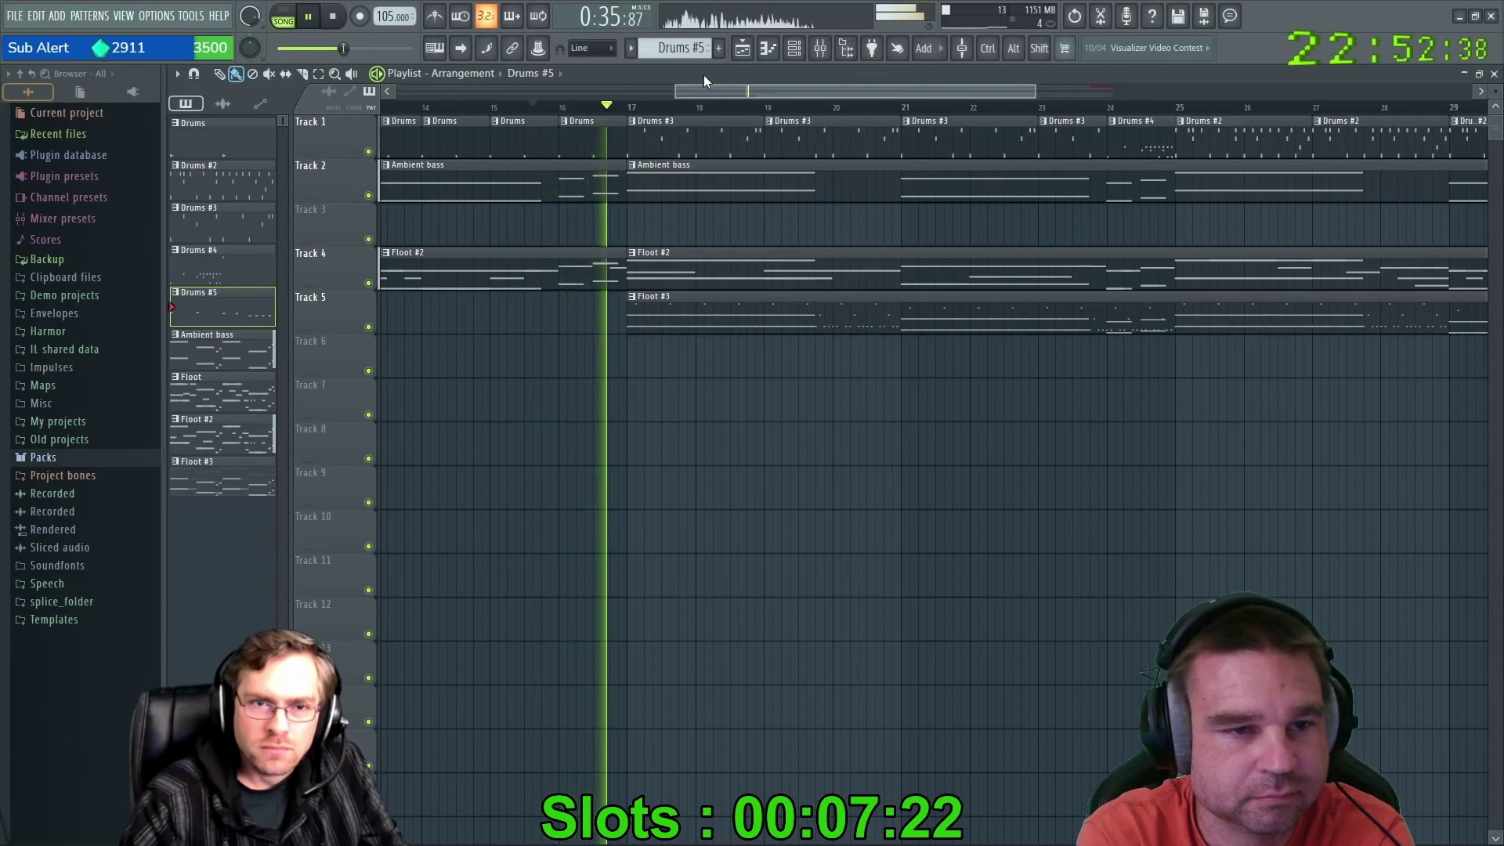
left_click_drag(707, 92, 749, 92)
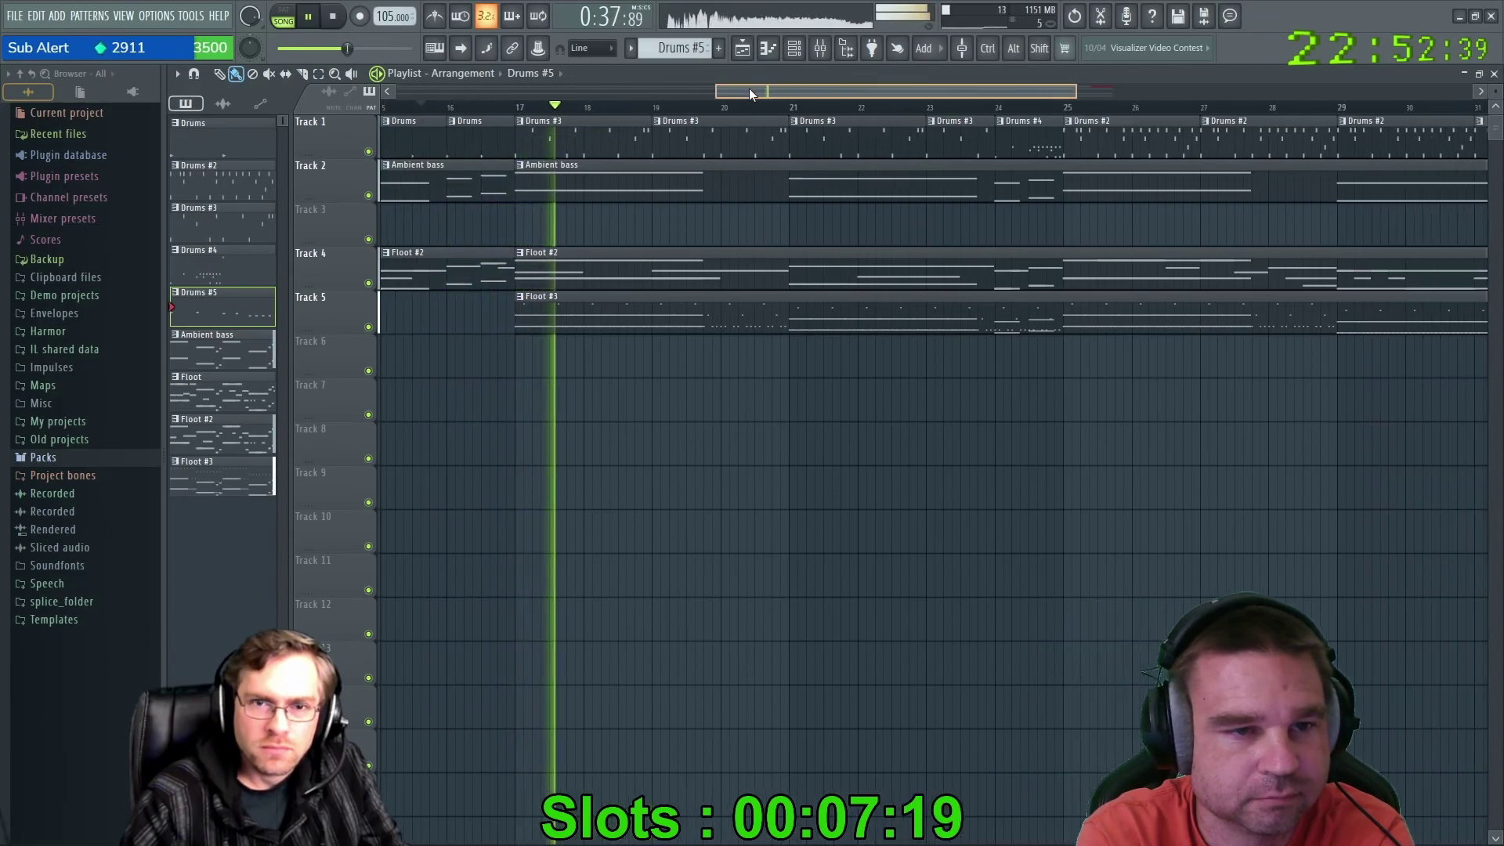
left_click_drag(1078, 92, 1263, 92)
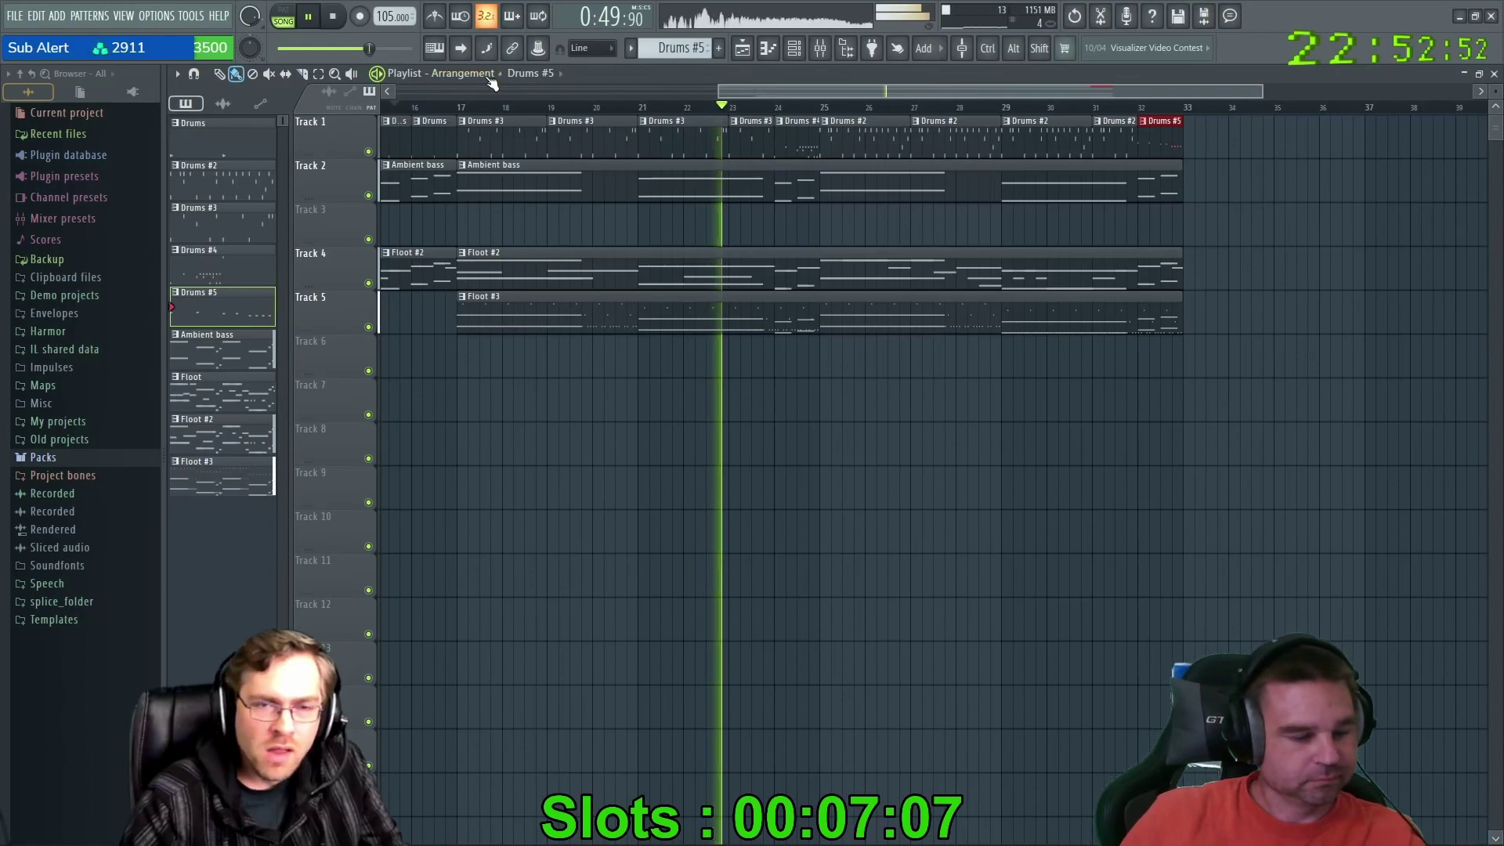
Move the Floot #3 clip on Track 5 to start at bar 33.
left_click(797, 49)
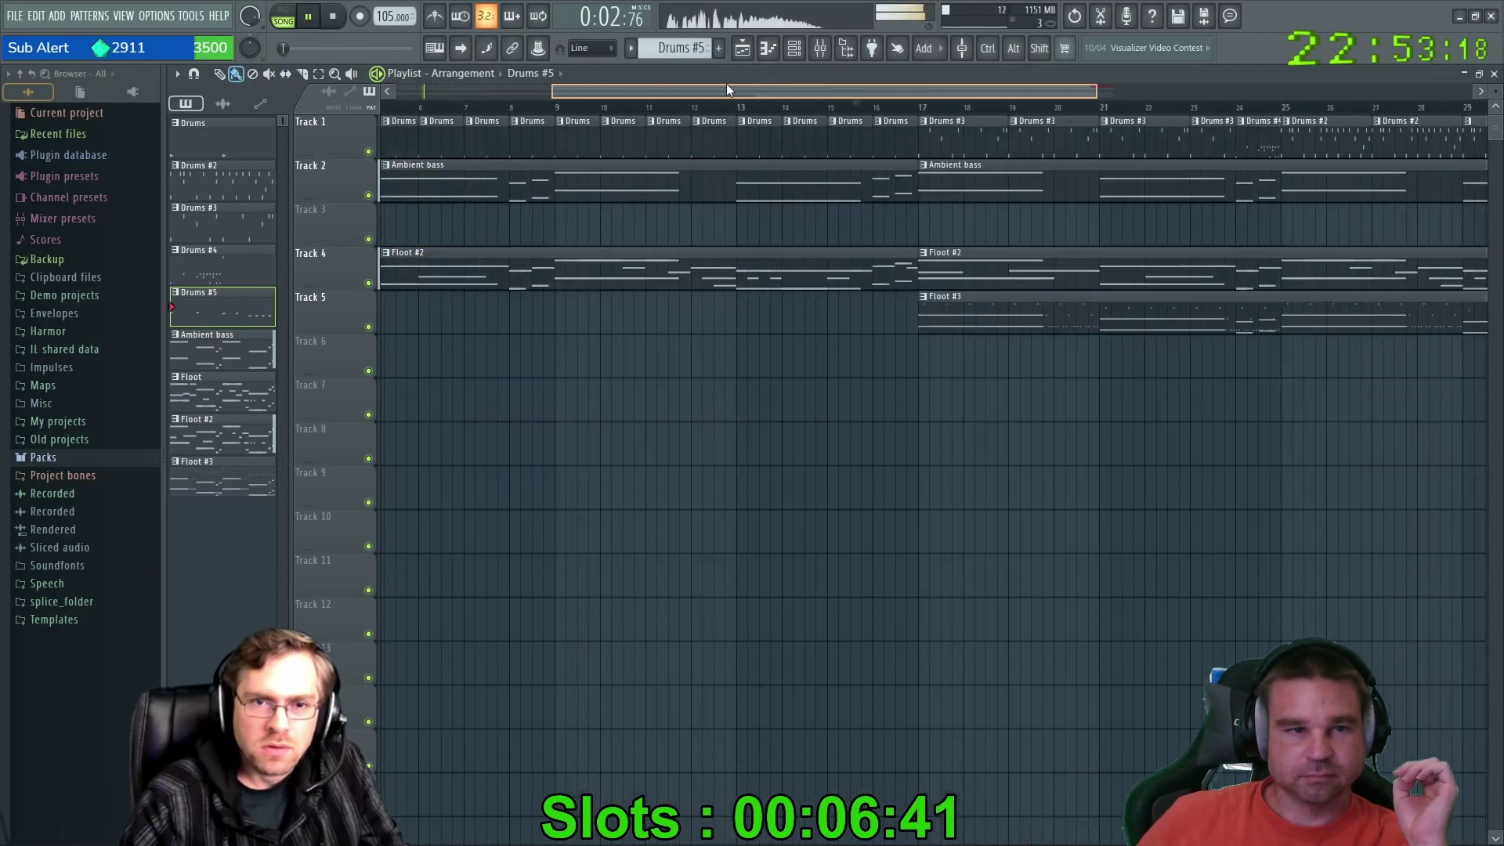
left_click_drag(893, 99, 838, 99)
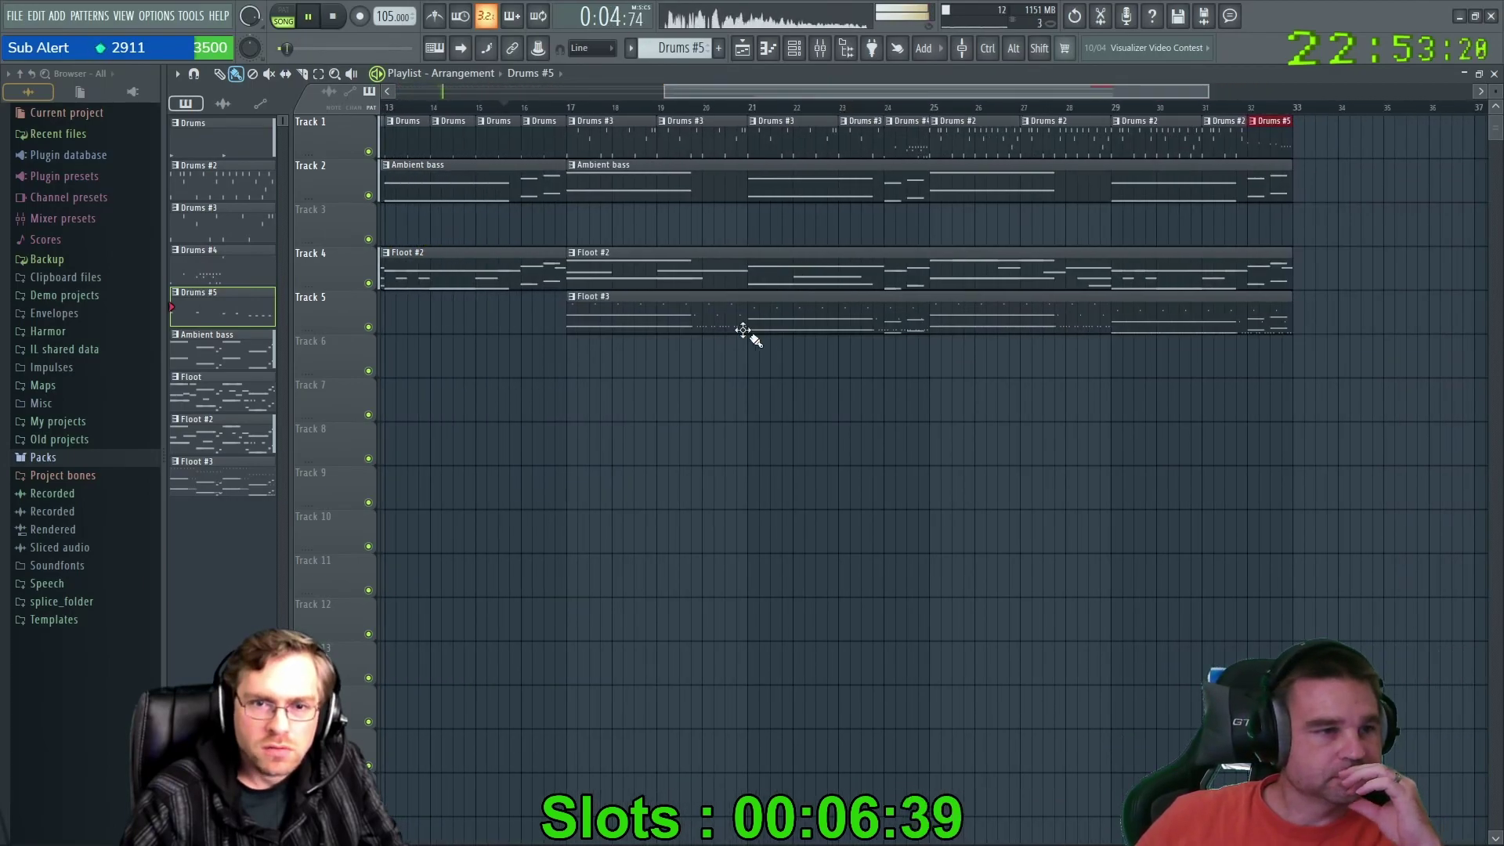
left_click_drag(707, 300, 1328, 327)
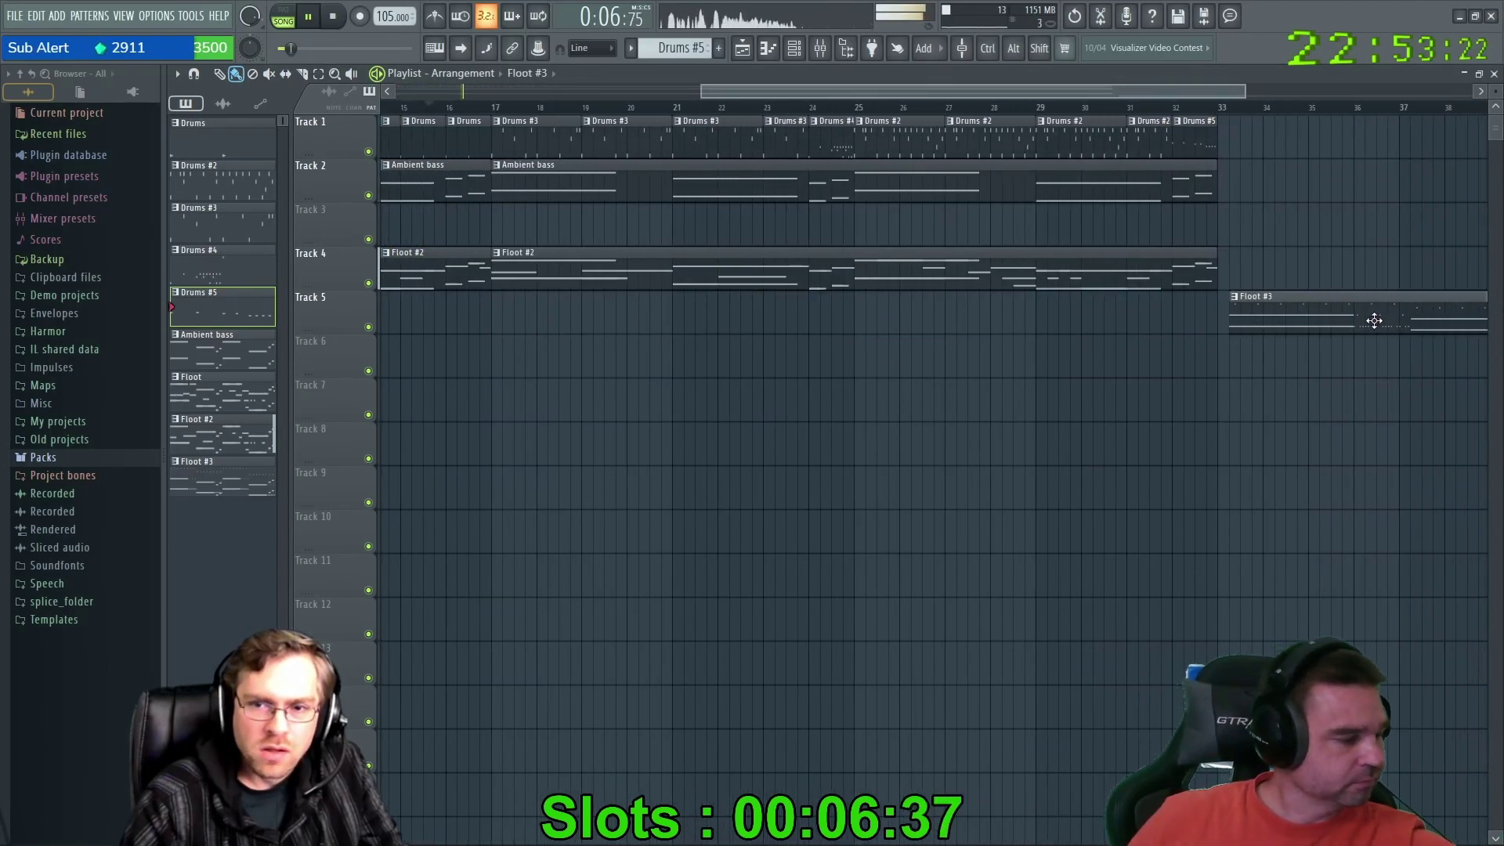
left_click(1361, 324)
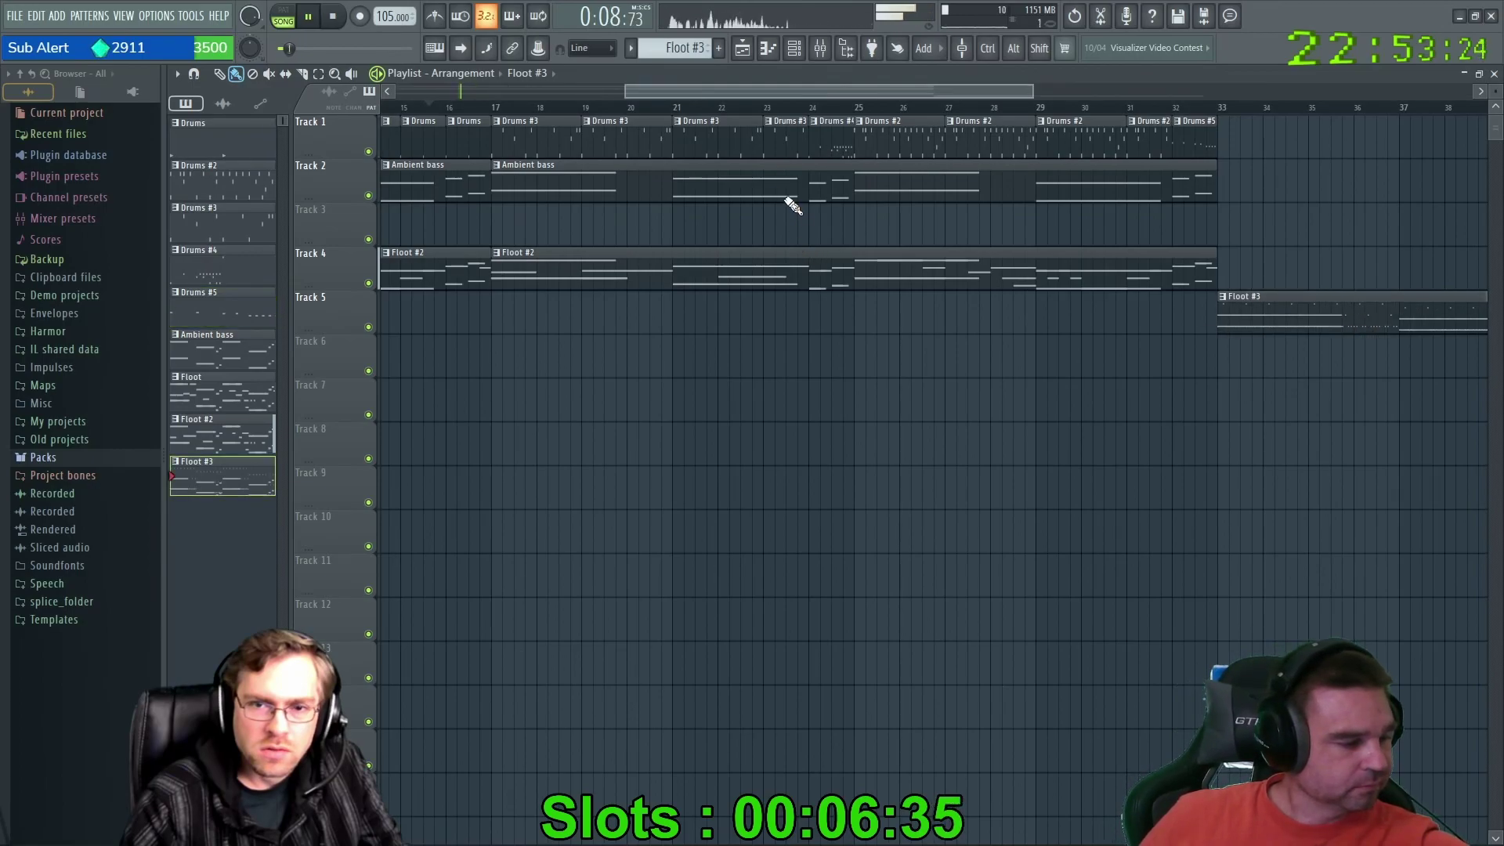
Play the arrangement from just before bar 16, and select the Ambient bass clip on Track 2.
left_click(441, 112)
mouse_move(753, 92)
left_mouse_down()
mouse_move(697, 86)
mouse_move(763, 95)
left_mouse_up()
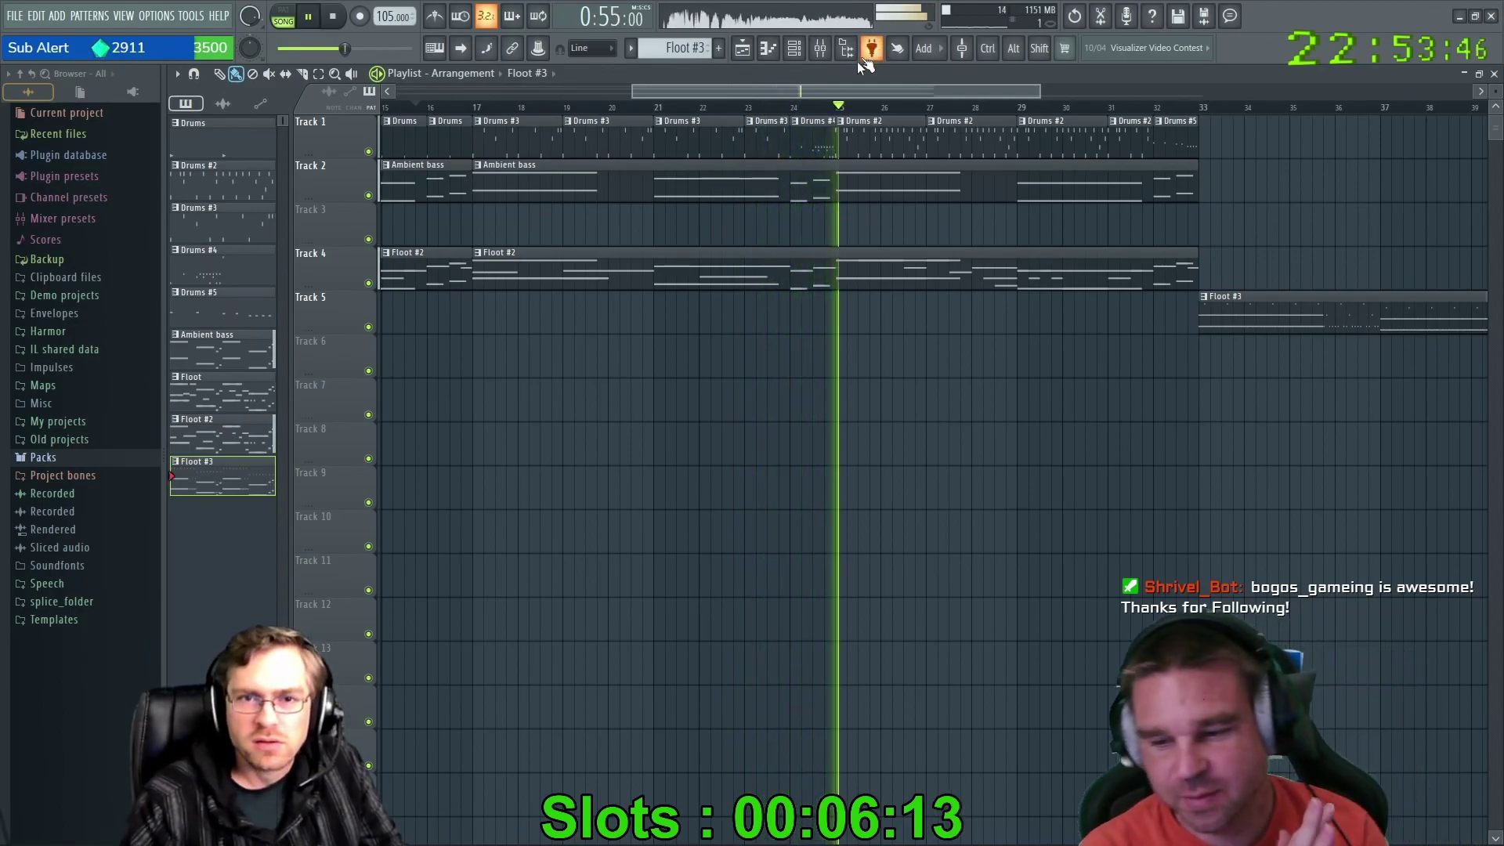
left_click_drag(807, 92, 857, 92)
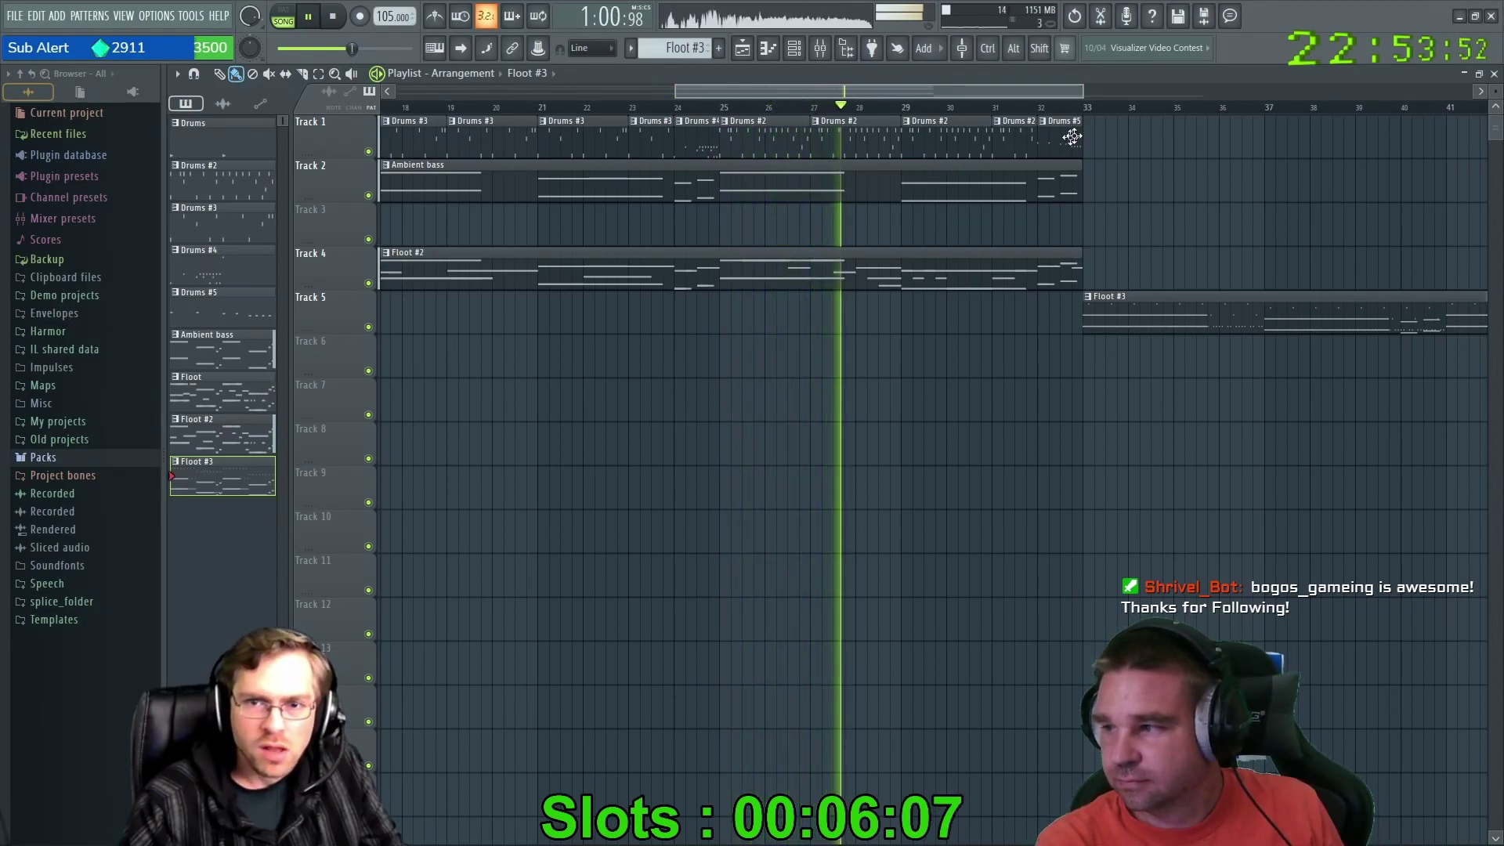
left_click(683, 191)
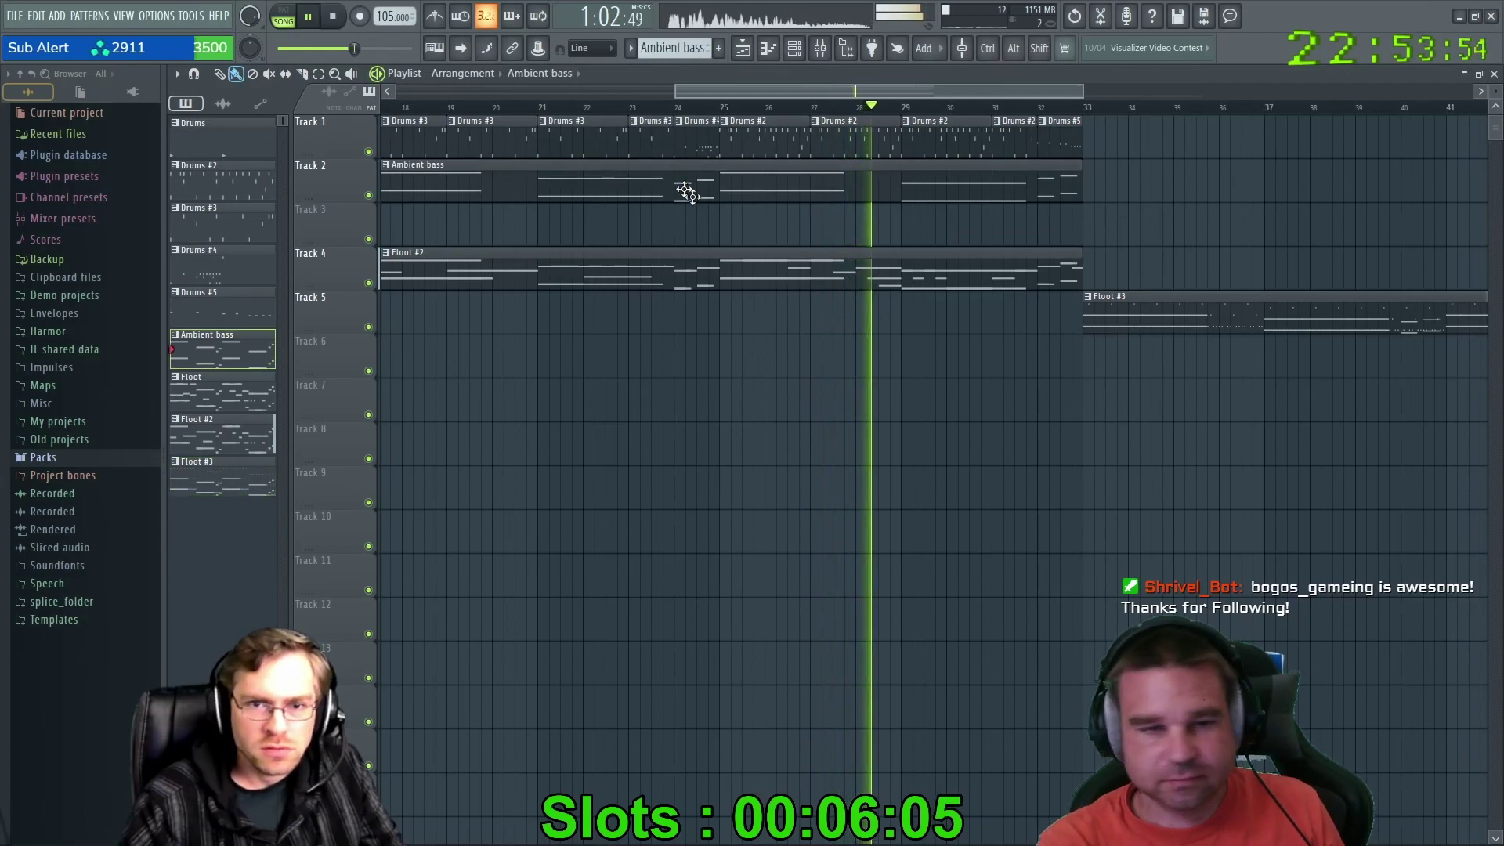
Place an Ambient bass clip at bar 33 on Track 2 and eight consecutive Drums #2 clips on Track 1 from bar 33 to bar 49.
left_click(1090, 188)
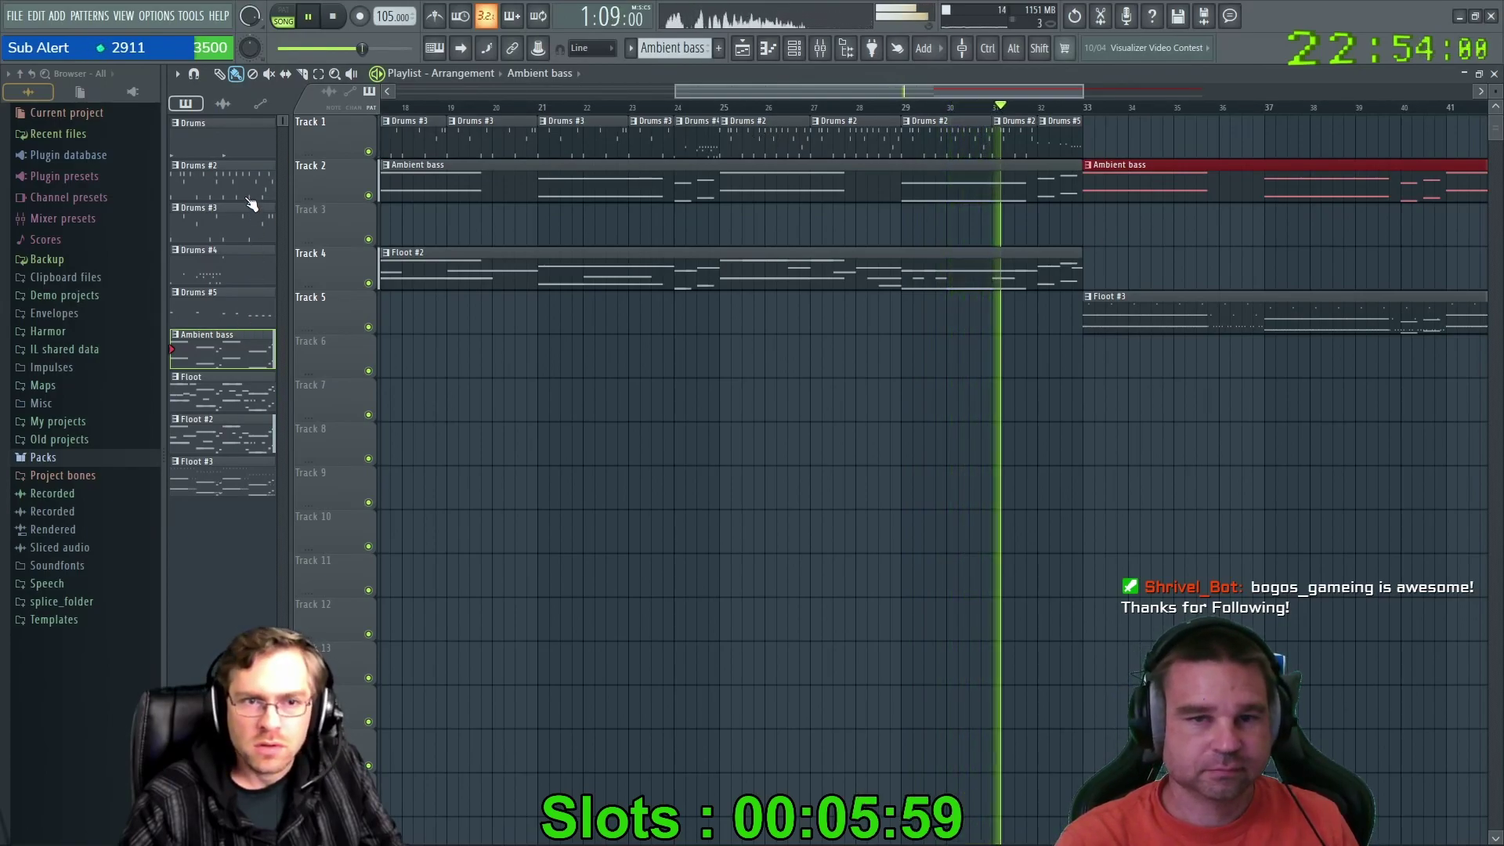
left_click_drag(928, 87, 1061, 91)
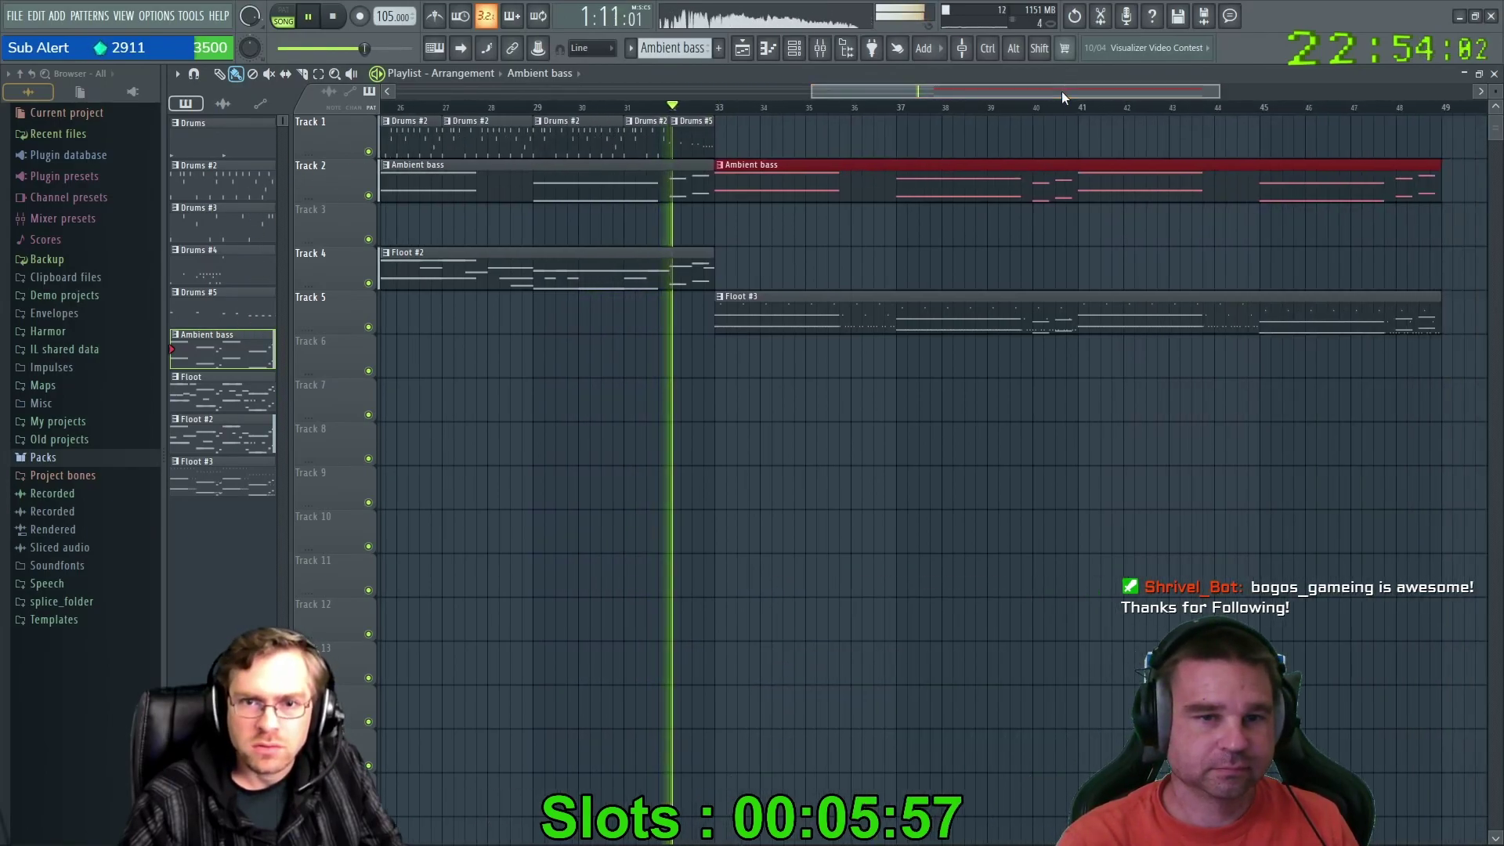
left_click(646, 134)
left_click(743, 134)
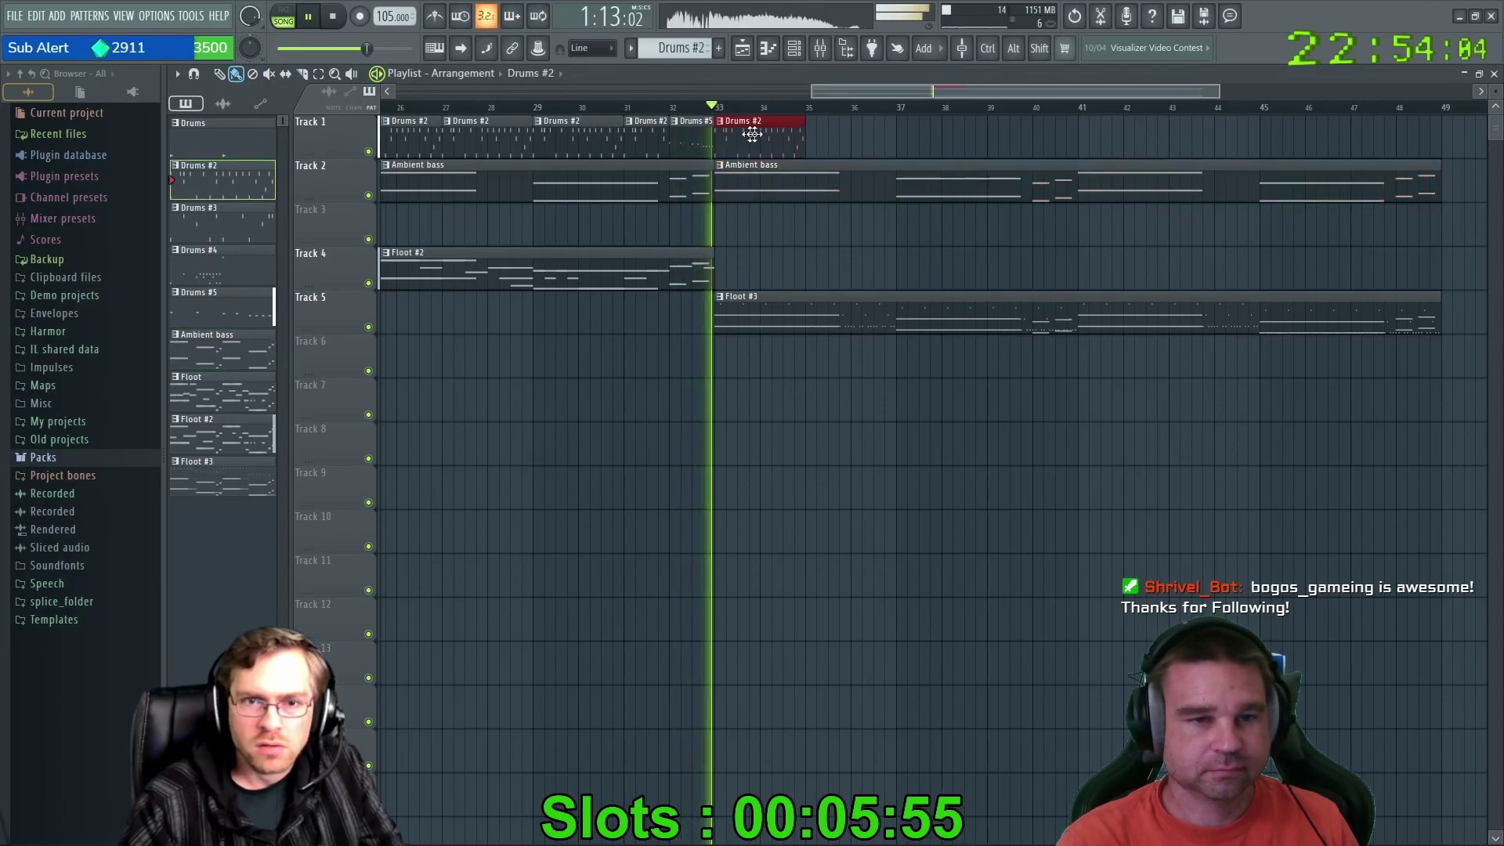
left_click(813, 136)
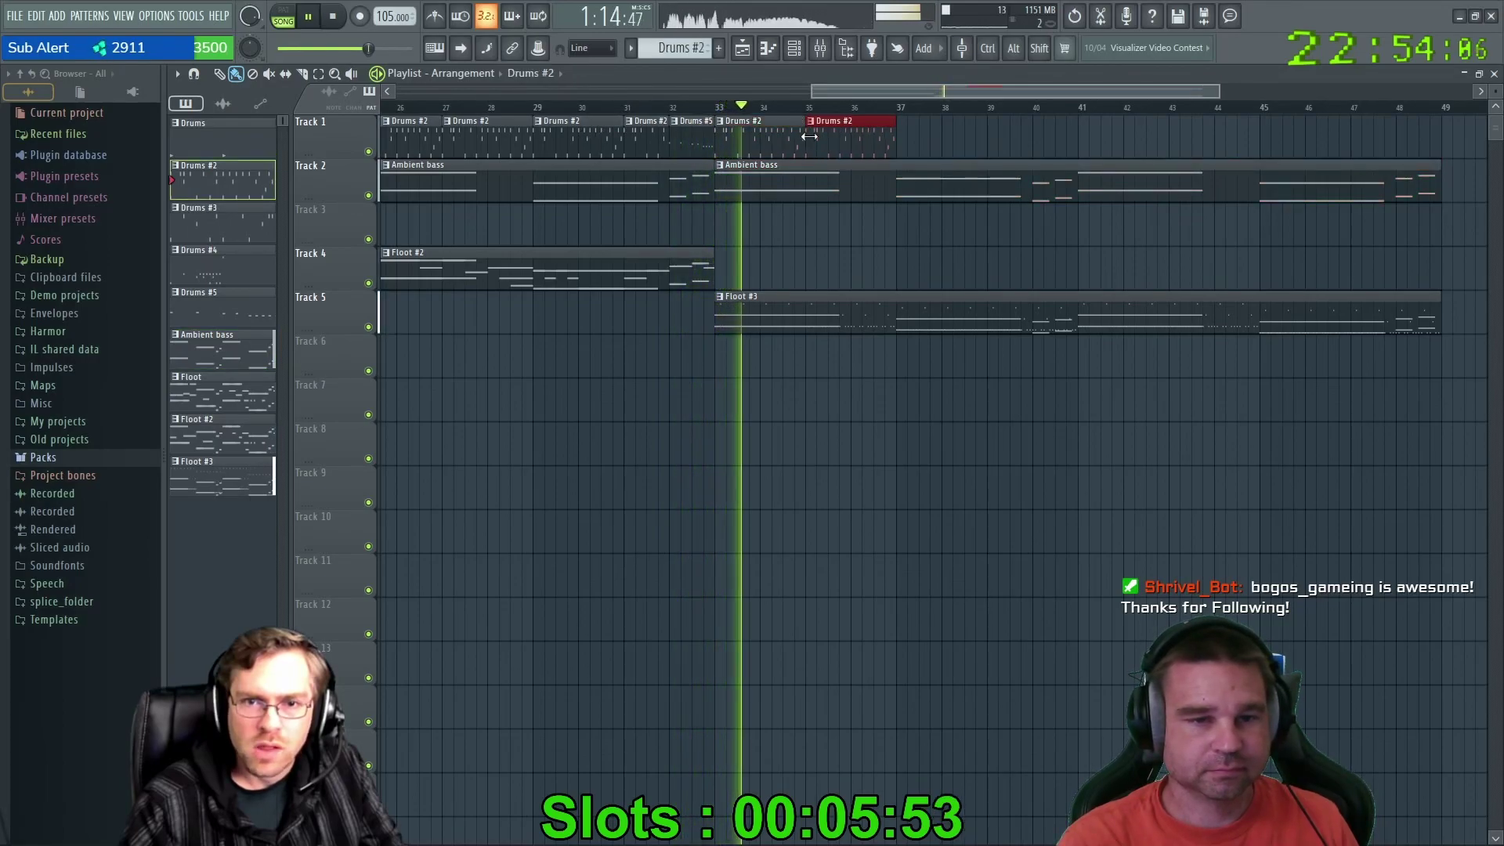
left_click(904, 138)
left_click(994, 137)
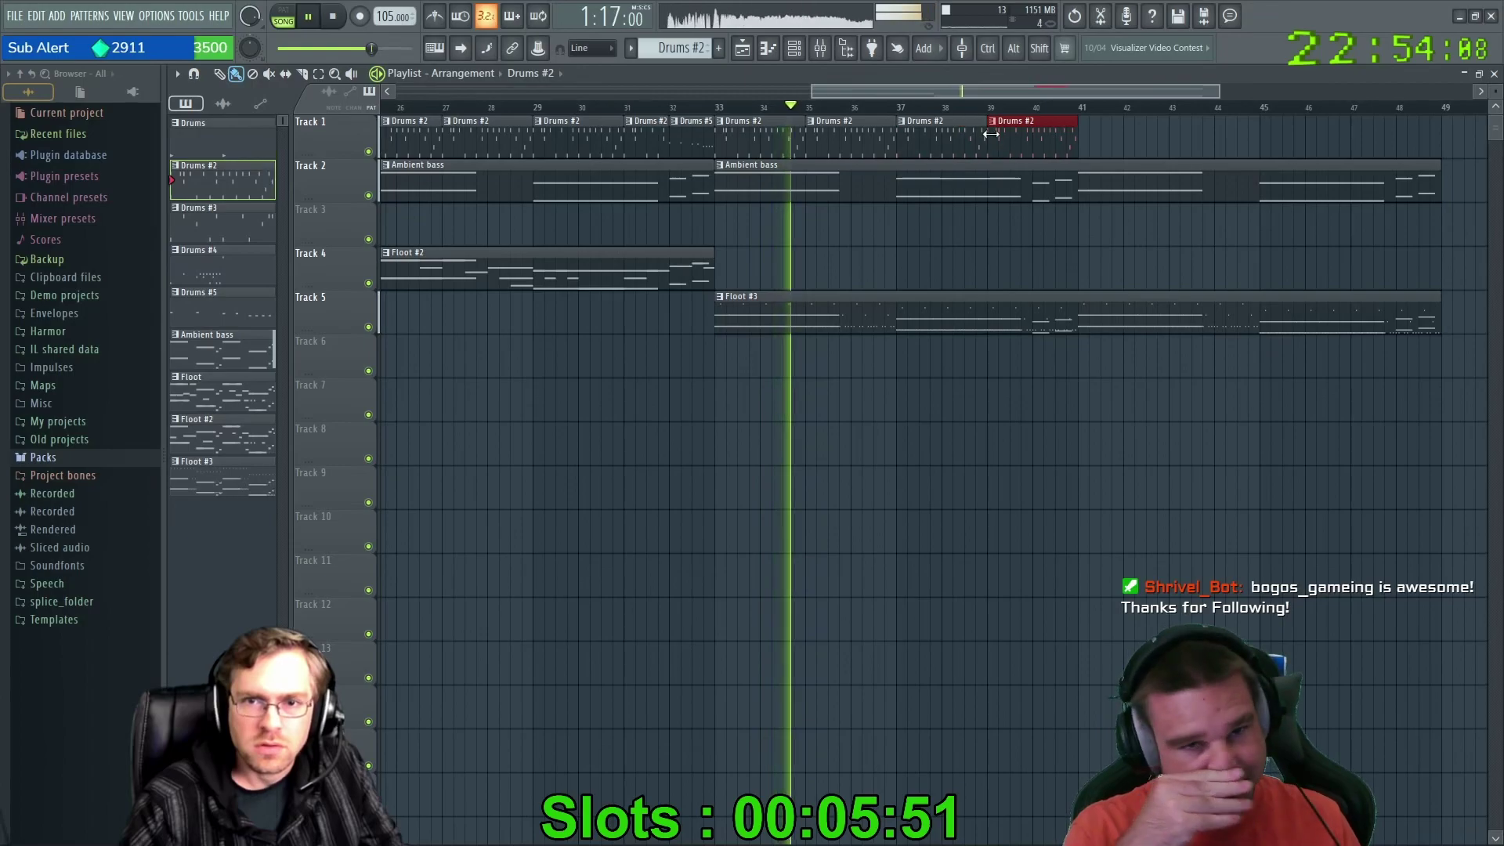
left_click(1103, 138)
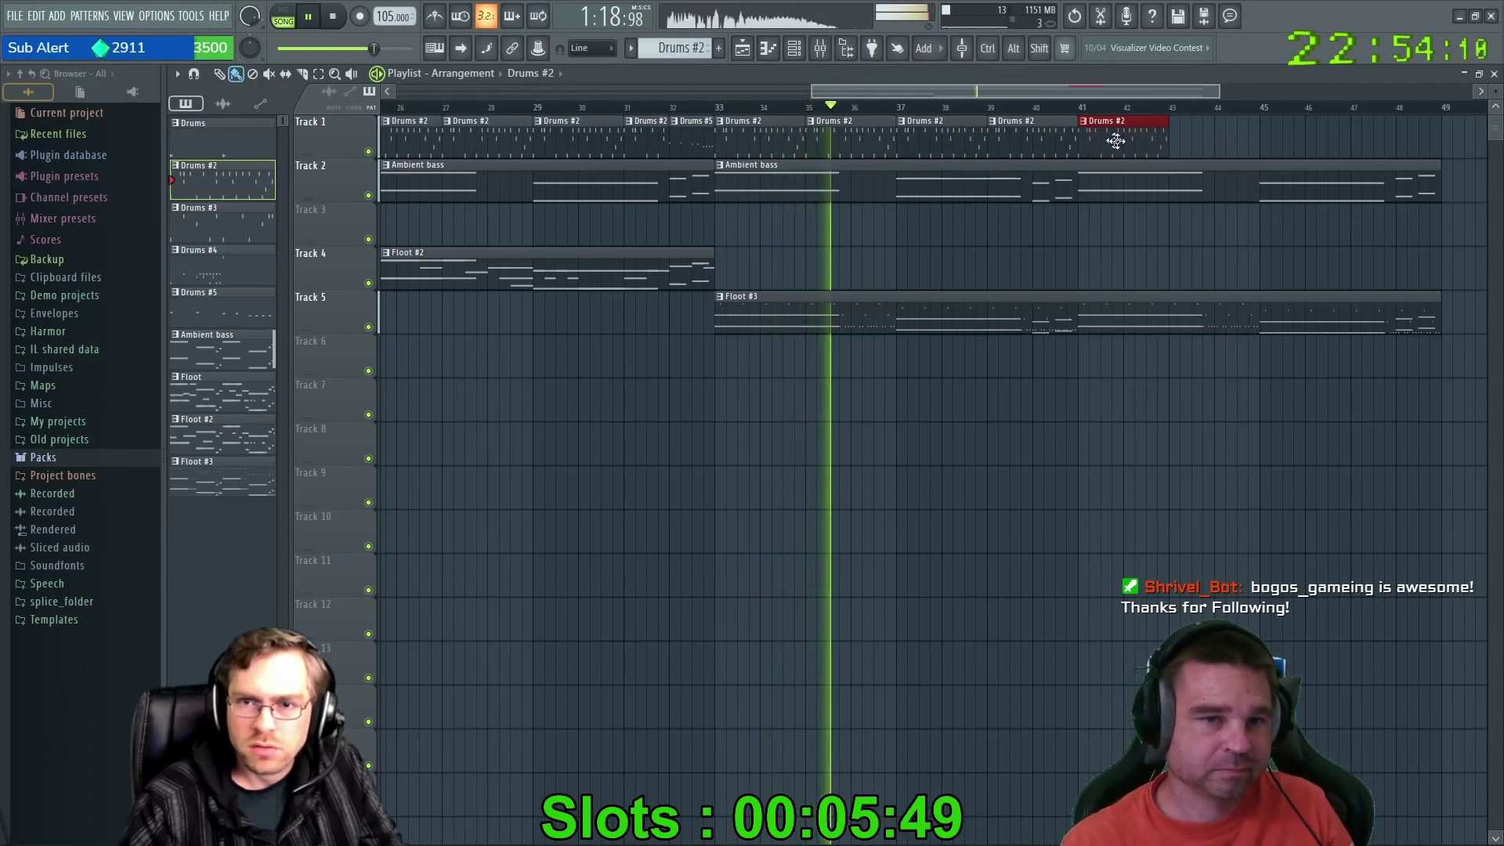
left_click(1182, 138)
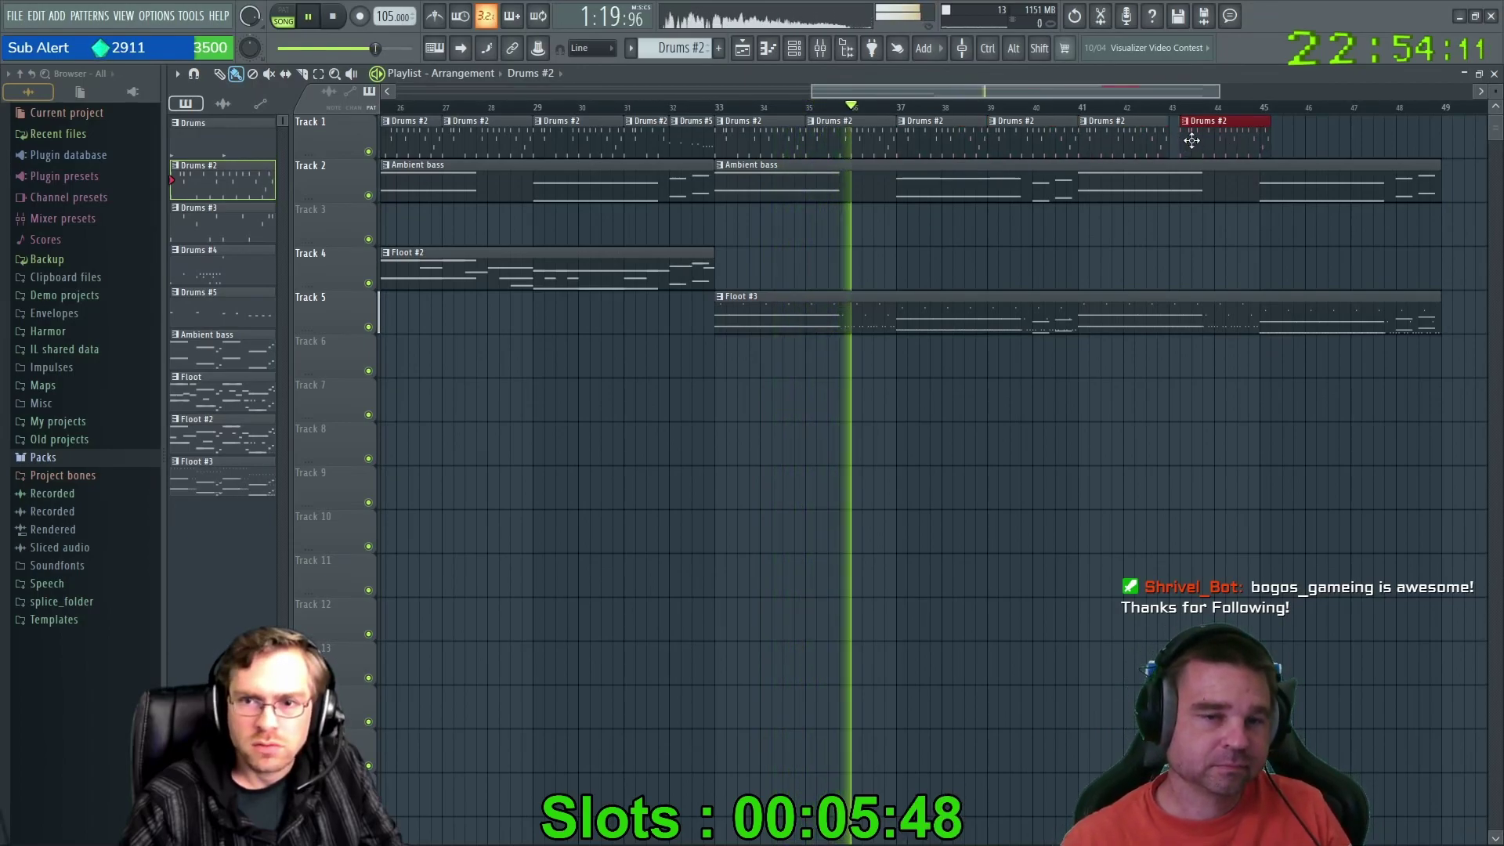
left_click(1283, 141)
left_click(1353, 141)
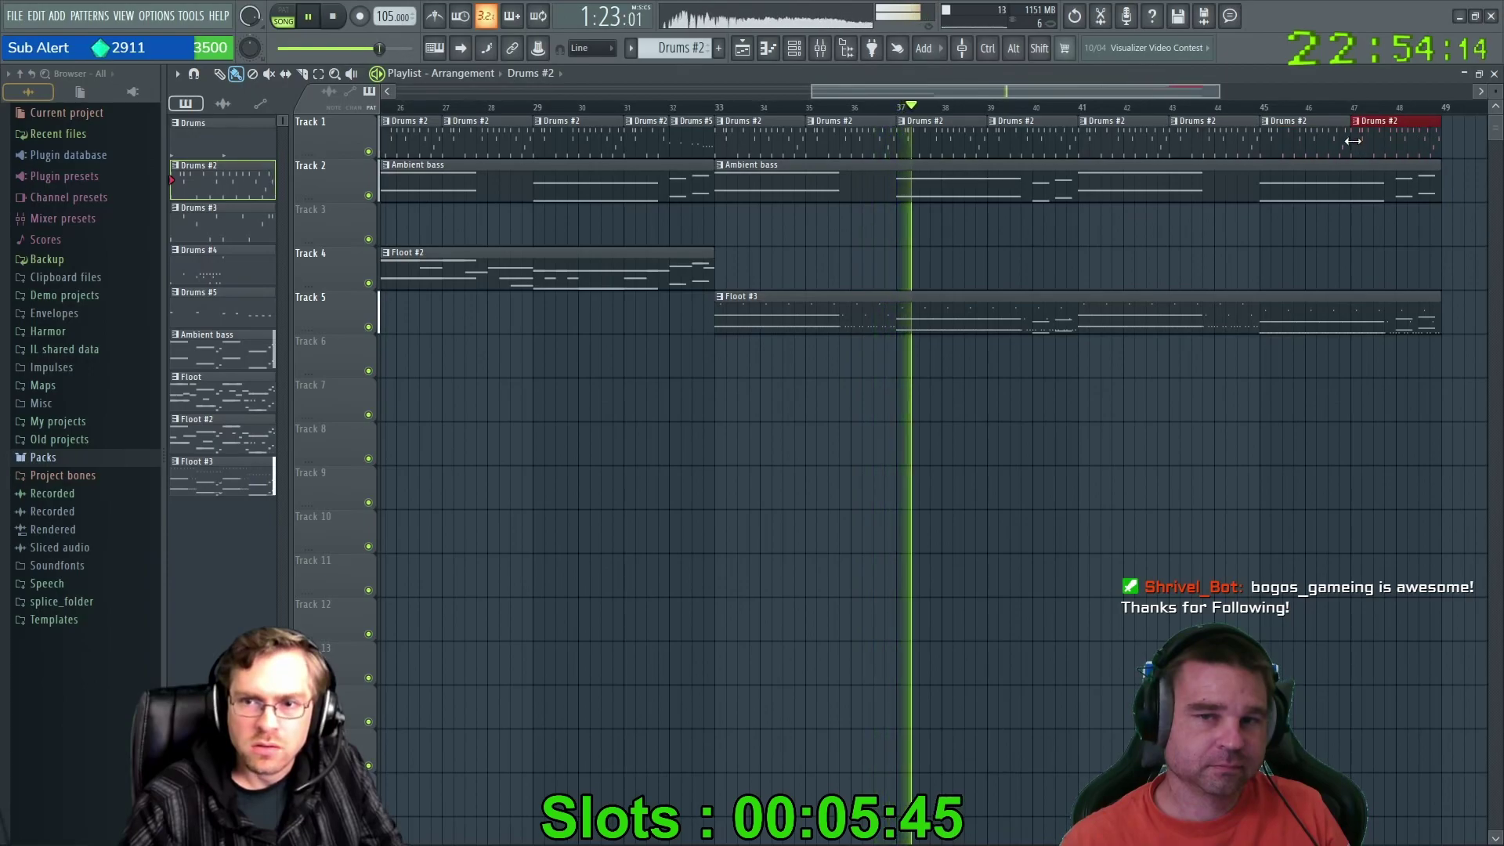
Play the arrangement from just before bar 24 to review the change of drum patterns.
left_click_drag(1027, 94, 886, 92)
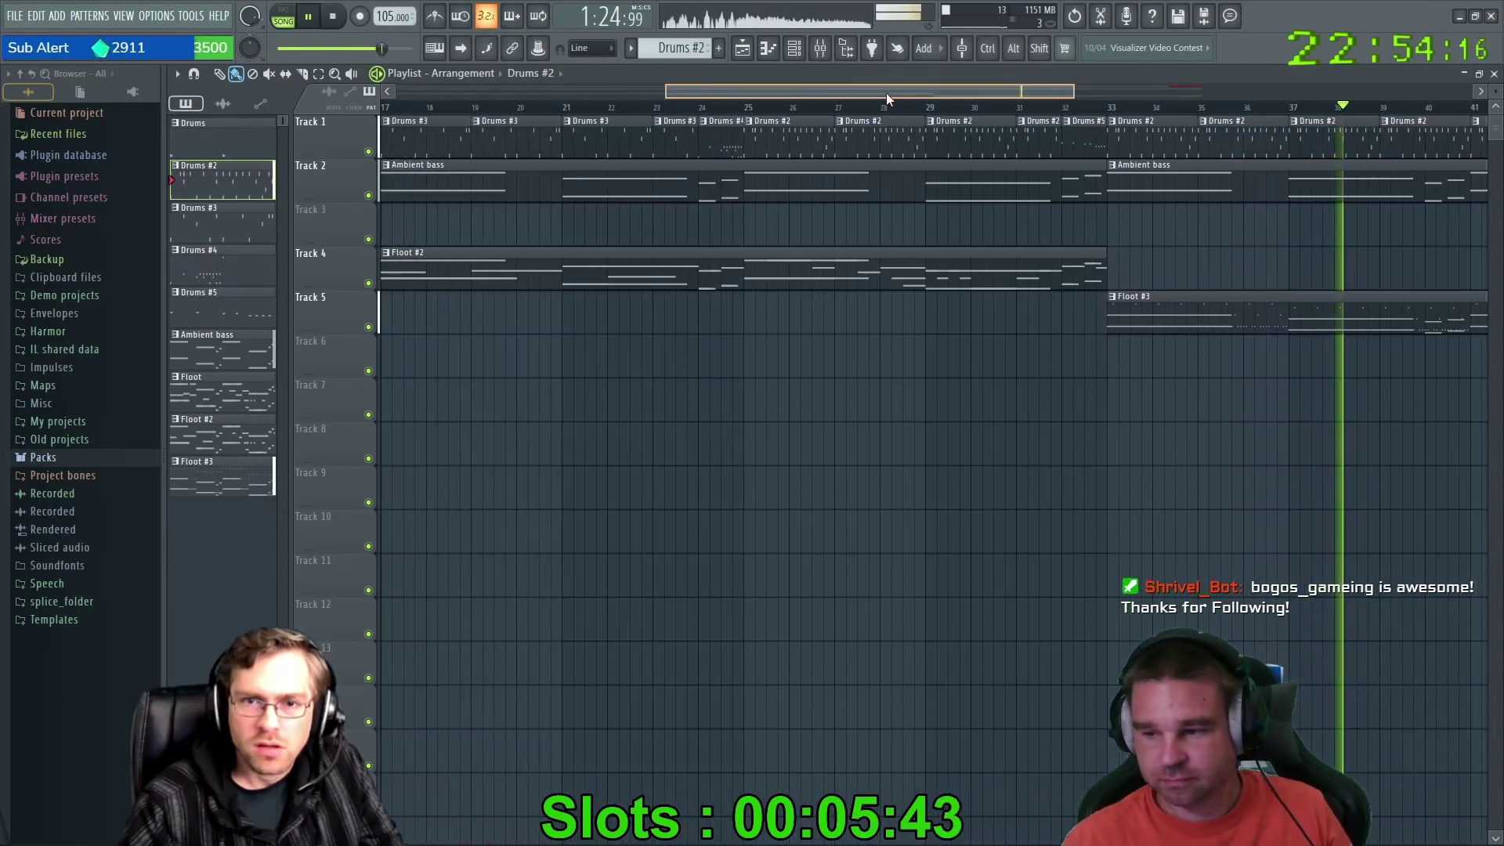
left_click(694, 108)
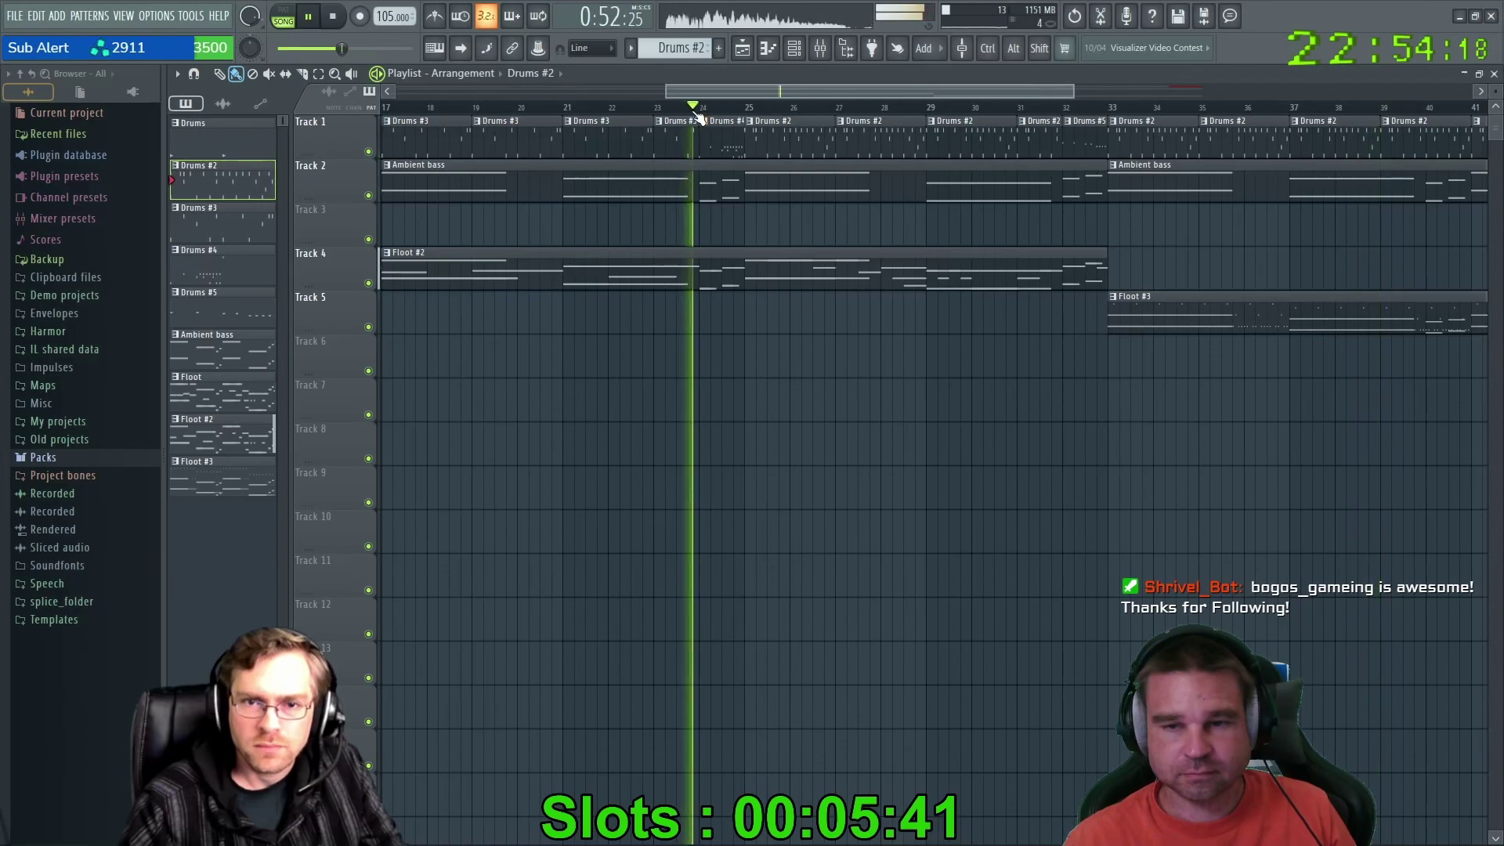
left_click_drag(803, 87, 888, 95)
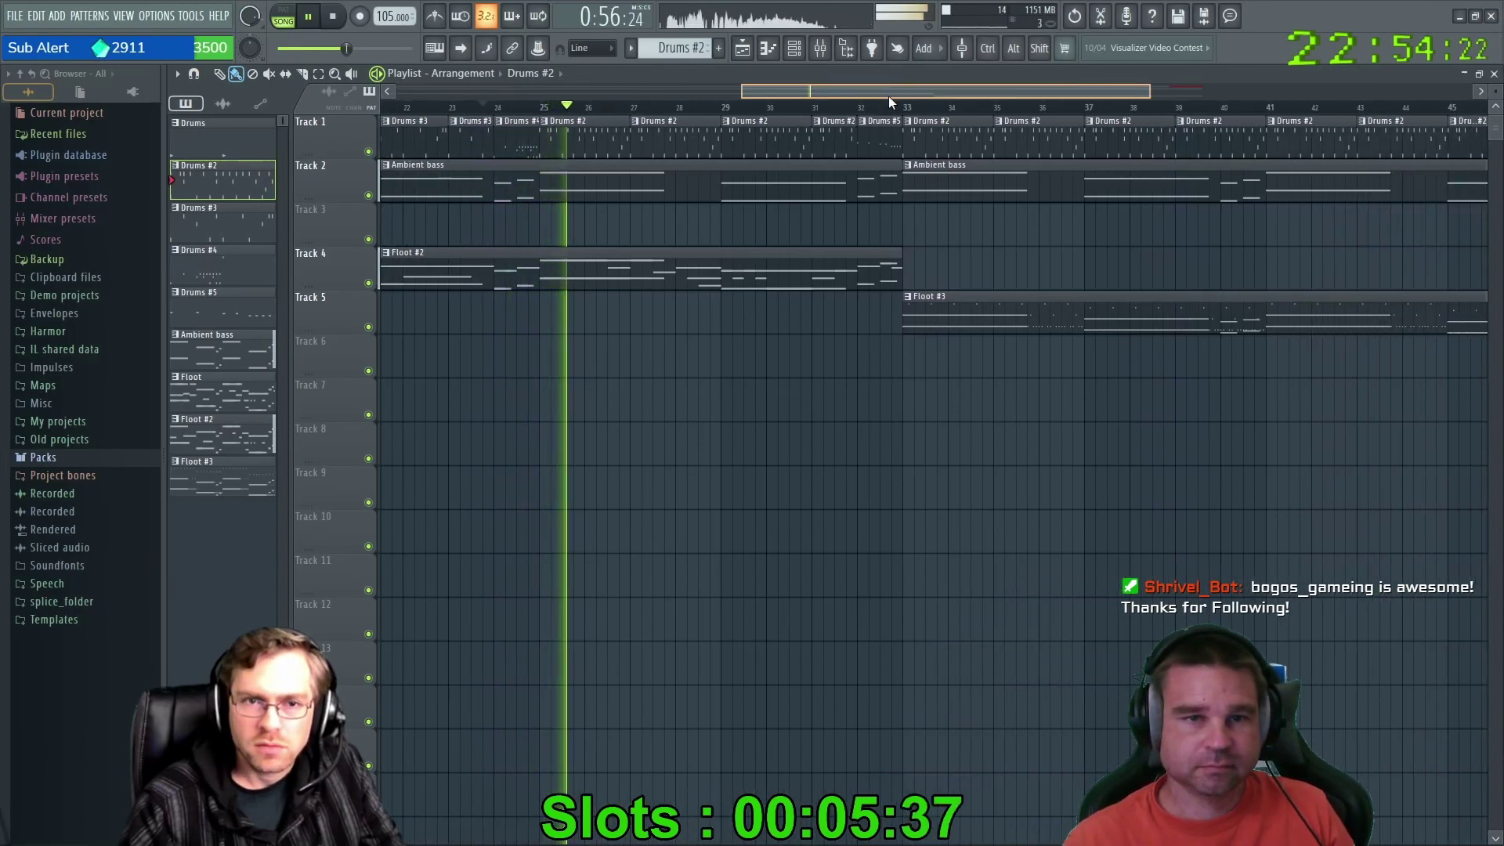
Remove the three Drums #2 clips between bars 25 and 31 on Track 1, stop playback, and make Drums #3 the active pattern.
left_click(222, 236)
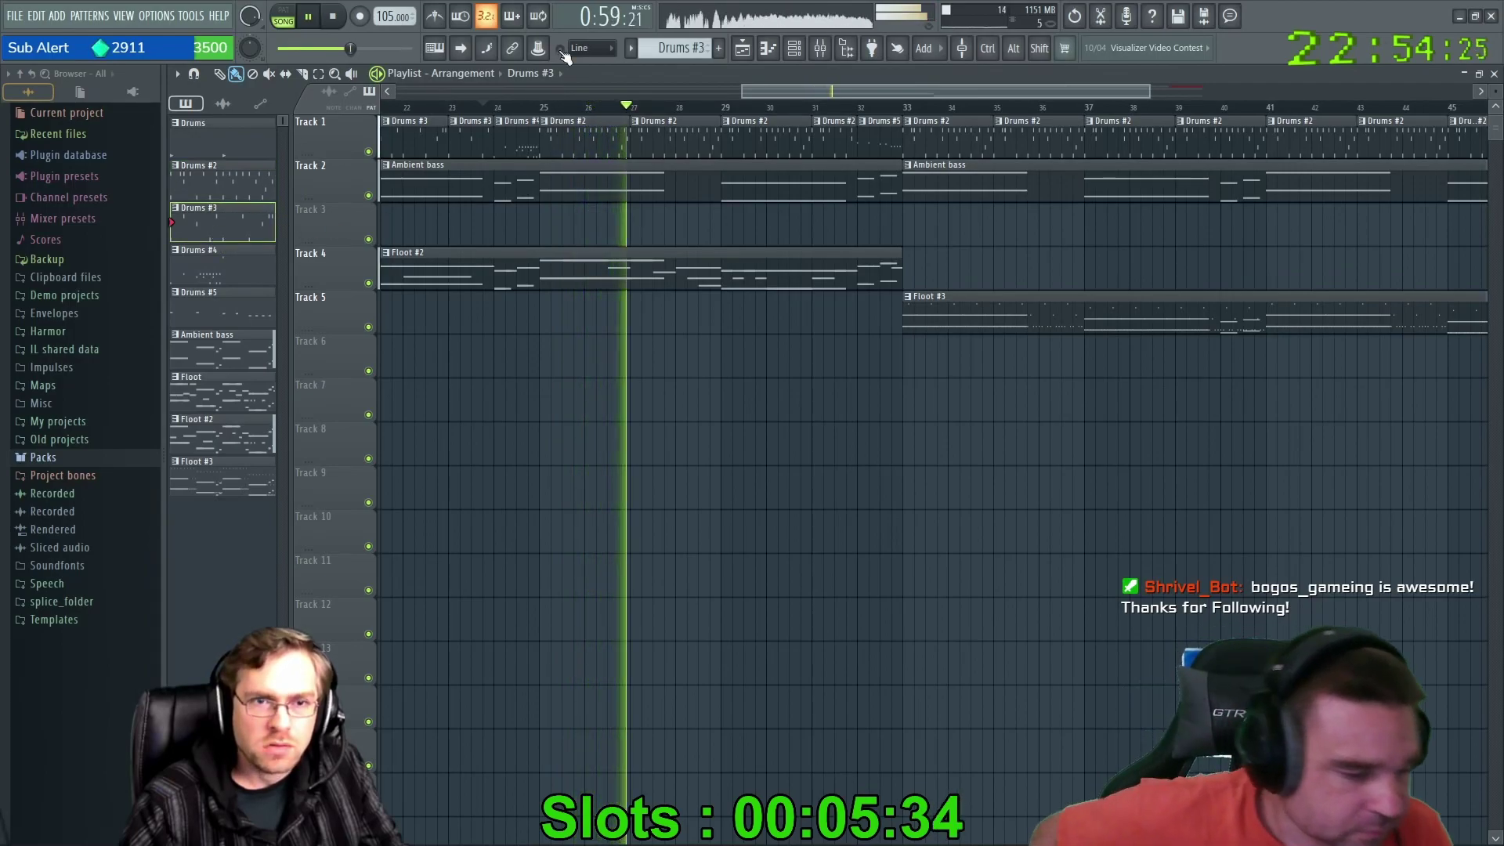
right_click(588, 140)
right_click(675, 141)
right_click(766, 141)
left_click(334, 17)
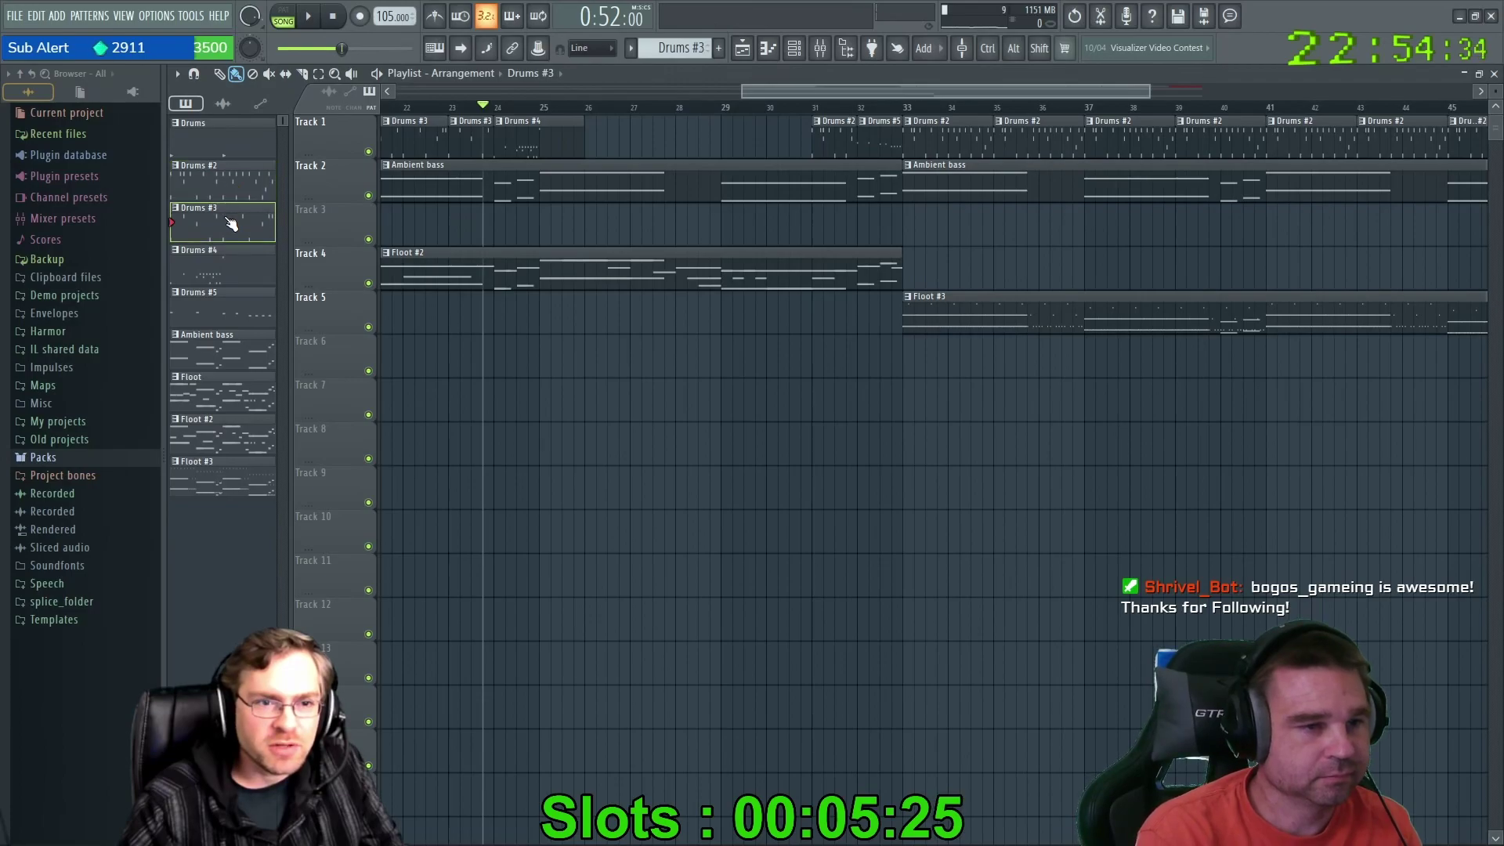
Move Drums #3 above Drums #2 in the pattern list, clone it, and select the clone Drums #6.
left_click_drag(228, 170, 229, 172)
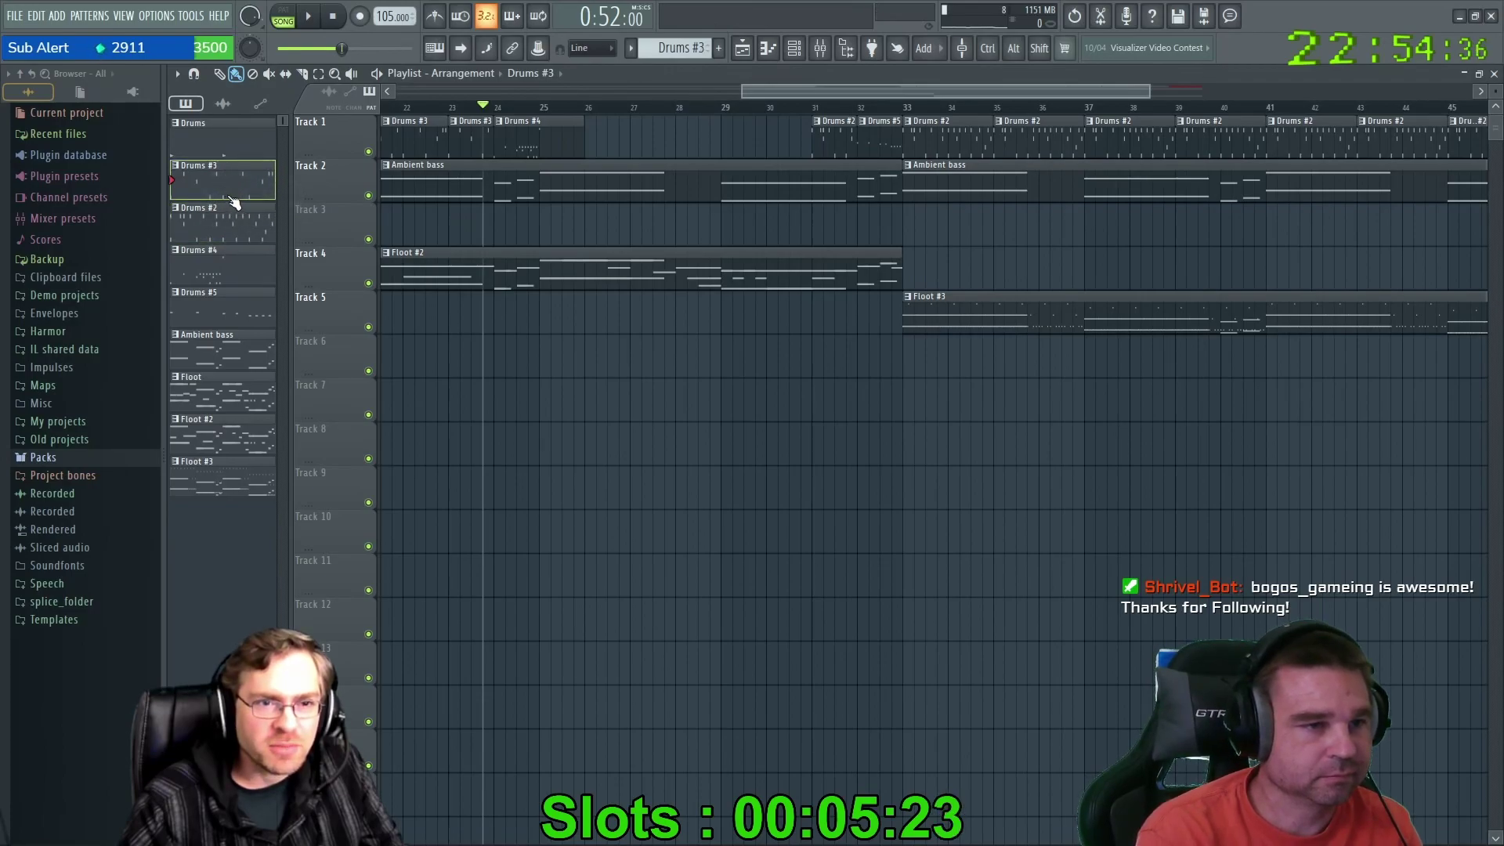
right_click(218, 188)
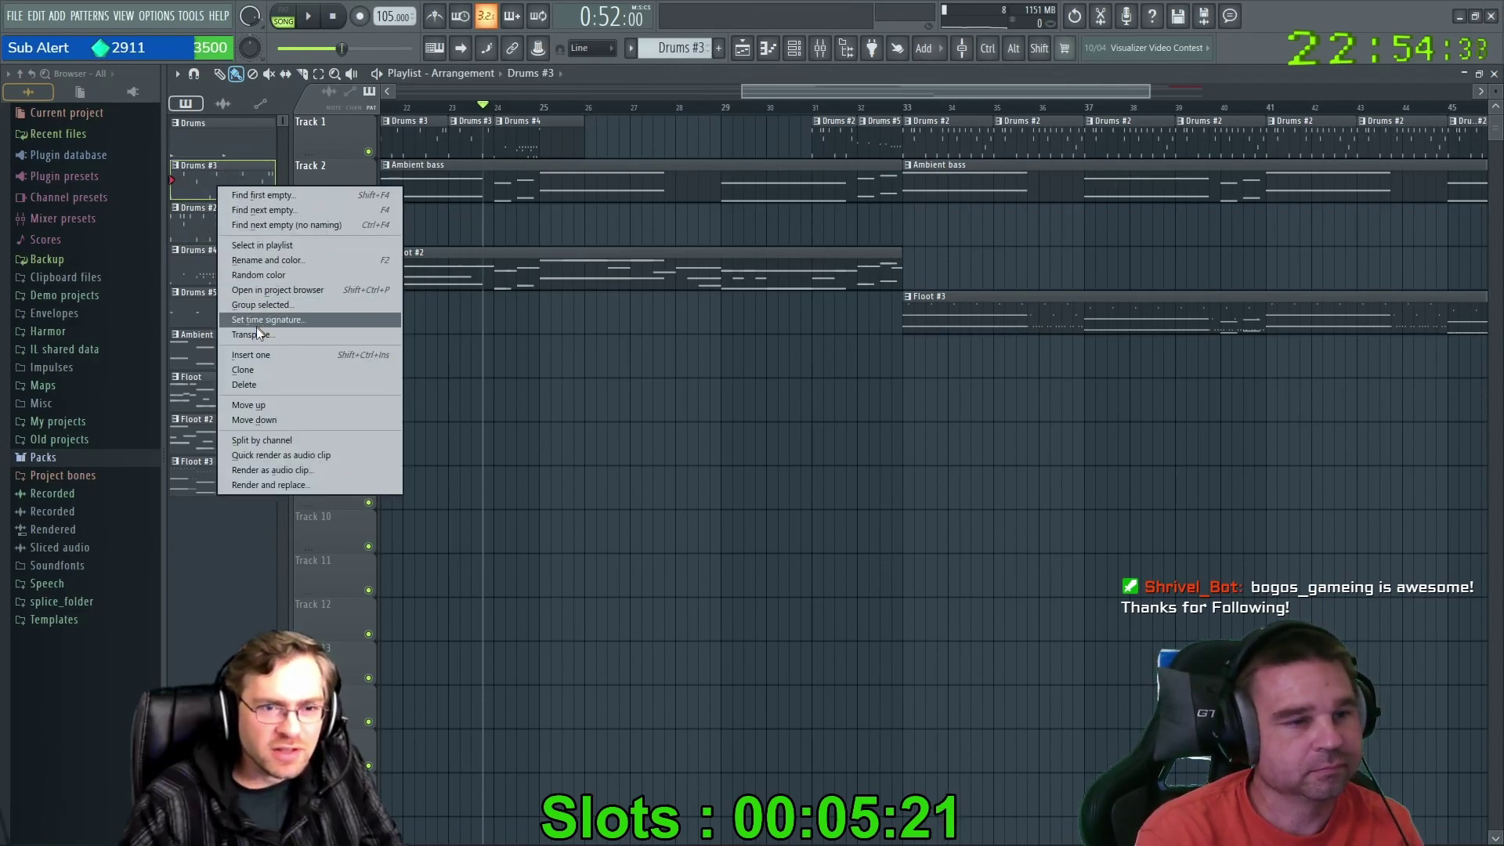
left_click(256, 369)
left_click(215, 235)
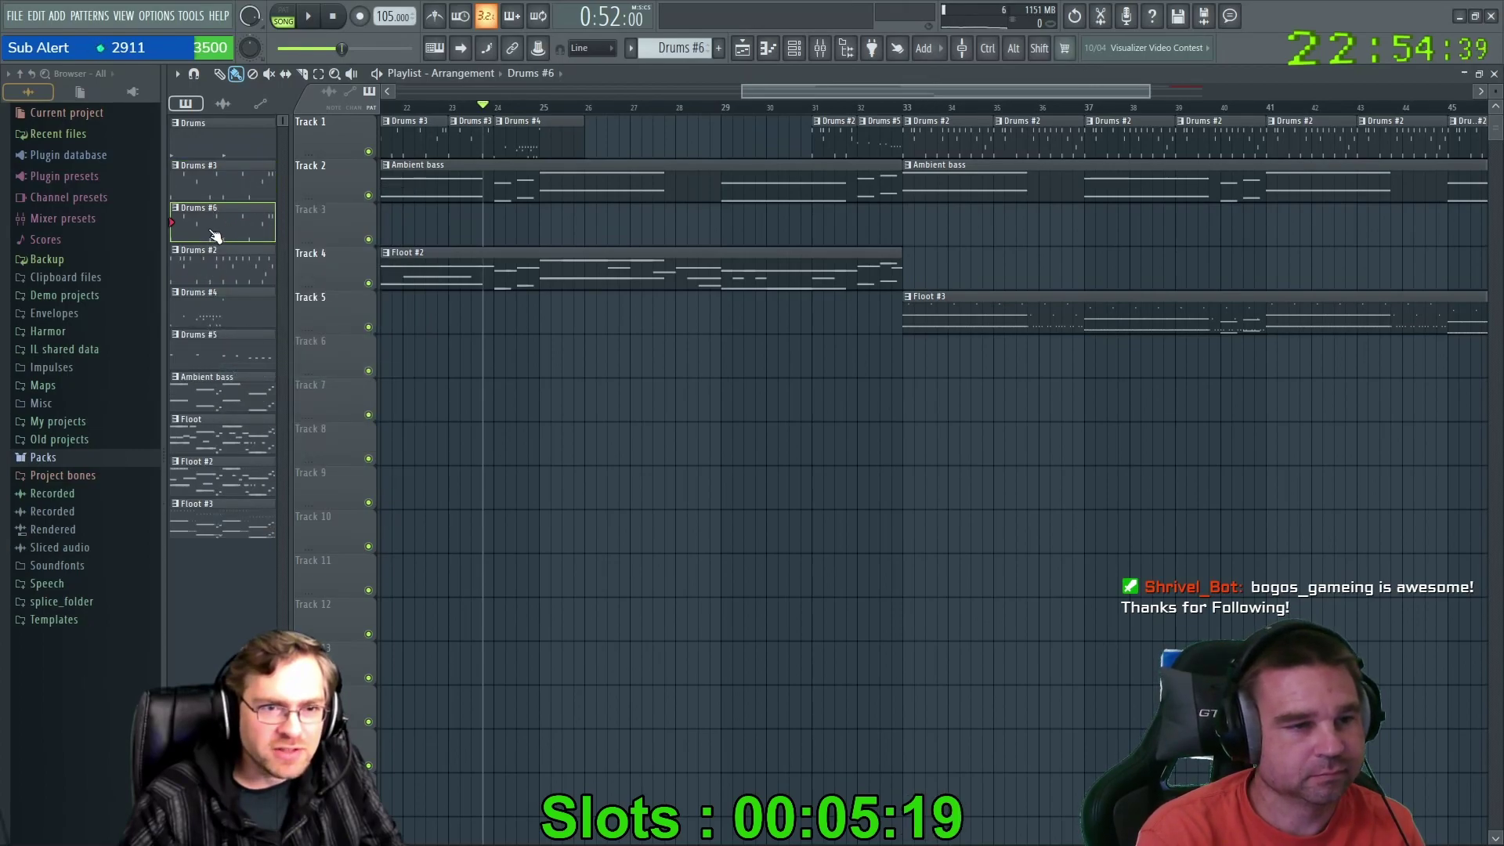
Open the 707 piano roll for Drums #6, add a Kick Drum on beat 2, and move that beat's Closed Hat half a beat earlier.
left_click(796, 52)
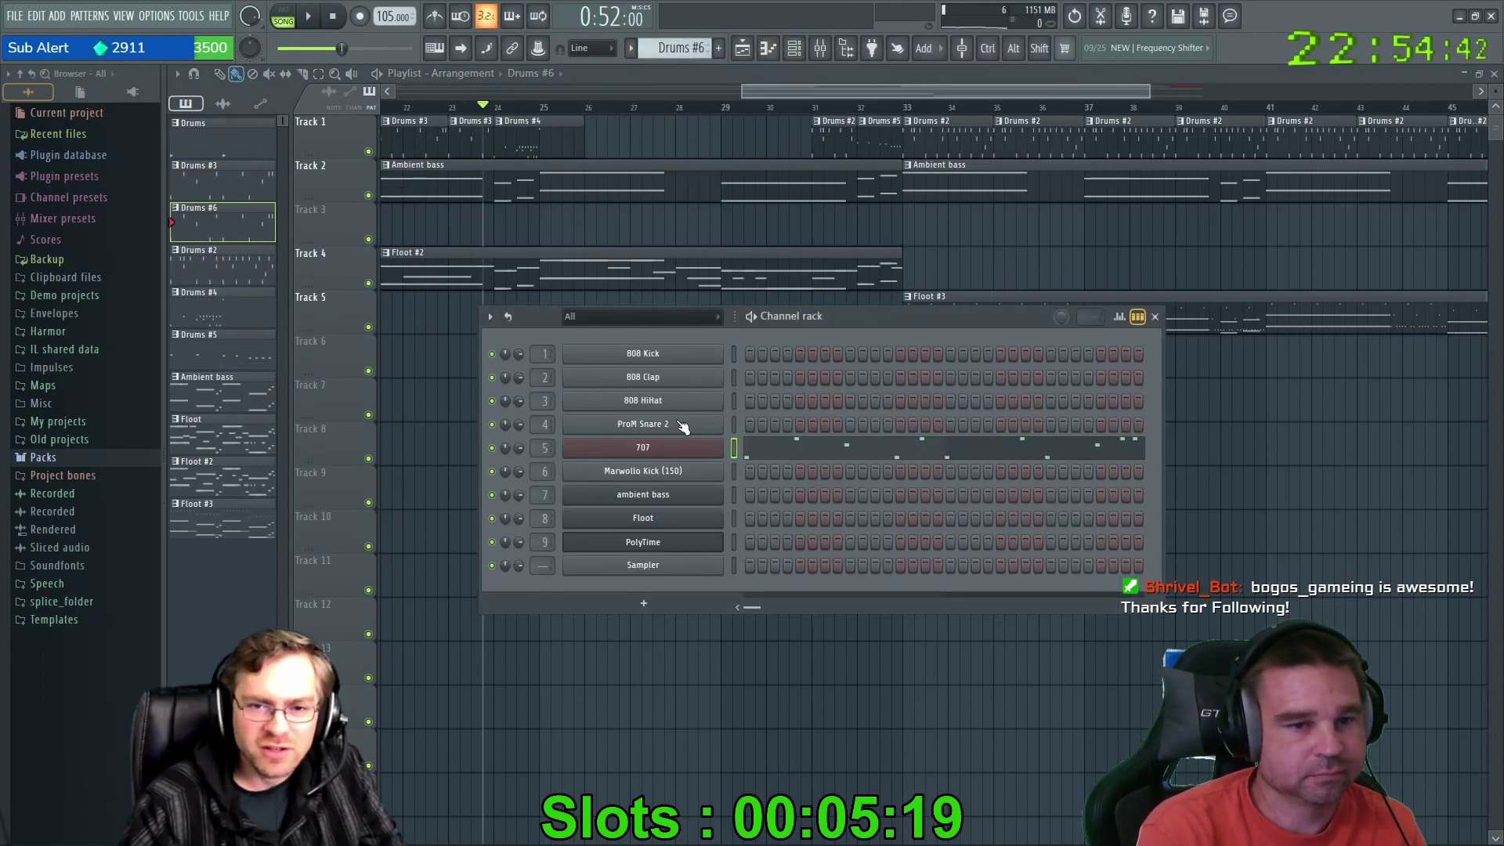
right_click(666, 445)
left_click(747, 443)
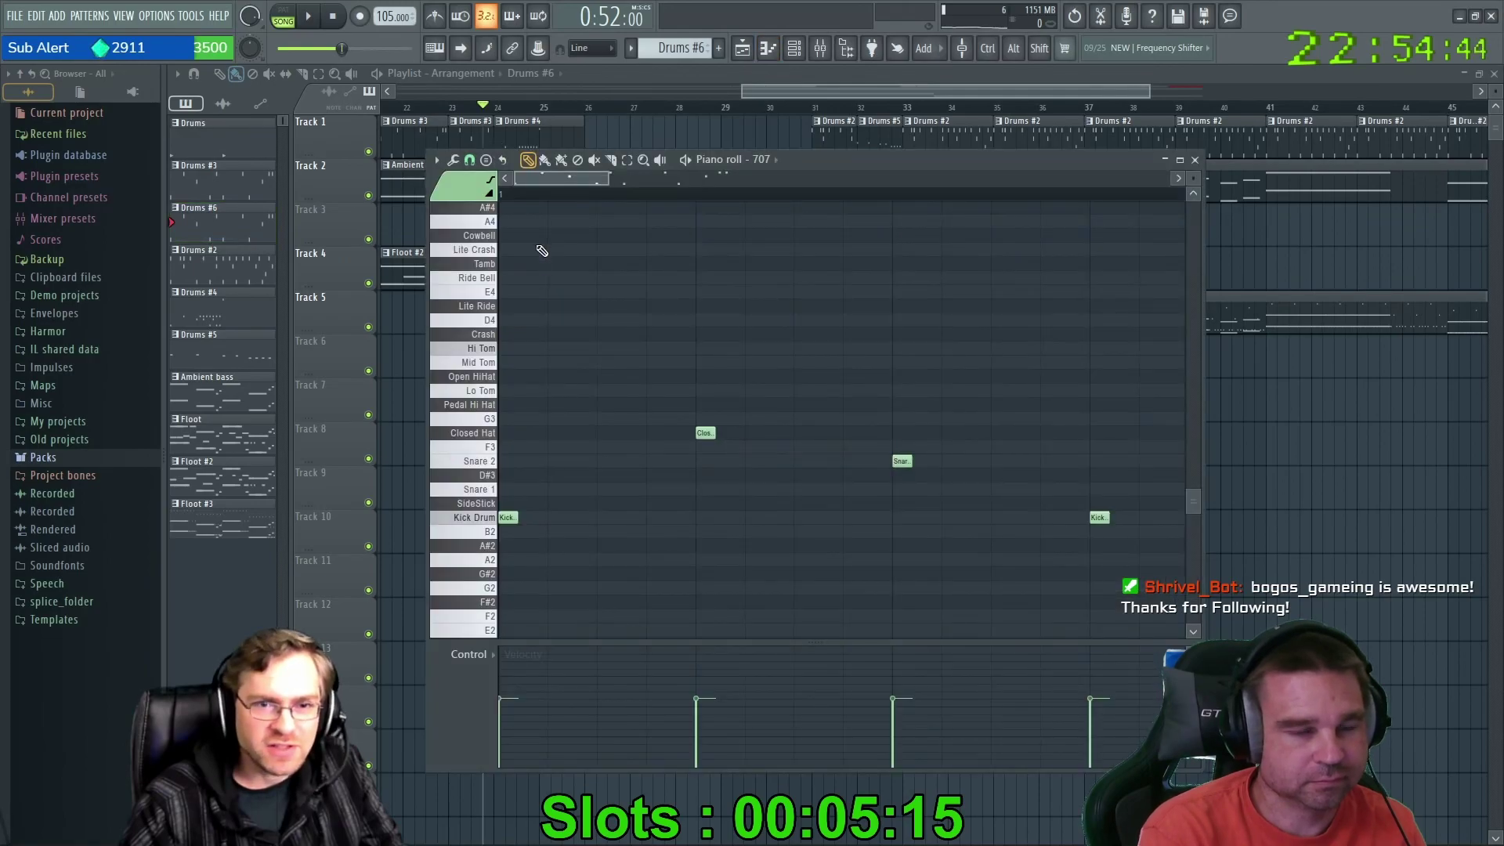
scroll(663, 437, "down", 2)
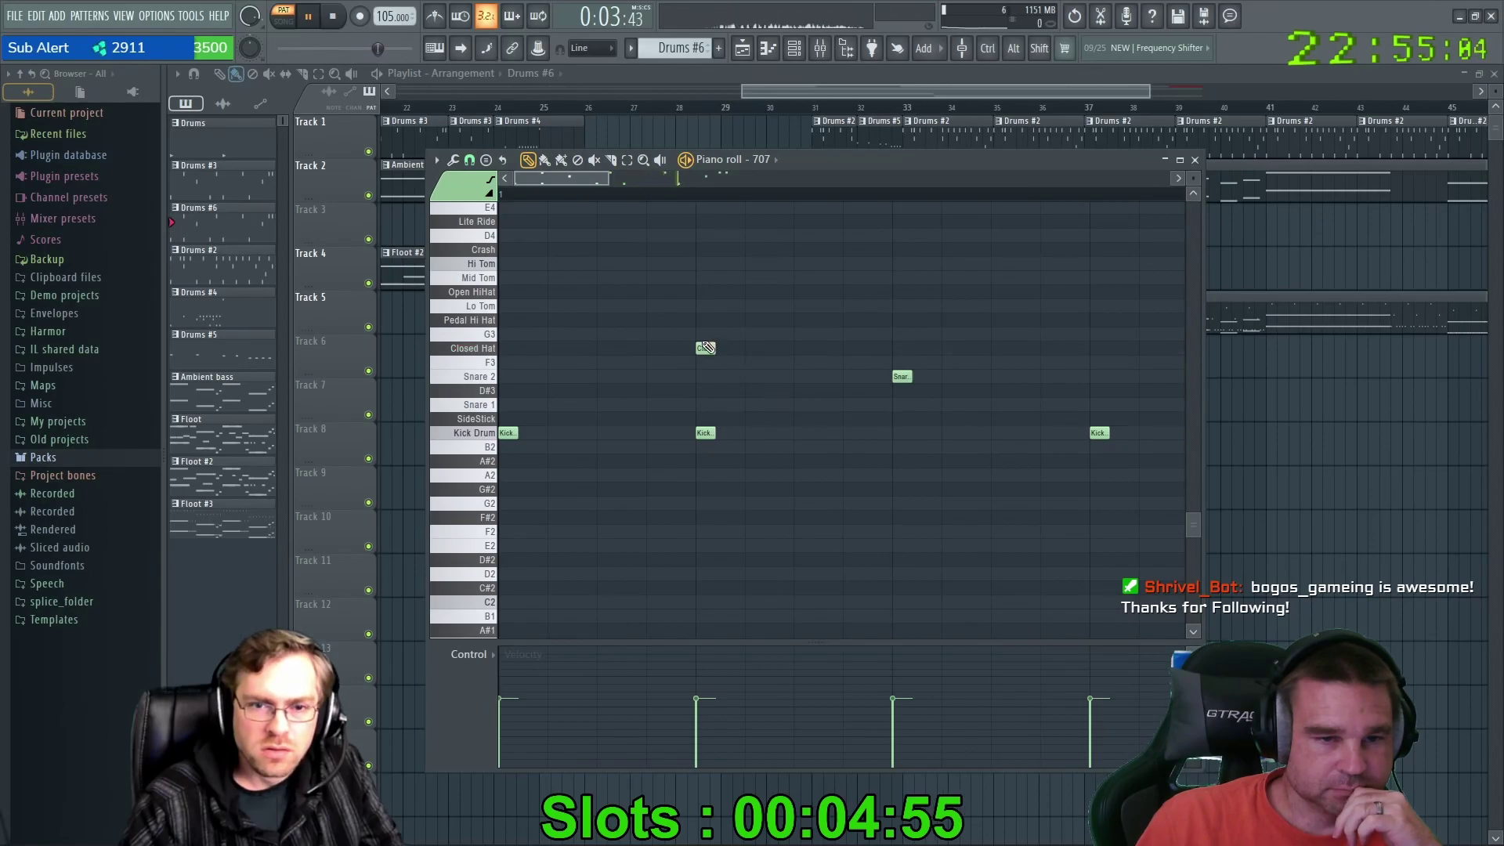
left_click(603, 349)
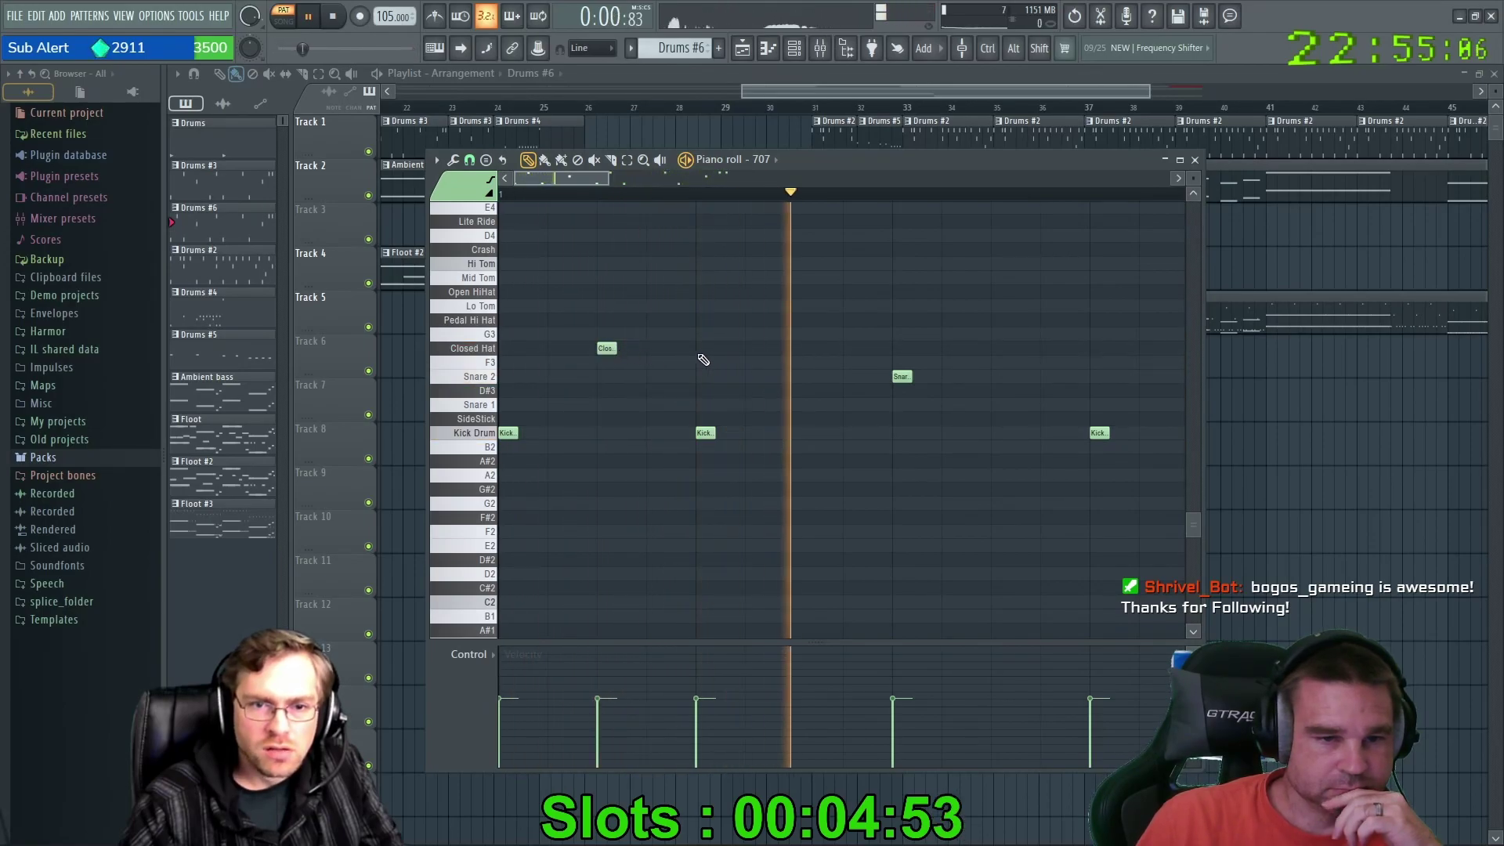
In bar 2, add Closed Hats on steps 3 and 4, Kick Drums on steps 5, 14 and 16, and a Snare 2 on step 11.
left_click_drag(719, 196, 649, 195)
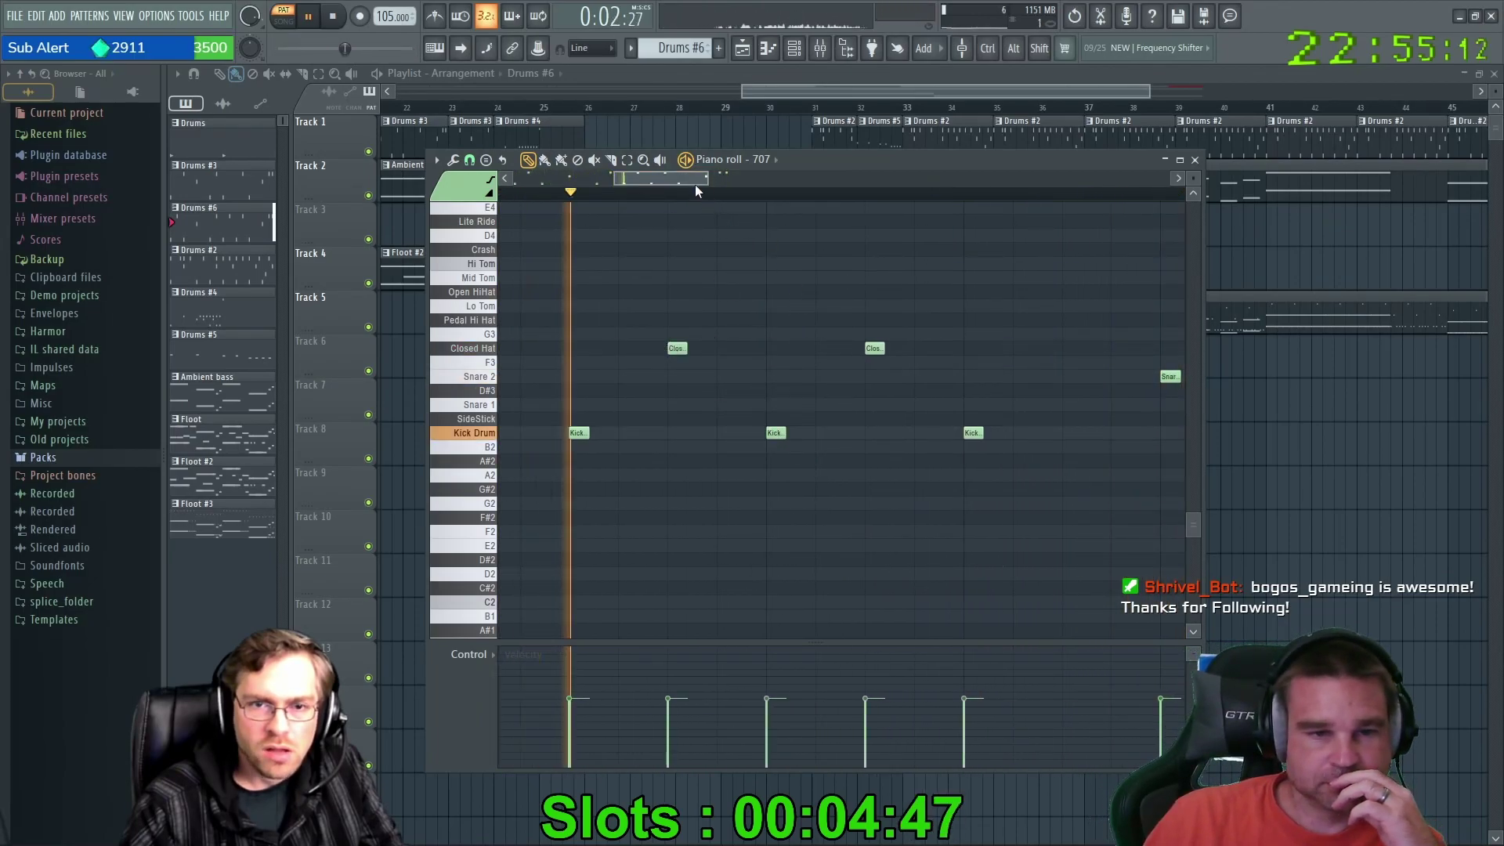
left_click_drag(689, 179, 699, 180)
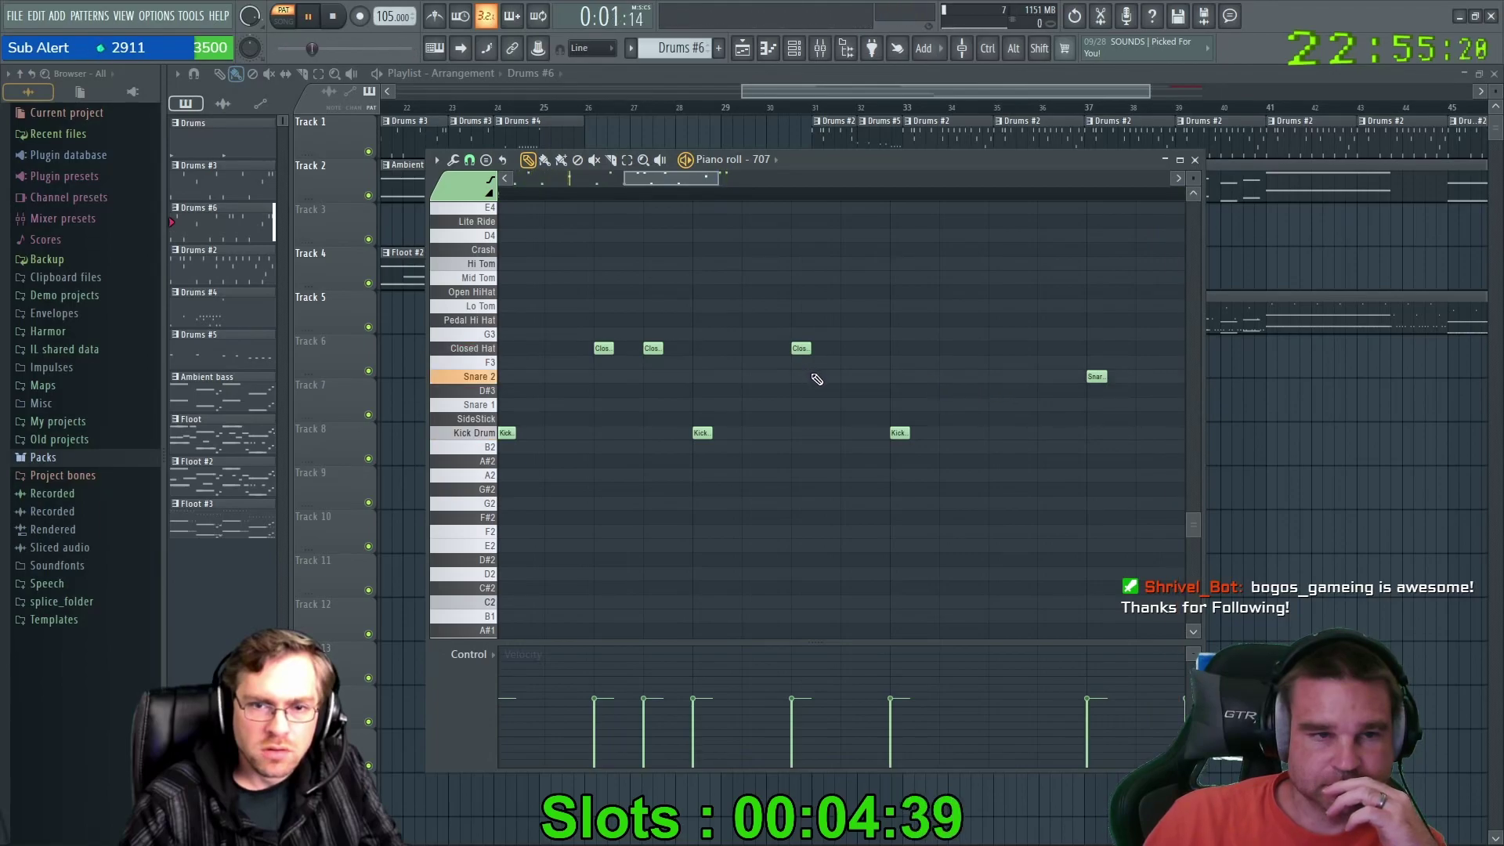
left_click(850, 377)
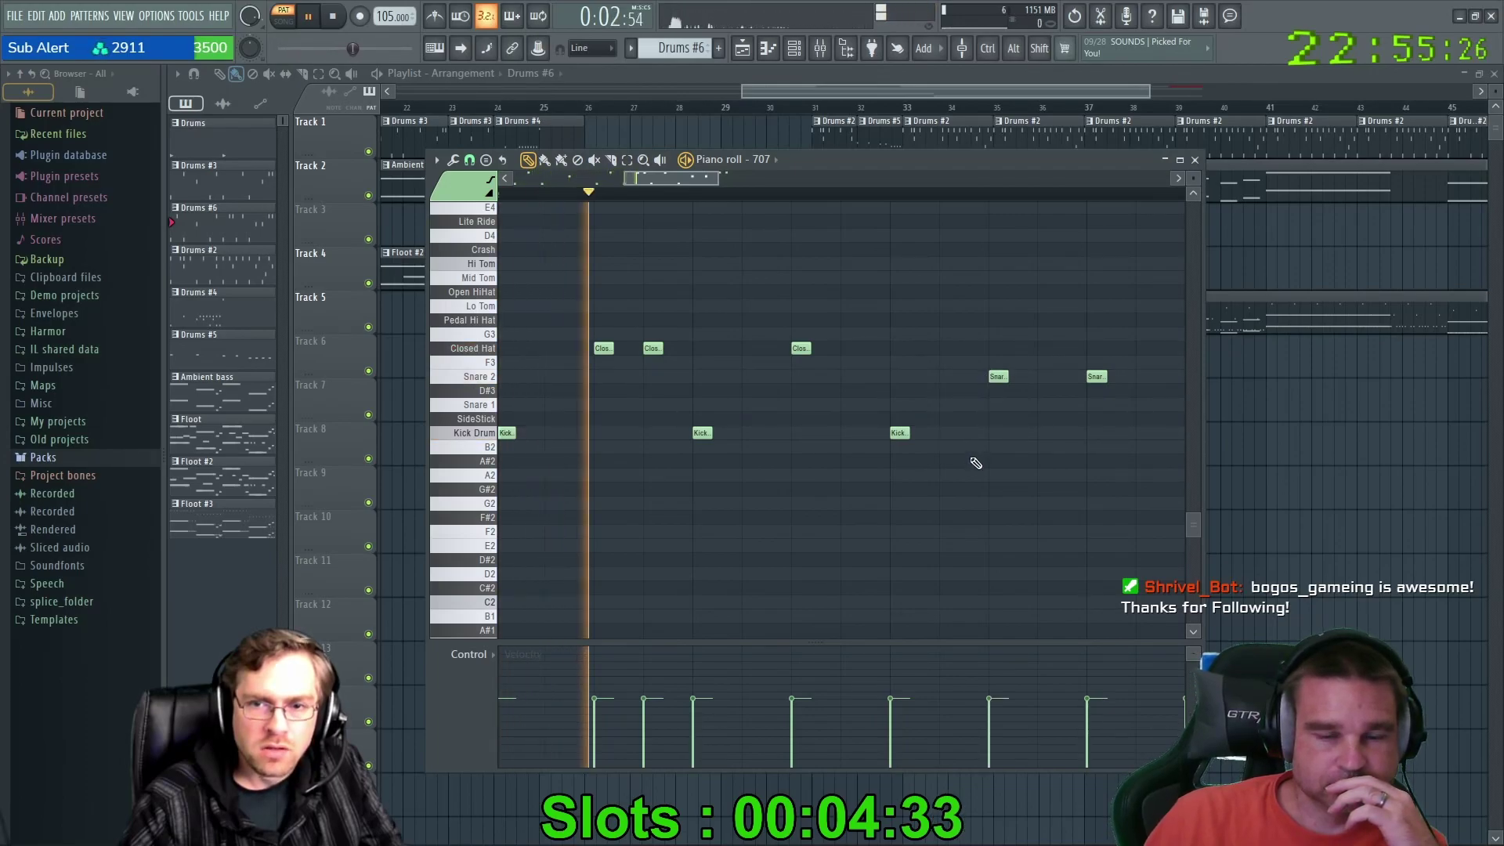
left_click_drag(669, 181, 730, 185)
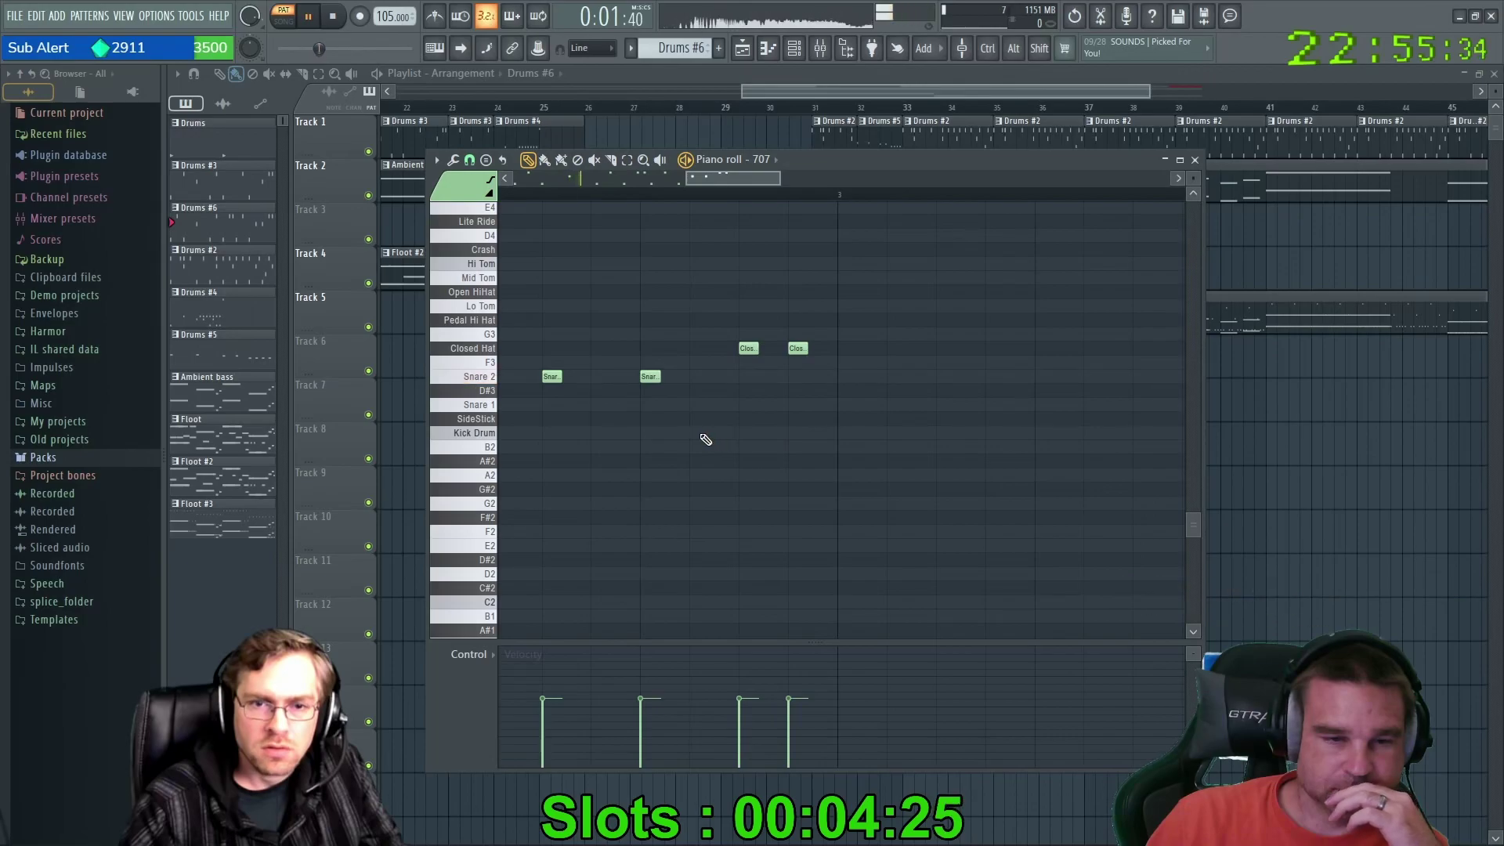
left_click_drag(709, 180, 684, 180)
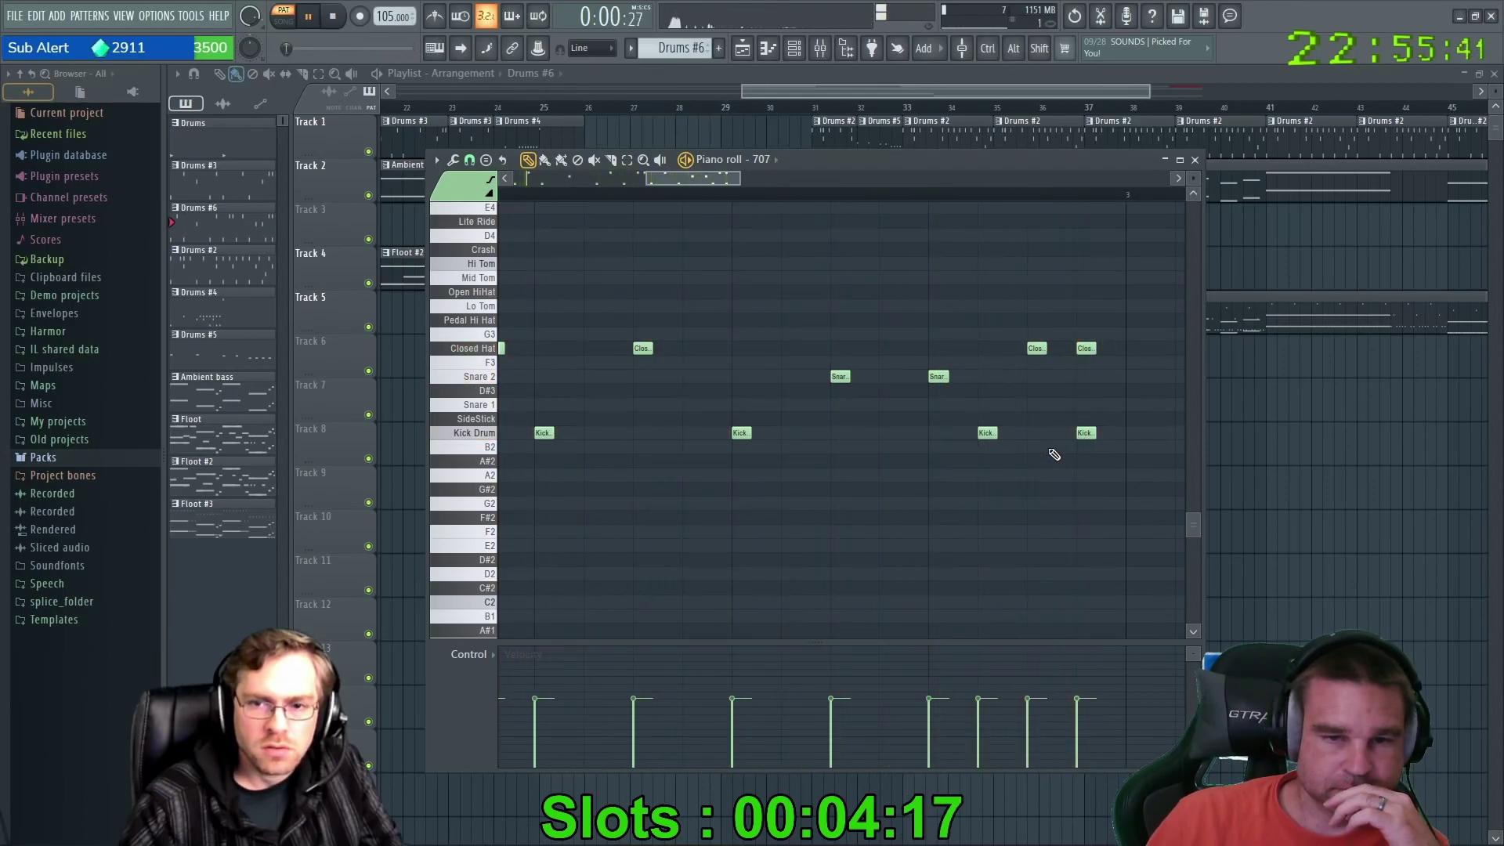
key("F7")
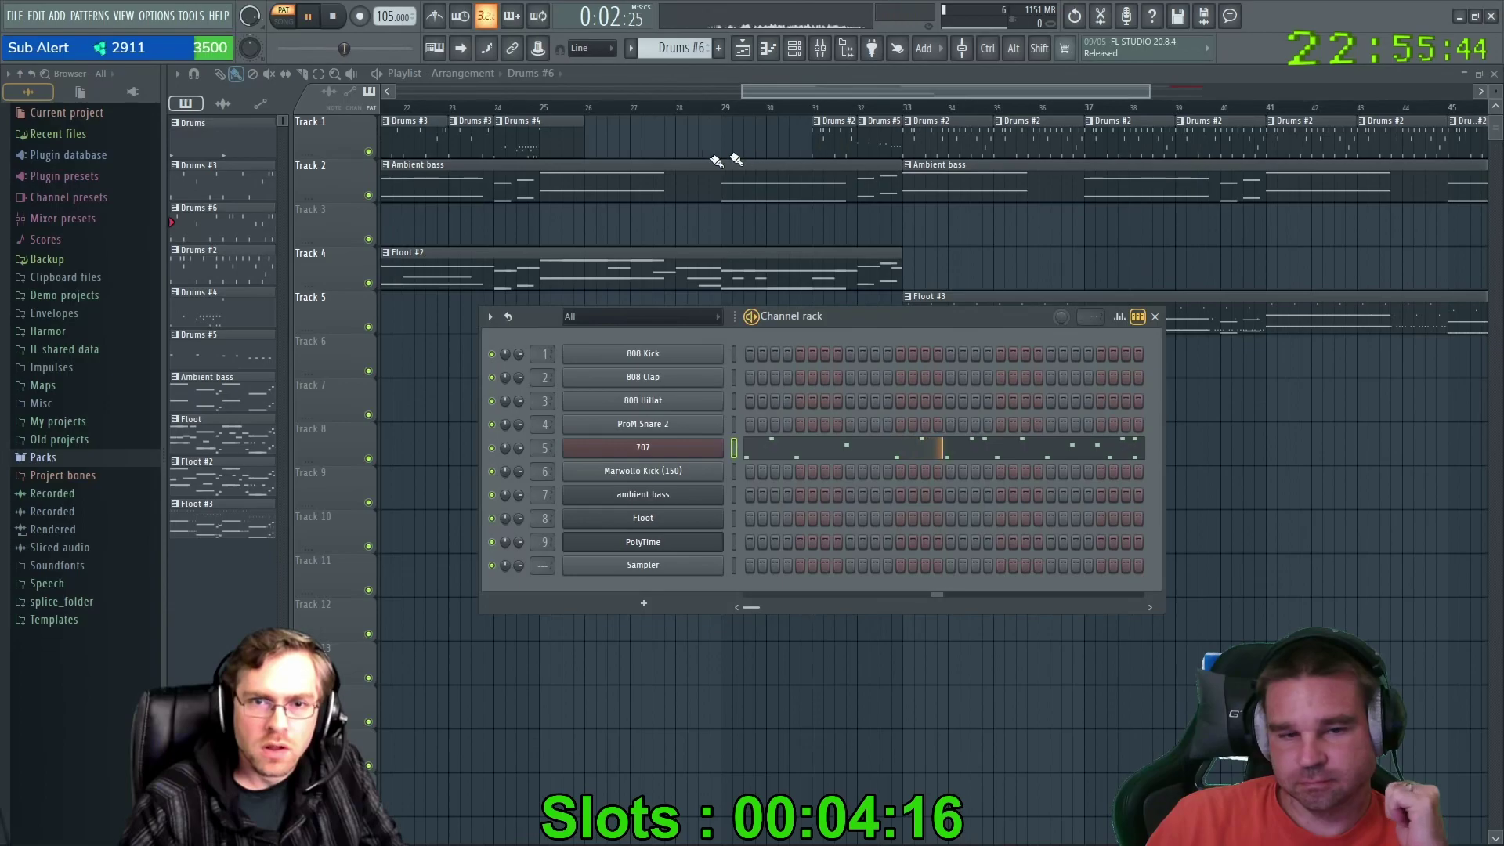
key("F6")
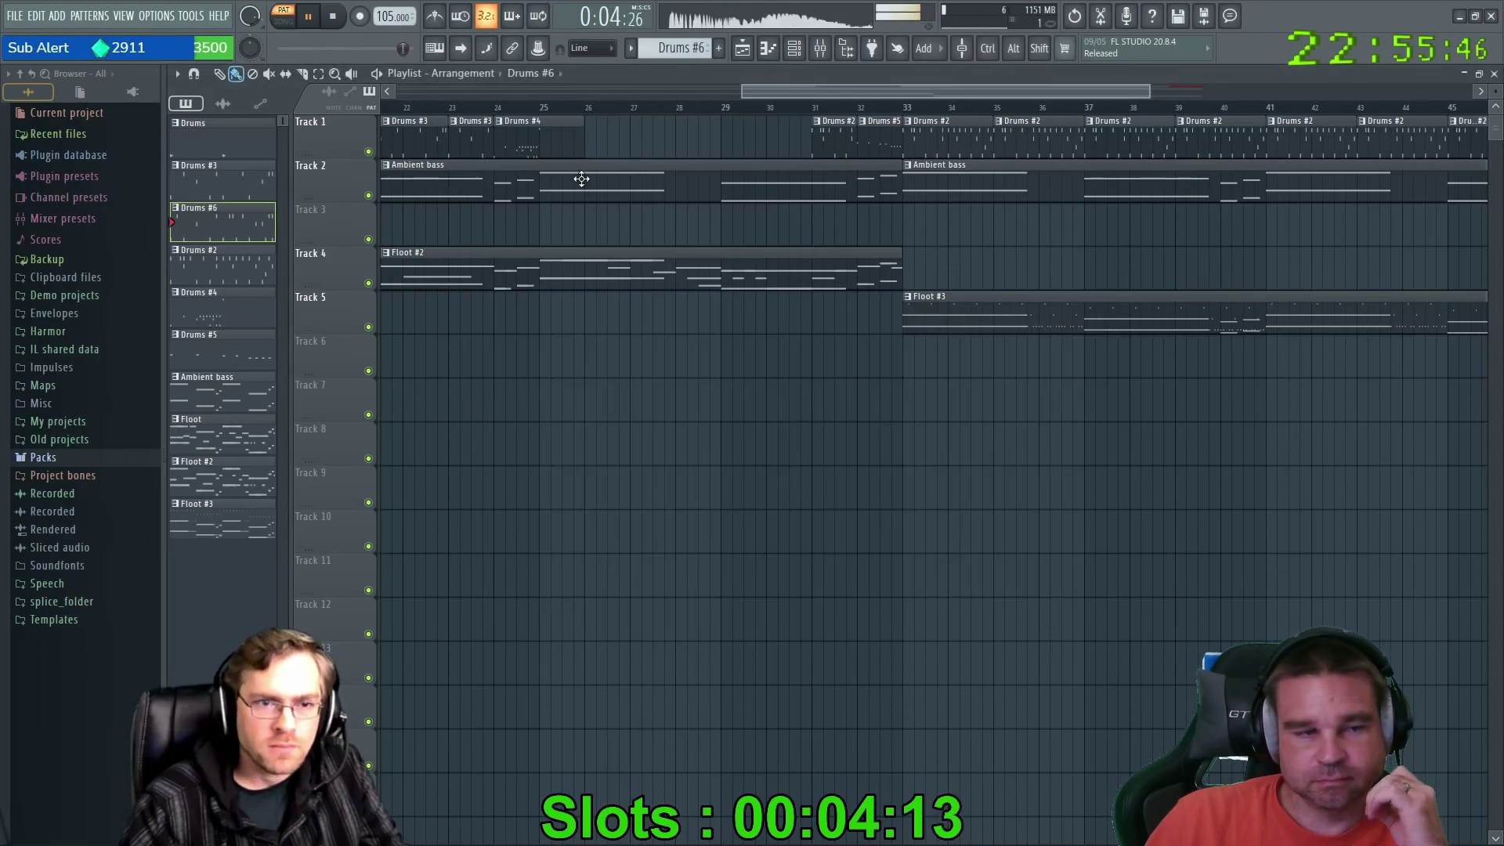
Place Drums #6 clips on Track 1 at bars 25, 27 and 29, plus a one-bar clip at bar 31 replacing Drums #2.
left_click(619, 245)
right_click(619, 244)
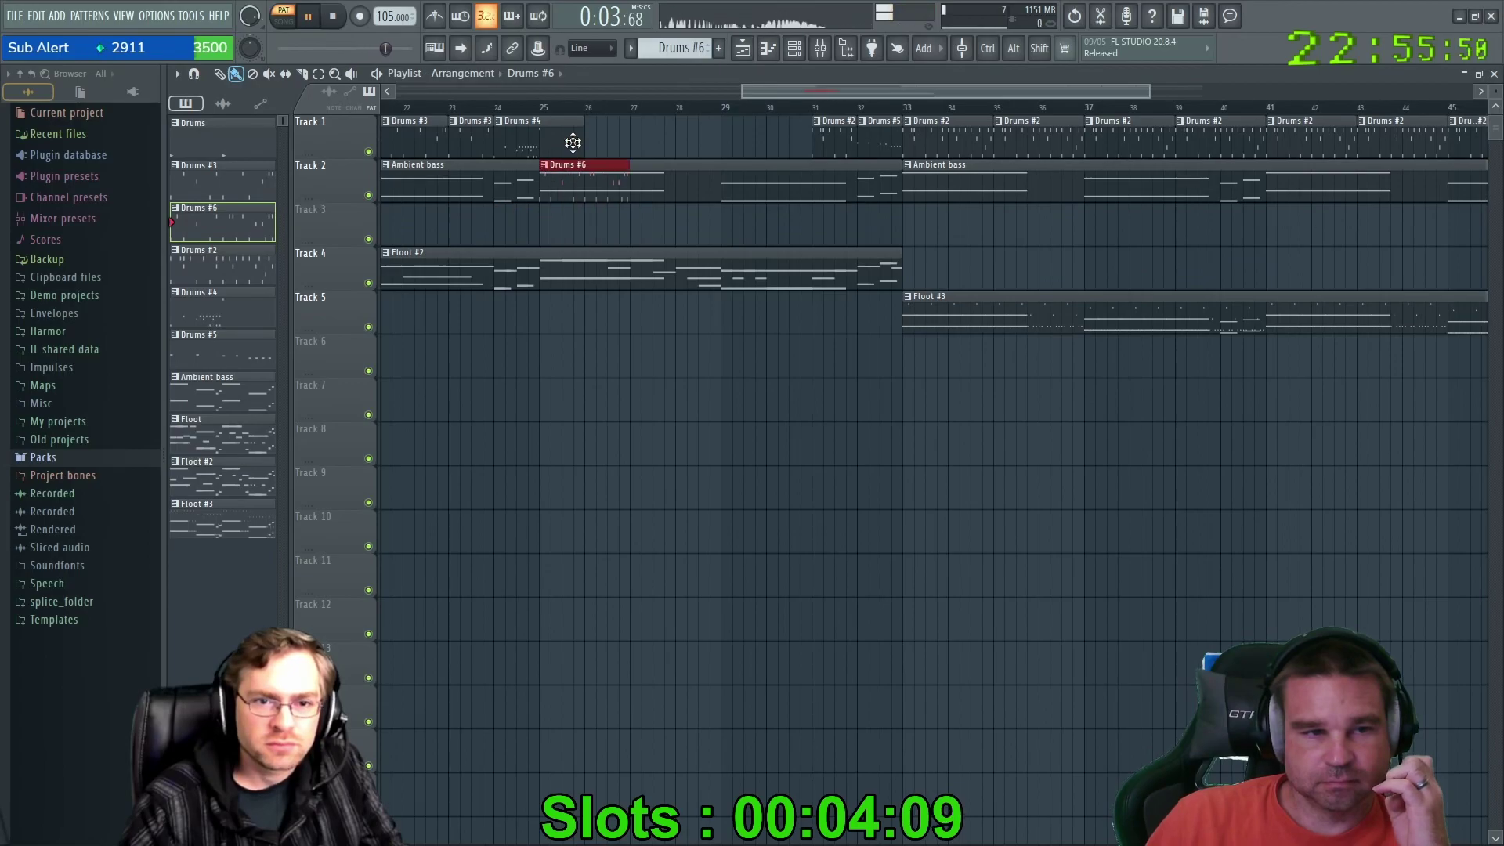
key("ctrl+b")
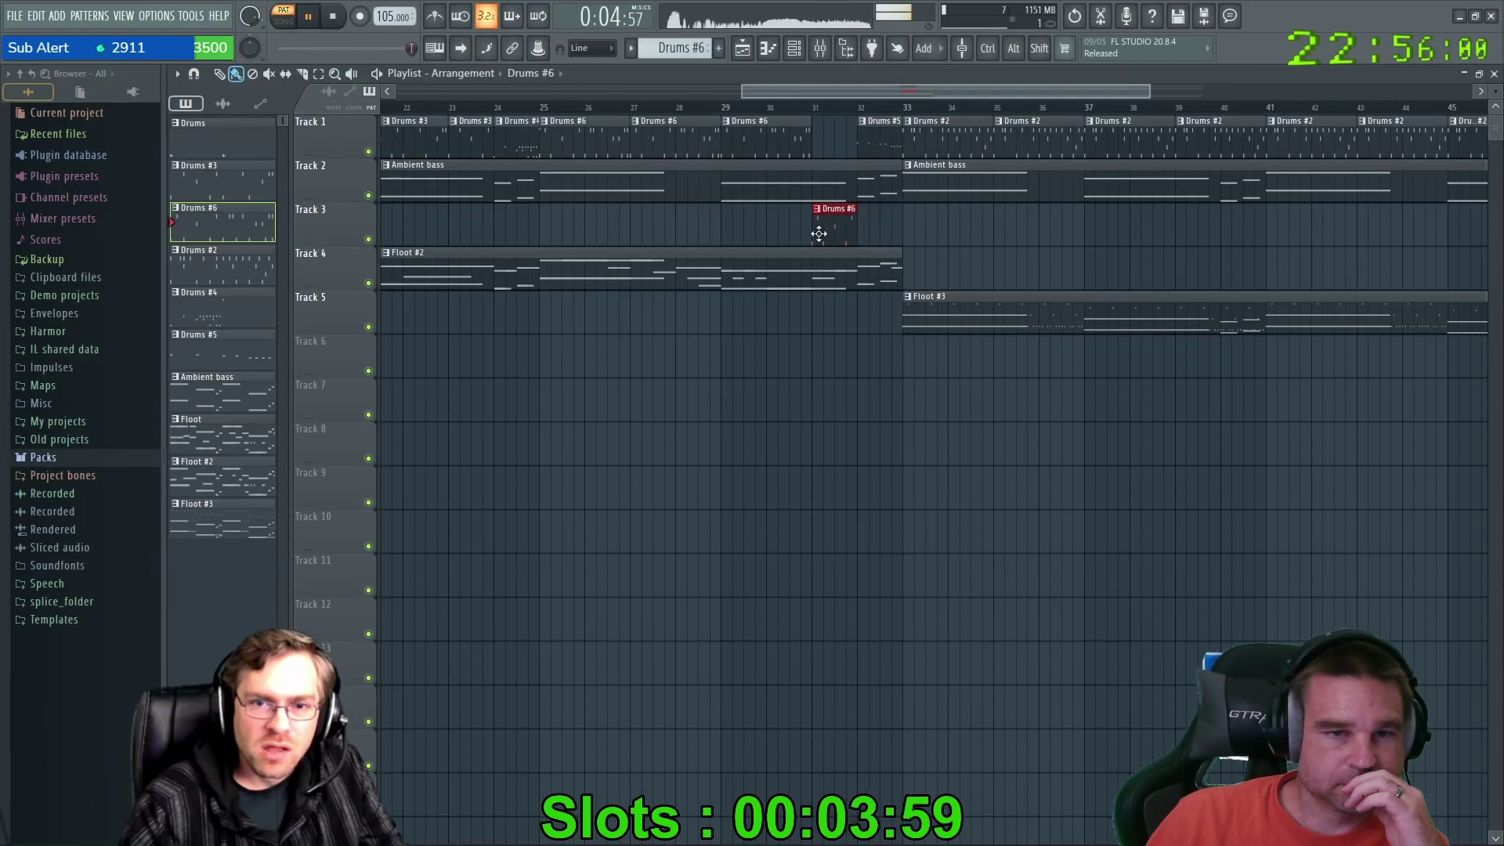
Play the arrangement in song mode from bar 17, and again from about bar 6.
scroll(818, 100, "left", 5)
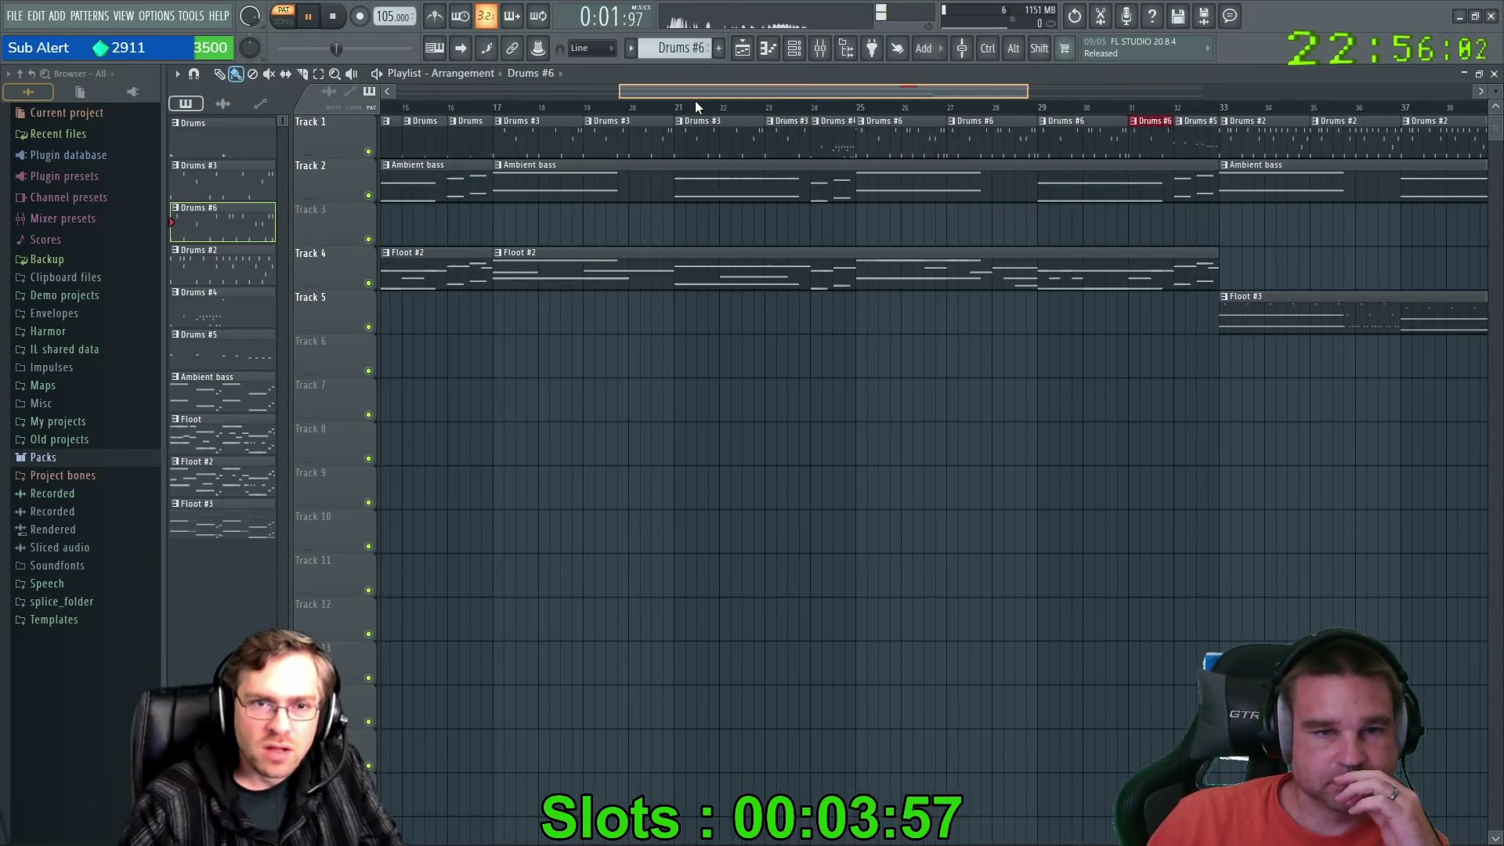
left_click(509, 109)
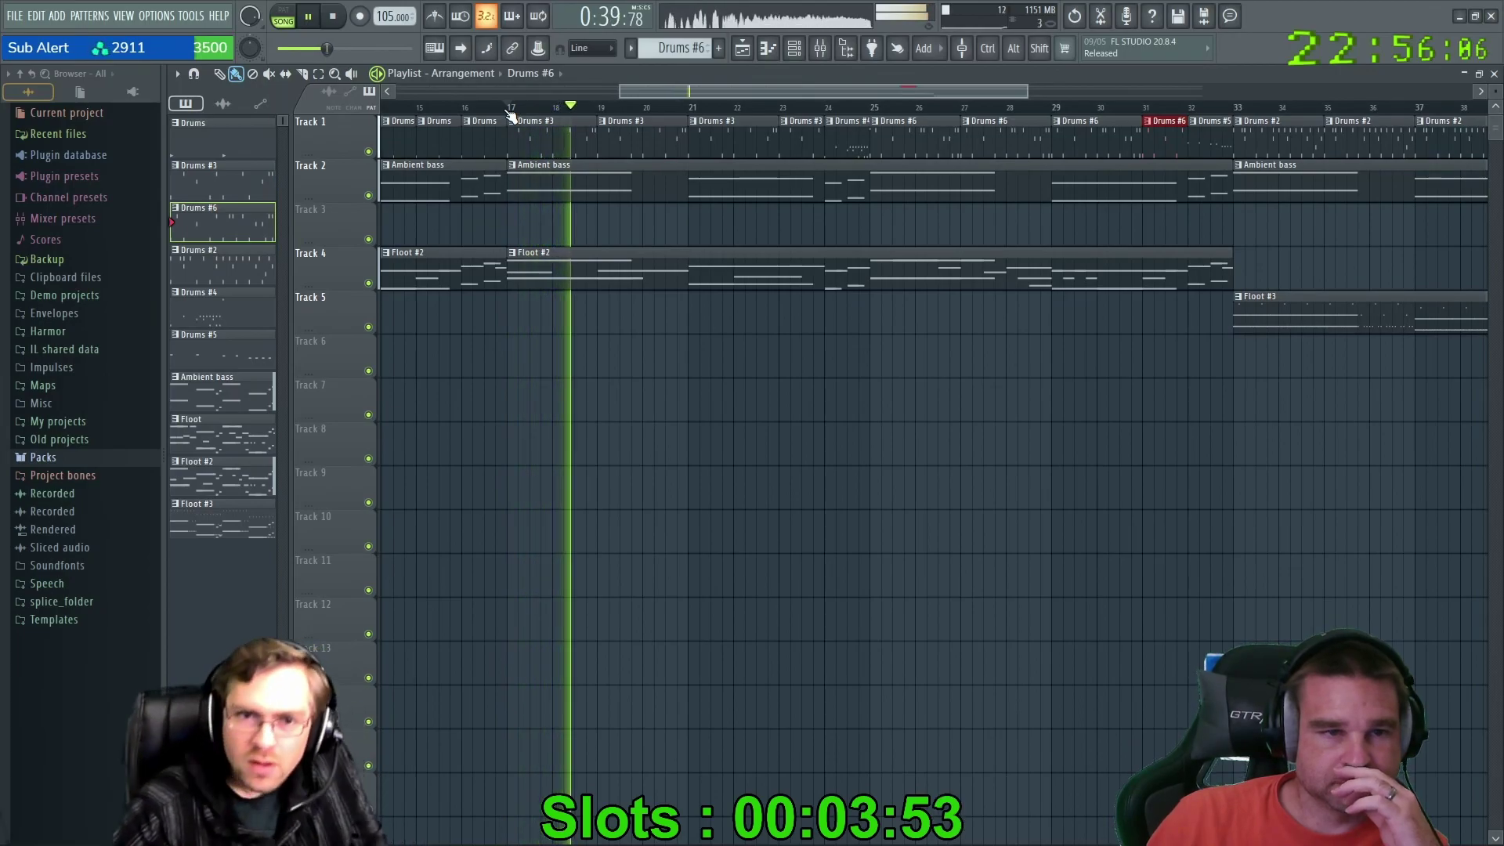
left_click_drag(773, 88, 825, 87)
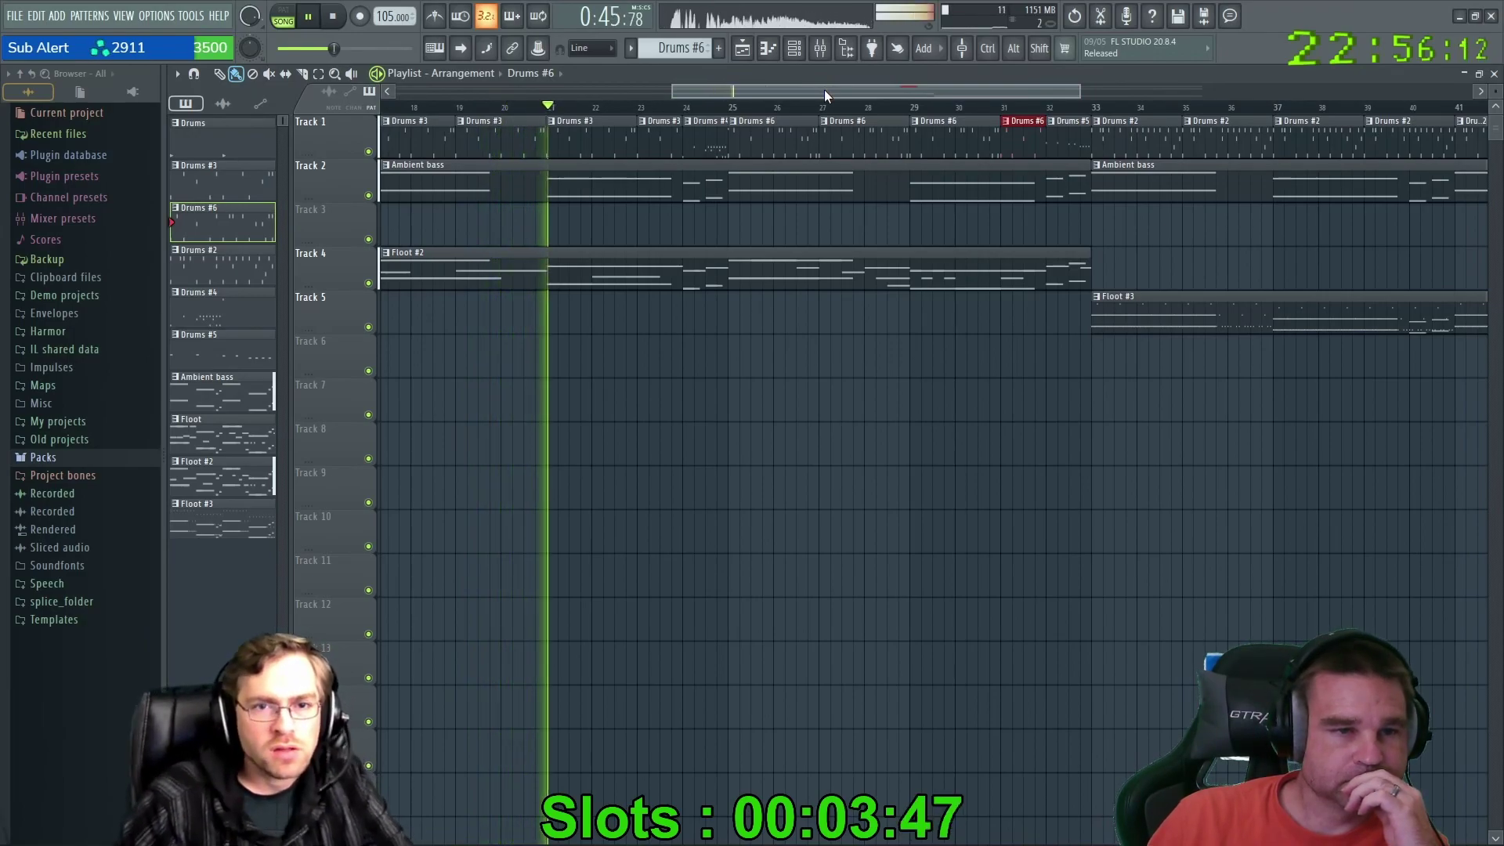
mouse_move(800, 88)
left_mouse_down()
mouse_move(410, 85)
mouse_move(777, 86)
left_mouse_up()
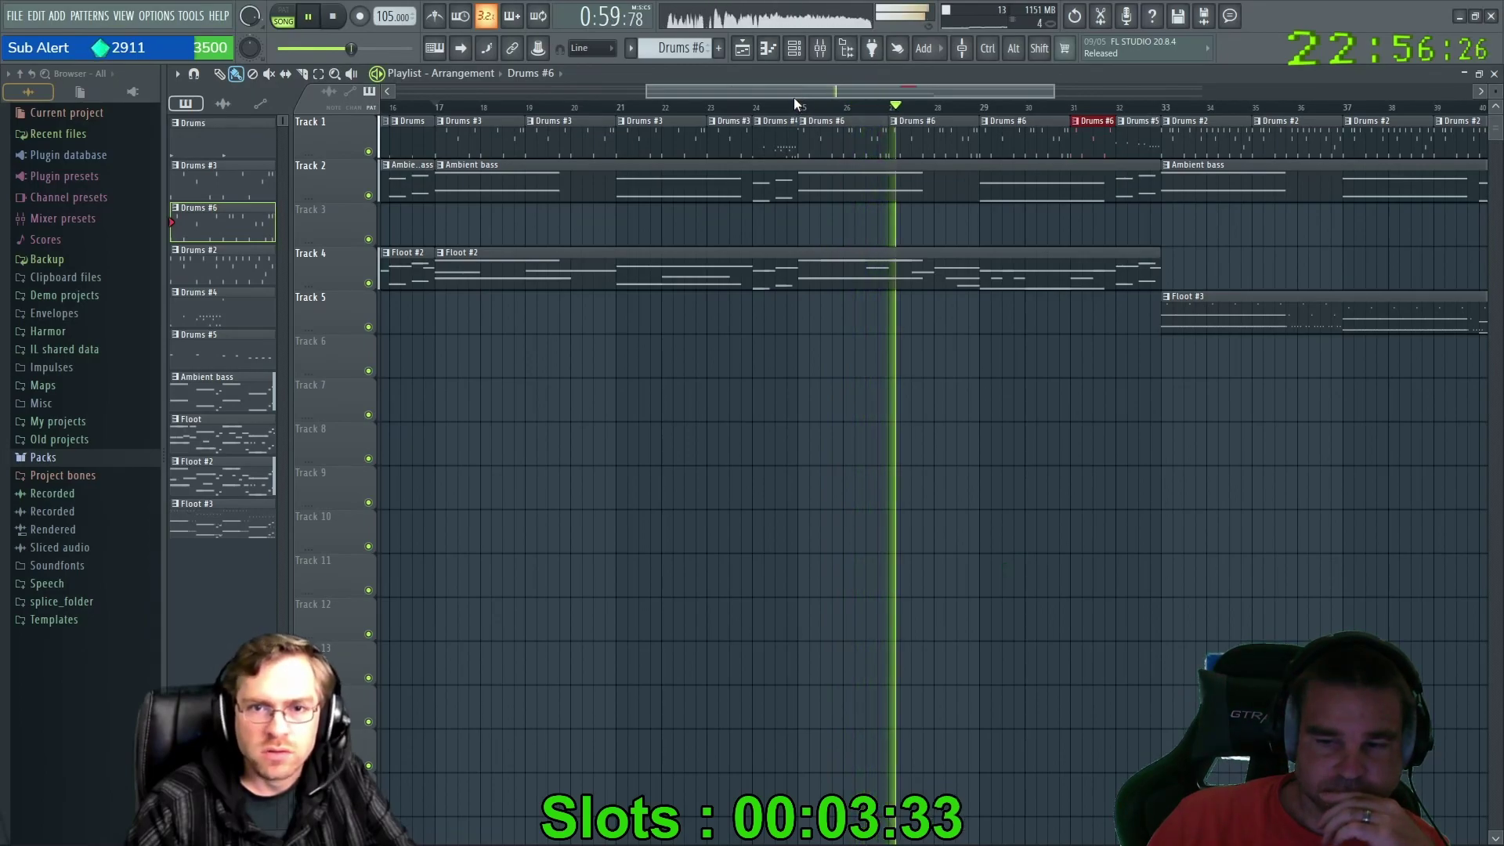
left_click_drag(795, 97, 900, 105)
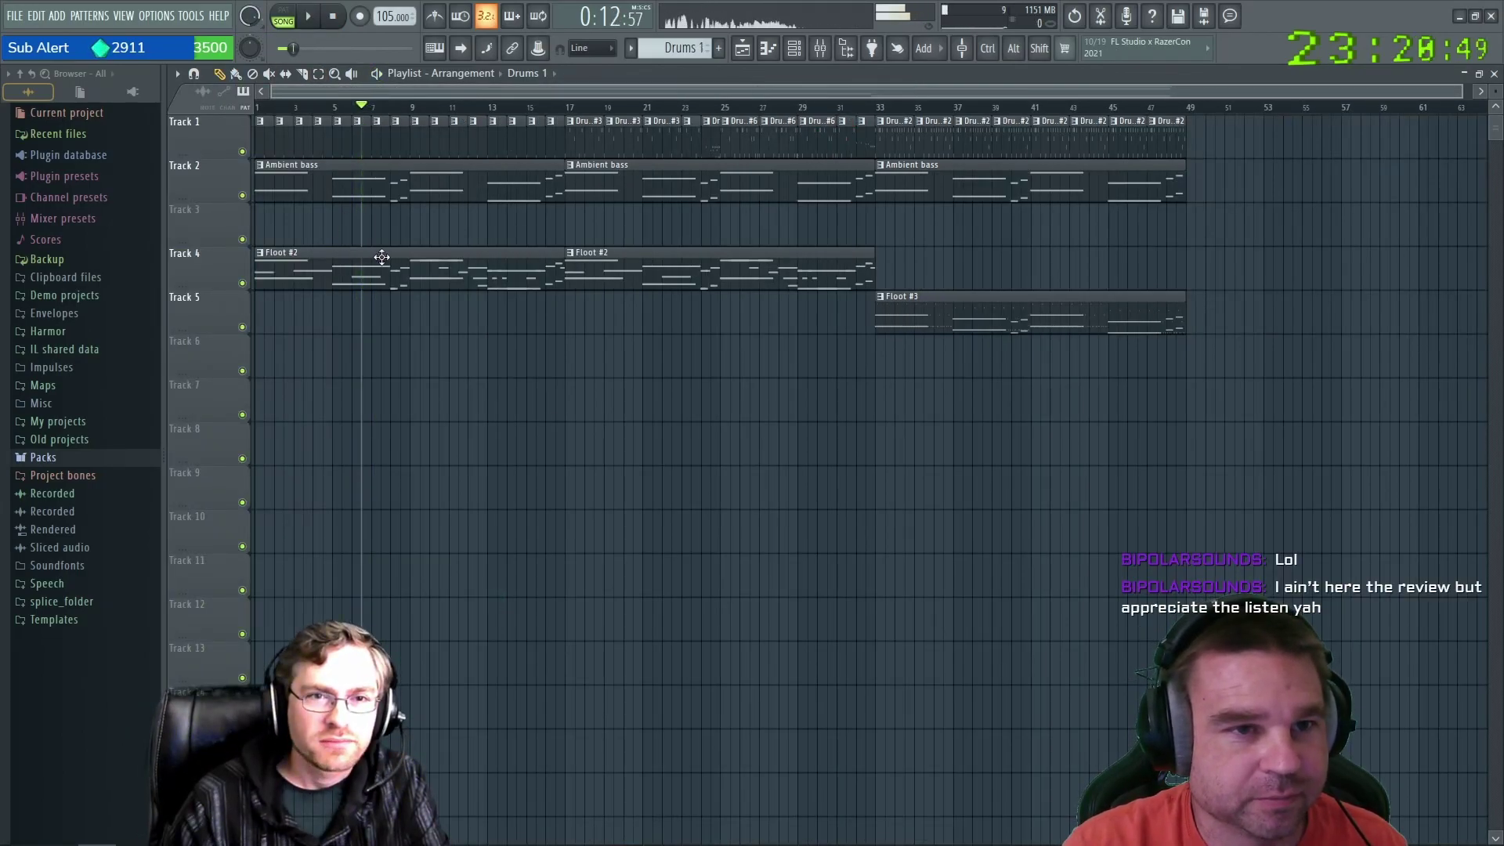
left_click(306, 19)
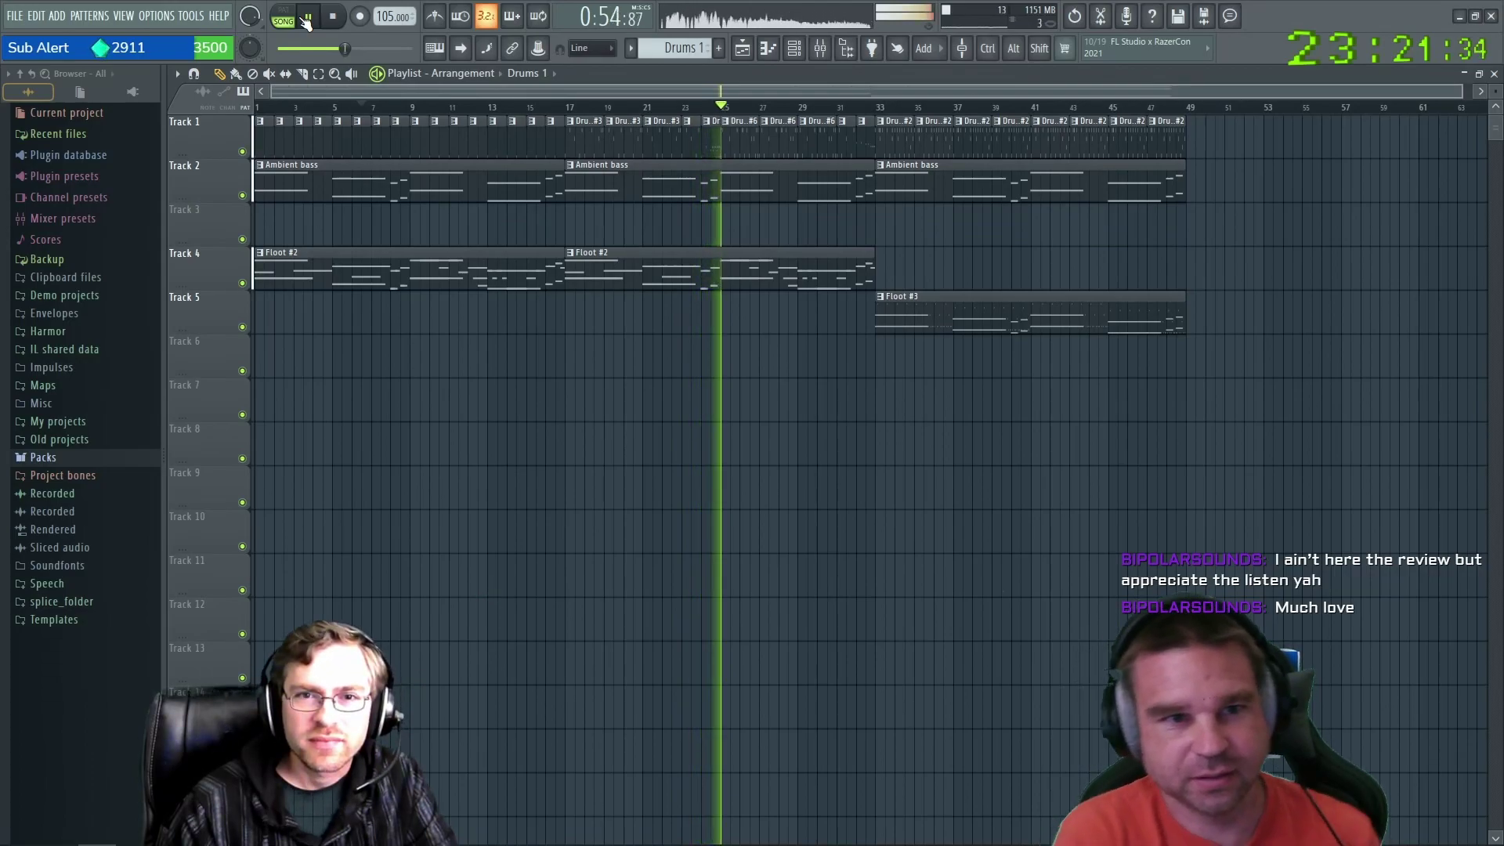
Stop the song playback, restore the playlist window and audition the drum patterns from Drums #6 back to Drums 1 in pattern mode.
key("alt")
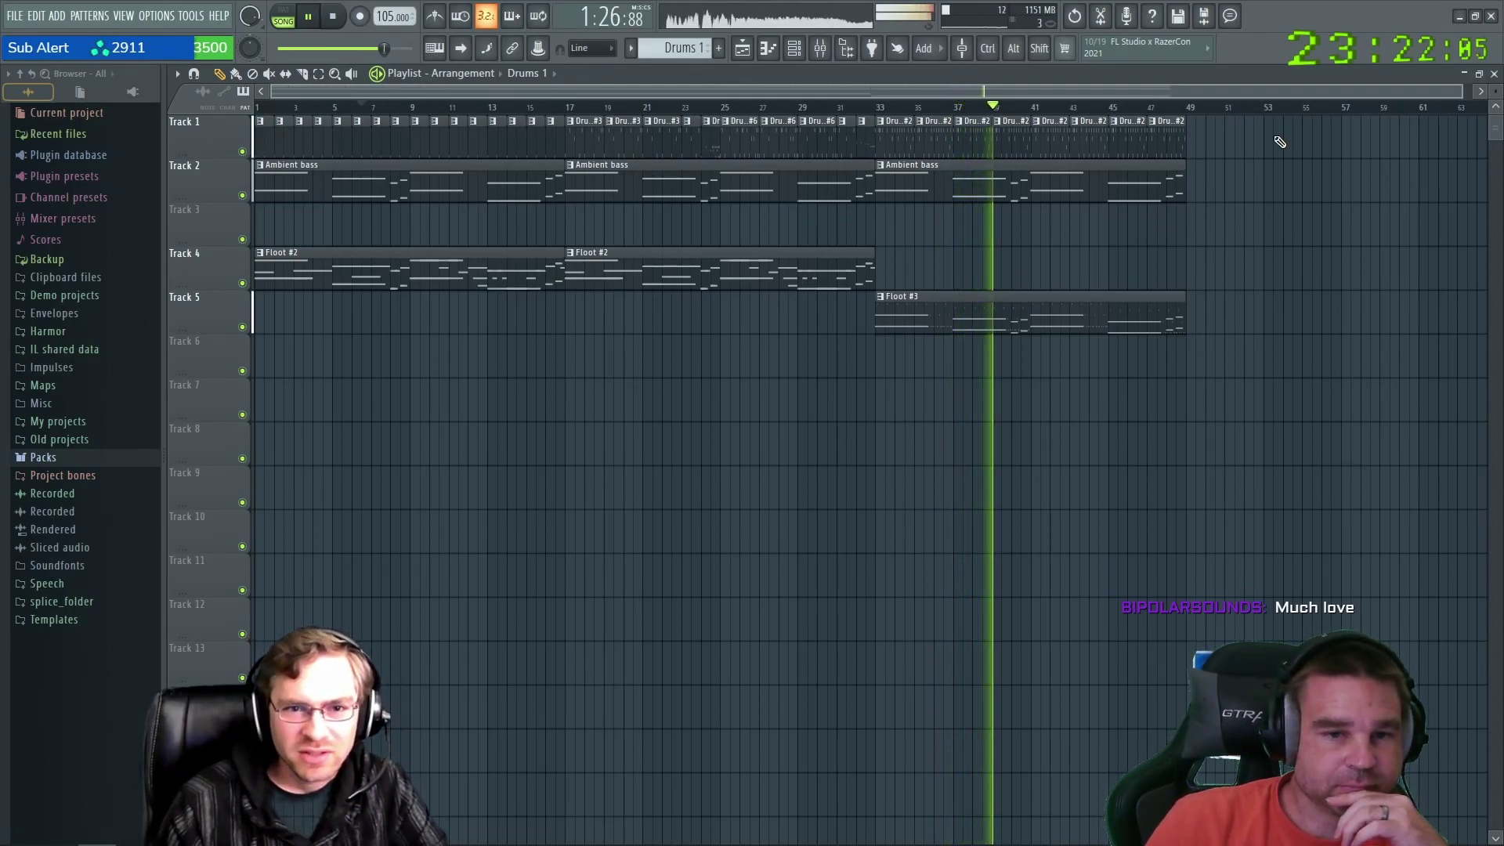
left_click(334, 16)
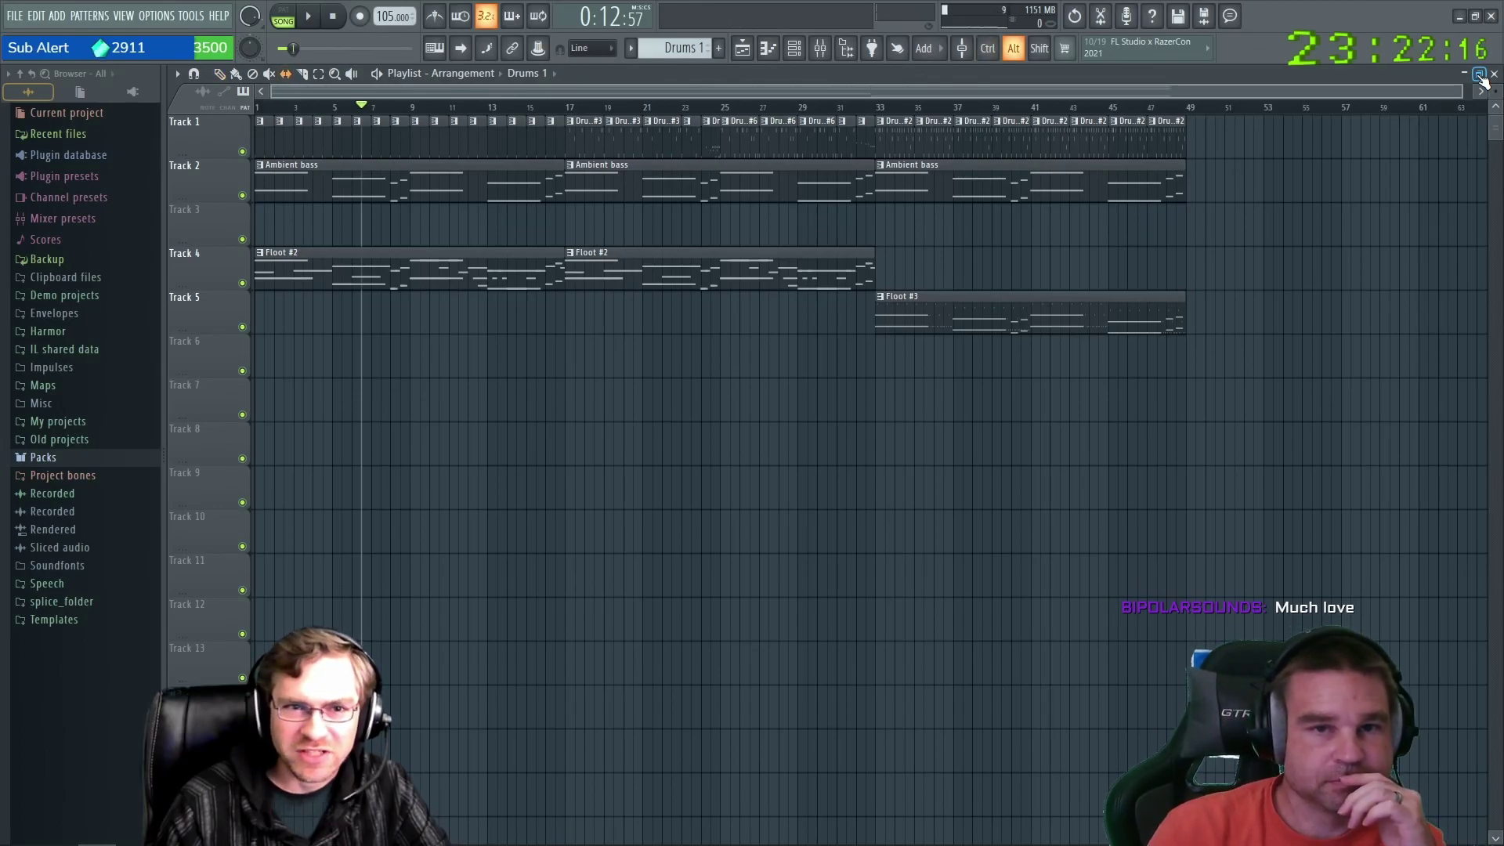
left_click(1480, 75)
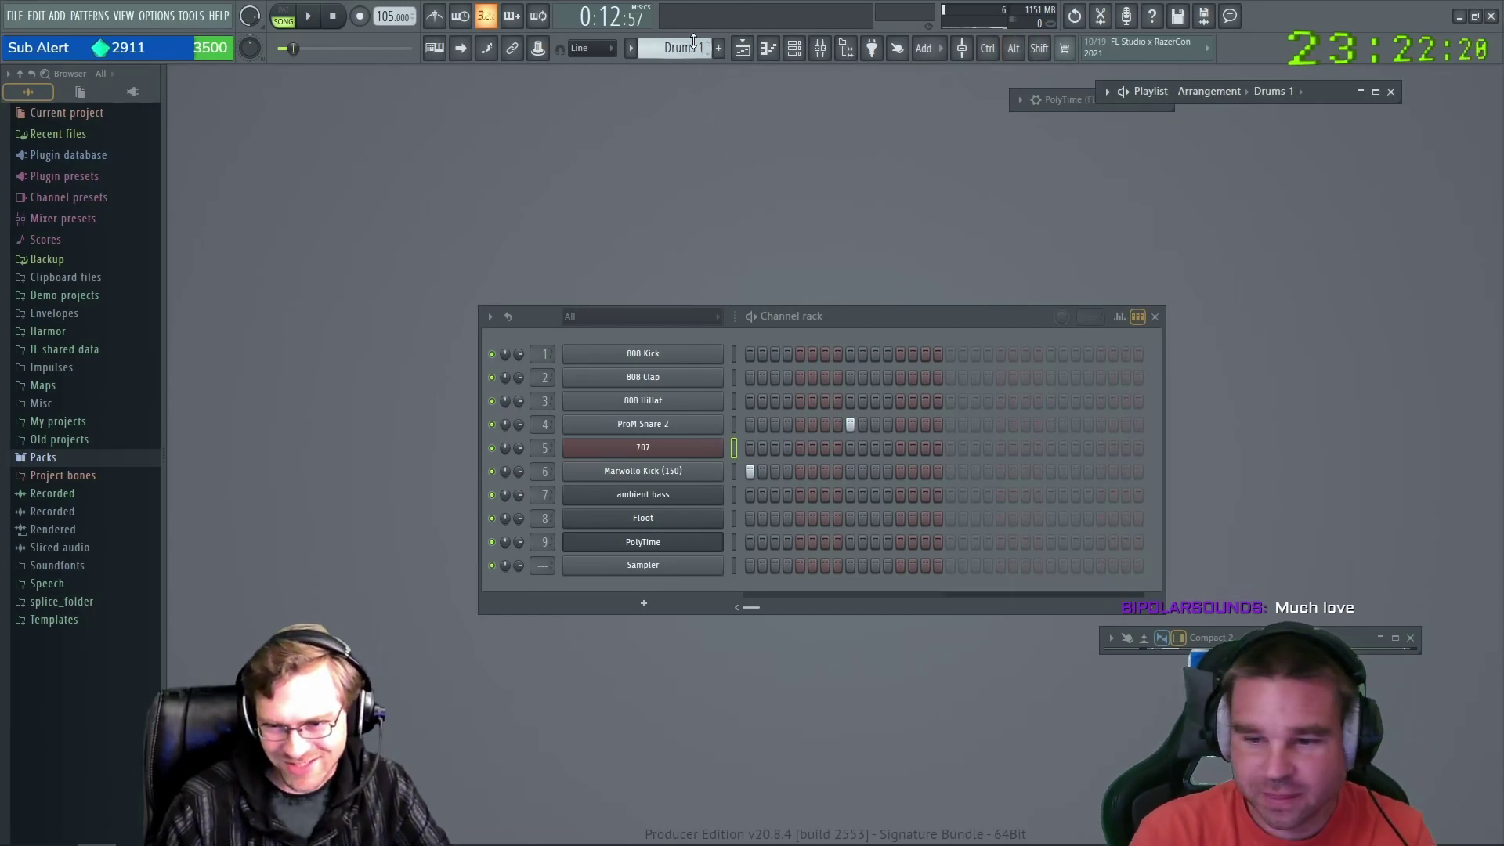
scroll(693, 41, "down", 2)
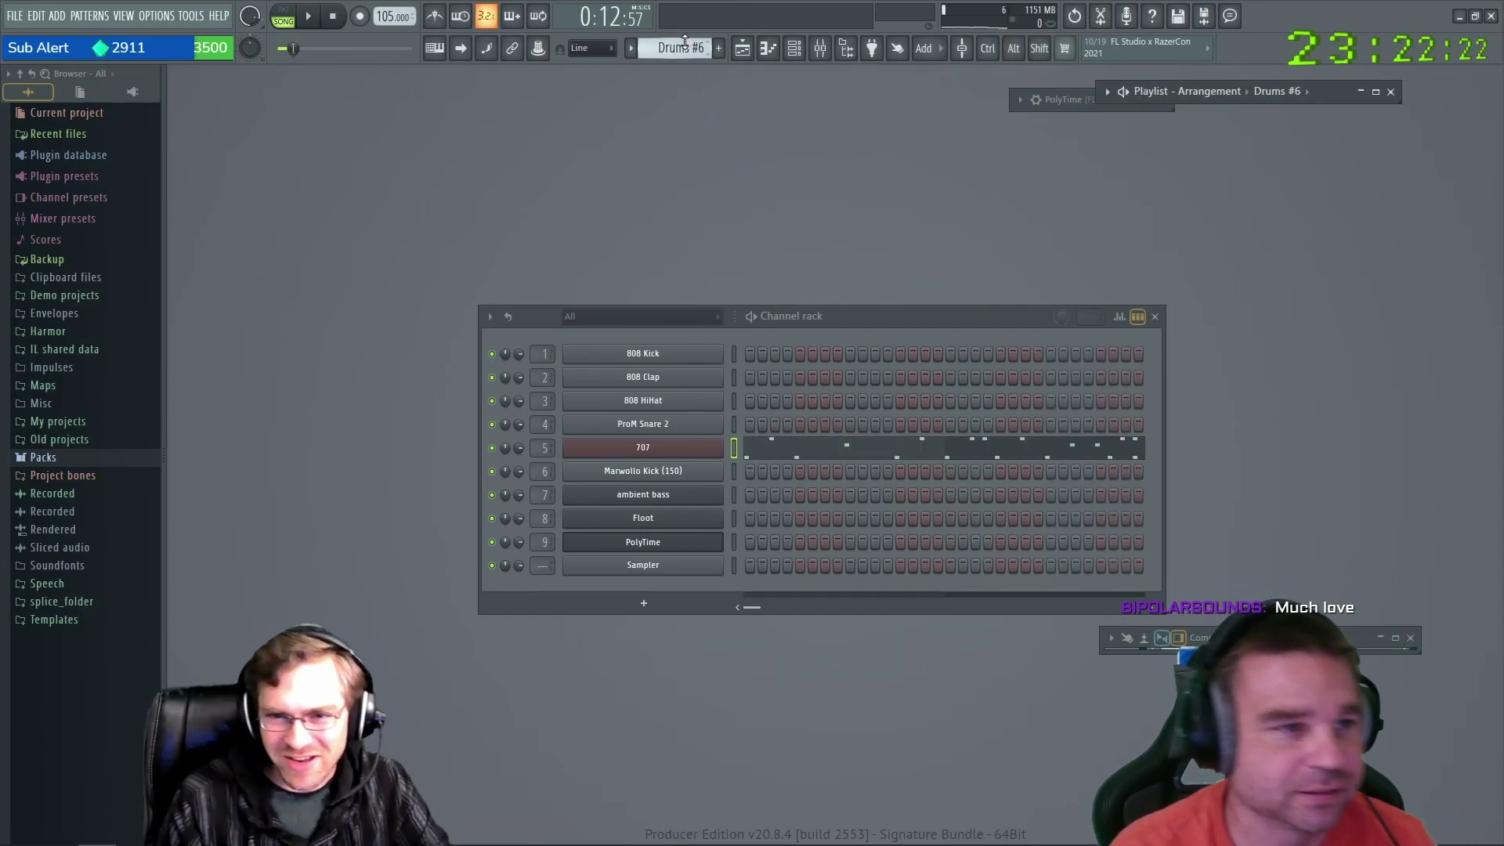
scroll(674, 48, "down", 1)
scroll(684, 41, "down", 1)
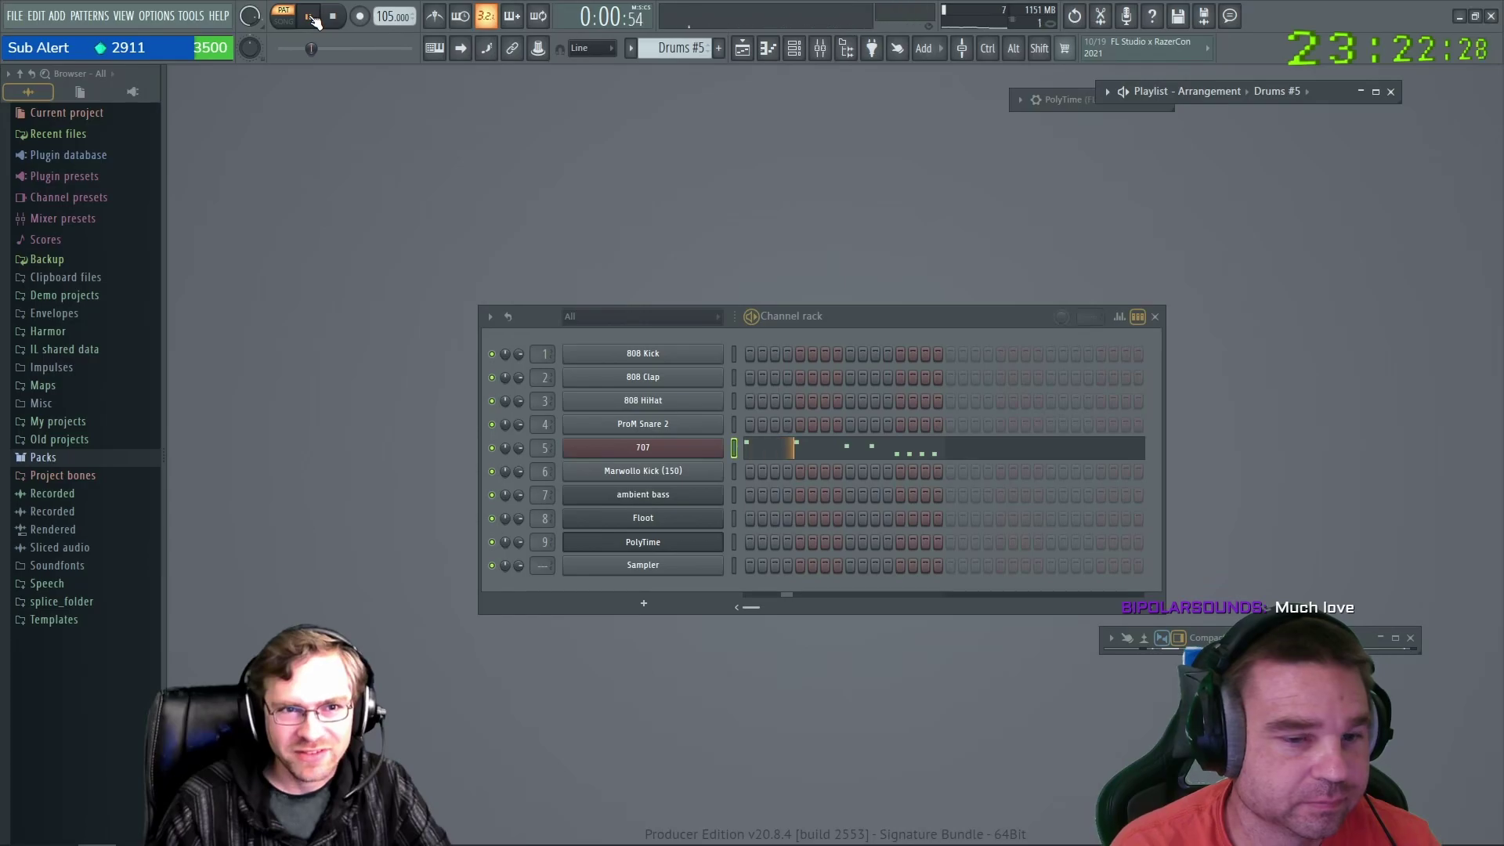
scroll(666, 48, "up", 1)
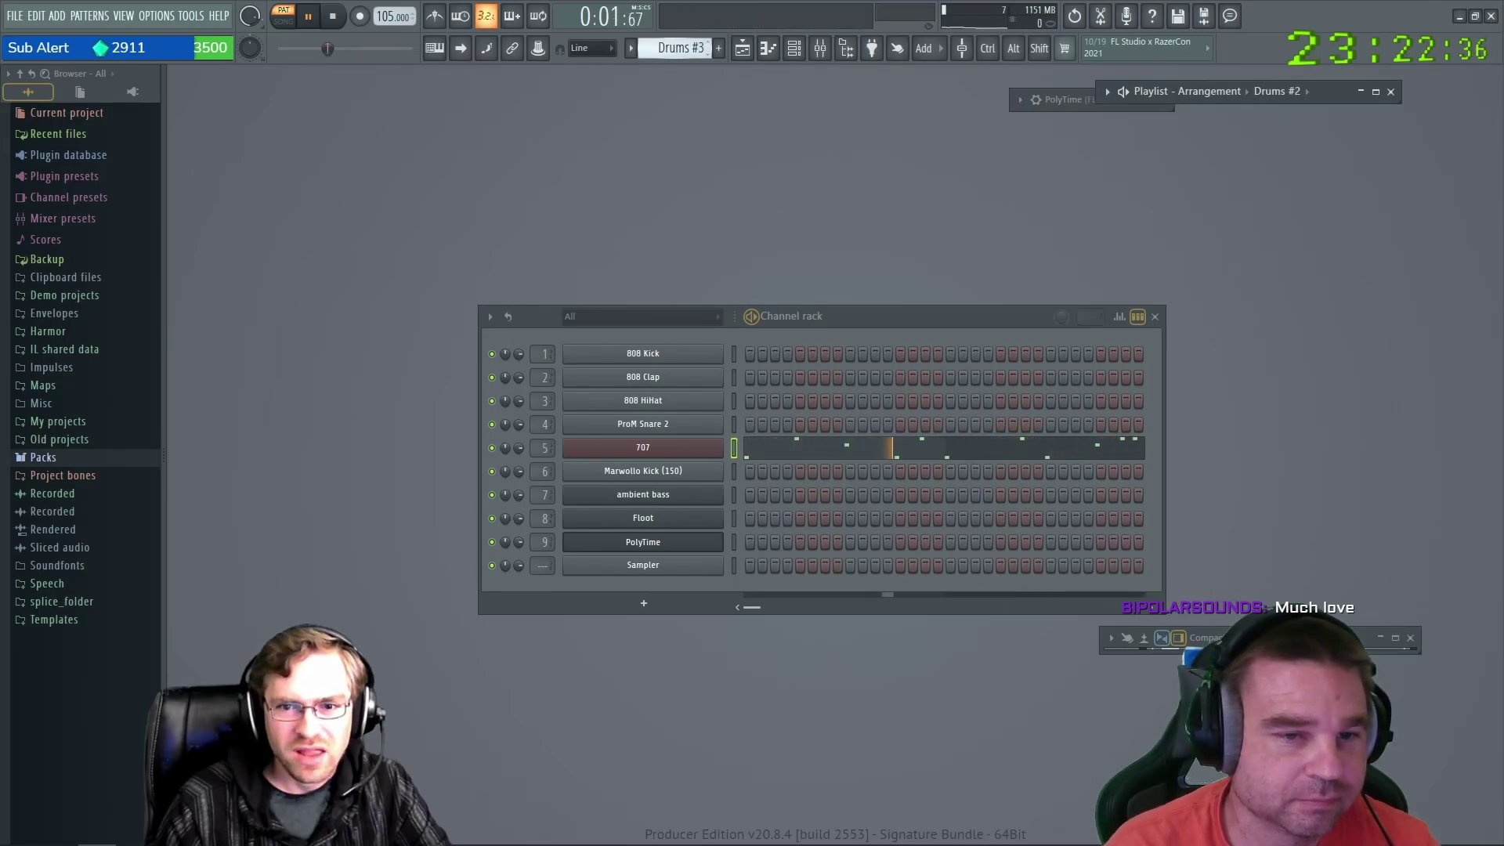
scroll(680, 48, "up", 2)
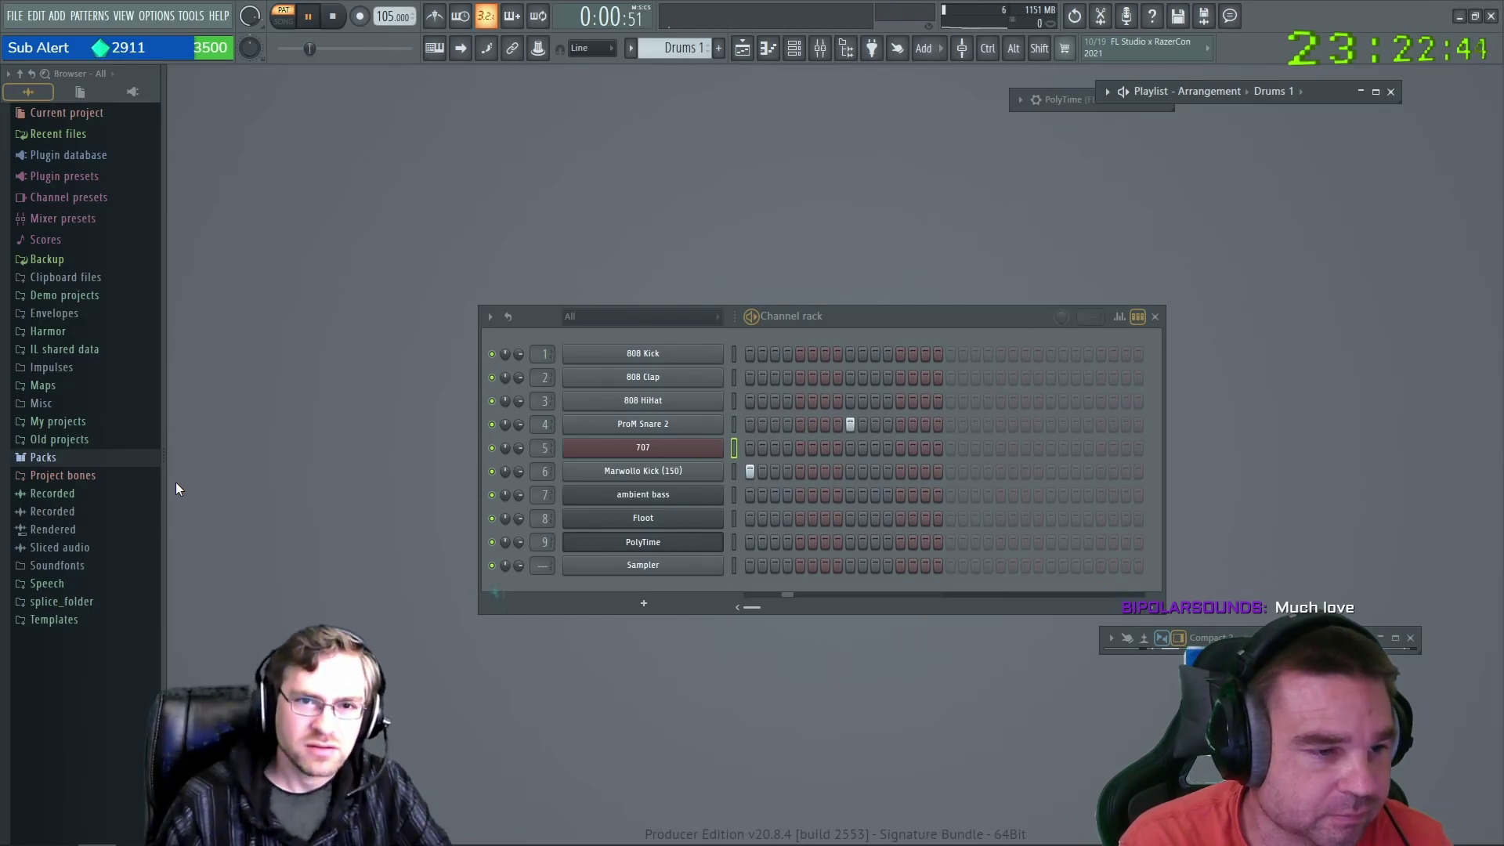
left_click(333, 16)
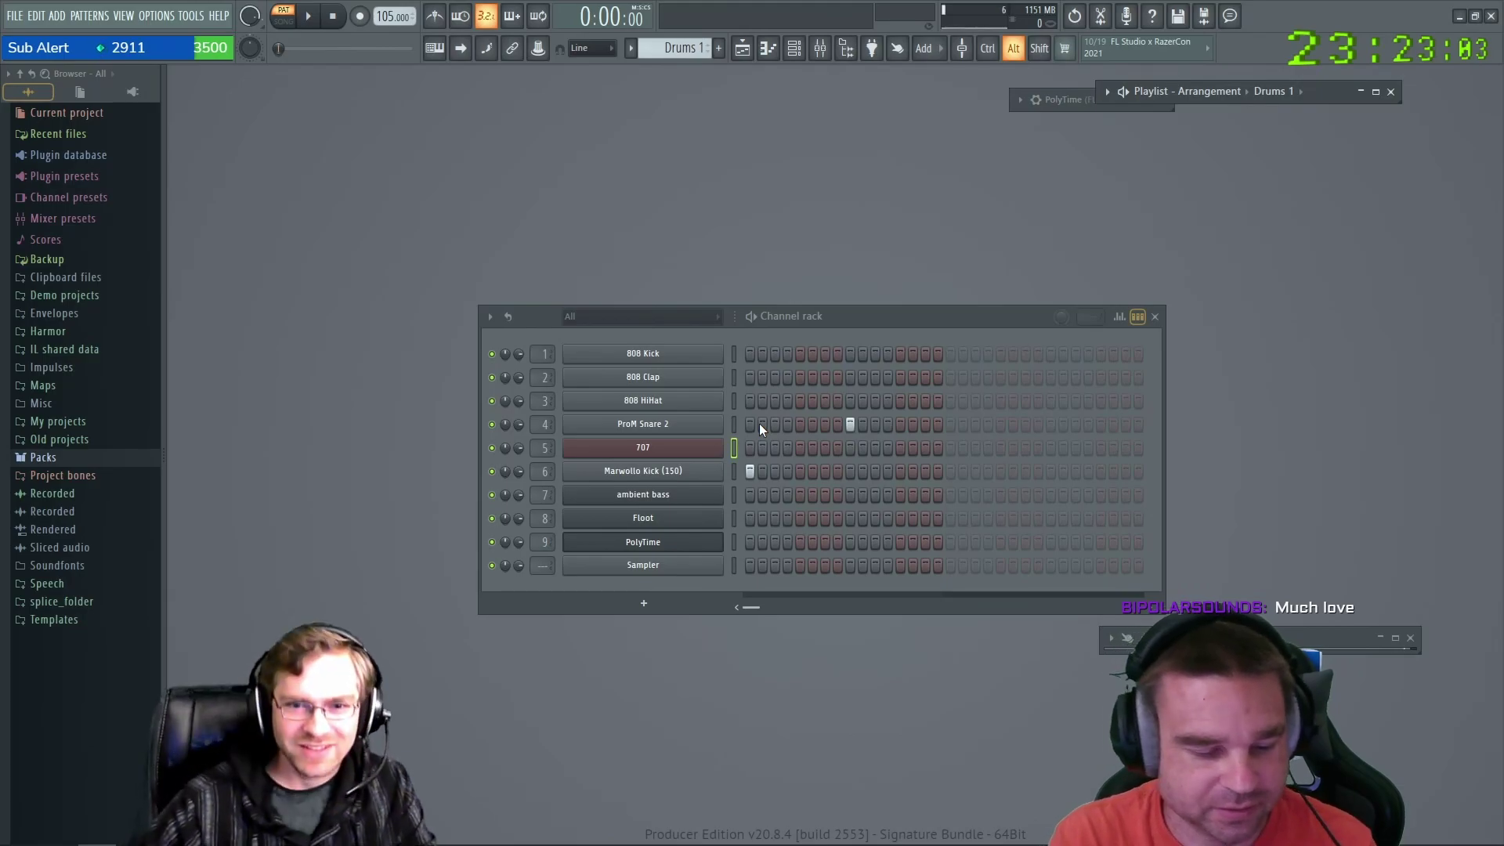
Maximize the playlist and expand the Packs folder in the browser.
left_click(743, 48)
left_click(741, 48)
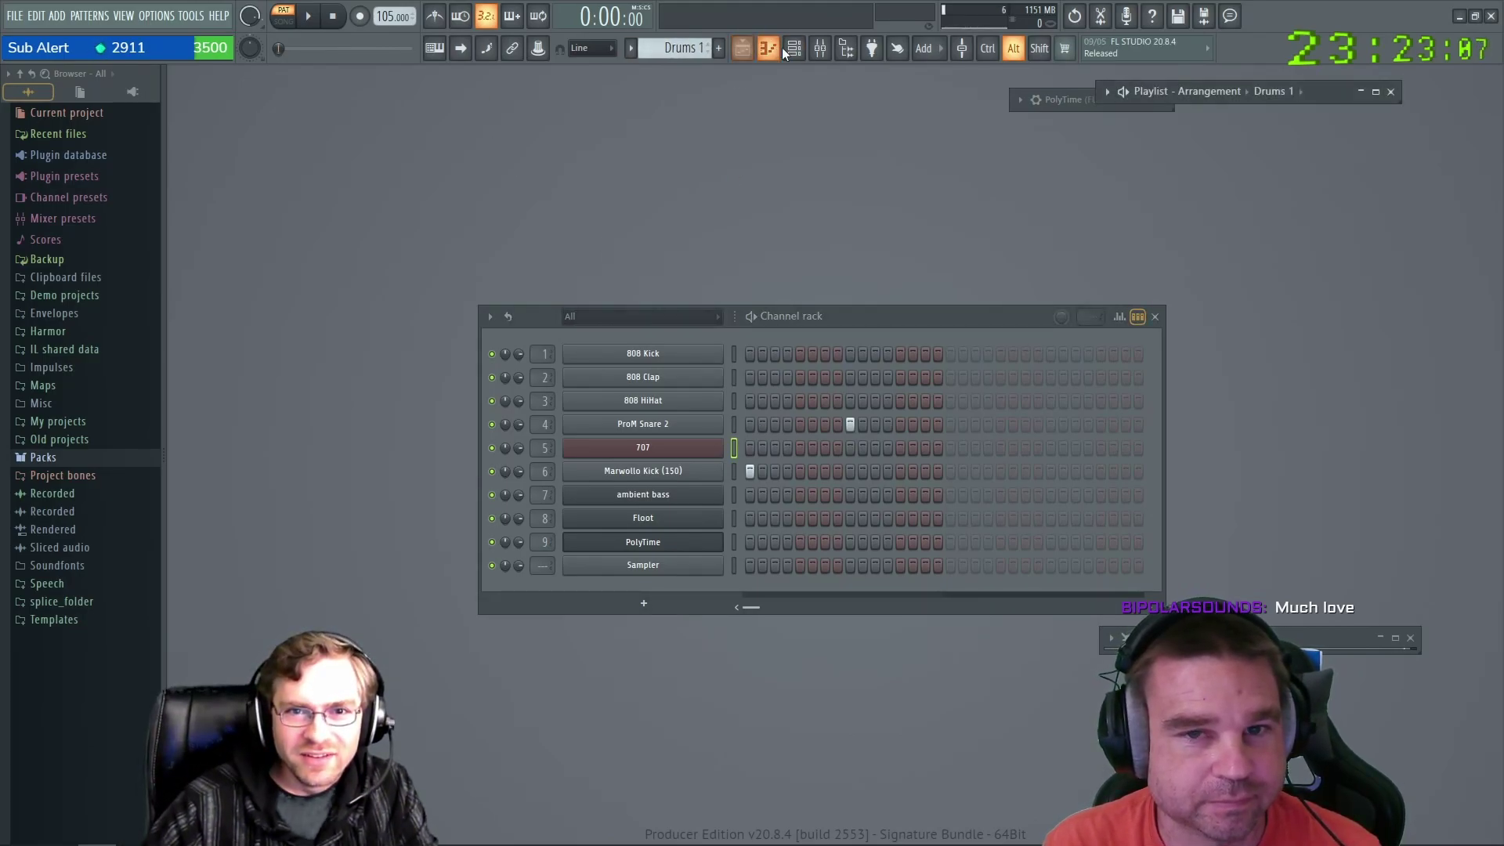
left_click(1382, 91)
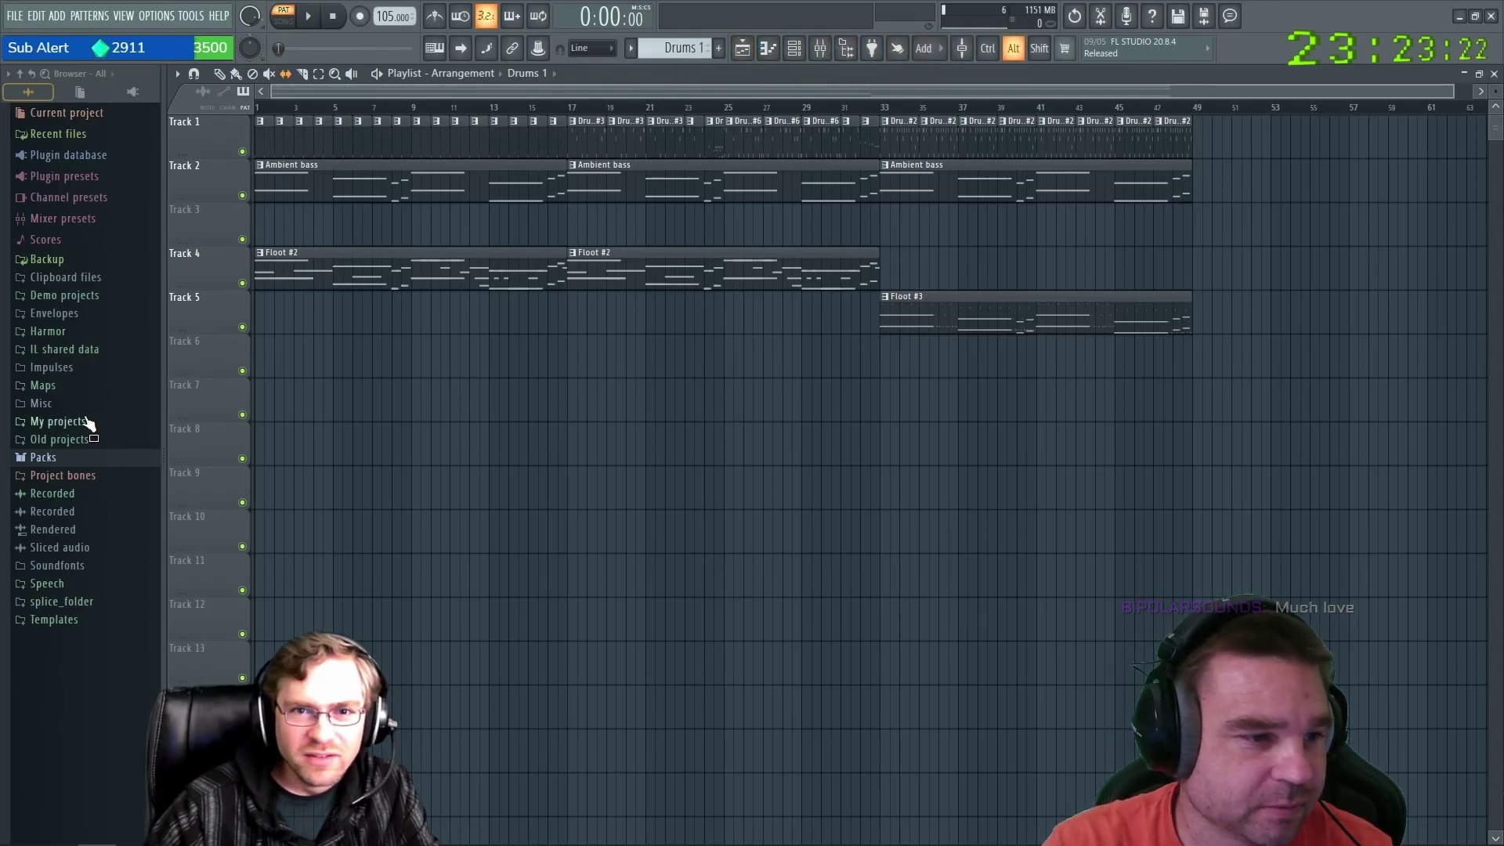
left_click(46, 459)
scroll(43, 470, "down", 6)
scroll(39, 423, "up", 4)
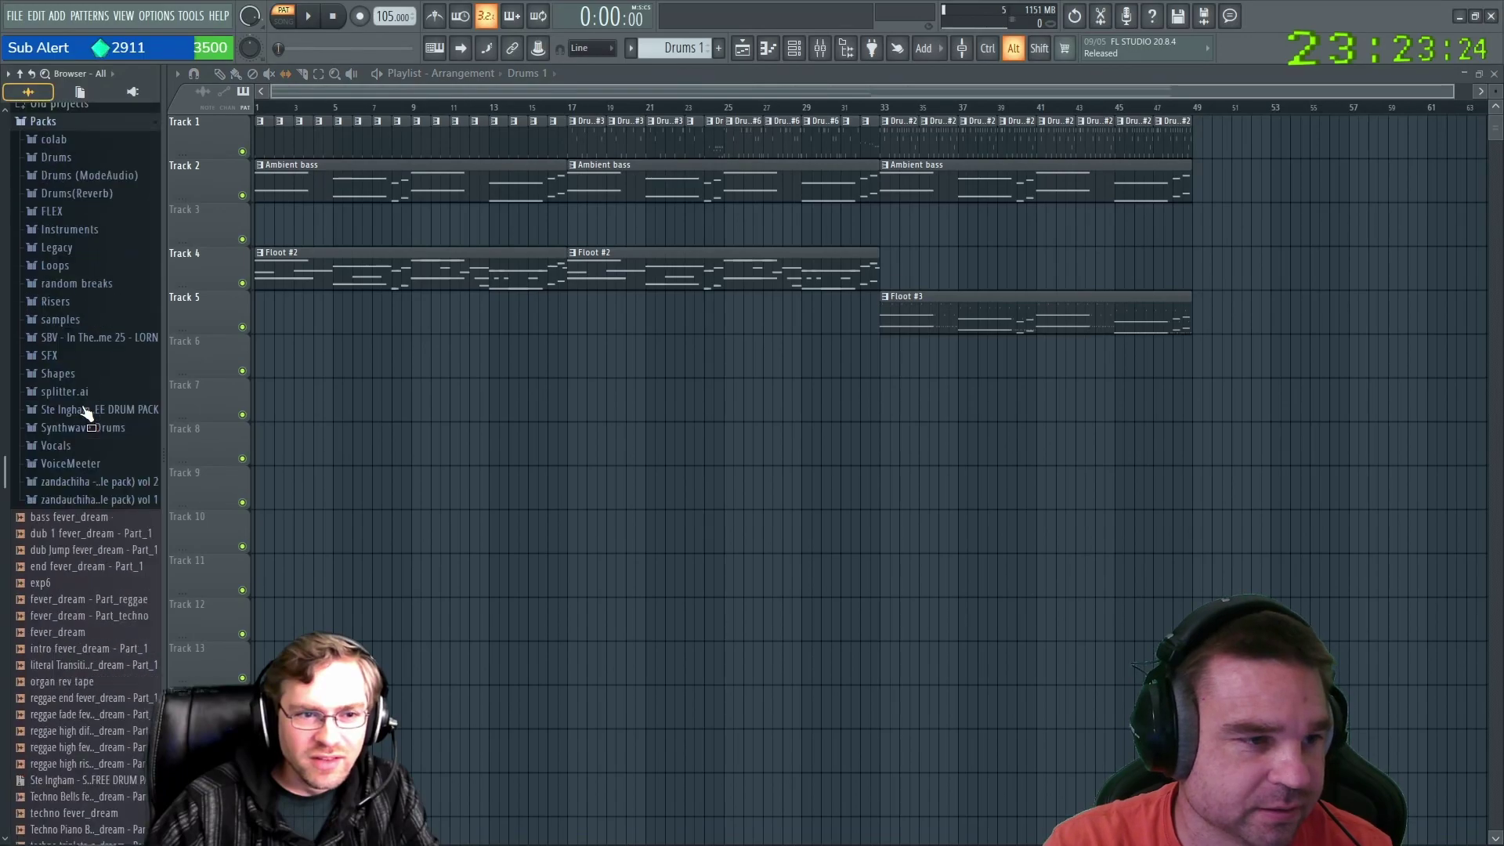
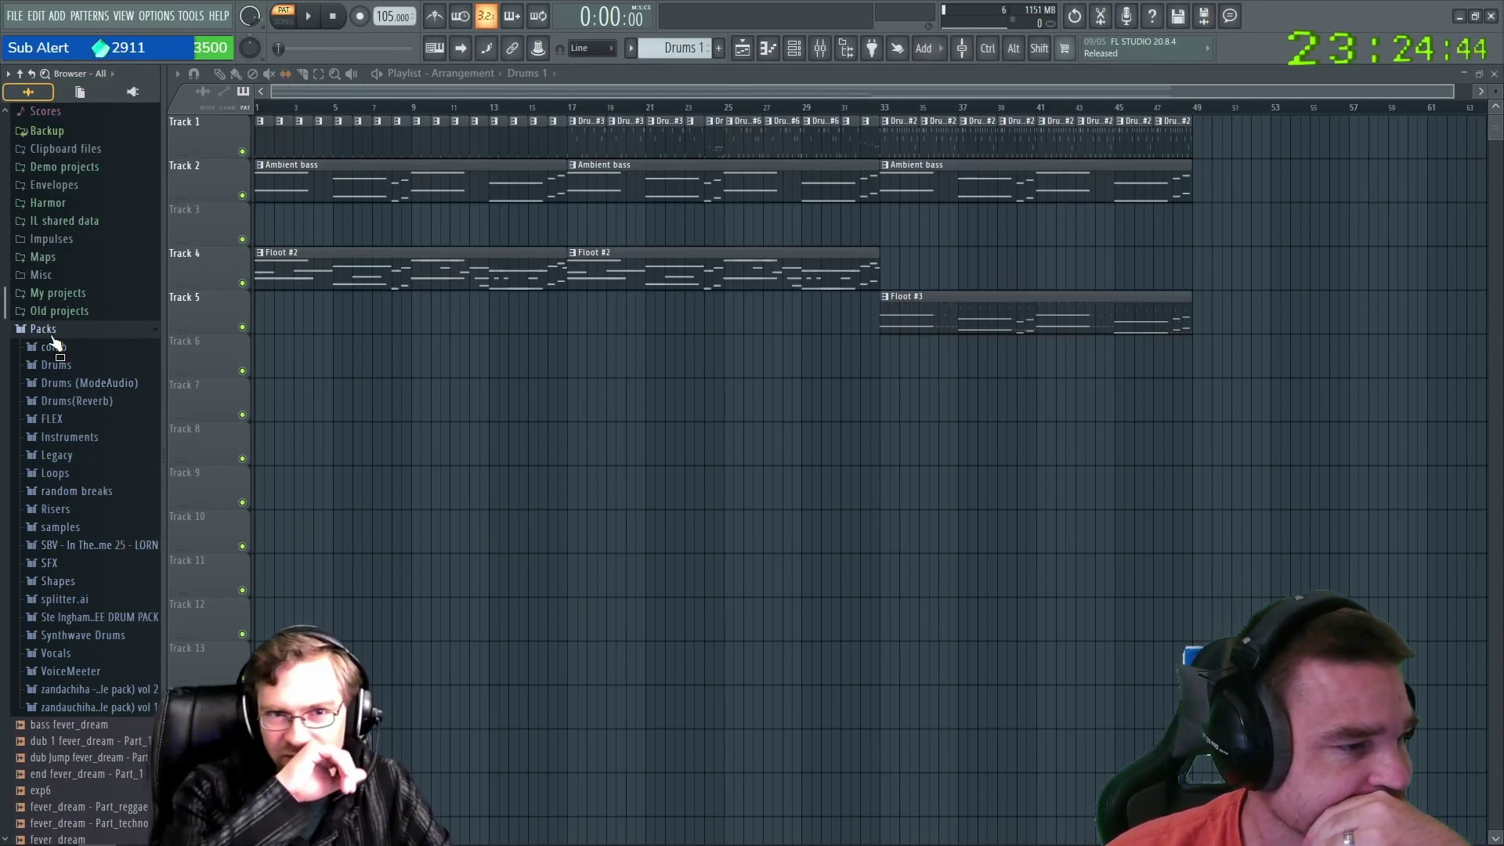
Audition Collider samples in the Percussion folder of Drums (ModeAudio), and collapse the folder.
left_click(43, 385)
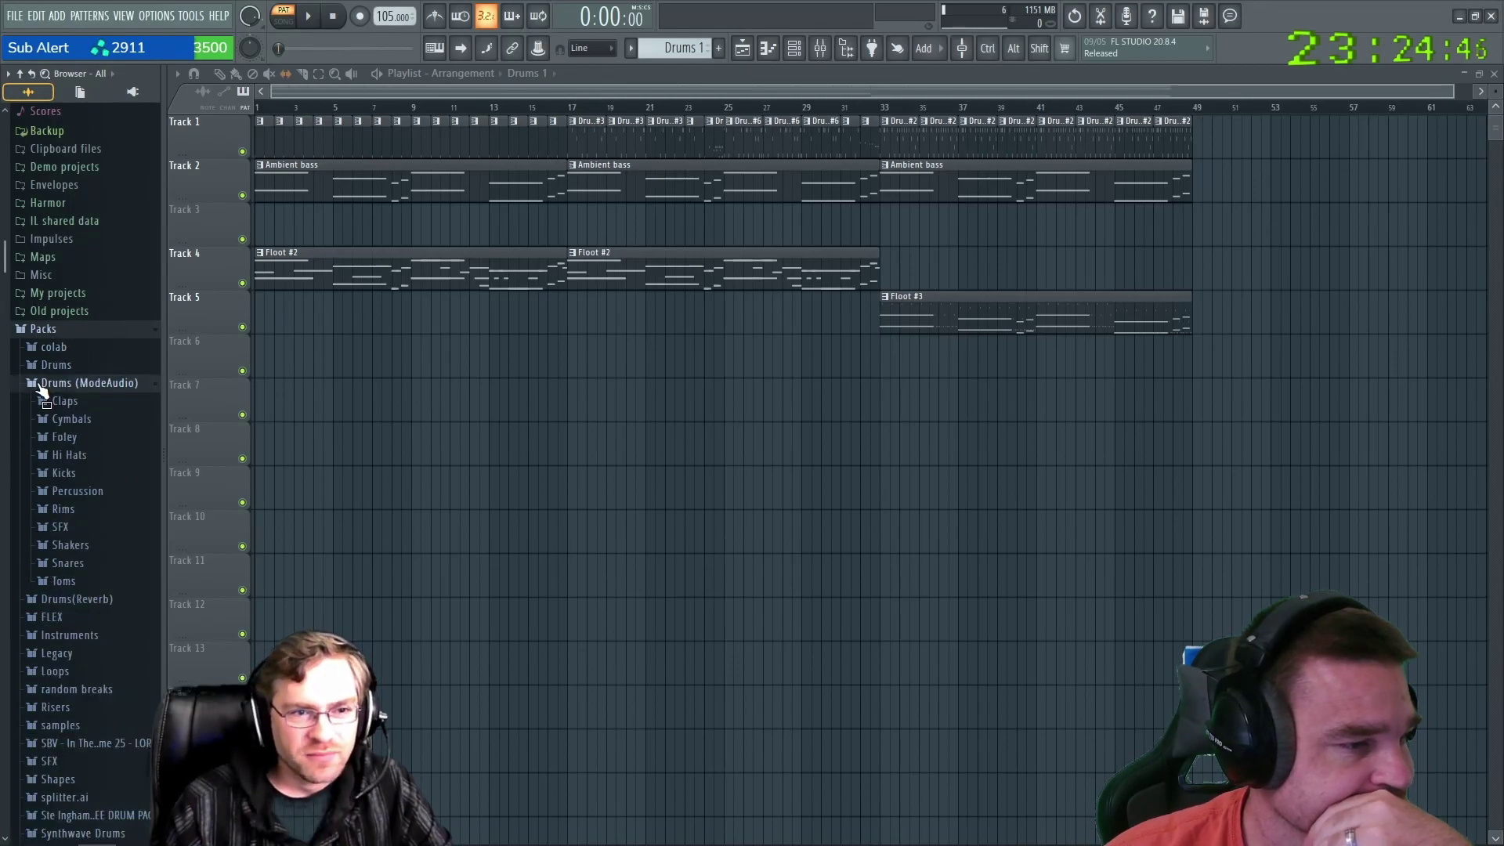
left_click(68, 494)
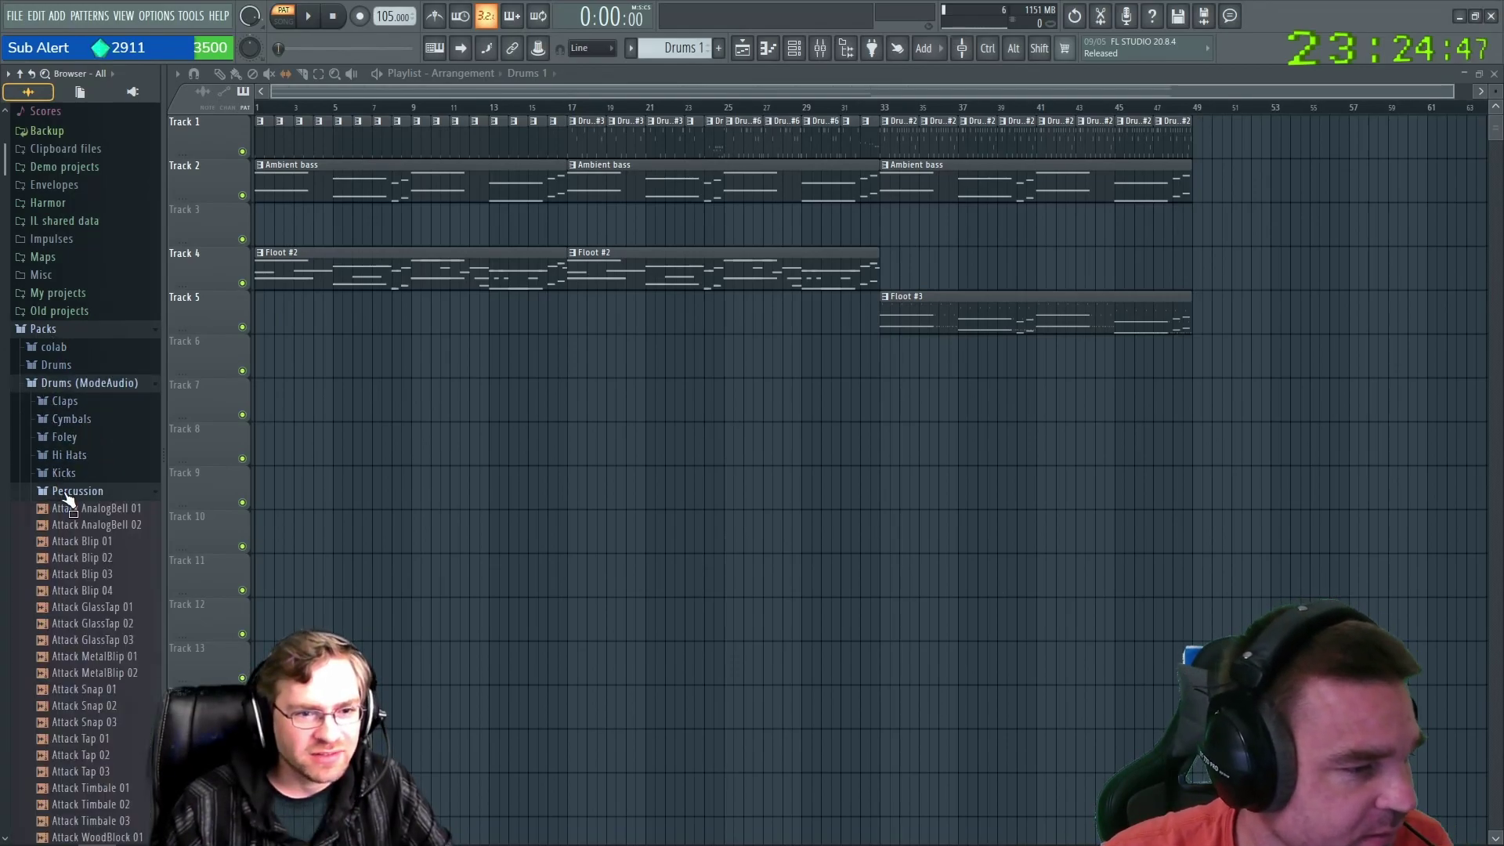
scroll(122, 482, "down", 10)
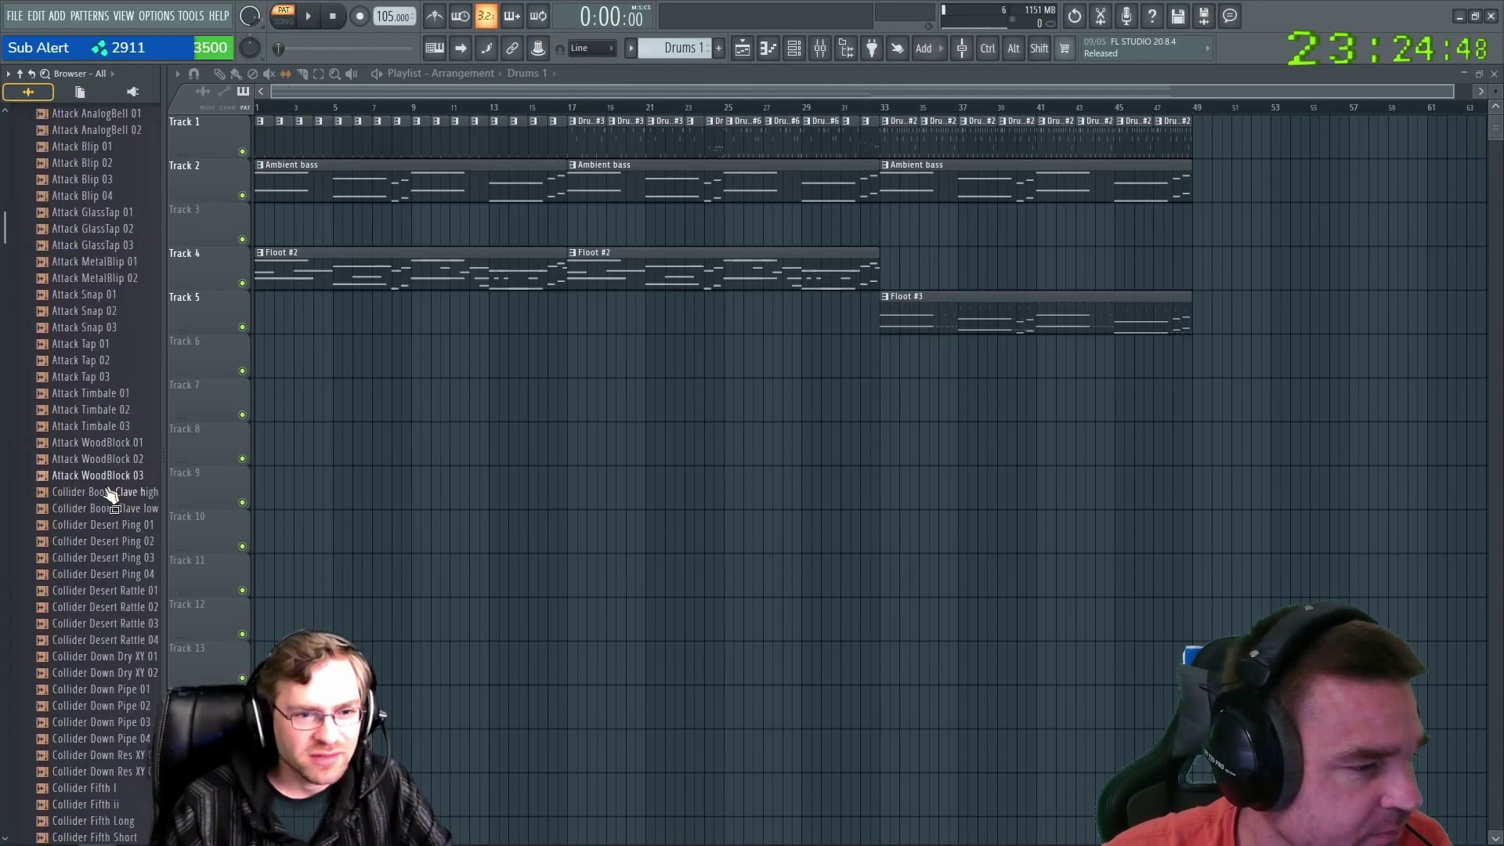
left_click(110, 623)
scroll(112, 630, "down", 4)
left_click(111, 625)
left_click(101, 756)
scroll(122, 597, "up", 8)
scroll(121, 599, "up", 7)
left_click(69, 620)
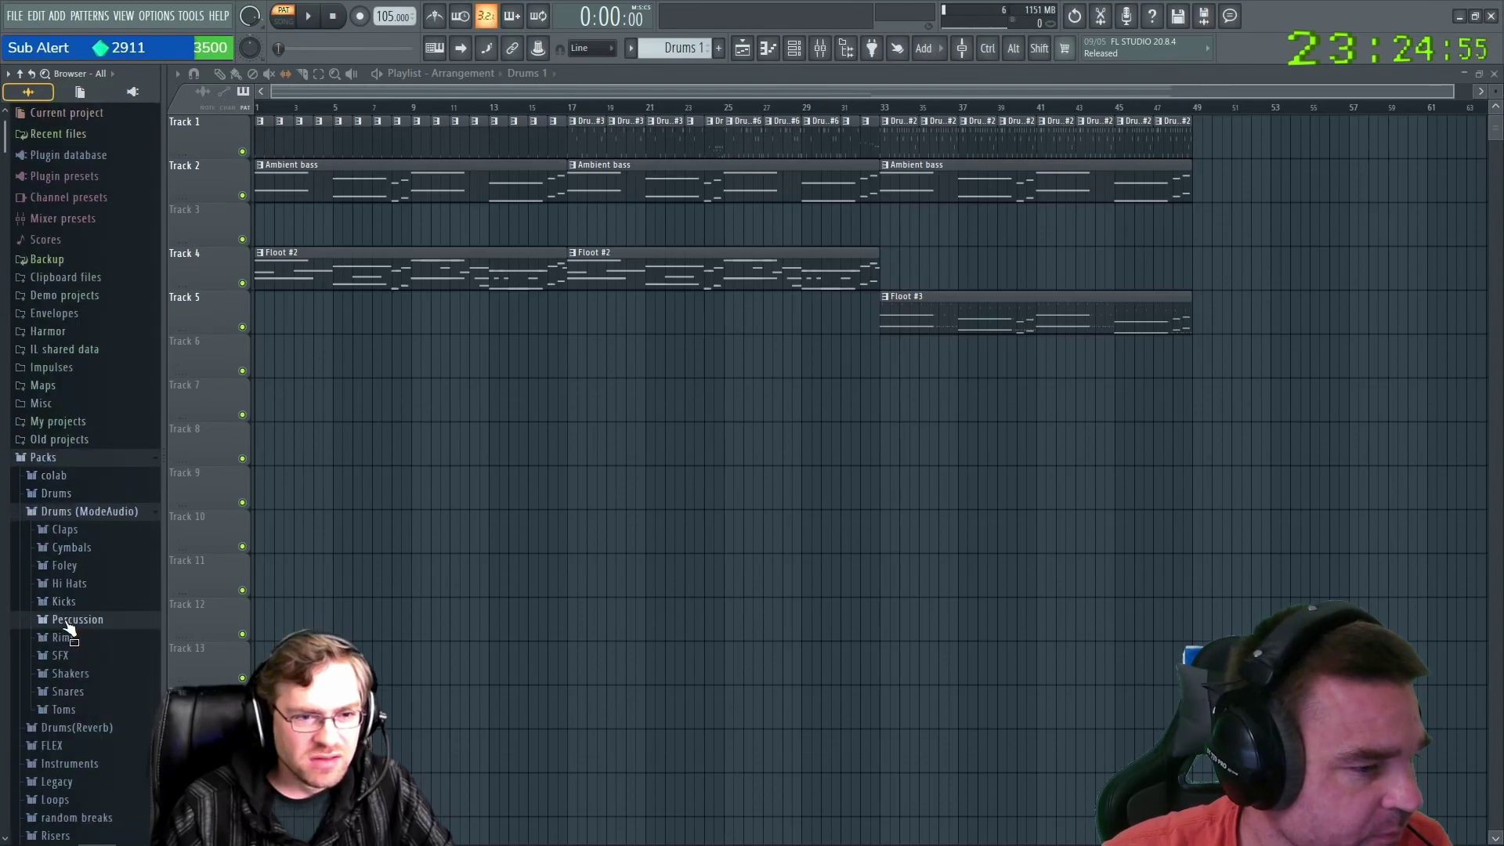
Open the Foley folder of Drums (ModeAudio) and audition samples through to the end of its list.
left_click(74, 565)
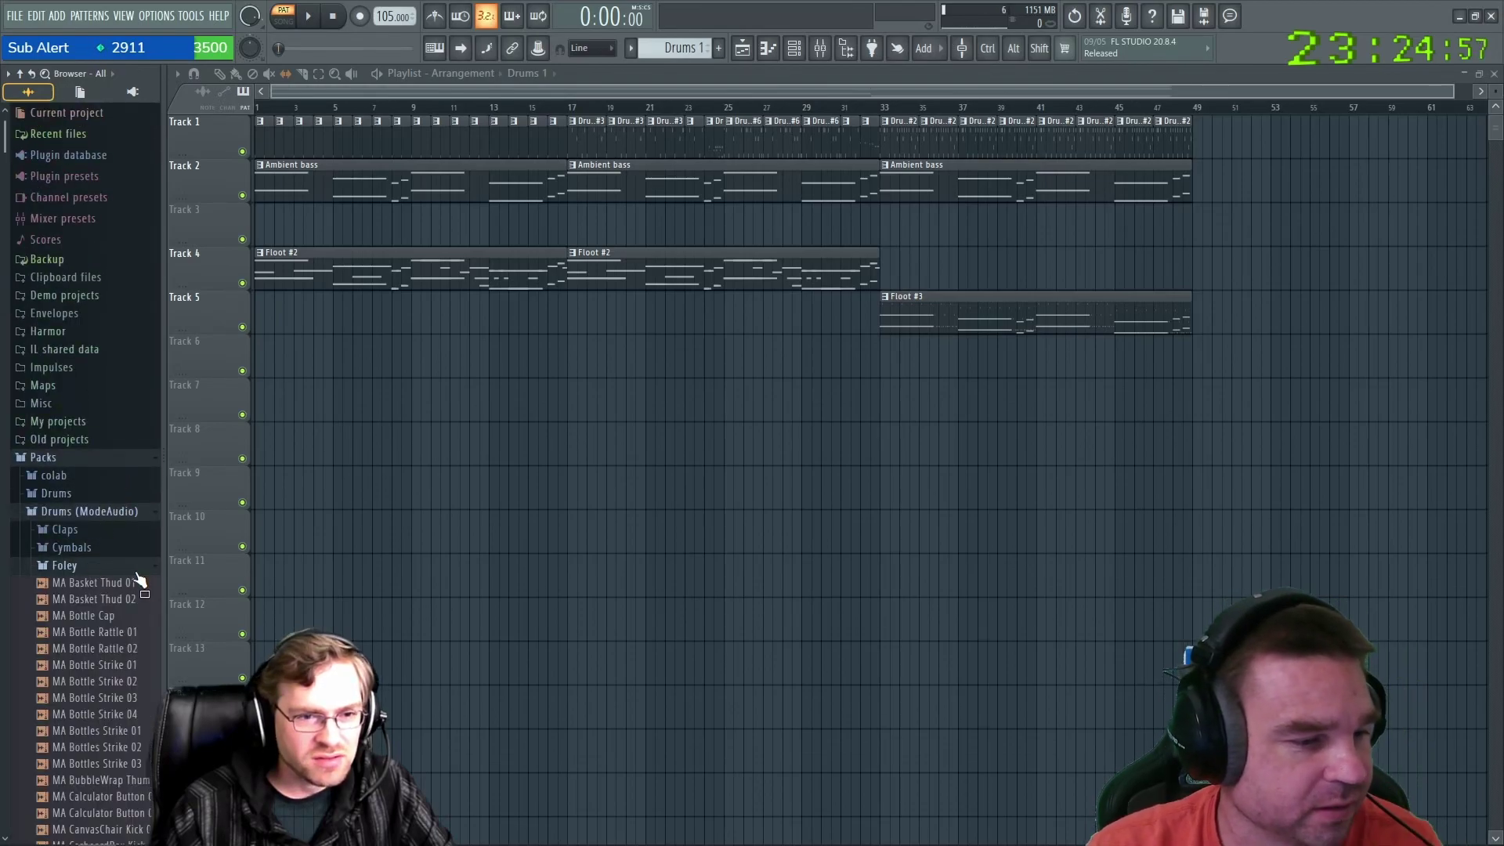
scroll(117, 584, "down", 4)
left_click(102, 699)
scroll(104, 702, "down", 6)
scroll(104, 703, "down", 9)
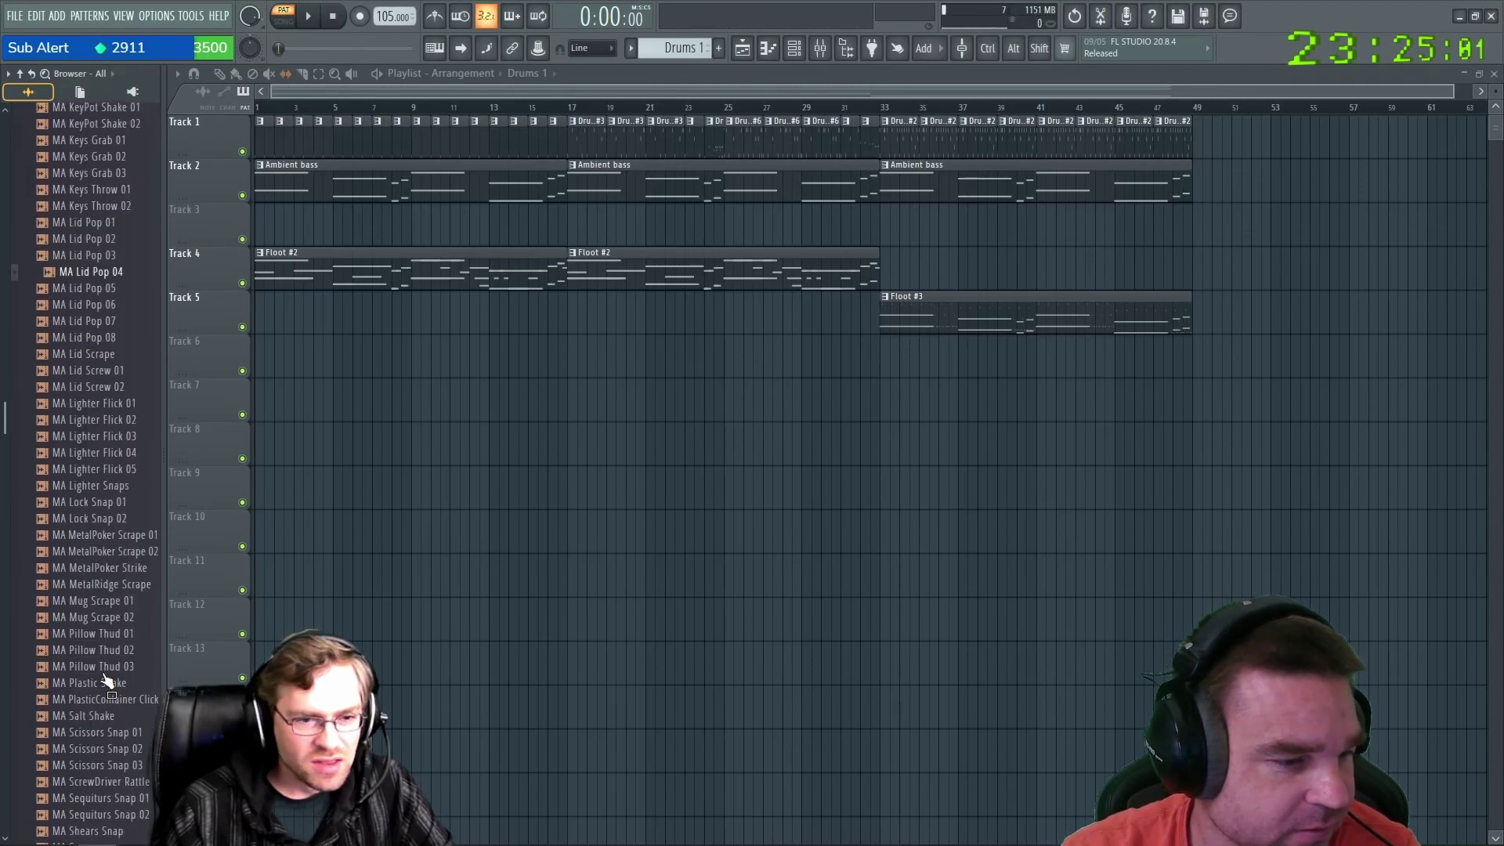
scroll(108, 662, "down", 10)
left_click(103, 664)
left_click(98, 697)
scroll(97, 705, "down", 8)
left_click(95, 648)
left_click(96, 681)
left_click(103, 403)
Audition the MA Mug Scrape 02 and MA Lighter Flick 04 foley samples, and collapse the Foley folder.
scroll(110, 392, "up", 16)
left_click(100, 353)
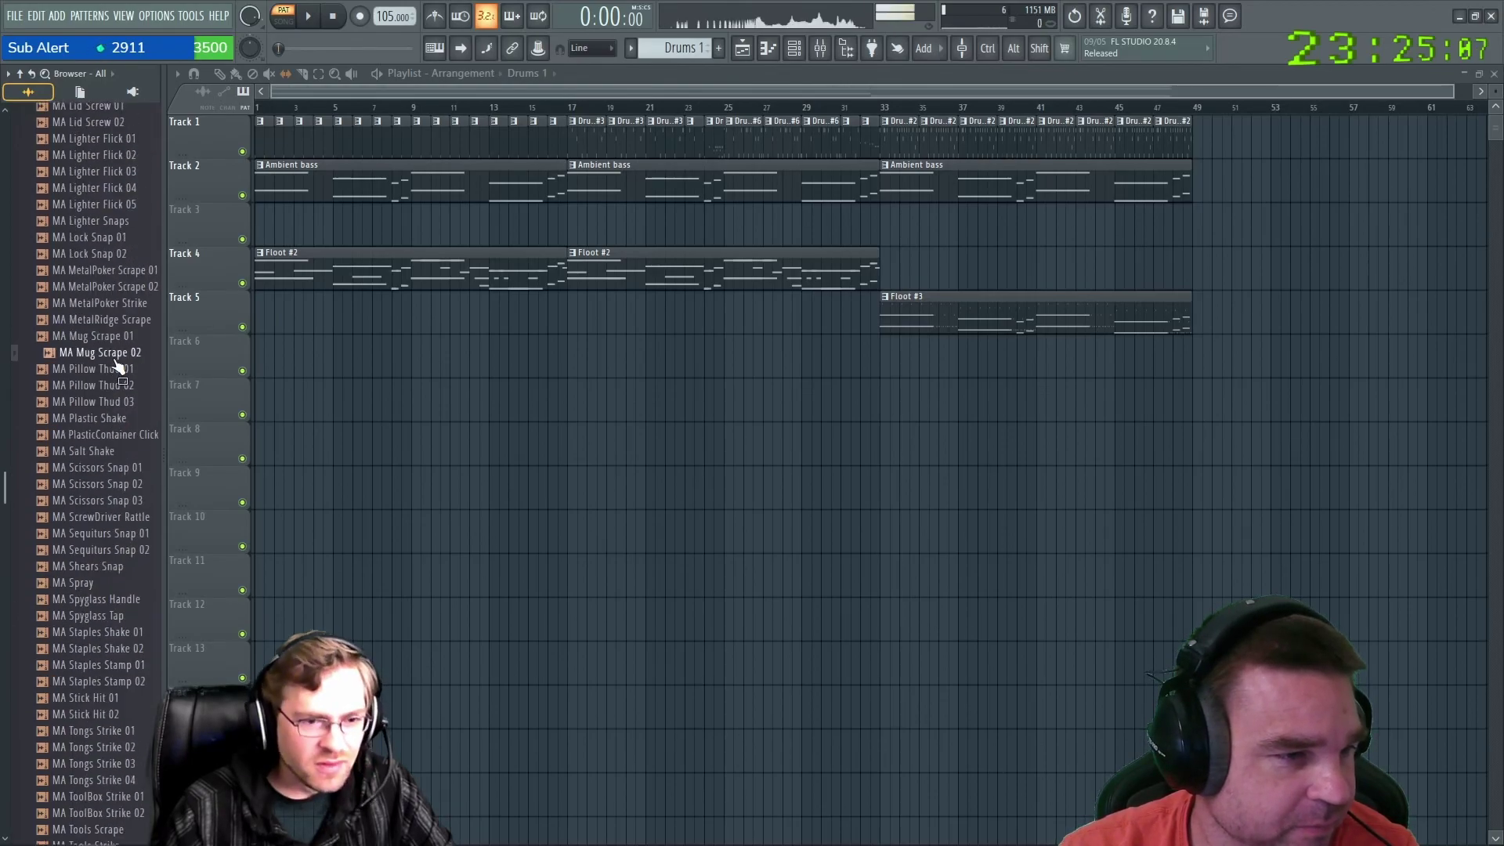
scroll(115, 492, "up", 8)
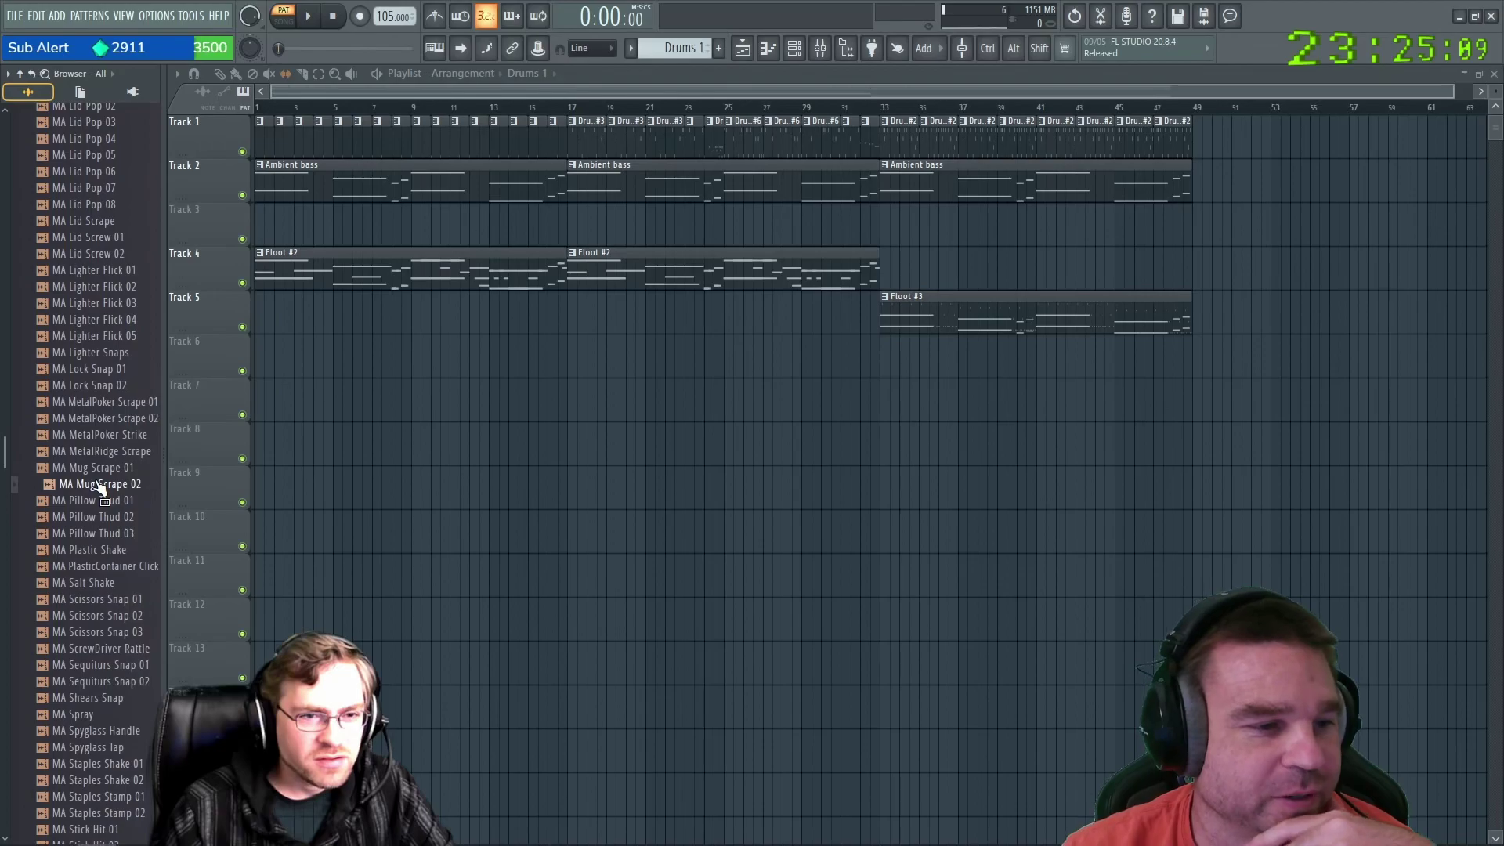
left_click(100, 320)
scroll(101, 345, "up", 20)
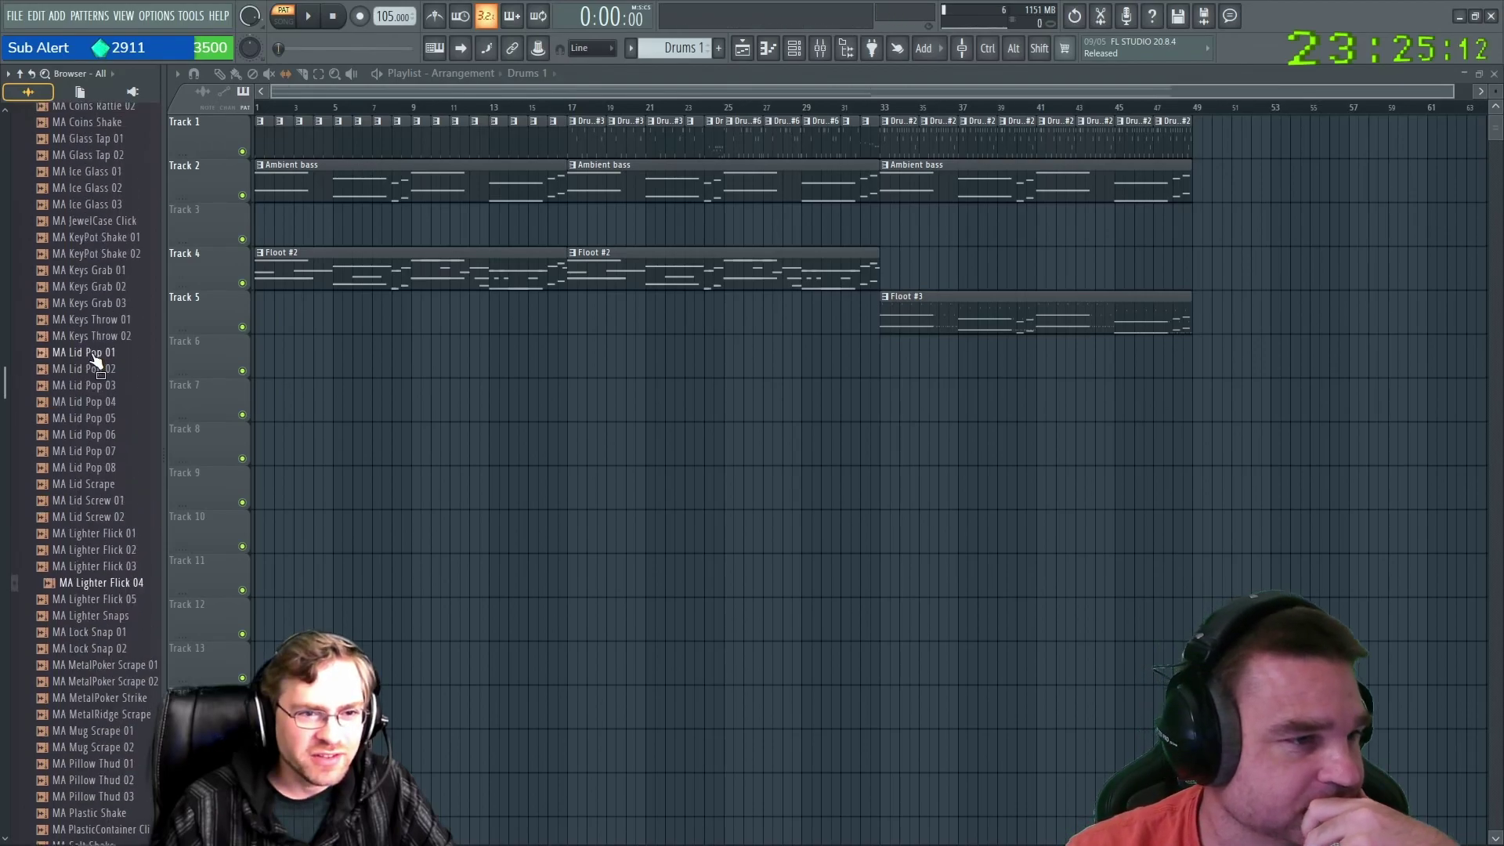
left_click(102, 302)
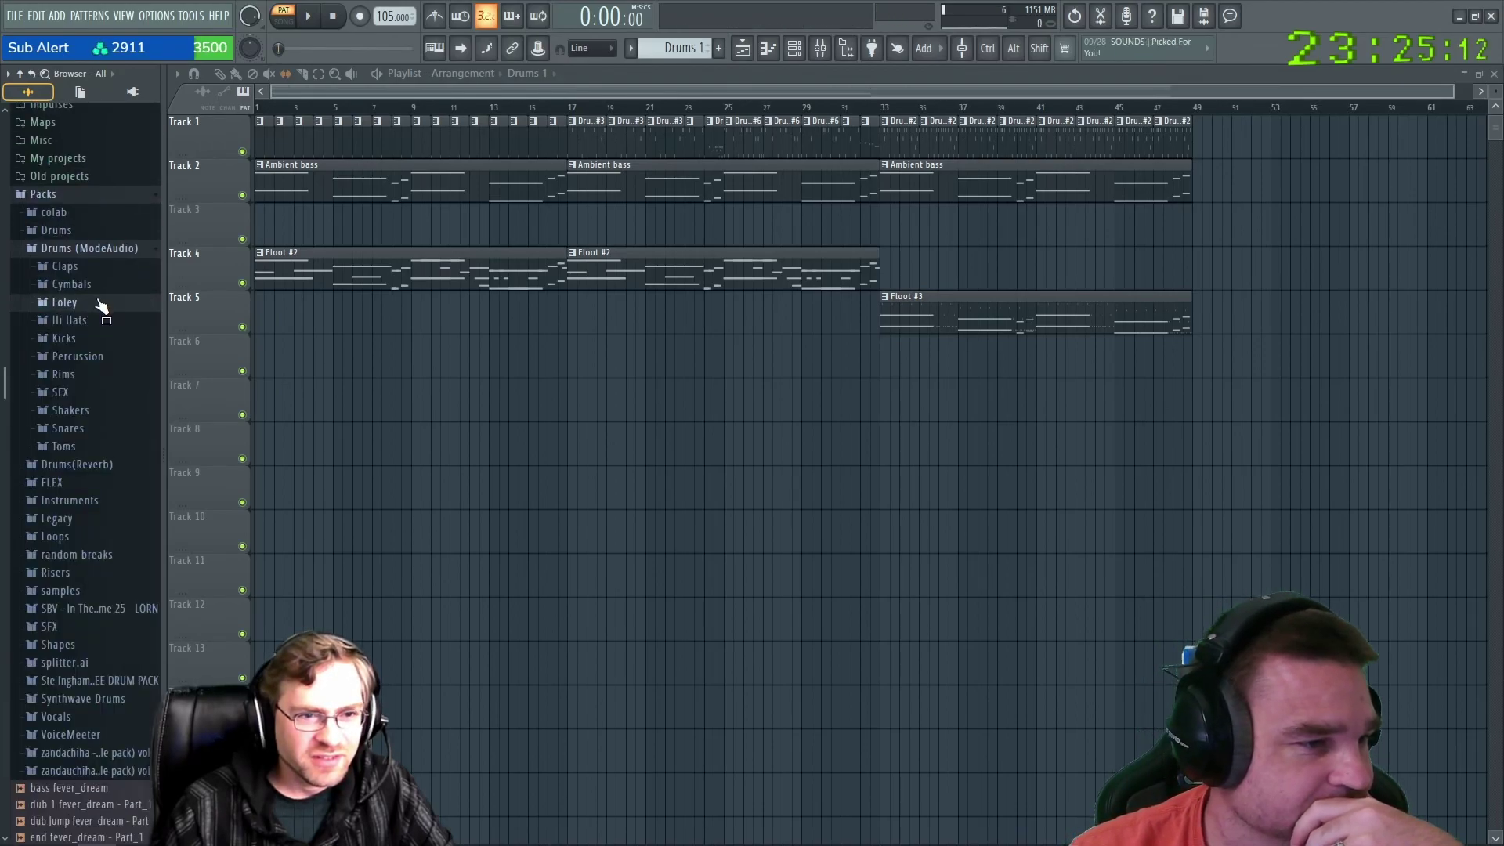
left_click(102, 302)
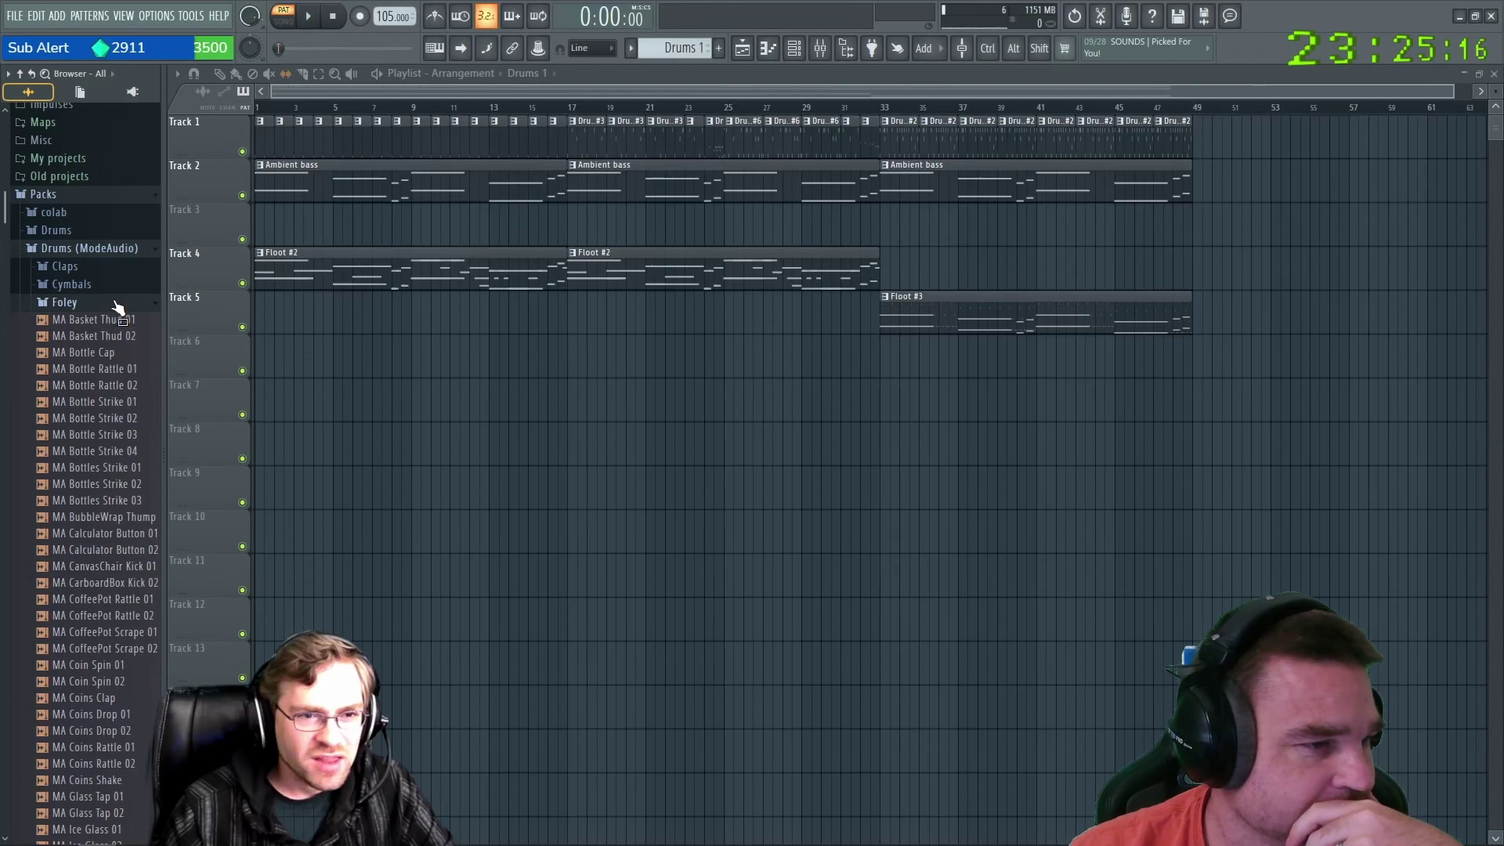
left_click(116, 304)
Reopen the Percussion folder and audition the Attack samples from AnalogBell 01 to GlassTap 03.
left_click(88, 357)
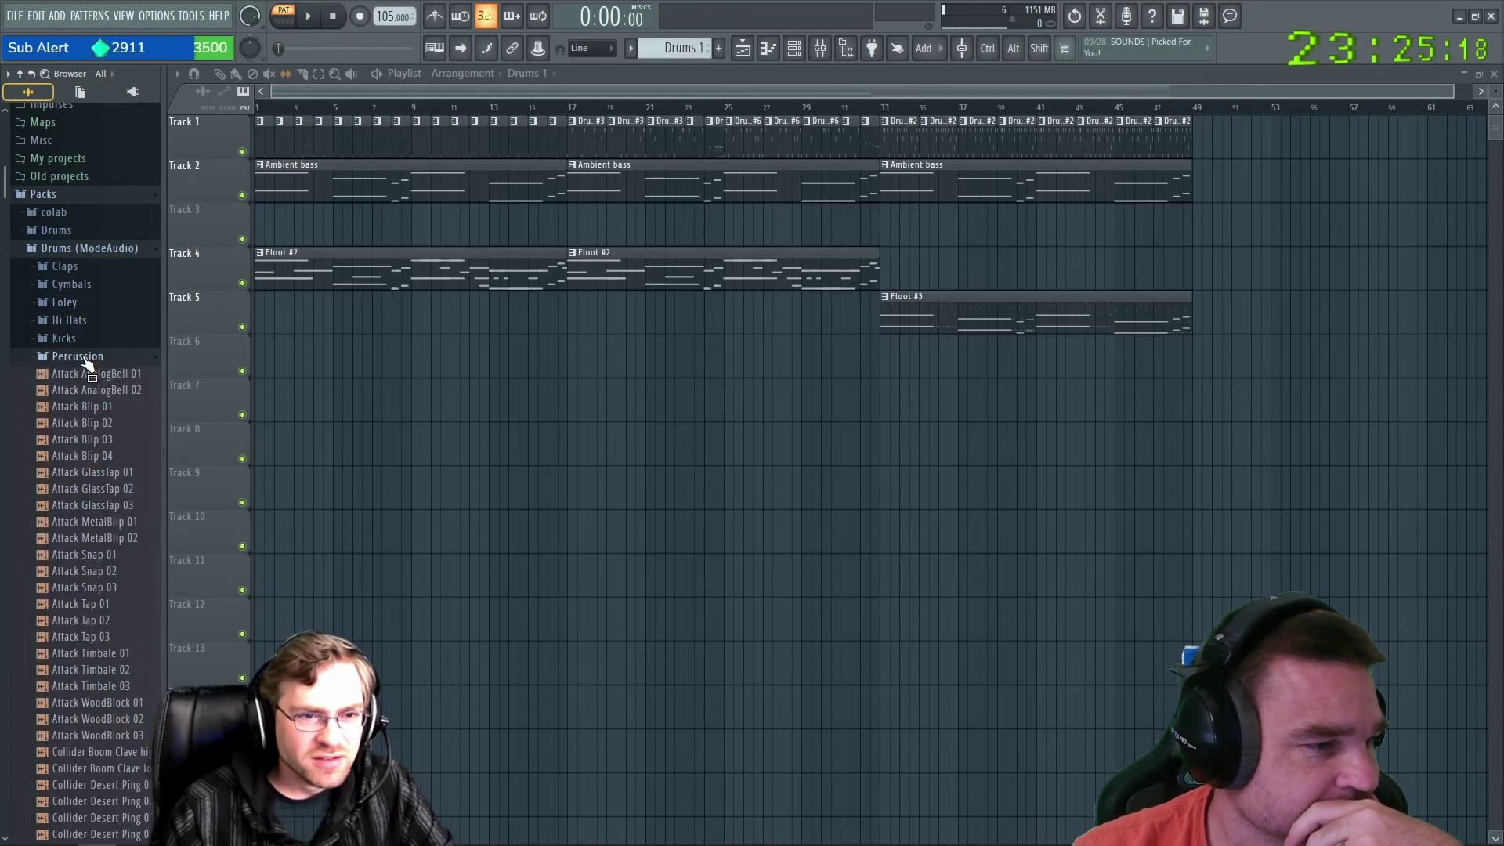
left_click(106, 374)
left_click(94, 391)
left_click(90, 407)
left_click(86, 424)
left_click(85, 439)
left_click(82, 455)
left_click(78, 472)
left_click(82, 489)
left_click(86, 505)
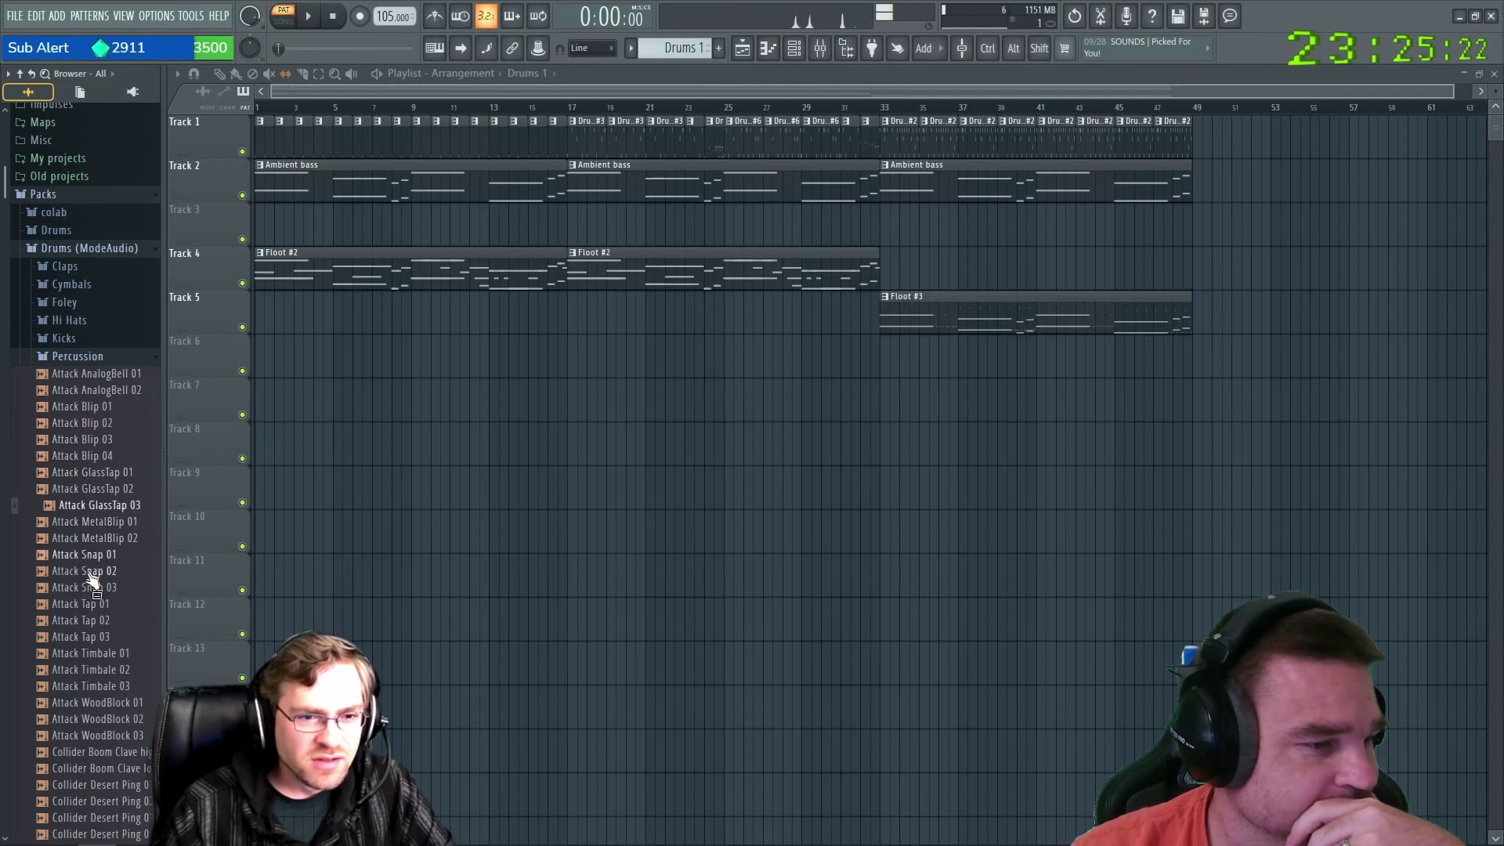
Audition further percussion samples, including Attack Timbale 01, Attack WoodBlock 02 and Collider Boom Clave low.
scroll(88, 584, "down", 3)
left_click(98, 506)
left_click(98, 490)
left_click(100, 474)
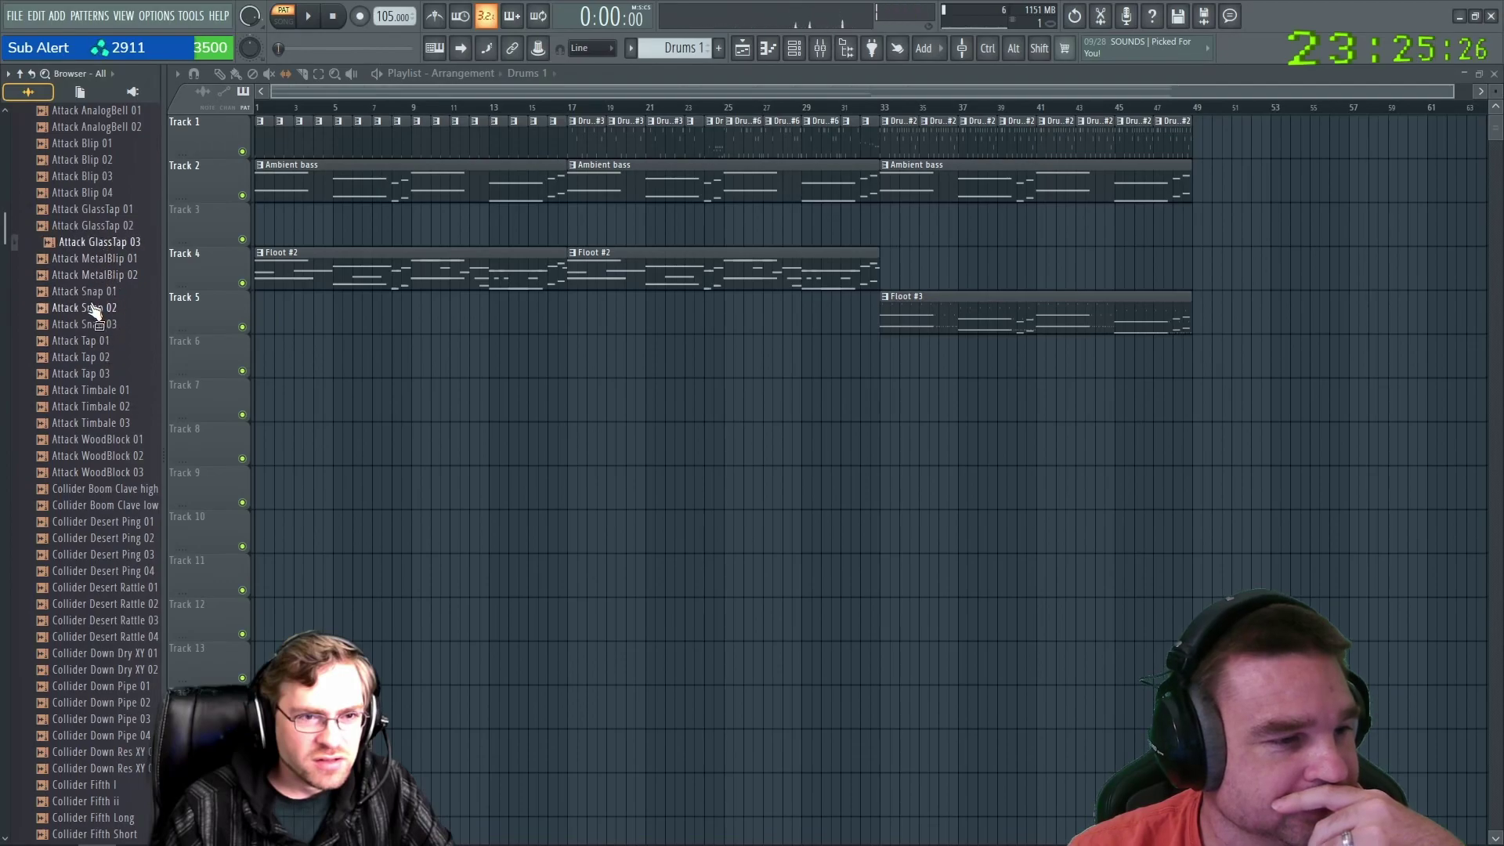
left_click(90, 390)
left_click(94, 456)
left_click(102, 505)
Audition the remaining Percussion samples one by one, from Collider Desert Ping 01 through the Fracture, Power and Volt CleanClave sounds.
key("Down")
key("Down")
key("Down")
key("Down")
key("Down")
key("Down")
key("Down")
key("Down")
key("Down")
key("Down")
key("Down")
key("Down")
key("Down")
key("Down")
key("Down")
key("Down")
key("Down")
key("Down")
key("Down")
key("Down")
key("Down")
key("Down")
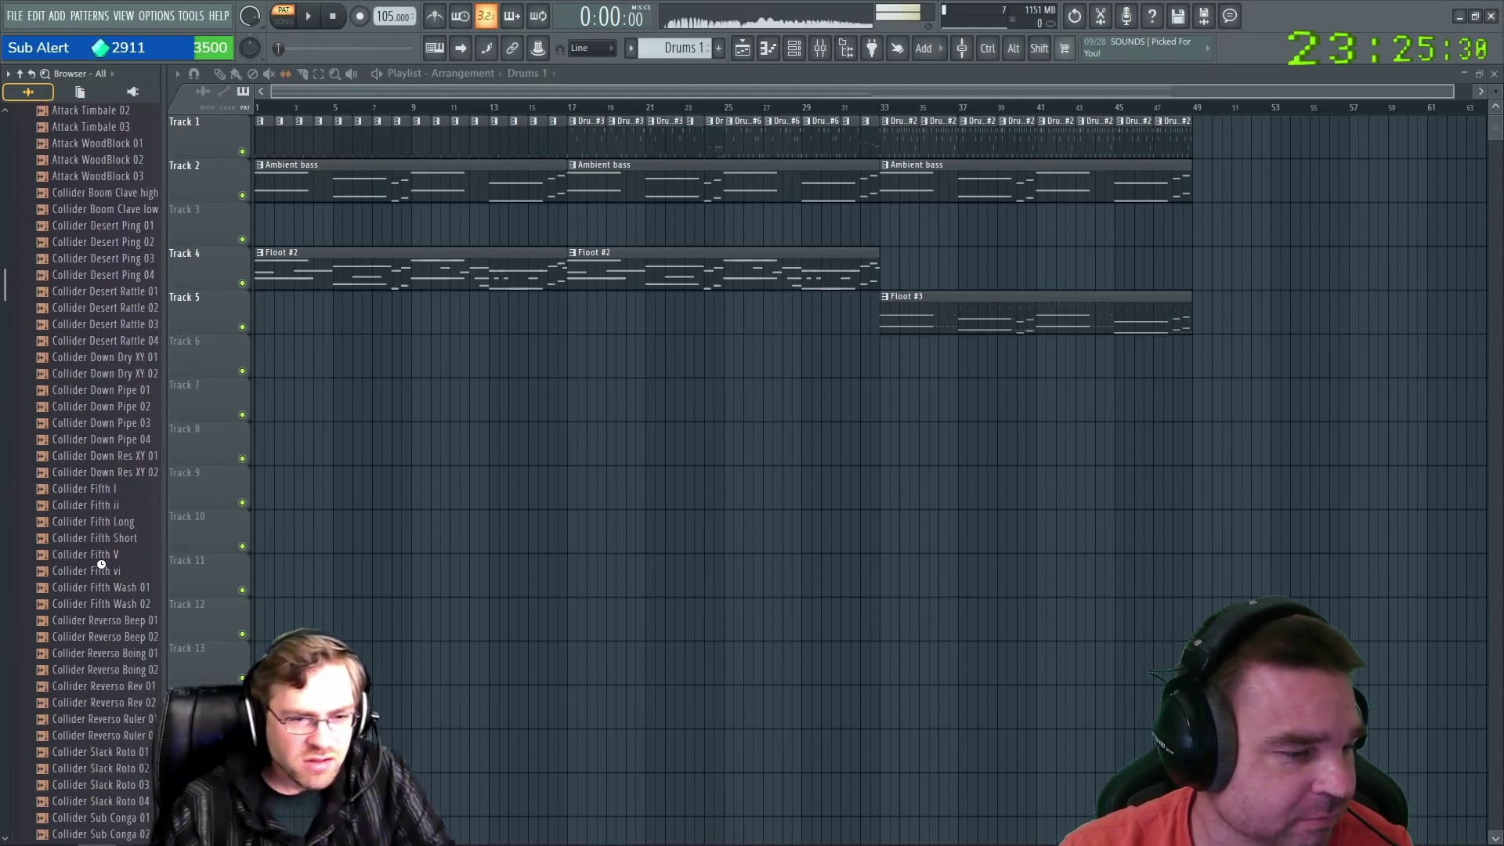
key("Down")
key("Down")
key("Down")
key("Down")
key("Down")
key("Down")
key("Down")
key("Down")
key("Down")
key("Down")
key("Down")
key("Down")
key("Down")
key("Down")
key("Down")
key("Down")
key("Down")
key("Down")
key("Down")
key("Down")
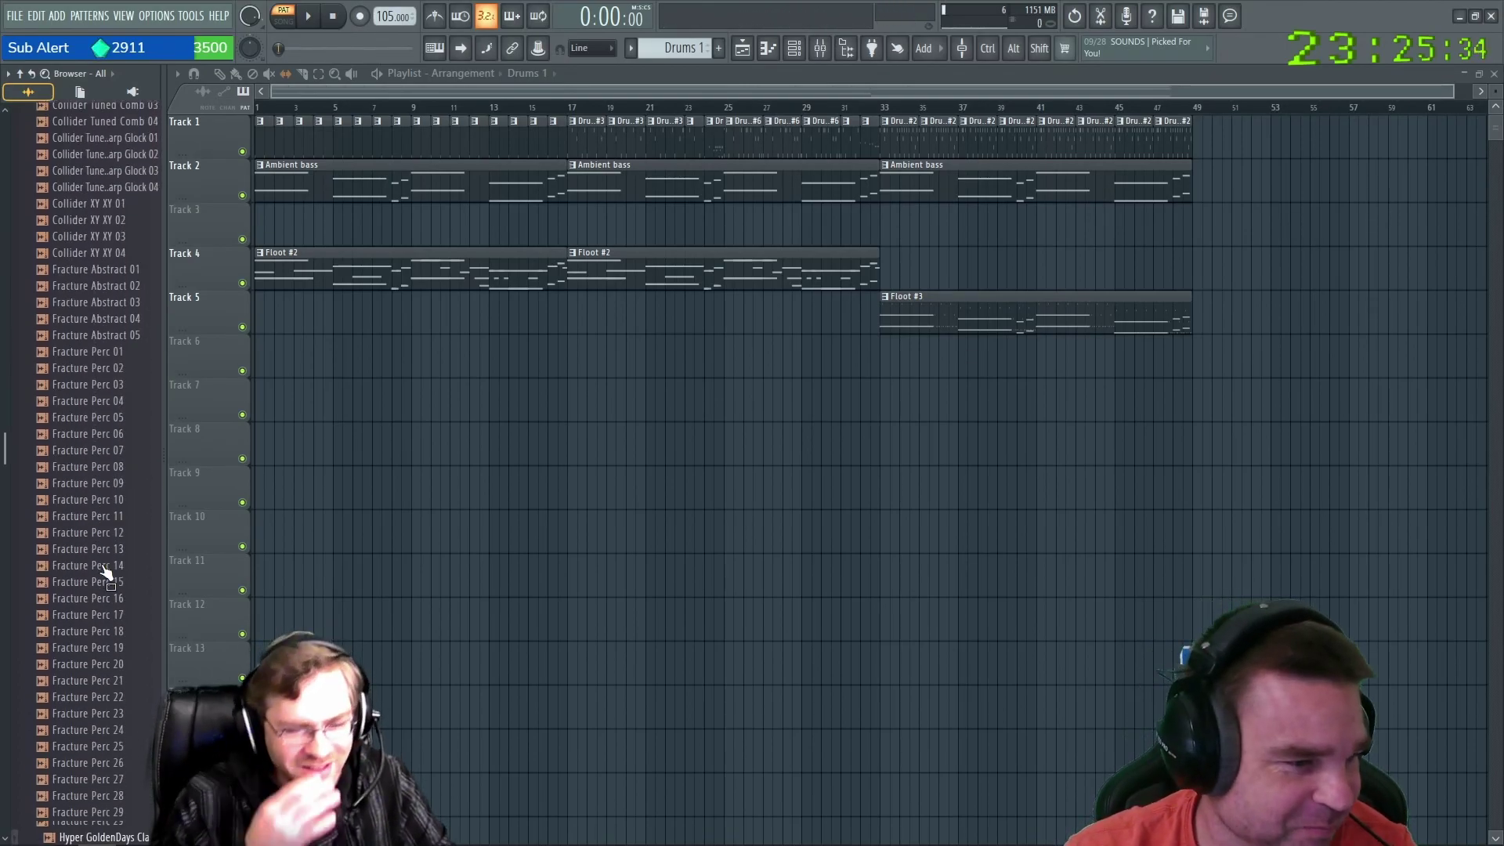
key("Down")
key("Down")
key("Down")
key("Down")
key("Down")
key("Down")
key("Down")
key("Down")
key("Down")
key("Down")
key("Down")
key("Down")
key("Down")
key("Down")
key("Down")
key("Down")
key("Down")
key("Down")
key("Down")
key("Down")
key("Down")
key("Down")
key("Down")
key("Down")
key("Down")
key("Down")
key("Down")
key("Down")
key("Down")
key("Down")
key("Down")
key("Down")
key("Down")
key("Down")
key("Down")
key("Down")
key("Down")
key("Down")
key("Down")
key("Down")
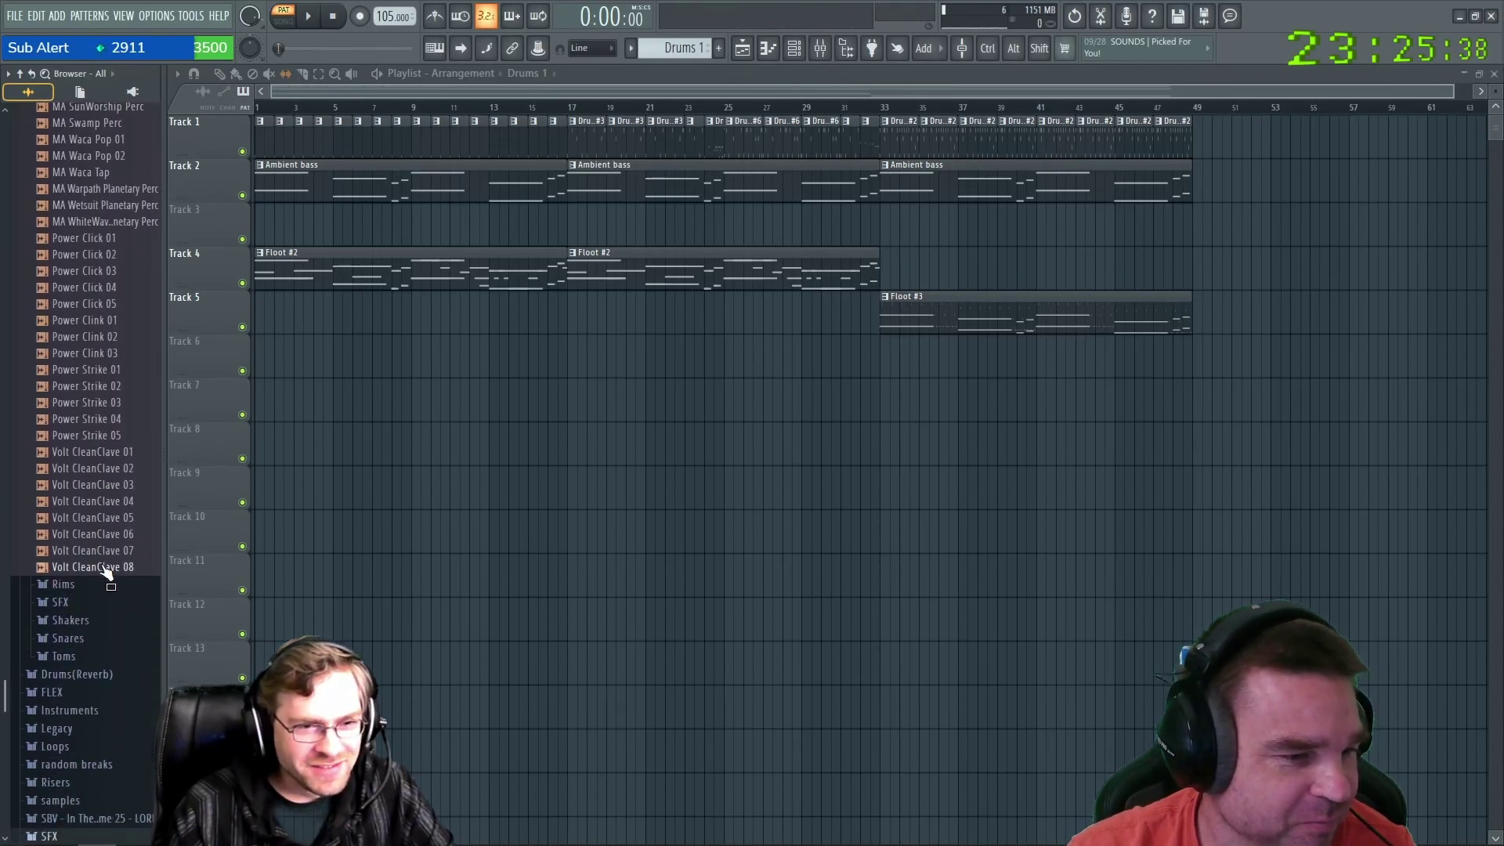
Go back up the Percussion list and audition the Volt CleanClave samples up to Volt CleanClave 05.
key("Down")
key("Down")
key("Up")
key("Up")
key("Up")
key("Up")
key("Up")
key("Up")
key("Up")
key("Up")
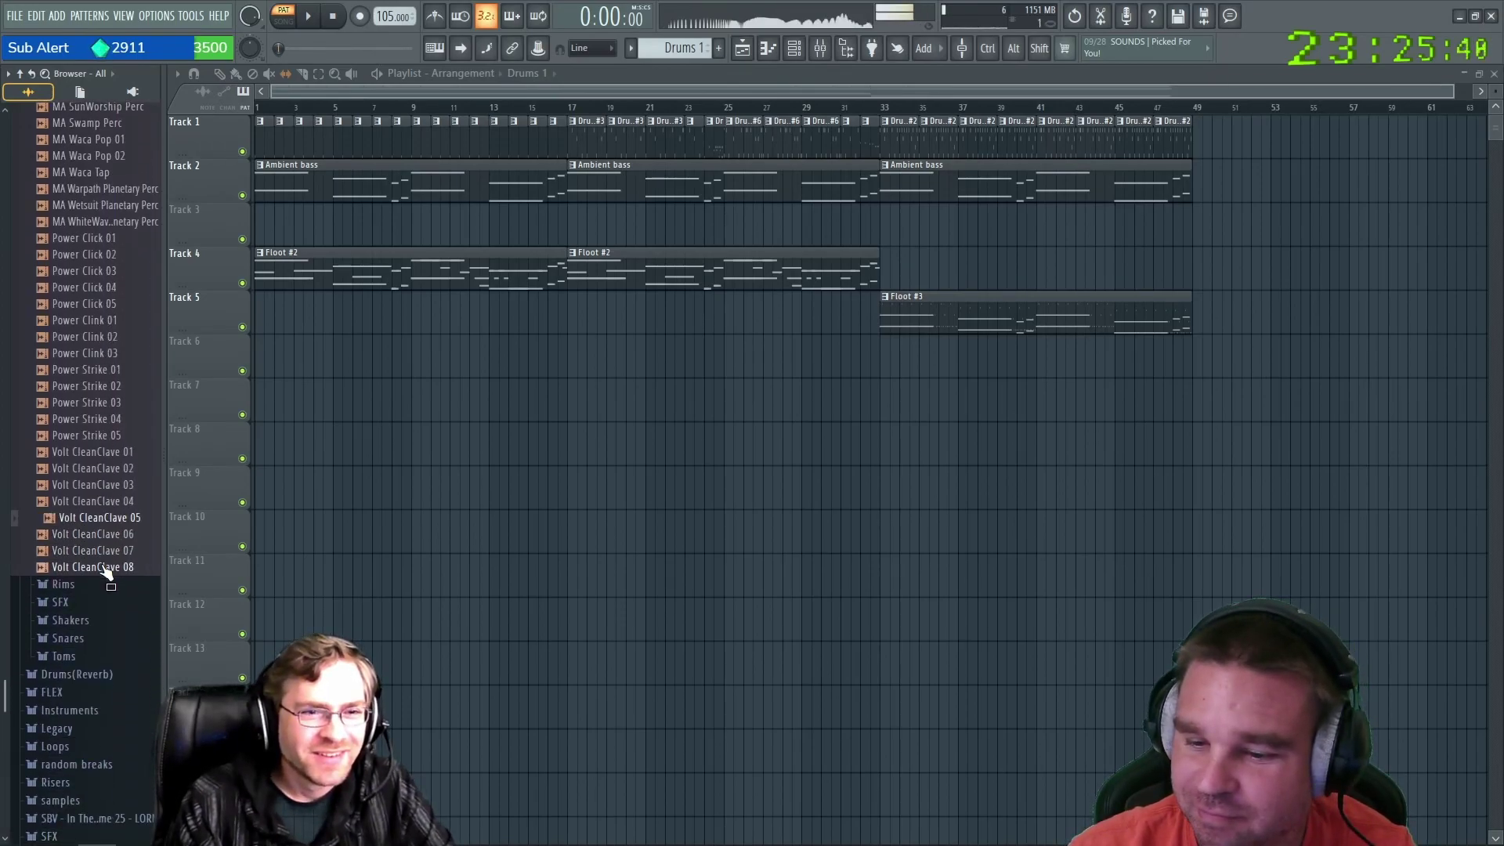
Audition the Percussion samples in reverse order, from Volt CleanClave 04 up through the Power sounds to MA Sideways Perc 02.
key("Up")
key("Up")
key("Up")
key("Up")
key("Up")
key("Up")
key("Up")
key("Up")
key("Up")
key("Up")
key("Up")
key("Up")
key("Up")
key("Up")
key("Up")
key("Up")
key("Up")
key("Up")
key("Up")
key("Up")
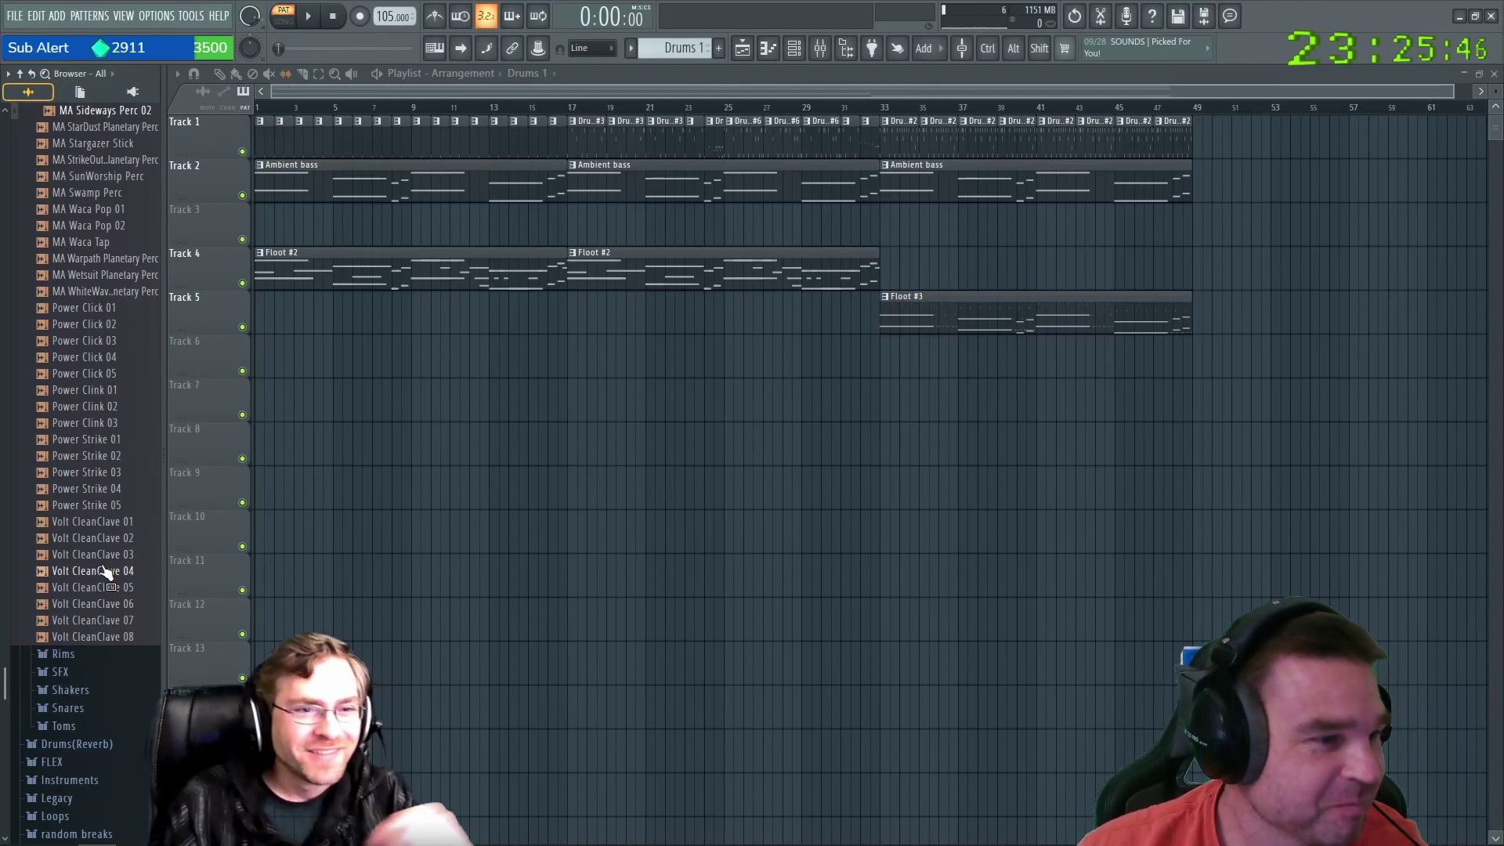
Audition the Volt CleanClave samples in sequence from 01 to 08, and go back over the last few.
left_click(113, 525)
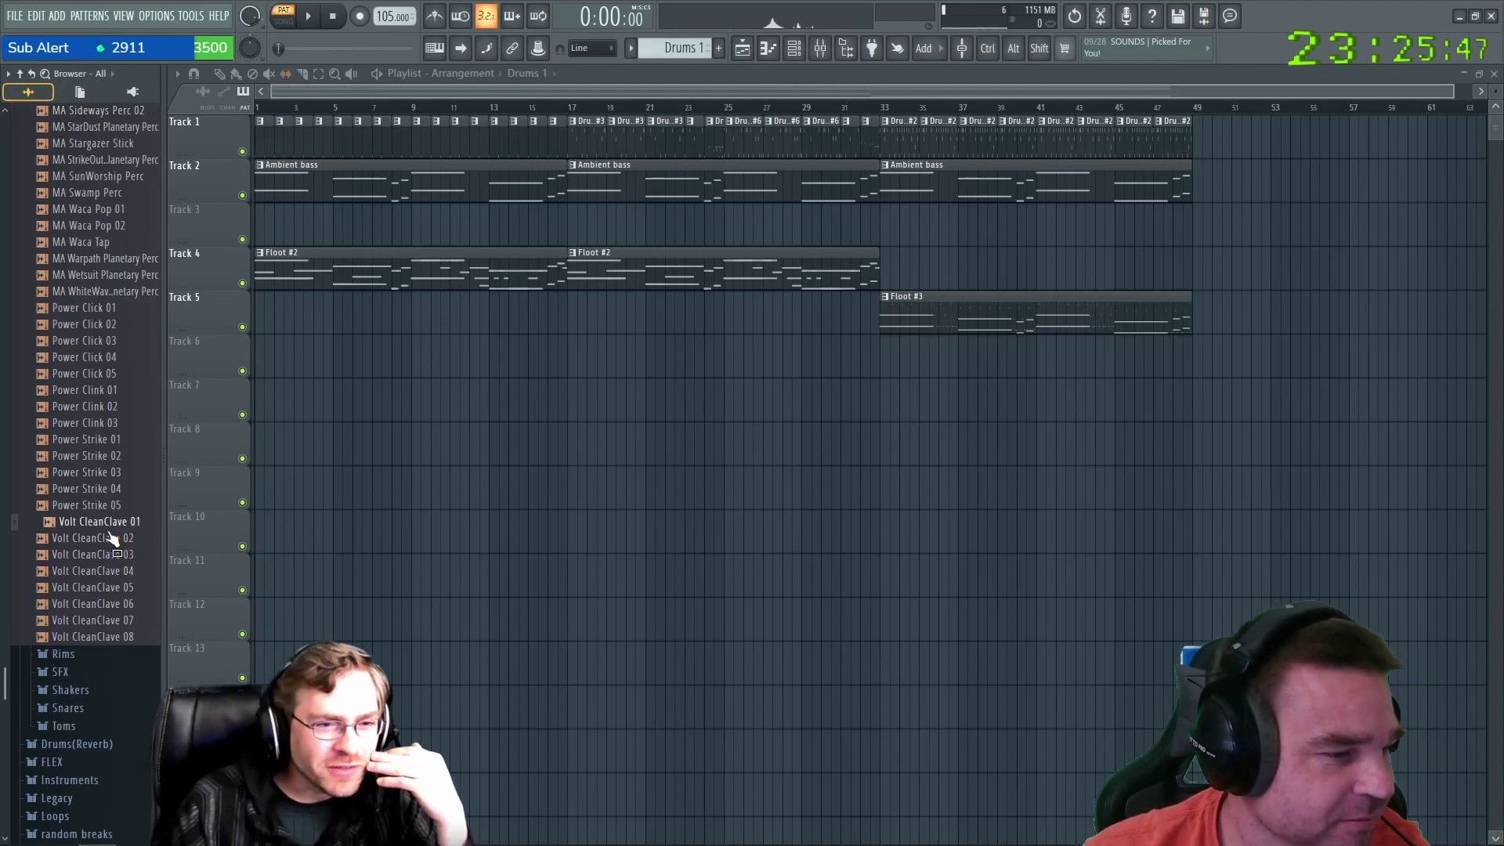
key("Down")
key("Down")
key("Down")
key("Down")
key("Down")
key("Down")
key("Down")
key("Up")
key("Up")
key("Up")
key("Down")
key("Up")
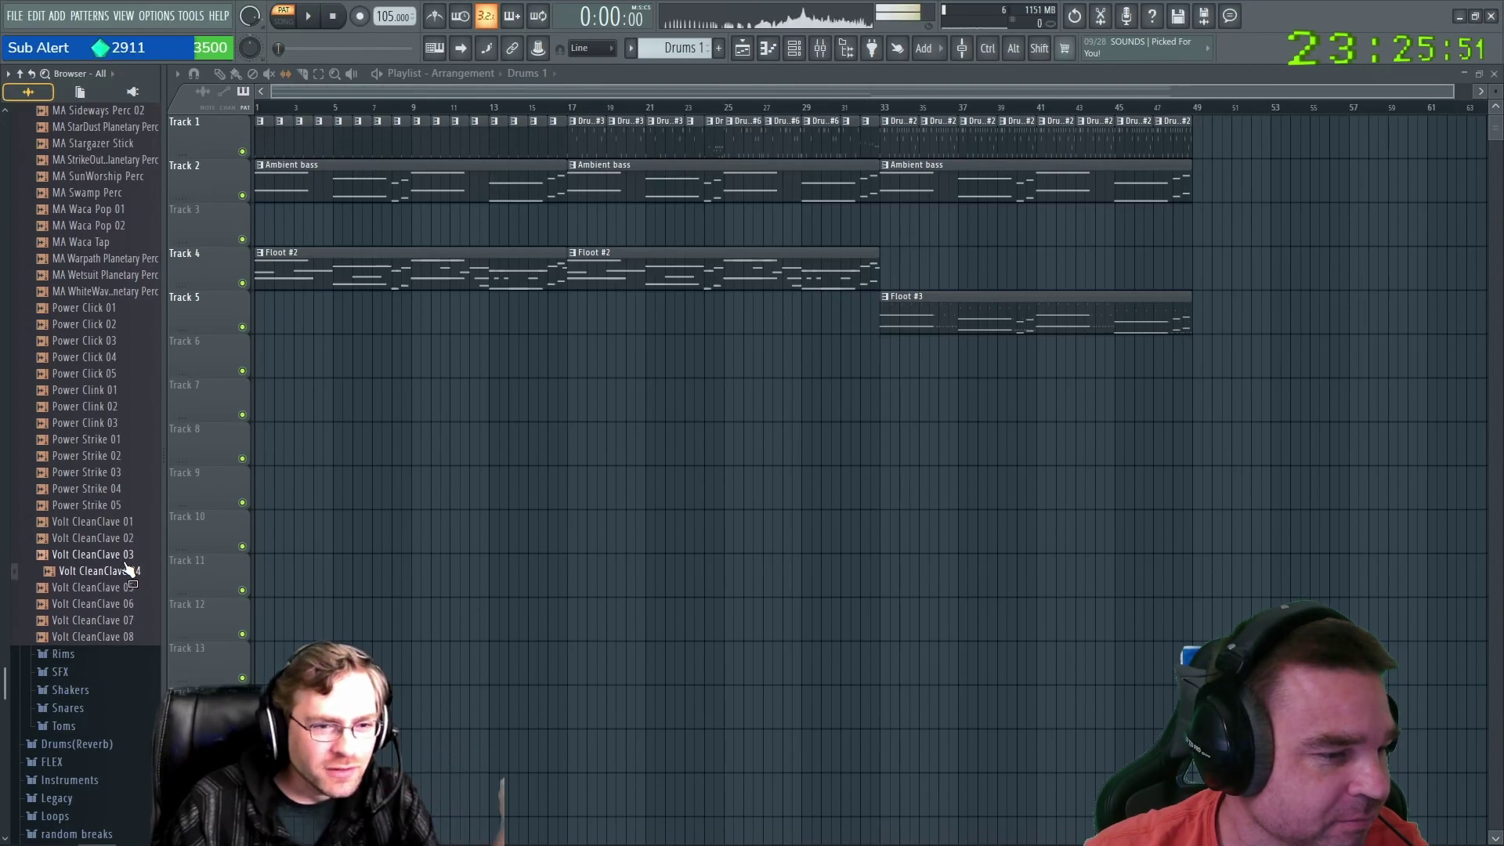
Compare individual Volt CleanClave hits by replaying 01, 02, 04, 06 and 07.
left_click(118, 521)
left_click(117, 537)
left_click(118, 571)
left_click(93, 604)
left_click(98, 620)
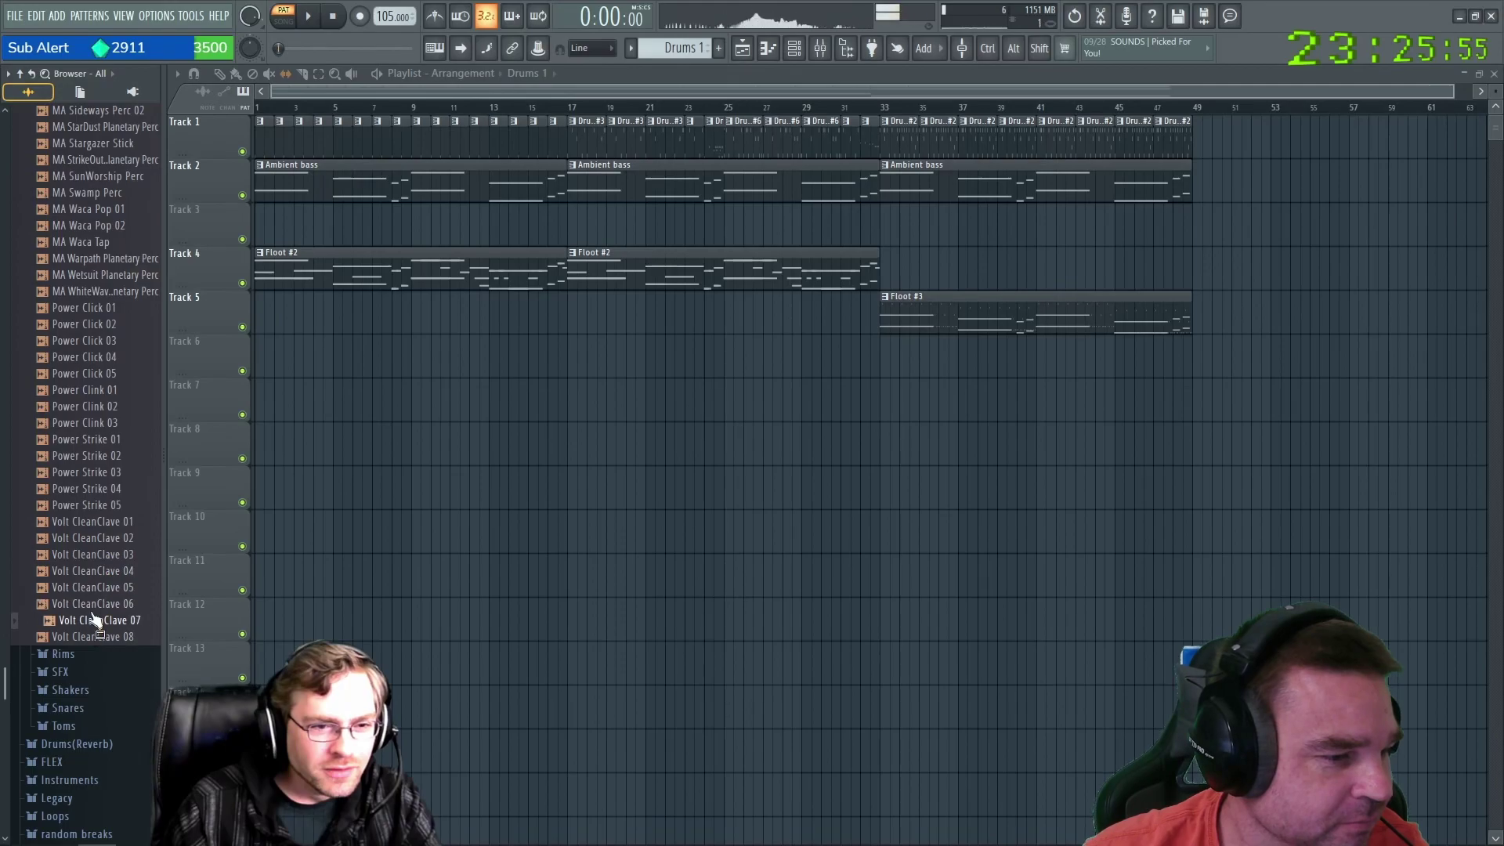
left_click(98, 572)
Go back up to the Collider samples in the Percussion folder and audition Collider Desert Ping 02.
scroll(95, 564, "up", 15)
left_click(95, 556)
scroll(96, 582, "down", 10)
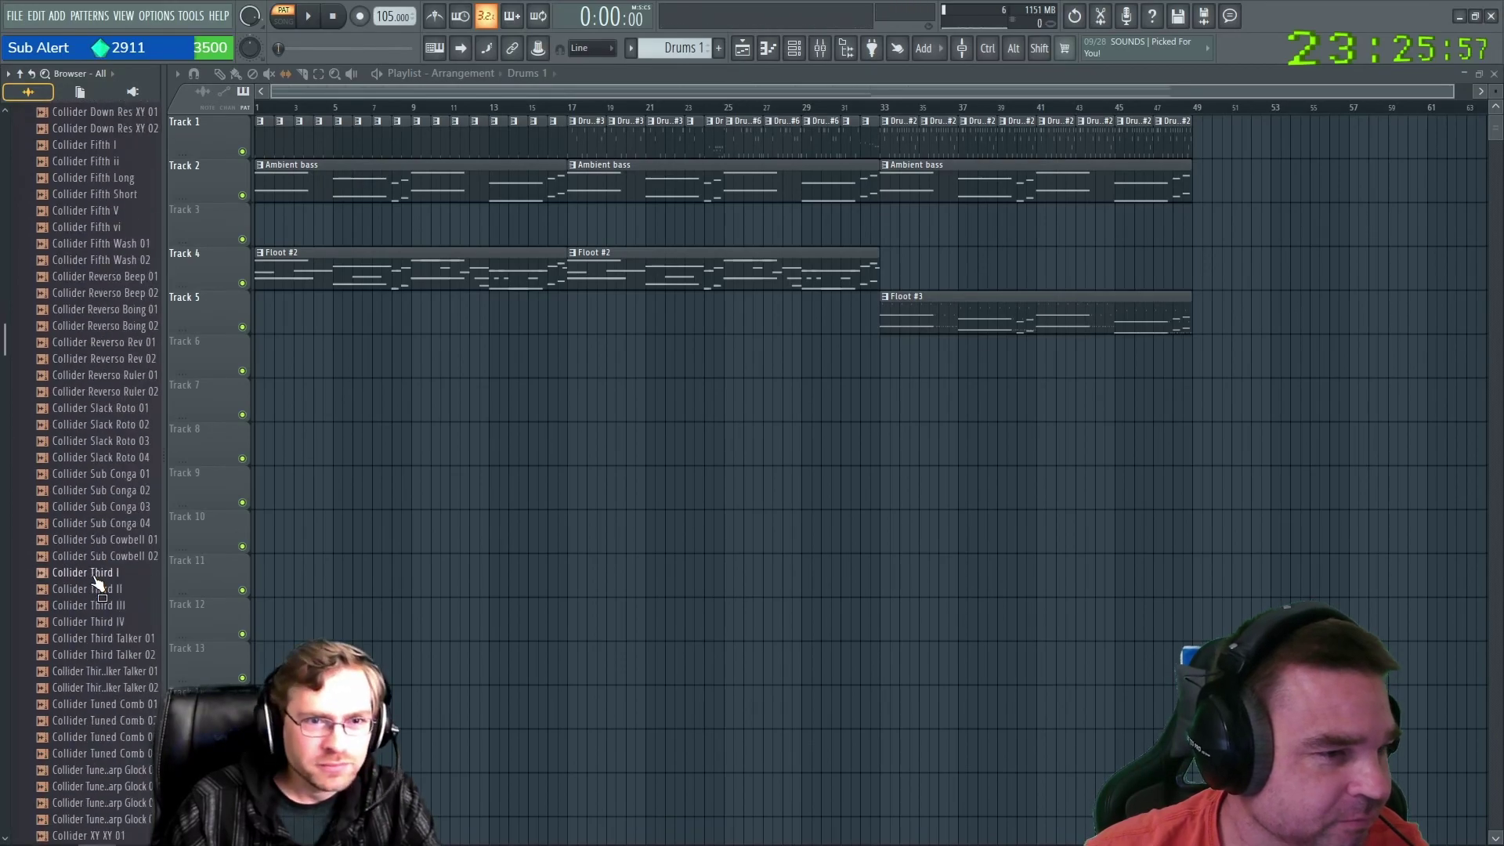
scroll(96, 581, "up", 8)
Show the Channel rack, move it clear of the playlist clips, and create a new empty pattern.
key("F7")
key("F7")
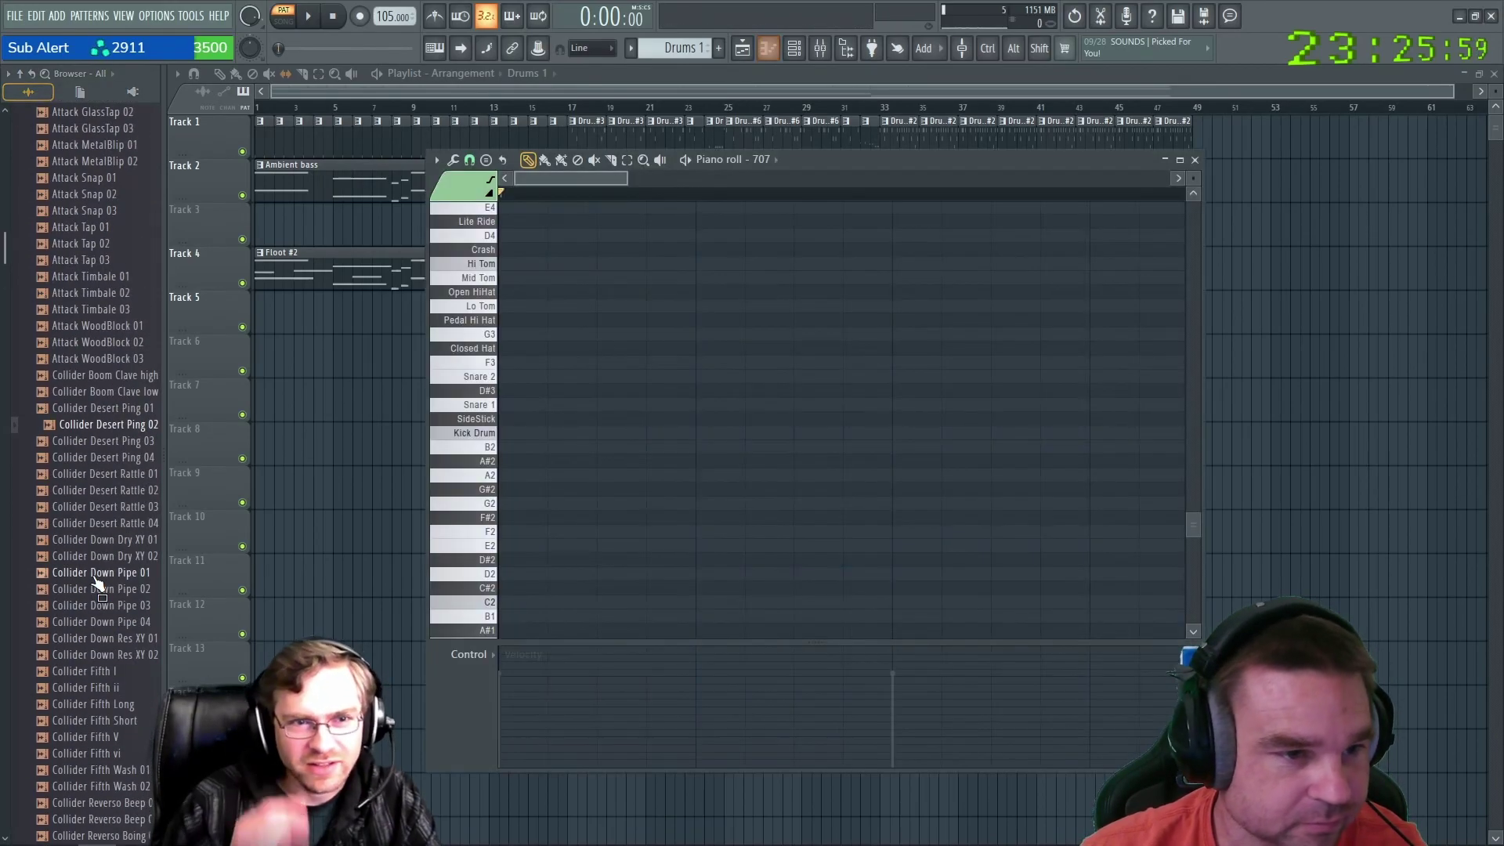
key("F6")
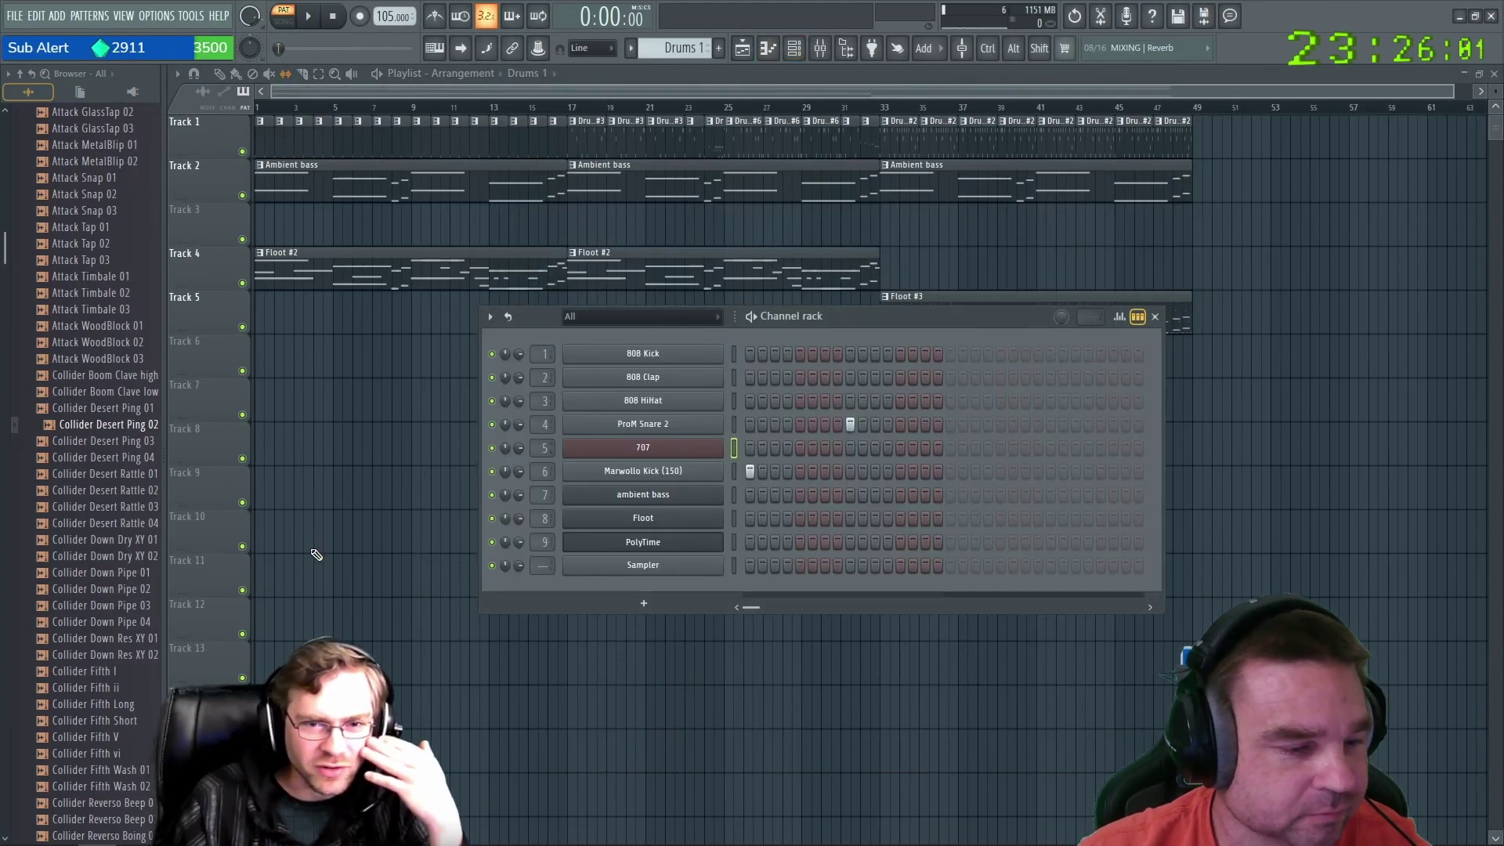
scroll(116, 610, "down", 15)
scroll(116, 611, "up", 8)
left_click_drag(951, 332, 858, 412)
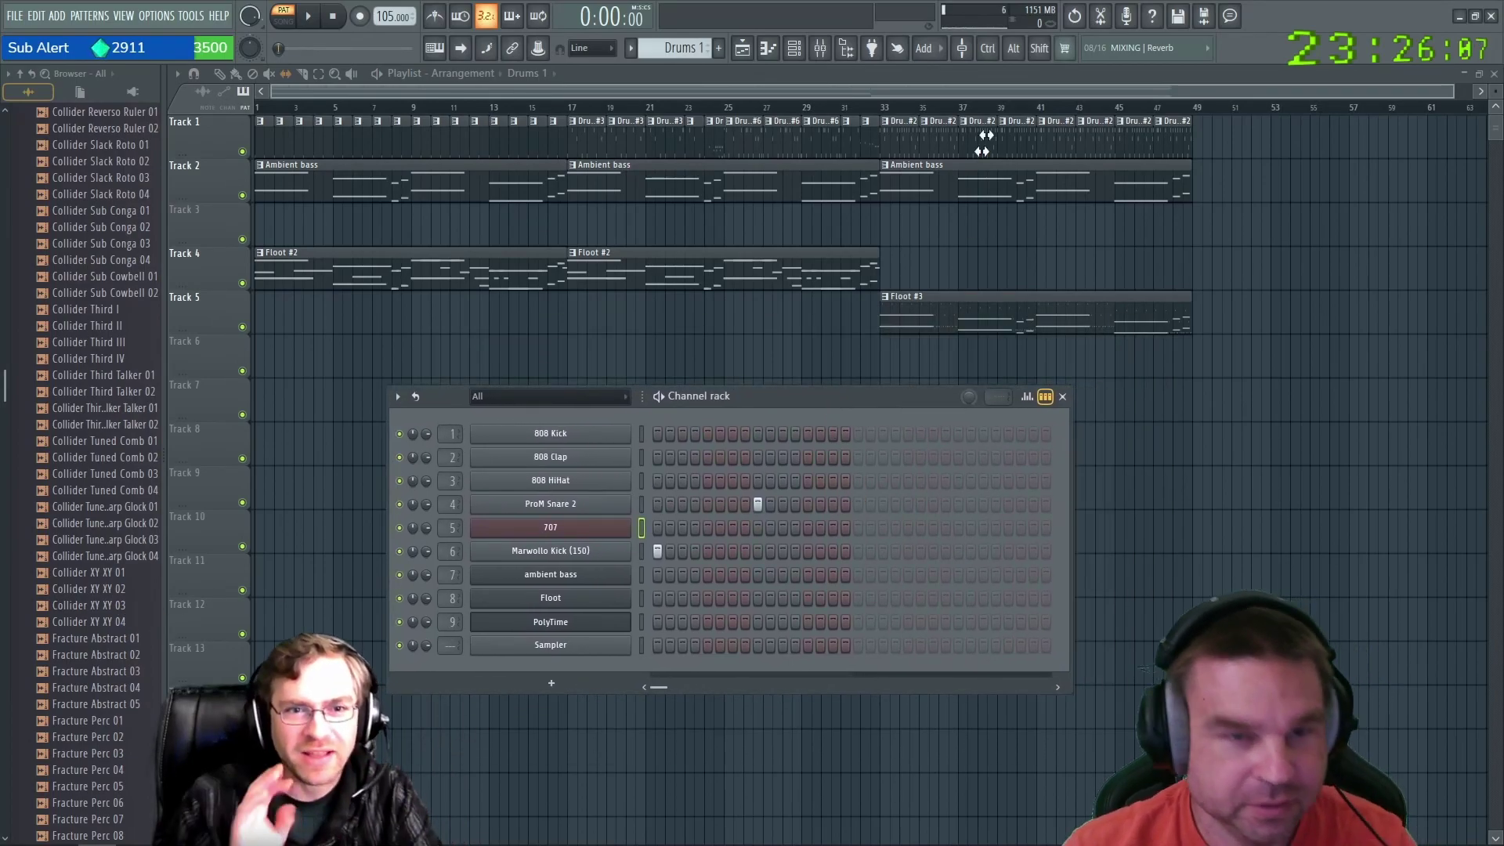
left_click(727, 45)
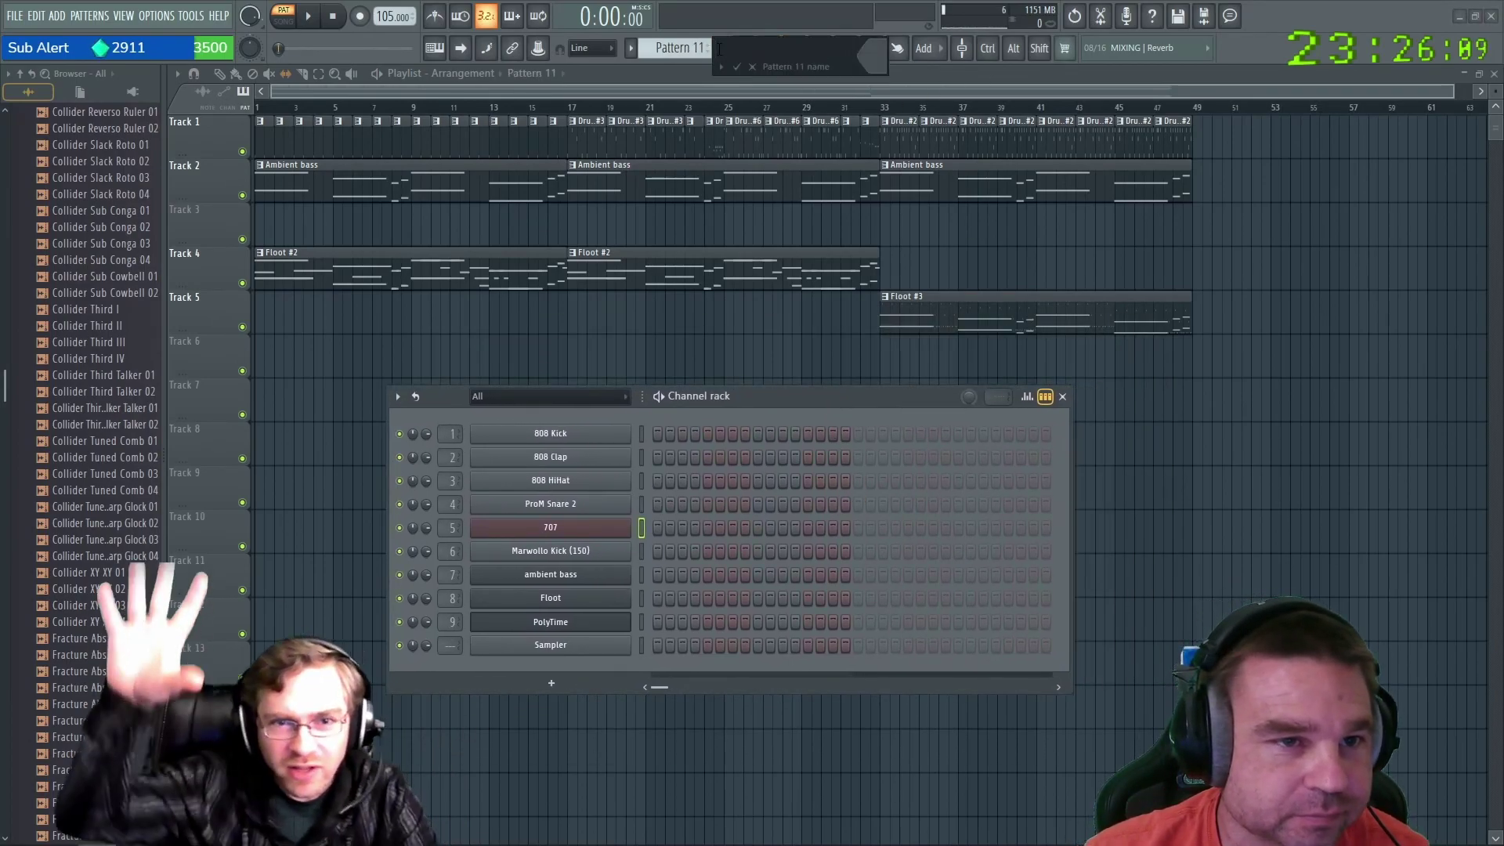
Add an FPC drum sampler channel and load its Empty preset.
left_click(925, 50)
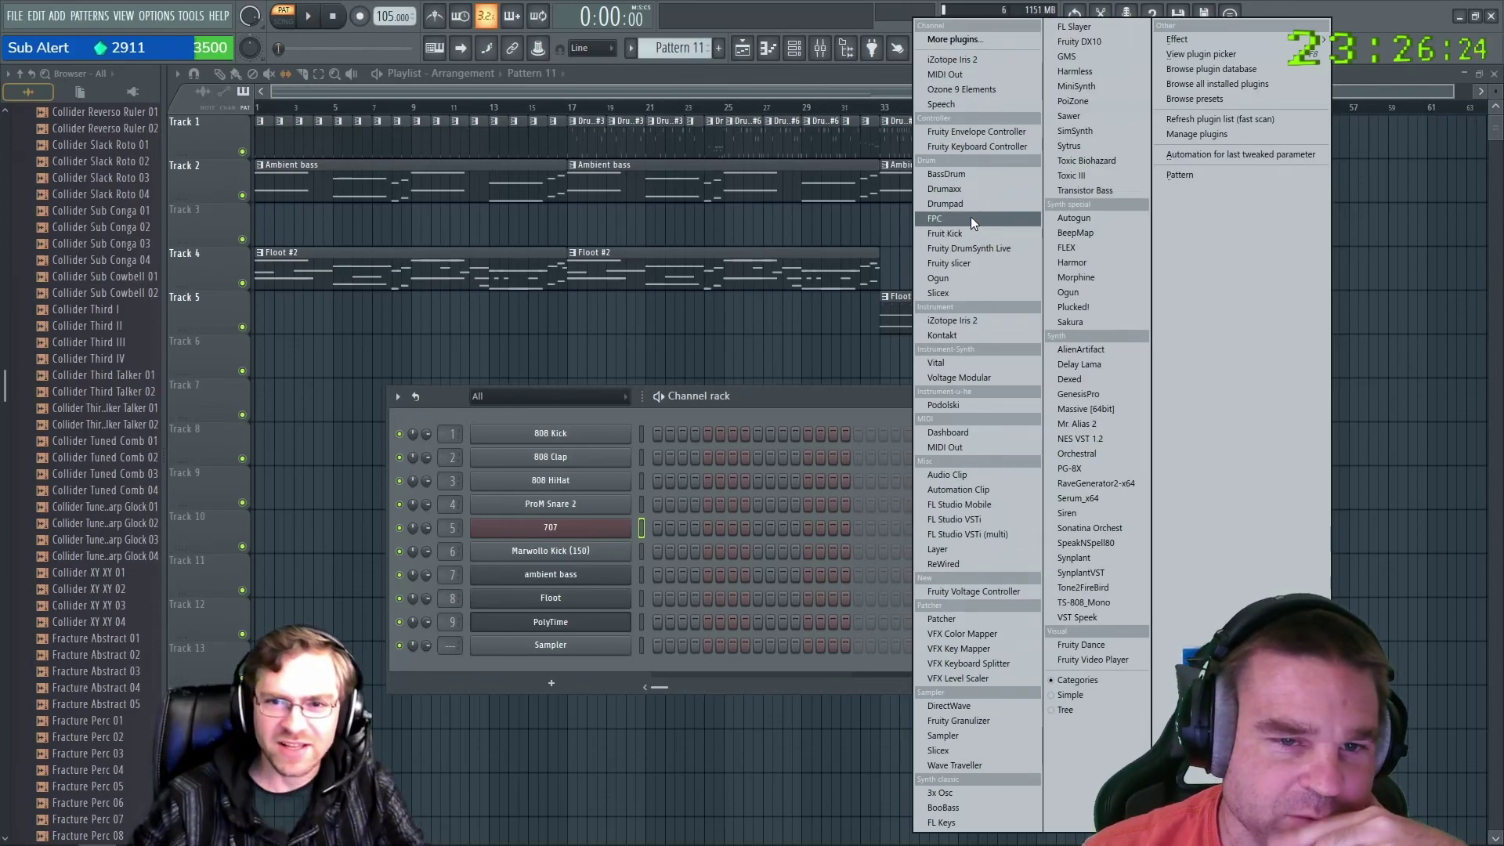
left_click_drag(969, 219, 951, 221)
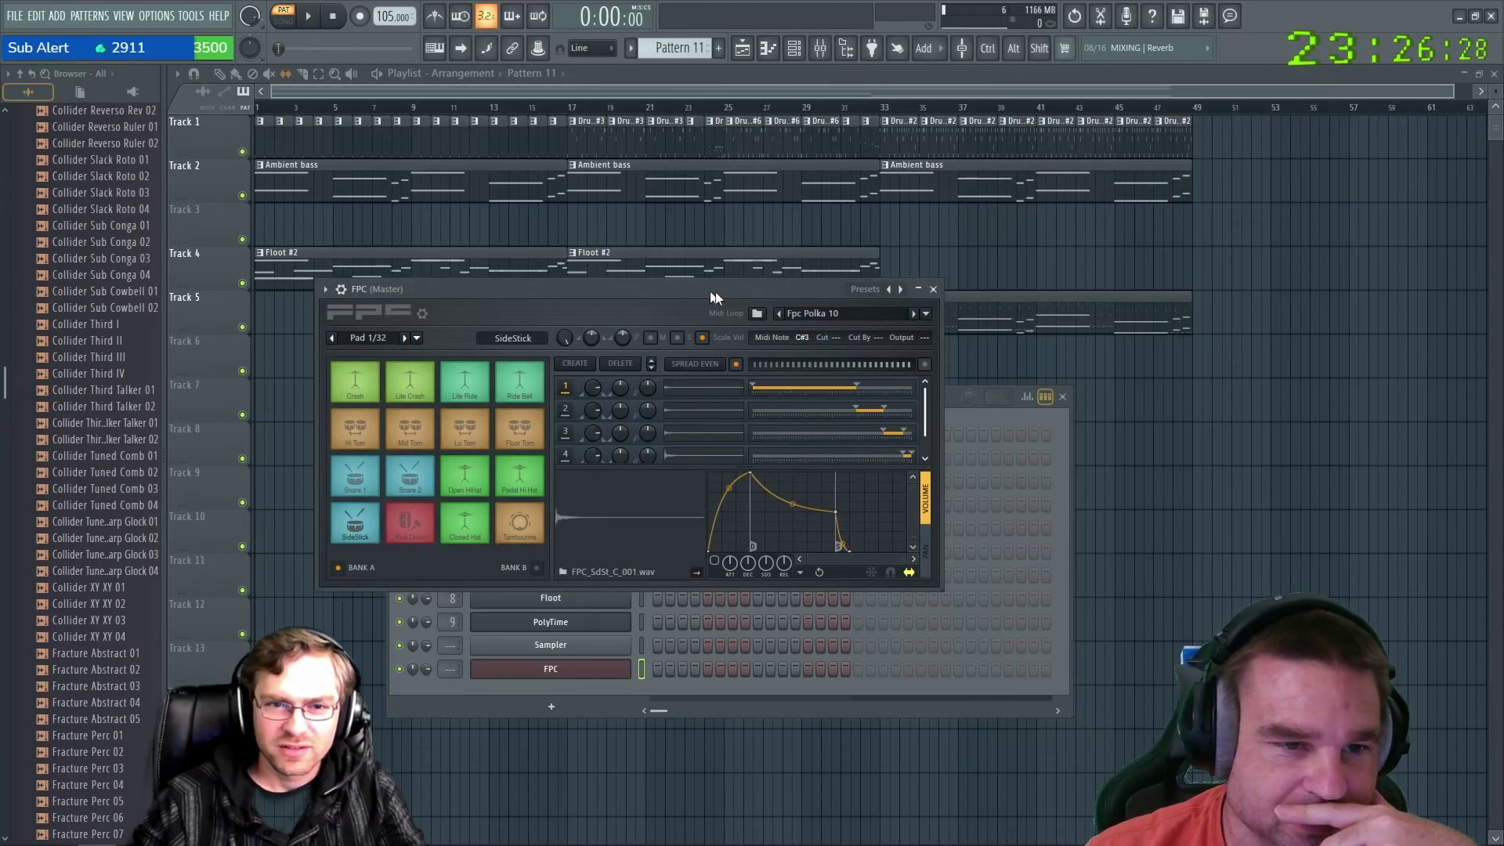
left_click(862, 289)
left_click(874, 306)
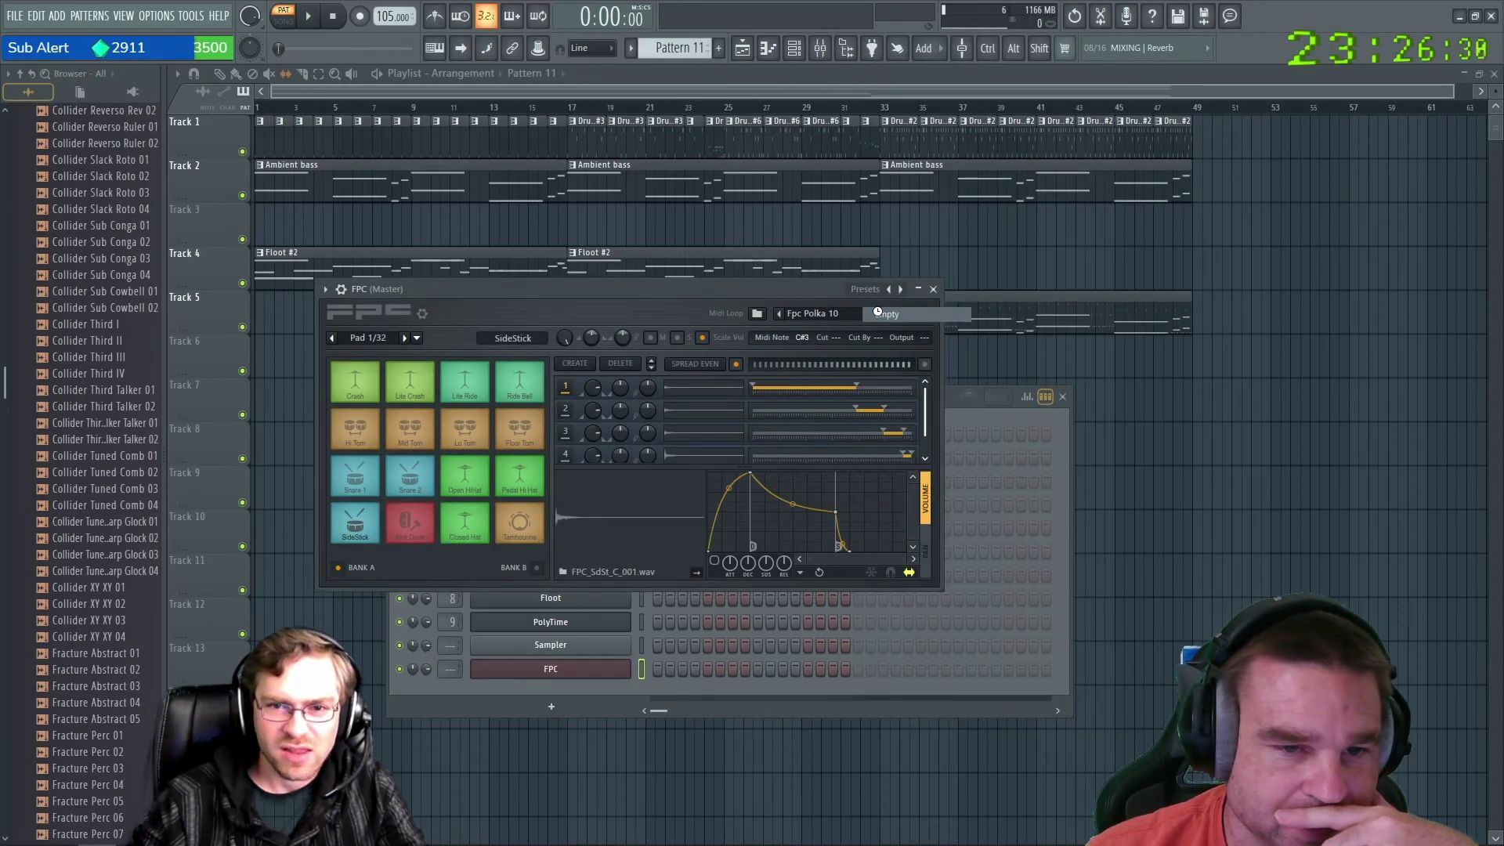
mouse_move(619, 294)
left_mouse_down()
mouse_move(751, 329)
mouse_move(611, 318)
left_mouse_up()
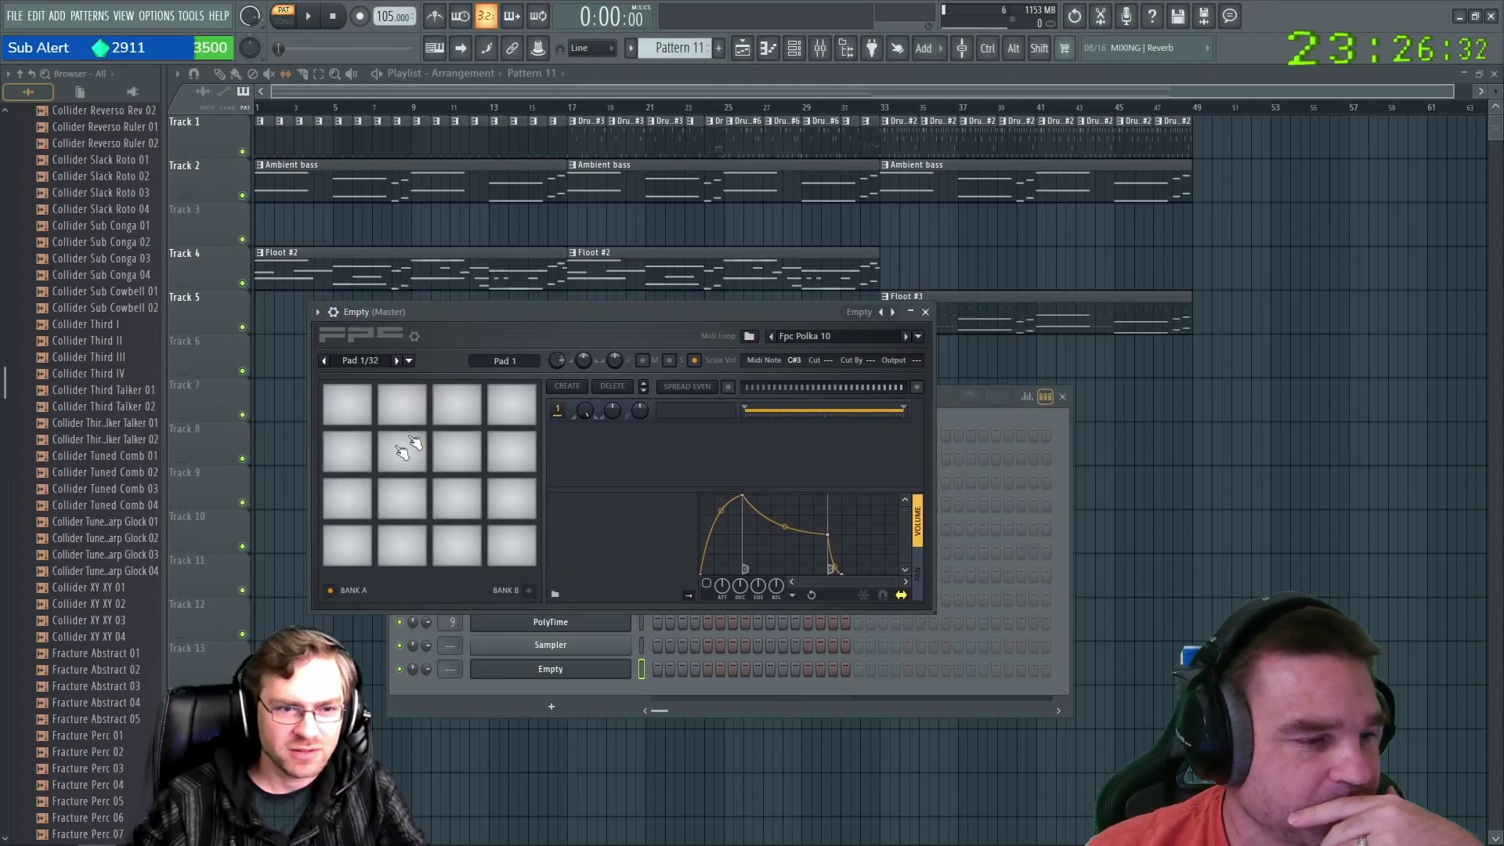
Load Volt CleanClave 01 to 04 onto the four pads of the FPC's top row.
scroll(90, 670, "down", 15)
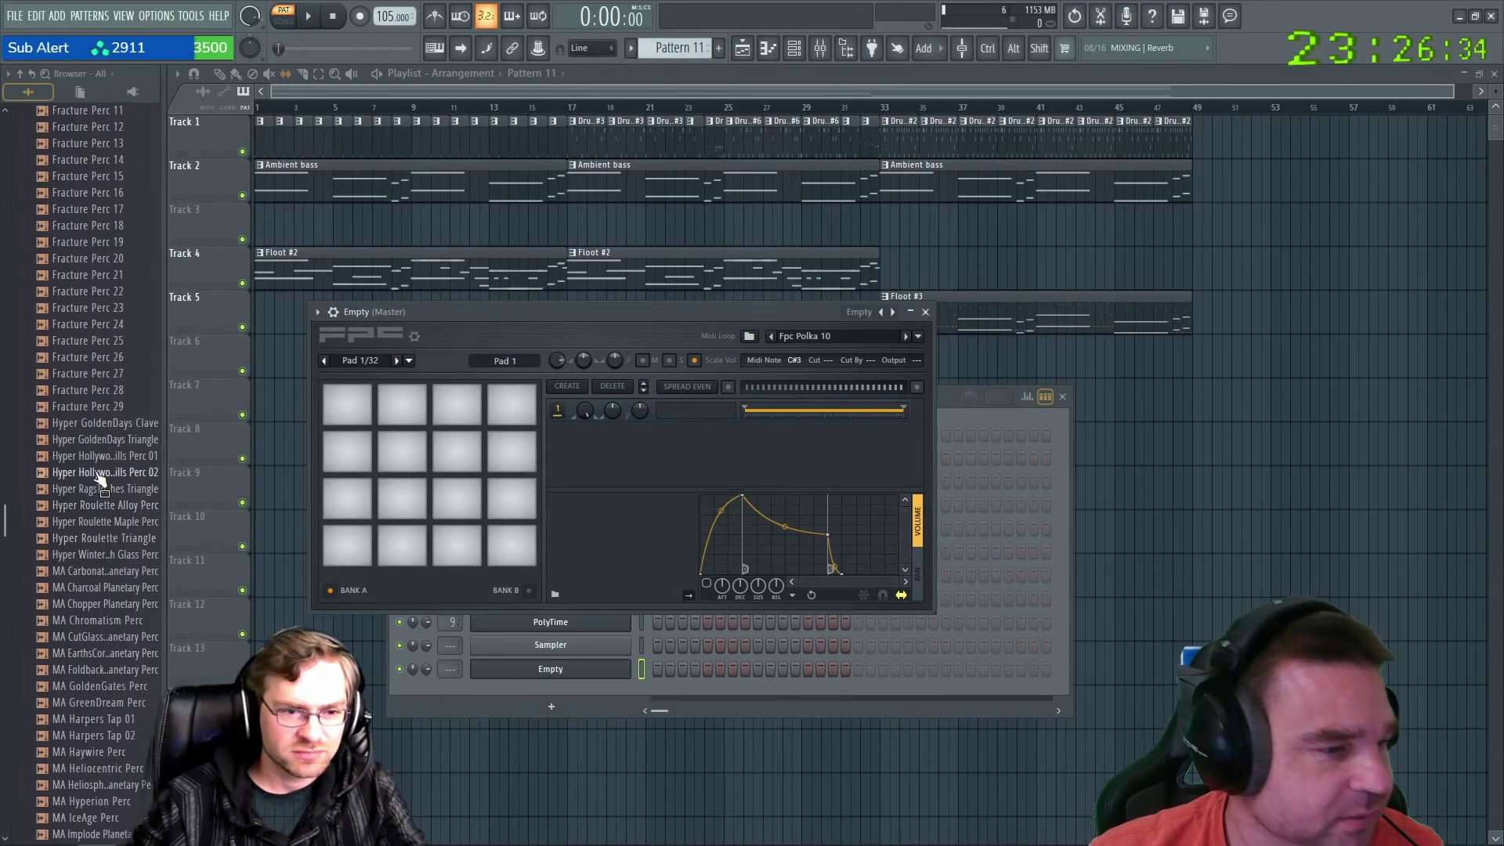
scroll(94, 494, "down", 10)
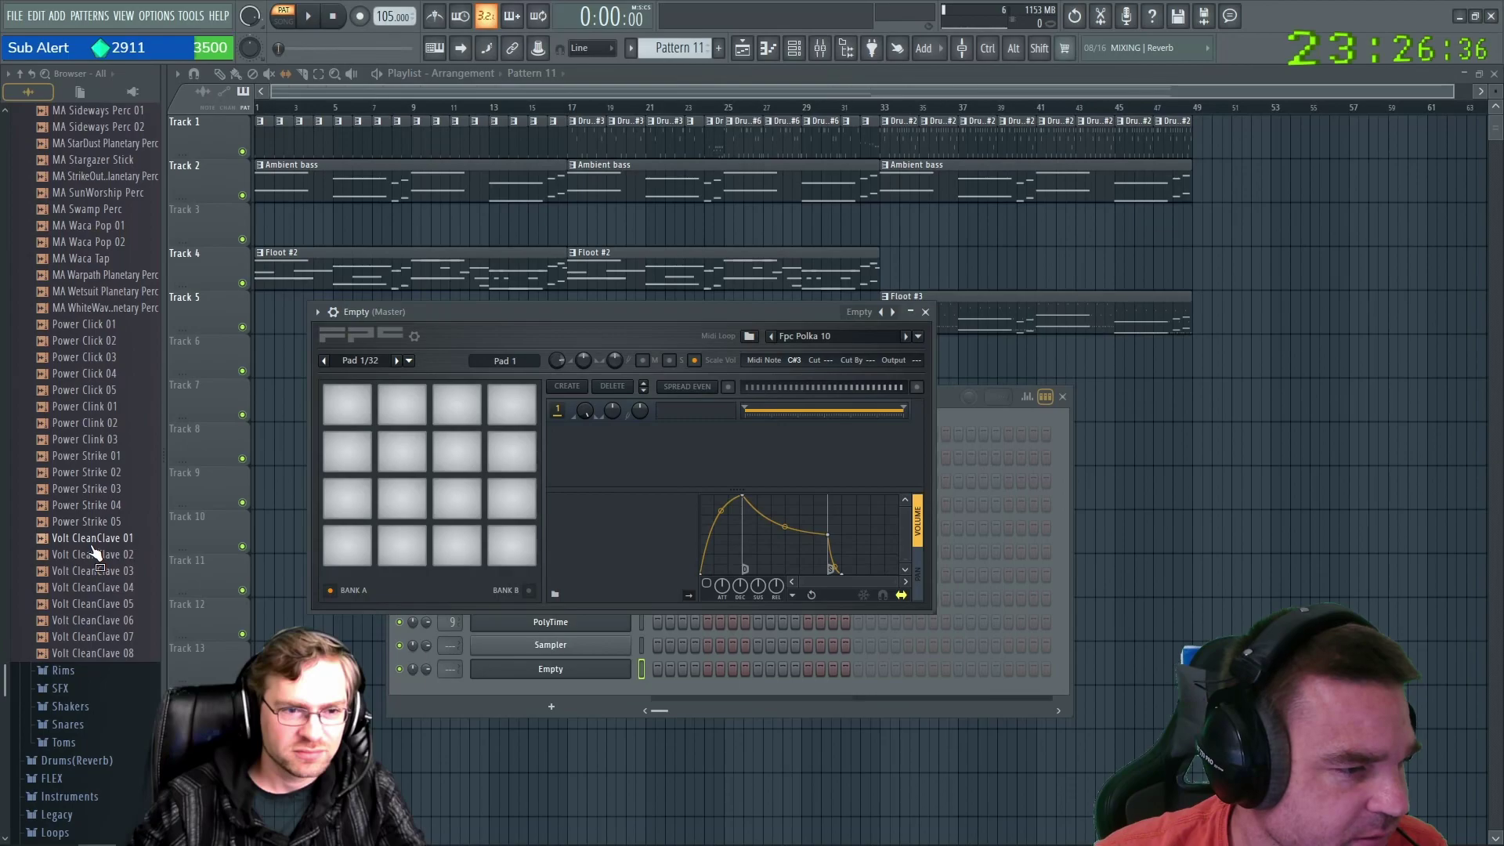
left_click_drag(90, 546, 347, 404)
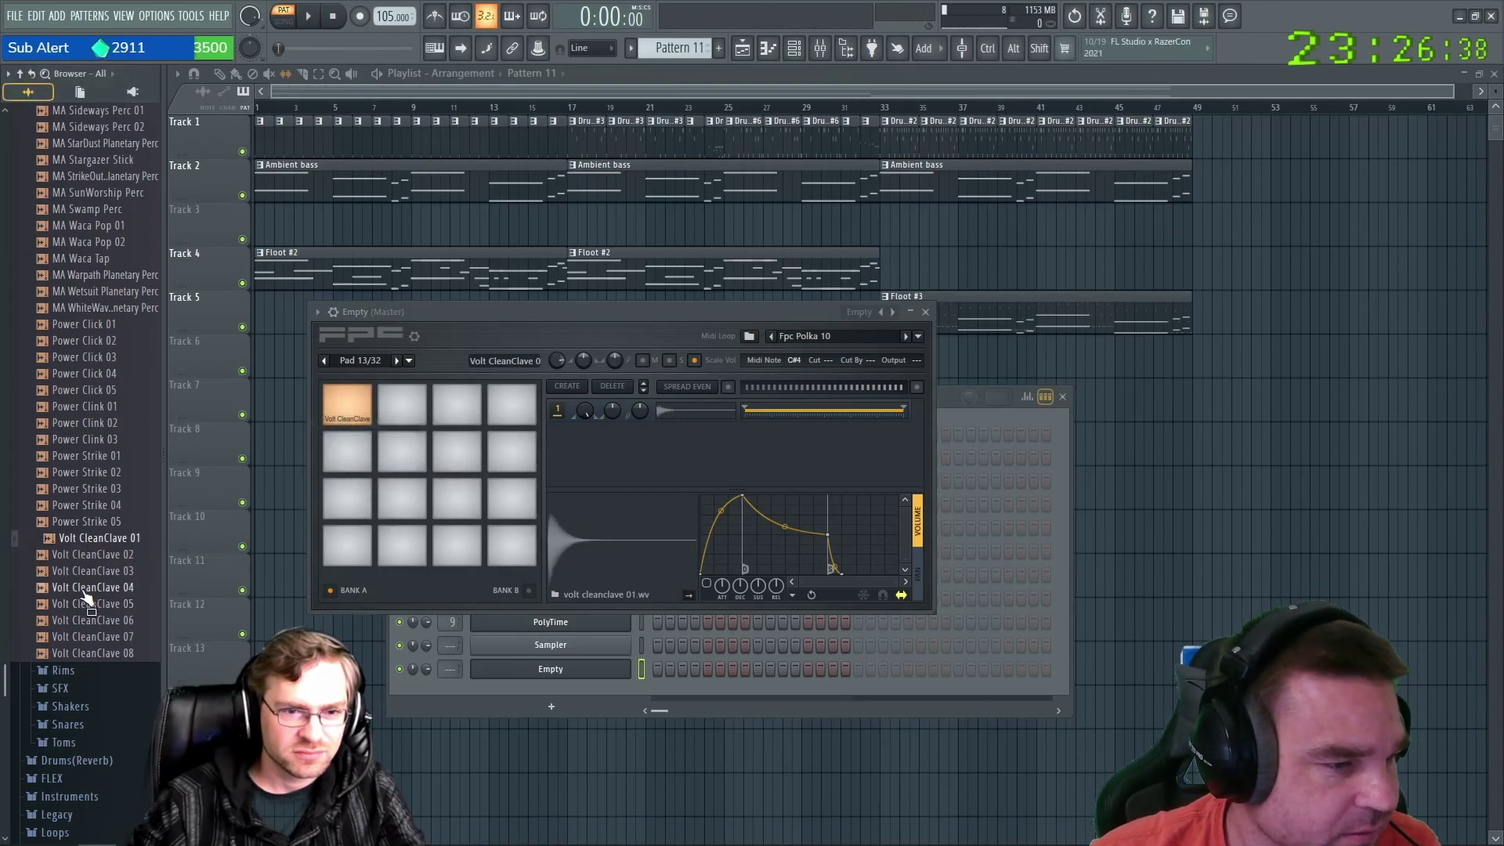
left_click_drag(81, 560, 454, 411)
left_click_drag(86, 586, 509, 416)
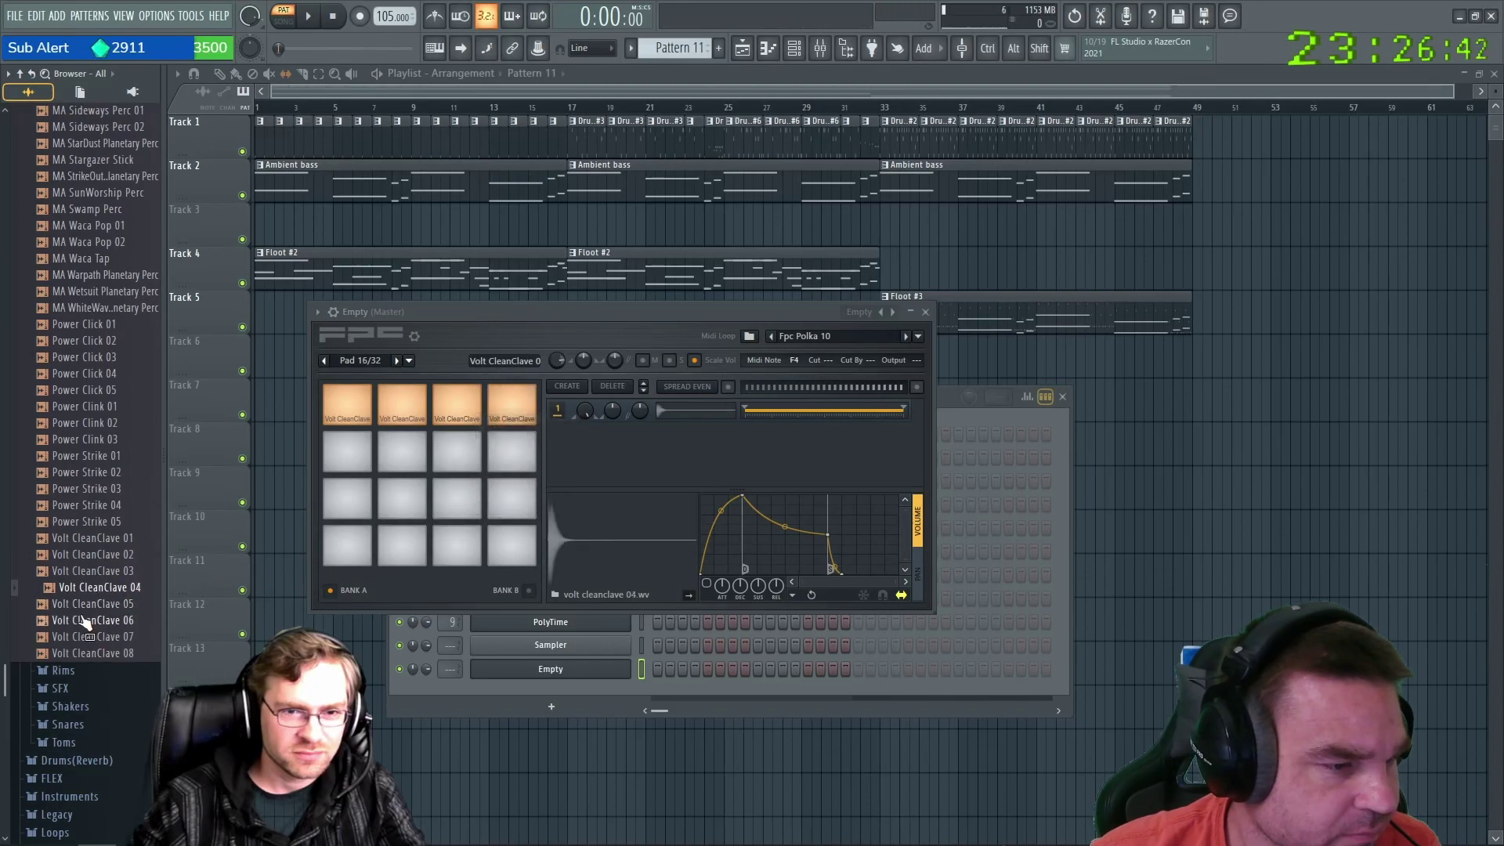
Load Volt CleanClave 05 to 08 onto the four pads of the FPC's second row.
left_click_drag(88, 609, 348, 450)
left_click_drag(117, 620, 457, 453)
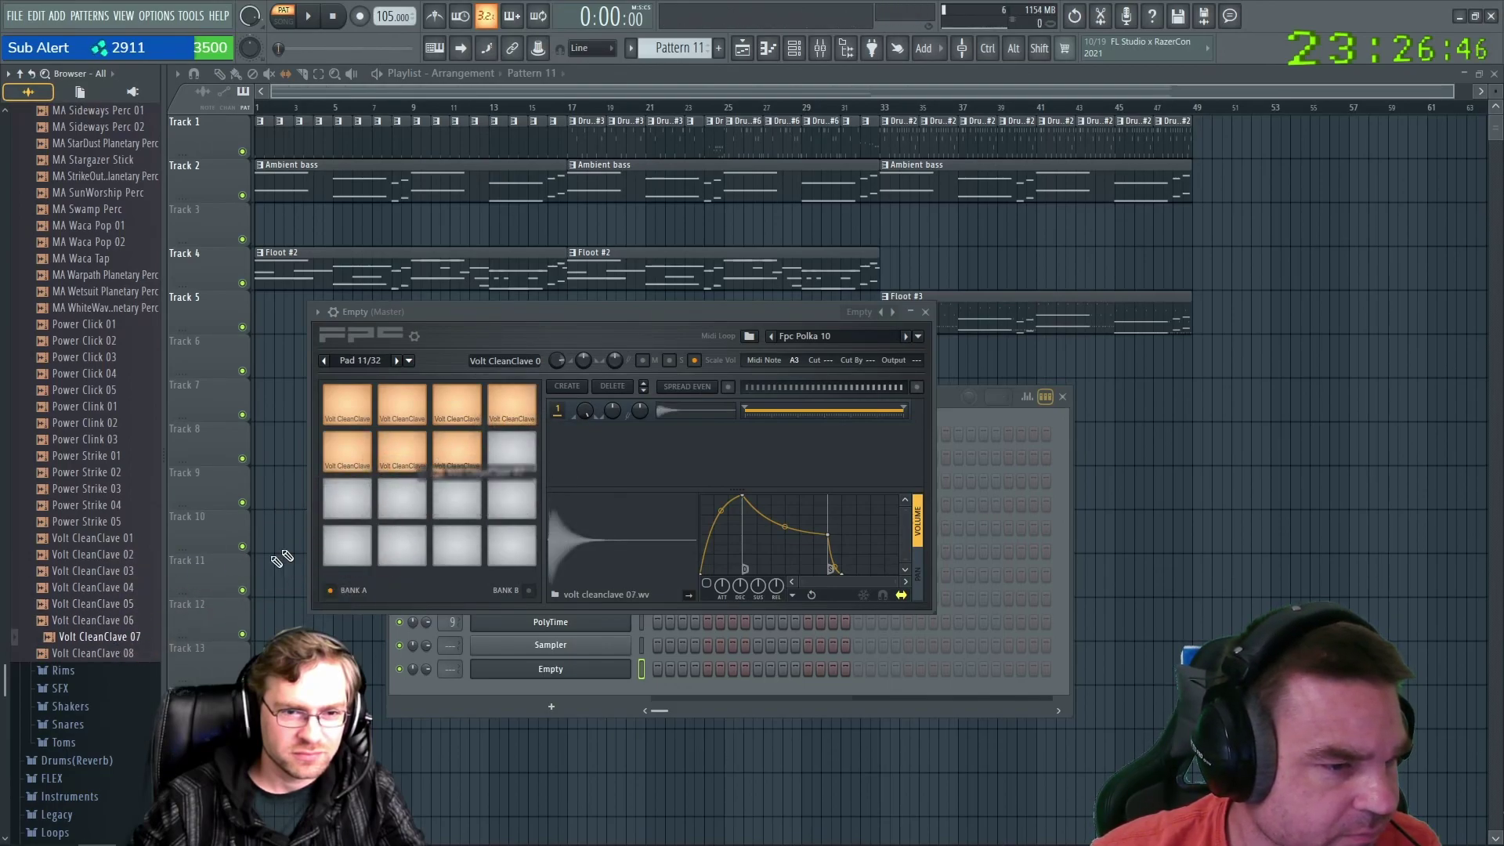
left_click_drag(92, 666, 508, 463)
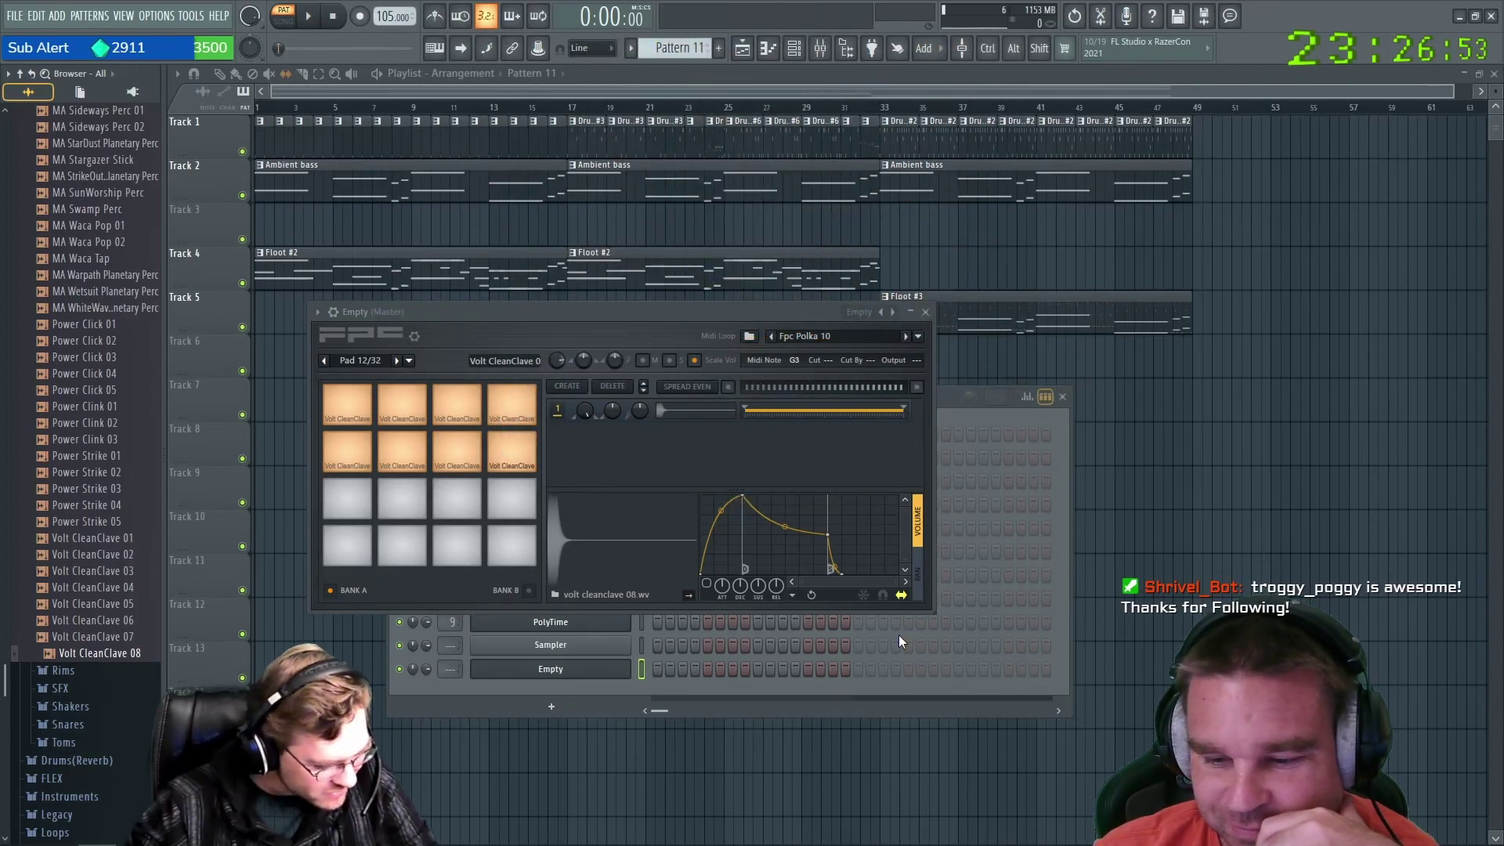
Play the loaded Volt CleanClave pads in the FPC to hear the clave sounds.
left_click(347, 451)
left_click(402, 451)
left_click(457, 404)
left_click(484, 448)
left_click(457, 459)
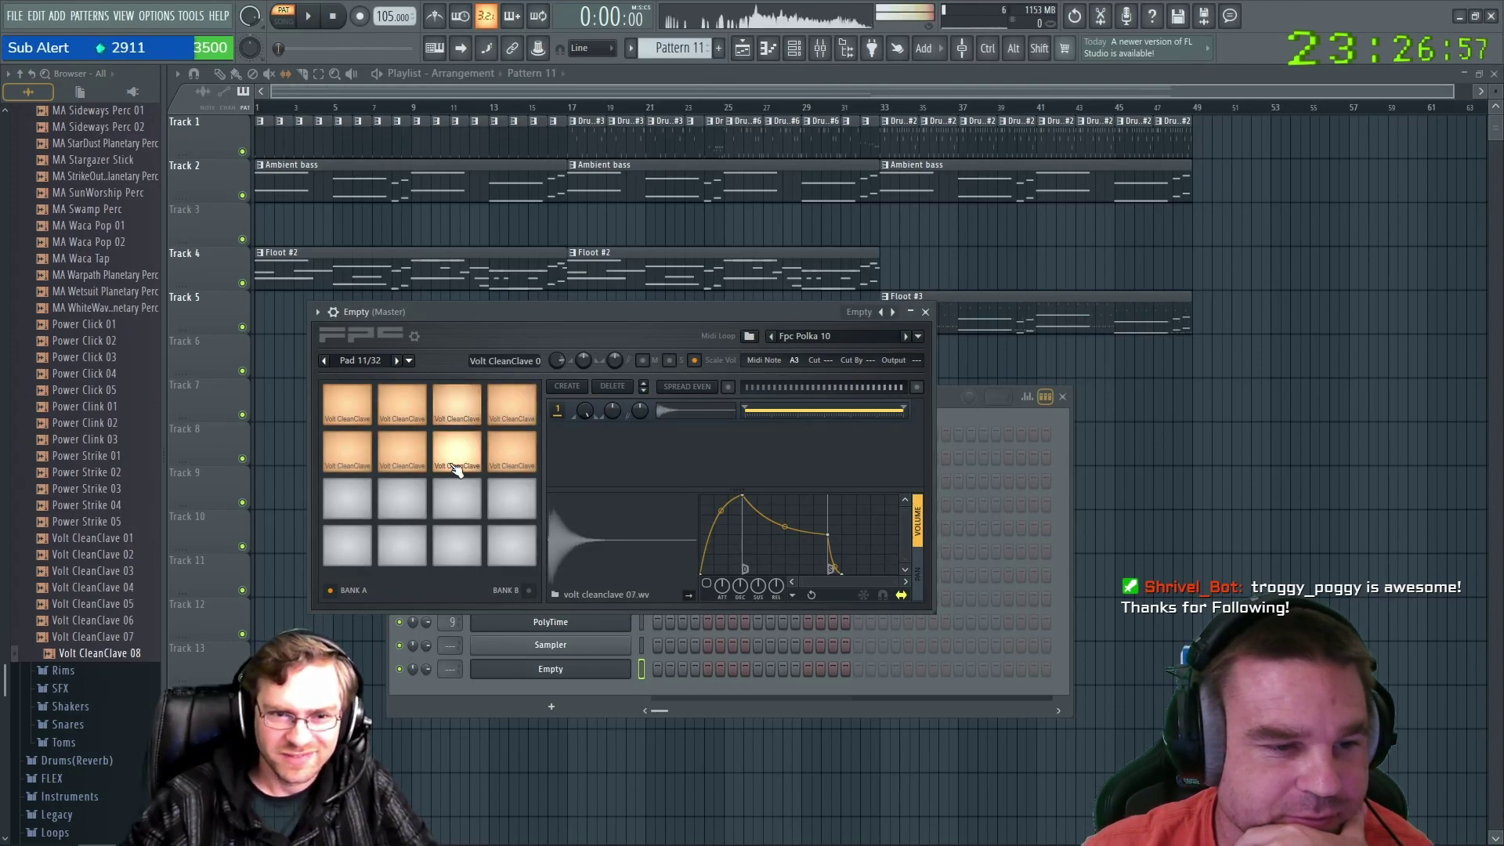
left_click(504, 447)
left_click(403, 423)
left_click(350, 422)
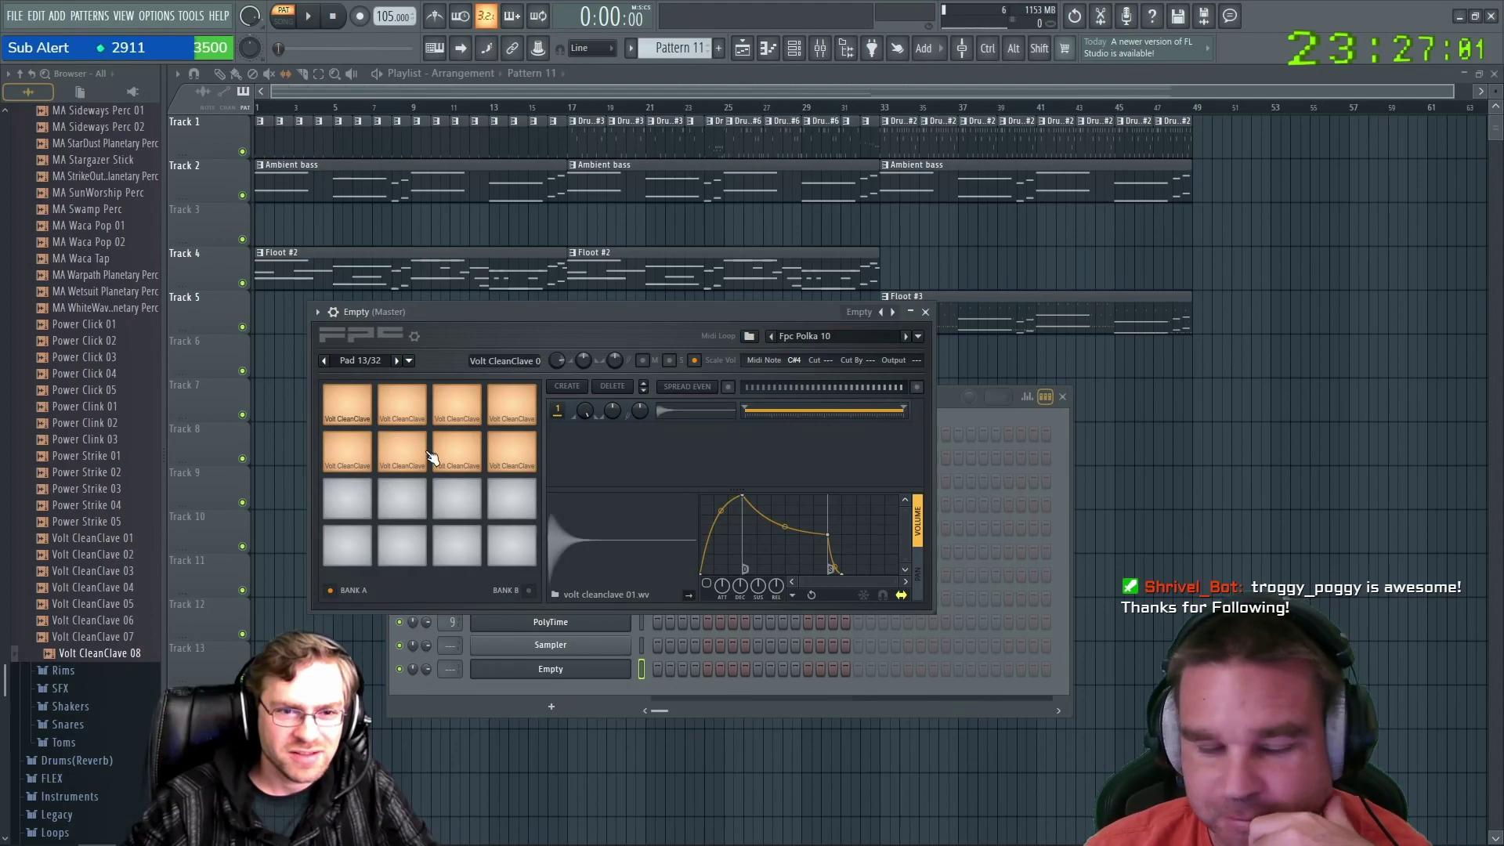
Reposition the FPC window above the Channel rack and try out clave pad combinations across both loaded rows.
left_click_drag(501, 313, 492, 244)
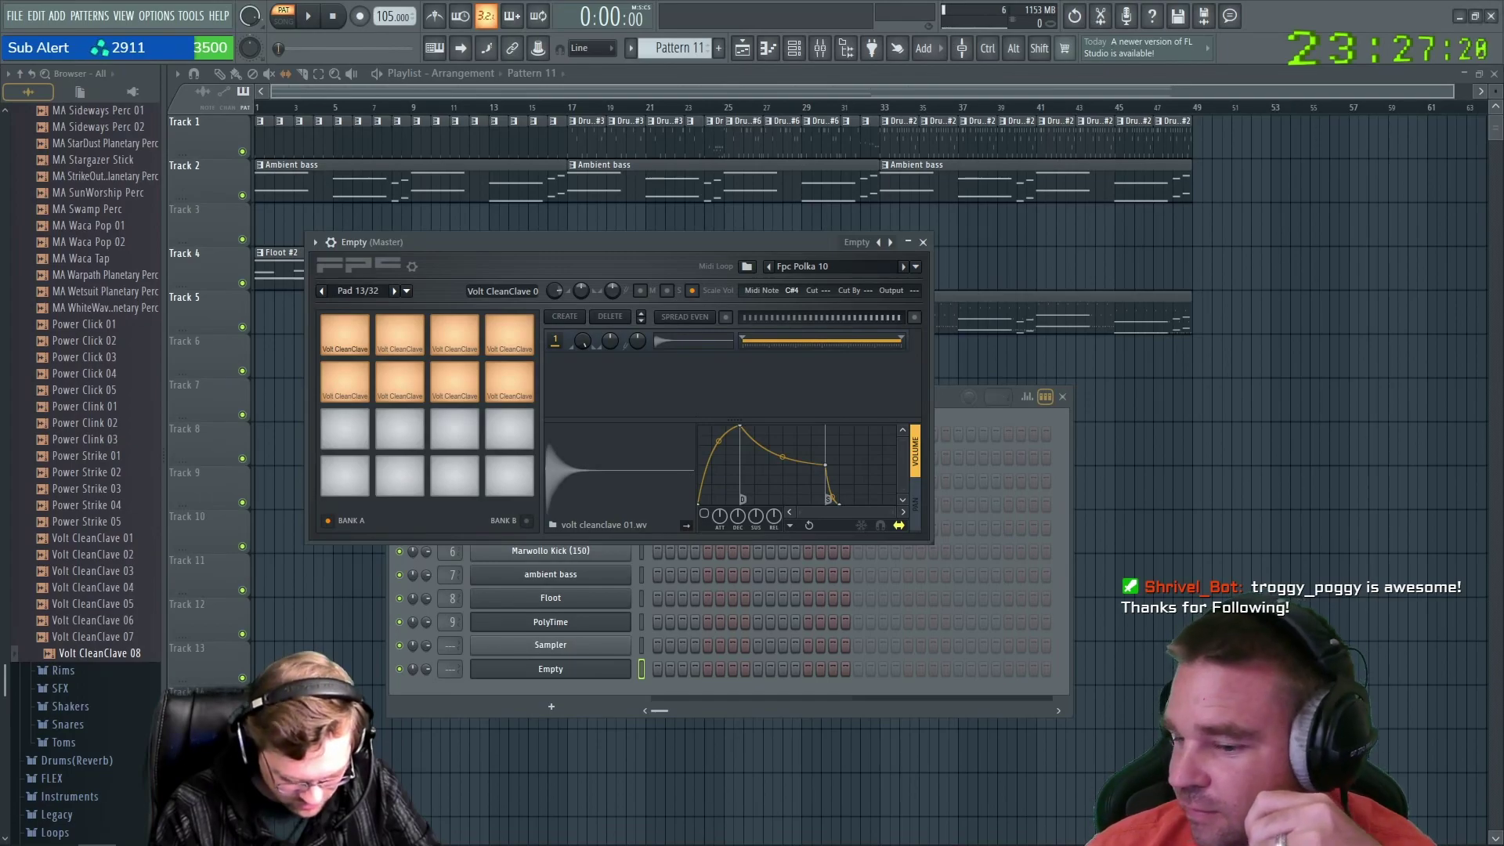
left_click_drag(652, 245, 883, 220)
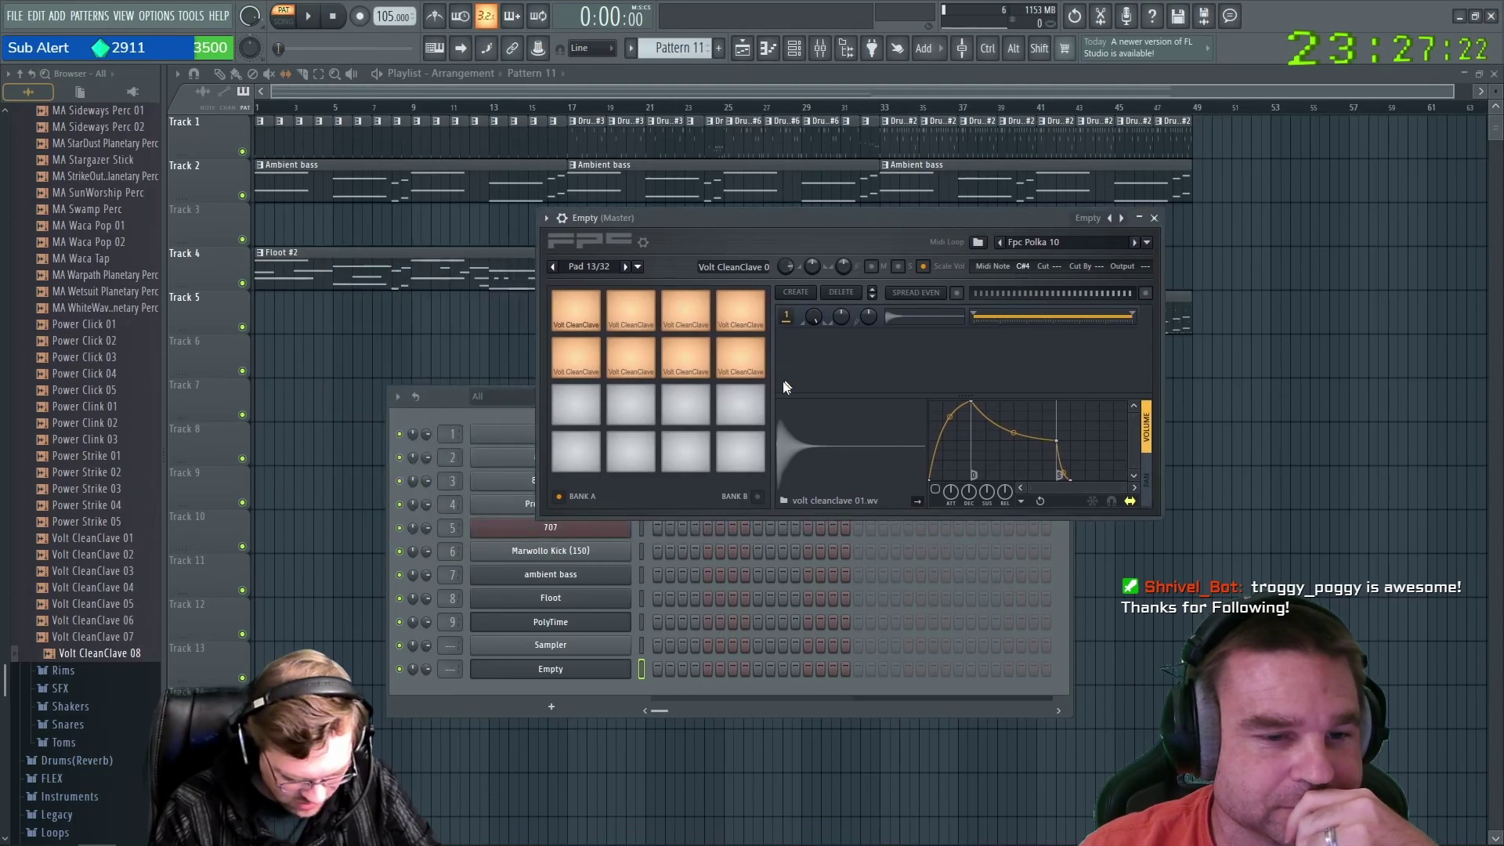
left_click(685, 357)
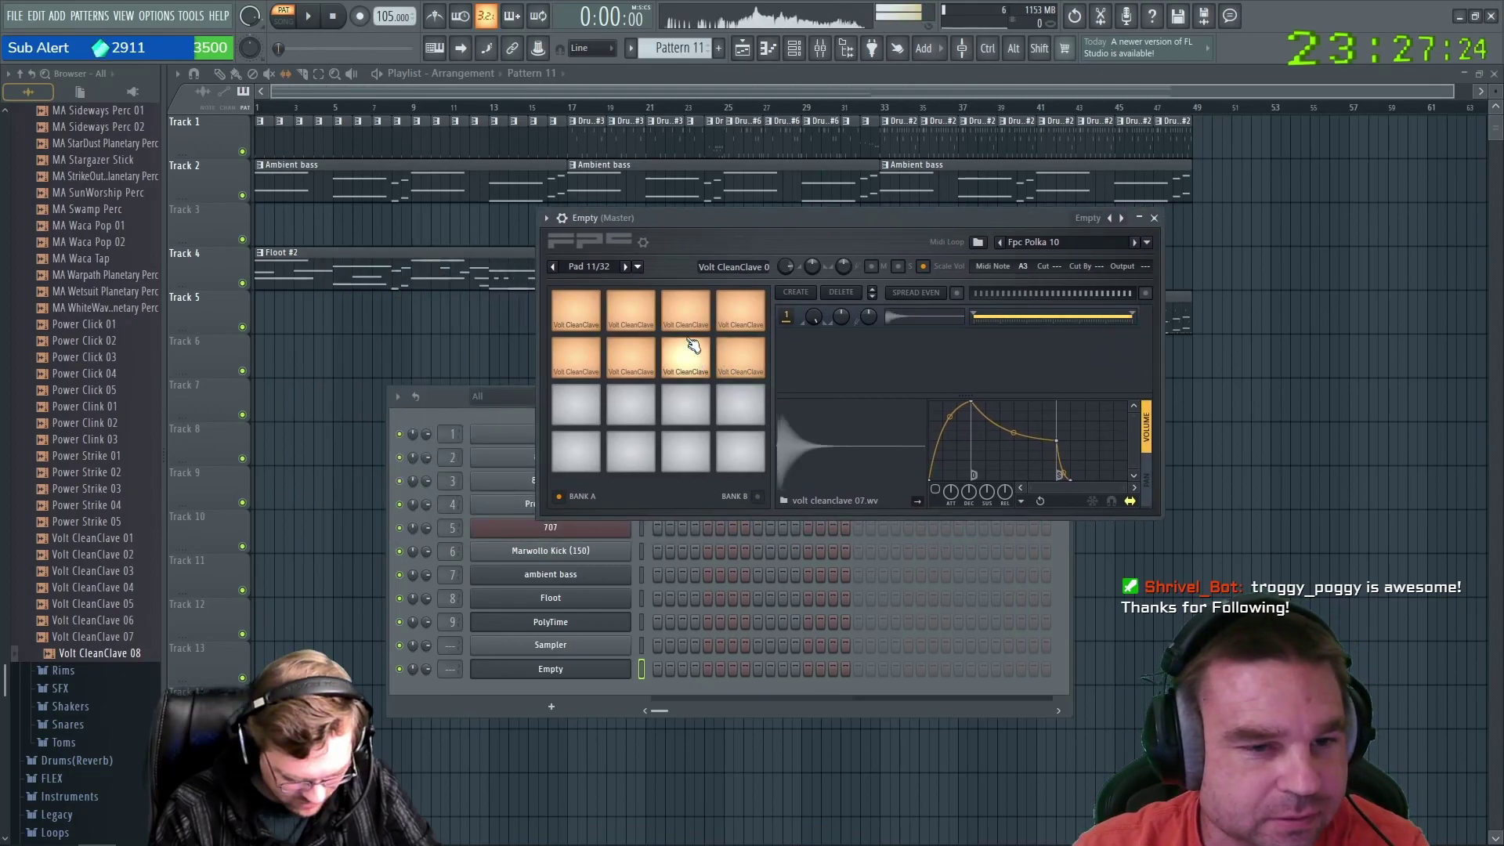
left_click(631, 356)
left_click(578, 361)
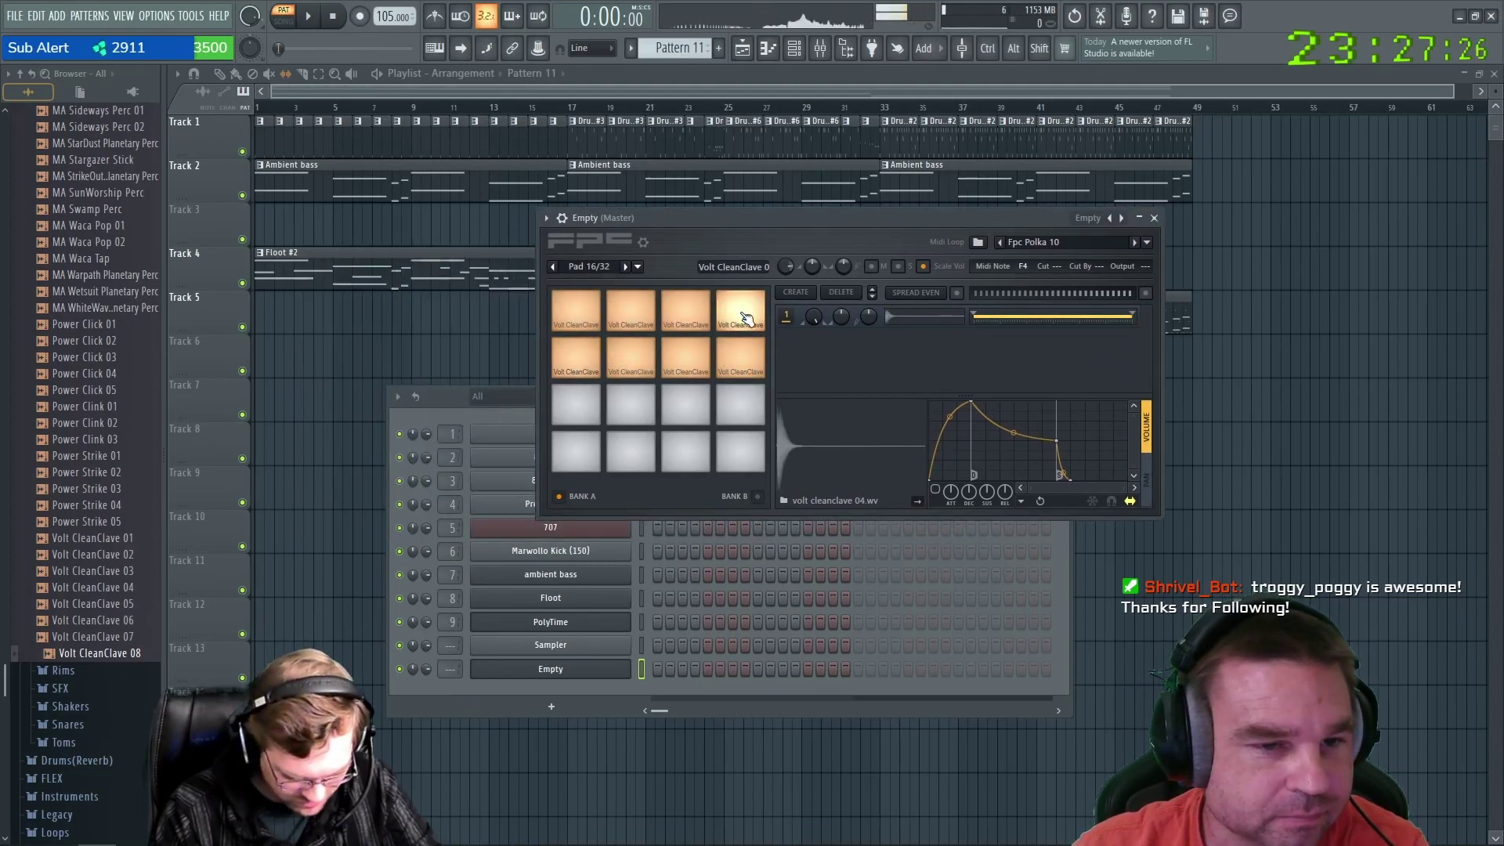
left_click(660, 318)
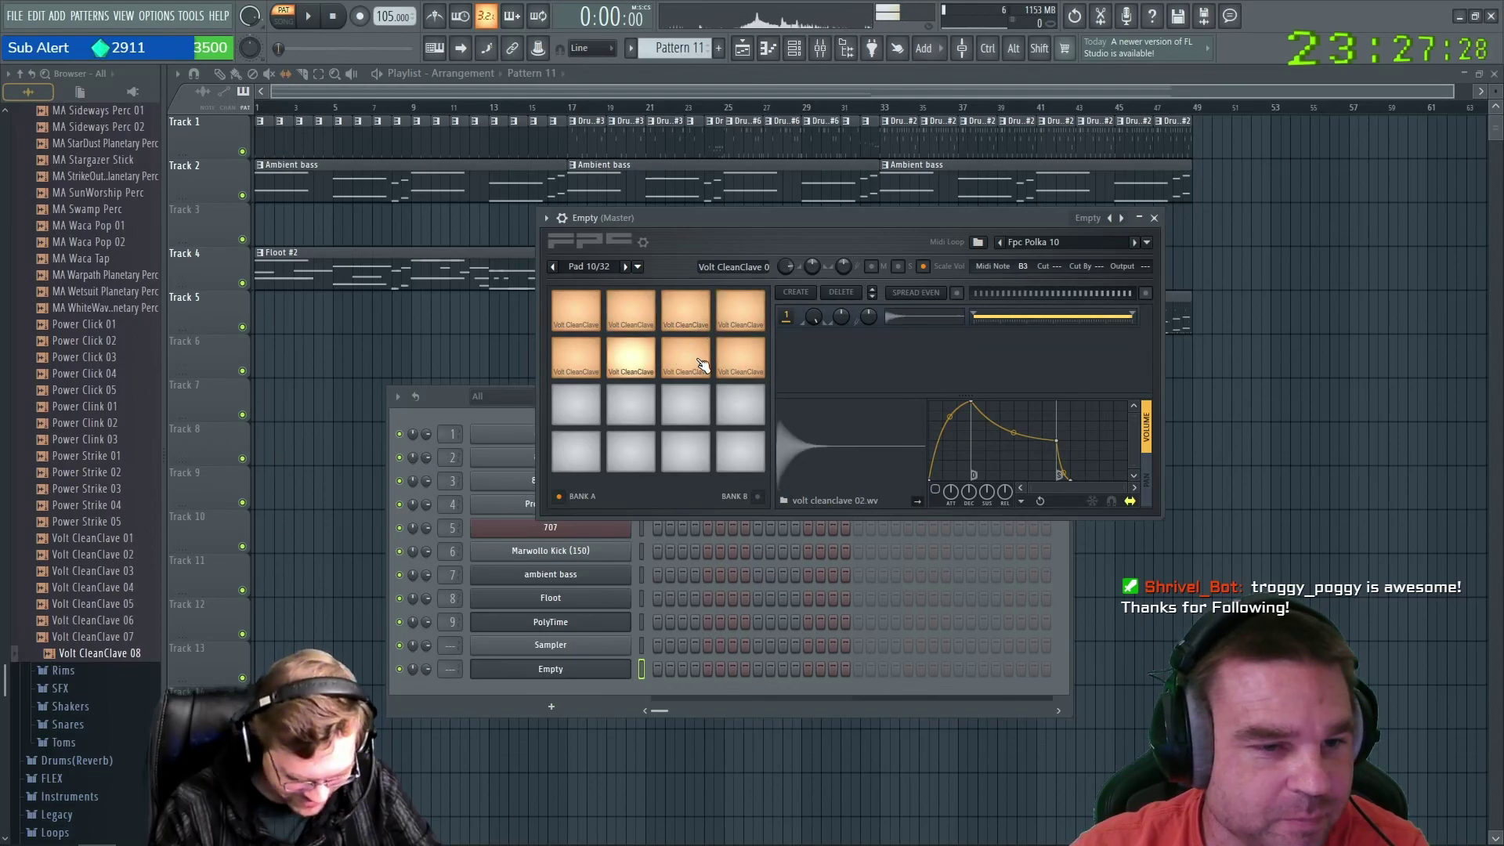
left_click(580, 356)
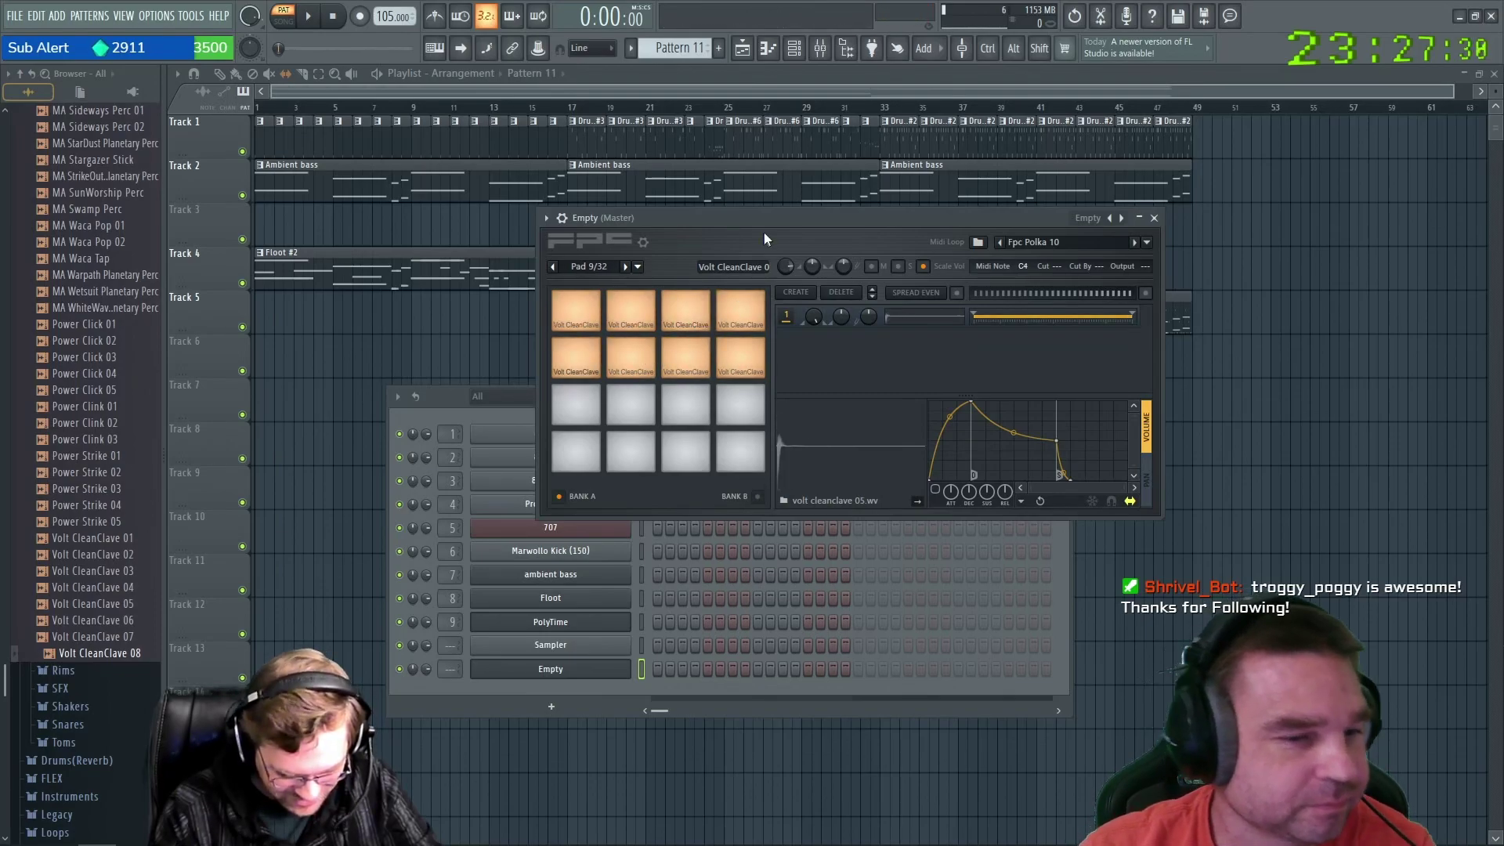
left_click_drag(761, 218, 586, 187)
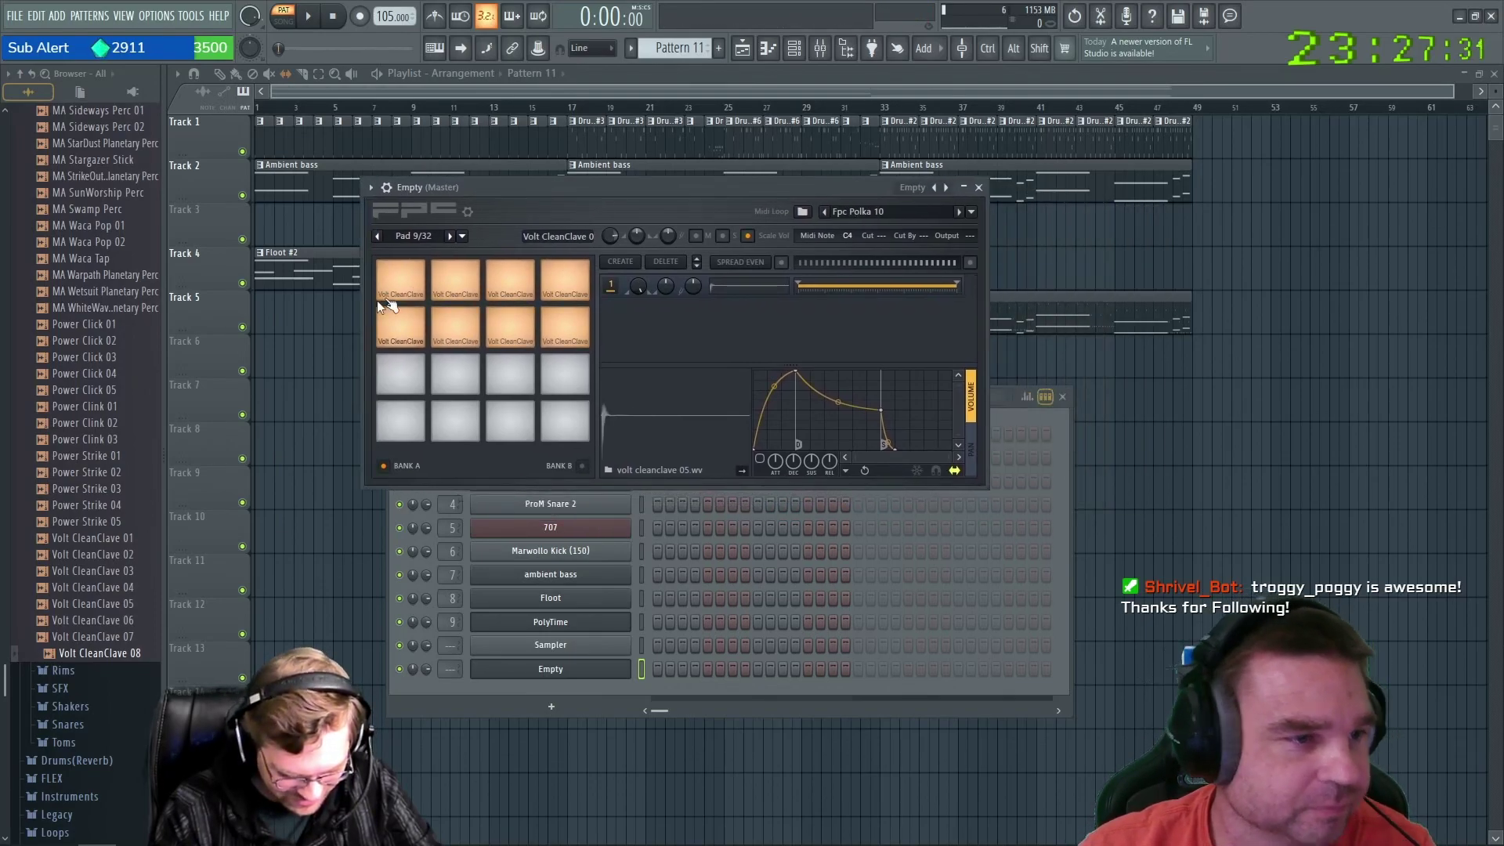
Audition the Power samples one by one, from Power Click 01 through Power Clink to Power Strike 05.
left_click(90, 323)
left_click(90, 340)
left_click(90, 356)
left_click(90, 373)
left_click(90, 389)
left_click(91, 406)
left_click(90, 422)
left_click(90, 439)
left_click(91, 455)
left_click(90, 472)
left_click(90, 488)
left_click(92, 505)
left_click(98, 521)
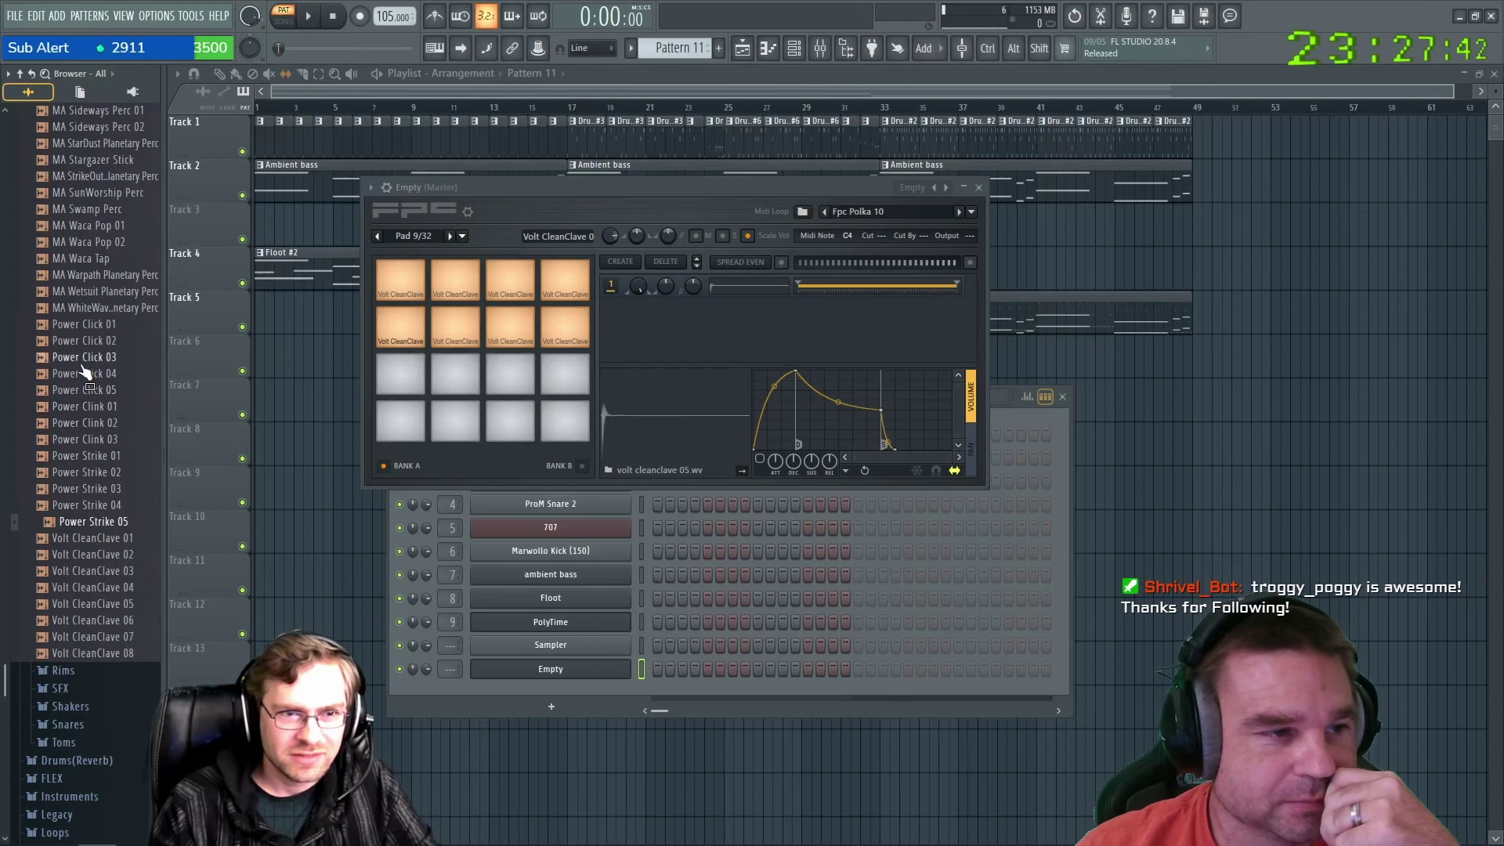
Find the Fracture Perc samples in the browser and audition them one by one from Fracture Perc 01 to 08.
scroll(87, 372, "up", 15)
scroll(85, 375, "down", 5)
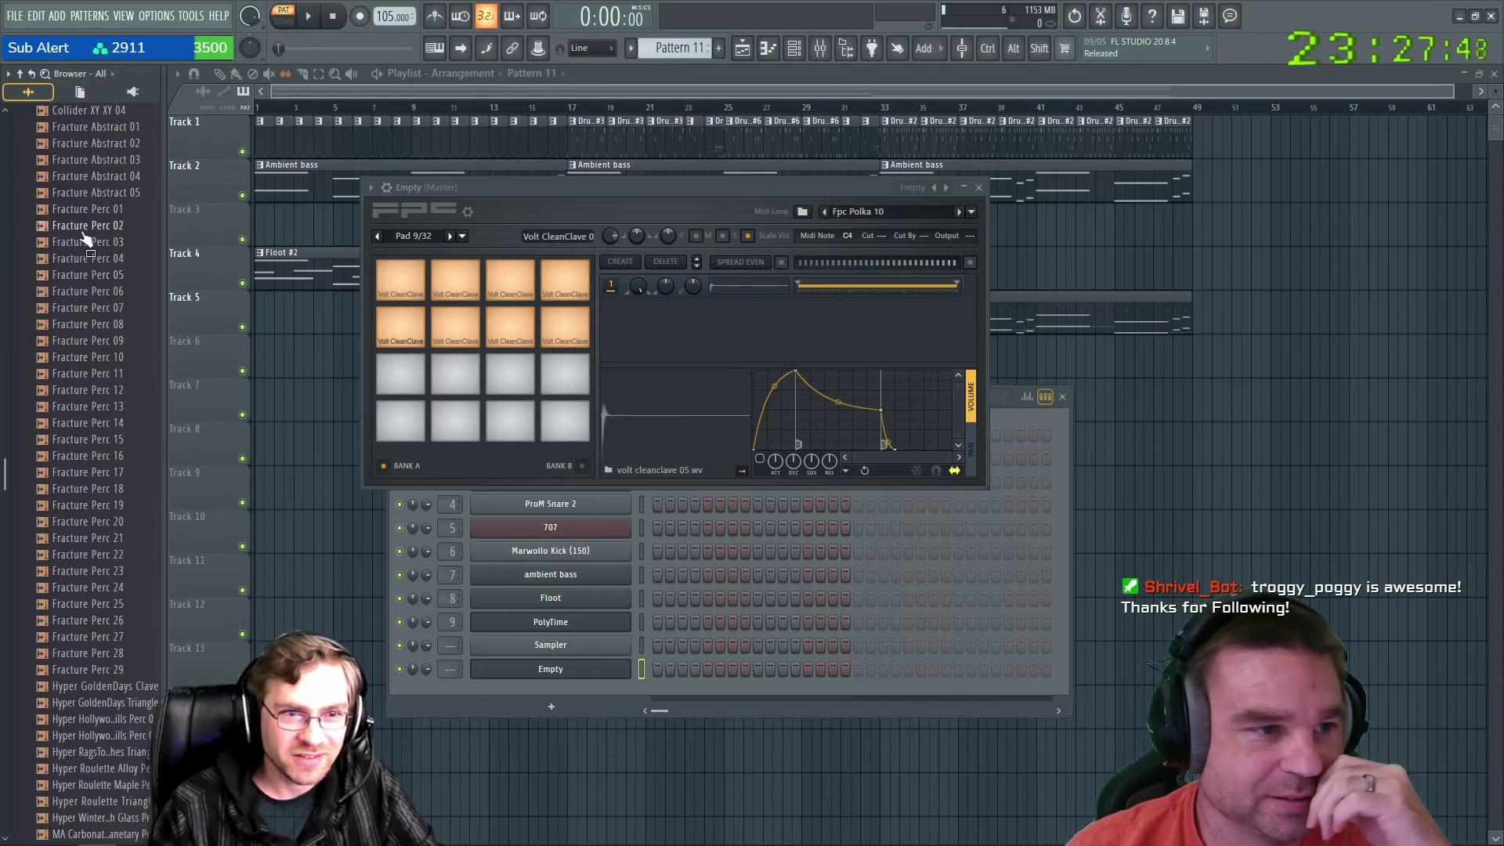
left_click(108, 226)
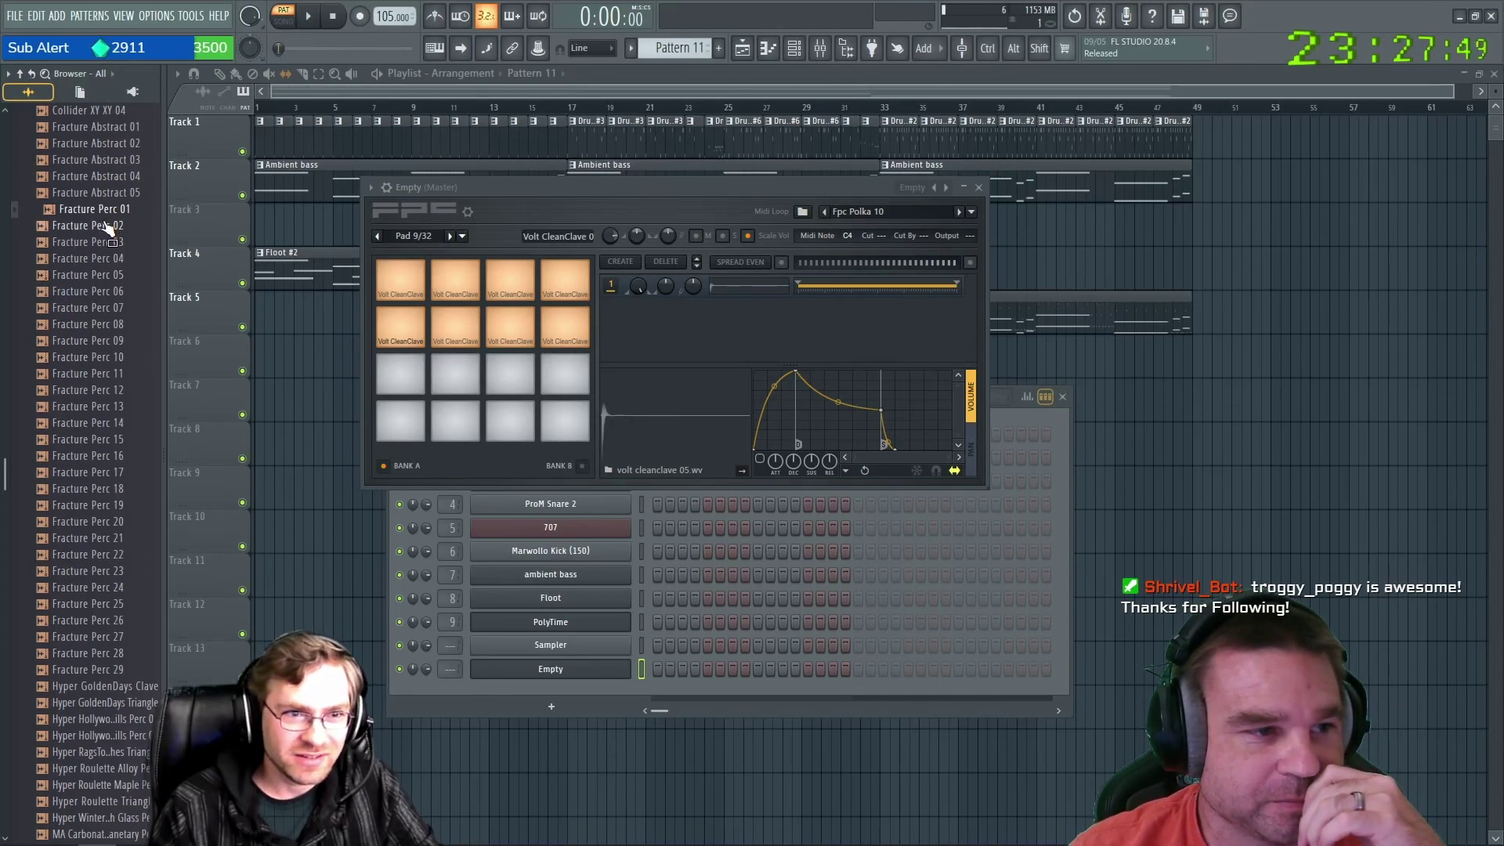
left_click(104, 242)
left_click(106, 259)
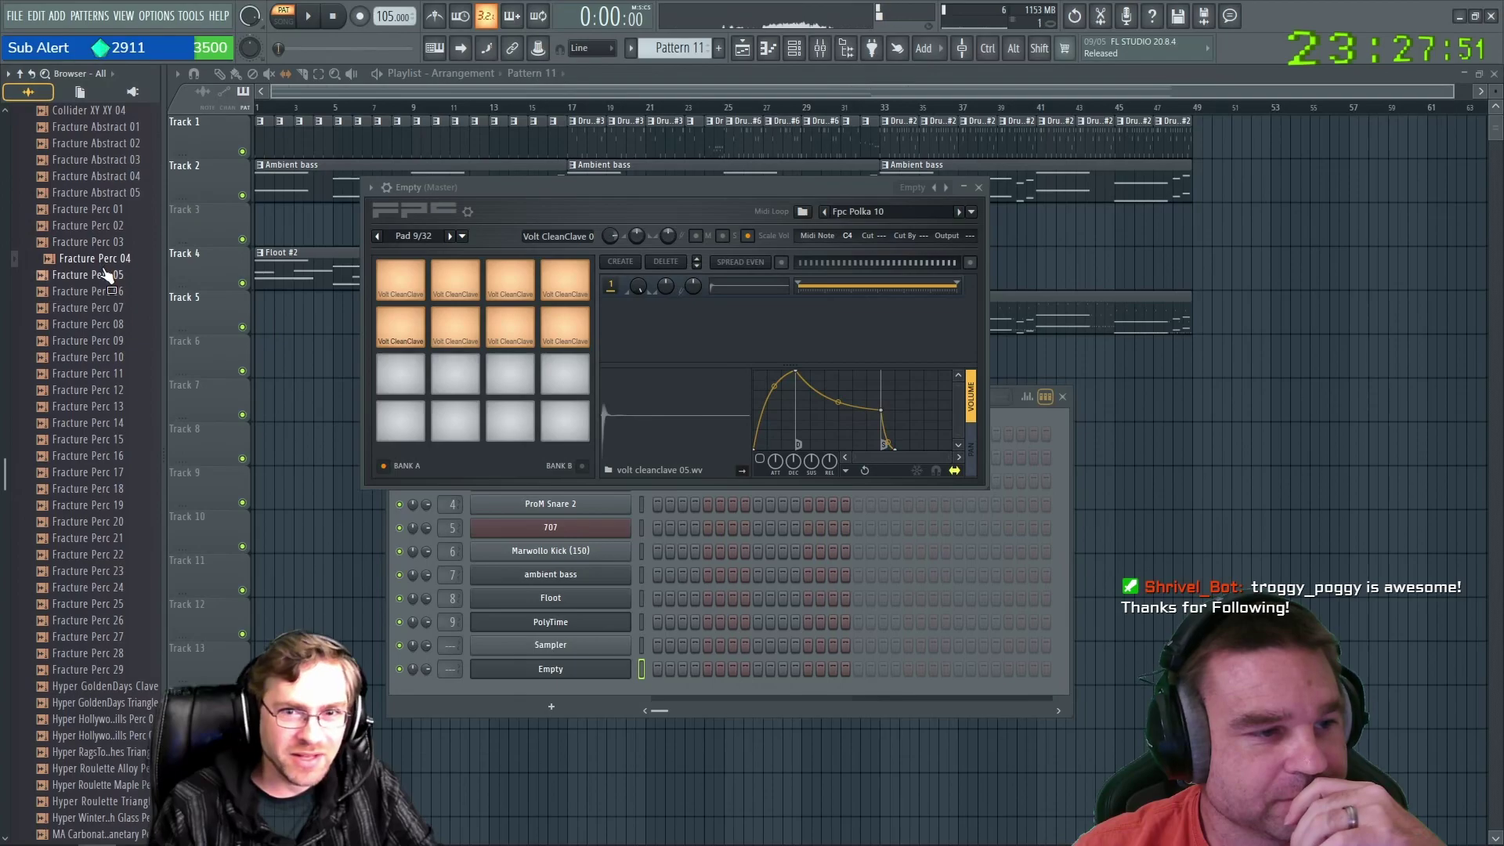
left_click(107, 275)
left_click(109, 291)
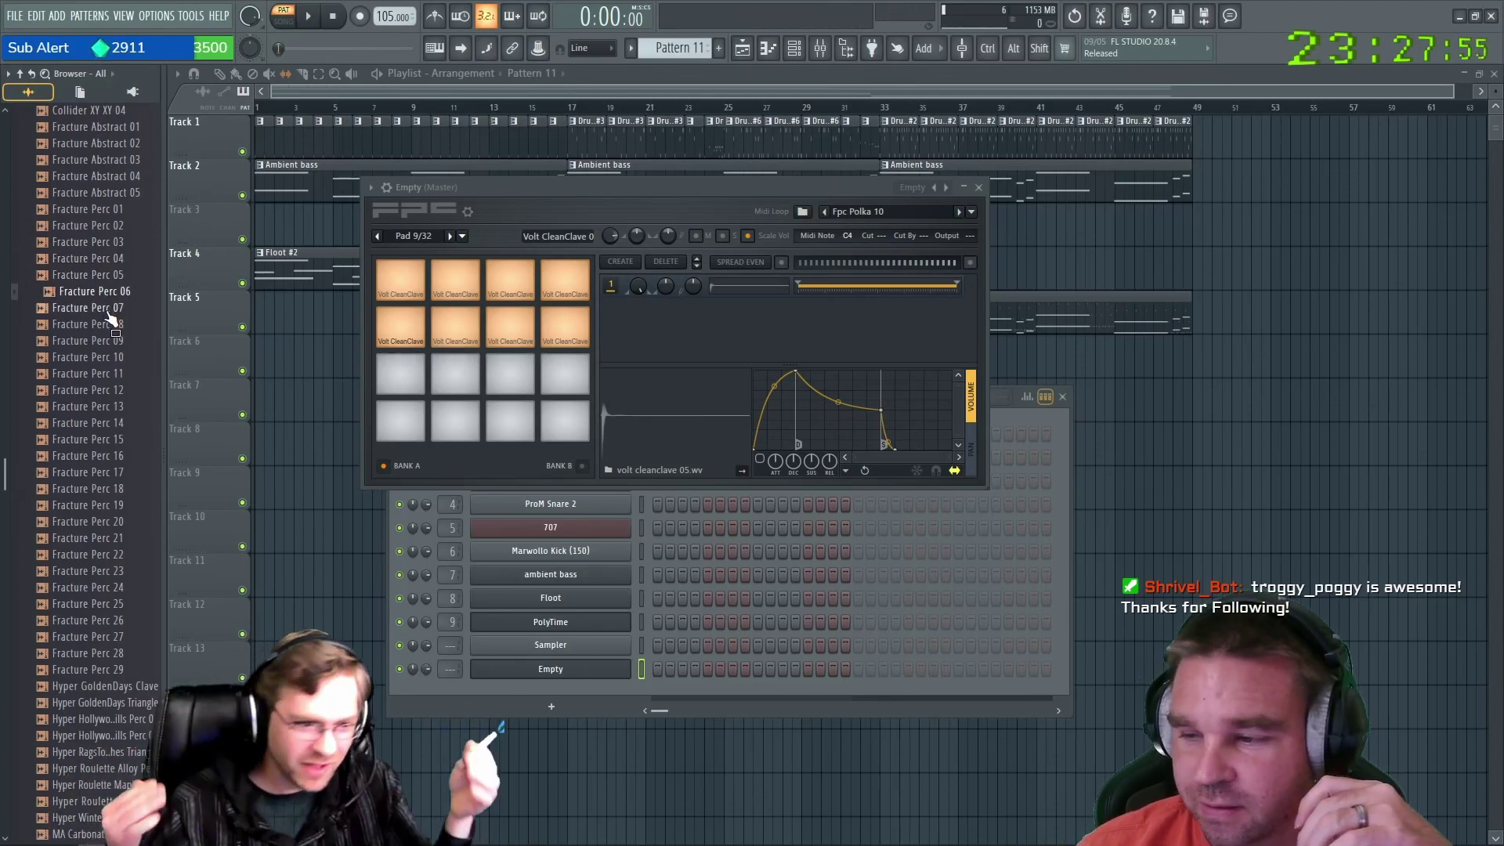
left_click(110, 311)
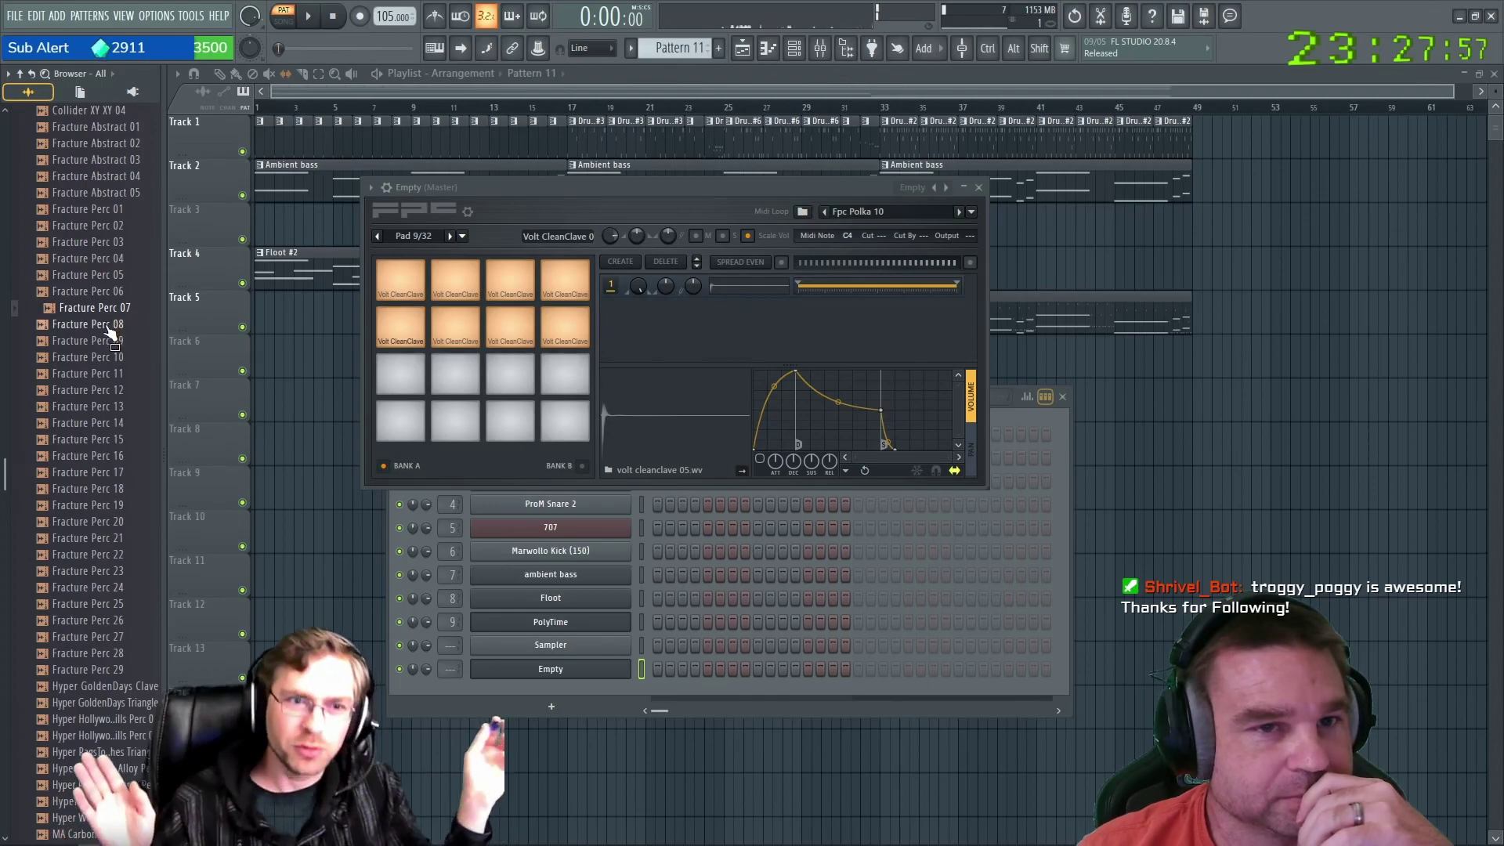
left_click(106, 322)
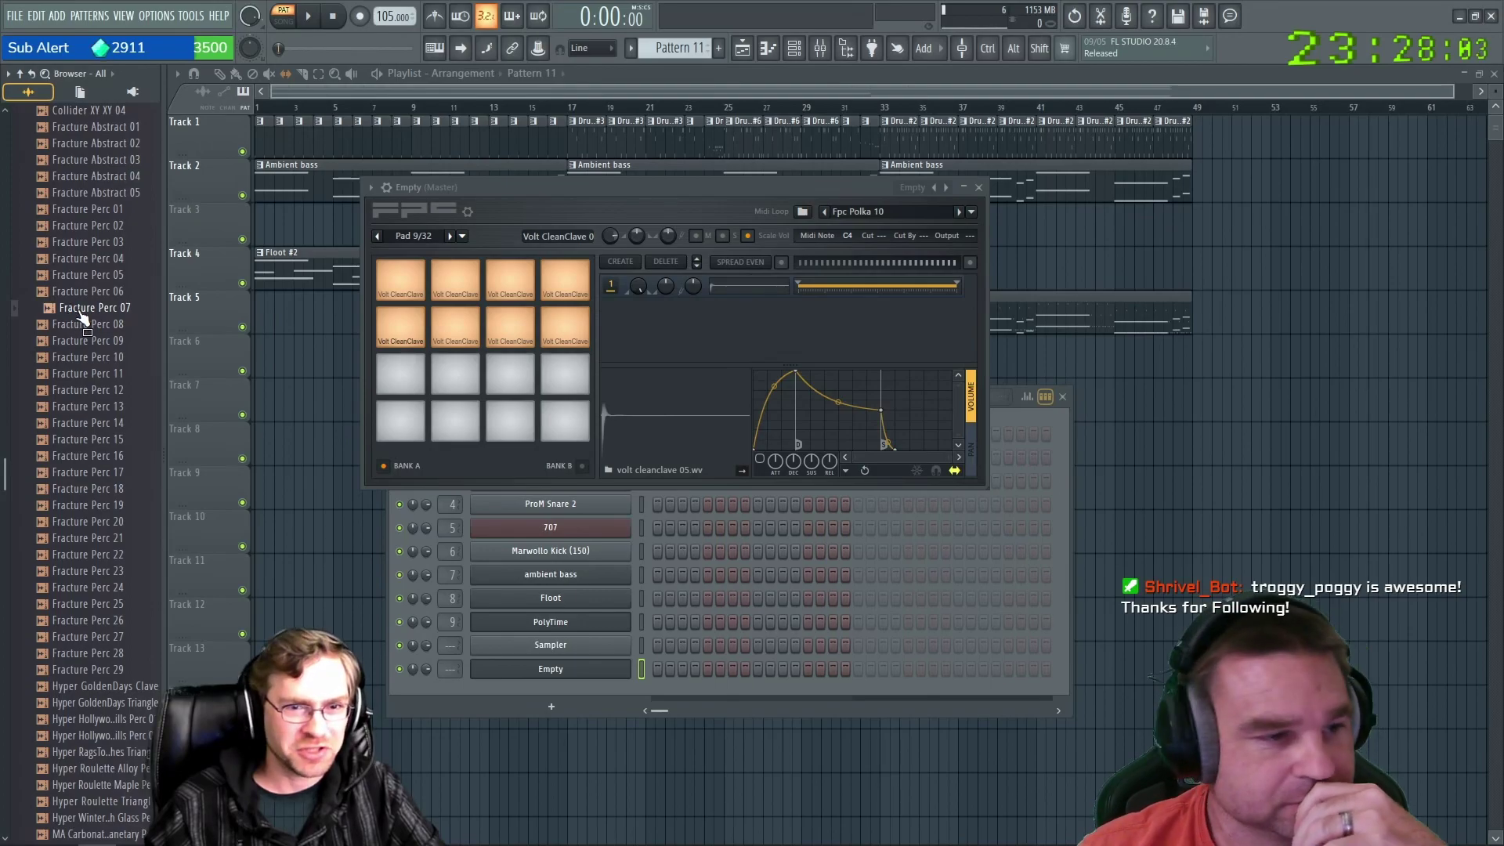
Load Fracture Perc 07, 08, 11 and 15 onto the four pads of the FPC's third row, auditioning the samples in between.
left_click_drag(383, 376, 450, 382)
left_click(95, 341)
left_click_drag(99, 346, 100, 361)
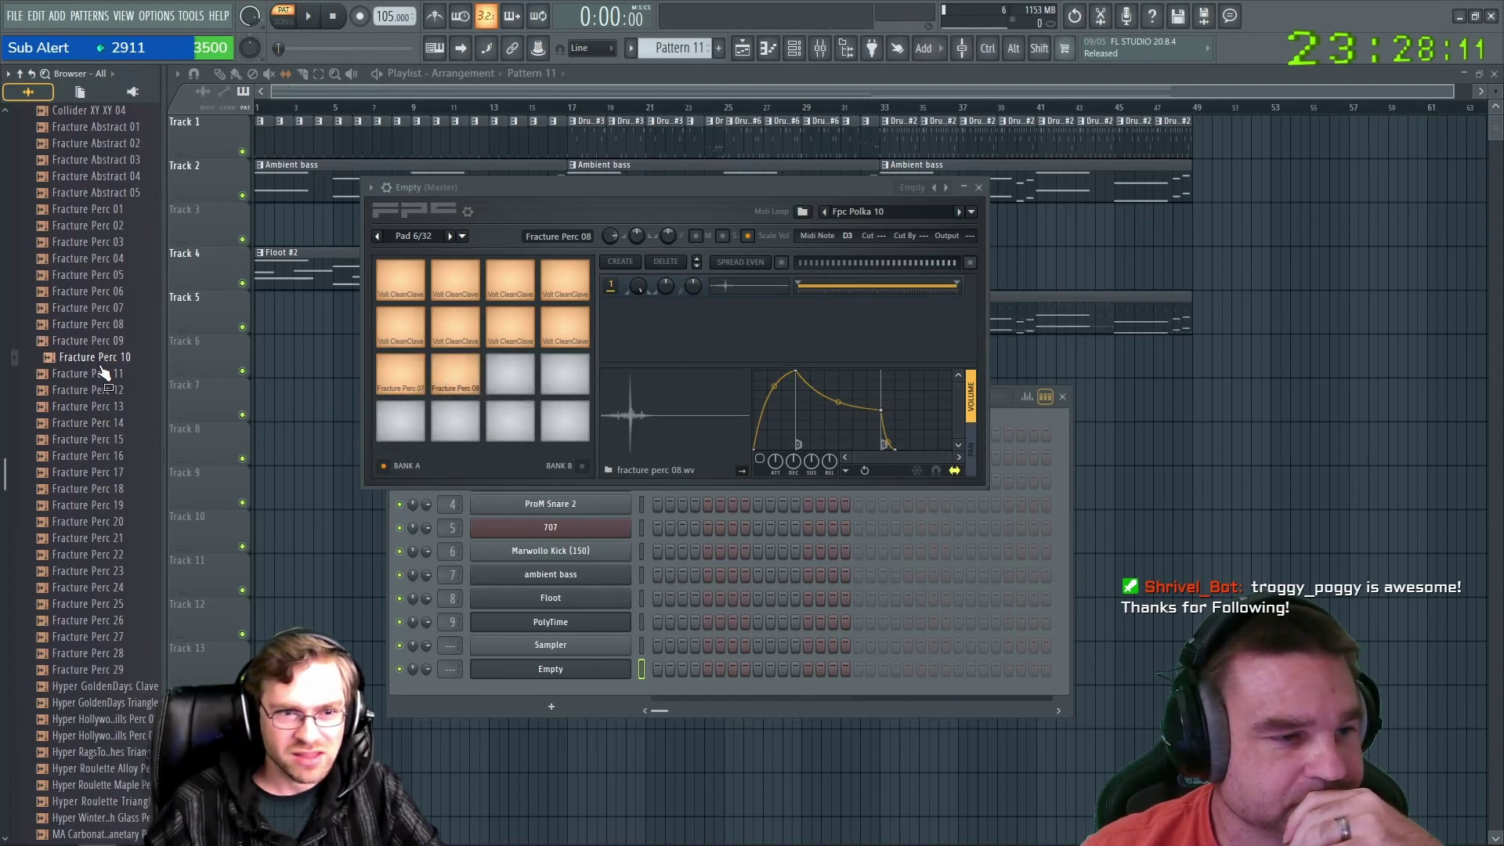
mouse_move(506, 365)
left_mouse_down()
mouse_move(118, 377)
mouse_move(507, 373)
left_mouse_up()
left_click(94, 374)
left_click(108, 394)
left_click_drag(96, 407, 102, 412)
left_click(94, 423)
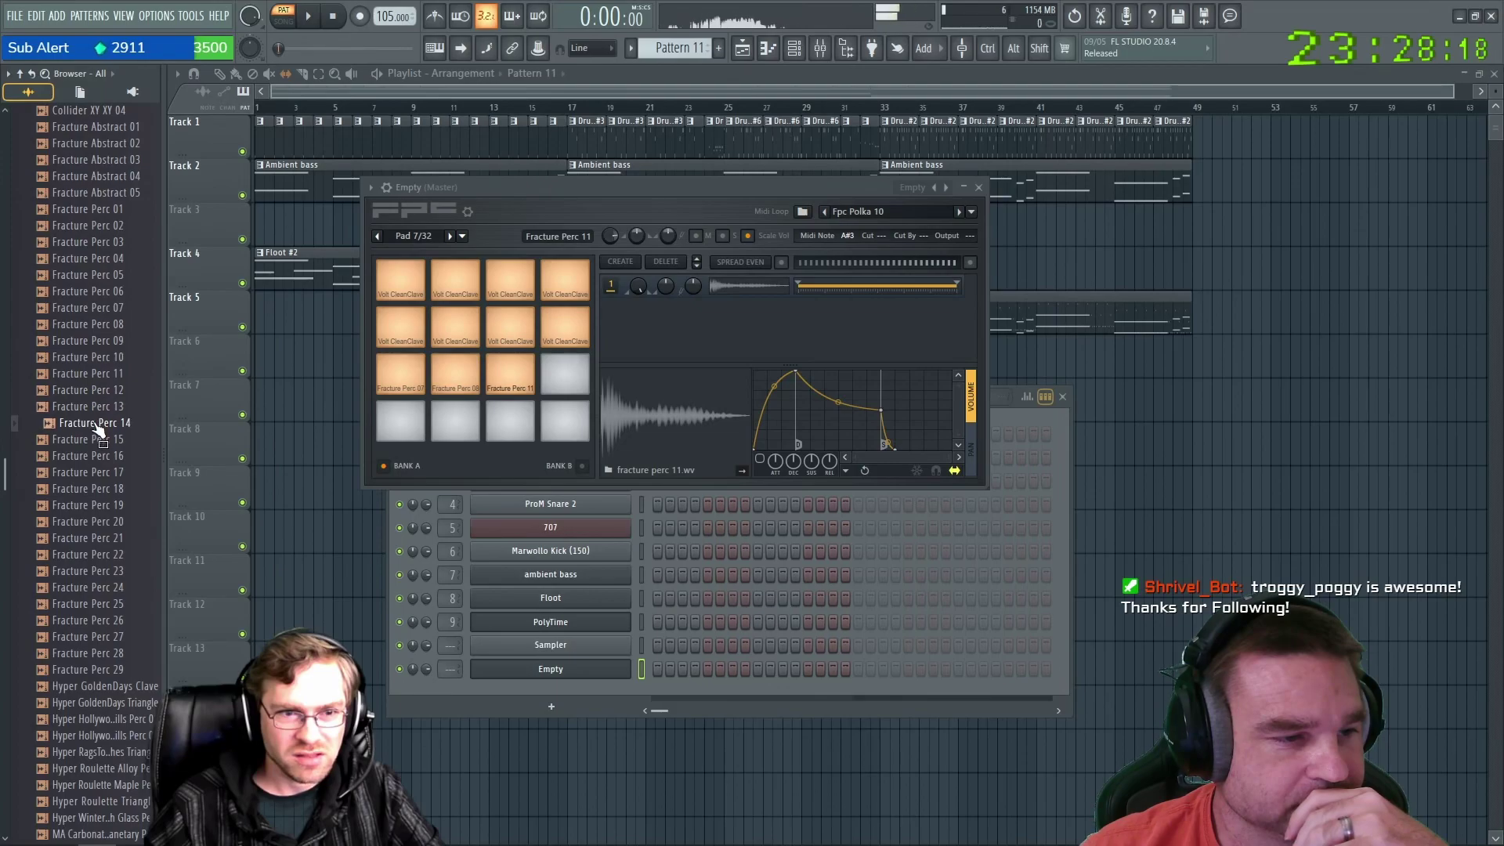
left_click_drag(109, 441, 558, 373)
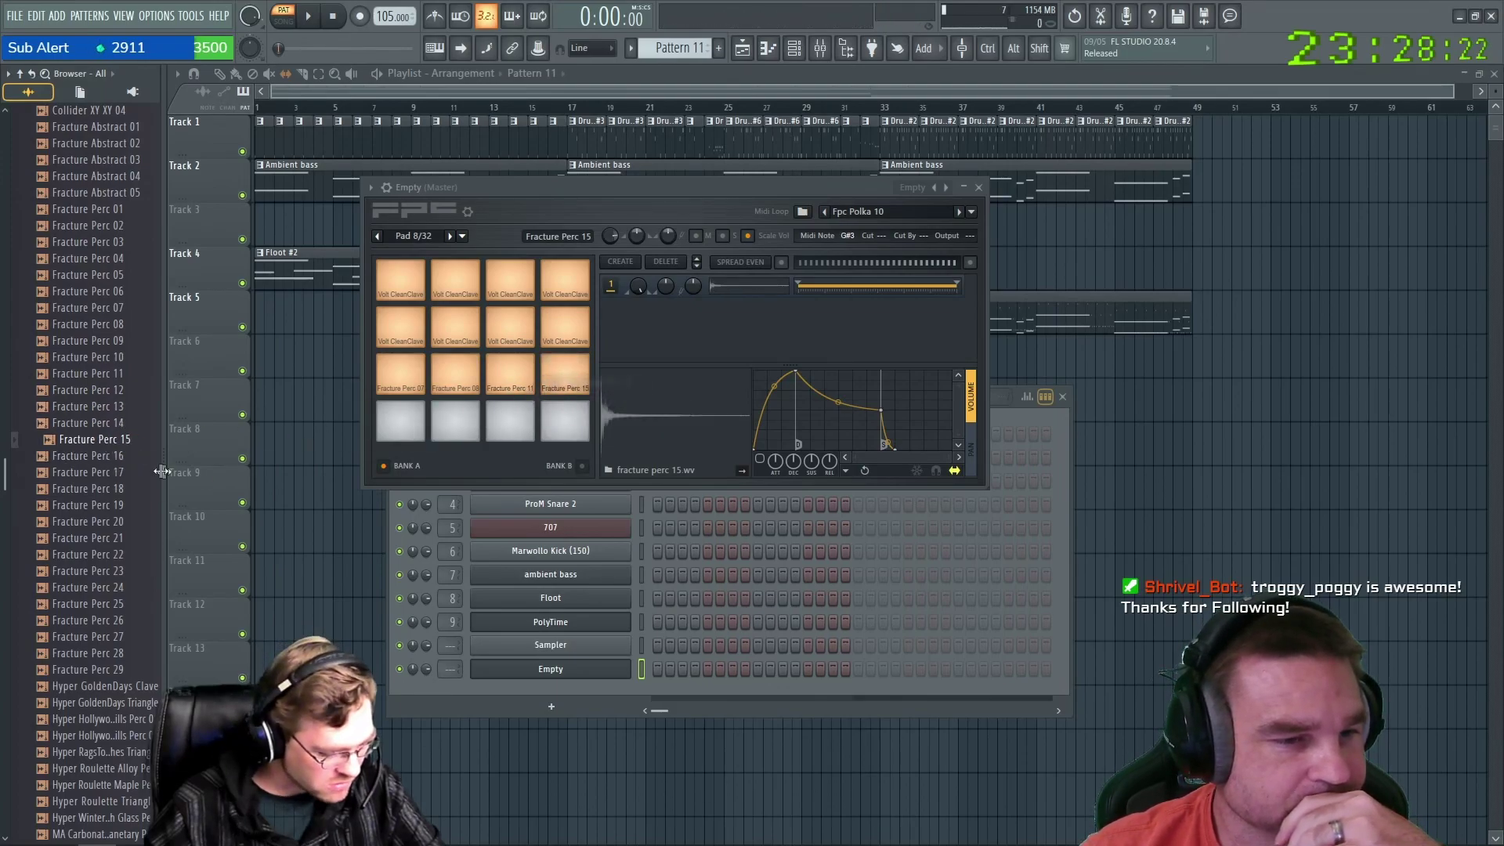
Audition Fracture Perc 16 to 22 and load 18 and 22 onto the first two pads of the FPC's fourth row.
left_click(93, 456)
left_click(102, 474)
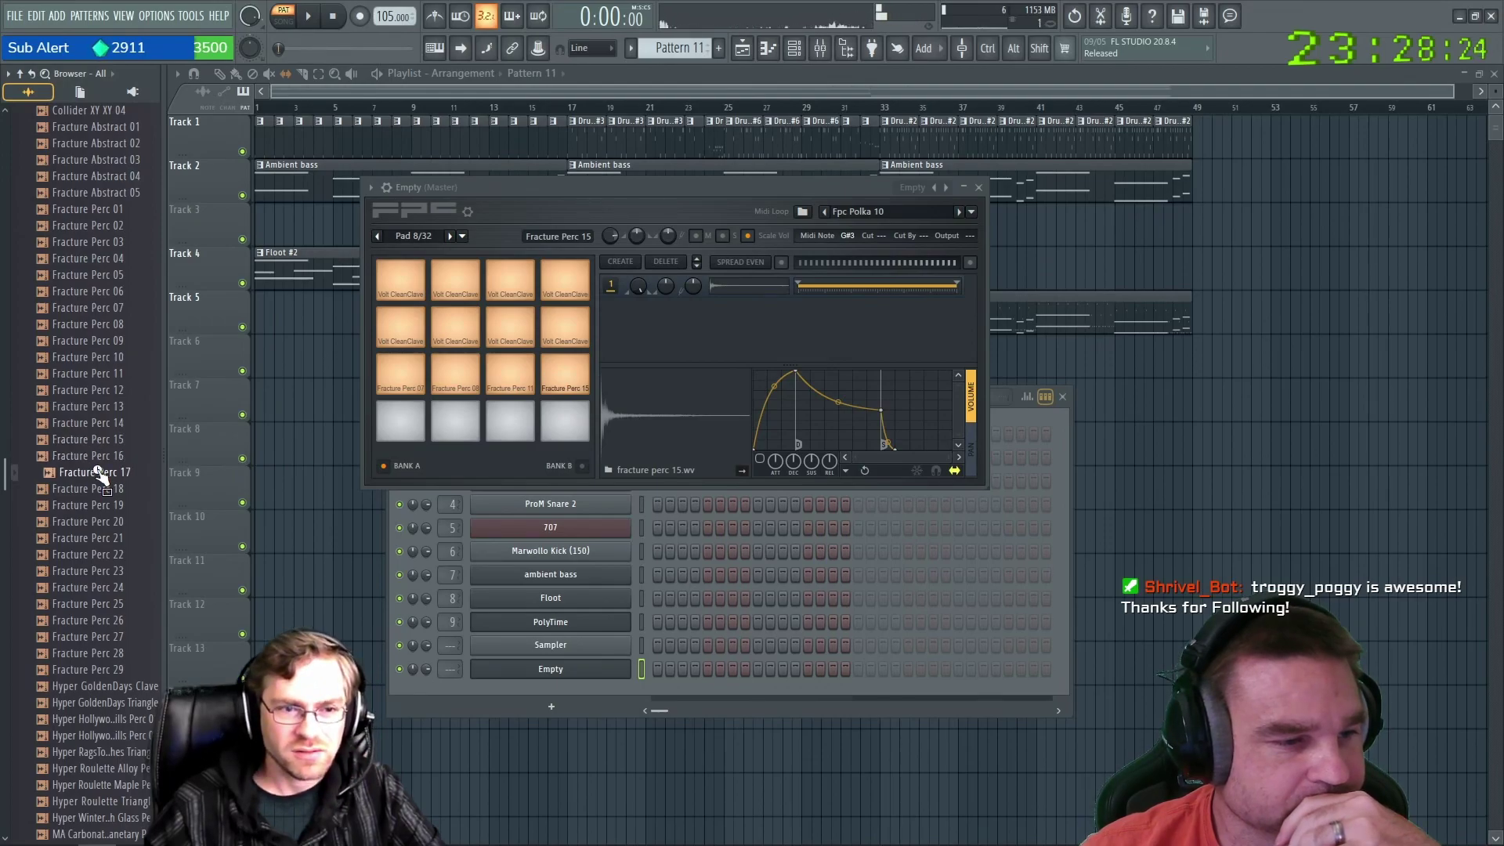
left_click(110, 490)
left_click_drag(104, 490, 400, 427)
left_click(122, 508)
left_click(108, 523)
left_click(106, 539)
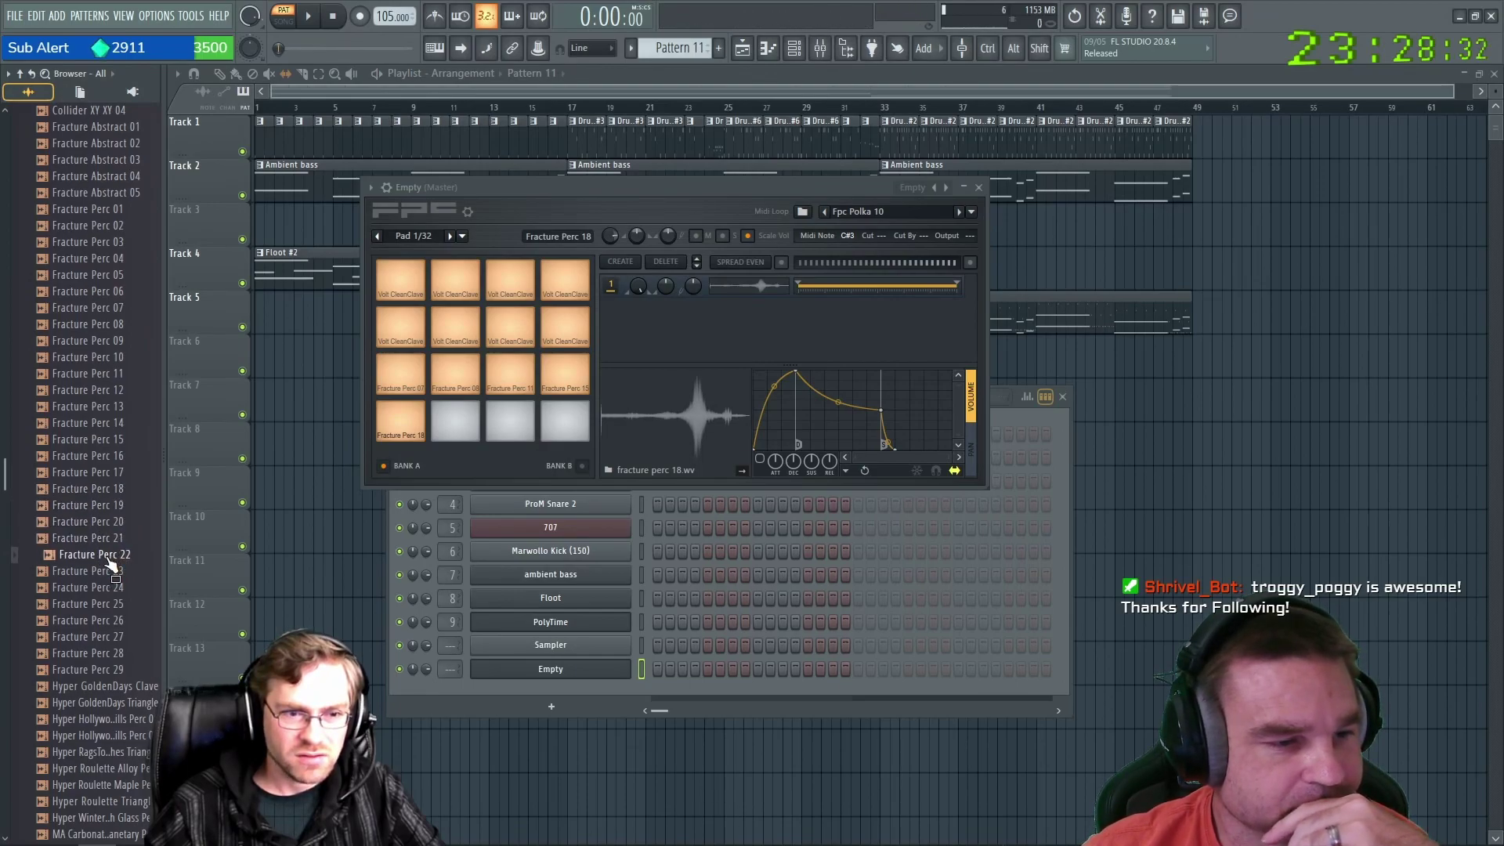
left_click_drag(445, 425, 445, 425)
Audition Fracture Perc 23 to 26 and load 24 and 26 onto the last two pads of the fourth row.
left_click_drag(109, 572, 113, 580)
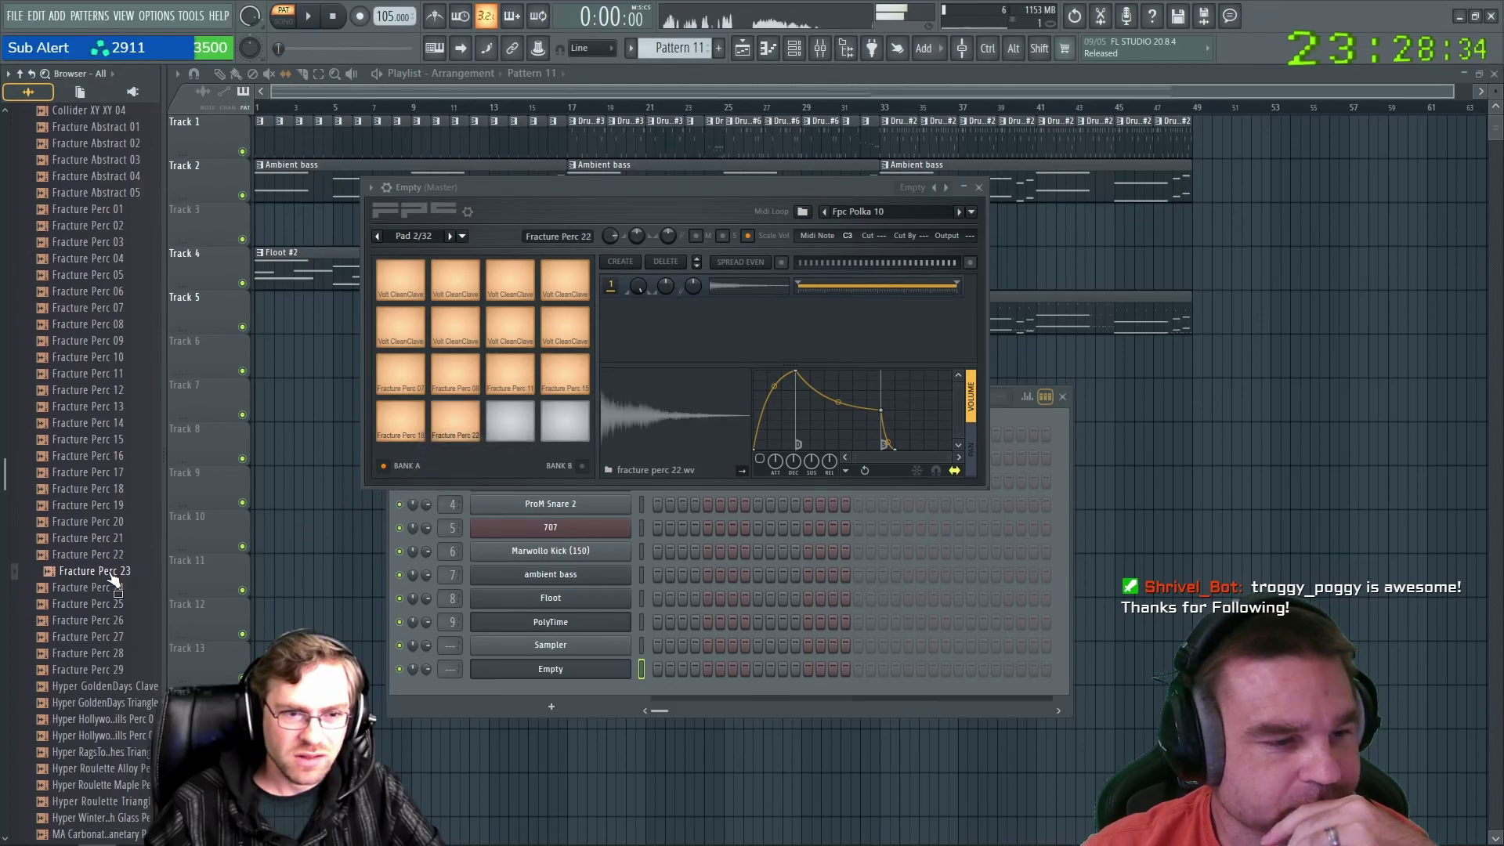
left_click(108, 589)
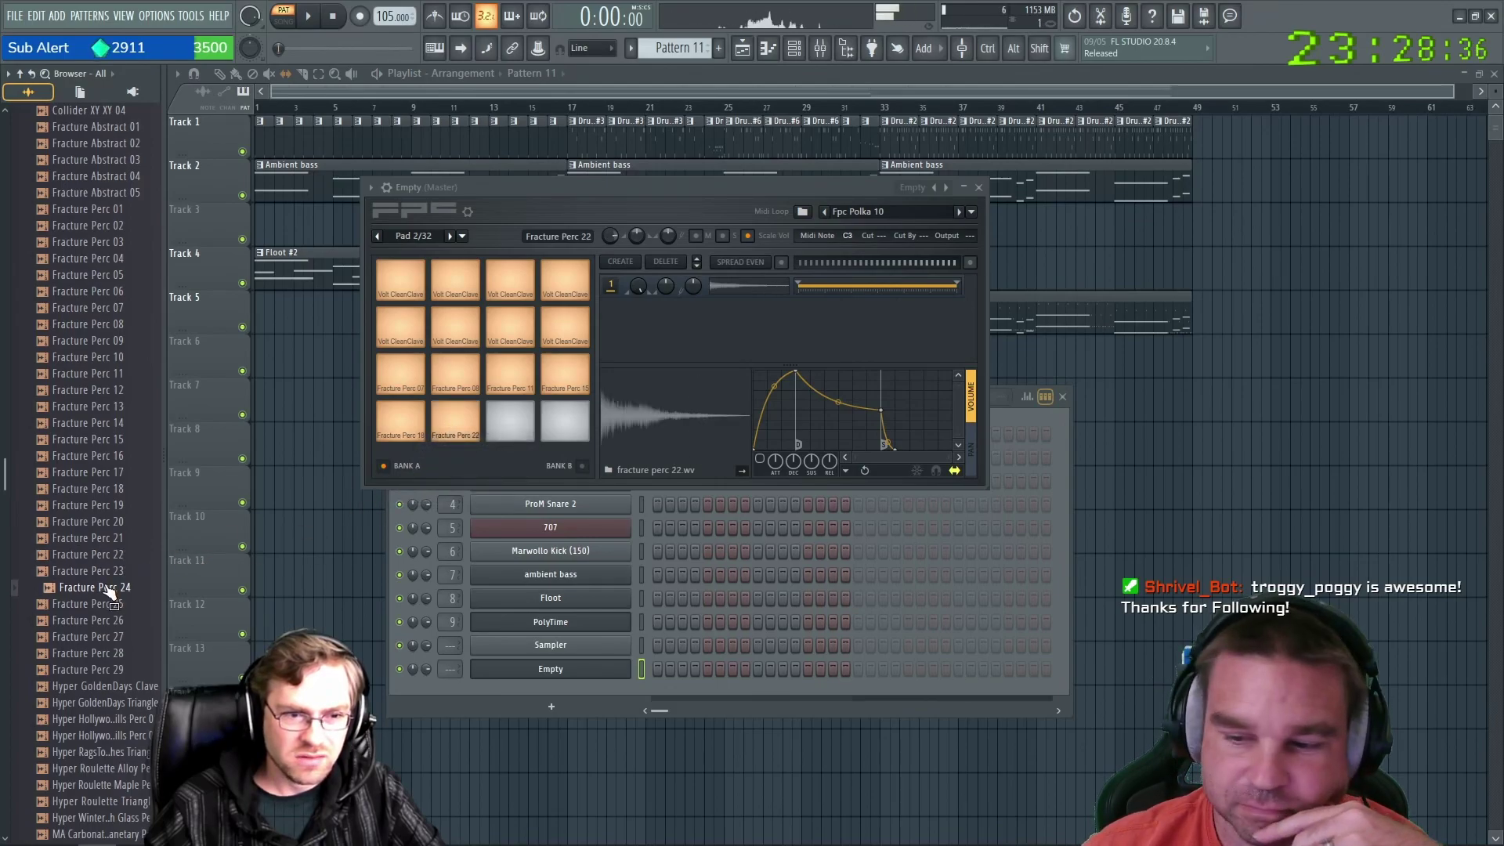
mouse_move(110, 595)
left_mouse_down()
mouse_move(439, 478)
mouse_move(501, 426)
mouse_move(120, 618)
left_mouse_up()
left_click(101, 621)
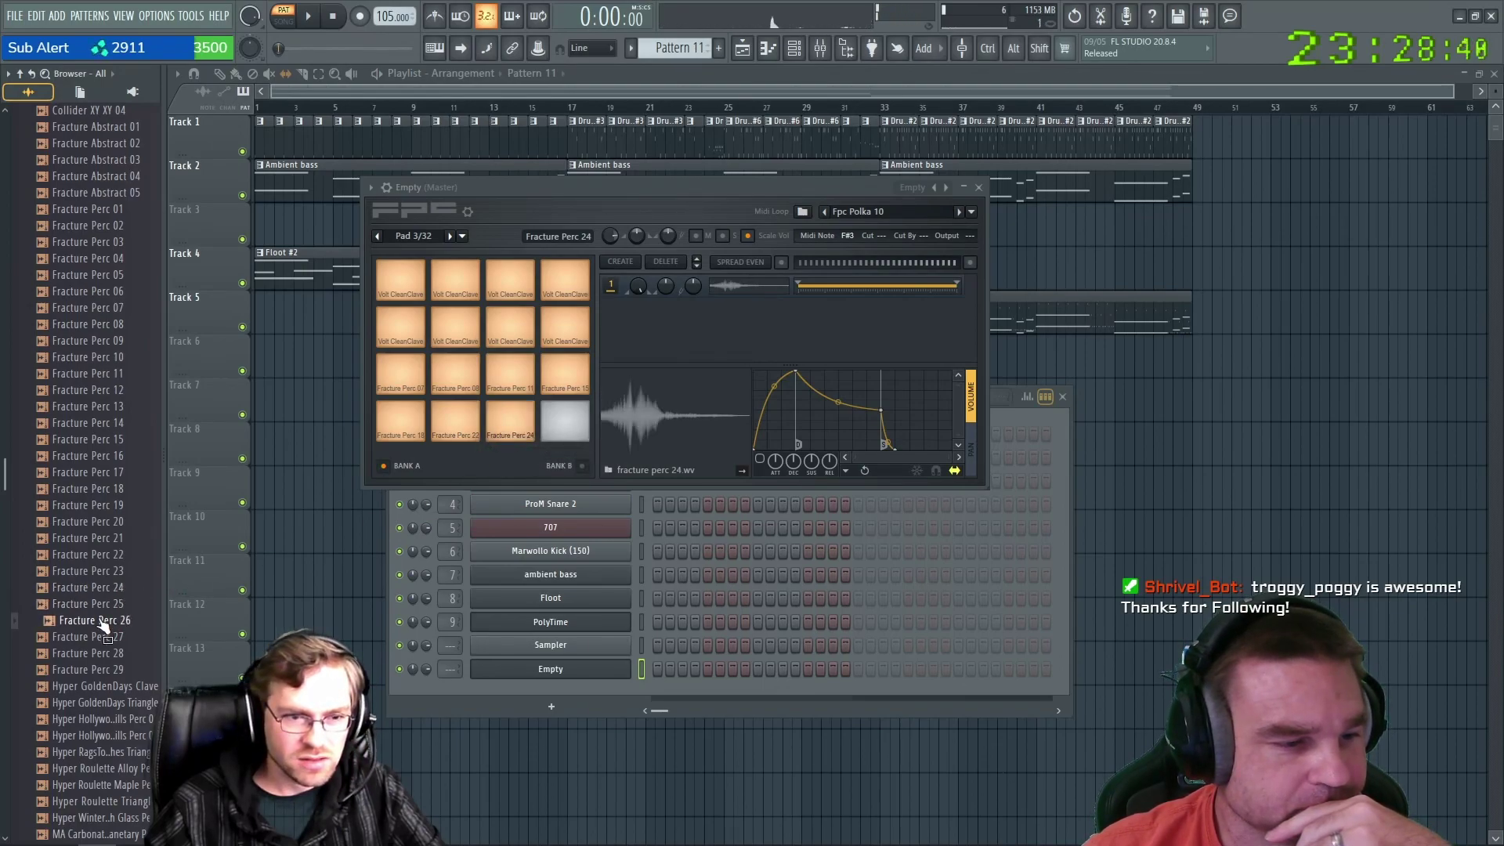
left_click_drag(250, 588, 564, 423)
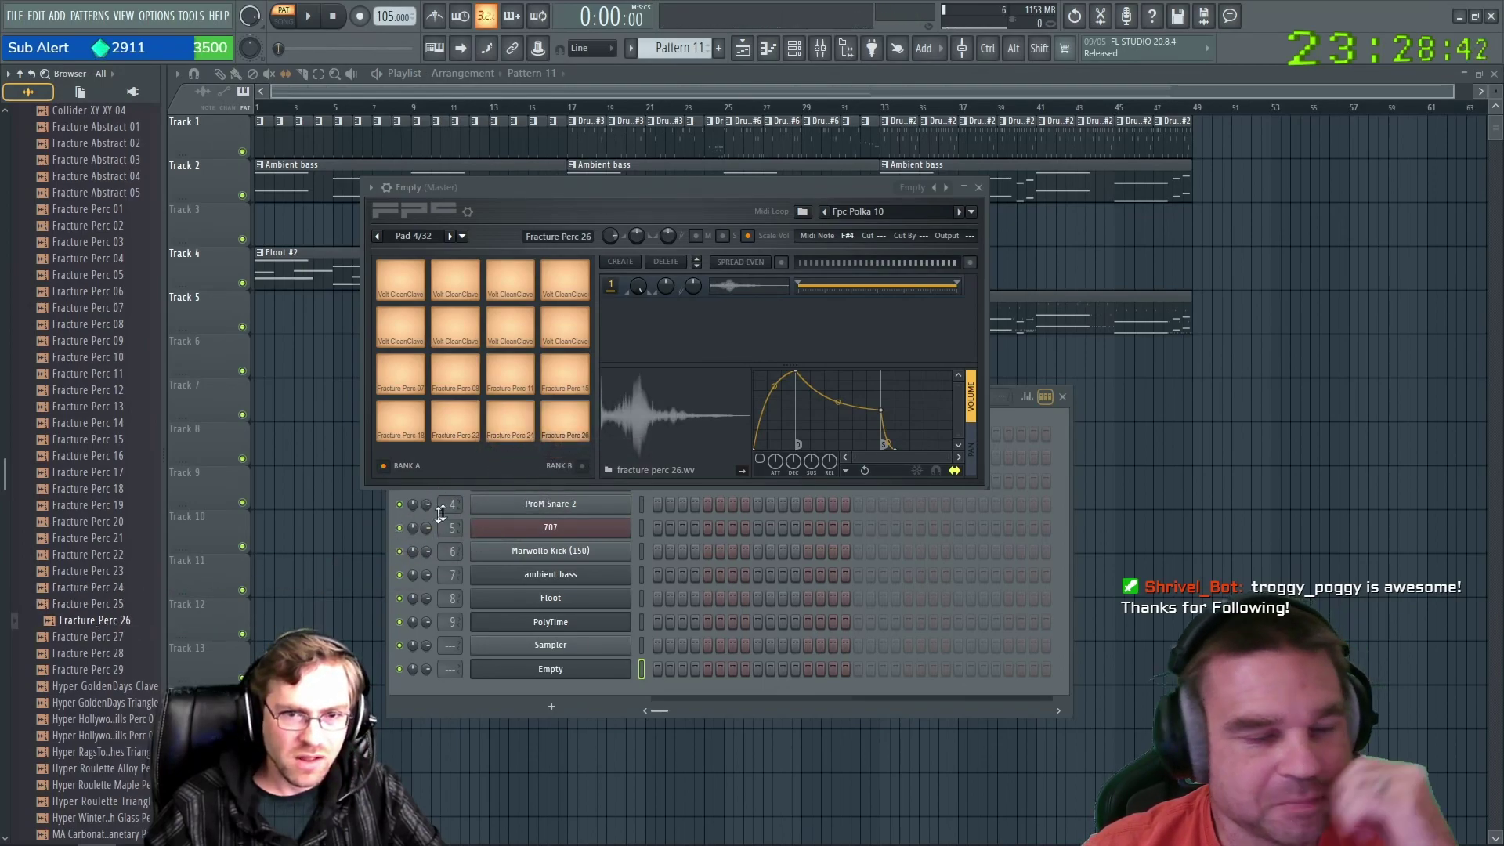
Play the clave and Fracture Perc pads across all four FPC rows to hear how the full kit sounds.
left_click(505, 374)
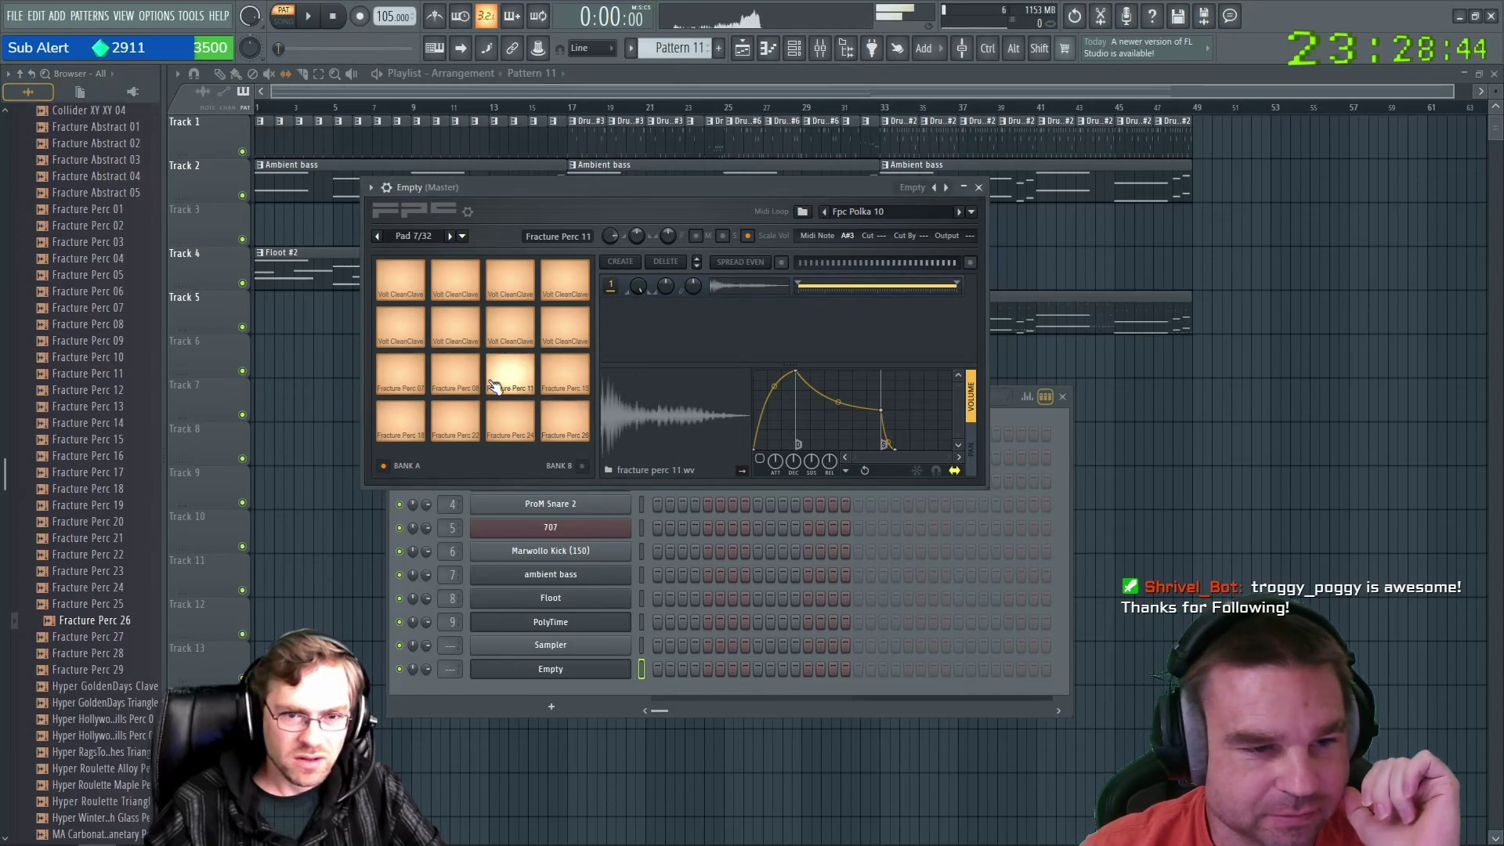
left_click(409, 382)
left_click(564, 325)
left_click(510, 325)
left_click(510, 375)
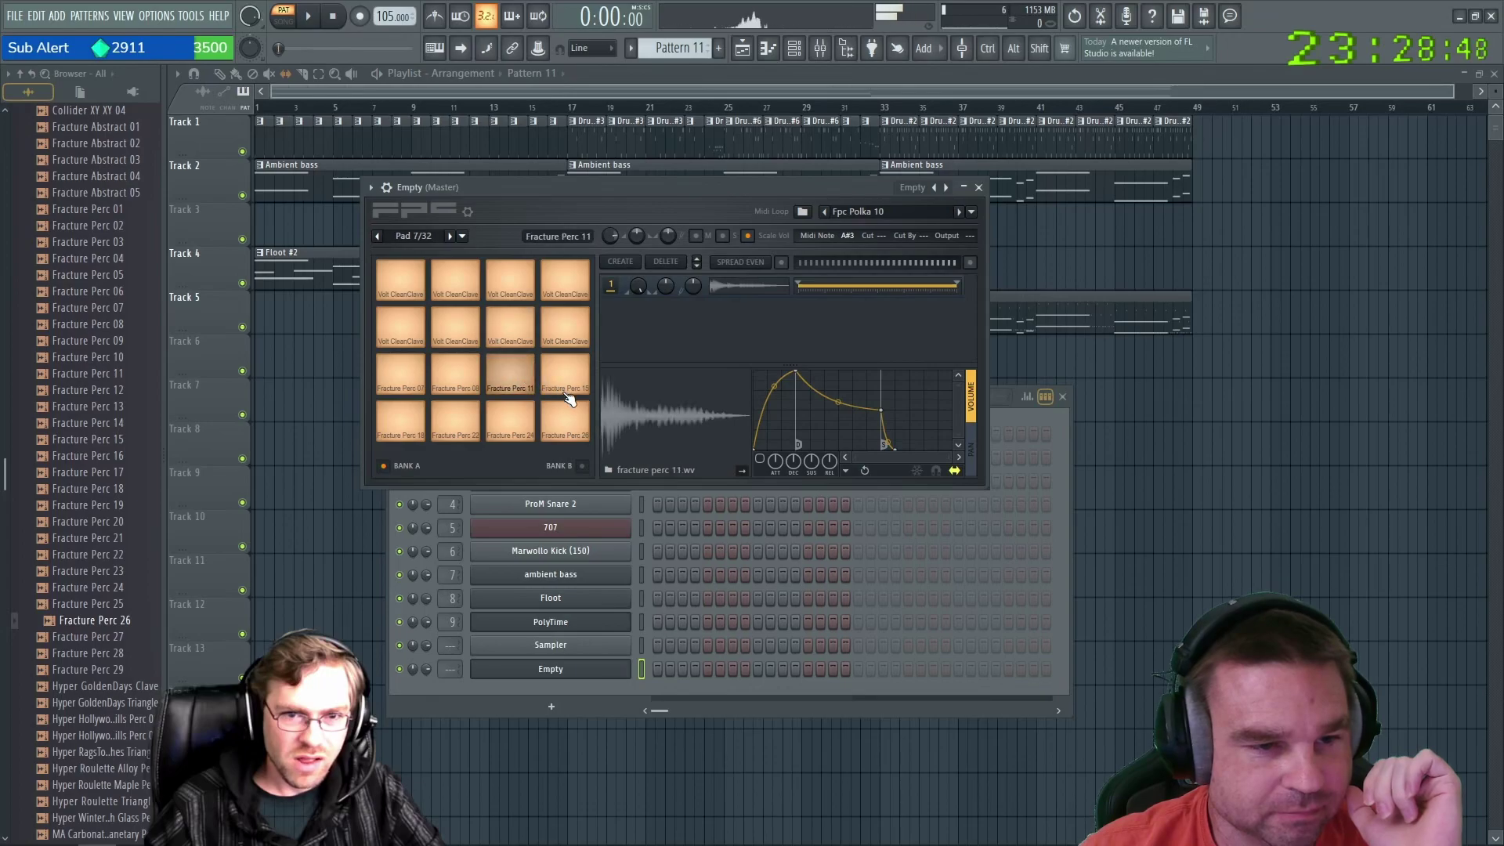
left_click(565, 427)
left_click(564, 374)
left_click(455, 280)
left_click(400, 282)
left_click(400, 328)
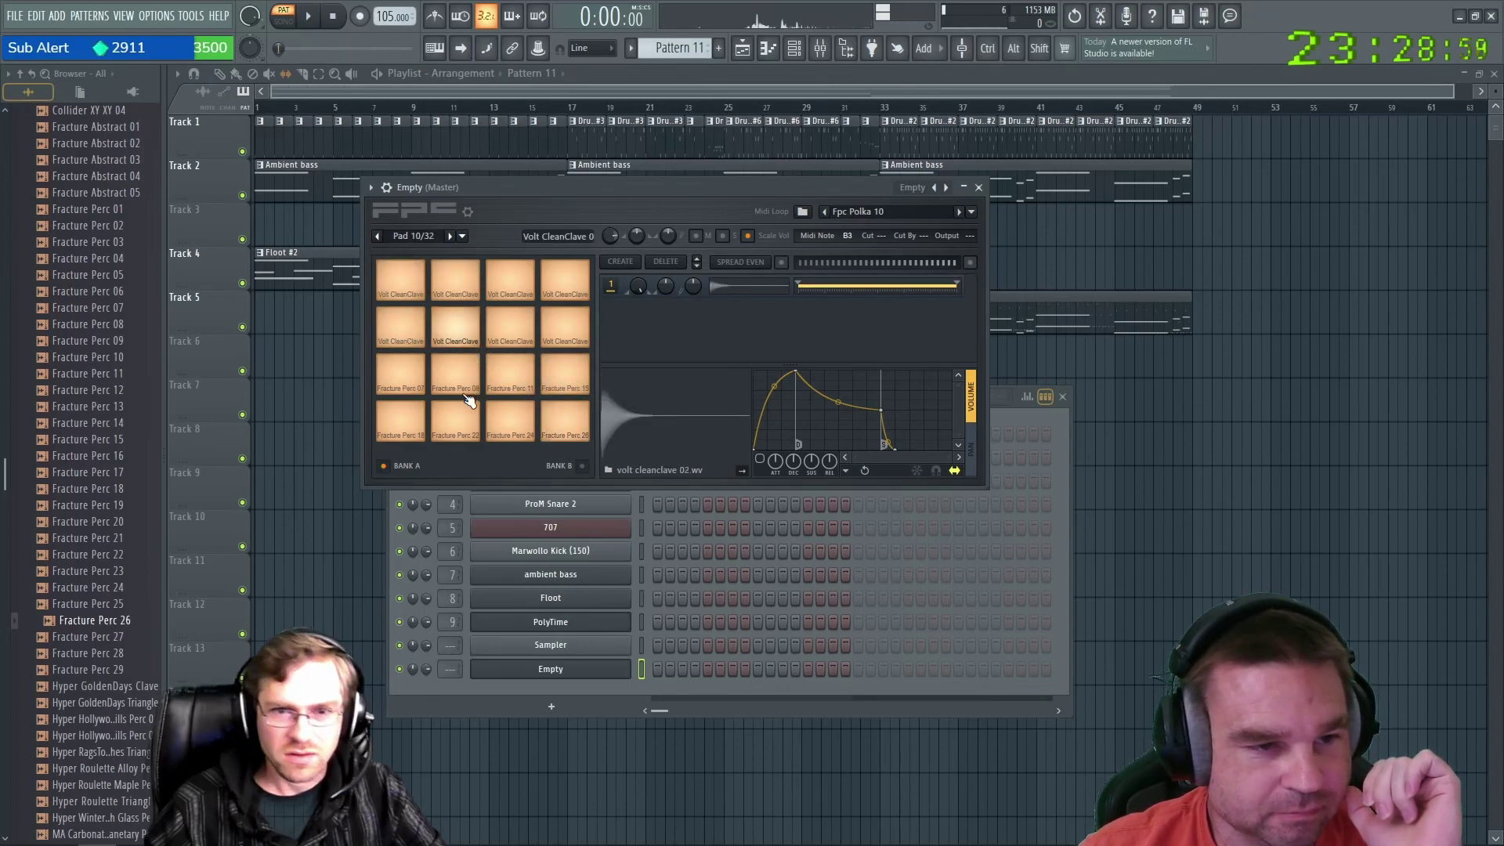
left_click(455, 419)
left_click(509, 427)
left_click(564, 419)
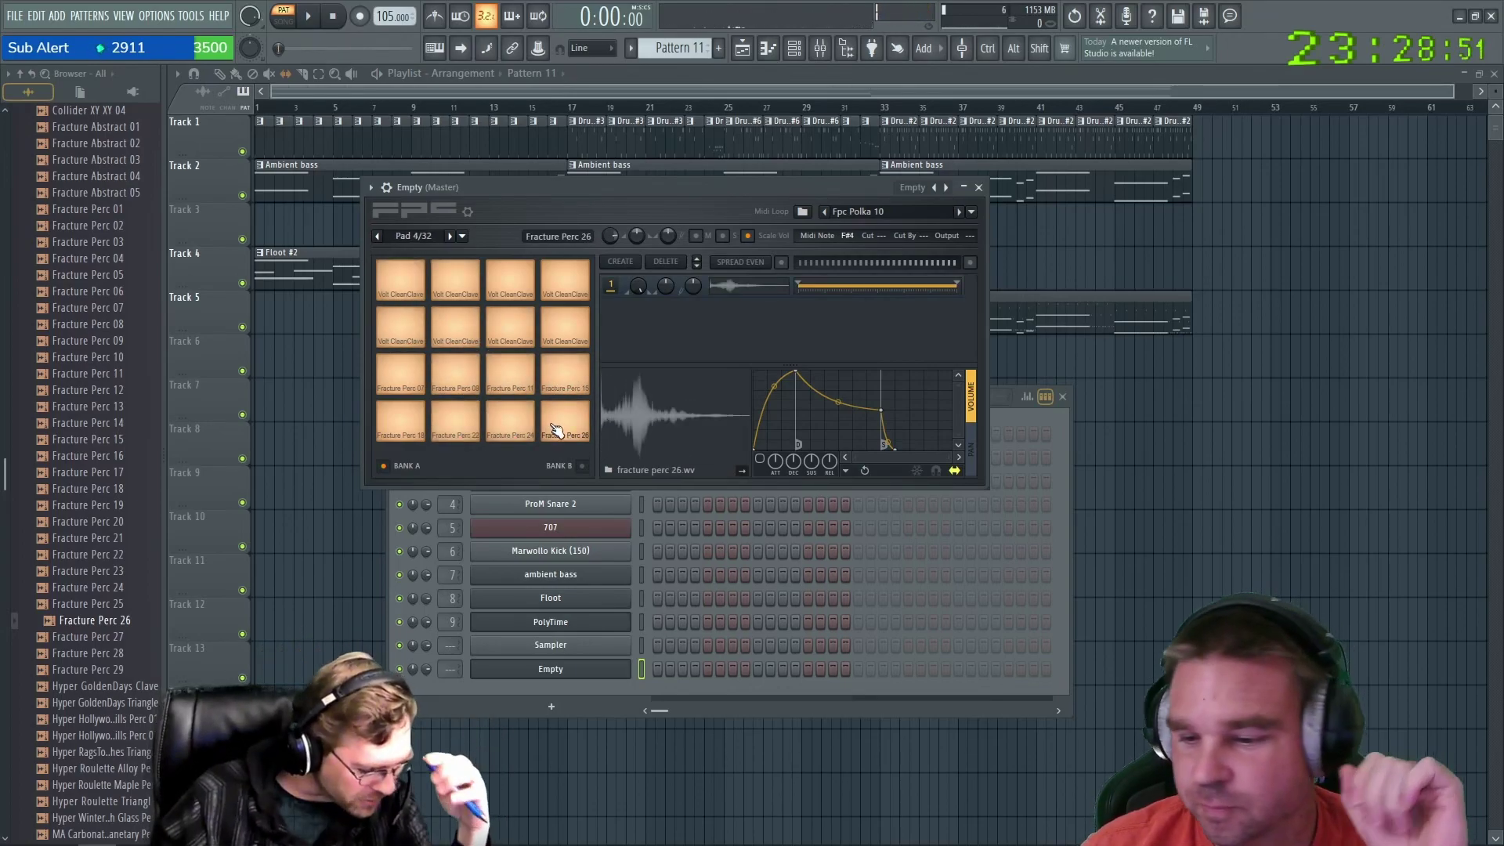
Shift the FPC window sideways over the playlist and replay the clave pads in the second row.
left_click_drag(520, 187, 633, 188)
mouse_move(572, 332)
left_mouse_down()
mouse_move(603, 327)
mouse_move(552, 326)
mouse_move(577, 329)
left_mouse_up()
left_click(619, 344)
left_click_drag(571, 329, 623, 334)
Audition Volt CleanClave 07 and the fourth pad of the FPC's first row, and close the FPC window.
scroll(104, 690, "down", 15)
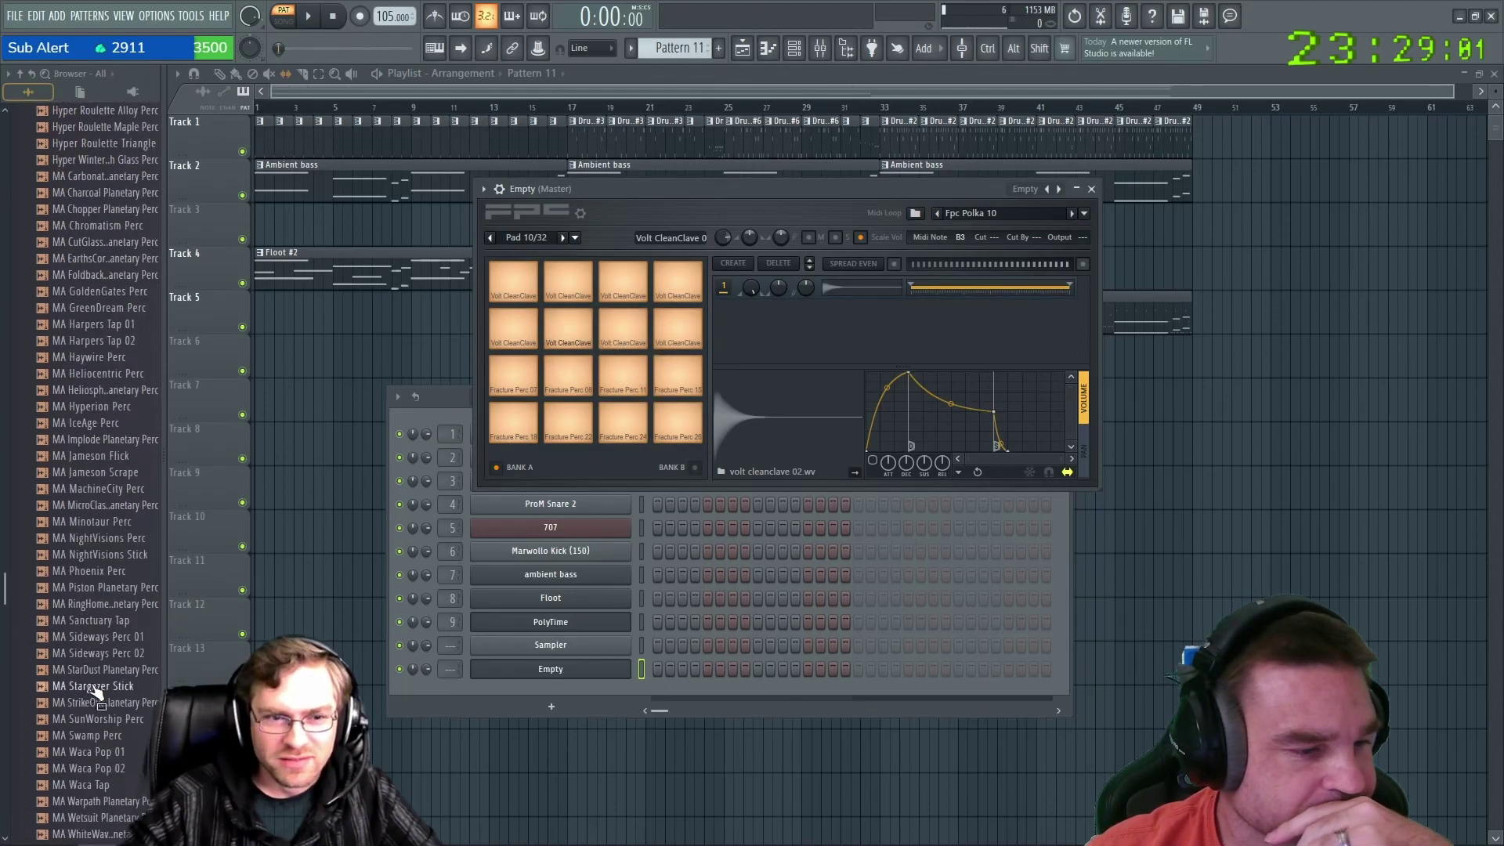
mouse_move(125, 513)
left_mouse_down()
mouse_move(619, 322)
mouse_move(619, 336)
mouse_move(681, 329)
mouse_move(527, 335)
mouse_move(571, 279)
mouse_move(680, 293)
left_mouse_up()
left_click_drag(996, 192, 1042, 228)
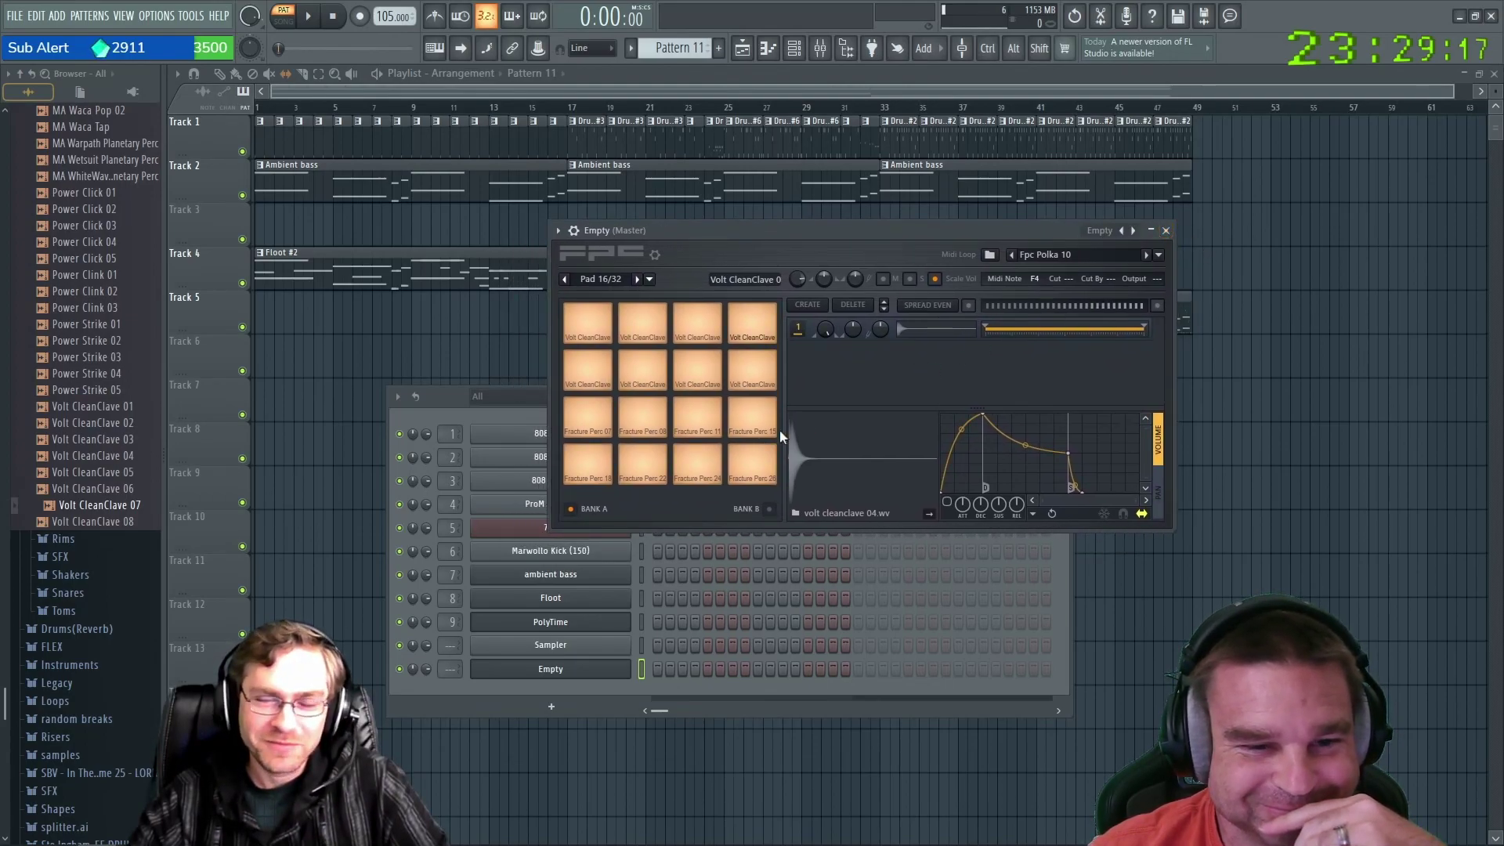
left_click(1166, 230)
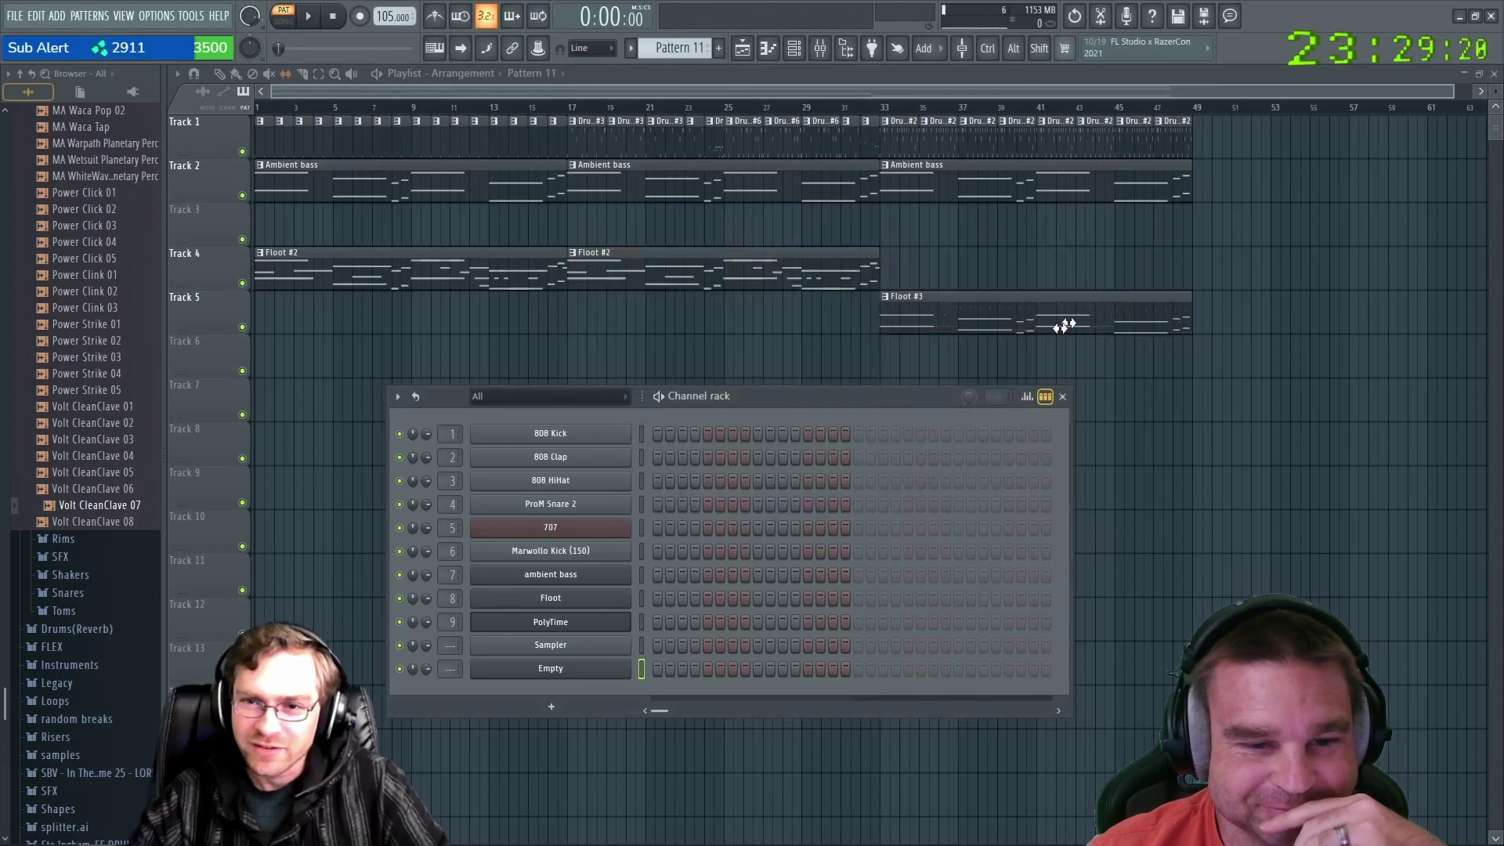
Rename the Empty channel to Blips and route it to mixer track 10.
left_click_drag(721, 398, 786, 376)
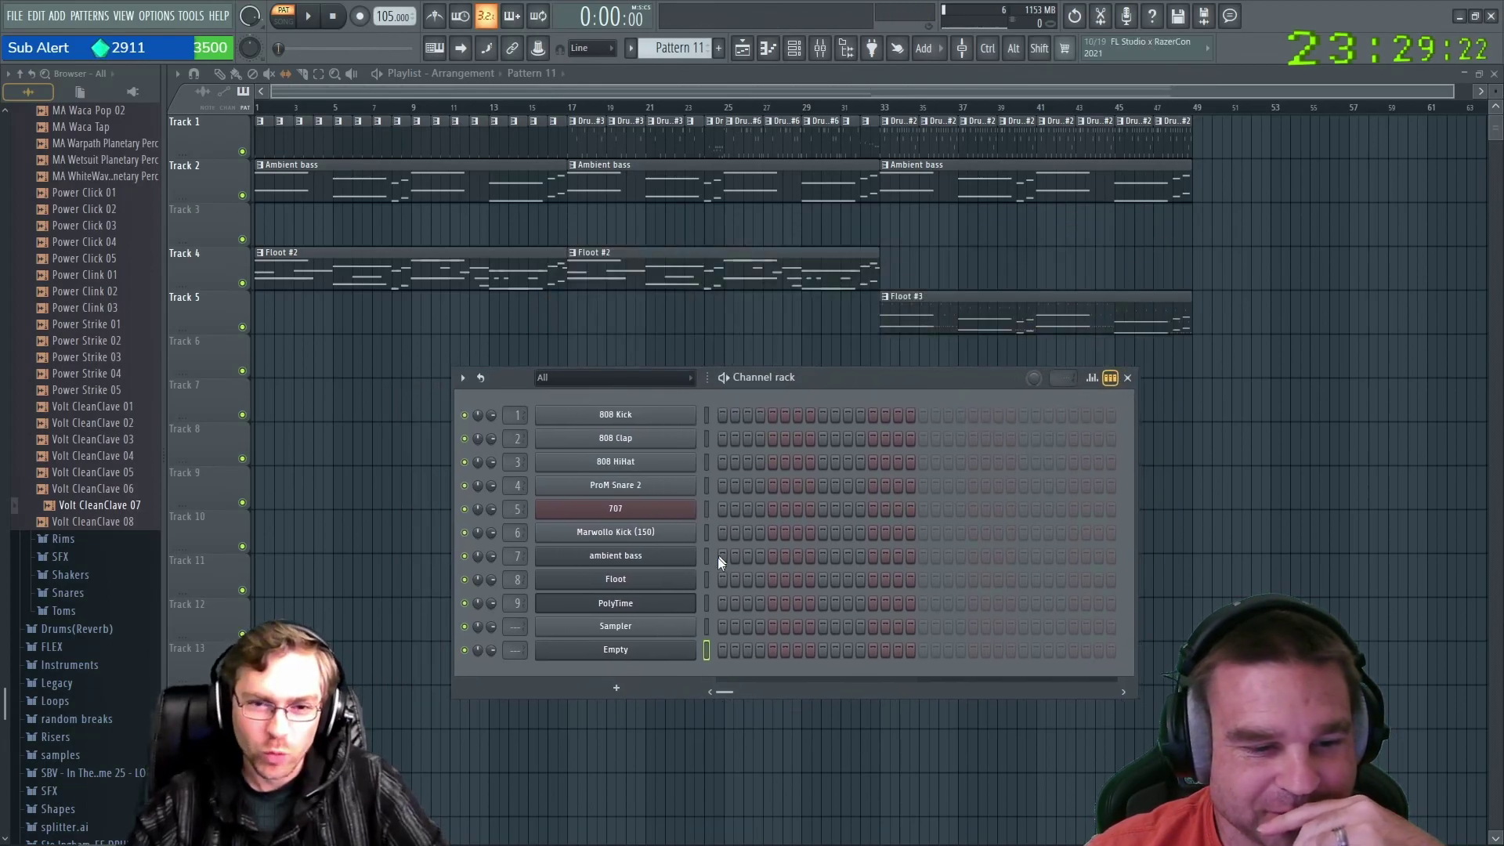
right_click(656, 649)
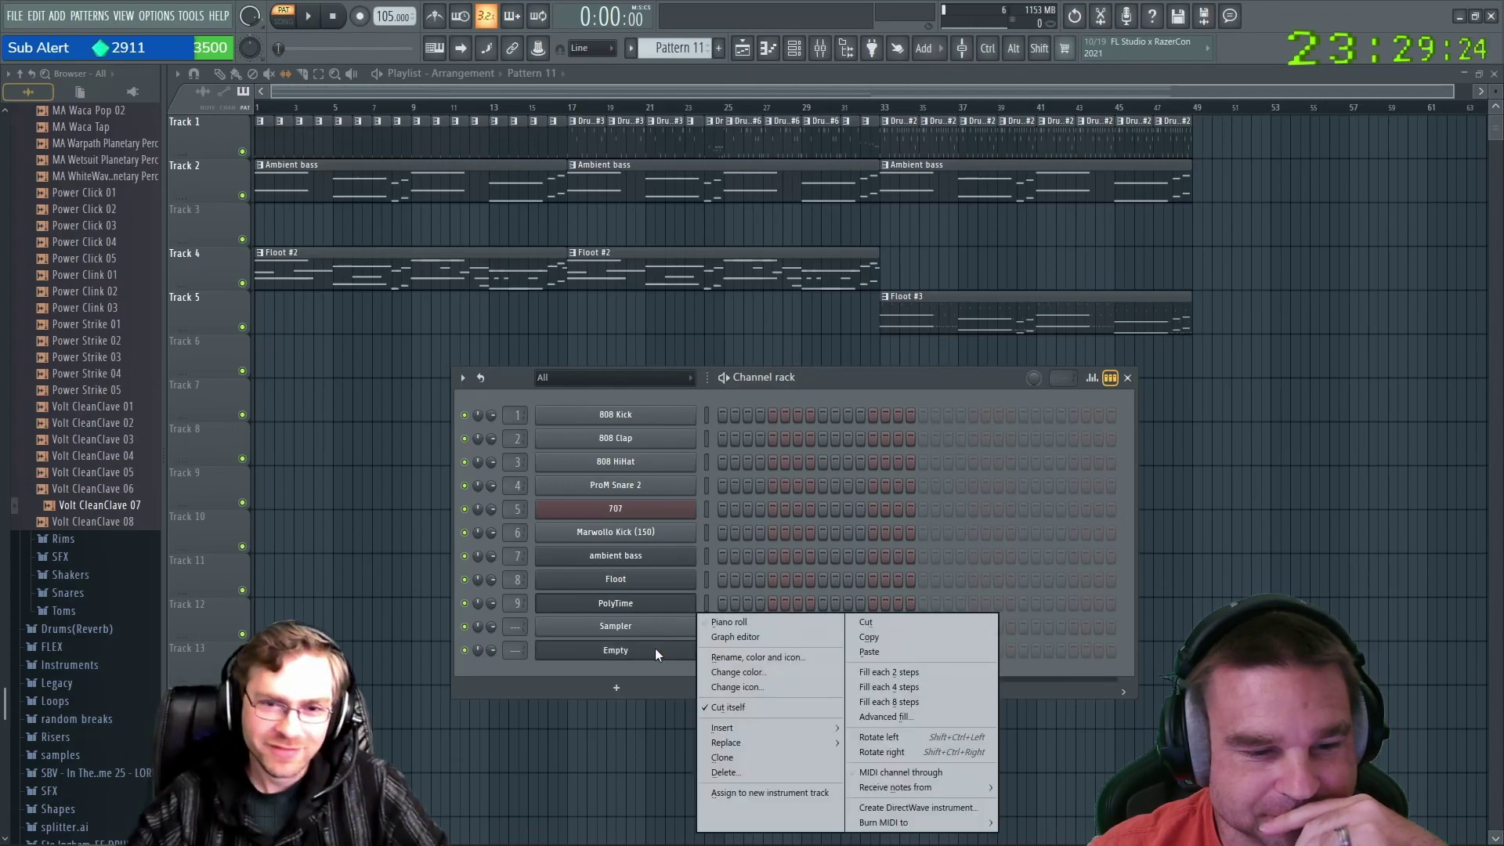
left_click(788, 657)
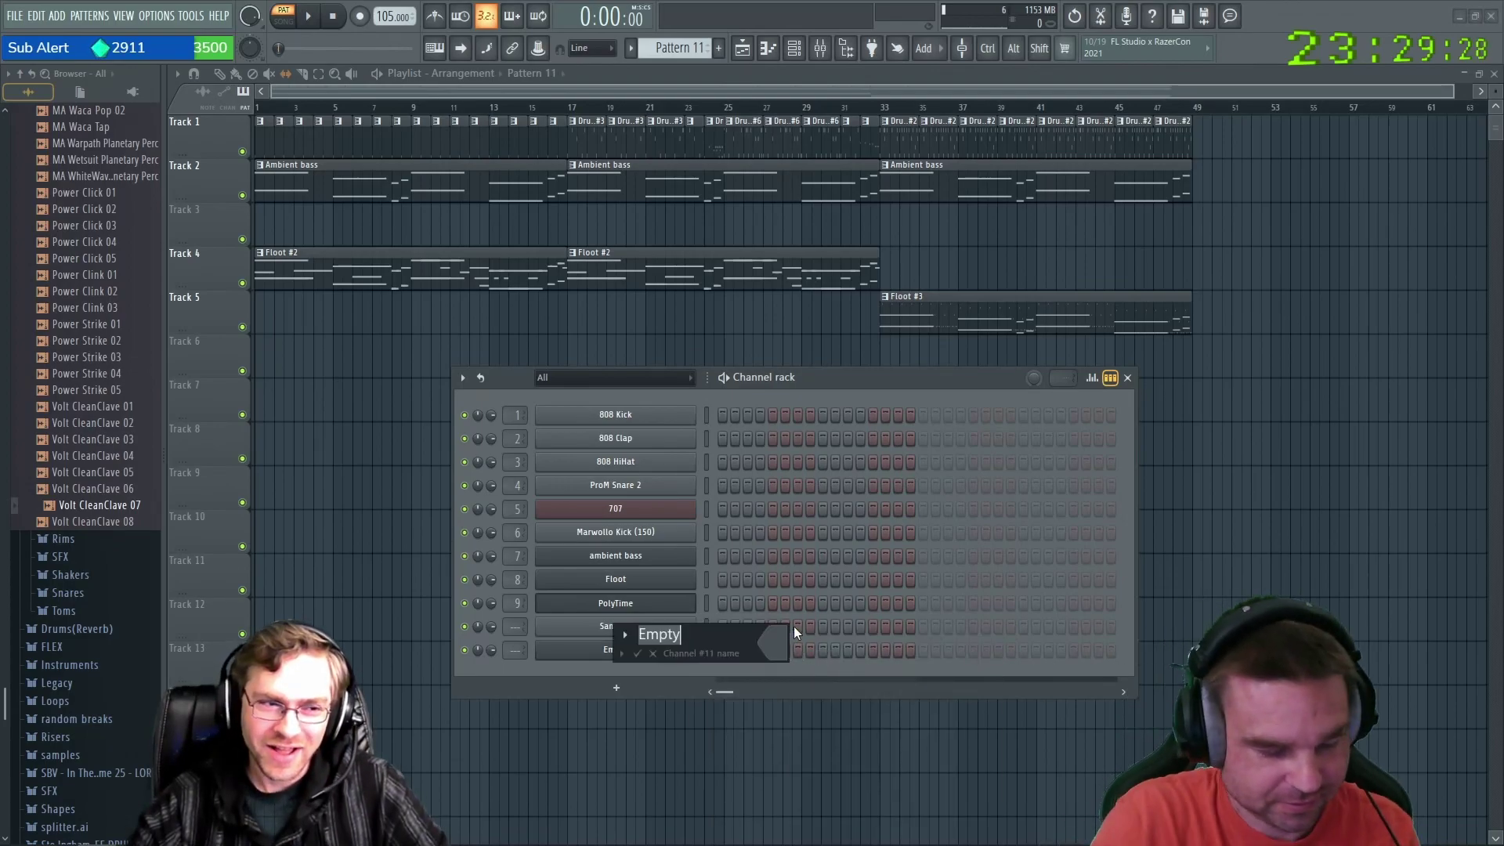
type("BLips")
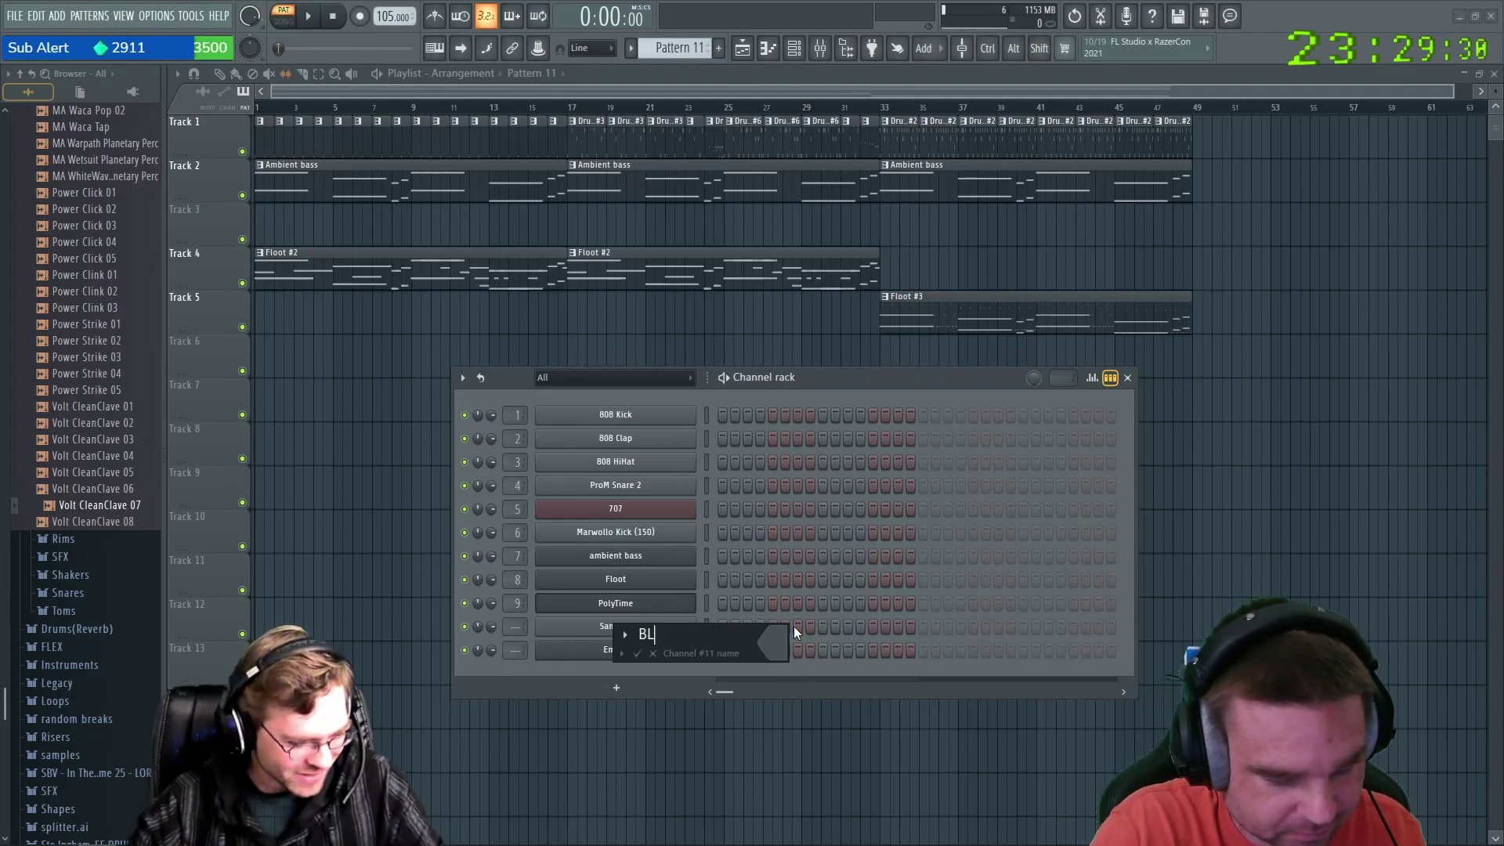
key("BackSpace")
key("BackSpace")
key("BackSpace")
key("BackSpace")
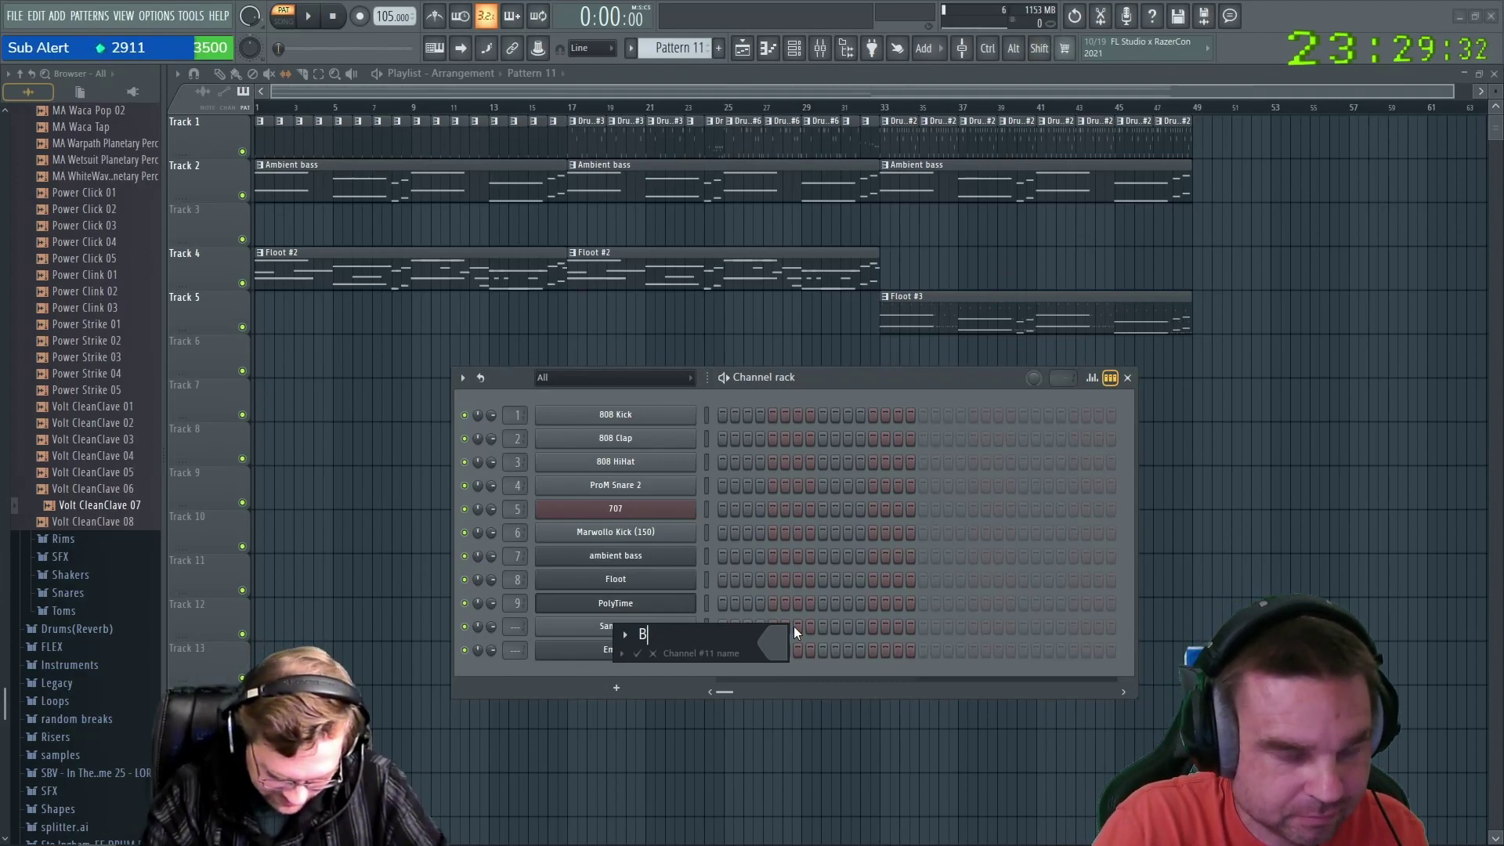
type("lips")
key("Return")
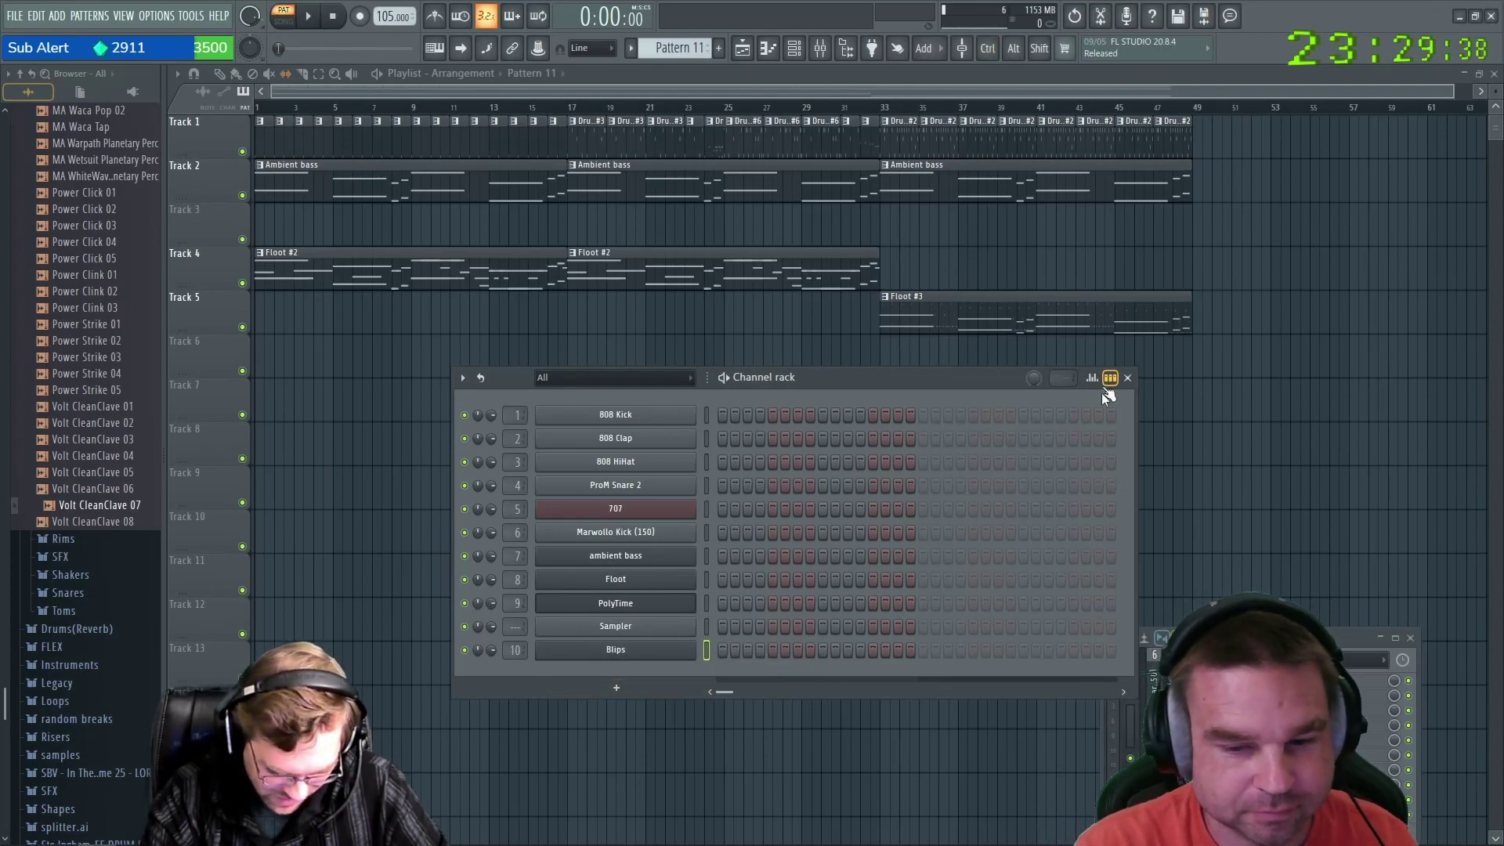
Close the Channel rack and check the Blips track in an enlarged mixer window before closing the mixer.
left_click(1127, 378)
left_click_drag(1324, 637, 575, 177)
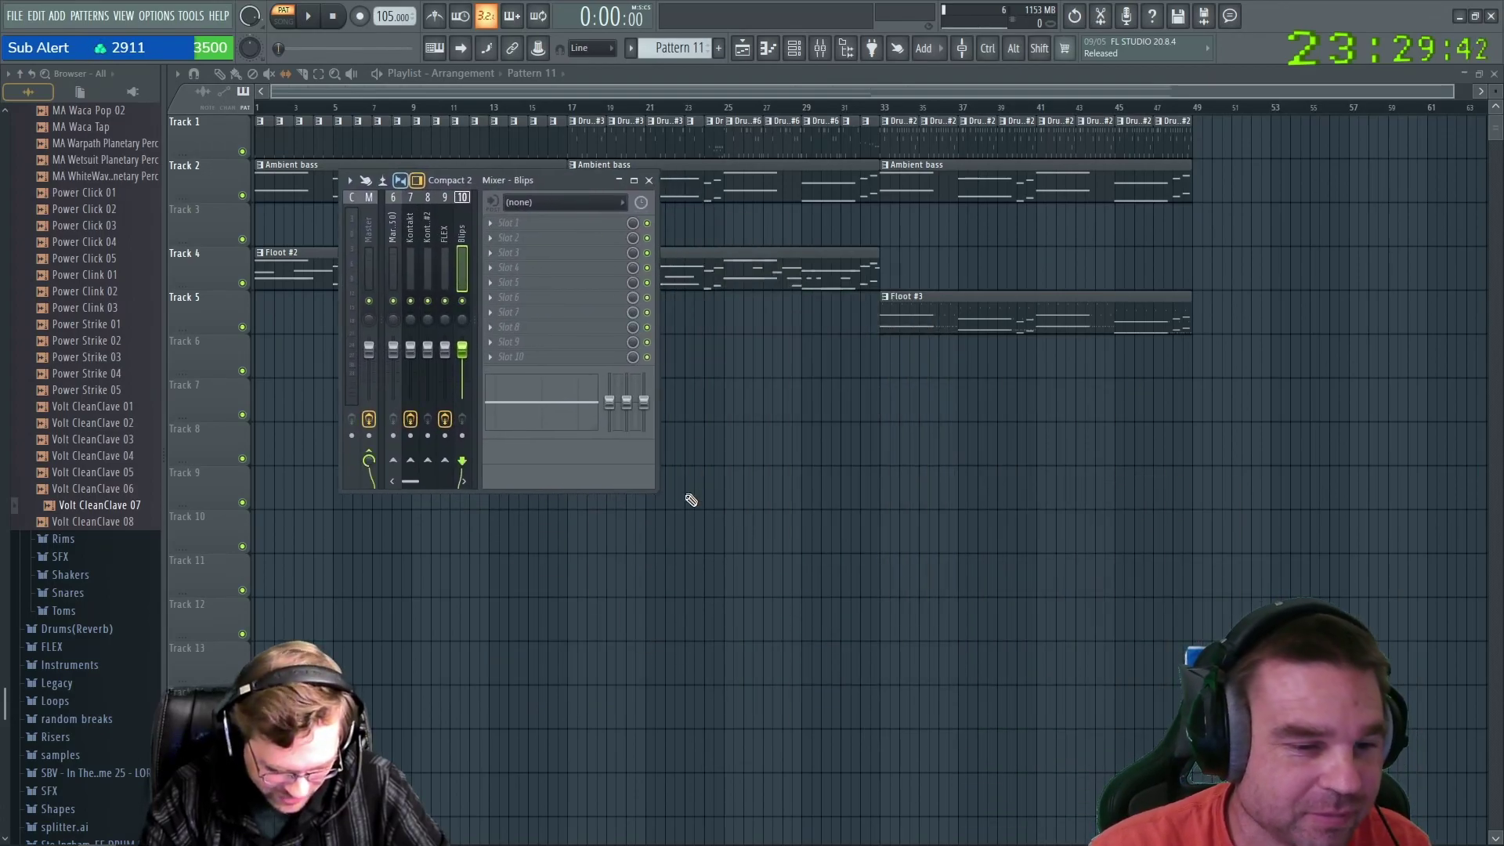
left_click_drag(656, 491, 1410, 789)
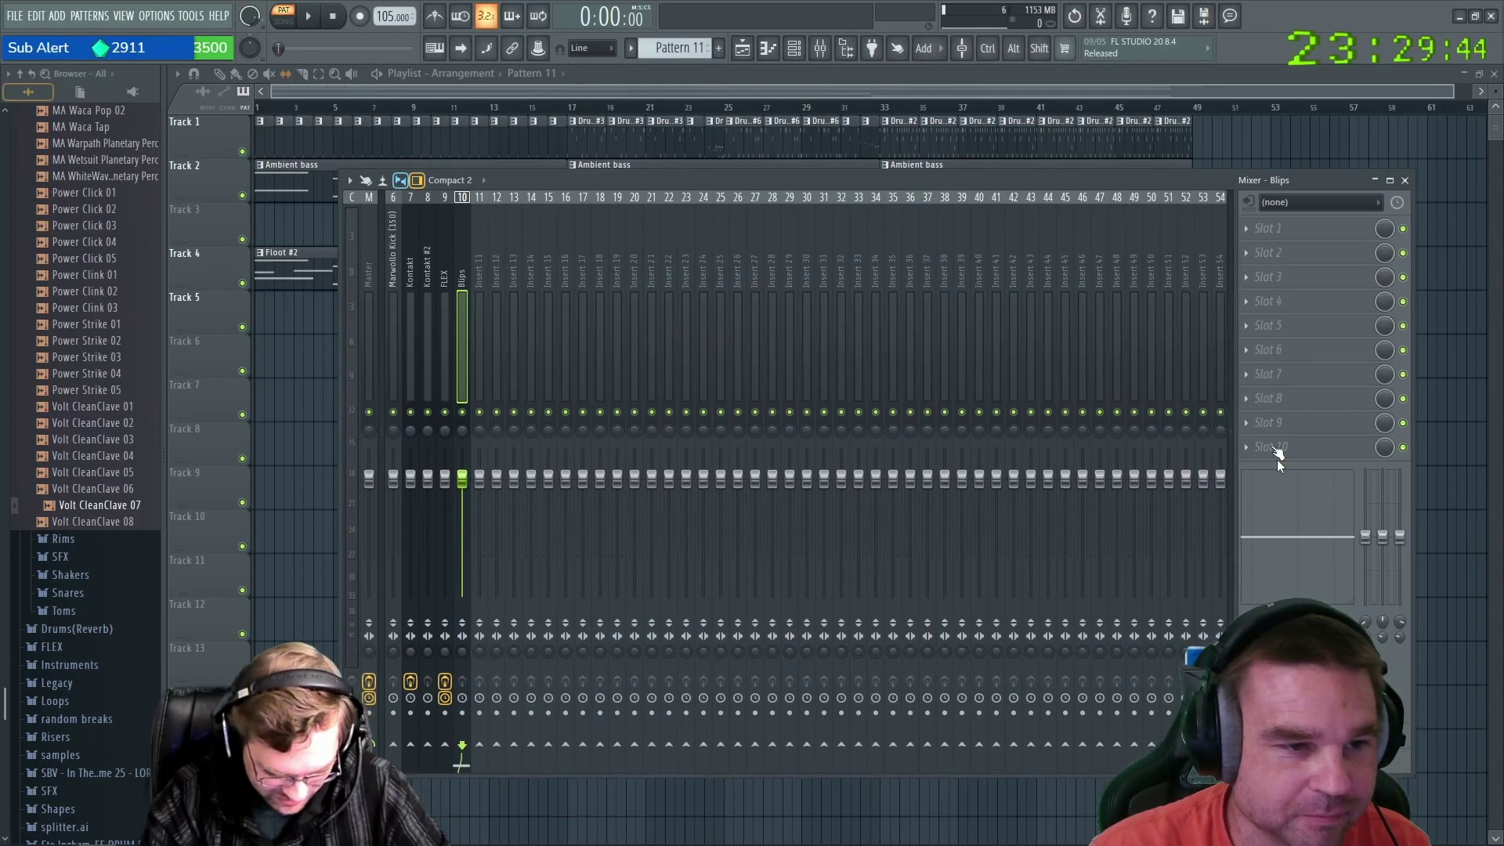
left_click(1403, 180)
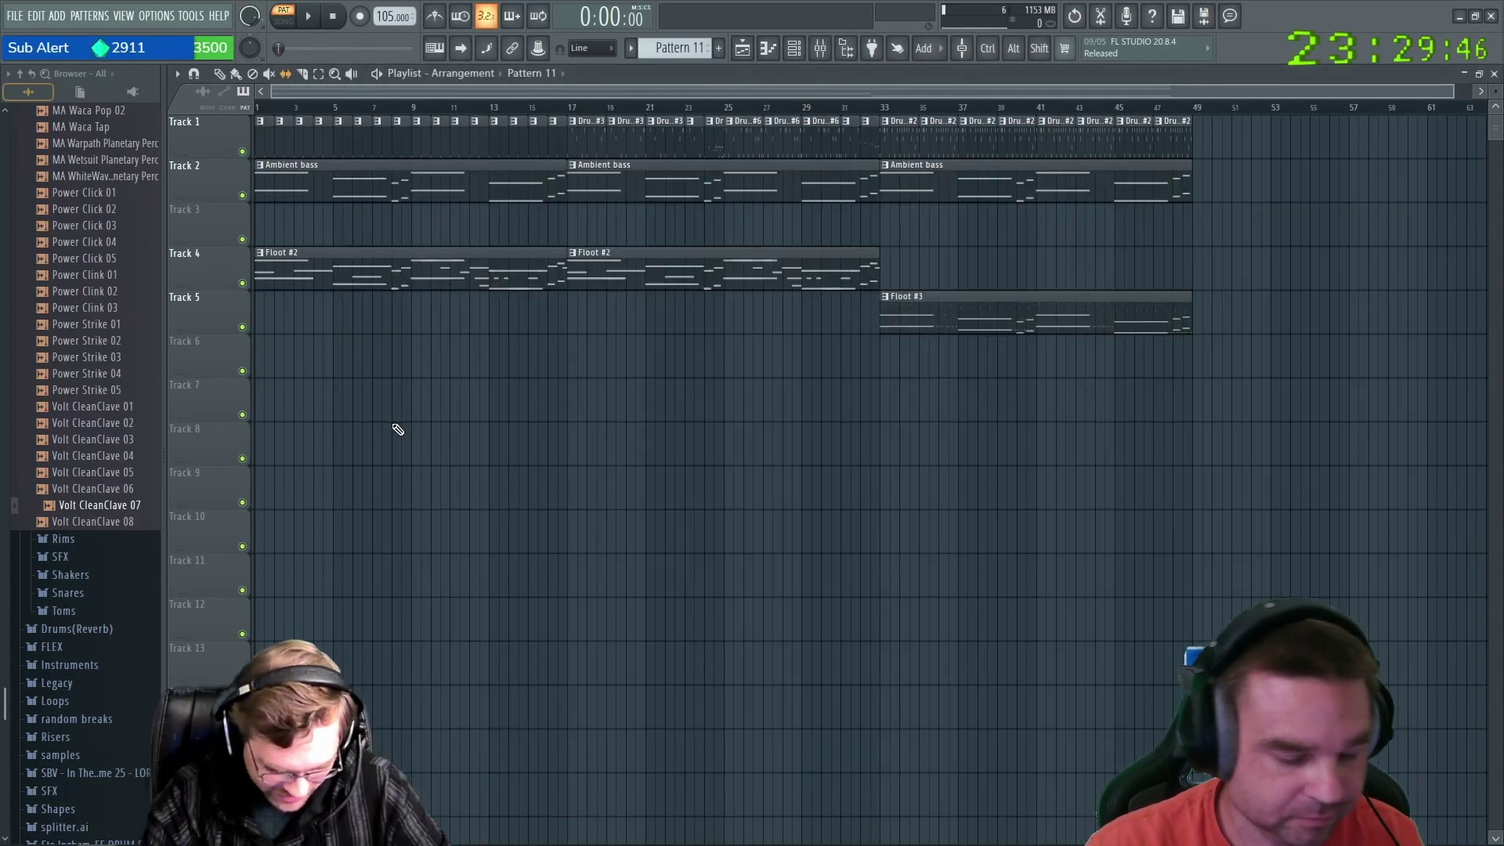
Open the Blips channel's piano roll with the pad-named notes in view and position its window over the playlist.
key("F7")
left_click_drag(849, 172, 835, 256)
scroll(567, 392, "up", 2)
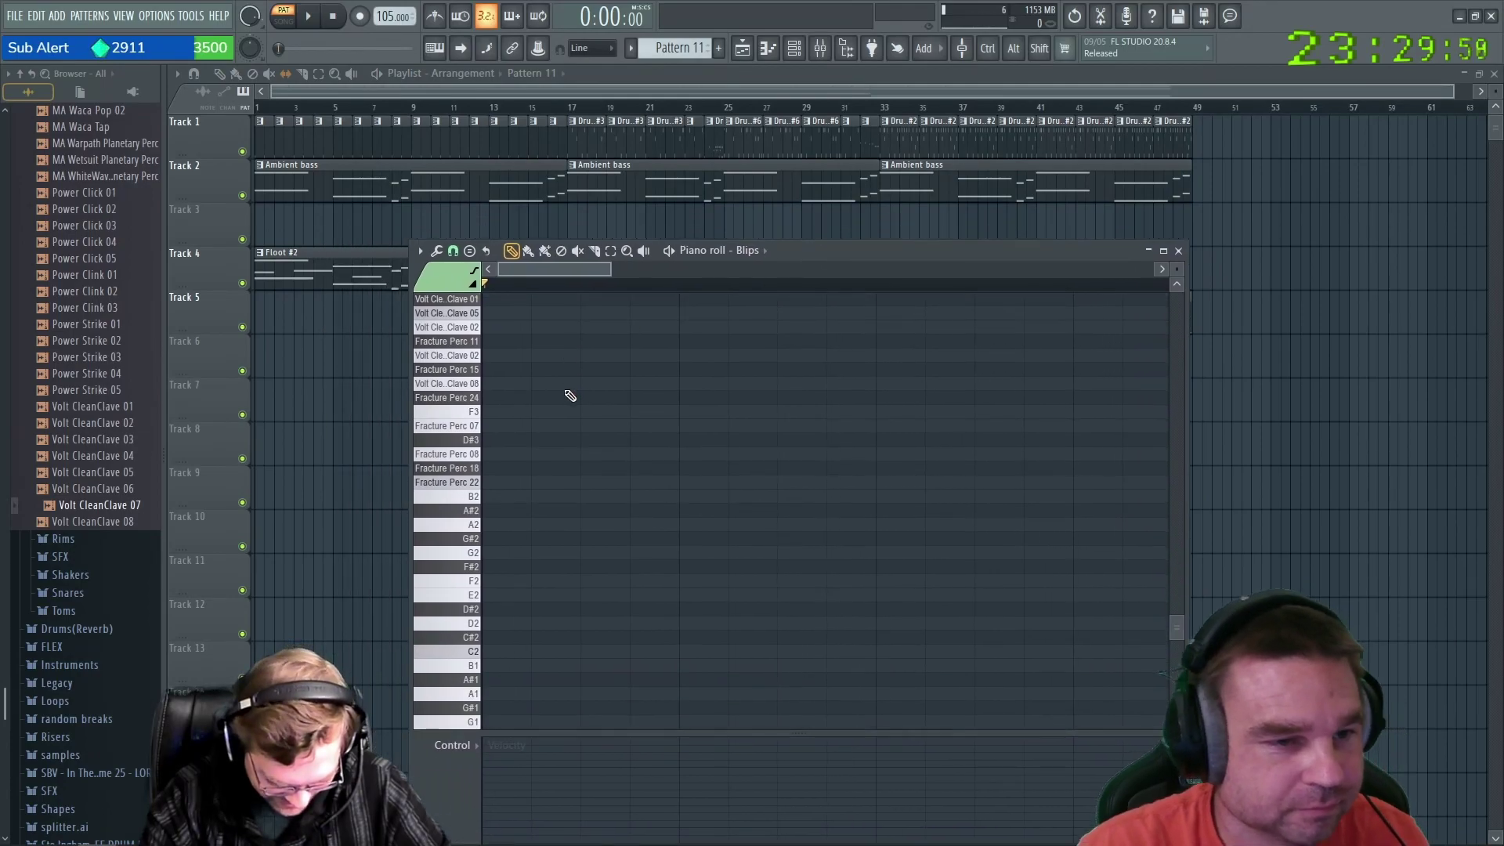
scroll(584, 407, "down", 4)
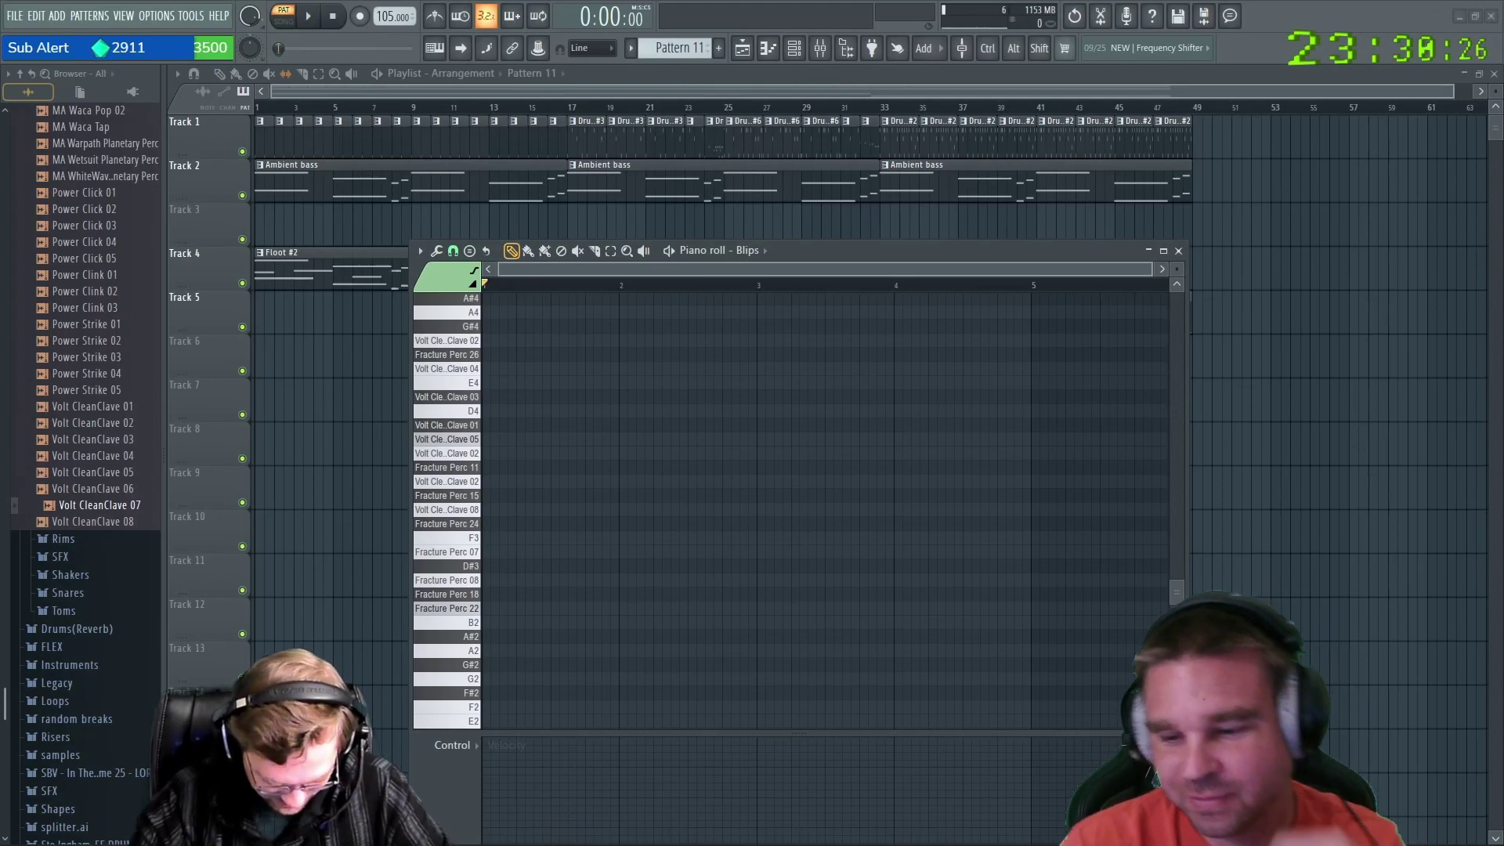
left_click_drag(792, 256, 710, 155)
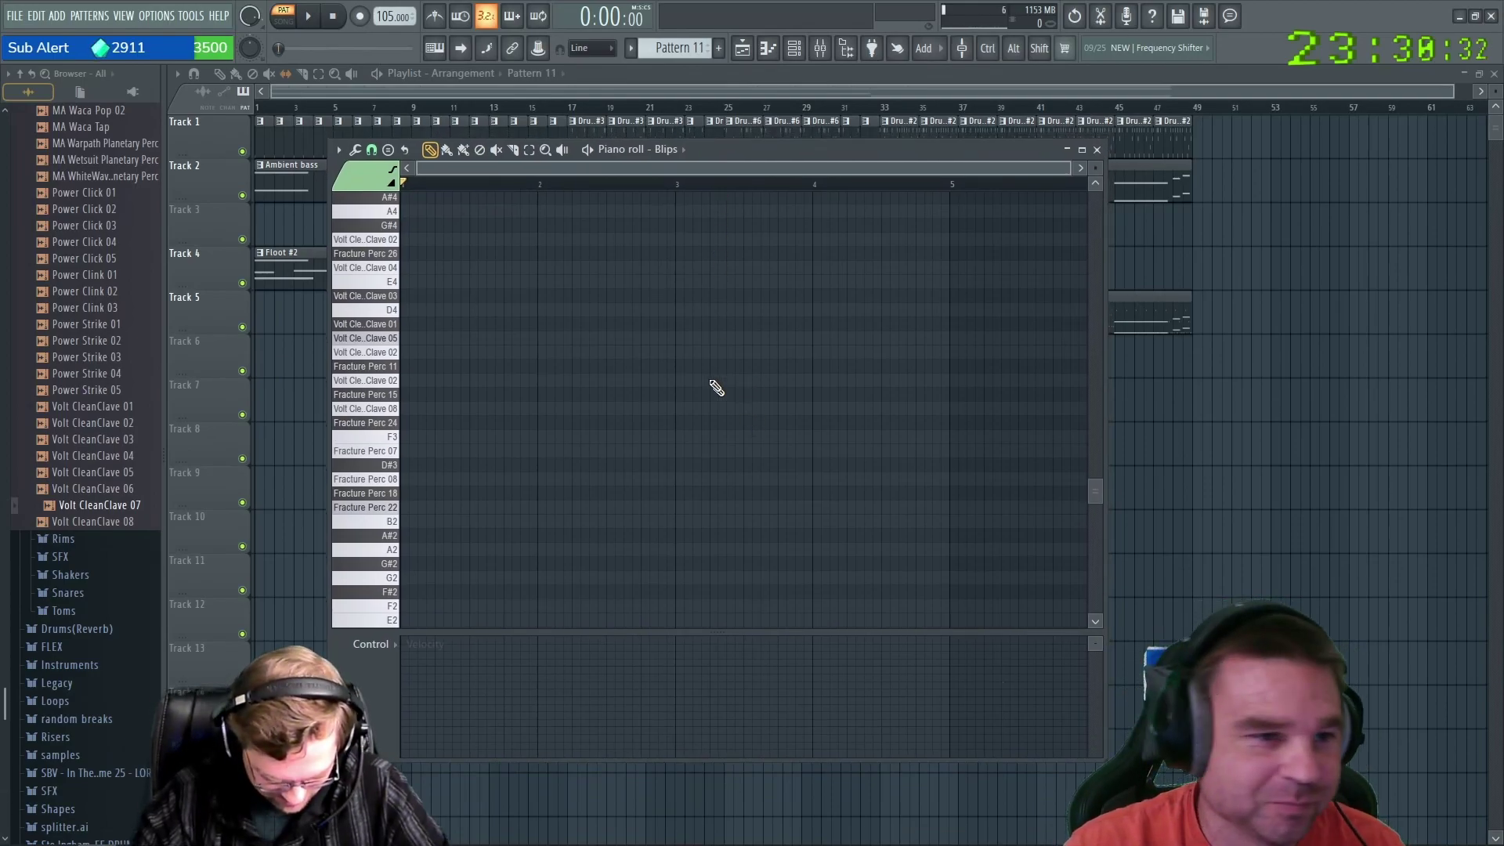
mouse_move(722, 156)
left_mouse_down()
mouse_move(719, 169)
mouse_move(721, 144)
left_mouse_up()
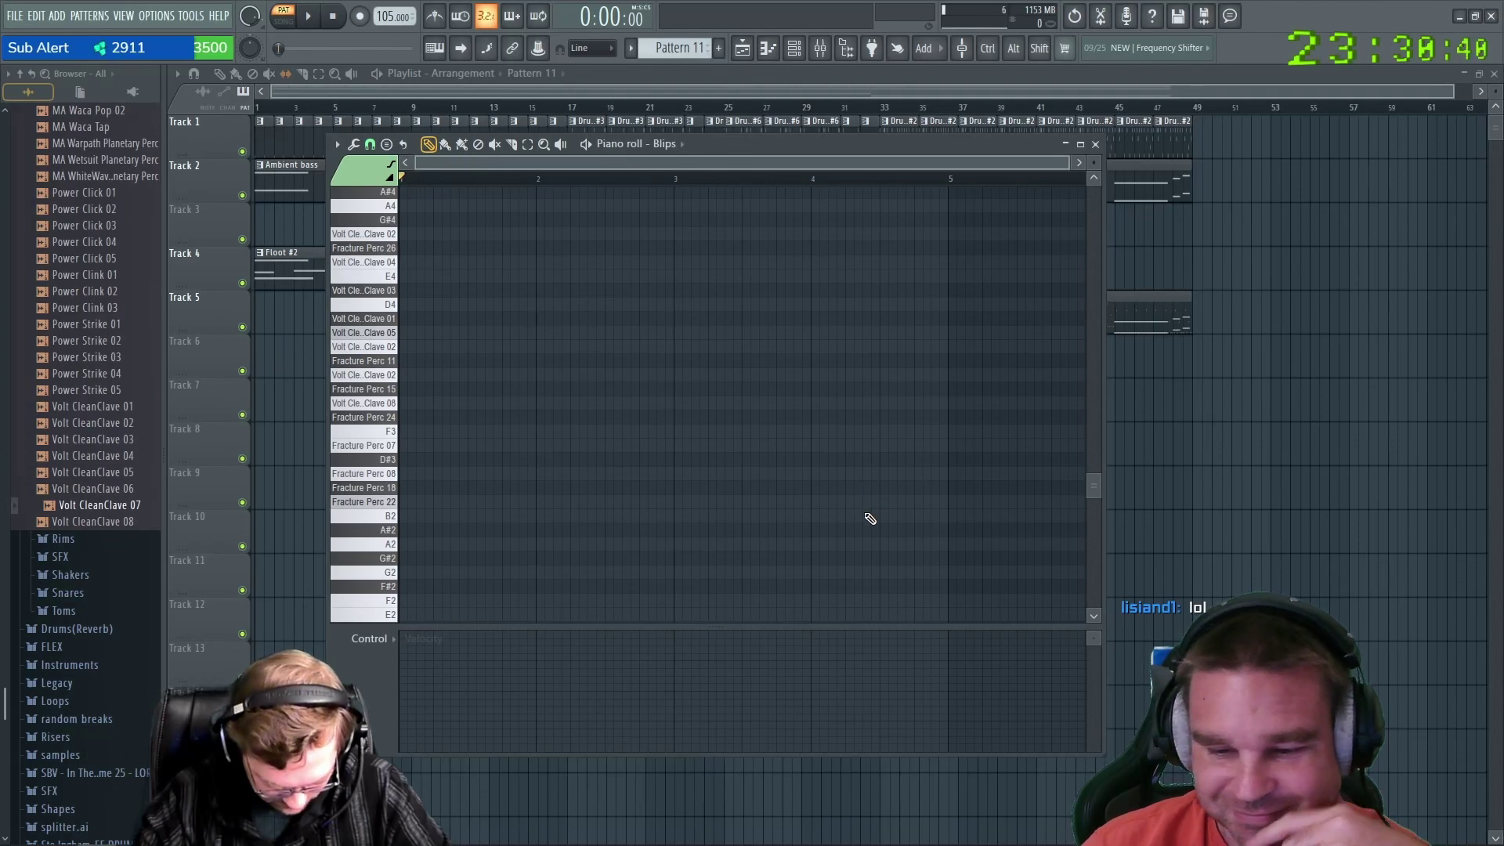
left_click_drag(760, 143, 769, 227)
scroll(767, 229, "down", 3)
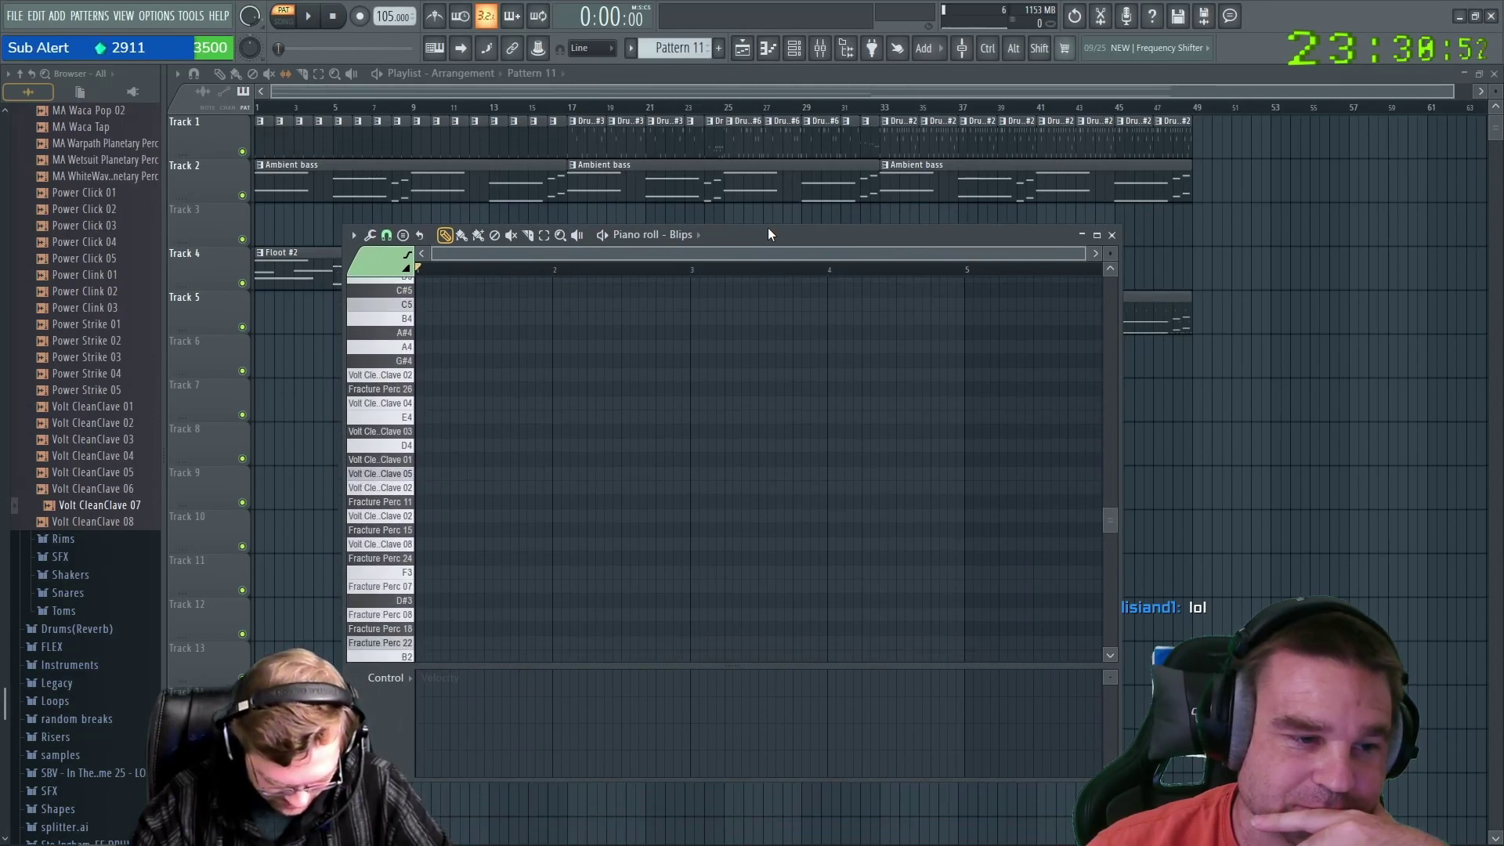
left_click_drag(760, 241, 758, 230)
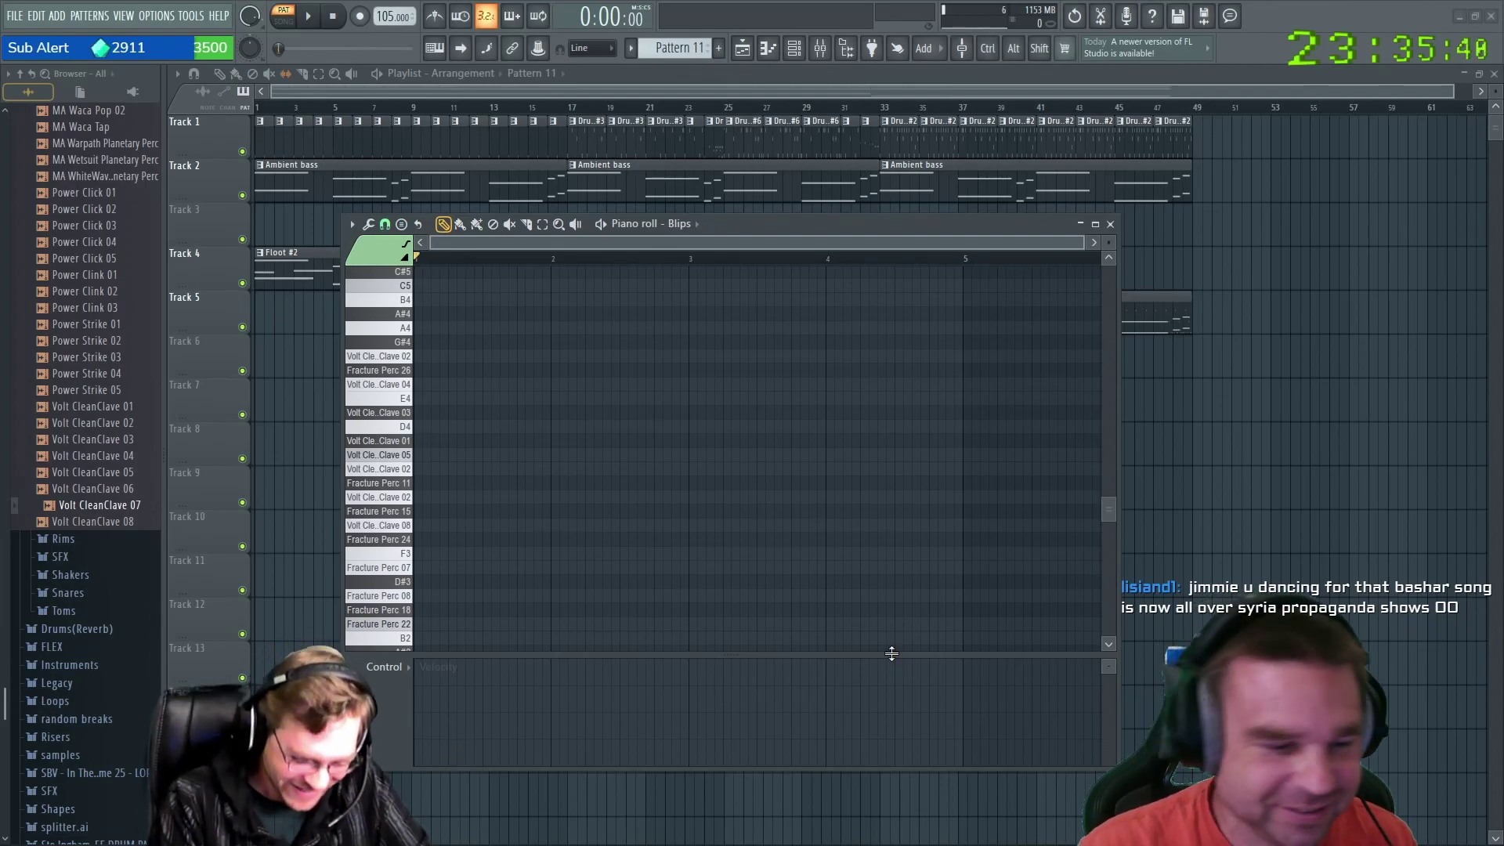
left_click_drag(774, 222, 772, 231)
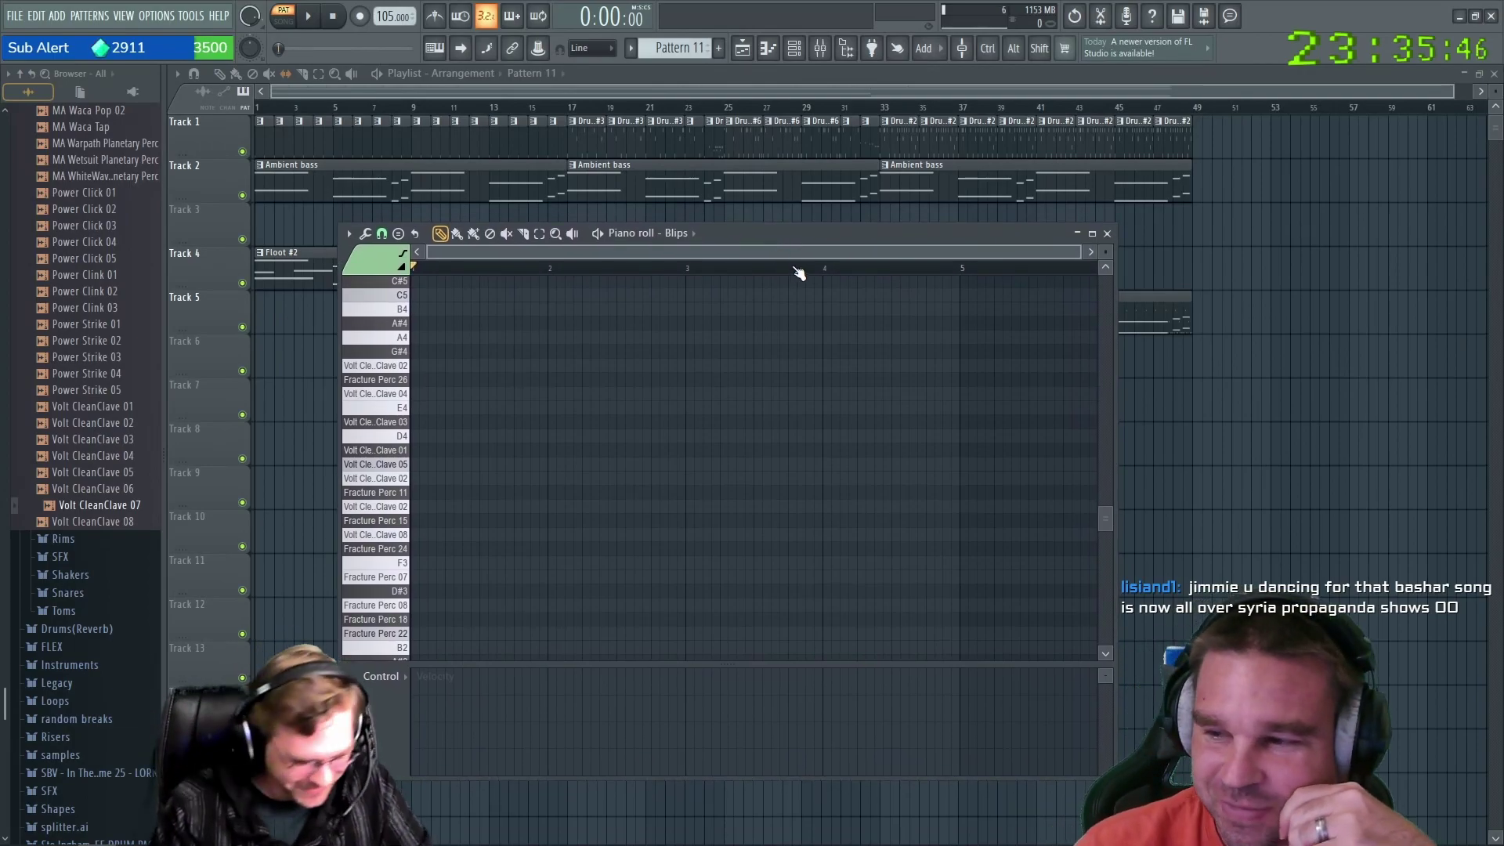
left_click_drag(800, 232, 801, 230)
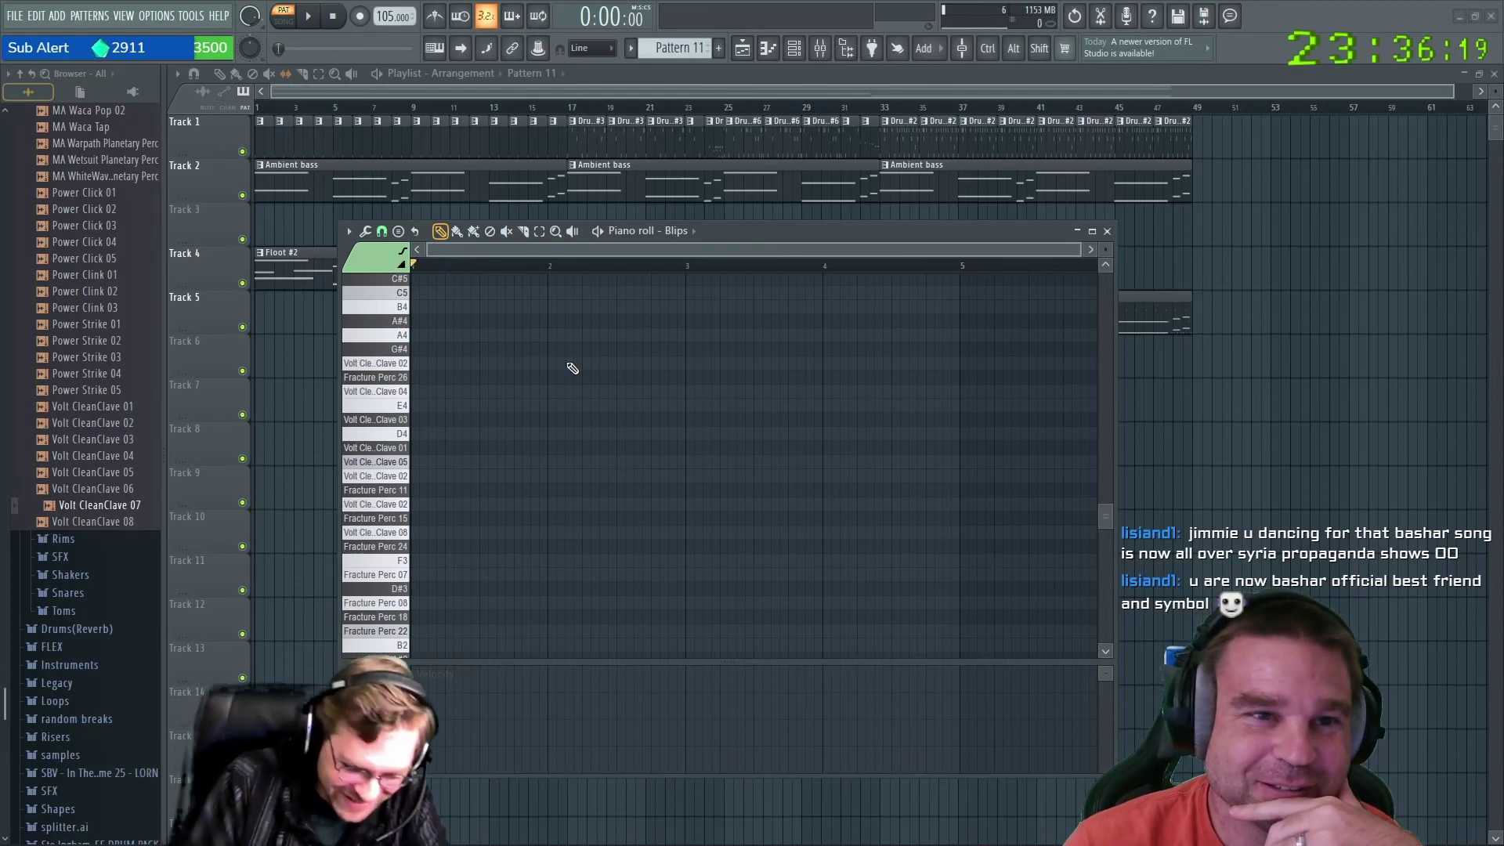
Switch to the Firefox browser, open twitch.tv/shrivelskin in a new tab and mute the live stream.
mouse_move(106, 837)
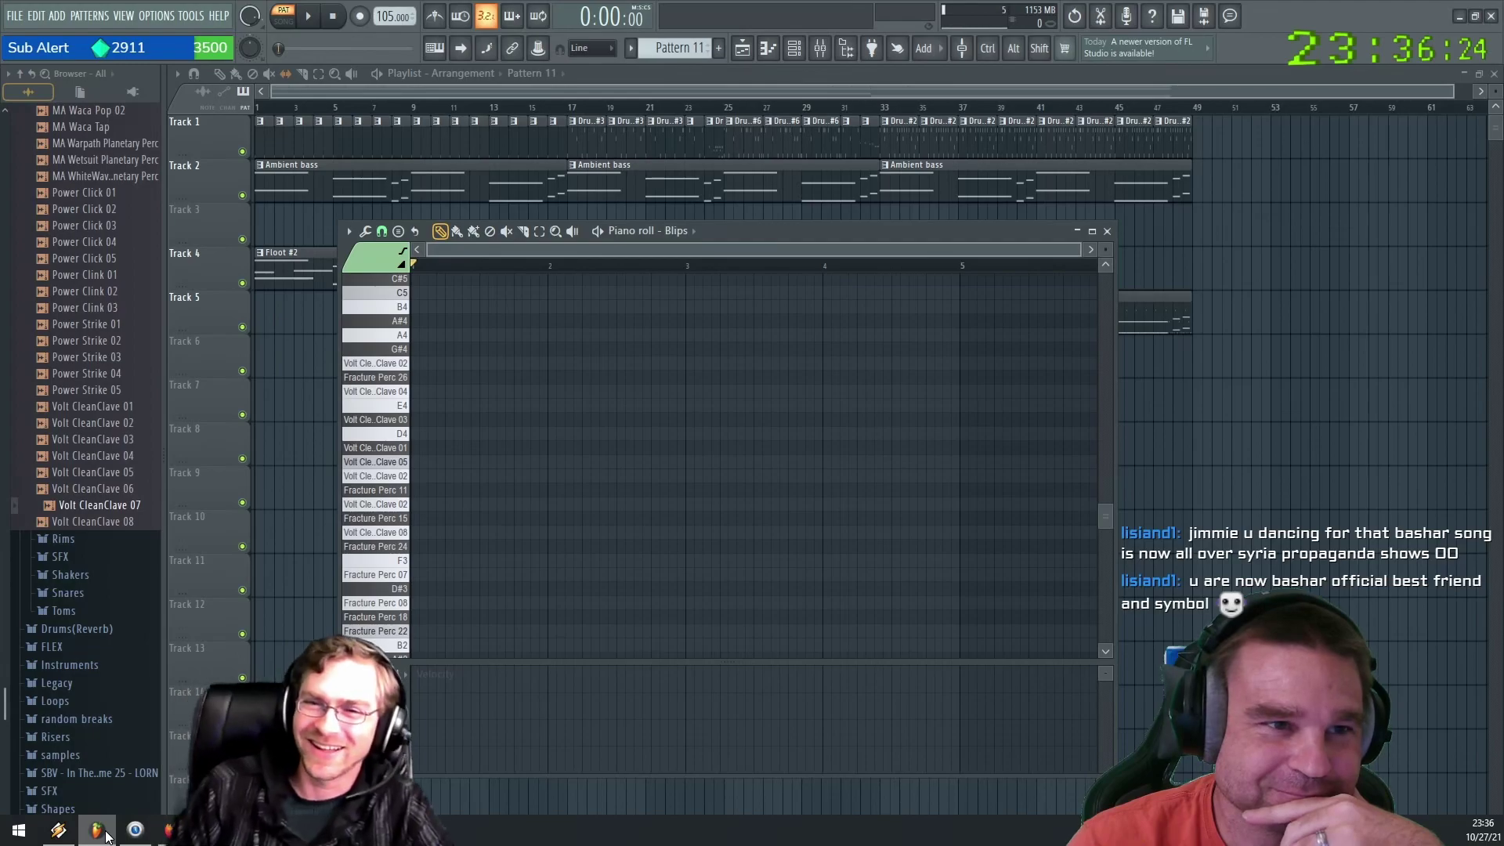
left_click(135, 830)
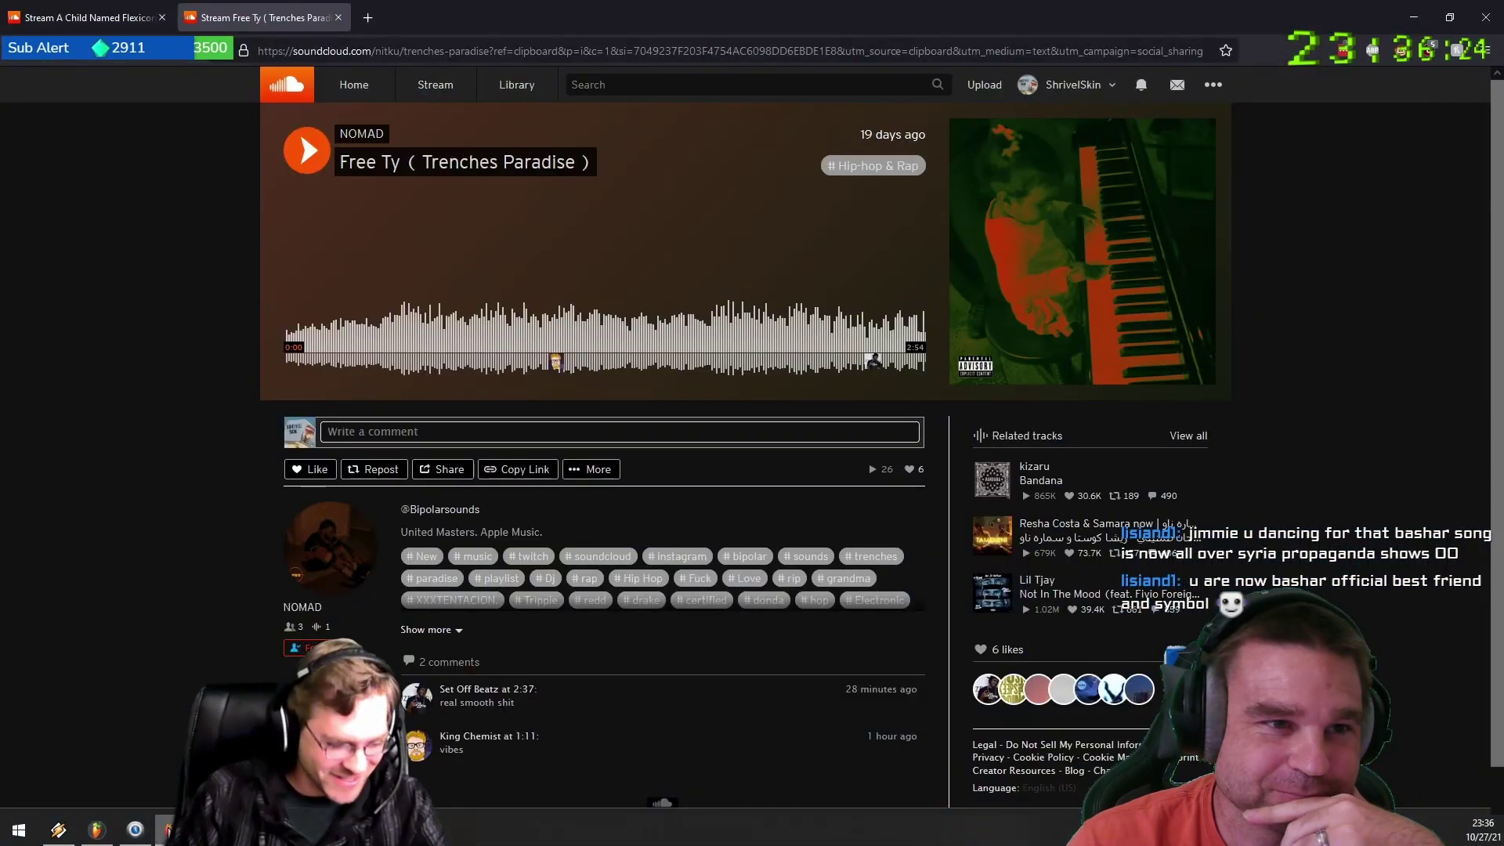
left_click(367, 17)
left_click(442, 51)
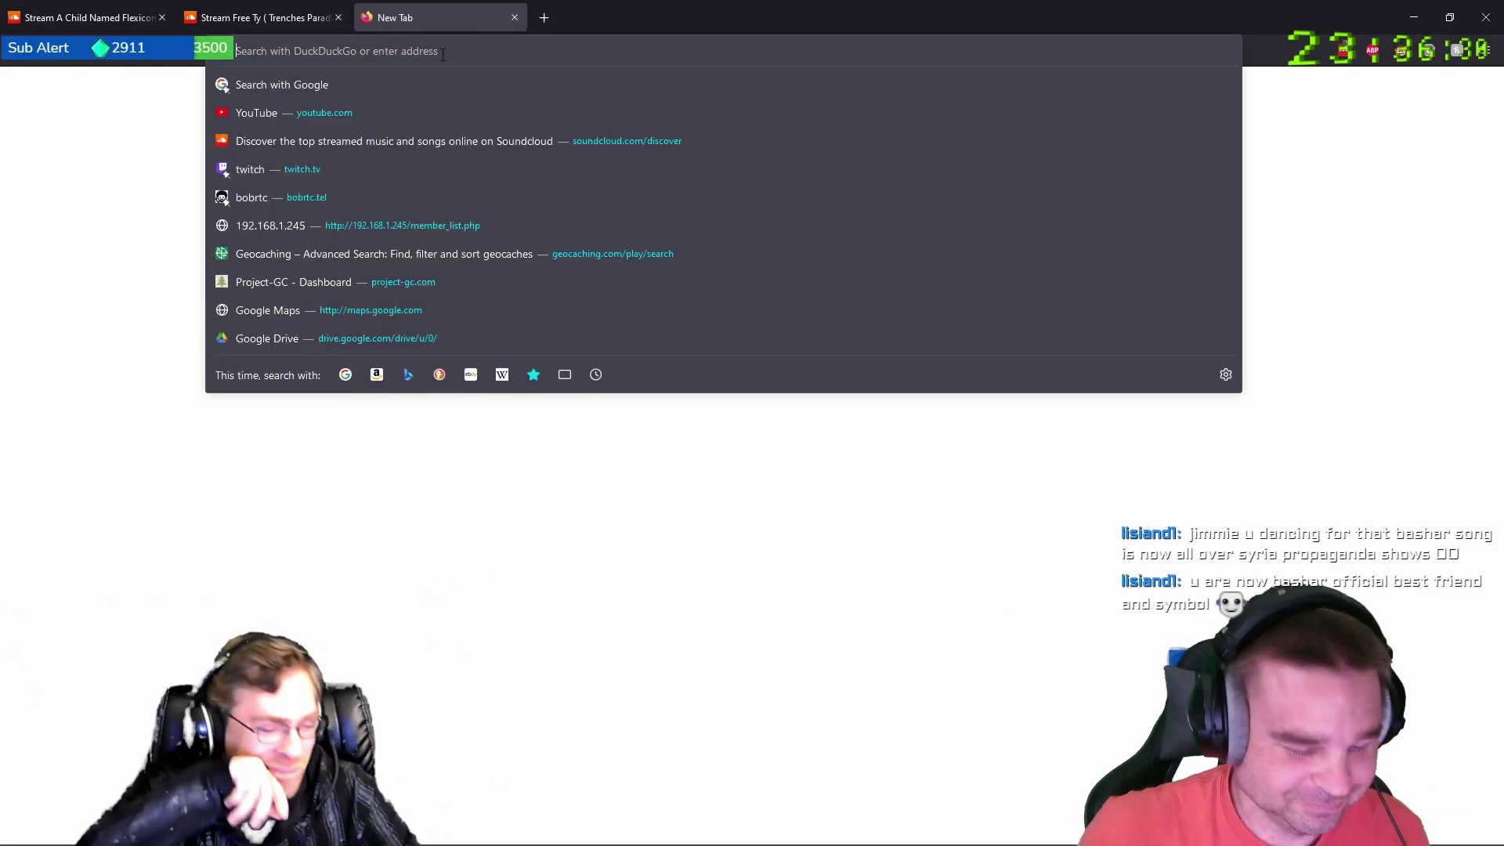
type("twitch.tv/")
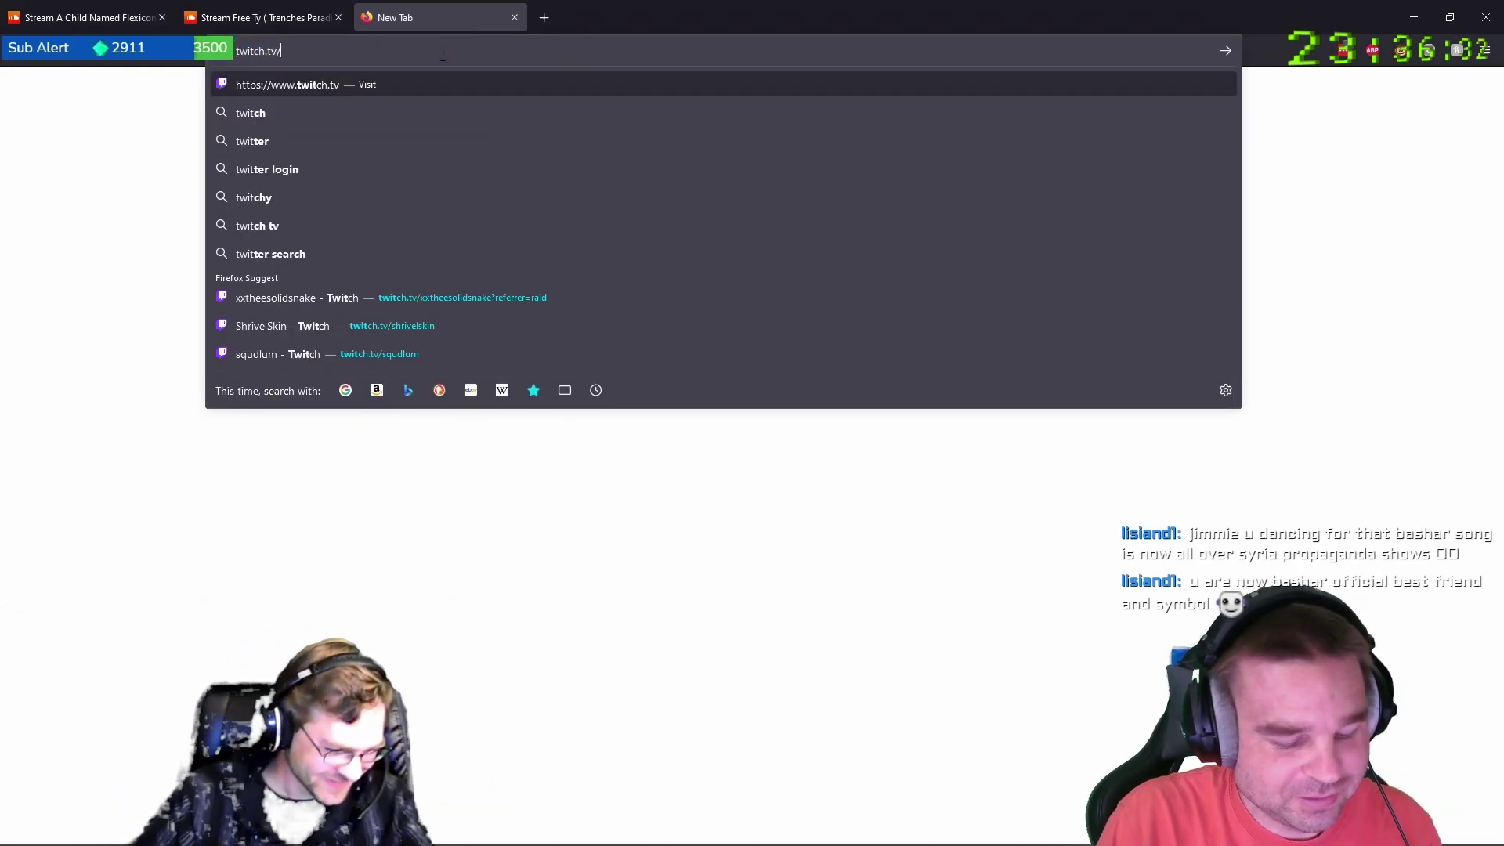
type("shrivelskin")
key("Return")
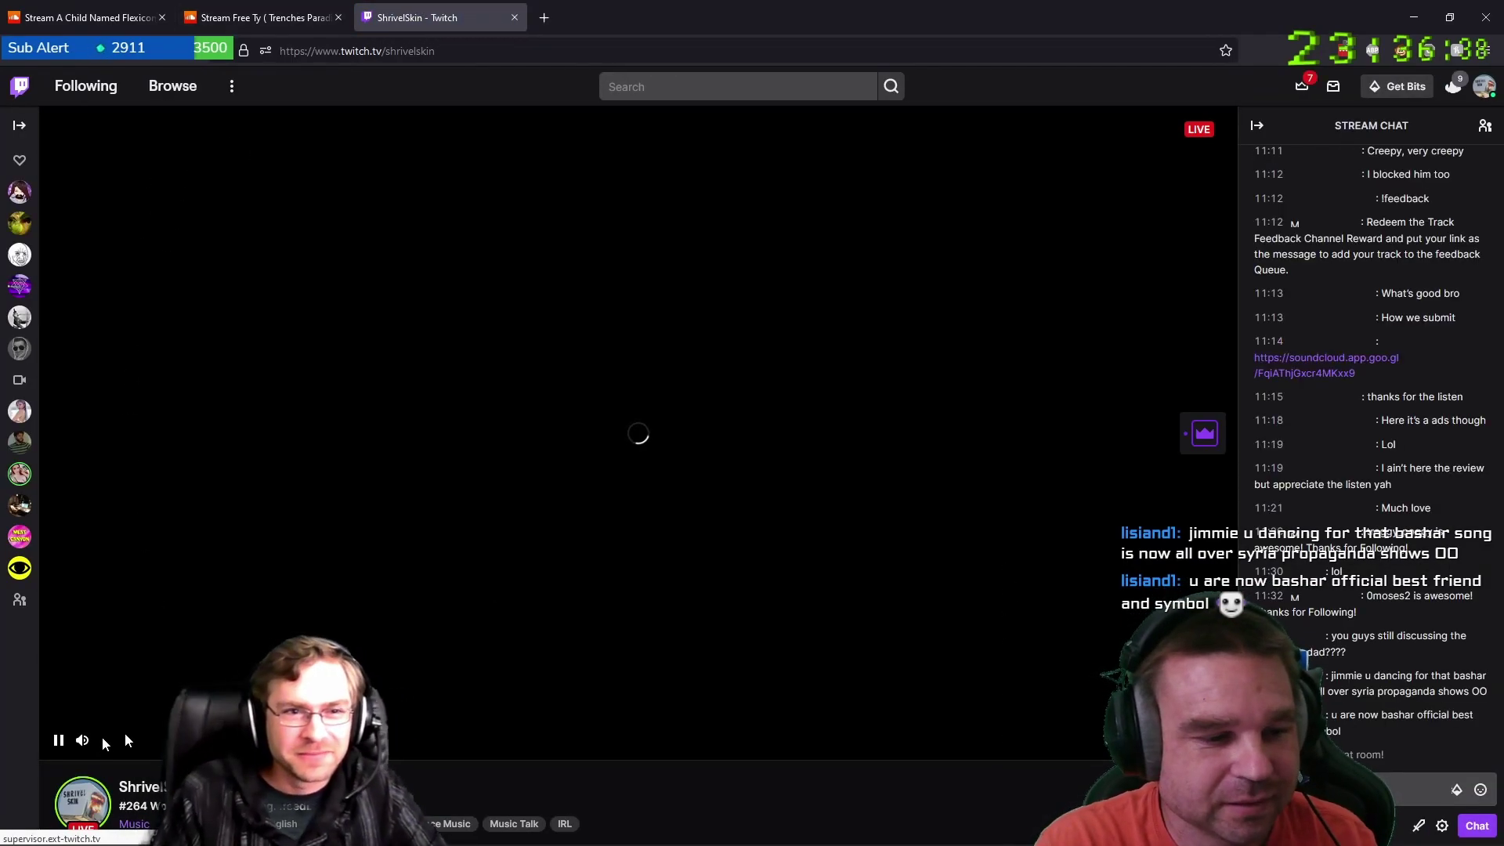
left_click(83, 740)
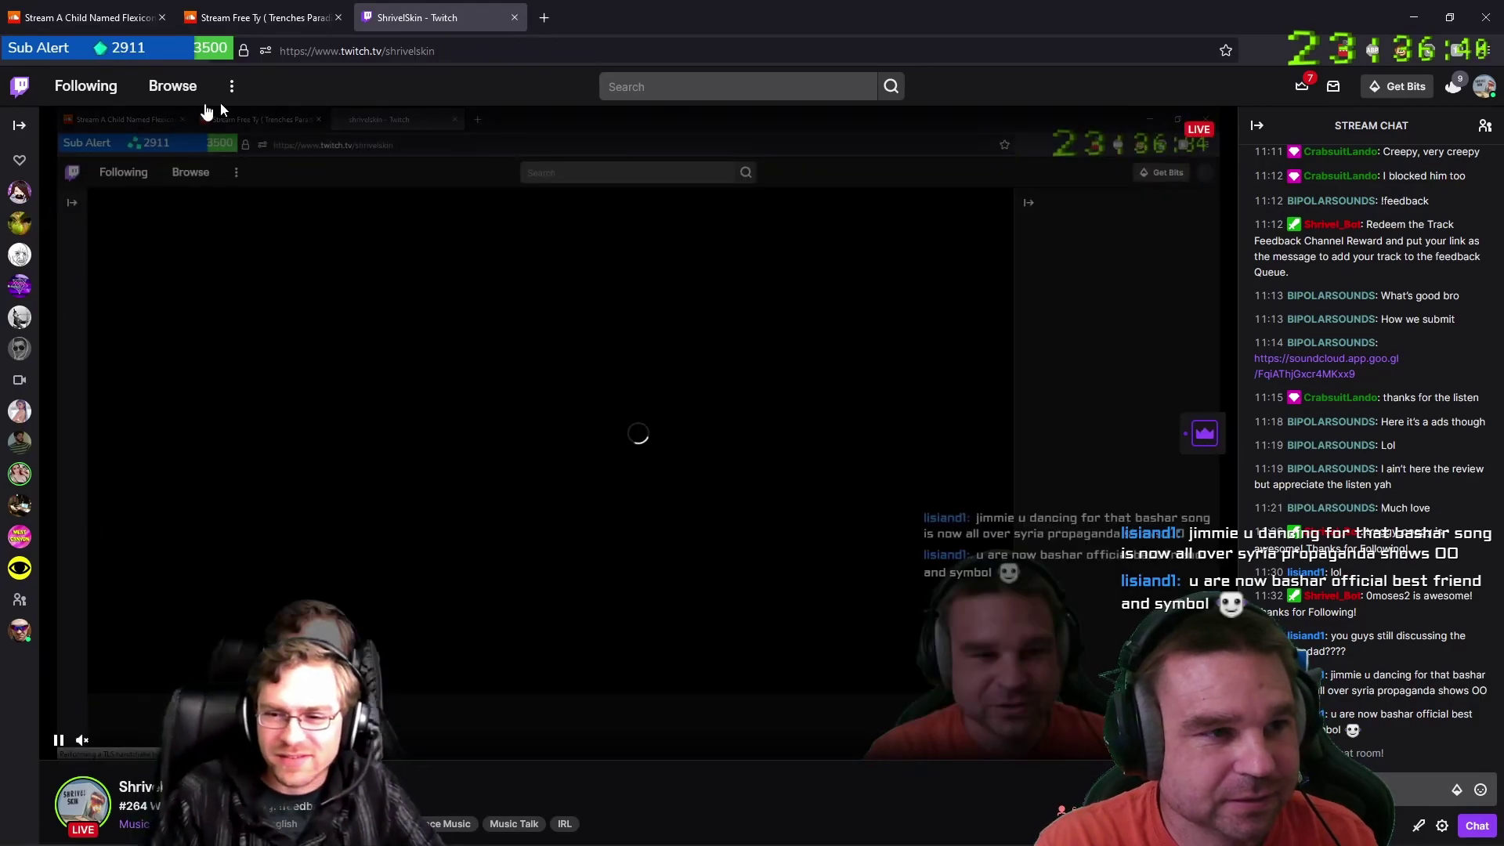
Look through the Twitch channel's Videos page with its recent broadcasts and popular clips, and open the account menu.
scroll(317, 571, "down", 3)
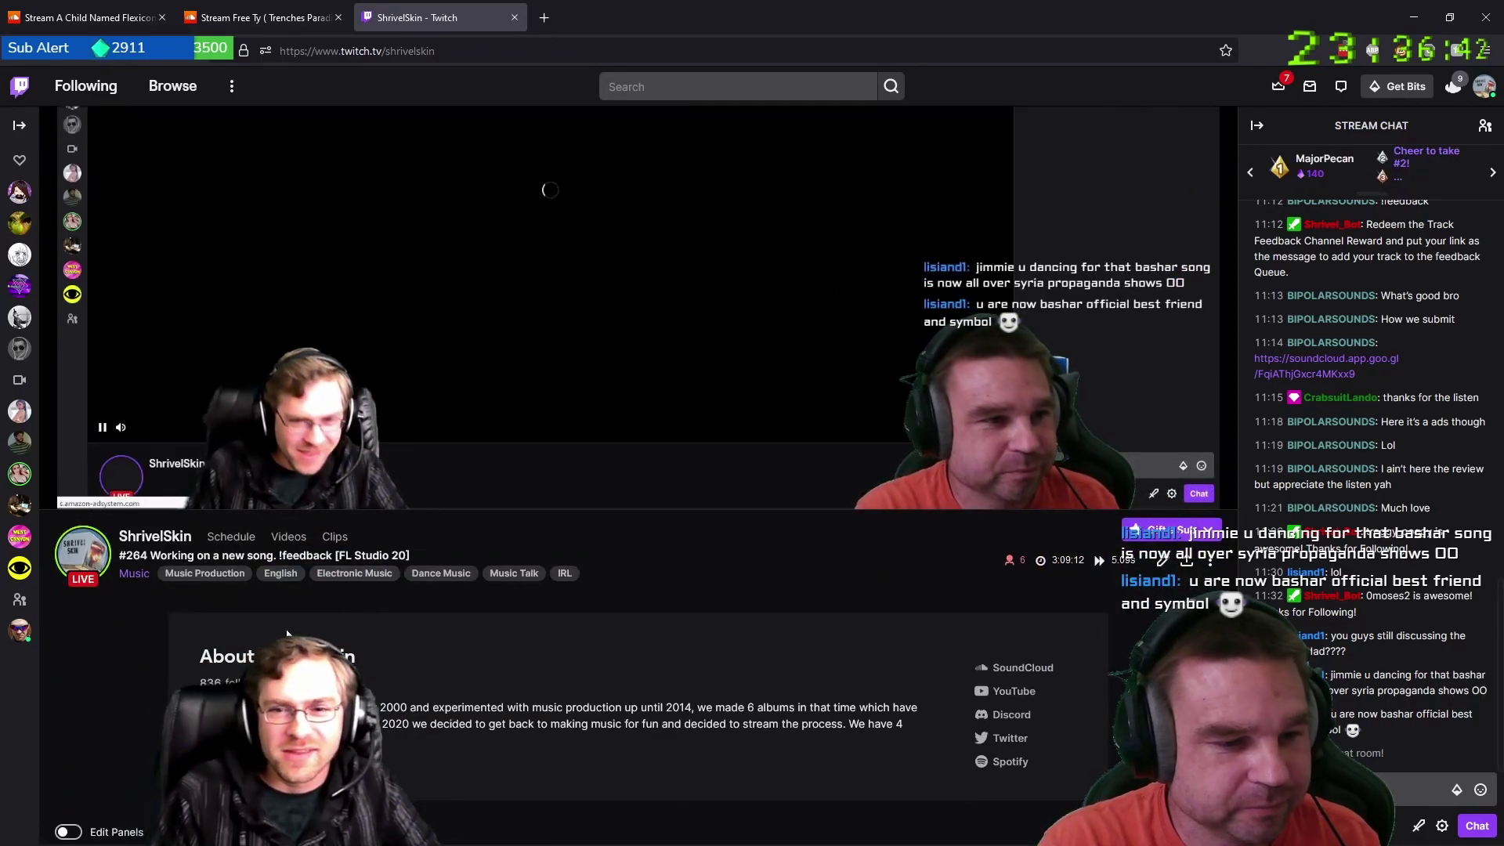
left_click(292, 538)
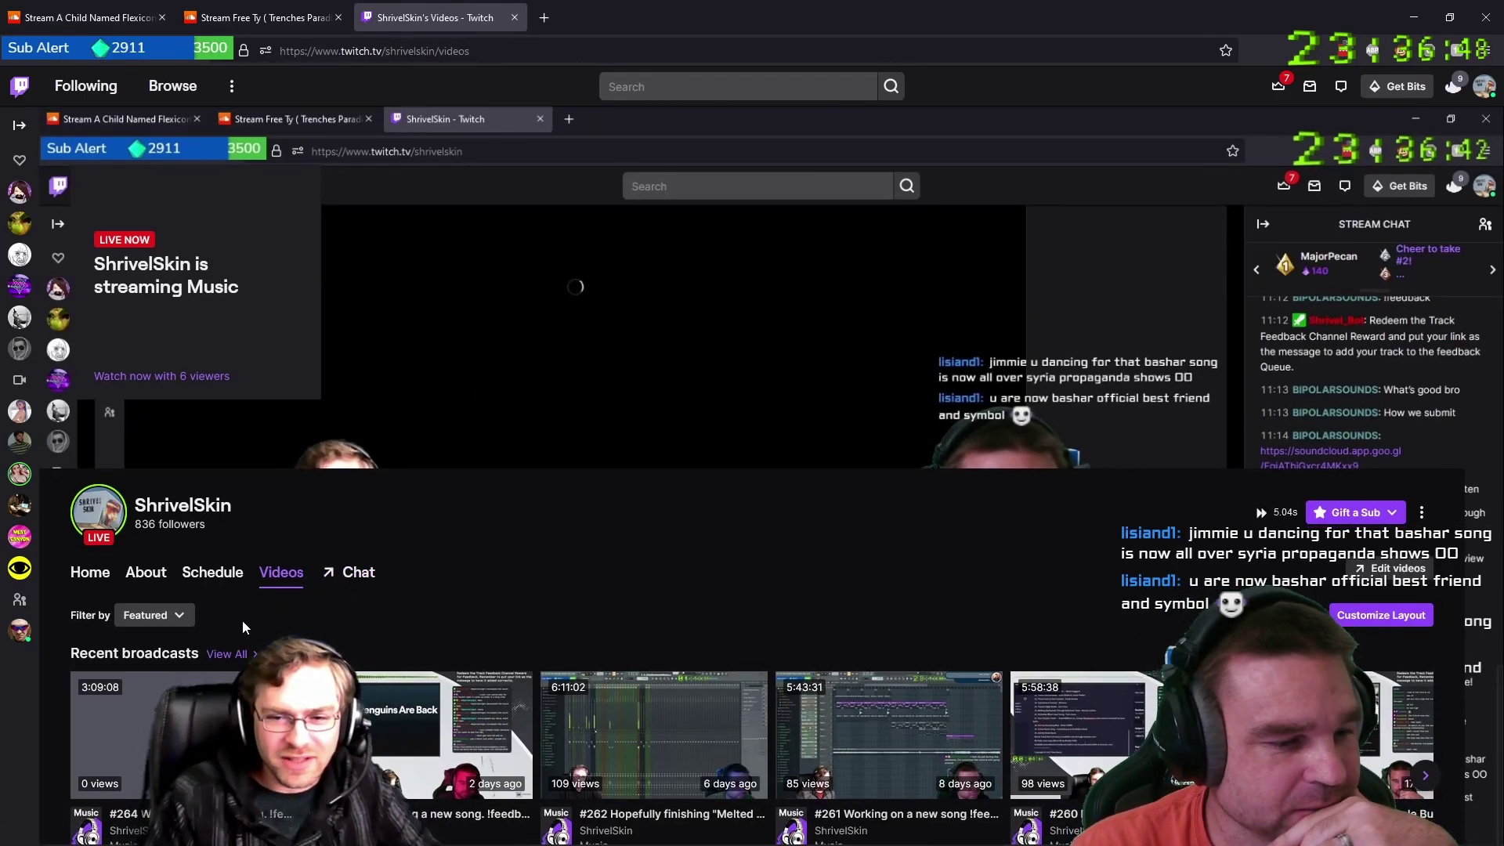
scroll(313, 596, "down", 5)
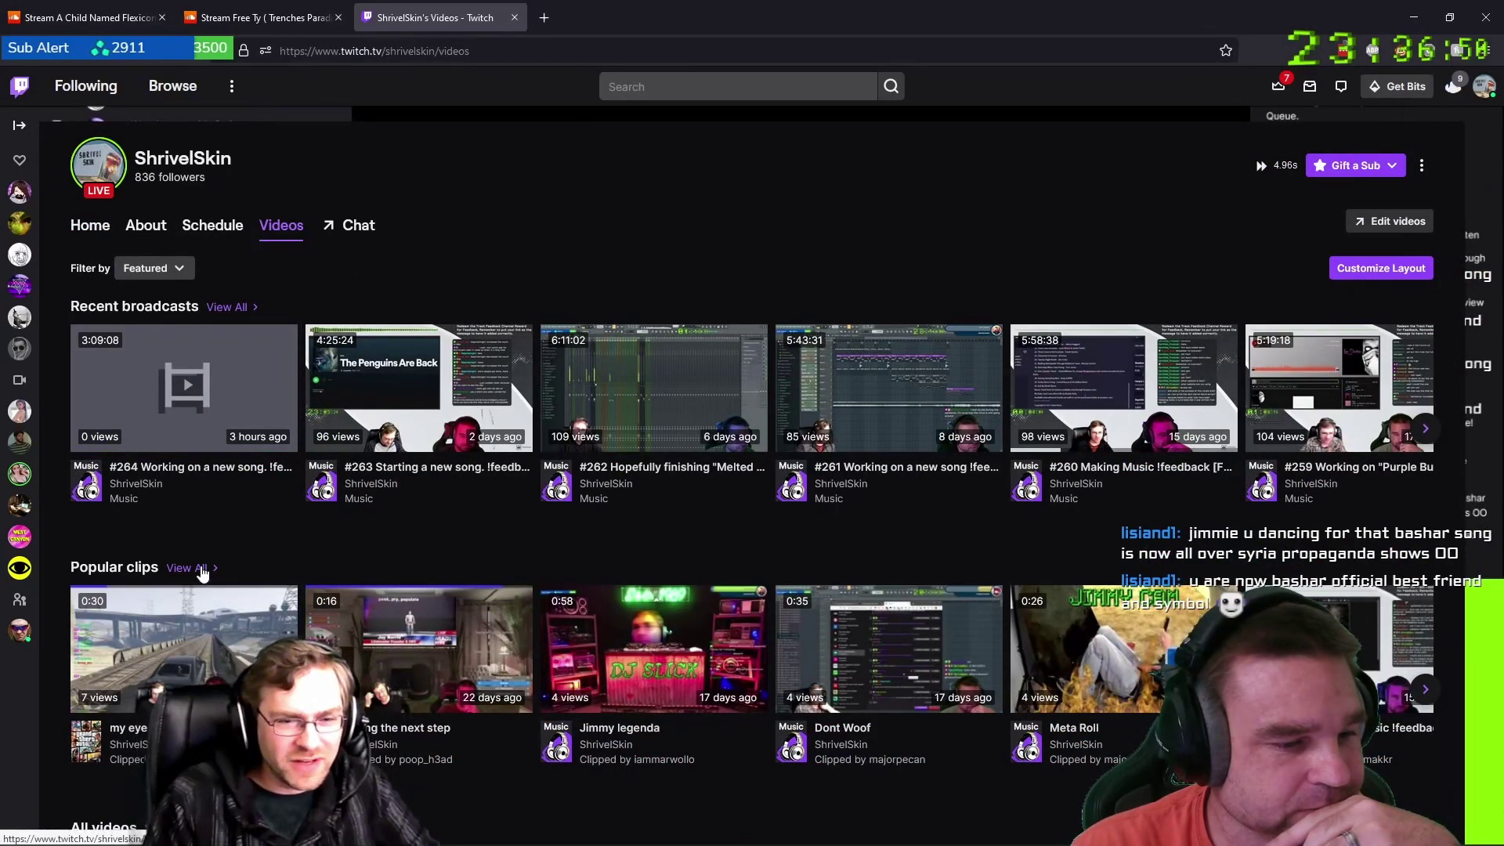
scroll(267, 546, "down", 1)
scroll(268, 546, "down", 1)
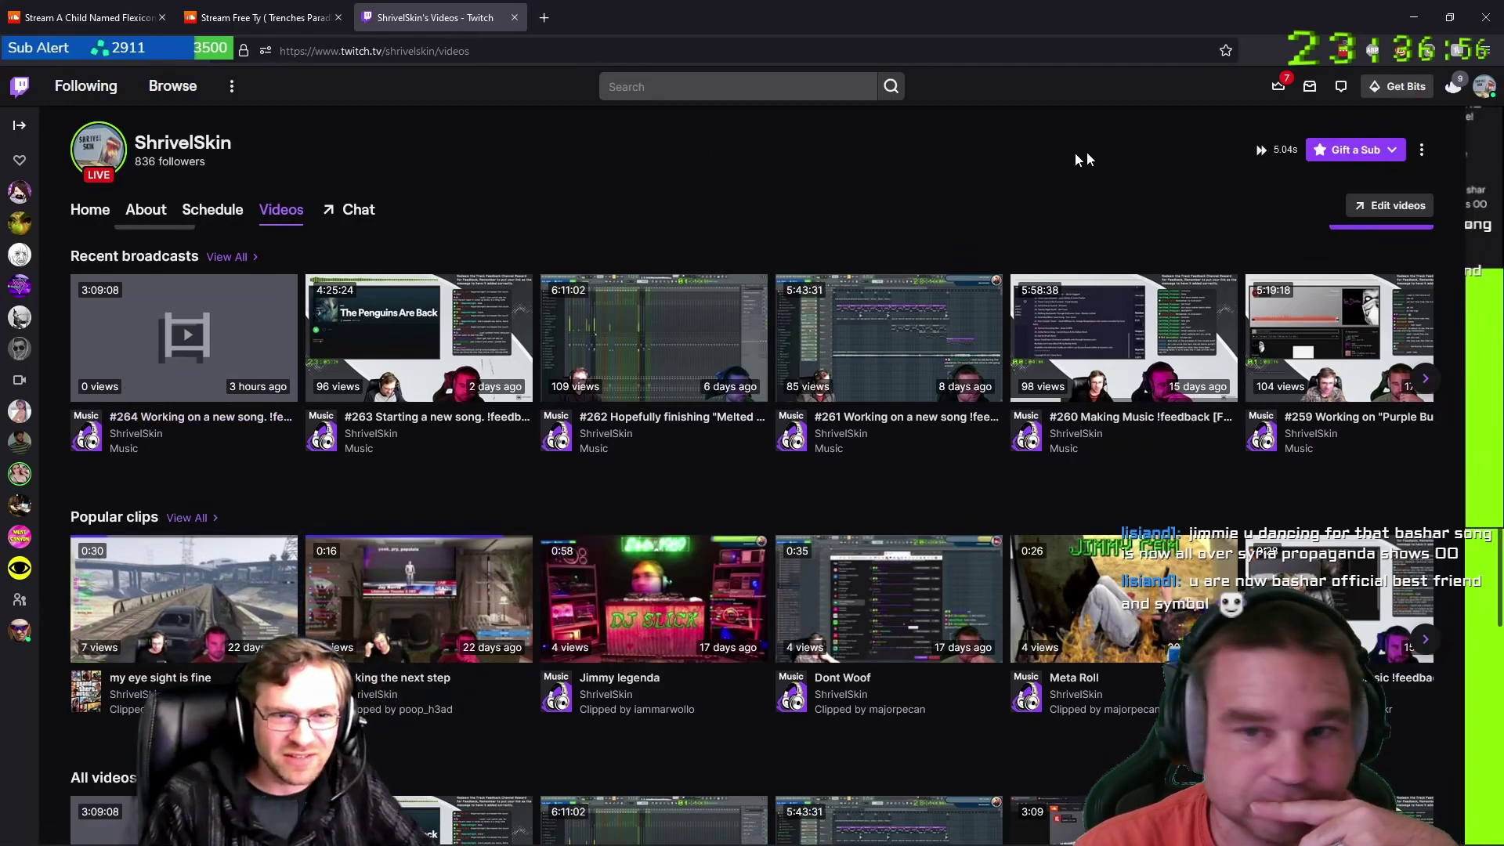
left_click(1483, 87)
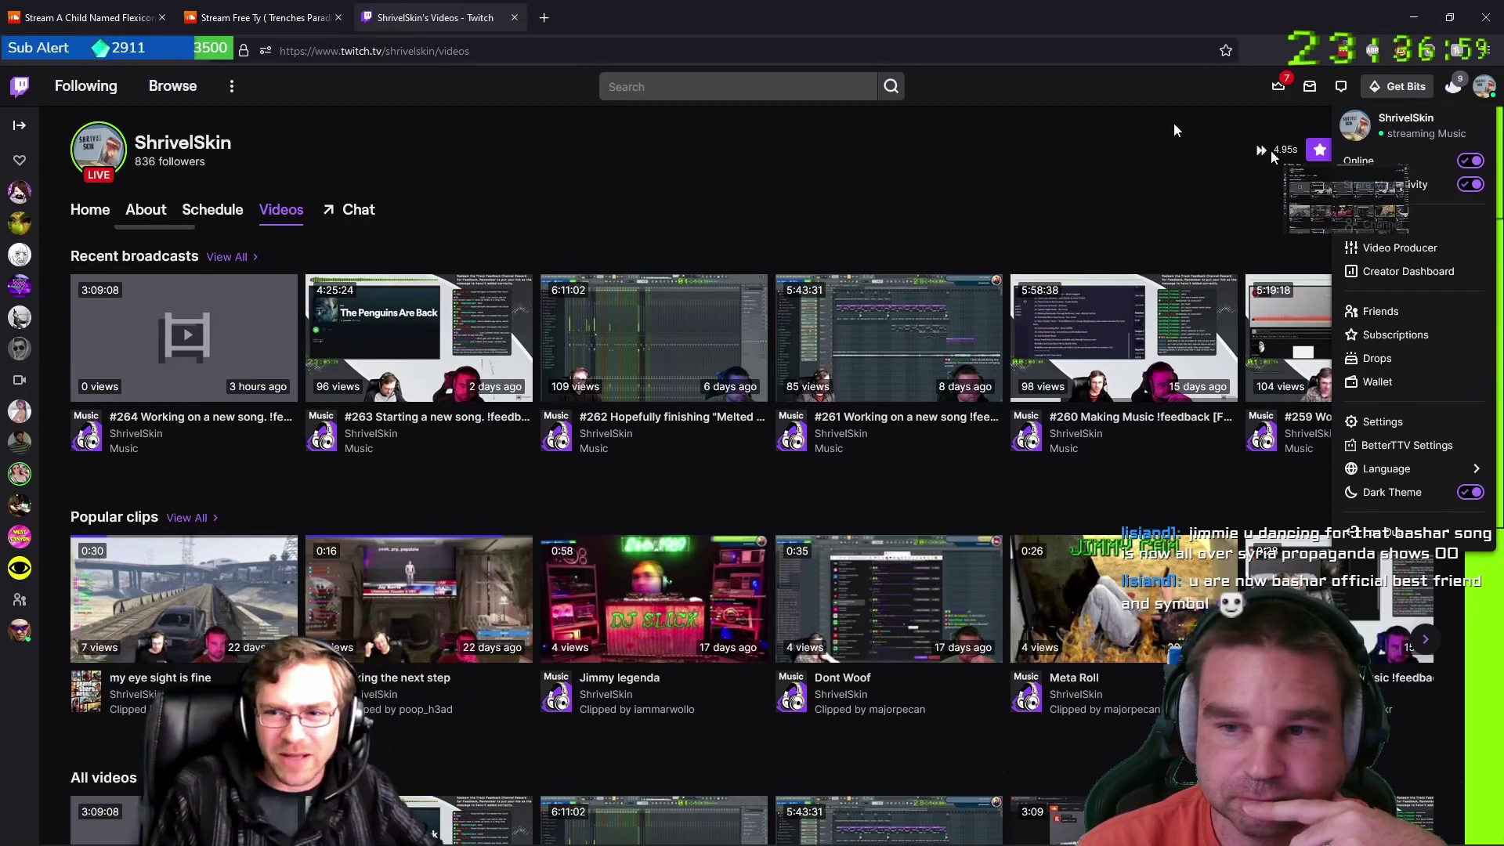
Detach the Twitch tab from the browser window and switch back to FL Studio.
left_click_drag(752, 24, 1503, 181)
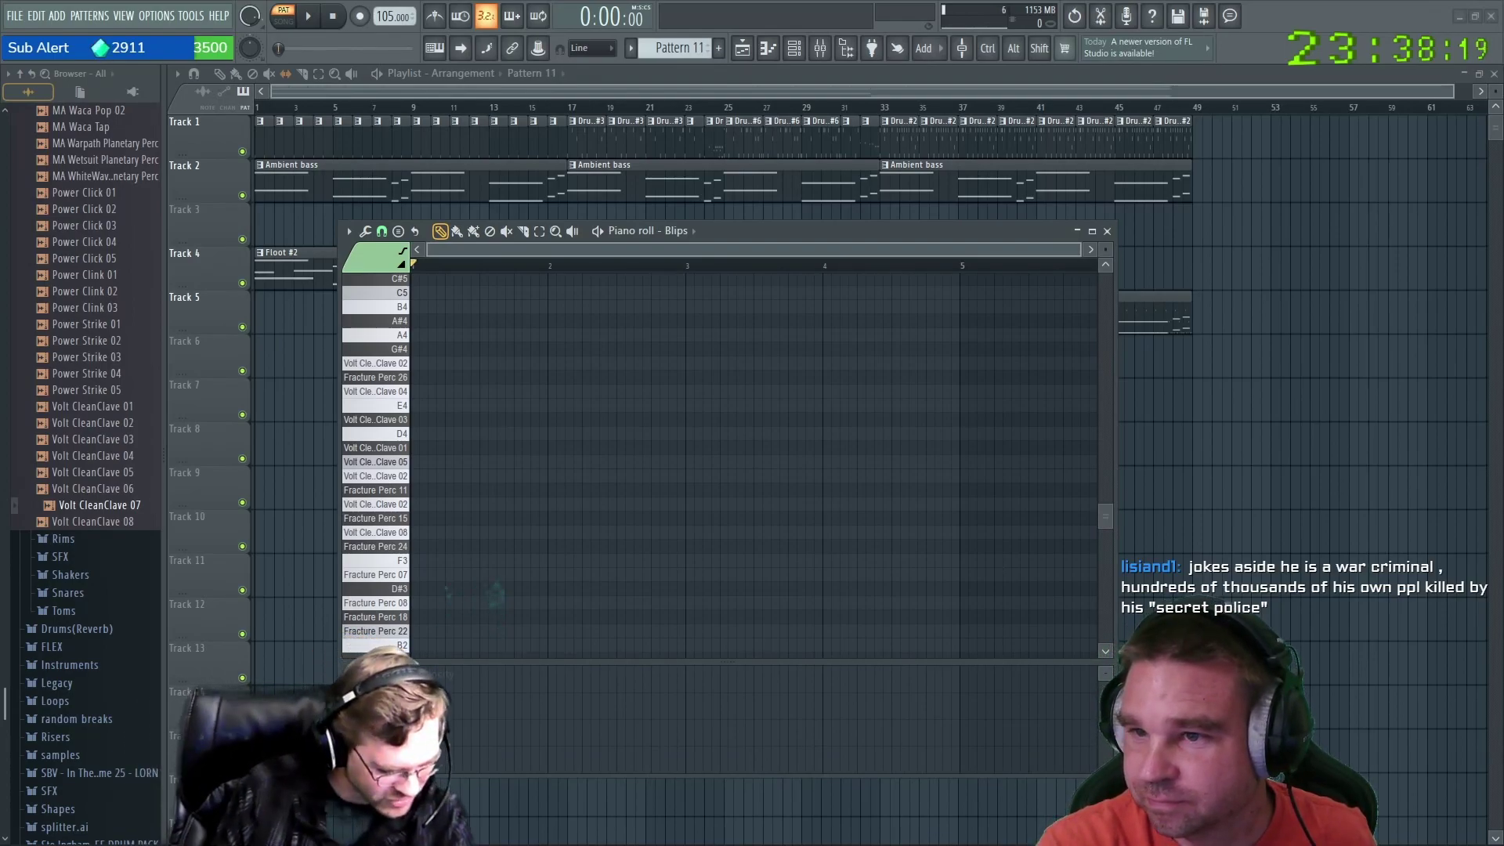
key("alt+Tab")
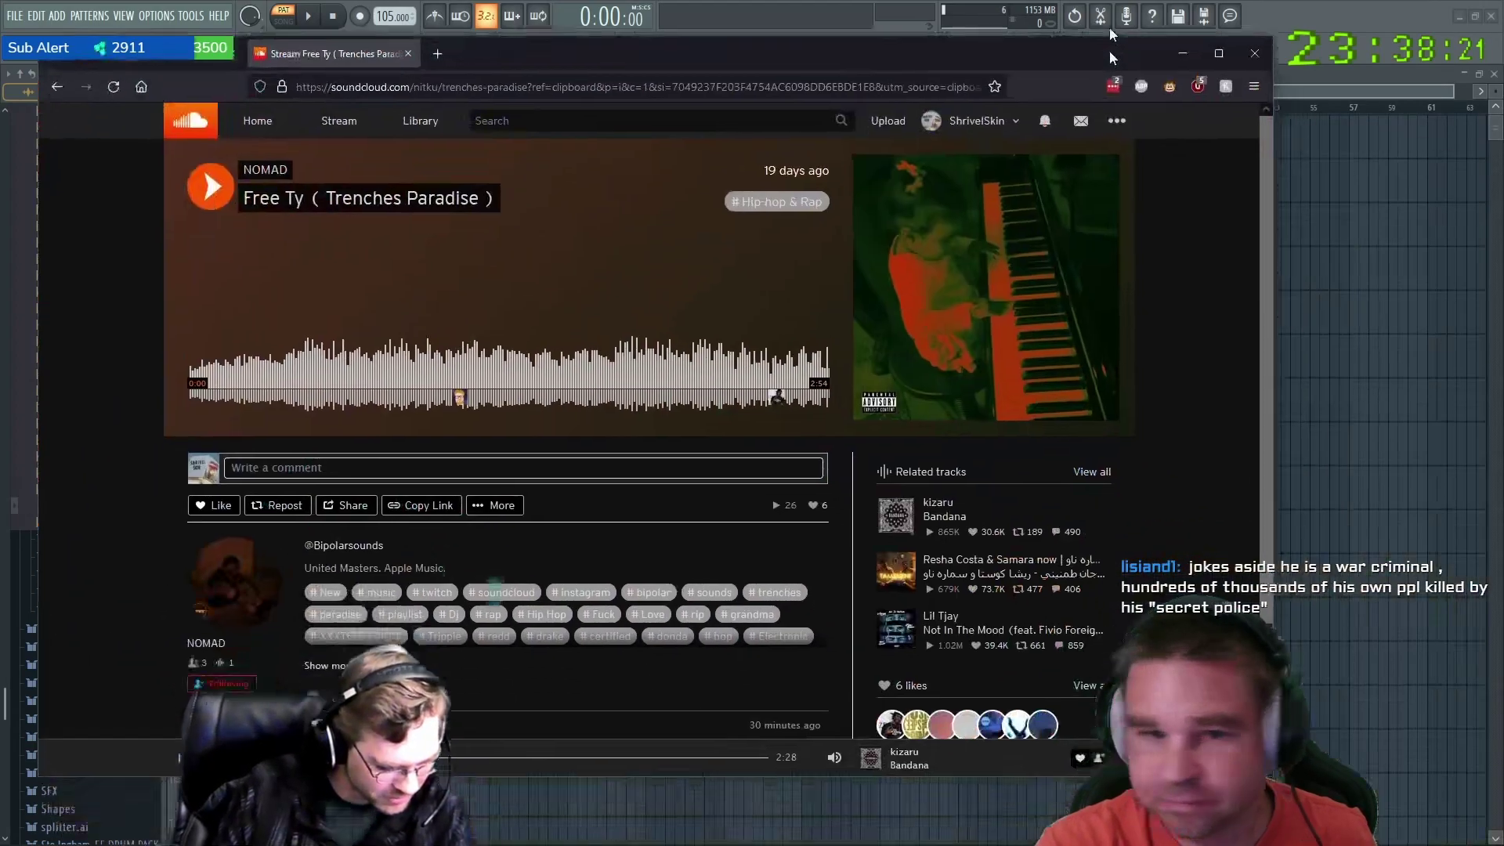
key("alt+Tab")
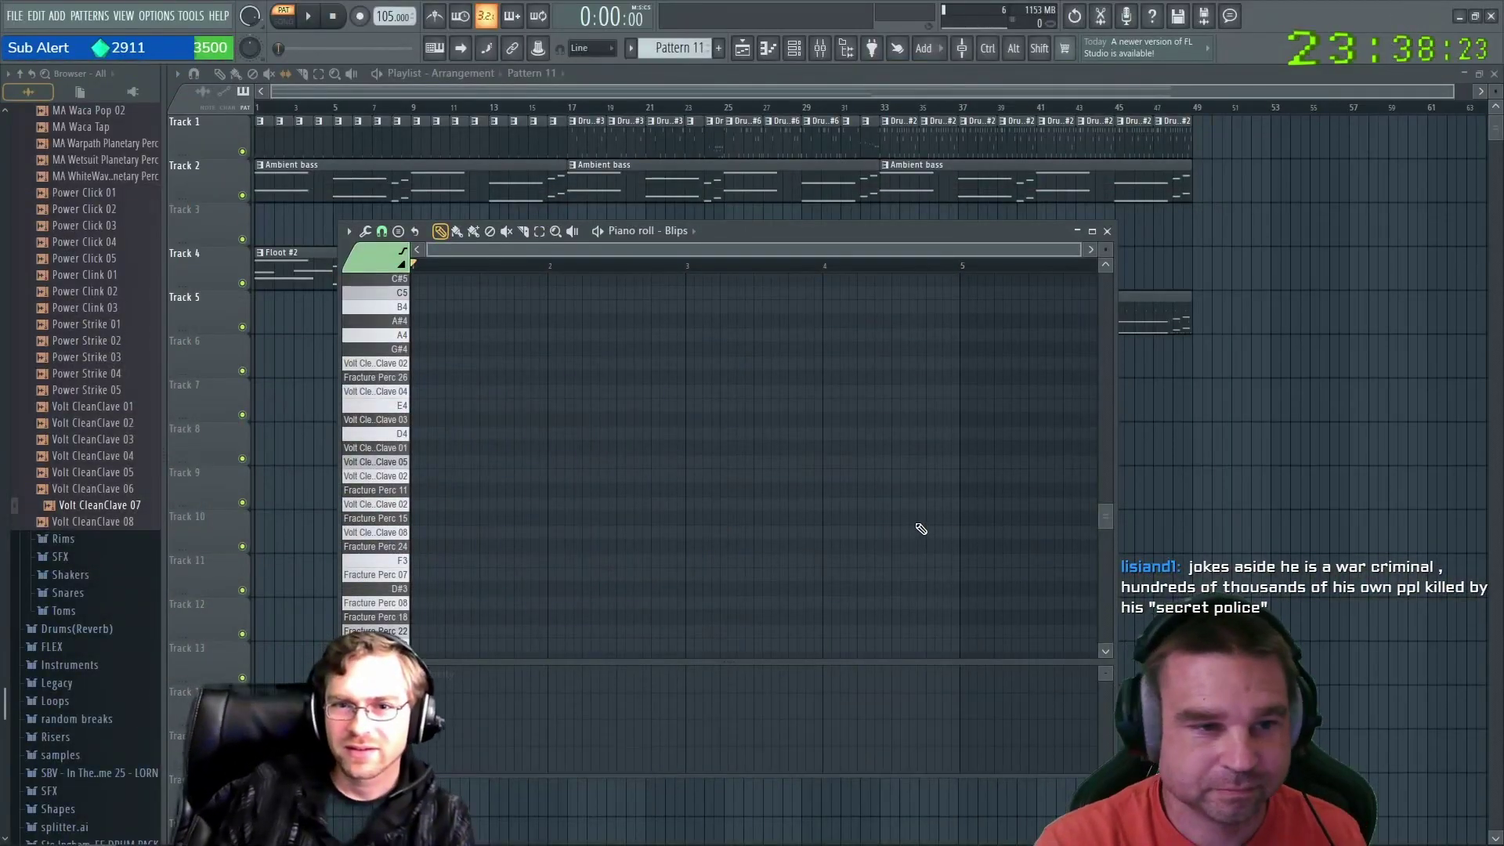
Make the Blips piano roll window taller and place it over the playlist with all the pad-named notes in view.
left_click_drag(1021, 232, 1050, 116)
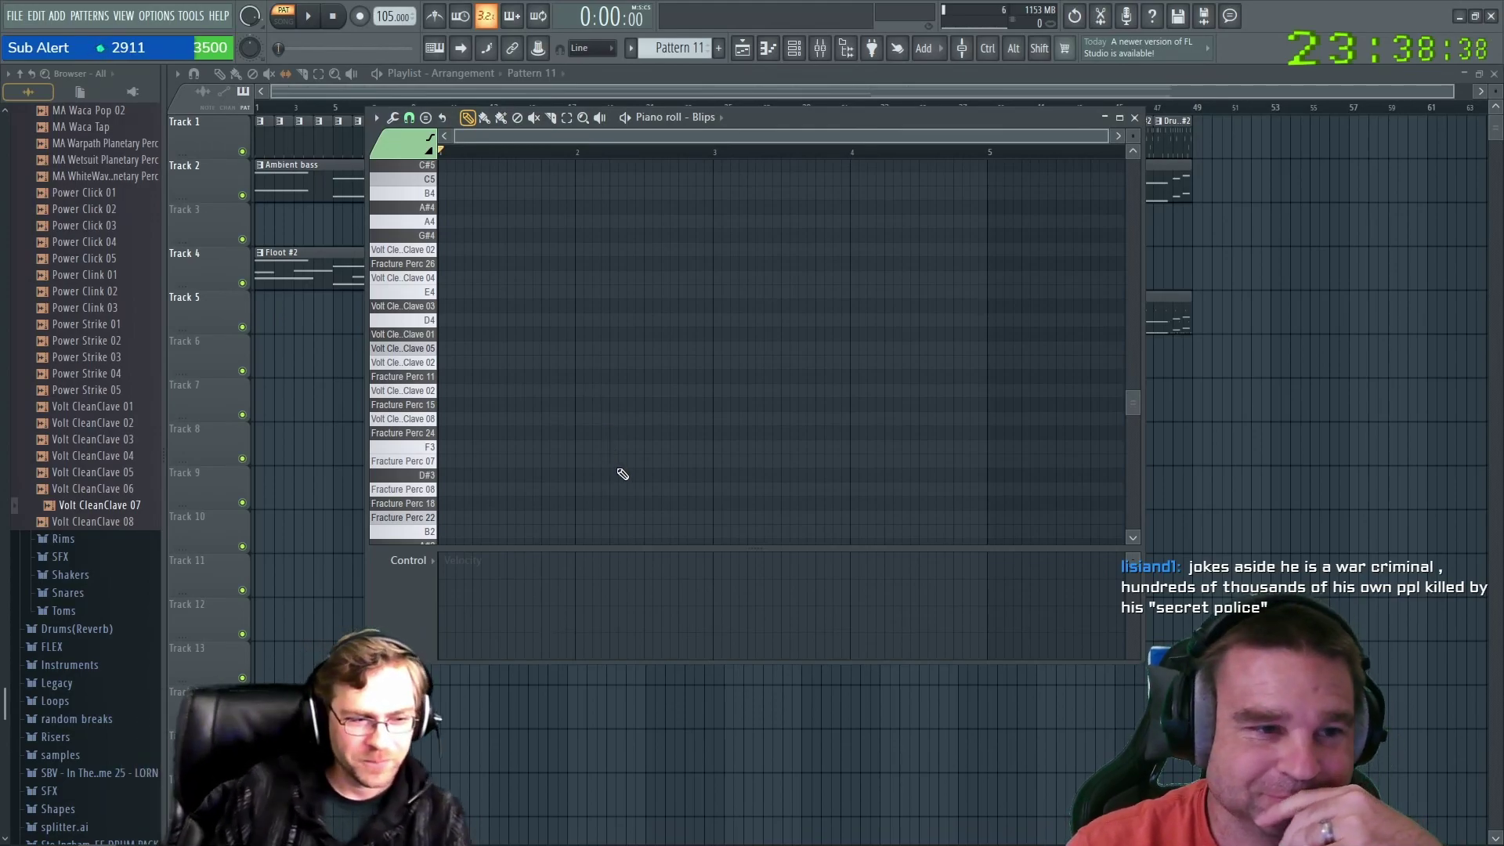
scroll(579, 341, "down", 1)
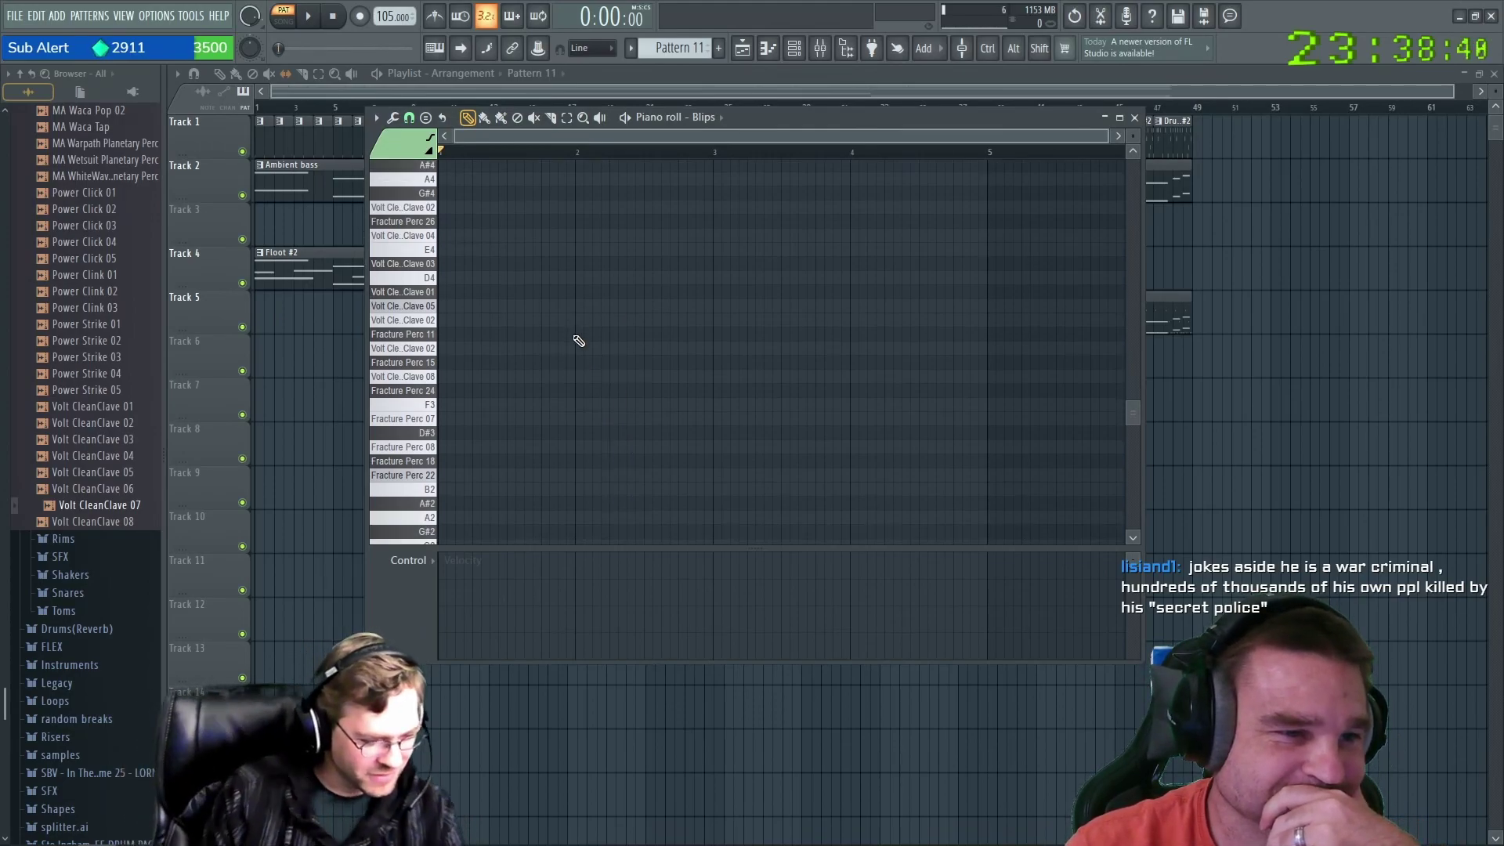
left_click_drag(456, 664, 456, 783)
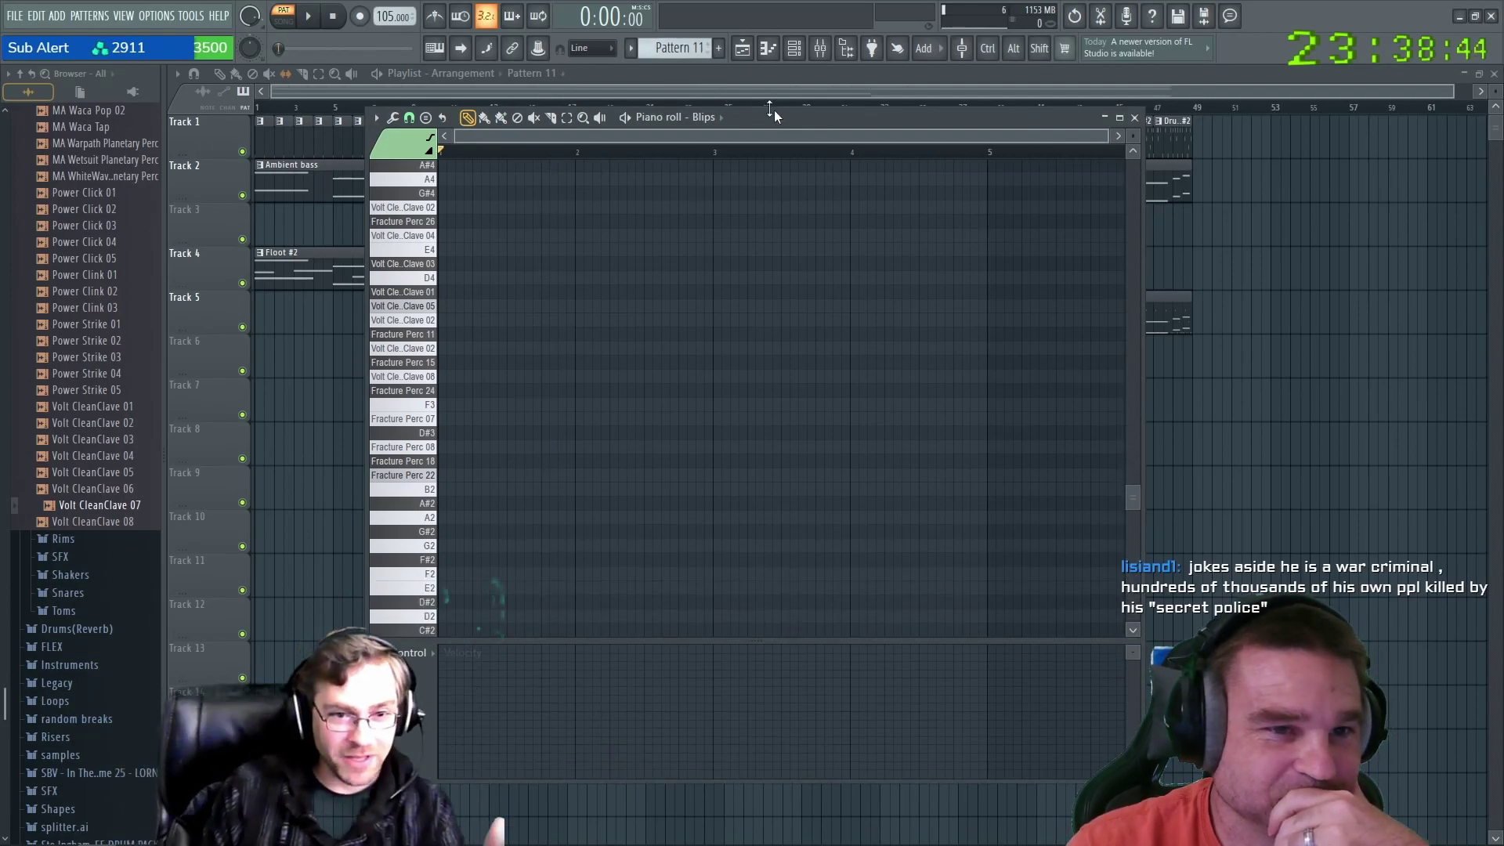
mouse_move(767, 108)
left_mouse_down()
mouse_move(764, 158)
mouse_move(793, 111)
left_mouse_up()
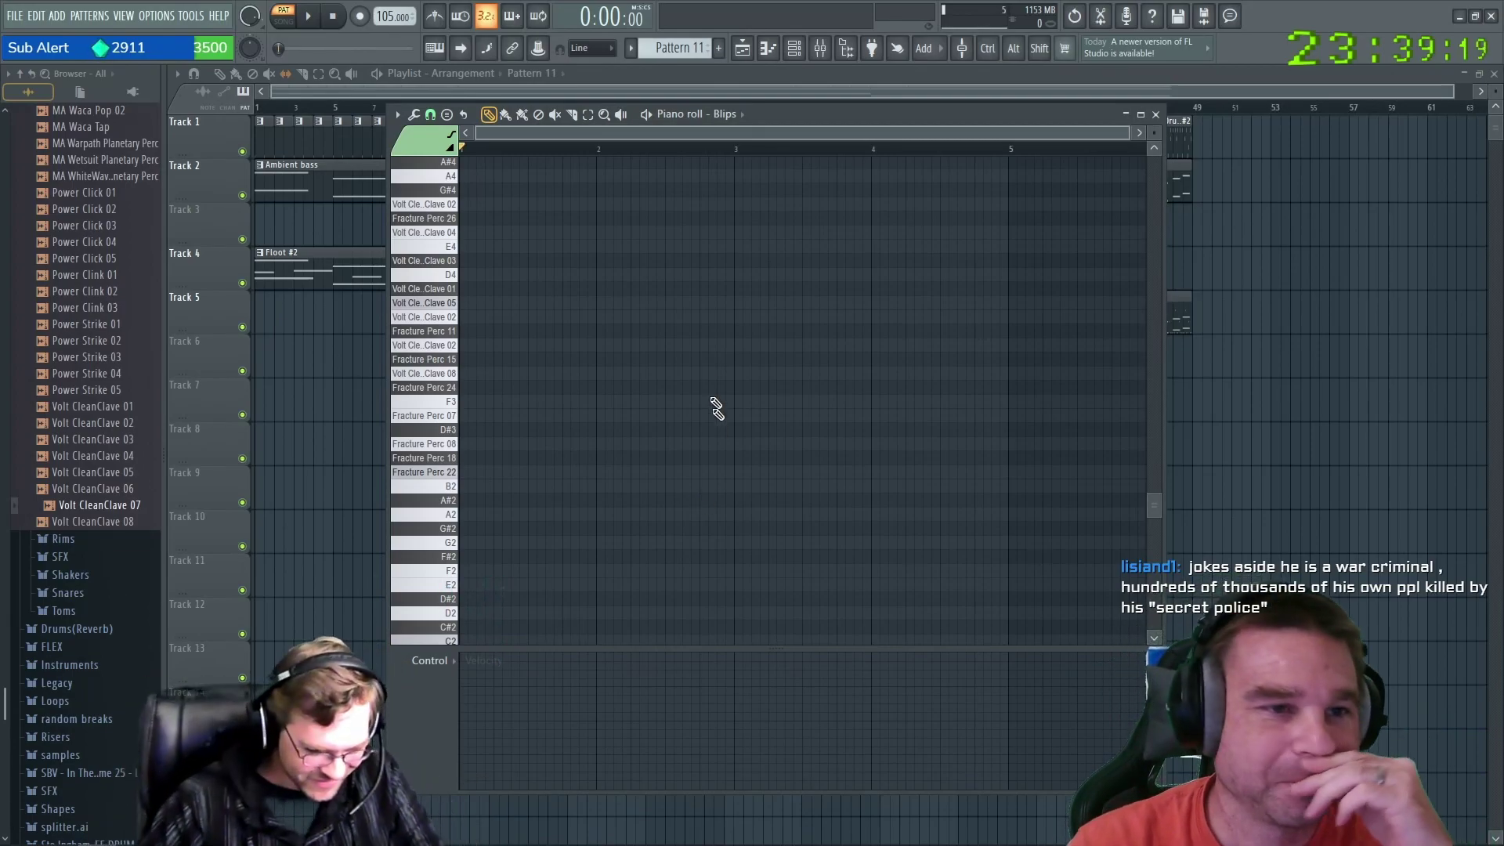
left_click_drag(780, 114, 709, 148)
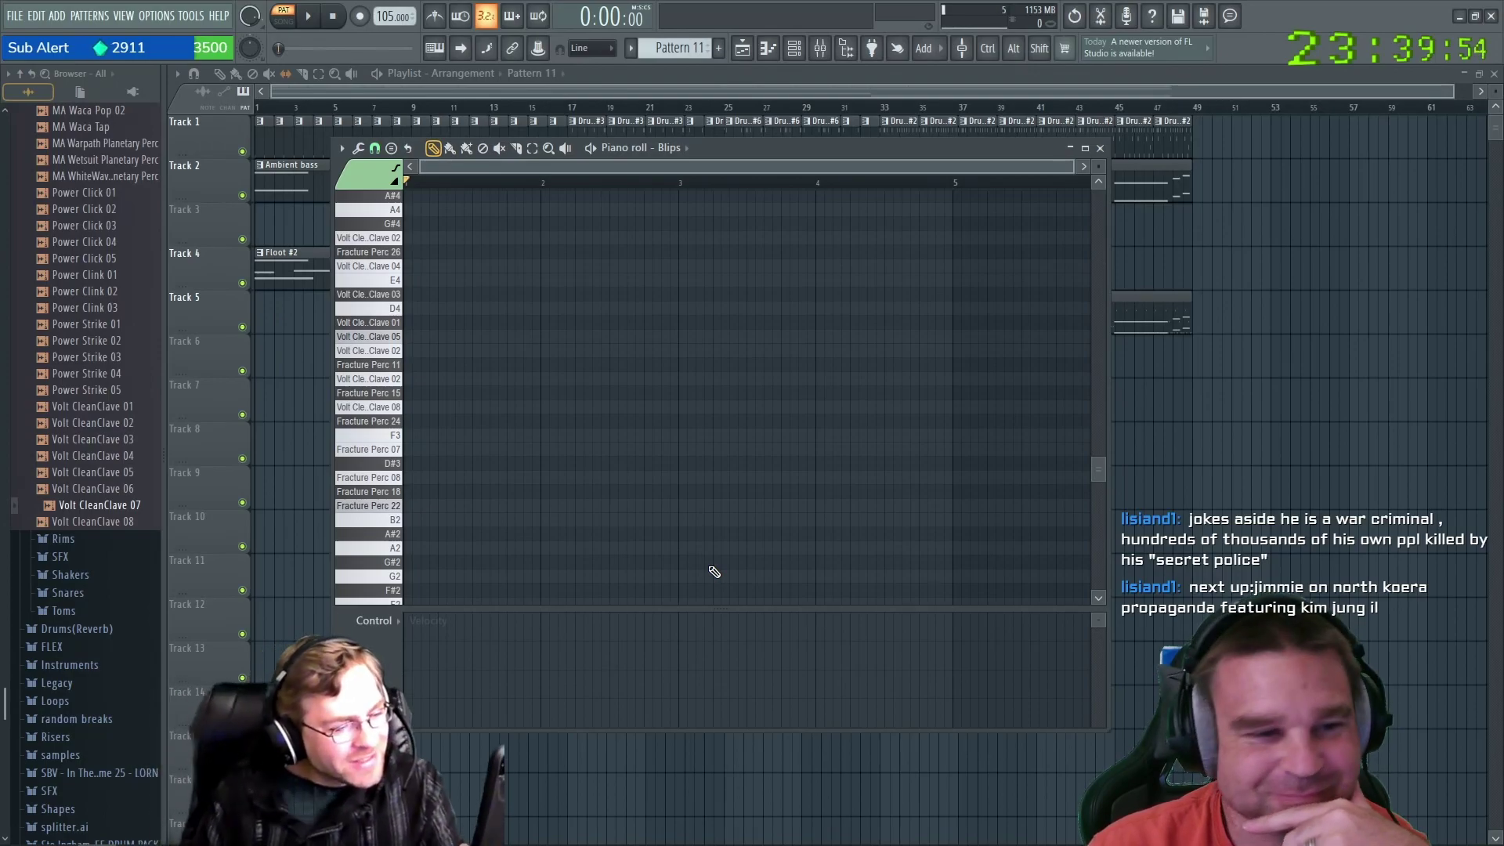
Place two Volt CleanClave 01 notes at the start of the Blips pattern, the second one grid step after the first.
left_click(405, 322)
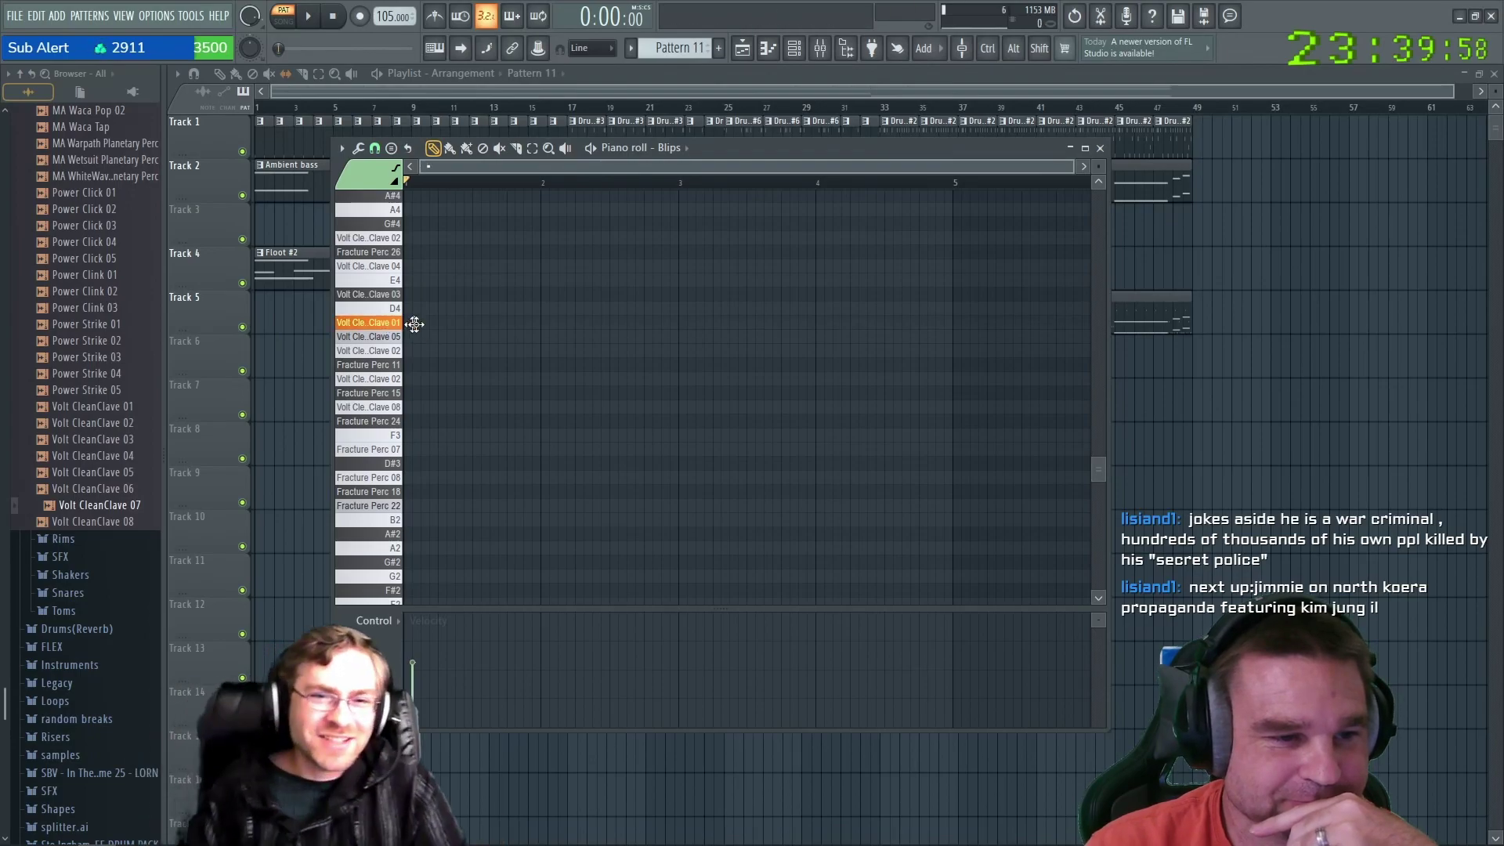
left_click(464, 322)
right_click(464, 321)
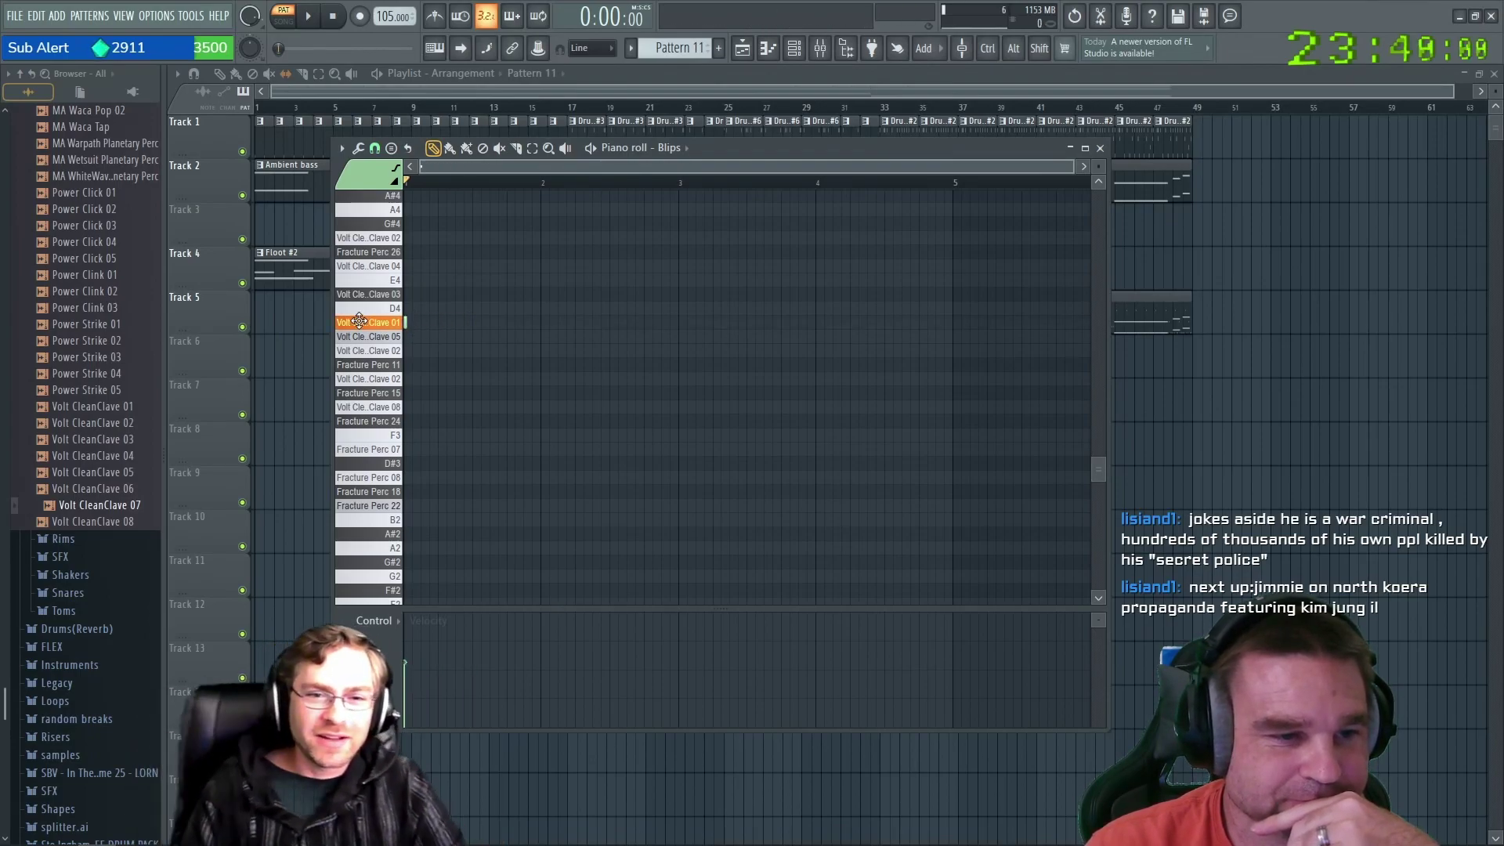
left_click(440, 323)
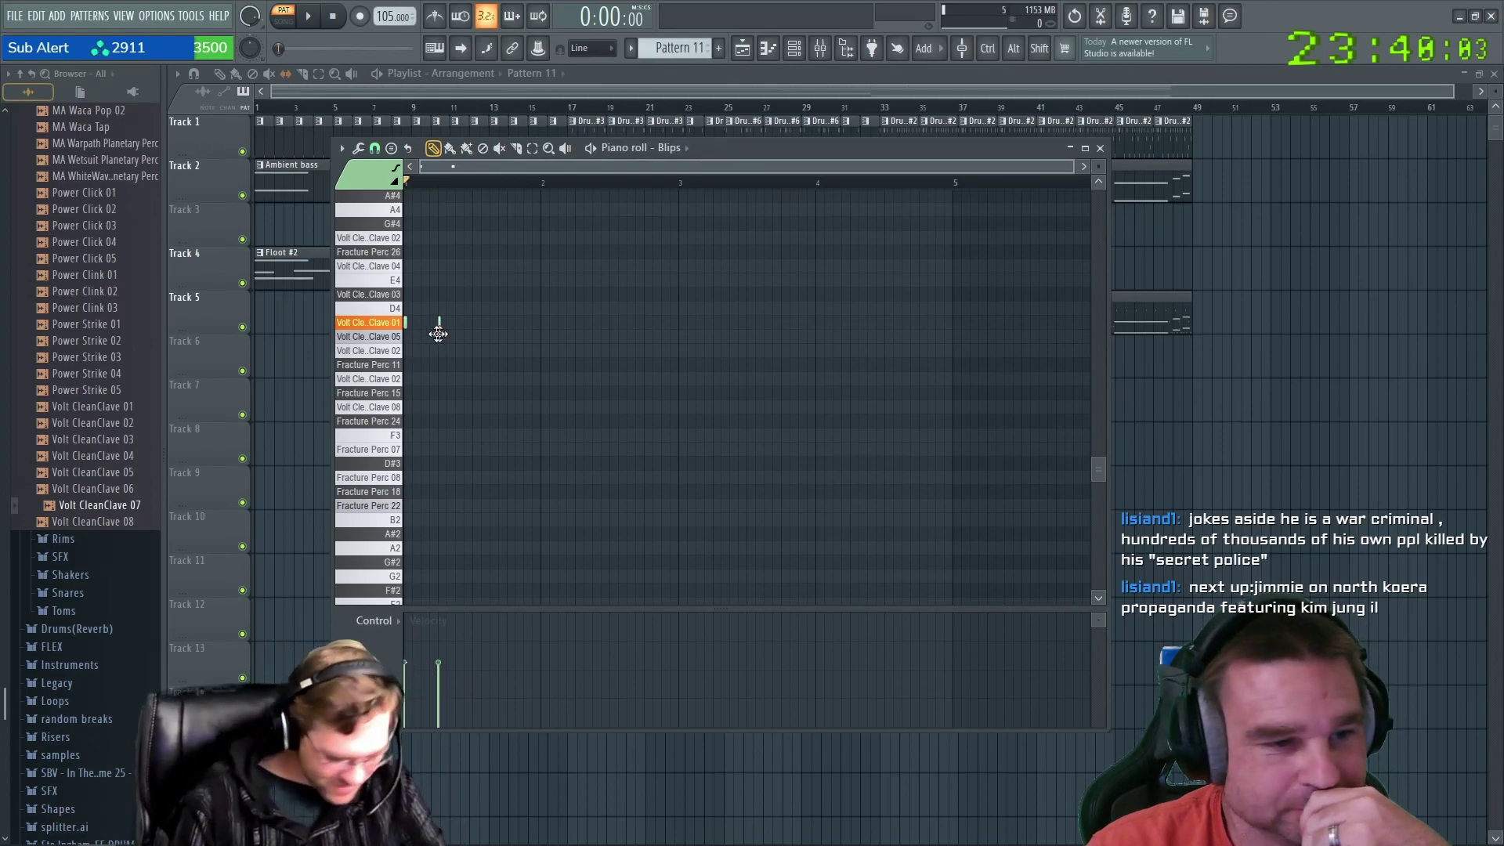
left_click_drag(440, 335, 413, 332)
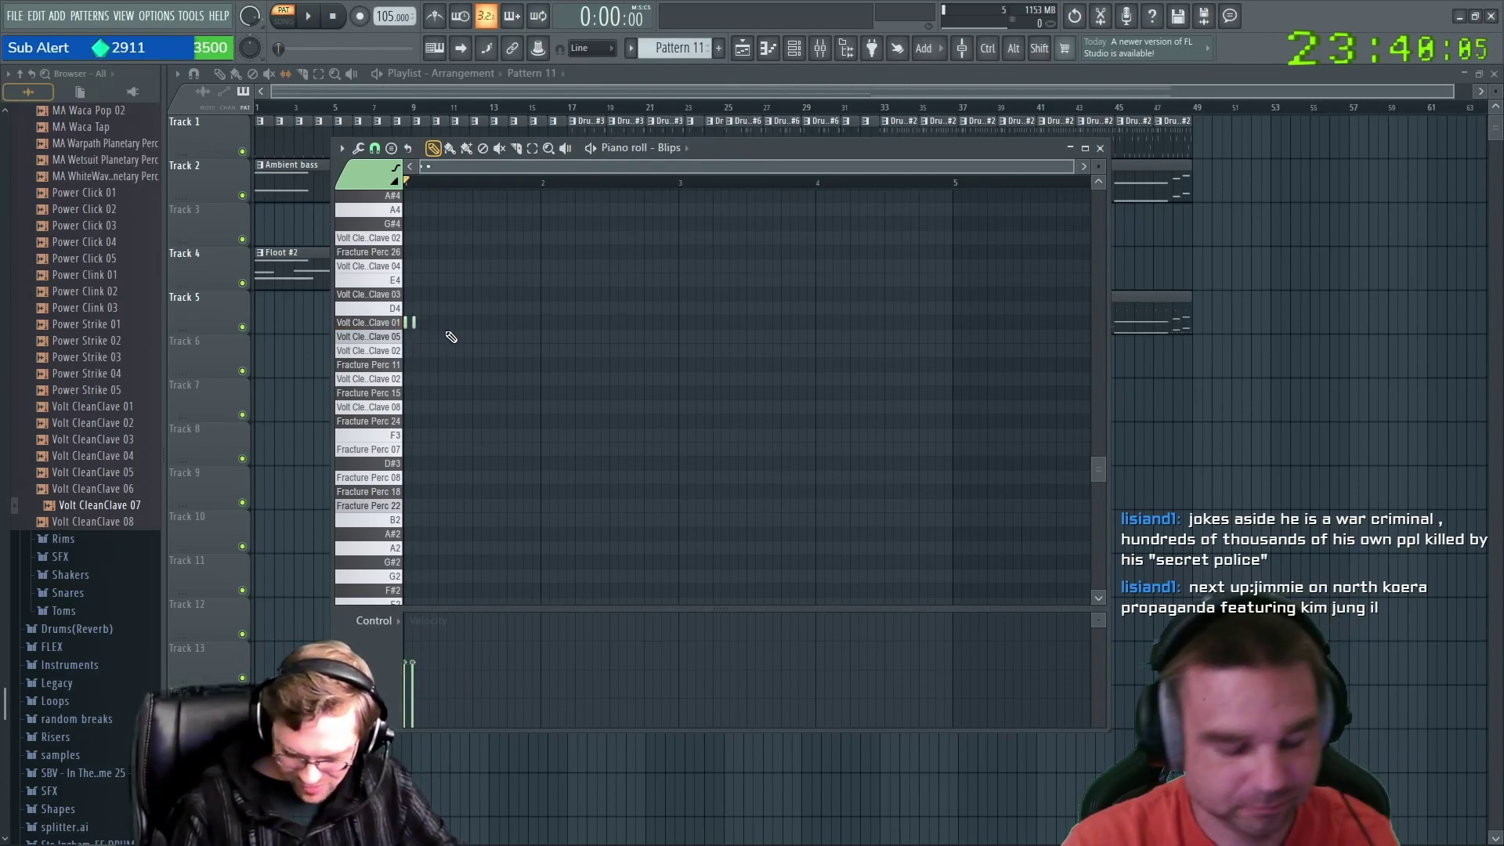
Add a Volt CleanClave 02 note one grid step after the second Volt CleanClave 01 note and play the pattern.
key("l")
key("l")
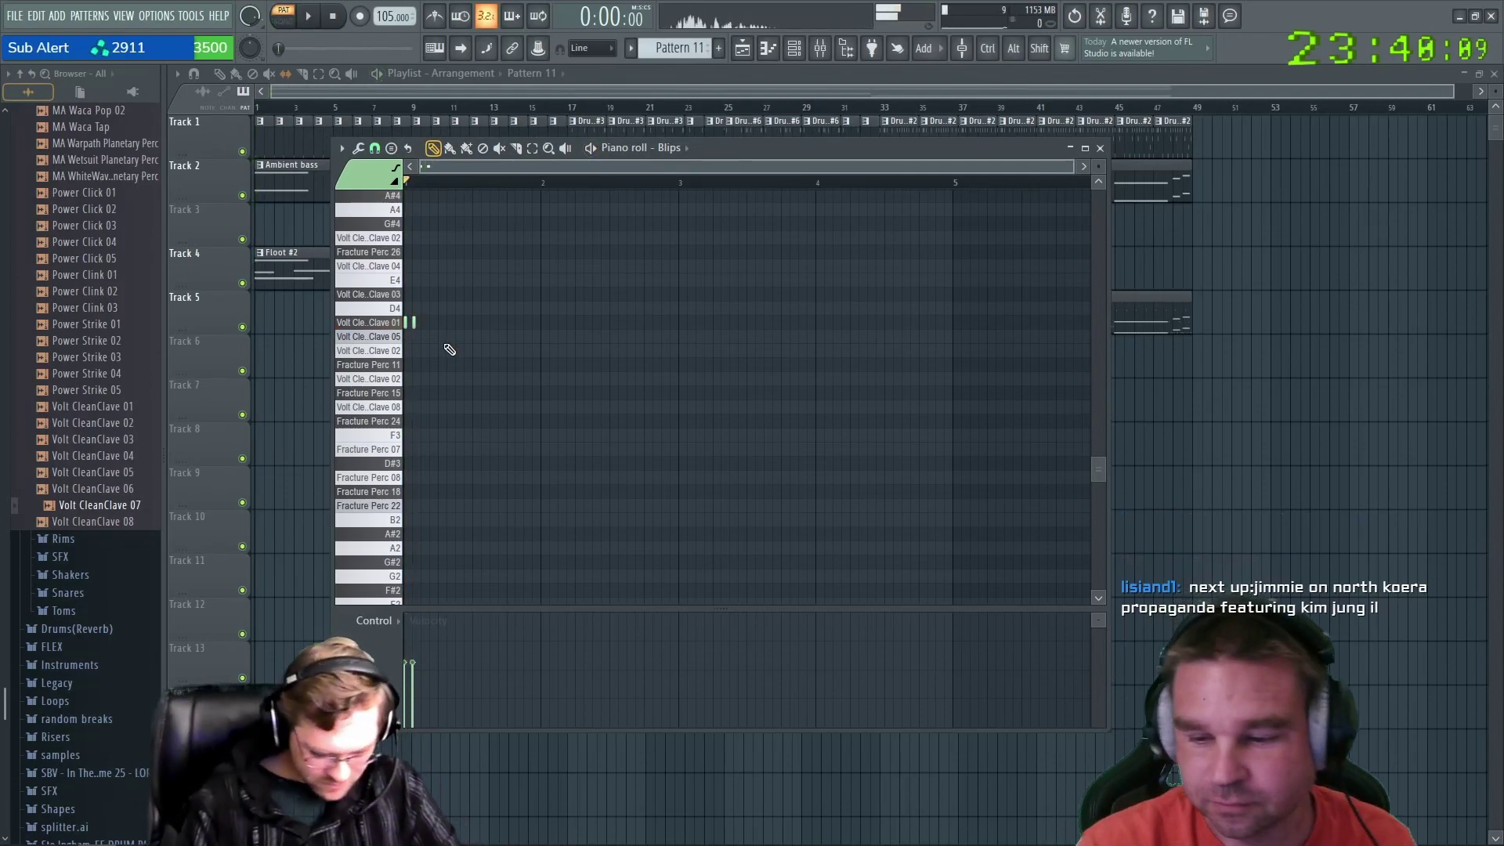
key("ctrl")
scroll(414, 336, "up", 3)
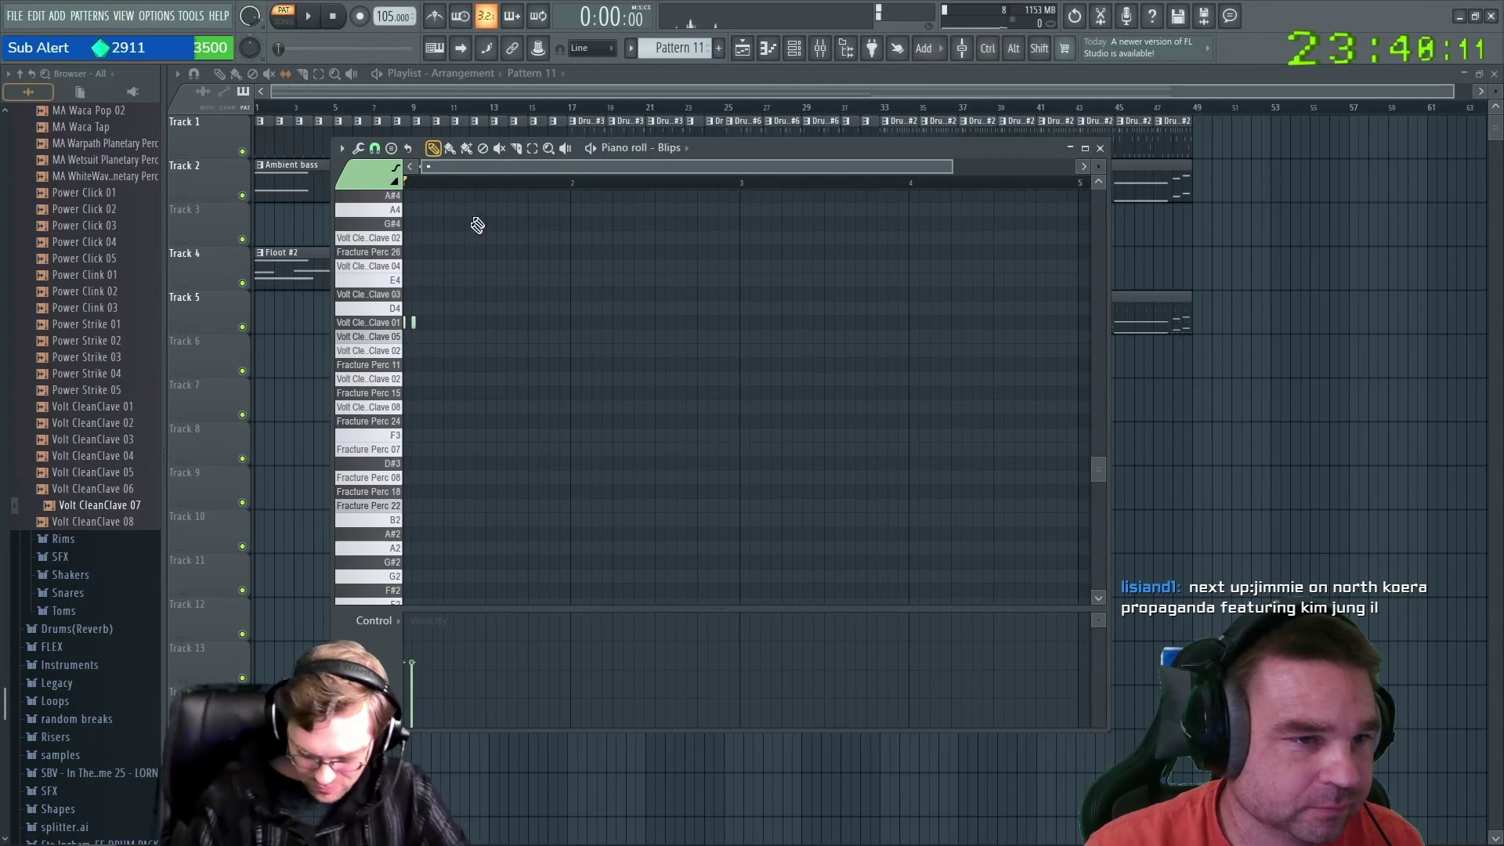
scroll(409, 322, "up", 3)
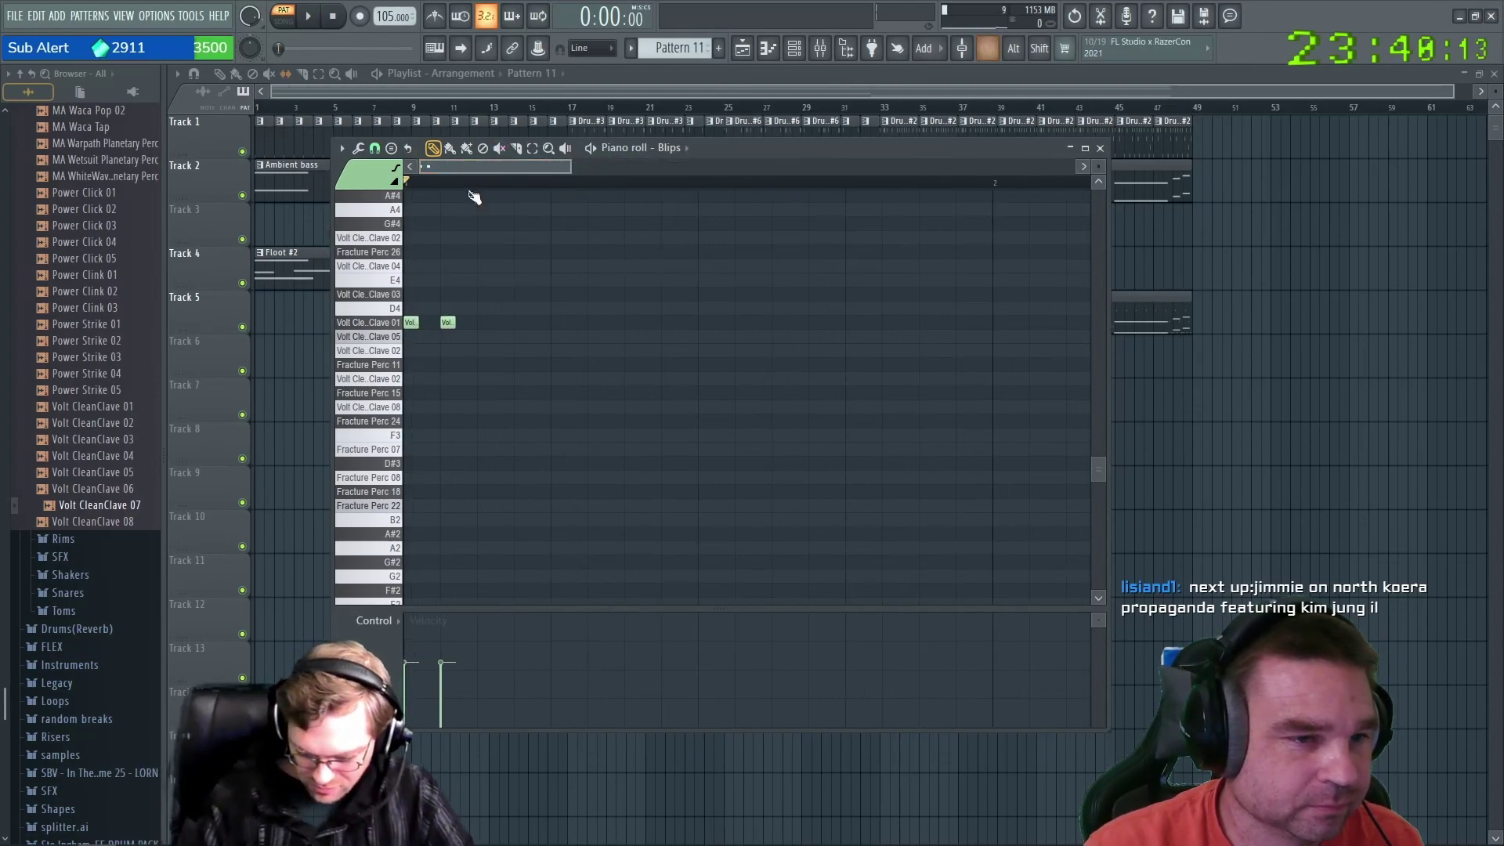
left_click(476, 378)
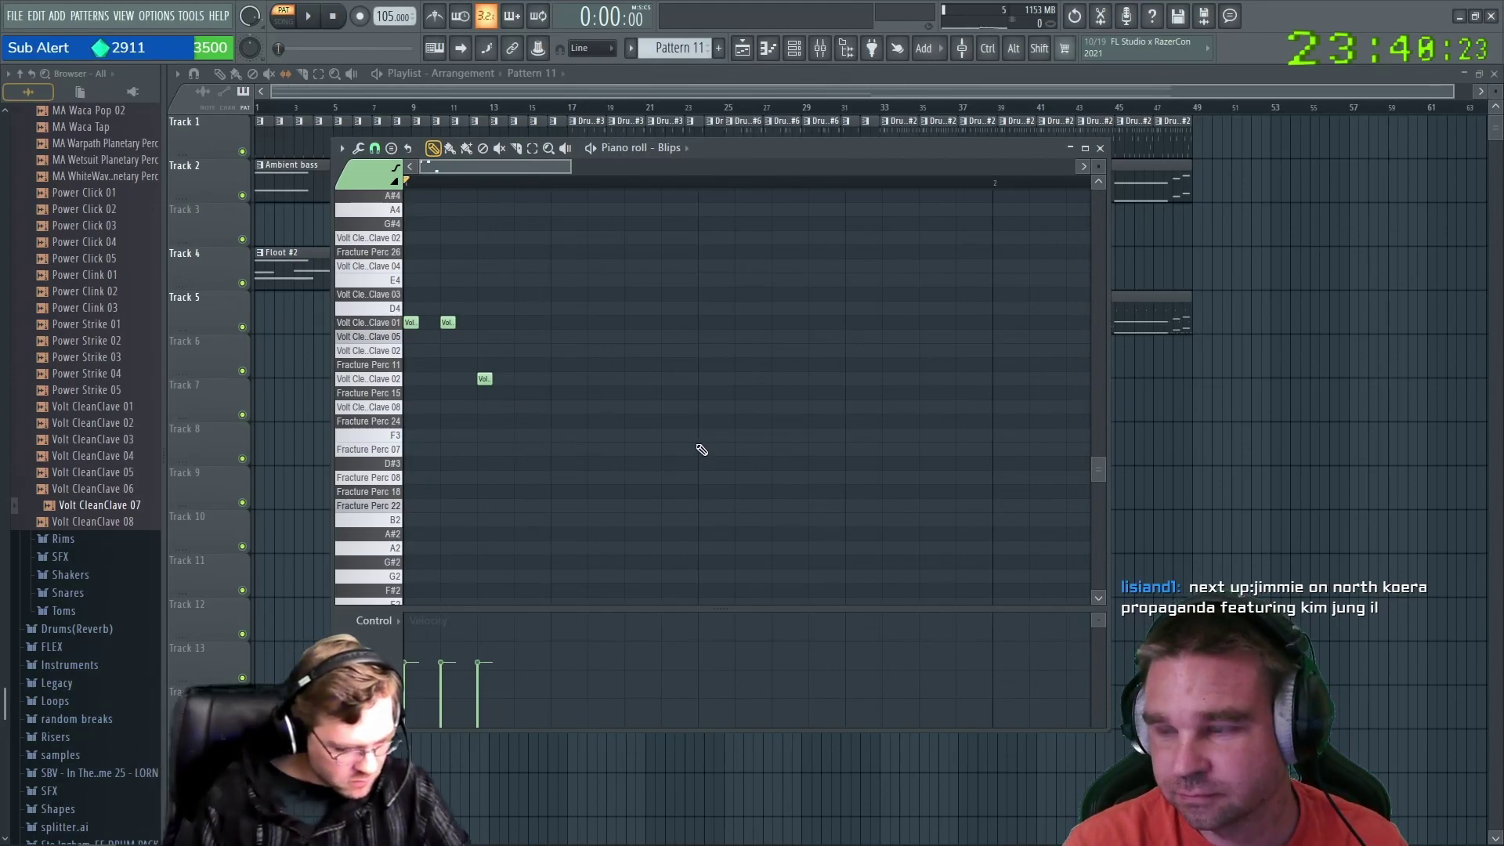
key("space")
key("space")
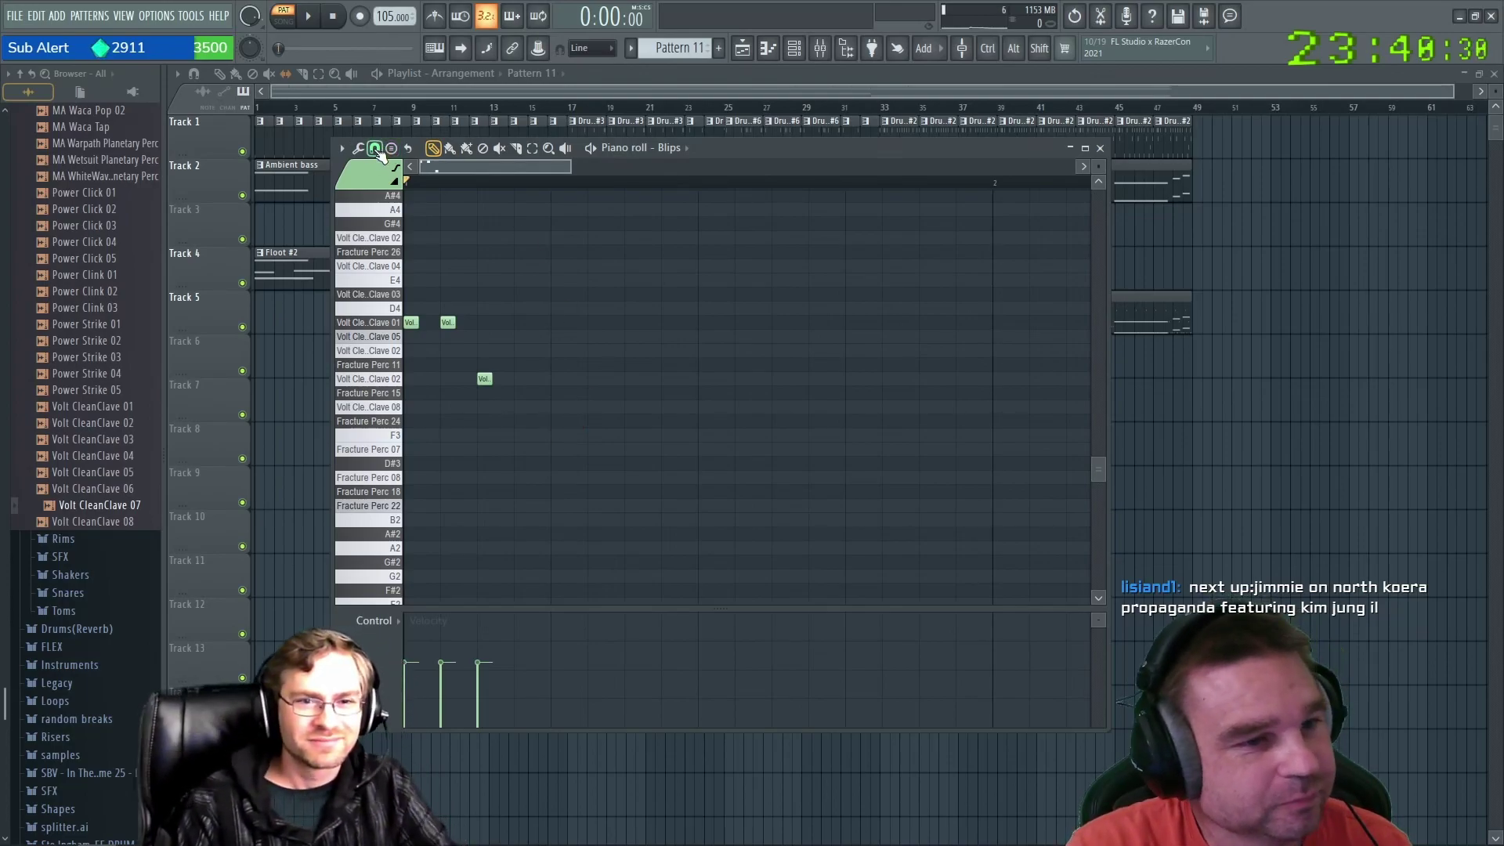
Set the piano roll snap to 1/6 step.
left_click(374, 150)
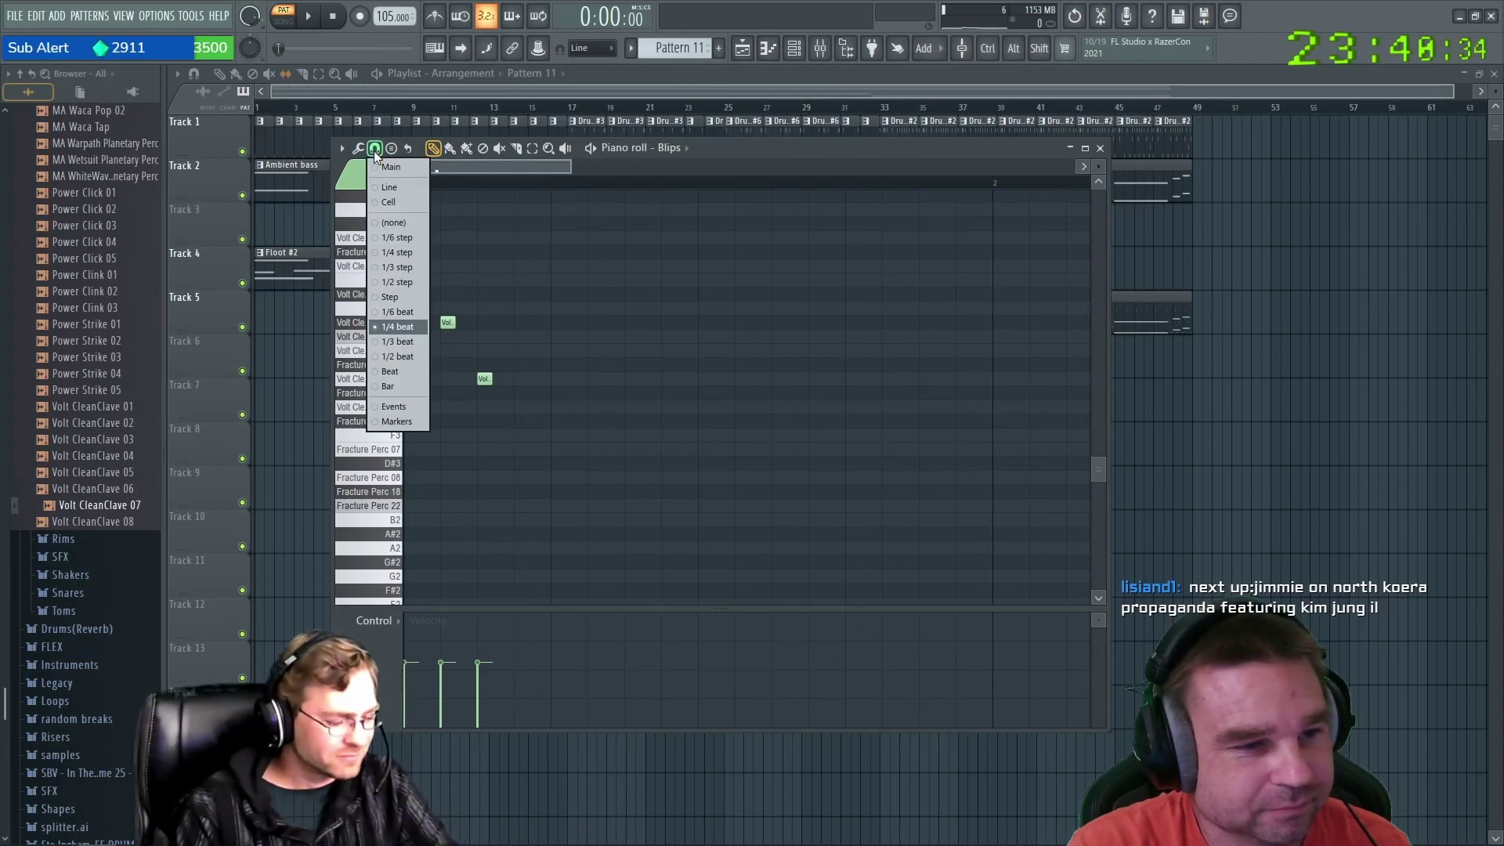
left_click(375, 238)
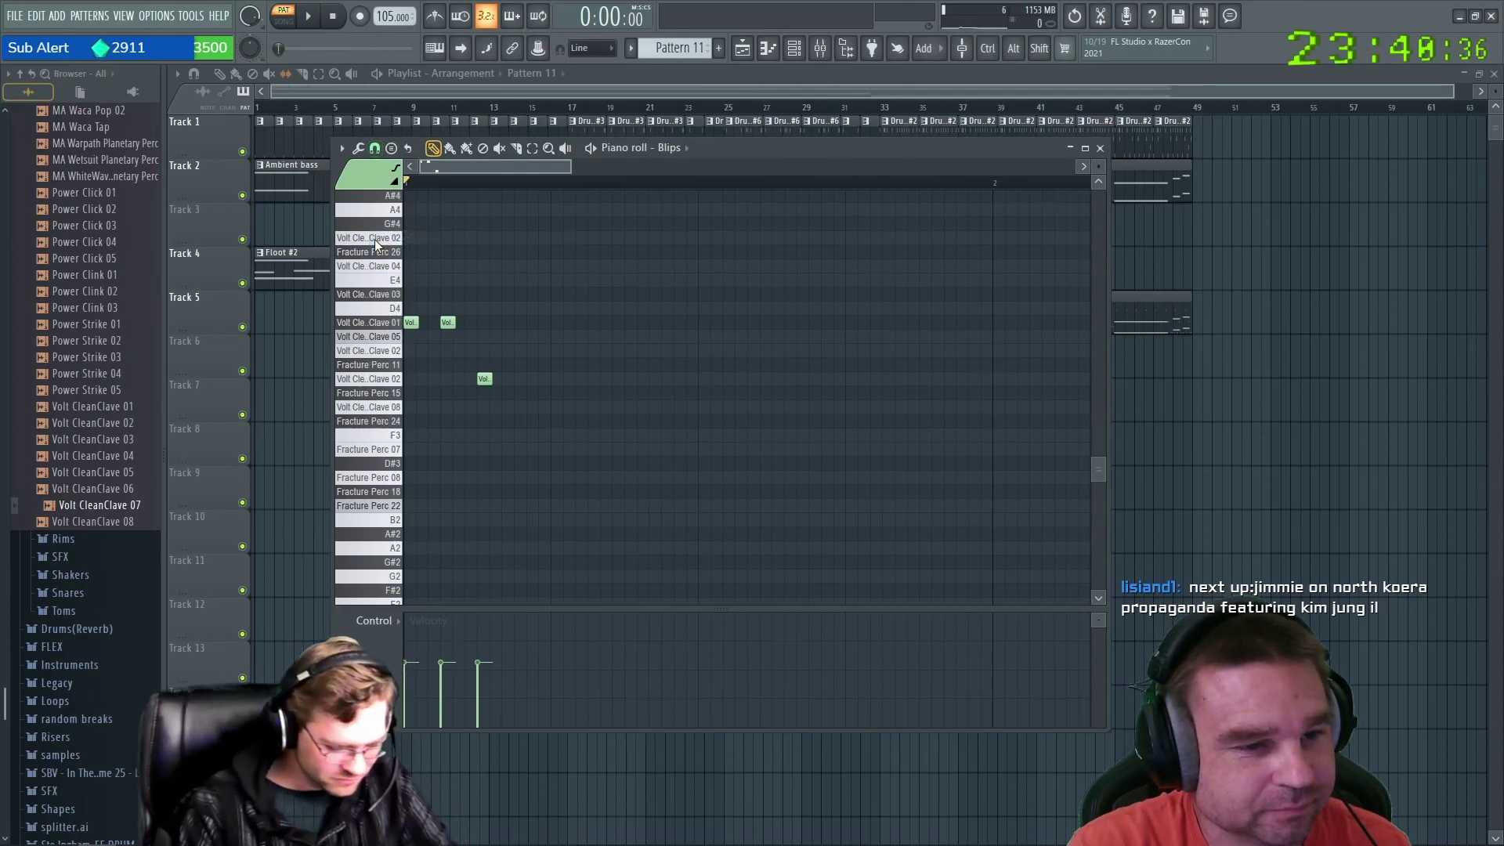
left_click(375, 149)
left_click(375, 151)
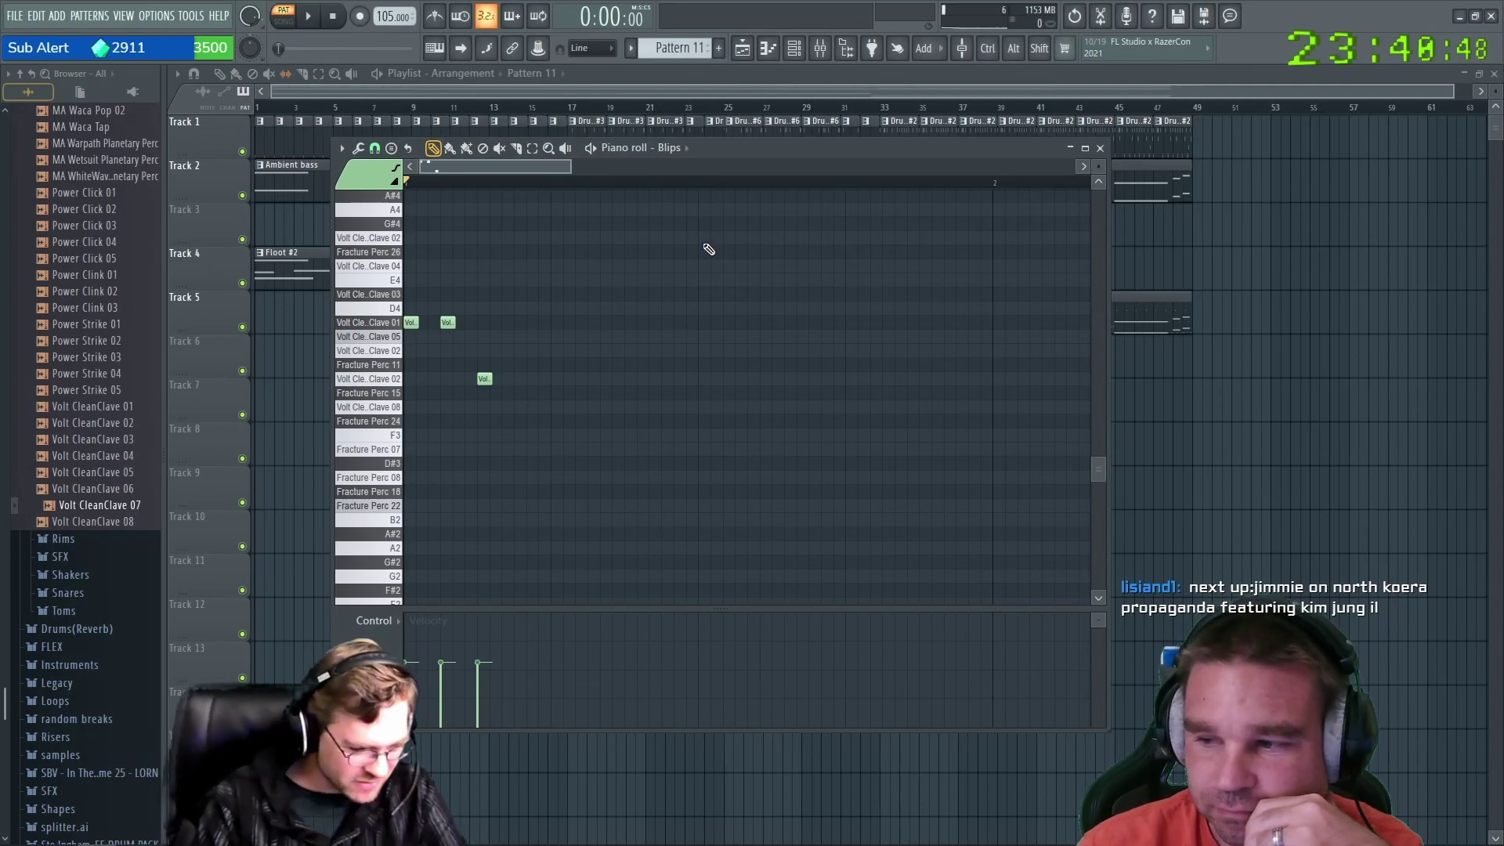
mouse_move(772, 146)
left_mouse_down()
mouse_move(755, 167)
mouse_move(763, 144)
left_mouse_up()
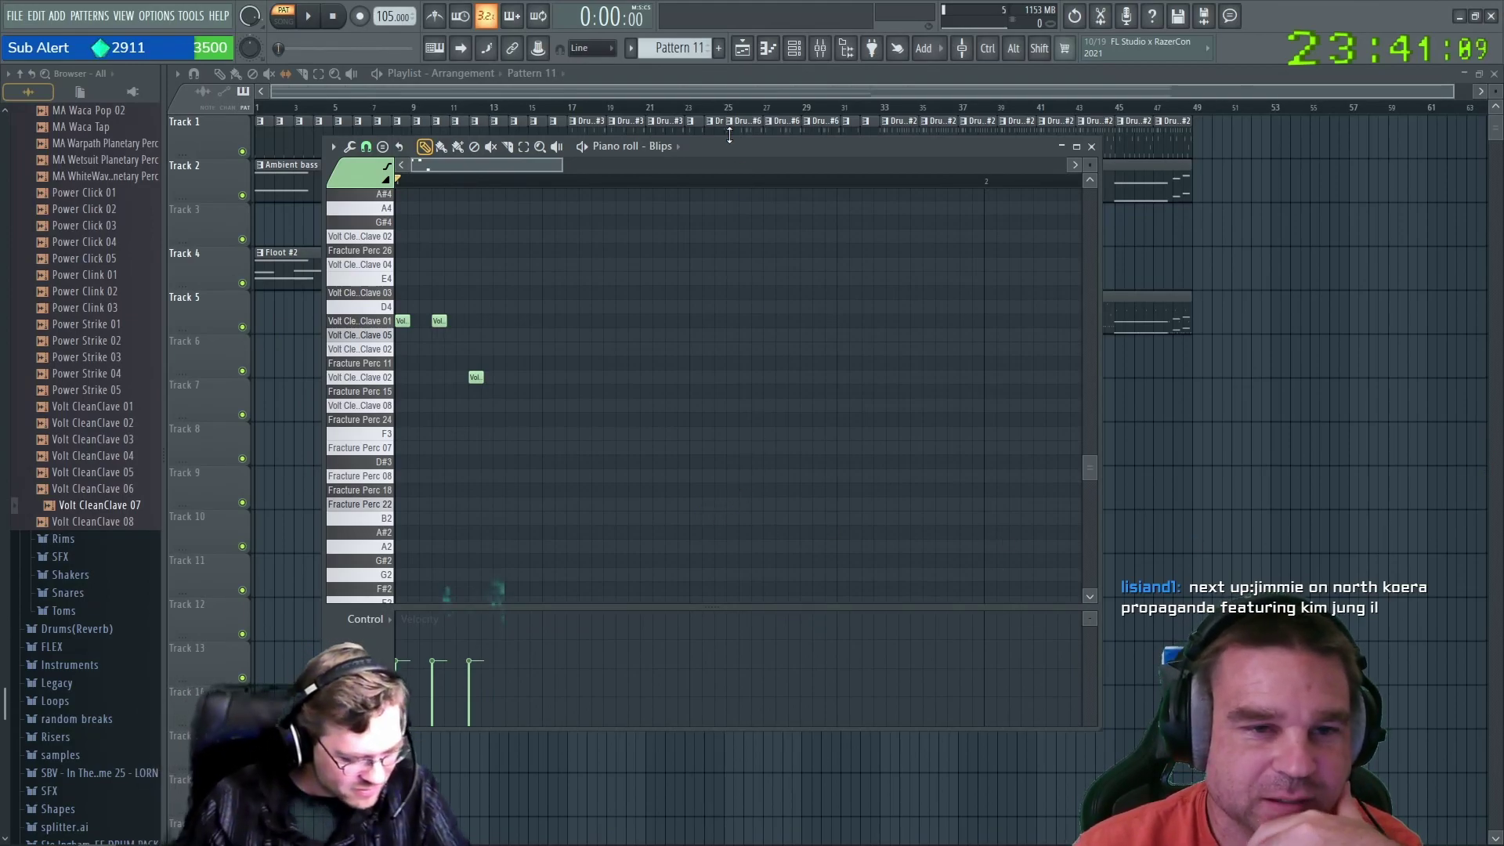
left_click_drag(730, 149, 768, 155)
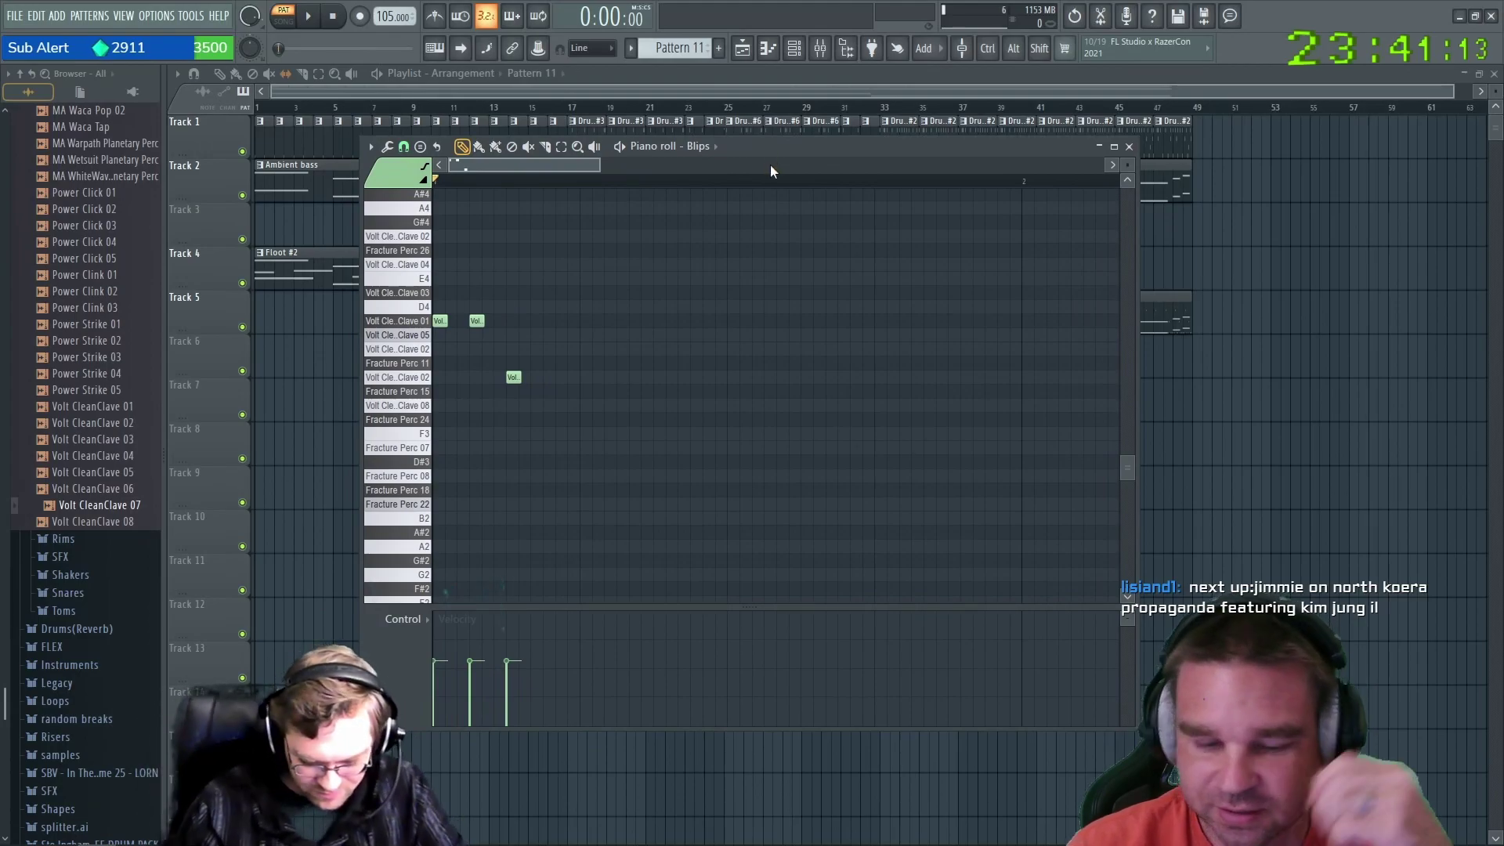
left_click_drag(774, 146, 776, 147)
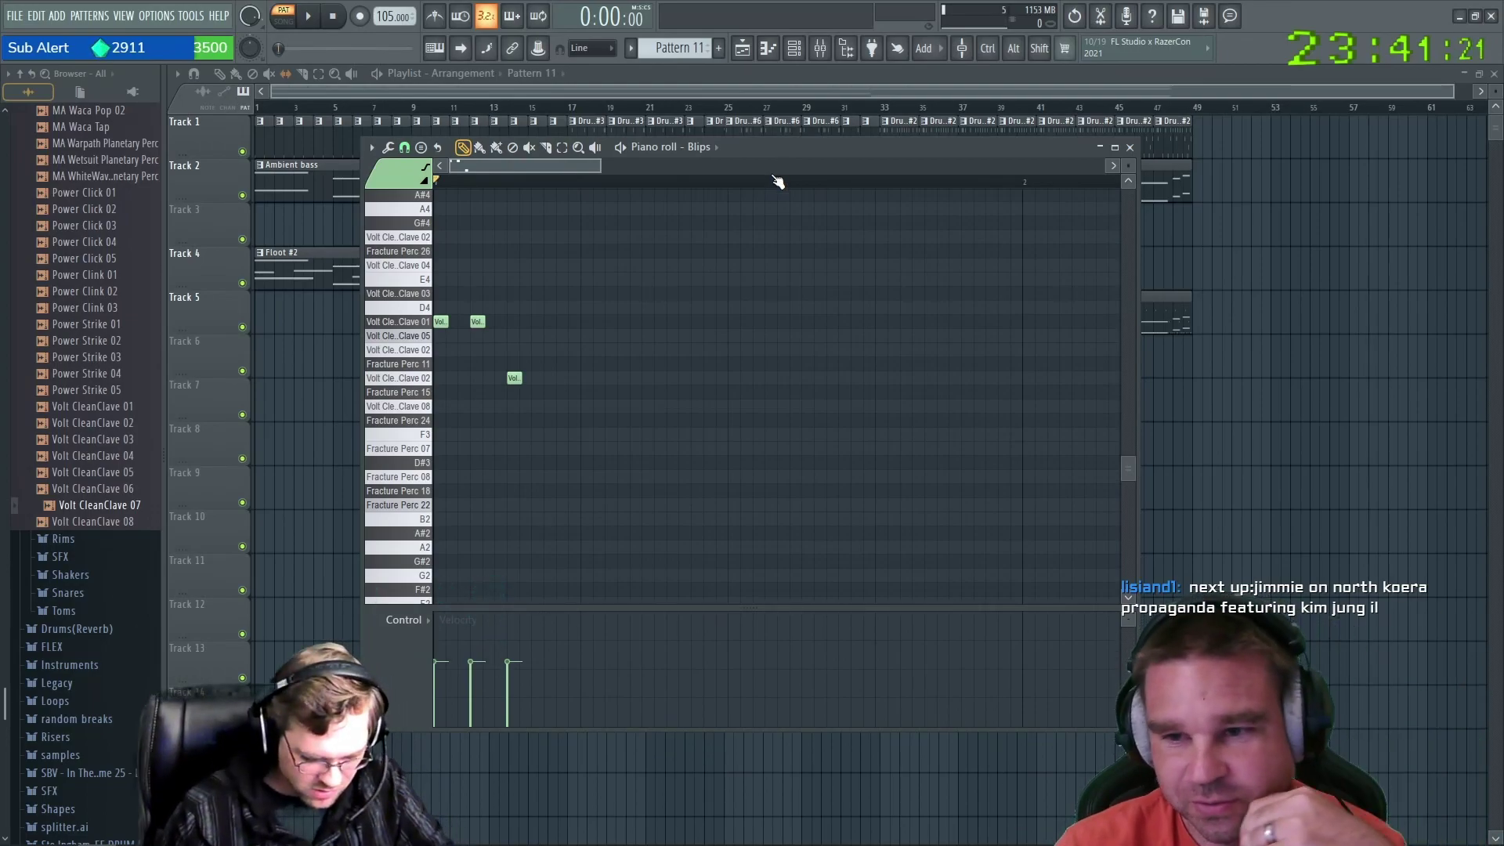
mouse_move(782, 150)
left_mouse_down()
mouse_move(777, 166)
mouse_move(782, 149)
left_mouse_up()
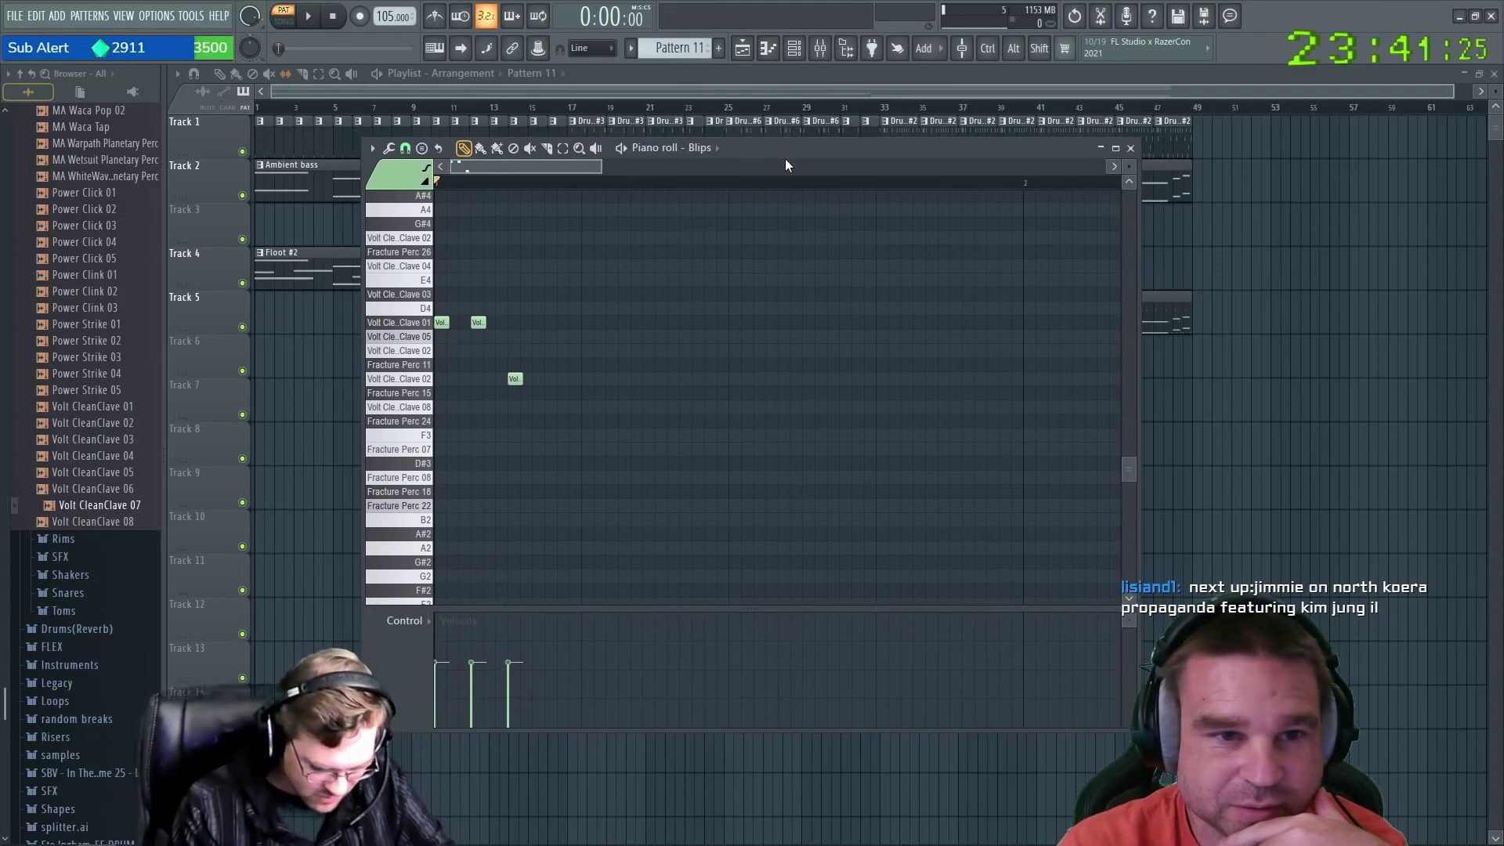
mouse_move(783, 152)
left_mouse_down()
mouse_move(781, 164)
mouse_move(805, 143)
mouse_move(809, 161)
left_mouse_up()
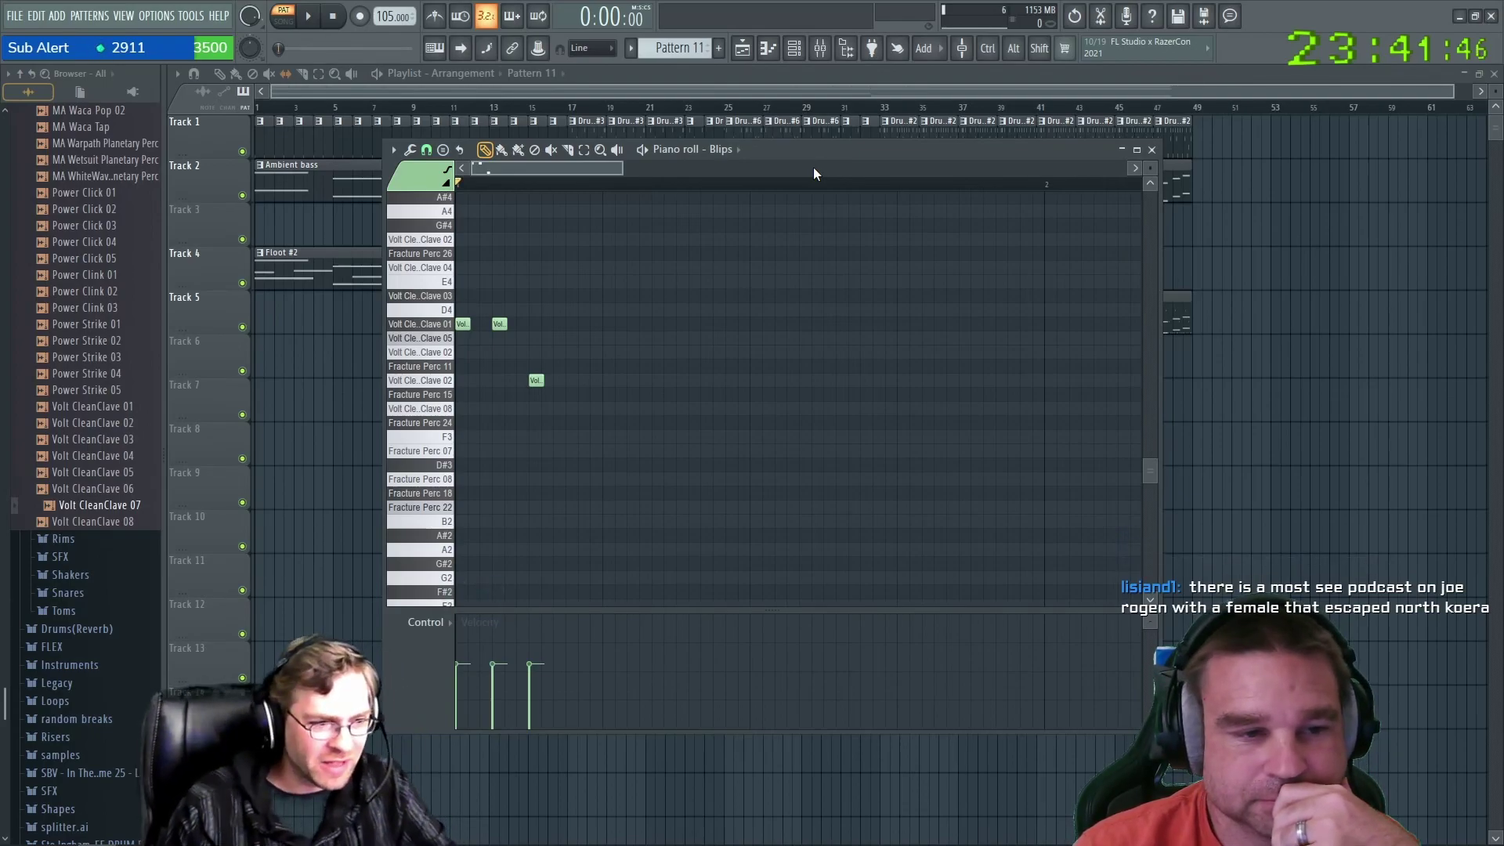
left_click(546, 366)
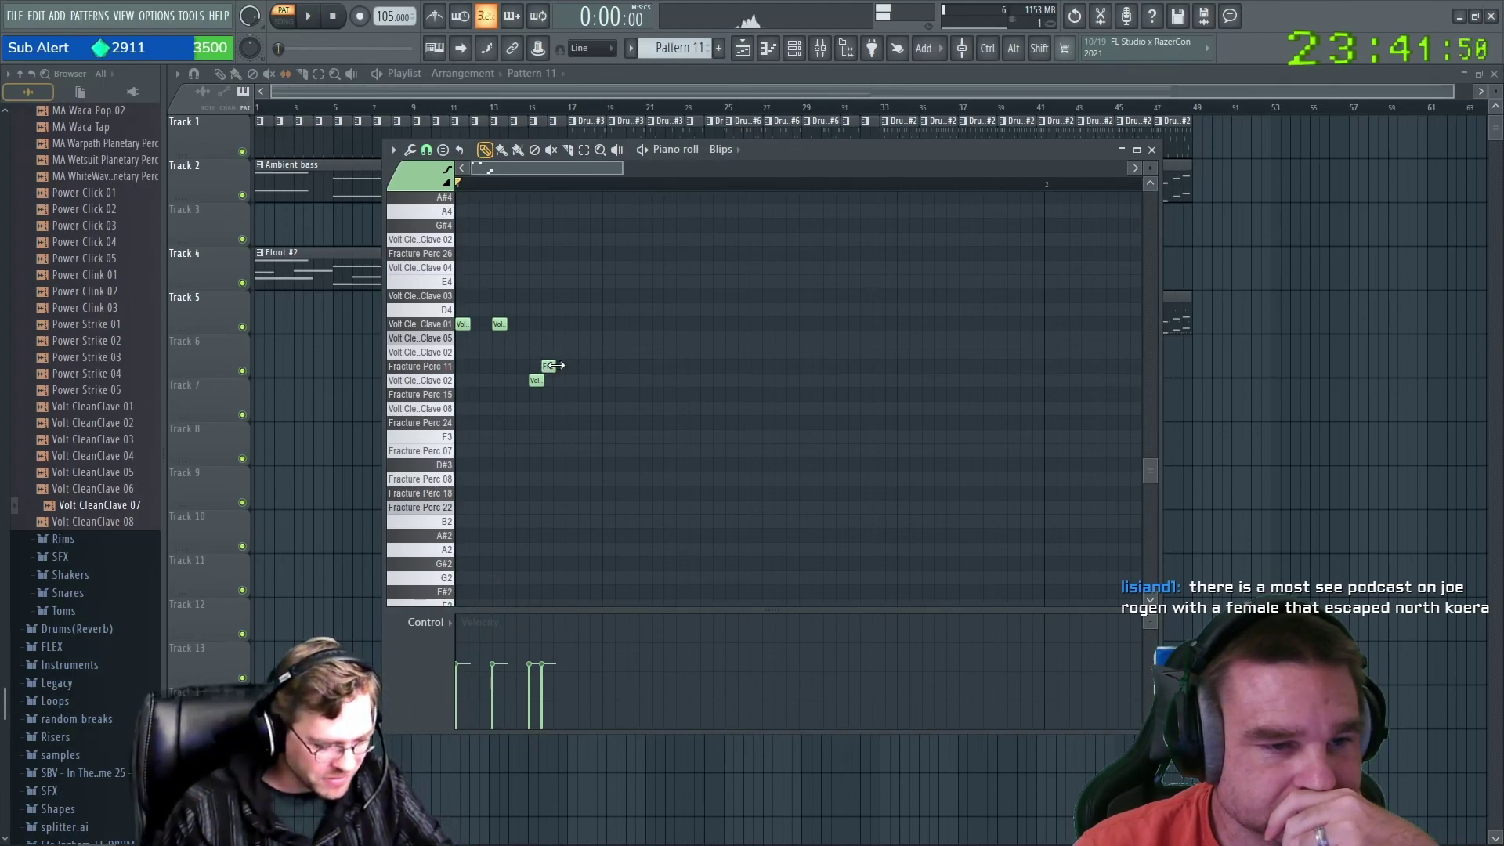
left_click_drag(546, 365, 610, 364)
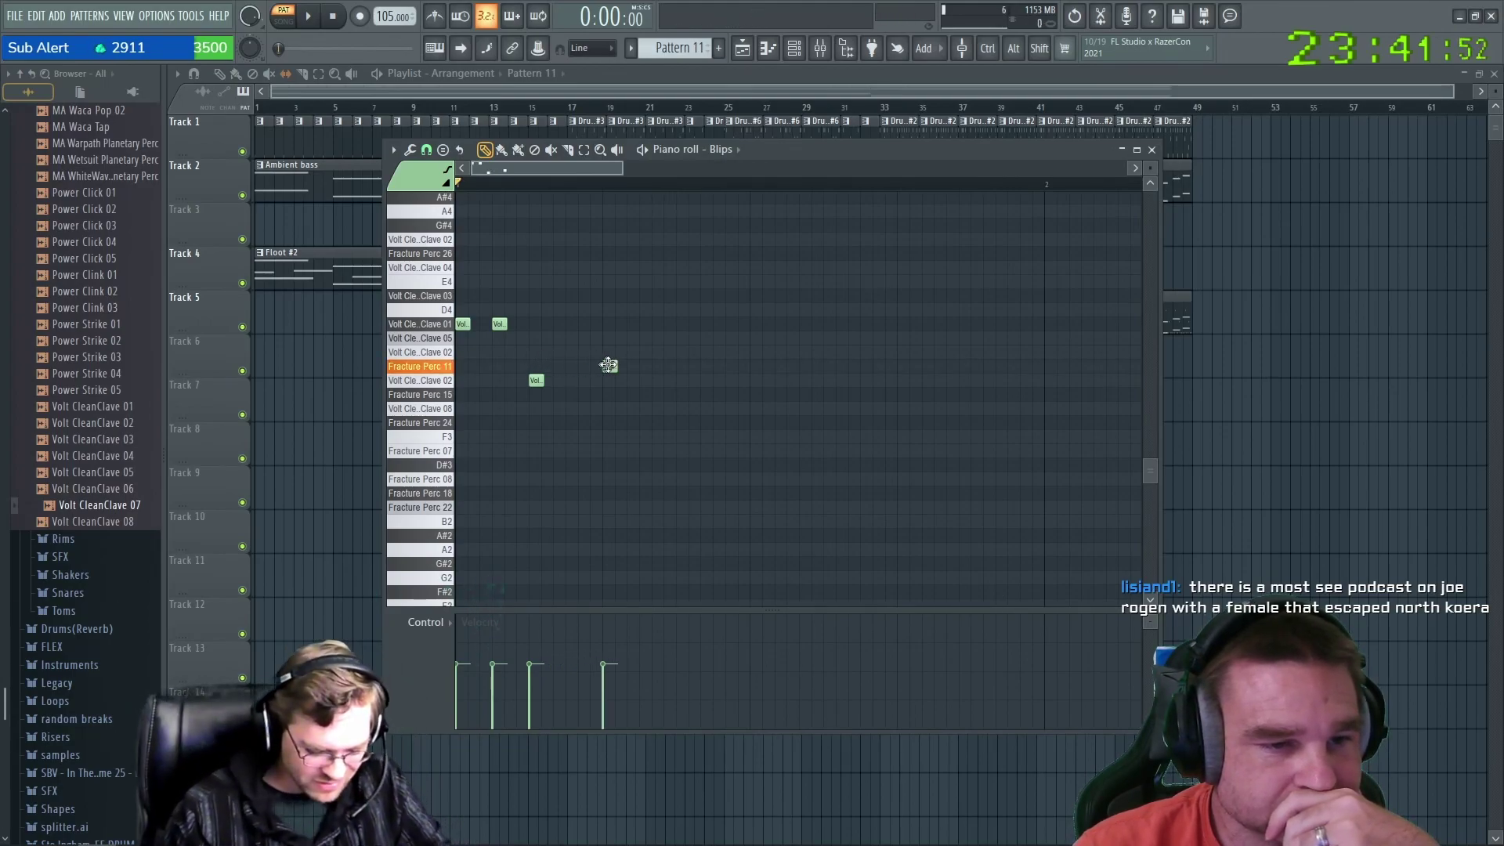
right_click(610, 365)
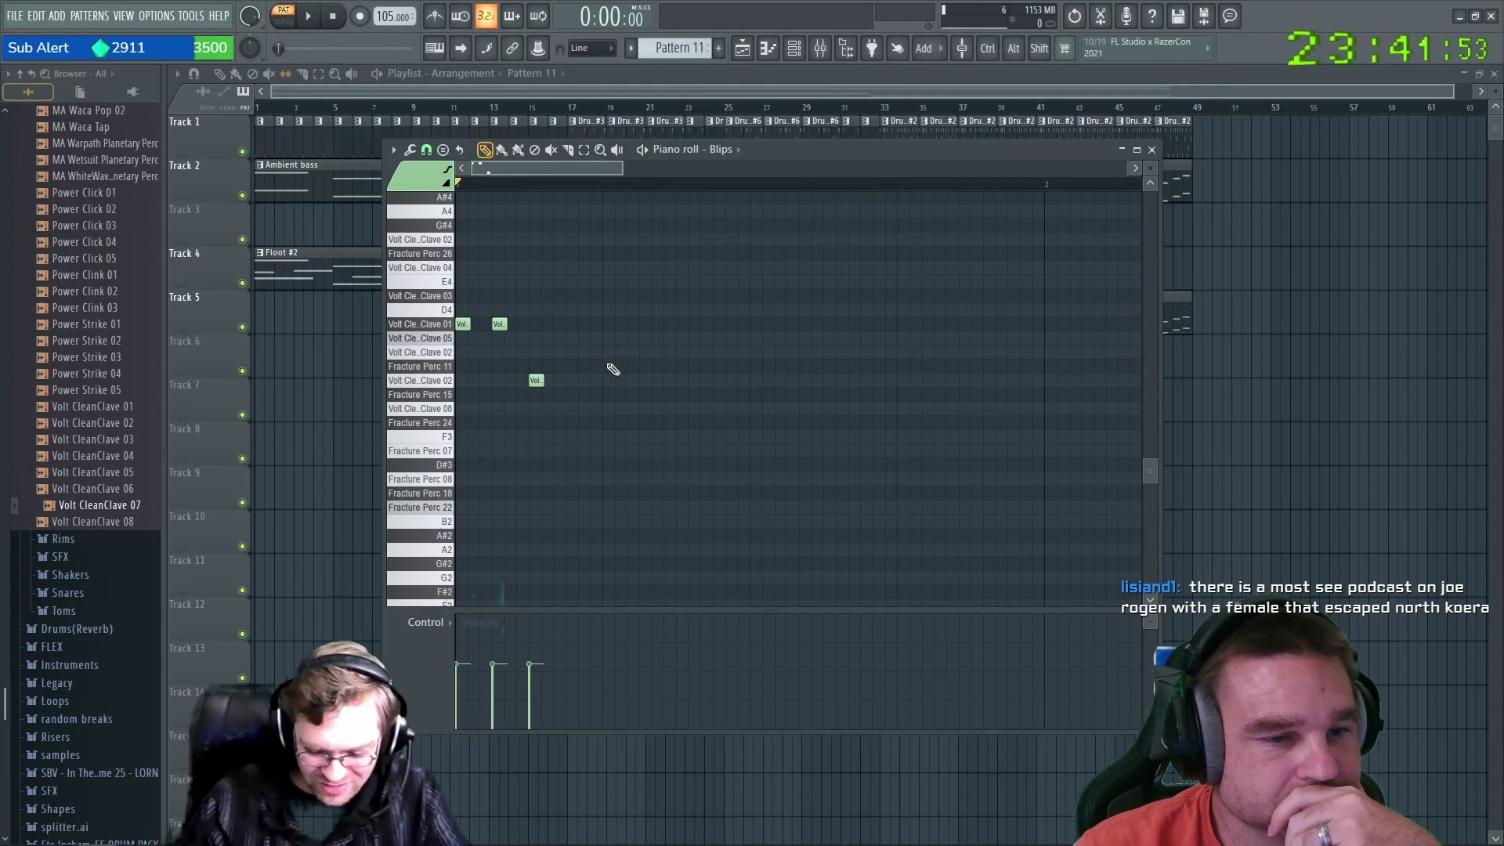
Place three evenly spaced Volt CleanClave 08 notes after the Volt CleanClave 02 note and shorten them together to leave gaps between them.
left_click(549, 409)
left_click(556, 409)
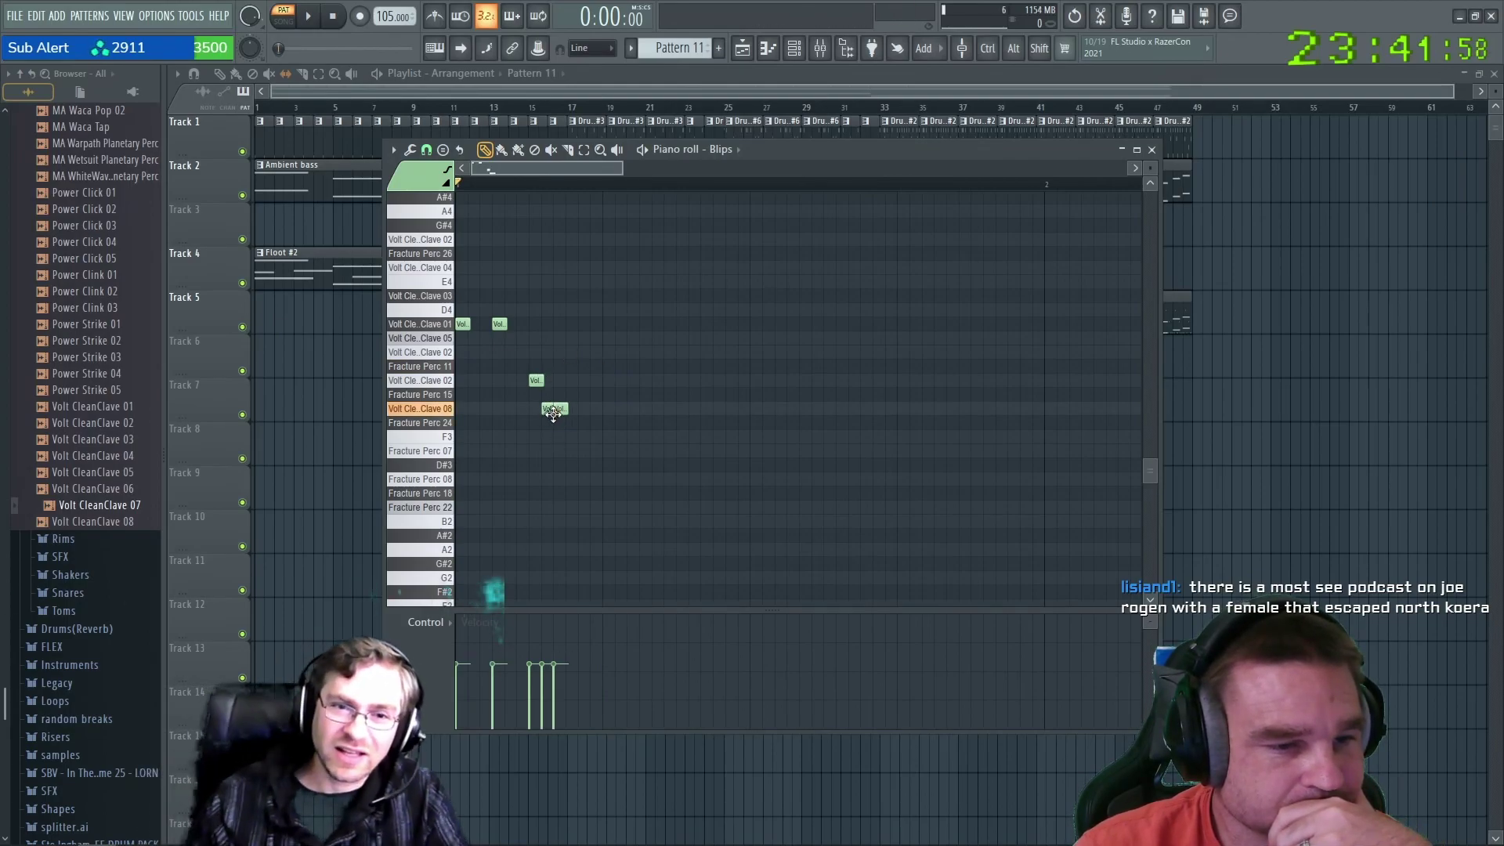
left_click(579, 409)
left_click_drag(580, 409, 565, 409)
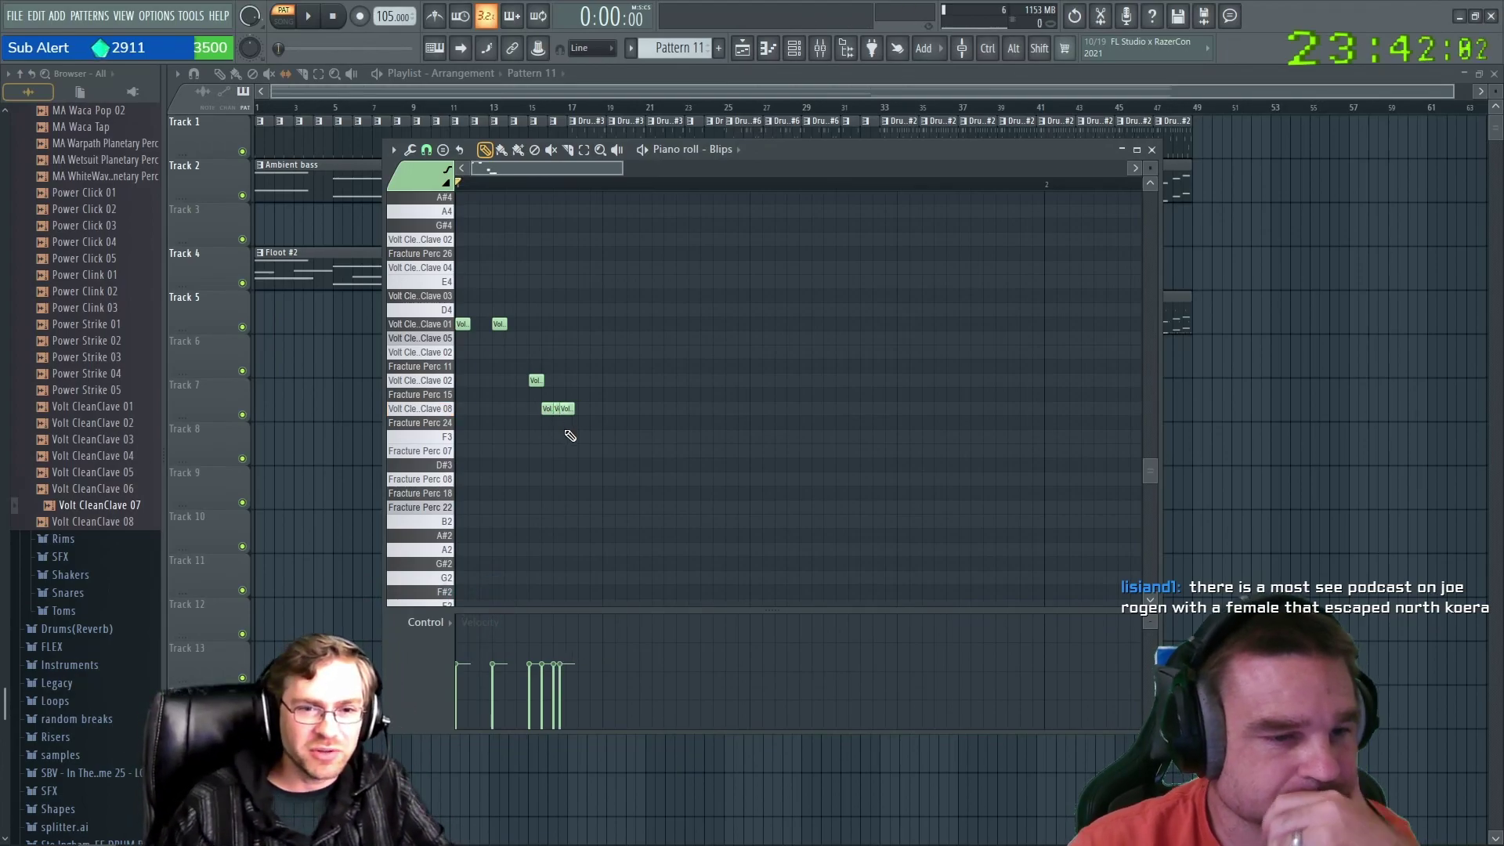
scroll(571, 431, "up", 3)
left_click(618, 409)
left_click_drag(619, 409, 584, 415)
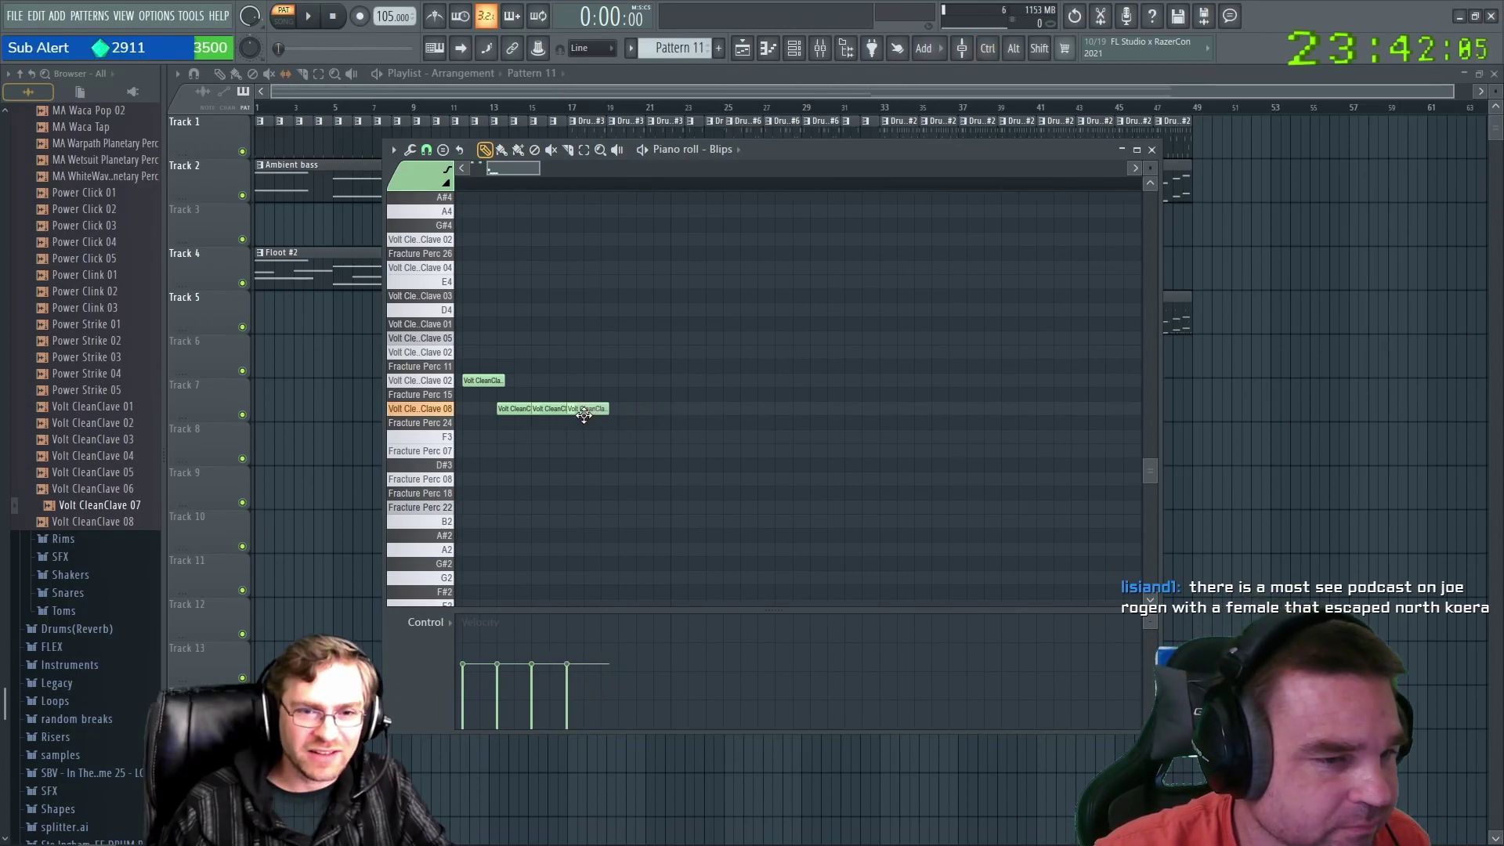
left_click_drag(611, 375, 503, 451)
mouse_move(599, 409)
left_mouse_down()
mouse_move(553, 422)
mouse_move(579, 423)
left_mouse_up()
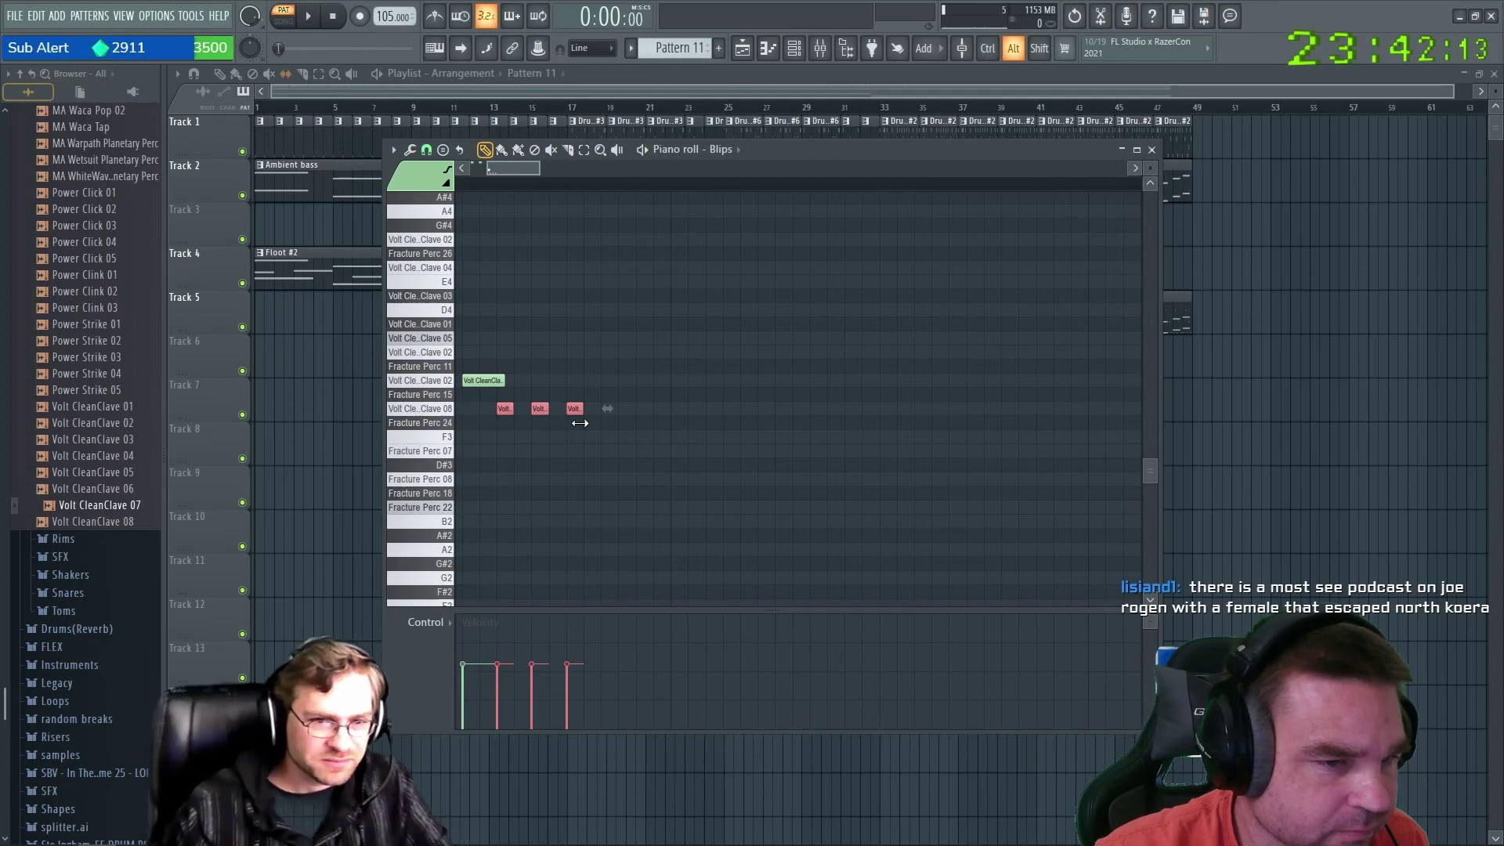
Add a run of four short back-to-back Volt CleanClave 08 notes after the three spaced ones and play the pattern.
left_click(639, 410)
left_click_drag(640, 415, 605, 410)
left_click(621, 409)
left_click(641, 409)
left_click(658, 409)
key("space")
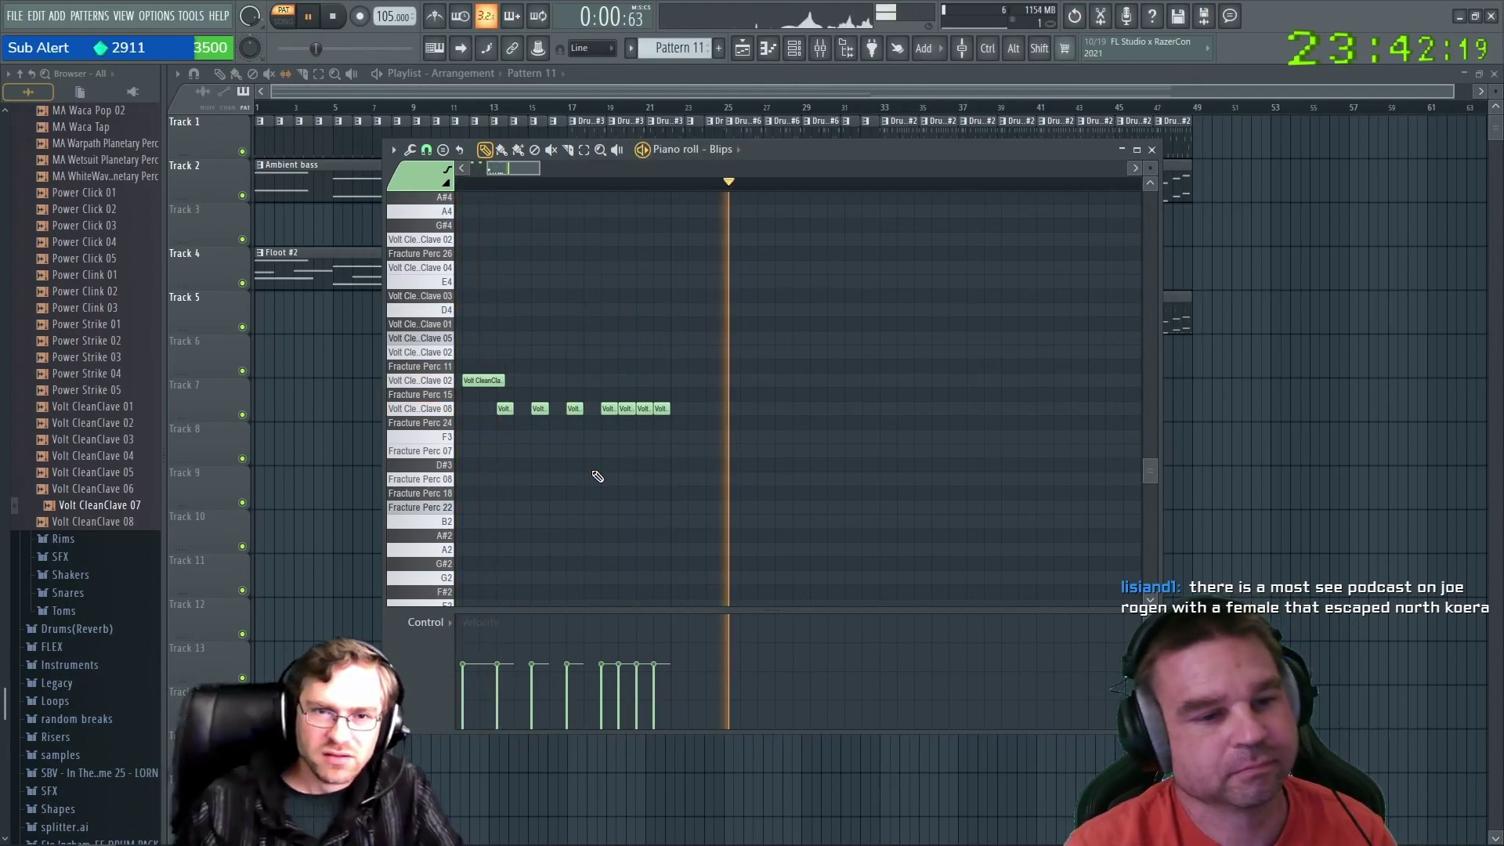
key("space")
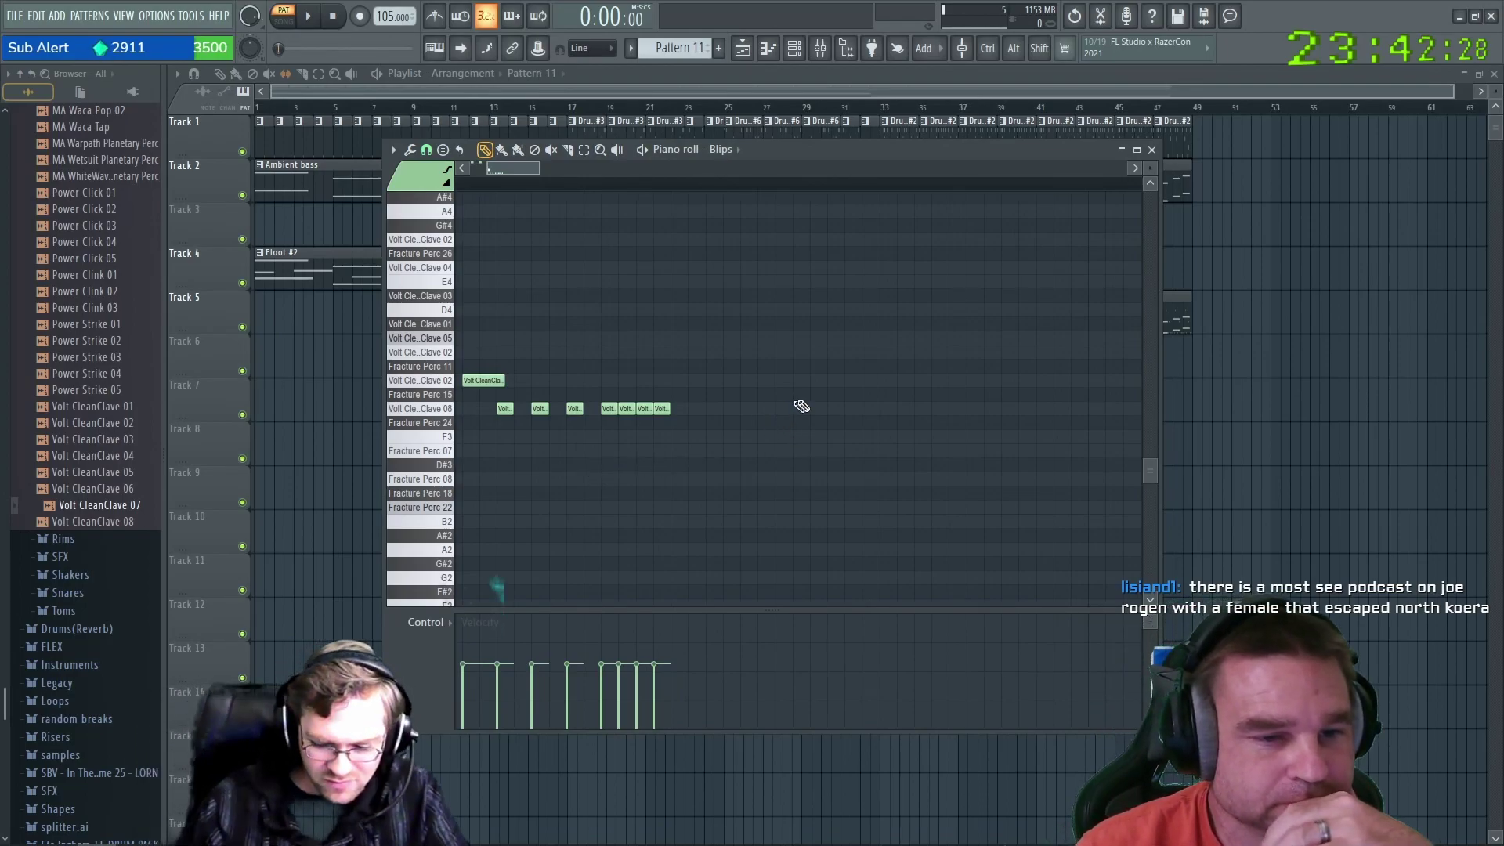
Set the piano roll snap to 1/4 step.
scroll(796, 406, "up", 1)
scroll(821, 404, "up", 2)
scroll(821, 405, "down", 3)
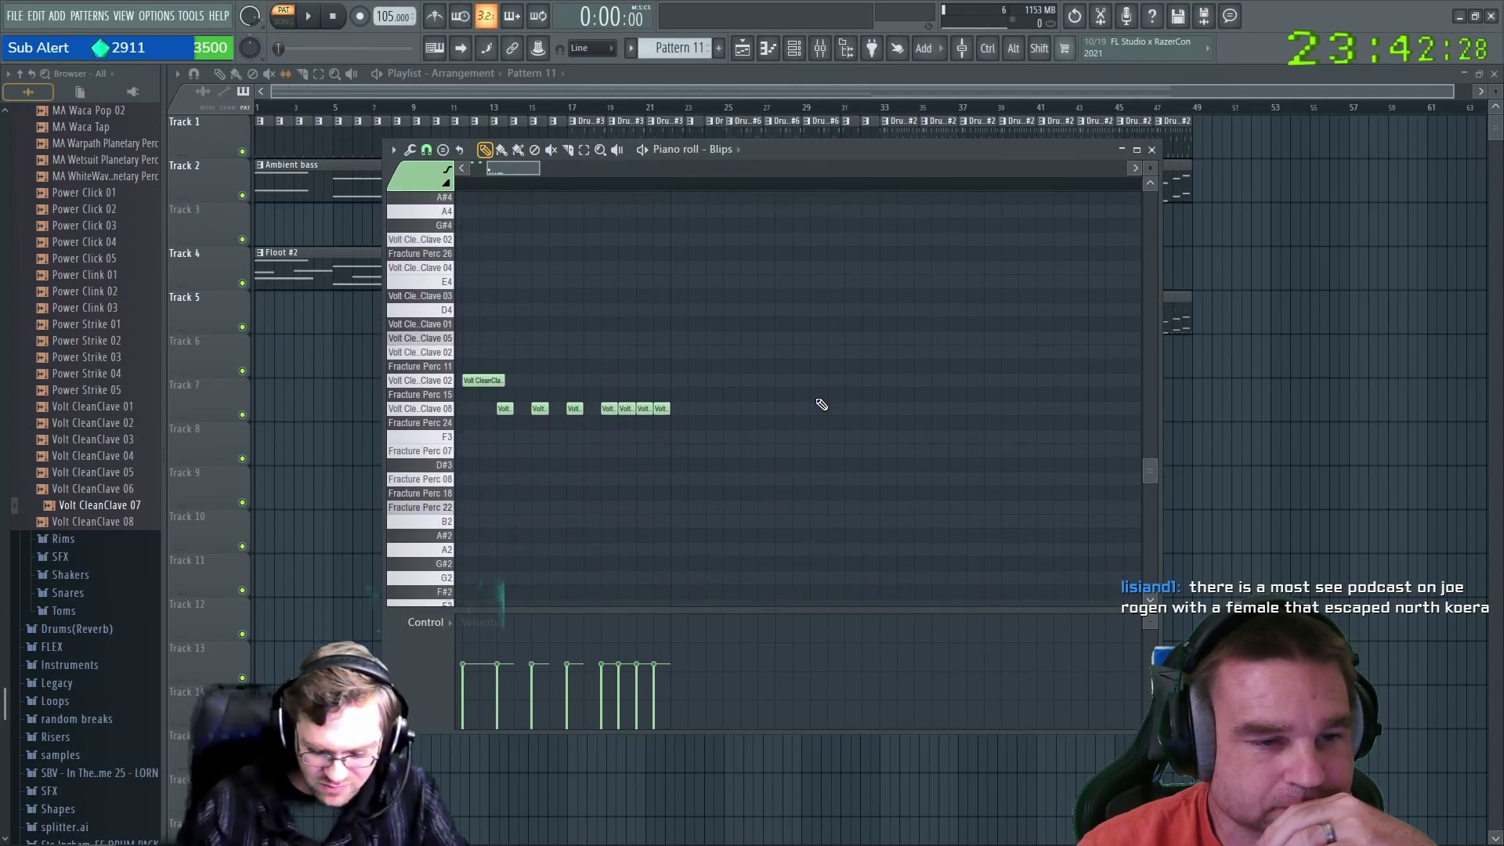
left_click_drag(533, 166, 435, 181)
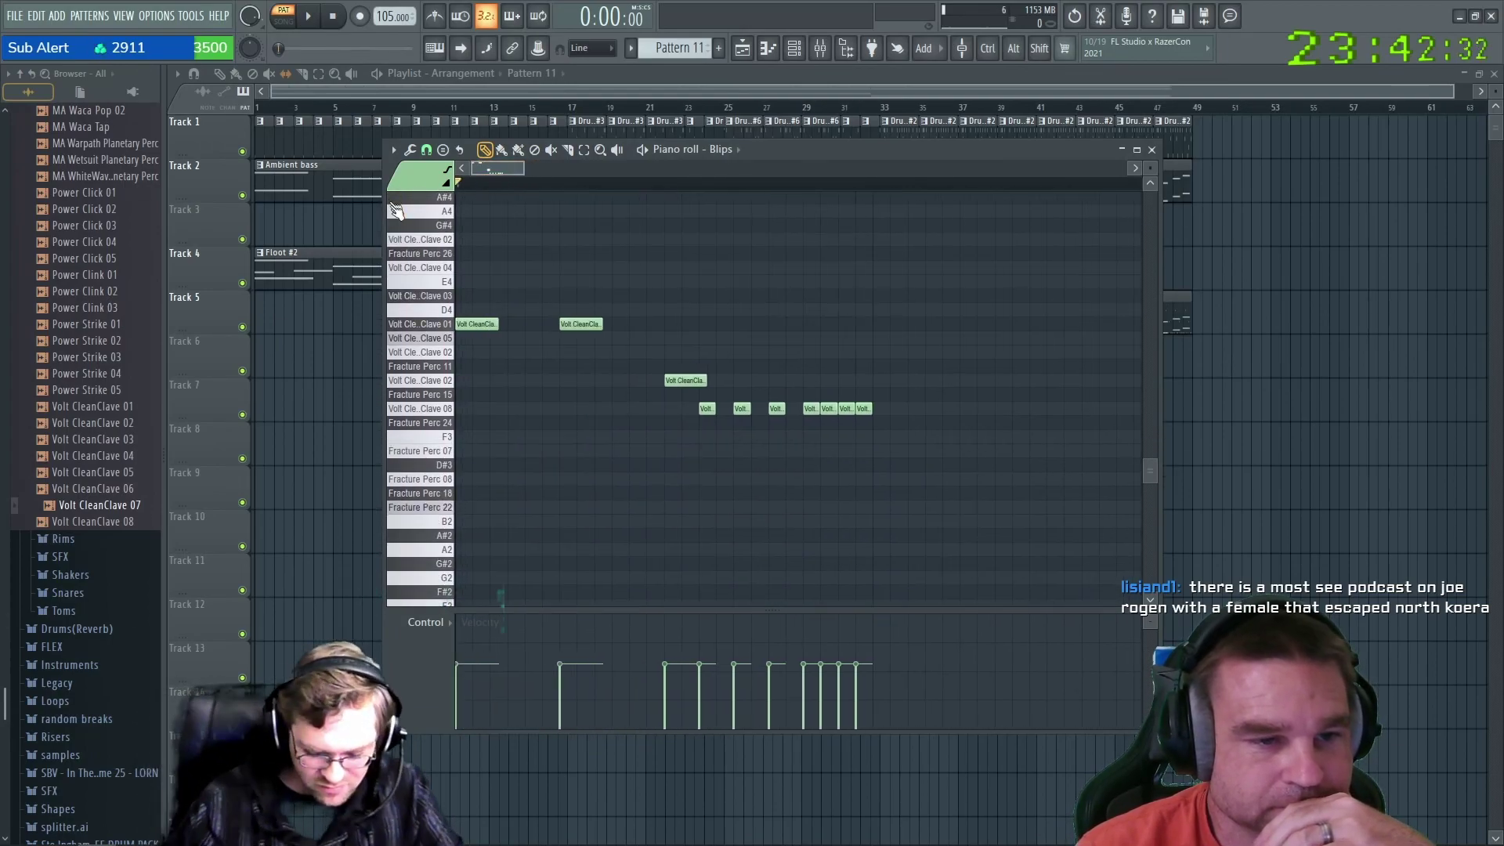
left_click(424, 152)
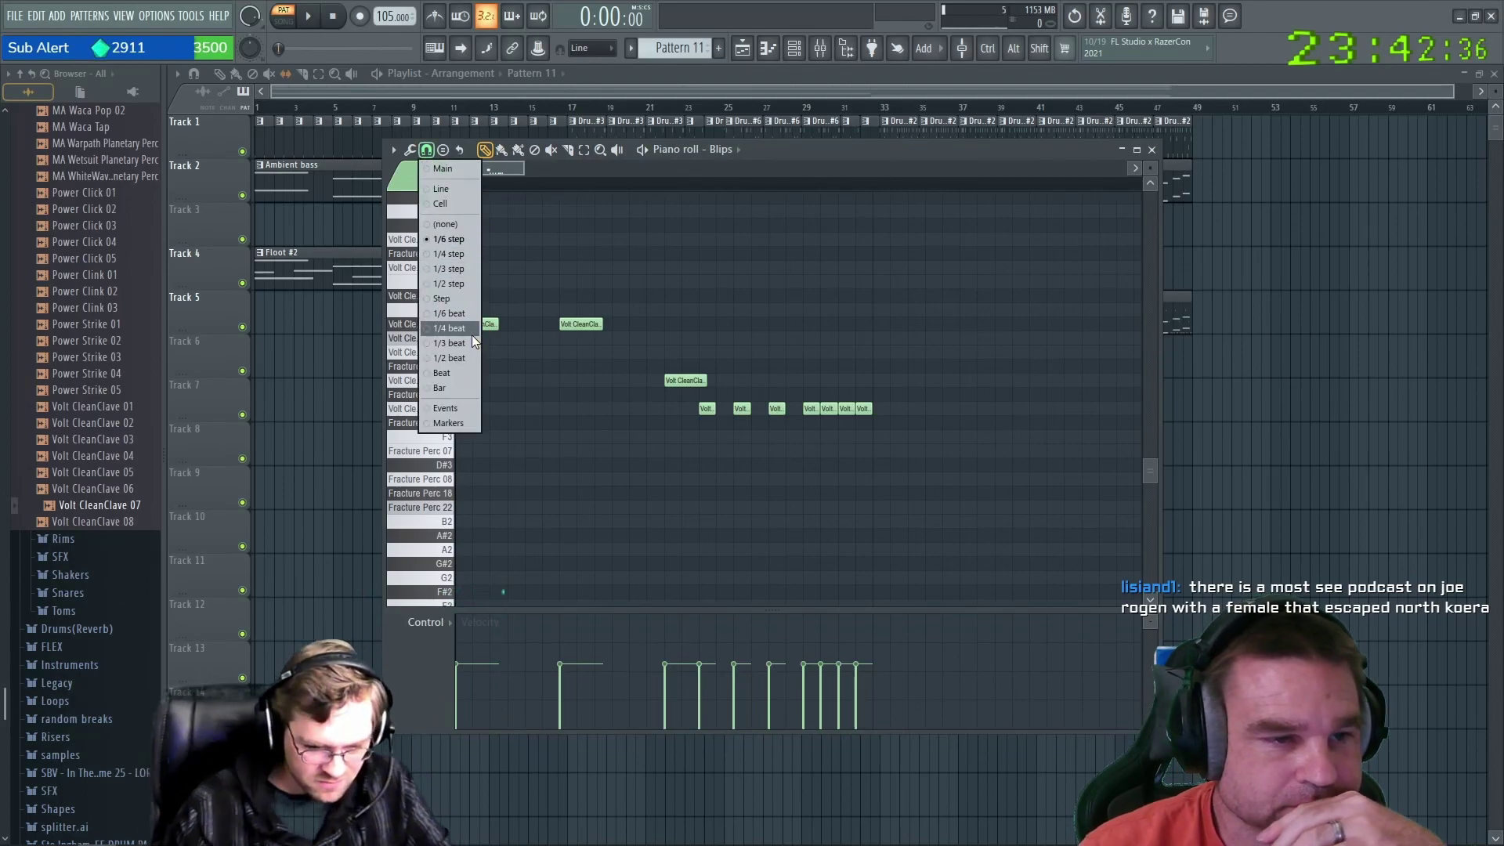
left_click(427, 254)
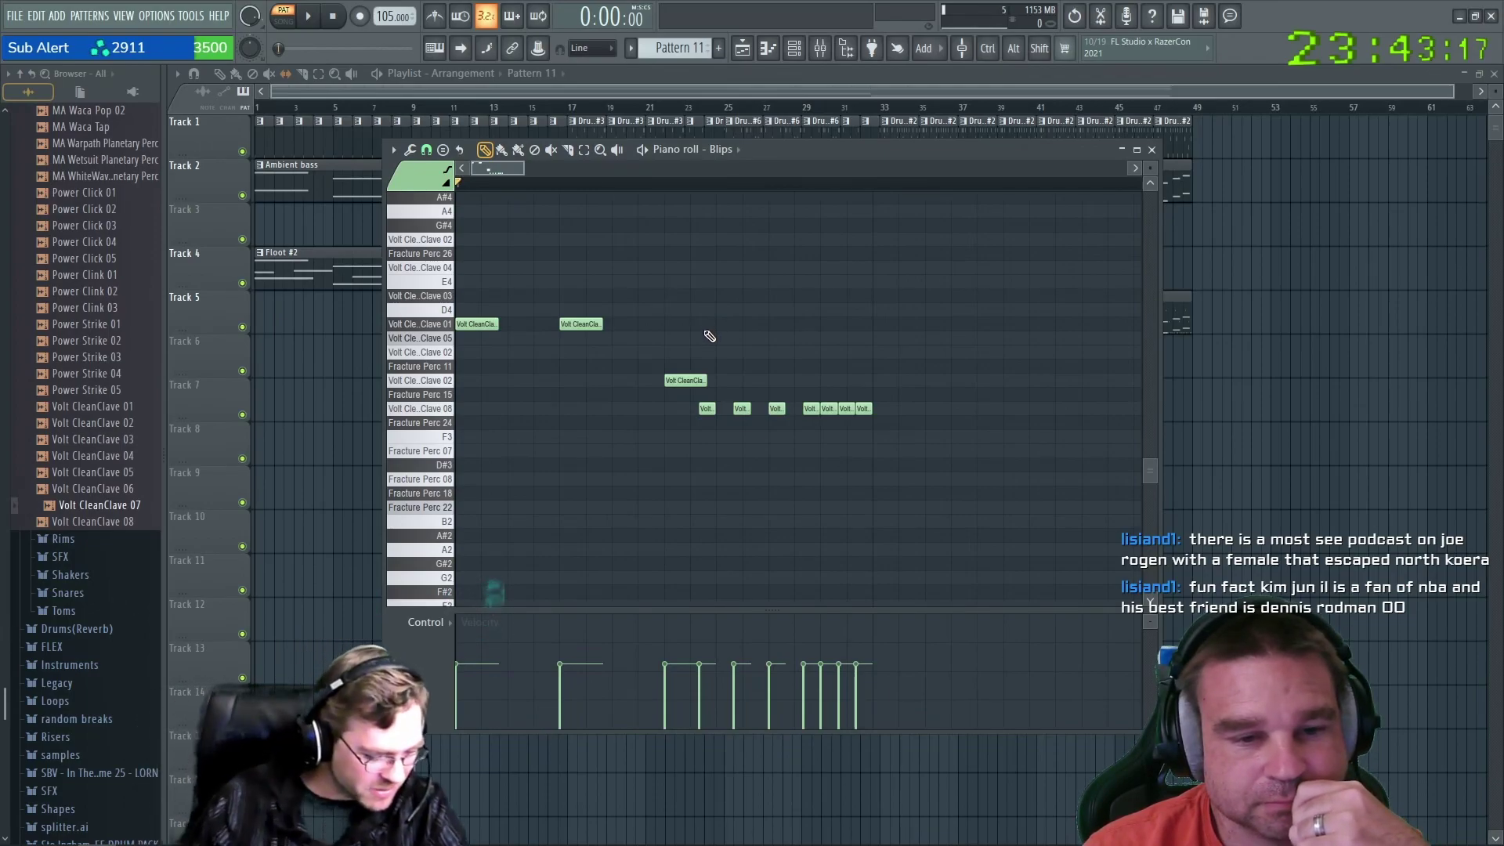
Place a short Fracture Perc 26 note directly after the last Volt CleanClave 08 note and audition the Fracture Perc 24 sound.
scroll(708, 331, "up", 1)
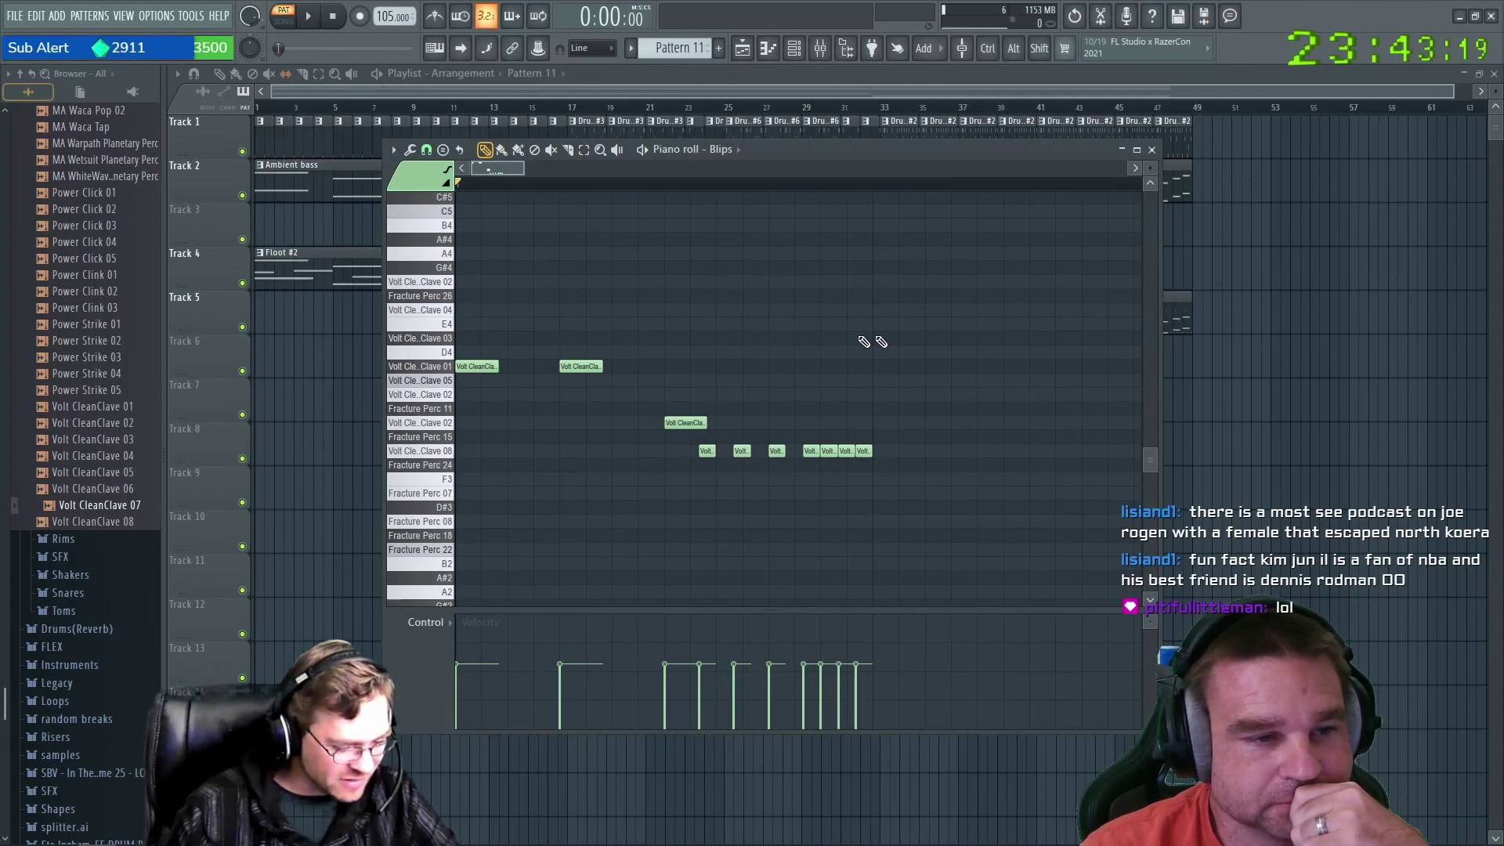
mouse_move(880, 289)
left_mouse_down()
mouse_move(900, 284)
mouse_move(880, 283)
mouse_move(888, 309)
left_mouse_up()
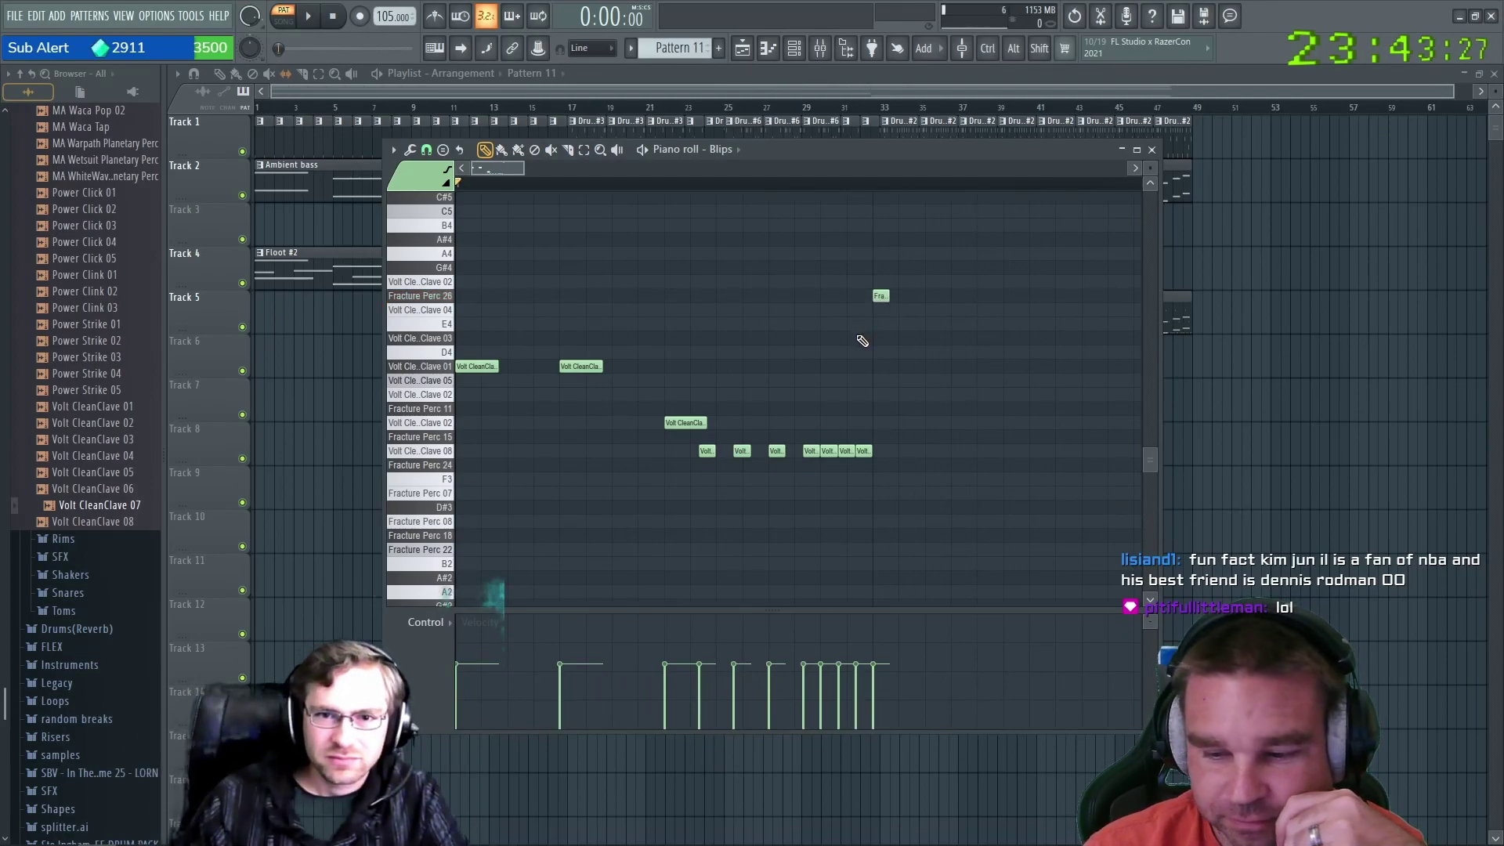
scroll(899, 420, "down", 1)
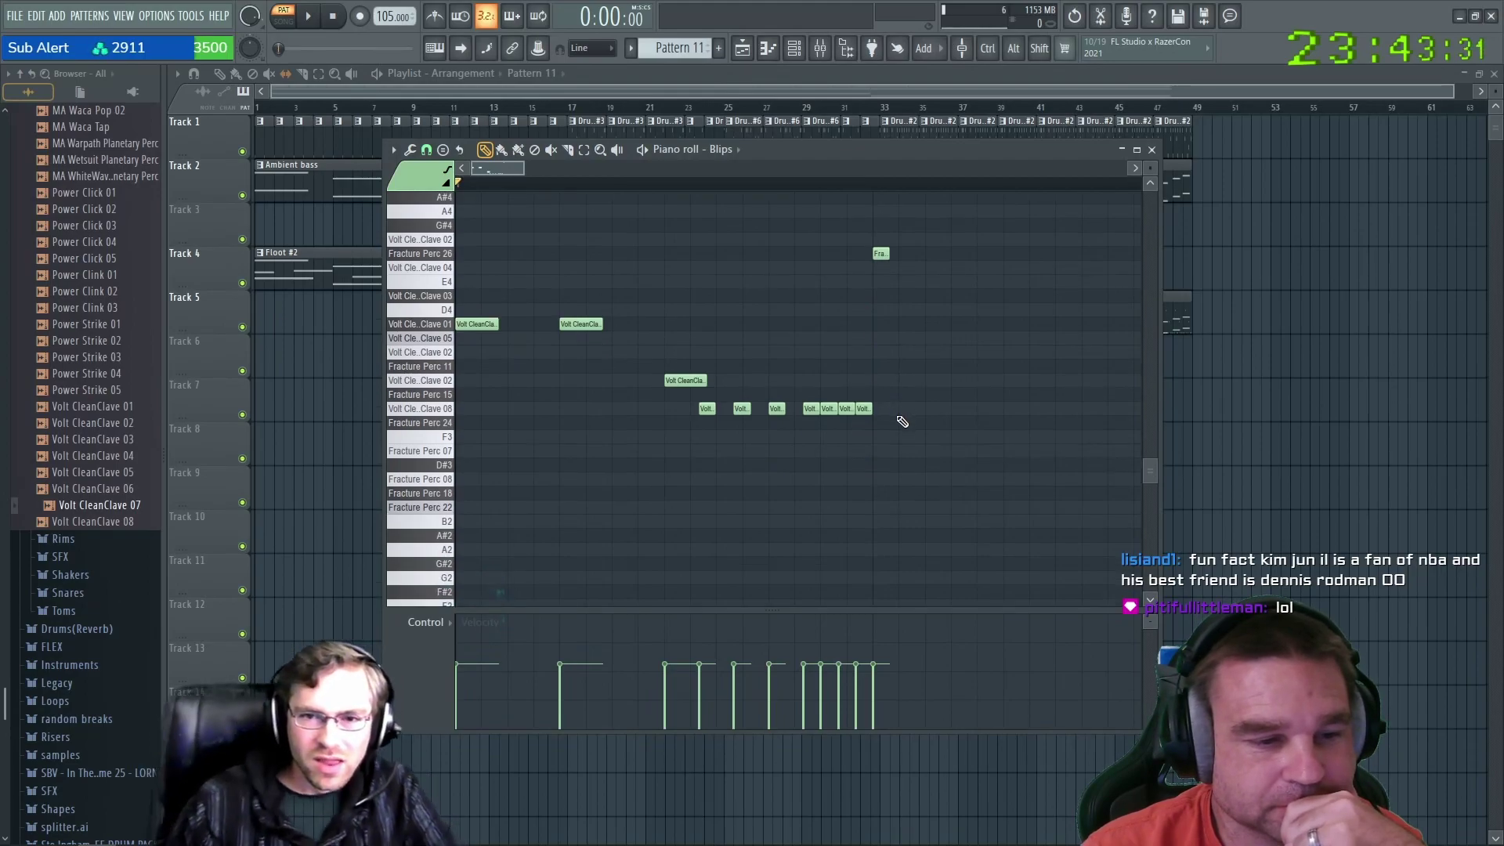
left_click(435, 424)
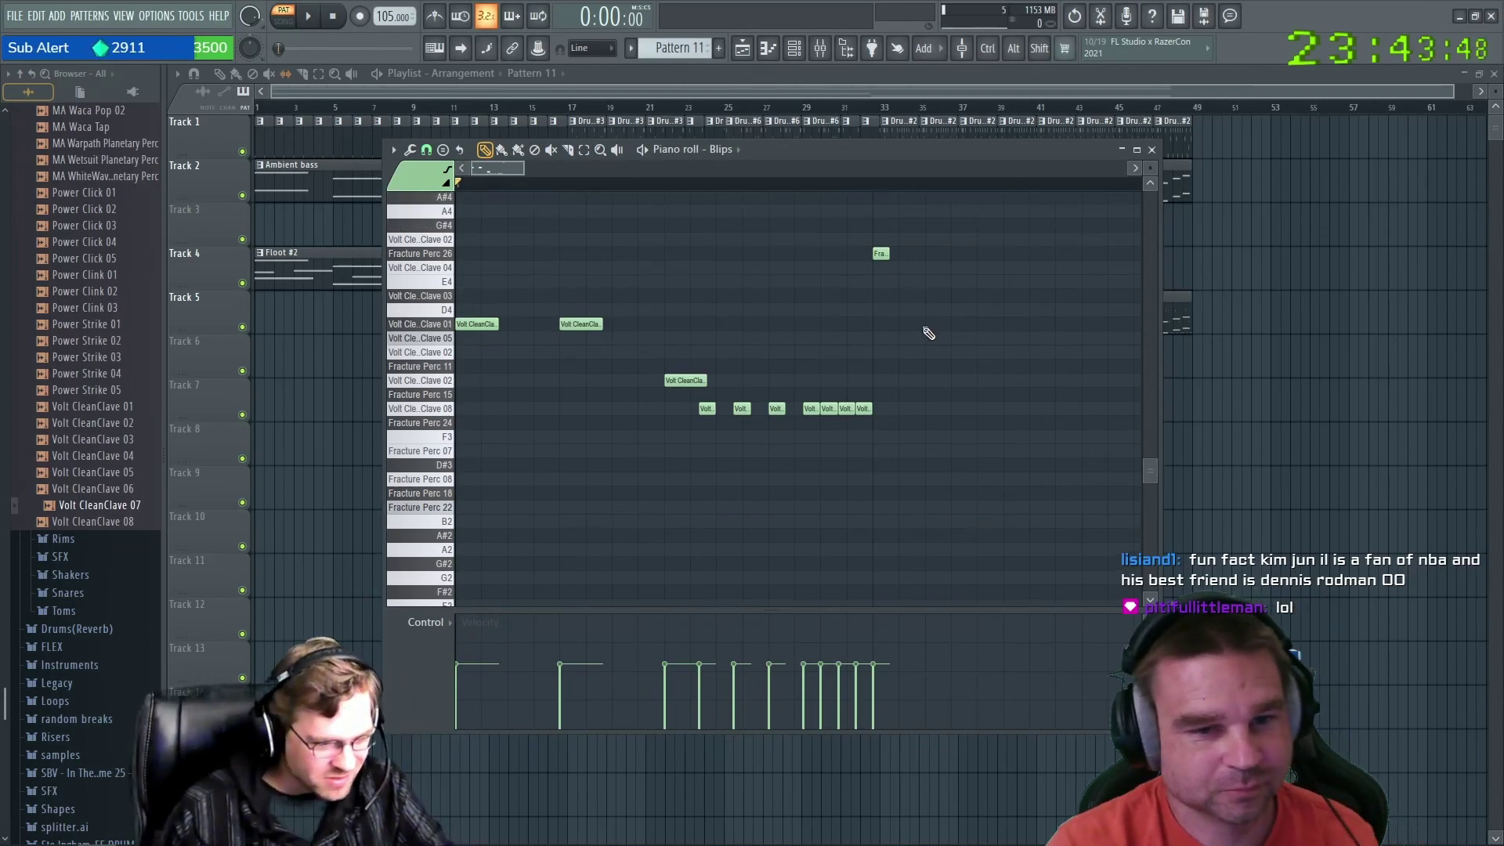
scroll(932, 346, "down", 3)
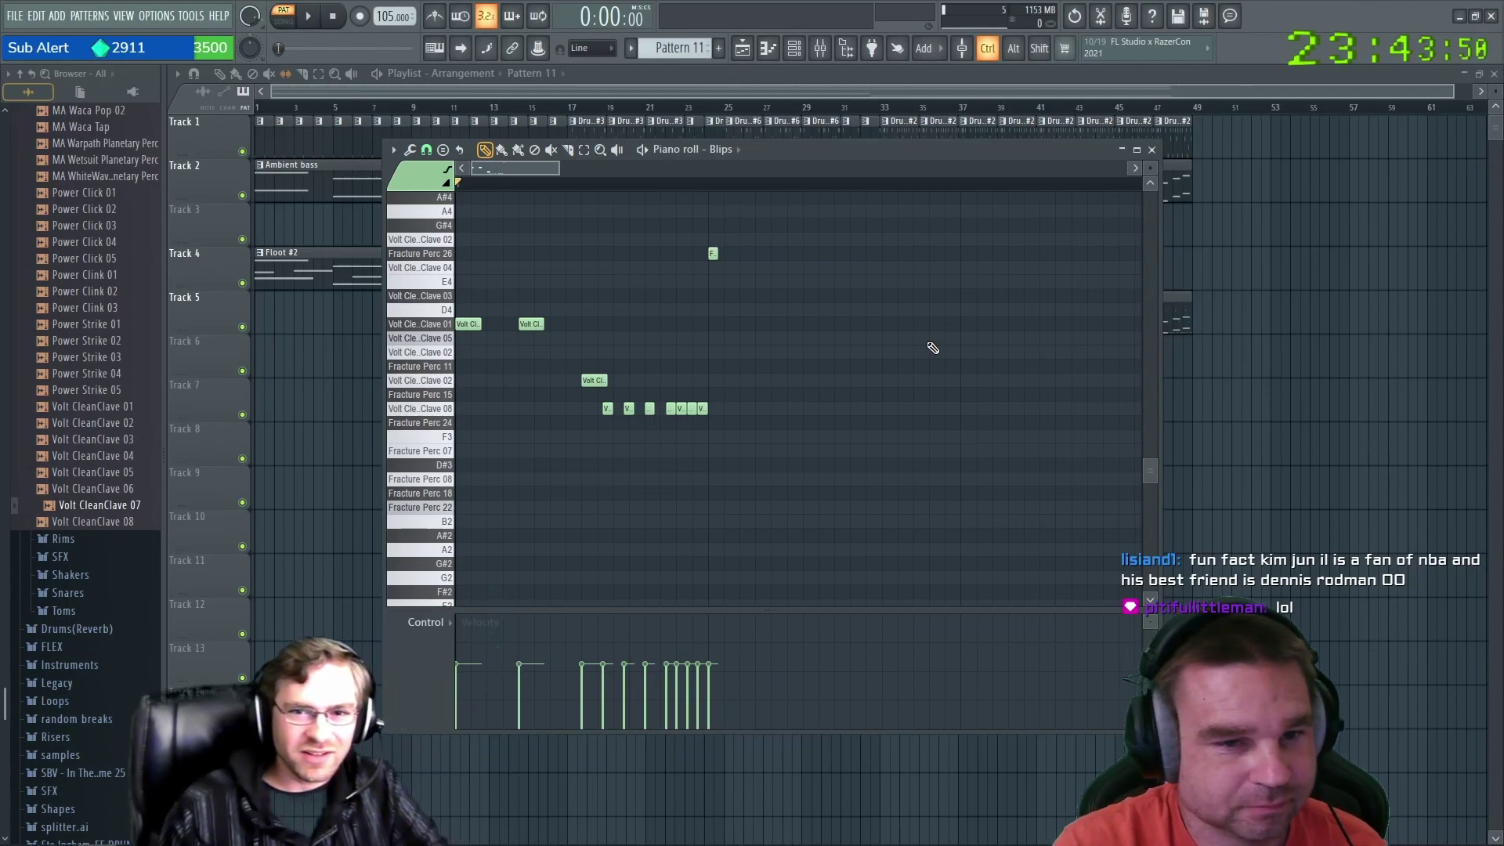
Set the snap to 1/2 step and place short, spaced-out Fracture Perc 07 and Fracture Perc 18 notes after the Fracture Perc 26 note.
left_click(427, 150)
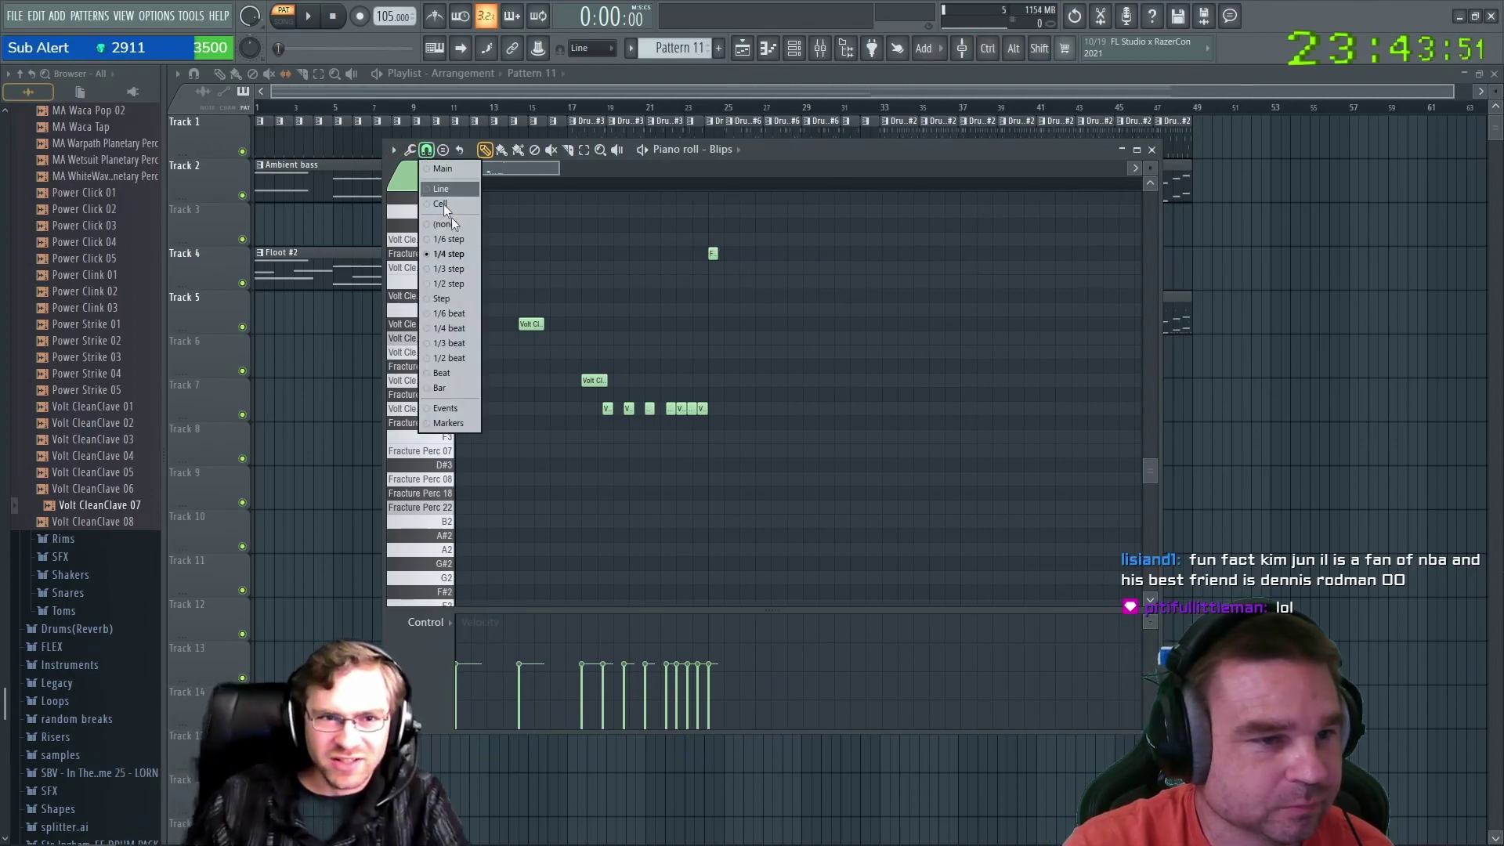
left_click(443, 331)
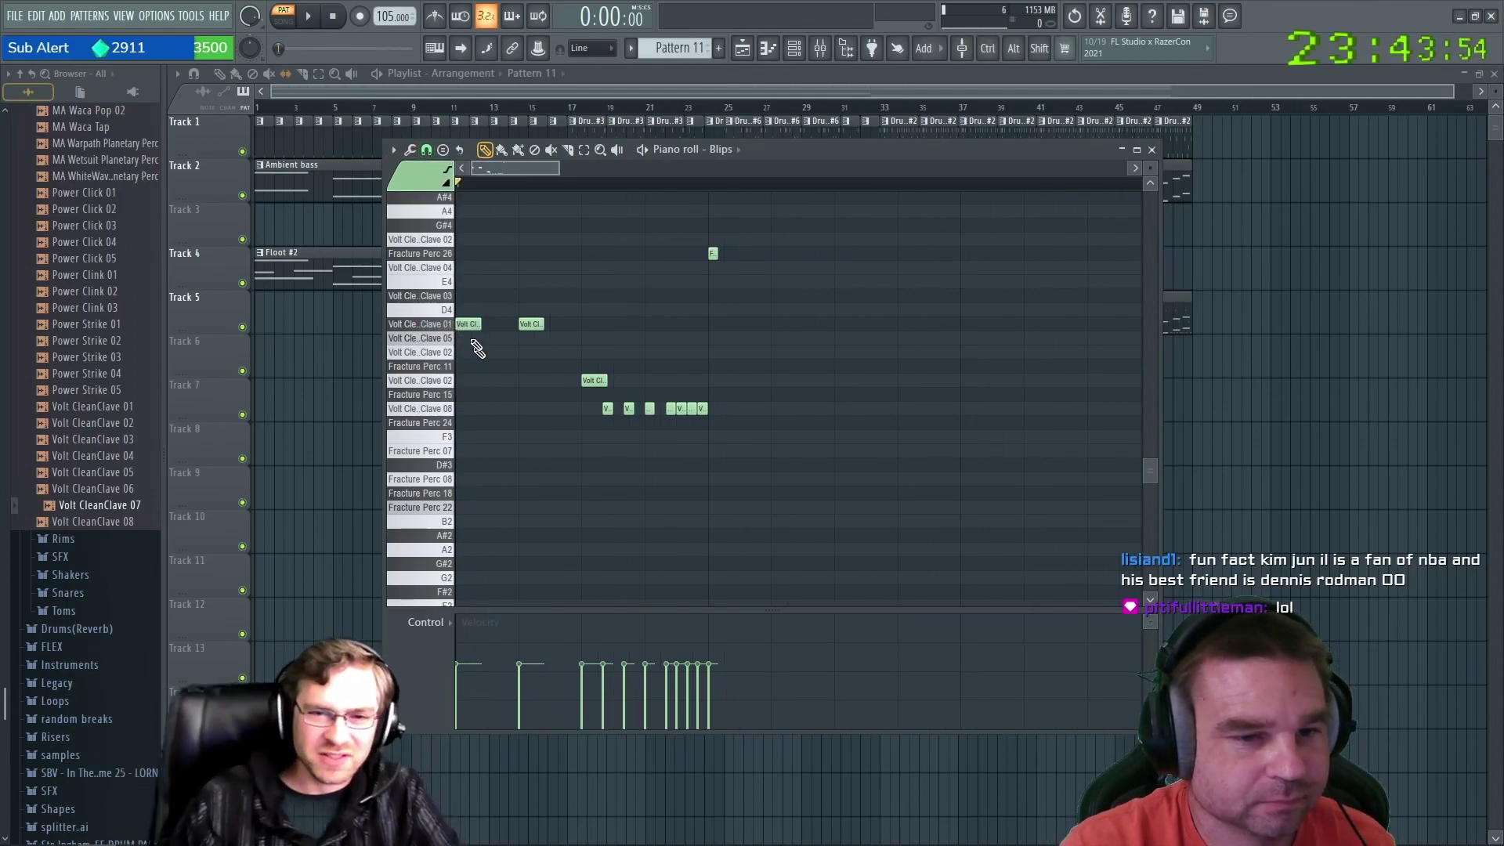
left_click(425, 152)
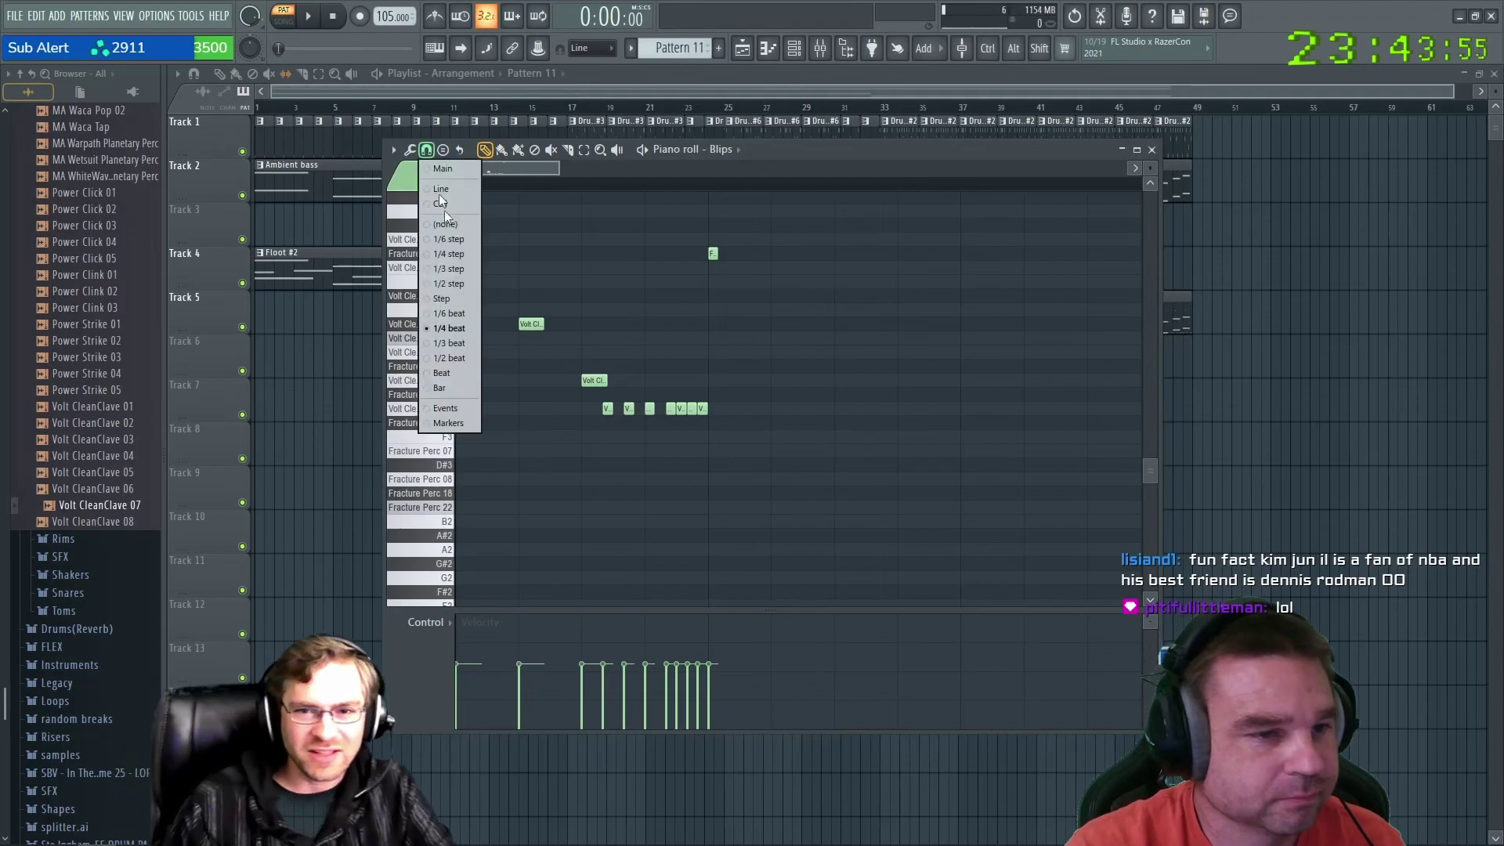
left_click(460, 314)
left_click(426, 150)
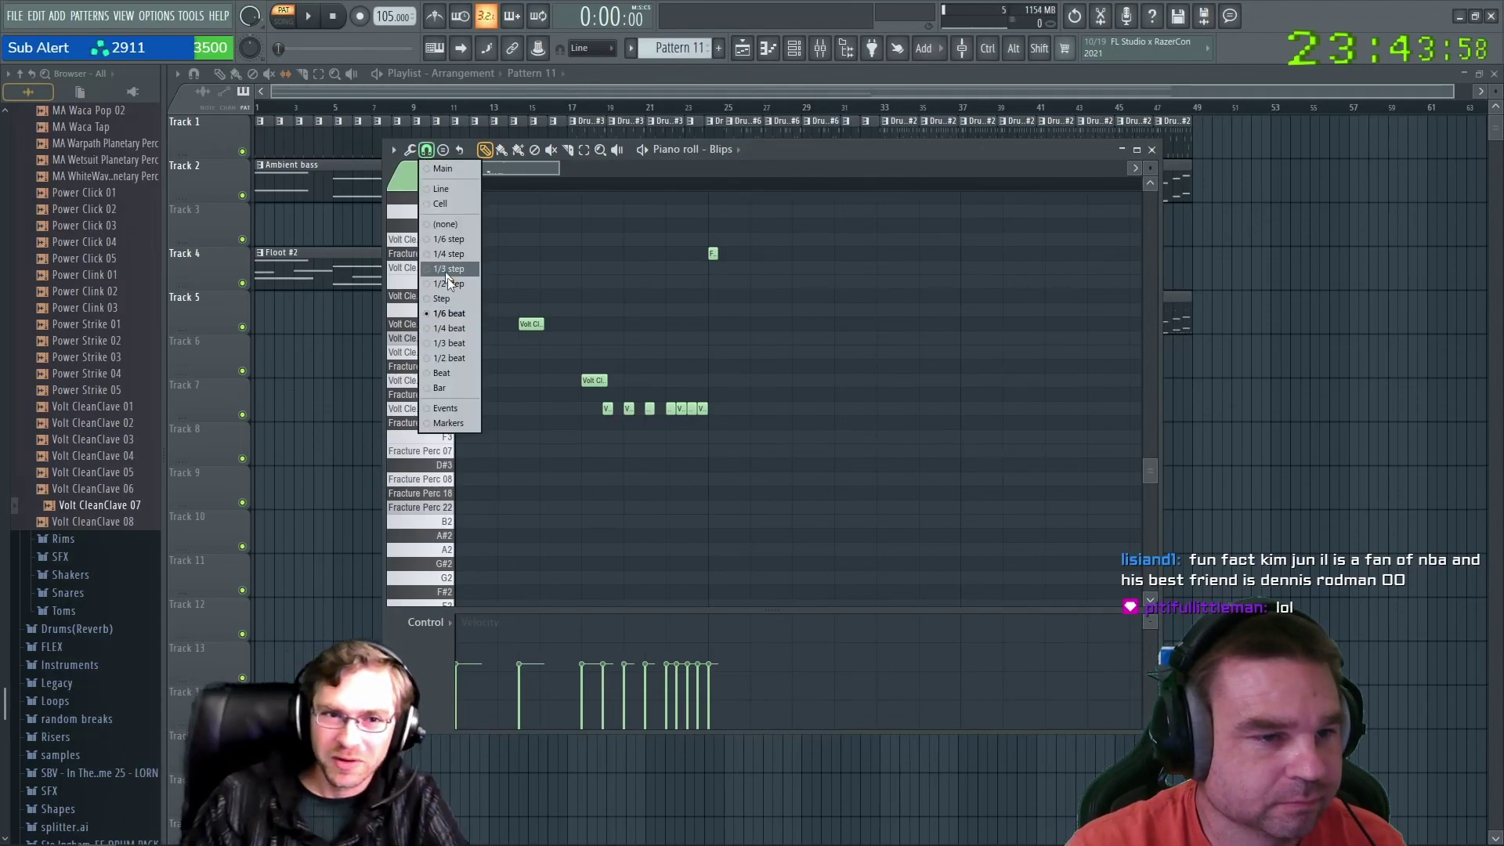
left_click(451, 283)
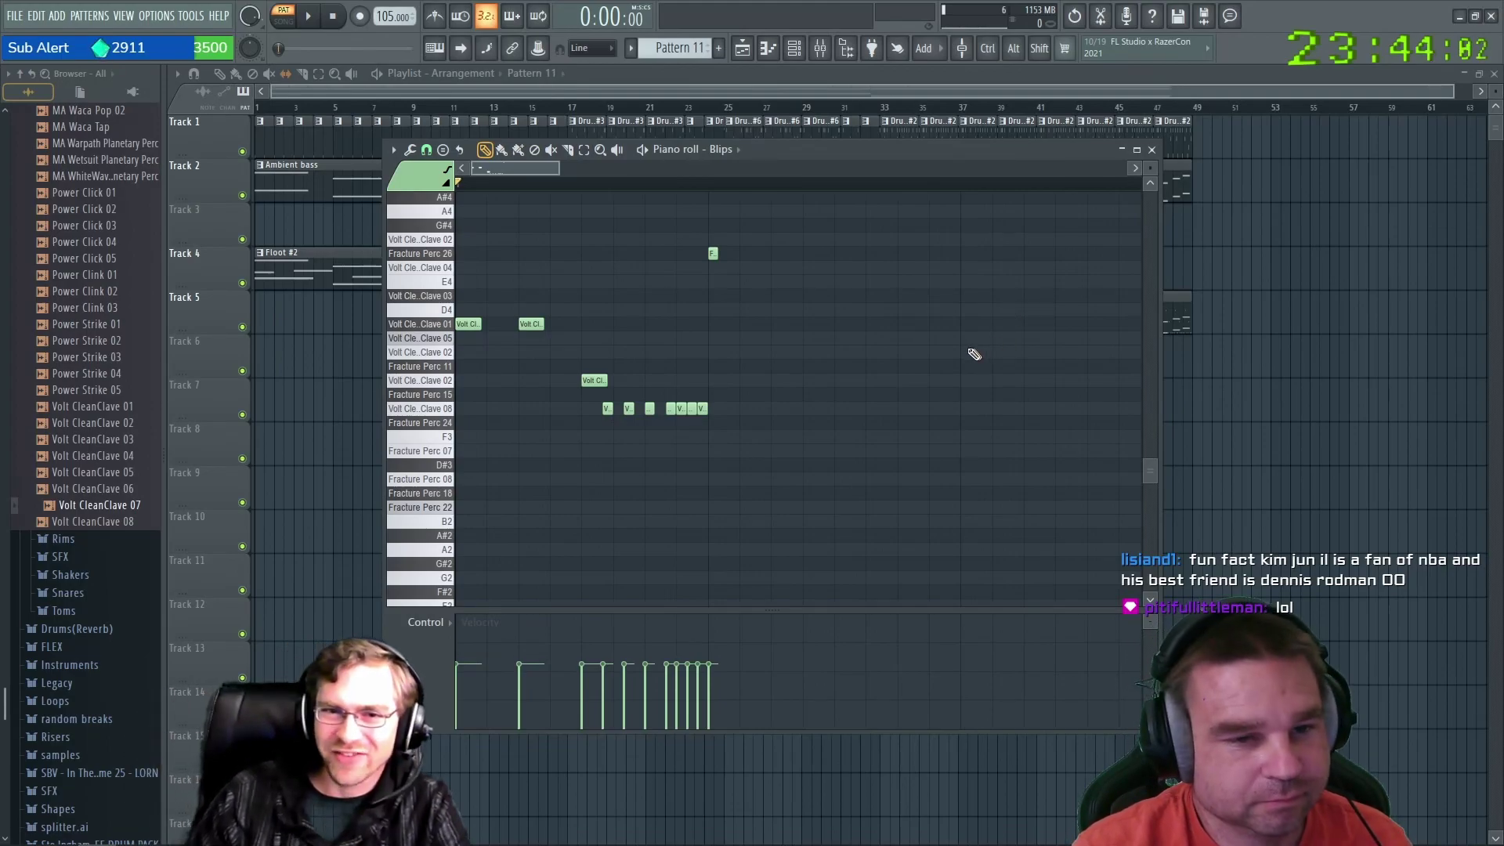
left_click(743, 436)
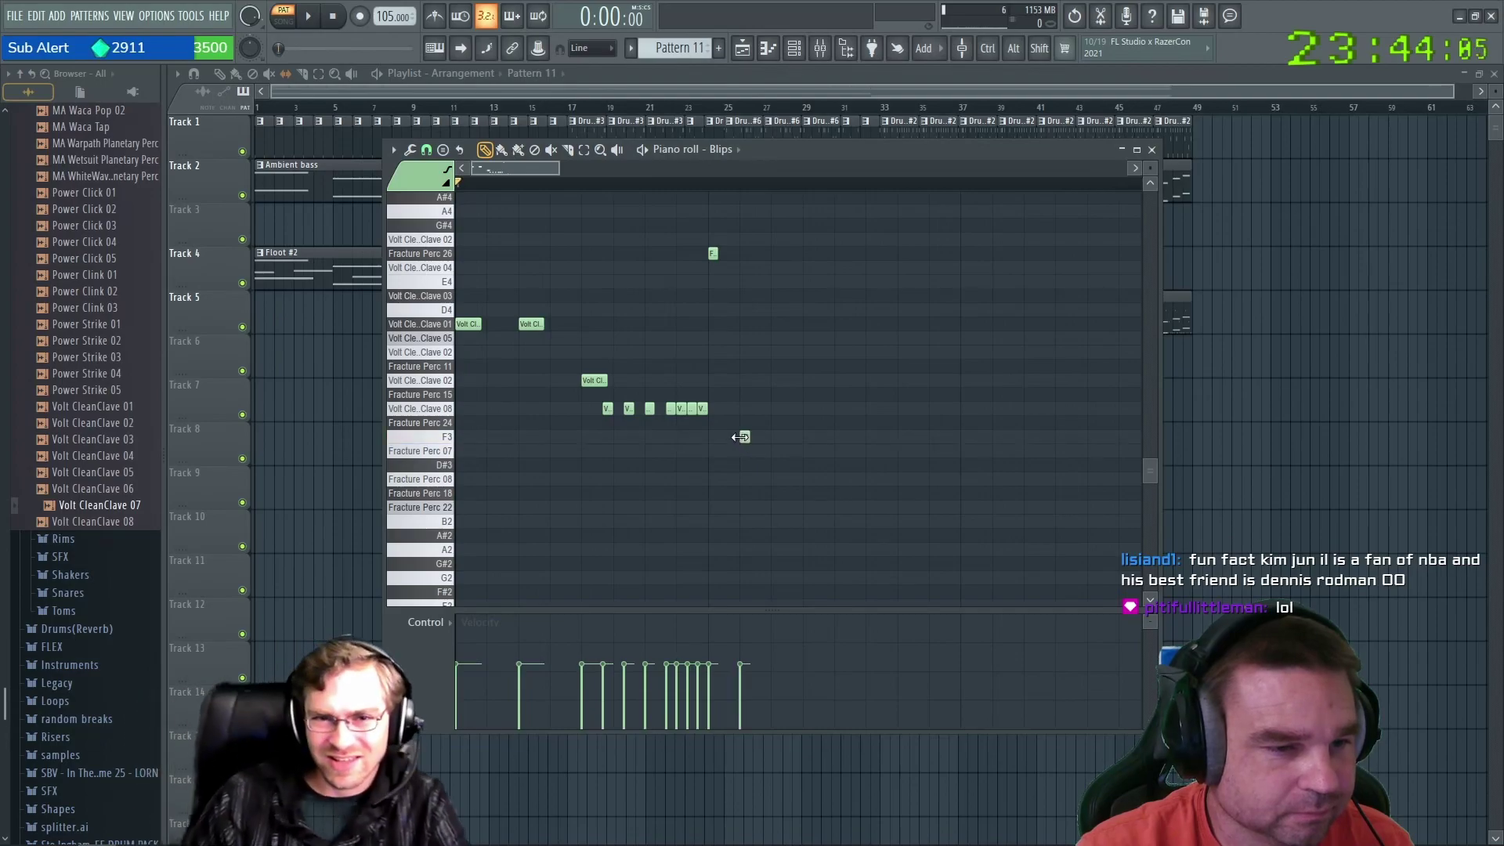
left_click_drag(746, 438, 745, 457)
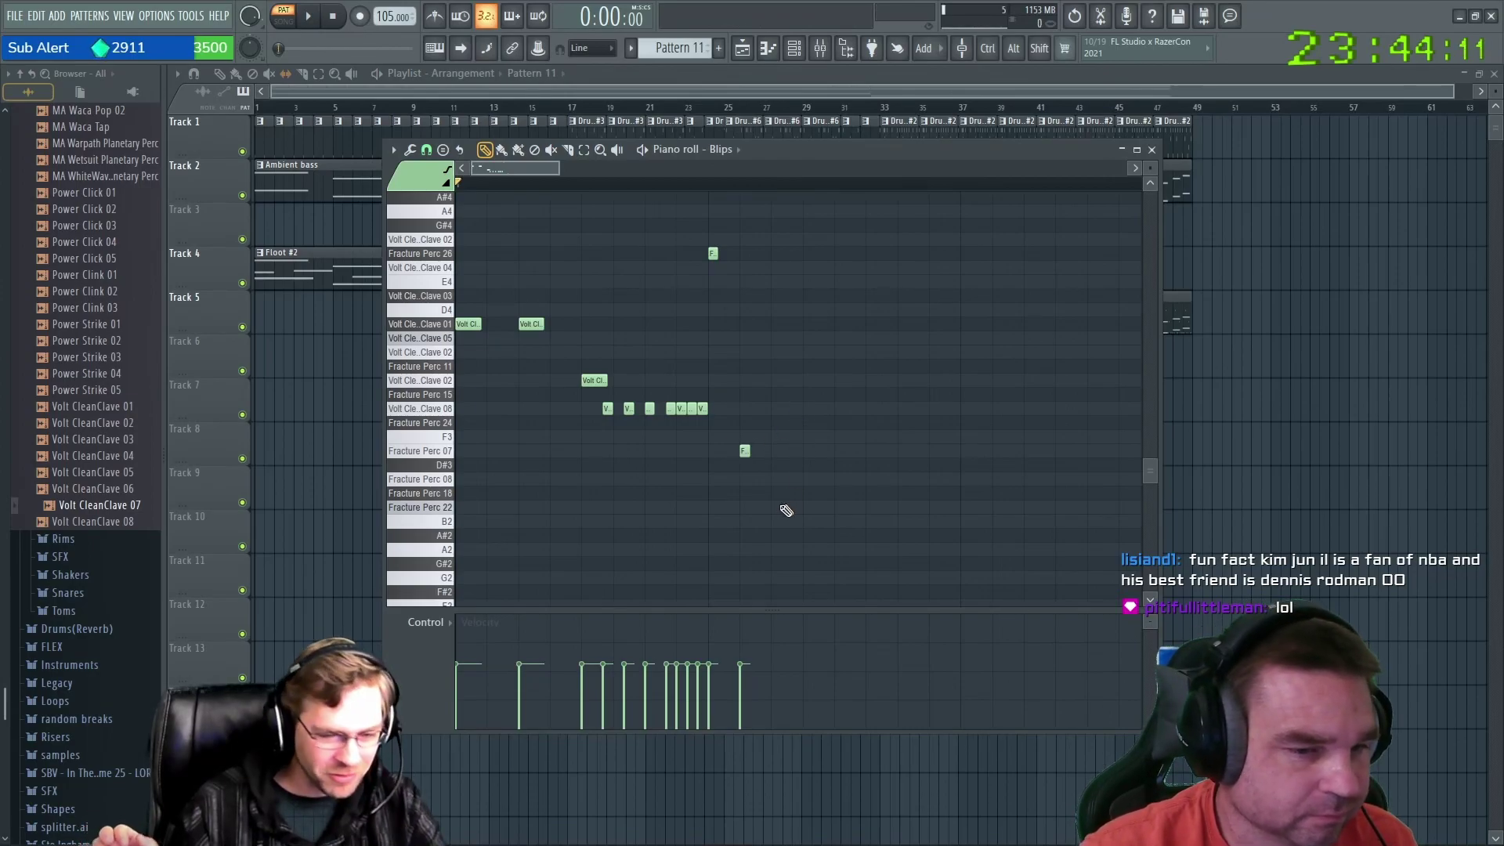
mouse_move(773, 494)
left_mouse_down()
mouse_move(775, 506)
mouse_move(777, 492)
left_mouse_up()
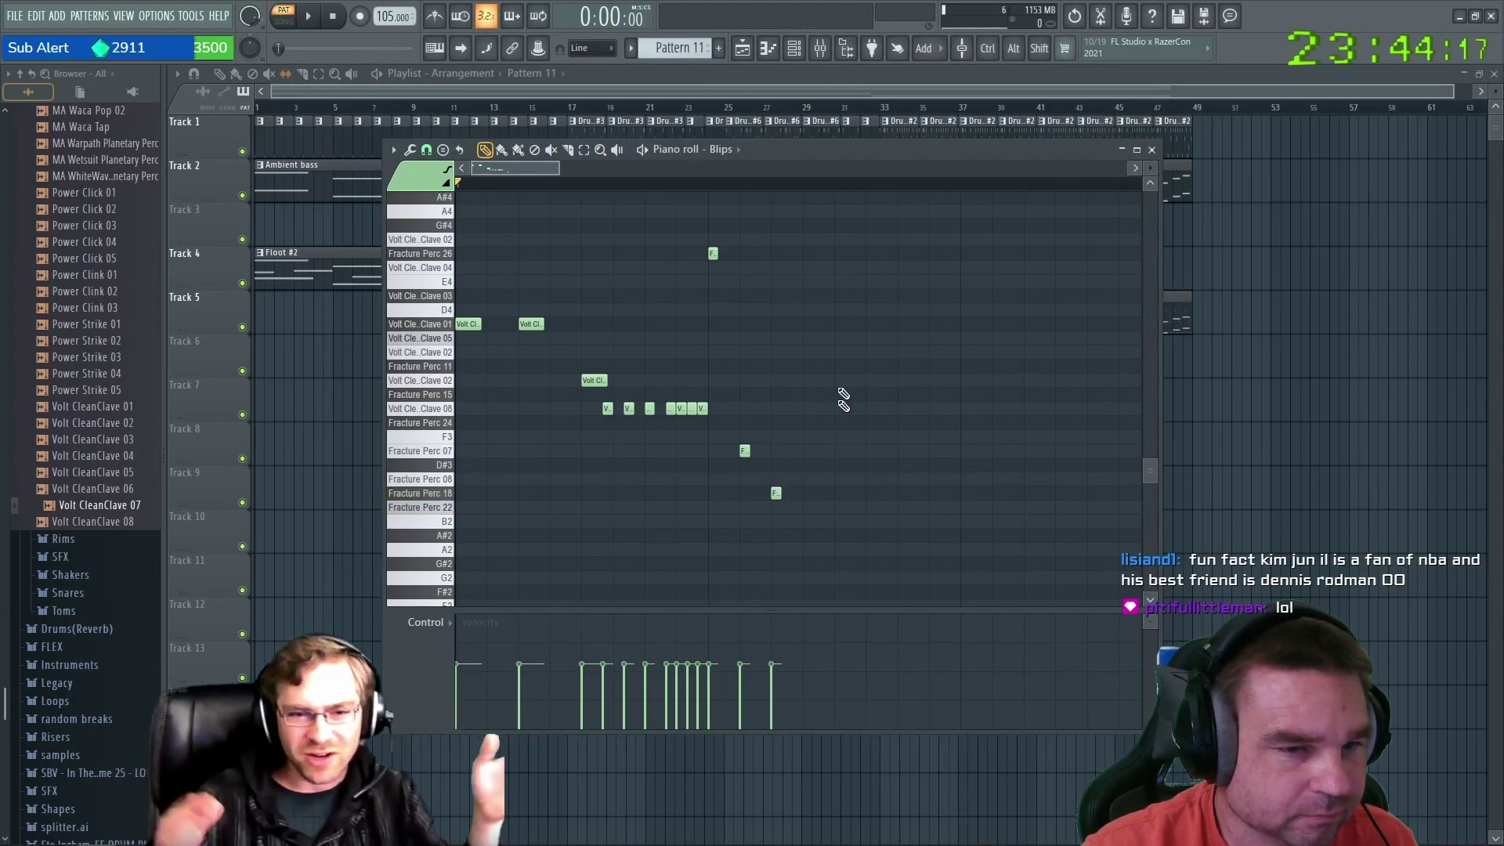
Place two spaced Volt CleanClave 05 notes after the Fracture Perc 18 note, followed at the same spacing by one Volt CleanClave 02 note a row lower.
left_click_drag(836, 323, 902, 351)
left_click(867, 338)
left_click(933, 351)
right_click(934, 352)
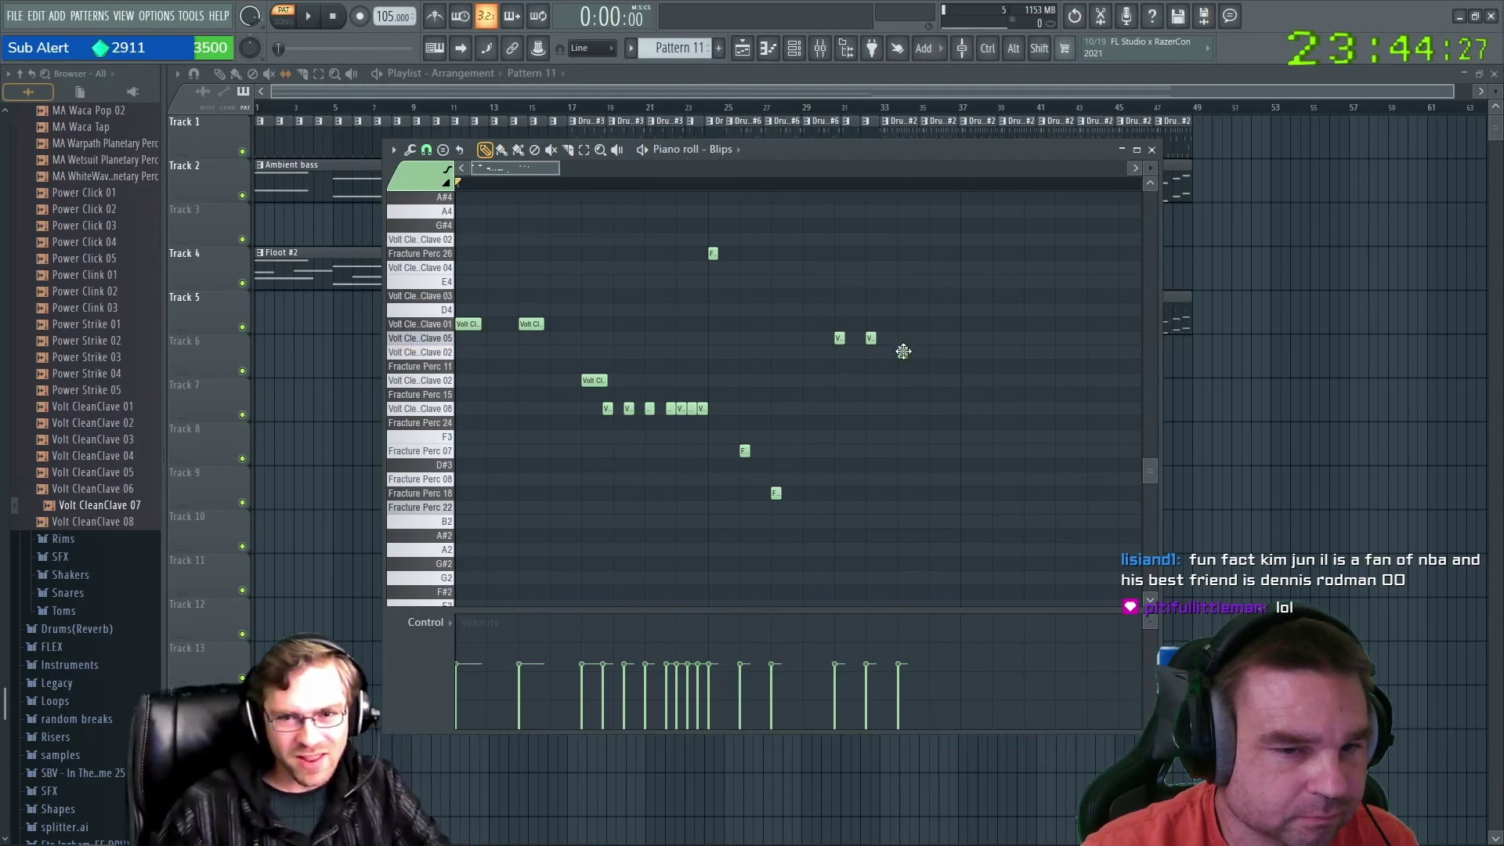
Set the snap to 1/6 step and add two back-to-back pairs of Volt CleanClave 05 notes after the last note, one note length apart.
left_click(426, 150)
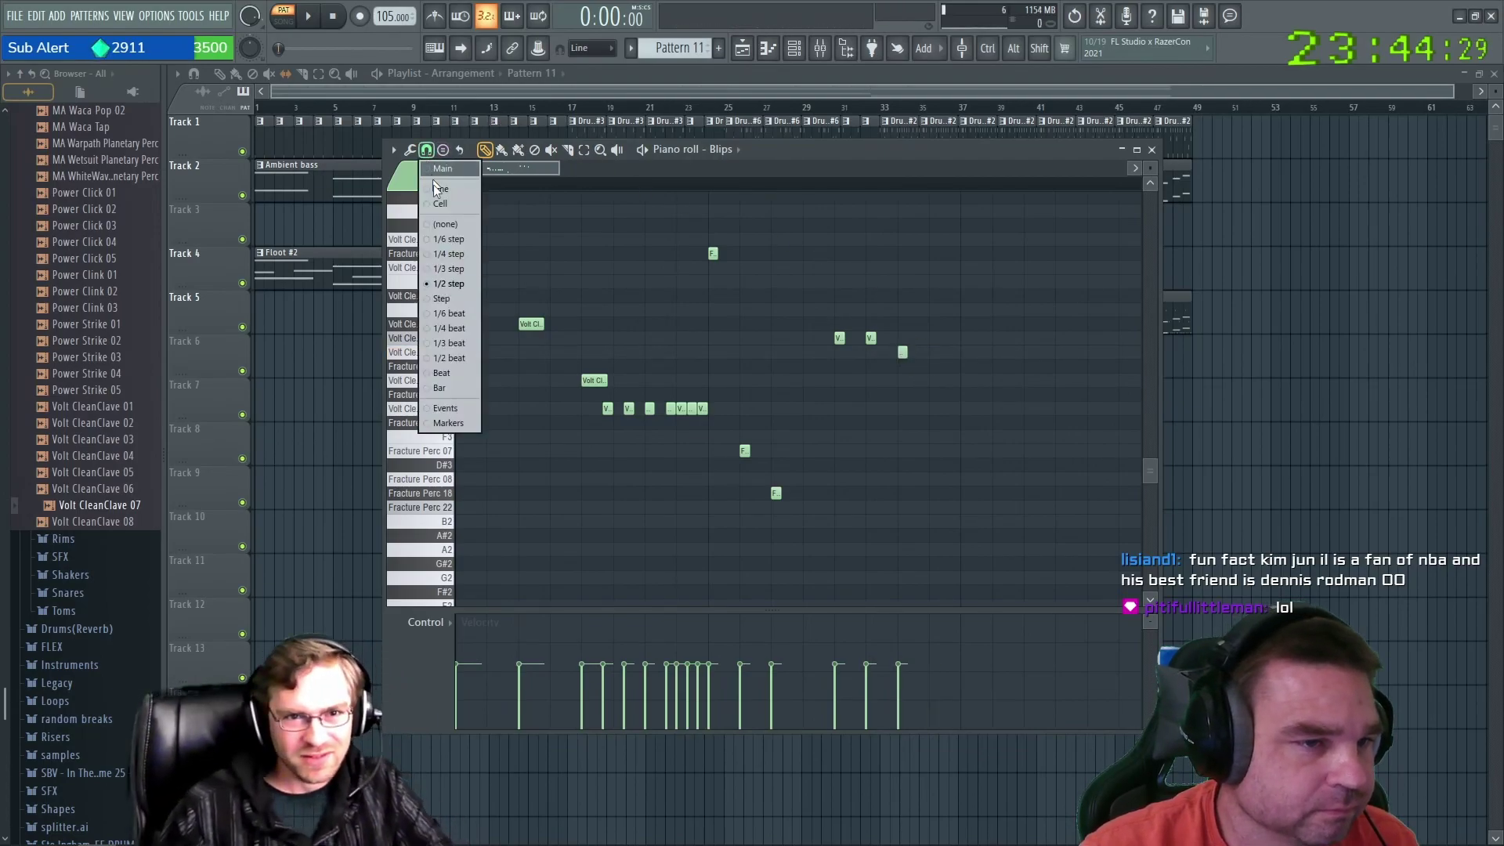
left_click(458, 246)
scroll(931, 355, "up", 3, "ctrl")
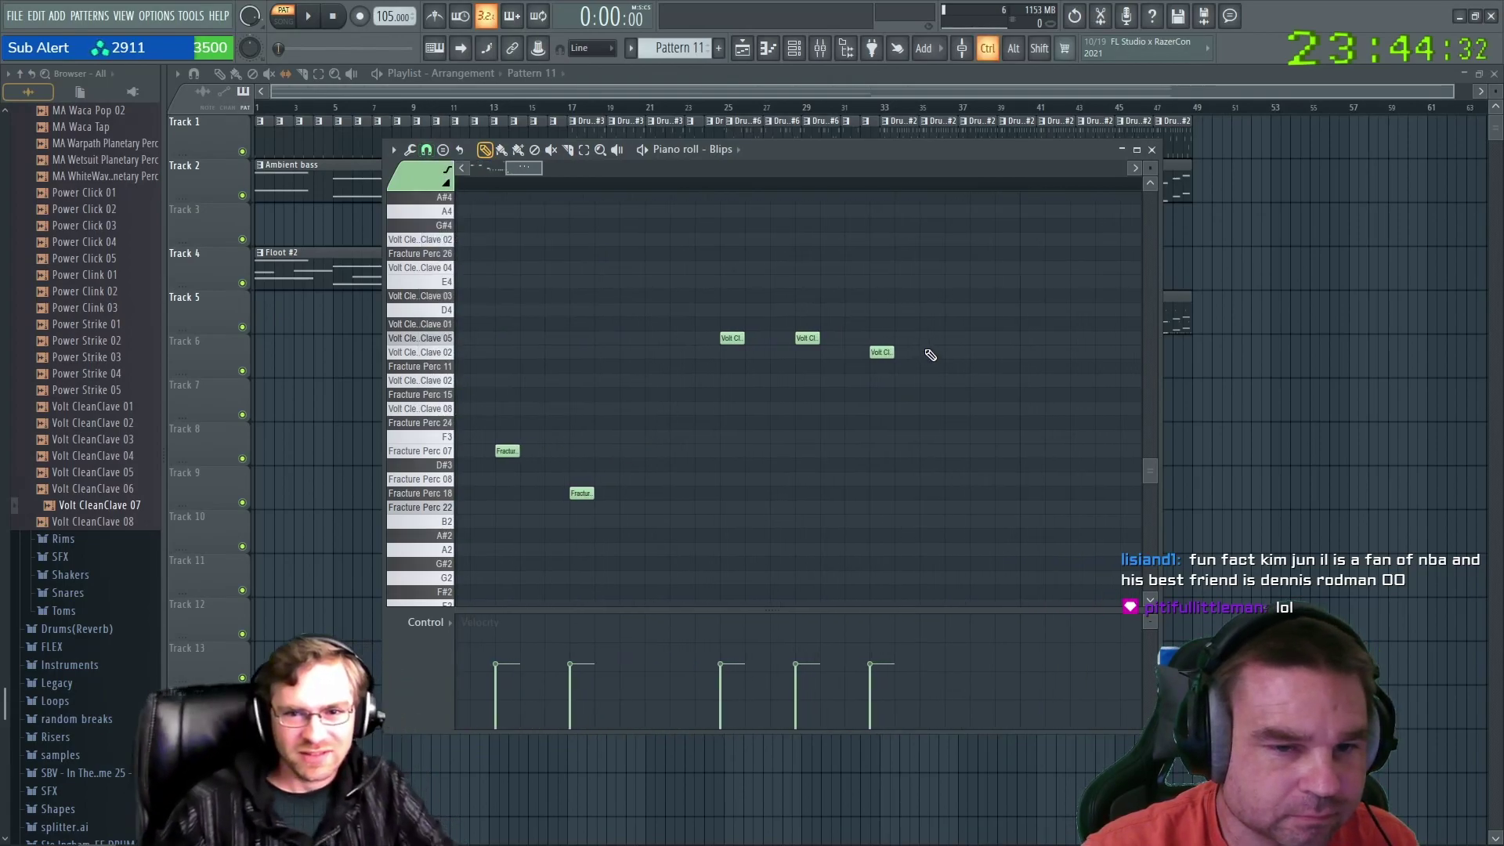
scroll(927, 359, "up", 4)
scroll(913, 402, "down", 2)
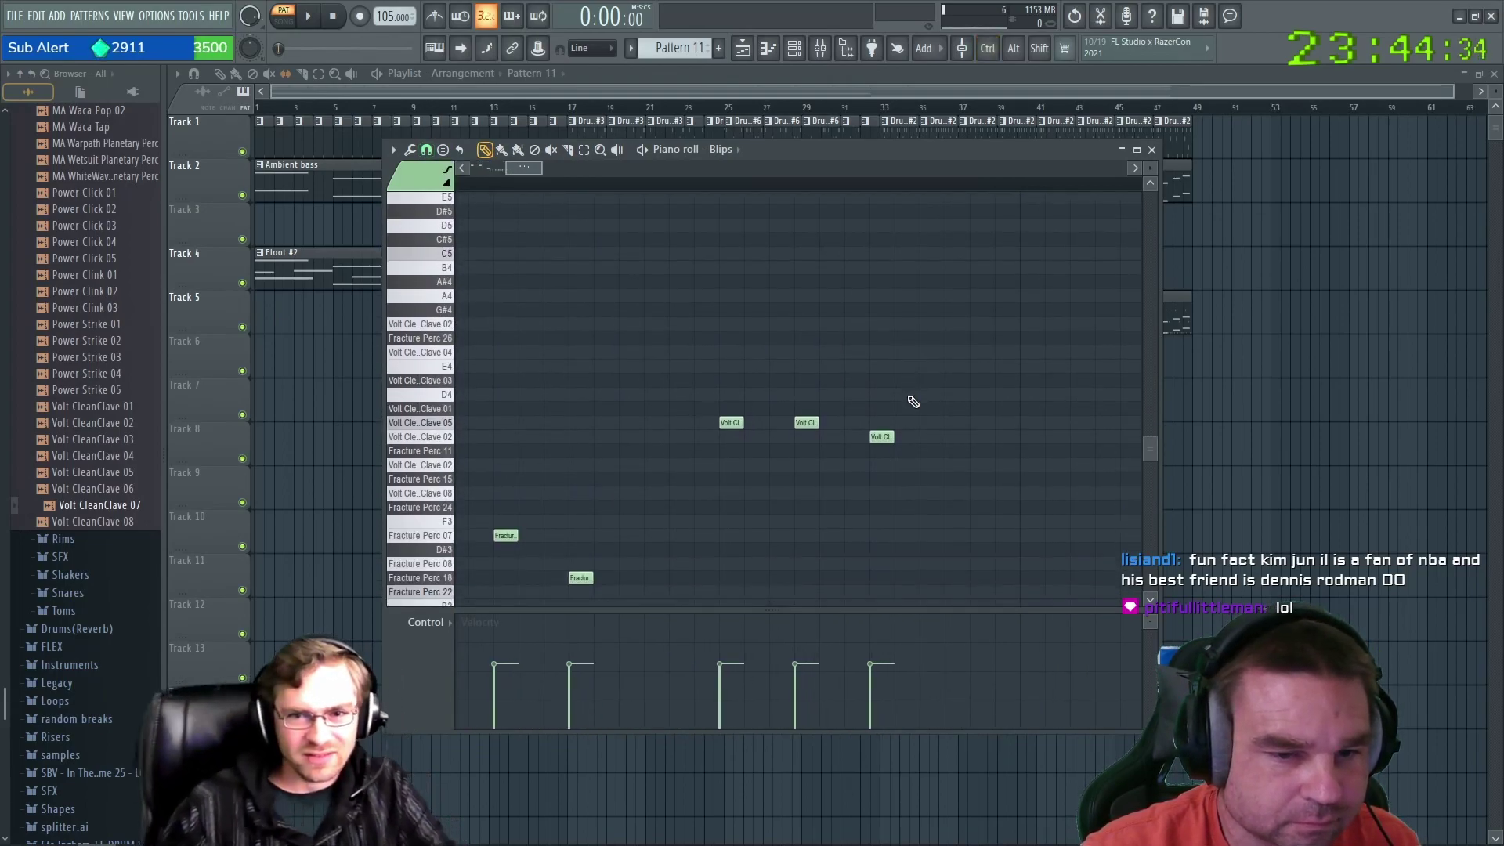
left_click(903, 423)
left_click(928, 423)
left_click(976, 423)
left_click(998, 422)
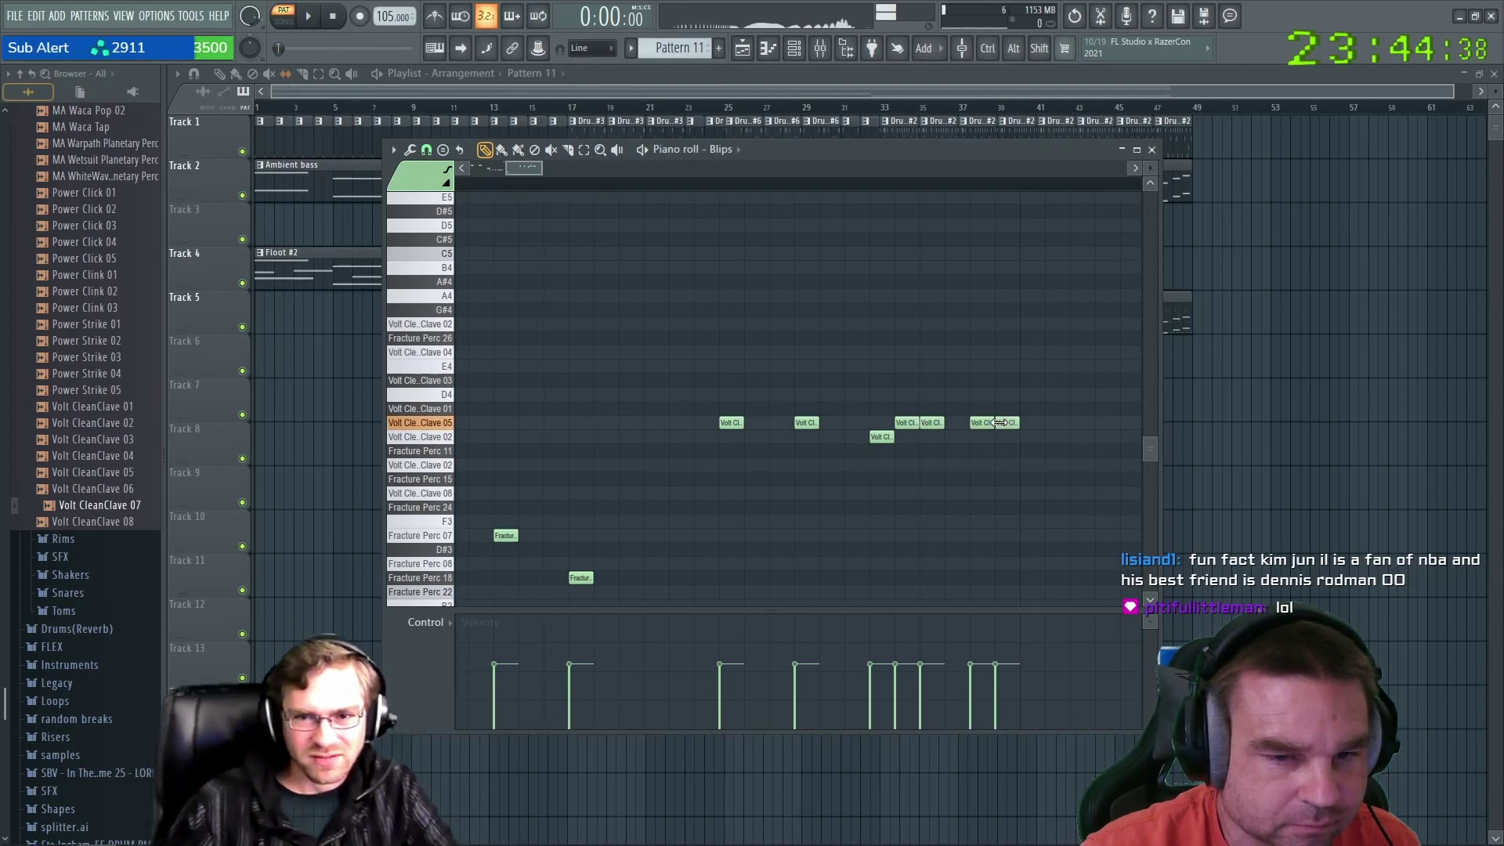
Fill the gap between the two Volt CleanClave 05 pairs with one Volt CleanClave 08 note.
scroll(915, 446, "down", 5, "ctrl")
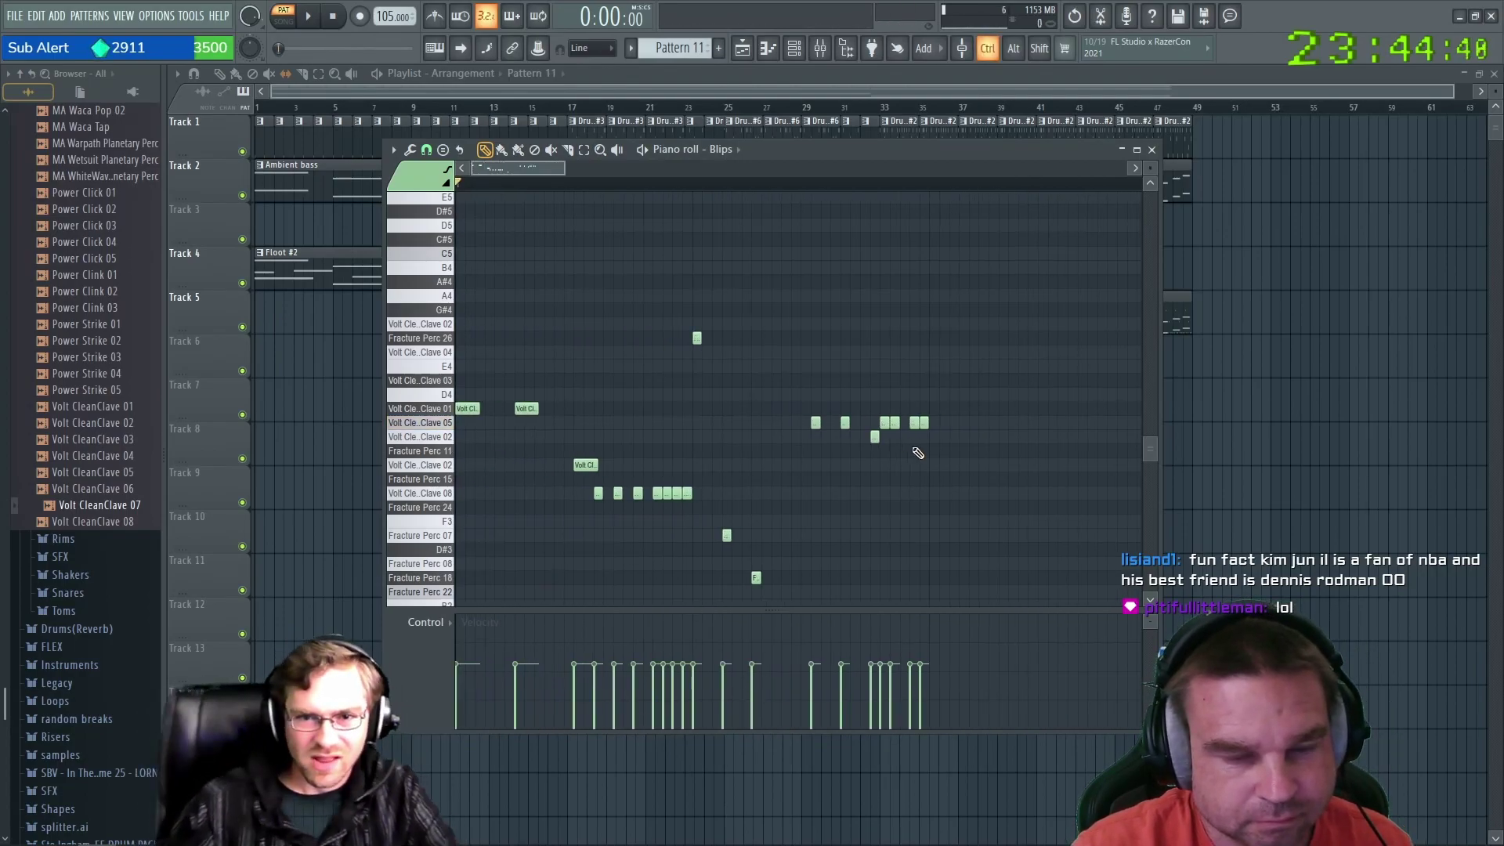
scroll(918, 453, "up", 4, "ctrl")
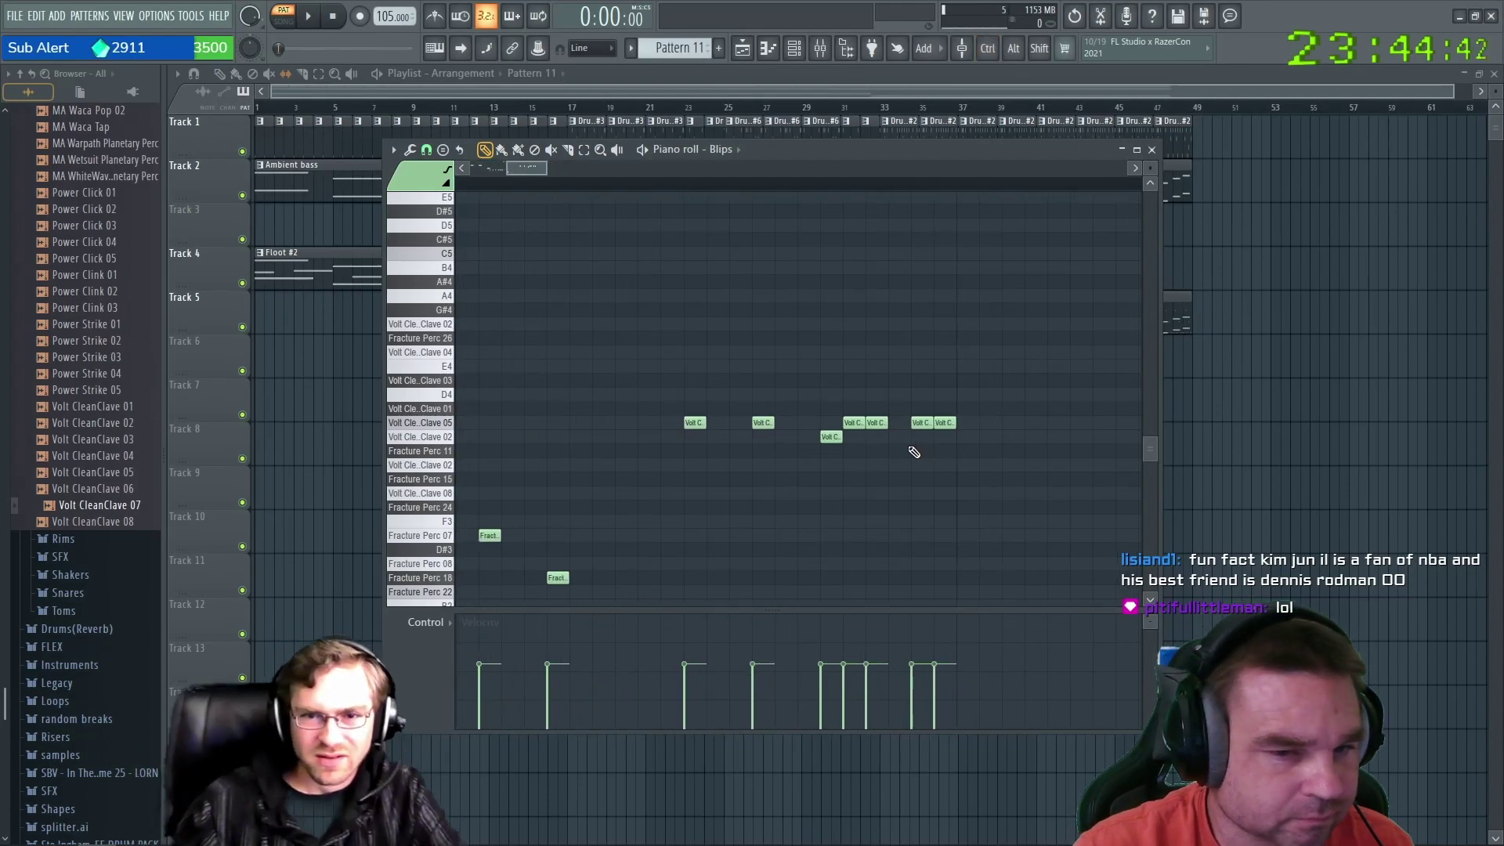
left_click_drag(894, 521, 894, 490)
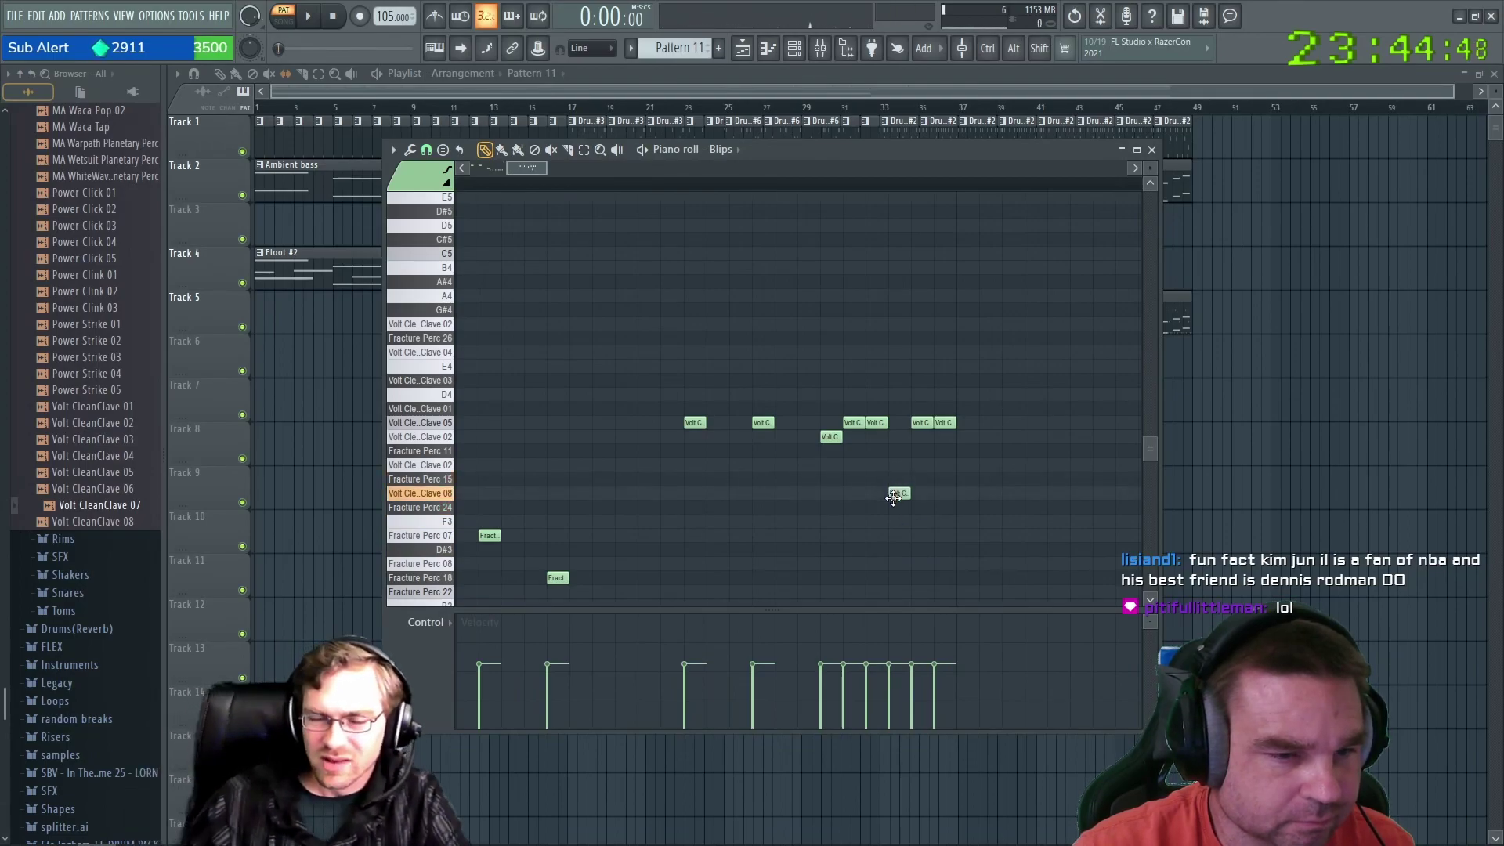
scroll(843, 473, "down", 4)
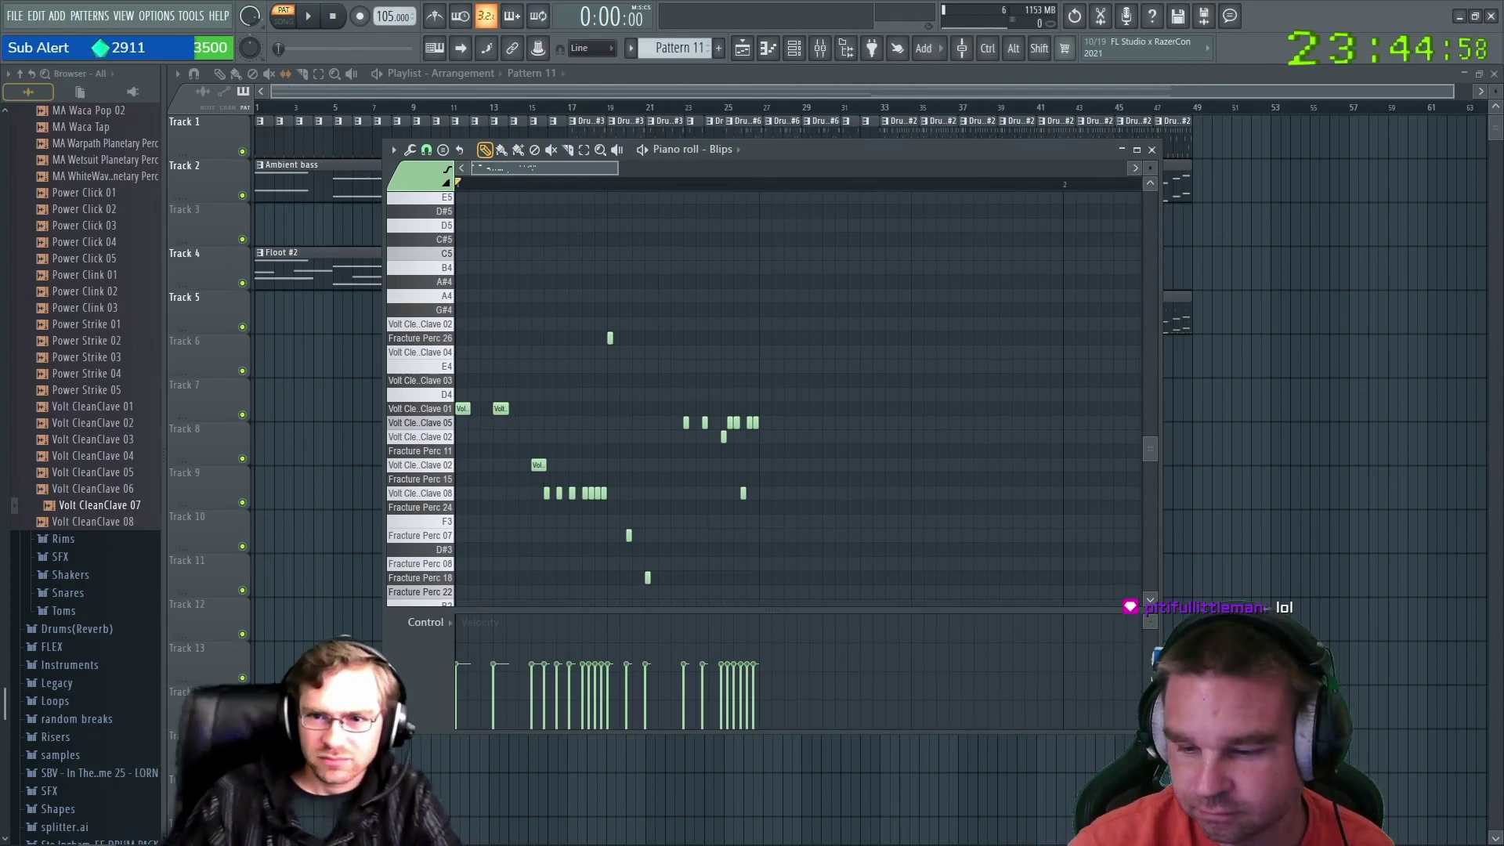
left_click(1459, 16)
key("alt+Tab")
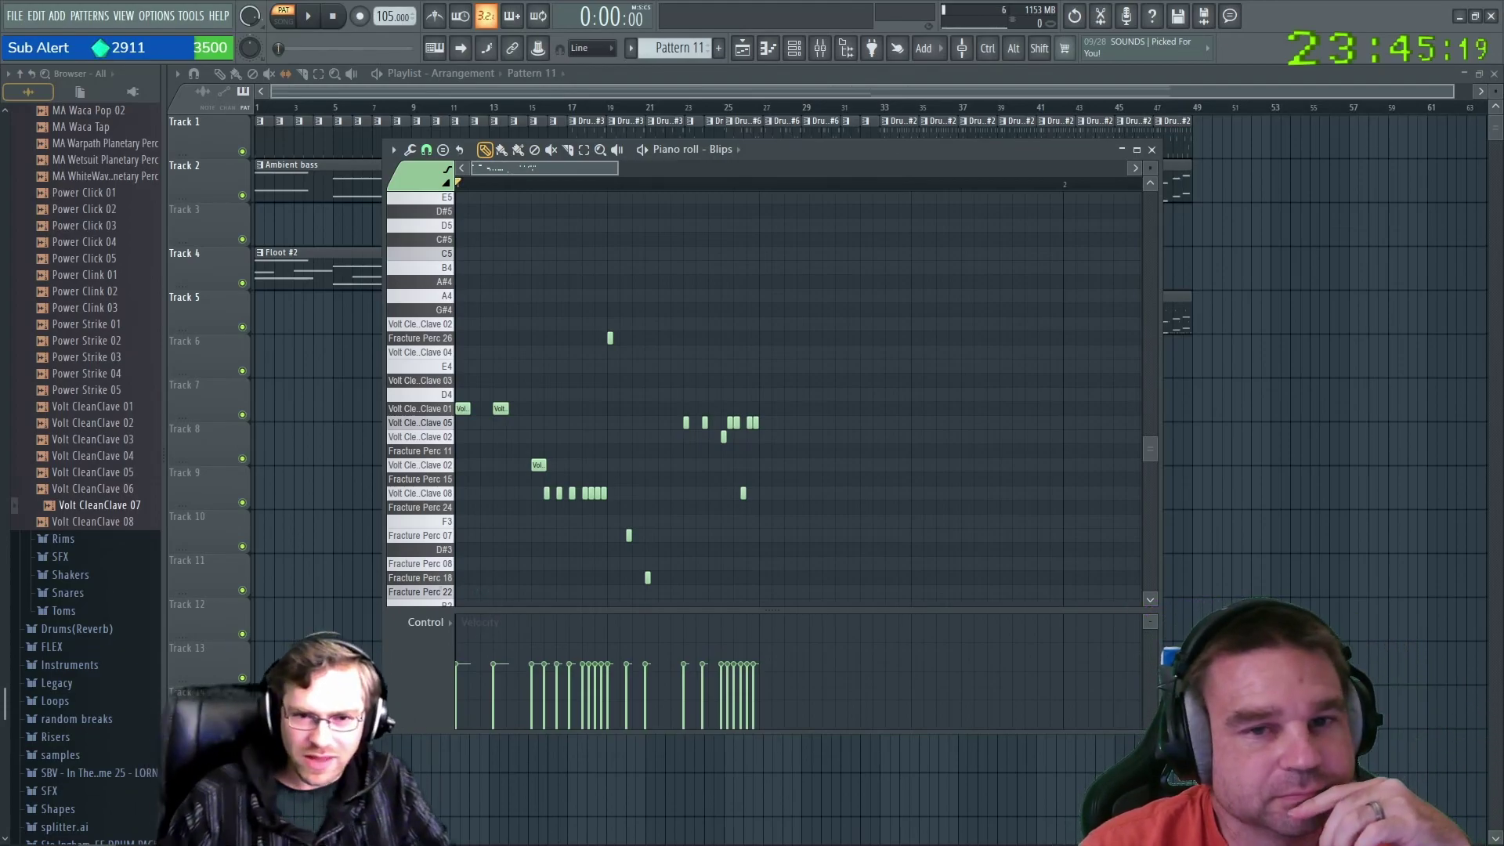
mouse_move(840, 152)
left_mouse_down()
mouse_move(816, 179)
mouse_move(835, 163)
mouse_move(820, 164)
mouse_move(881, 191)
mouse_move(847, 162)
left_mouse_up()
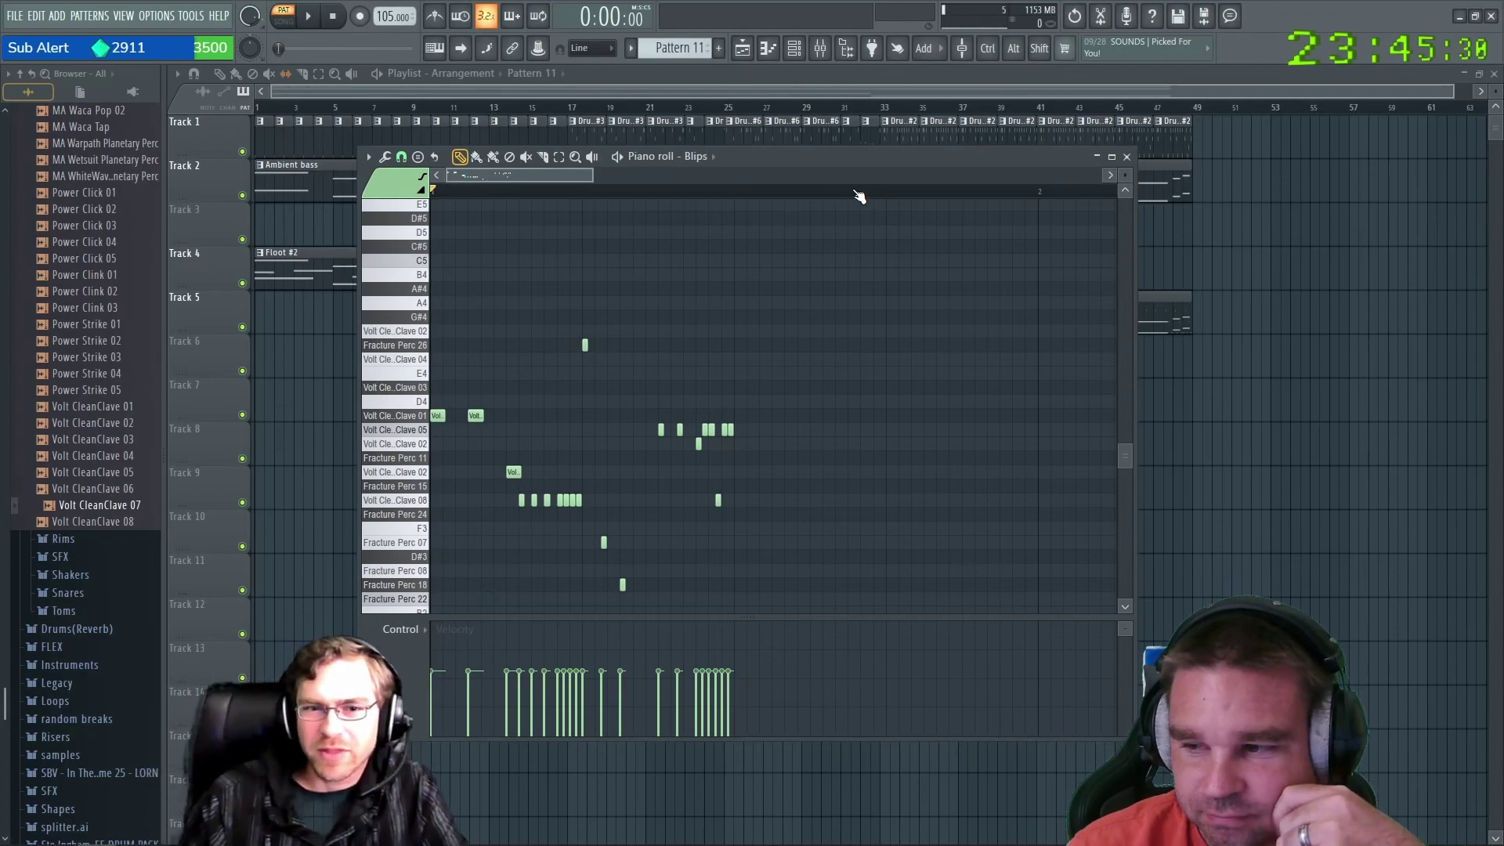
mouse_move(857, 152)
left_mouse_down()
mouse_move(866, 174)
mouse_move(866, 151)
left_mouse_up()
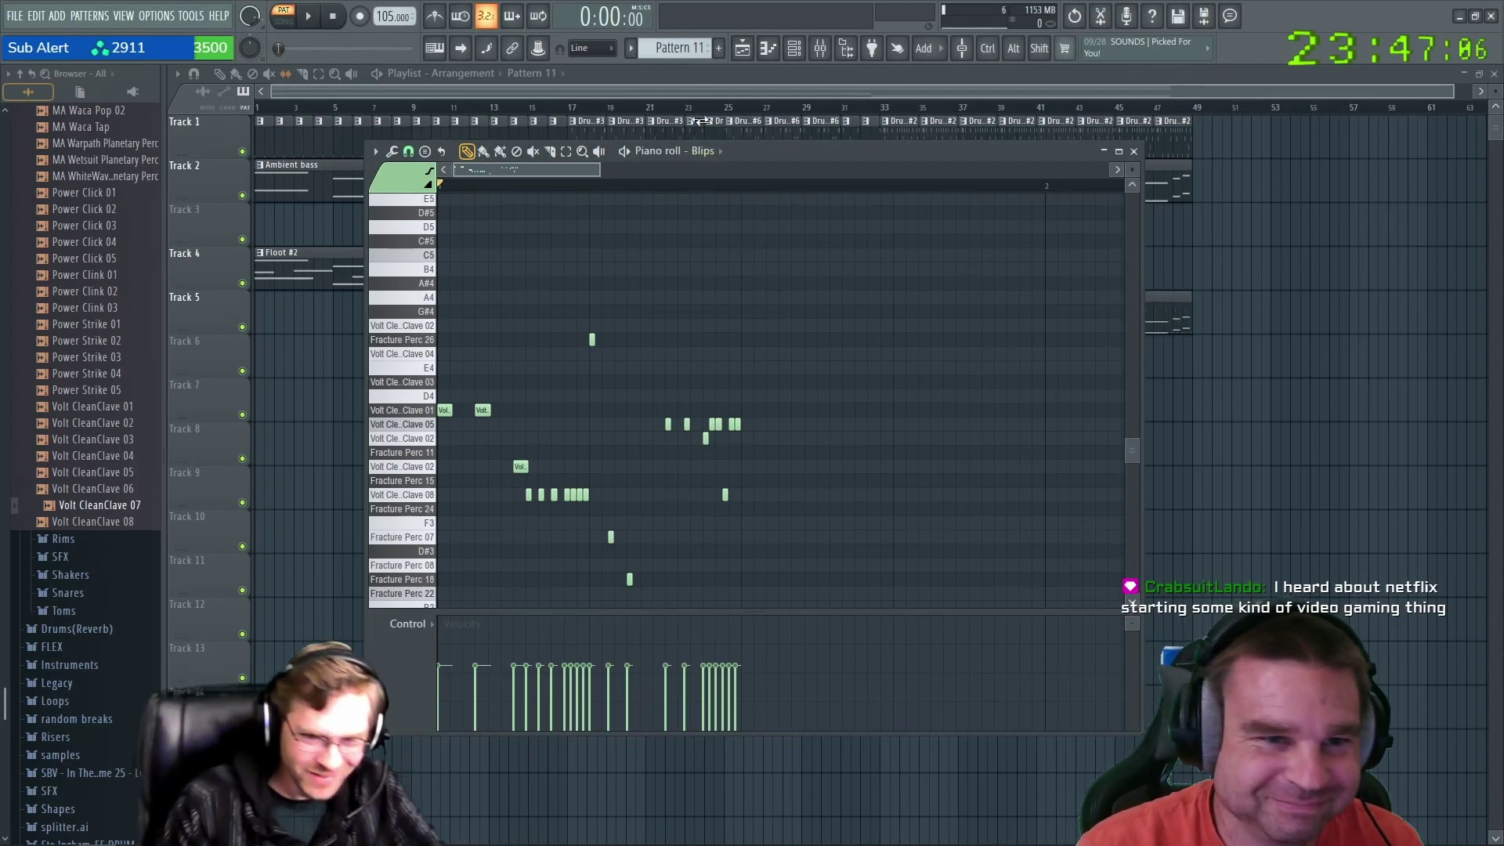
left_click_drag(750, 147, 800, 156)
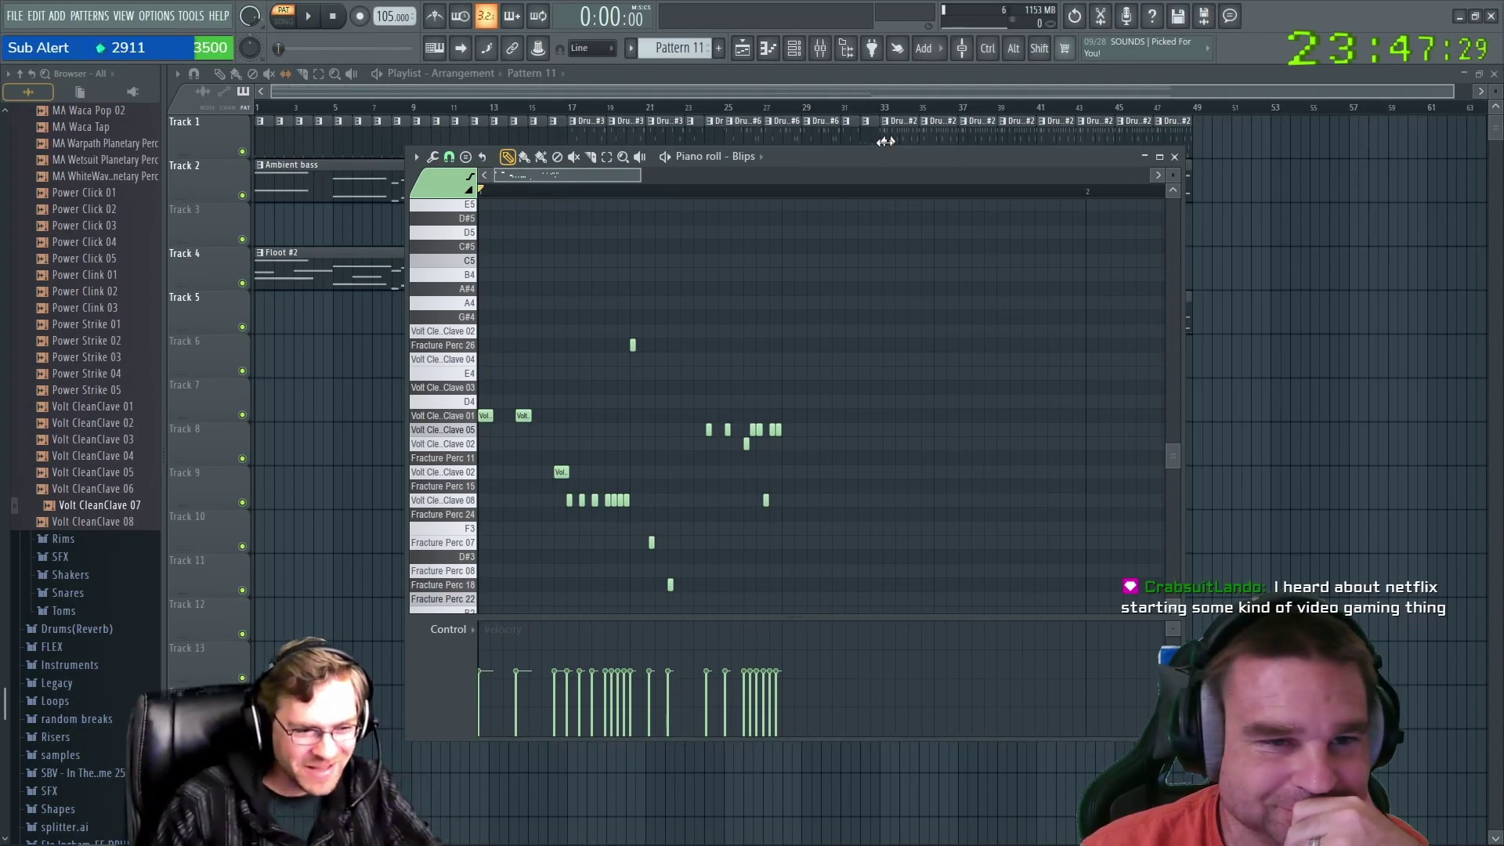
left_click_drag(859, 159, 830, 154)
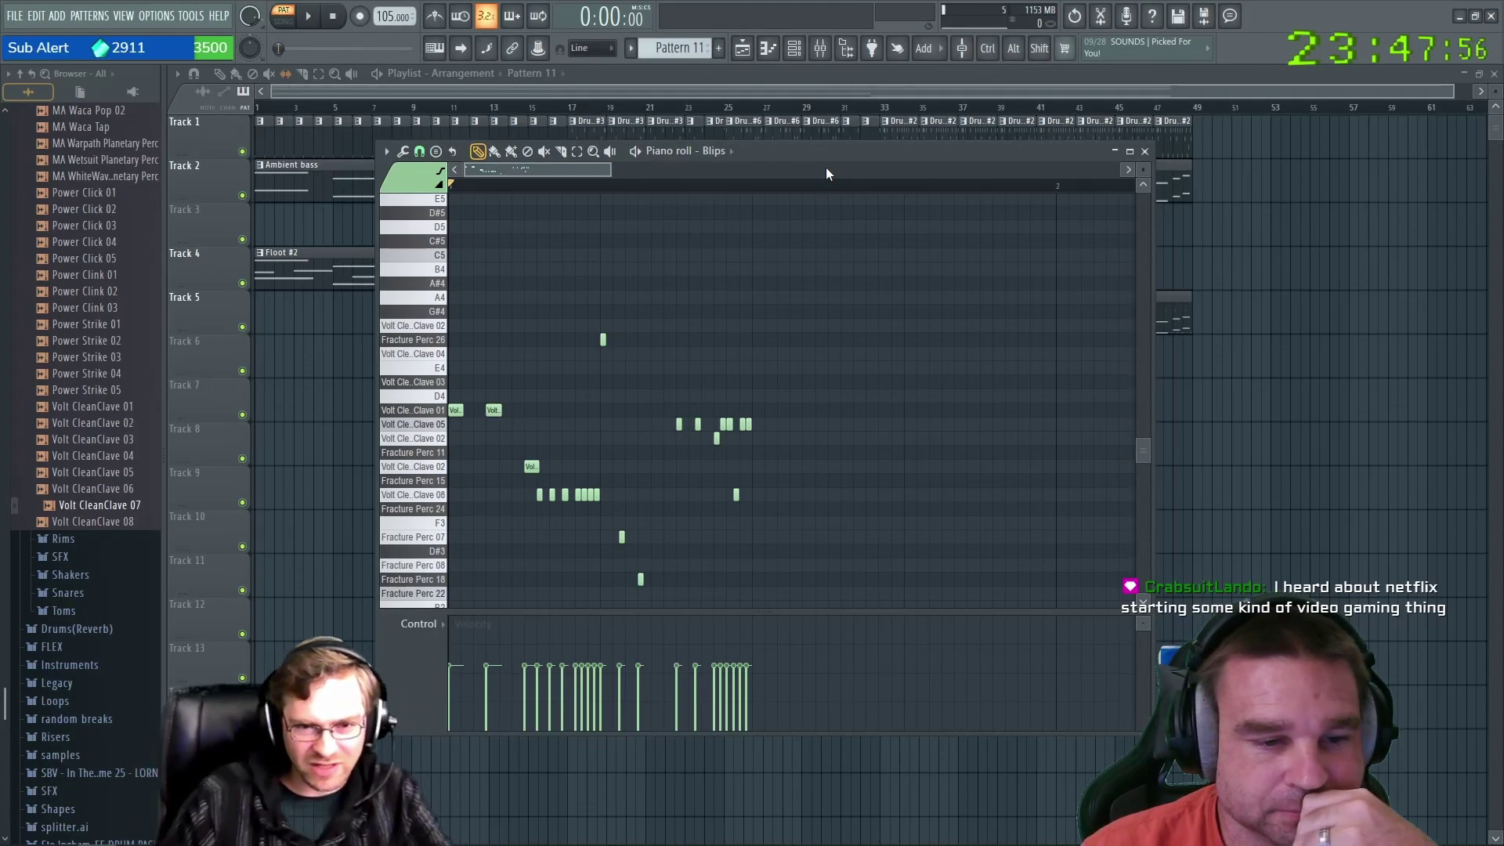
Play back the blips pattern from the start and stop it.
left_click_drag(822, 154, 815, 153)
key("space")
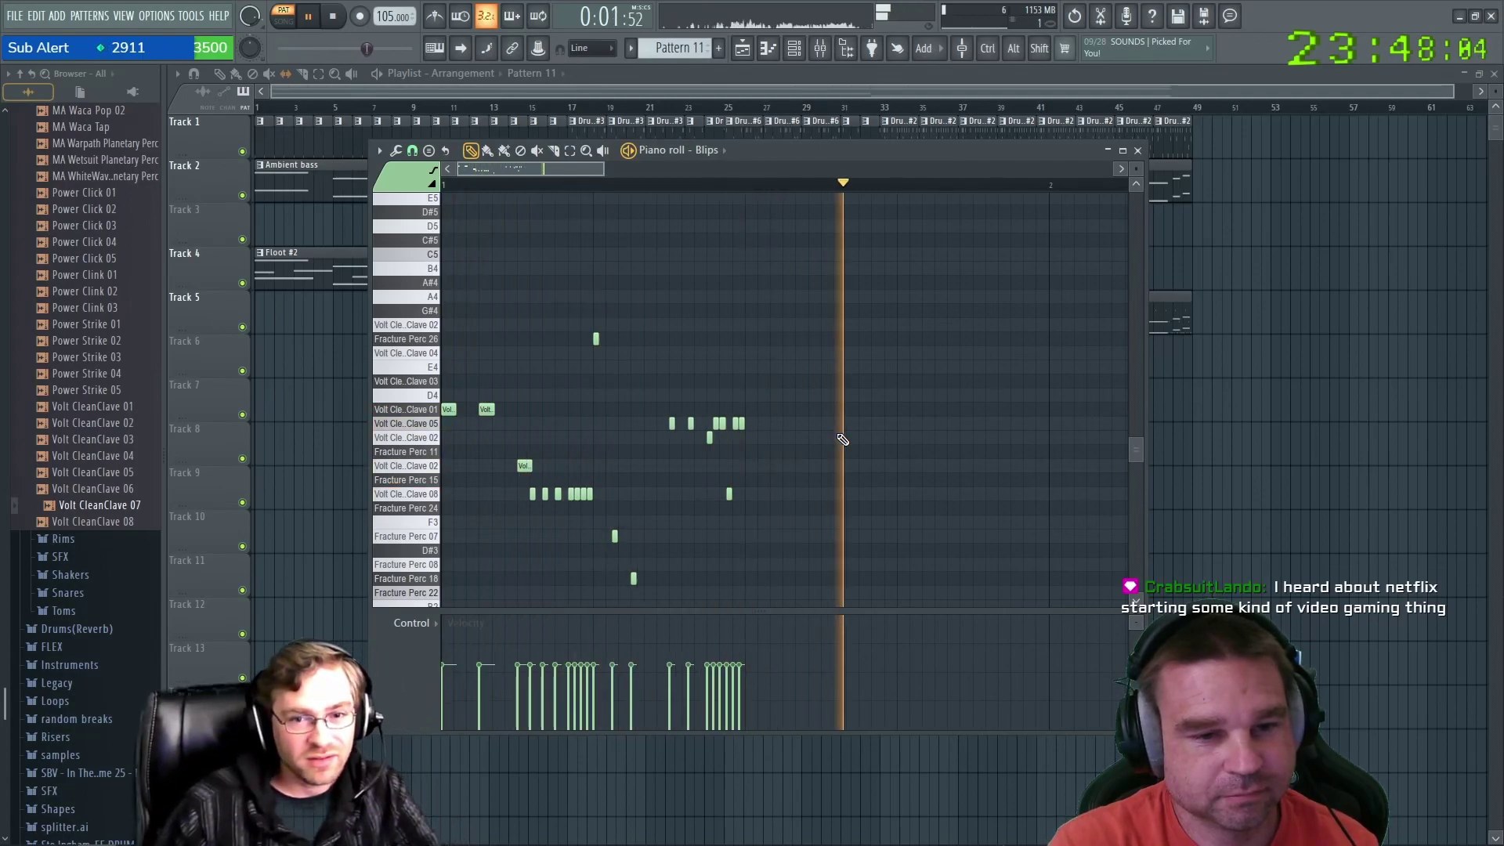
key("space")
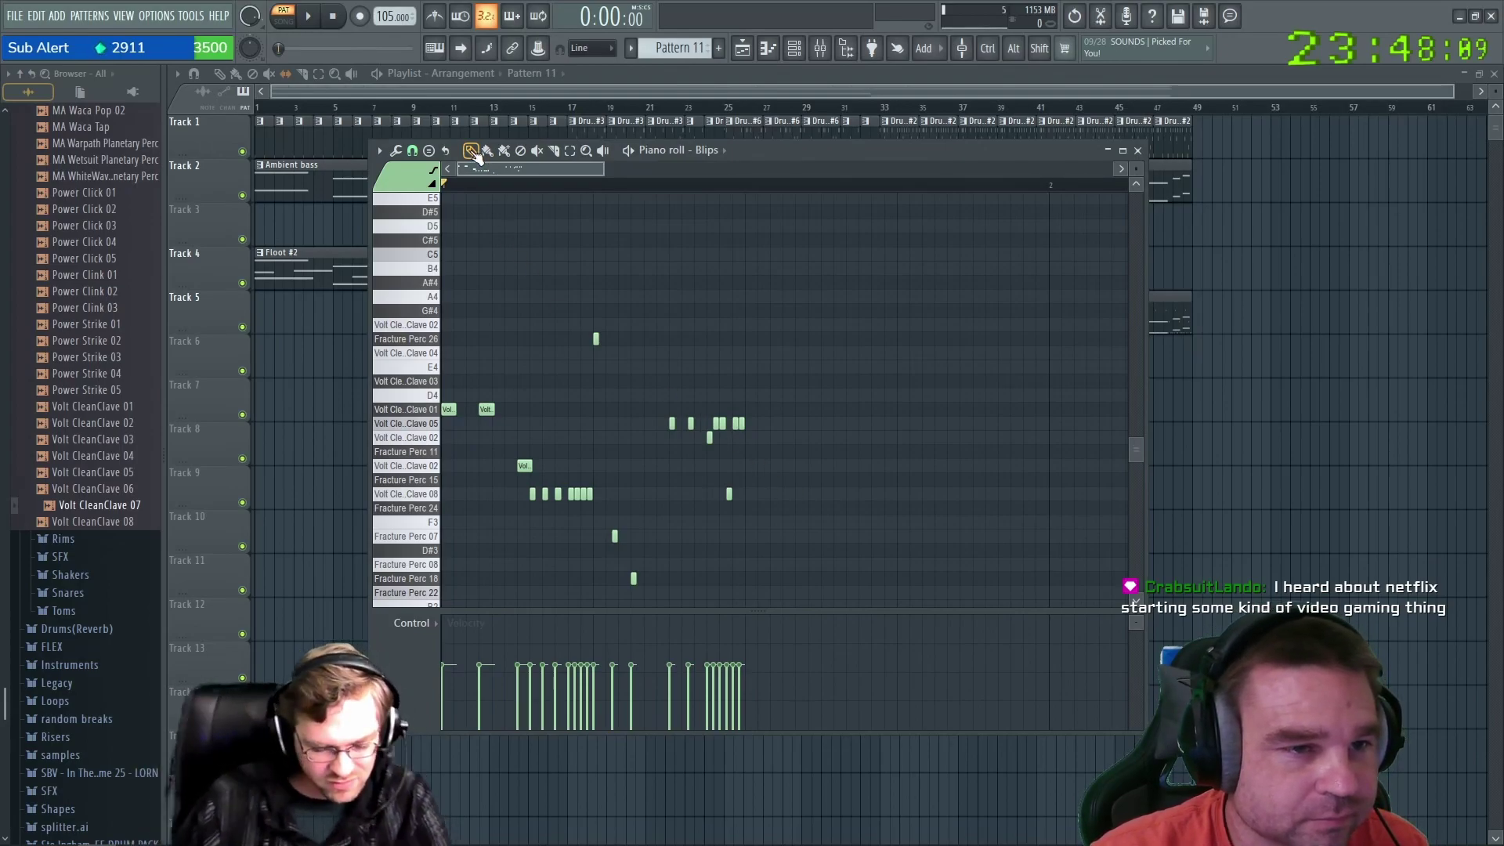
Set the snap to 1/4 step, place three closely spaced Volt CleanClave 04 notes after the last Volt CleanClave 05 pair, and play the pattern.
left_click(412, 150)
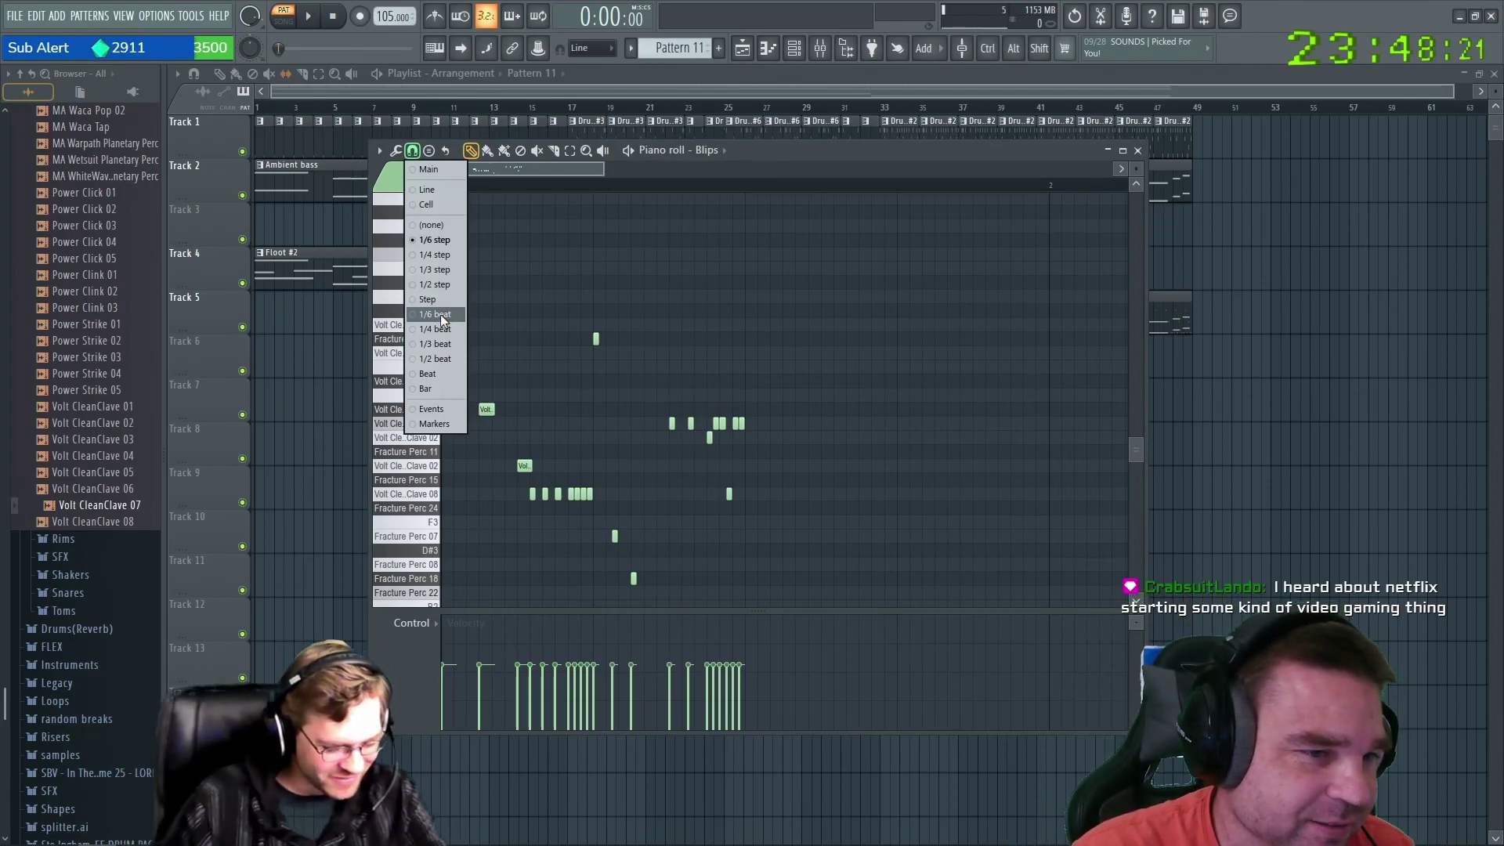
left_click(421, 255)
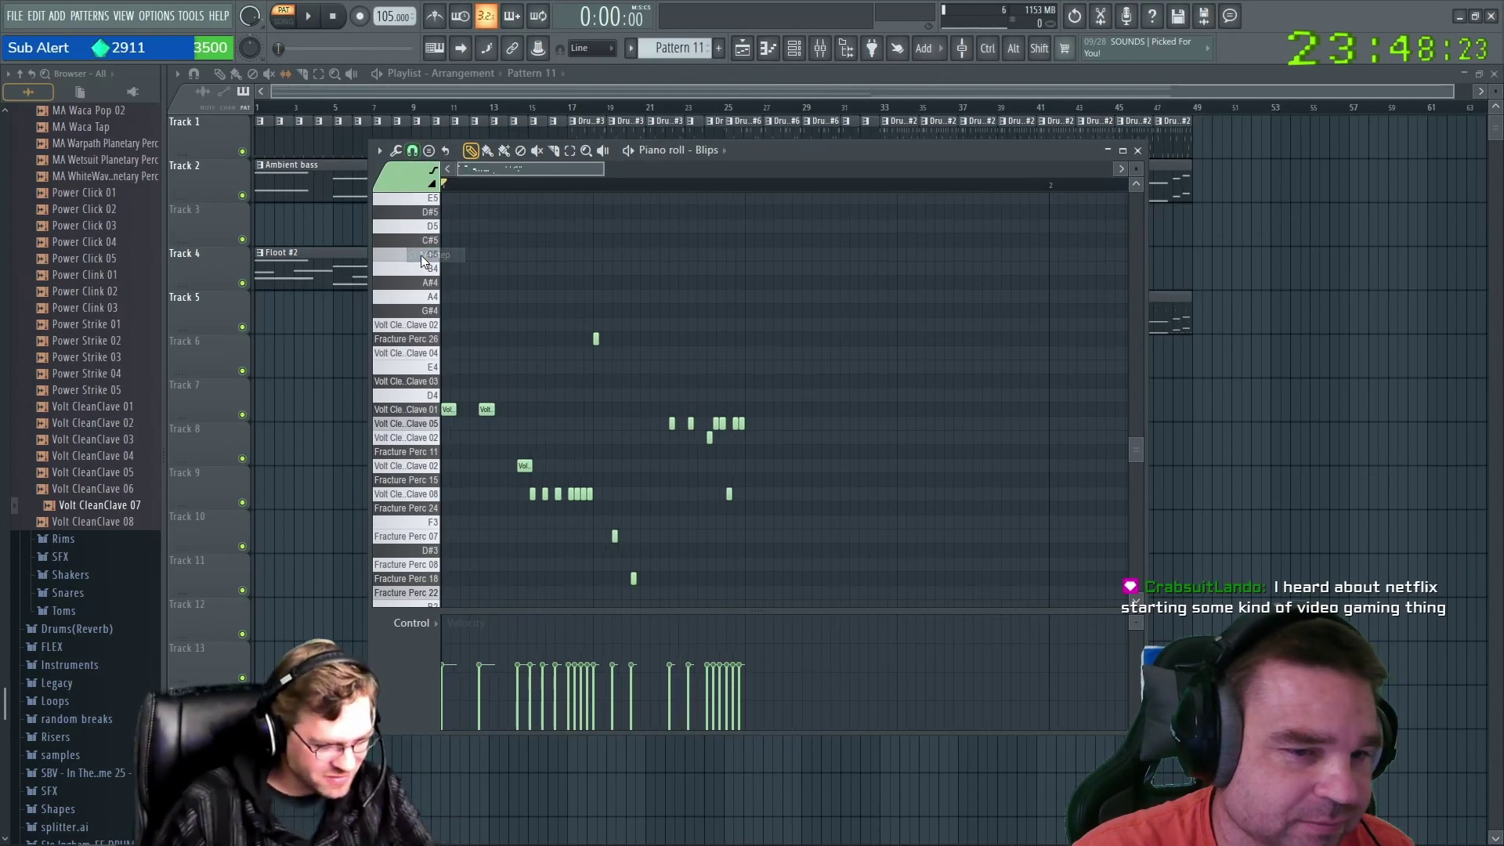
scroll(738, 450, "up", 4, "ctrl")
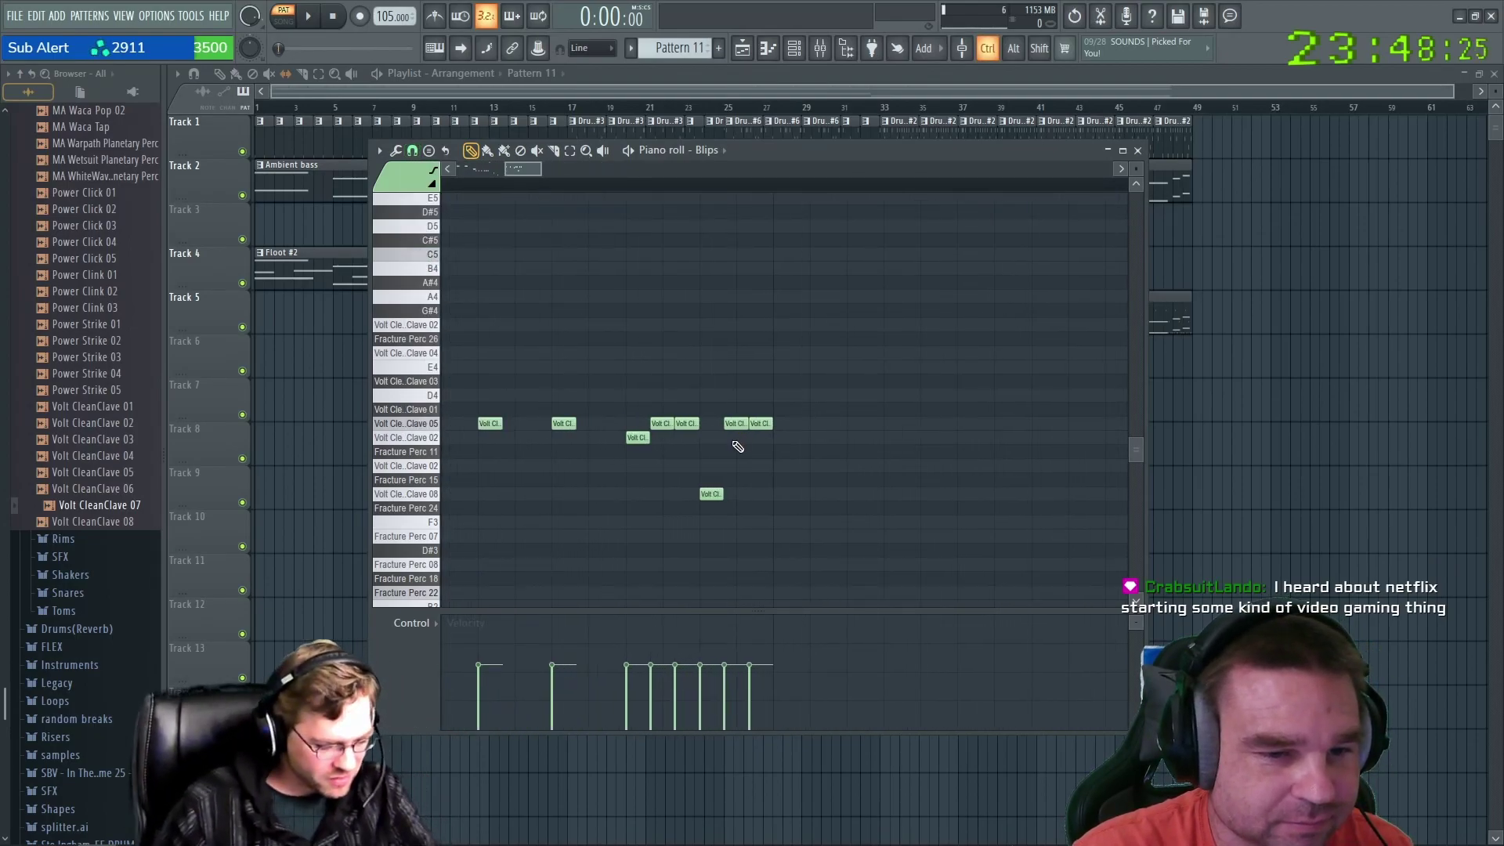
scroll(738, 446, "down", 3, "ctrl")
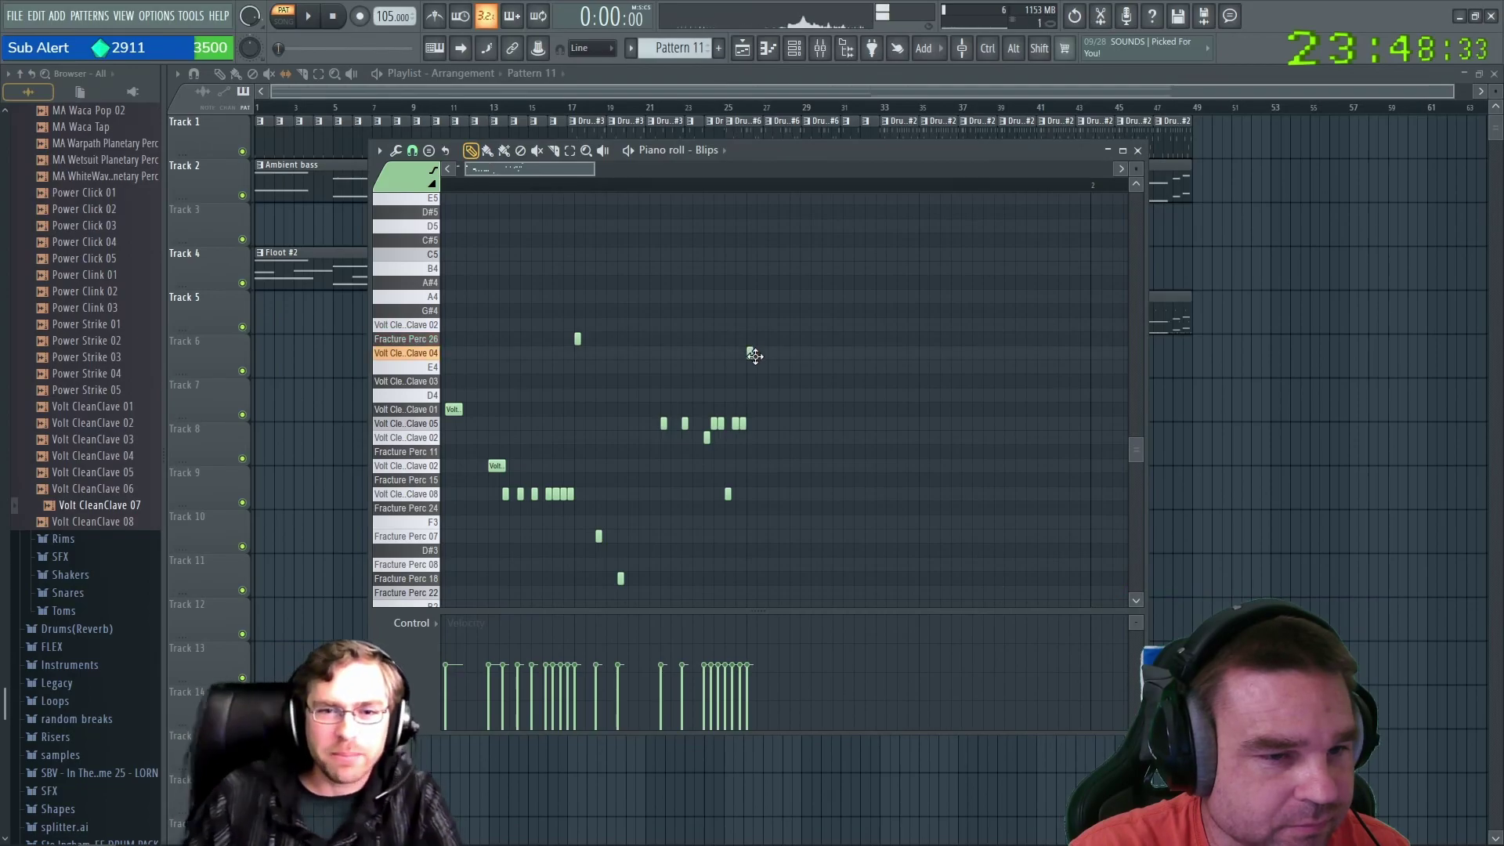
left_click(761, 353)
left_click(750, 353)
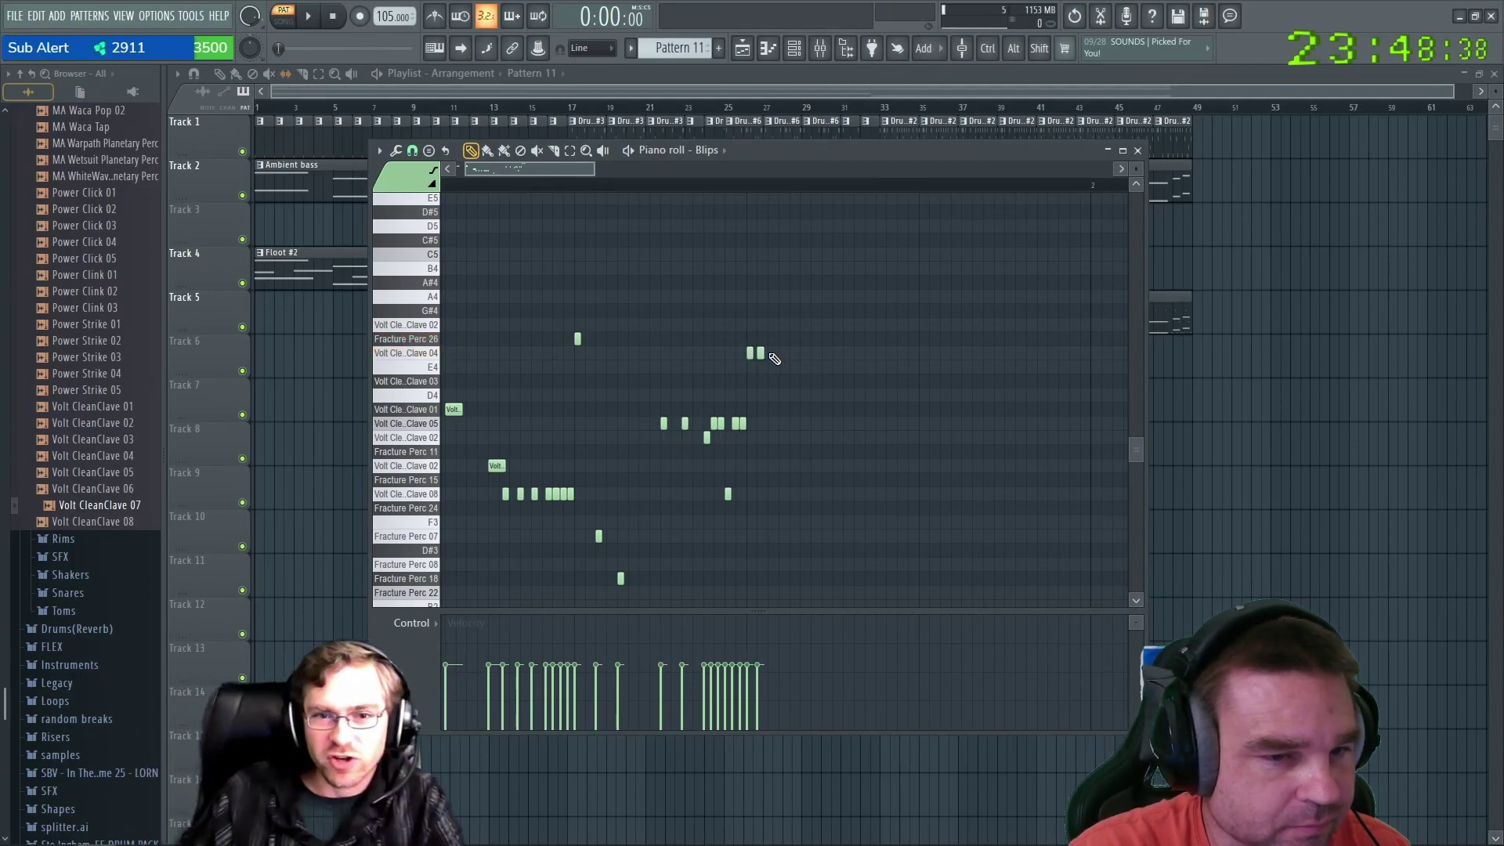
left_click(771, 354)
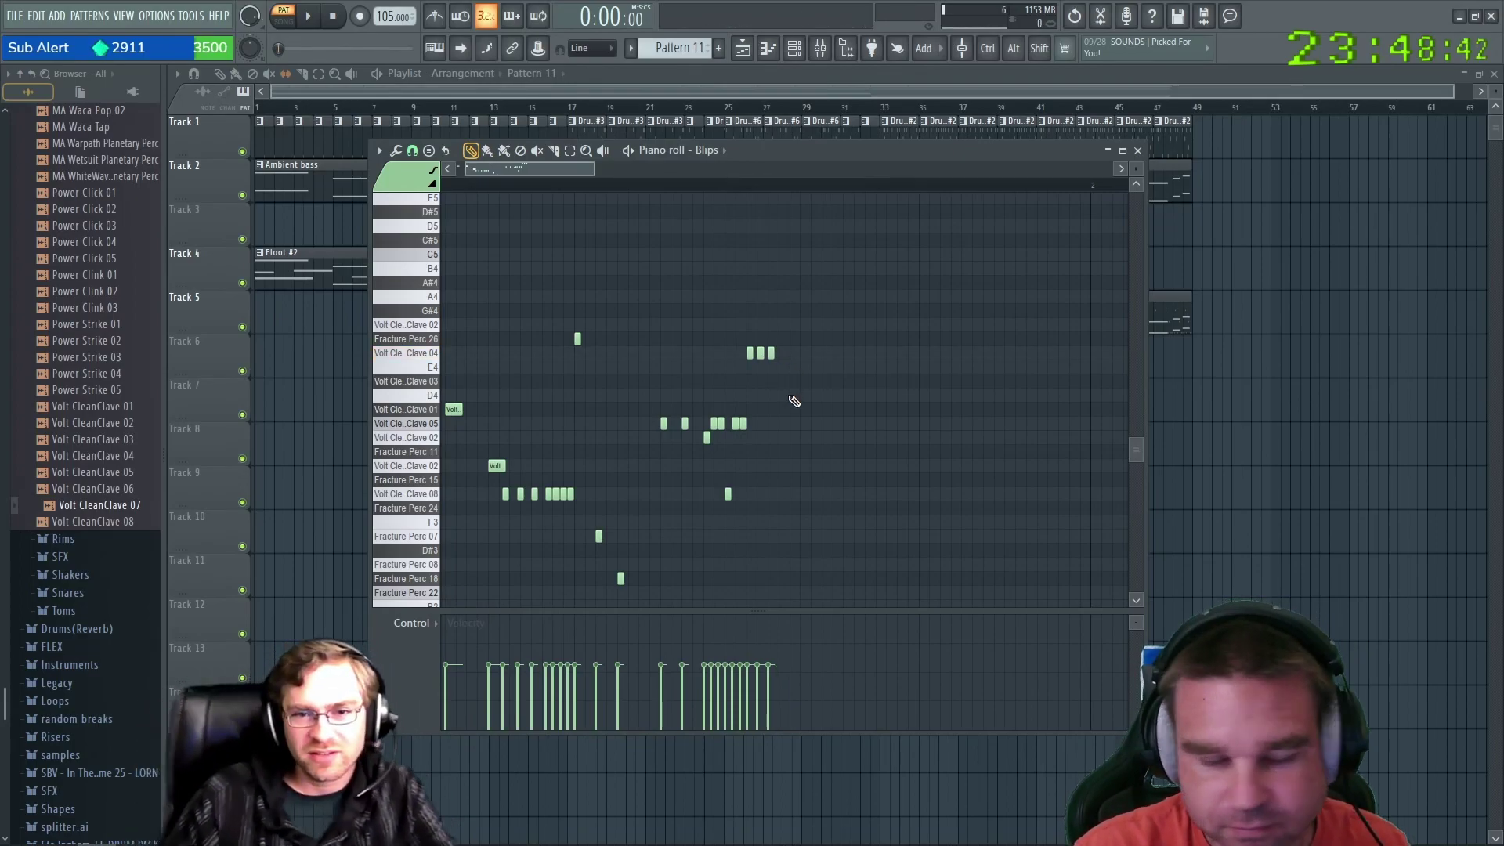
key("space")
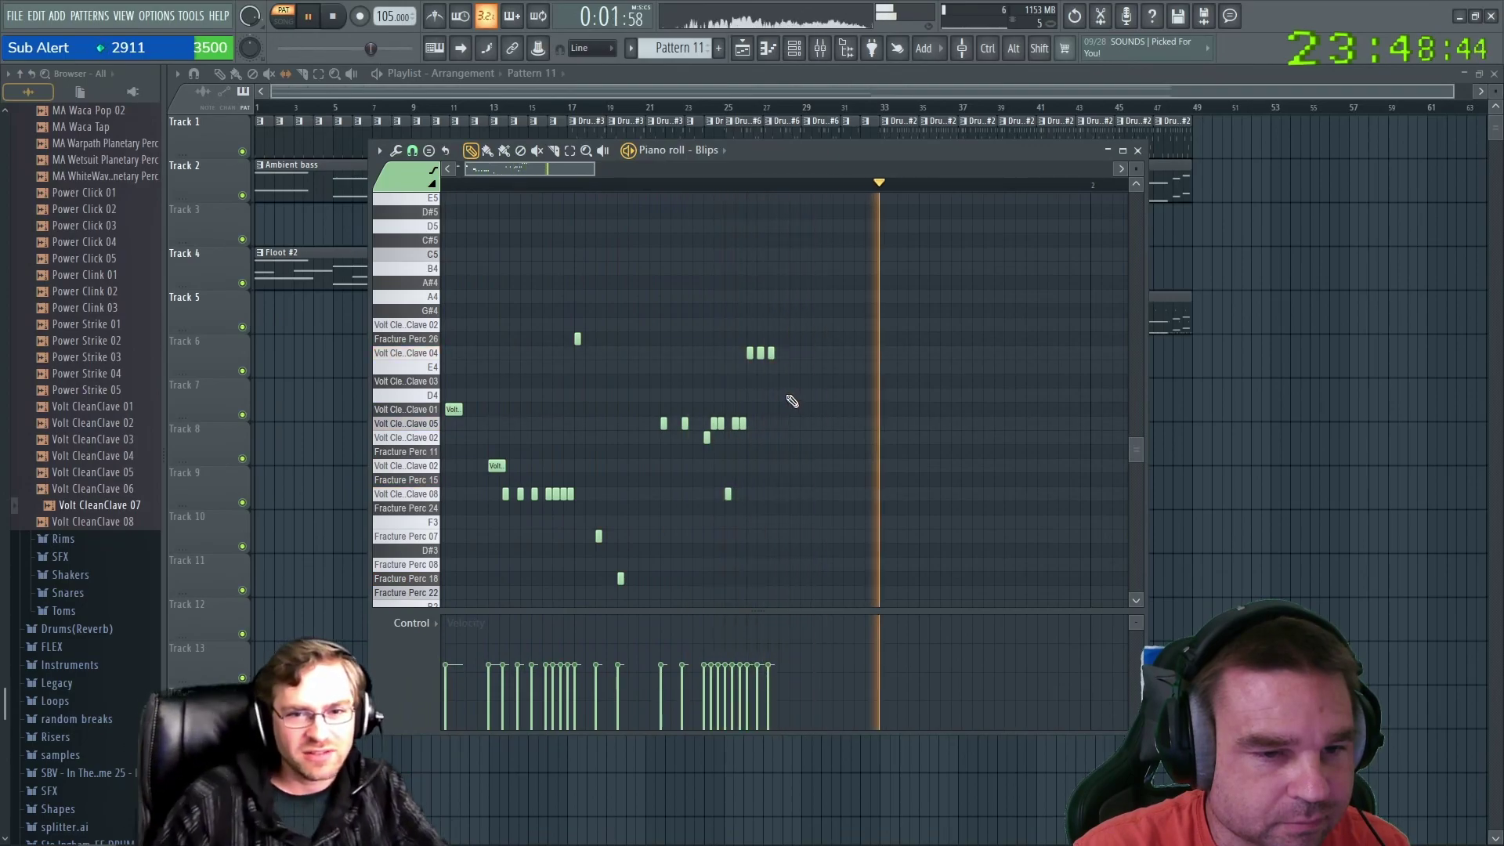
key("space")
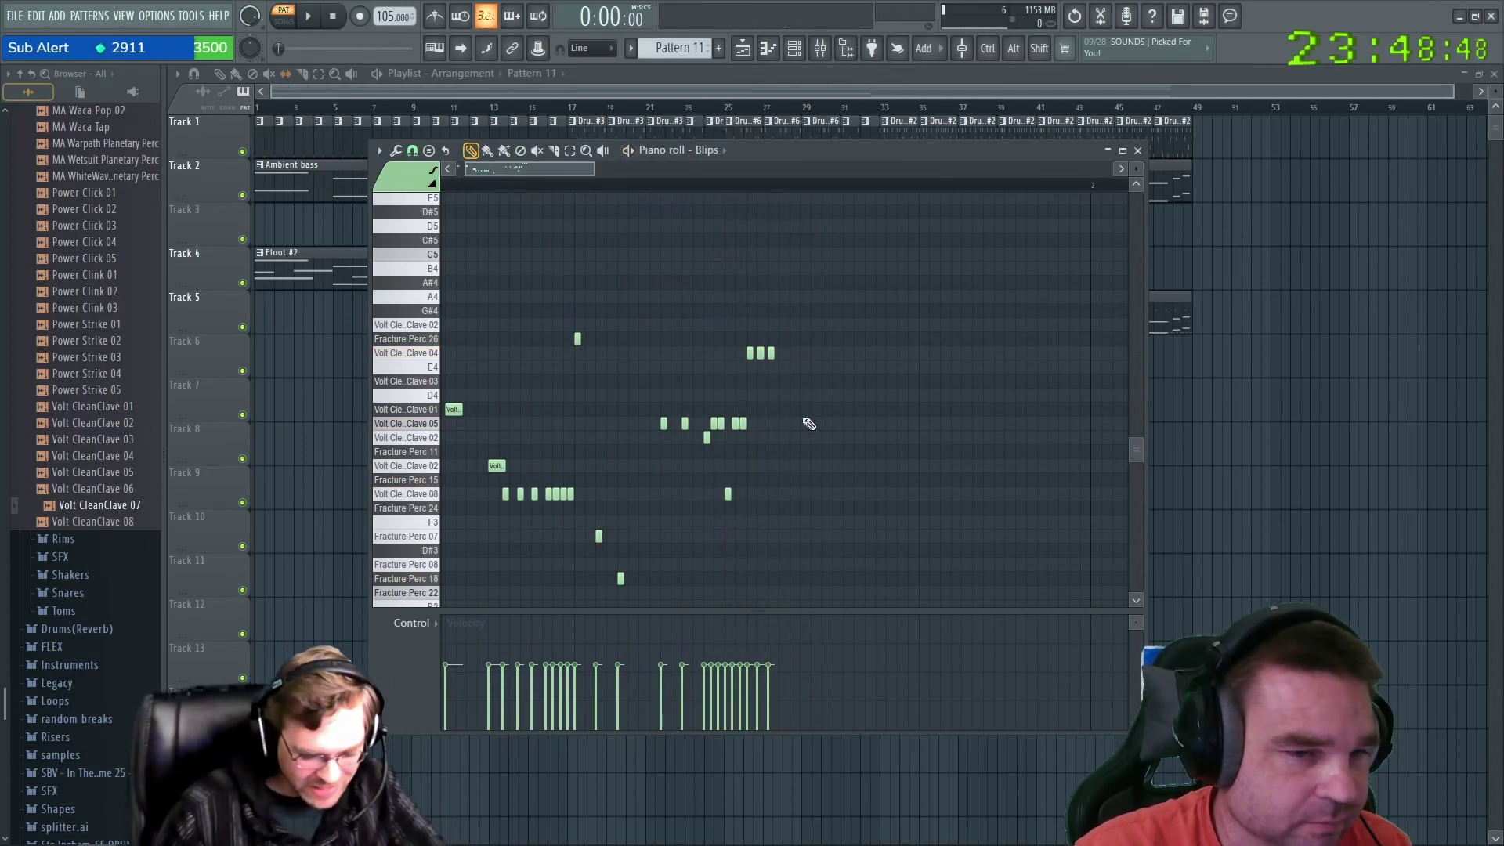
Add four more widely spaced Volt CleanClave 04 notes after the three close ones, leaving the largest gap before the last.
left_click(795, 354)
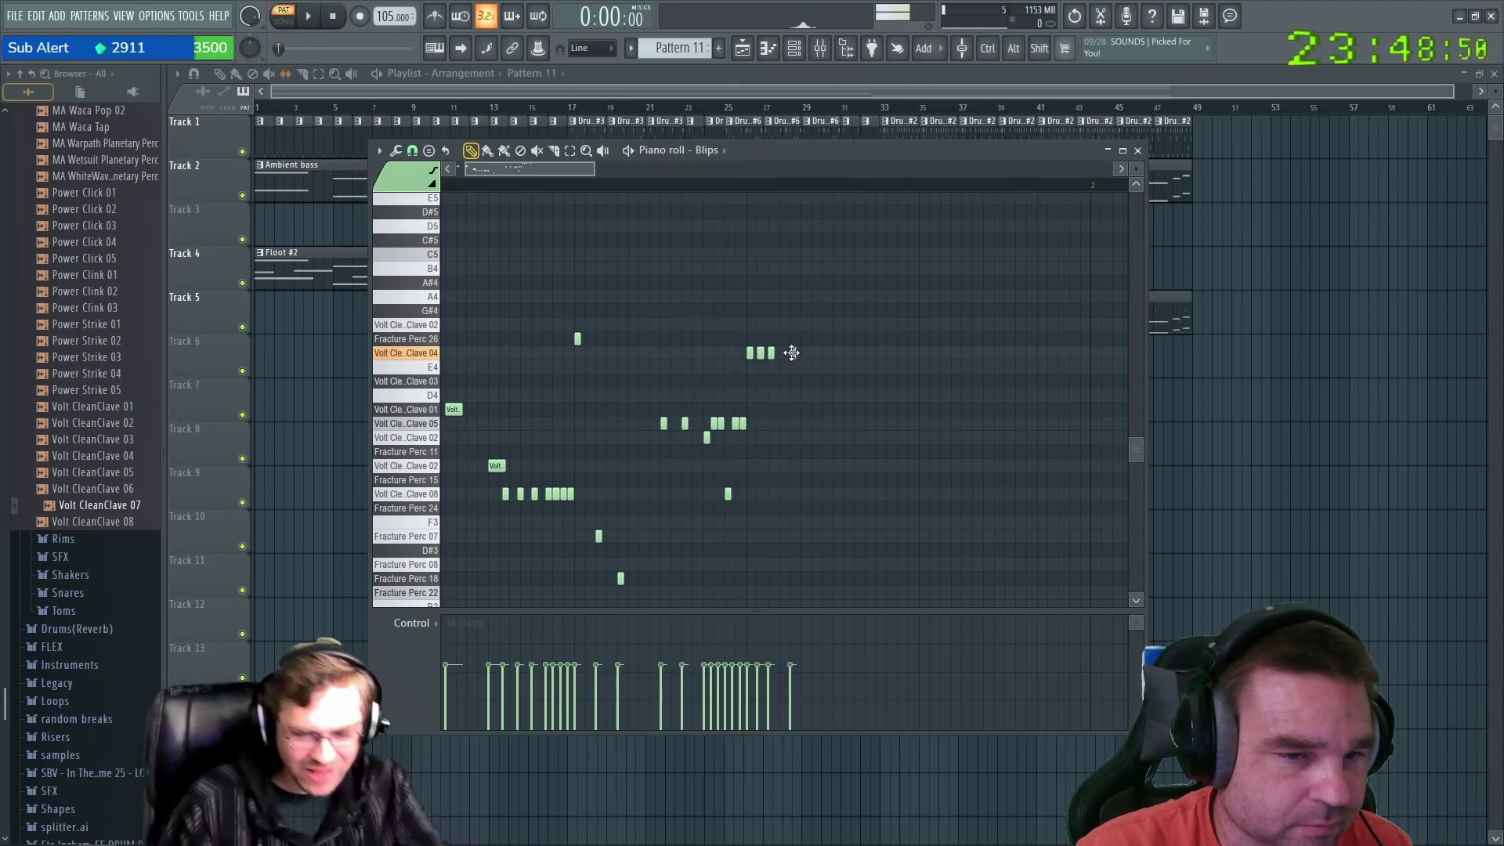
left_click(815, 353)
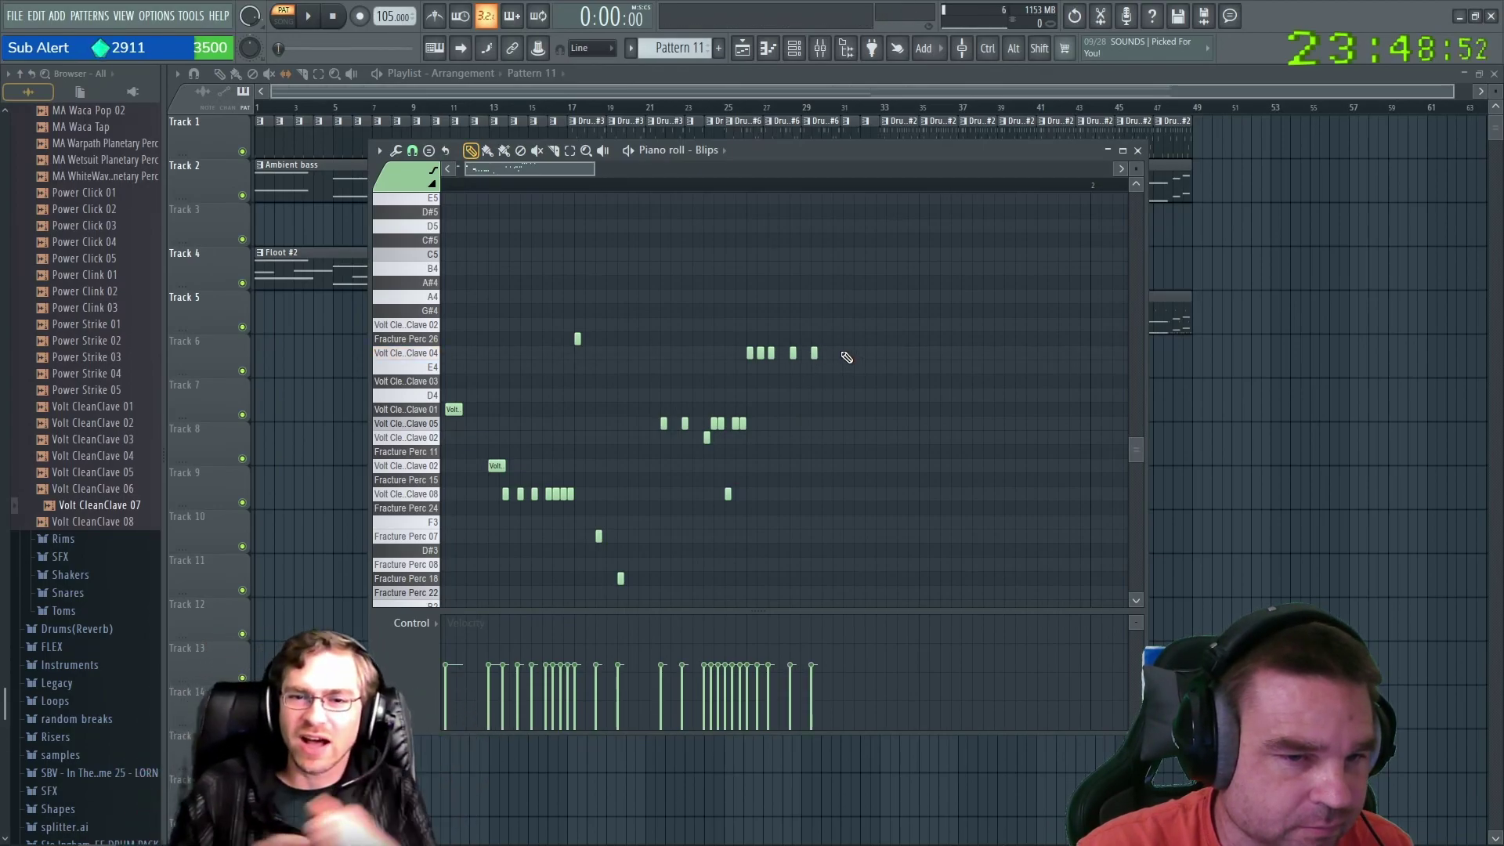
left_click(837, 353)
left_click(868, 353)
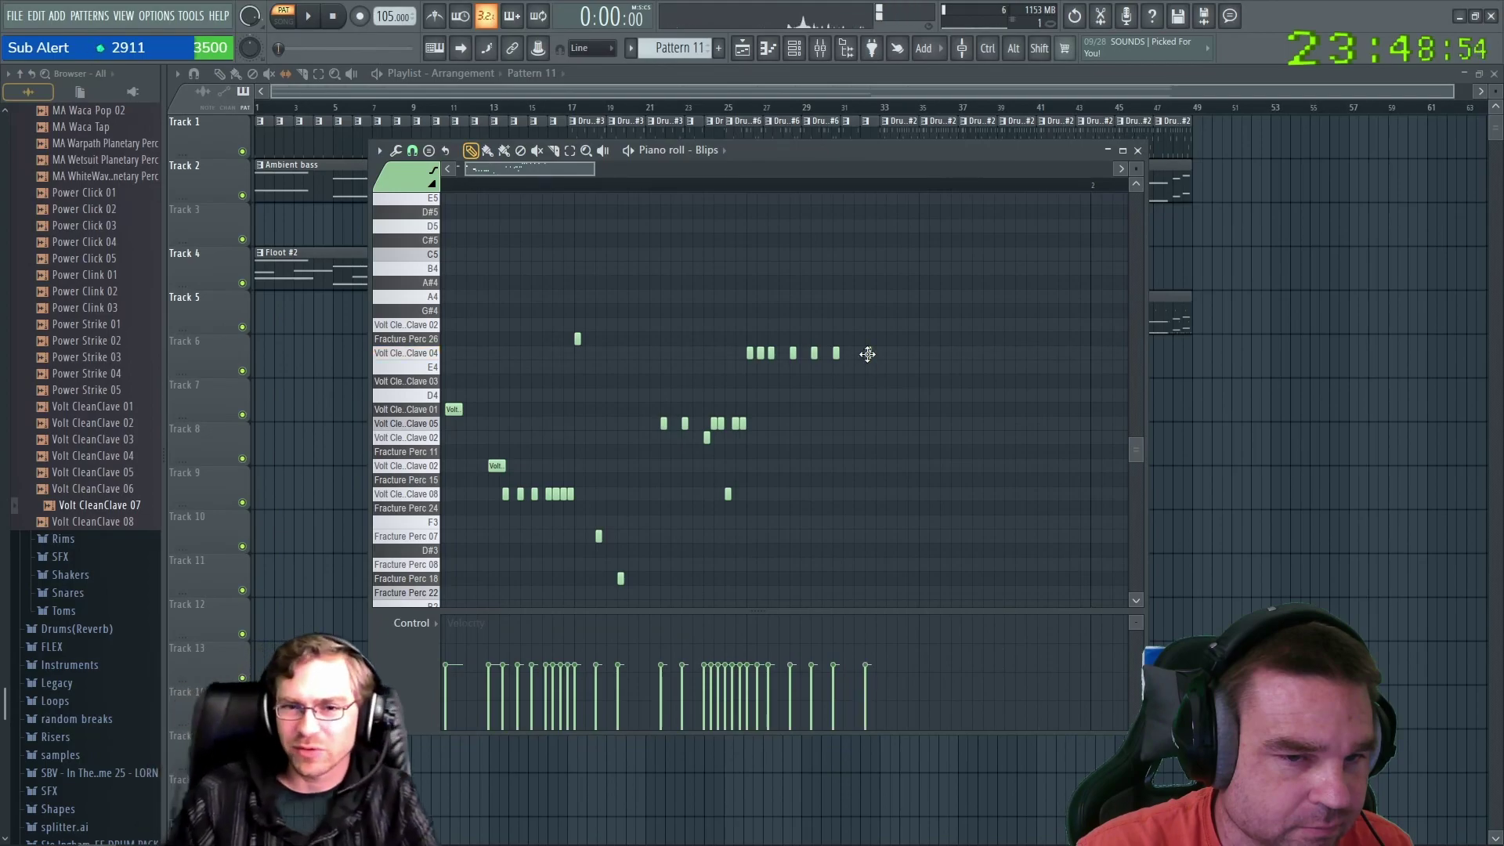
Add one more Volt CleanClave 04 note at the end of its run and three Volt CleanClave 05 notes beneath that stretch, the last two close together.
left_click(901, 353)
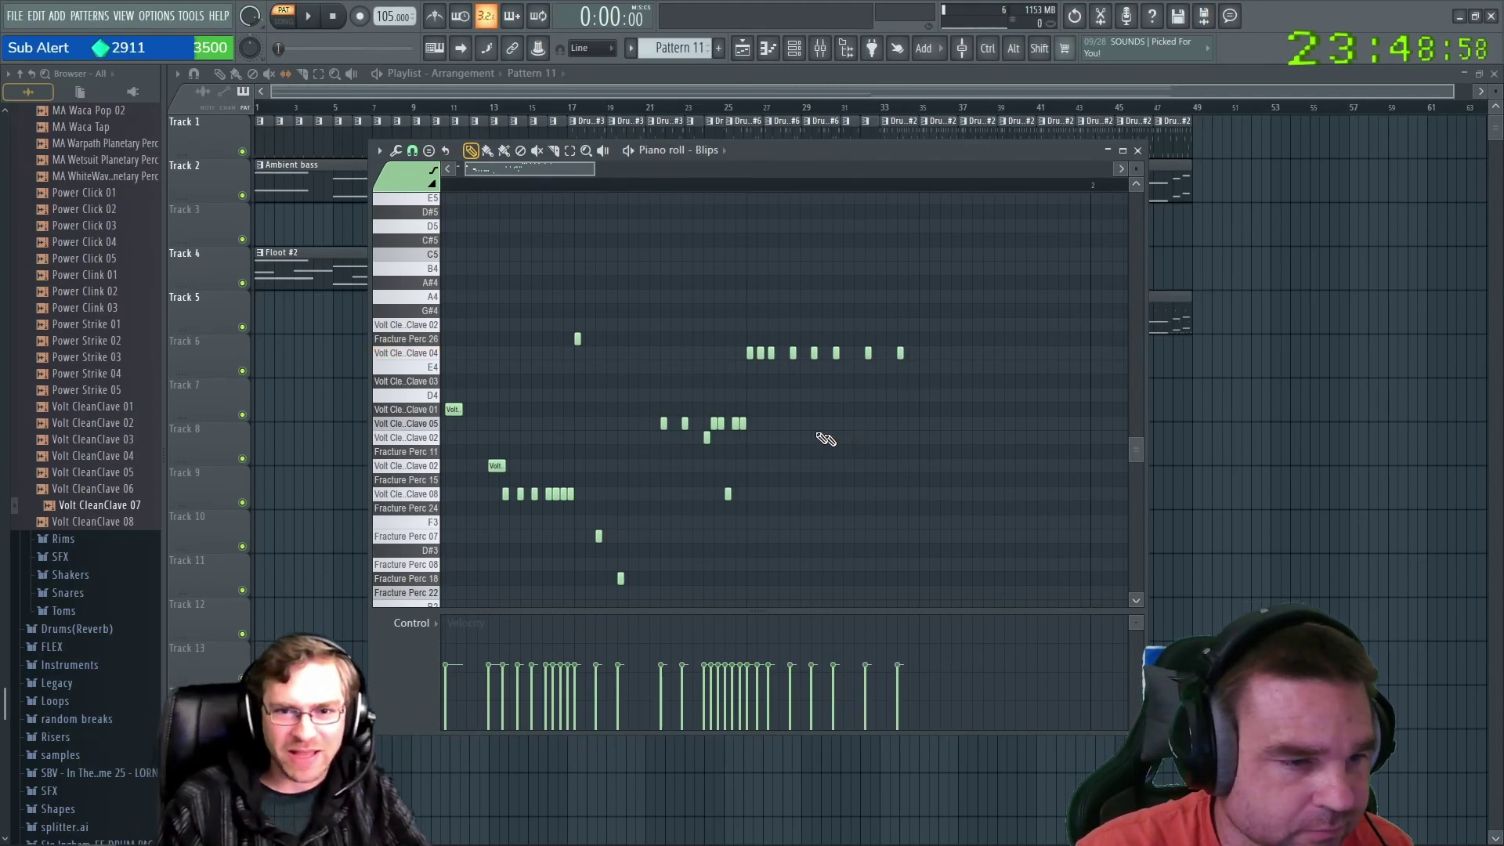
left_click(413, 438)
left_click(418, 424)
left_click(423, 431)
left_click(848, 424)
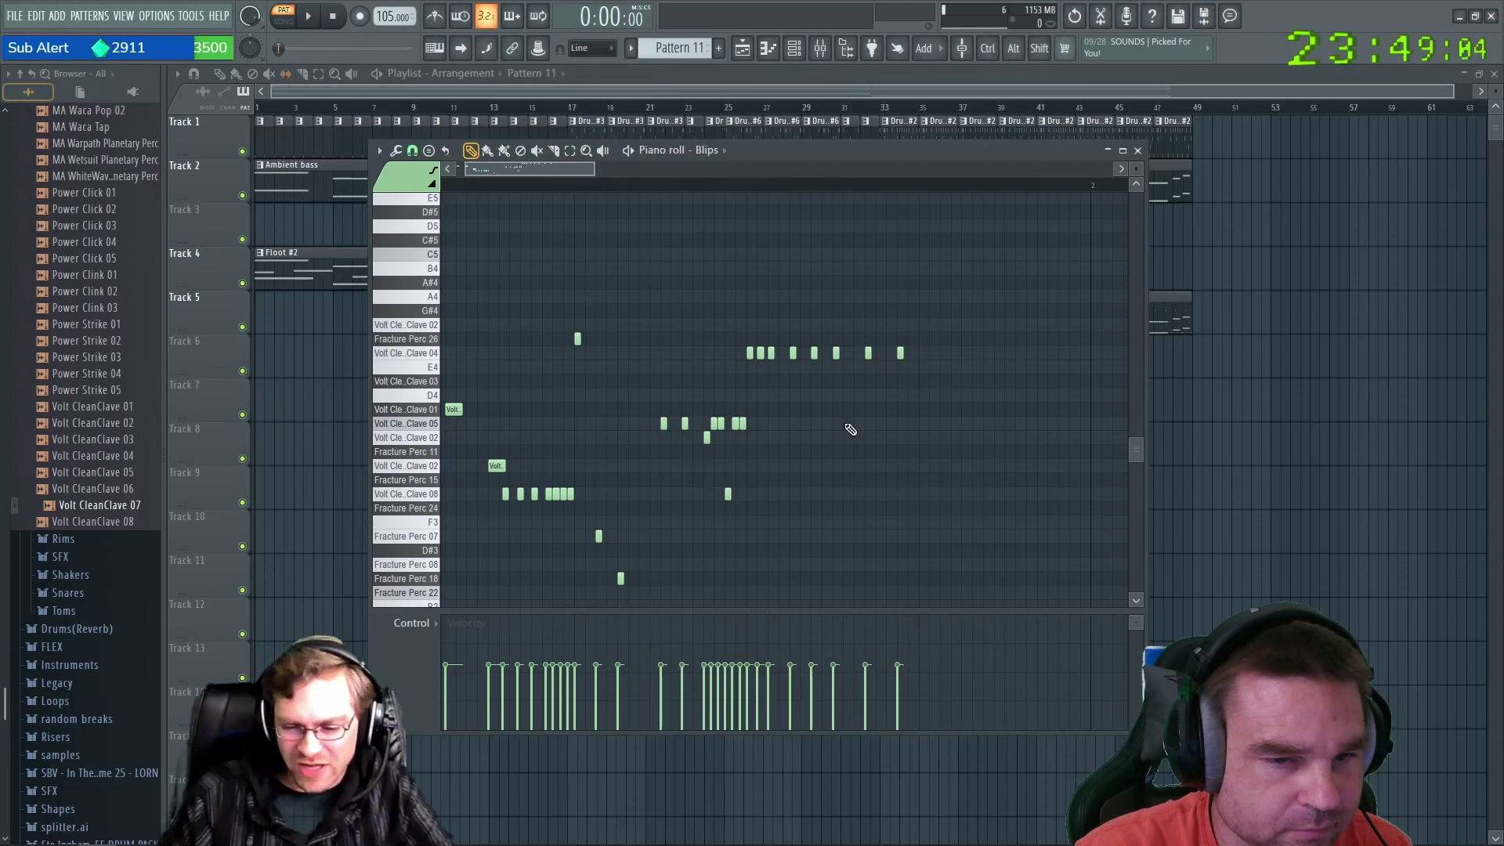
left_click(879, 424)
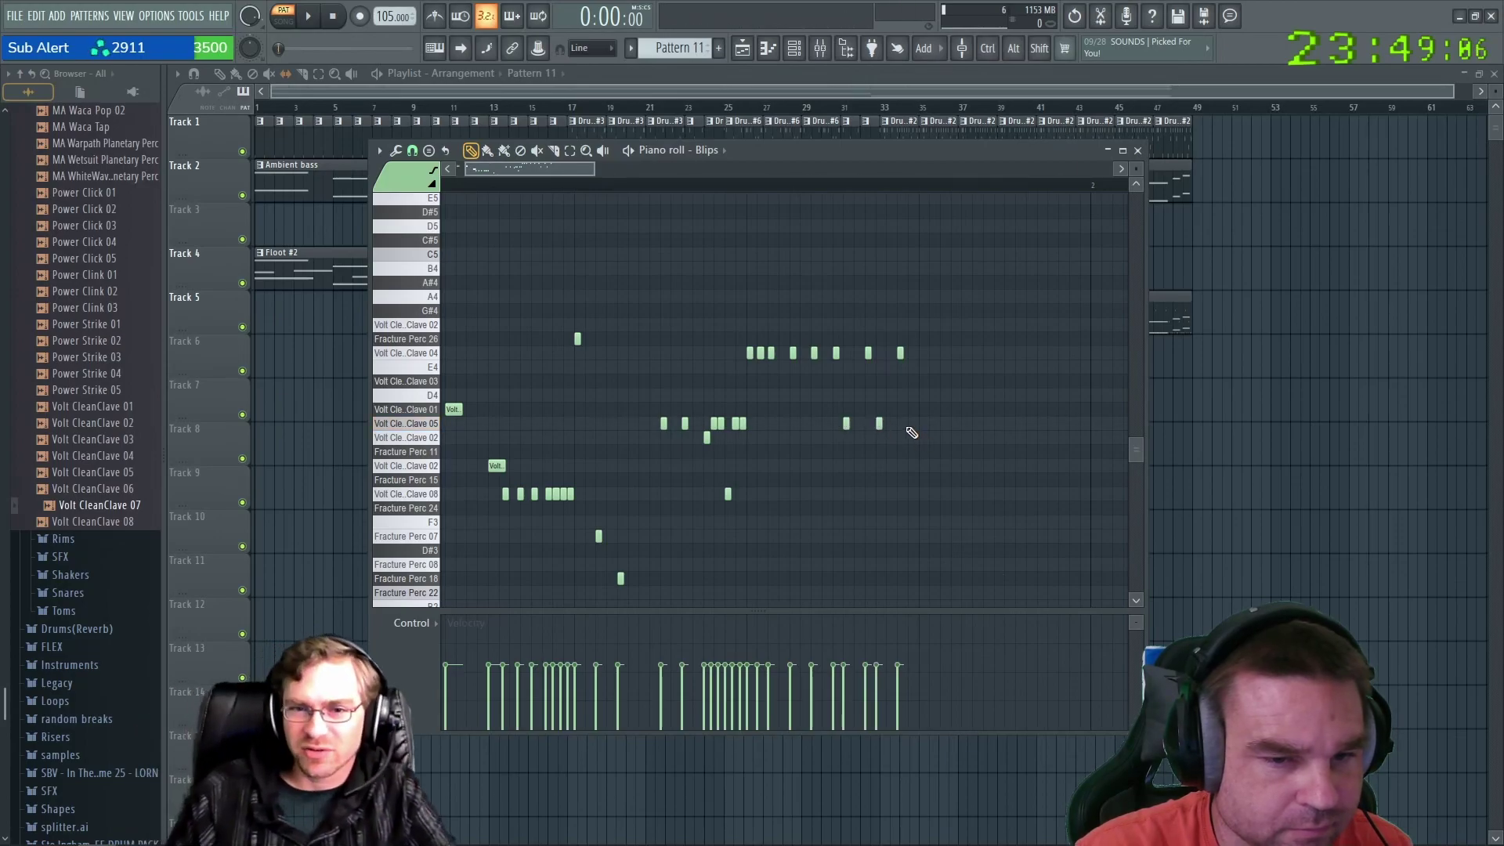
left_click(889, 423)
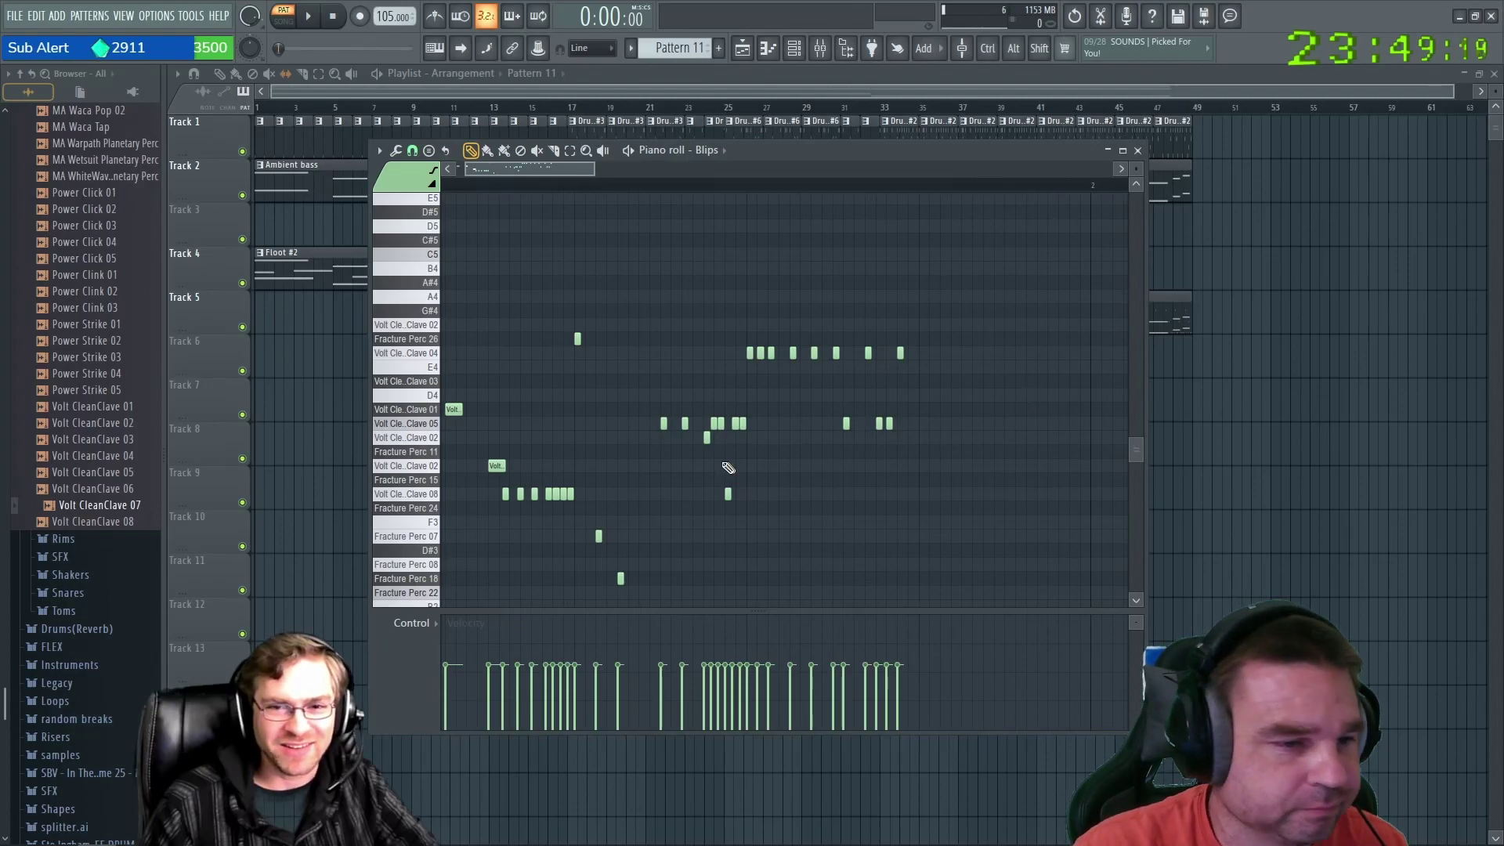
Audition the Fracture Perc samples, then place a Fracture Perc 08 note under the last Volt CleanClave 04 note and a Fracture Perc 22 note just after it.
left_click(407, 537)
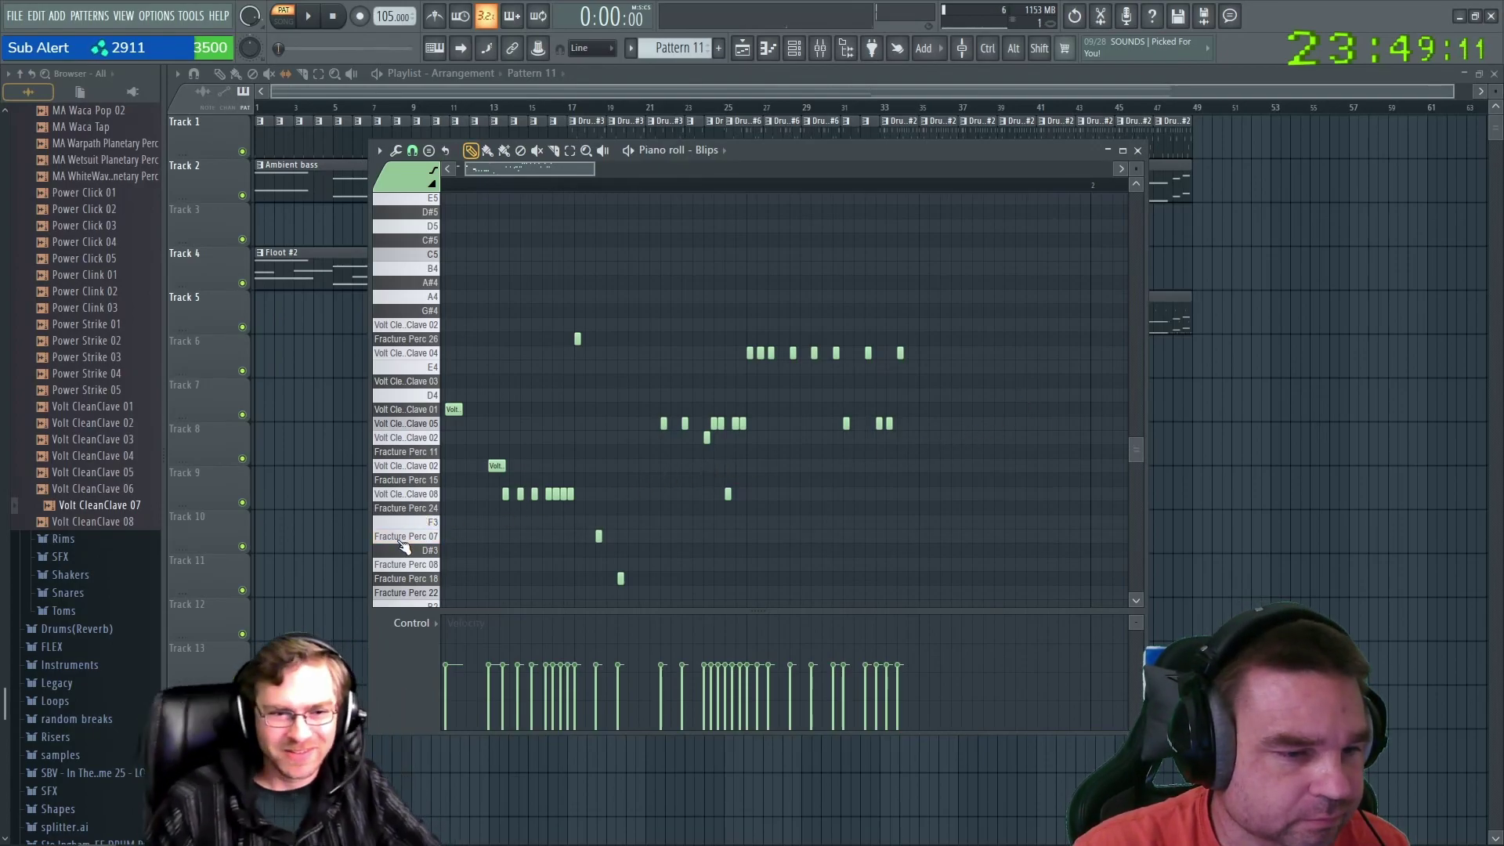
left_click(427, 566)
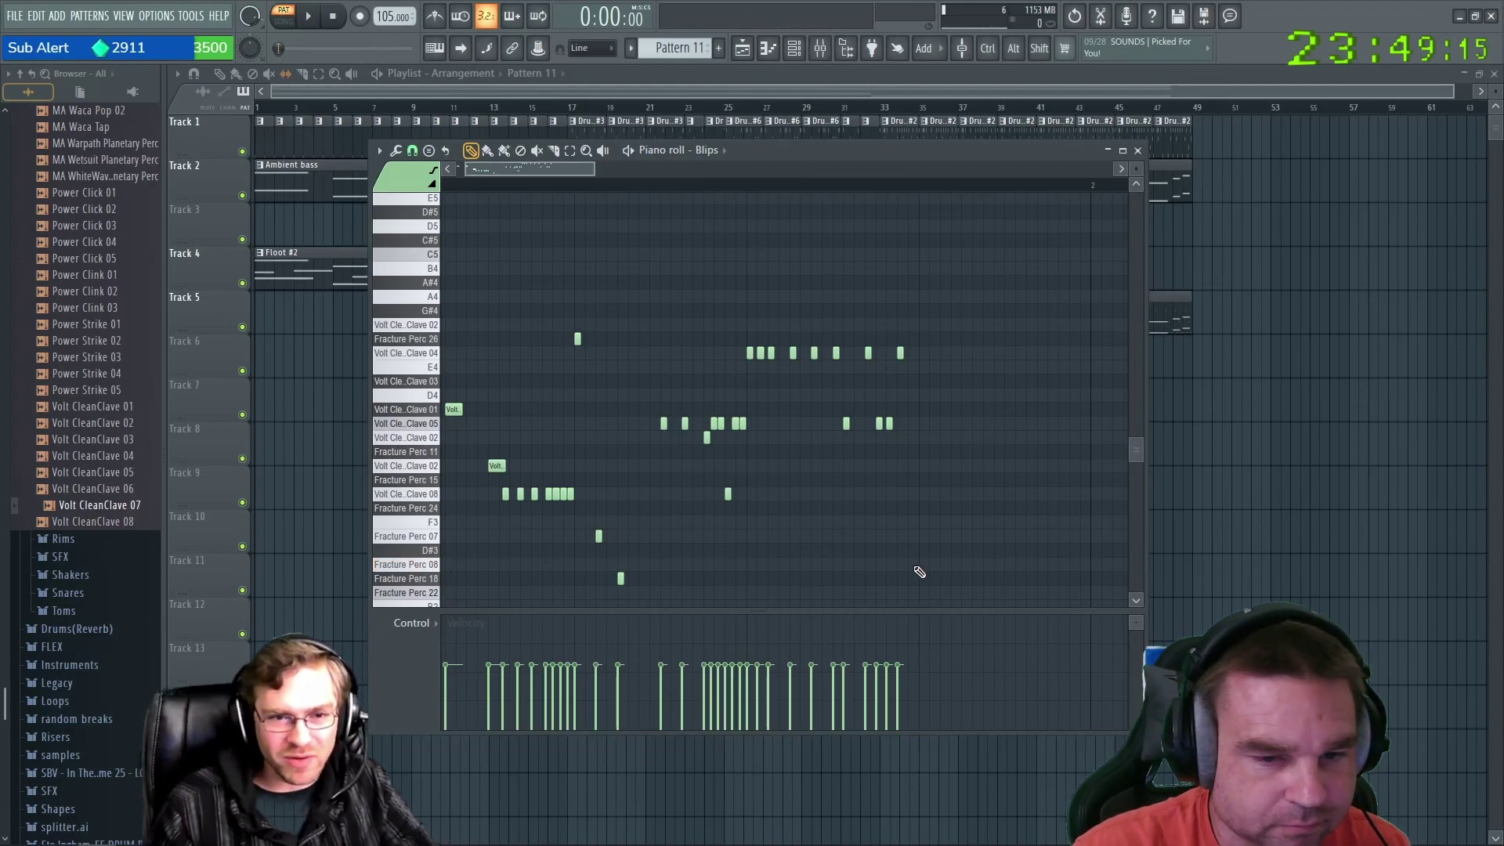
left_click(900, 564)
left_click(419, 600)
left_click(923, 593)
Audition more samples and place a single Fracture Perc 24 note shortly after the Fracture Perc 22 note.
scroll(969, 529, "down", 2)
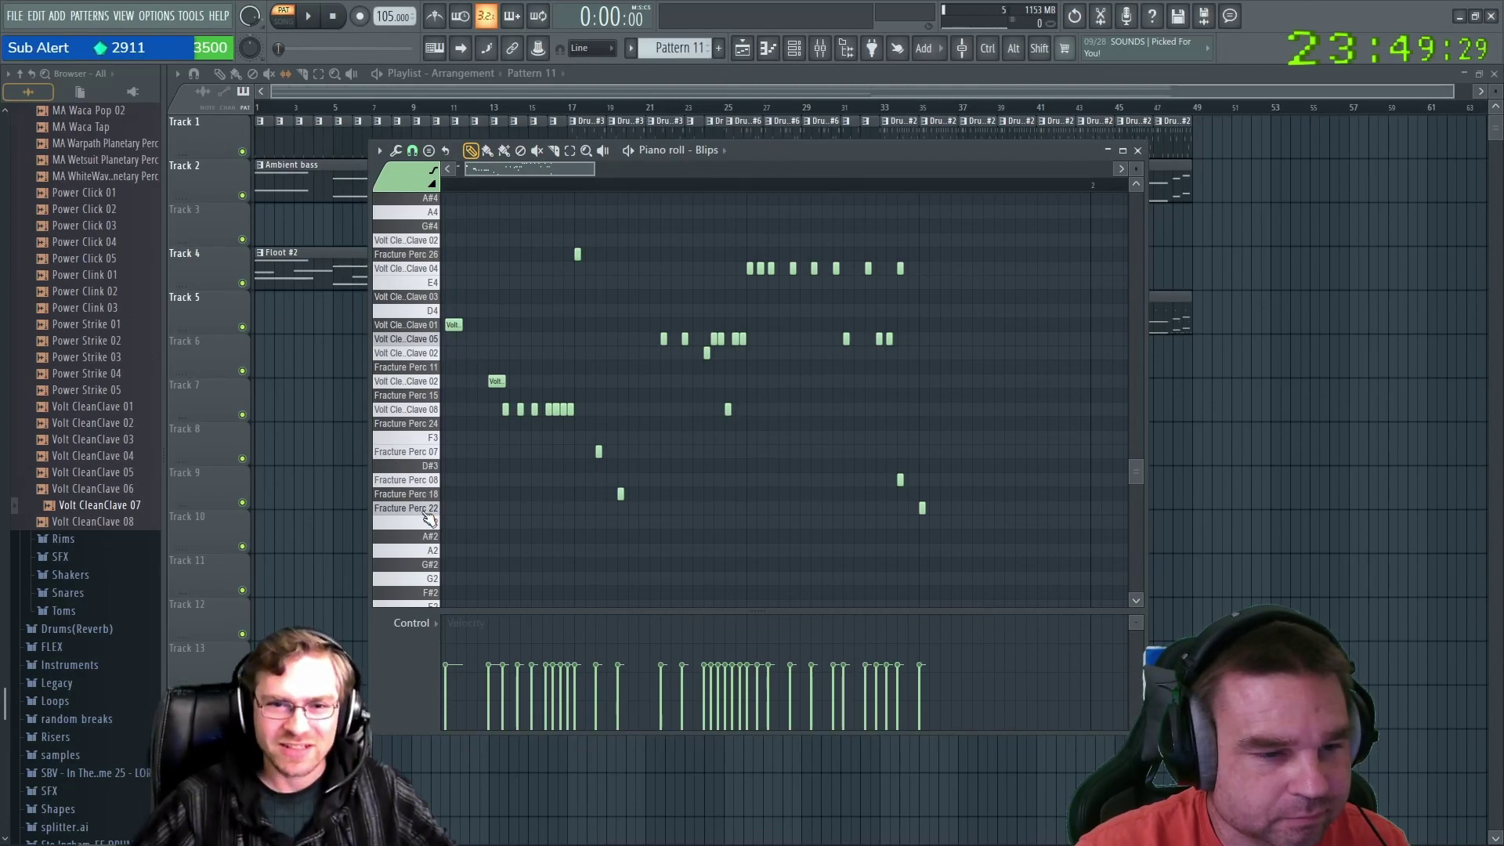
left_click(415, 452)
left_click(419, 424)
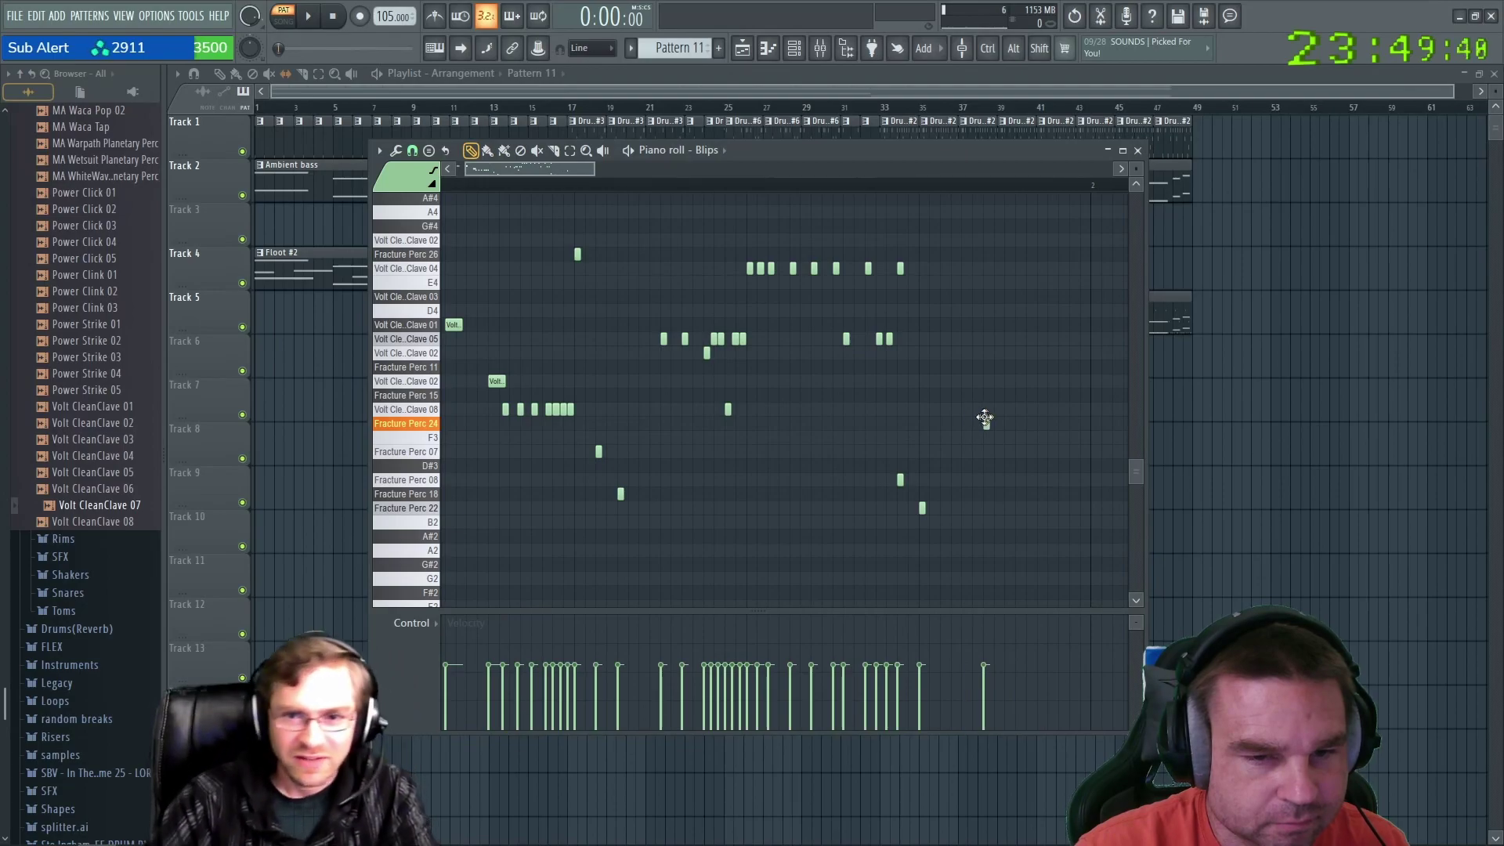
left_click_drag(975, 421, 954, 423)
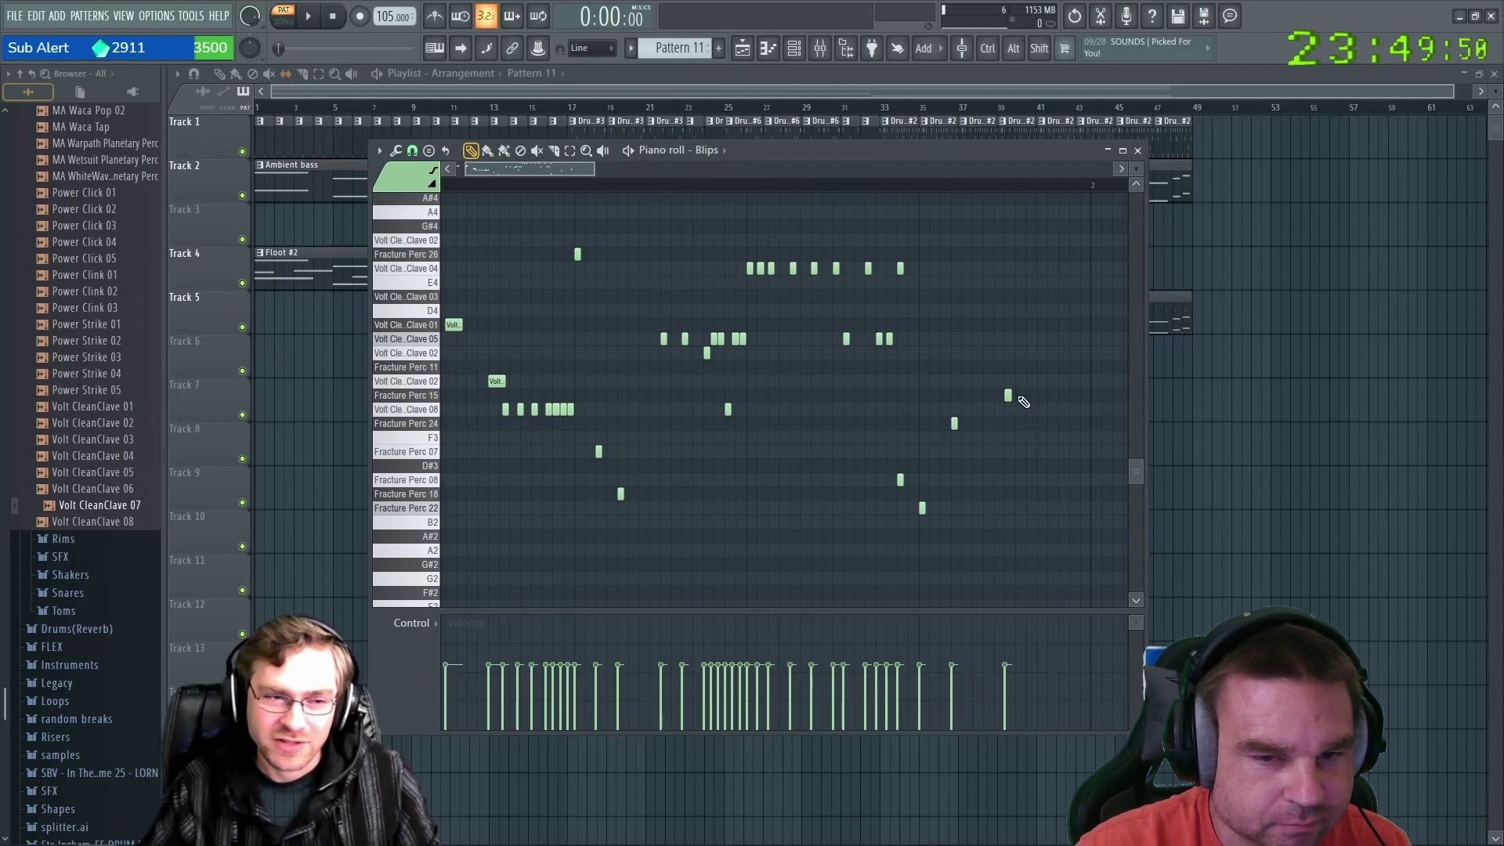
Place a run of five Fracture Perc 15 notes before bar 2, with the last three close together.
left_click(1028, 395)
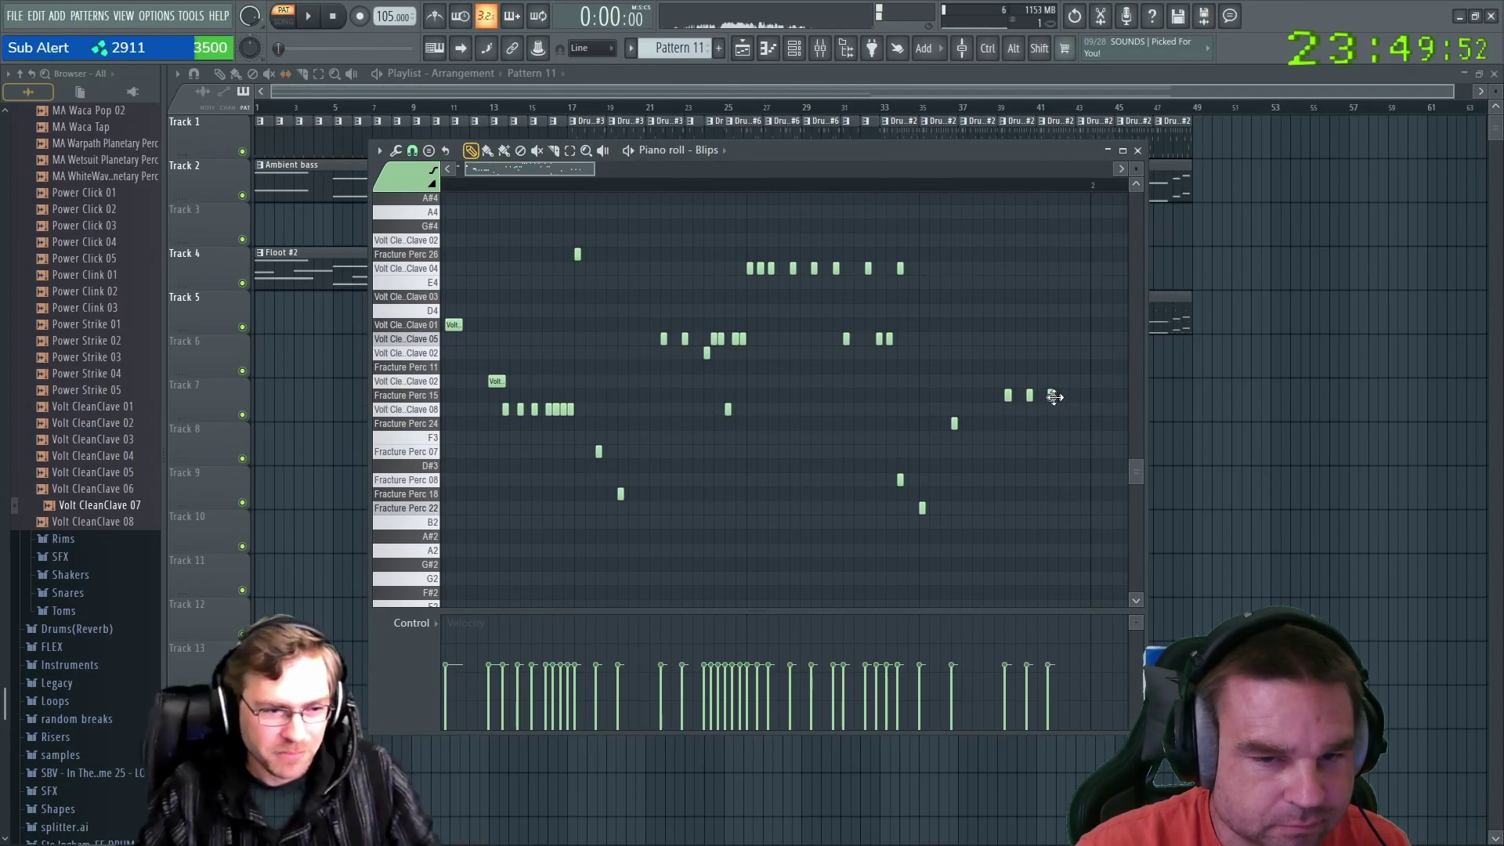
left_click(1067, 396)
left_click(1073, 396)
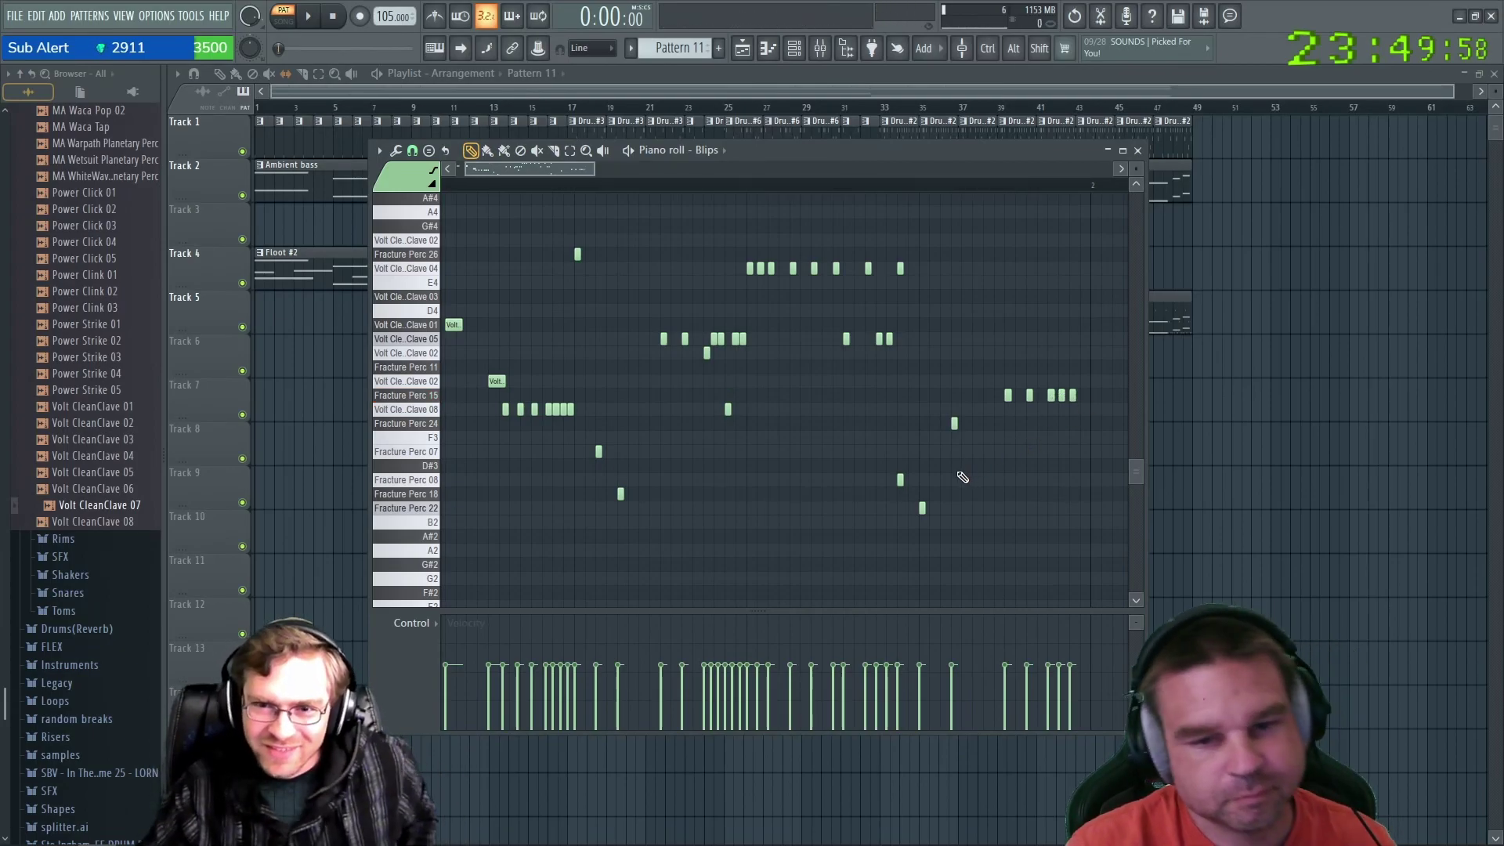
Extend the Fracture Perc 15 run with one note before its start and one closely spaced note at its end.
scroll(883, 477, "down", 8)
scroll(537, 222, "up", 4)
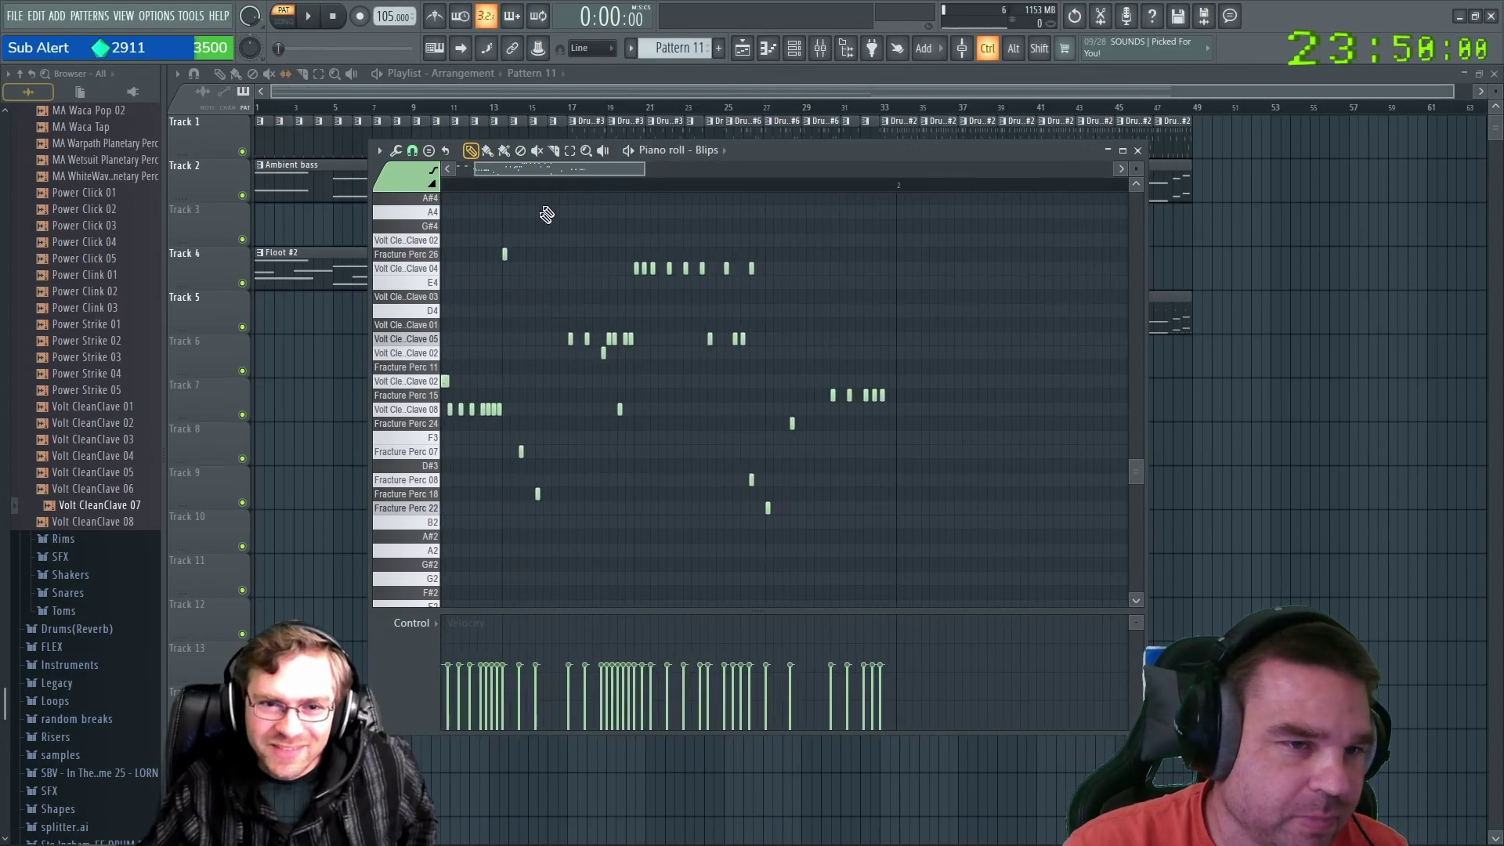
scroll(556, 204, "up", 4)
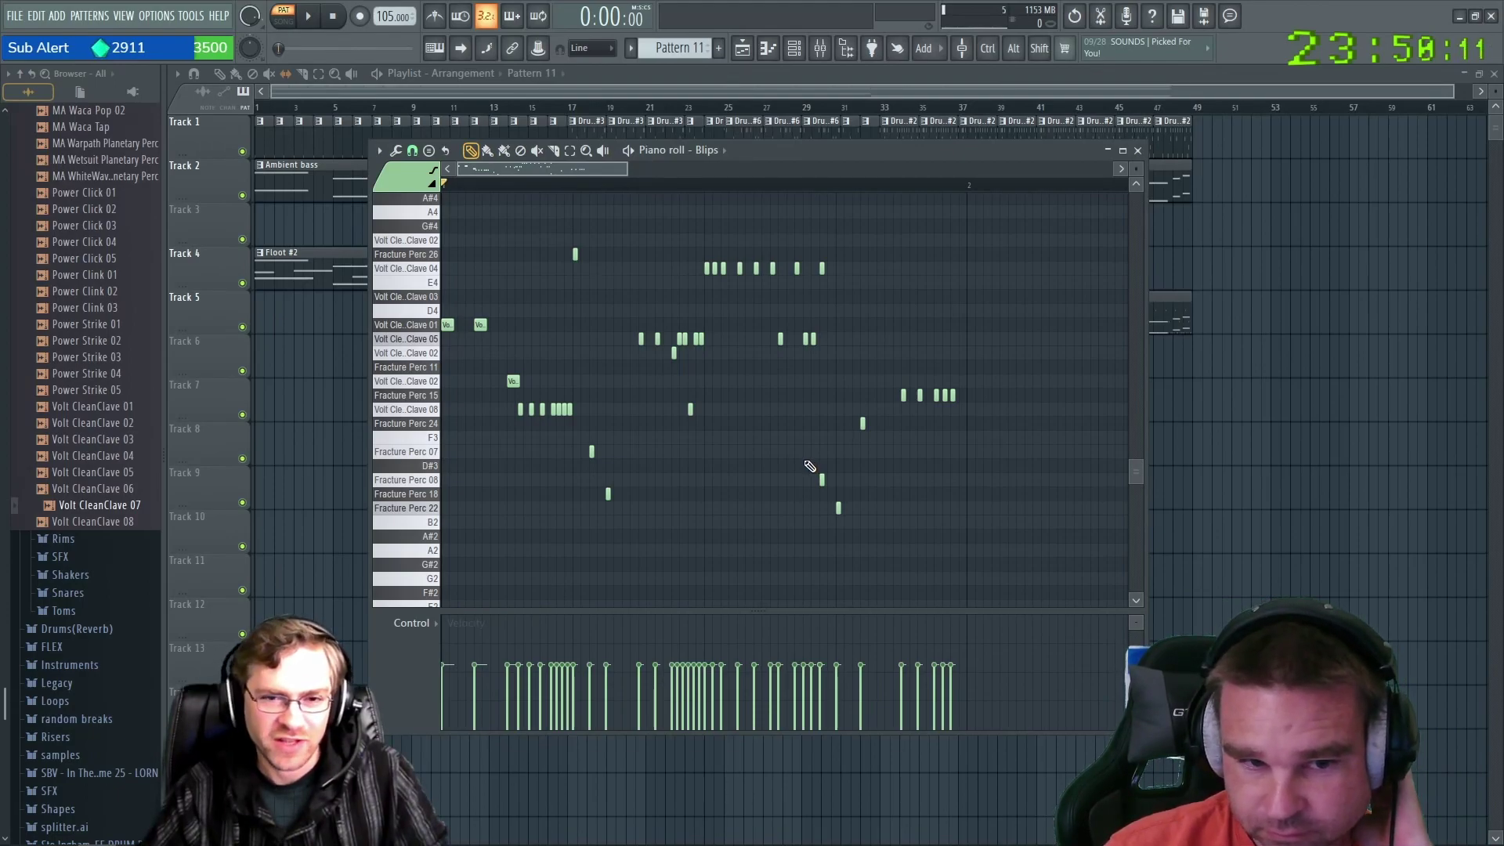
left_click(870, 395)
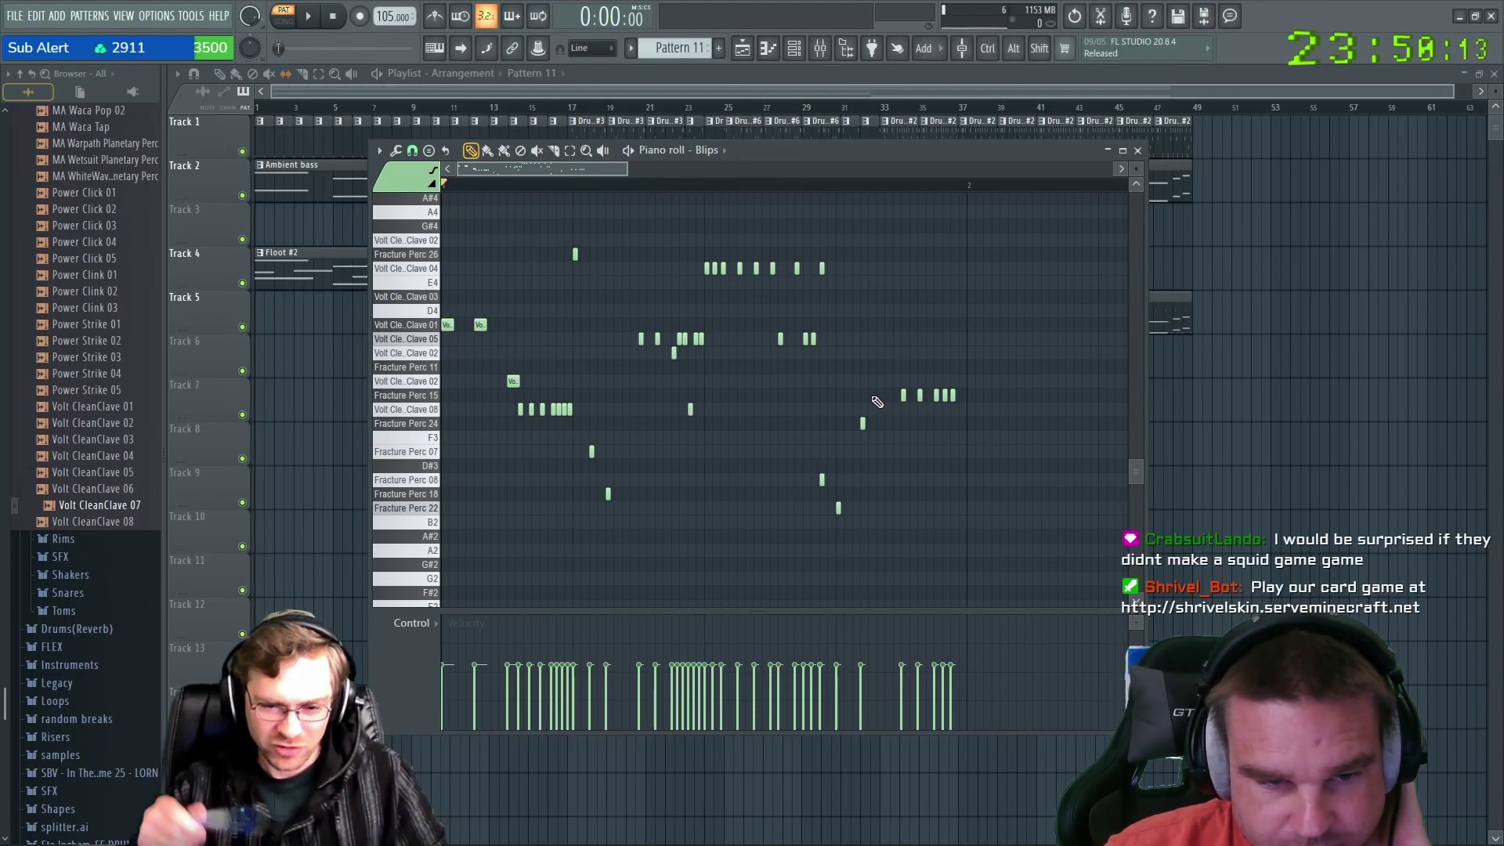
right_click(871, 396)
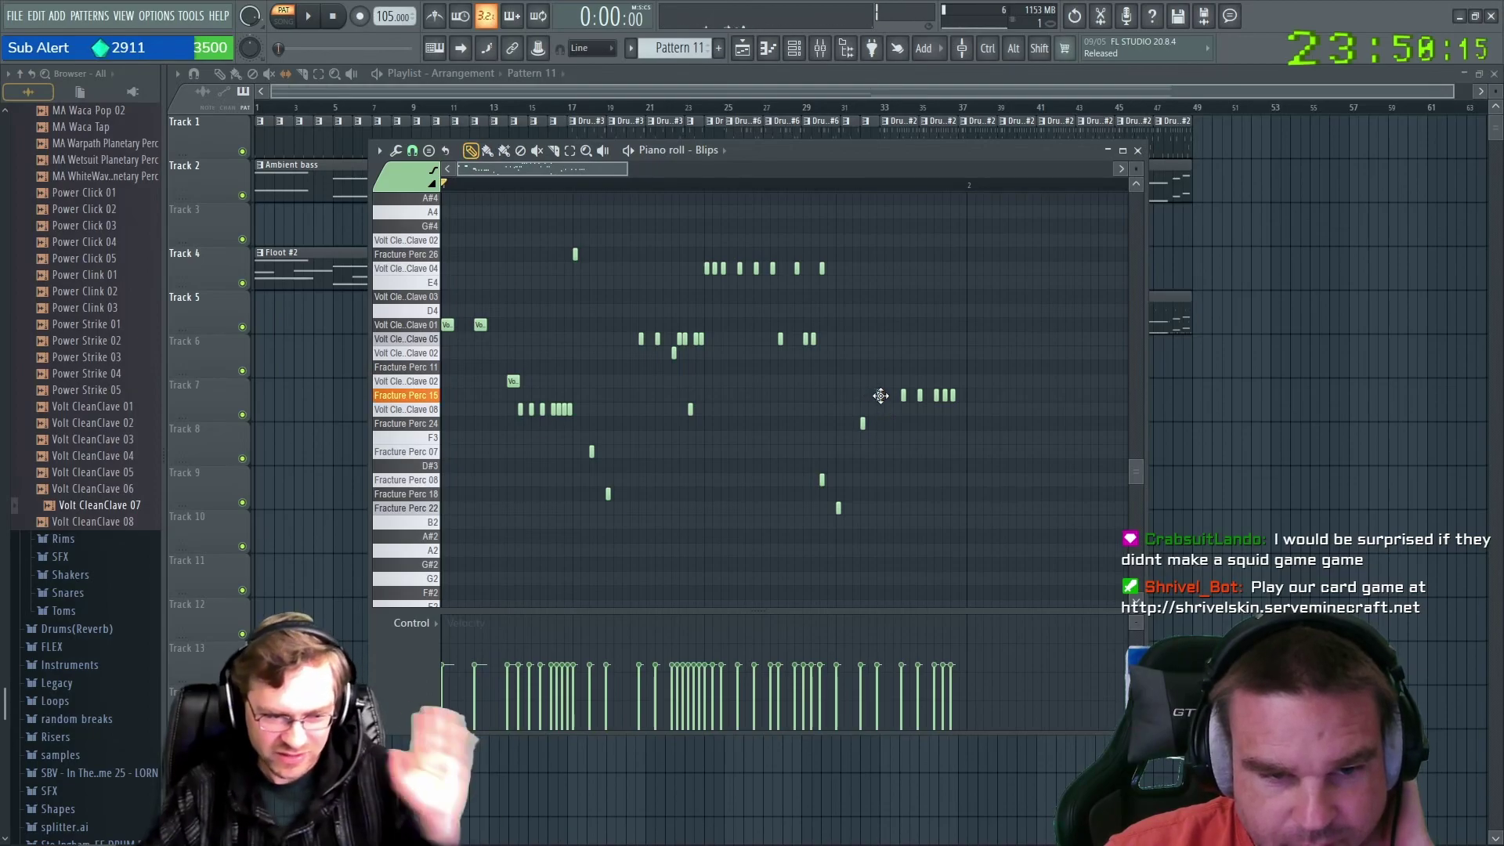
left_click(879, 395)
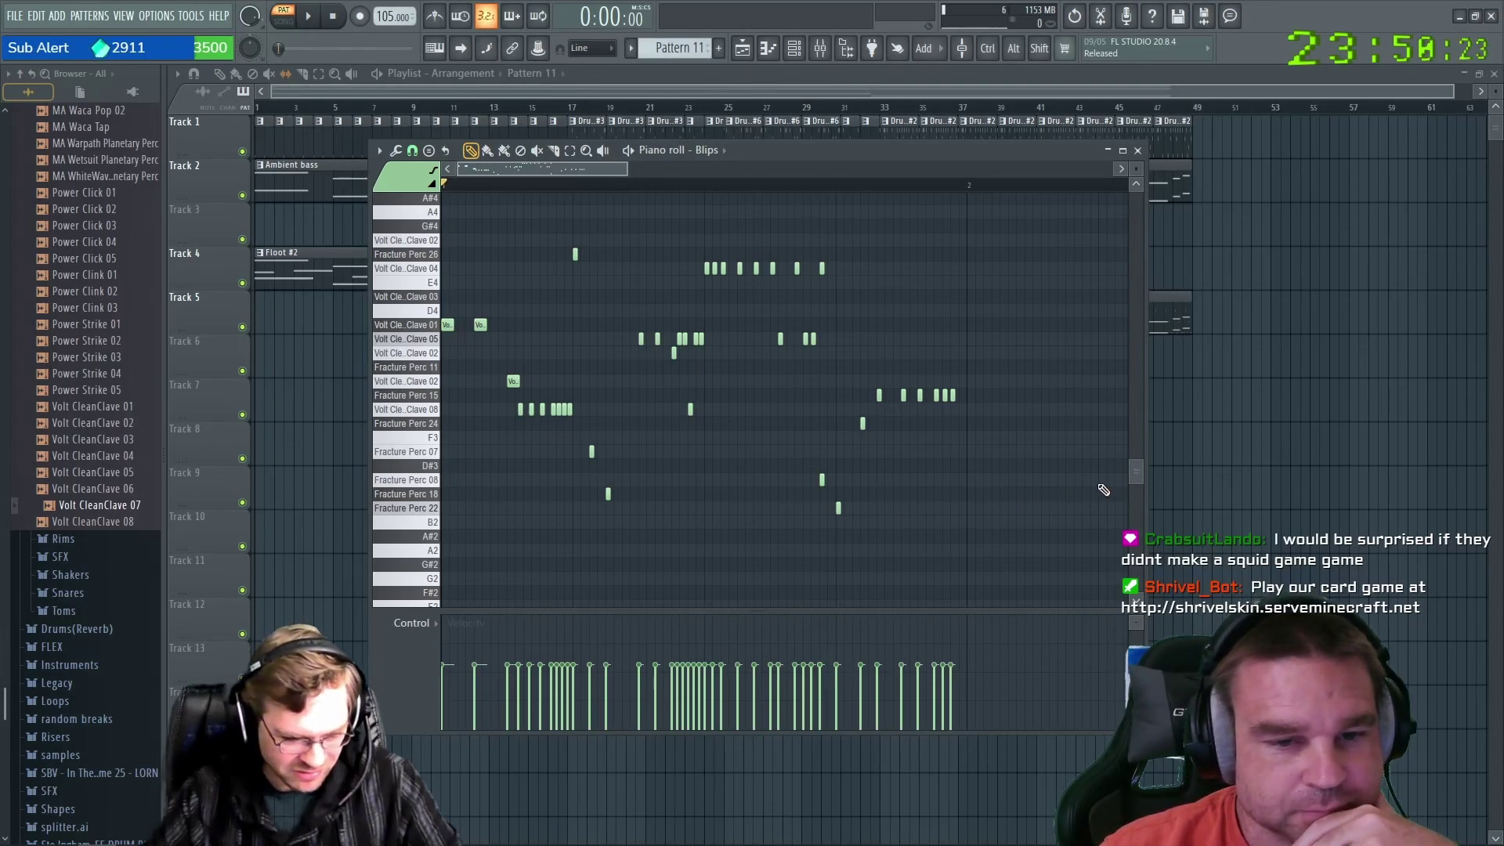
scroll(975, 411, "up", 3)
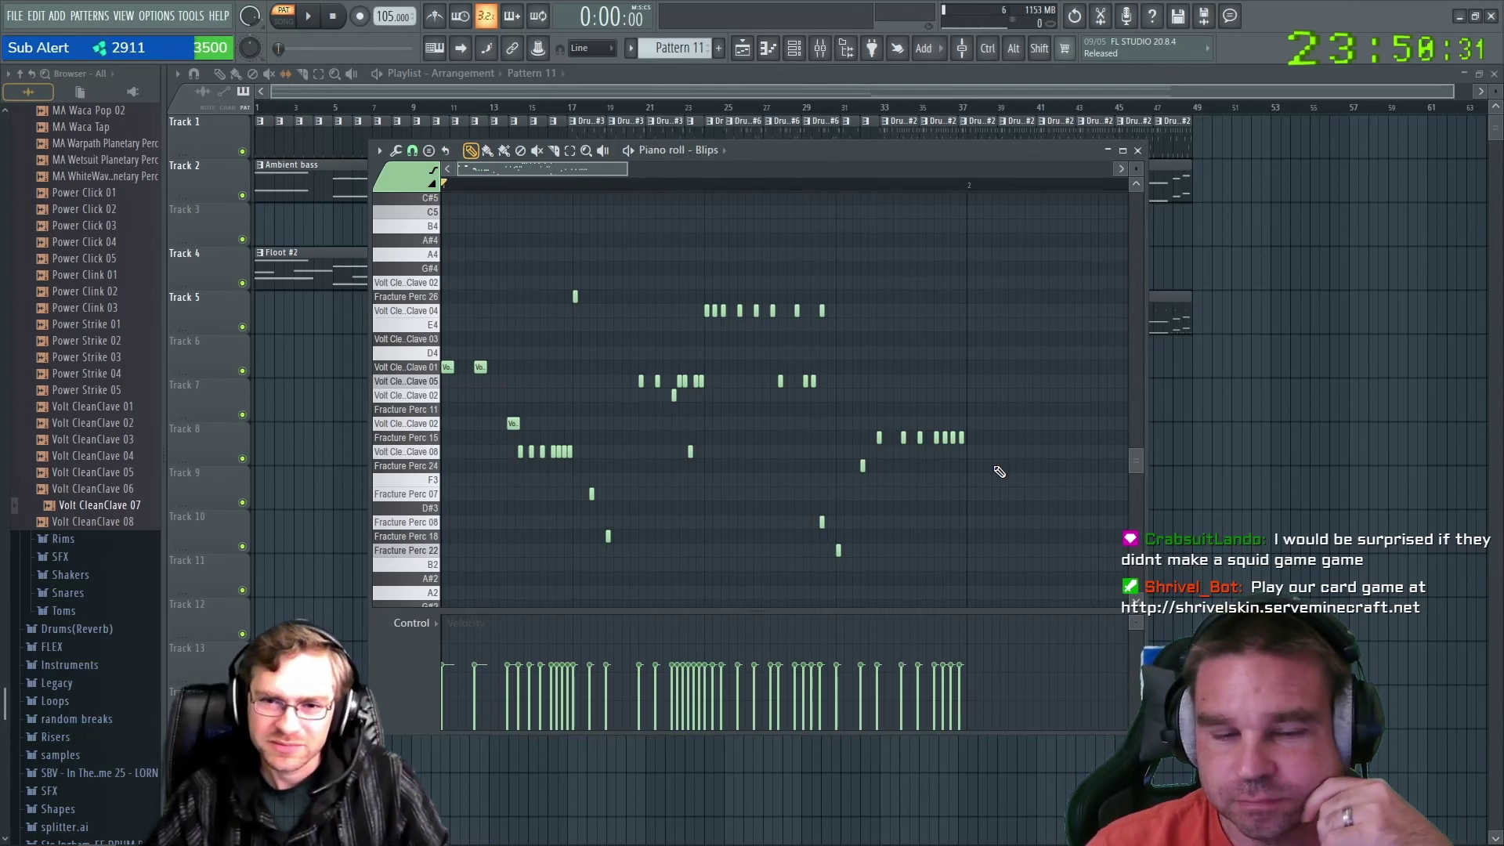
Reposition and enlarge the piano roll window so the whole blips pattern fits in view.
scroll(734, 463, "up", 3)
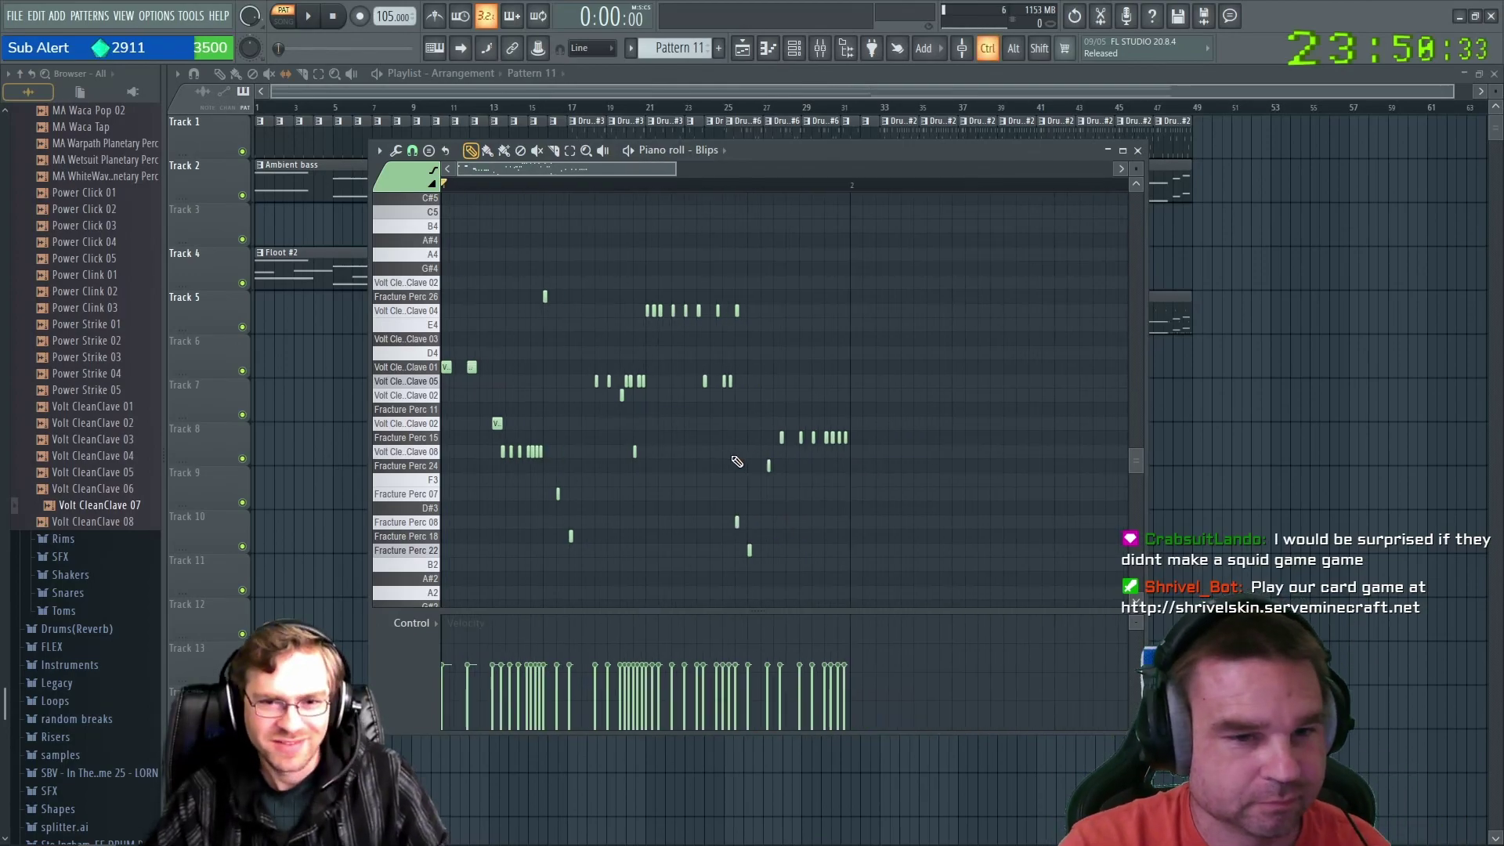
left_click_drag(765, 148, 686, 122)
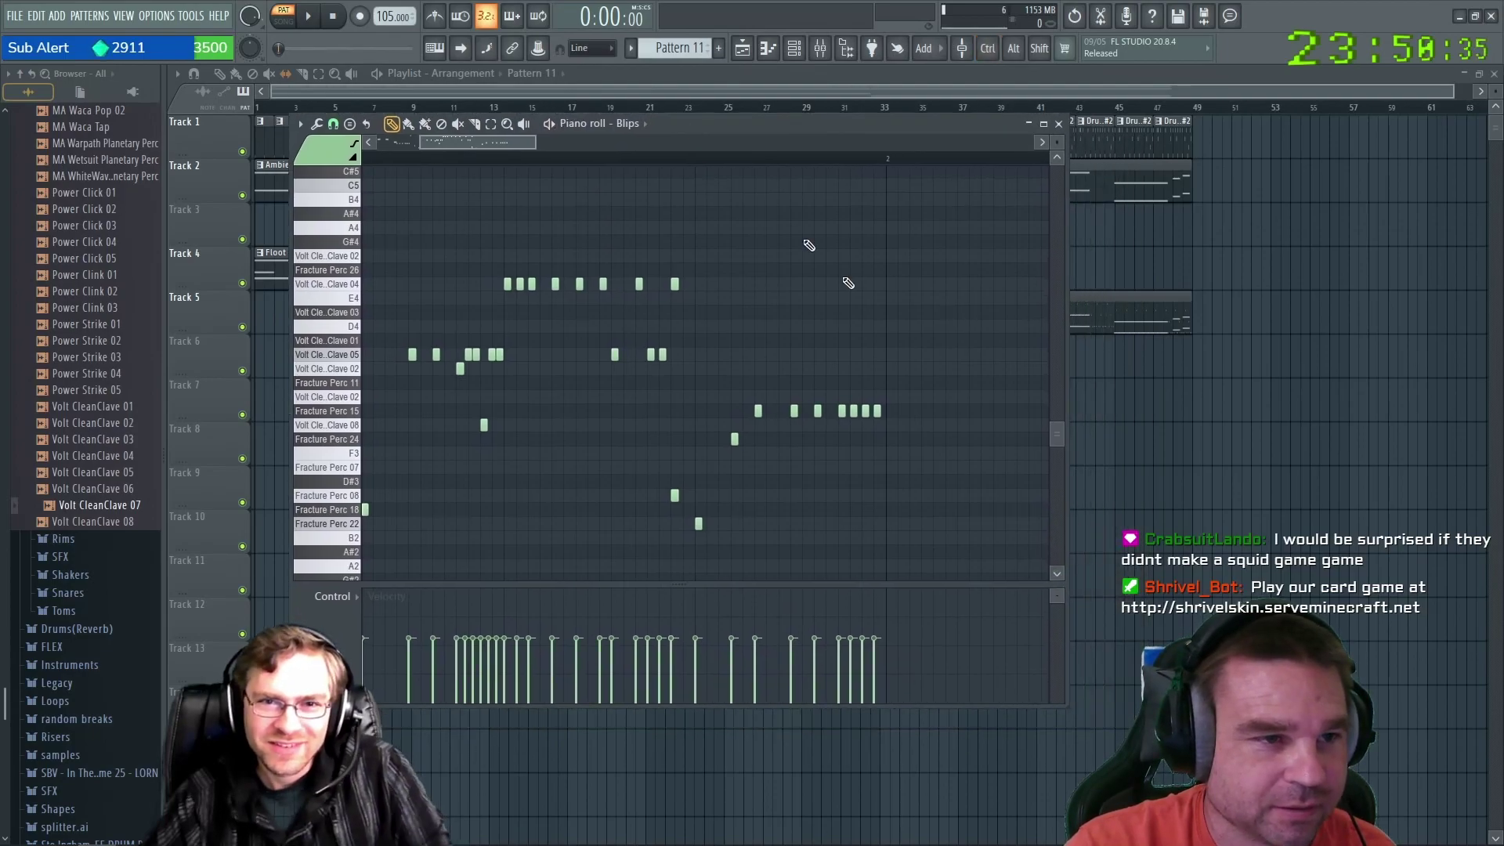
left_click_drag(1066, 705, 1341, 803)
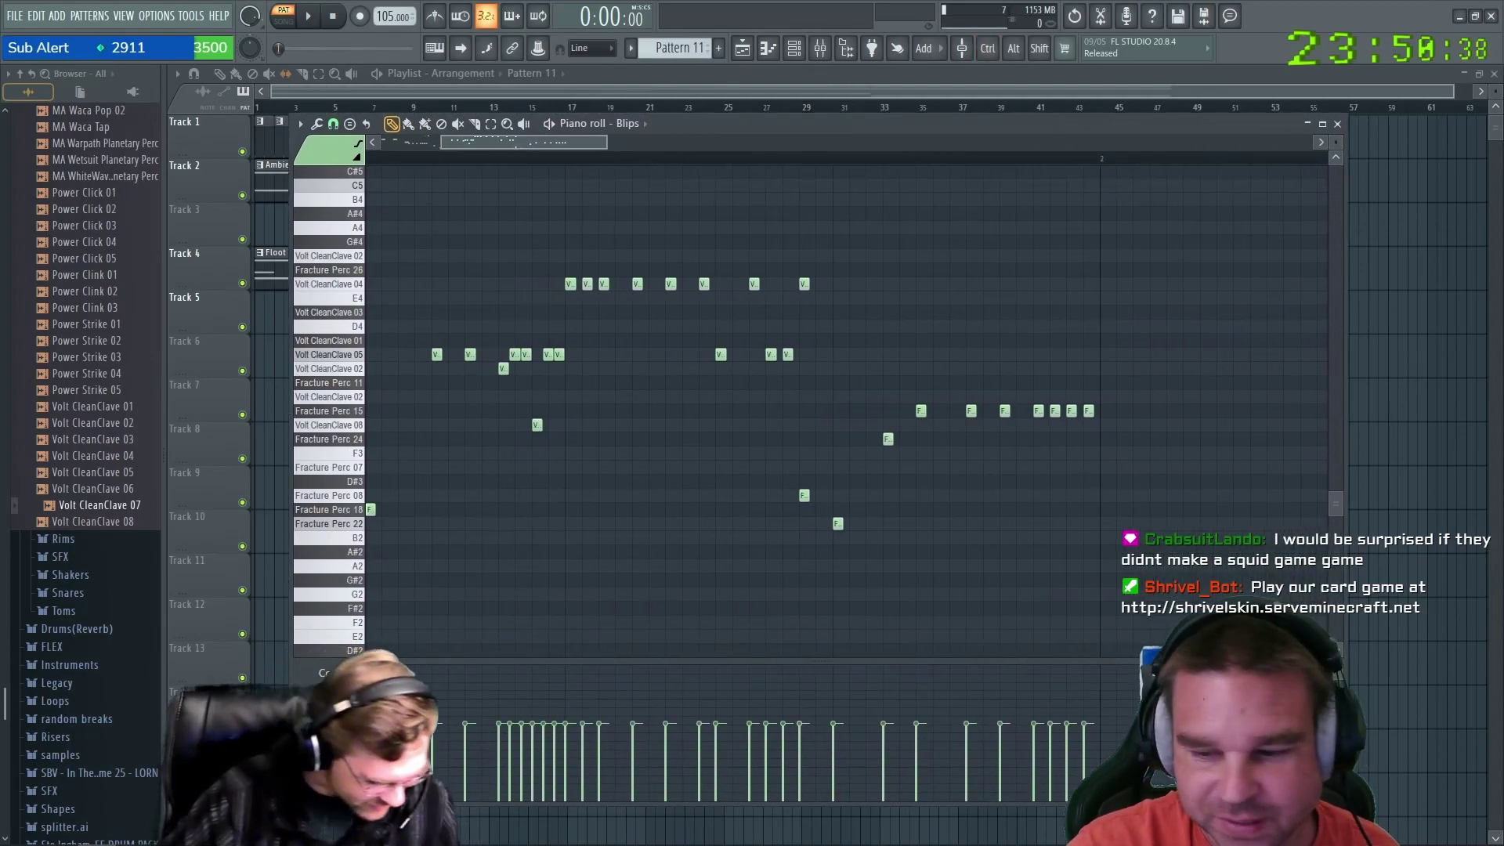
left_click_drag(589, 151, 384, 155)
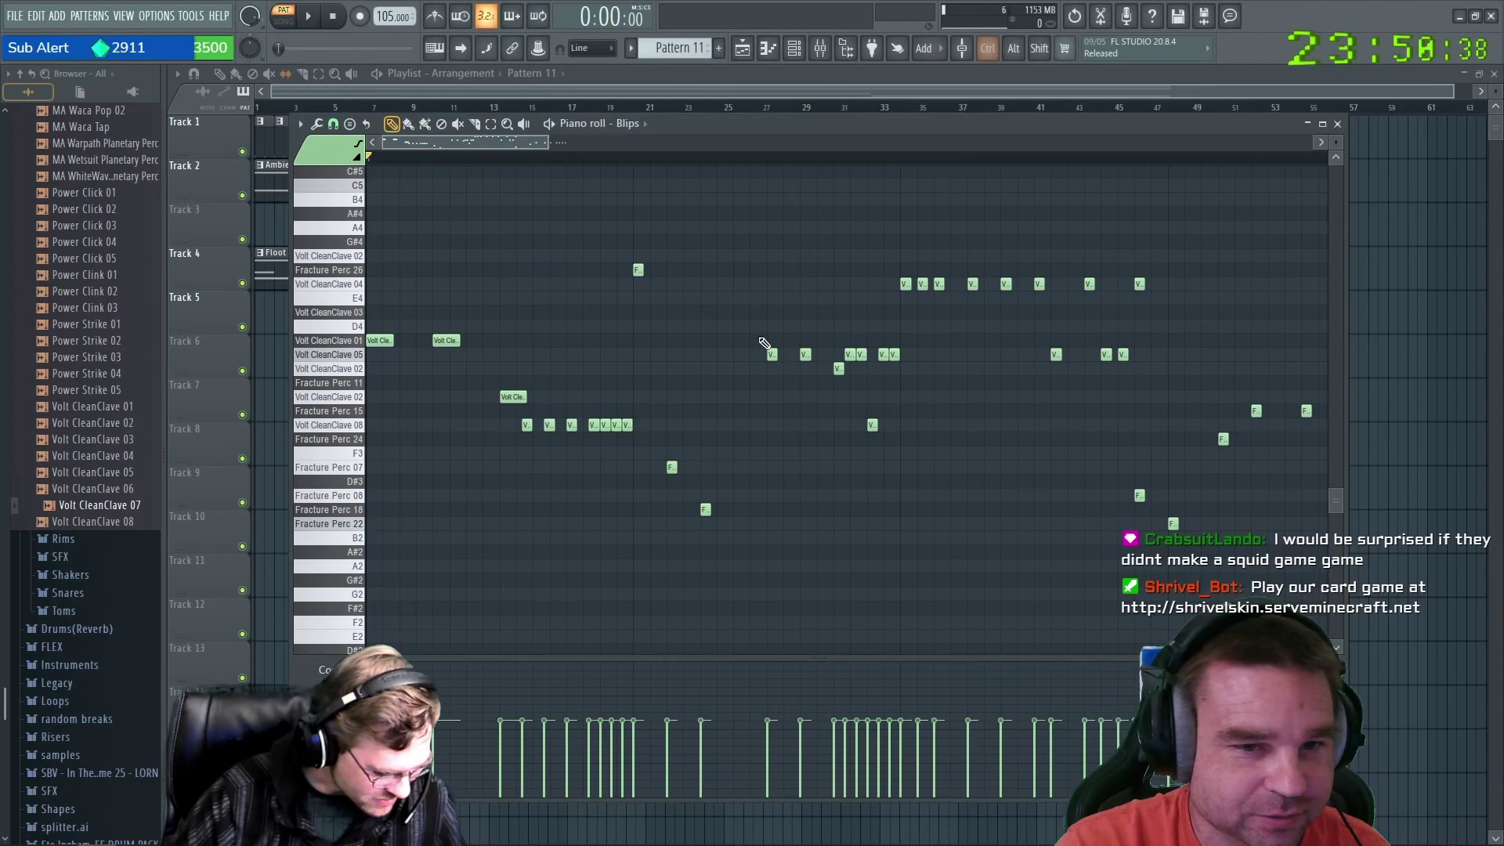
scroll(764, 342, "down", 2)
scroll(561, 168, "up", 2)
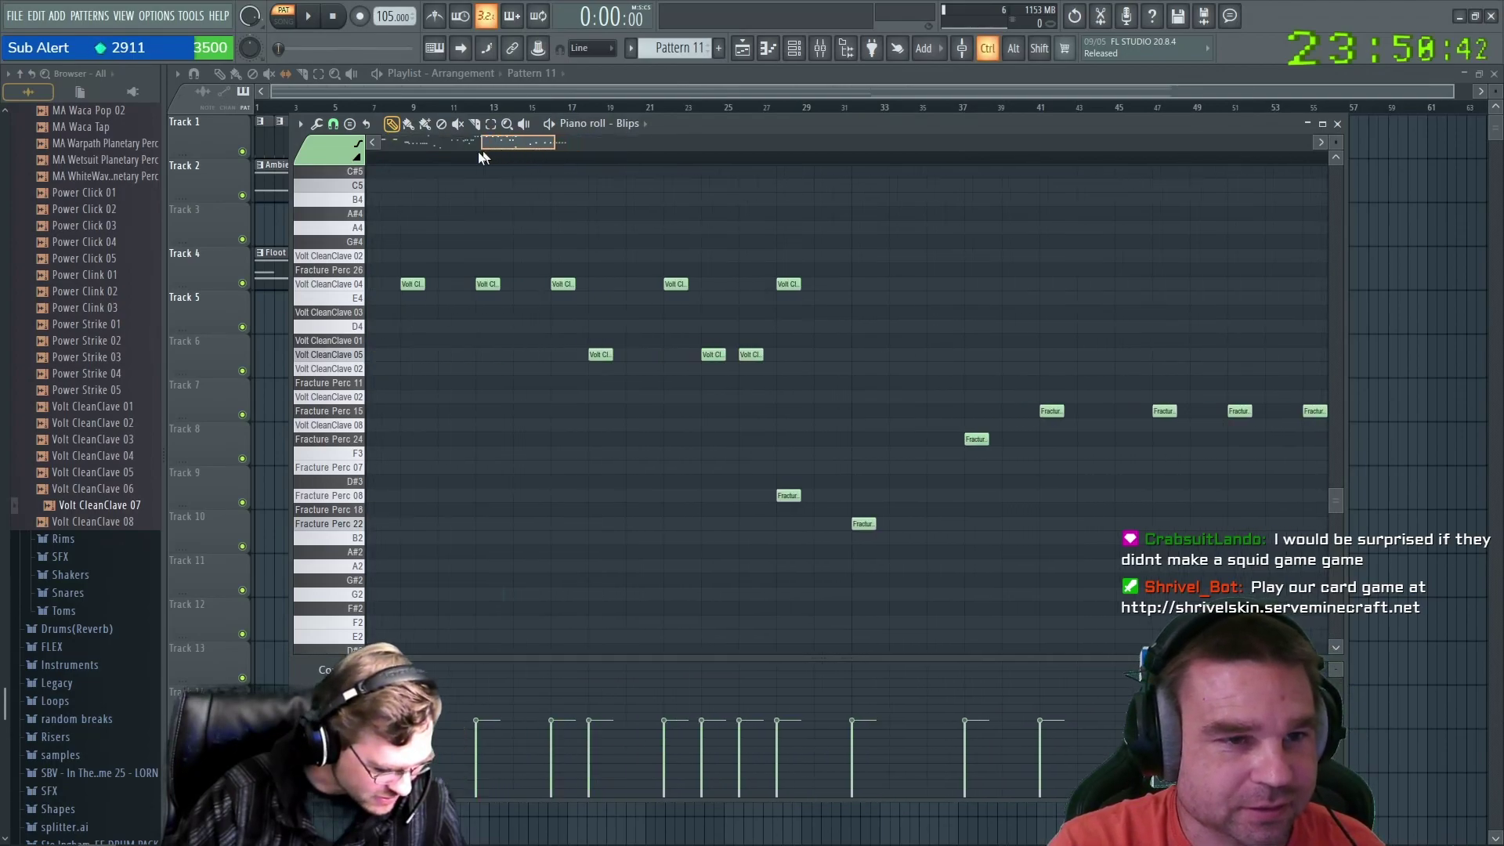
left_click_drag(549, 146, 511, 145)
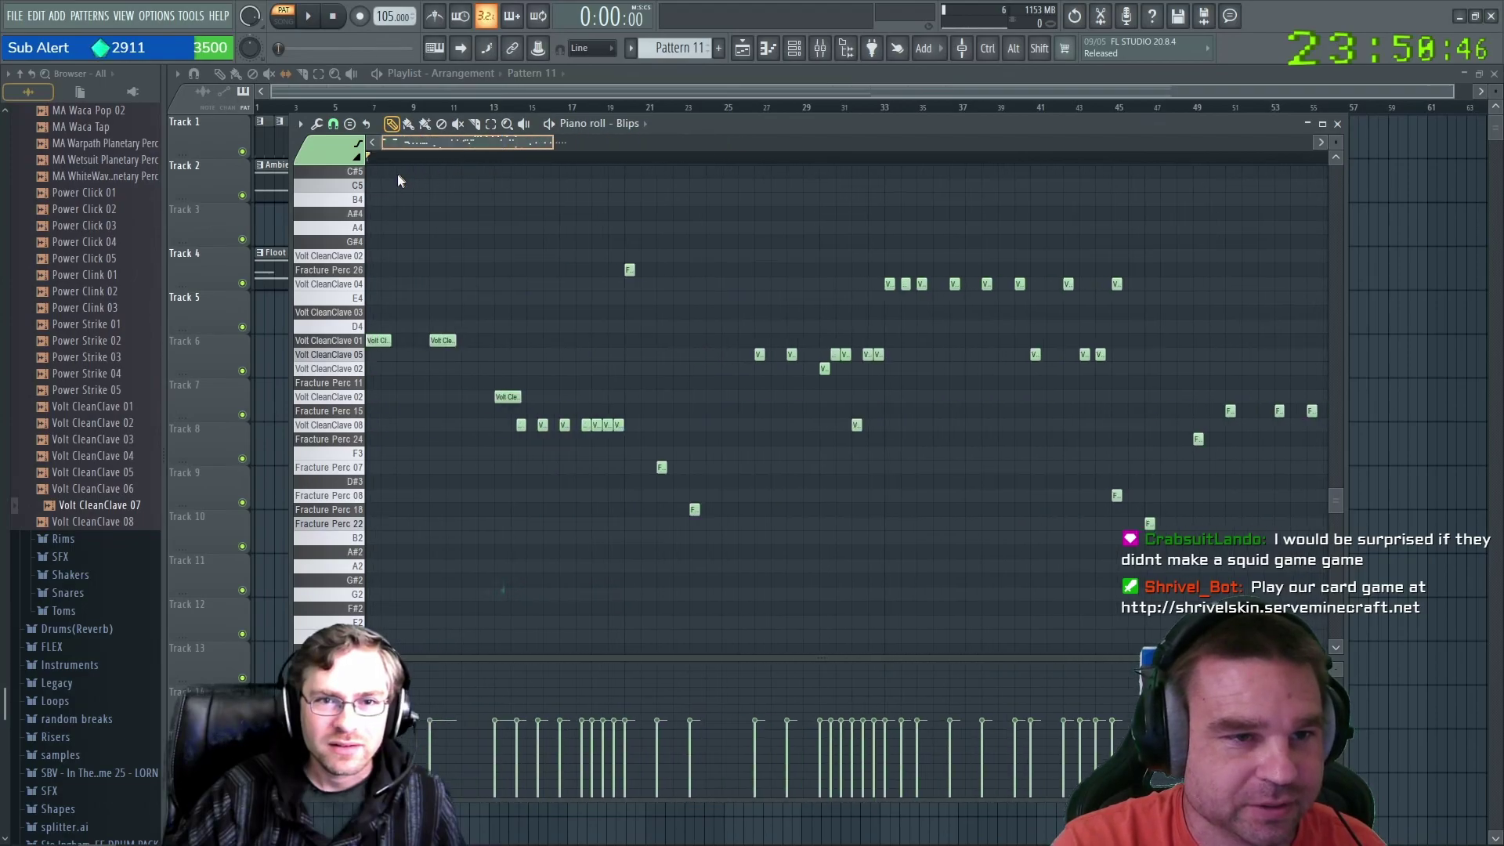
scroll(576, 417, "down", 2)
Play the full blips pattern from the start twice, stopping it each time.
key("space")
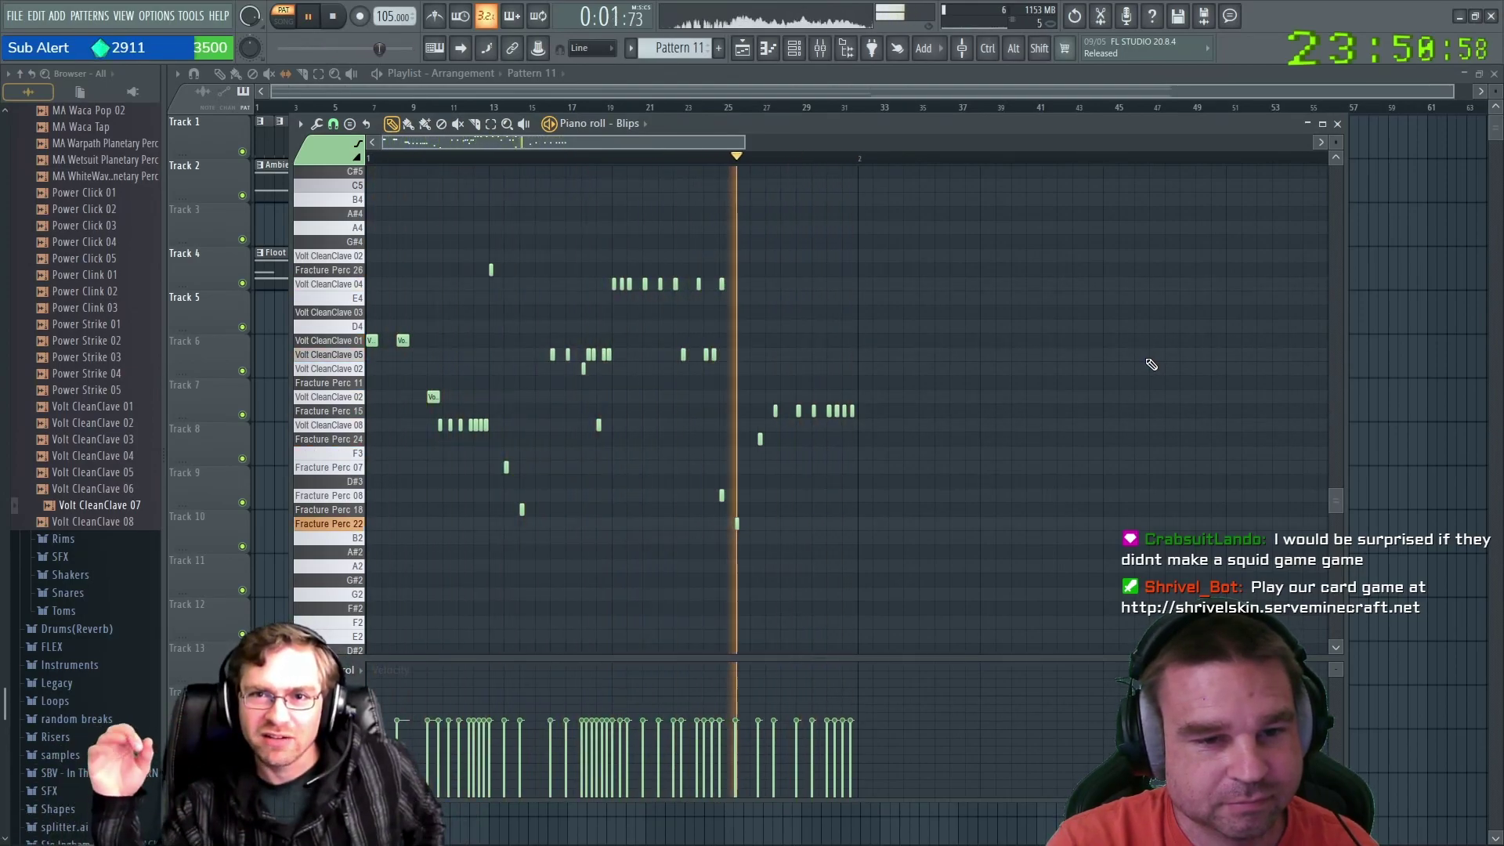
key("space")
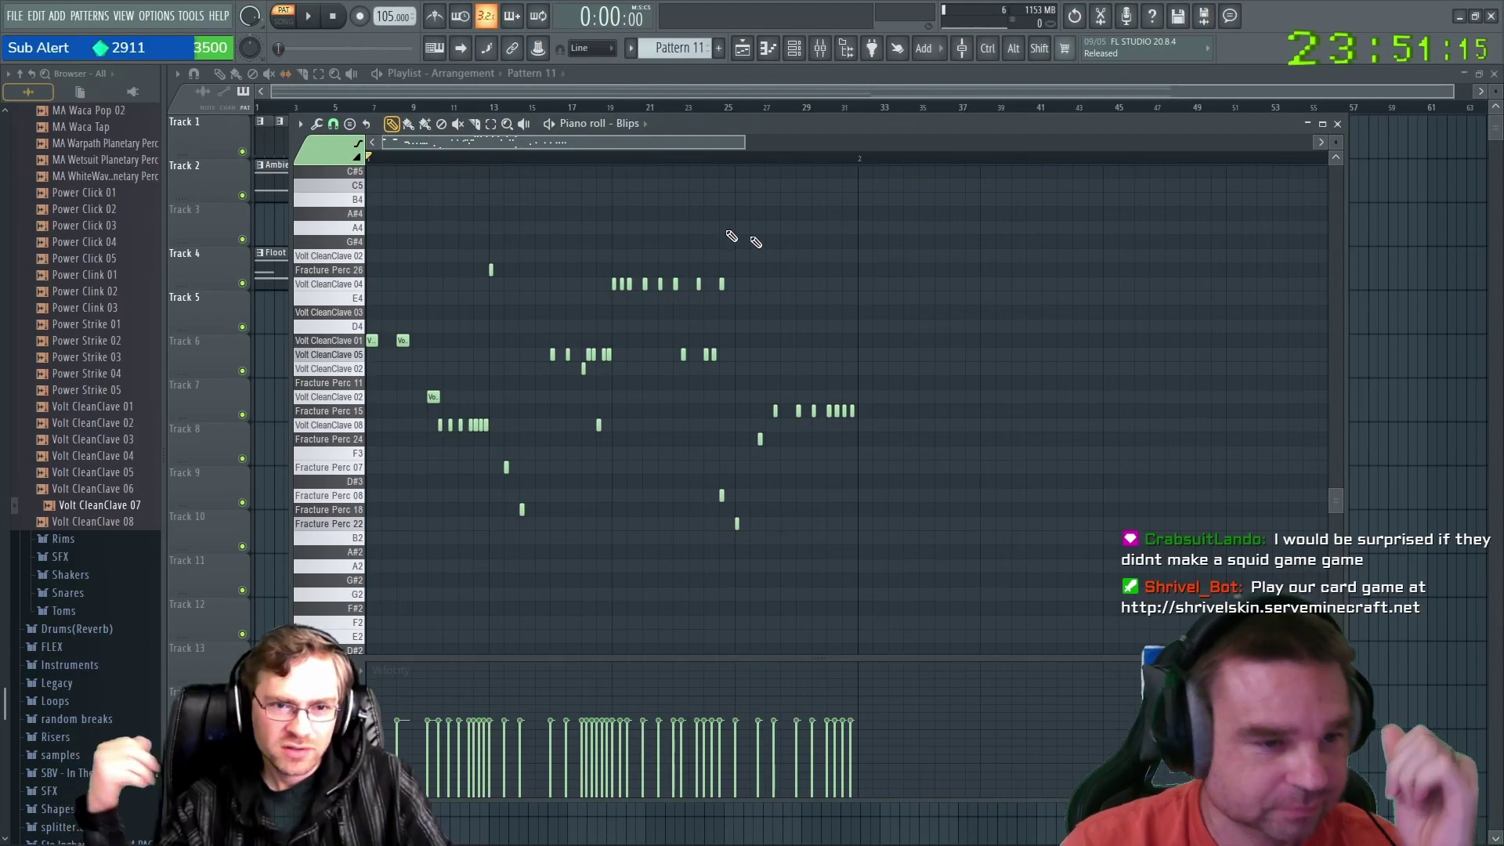
left_click(316, 19)
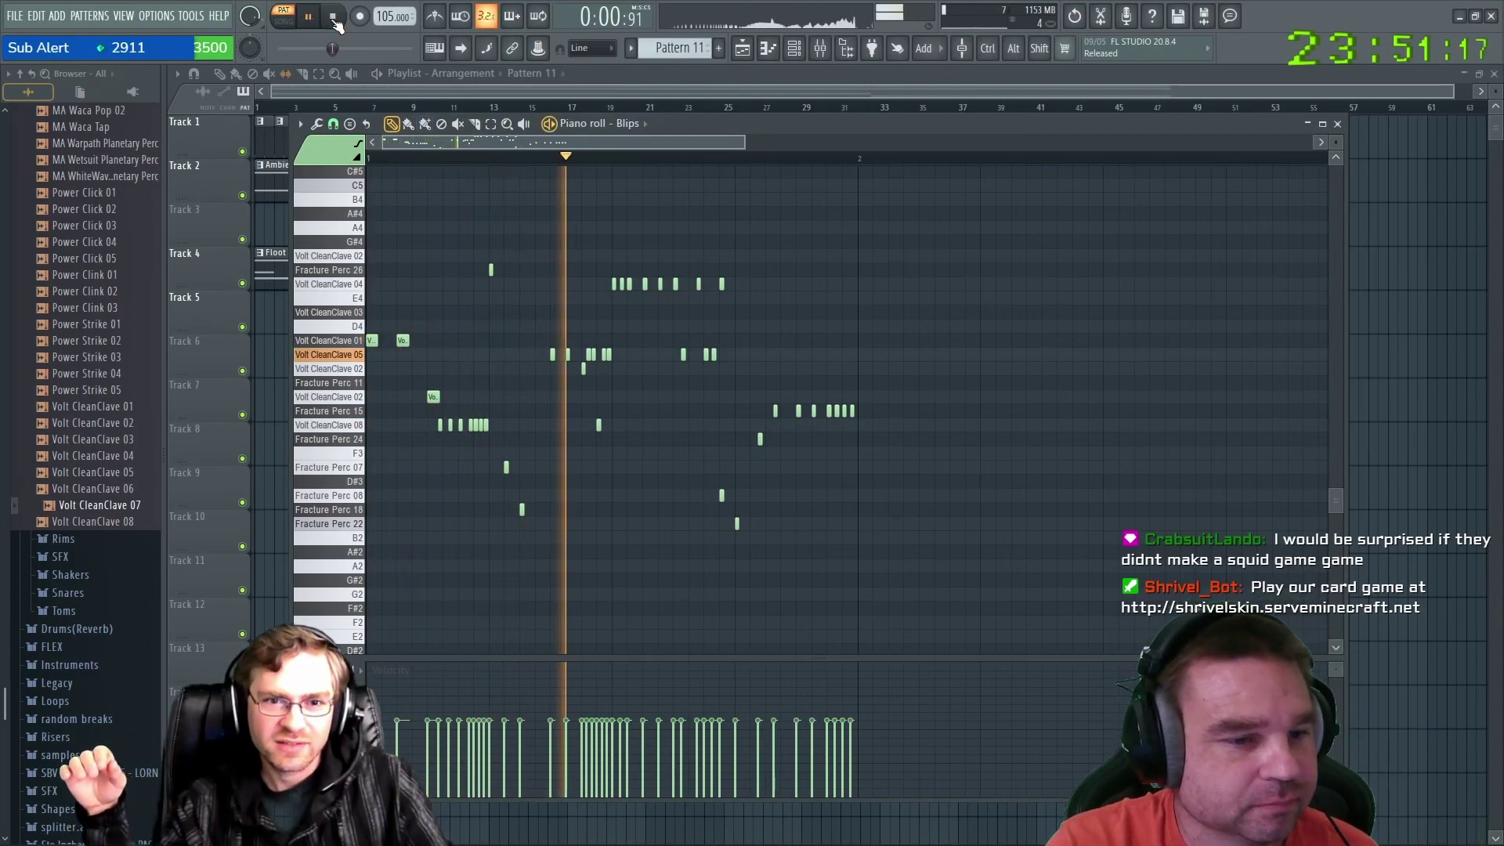
left_click(334, 19)
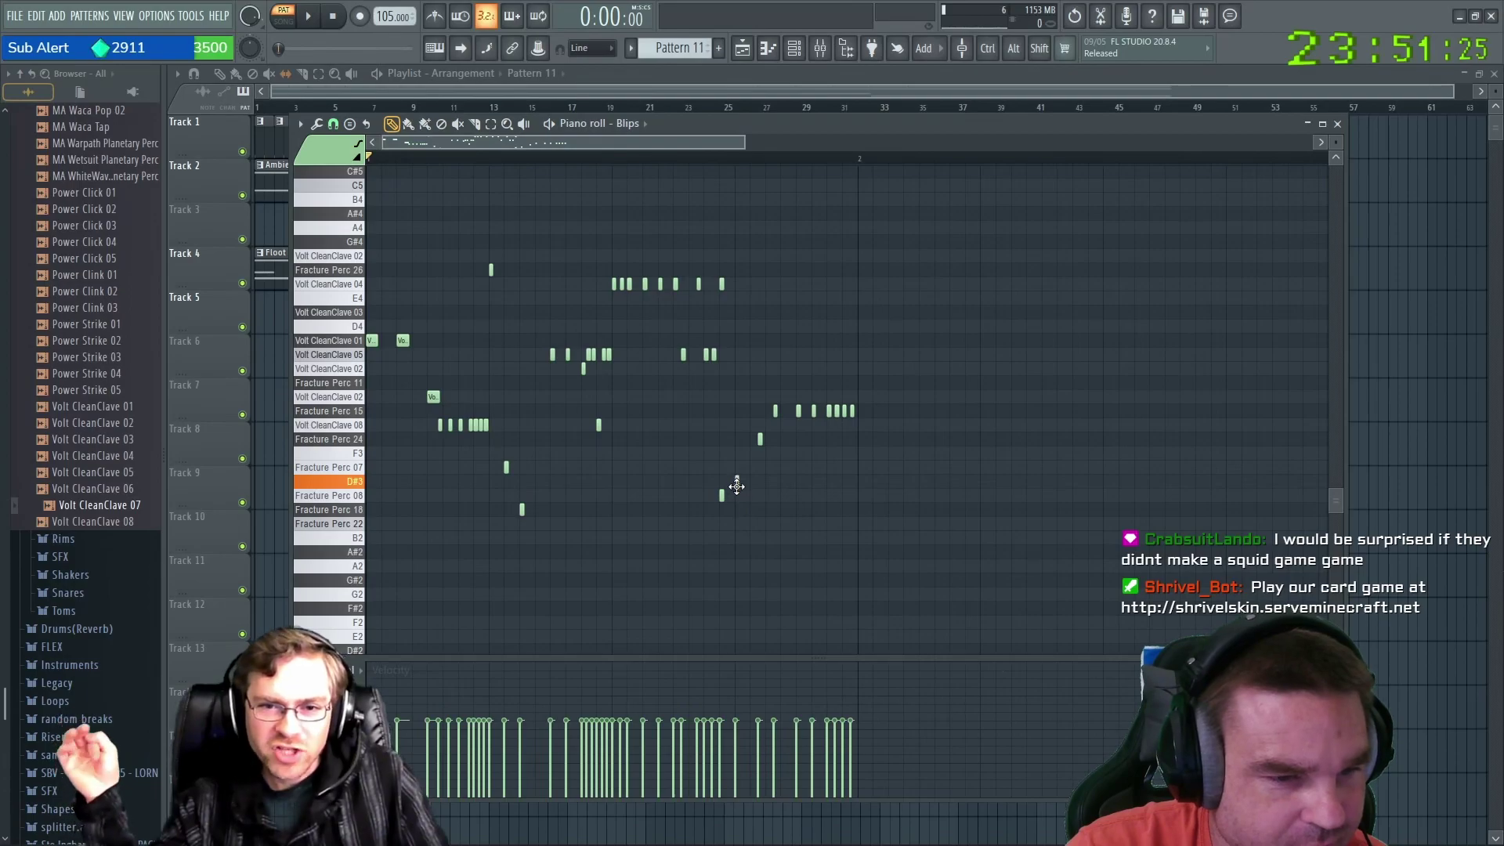
Move the Fracture Perc 22 note up to Volt CleanClave 02 and shift the Fracture Perc 24 note earlier to line up with it.
left_click_drag(735, 481, 736, 371)
key("space")
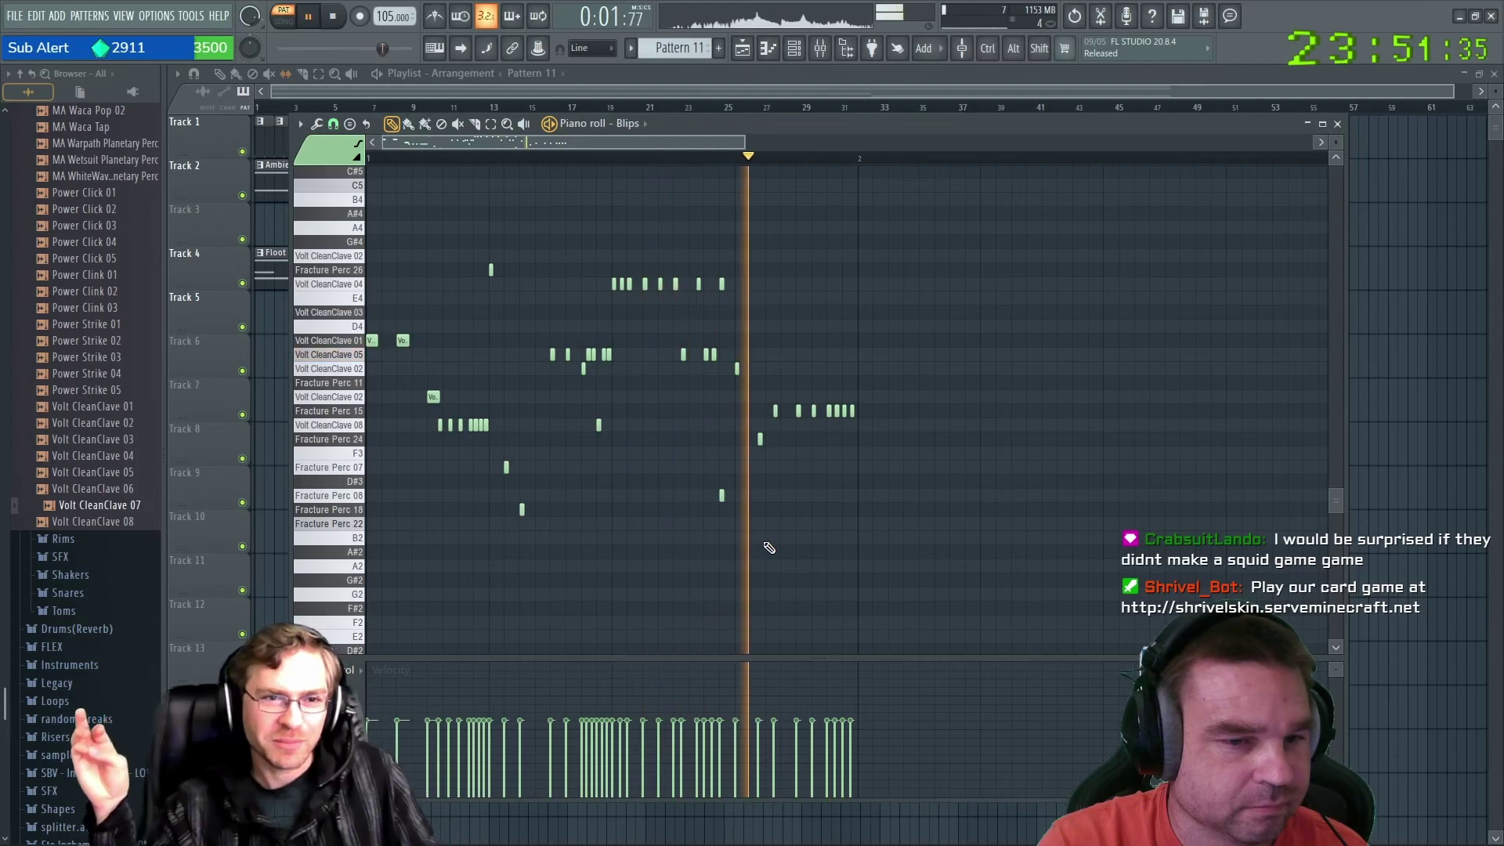
key("space")
left_click(354, 444)
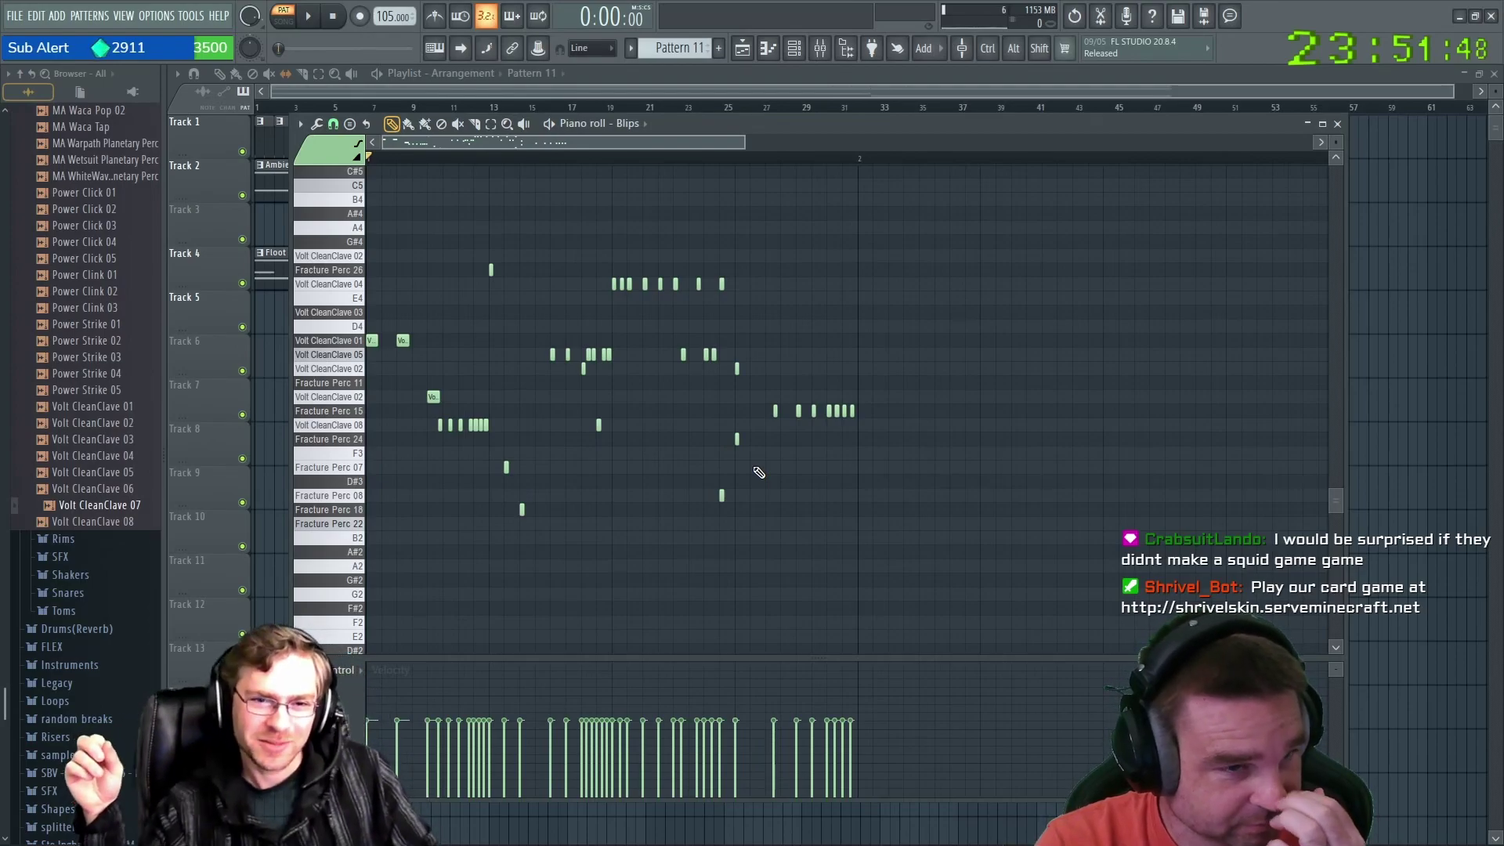
Slow the playback to half tempo and play the blips pattern, adding the metronome for a second listen.
right_click(396, 17)
left_click(537, 181)
key("space")
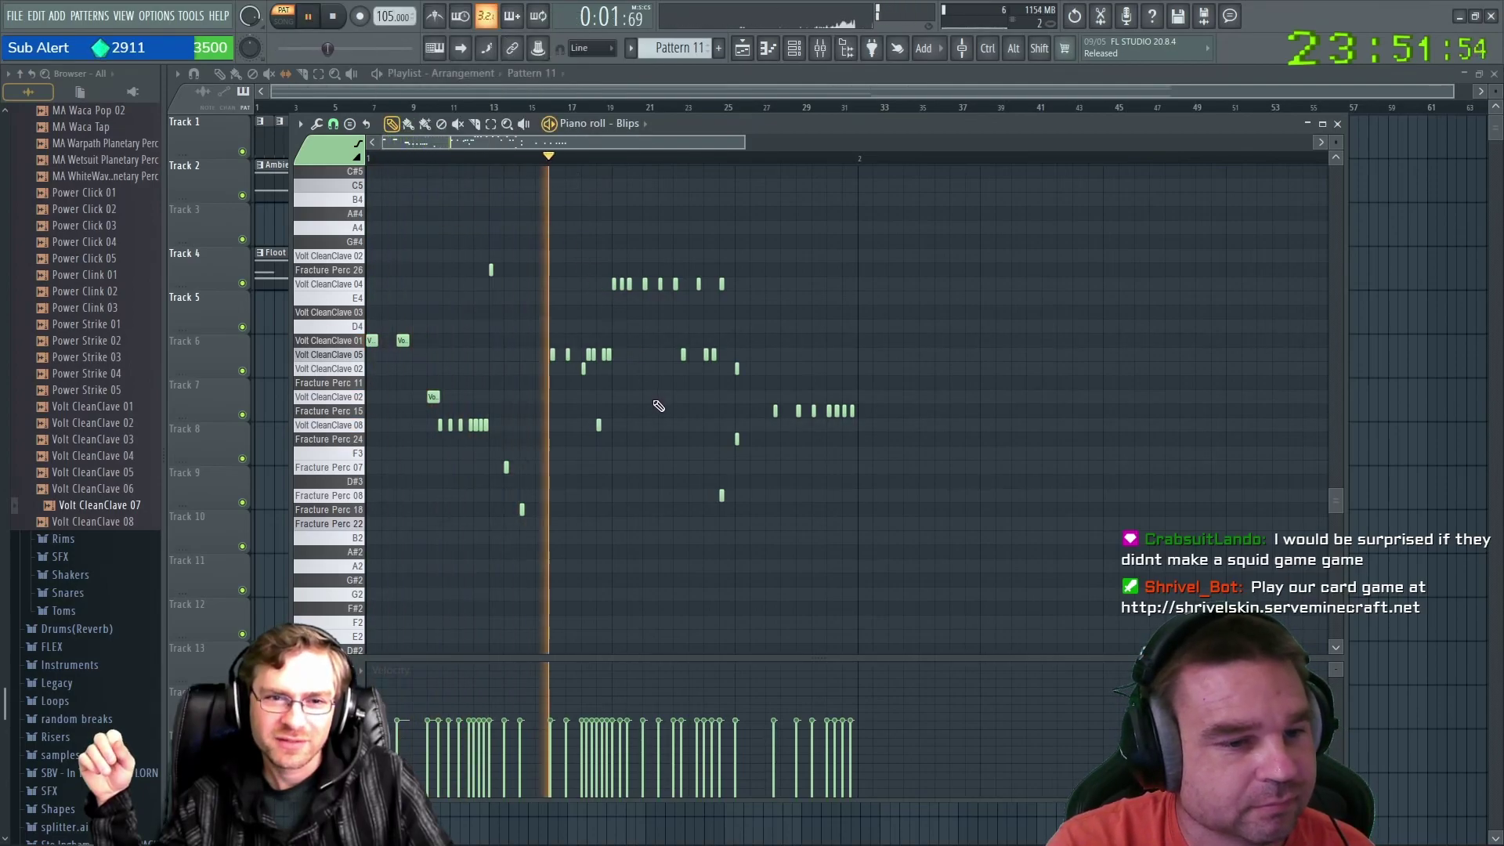
key("space")
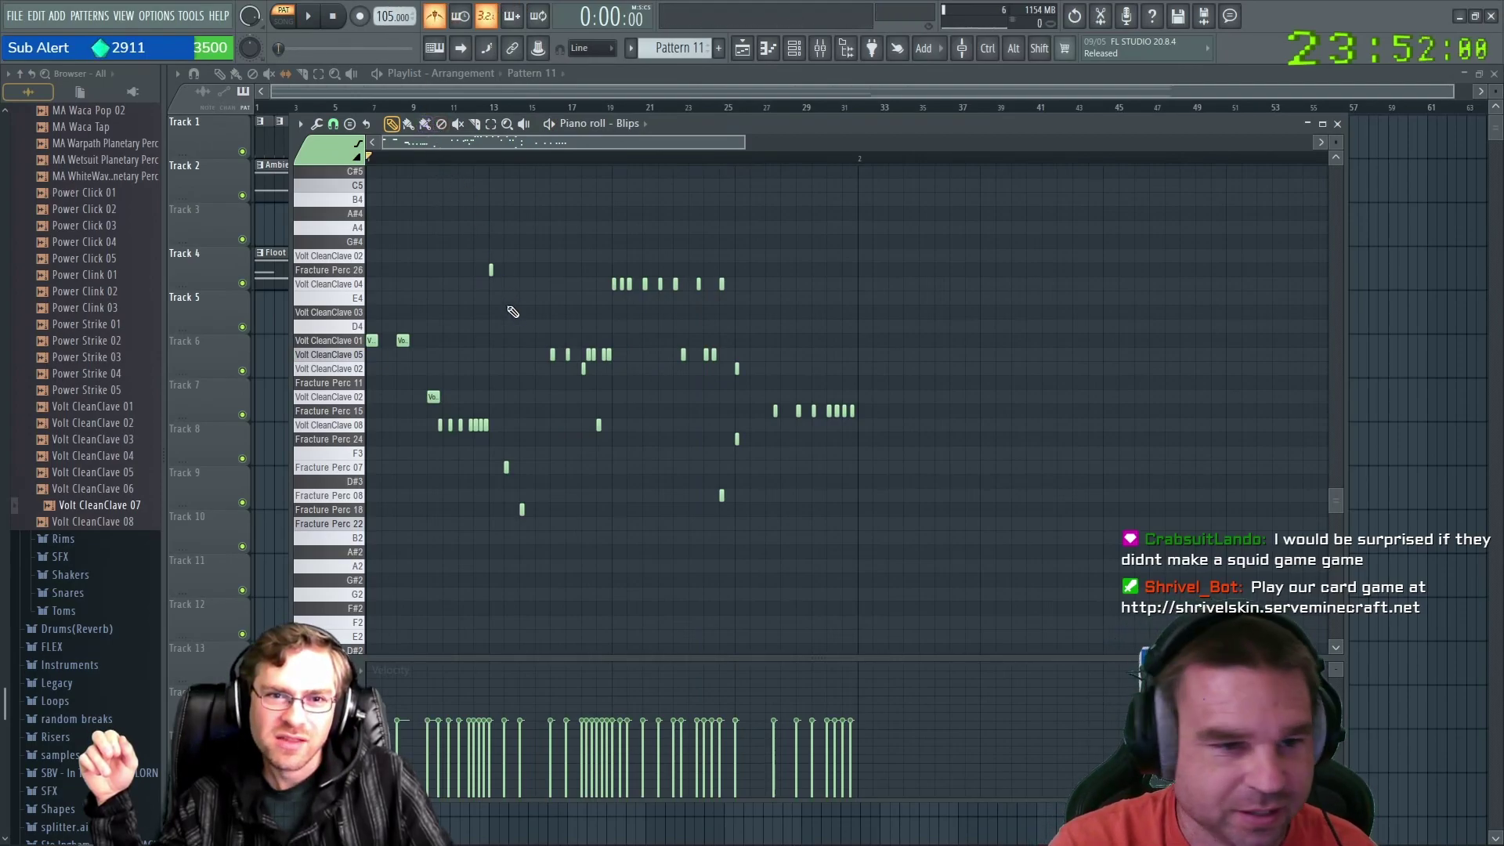
key("space")
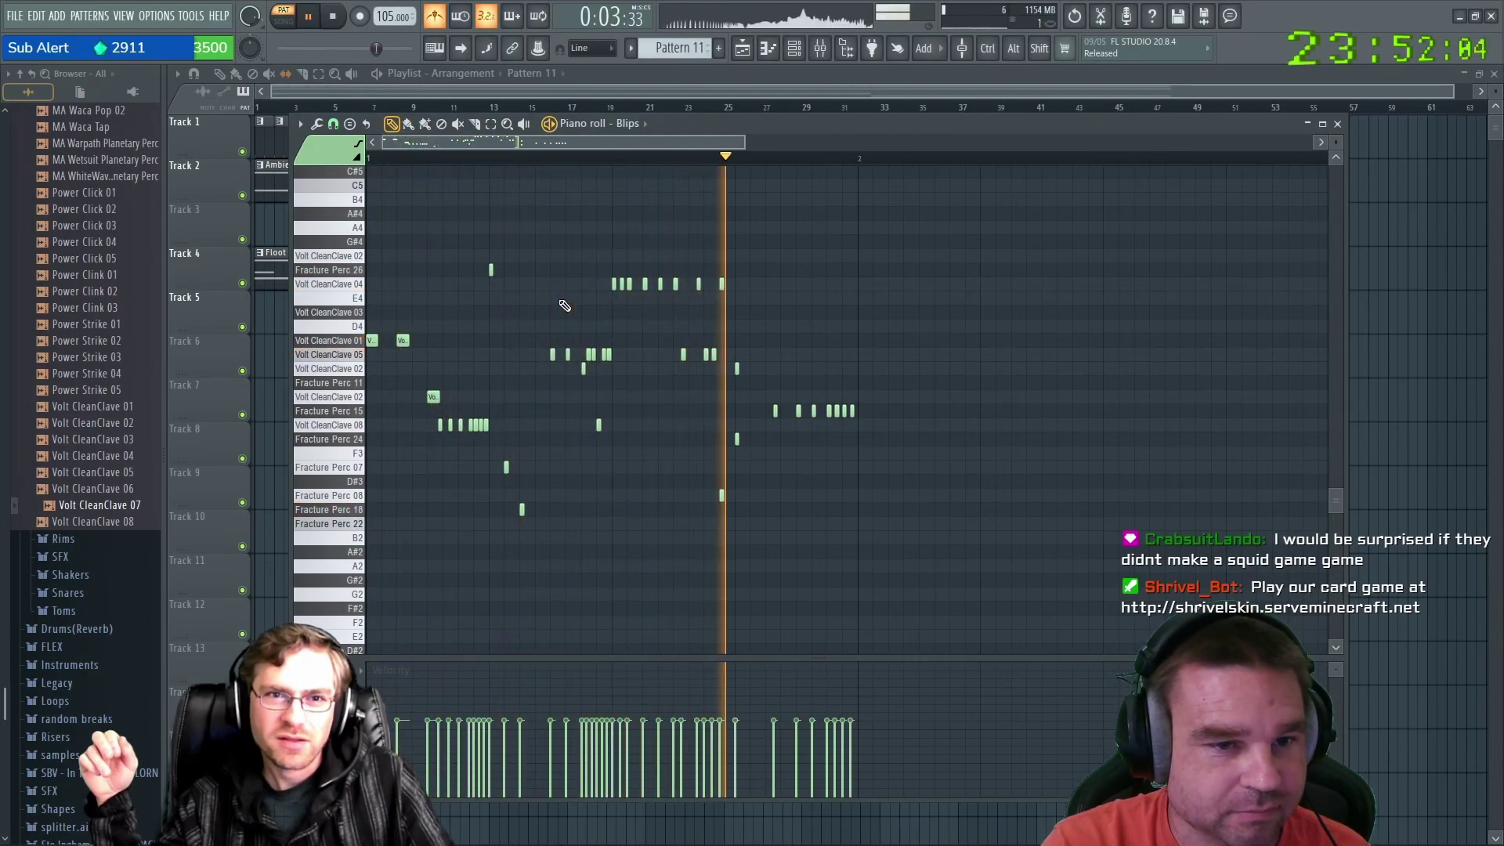
key("space")
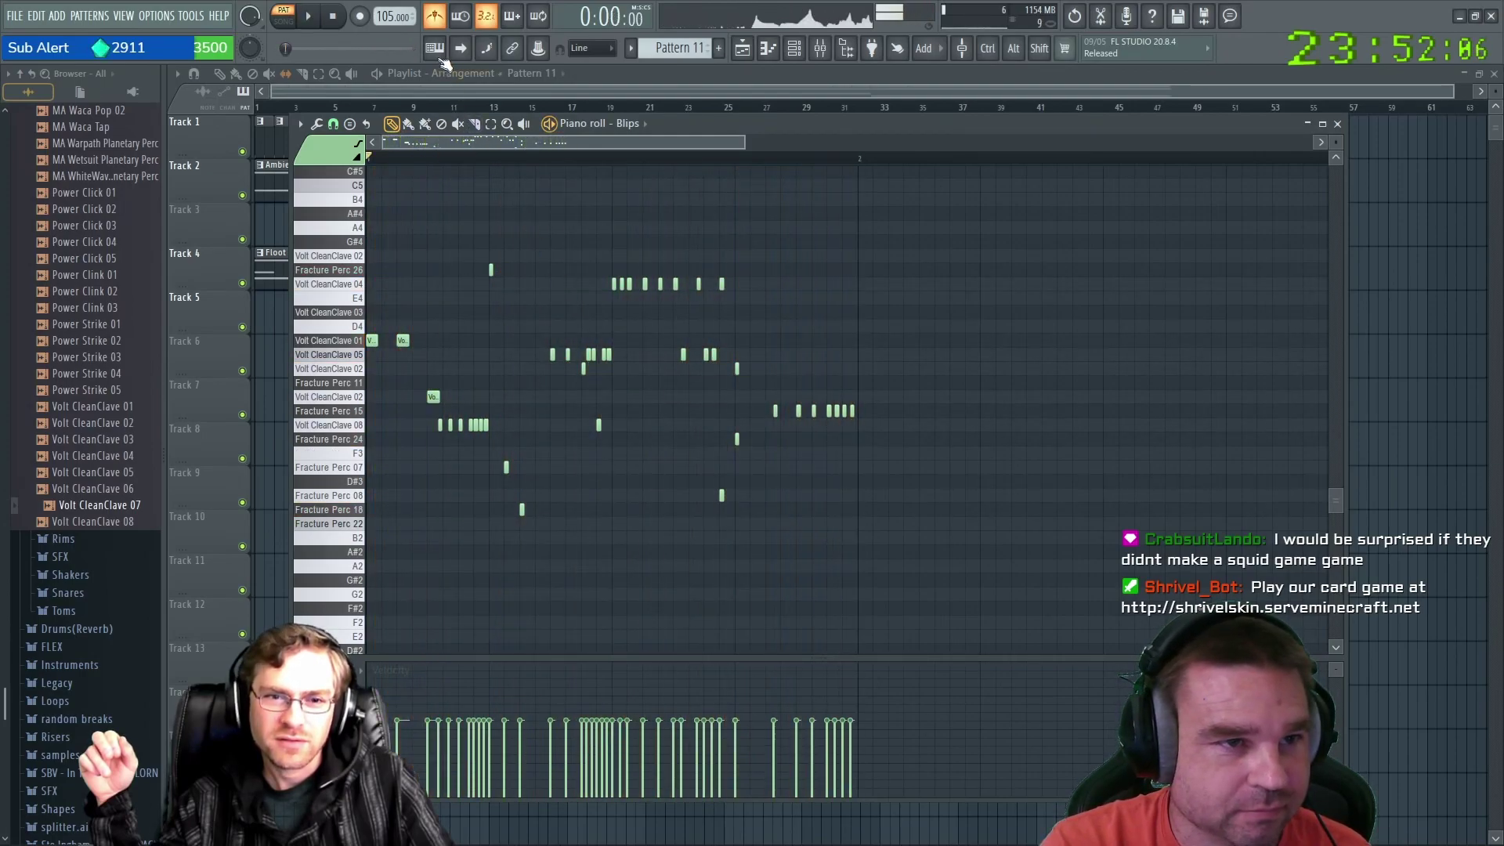
Restore the normal playback tempo and replay the blips pattern with the metronome, switching the metronome off at the end.
right_click(379, 14)
key("Escape")
key("space")
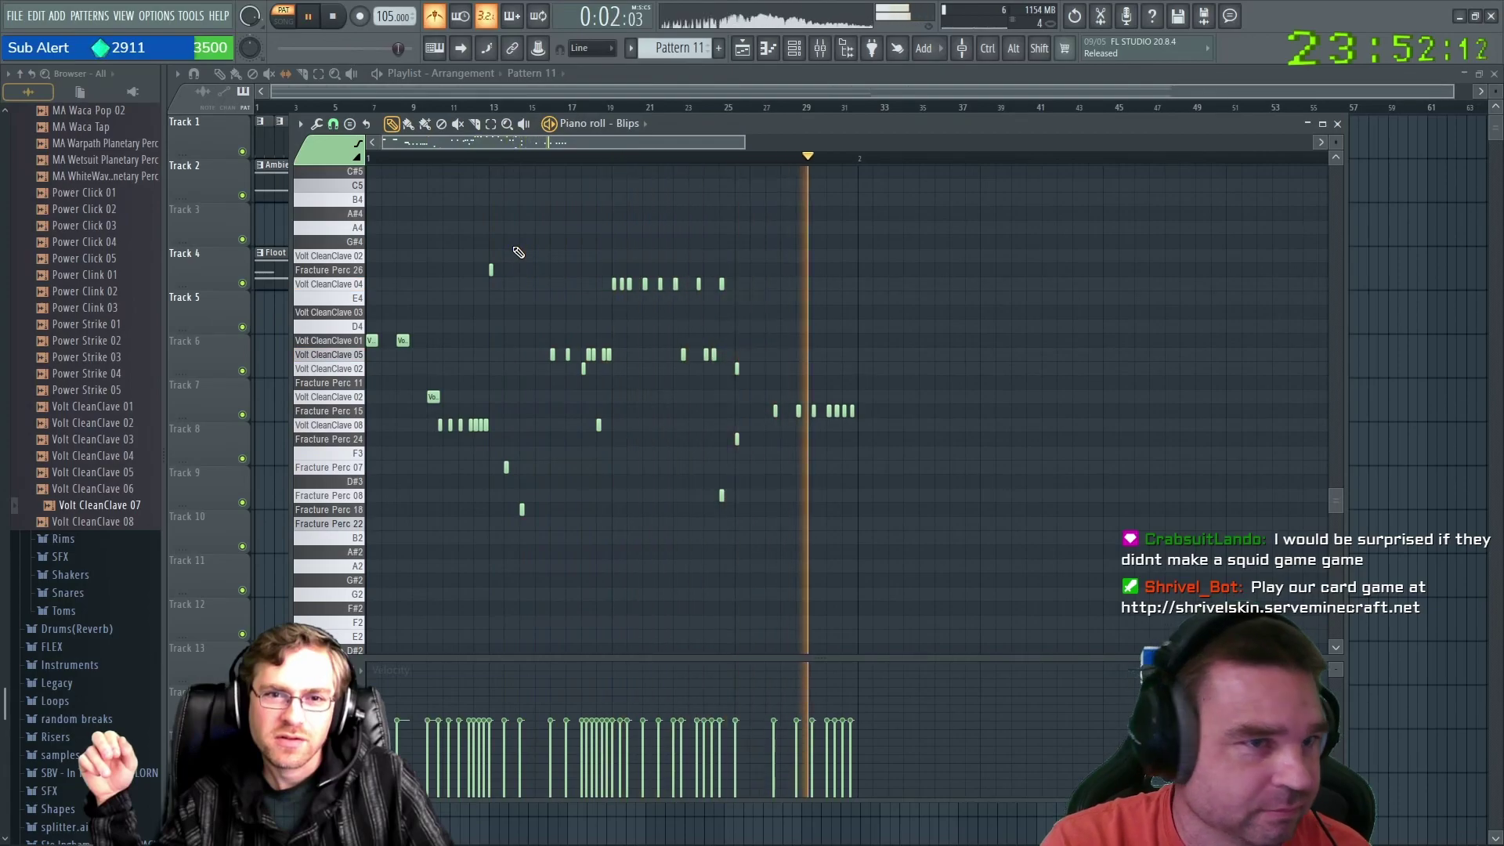
key("space")
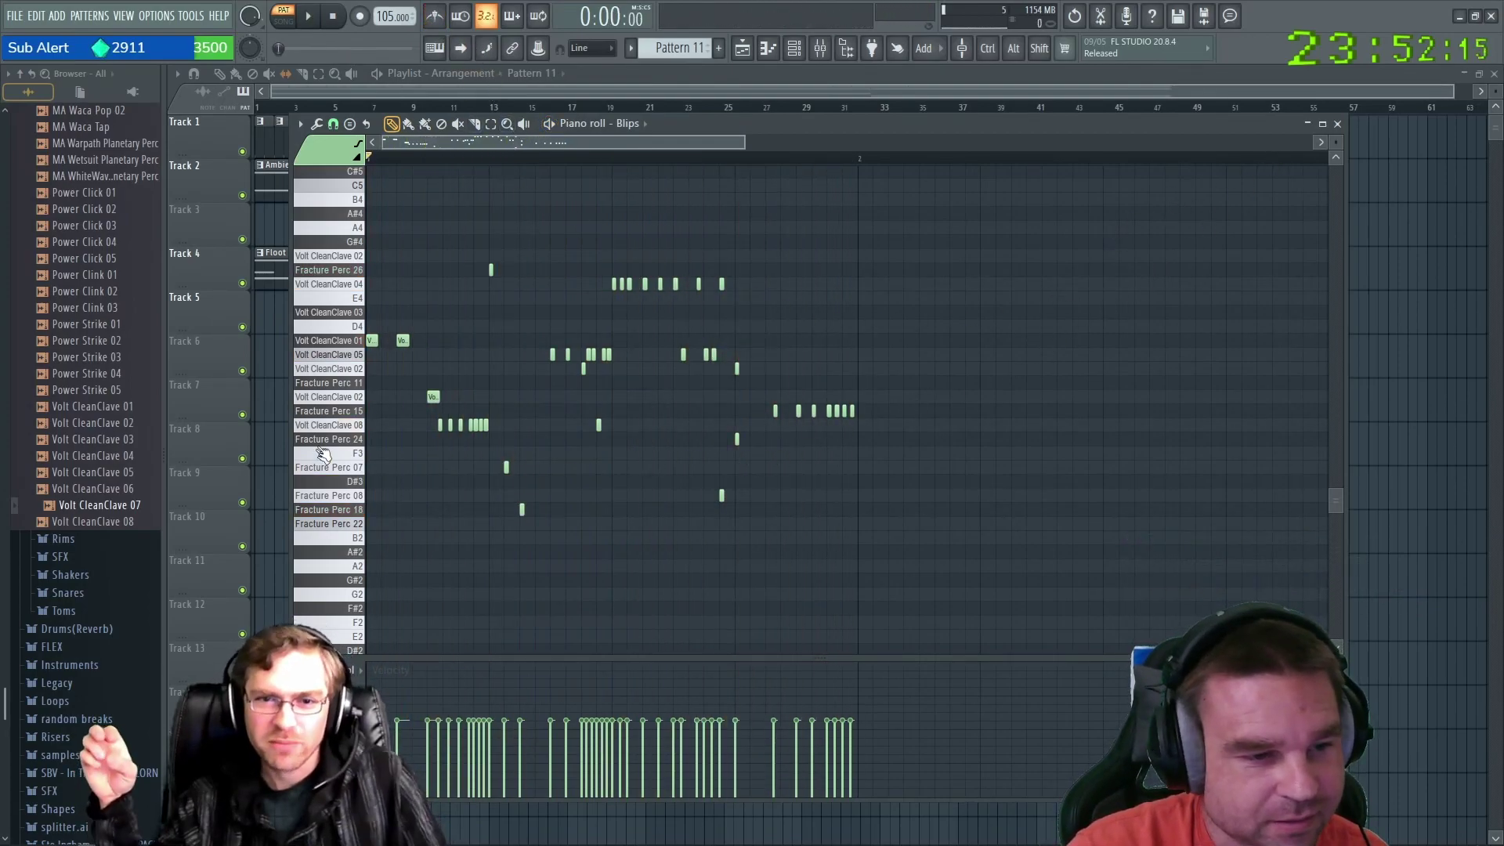
Move the Fracture Perc 07 note earlier, trying it at the bar start and under the first Volt CleanClave 02 note, and play each placement.
left_click(341, 440)
left_click_drag(347, 427, 362, 476)
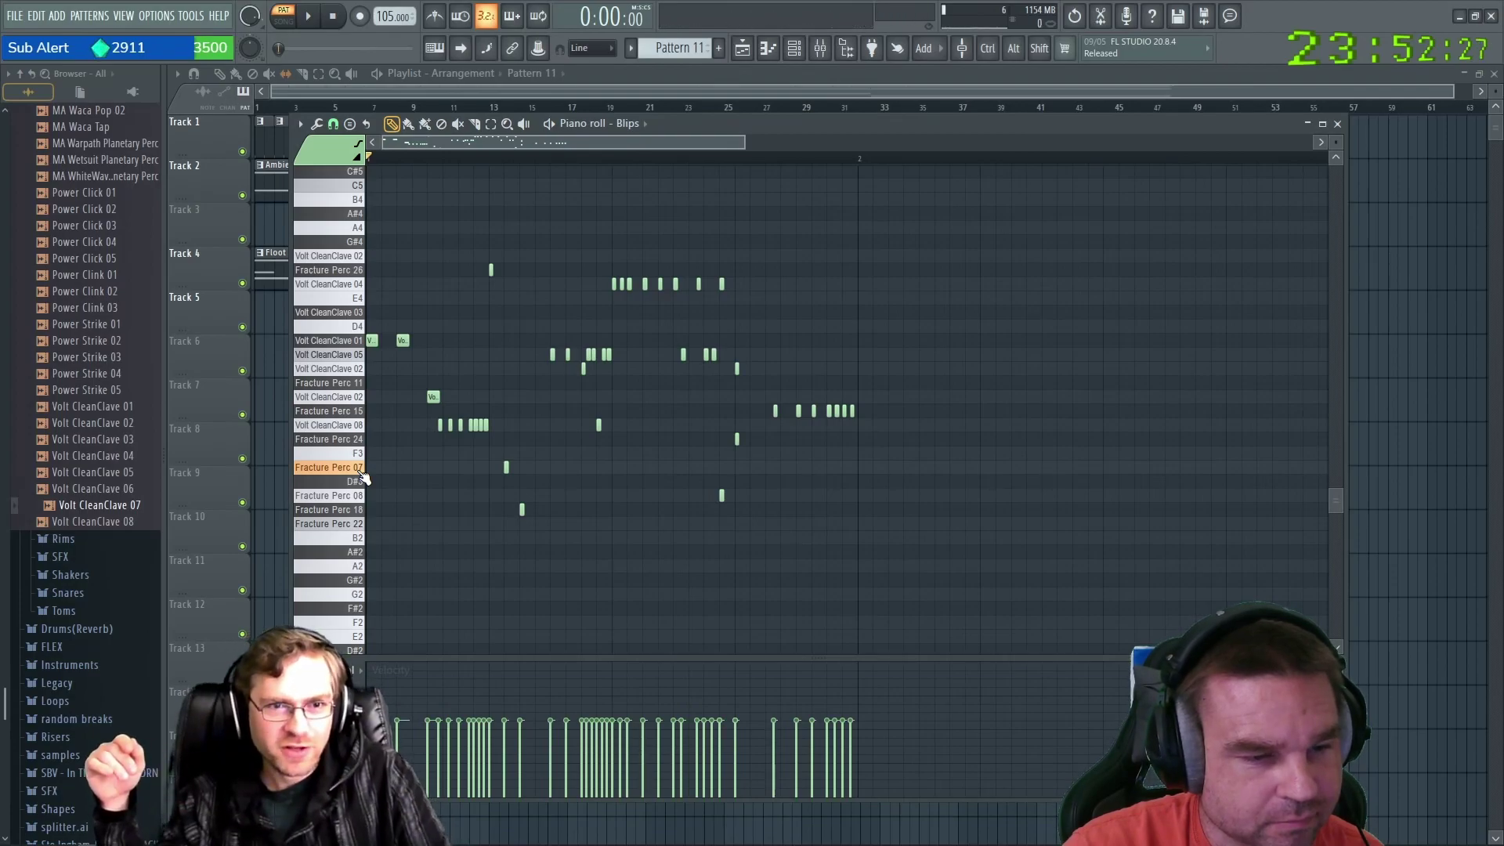
left_click_drag(507, 468, 370, 468)
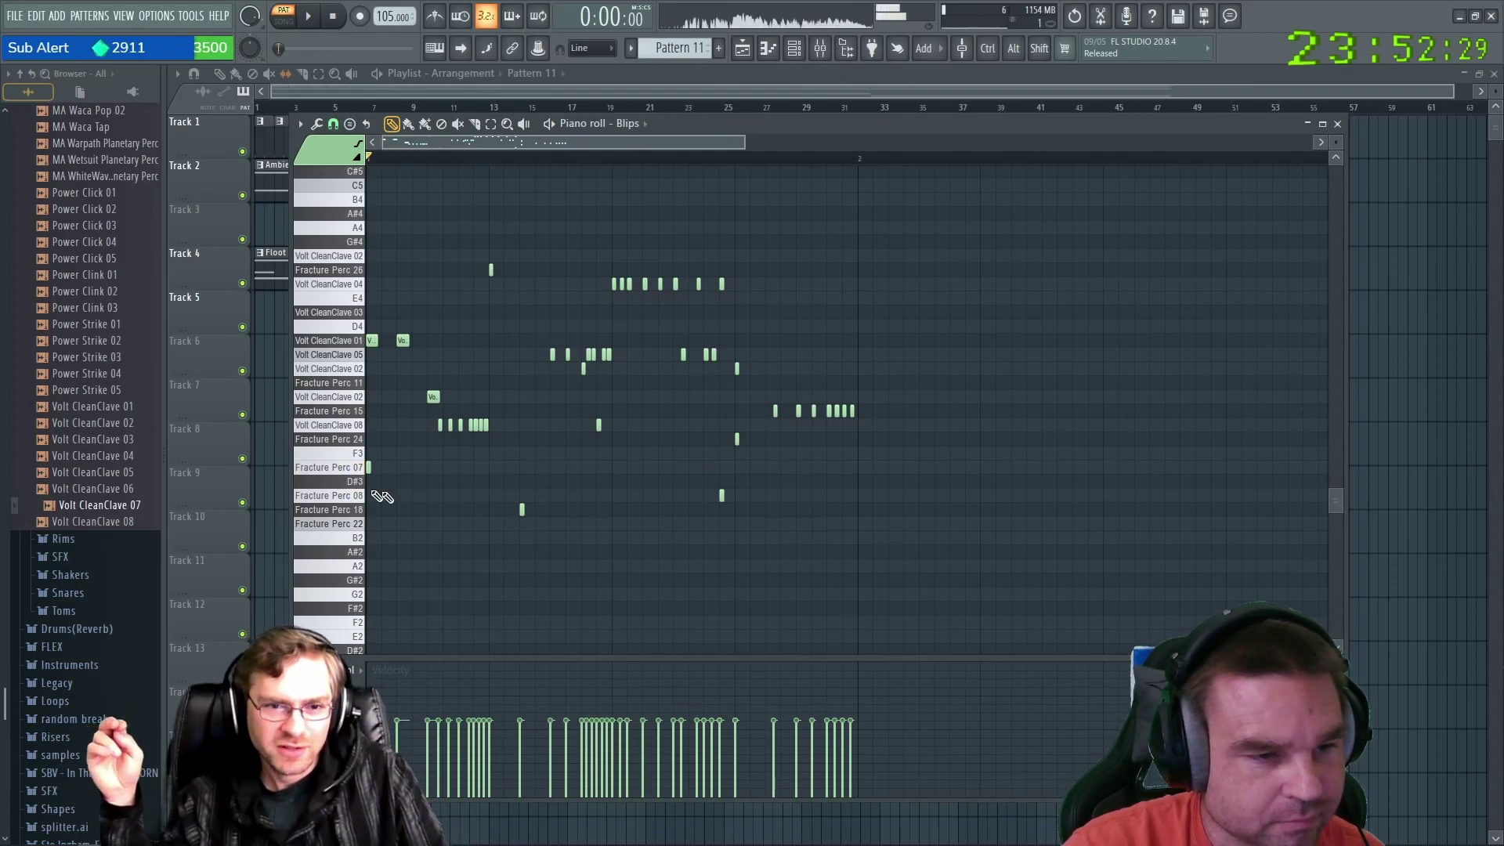
key("space")
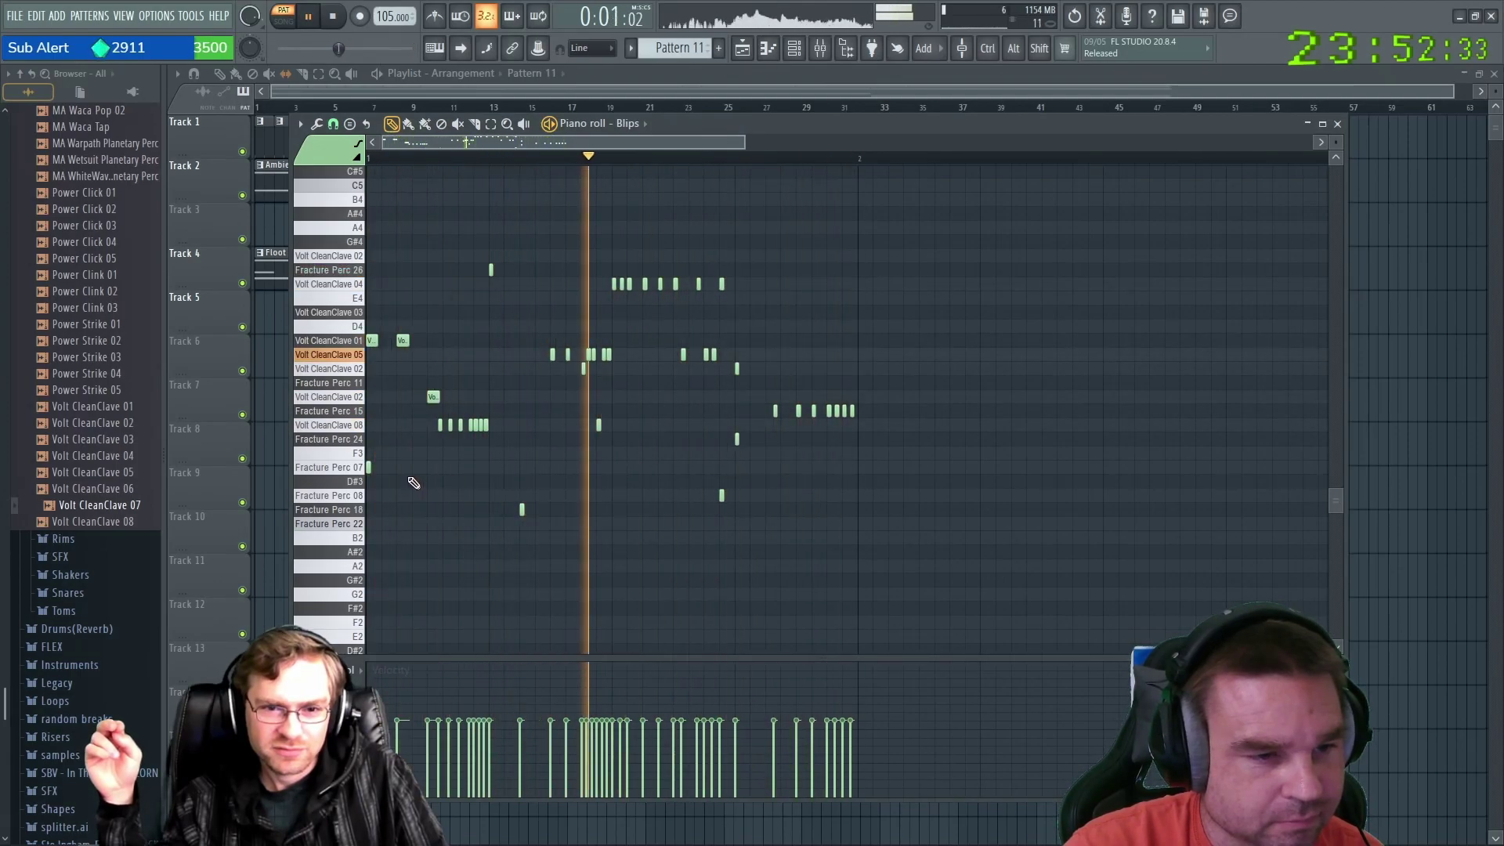
key("space")
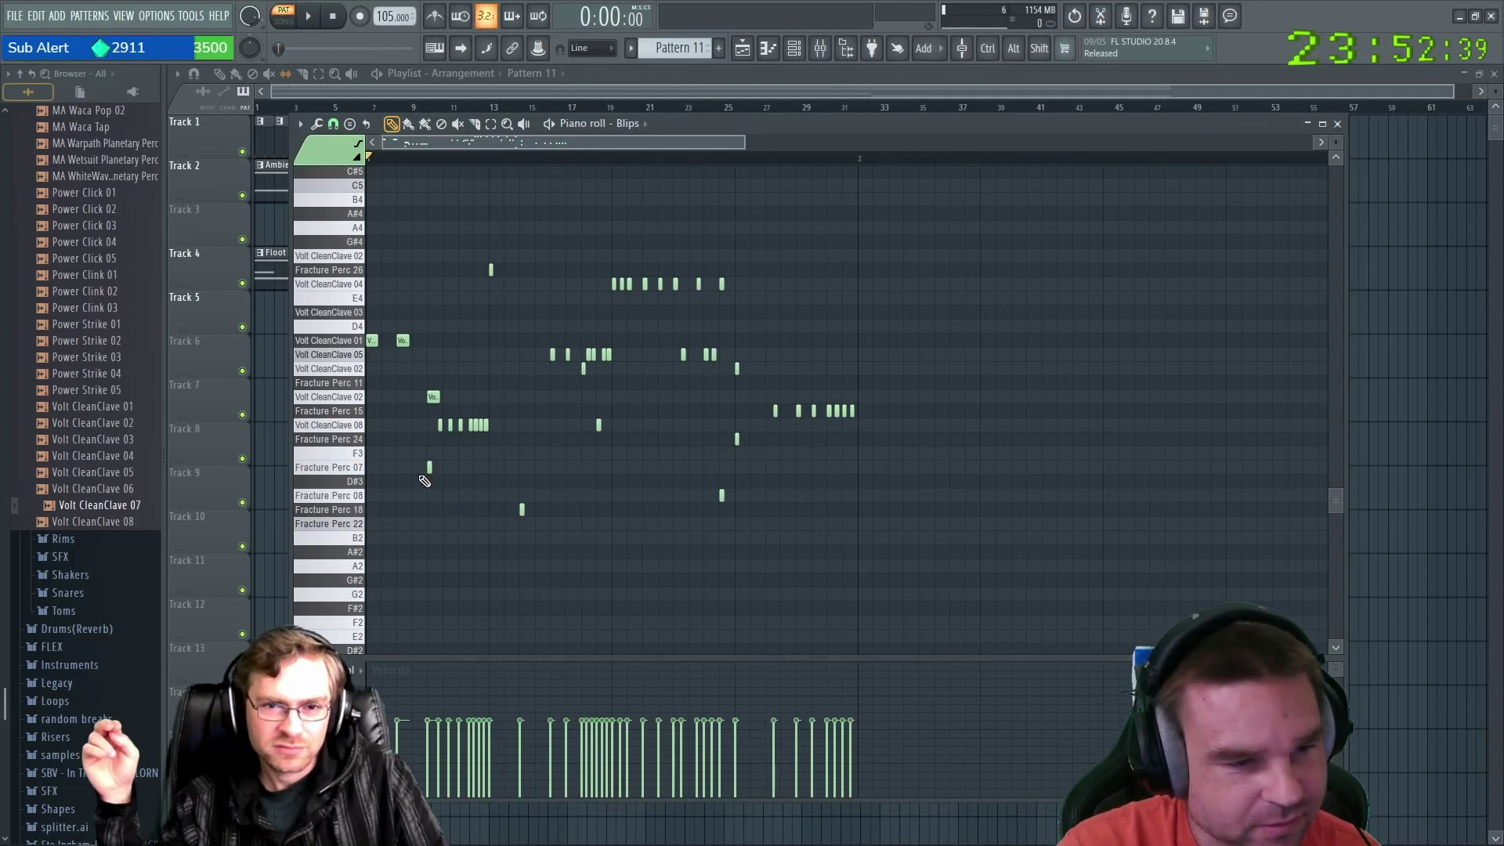
key("space")
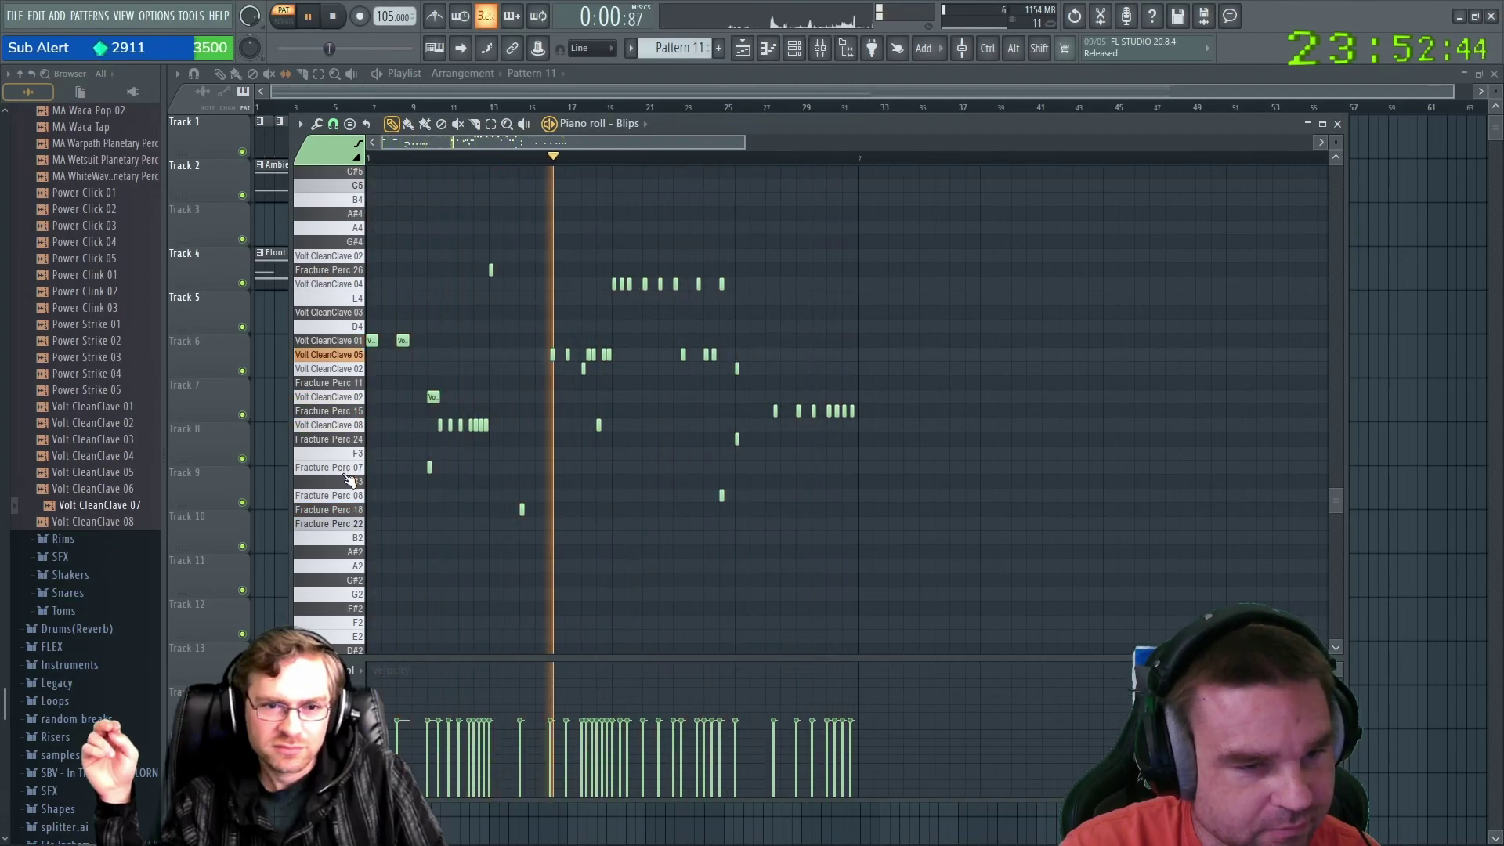
key("space")
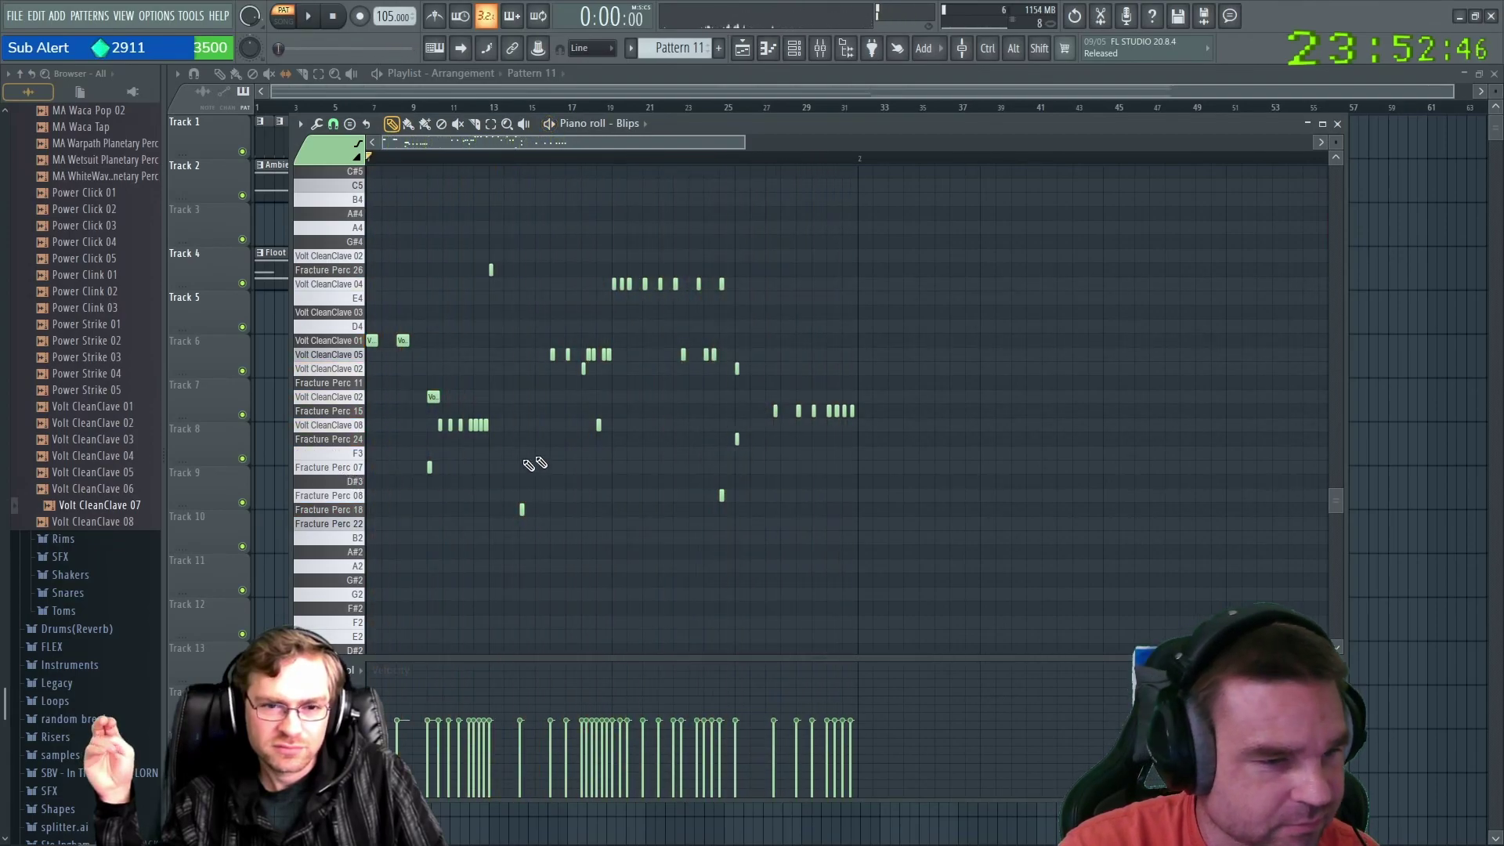
Close the piano roll, place Pattern 11 at bar 1 of Track 9, and delete Track 1's drum clips in bars 1 to 16.
left_click(1338, 124)
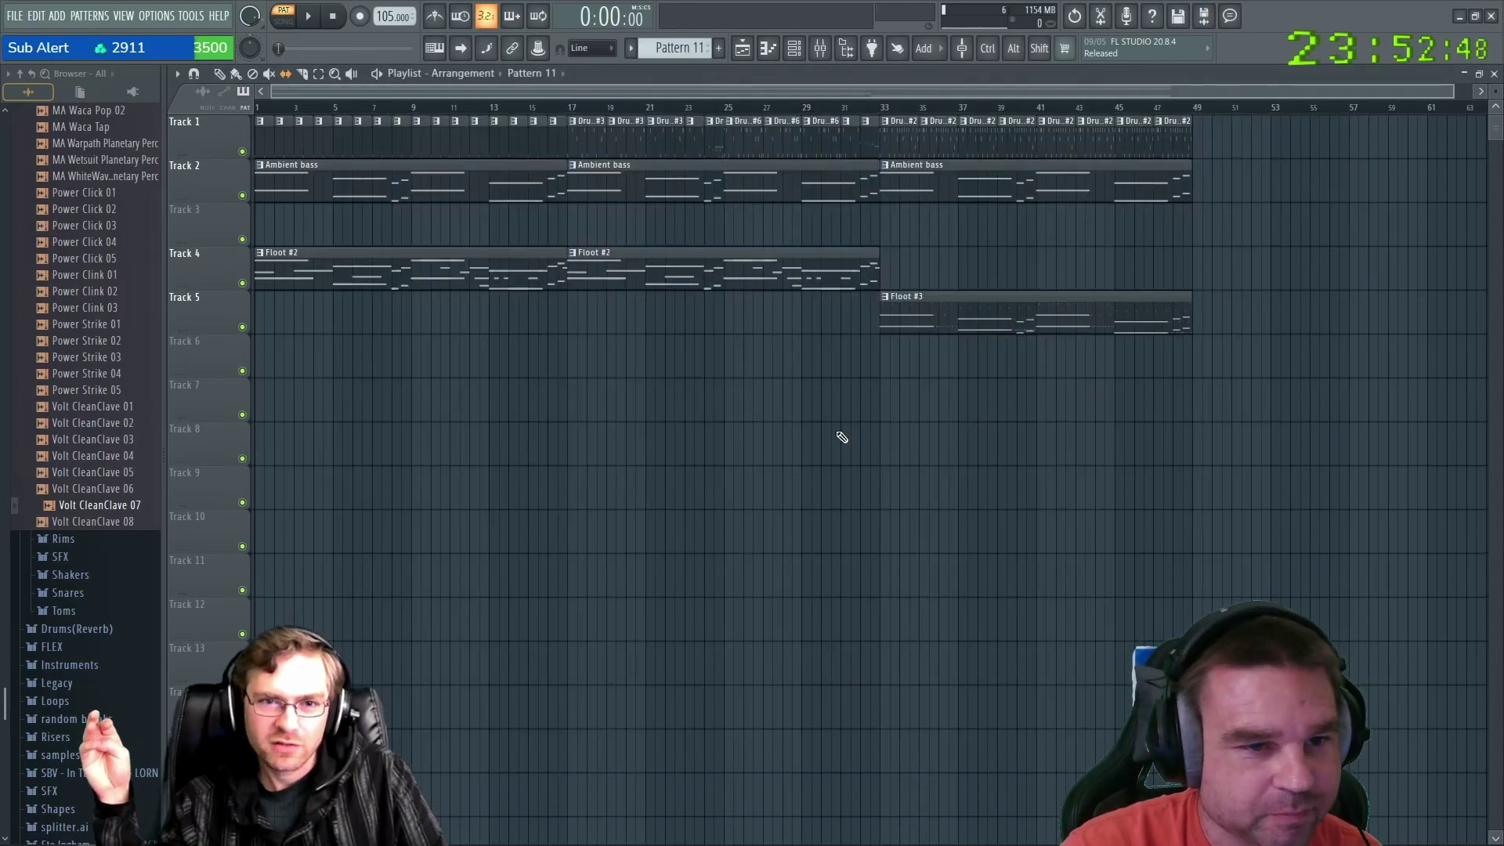
left_click_drag(4, 536, 9, 459)
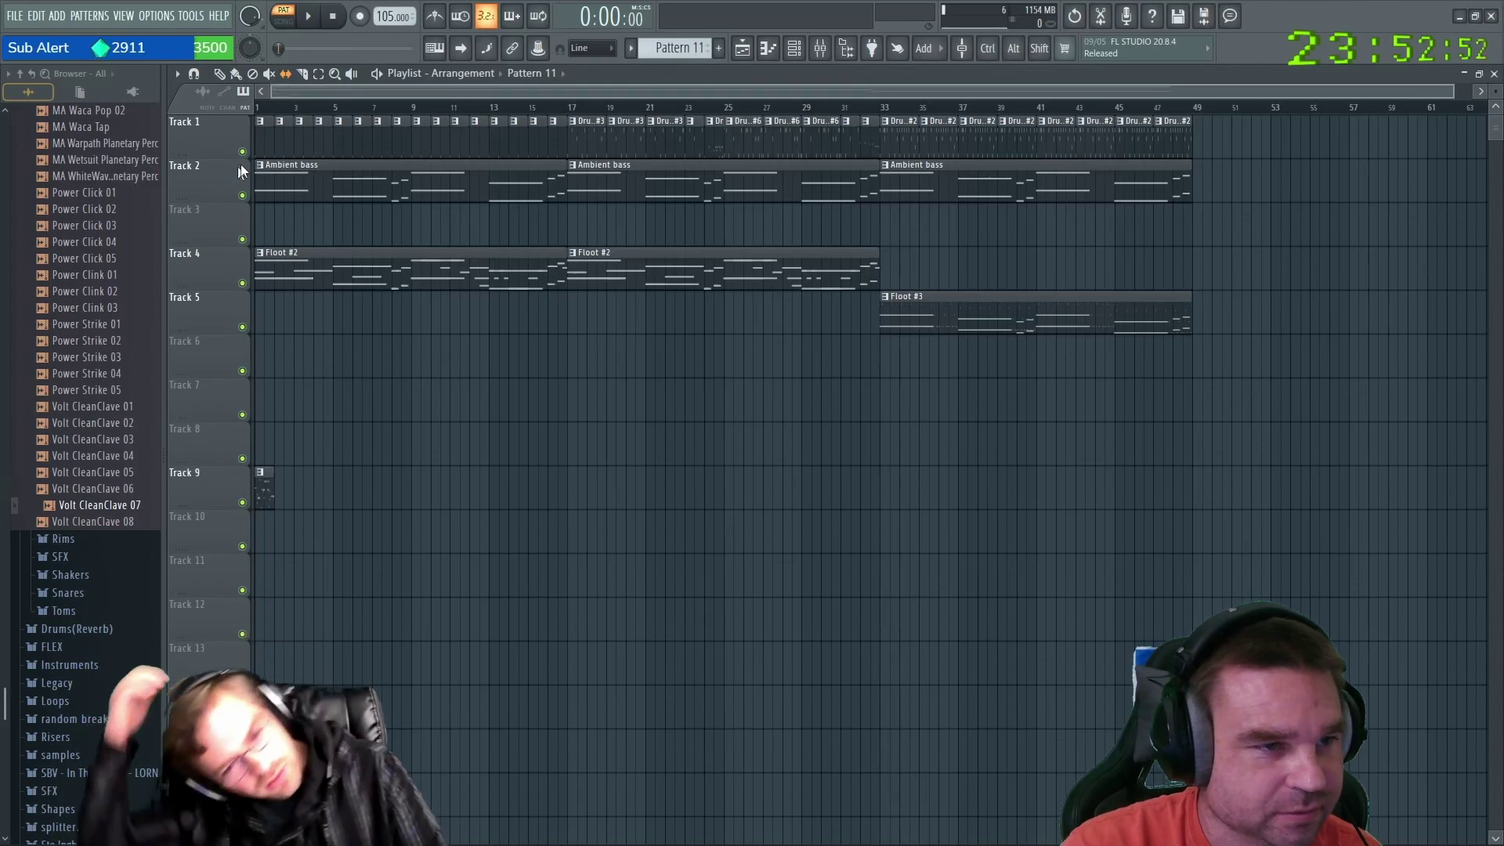
left_click_drag(258, 127, 550, 131)
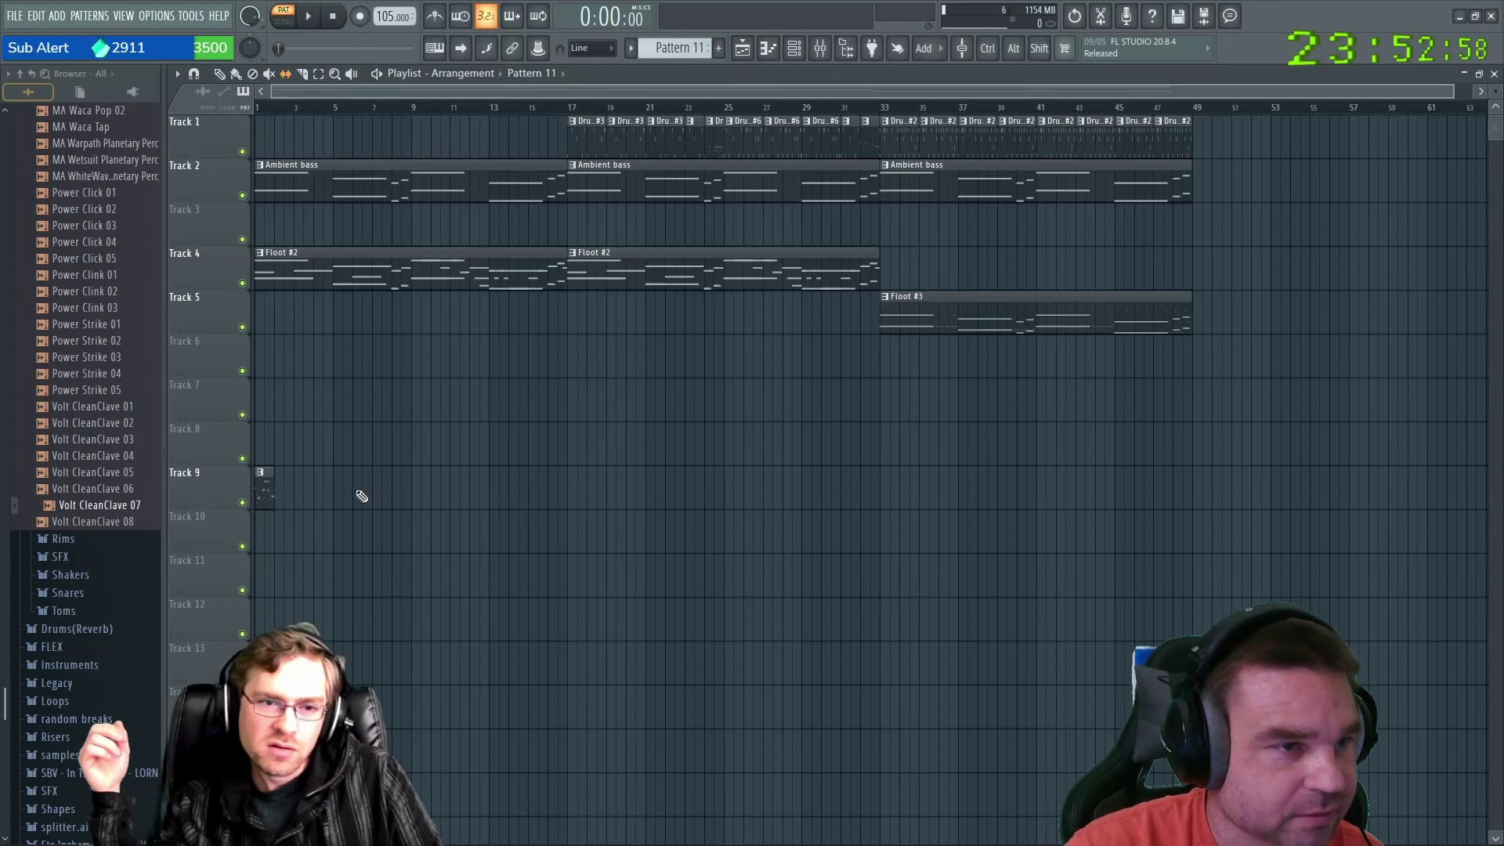
Move the Pattern 11 clip to Track 1 and repeat it across bars 1 to 4.
left_click(219, 74)
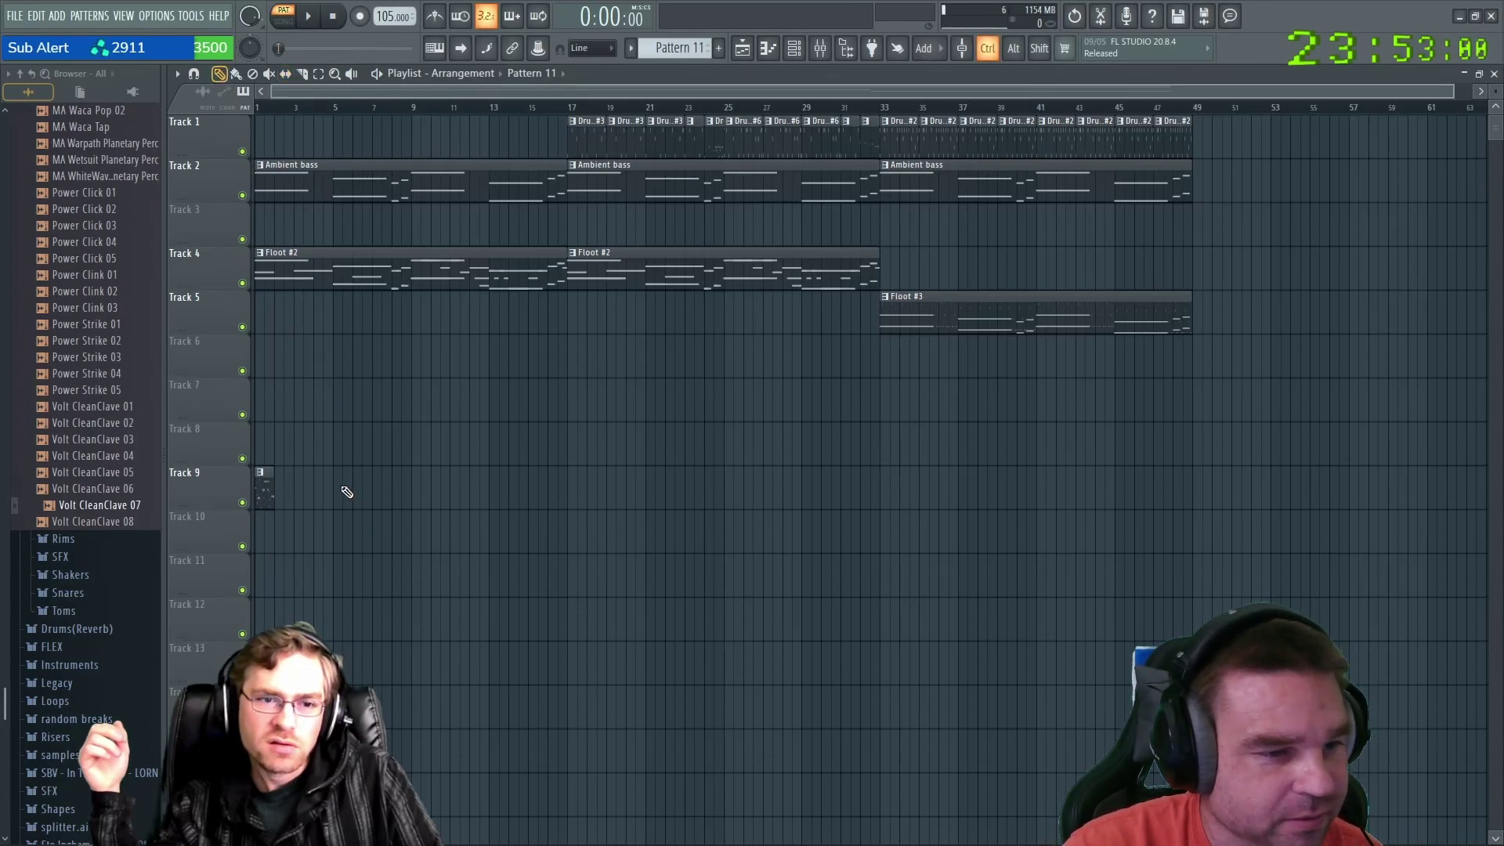
scroll(347, 492, "up", 5)
left_click_drag(436, 92, 374, 91)
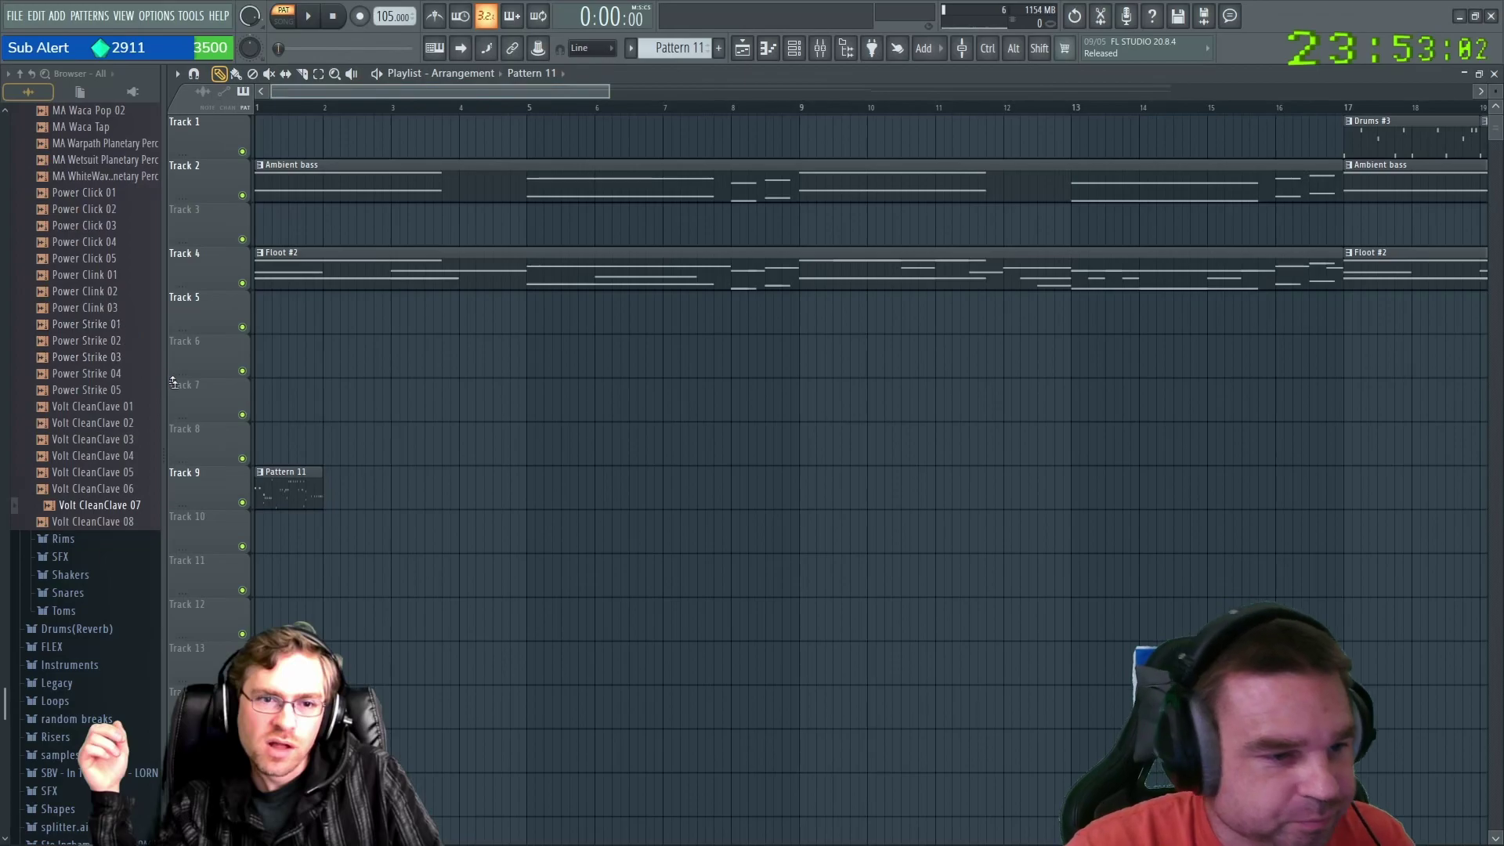
left_click_drag(282, 495, 360, 44)
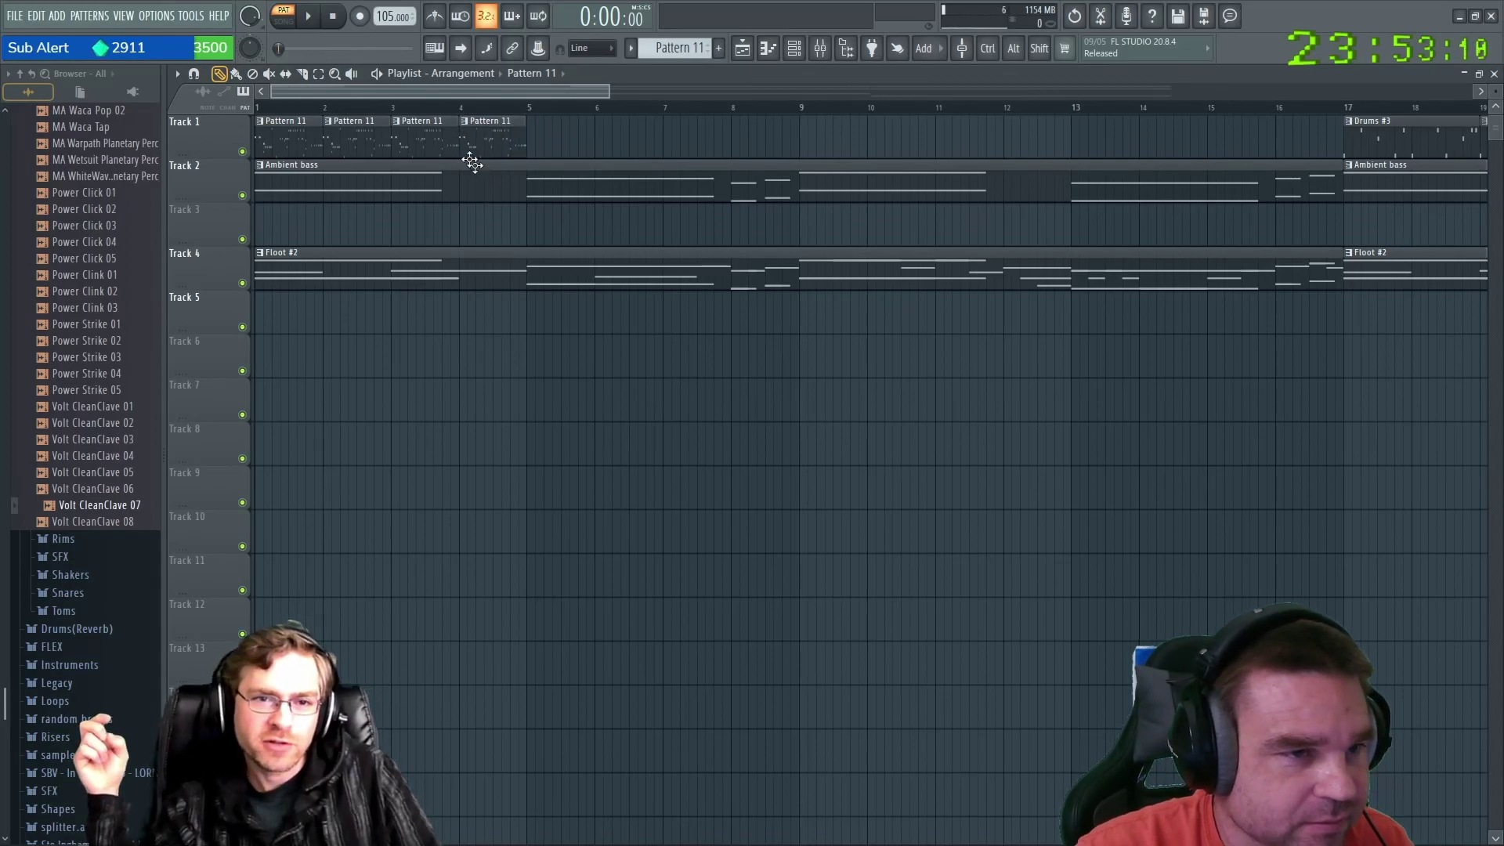
Play the arrangement from the start, adding another Pattern 11 clip at bar 5 of Track 1 during playback.
key("space")
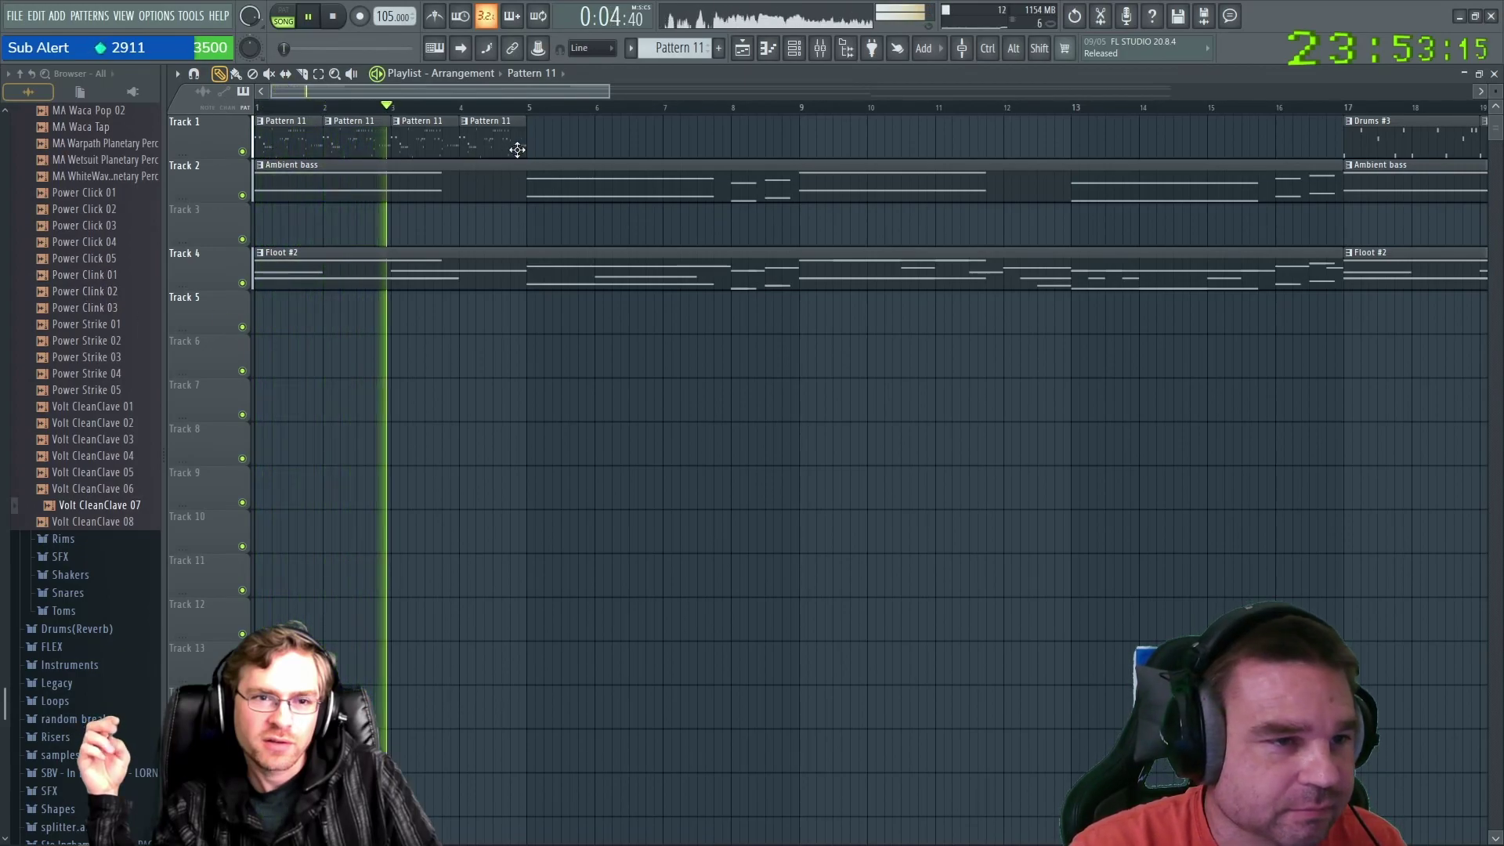
left_click(545, 138)
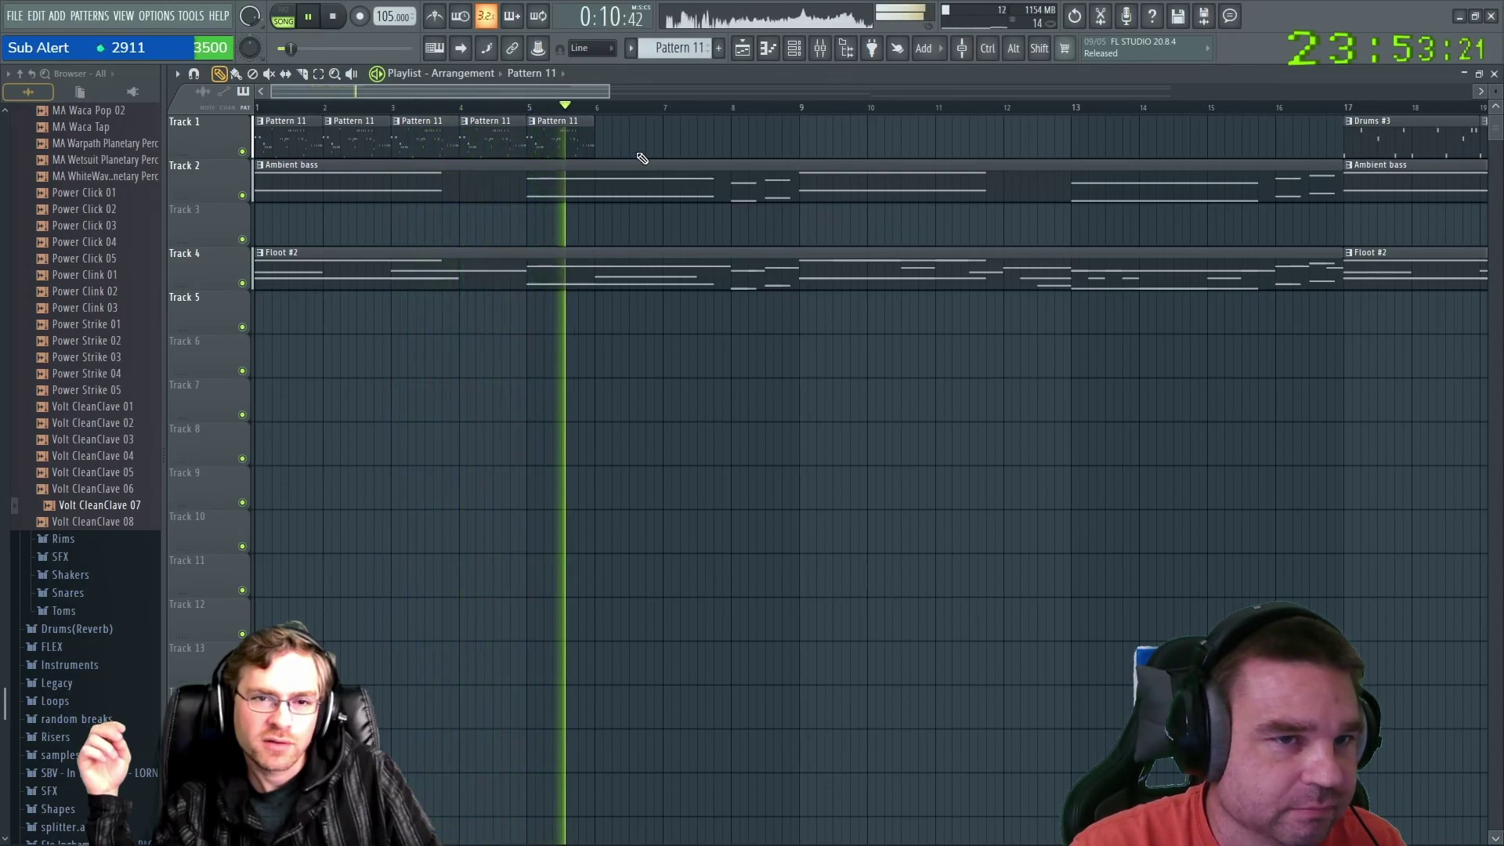
key("space")
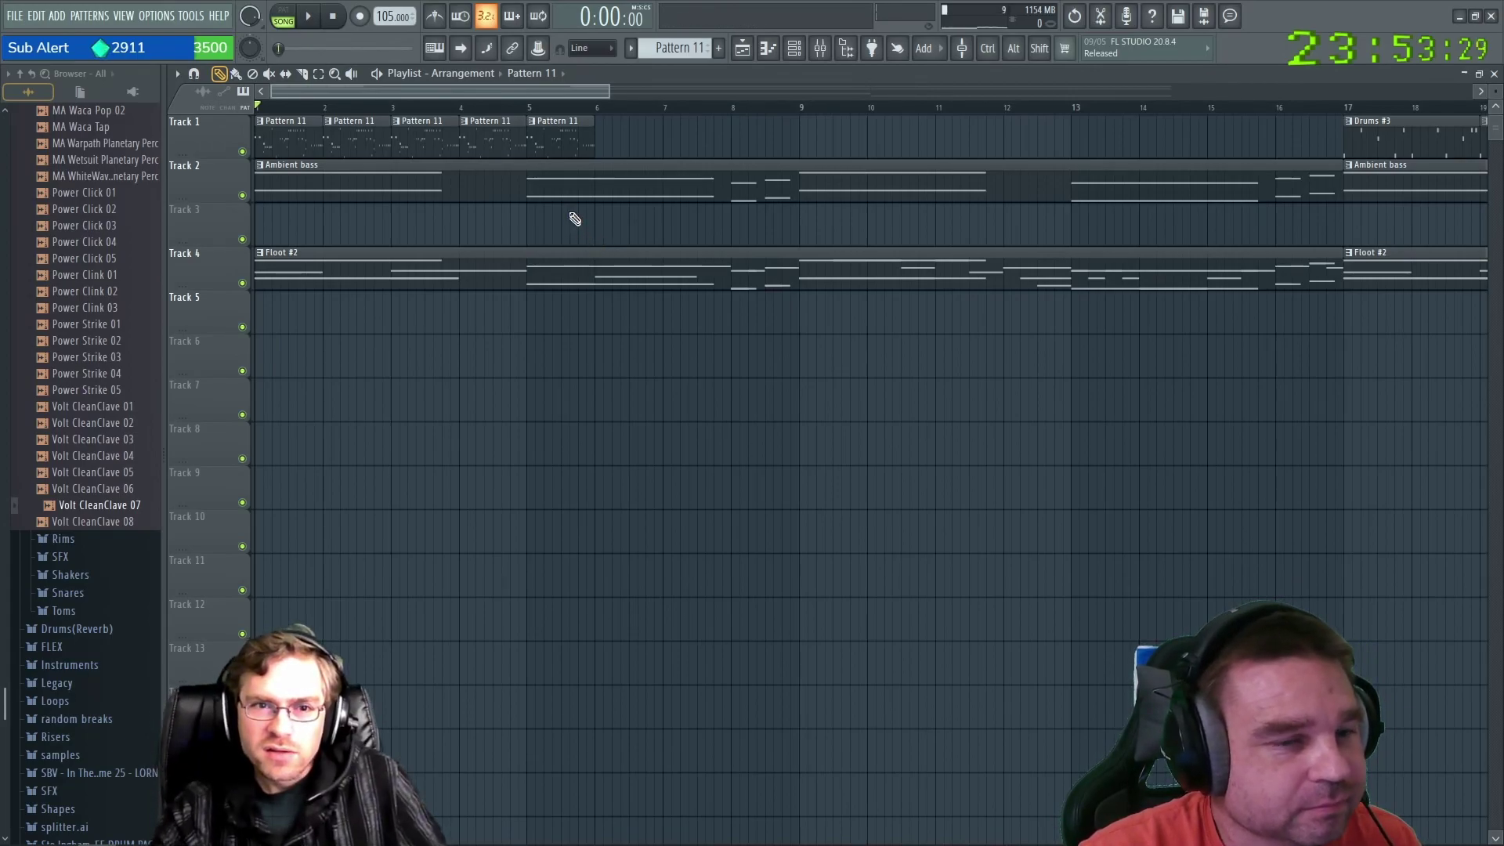
Delete the Pattern 11 clips in bars 1 to 4, move the bar 5 clip to Track 5, and repeat it through bar 16.
right_click(477, 140)
right_click(423, 145)
right_click(356, 153)
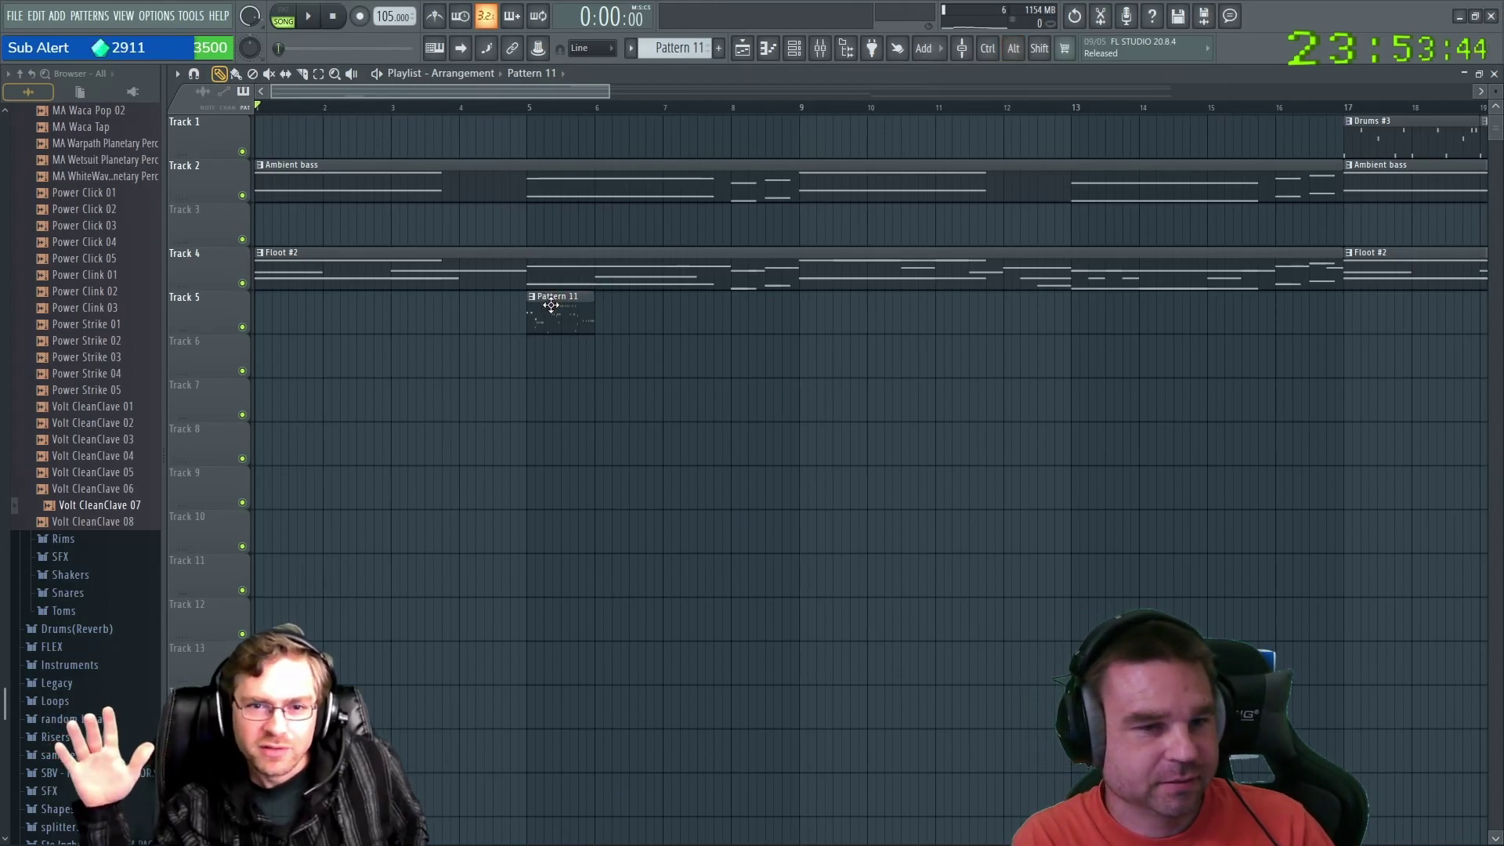
left_click_drag(572, 305, 554, 324)
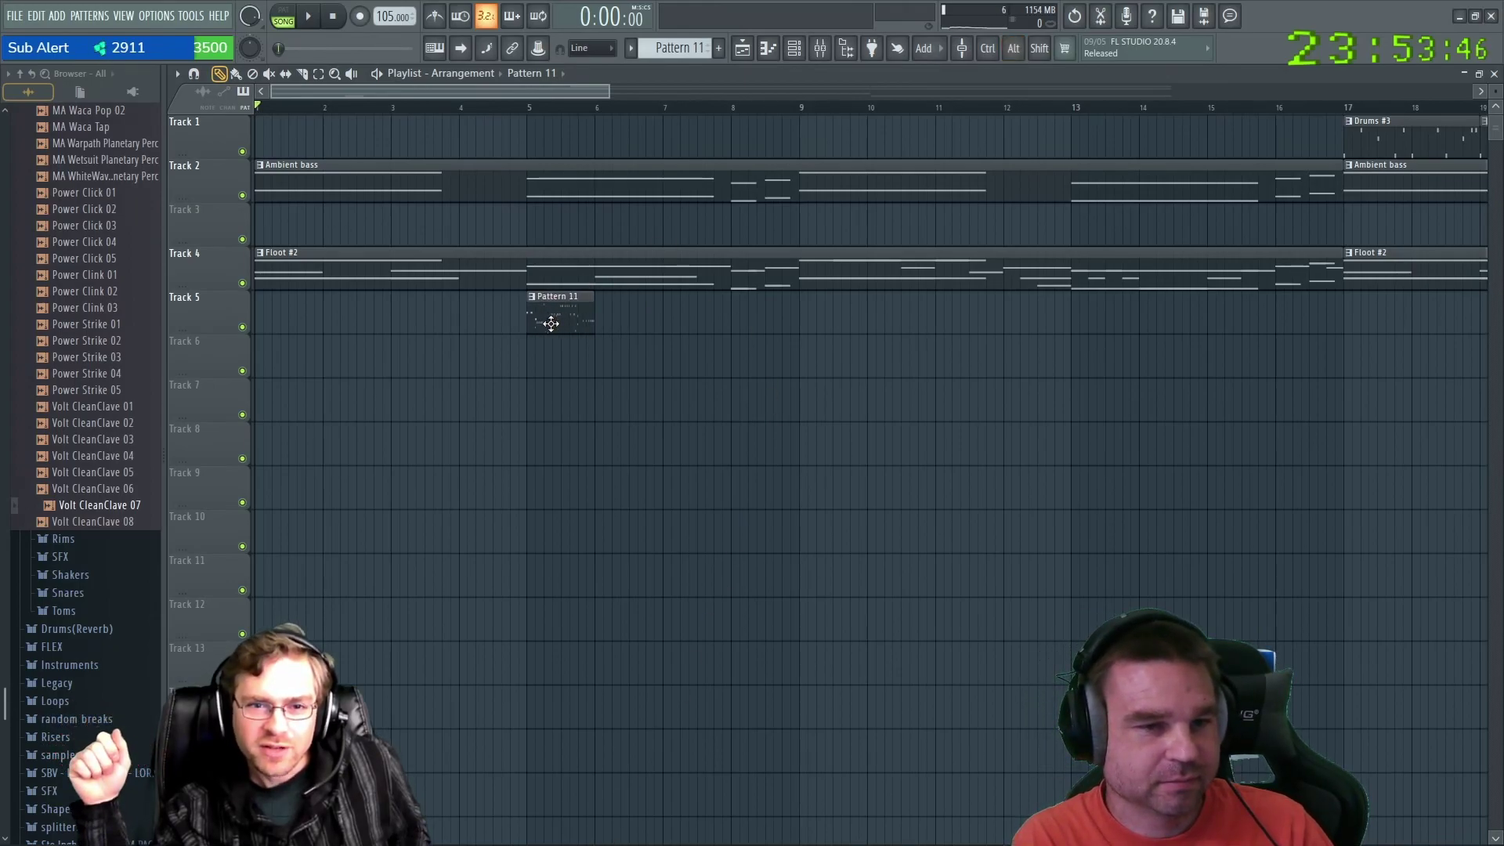
left_click(619, 322)
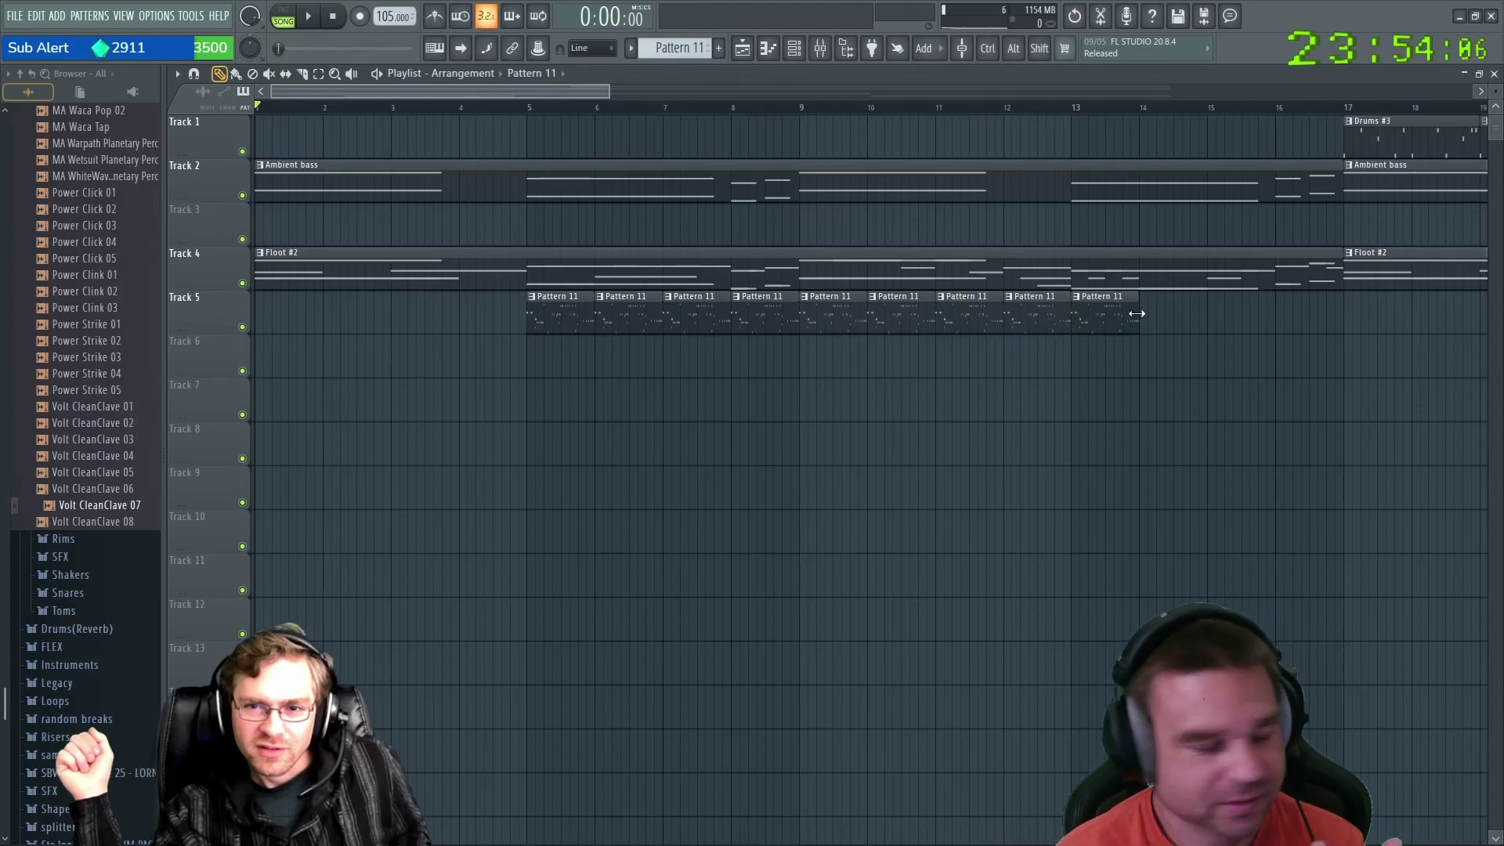
left_click(1216, 321)
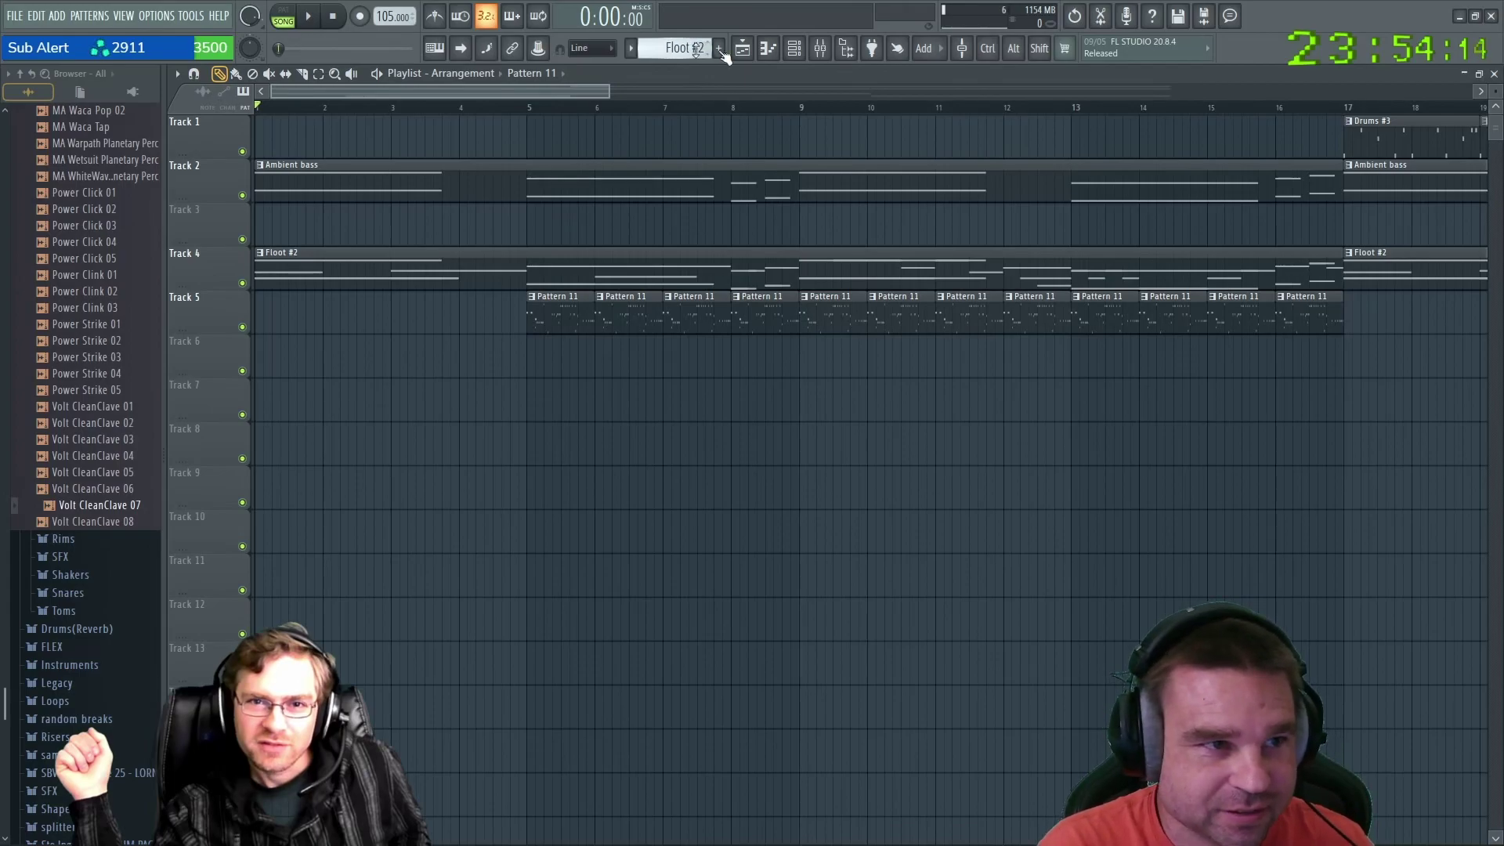
Select the Drums 1 pattern and place its clips on Track 1 from bar 9 through bar 16.
key("F5")
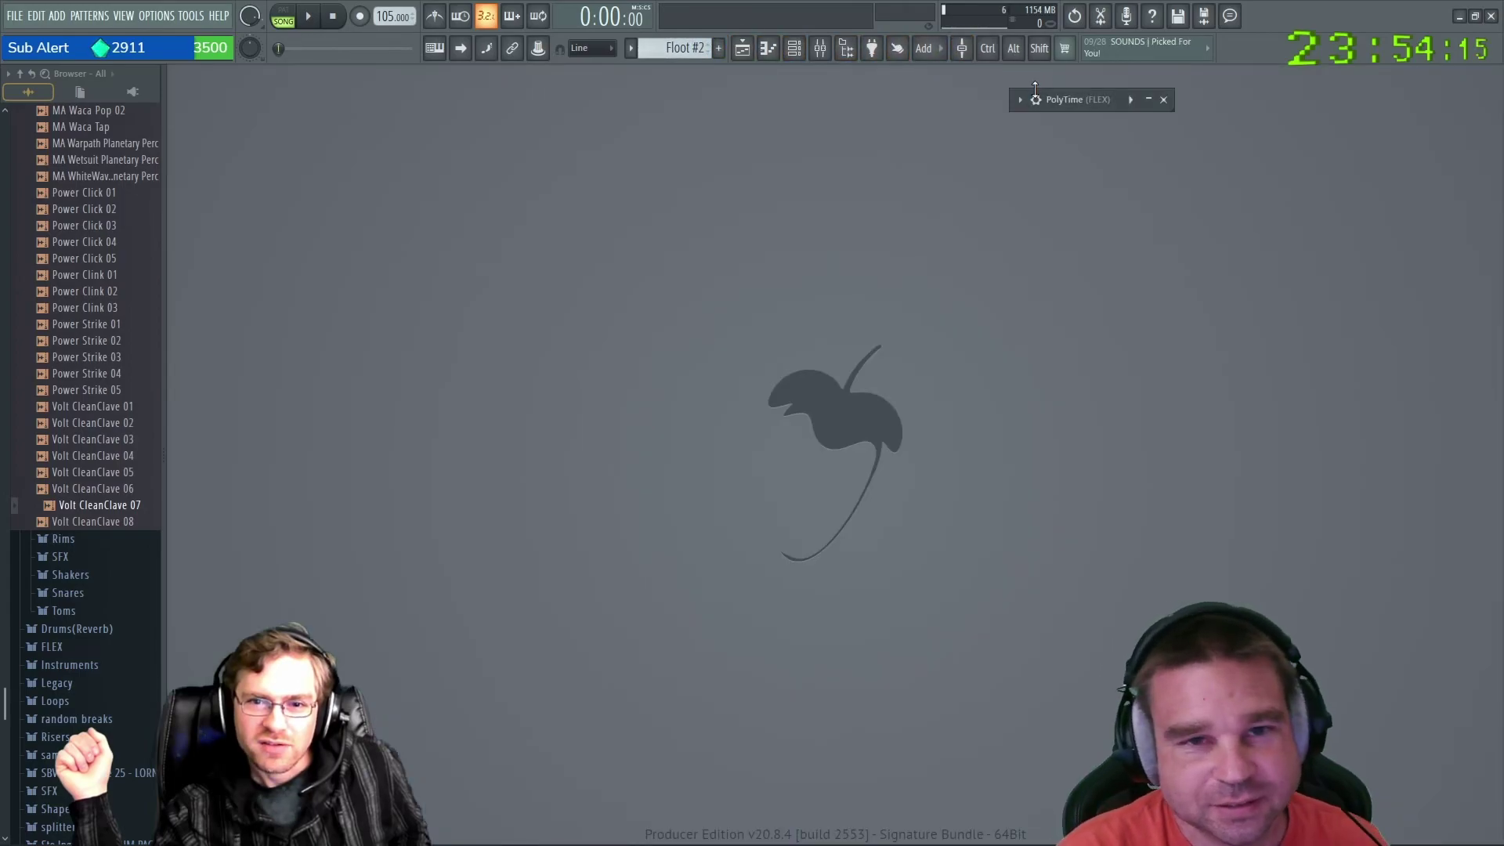
key("F5")
key("F6")
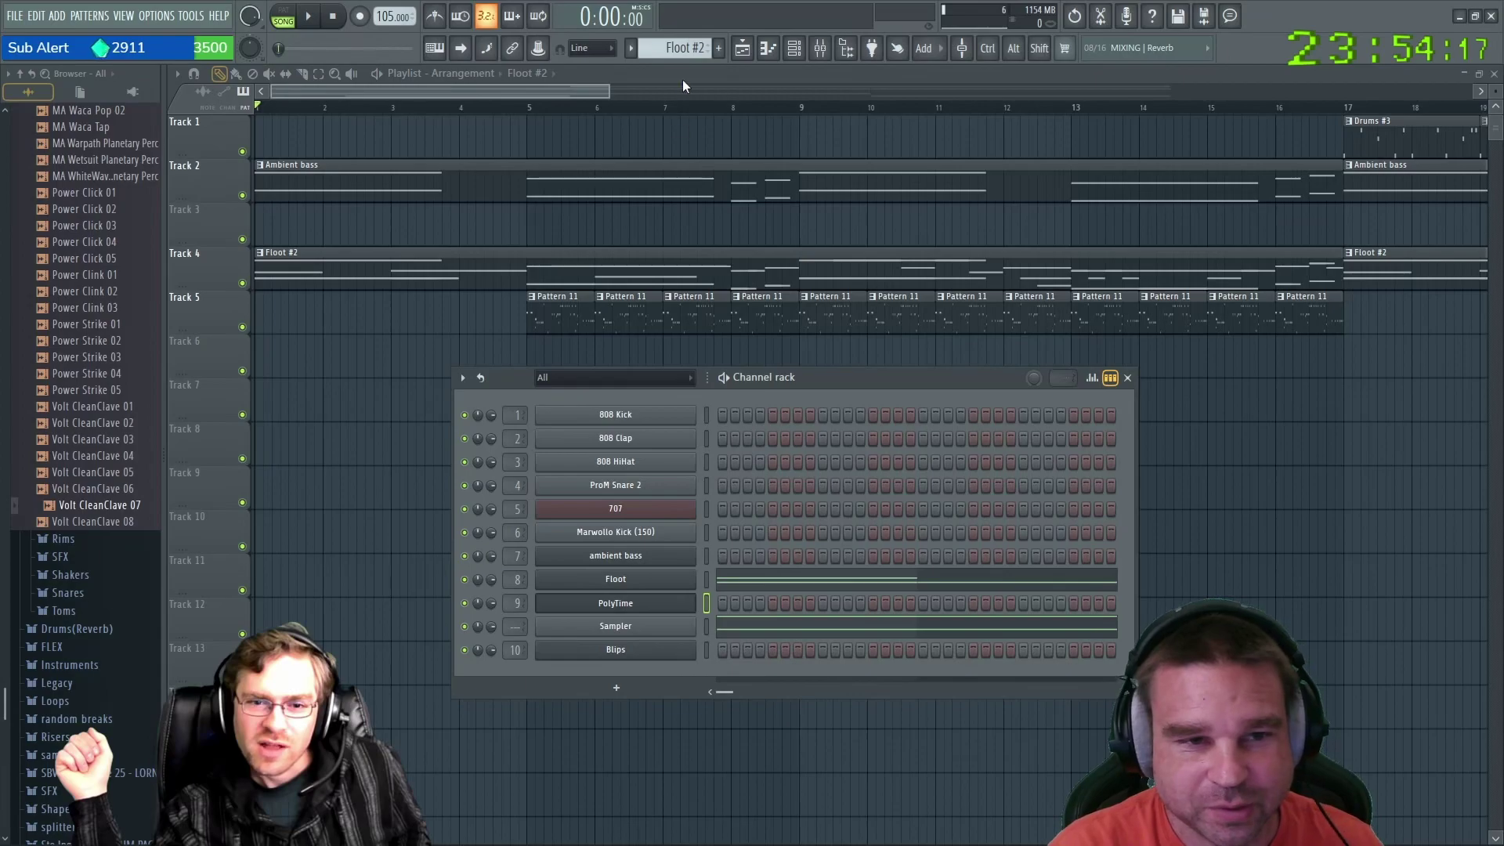
key("F4")
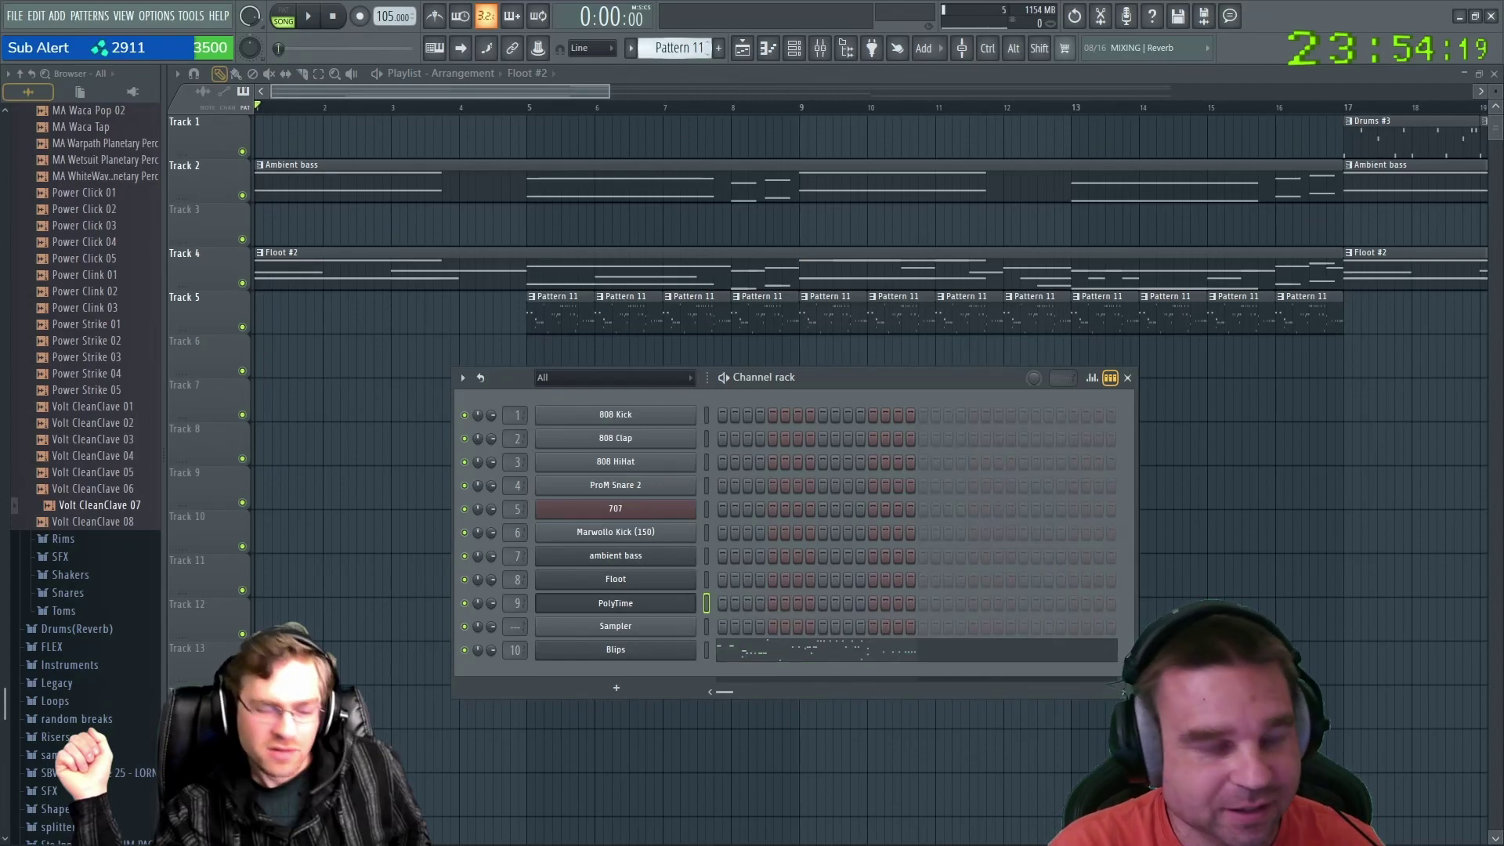
key("KP_Subtract")
key("KP_Subtract")
key("KP_Subtract")
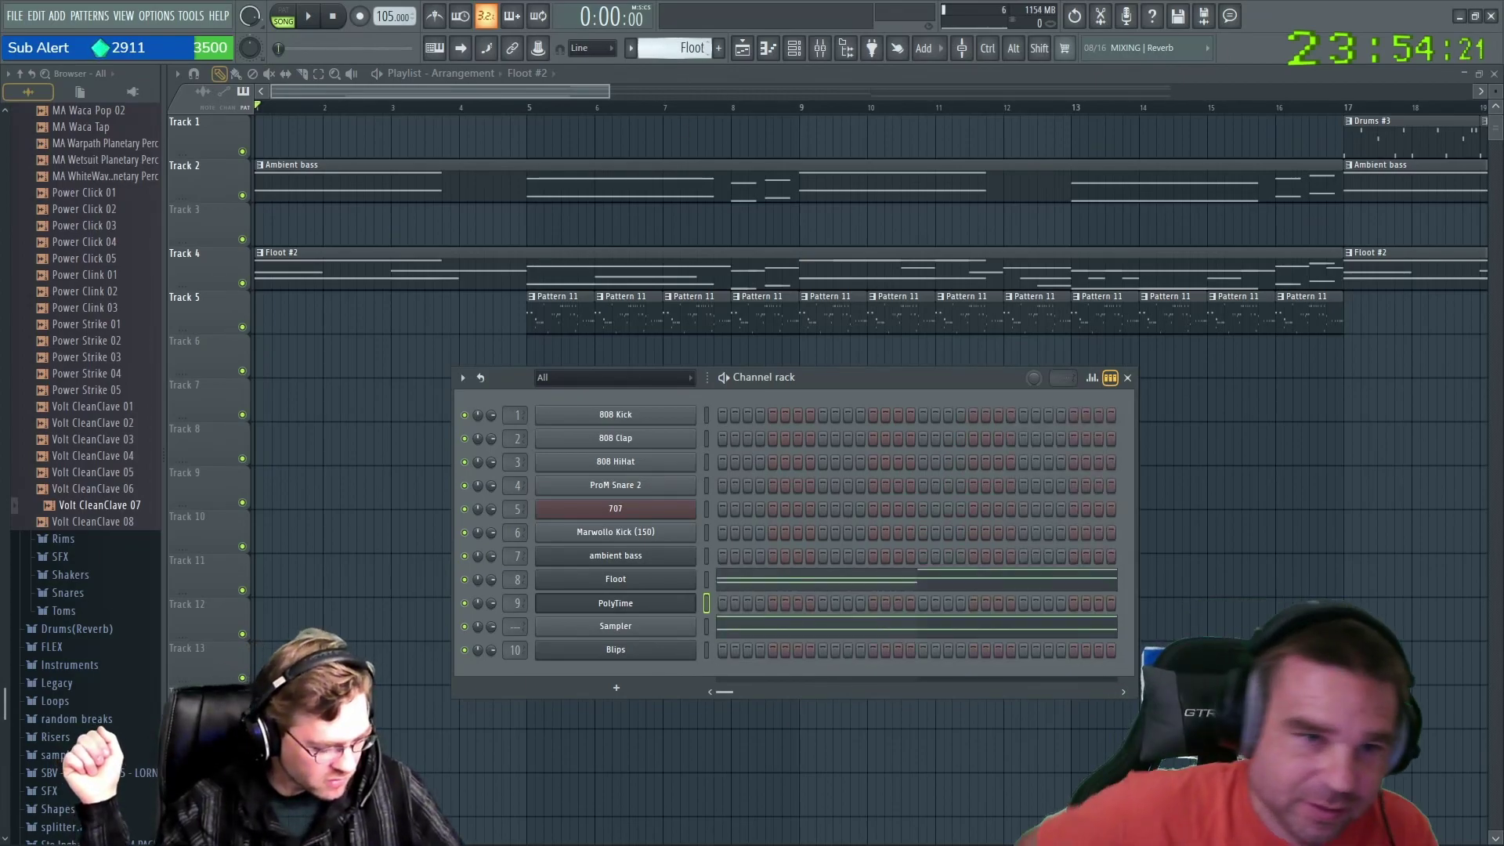
key("KP_Subtract")
key("KP_Subtract")
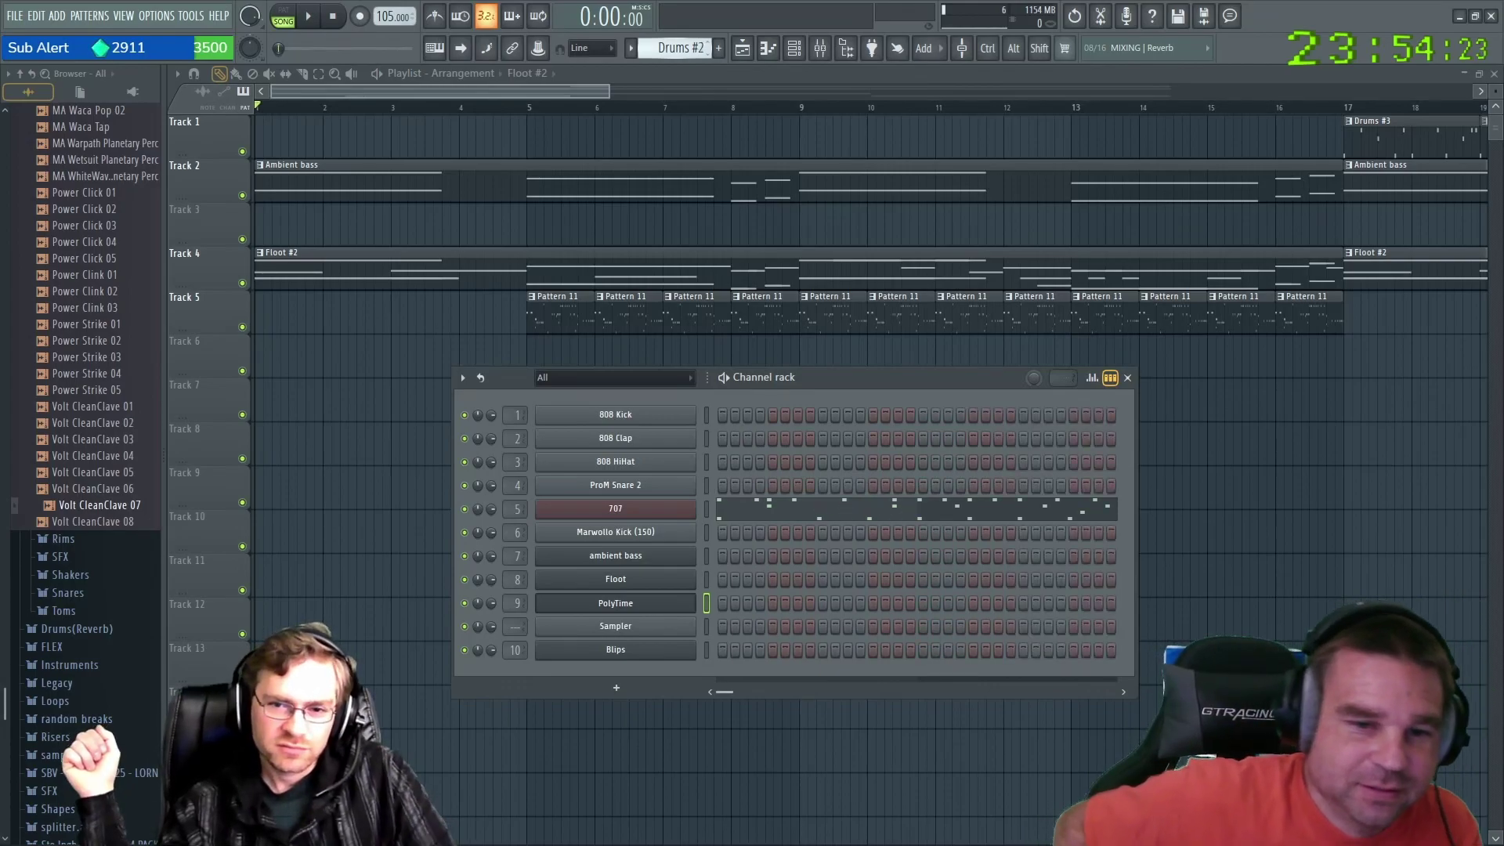
key("KP_Subtract")
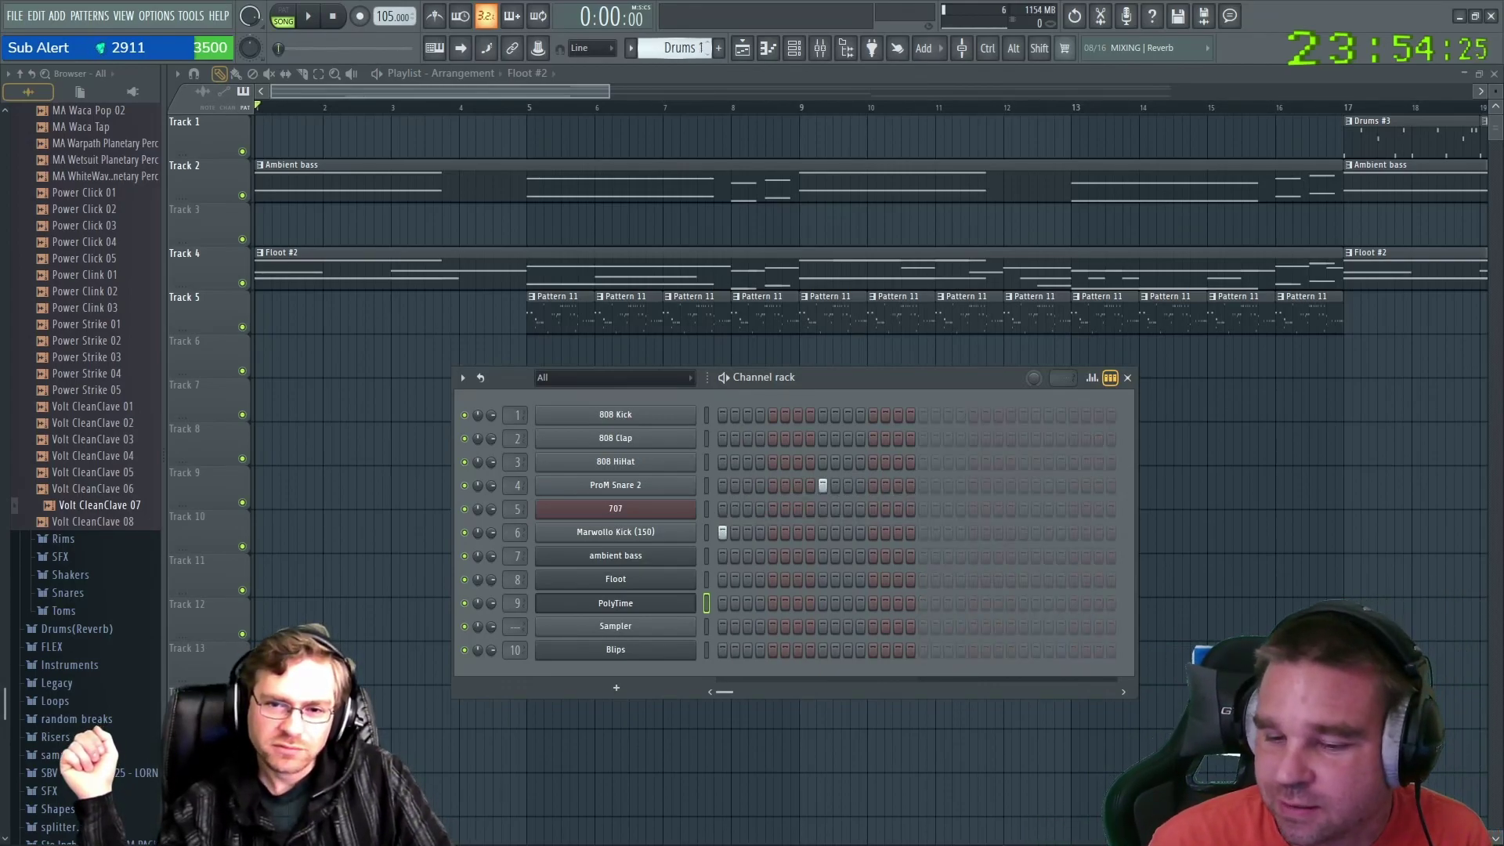
left_click(799, 141)
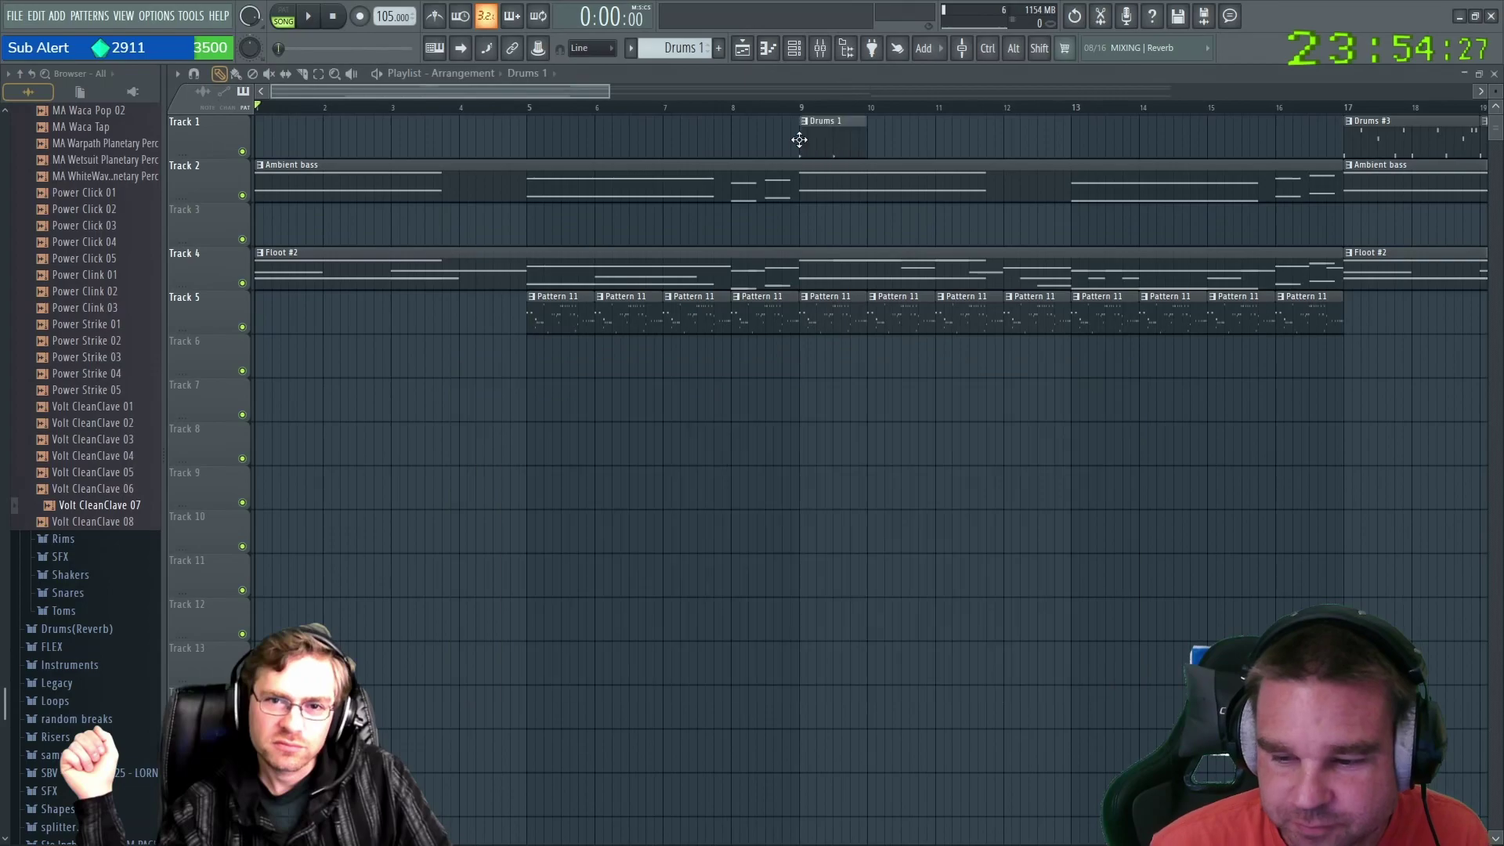
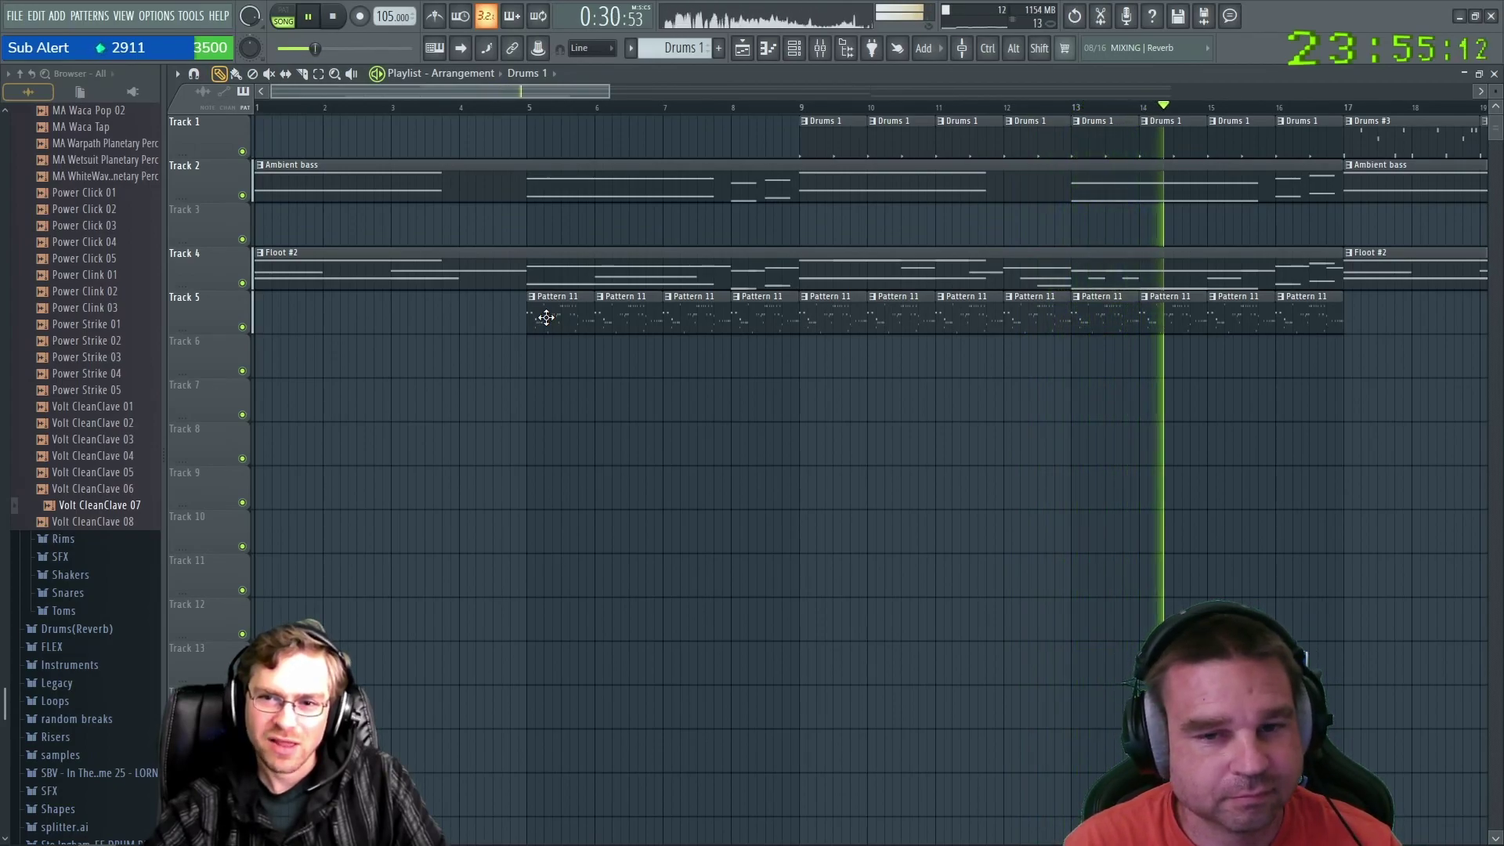
Delete the Pattern 11 clips in bars 9 to 12 of Track 5 and play the arrangement from bar 9.
right_click(1038, 315)
right_click(971, 322)
right_click(905, 329)
right_click(862, 337)
left_click(802, 106)
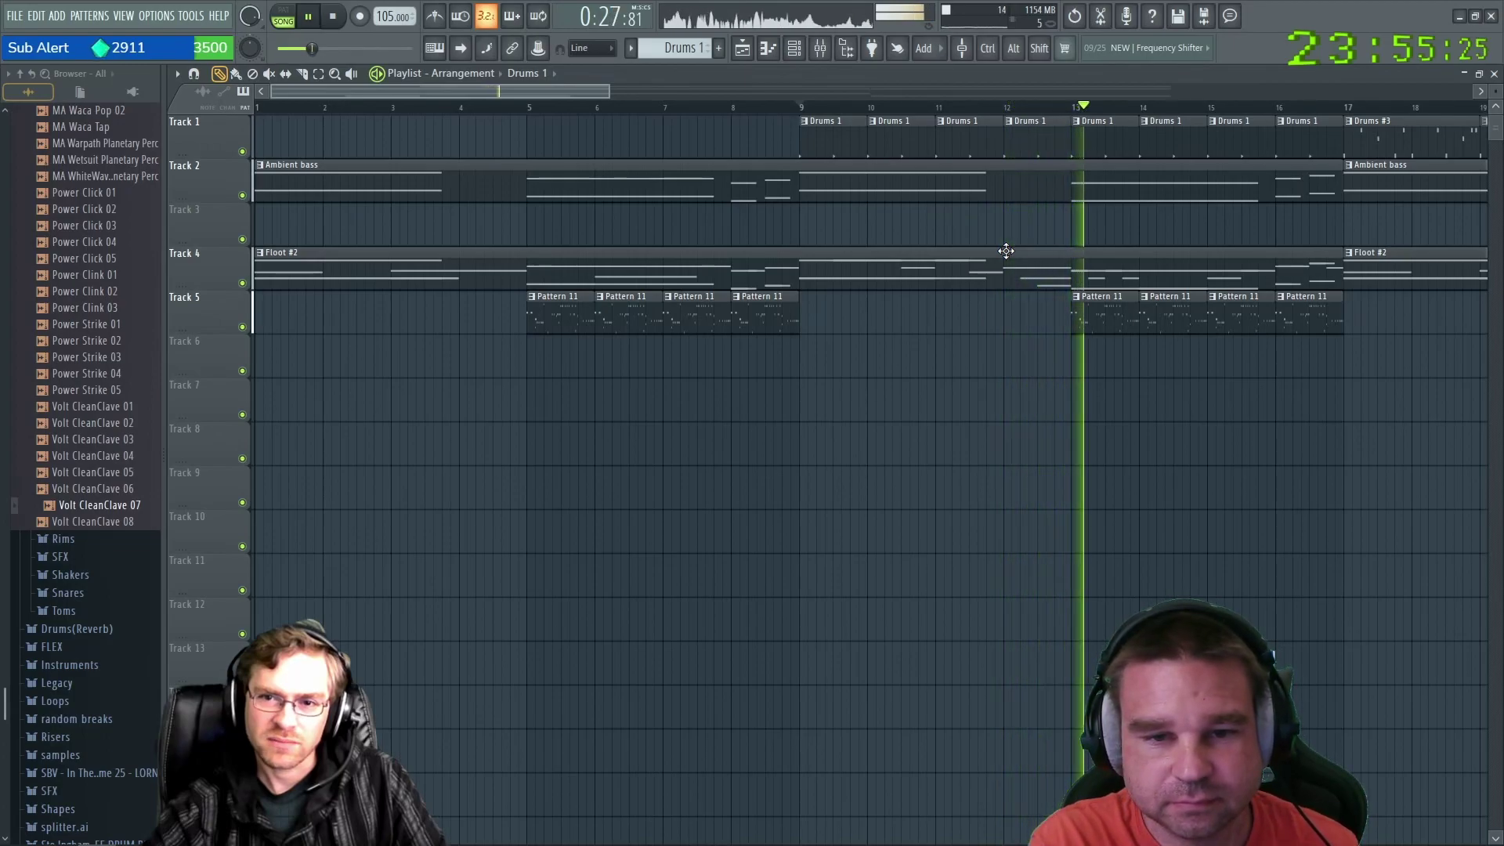
Add Drums 1 clips to bars 5 through 8 of Track 1.
left_click(540, 130)
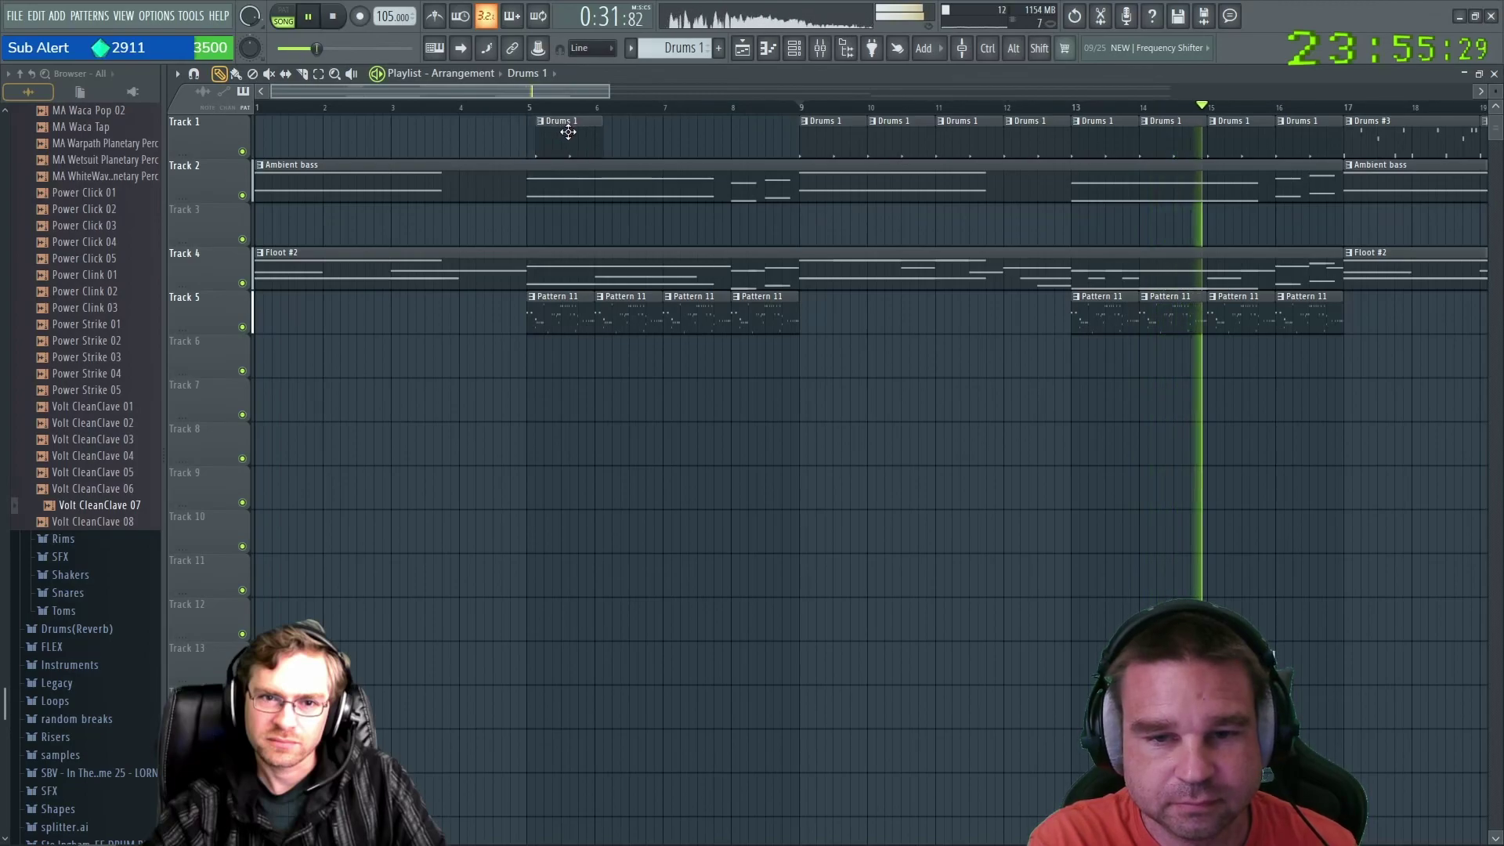
left_click(639, 132)
left_click(666, 130)
left_click(737, 130)
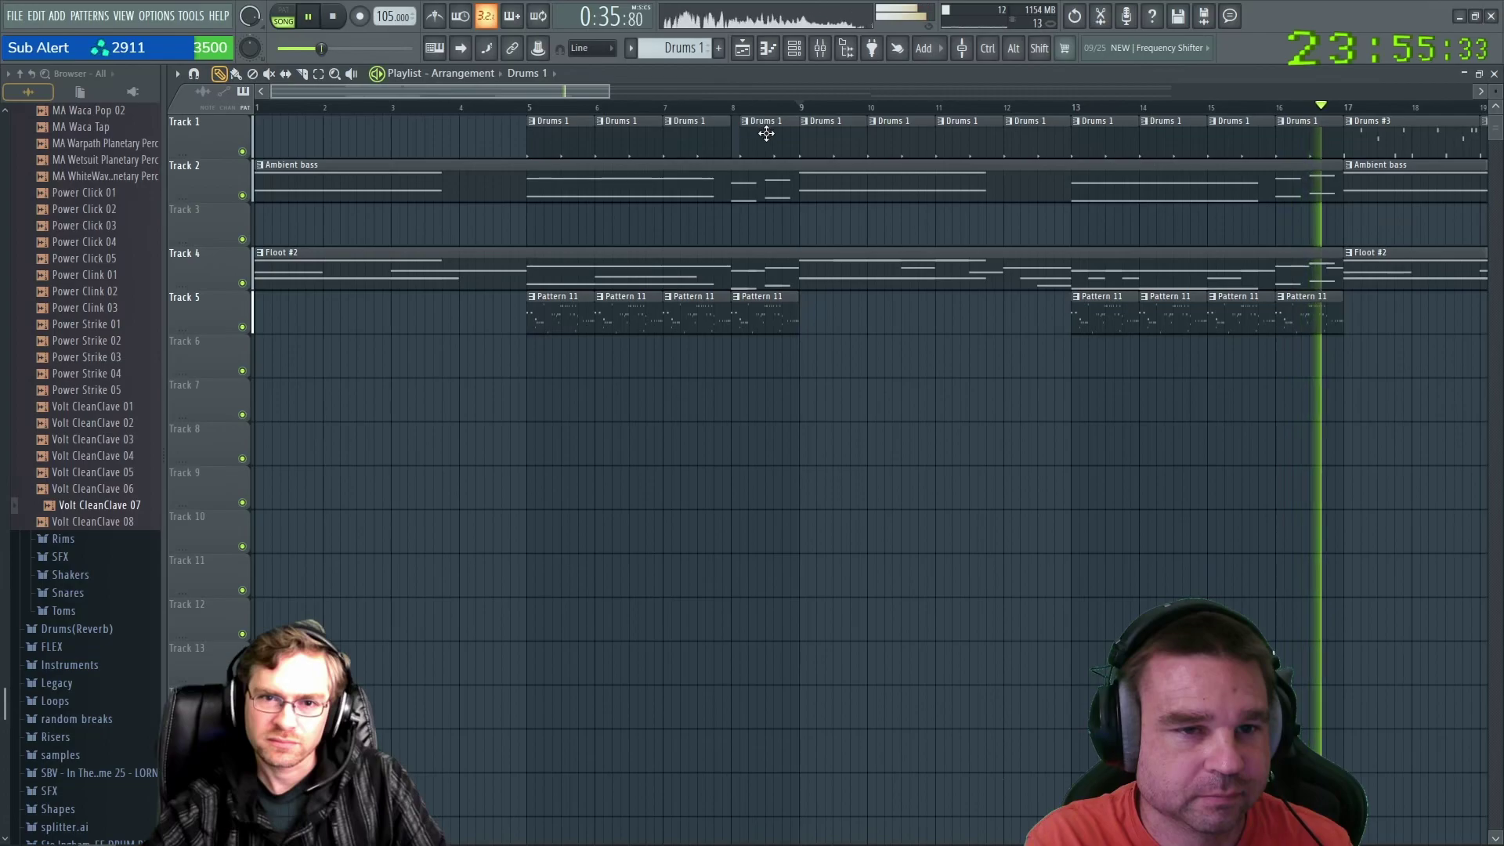
Delete the Pattern 11 clips from bars 5 to 8 of Track 5 and place Pattern 11 clips in bars 9 to 12.
right_click(741, 323)
right_click(697, 321)
right_click(626, 321)
right_click(560, 323)
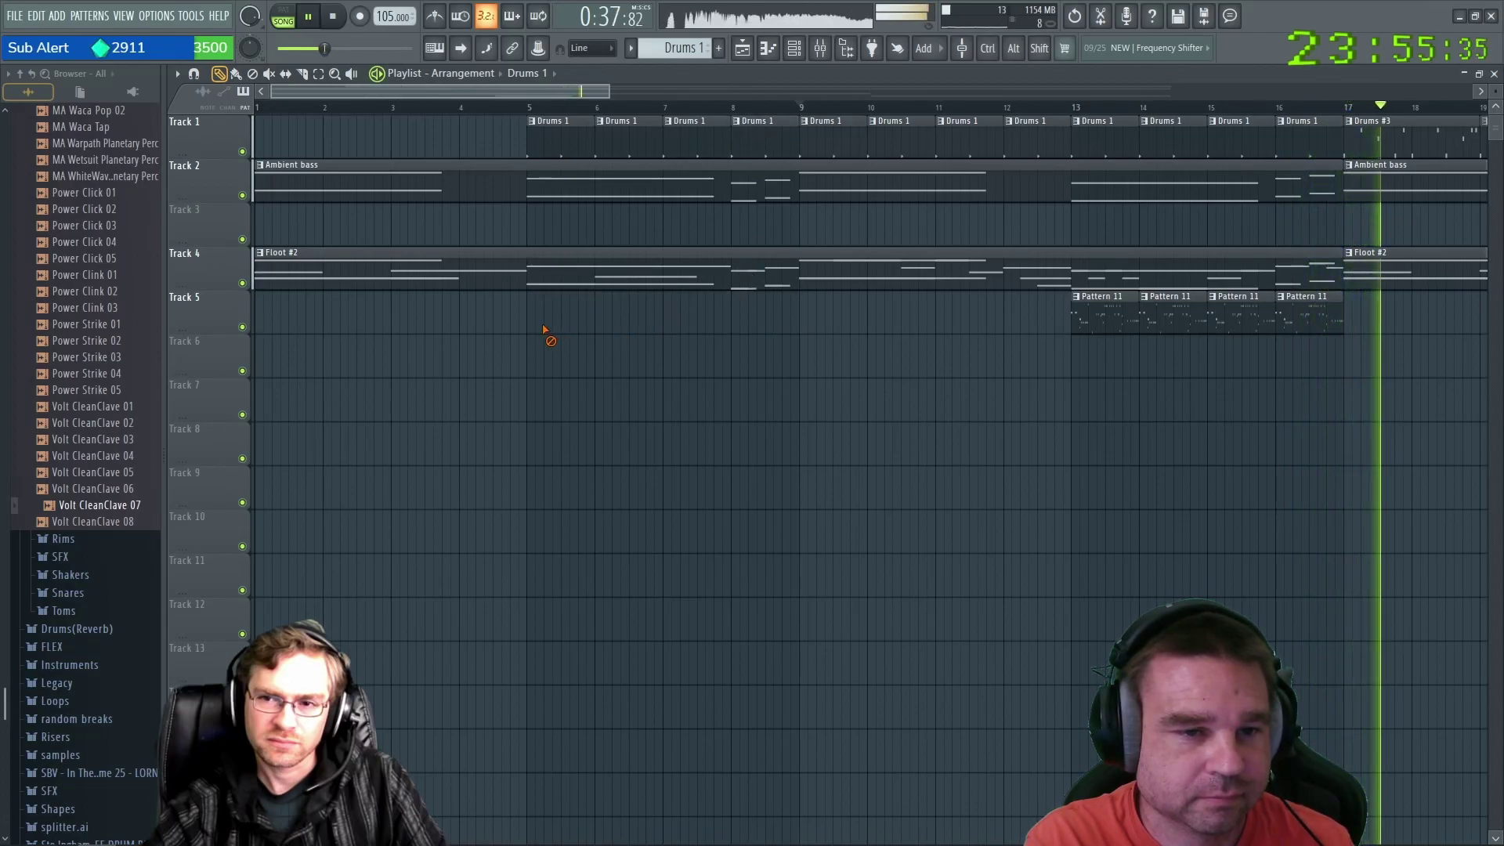
left_click(807, 317)
left_click(883, 317)
left_click_drag(910, 309, 912, 309)
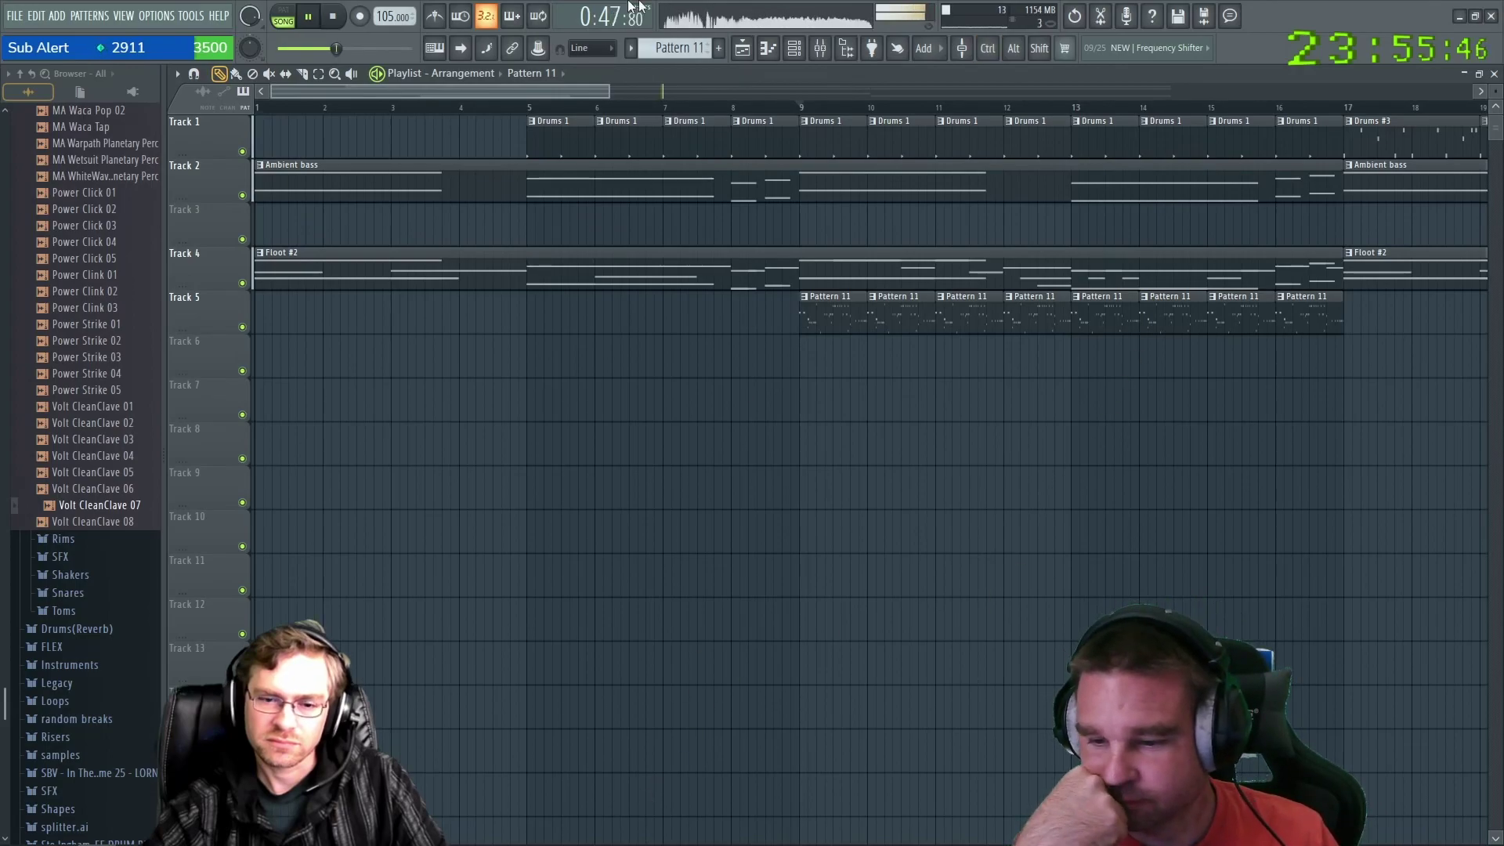
Play the arrangement from bar 5, stop it, and open the mixer.
left_click(546, 110)
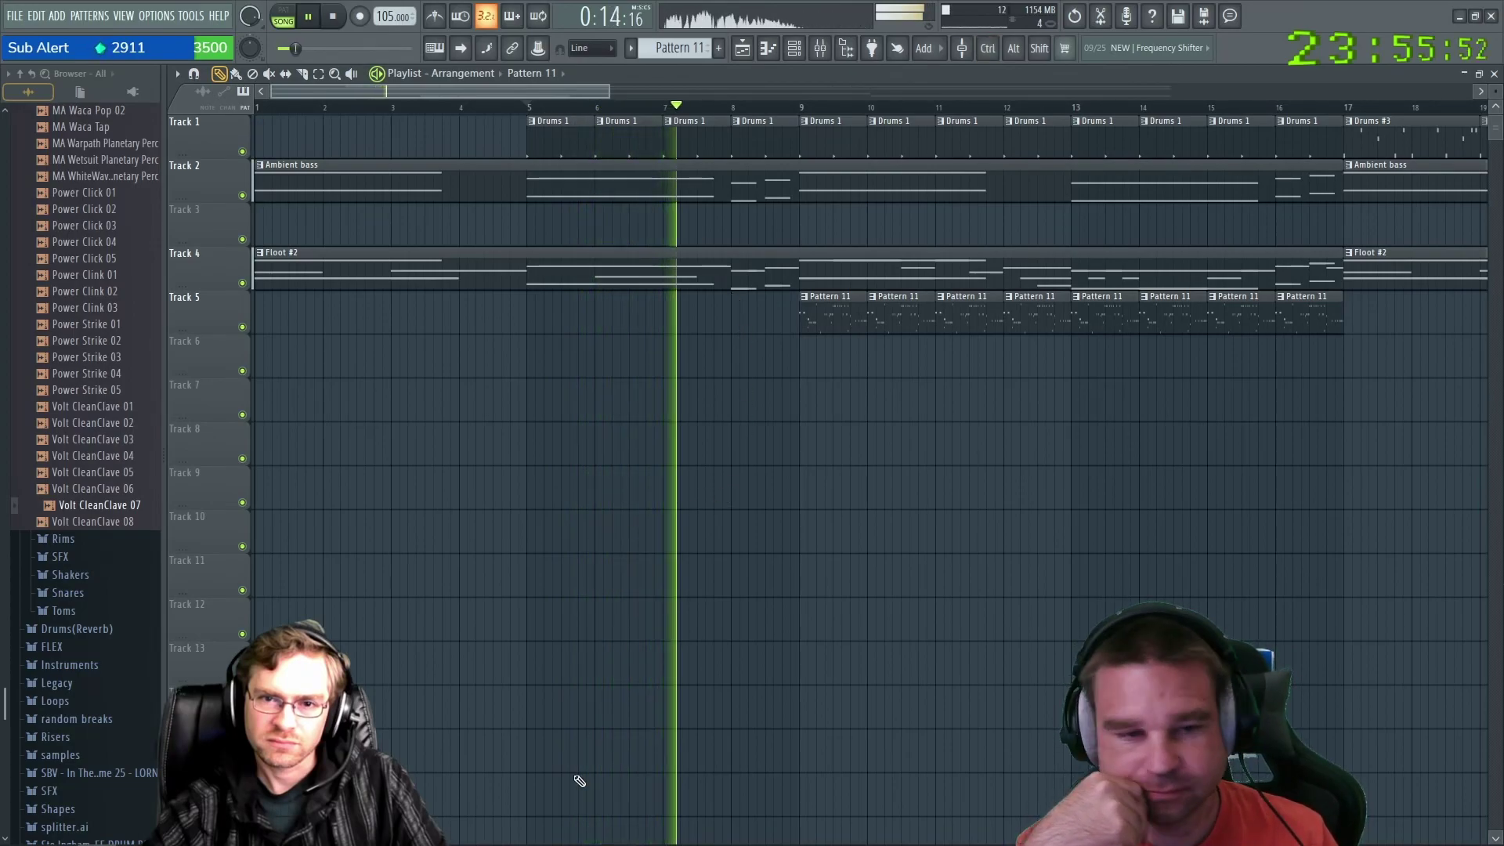
left_click(337, 17)
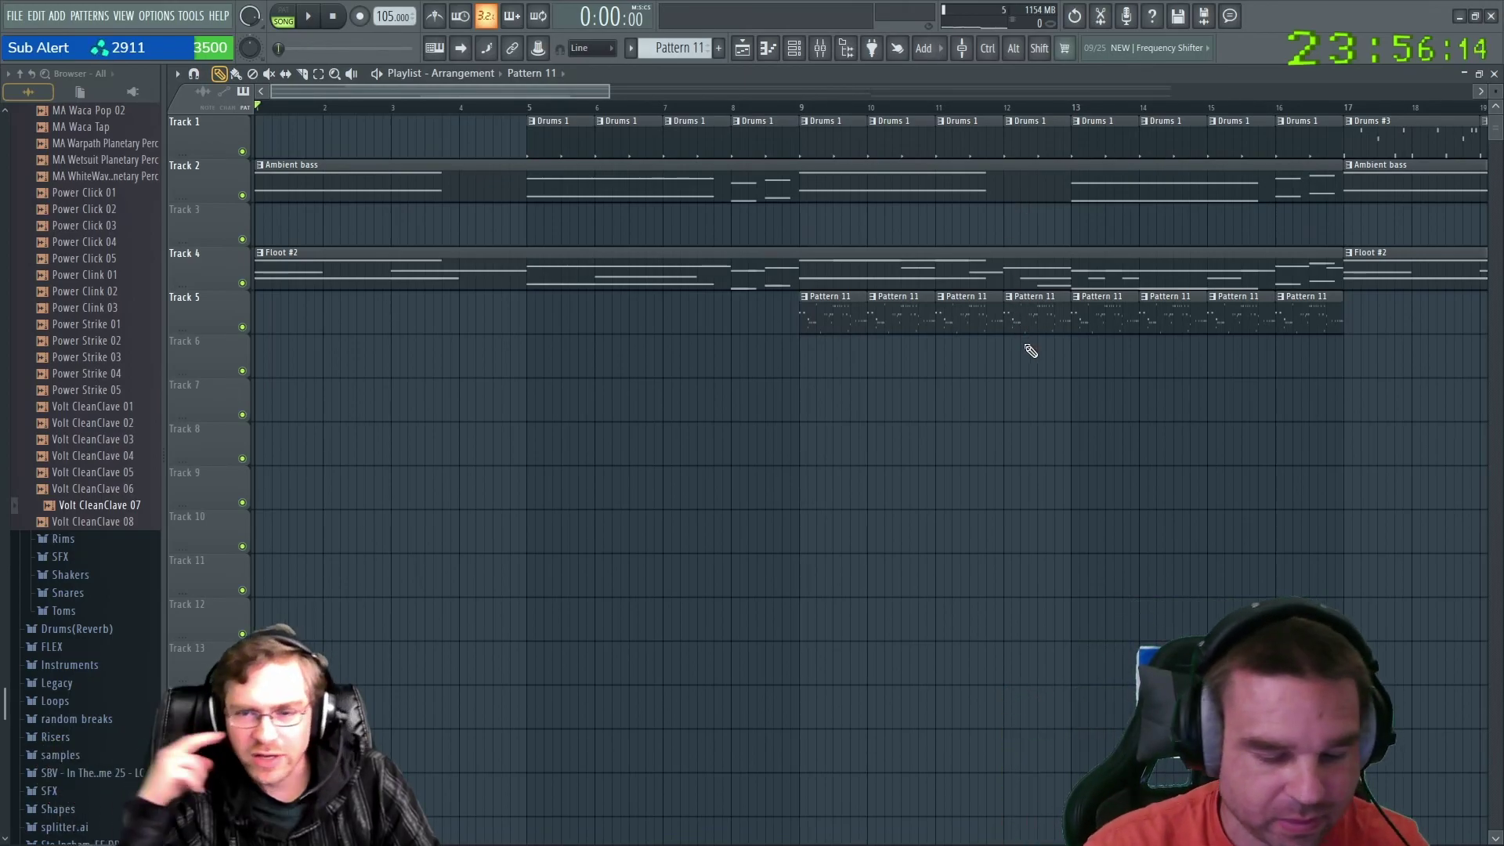
key("F9")
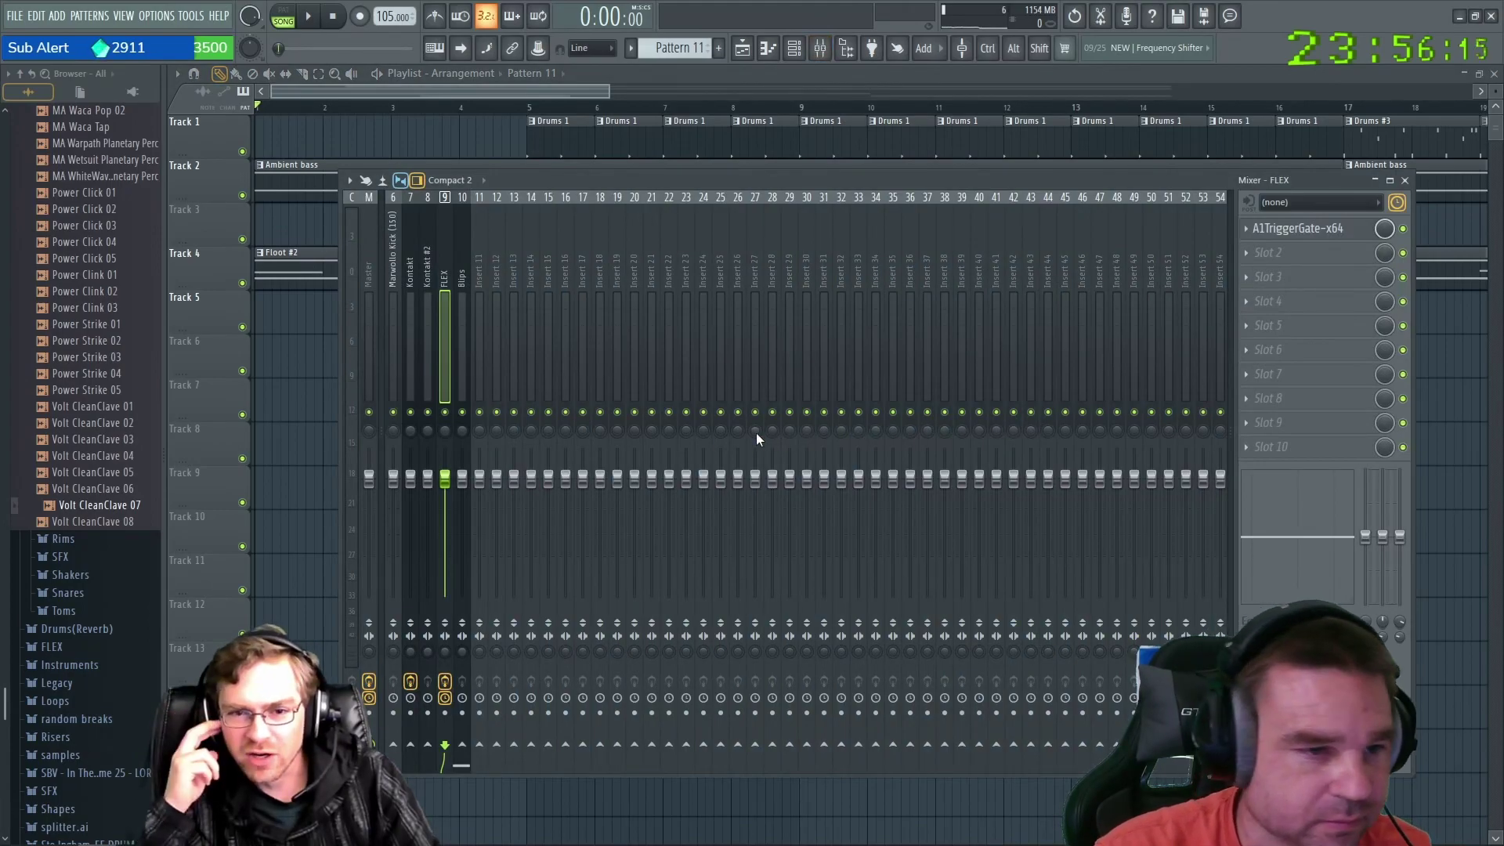
Load Fruity Balance in the first effect slot of the Blips mixer insert and clear the mixer from over the playlist.
left_click(467, 270)
left_click(1244, 228)
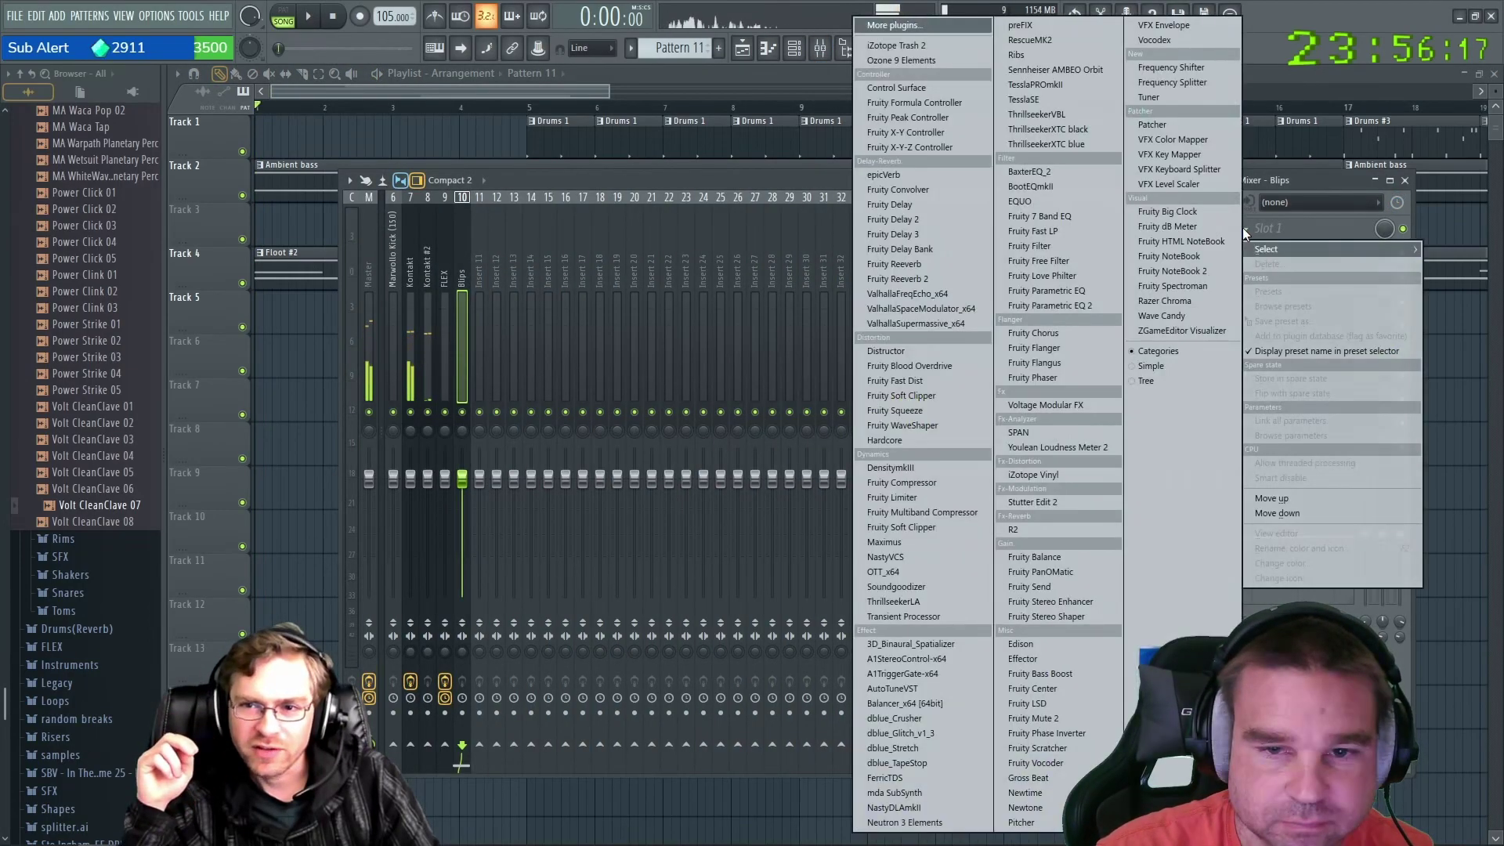
mouse_move(1248, 246)
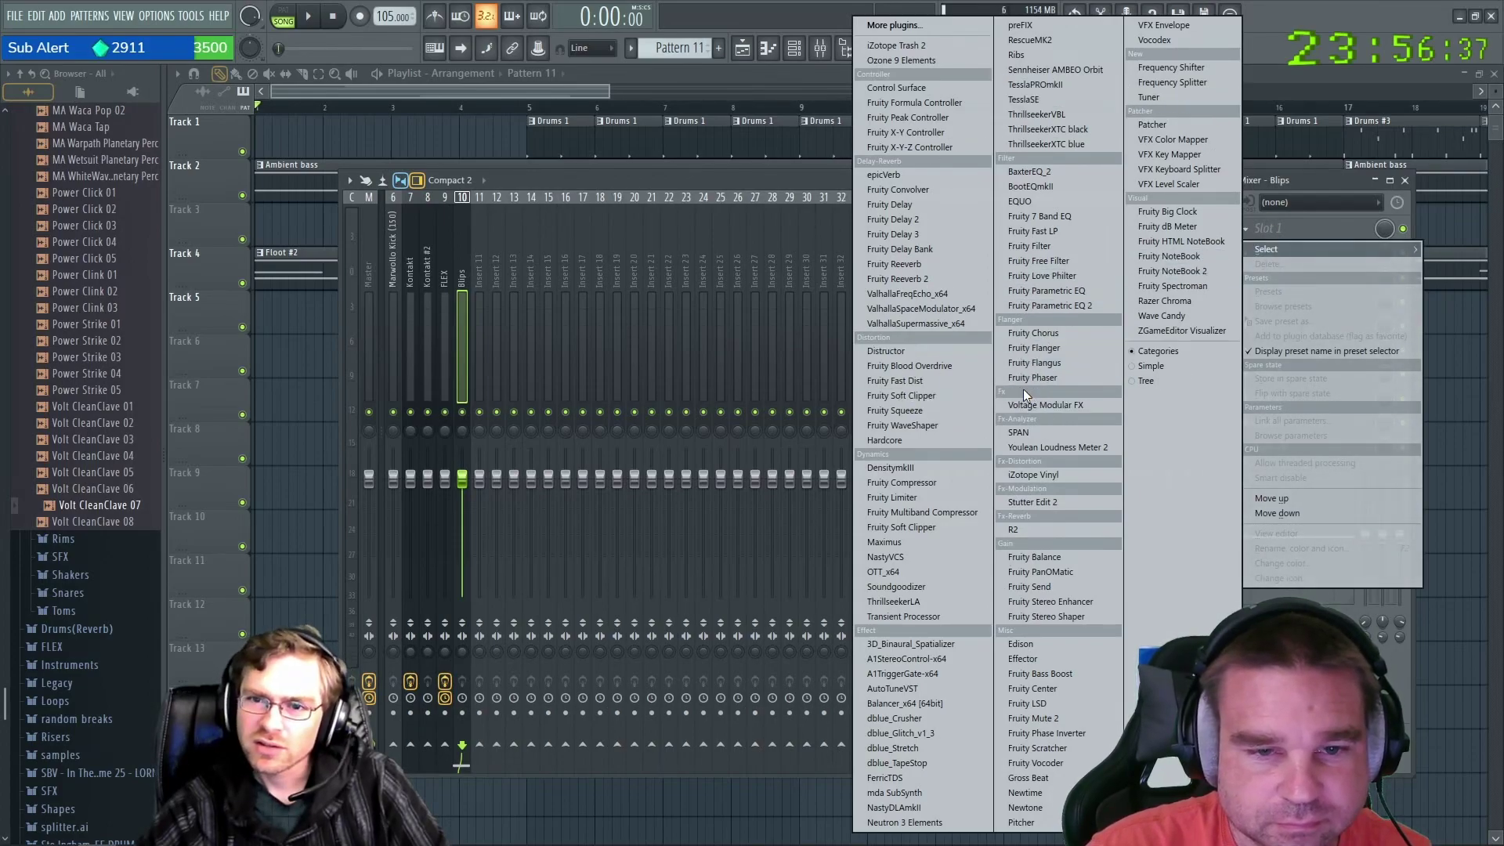
left_click(1034, 557)
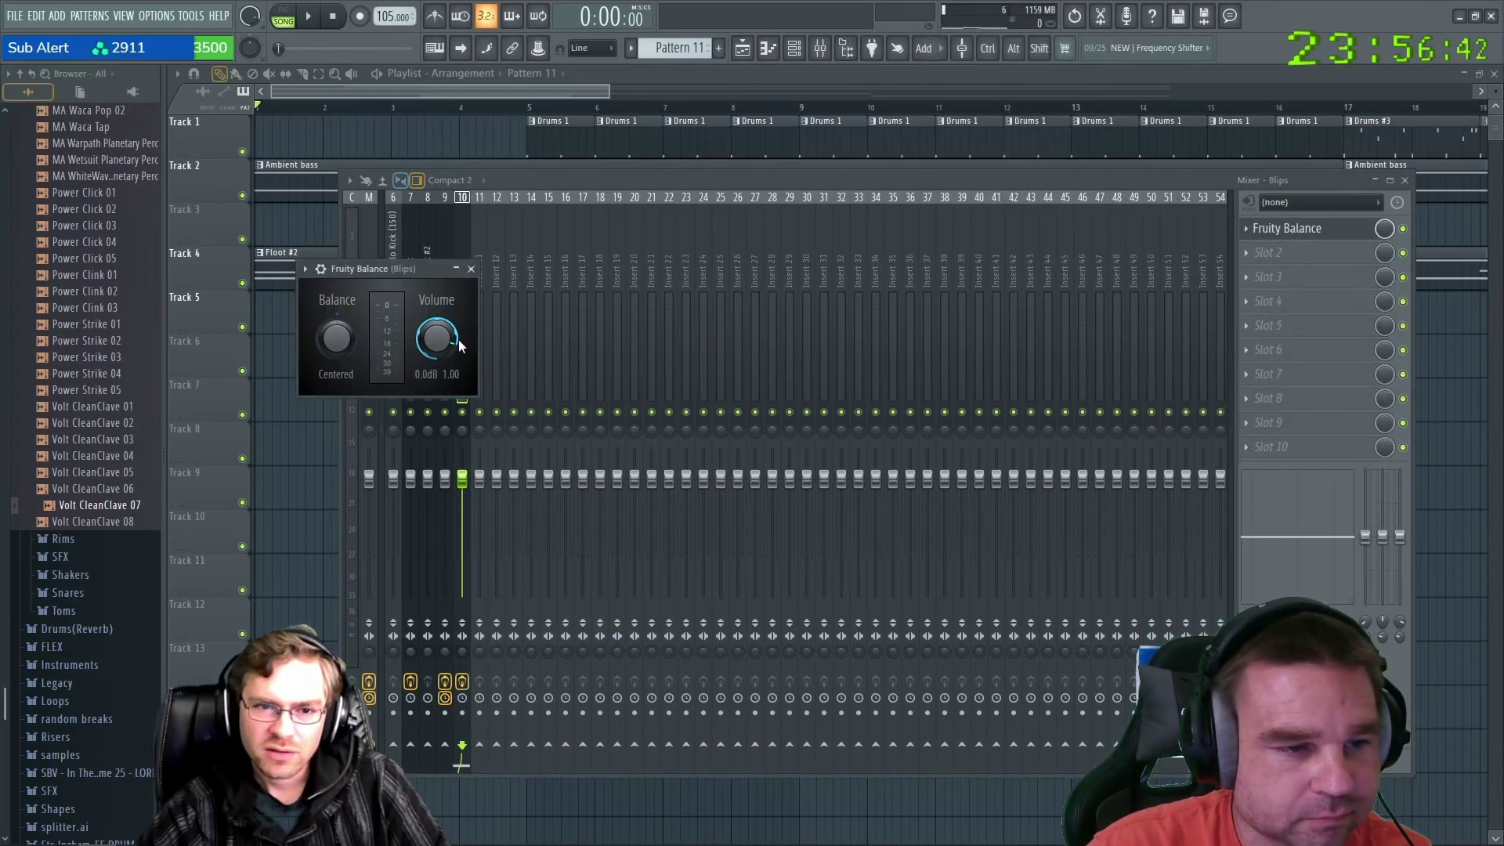
left_click(1408, 181)
left_click_drag(412, 270, 470, 451)
left_click_drag(803, 336, 823, 406)
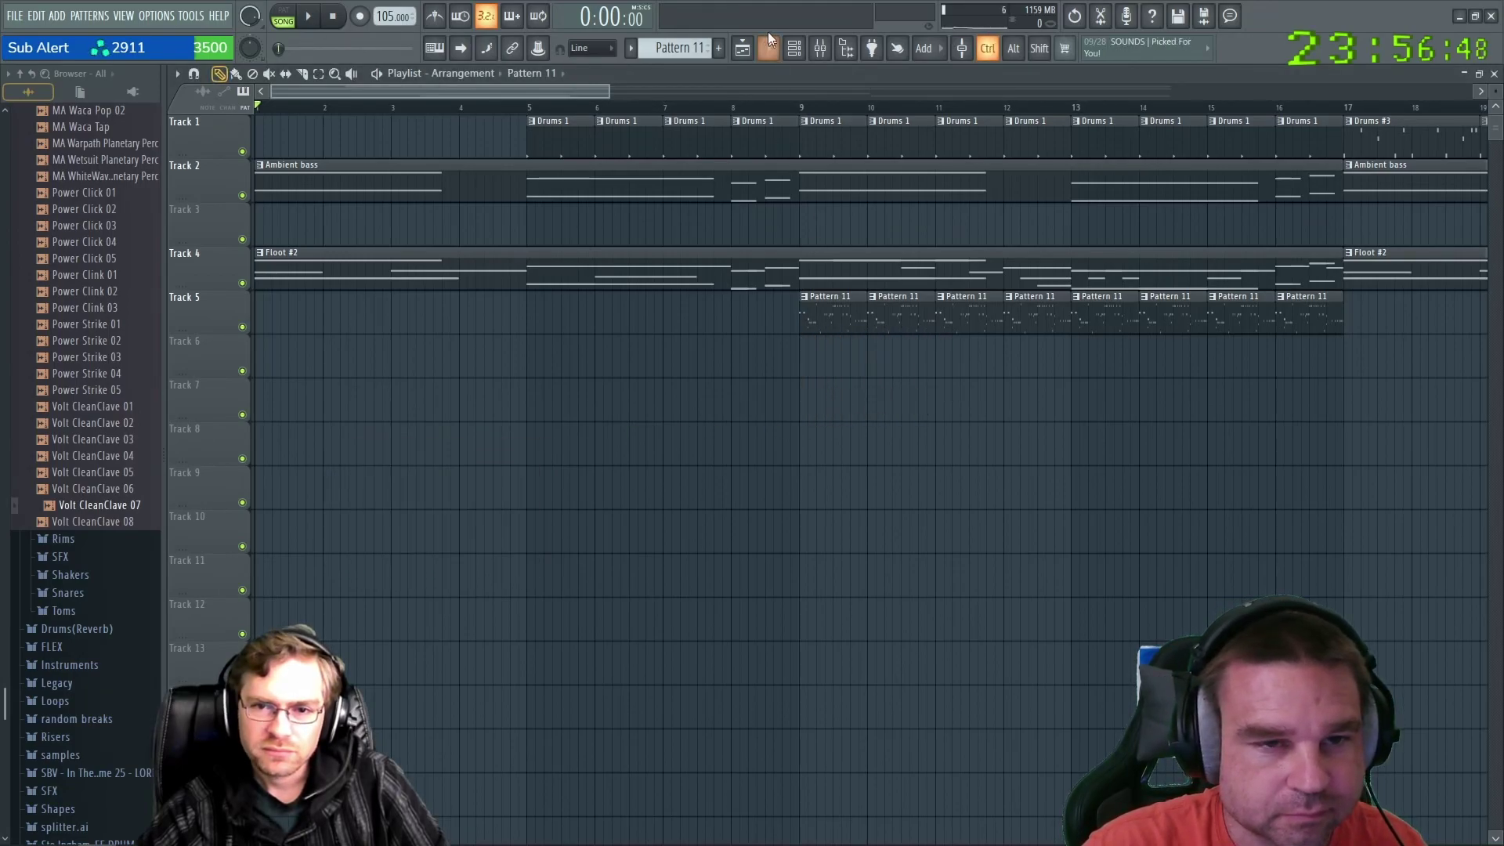
Automate the Fruity Balance volume across bars 9 to 12 with a ramp rising from the minimum, and place the clip on Track 5.
left_click_drag(807, 115, 1070, 130)
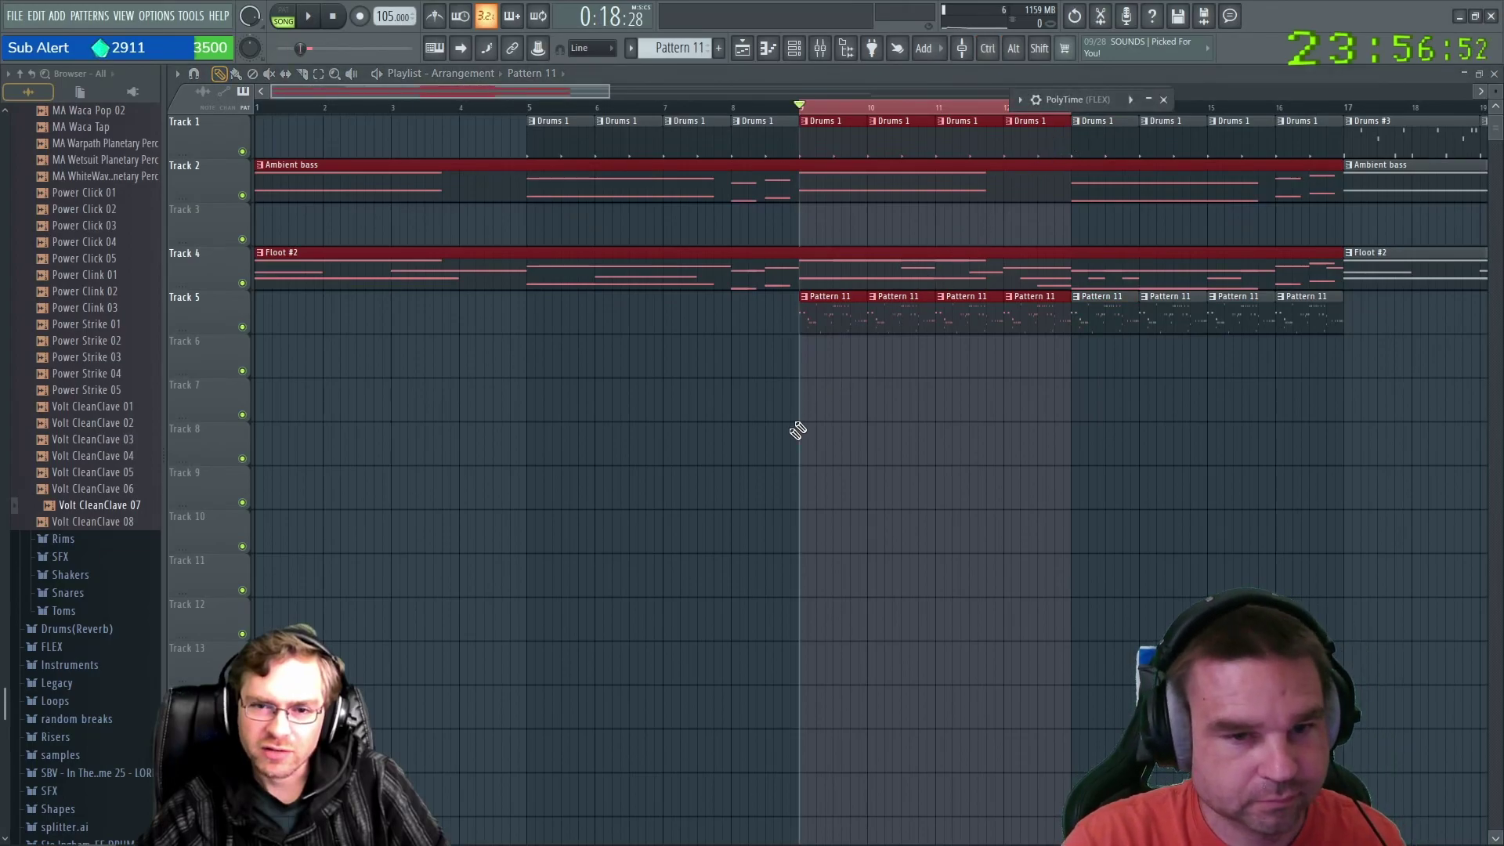
right_click(498, 529)
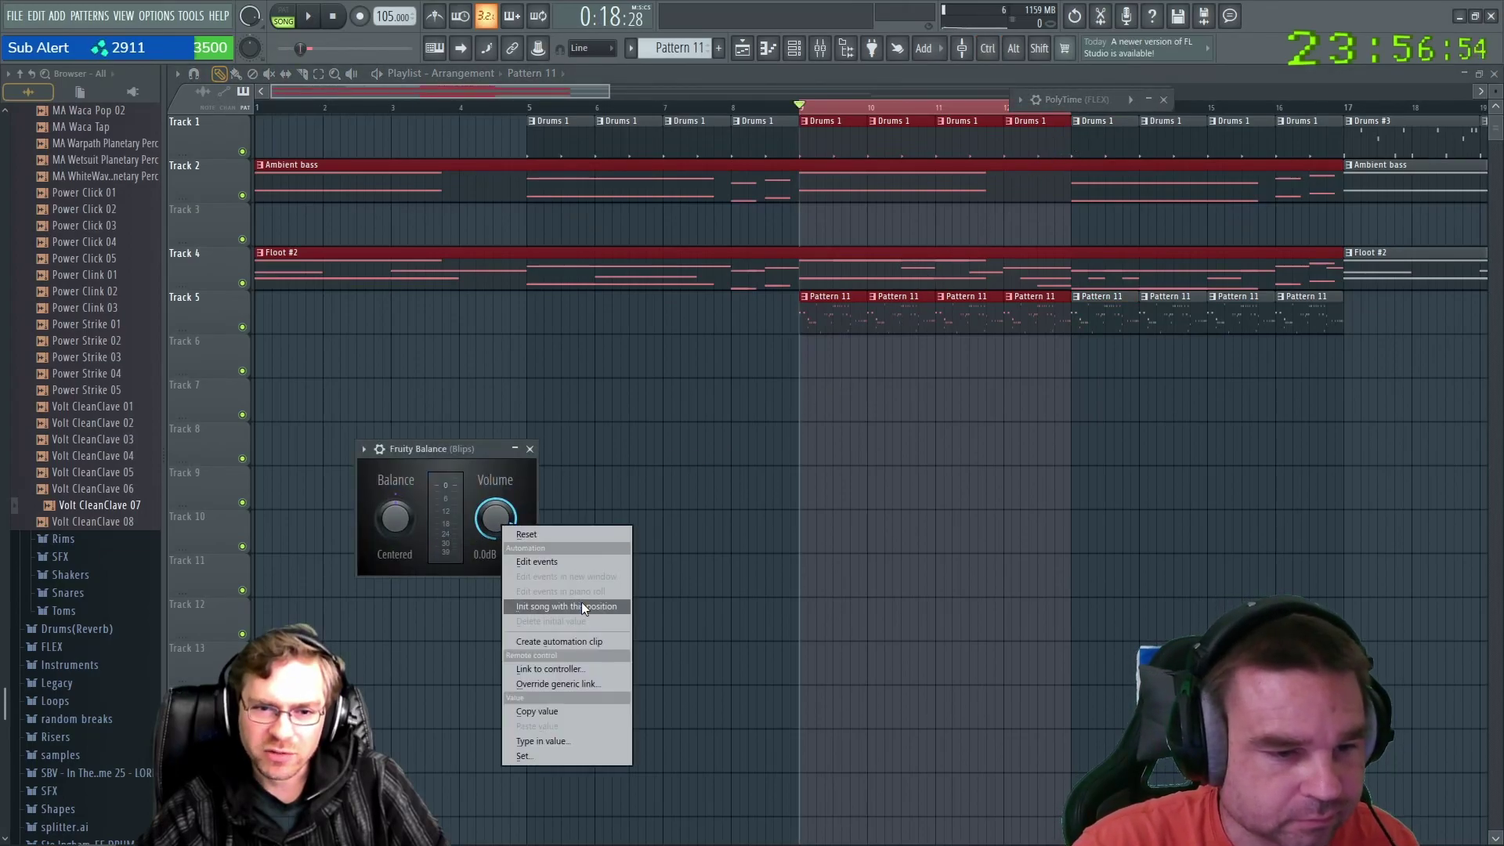
left_click(553, 641)
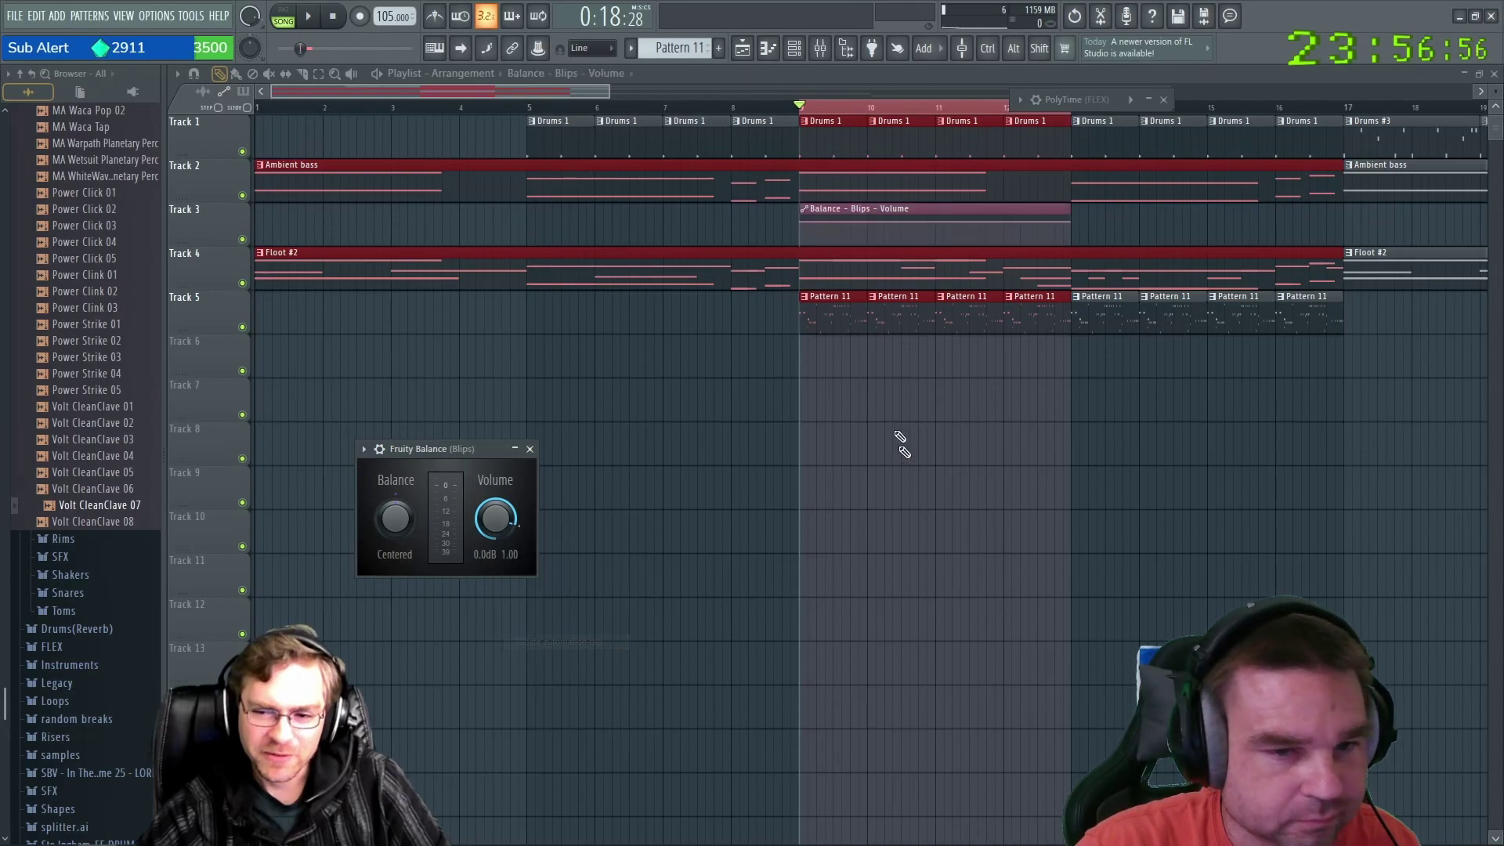
left_click_drag(805, 223, 765, 272)
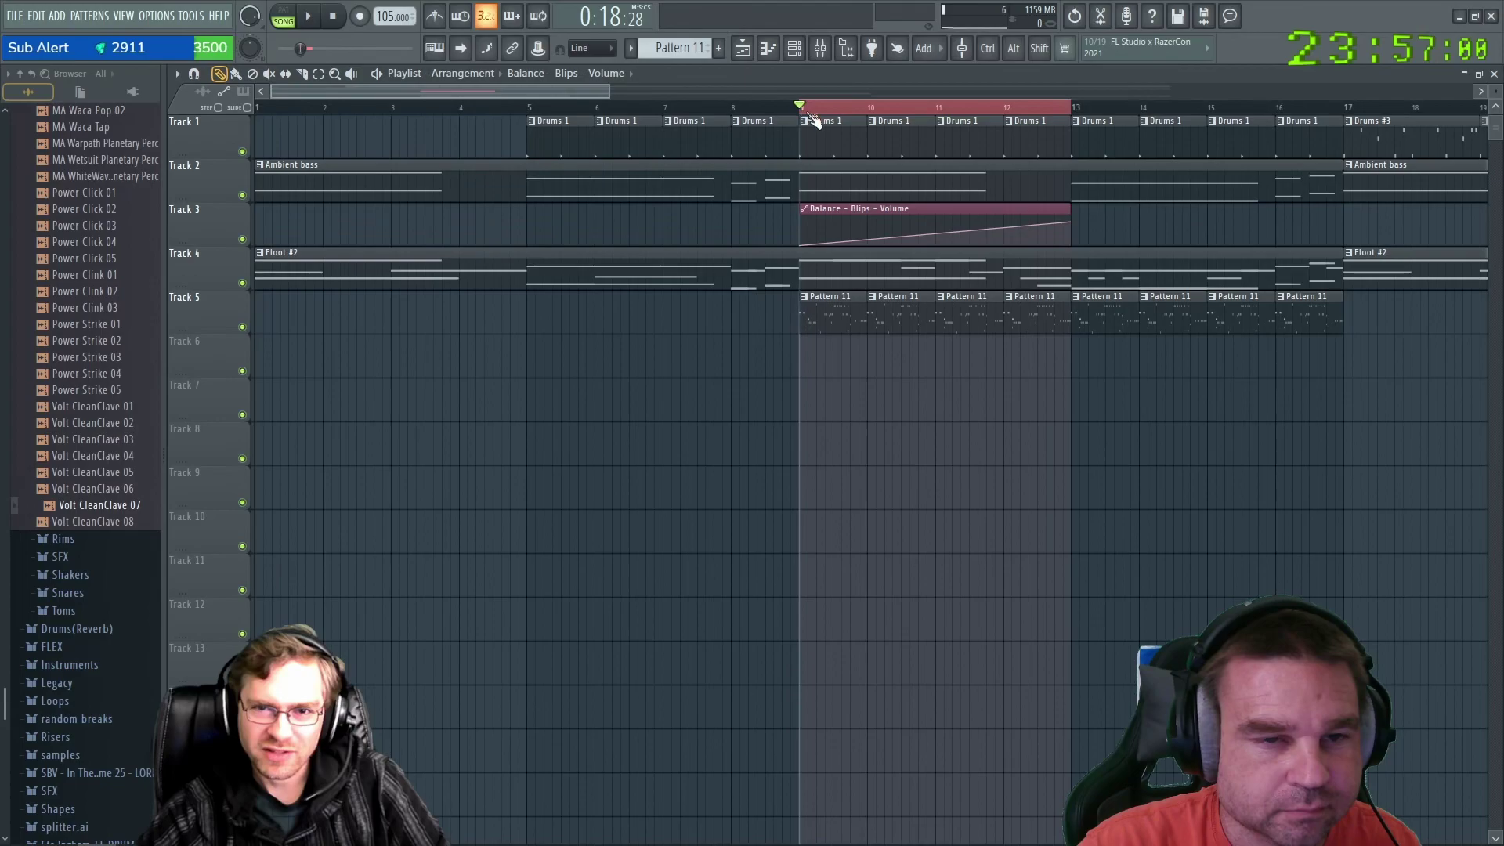
left_click_drag(936, 206, 928, 308)
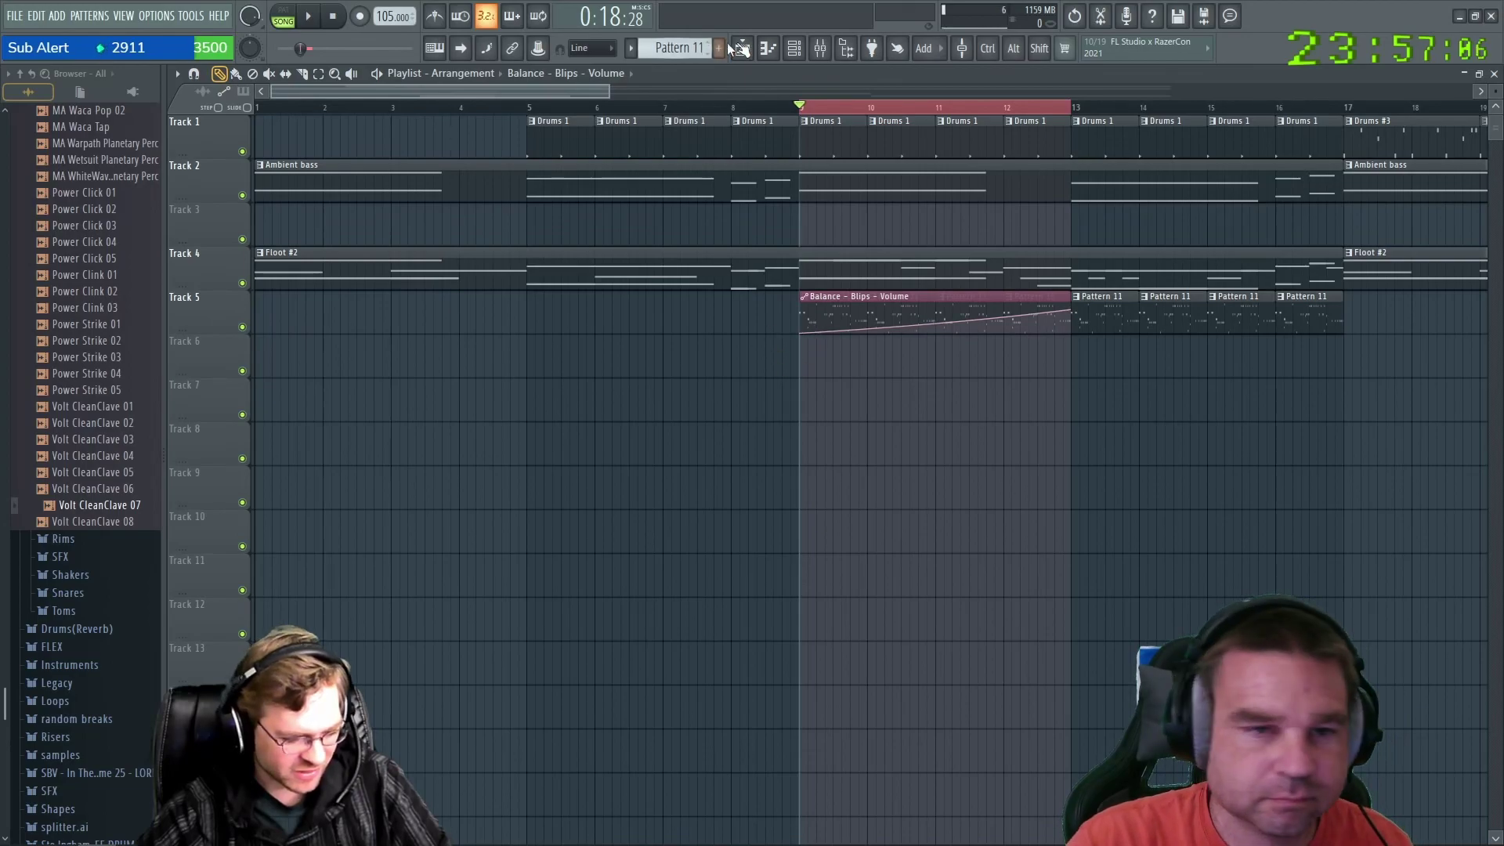
Play the arrangement from just before bar 8 to hear the blips fade in, and stop it.
left_click_drag(803, 110, 719, 125)
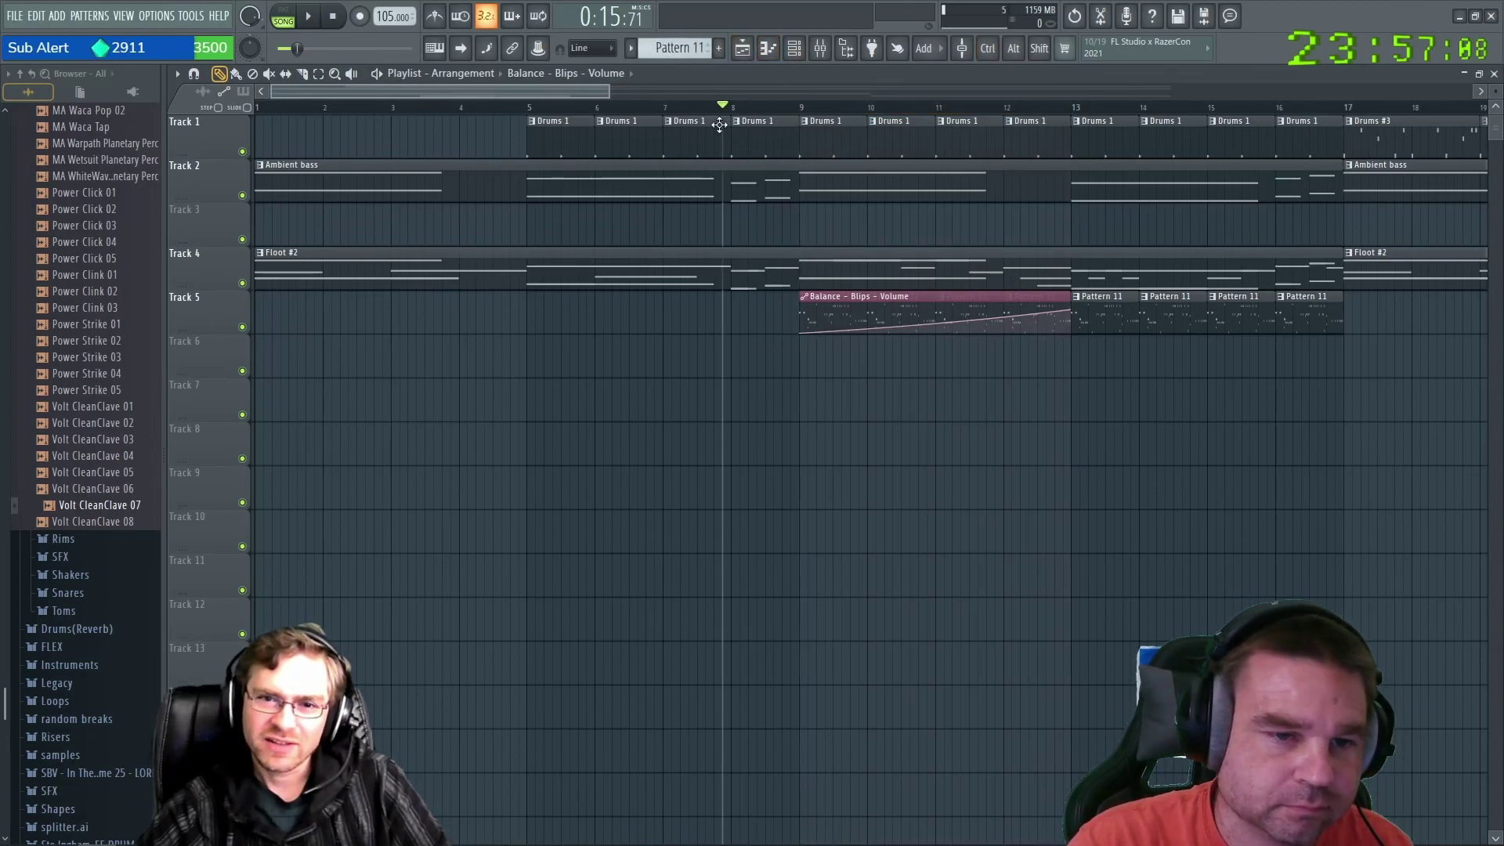
key("space")
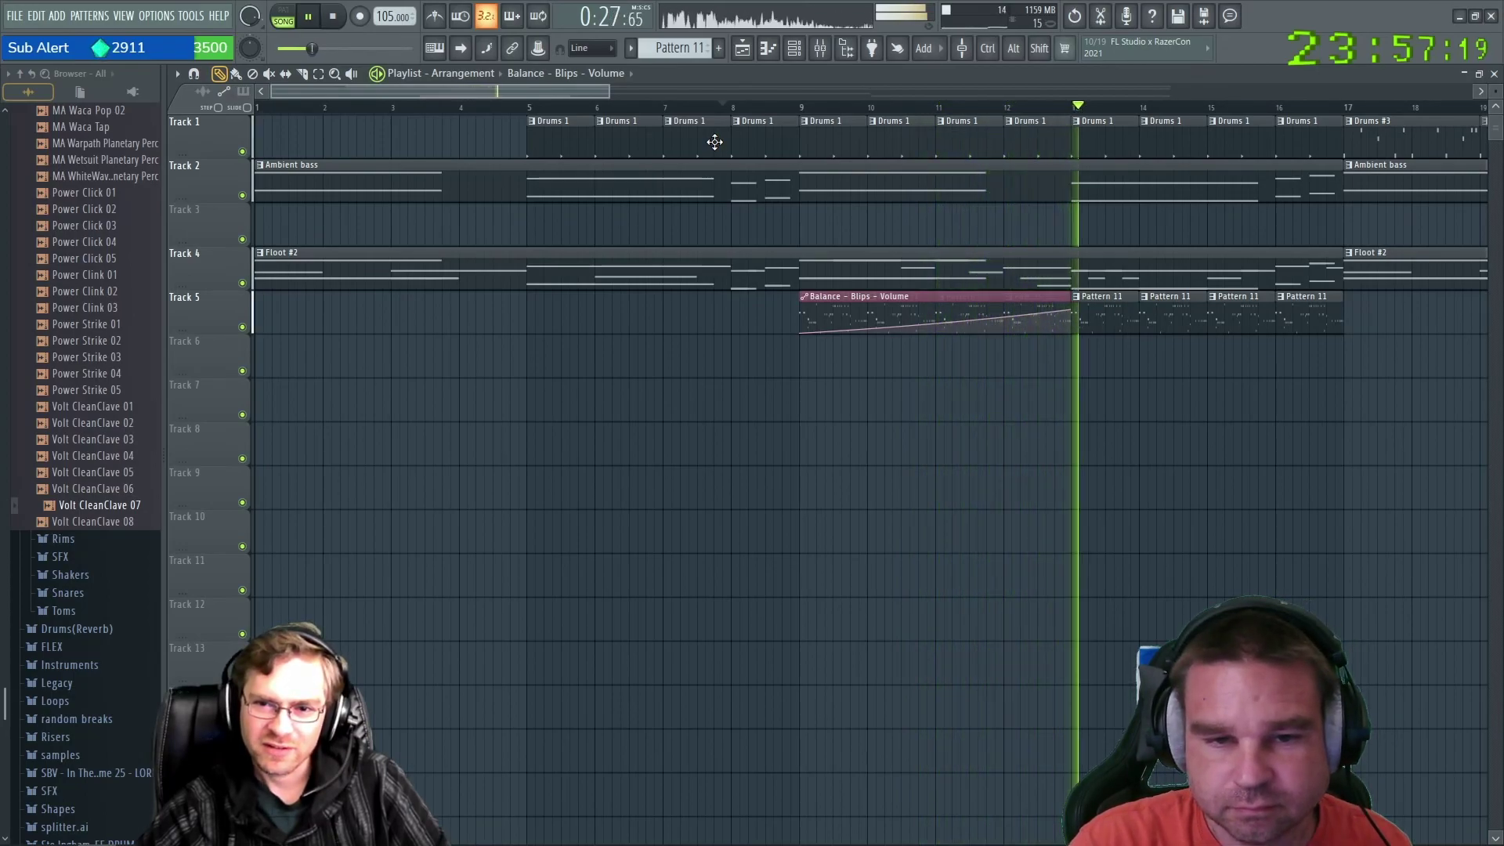
key("space")
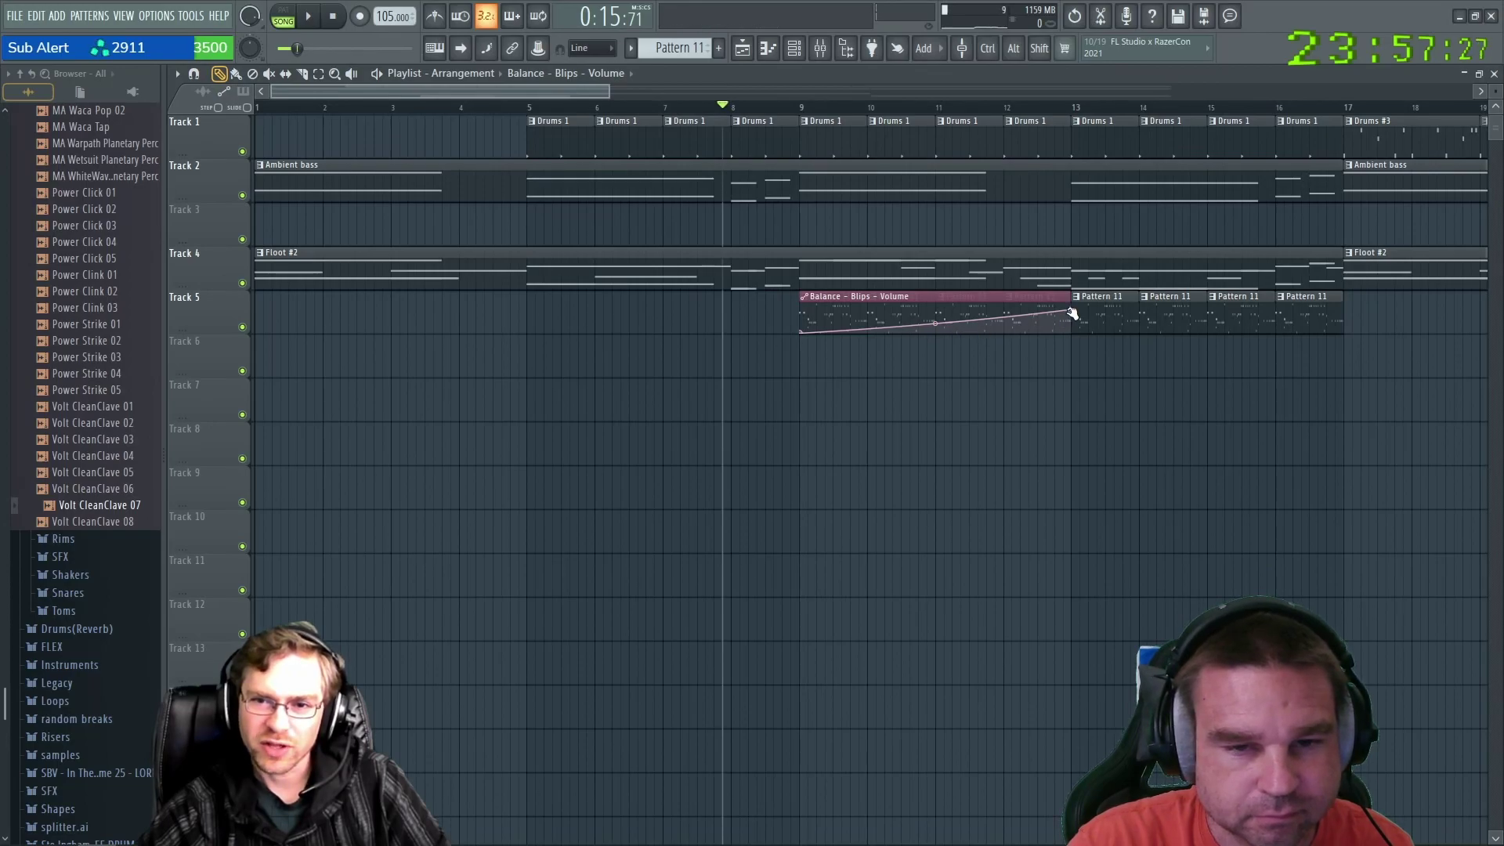
Extend the Blips volume automation to the end of bar 16, set its end point to 80 and bow the curve upward.
left_click_drag(1073, 311, 1345, 318)
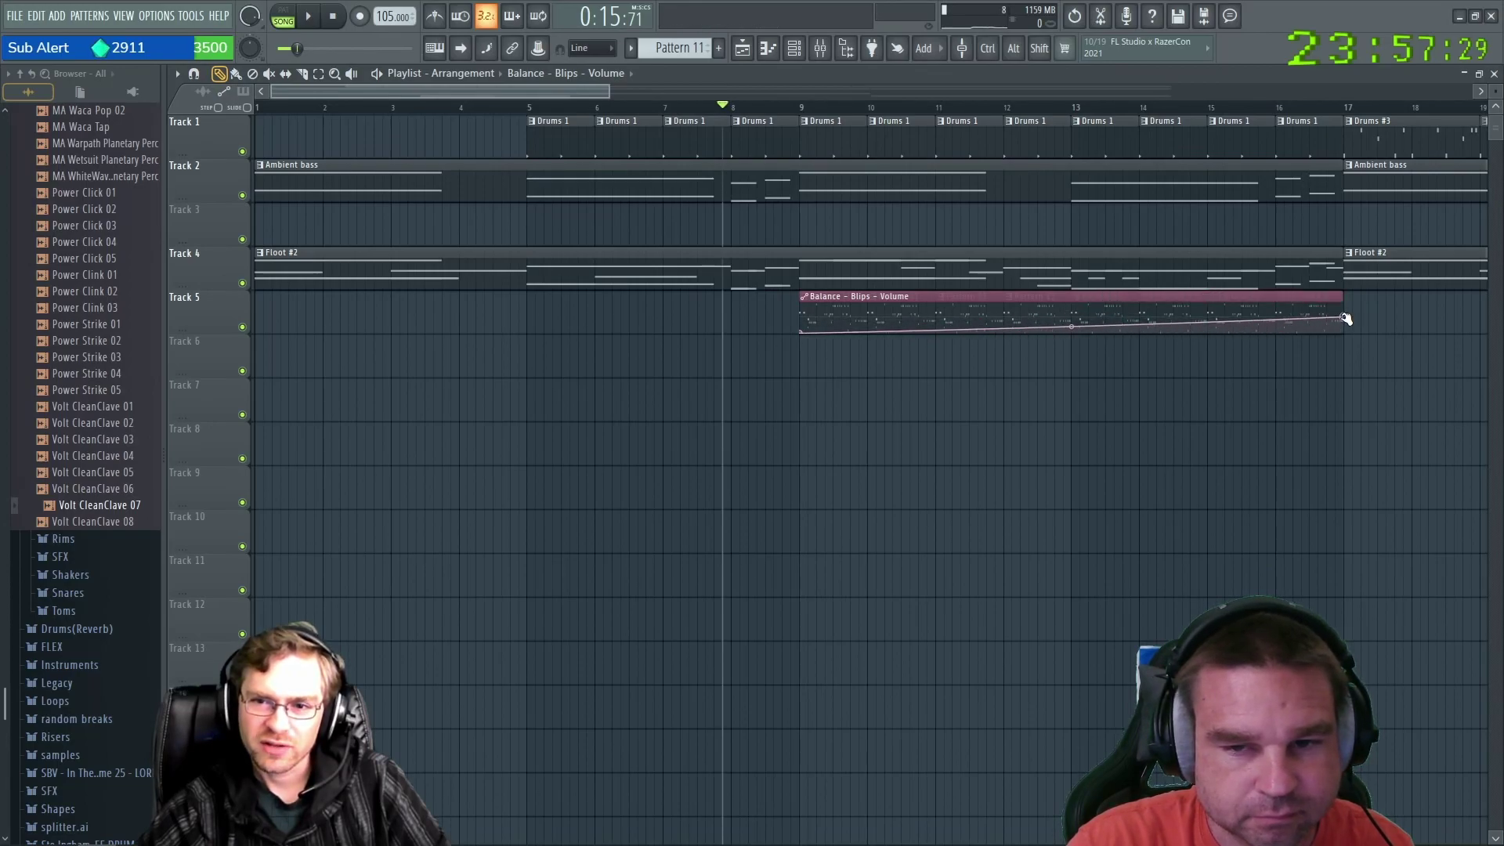
right_click(1346, 316)
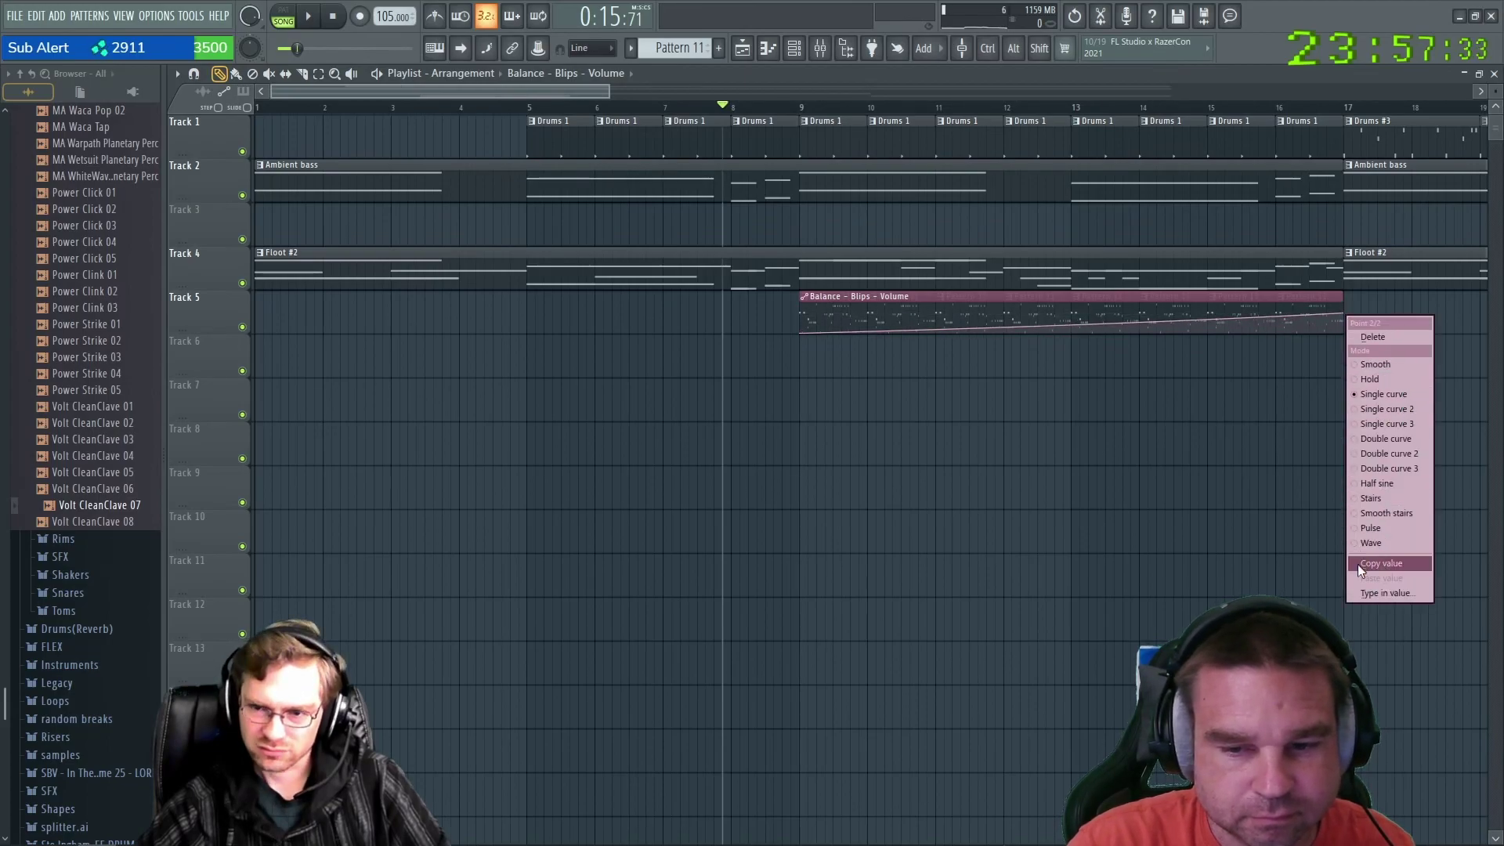
left_click(1358, 589)
type("80")
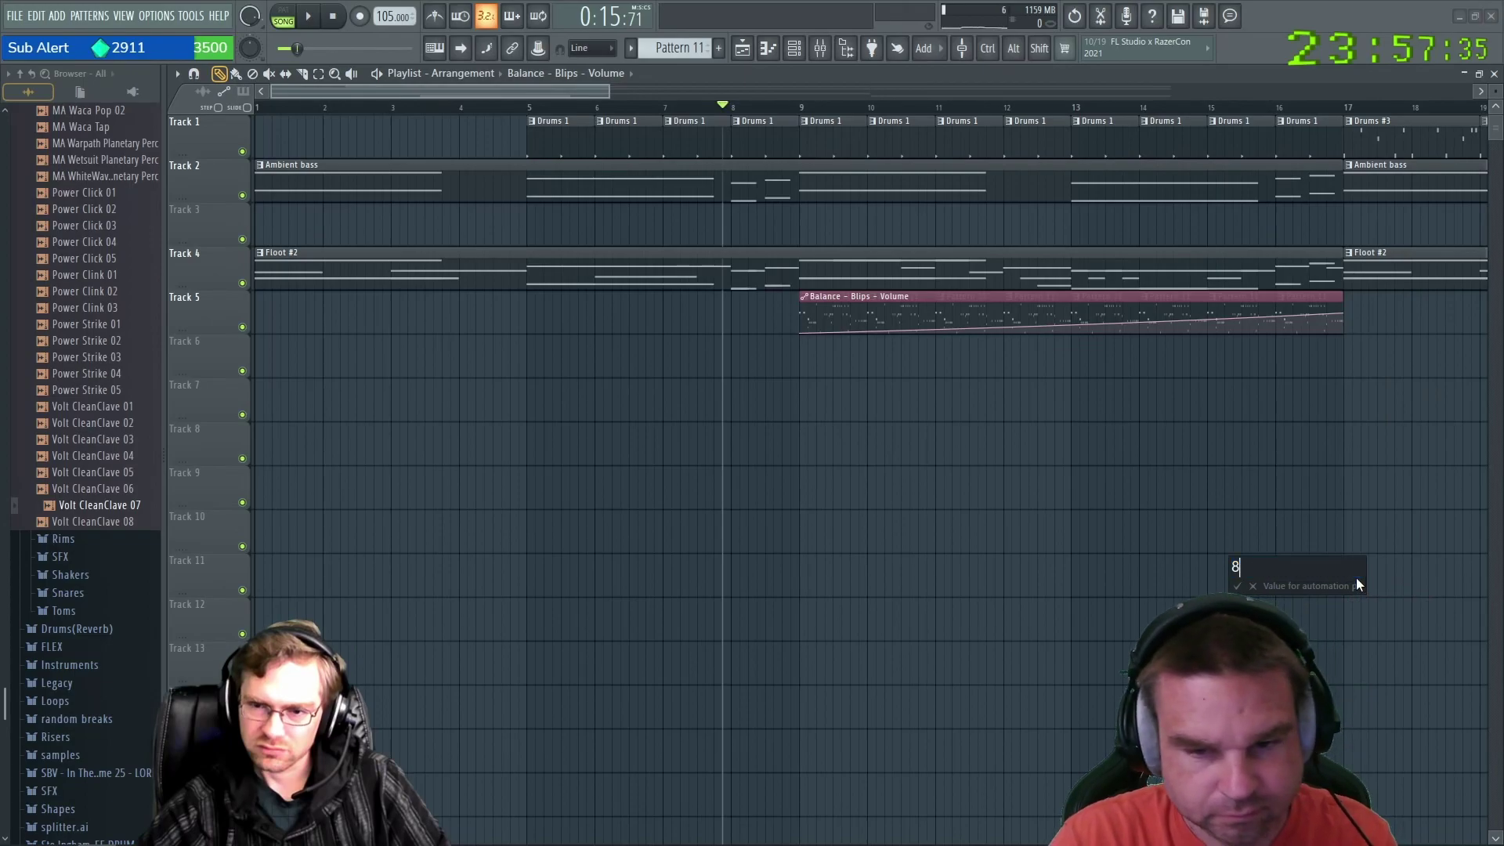
key("Return")
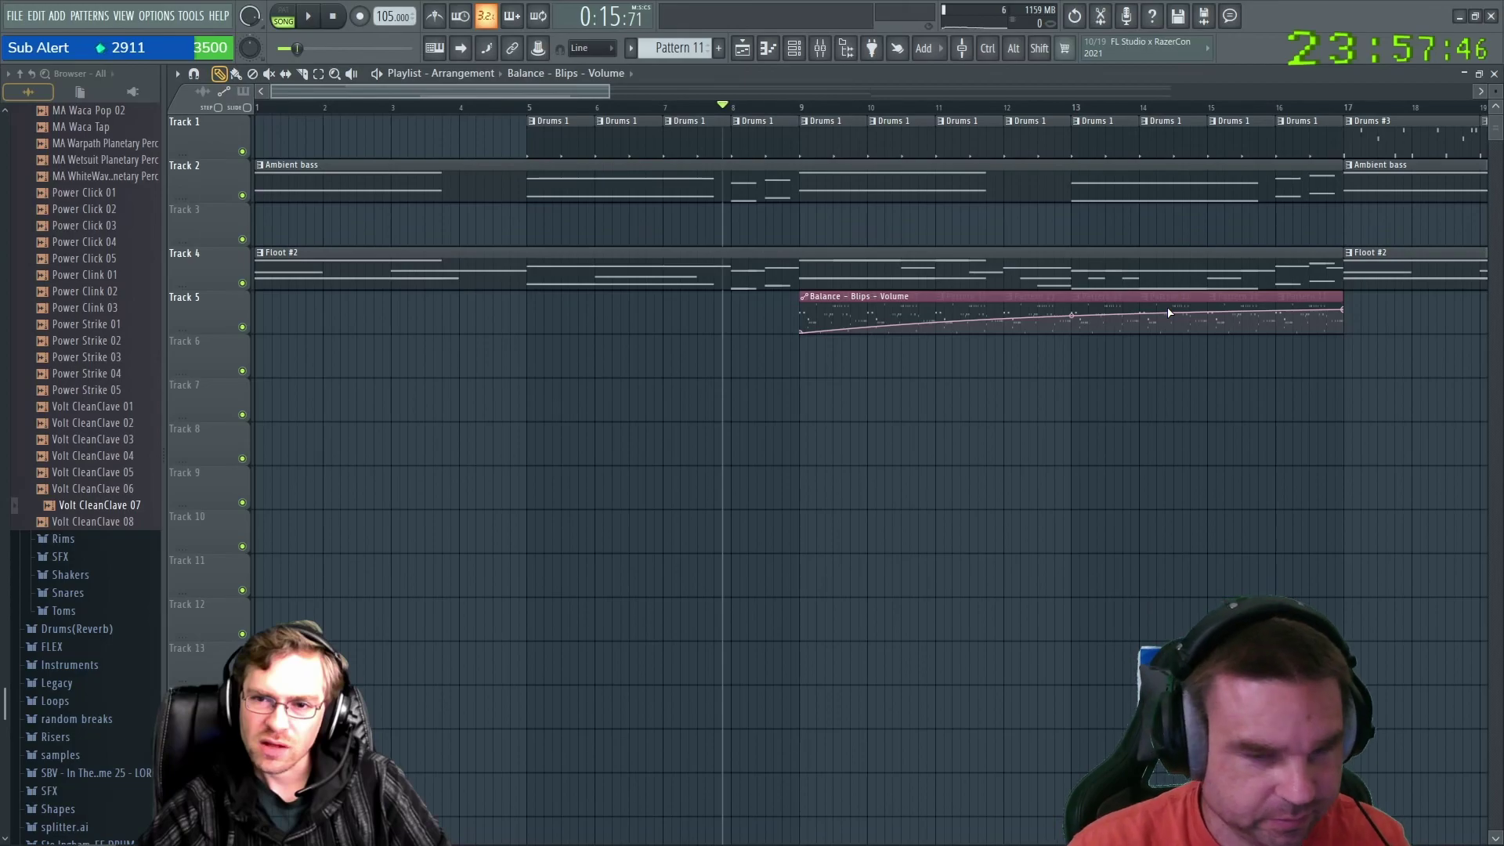
Open the Blips piano roll for Pattern 11, try out a note in bar 2 and remove it again.
key("F7")
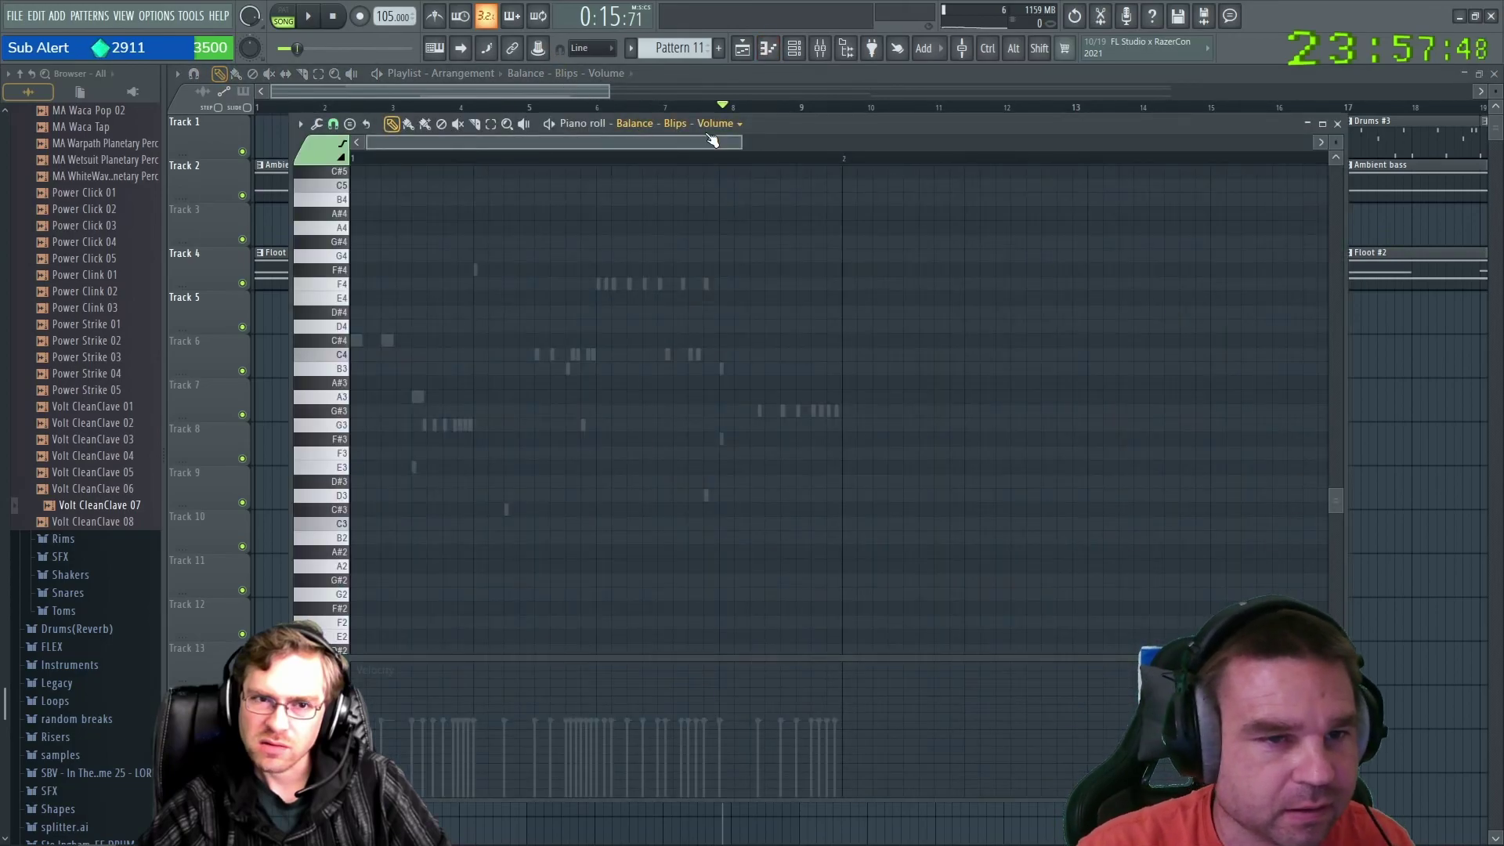
left_click(633, 123)
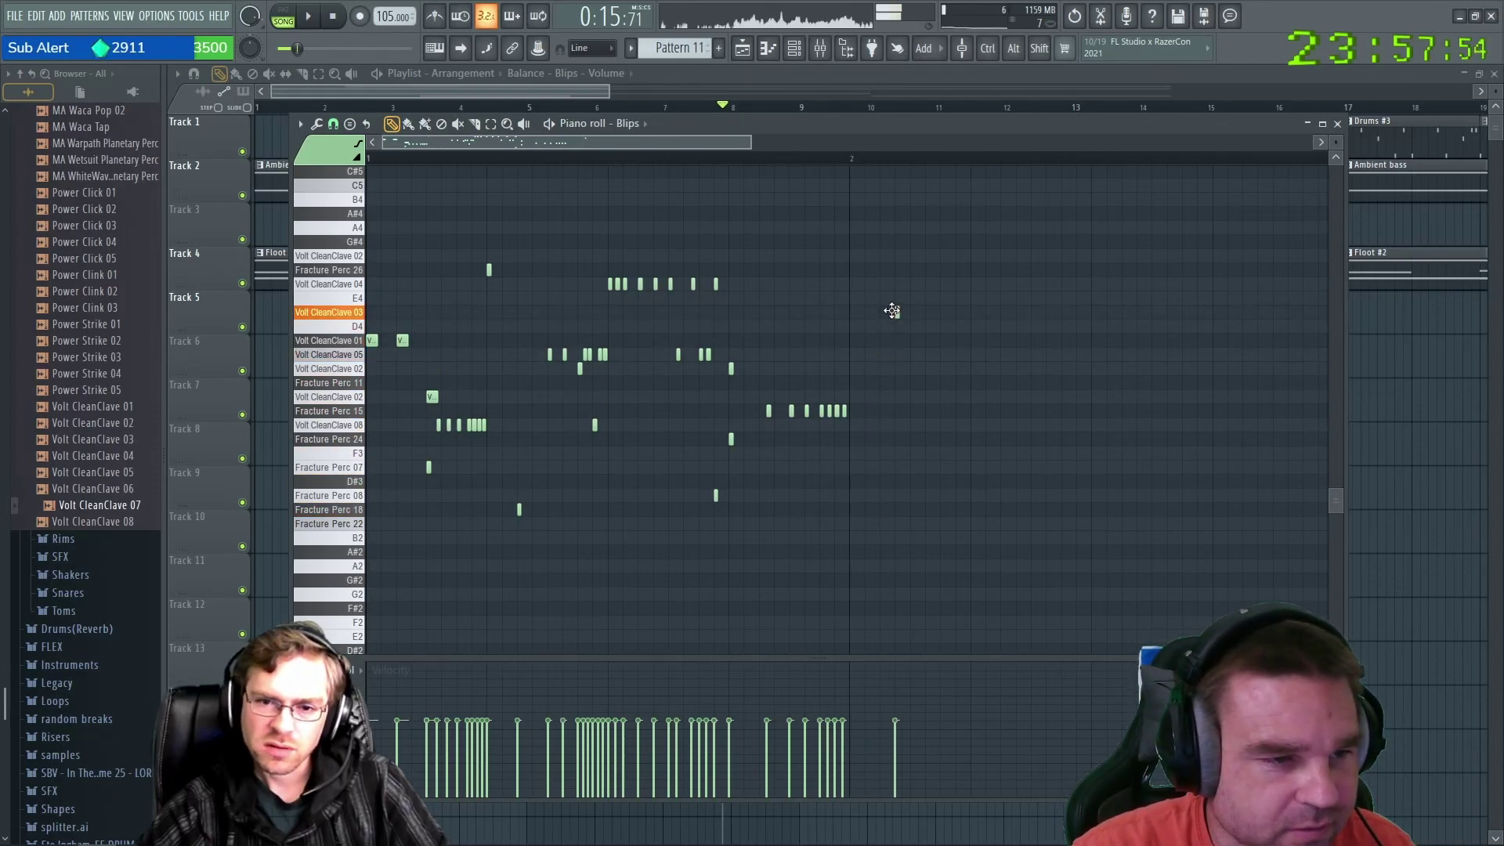
left_click(897, 355)
right_click(901, 357)
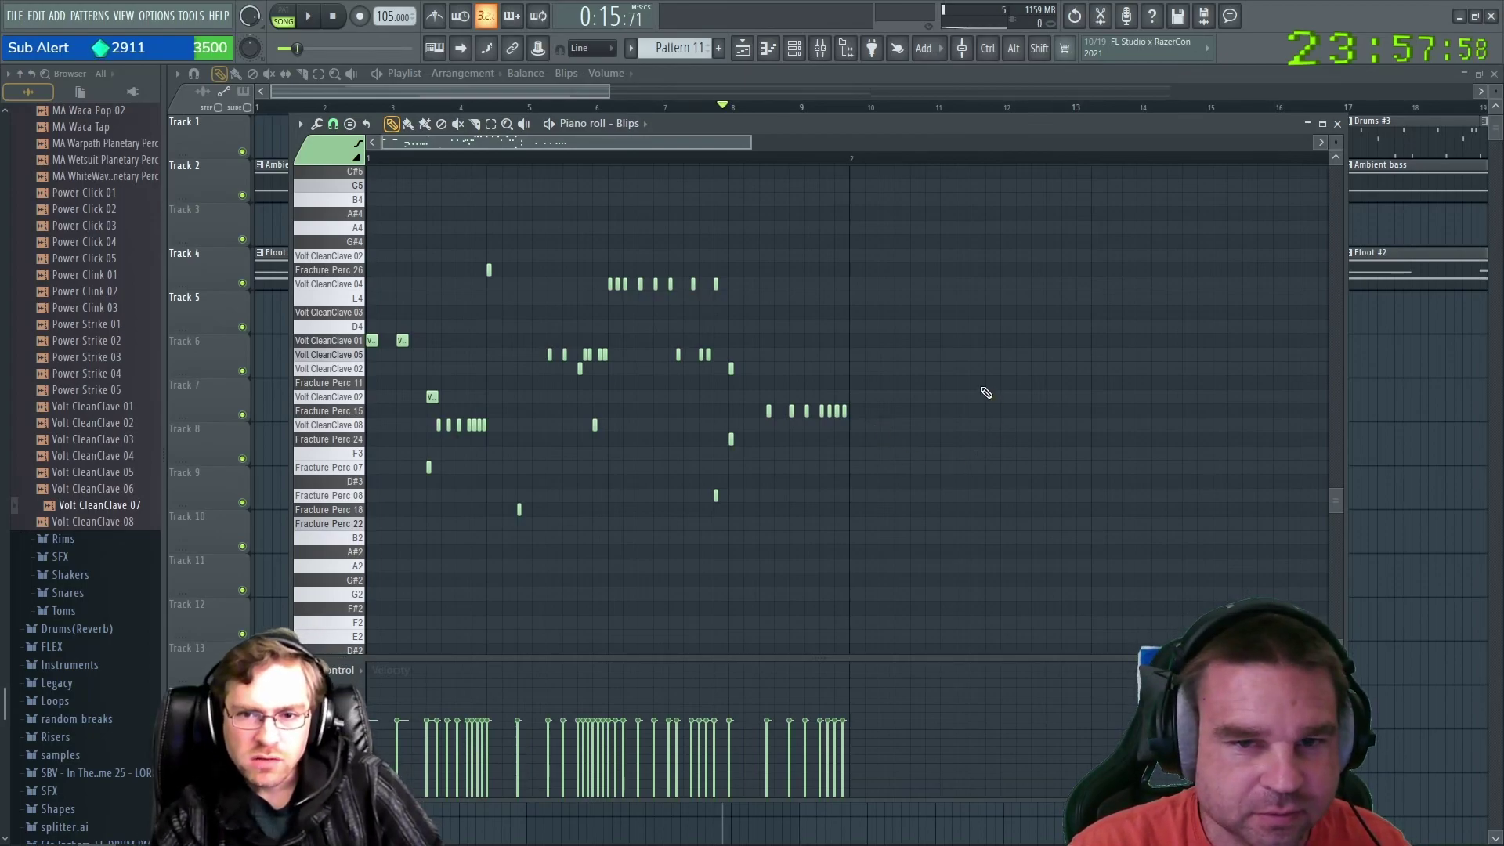
Move all the existing Blips notes from bar 1 to the start of bar 3.
scroll(1023, 379, "down", 2)
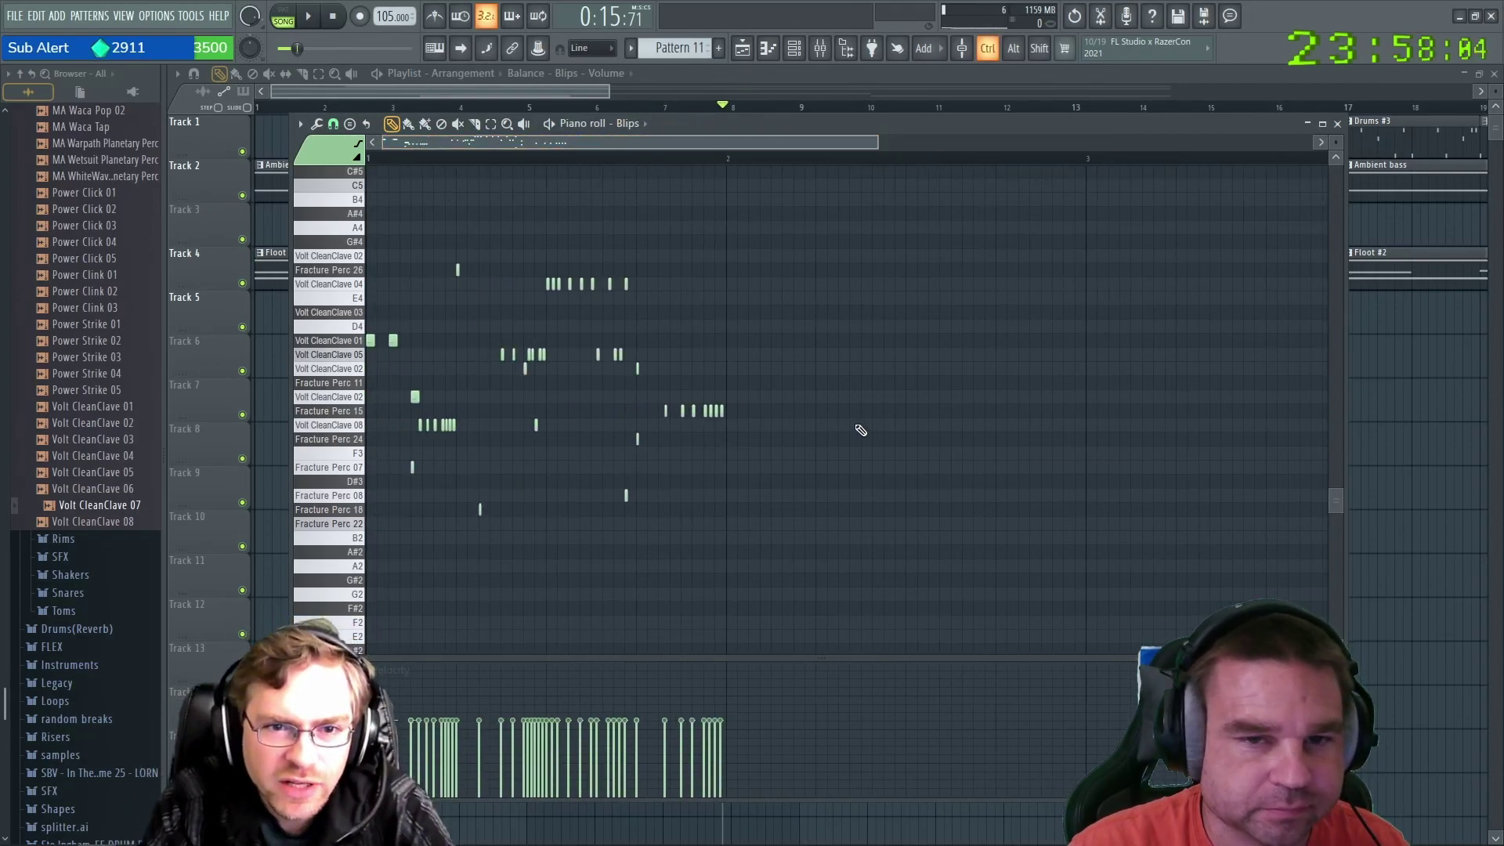
scroll(861, 430, "down", 2)
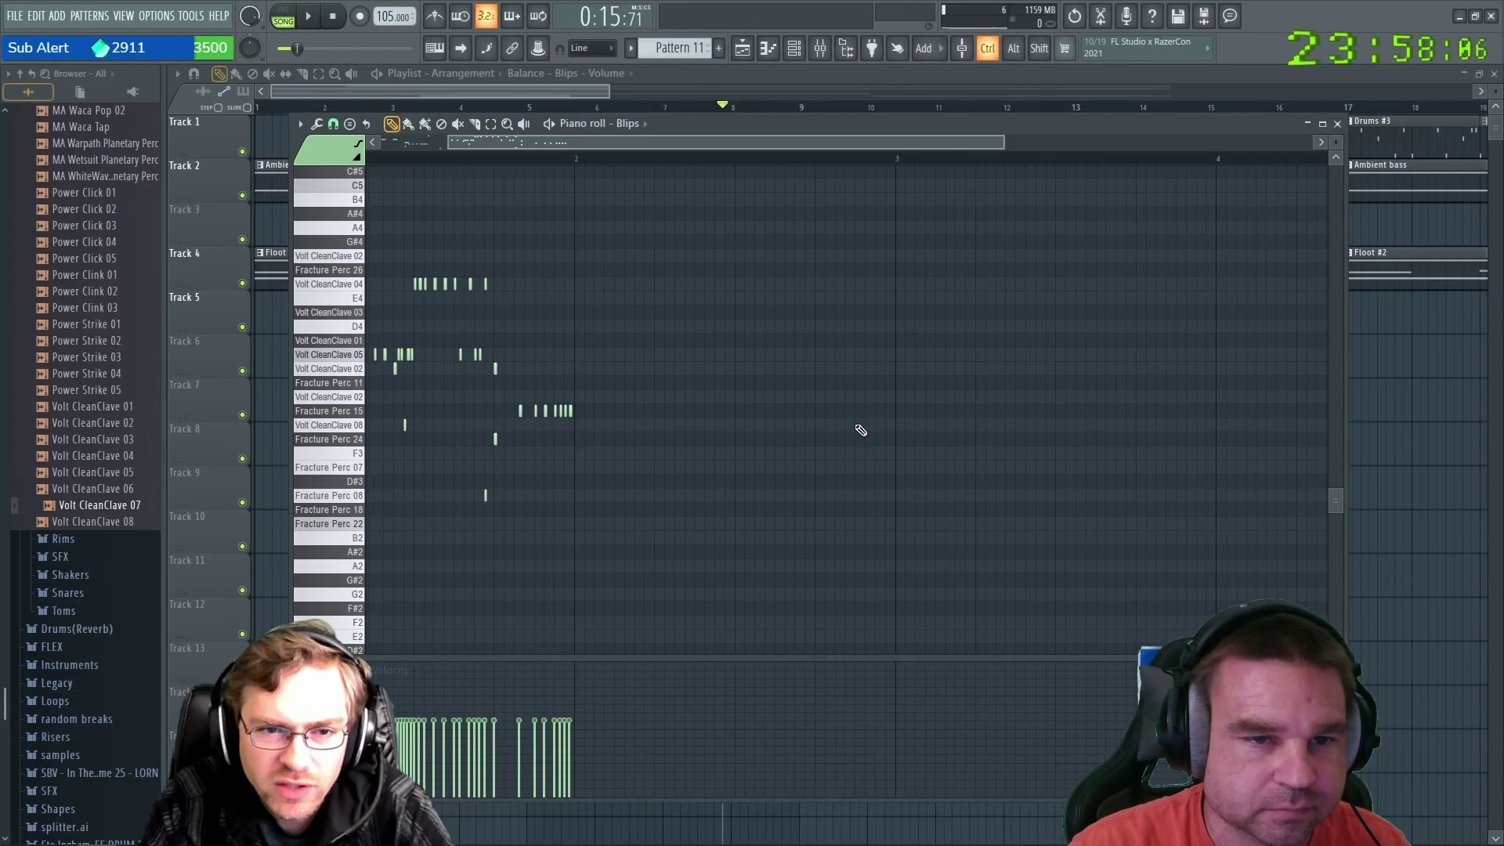
left_click_drag(783, 142, 366, 166)
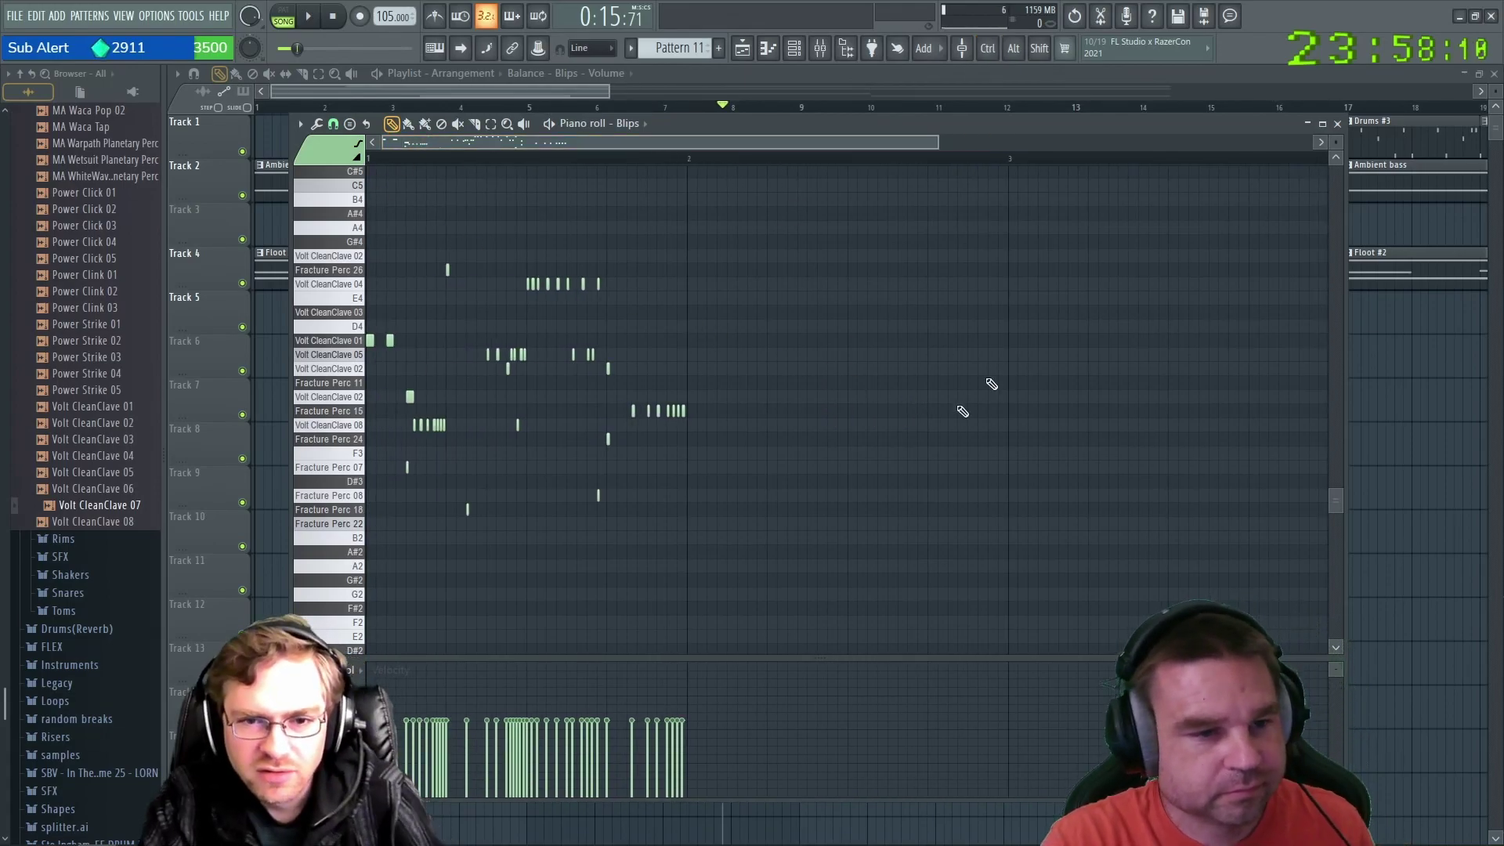
left_click_drag(793, 561, 365, 208)
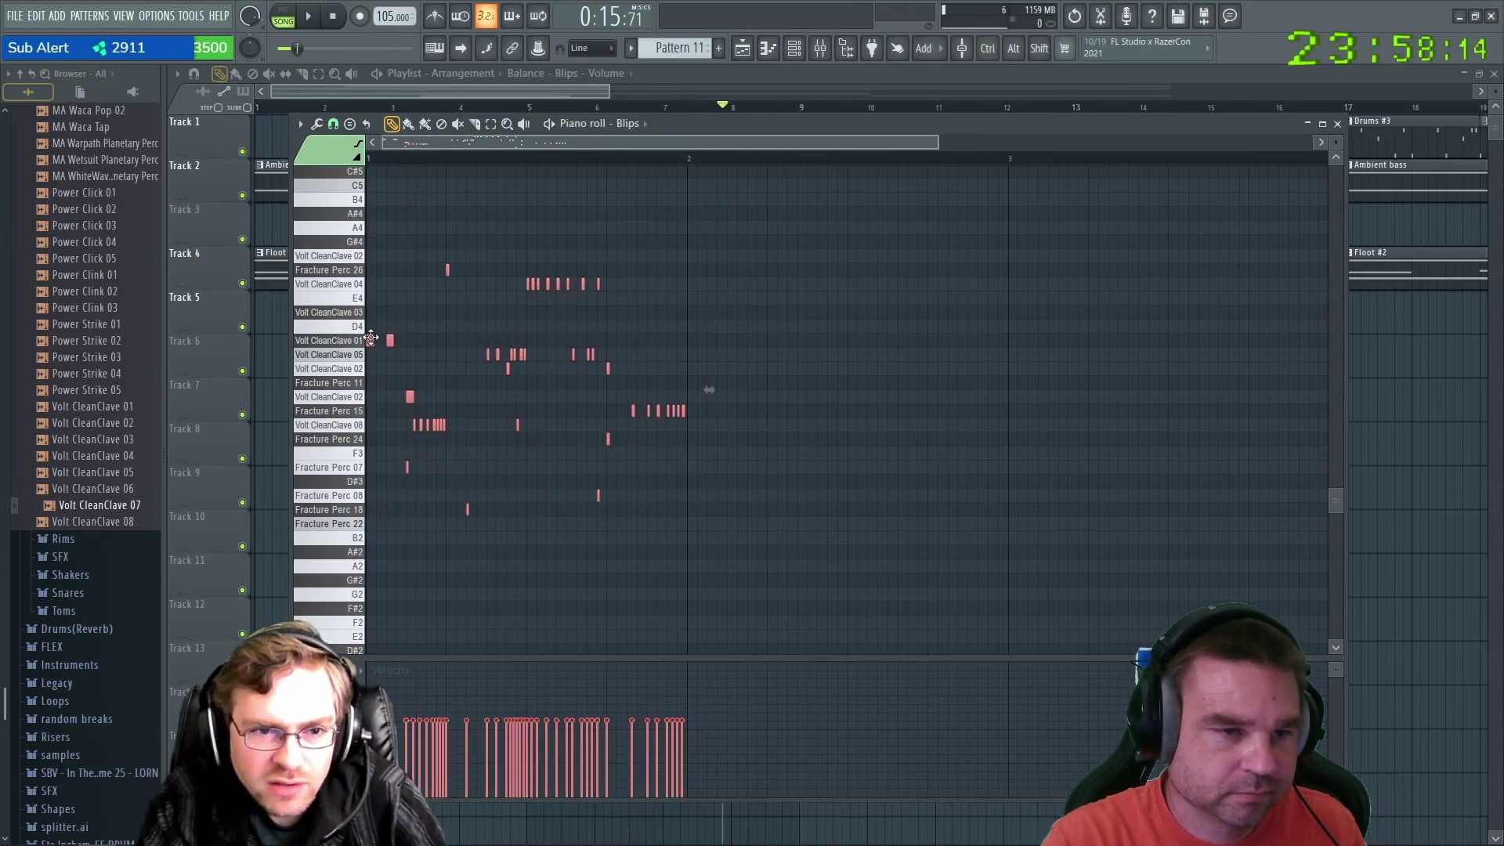
left_click_drag(371, 337, 1014, 328)
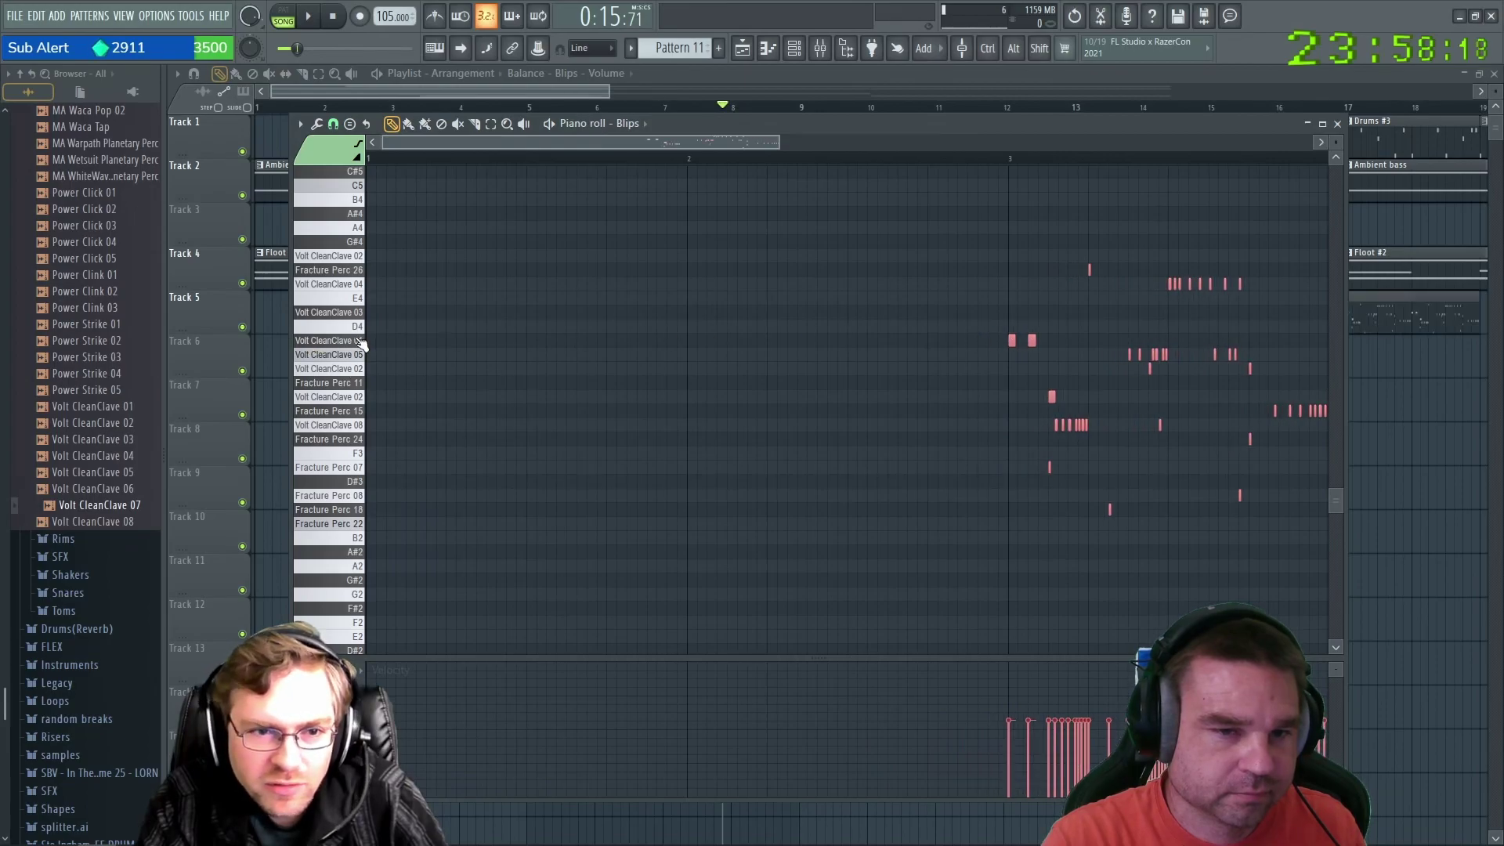
Place single Volt CleanClave 01, Fracture Perc 11, Fracture Perc 15 and Fracture Perc 26 notes in order on the four beats of bar 1.
left_click(371, 342)
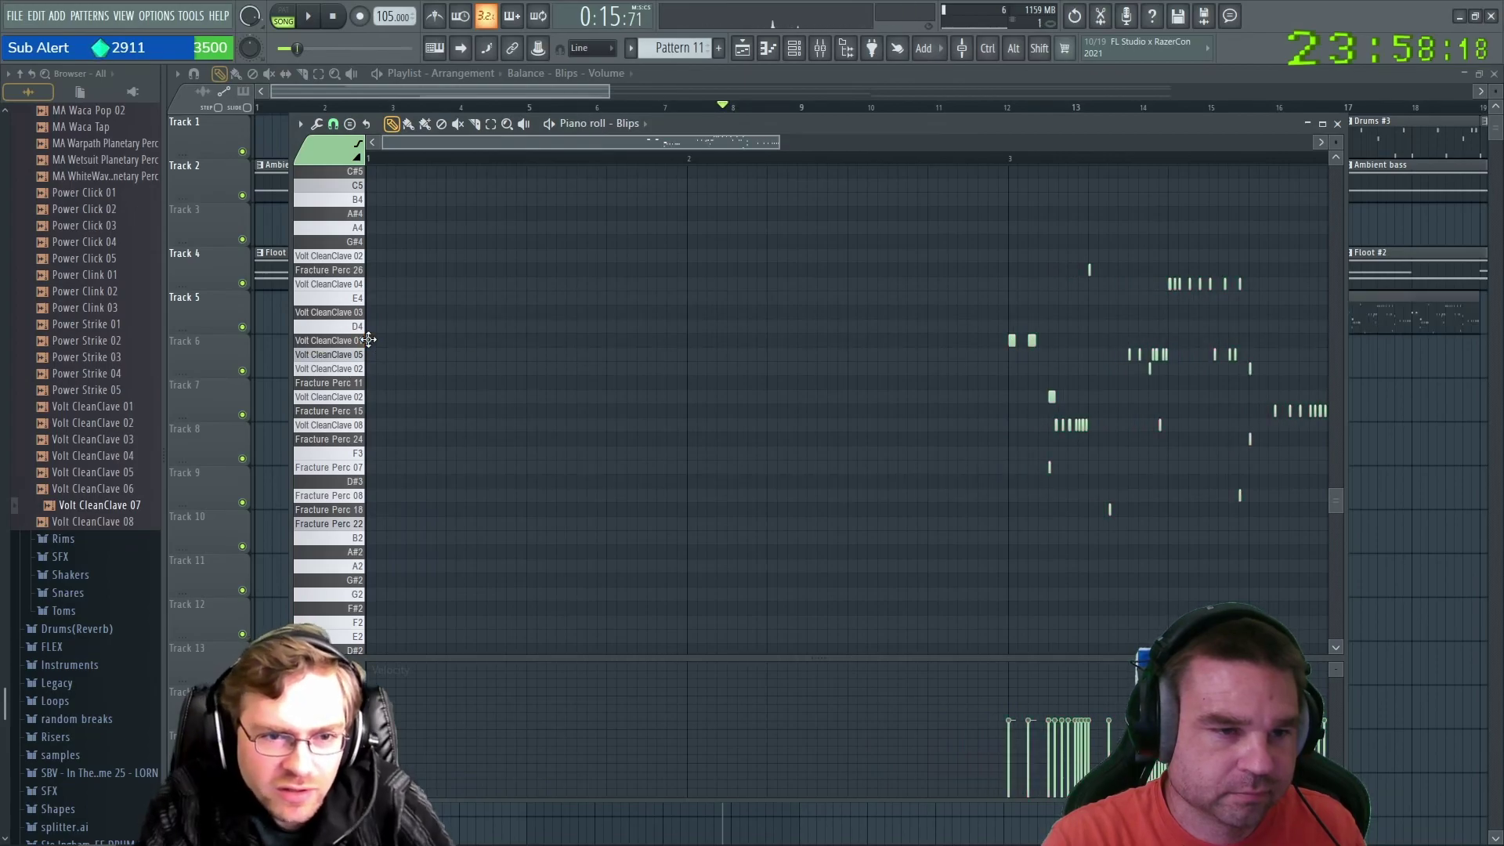
left_click(447, 354)
left_click_drag(444, 369, 445, 385)
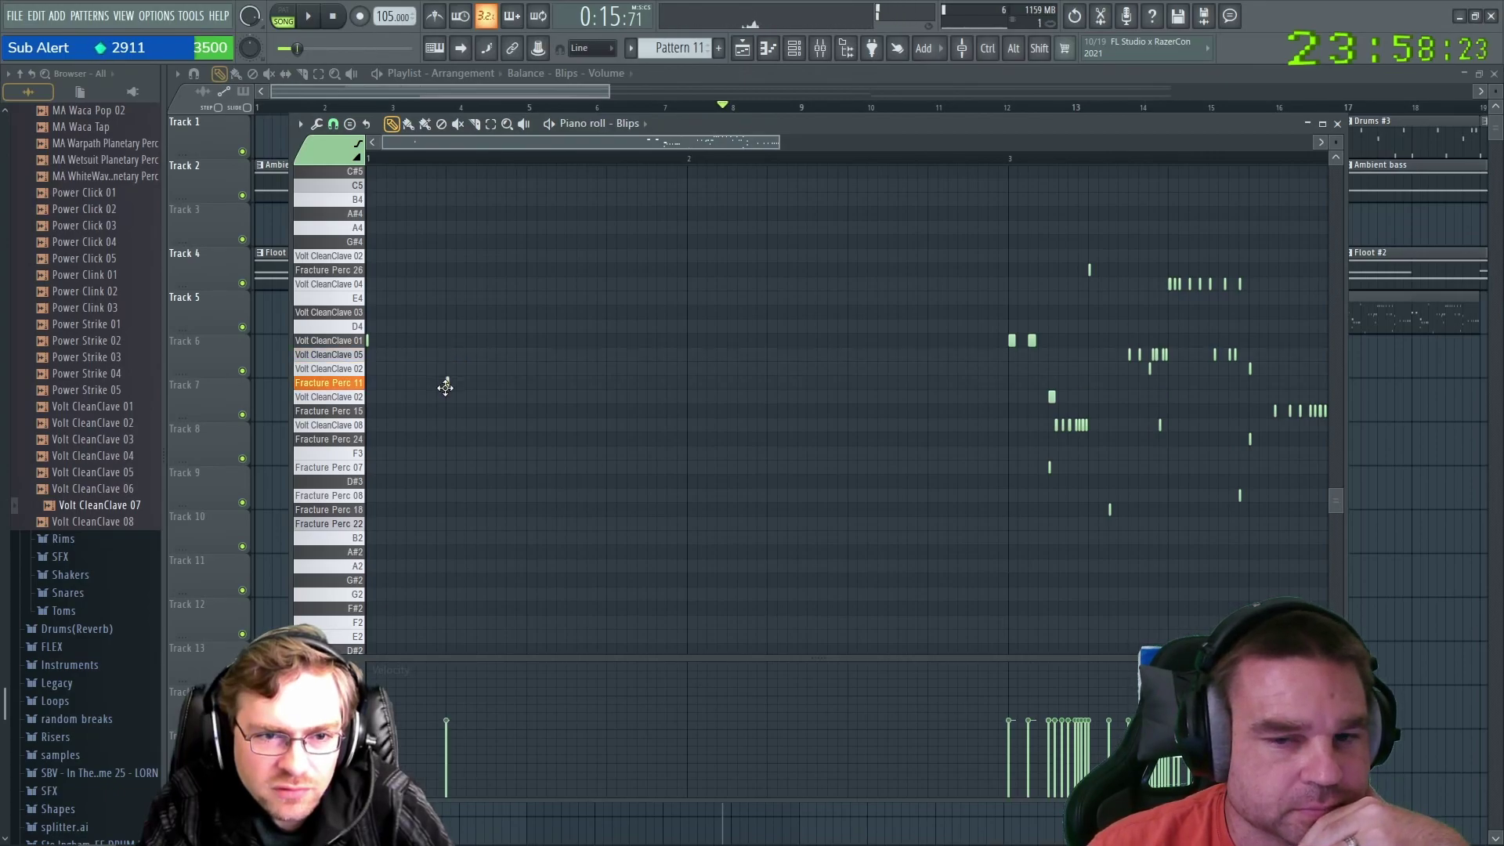
left_click(525, 411)
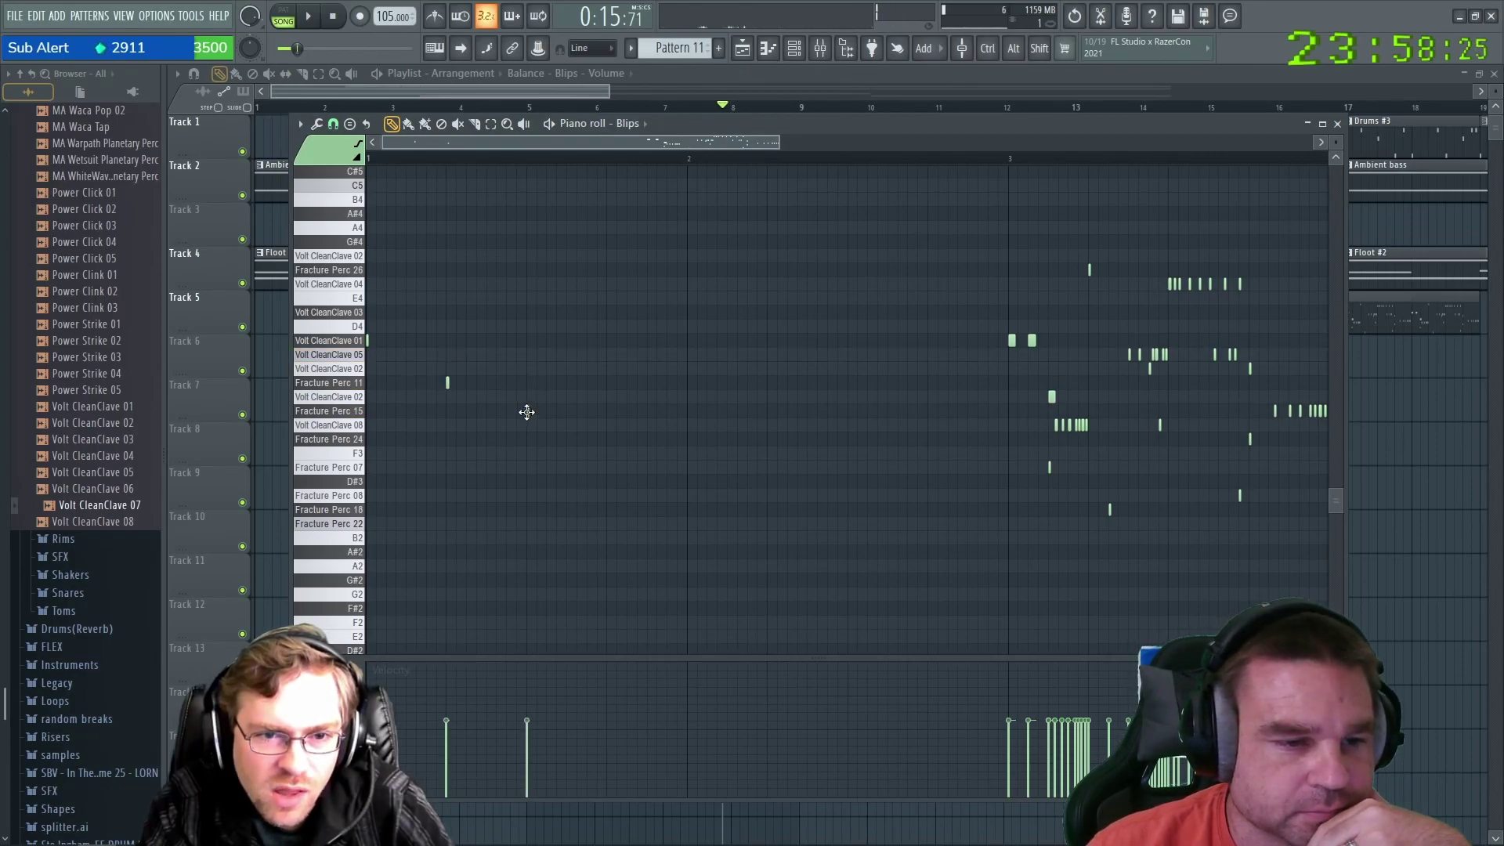
left_click(608, 355)
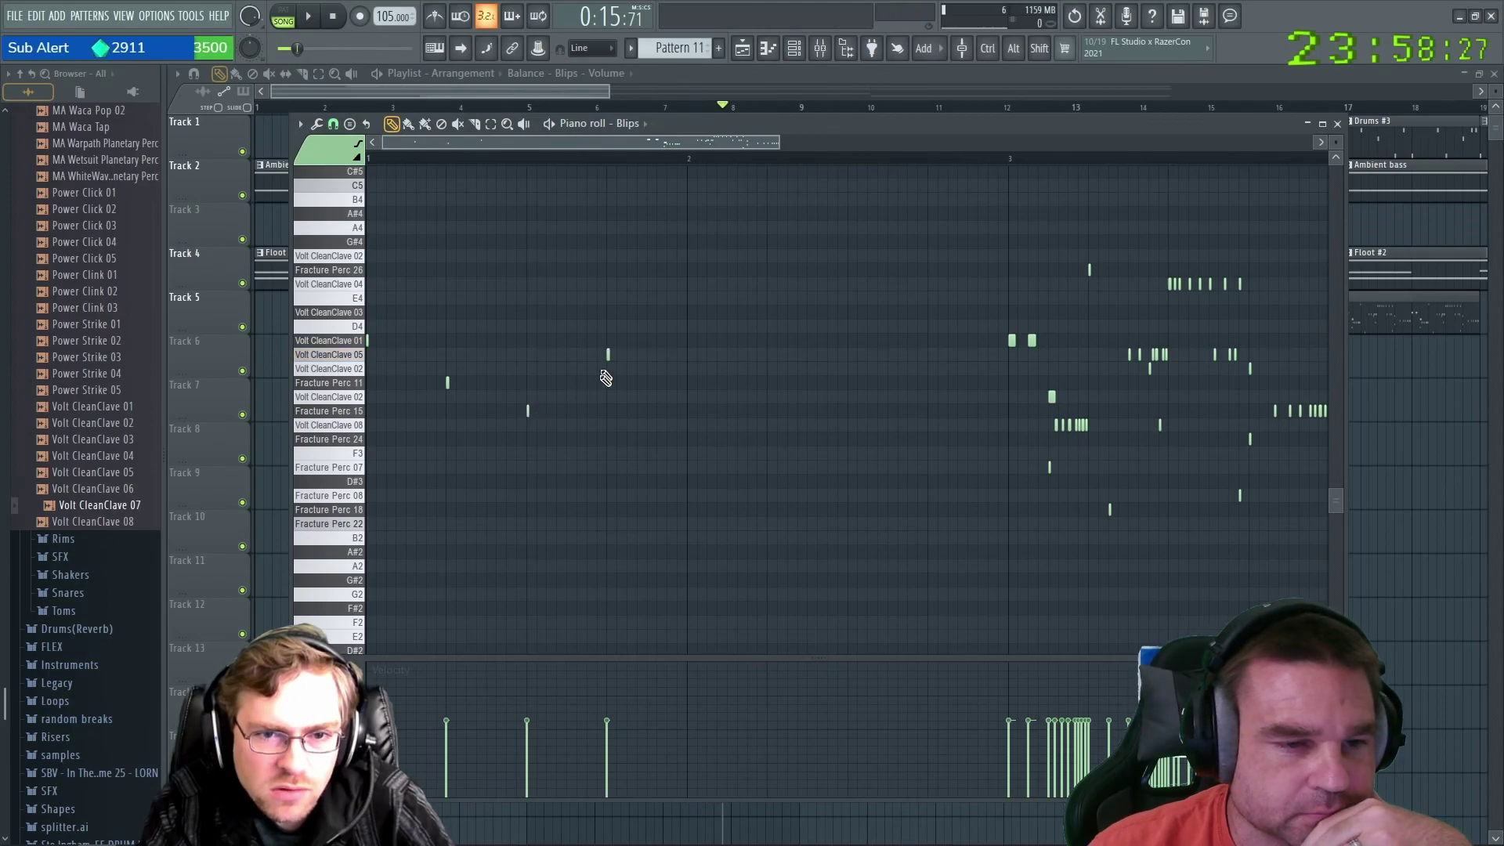
left_click_drag(608, 354, 613, 275)
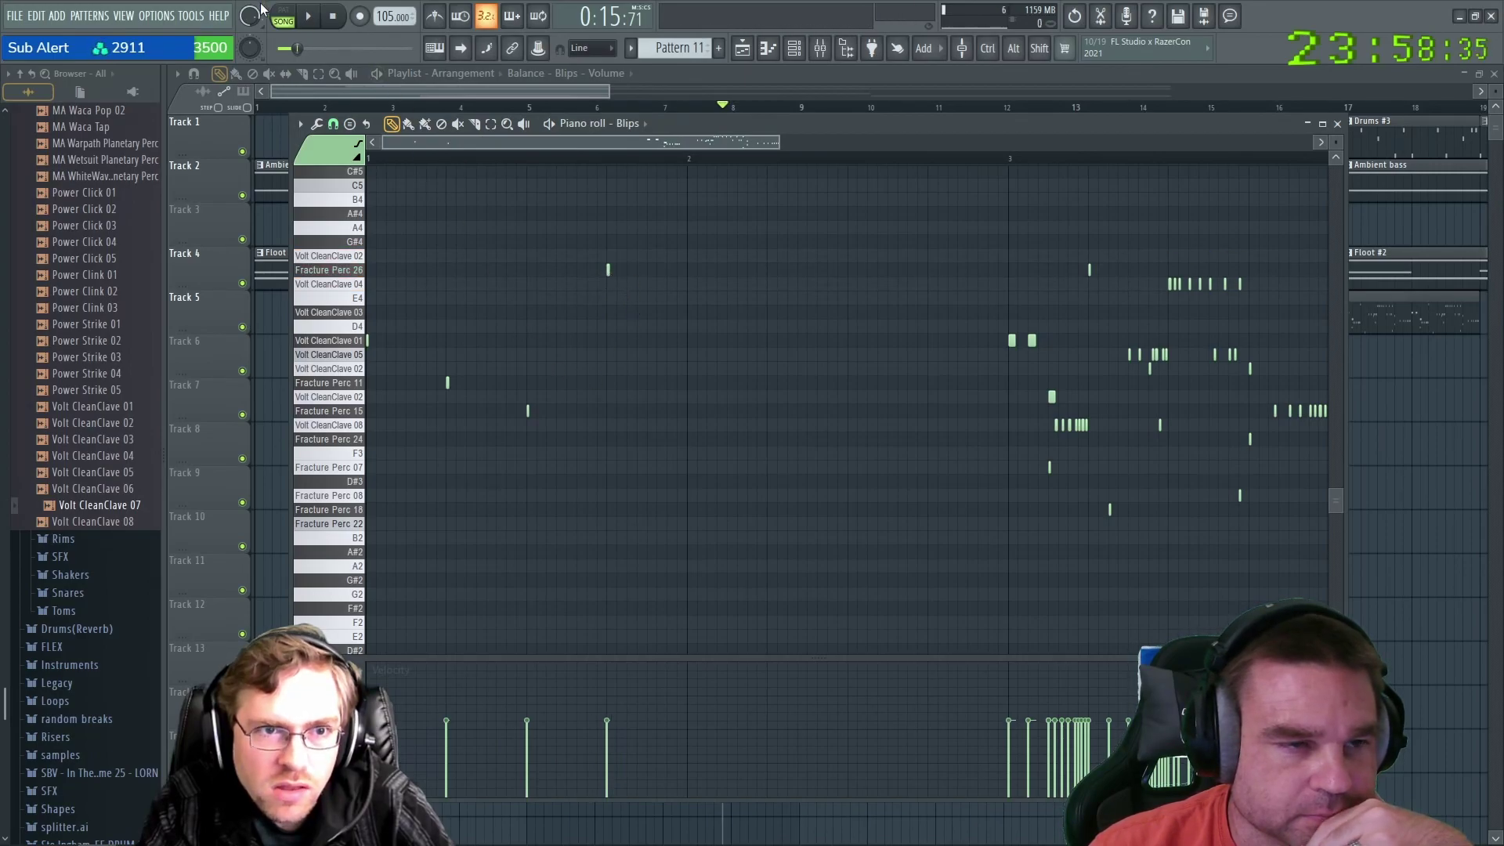
While the pattern plays, delete bar 1's Fracture Perc 11 note and add four Volt CleanClave 08 notes plus Fracture Perc 08 and 22 hits.
left_click(312, 18)
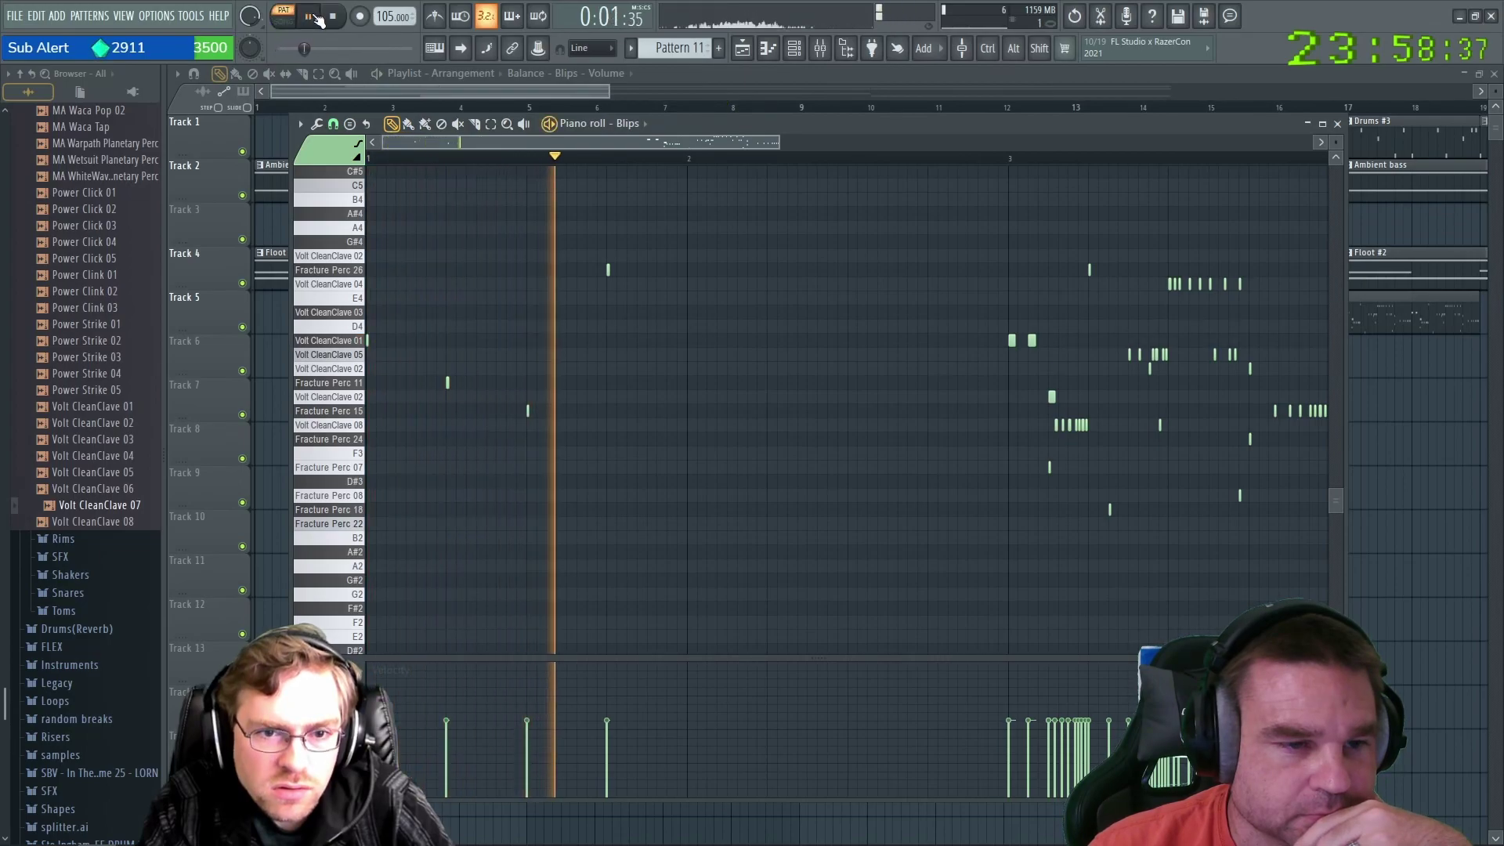
right_click(447, 382)
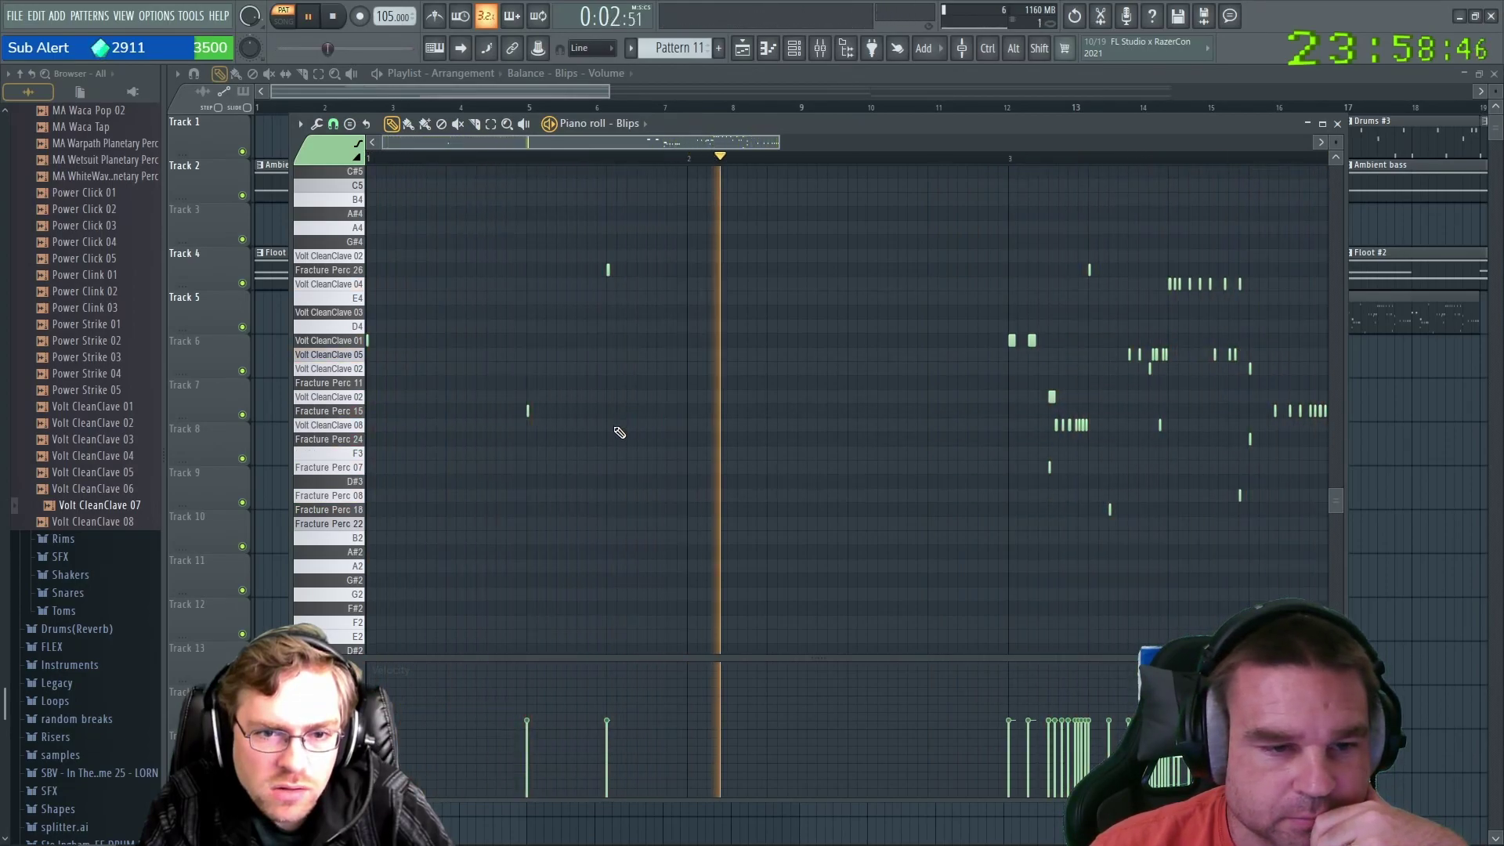
left_click(648, 426)
left_click(657, 426)
left_click(667, 425)
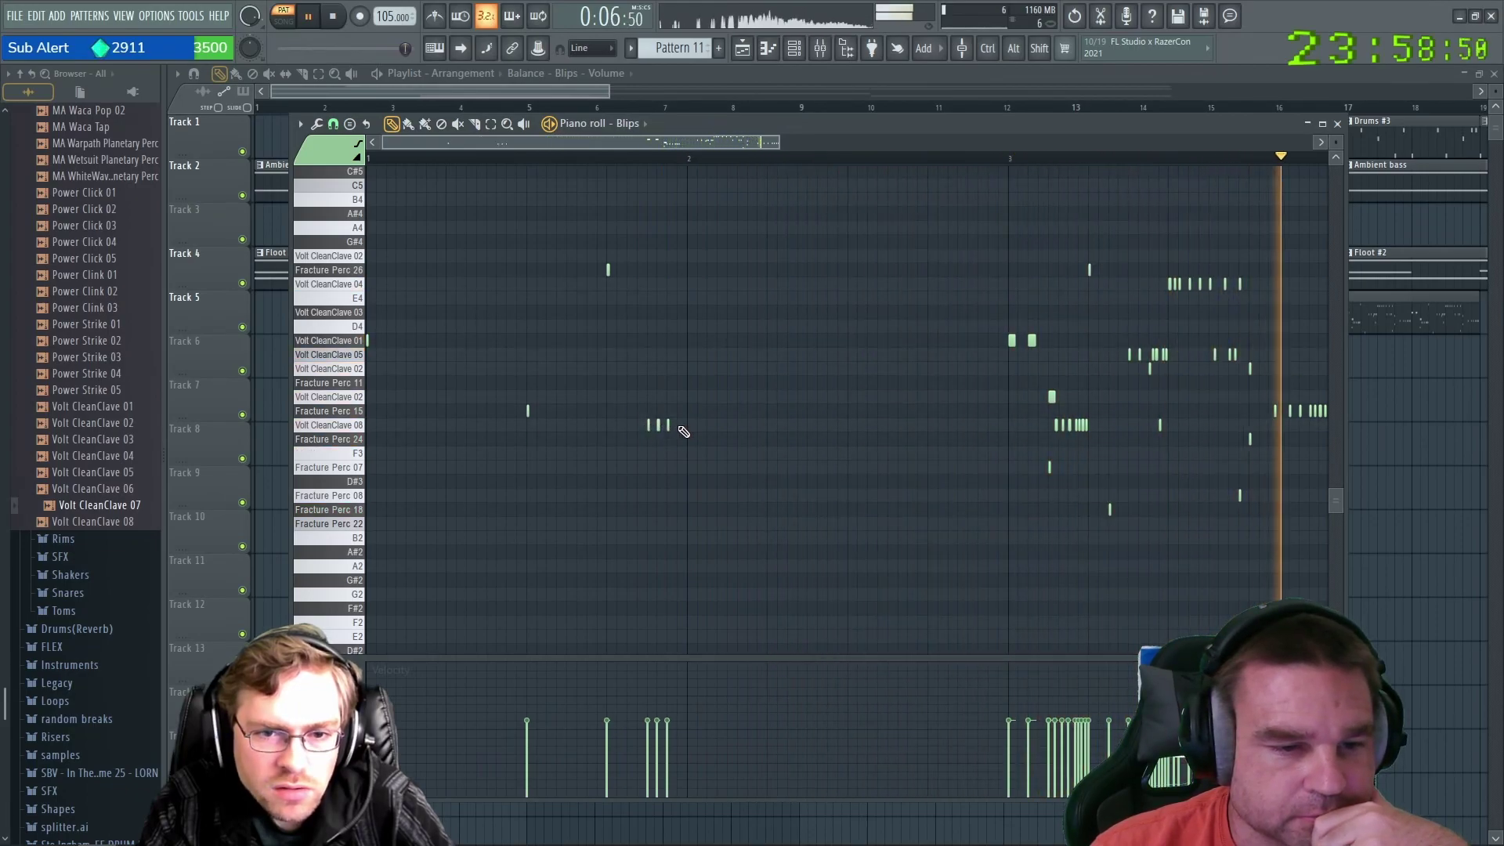
left_click(678, 425)
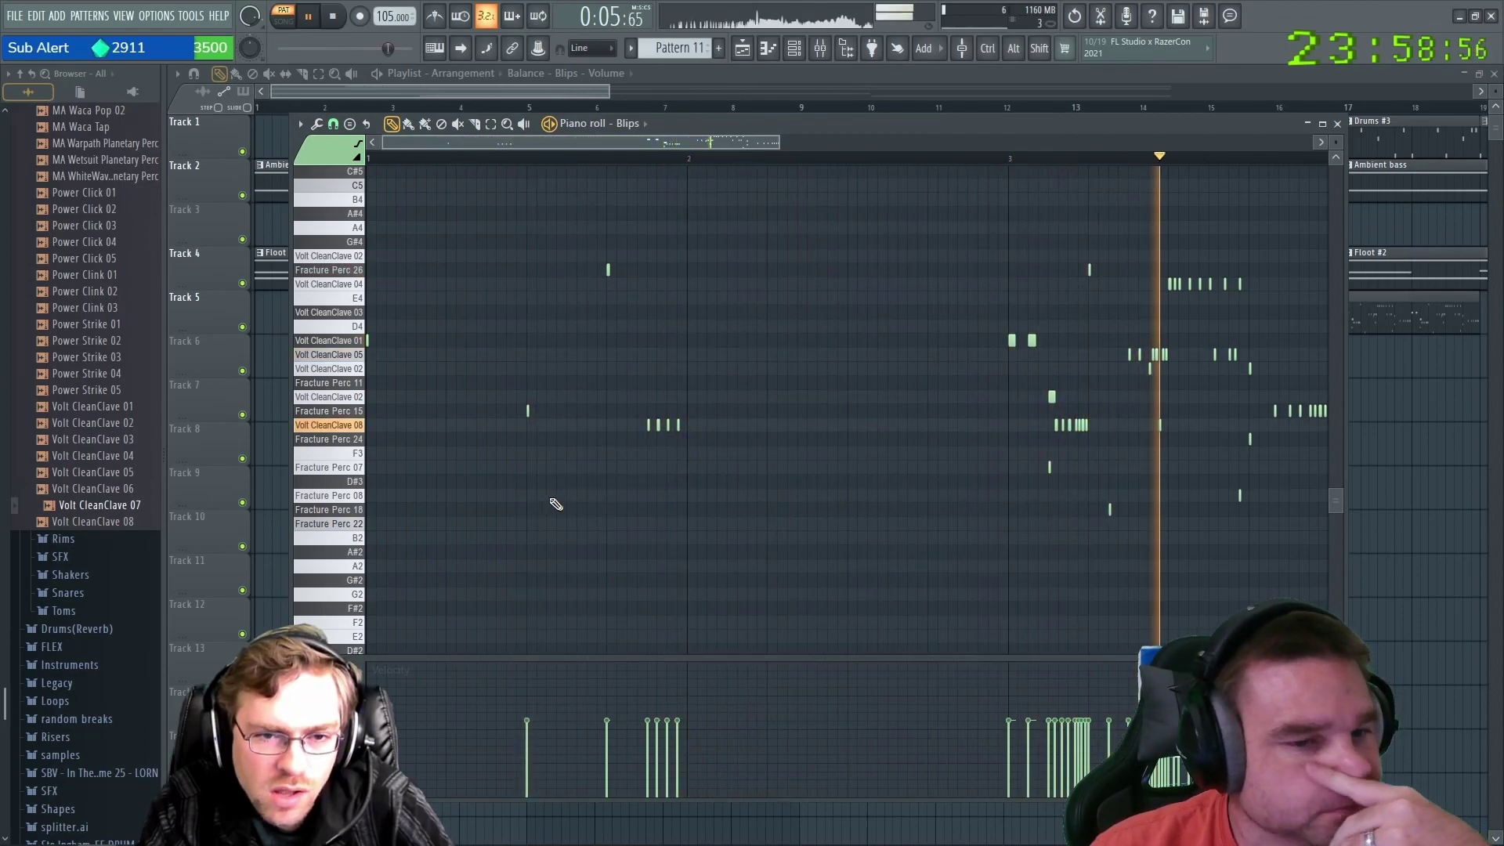
left_click(406, 496)
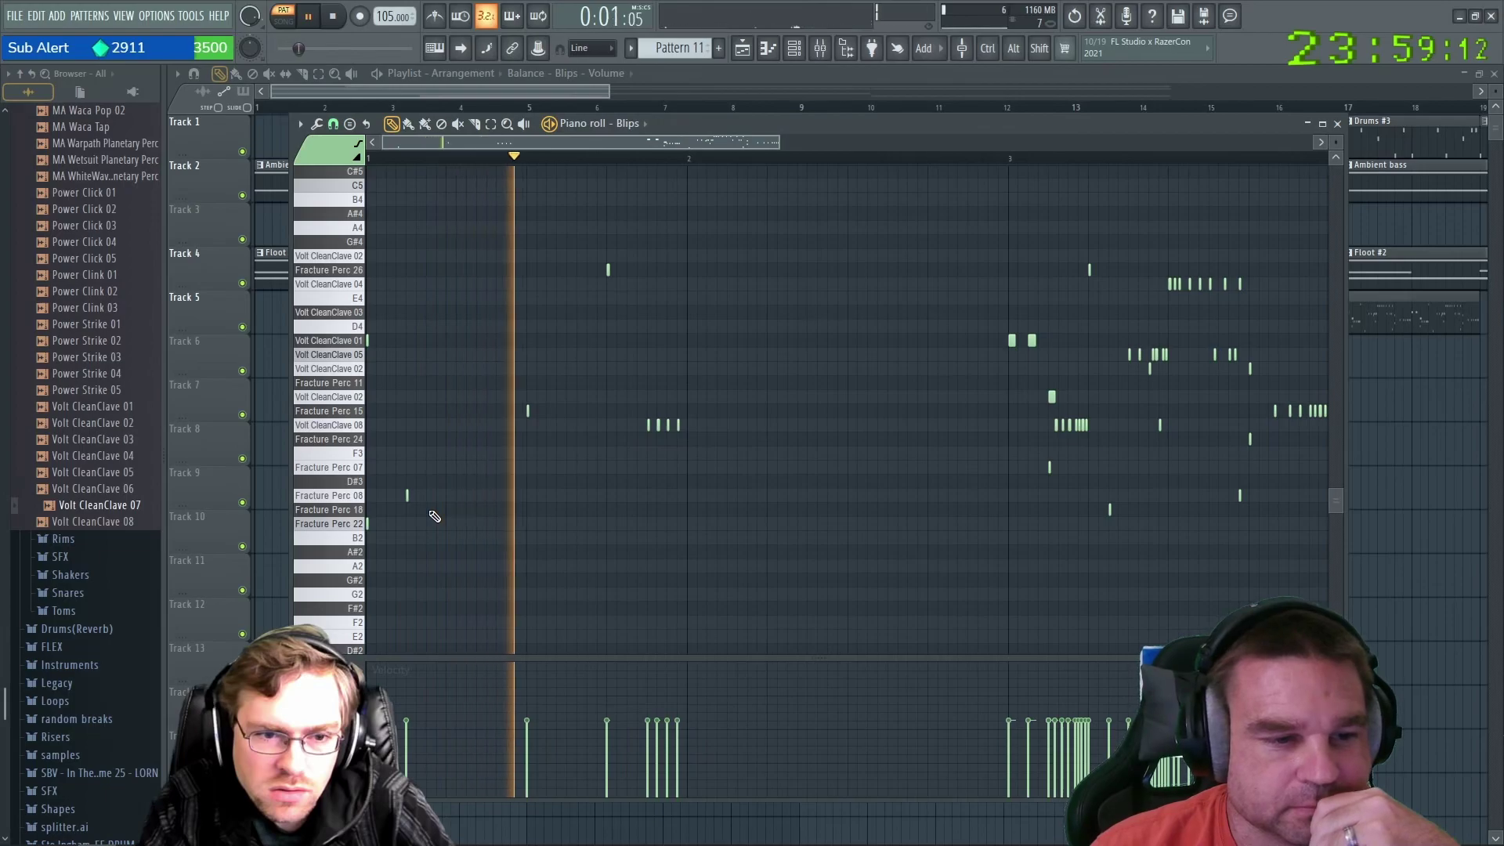
left_click(528, 523)
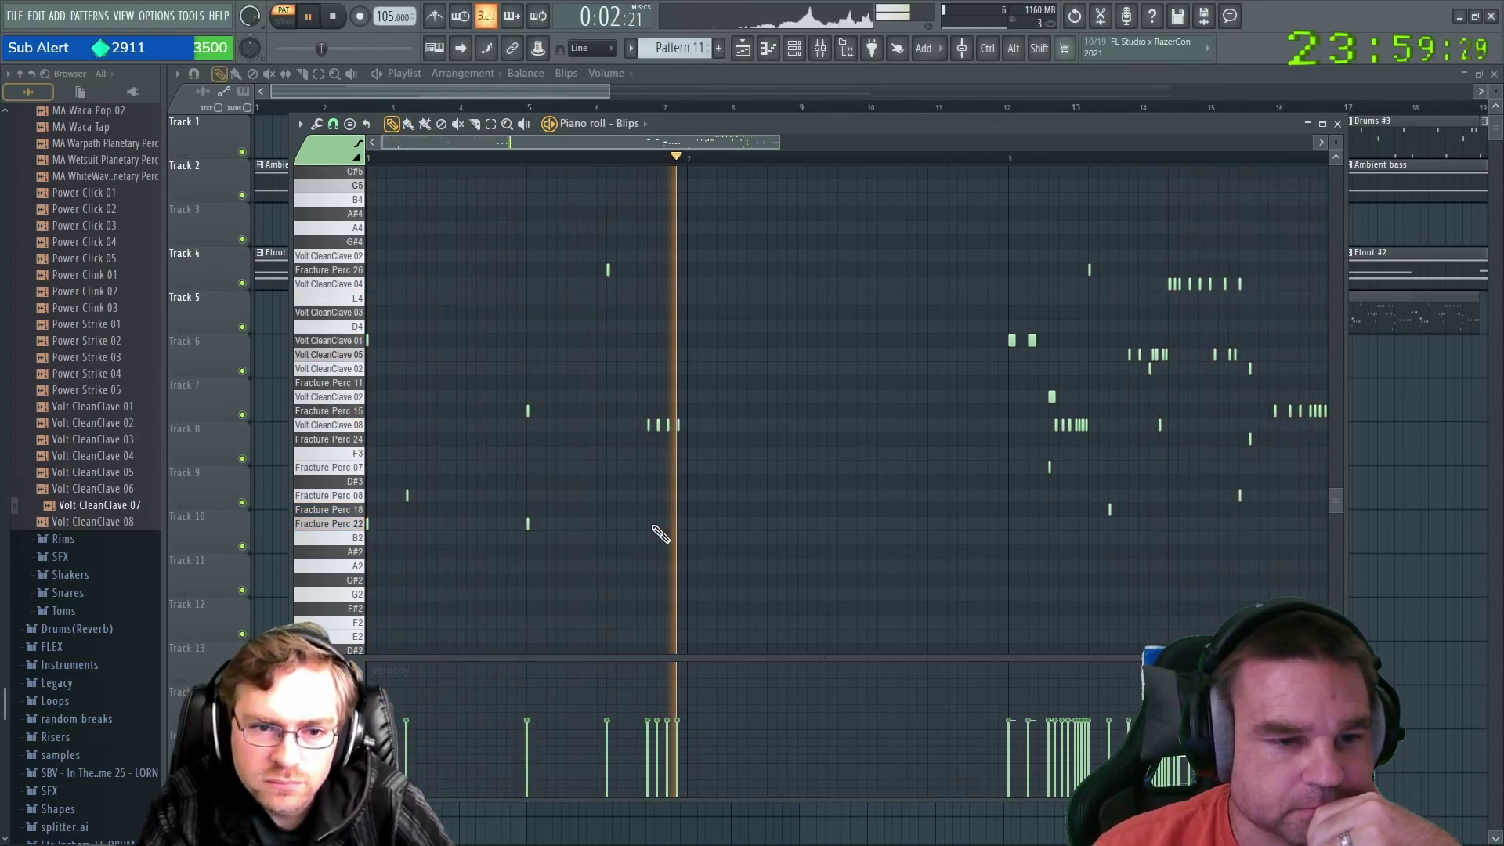
Add a Fracture Perc 18 note midway between beats 3 and 4 of bar 1 and play the pattern to check it.
left_click(601, 509)
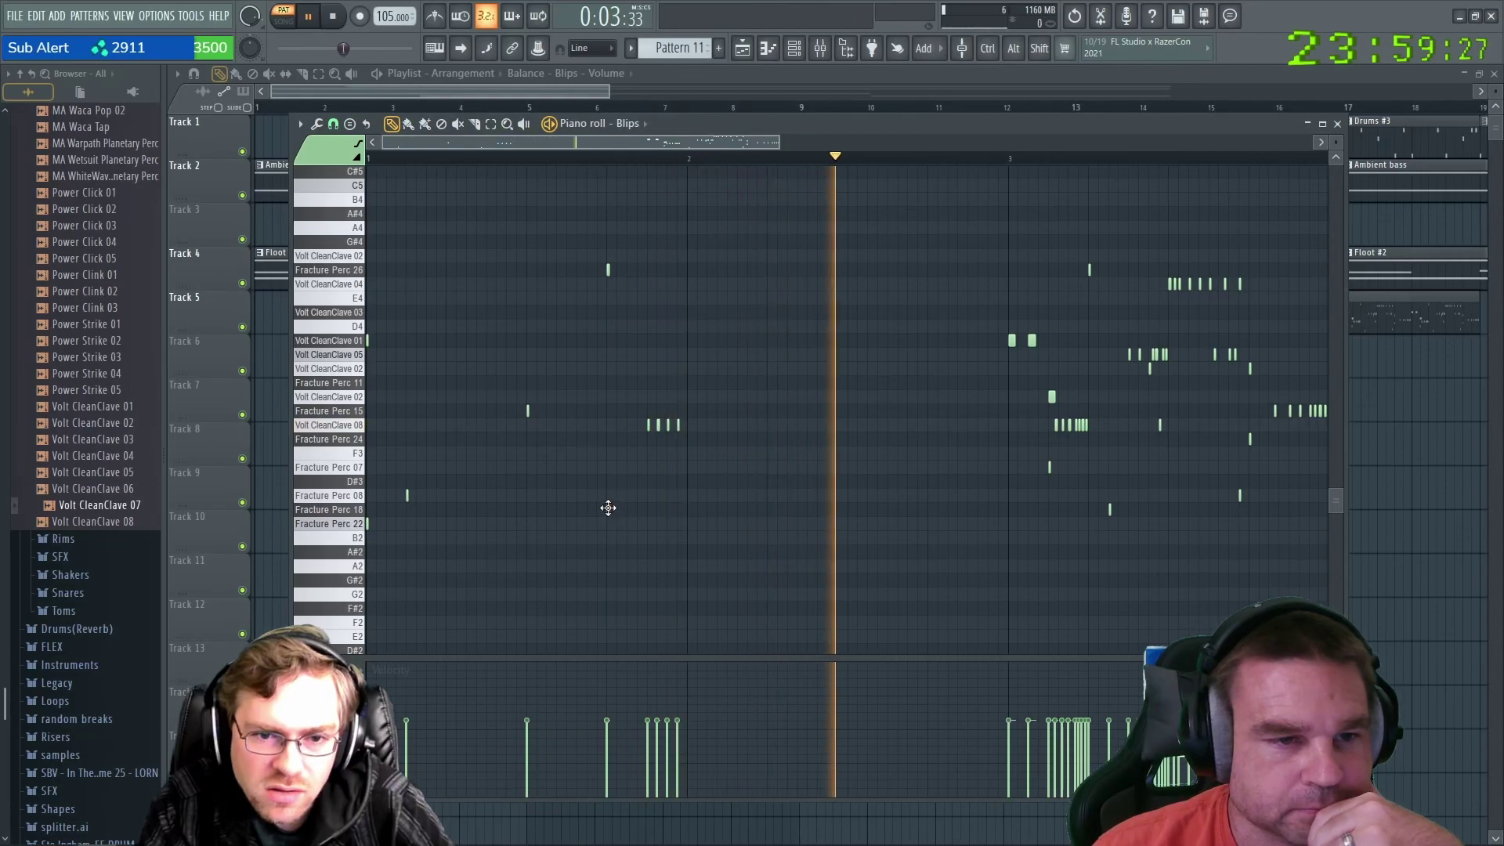
left_click(607, 510)
key("space")
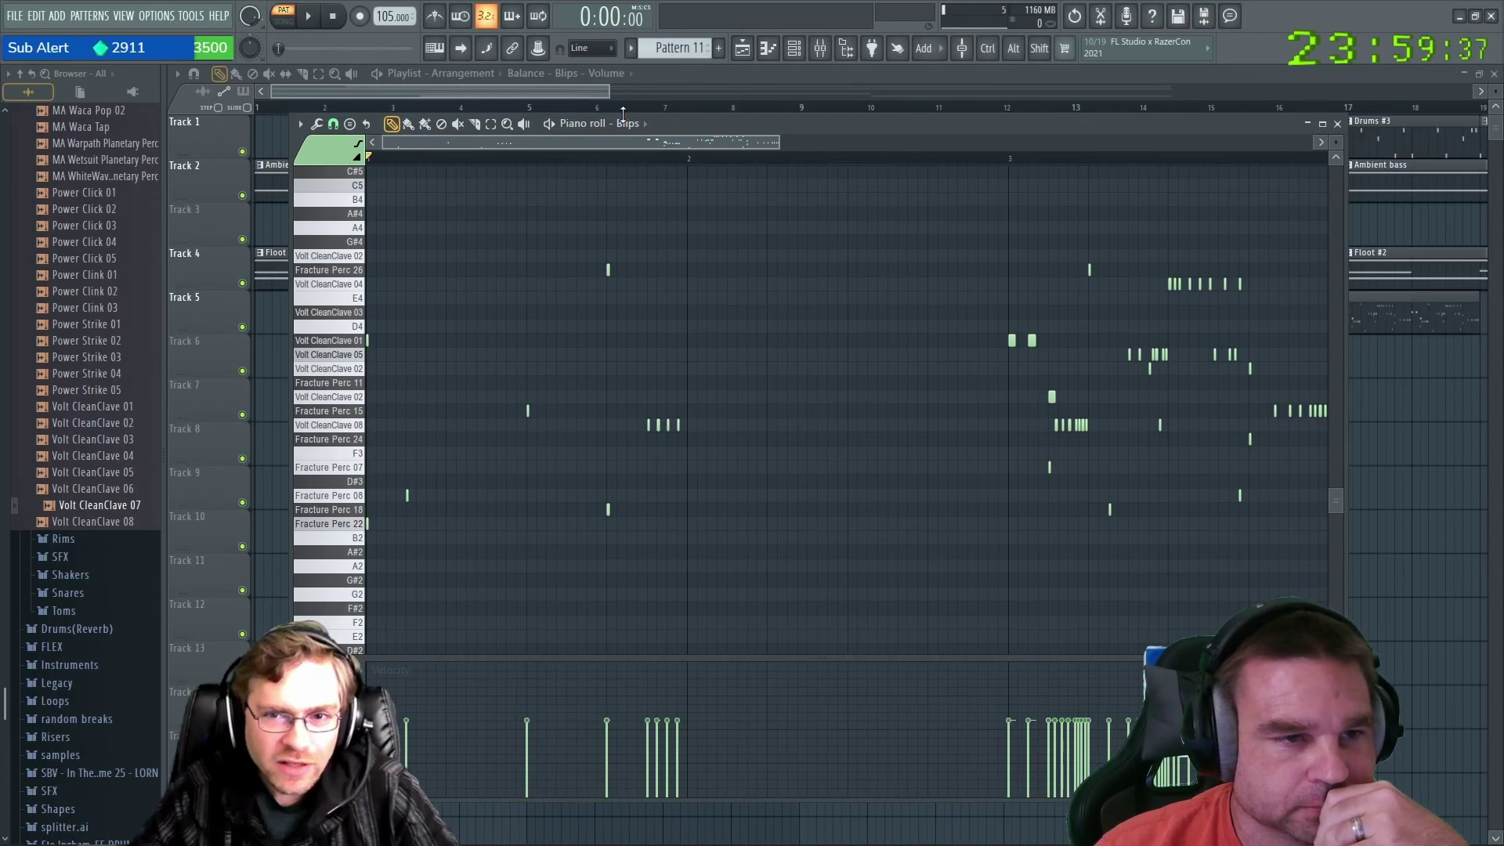
left_click(598, 510)
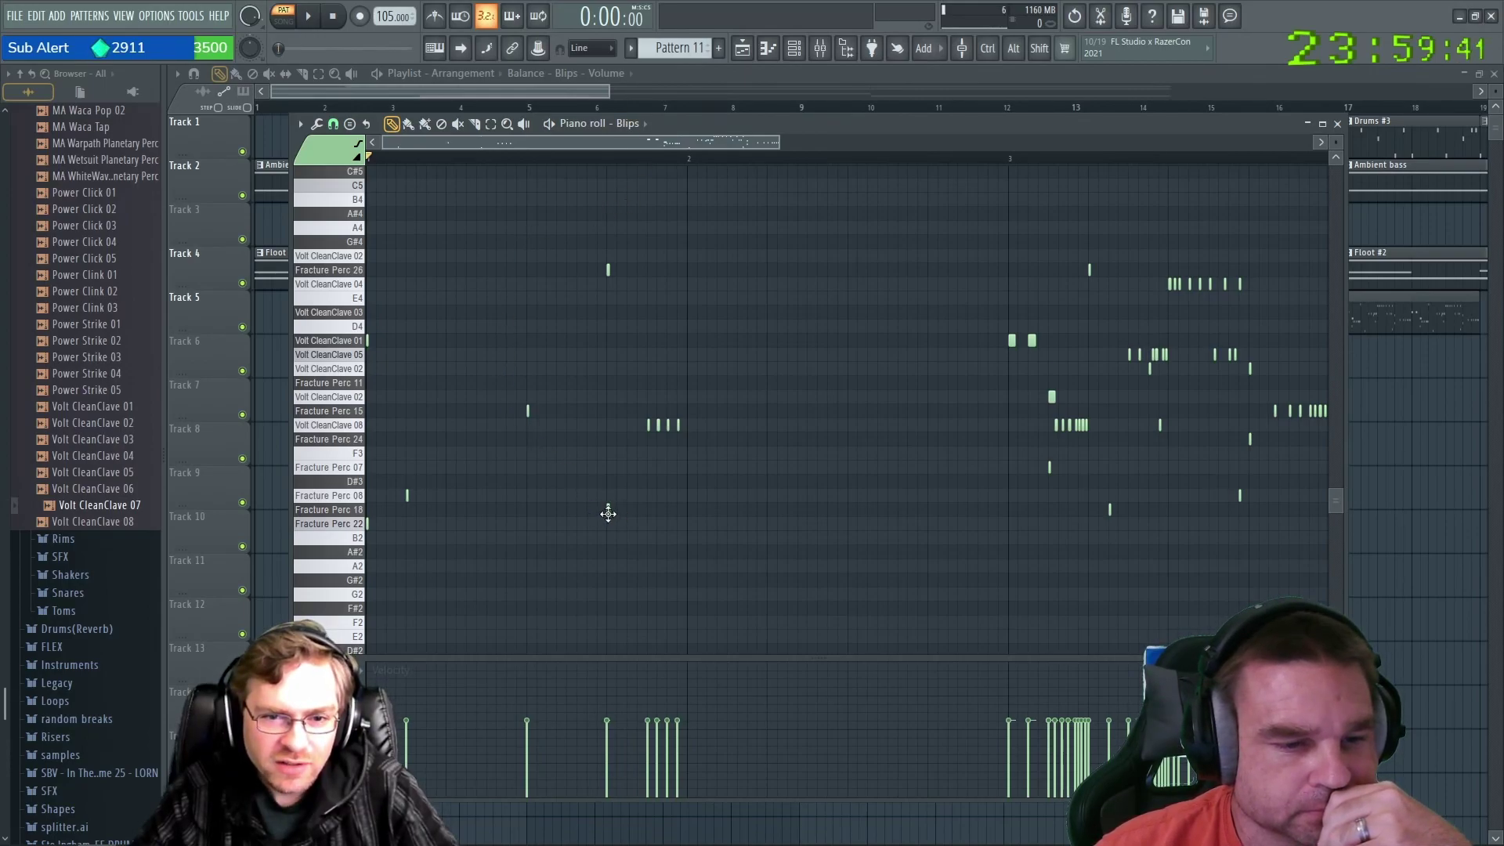
left_click_drag(596, 513, 588, 515)
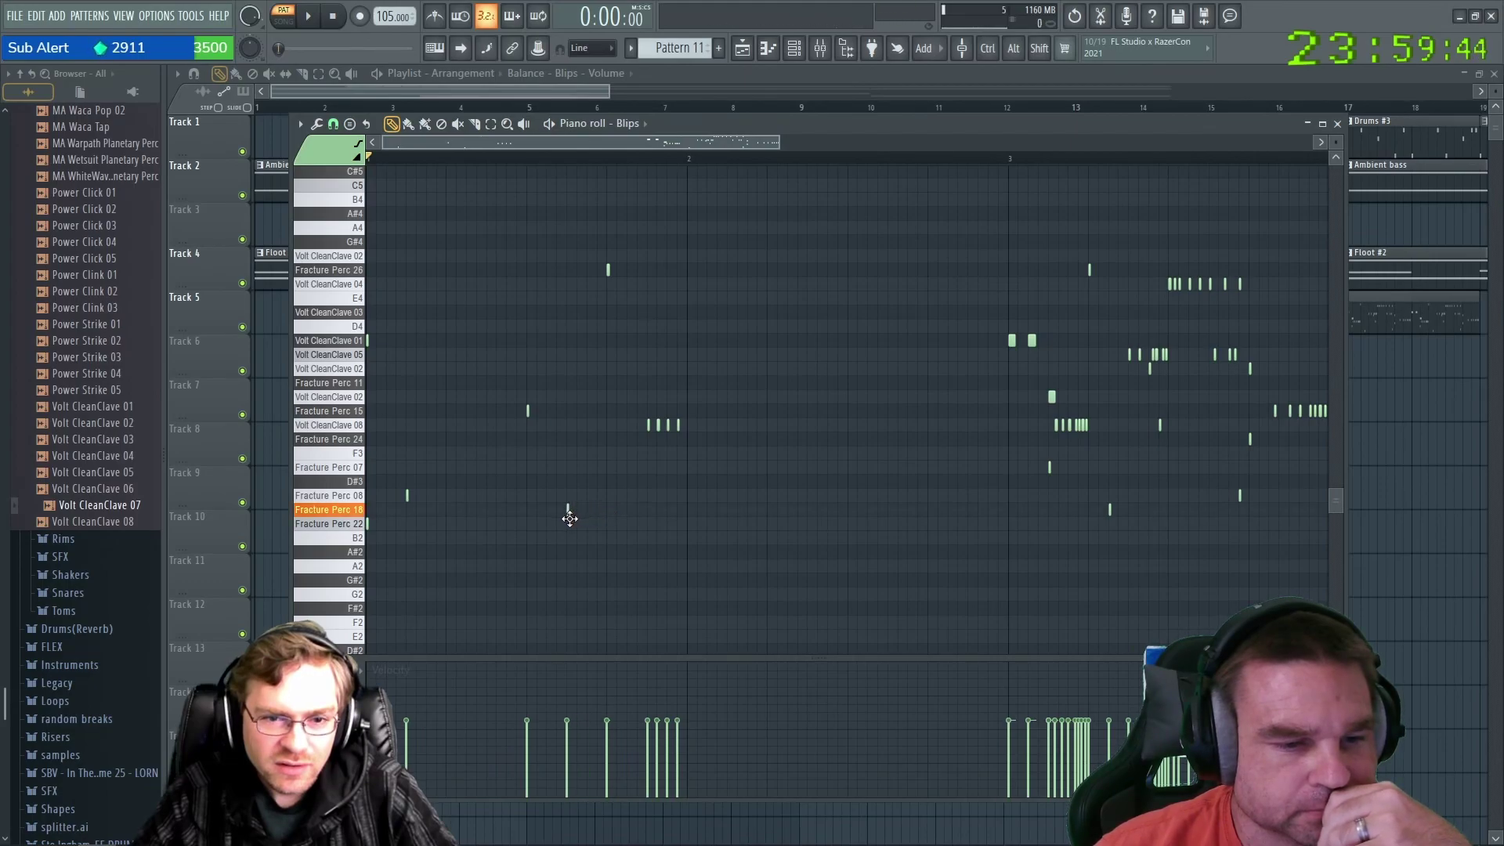
key("space")
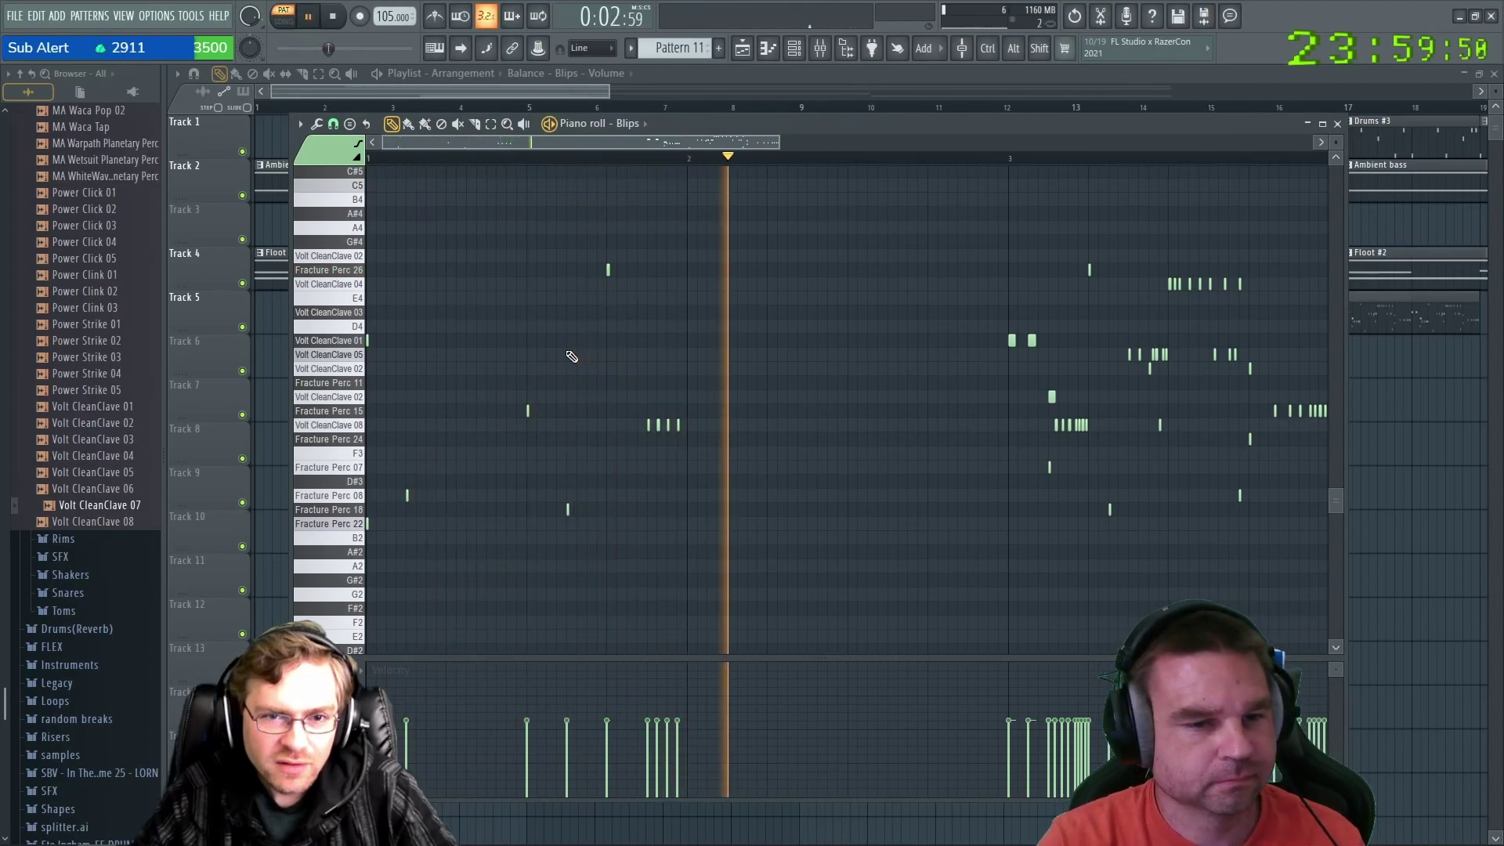
key("space")
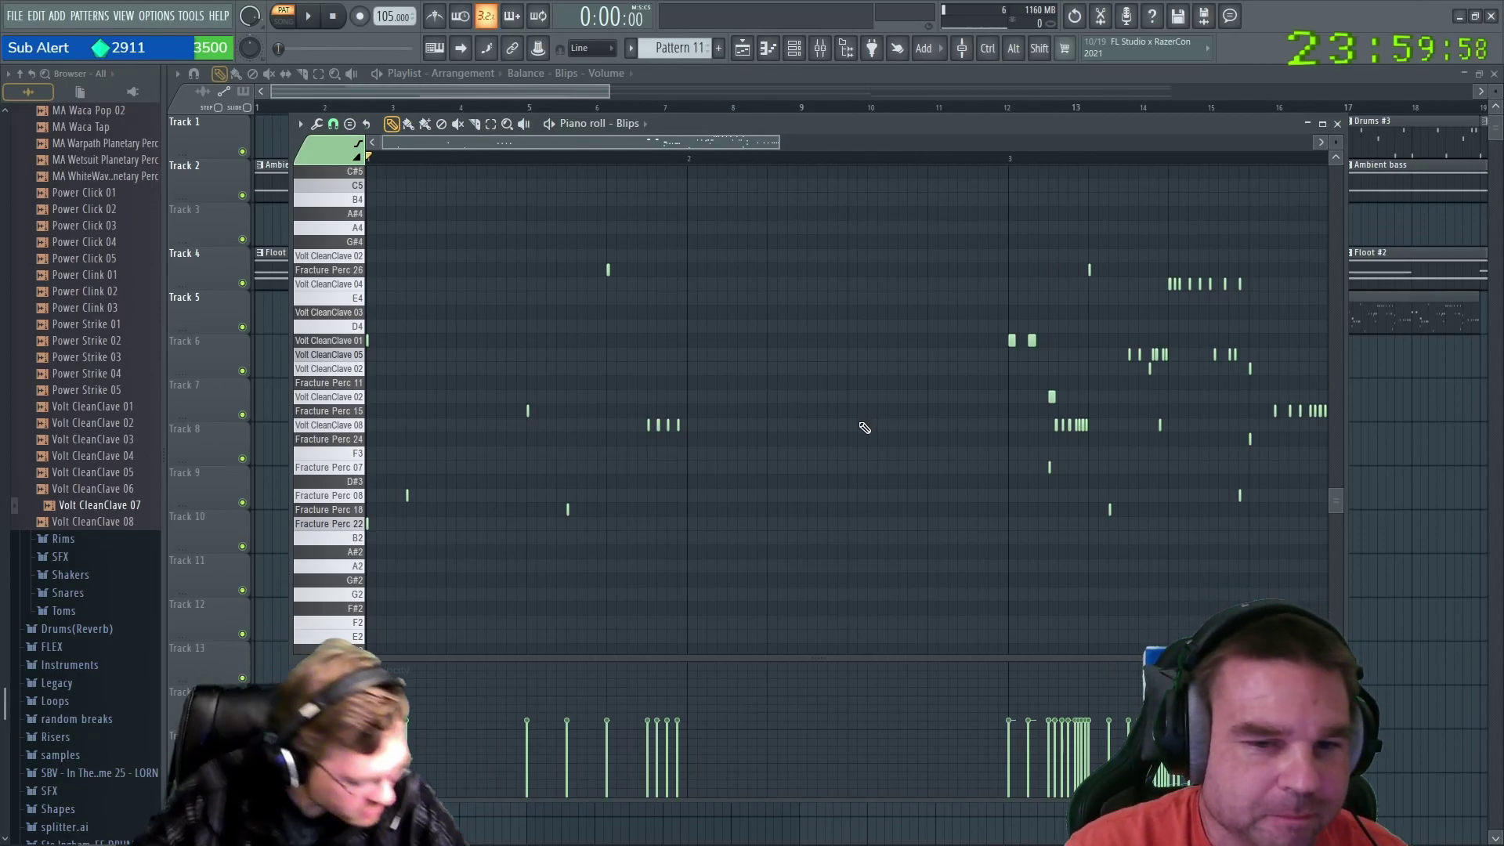
Select bar 2 as the time range and set the piano roll snap to 1/2 step.
mouse_move(692, 159)
left_mouse_down()
mouse_move(1019, 209)
mouse_move(1371, 232)
mouse_move(1131, 224)
mouse_move(1192, 198)
left_mouse_up()
double_click(691, 161)
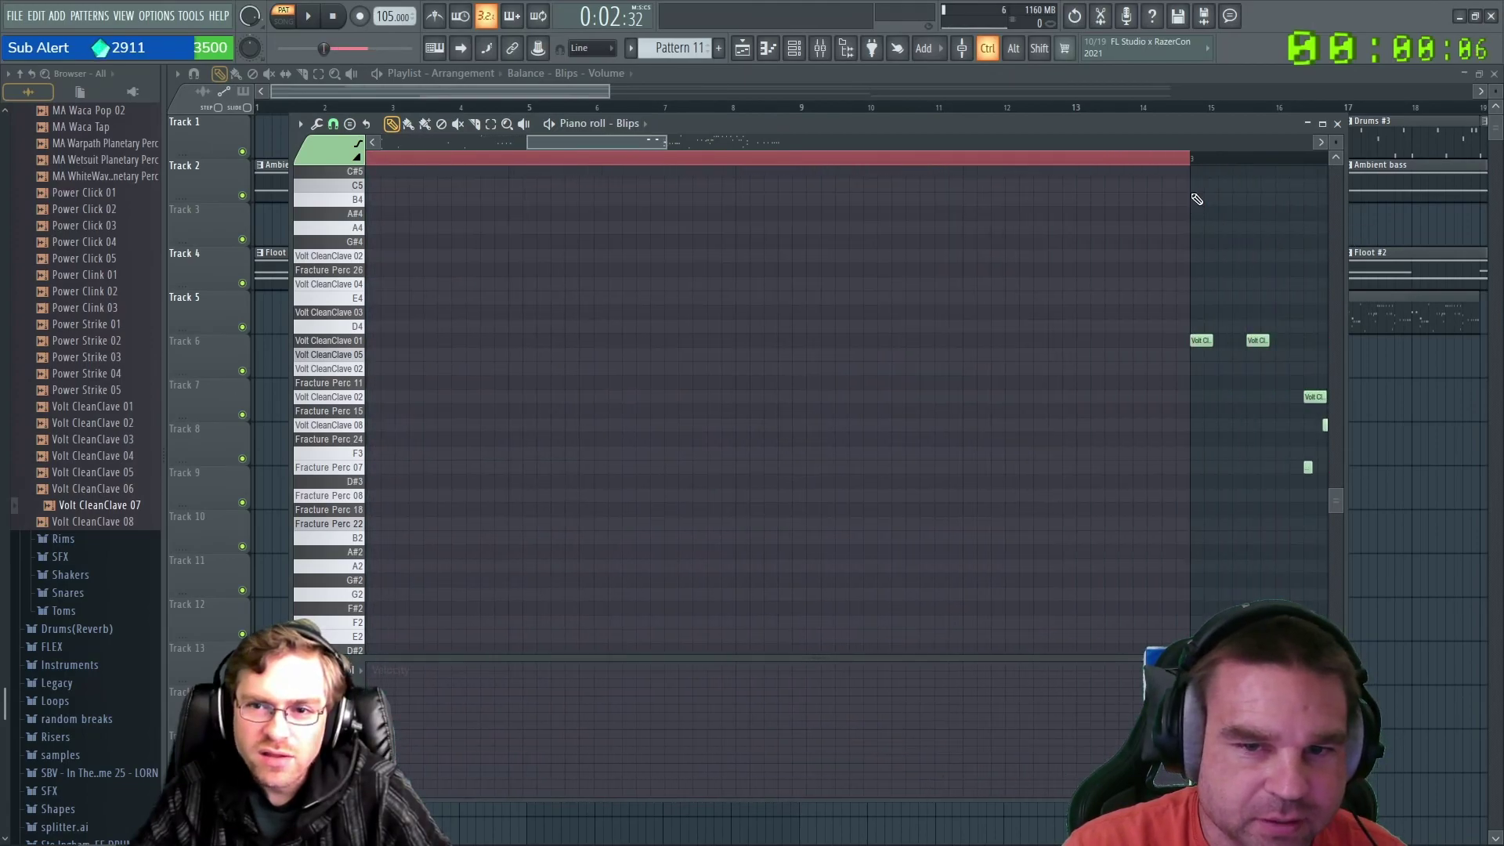
scroll(723, 589, "down", 6)
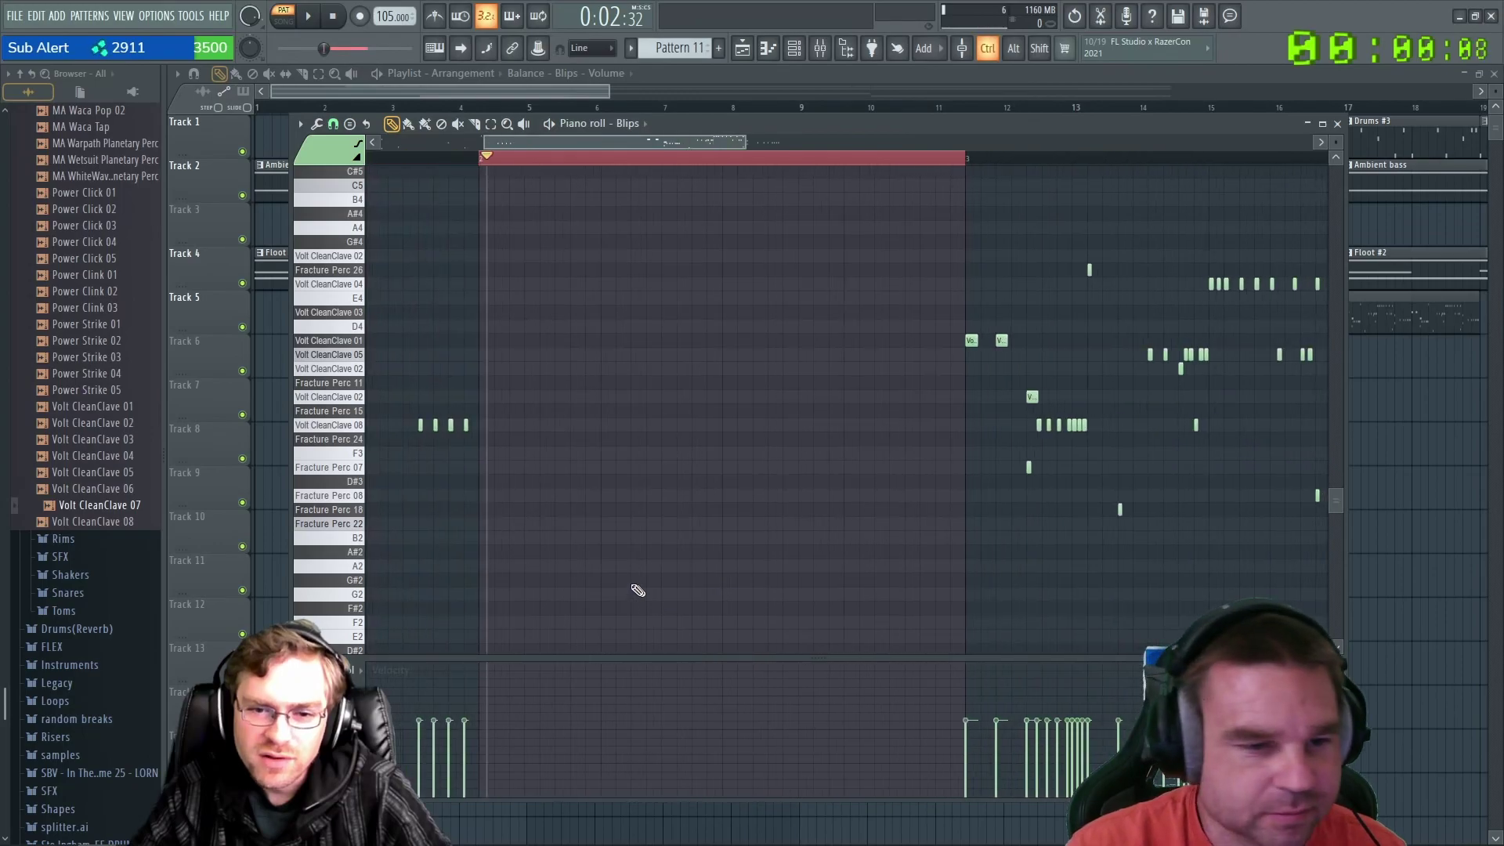
scroll(470, 489, "up", 3)
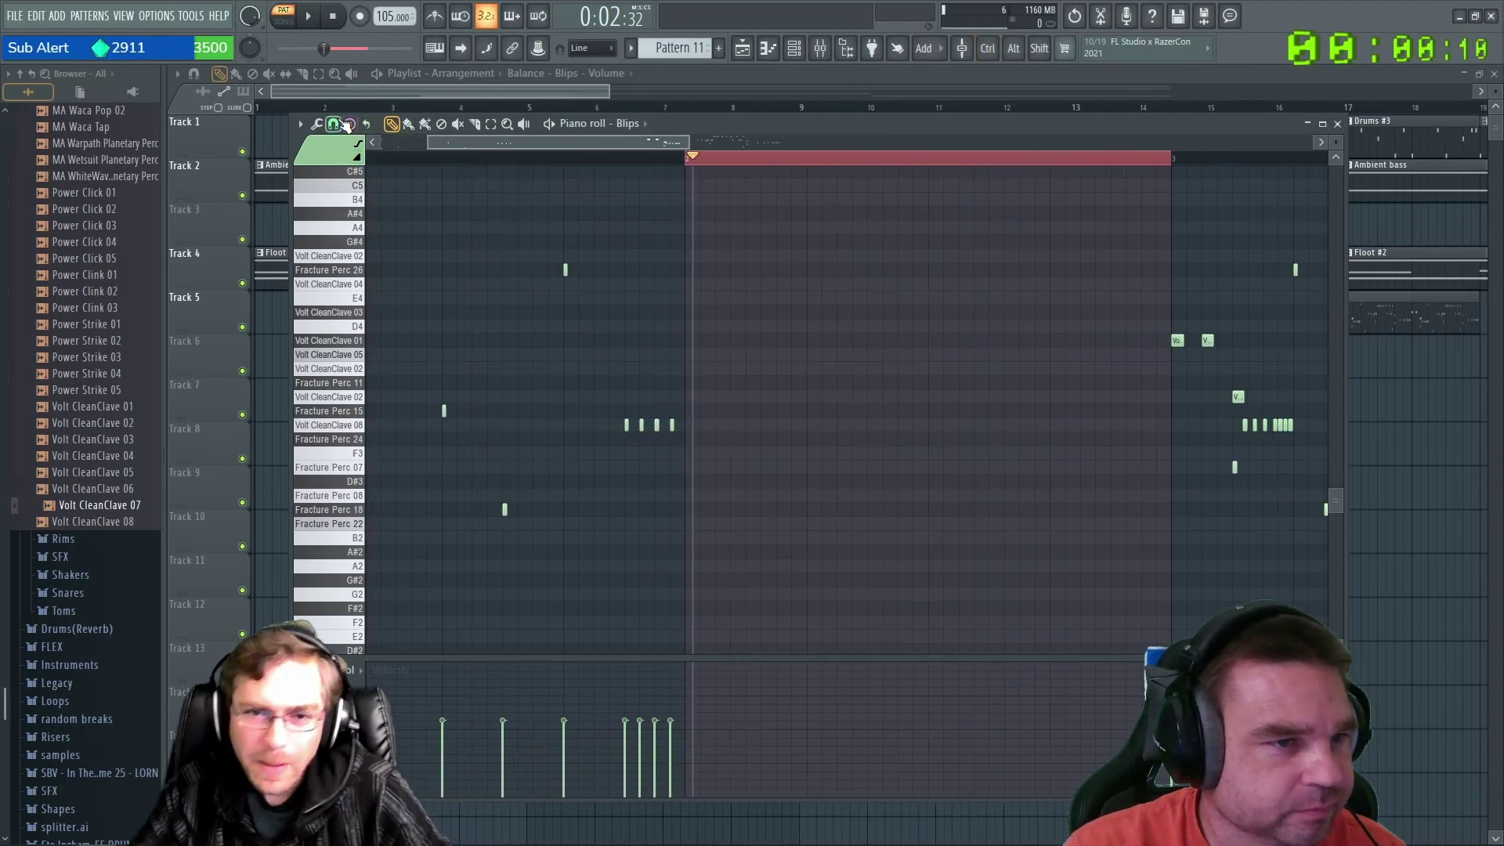
left_click(333, 124)
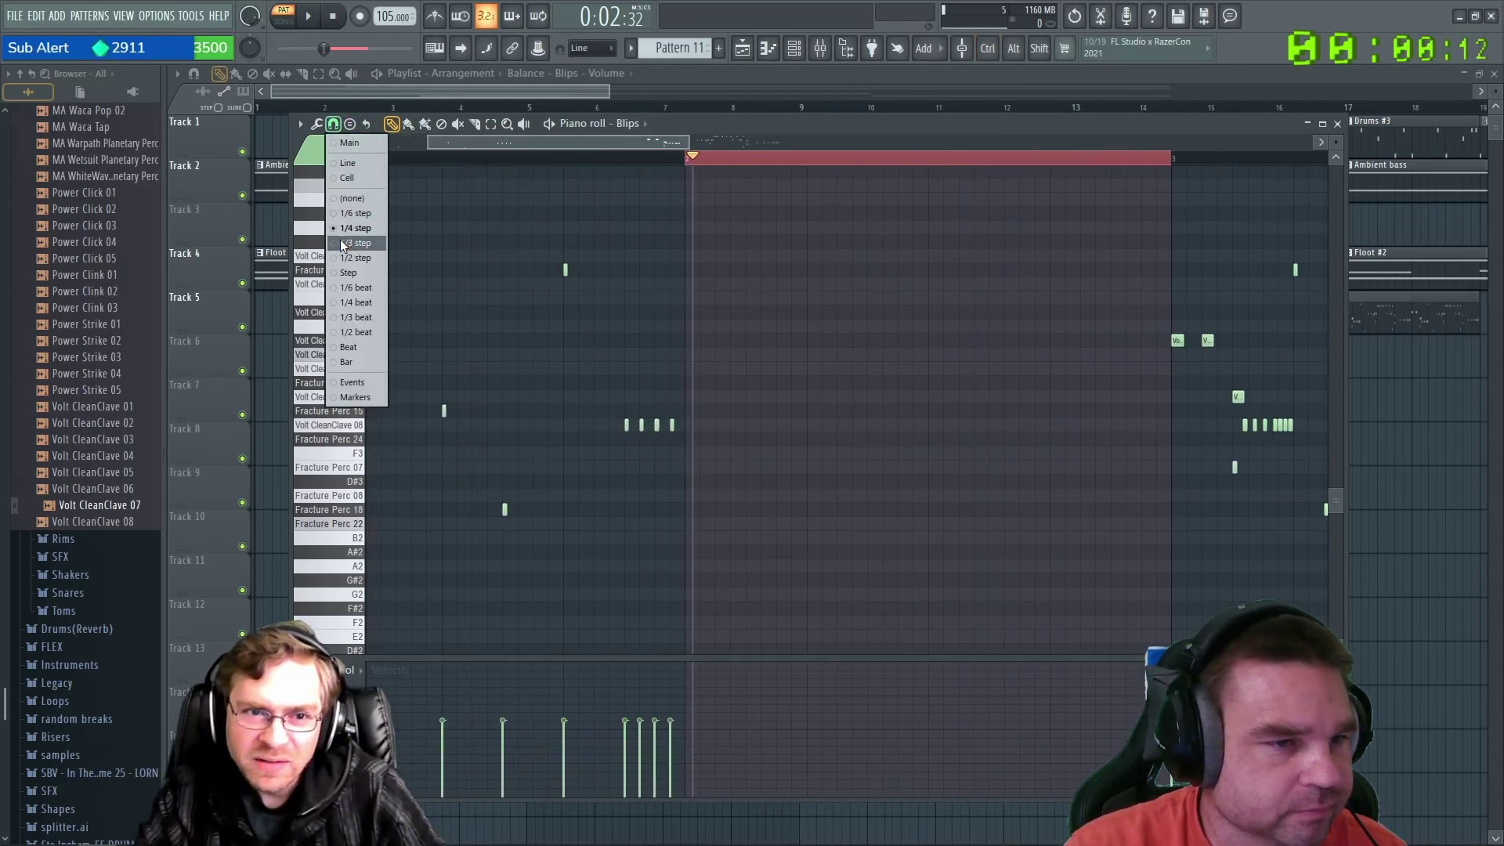
left_click(336, 259)
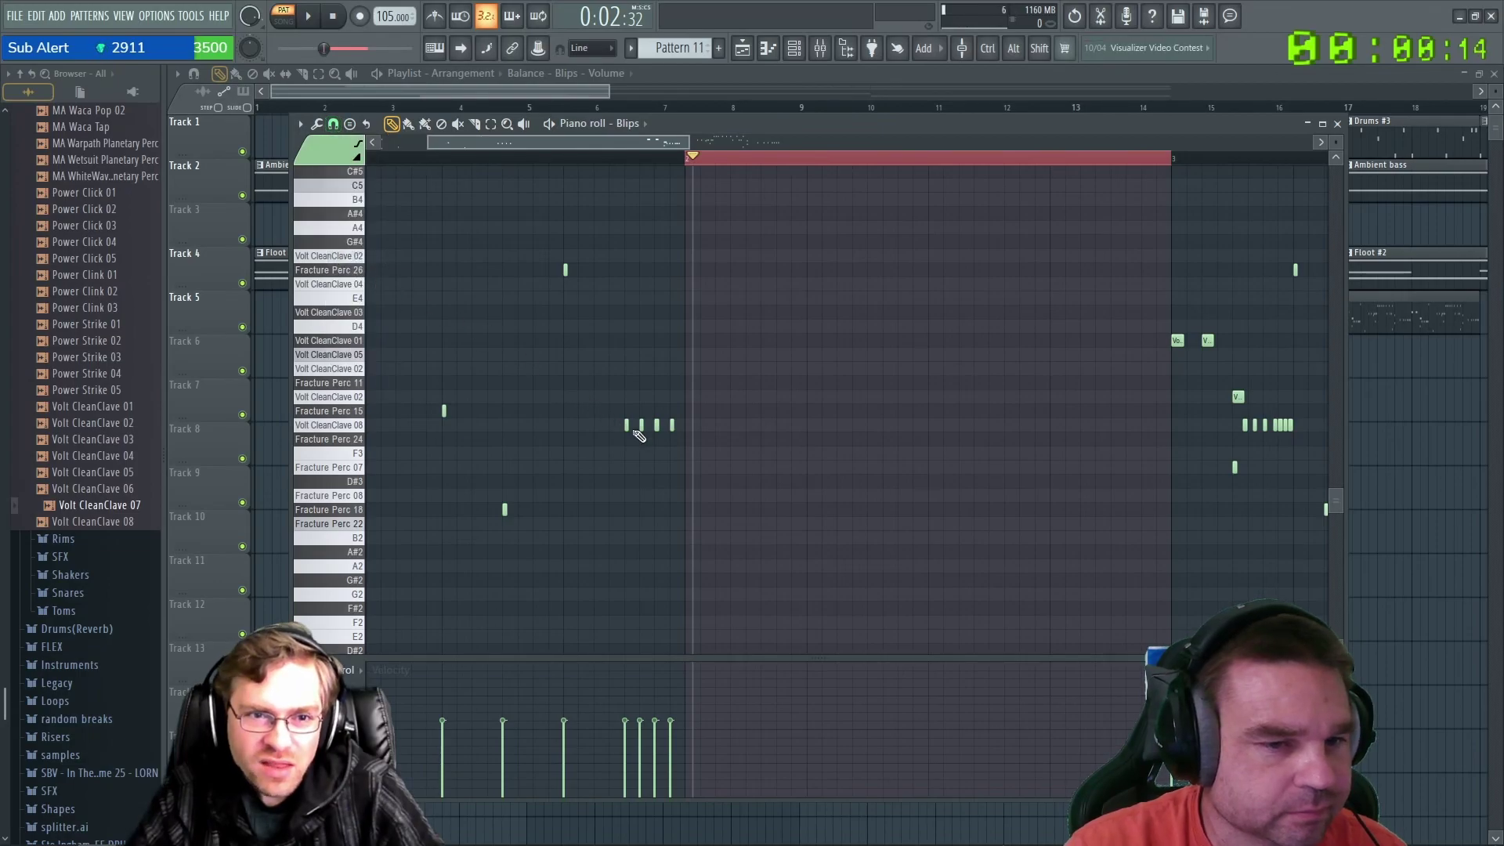
scroll(692, 438, "up", 4)
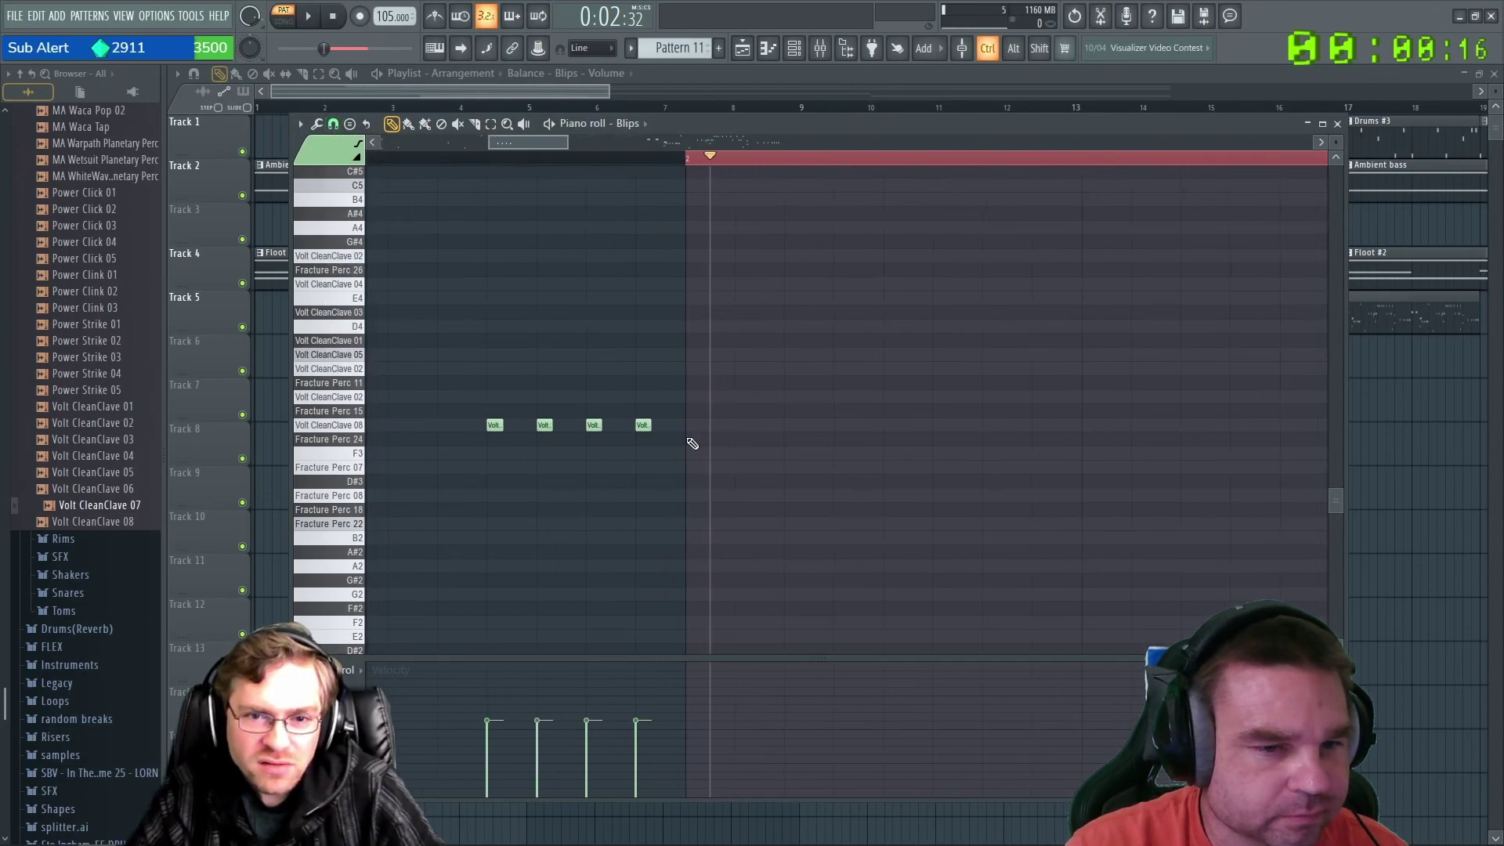
From the start of bar 2, place two Volt CleanClave 05 notes, a Volt CleanClave 02, another 05 and, after a gap, a Volt CleanClave 08.
left_click_drag(688, 326, 689, 354)
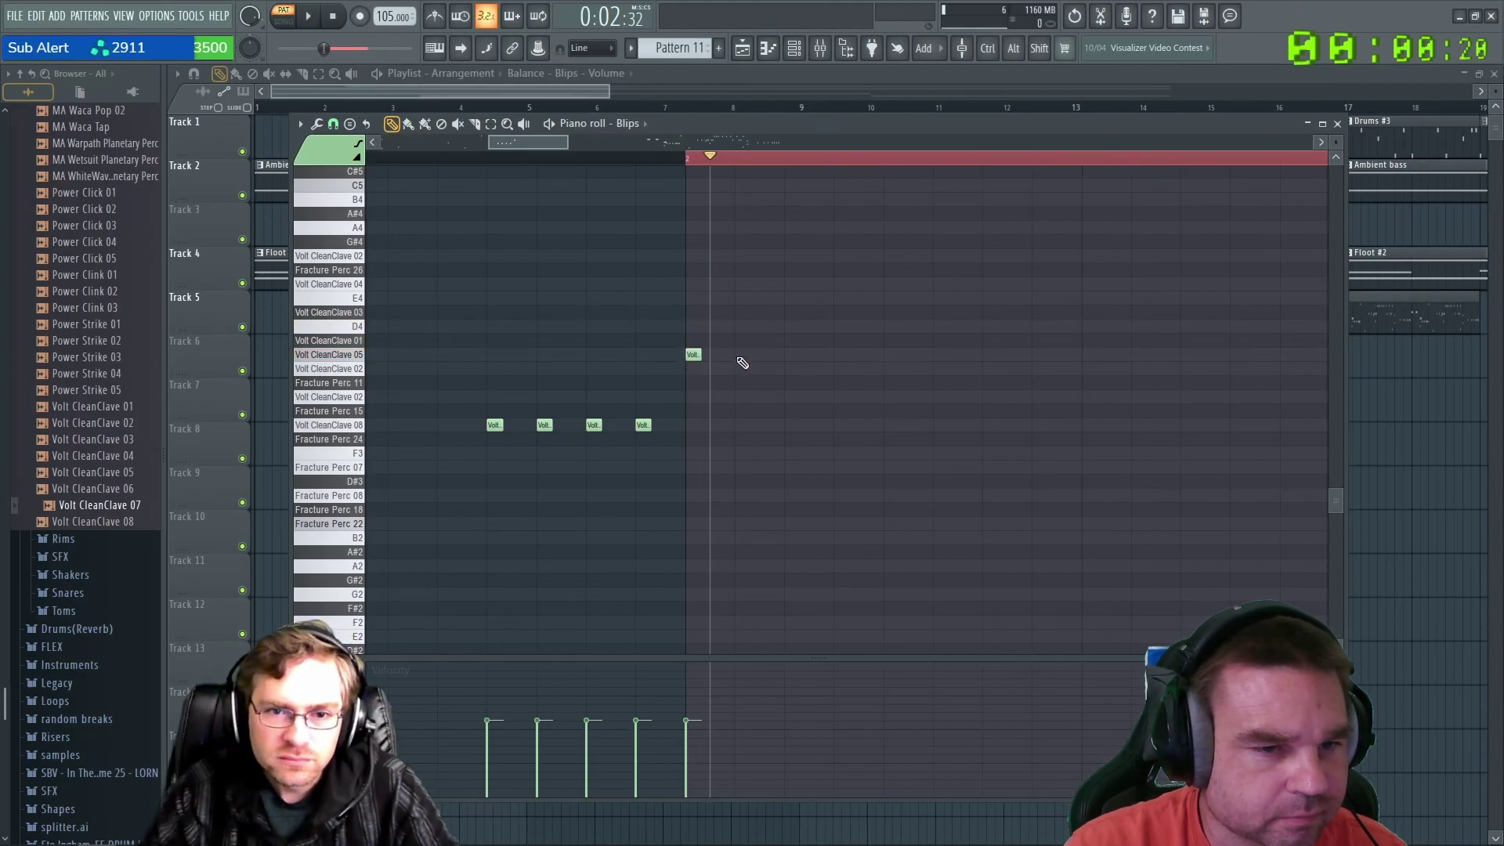
left_click(792, 396)
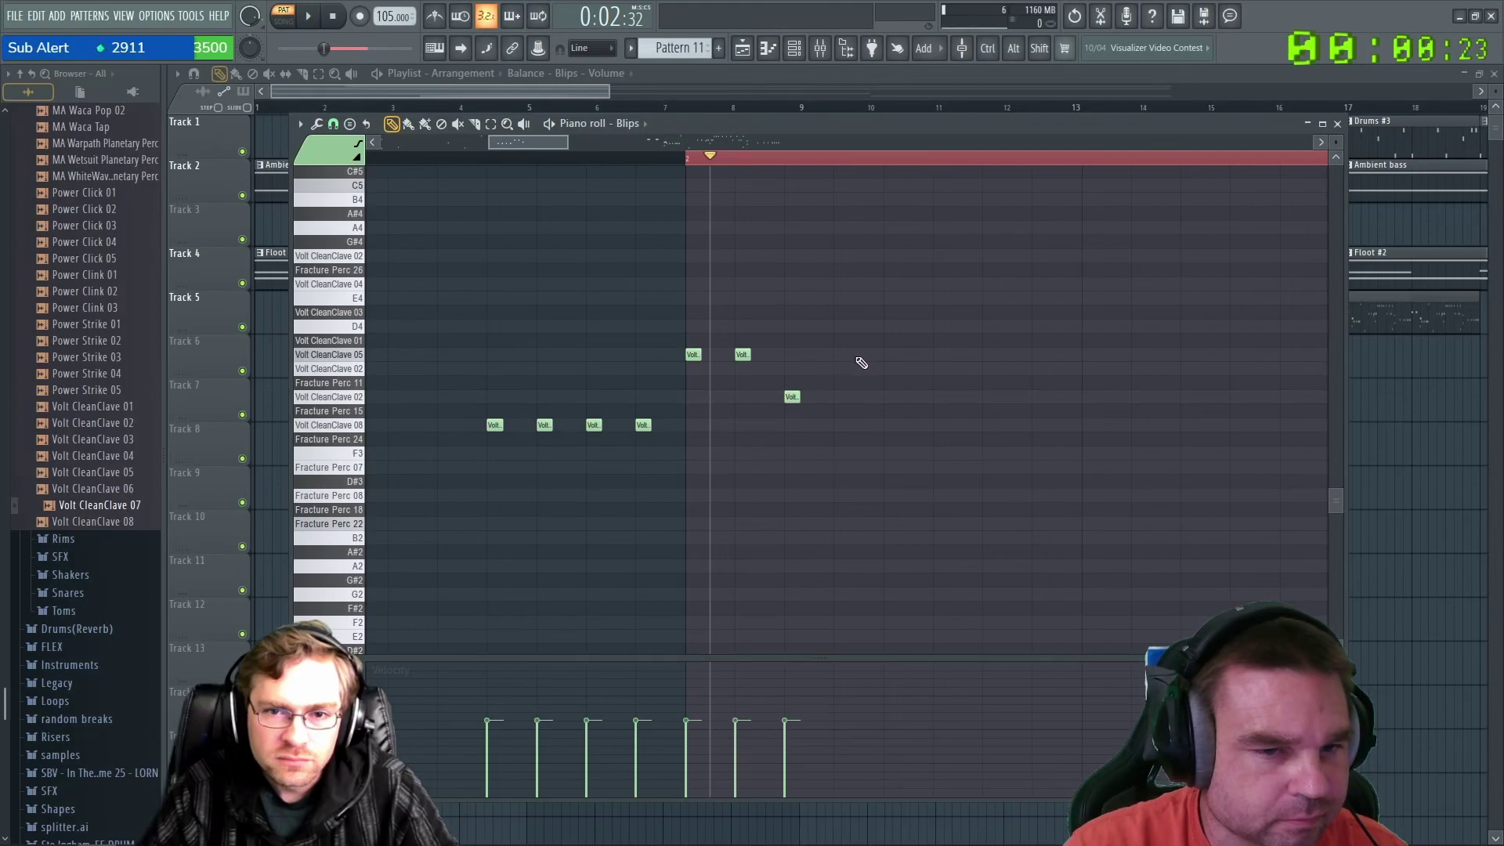
left_click(837, 354)
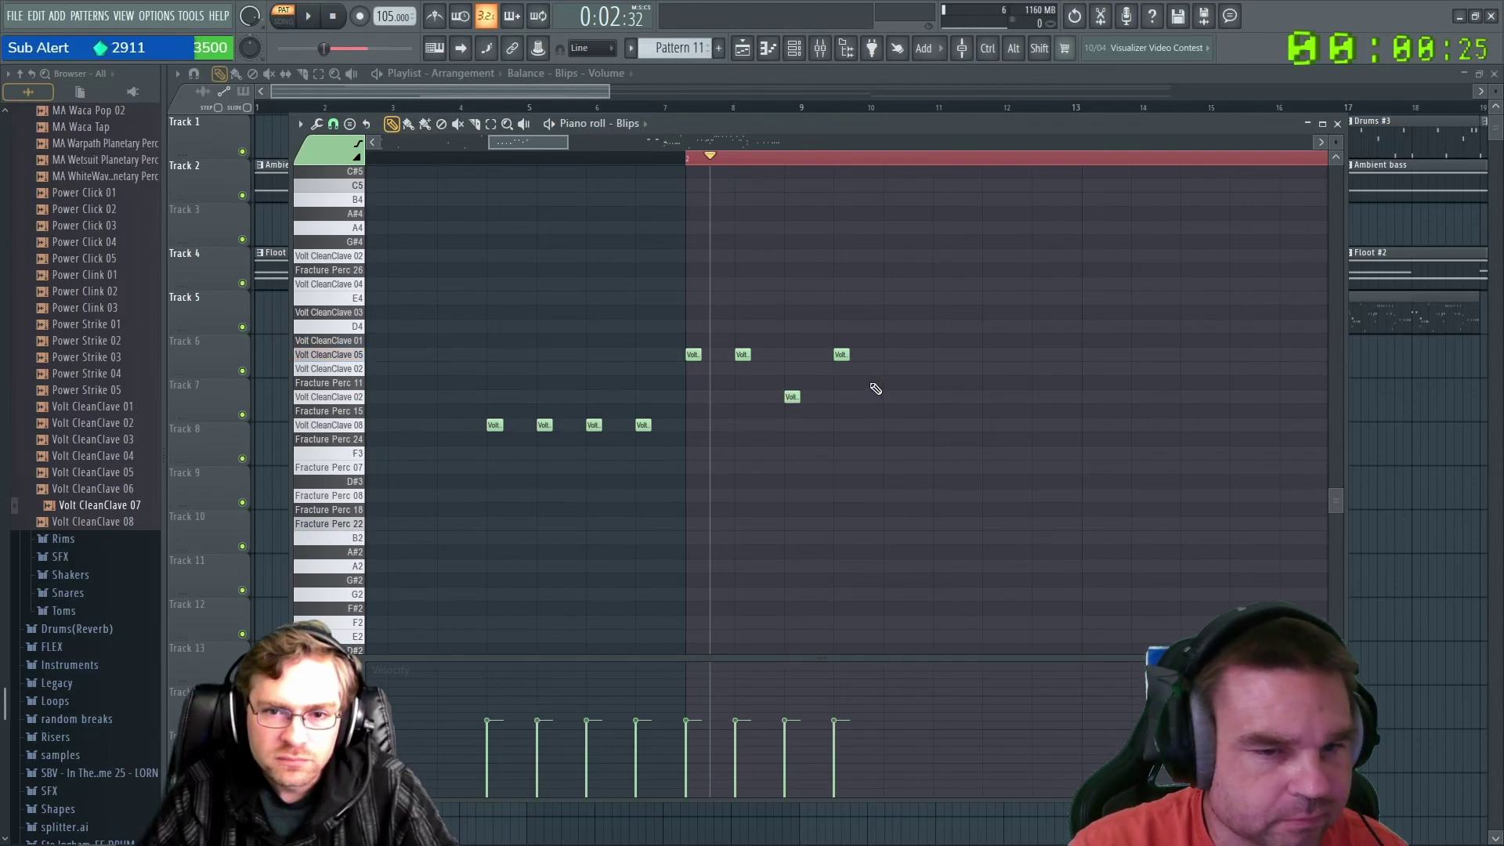
left_click(942, 369)
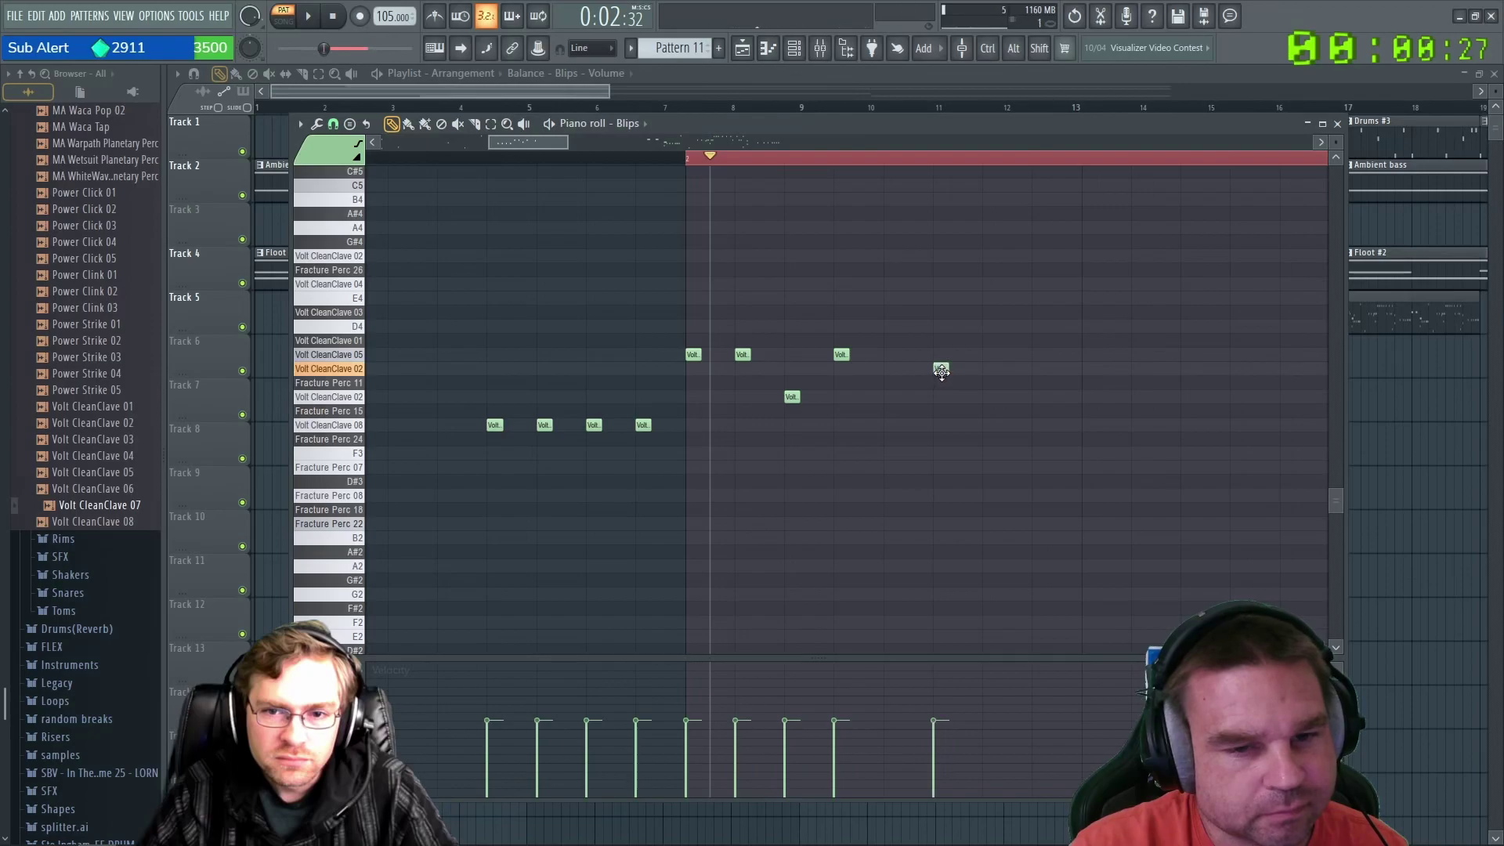
left_click_drag(944, 383, 945, 437)
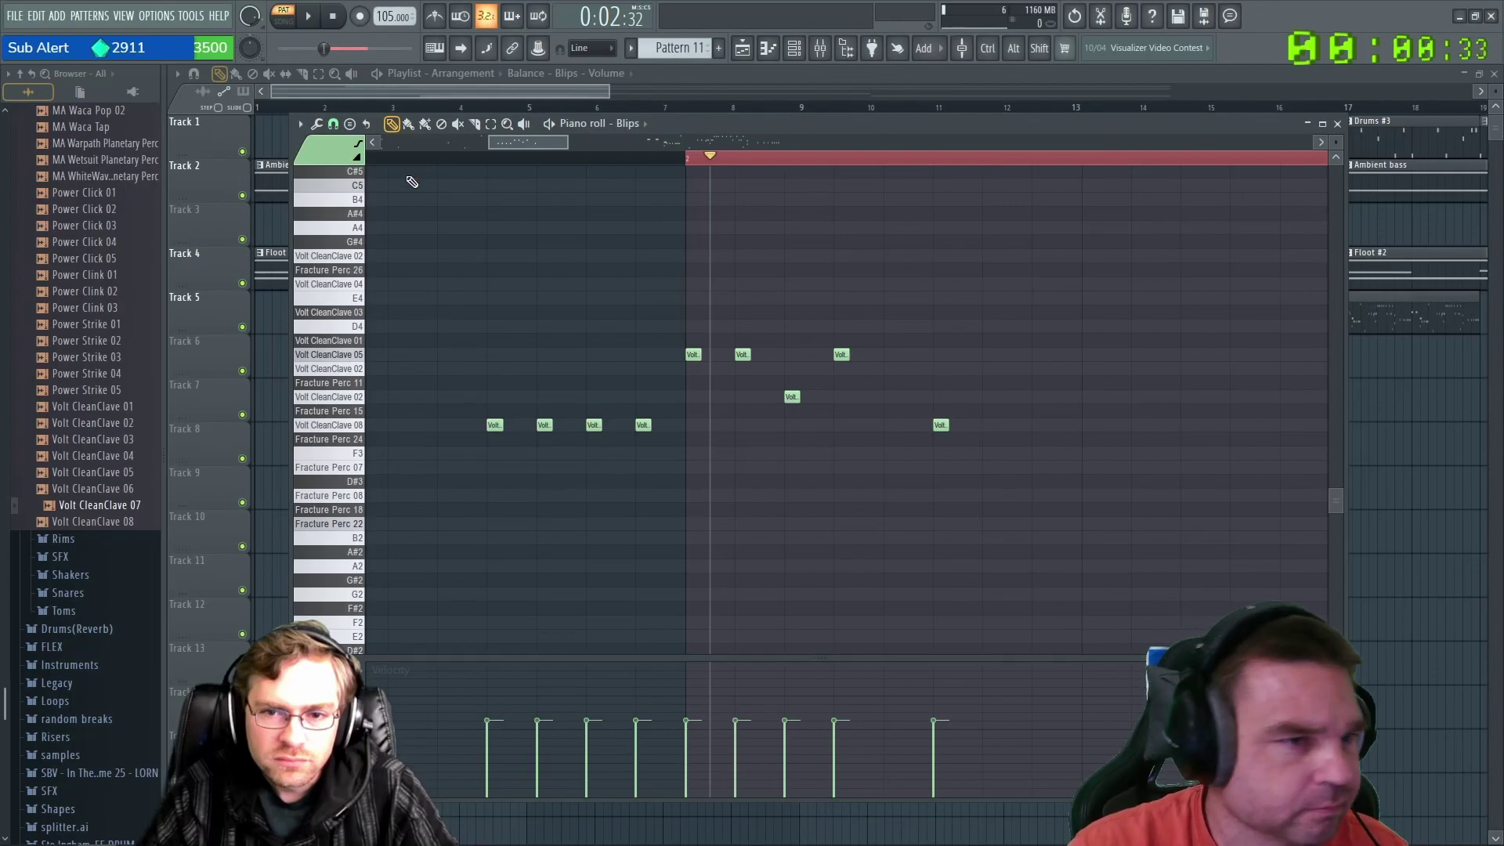
Add three more Volt CleanClave 08 notes after the last one using a 1/3 step snap, and set the snap to 1/4 step.
left_click(331, 124)
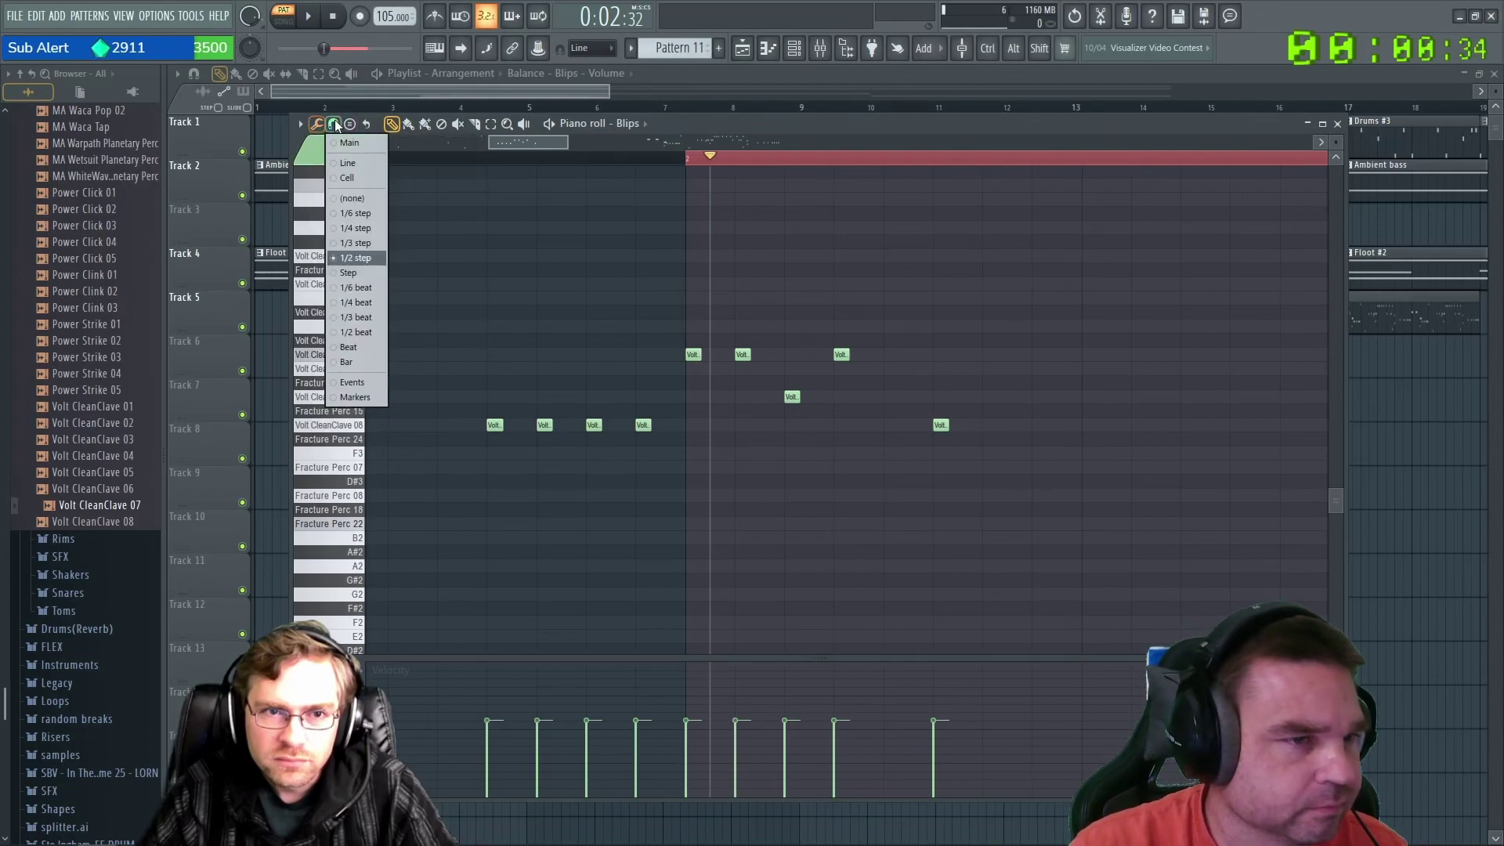
left_click(370, 246)
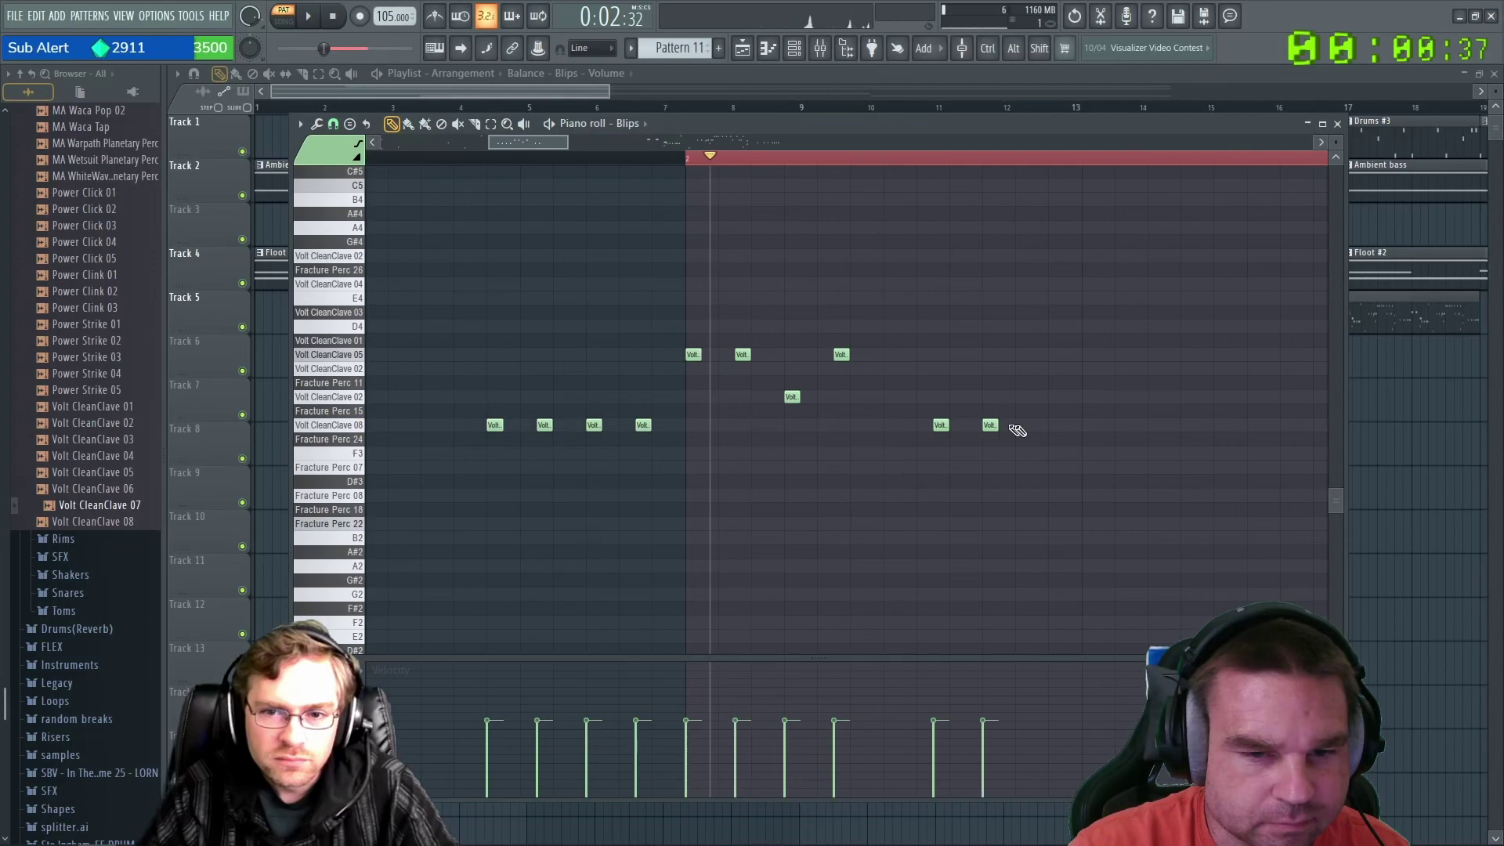
left_click(1054, 429)
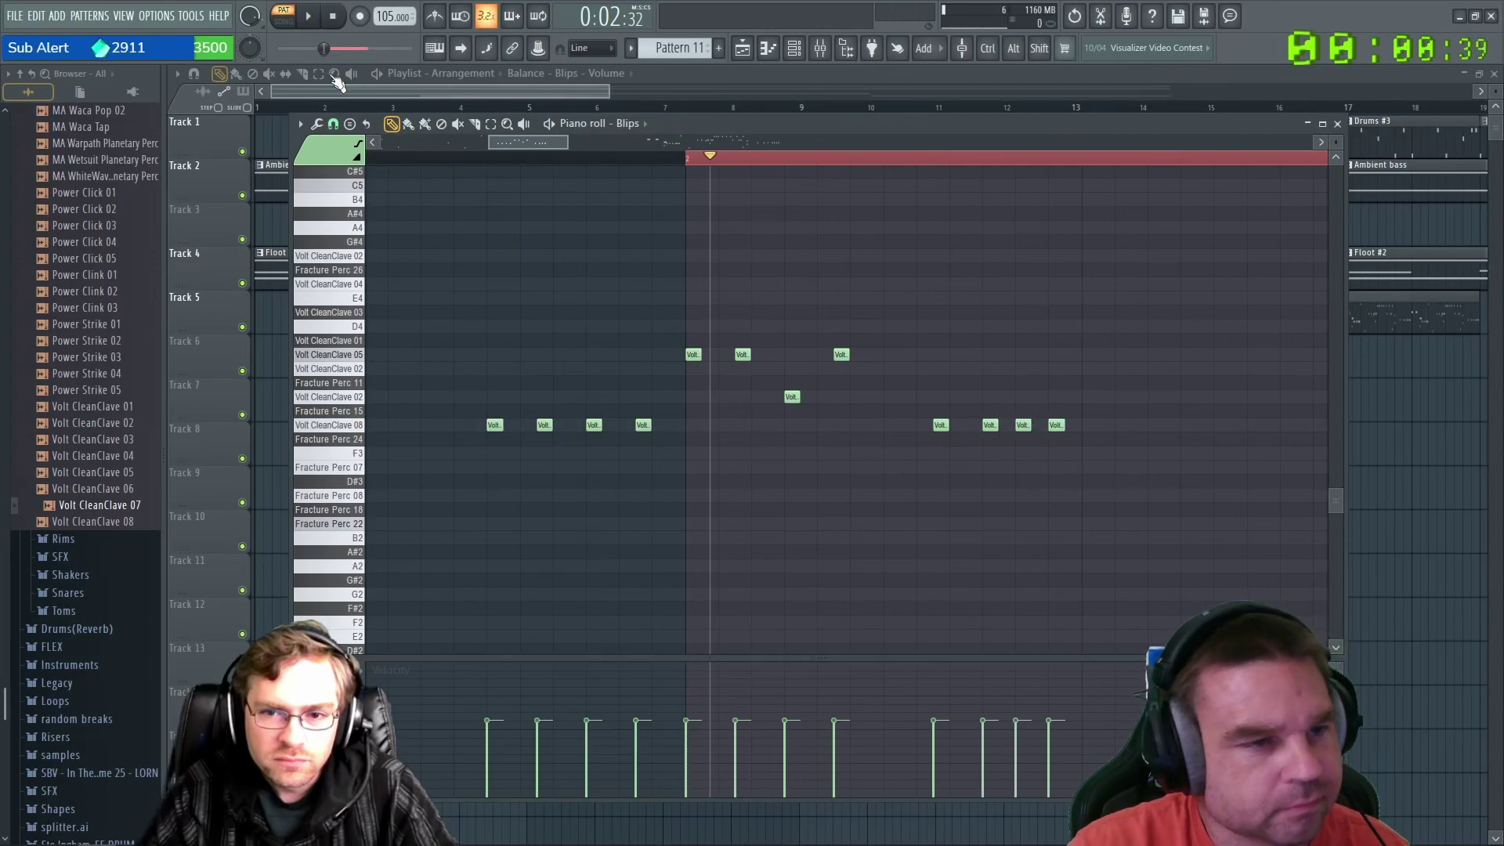
left_click(333, 124)
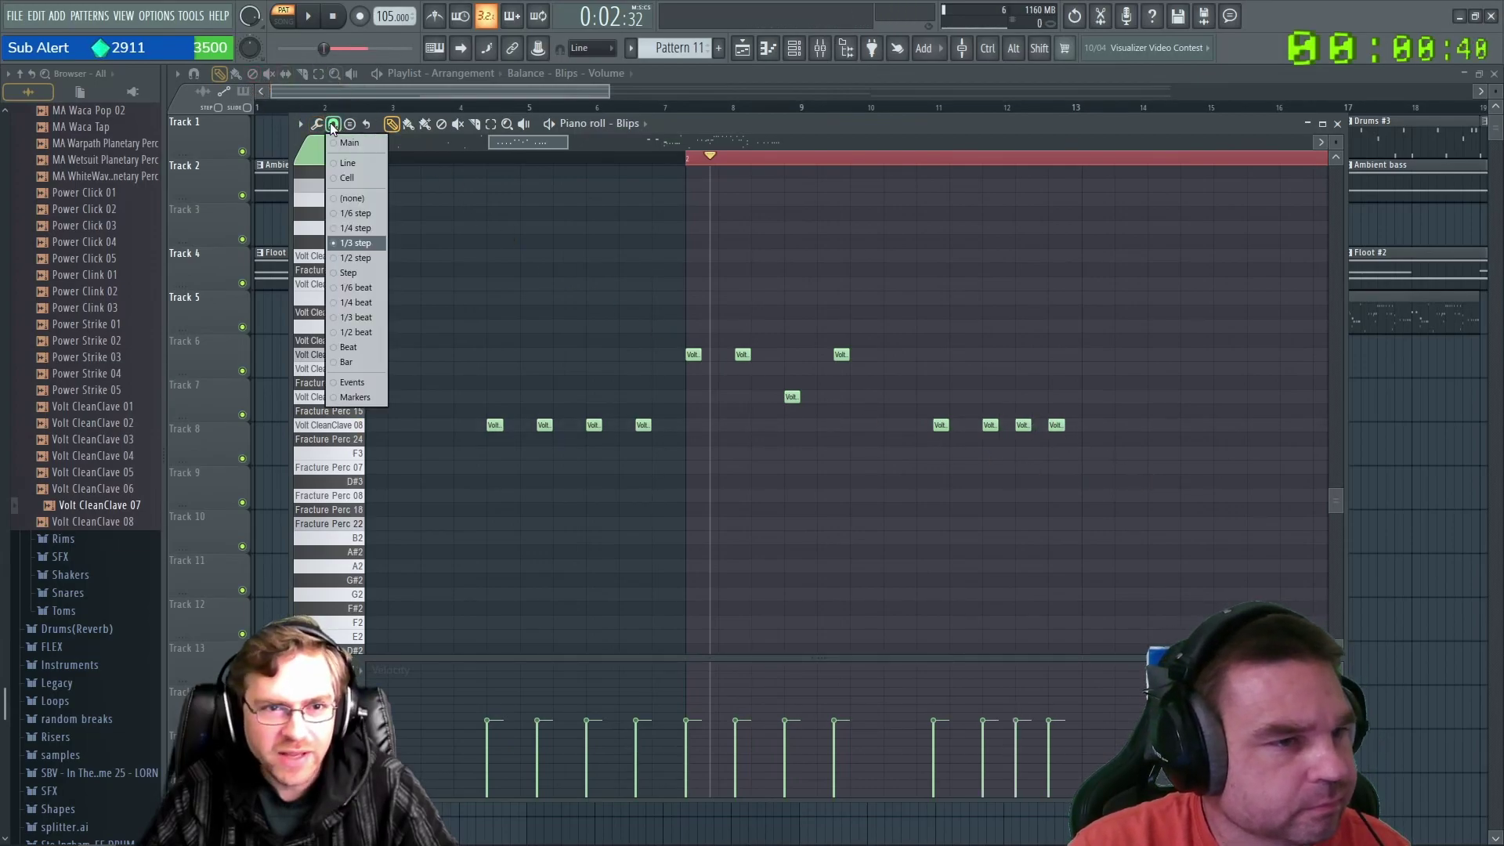
left_click(360, 229)
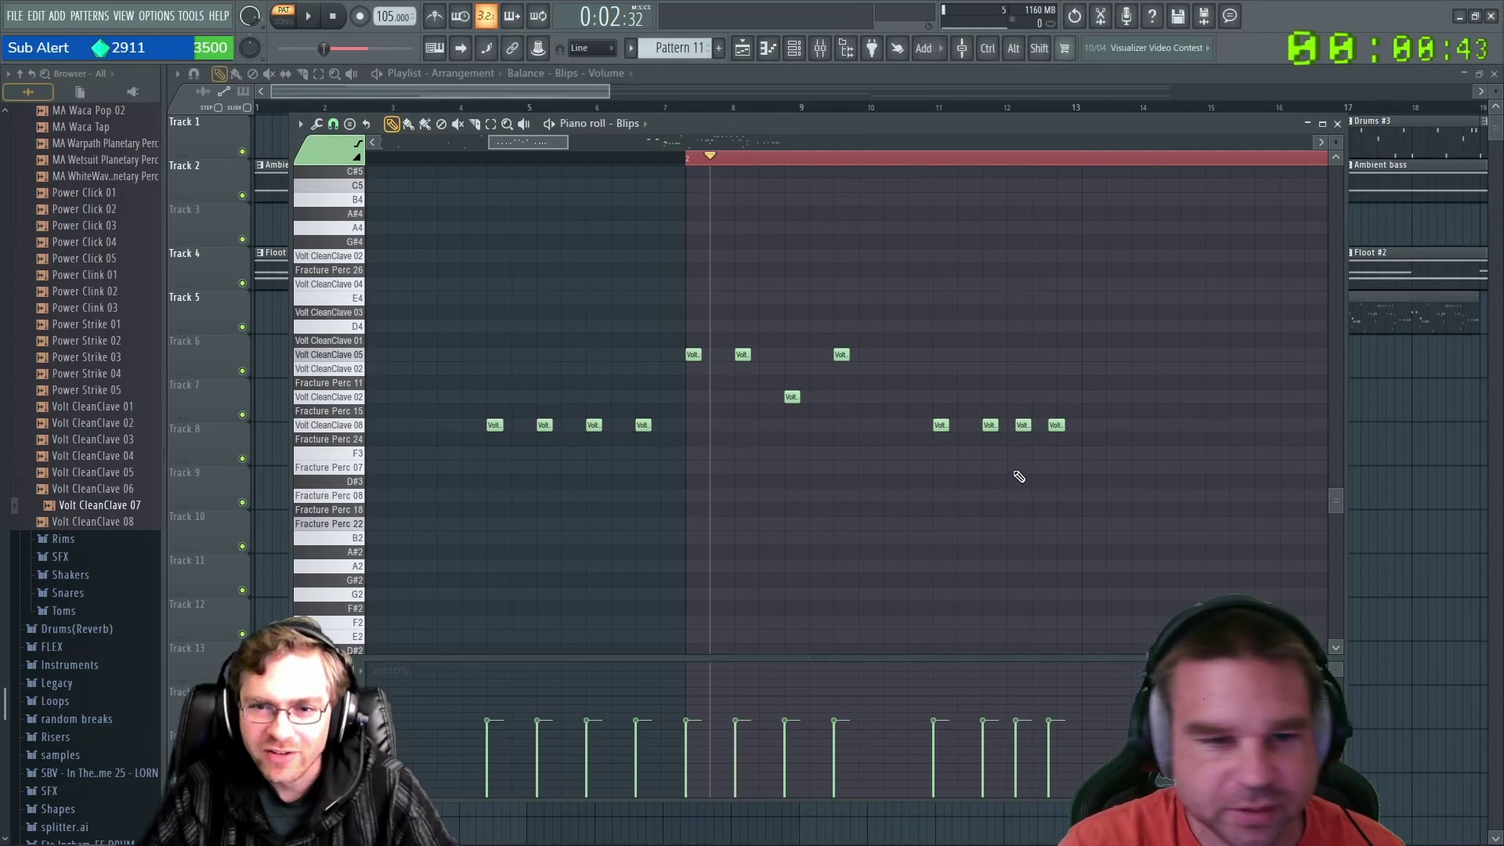
Move the playhead to the start of bar 2 and play the newly placed notes.
key("space")
key("space")
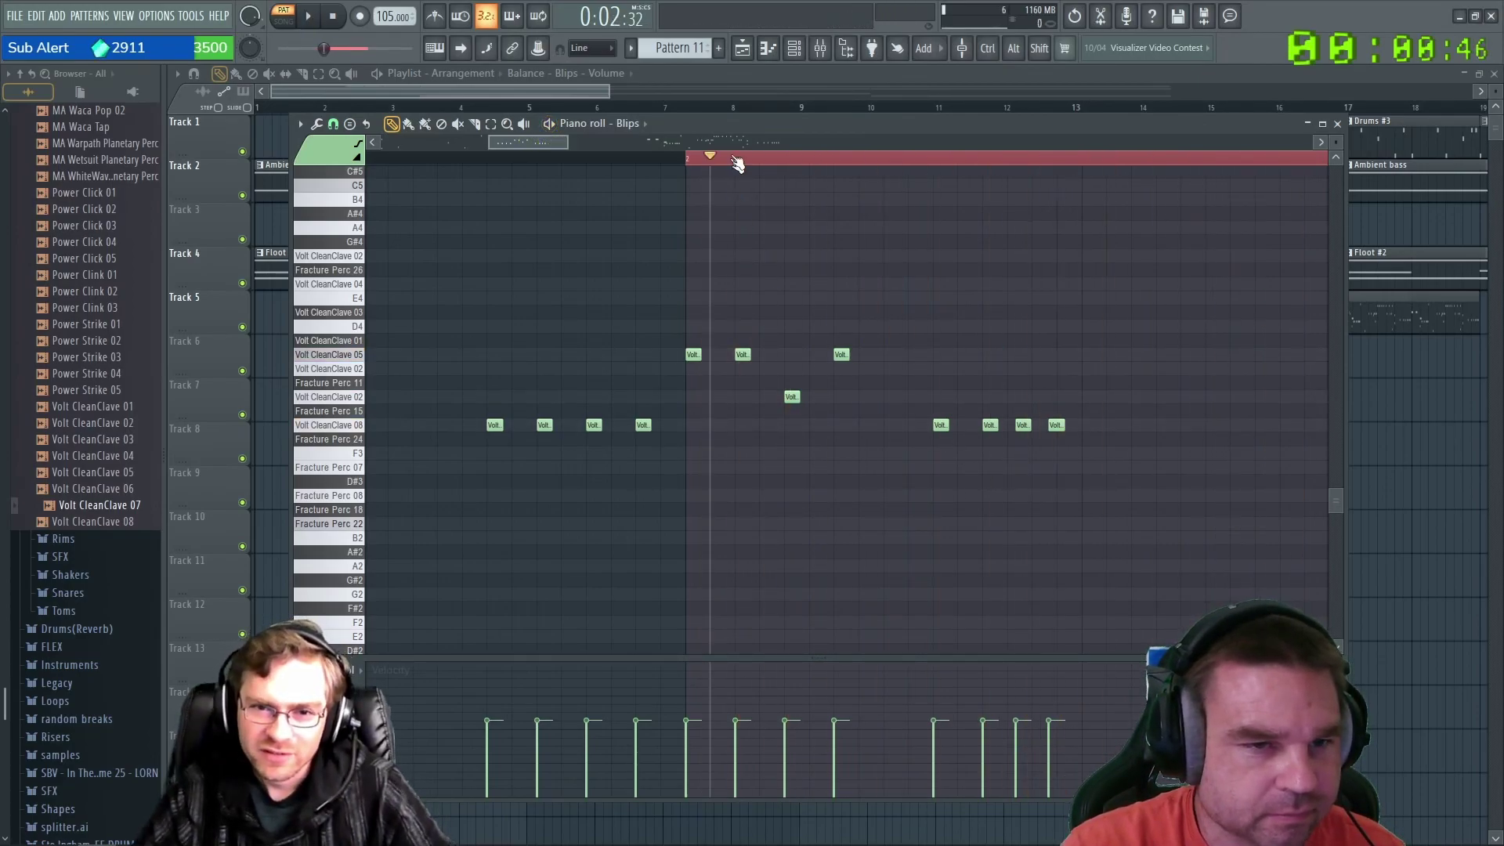
left_click_drag(716, 159, 695, 166)
key("space")
key("space")
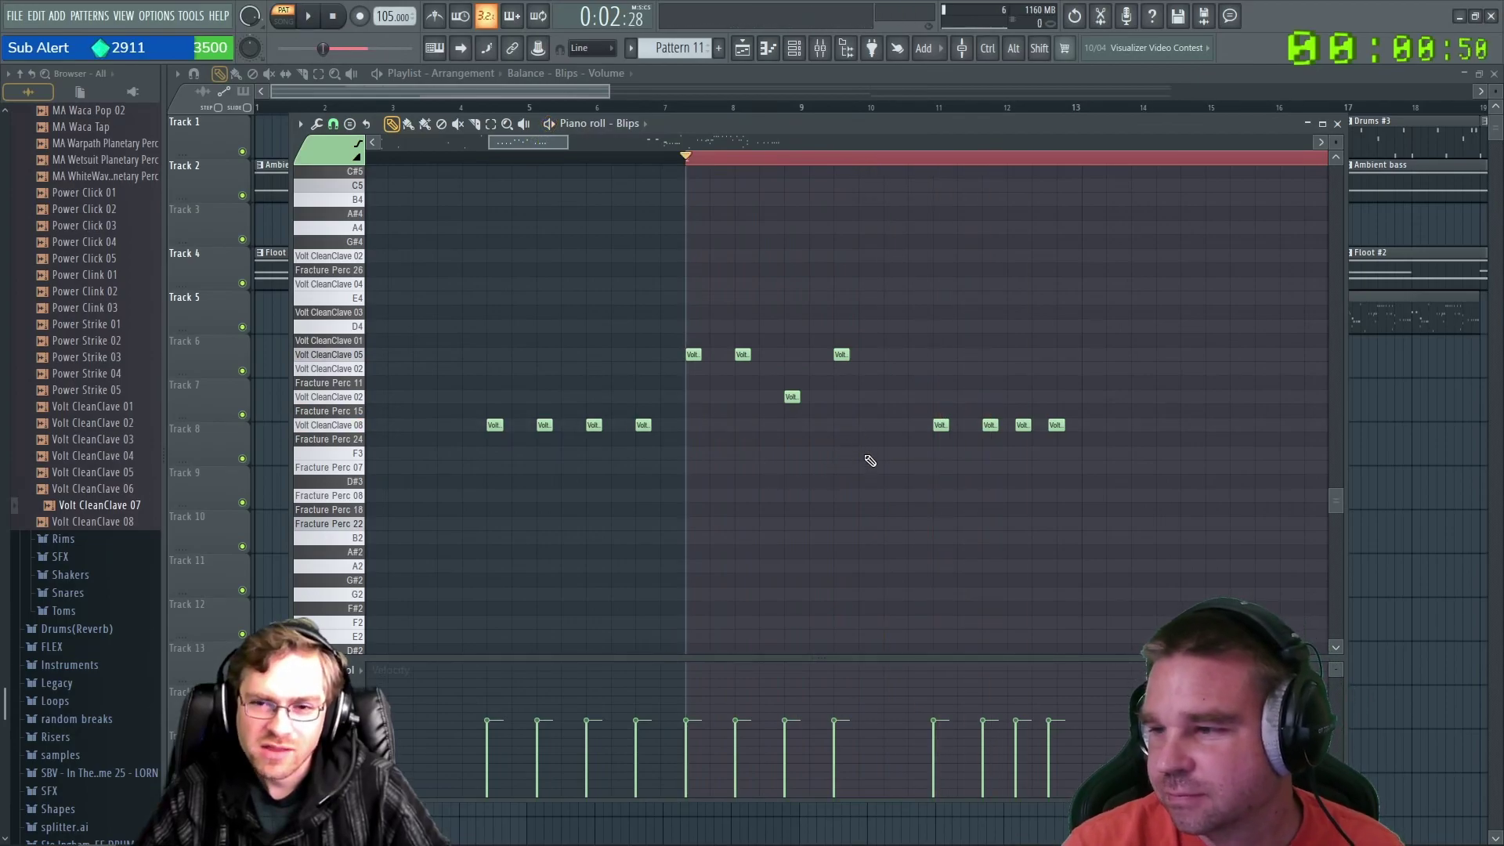
Delete bar 2's second Volt CleanClave 05 note and move the Volt CleanClave 02 note earlier, midway between the remaining two 05 notes.
scroll(869, 477, "down", 3)
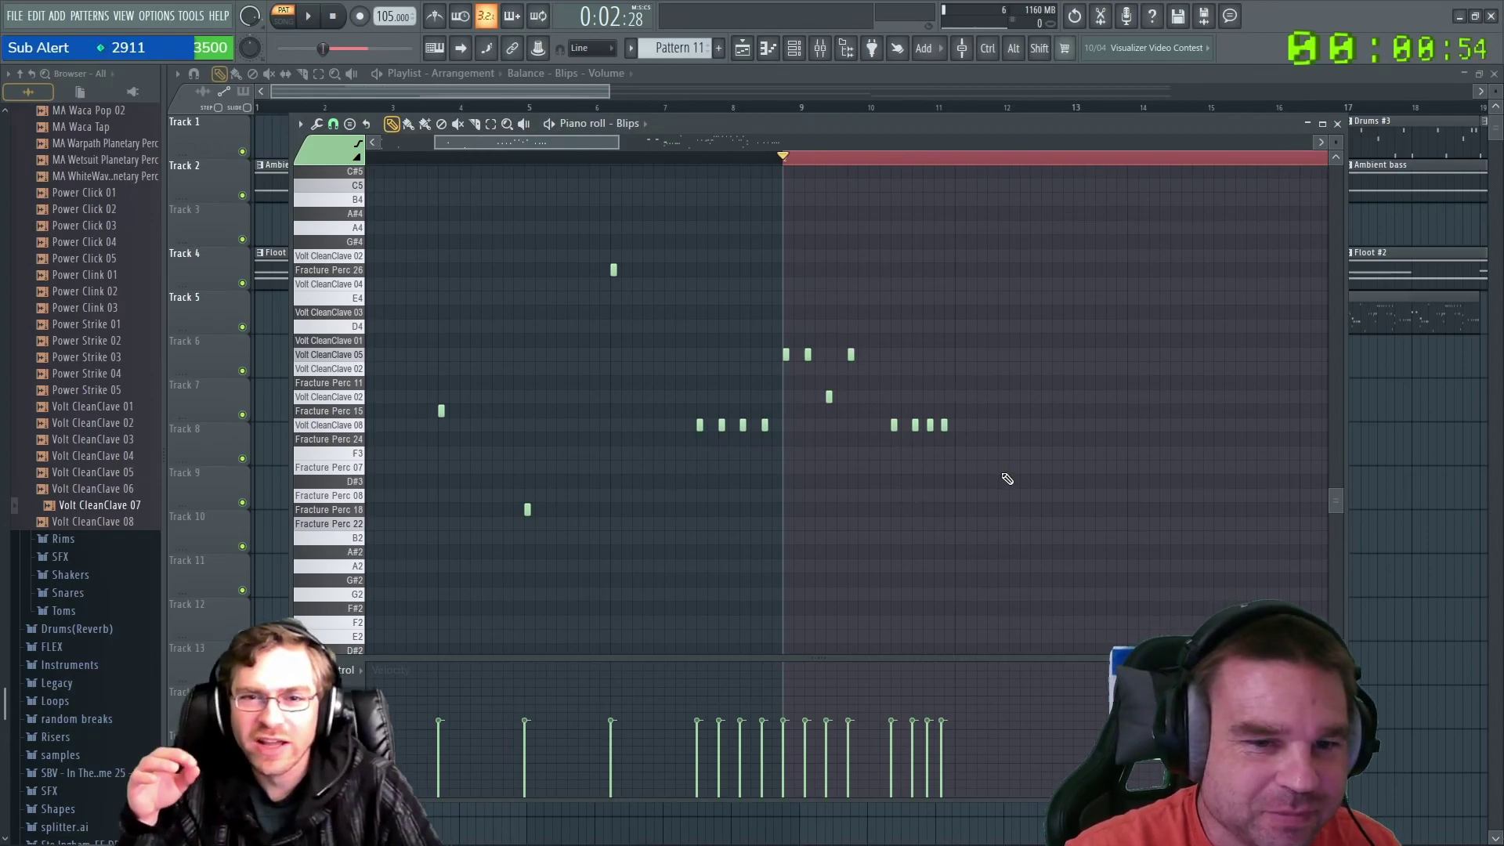
scroll(1008, 476, "up", 3)
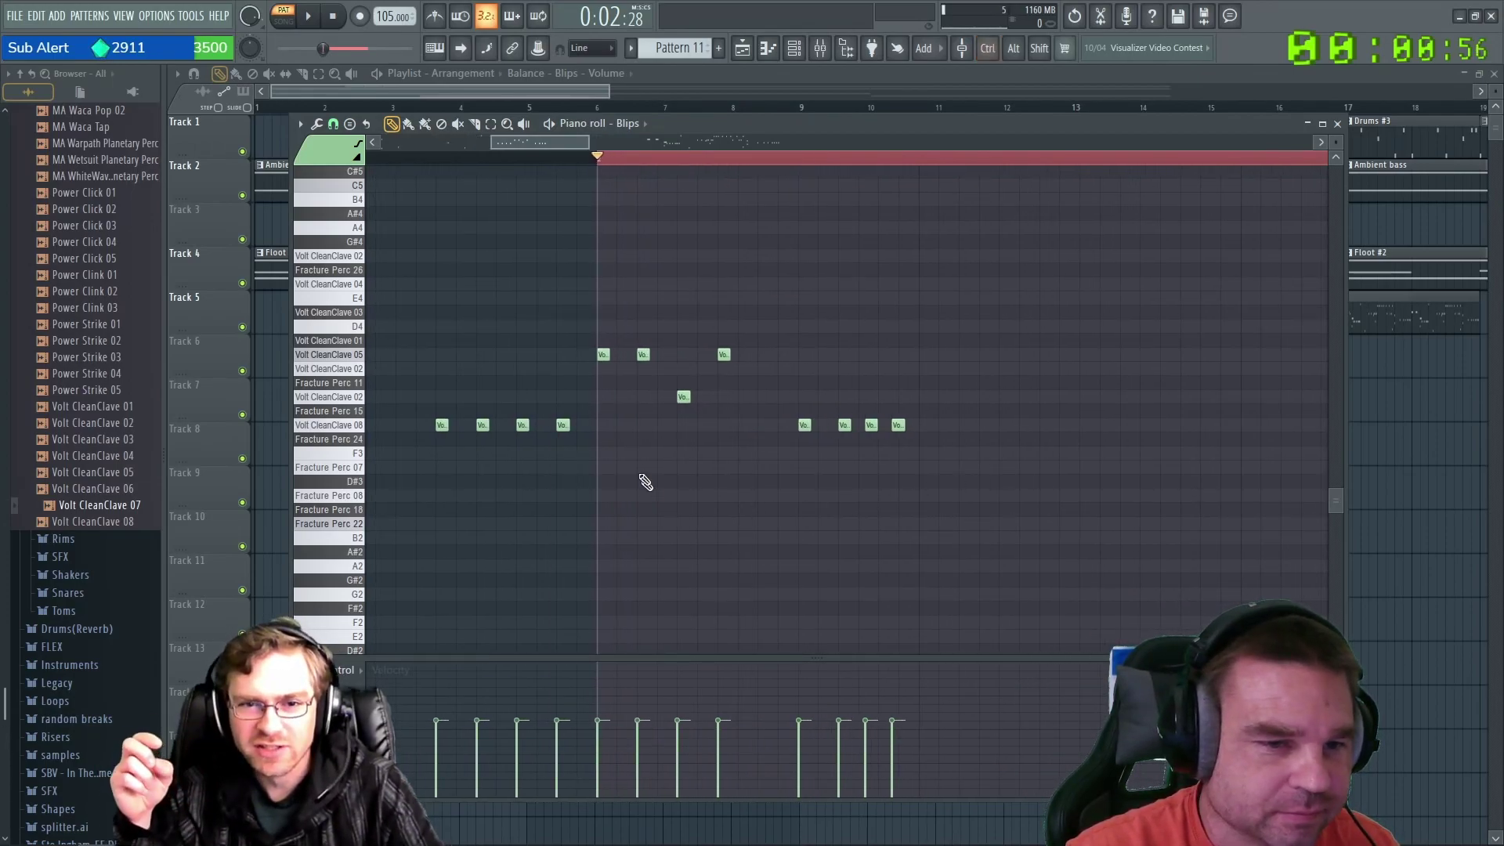
right_click(644, 355)
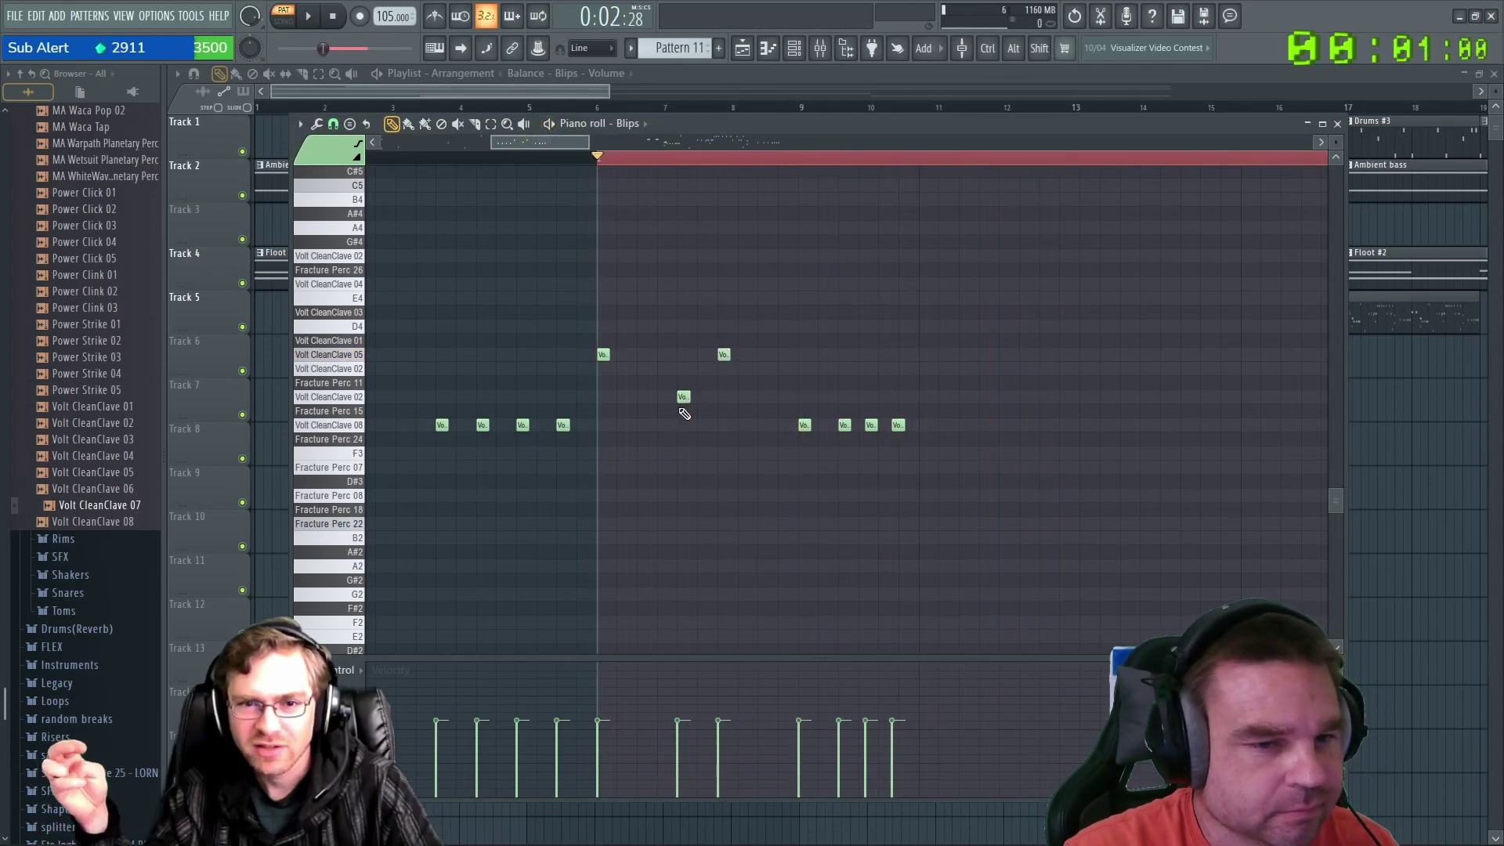
left_click_drag(680, 397, 663, 397)
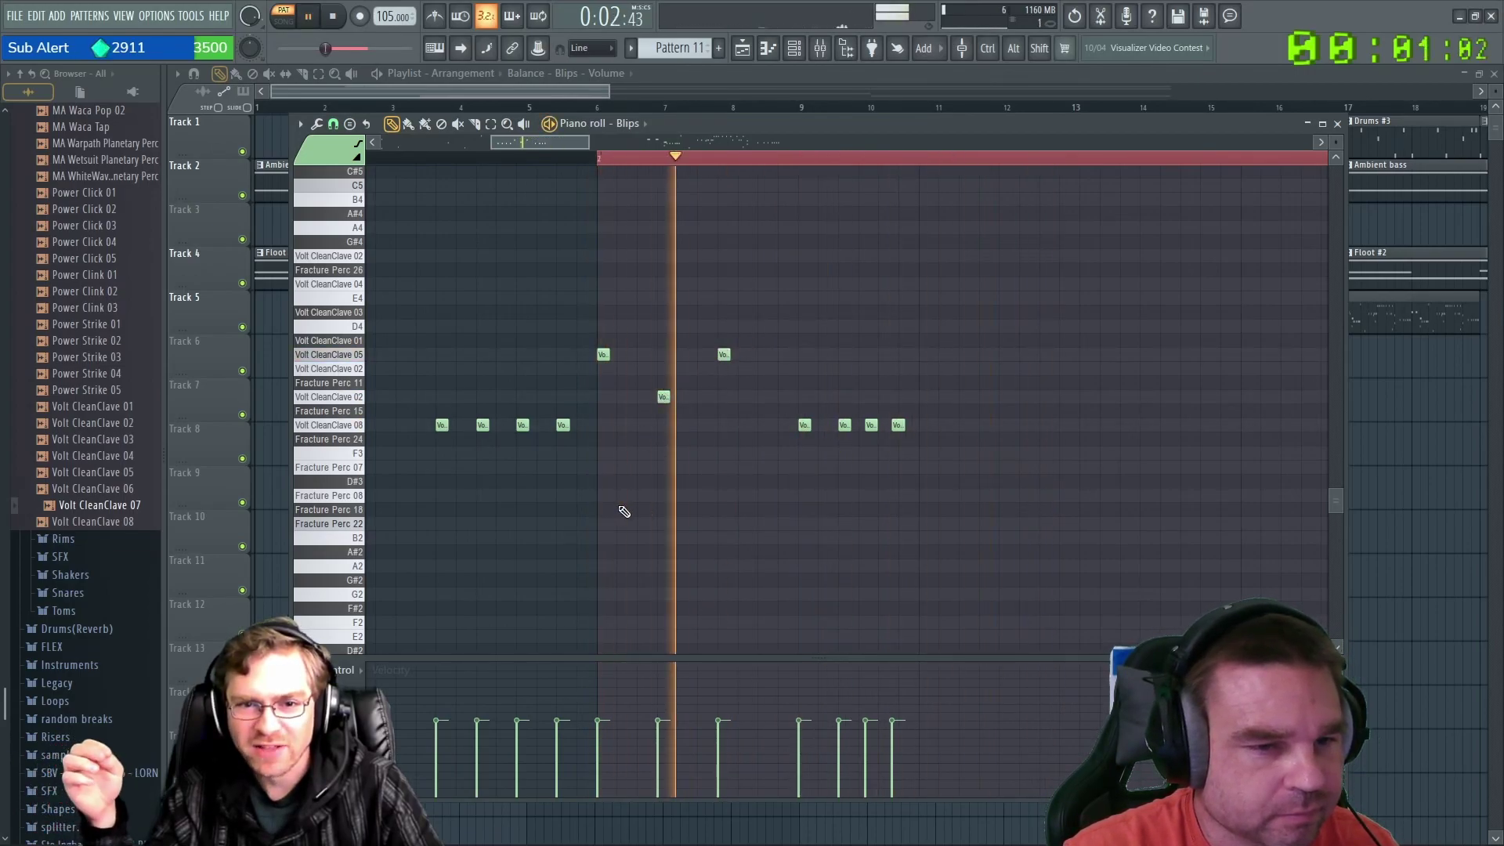
Examine bar 2's notes alongside the neighbouring bars and return the playhead to the start of bar 2.
scroll(691, 497, "down", 3)
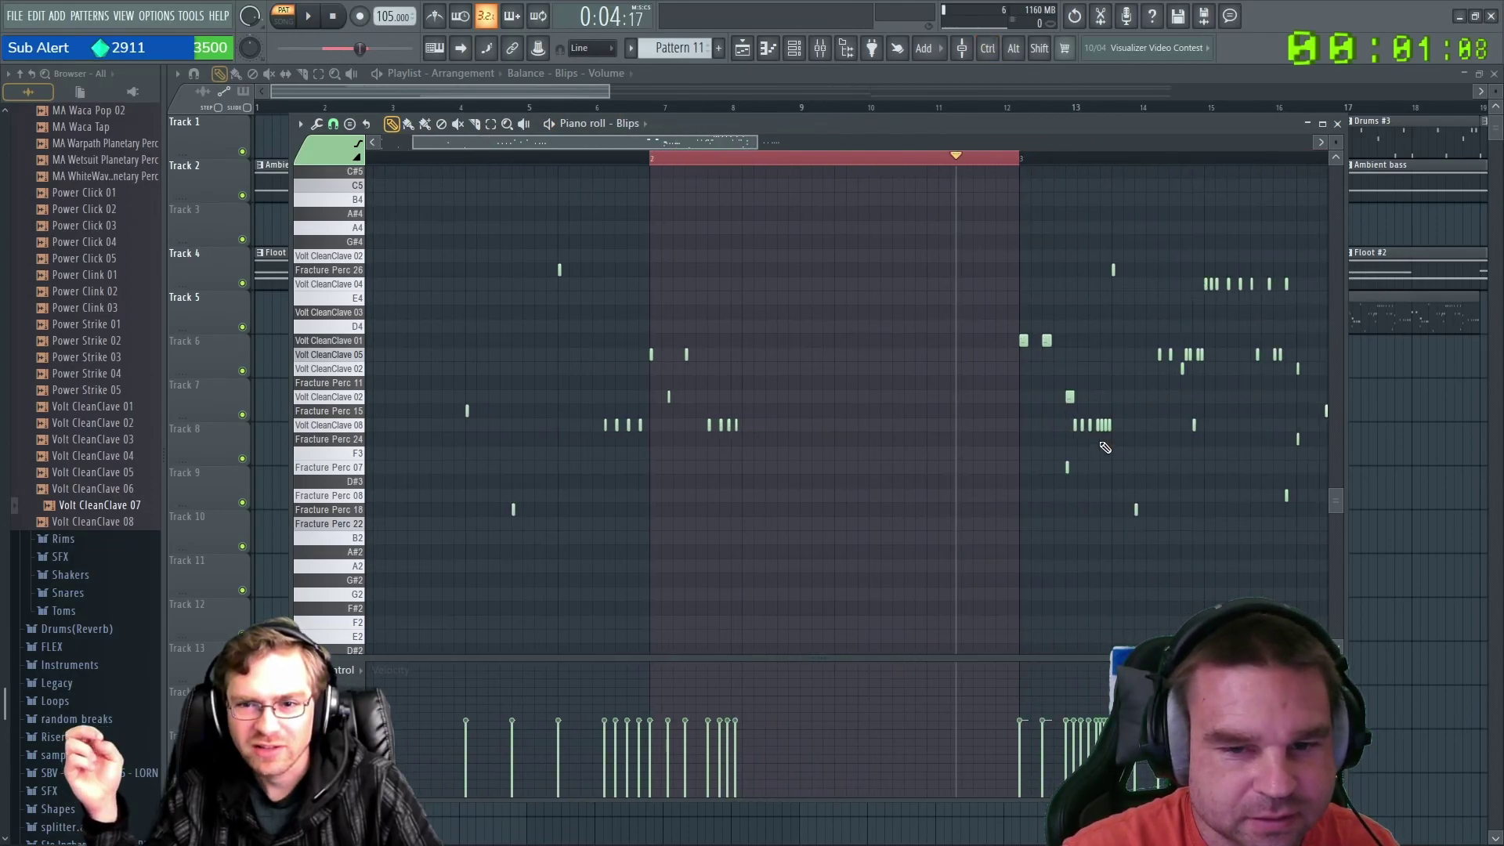
scroll(1117, 436, "up", 4)
scroll(1098, 440, "down", 5)
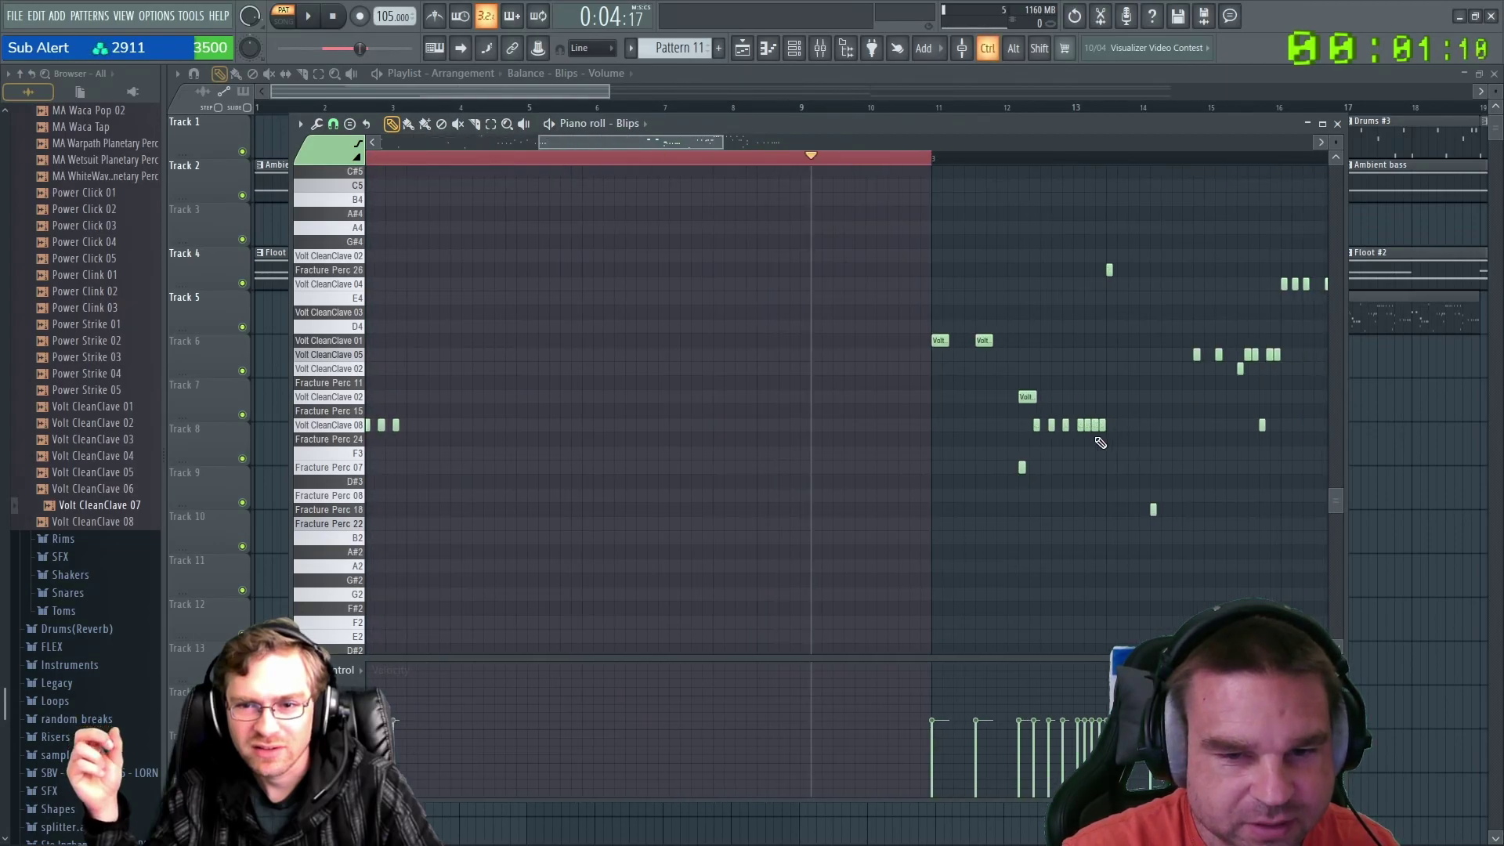
scroll(752, 439, "up", 8)
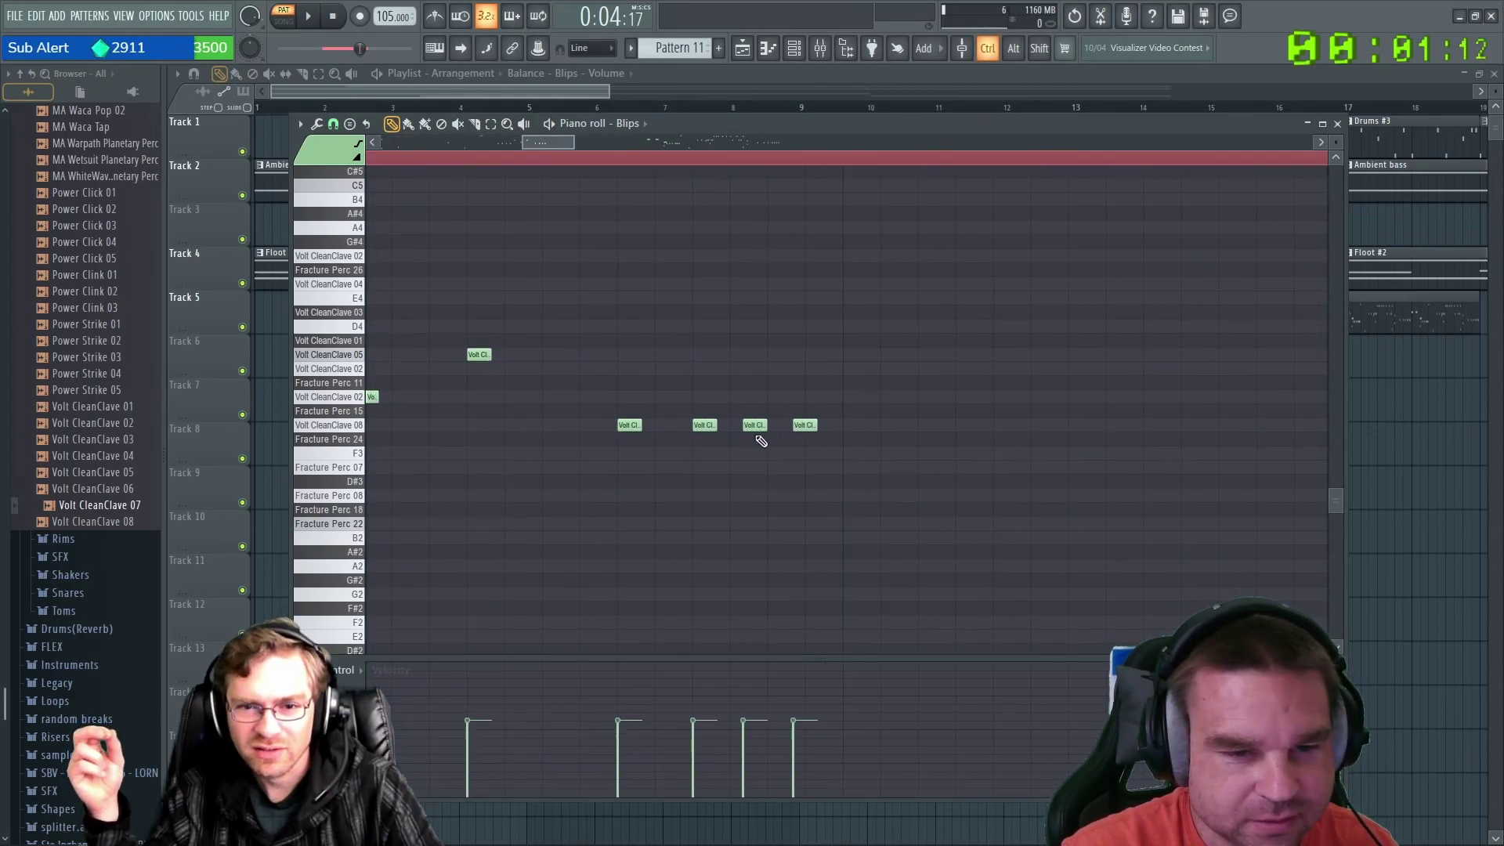
scroll(764, 441, "down", 5)
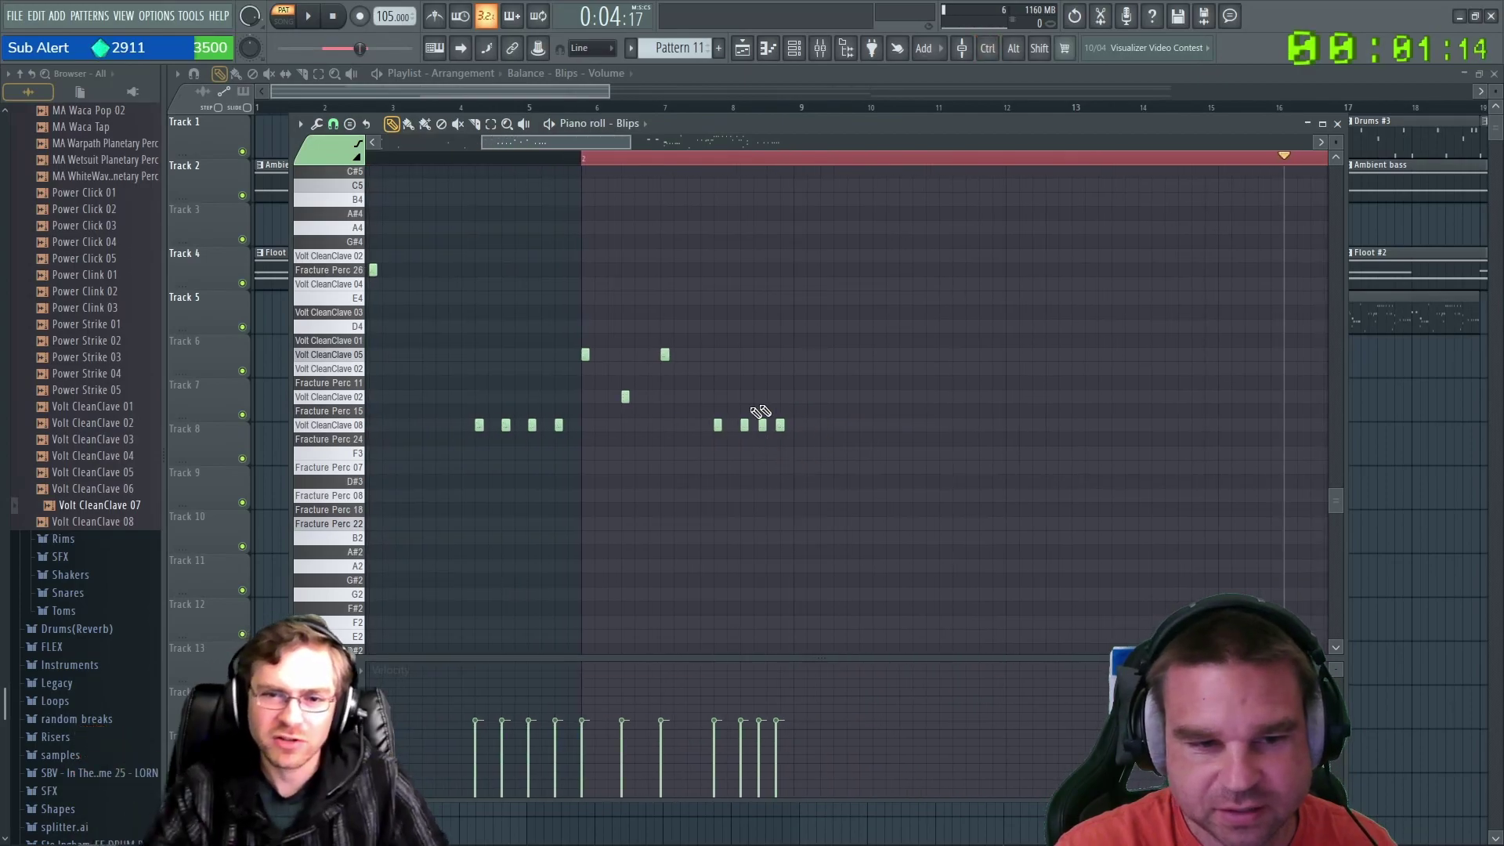
scroll(774, 441, "down", 4)
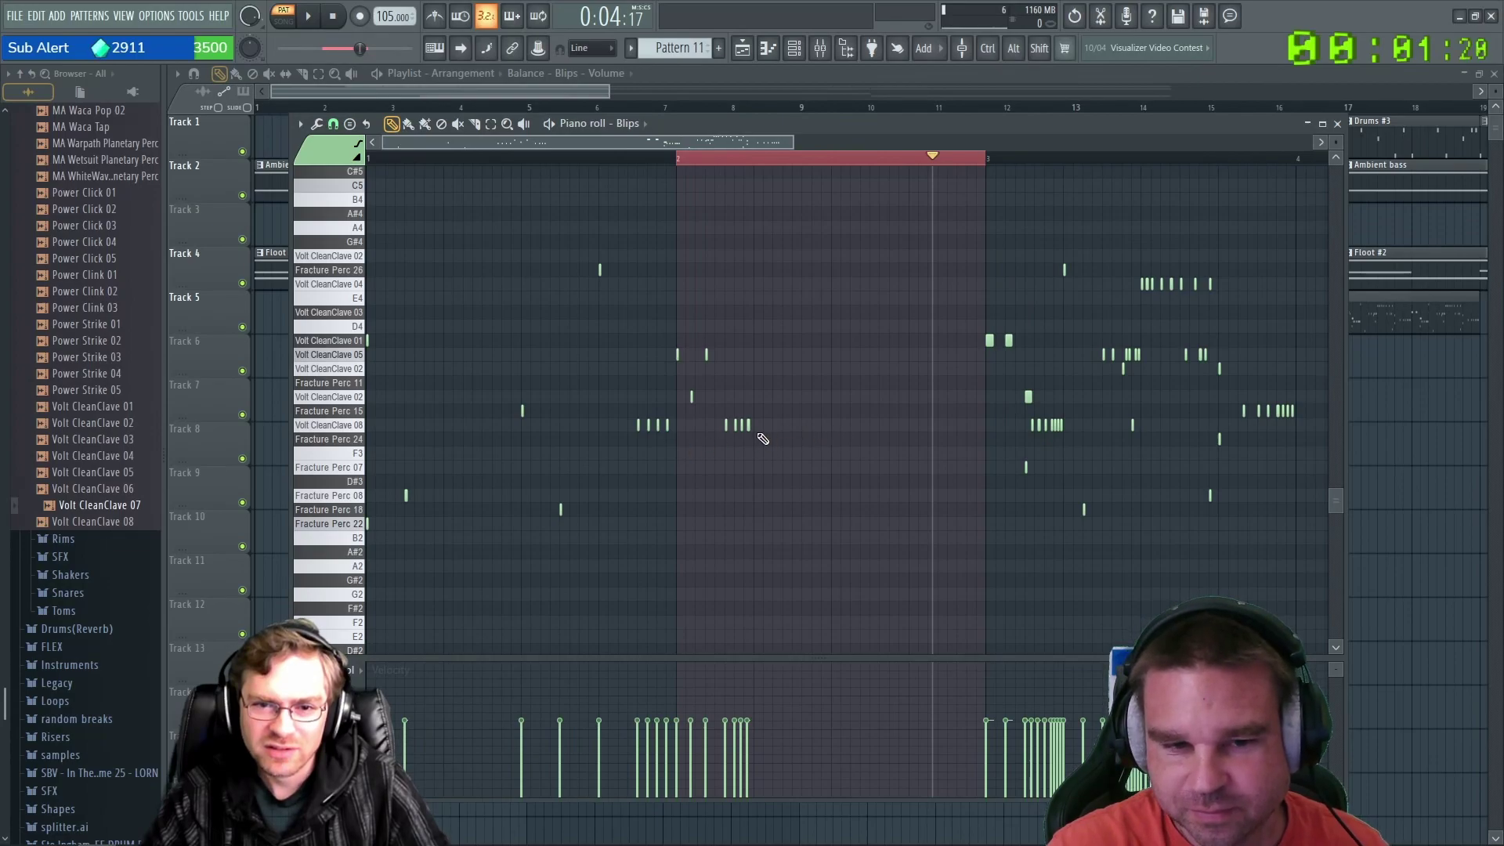
scroll(715, 430, "up", 3)
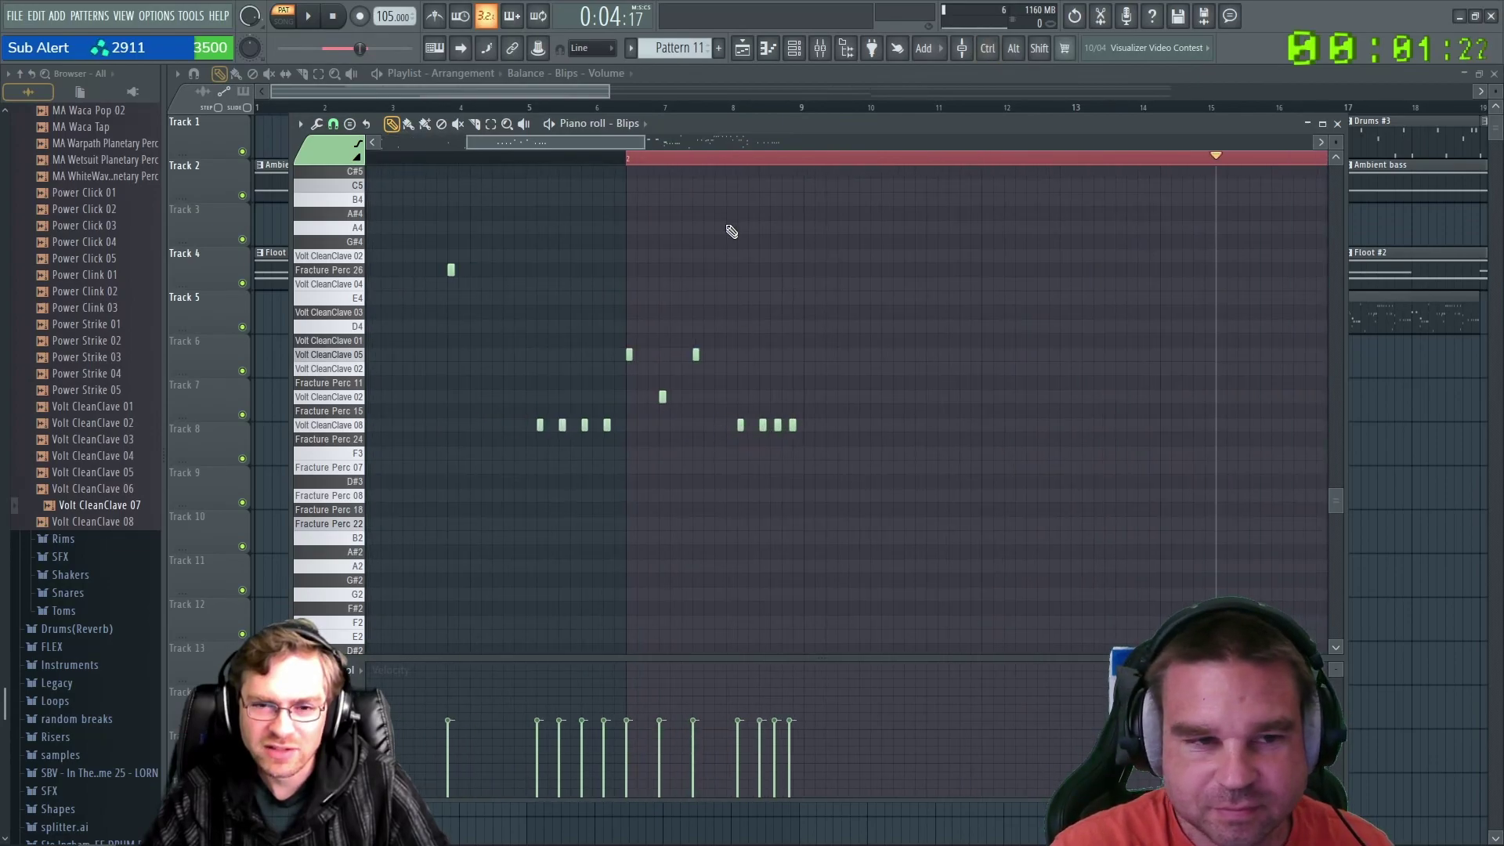
left_click_drag(717, 168, 633, 170)
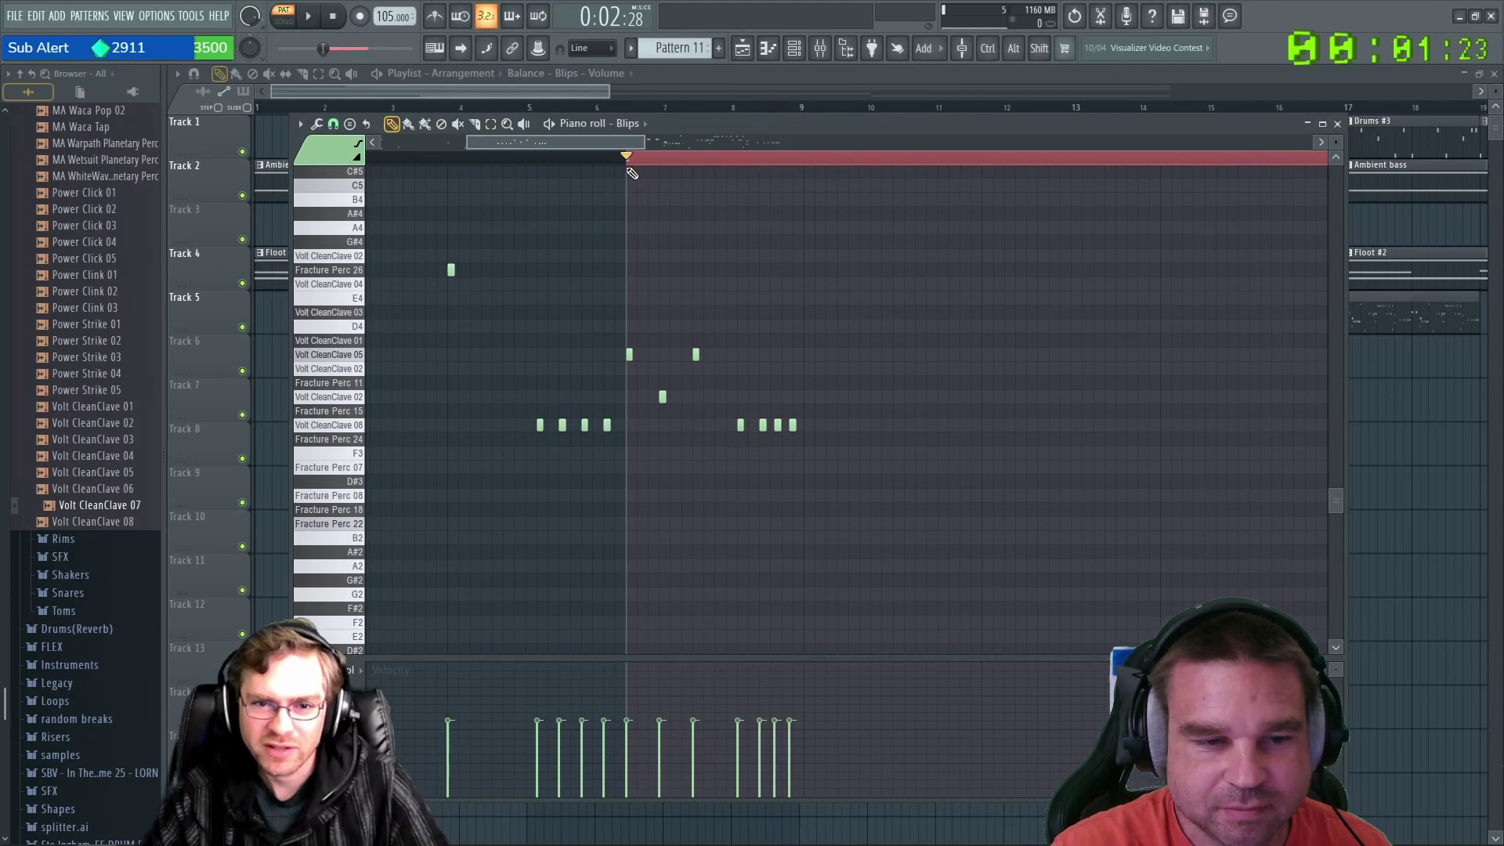
Play bar 2's blips and compare them with the opening notes of bar 3.
key("space")
key("space")
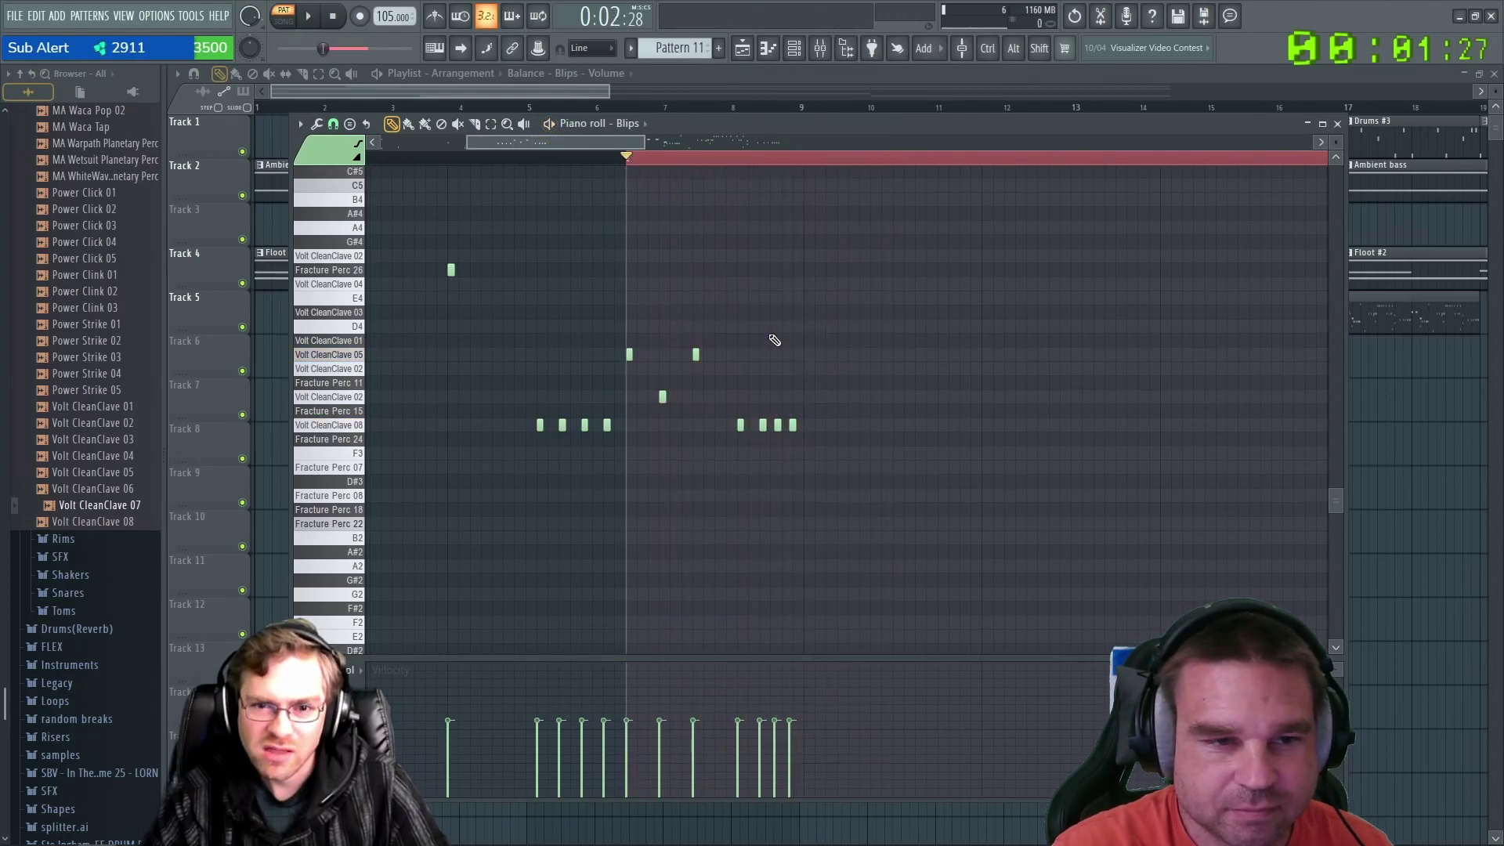
scroll(772, 338, "down", 4)
key("ctrl")
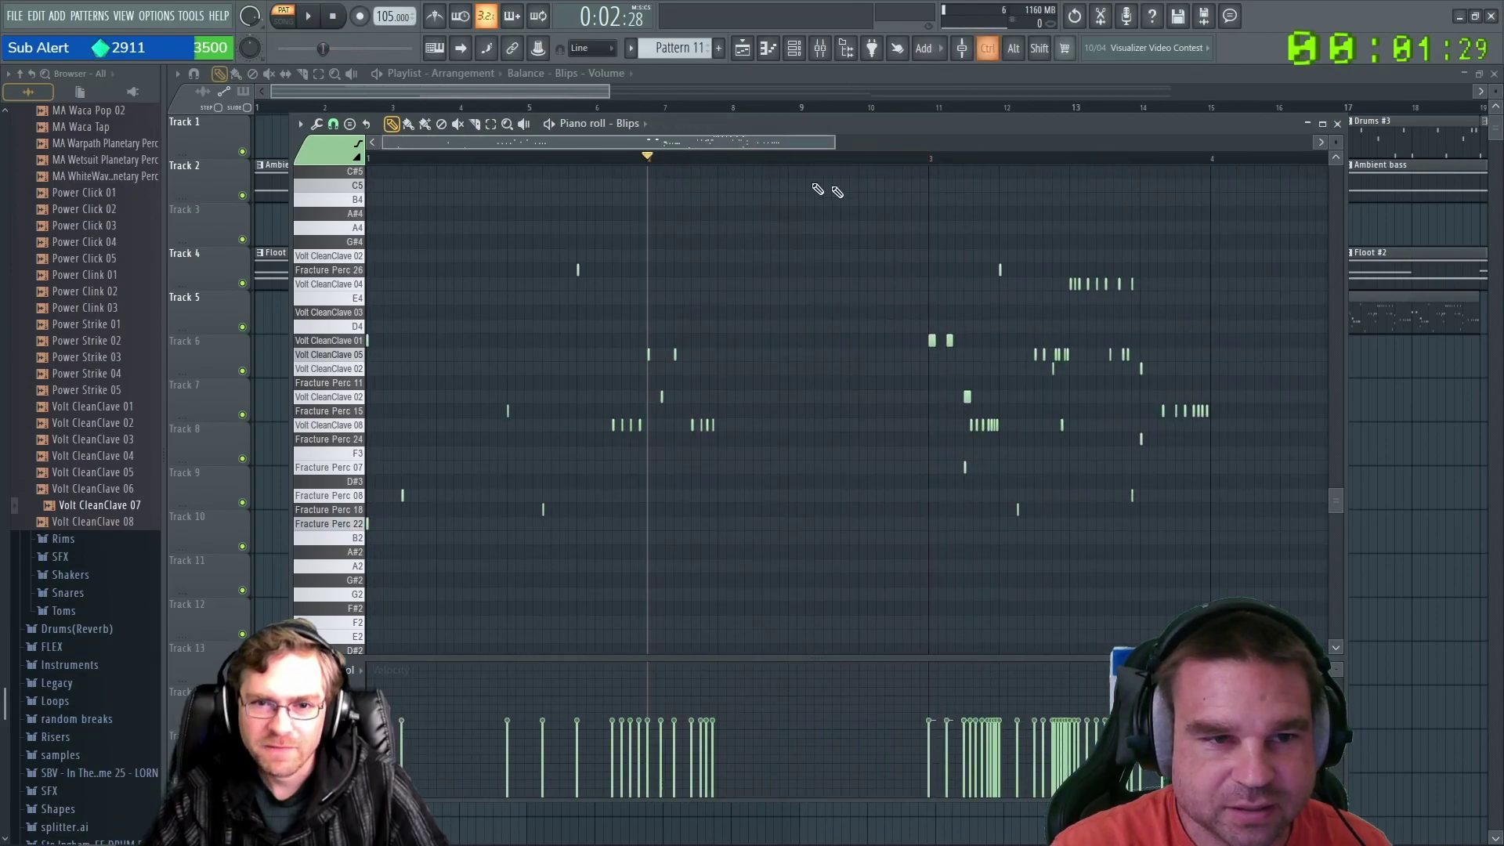
mouse_move(946, 170)
left_mouse_down()
mouse_move(938, 159)
mouse_move(1005, 164)
mouse_move(982, 174)
mouse_move(947, 158)
left_mouse_up()
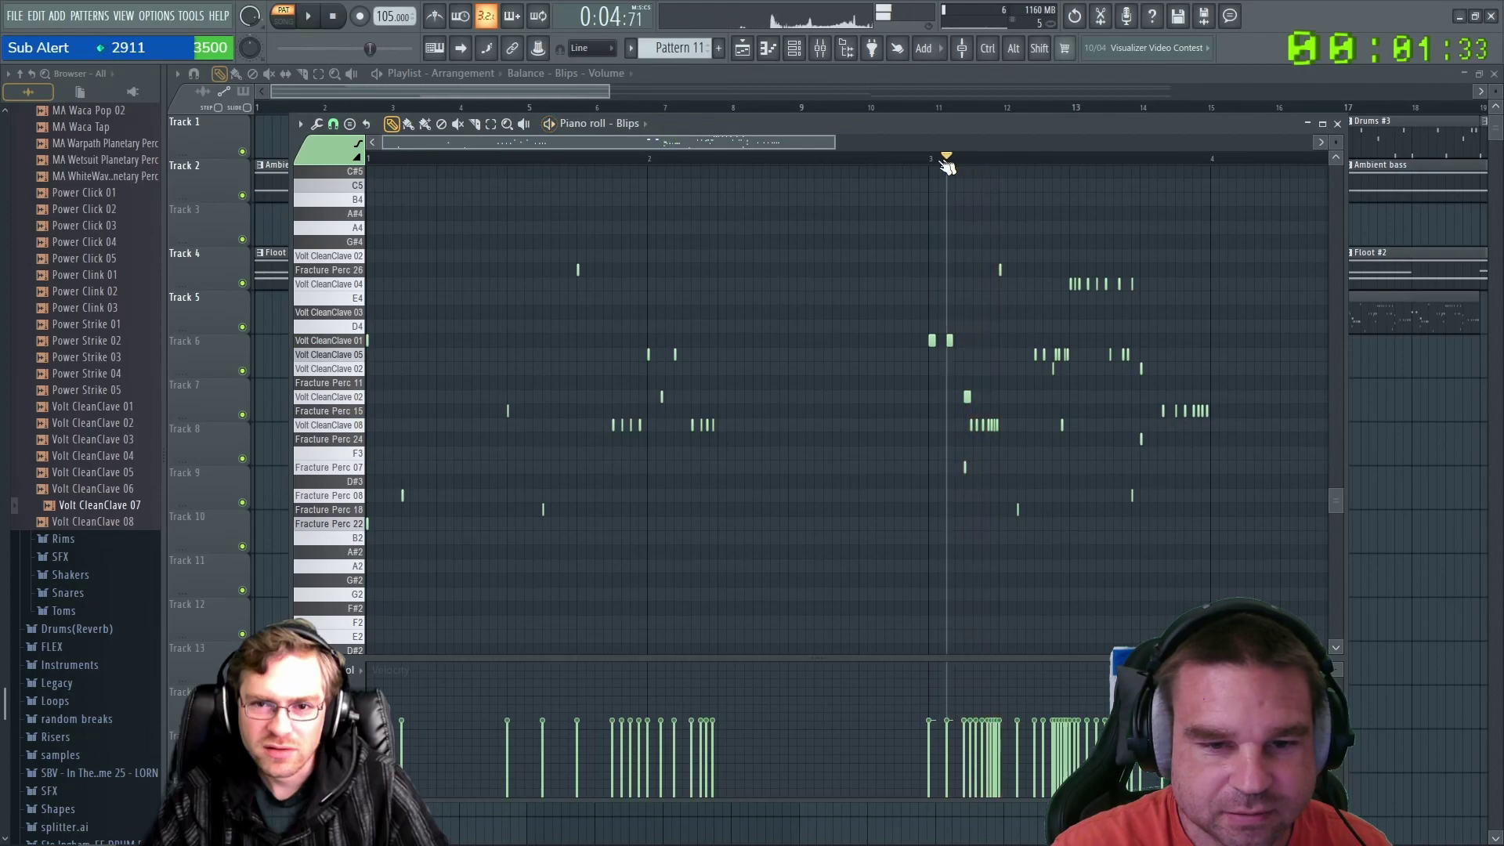
Place the playhead on bar 2's second Volt CleanClave 05 note and lower the four Volt CleanClave 08 notes after it to the D#3 row.
mouse_move(721, 159)
left_mouse_down()
mouse_move(658, 159)
mouse_move(673, 159)
left_mouse_up()
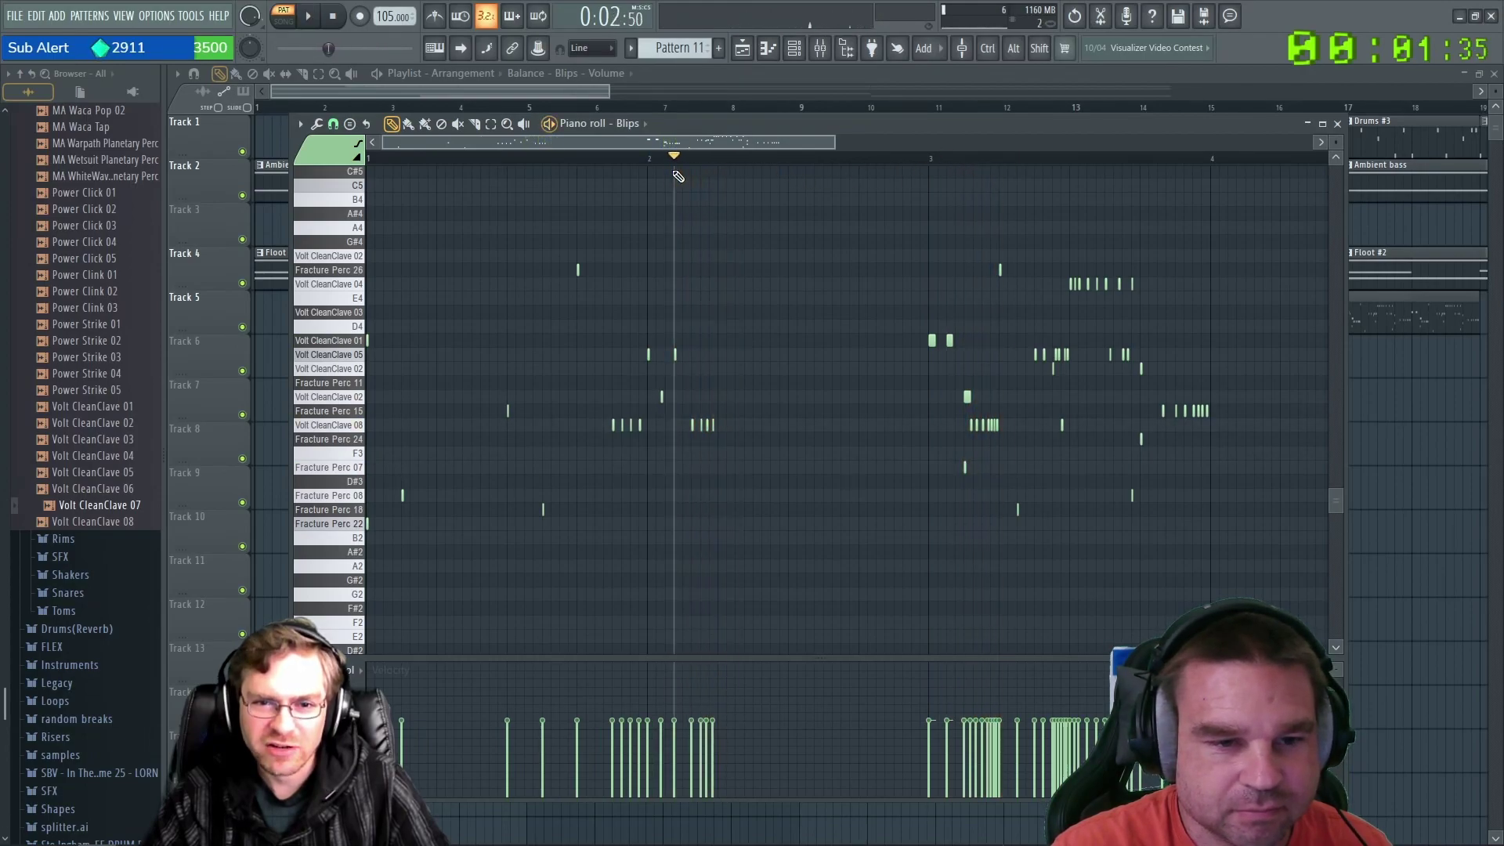
left_click_drag(729, 406, 680, 468)
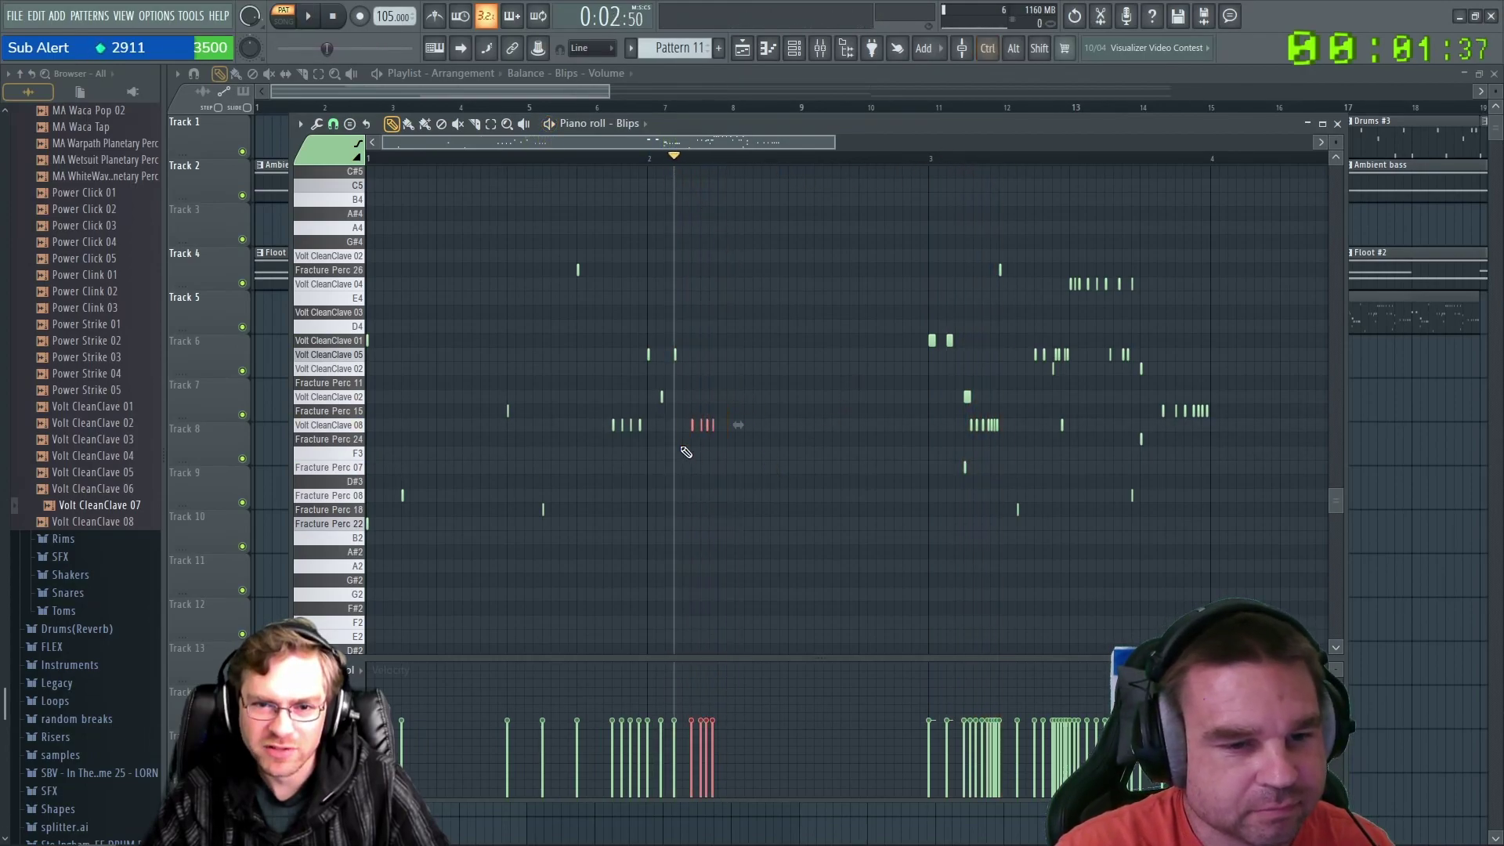
scroll(687, 454, "up", 2)
scroll(687, 454, "up", 2)
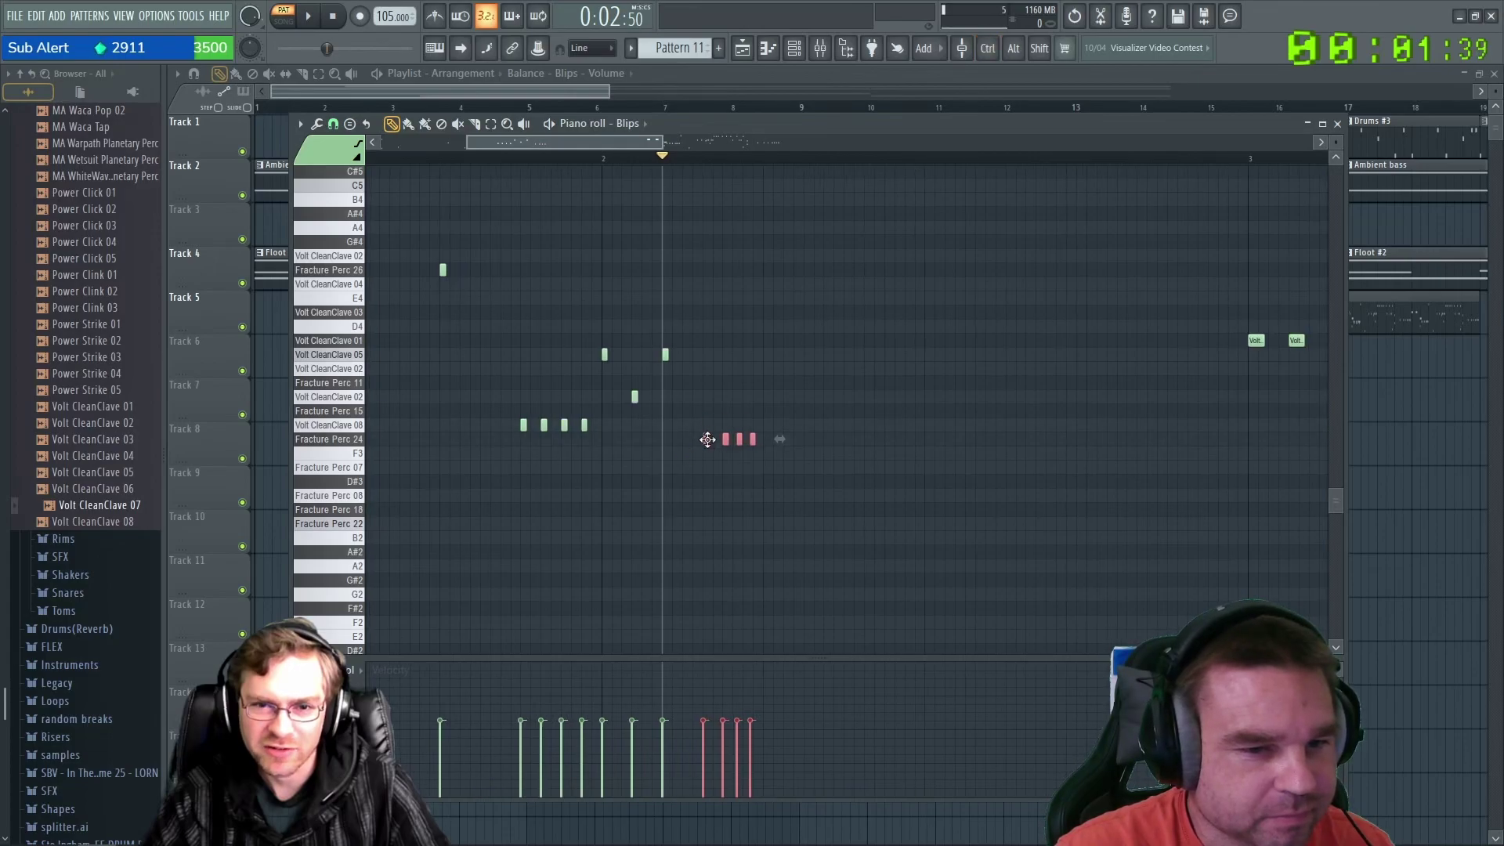
key("space")
key("space")
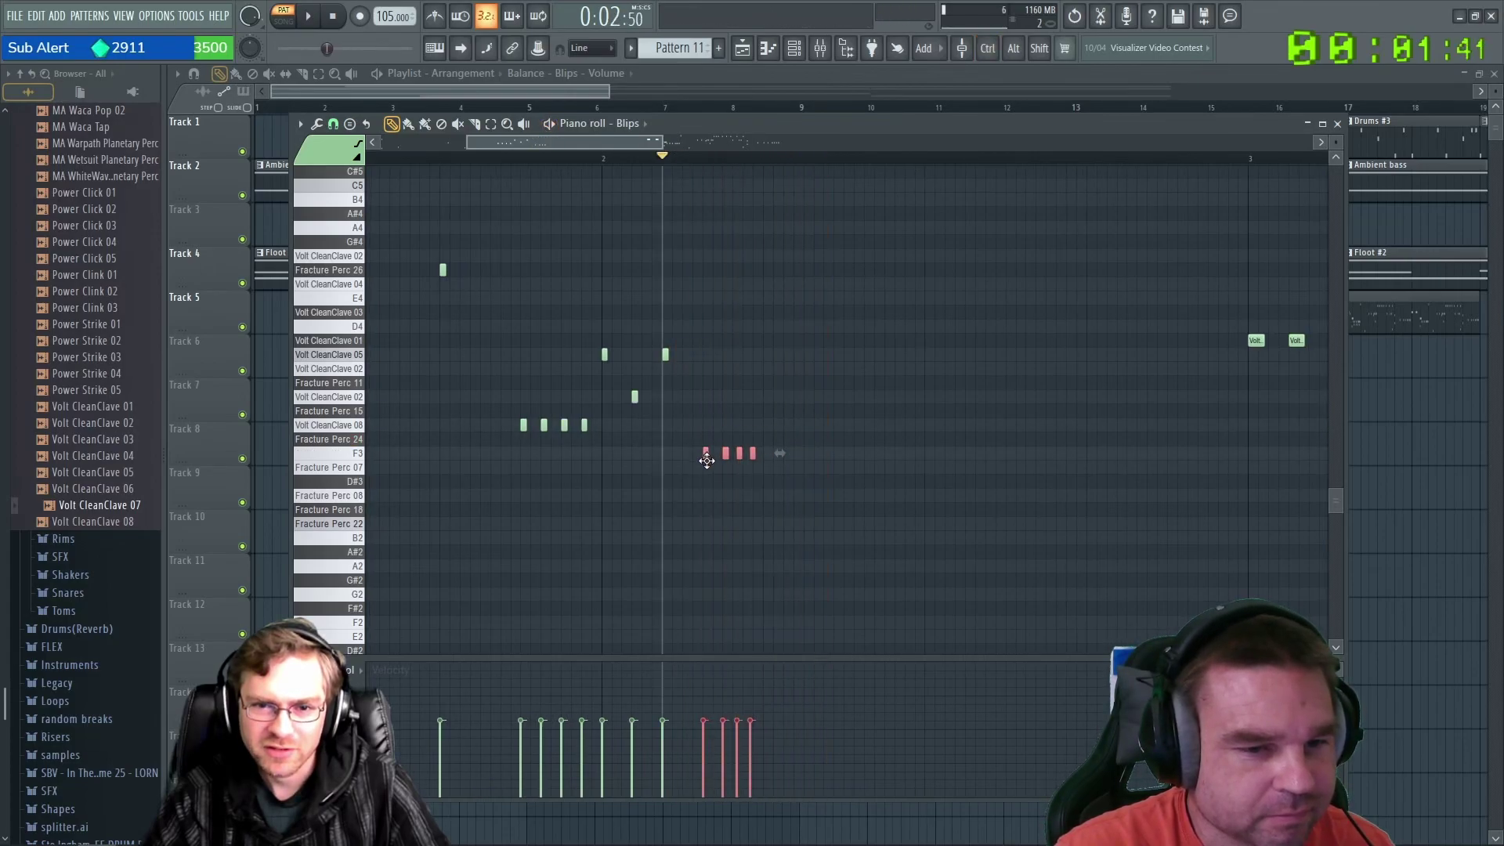
key("space")
key("space")
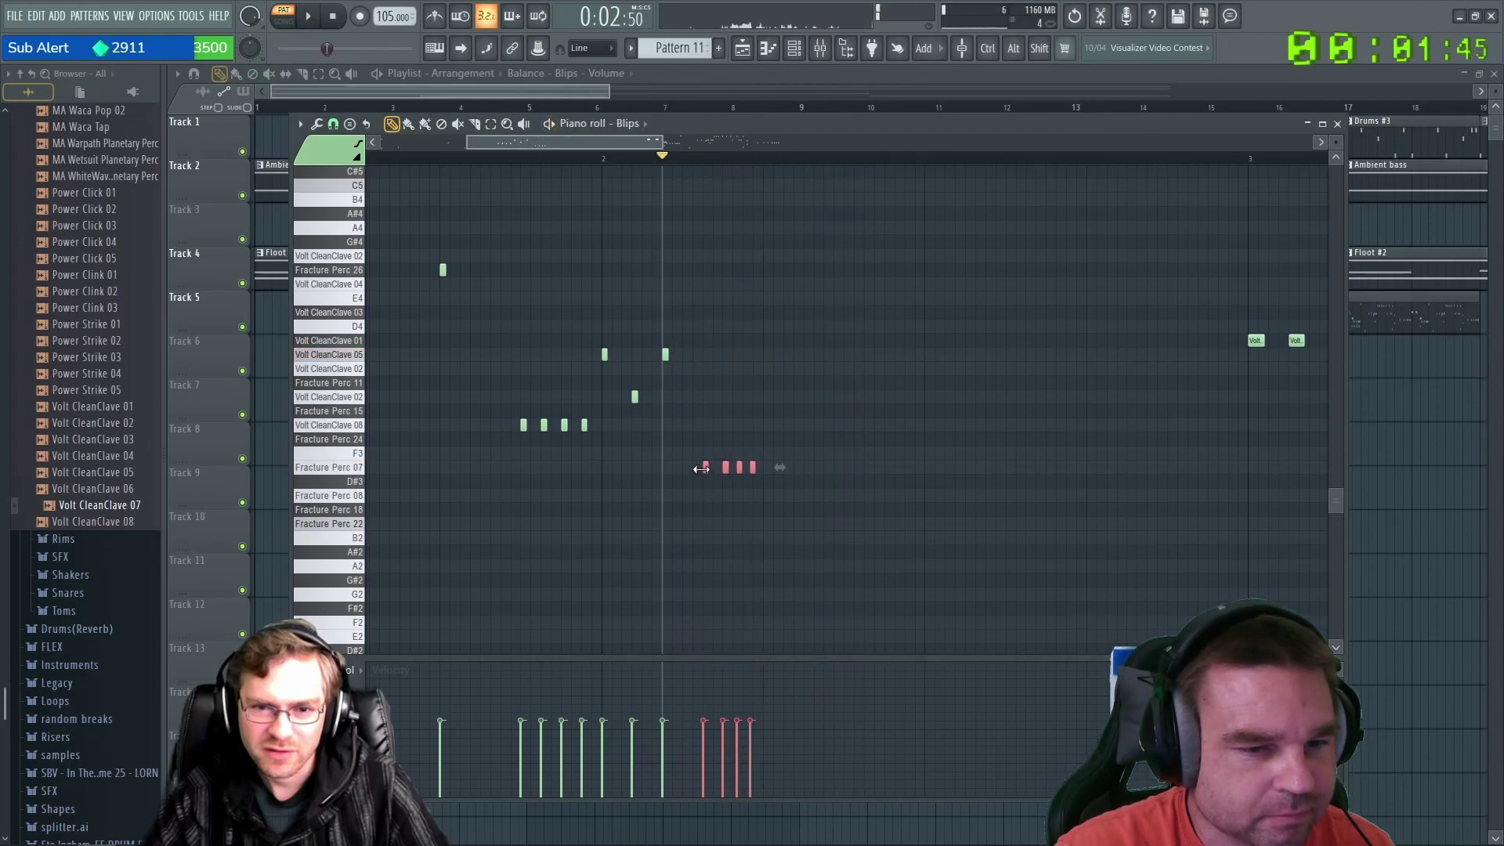
left_click_drag(706, 465, 706, 480)
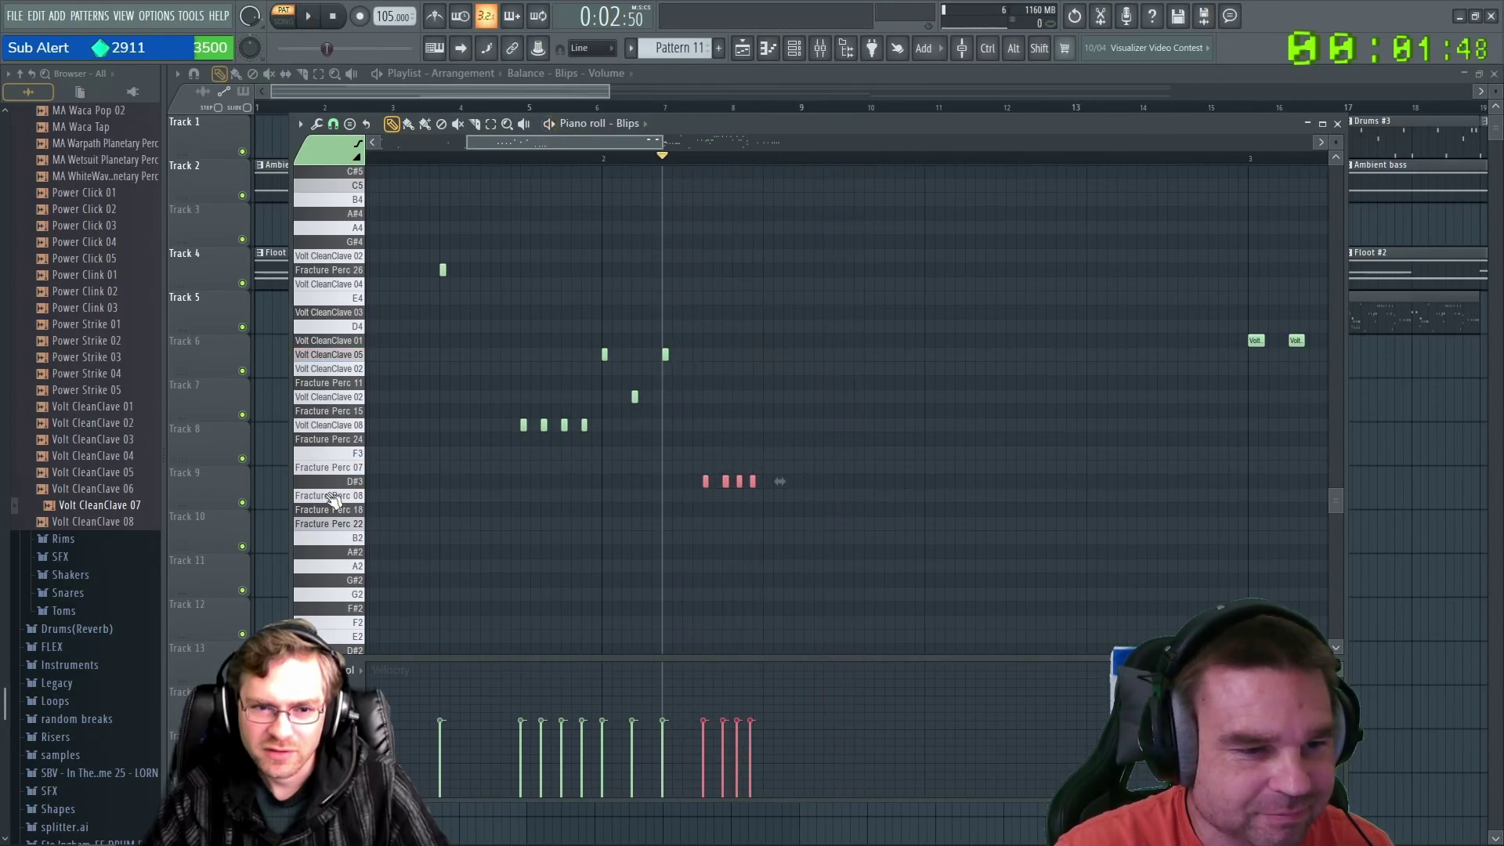
Audition the percussion sounds on the piano roll keys between Fracture Perc 22 and Volt CleanClave 03.
left_click(327, 509)
left_click(338, 524)
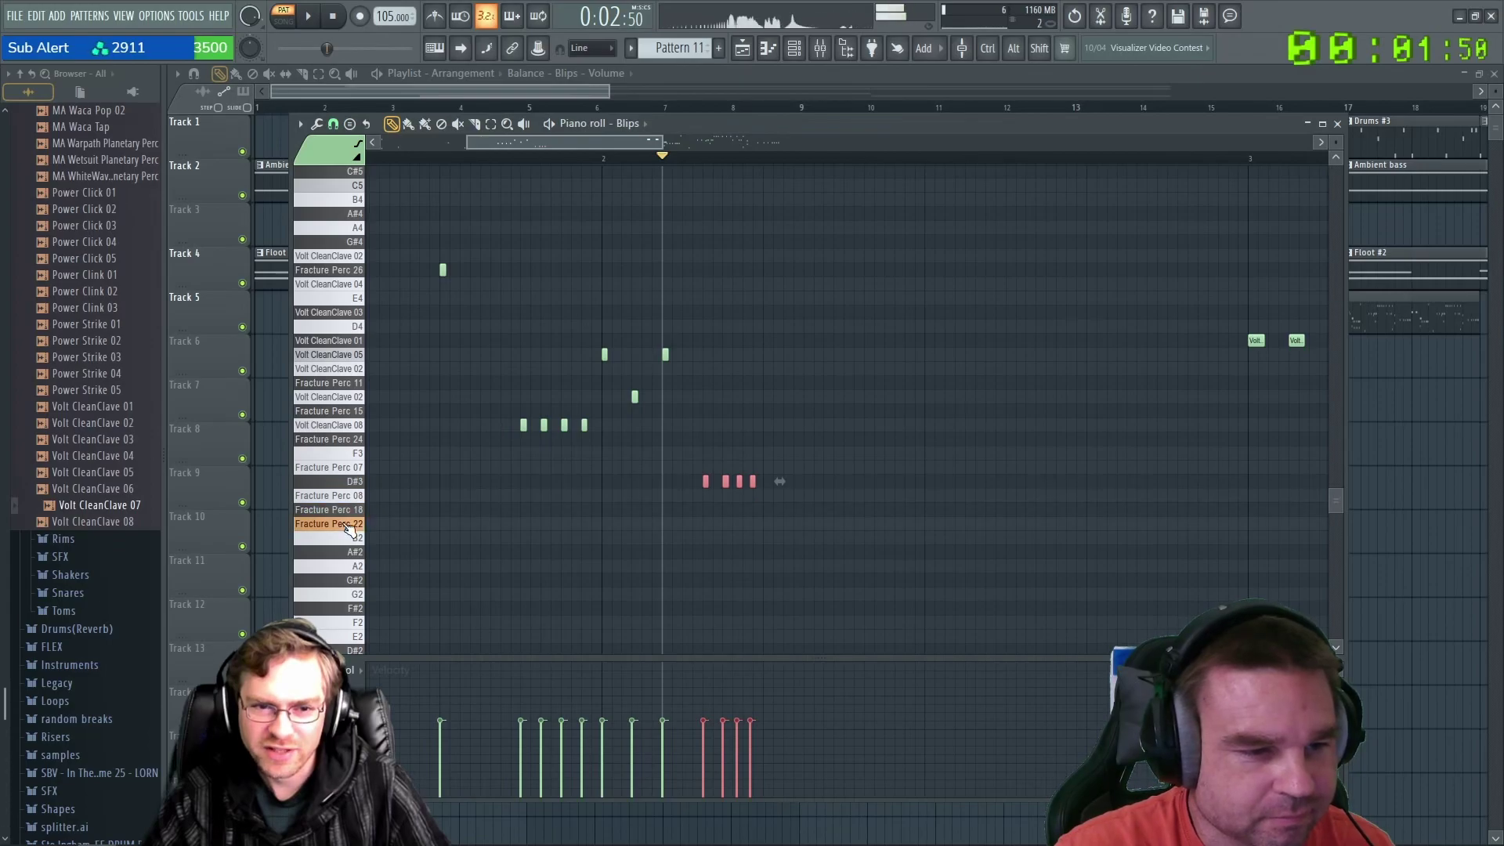
left_click(348, 495)
left_click(348, 439)
left_click(349, 396)
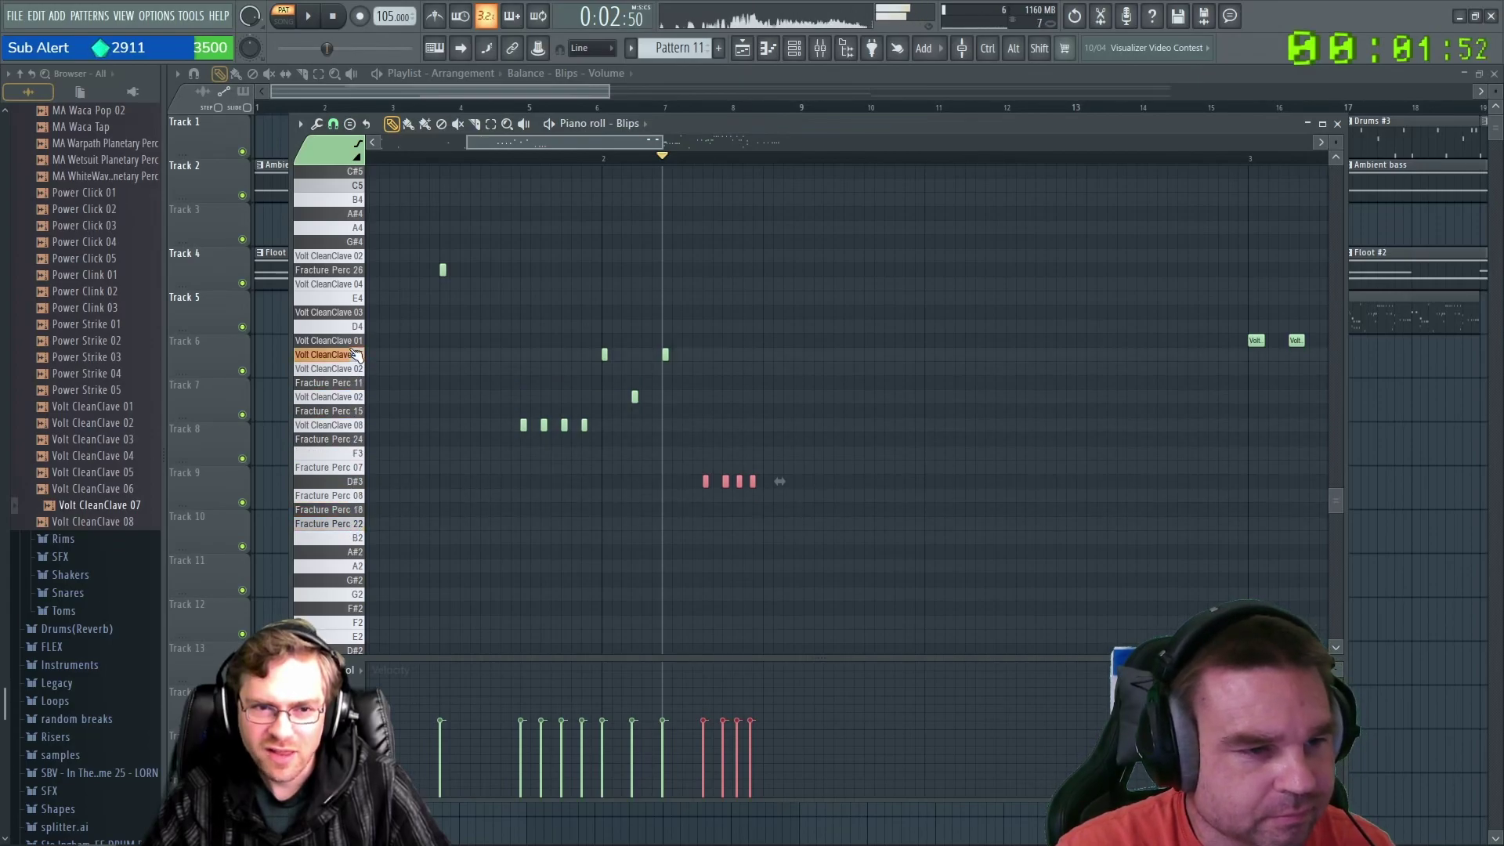
left_click(353, 340)
left_click(351, 354)
left_click(350, 369)
left_click(350, 382)
left_click(350, 368)
left_click(350, 354)
left_click(350, 382)
left_click(352, 396)
left_click(352, 410)
left_click(352, 425)
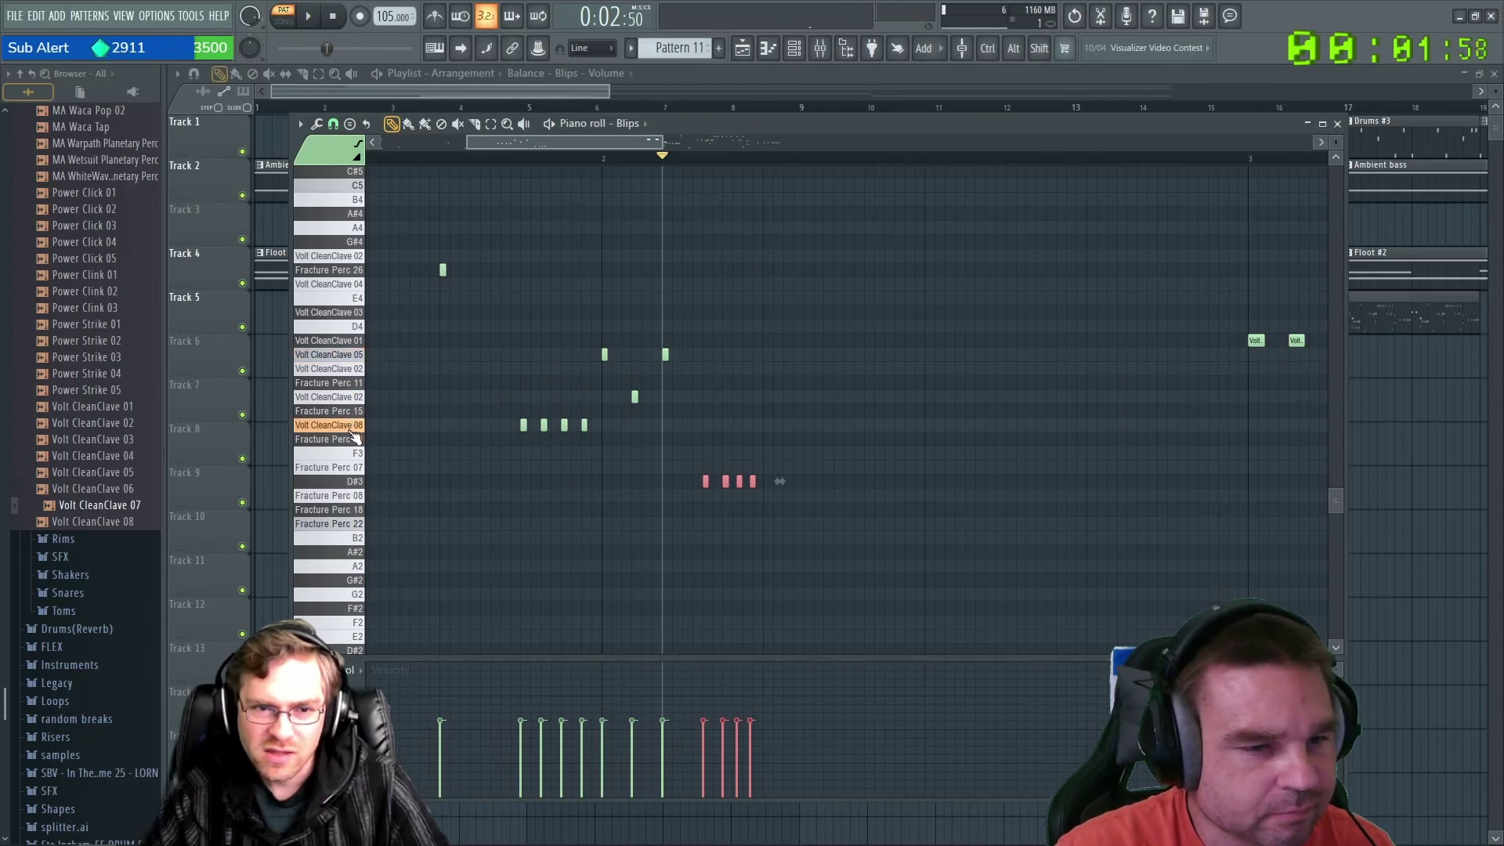
left_click(354, 382)
left_click(361, 326)
left_click(356, 313)
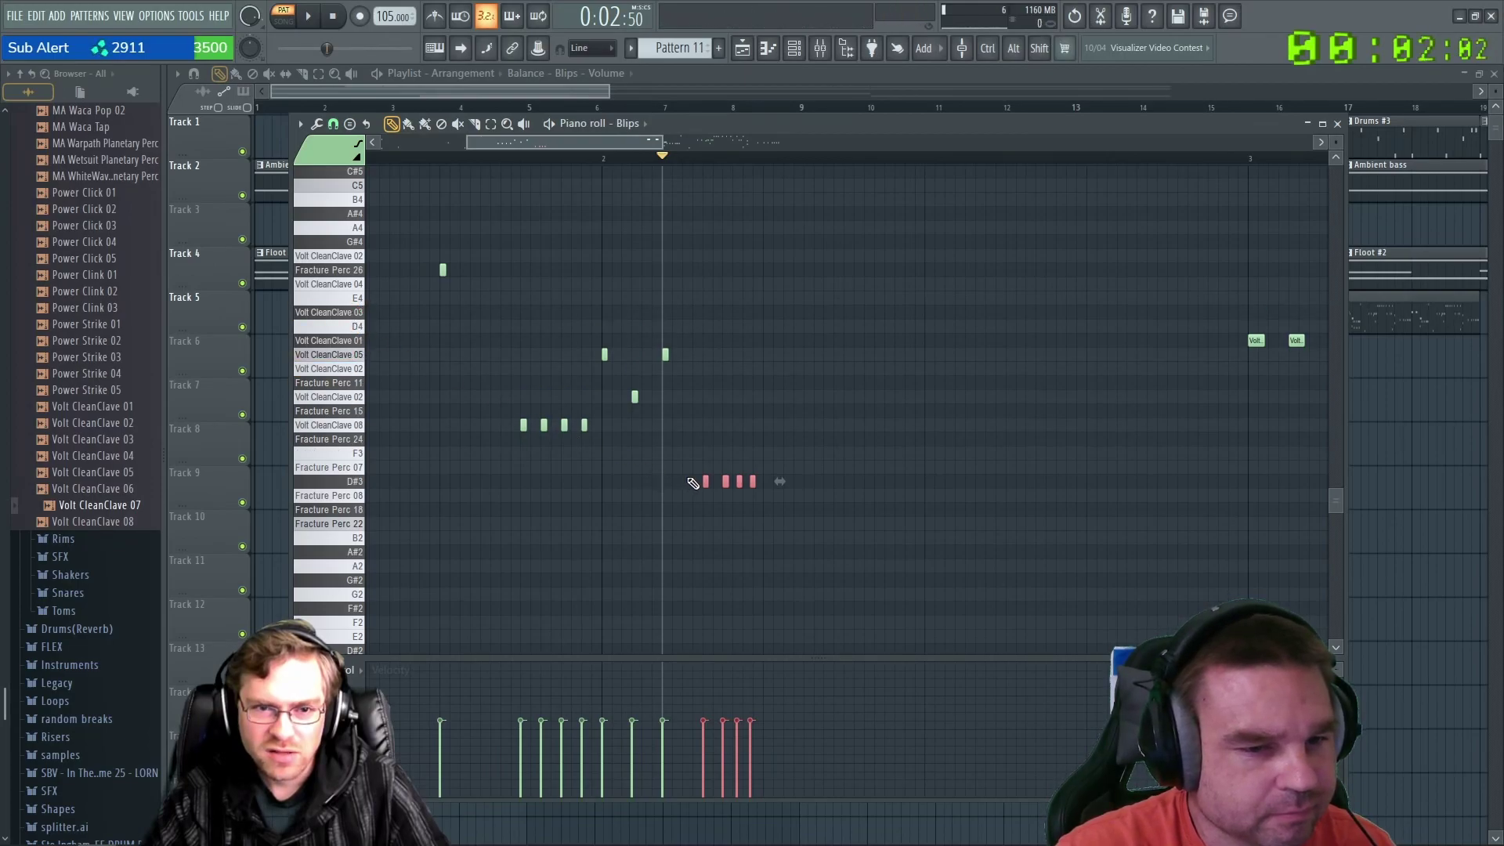
Move the four selected notes up to the Volt CleanClave 03 row, aligned with their original start time.
left_click_drag(704, 482, 714, 313)
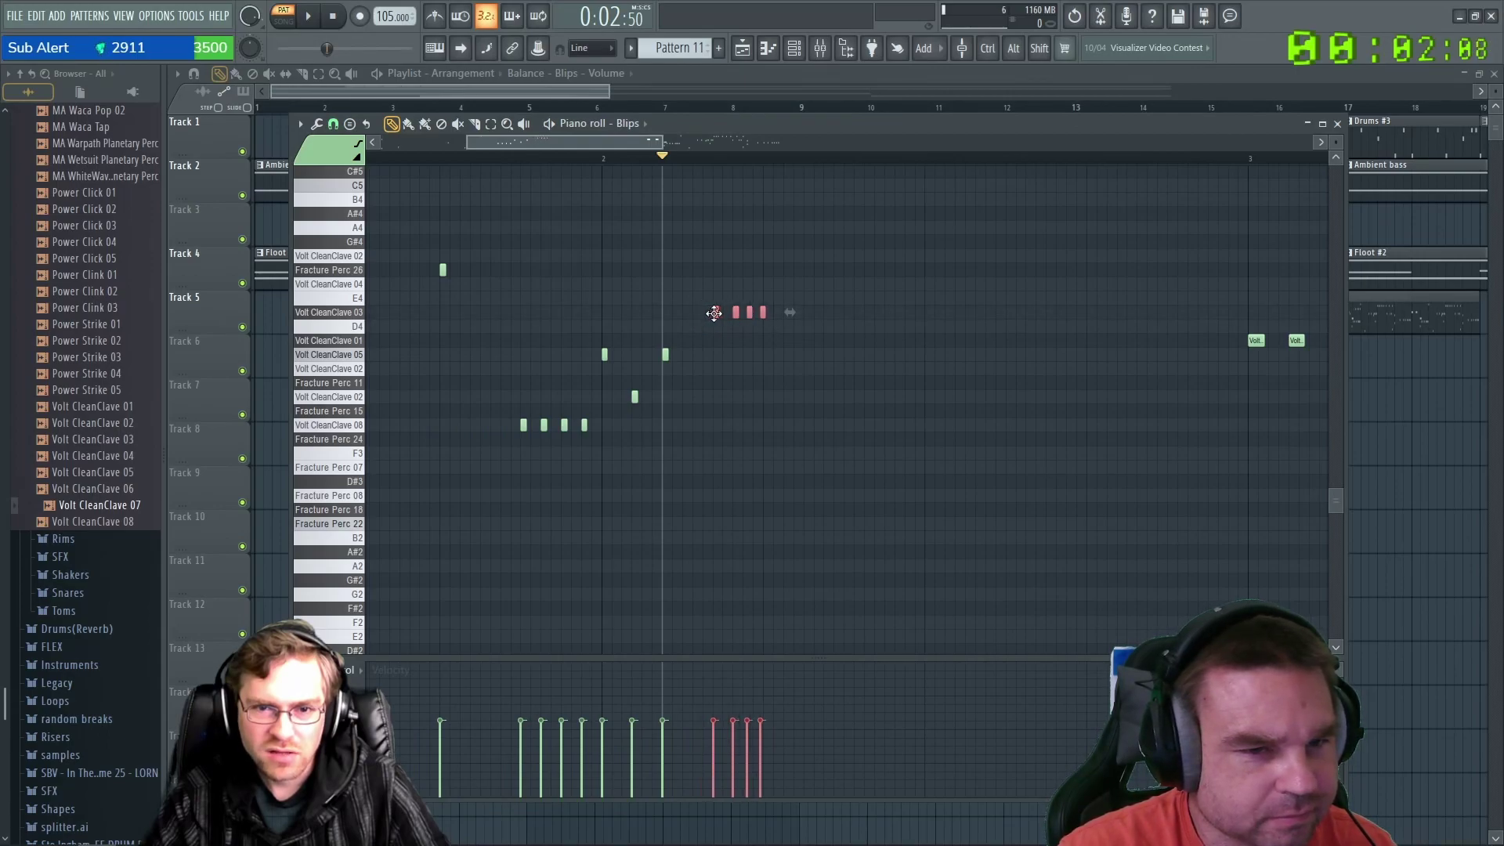
scroll(701, 383, "up", 3)
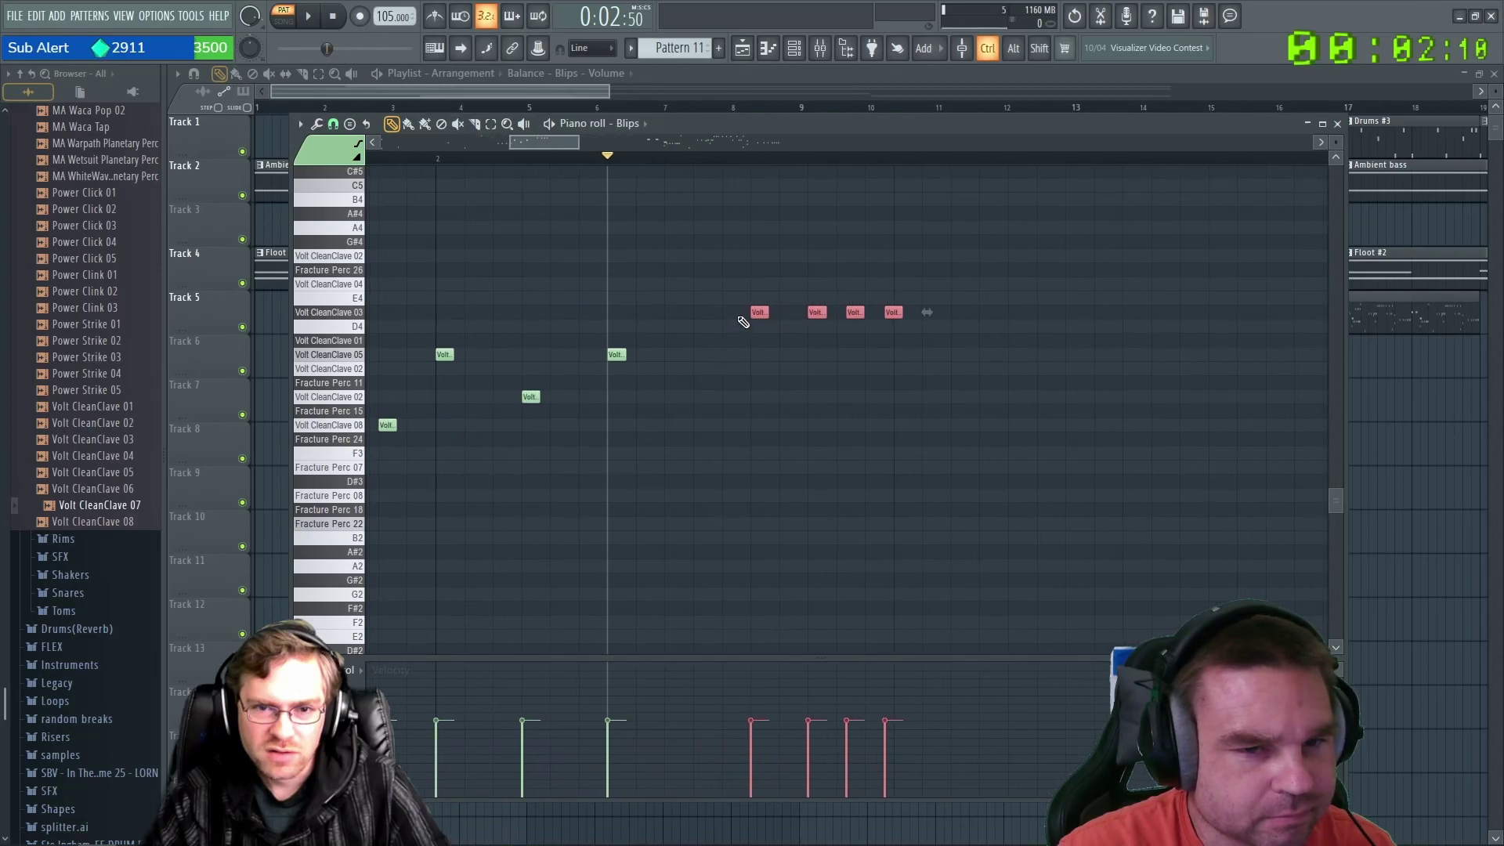
left_click_drag(760, 312, 741, 312)
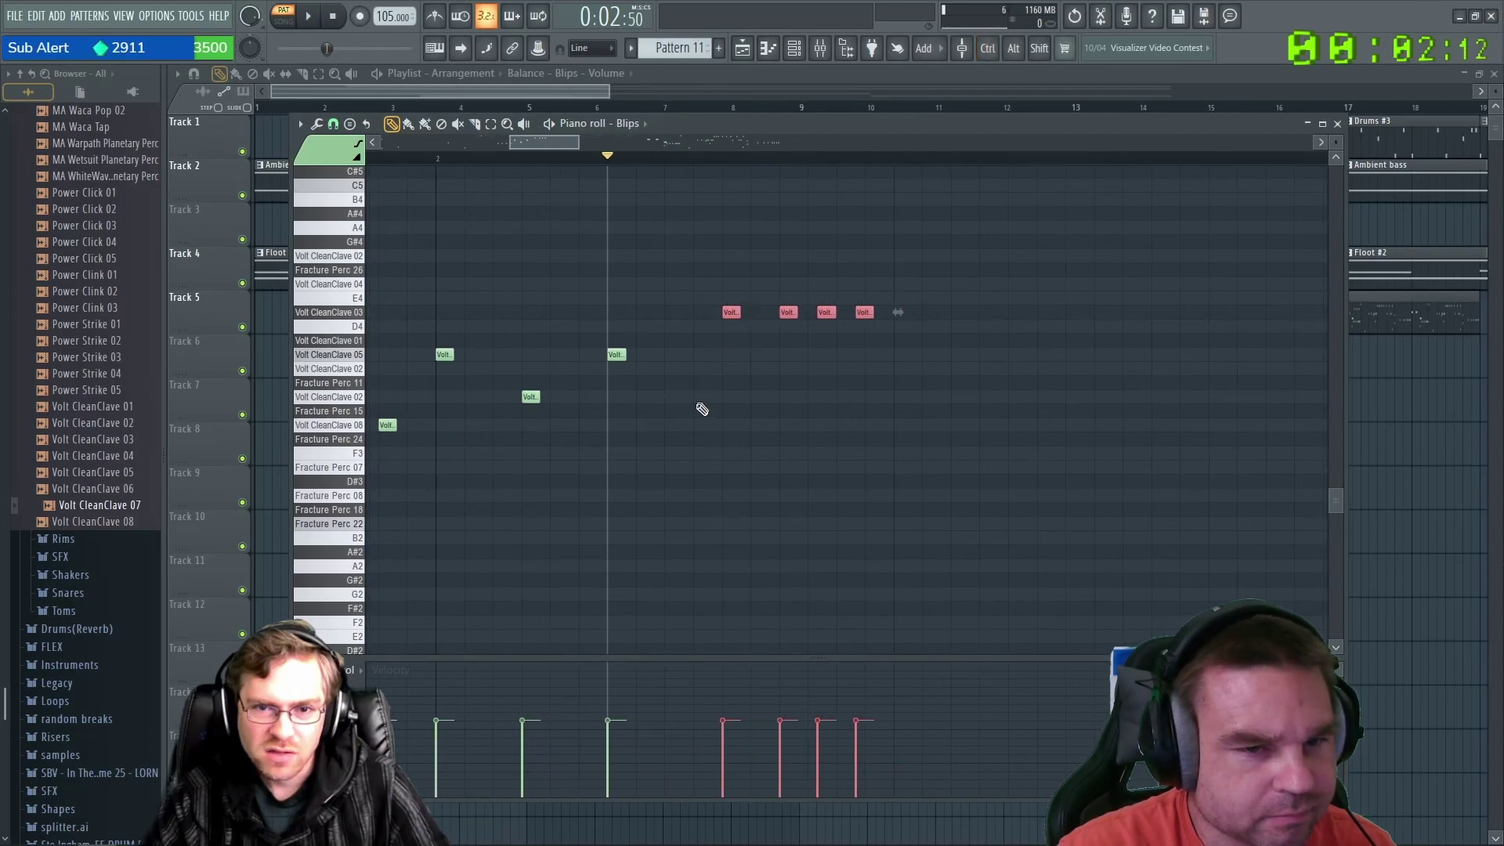
scroll(698, 410, "down", 3)
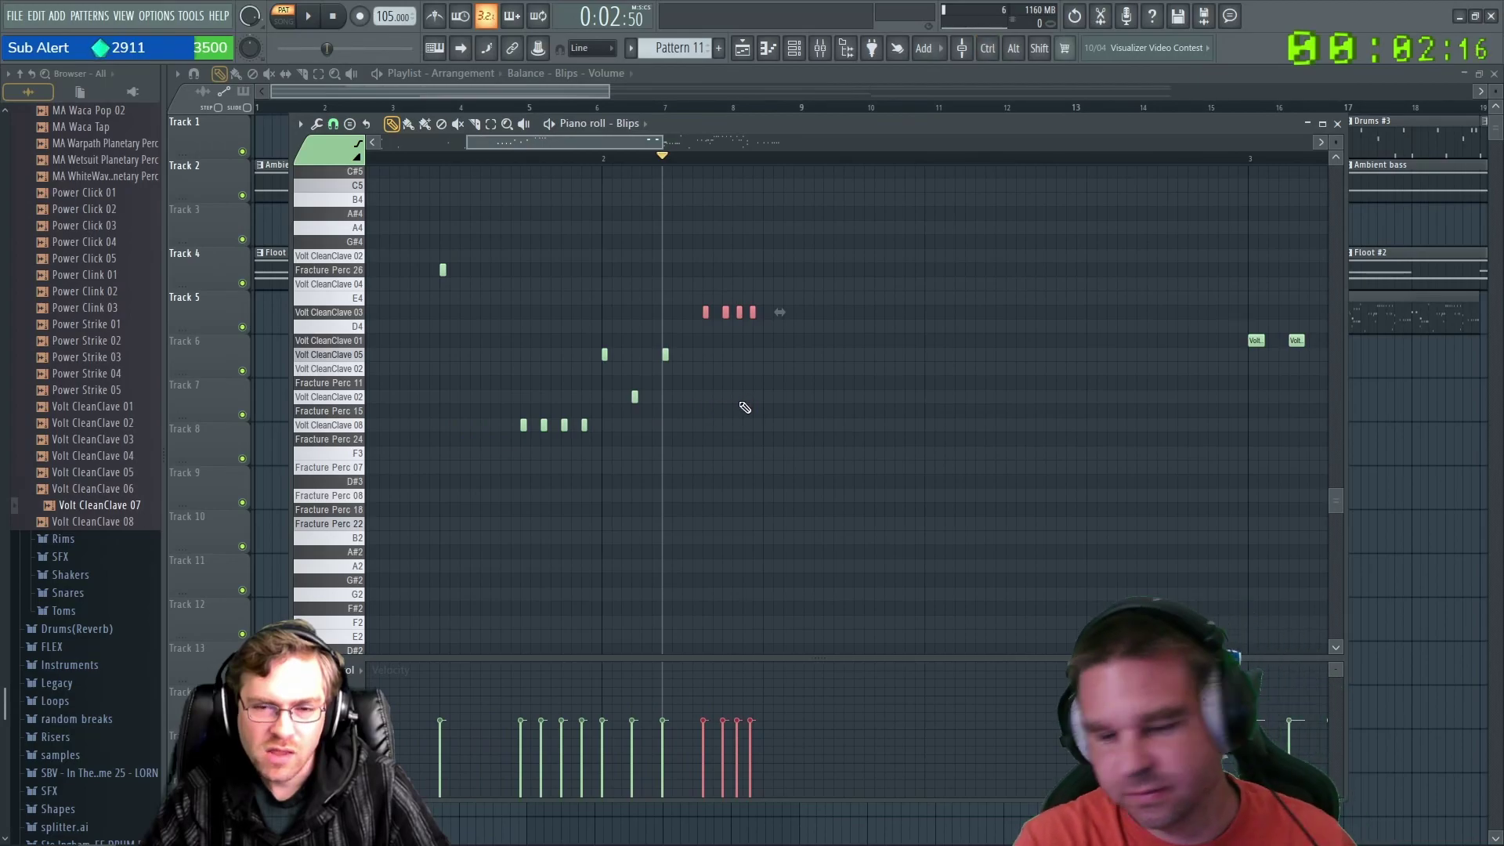
Add a Fracture Perc 18 note under the second Volt CleanClave 03 note, a Fracture Perc 08 just after the fourth, and a Volt CleanClave 08 following it.
scroll(764, 391, "up", 1, "ctrl")
scroll(766, 391, "up", 1, "ctrl")
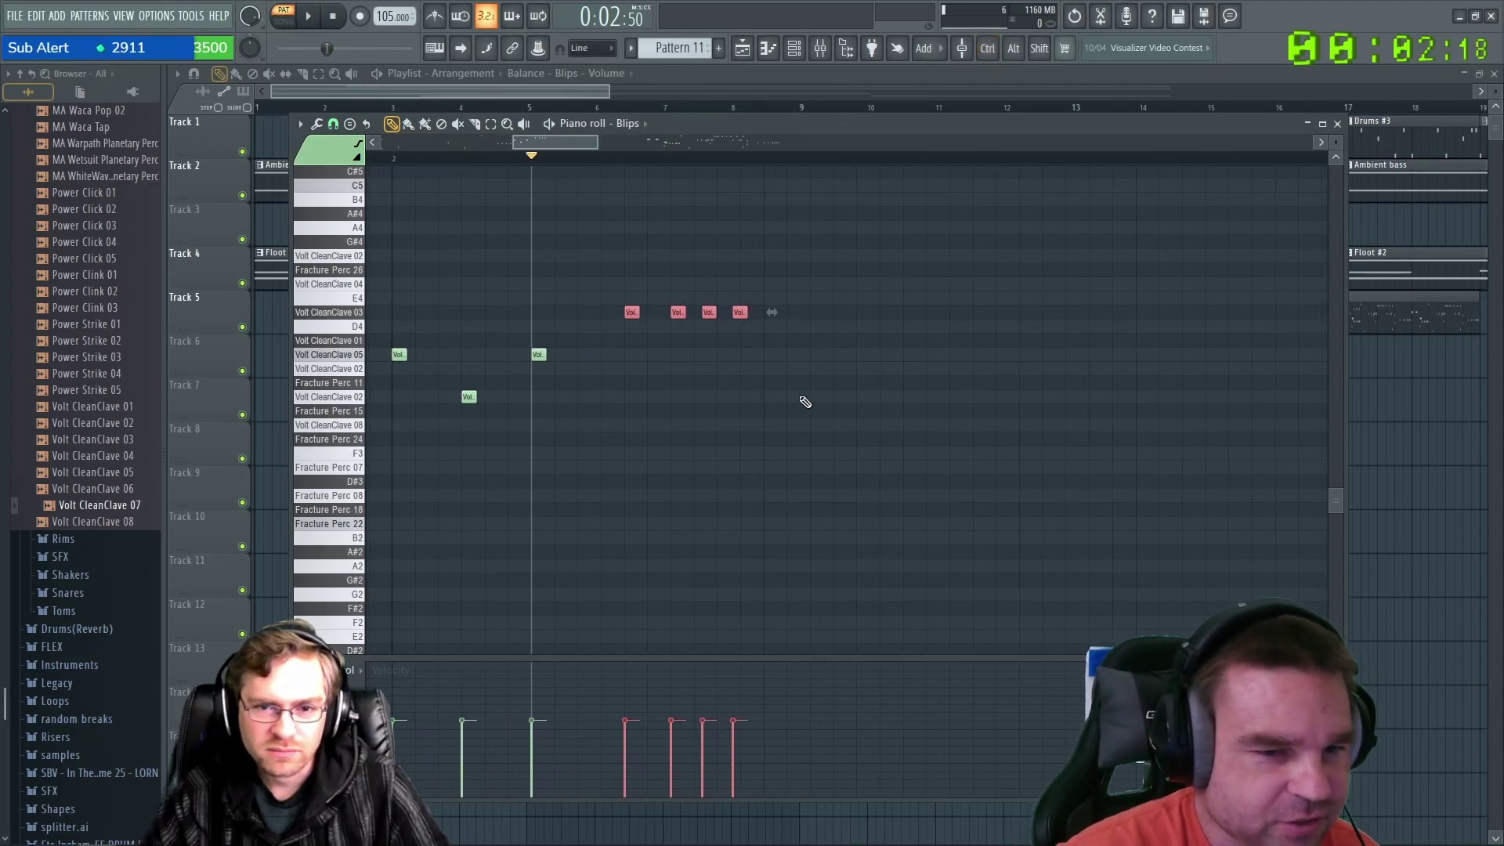
left_click(768, 496)
left_click_drag(768, 498, 674, 506)
left_click(741, 493)
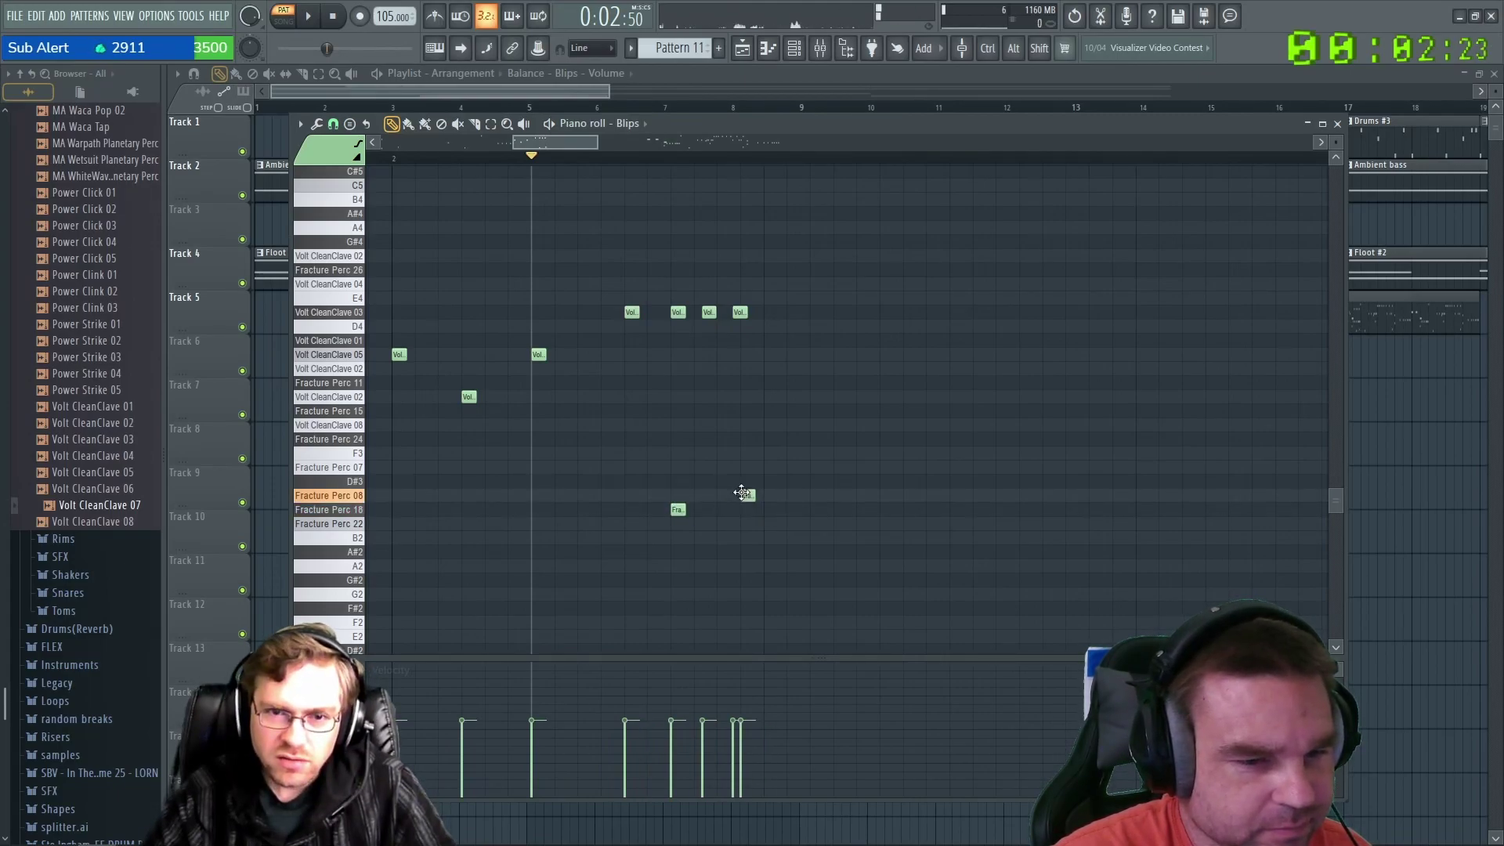
left_click_drag(784, 580, 763, 415)
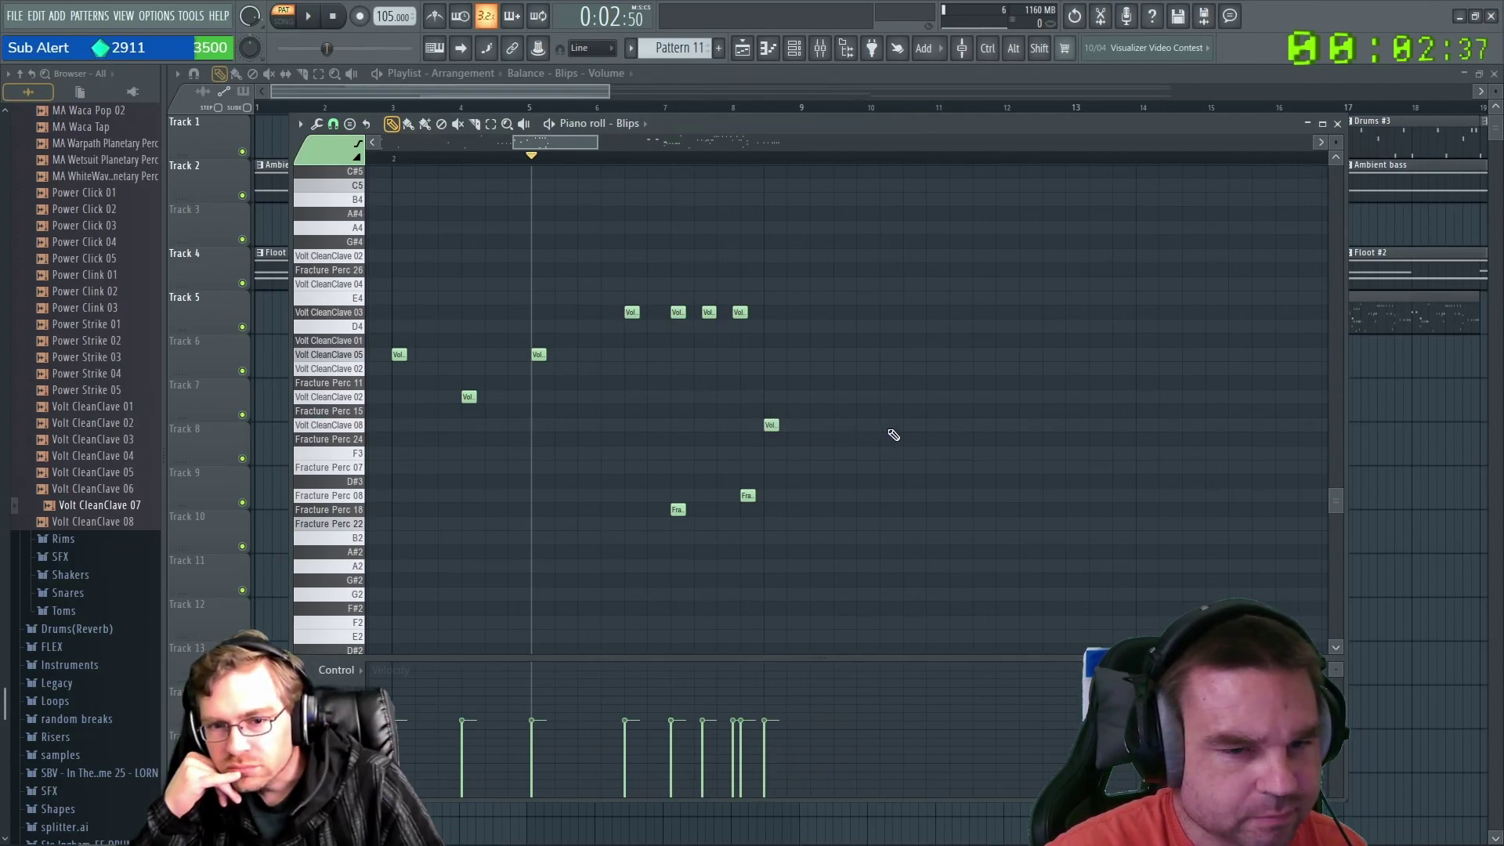
Add five more Volt CleanClave 08 notes with progressively tighter spacing after the new one, and play the phrase.
left_click(914, 425)
left_click(999, 424)
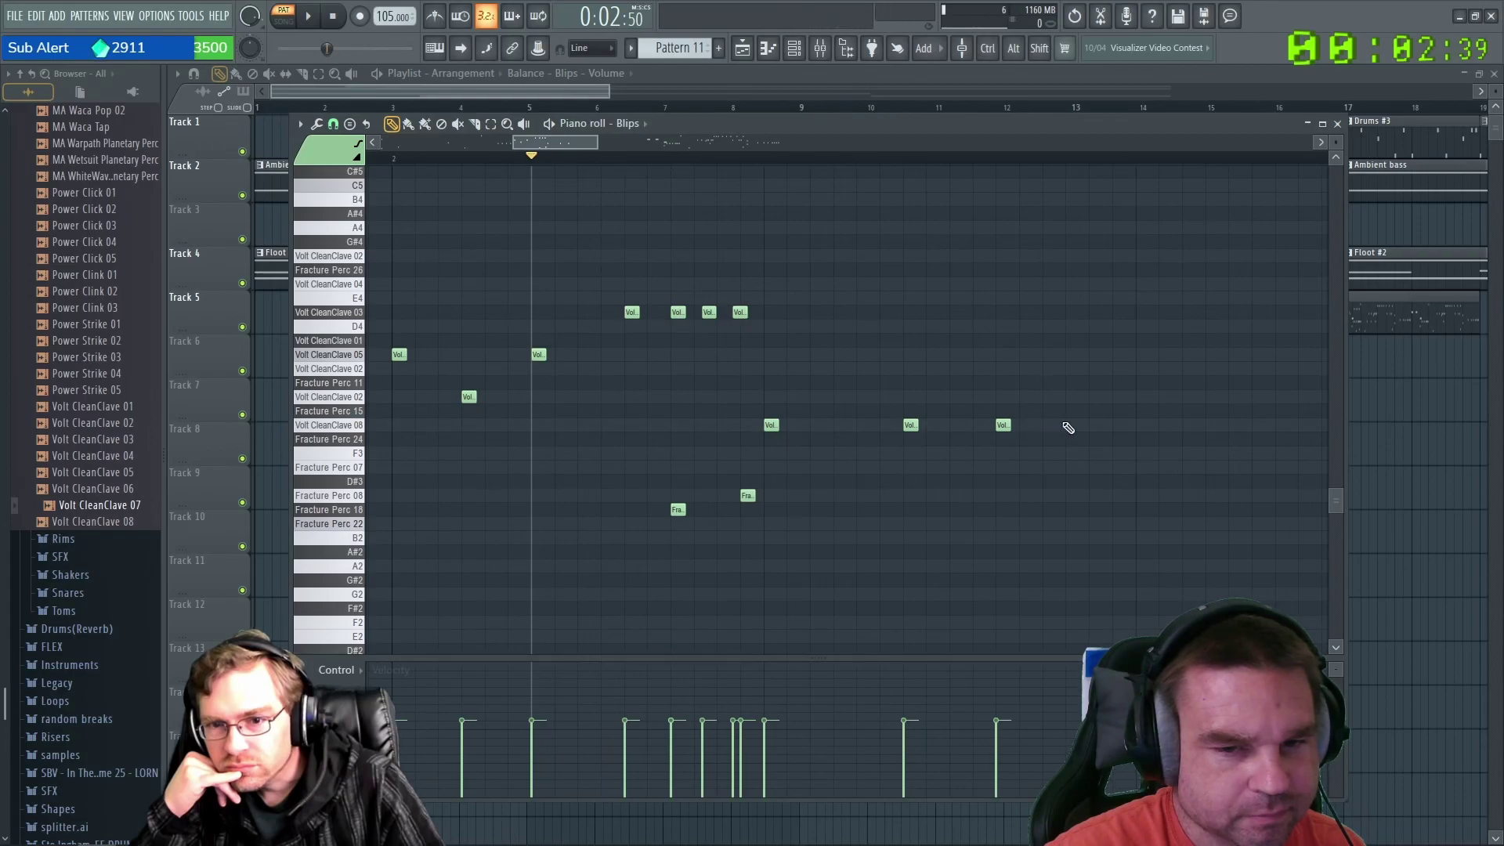
left_click(1120, 425)
key("space")
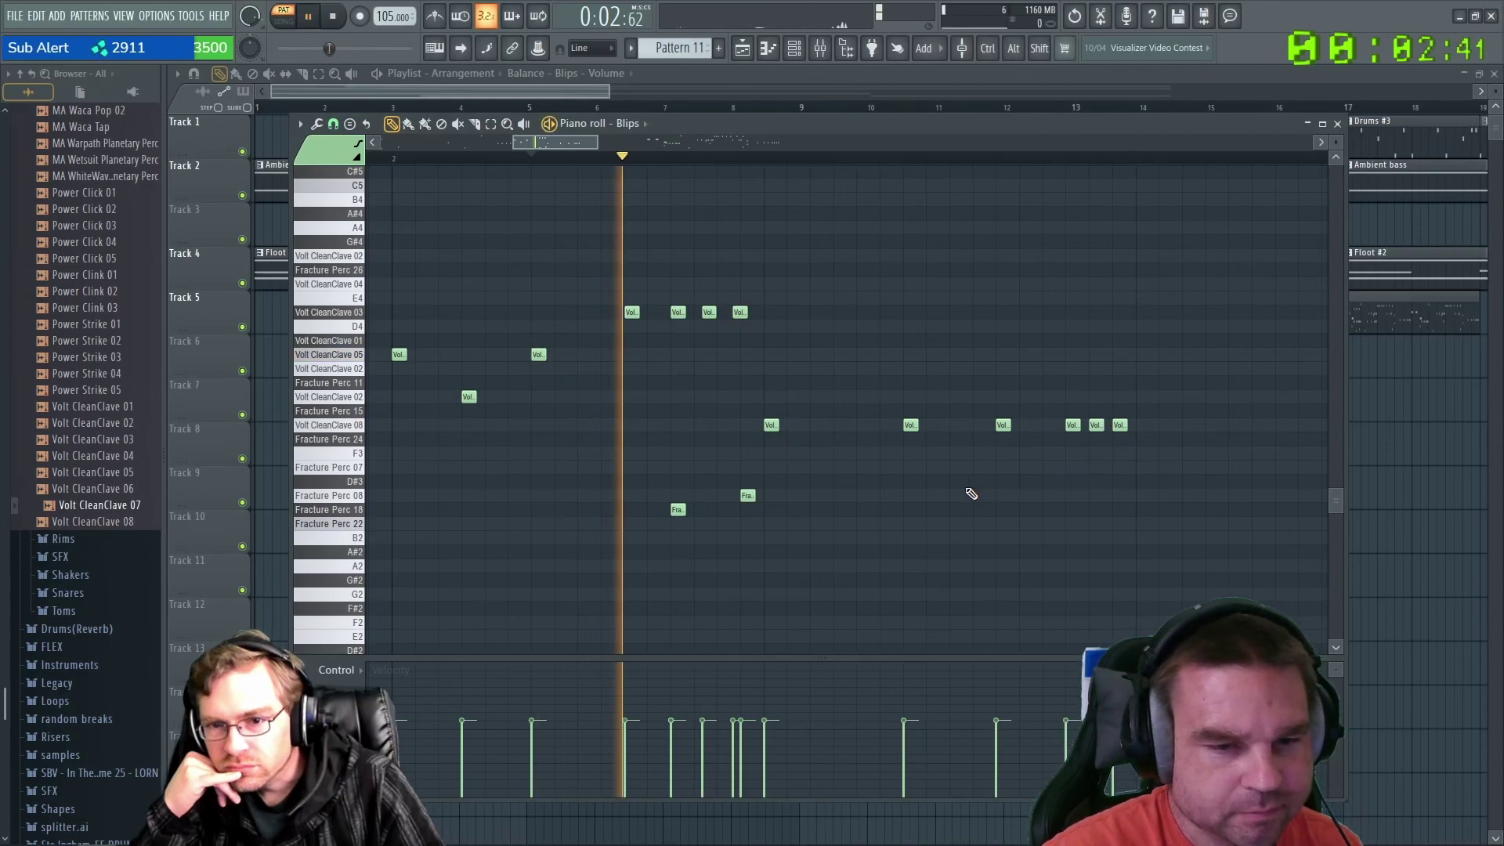
scroll(970, 531, "down", 2)
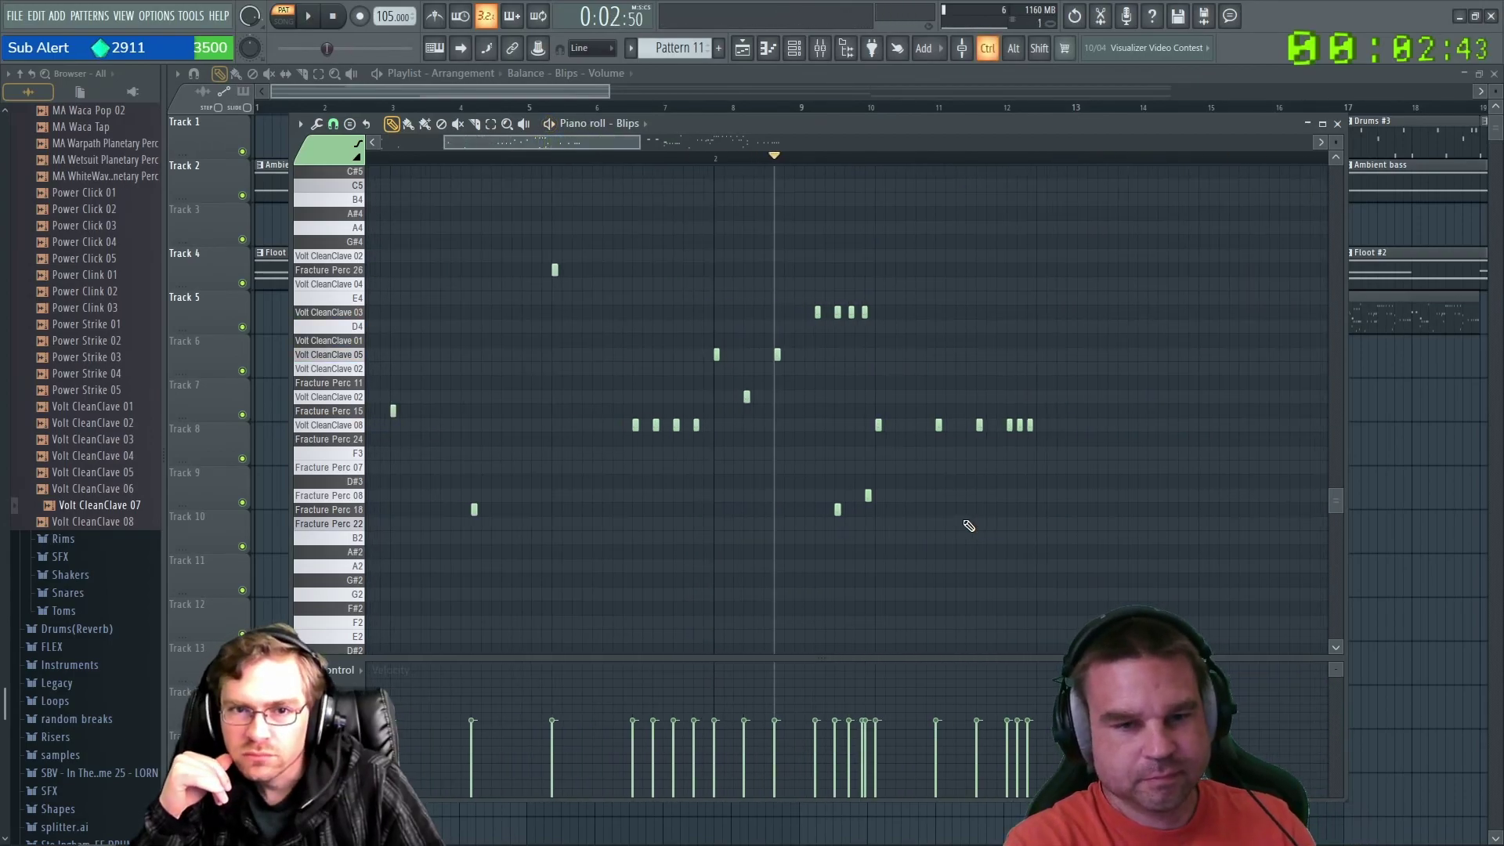
key("space")
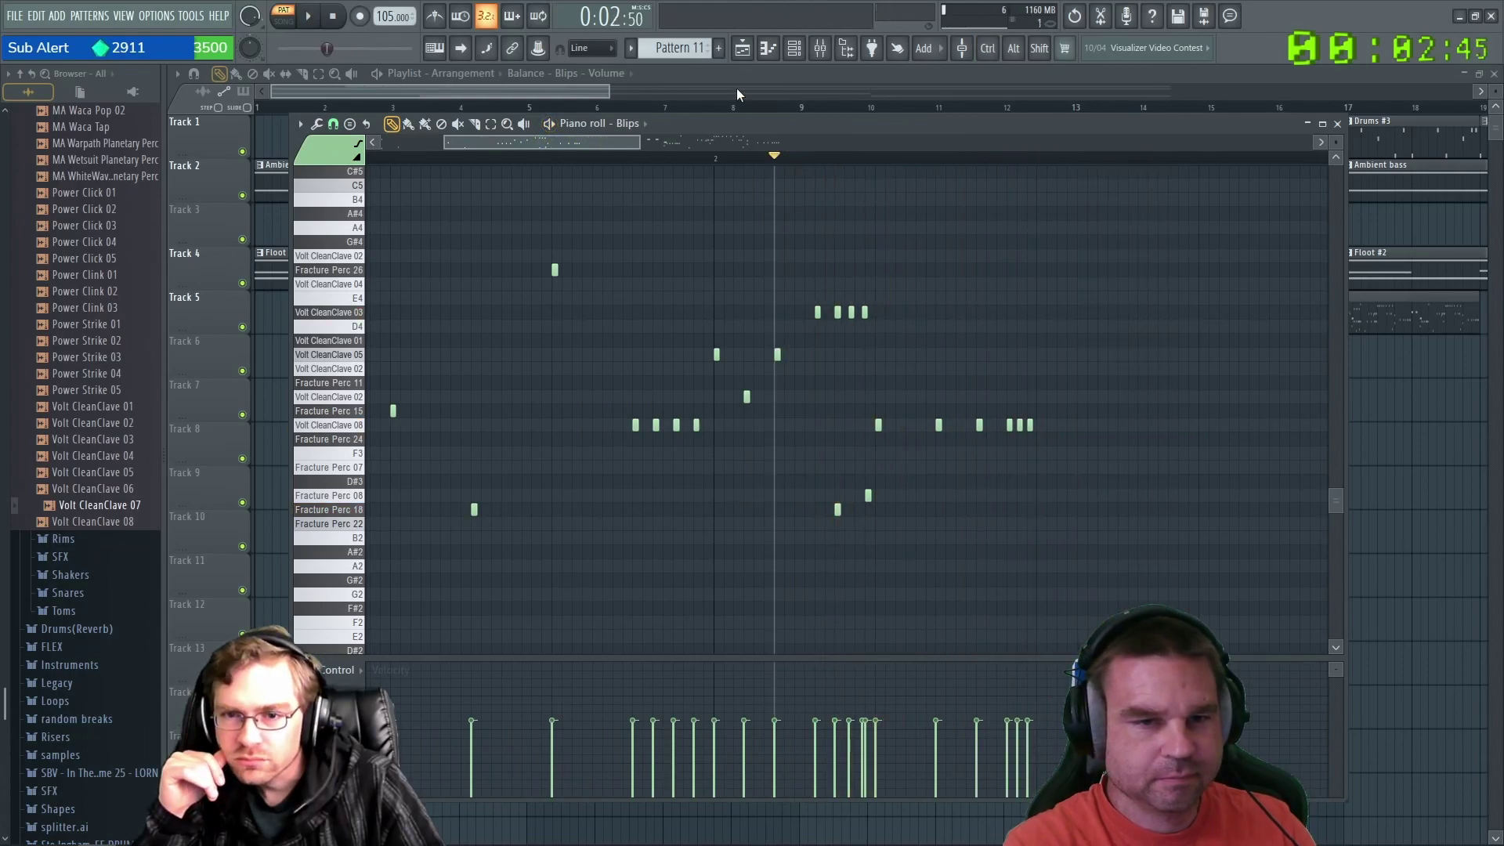
Delete the last two Volt CleanClave 08 notes of the phrase and play bar 2 from its start.
left_click(716, 159)
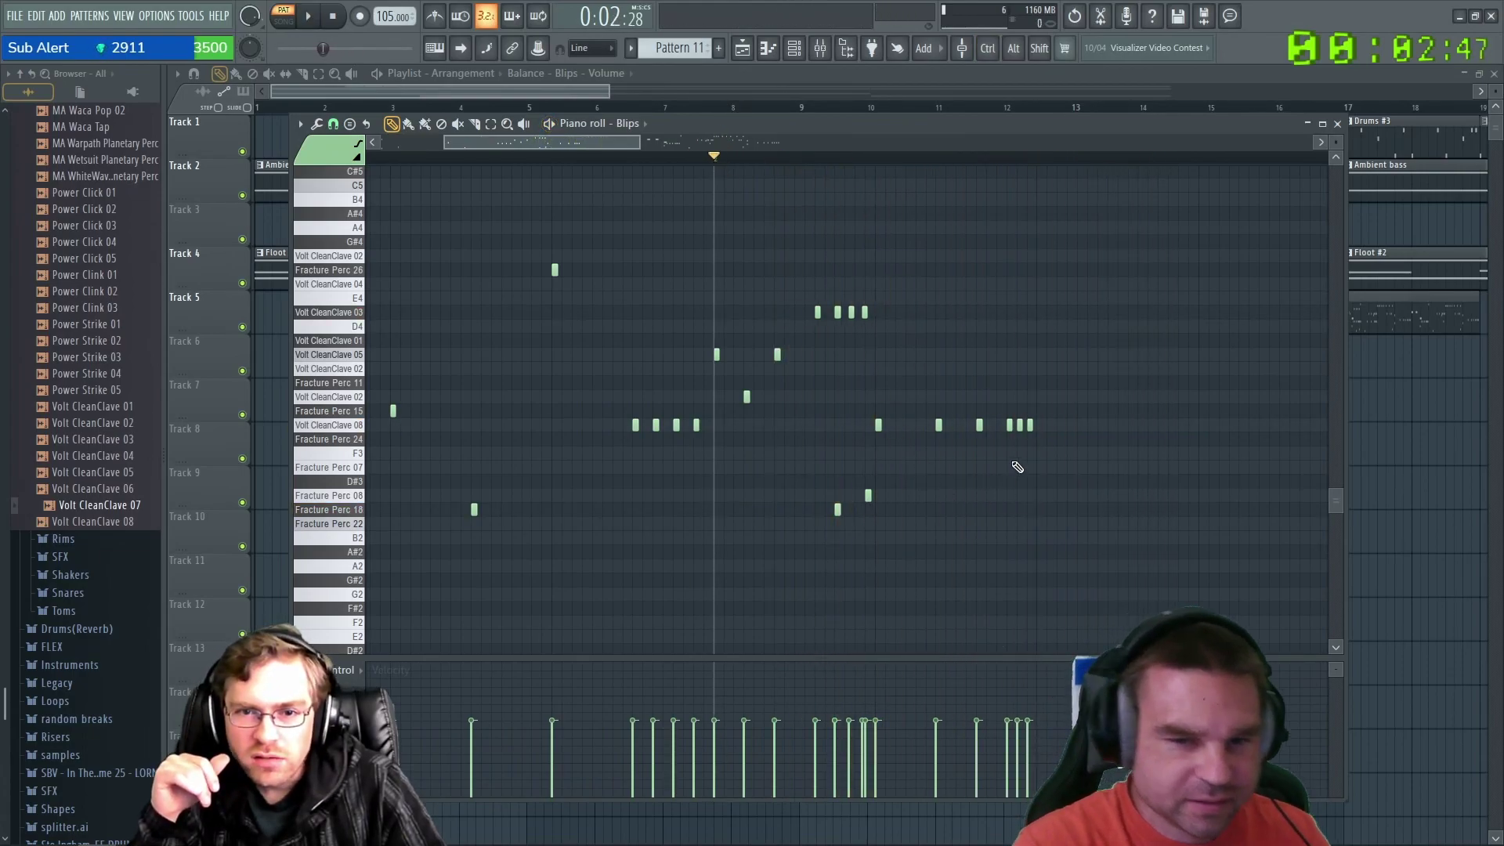
key("space")
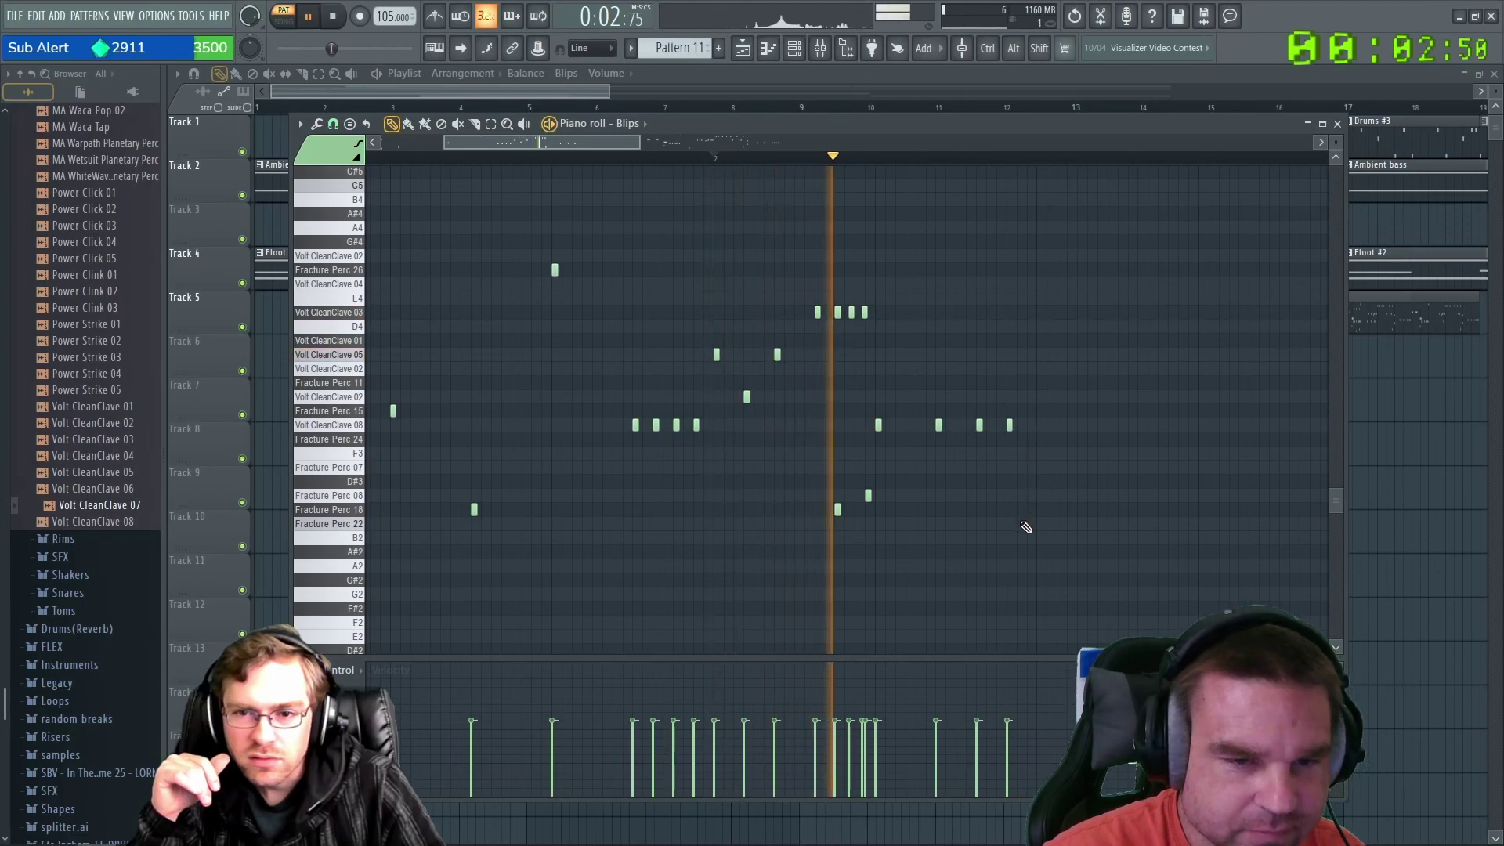
key("space")
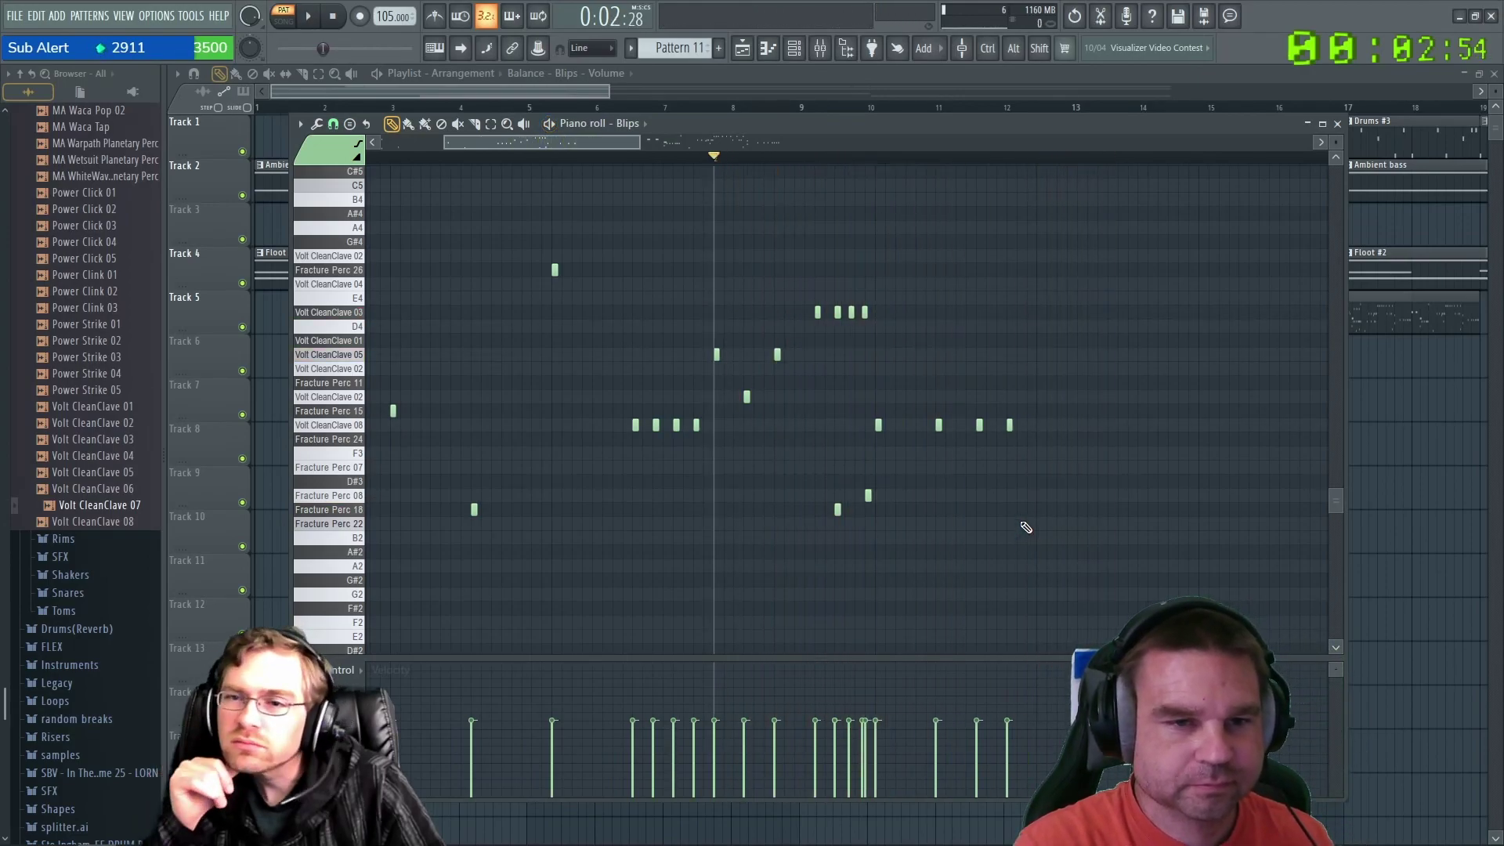
Play the pattern from its beginning through bar 3 and examine the empty stretch after bar 2's last Volt CleanClave 08 note.
scroll(1026, 527, "down", 2, "ctrl")
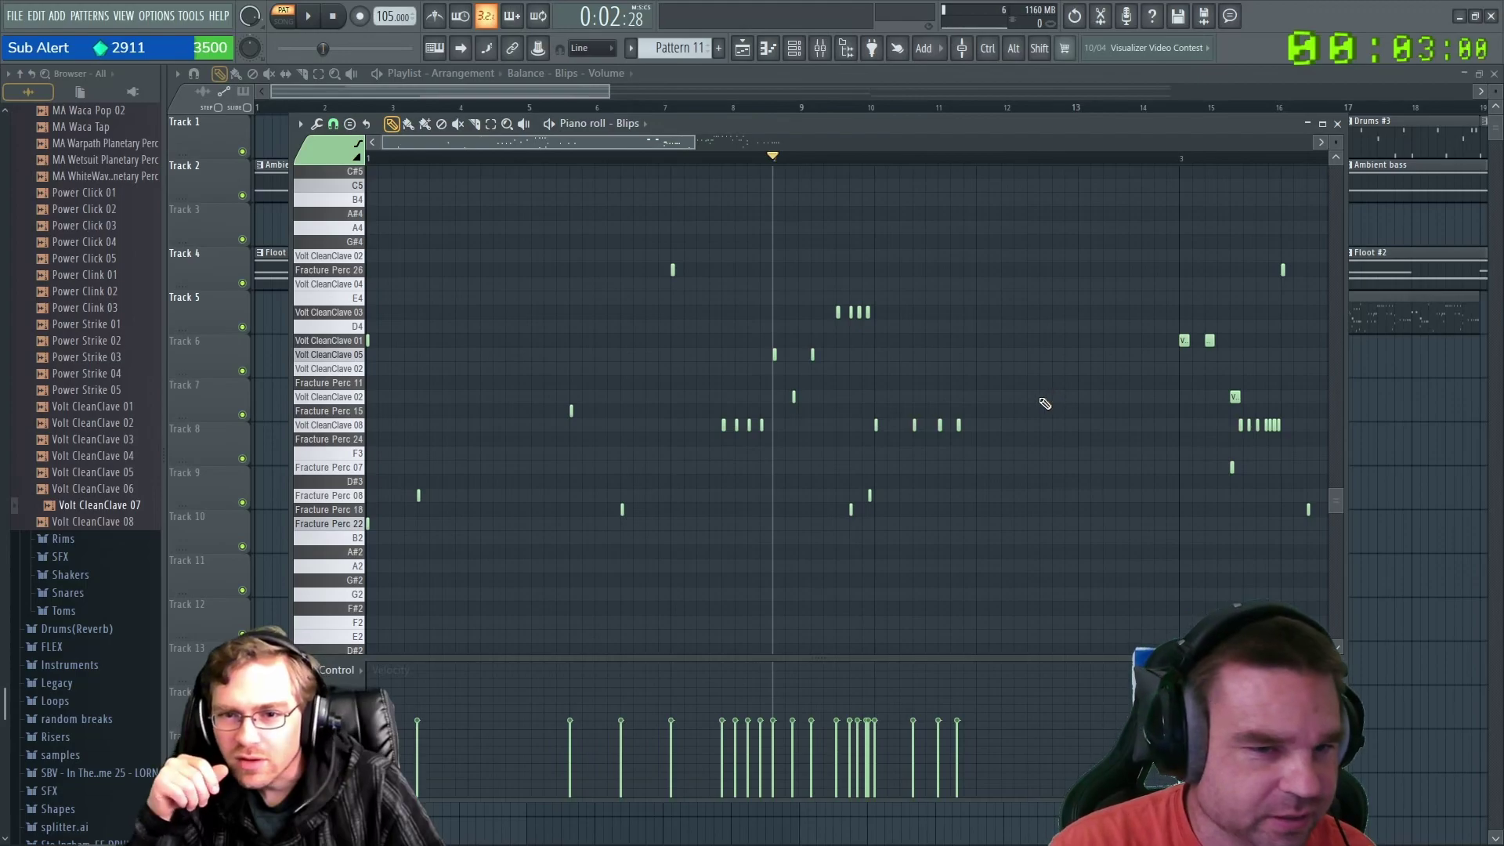
scroll(1026, 422, "up", 3)
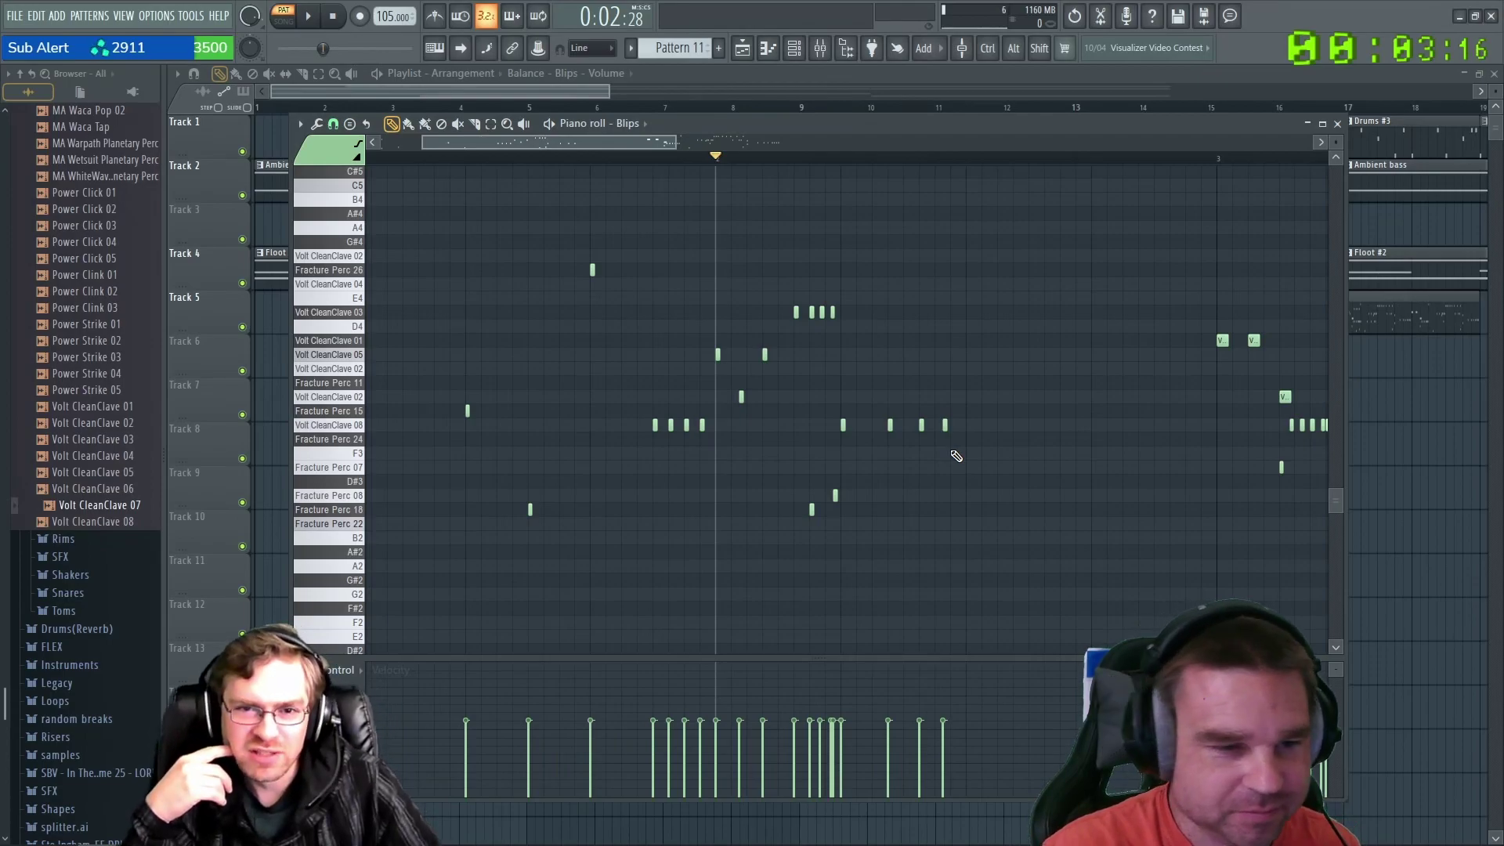
scroll(914, 494, "down", 5, "ctrl")
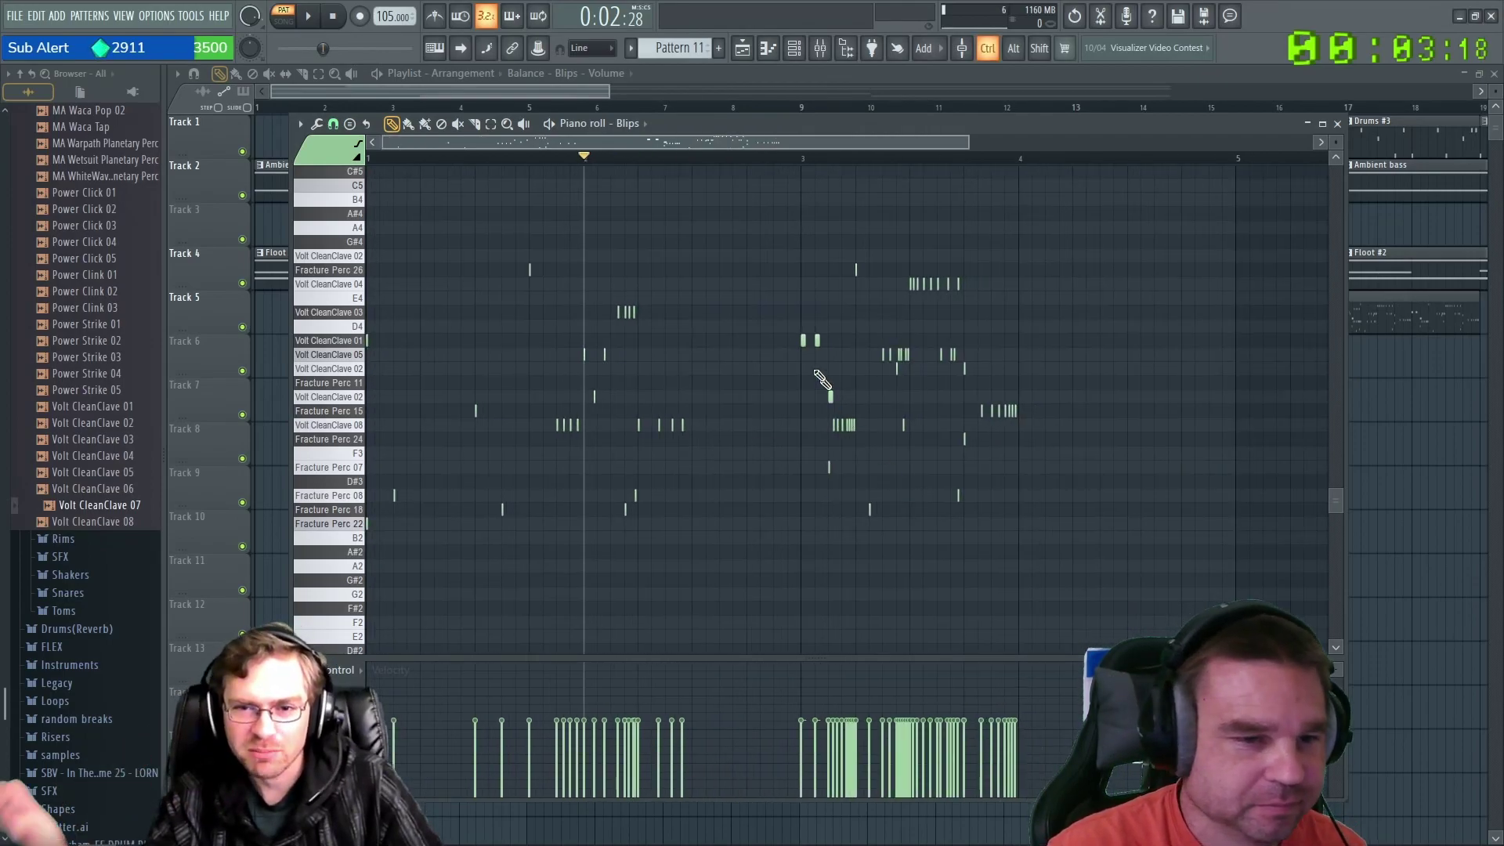
left_click_drag(587, 159, 284, 194)
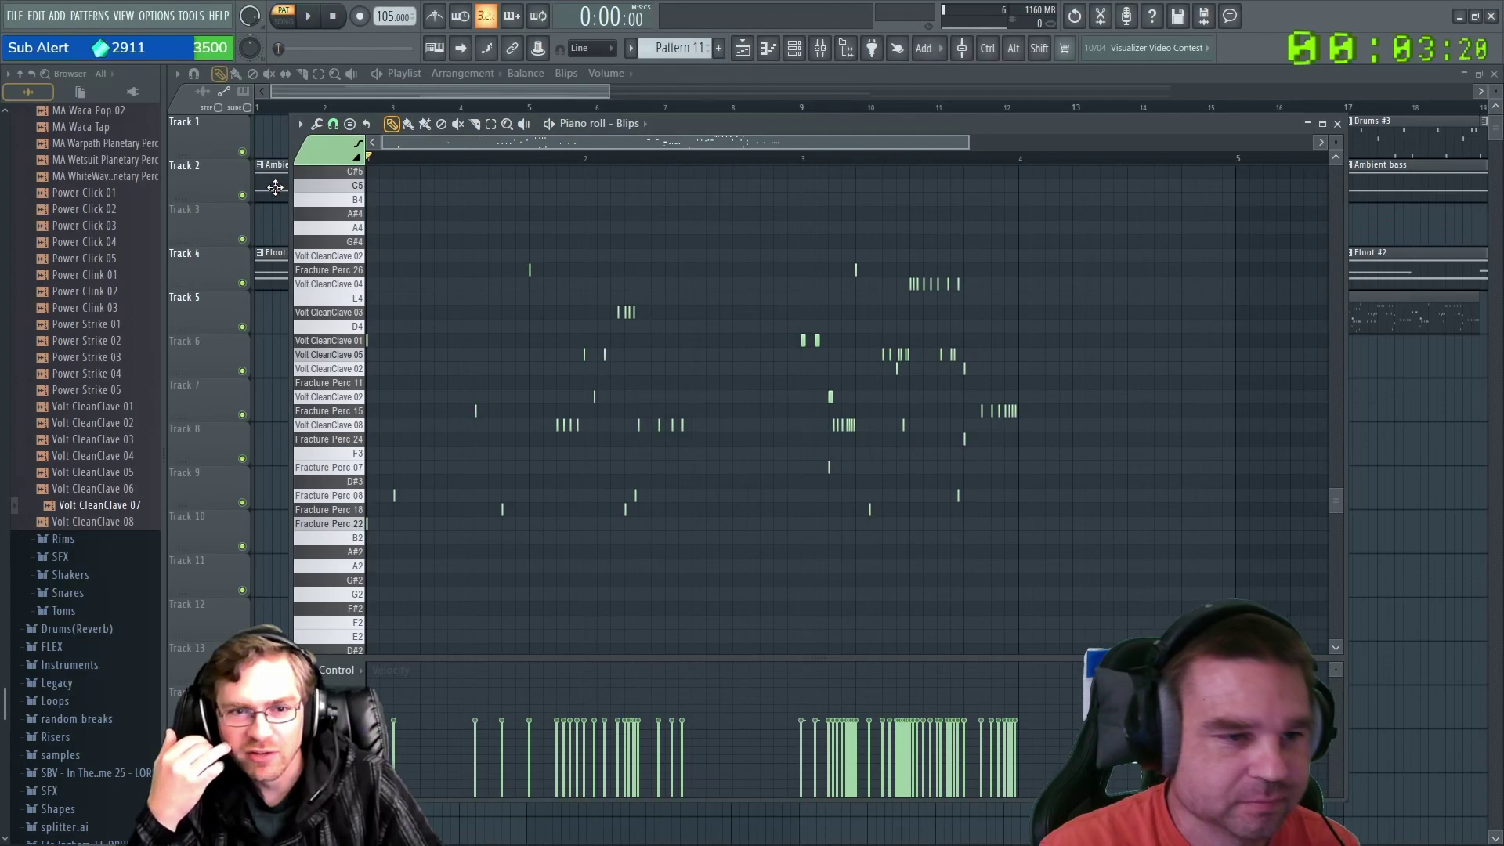
key("space")
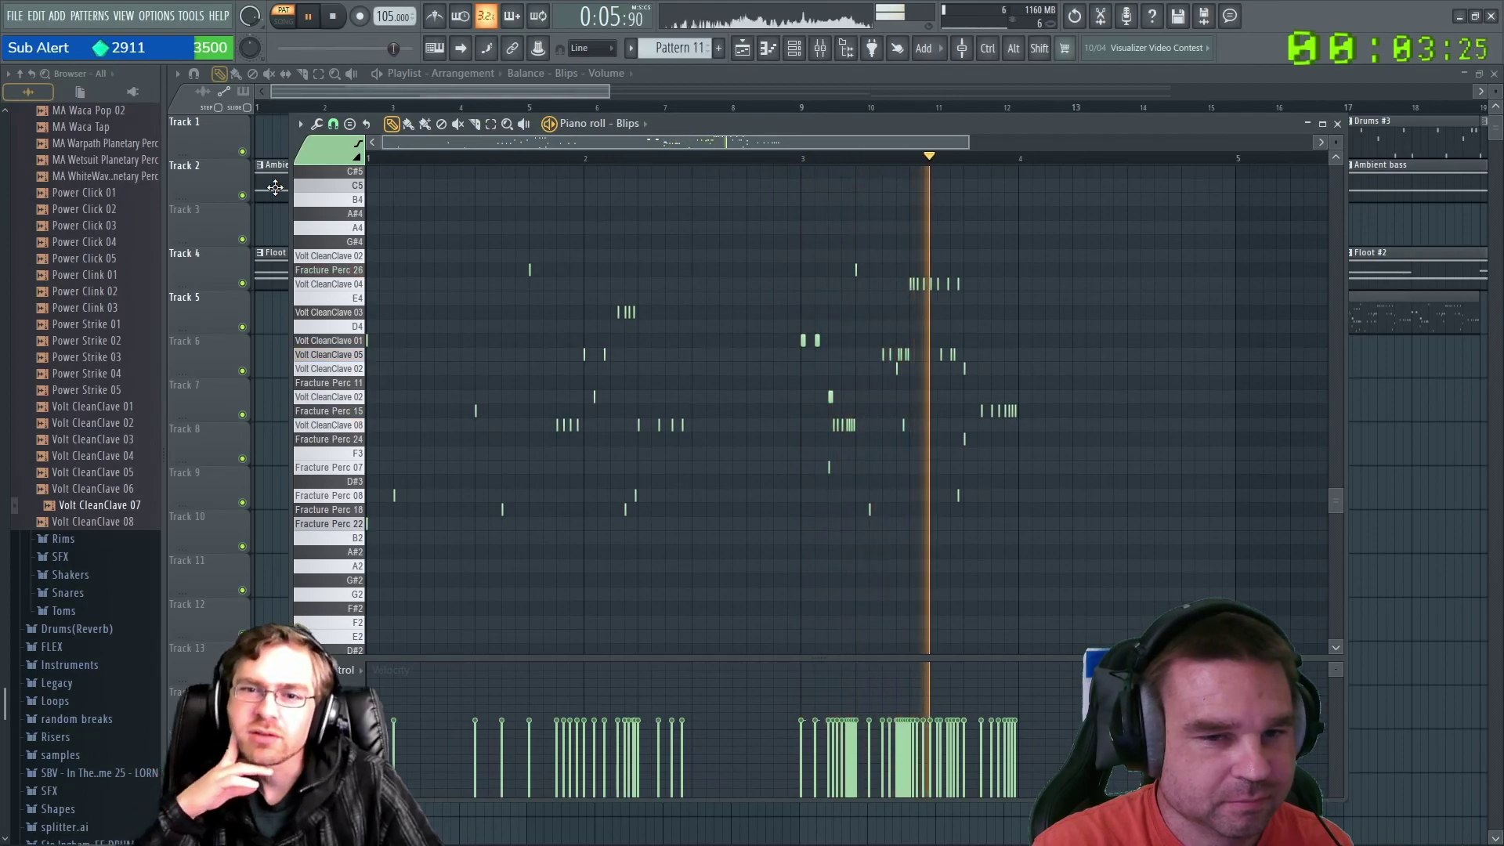
key("space")
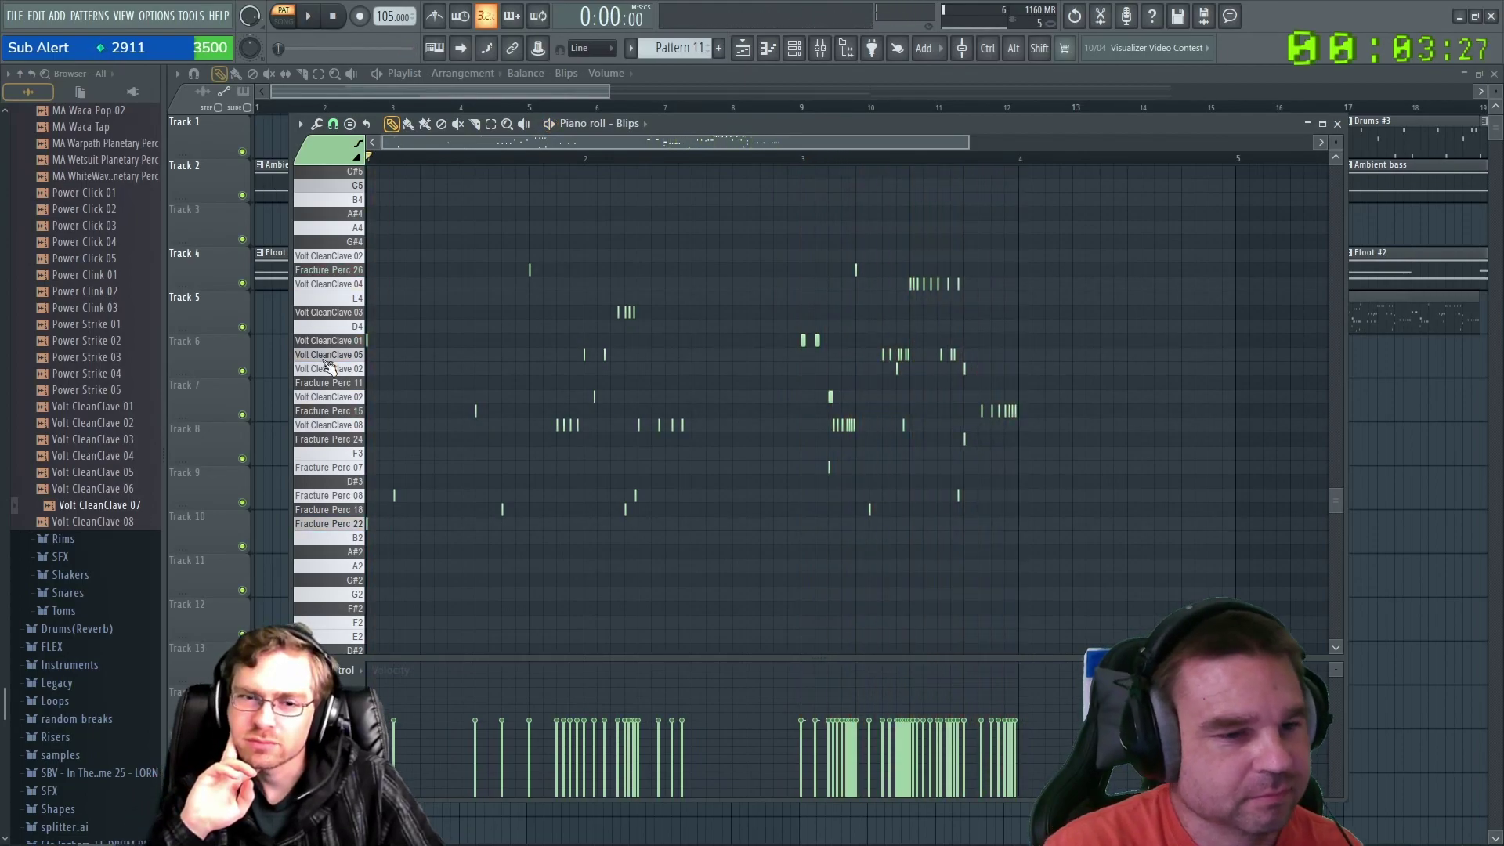
scroll(698, 480, "up", 3)
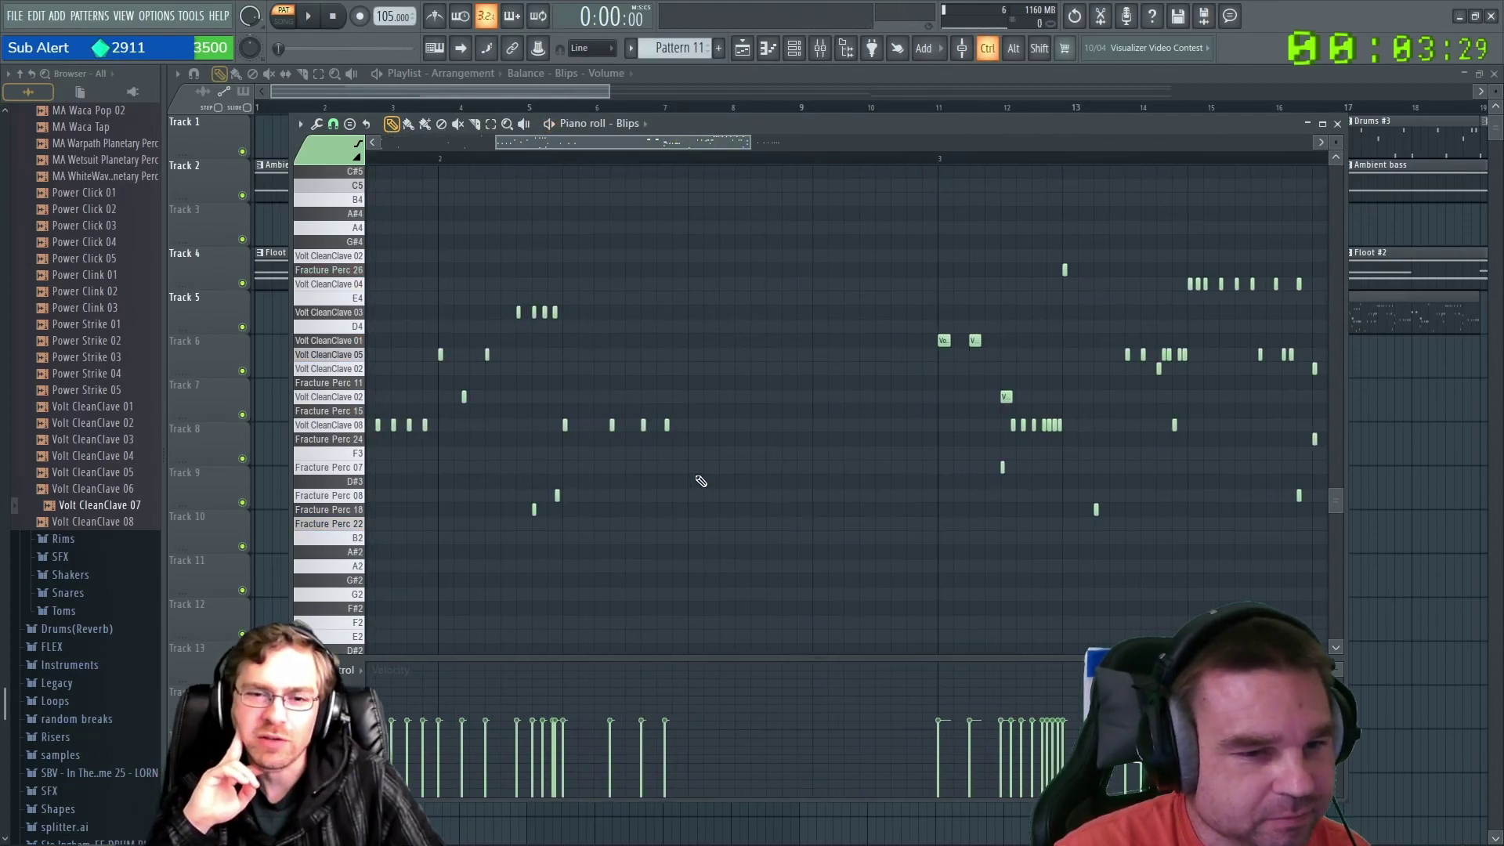
scroll(701, 480, "up", 2)
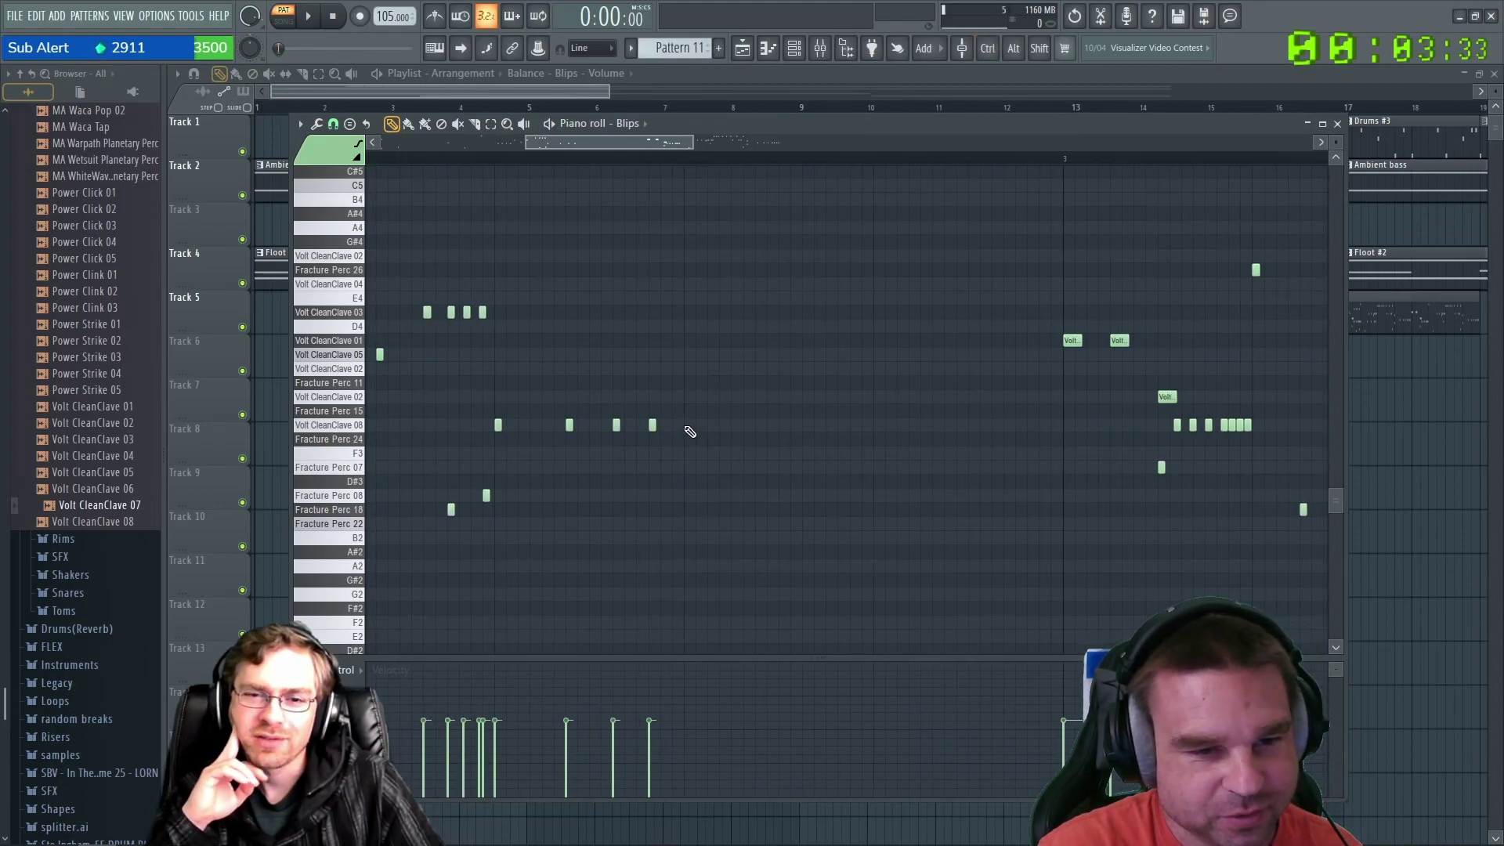
Fill the empty rest of bar 2 with about twenty short notes scattered from Volt CleanClave 03 down to G2.
left_click(759, 382)
left_click(771, 439)
left_click(854, 425)
left_click(865, 340)
left_click(924, 382)
left_click(995, 565)
left_click(995, 594)
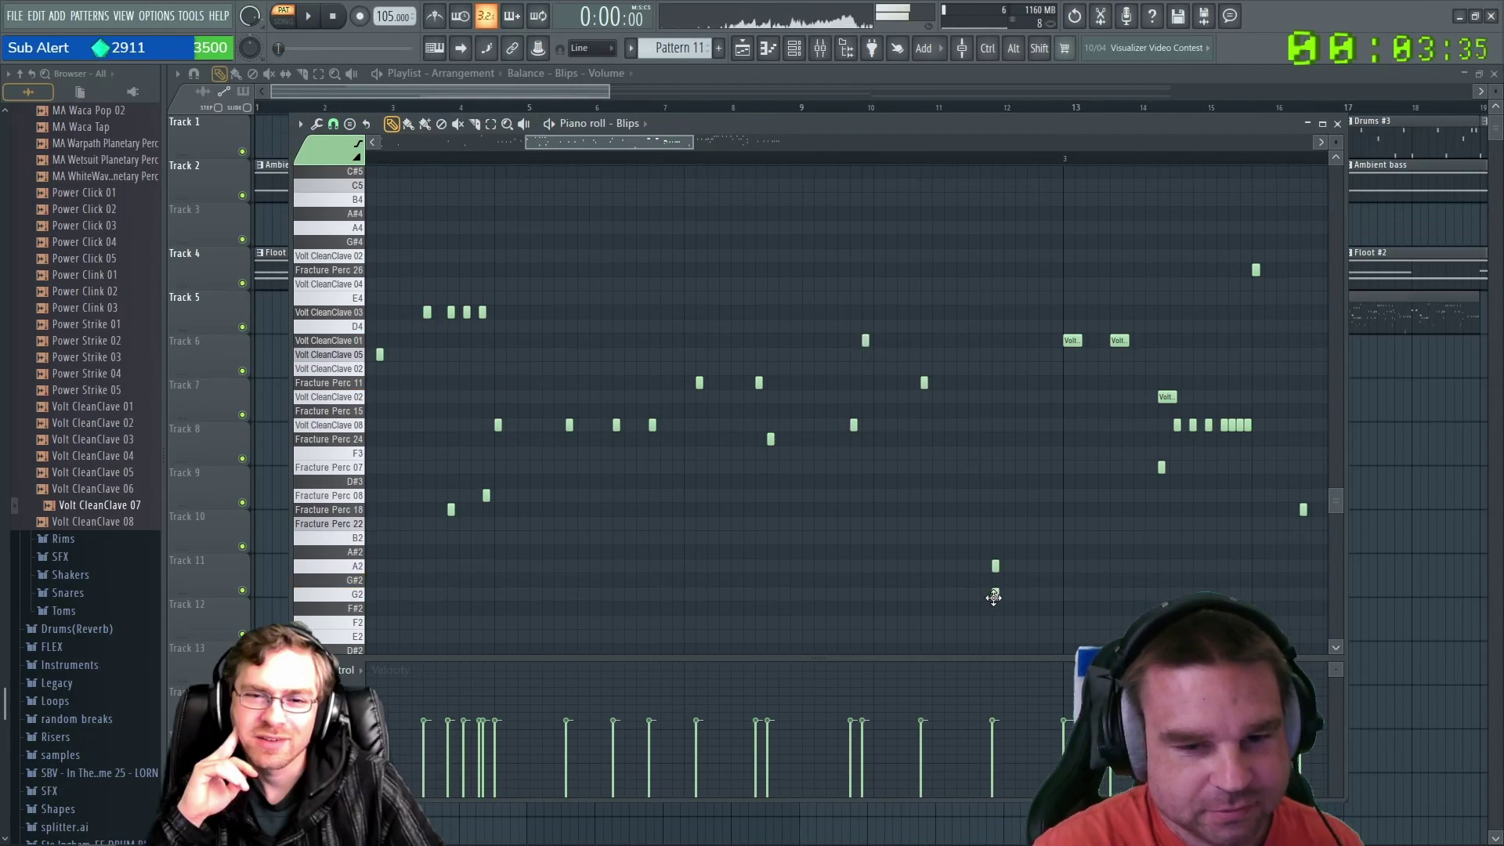
left_click(913, 439)
left_click(913, 424)
left_click(973, 481)
left_click(984, 452)
left_click(949, 311)
left_click(841, 354)
left_click(830, 467)
left_click(830, 551)
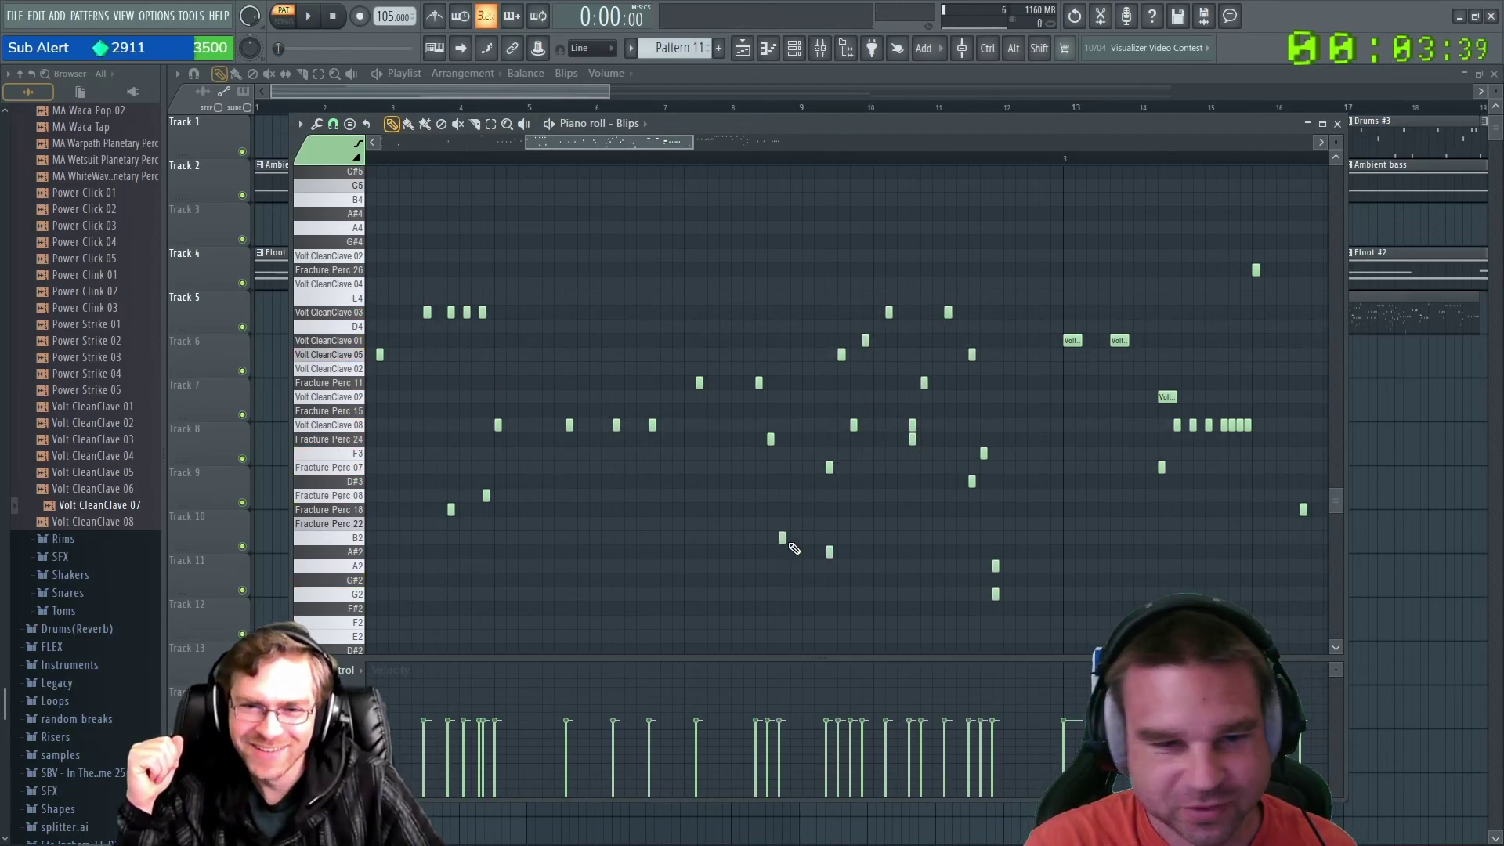
Play the pattern from shortly before bar 2 to hear the scattered notes lead into bar 3.
scroll(636, 292, "down", 2, "ctrl")
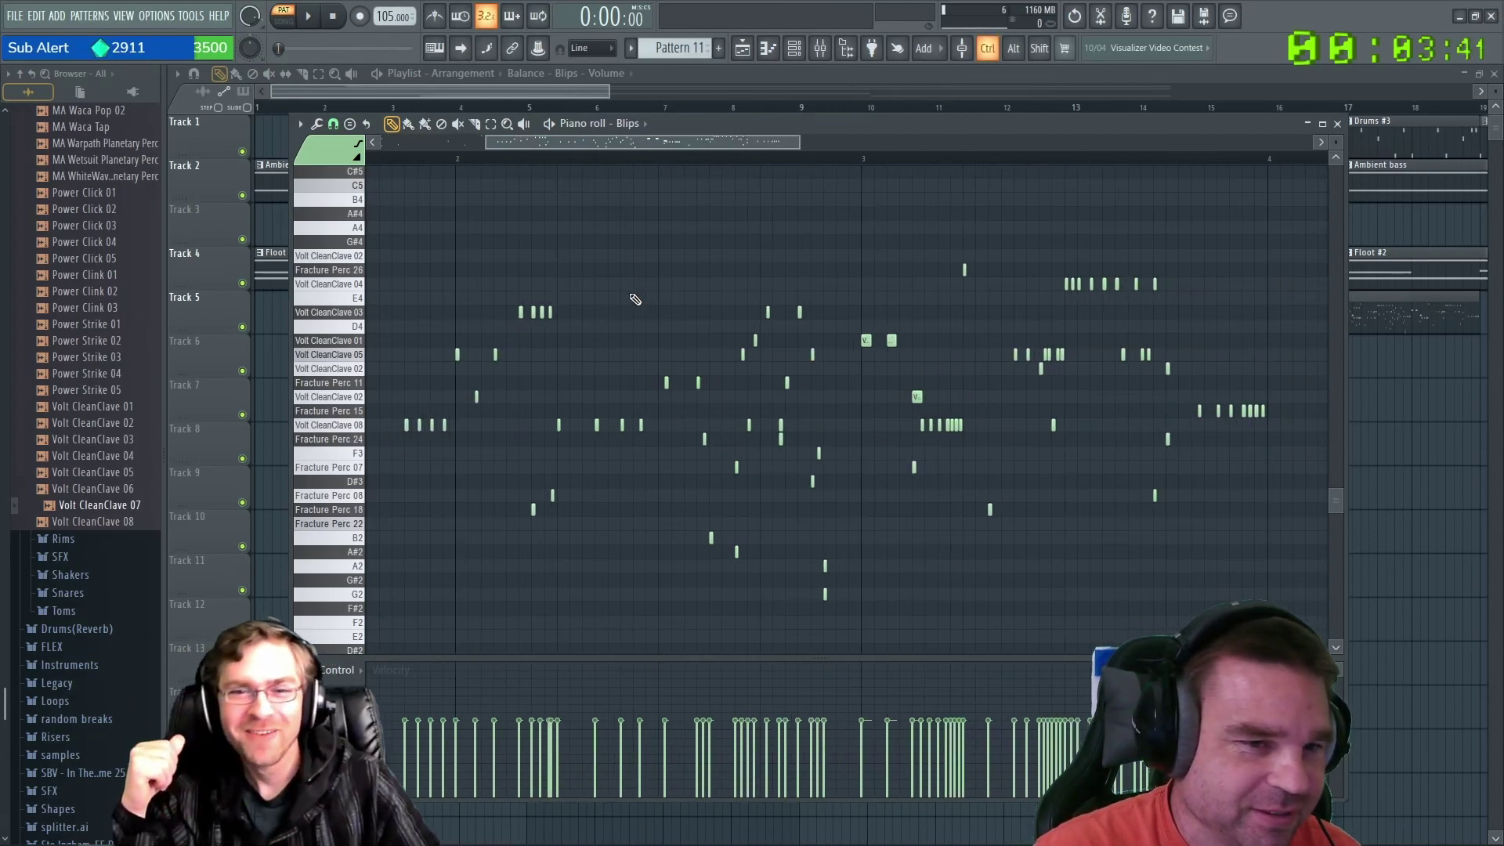
left_click_drag(582, 159, 480, 158)
key("space")
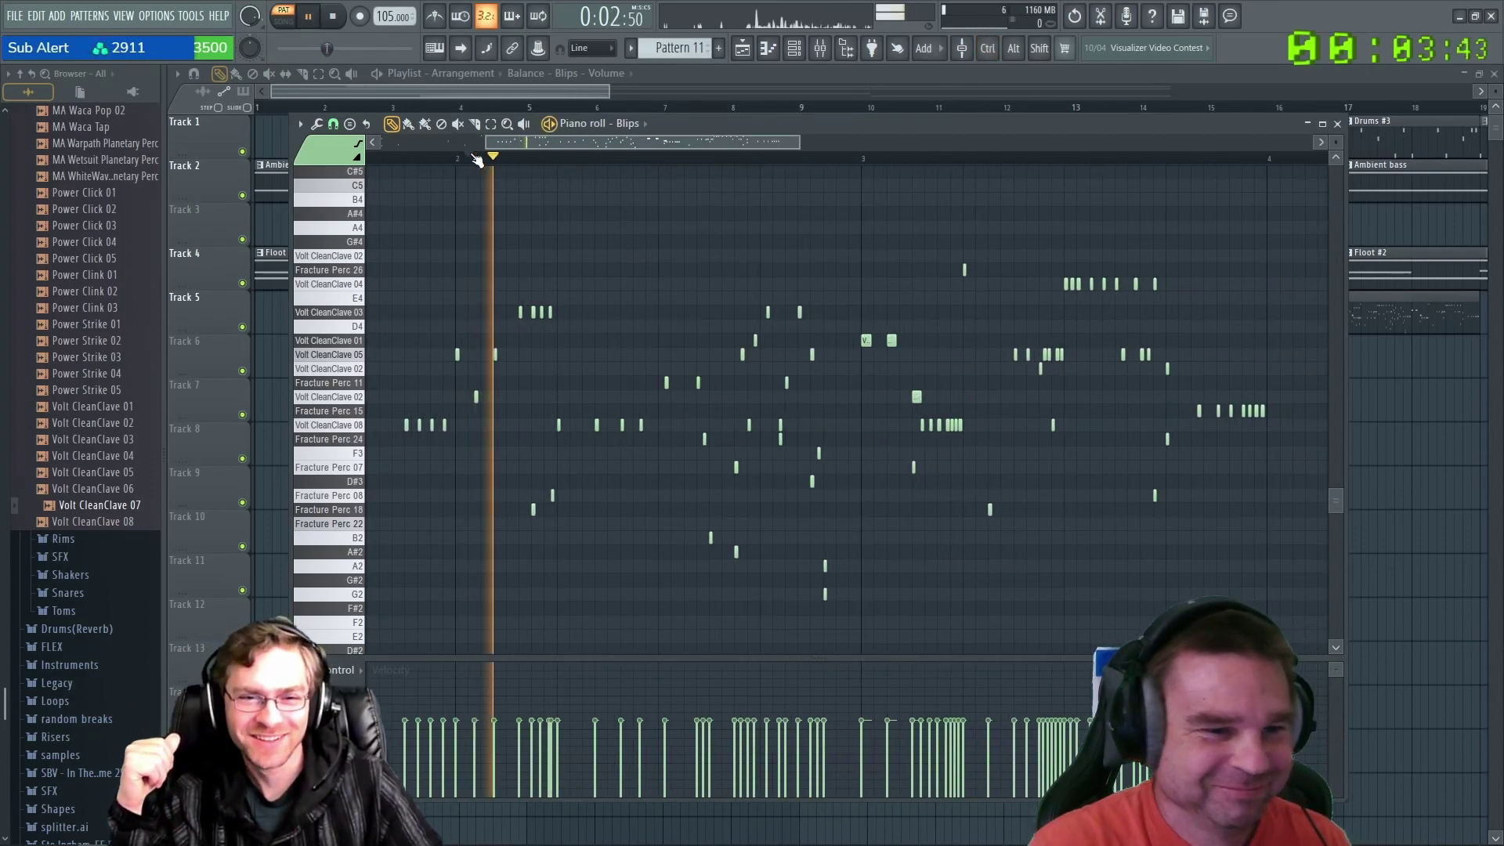
key("space")
left_click_drag(470, 159, 386, 158)
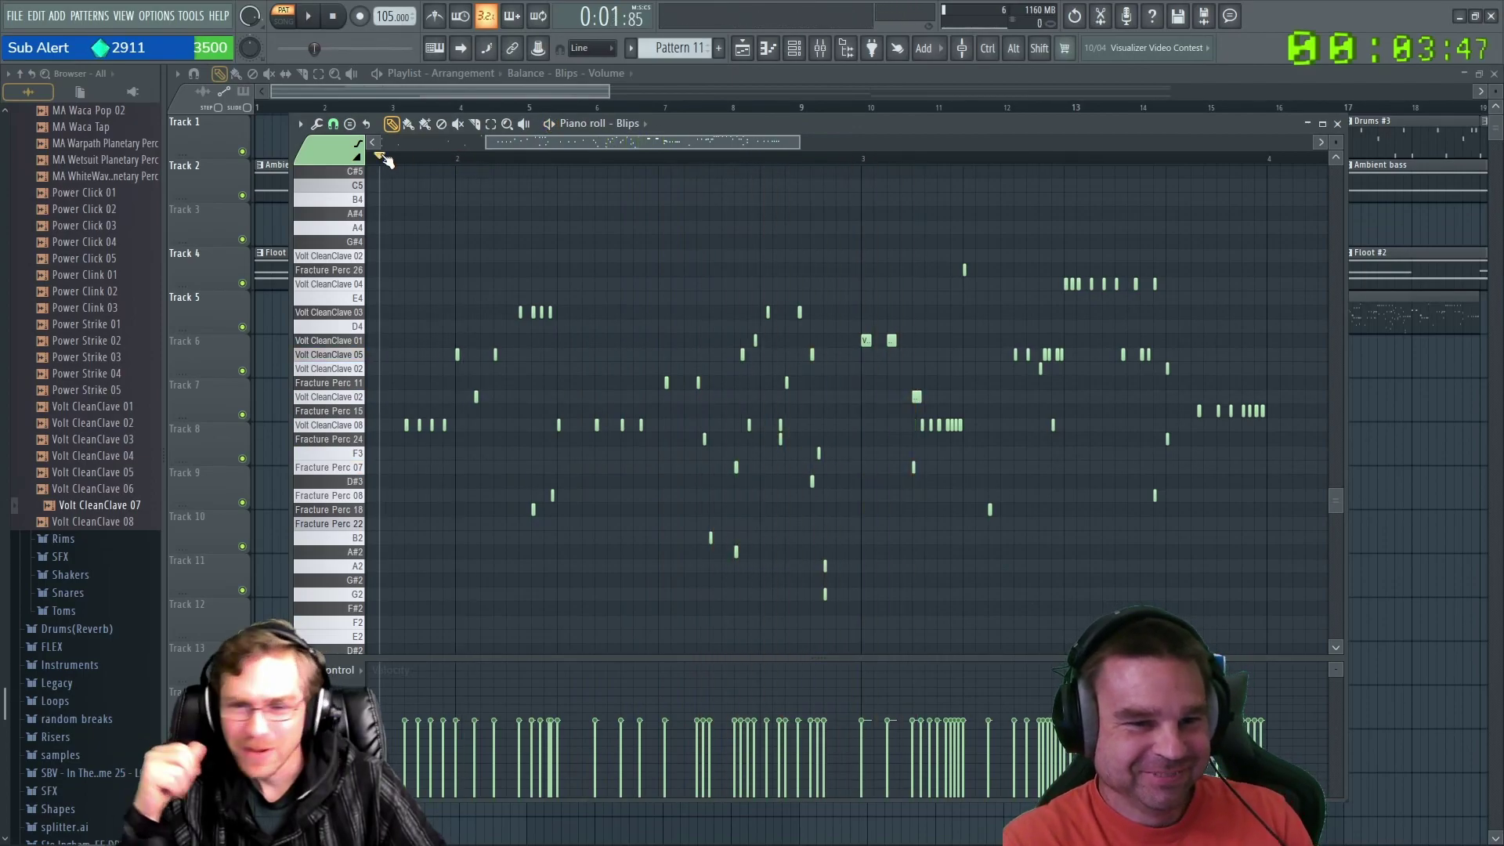
key("space")
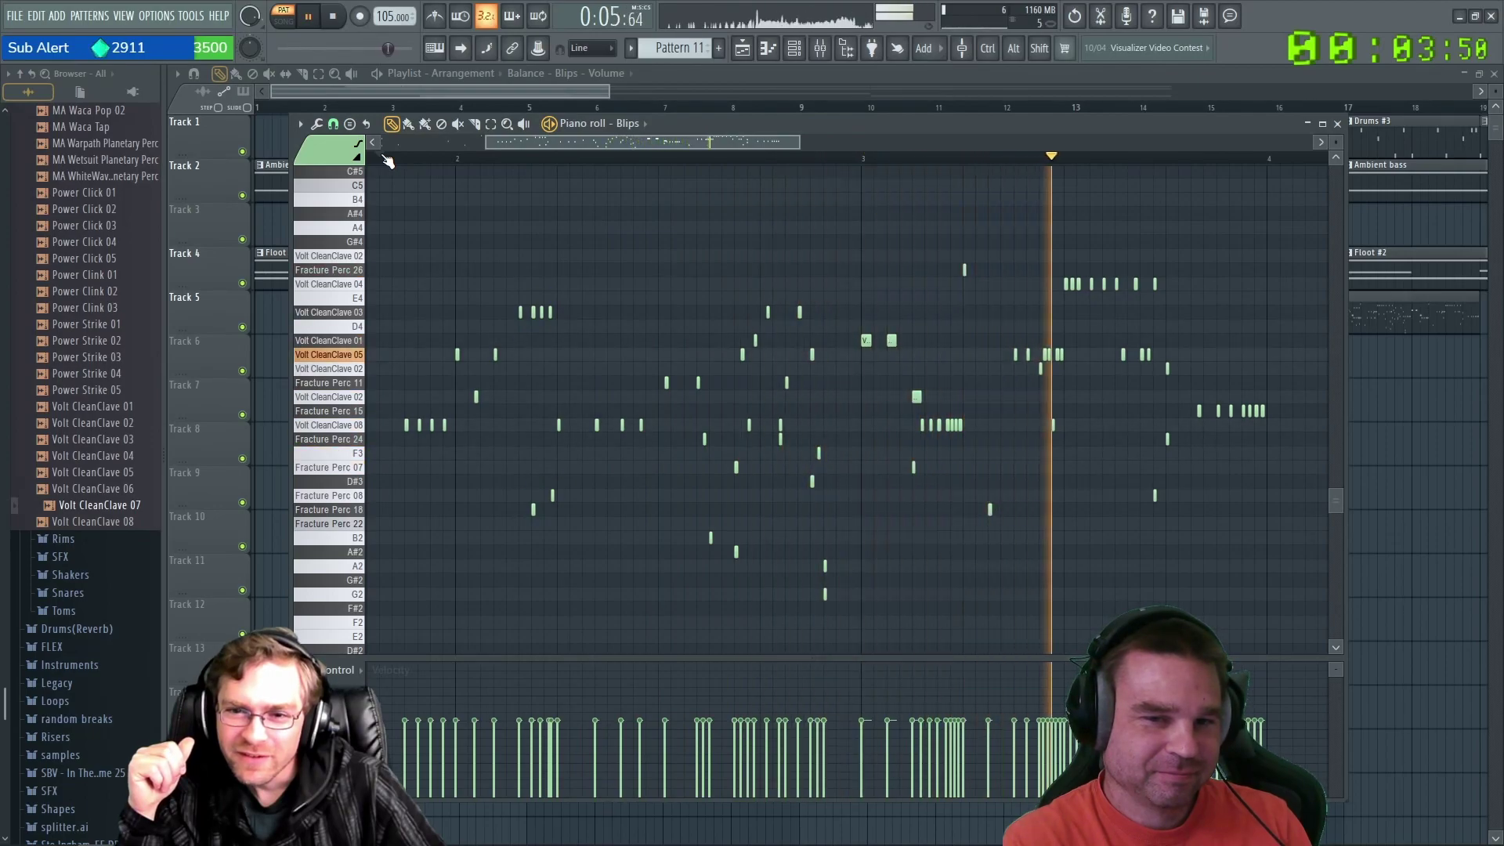
key("space")
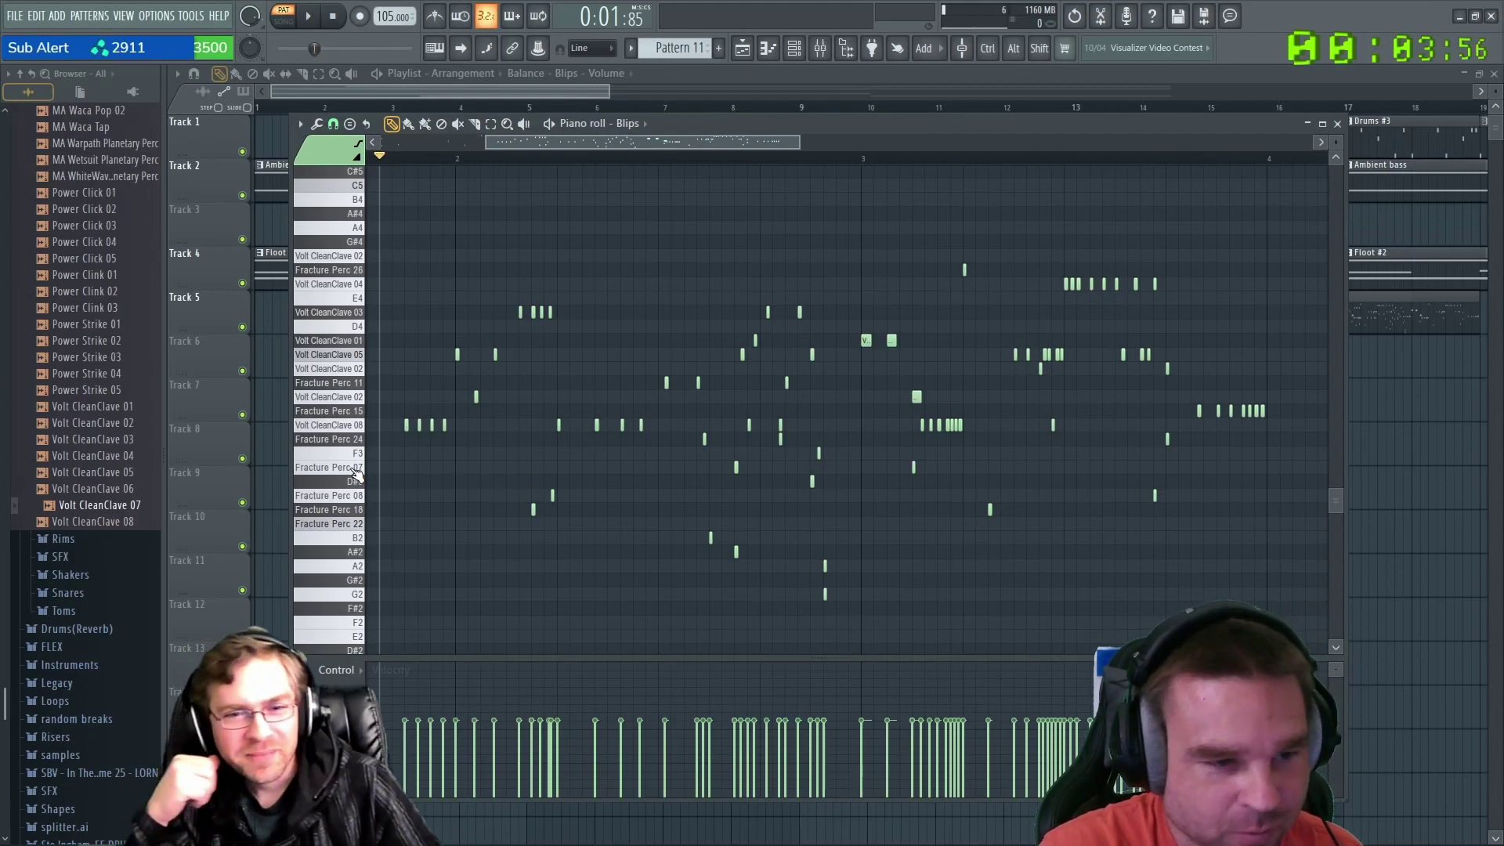
Audition the sample rows and remove the new Fracture Perc 24, Fracture Perc 11 and G2 notes from bar 2.
left_click_drag(354, 500, 354, 449)
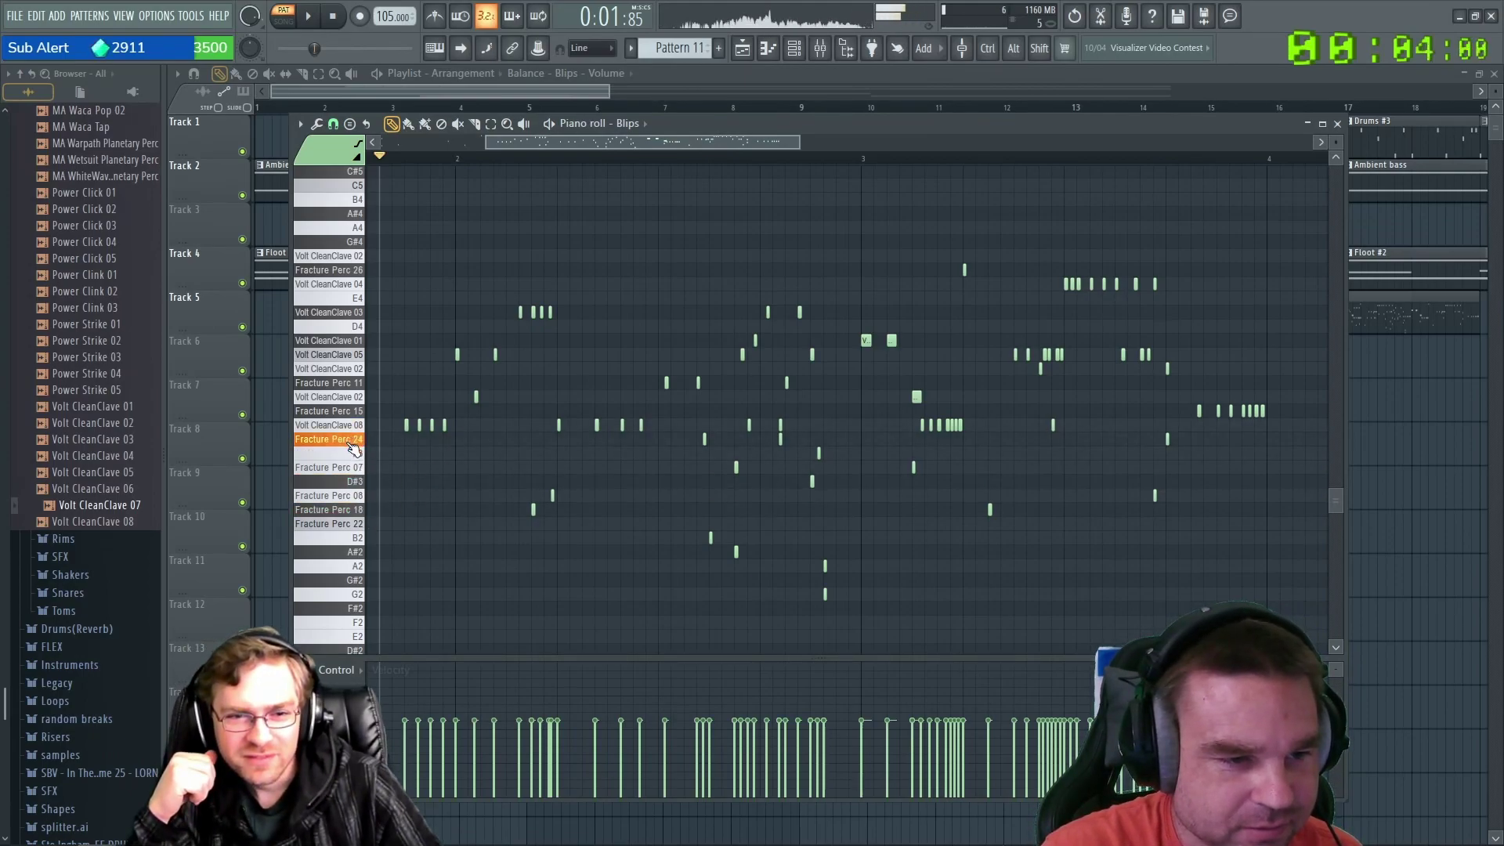
left_click(352, 443)
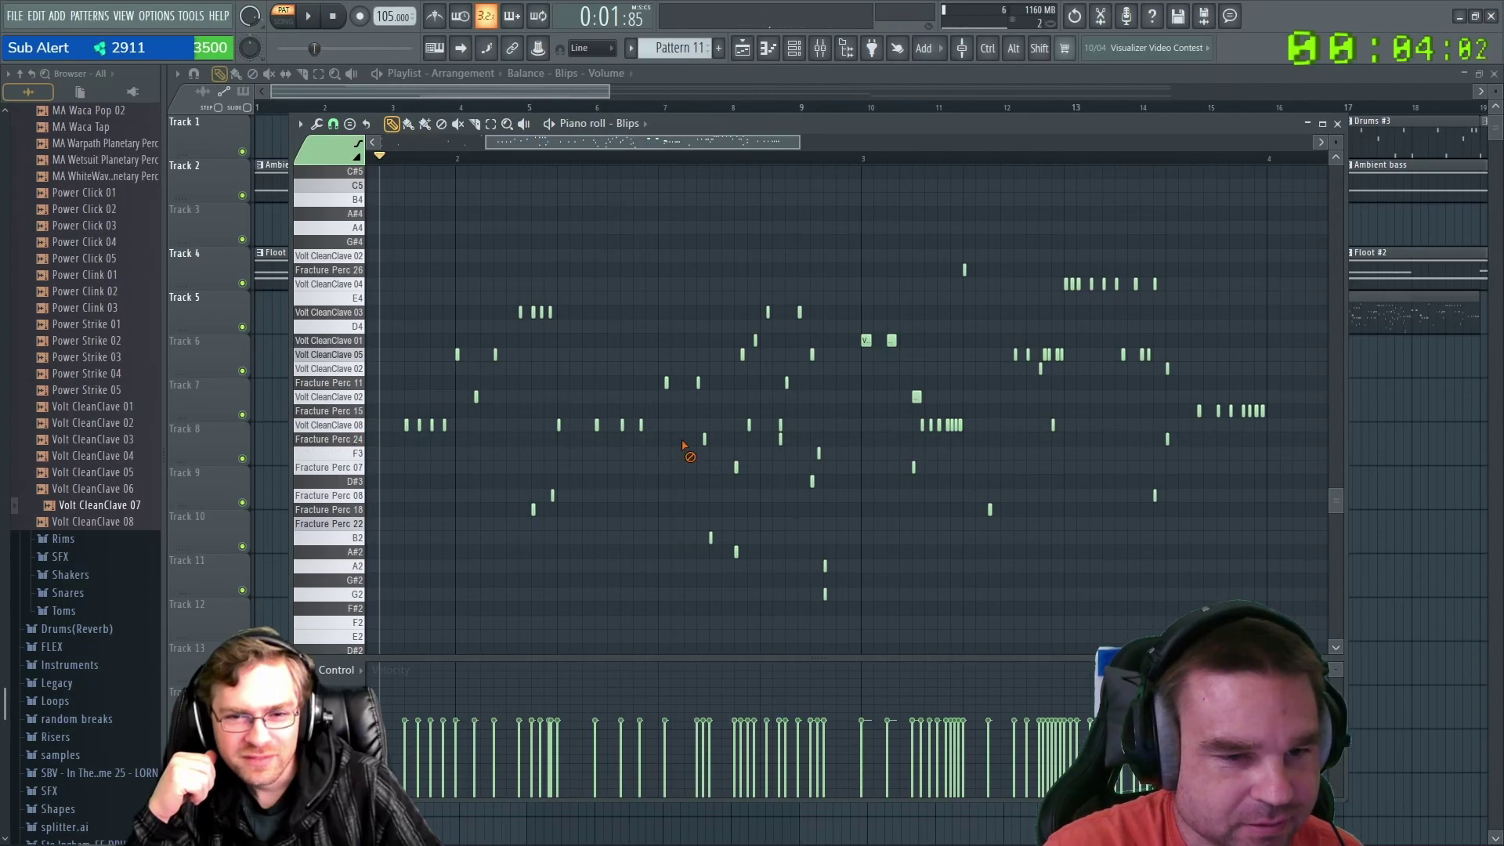
key("space")
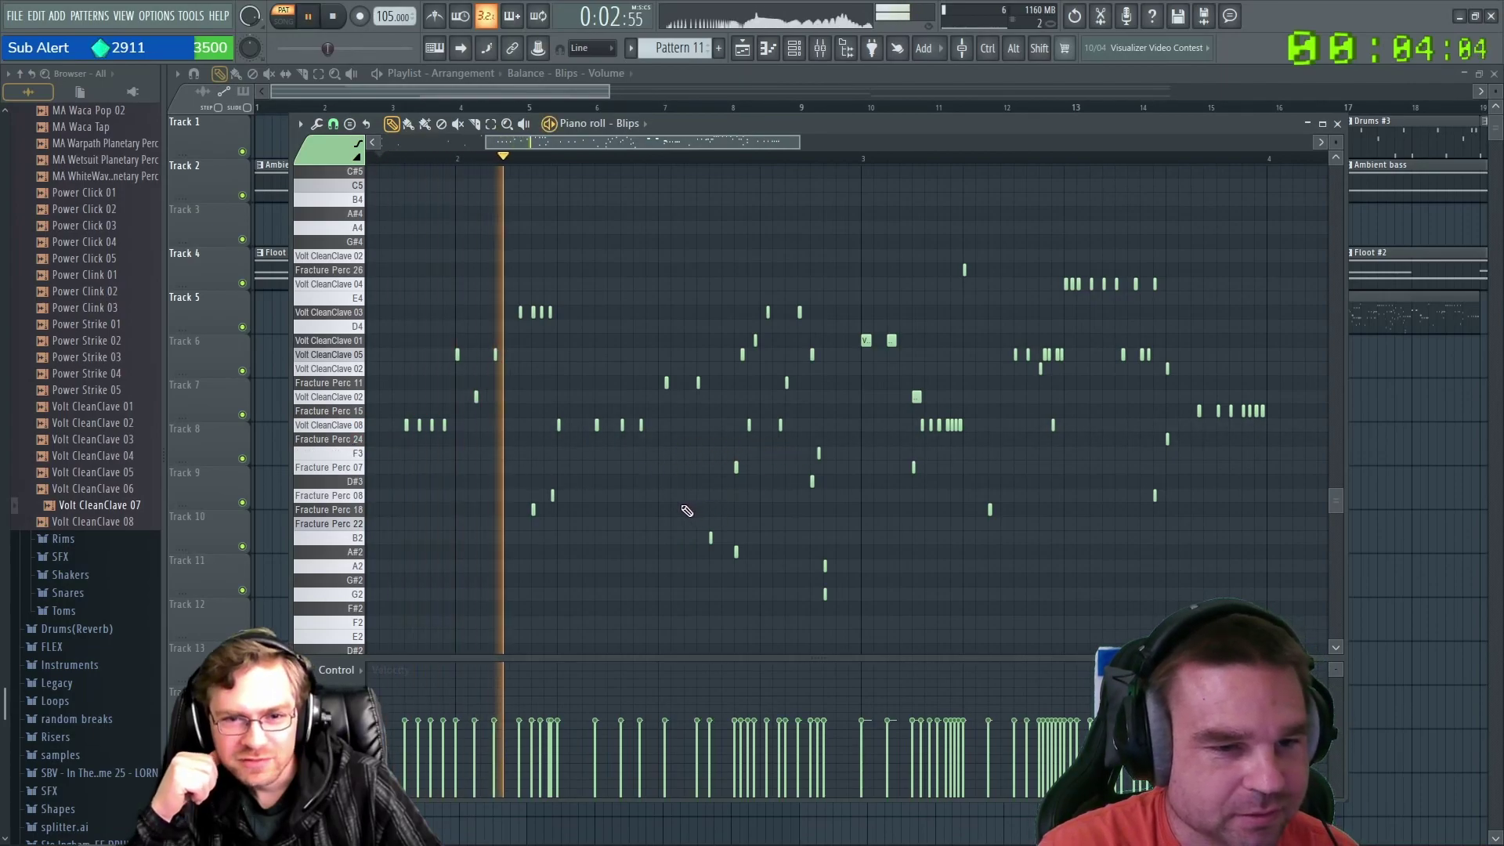
key("space")
left_click(356, 384)
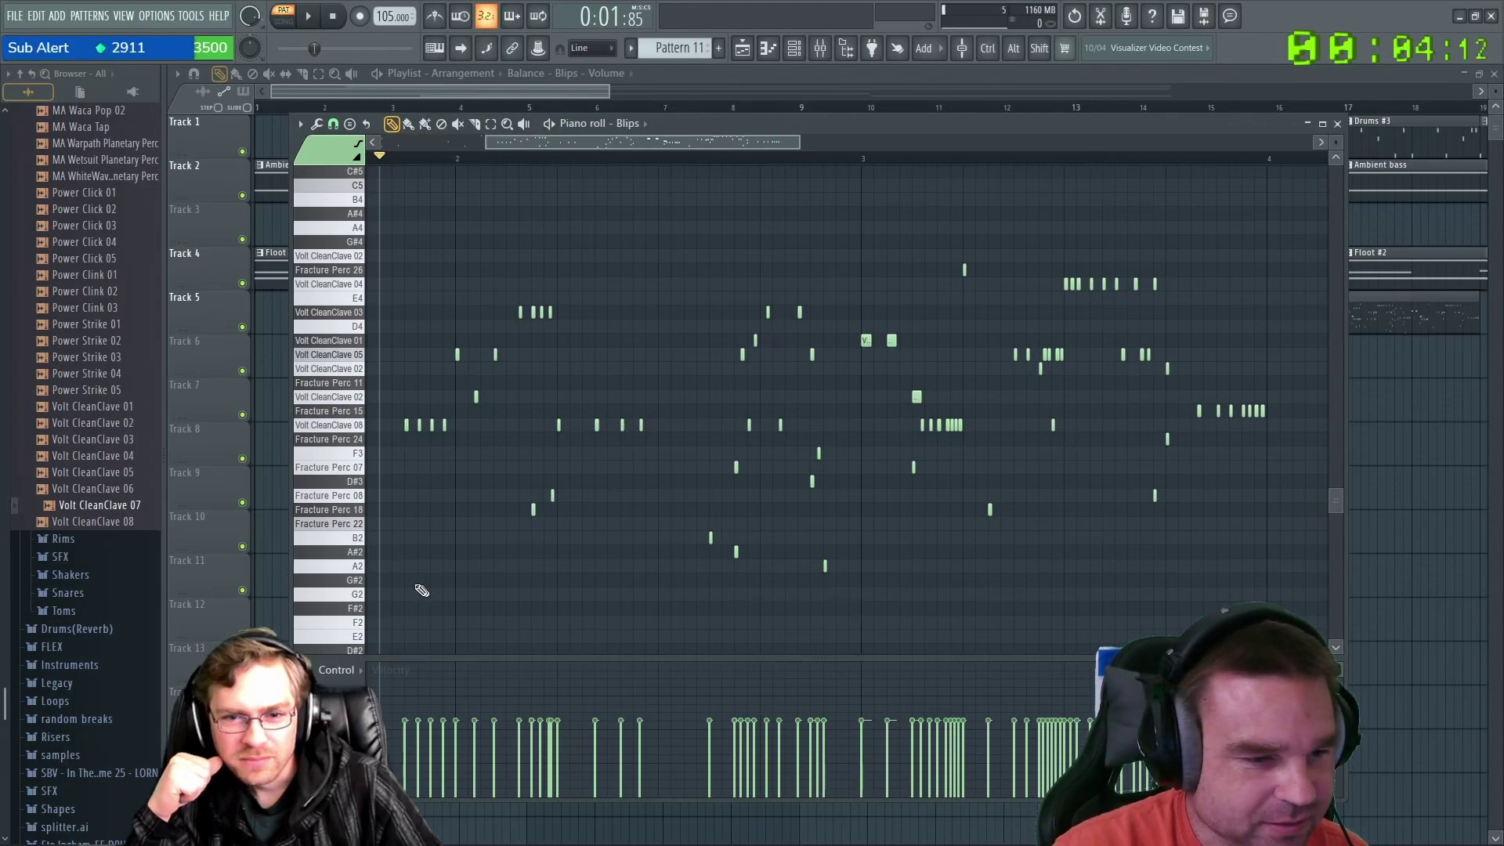
Delete the scattered bar 2 notes on the unassigned B2, A#2, A2 and F3 rows.
left_click_drag(354, 538, 361, 611)
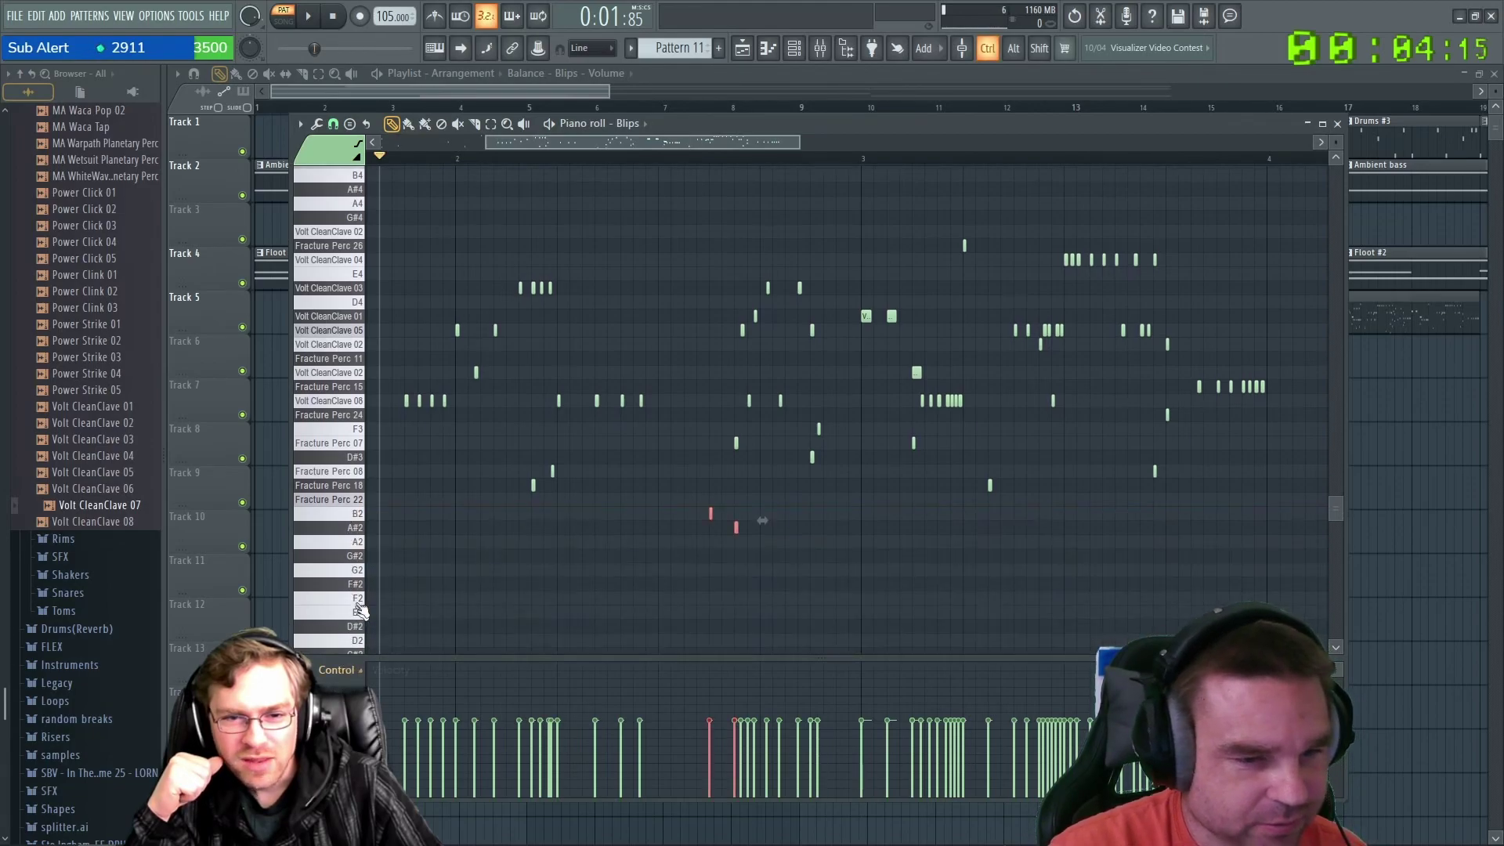
left_click(345, 429, "ctrl")
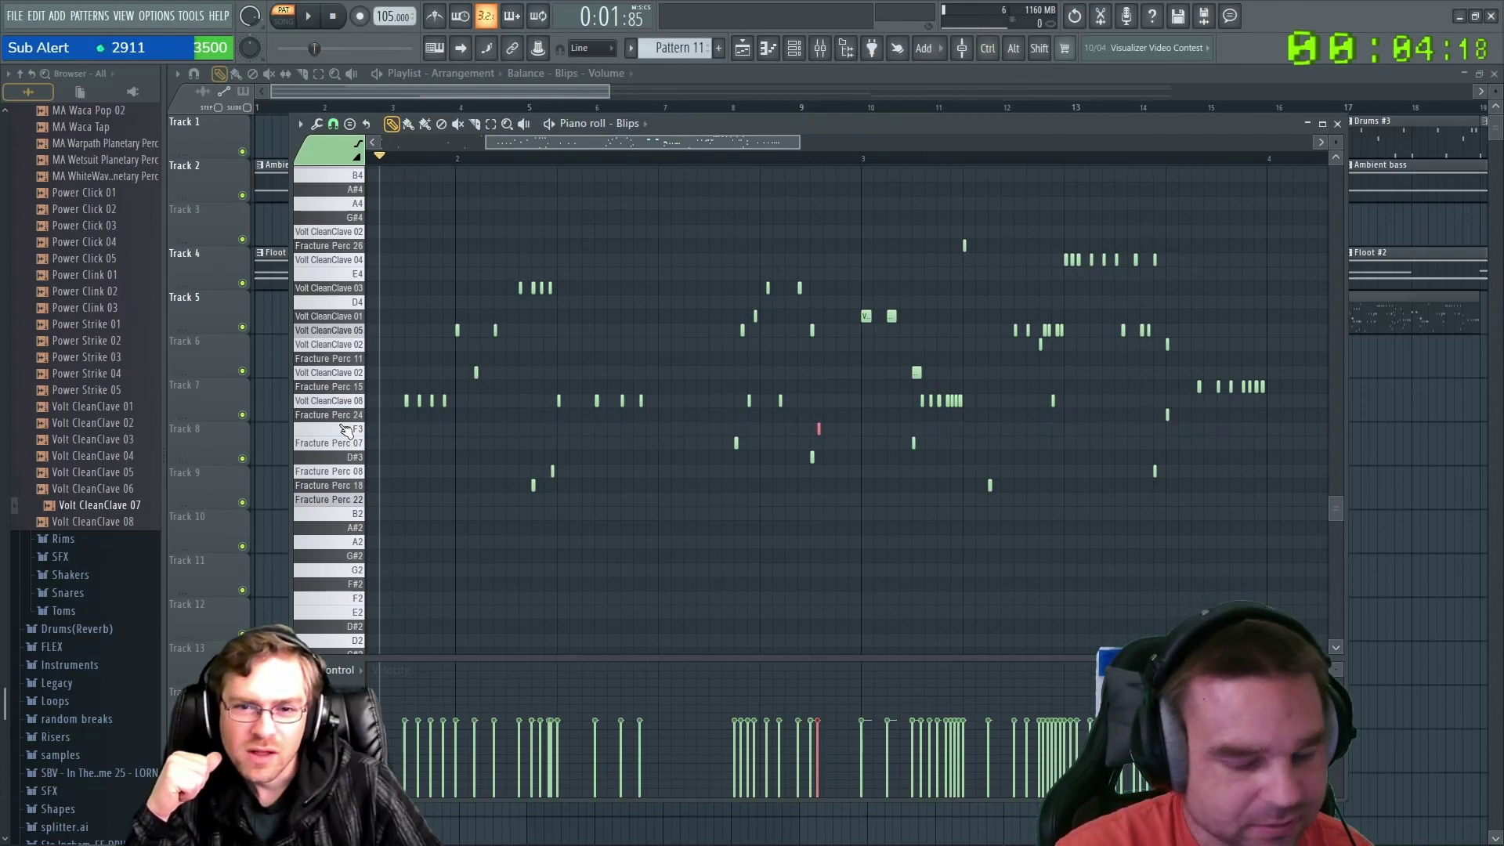
key("ctrl+shift")
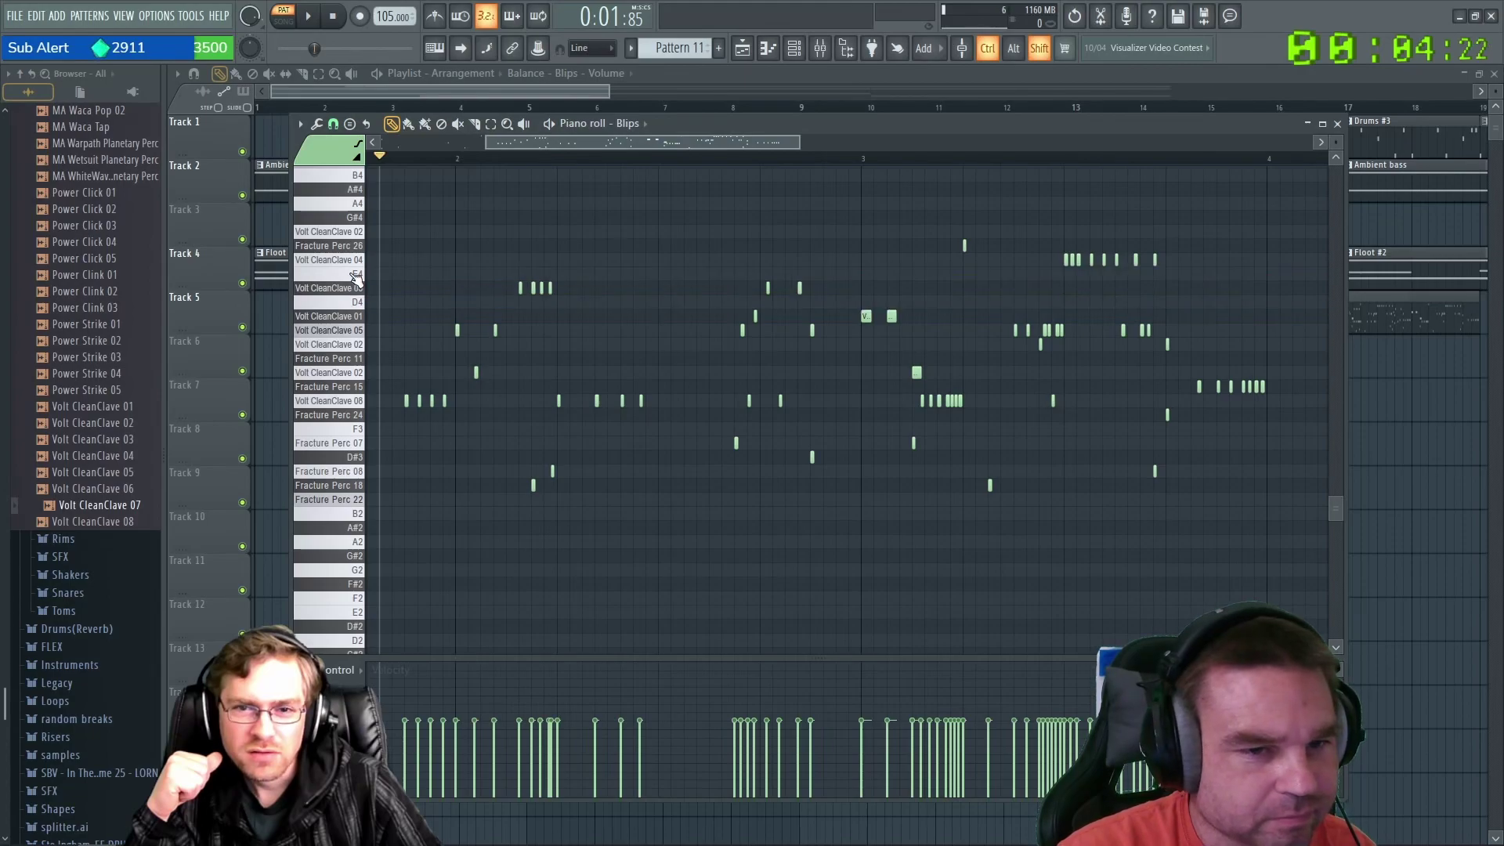
Play the thinned-out pattern from its beginning and examine the notes across the first three bars.
scroll(352, 235, "up", 1)
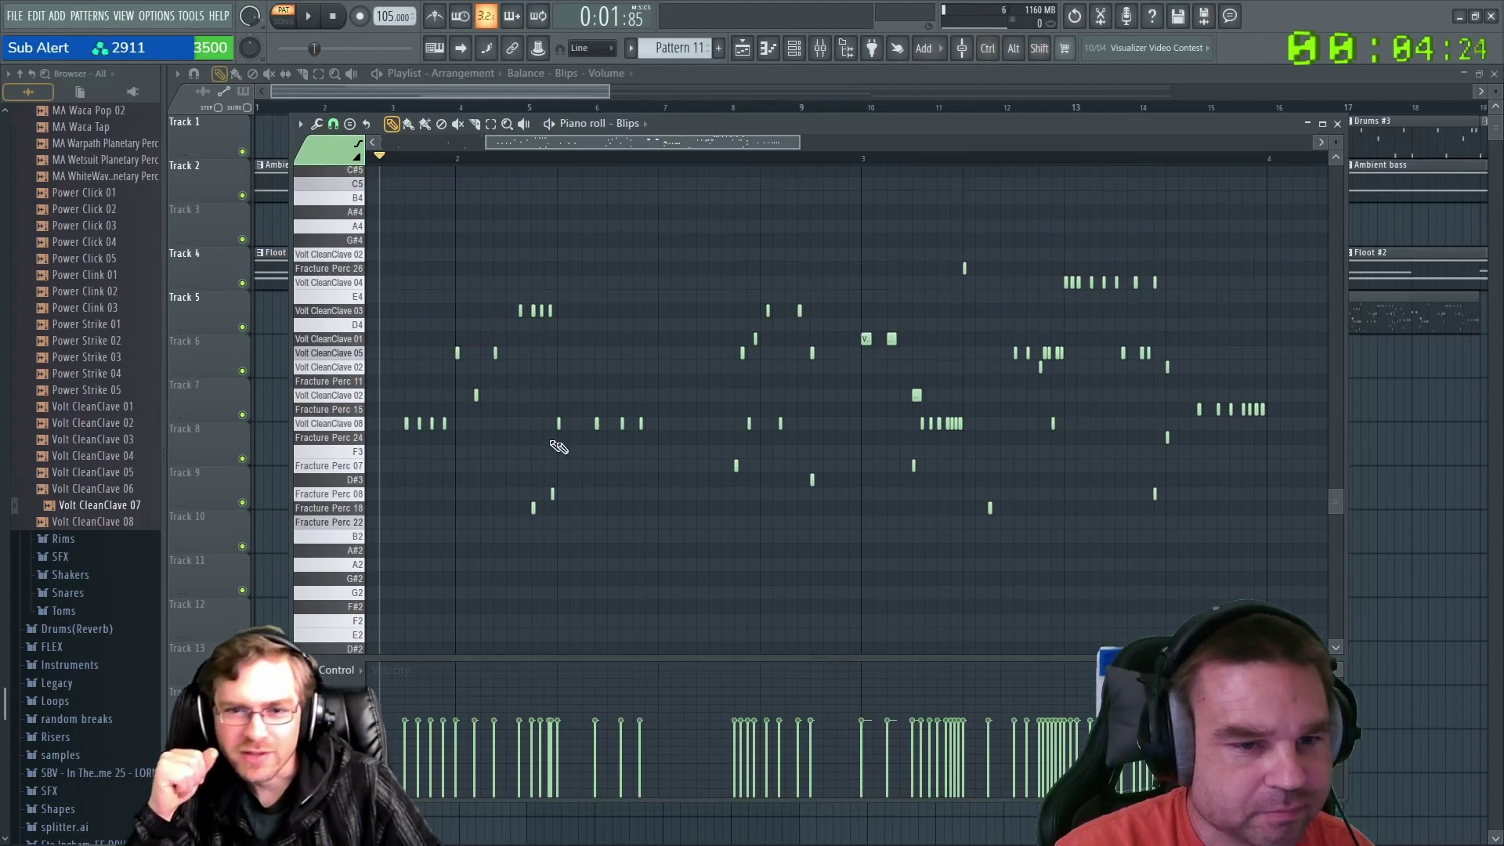
scroll(672, 476, "down", 2)
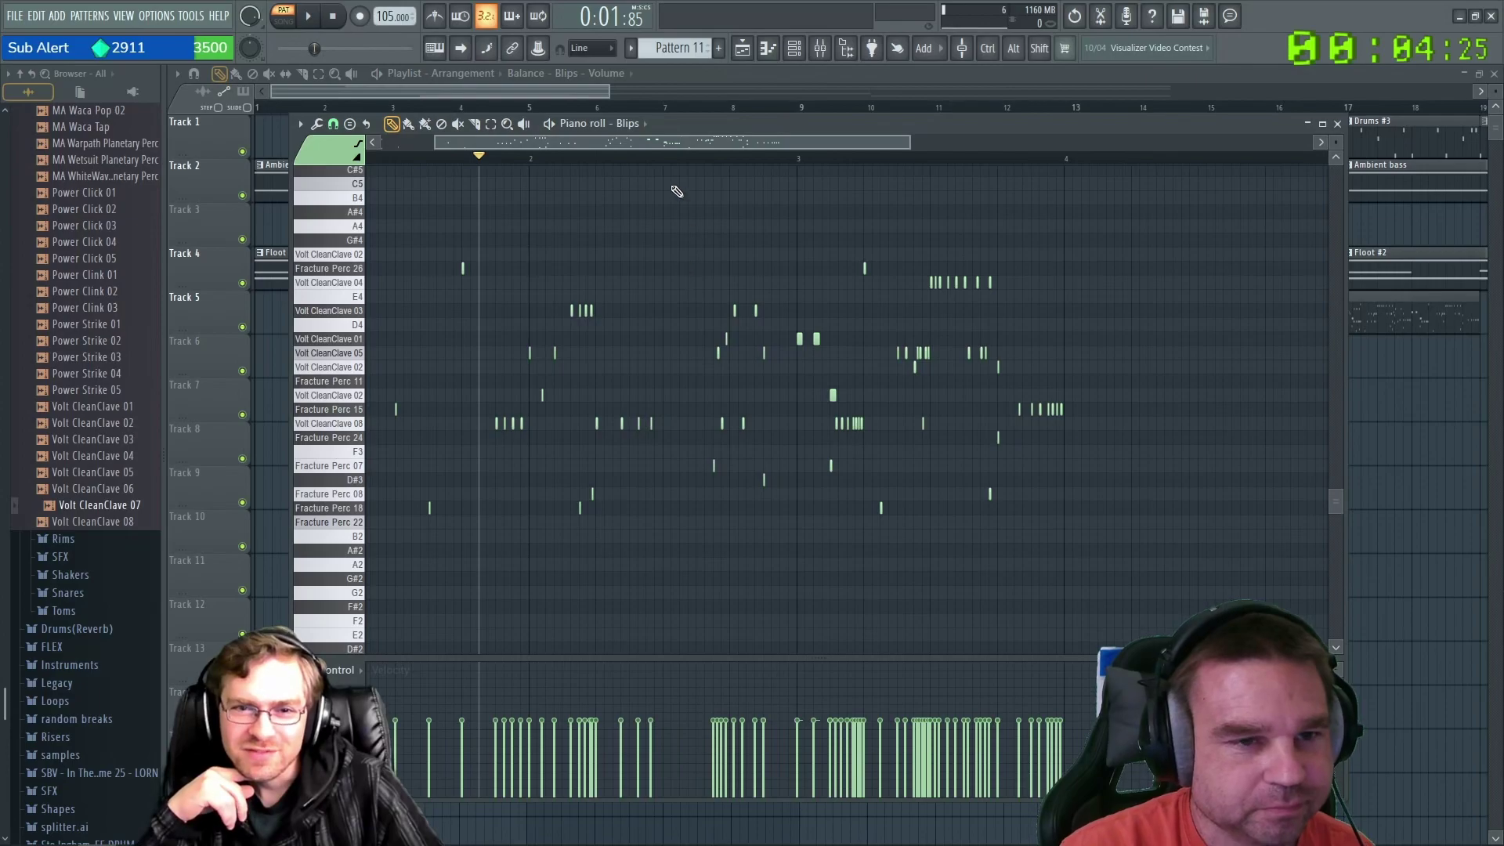
left_click(631, 158)
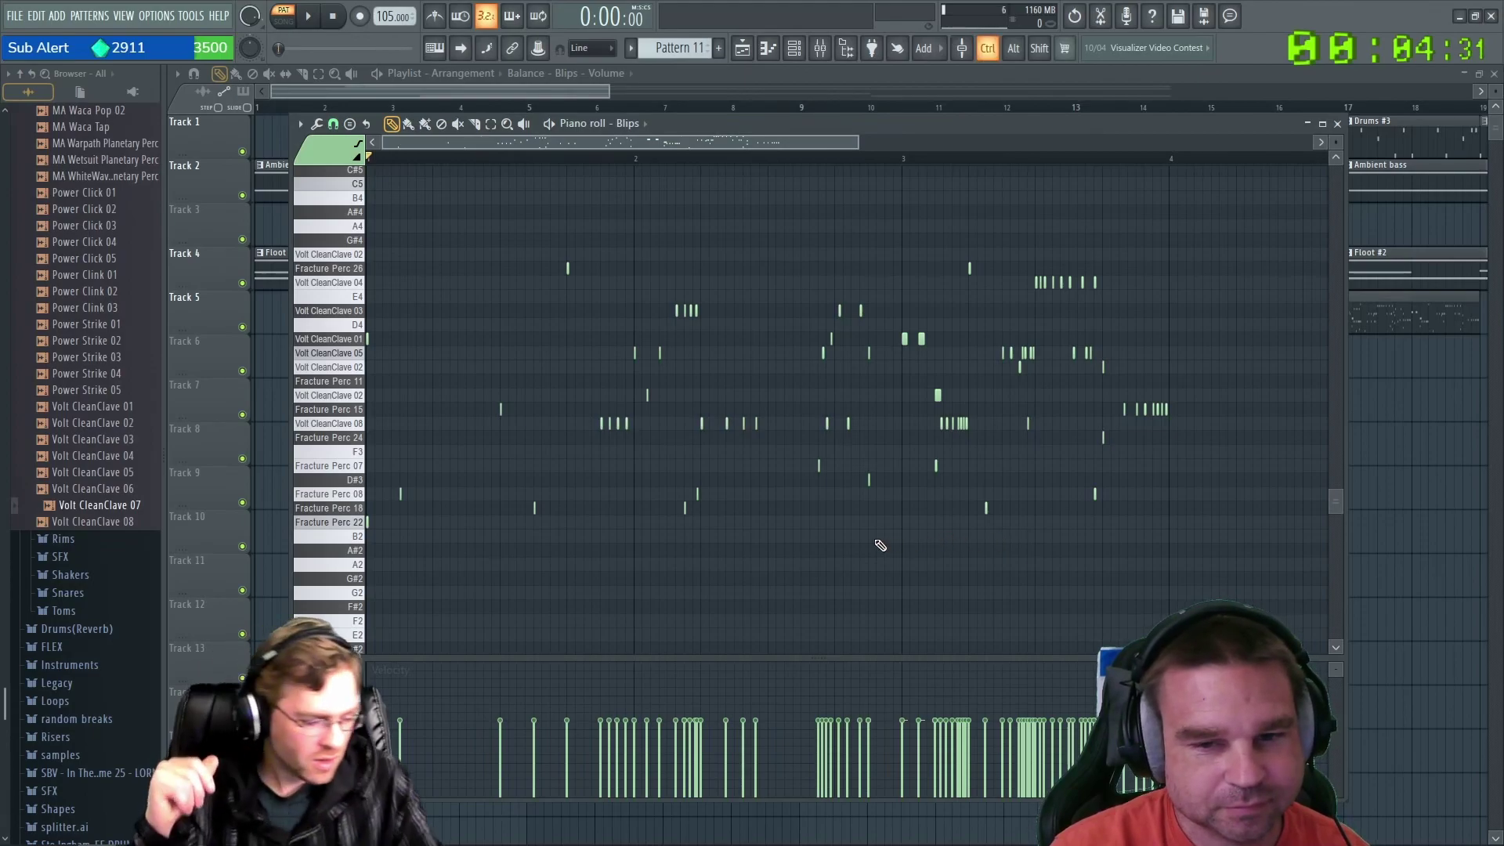
scroll(875, 546, "down", 2, "ctrl")
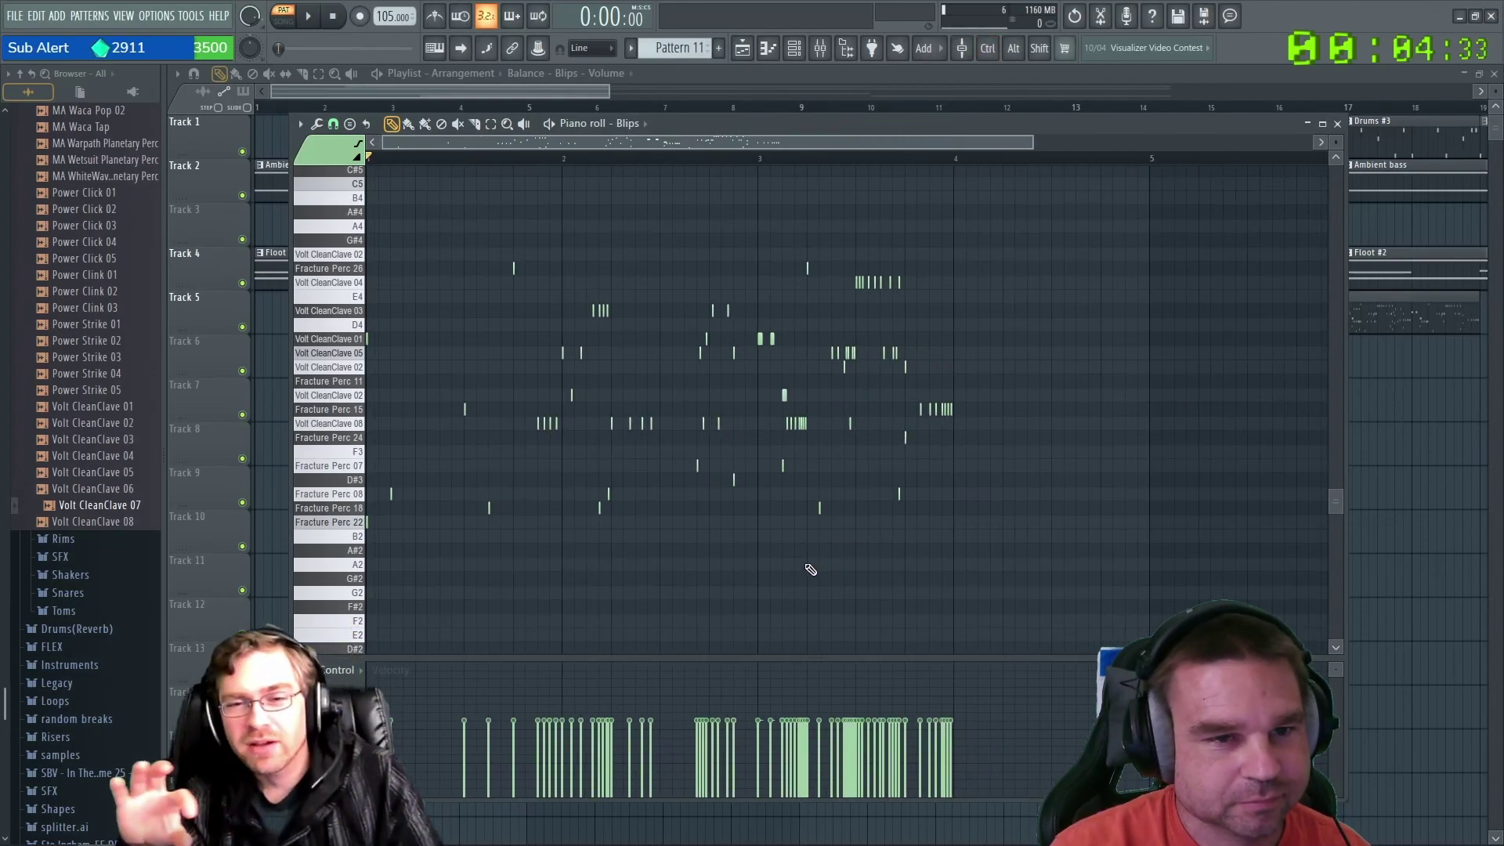
scroll(809, 571, "down", 2, "ctrl")
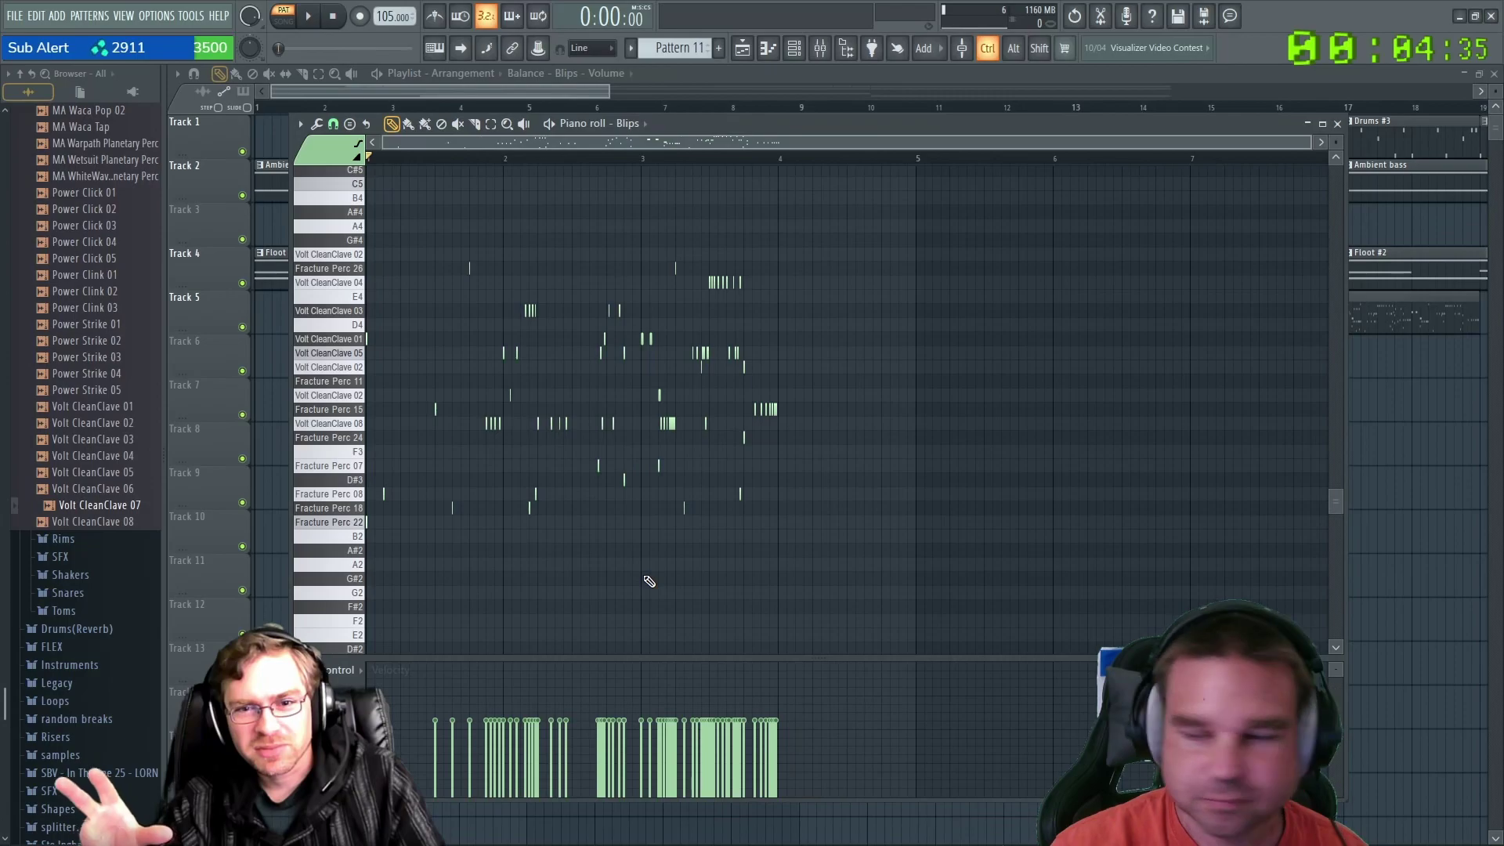
key("space")
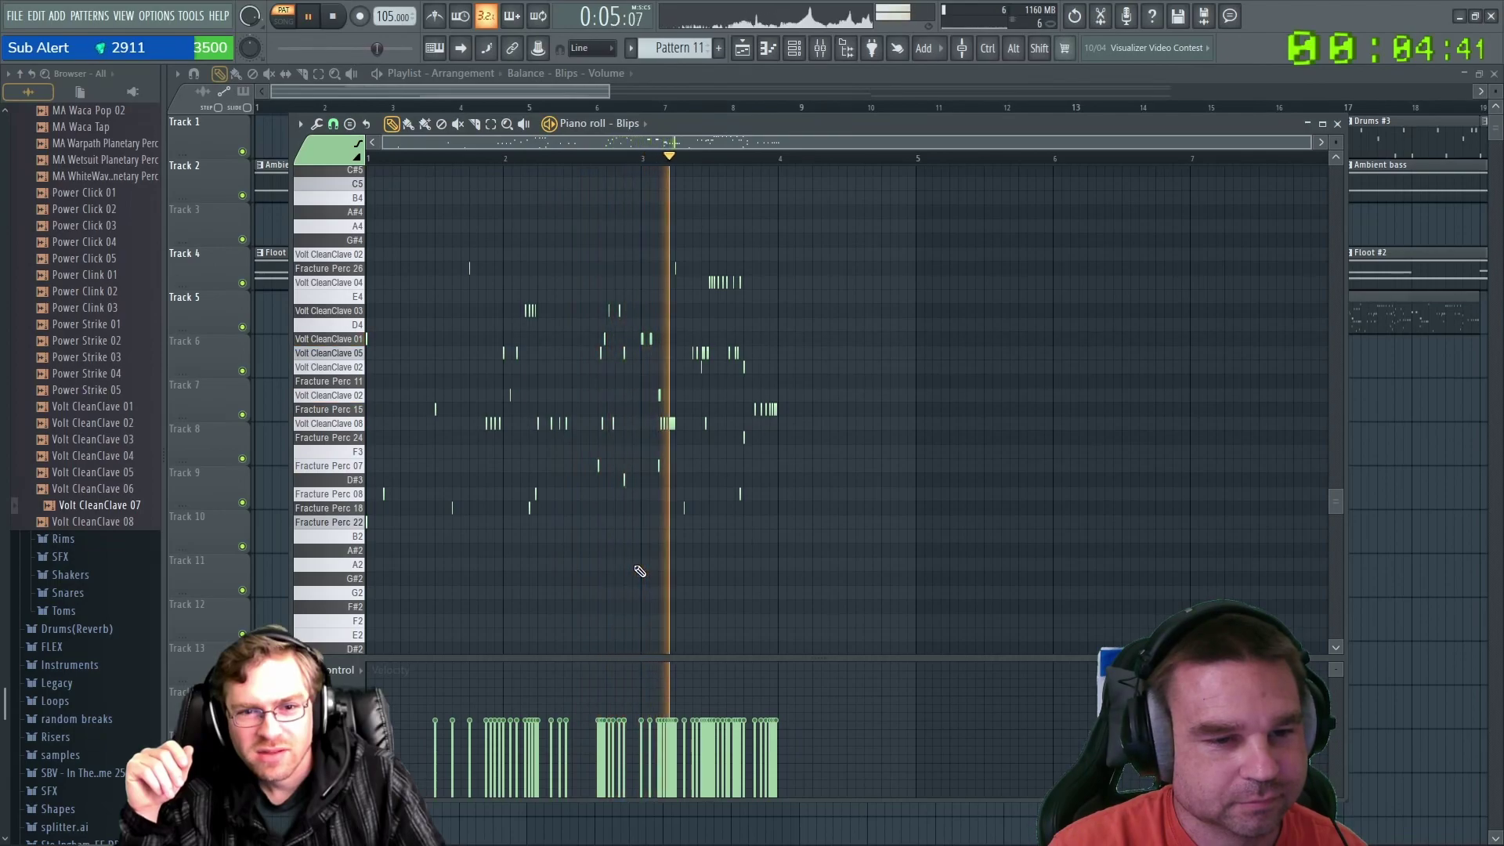
key("space")
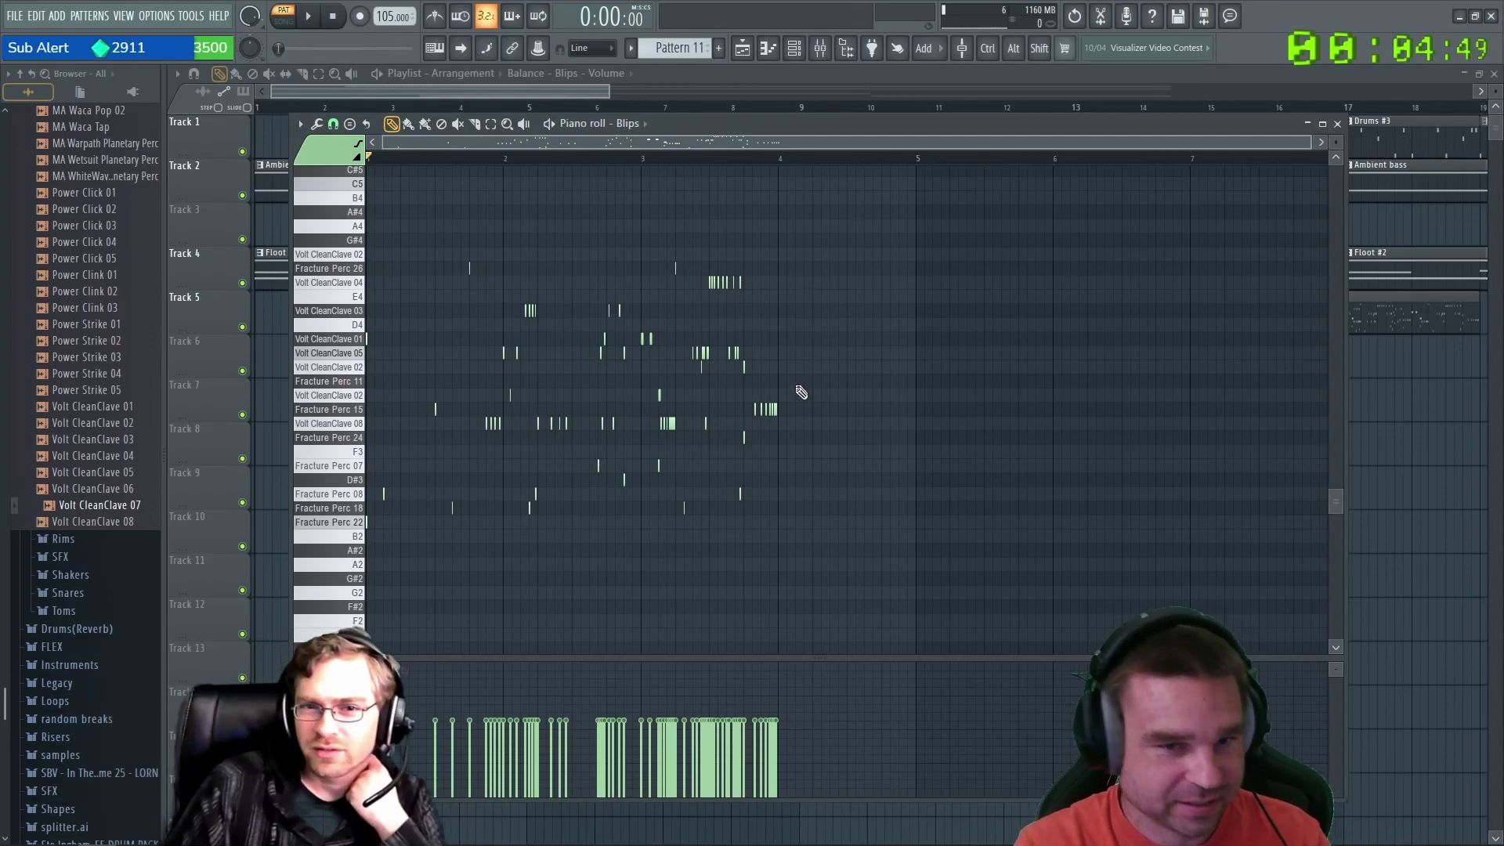
Set the snap to 1/6 step and continue the Fracture Perc 15 run with three notes into bar 4.
scroll(822, 462, "up", 5)
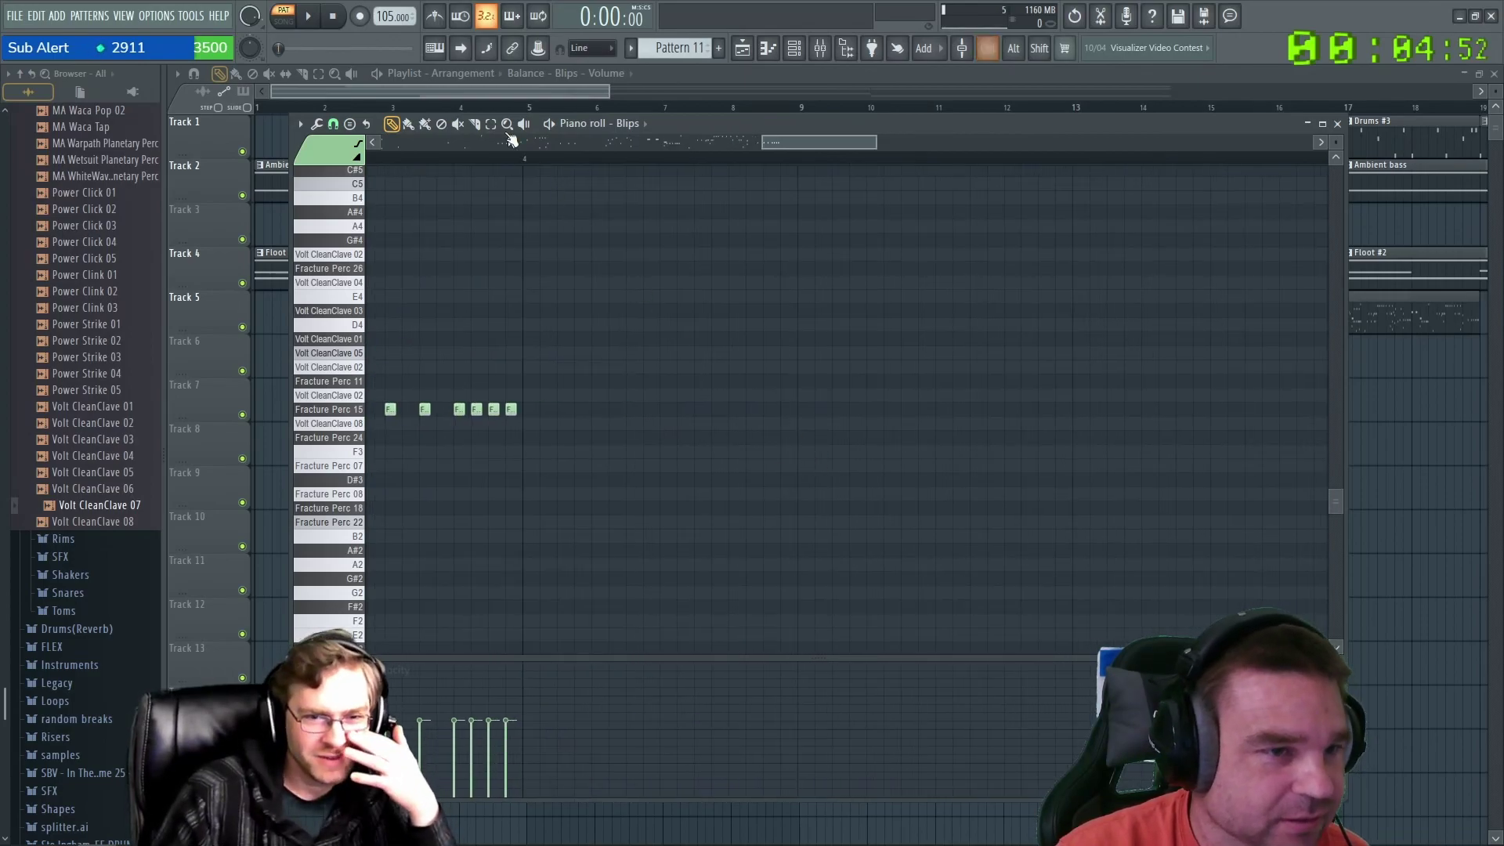
left_click(333, 124)
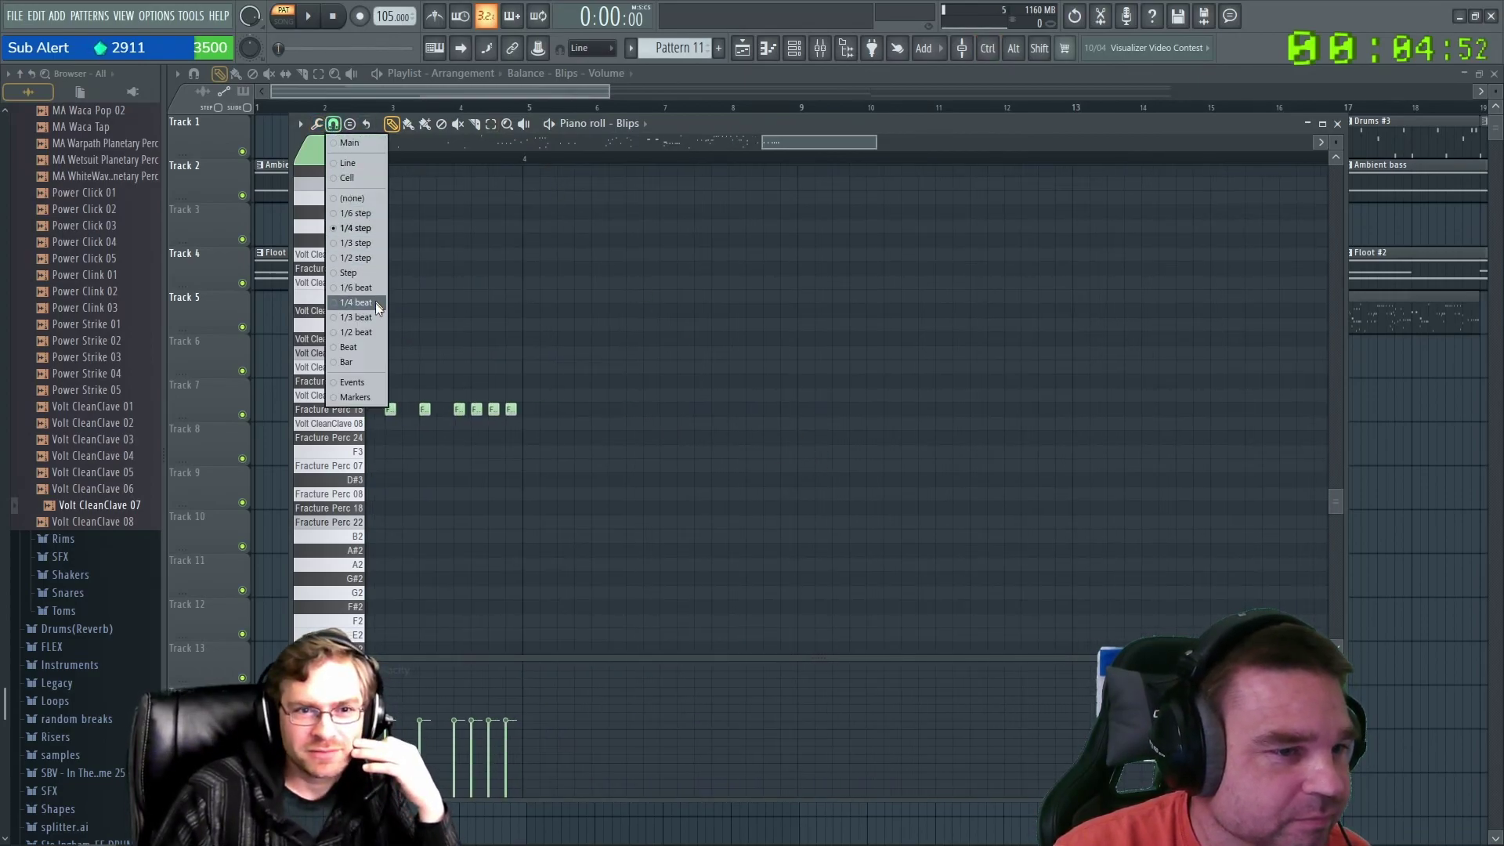
left_click(335, 211)
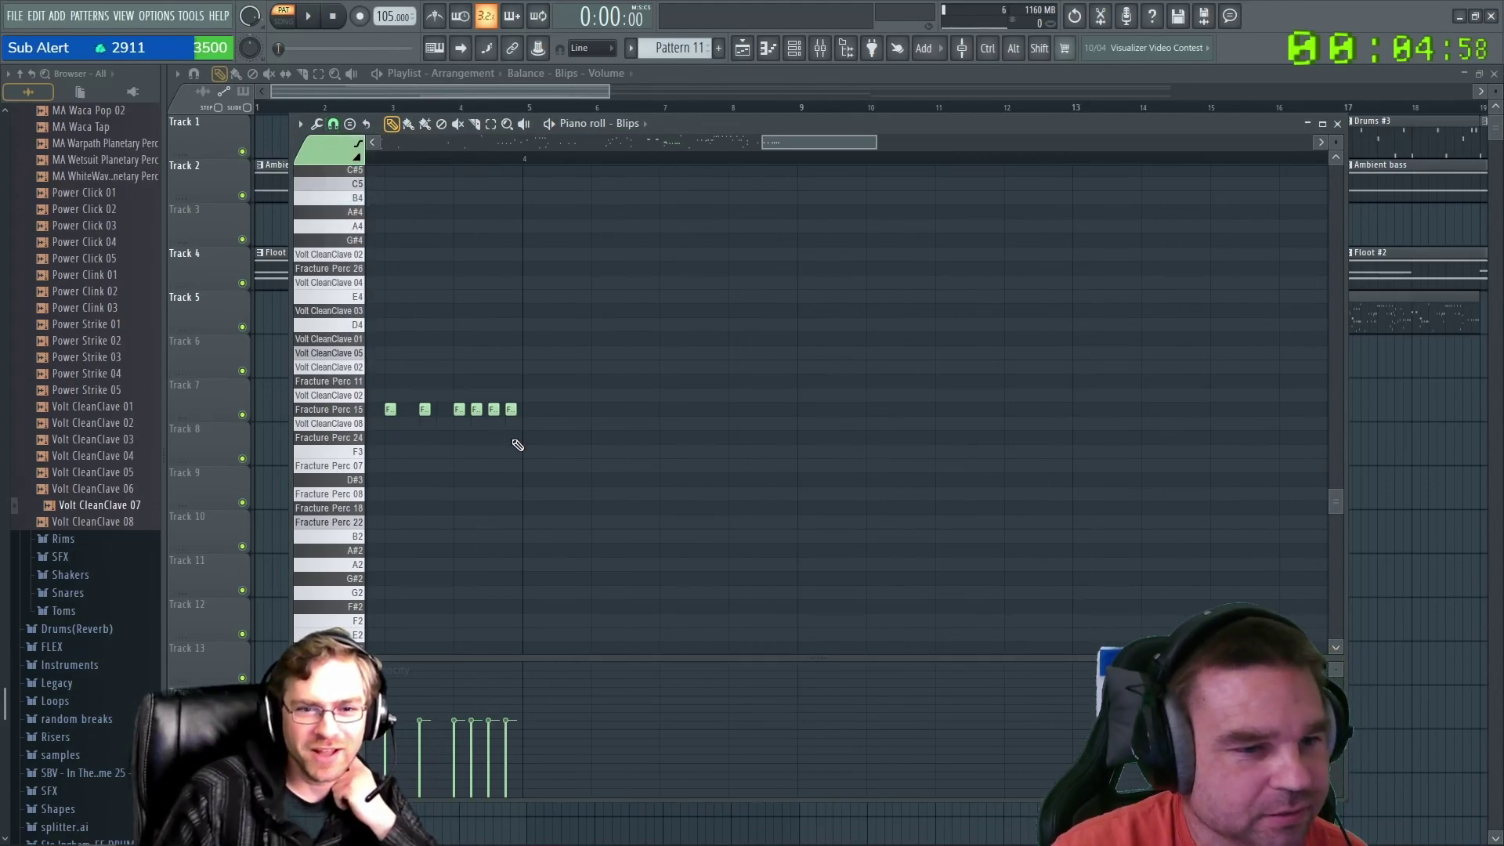
left_click(528, 409)
left_click(545, 409)
left_click(563, 409)
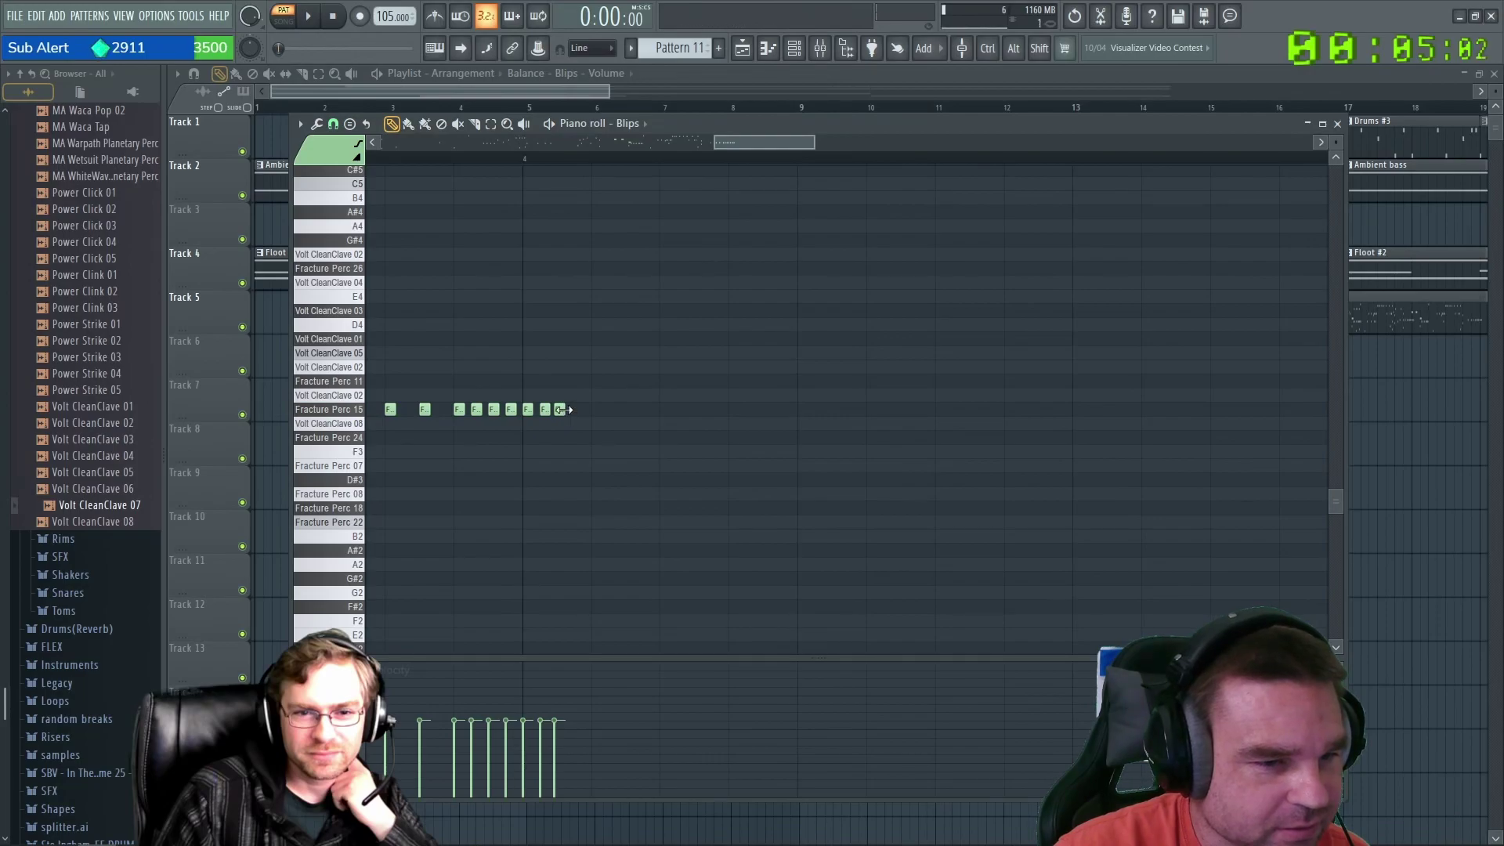
Shorten the last Fracture Perc 15 note, follow it with a tight roll of equally short notes, and play the pattern.
scroll(558, 412, "up", 2)
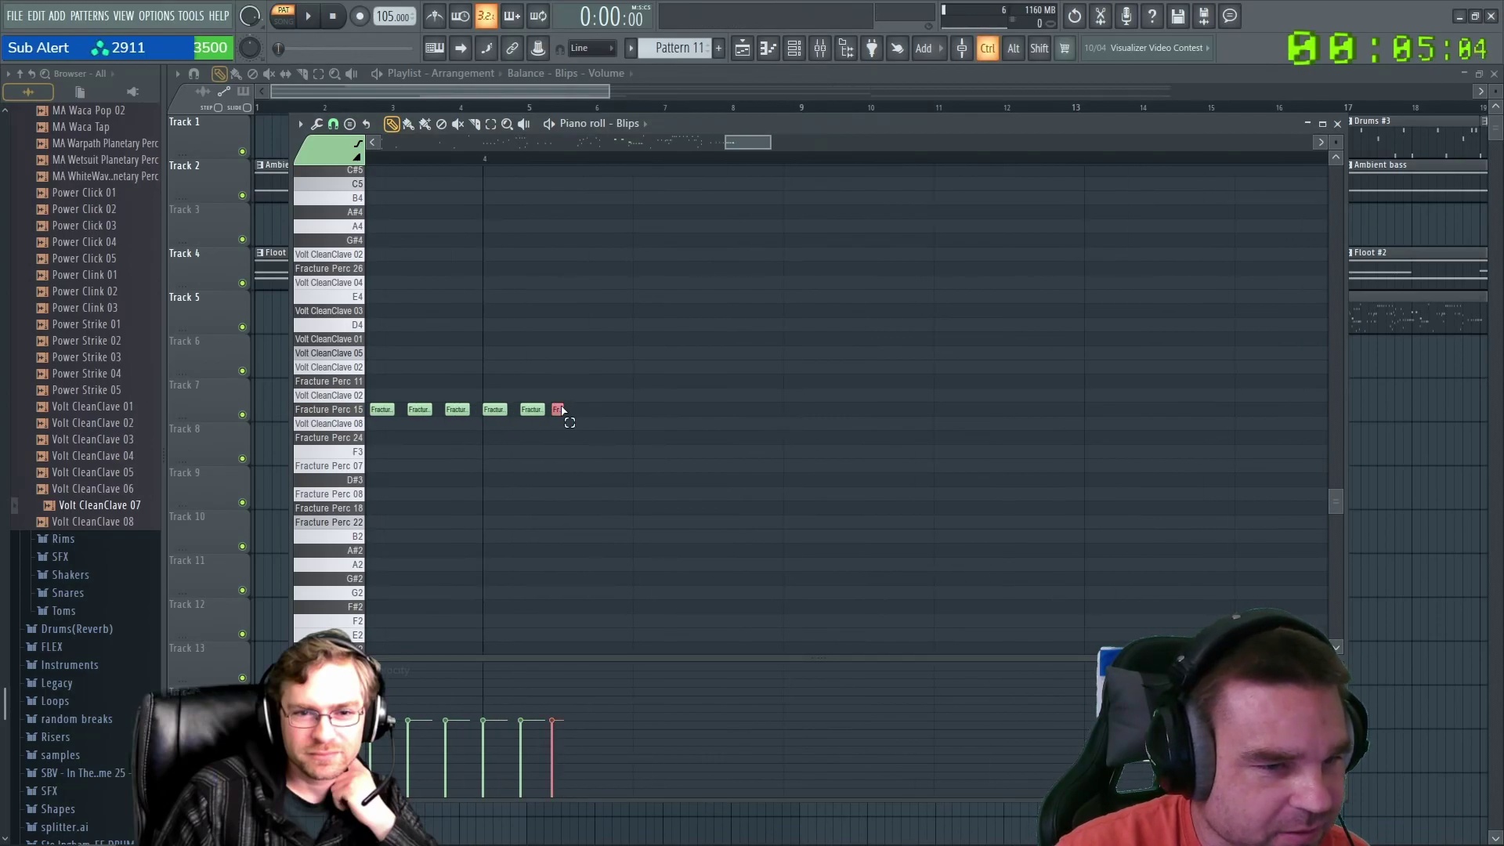
left_click(570, 409)
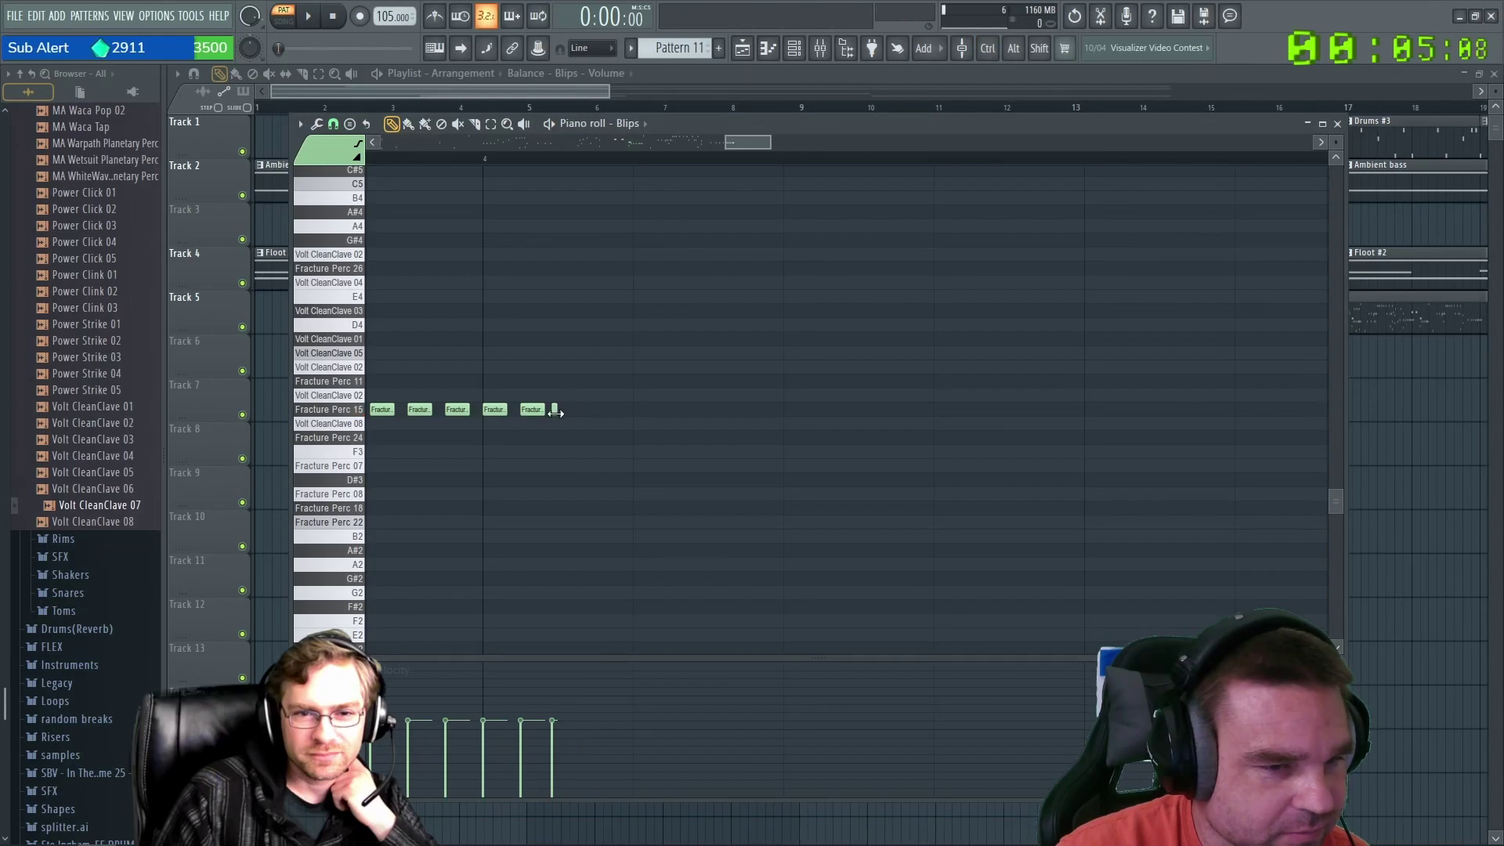
left_click(558, 409)
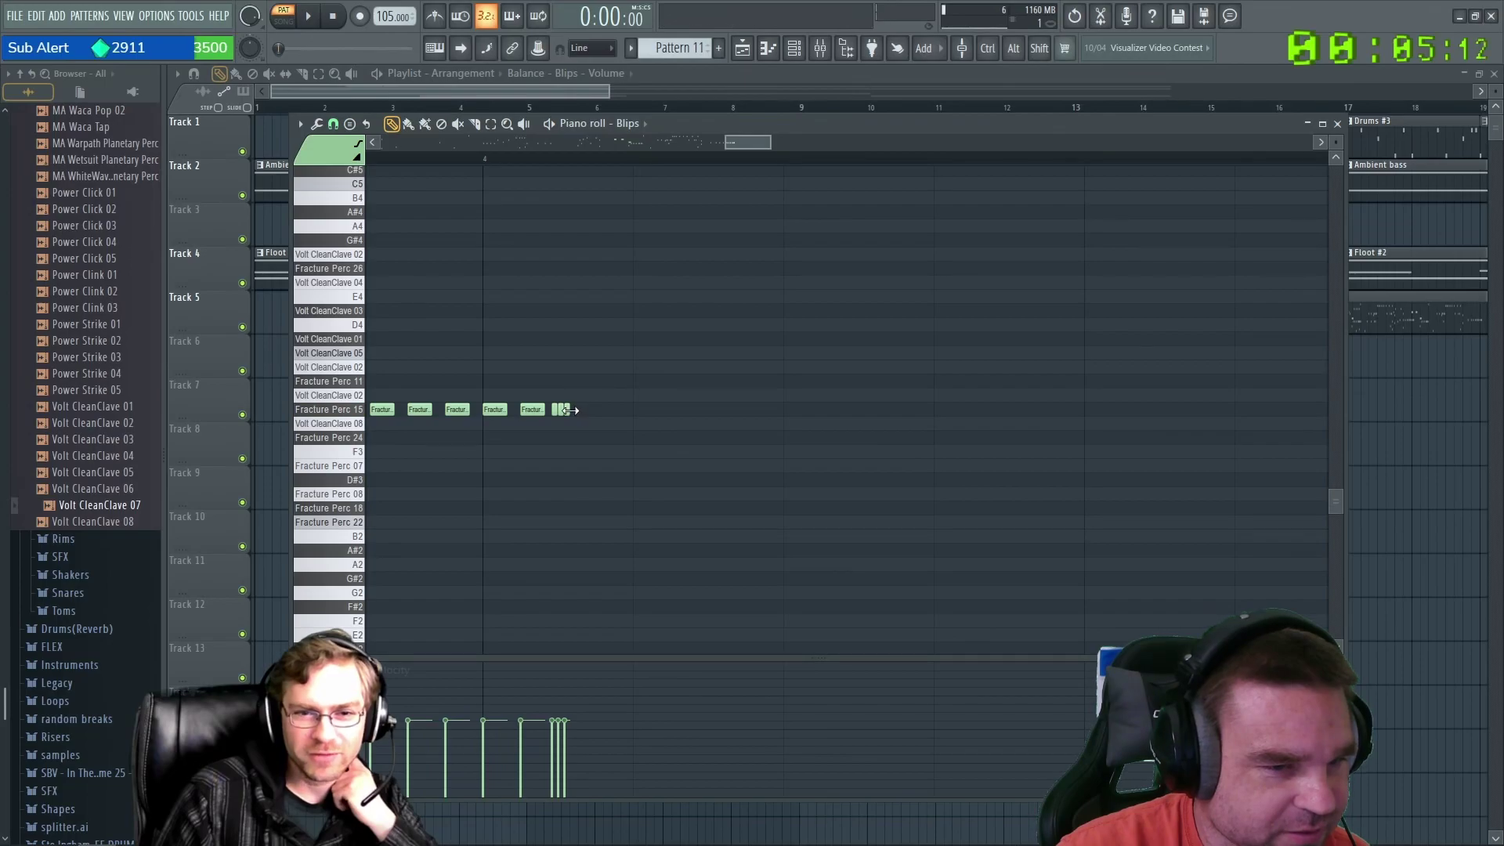
left_click(574, 409)
left_click(579, 409)
left_click(585, 409)
left_click(592, 409)
key("space")
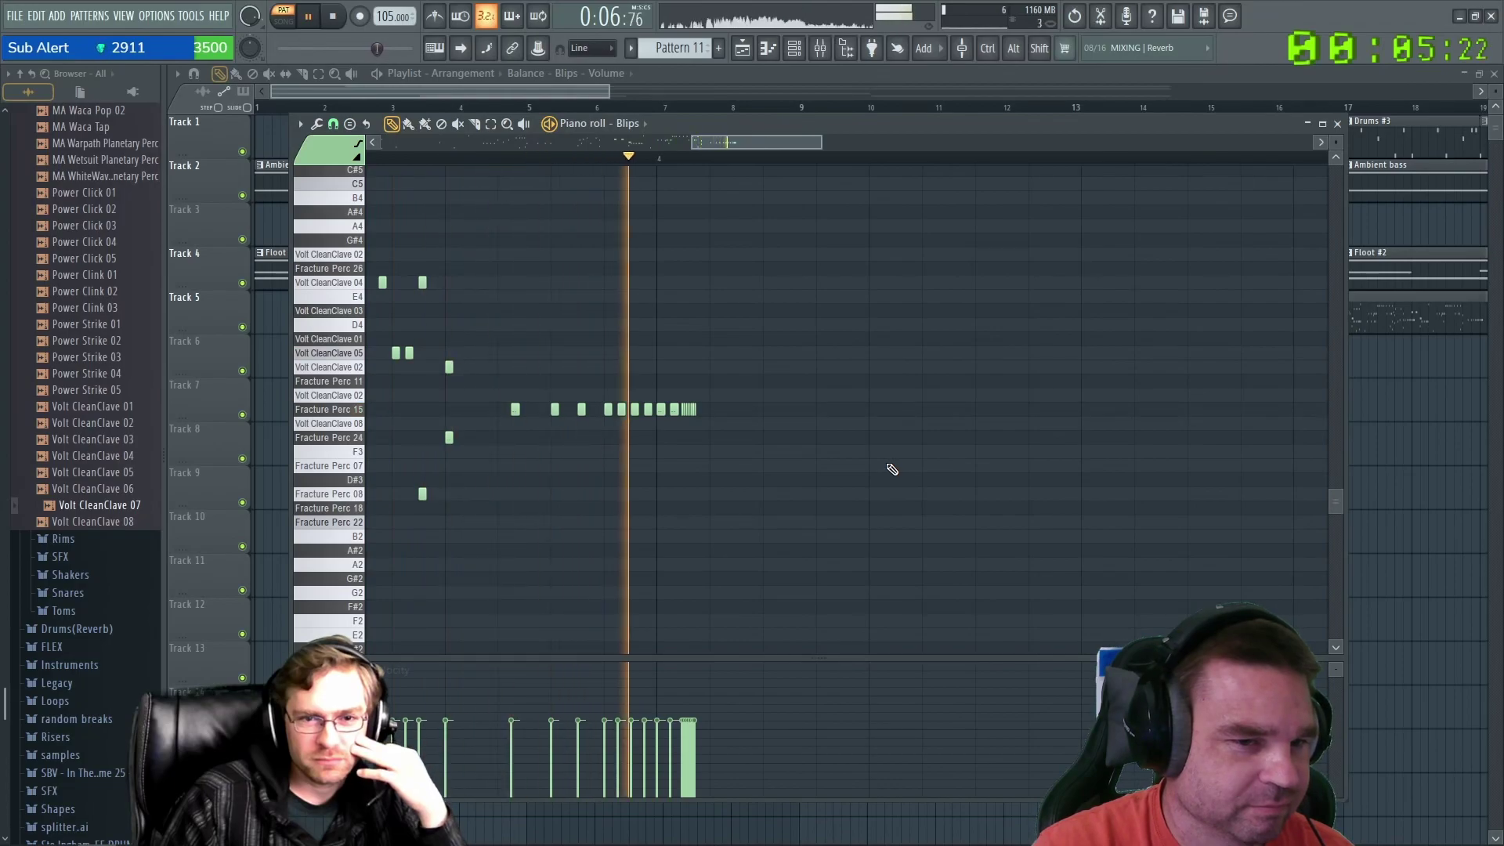
key("space")
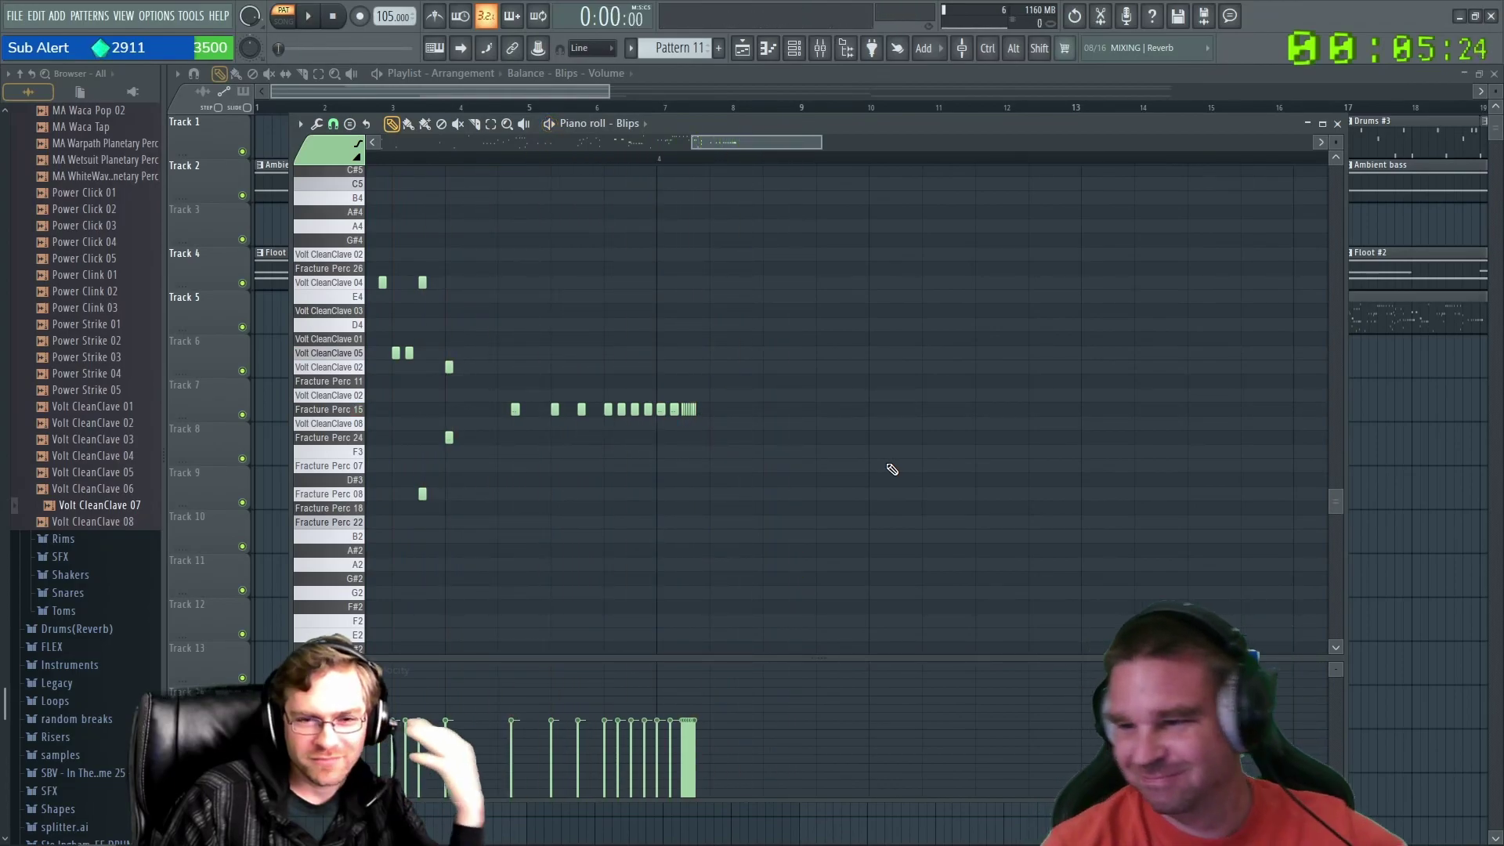
Select the short Fracture Perc 15 roll and duplicate it four times in a row.
scroll(713, 486, "up", 2)
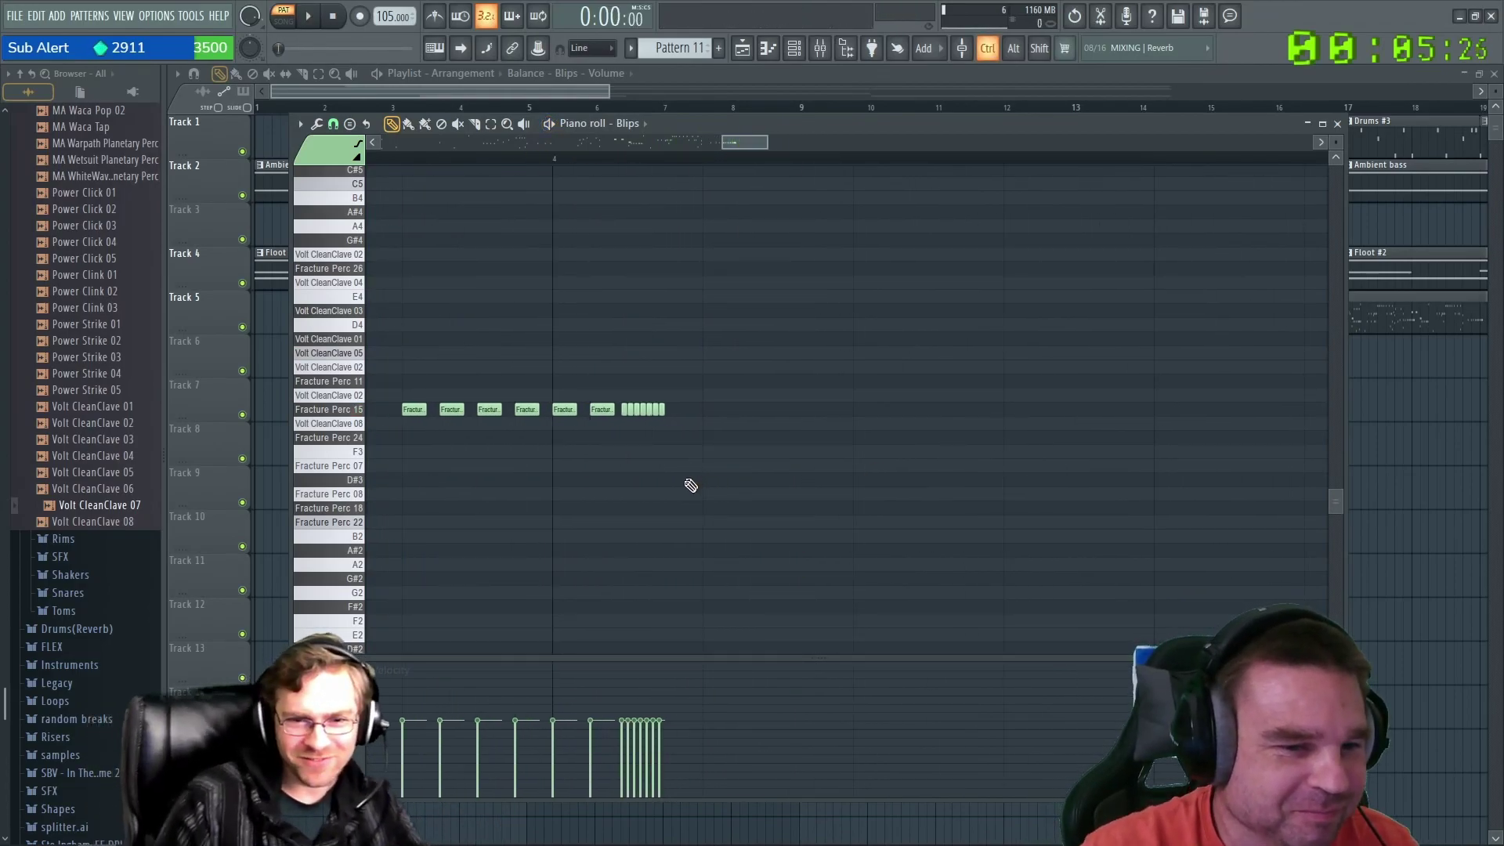
left_click_drag(678, 408, 625, 433)
key("ctrl+b")
key("ctrl+b")
key("ctrl+b")
key("ctrl+b")
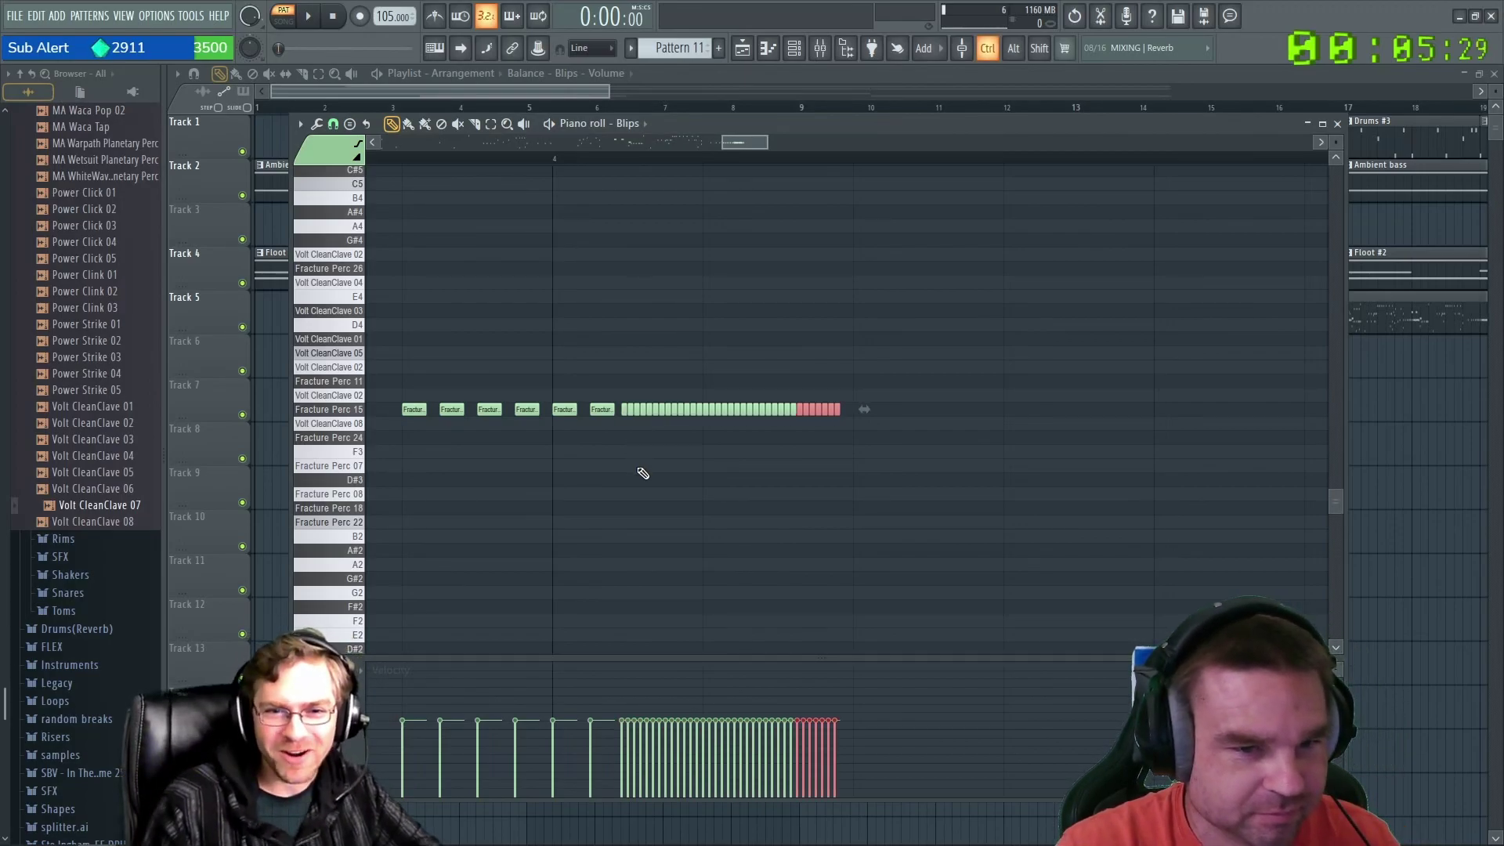
Move the last copy of the roll up to the Volt CleanClave 04 row and audition samples.
left_click_drag(818, 411, 797, 277)
left_click(333, 441)
left_click(329, 283)
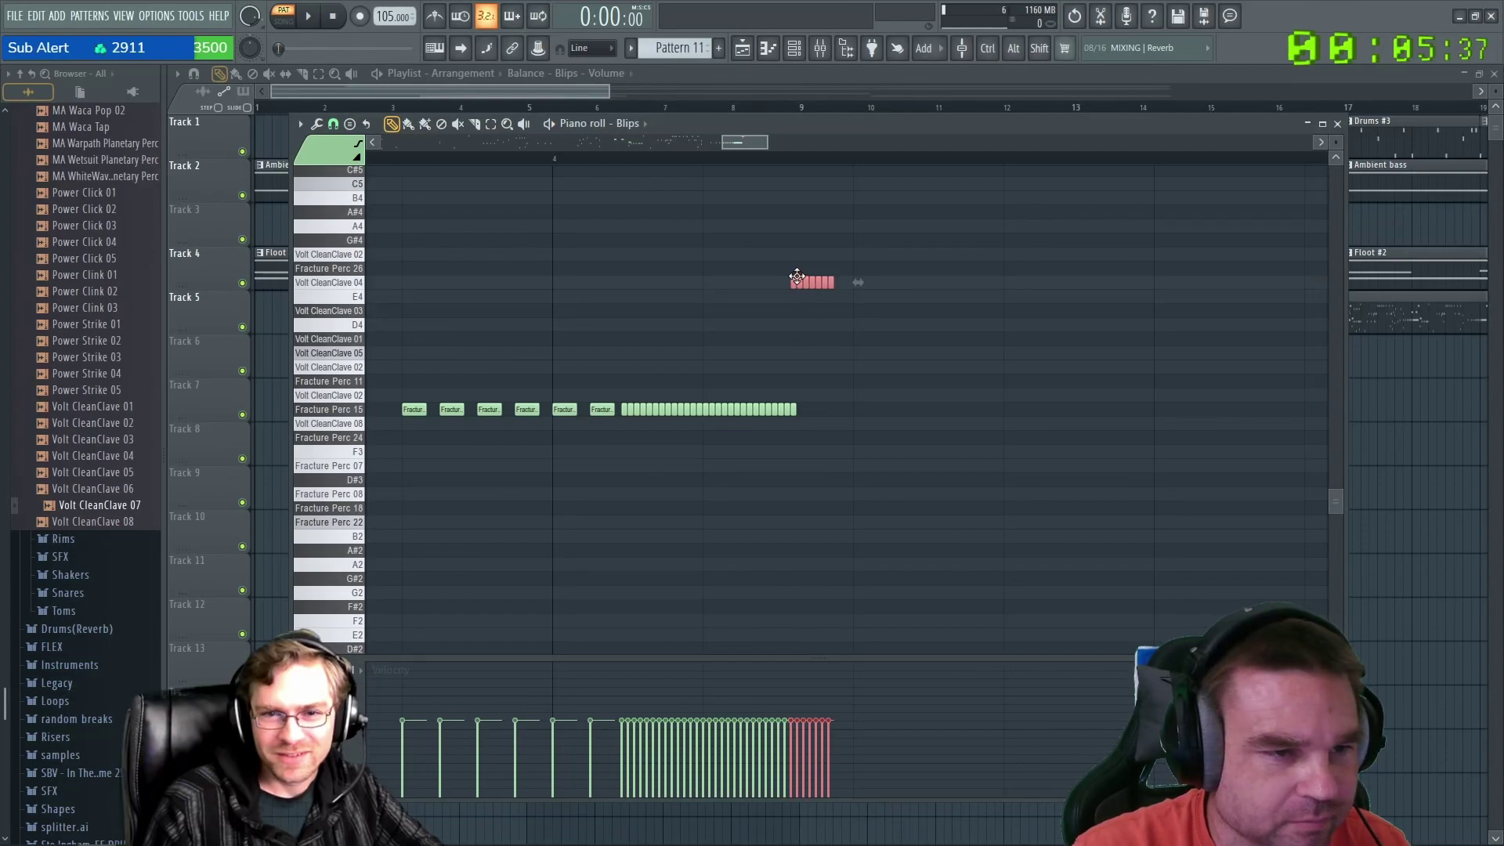
Scatter single short notes after the Volt CleanClave 04 burst, dipping to Fracture Perc 18 and climbing to G#4.
left_click(843, 324)
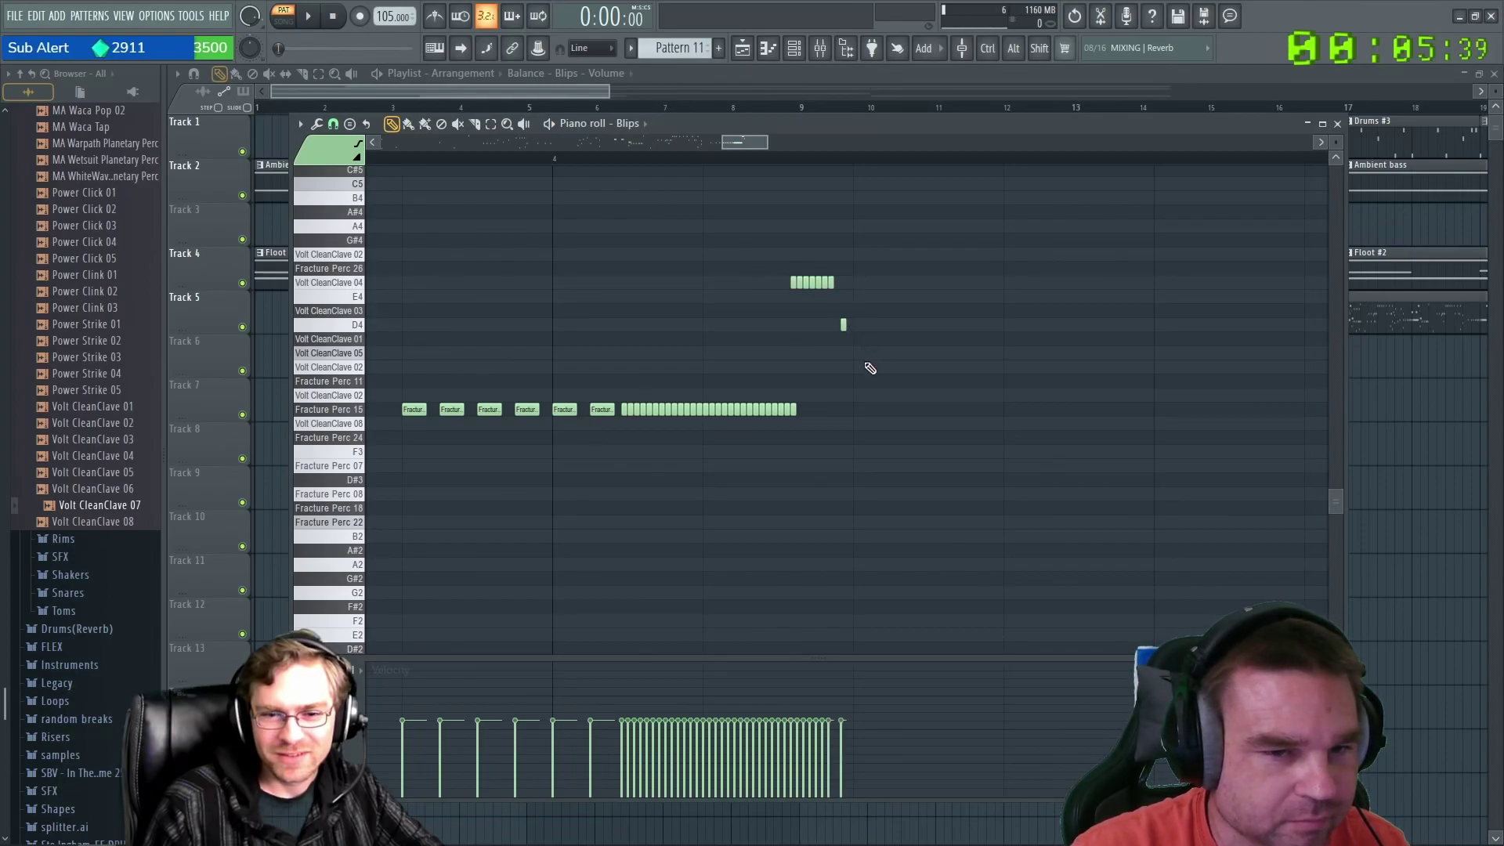
left_click(855, 338)
left_click(862, 367)
left_click(899, 507)
left_click(868, 480)
left_click(881, 437)
left_click(887, 395)
left_click(907, 352)
left_click(919, 325)
left_click(944, 268)
left_click(949, 254)
left_click(963, 268)
left_click(975, 240)
Continue bar 4 with more single short notes scattered between Fracture Perc 26 and B2, and play the pattern from its start.
left_click(1049, 282)
left_click(1043, 282)
left_click(1013, 339)
left_click(1020, 493)
left_click(994, 395)
left_click(1126, 381)
left_click(1119, 521)
left_click(1176, 535)
left_click(1239, 423)
left_click(1201, 423)
left_click(1163, 324)
left_click(1138, 438)
left_click(1195, 324)
left_click(1076, 268)
left_click(1126, 296)
left_click(1094, 310)
left_click(1088, 395)
scroll(979, 376, "down", 3)
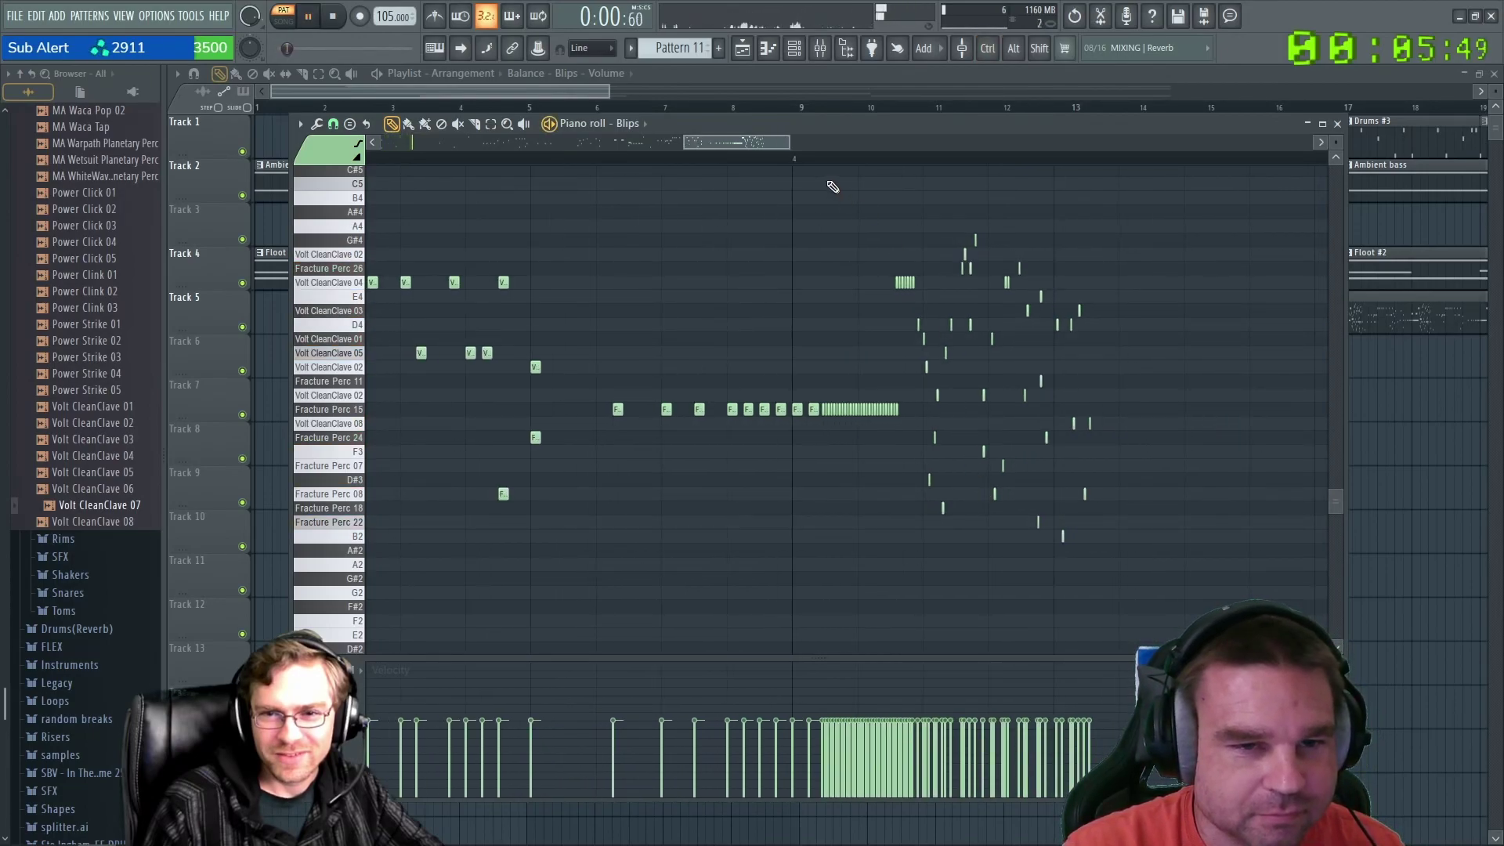
Play the blip pattern from the start of bar 4 to check the roll and the scattered notes.
left_click(796, 156)
key("space")
key("space")
scroll(798, 172, "up", 1)
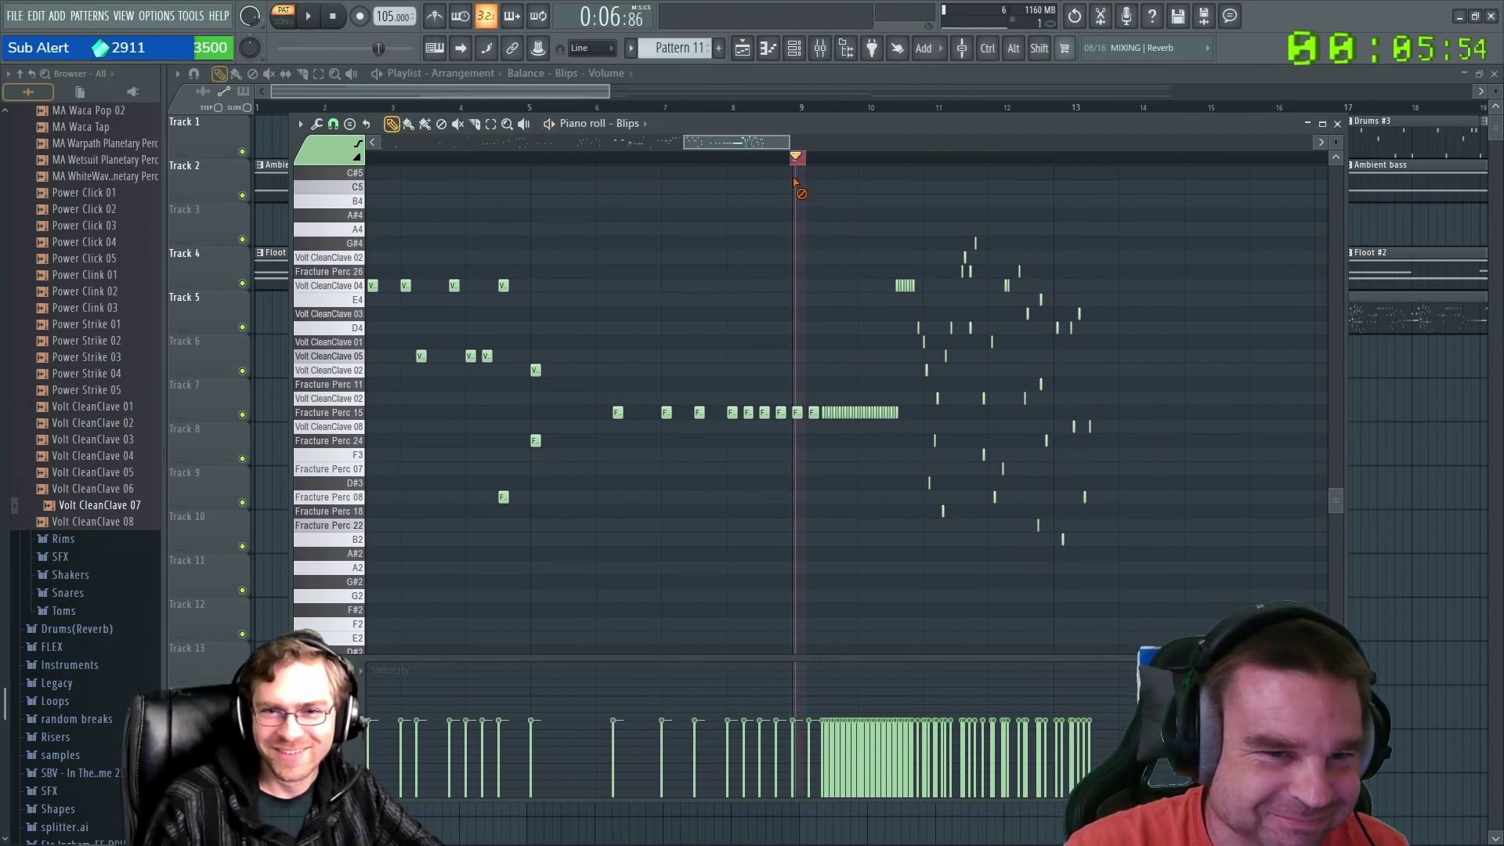
key("space")
key("space")
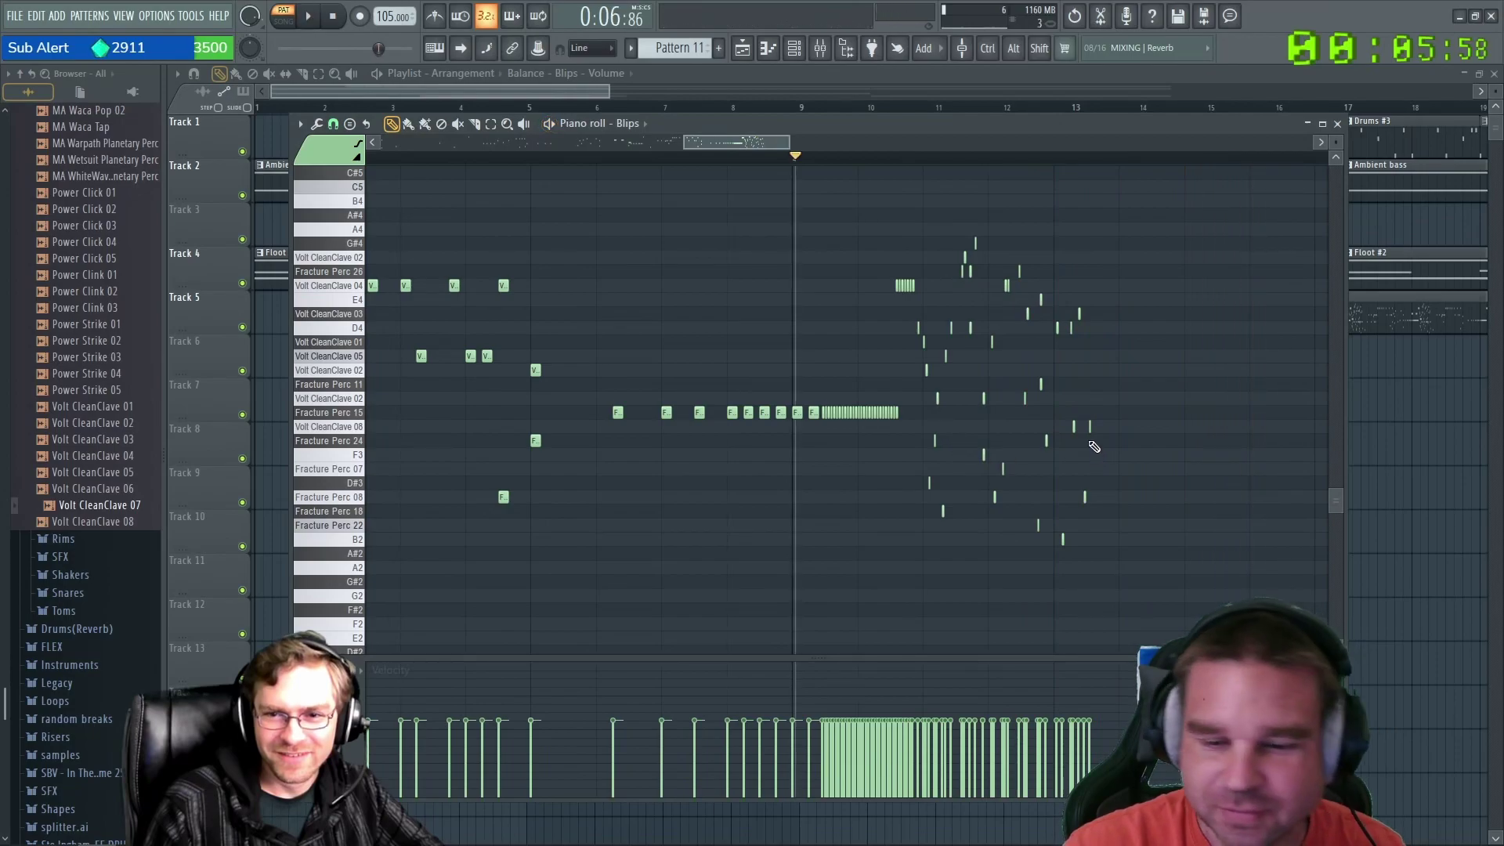
Thicken and extend the bar 4 scatter with many more short single notes spread between A4 and Fracture Perc 18.
scroll(1030, 607, "up", 3, "ctrl")
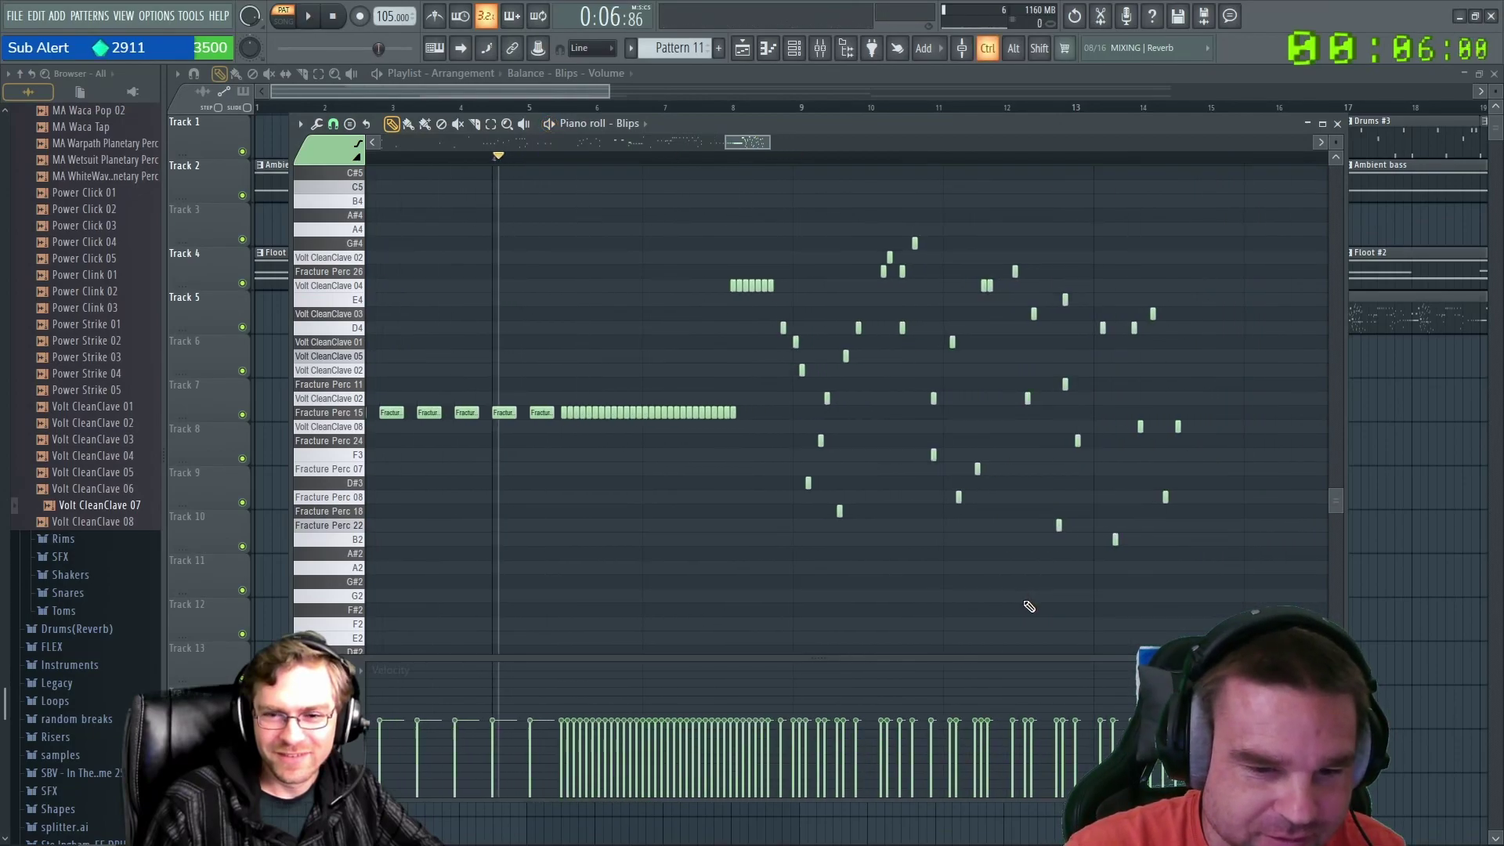
mouse_move(883, 482)
left_mouse_down()
mouse_move(854, 402)
mouse_move(928, 370)
mouse_move(889, 325)
mouse_move(935, 288)
mouse_move(999, 352)
mouse_move(1031, 361)
mouse_move(1107, 501)
mouse_move(1232, 481)
mouse_move(1256, 394)
mouse_move(1249, 303)
mouse_move(1196, 231)
mouse_move(1175, 270)
mouse_move(1216, 322)
mouse_move(1214, 375)
mouse_move(1204, 437)
left_mouse_up()
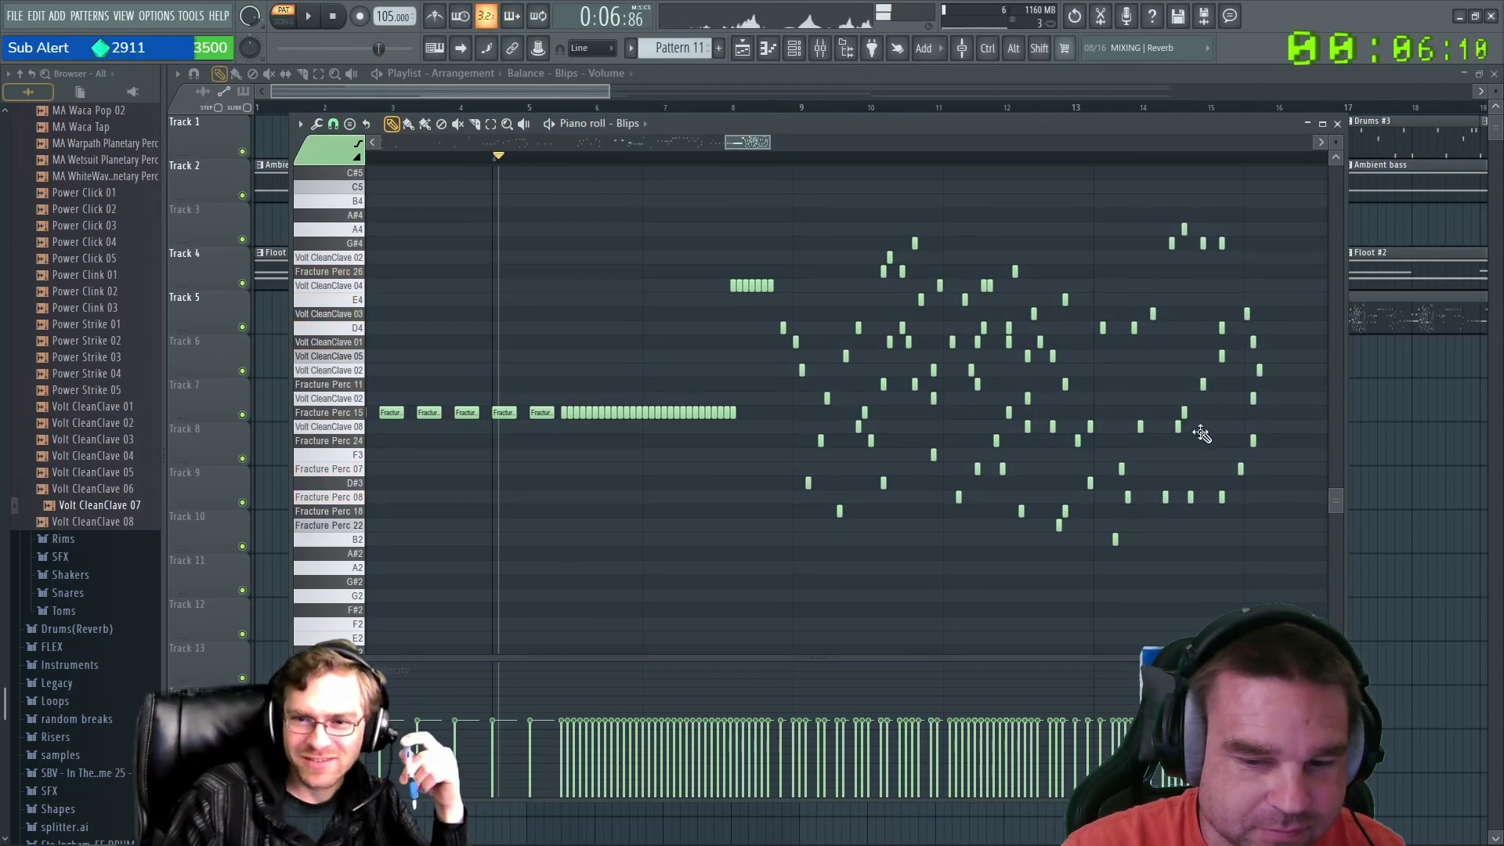
mouse_move(1236, 352)
left_mouse_down()
mouse_move(1163, 345)
mouse_move(1128, 370)
mouse_move(1092, 270)
mouse_move(1034, 248)
mouse_move(1134, 299)
mouse_move(1187, 301)
left_mouse_up()
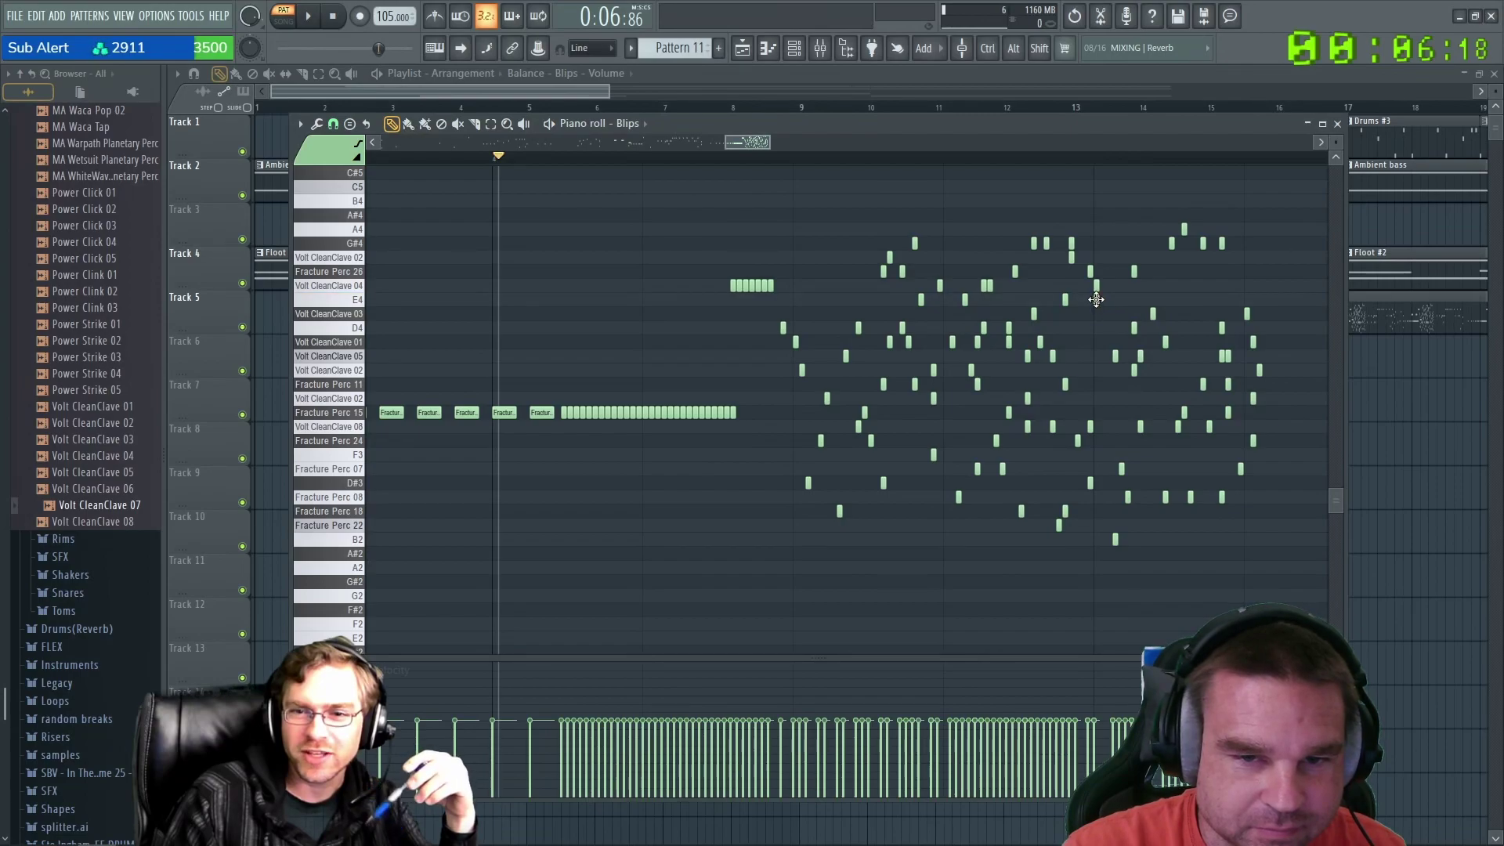
Add a few single notes on D4, Fracture Perc 11 and Fracture Perc 15 inside the scatter, and play back bar 4.
left_click(1103, 328)
left_click(1110, 327)
double_click(1076, 333)
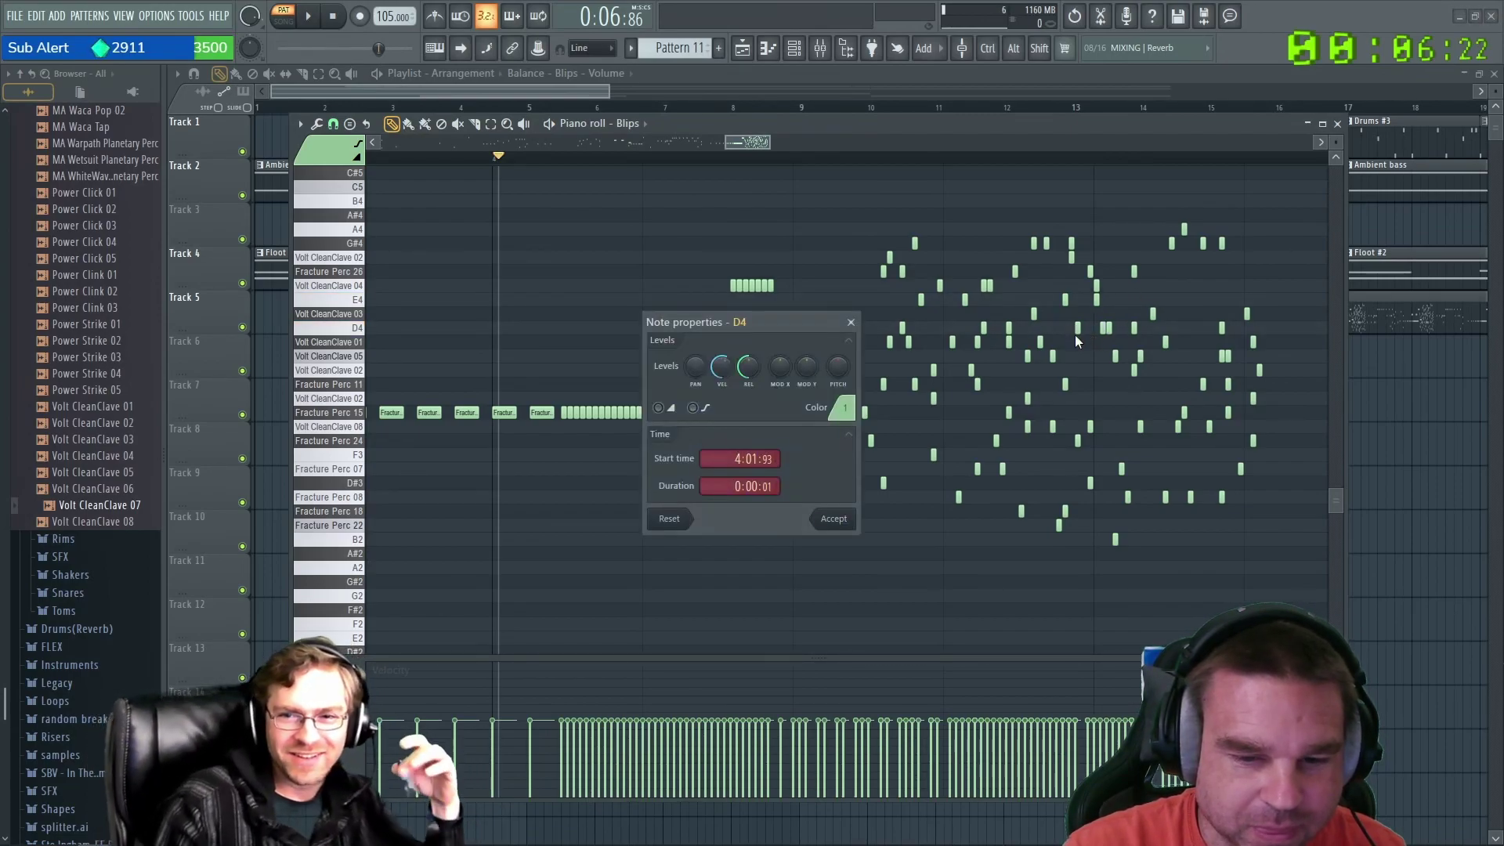
left_click(851, 322)
left_click(1090, 386)
left_click(1089, 388)
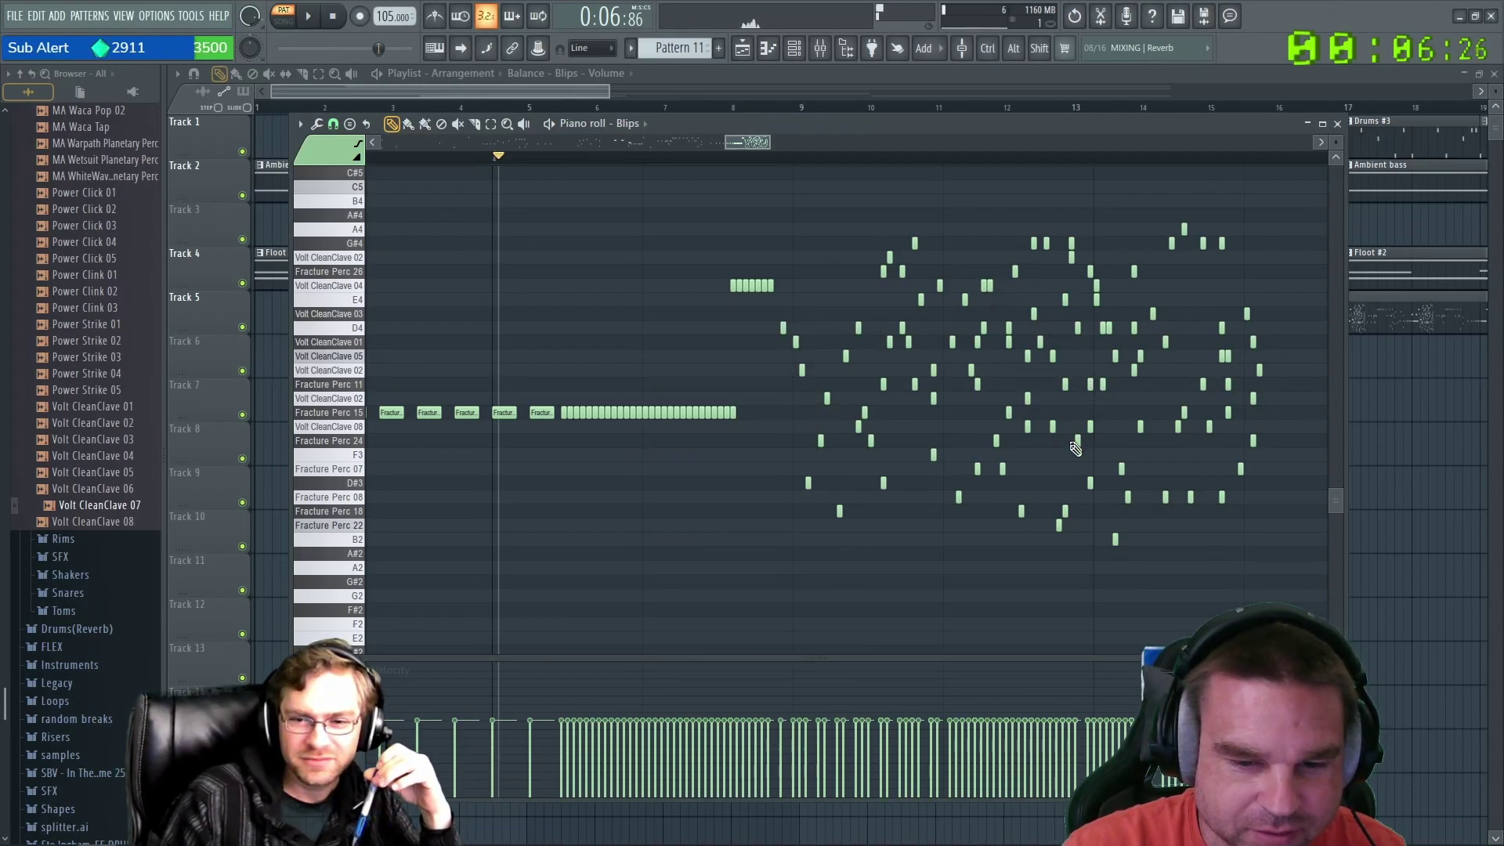
left_click(1082, 413)
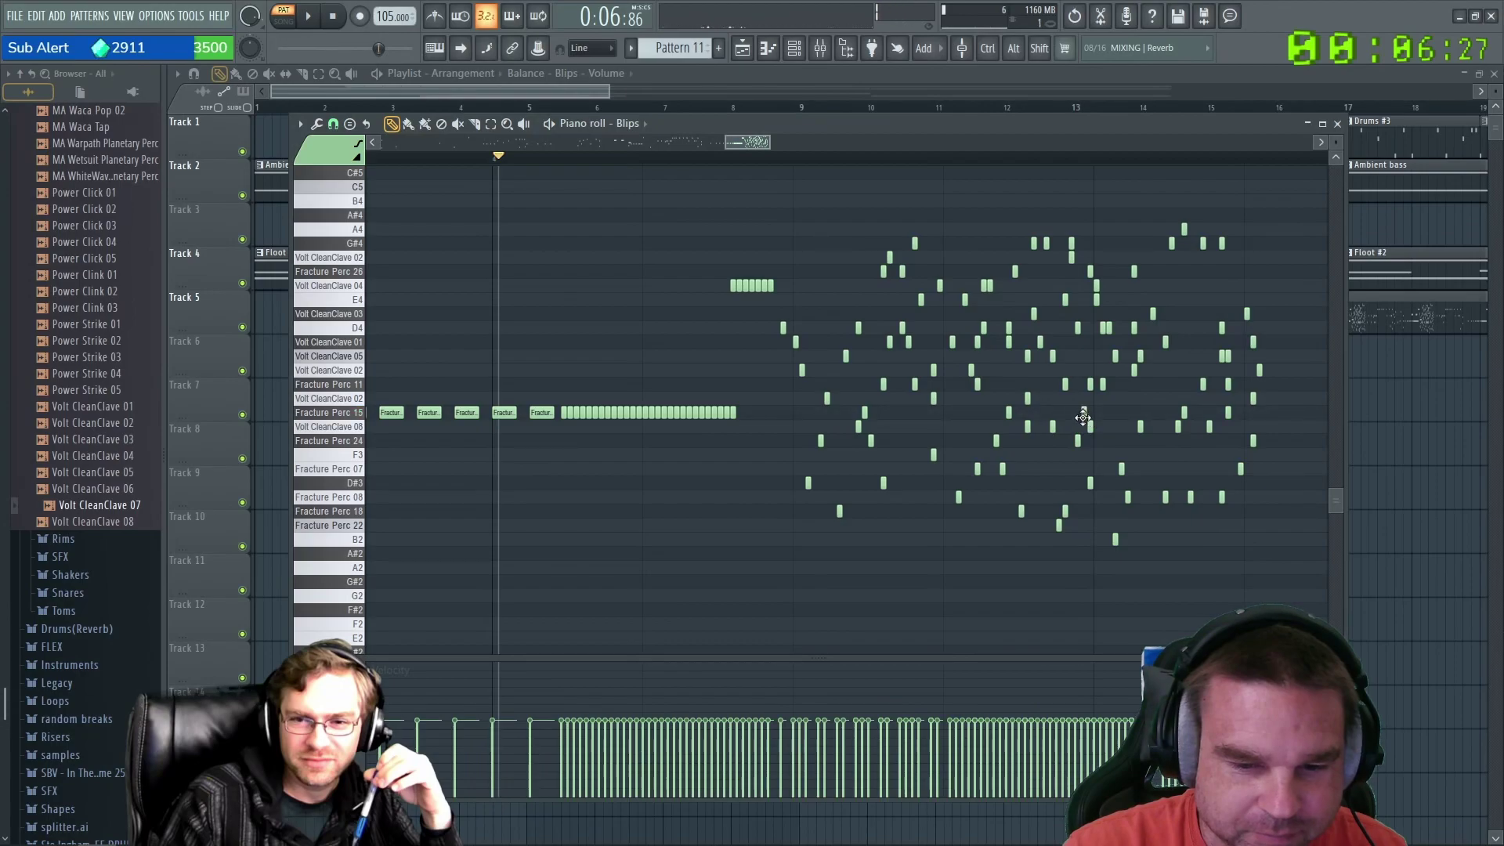
left_click(956, 156)
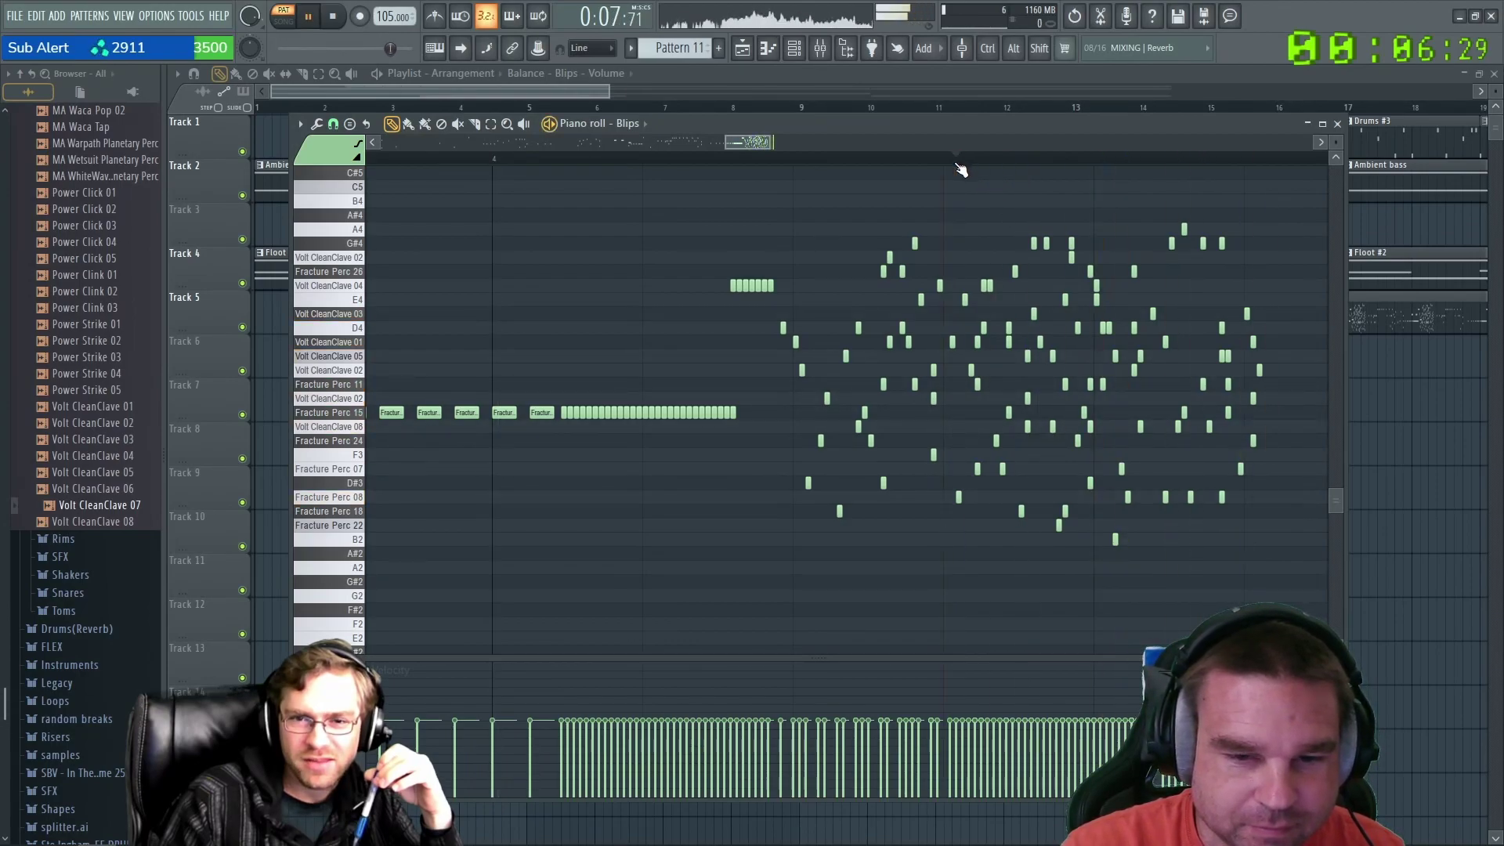
left_click_drag(956, 158, 761, 192)
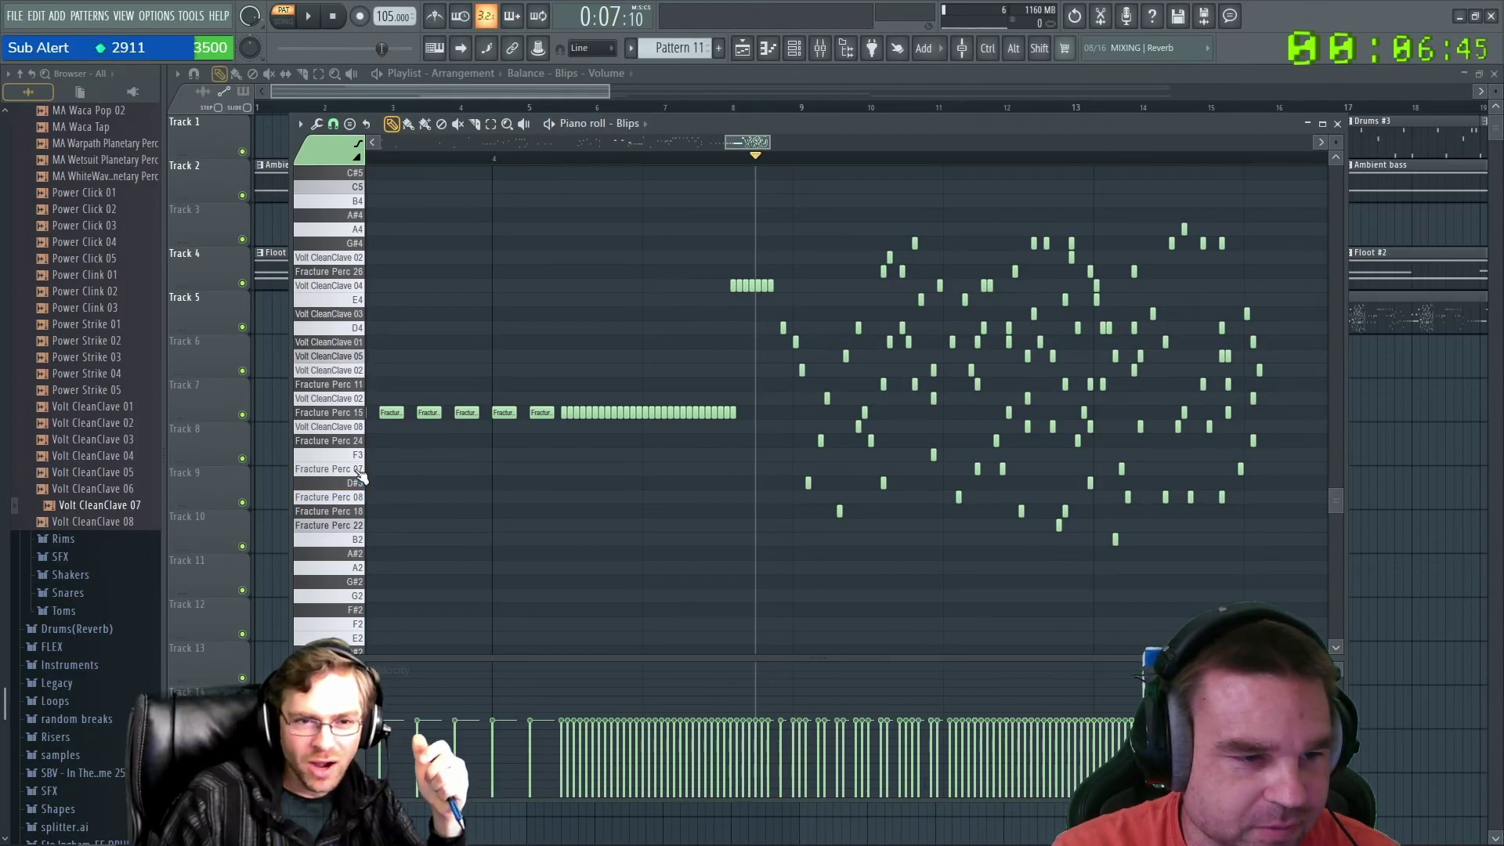
Audition Fracture Perc 07 and Fracture Perc 22 and delete their notes from the bar 4 scatter.
left_click(363, 505)
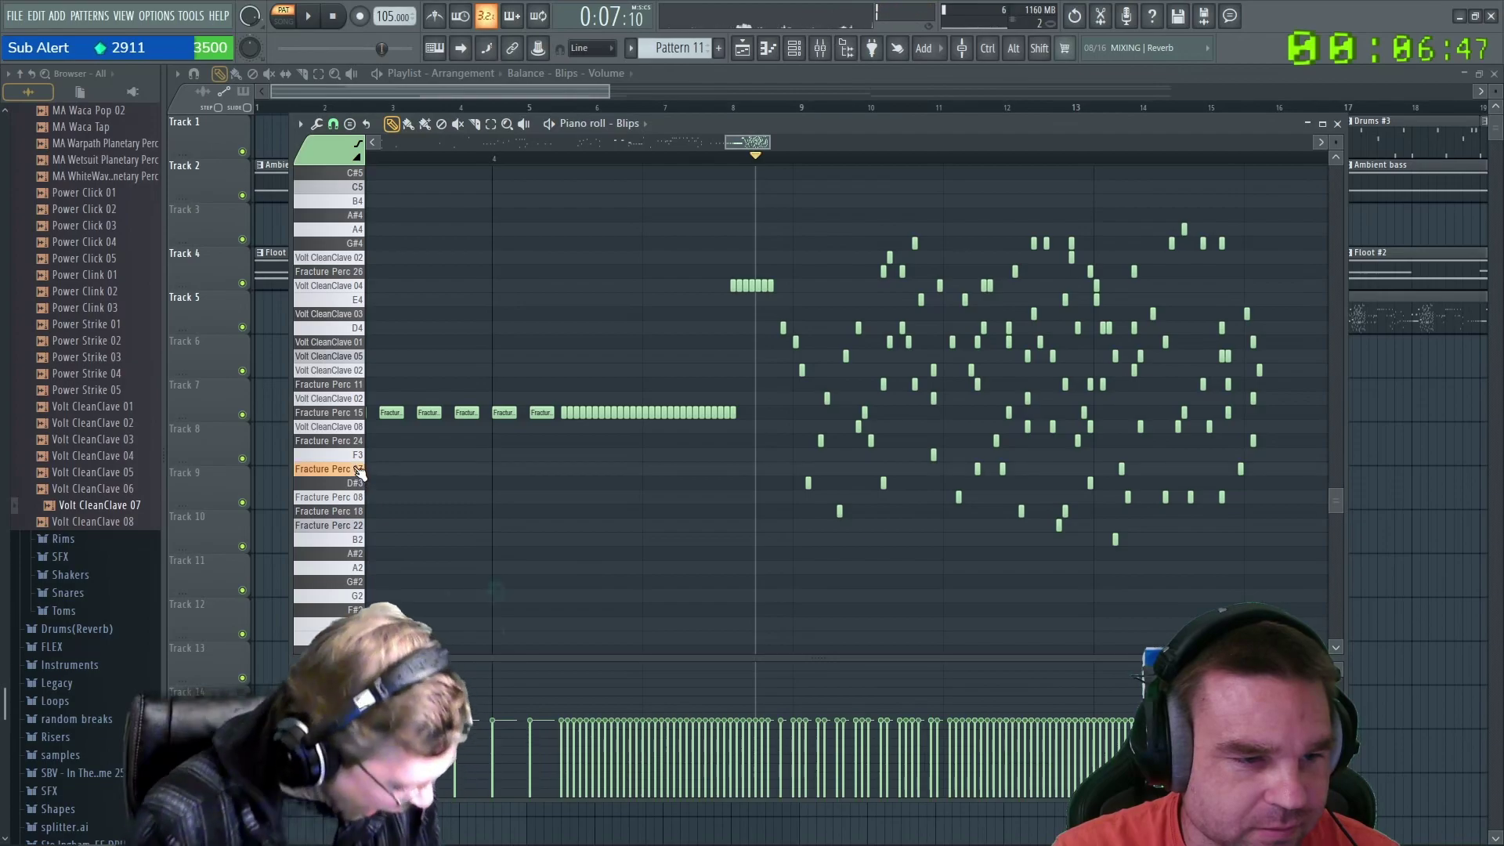
left_click(883, 481)
left_click_drag(862, 463, 1267, 470)
key("Delete")
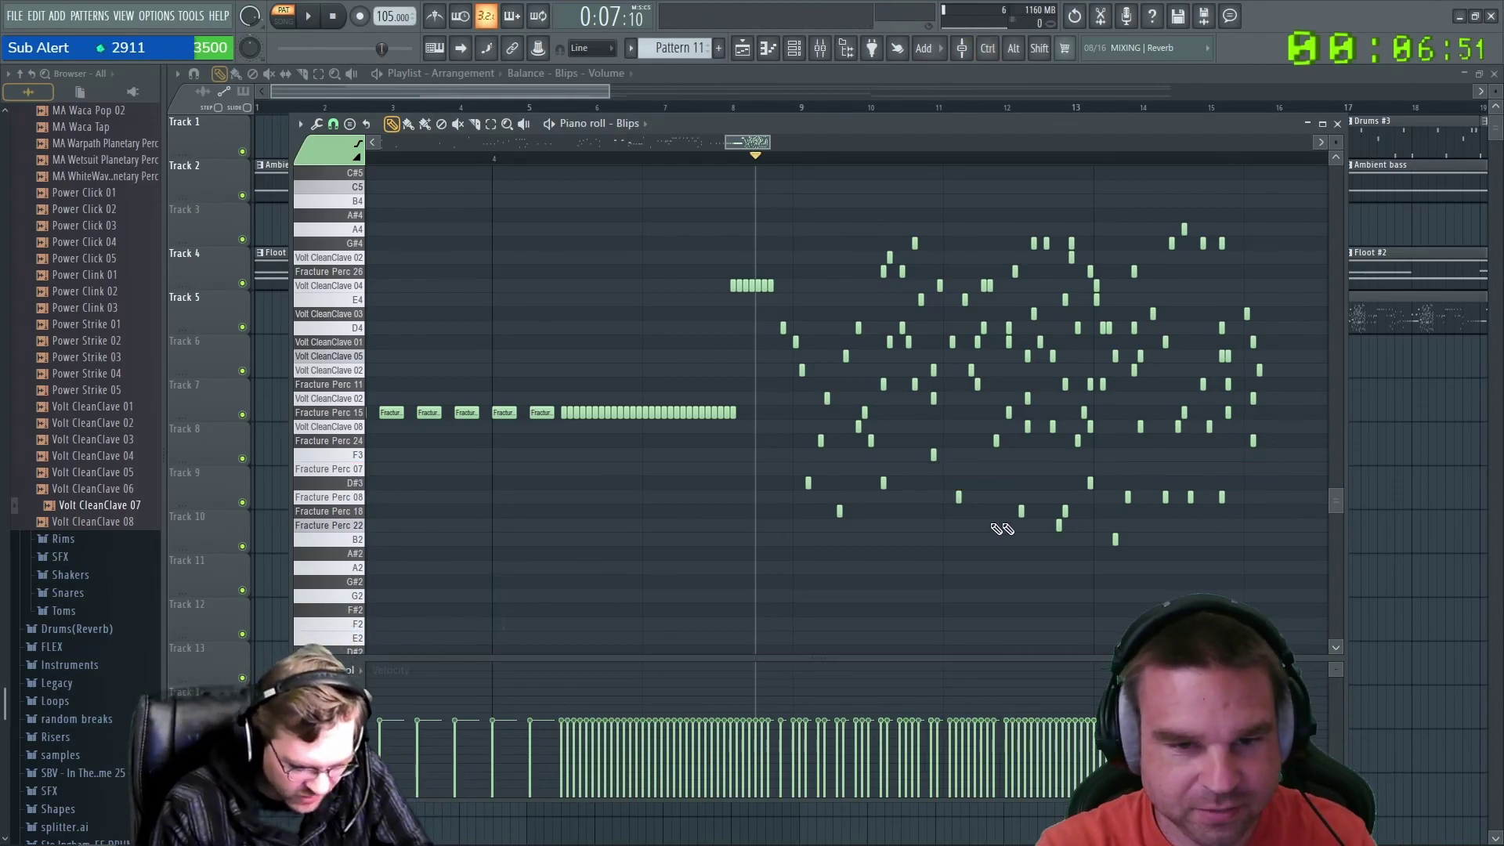
left_click(363, 526)
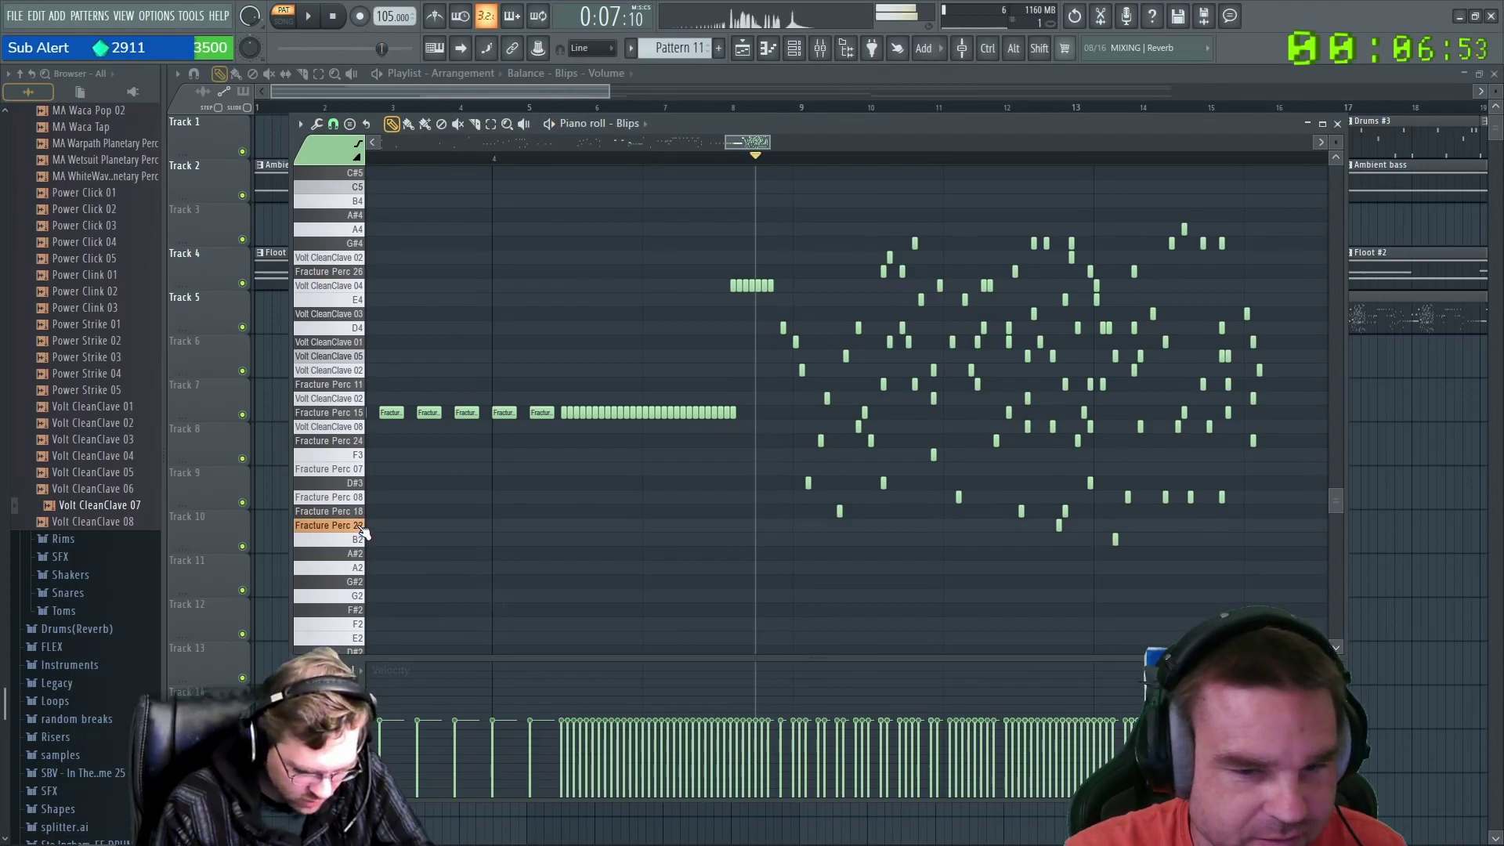
left_click_drag(1048, 517, 1069, 531)
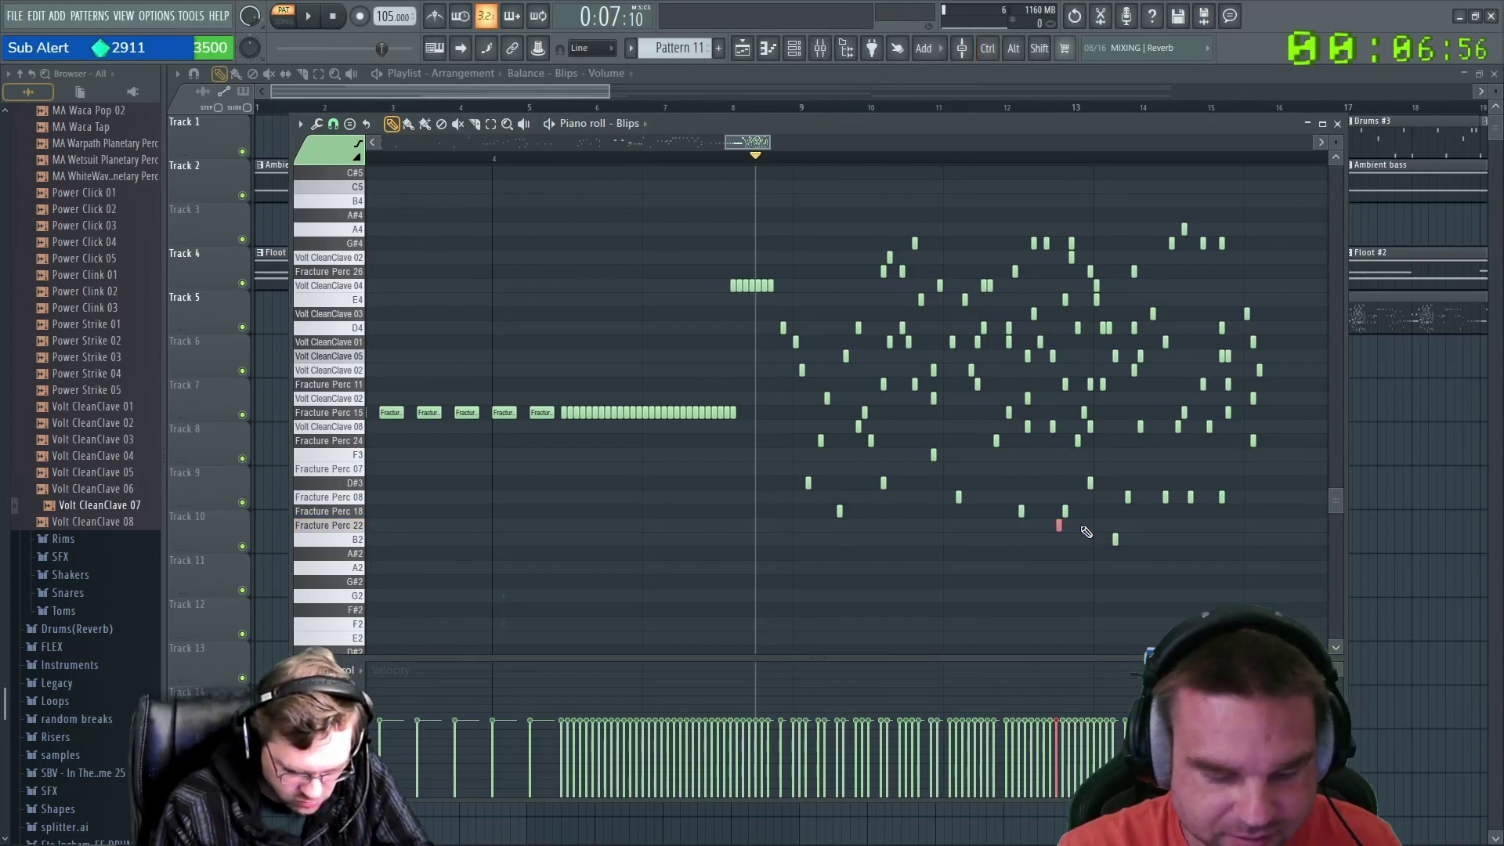
Delete the scatter's Fracture Perc 18 notes and the run of Fracture Perc 08 notes near its end, auditioning both sounds.
left_click(337, 511)
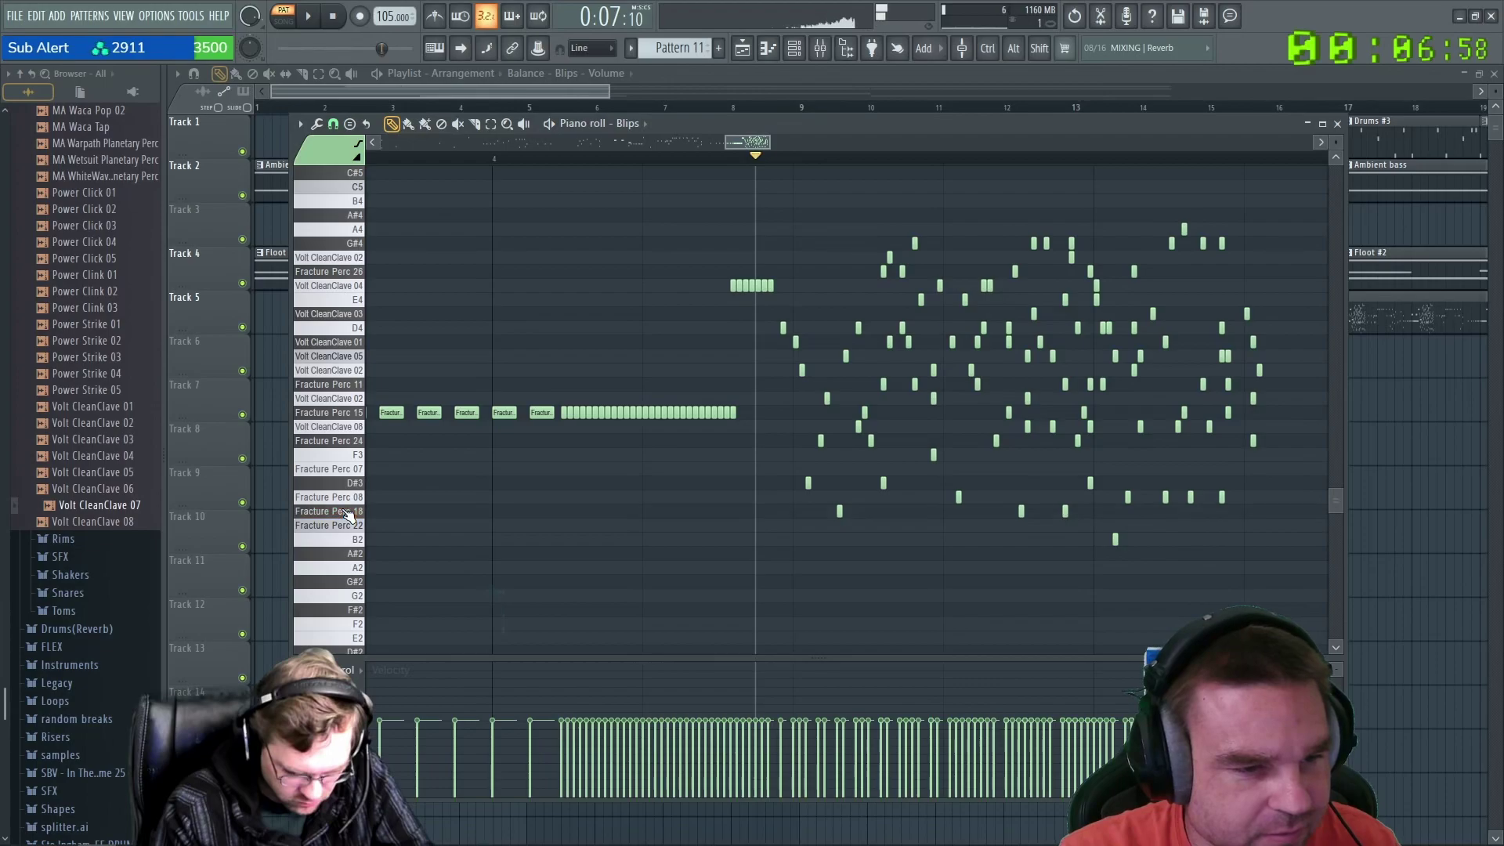
left_click(337, 511)
left_click_drag(795, 522, 1255, 523)
key("Delete")
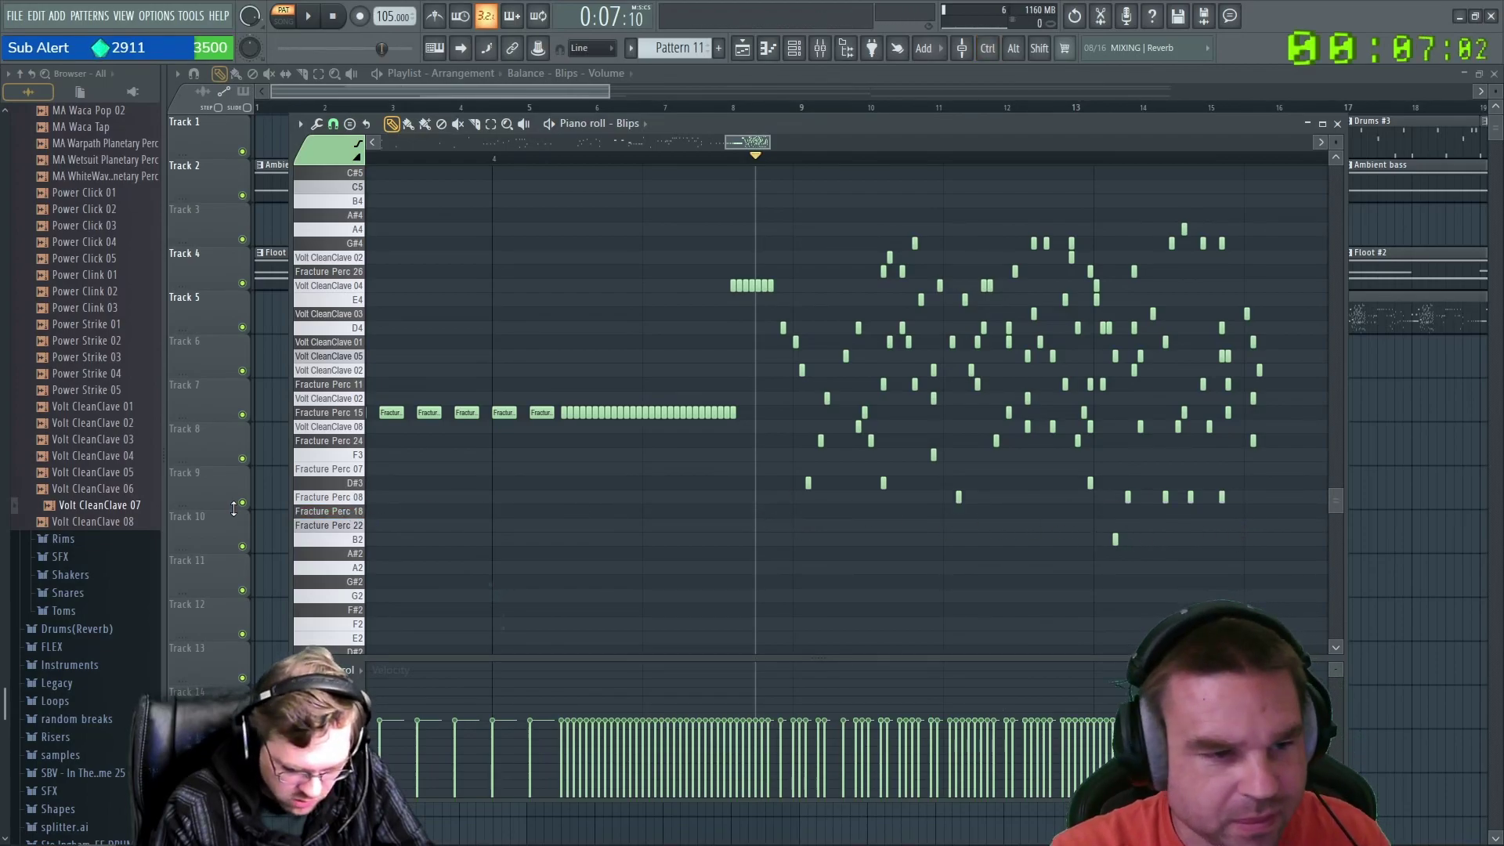
left_click(338, 512)
left_click(345, 498)
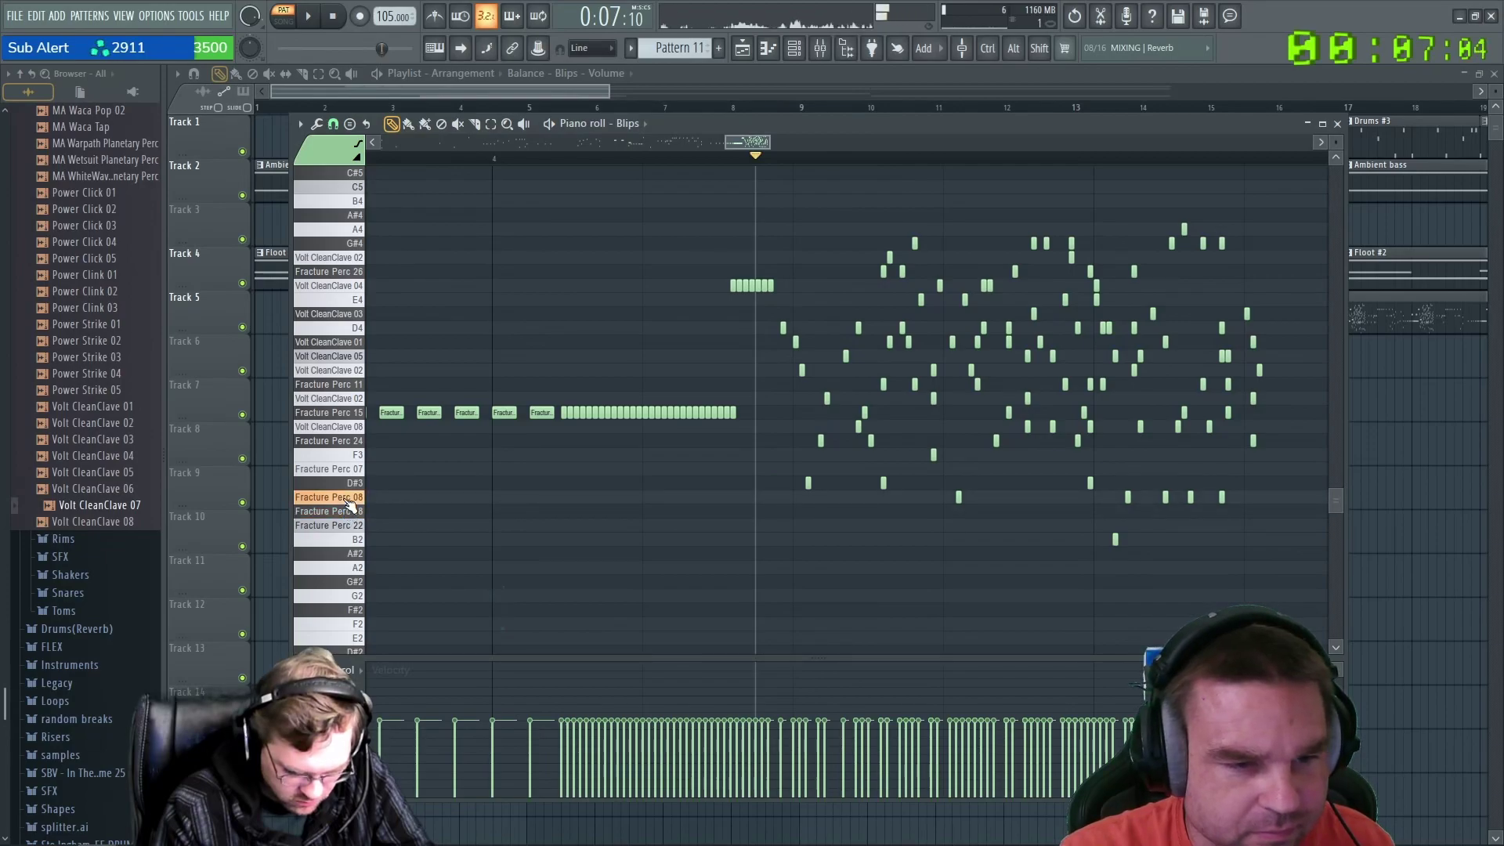
left_click_drag(945, 495, 1131, 512)
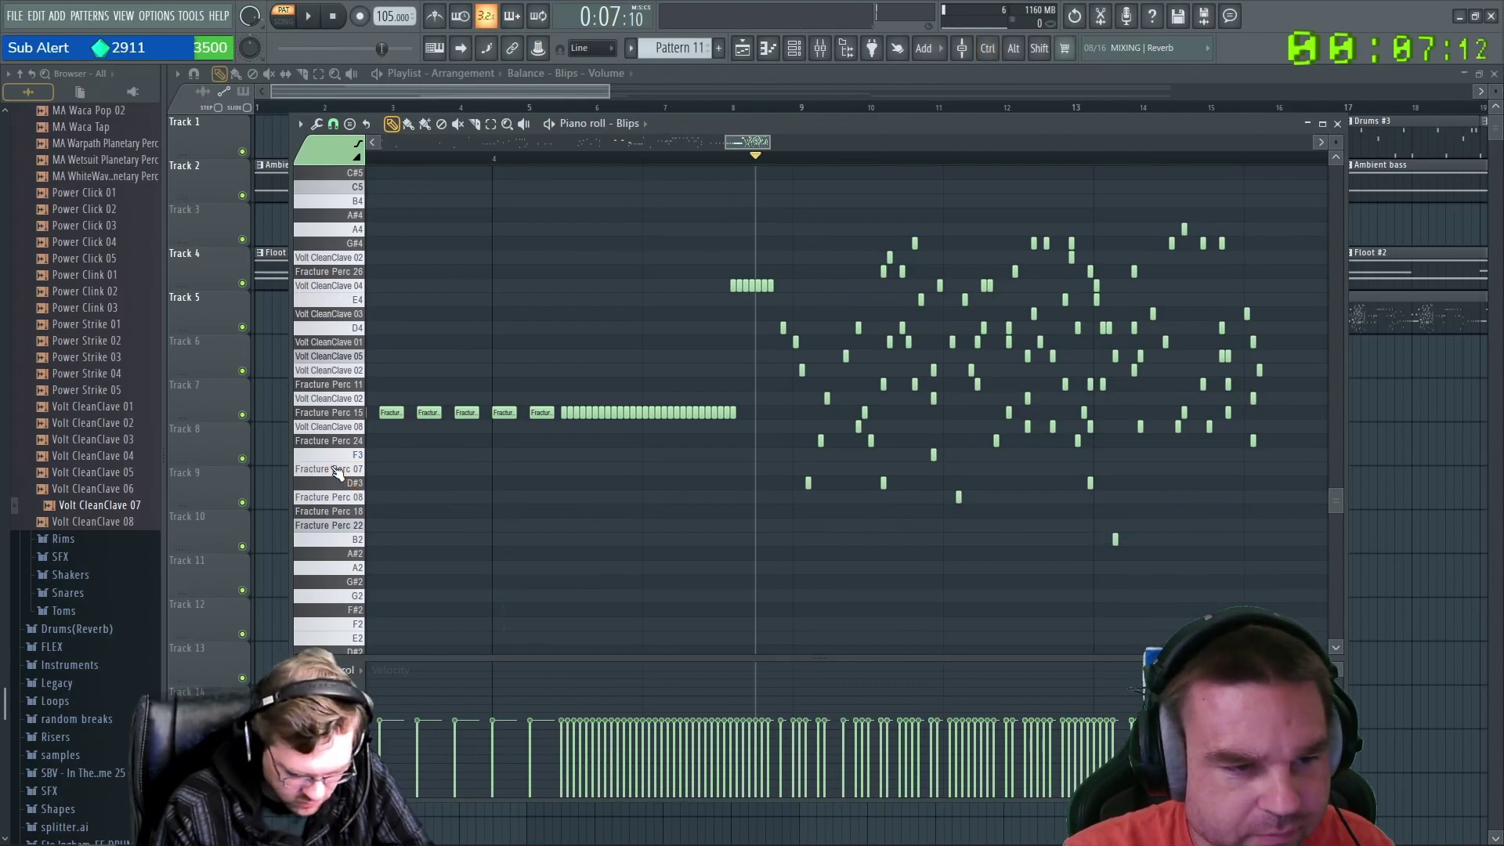
Audition the sounds from Fracture Perc 07 up to Fracture Perc 11, and delete the scattered Fracture Perc 11 notes.
left_click(338, 473, "ctrl")
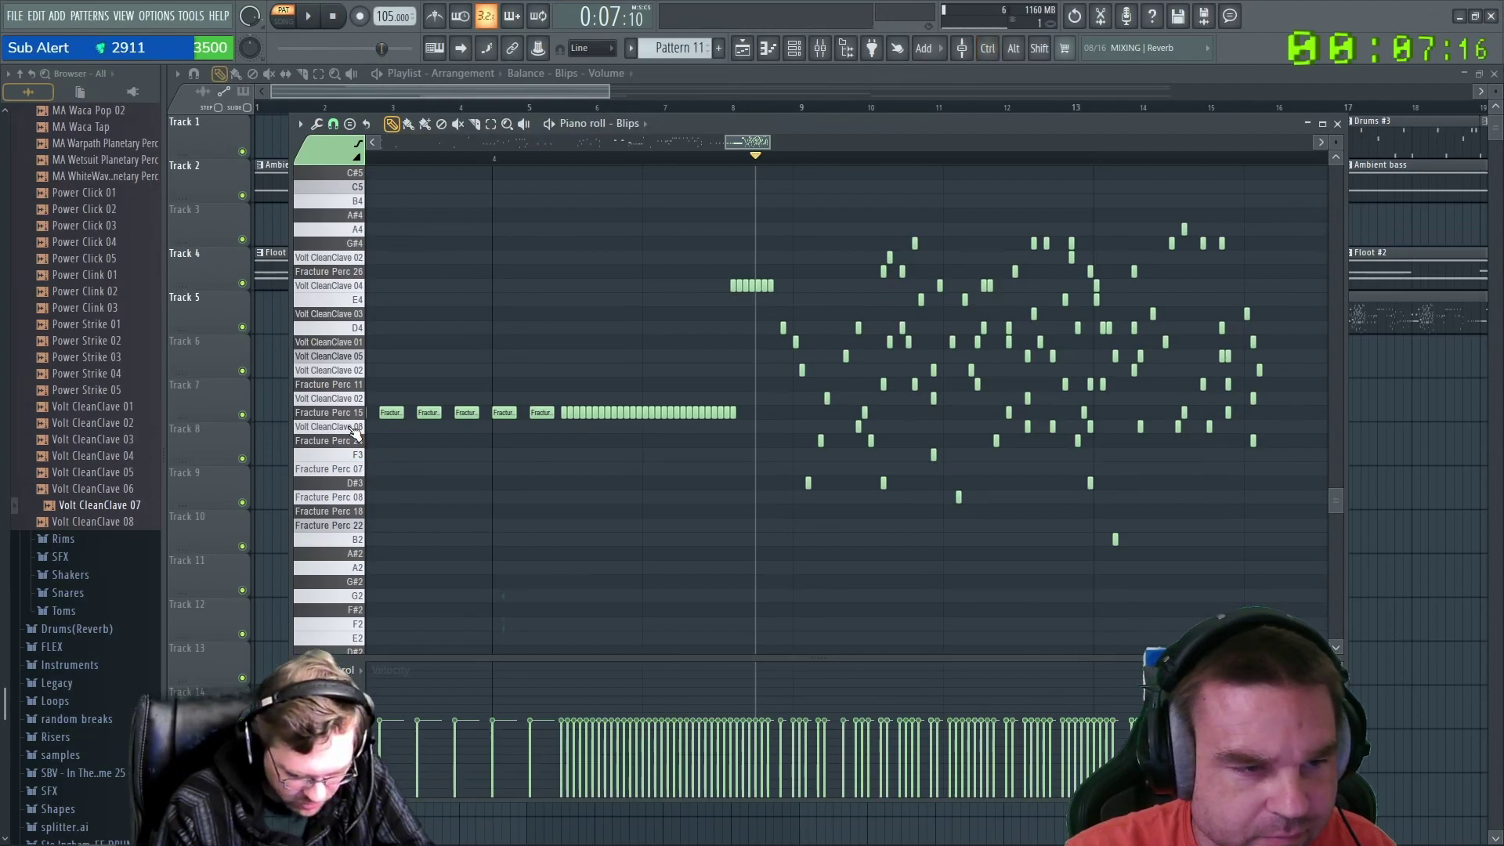
left_click(353, 429)
left_click(350, 415)
left_click(350, 416)
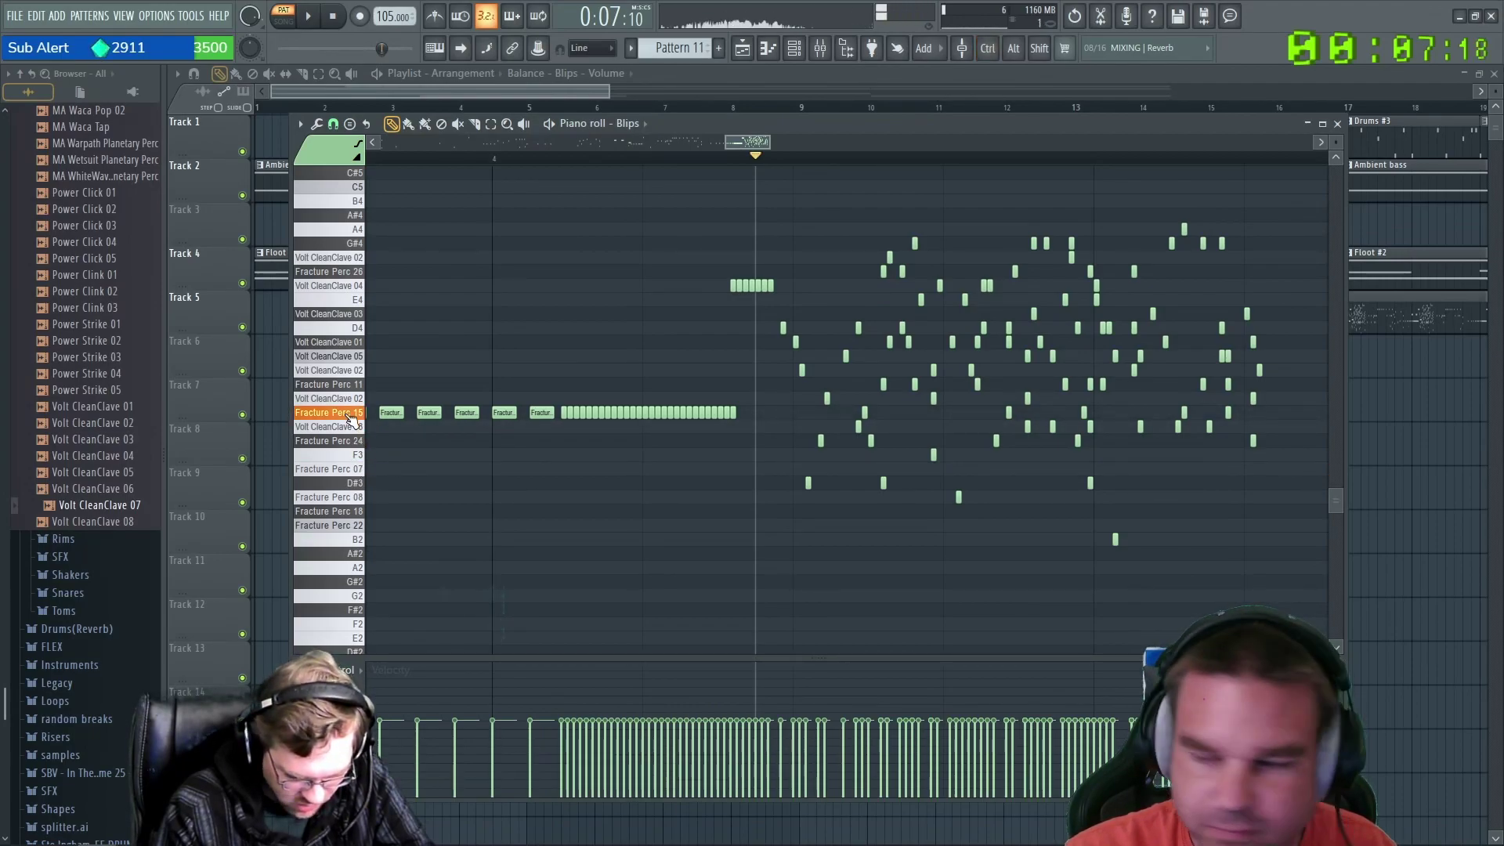
left_click(350, 415)
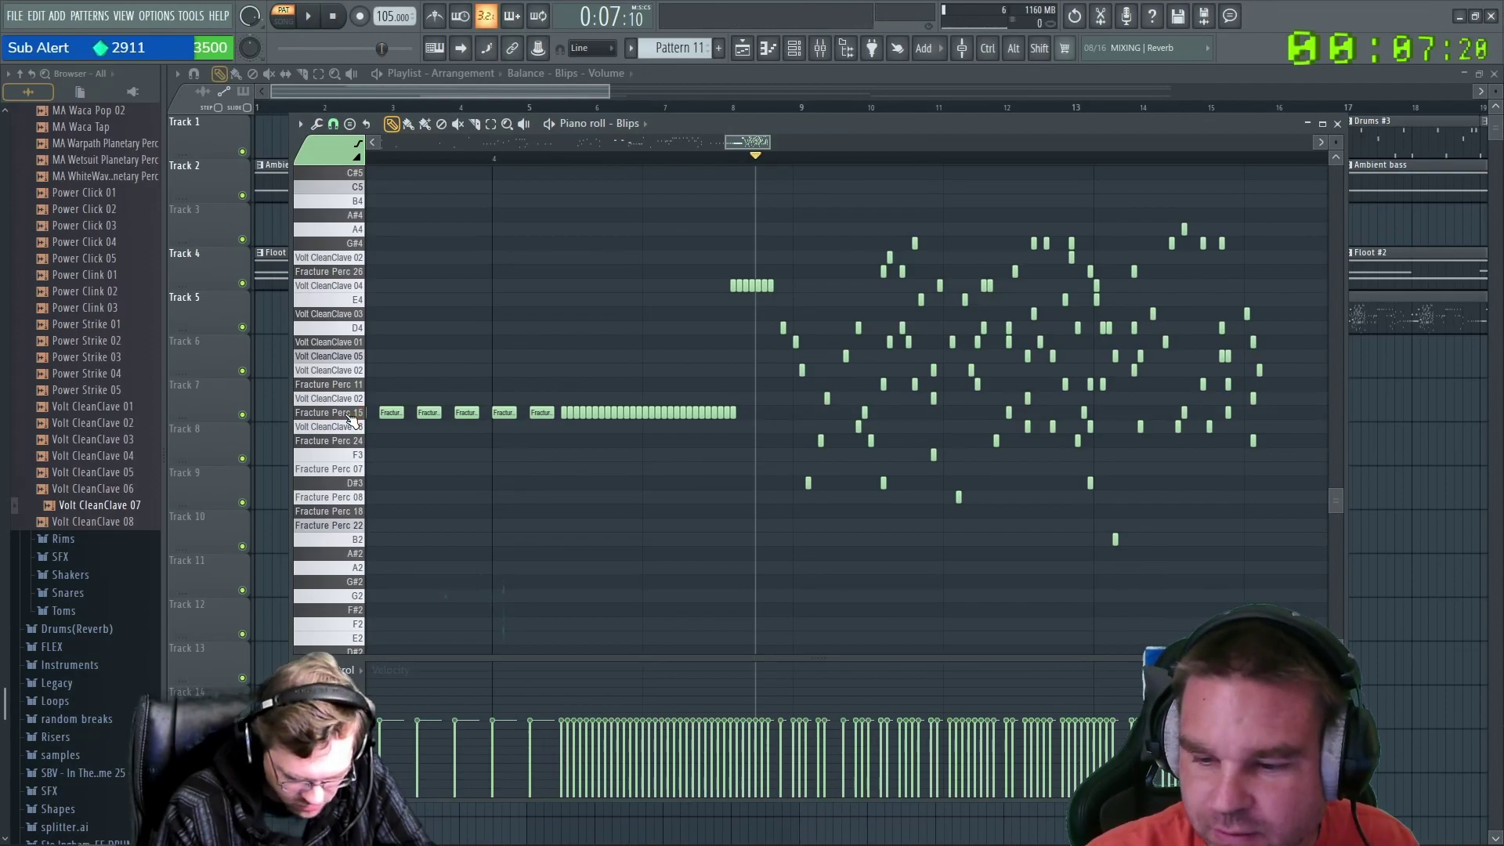
left_click(354, 399)
left_click(354, 399)
left_click(358, 387)
left_click(356, 384)
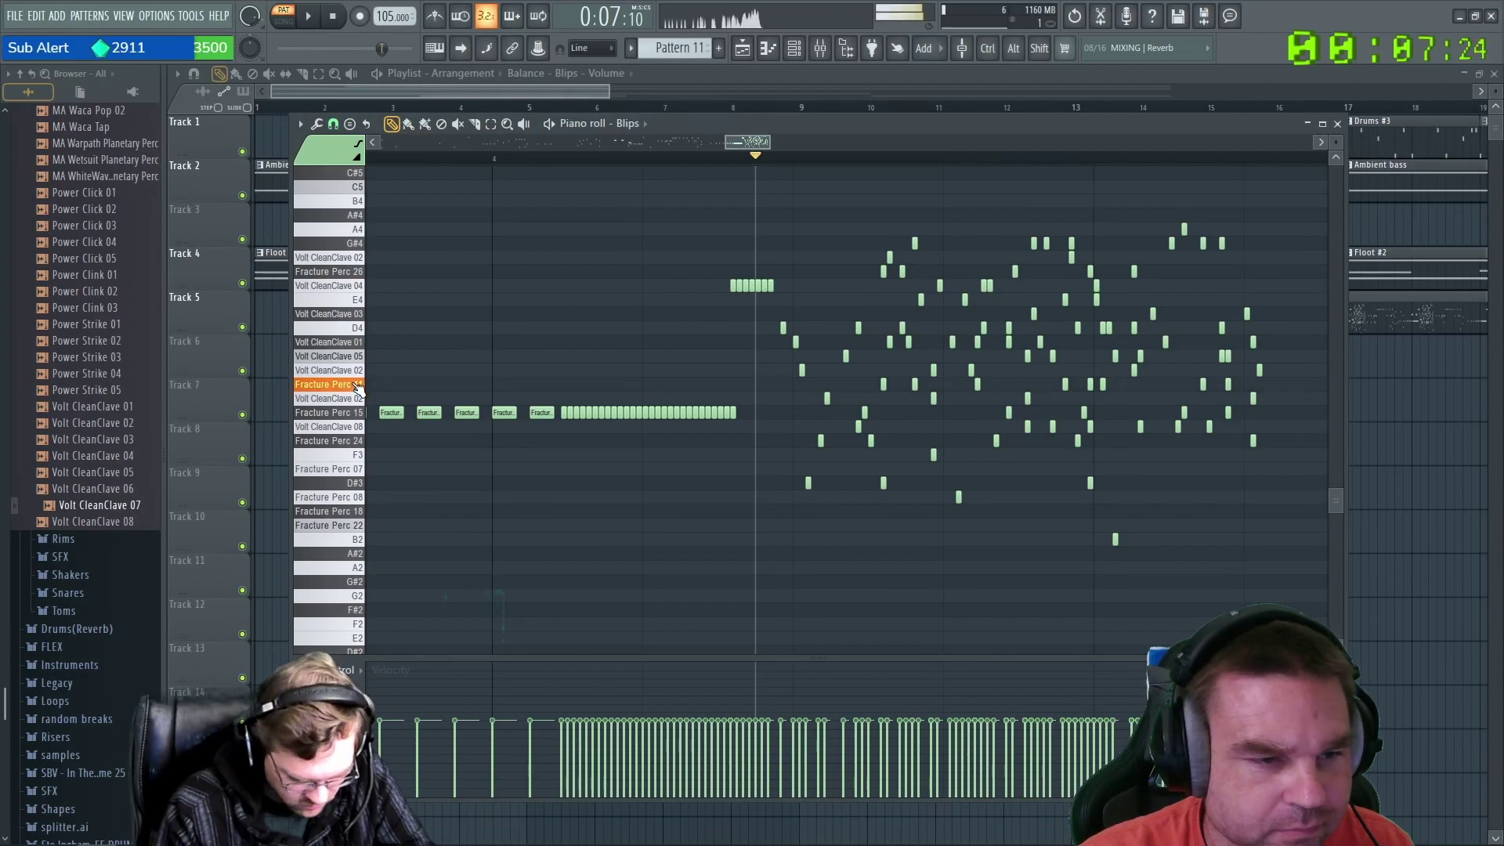
left_click_drag(868, 378, 1256, 387)
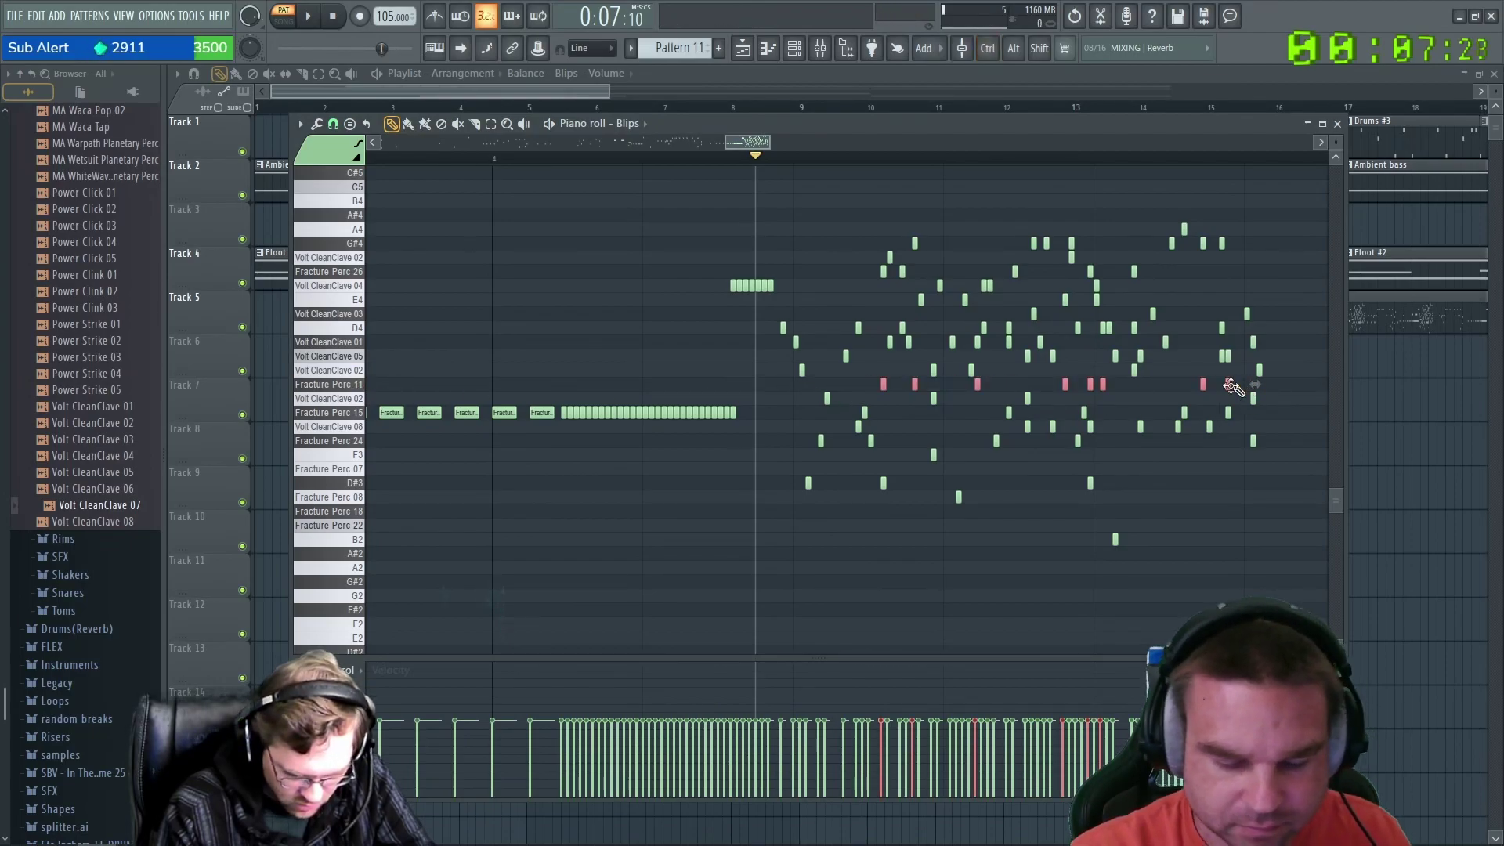
key("Delete")
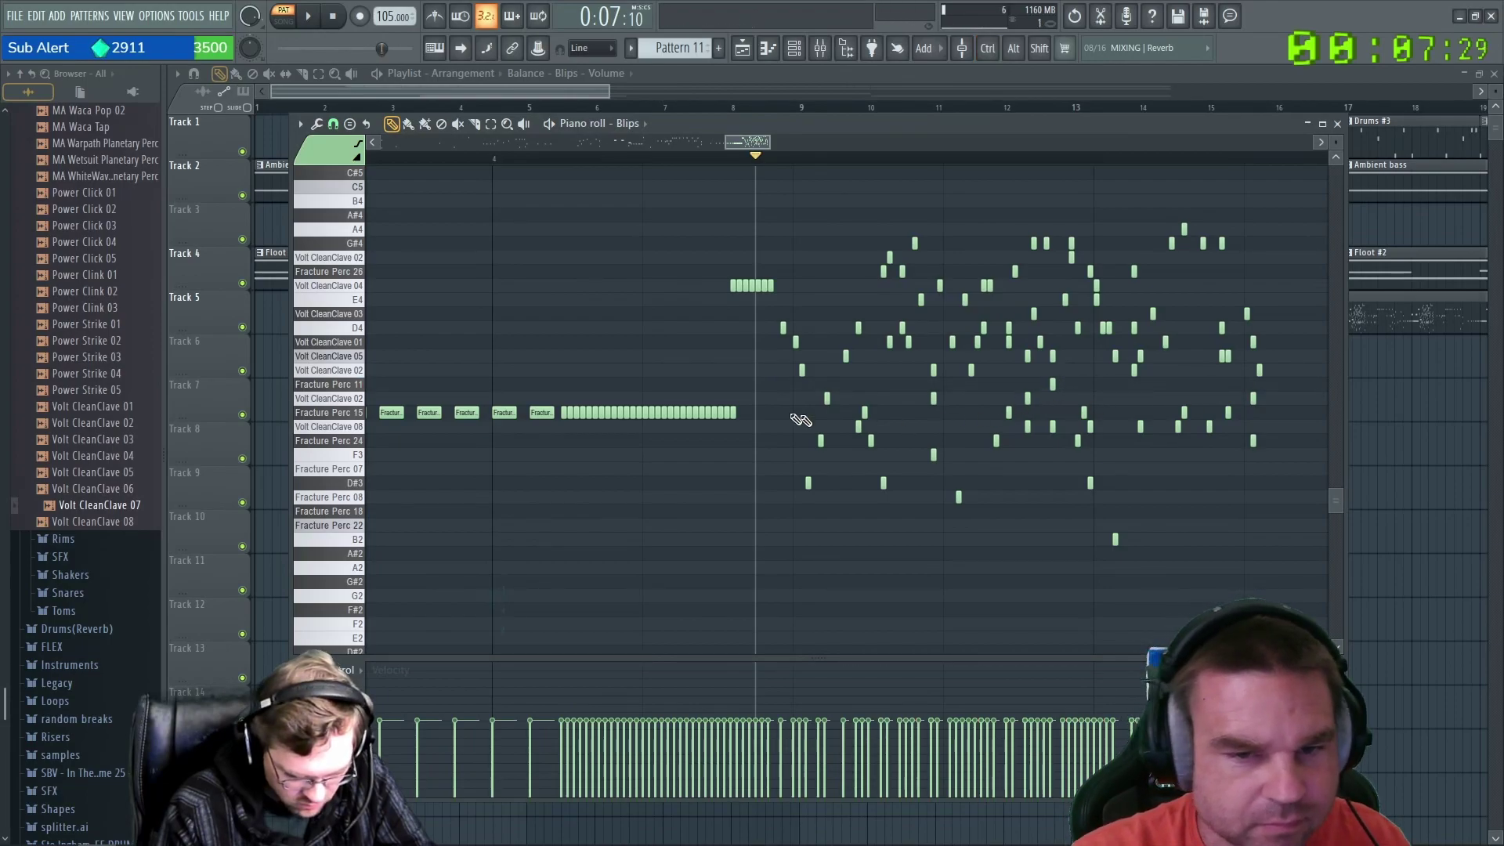
Audition the higher sounds up to Fracture Perc 26, and replace that row's scattered notes with two single notes mid-scatter.
left_click(330, 370)
left_click(337, 356)
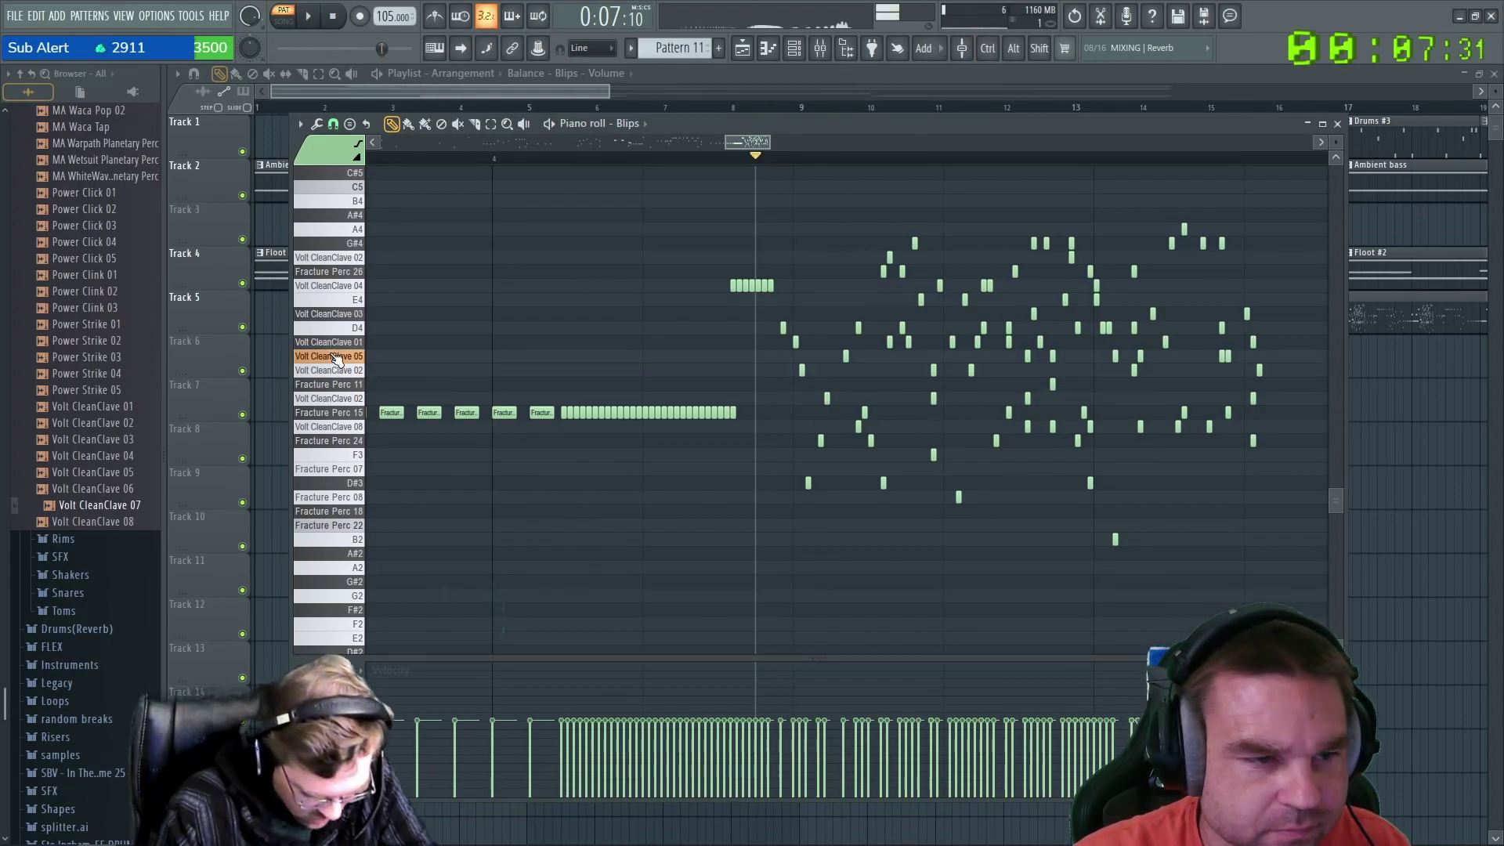
left_click(351, 315)
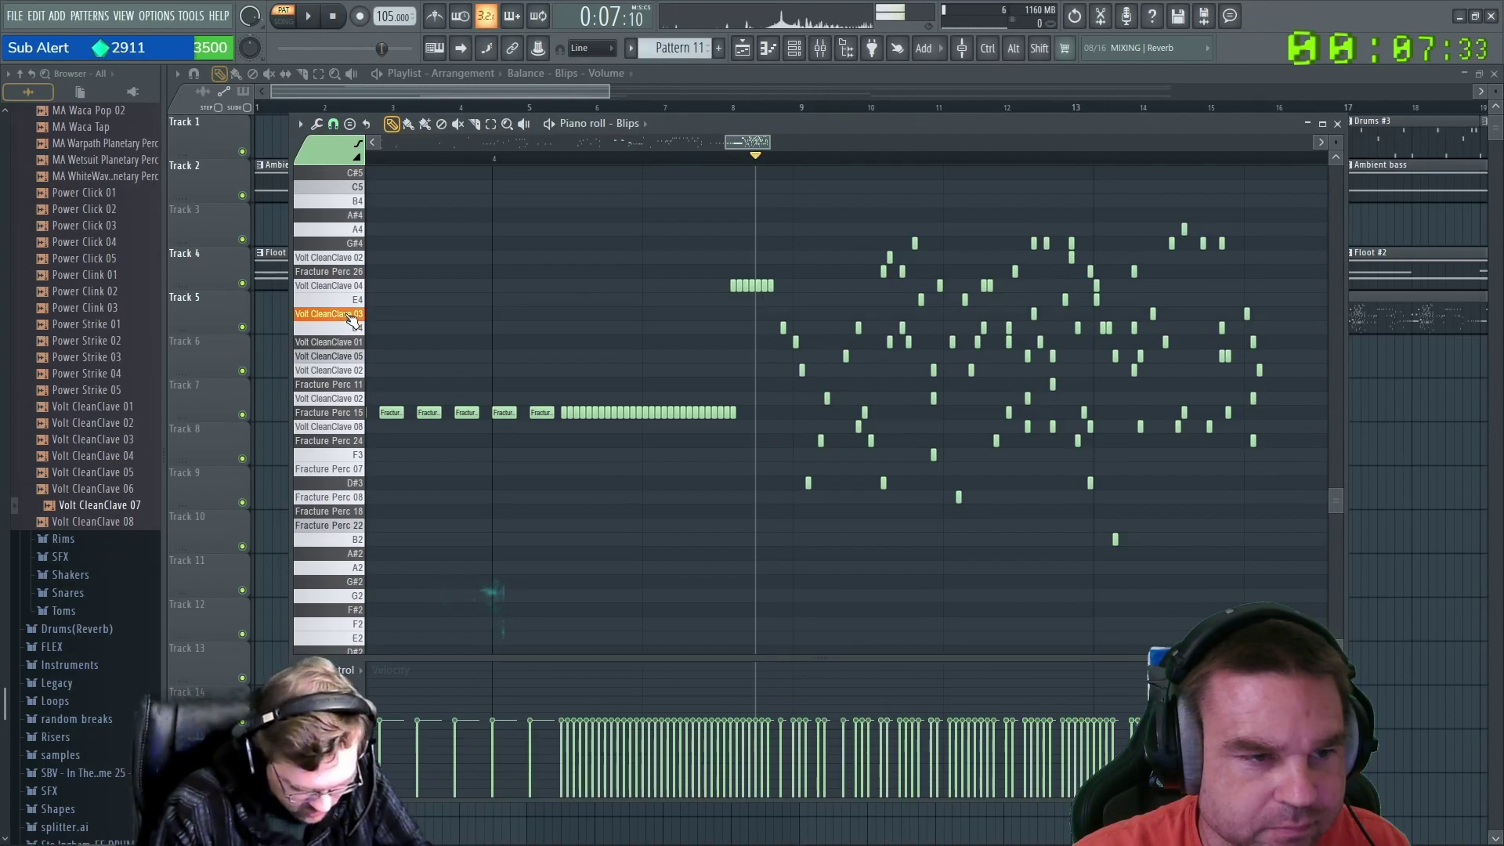
left_click(354, 288)
left_click(357, 272)
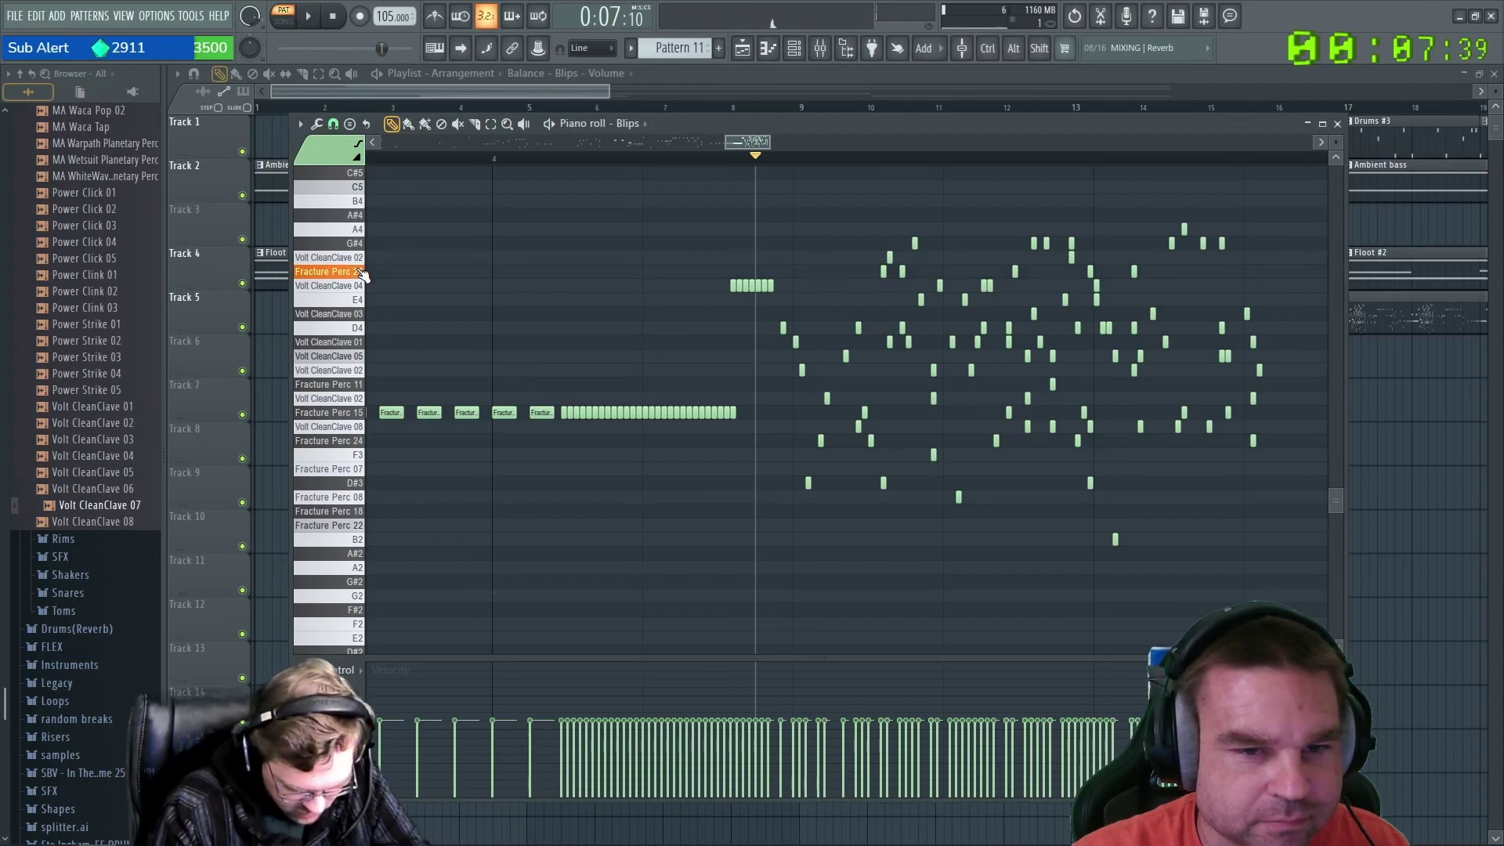
left_click_drag(871, 278, 1178, 272)
key("Delete")
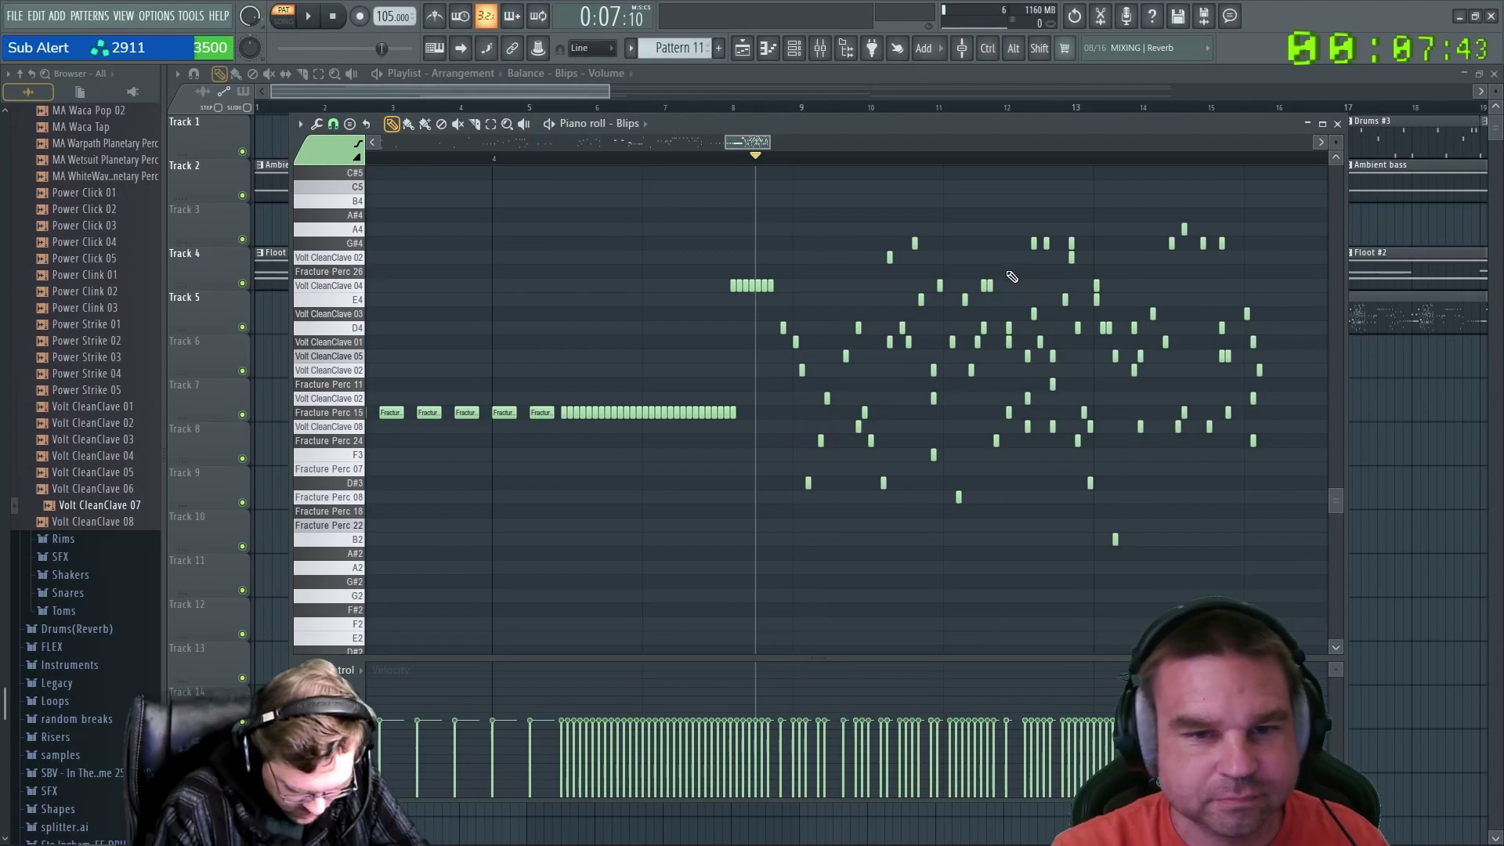
left_click(1009, 272)
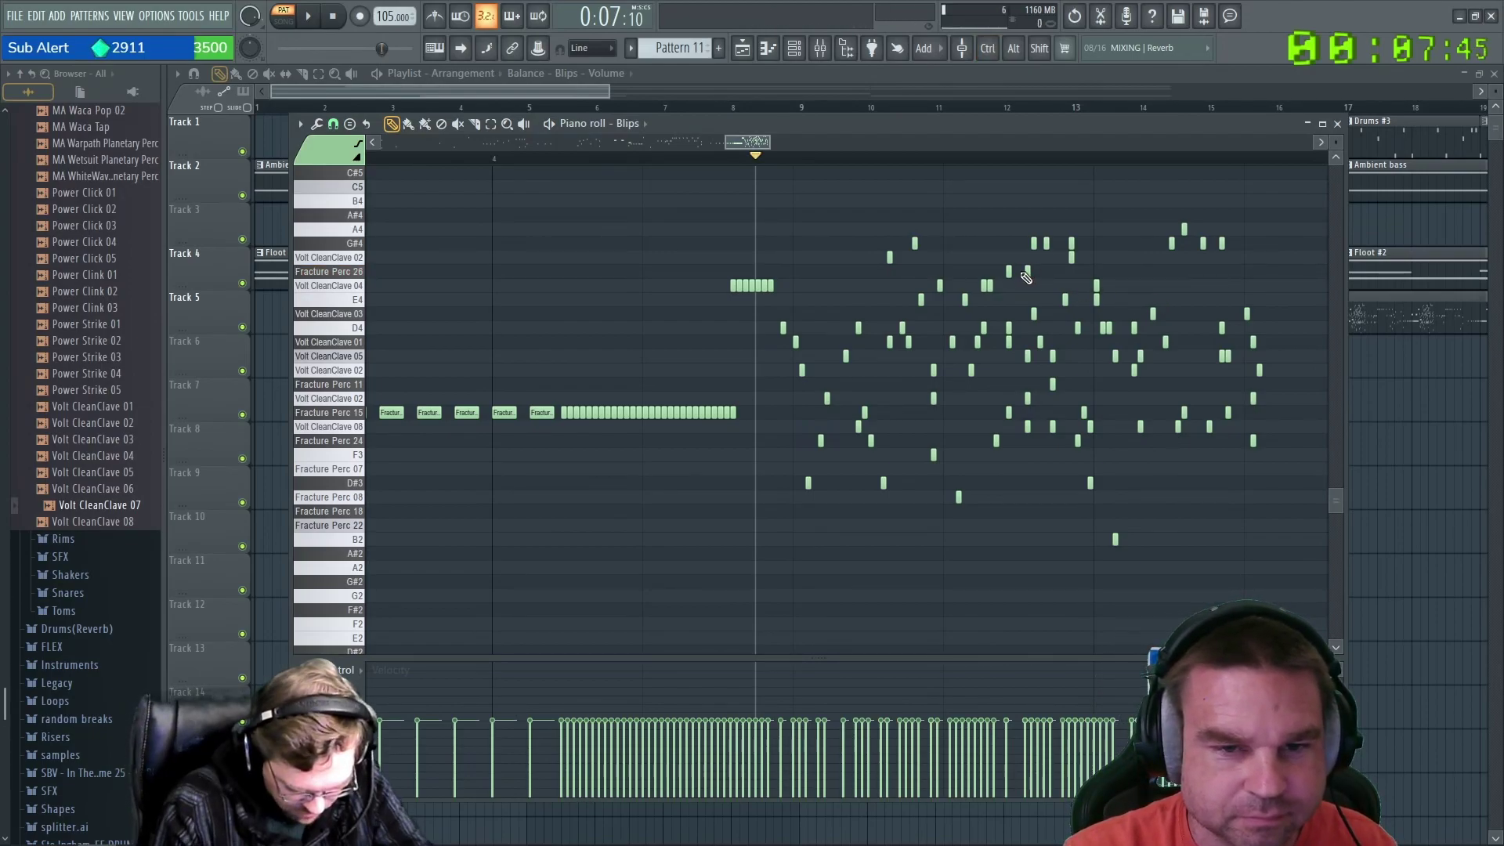
Play the thinned-out scatter from about the start of bar 4.
scroll(1010, 290, "down", 5)
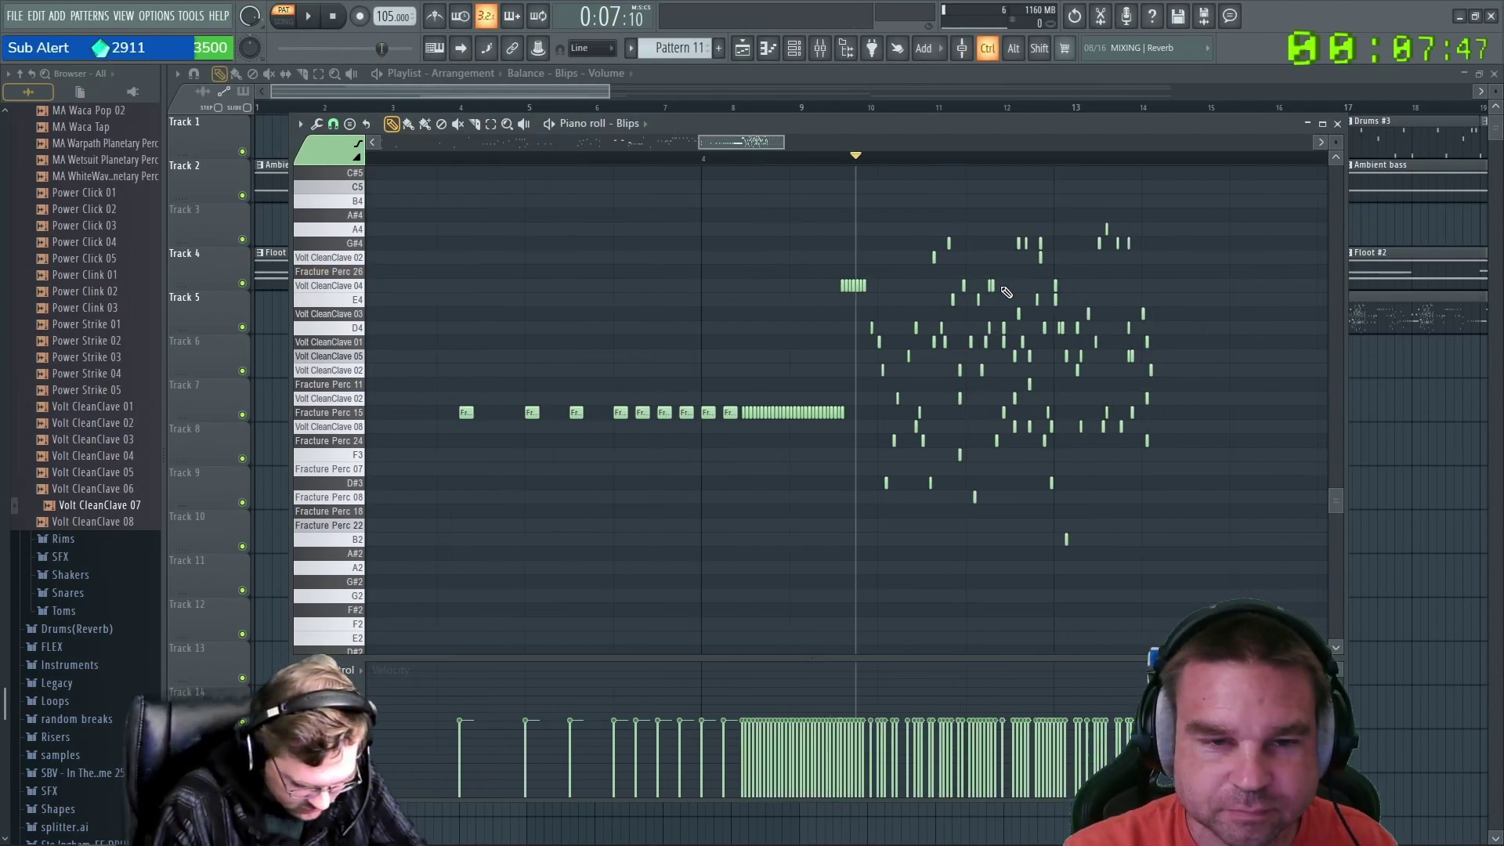
left_click_drag(914, 156, 810, 178)
key("space")
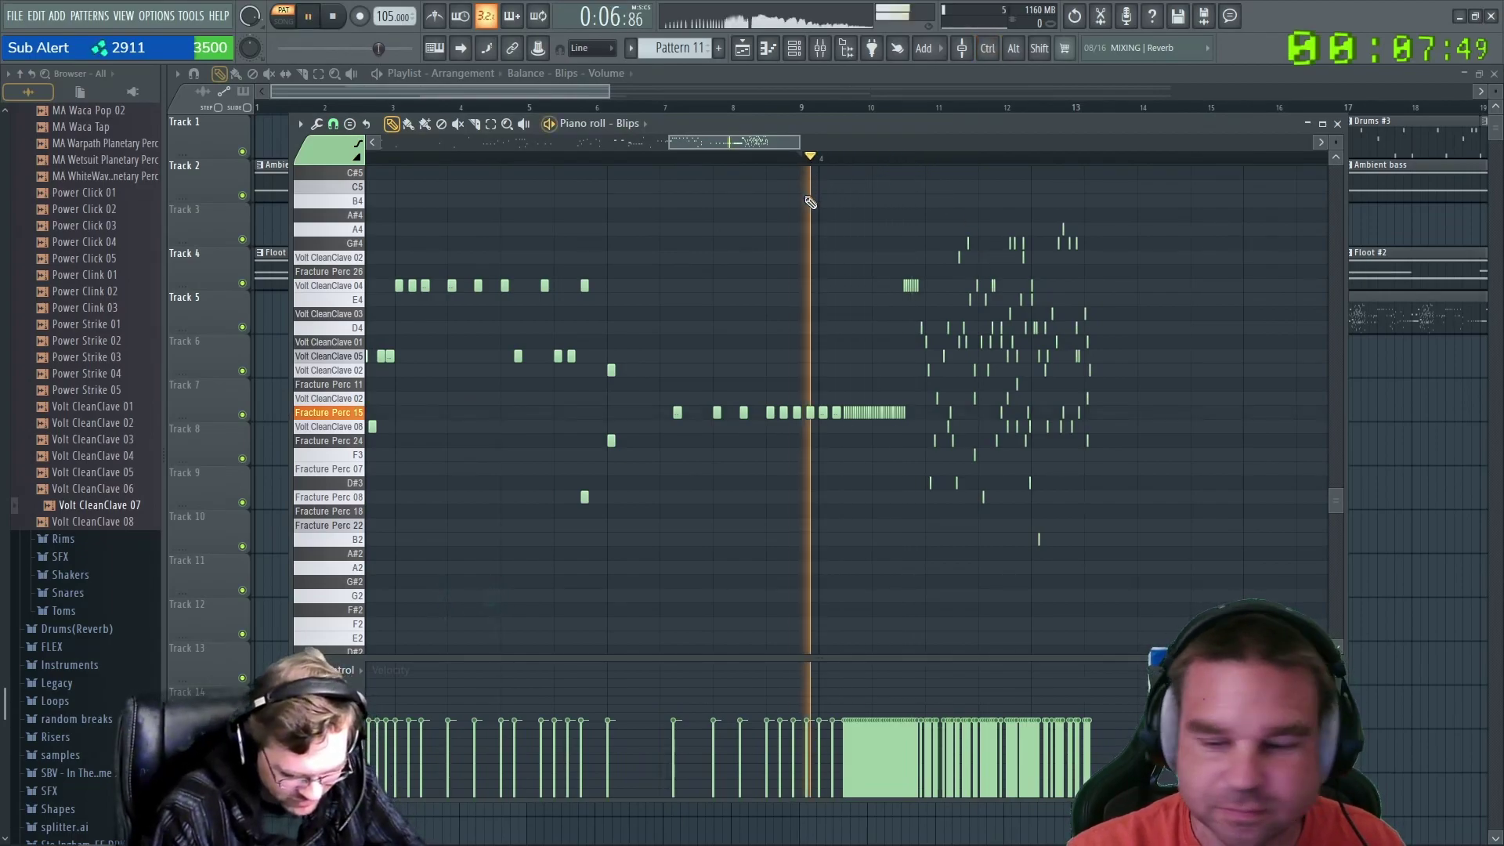
key("space")
Play the whole blip pattern from its start, and close the piano roll to return to the playlist.
scroll(1089, 395, "down", 4)
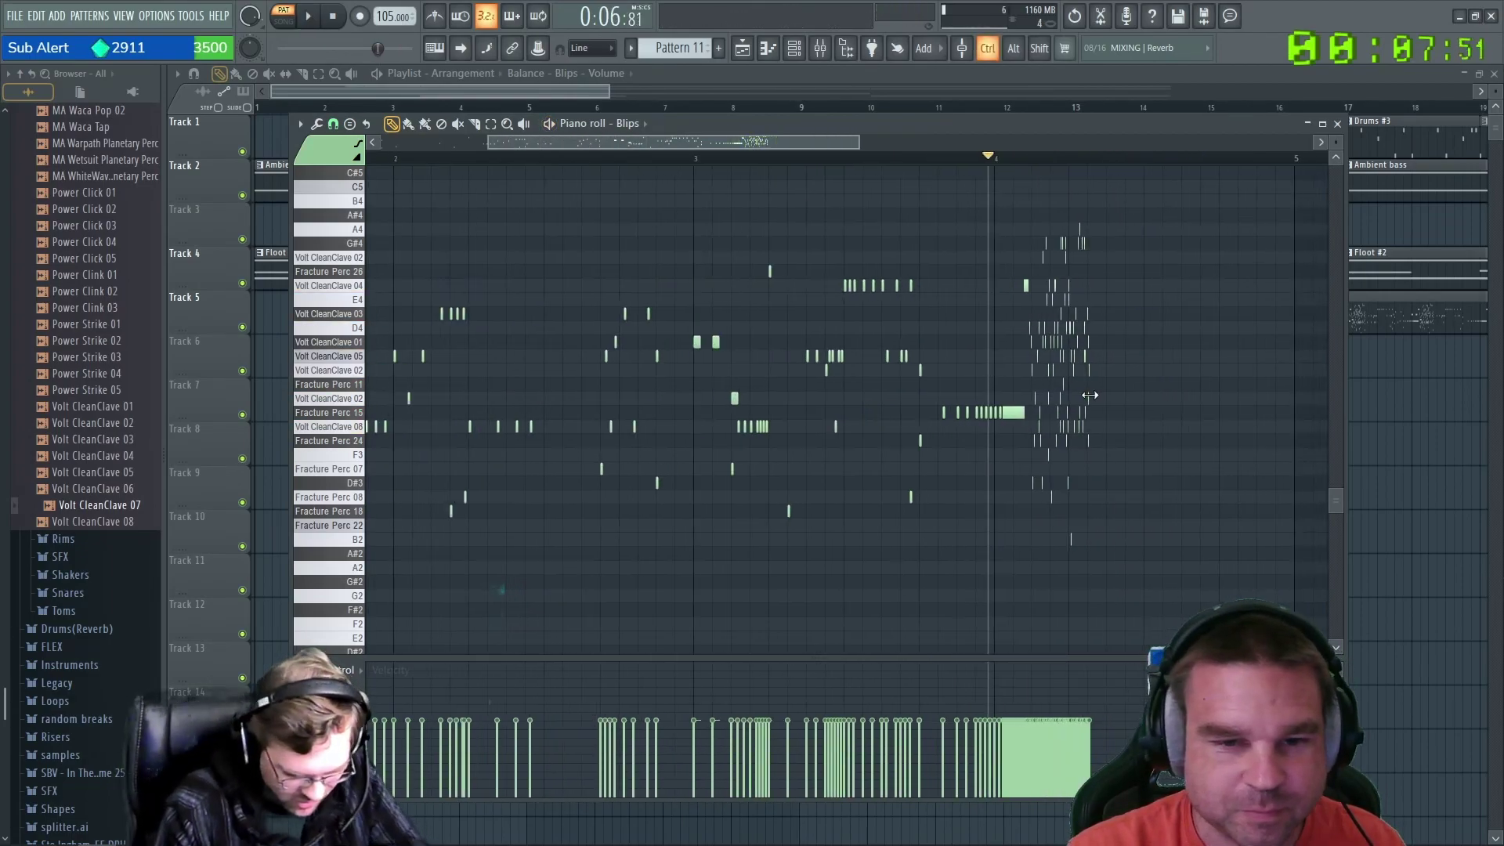
left_click_drag(1007, 158, 383, 220)
key("space")
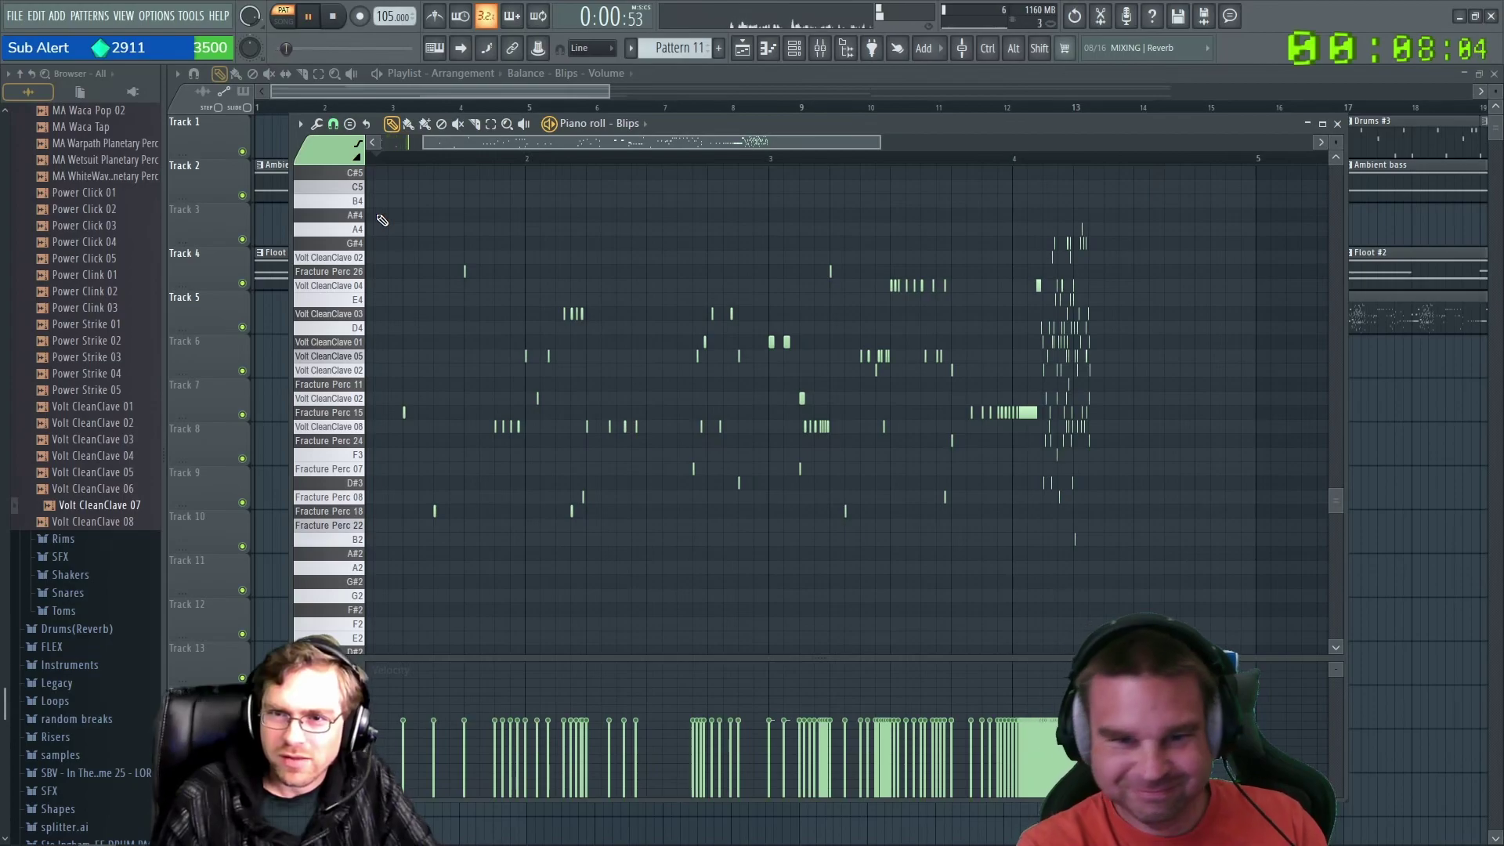
key("space")
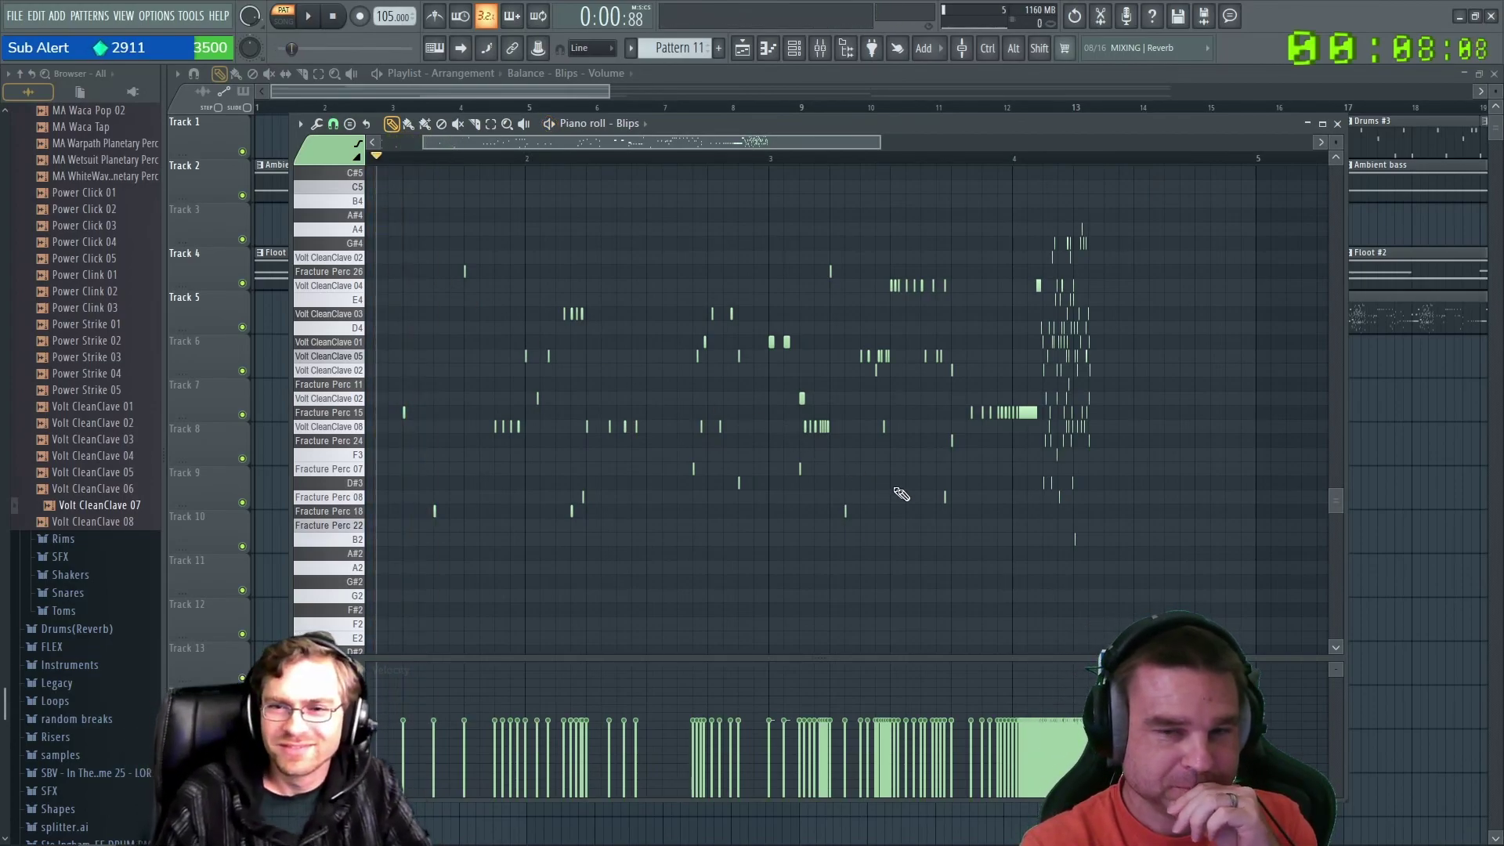
left_click(1338, 124)
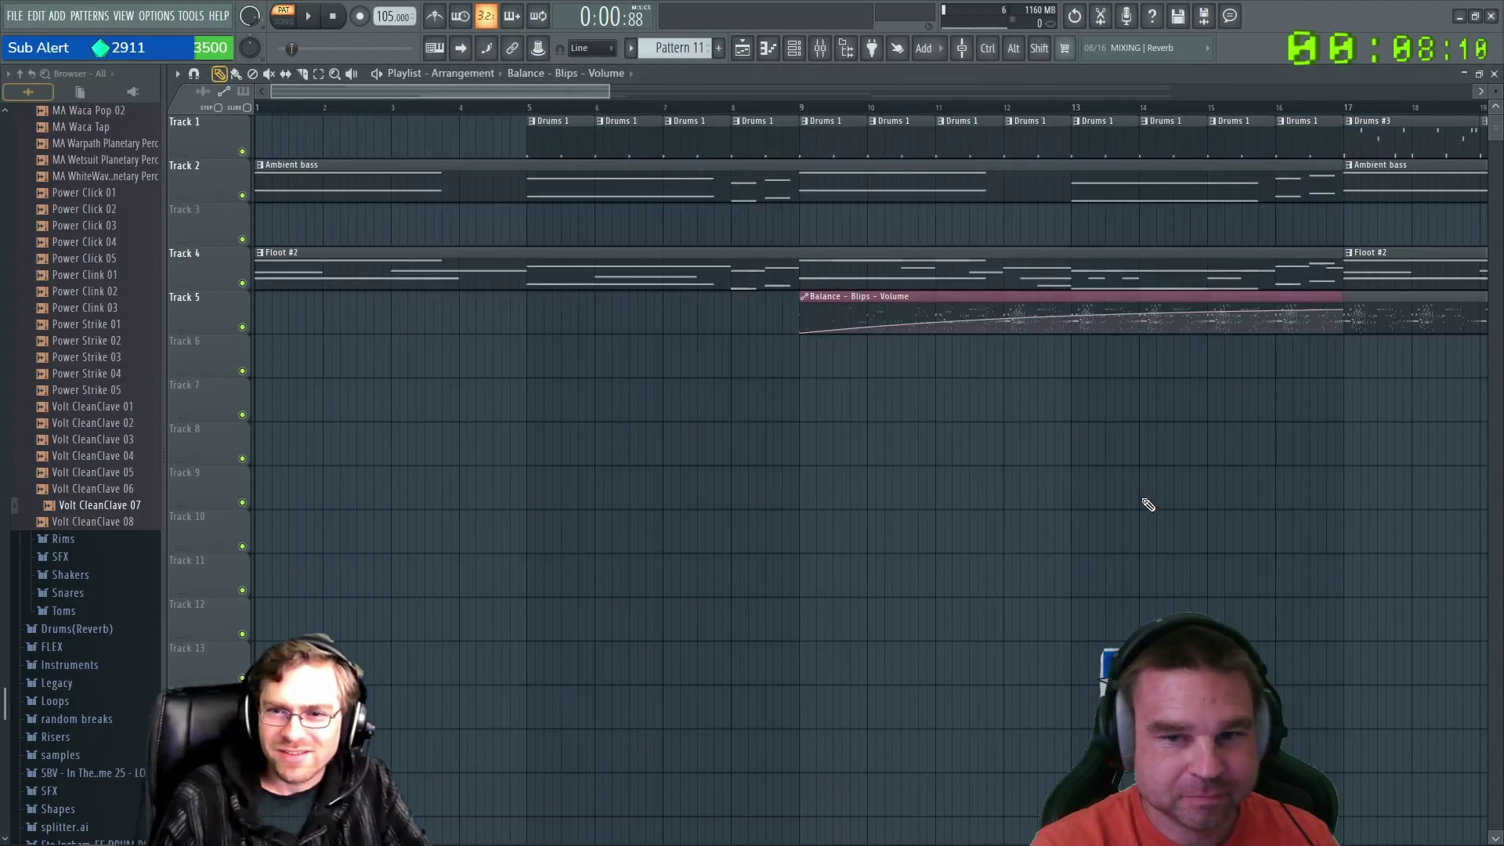
Move the Balance - Blips - Volume automation clip down to Track 6, and delete the Pattern 11 copies from bar 13 onward on Track 5.
scroll(1214, 499, "down", 1)
scroll(1213, 499, "down", 1)
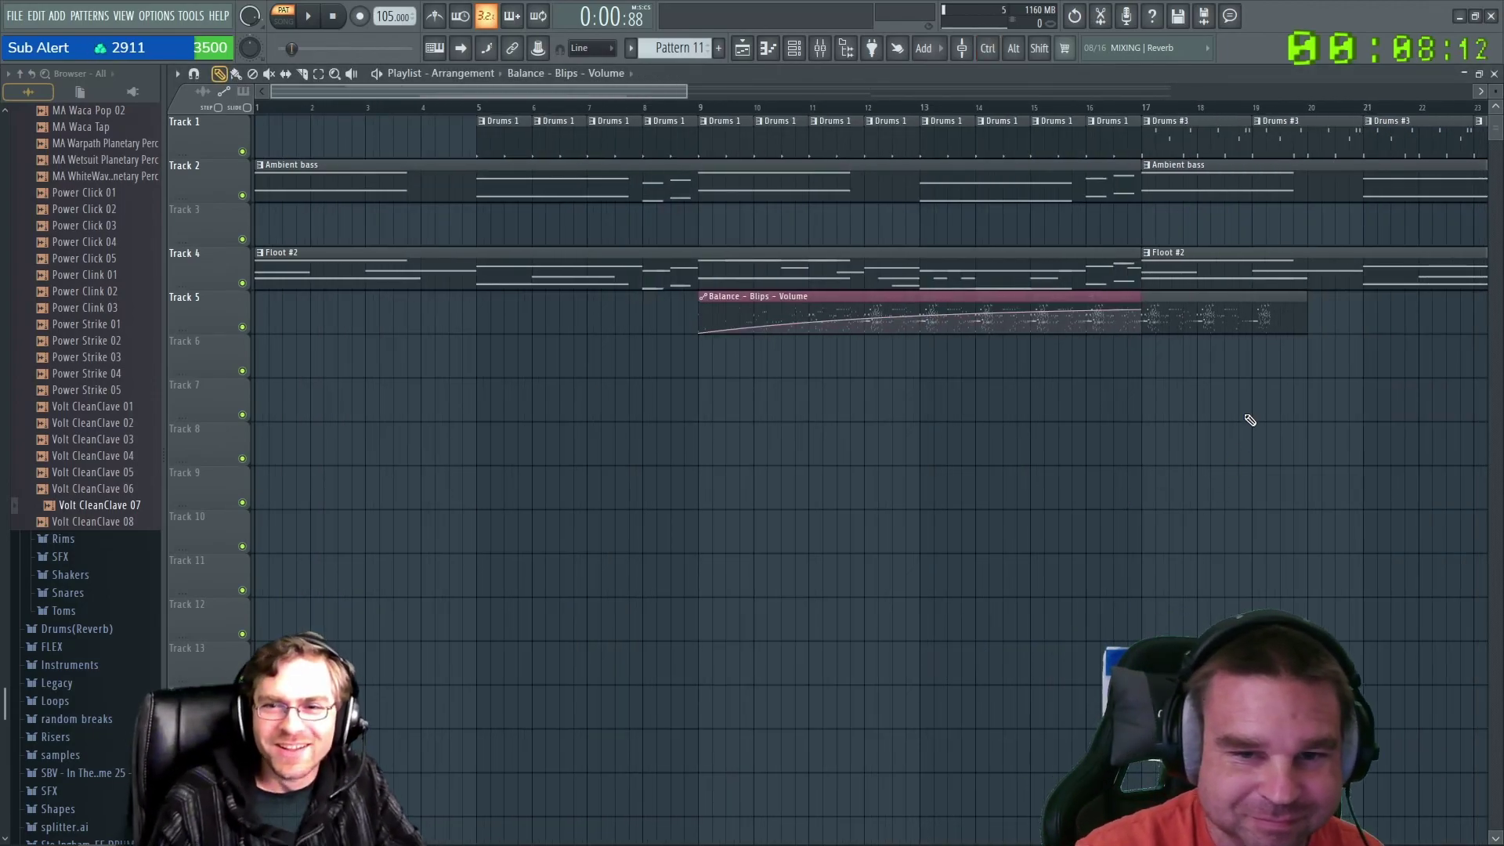
left_click_drag(1303, 318, 1118, 349)
right_click(1078, 317)
right_click(1021, 318)
right_click(959, 313)
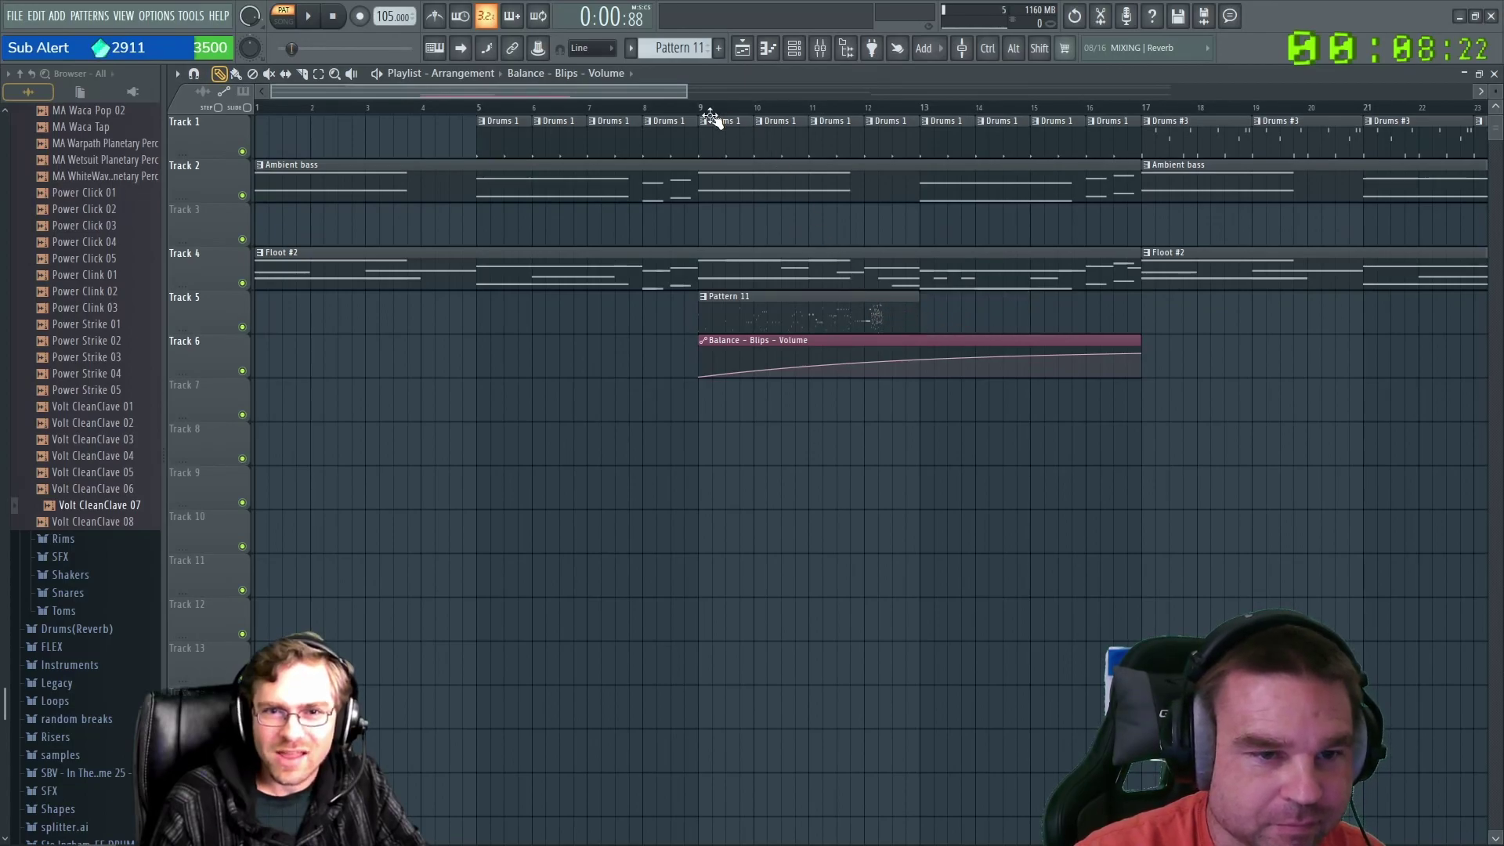
Add a second Pattern 11 clip on Track 5 starting at bar 13, with the first clip filling bars 9 to 13.
left_click(962, 317)
right_click(1021, 296)
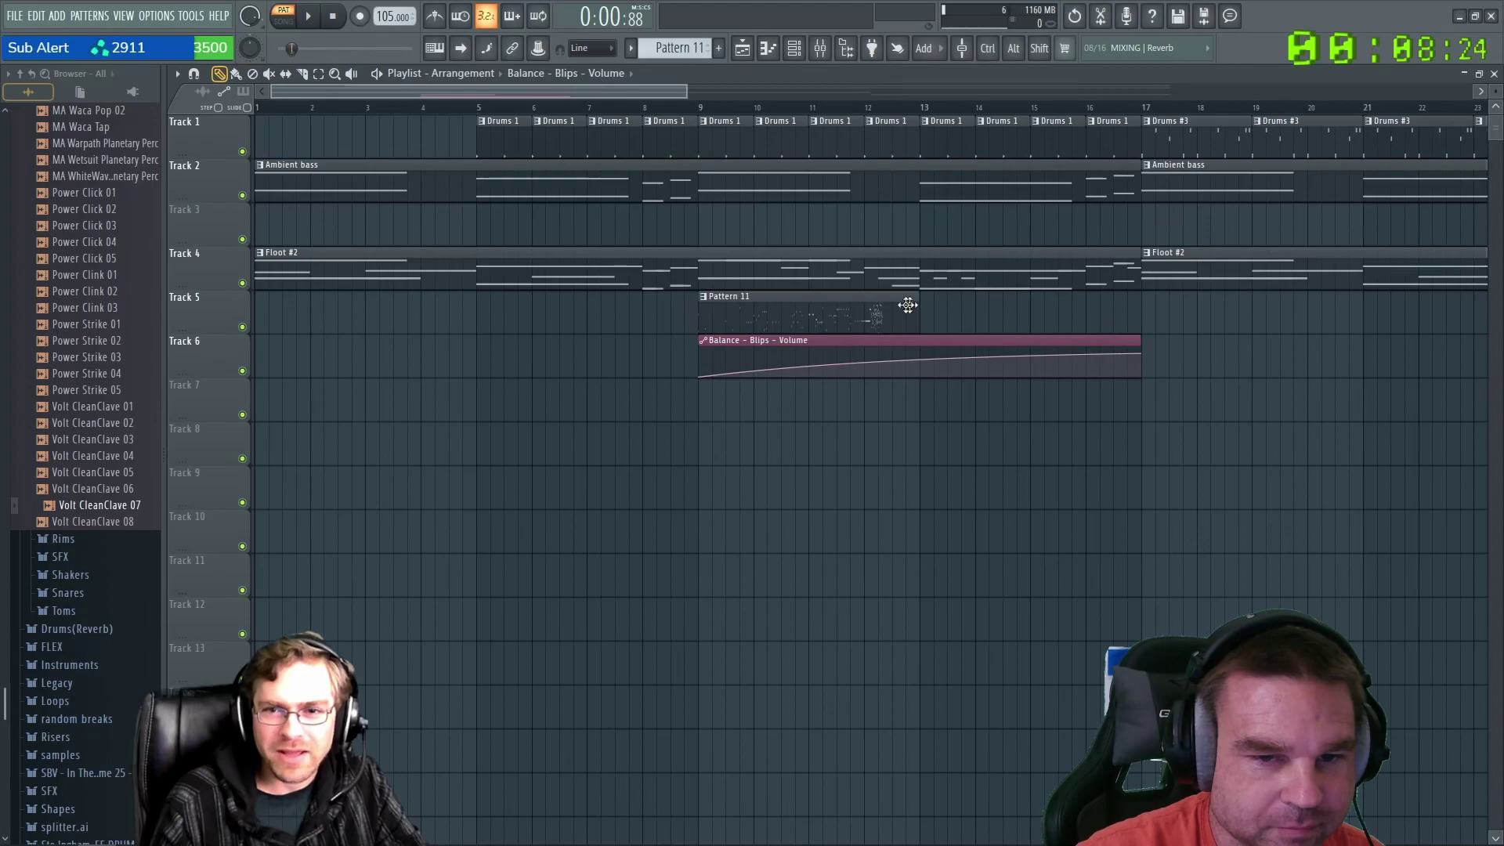
left_click(957, 318)
left_click_drag(921, 293, 895, 292)
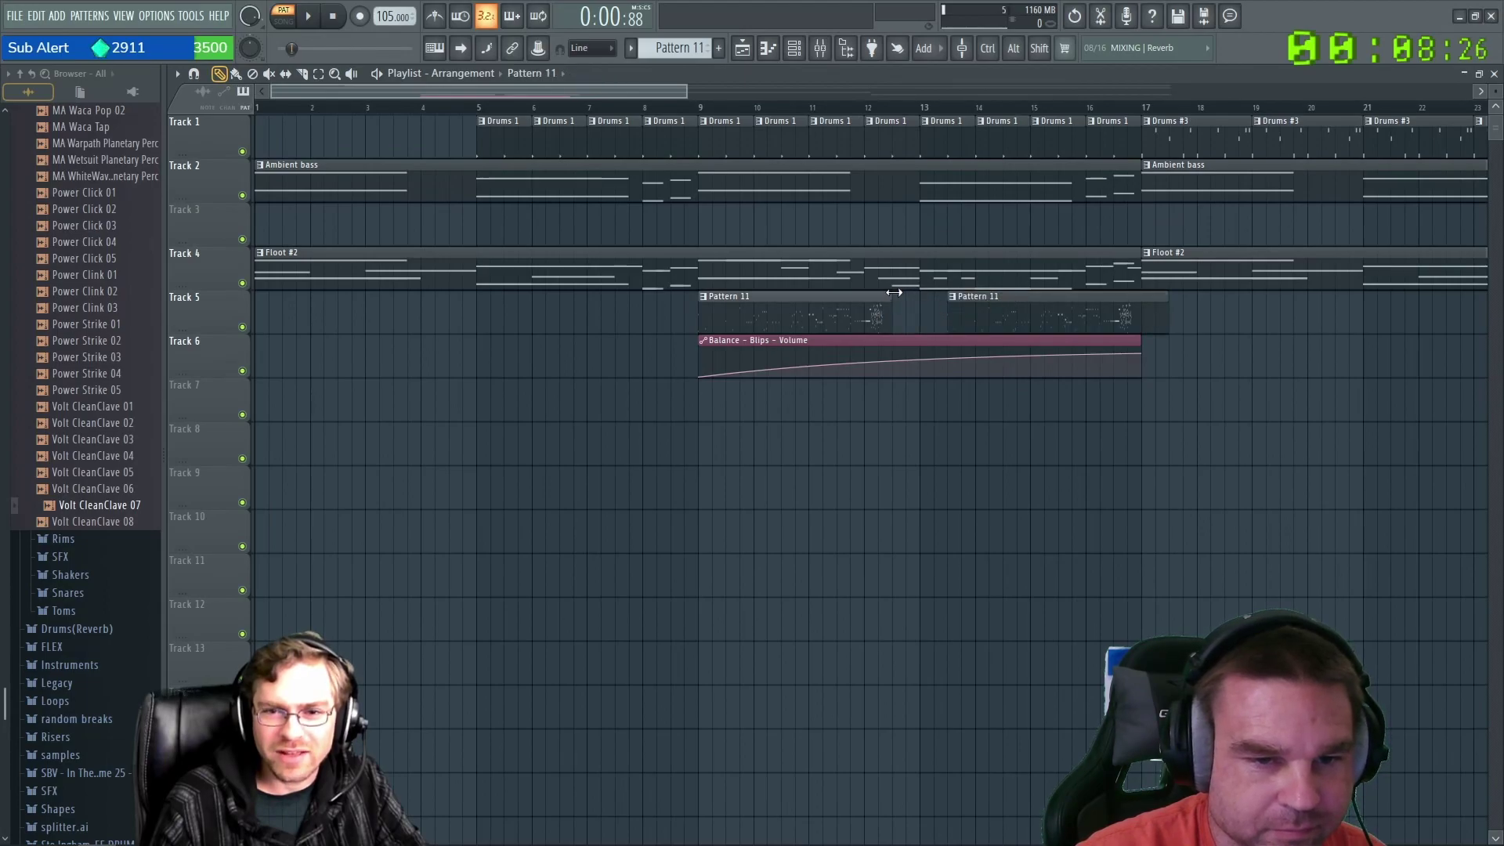
mouse_move(994, 303)
left_mouse_down()
mouse_move(937, 302)
mouse_move(966, 302)
left_mouse_up()
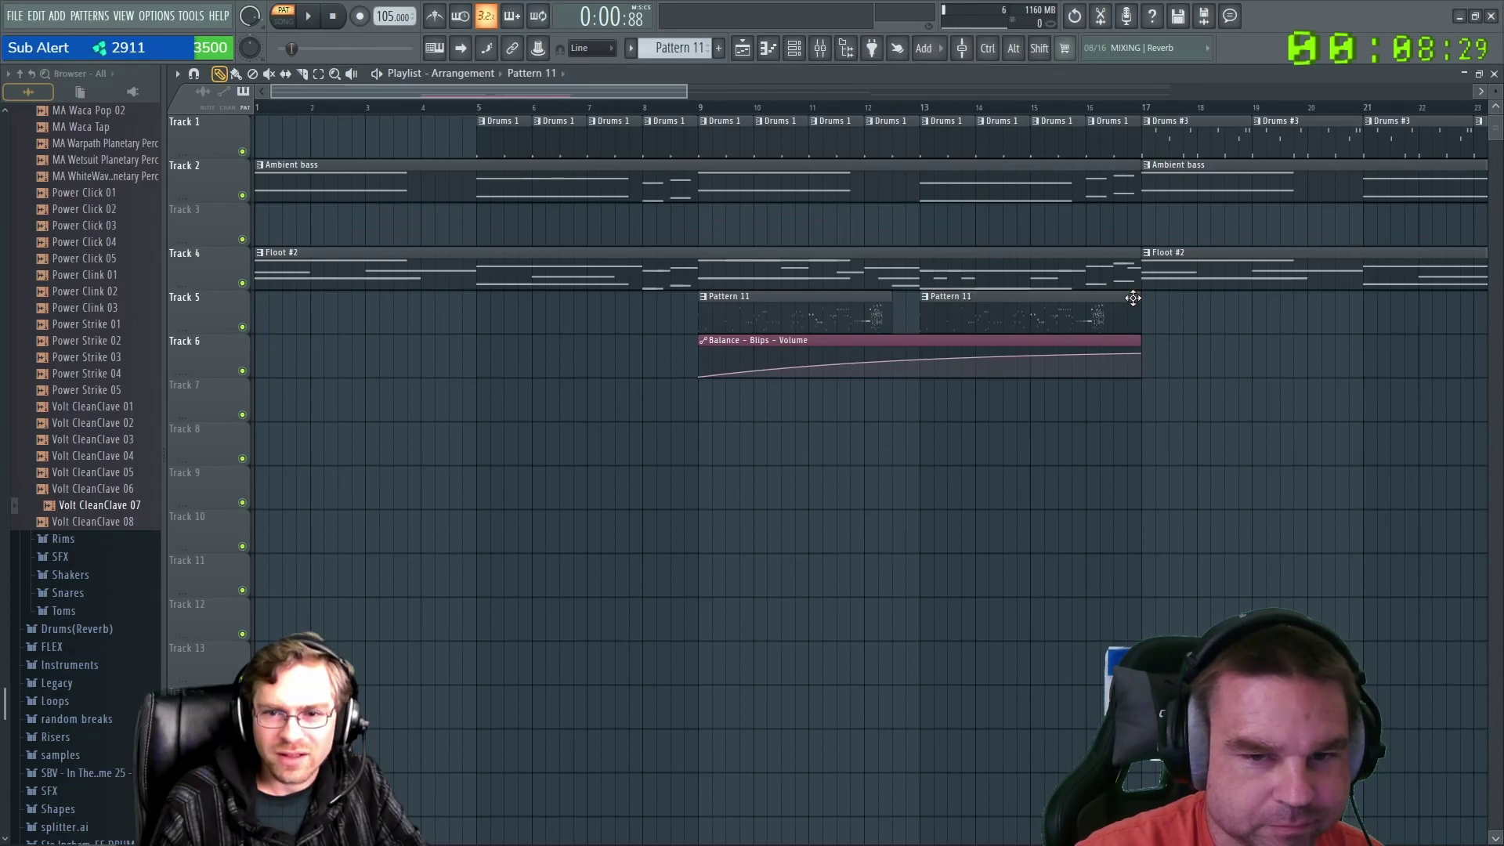
left_click_drag(892, 292, 919, 293)
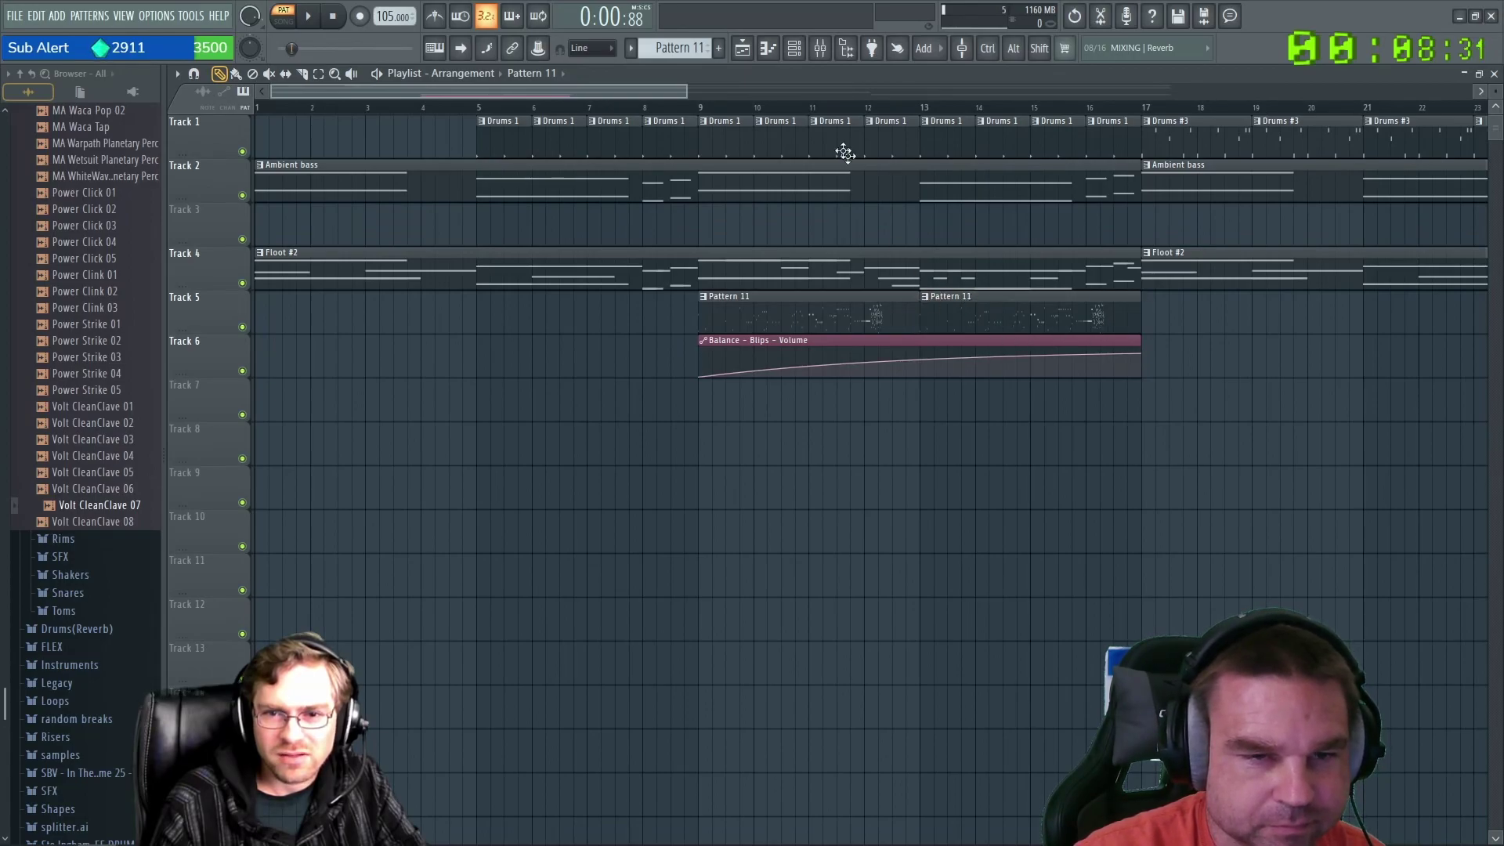
Play the arrangement from just after bar 8 into the first Pattern 11 clip.
left_click_drag(712, 107, 656, 107)
key("space")
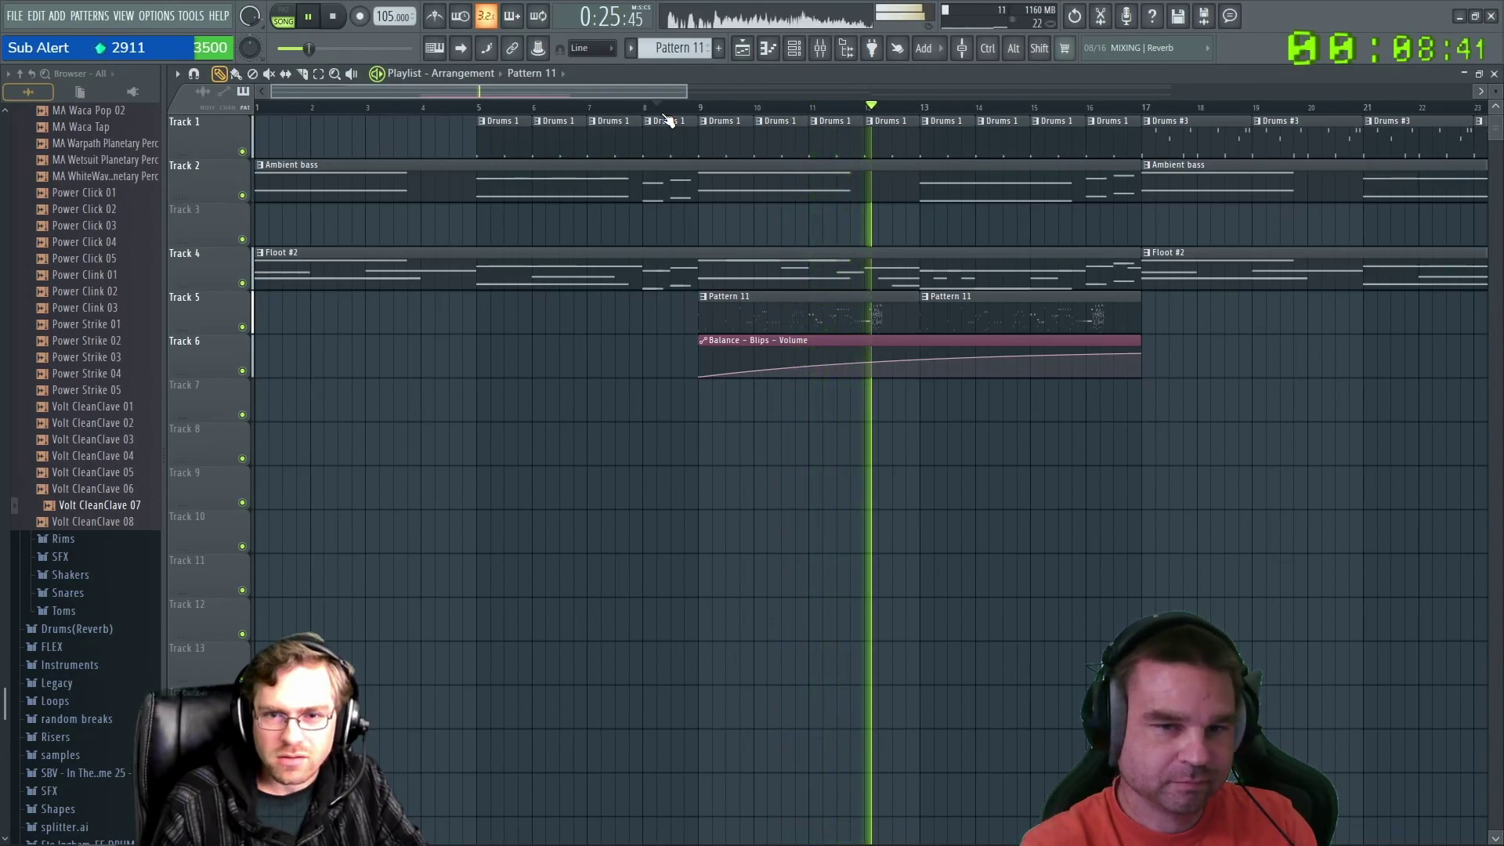
key("space")
Load ValhallaFreqEcho_x64 into the second effect slot of the Blips mixer track.
key("F9")
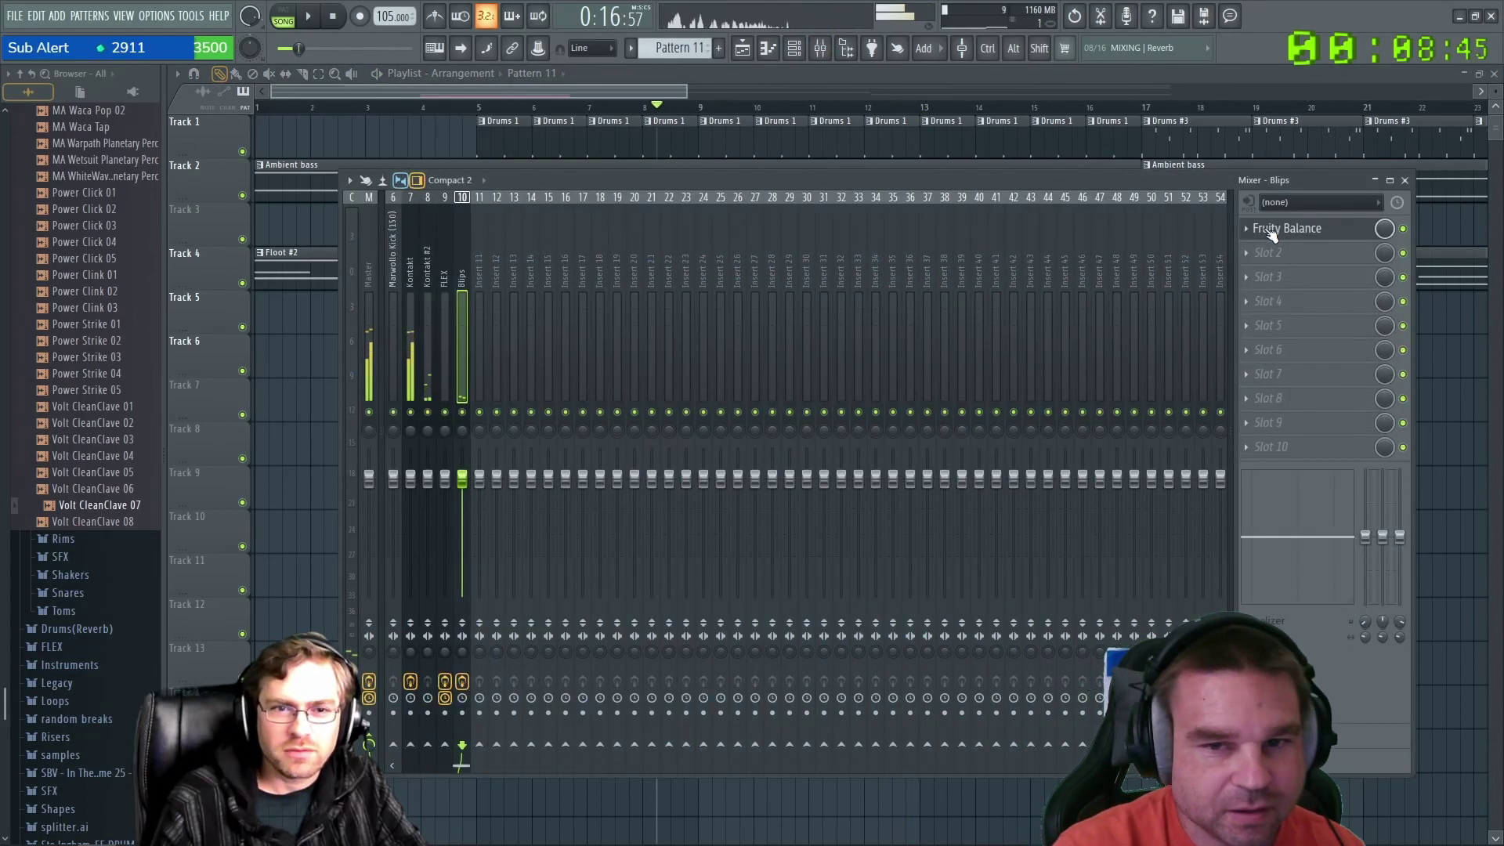
left_click(1246, 252)
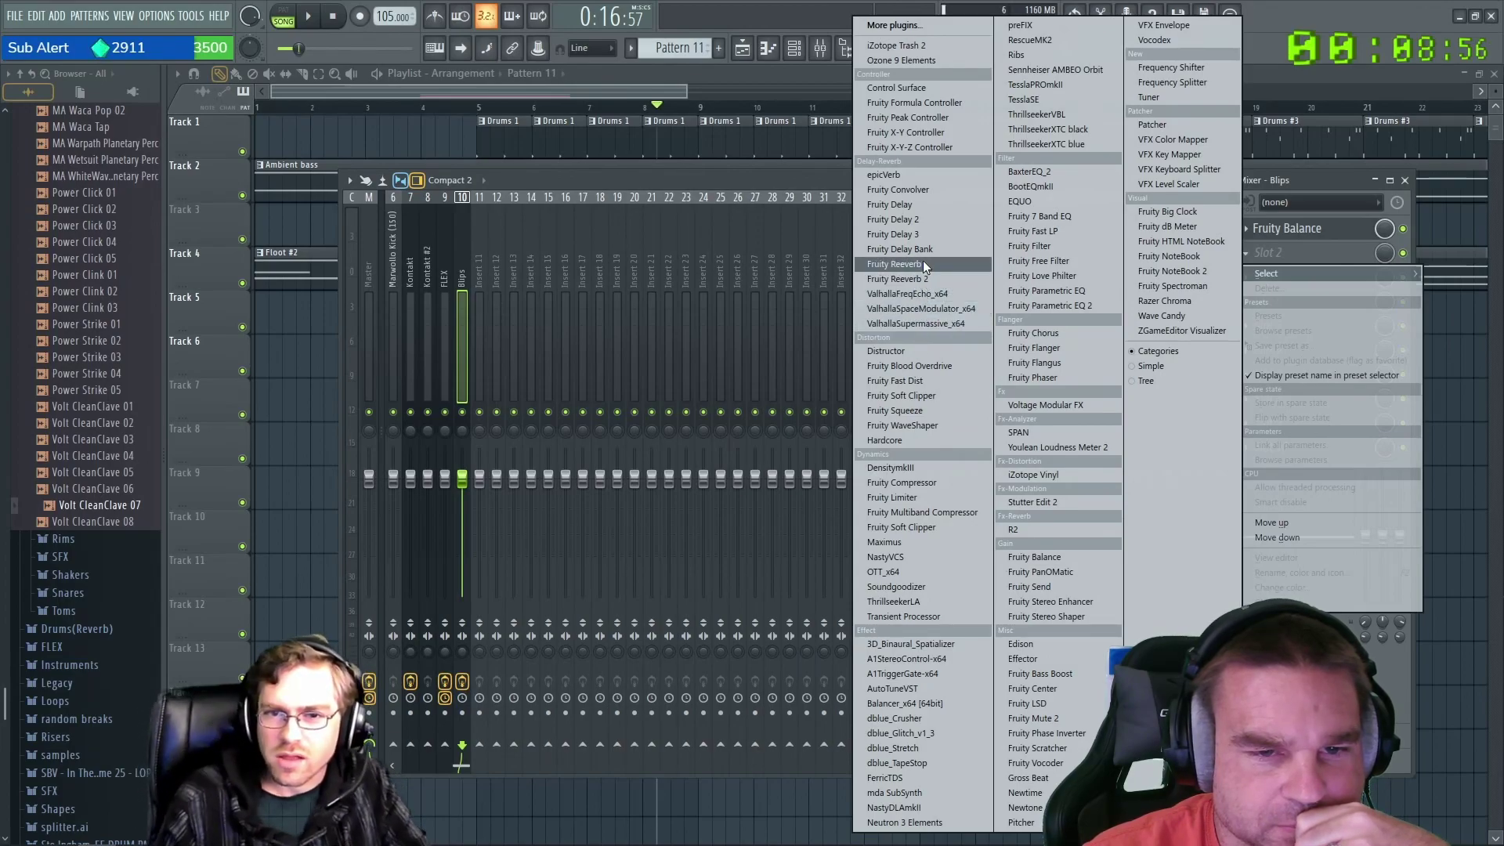
left_click(915, 293)
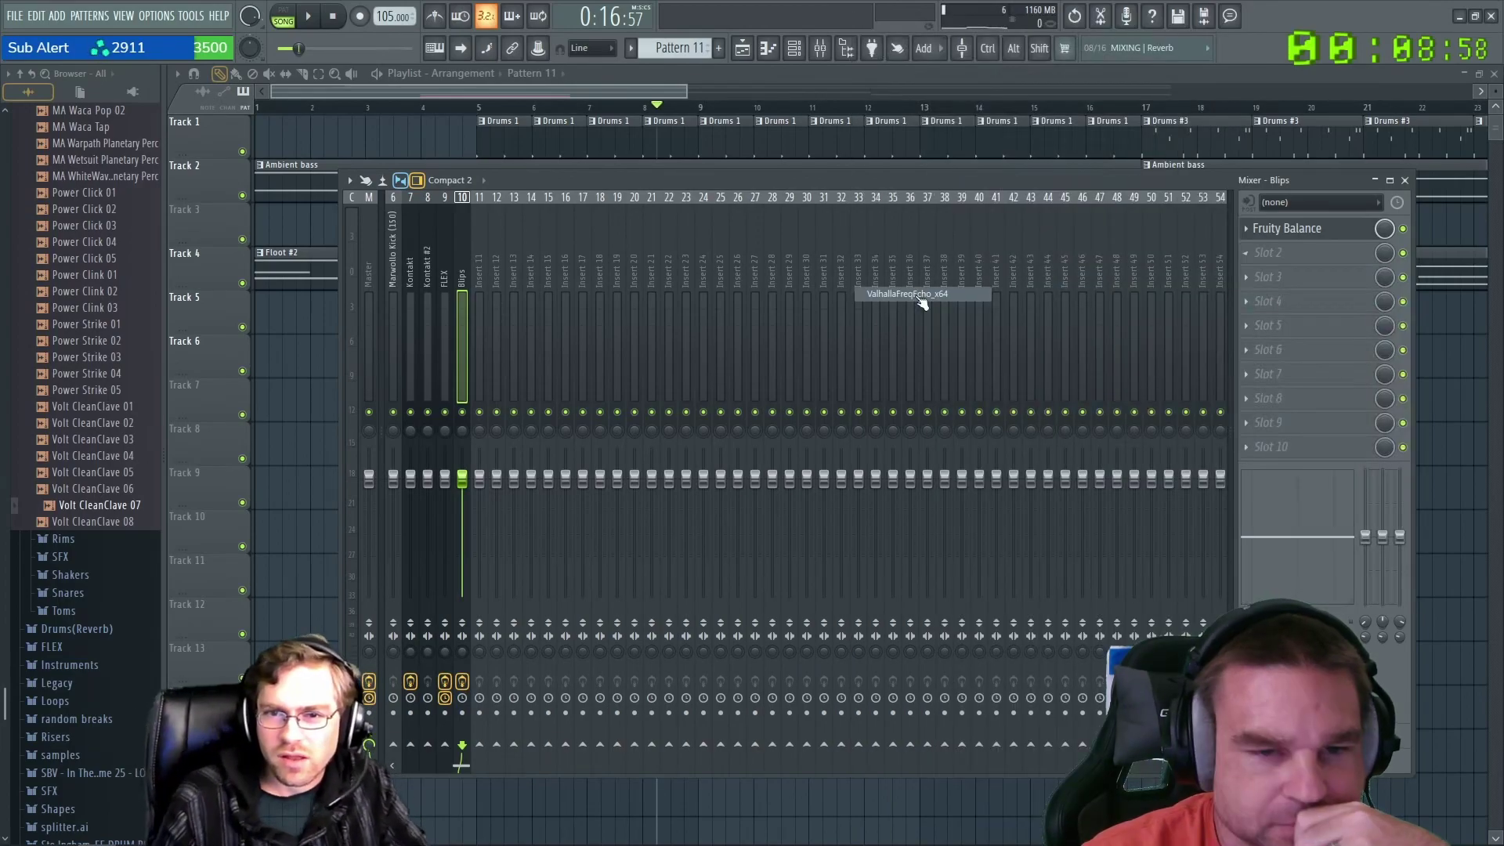
left_click_drag(555, 291, 669, 290)
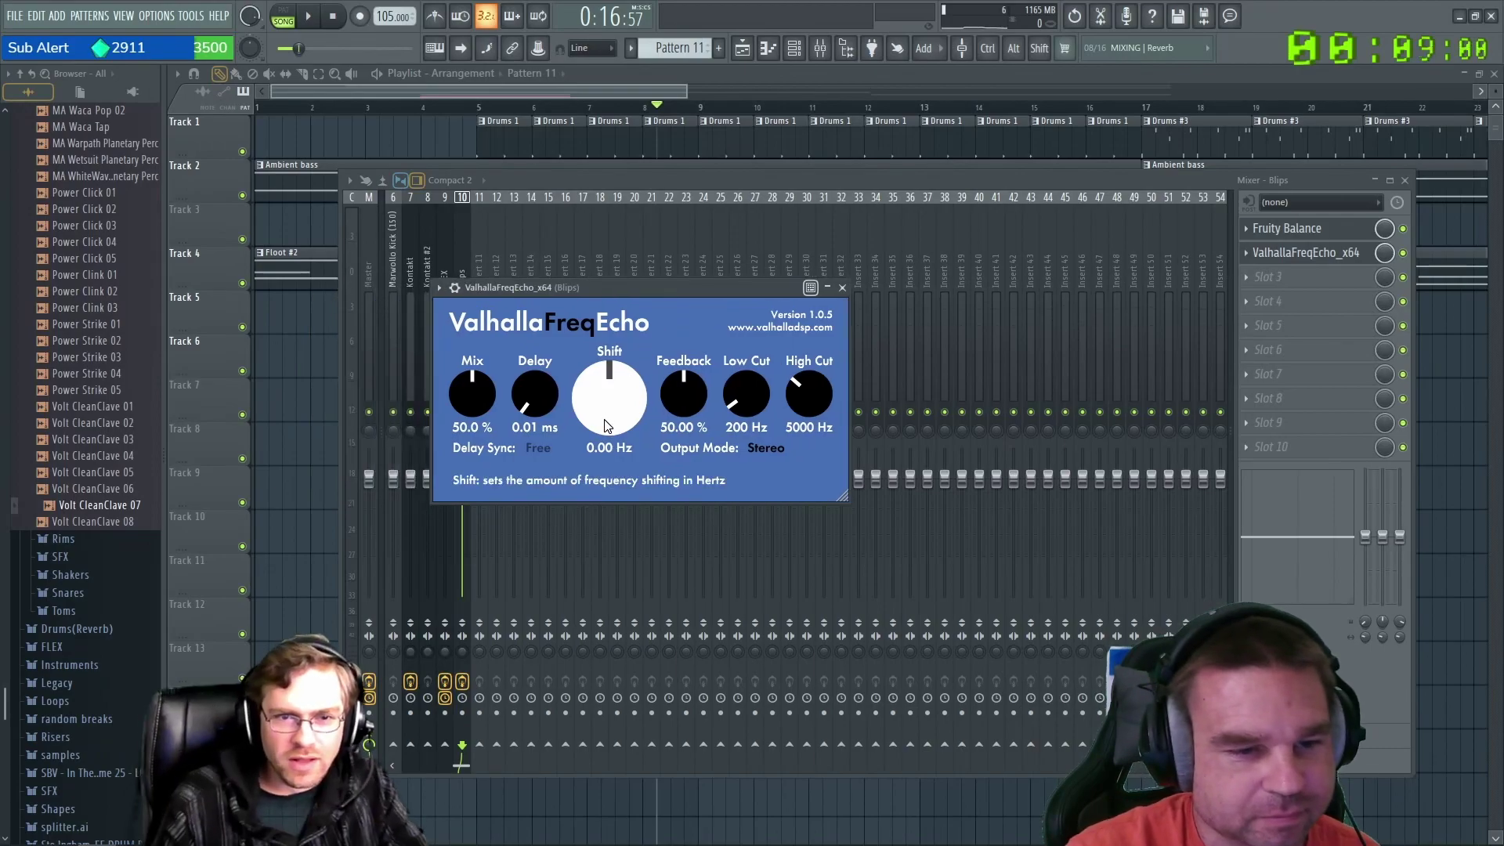
Set the echo's shift to 154.37 Hz and its delay to 67.90 ms, and audition Pattern 11 by itself.
left_click_drag(616, 370, 621, 374)
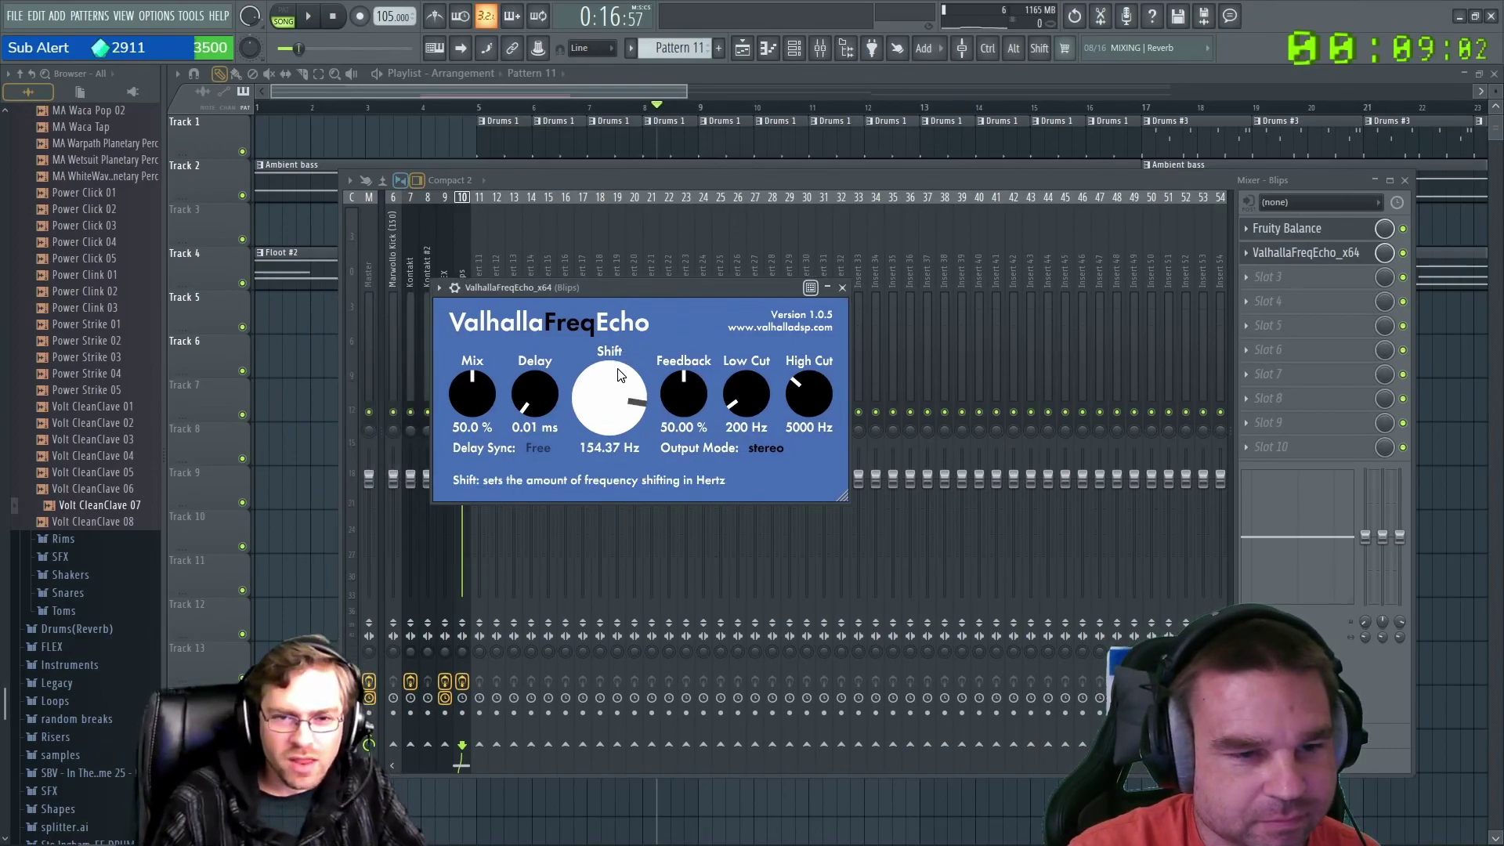
key("l")
key("space")
key("space")
left_click_drag(638, 288, 716, 269)
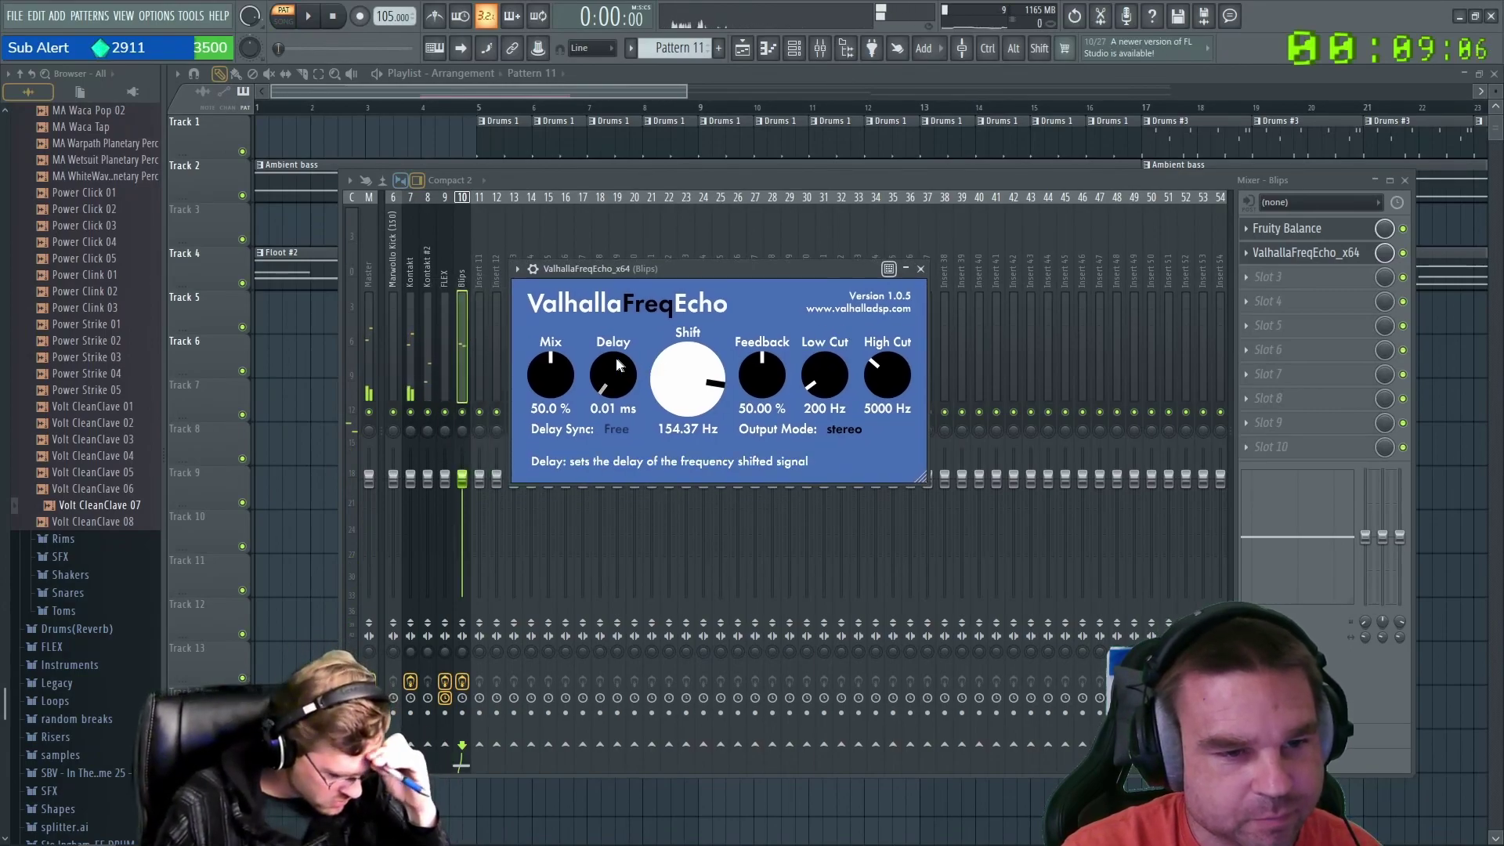
left_click_drag(616, 371, 807, 233)
key("space")
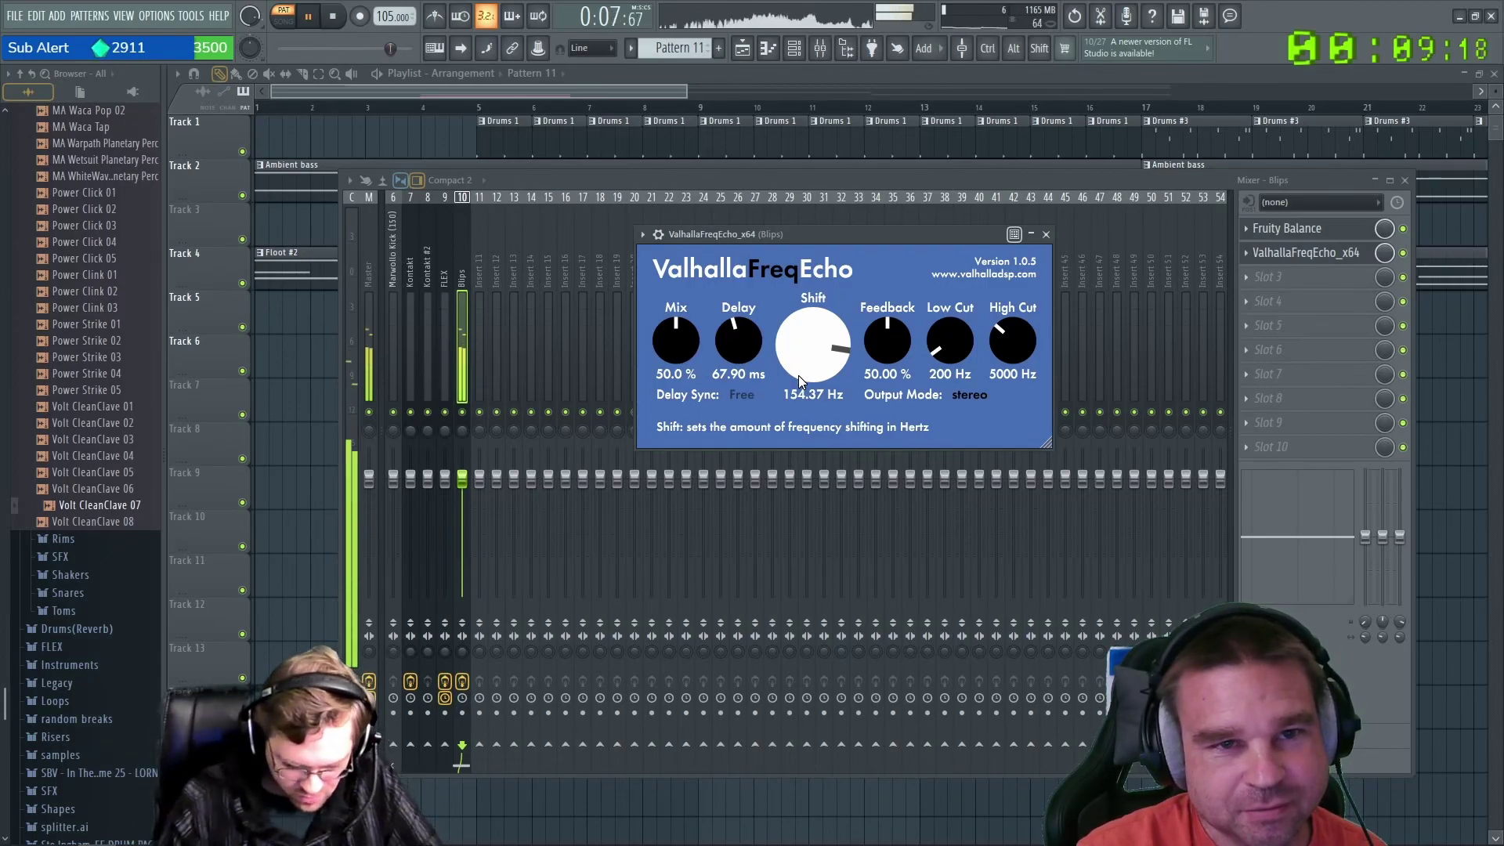
key("space")
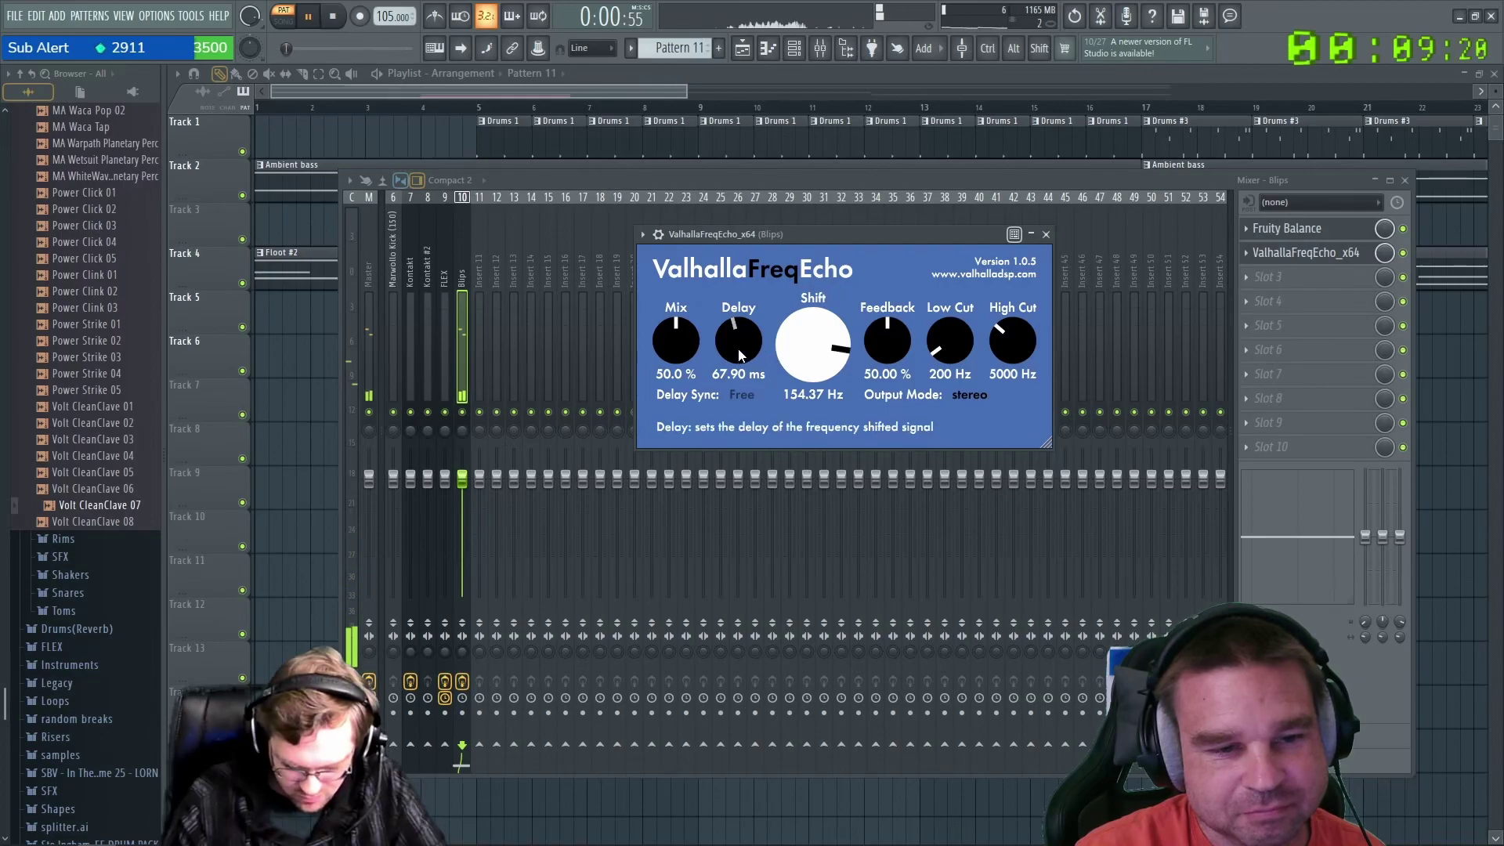
Try the echo with feedback at 81.20 %, high cut at 3030 Hz and shift at 1.29 Hz.
left_click_drag(889, 358, 877, 319)
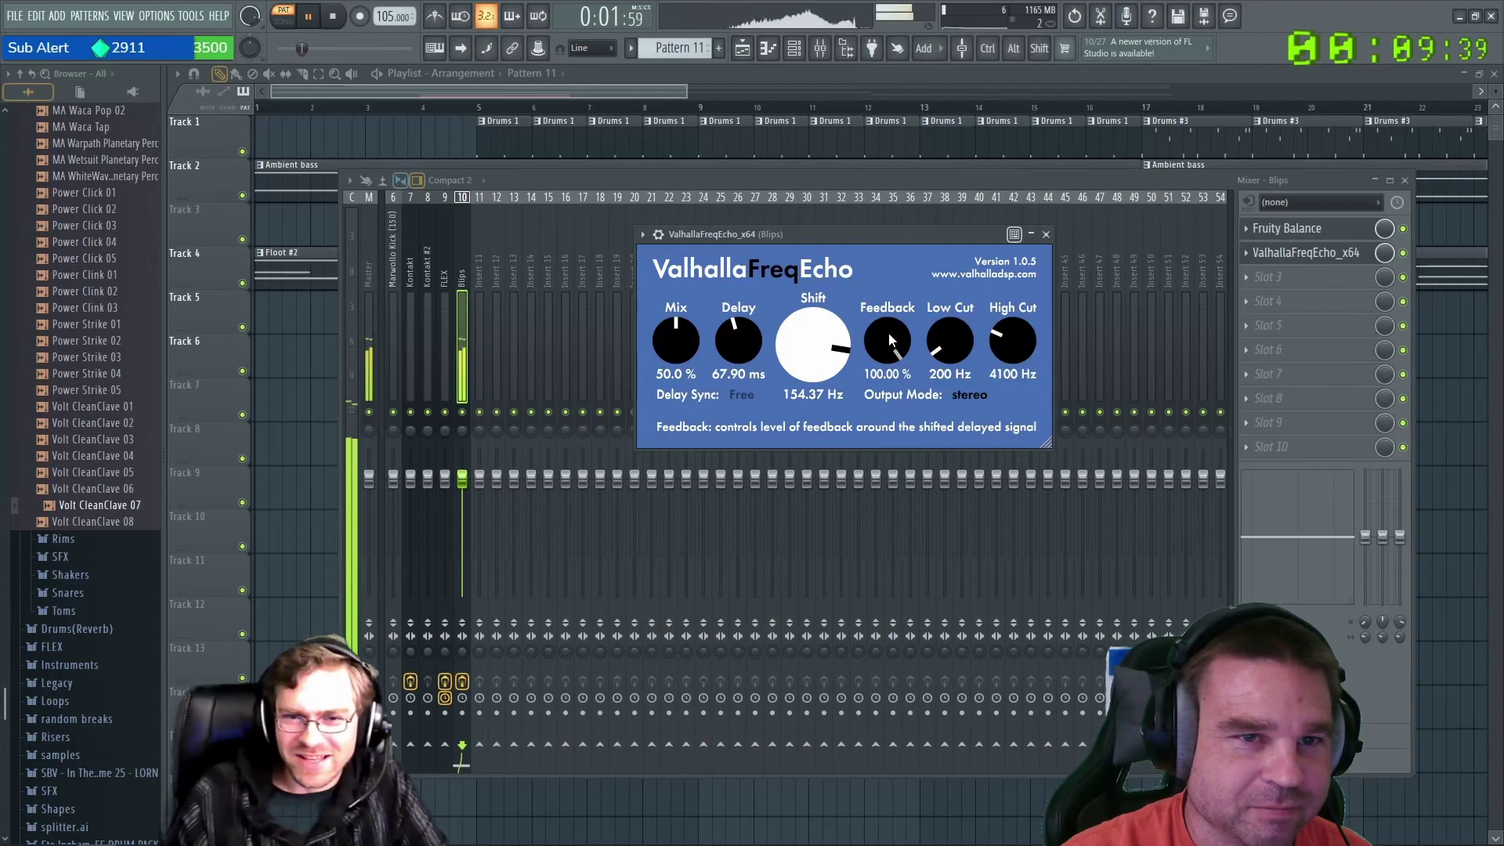
key("space")
left_click_drag(889, 350, 891, 397)
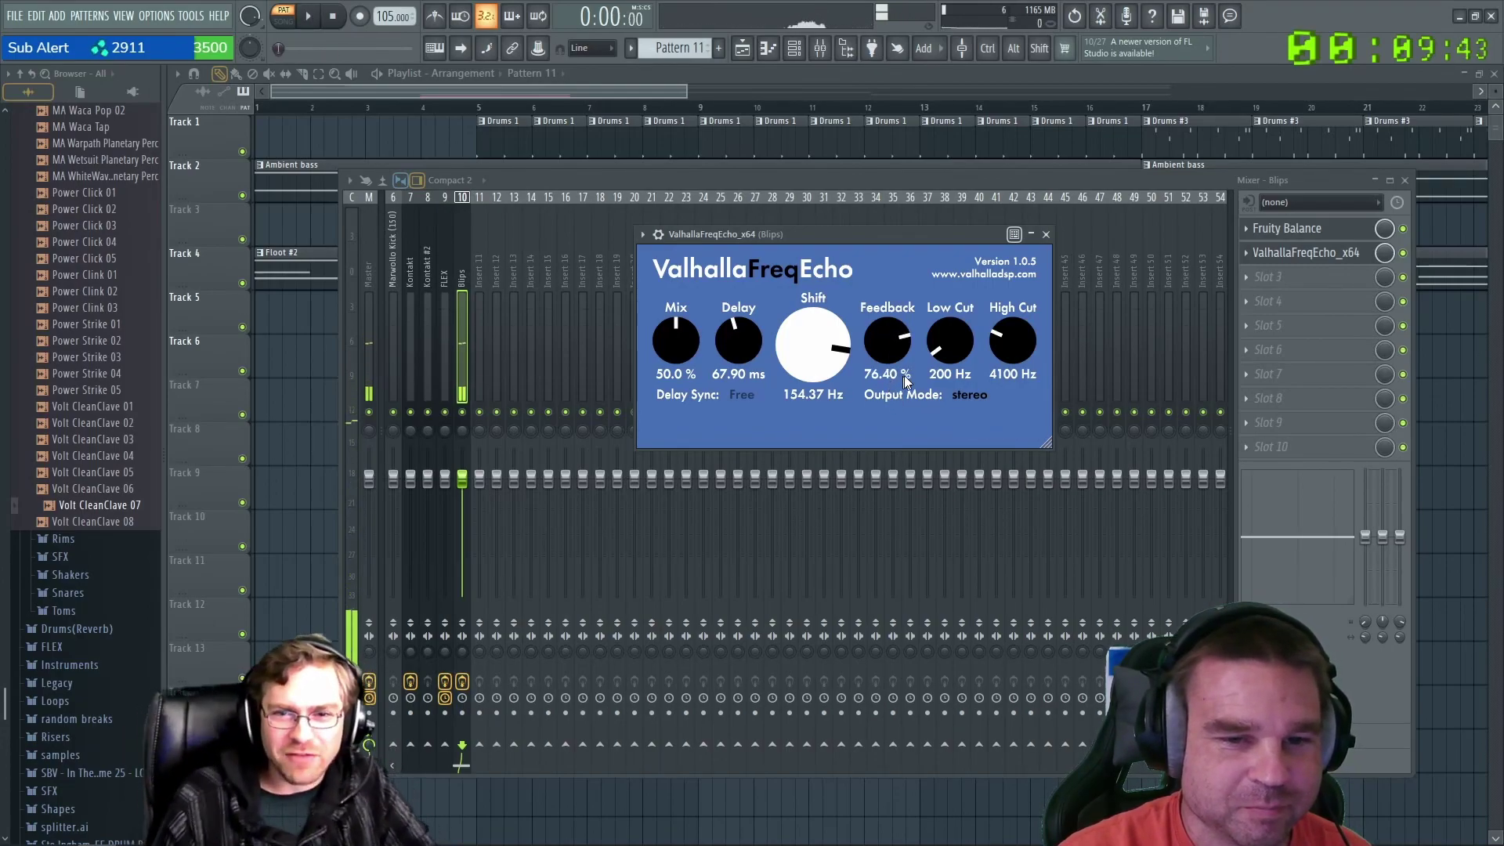
left_click_drag(1002, 349, 1003, 370)
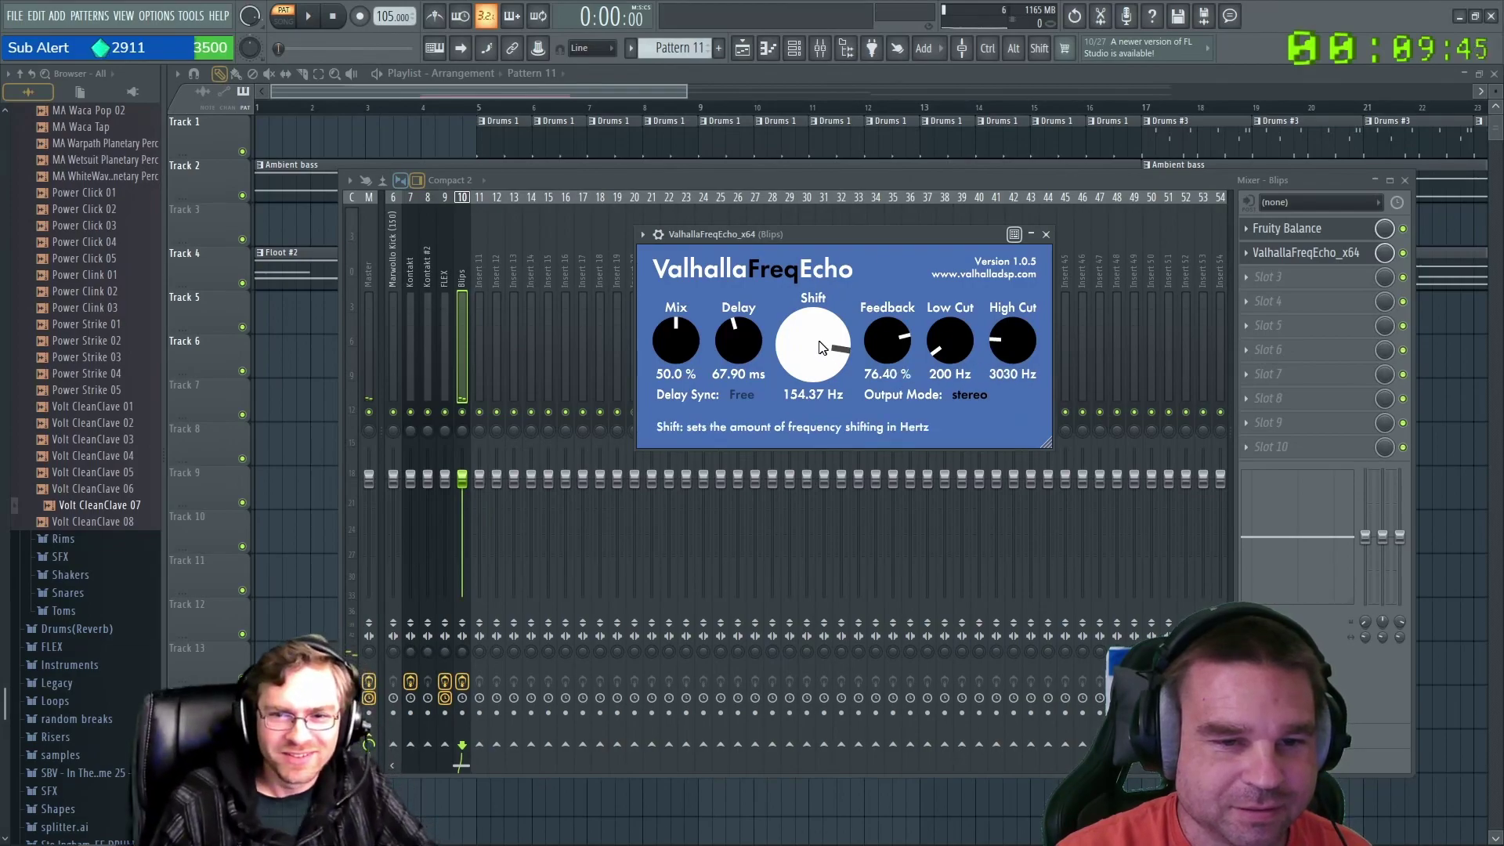
left_click_drag(818, 345, 821, 402)
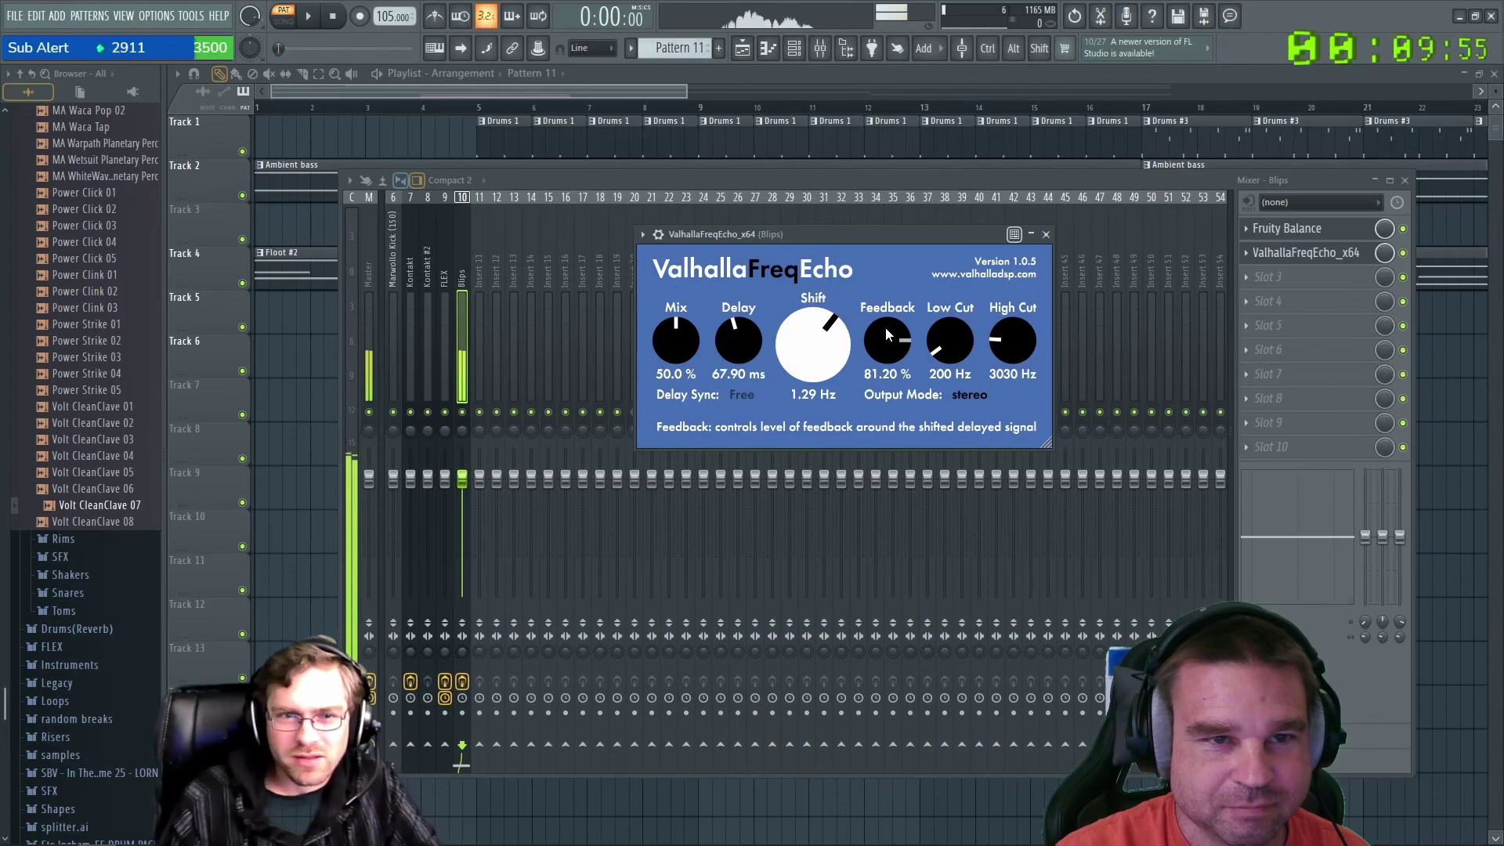
left_click_drag(895, 233, 810, 223)
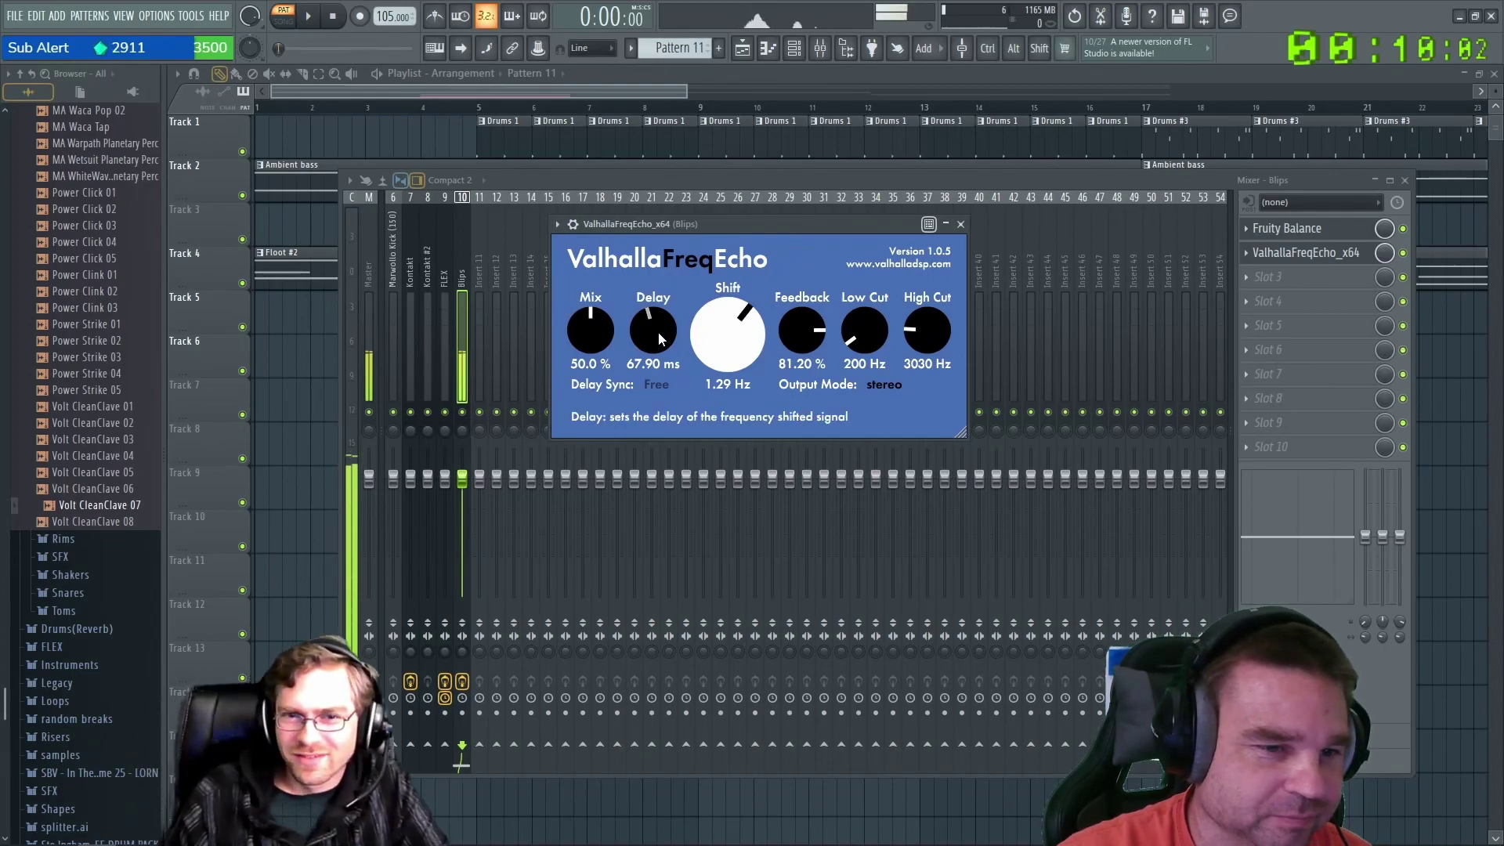
Set the echo's delay to 1000 ms, feedback to 100 %, low cut to 20 Hz and high cut to 14100 Hz.
left_click_drag(665, 341, 692, 228)
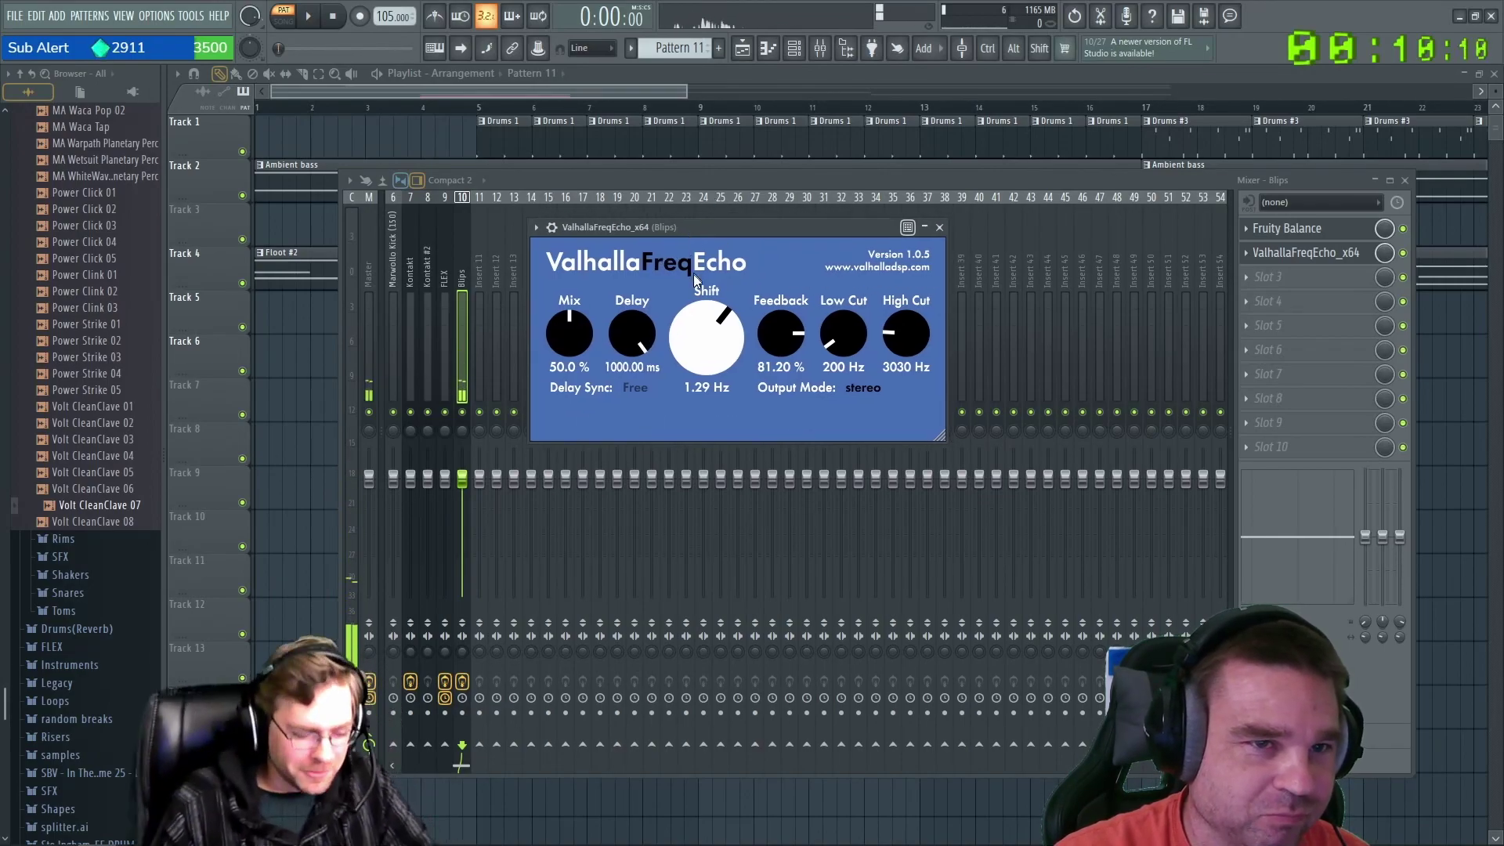
left_click_drag(780, 335, 816, 177)
left_click_drag(905, 333, 921, 149)
left_click_drag(905, 312, 882, 440)
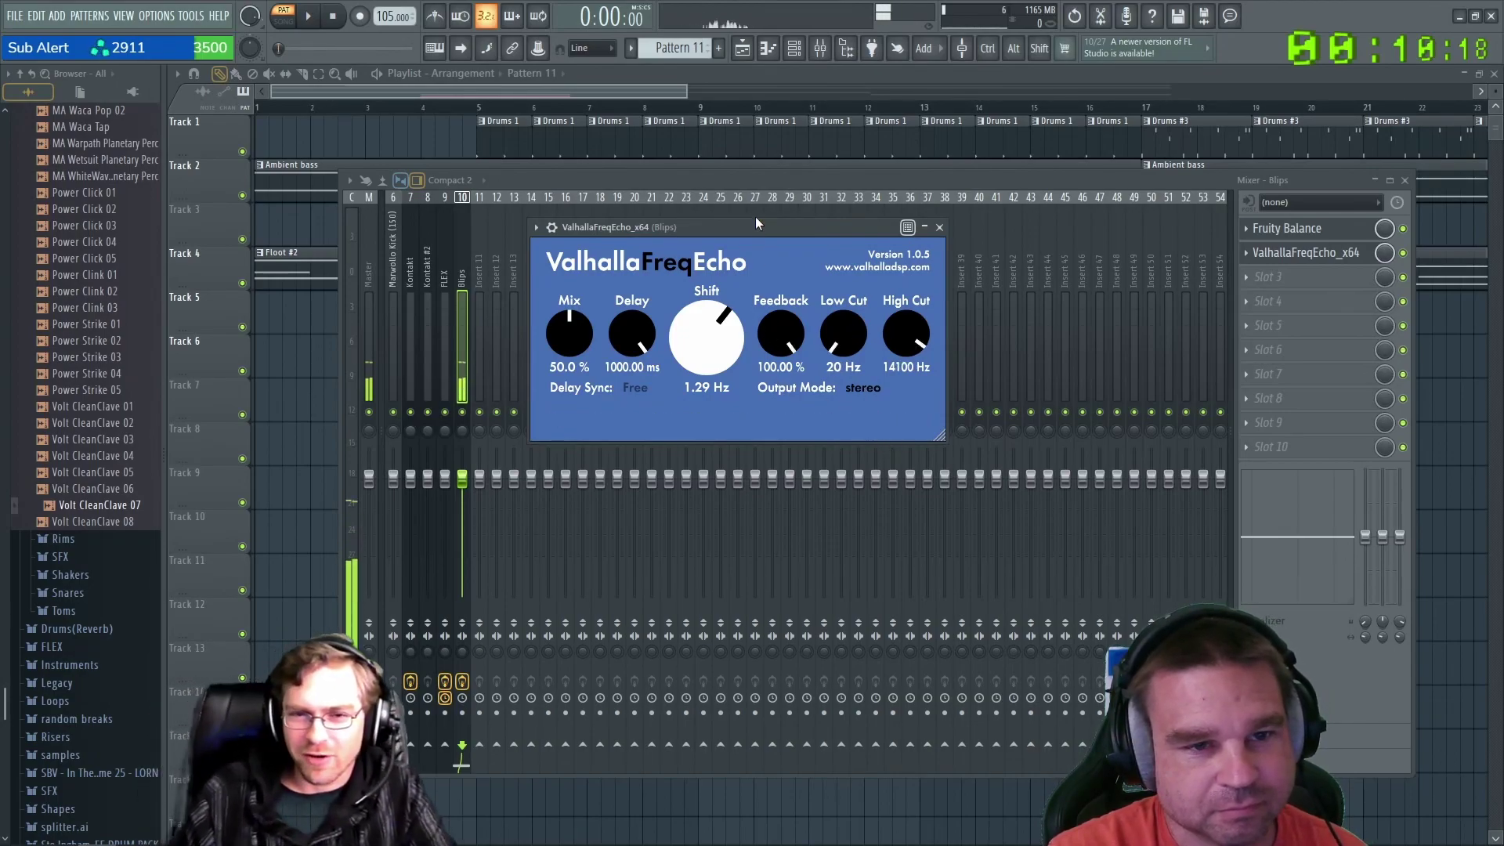
left_click_drag(754, 226, 808, 266)
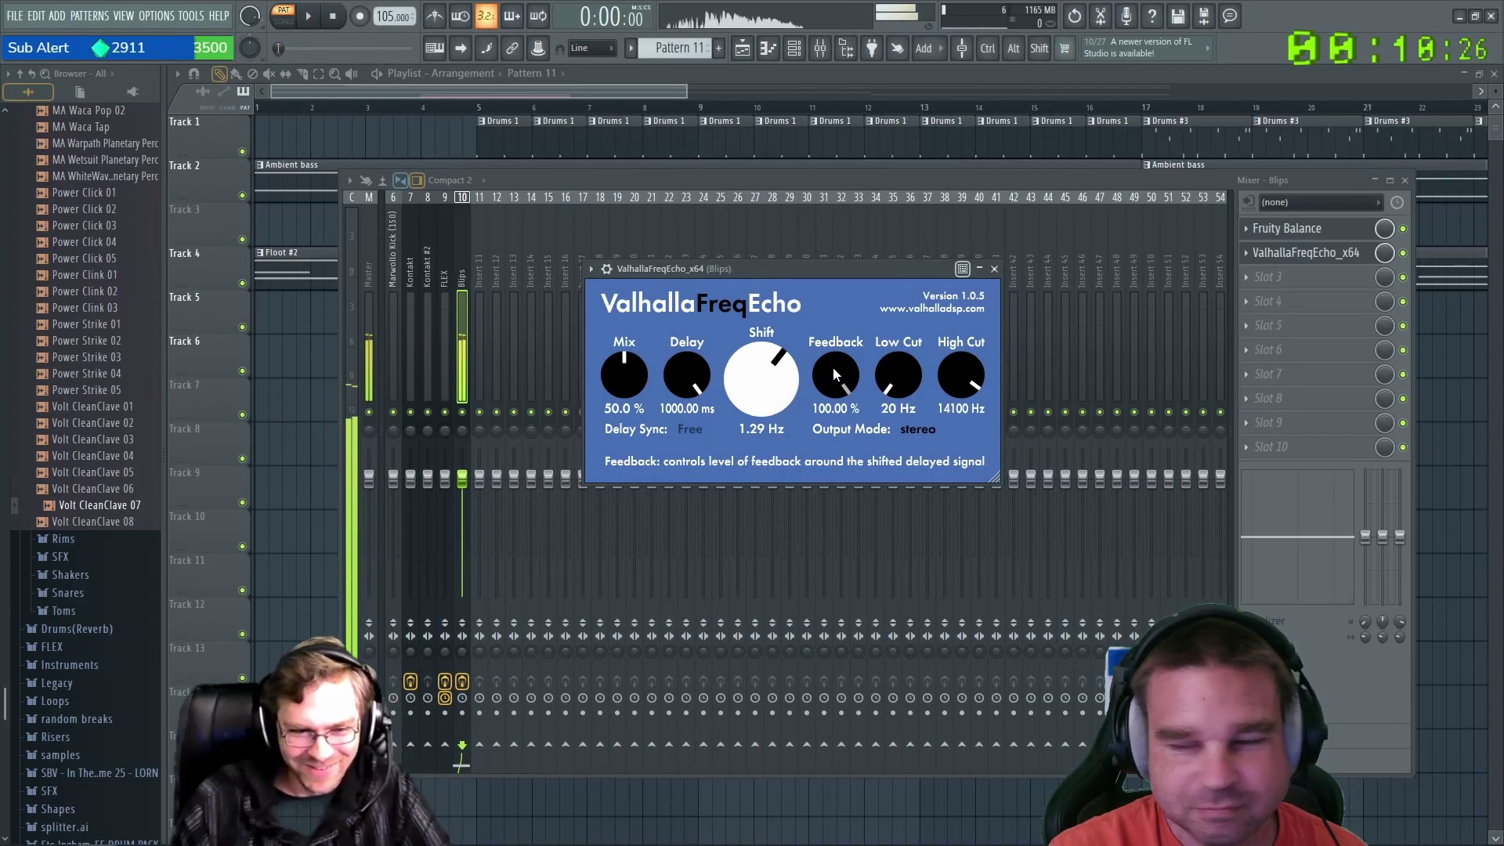
Lower the echo's feedback to 80.80 %, and shift its frequency to -51.16 Hz.
left_click_drag(833, 366, 837, 406)
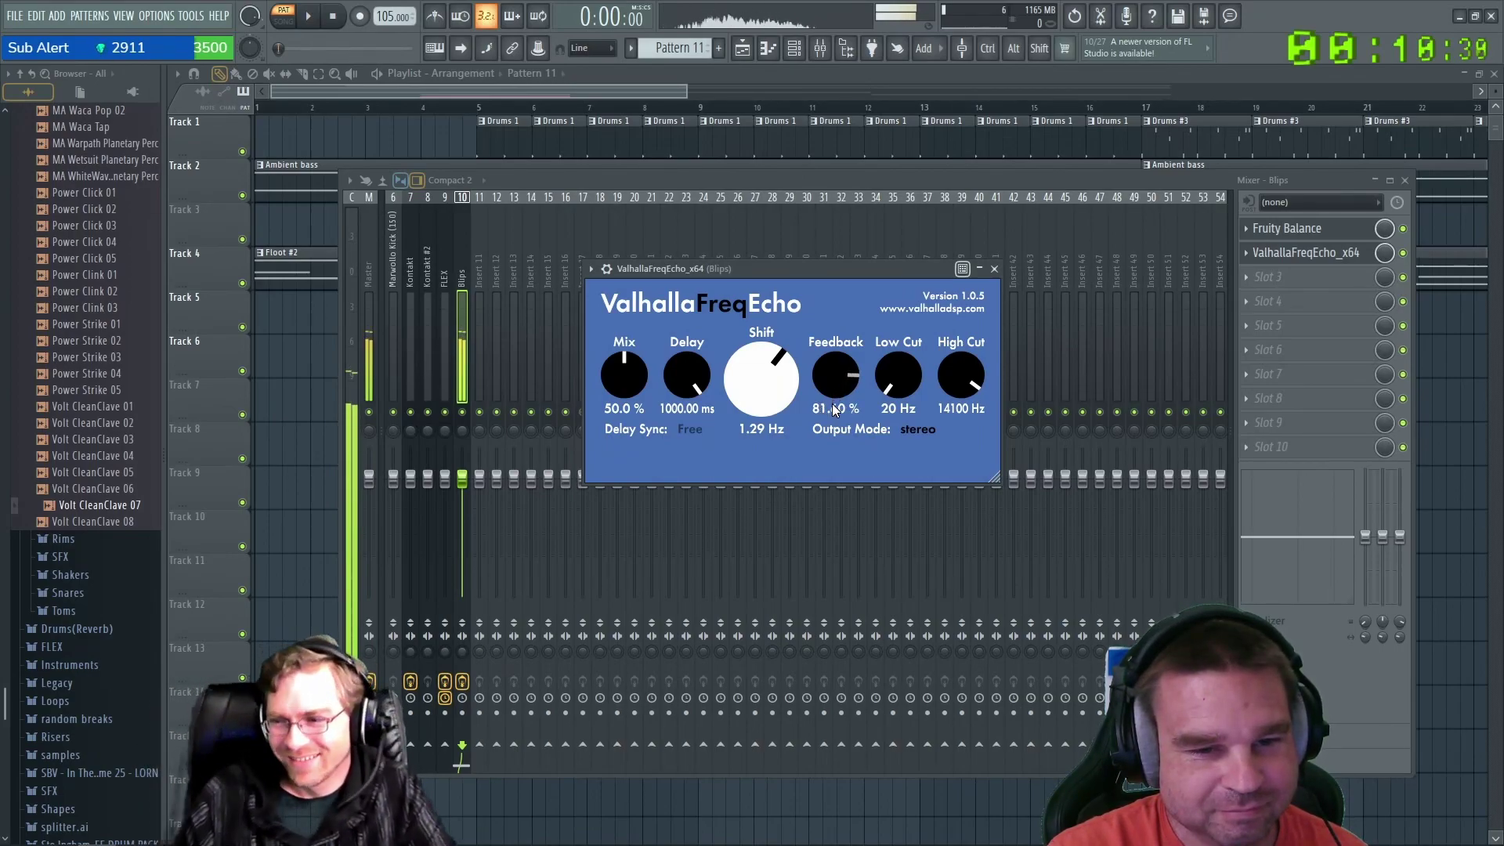
left_click_drag(799, 270, 807, 314)
key("space")
left_click_drag(775, 415, 757, 503)
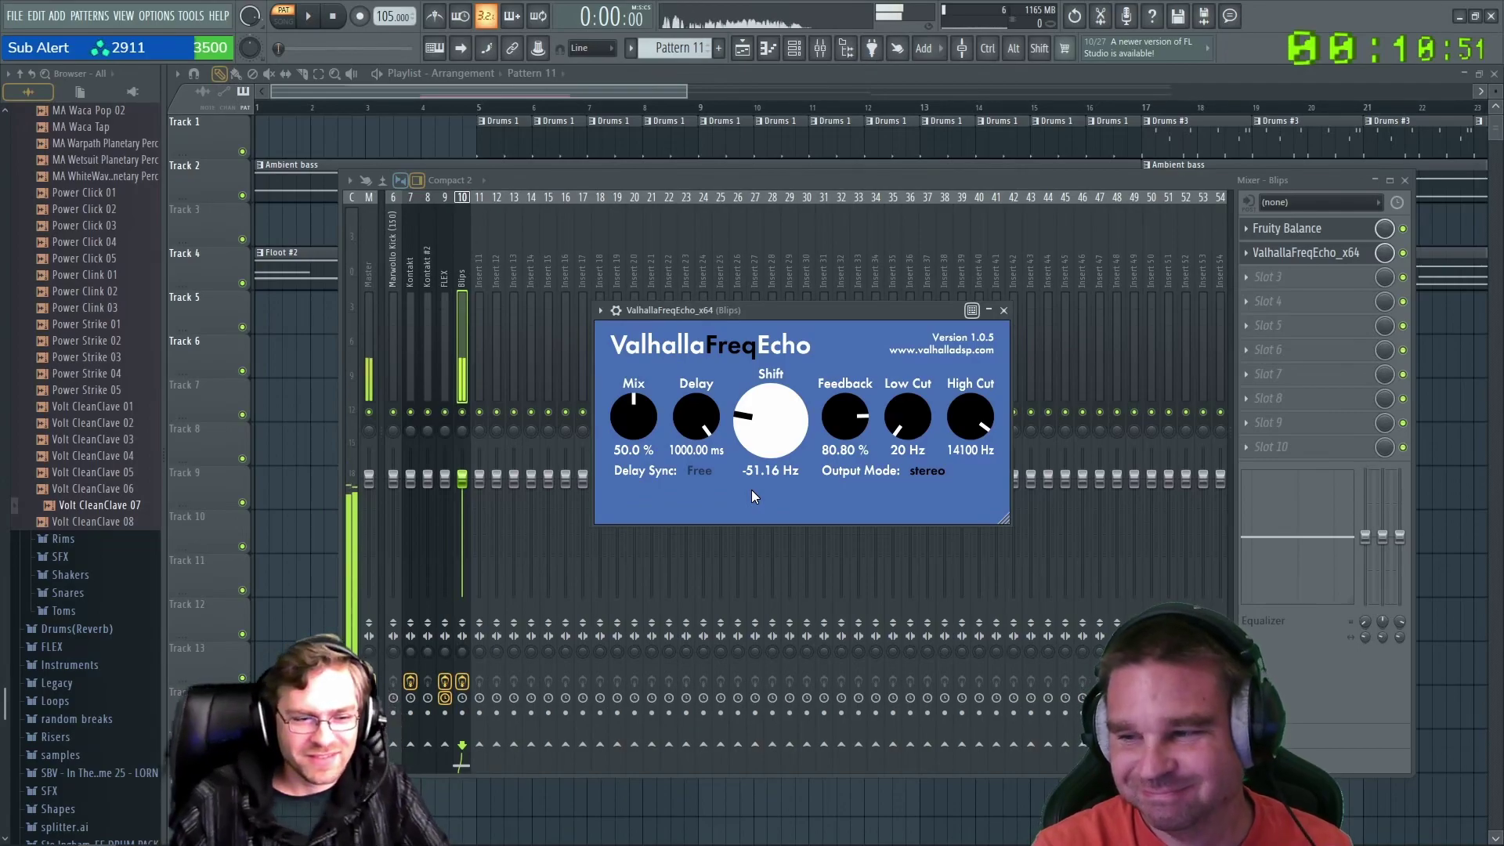
mouse_move(810, 304)
left_mouse_down()
mouse_move(802, 332)
mouse_move(820, 305)
left_mouse_up()
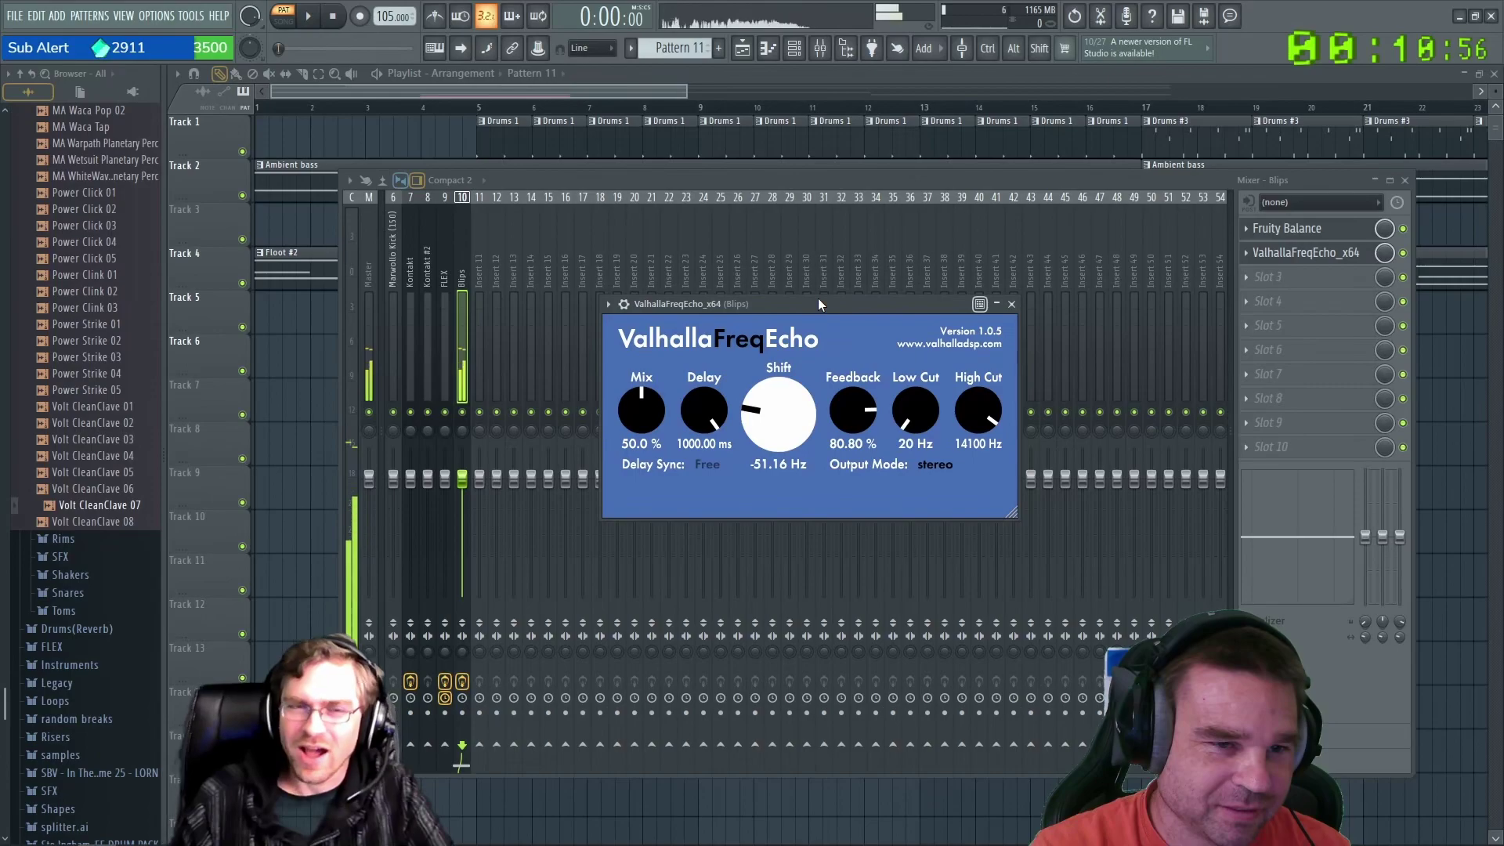
Set the echo's feedback to 64.80 % and its delay to 78.02 ms, and play the blip pattern.
left_click_drag(853, 410, 859, 433)
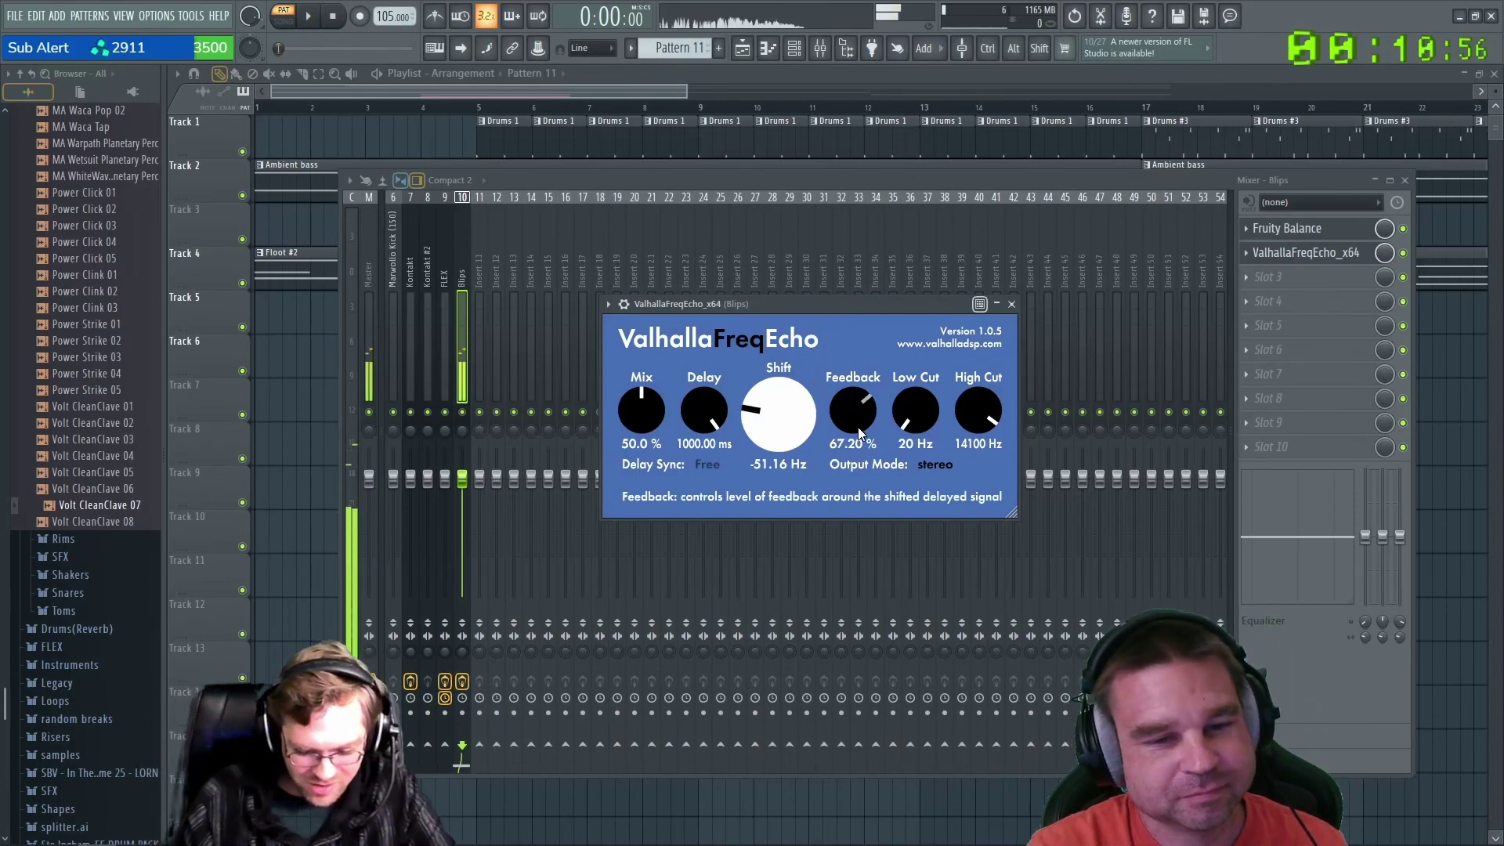
left_click_drag(841, 304, 874, 309)
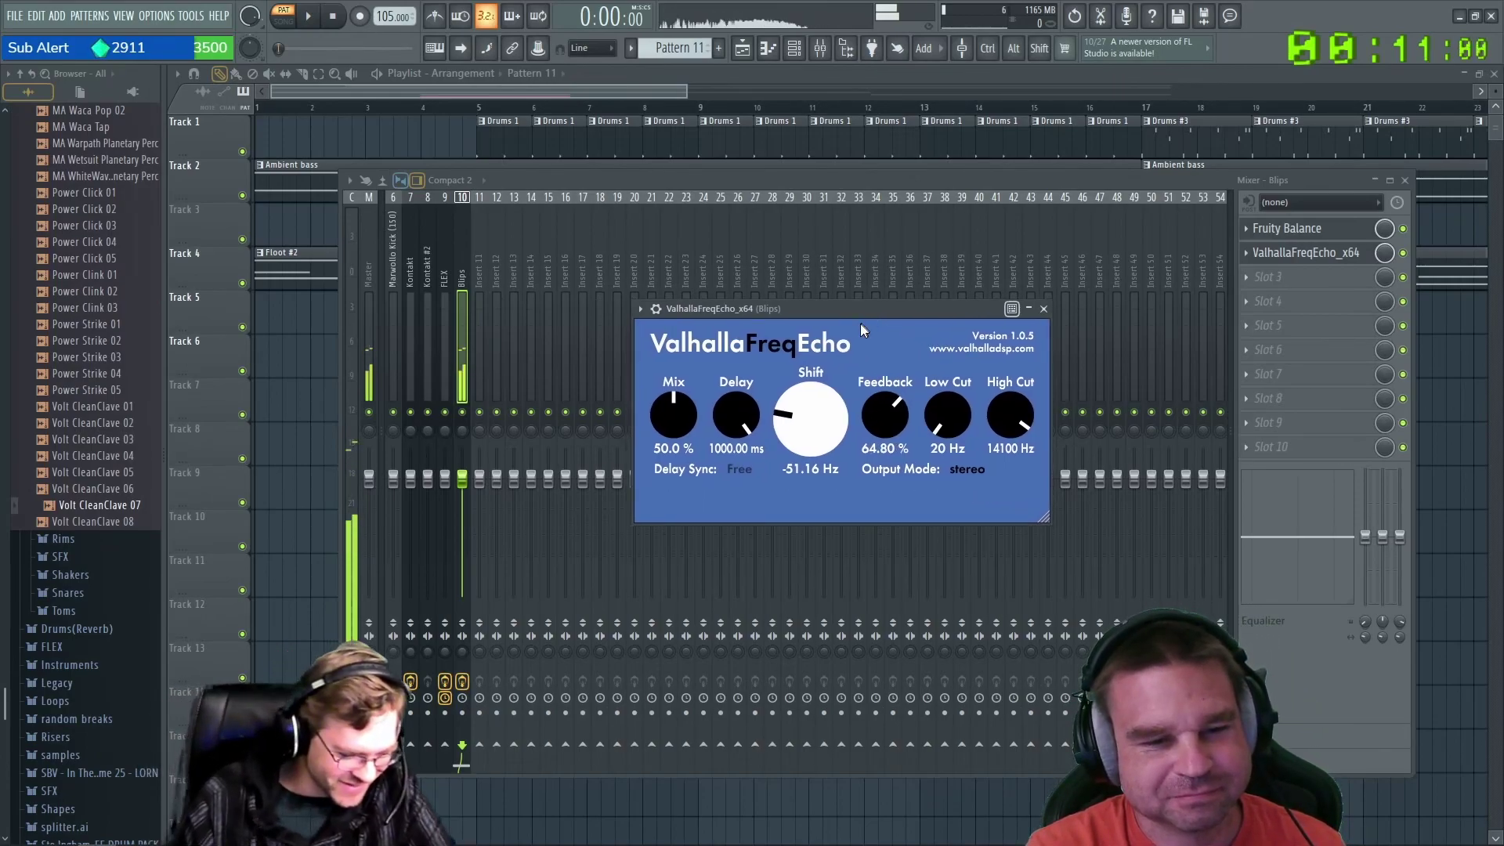
left_click_drag(737, 415, 738, 515)
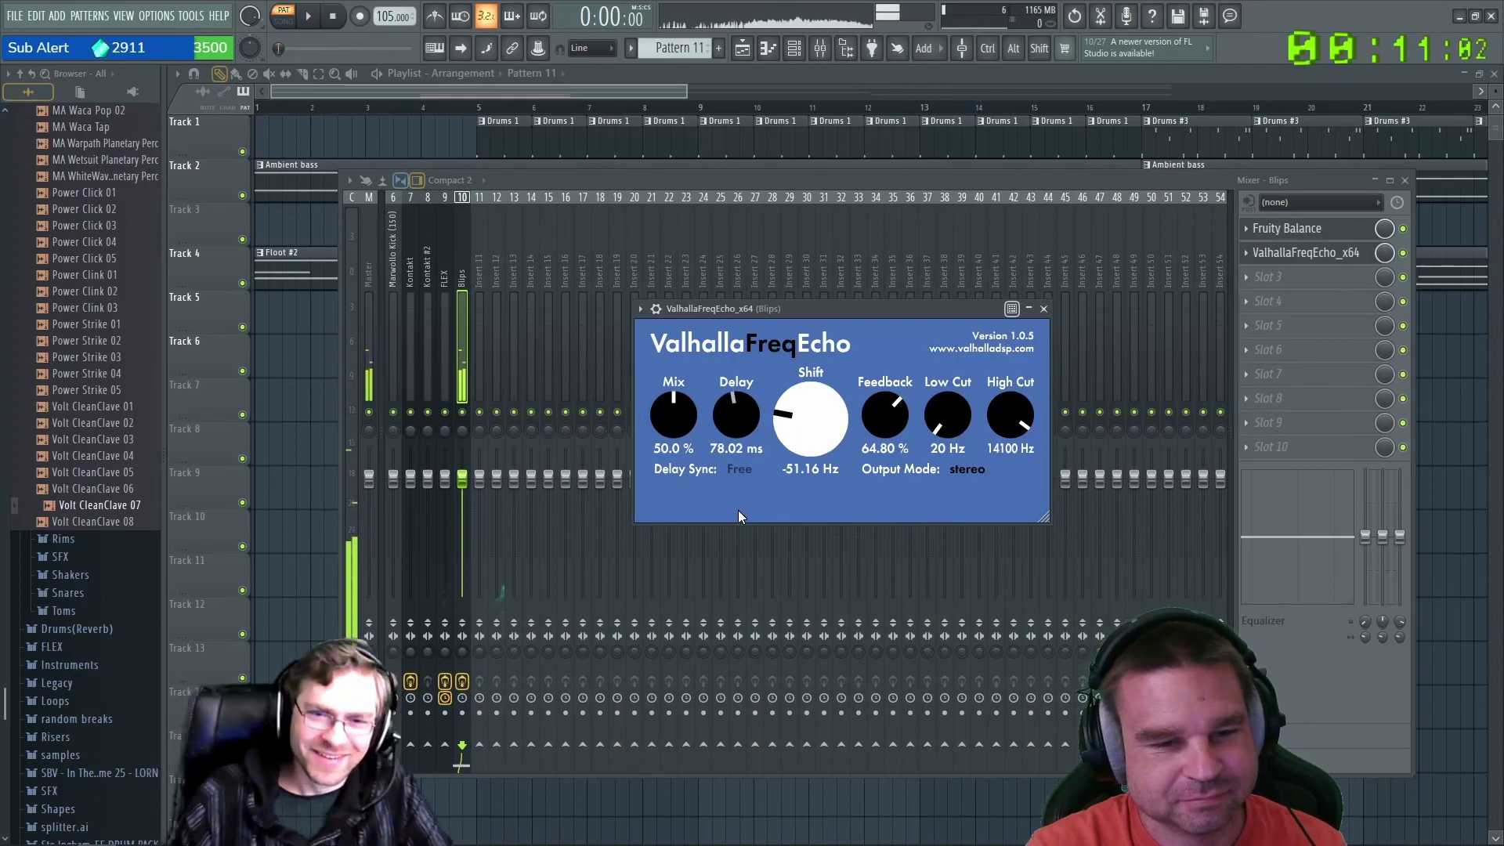
key("space")
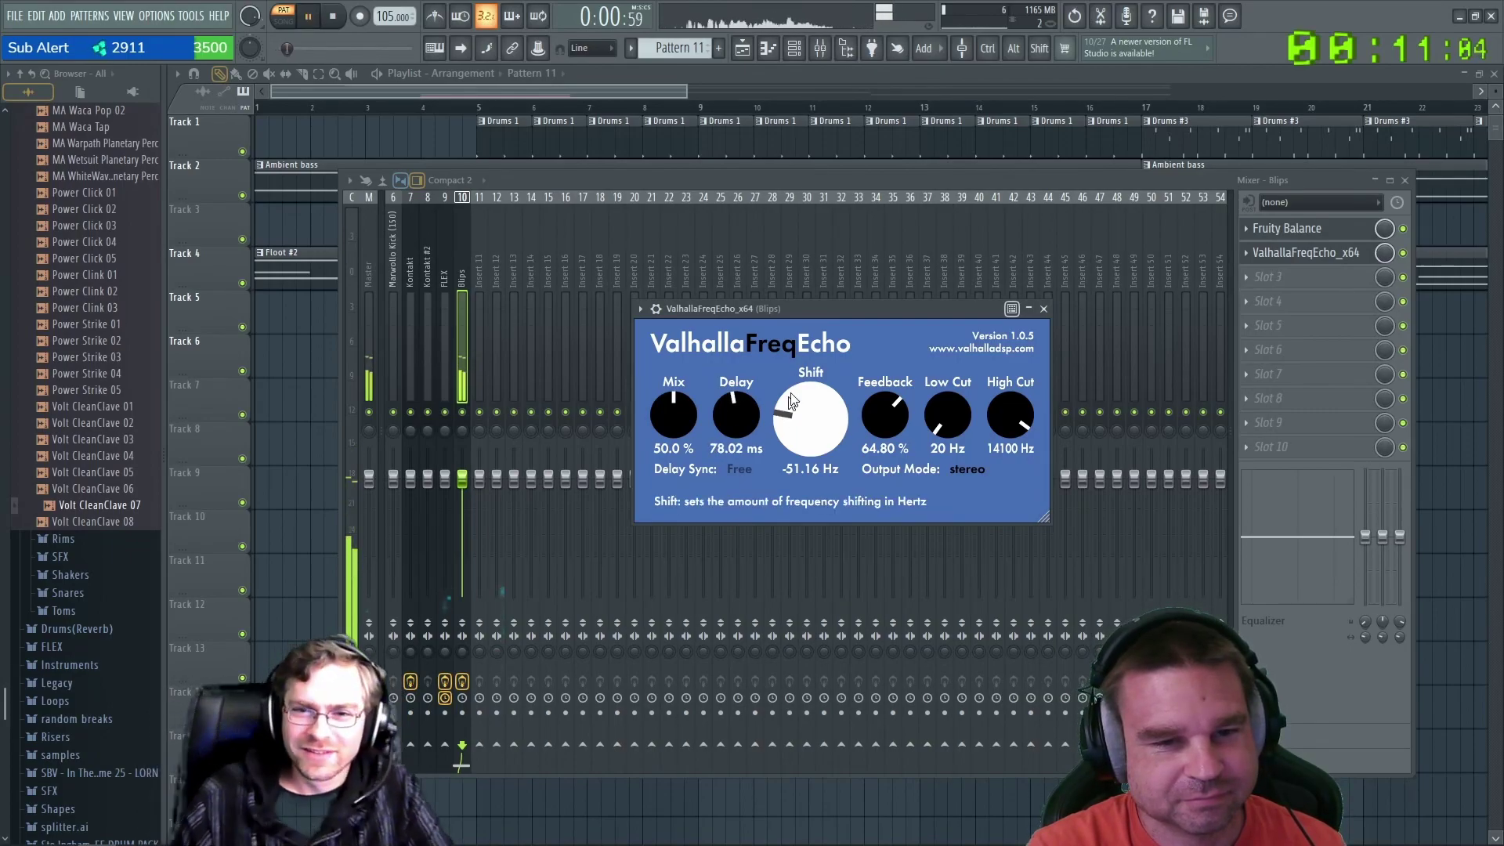
left_click_drag(848, 302, 950, 242)
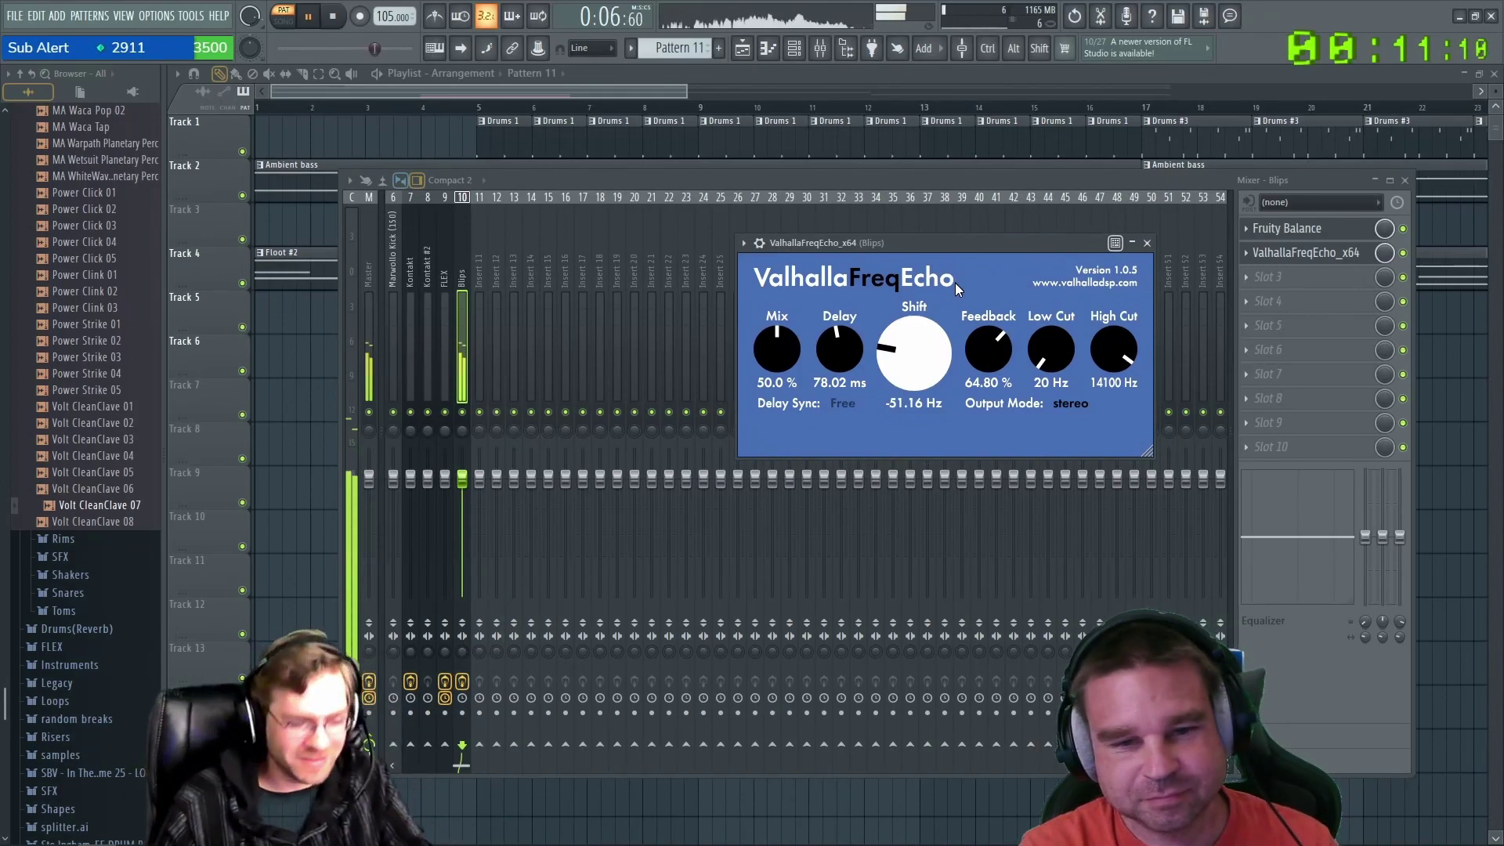
Set the echo's high cut to 11890 Hz and its feedback to 47.20 % during playback, and stop the pattern.
mouse_move(1086, 349)
left_mouse_down()
mouse_move(1110, 402)
mouse_move(1102, 359)
left_mouse_up()
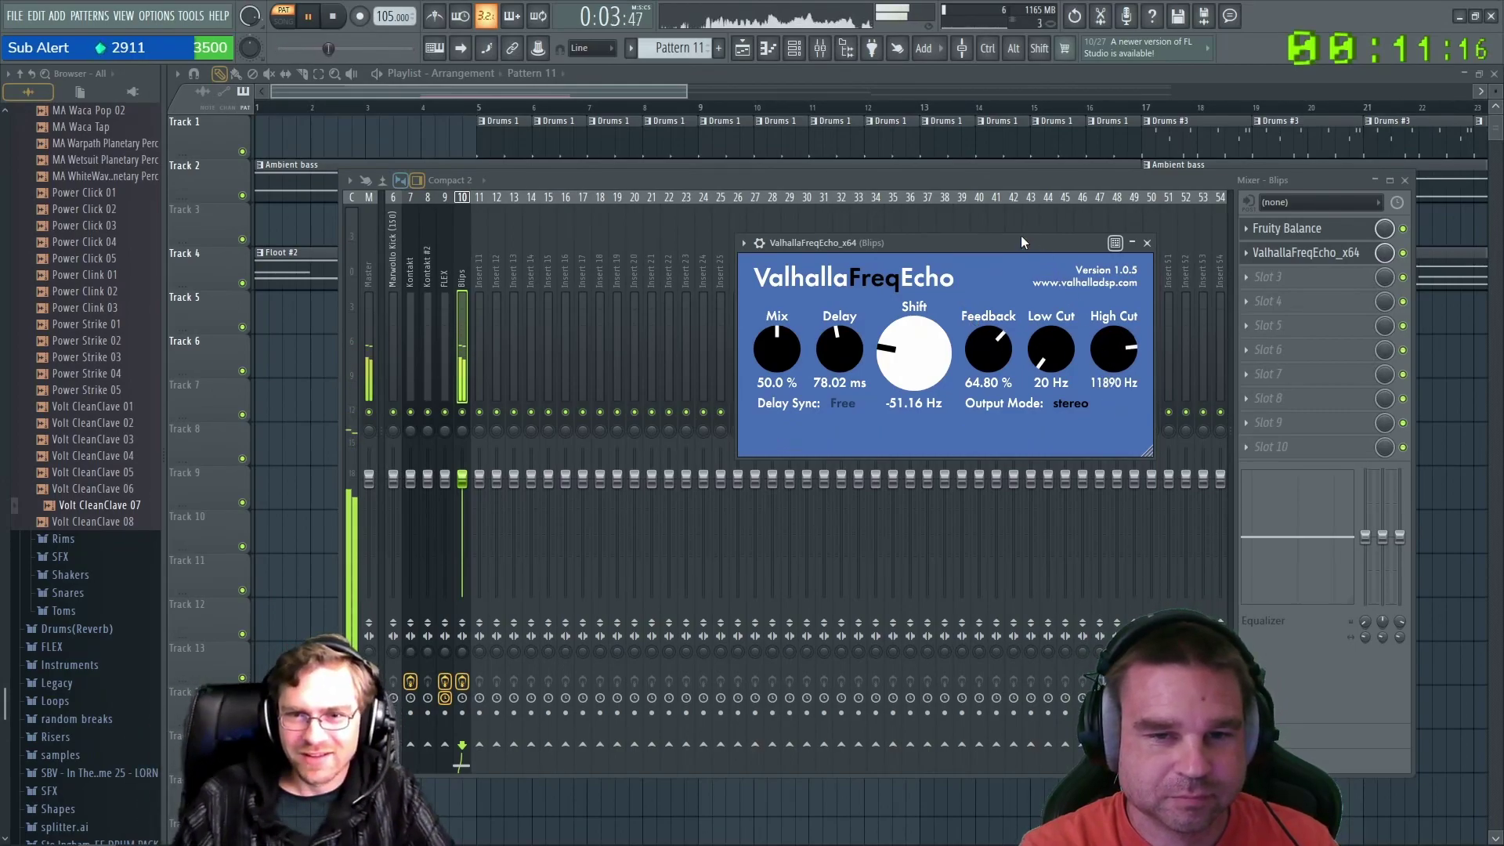
left_click_drag(1022, 237, 985, 235)
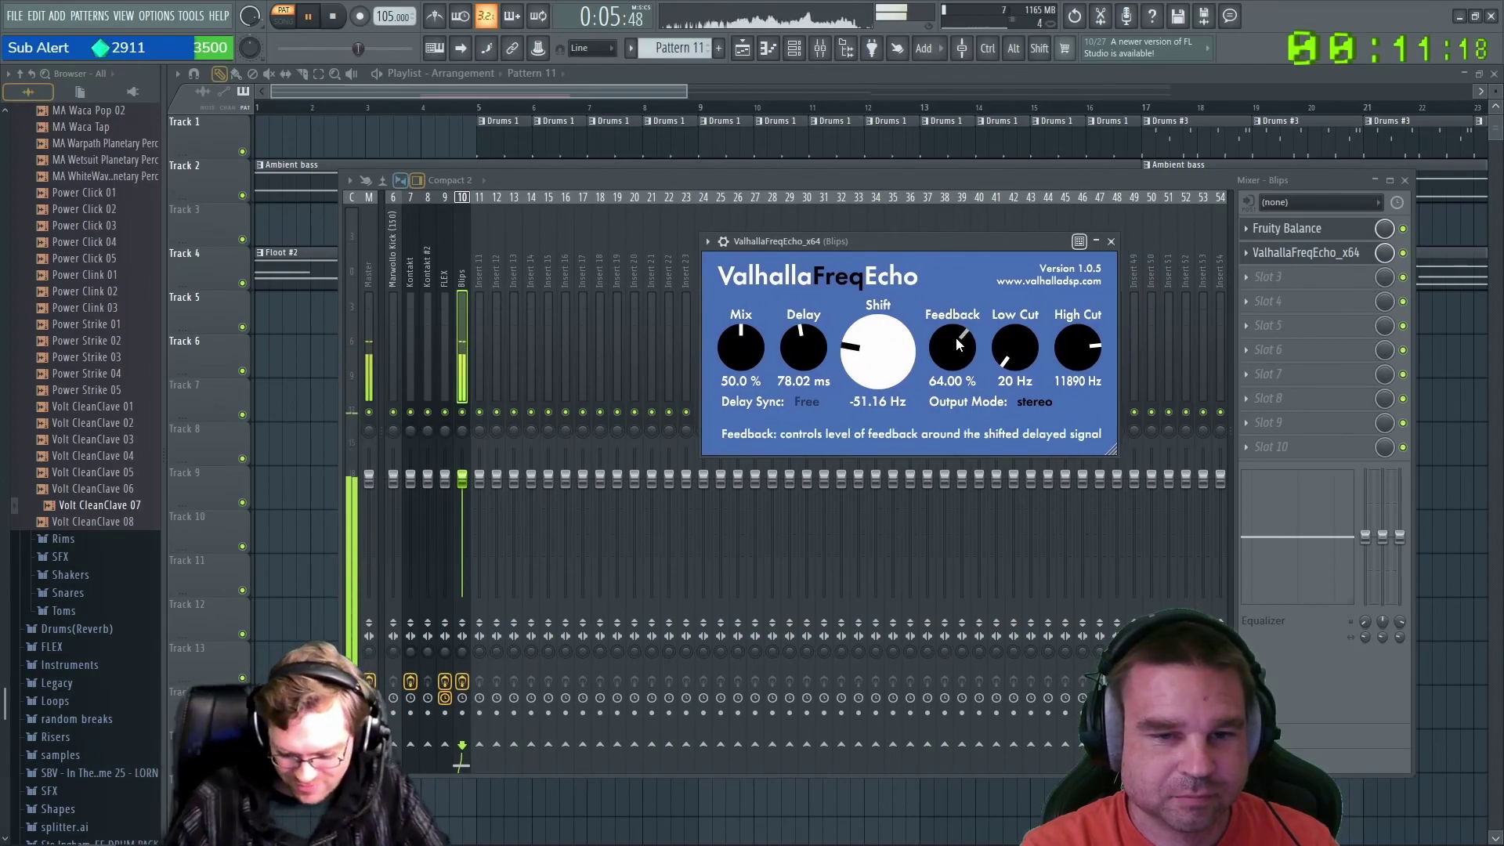
left_click_drag(955, 369, 955, 378)
left_click_drag(942, 242, 905, 244)
key("space")
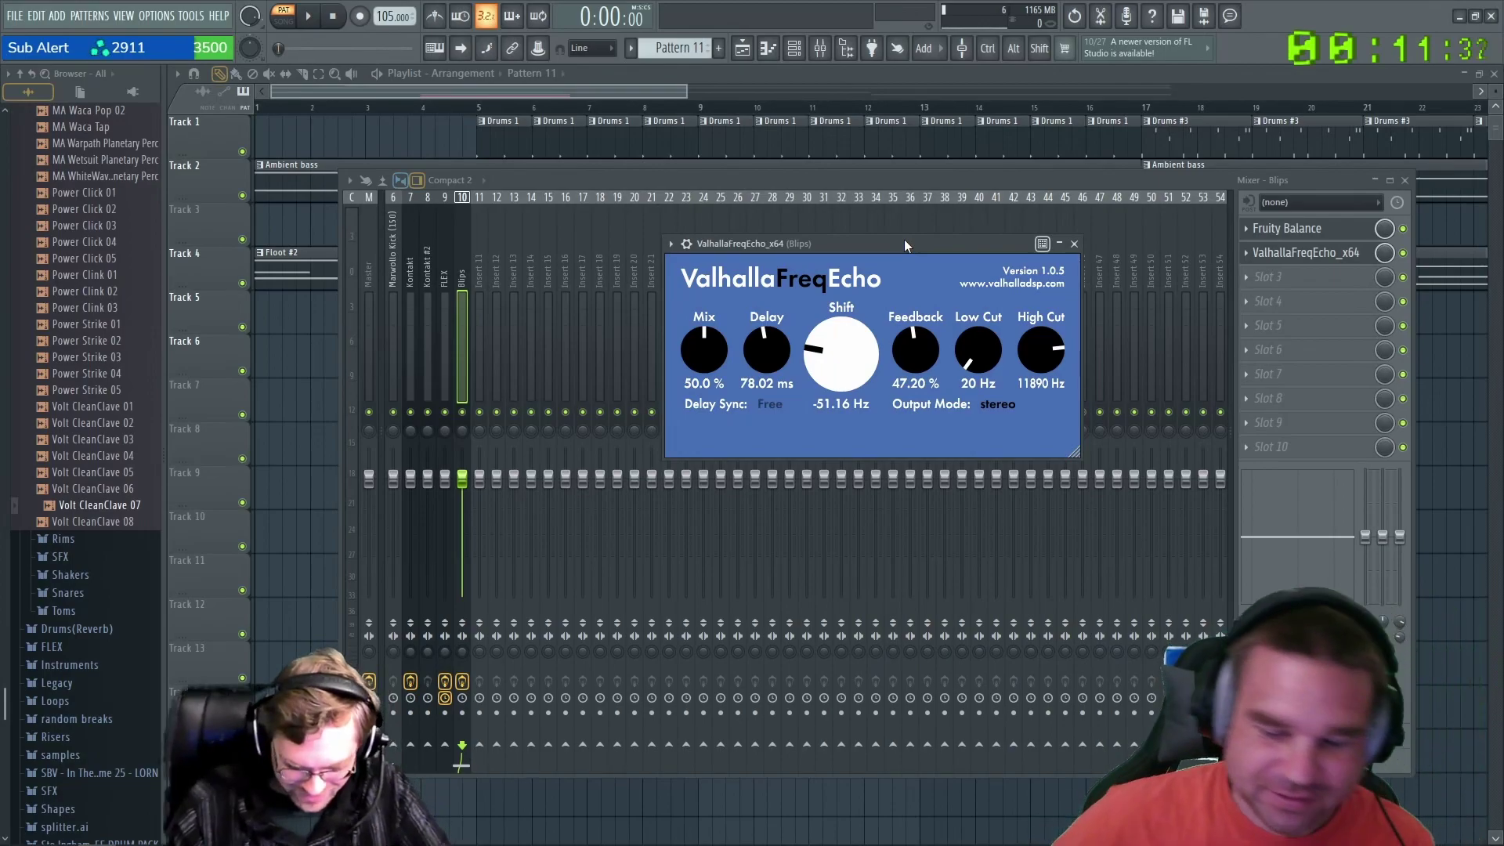
Set the echo's frequency shift to -0.13 Hz.
mouse_move(912, 227)
left_mouse_down()
mouse_move(942, 214)
mouse_move(928, 226)
left_mouse_up()
left_click_drag(855, 315, 854, 306)
left_click_drag(873, 233, 863, 241)
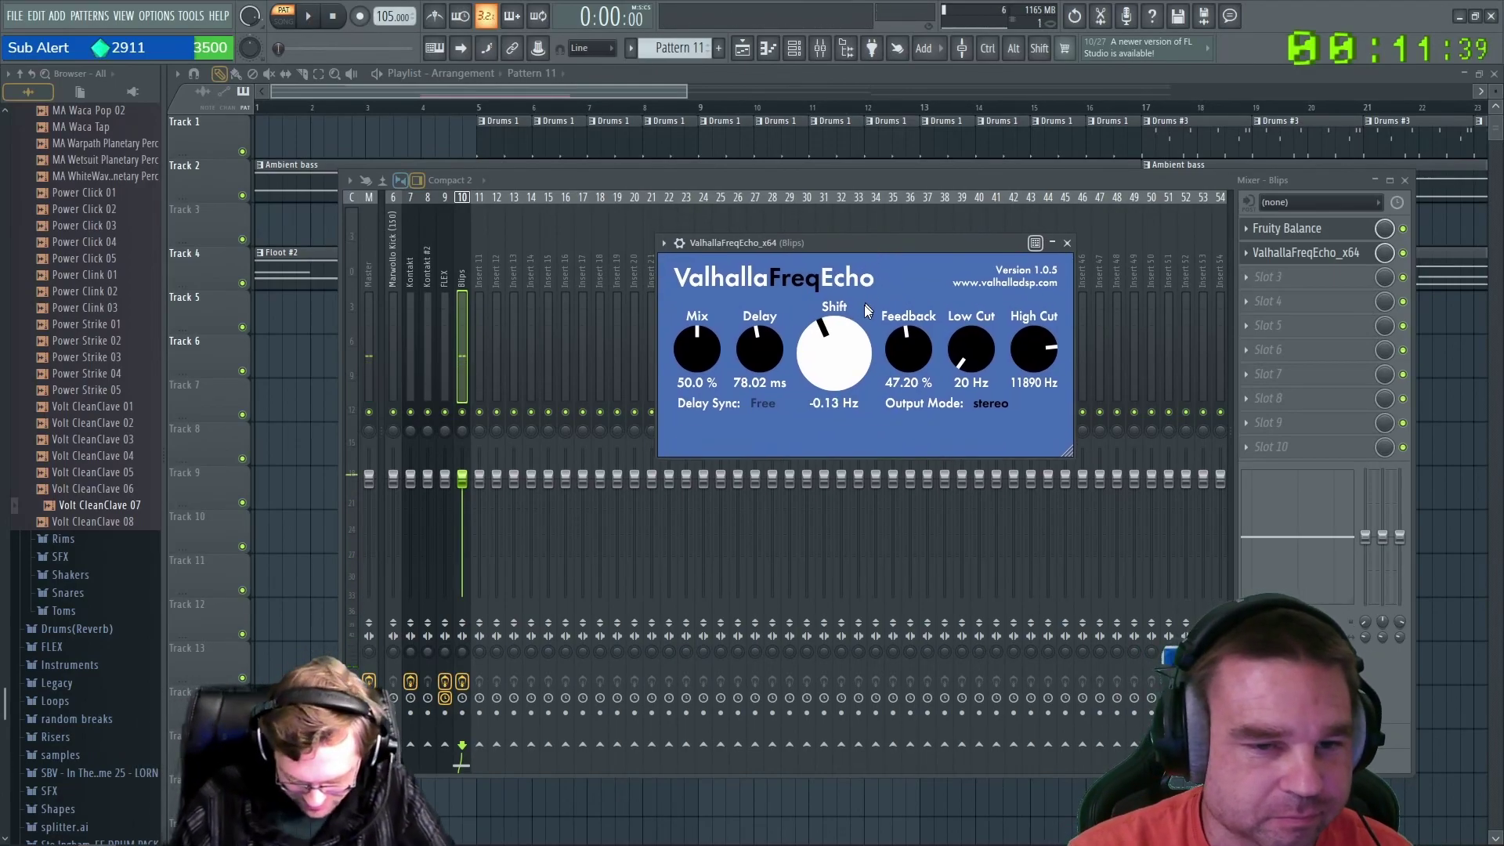
Replace the ValhallaFreqEcho effect on the Blips mixer track with ValhallaSupermassive.
left_click(1070, 241)
left_click(1246, 261)
left_click(1268, 288)
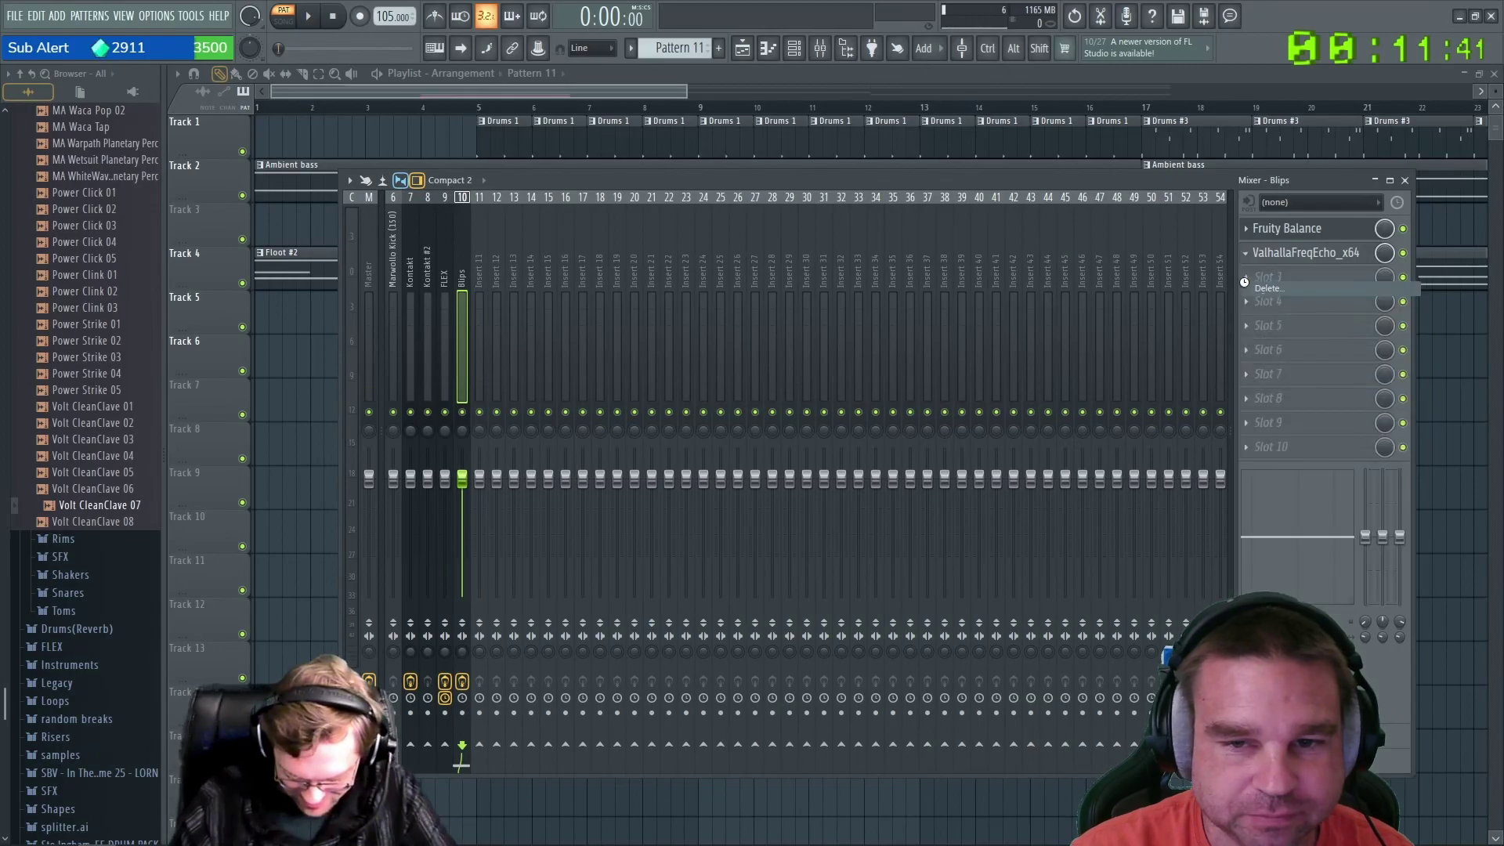
left_click(1244, 252)
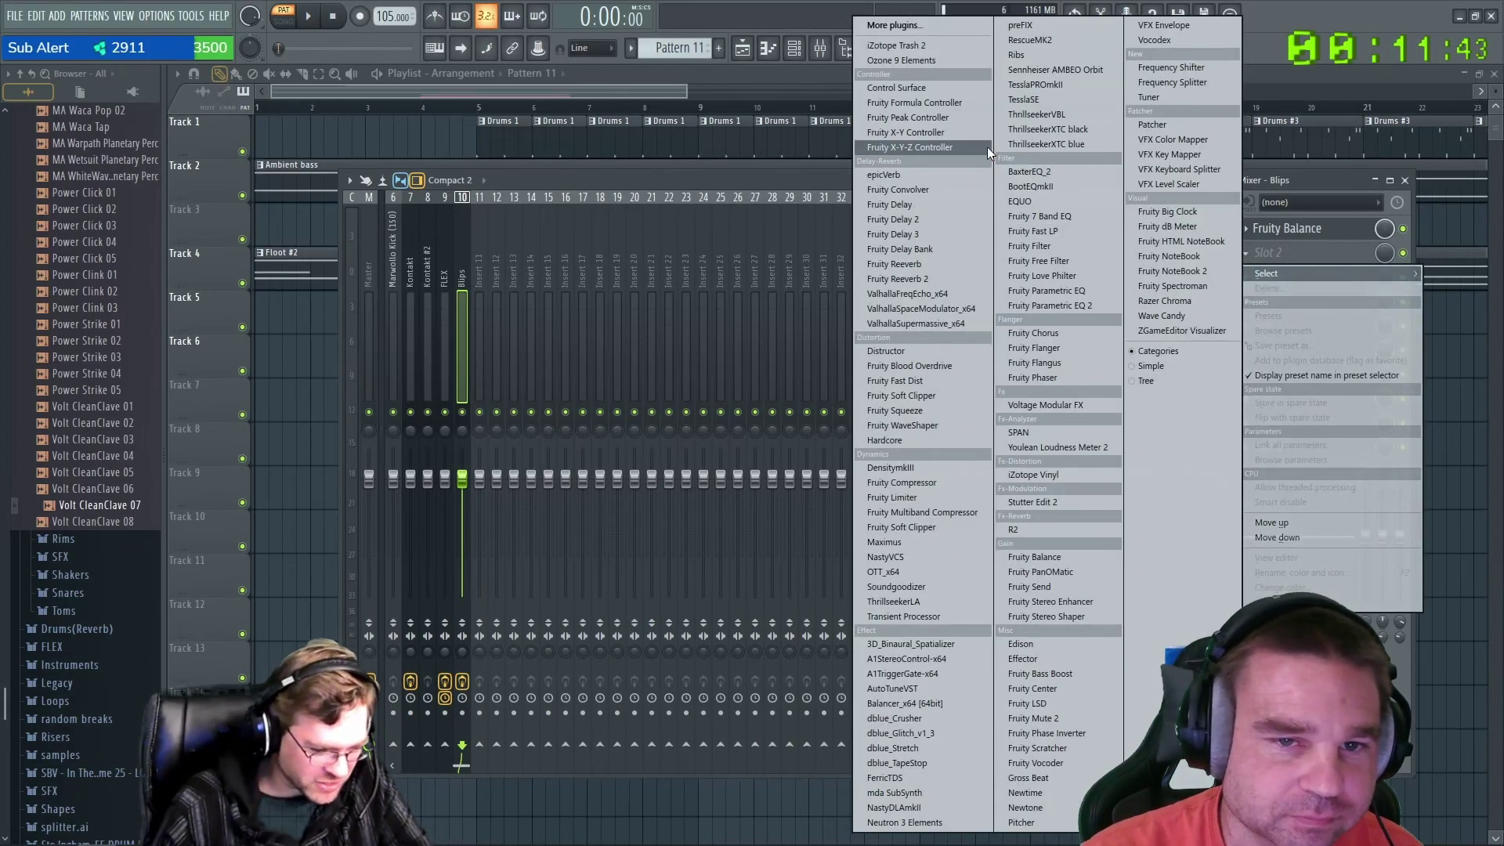
left_click(902, 318)
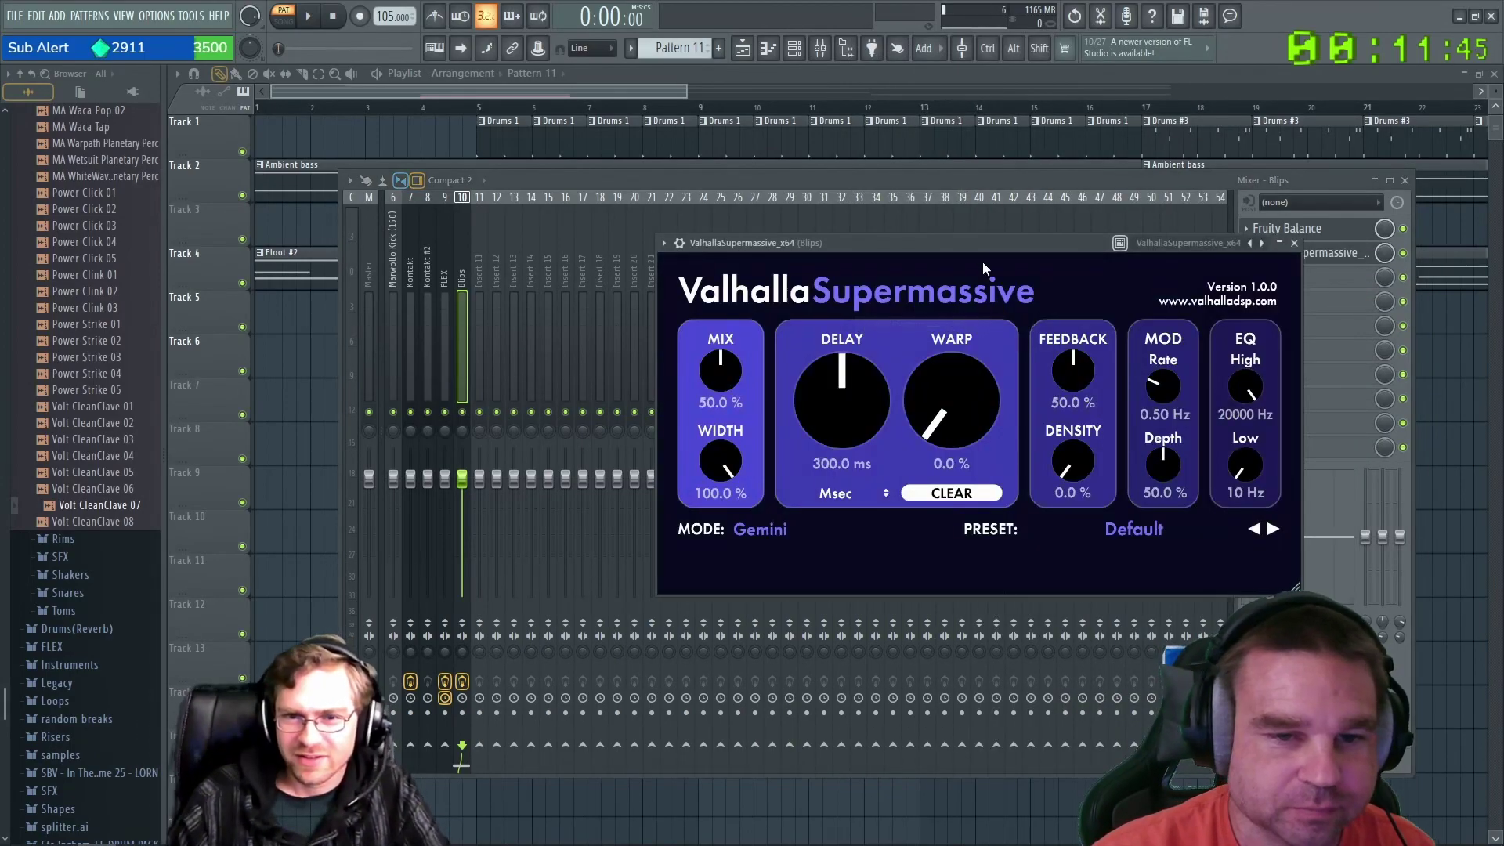
left_click_drag(970, 241, 843, 230)
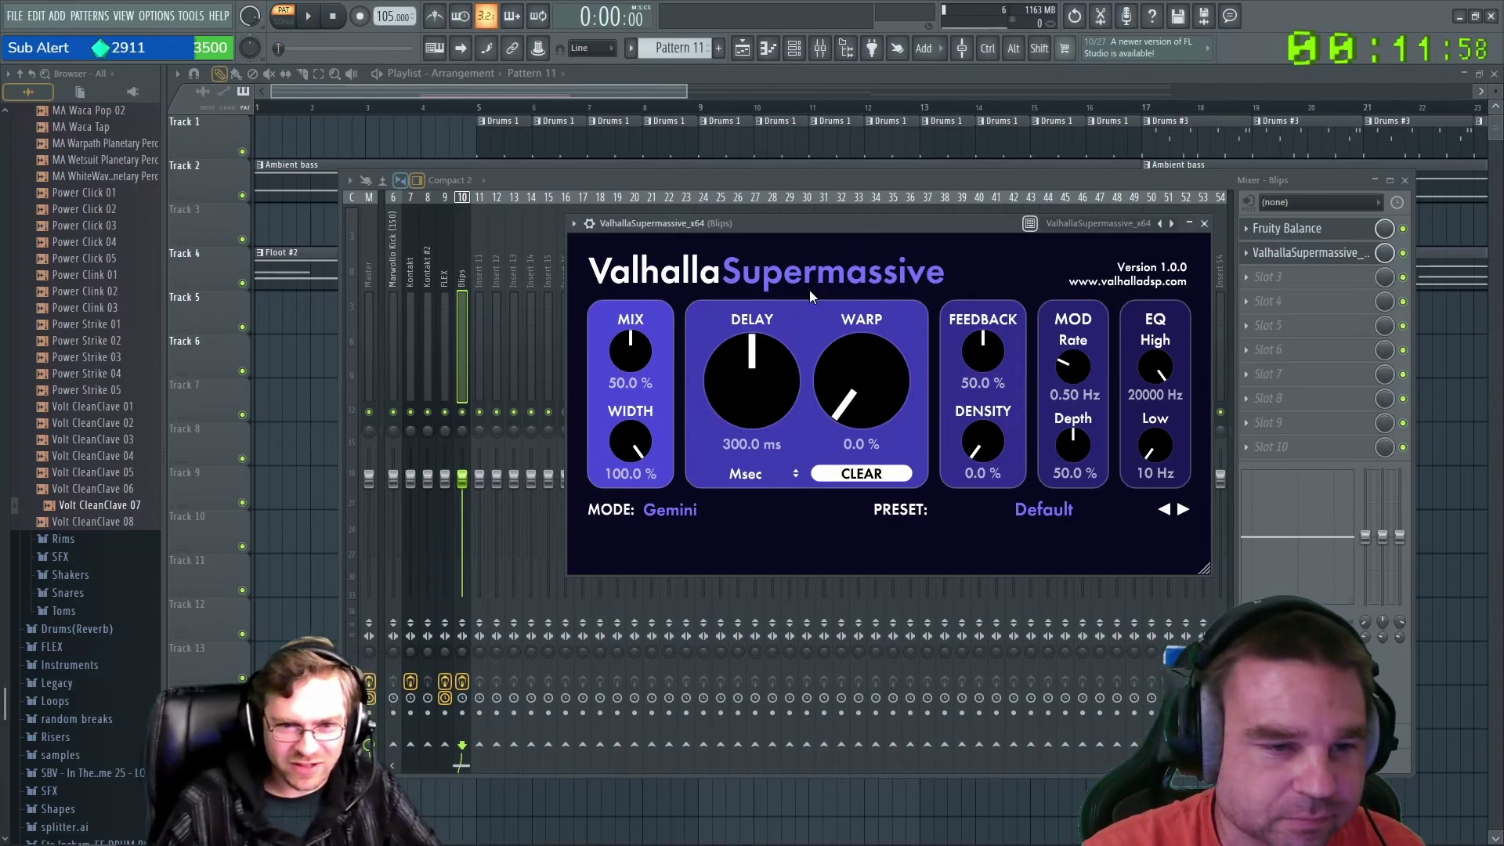
Load the medium reverb preset LostSaucer in ValhallaSupermassive, and briefly play the blip pattern through it.
left_click(1042, 512)
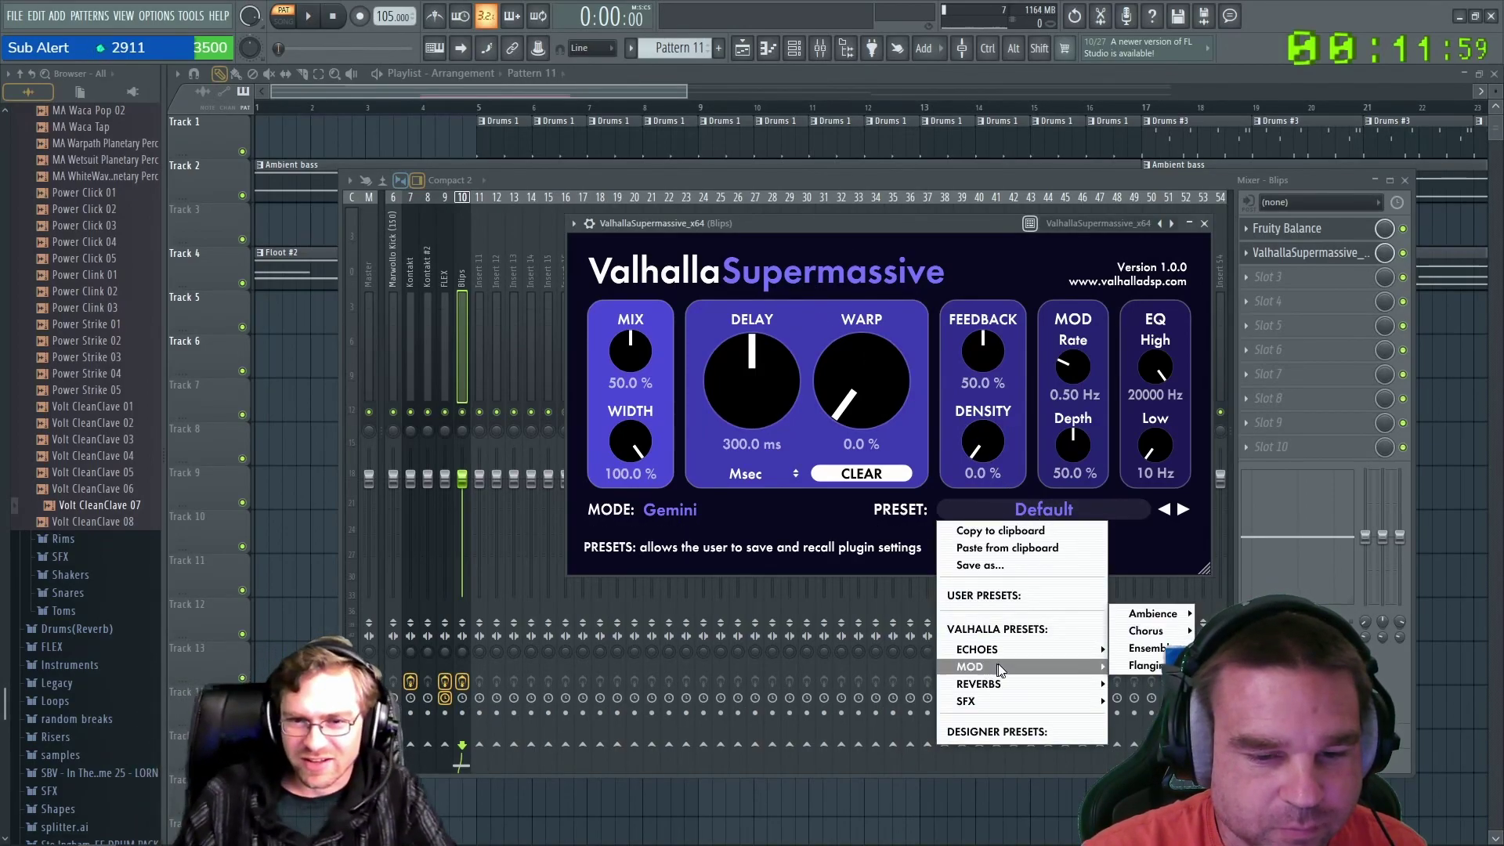
mouse_move(1009, 682)
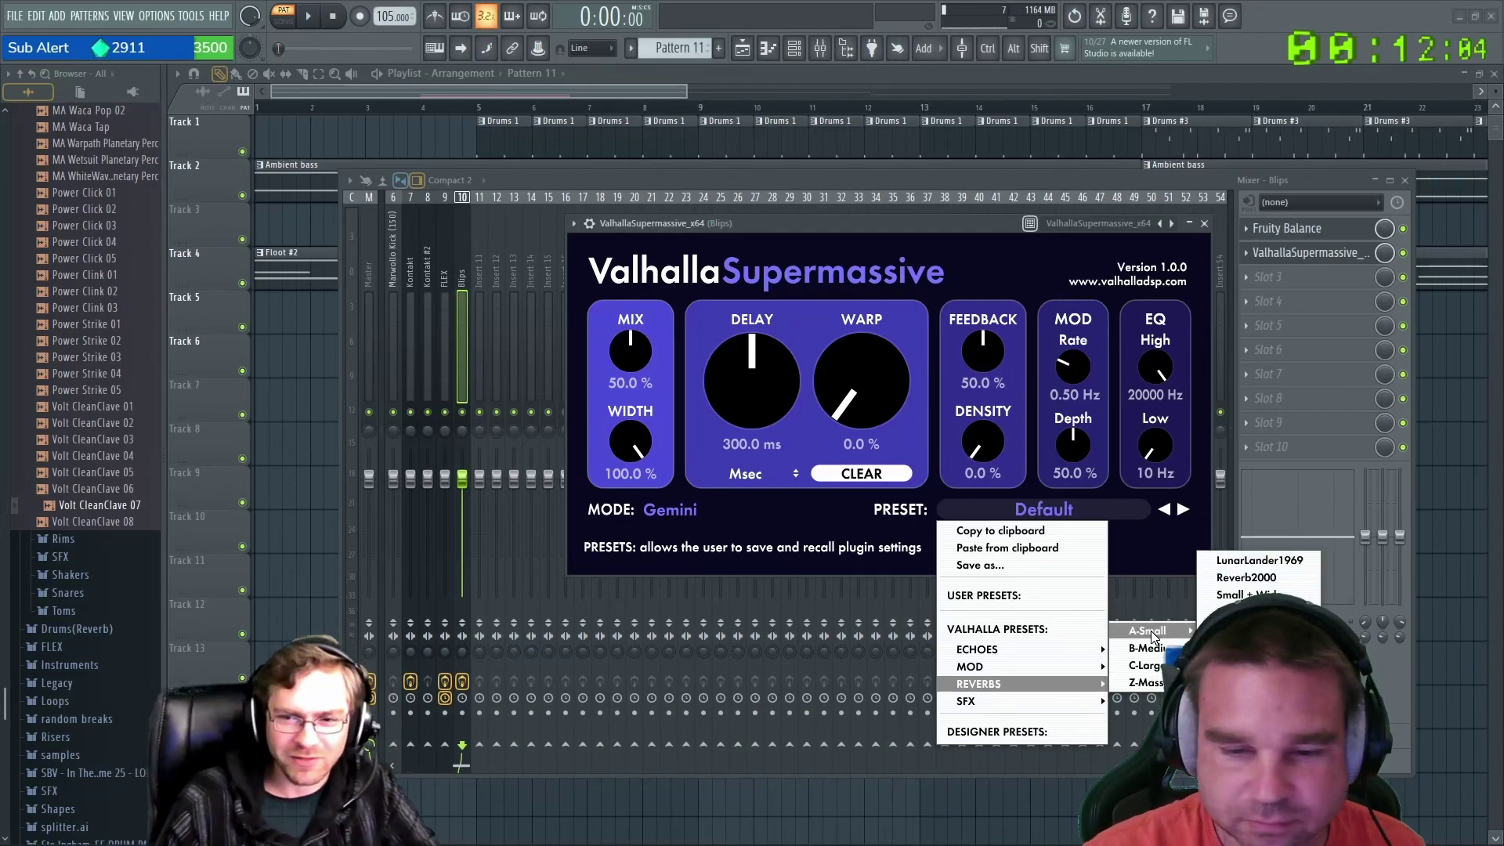
mouse_move(1148, 648)
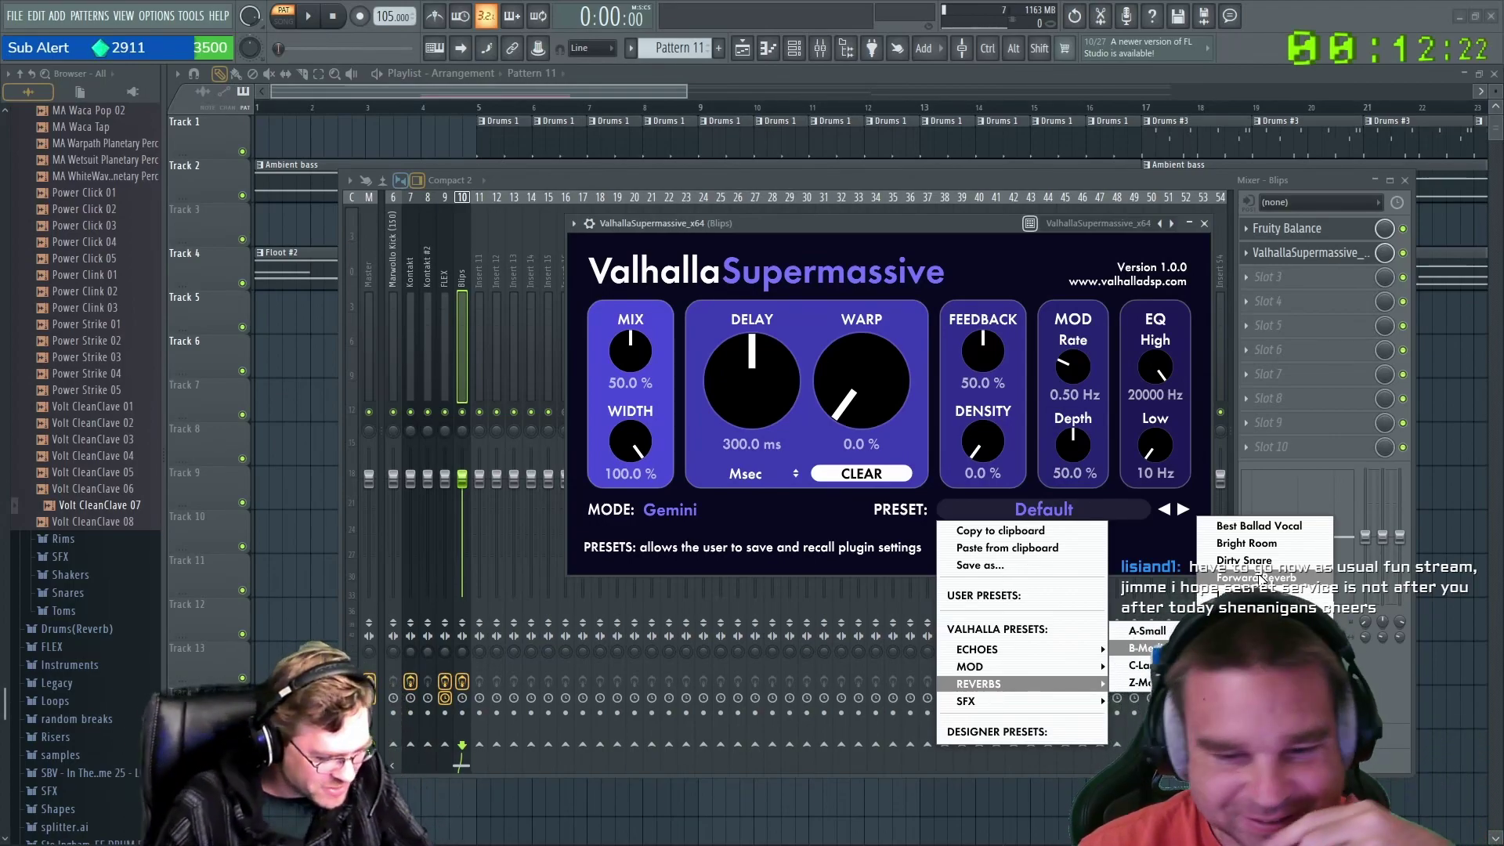
left_click(1235, 598)
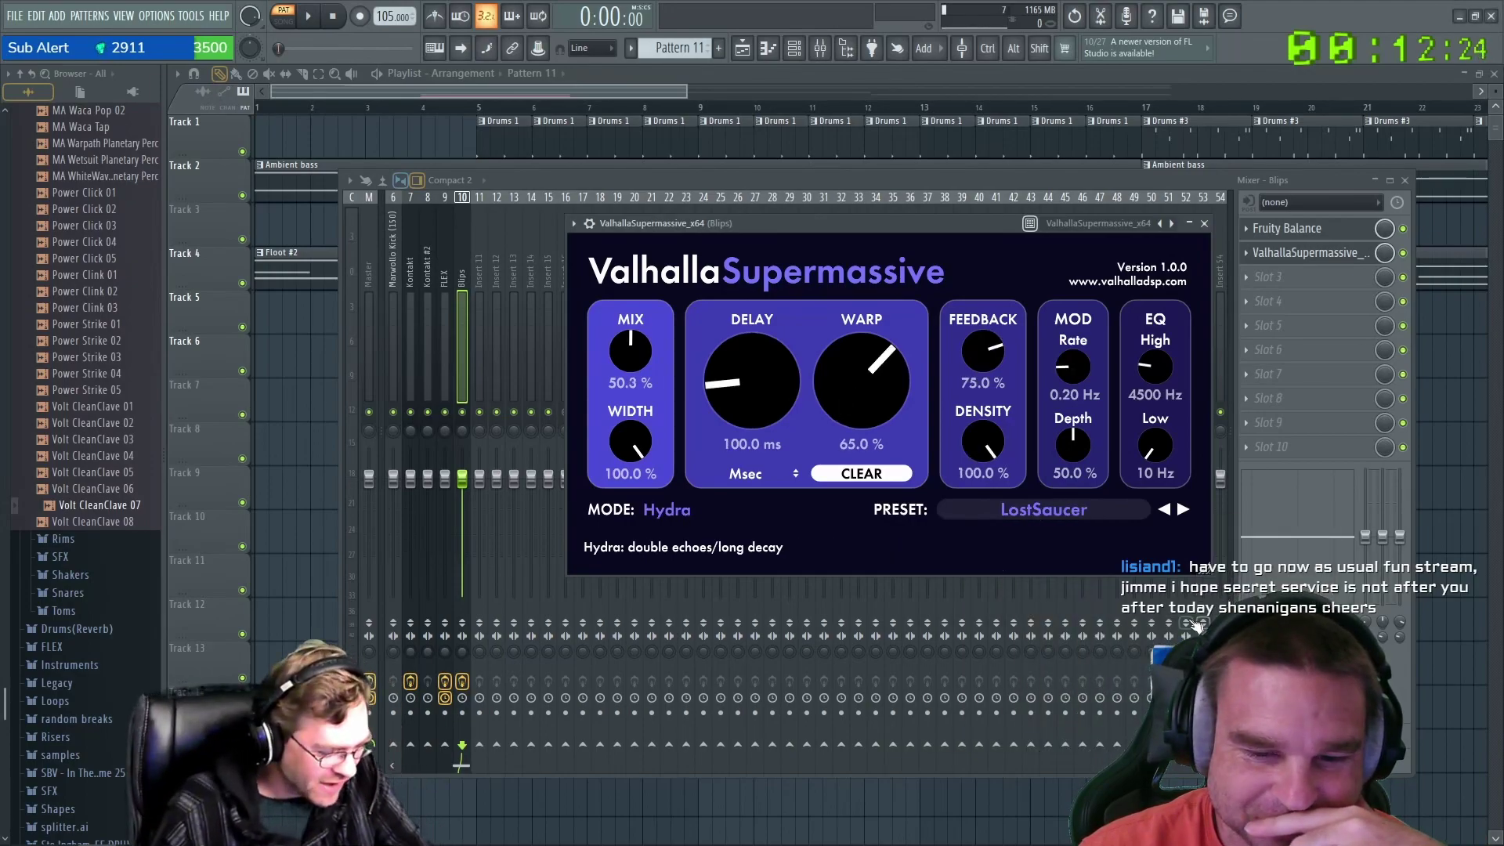
key("space")
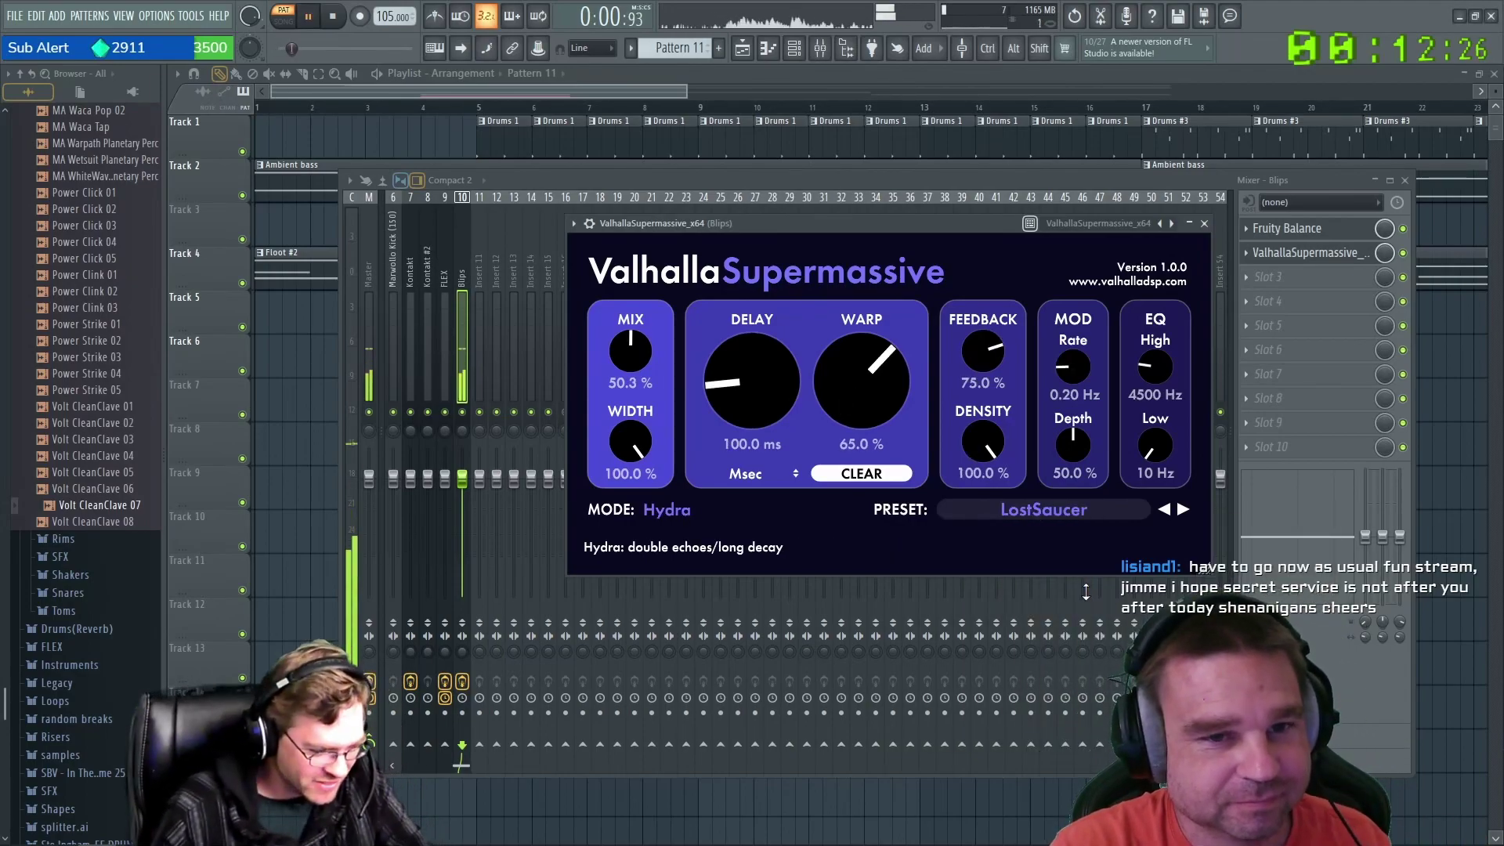
key("space")
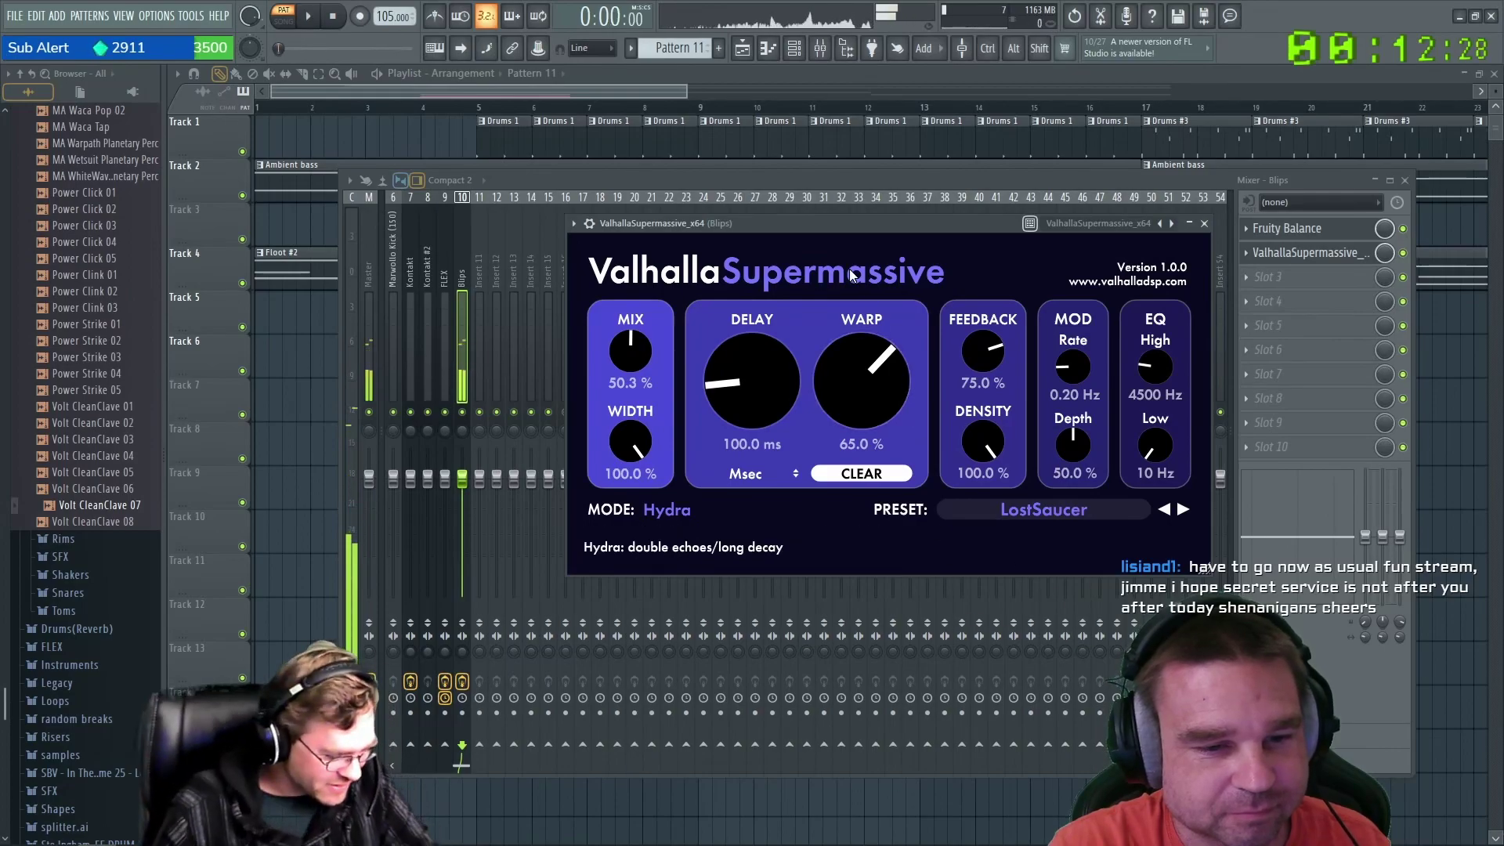
Lower the reverb's density to 64.8 %.
left_click_drag(845, 226, 803, 213)
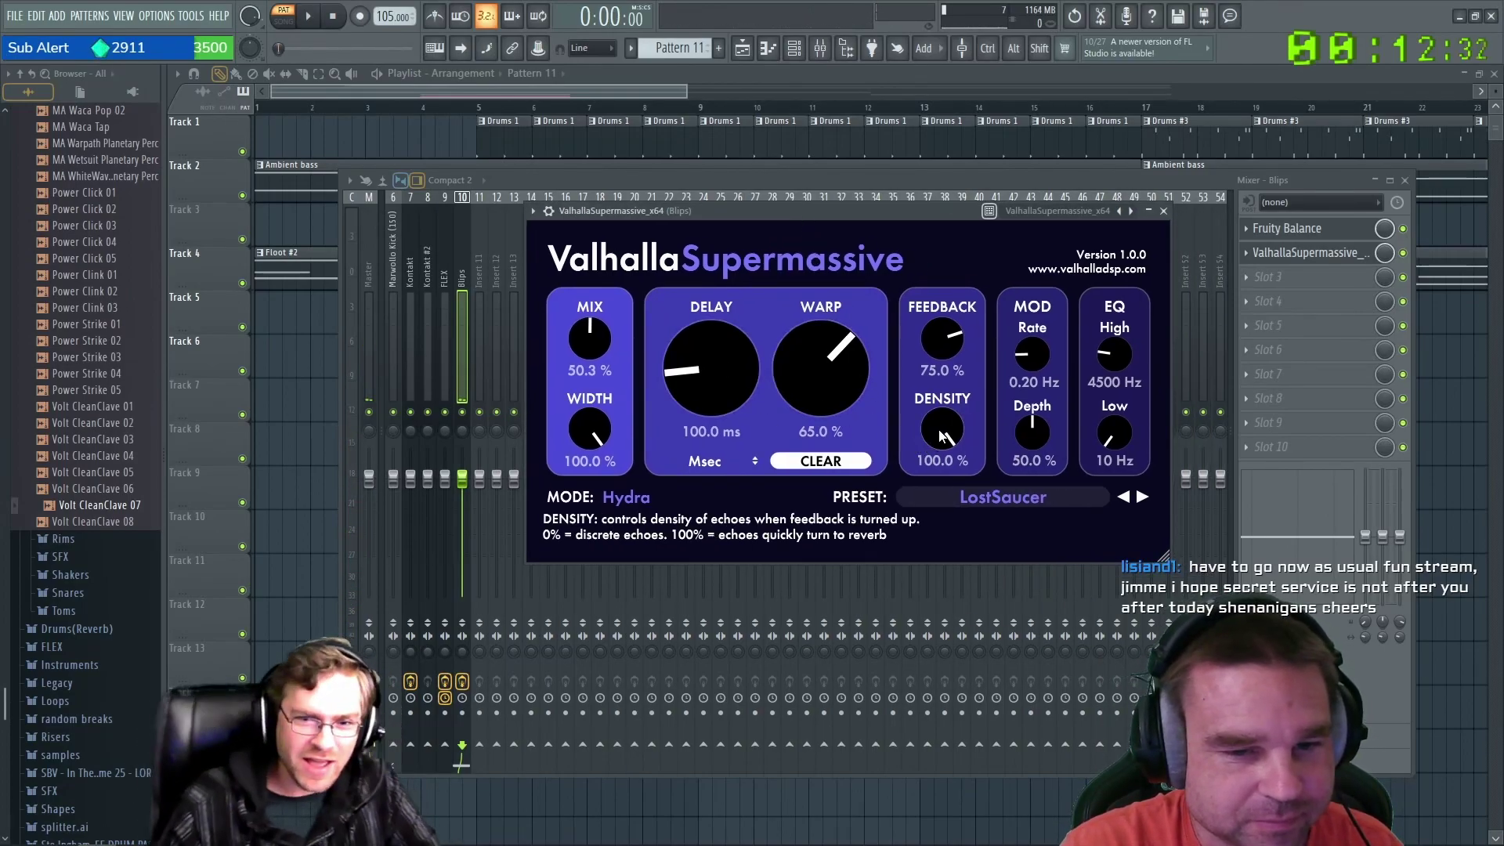
left_click_drag(943, 426, 927, 478)
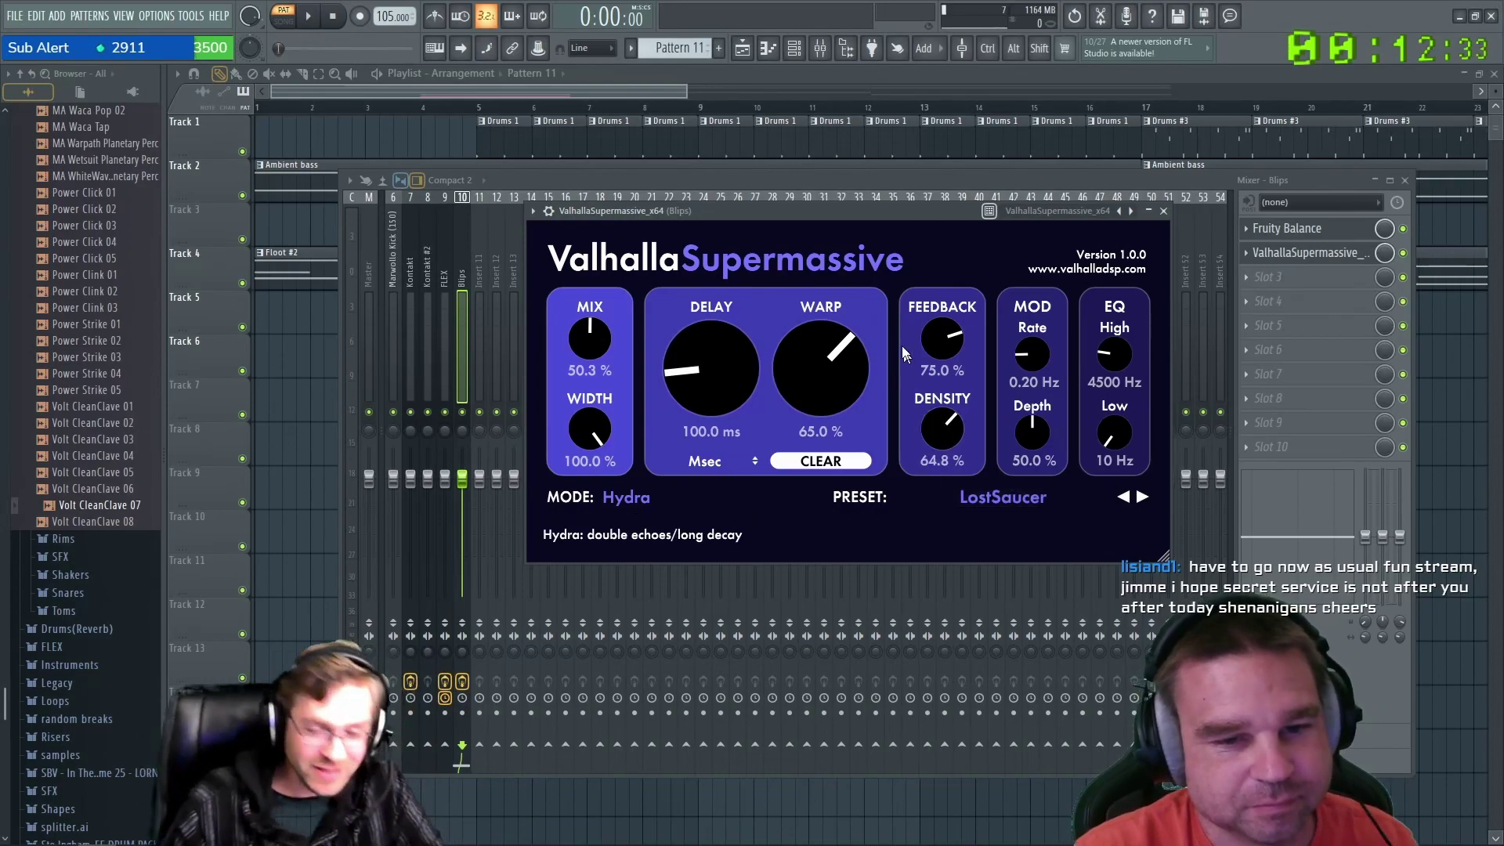
left_click_drag(863, 208, 901, 226)
scroll(971, 453, "up", 5)
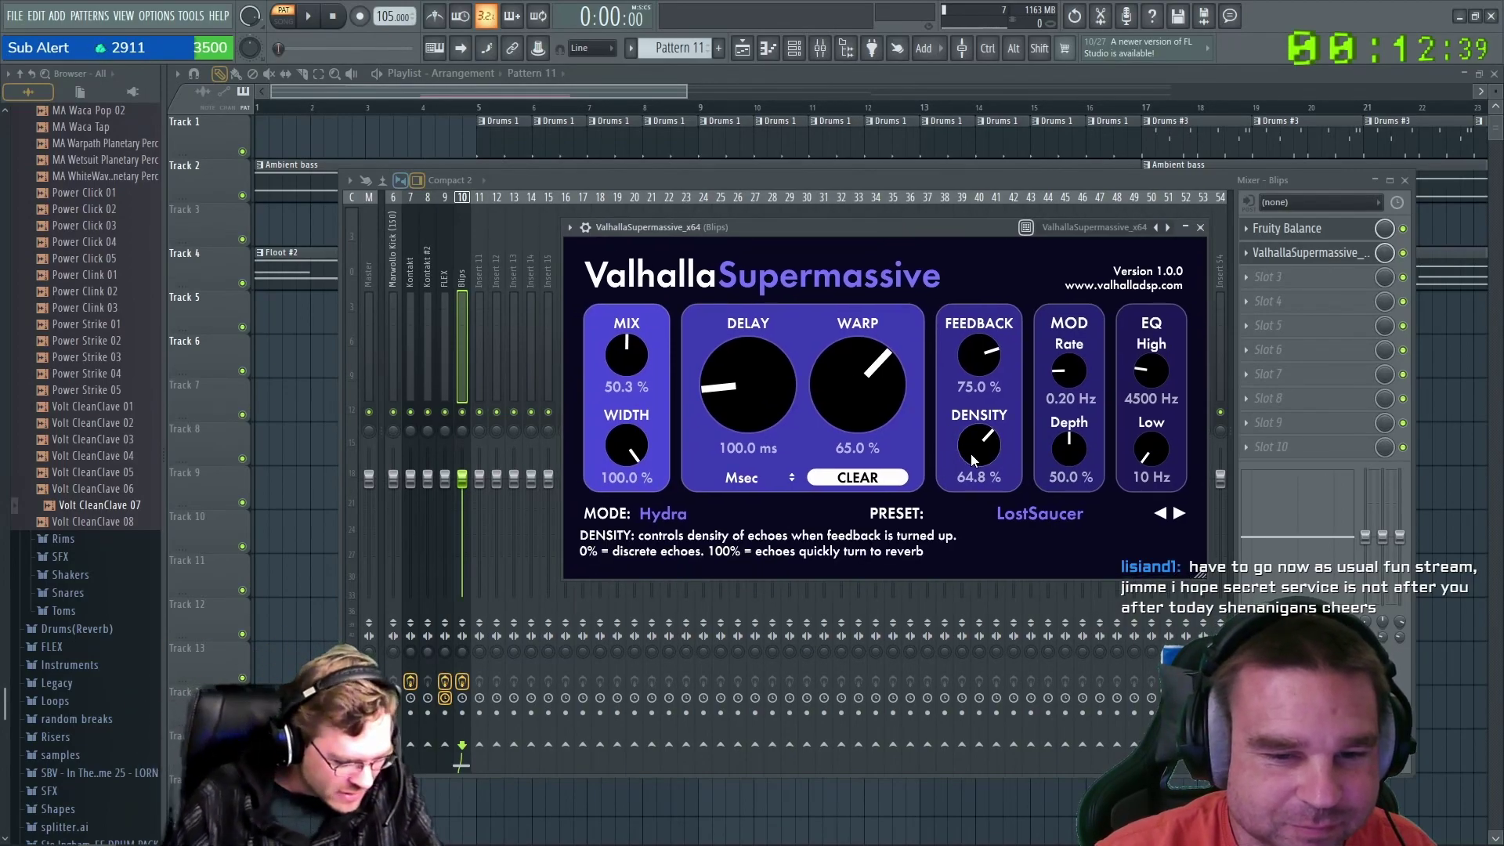
Set the Supermassive reverb's Feedback to 60.6% and Density to 100%, and audition the result briefly.
left_click_drag(979, 355, 979, 368)
key("space")
left_click_drag(940, 235, 903, 224)
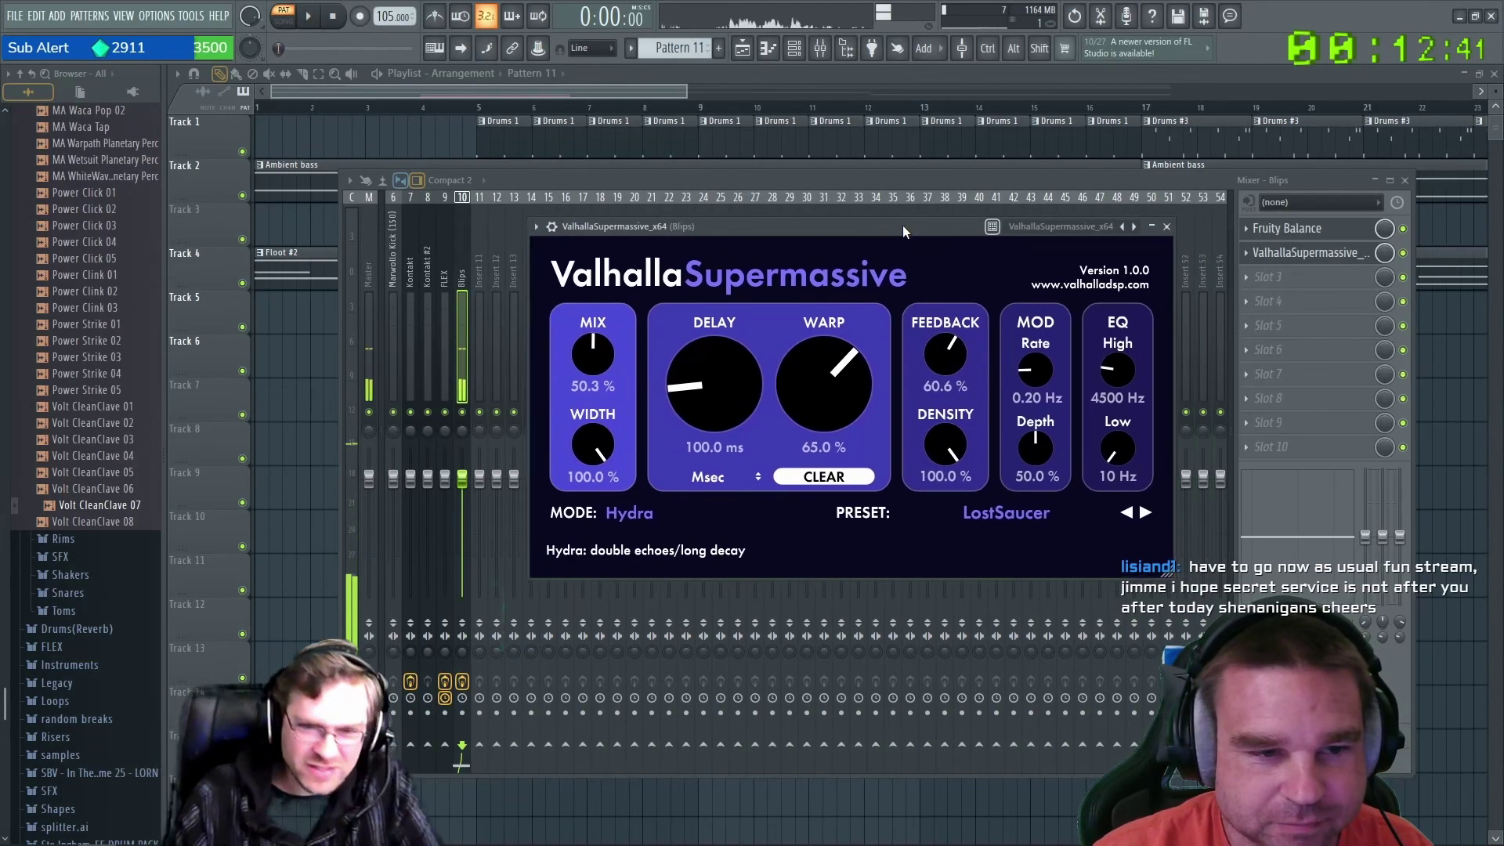
key("space")
Sweep the reverb's Mix through its range and leave it at 48.8%.
scroll(598, 378, "down", 3)
scroll(597, 378, "down", 10)
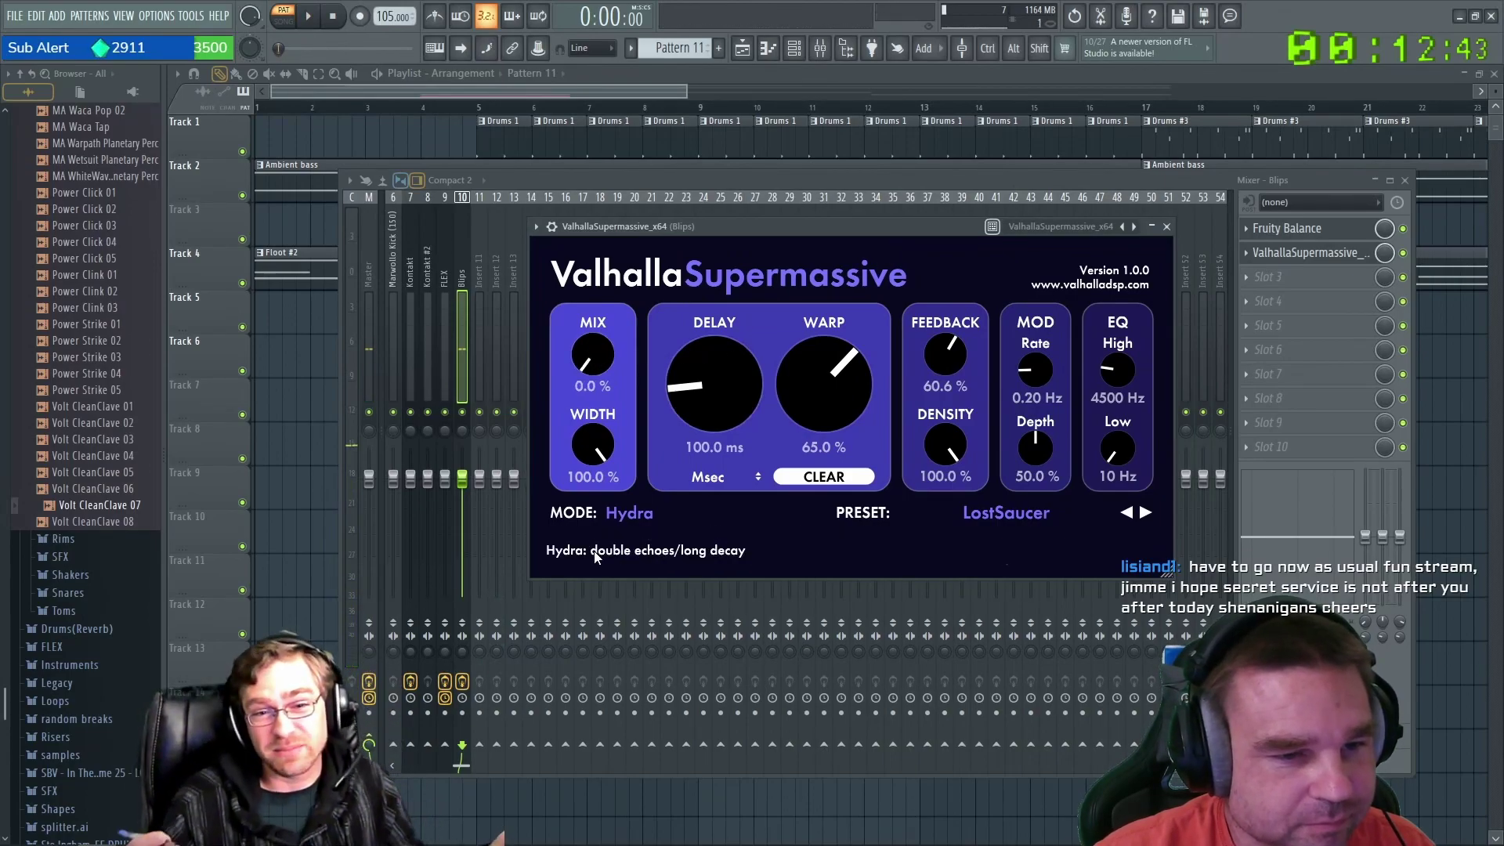
left_click_drag(595, 354, 660, 152)
left_click_drag(618, 340, 563, 571)
Narrow the reverb's stereo Width and fine-tune it to 69%.
left_click_drag(595, 448, 611, 356)
left_click_drag(605, 446, 605, 447)
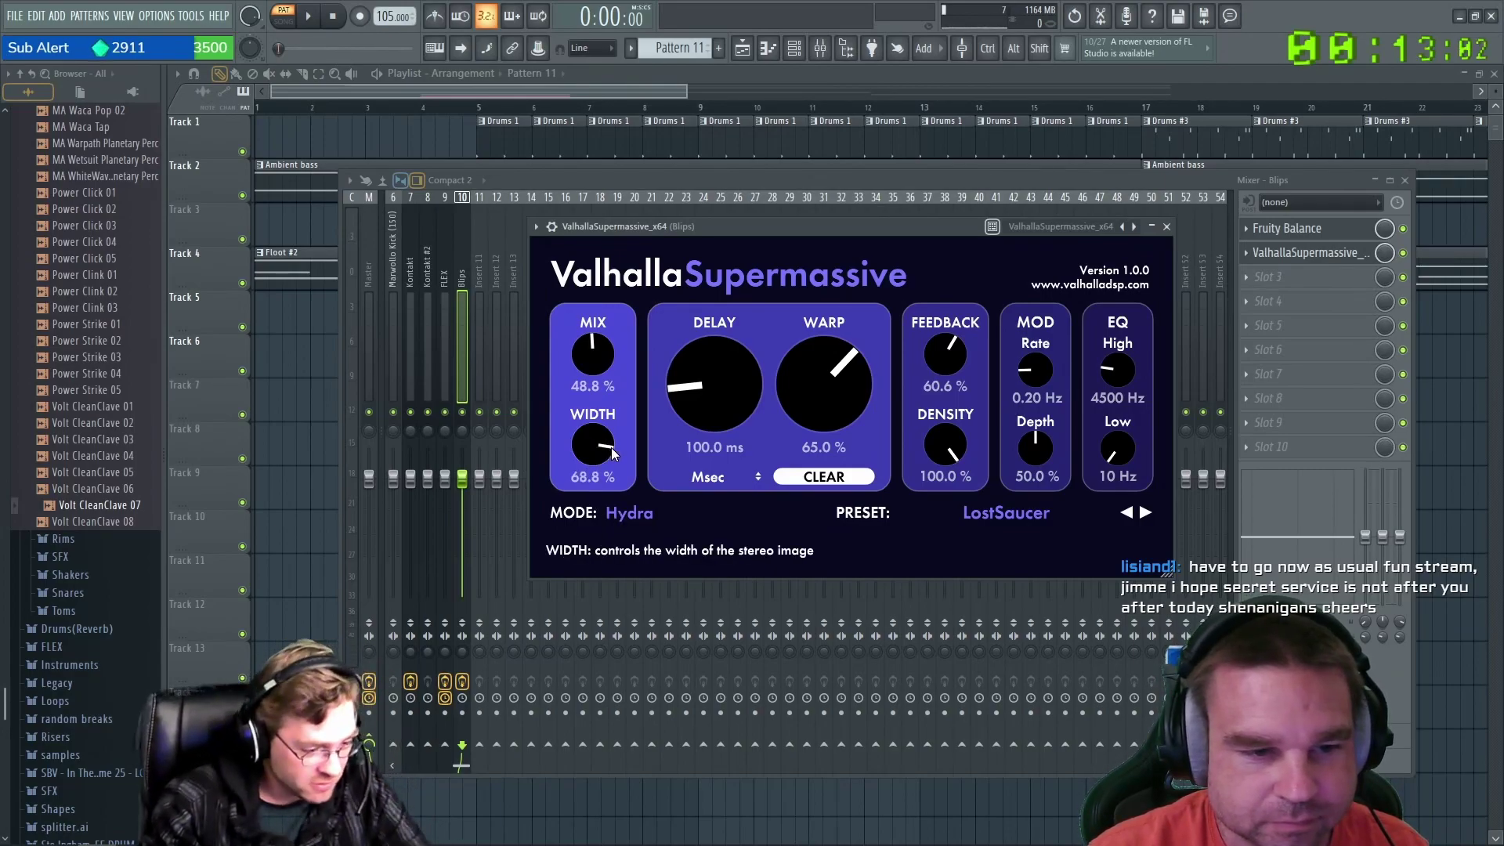
scroll(613, 445, "up", 2)
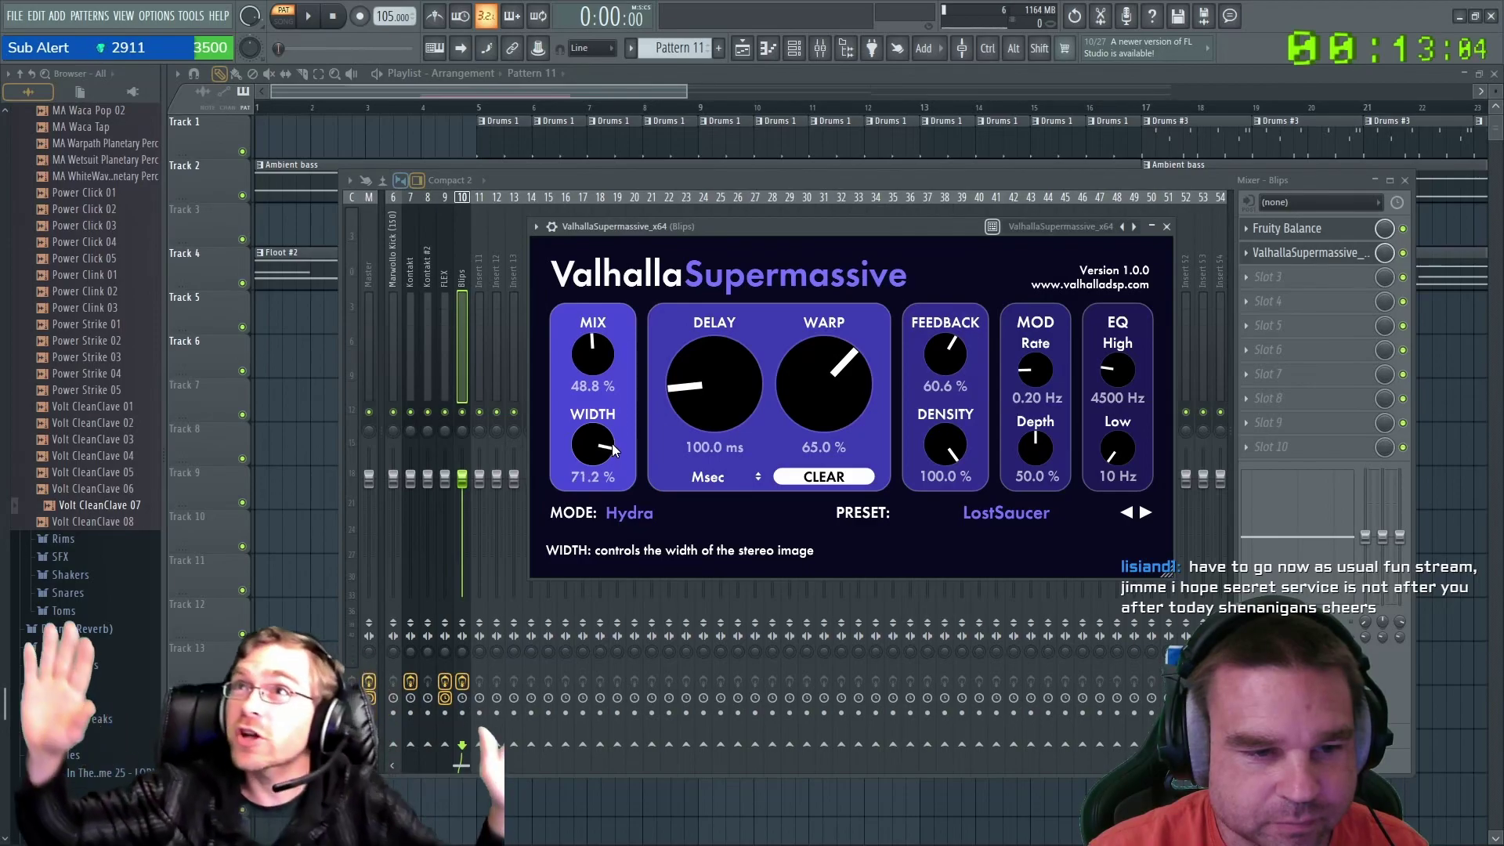
scroll(580, 445, "down", 10)
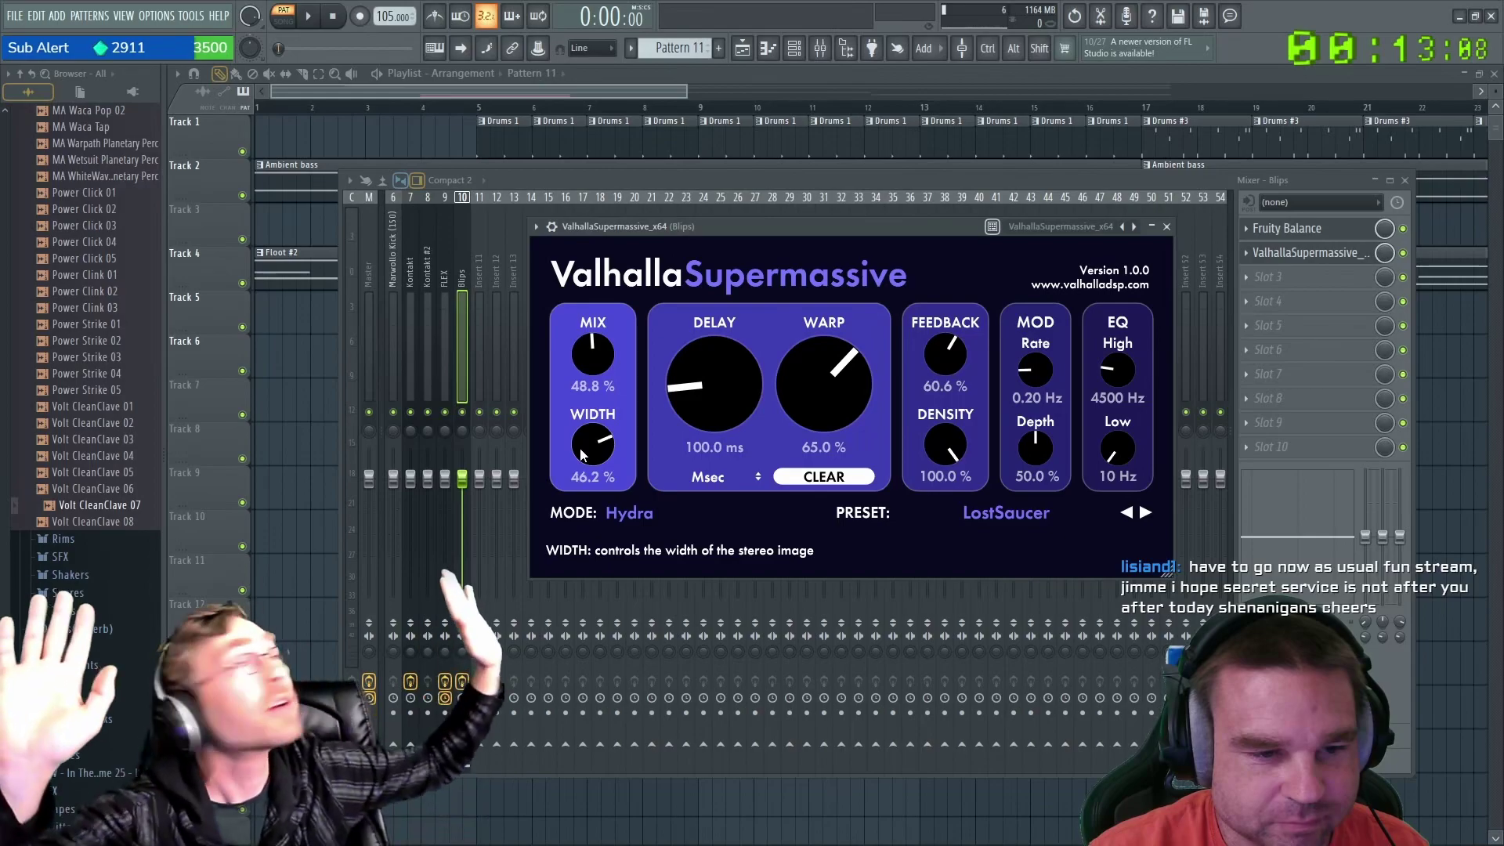
scroll(587, 455, "up", 20)
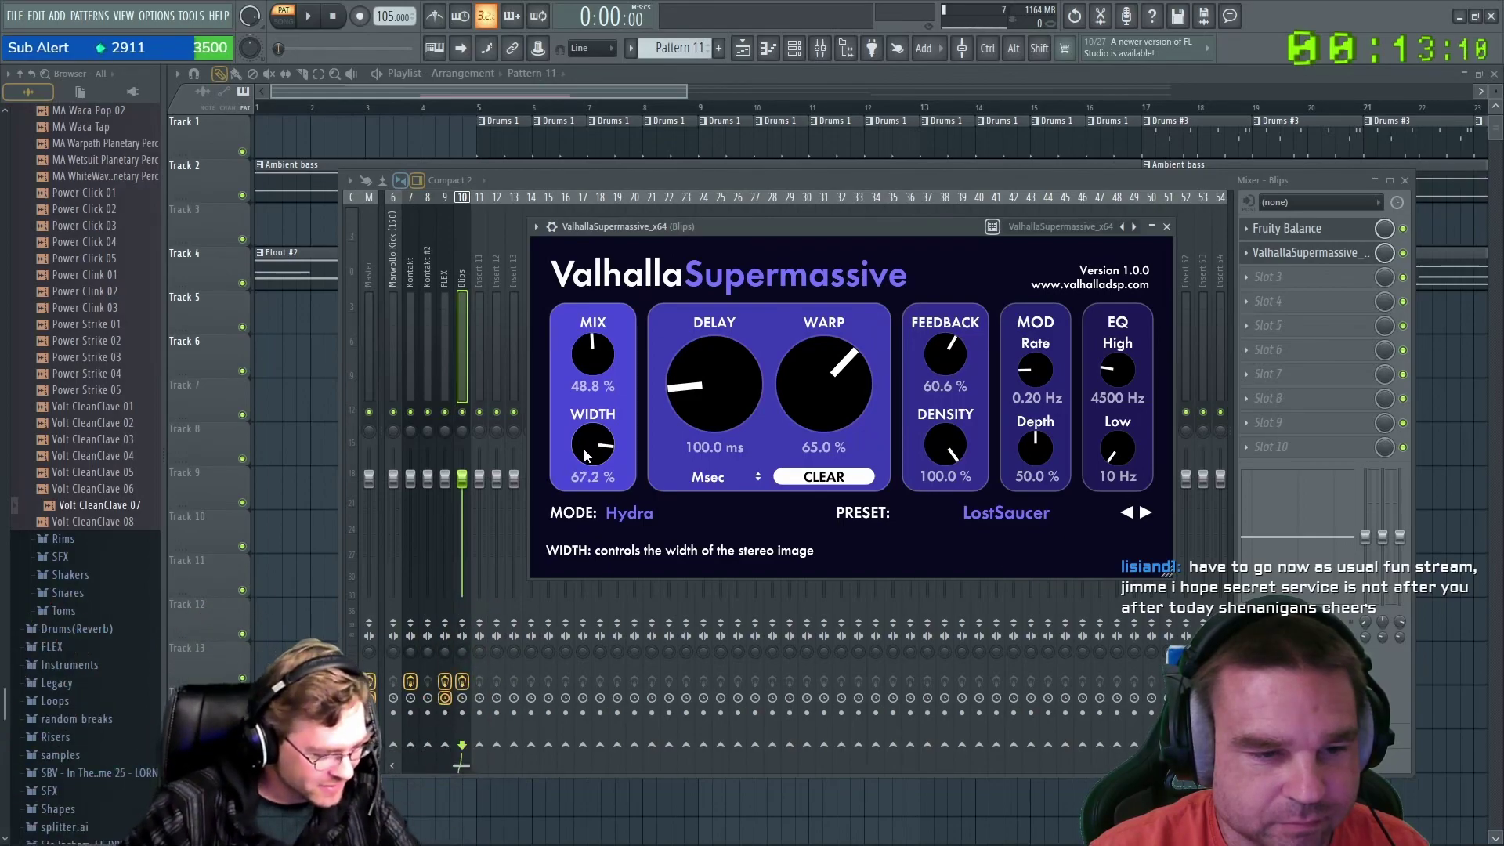
scroll(587, 454, "down", 20)
scroll(586, 456, "down", 9)
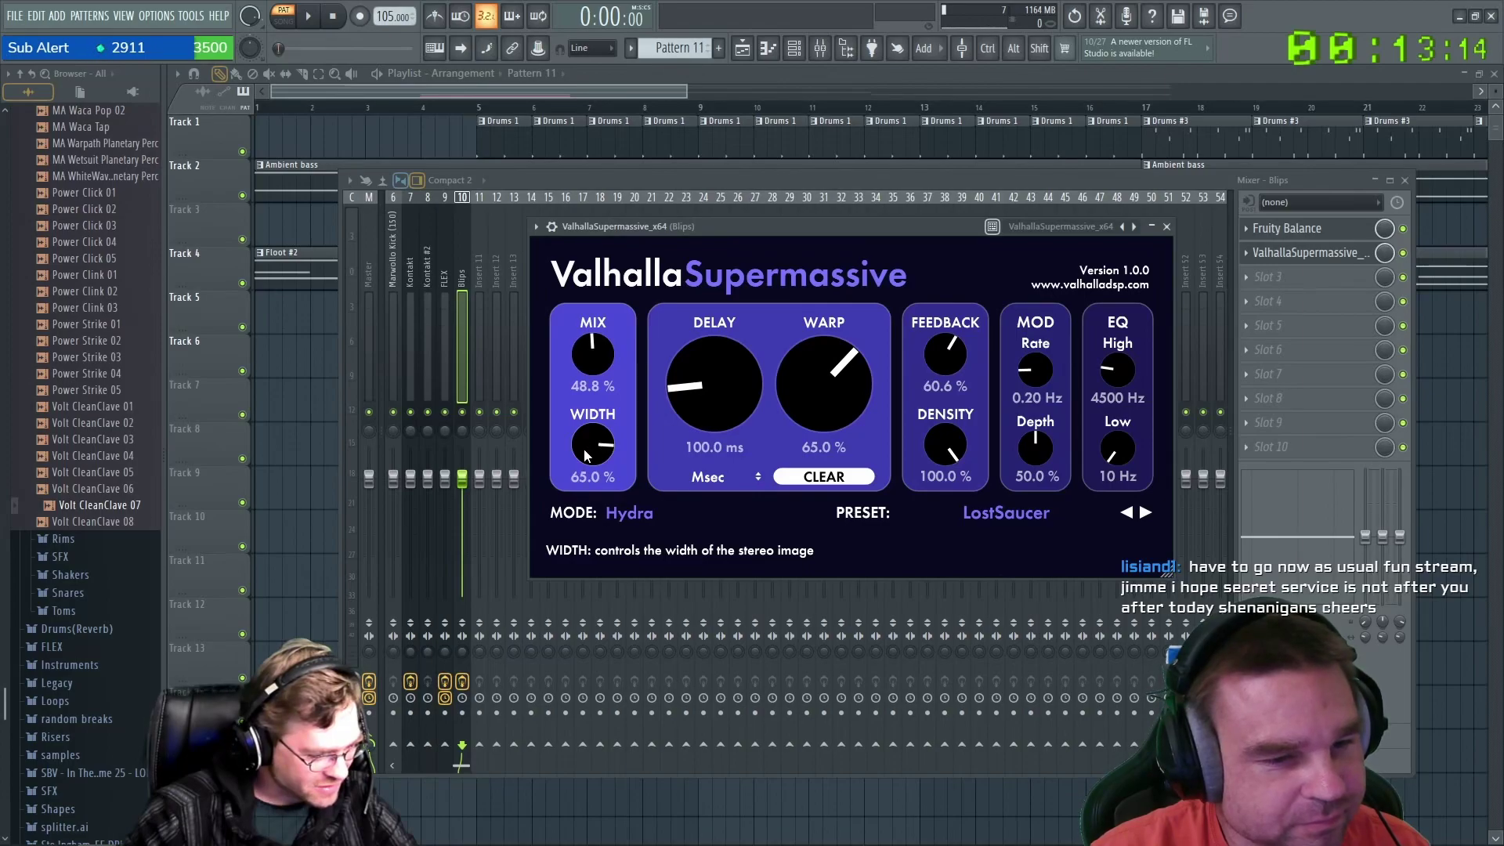
scroll(587, 455, "up", 9)
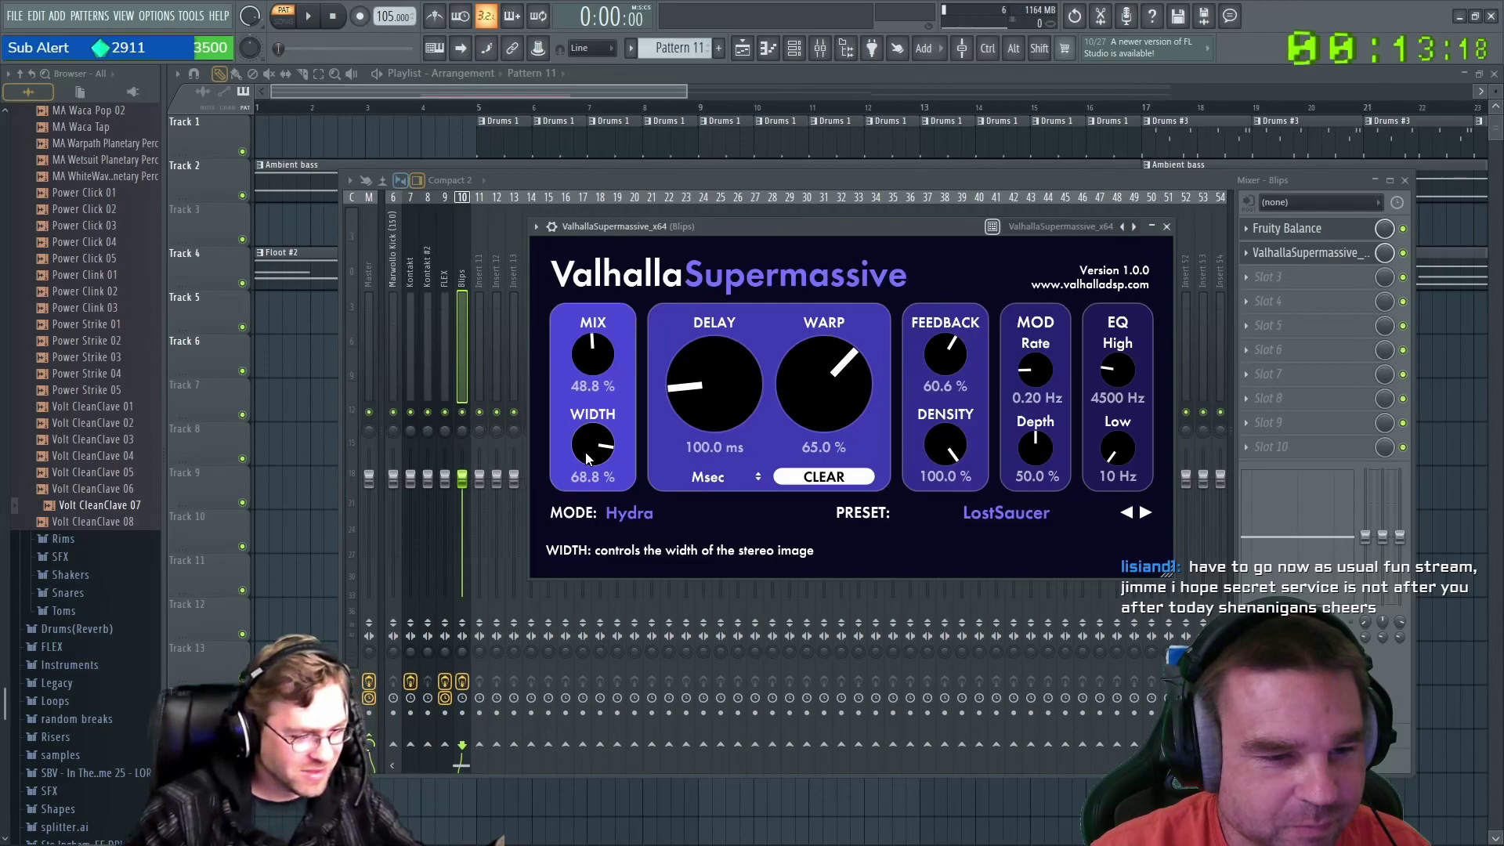
scroll(586, 453, "up", 2)
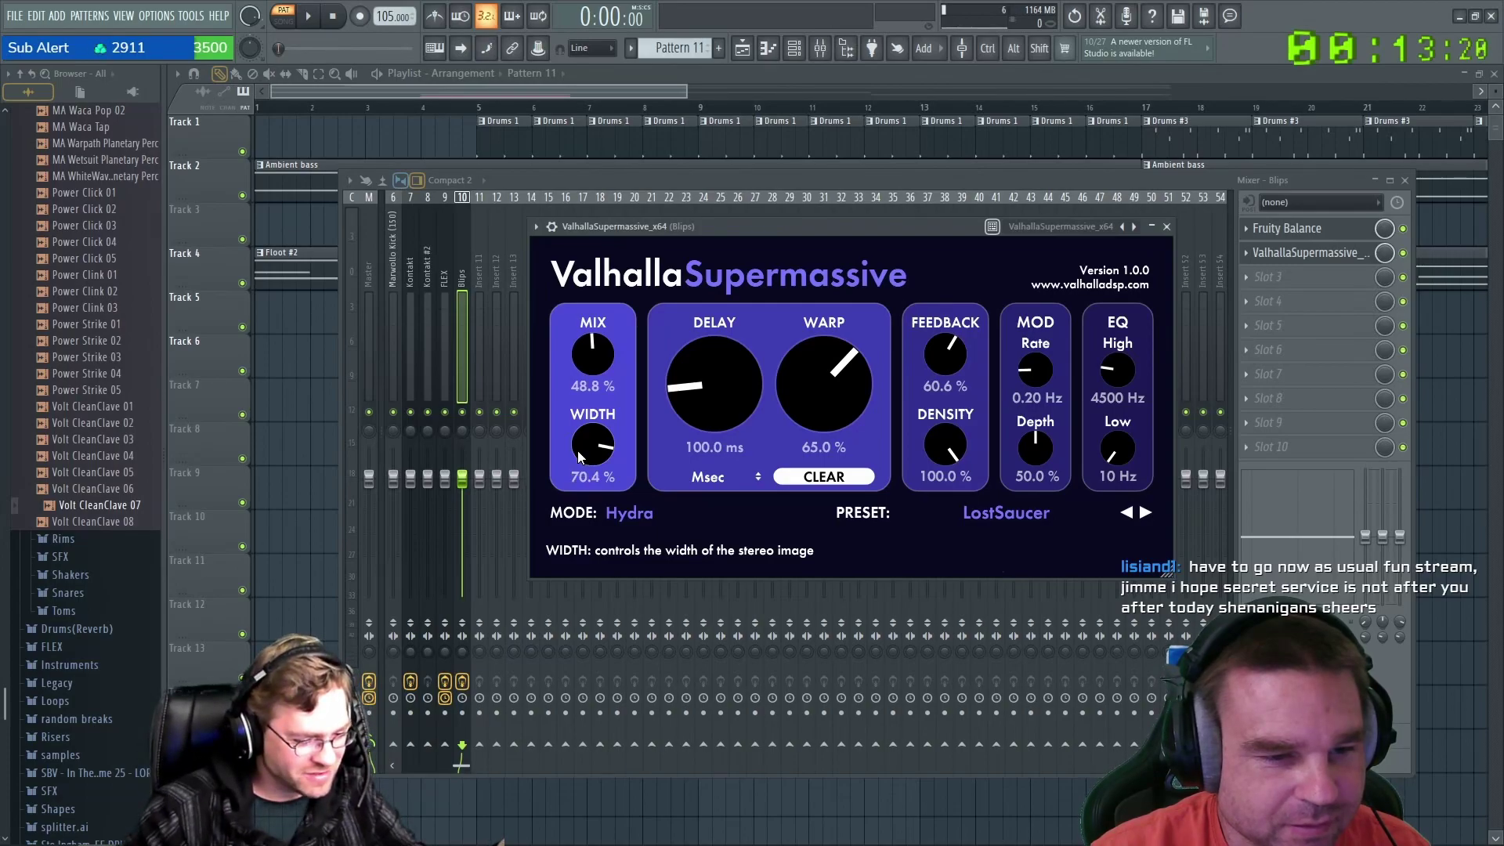
scroll(581, 458, "down", 1)
scroll(580, 453, "down", 1)
scroll(593, 444, "up", 5)
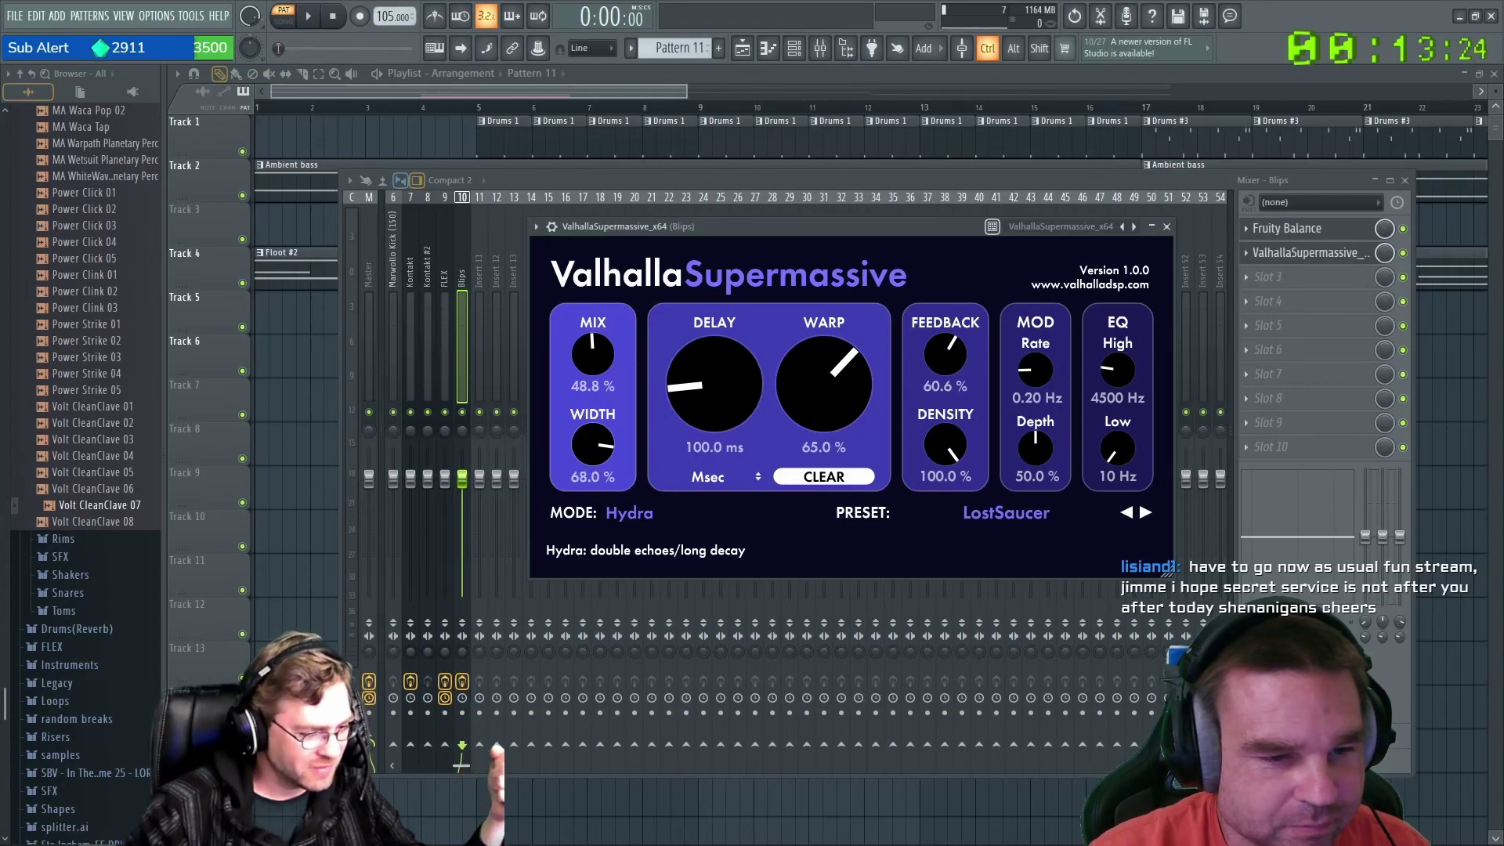
scroll(593, 444, "down", 4)
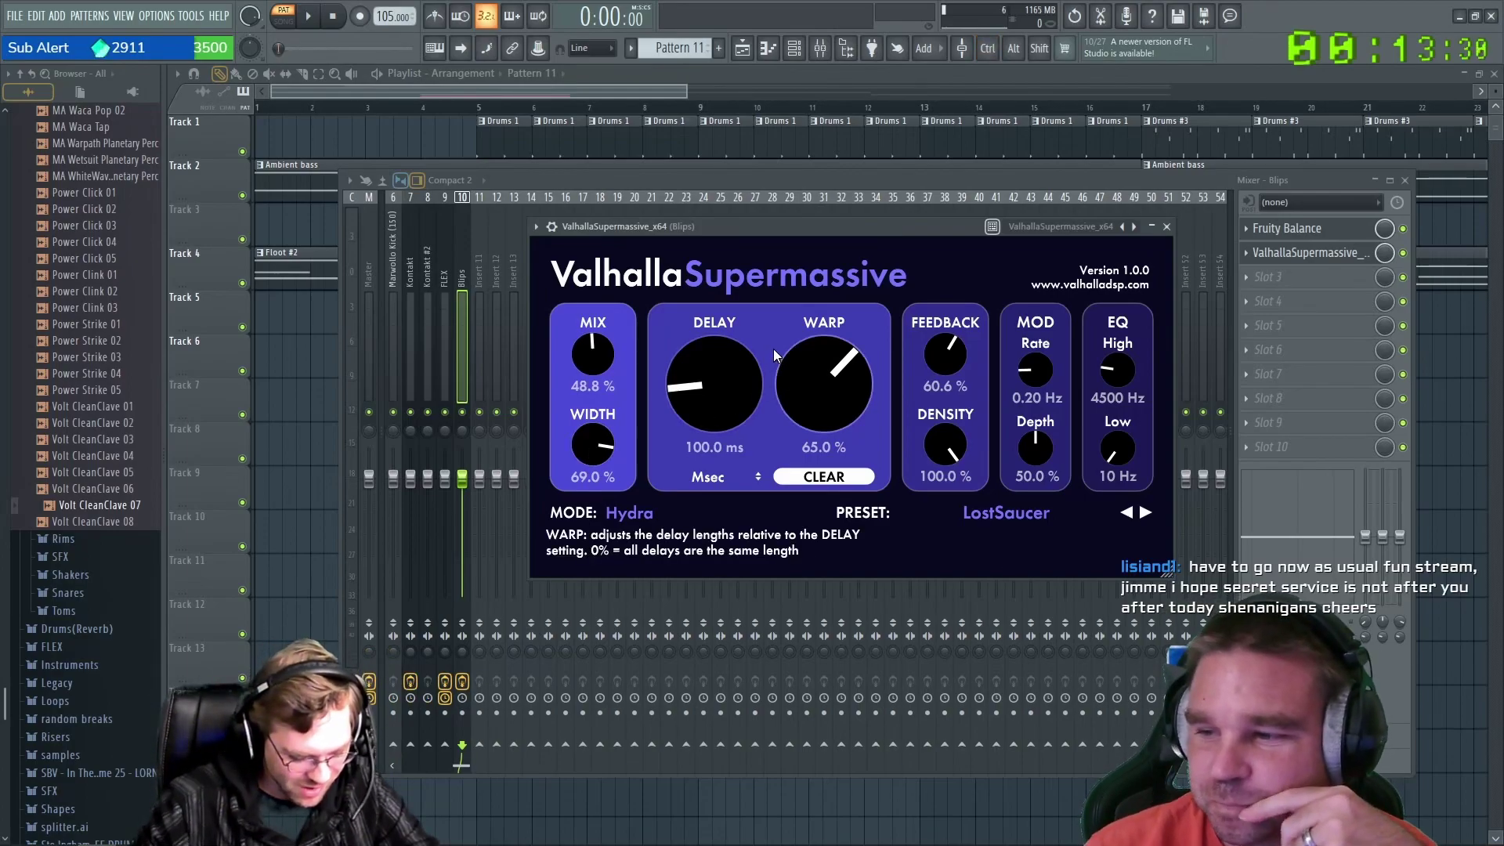
Play the pattern and set the reverb's EQ High to 8380 Hz, moving the plugin window as needed.
left_click_drag(840, 227, 808, 233)
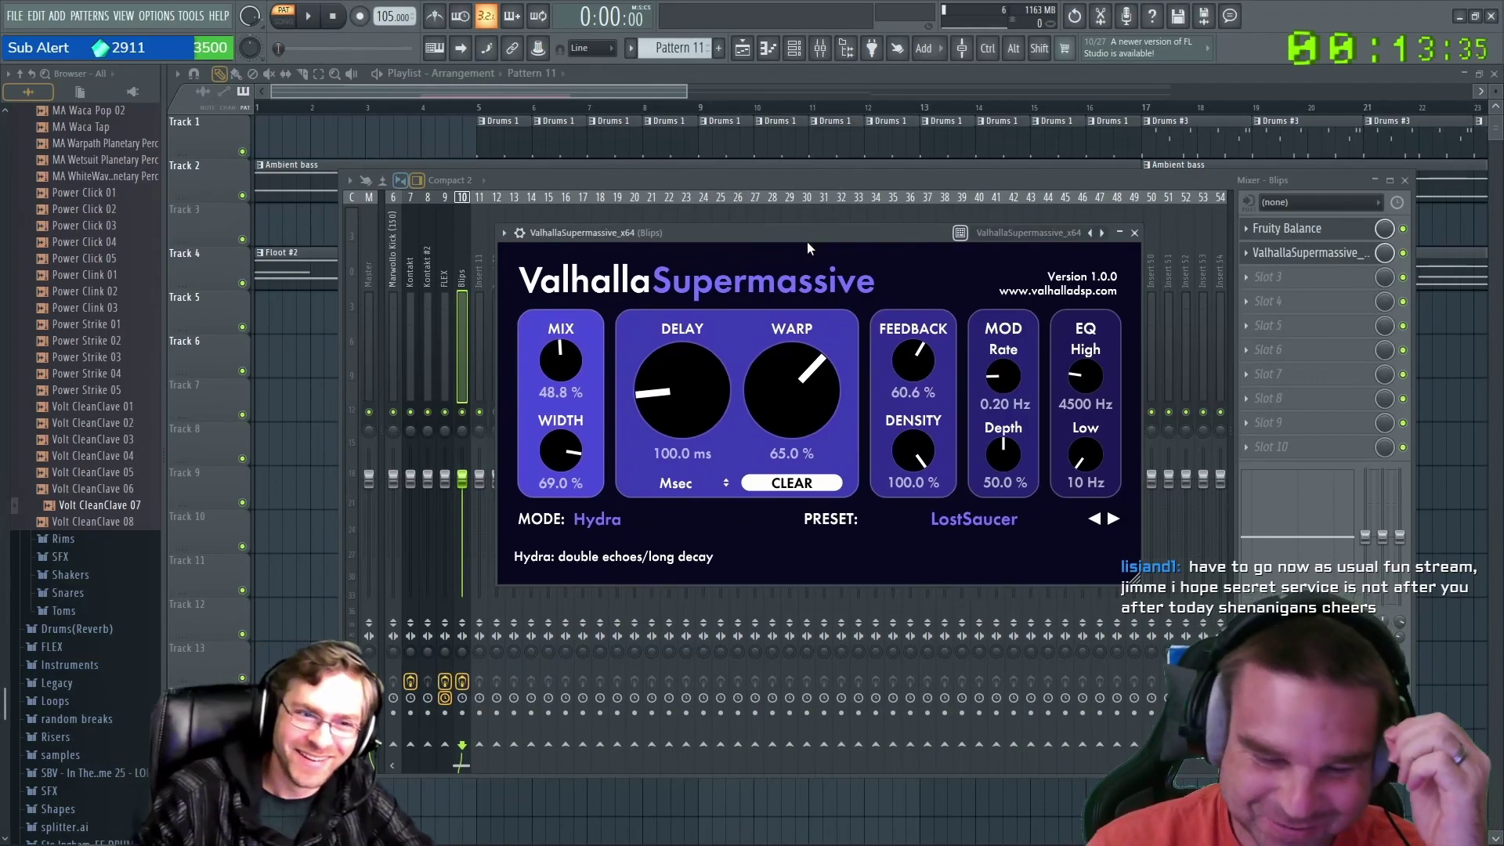
mouse_move(809, 235)
left_mouse_down()
mouse_move(863, 227)
mouse_move(823, 236)
mouse_move(830, 247)
left_mouse_up()
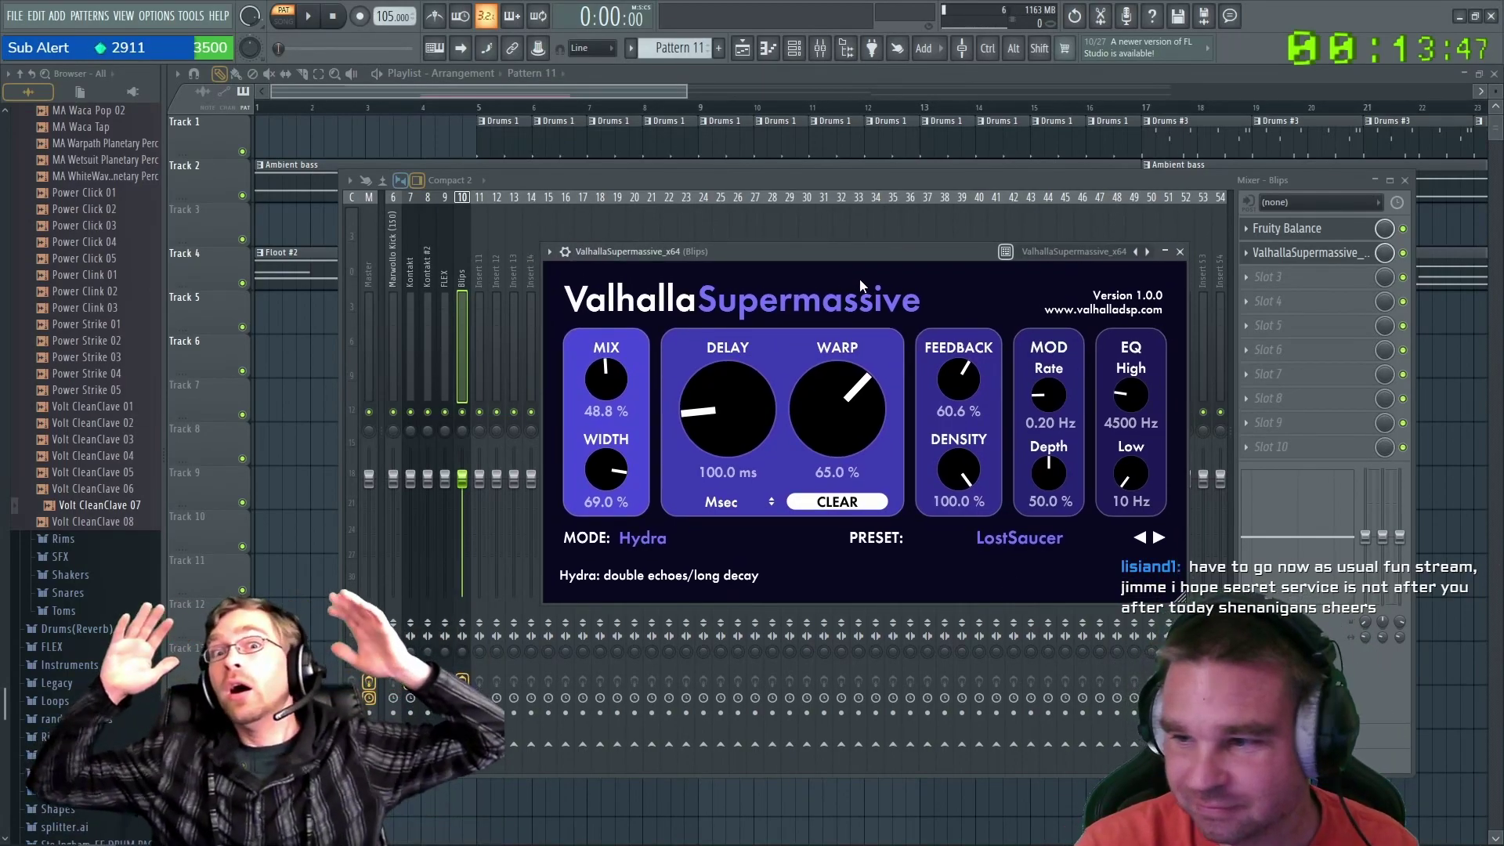
key("space")
mouse_move(871, 252)
left_mouse_down()
mouse_move(857, 252)
mouse_move(888, 257)
left_mouse_up()
left_click_drag(1158, 405, 1162, 360)
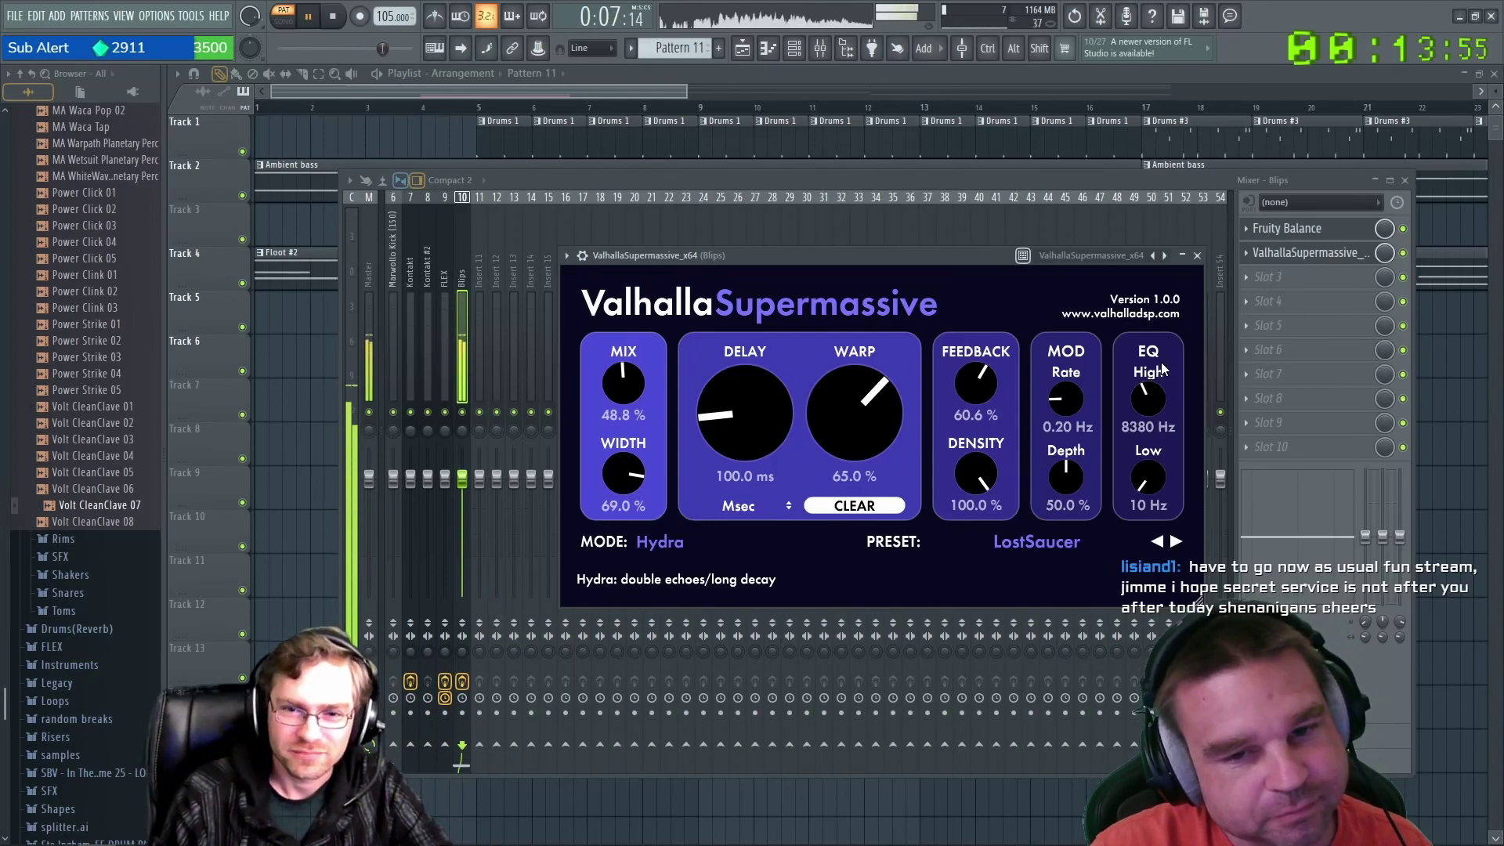
left_click_drag(1069, 256, 1031, 258)
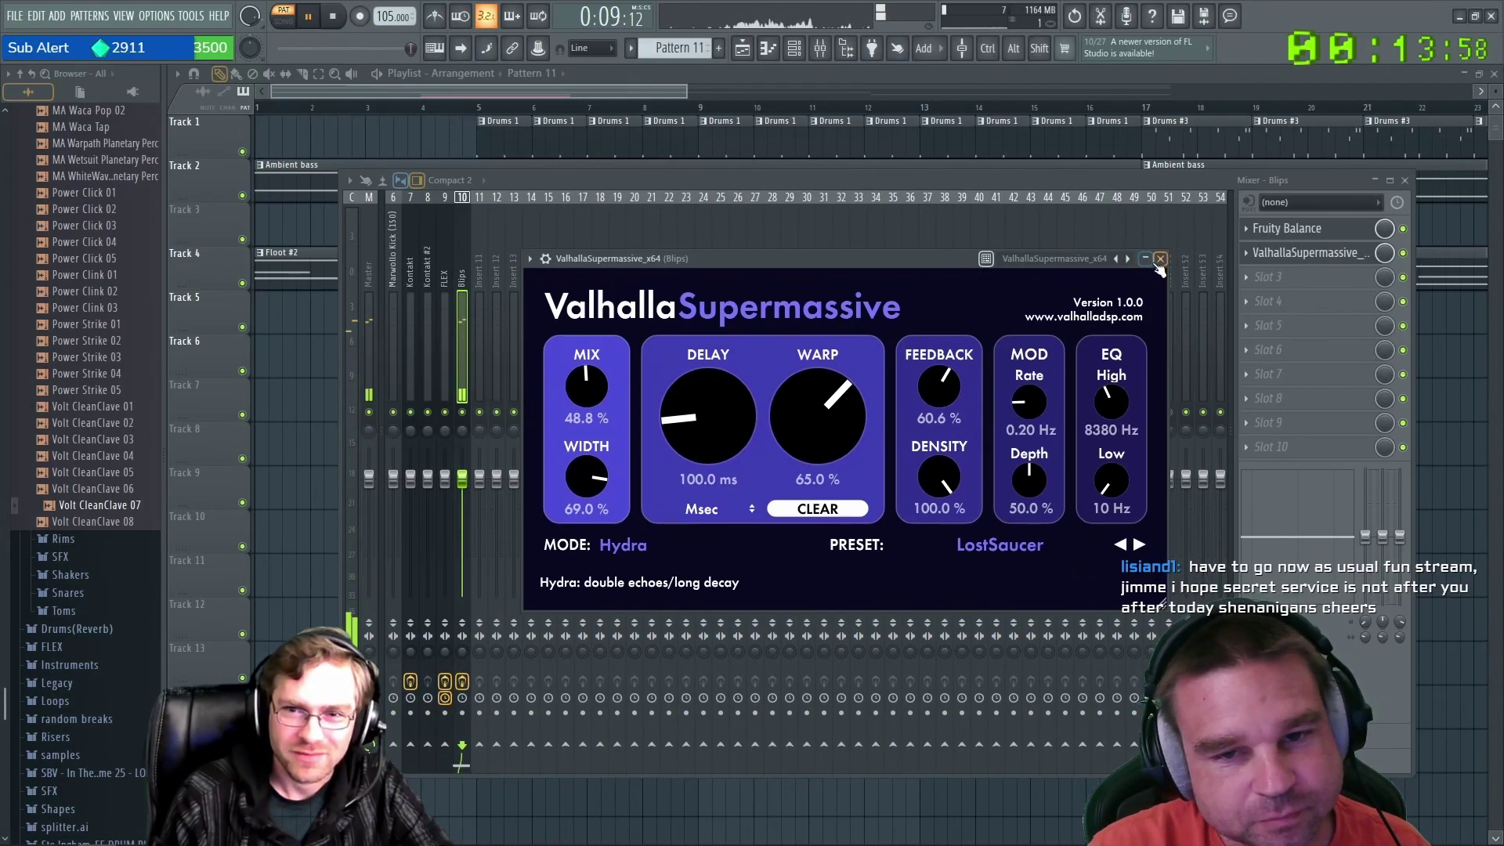
Close the reverb plugin and the mixer, and stop the pattern playback.
left_click(1159, 259)
left_click(1405, 182)
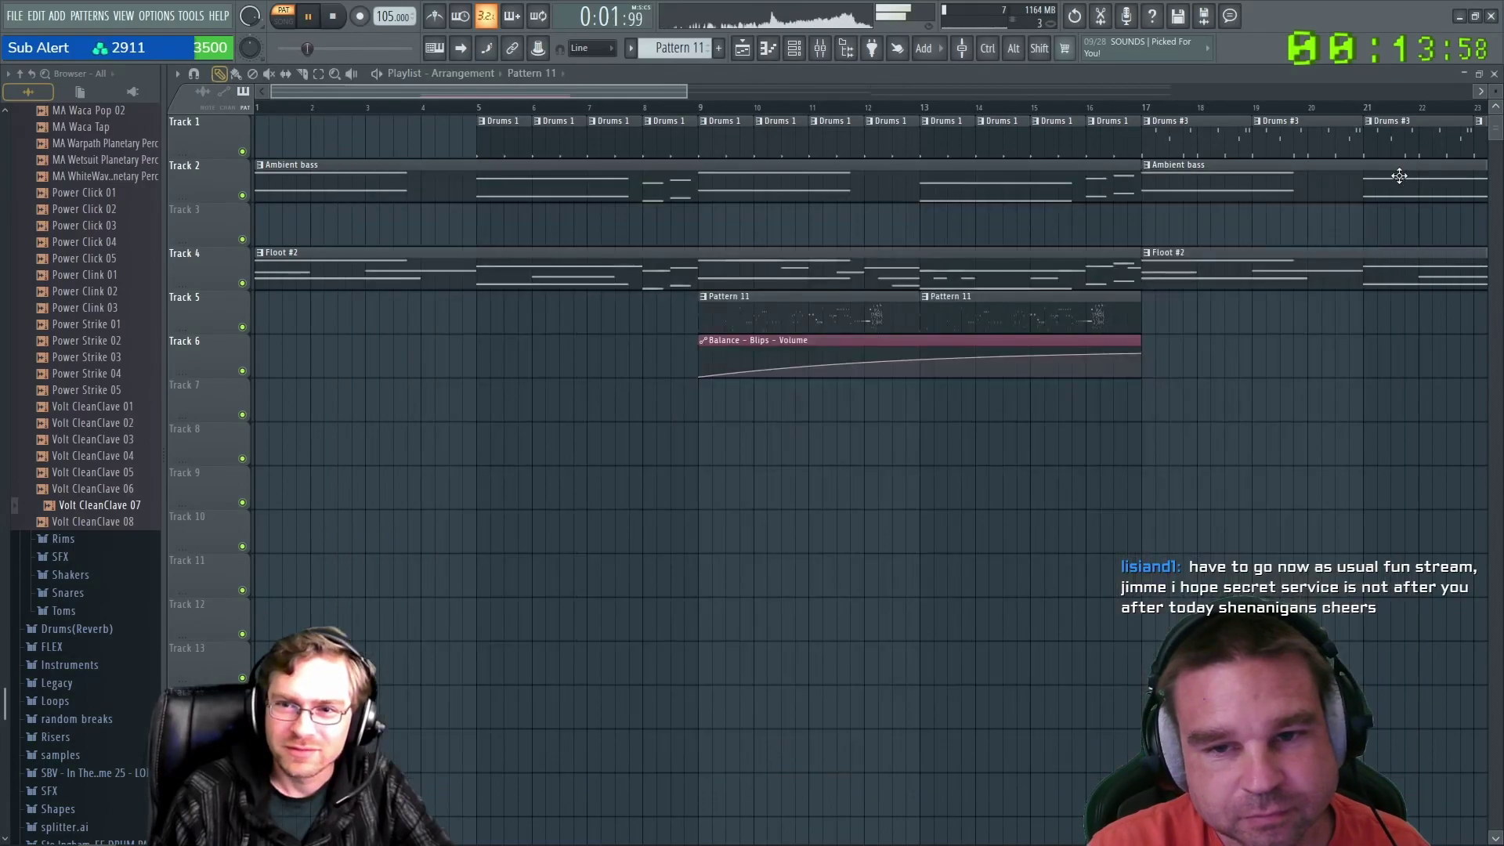
key("space")
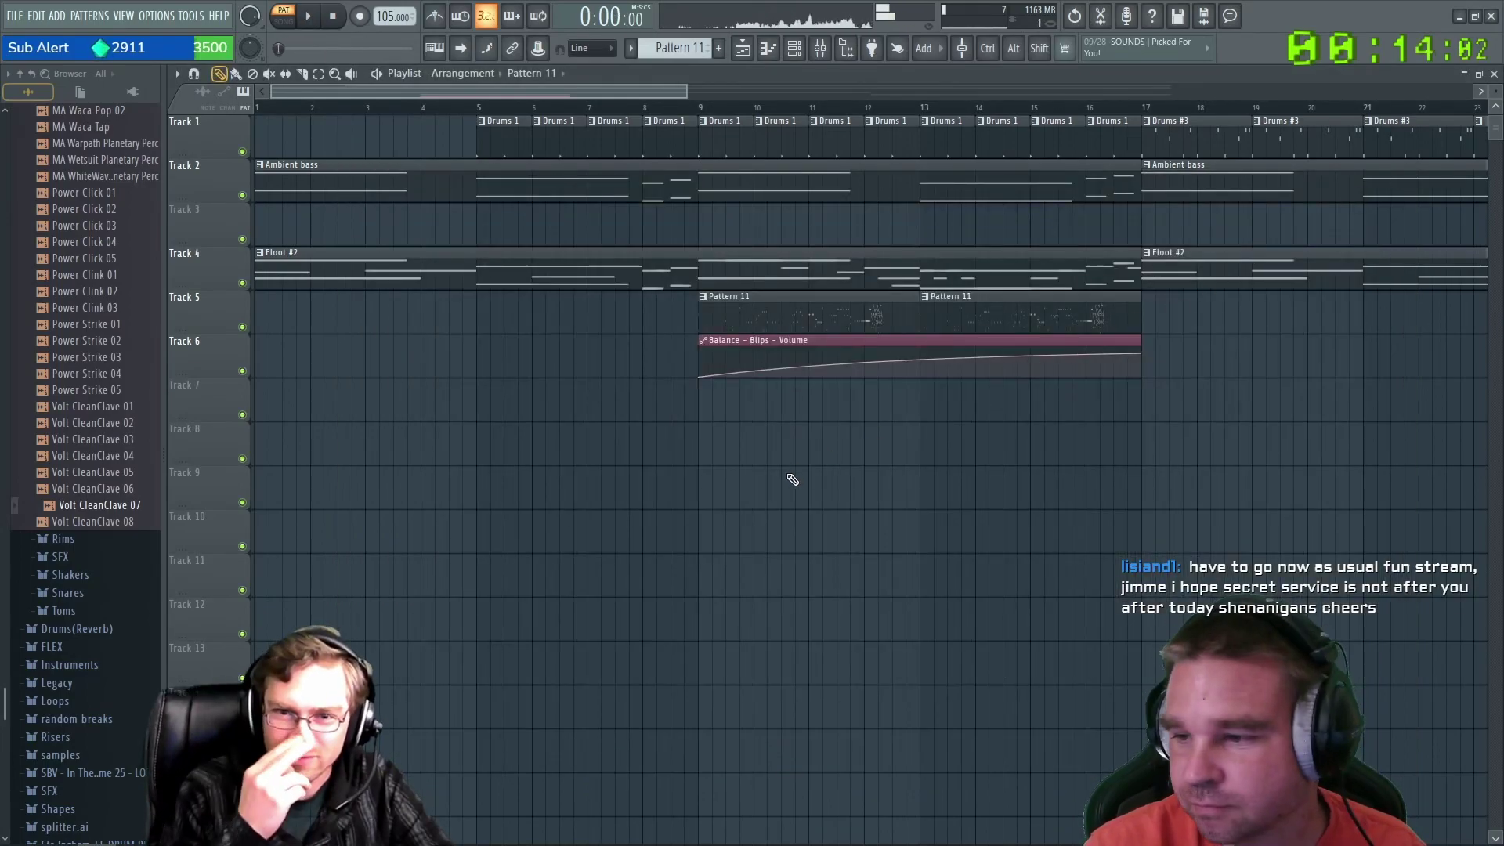
Place the song position at bar 9 and move the Floot #3 clip at bar 33 from Track 5 to Track 4.
left_click(698, 111)
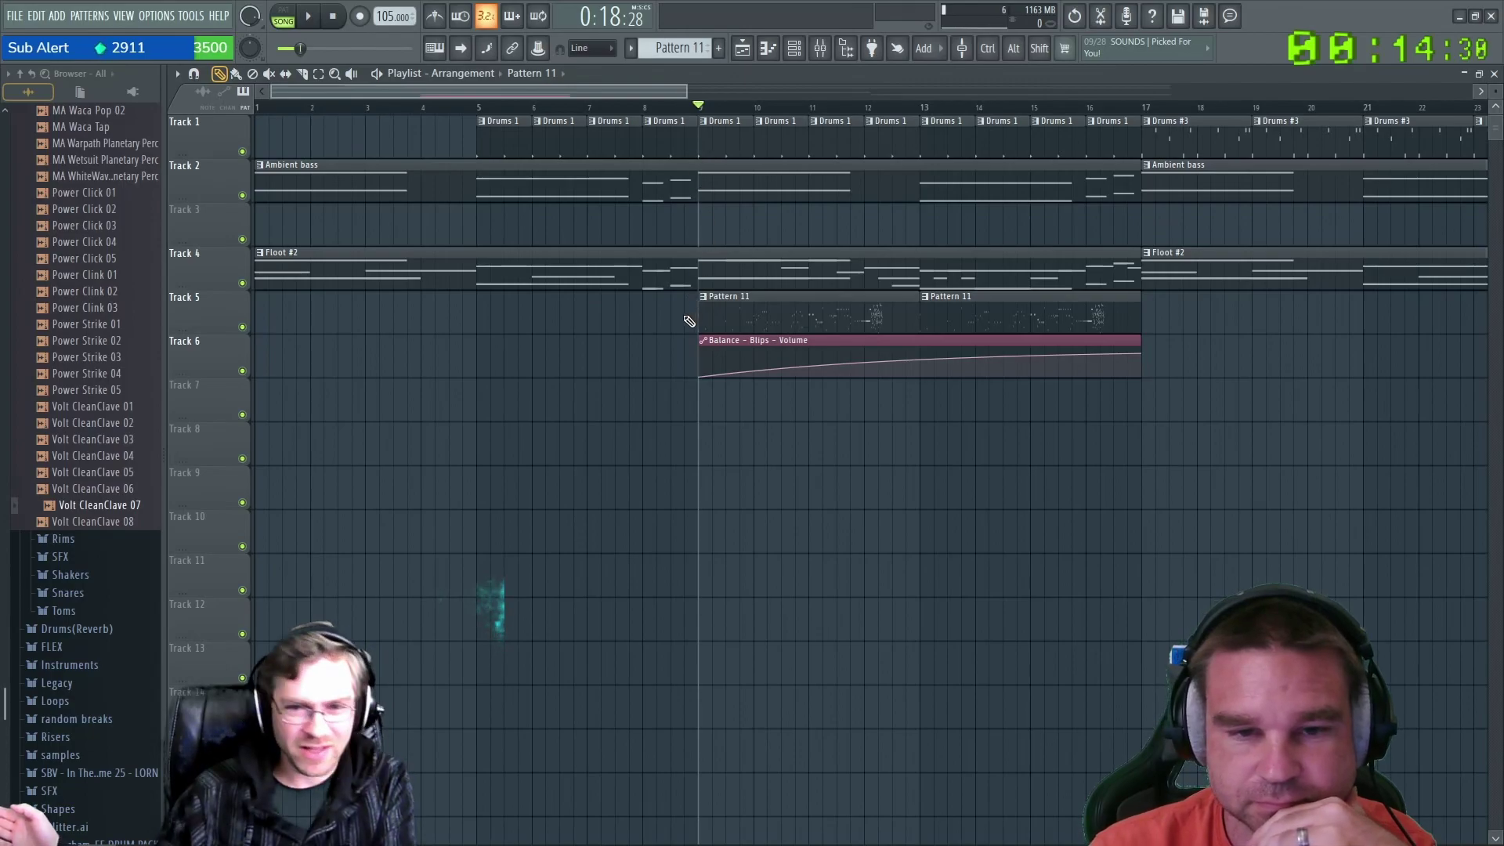
left_click_drag(688, 84, 1327, 119)
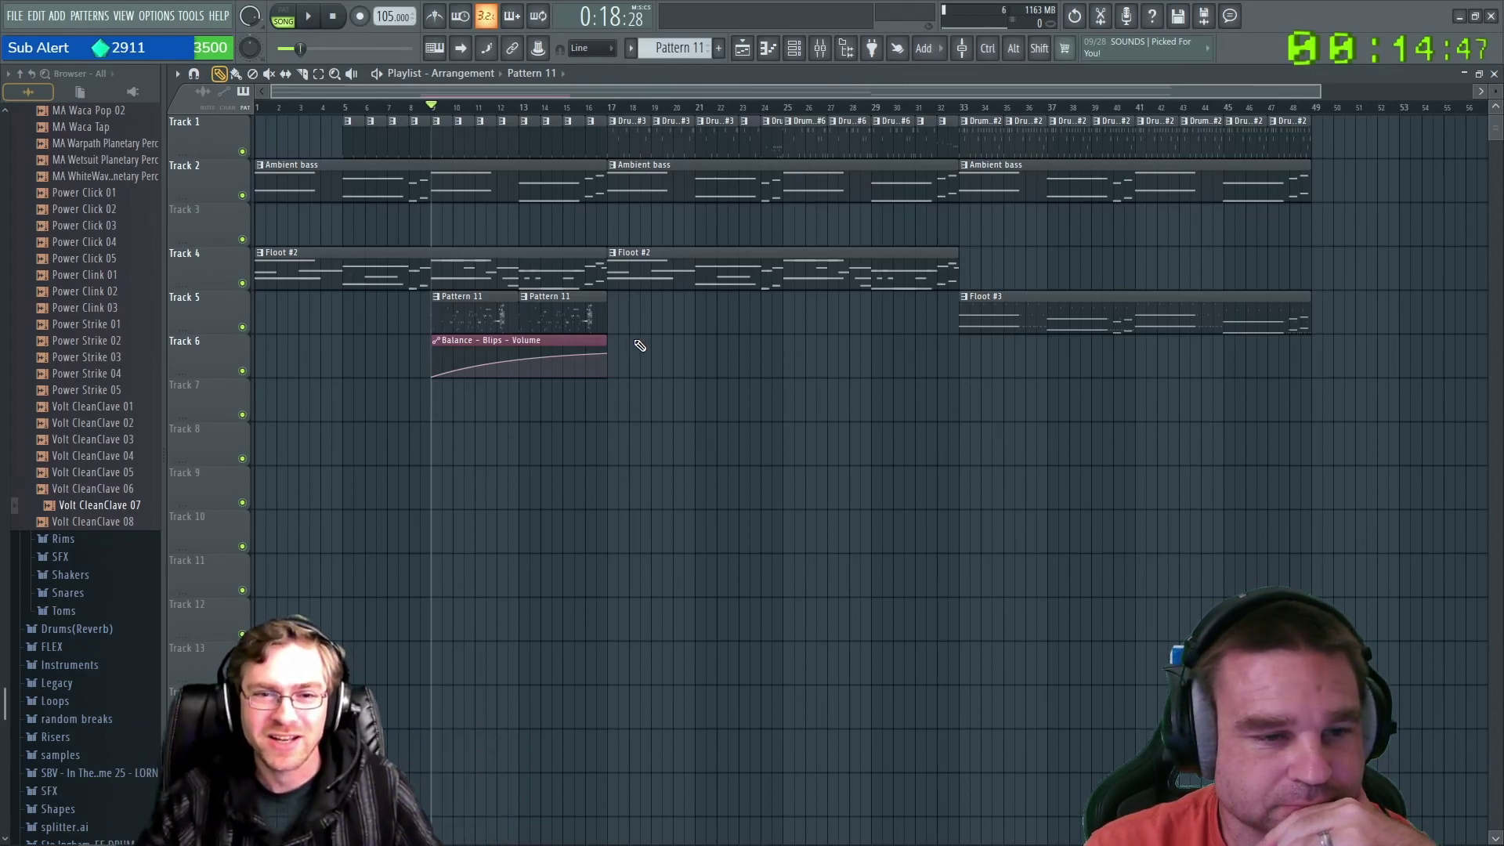
left_click_drag(1002, 298, 1001, 240)
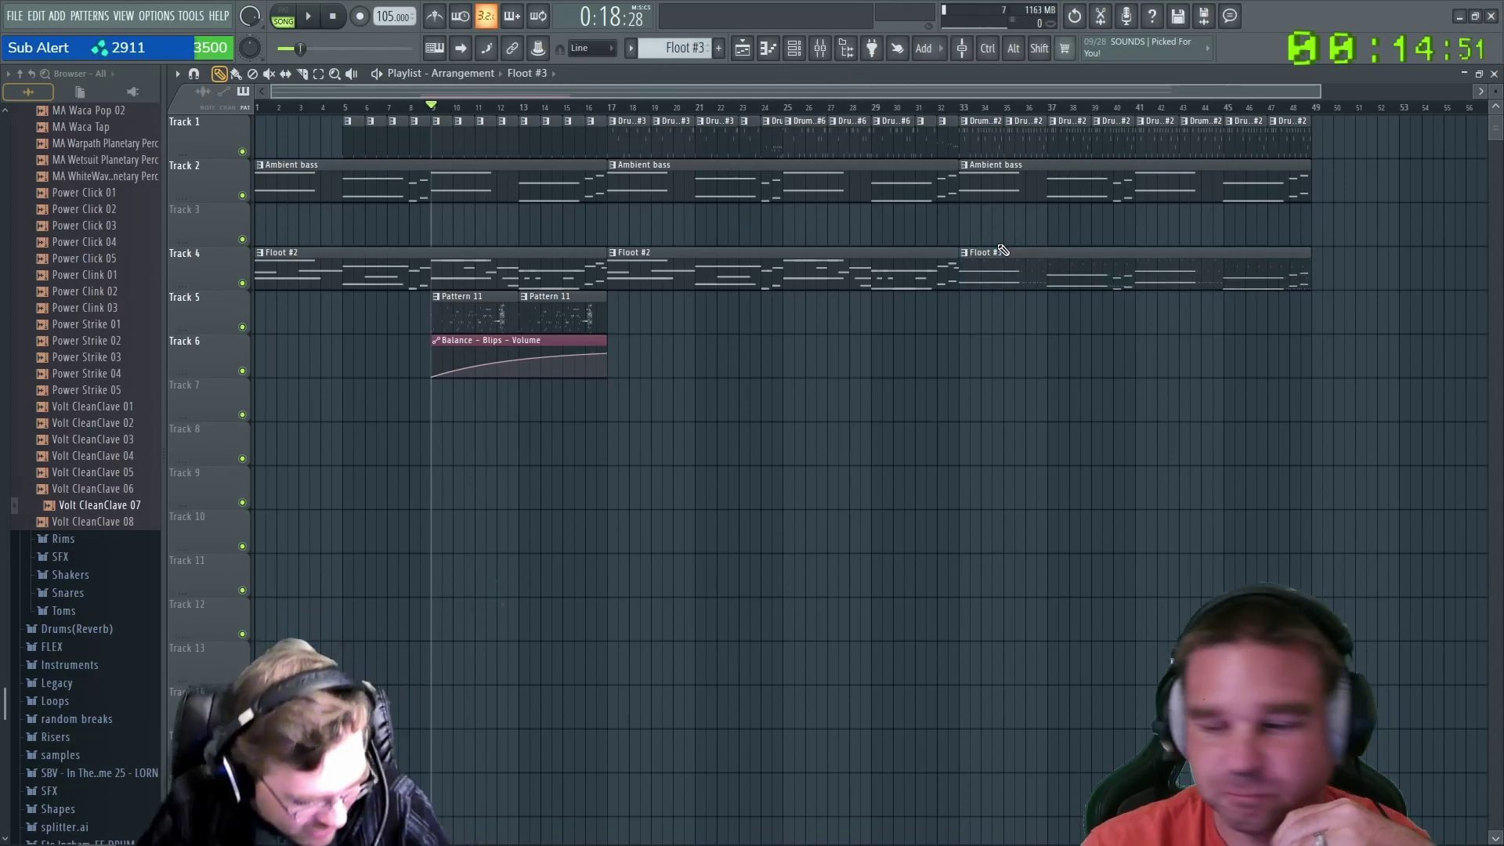
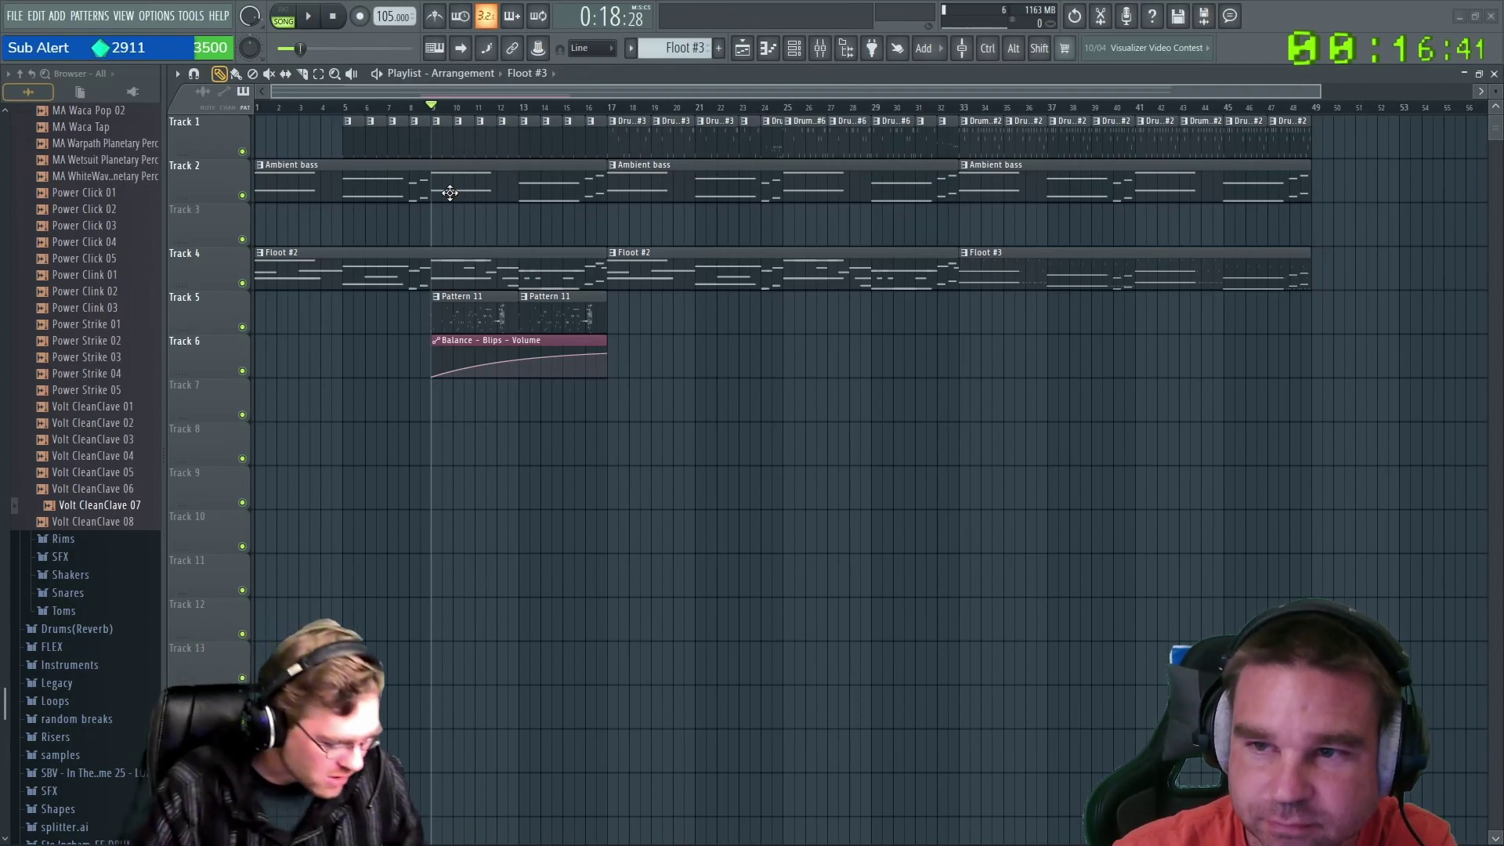
Play the song from just before bar 9 and open the Blips mixer channel's ValhallaSupermassive effect.
left_click(417, 107)
key("space")
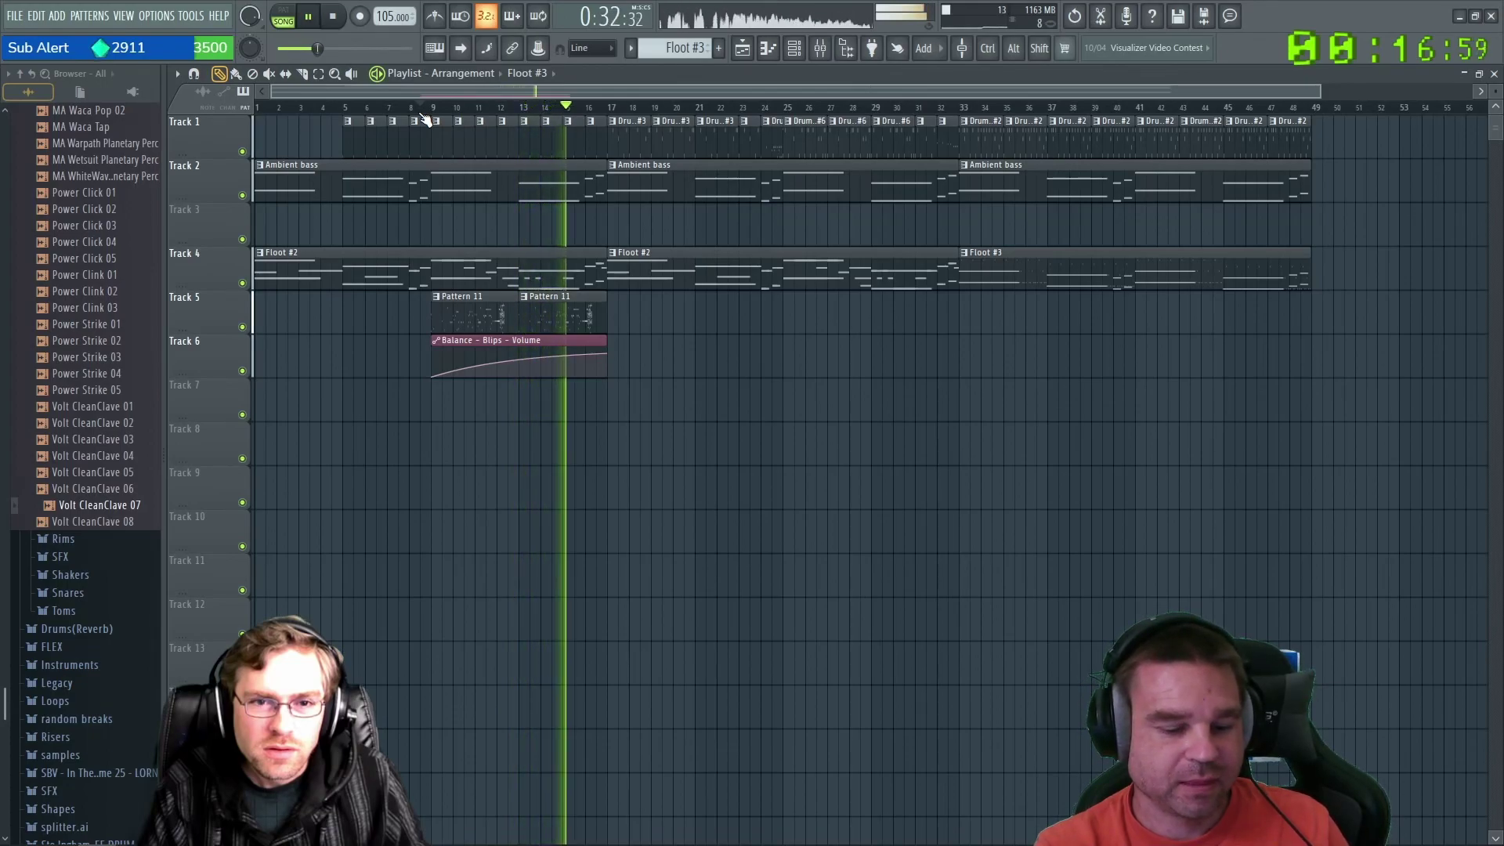
key("F9")
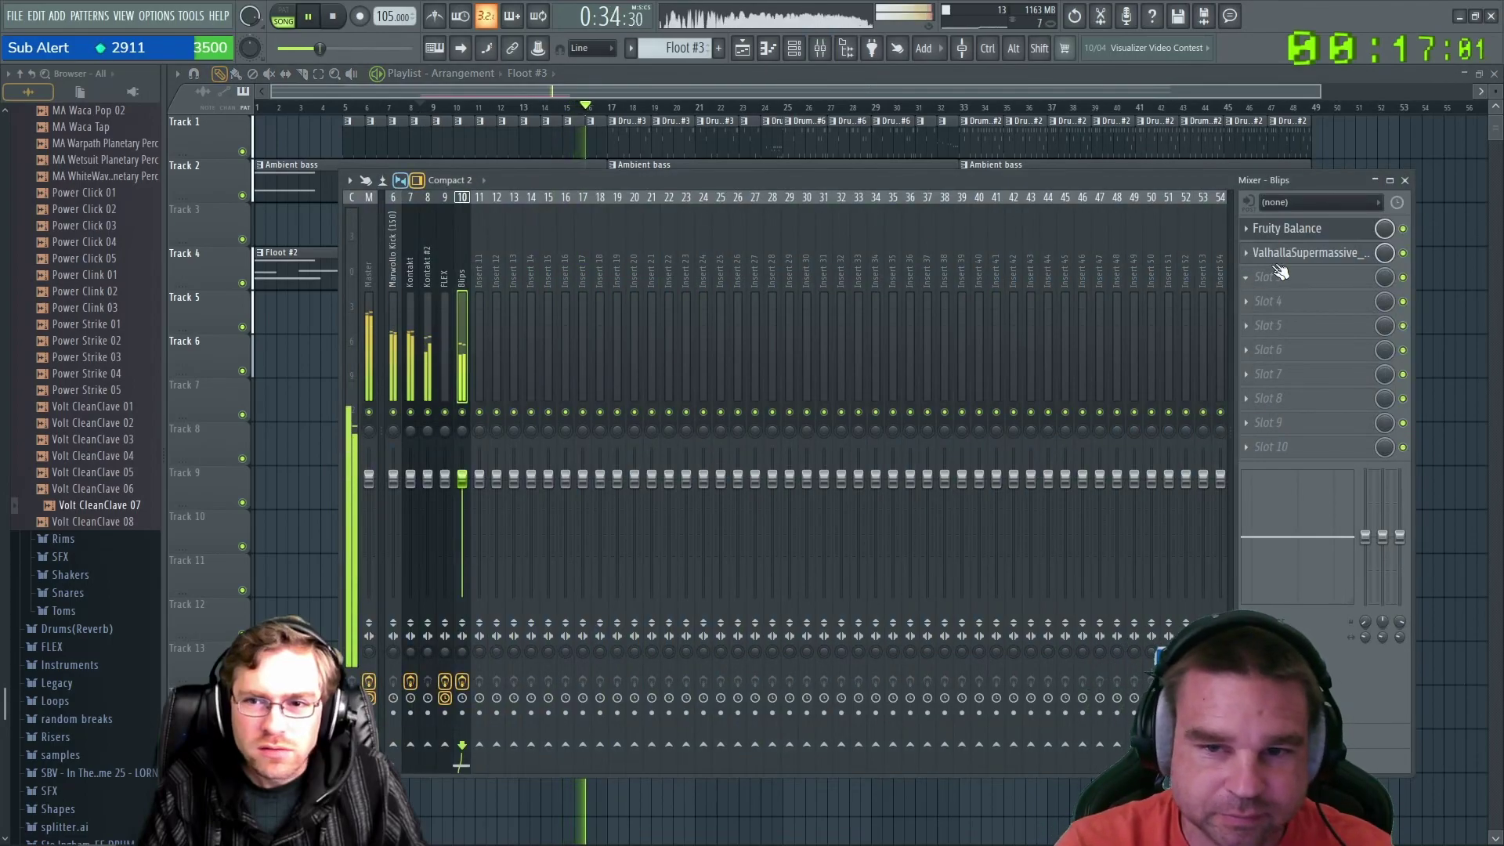
left_click(1338, 254)
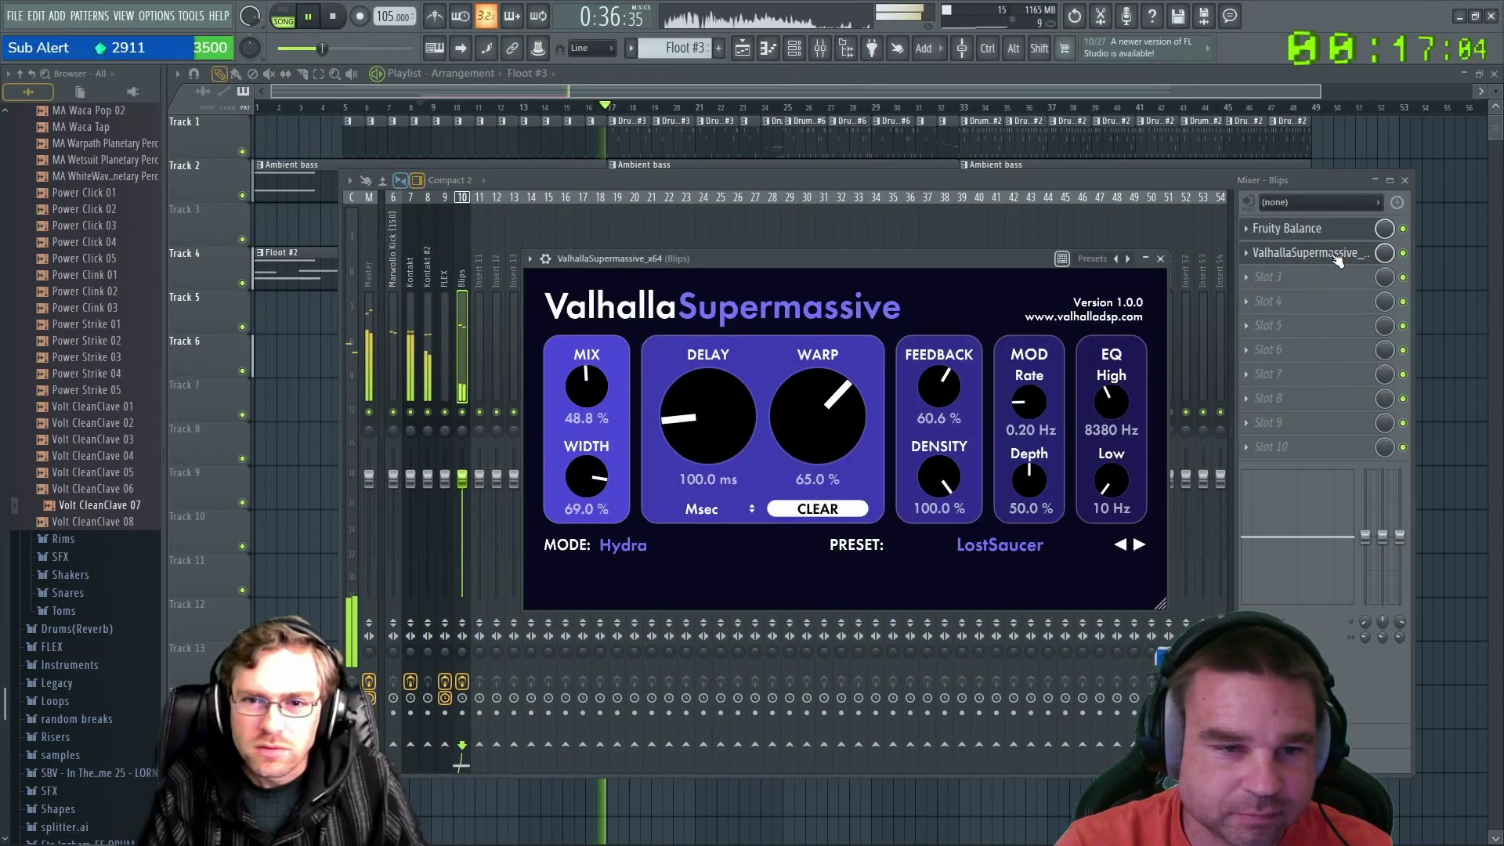
Lower the reverb's Feedback and Mix during playback, close the plugin and mixer, and stop the song.
left_click_drag(940, 387, 952, 419)
left_click_drag(586, 388, 584, 438)
left_click(1338, 254)
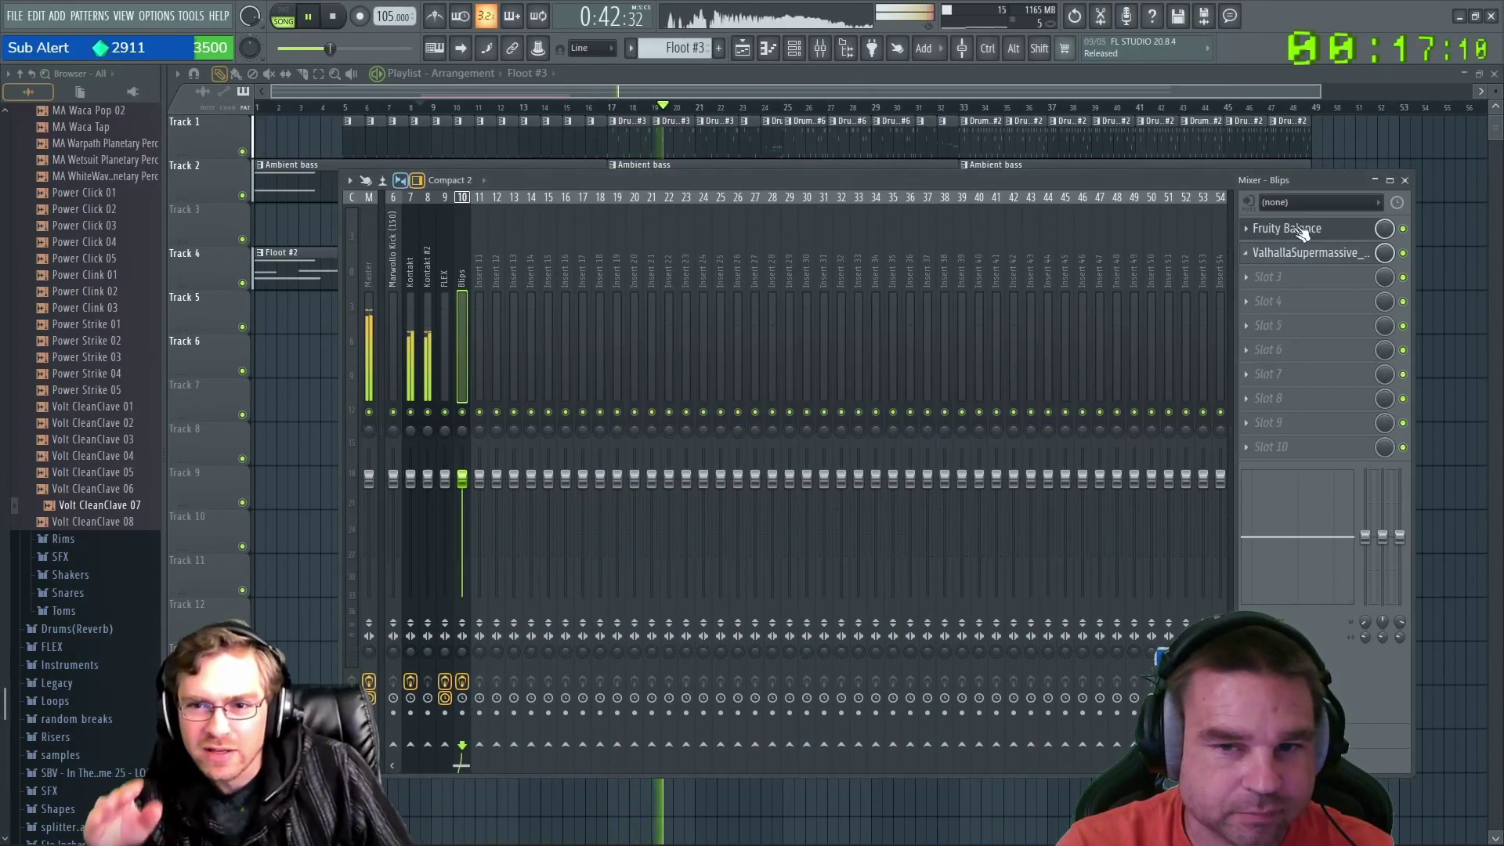
left_click(1404, 180)
key("space")
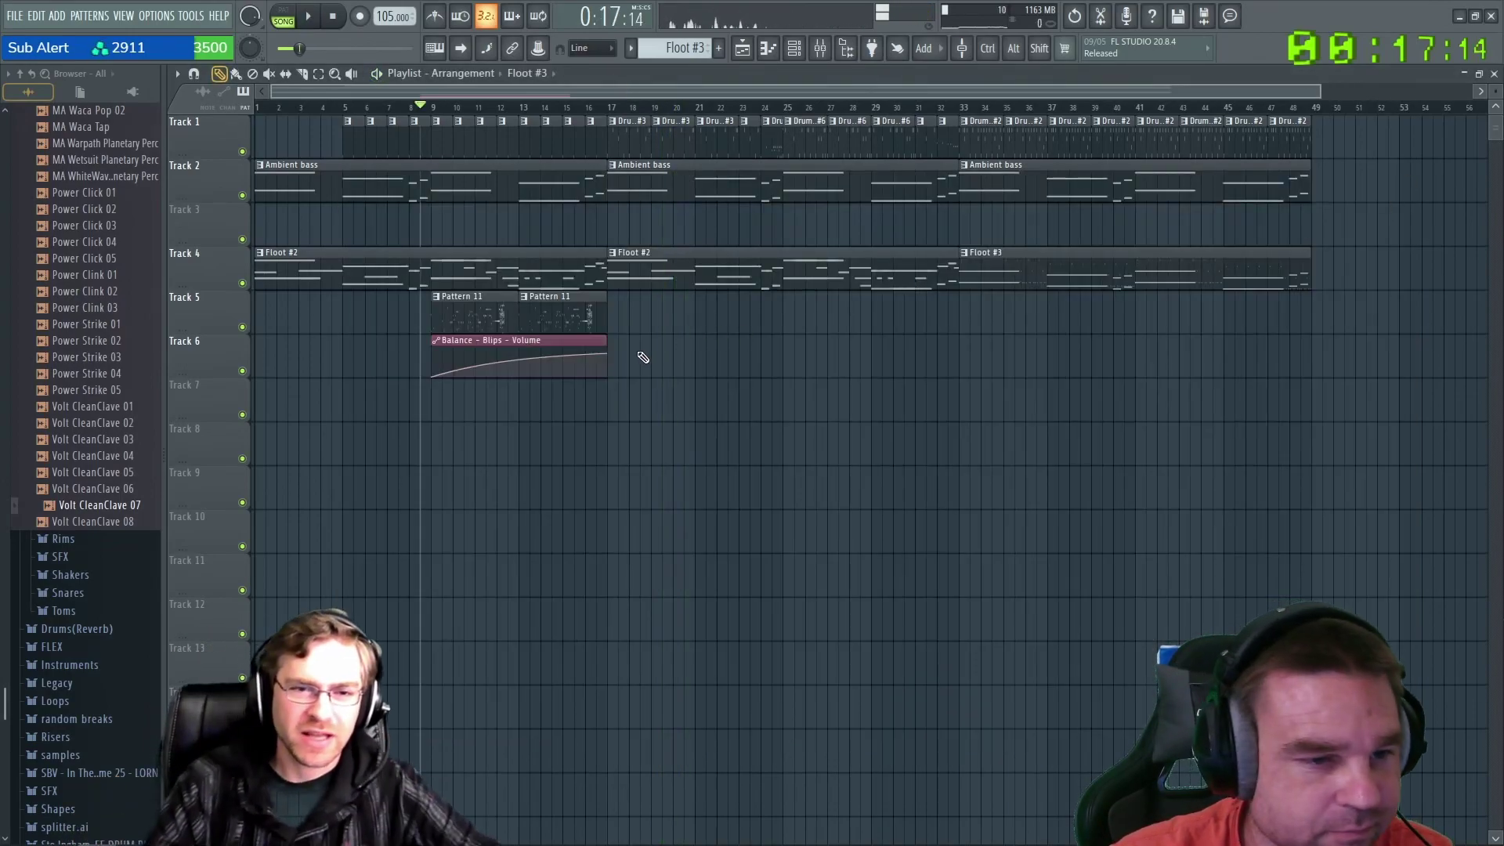
Delete the second Pattern 11 clip, and add a short Volt CleanClave 01 note just before bar 5 inside Pattern 11.
right_click(584, 313)
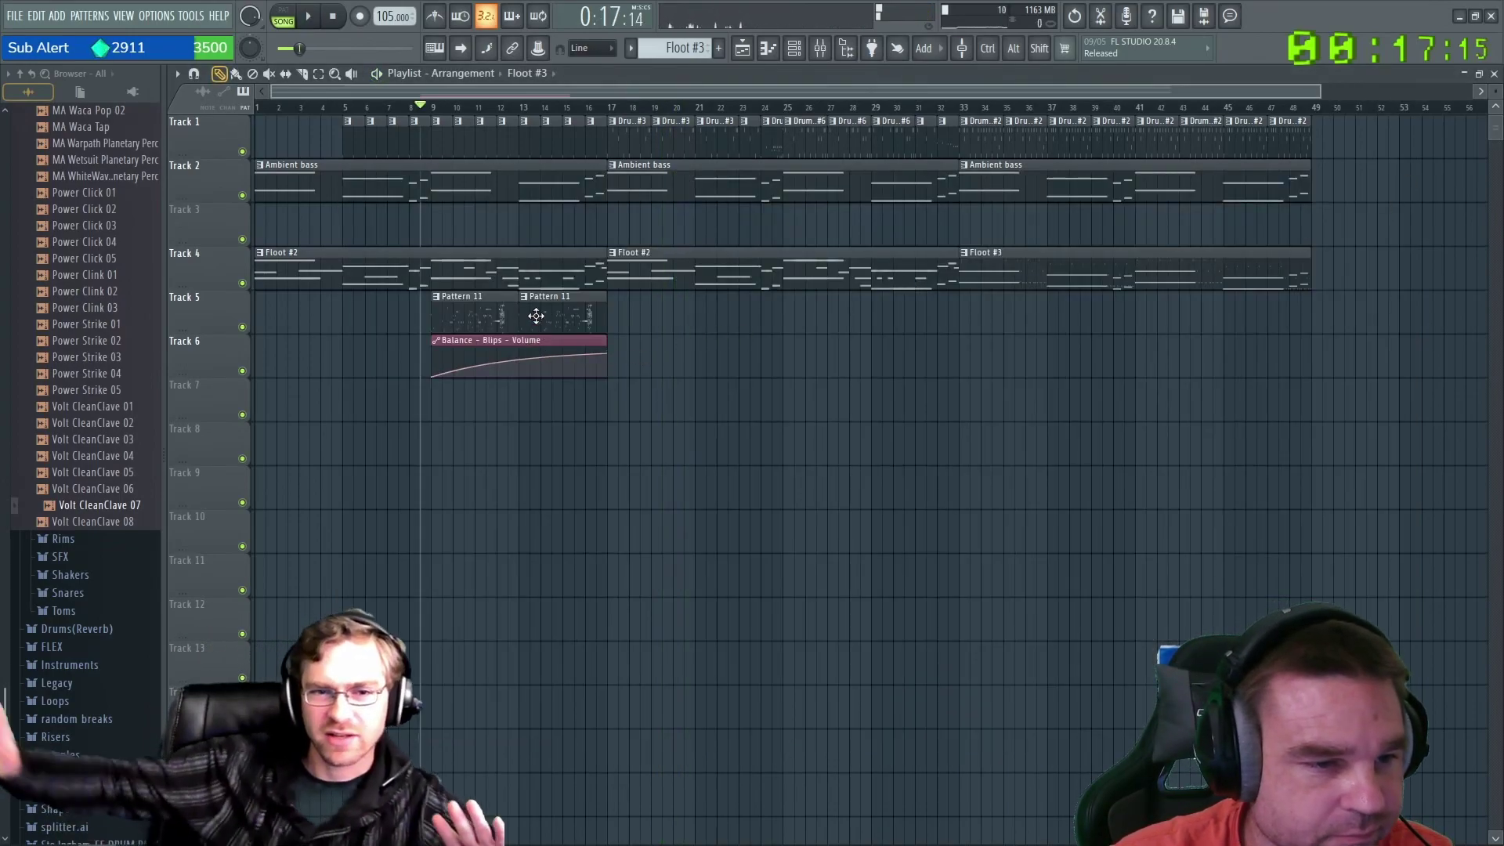
double_click(494, 314)
key("ctrl+a")
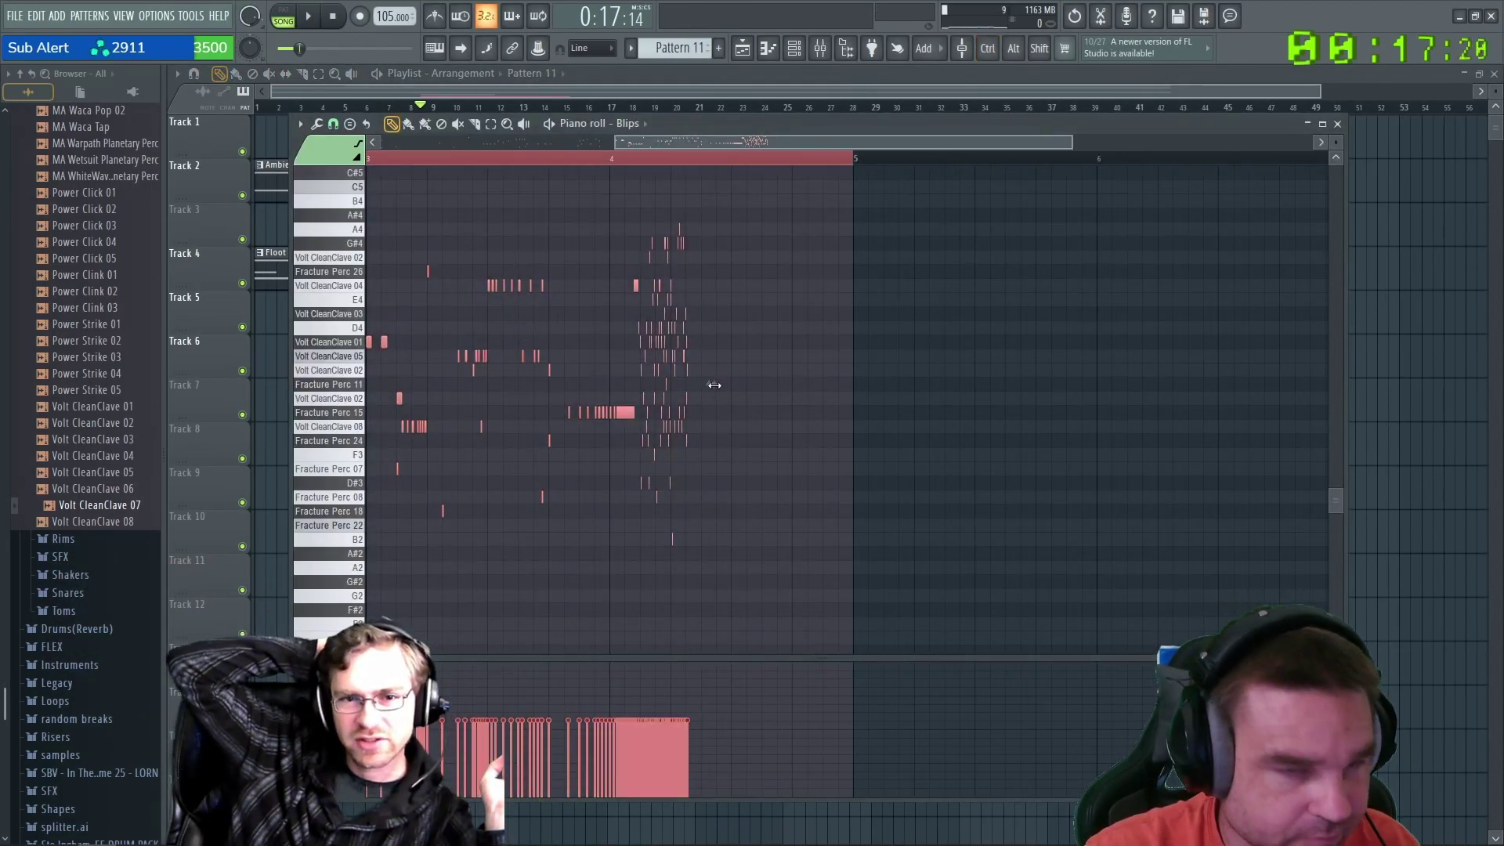
key("ctrl+d")
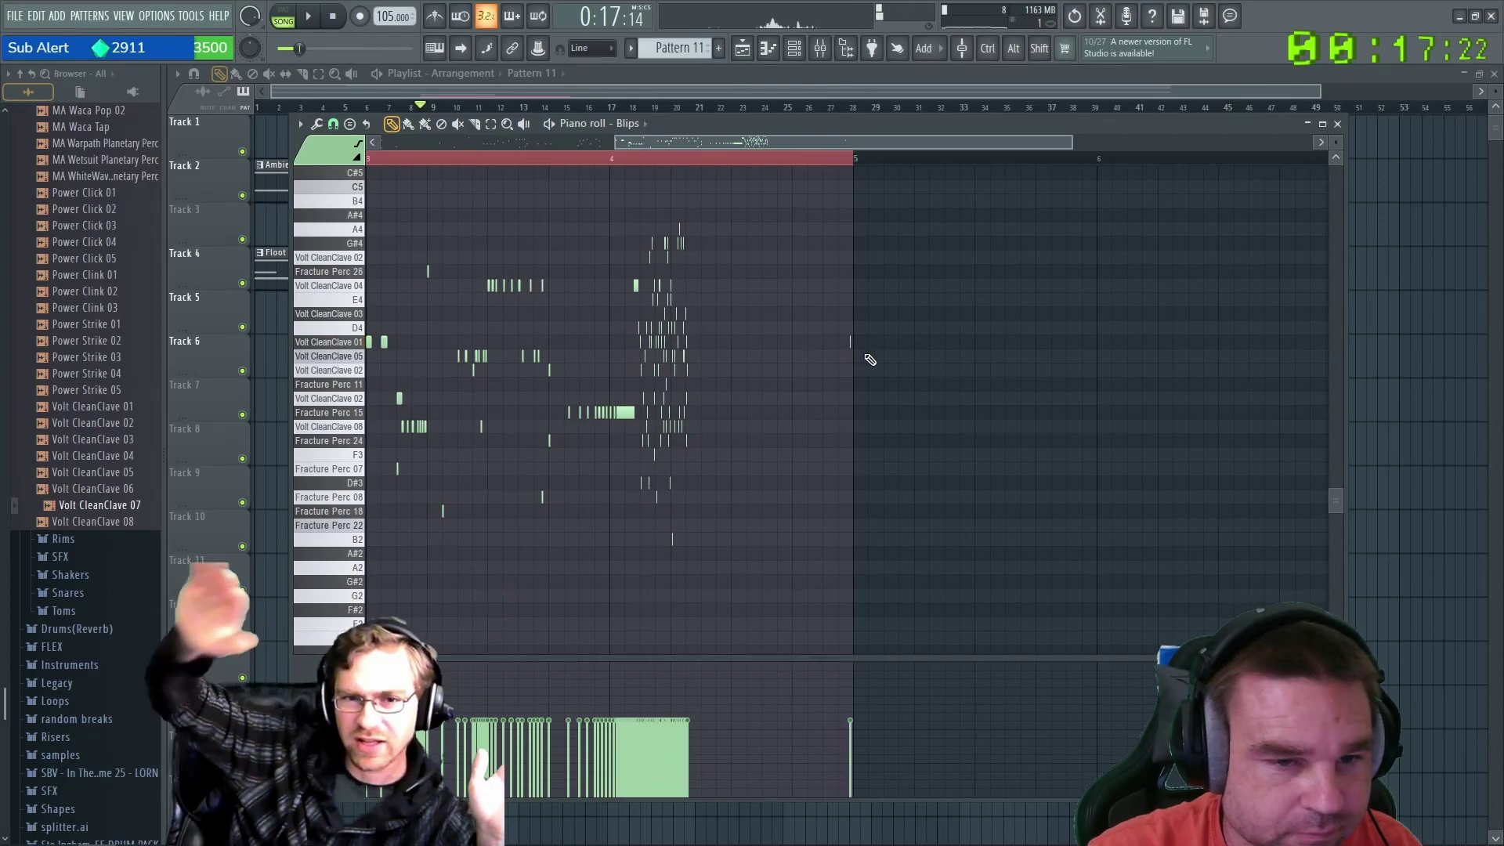
scroll(852, 363, "up", 5)
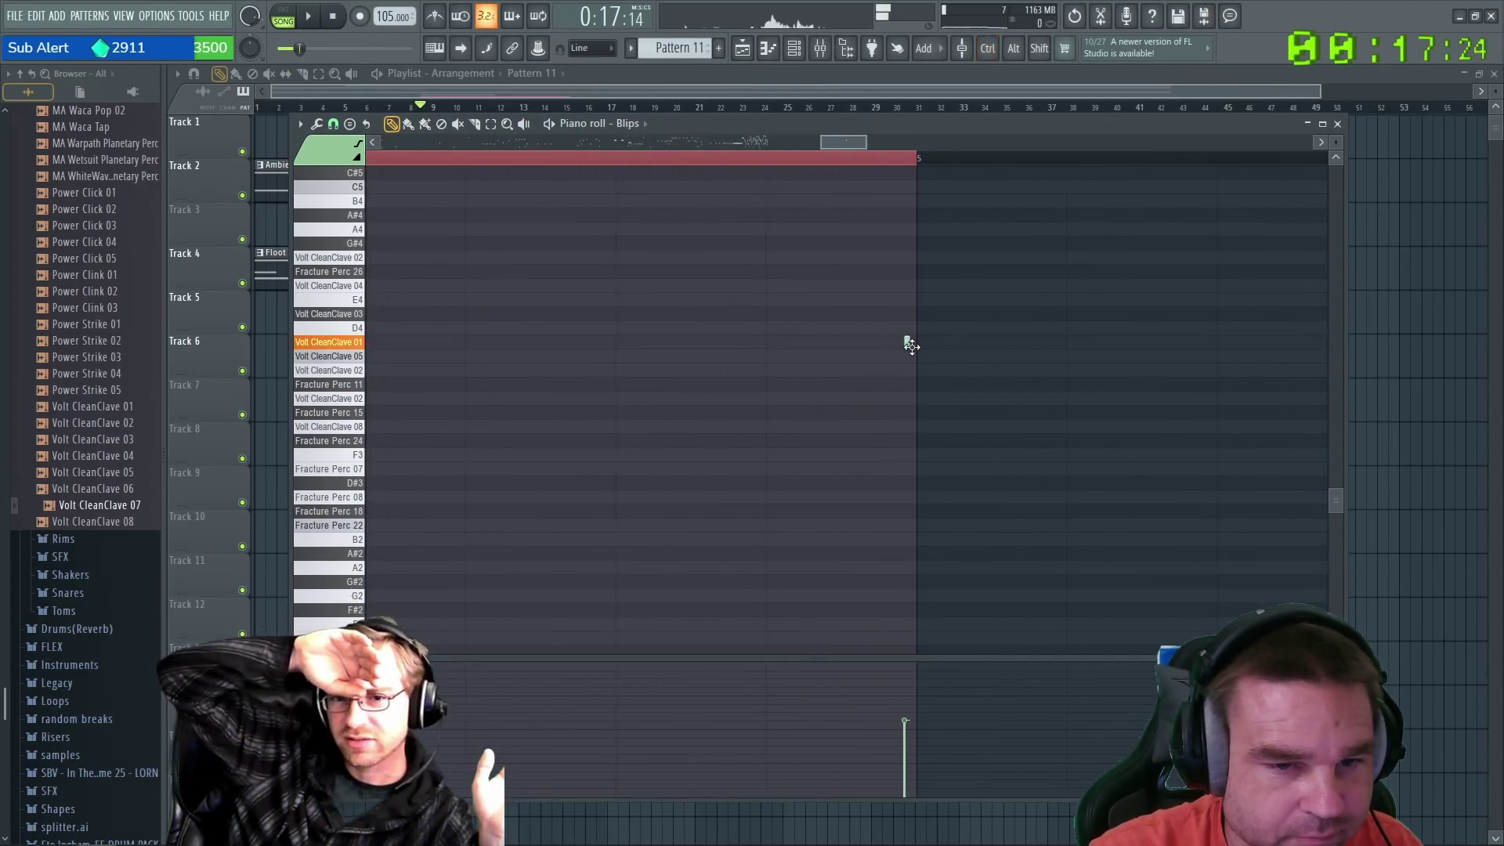
scroll(846, 386, "down", 5)
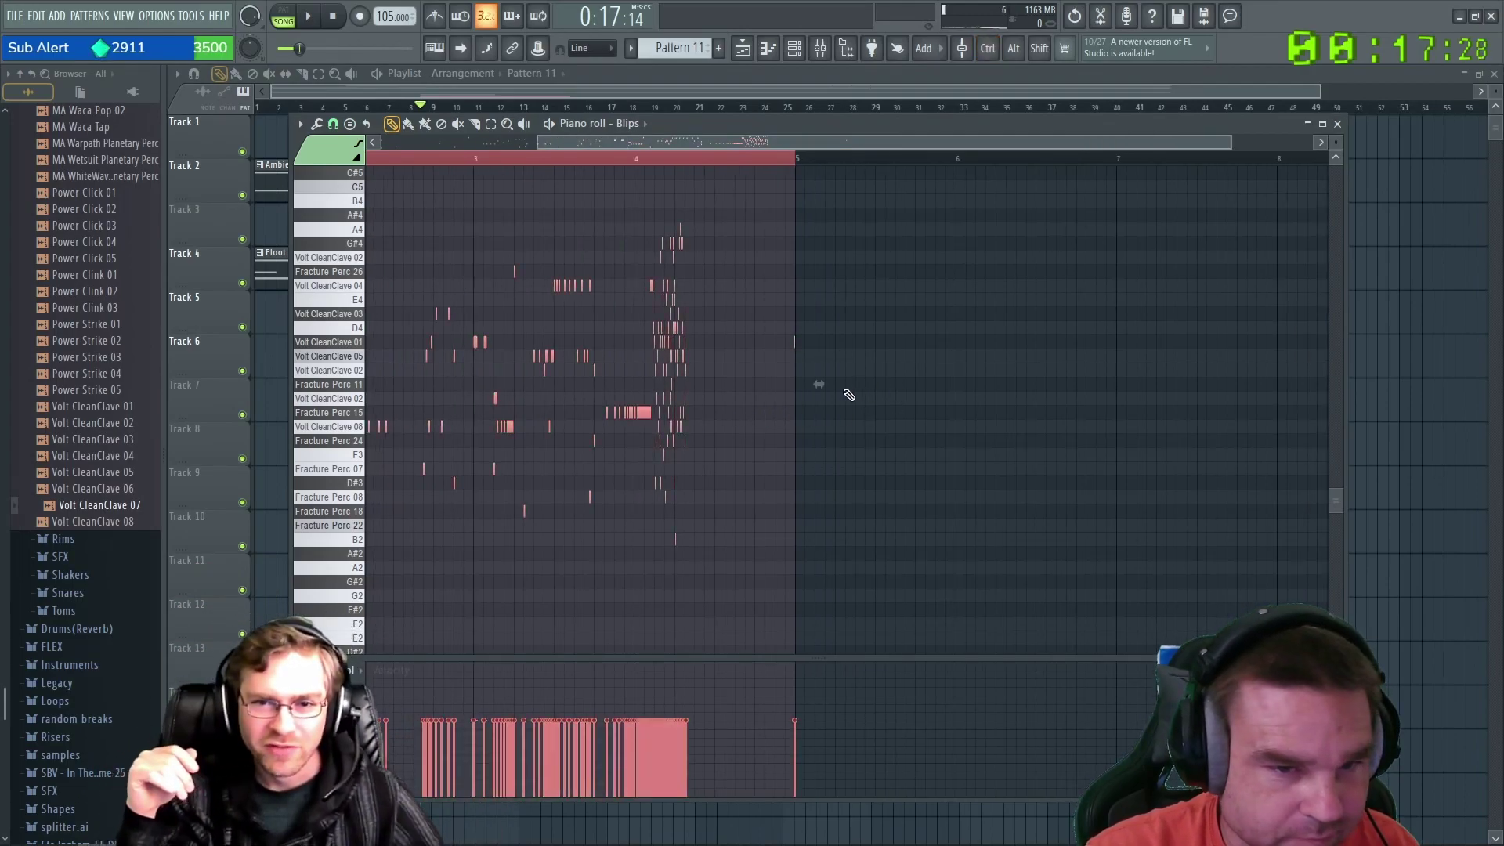
Stretch all of Pattern 11's notes from four bars to eight so they end at bar 9, deselect them and play the song.
left_click_drag(840, 387, 943, 383)
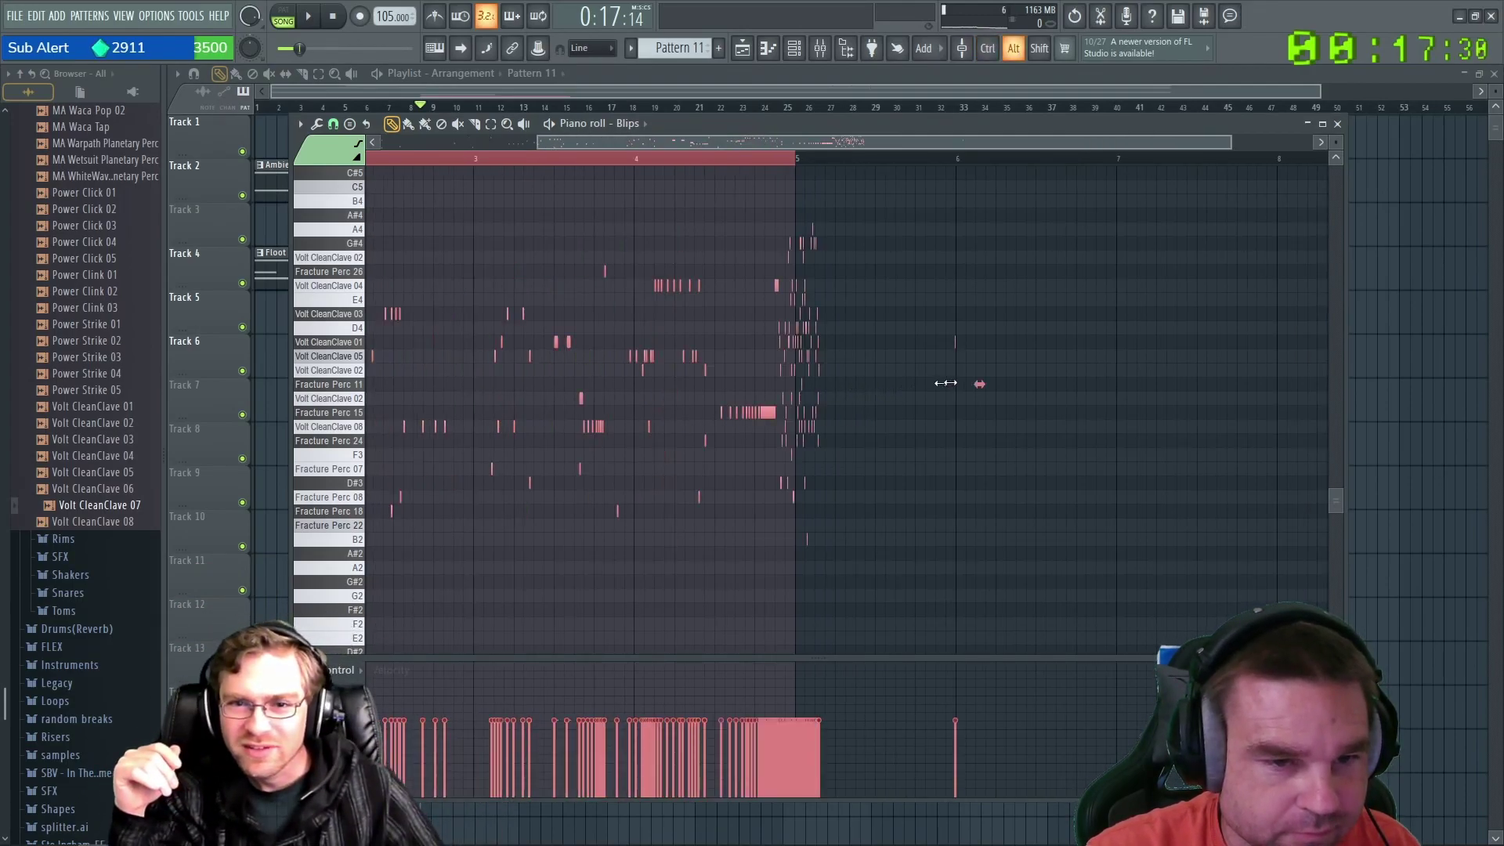
left_click_drag(1061, 375, 1159, 379)
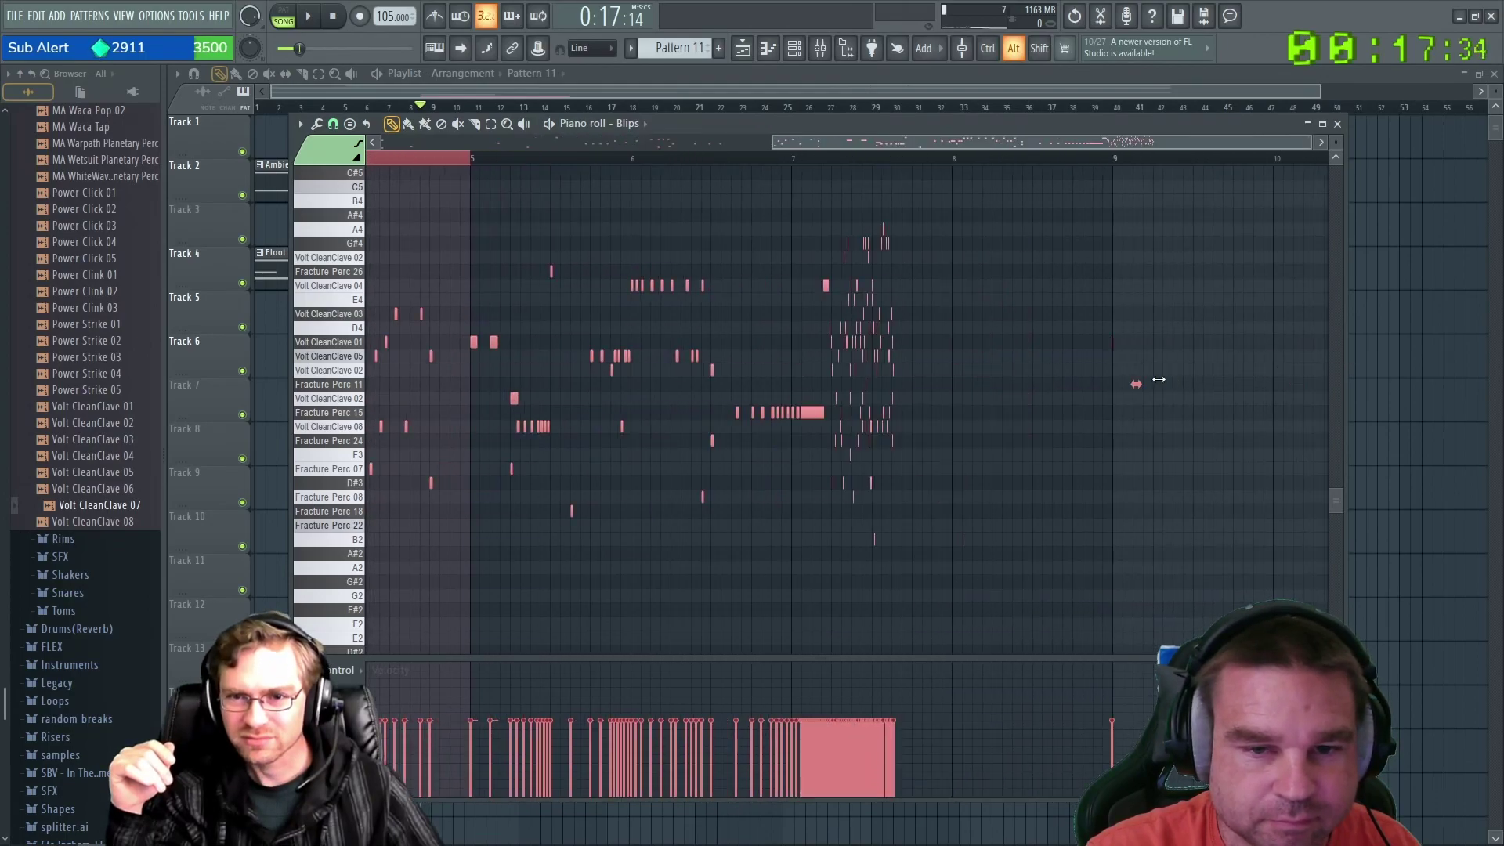
scroll(940, 407, "down", 3)
key("ctrl+d")
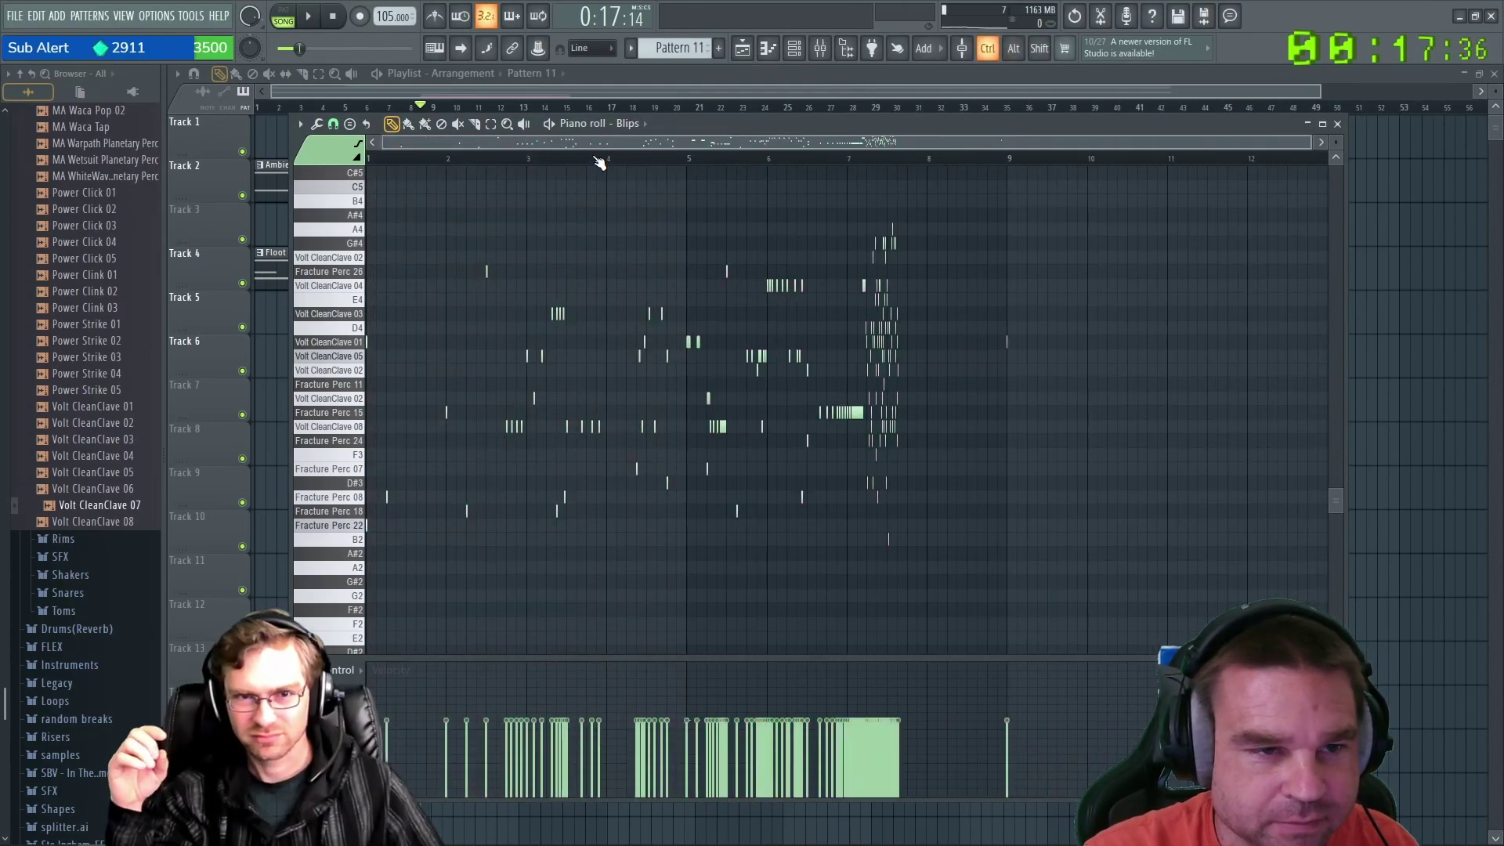
key("space")
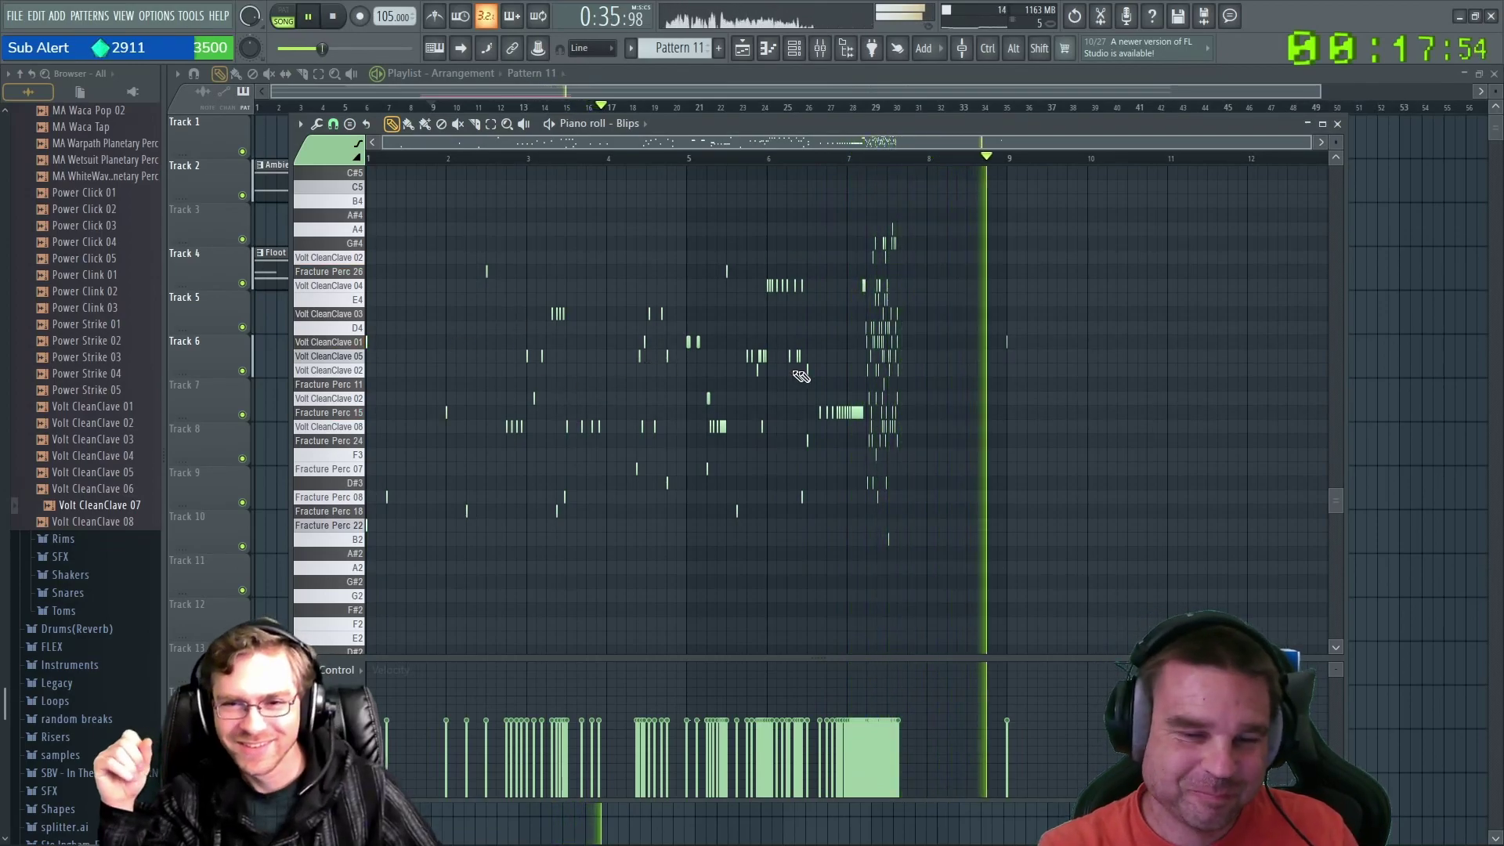
Stop the song and delete the dense cluster of notes between bars 7 and 8 in the Blips piano roll.
key("space")
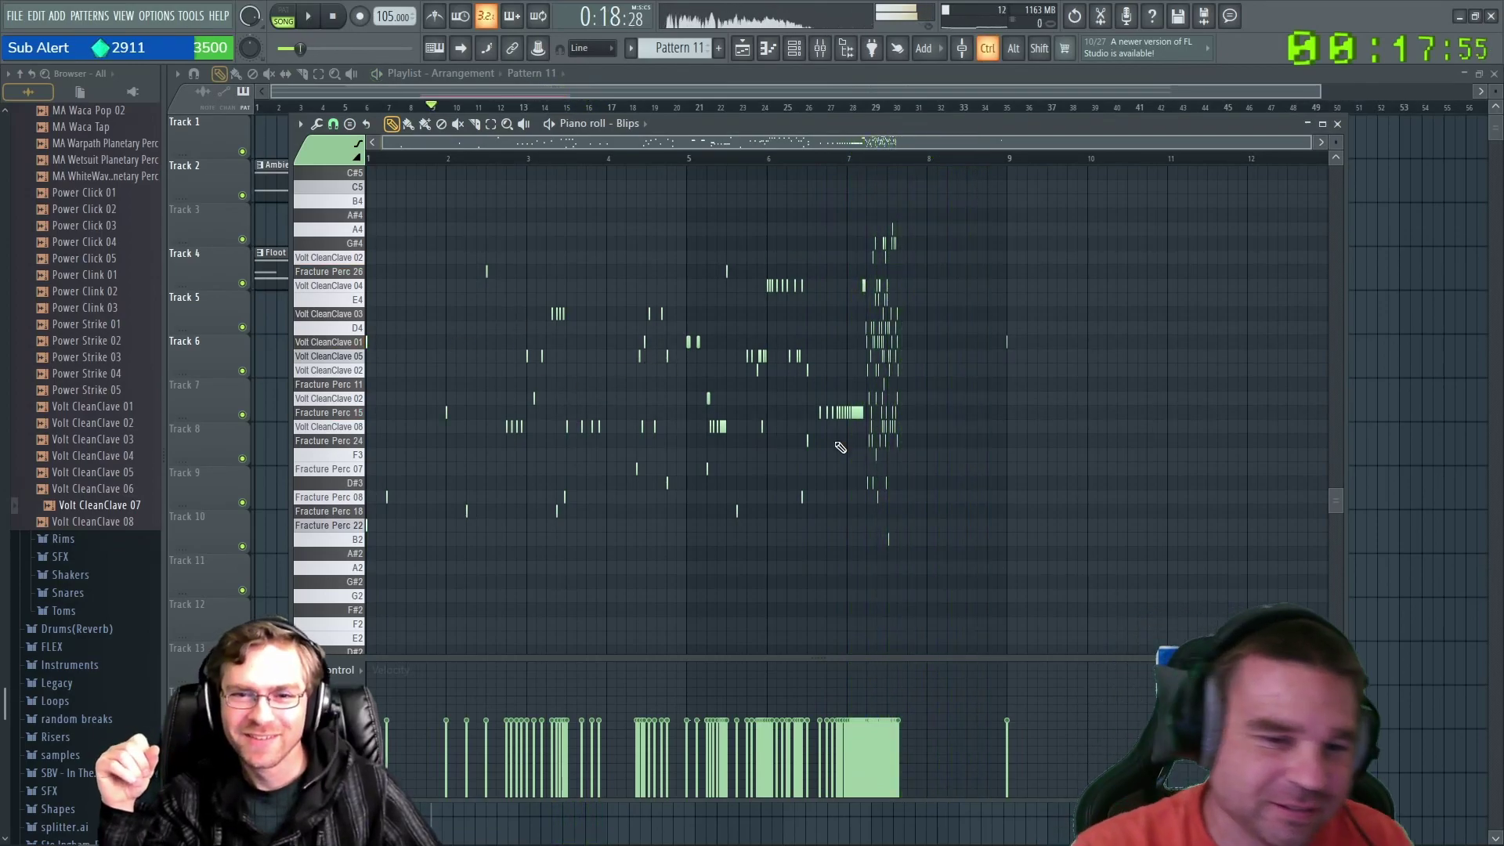
scroll(840, 447, "up", 3)
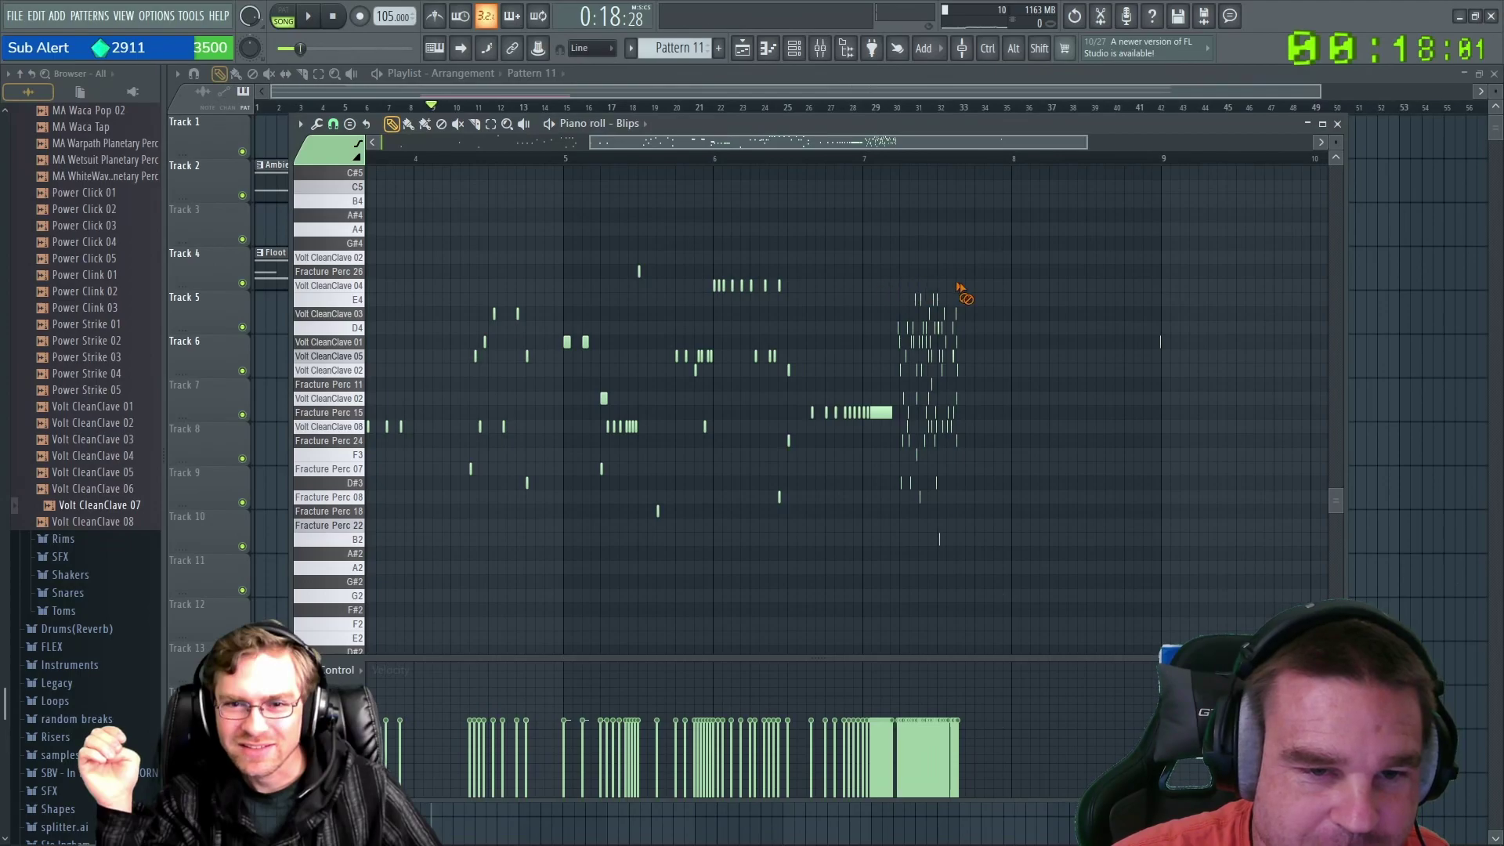
right_click(950, 363)
right_click(900, 379)
right_click(953, 402)
right_click(904, 404)
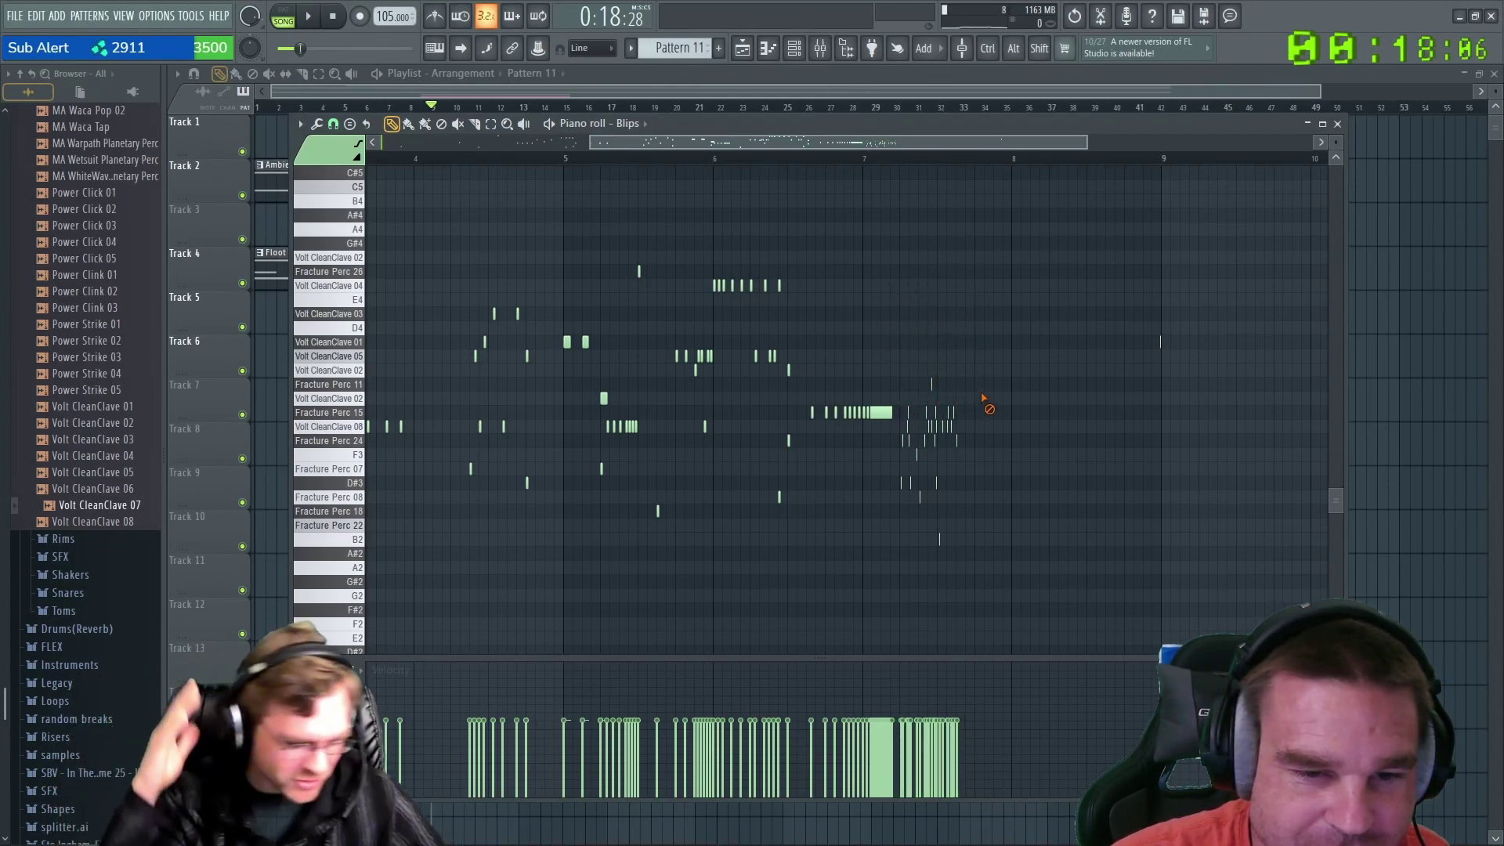
right_click(950, 413)
right_click(930, 427)
right_click(907, 422)
right_click(957, 441)
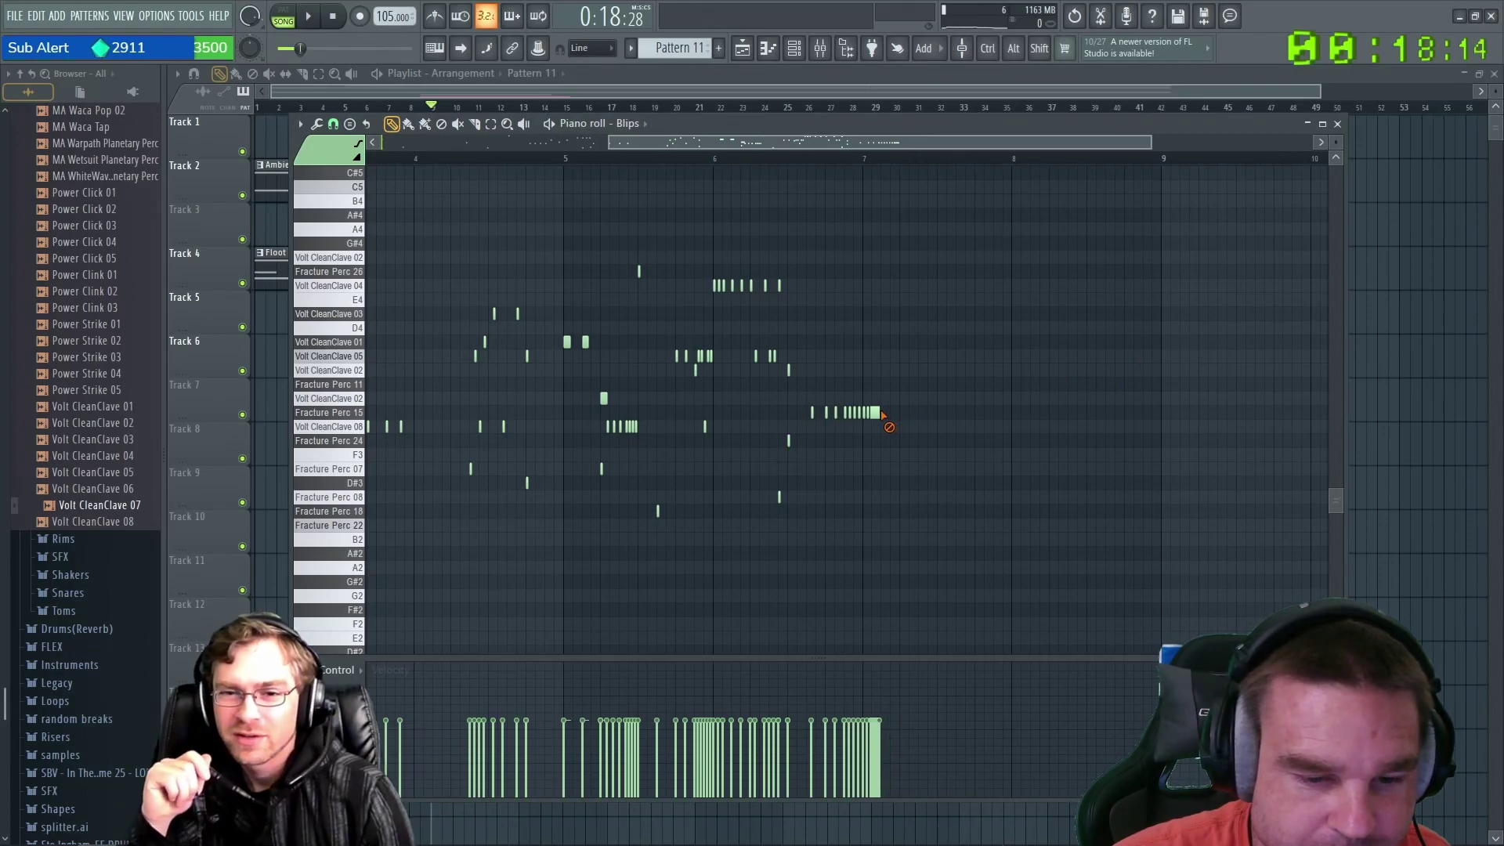
Trim the end of the Fracture Perc 15 roll so its last notes finish at bar 7, and play the song.
scroll(888, 426, "up", 5)
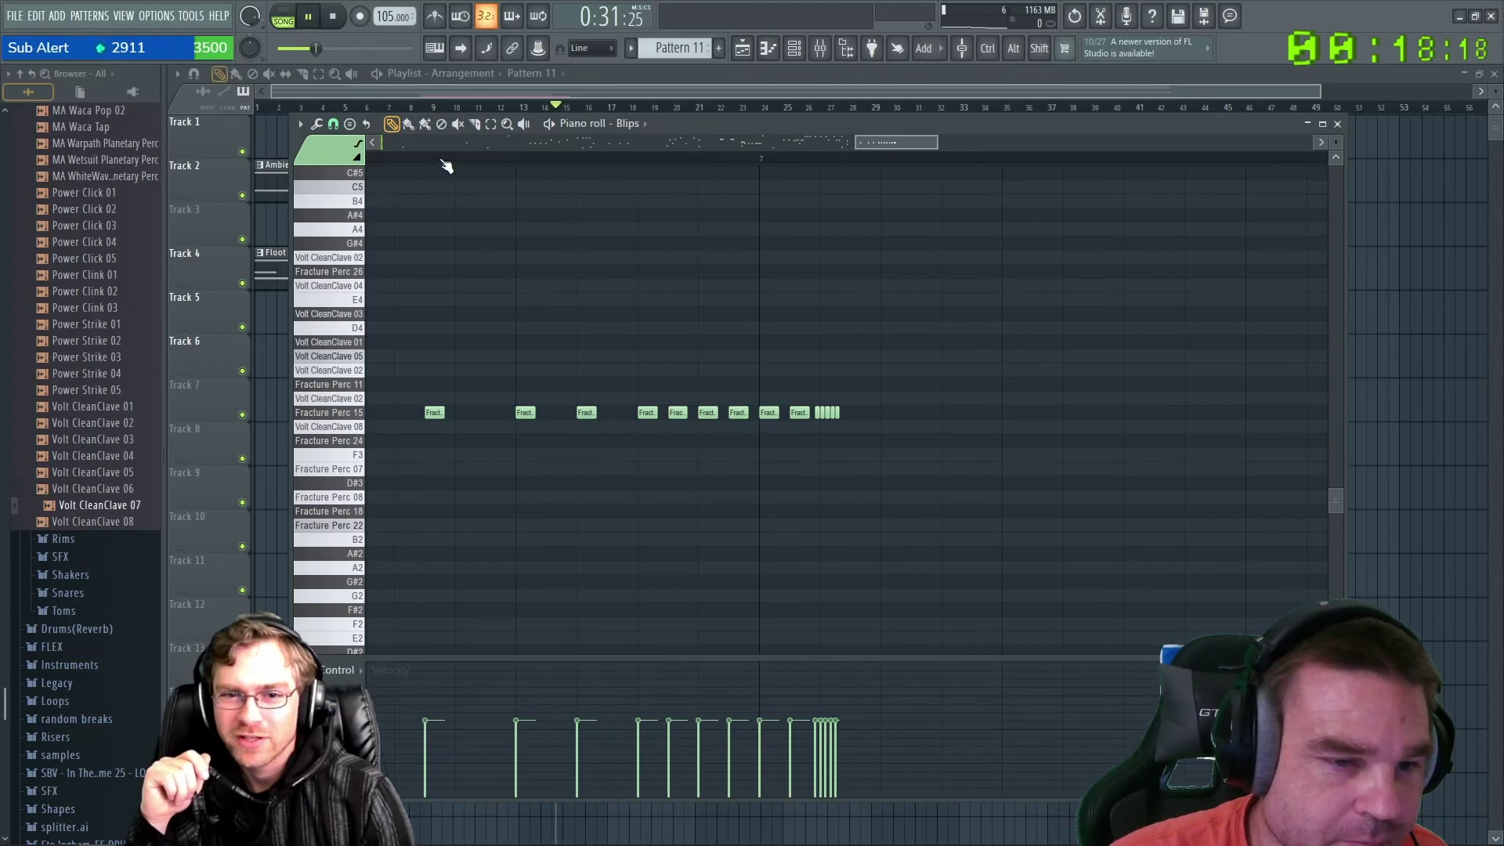
key("space")
key("space")
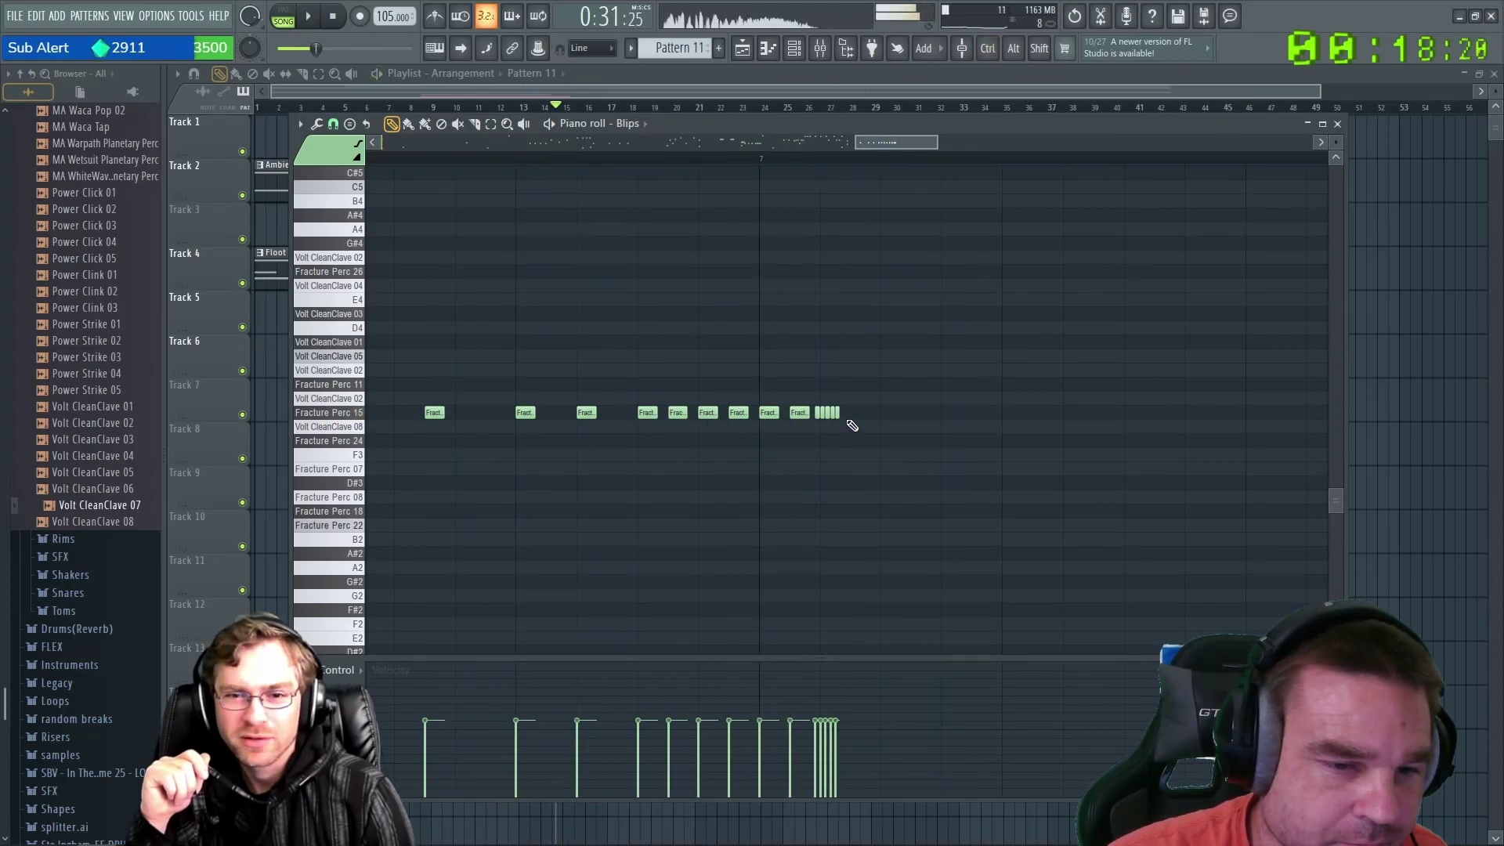
scroll(774, 423, "down", 5)
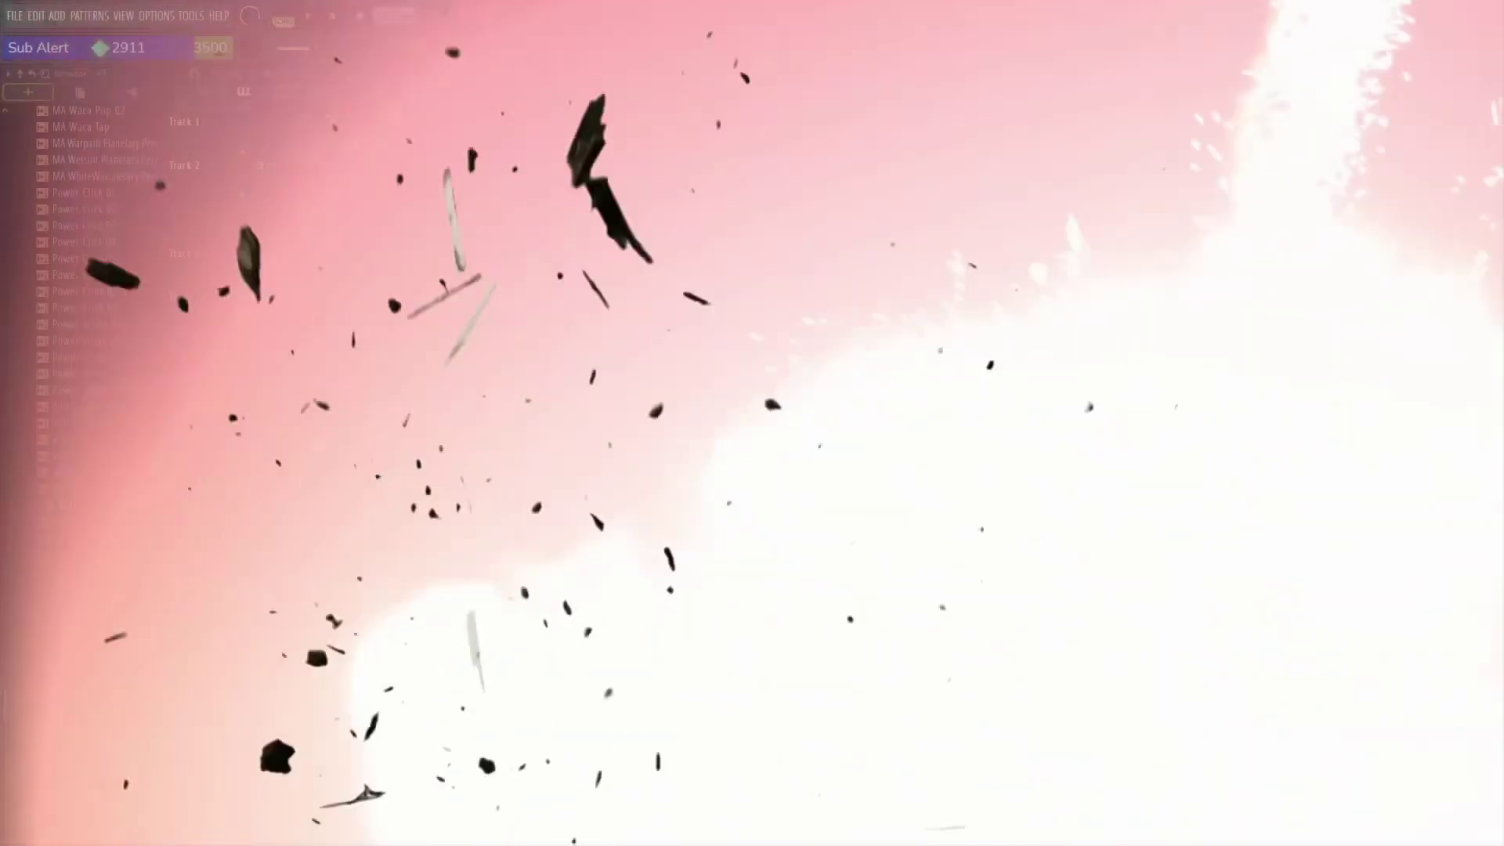
scroll(871, 447, "up", 1)
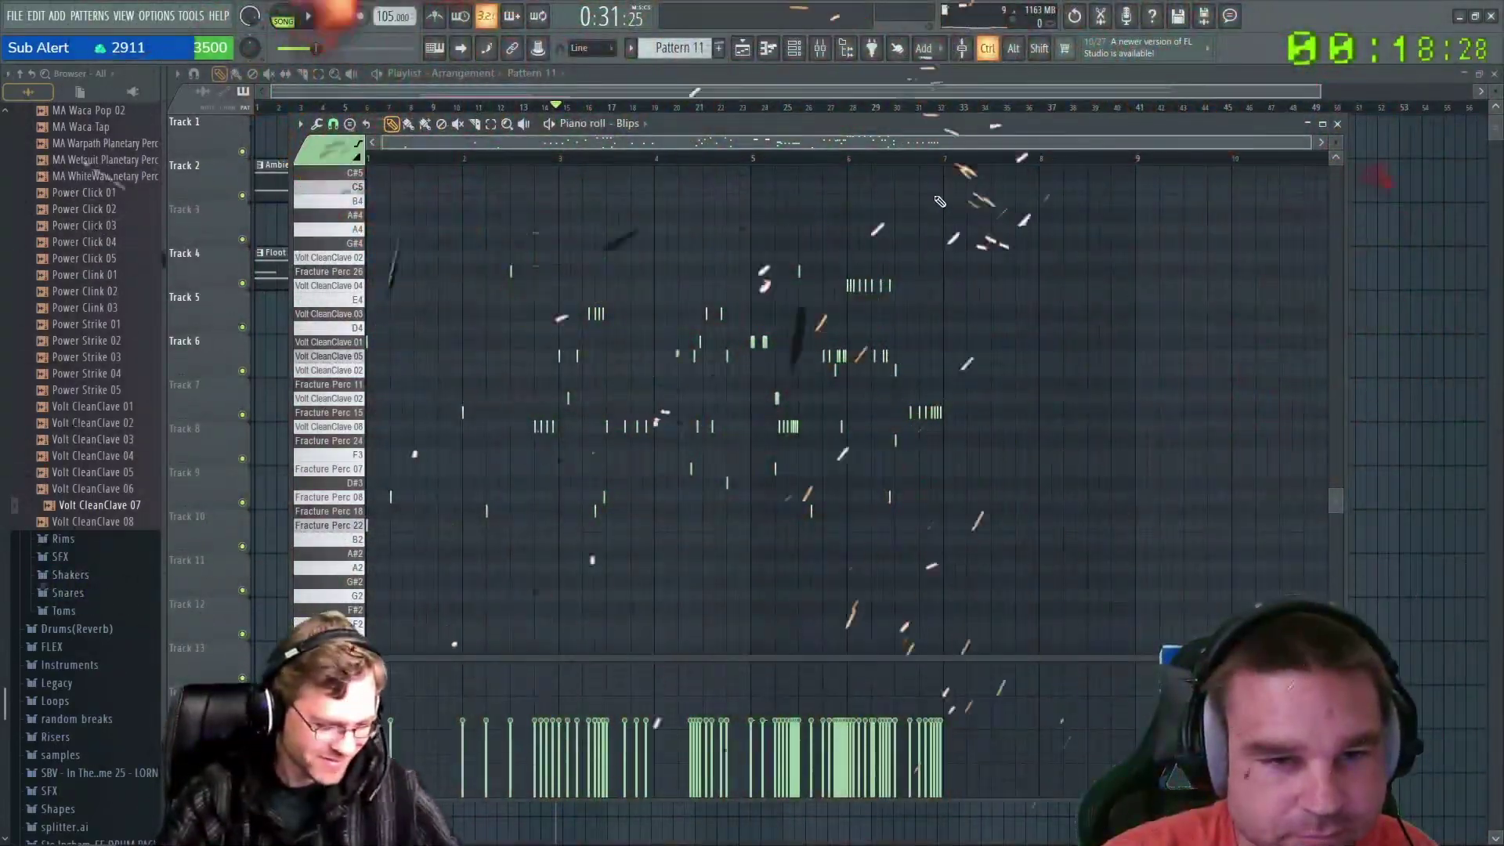
key("space")
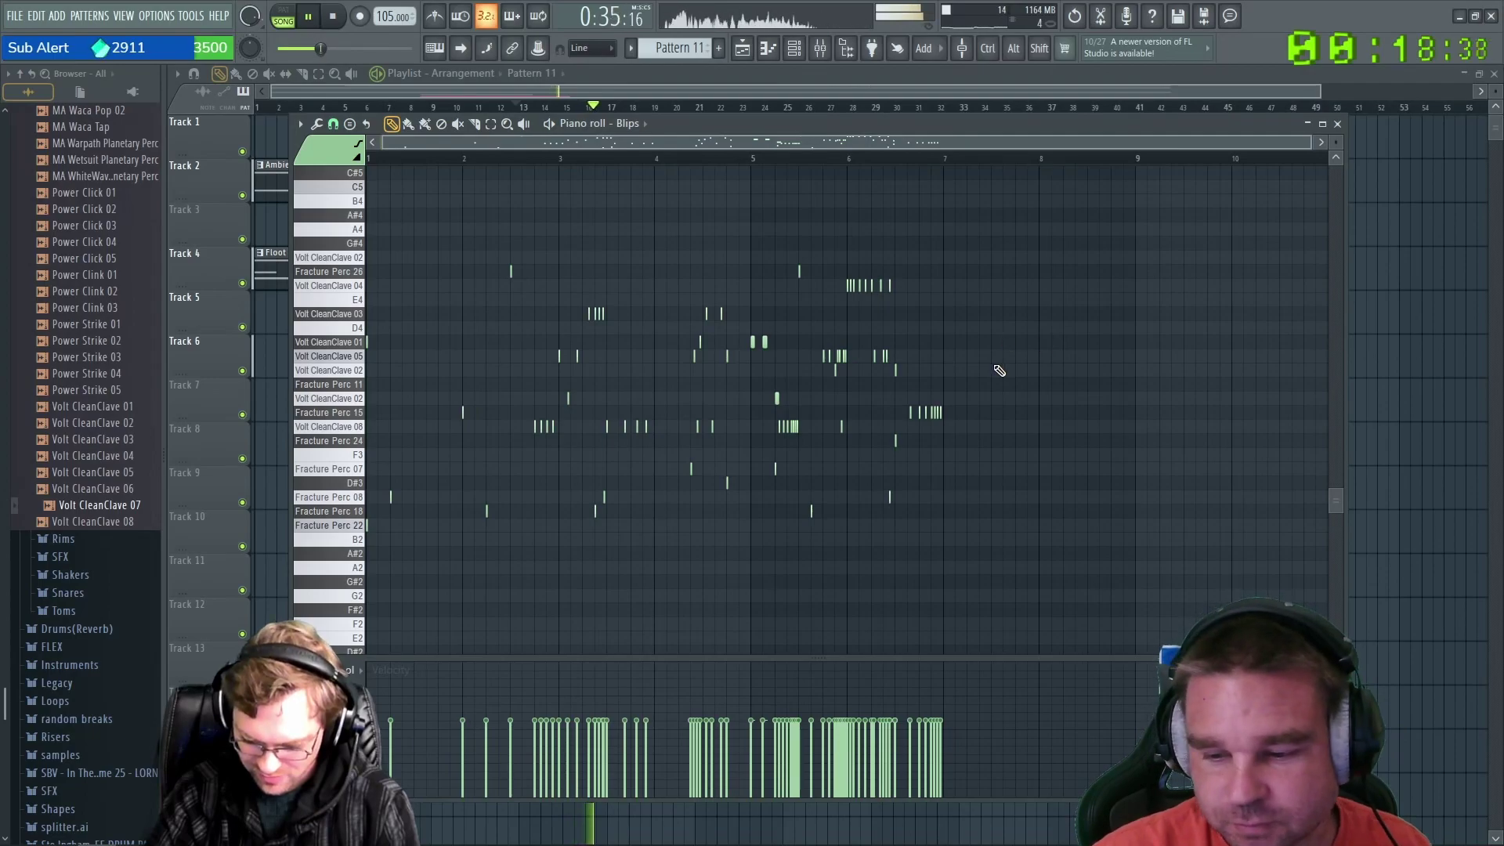
Close the piano roll and channel rack, move the Pattern 11 clip to bar 1, and add five back-to-back copies on Track 5 up to bar 37.
left_click(1338, 124)
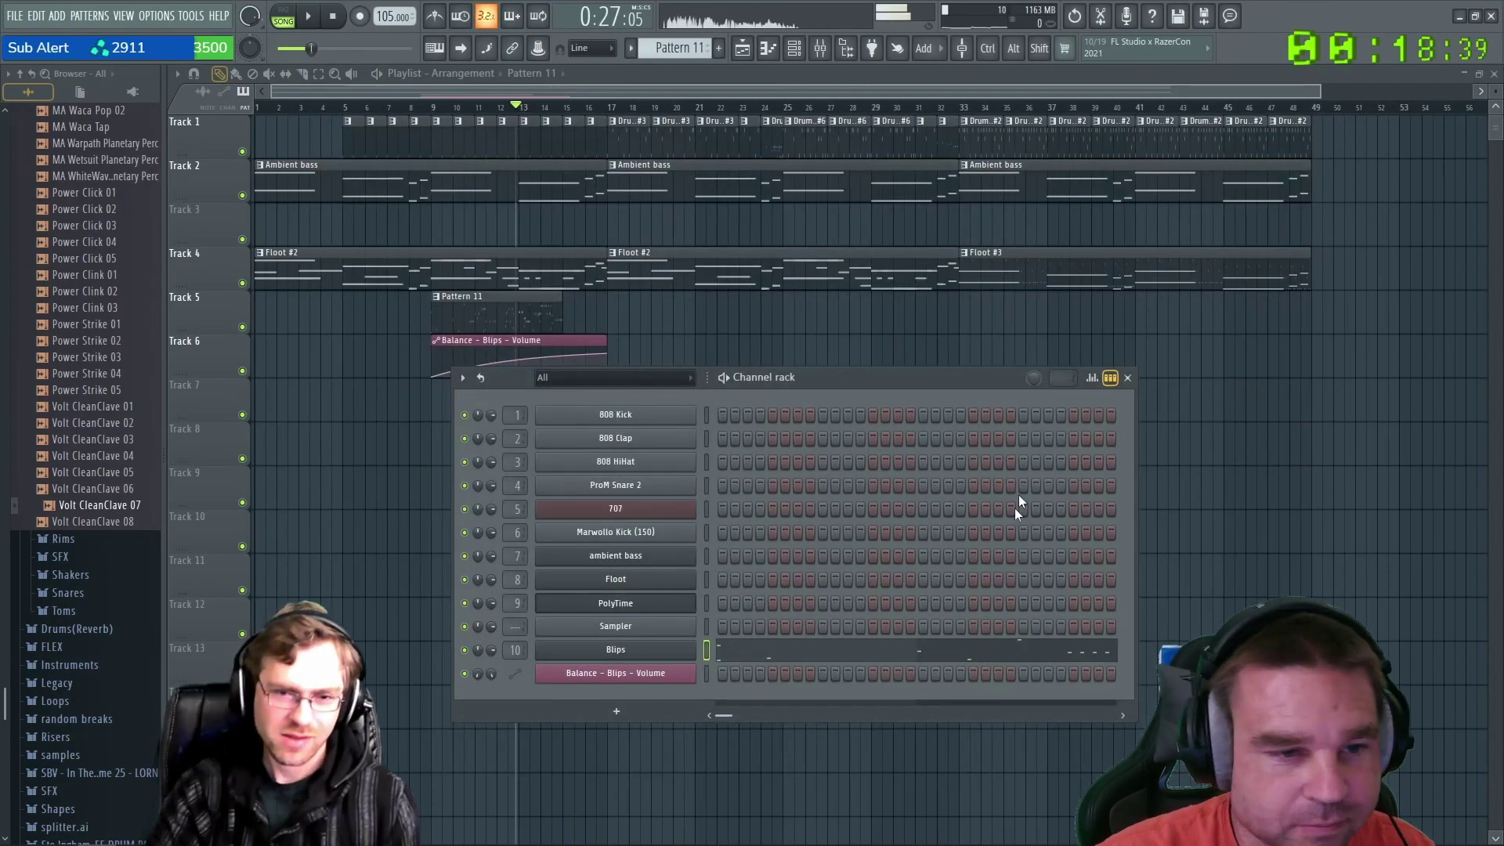
left_click(1128, 378)
scroll(321, 480, "up", 5)
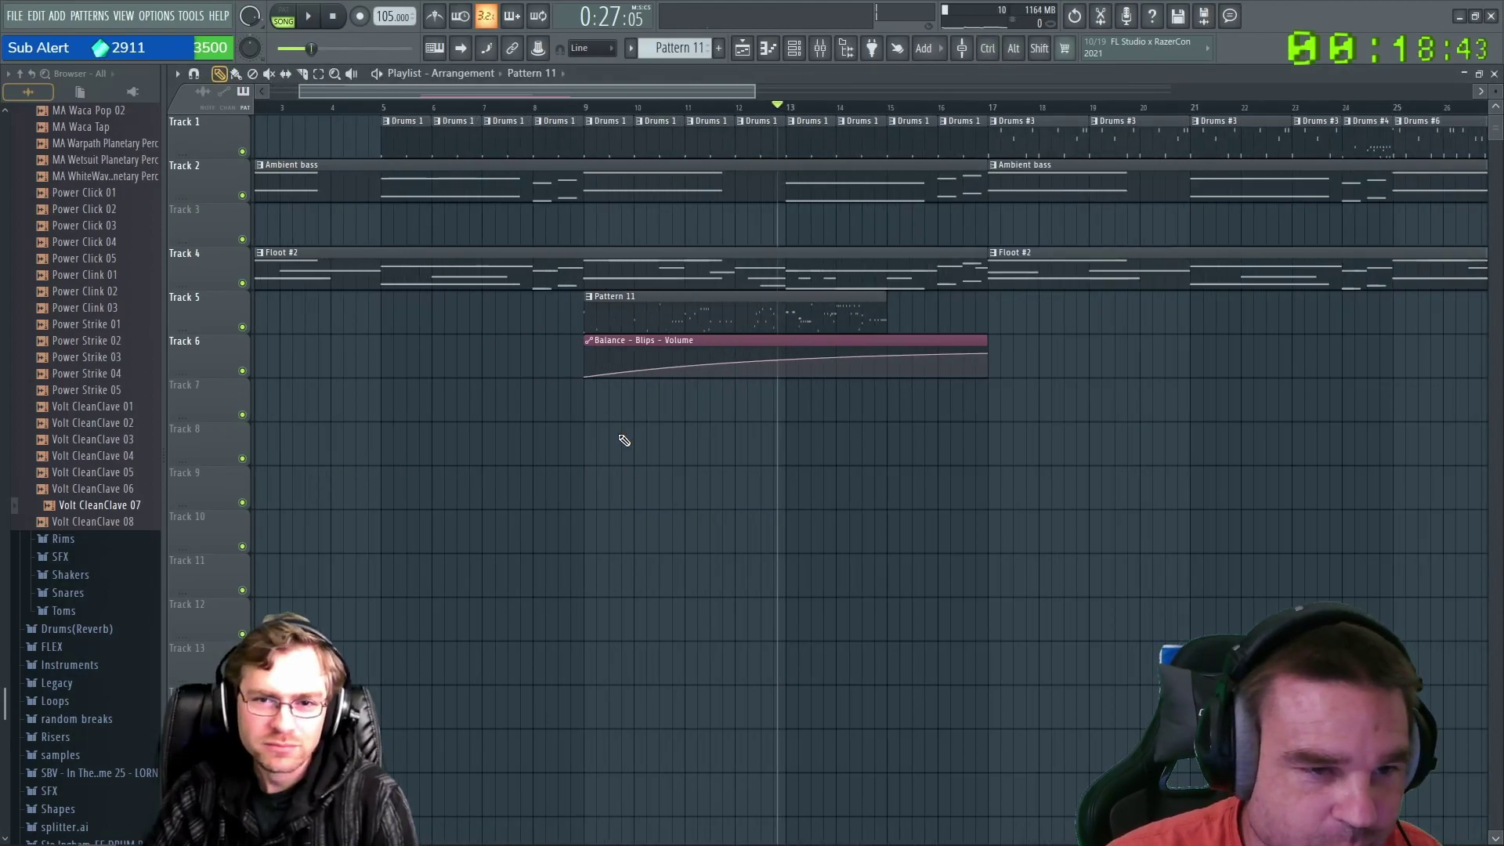
scroll(624, 441, "down", 3)
left_click_drag(568, 296, 101, 306)
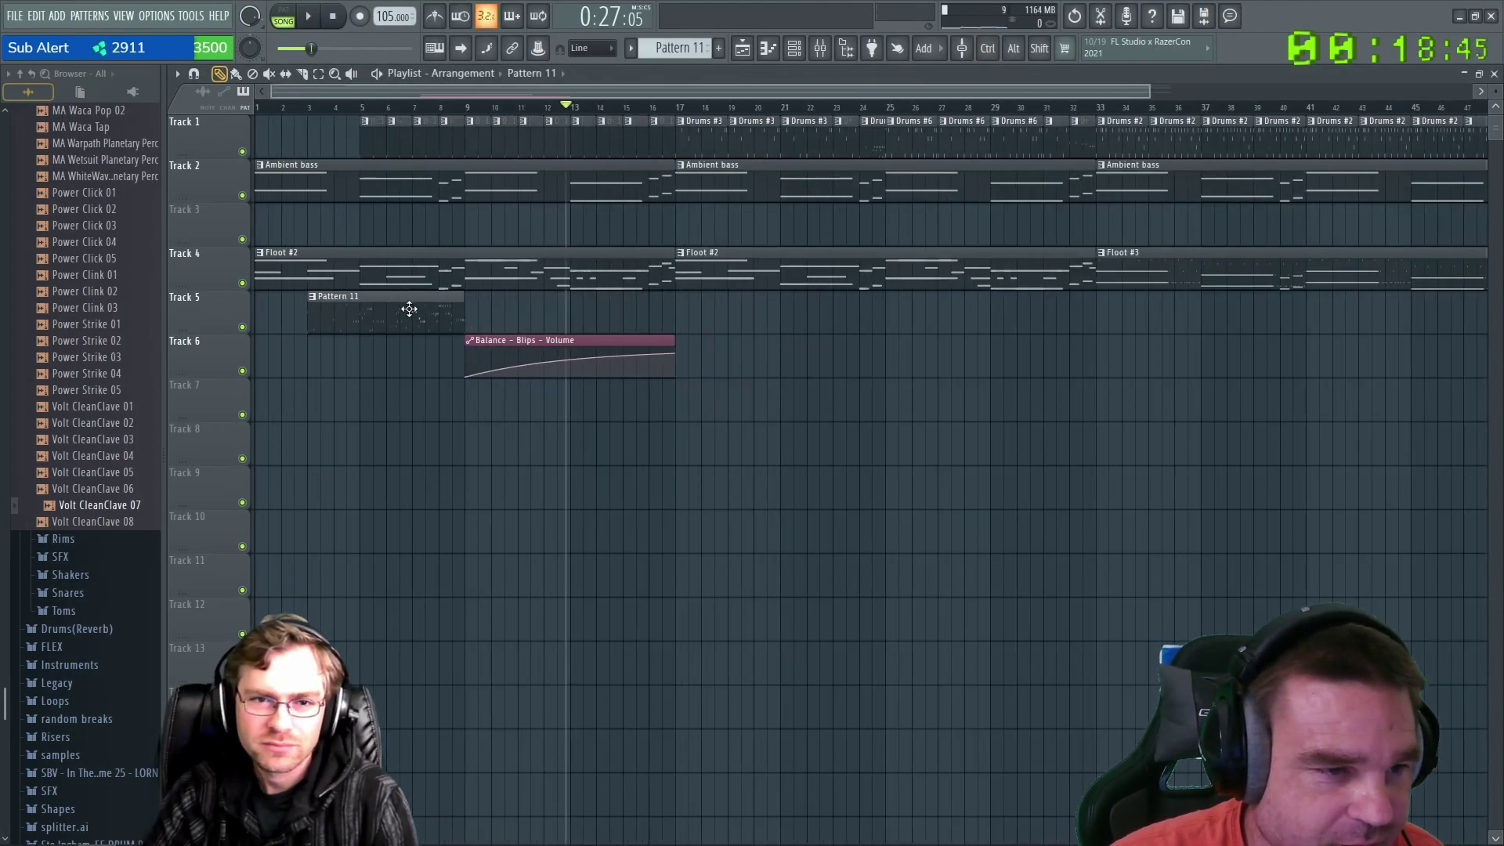
left_click(479, 302)
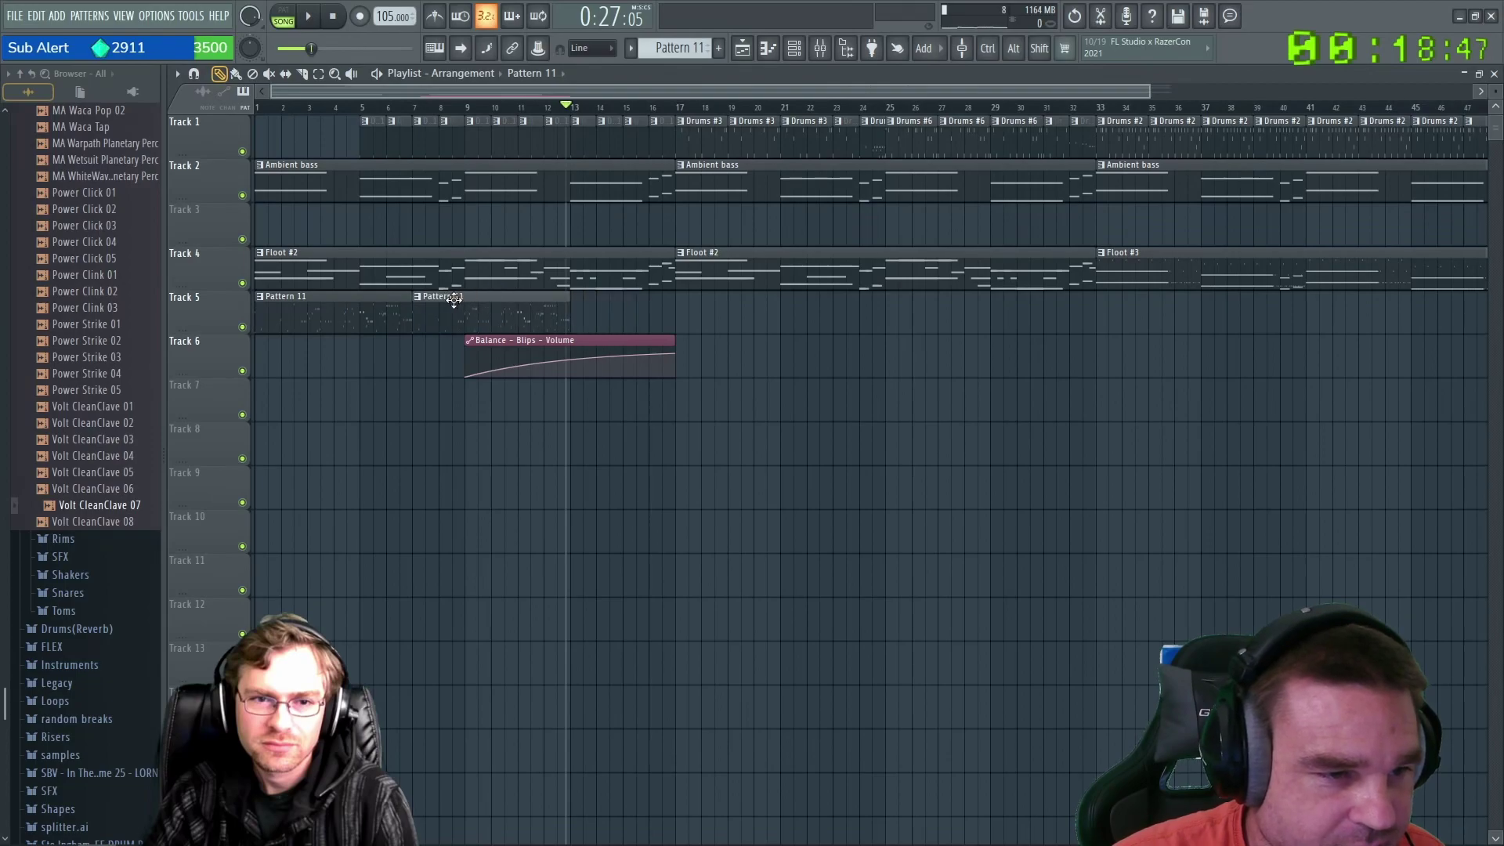
left_click(575, 306)
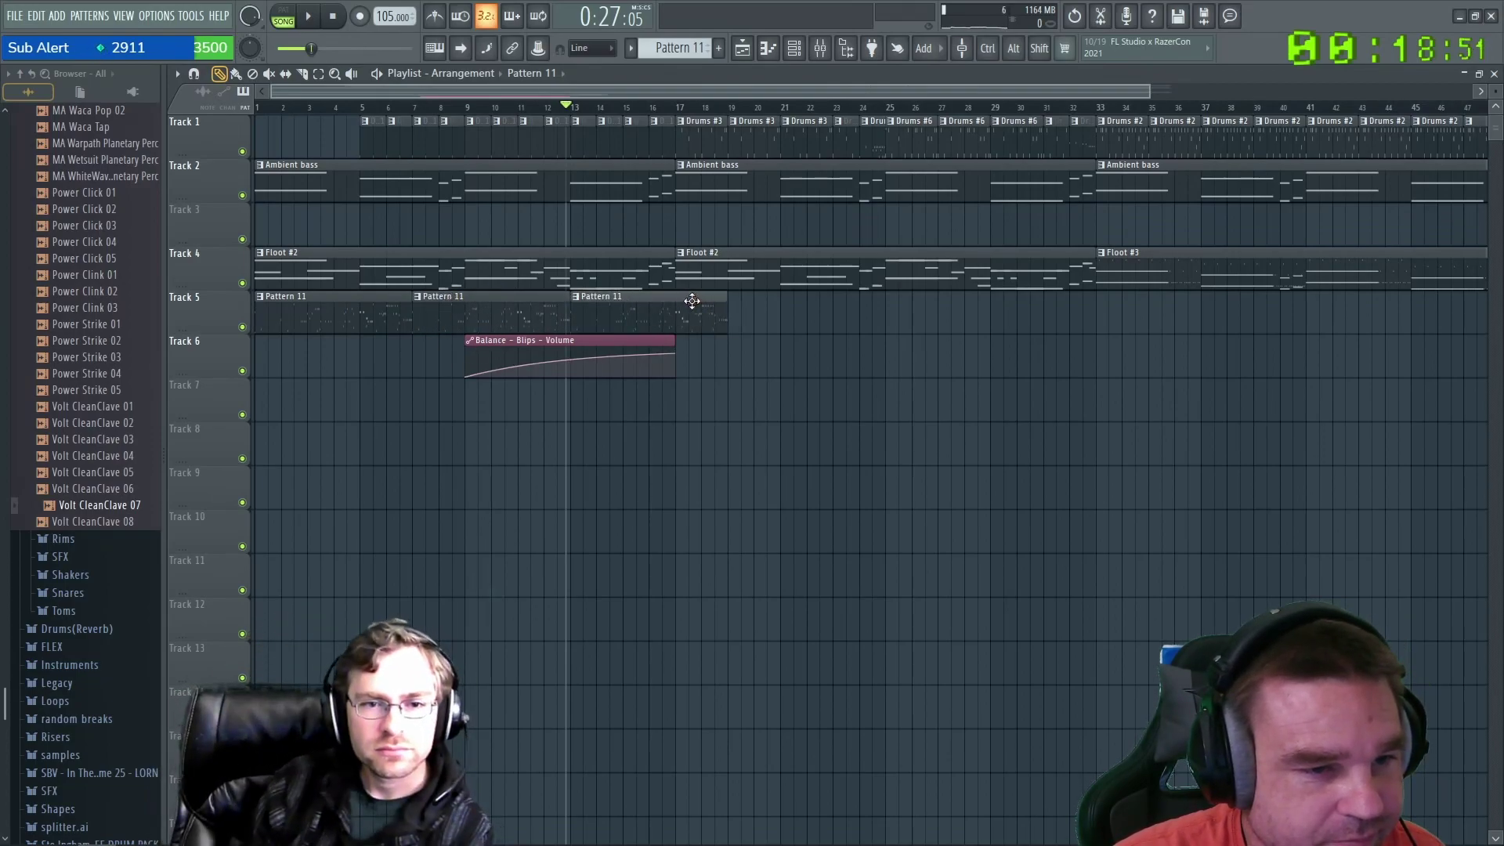
left_click(735, 304)
left_click(893, 313)
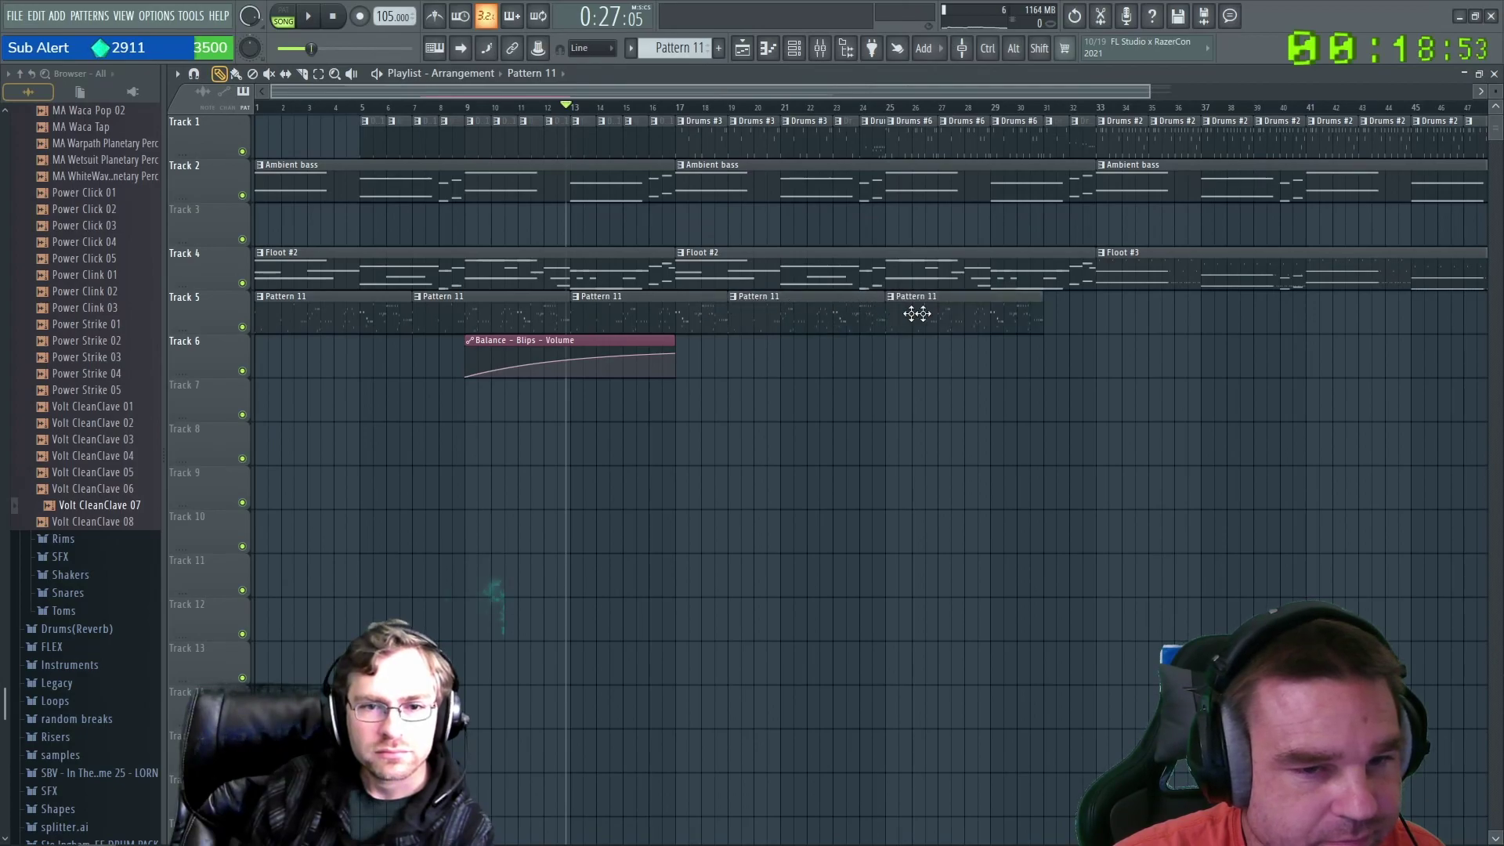
left_click(1056, 318)
Stretch the Balance - Blips - Volume automation clip across bars 1 to 37, raise its start point slightly and bow its curve upward.
left_click_drag(595, 356, 346, 354)
left_click_drag(466, 354, 1204, 352)
right_click(1201, 352)
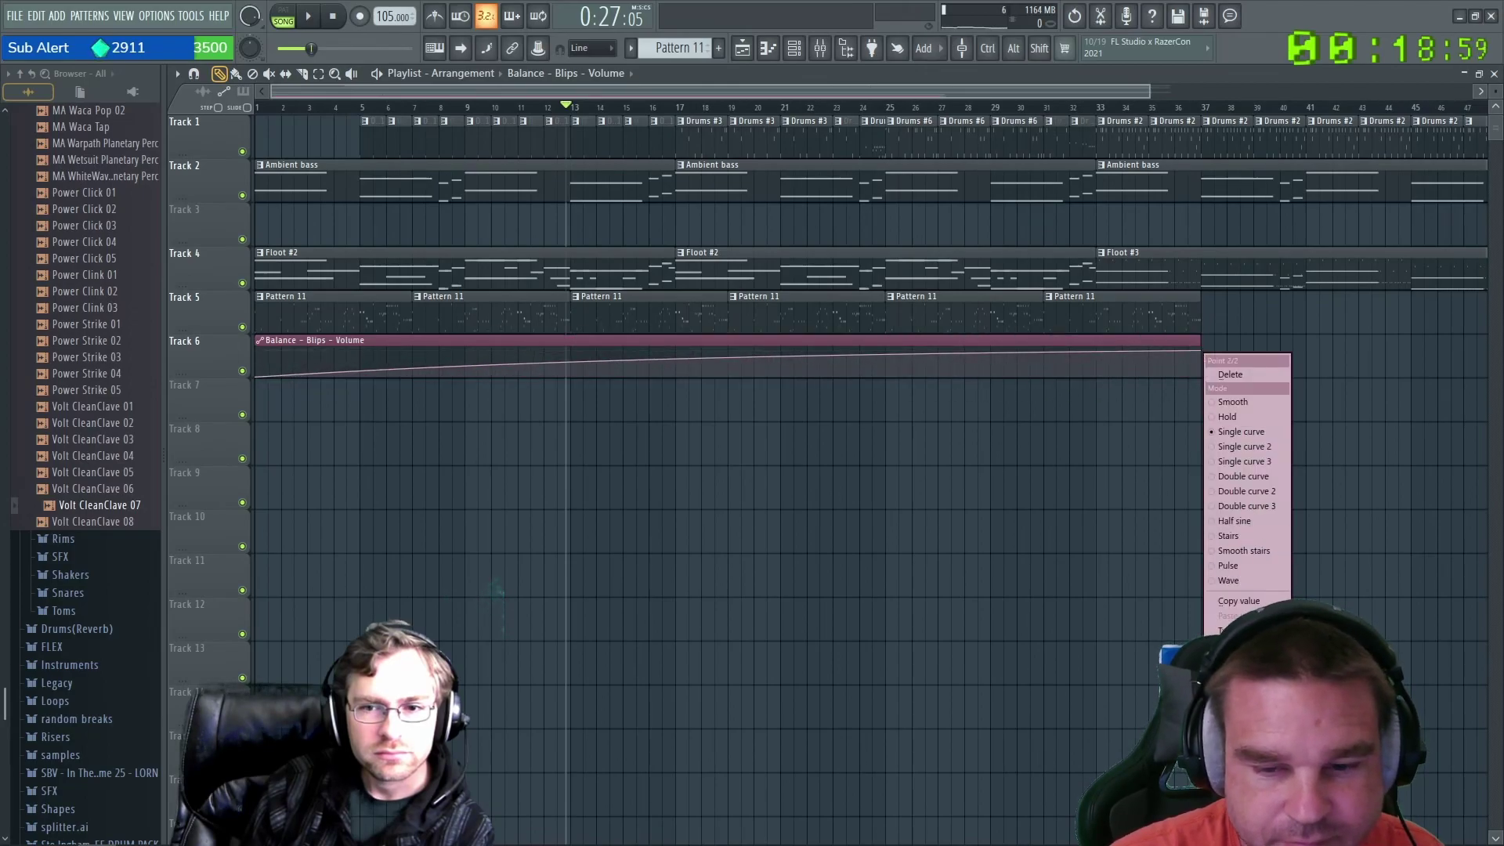
left_click(1246, 629)
key("Return")
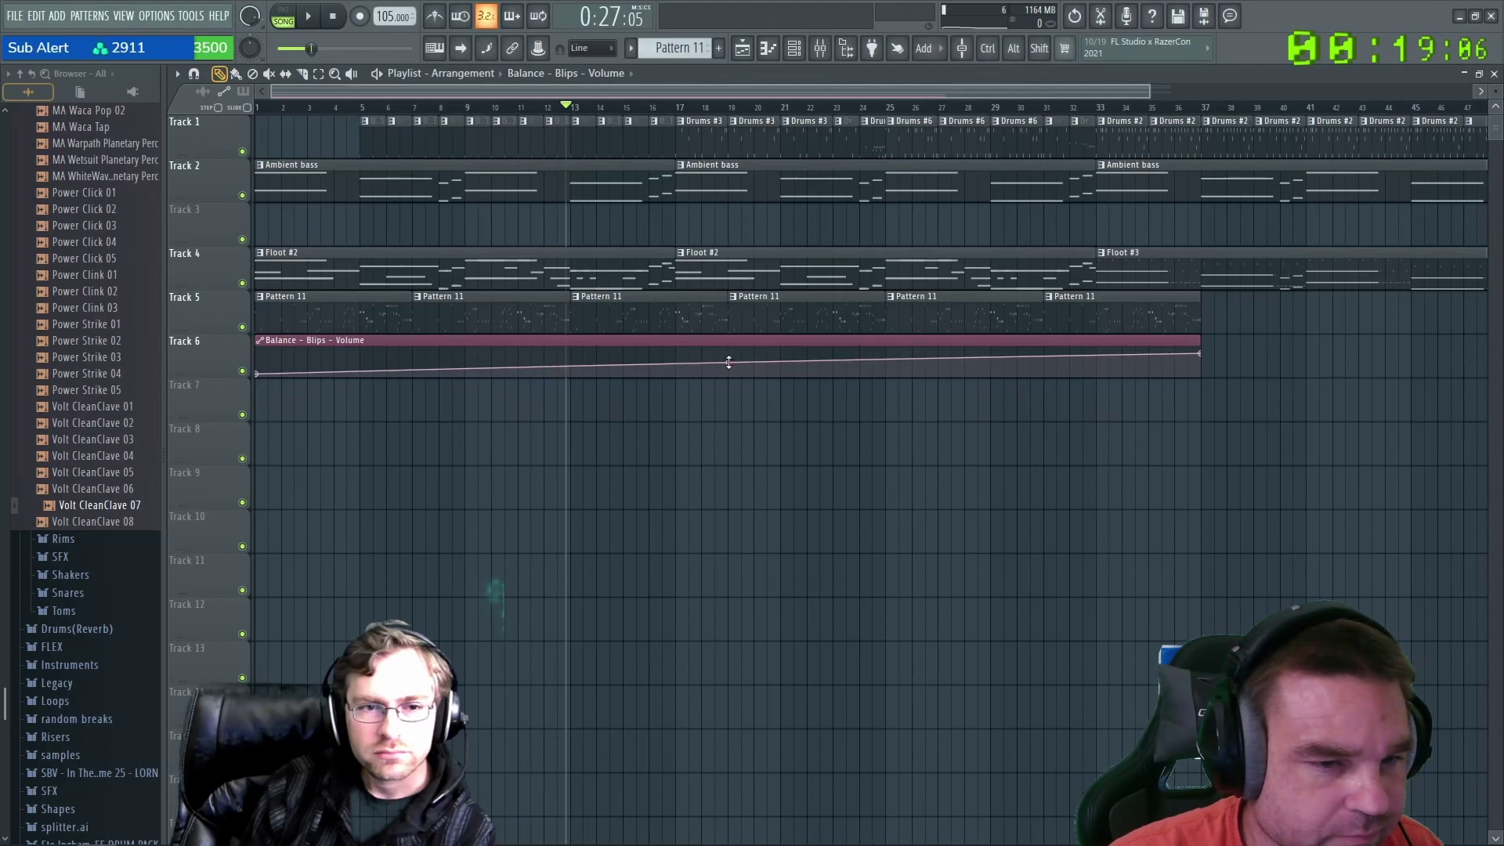
left_click_drag(728, 362, 729, 356)
During playback, trim the third Pattern 11 clip to end at bar 17 and delete the three clips after it, replaying from bar 5.
key("space")
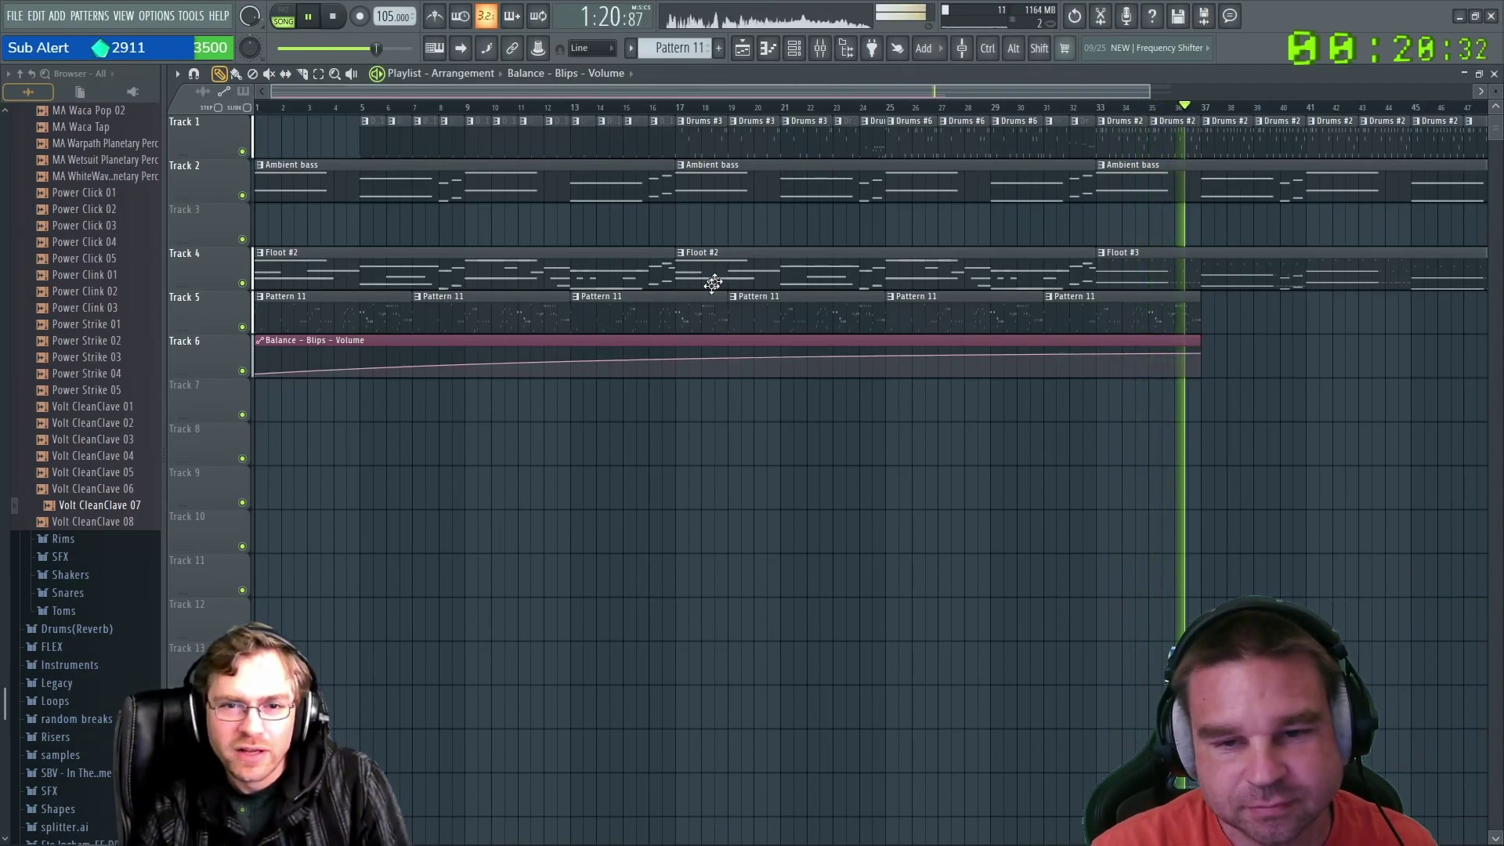
left_click_drag(721, 296, 676, 298)
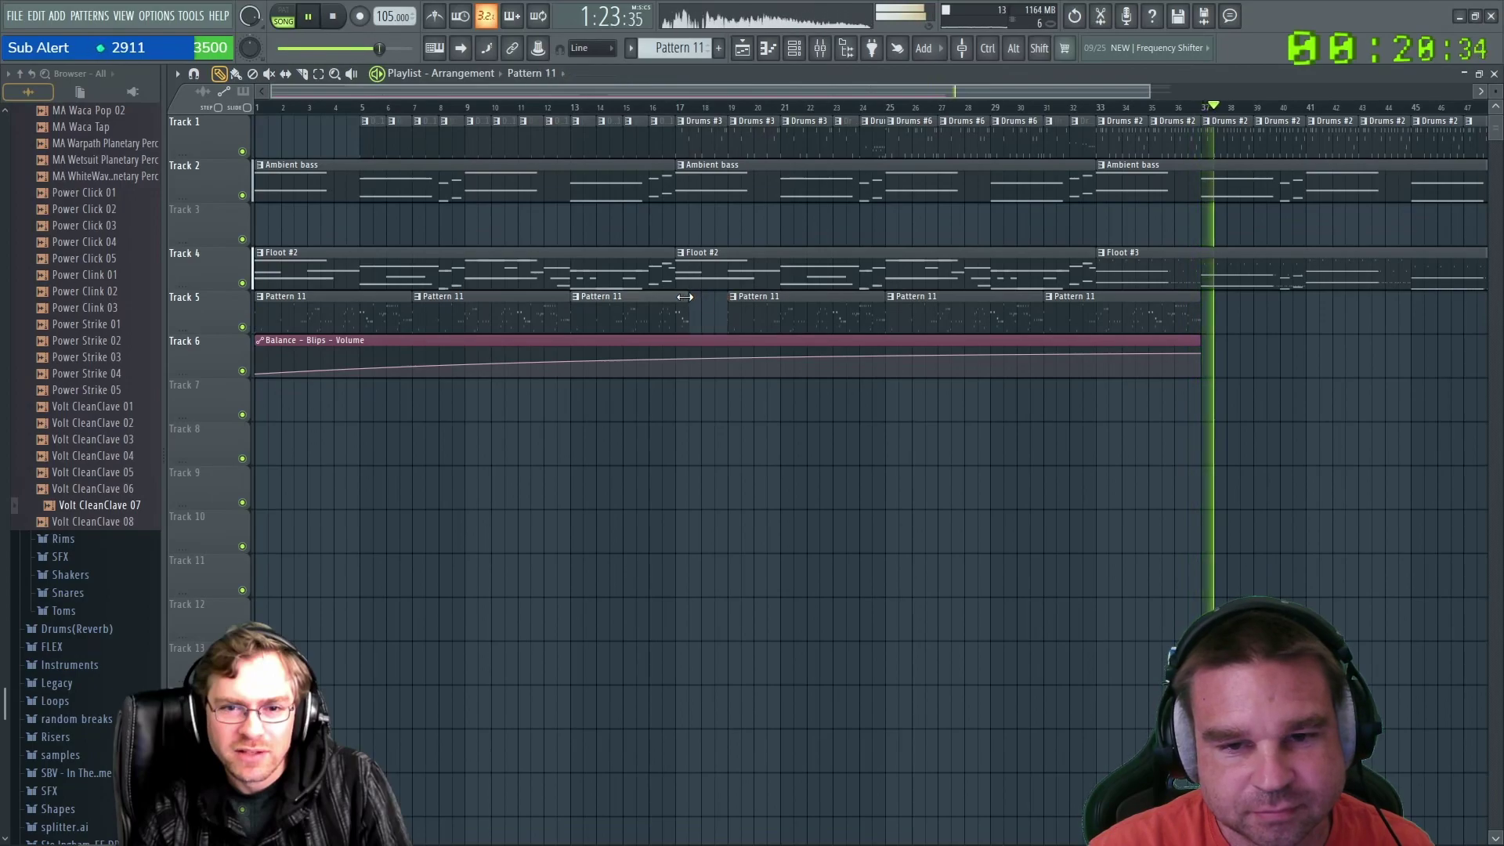
right_click(758, 309)
right_click(935, 327)
right_click(1128, 318)
left_click(376, 107)
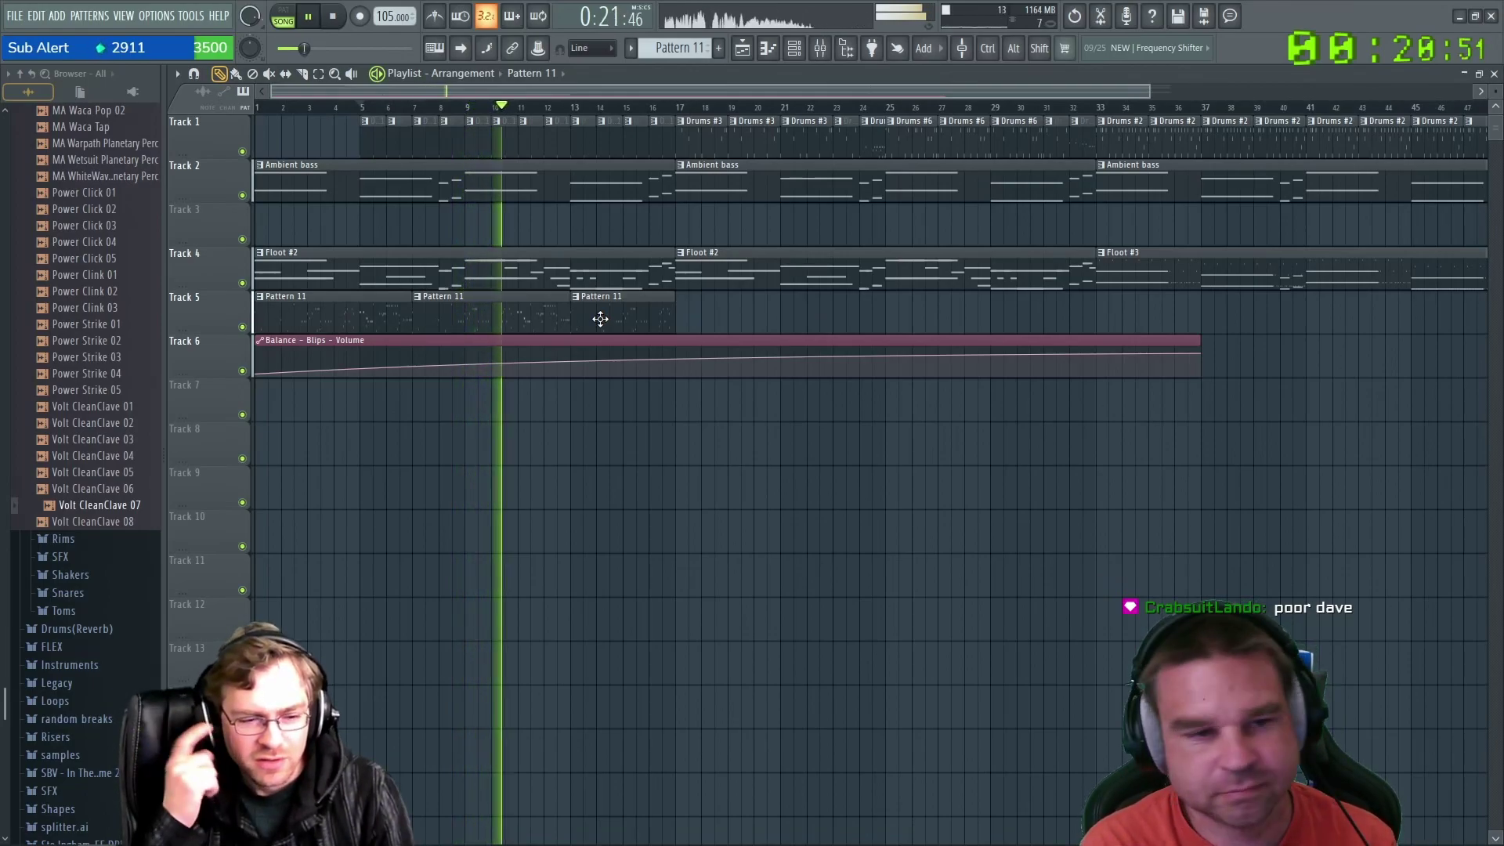
key("space")
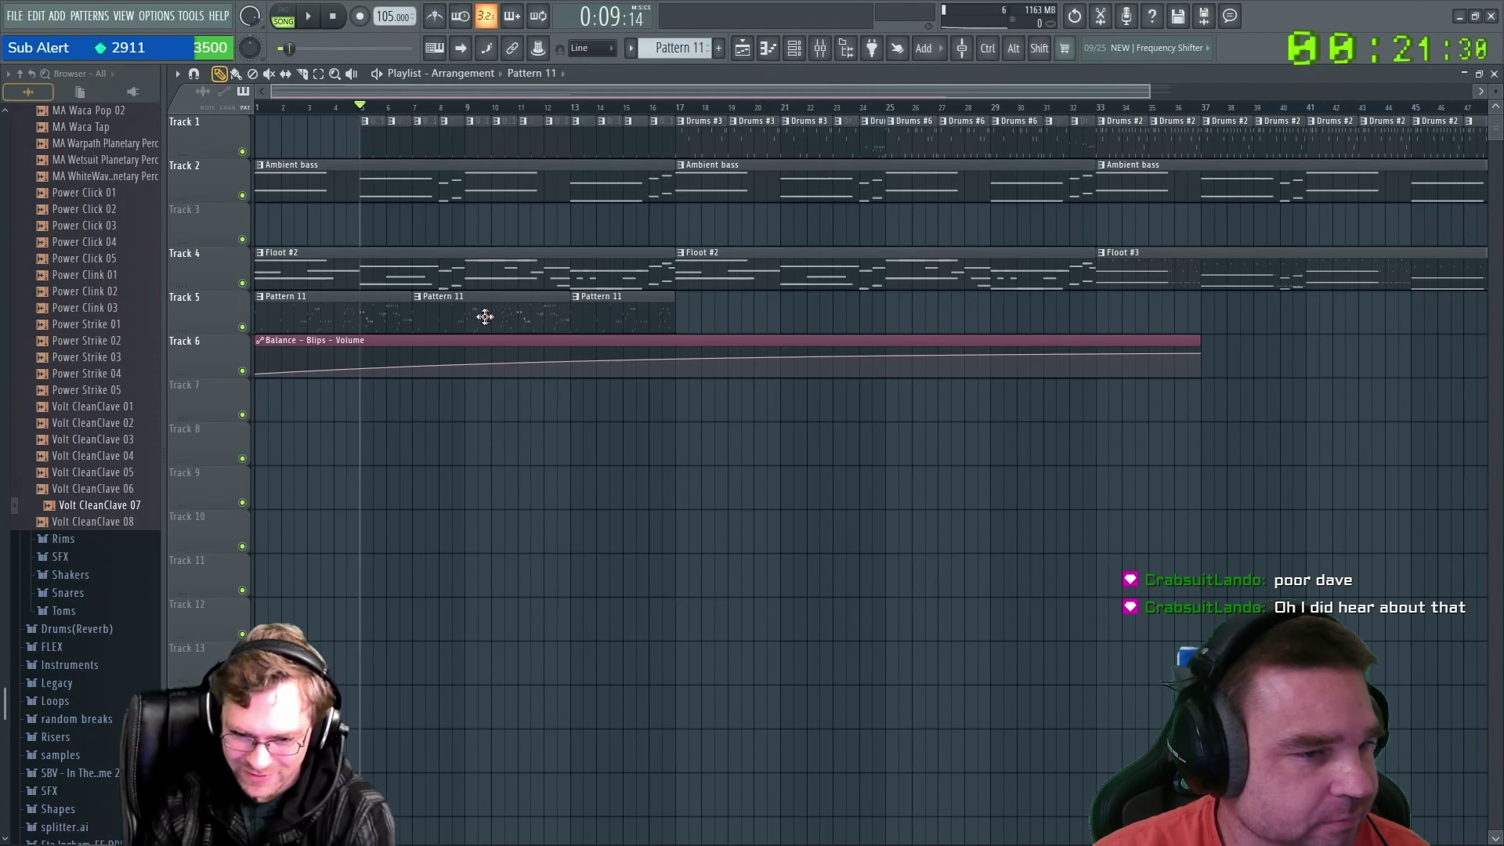
Delete the second Pattern 11 clip, shorten the first to four bars, and fill Track 5 with four-bar clips up to bar 33.
right_click(447, 315)
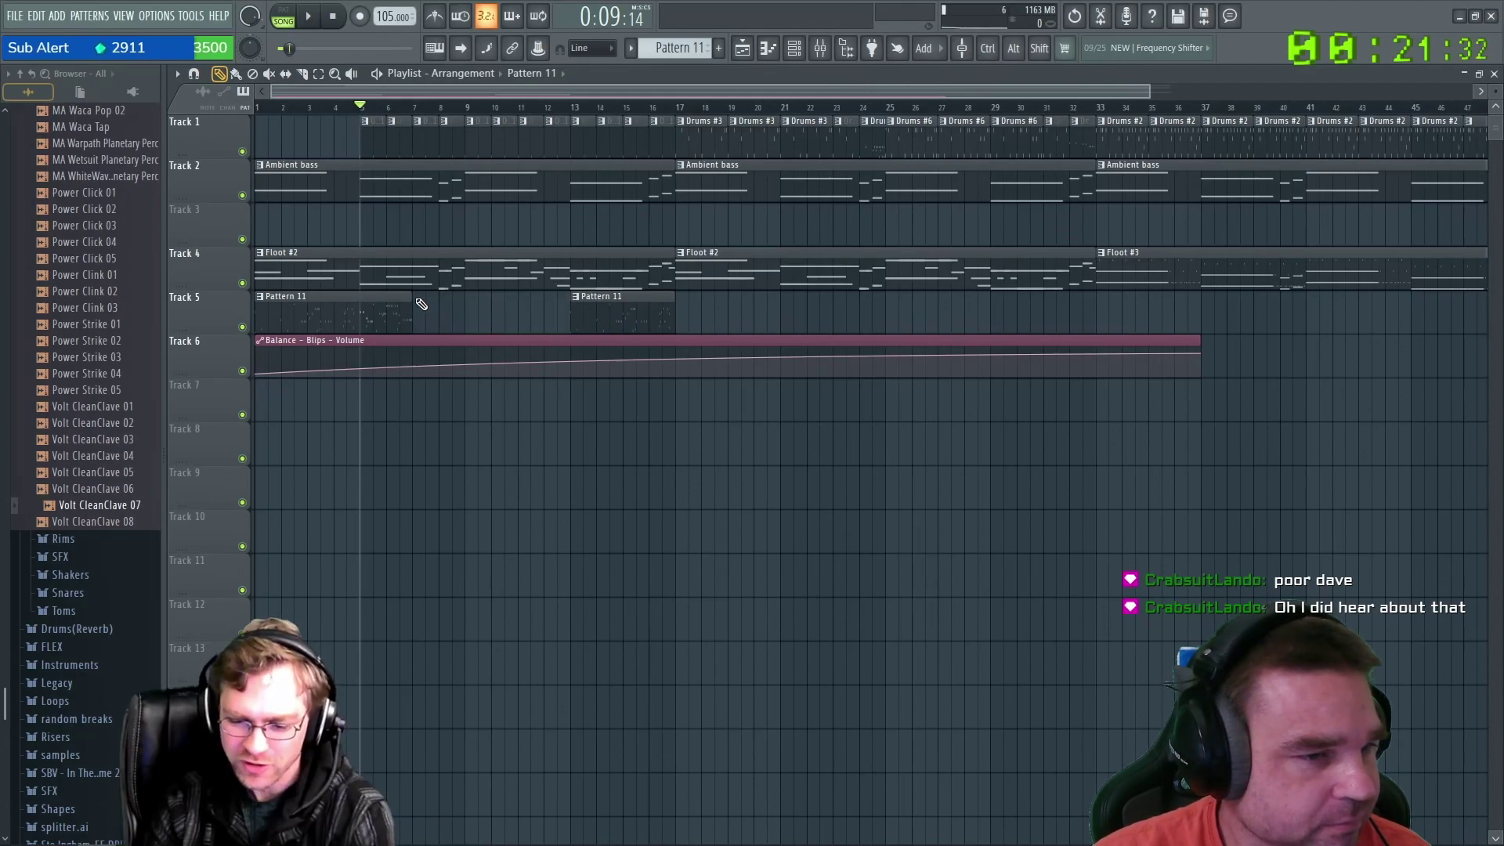
left_click_drag(412, 312, 360, 311)
left_click_drag(570, 311, 375, 313)
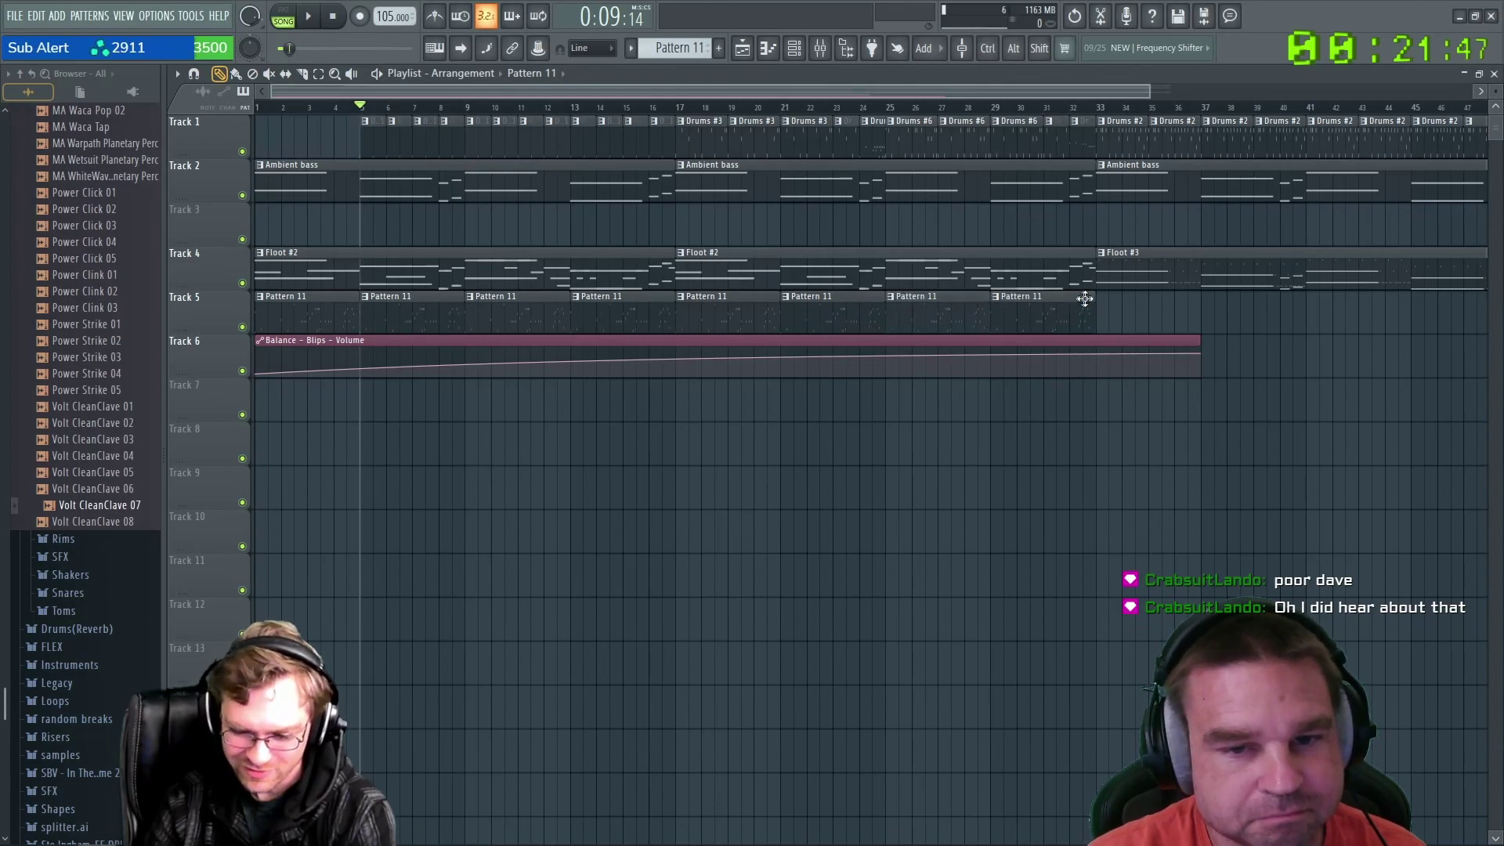
Delete the Pattern 11 clips on Track 5 from bar 17 onward.
left_click_drag(1166, 334, 1085, 322)
right_click(1056, 313)
right_click(940, 318)
right_click(859, 321)
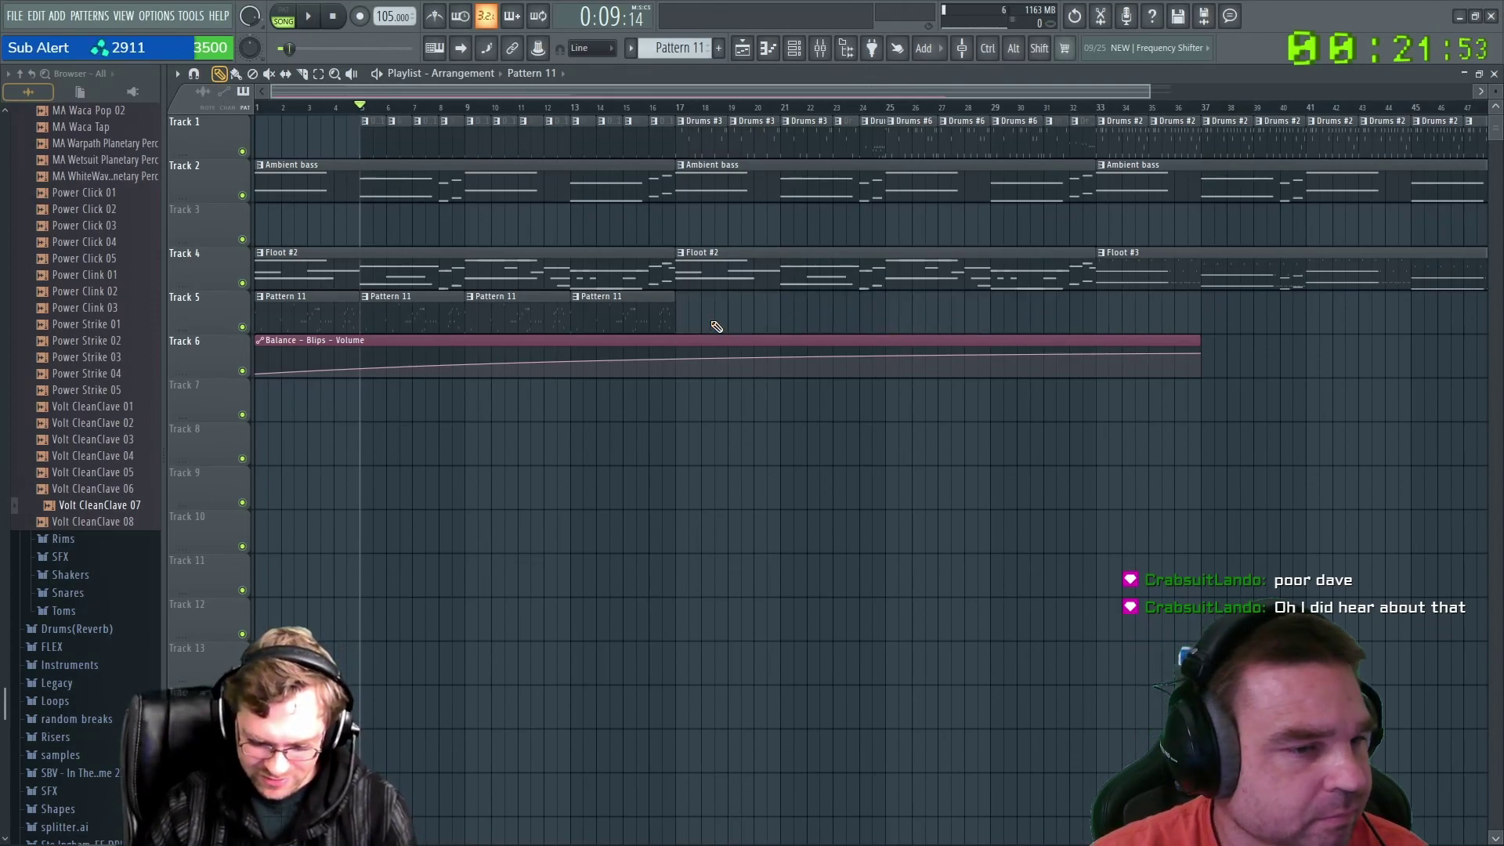
Lengthen the third Pattern 11 clip to six bars and repeat the four-four-six-bar group twice, filling Track 5 up to bar 43.
left_click(628, 309)
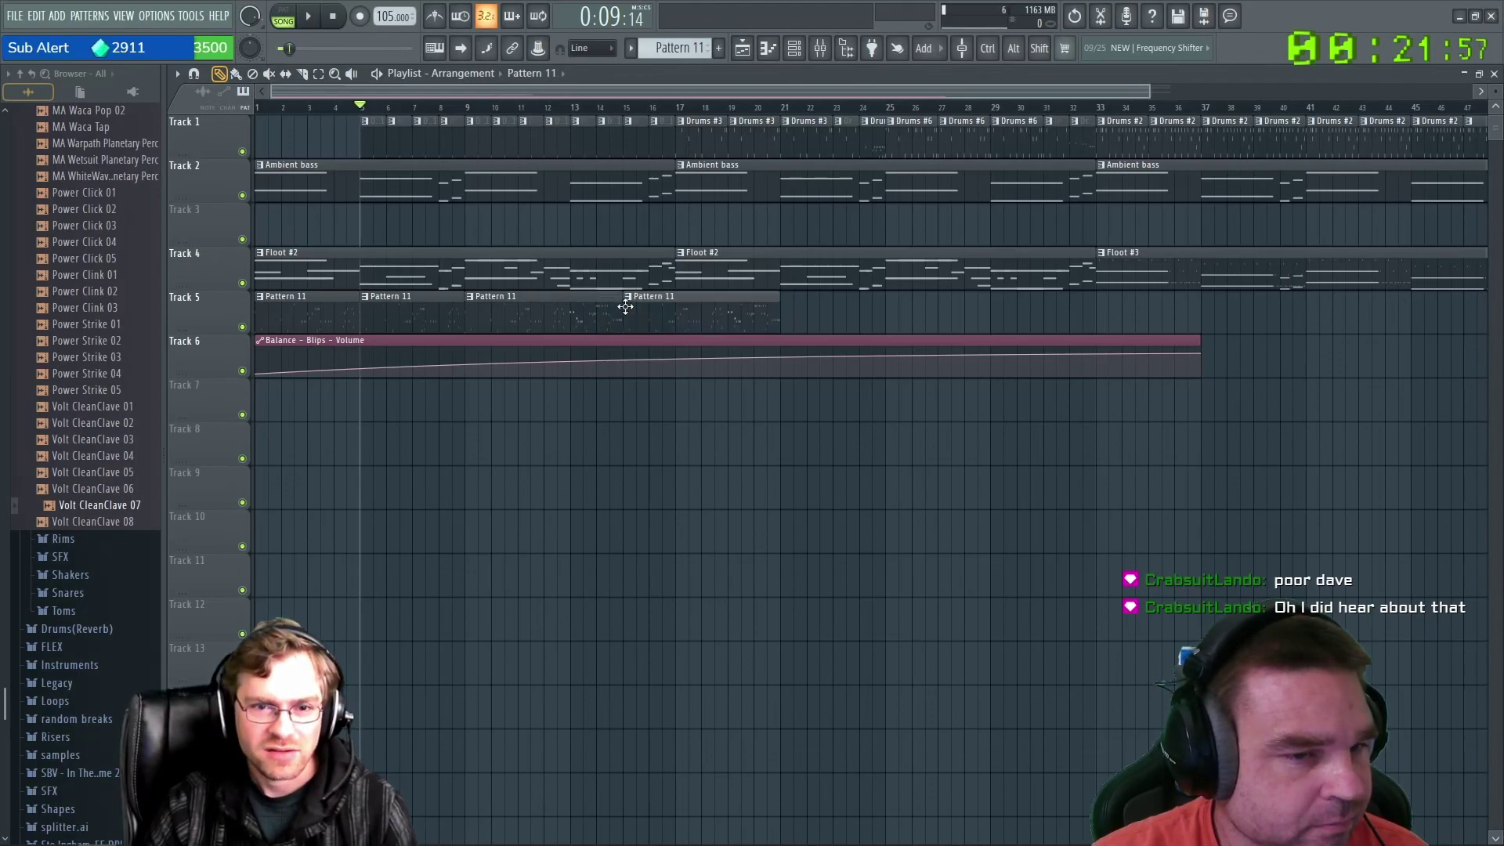
right_click(698, 312)
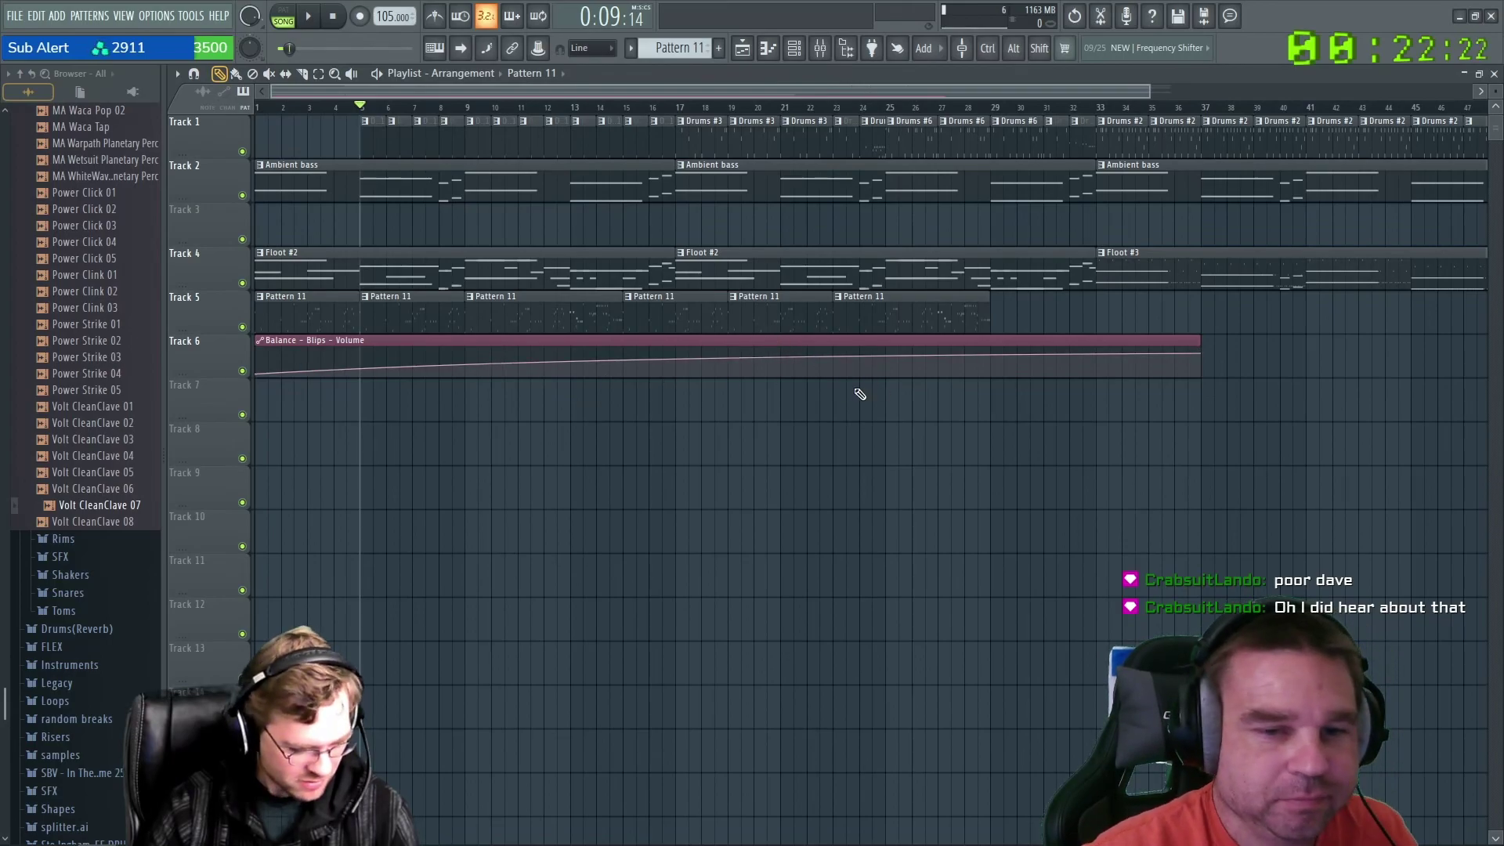
left_click(998, 309)
right_click(1020, 312)
left_click_drag(1014, 313, 1059, 324)
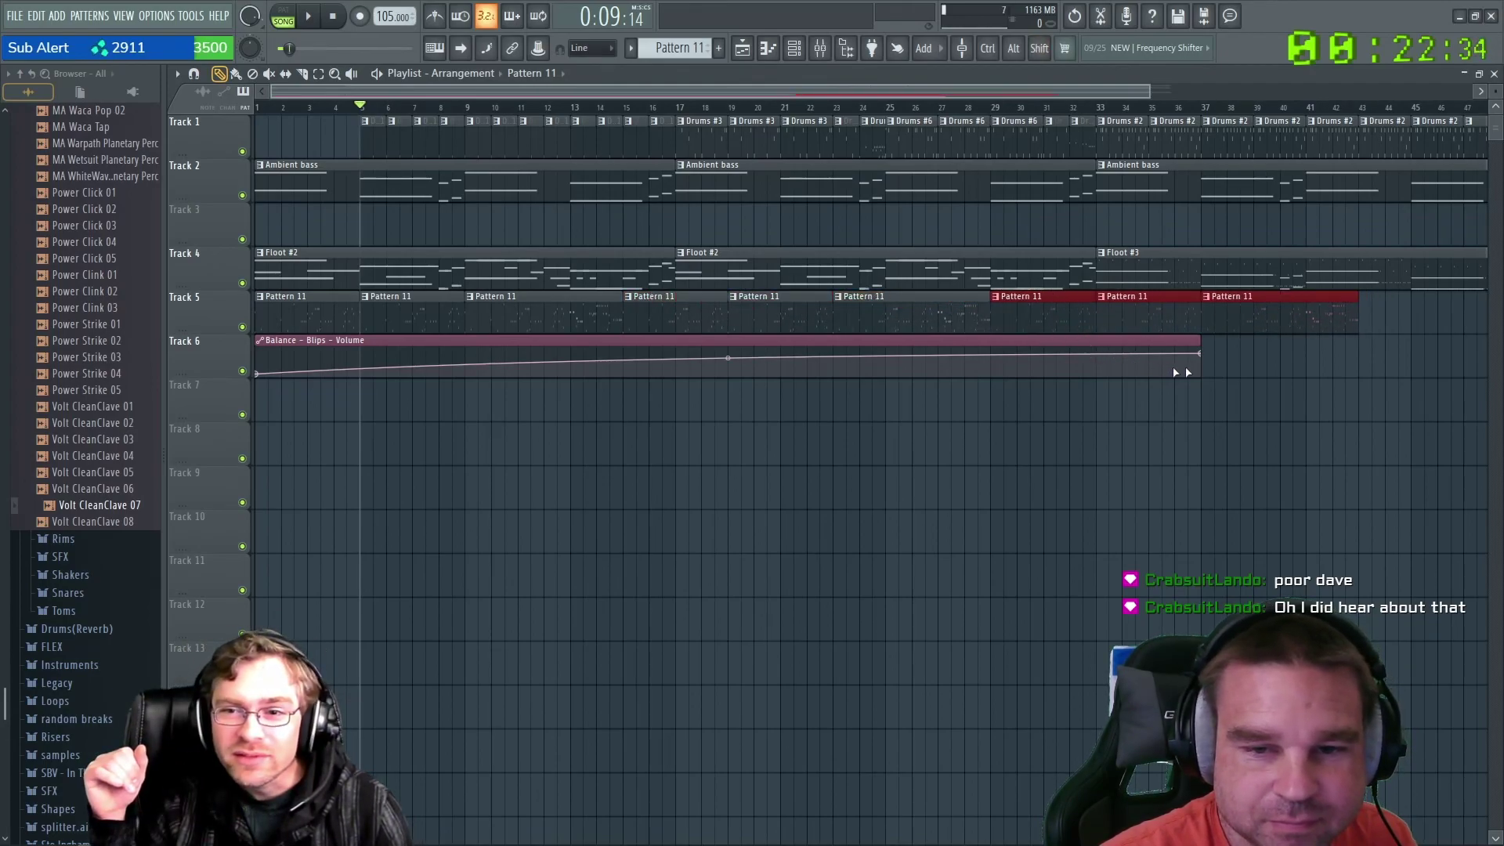
left_click(1241, 356)
right_click(1261, 362)
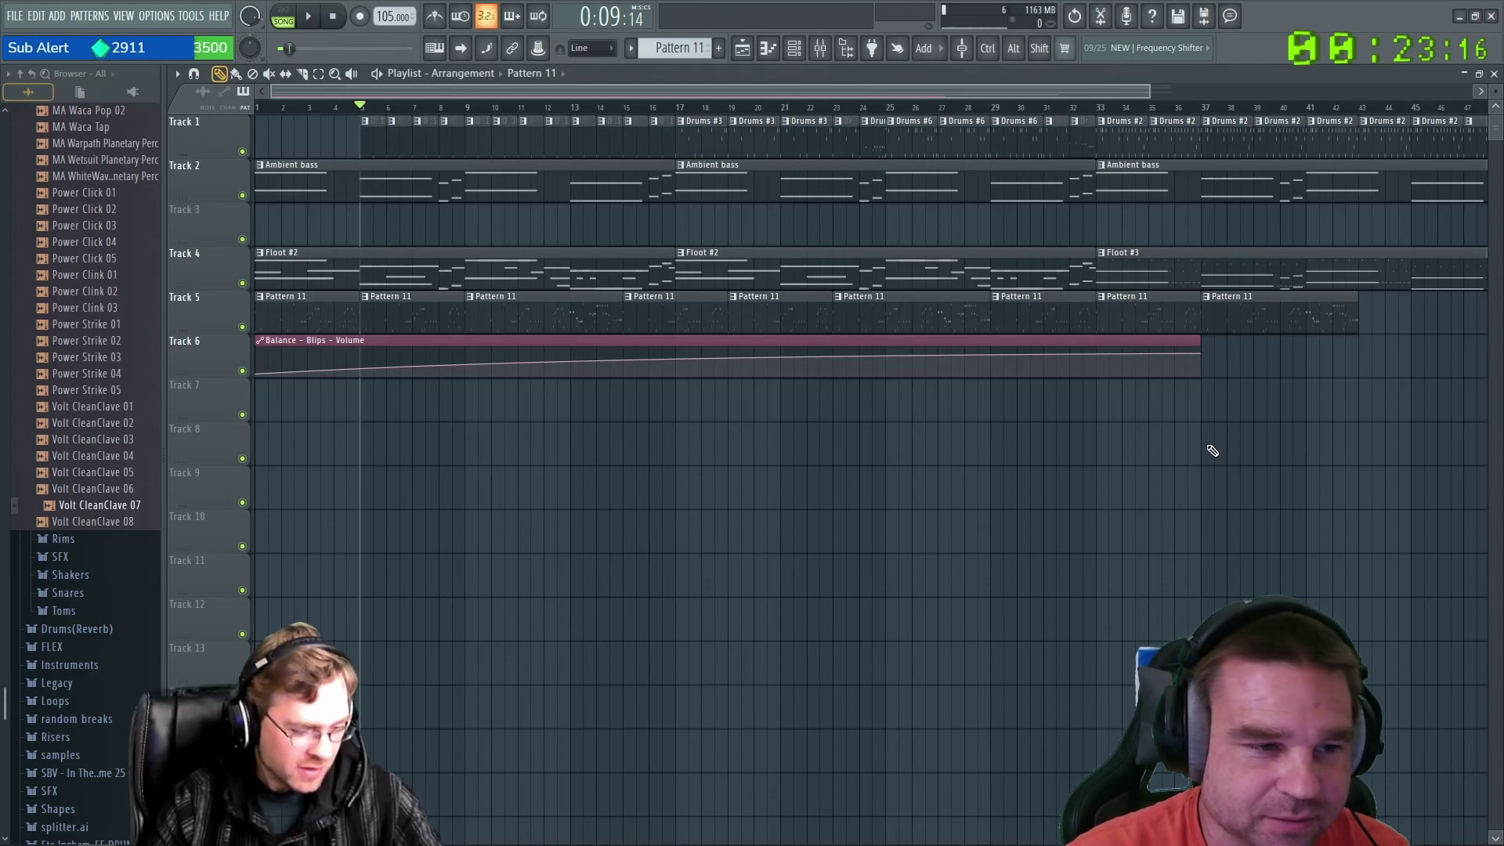
Move the playhead to the song's start and trim the last Pattern 11 clip on Track 5 to end at bar 41.
scroll(1269, 434, "down", 3, "ctrl")
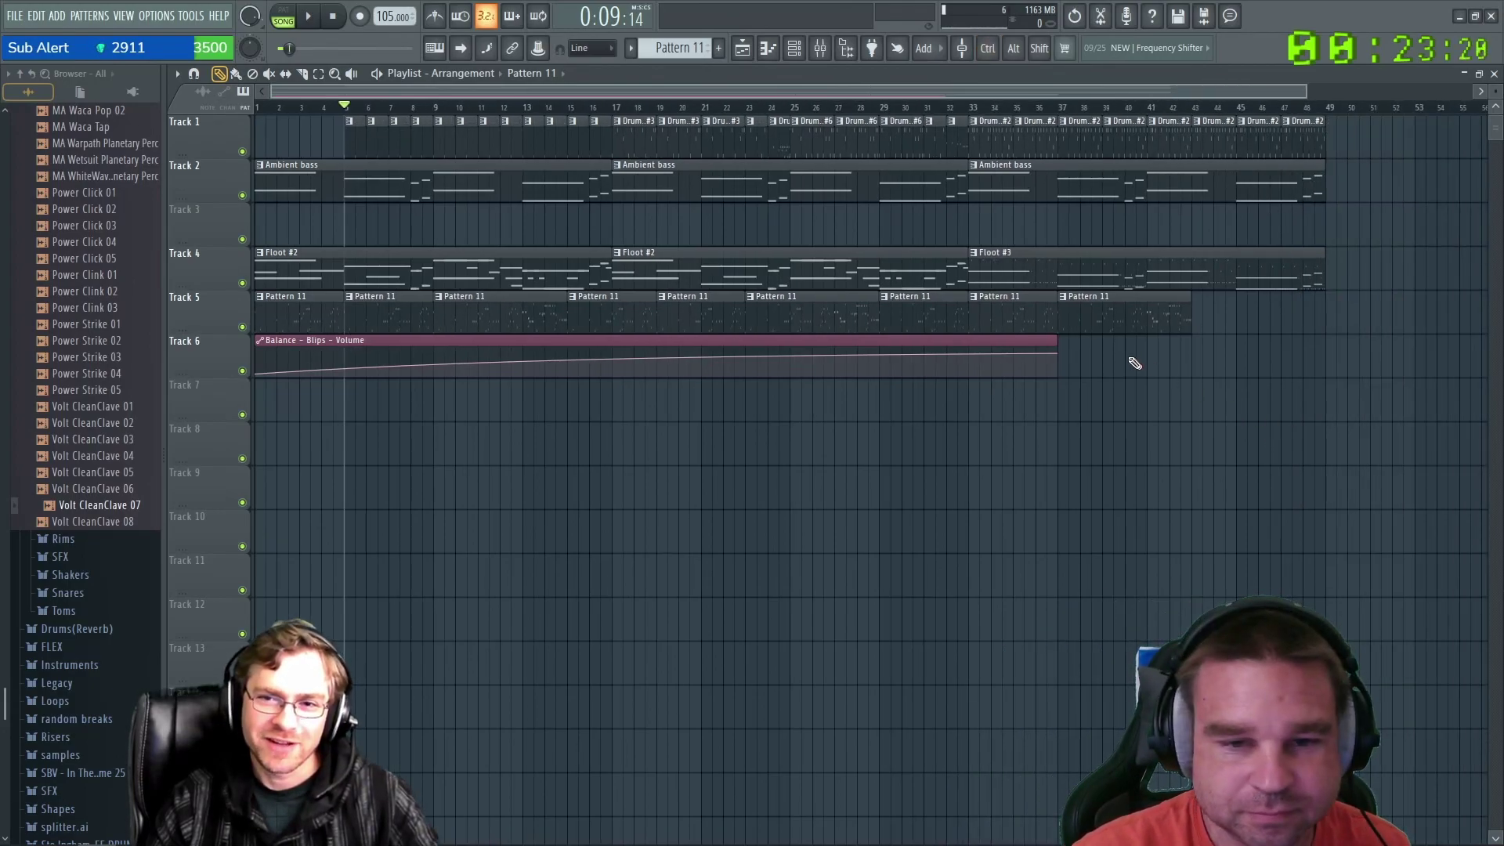
scroll(1138, 364, "up", 3, "ctrl")
scroll(1070, 354, "down", 2, "ctrl")
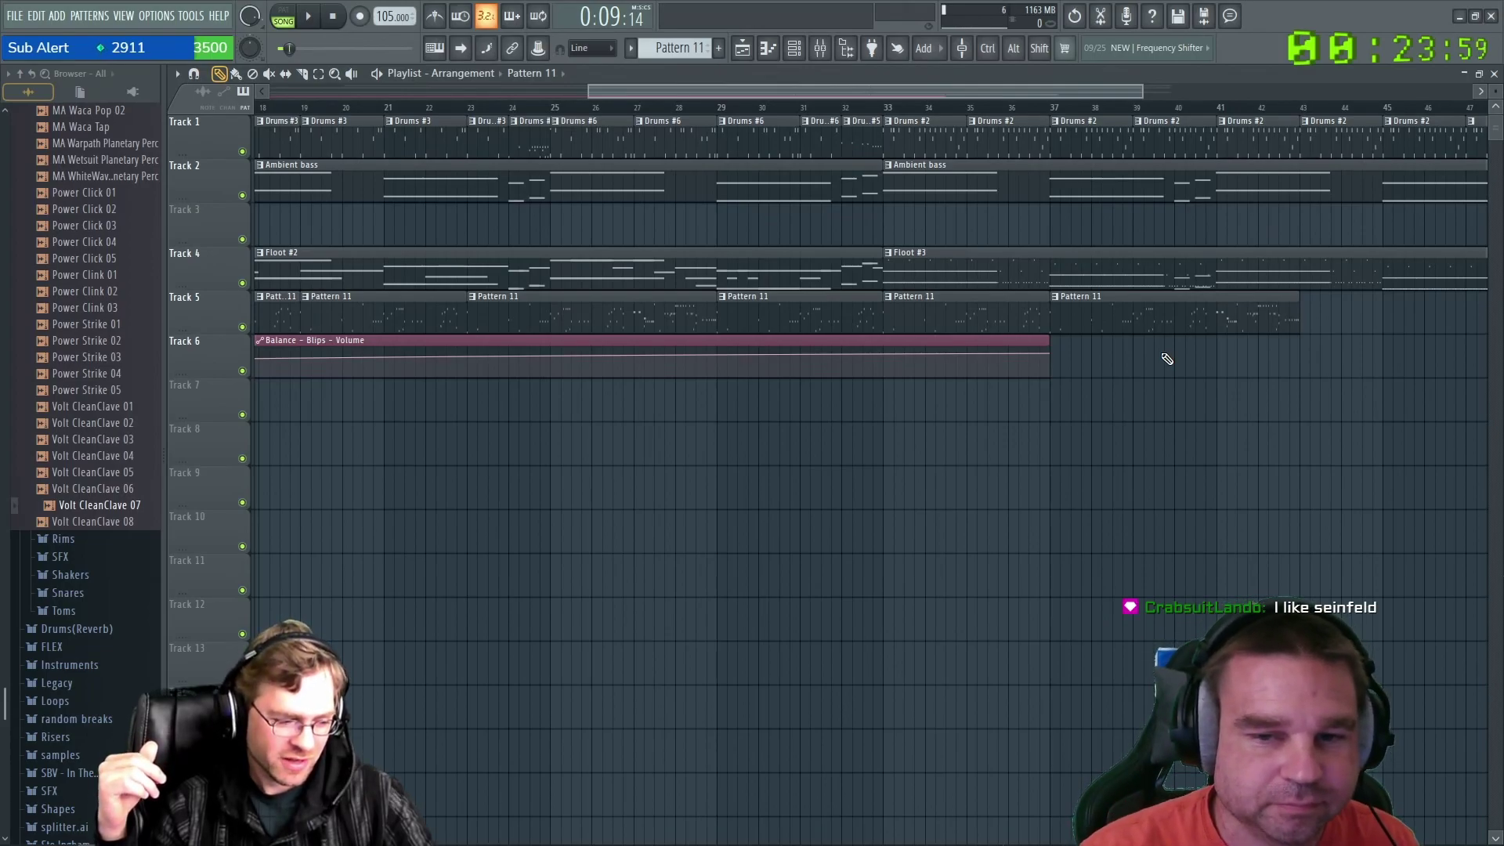
scroll(1172, 376, "down", 3)
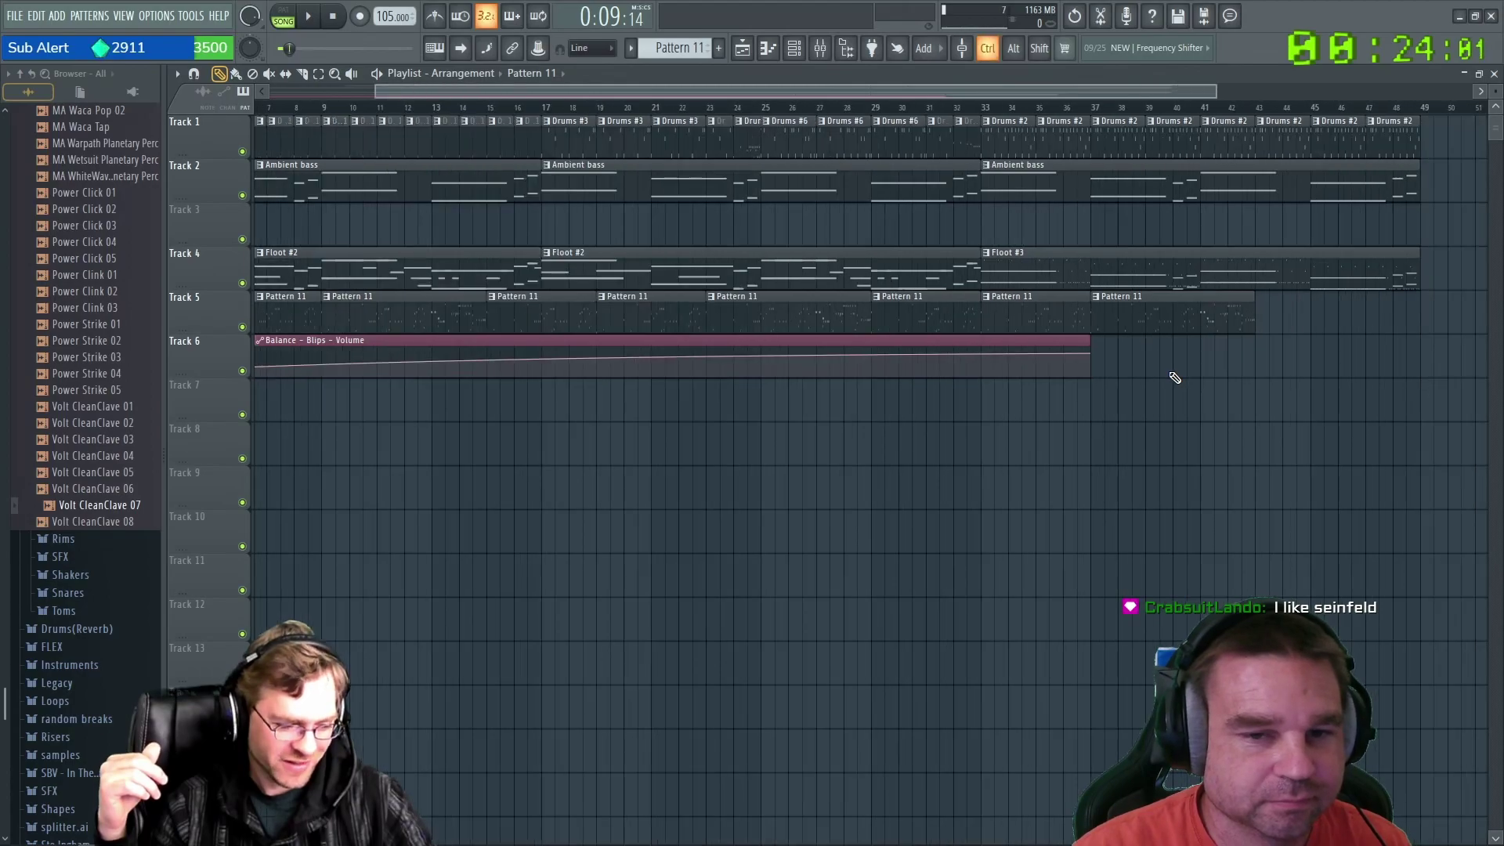
left_click_drag(490, 91, 268, 118)
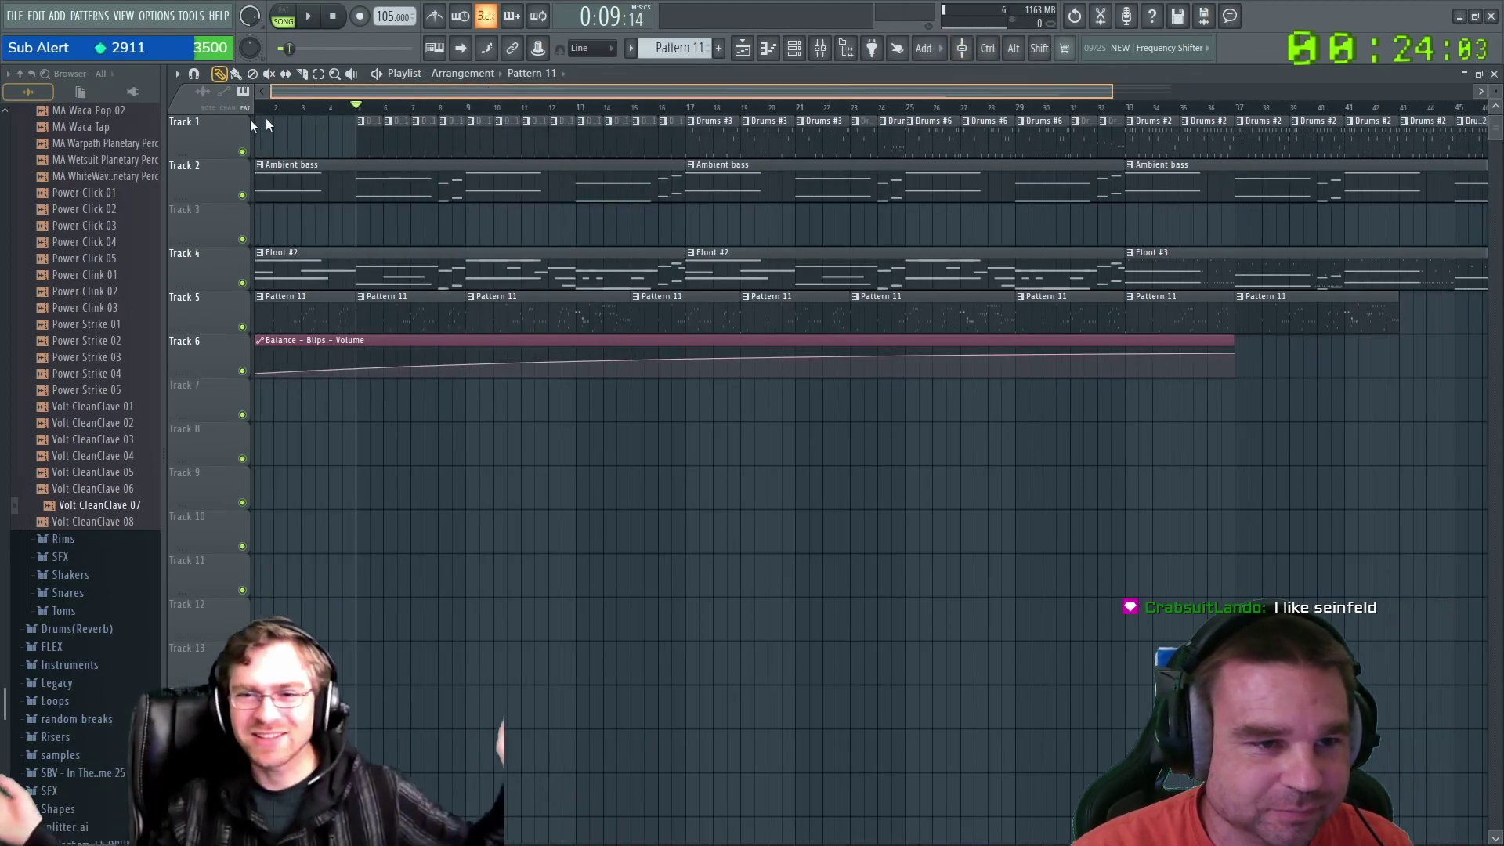
left_click_drag(368, 107, 179, 138)
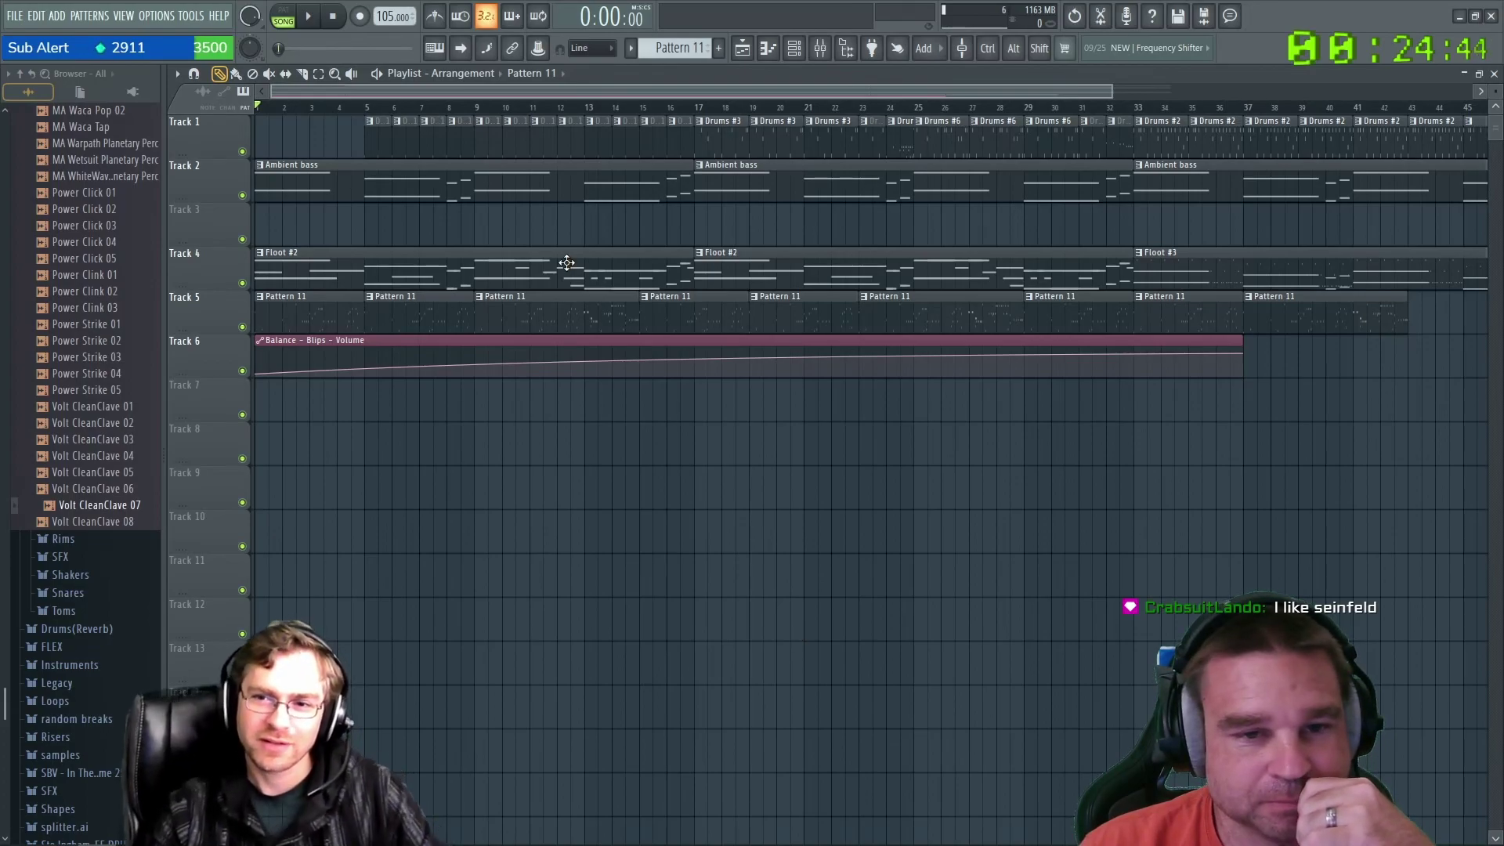
left_click_drag(1406, 303, 1359, 300)
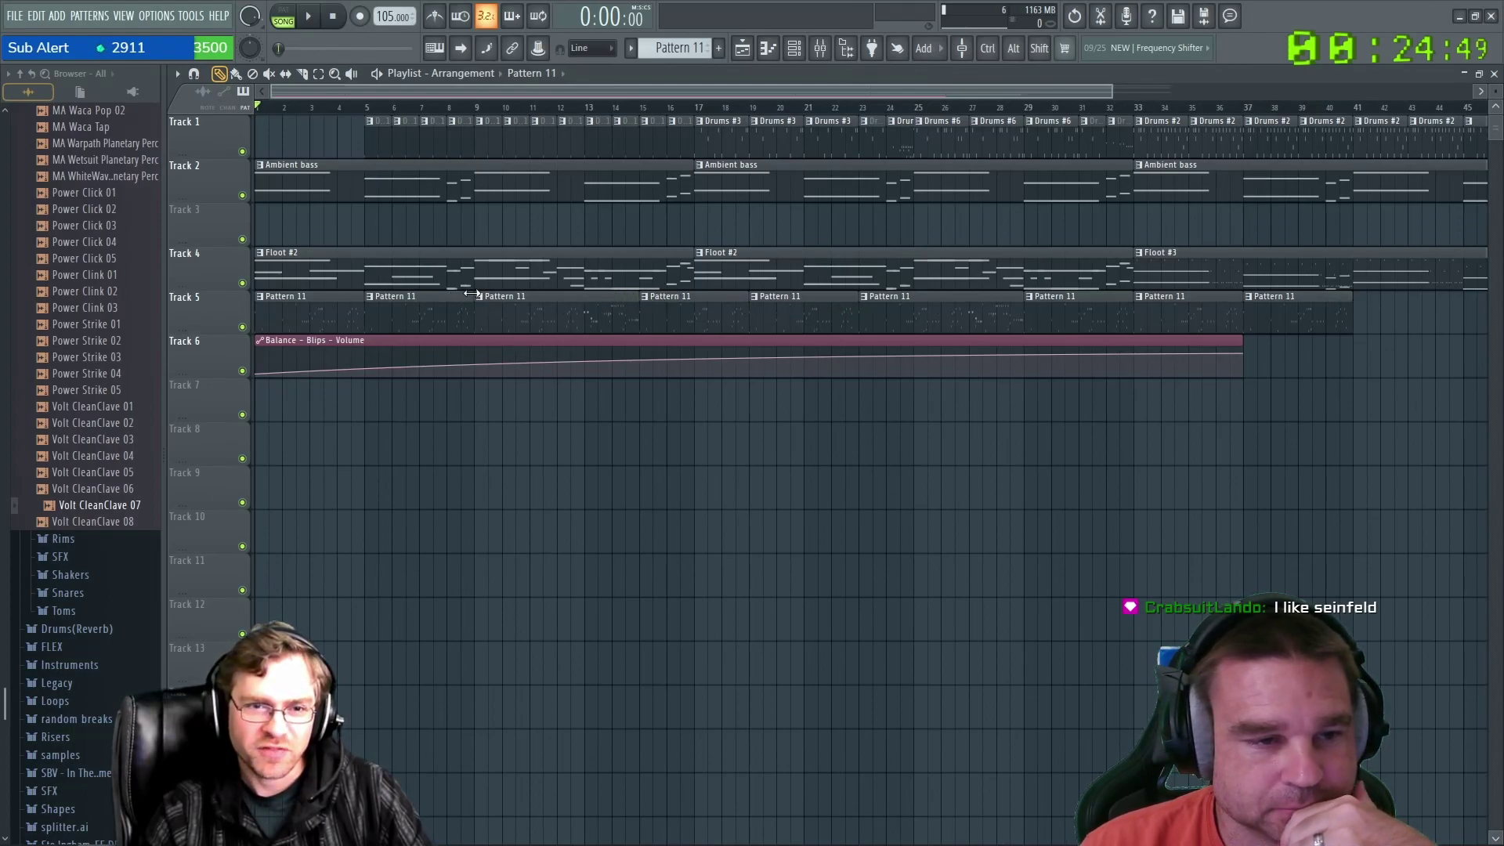
left_click_drag(363, 299, 342, 299)
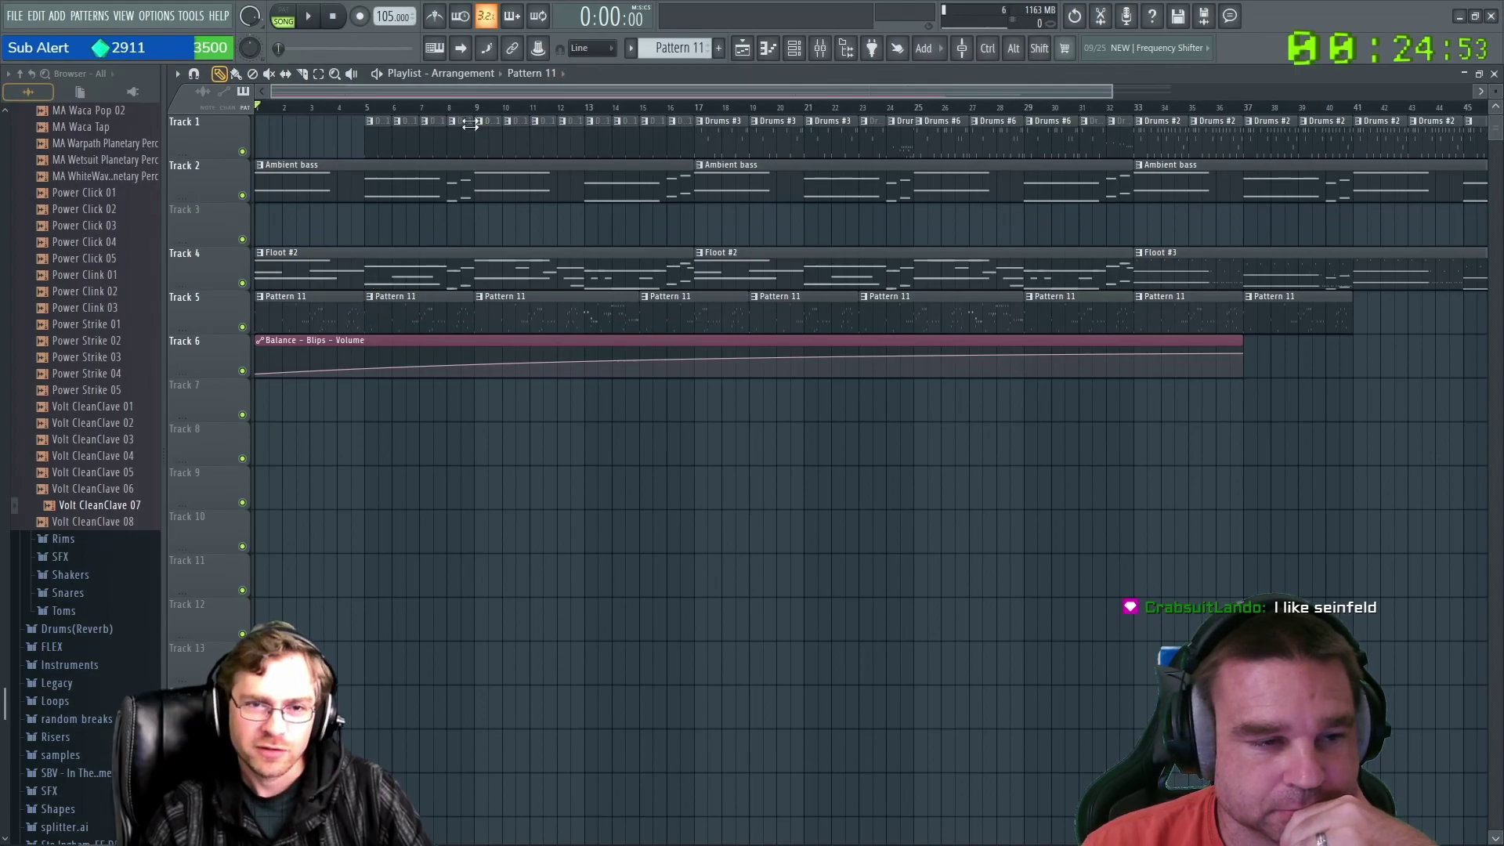
Delete the Pattern 11 clips on Track 5 from bar 33 onward and play the song from about bar 30.
left_click_drag(470, 91, 859, 91)
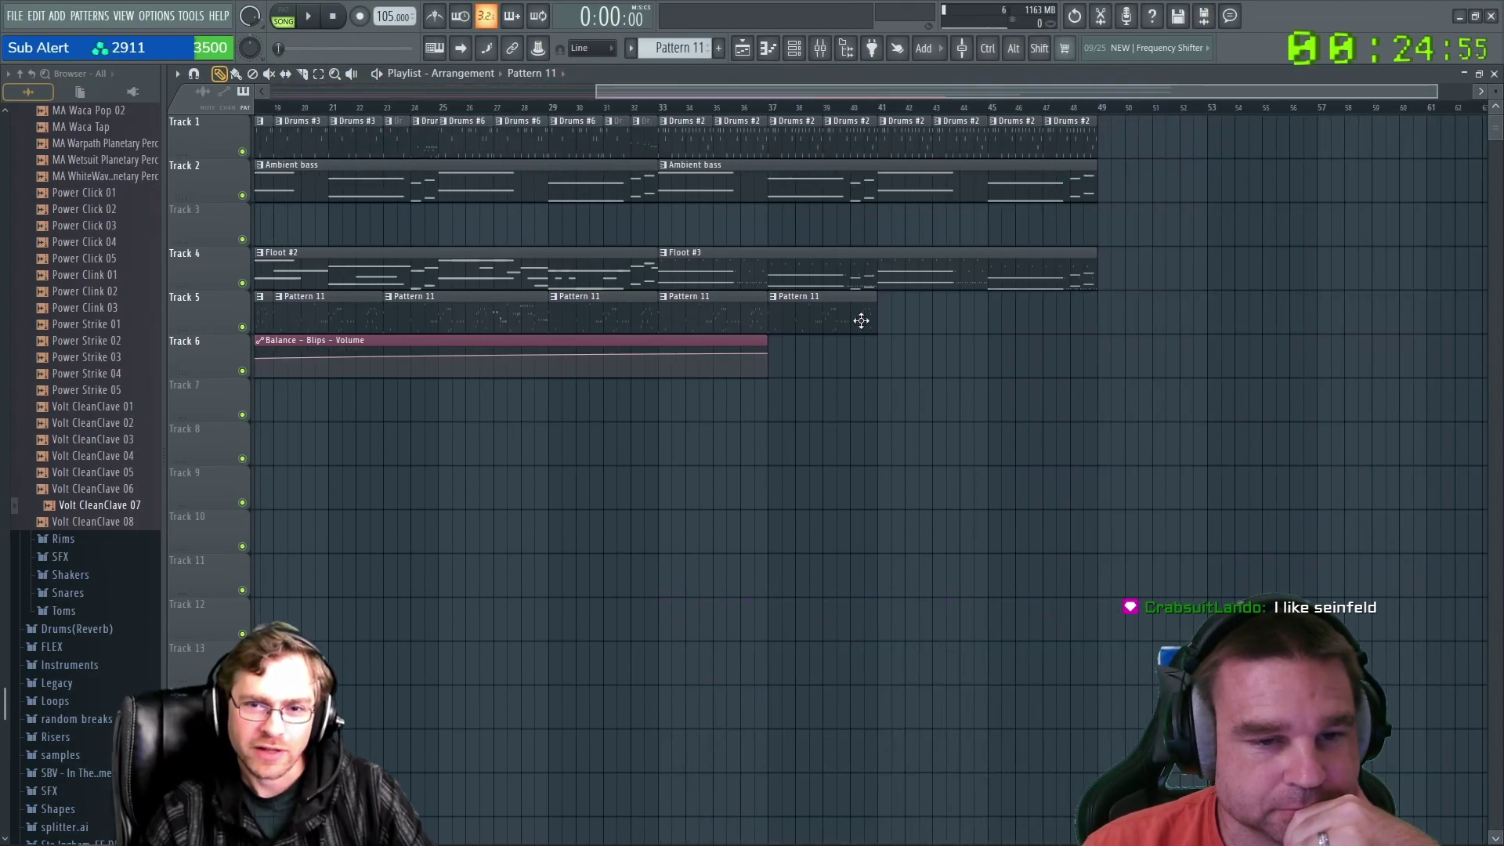
right_click(810, 306)
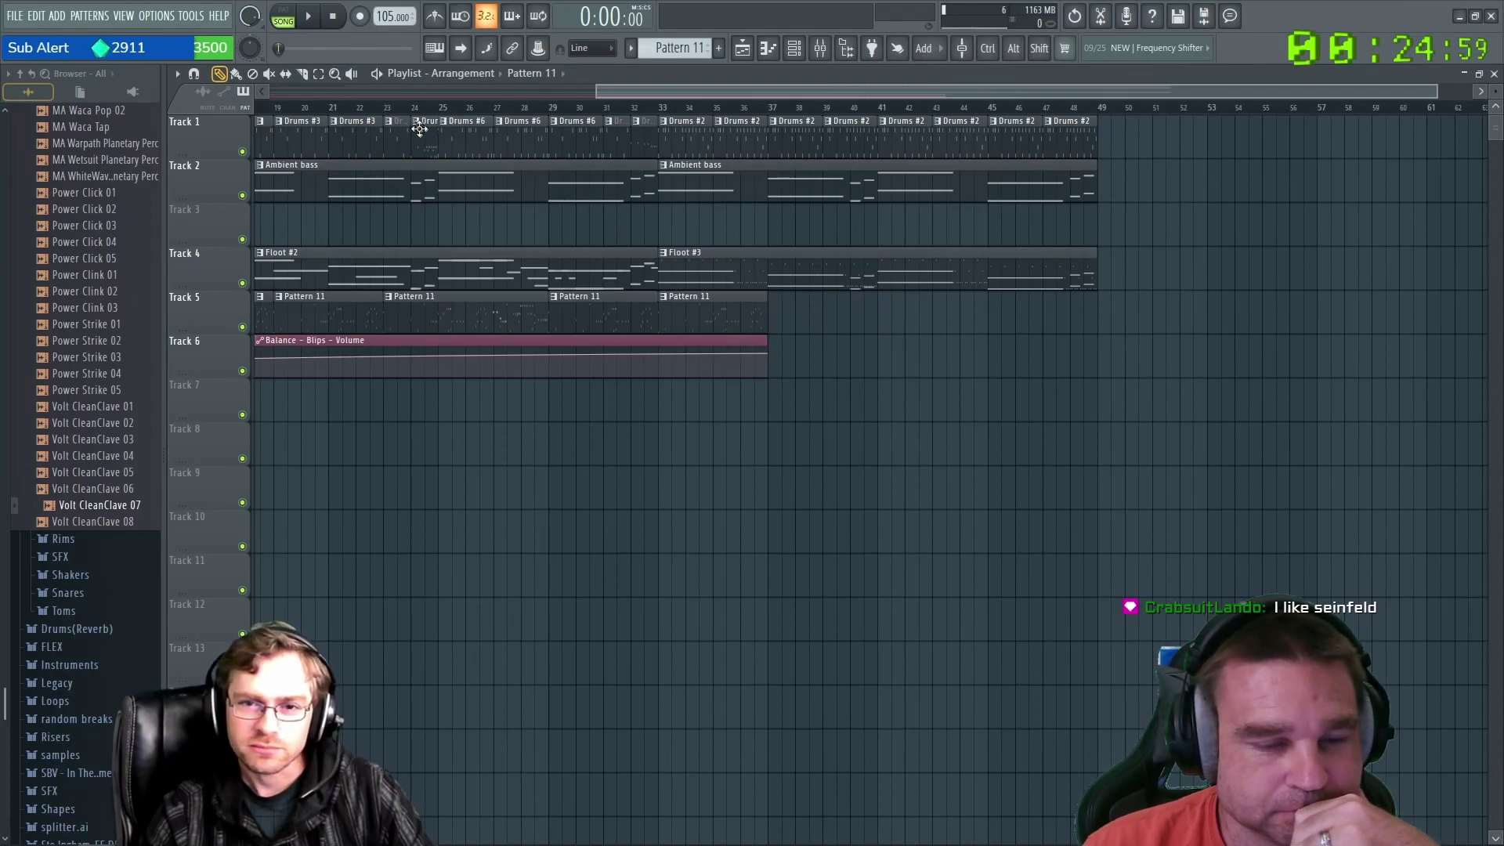
right_click(694, 308)
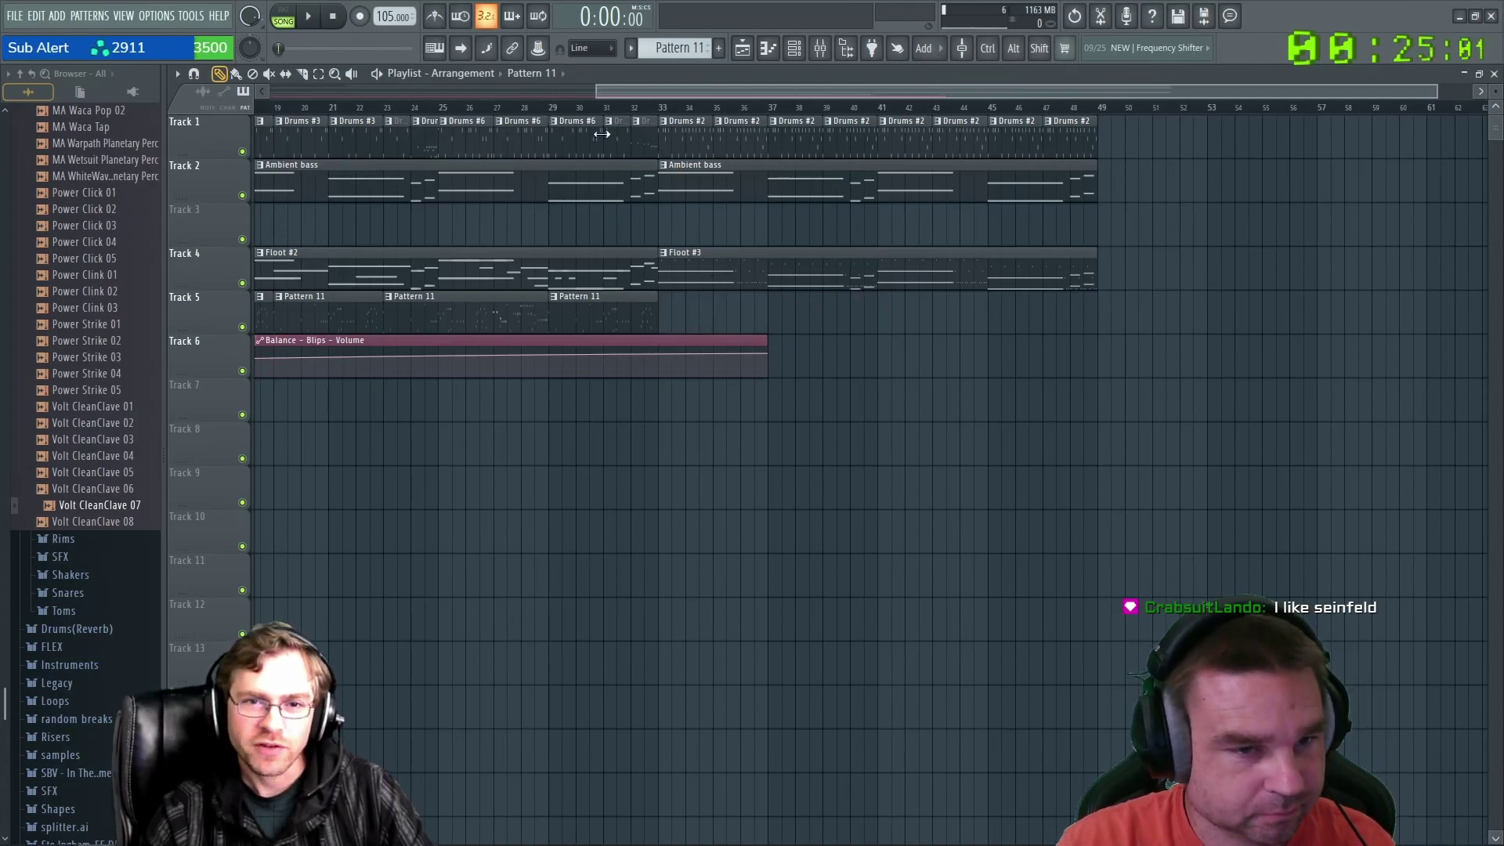
left_click(591, 107)
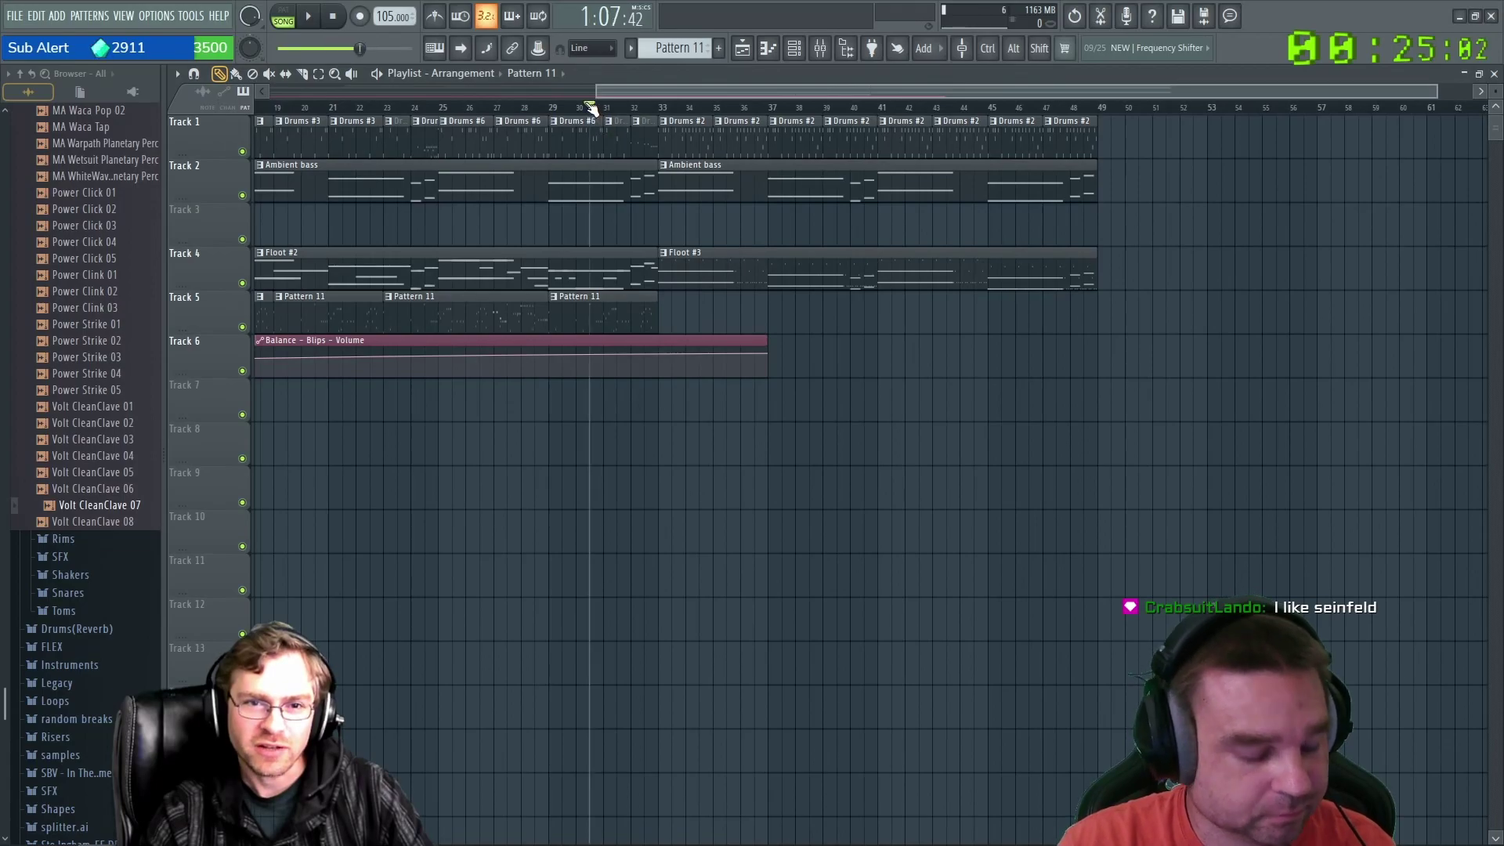
left_click(309, 16)
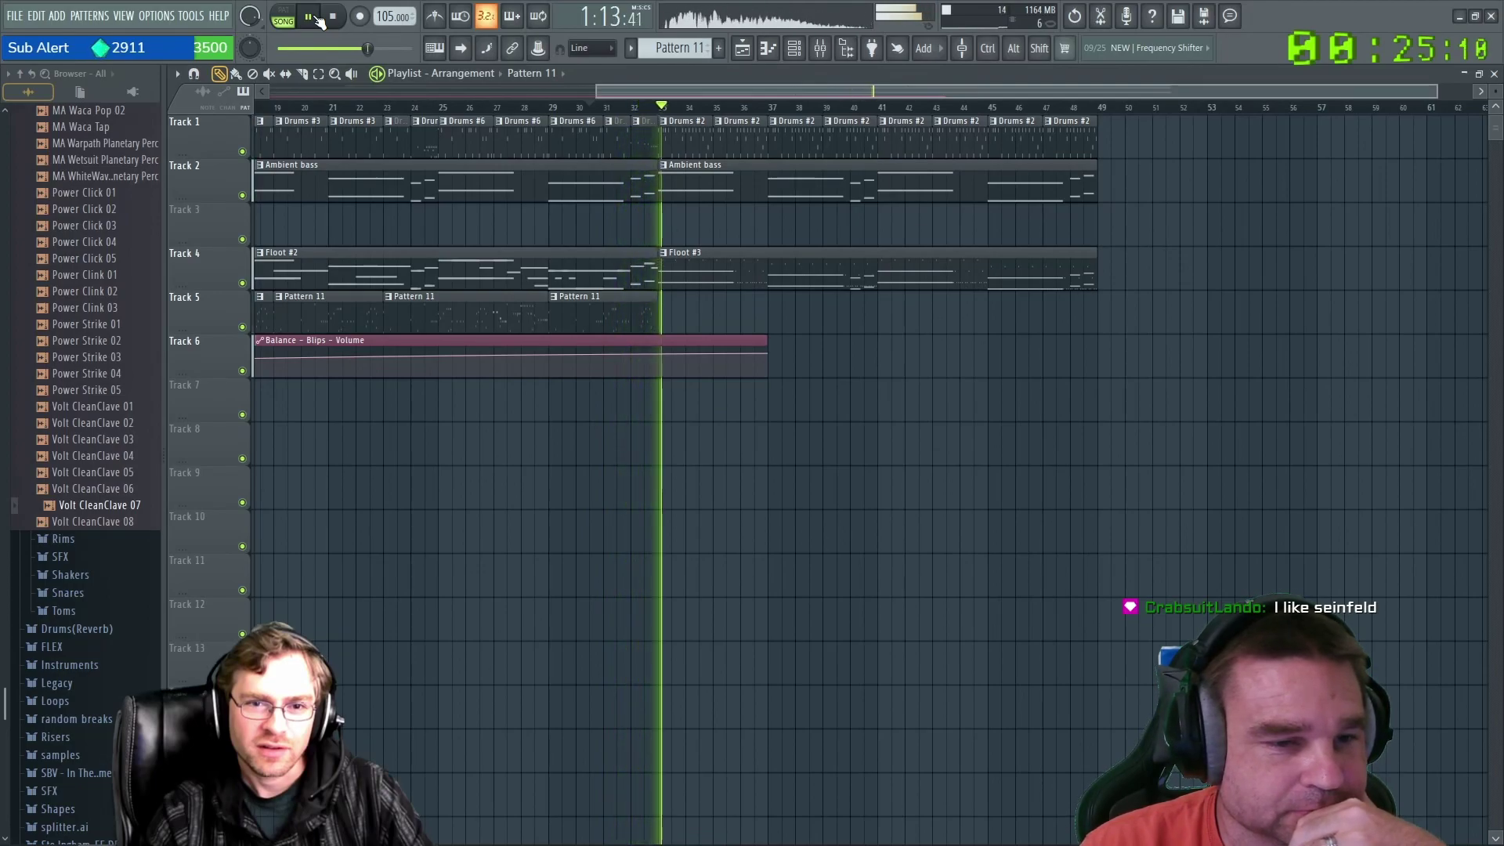
Shorten the Blips volume automation on Track 6 to end at bar 33 and copy its end point's value.
left_click_drag(758, 362, 658, 357)
right_click(663, 358)
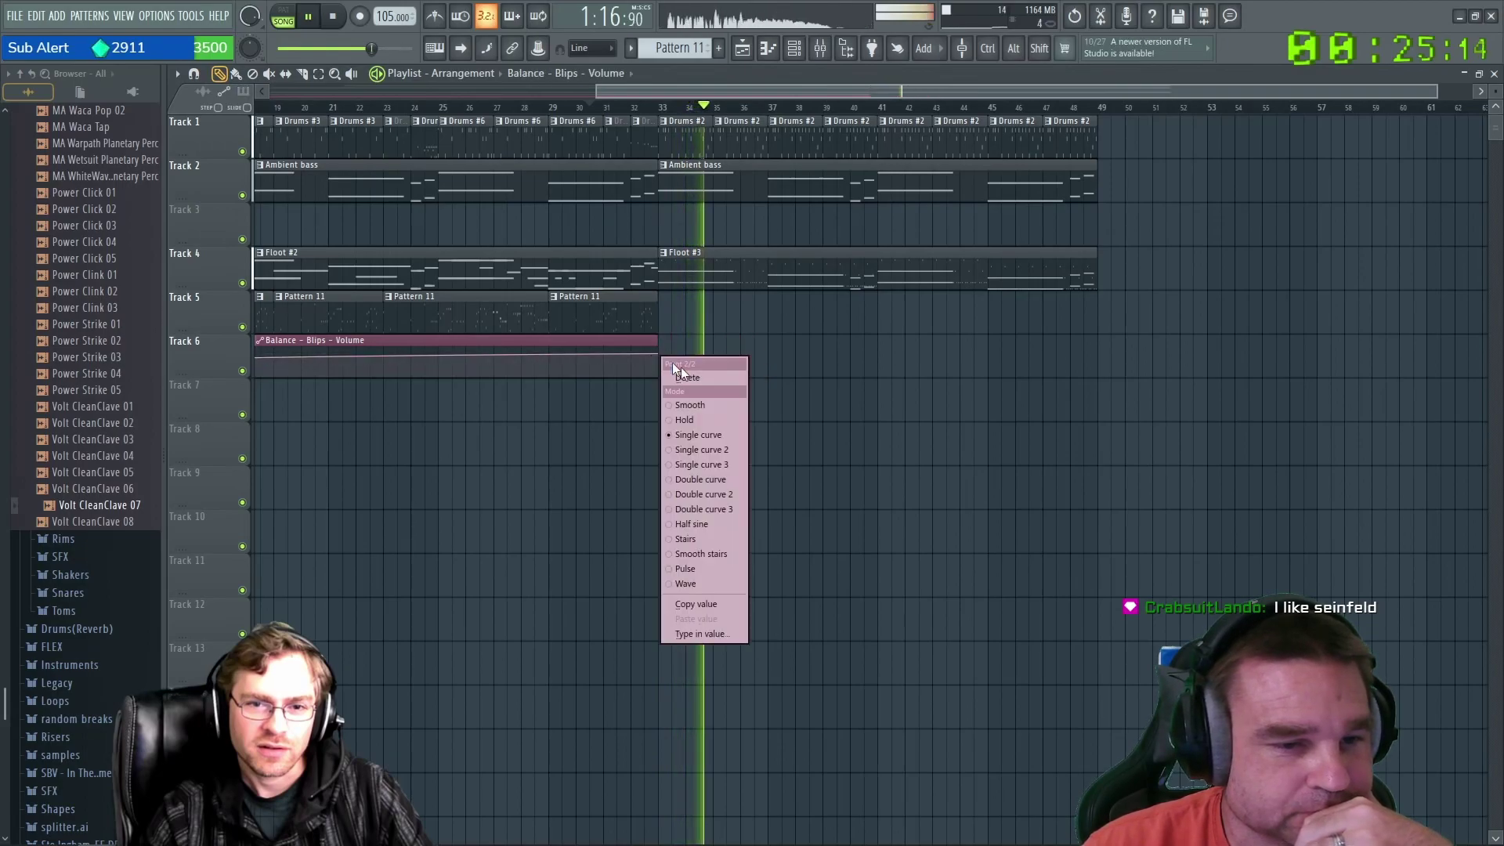
left_click(692, 606)
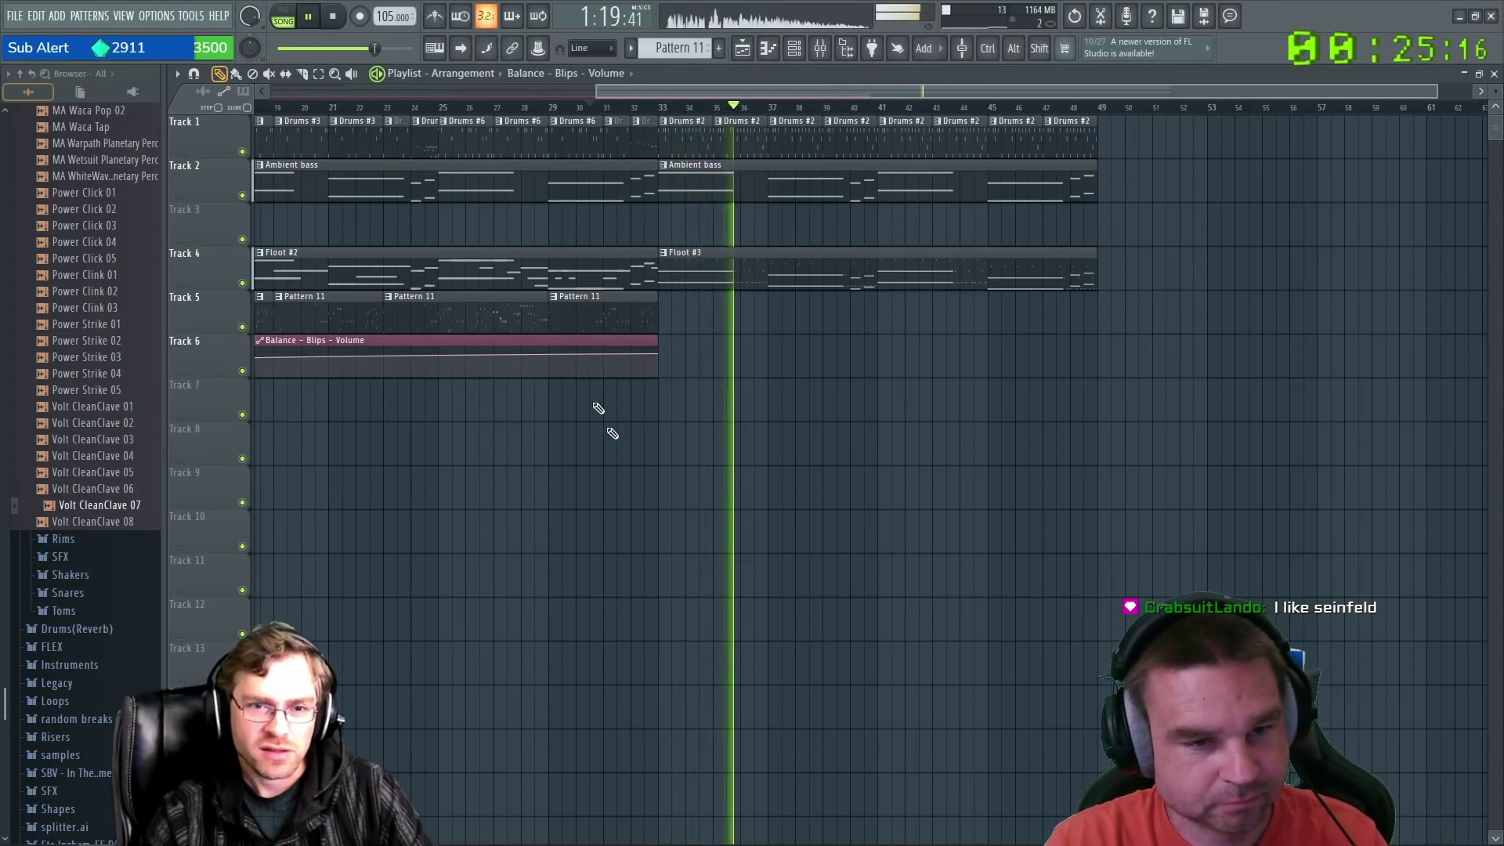
right_click(660, 355)
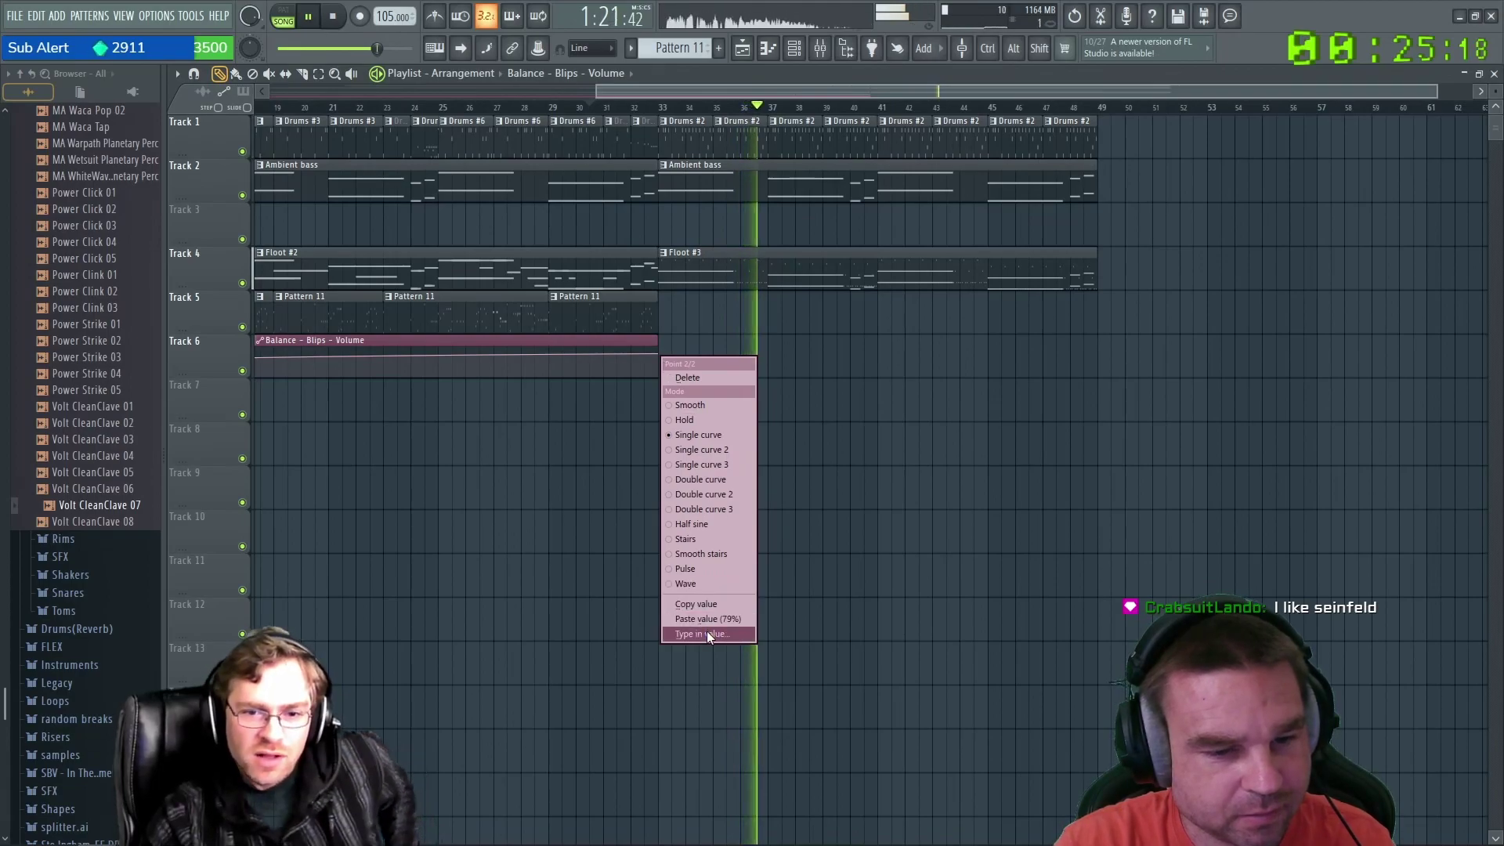
left_click(707, 633)
key("Escape")
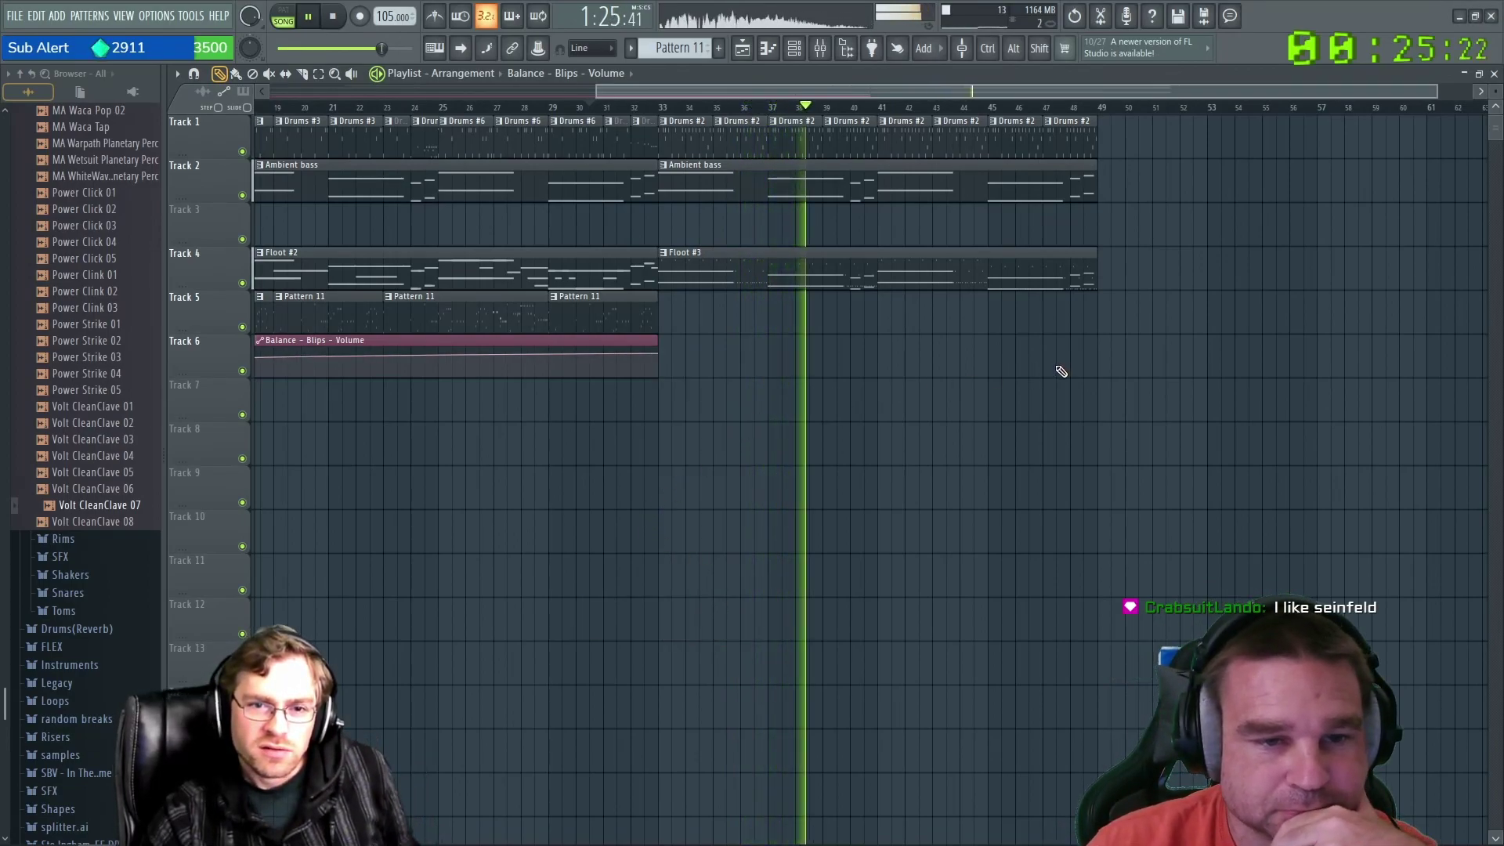
Delete the last Pattern 11 clip on Track 5 and move the six-bar clip to bars 27 to 33.
right_click(608, 300)
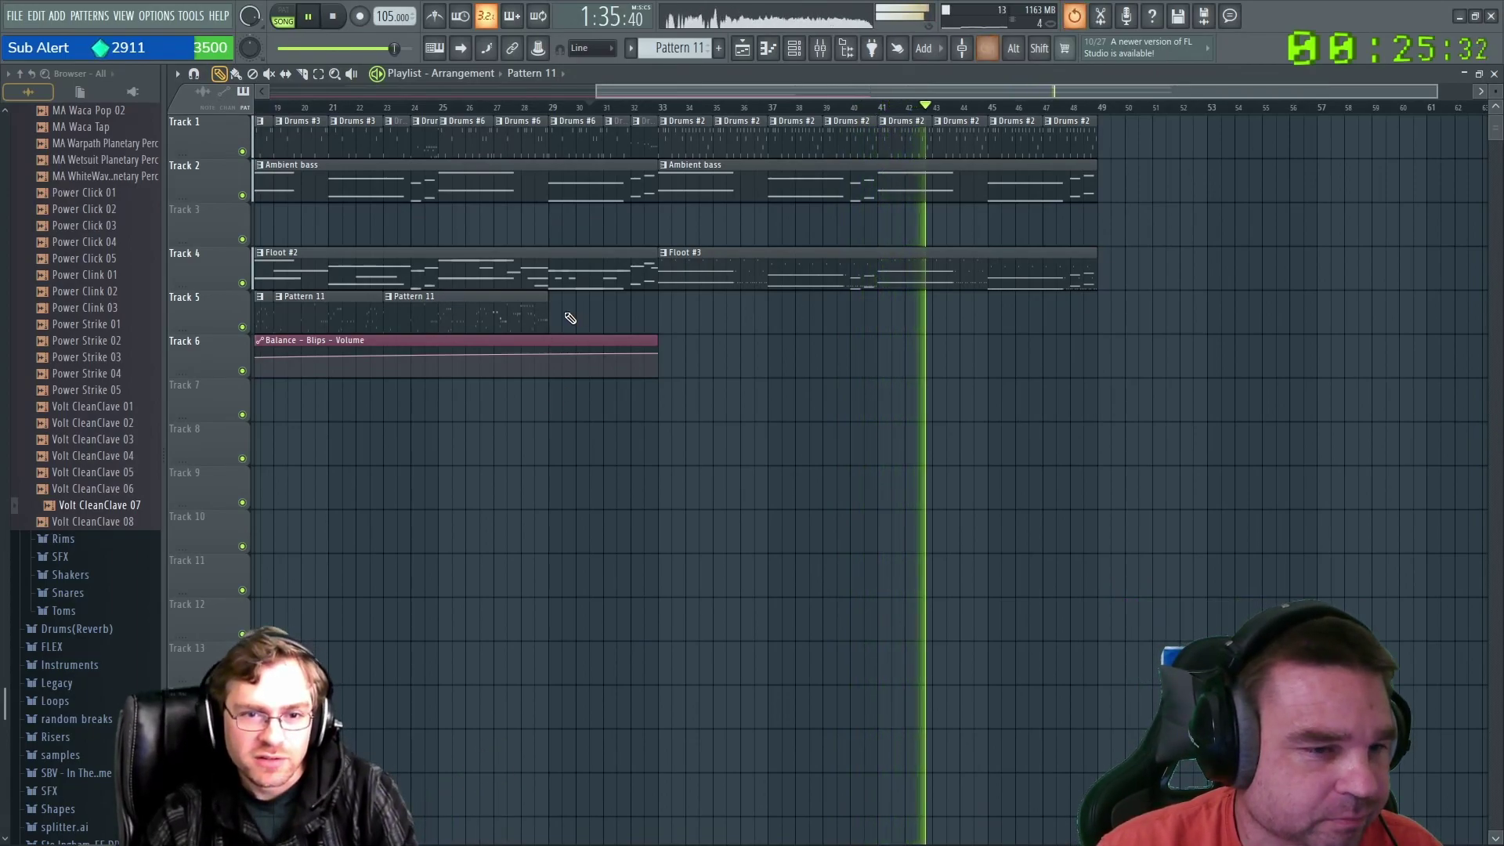
left_click(611, 283)
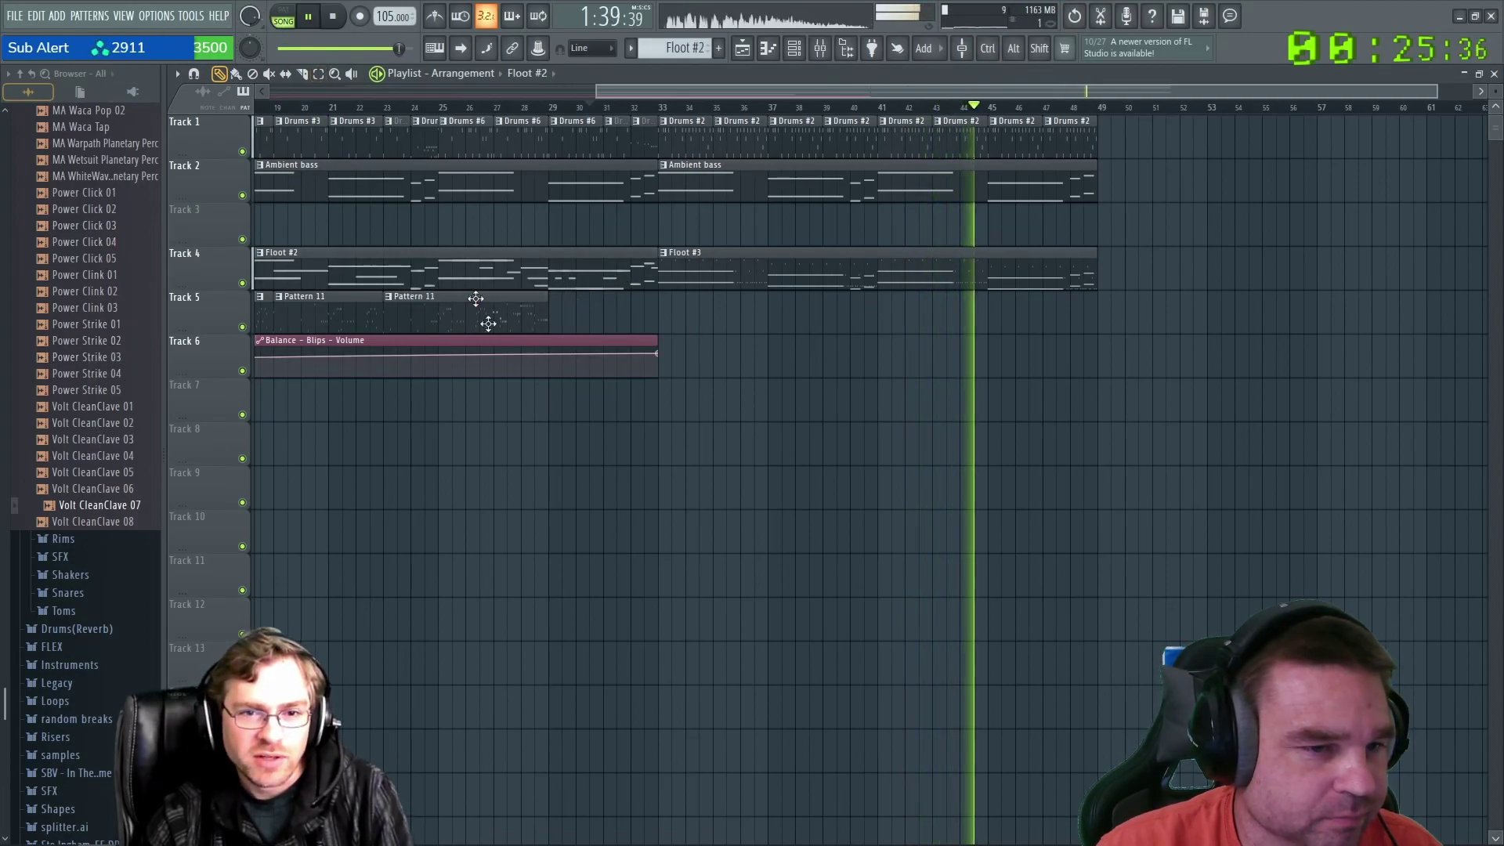
left_click_drag(453, 303, 569, 304)
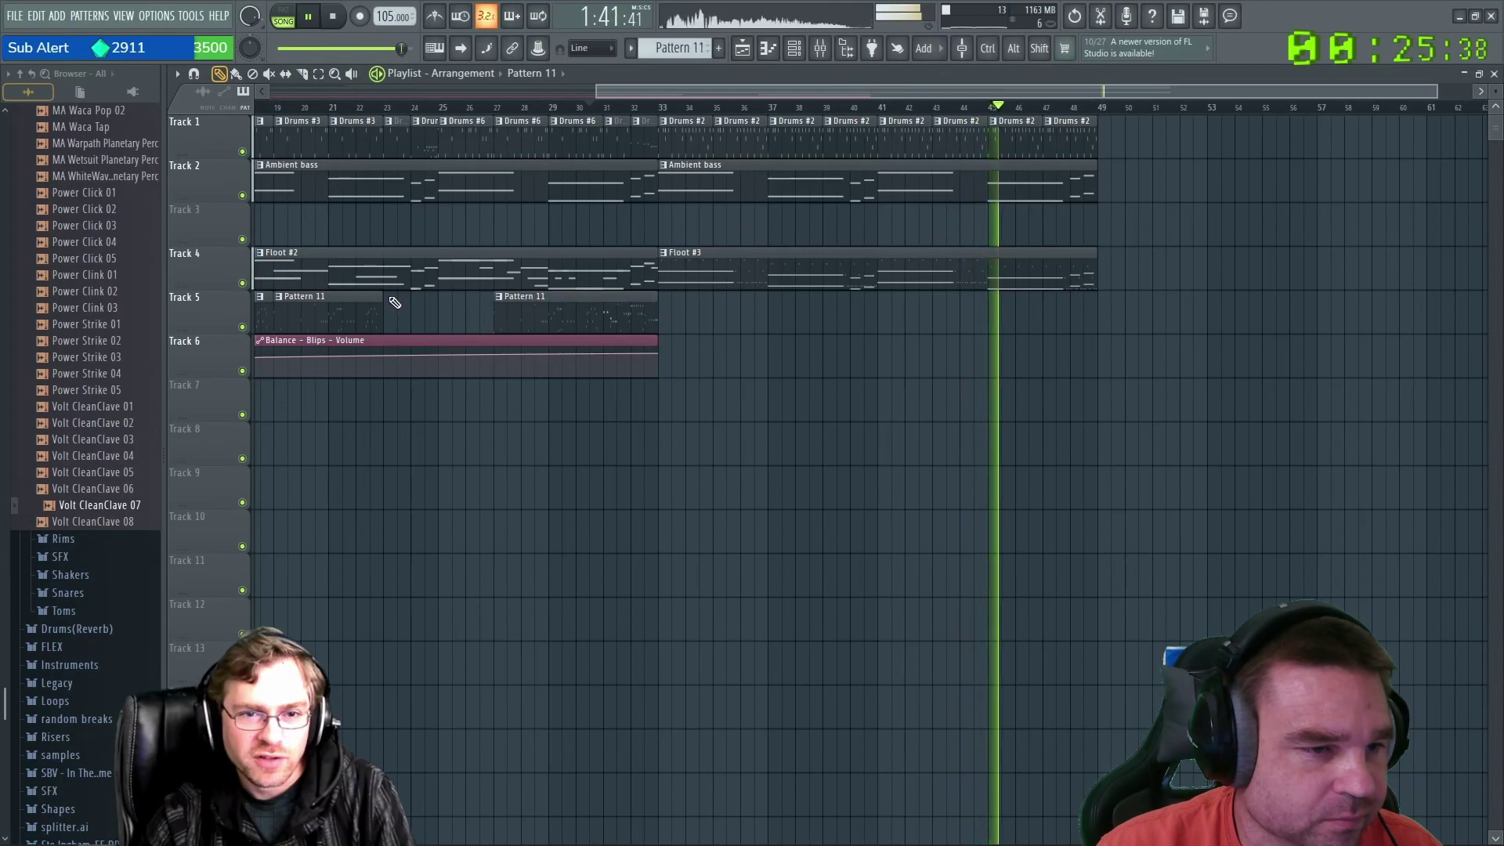
Add another four-bar Pattern 11 clip and arrange it with the existing one at bars 19 and 23 on Track 5.
left_click_drag(399, 311, 426, 467)
left_click_drag(327, 289, 430, 306)
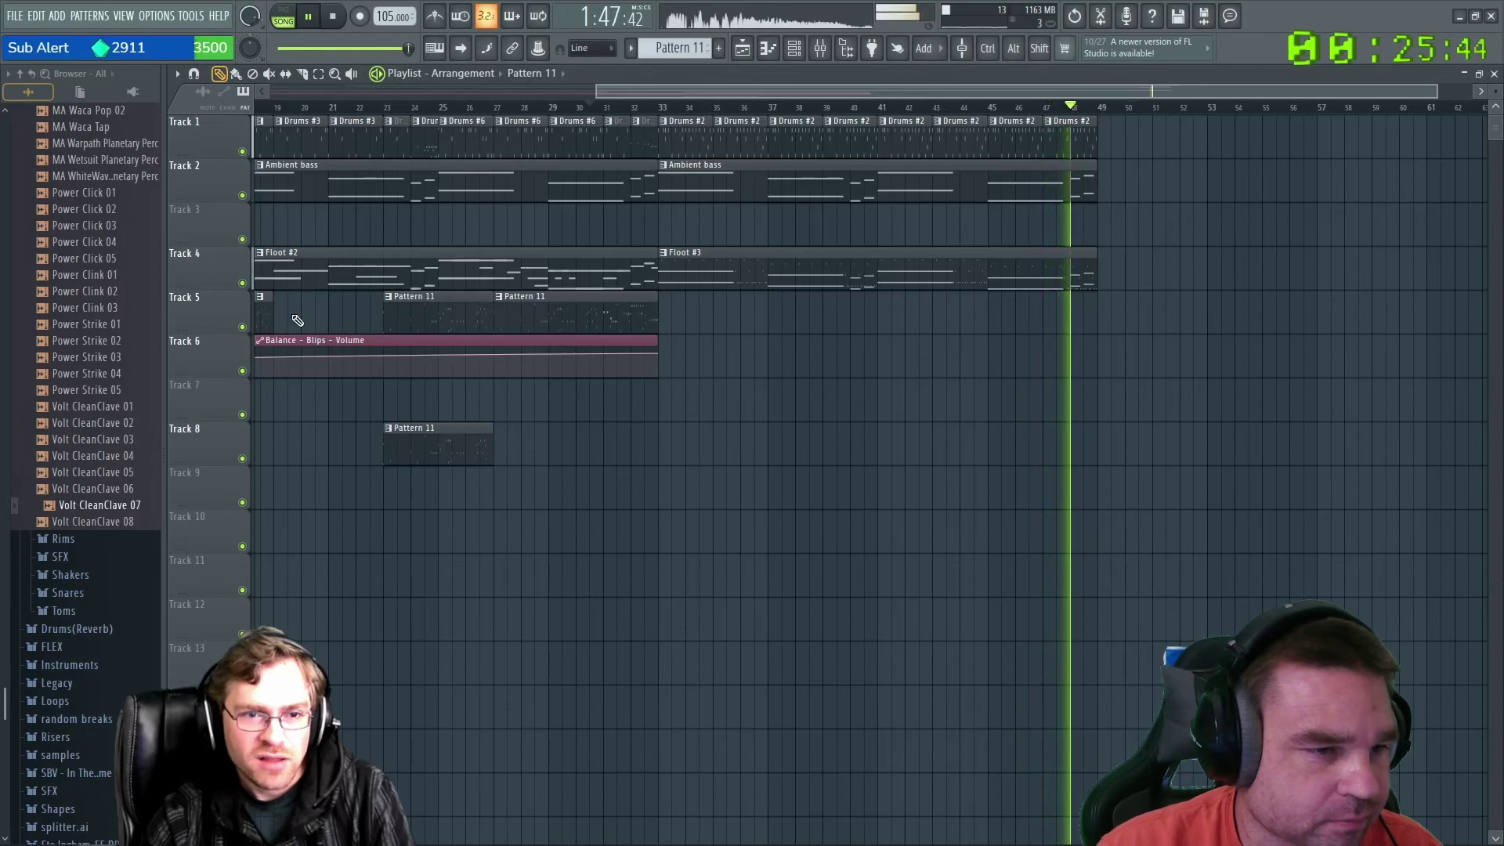
left_click_drag(431, 428, 322, 297)
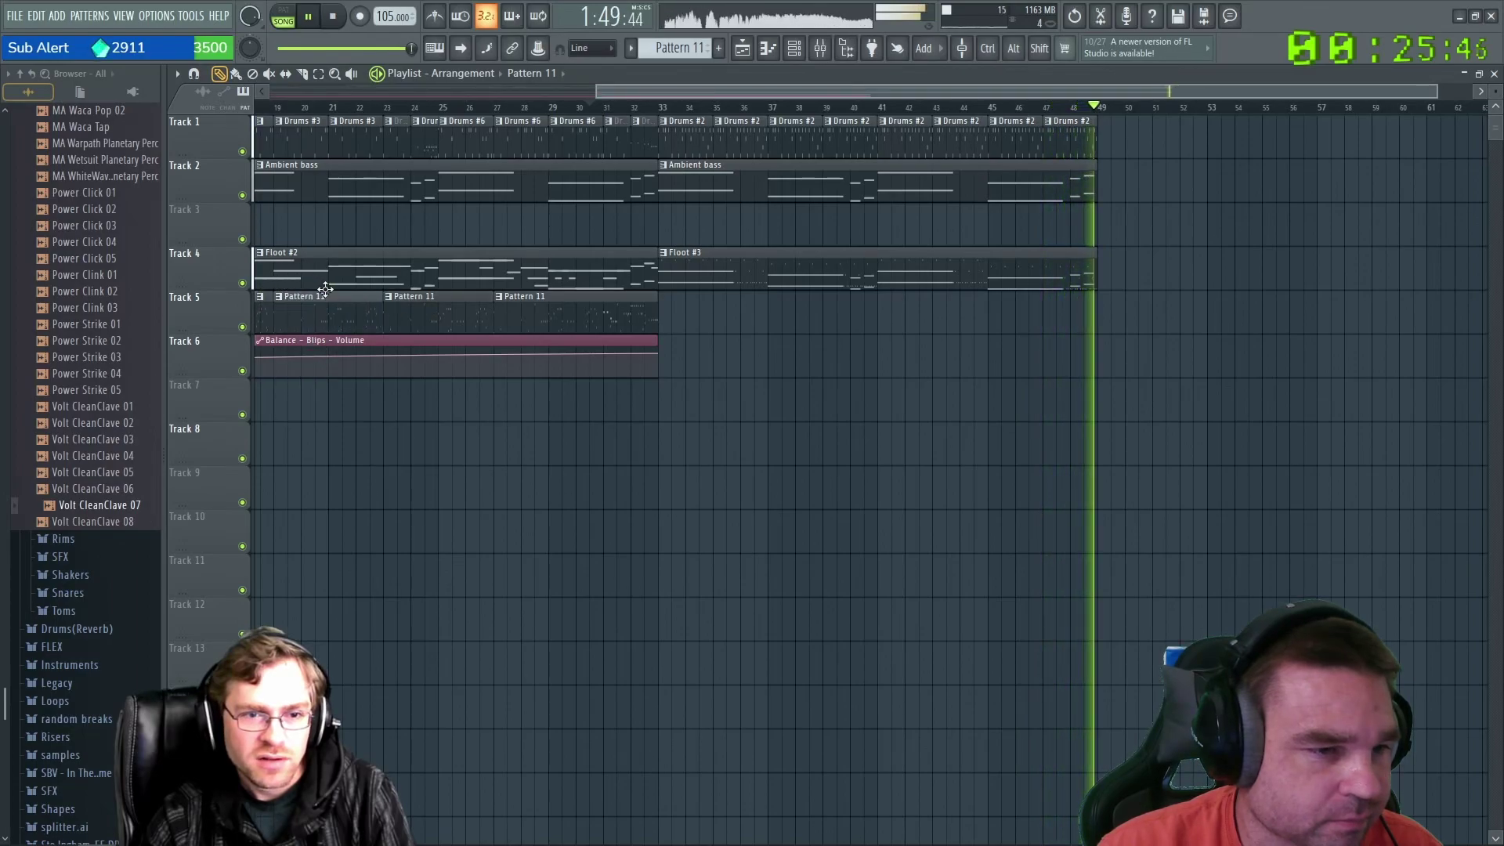
Stop playback near bar 19 and swap the two four-bar Pattern 11 clips at bars 19 and 23 on Track 5.
left_click(290, 105)
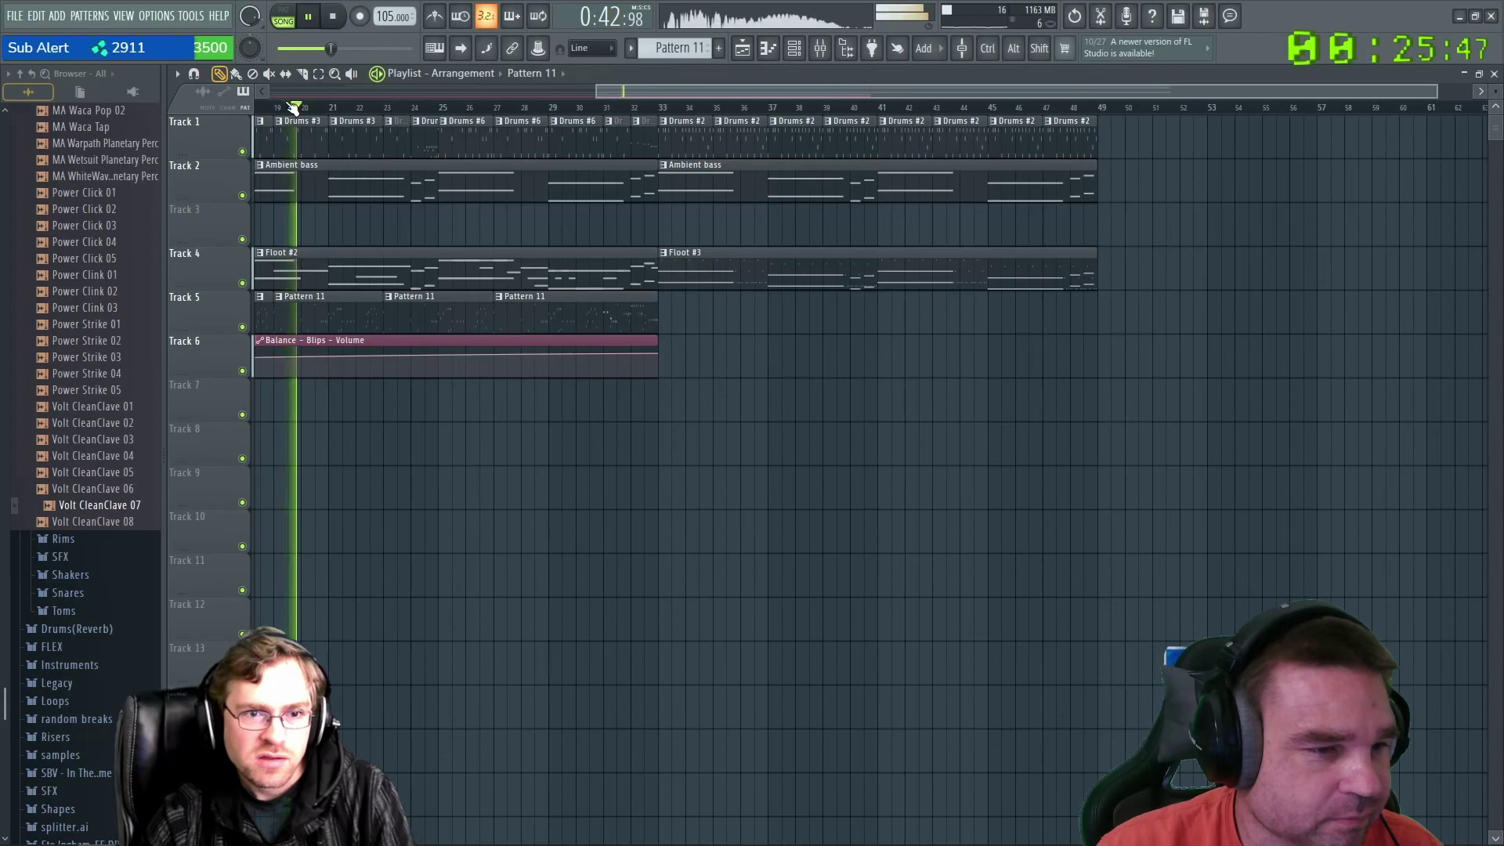
key("space")
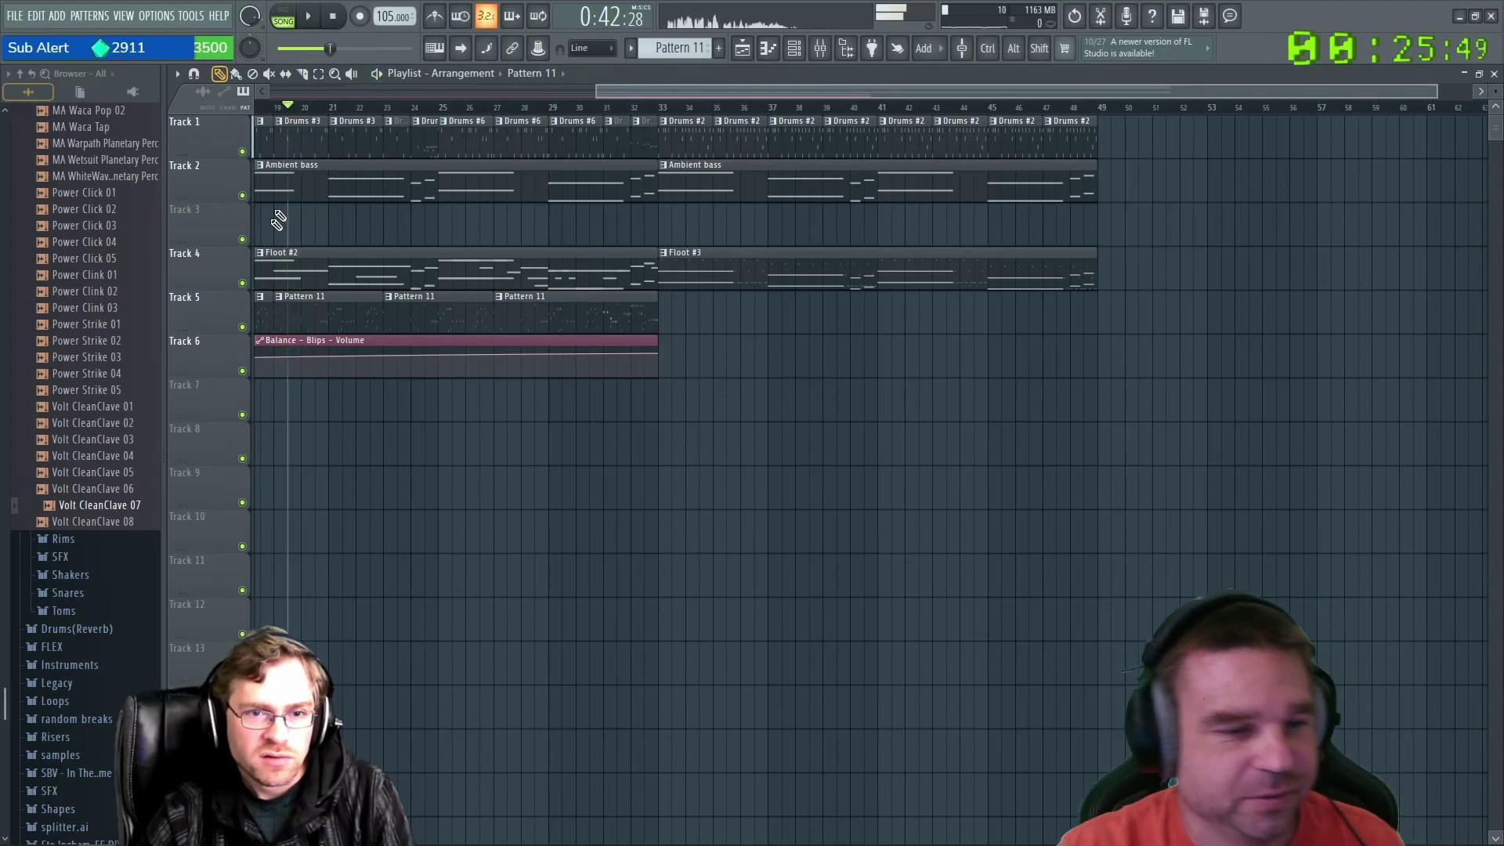
scroll(595, 134, "up", 4)
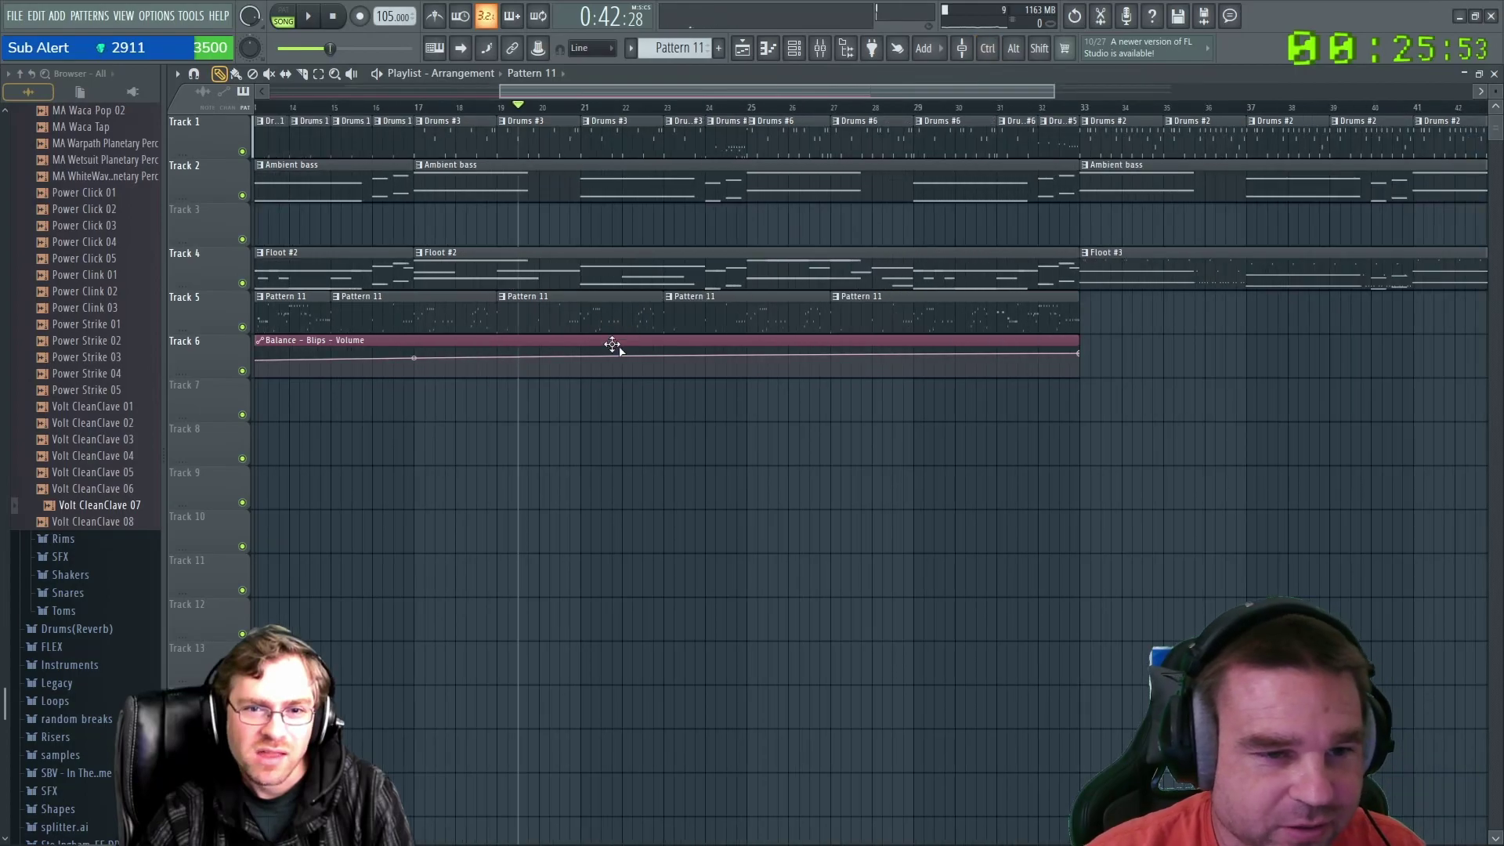
left_click_drag(743, 322, 721, 429)
left_click_drag(588, 319, 752, 309)
left_click_drag(731, 392, 573, 306)
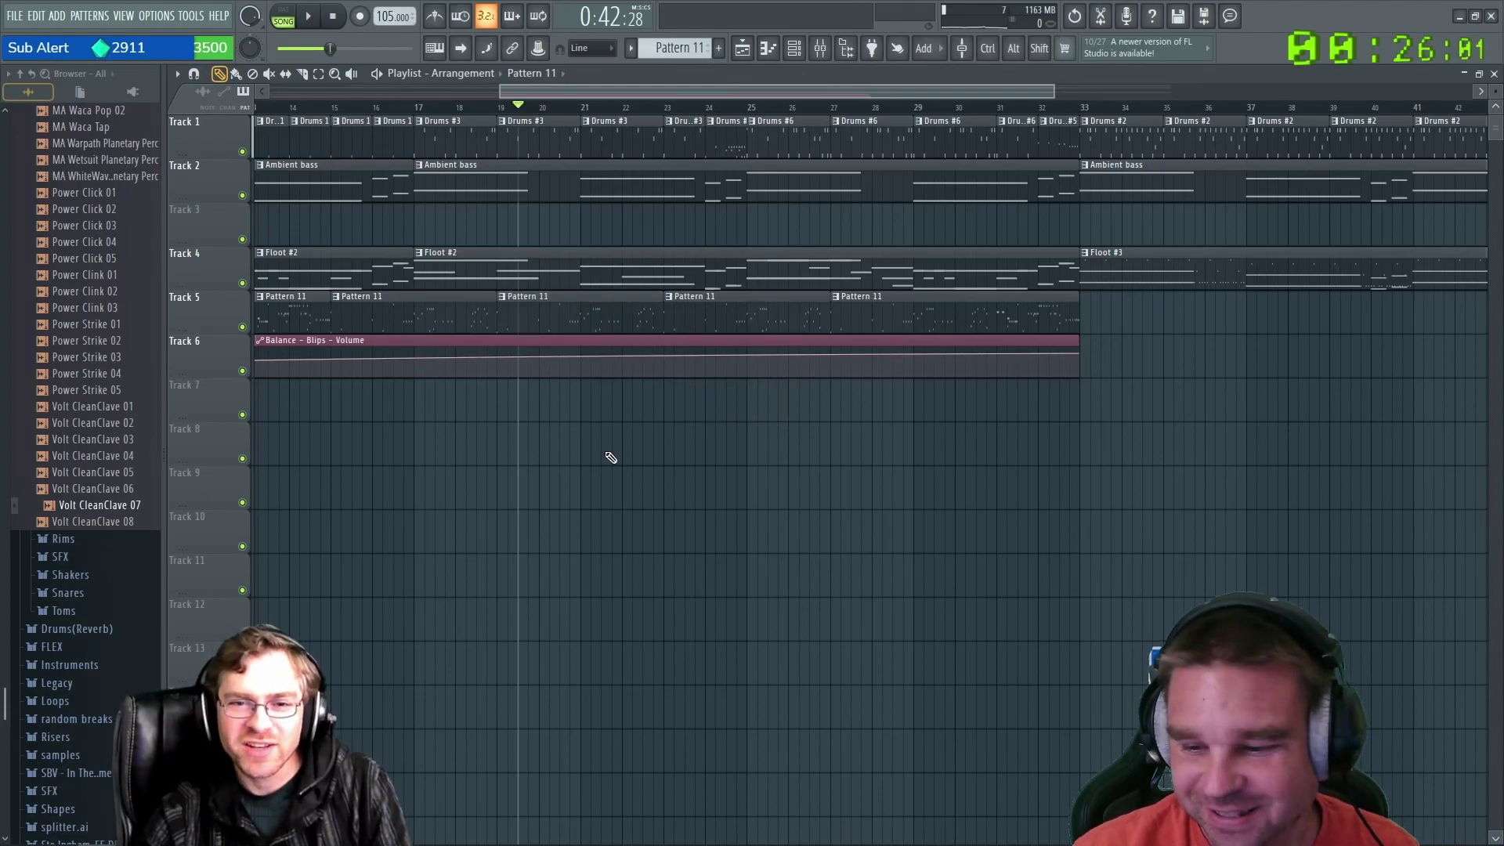
Play the song briefly from just before bar 23.
left_click(642, 108)
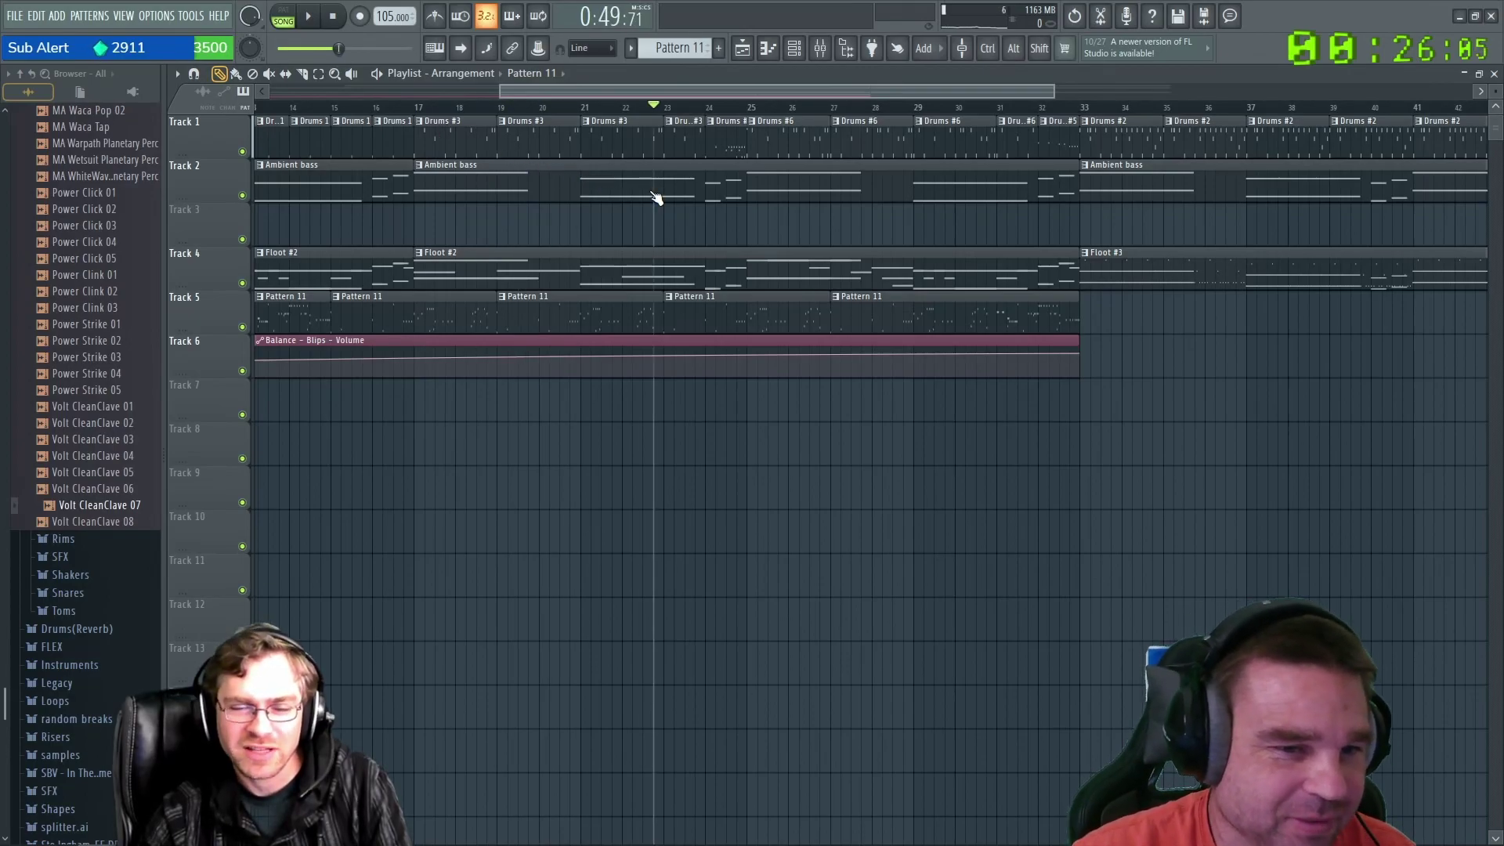
key("space")
key("space")
Swap the Pattern 11 clips at bars 19 and 23 on Track 5 twice, using Track 8 as temporary space.
left_click_drag(724, 320, 674, 450)
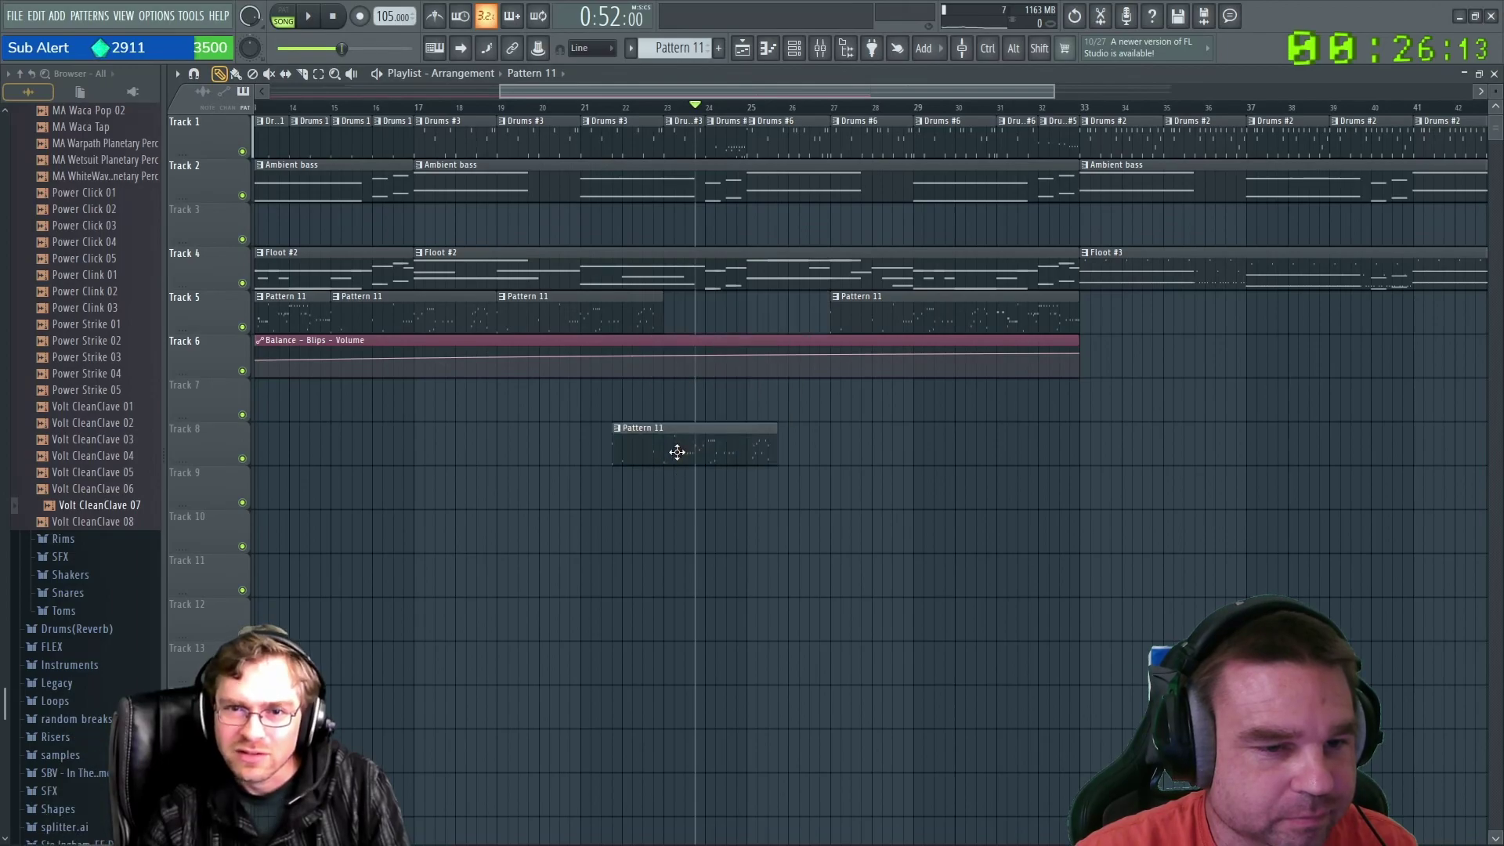
left_click_drag(587, 306, 750, 317)
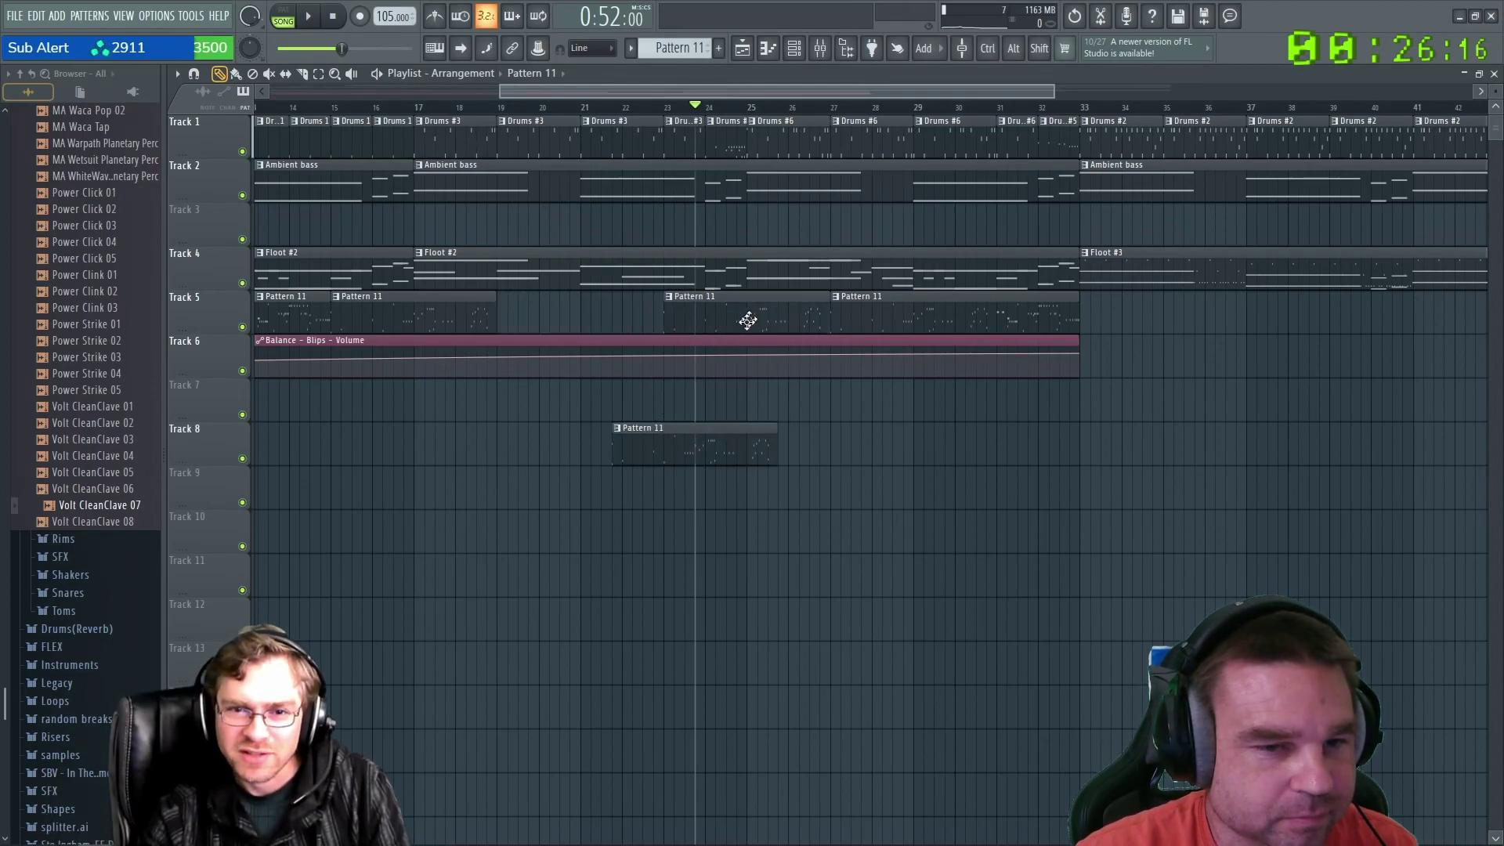
left_click_drag(679, 442, 598, 299)
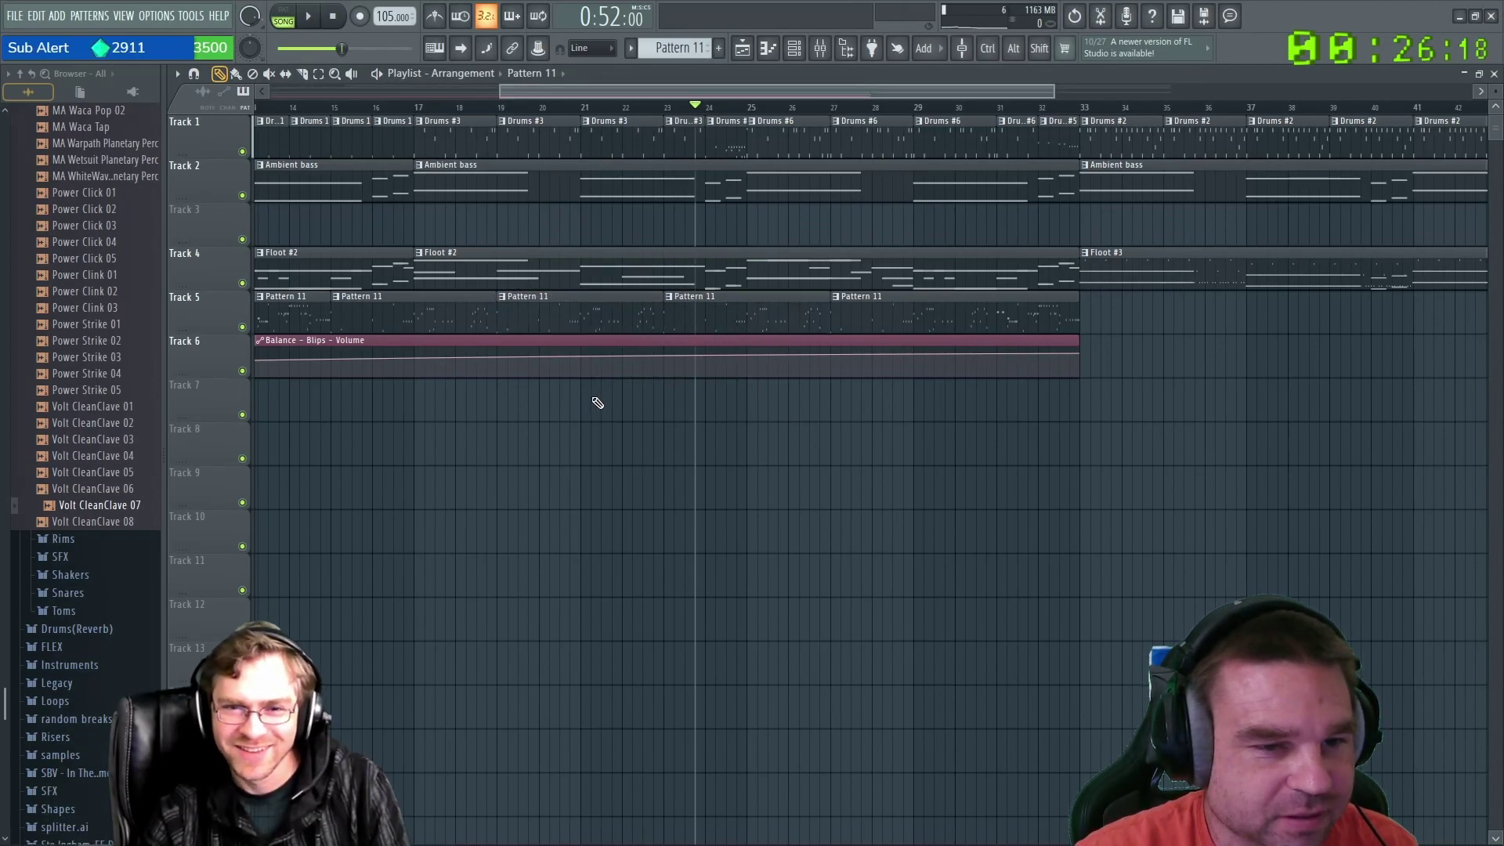
left_click_drag(720, 329, 681, 463)
left_click_drag(593, 318, 748, 329)
left_click_drag(687, 445, 571, 313)
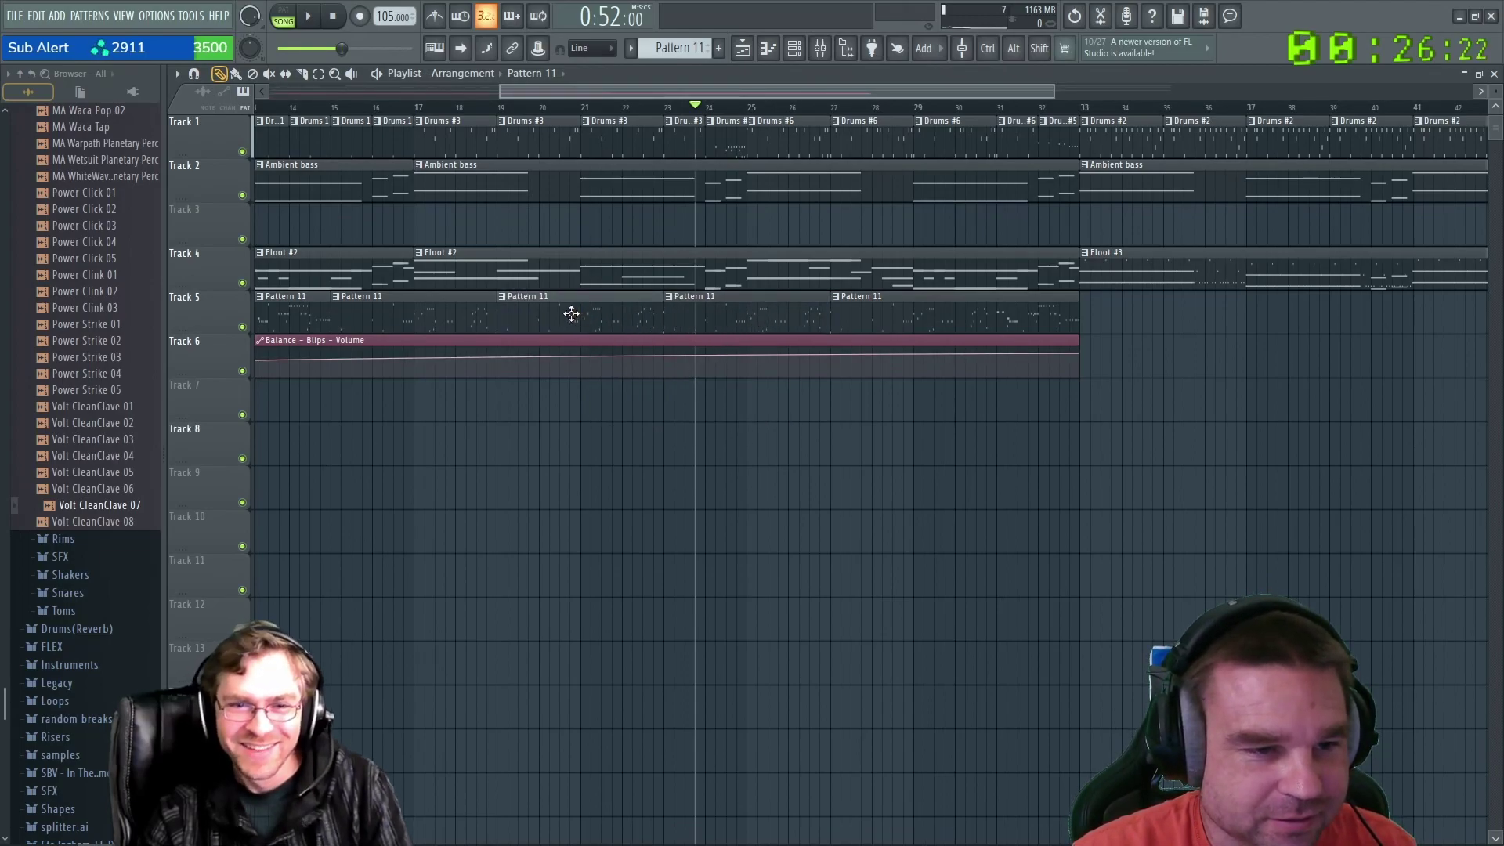
left_click(616, 517)
right_click(613, 539)
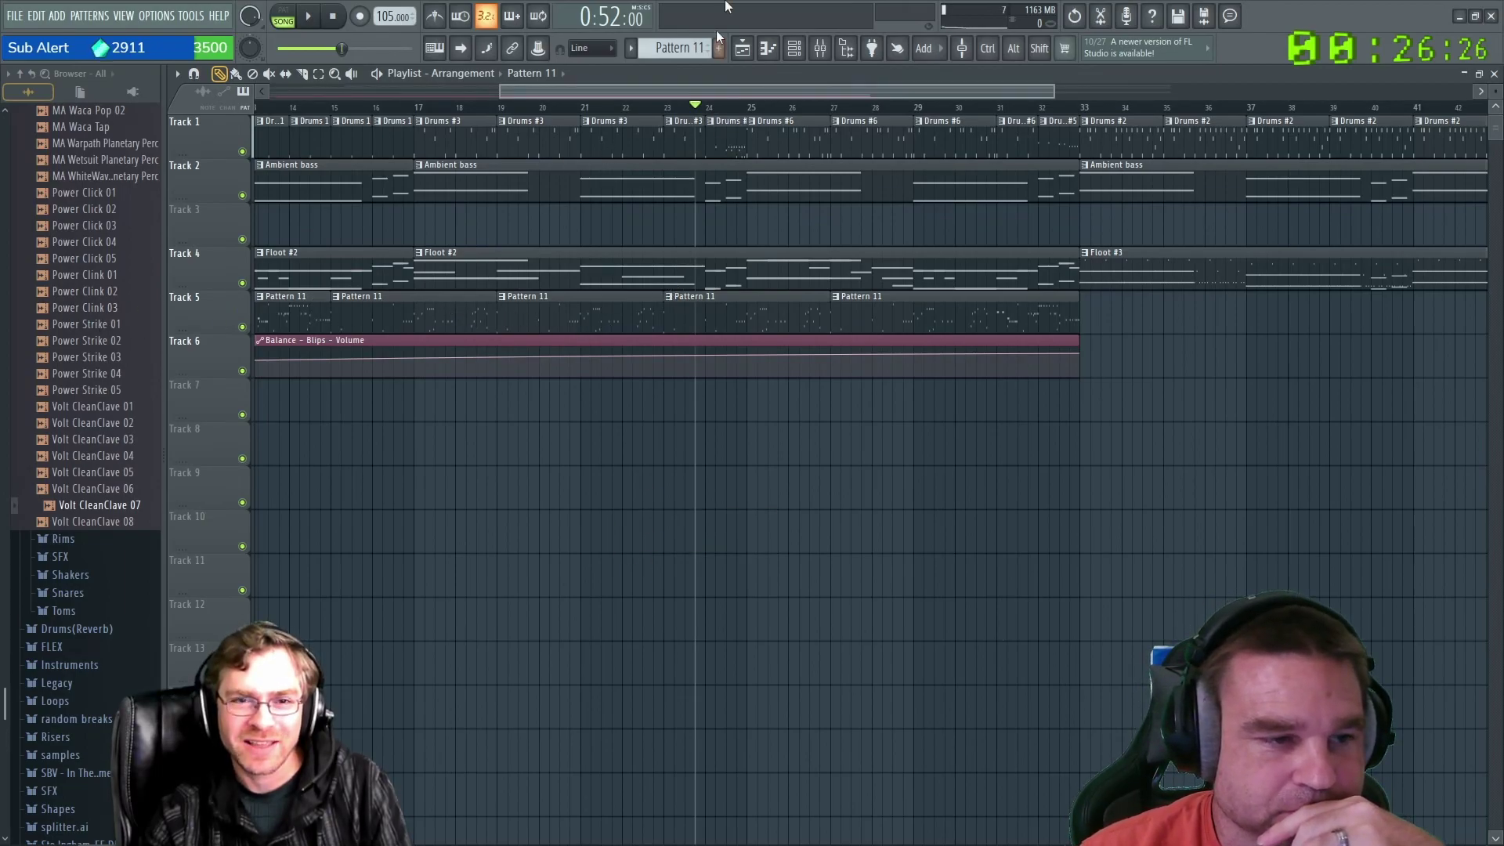
Play the song from about bar 30 to hear the transition at bar 33.
scroll(716, 108, "left", 5)
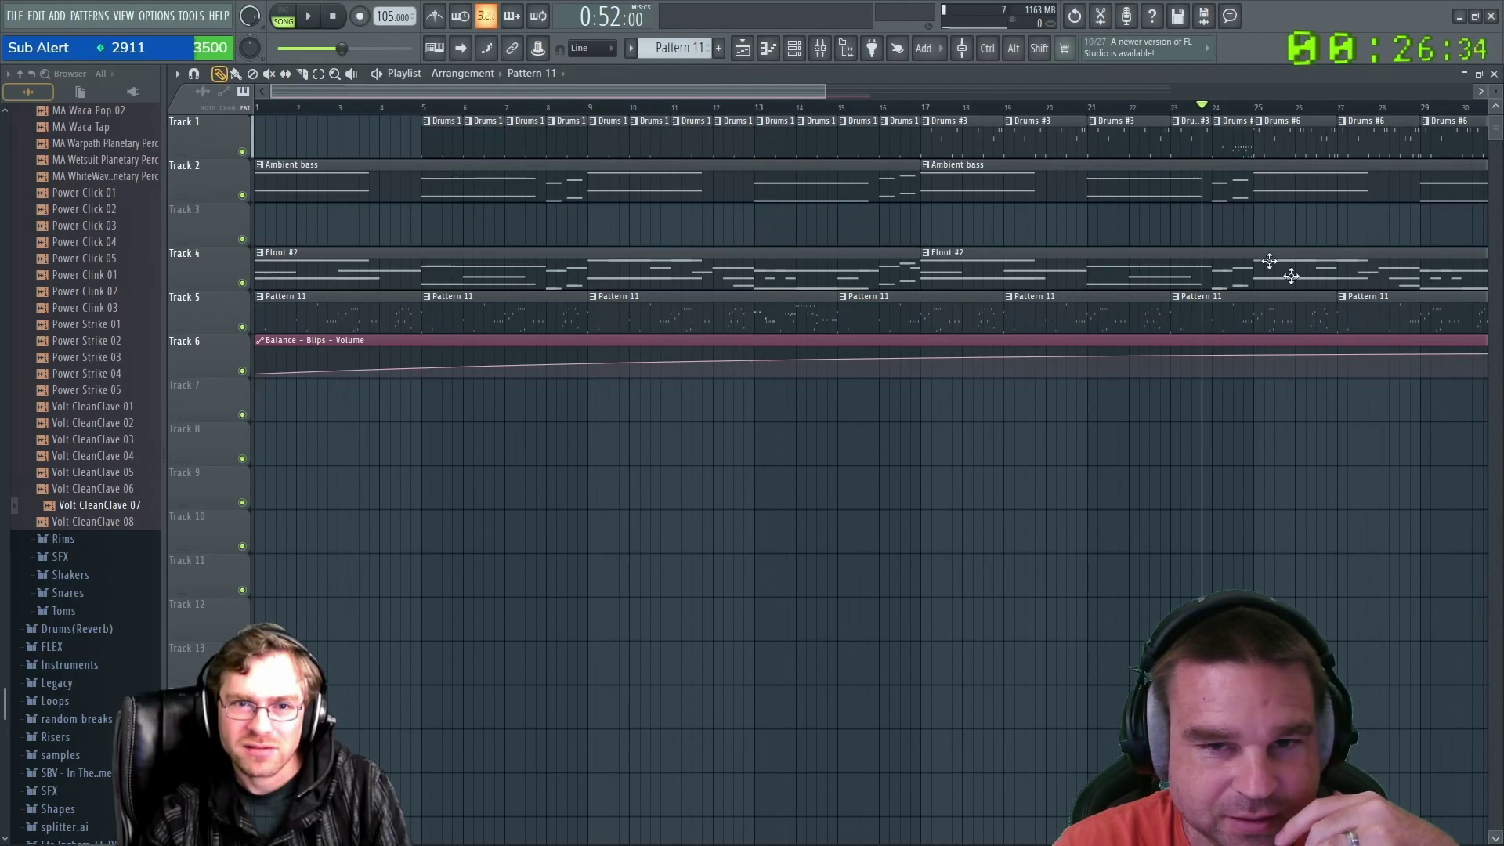
left_click_drag(673, 93, 1050, 100)
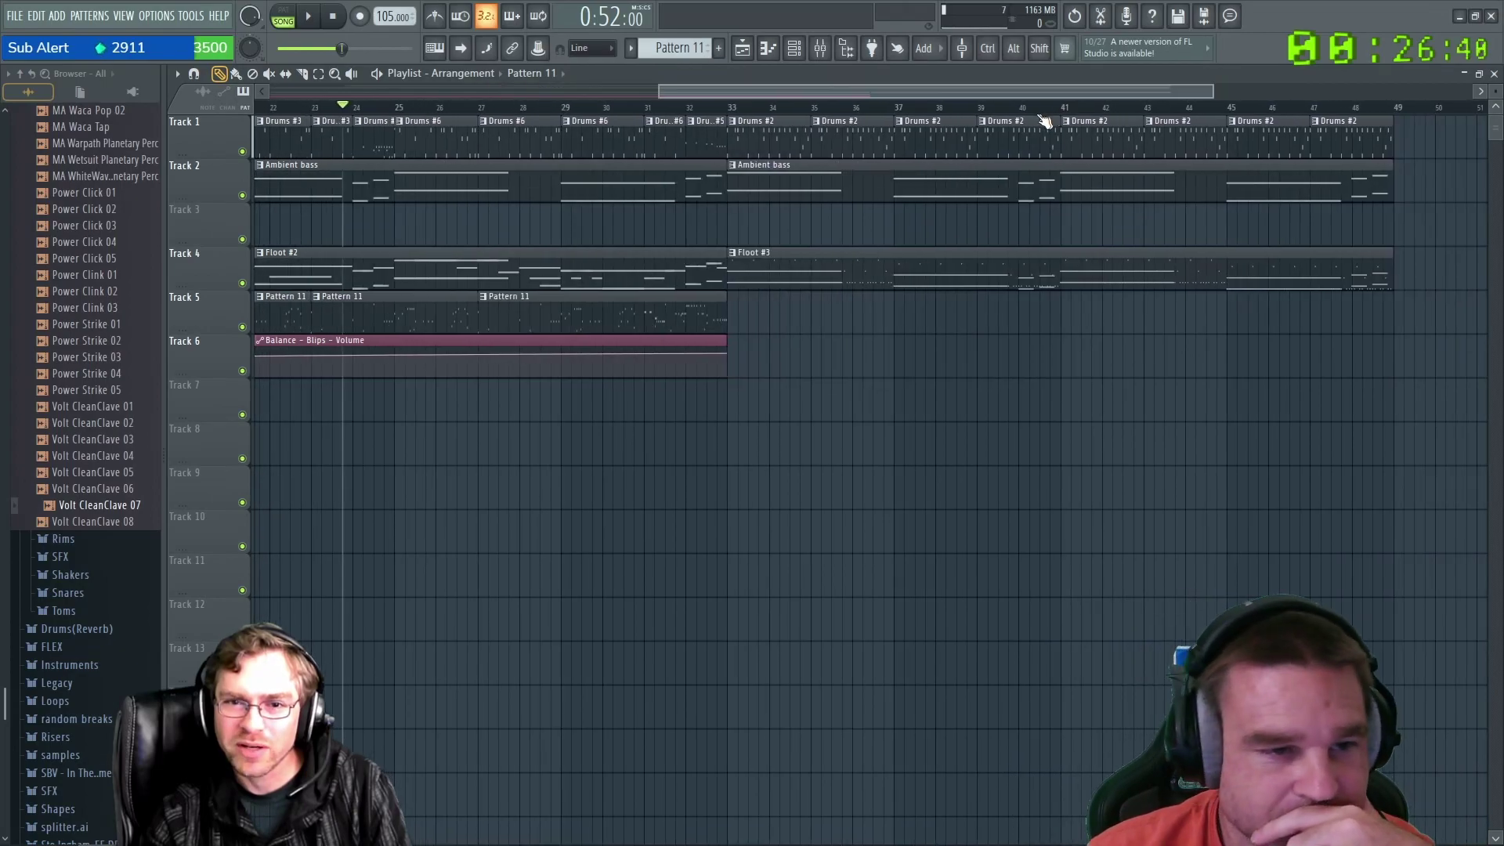
left_click(604, 105)
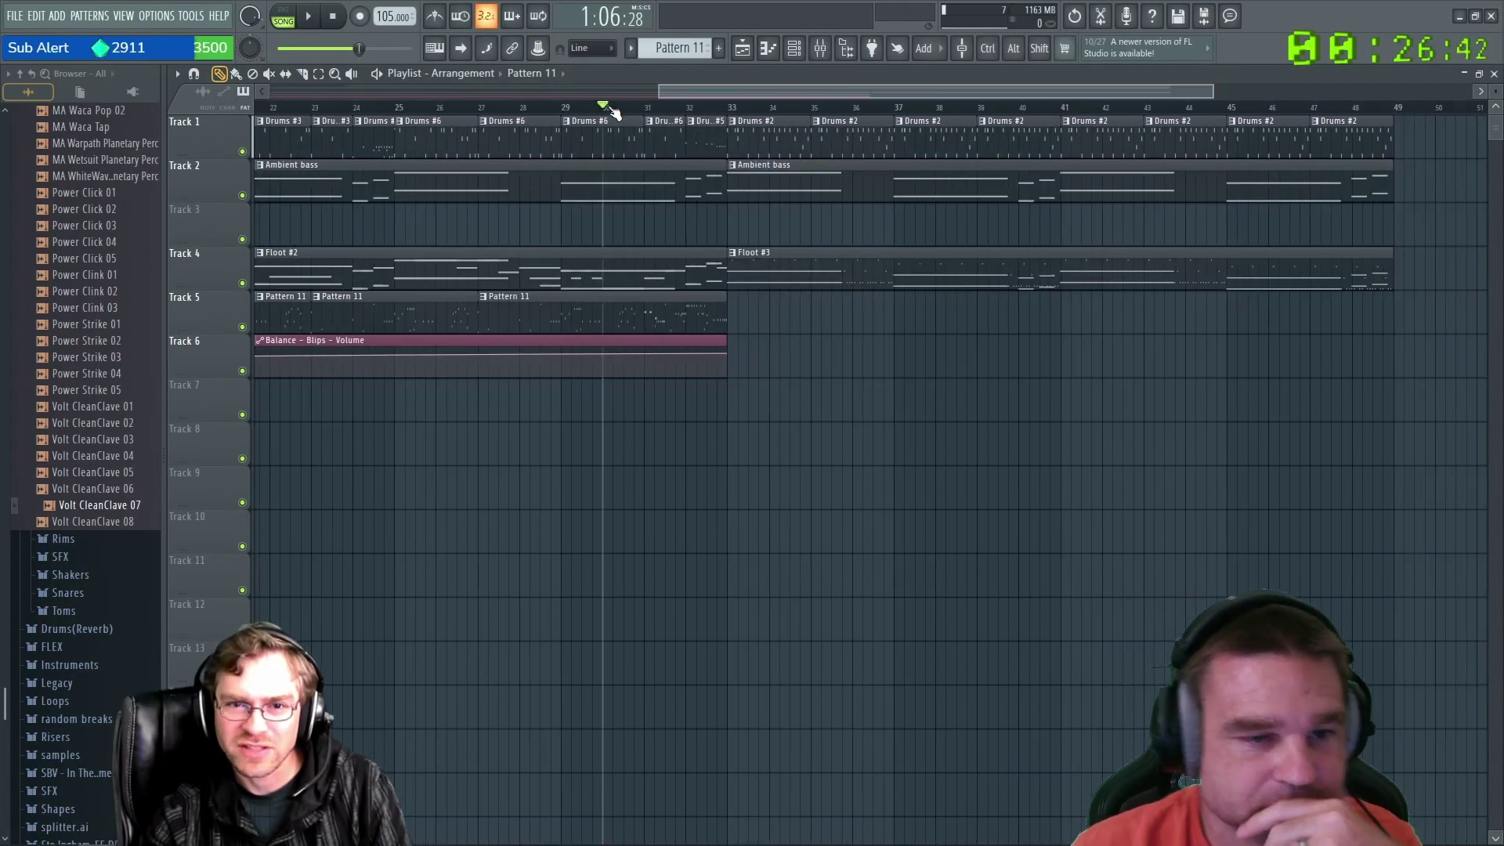
key("space")
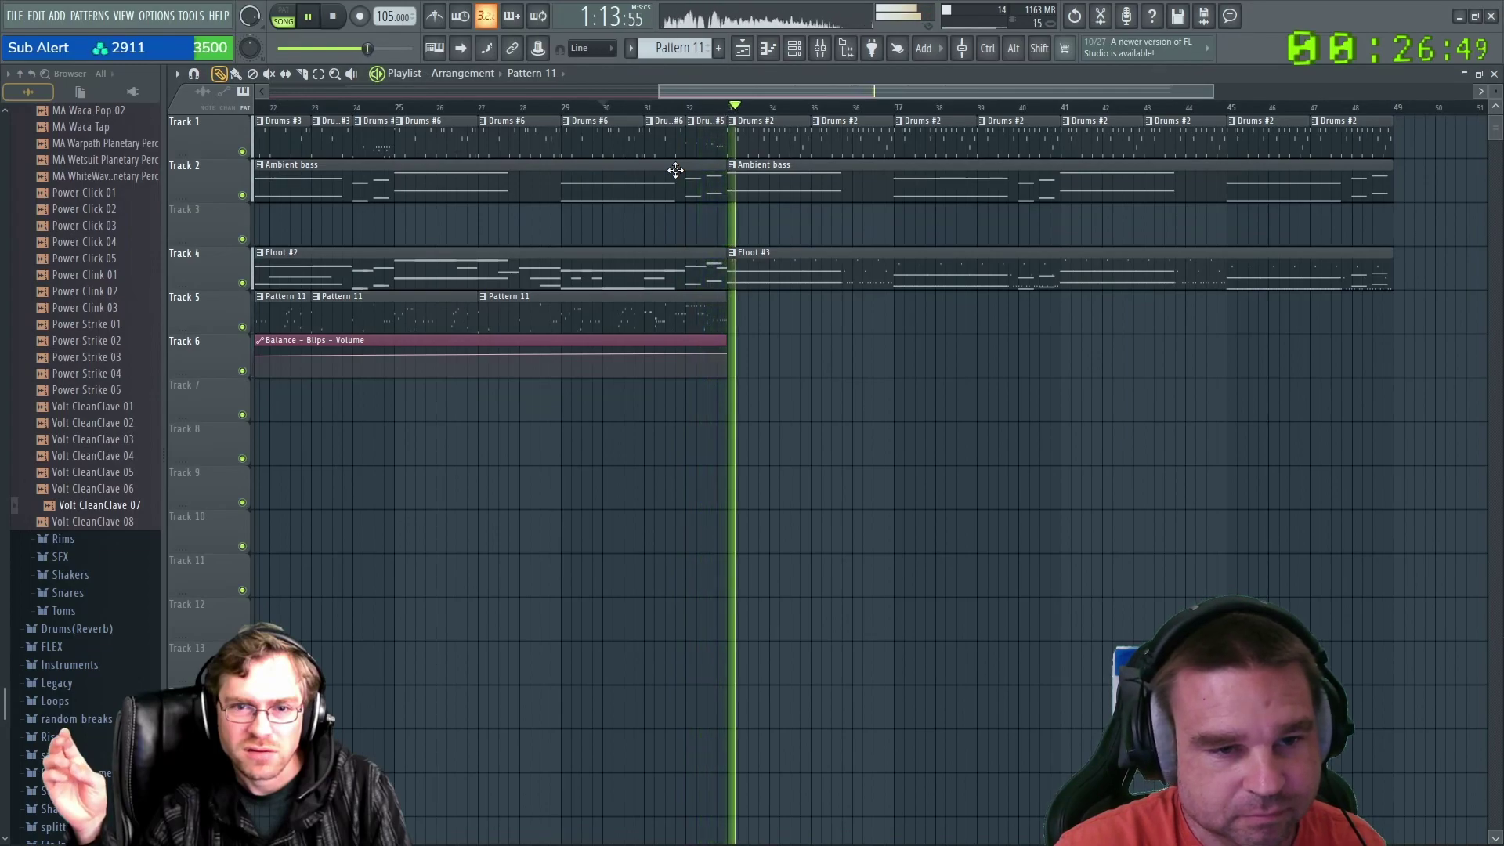
key("space")
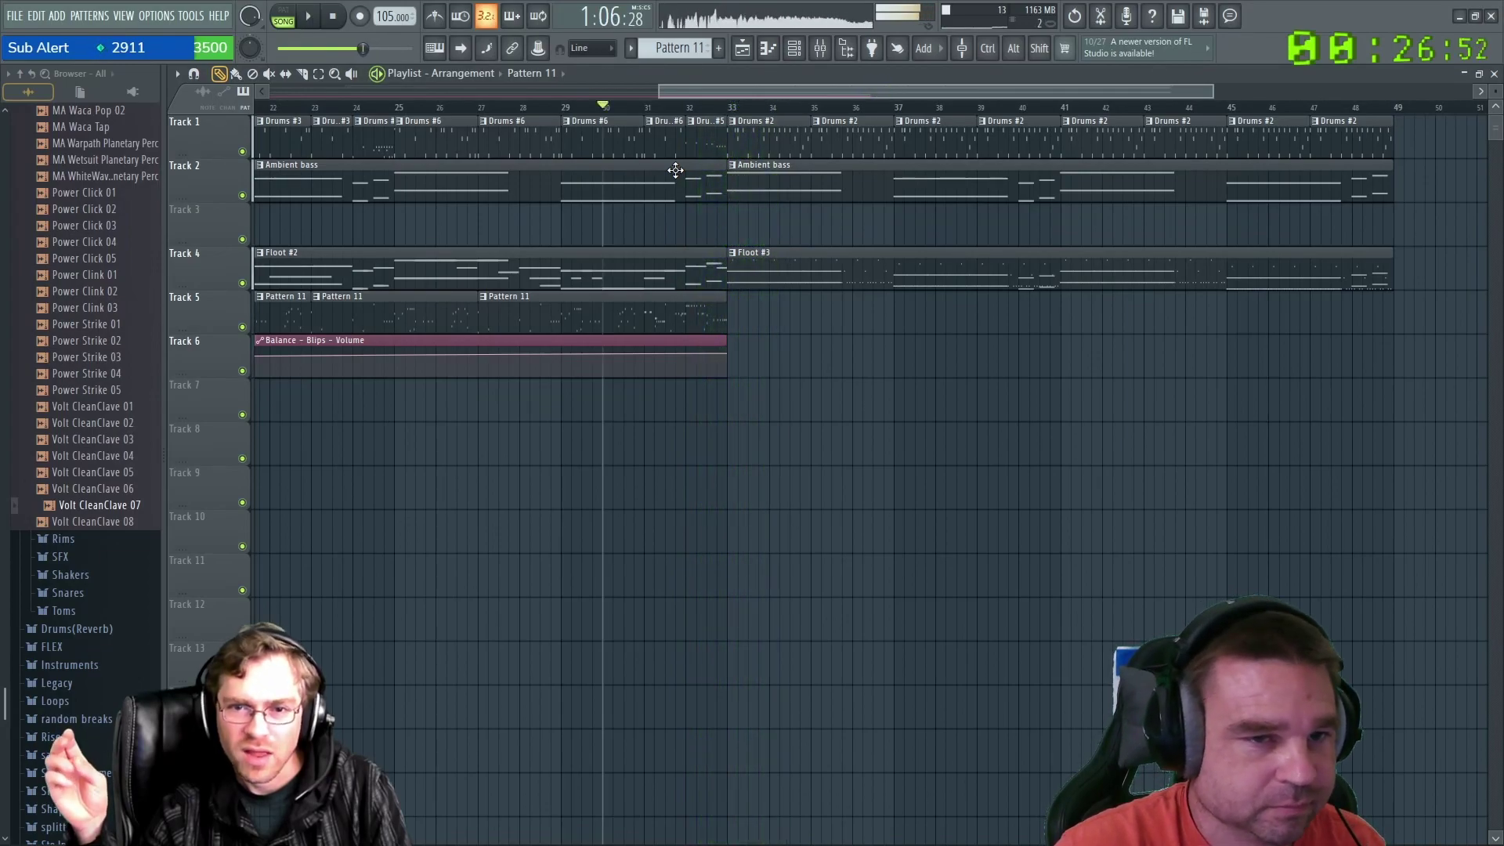
left_click(194, 74)
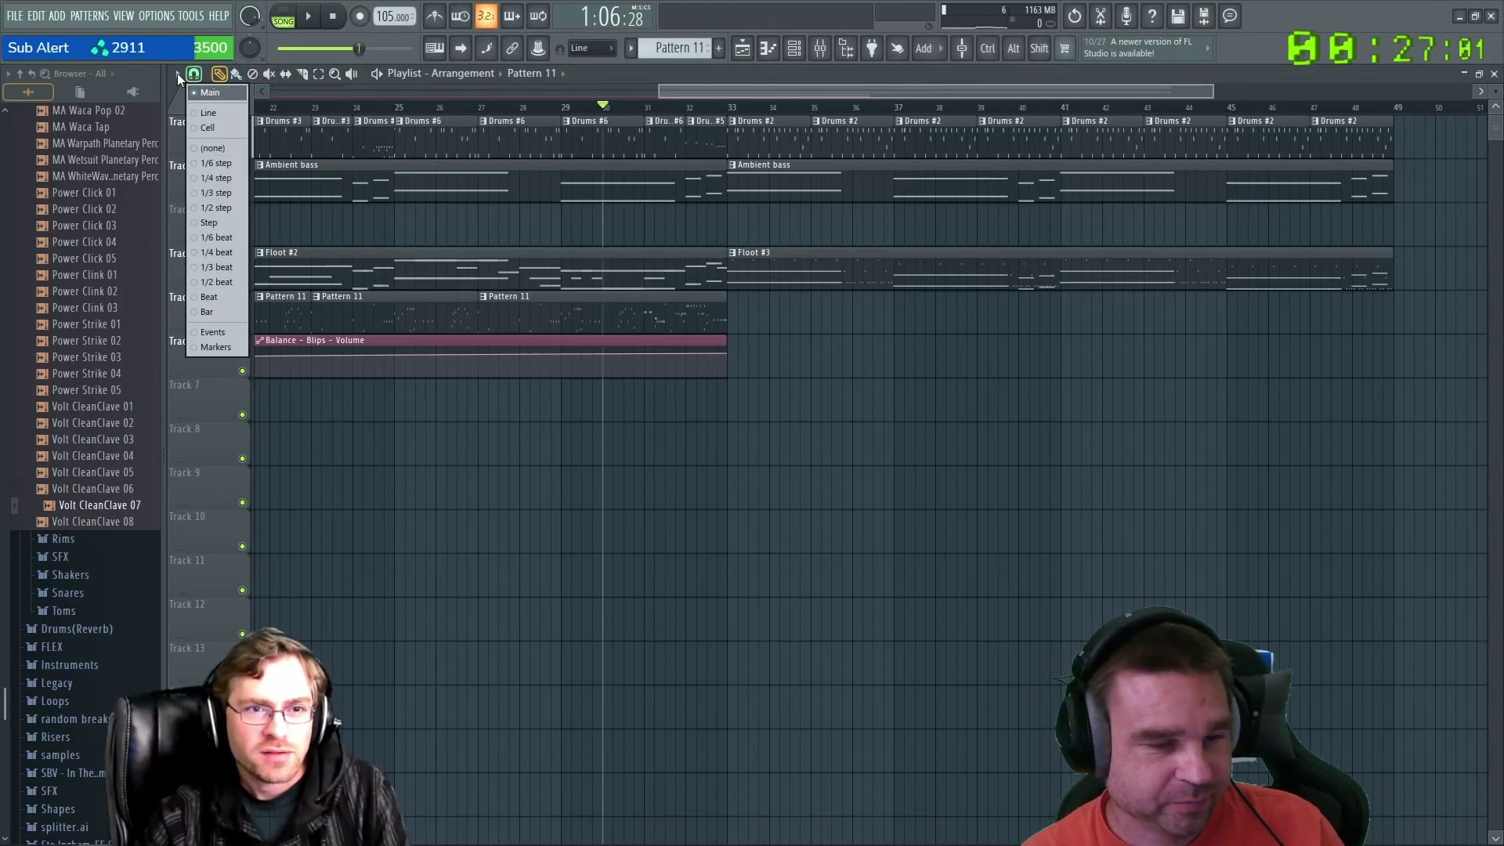
left_click(177, 73)
left_click(177, 73)
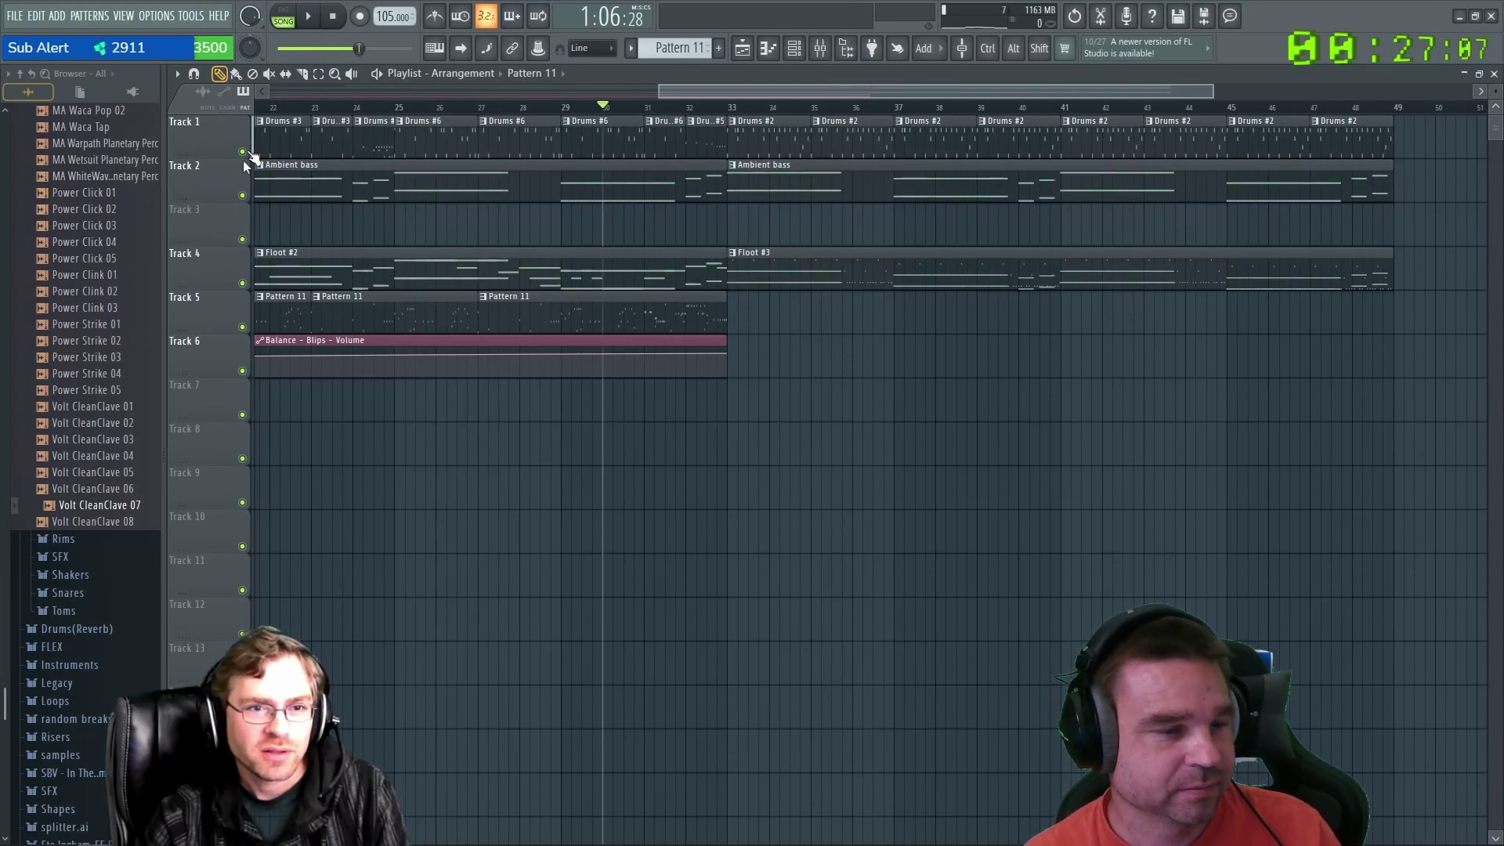
Create a new empty pattern and make the browser slightly wider.
left_click_drag(162, 359, 251, 357)
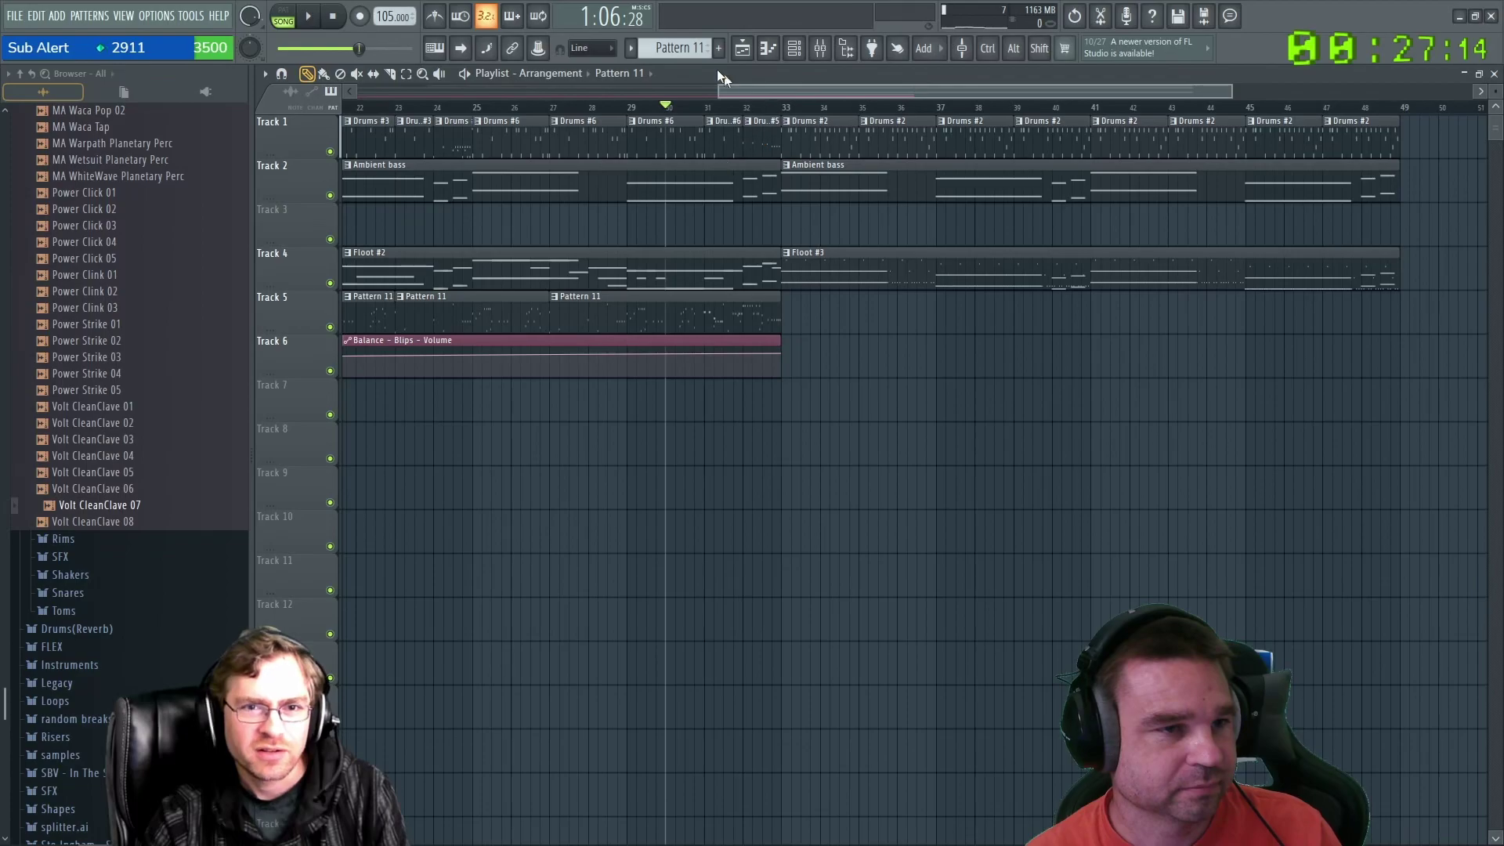
left_click(721, 49)
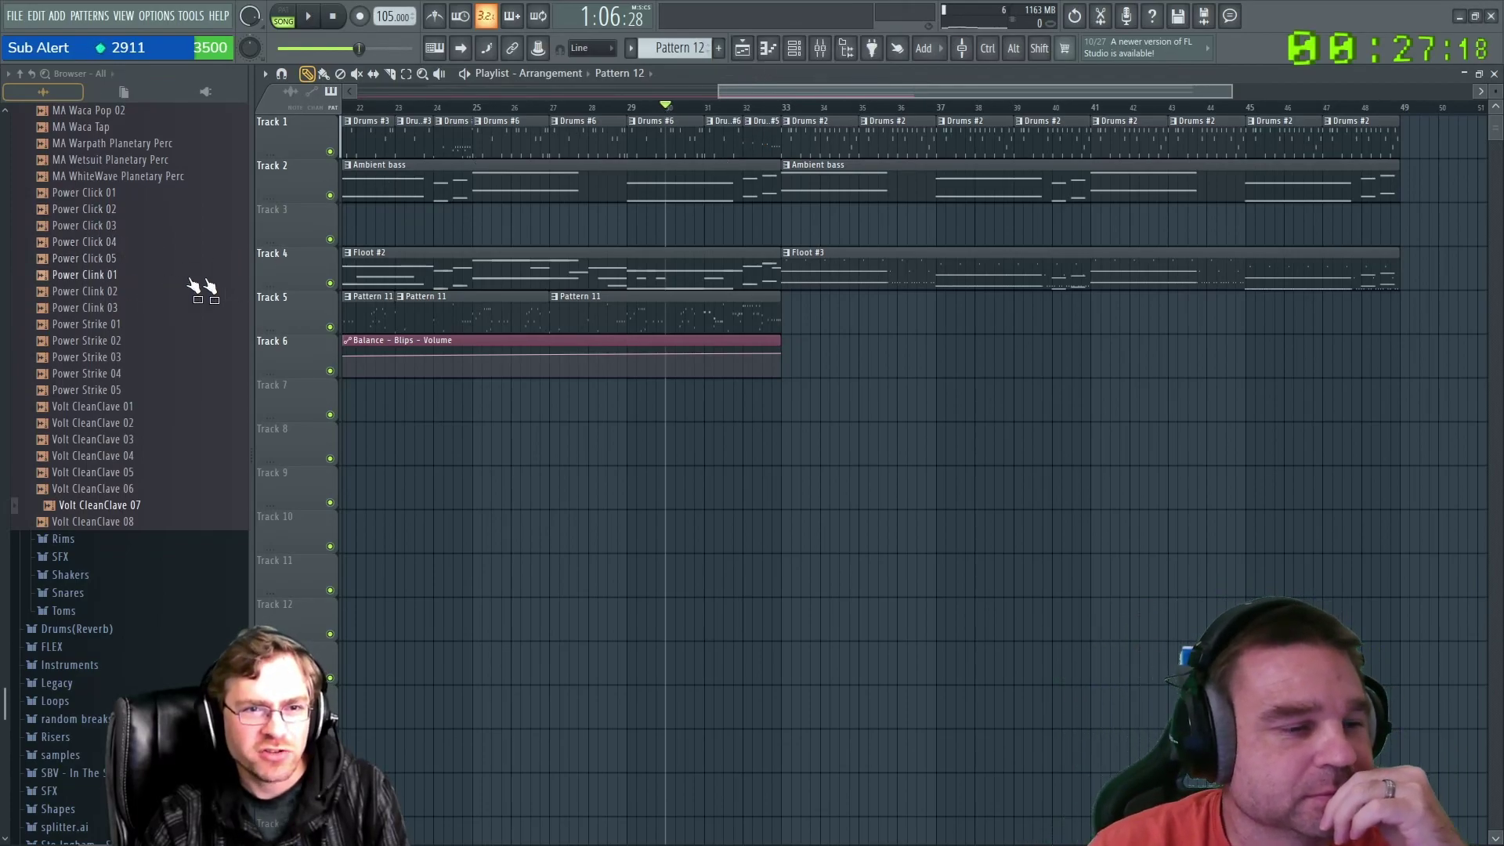
left_click_drag(252, 284, 208, 283)
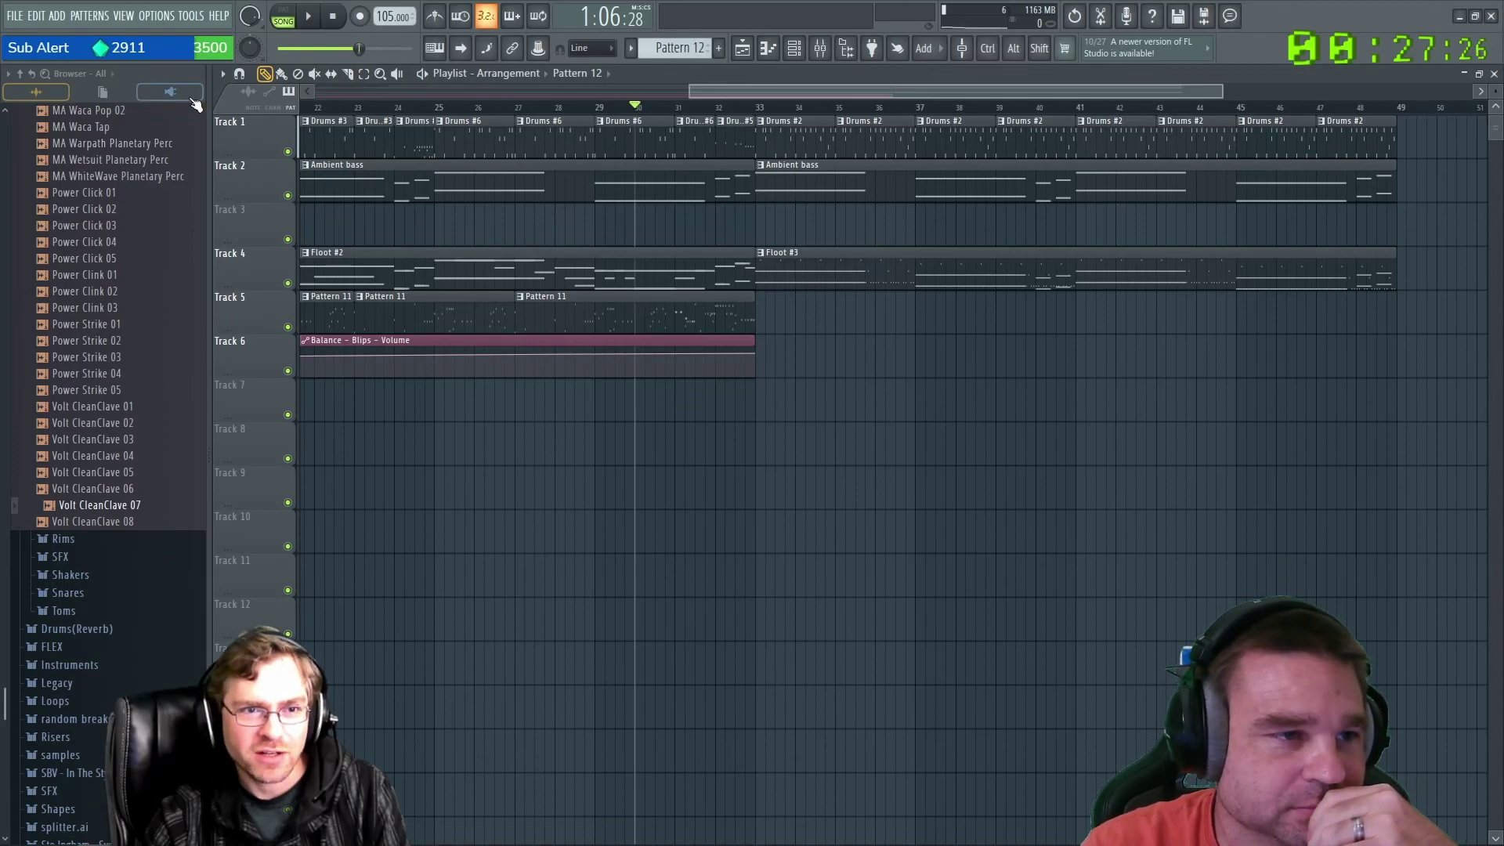
left_click(222, 73)
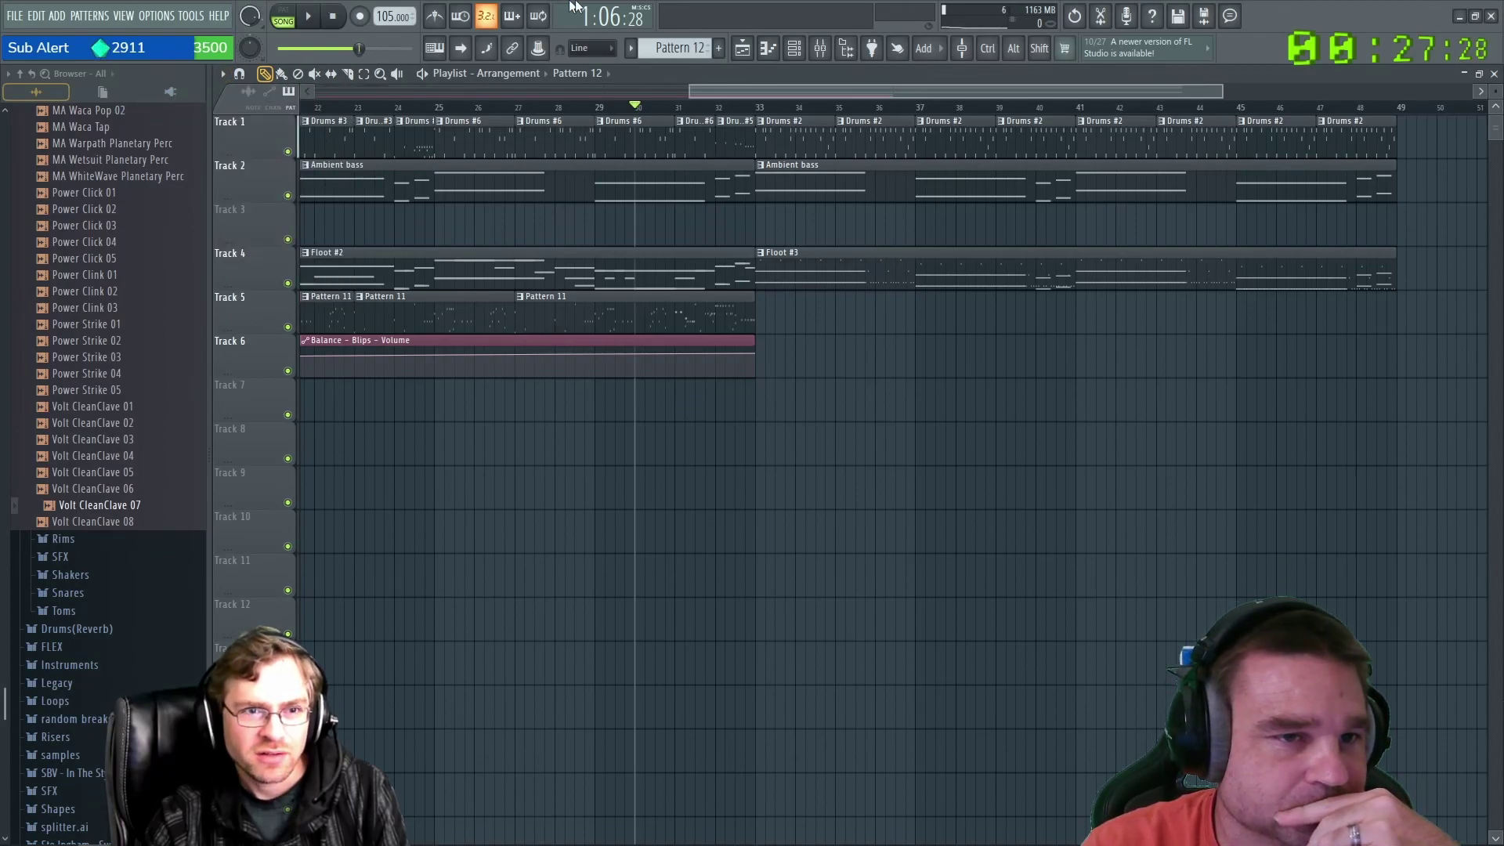
Try a Drums #4 clip on the empty tracks just after bar 33 and remove it.
left_click(719, 47)
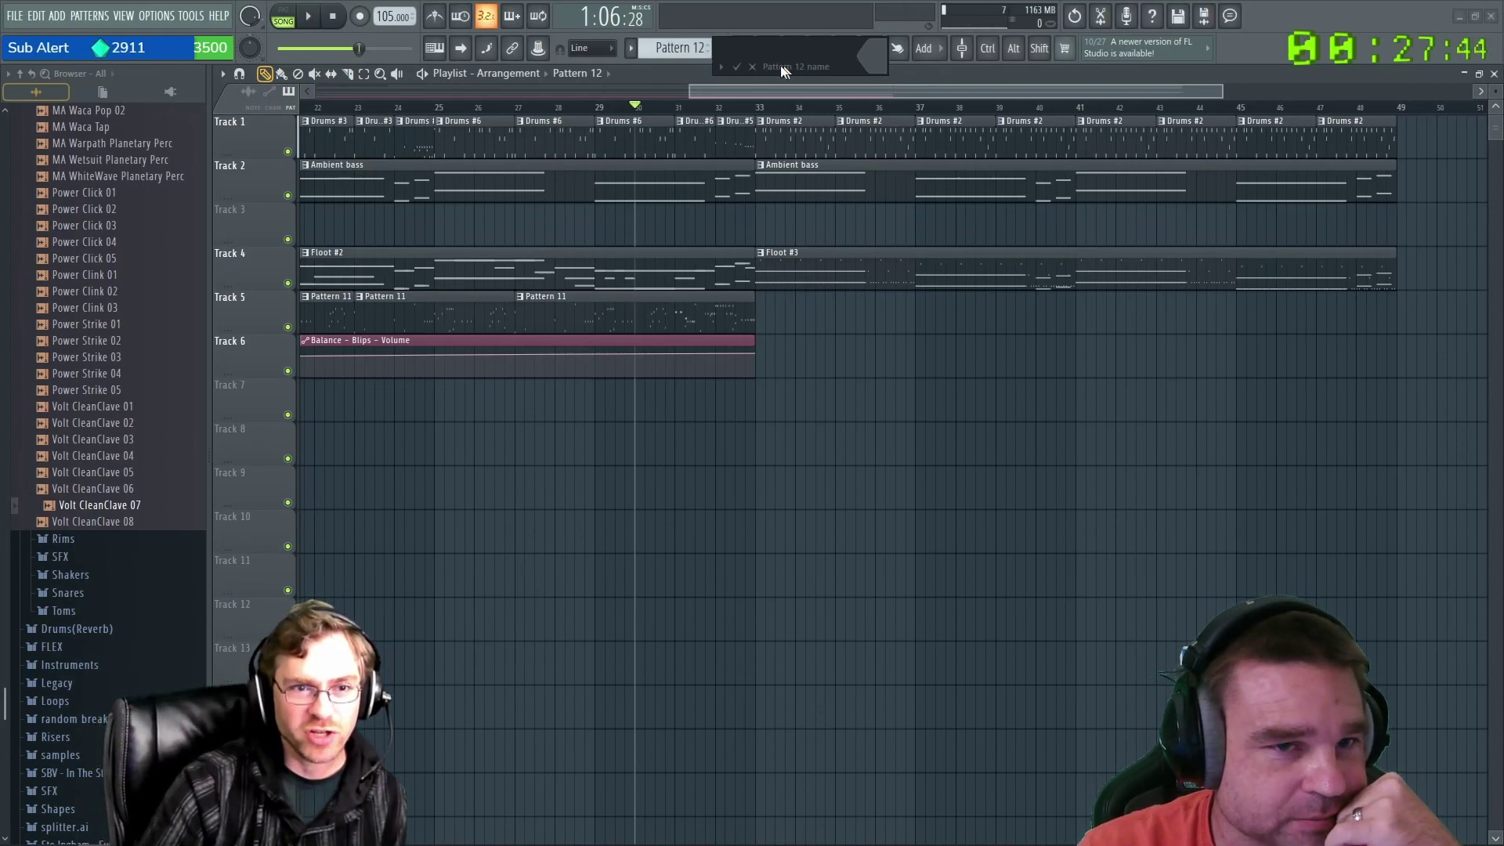
left_click(753, 67)
left_click(632, 49)
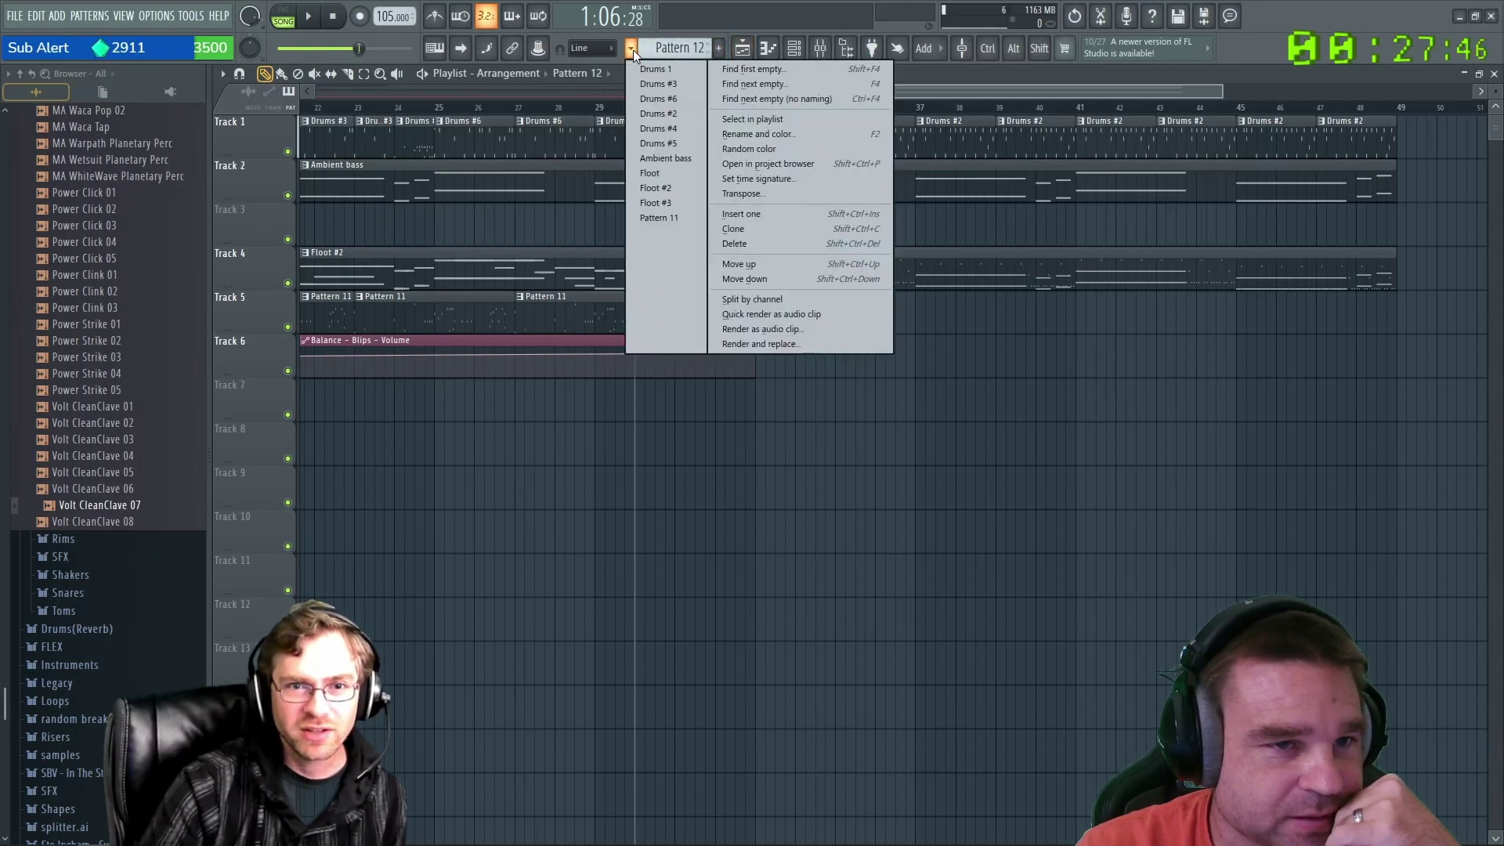
left_click(658, 128)
left_click(790, 317)
left_click_drag(827, 310, 780, 228)
right_click(779, 227)
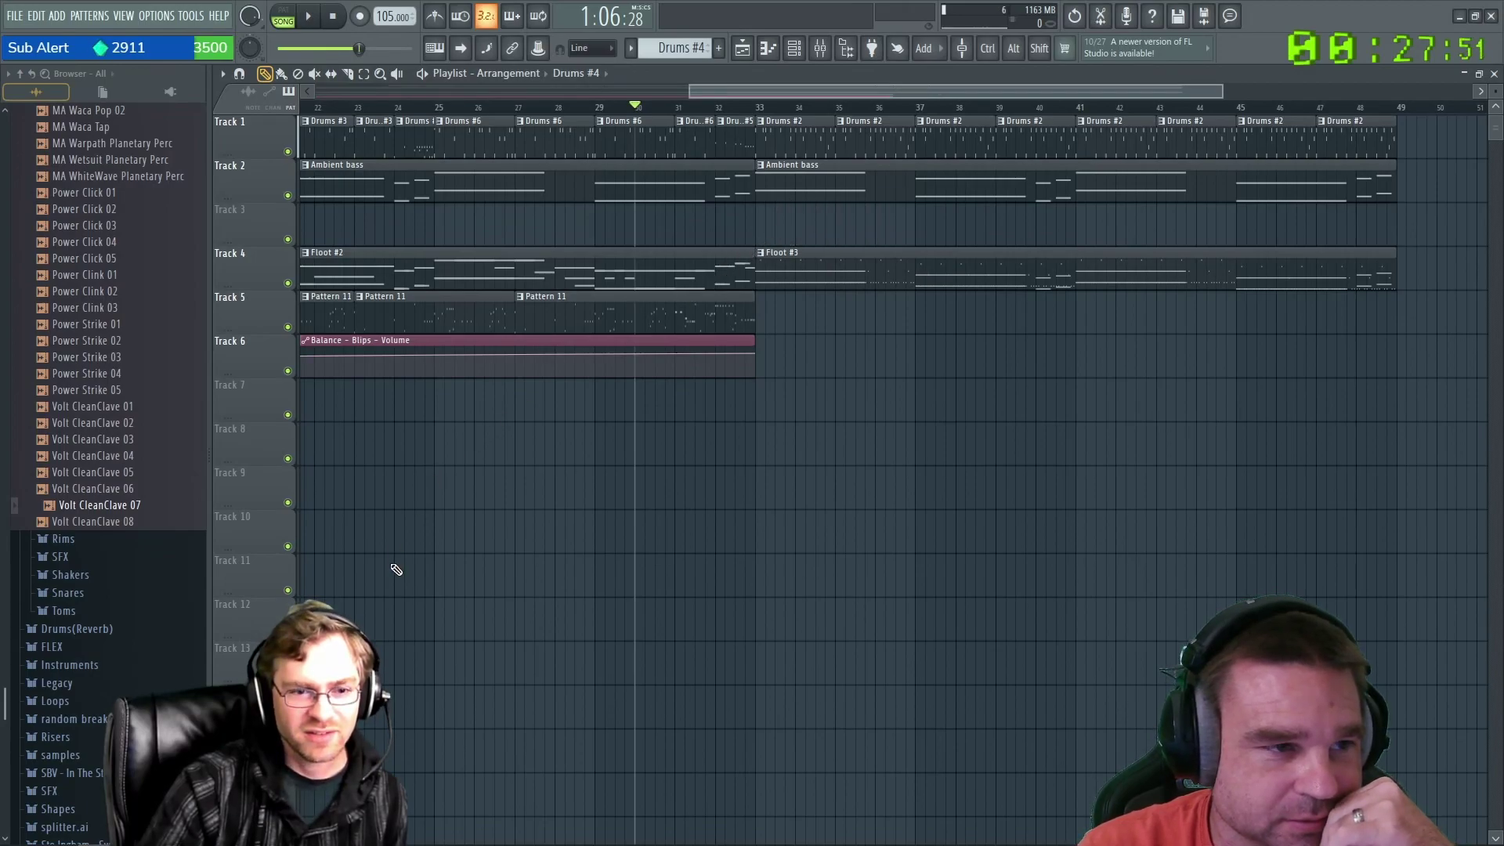
left_click(742, 48)
left_click(743, 47)
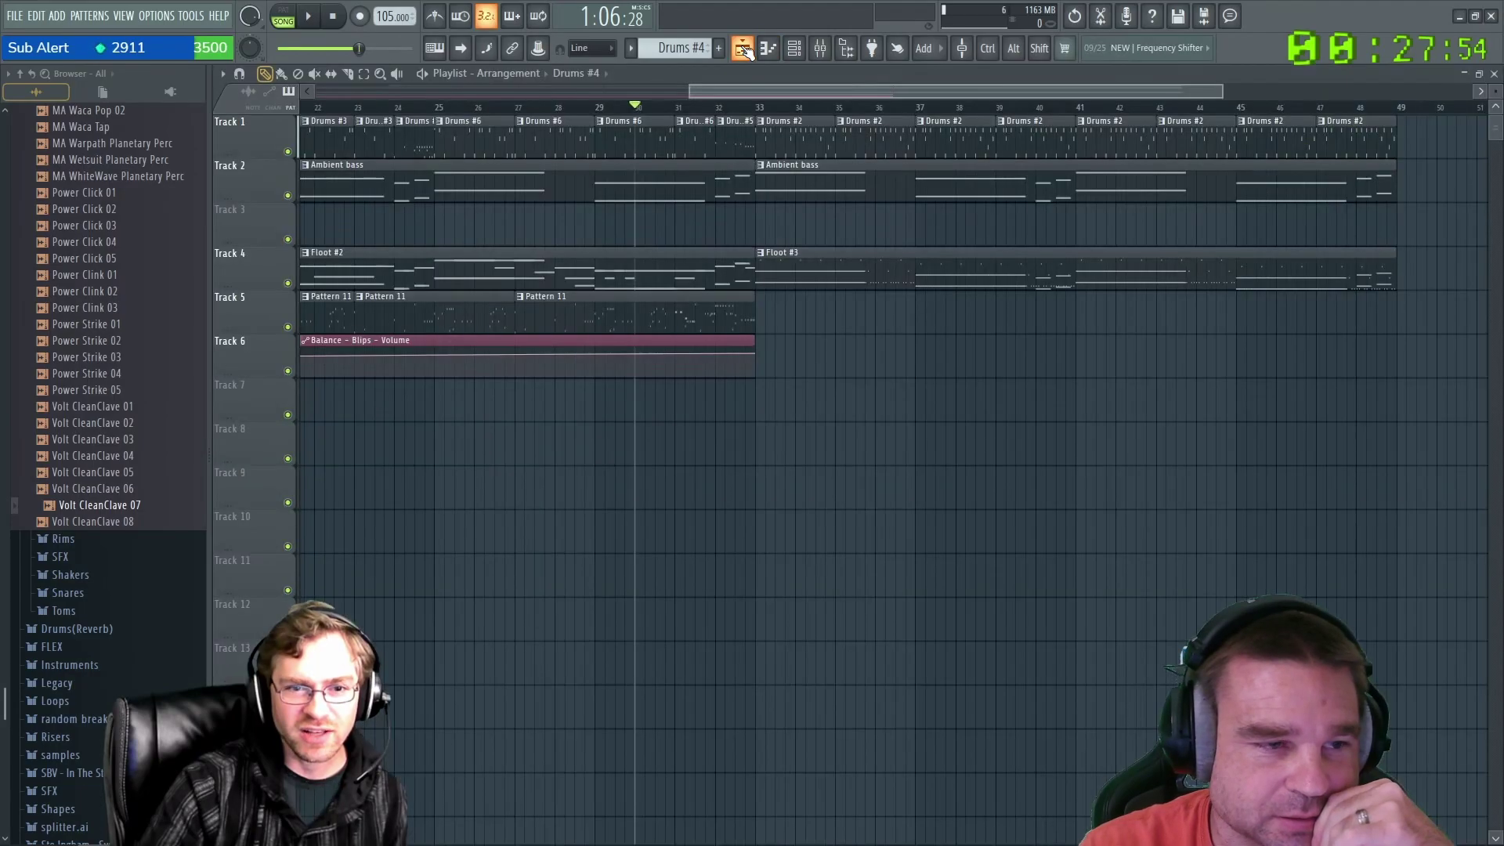
left_click(794, 50)
left_click(796, 50)
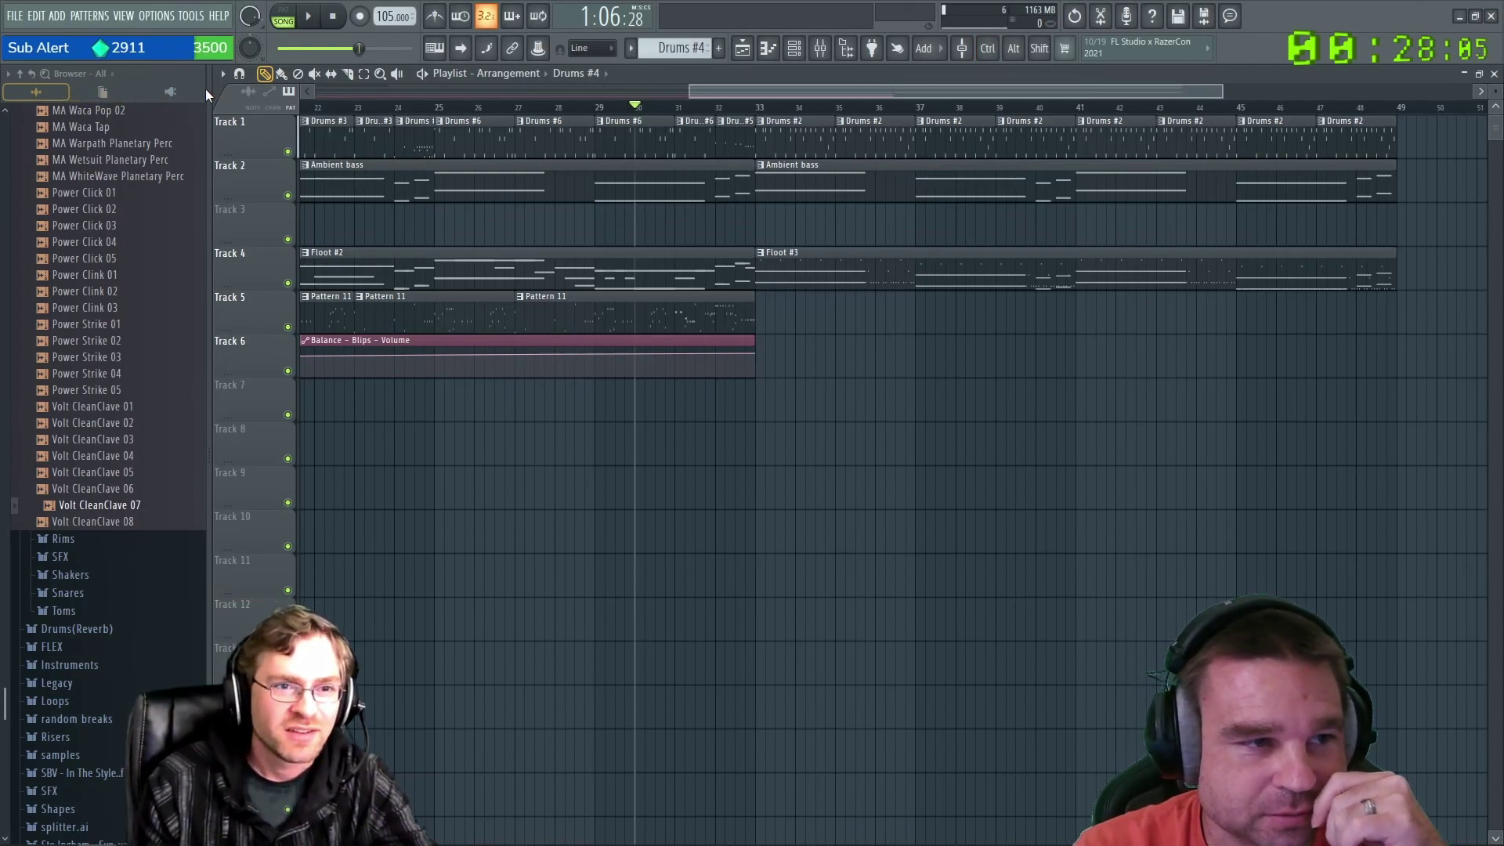
Make the browser narrower and select Ambient bass as the current pattern.
left_click_drag(209, 125, 151, 127)
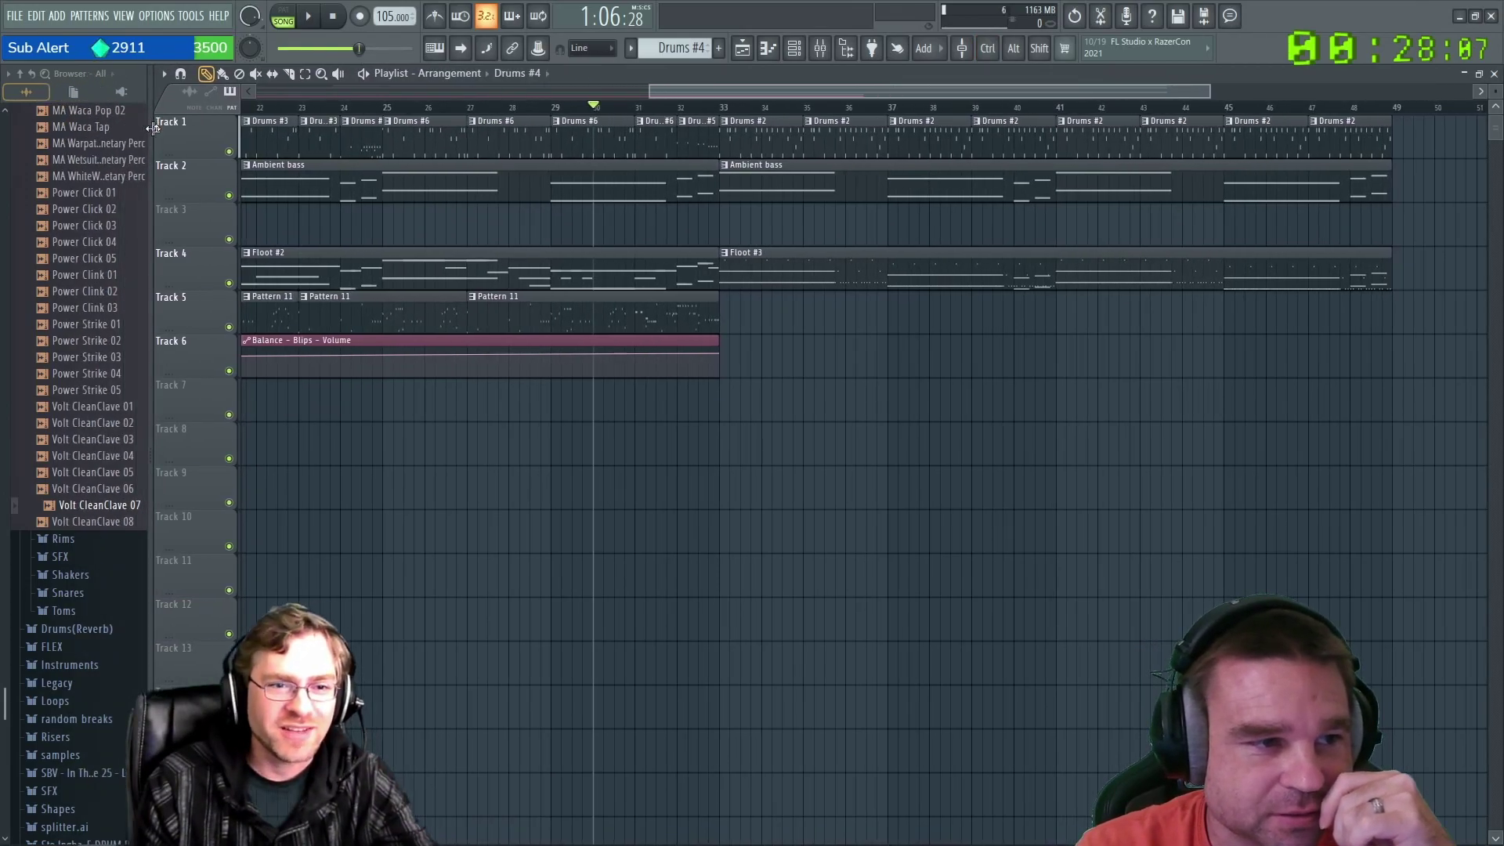
mouse_move(148, 227)
left_mouse_down()
mouse_move(196, 222)
mouse_move(171, 222)
left_mouse_up()
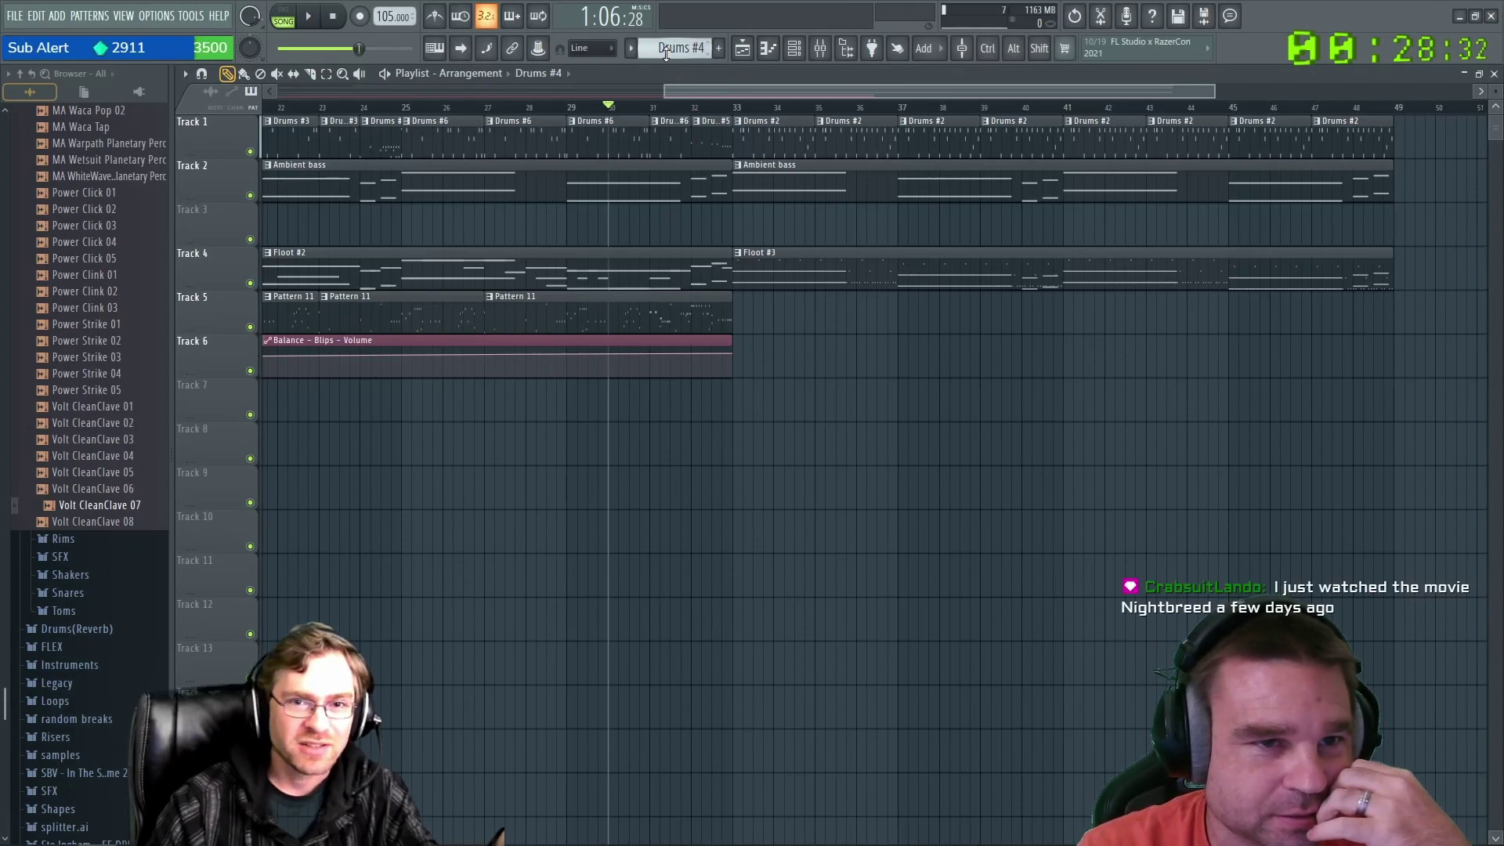
left_click(632, 49)
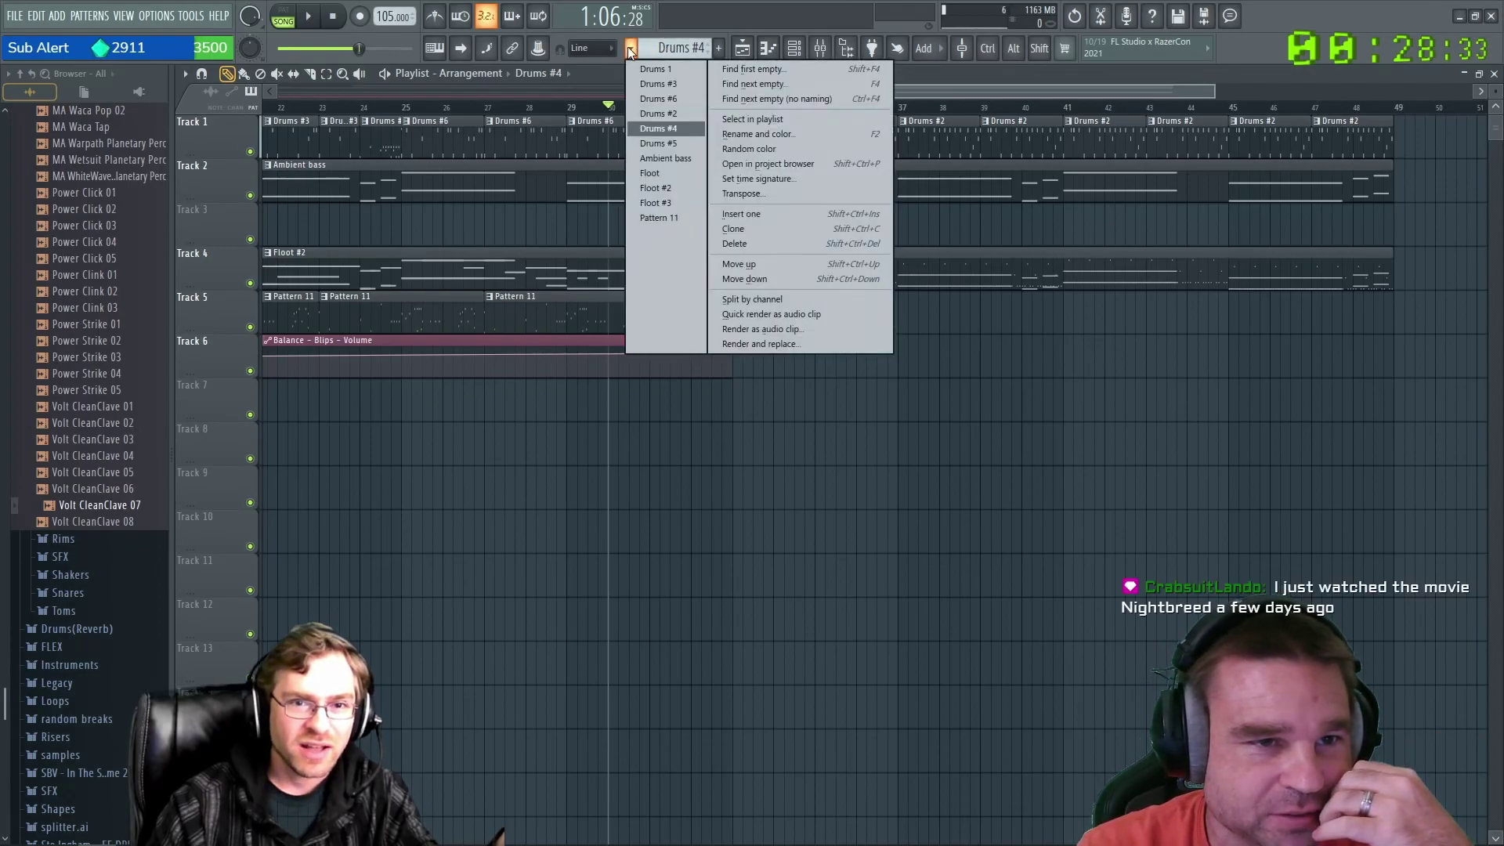
left_click(666, 159)
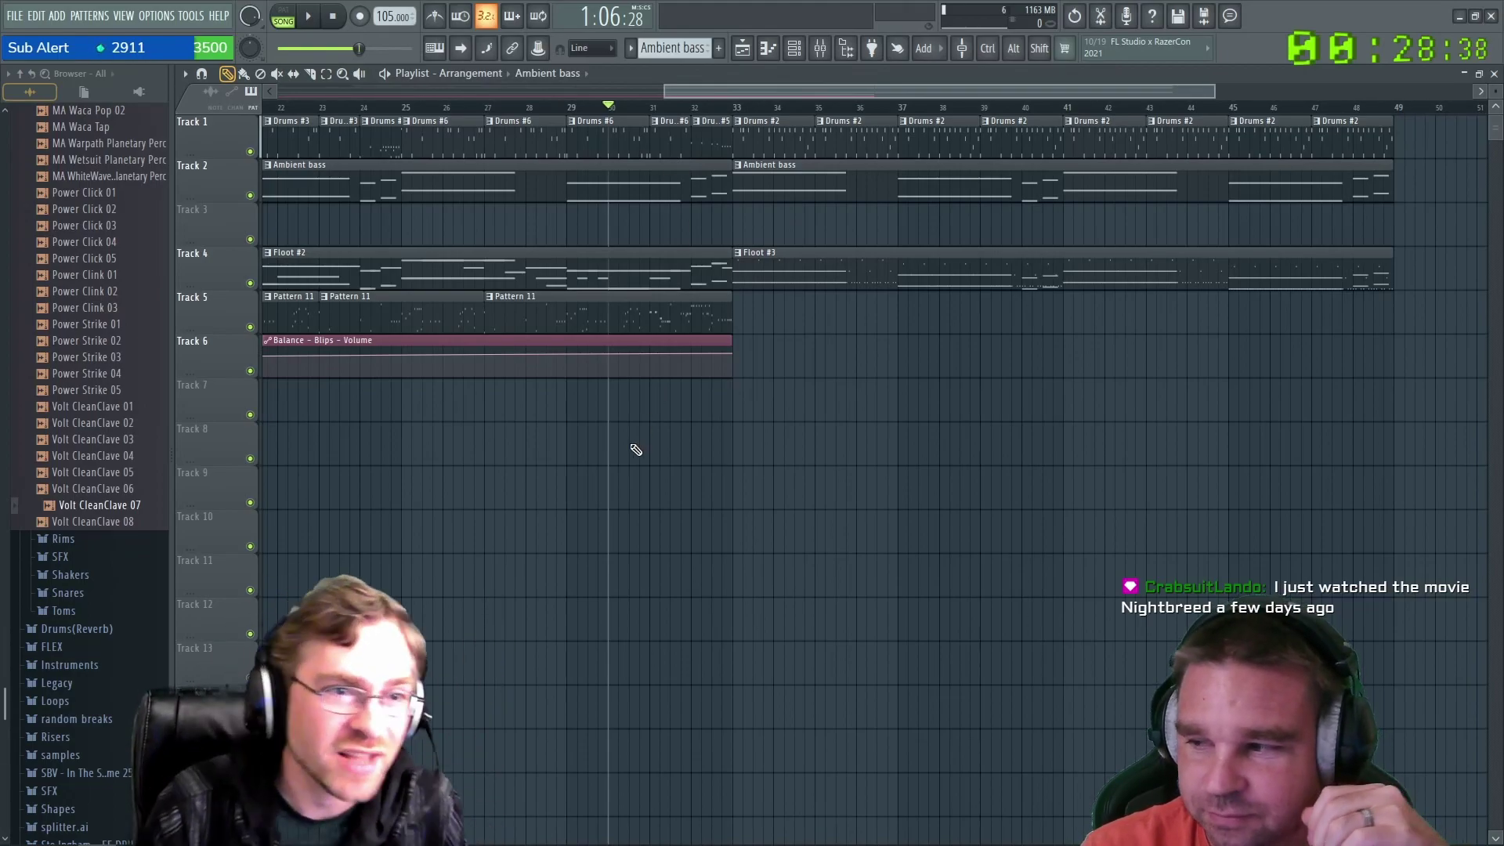
right_click(222, 130)
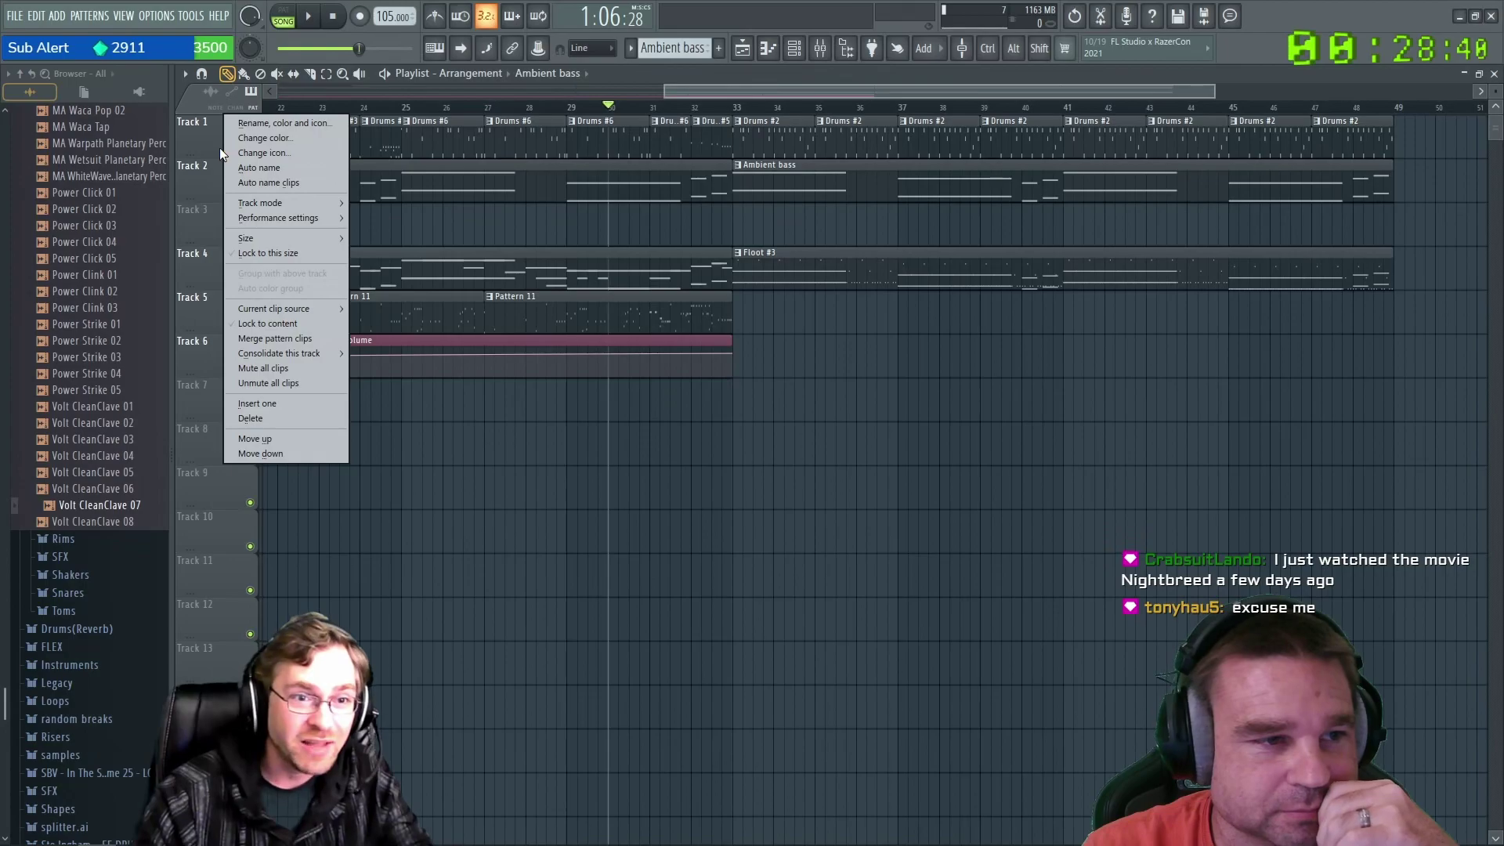
left_click(185, 143)
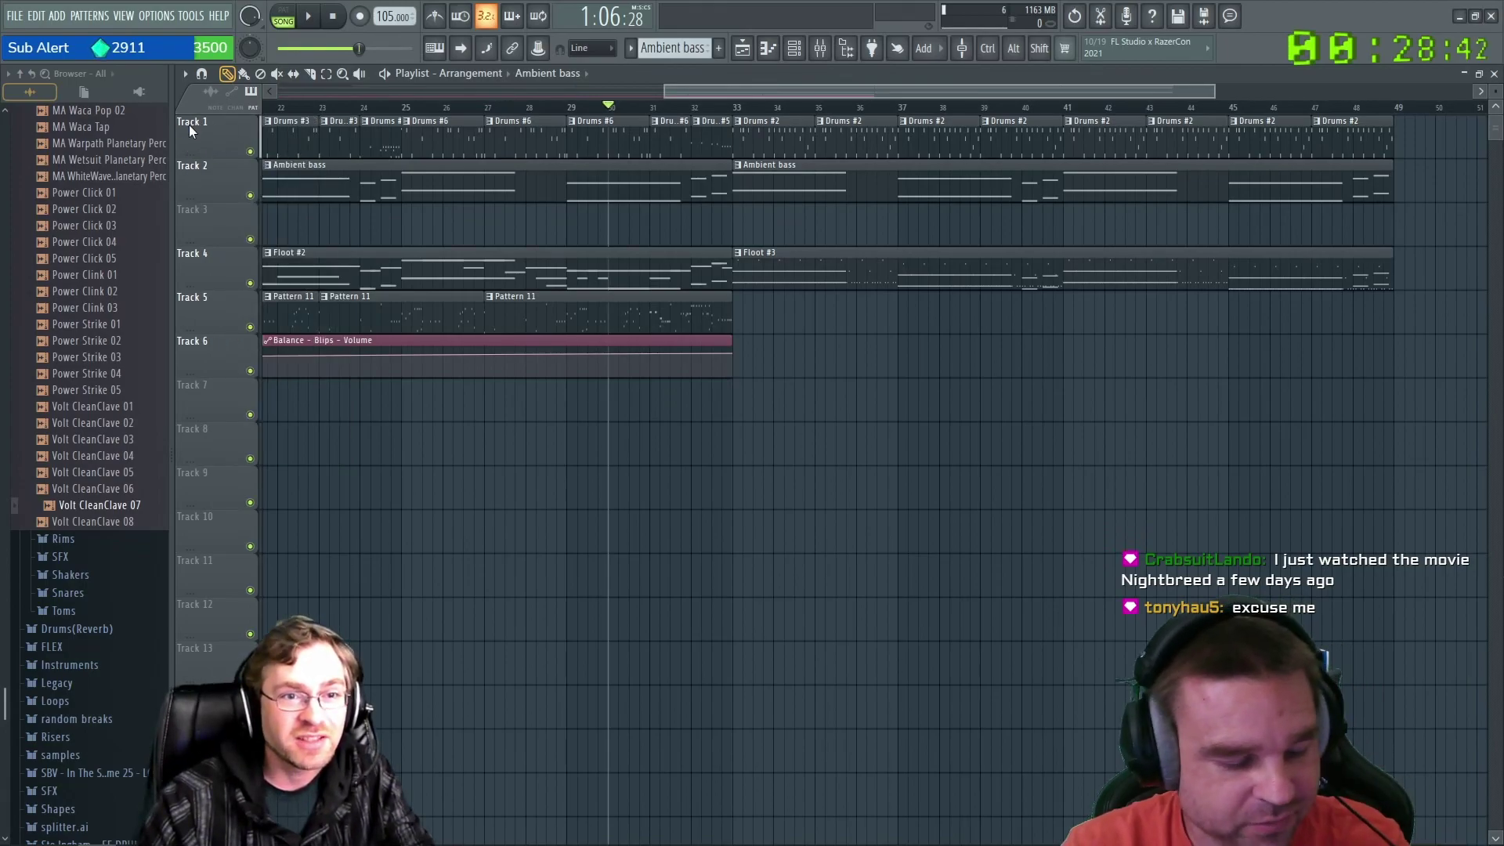
key("F2")
left_click(45, 186)
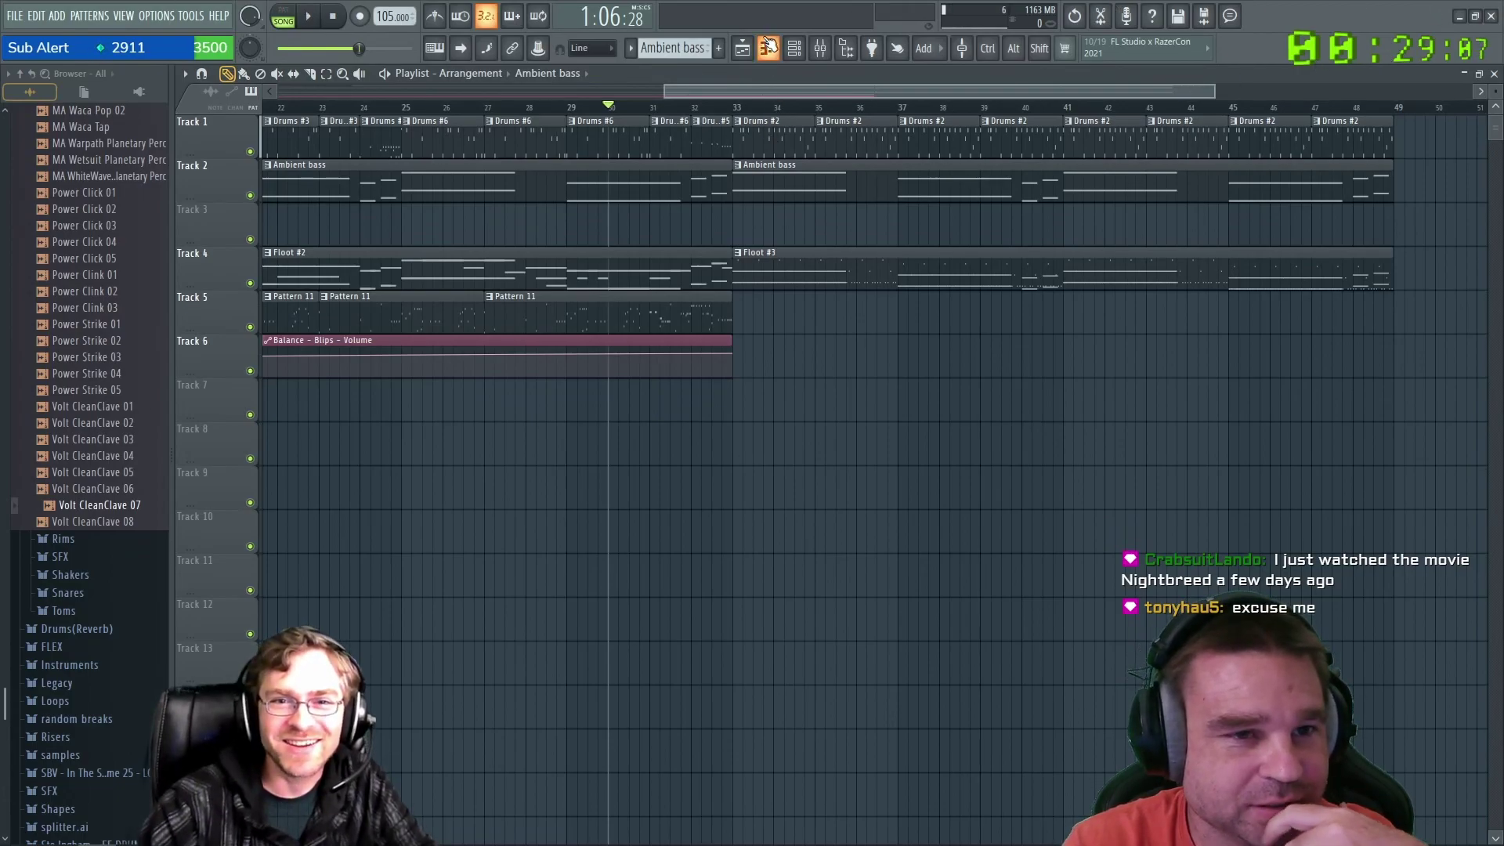
left_click(794, 50)
left_click(795, 51)
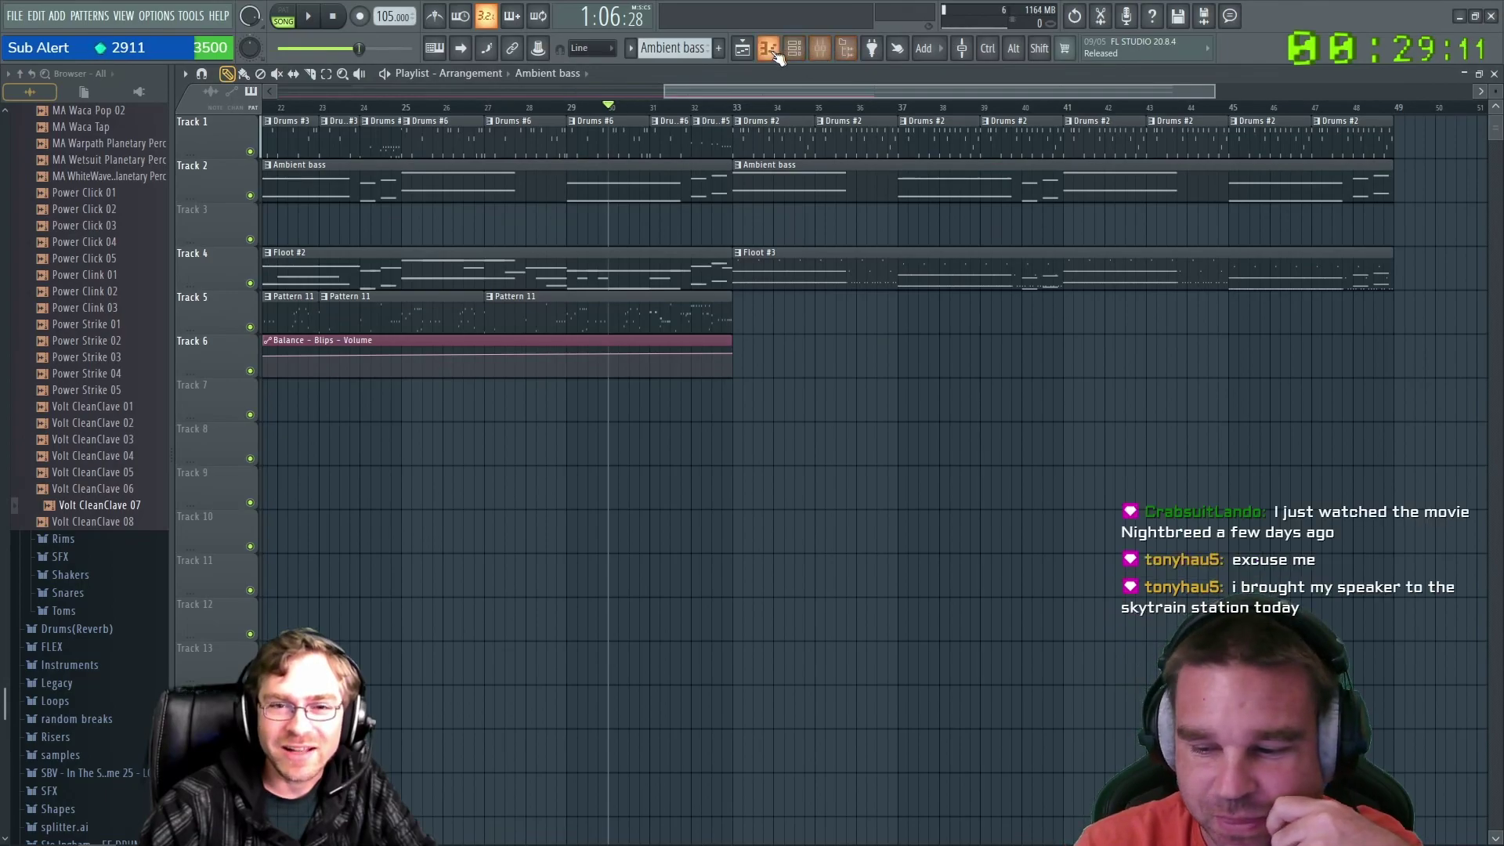
left_click(744, 51)
left_click(746, 53)
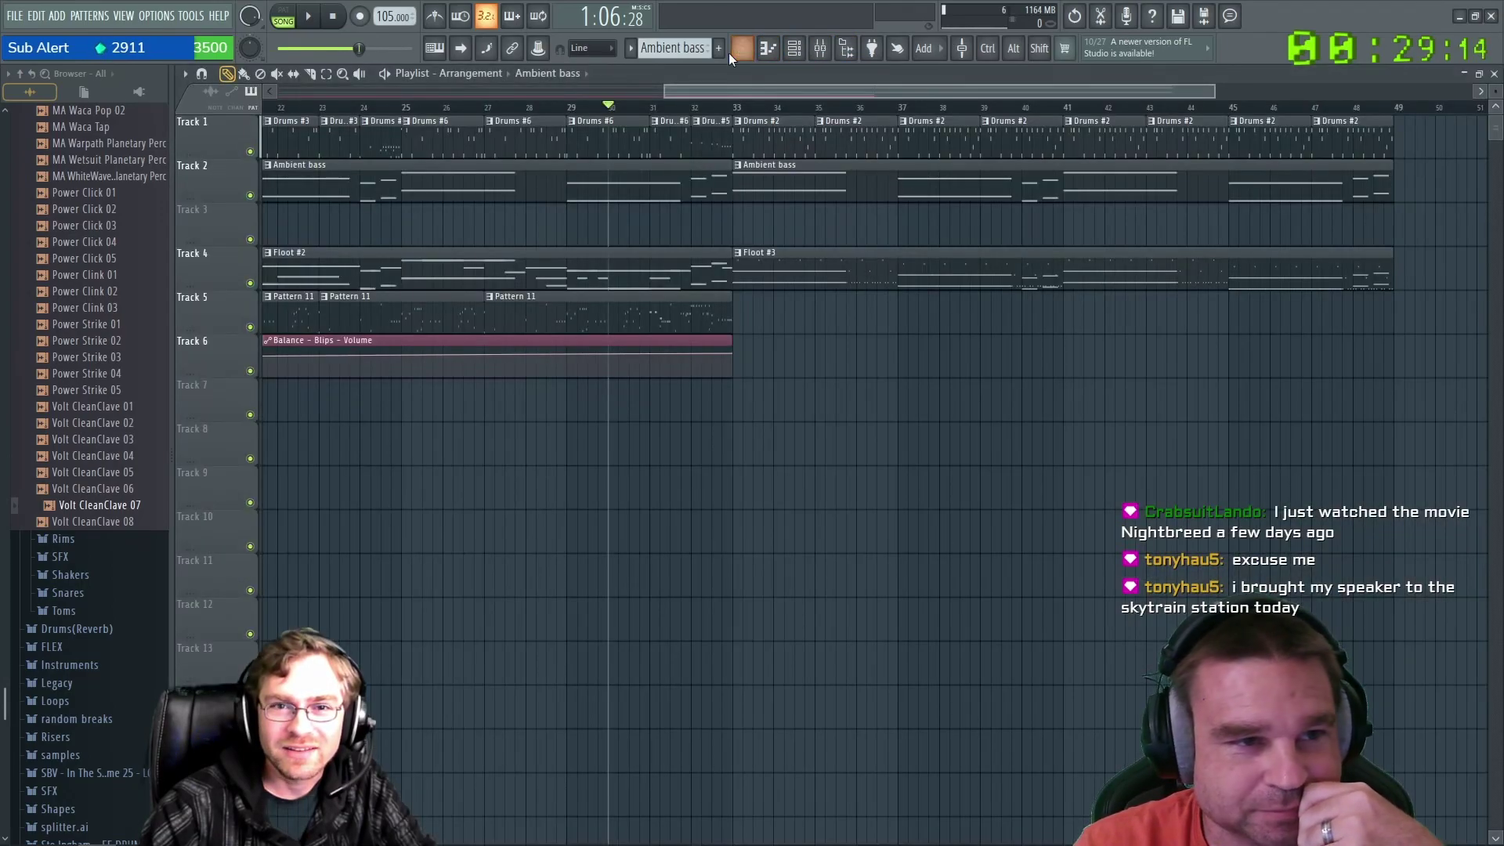
left_click(744, 50)
left_click(745, 50)
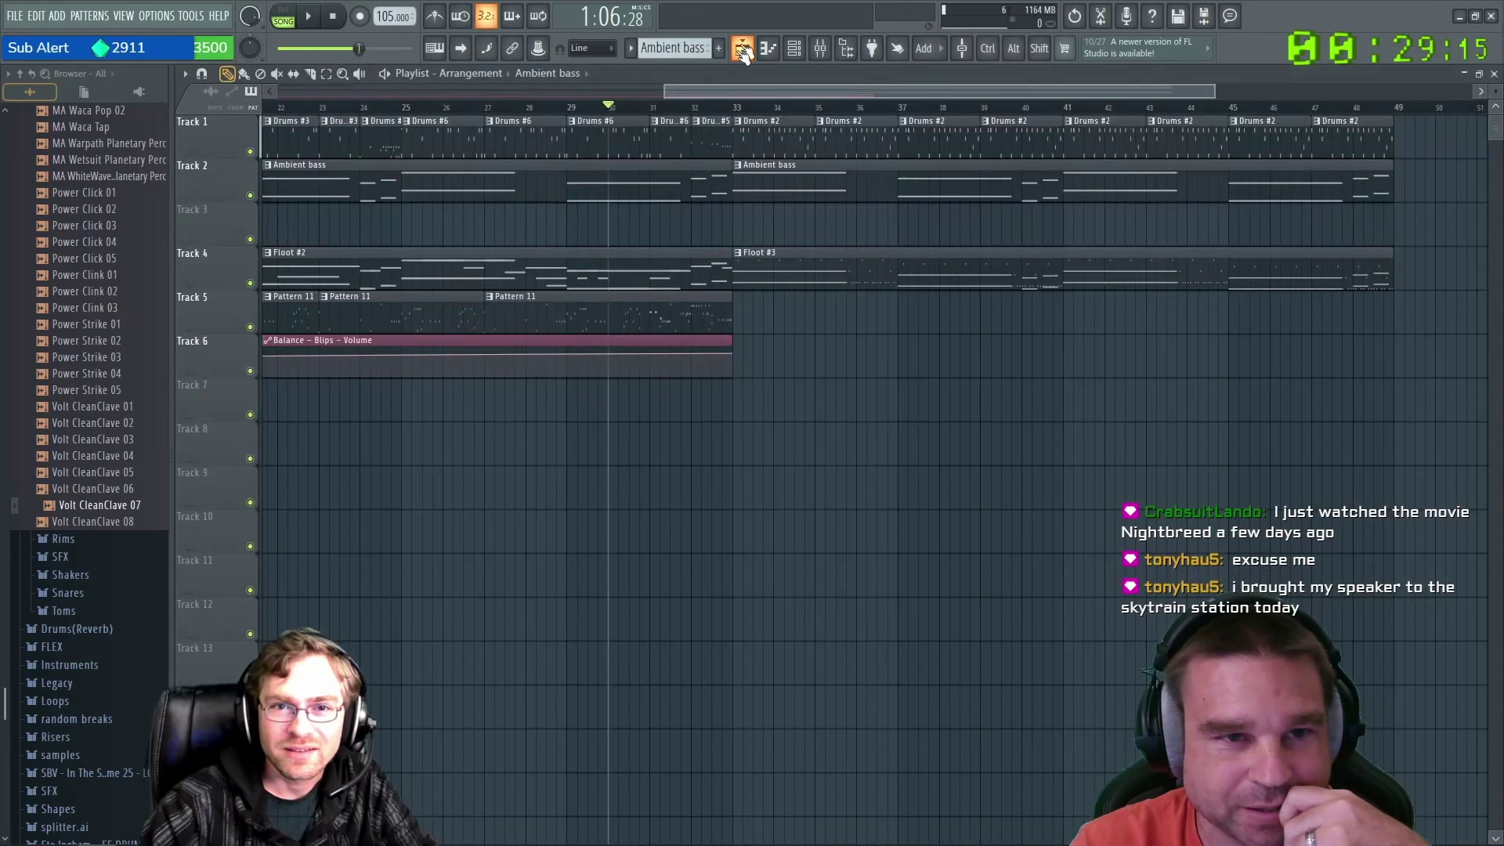
Move the collapsed FLEX window beside the browser, switch it to the Portly Slump preset and bring back the full-size playlist.
left_click(744, 52)
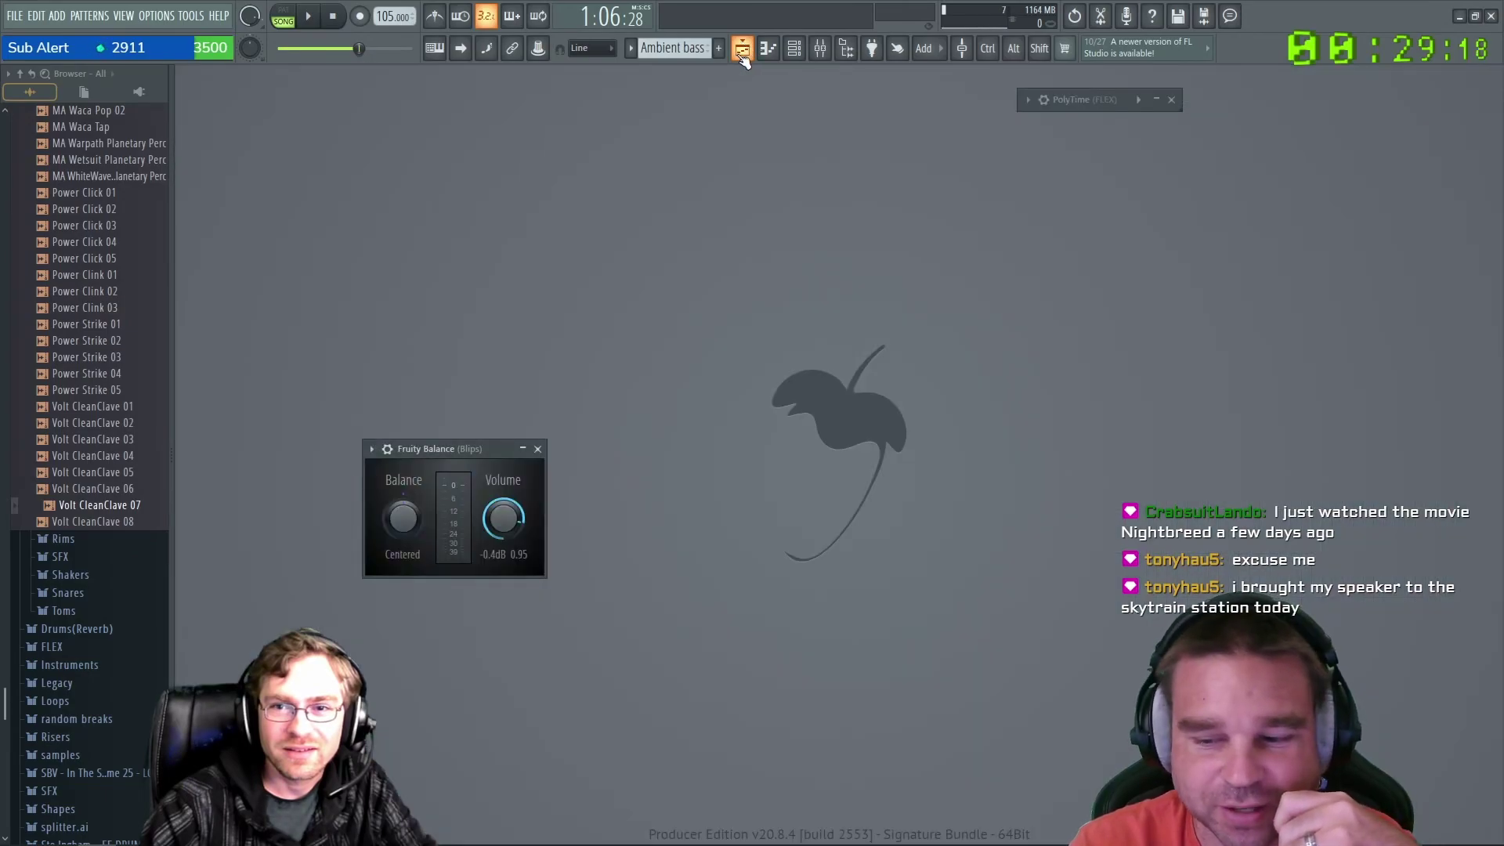
left_click(743, 52)
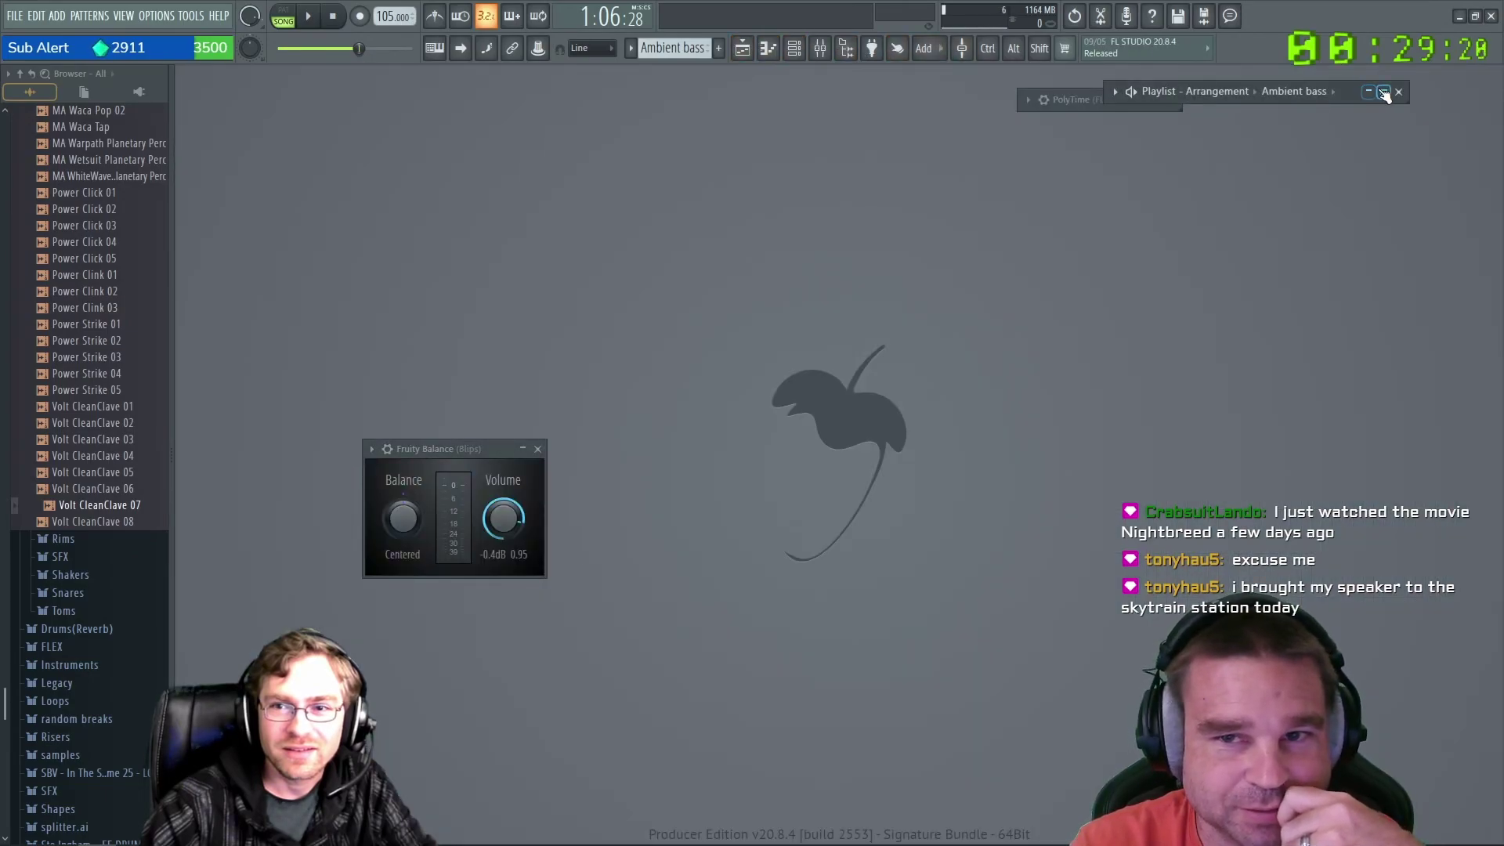
left_click_drag(1061, 101, 254, 153)
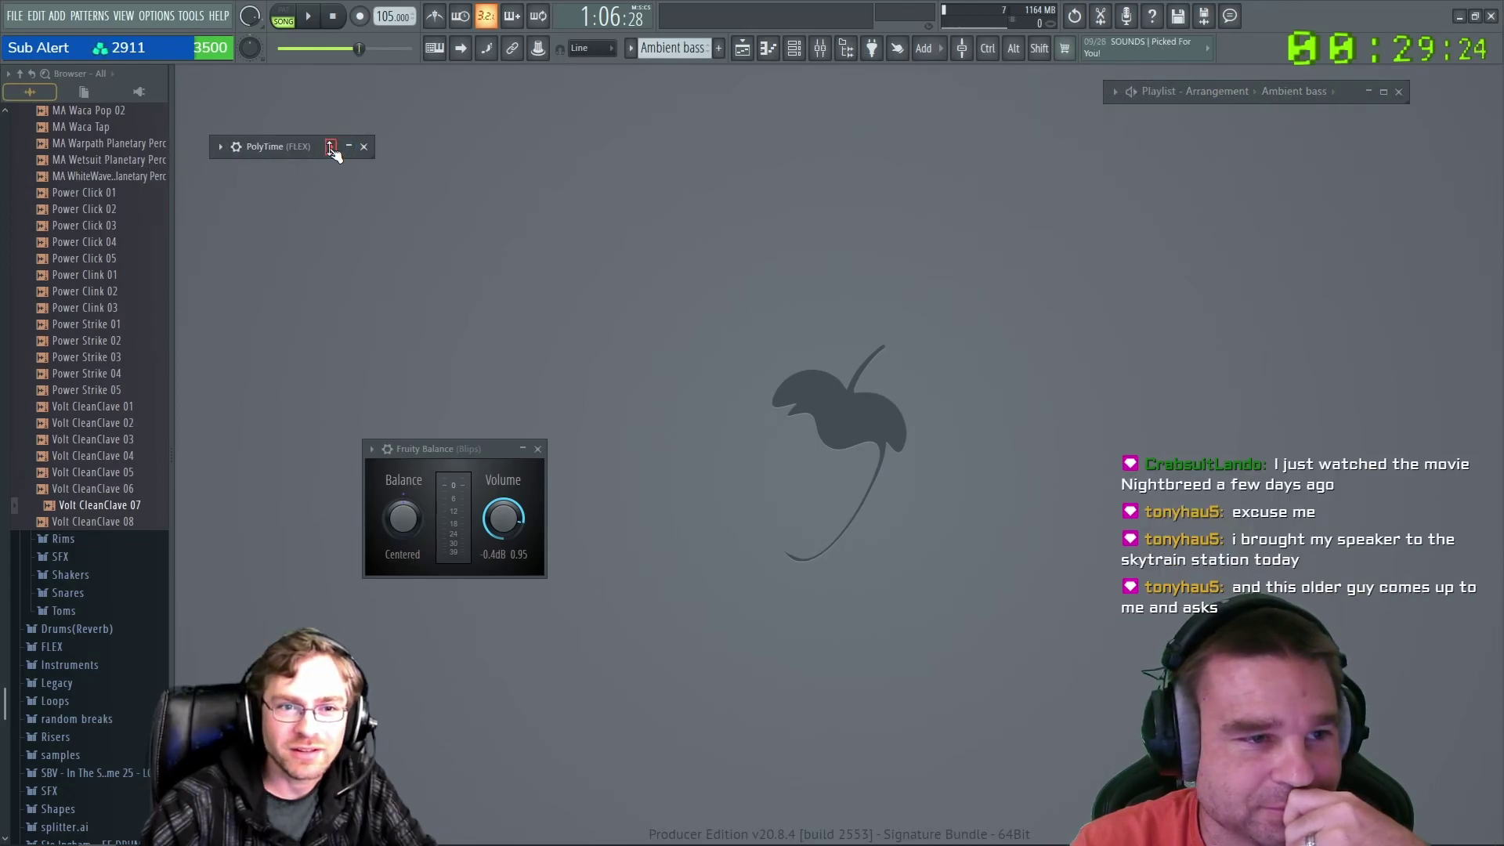
left_click(220, 148)
left_click(221, 147)
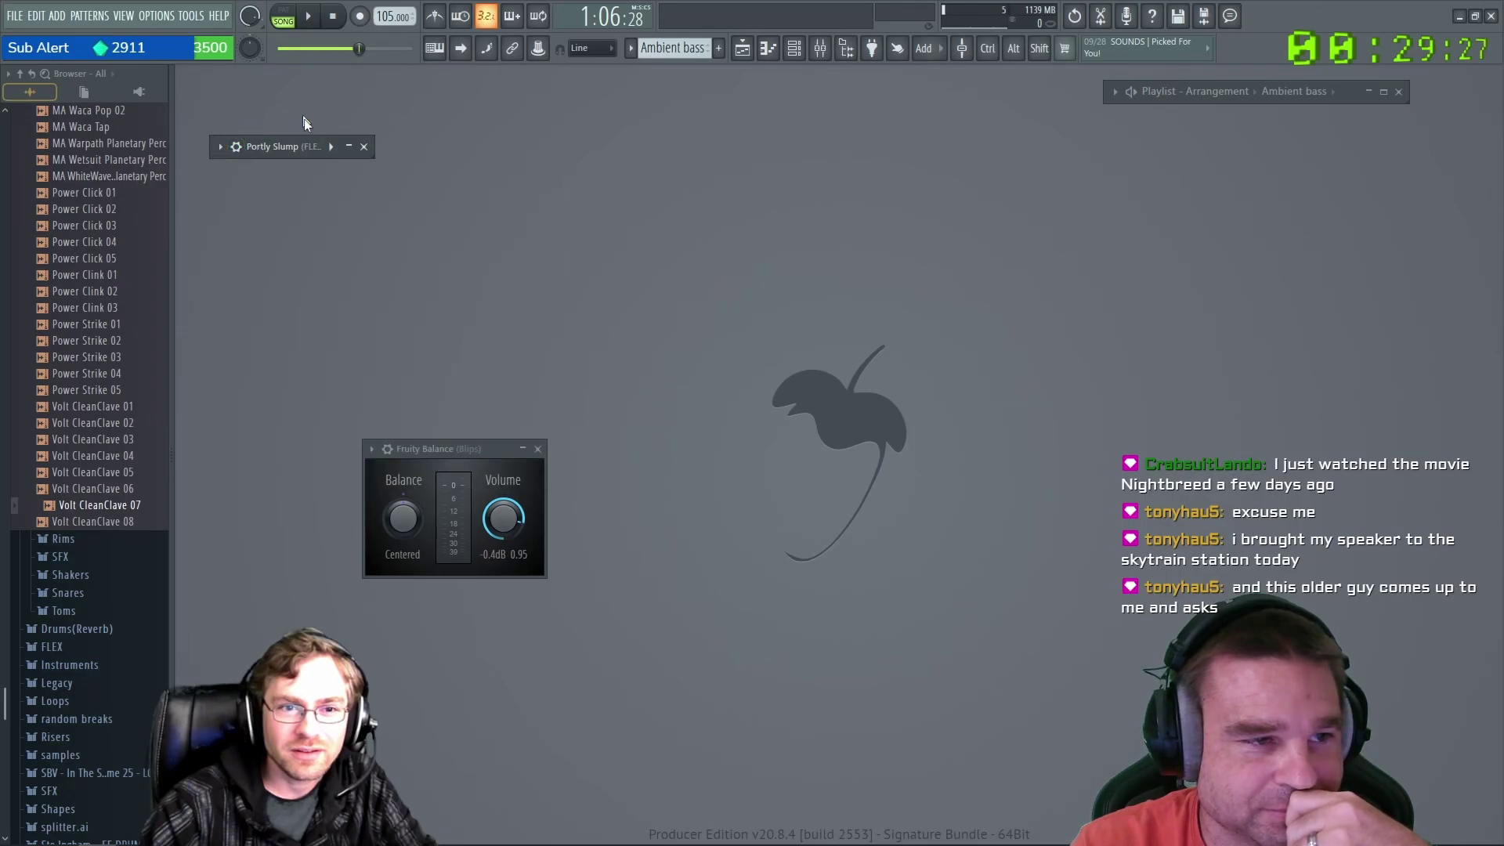
left_click(348, 146)
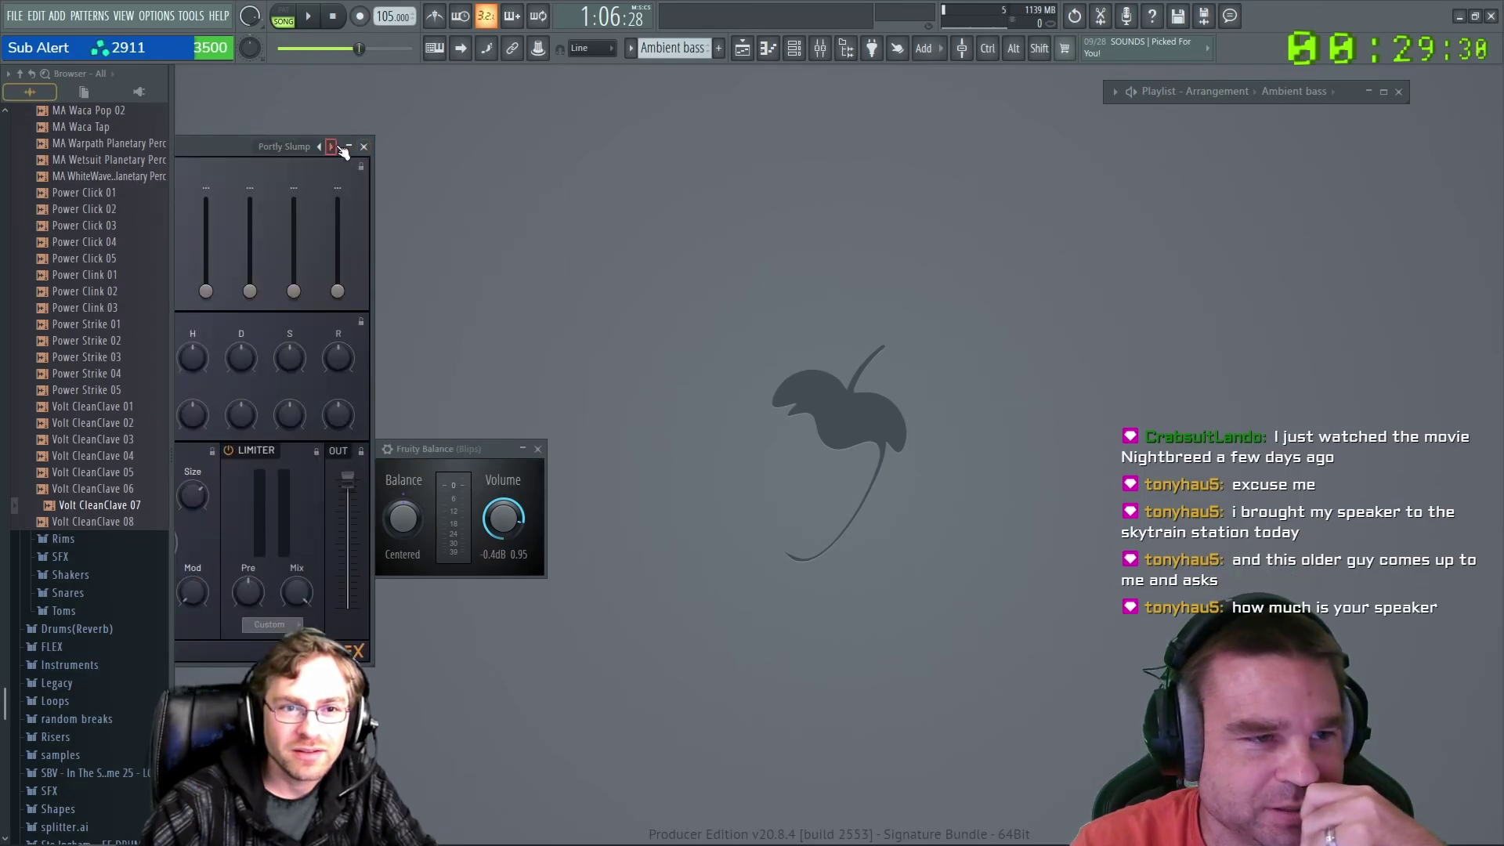
left_click(350, 147)
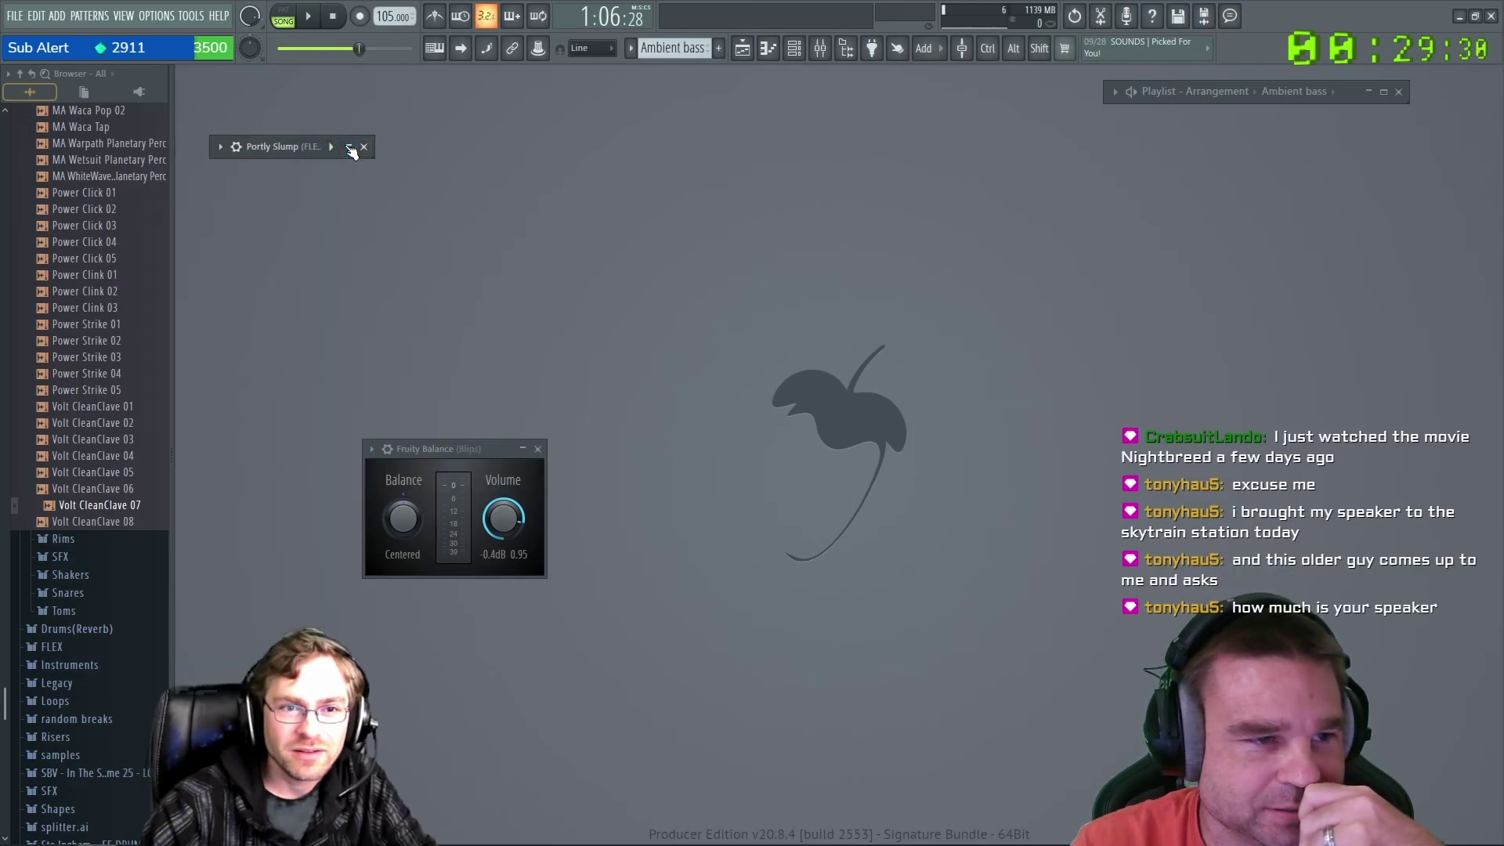
left_click(1398, 92)
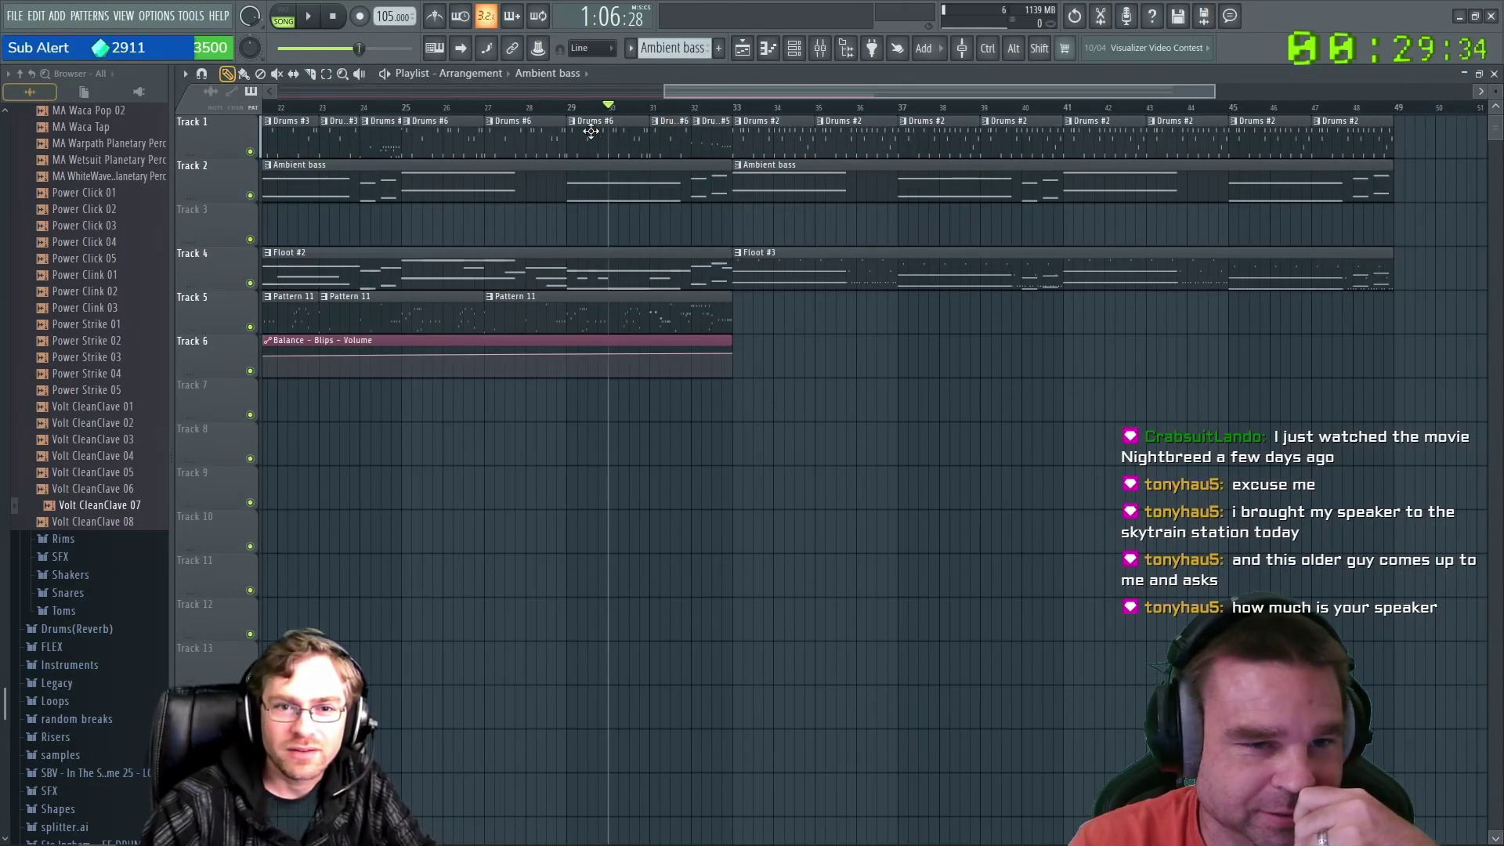
Move the channel rack slightly lower over the playlist and close it.
left_click(804, 47)
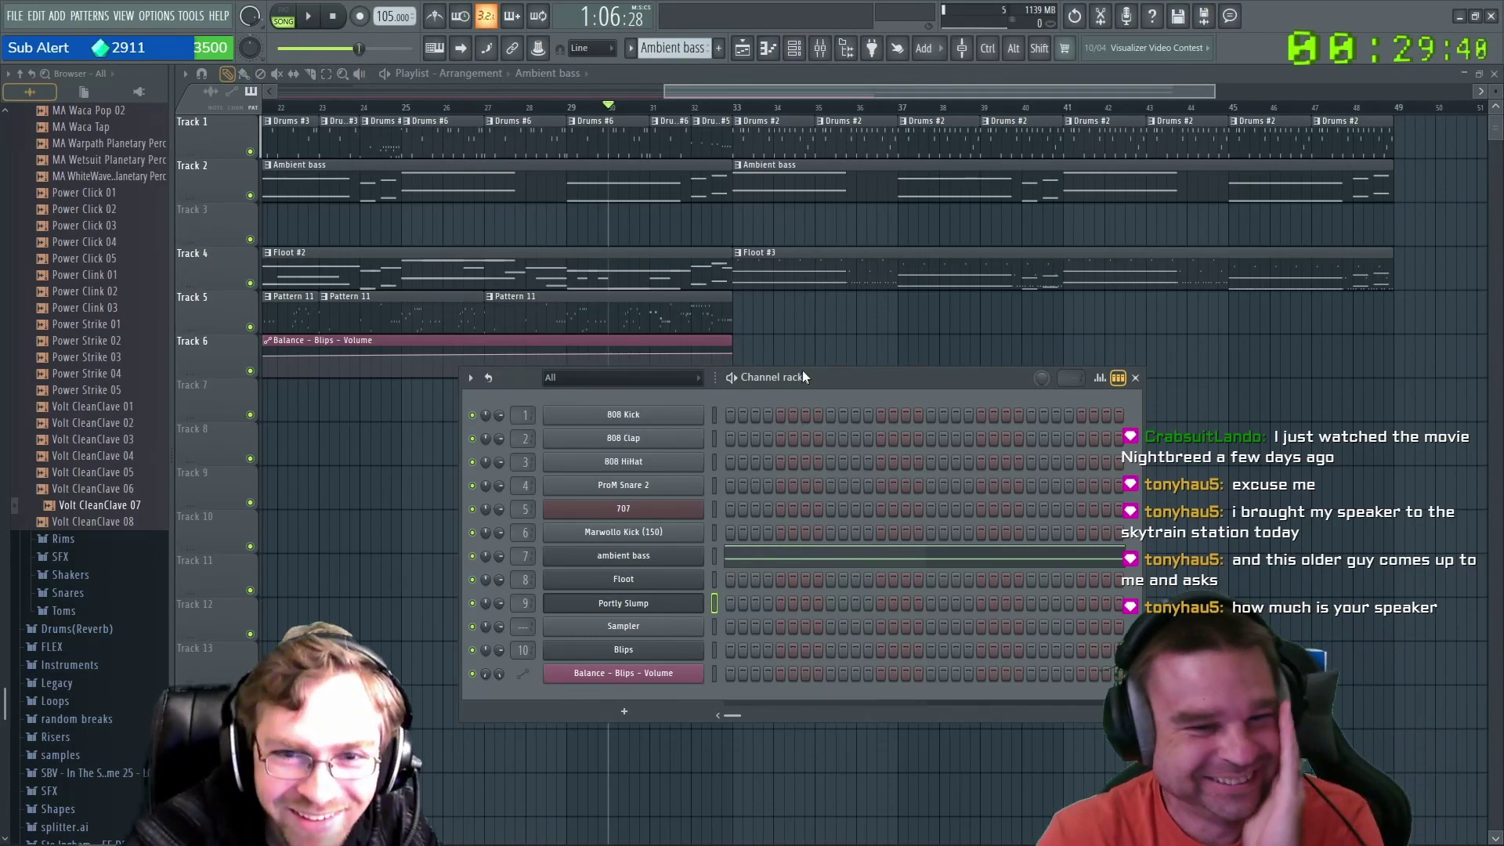
left_click_drag(833, 377, 809, 399)
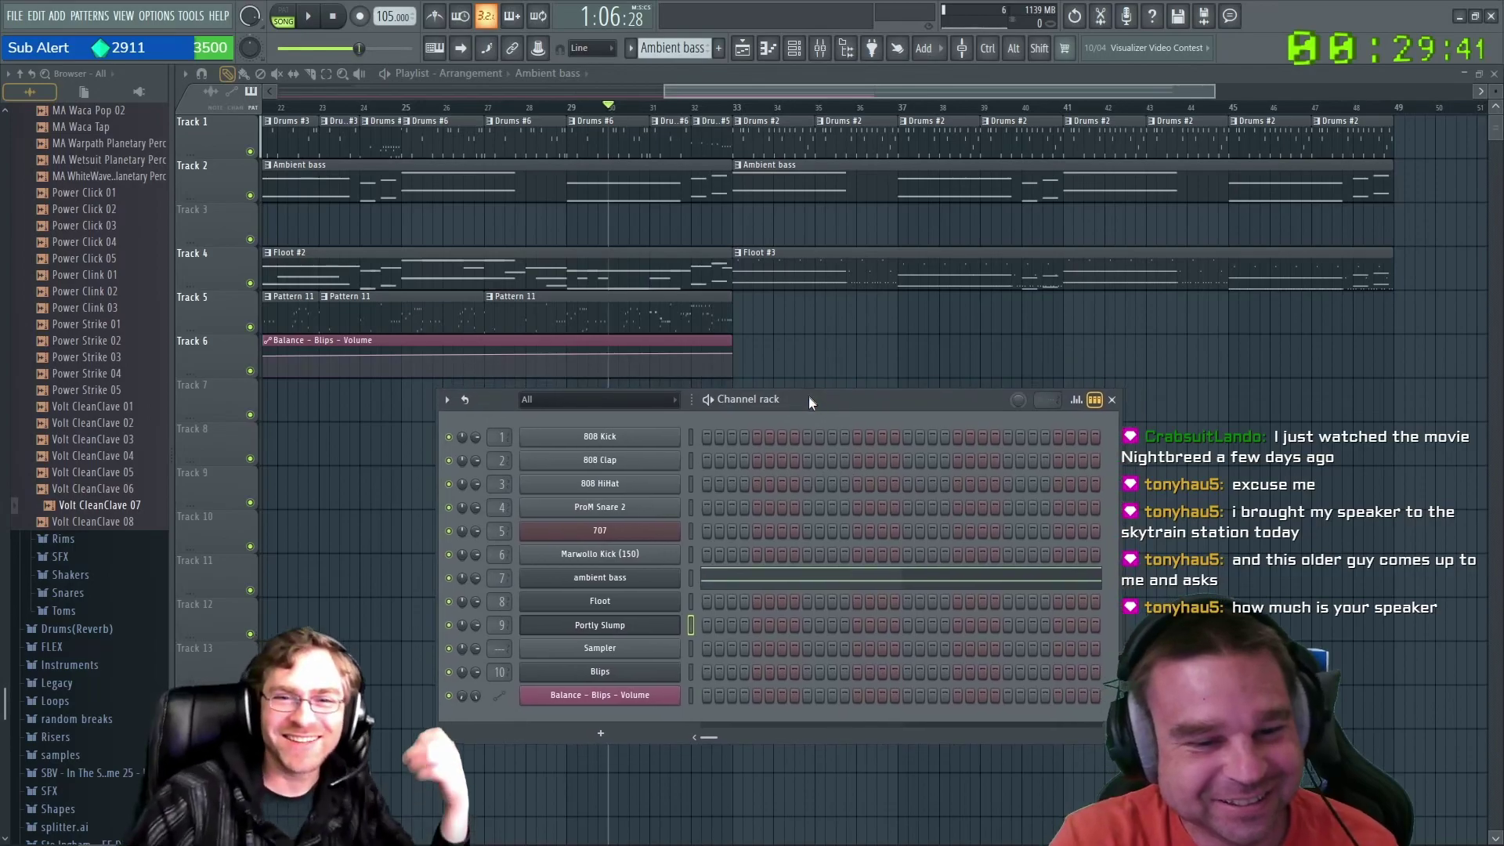
left_click(1112, 401)
Play the song briefly from its beginning.
mouse_move(610, 110)
left_mouse_down()
mouse_move(266, 110)
mouse_move(394, 184)
left_mouse_up()
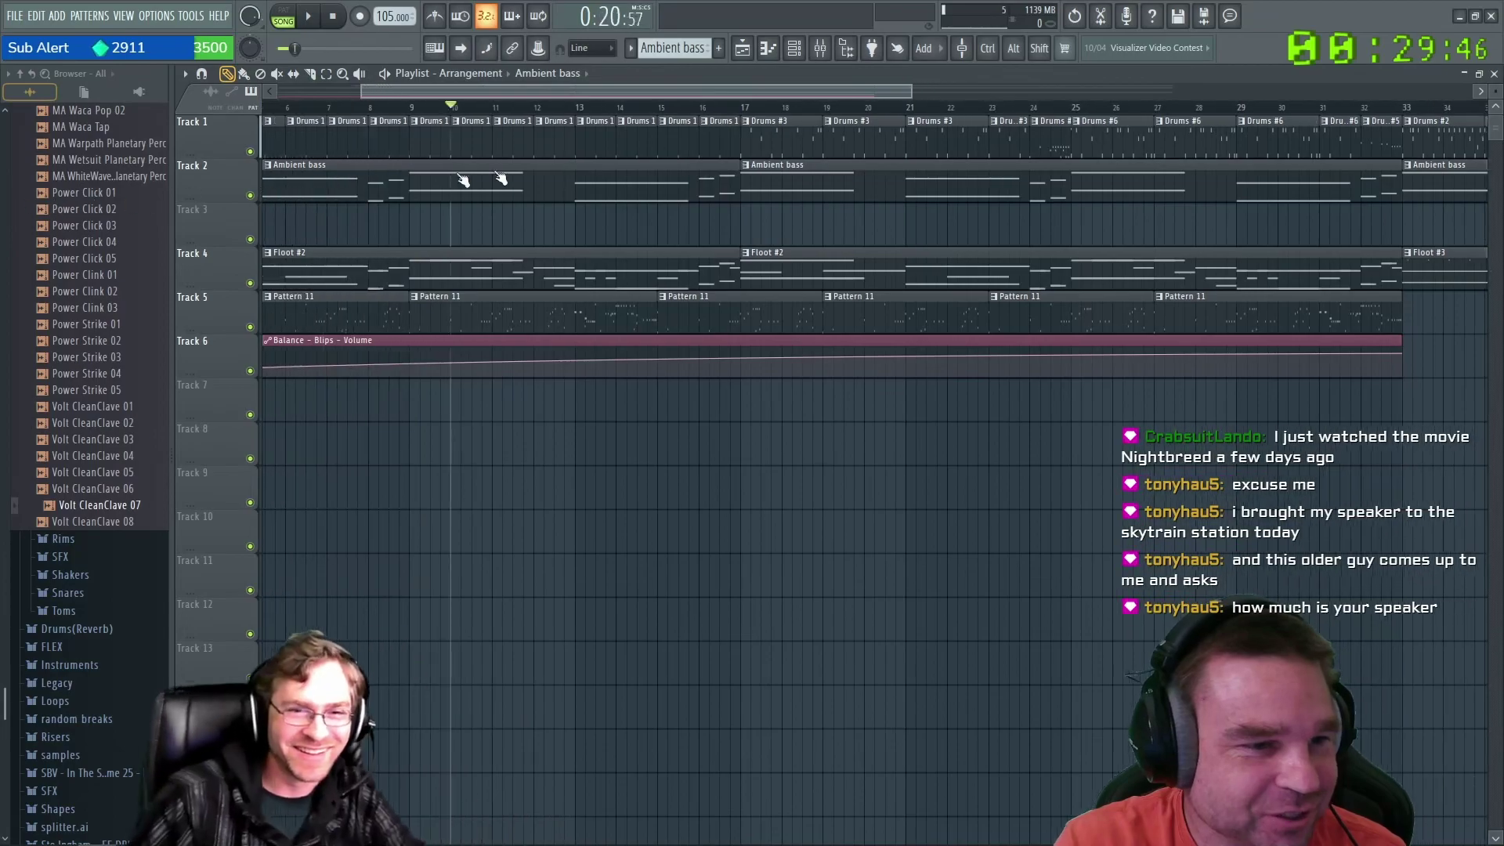
key("Home")
key("space")
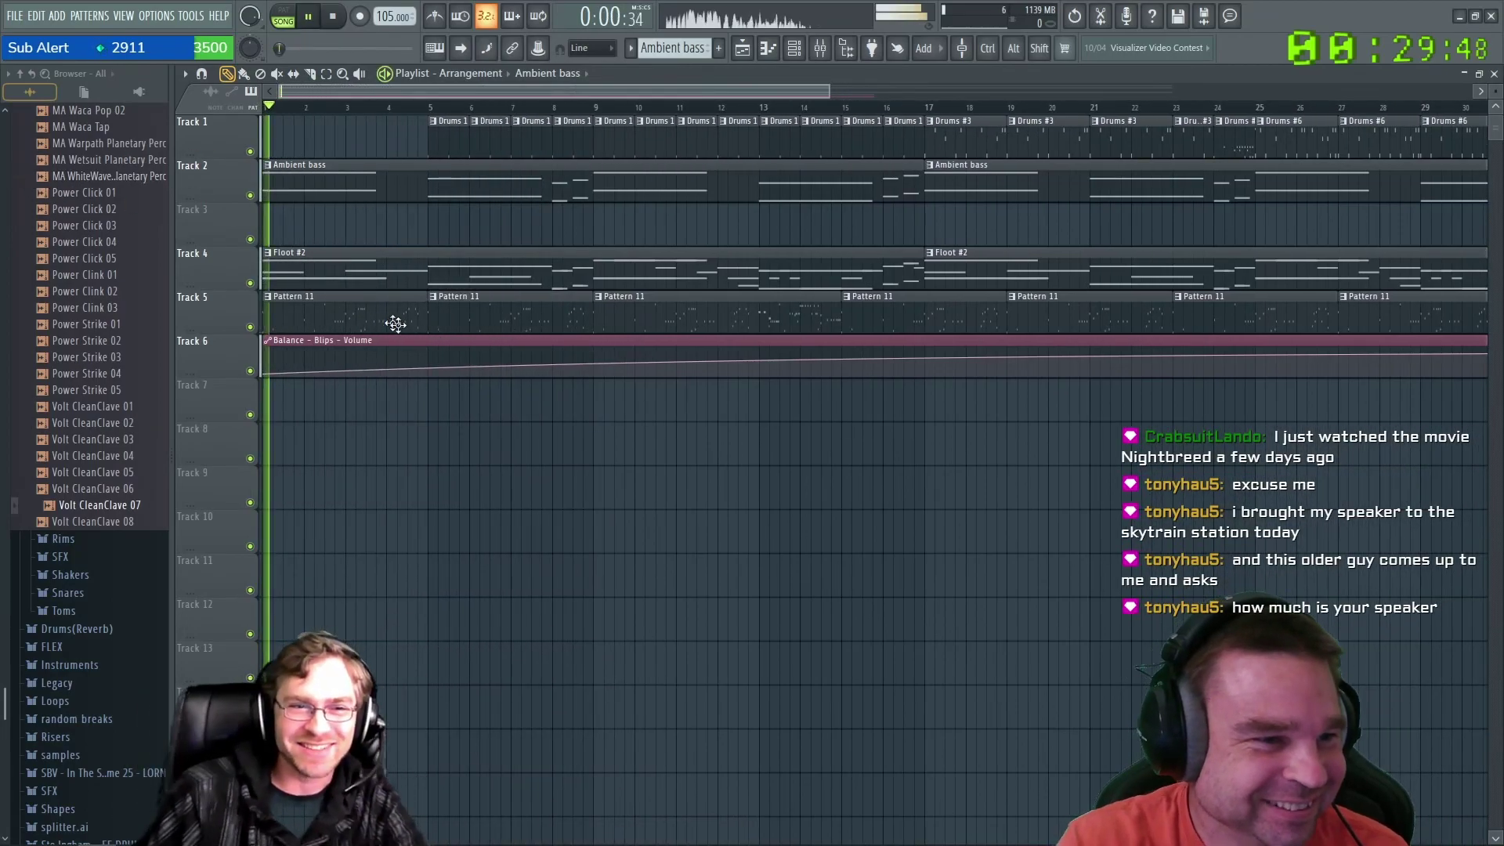
key("space")
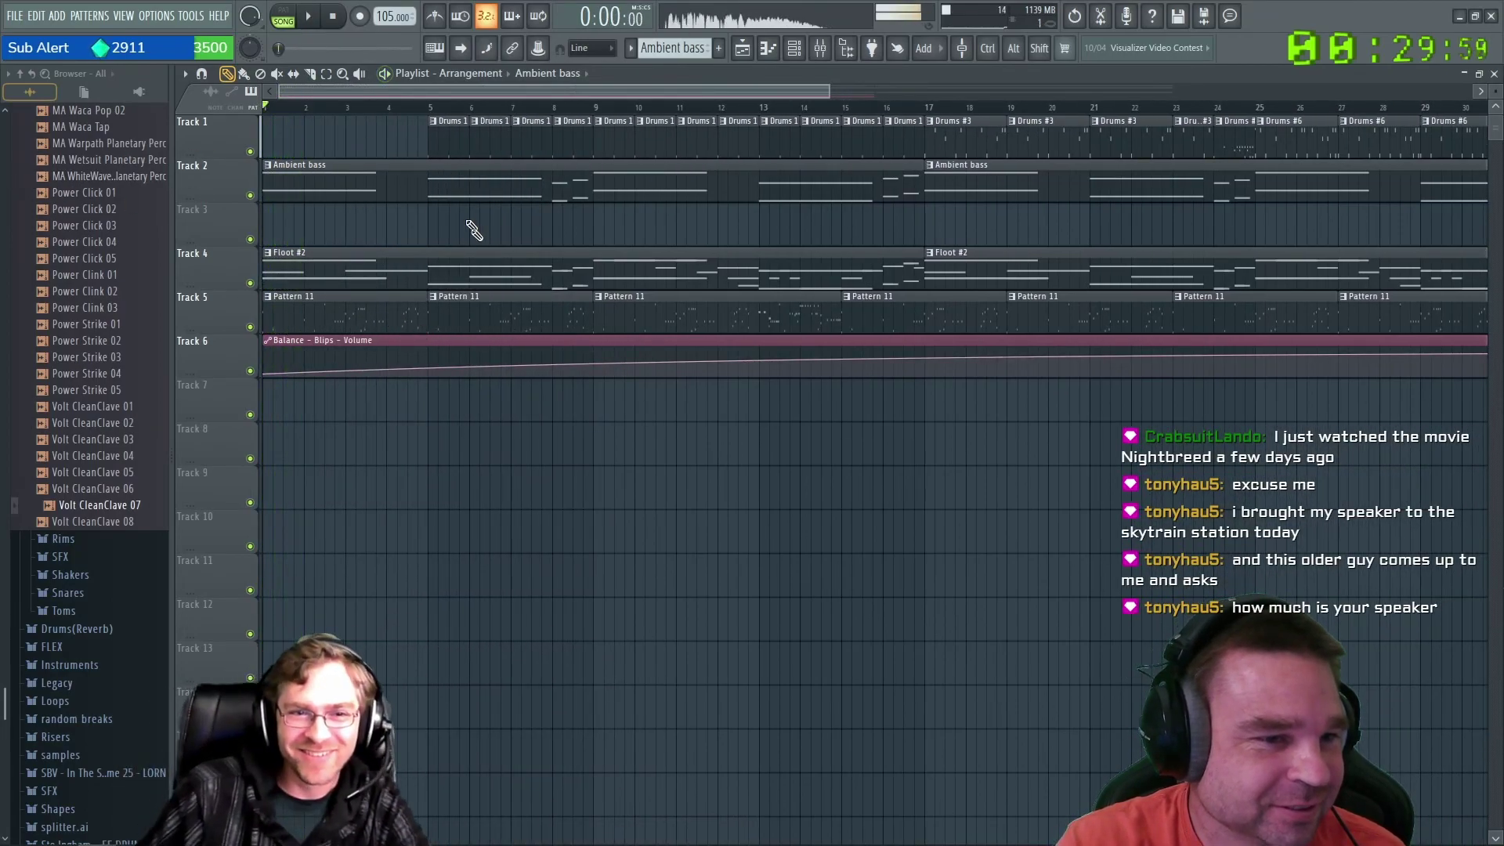
Play the song from bar 33 and again from about bar 24 to compare the two sections.
scroll(861, 118, "down", 3)
left_click(879, 114)
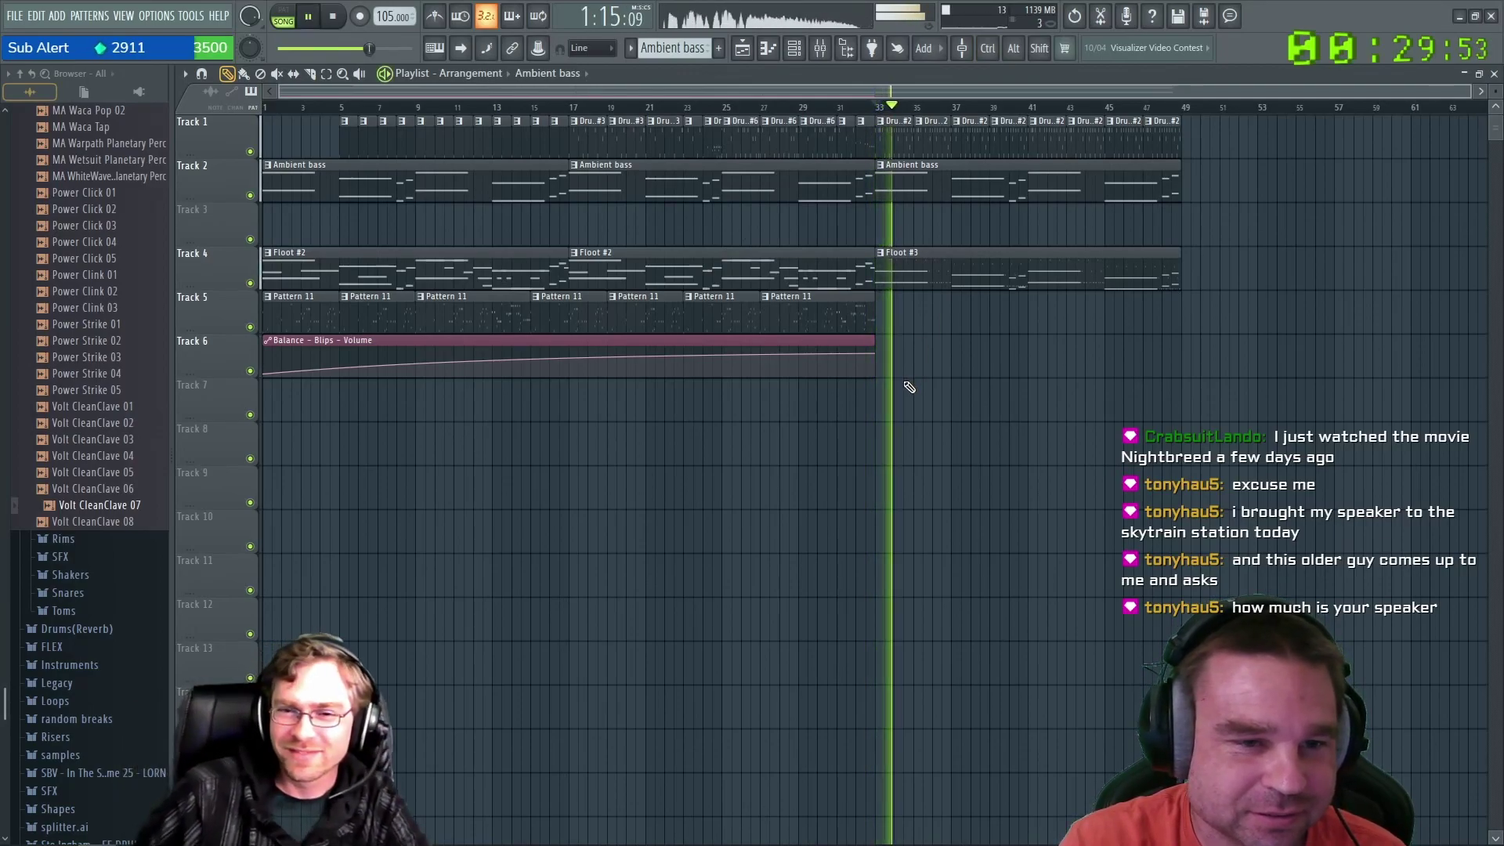
left_click(718, 114)
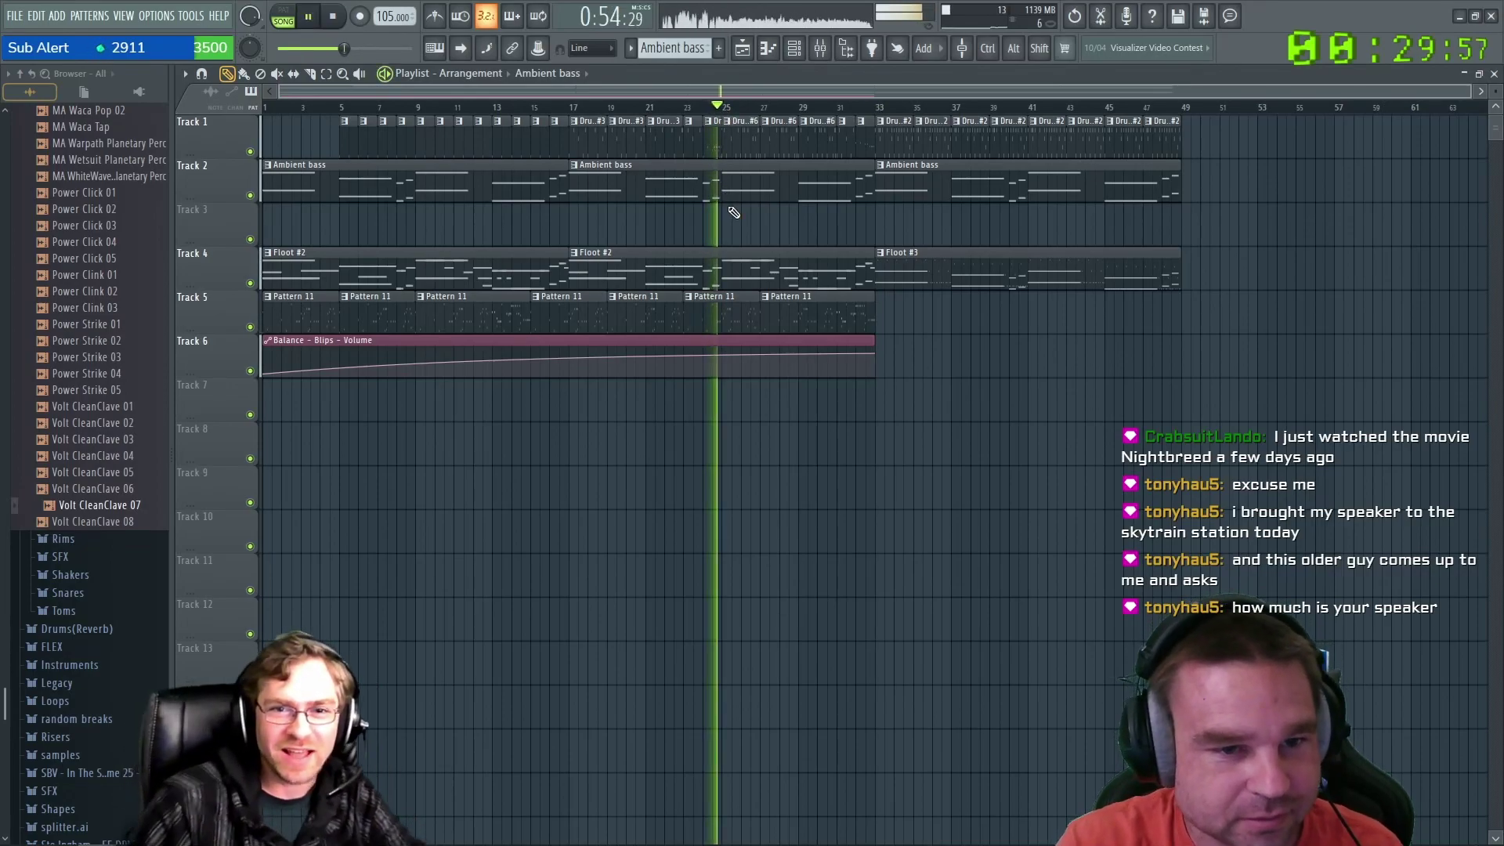
key("space")
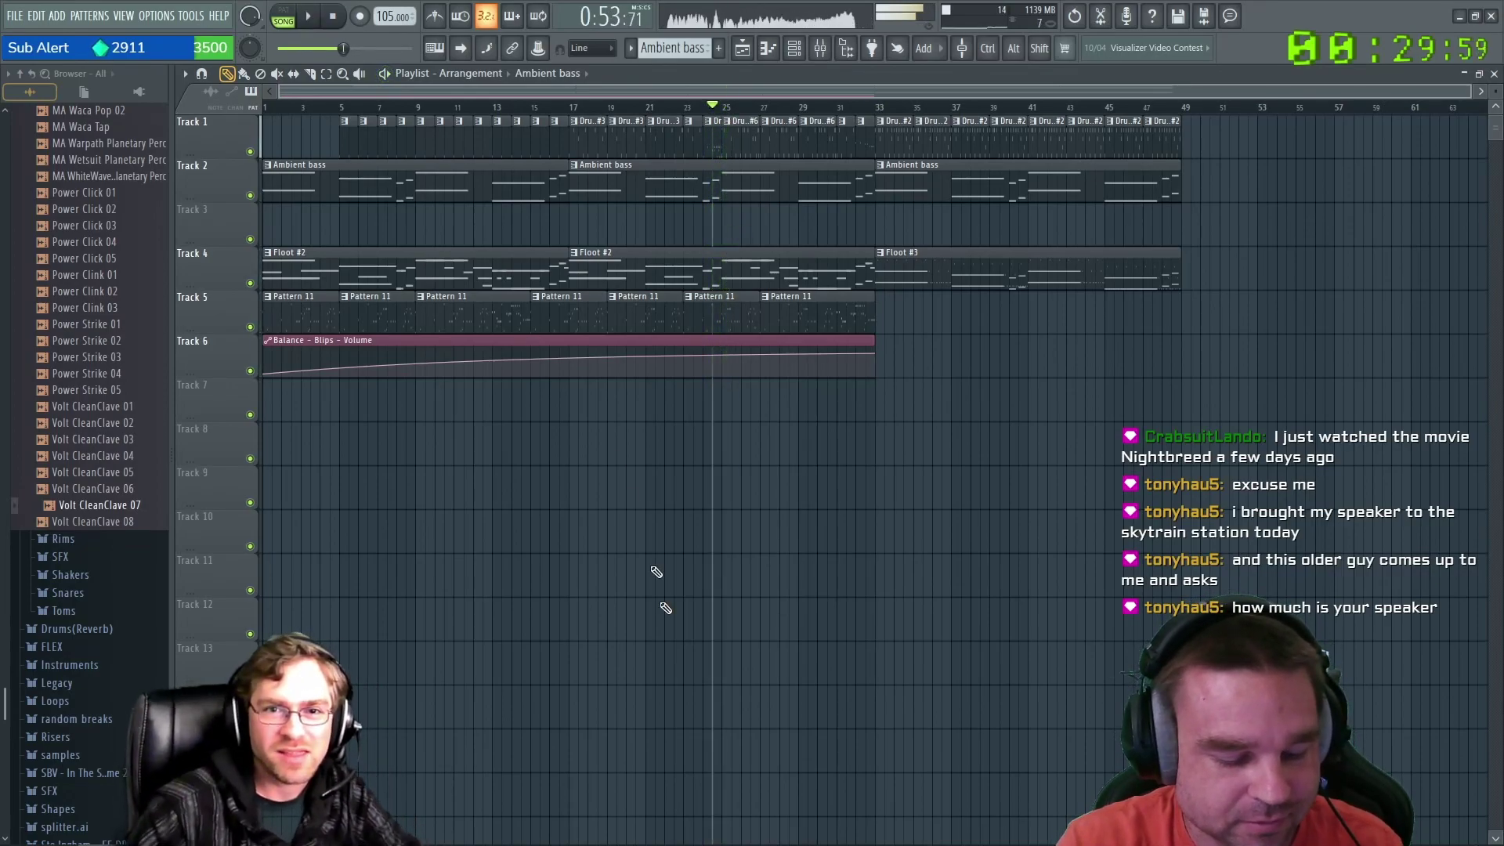
Examine the Portly Slump channel's expanded FLEX settings, collapse the instrument and close the channel rack.
key("F6")
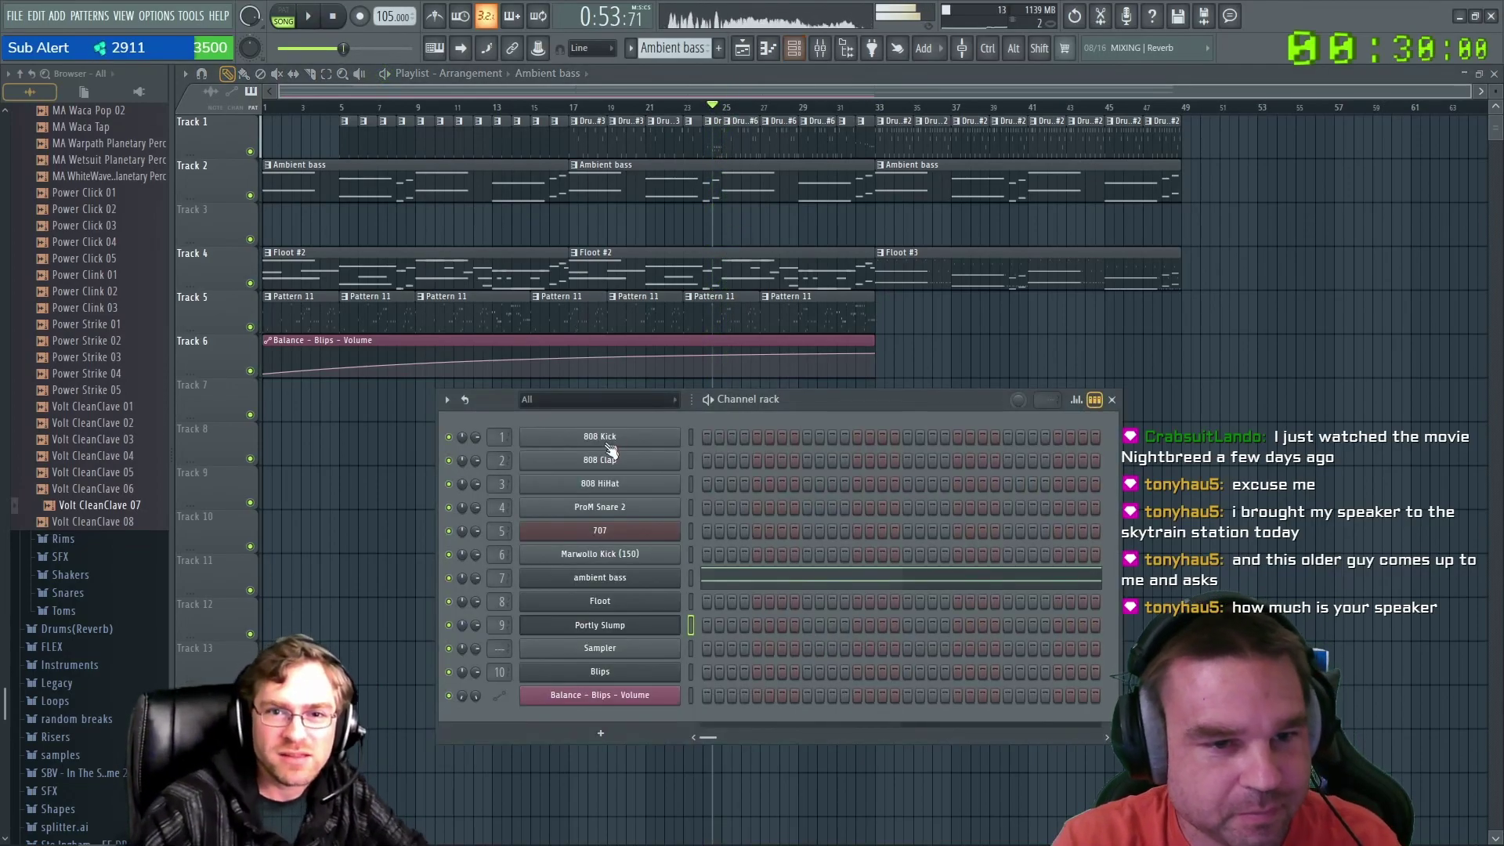
left_click(600, 625)
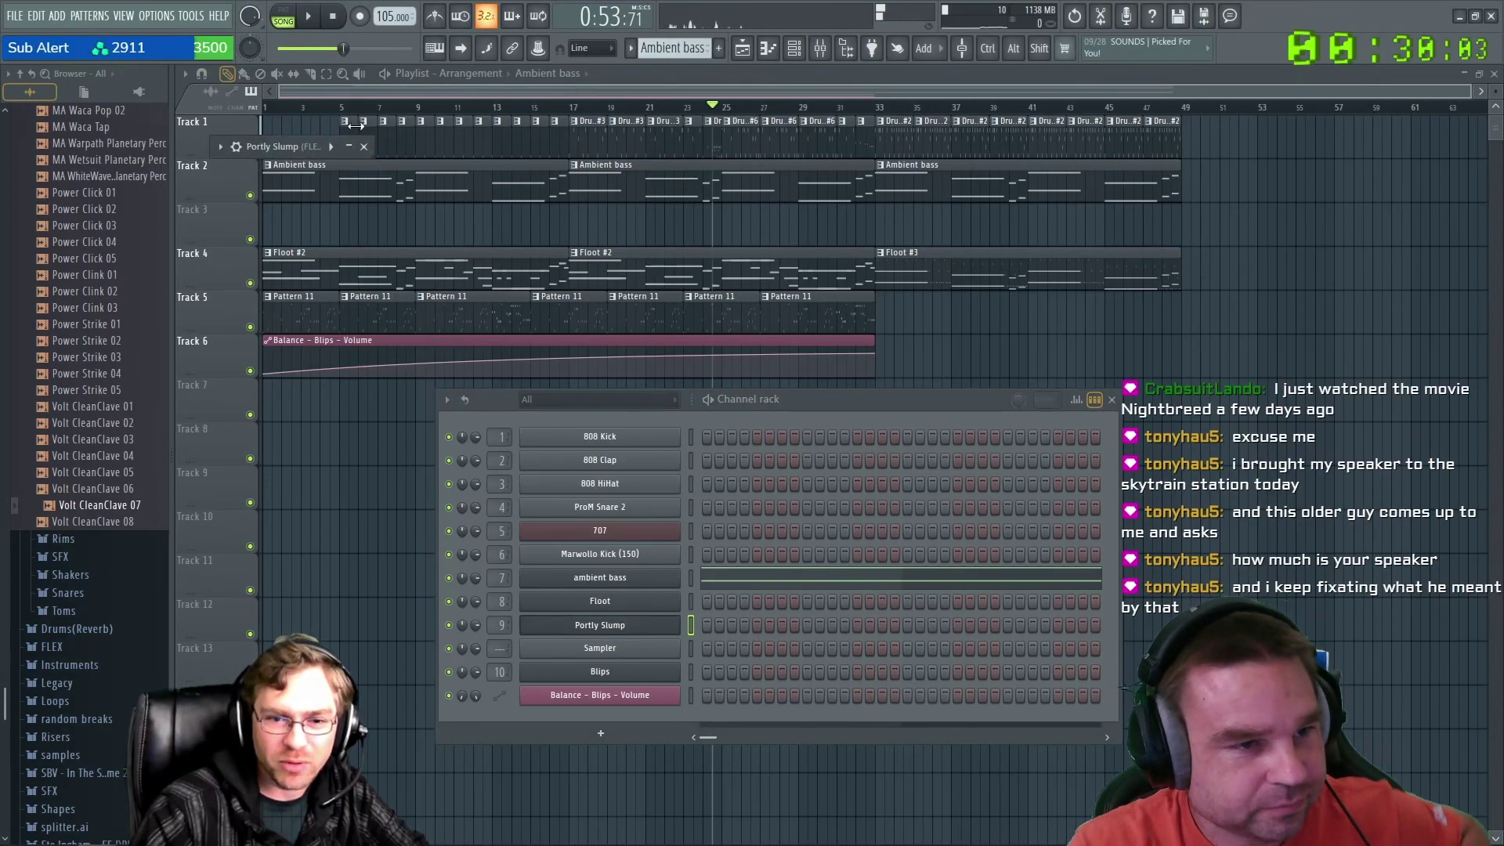
left_click(350, 147)
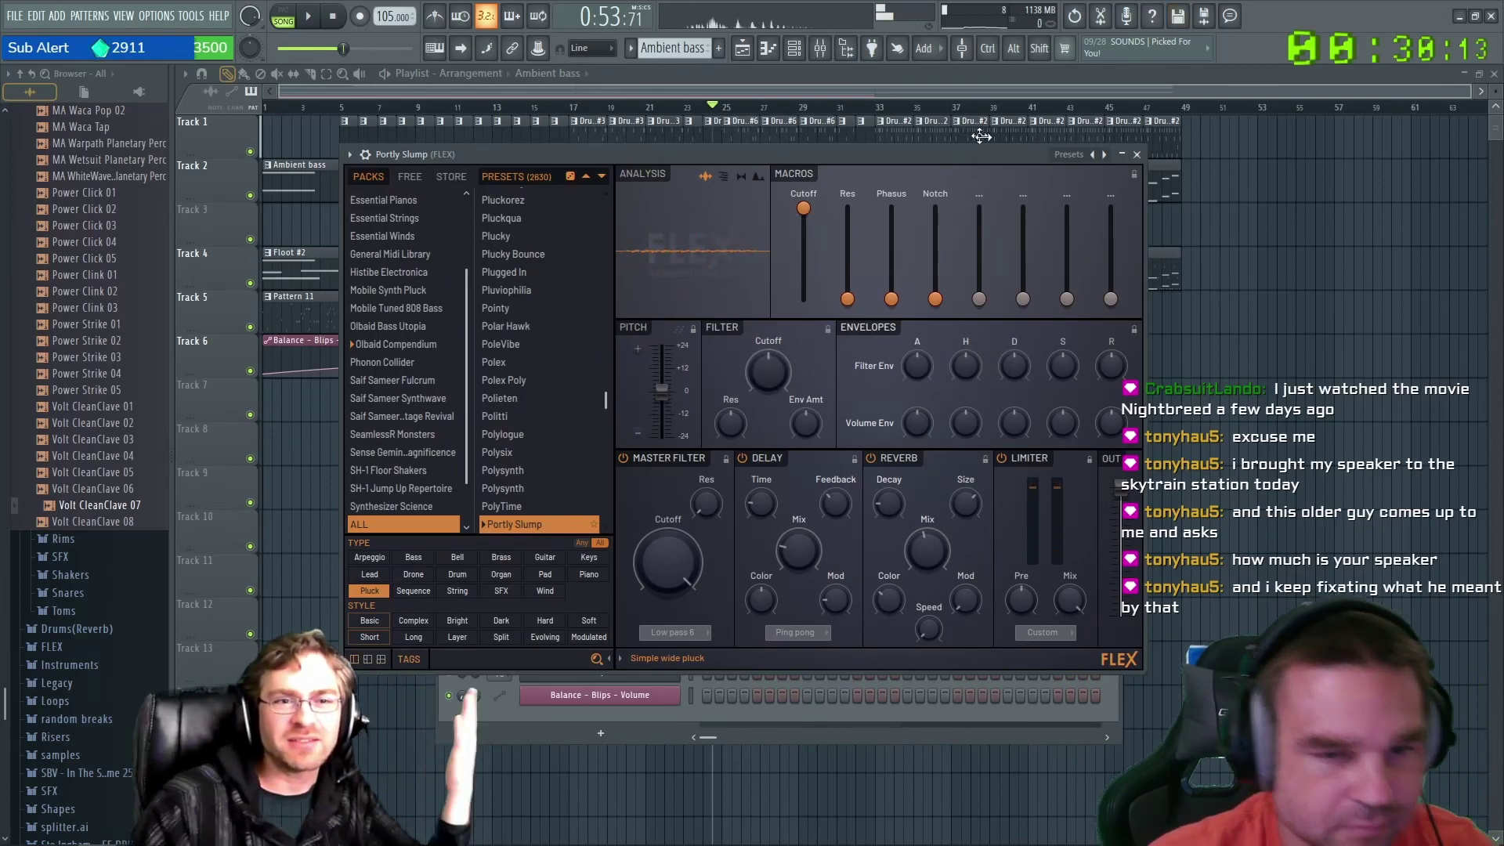
left_click(1137, 155)
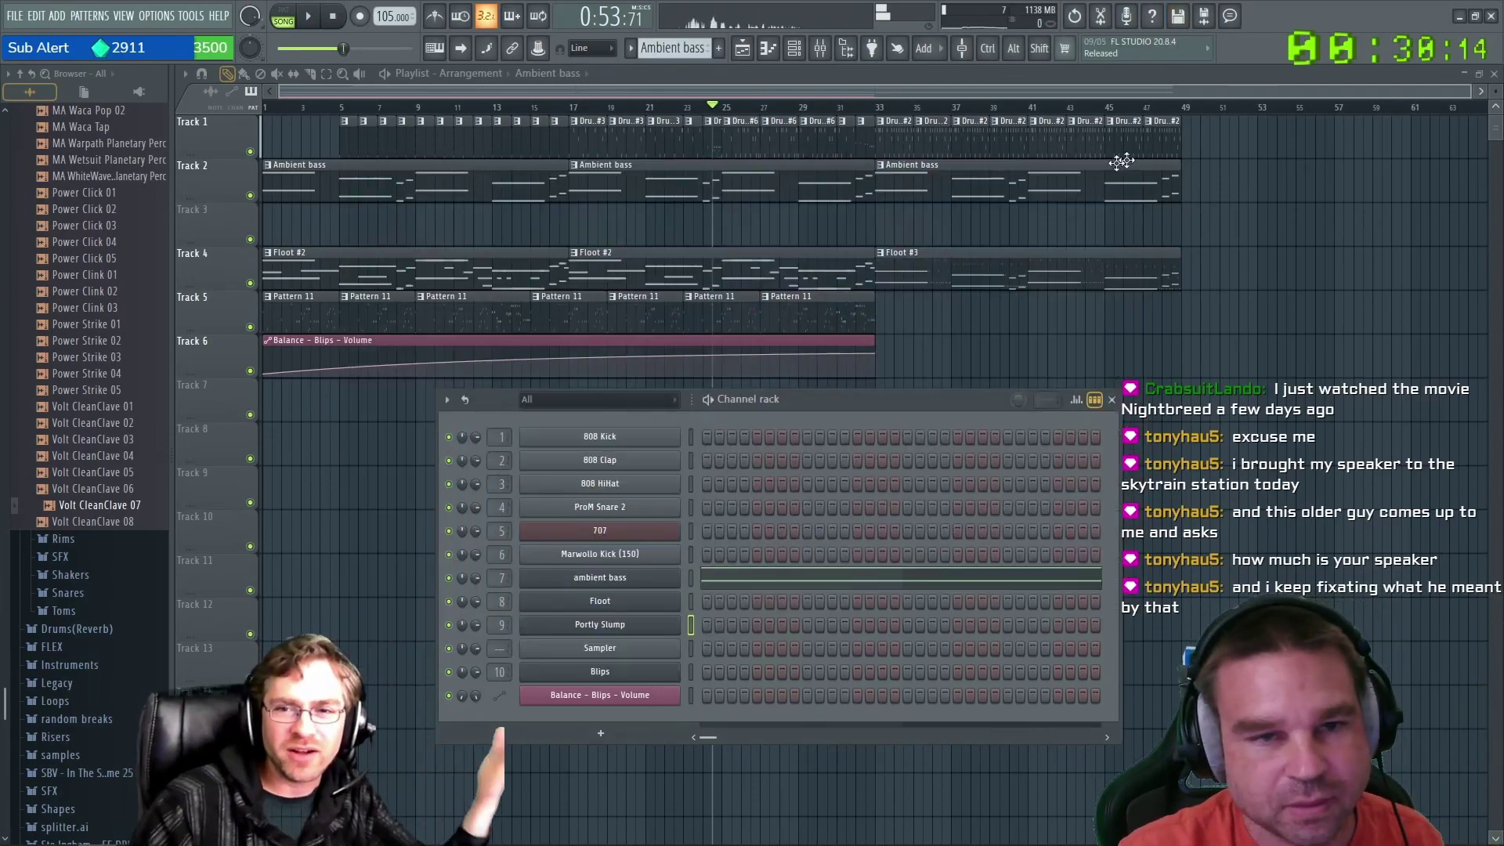
left_click(188, 72)
left_click(193, 74)
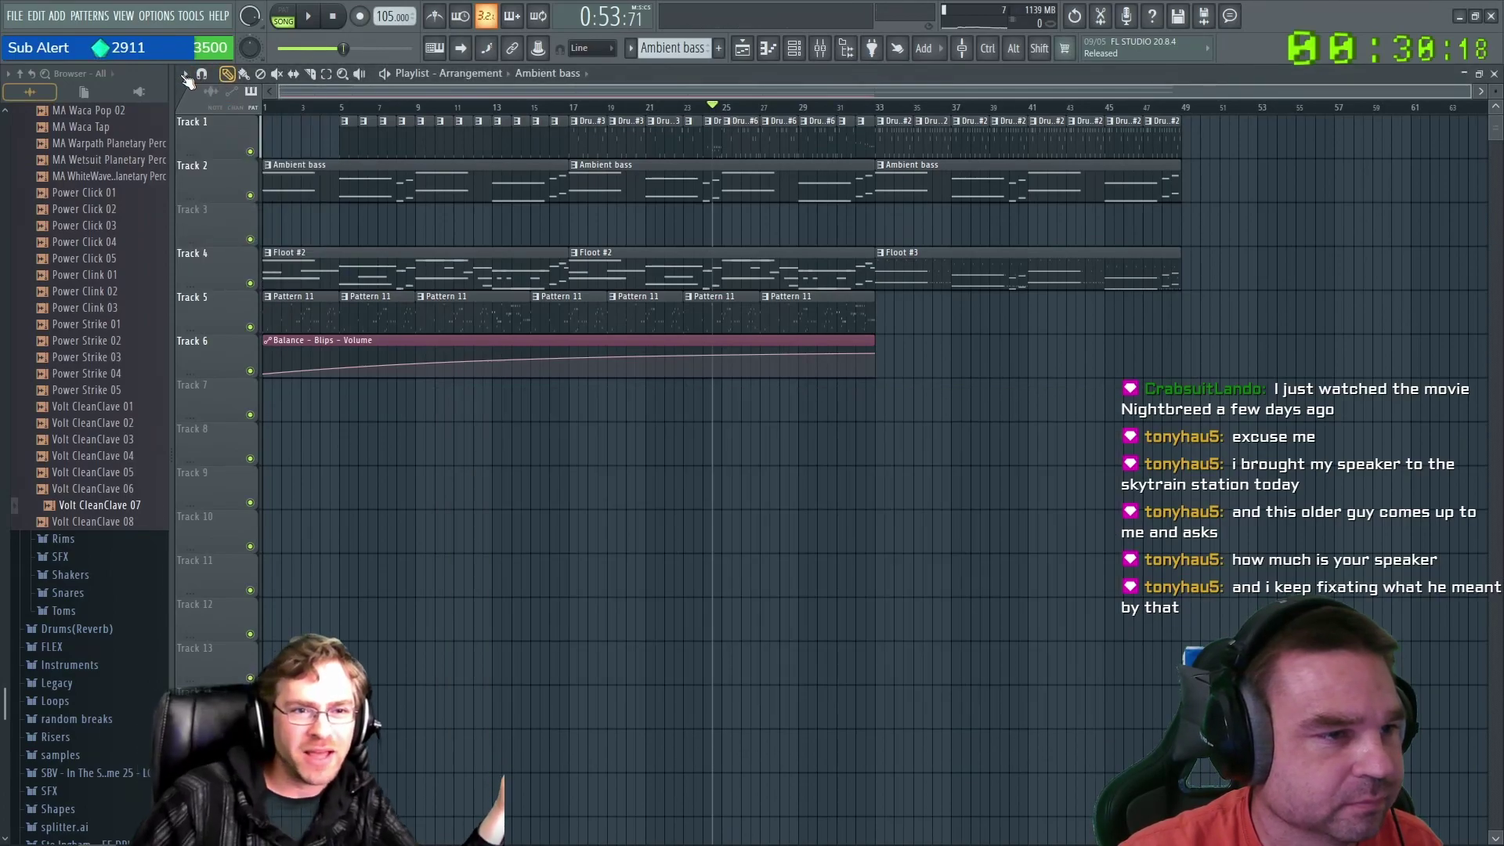
Look through the playlist's view options, including grid, time segments, track resizing and mini playlist preview.
left_click(186, 74)
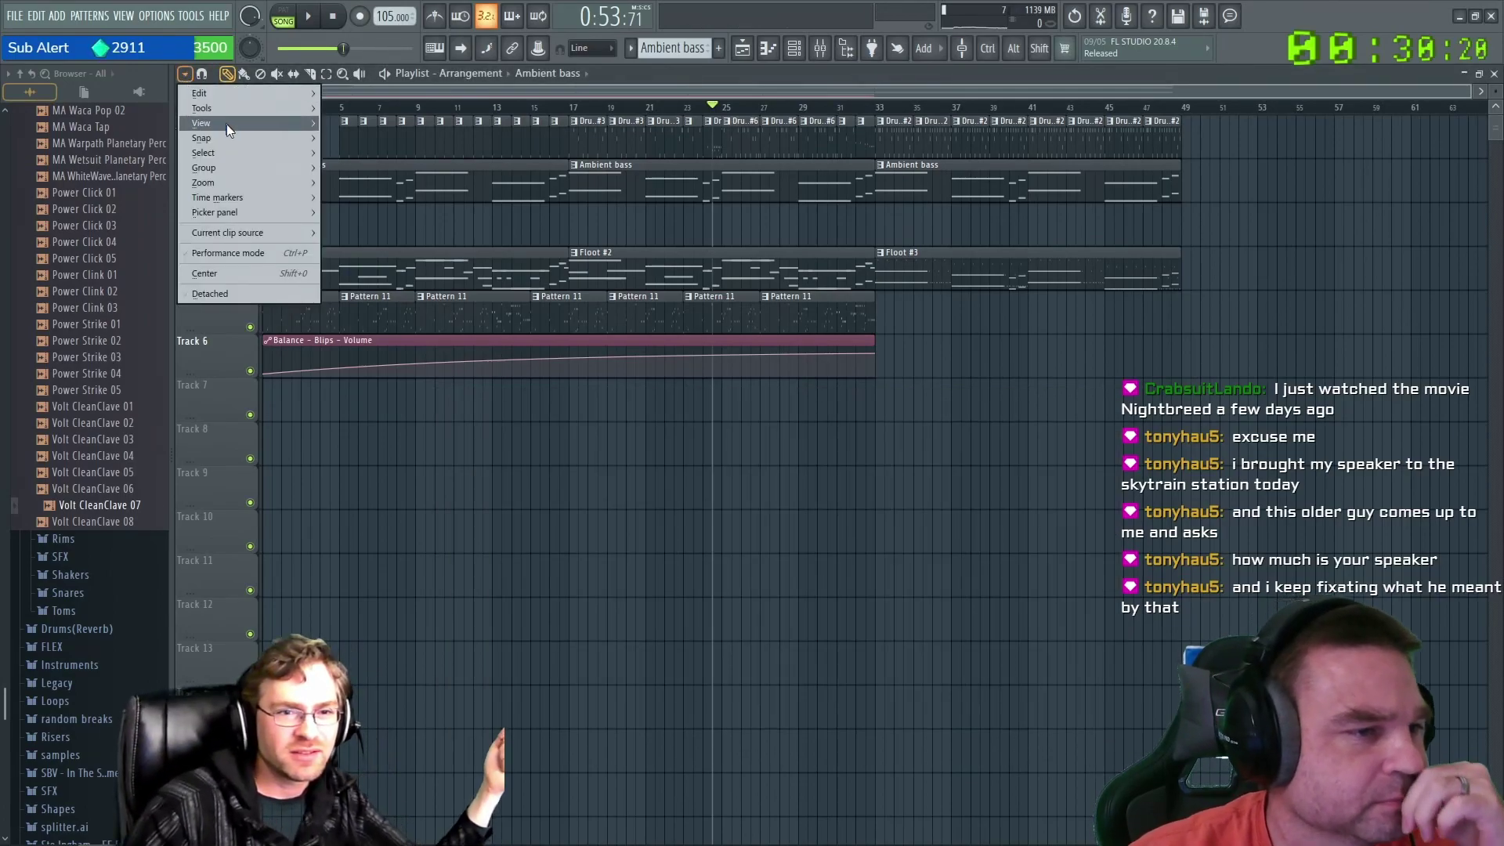
mouse_move(227, 124)
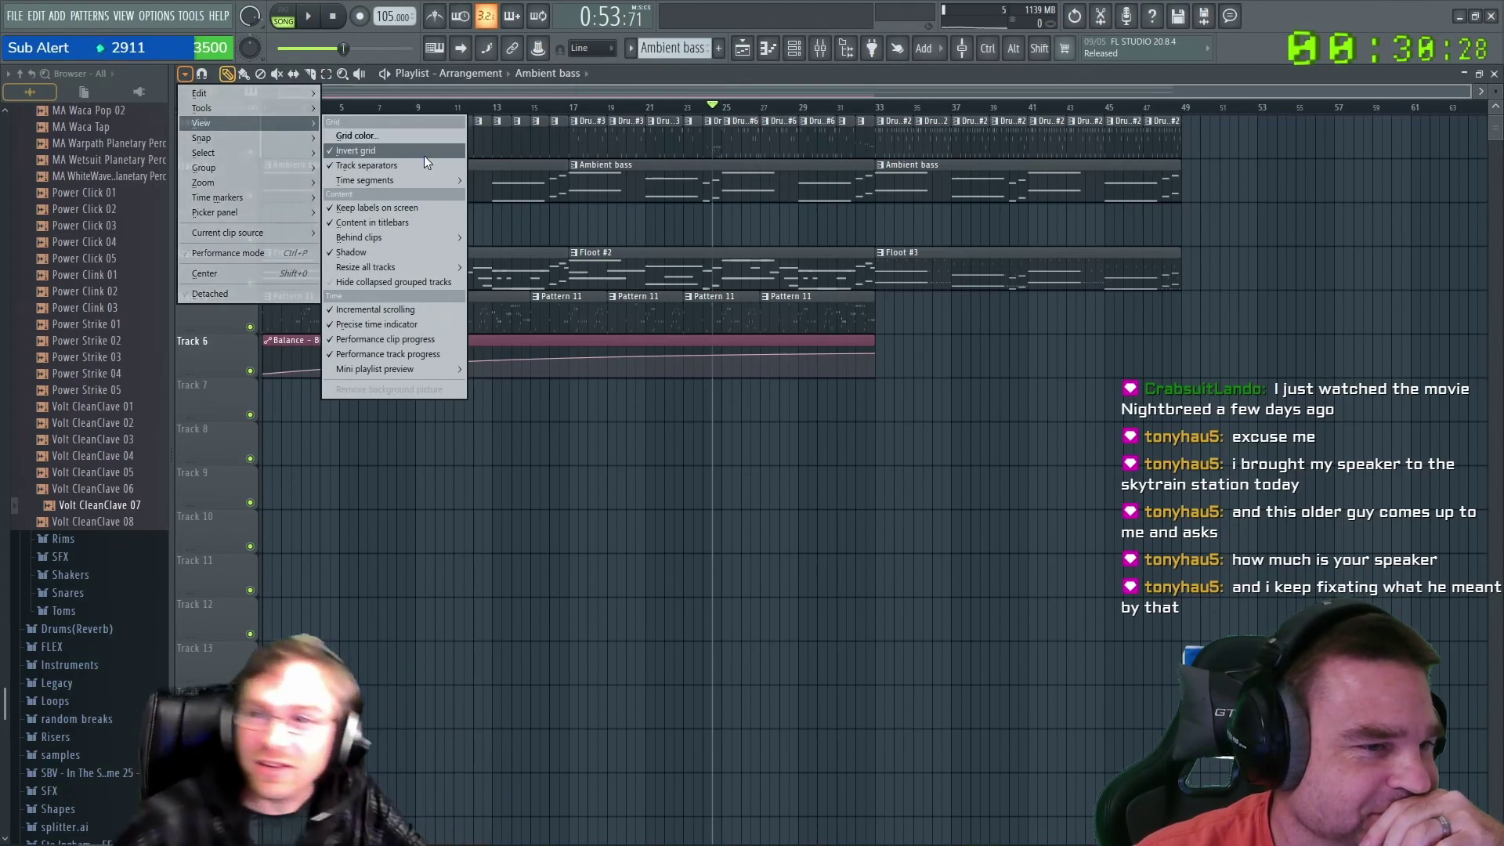
key("super")
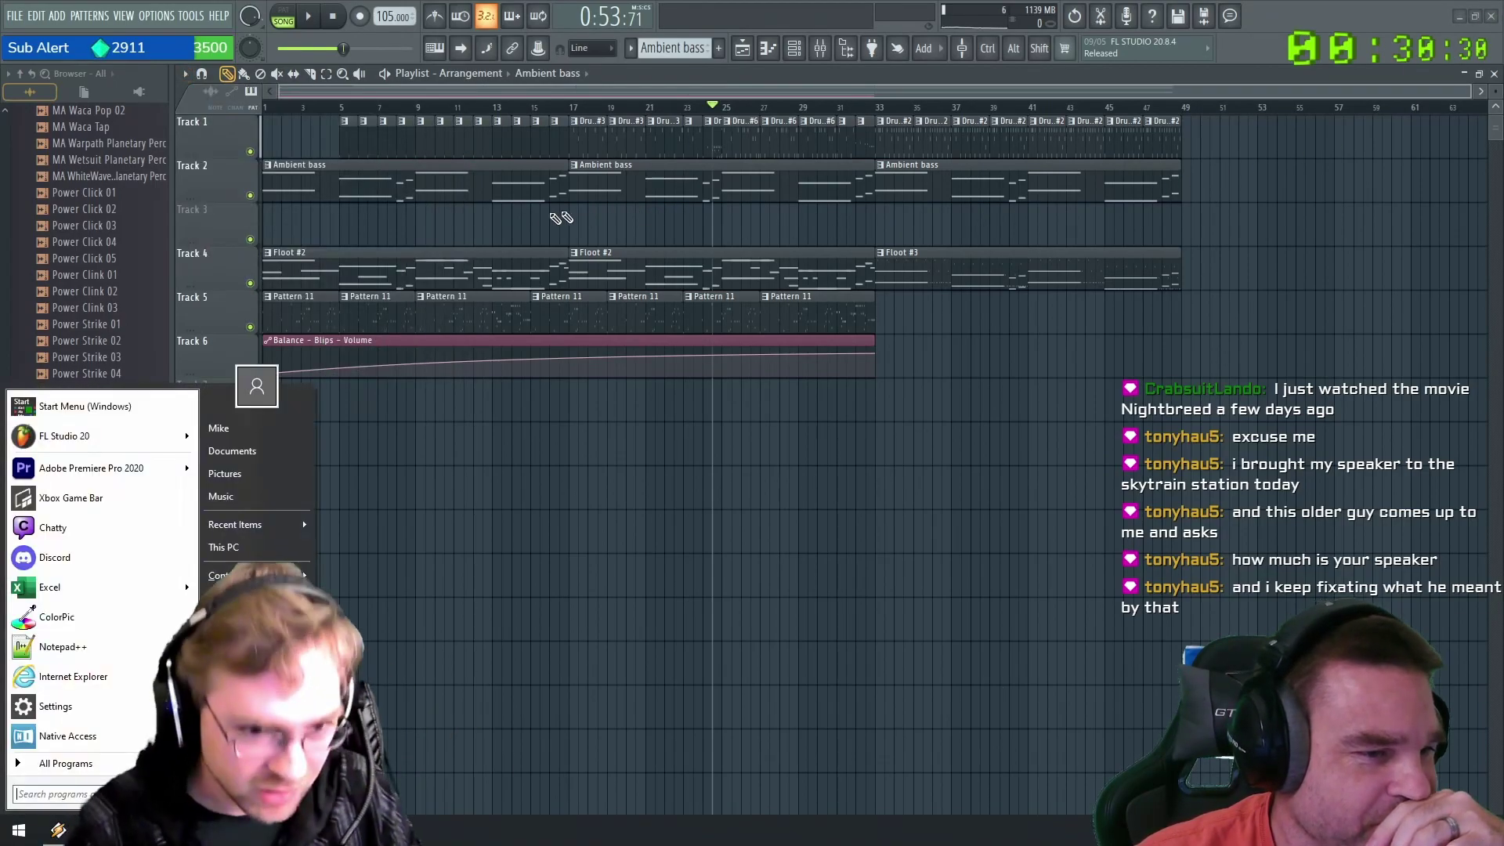
left_click(458, 463)
key("ctrl+z")
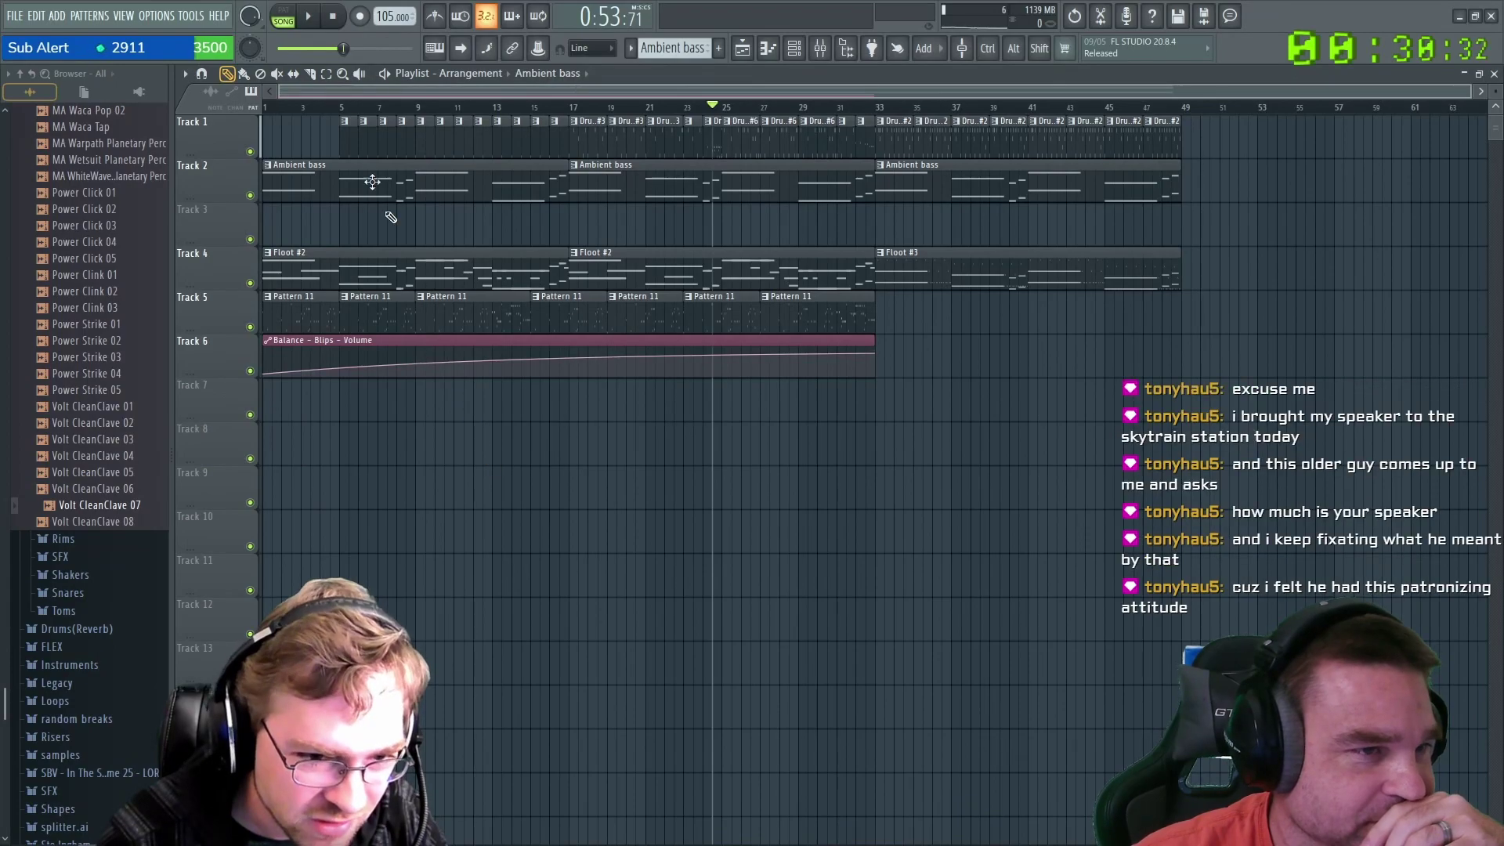
left_click(186, 74)
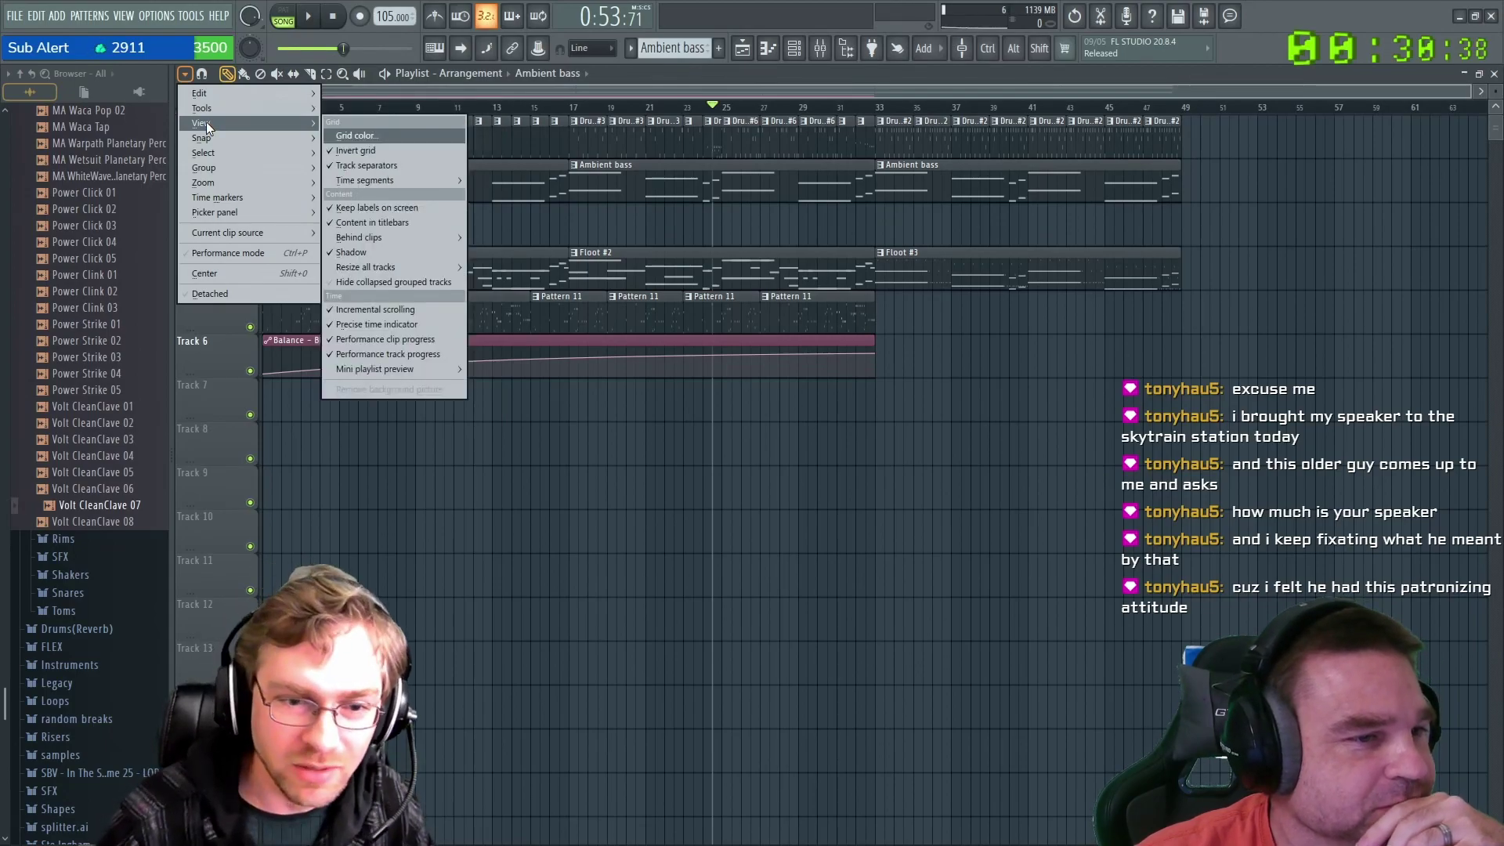
mouse_move(395, 185)
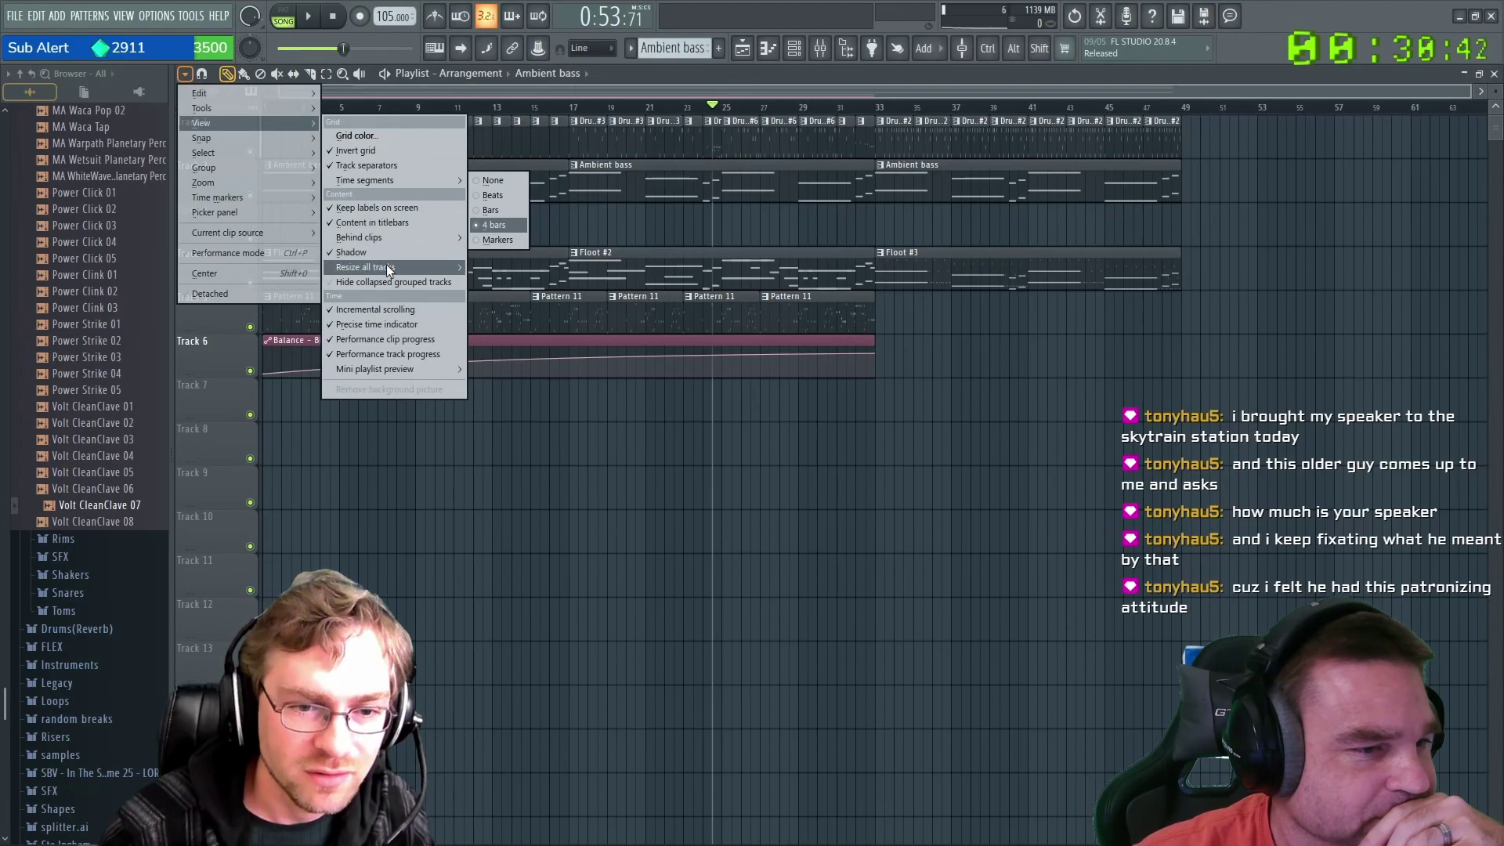
mouse_move(386, 369)
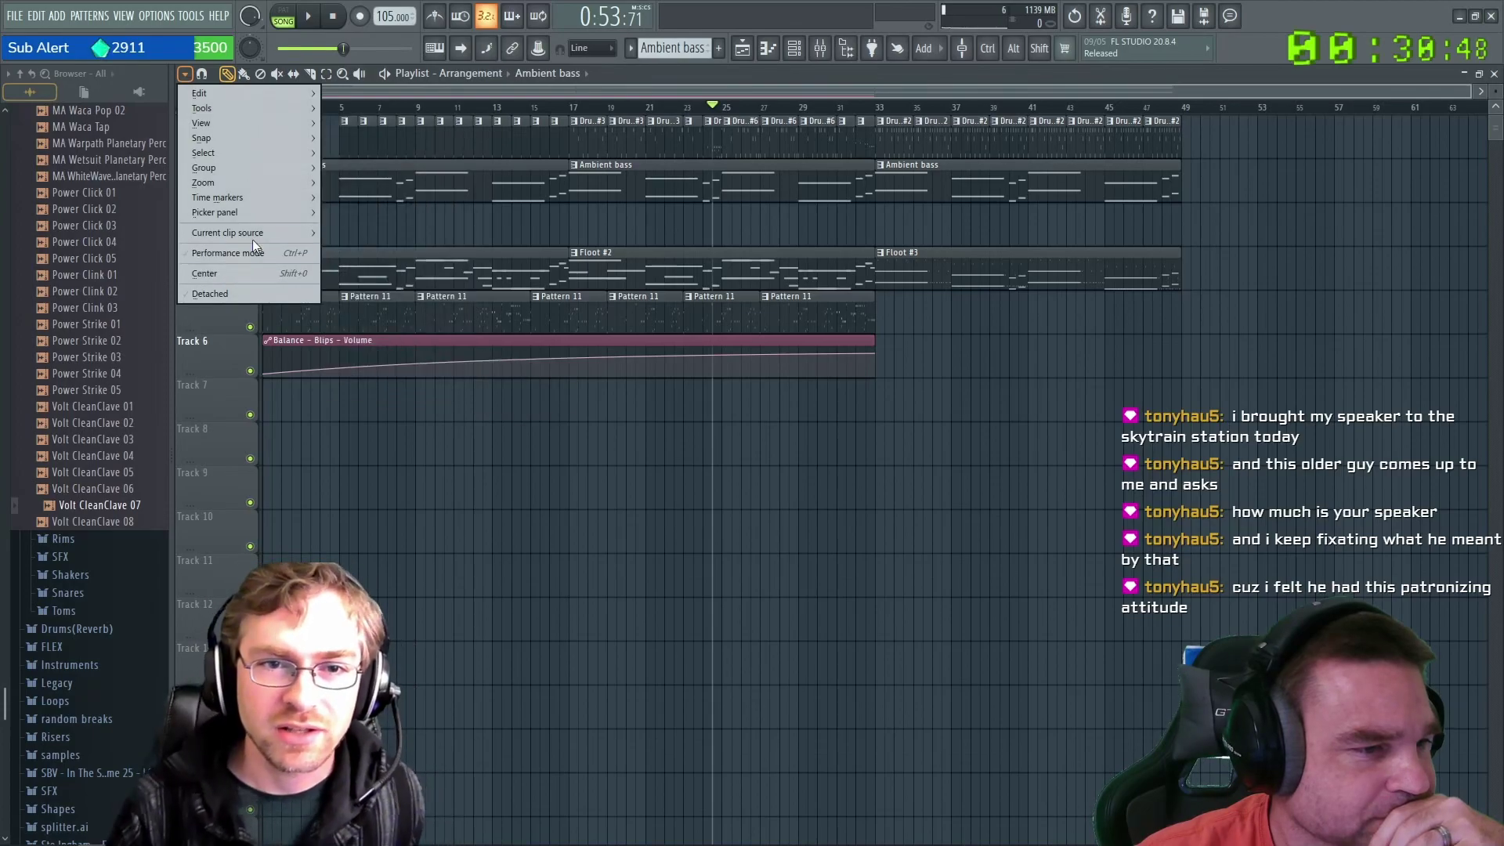
left_click(191, 73)
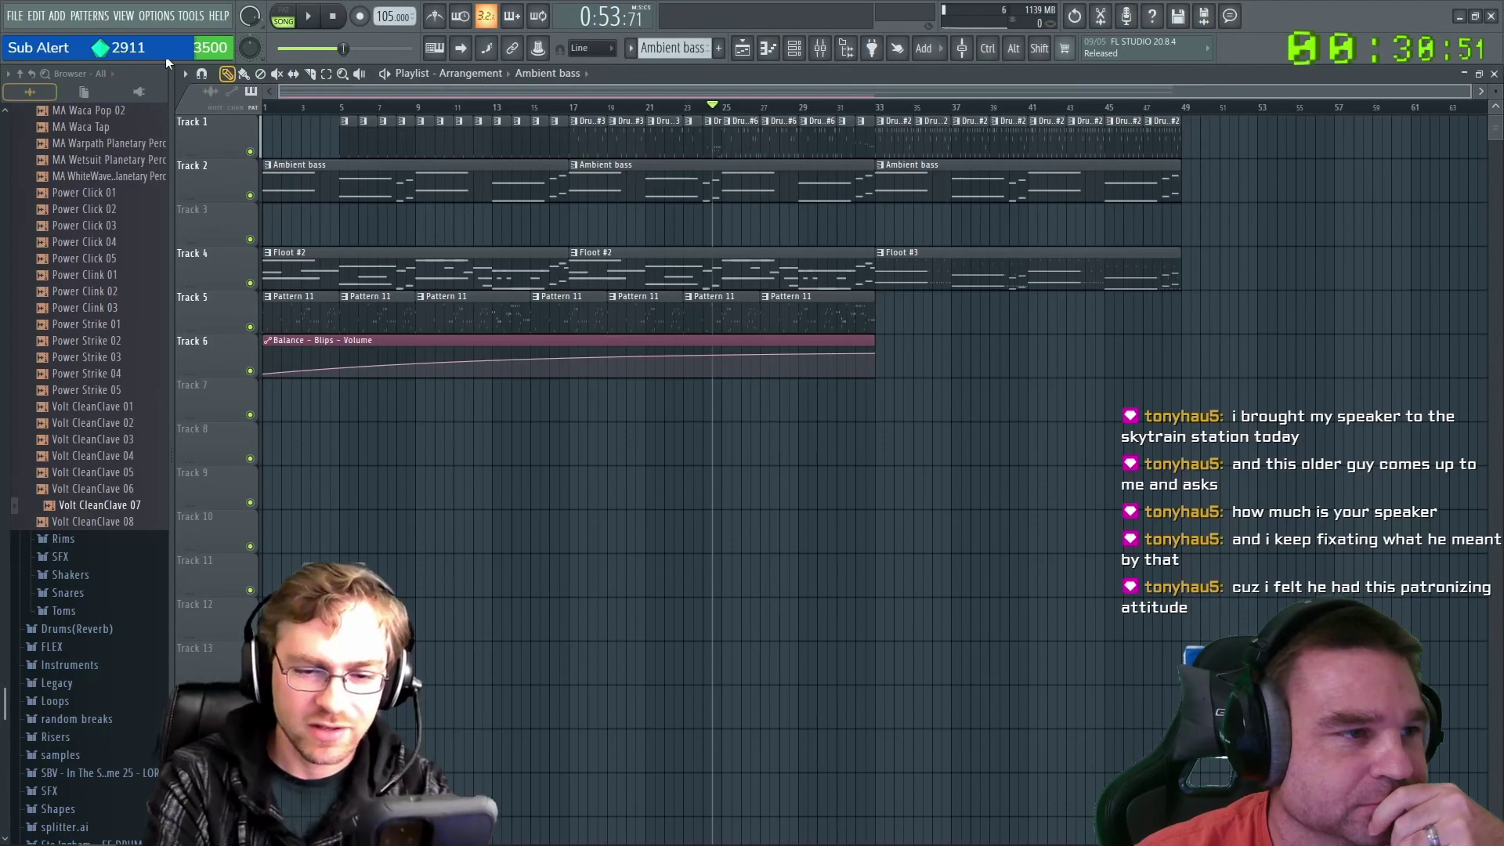
Select all Ambient bass clips in the playlist and clear the selection again.
left_click(82, 17)
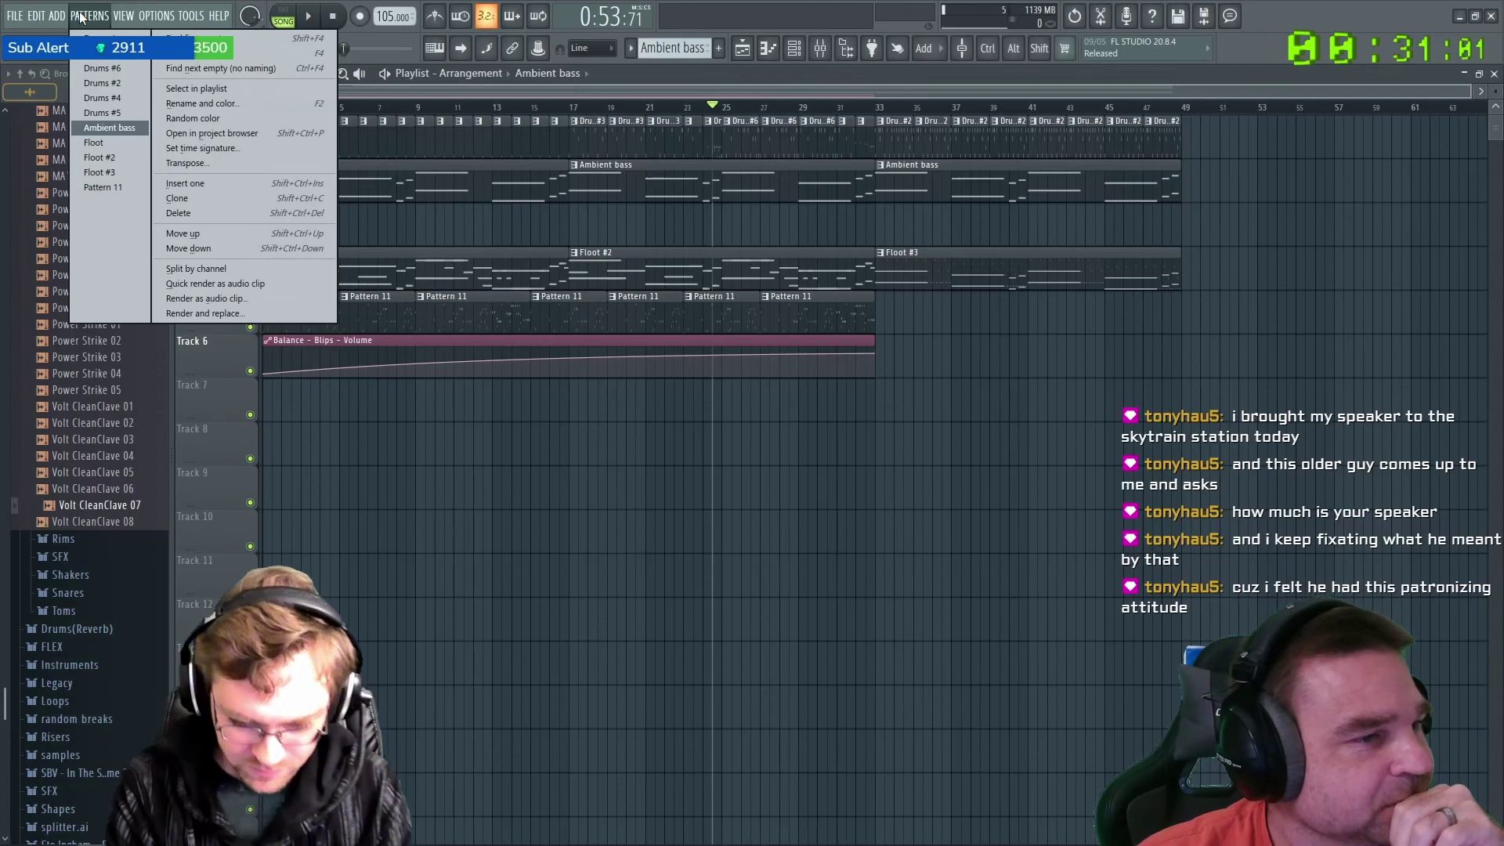
mouse_move(123, 19)
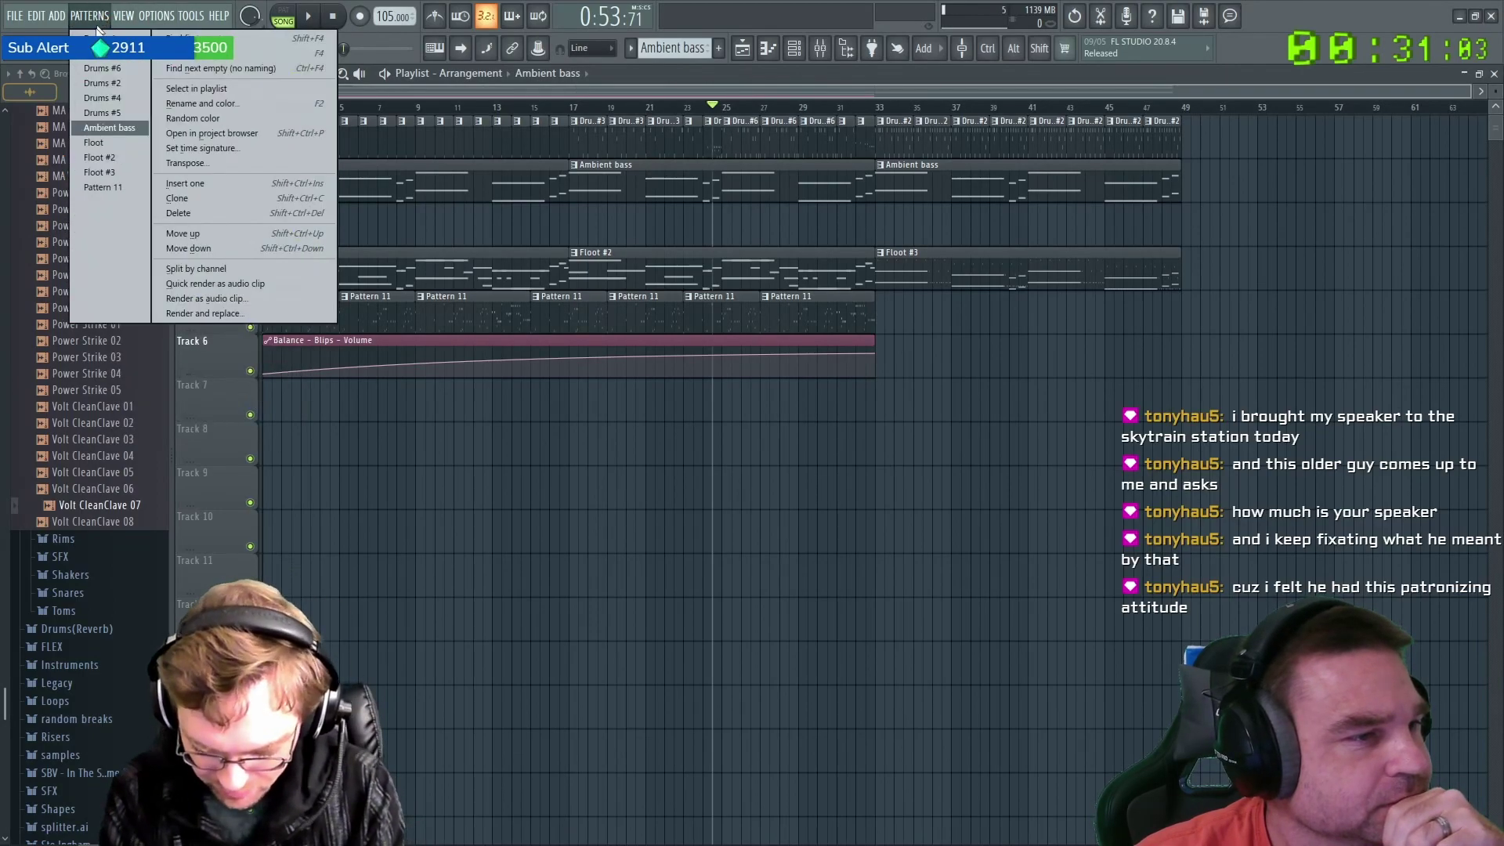
left_click(185, 91)
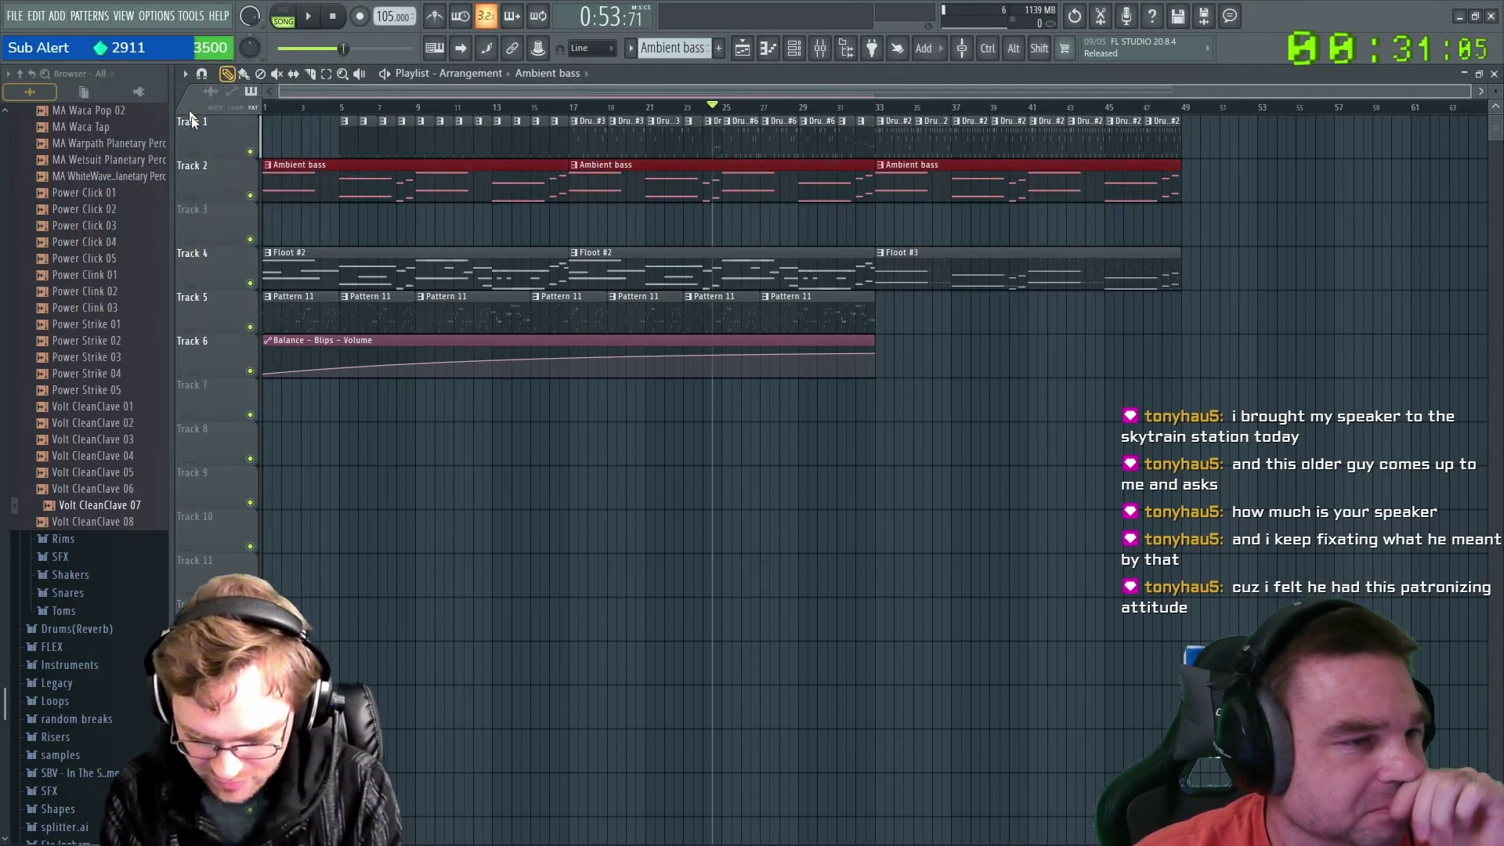
left_click(523, 519)
right_click(538, 536)
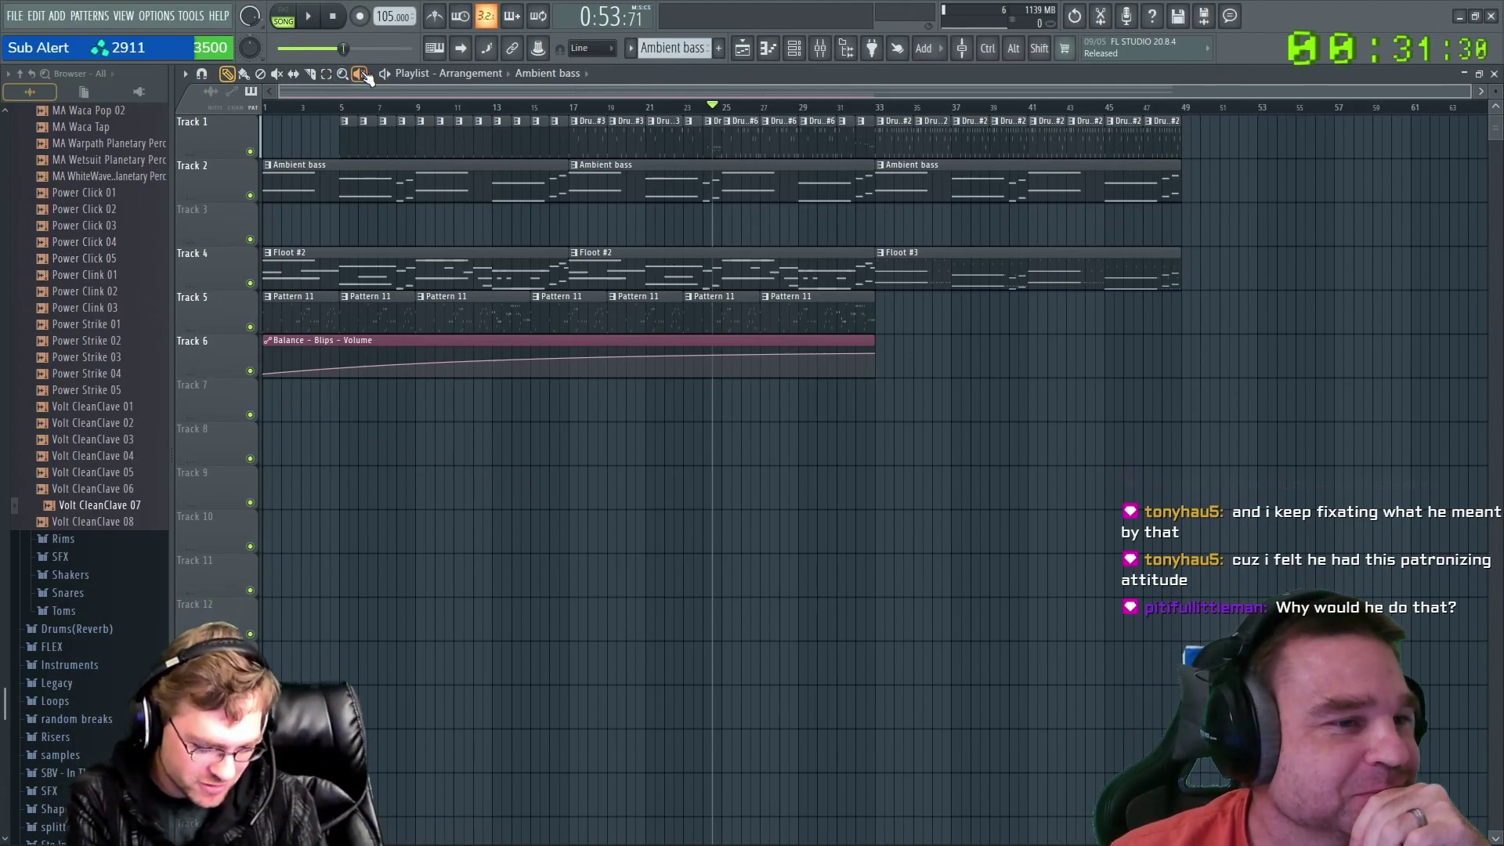
left_click(198, 75)
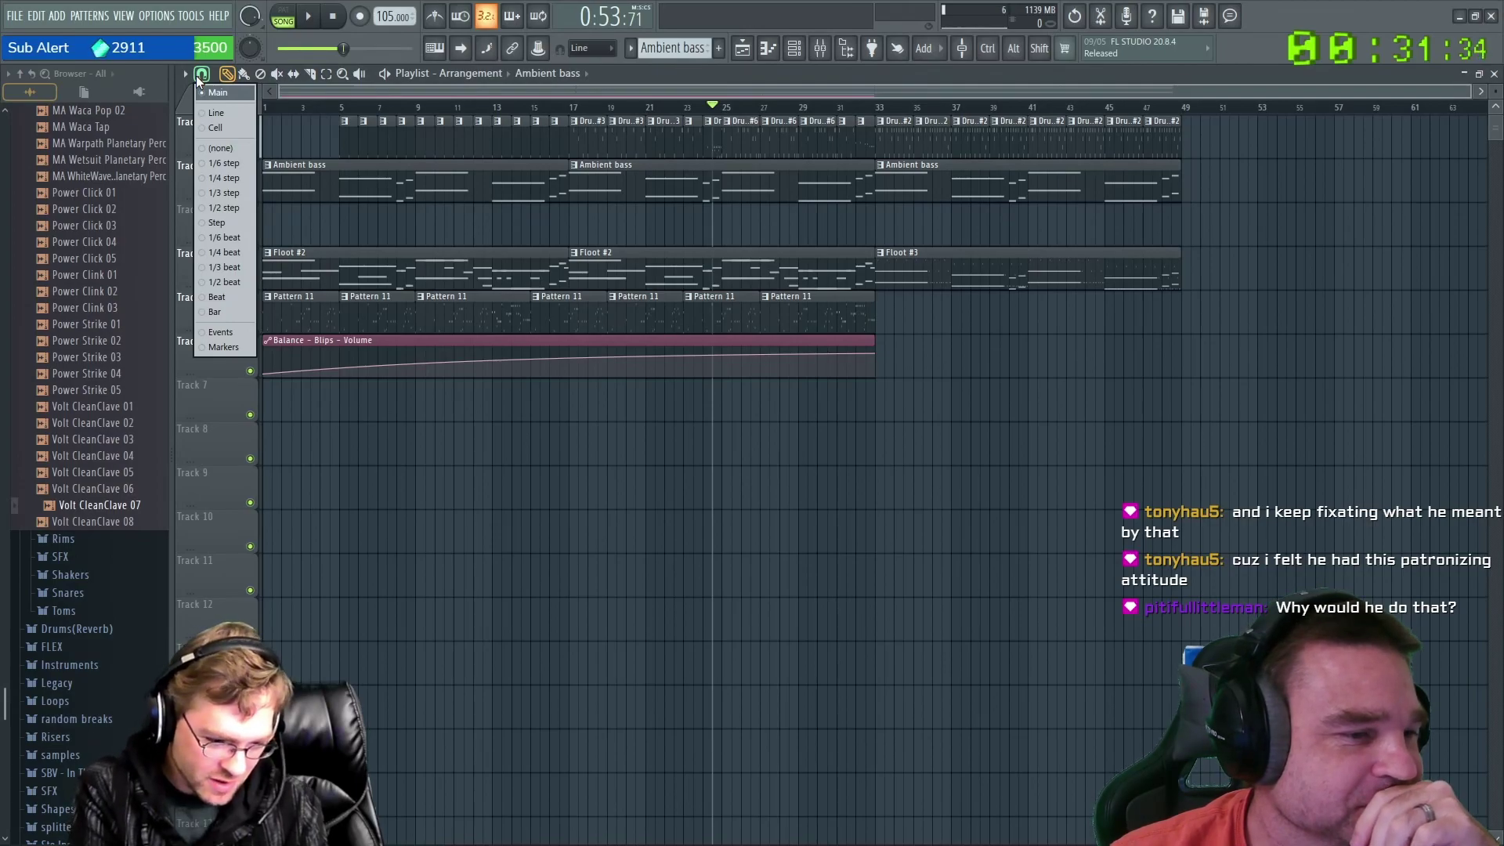
left_click(200, 80)
left_click(186, 74)
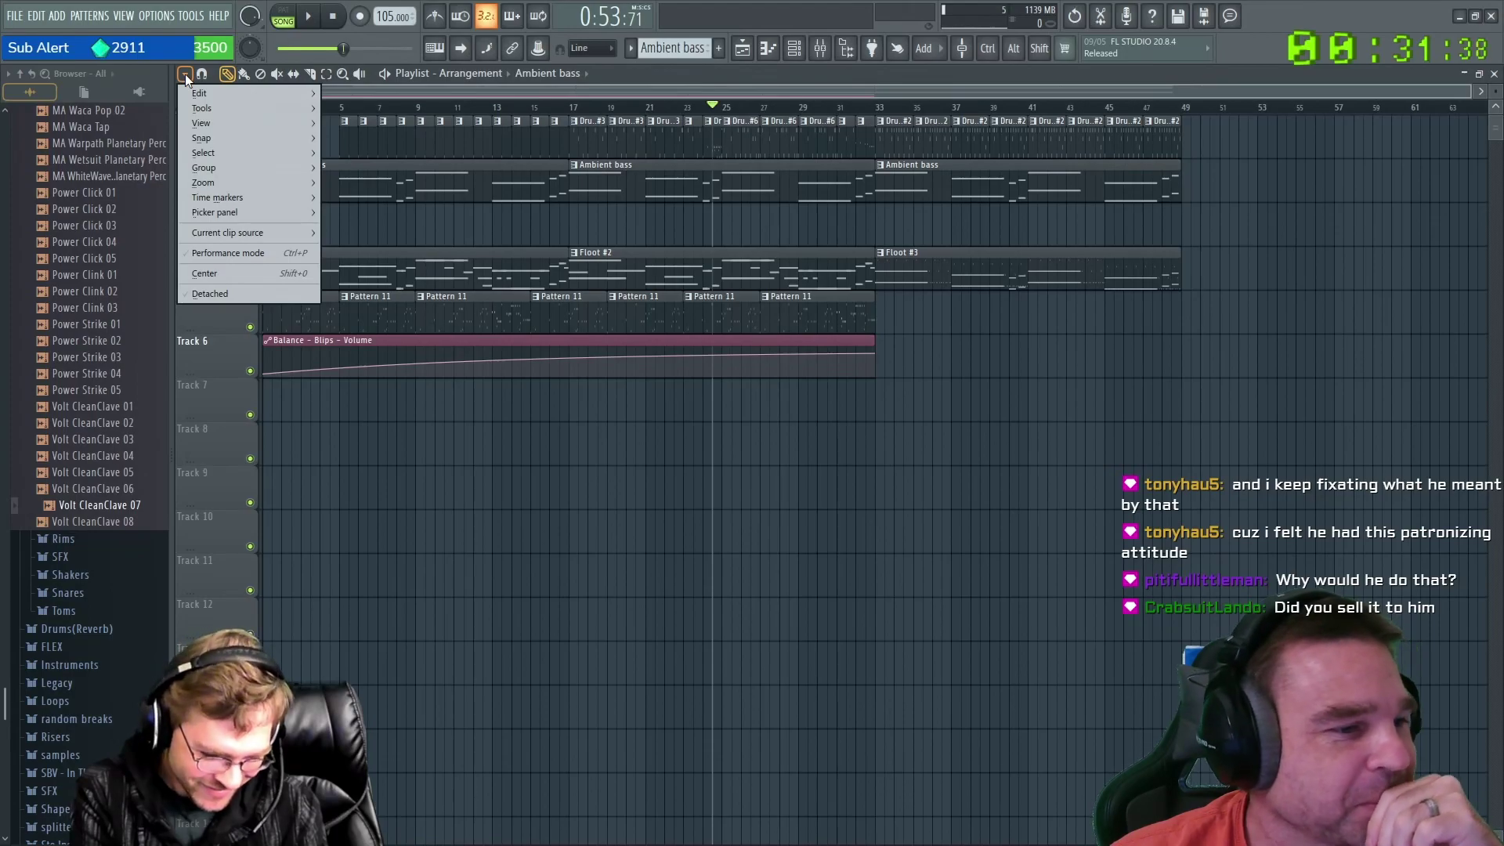
left_click(185, 73)
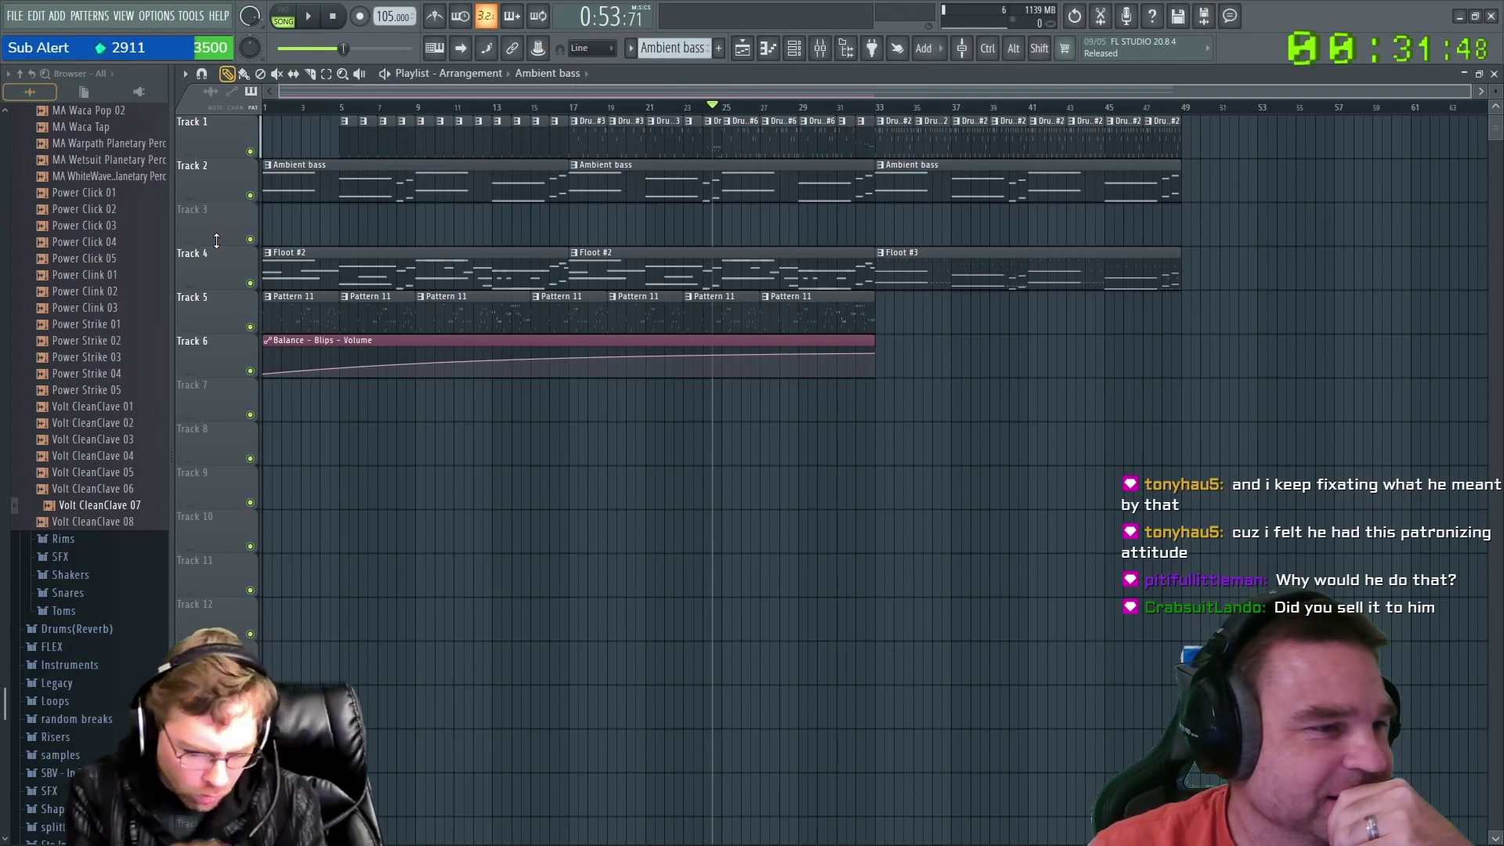
left_click_drag(172, 198, 174, 200)
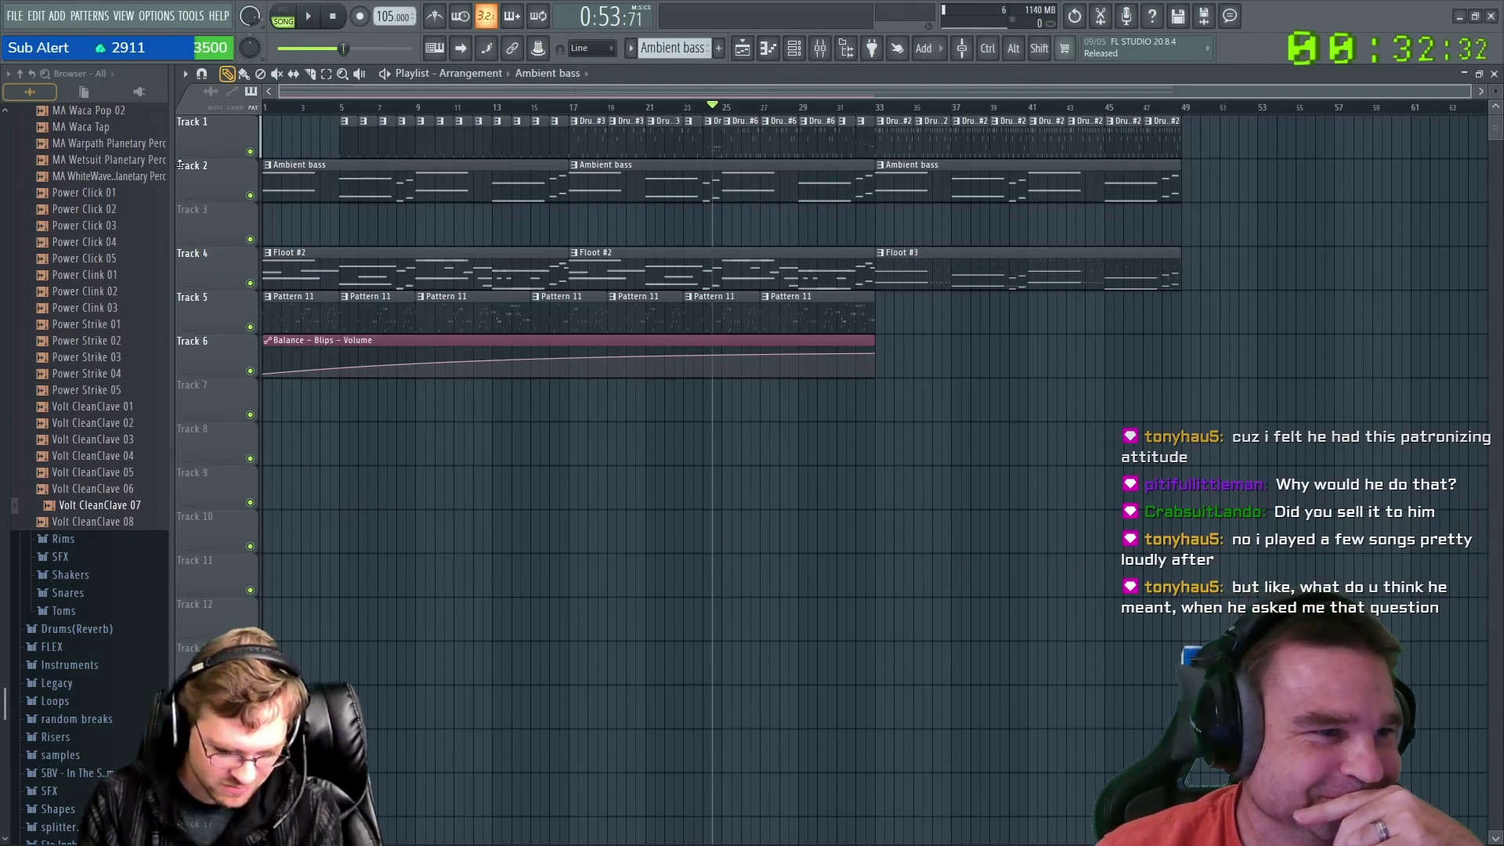
left_click(185, 74)
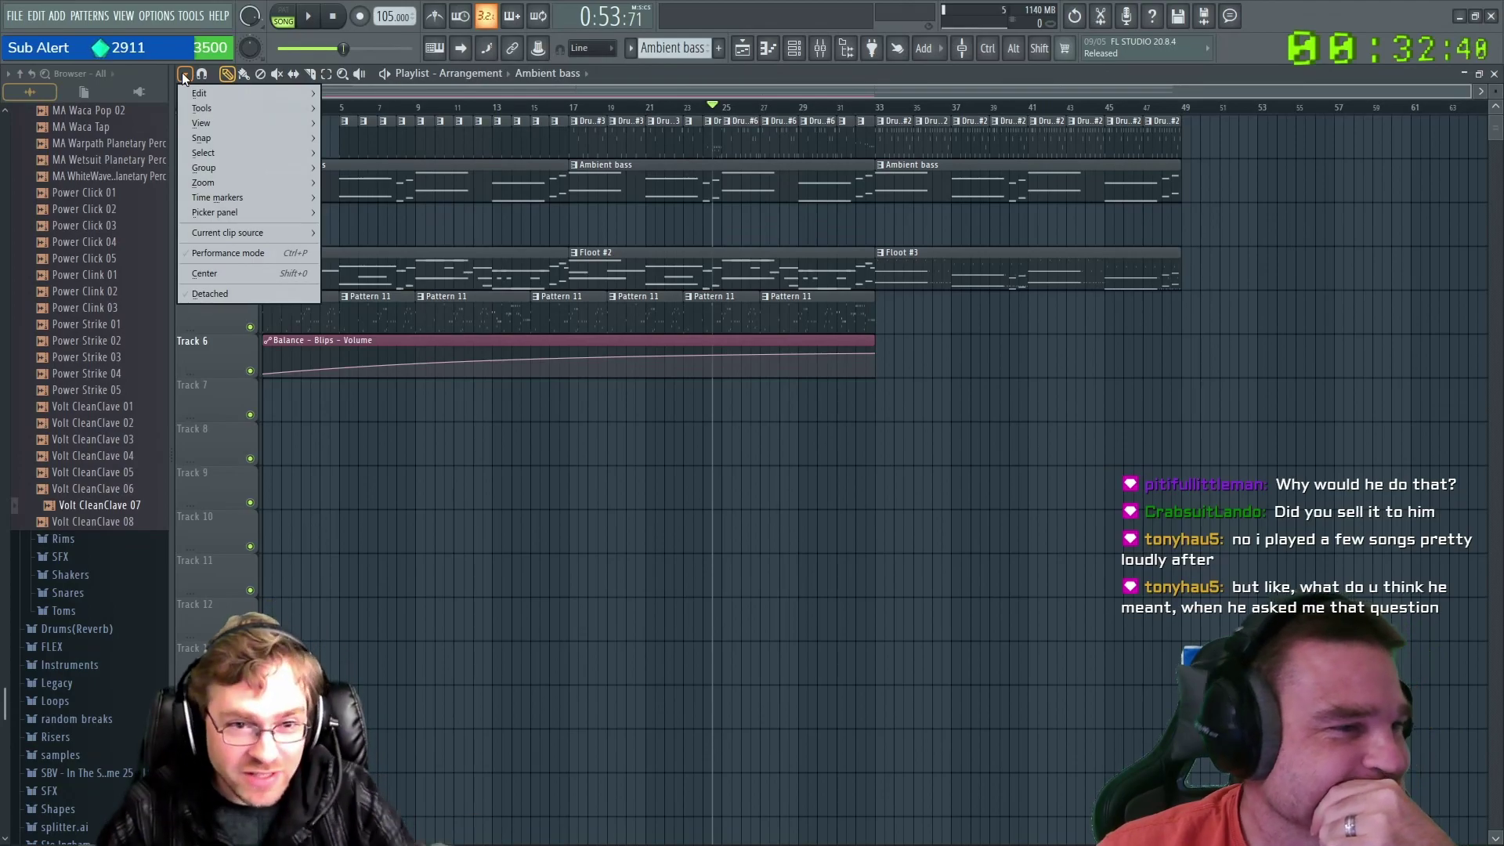
mouse_move(222, 97)
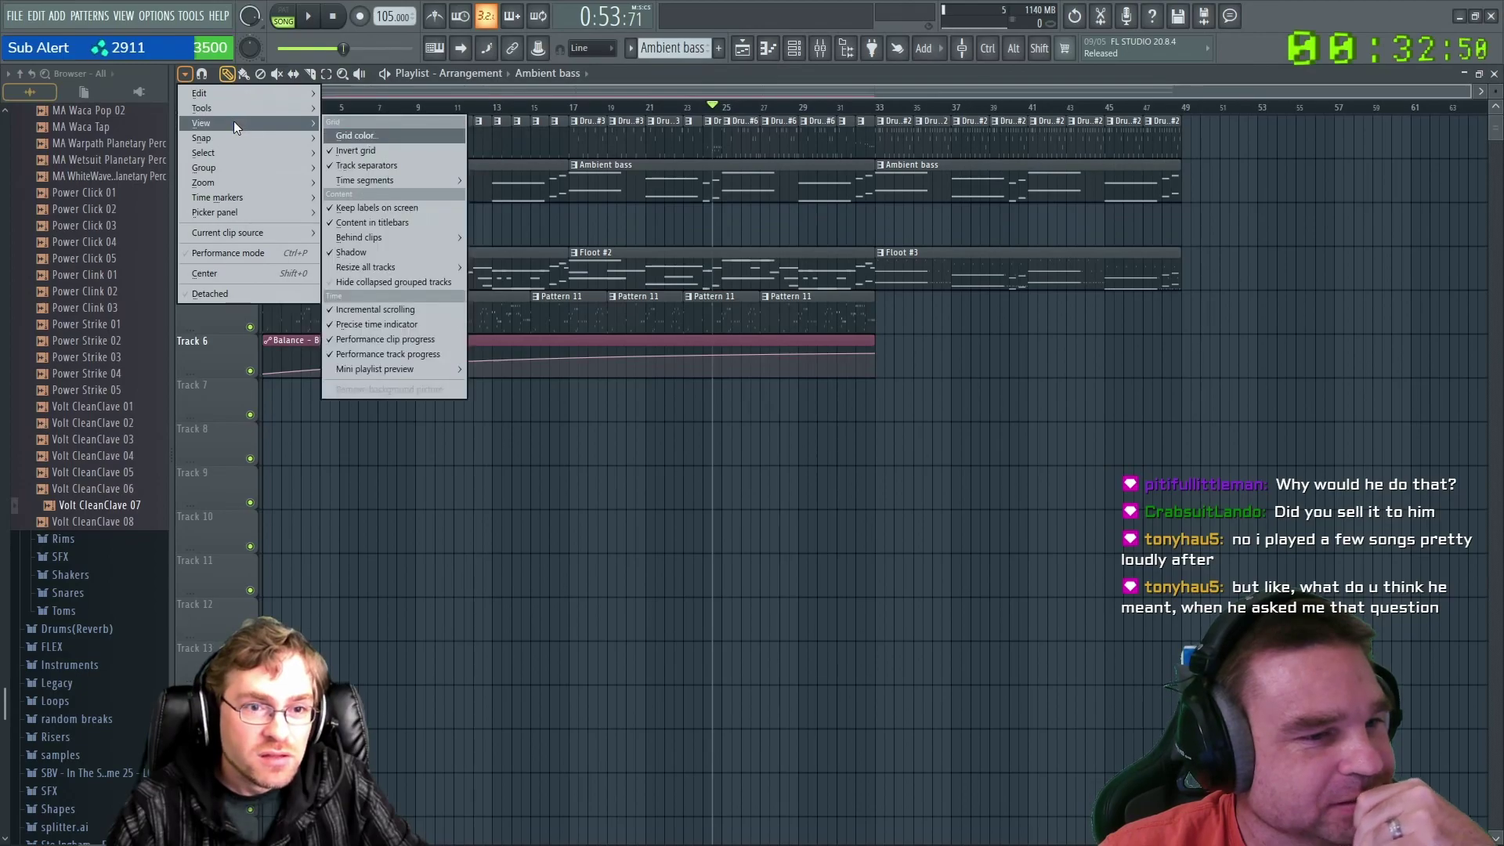
key("alt")
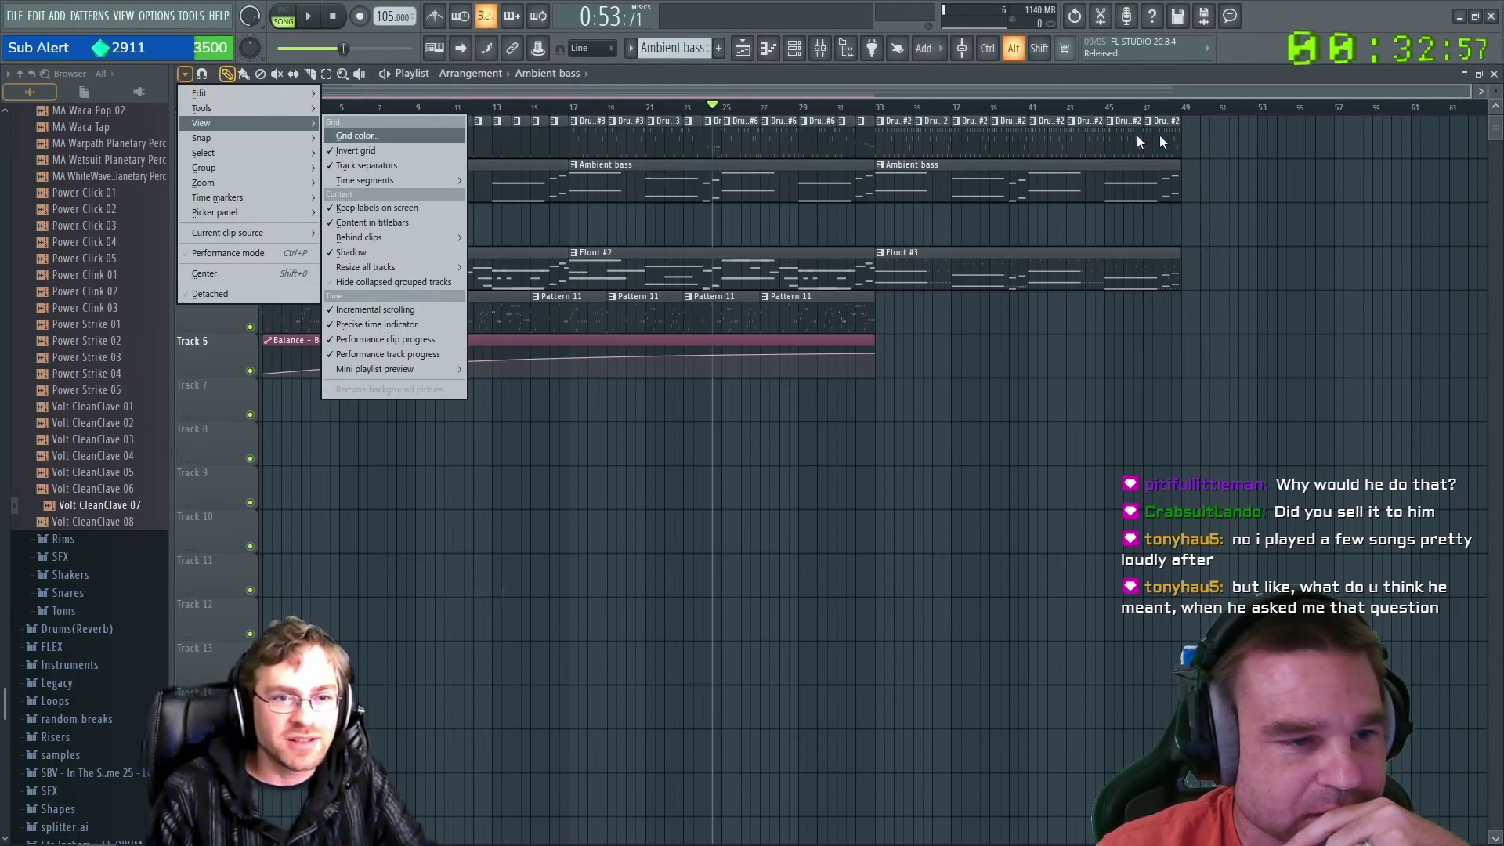
Play the song from bar 33, copy the Sampler channel's notes from the Floot #3 pattern and stop playback.
left_click(878, 110)
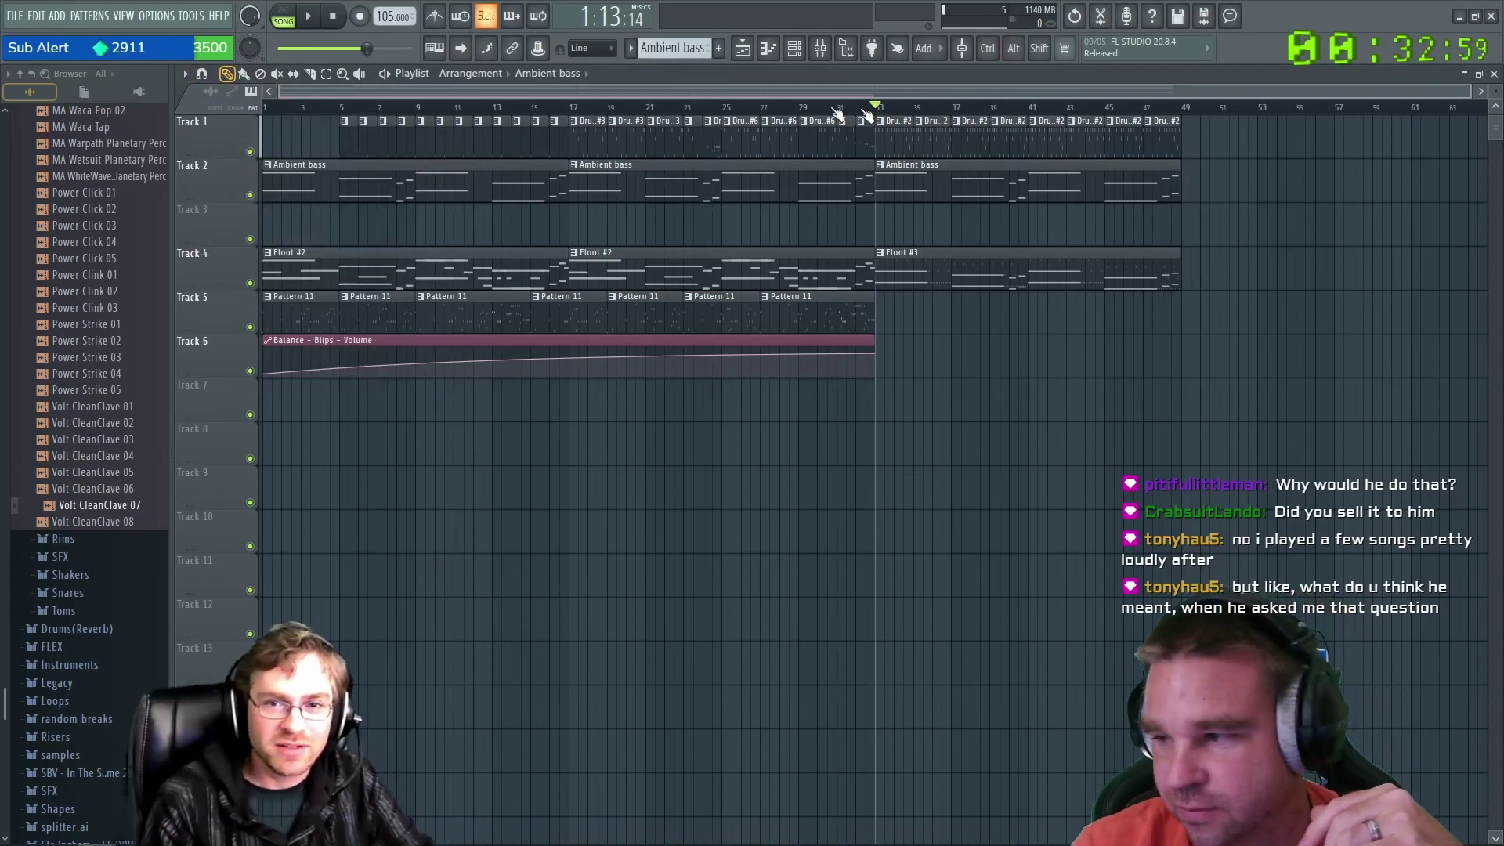
left_click(304, 18)
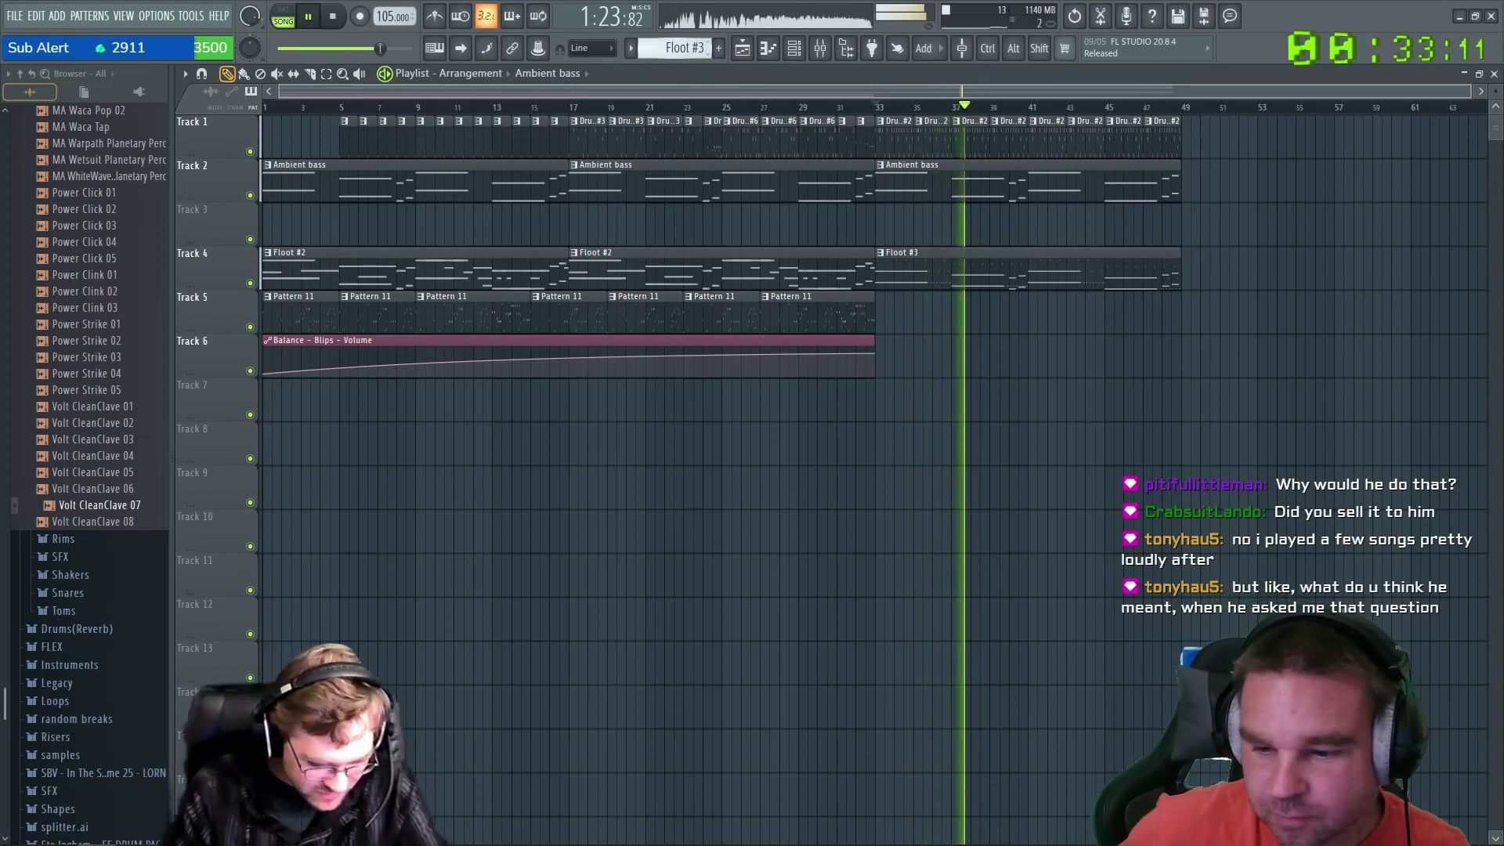
key("F6")
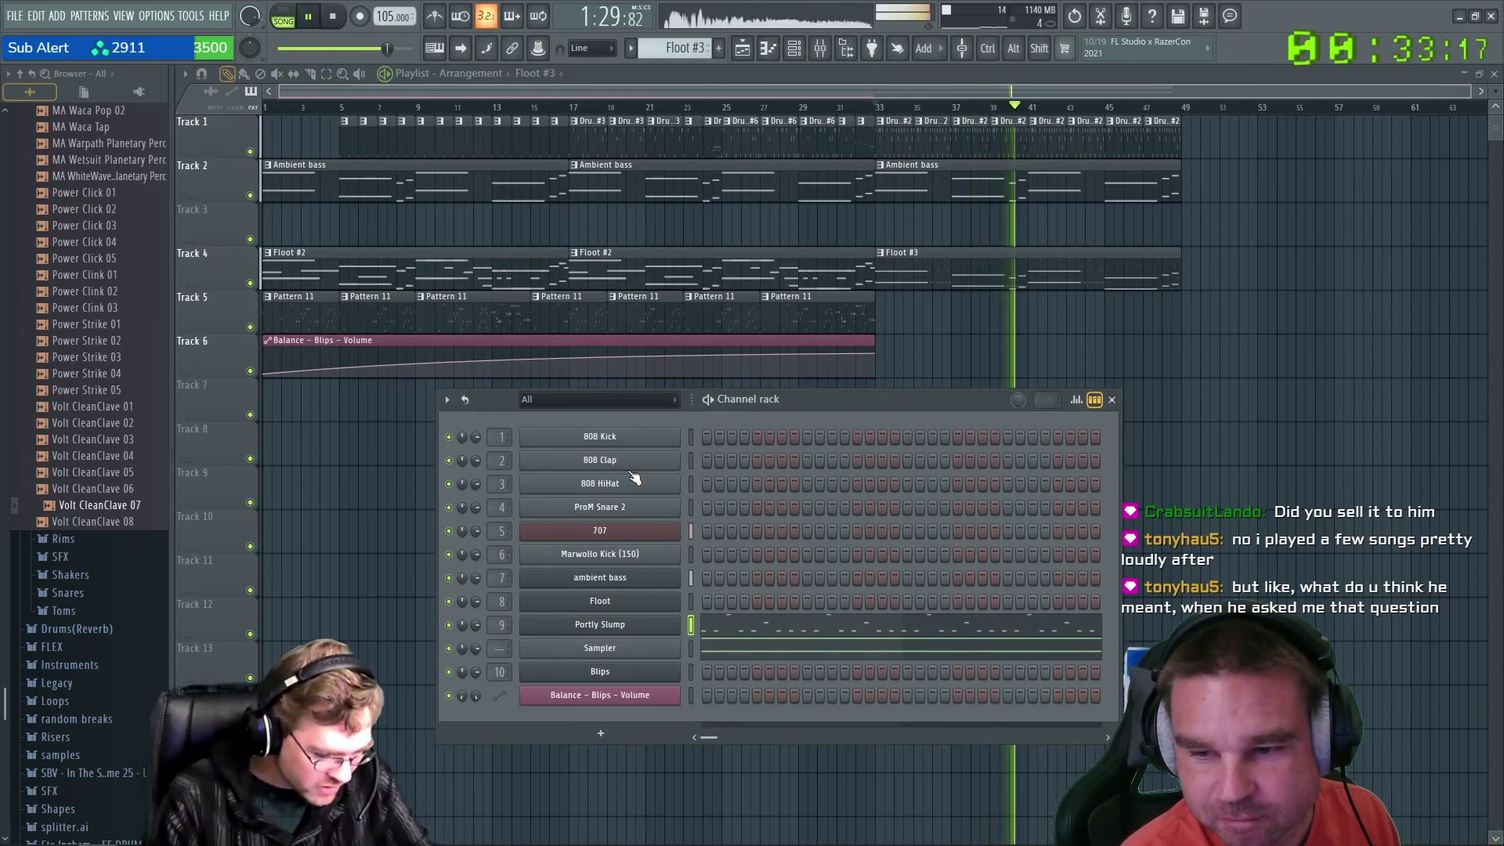
right_click(672, 624)
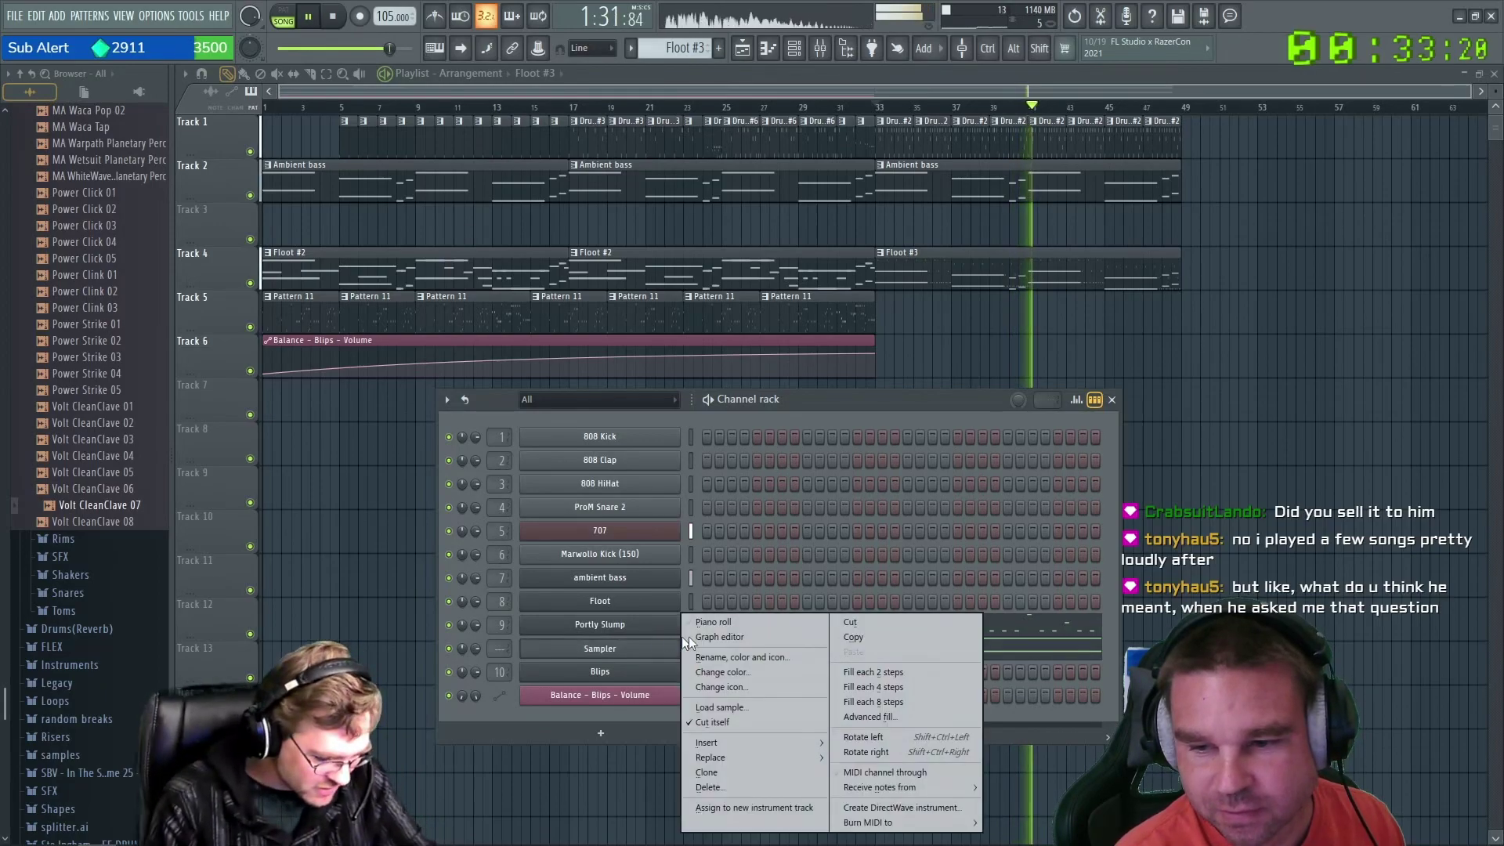
left_click(872, 641)
key("space")
Switch to a new empty pattern and add a FLEX instrument channel.
left_click(617, 52)
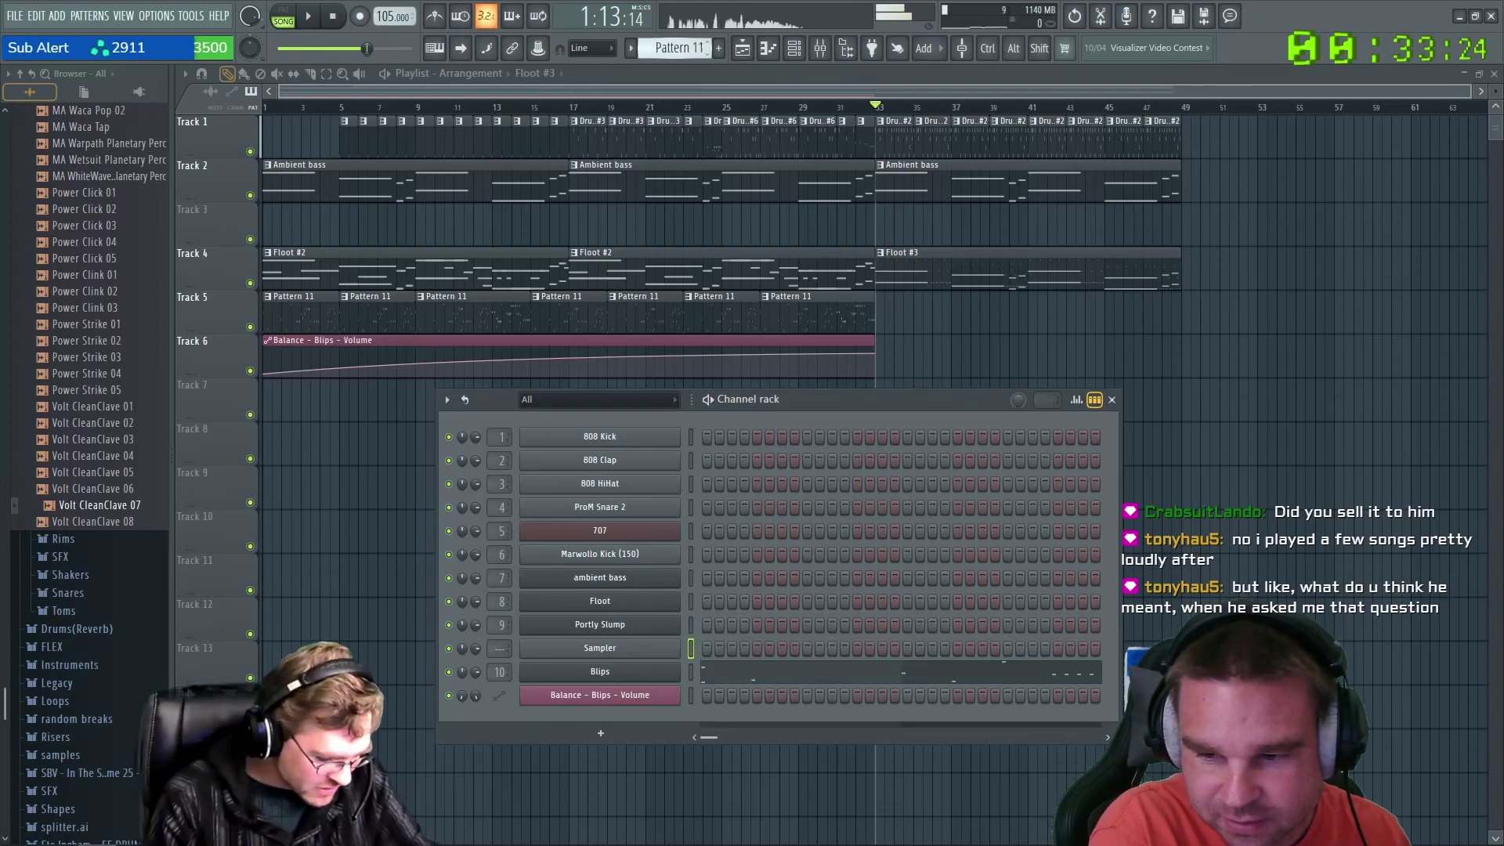
key("F4")
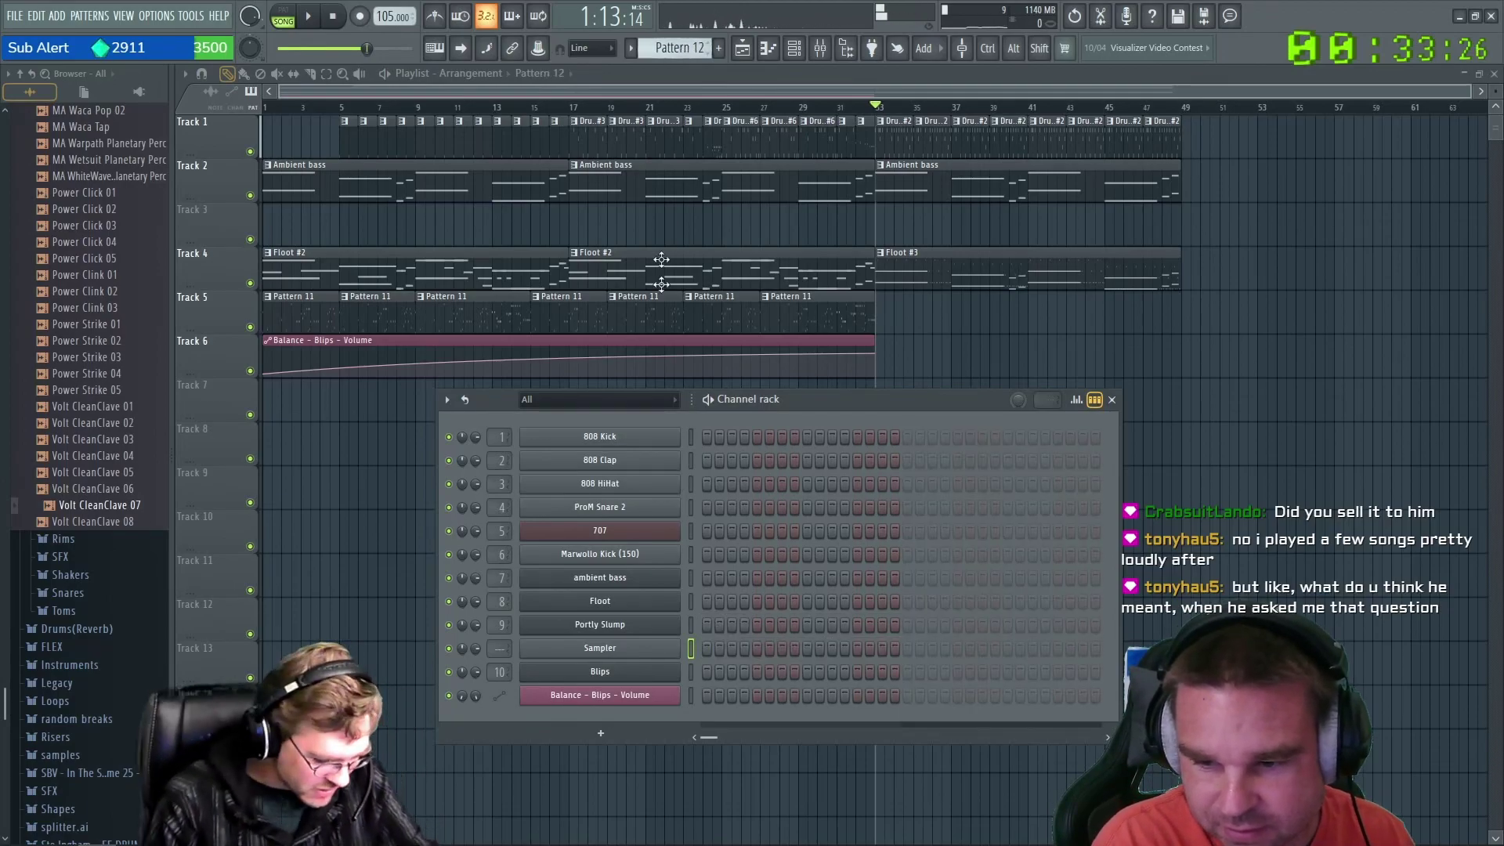
left_click(67, 15)
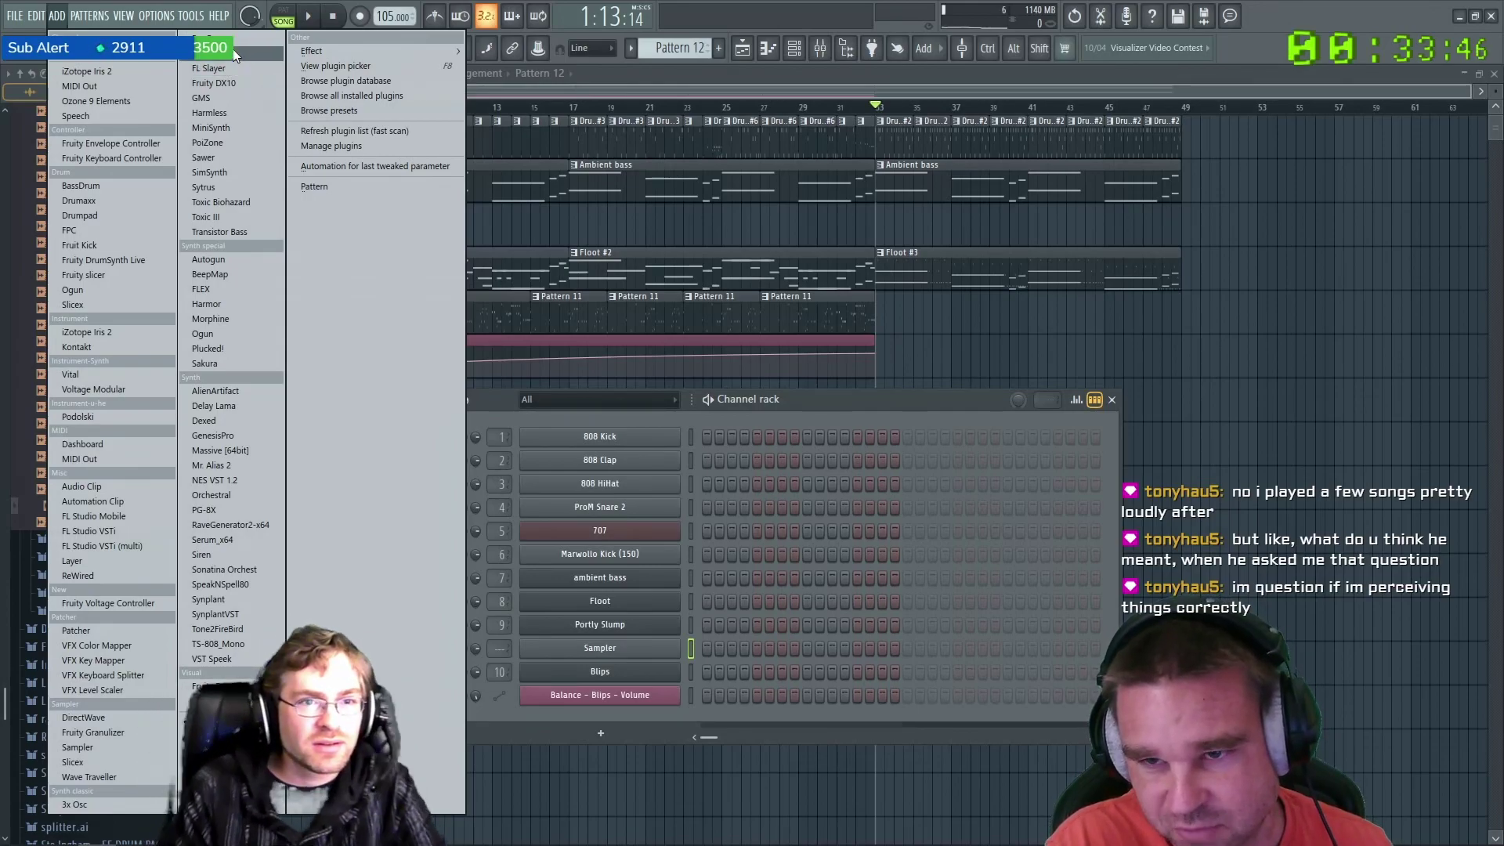
left_click(243, 290)
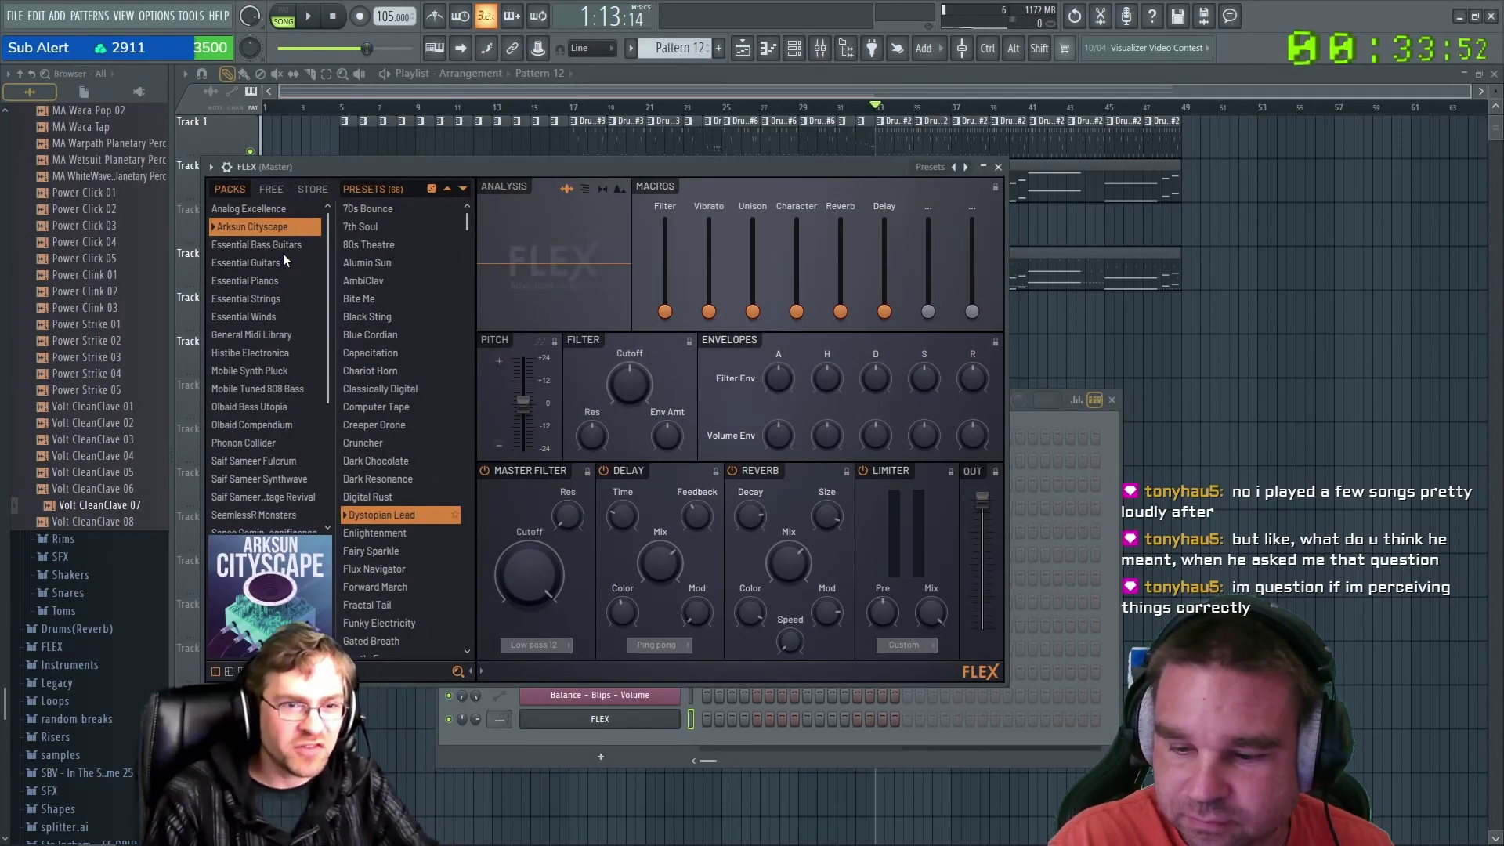
Load the All Strings Slowfilter preset from the Essential Strings pack and paste the copied notes into its channel.
left_click(282, 298)
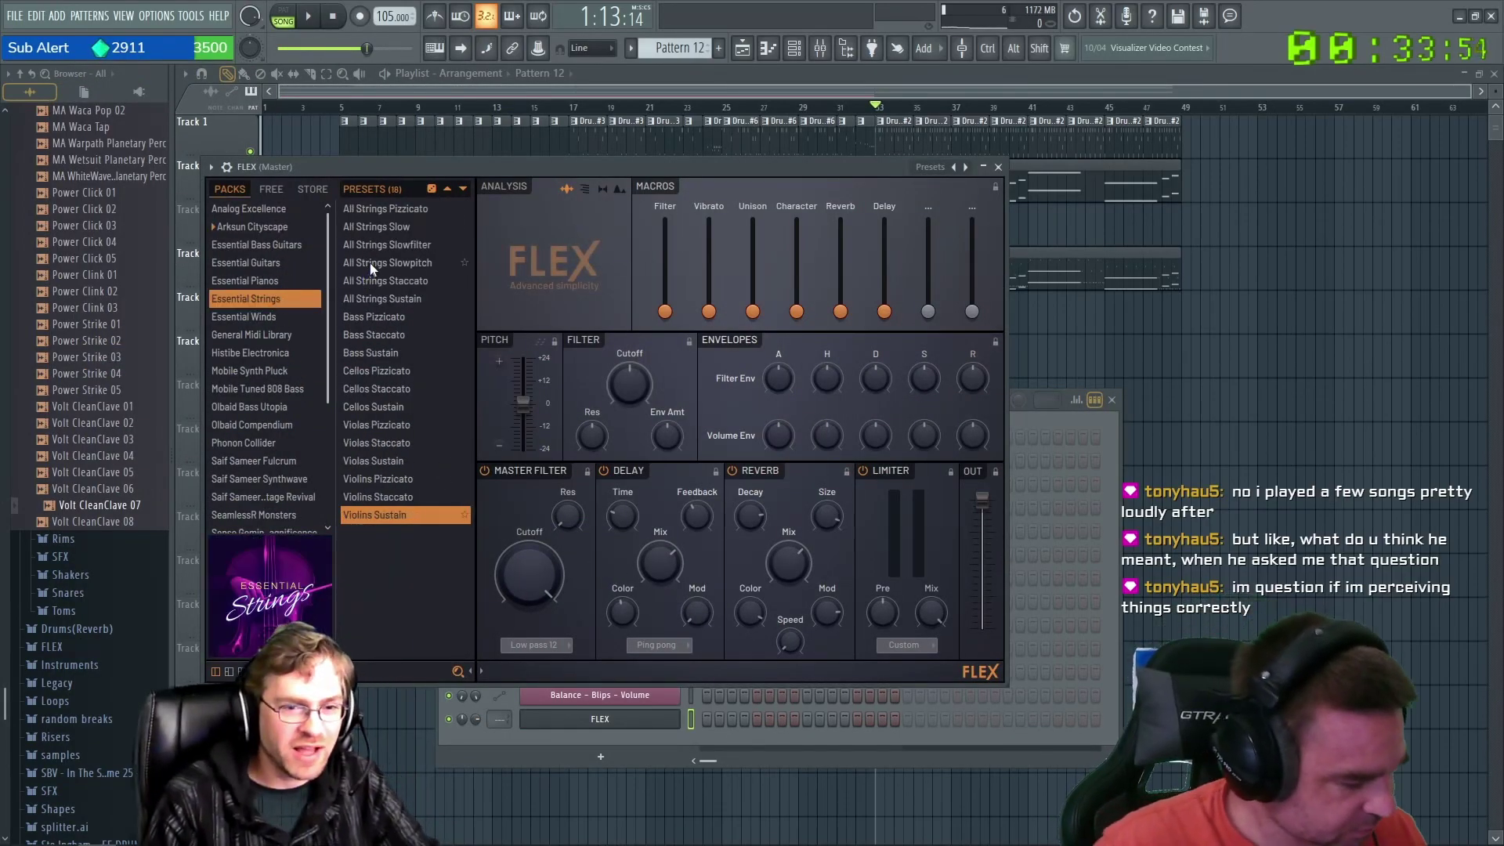
left_click(1023, 416)
right_click(655, 732)
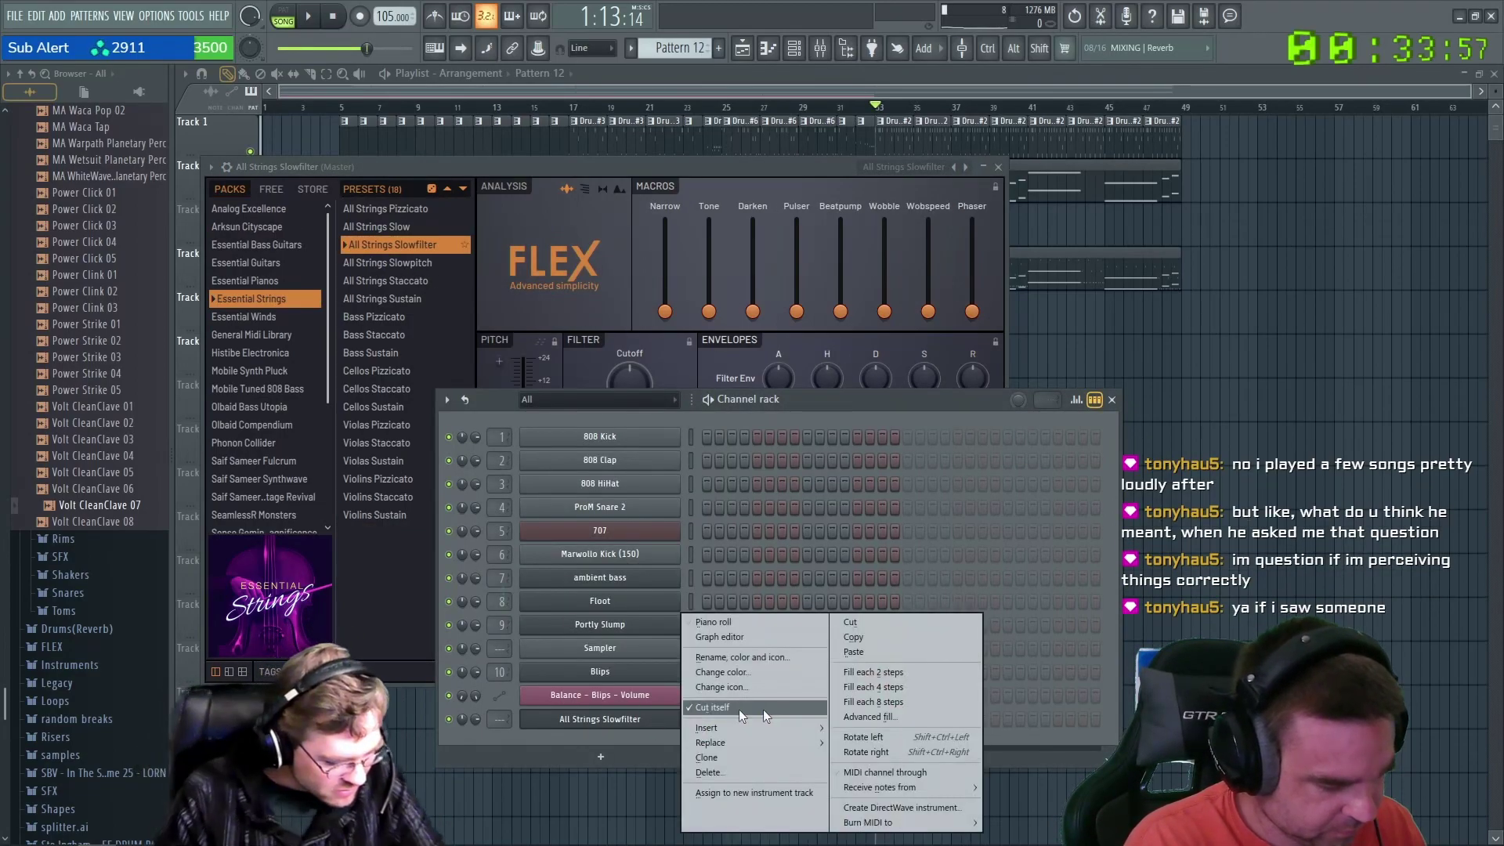
left_click(863, 656)
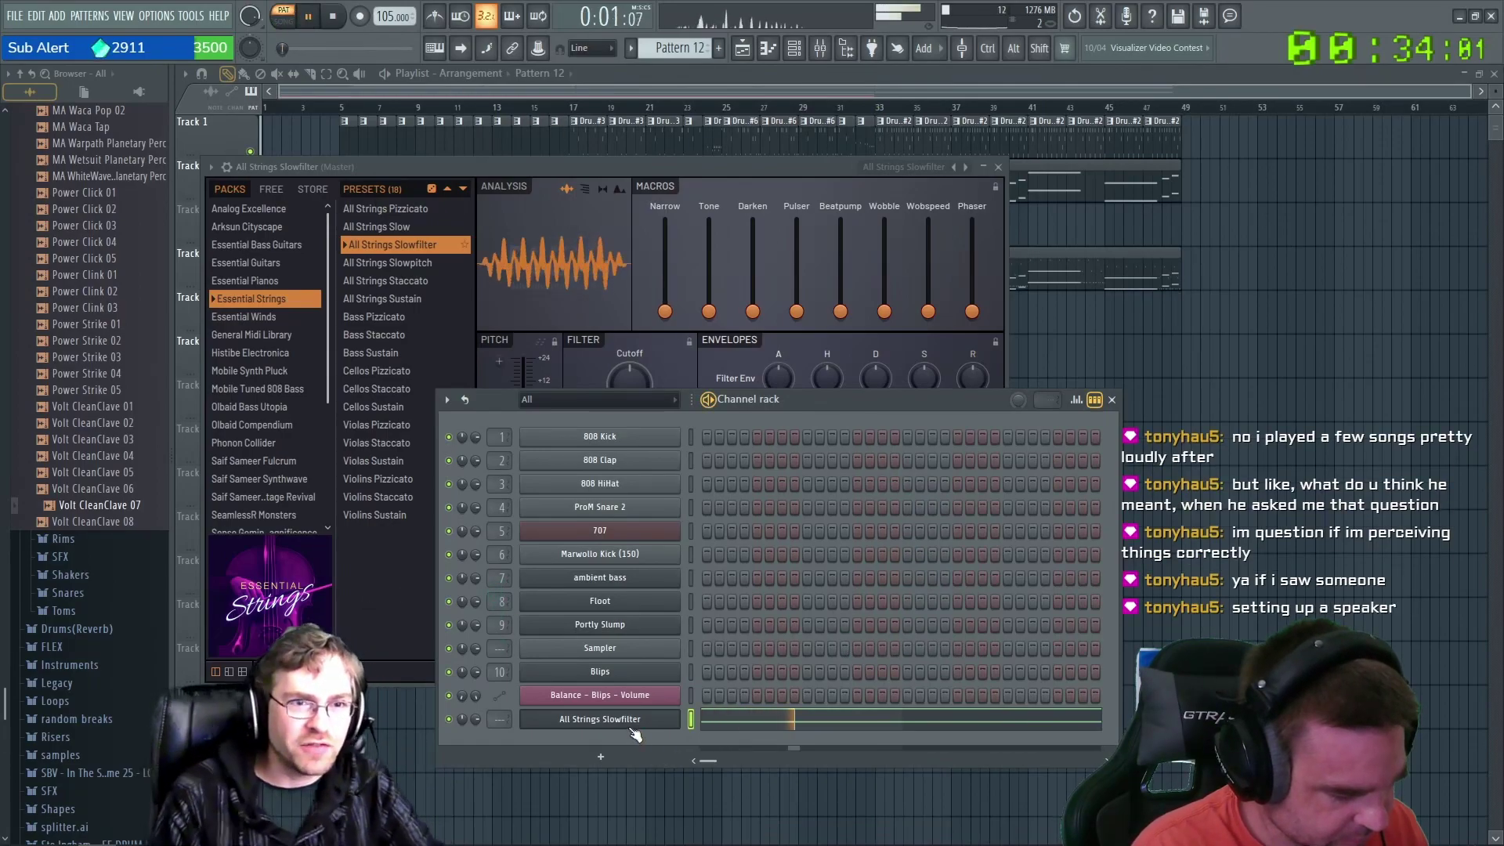
Check the pasted notes in the All Strings Slowfilter piano roll during playback and close it.
right_click(679, 618)
left_click(760, 621)
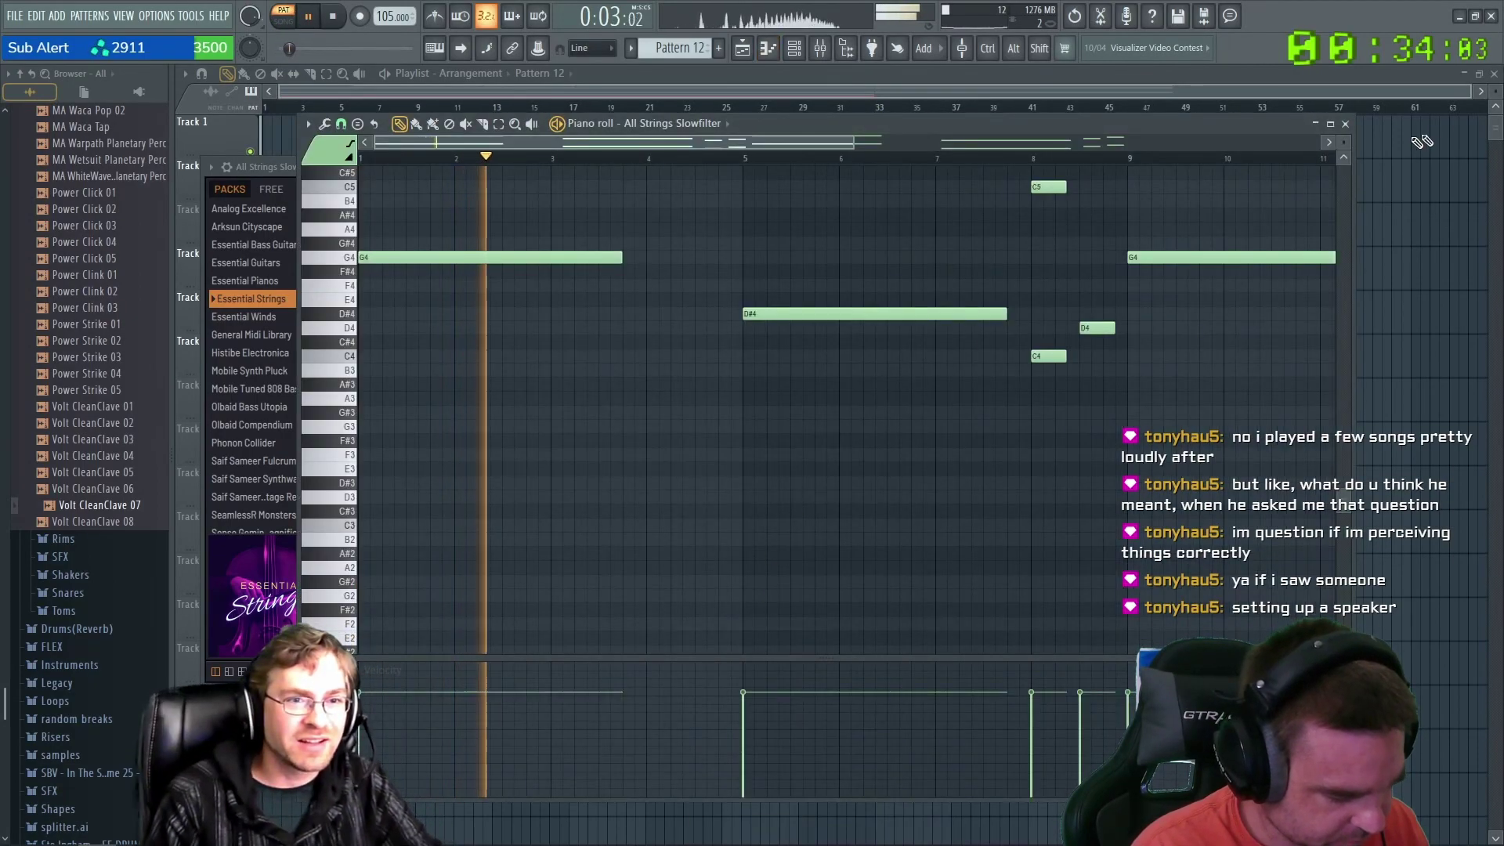
left_click(1347, 124)
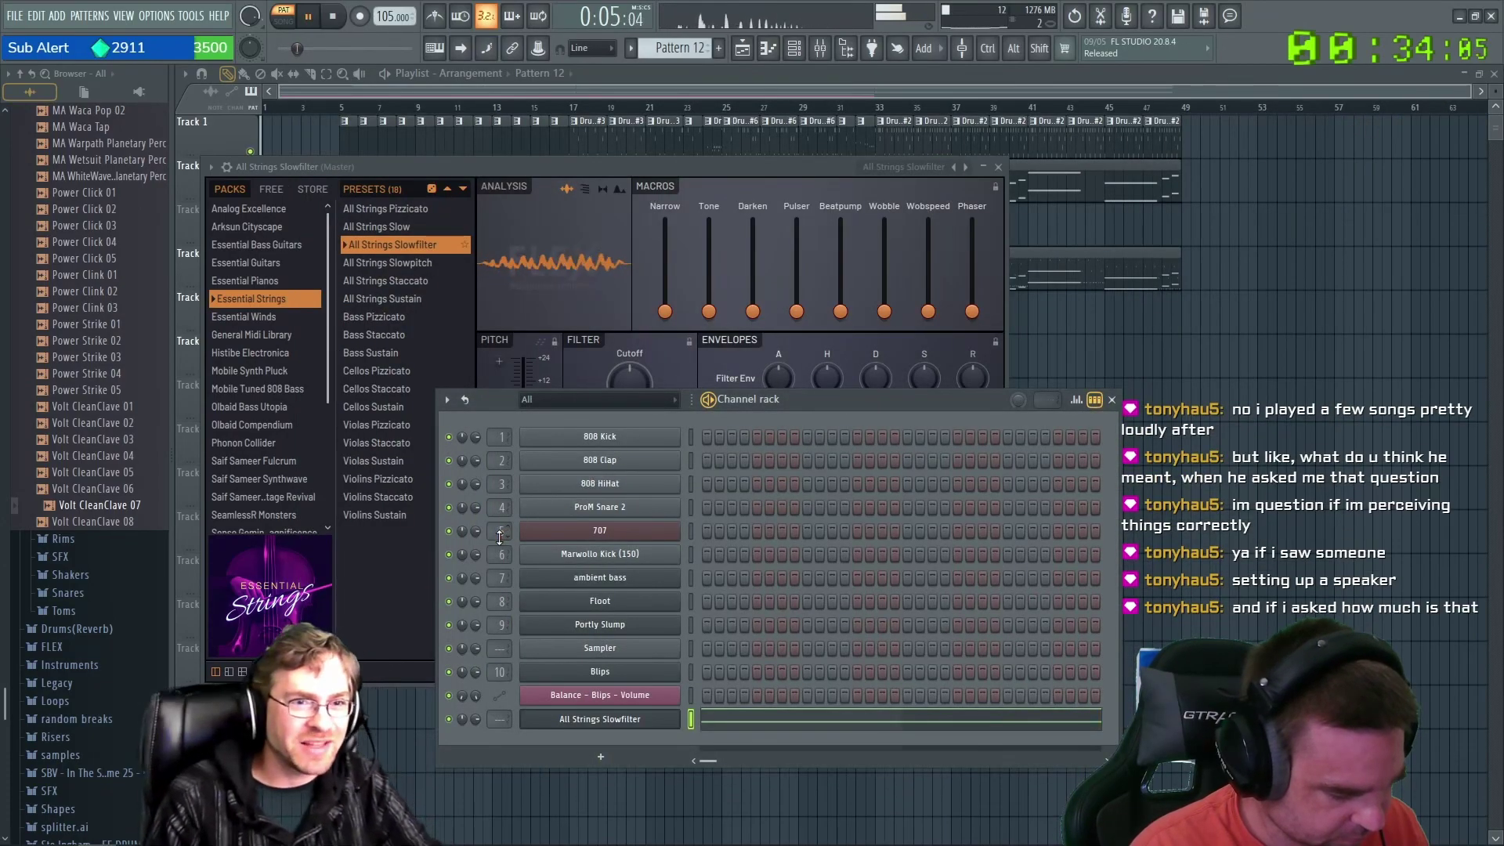
Audition the All Strings Slowpitch and All Strings Slow presets against All Strings Slowfilter while the pattern plays.
left_click(355, 260)
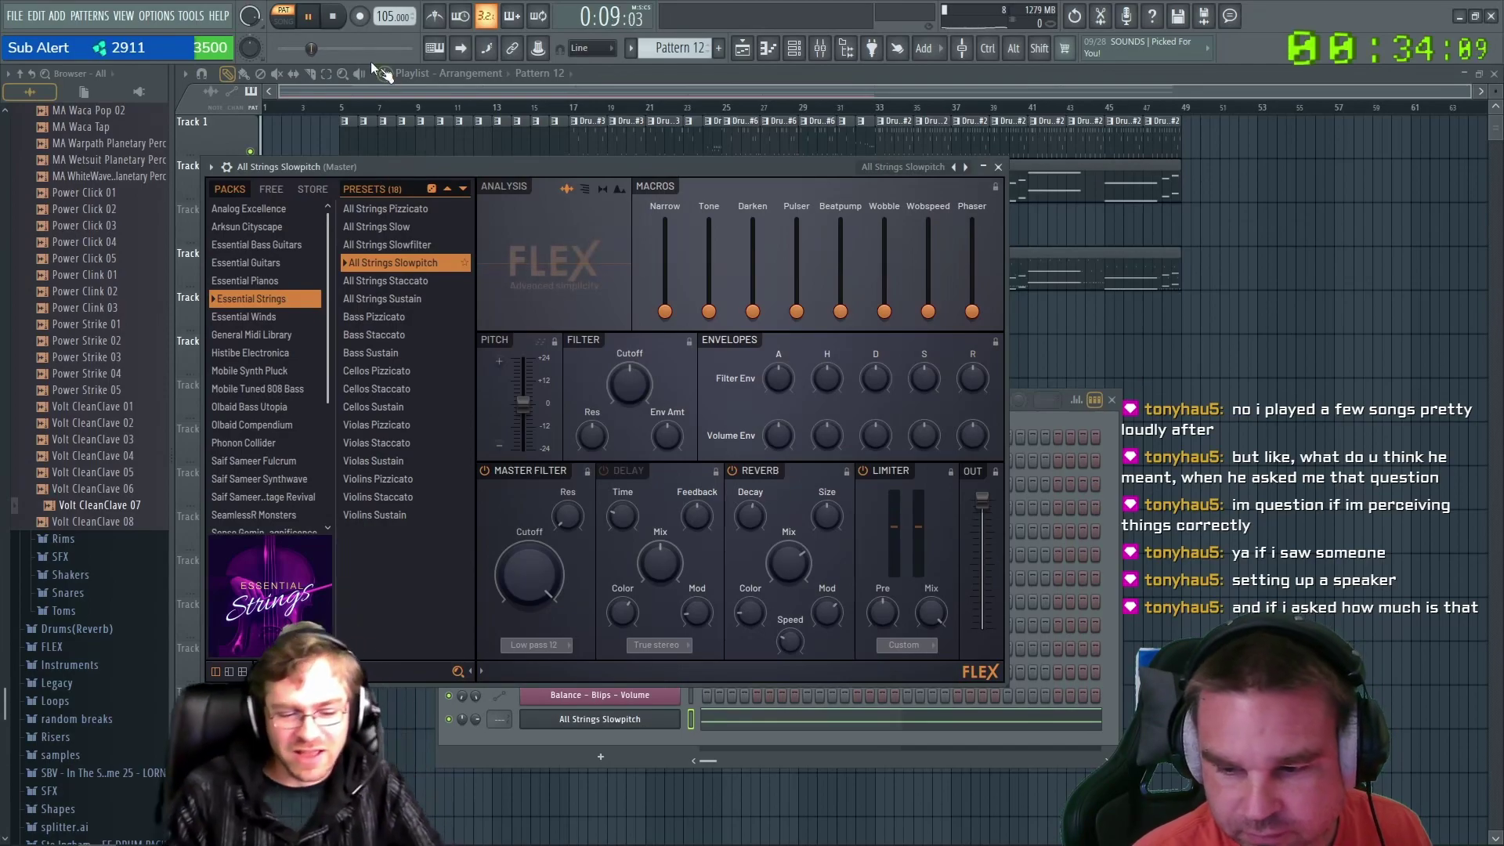
left_click(387, 245)
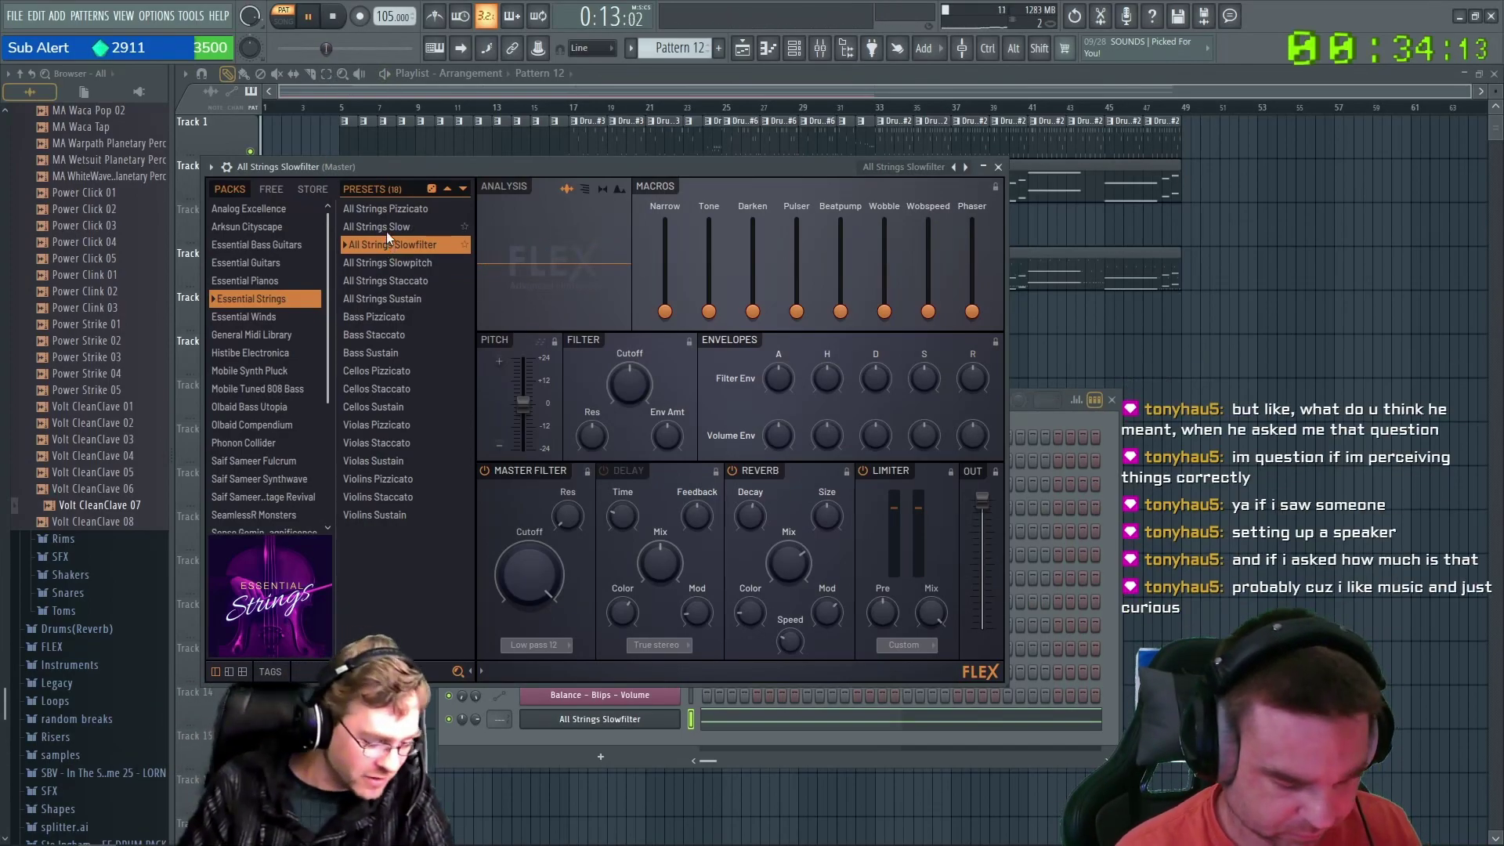
left_click(387, 227)
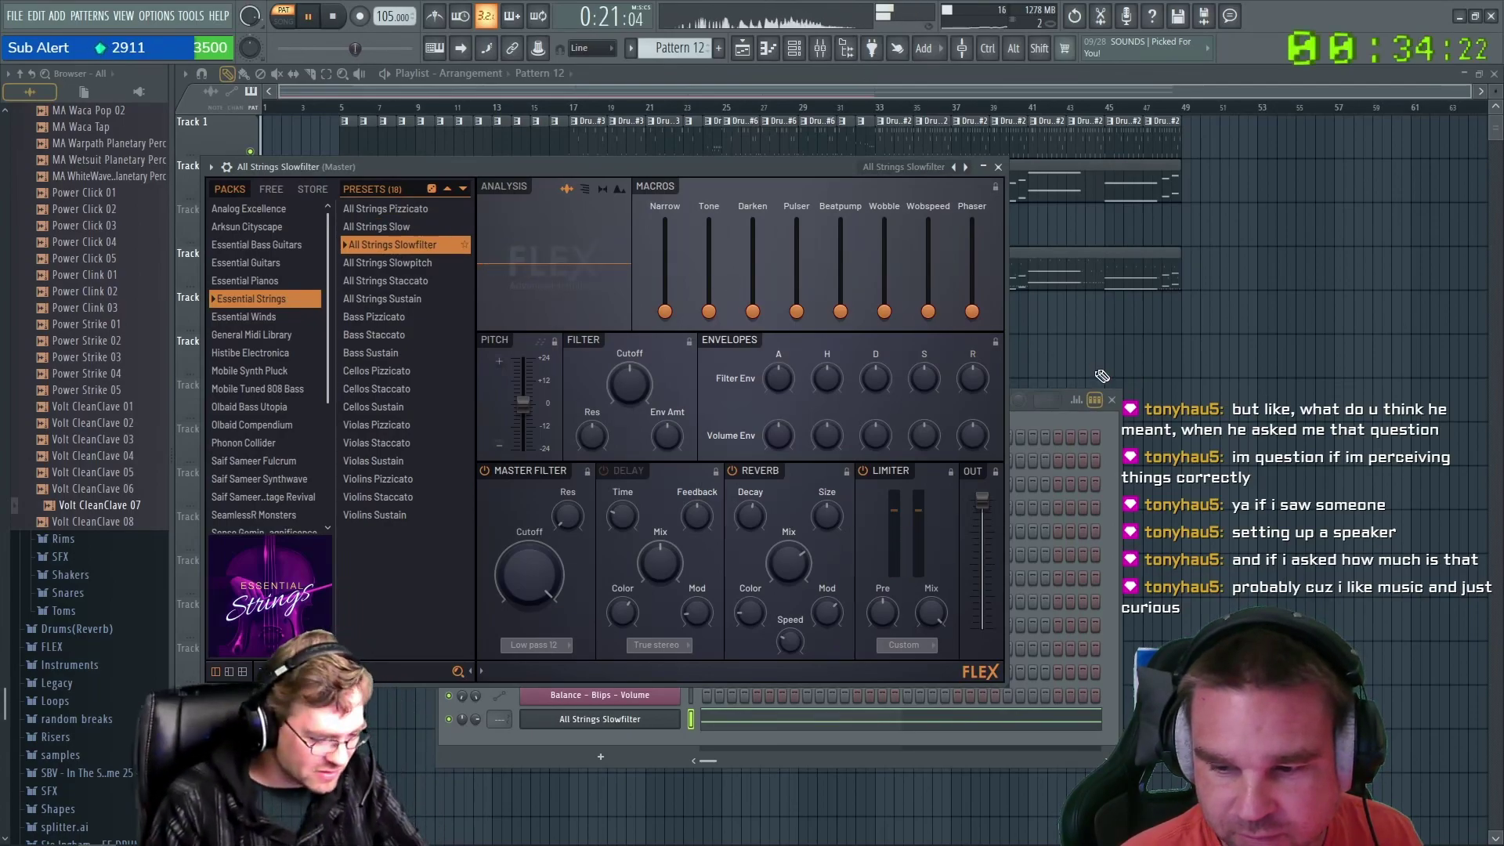
Place a Pattern 12 clip on Track 7 of the playlist, starting at bar 49.
key("F12")
left_click(889, 395)
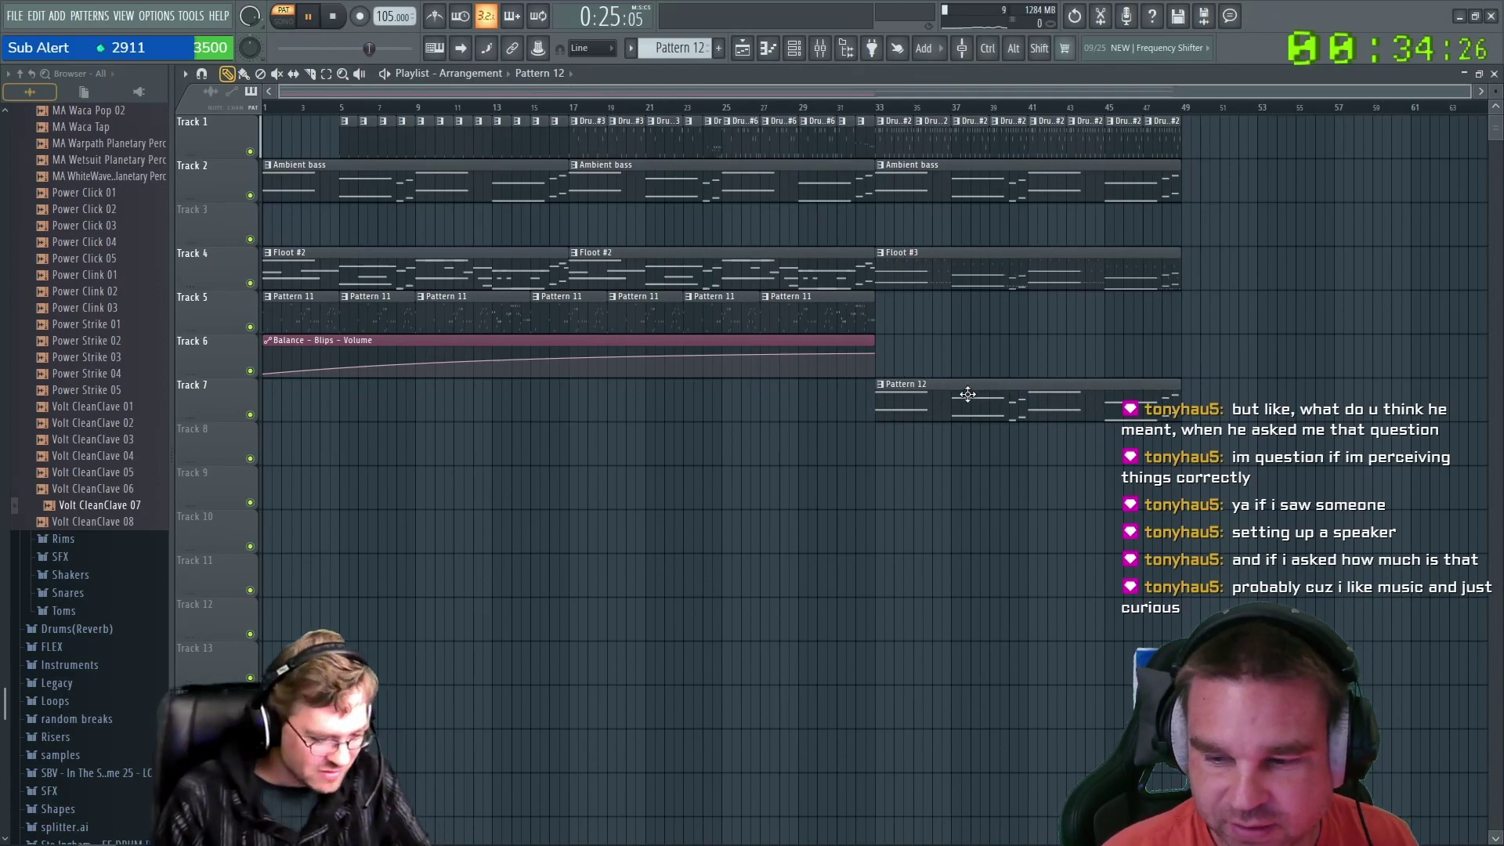
left_click_drag(967, 394, 1291, 401)
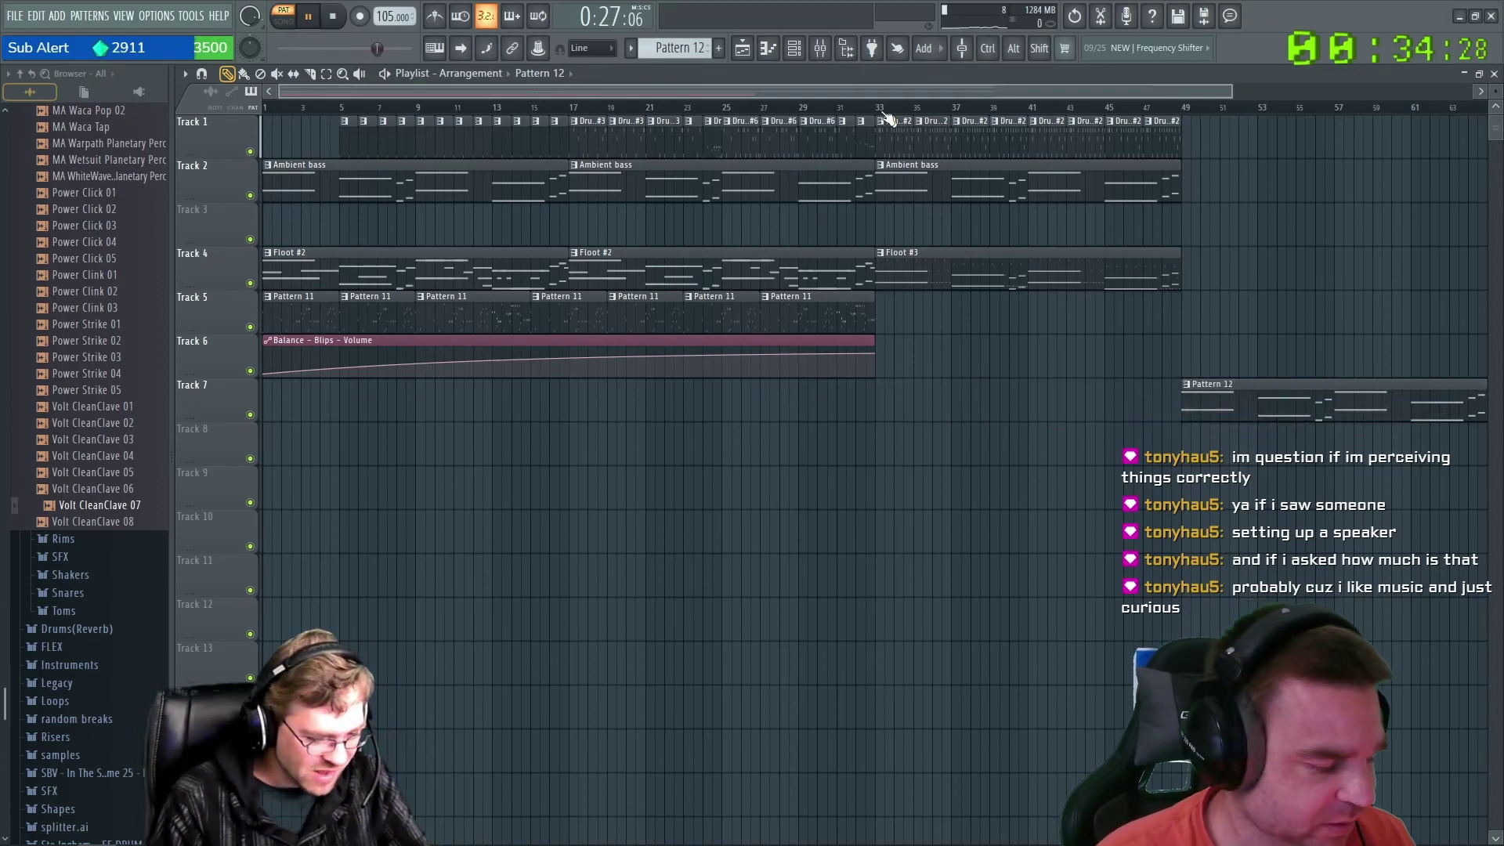
Add another Floot #3 clip on Track 4 and another Ambient bass clip on Track 2, both starting at bar 49.
left_click_drag(862, 89, 970, 99)
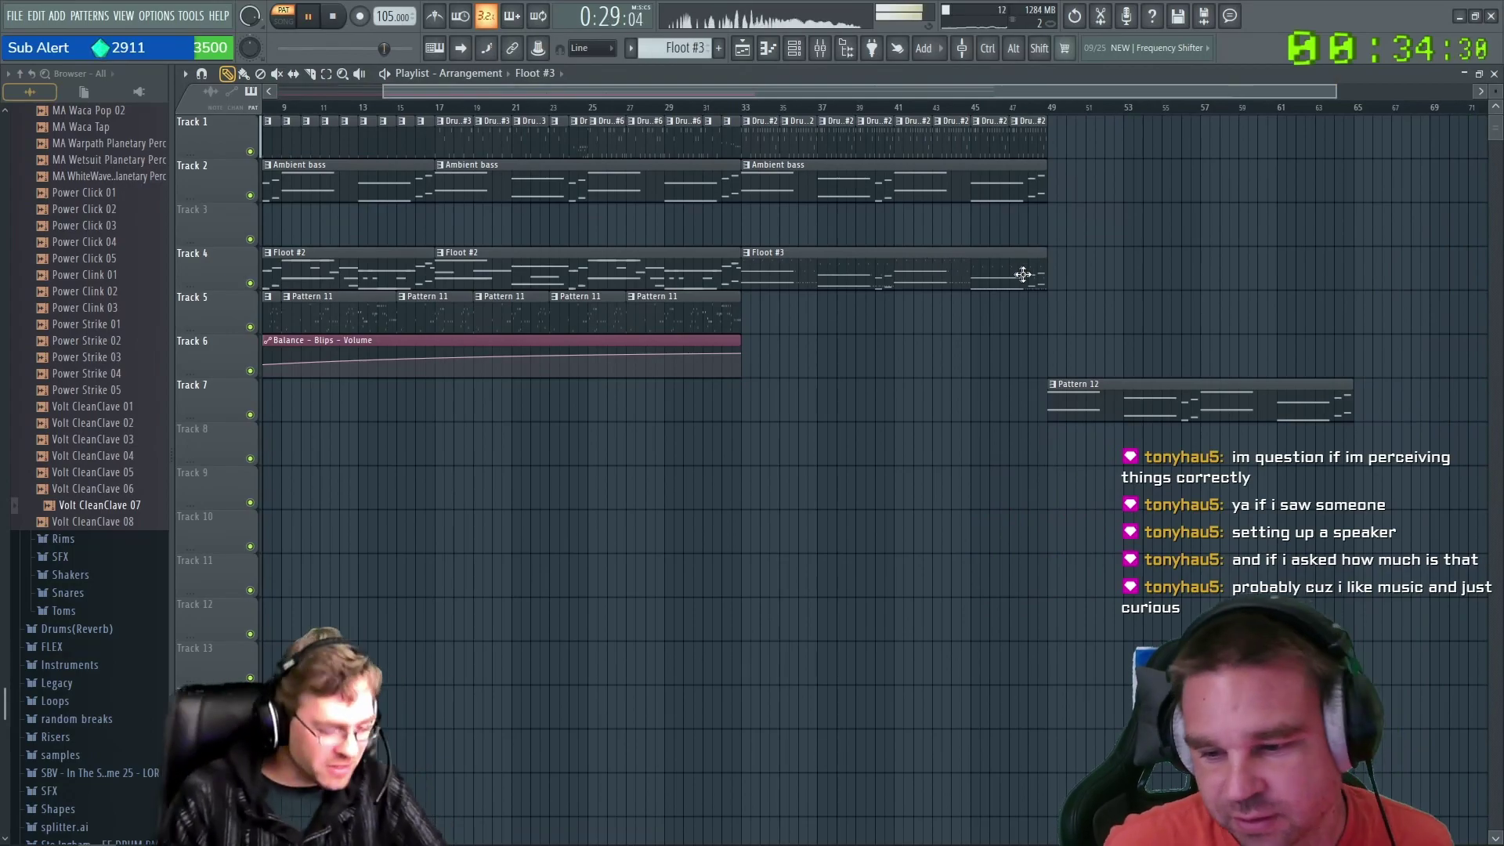
left_click(1054, 270)
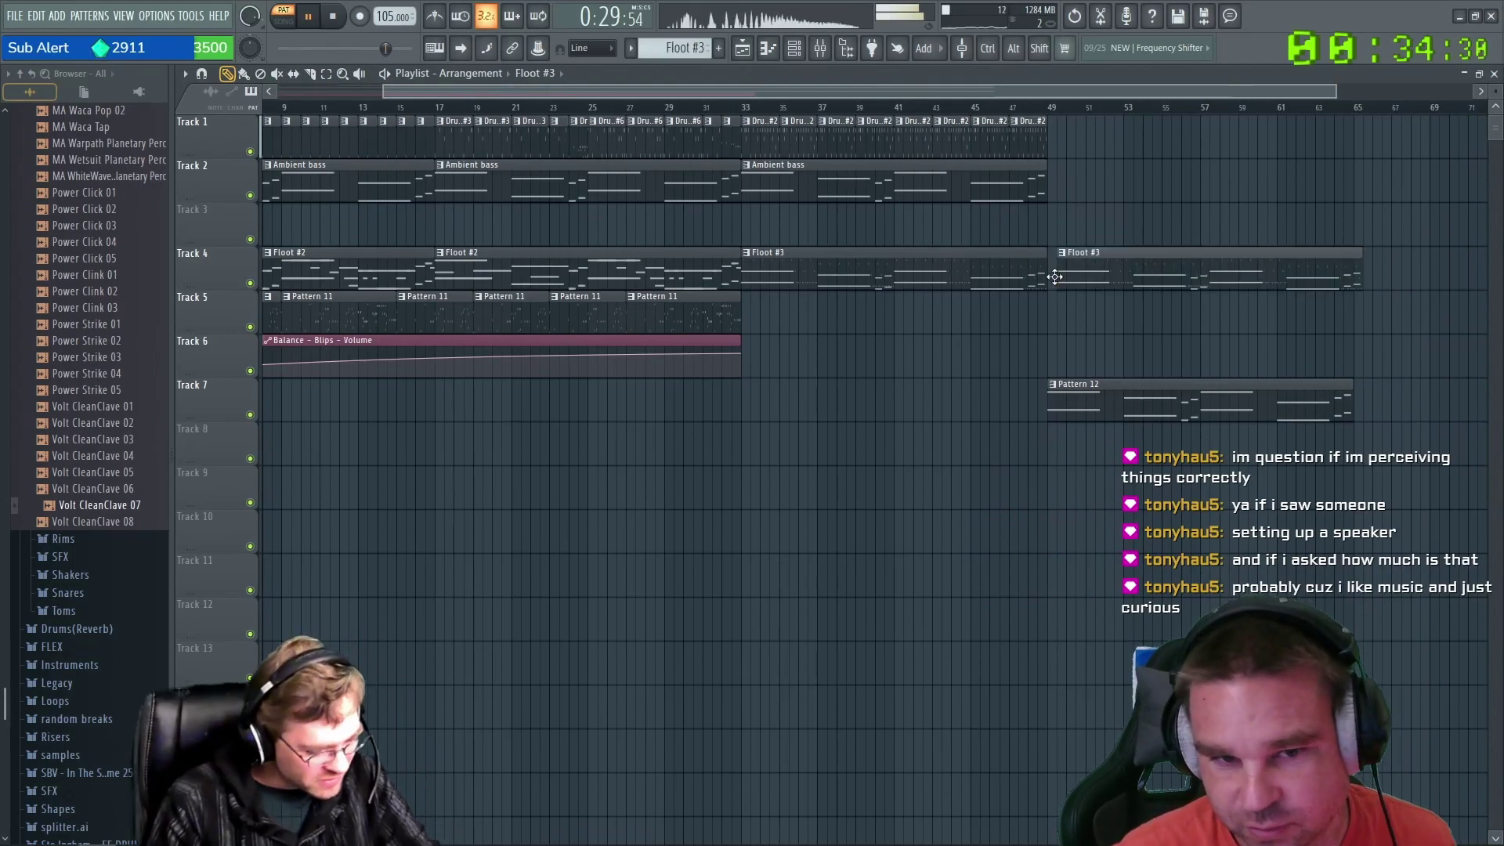
left_click(1024, 199)
left_click(1049, 195)
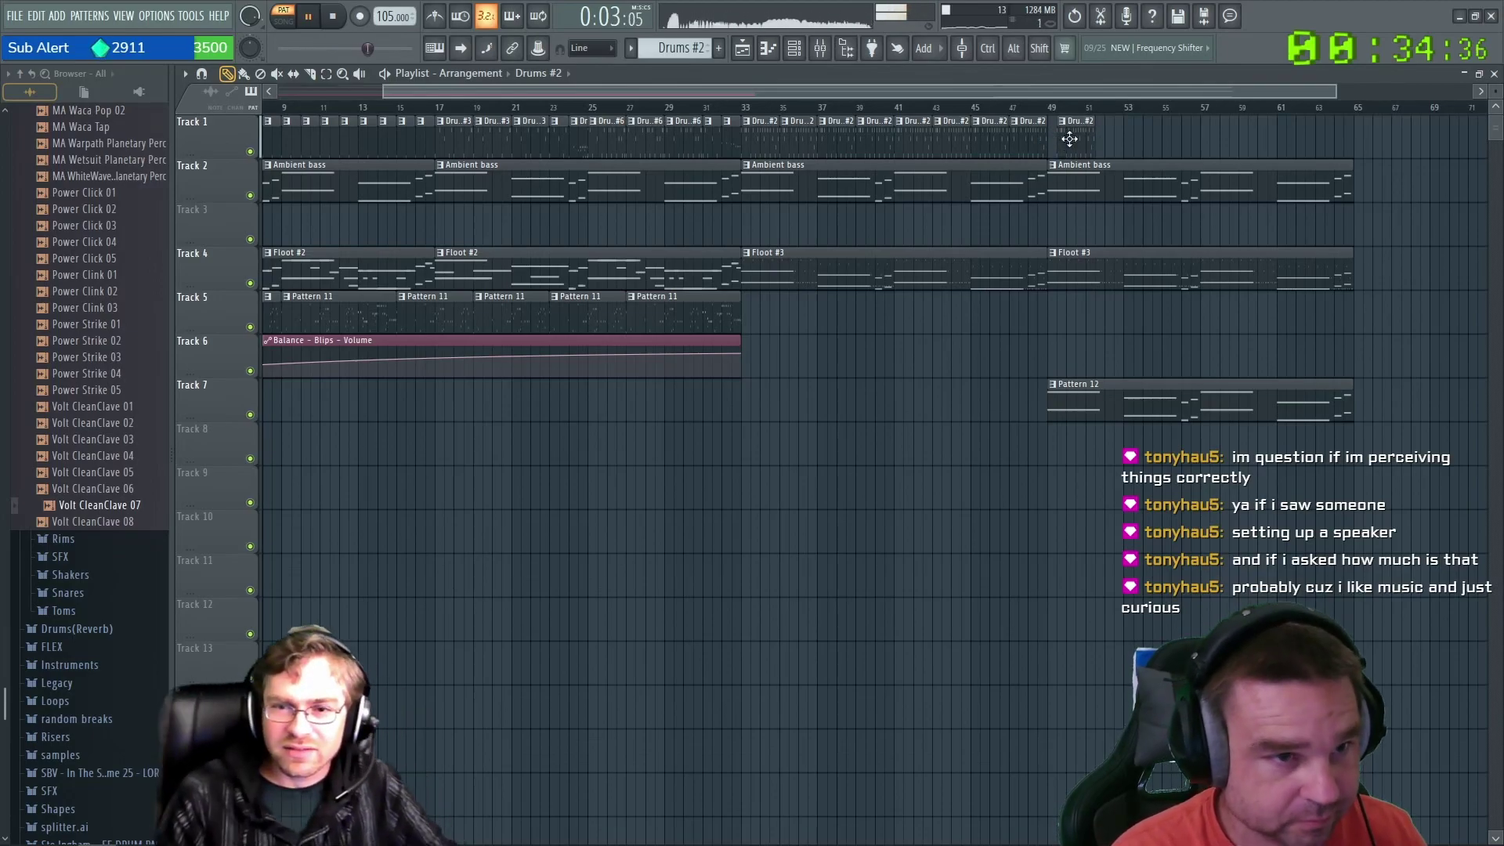
Fill Track 1 with back-to-back Drums #2 clips from bar 49 to bar 65 while playing the song from just before bar 49.
mouse_move(1070, 139)
left_mouse_down()
mouse_move(1189, 144)
mouse_move(1077, 145)
mouse_move(1091, 141)
left_mouse_up()
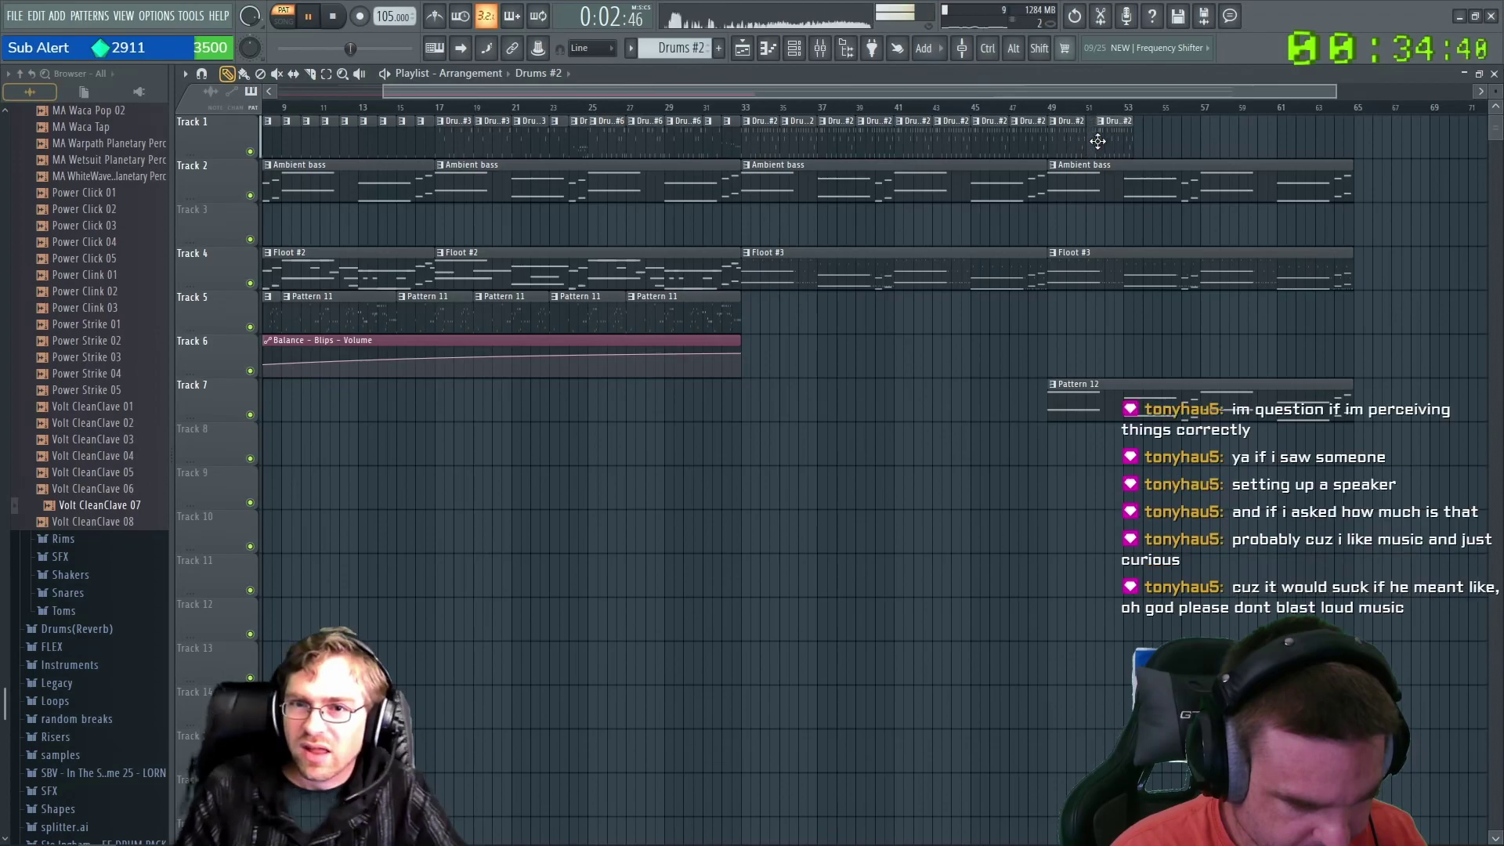
left_click(1032, 112)
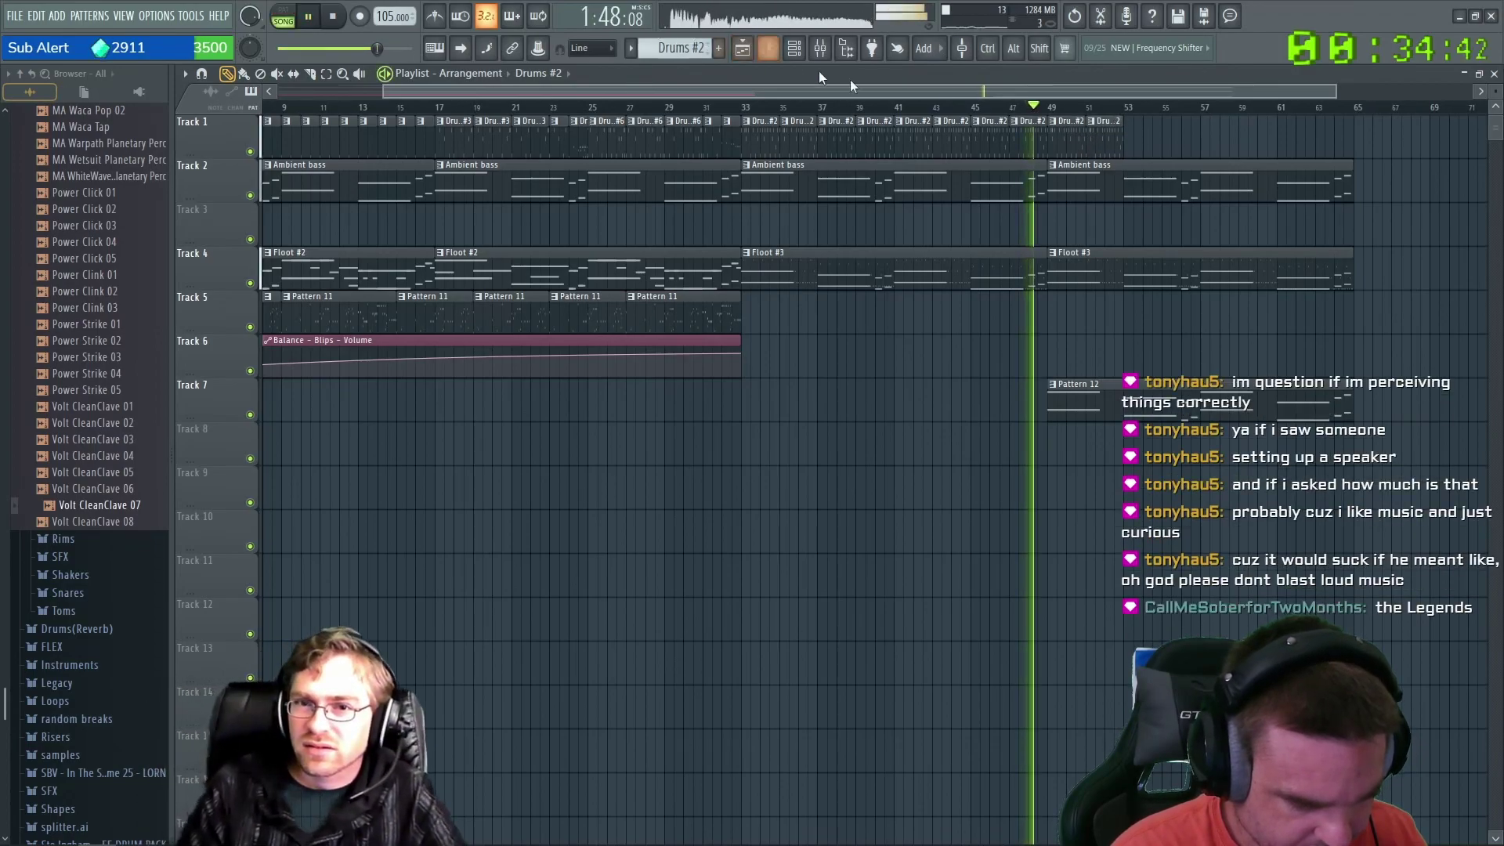
left_click(1122, 123)
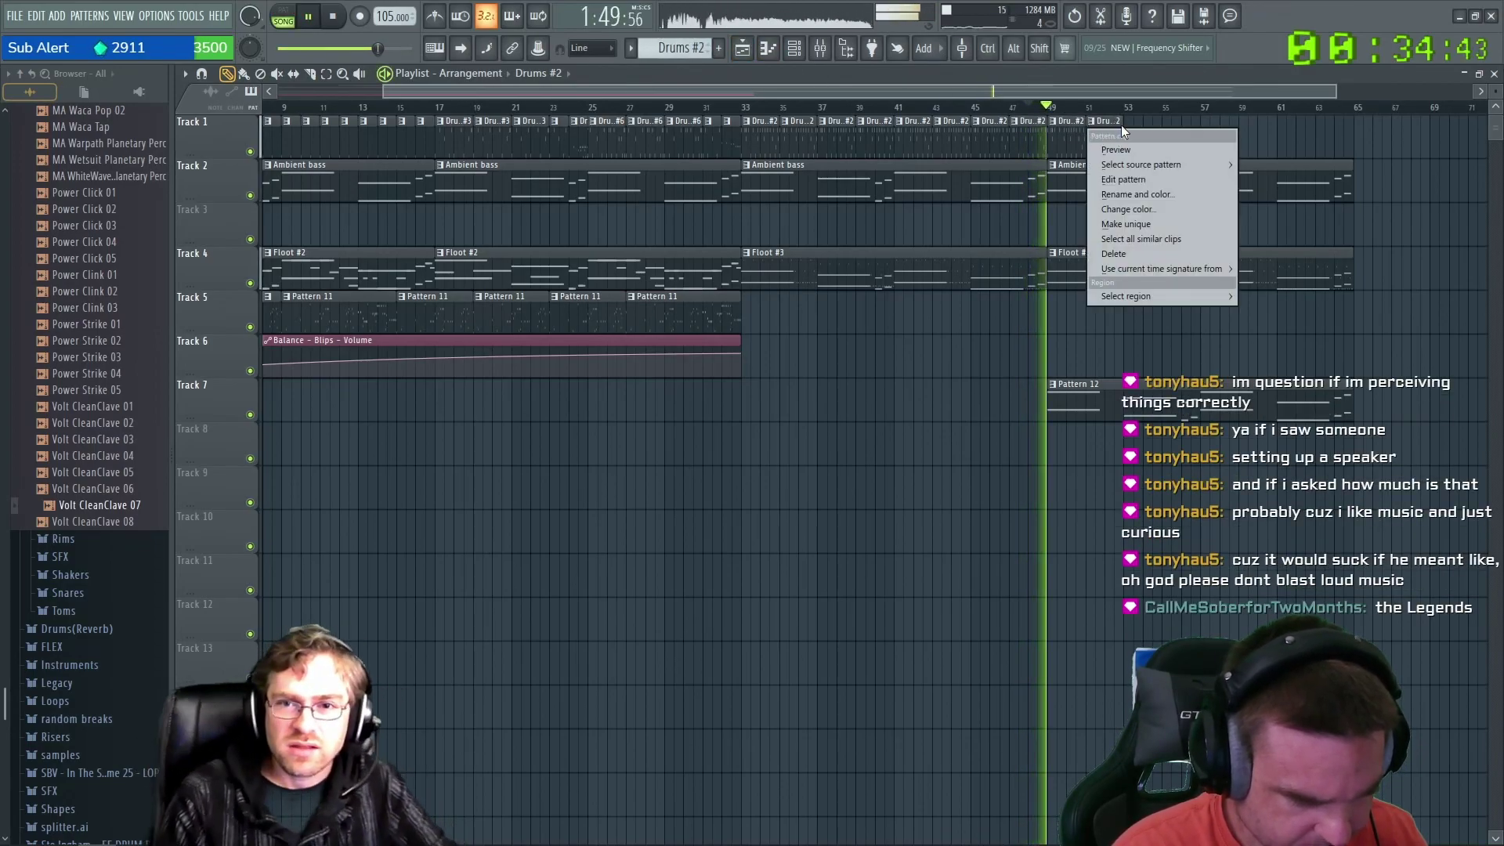
left_click(1061, 134)
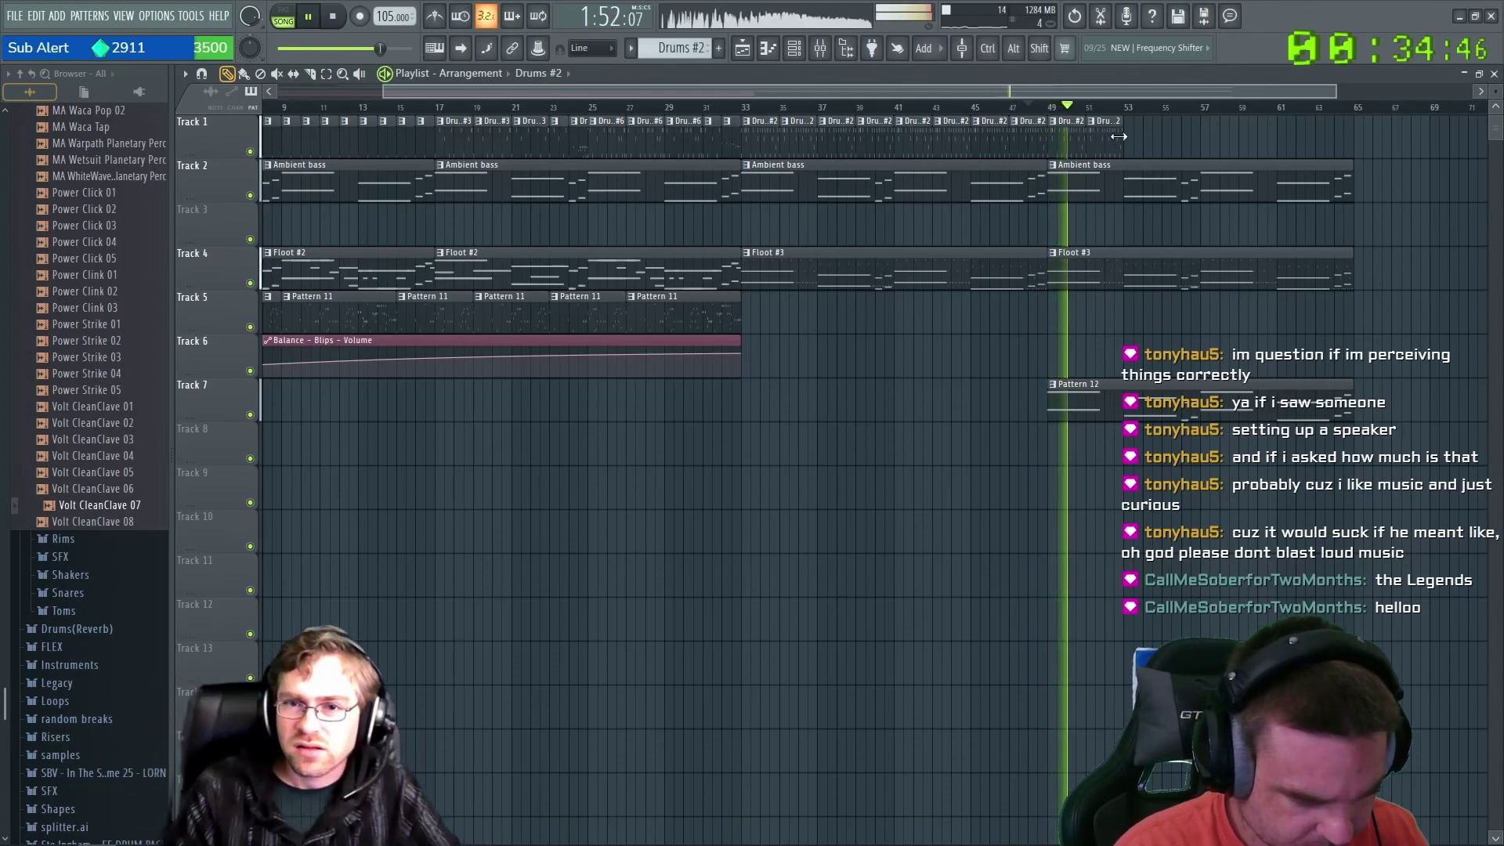
left_click(1144, 137)
left_click(1170, 139)
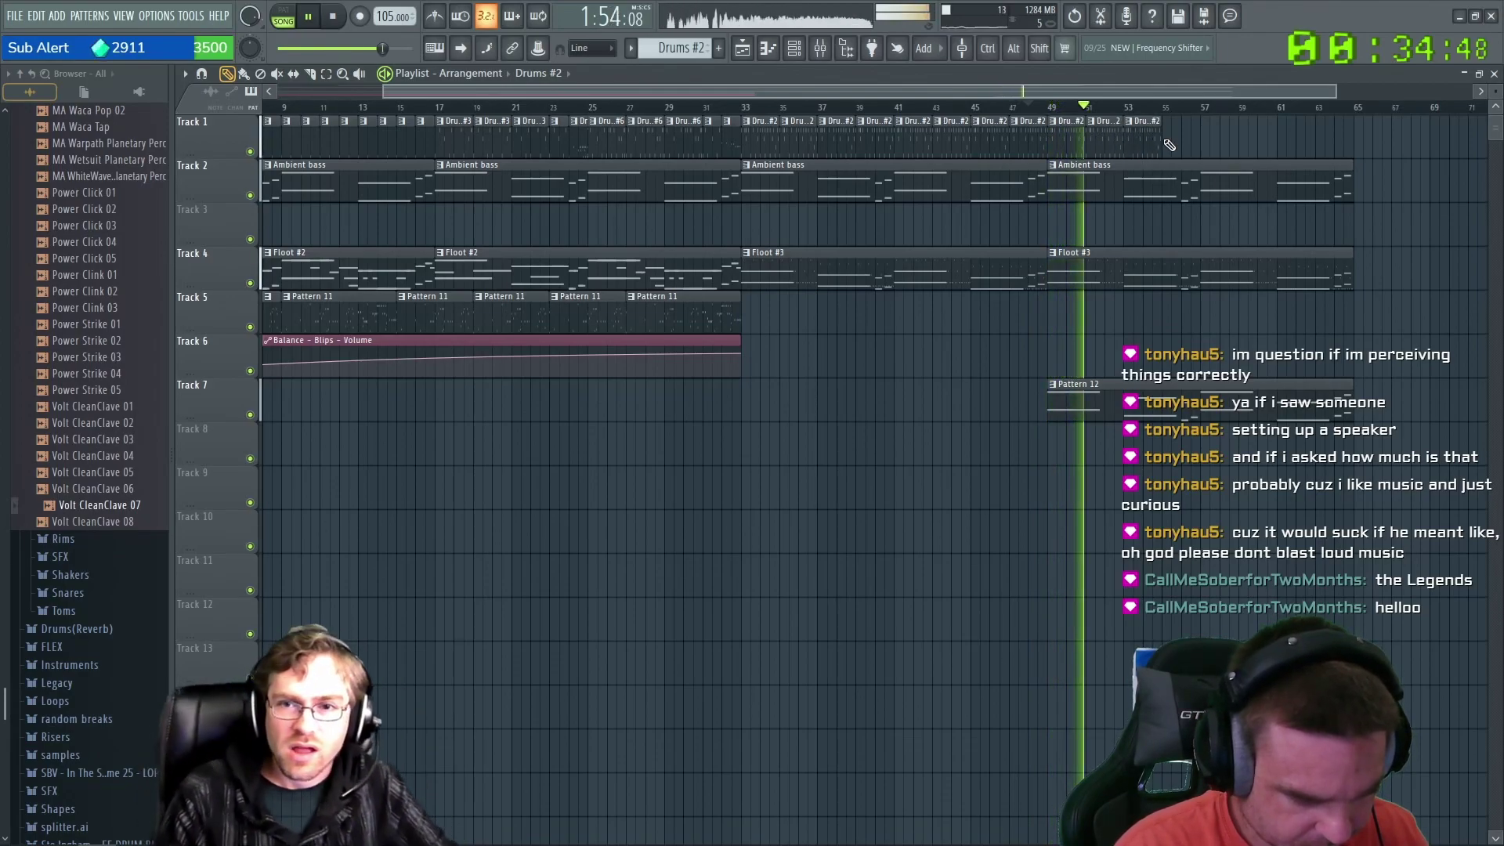
left_click(1212, 142)
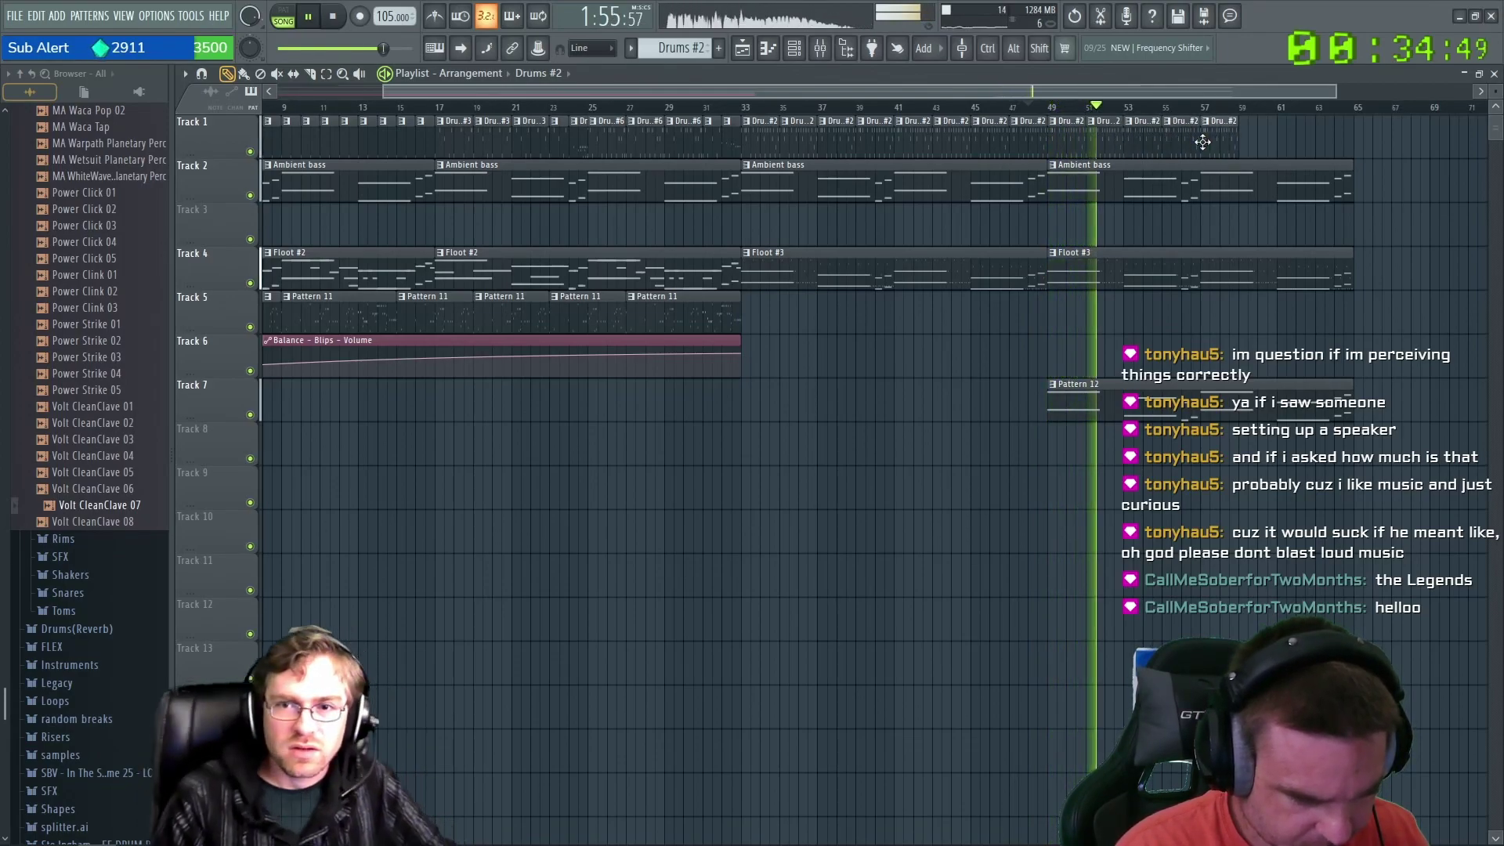
left_click(1247, 141)
left_click(1285, 143)
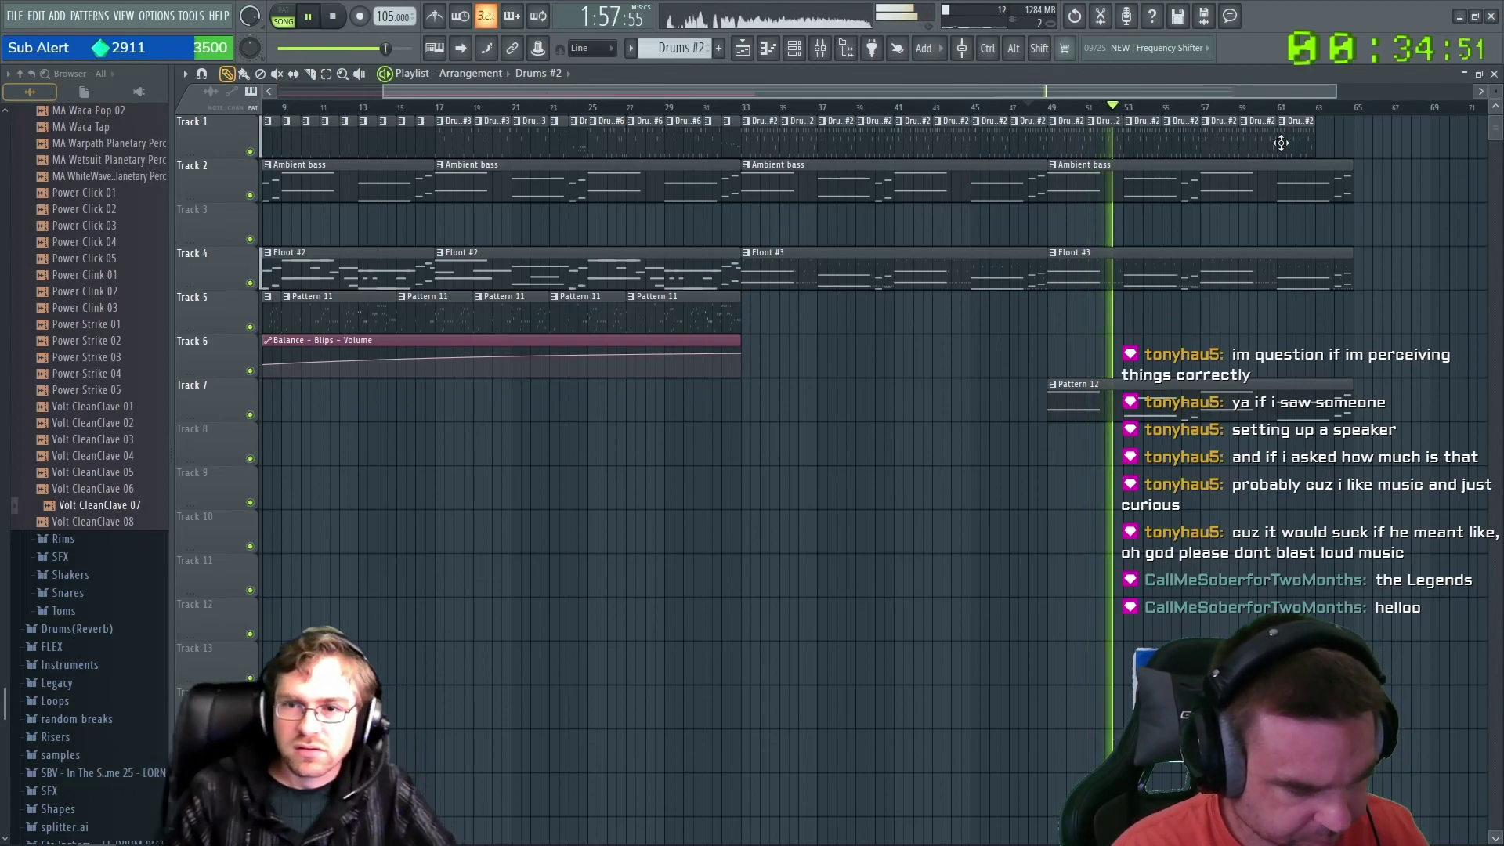
left_click(1322, 141)
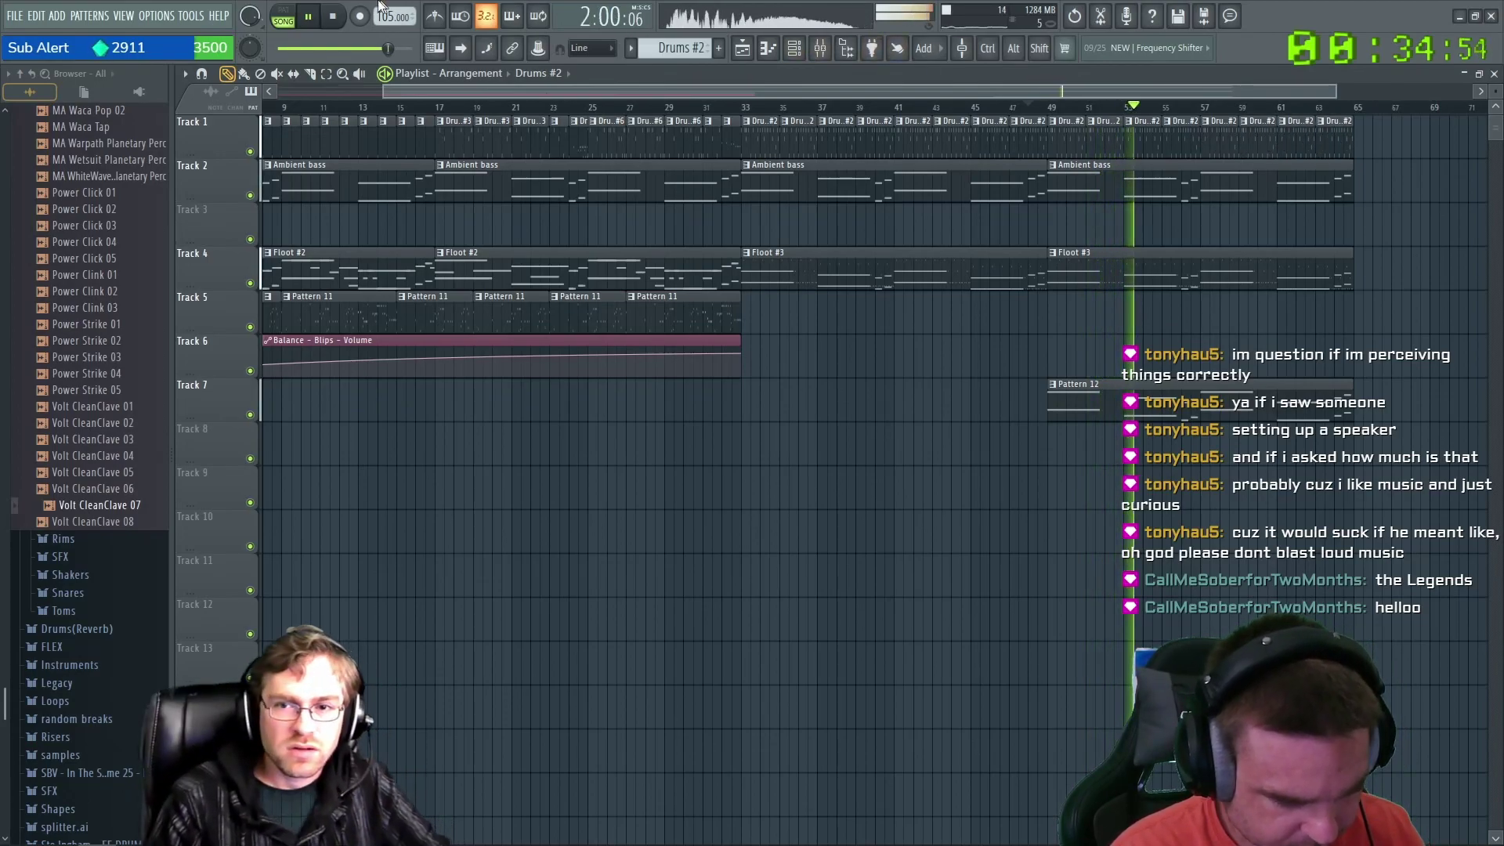
Stop playback and copy the Sampler channel's notes from the Floot #3 pattern in the channel rack.
left_click(304, 16)
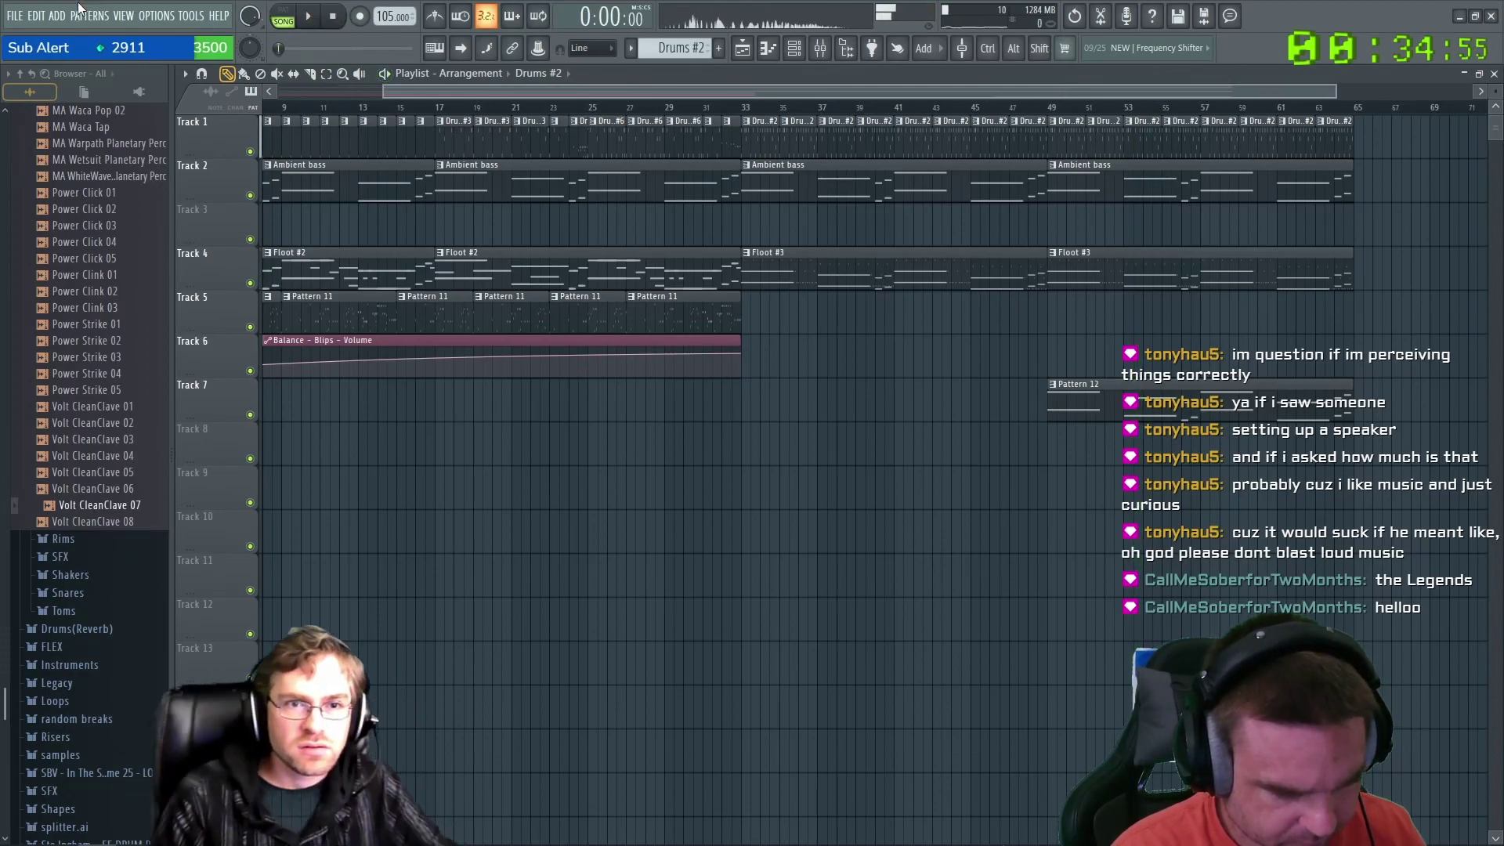
left_click(1494, 75)
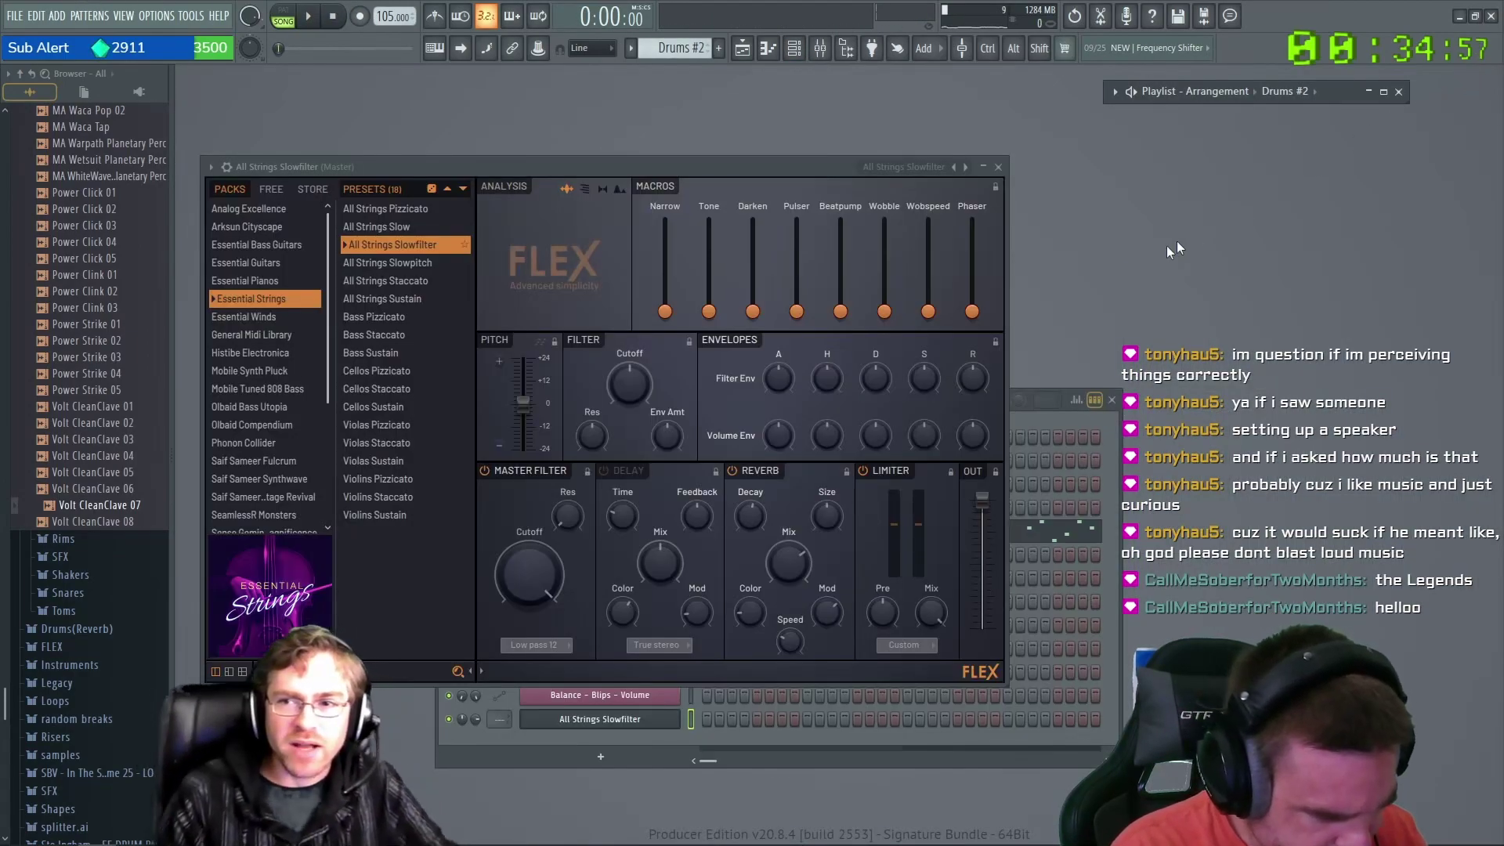
left_click(1047, 432)
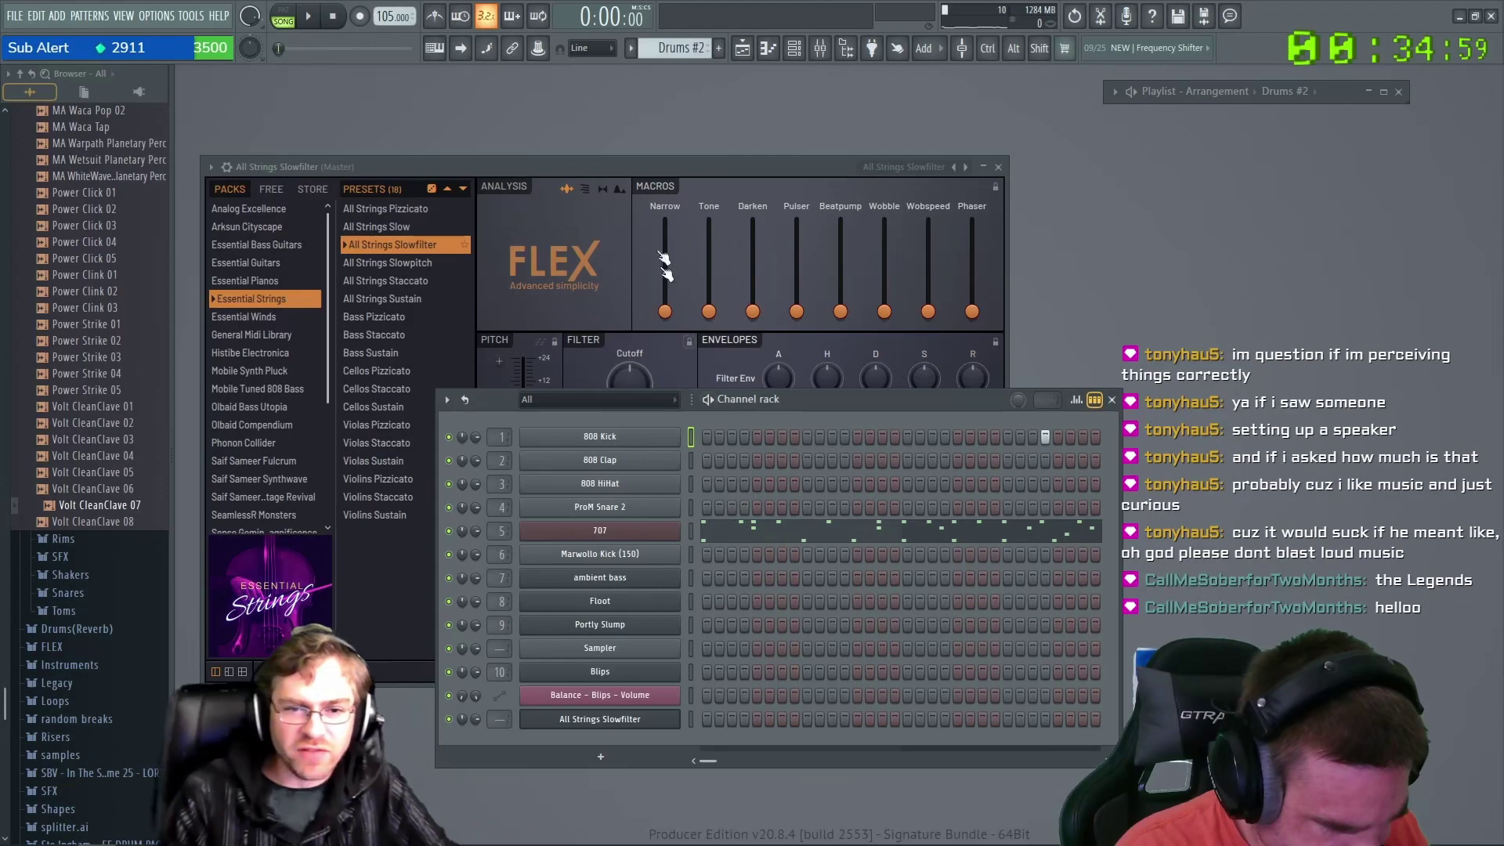
key("KP_Add")
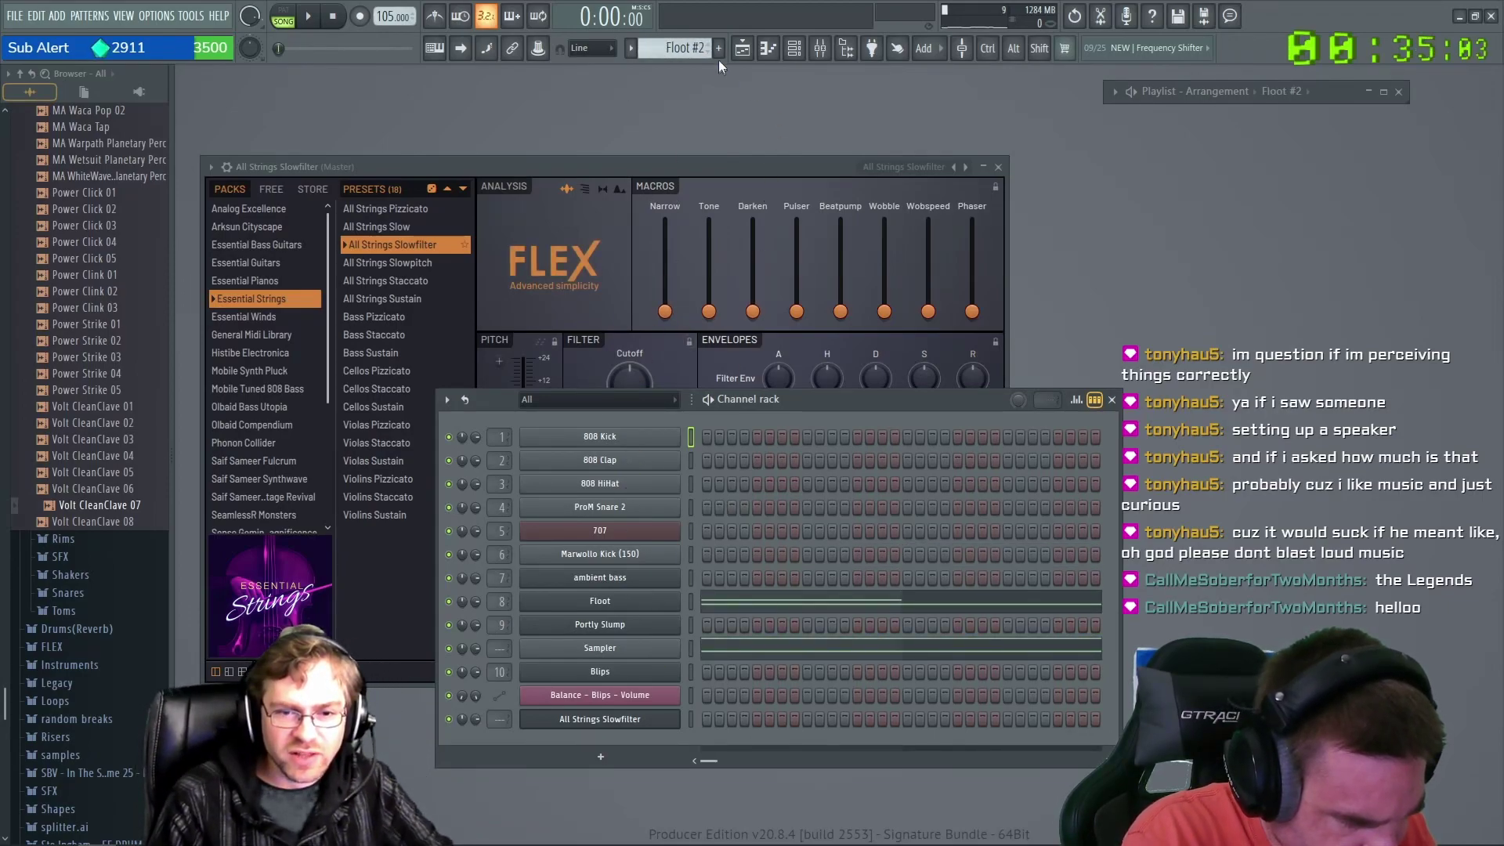
scroll(693, 47, "down", 1)
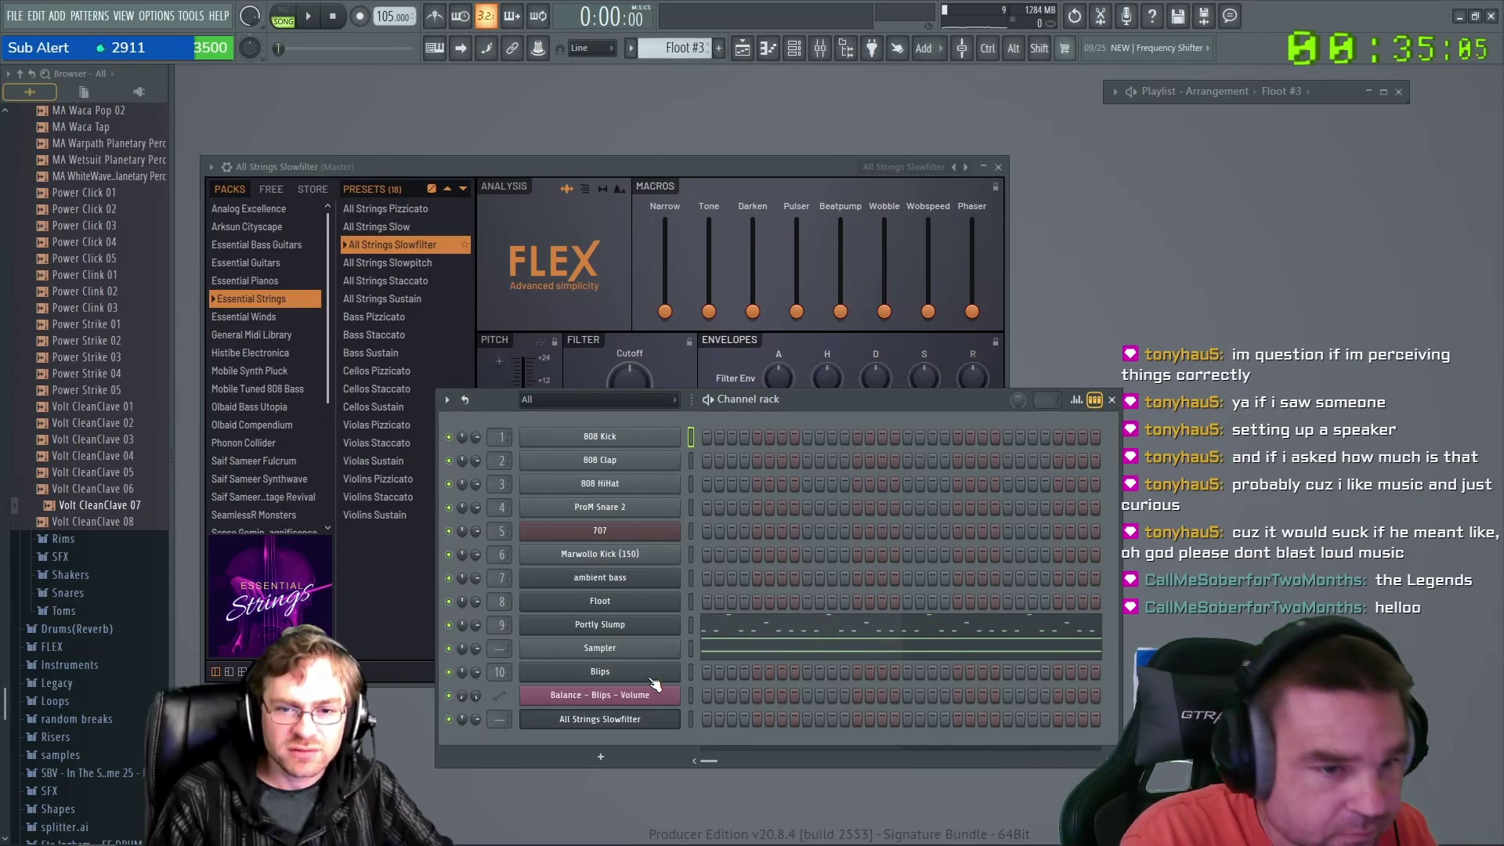
right_click(638, 648)
left_click(855, 651)
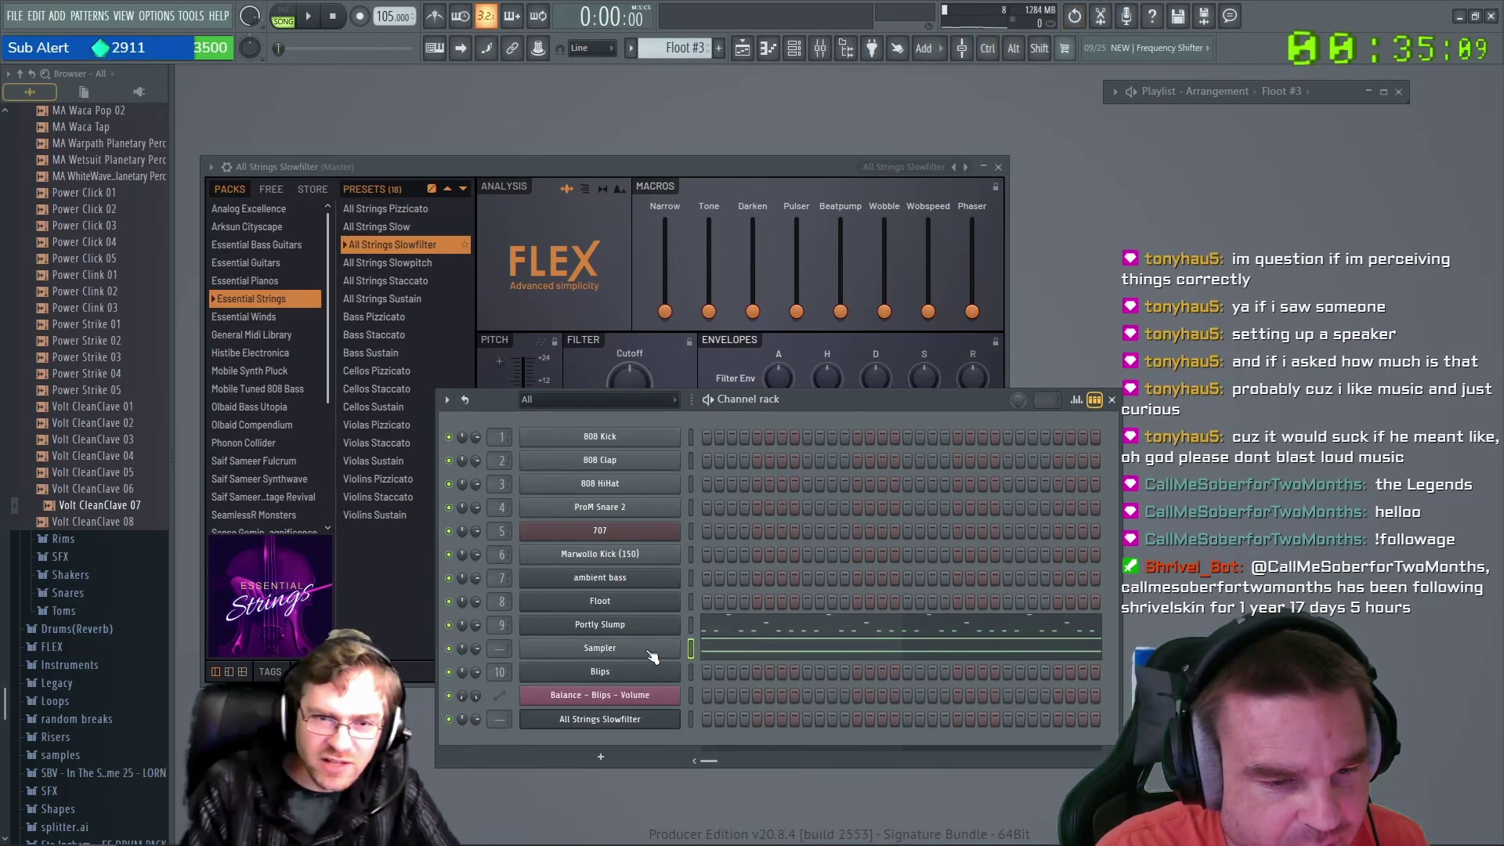
right_click(652, 657)
left_click(858, 647)
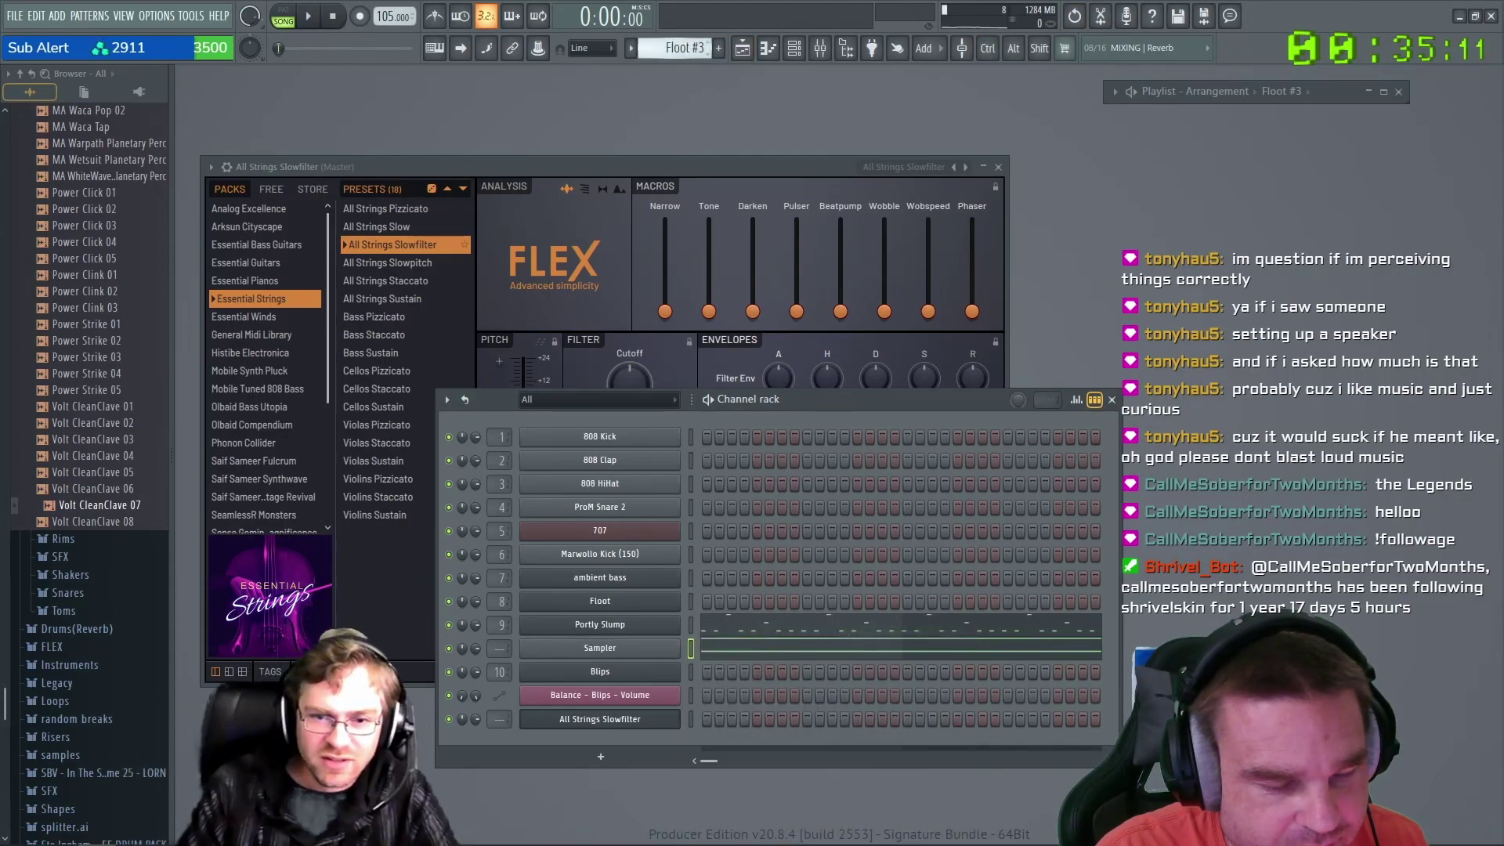
Switch to a new empty pattern and add a FLEX channel with the Close Grand preset from the Essential Pianos pack.
scroll(681, 47, "down", 1)
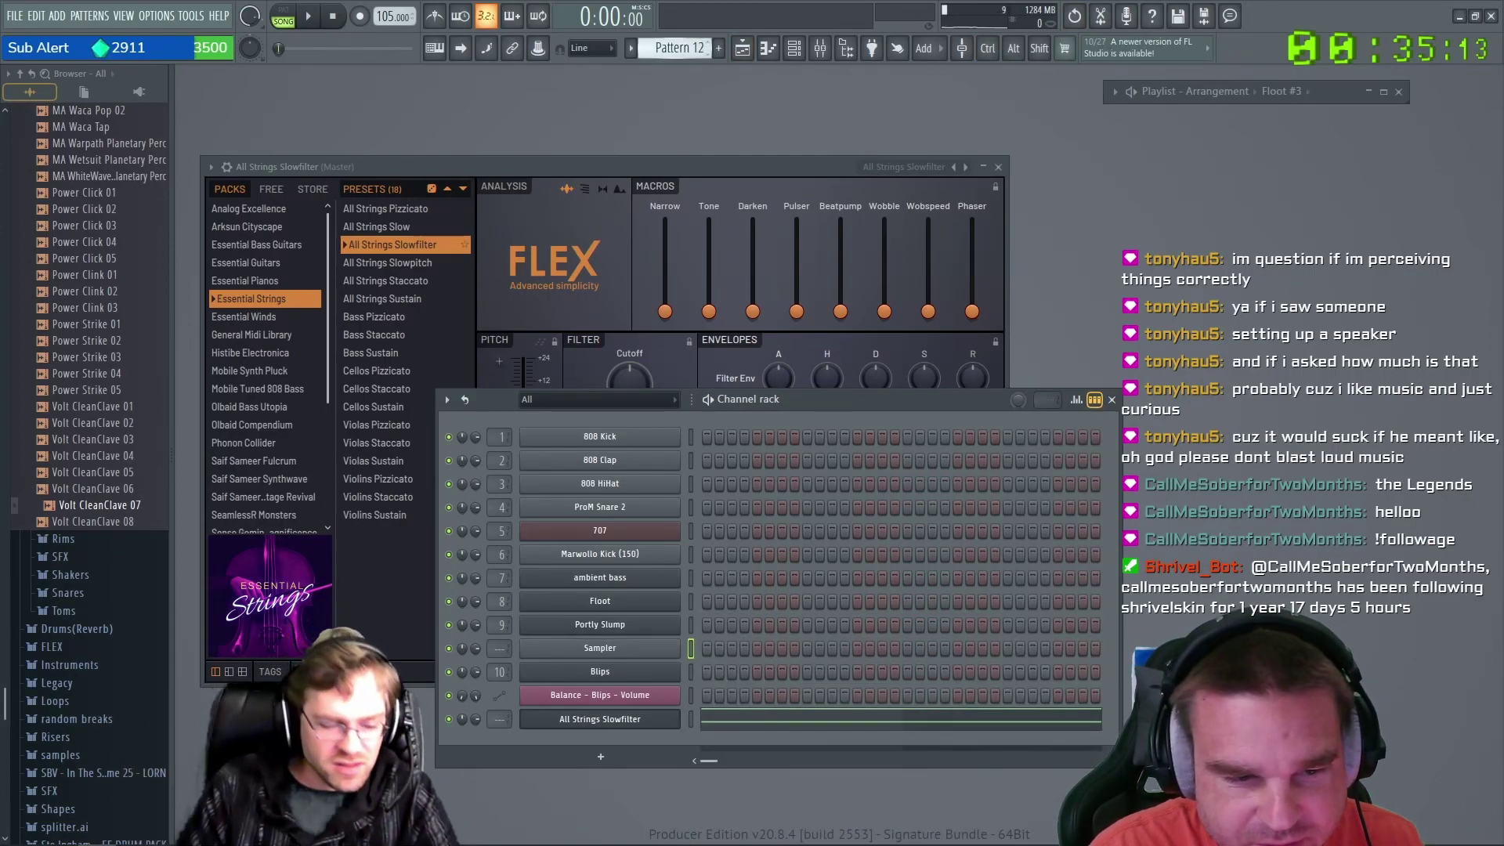
scroll(673, 47, "down", 1)
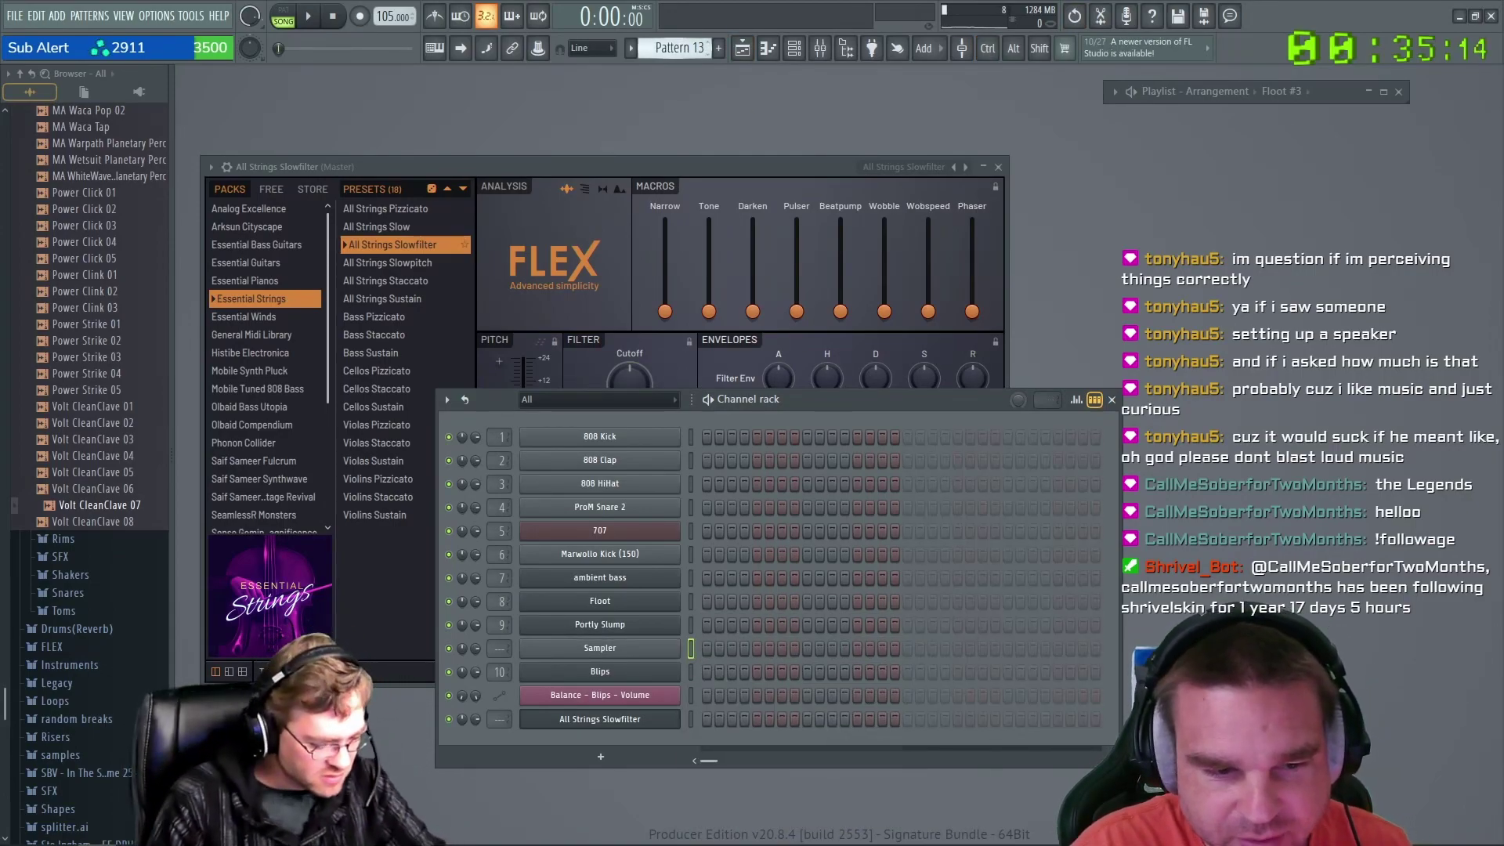
left_click(58, 17)
left_click(56, 16)
left_click(55, 15)
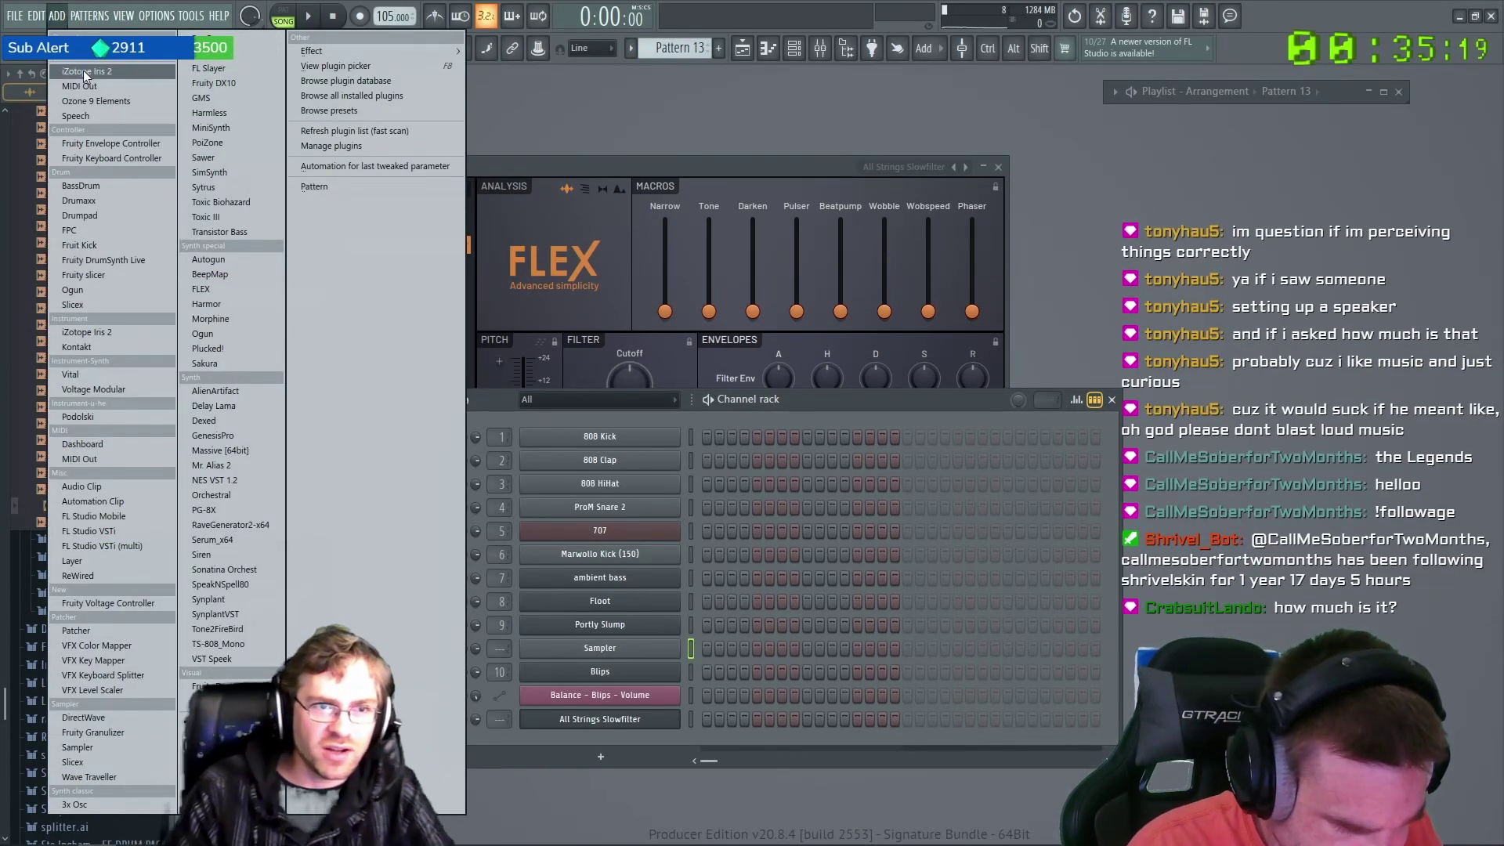
left_click(203, 289)
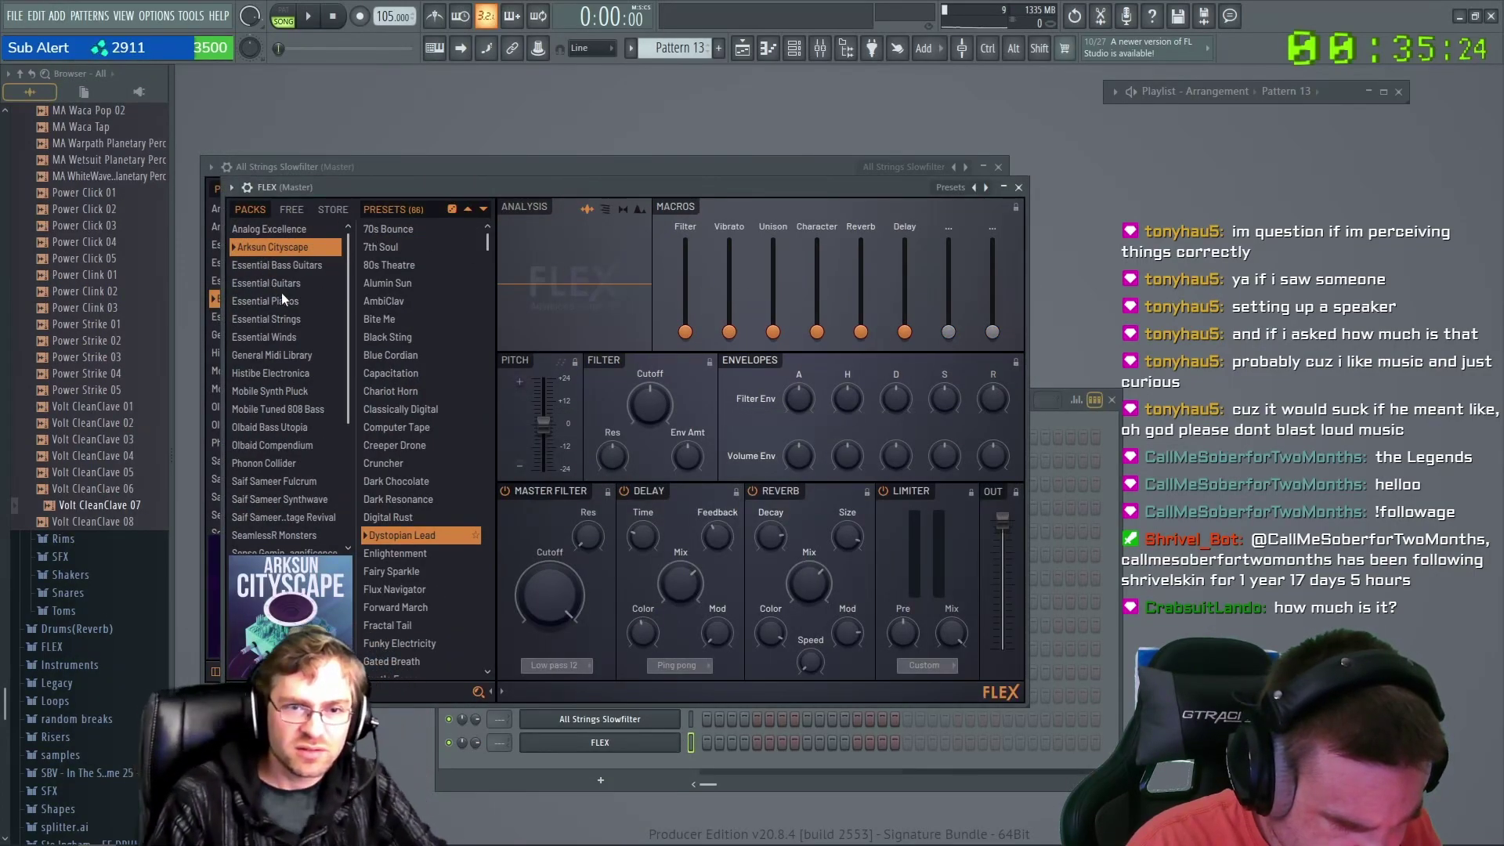
left_click(298, 302)
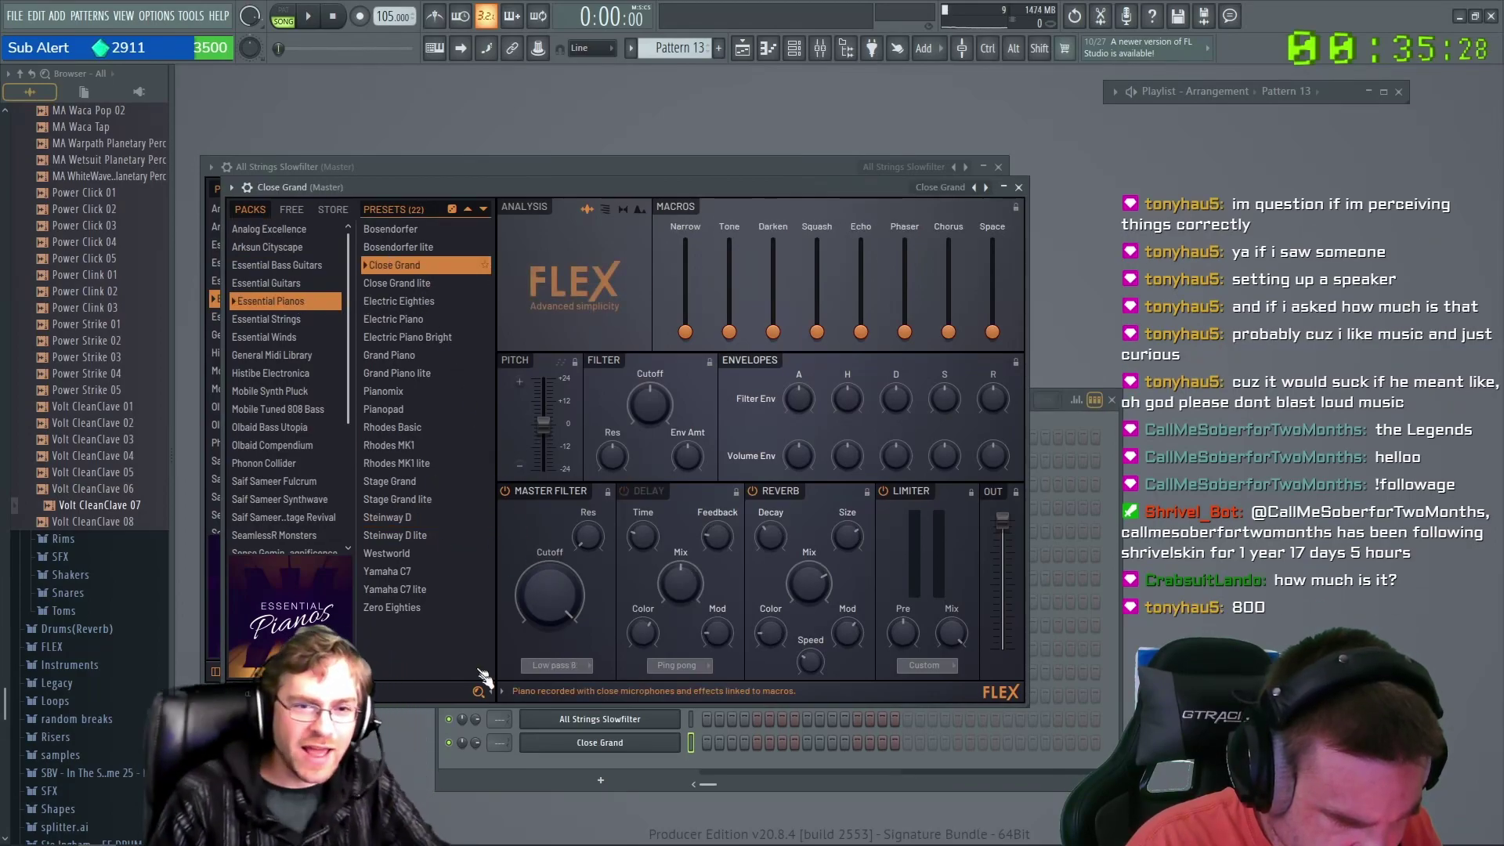
Paste the copied notes into the Close Grand channel and open them in its piano roll.
right_click(676, 744)
left_click(862, 651)
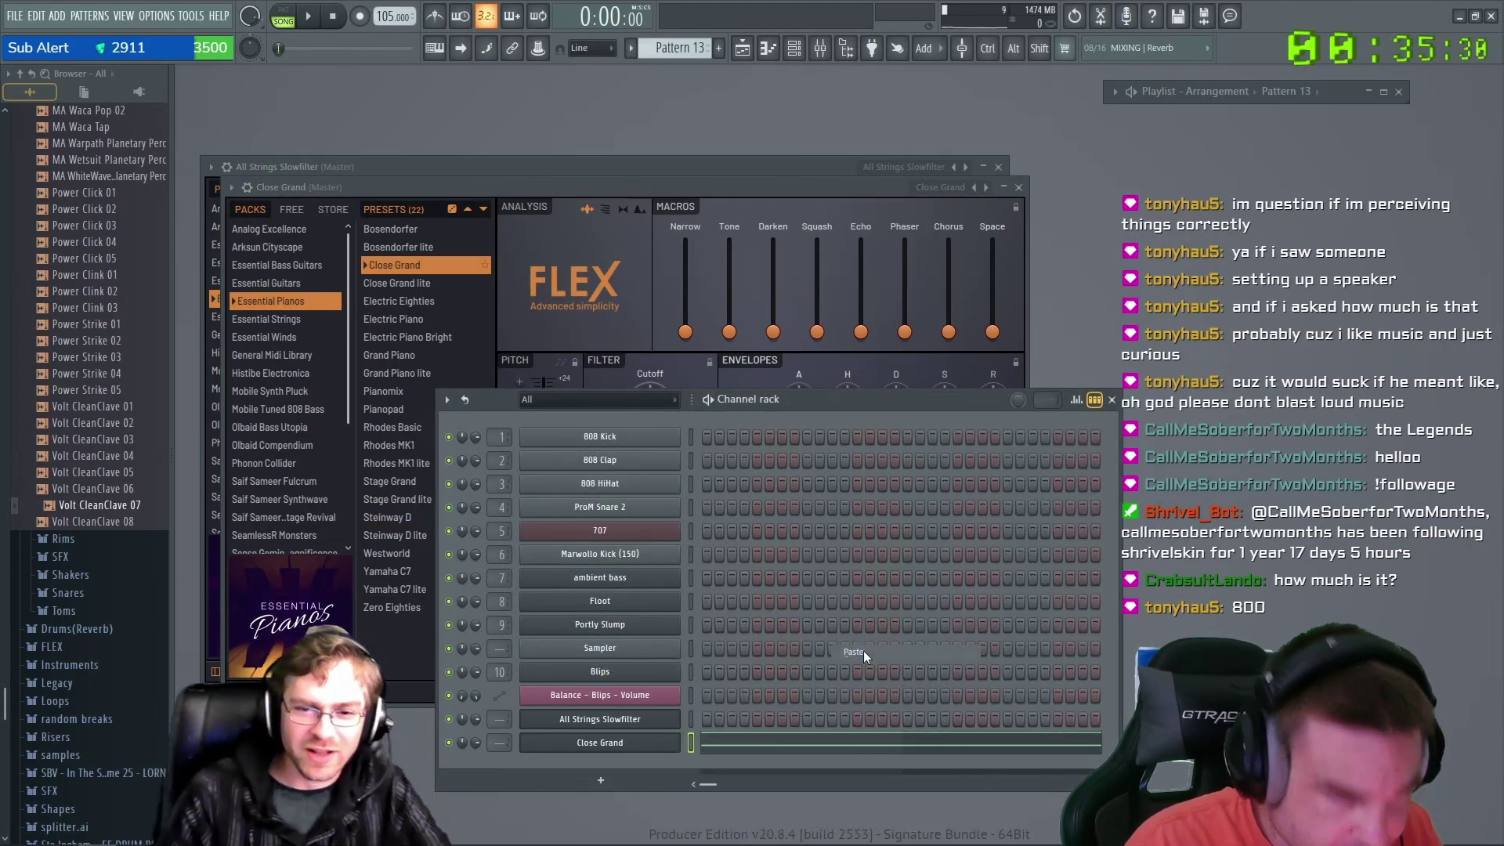
right_click(677, 743)
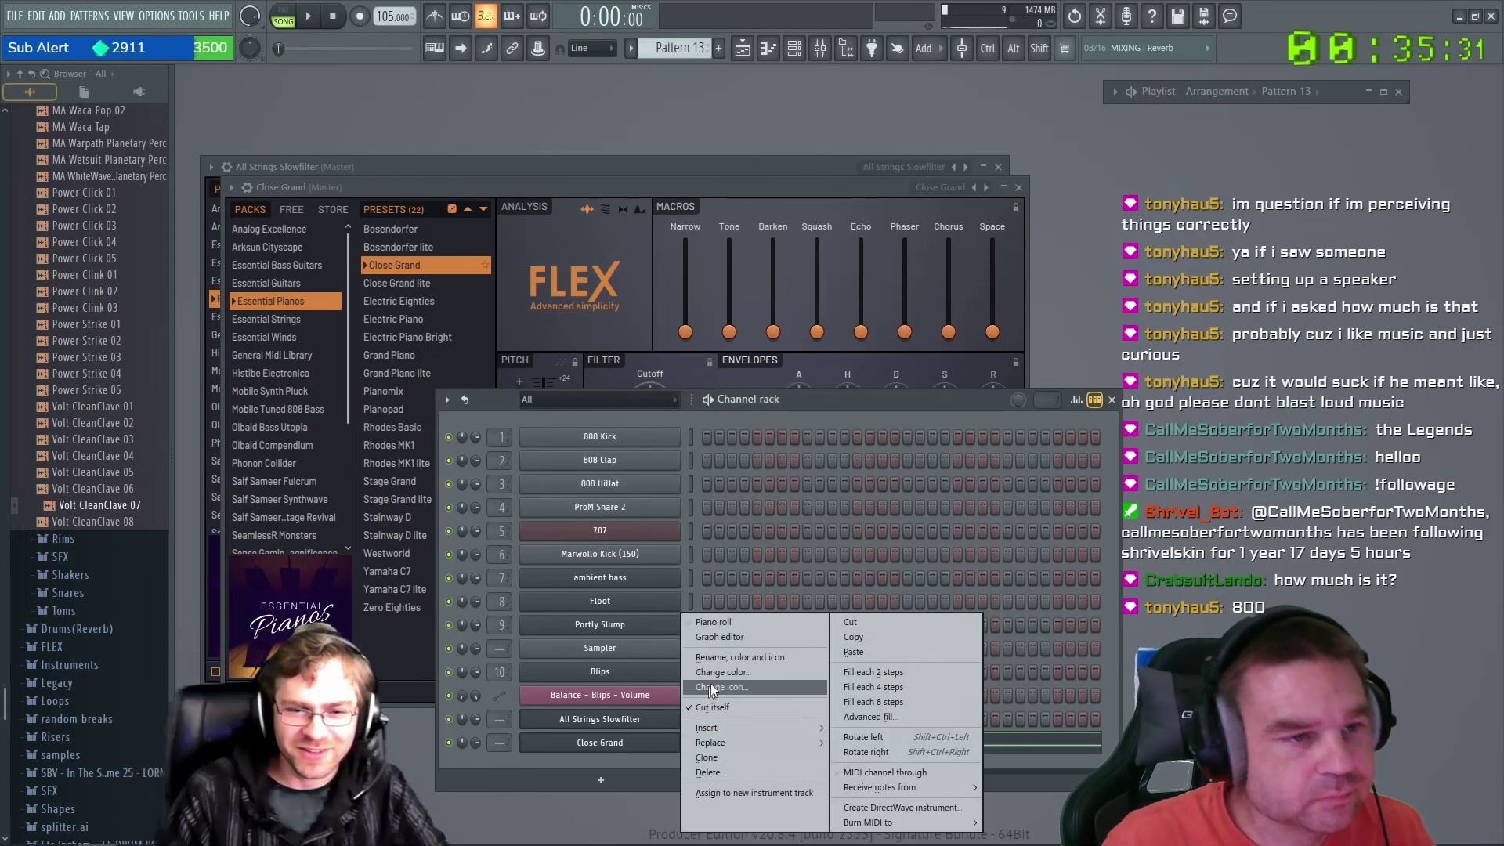
left_click(722, 620)
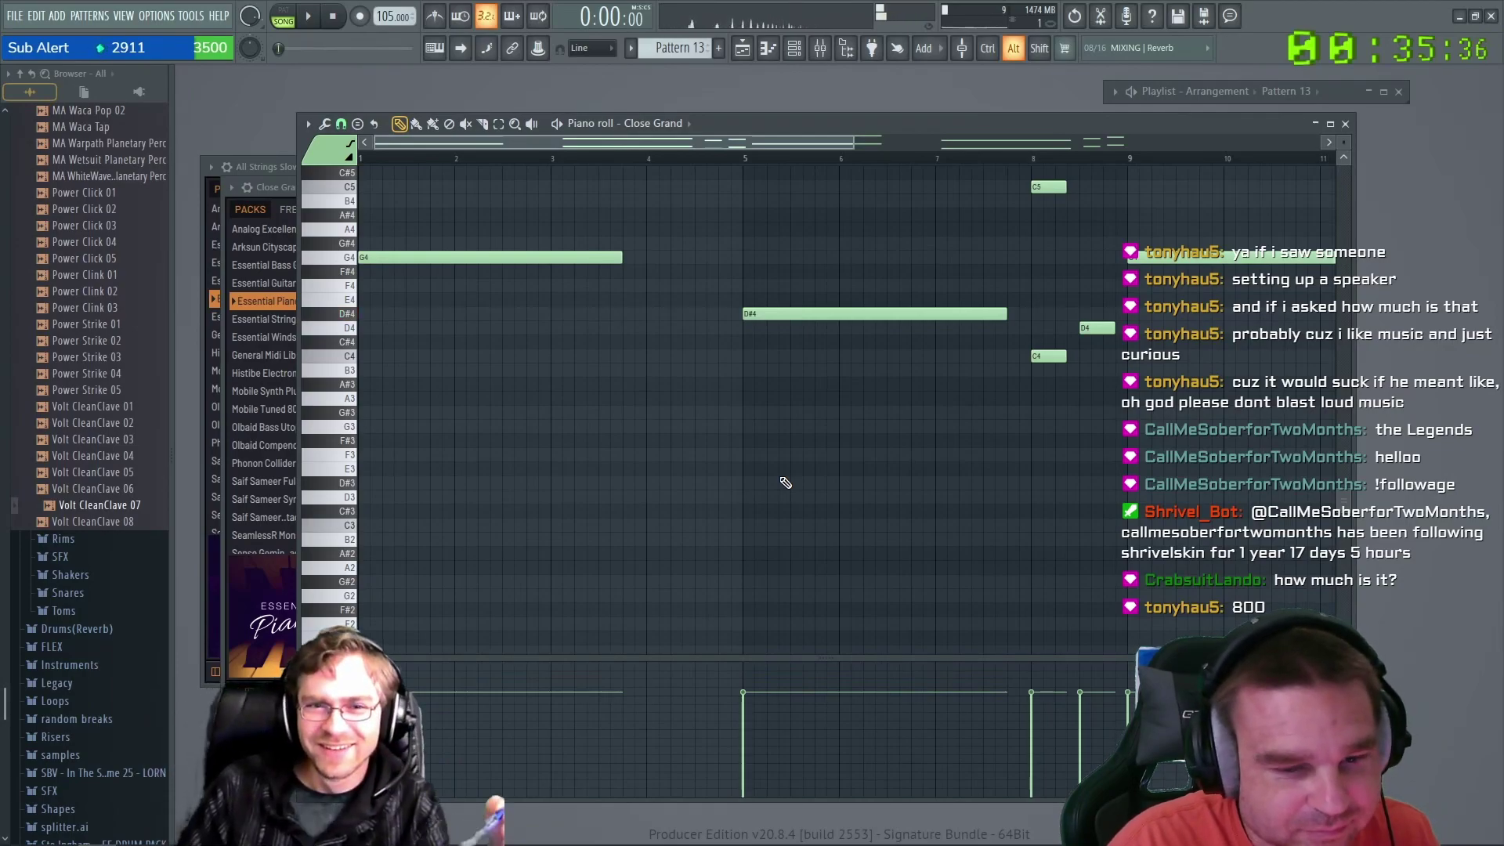
left_click_drag(1347, 498, 1344, 427)
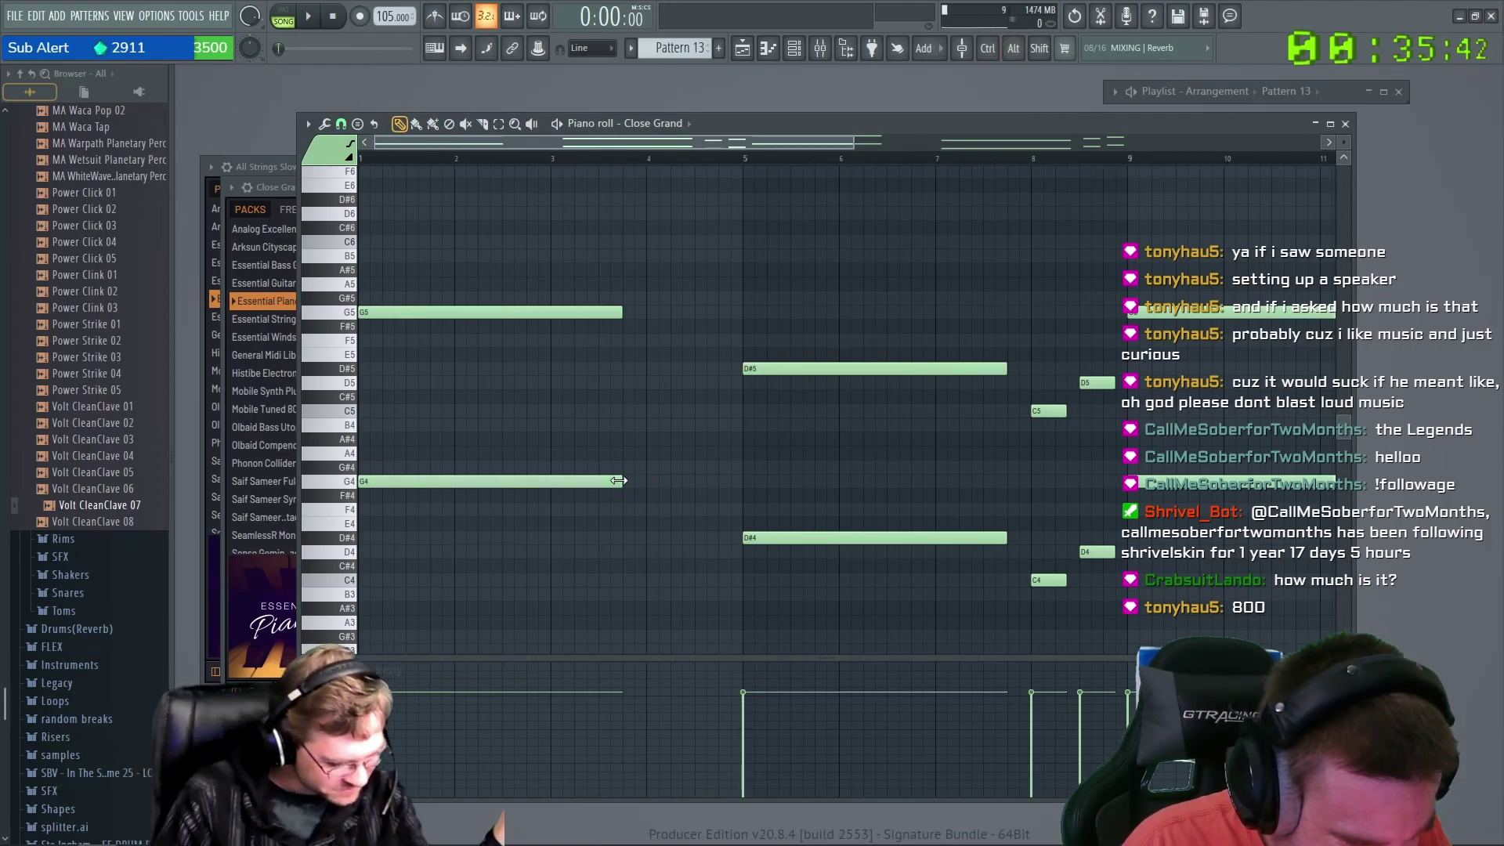
Shorten the first G4 note to about one bar and set the piano roll snap to Step.
left_click_drag(619, 480, 352, 480)
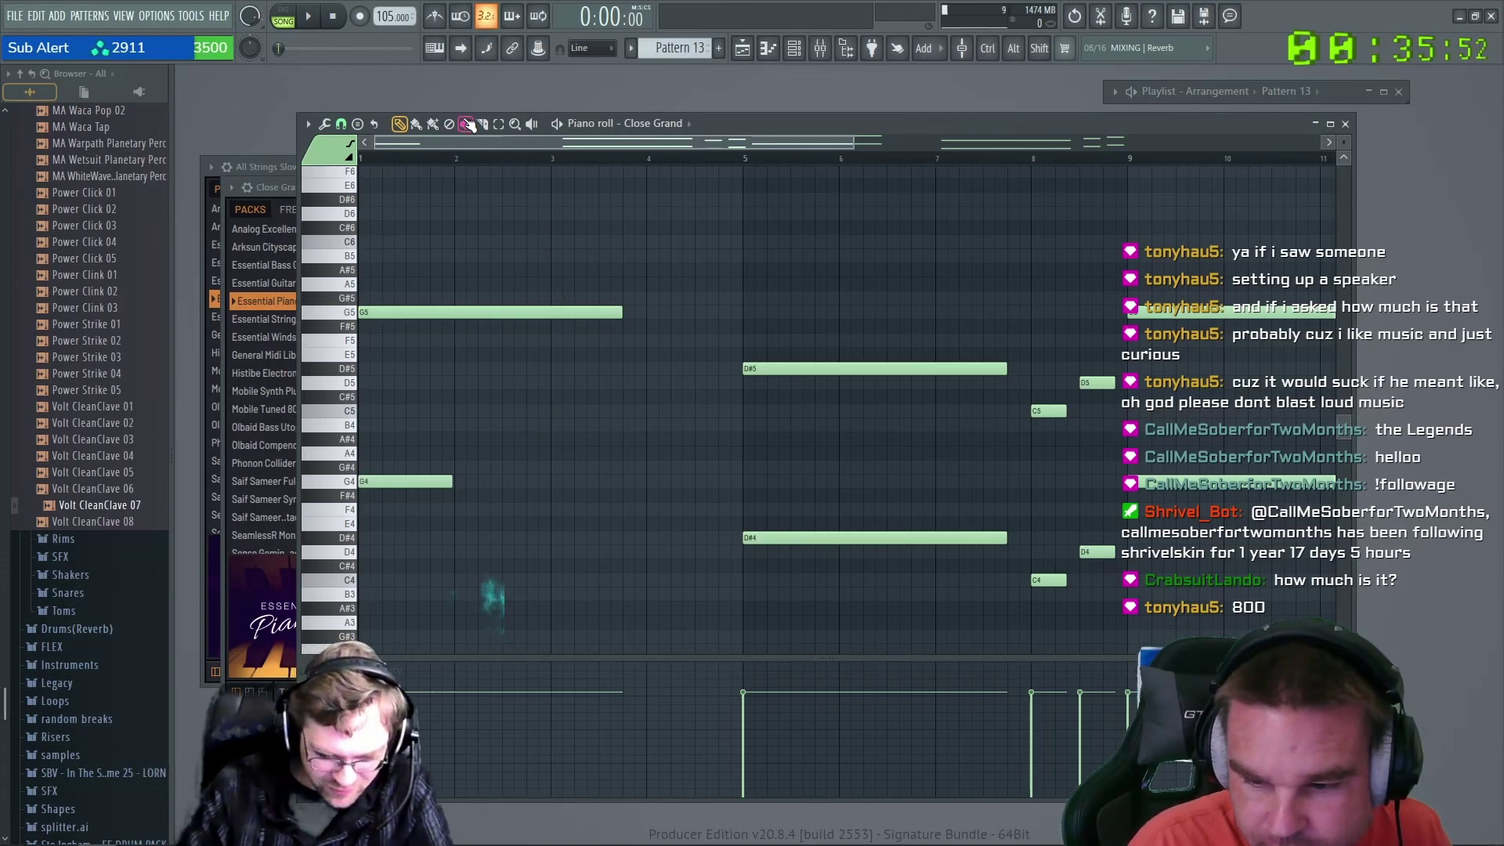
left_click(342, 124)
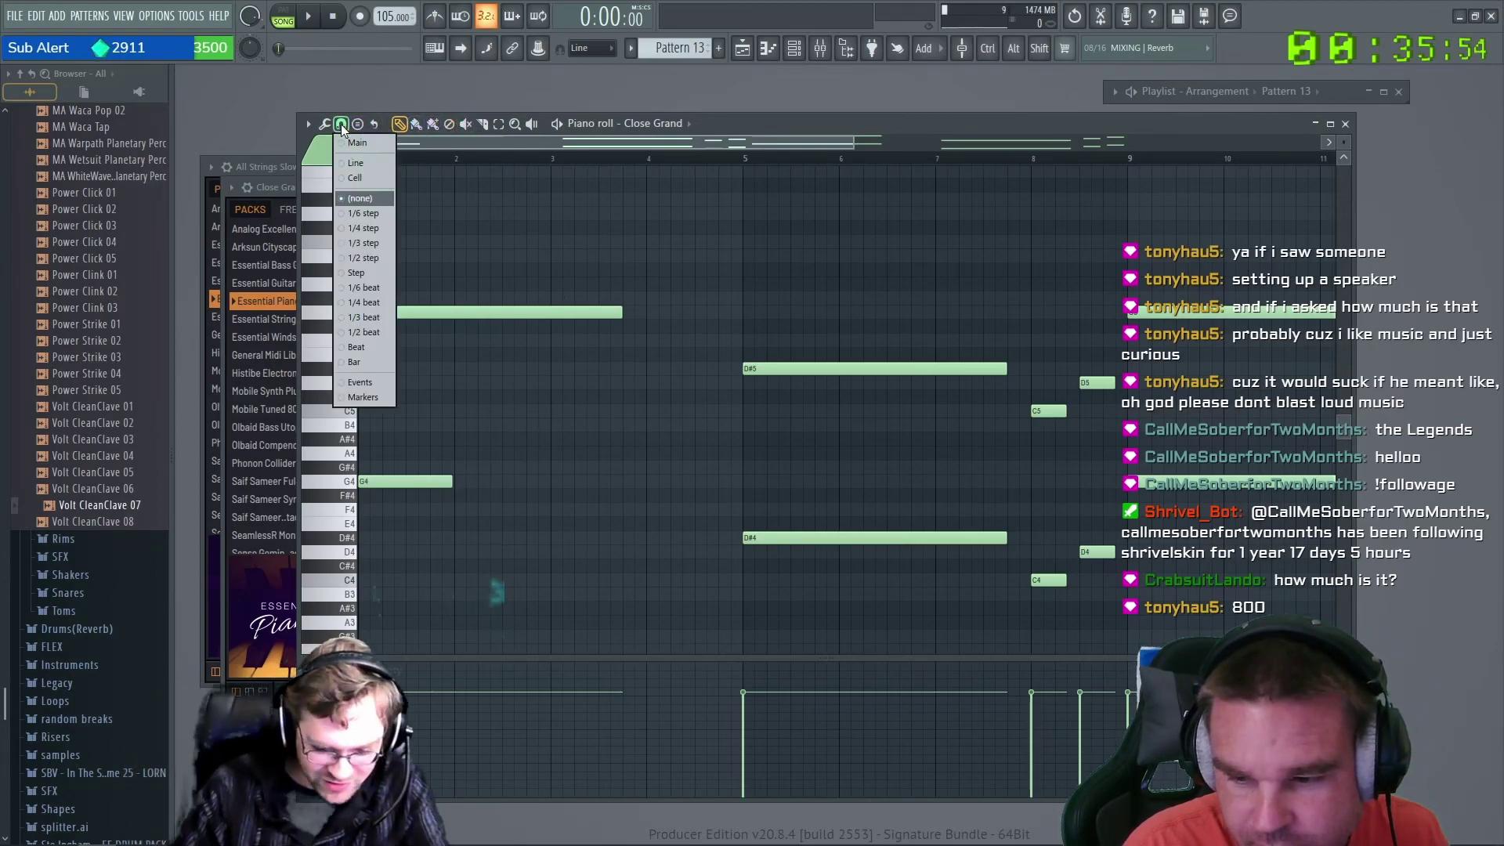
left_click(354, 272)
left_click_drag(452, 482, 482, 488)
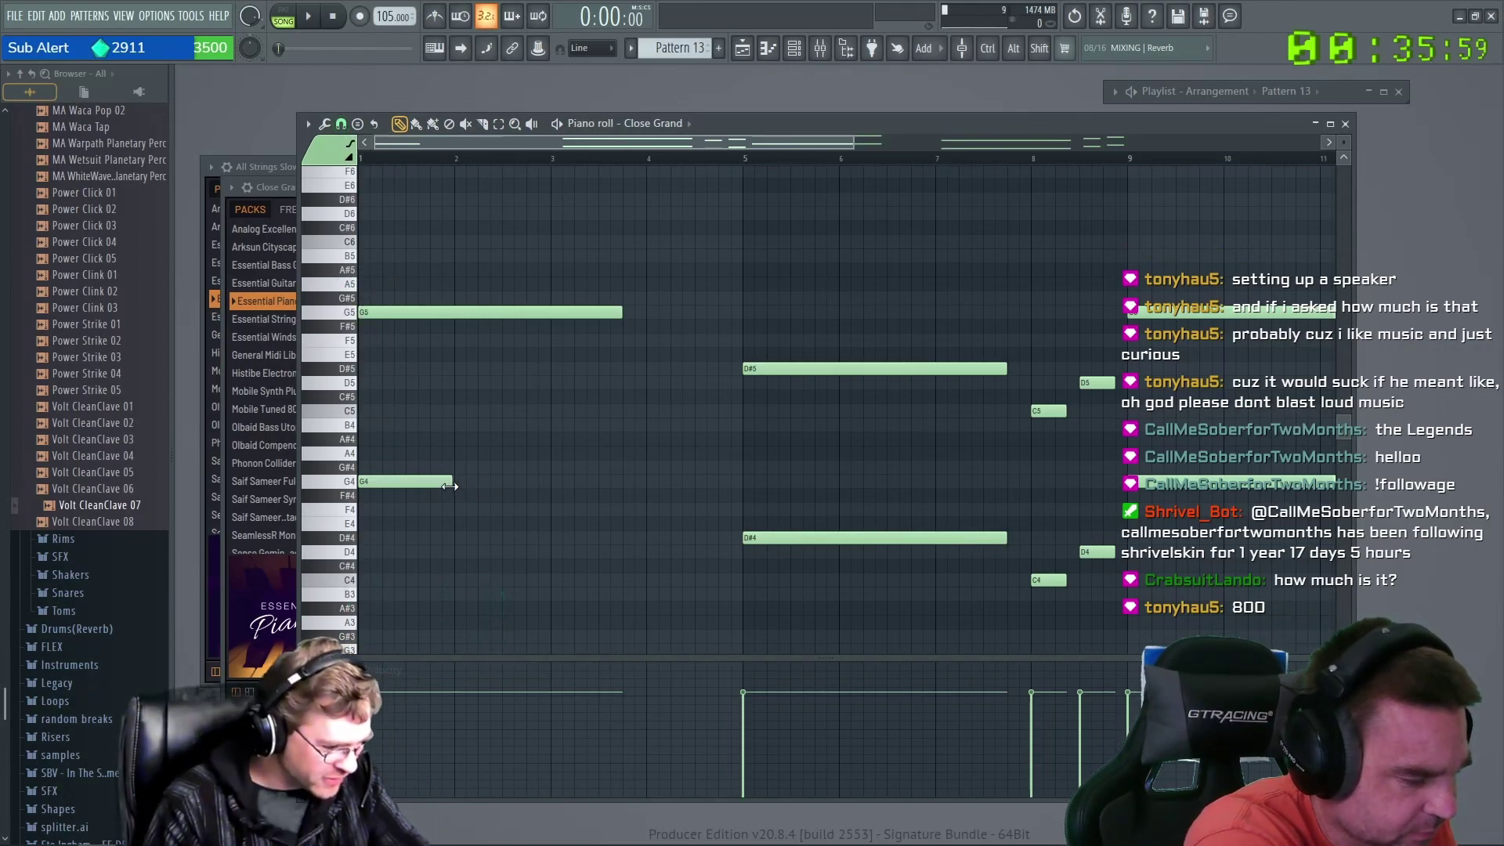
Shorten the first G5 note to about half a bar and move it to the start of bar 2.
left_click_drag(623, 310, 461, 385)
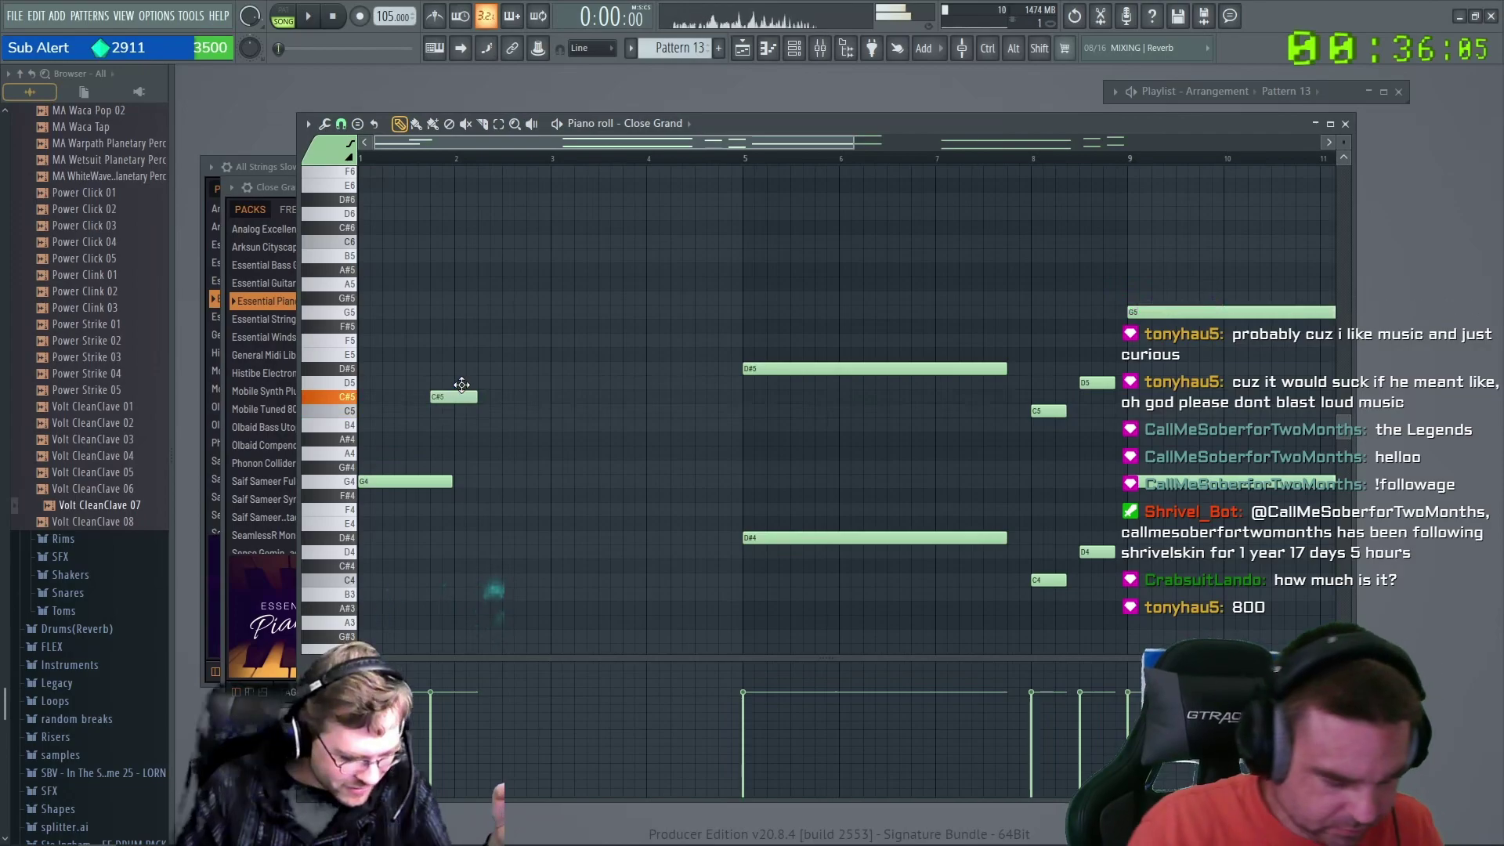
key("ctrl+z")
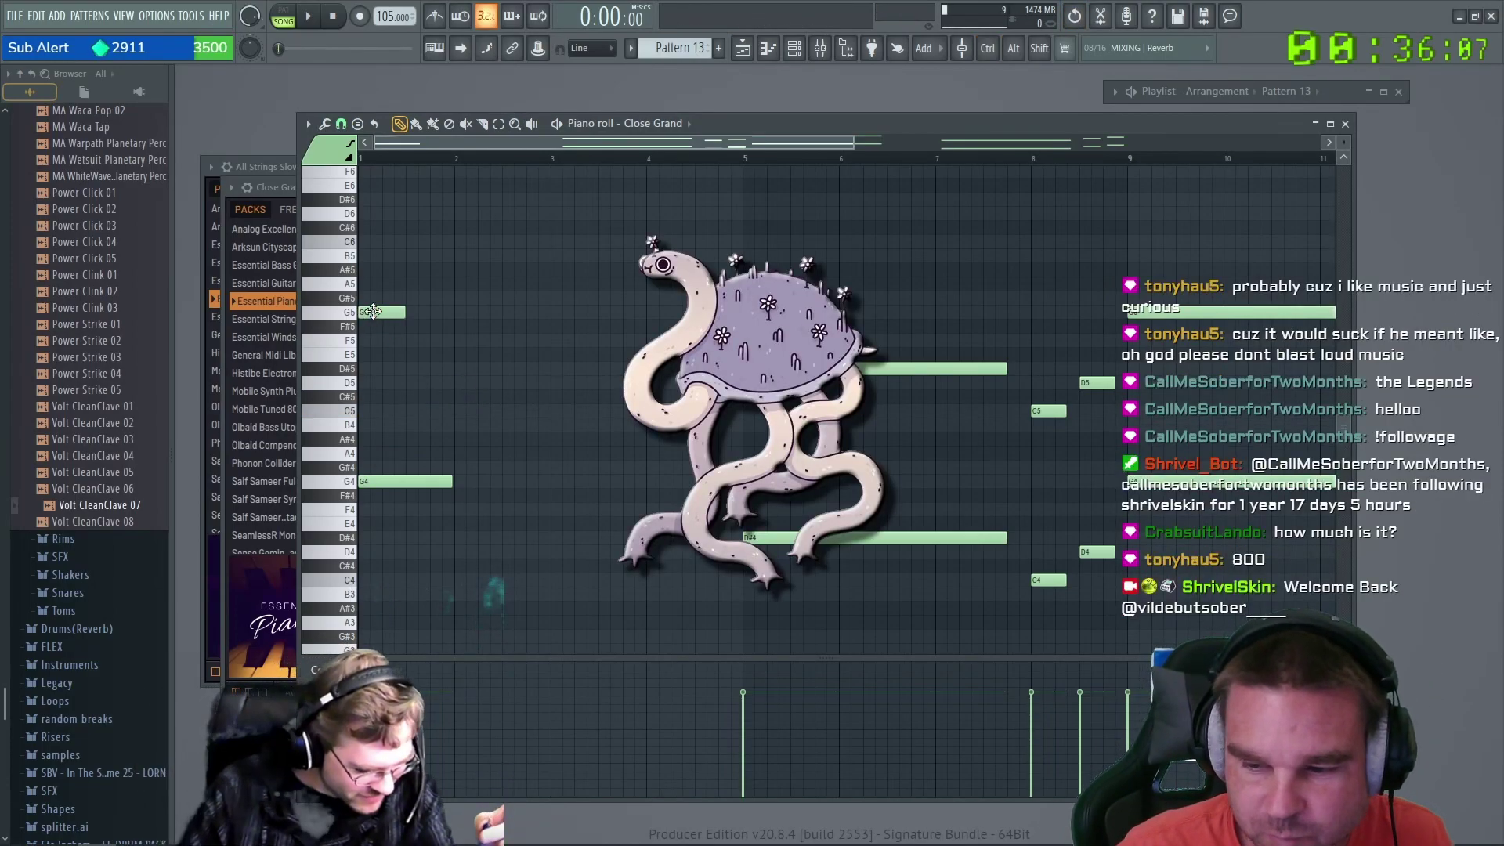
left_click_drag(373, 311, 461, 308)
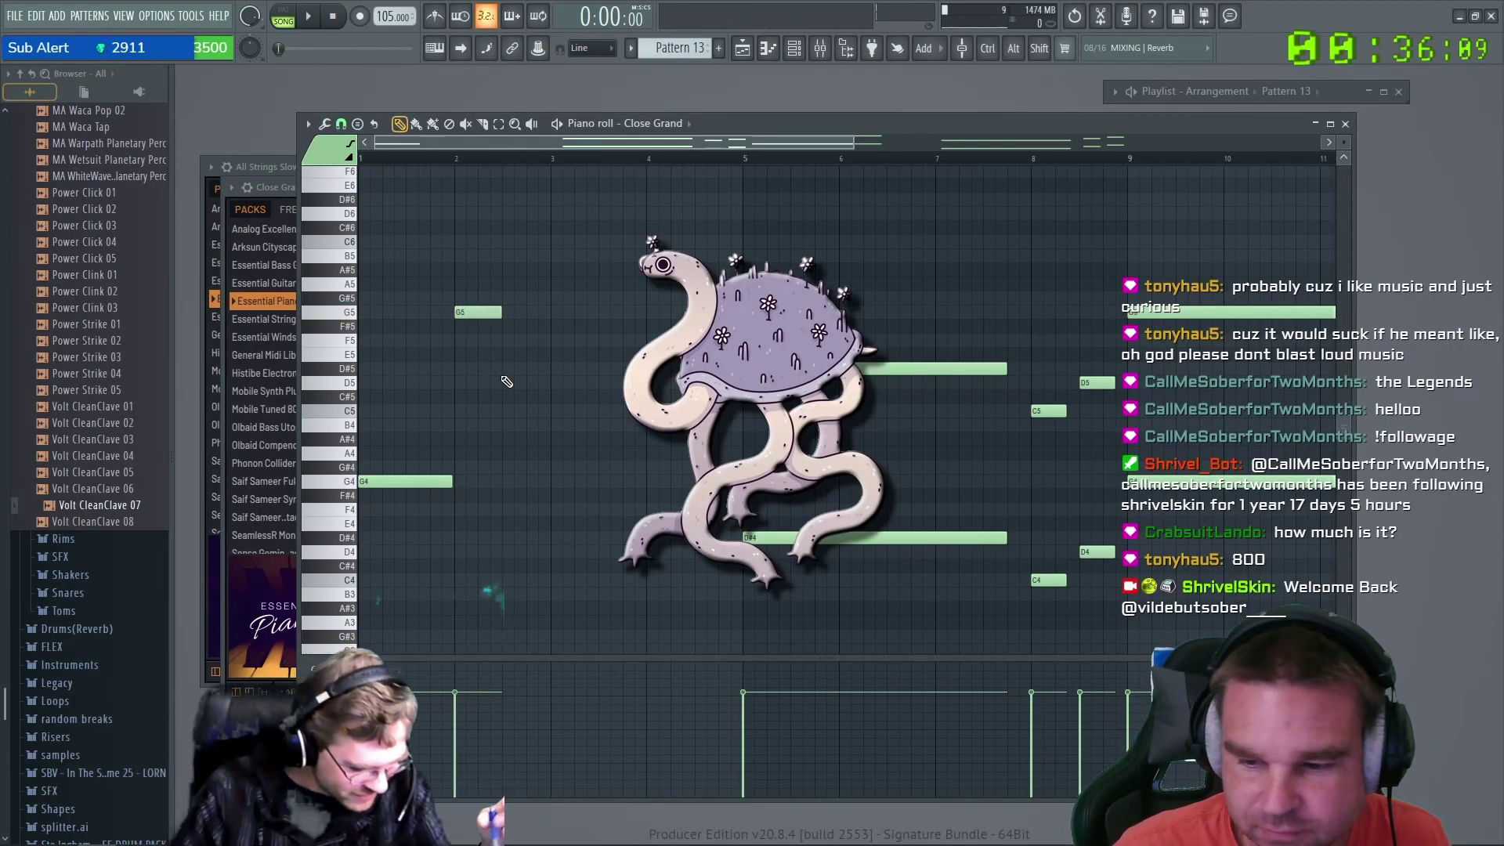
Add a half-bar C5 note directly after the G5 note in bar 2.
left_click(506, 412)
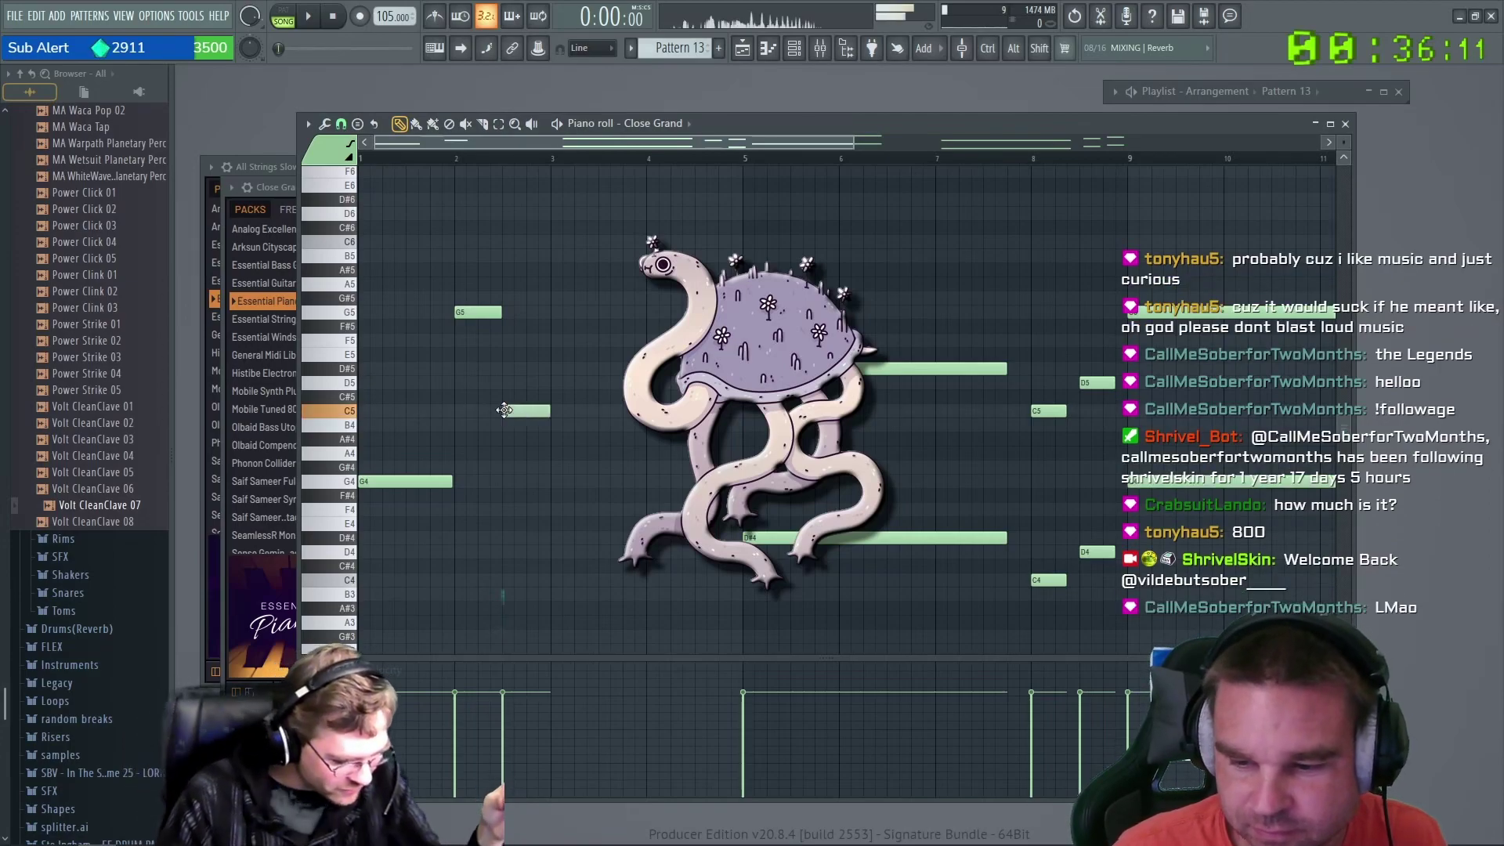
left_click(551, 523)
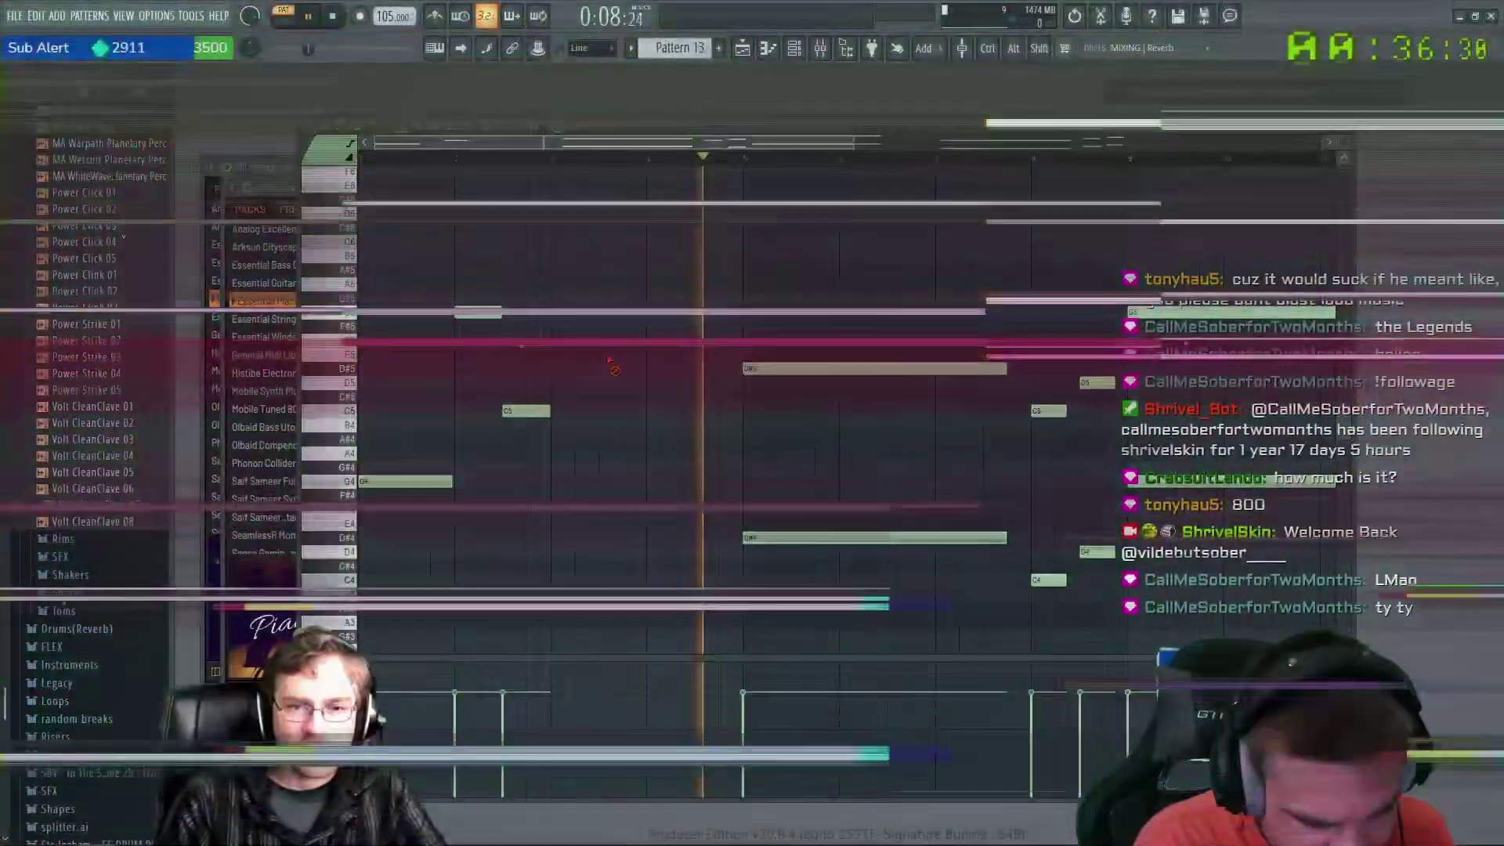
left_click(562, 354)
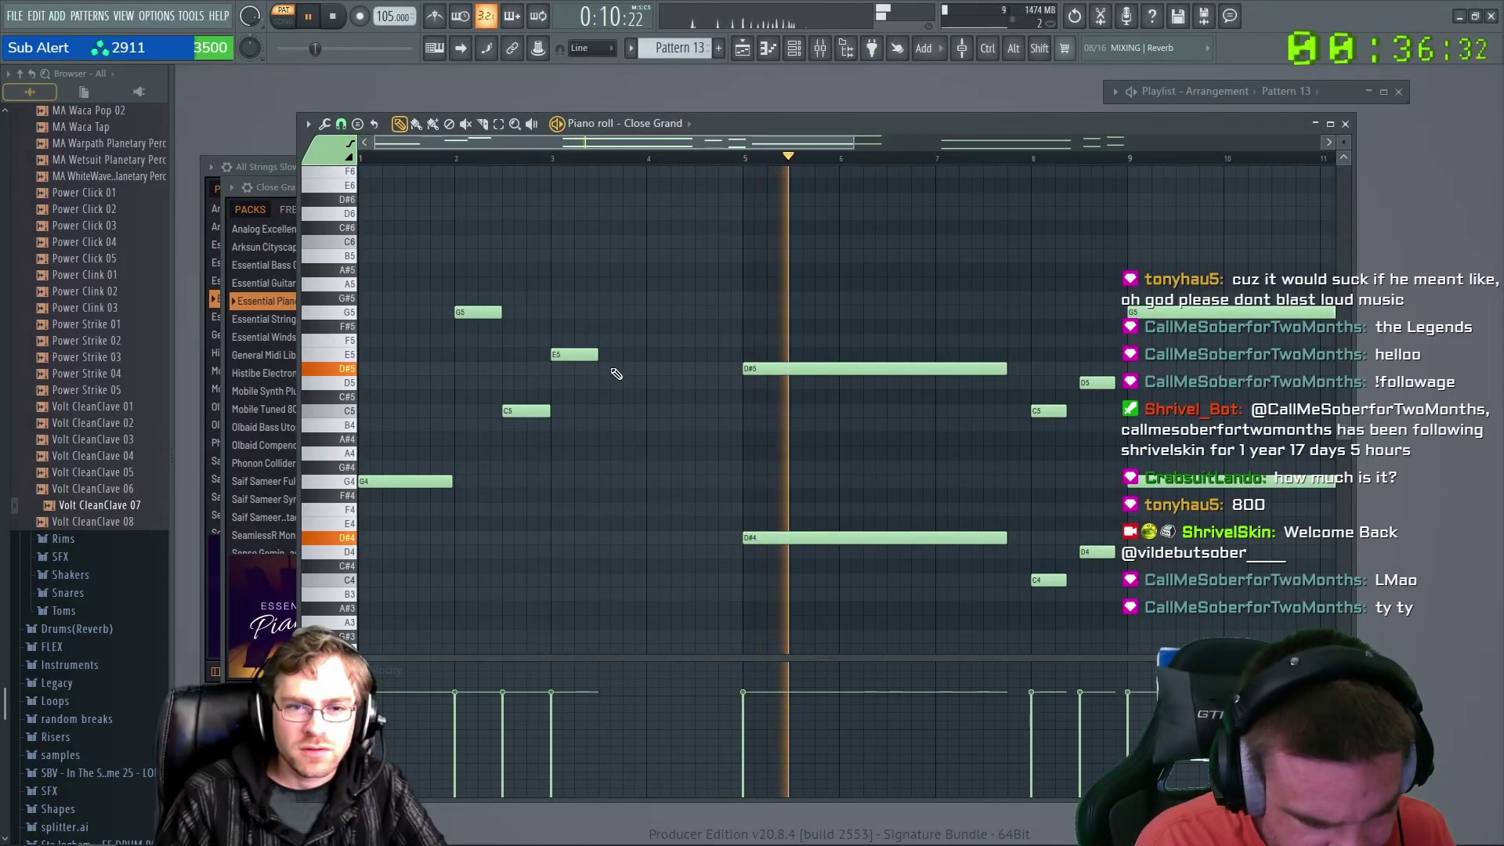
left_click(595, 410)
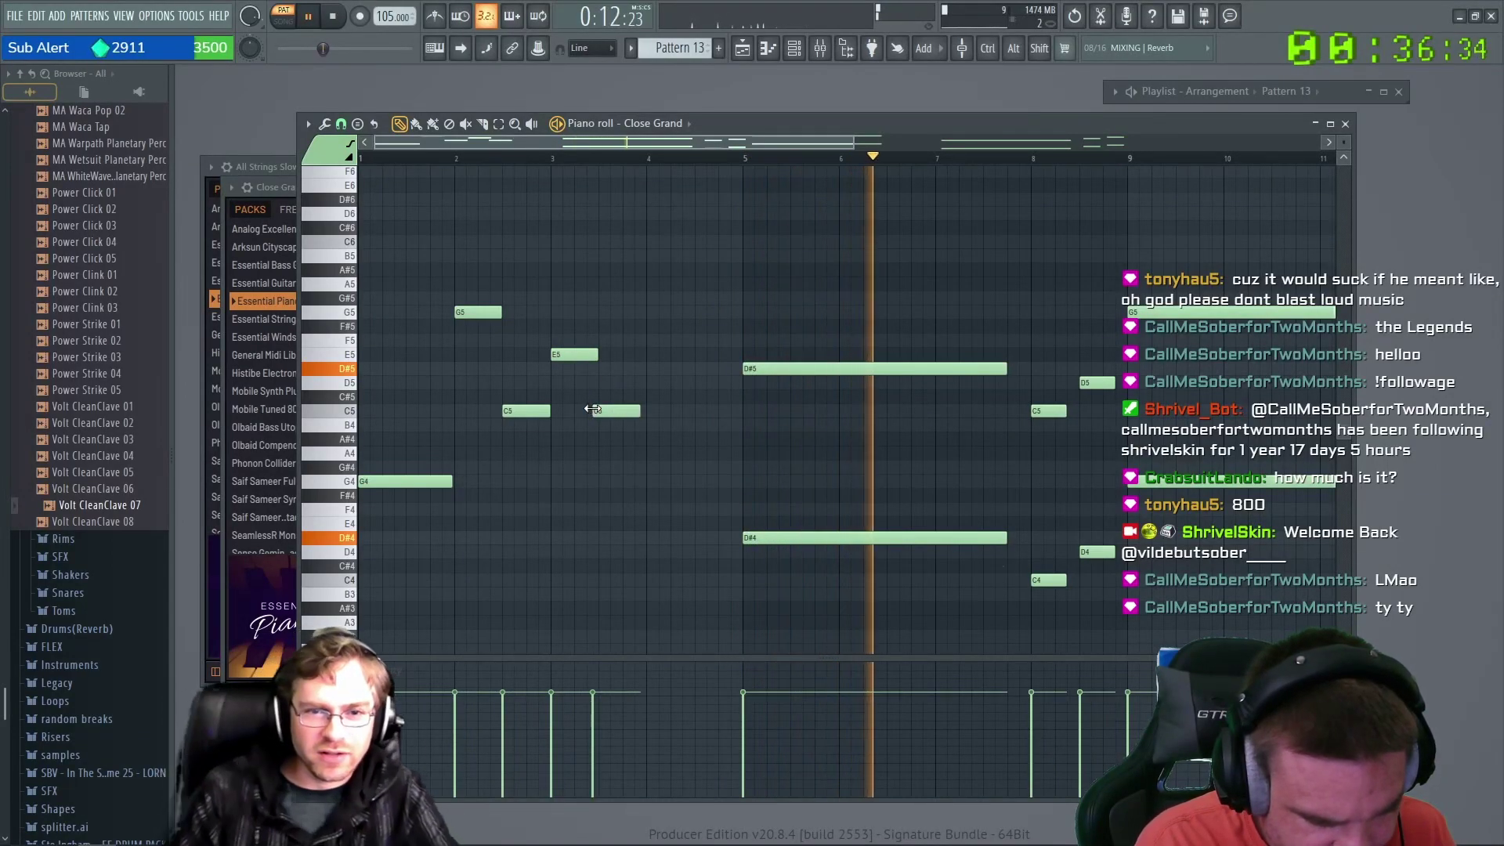
left_click_drag(605, 411, 611, 410)
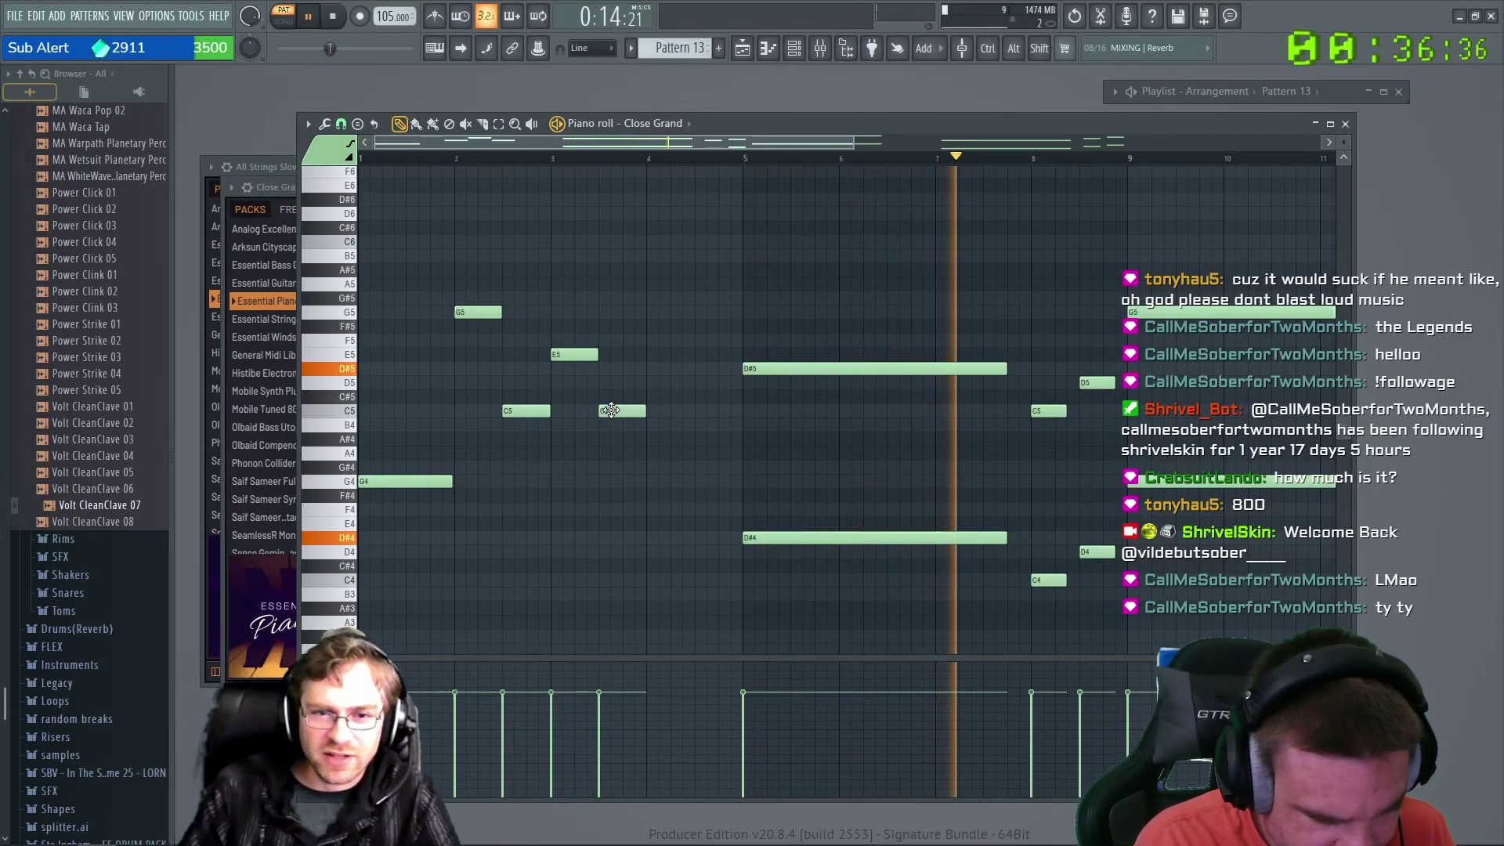
right_click(612, 410)
right_click(576, 355)
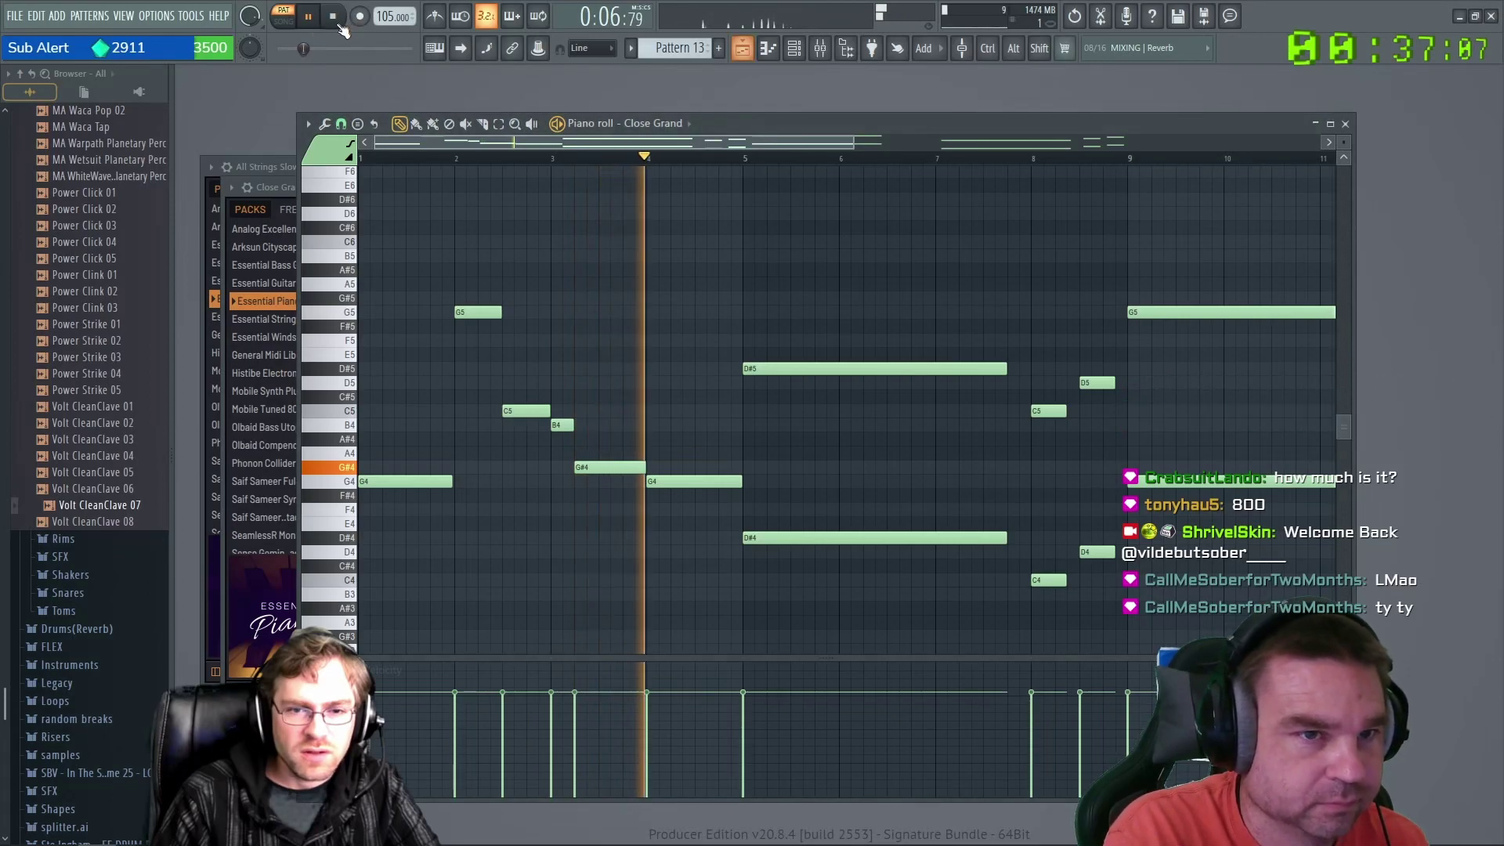
Raise the bar 3 G#4 note to D5 and rework the long bar 5 notes into roughly half-bar D#5 notes at bars 5 and 6.
left_click_drag(606, 468, 605, 384)
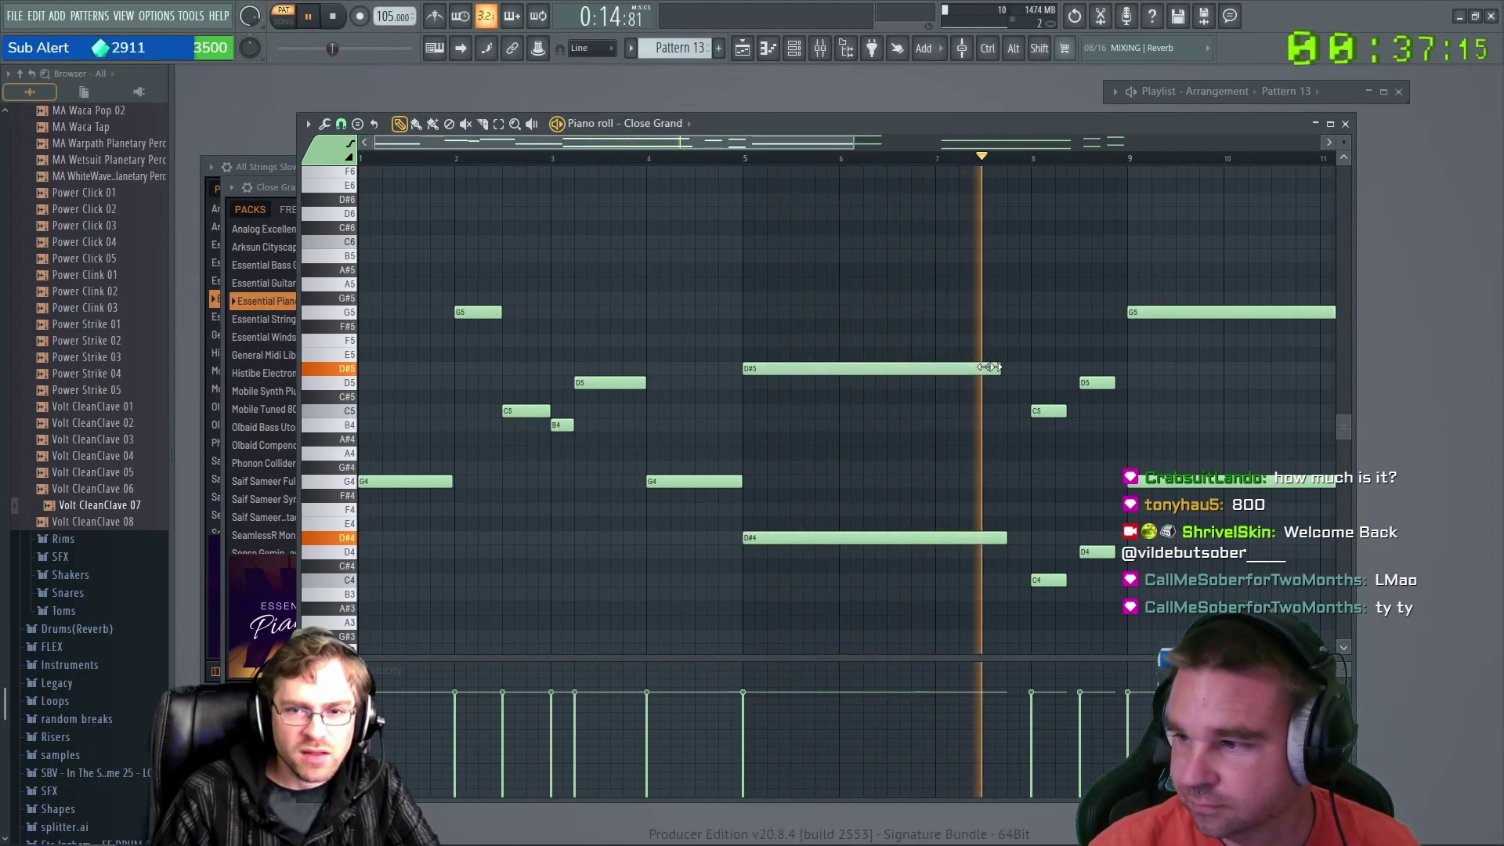
left_click_drag(998, 367, 784, 367)
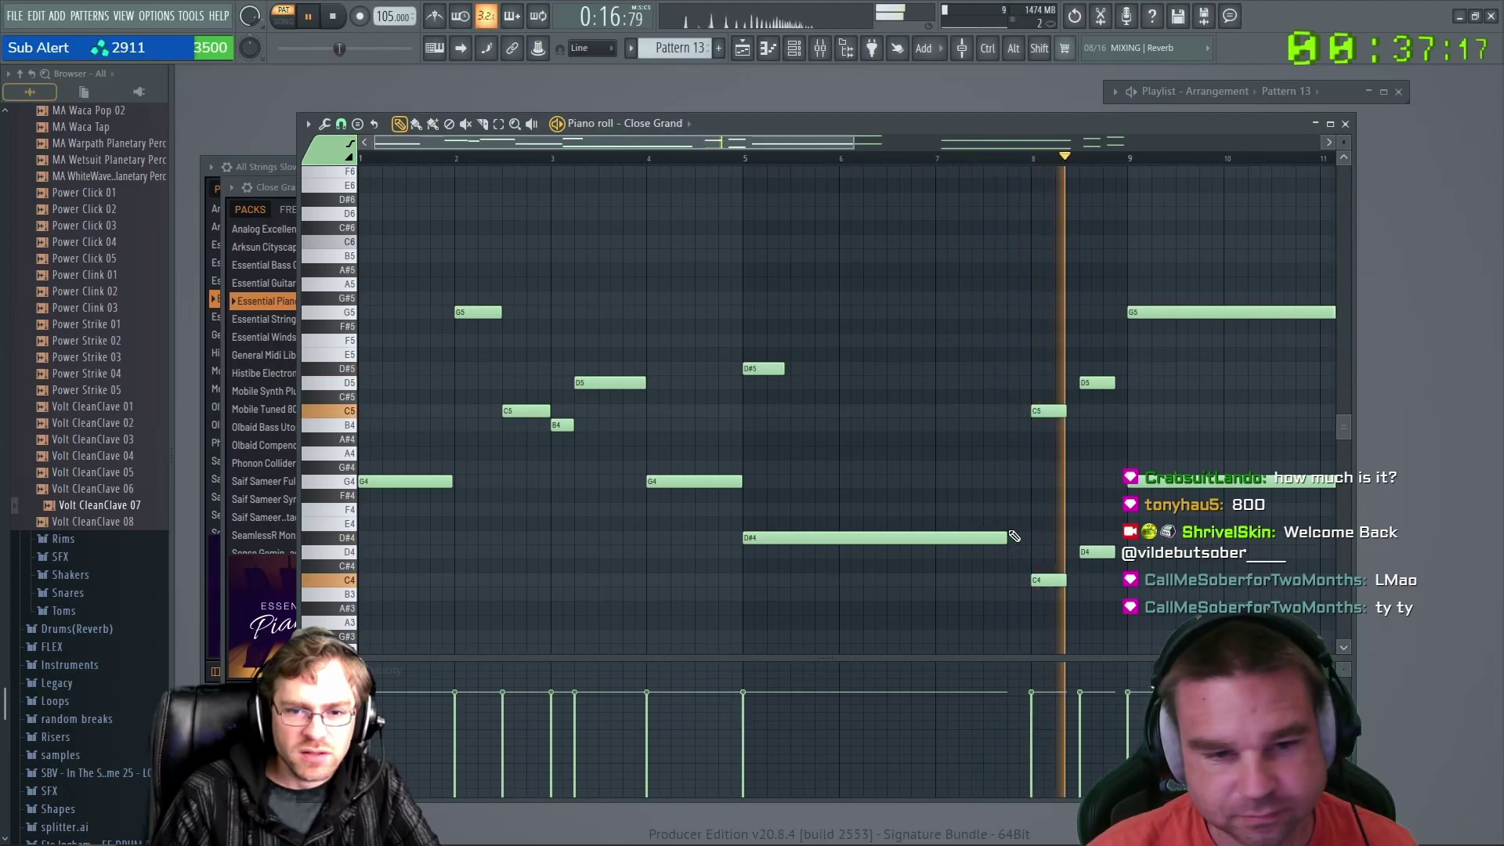
left_click_drag(1005, 538, 855, 363)
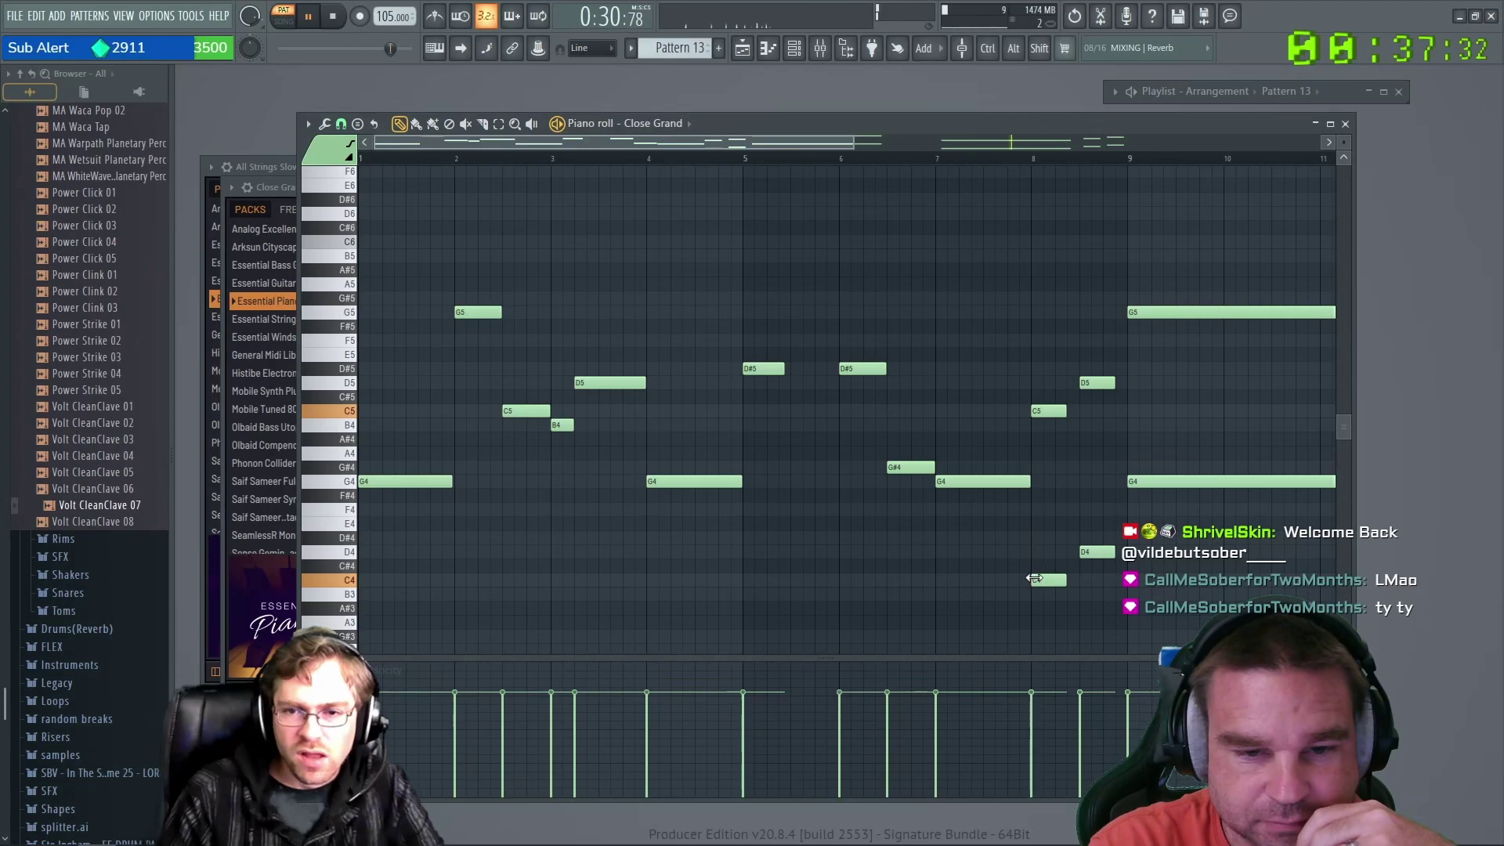
Delete the low C4 and D4 notes in bar 8.
right_click(1097, 552)
right_click(1047, 579)
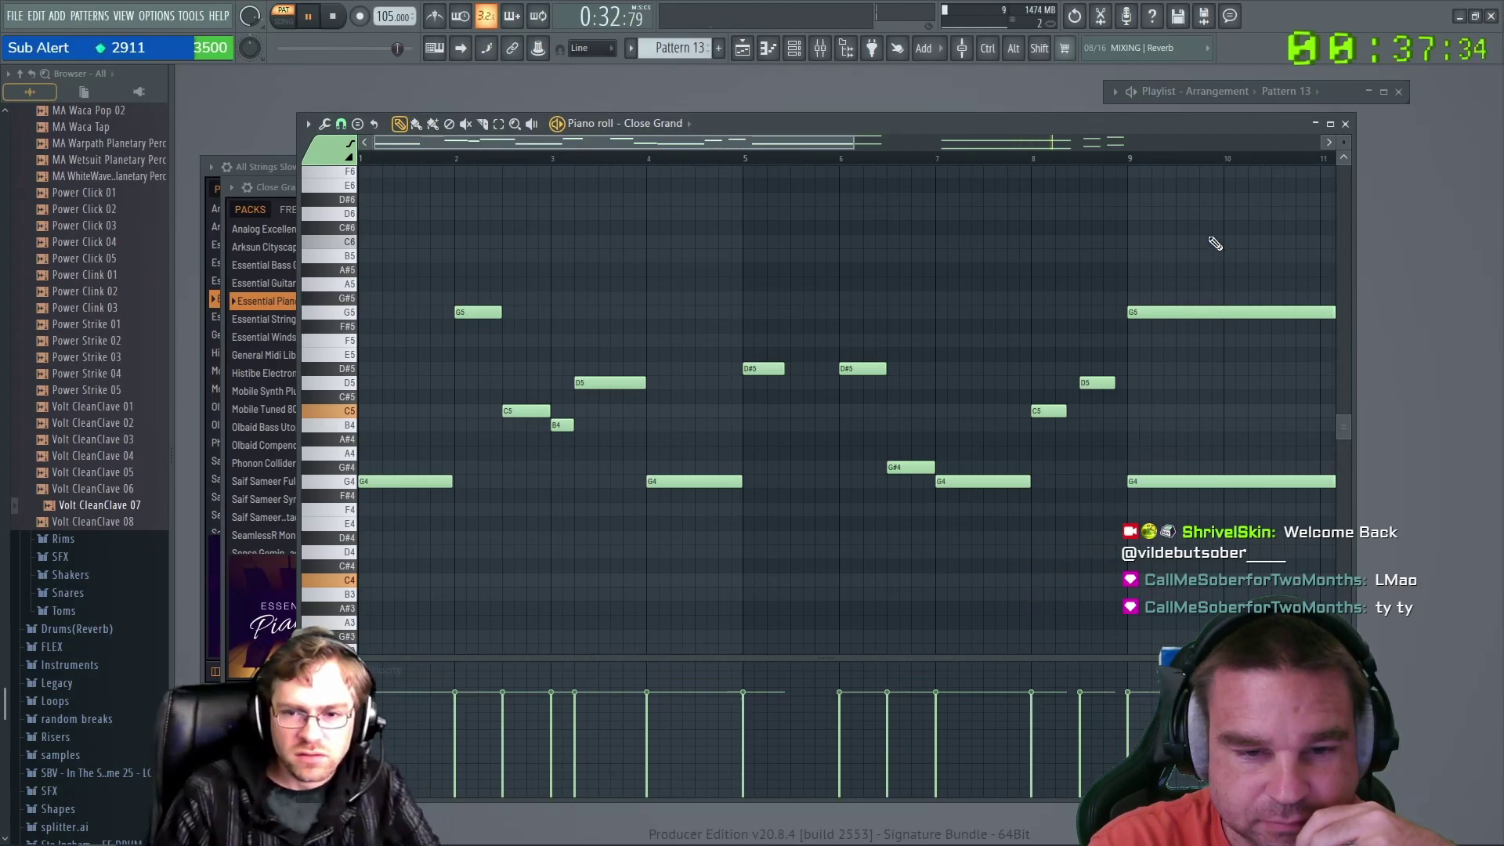
Shorten the bar 9 G5 note to half a bar and follow it with half-bar D5, C5 and B4 notes.
left_click_drag(834, 138, 985, 169)
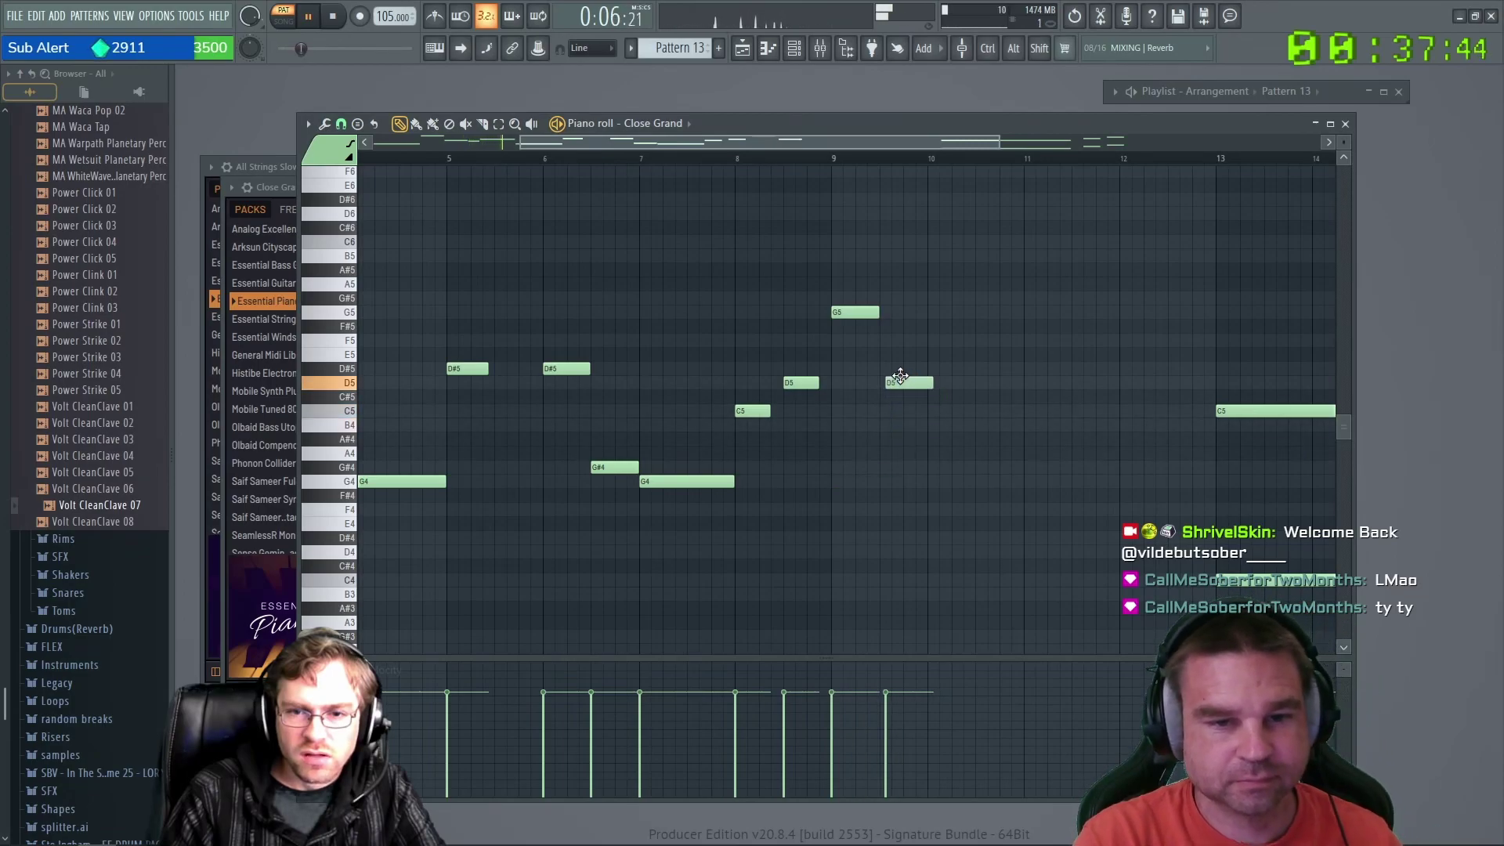
left_click(938, 412)
left_click_drag(948, 413, 941, 414)
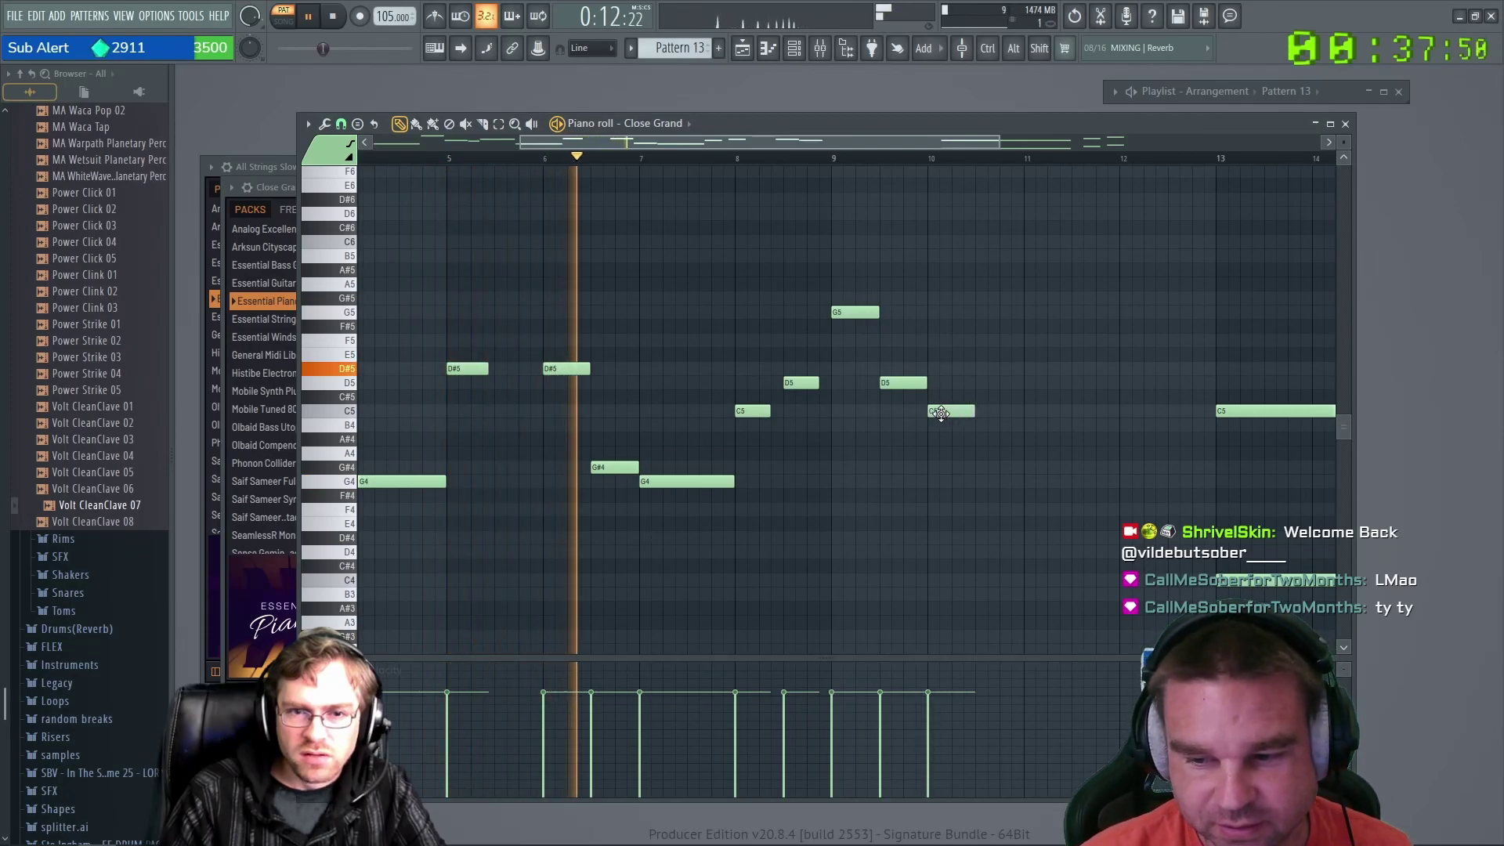
left_click(981, 425)
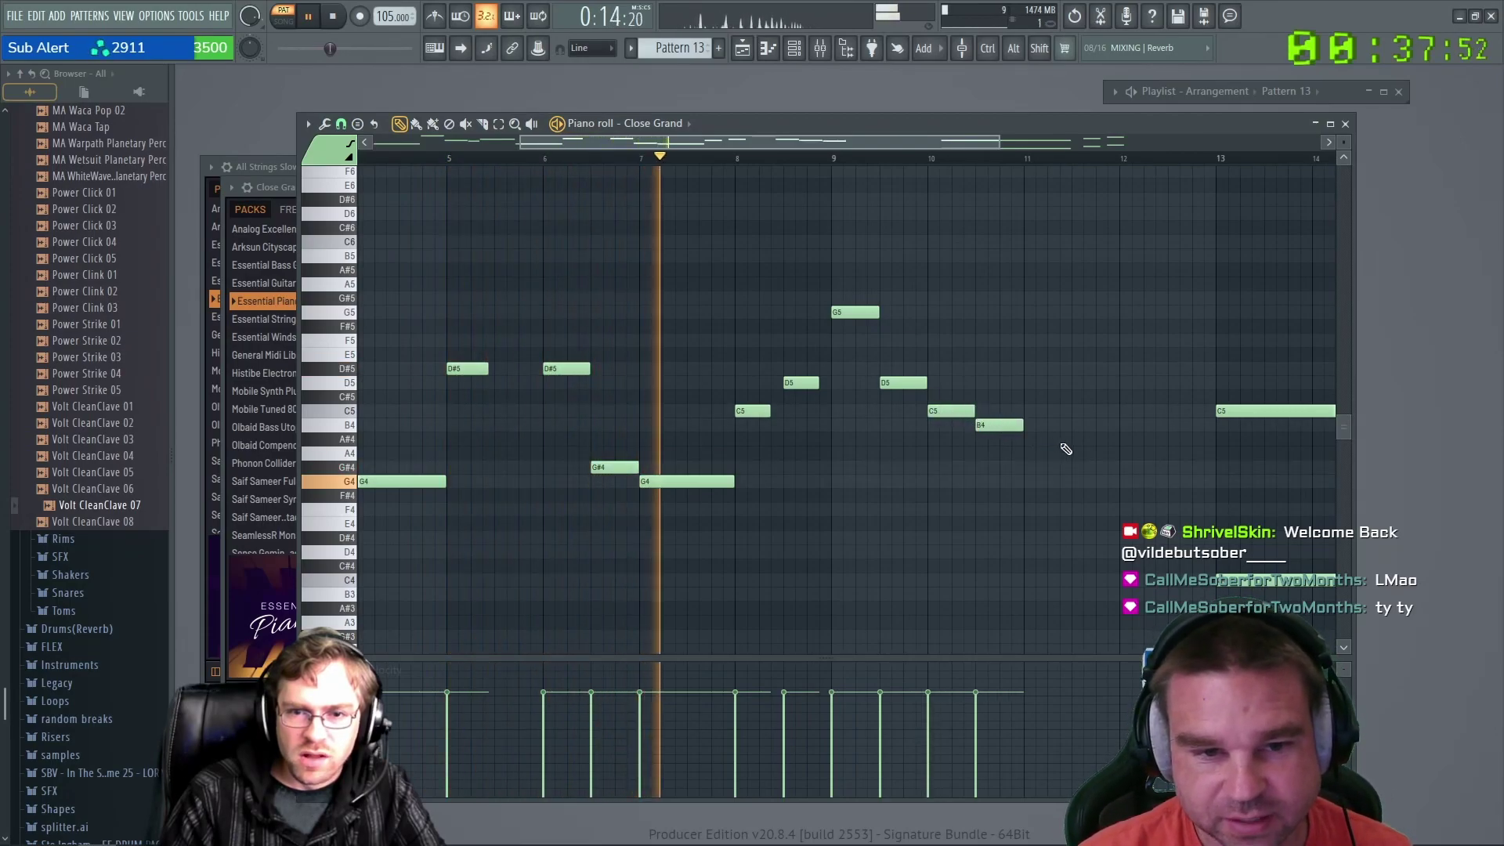
Add a one-bar G4 note at the start of bar 11.
left_click(1031, 482)
left_click_drag(1071, 481, 1218, 479)
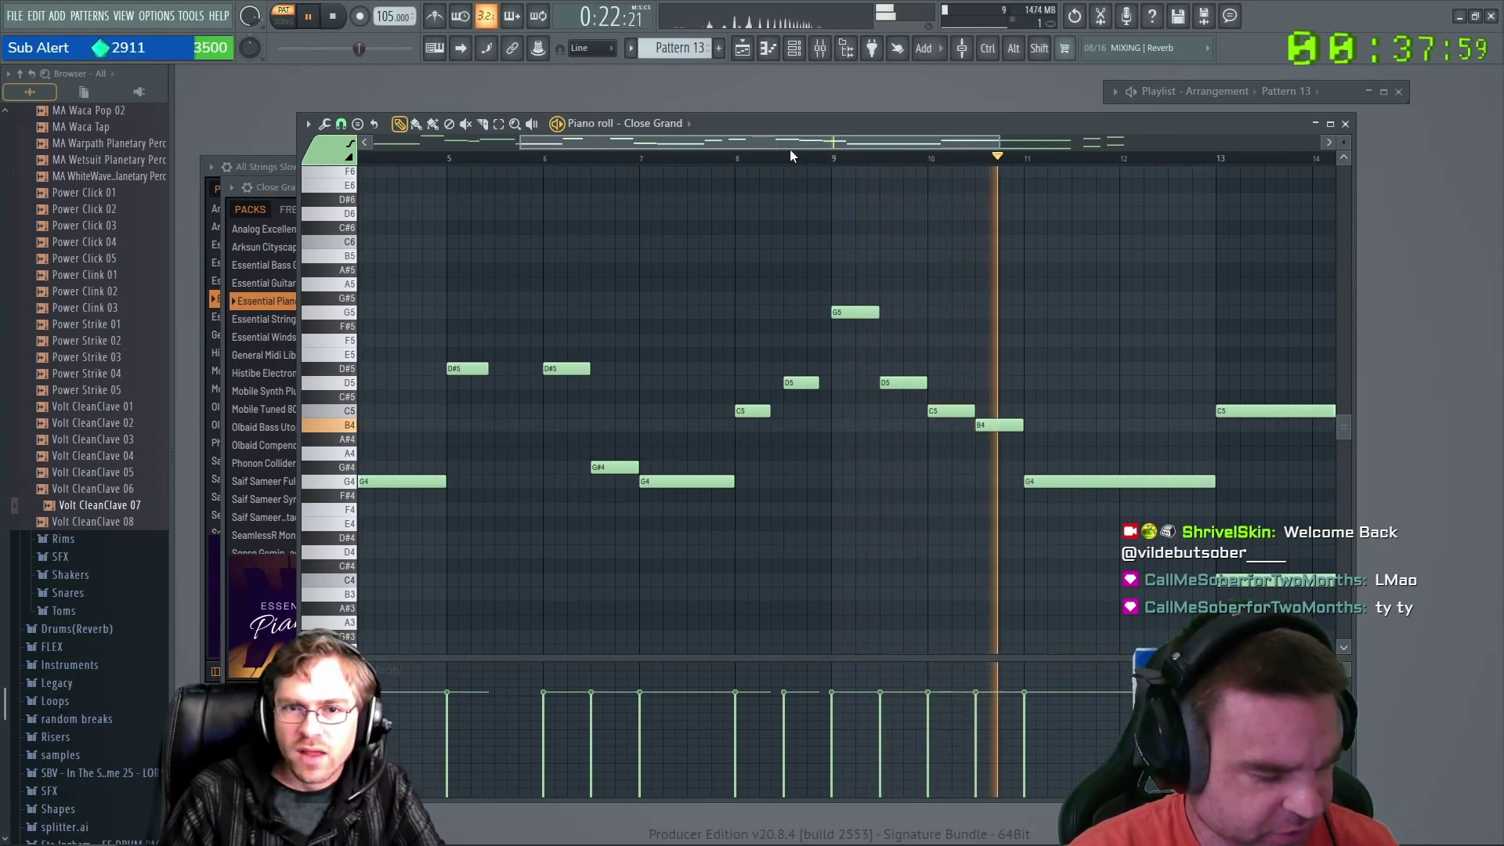
left_click_drag(1214, 481, 1120, 481)
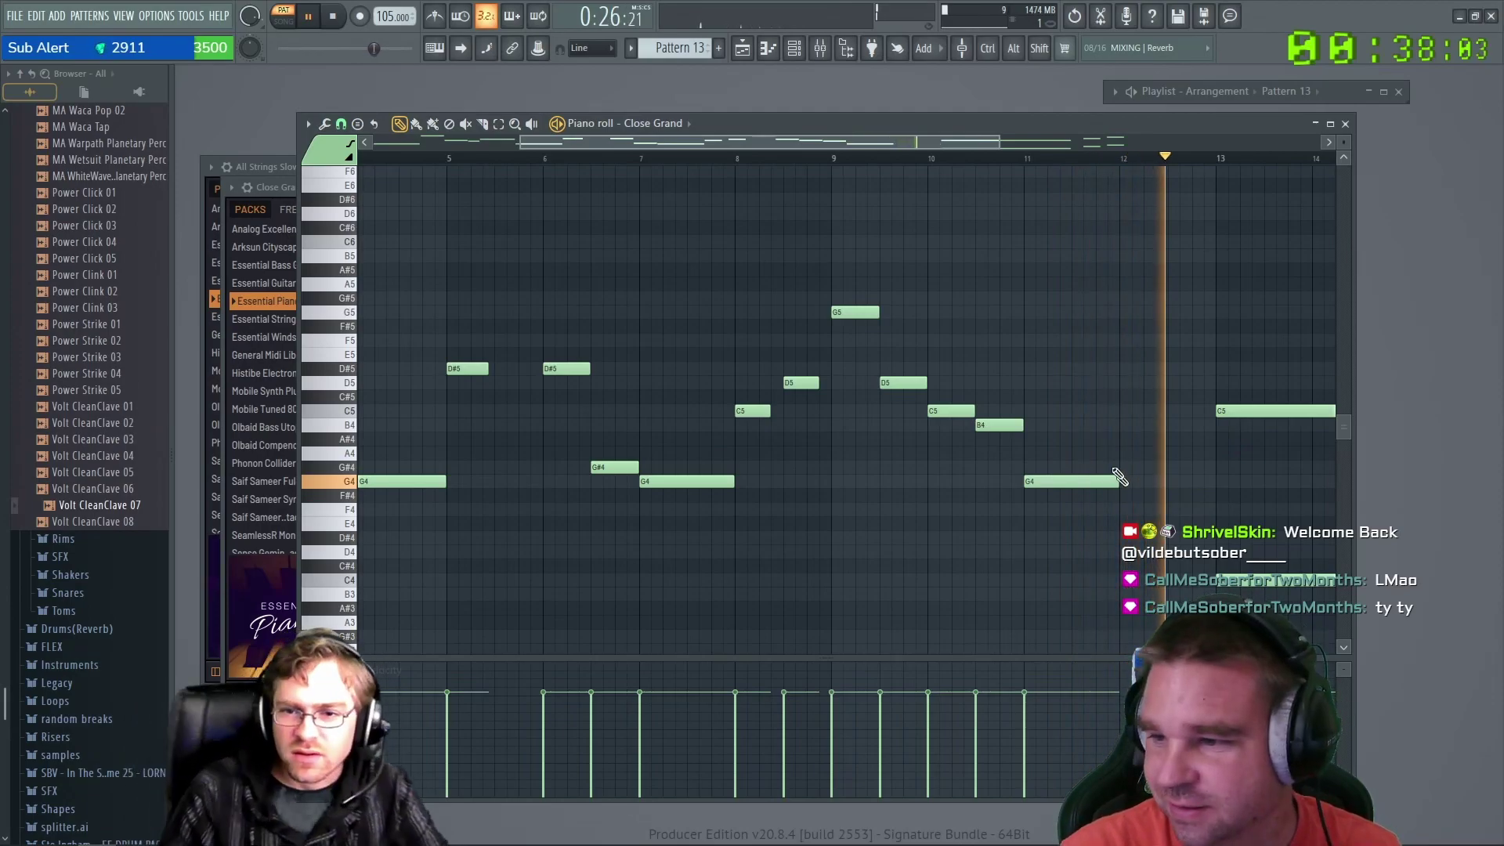
Add quarter-bar C5, D5 and C5 notes in sequence from the start of bar 12.
left_click(1126, 411)
left_click(1146, 369)
right_click(1169, 374)
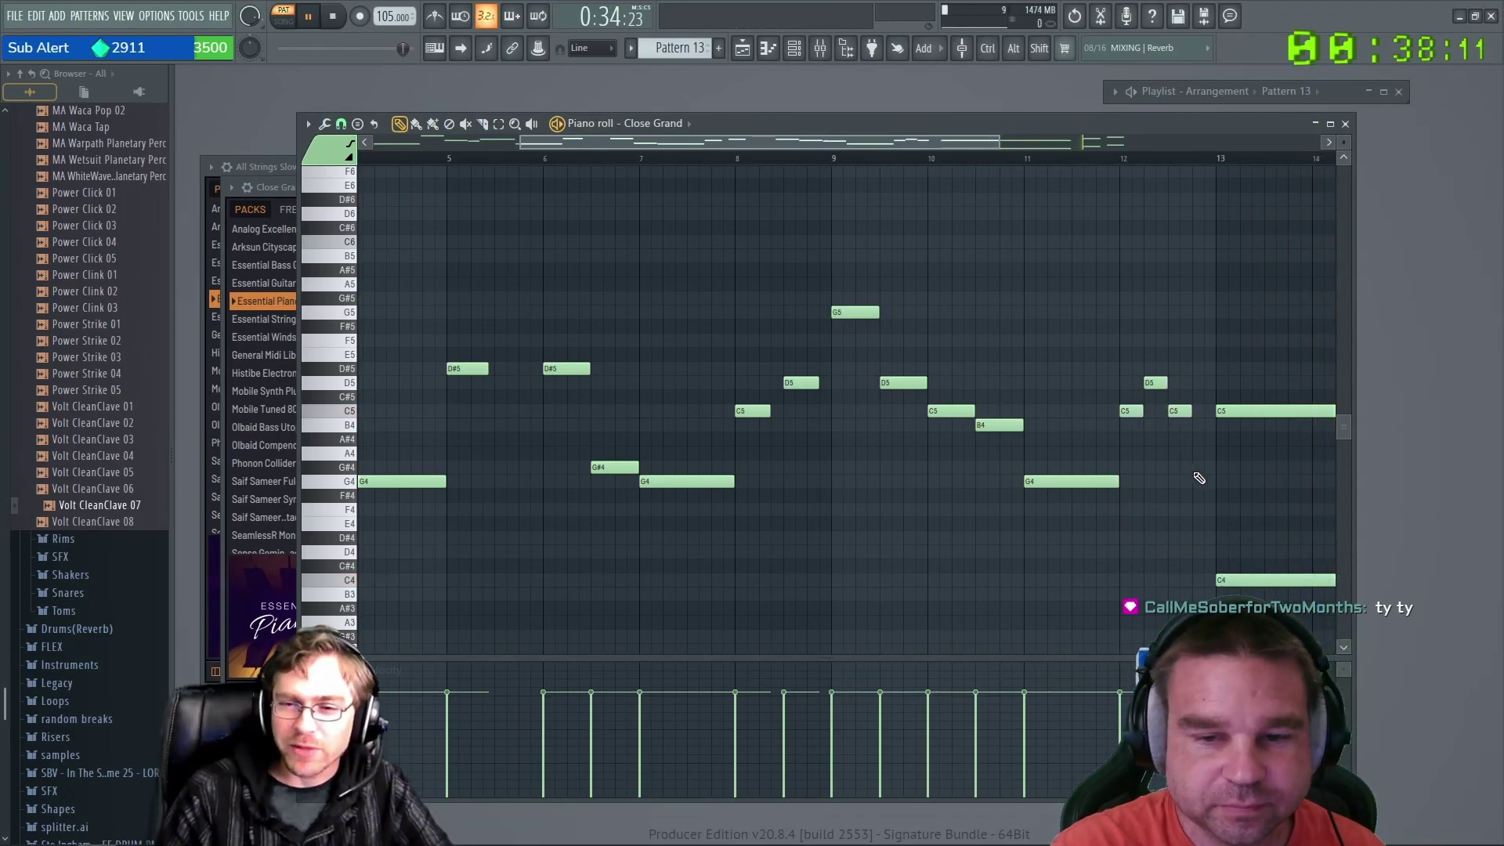
Fill bars 13 and 14 with C4, D4, D#4 and G4 notes, extending the G4 to the start of bar 15.
left_click_drag(906, 142, 1058, 149)
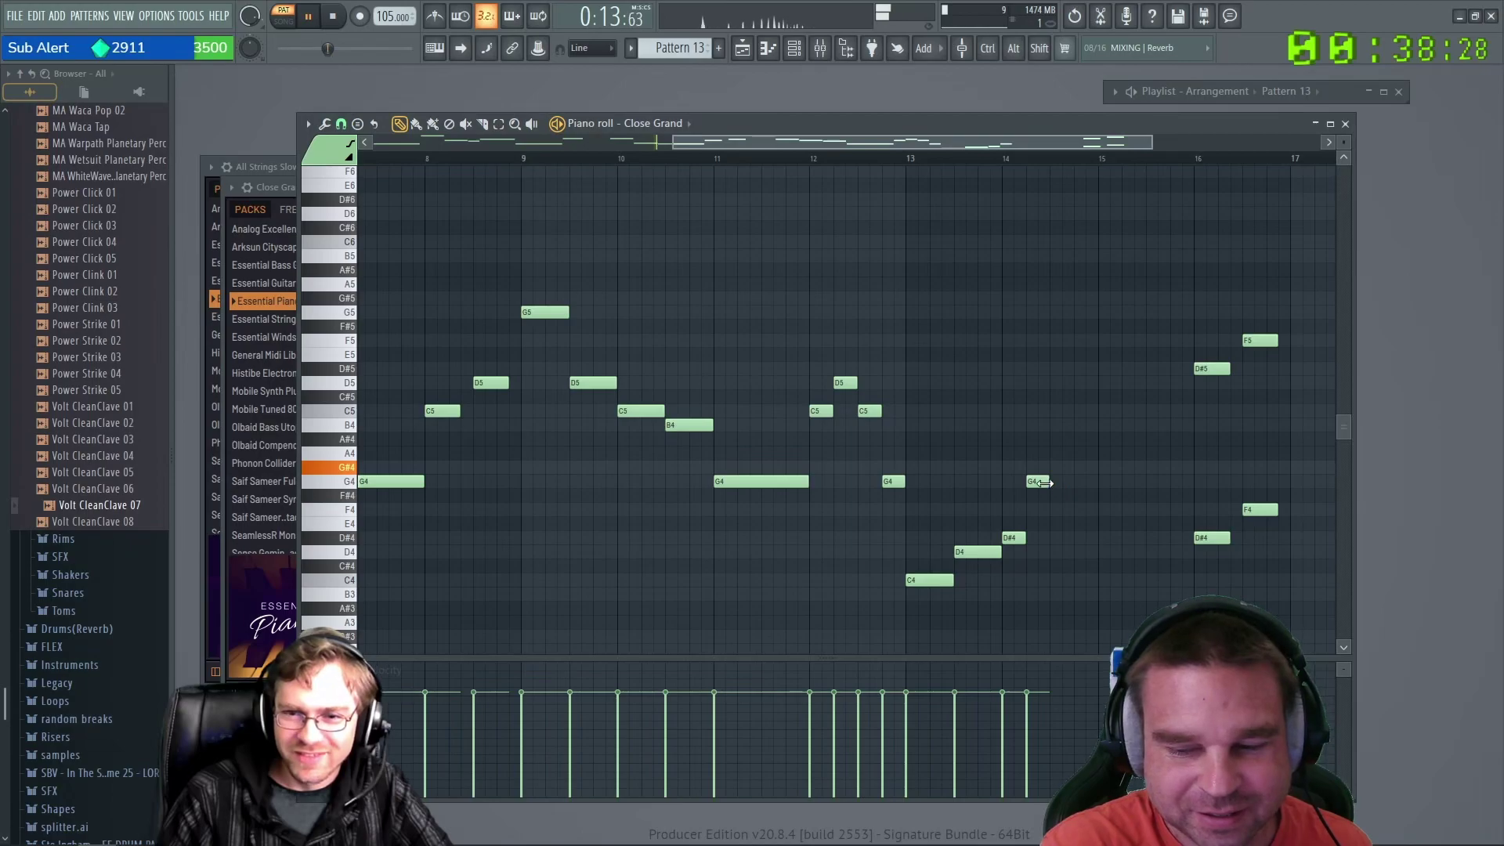
left_click_drag(1090, 488, 1099, 487)
Add rising quarter-bar C5, D5 and F5 notes in sequence from the start of bar 15.
left_click(1111, 411)
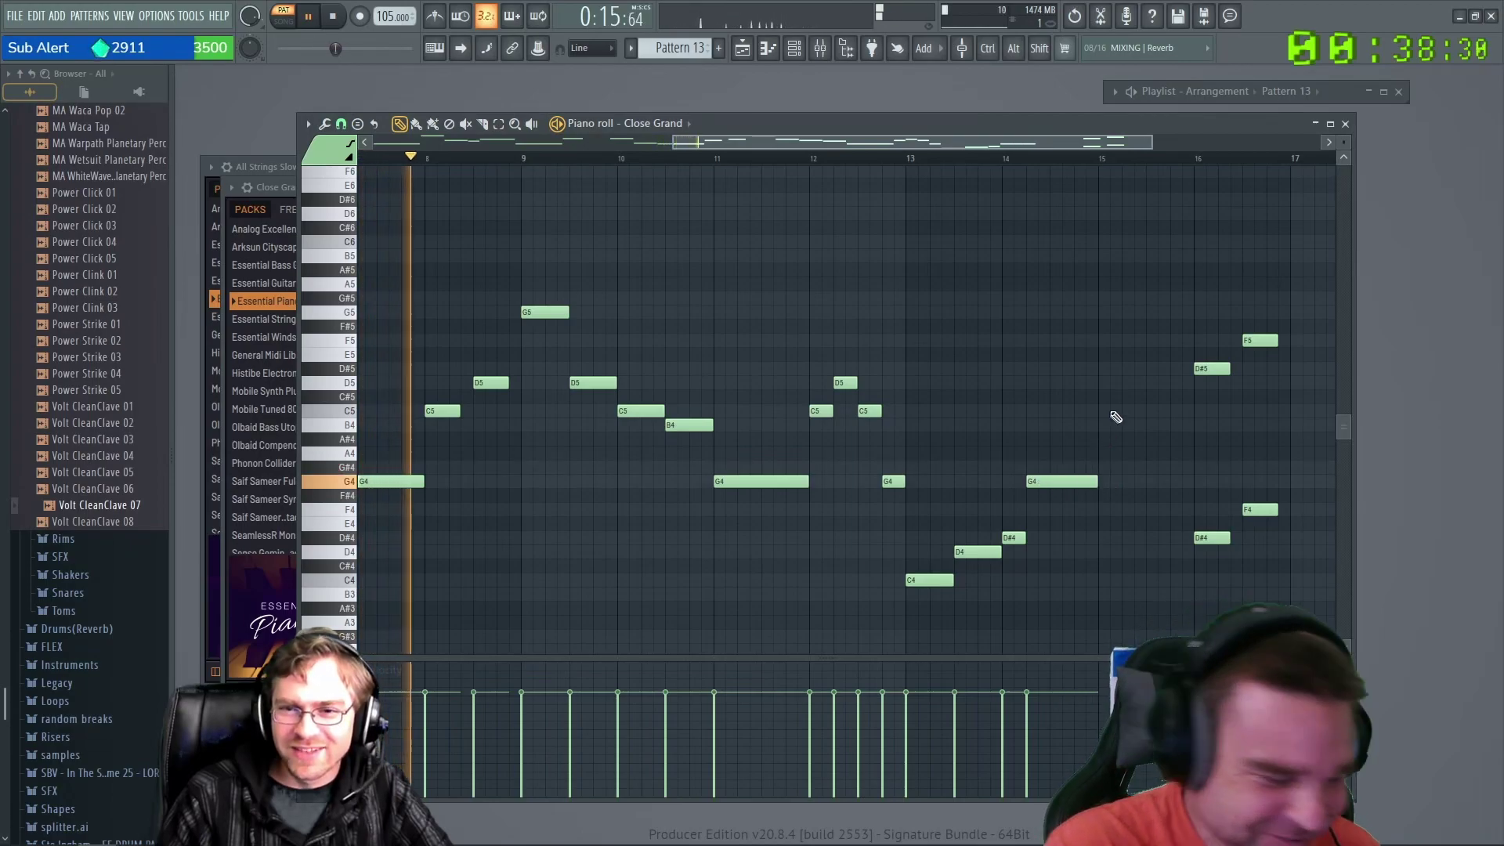
left_click_drag(1169, 411, 1121, 412)
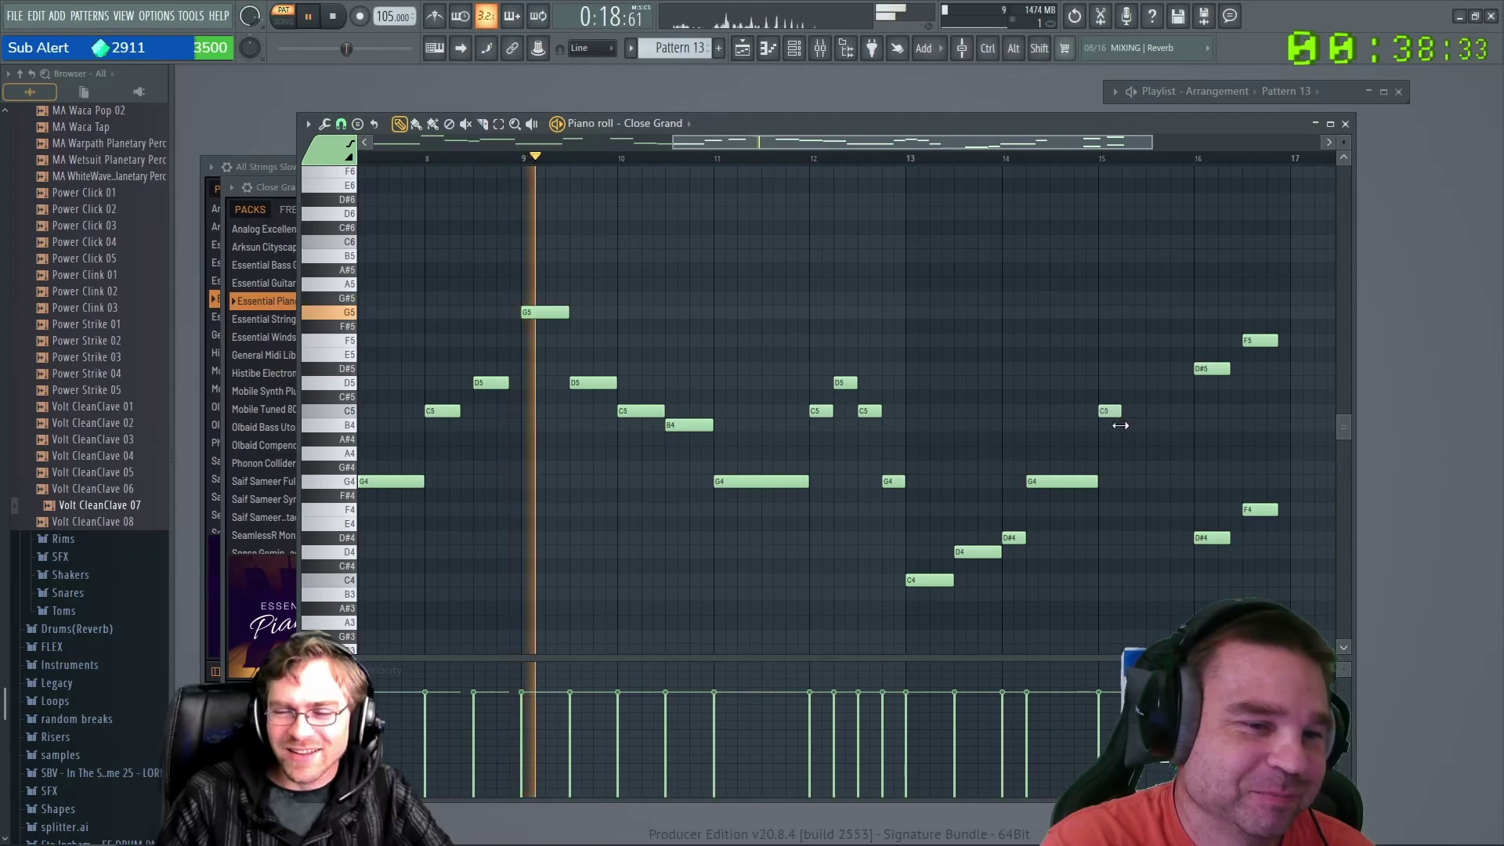
left_click(1123, 382)
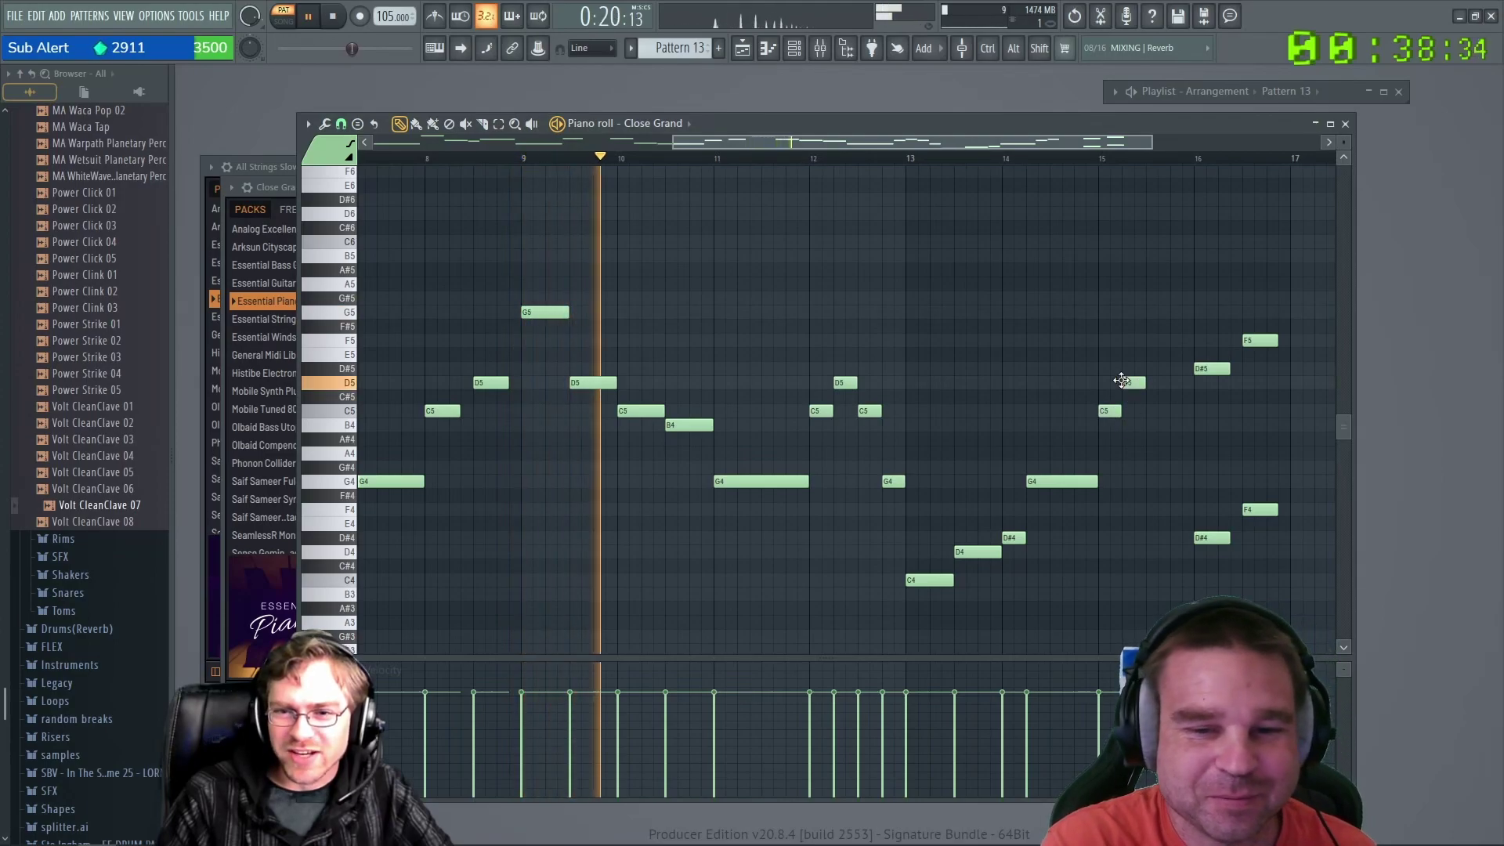
left_click(1144, 340)
left_click_drag(1144, 340, 1150, 340)
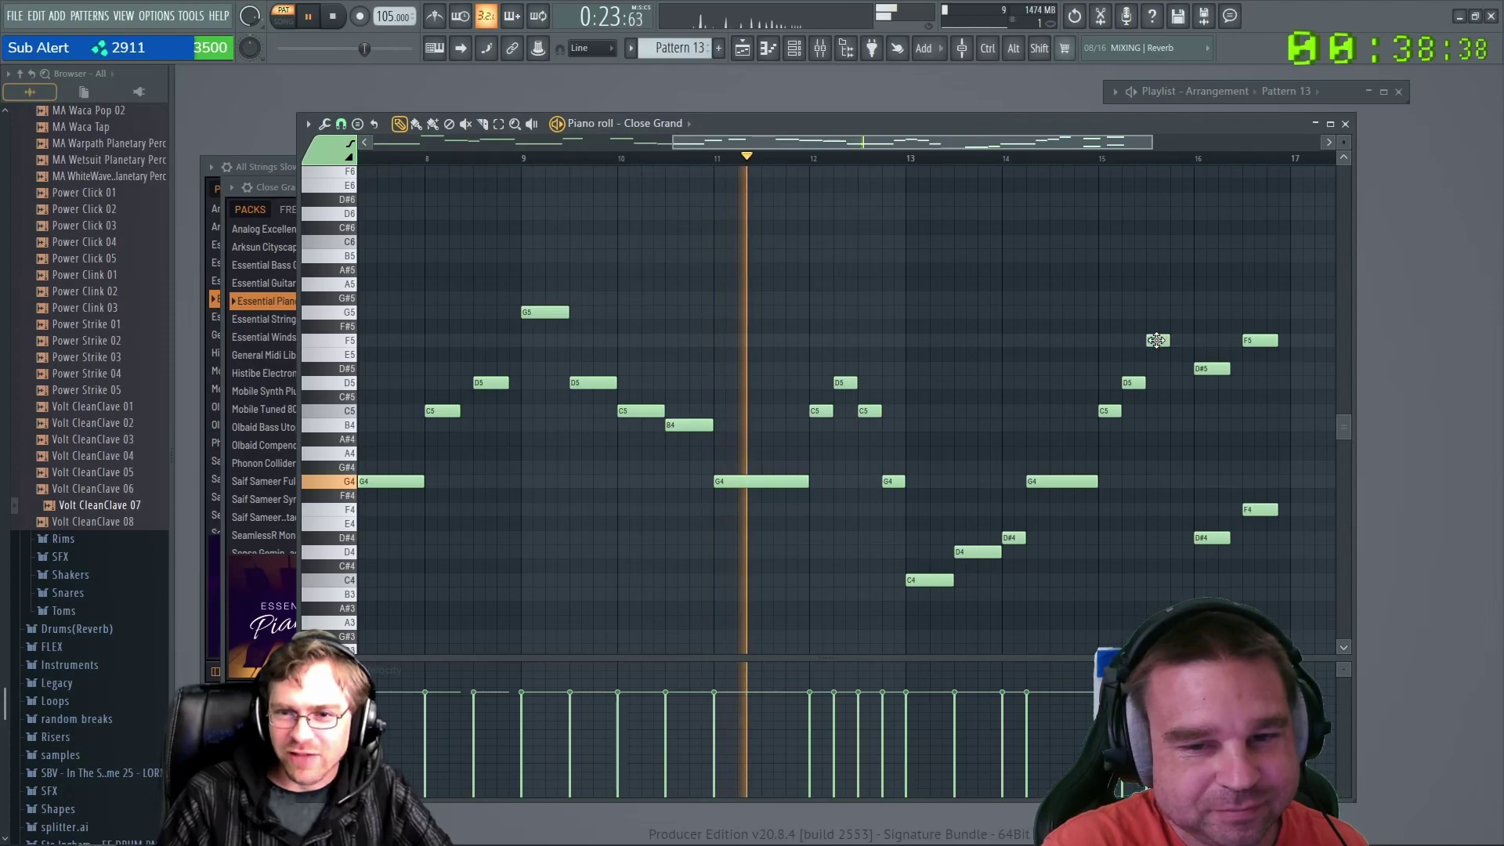
Lower the bar 16 D#5 note to C5, extend it to half a bar, and delete the F5 and D#4 notes there.
left_click_drag(1213, 368, 1212, 411)
right_click(1273, 341)
right_click(1211, 537)
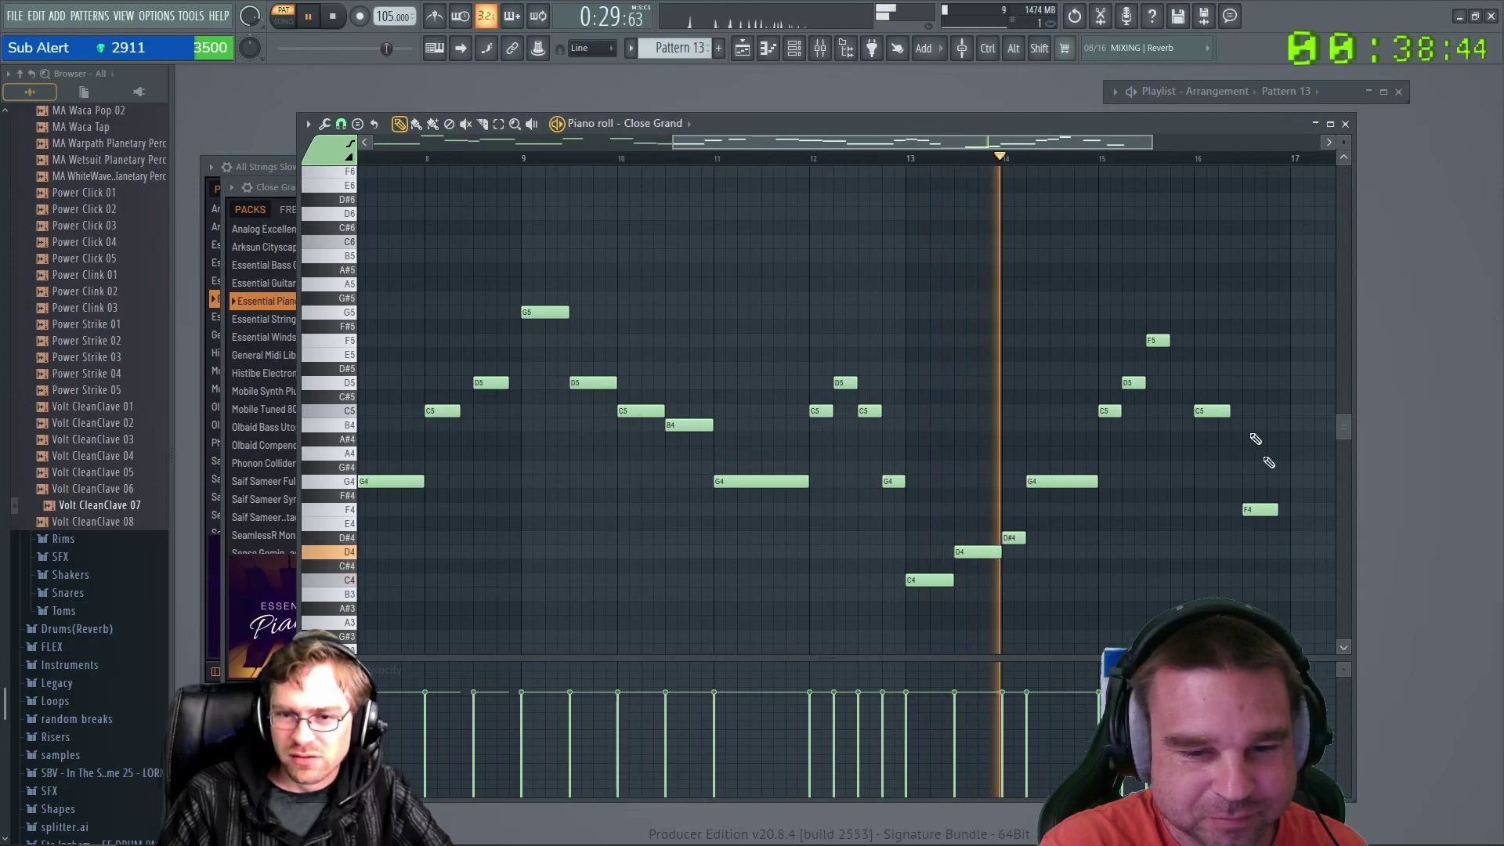
left_click_drag(1020, 143, 1089, 147)
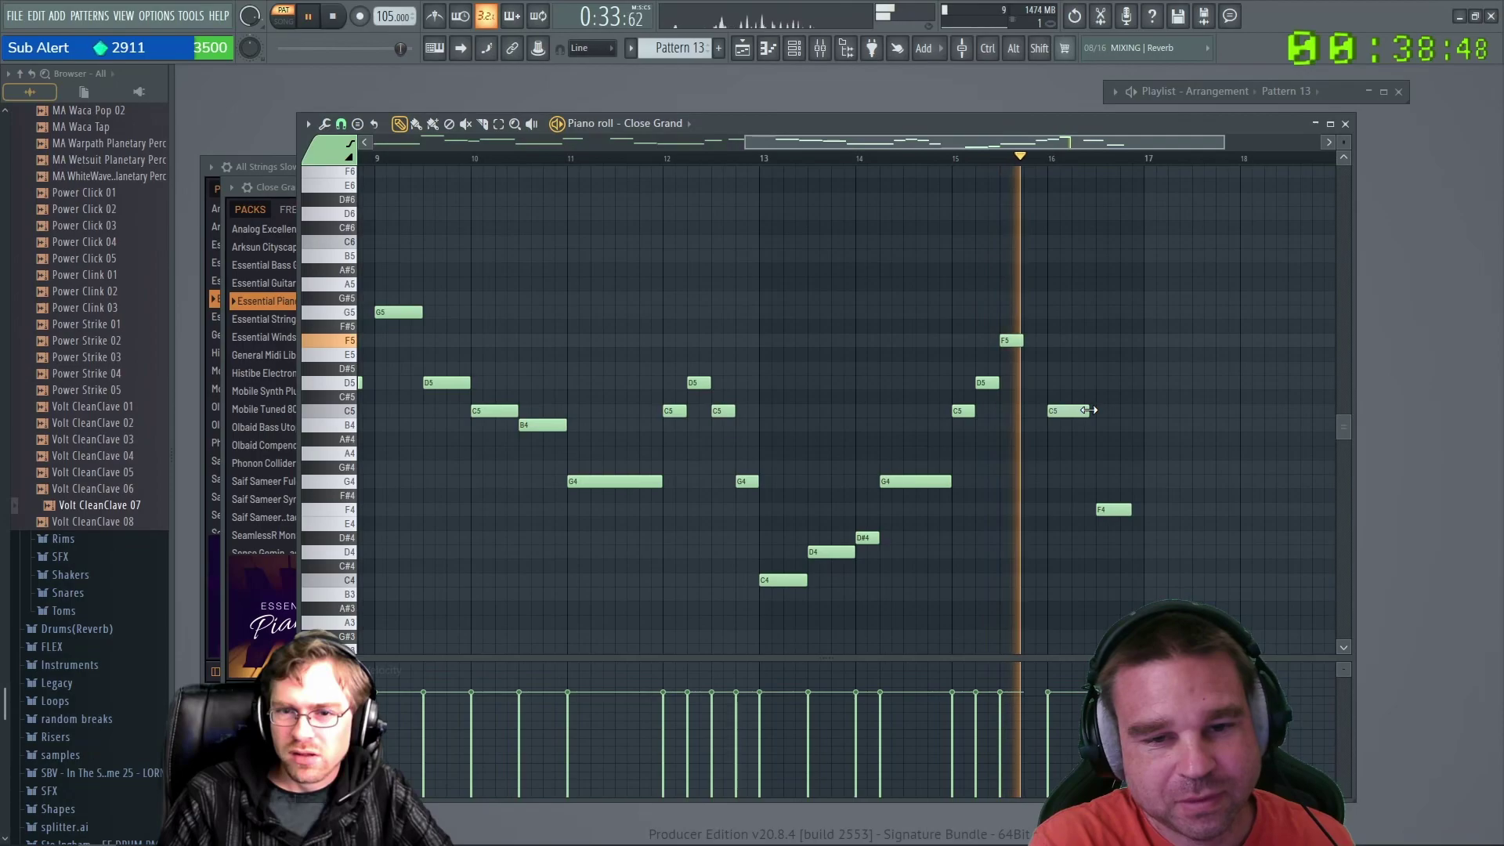
left_click_drag(1093, 408, 1097, 408)
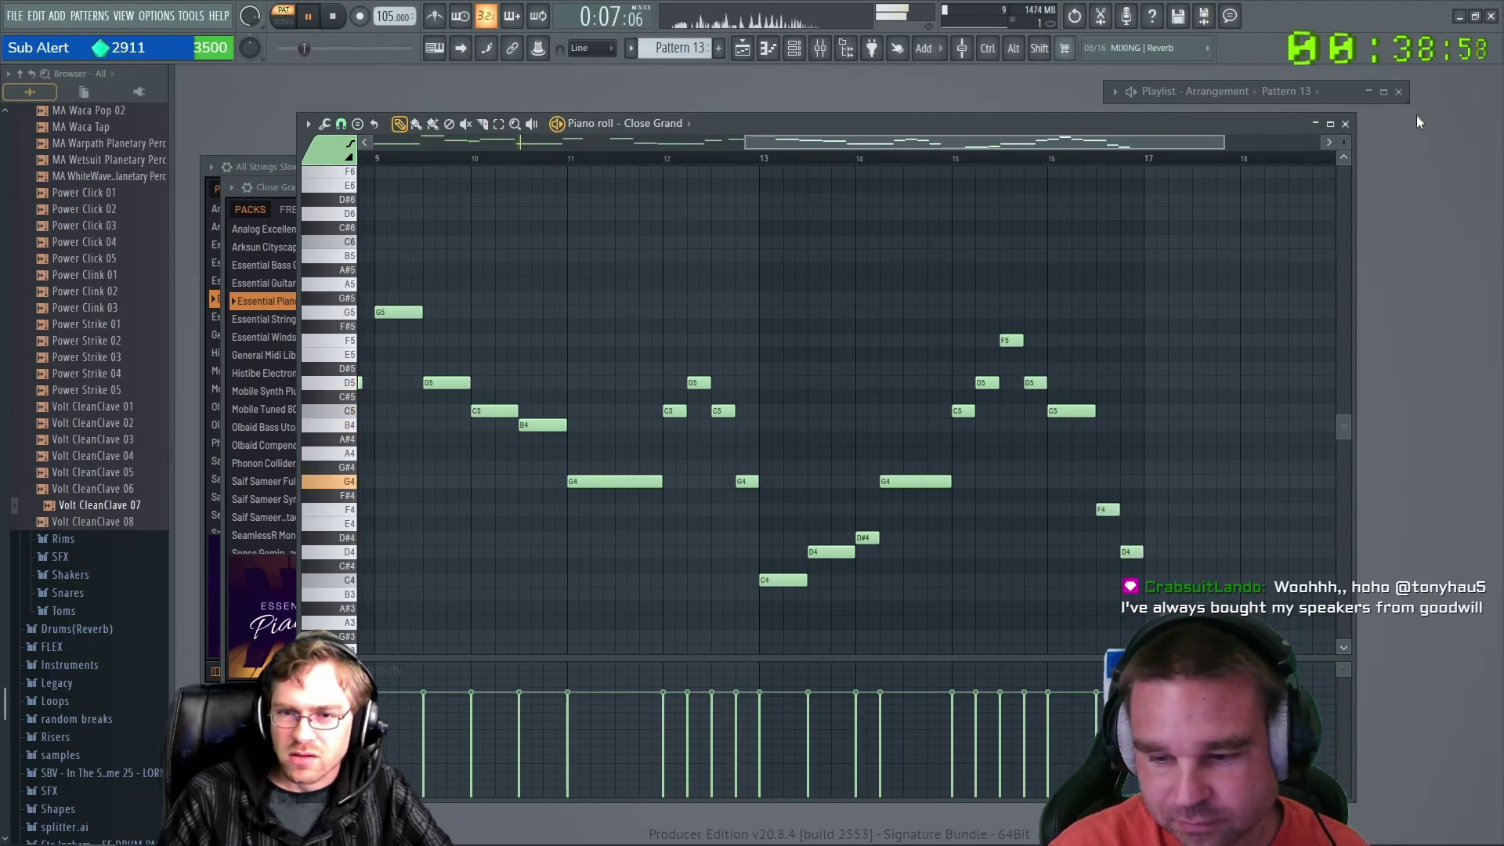
Close the piano roll and stop playback.
left_click(1346, 125)
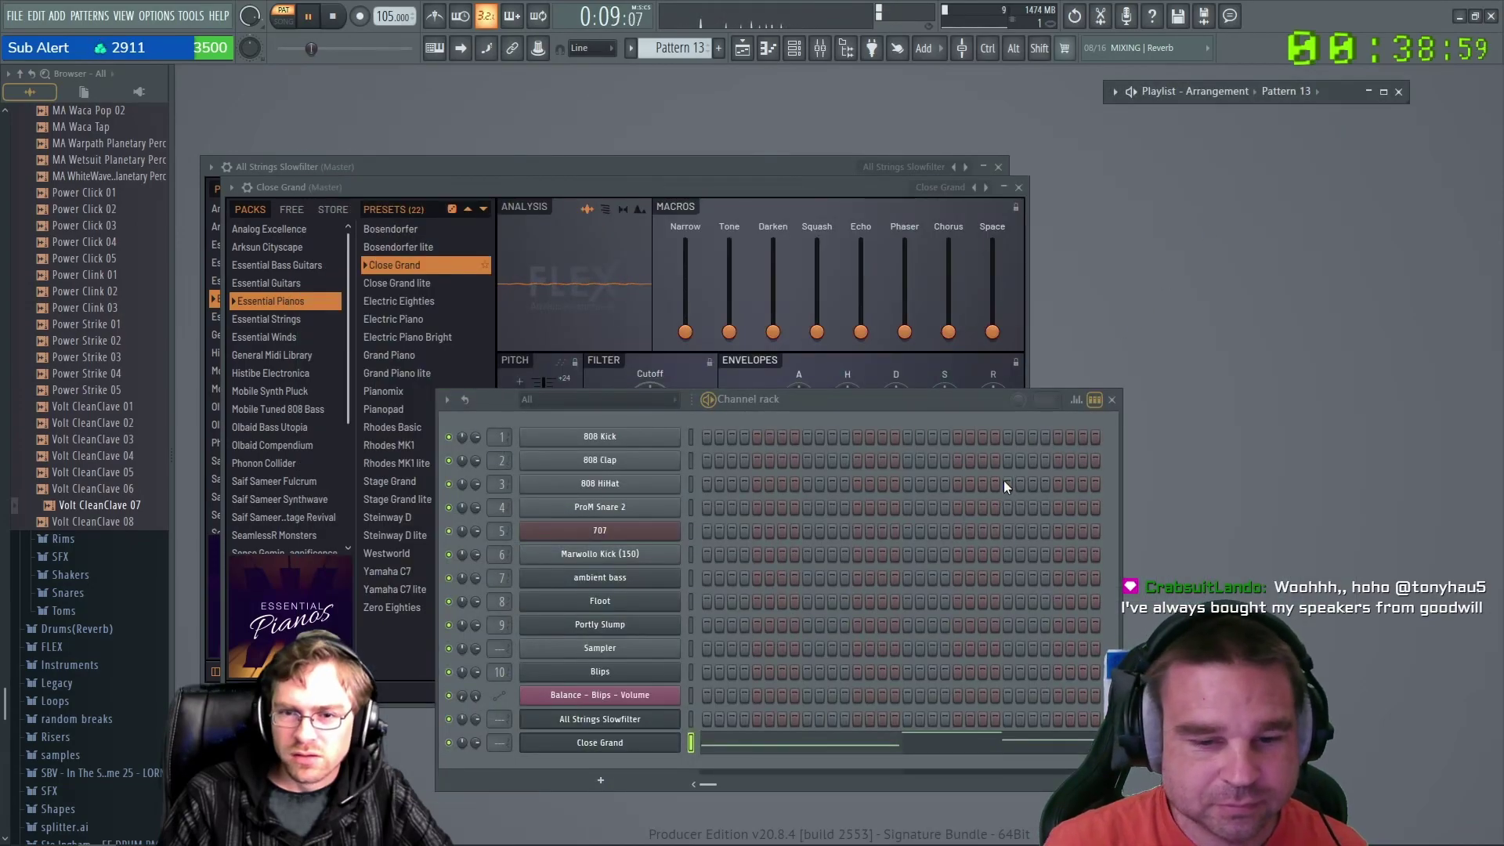
key("F6")
key("F6")
key("space")
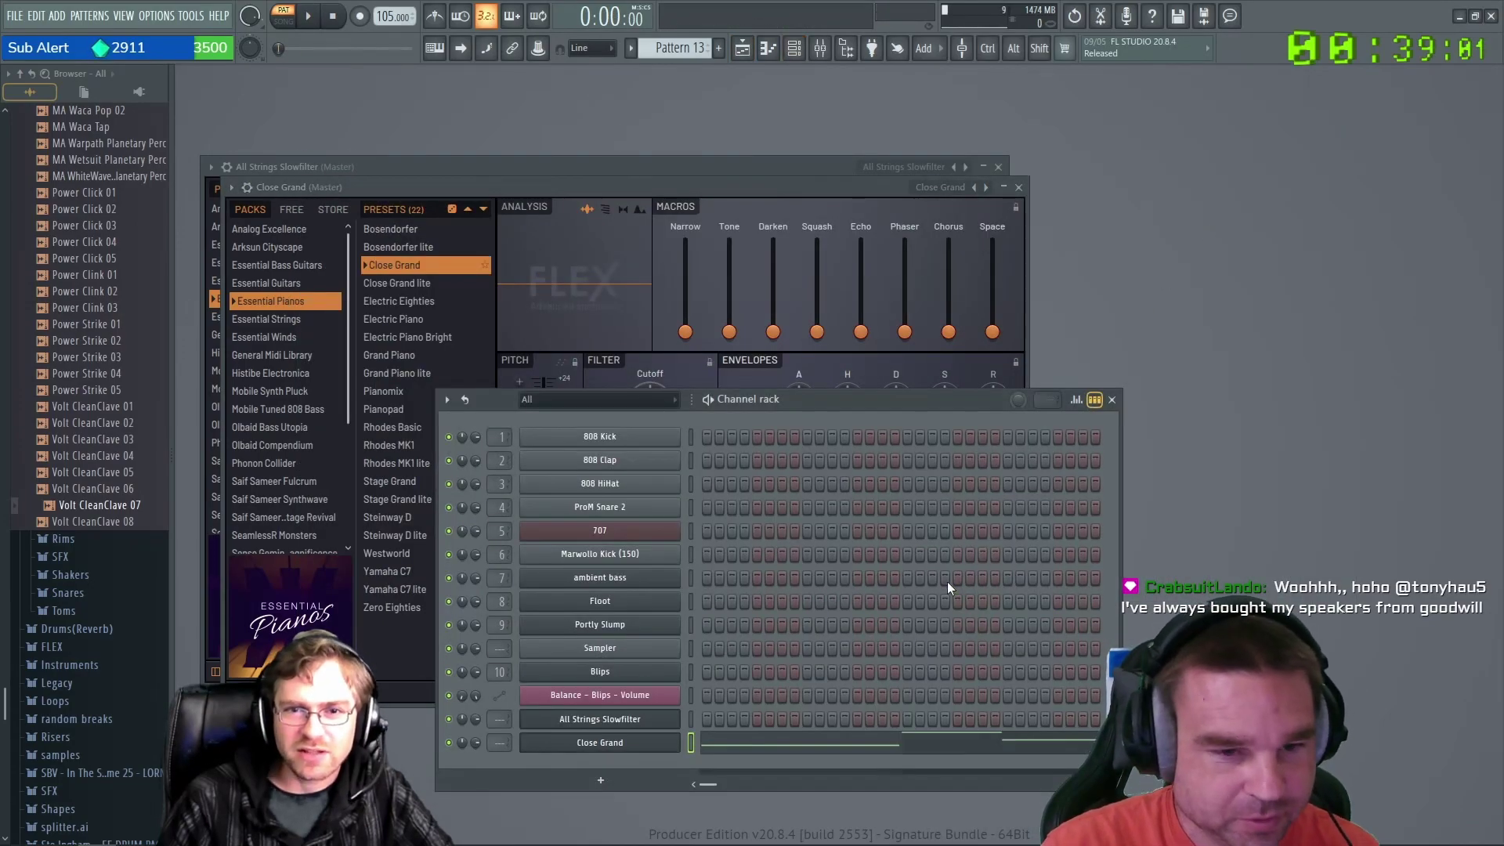
Reopen the Close Grand piano roll and lower the final D4 note of bar 16 to C#4.
key("F5")
key("F7")
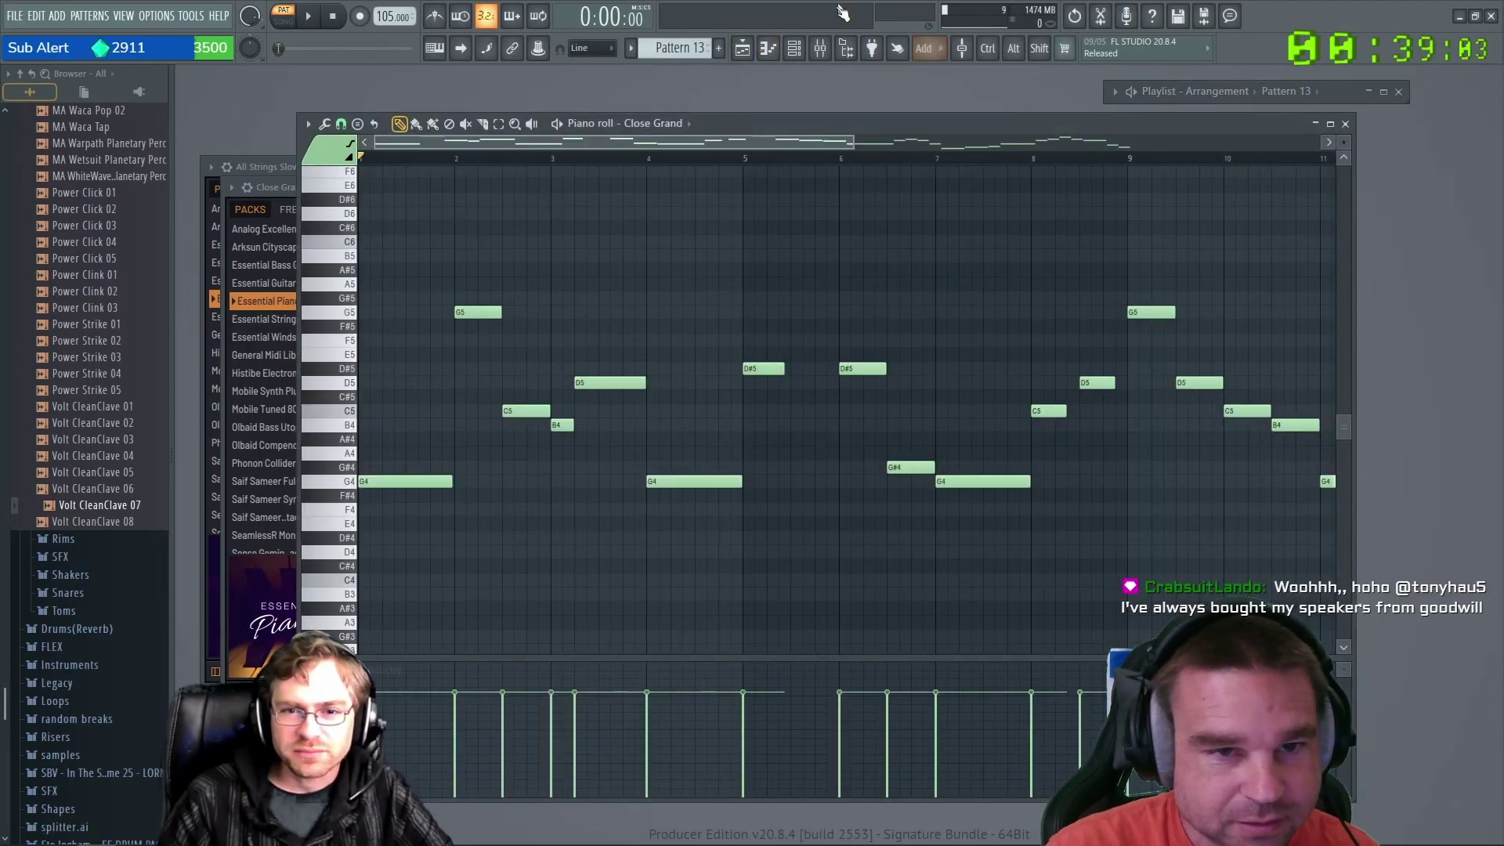
left_click_drag(736, 139, 1151, 171)
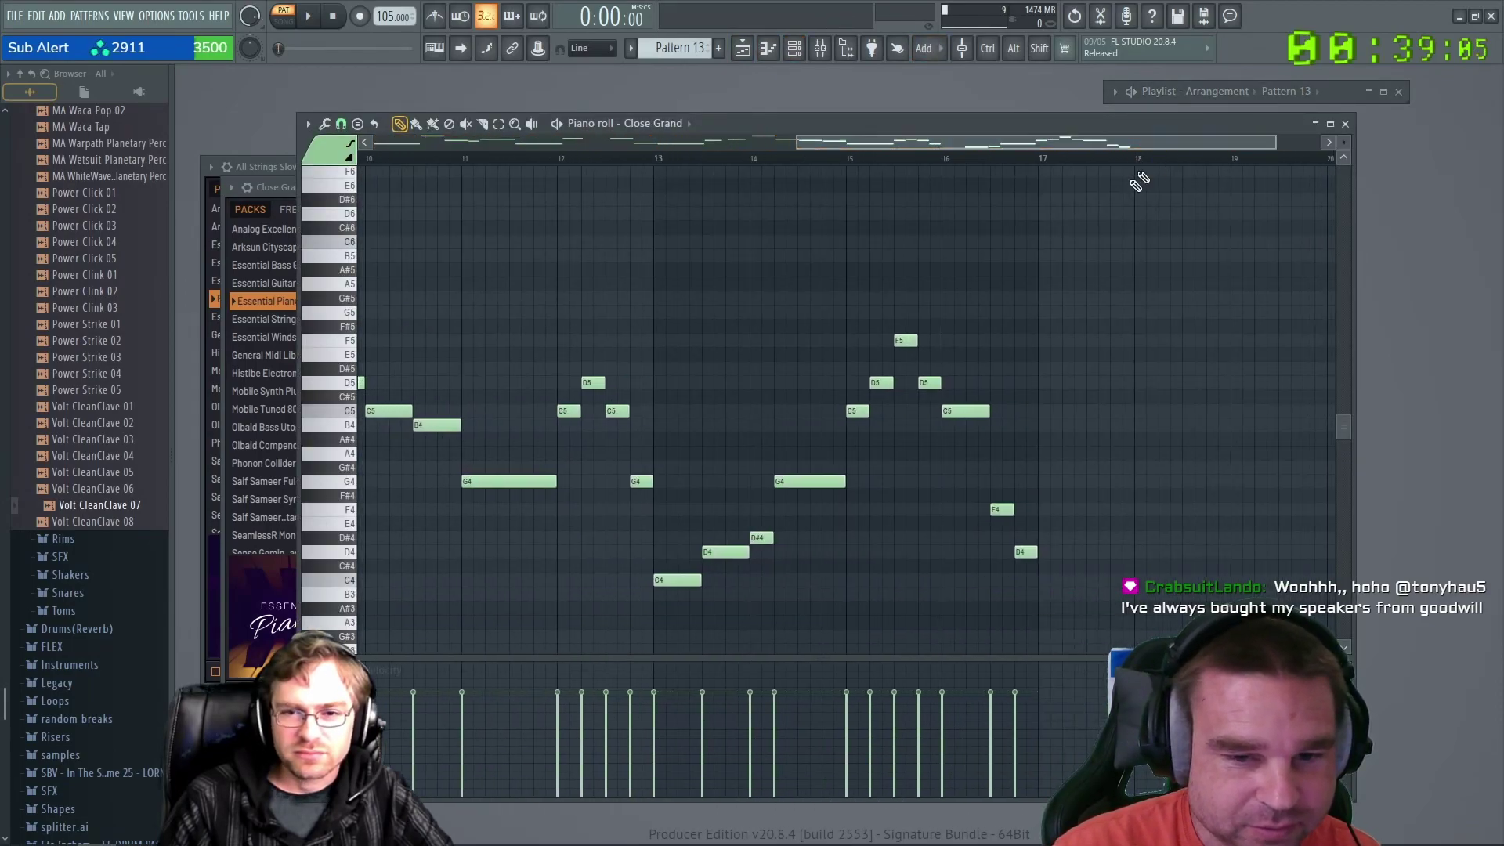
scroll(1074, 650, "up", 3, "ctrl")
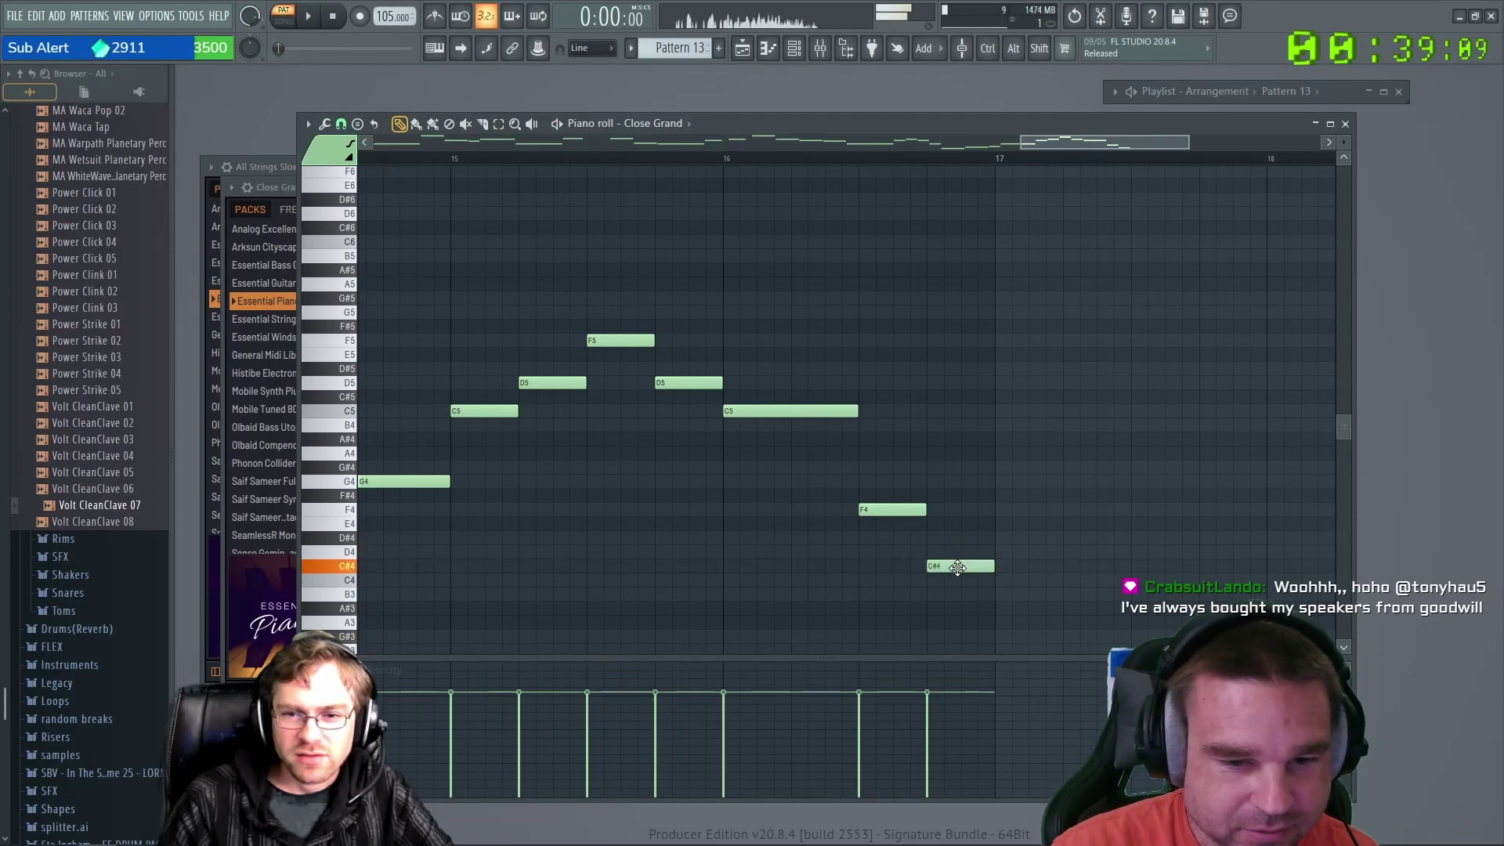
scroll(781, 521, "down", 4, "ctrl")
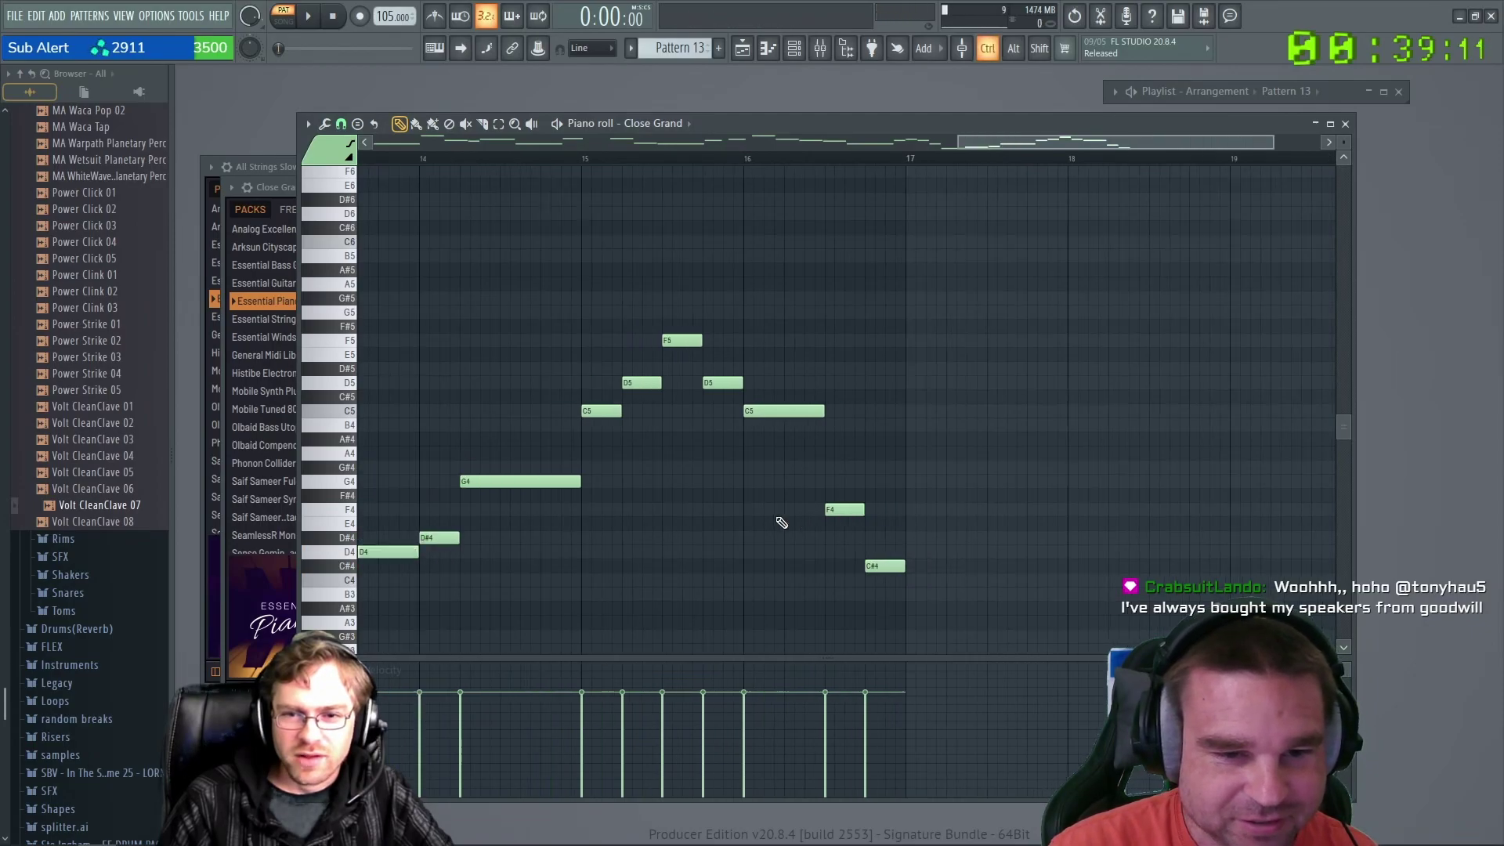
Place Pattern 13 on Track 8 of the playlist at bar 49 and play the song from there.
left_click(1315, 124)
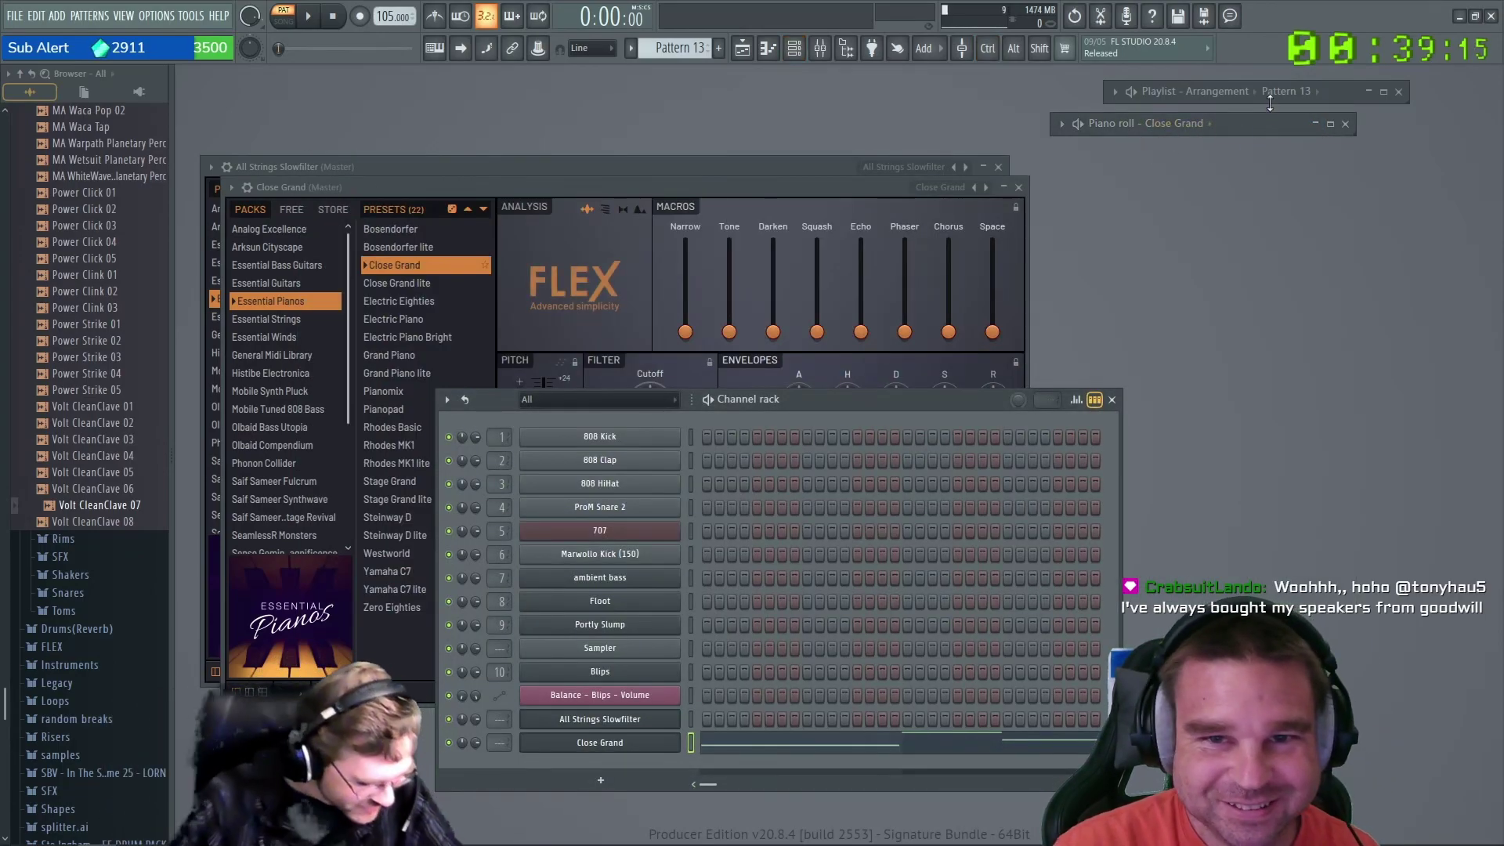
left_click(1379, 92)
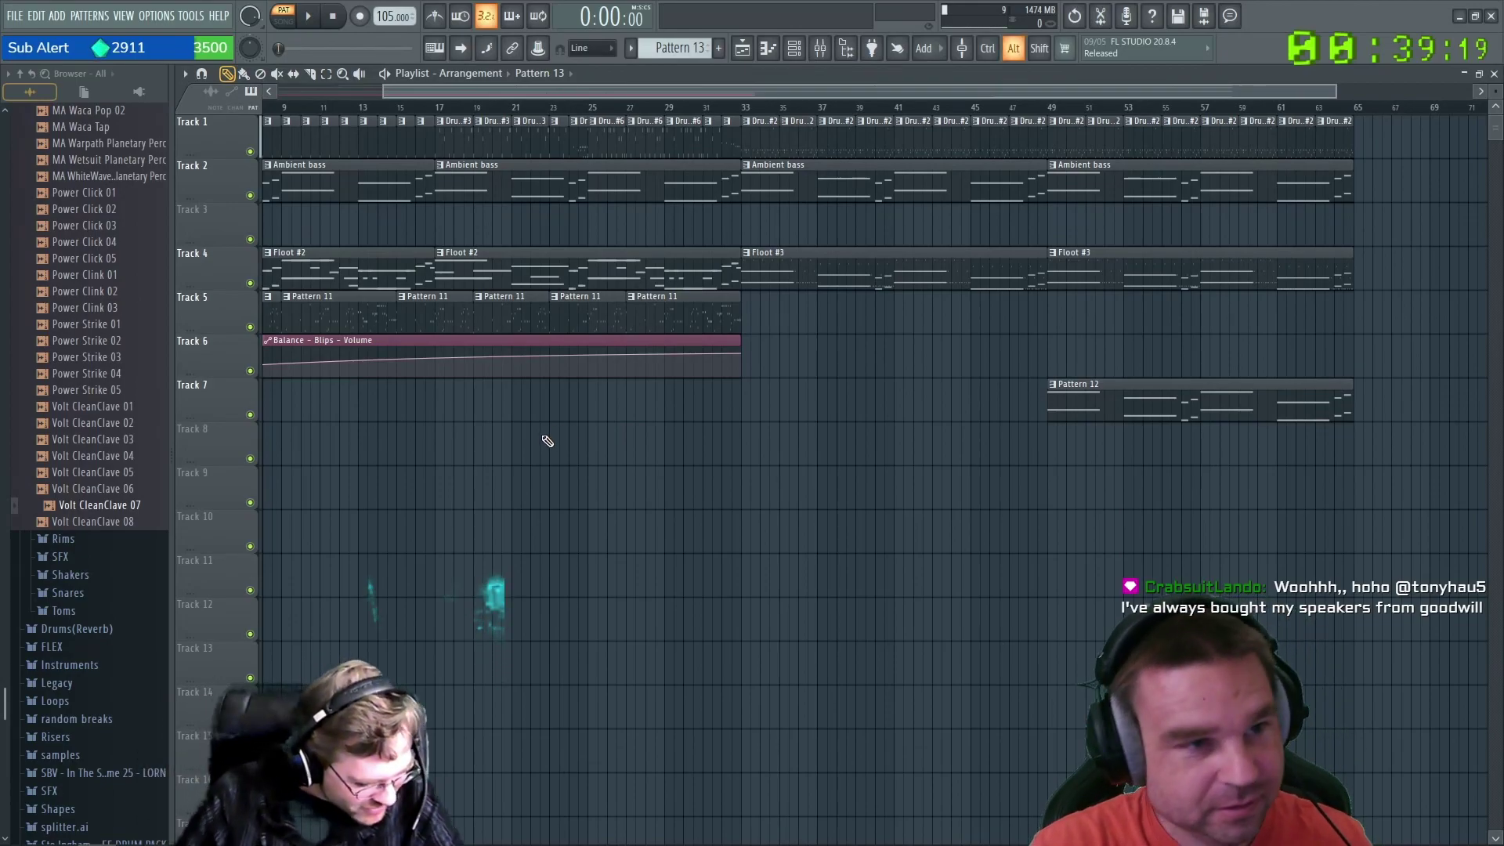
key("alt+p")
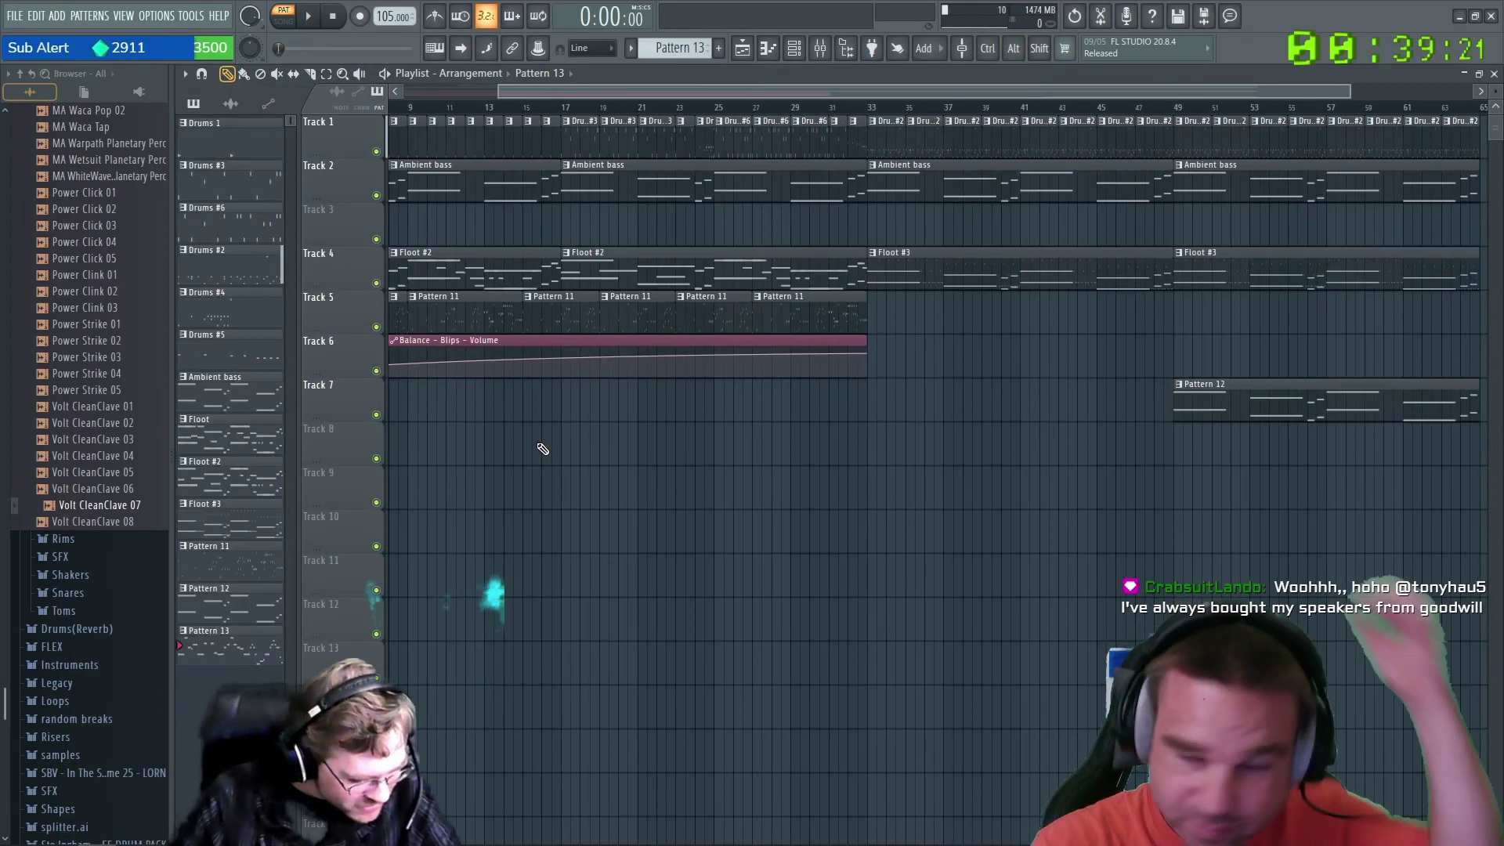
left_click(867, 390)
left_click_drag(915, 397, 1238, 452)
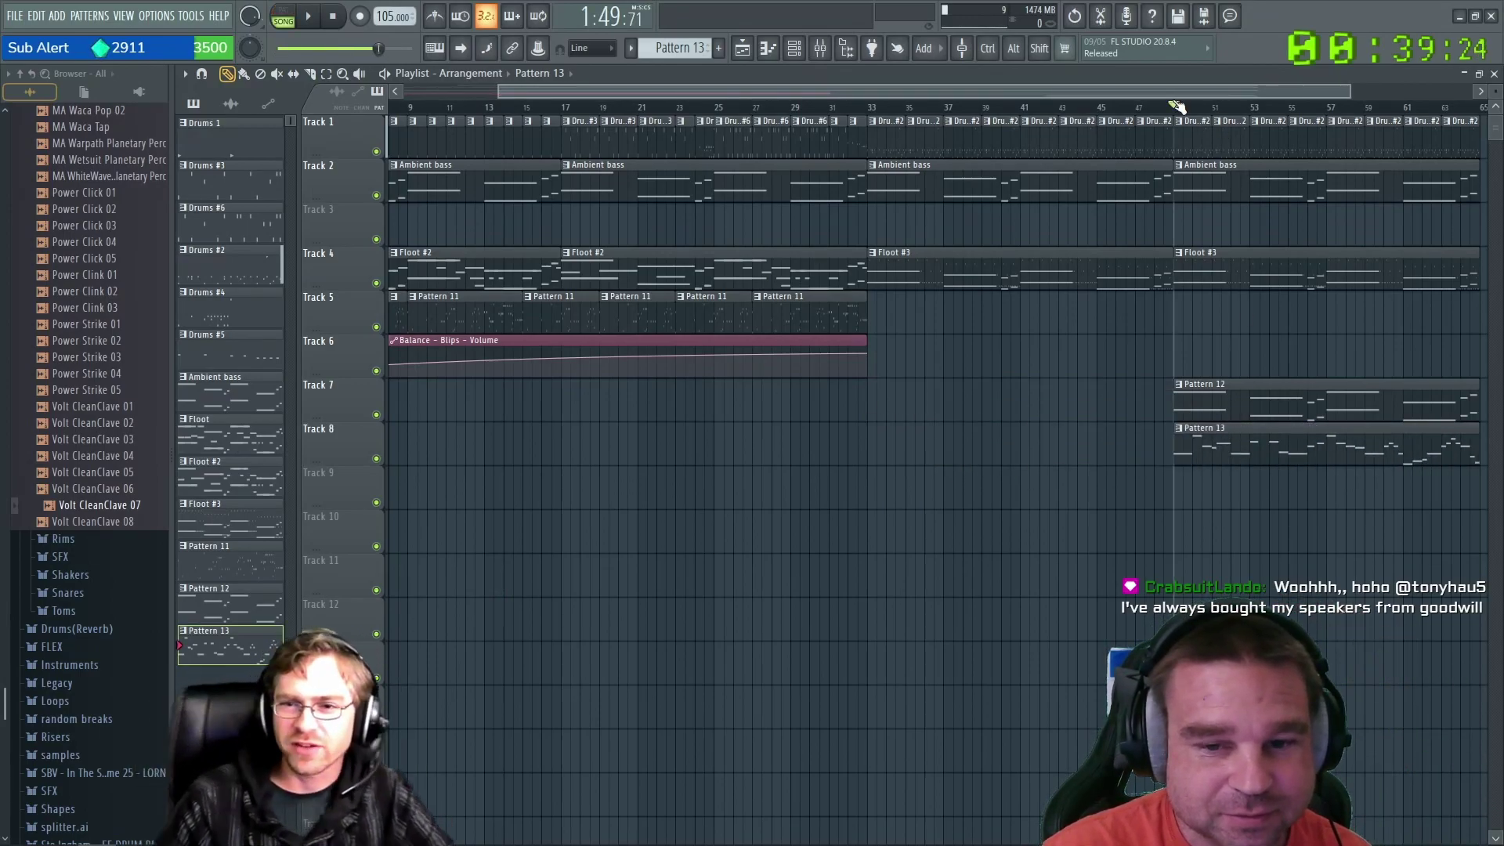
left_click(307, 17)
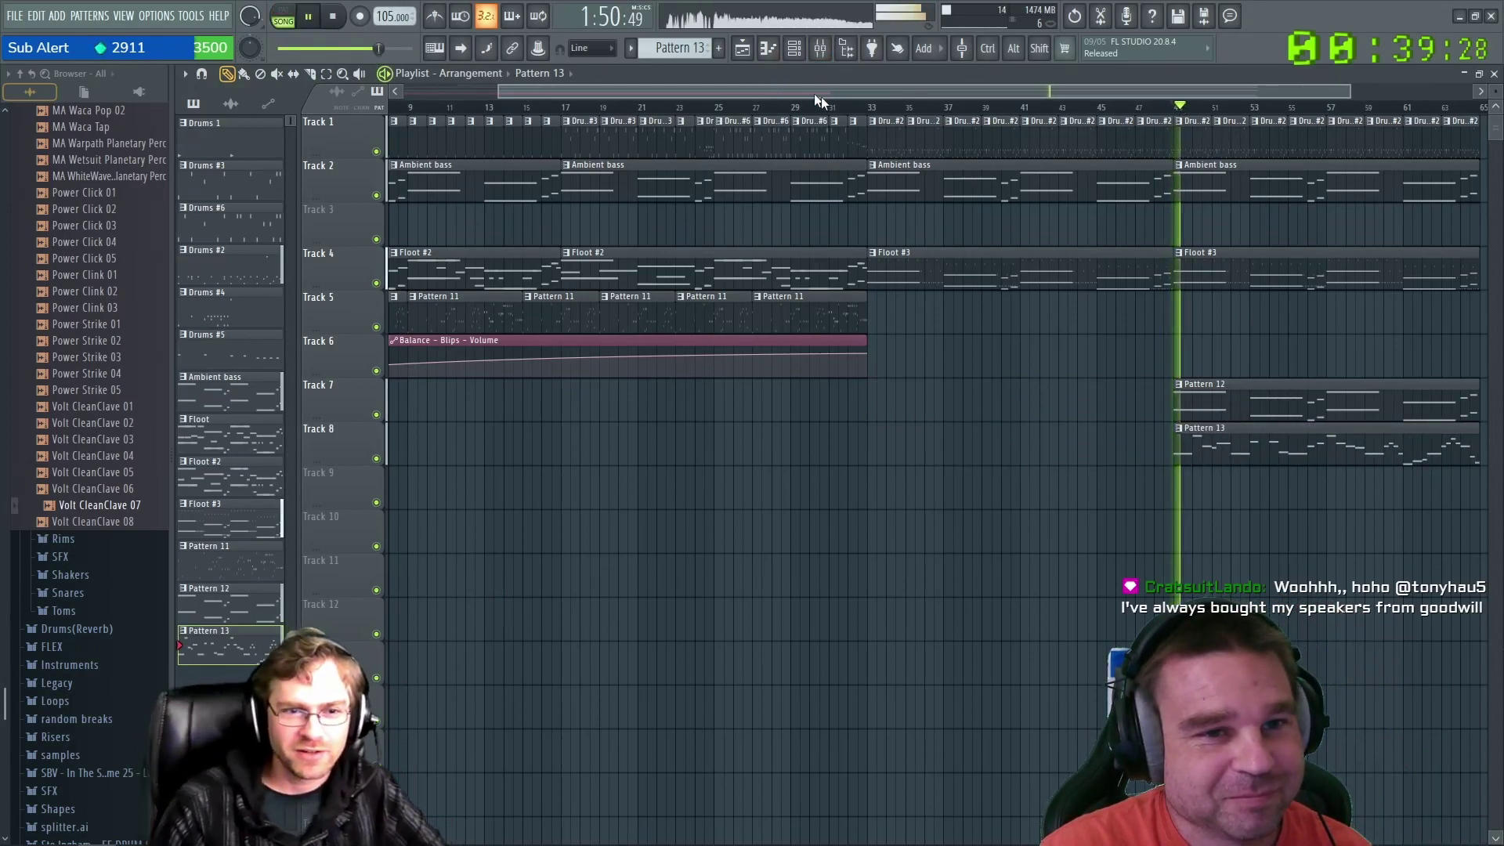
Open the Close Grand instrument and audition its Zero Eighties preset in Essential Pianos while the song plays.
left_click_drag(825, 92, 900, 91)
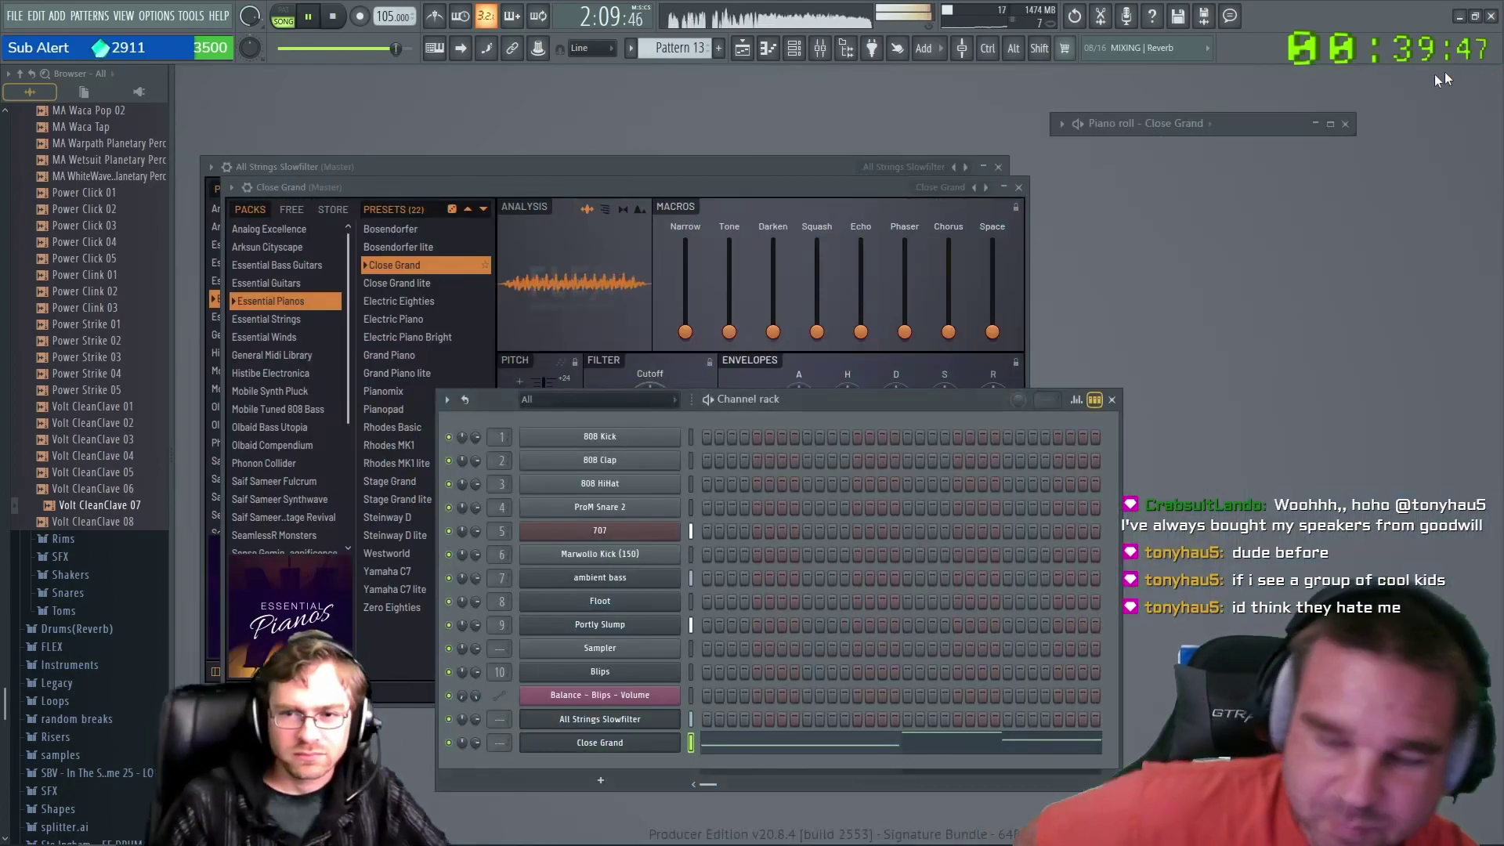
left_click(1493, 74)
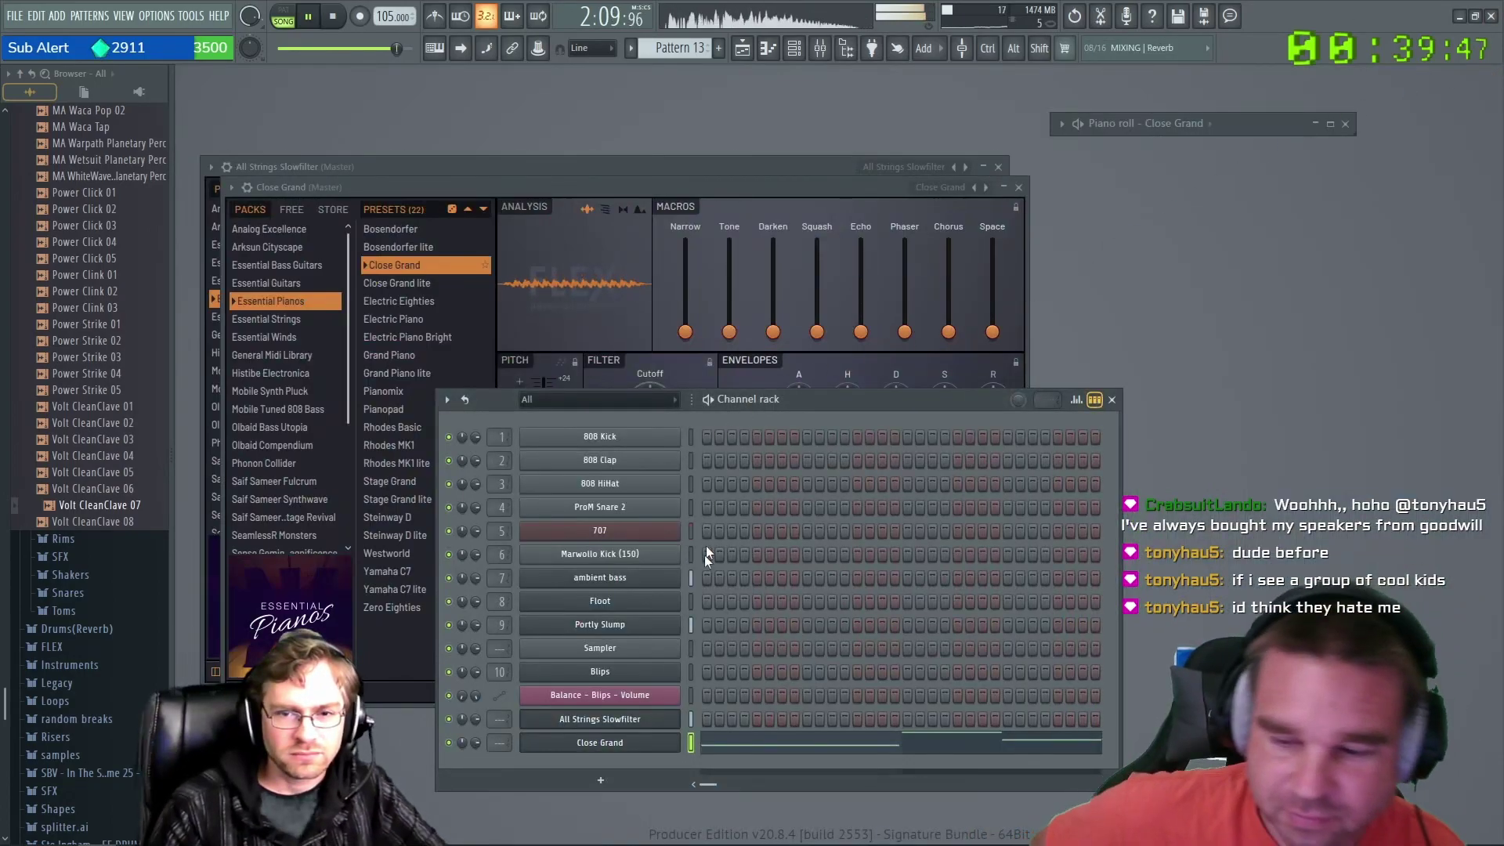
left_click(661, 740)
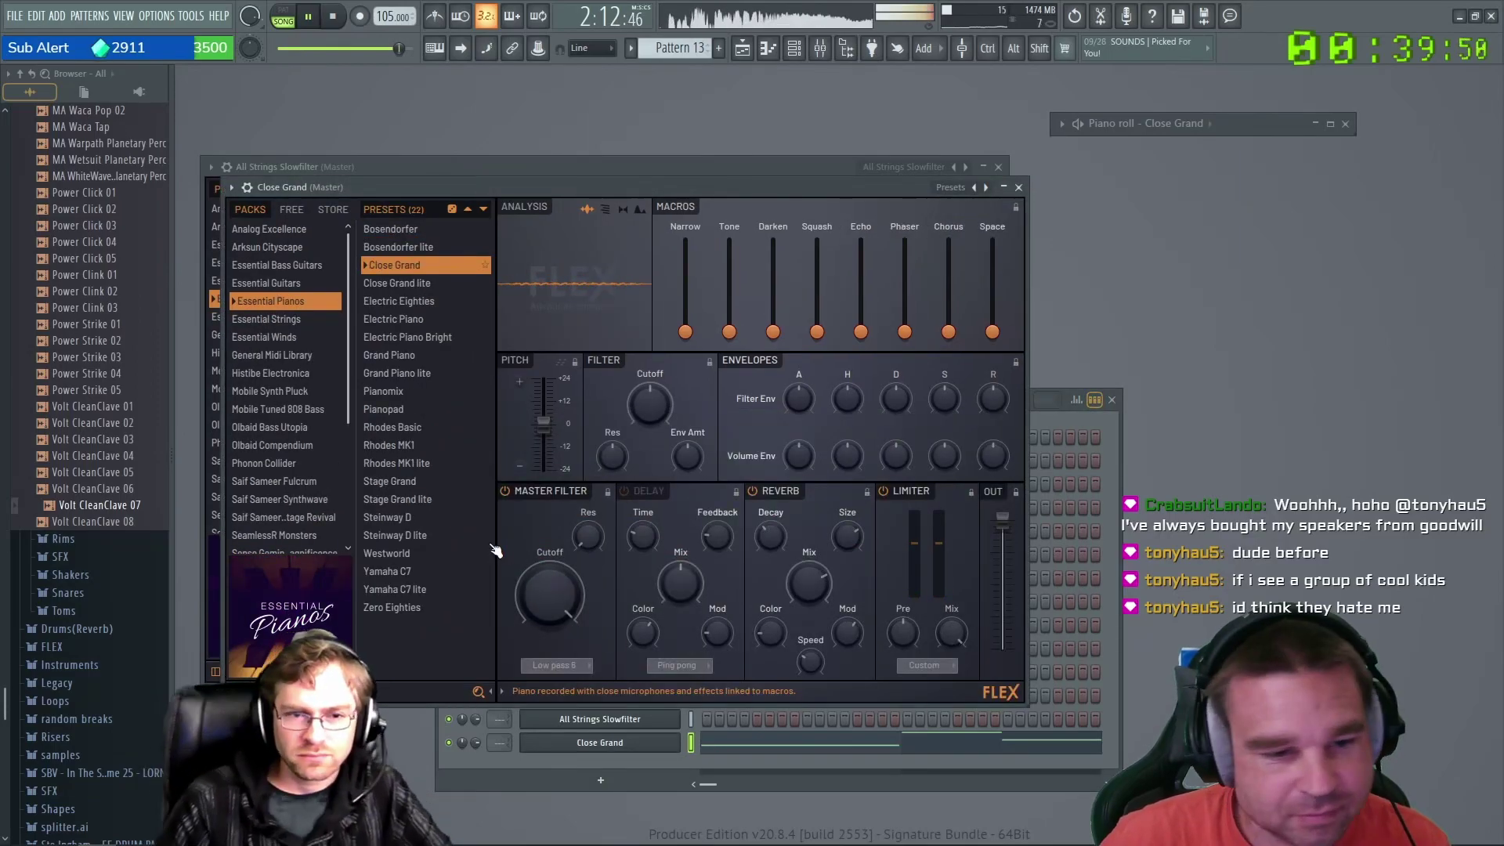
left_click(432, 605)
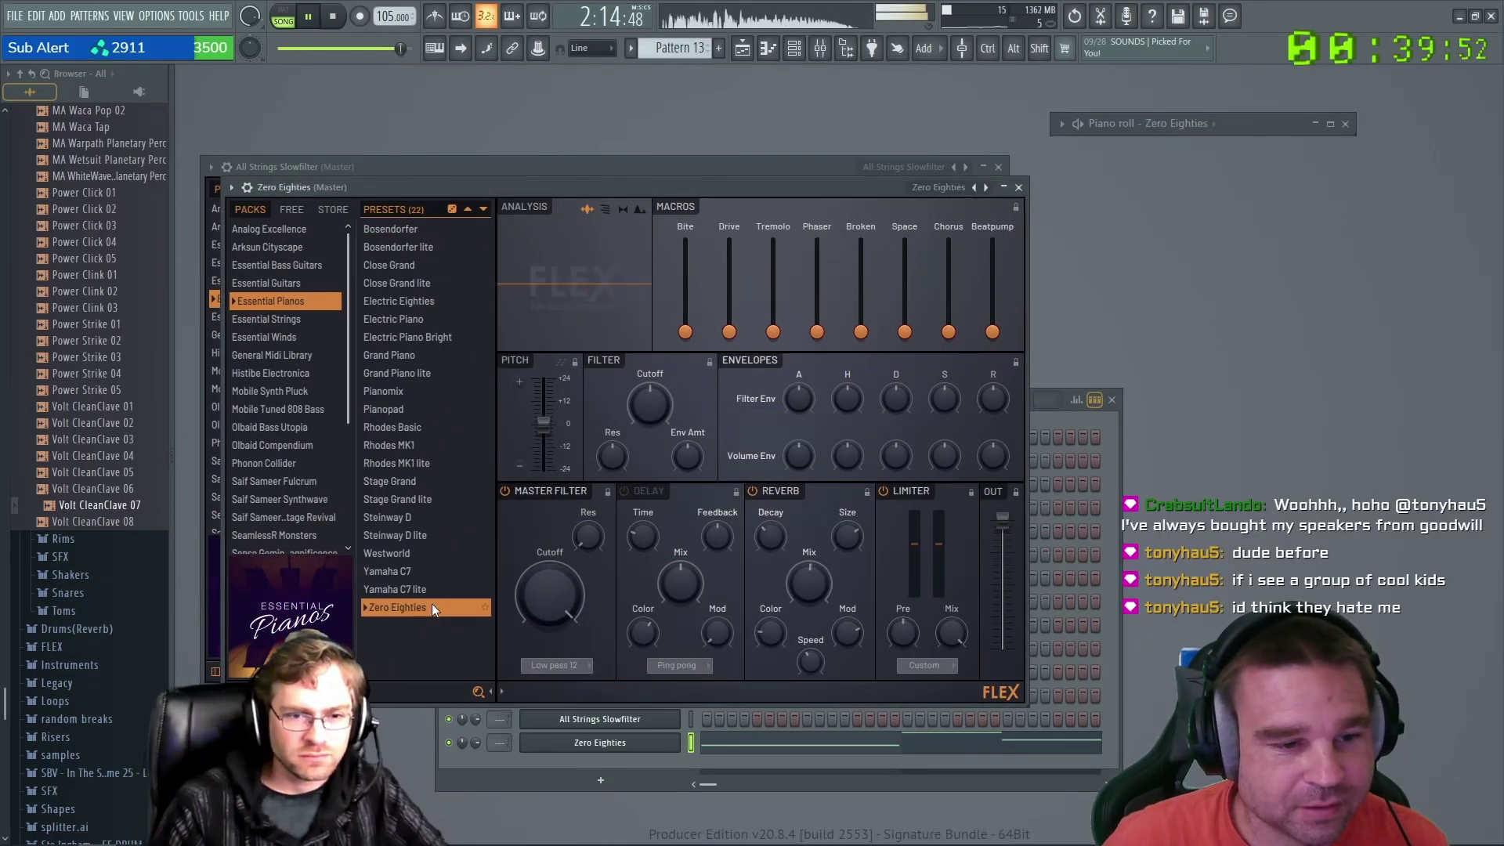
key("F5")
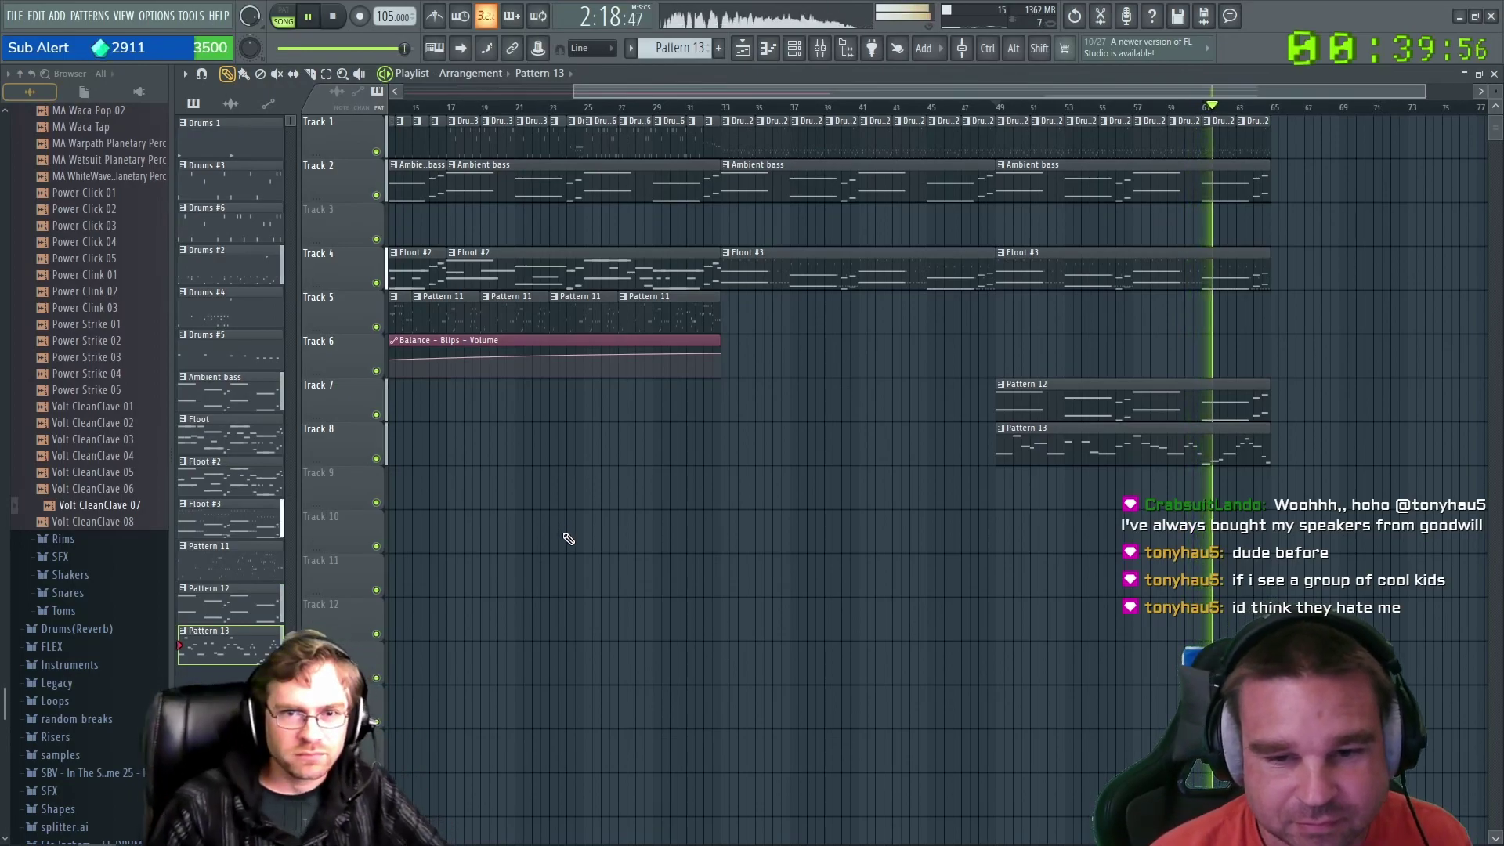
key("F5")
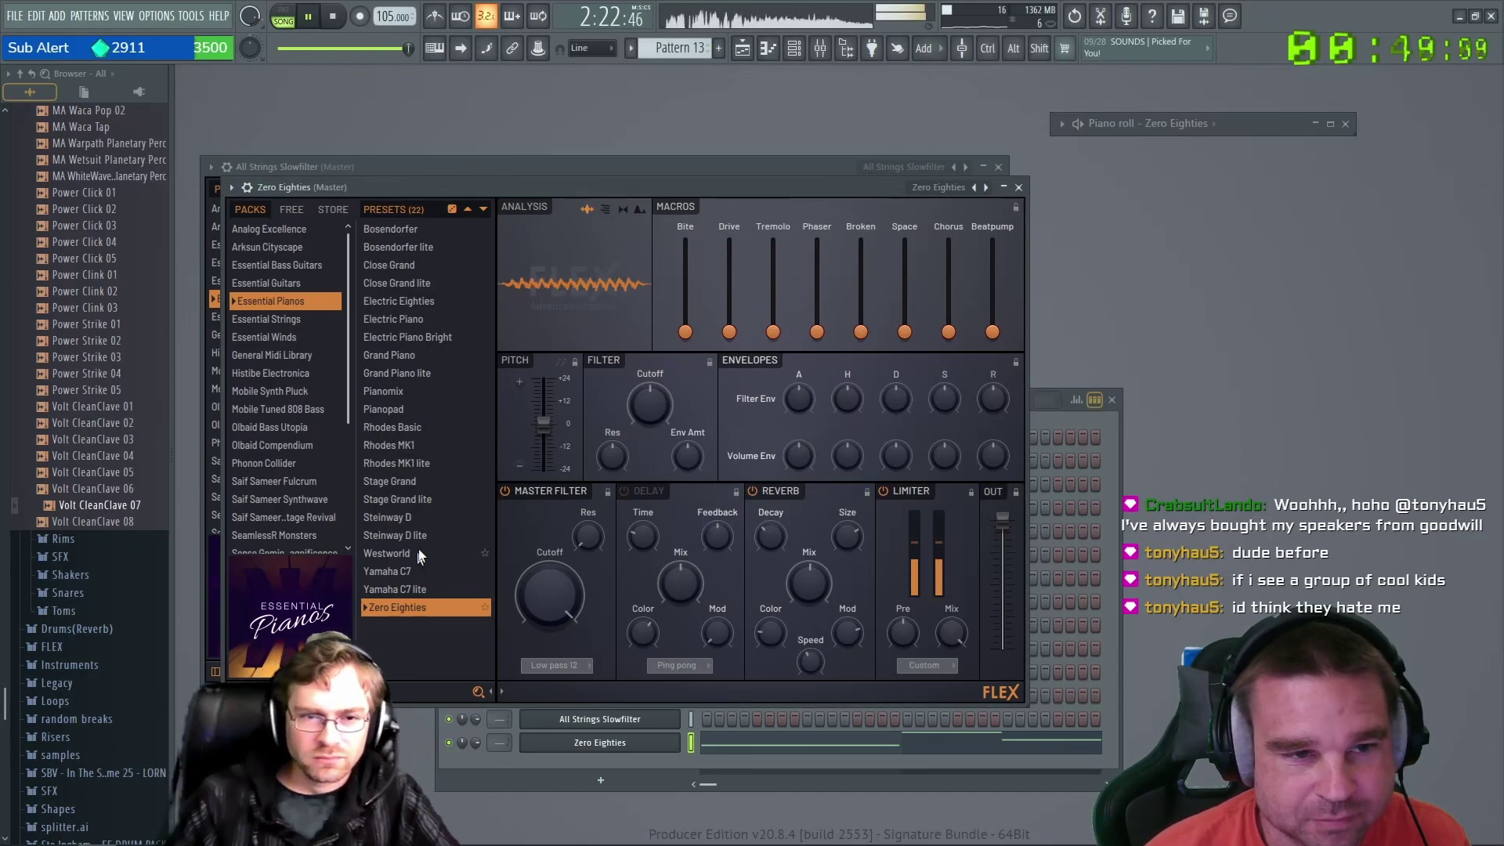
Load the Electric Eighties preset and restart song playback from bar 49 to audition it.
left_click(411, 303)
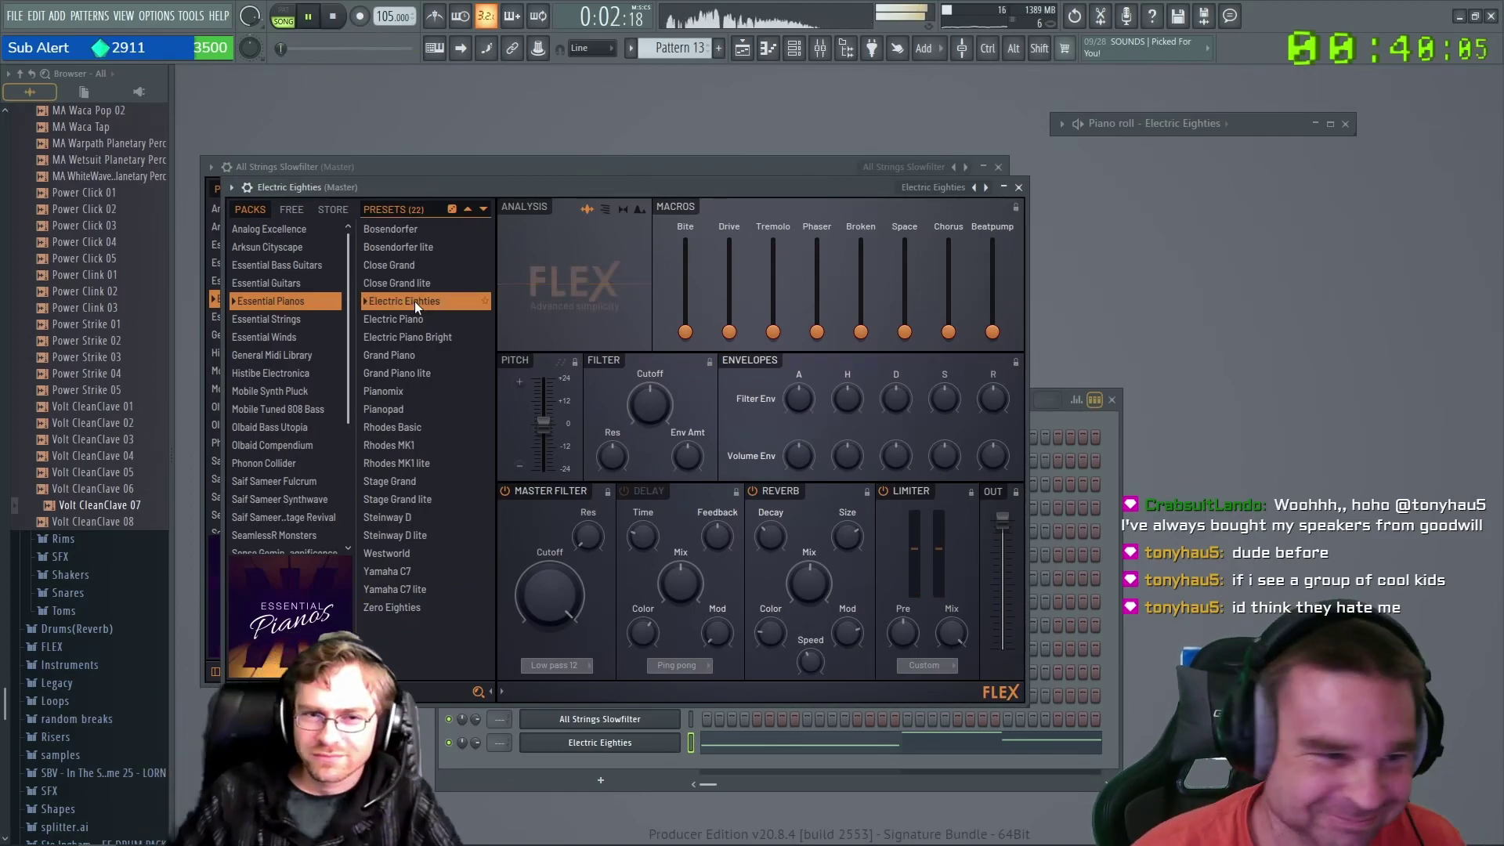
key("F5")
left_click(1007, 110)
left_click(993, 110)
key("F5")
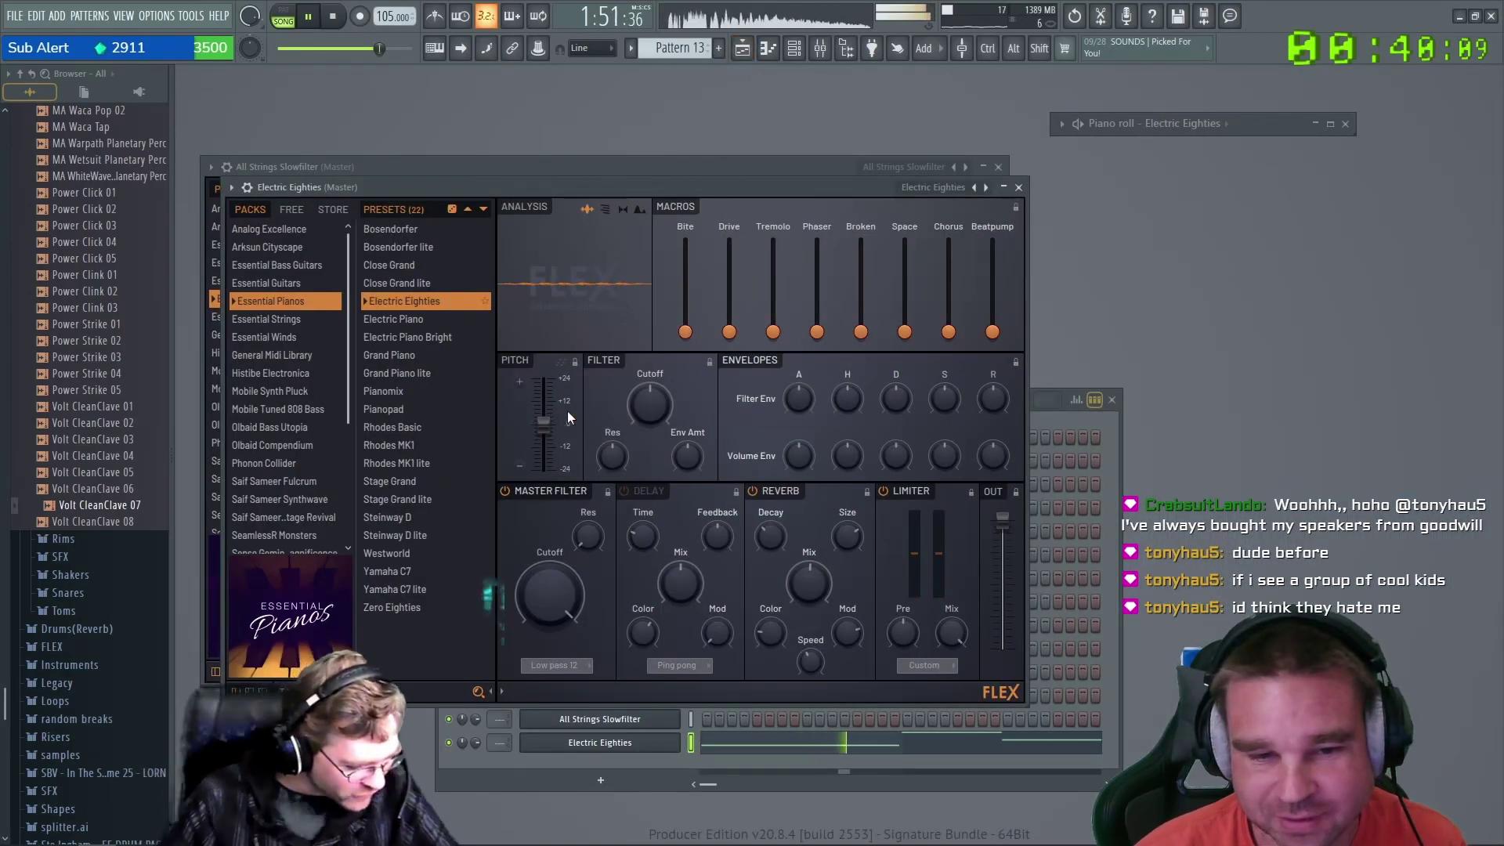
Audition Stage Grand and Electric Eighties, load the Electric Piano preset instead, and minimize the playlist.
left_click(436, 487)
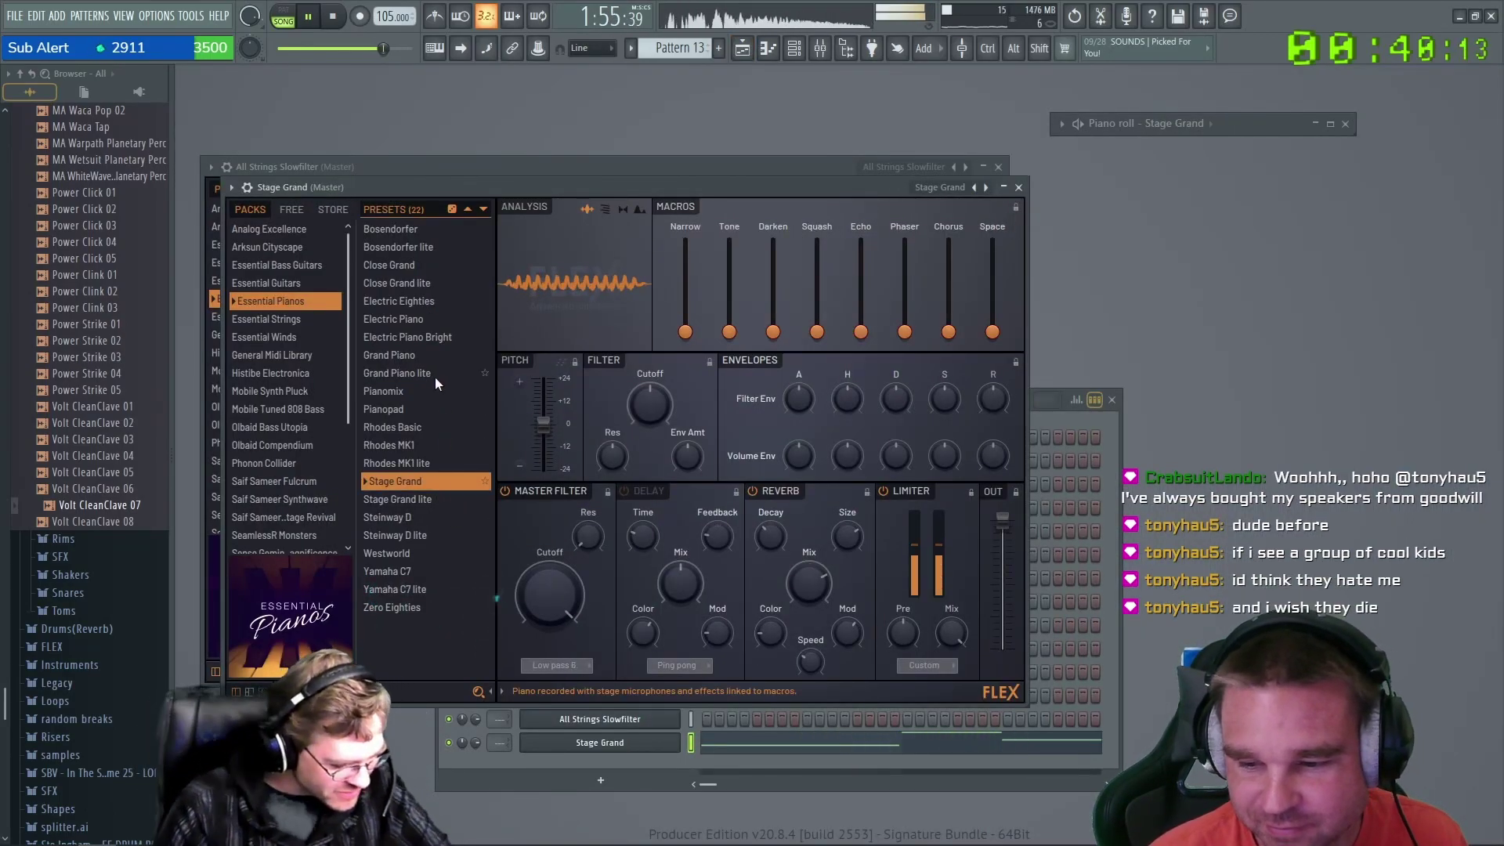
left_click(421, 302)
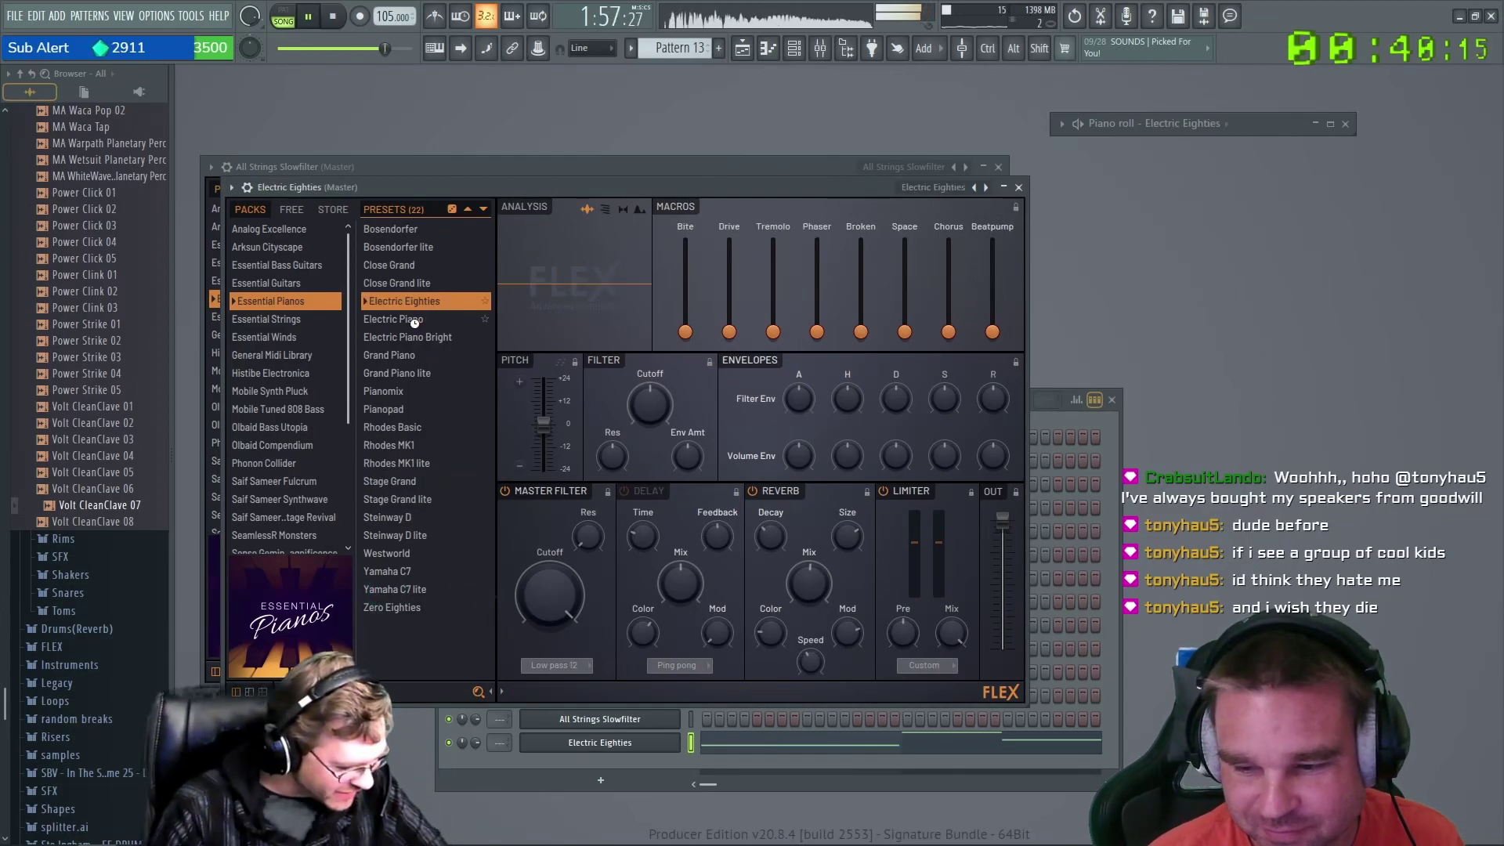
left_click(415, 321)
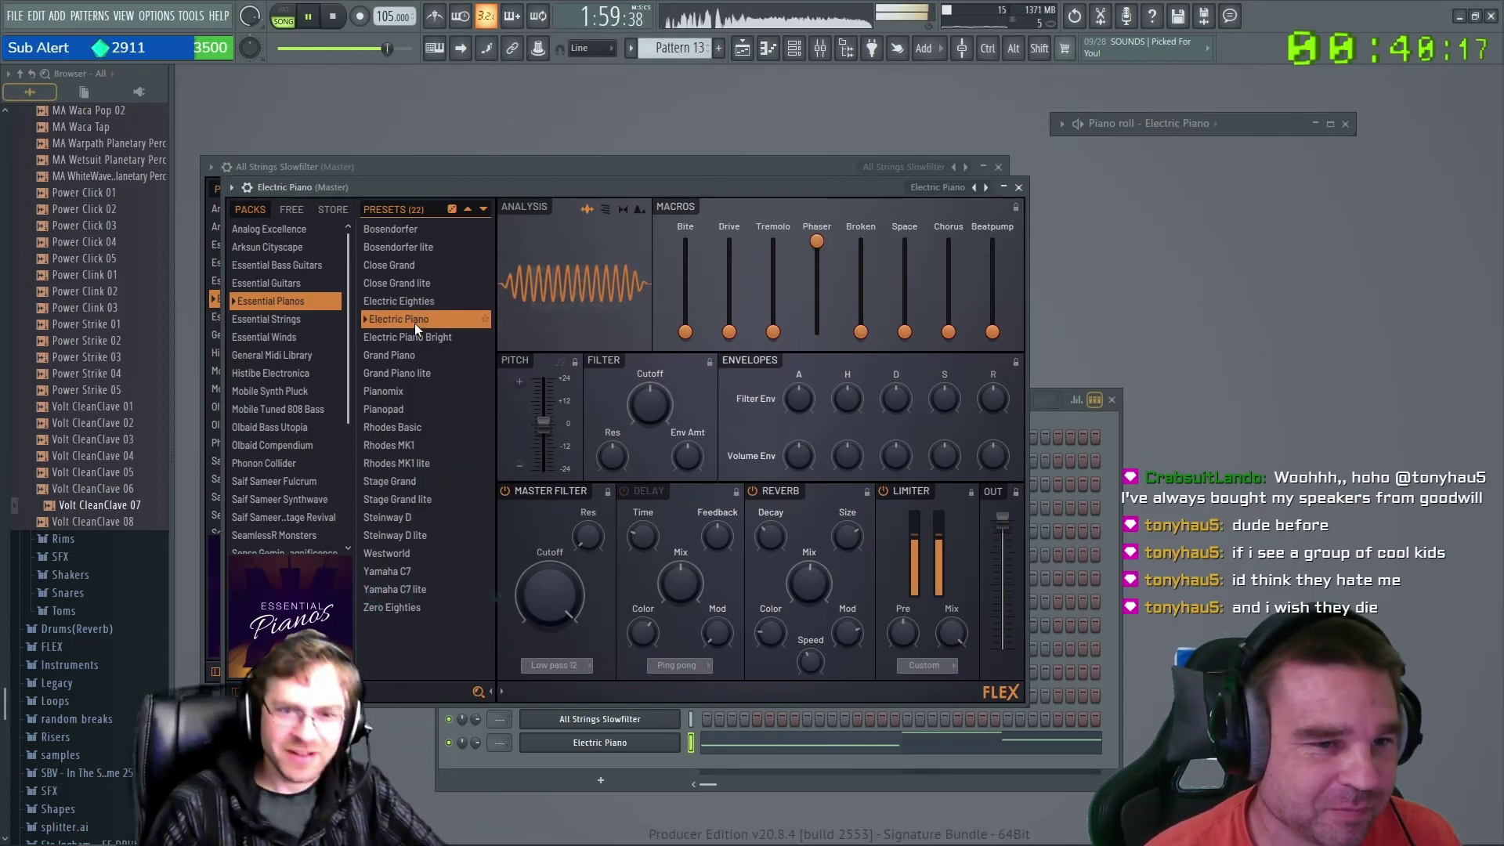
key("F5")
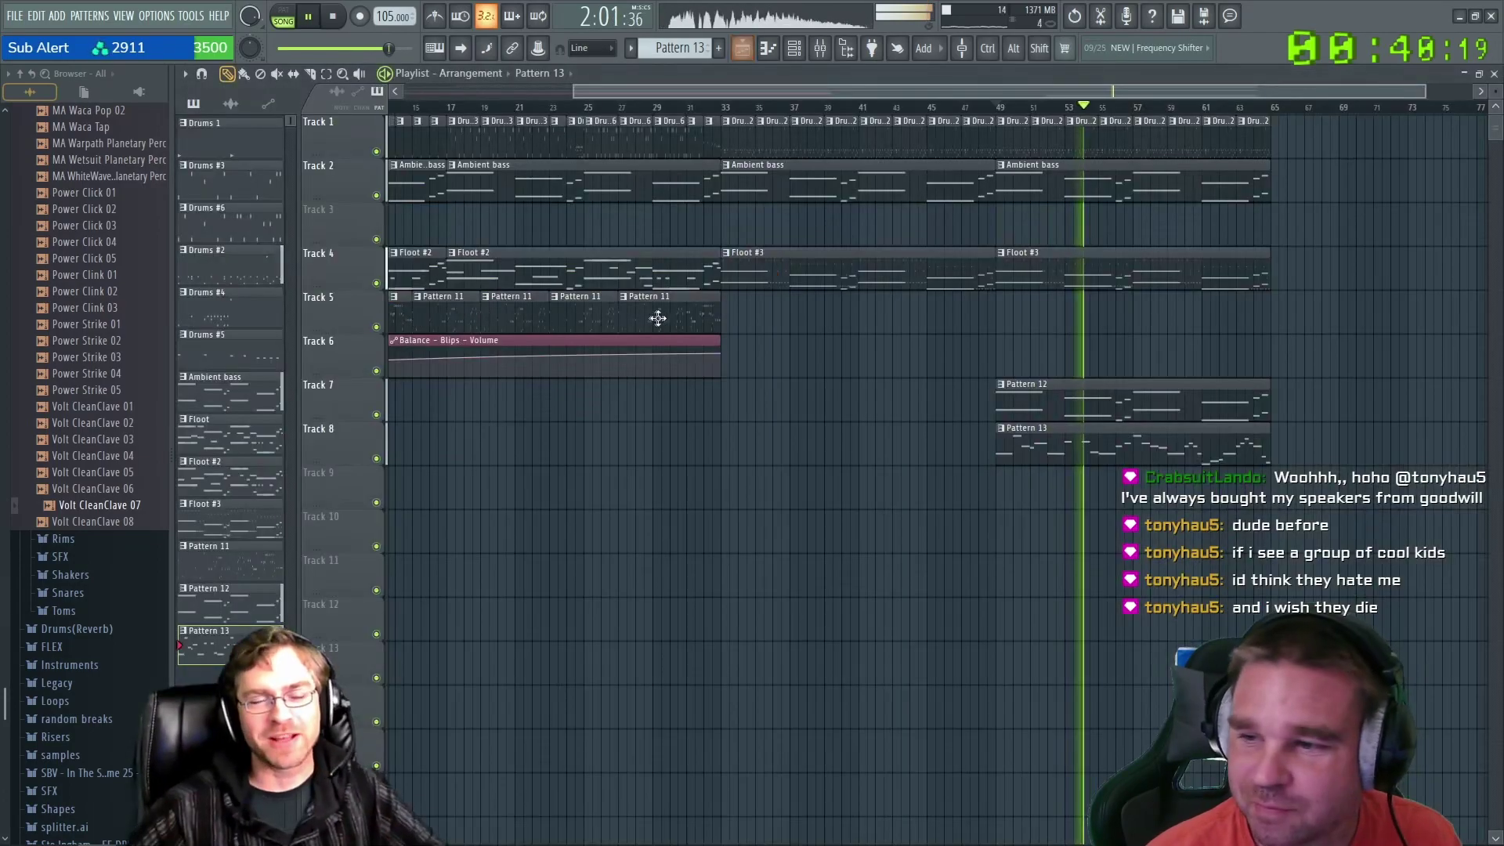
left_click(1479, 73)
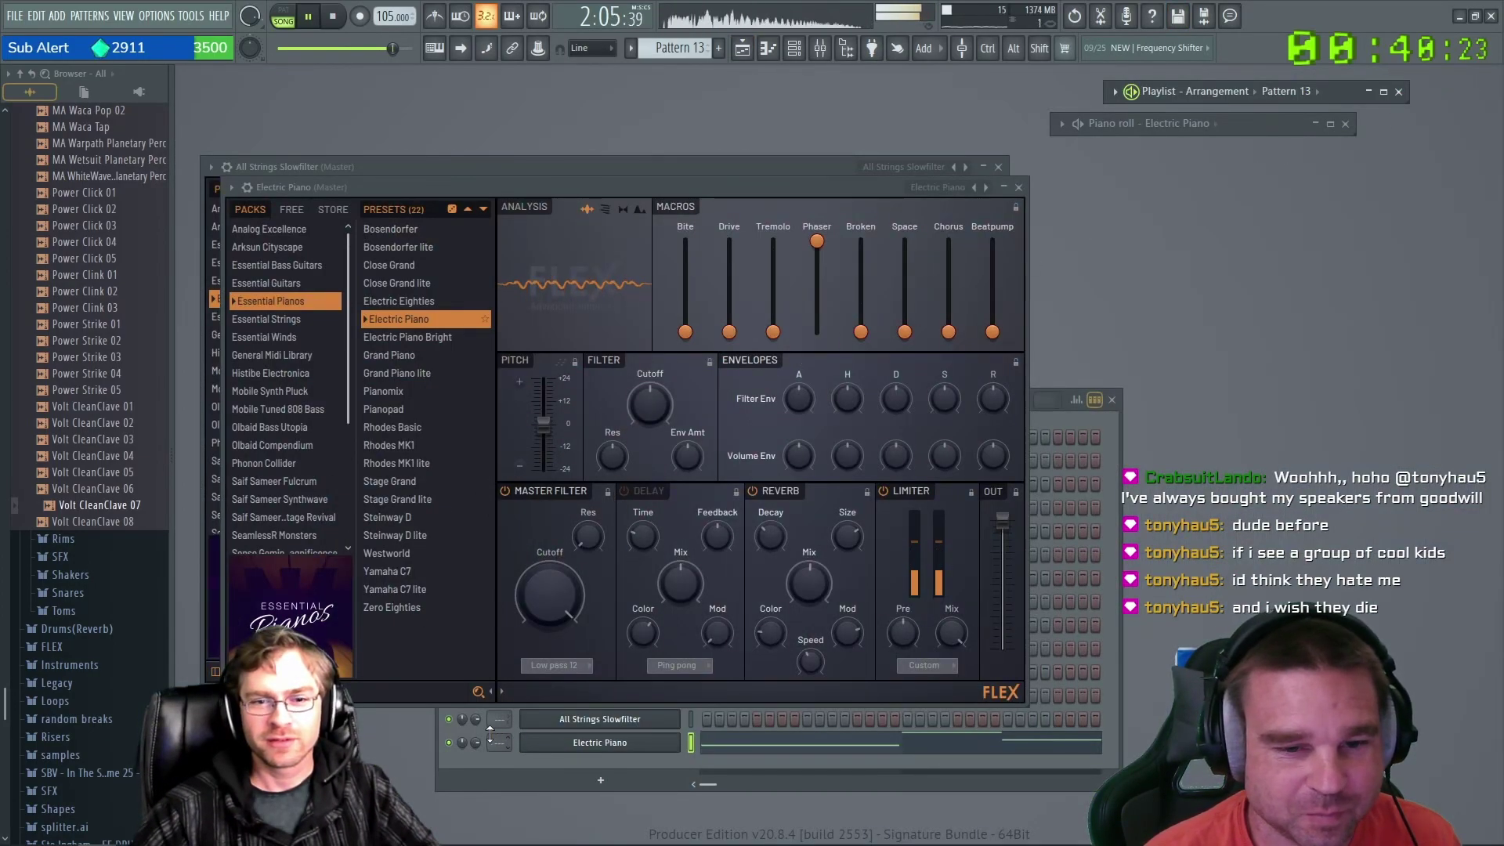
Open the Electric Piano channel's piano roll, widen its window and reposition it to show the melody.
left_click(481, 740)
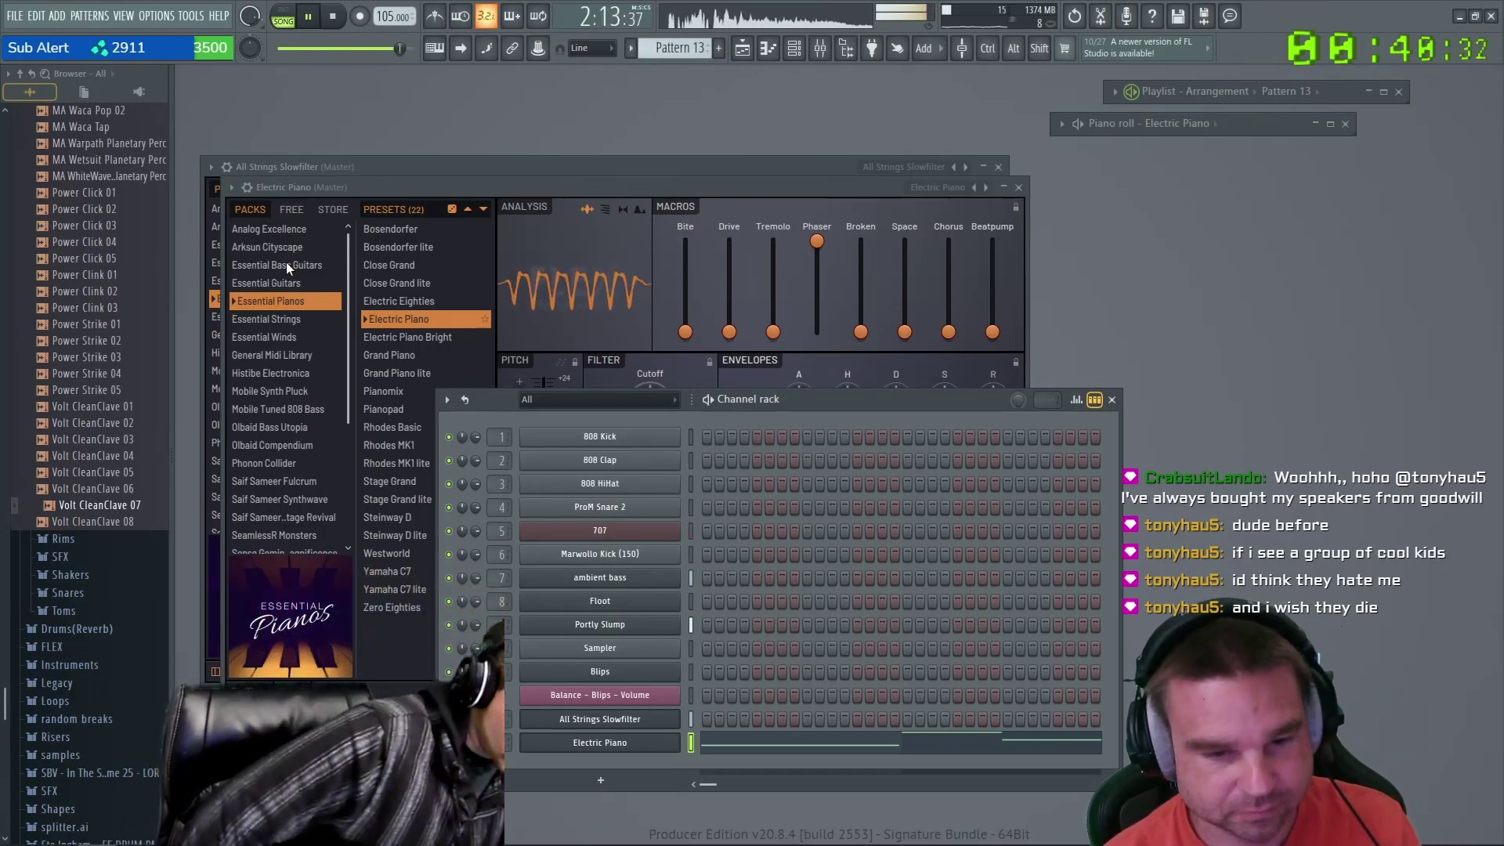
right_click(678, 742)
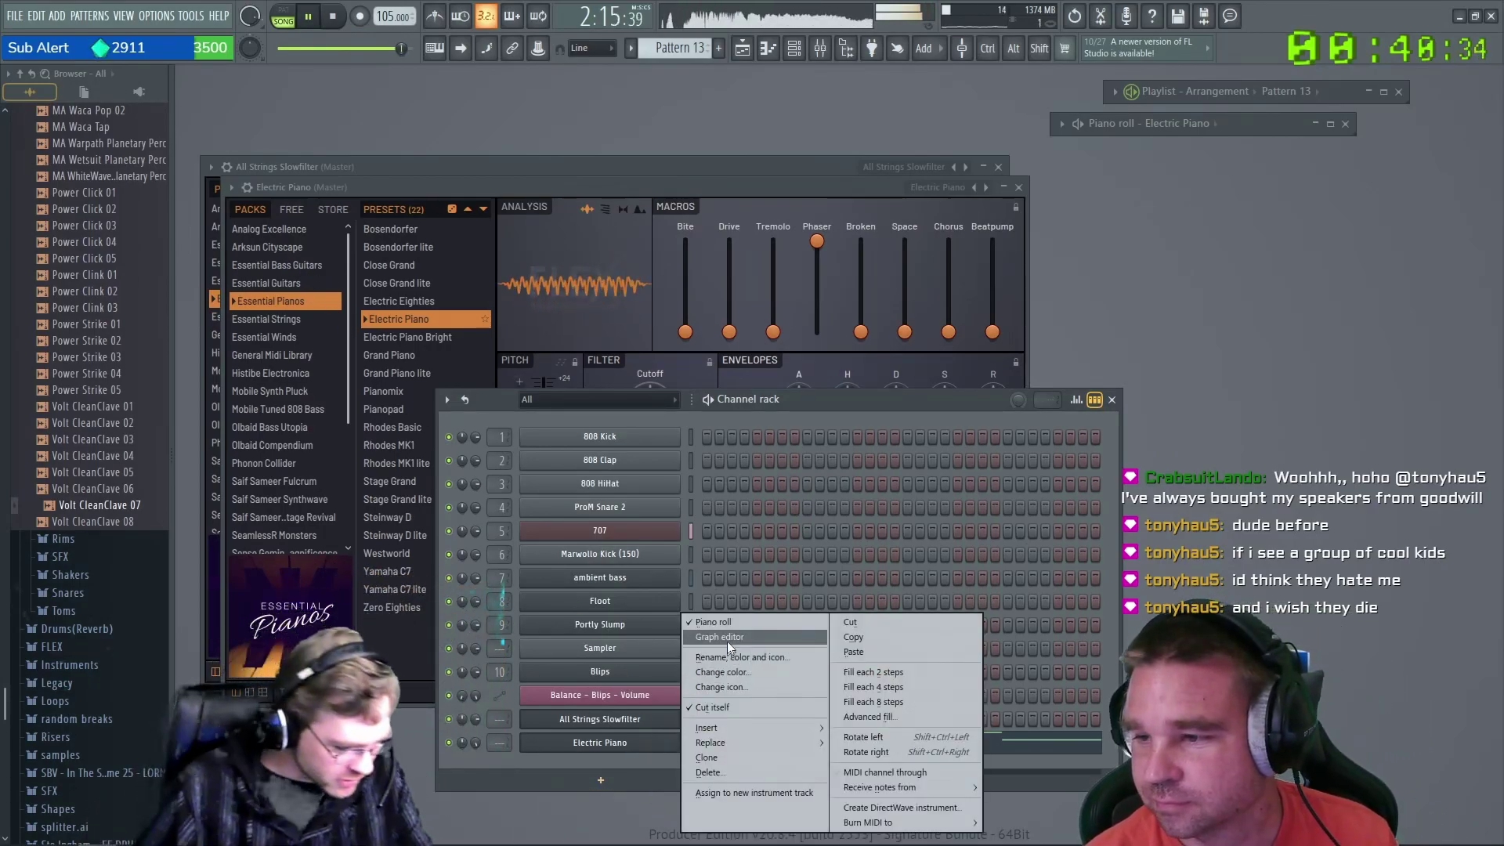
left_click(713, 622)
right_click(645, 751)
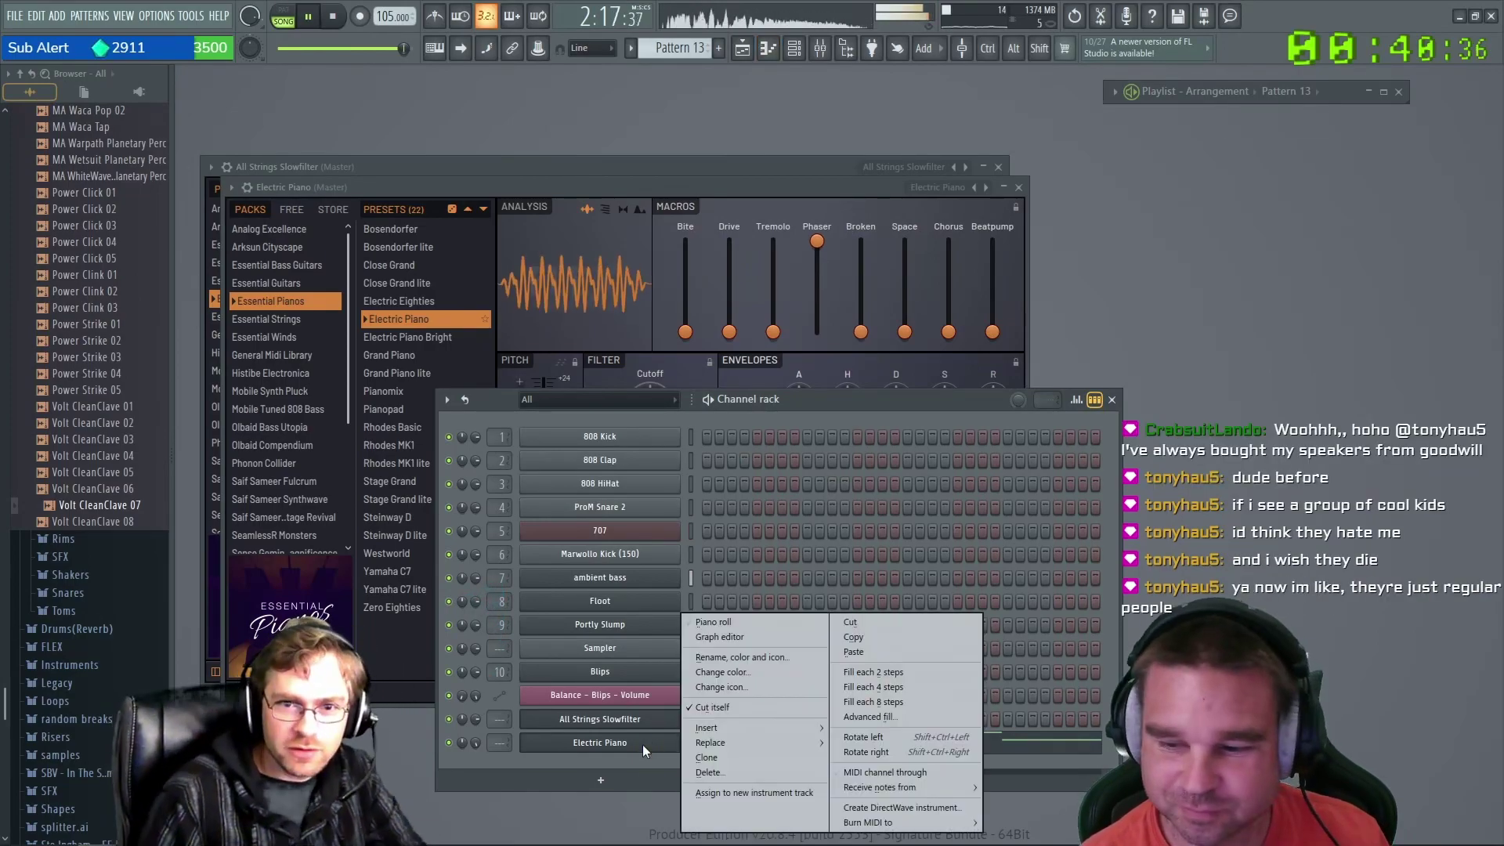
left_click(713, 622)
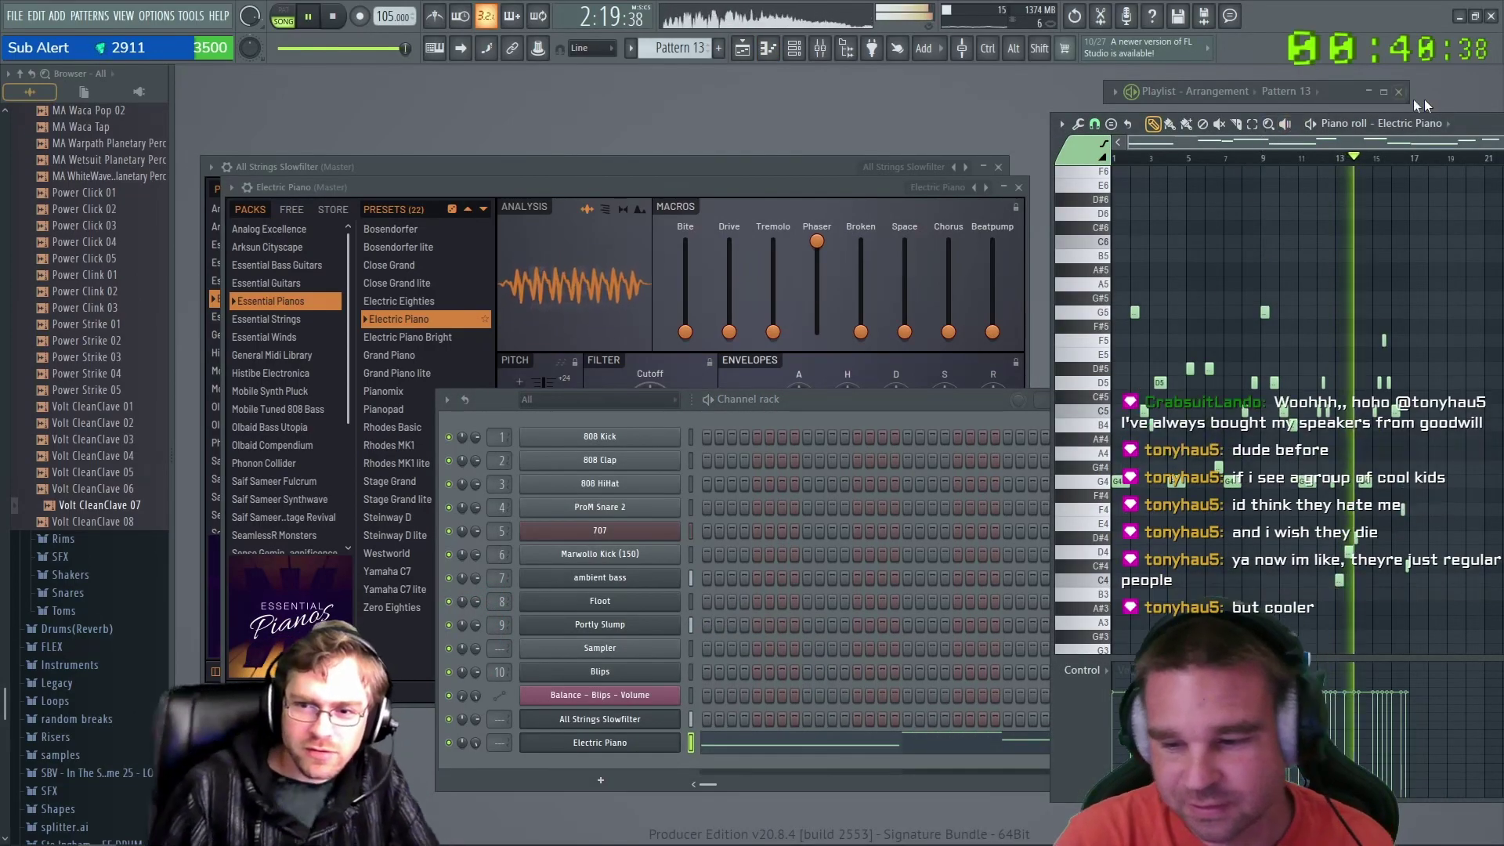
left_click_drag(1052, 116, 835, 122)
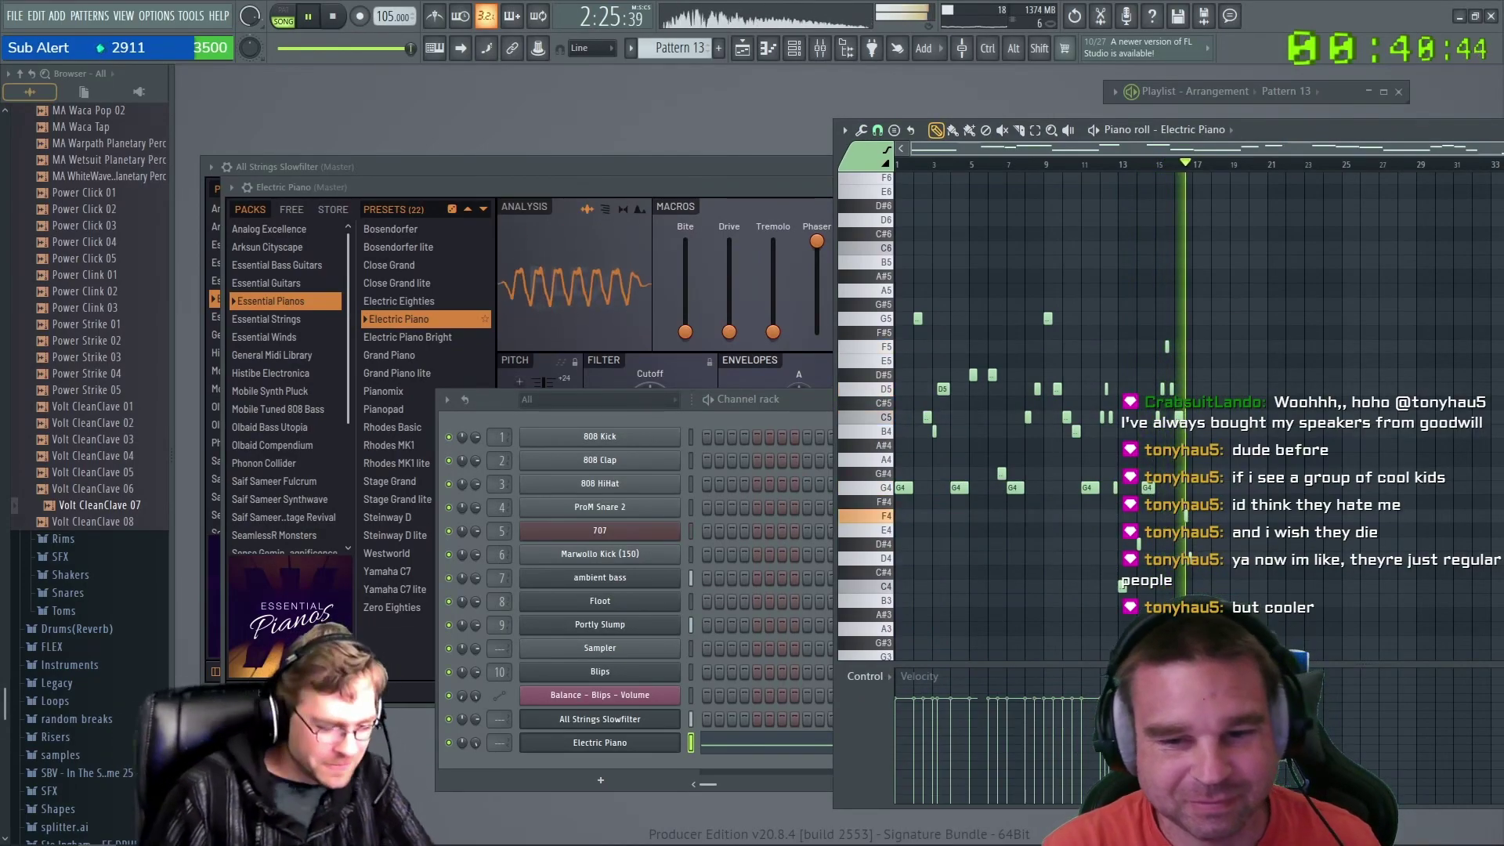
left_click_drag(1427, 137, 710, 185)
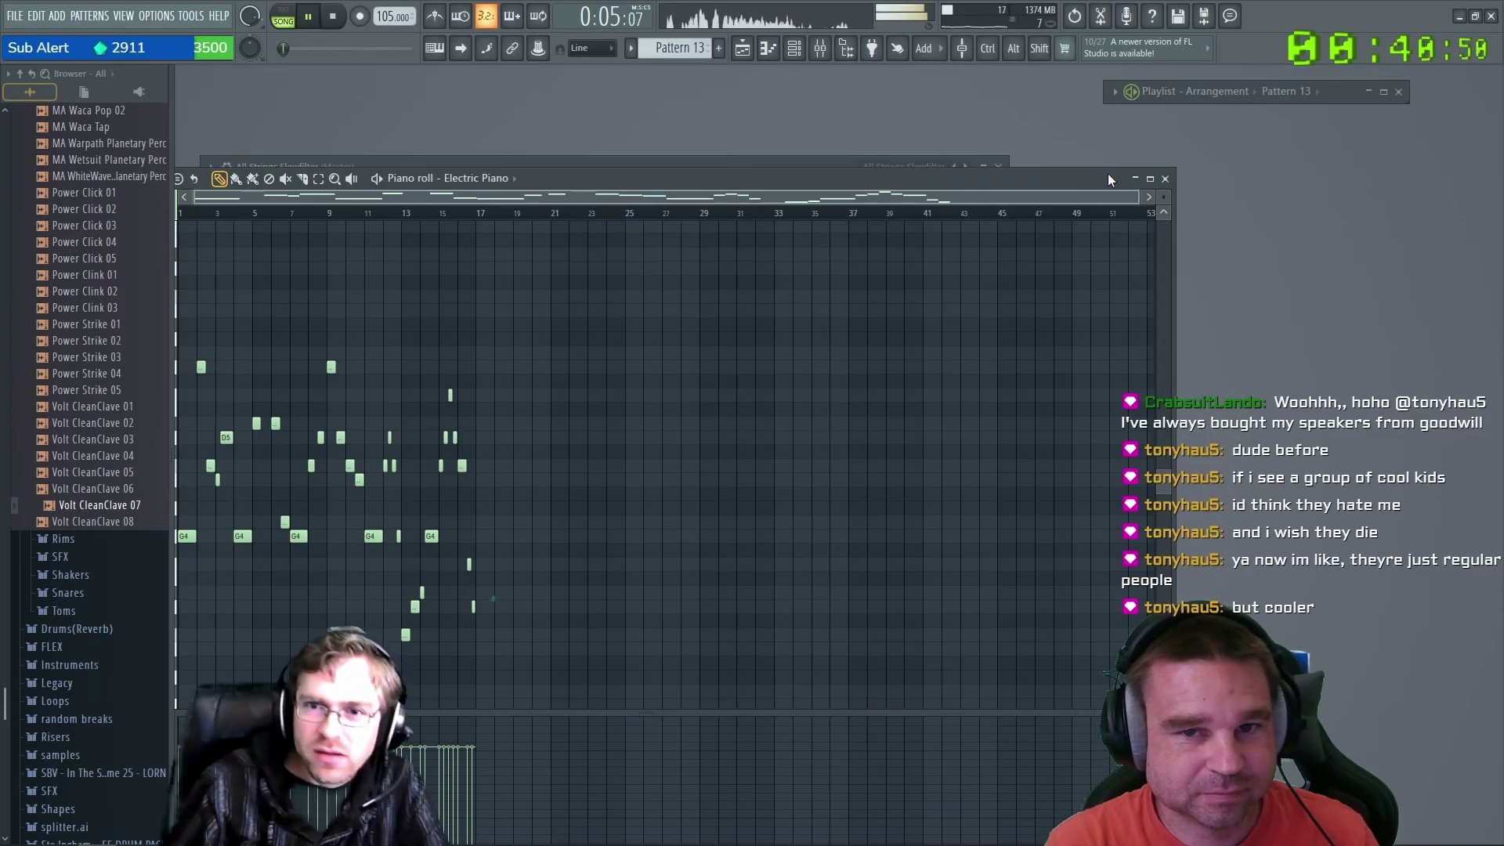
Copy the Electric Piano channel's notes from Pattern 13 and switch to the empty Pattern 14.
key("F6")
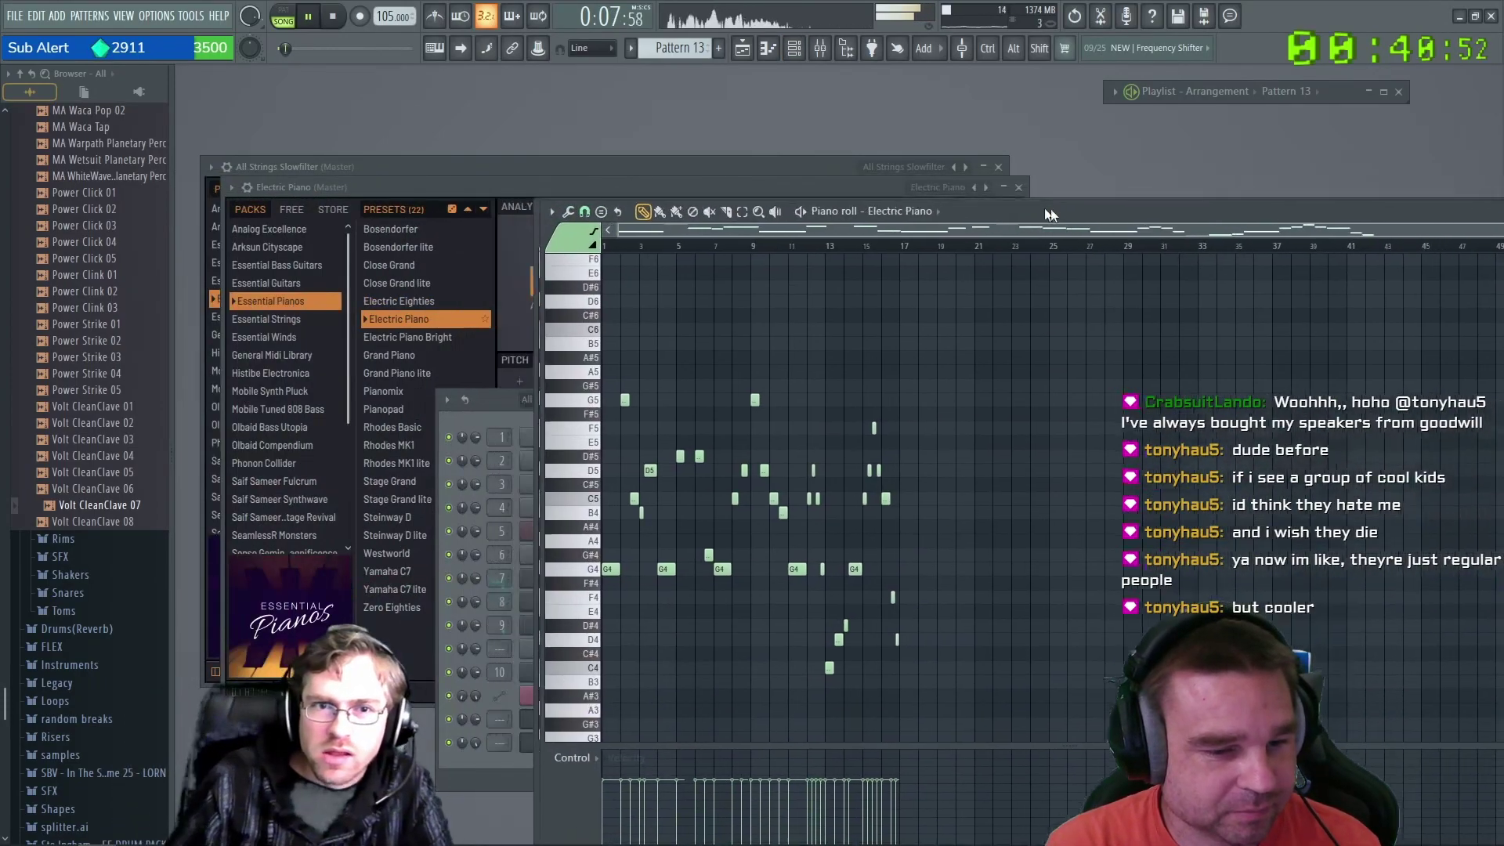
left_click(670, 188)
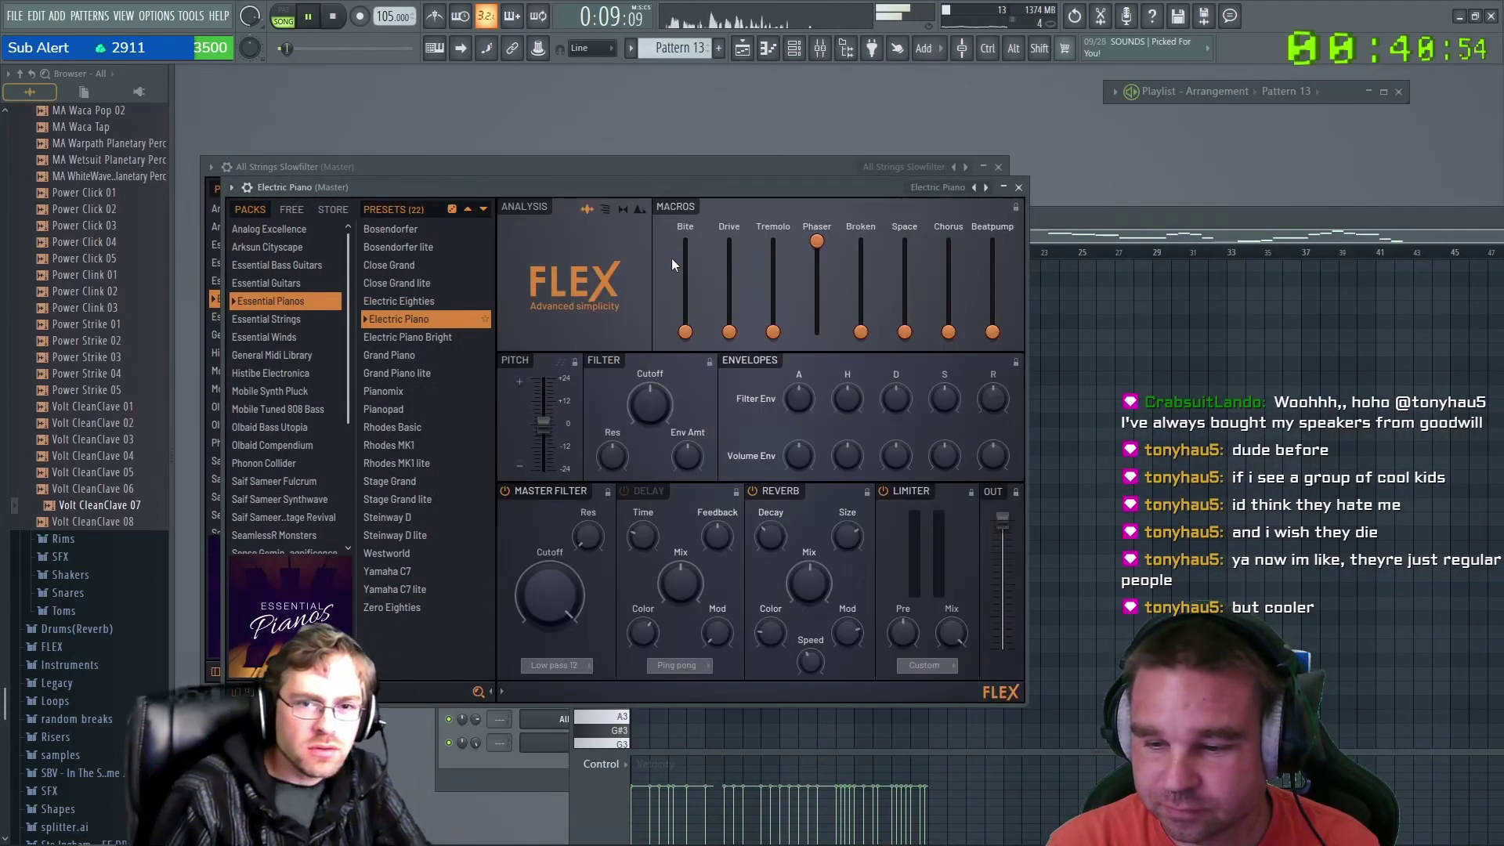
left_click(487, 758)
right_click(622, 727)
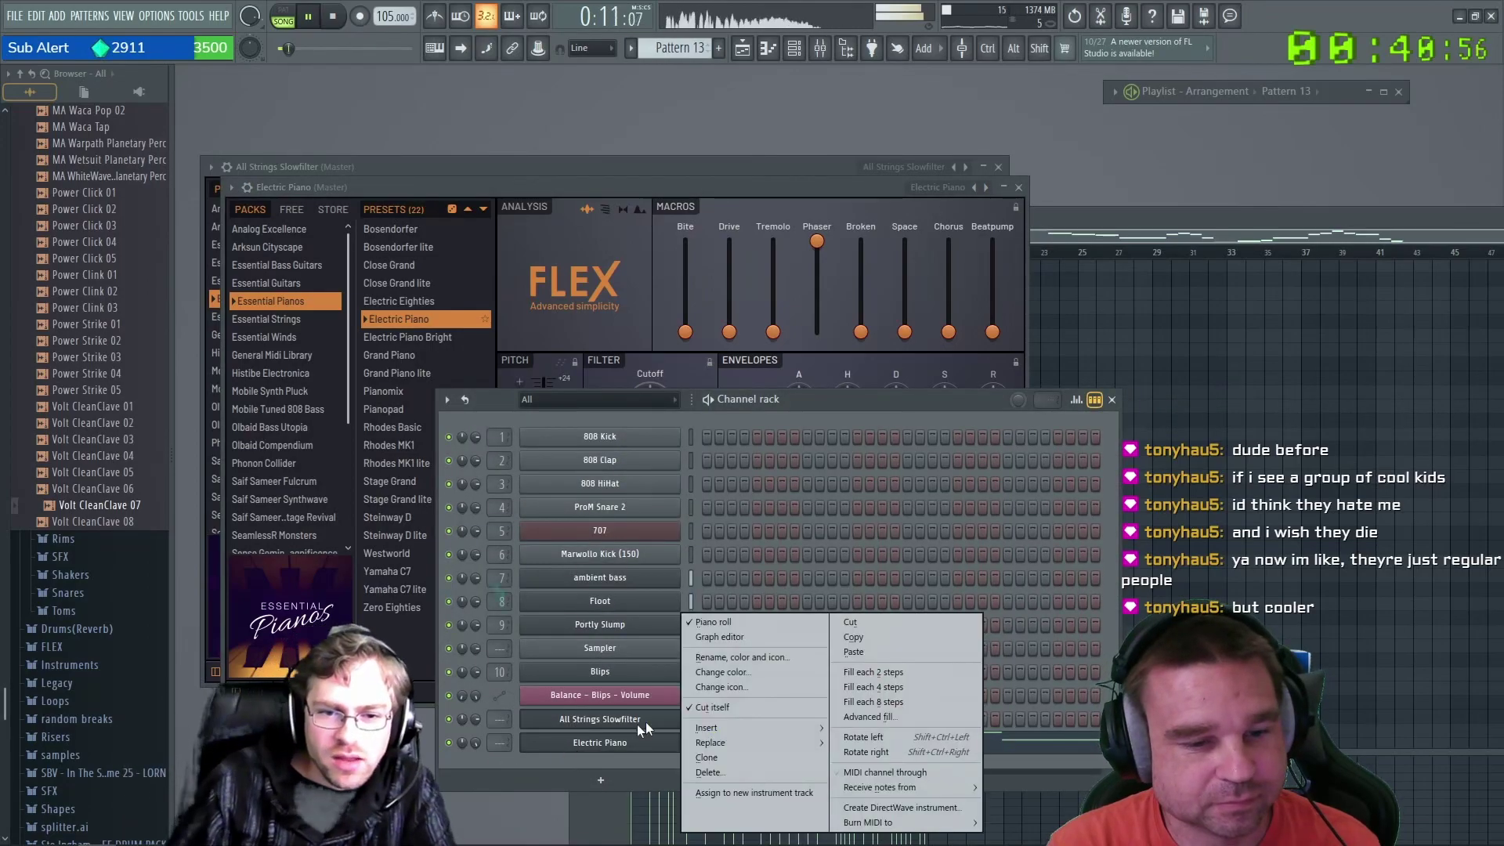
left_click(876, 636)
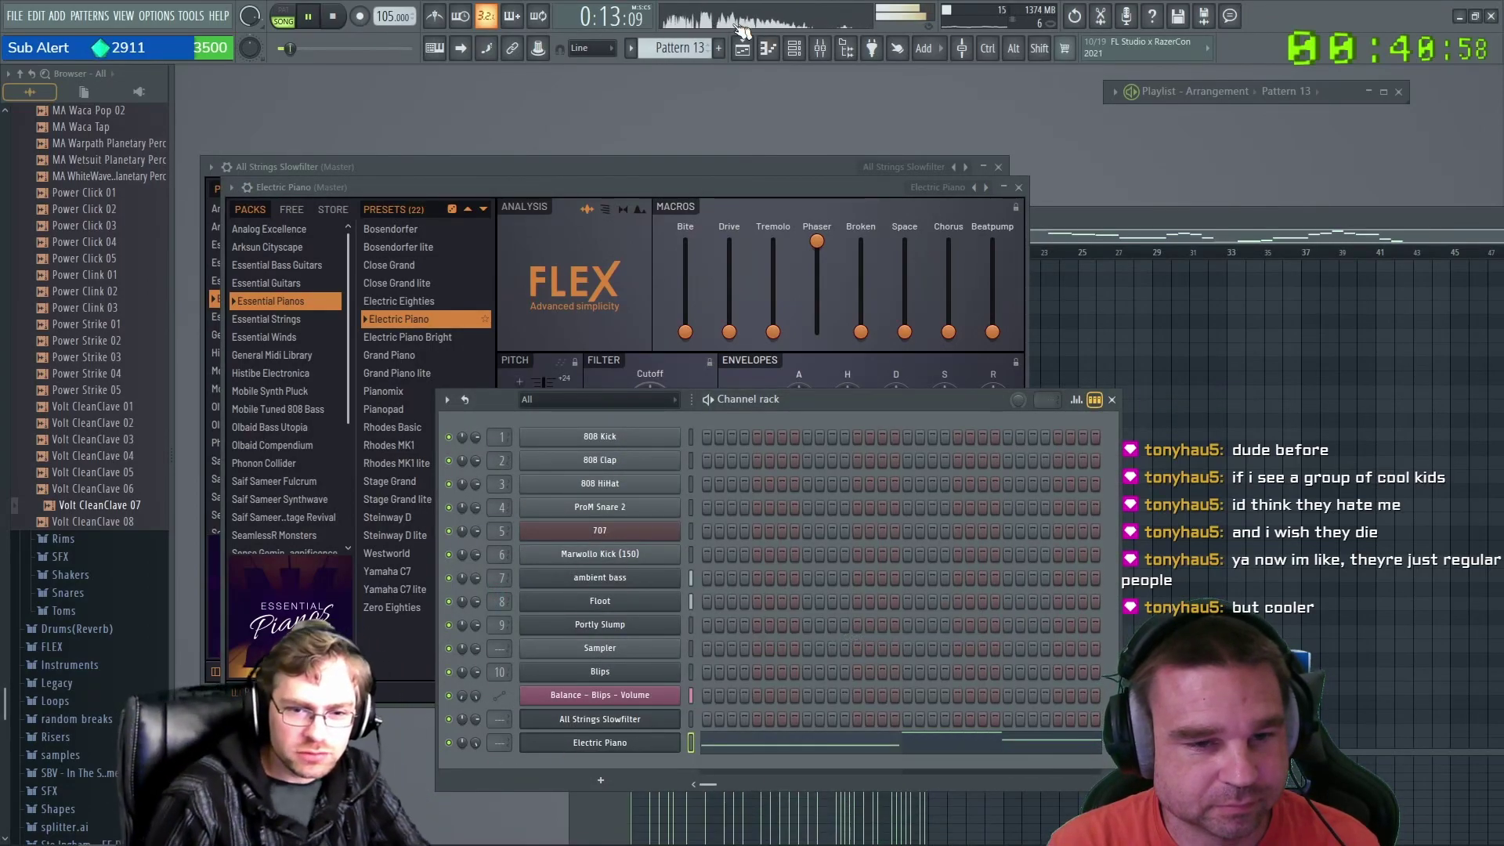
scroll(693, 43, "down", 1)
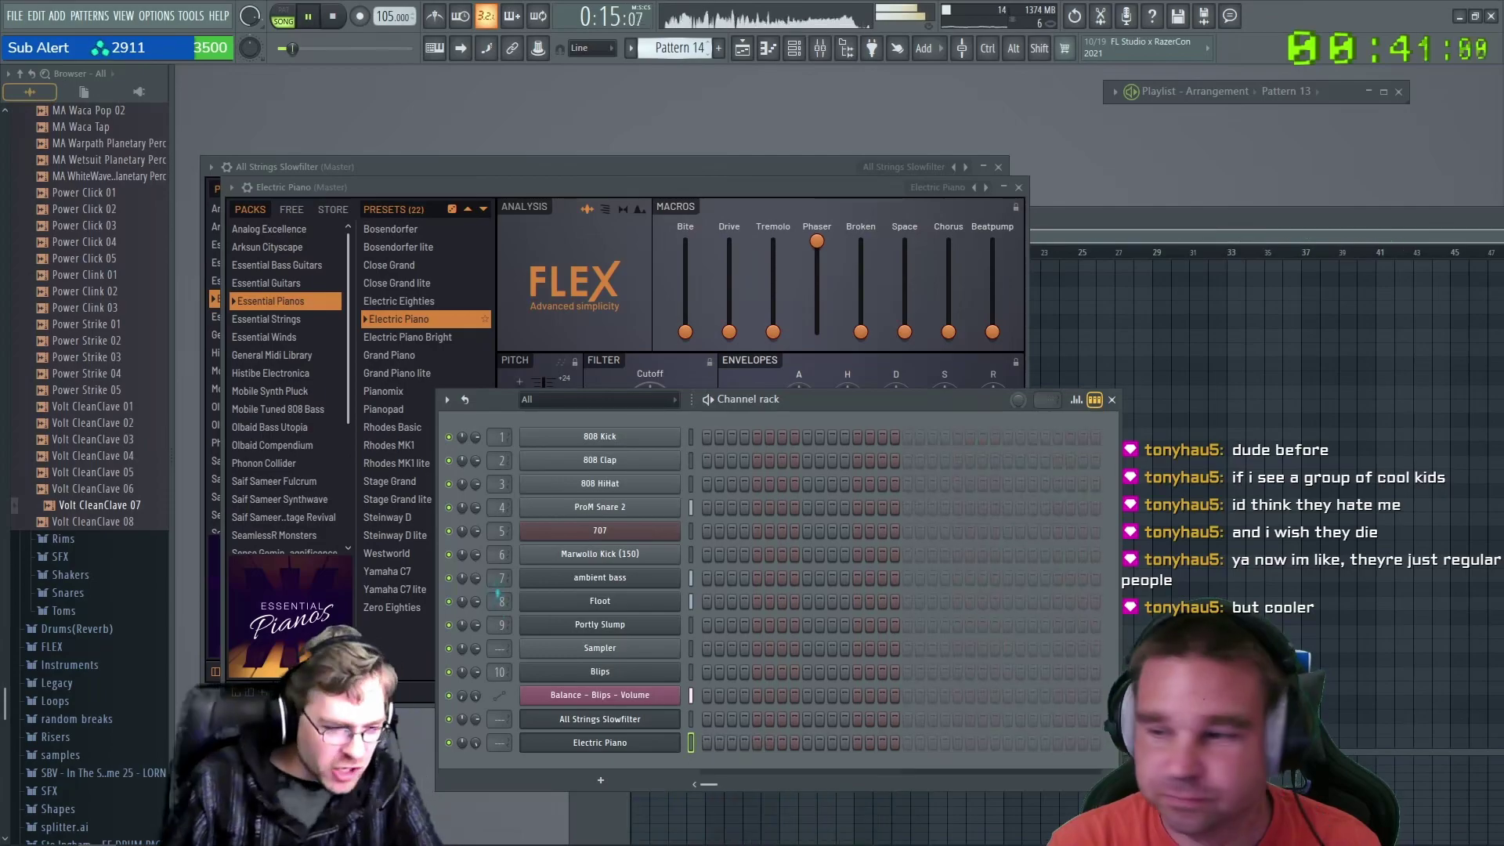
Add a new FLEX instrument and load the Ace of Space preset from the Essential Guitars pack.
left_click(56, 15)
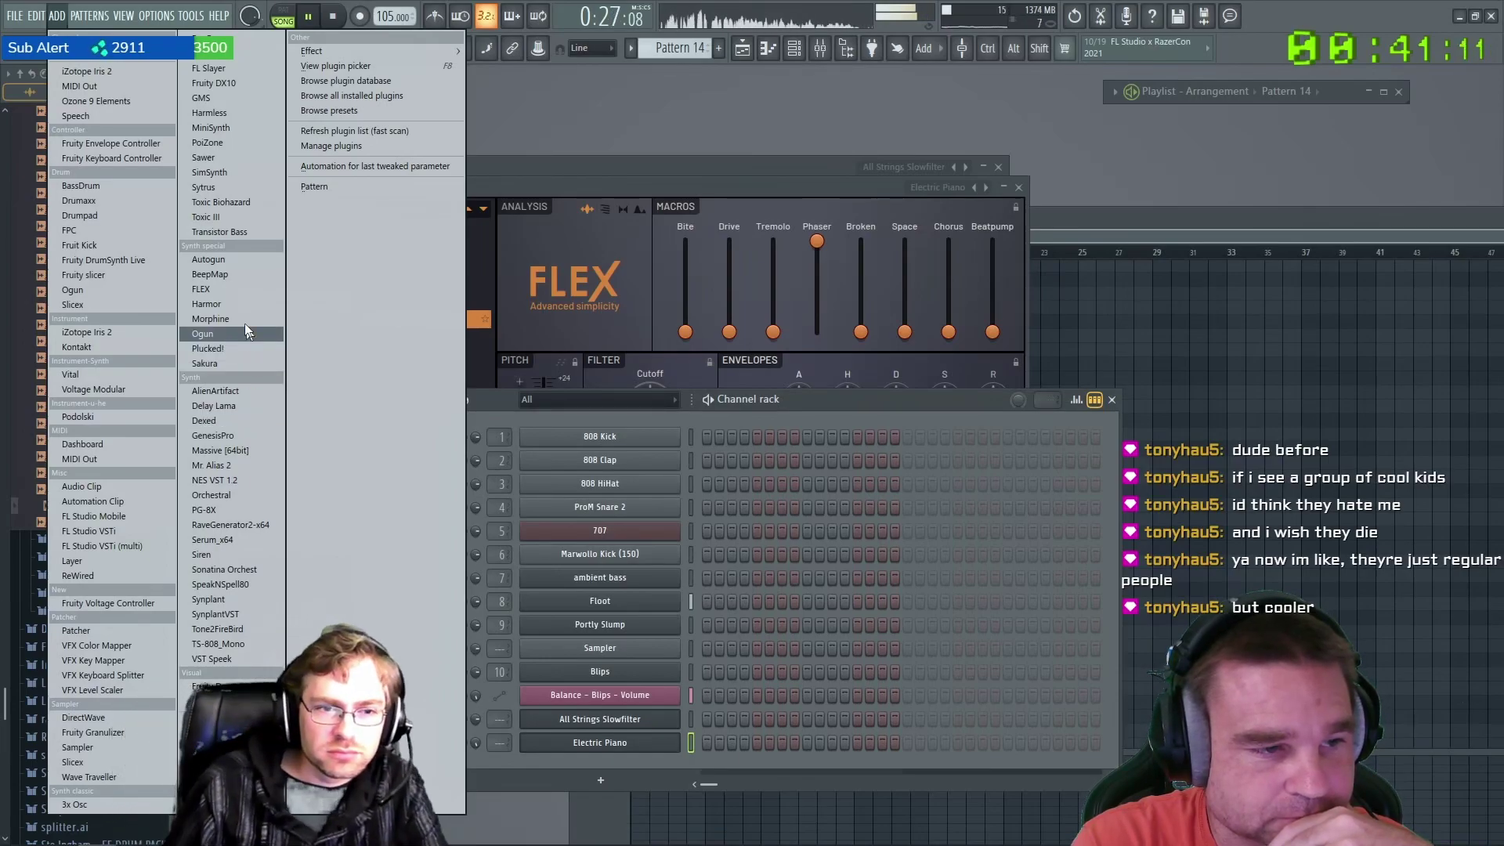
left_click(202, 289)
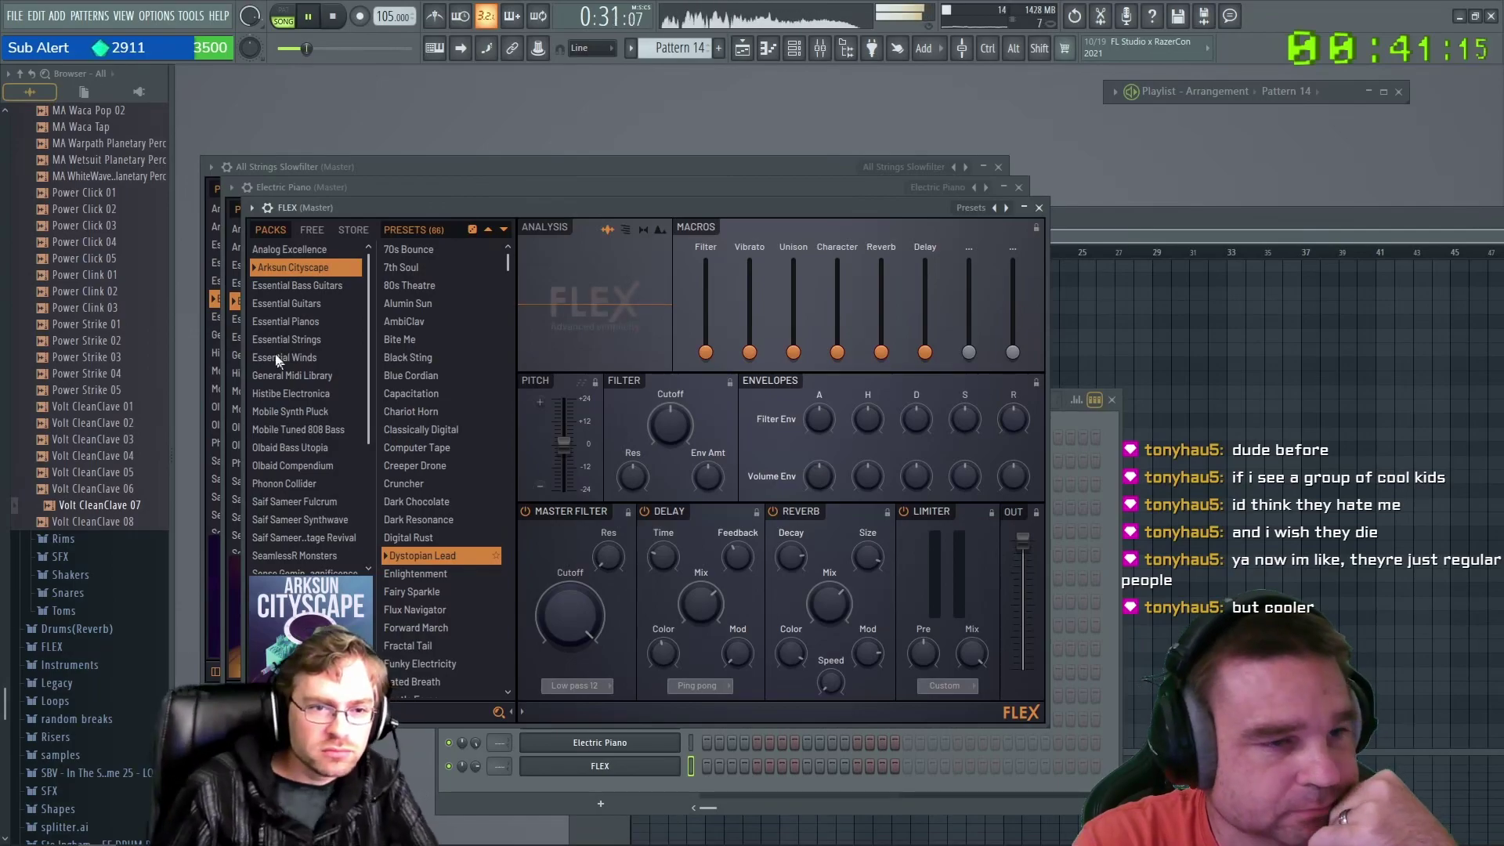
left_click(299, 285)
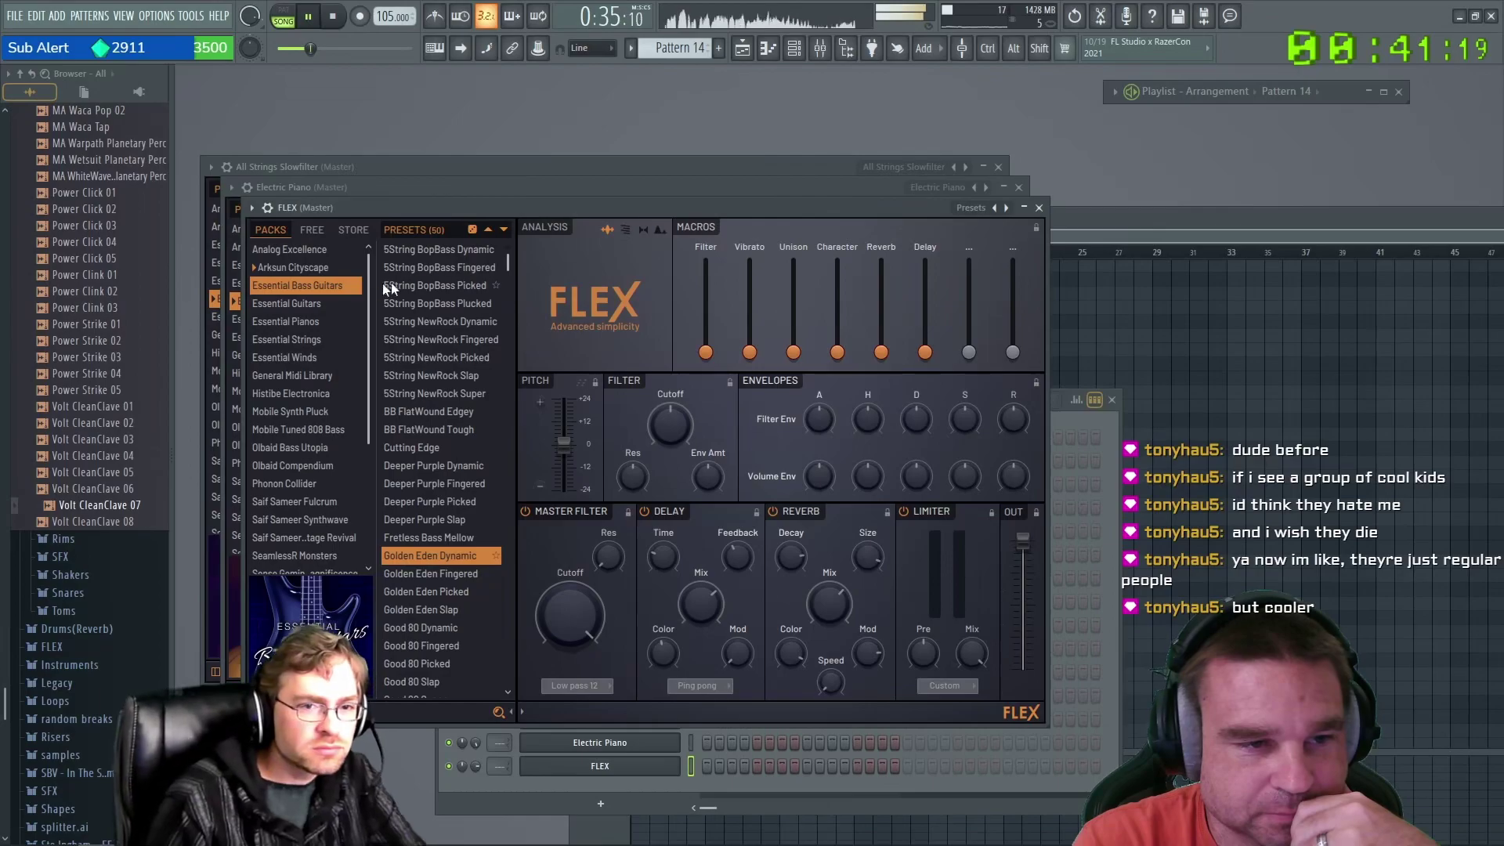
left_click(340, 303)
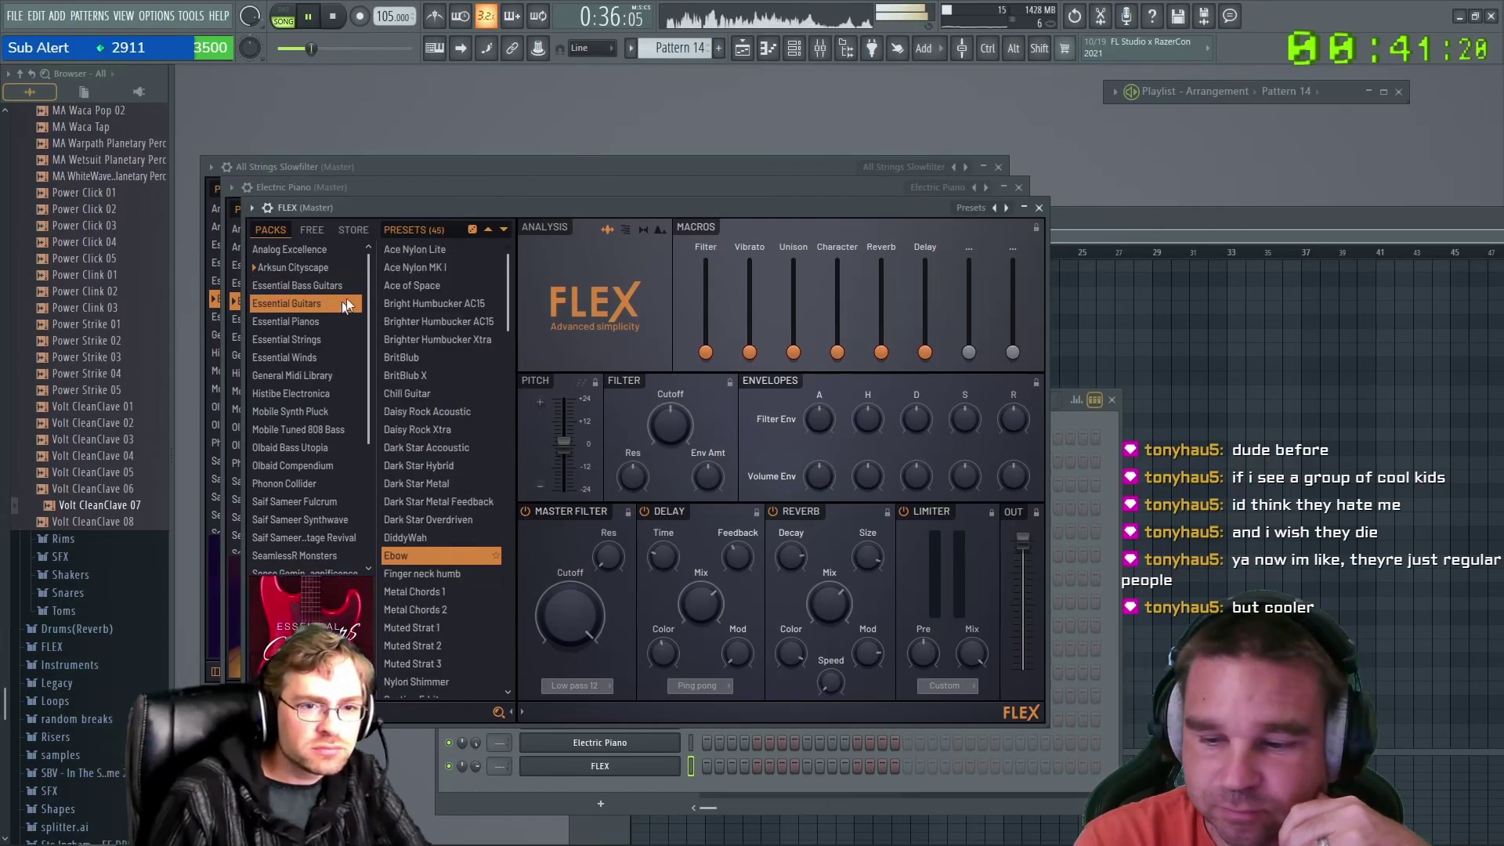
left_click(423, 289)
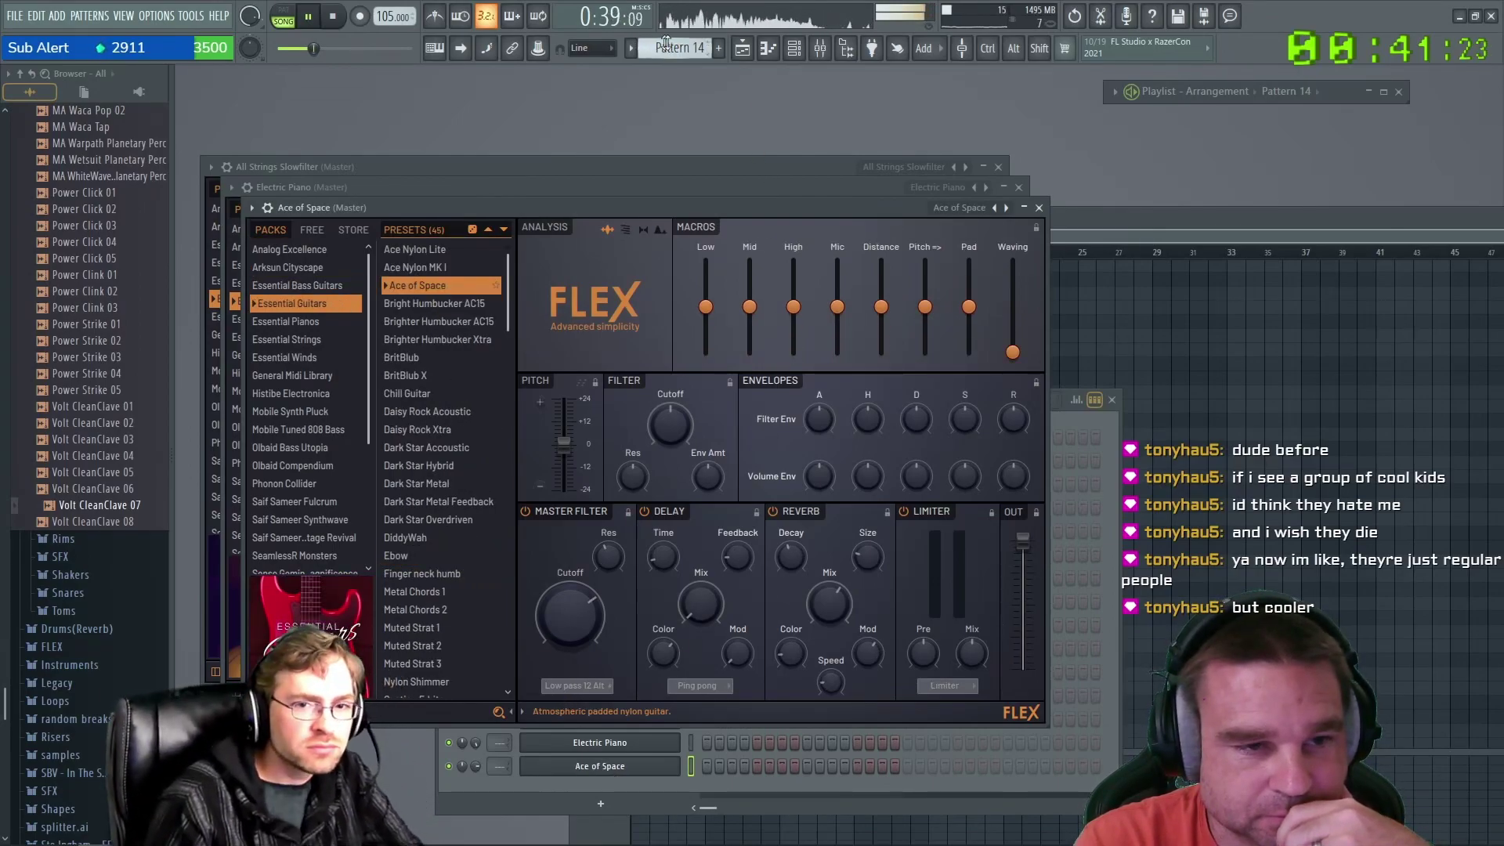
Copy the Electric Piano notes from Pattern 13 and paste them into the Ace of Space channel in Pattern 14.
scroll(662, 45, "up", 1)
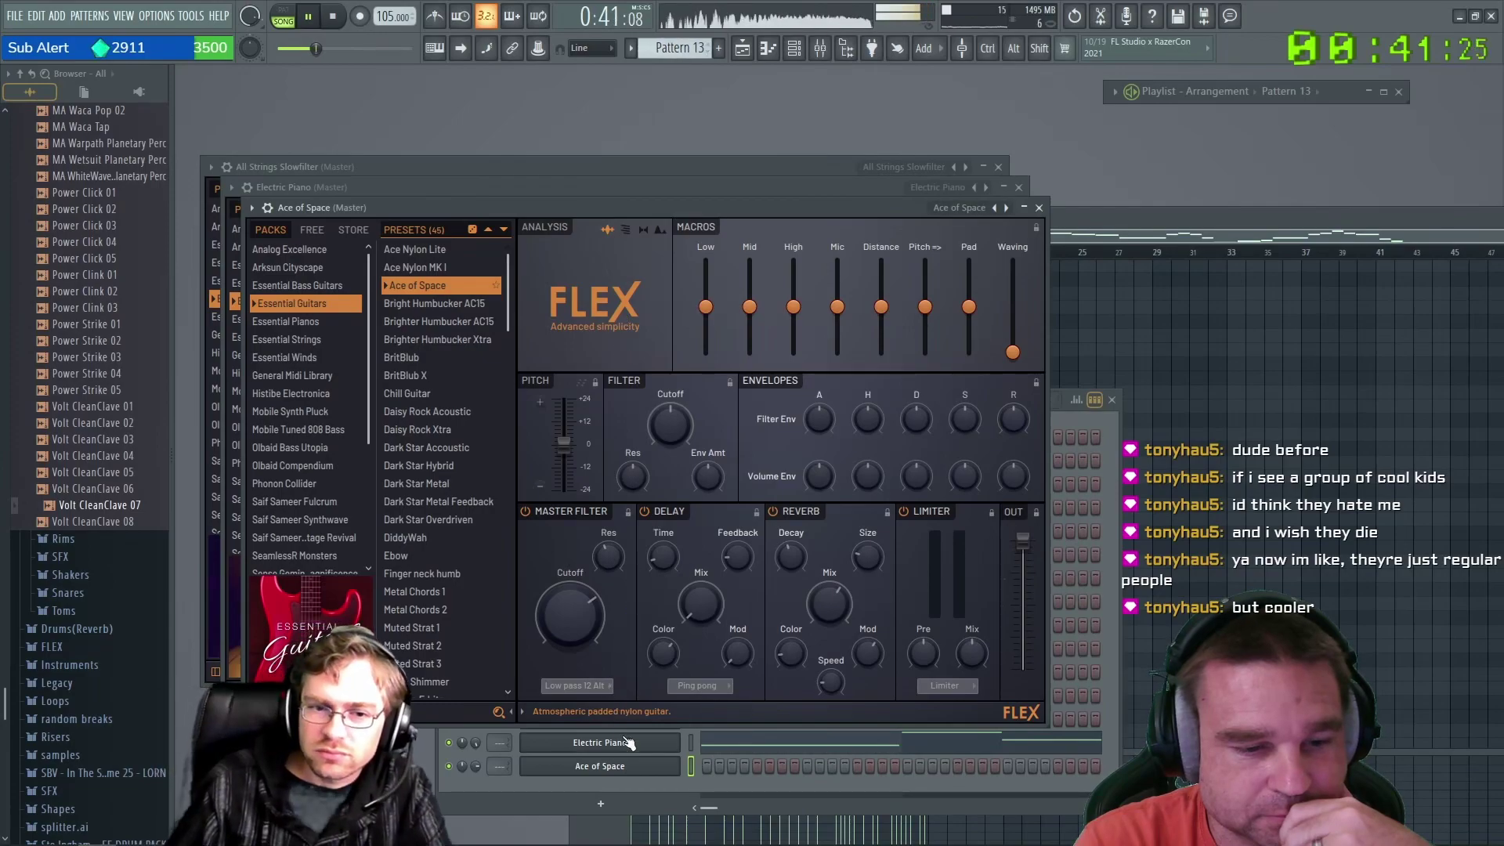
right_click(672, 713)
left_click(851, 637)
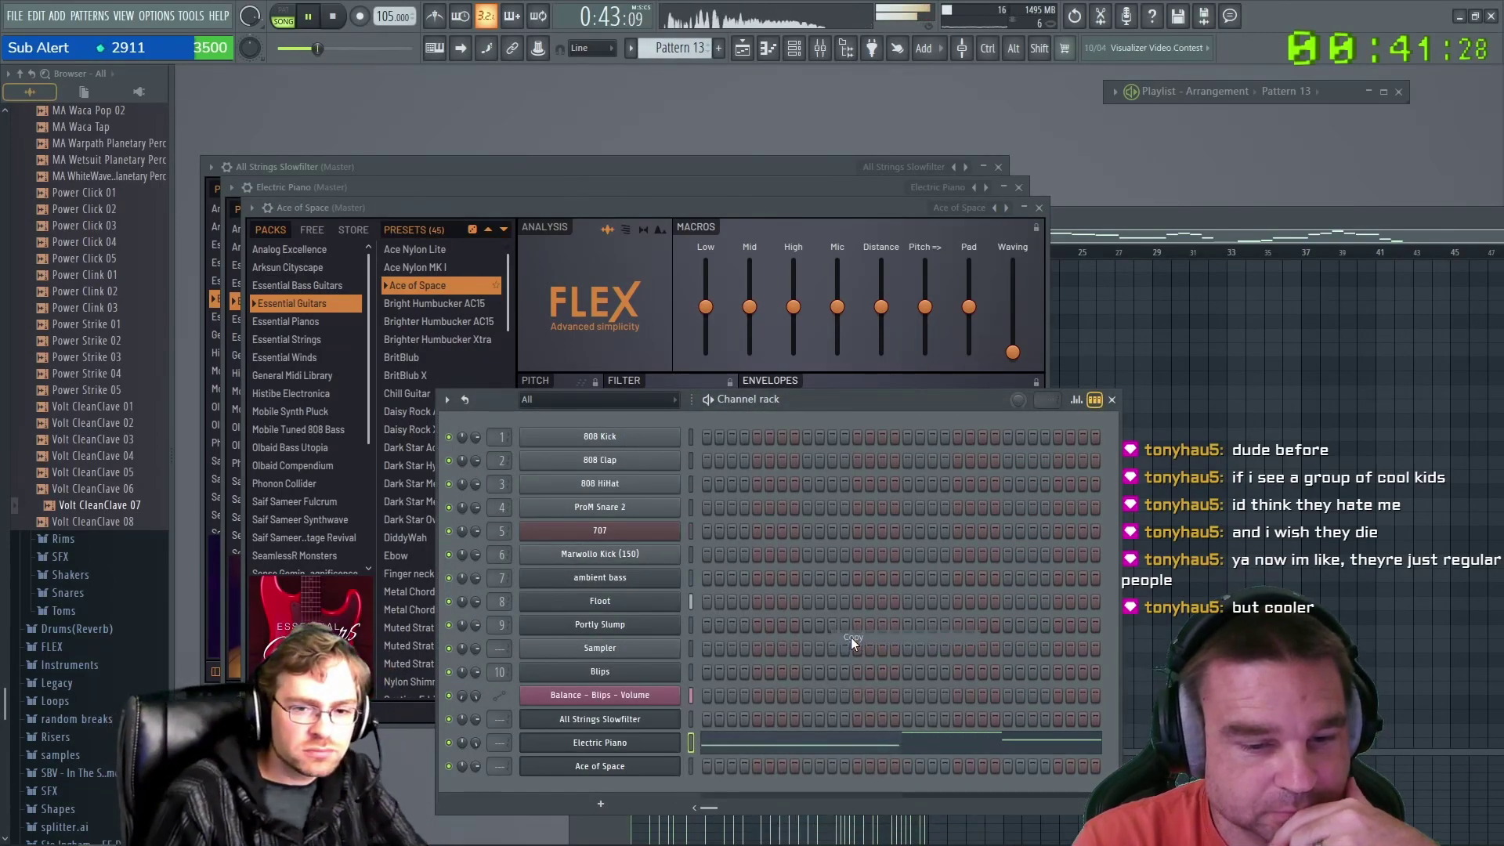
scroll(672, 47, "down", 1)
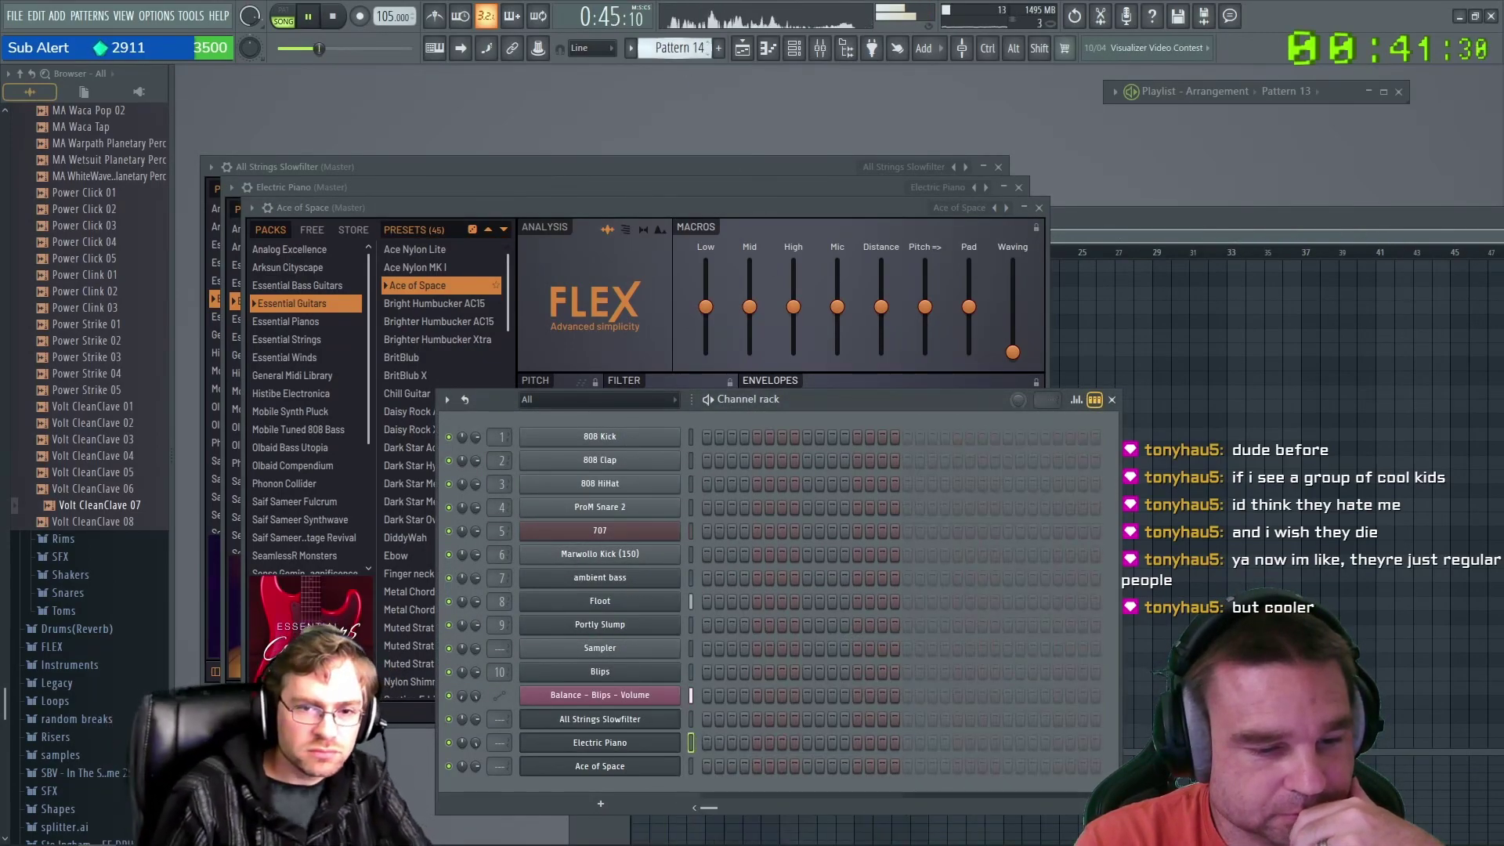
right_click(679, 766)
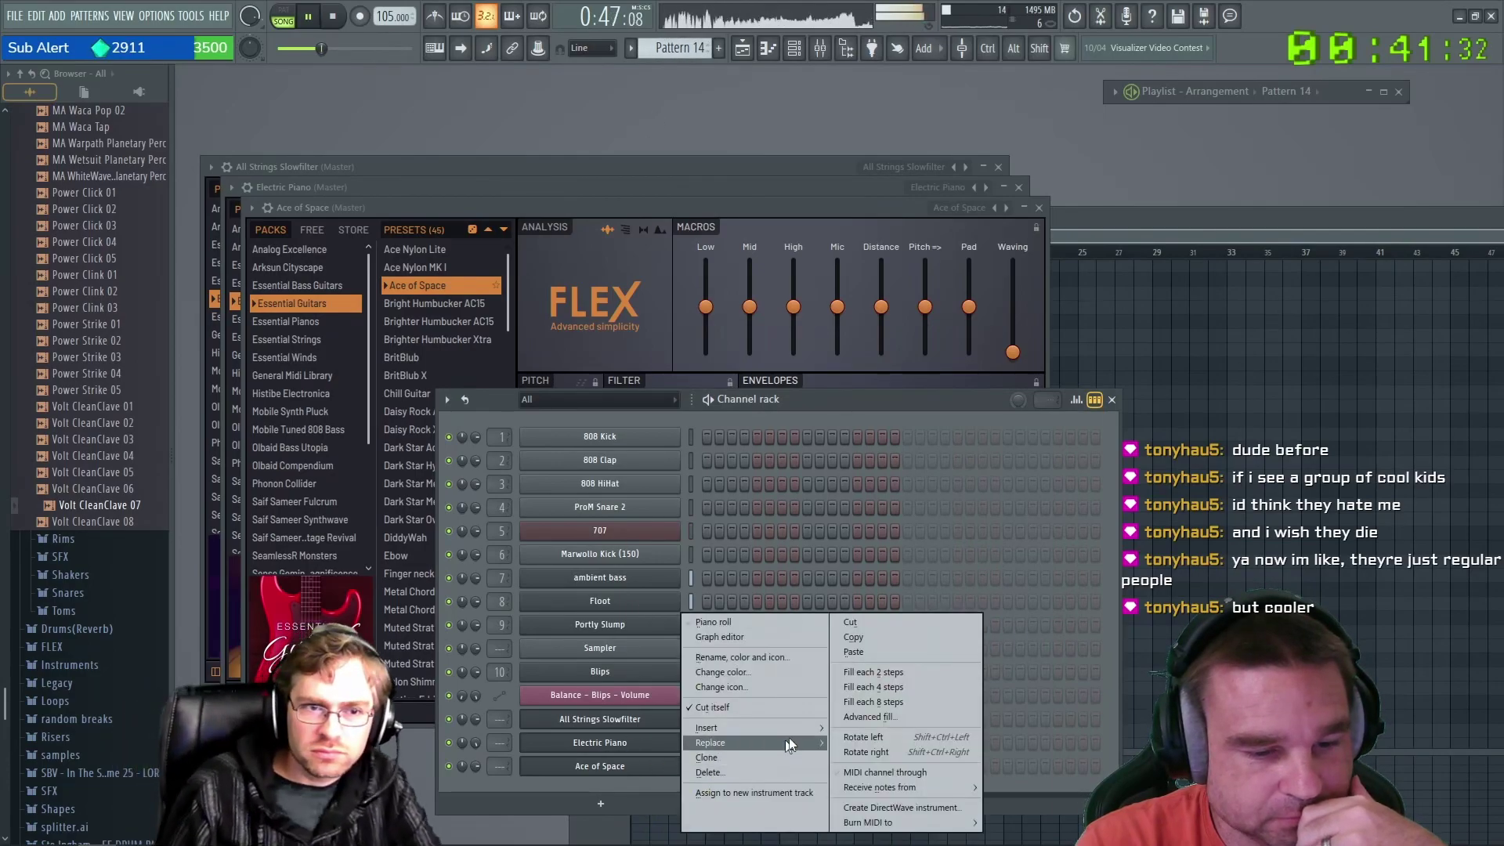
left_click(867, 654)
Switch playback to pattern mode and listen to the Ace of Space melody in Pattern 14.
left_click(295, 18)
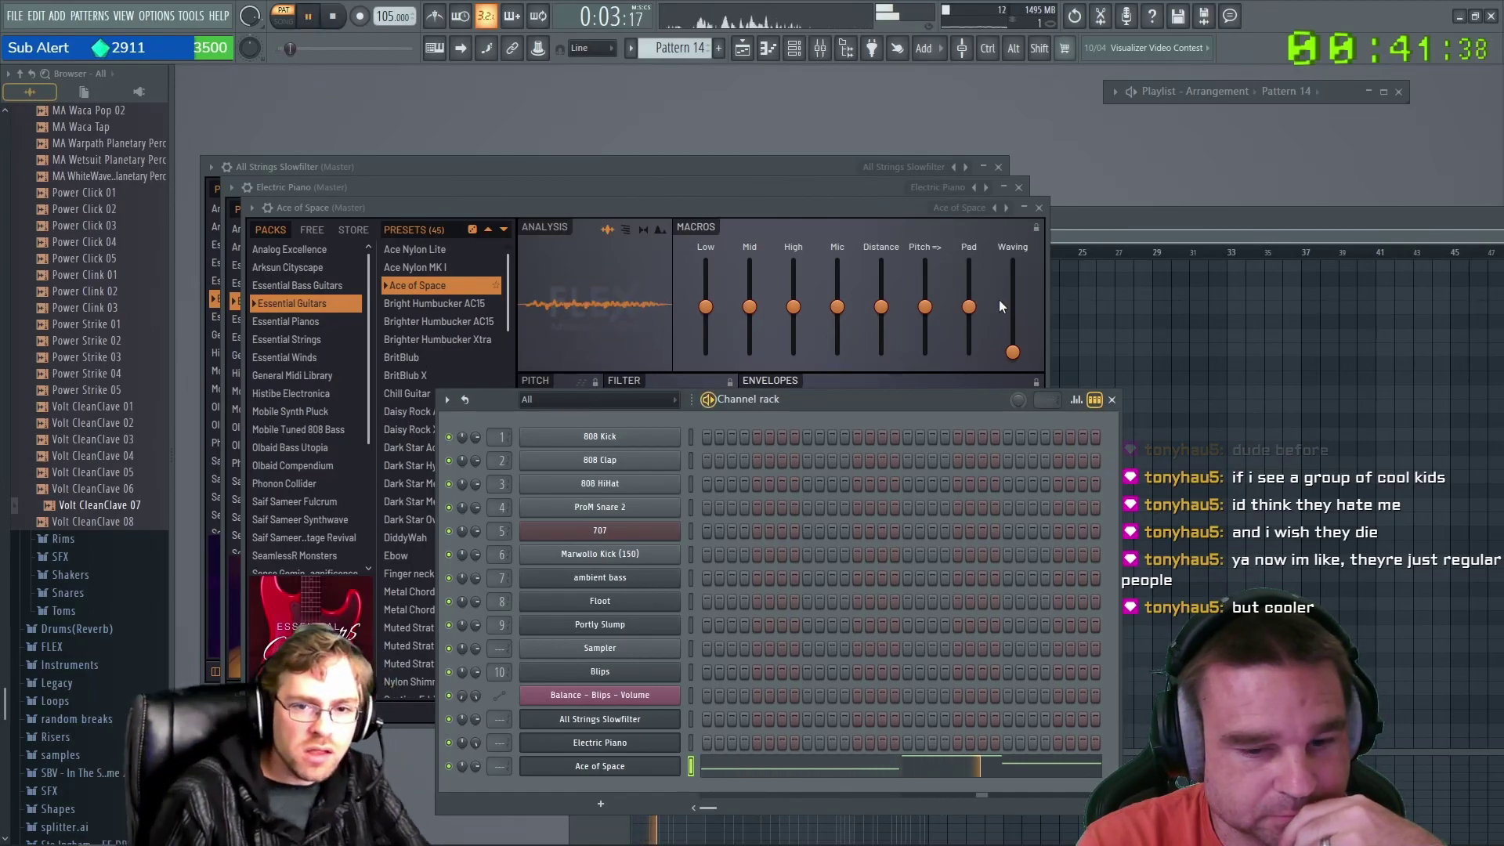
key("F6")
key("F6")
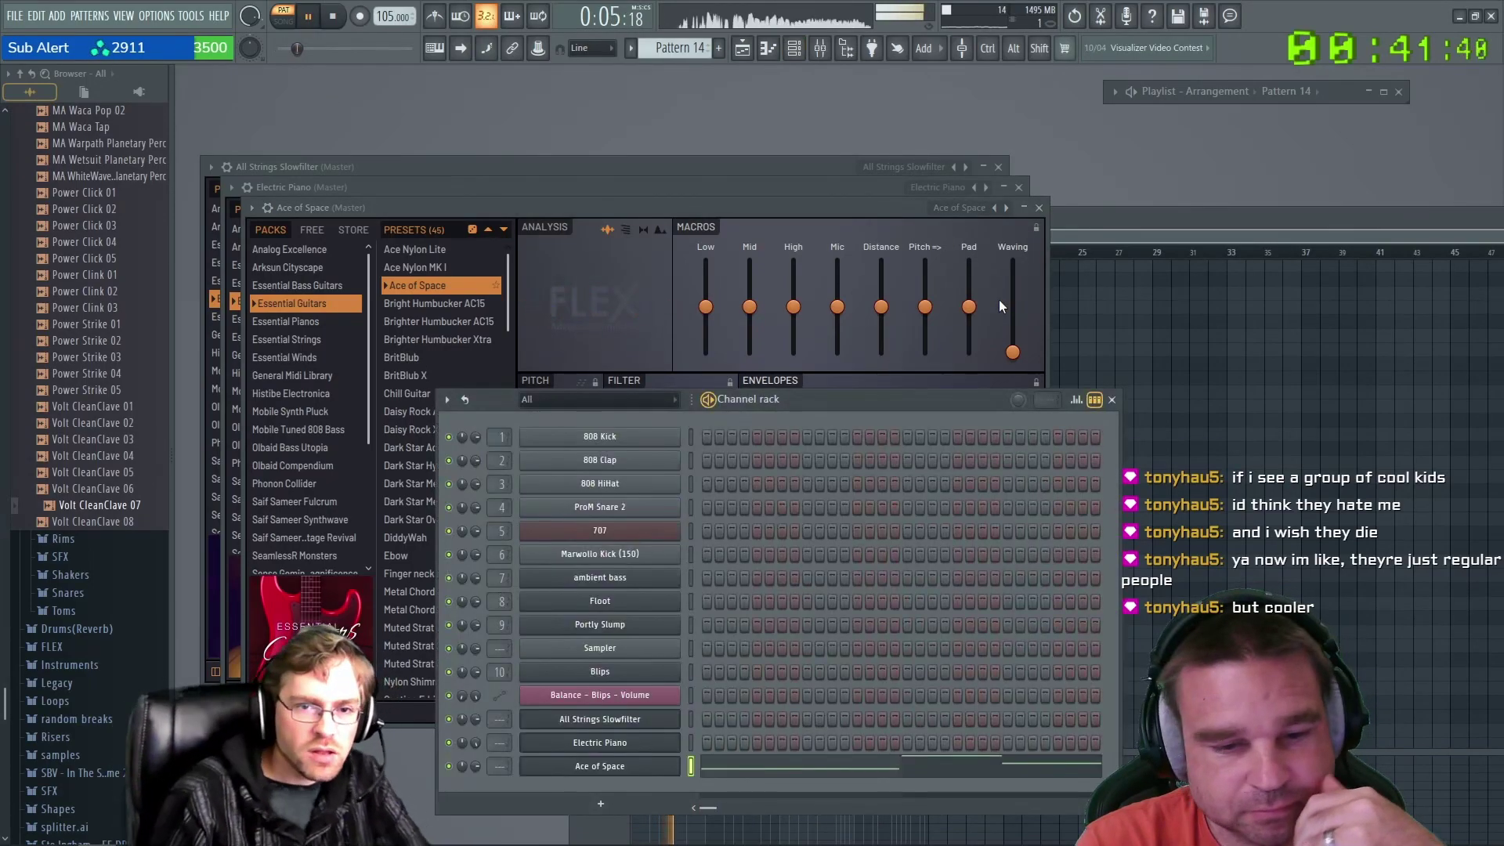
key("F7")
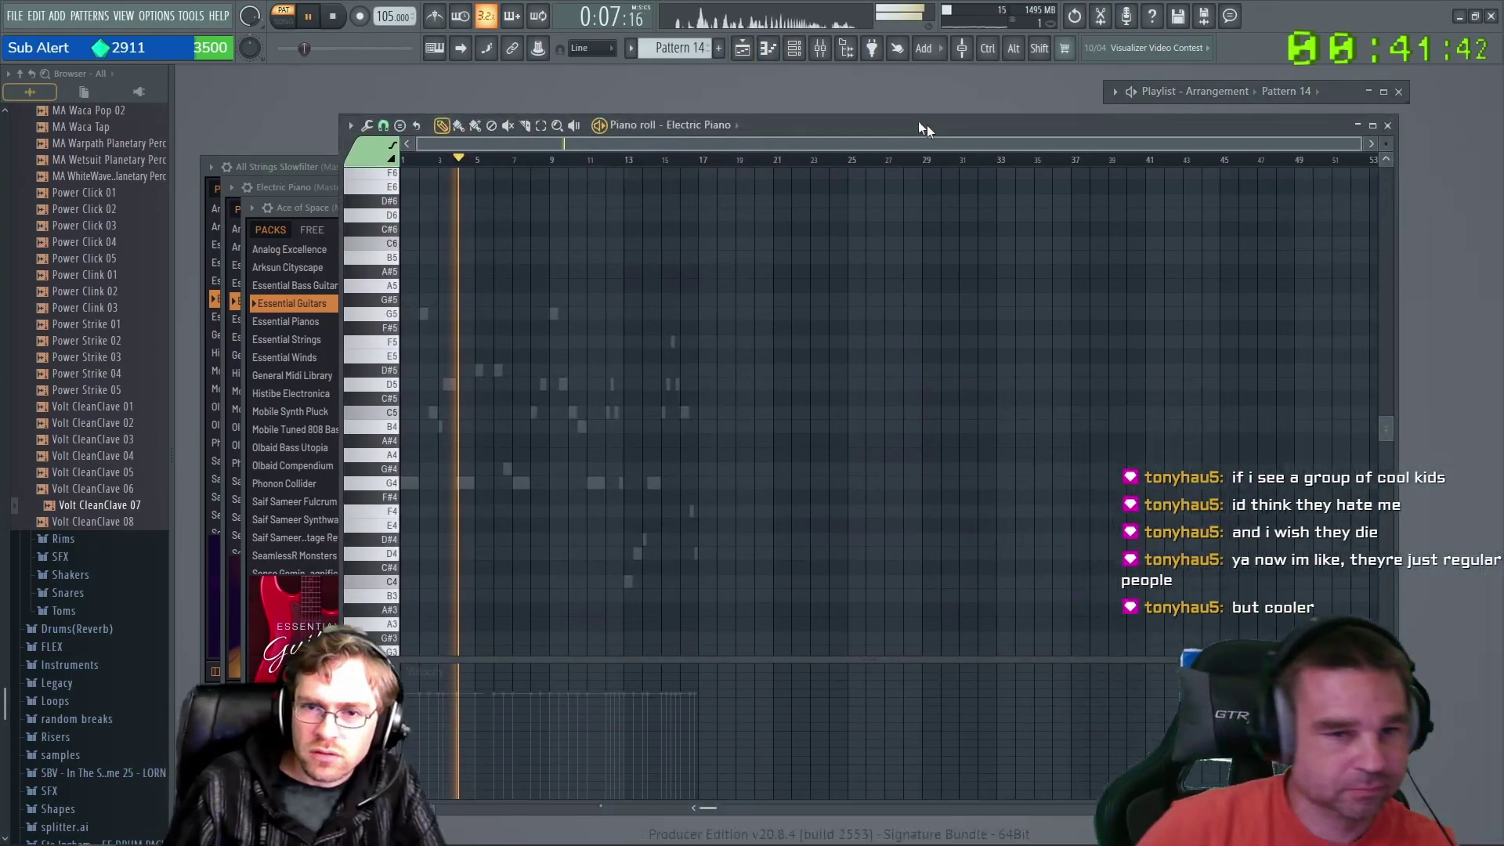
left_click_drag(971, 196, 1013, 185)
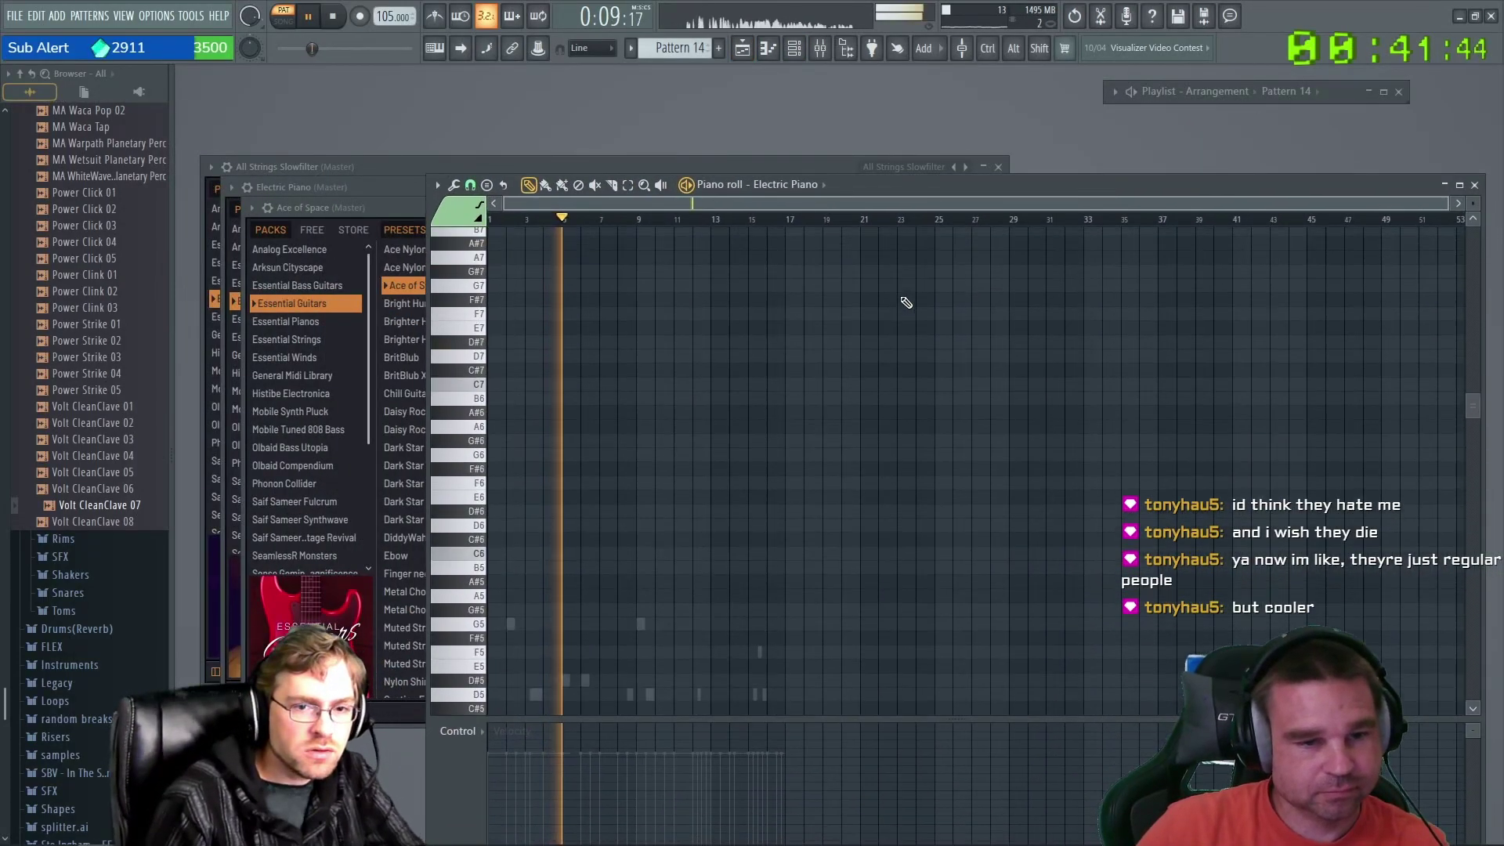
key("F7")
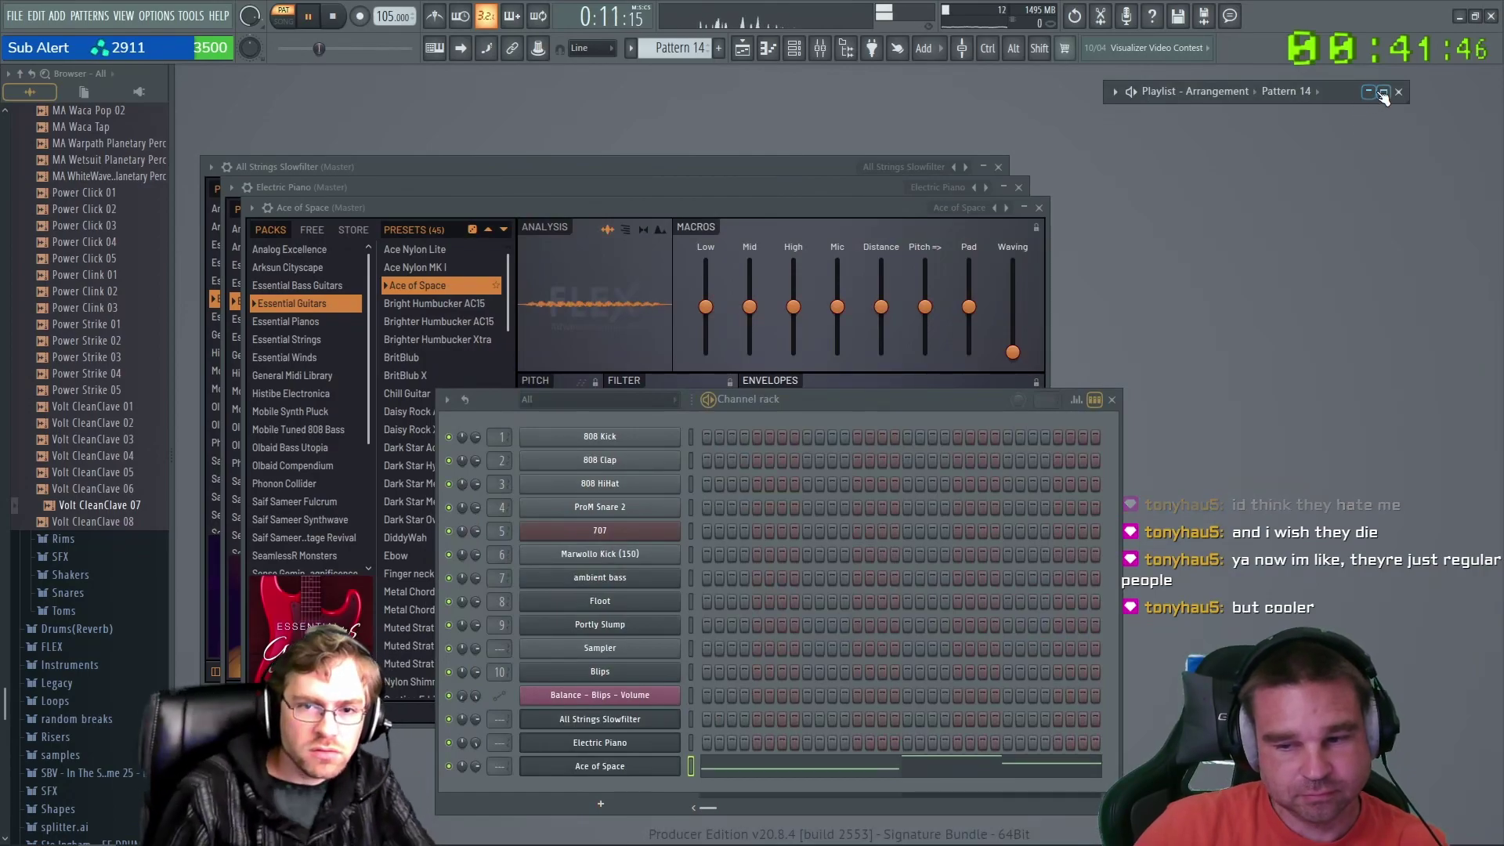
Place a Pattern 14 clip on Track 9 about half a bar after bar 49 and play the song from bar 49.
left_click(1383, 93)
left_click(935, 504)
left_click_drag(1020, 489, 1095, 484)
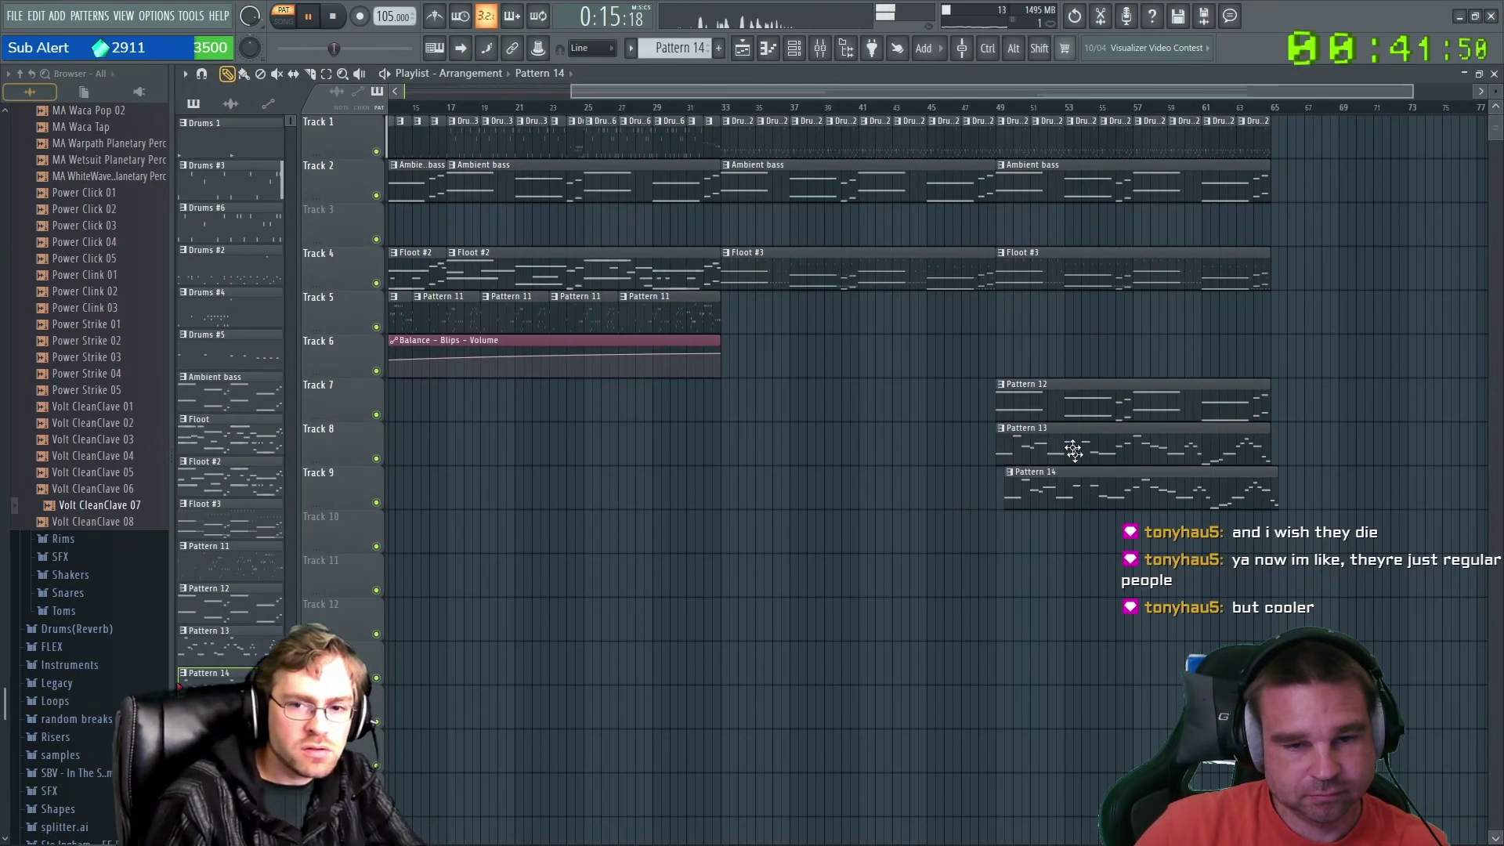
left_click(1002, 111)
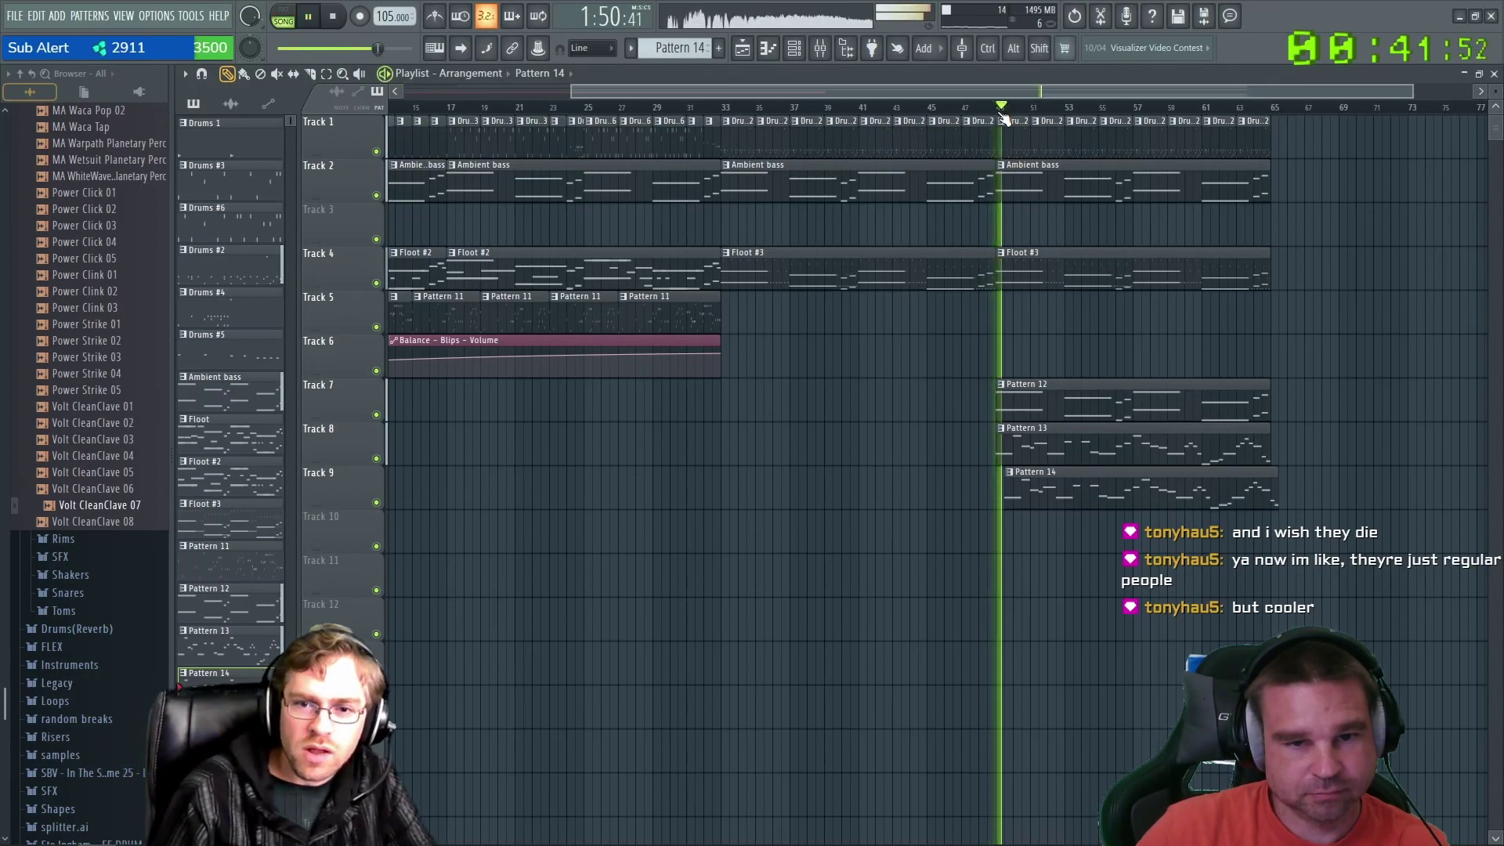
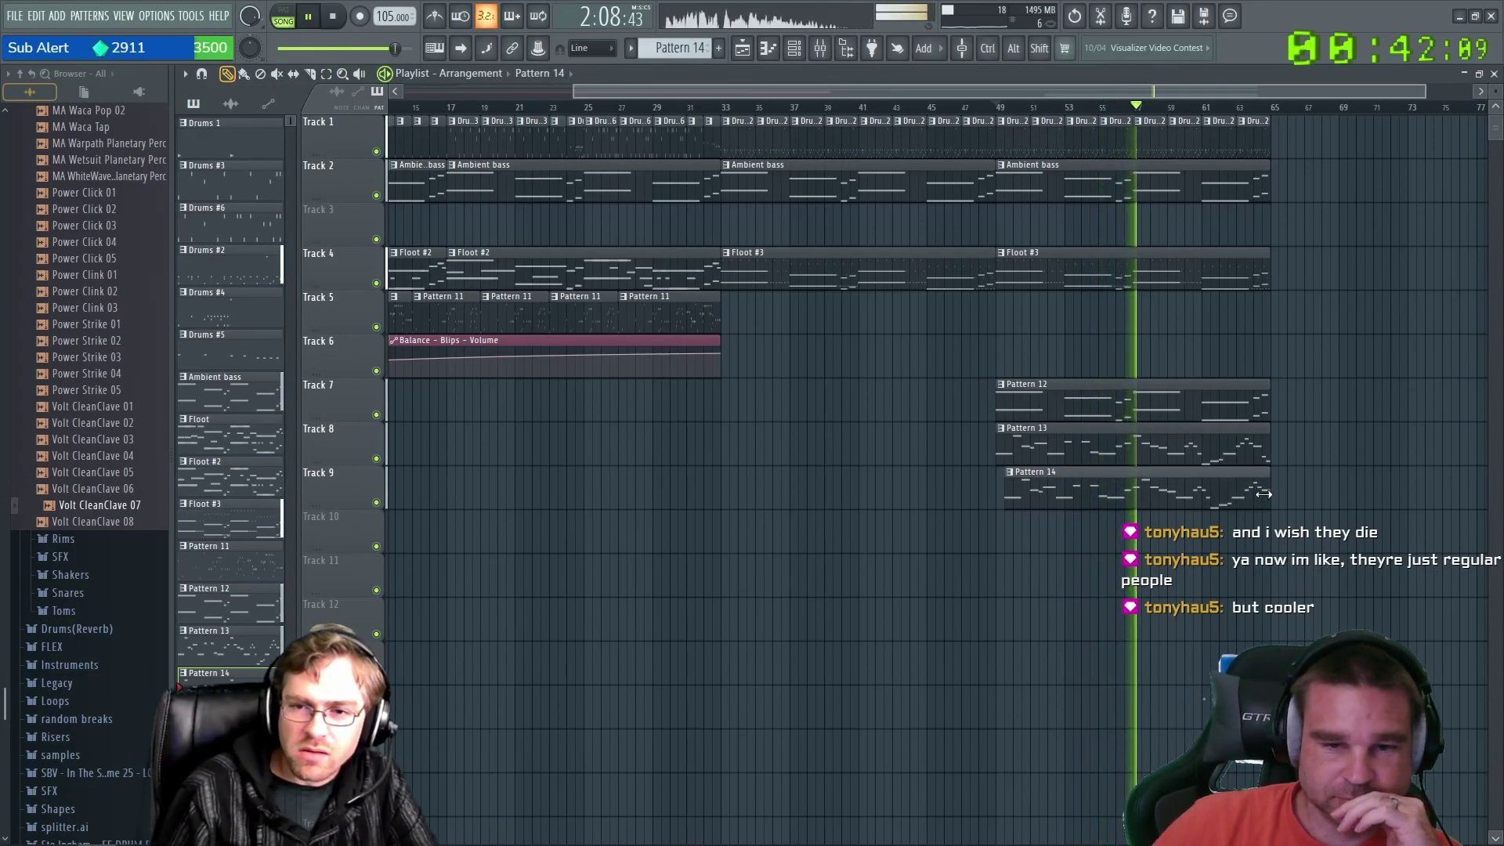
Try the Track 9 Pattern 14 clip about half a bar before bar 49, listen, and align its start with bar 49.
left_click_drag(1248, 495, 1239, 494)
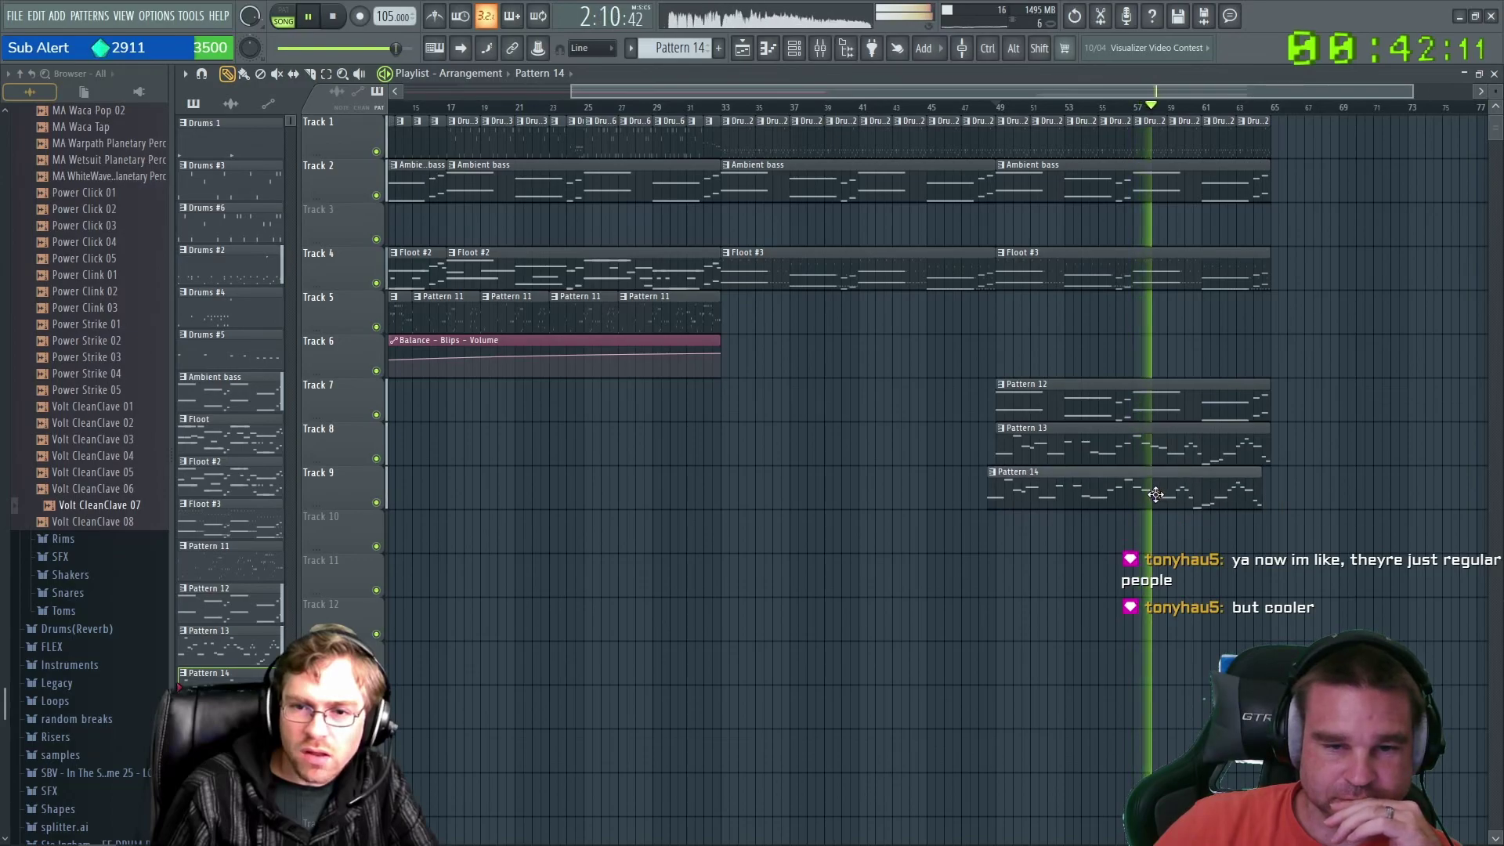
left_click(974, 107)
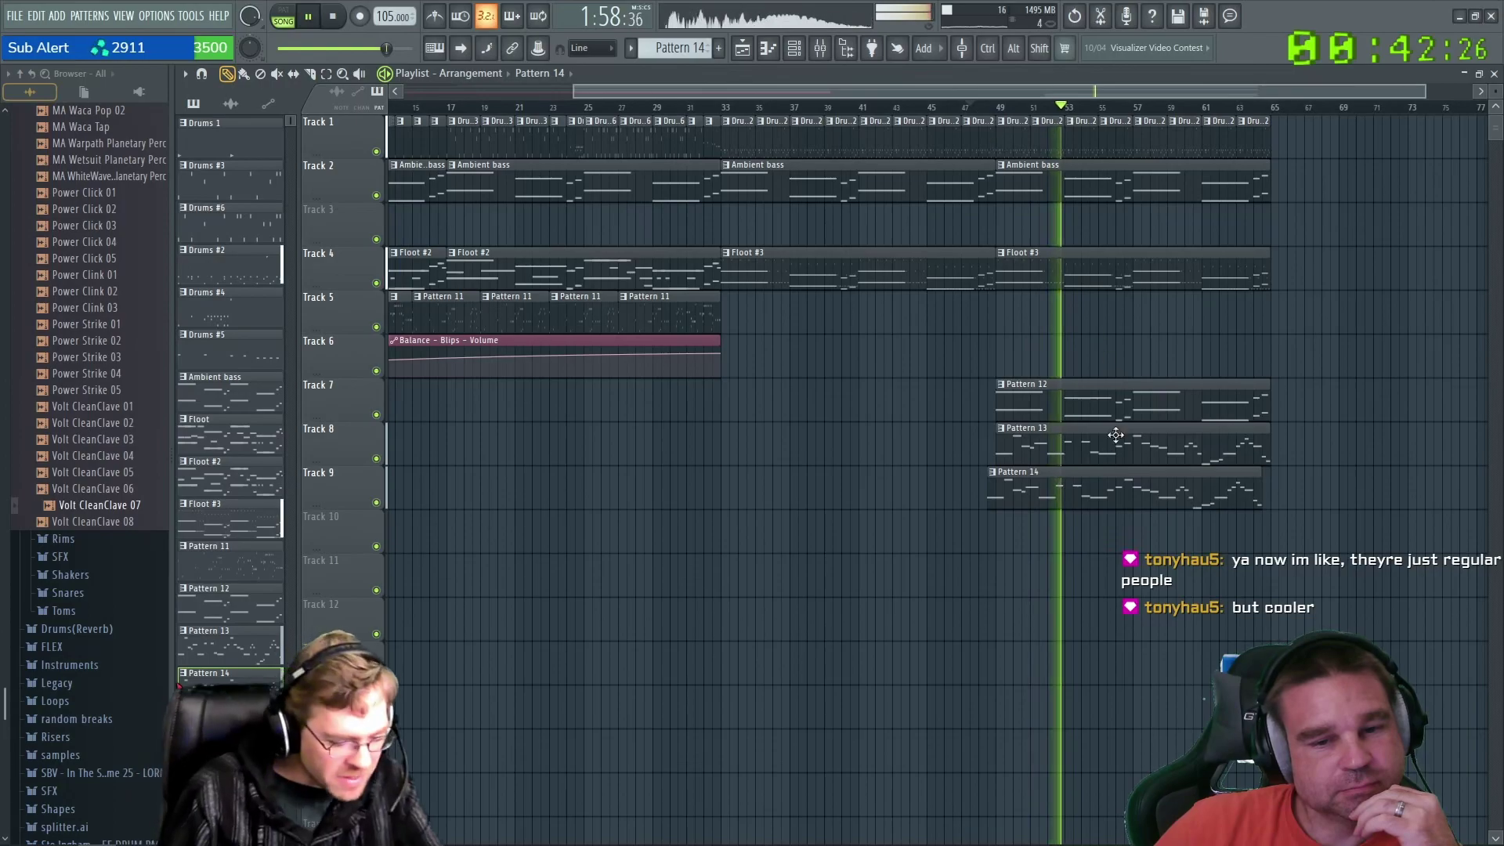
left_click_drag(1116, 491, 1126, 492)
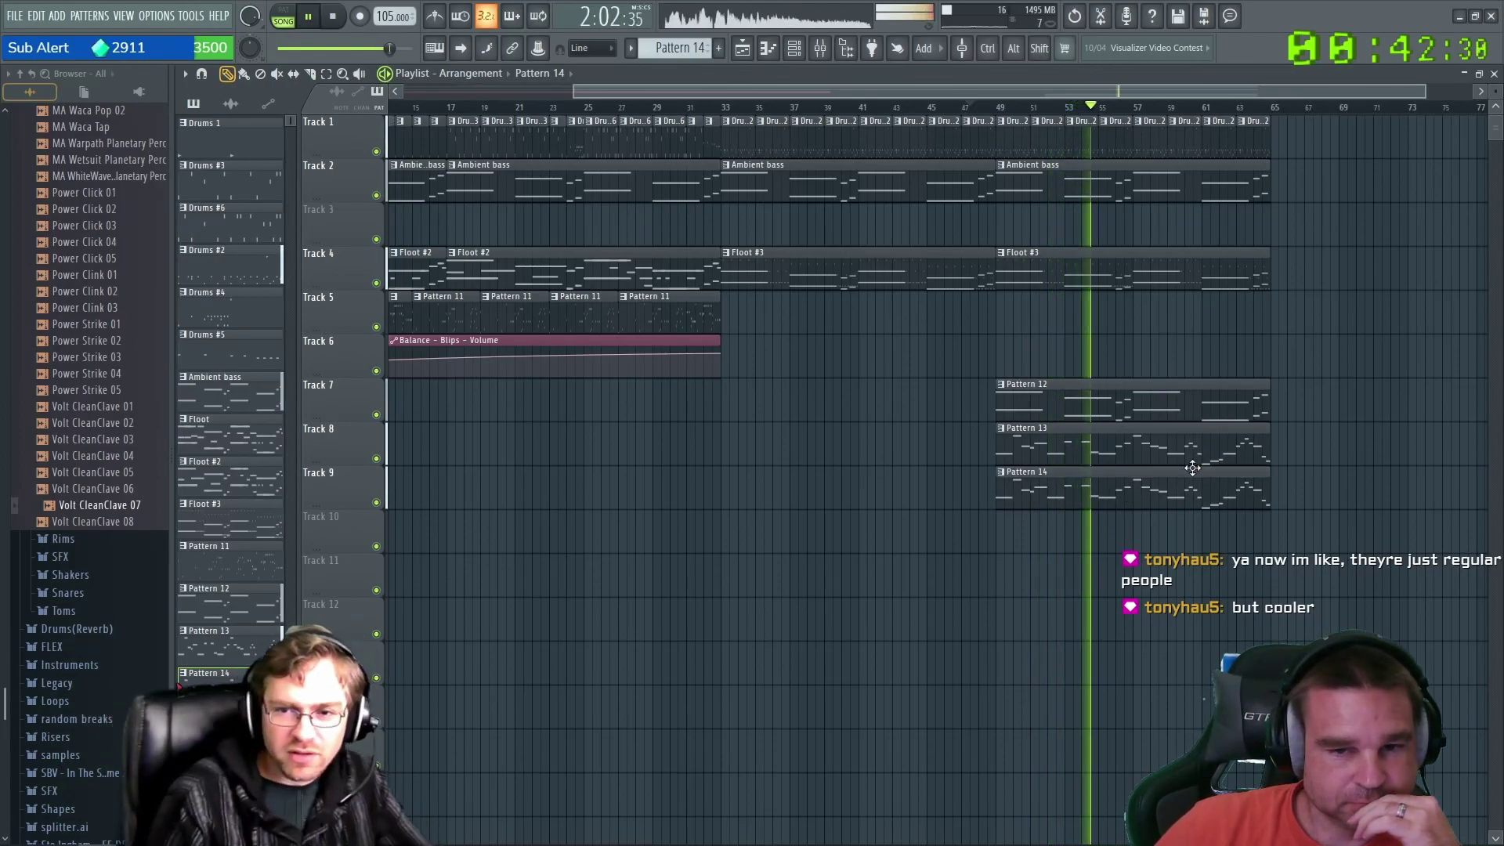
Nudge the Pattern 14 clip about one beat ahead of bar 49 and listen to it against the Electric Piano.
scroll(1193, 467, "up", 5)
scroll(1084, 468, "down", 3)
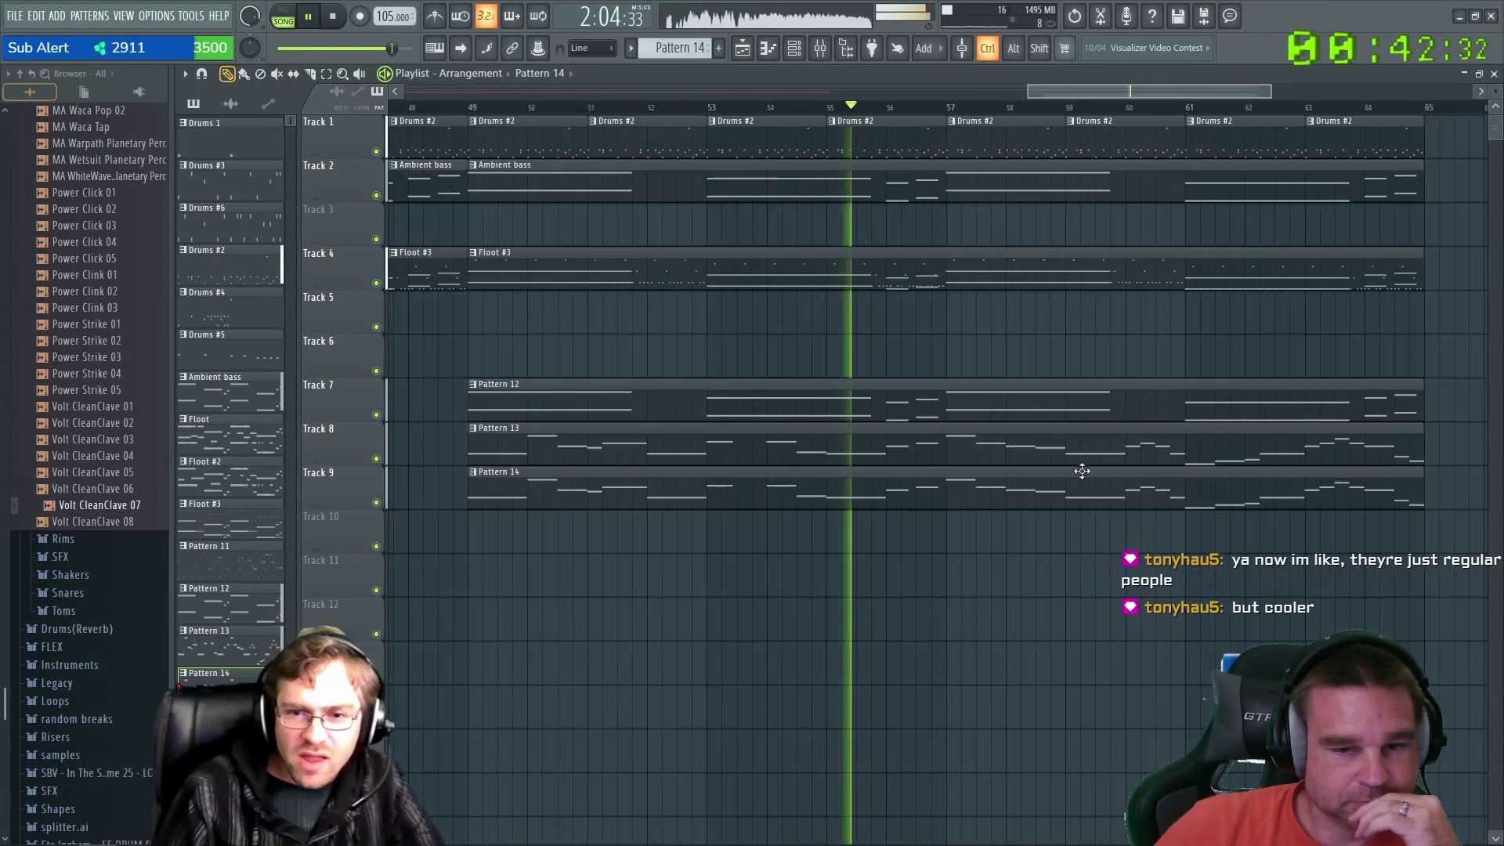
left_click_drag(672, 474, 658, 480)
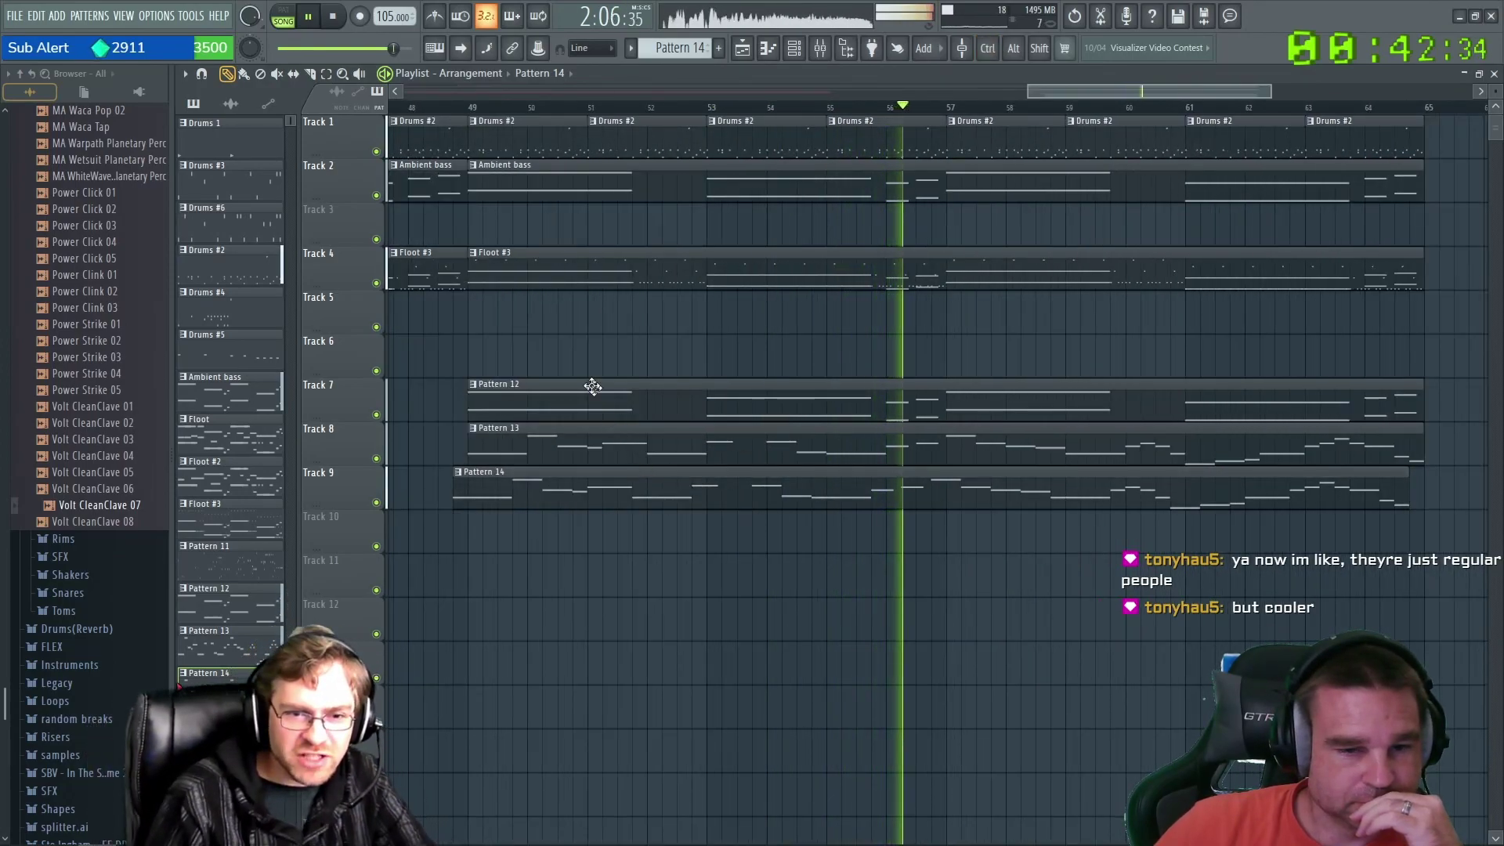
scroll(475, 121, "left", 1)
left_click(475, 109)
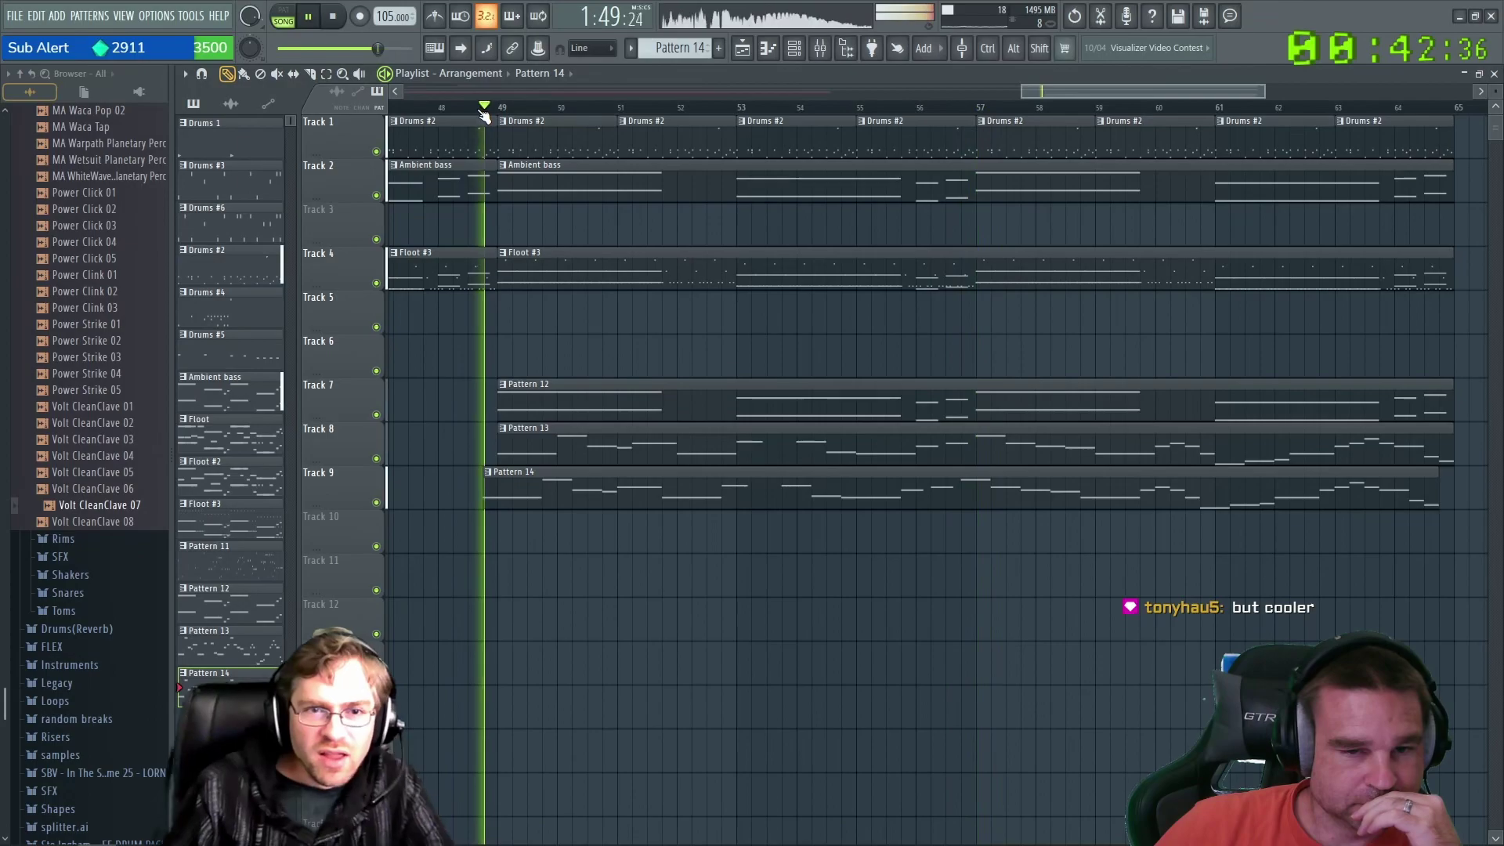
scroll(594, 567, "up", 4)
scroll(593, 567, "up", 1)
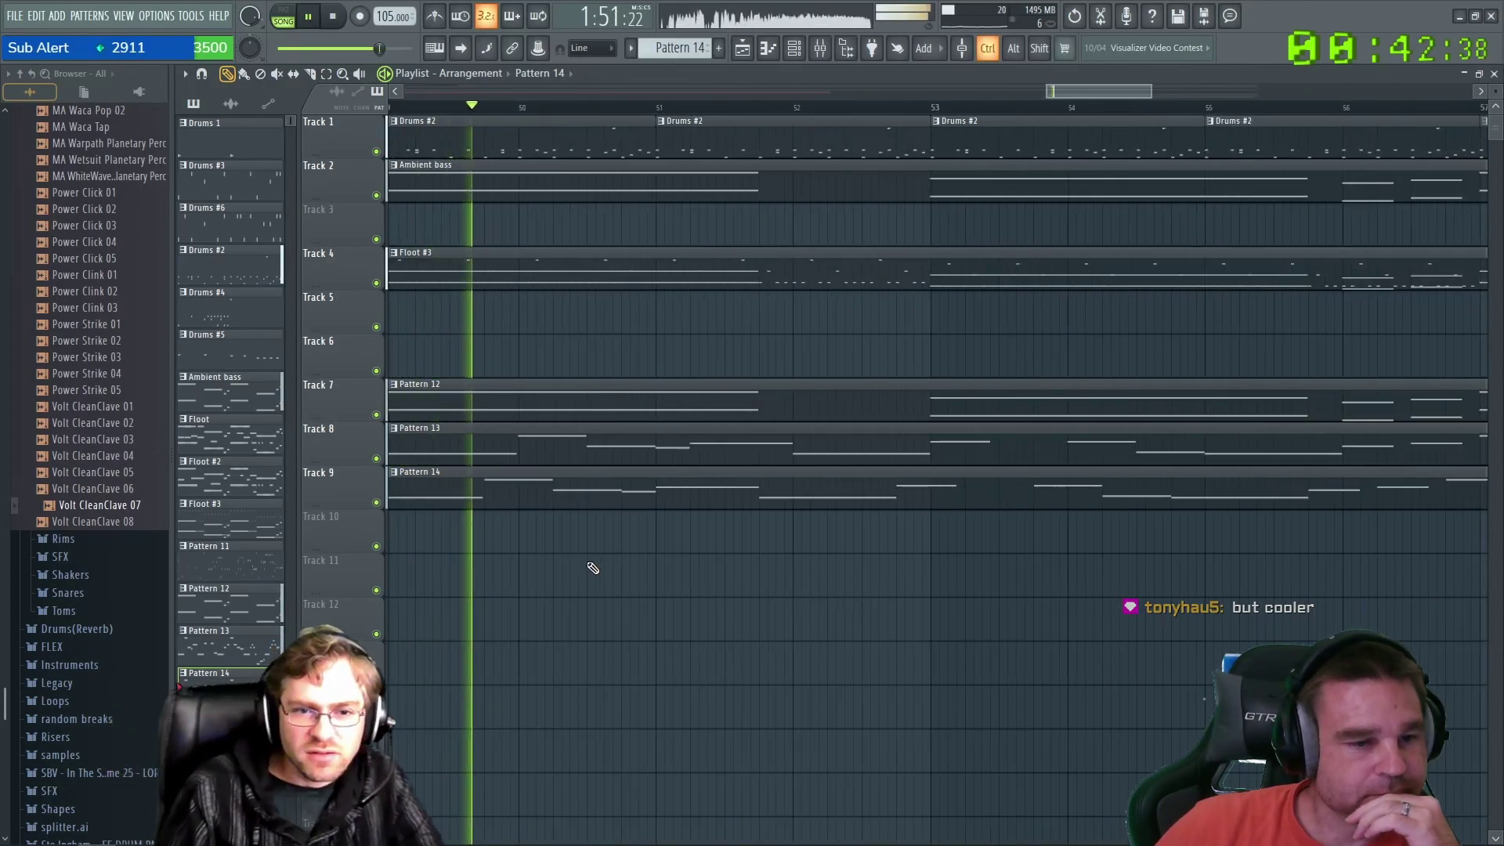
Reposition the Pattern 14 clip to start about a sixteenth of a bar before bar 49 and listen.
left_click_drag(1075, 92, 1034, 93)
left_click_drag(922, 493, 906, 494)
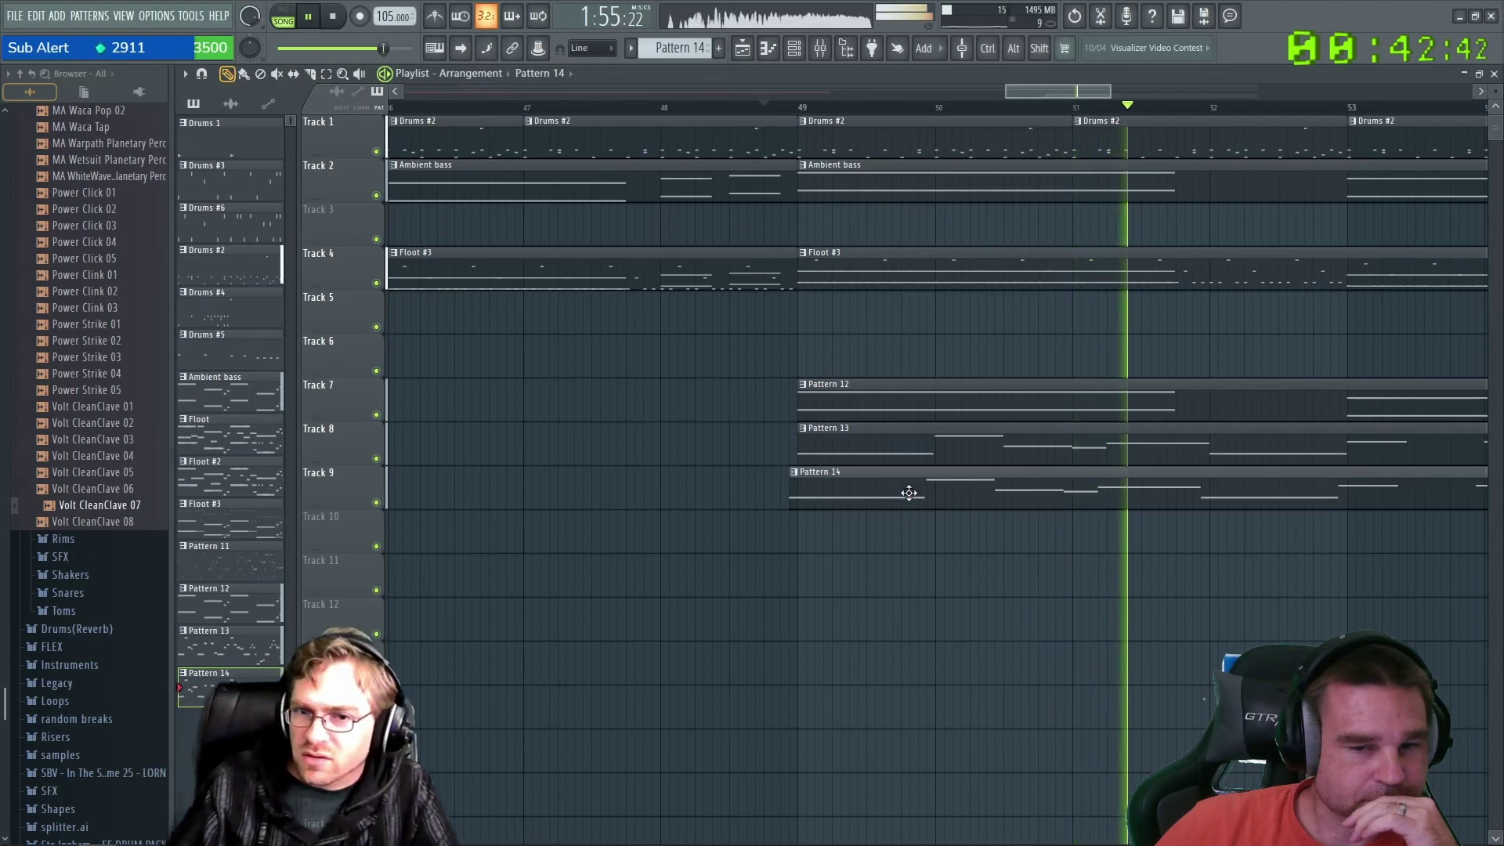
scroll(1027, 608, "down", 4)
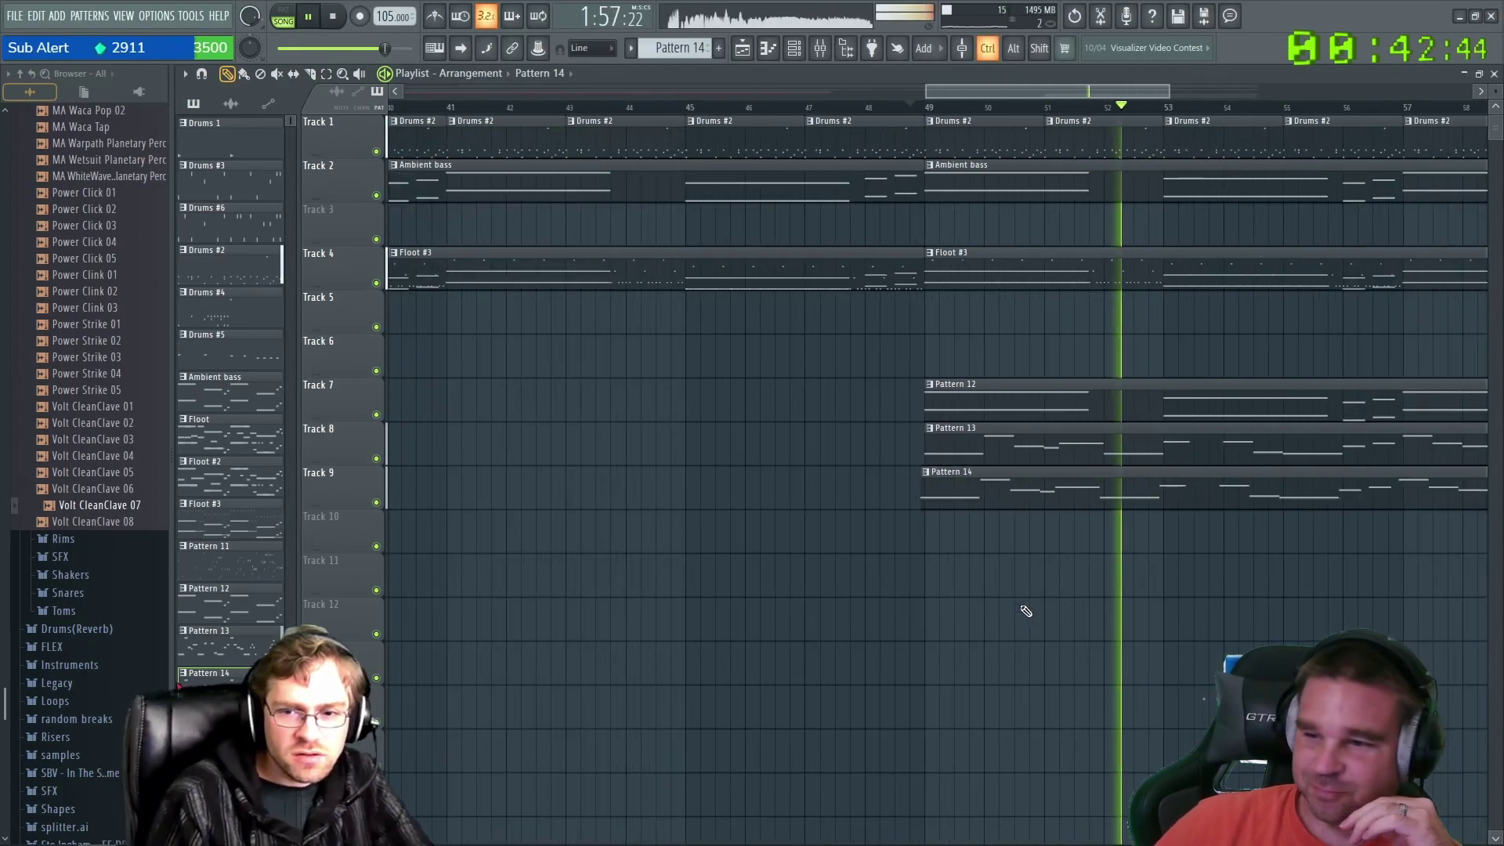
scroll(1026, 611, "down", 3)
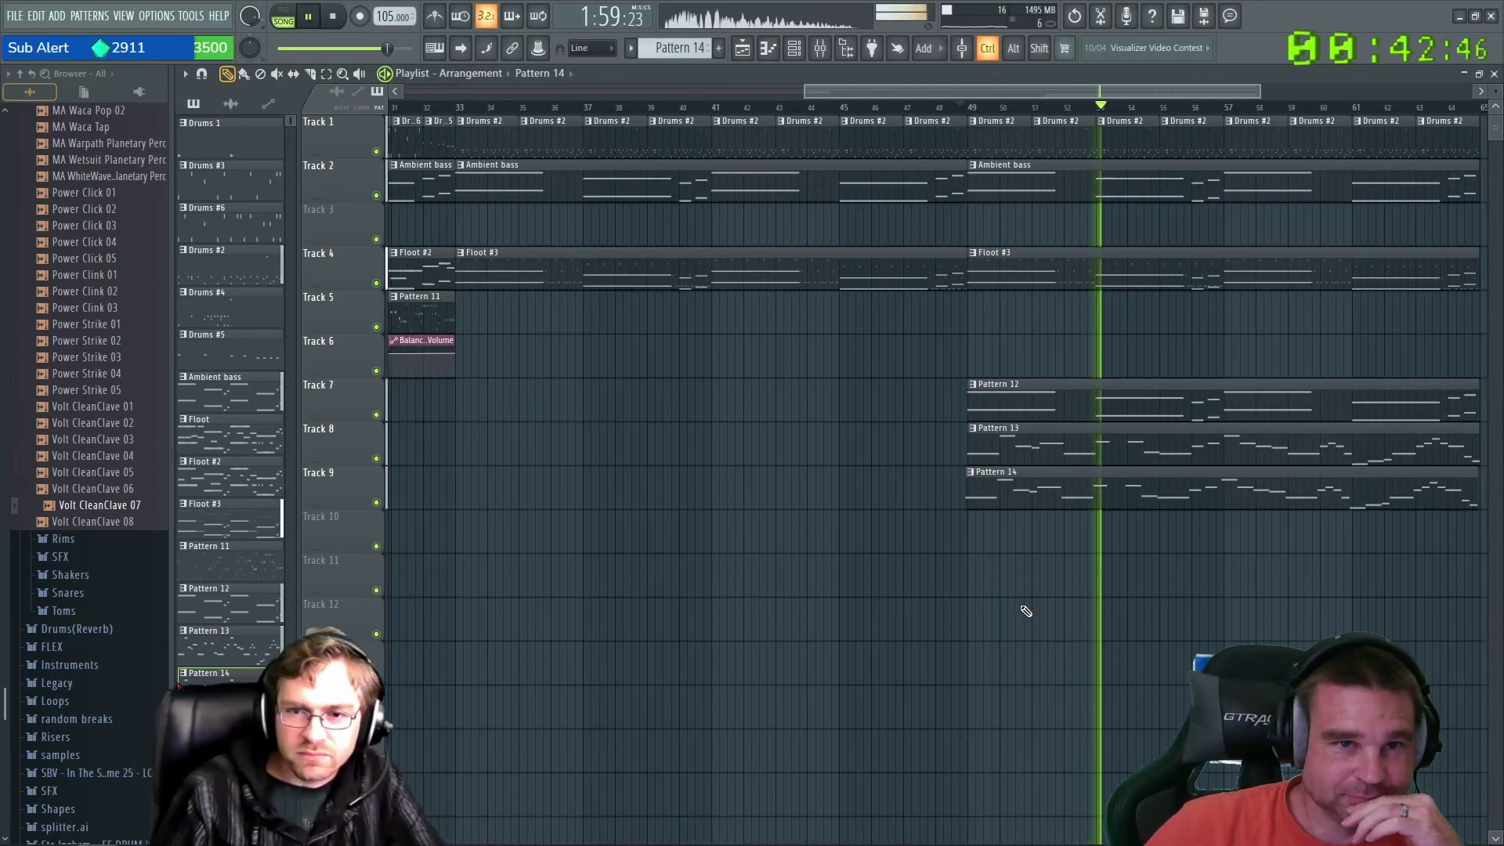
scroll(1026, 551, "down", 1)
scroll(1026, 550, "down", 1)
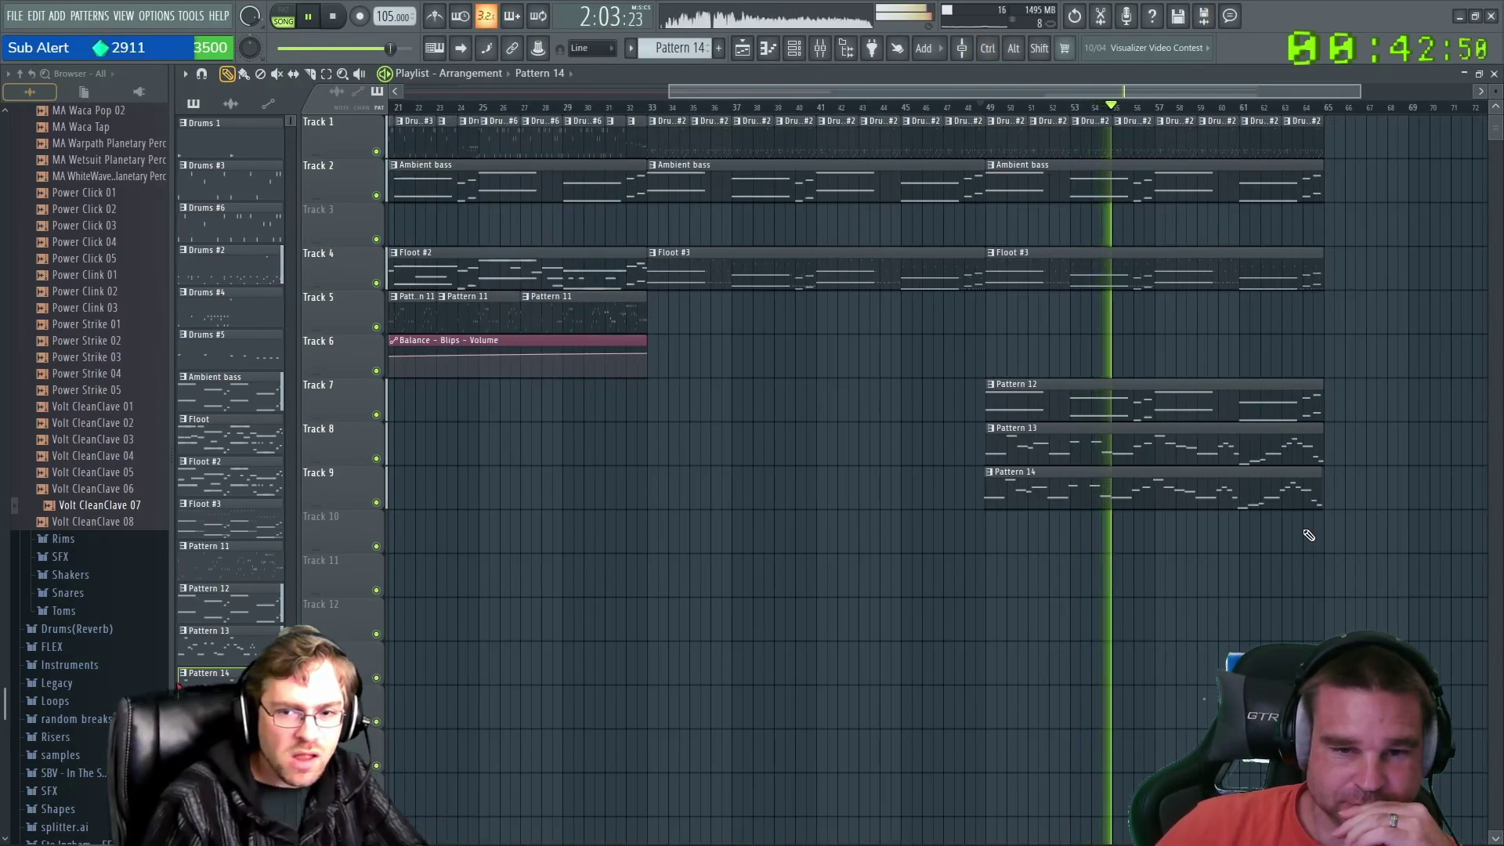
Try the Pattern 14 clip about half a beat before bar 49, play from its start, and return it to bar 49.
scroll(1071, 581, "up", 4)
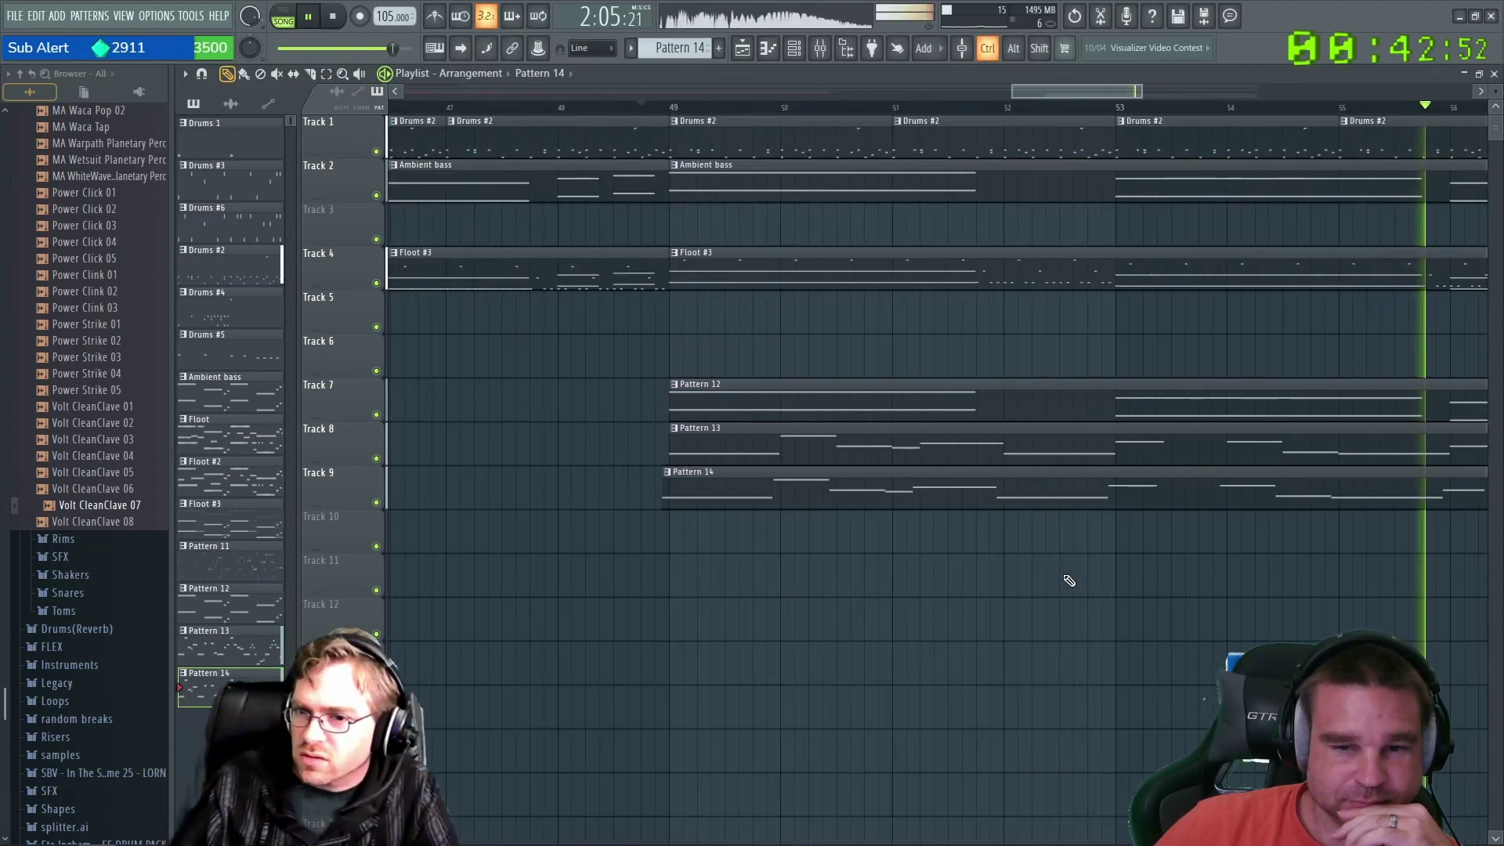
left_click_drag(624, 493, 610, 490)
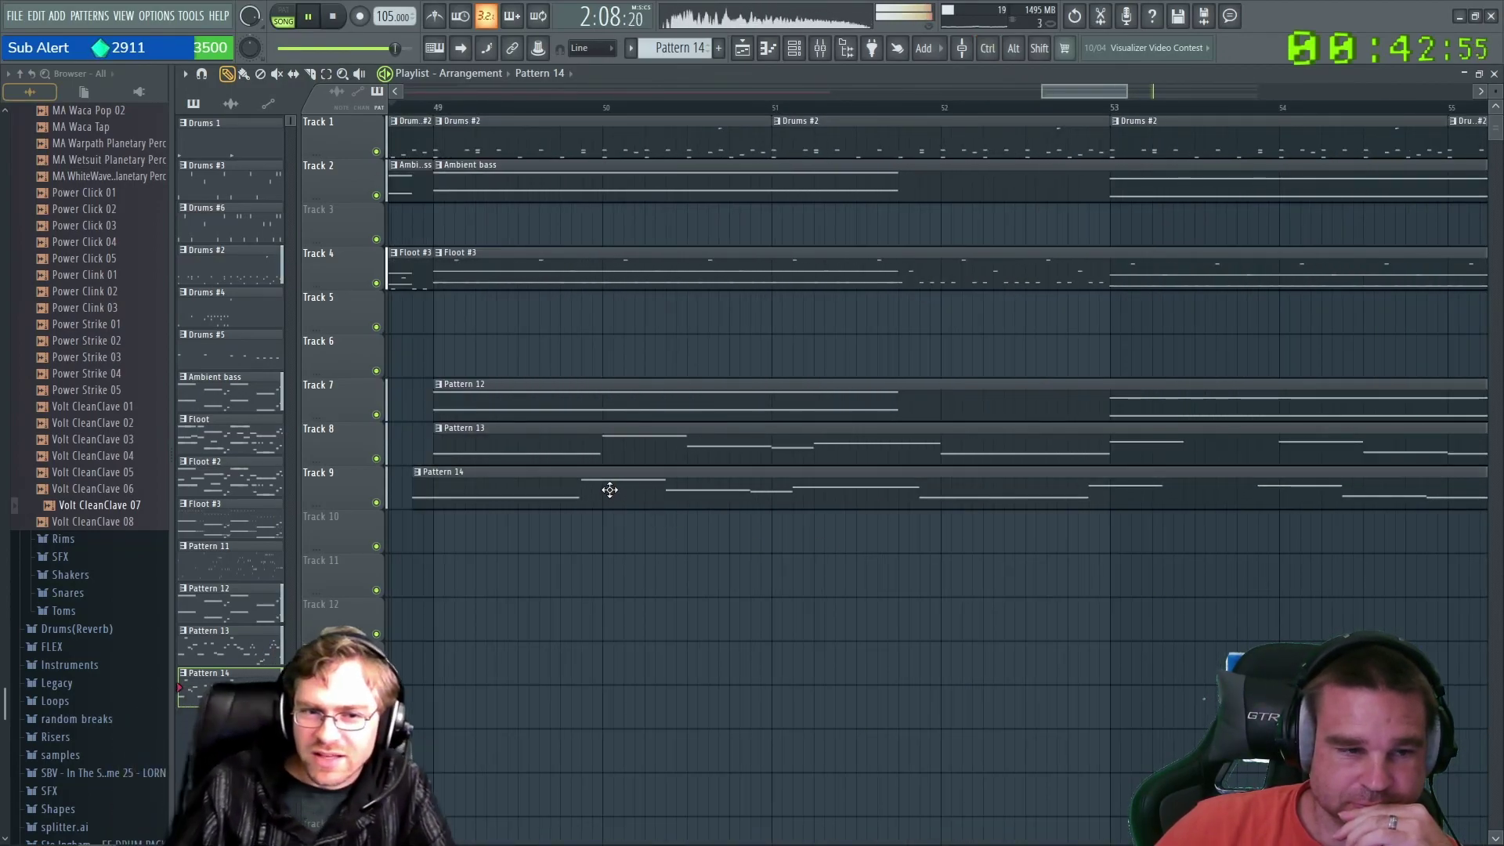
left_click(416, 114)
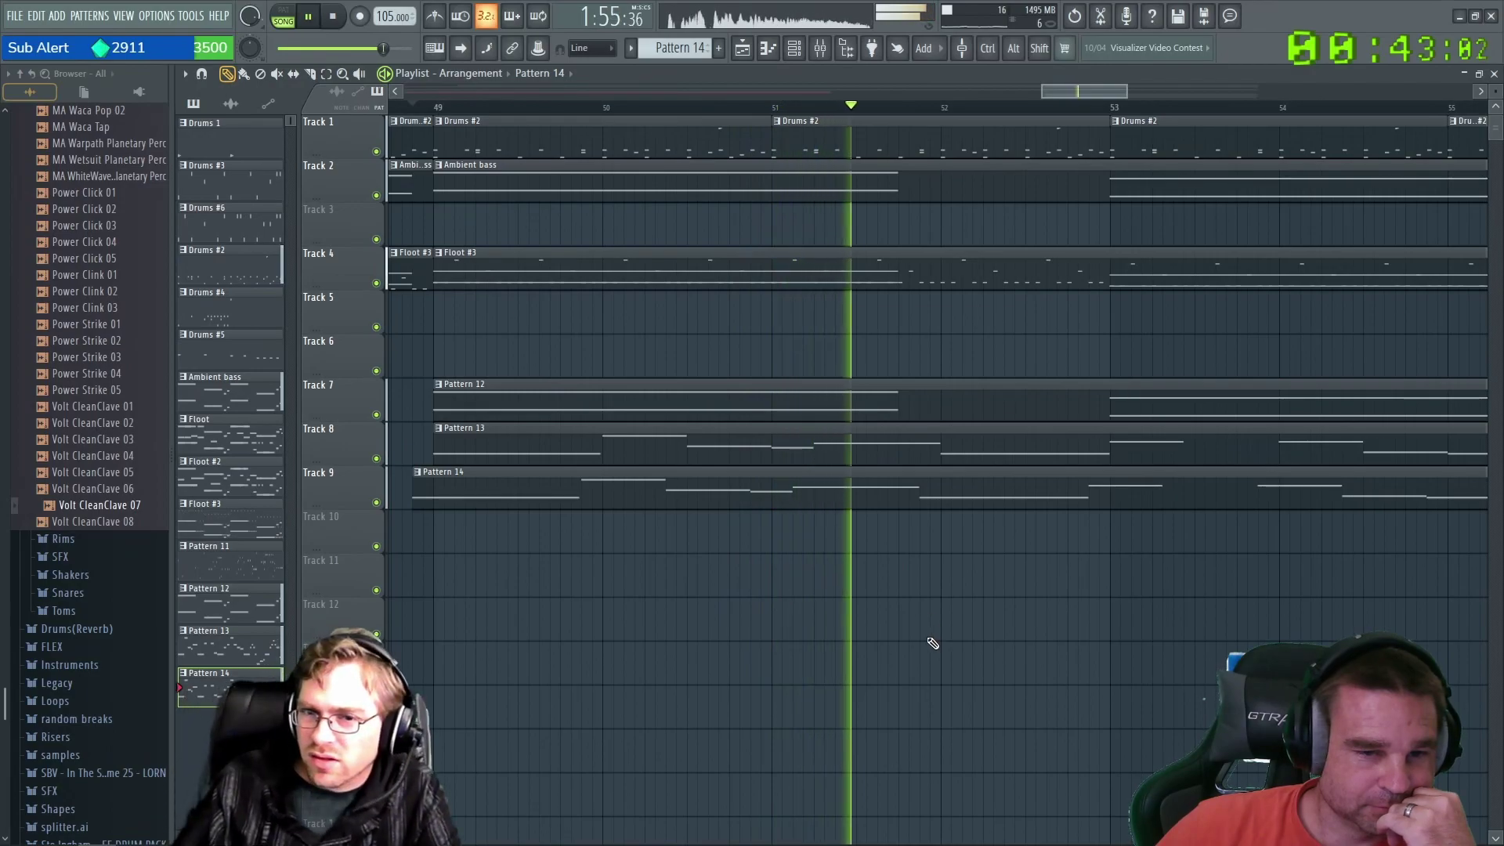
left_click_drag(586, 491, 608, 490)
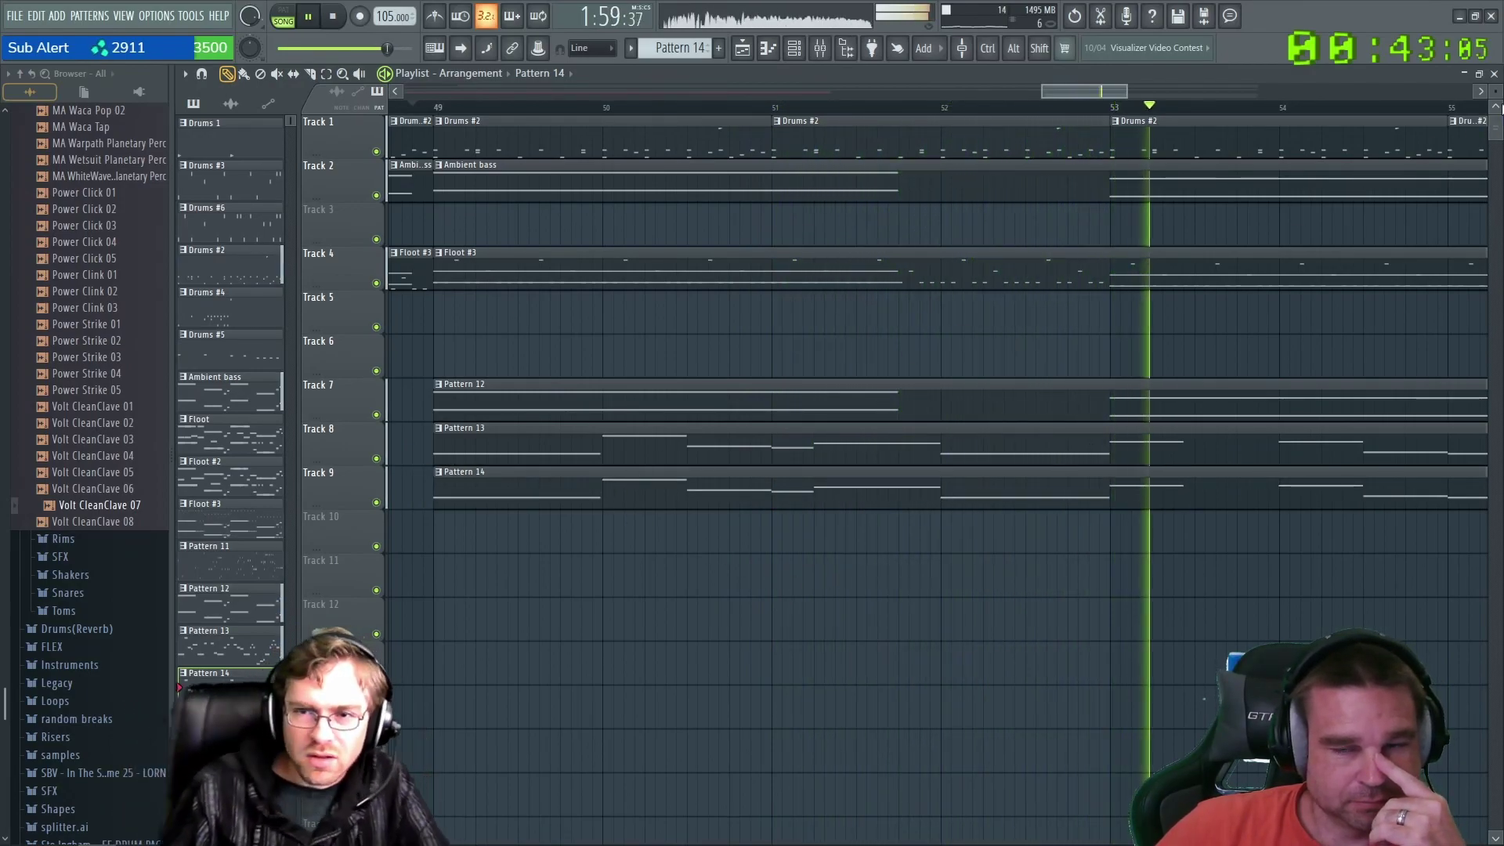
Open the Ace of Space notes in the piano roll and raise the B4 note in bar 3 to B5.
key("F5")
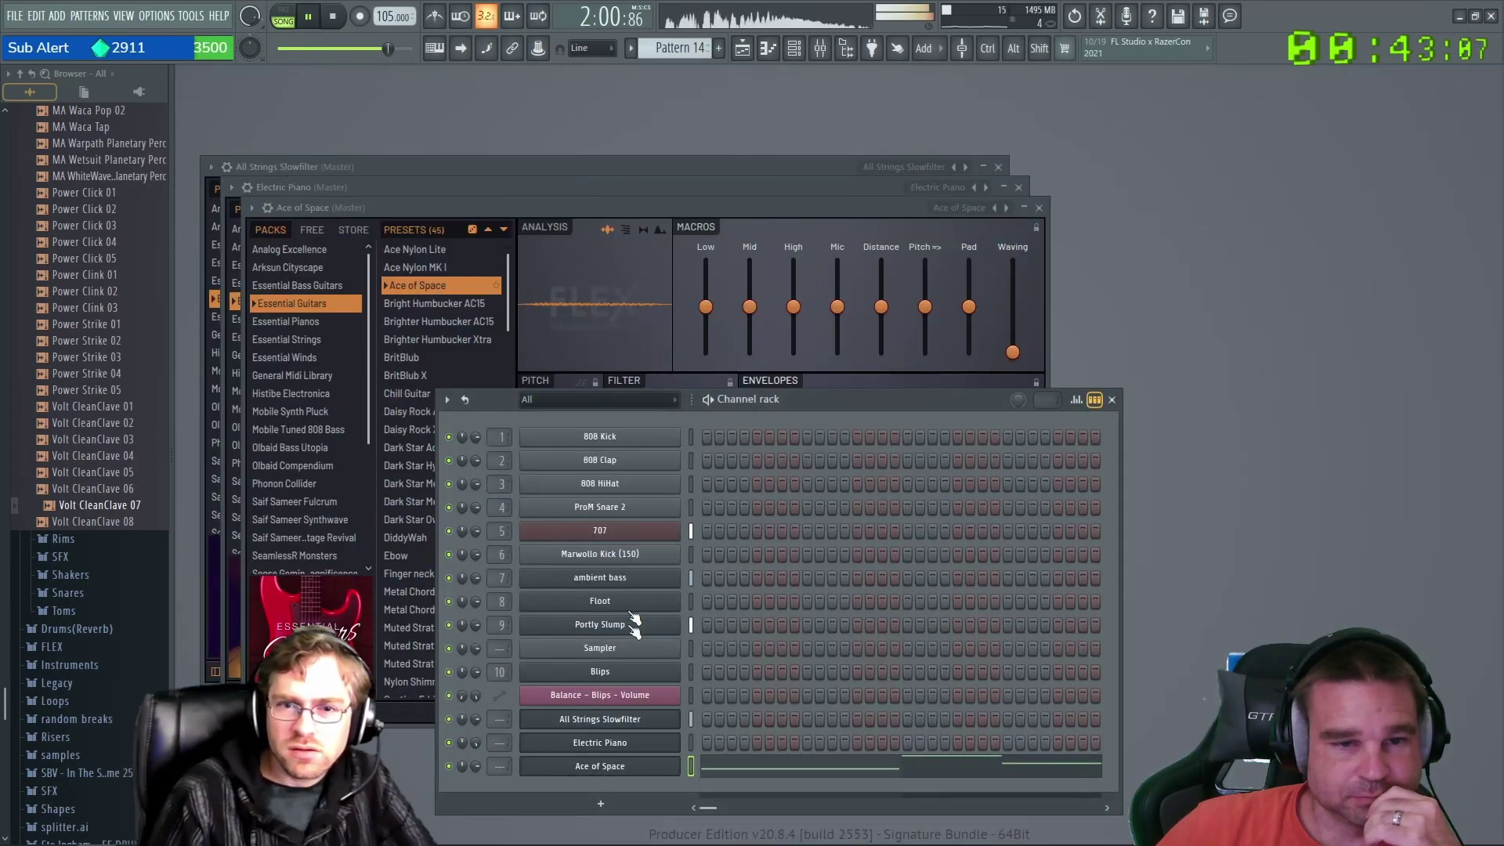
right_click(627, 767)
left_click(751, 627)
scroll(658, 553, "down", 6)
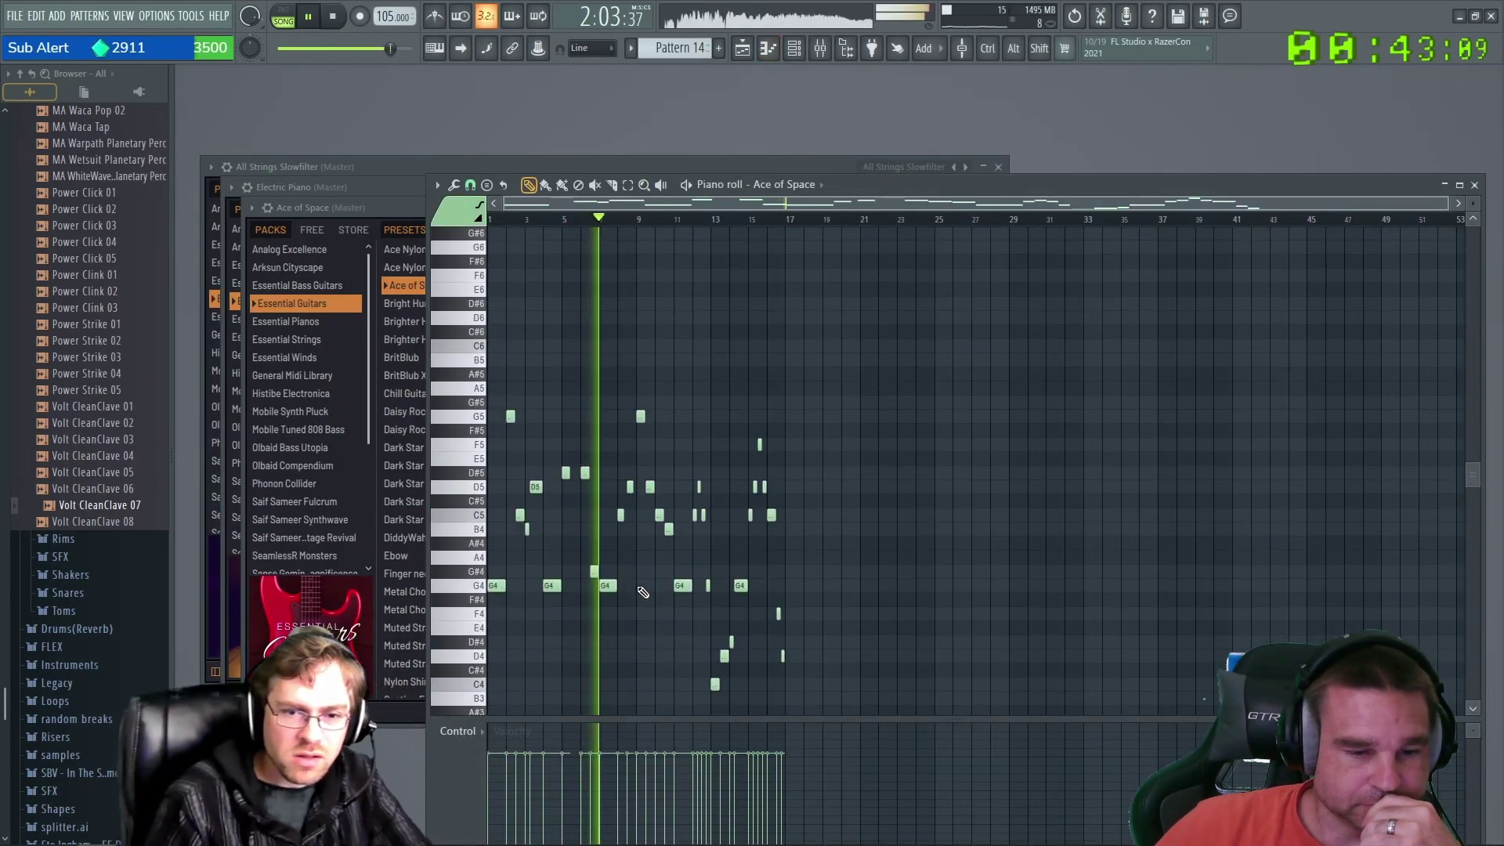
scroll(649, 571, "up", 3)
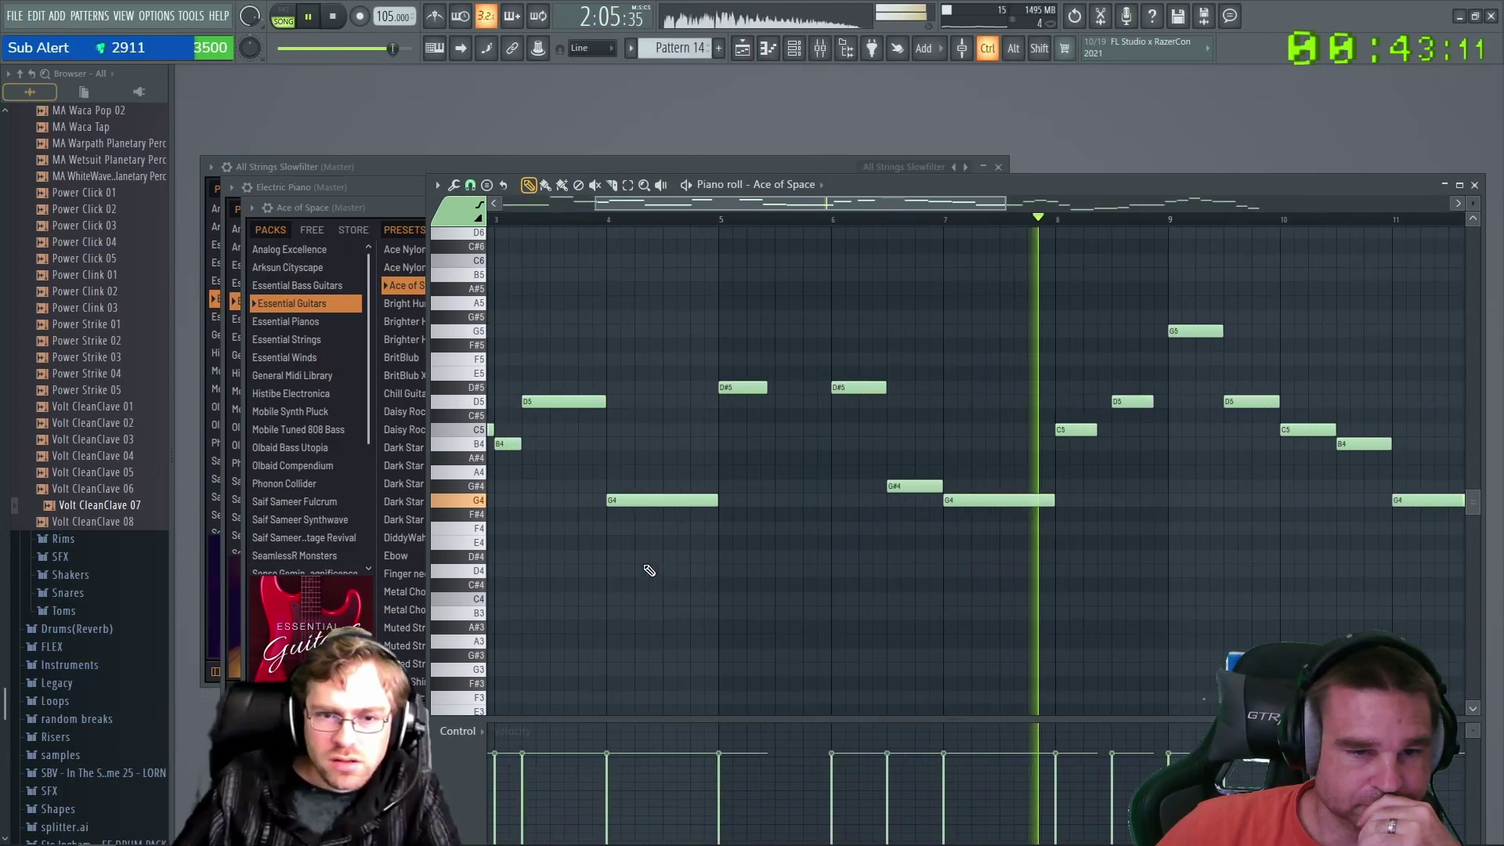
scroll(658, 470, "up", 2)
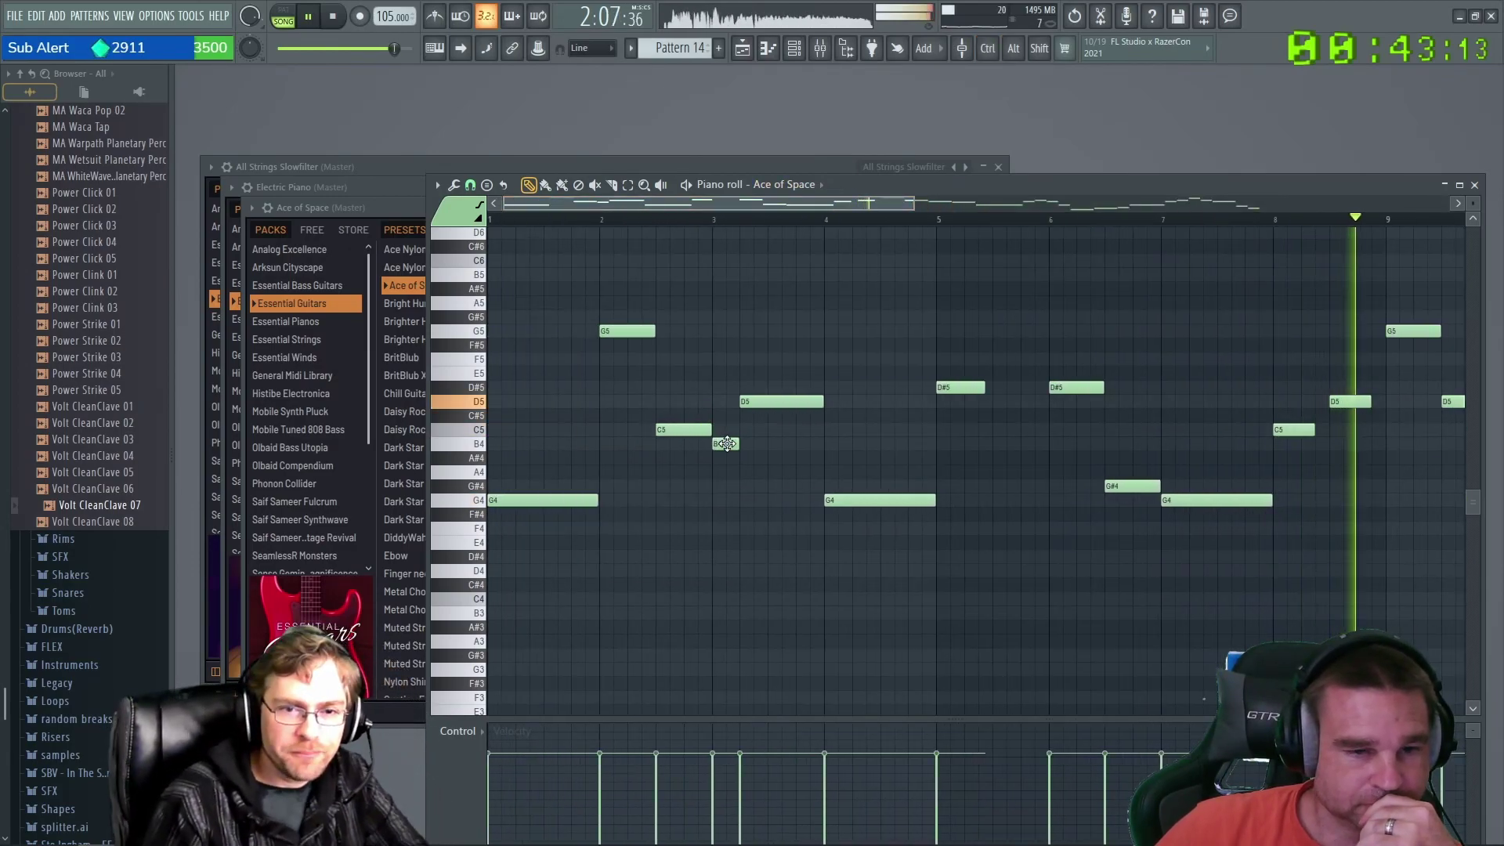
scroll(721, 439, "up", 3)
left_click_drag(729, 488, 726, 316)
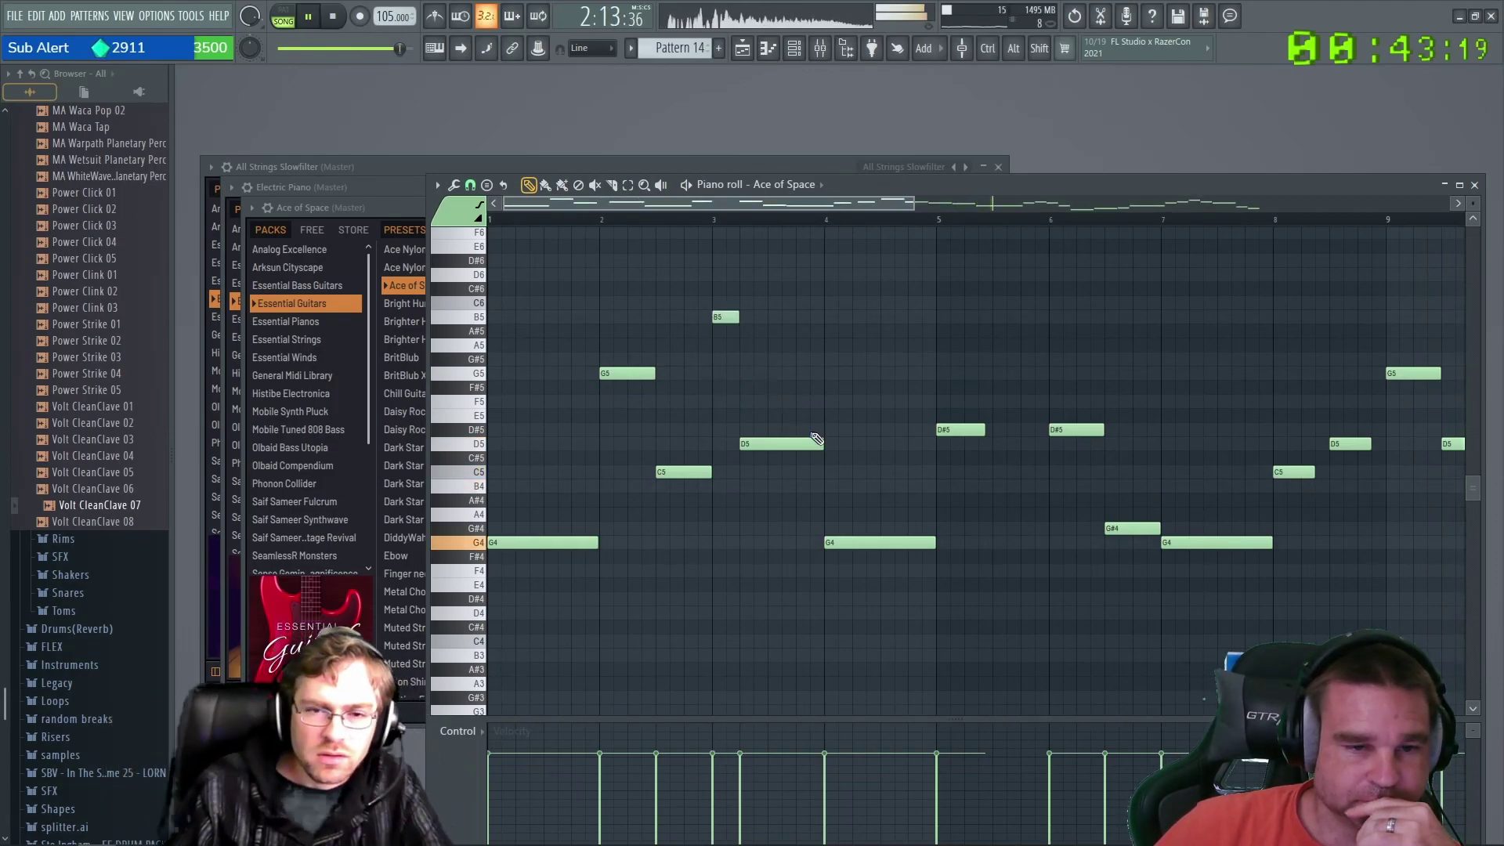
Shorten the D#5 note at the start of bar 5 to one beat.
left_click_drag(979, 428, 933, 426)
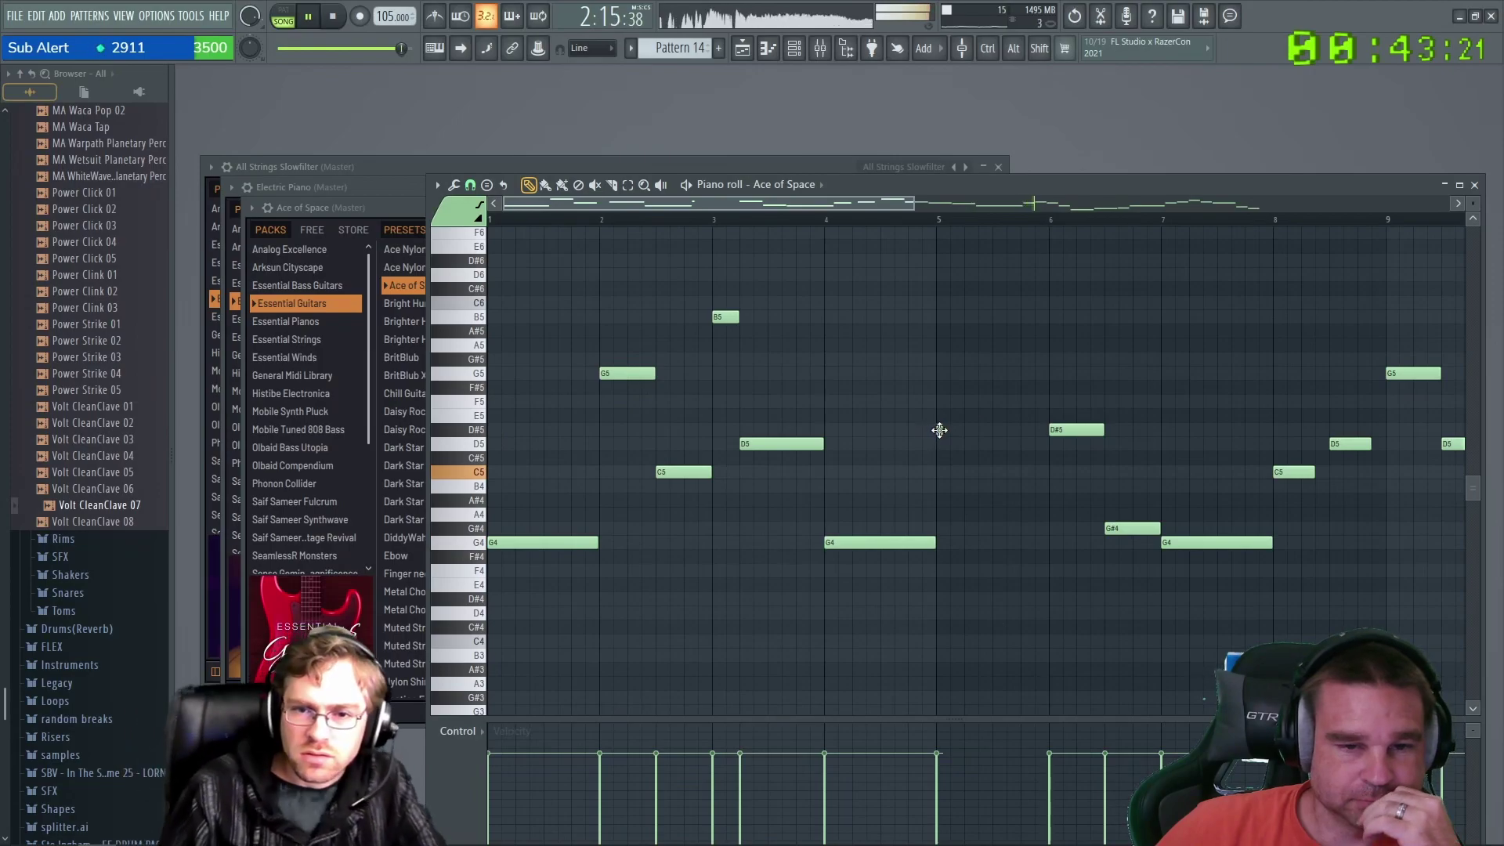
left_click(947, 431)
right_click(945, 430)
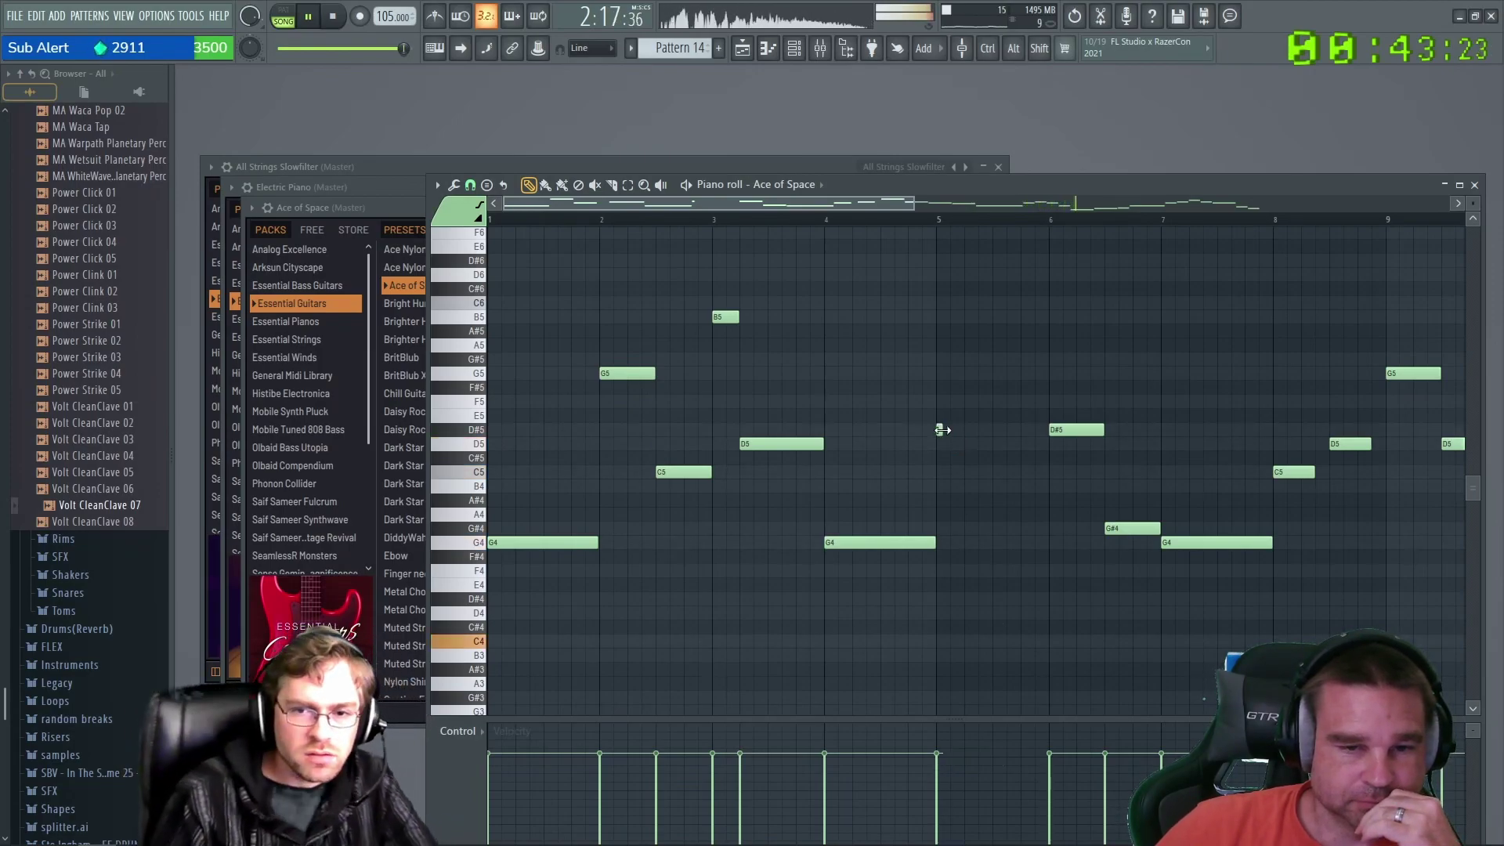
left_click_drag(961, 433, 964, 433)
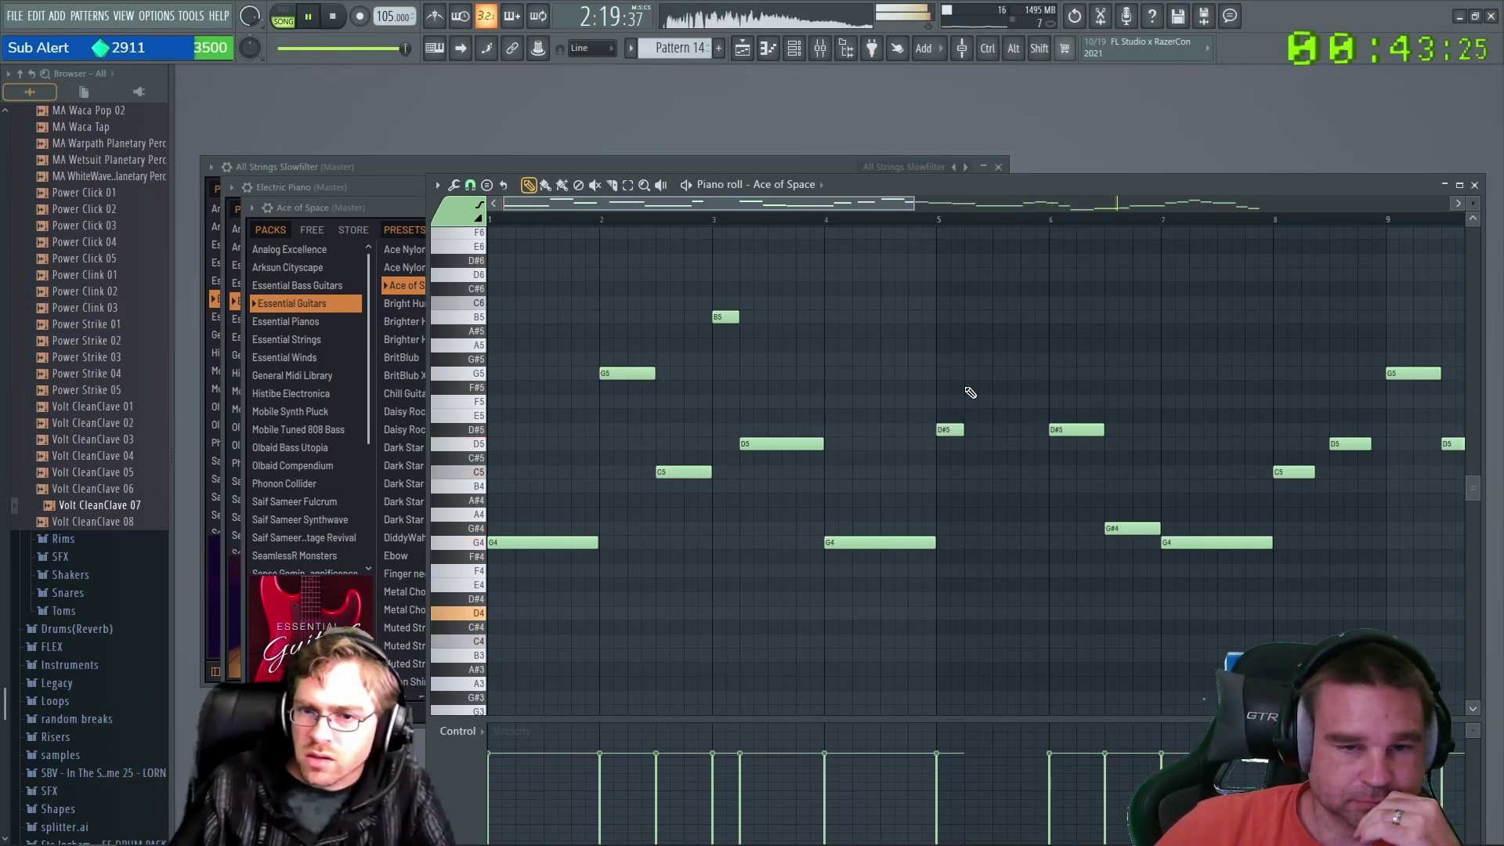
Add one-beat G5, G#5 and B5 notes on the remaining beats of bar 5.
left_click(967, 373)
left_click(994, 359)
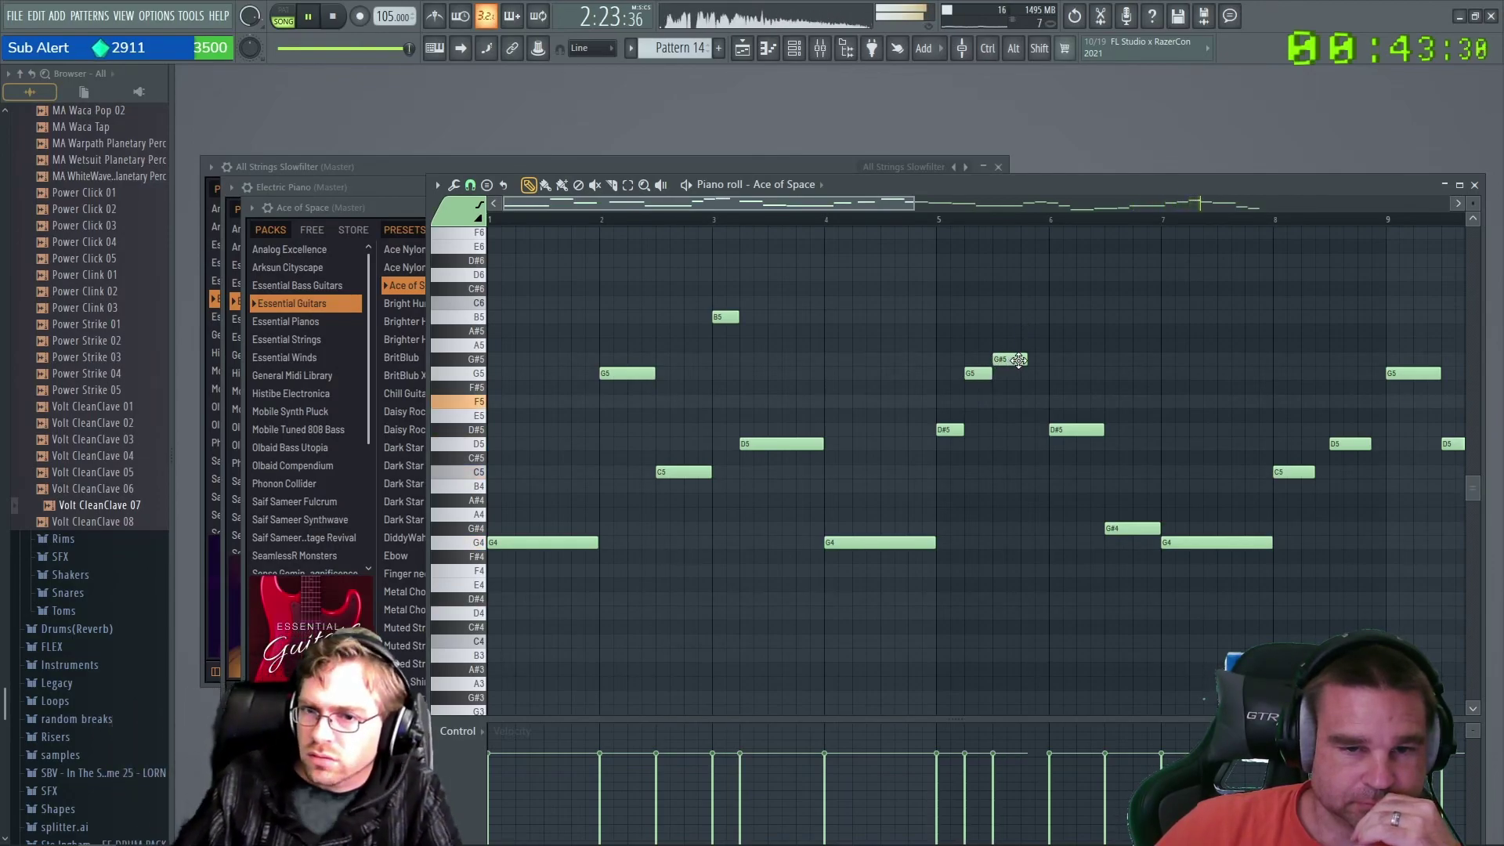
left_click_drag(1026, 360, 1018, 362)
left_click(1024, 317)
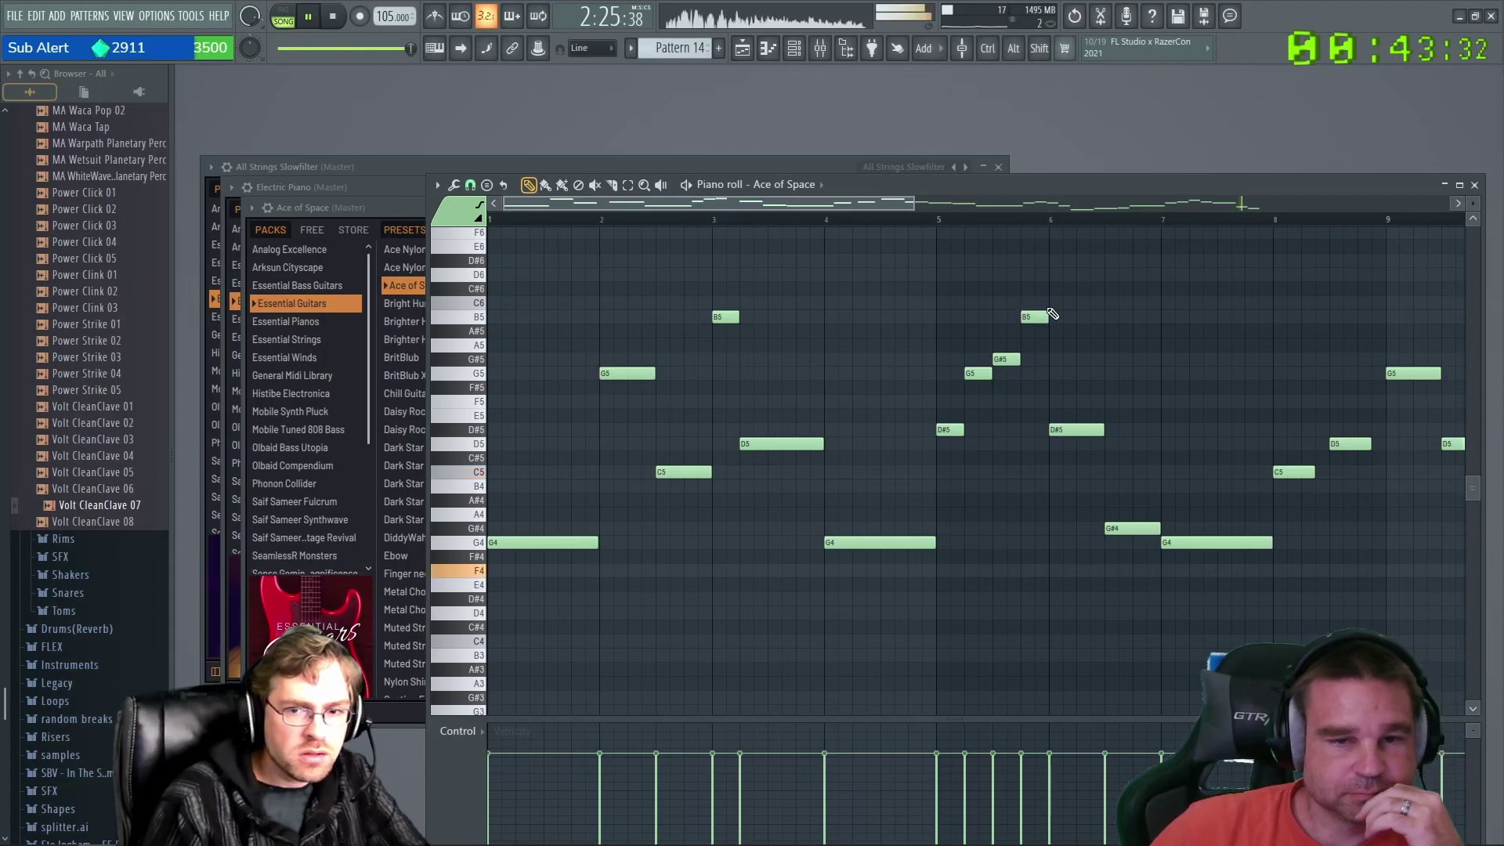
Replace the D#5 note at bar 6 with one-beat C6 and D6 notes, and raise the following G#4 note to G#5.
left_click(1052, 303)
right_click(1068, 430)
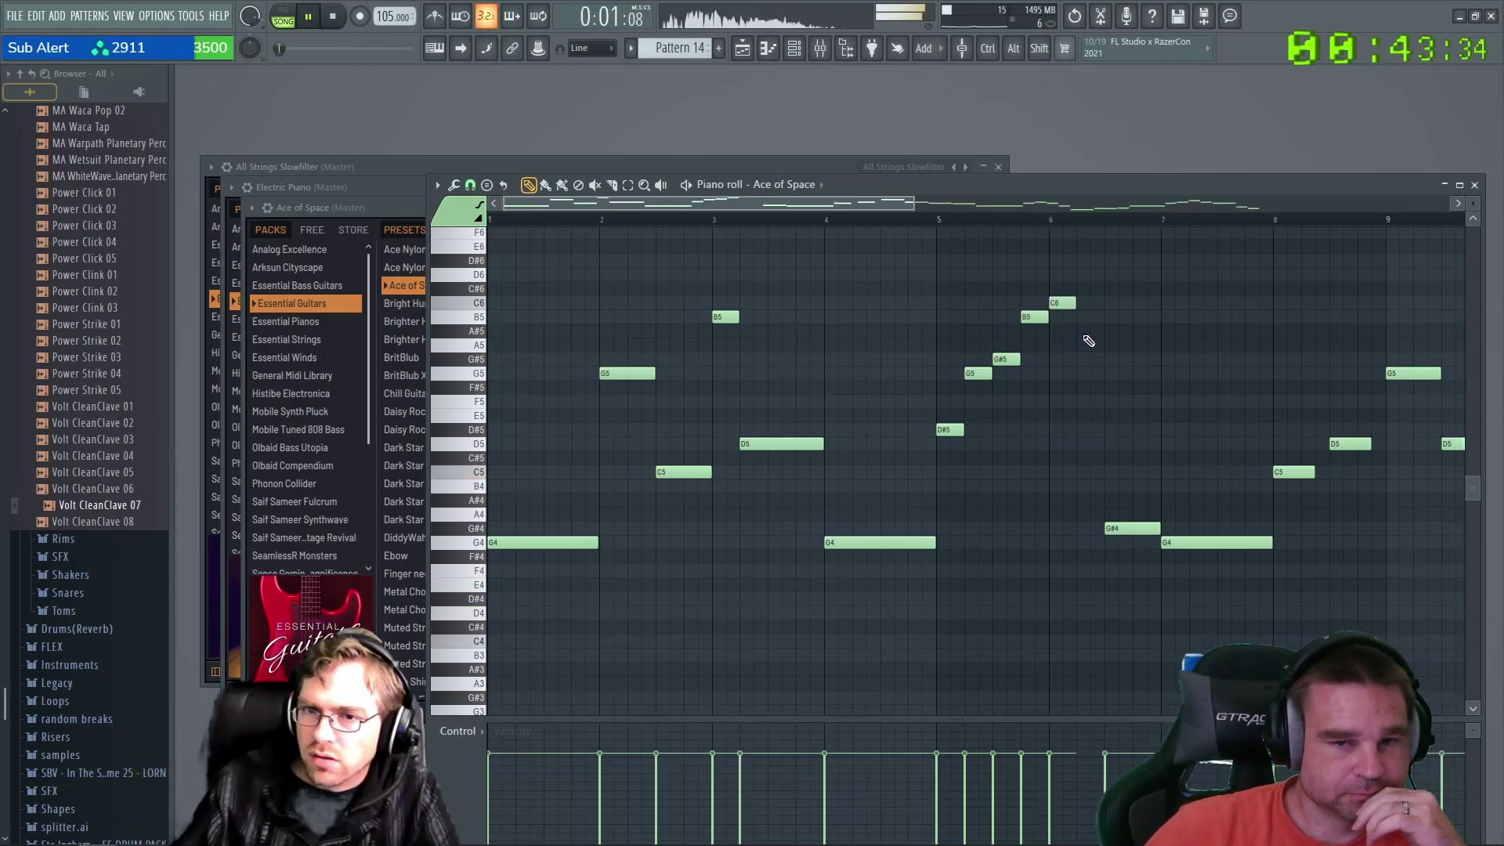
left_click(1088, 276)
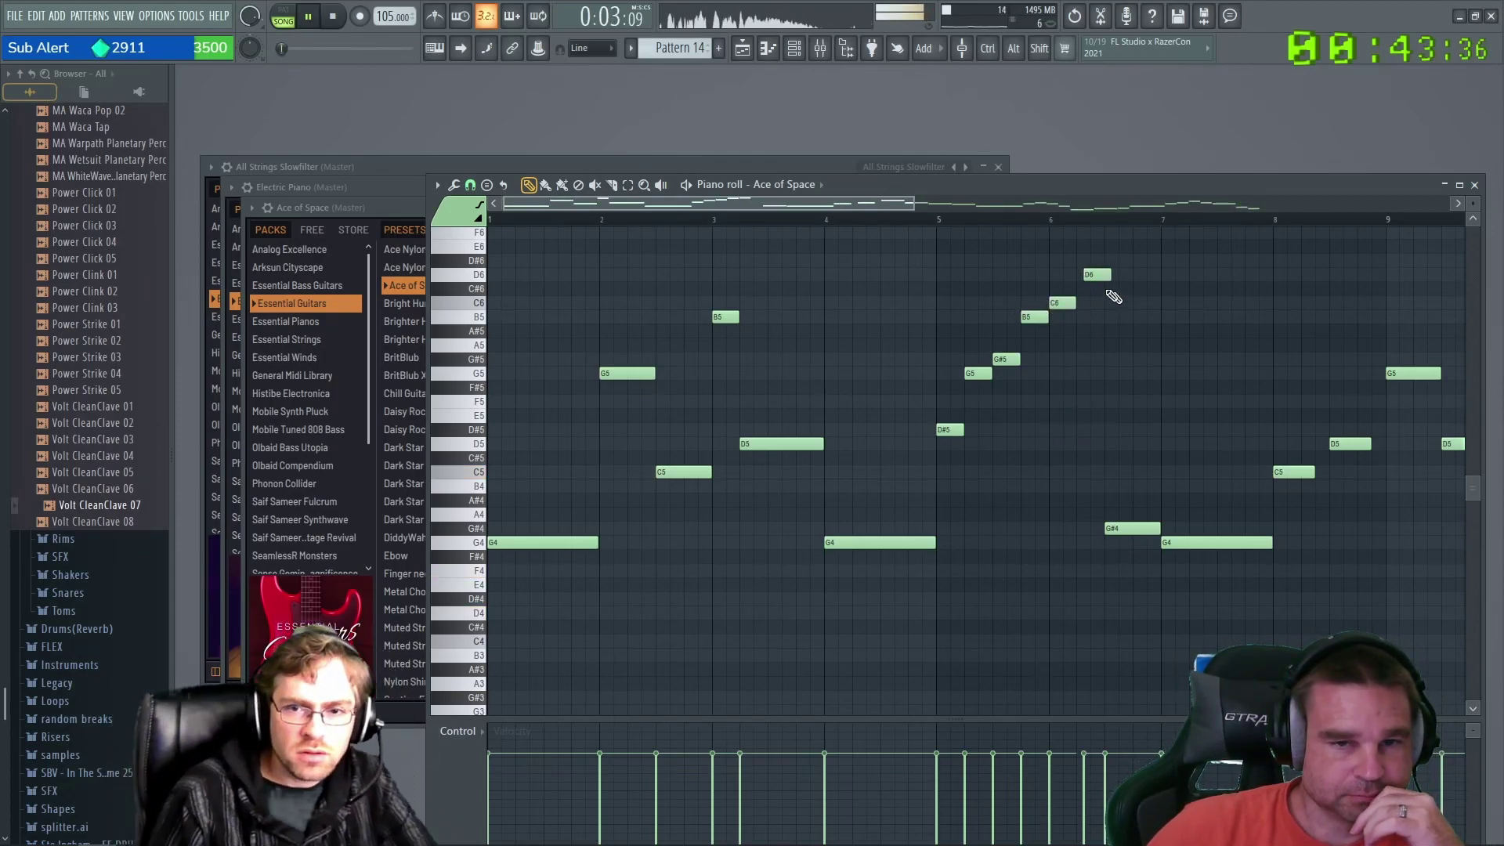
left_click_drag(1093, 273, 1086, 274)
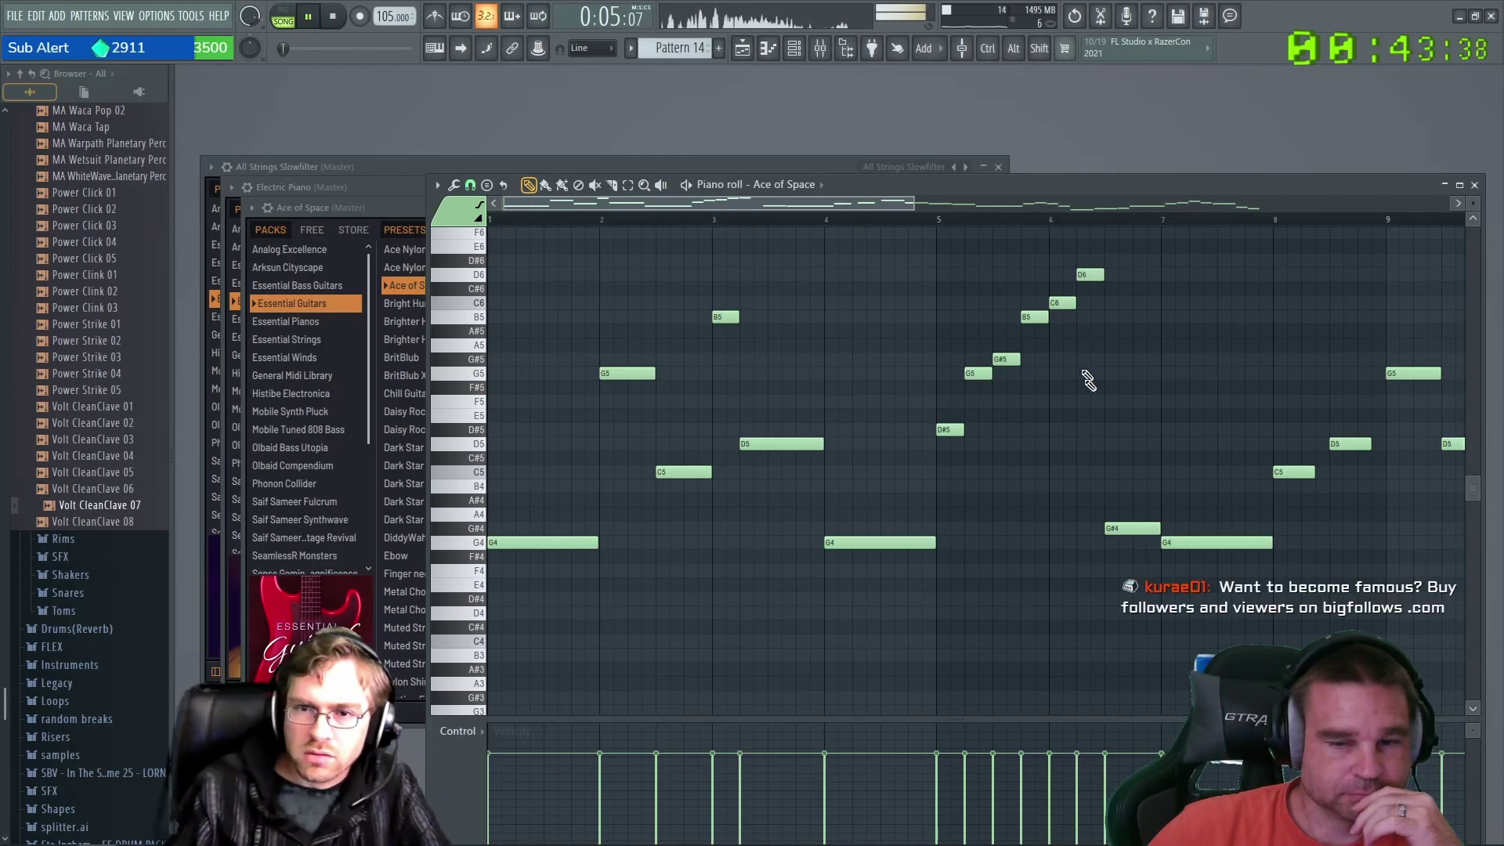
left_click_drag(1140, 525, 1141, 352)
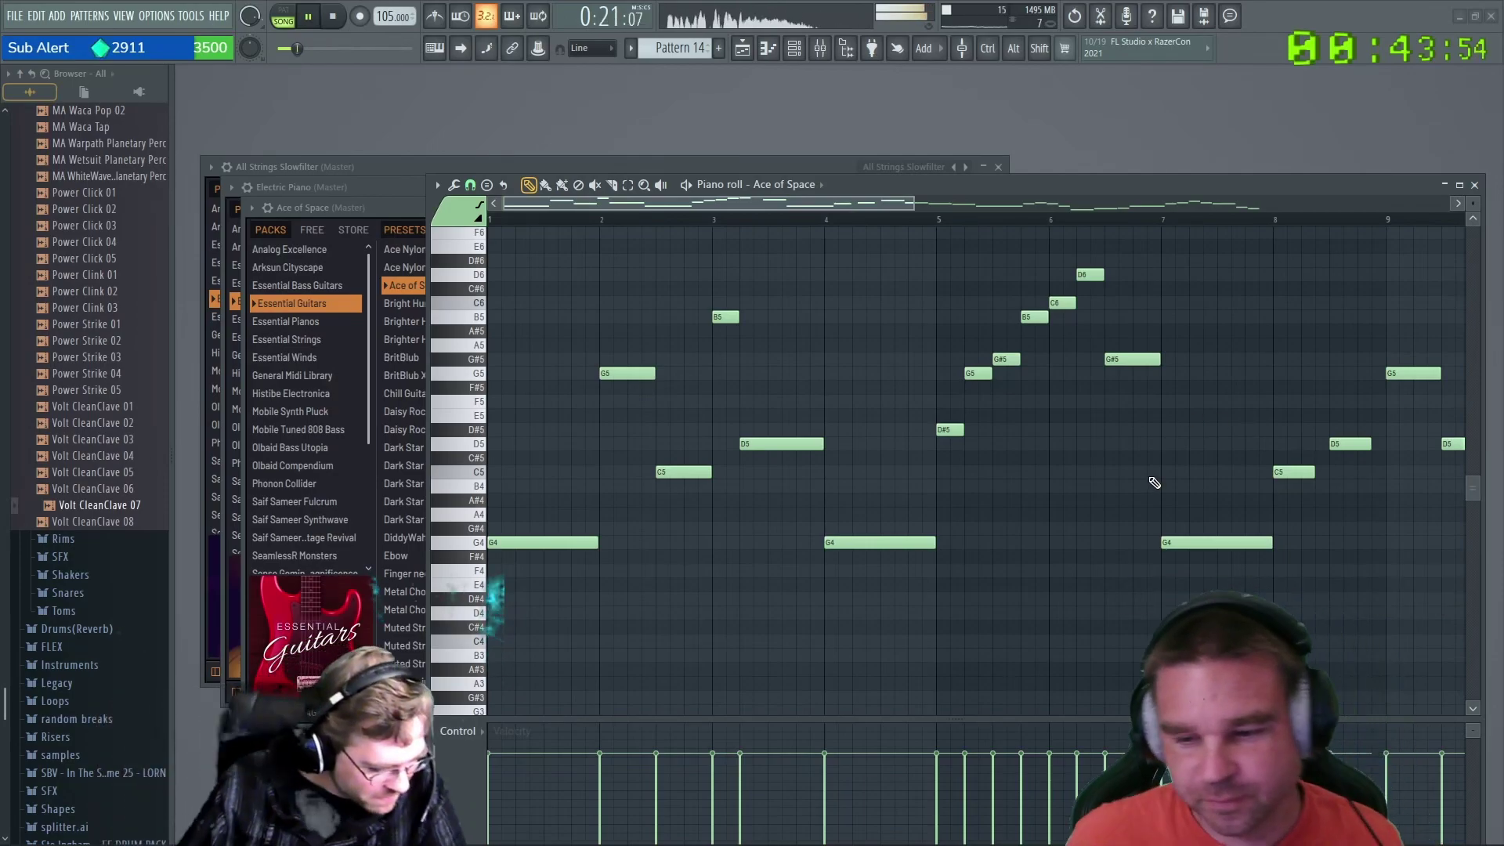
Raise the G4 note at bar 7 to G5 and the C5 note at bar 8 to D#5.
left_click_drag(1178, 542, 1175, 372)
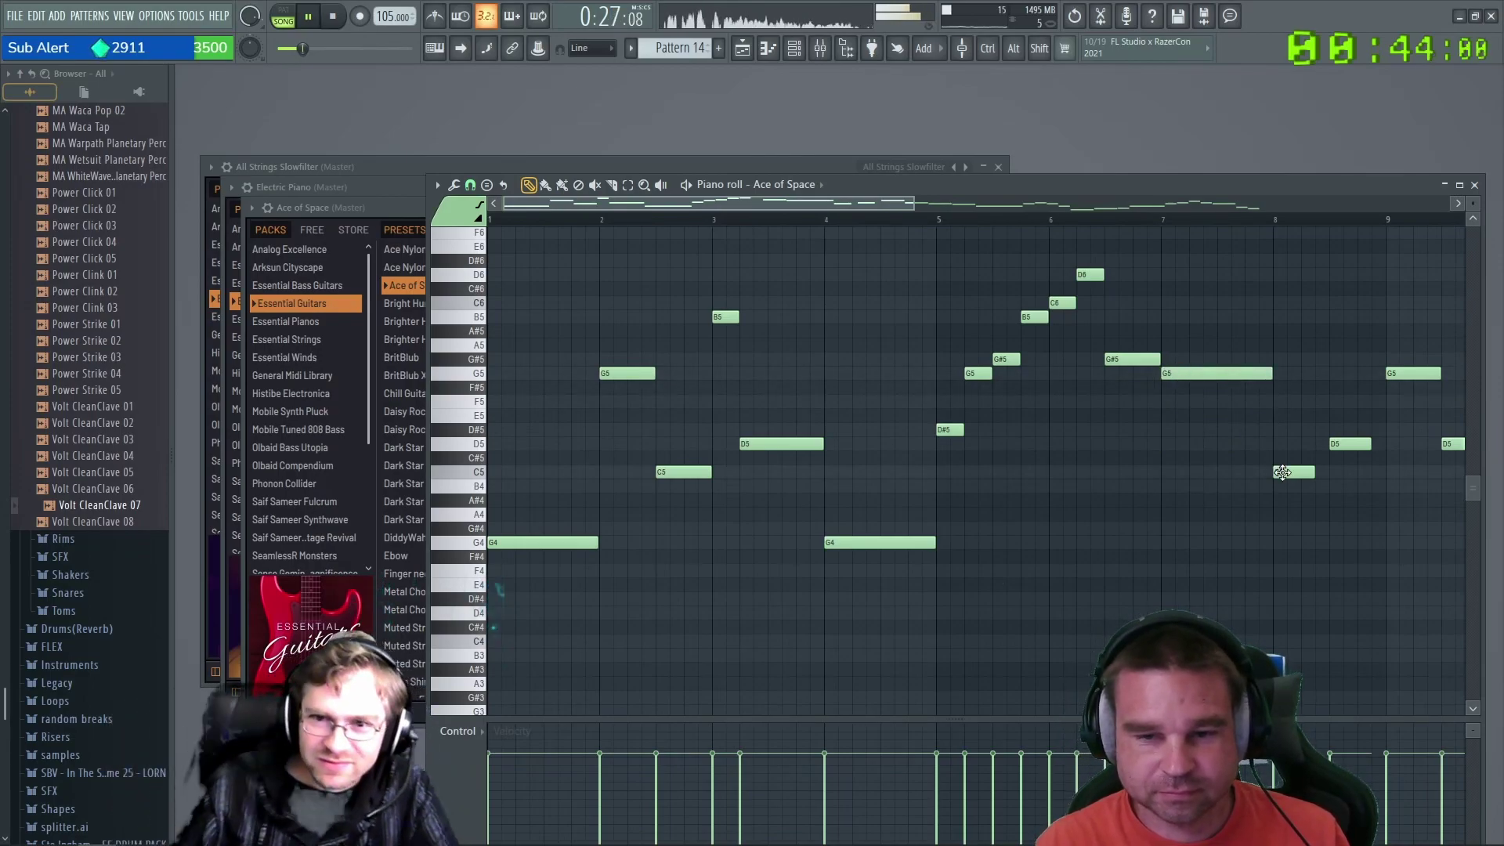
left_click_drag(1284, 472, 1283, 421)
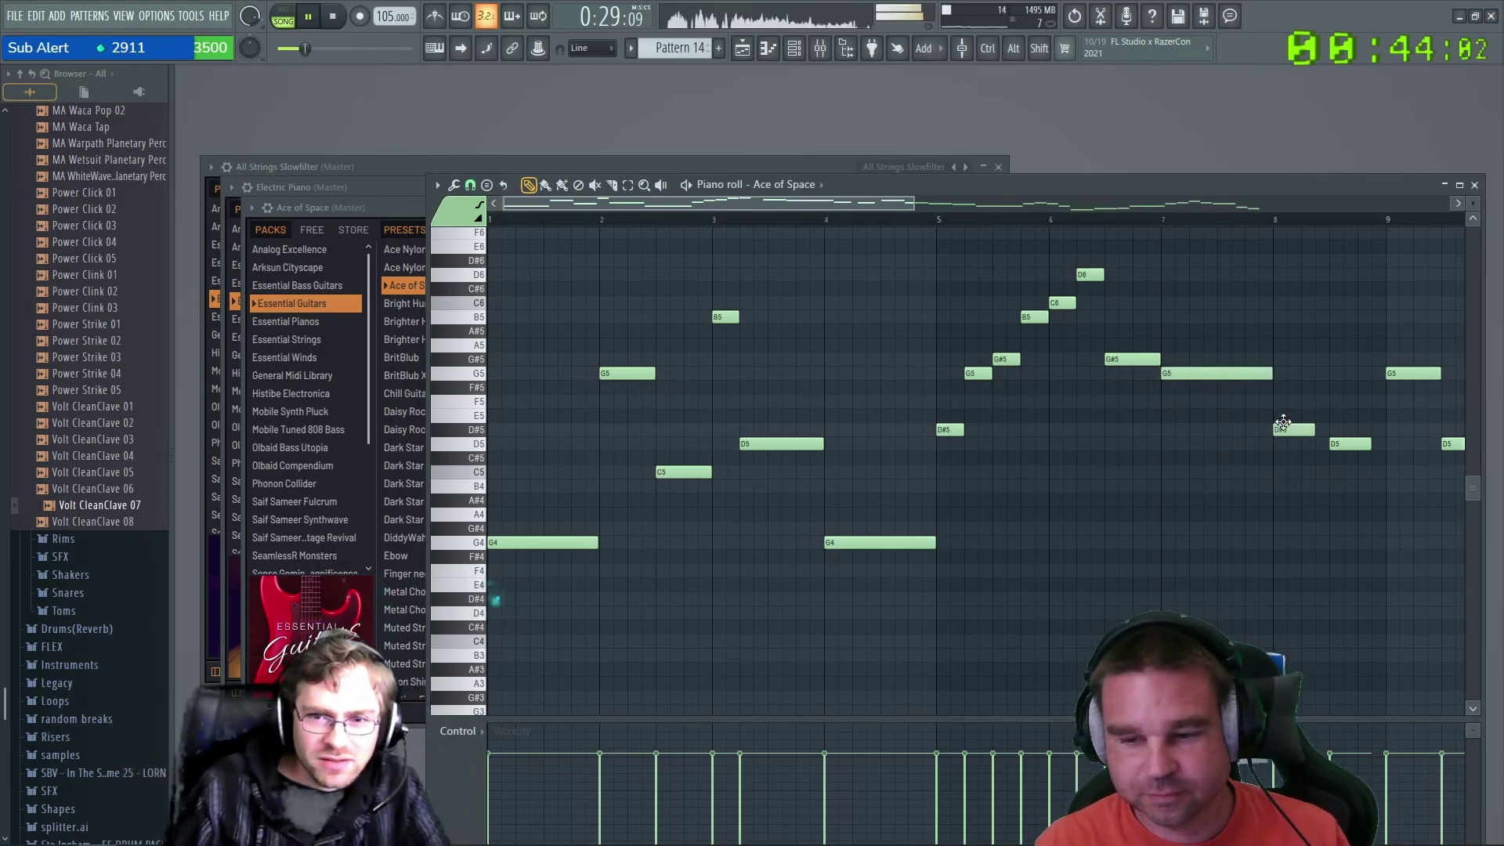
Rework bars 10 and 11 into one-beat notes: C5 and B4 alternating in bar 10, G4, B4, D5 and B4 in bar 11.
left_click_drag(898, 202, 1056, 204)
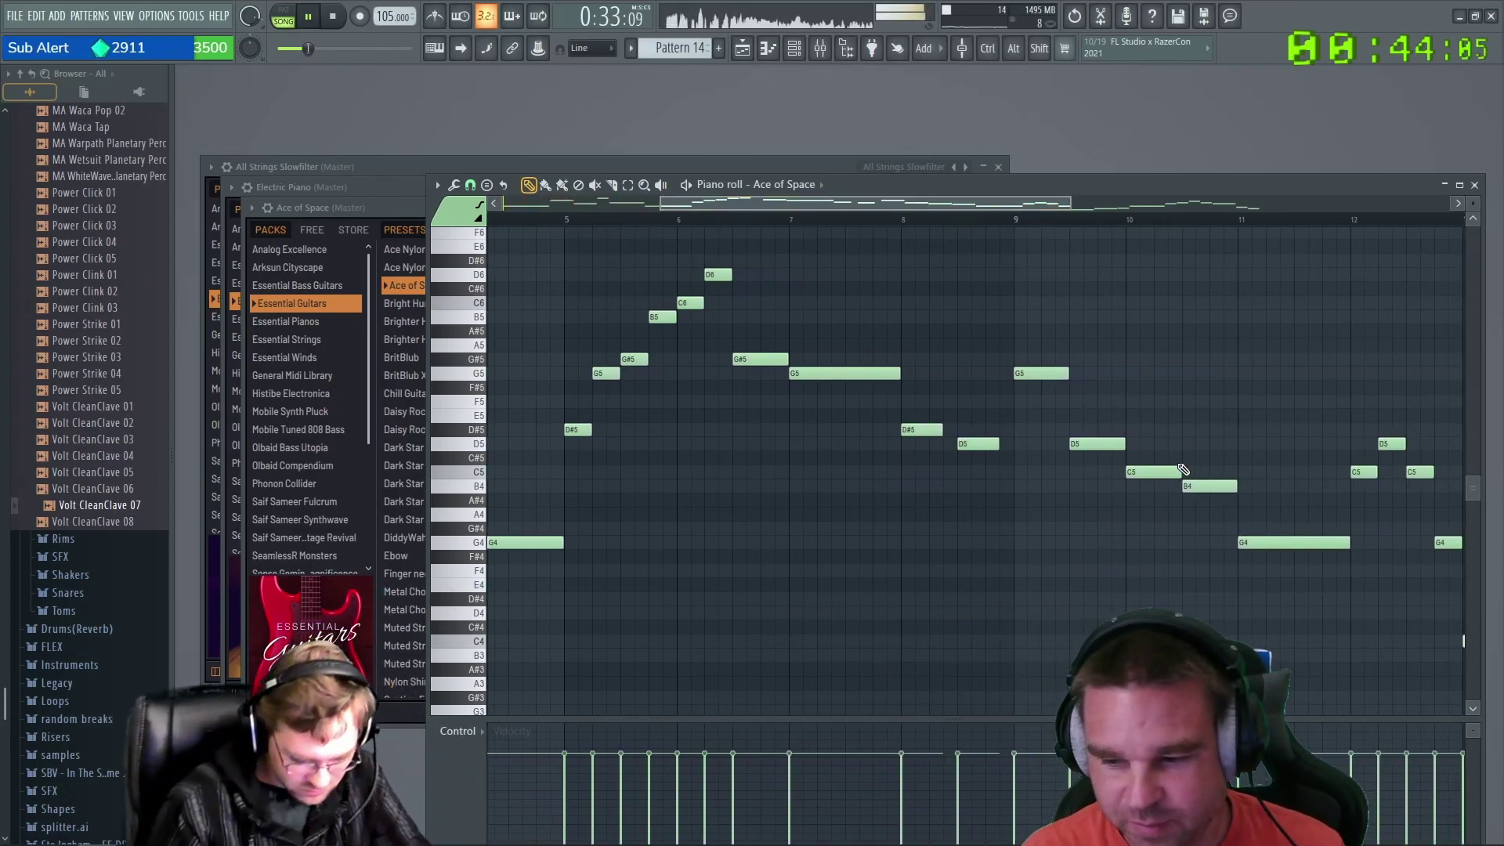
mouse_move(1179, 468)
left_mouse_down()
mouse_move(1148, 472)
mouse_move(1167, 486)
left_mouse_up()
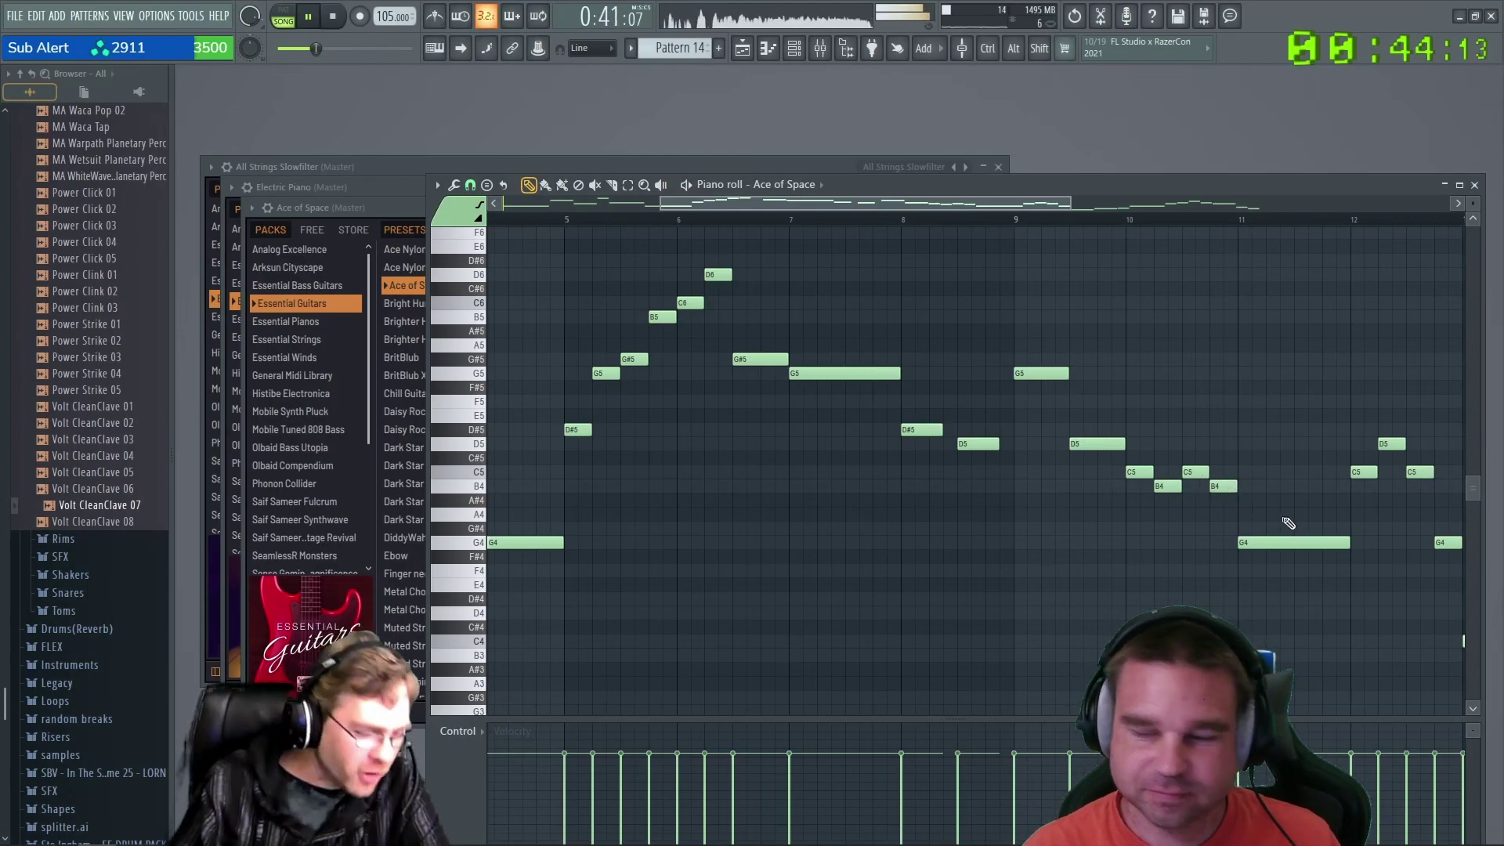
left_click_drag(1314, 546, 1254, 546)
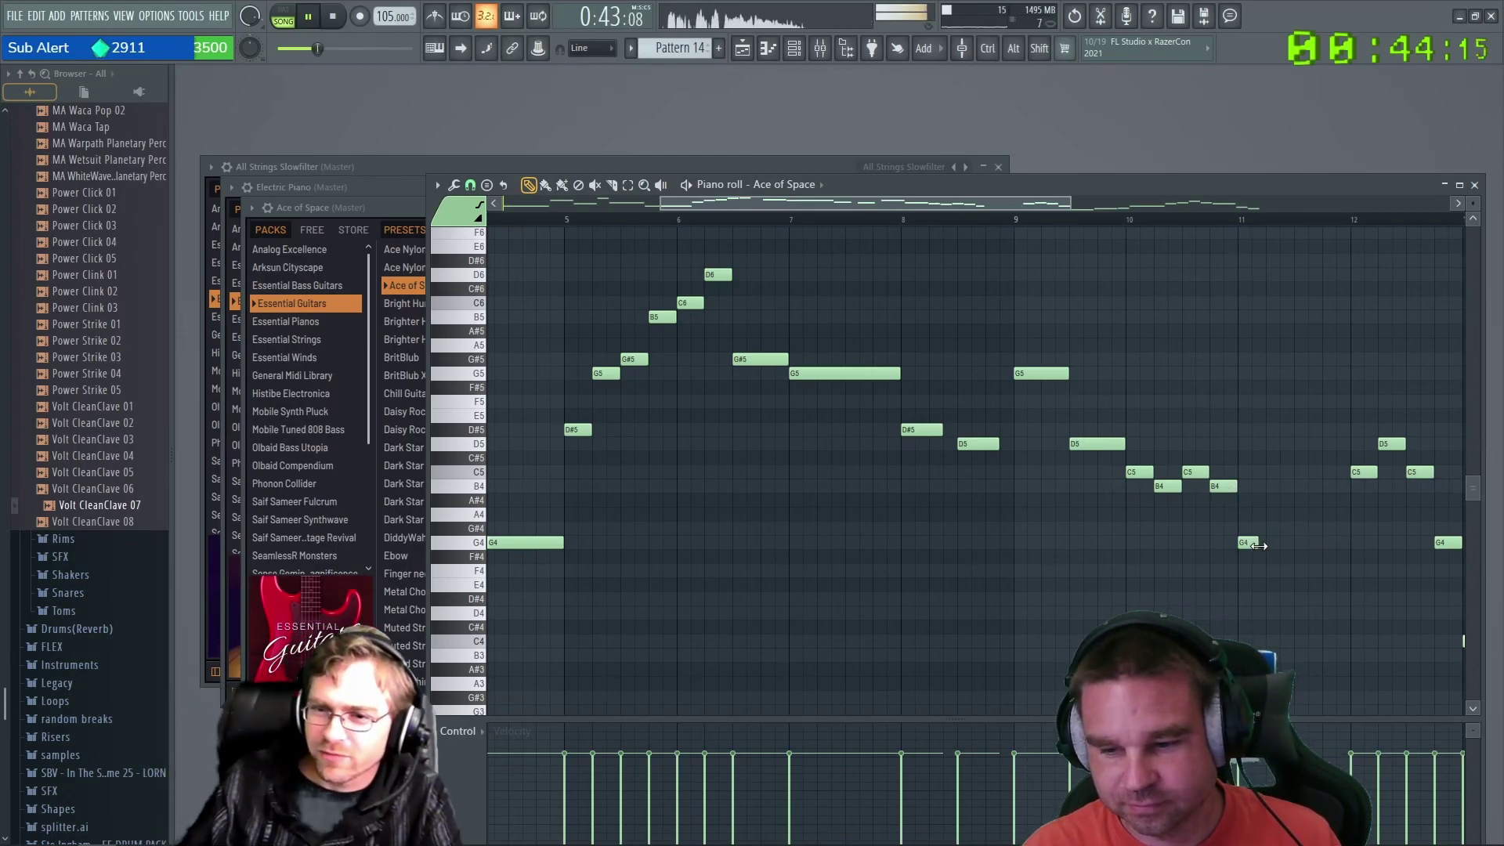
left_click(1279, 487)
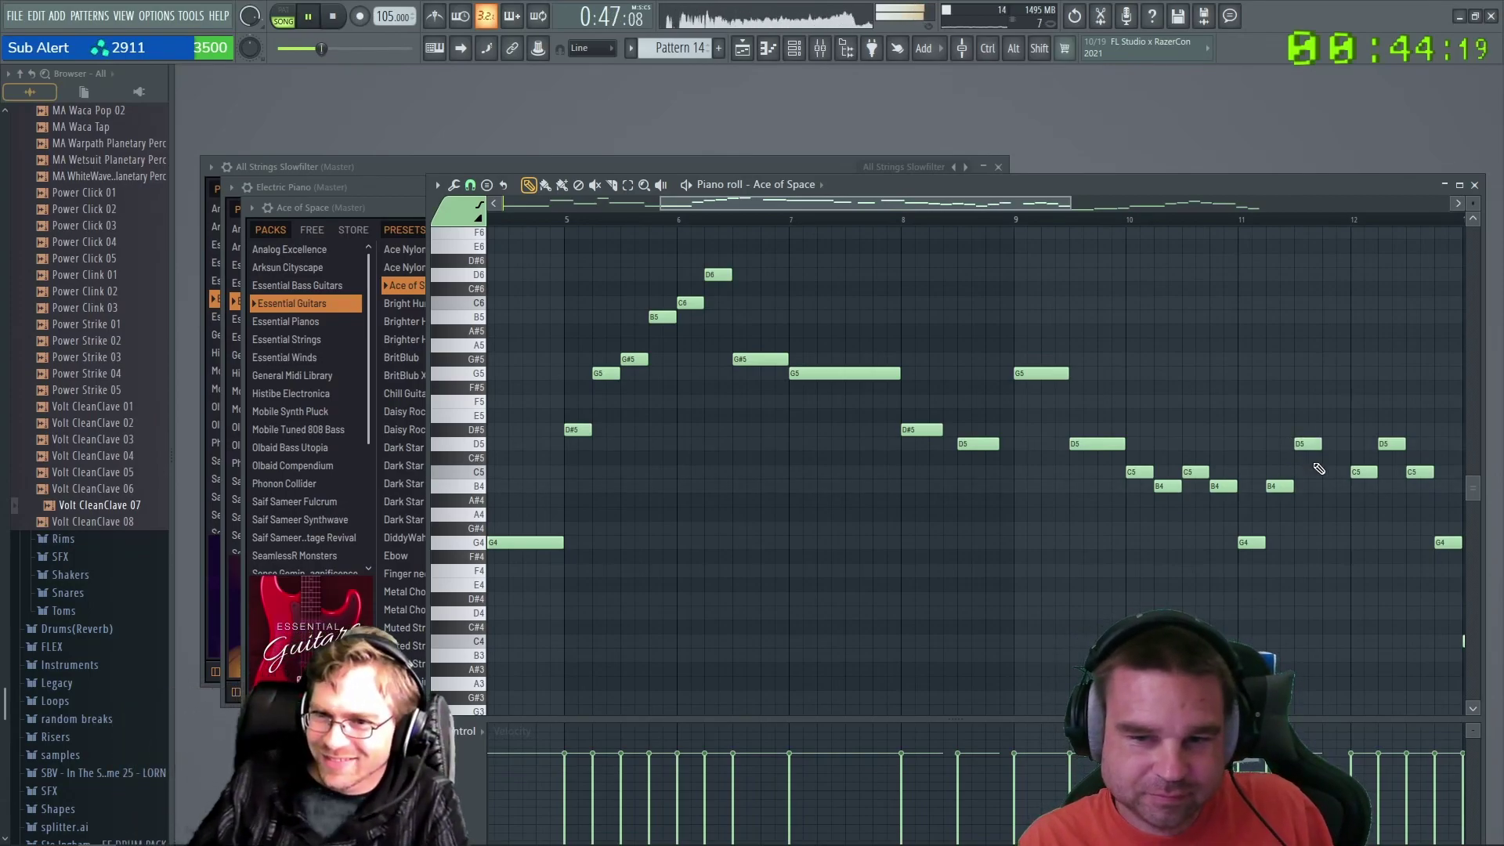
Shorten the G4 note in bar 14 to one beat and add one-beat G#4 and B4 notes after it.
left_click_drag(774, 205, 1019, 235)
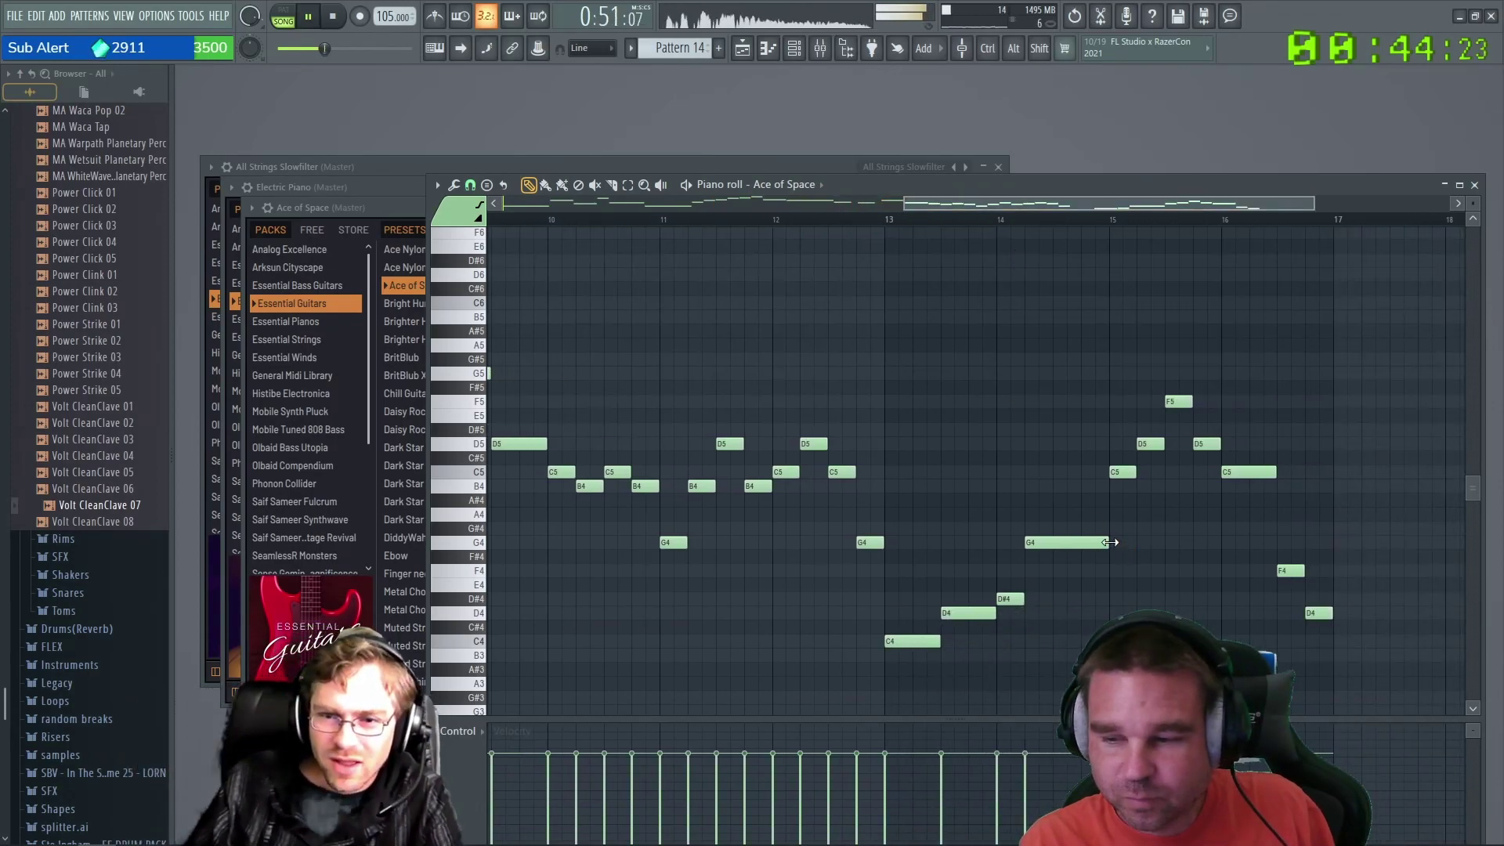
left_click_drag(1111, 542, 1064, 542)
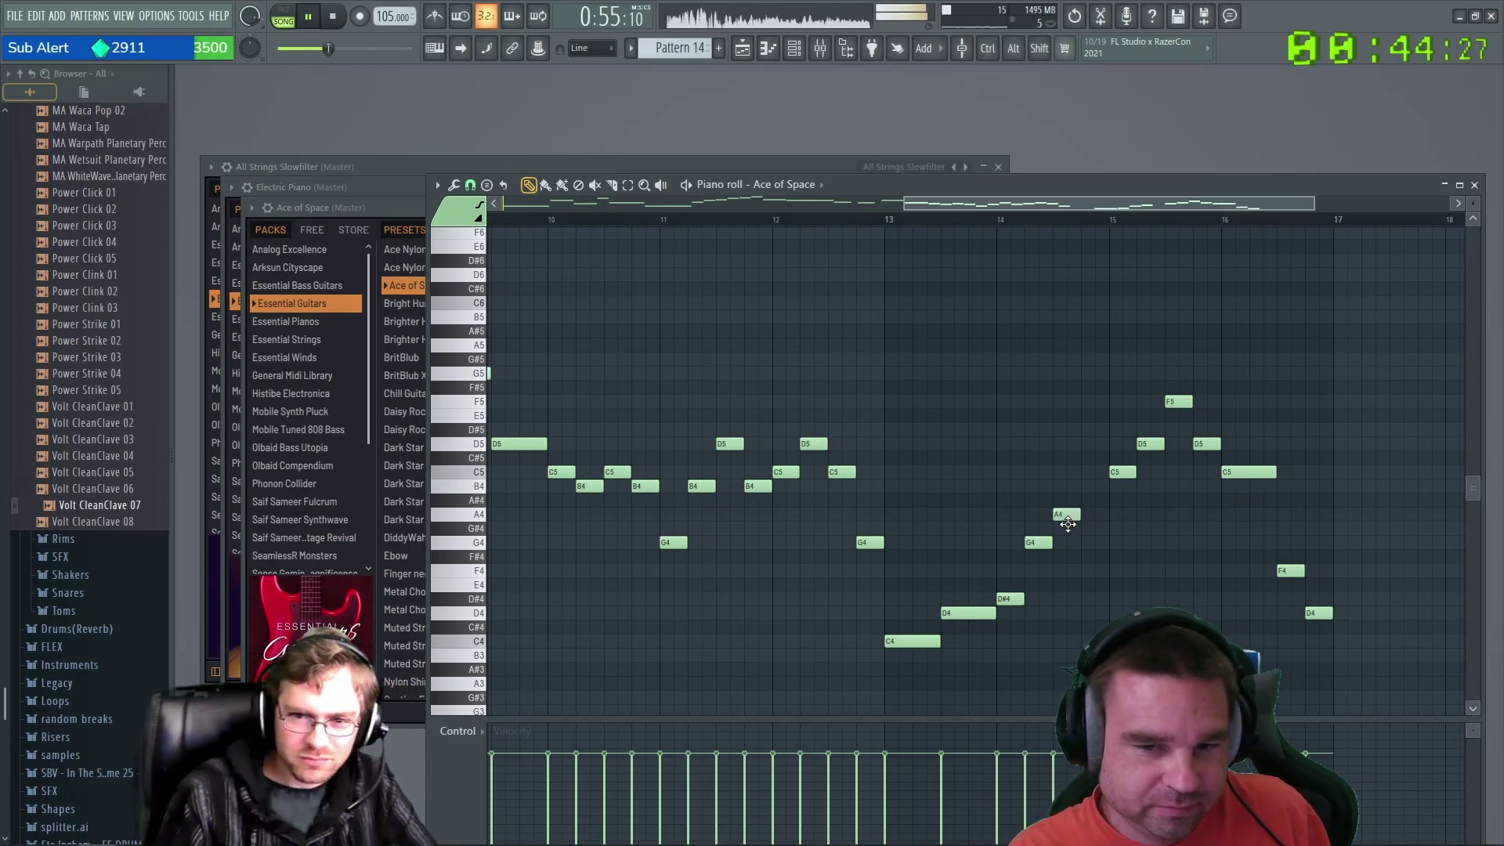
left_click_drag(1068, 524, 1067, 535)
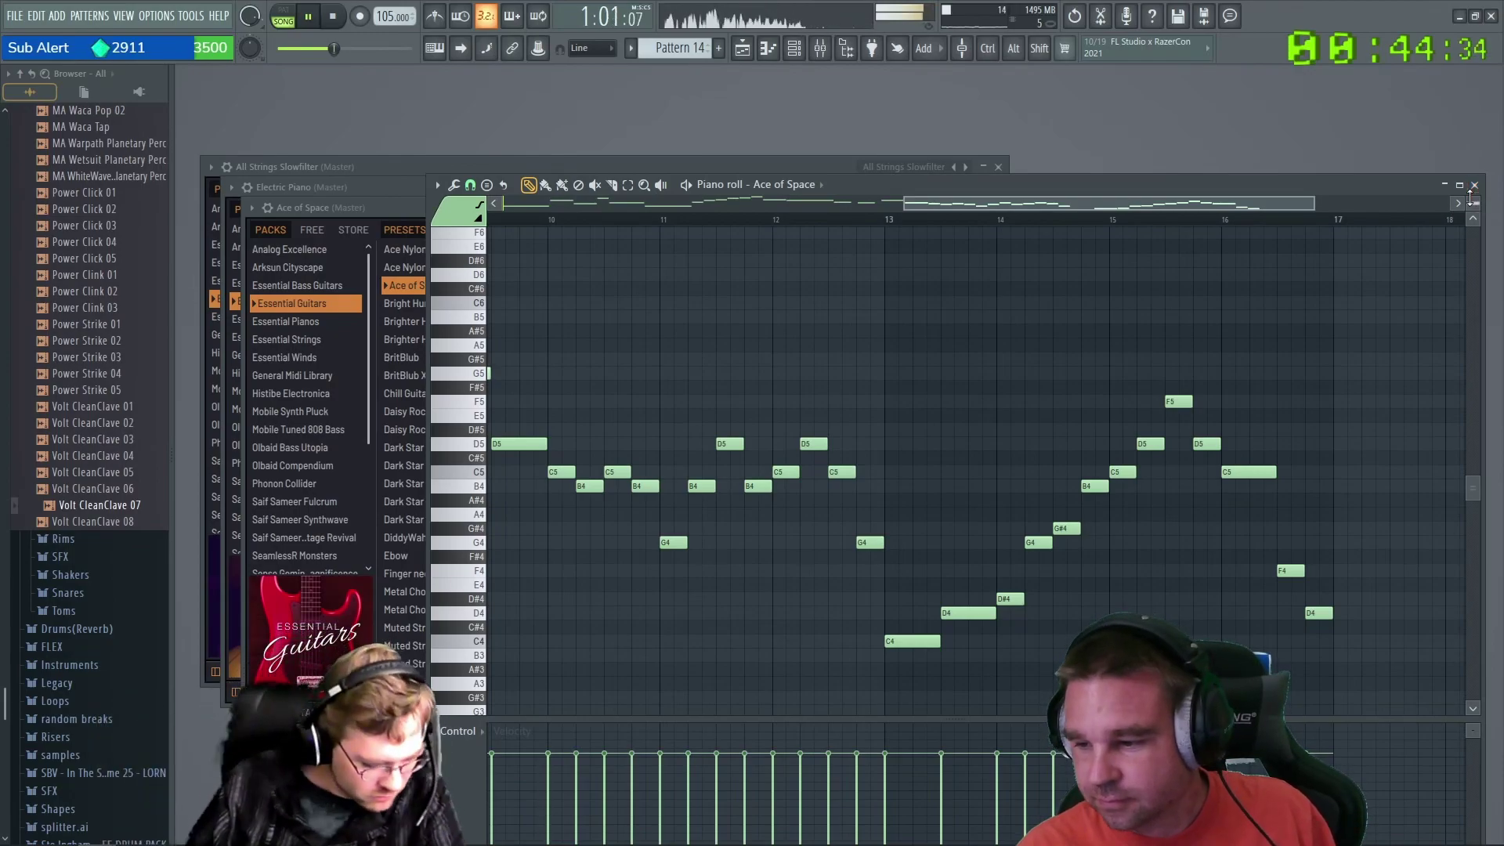
Play the arrangement in the playlist from bar 49 to hear the edited guitar part, and stop playback near the end.
key("F6")
key("F5")
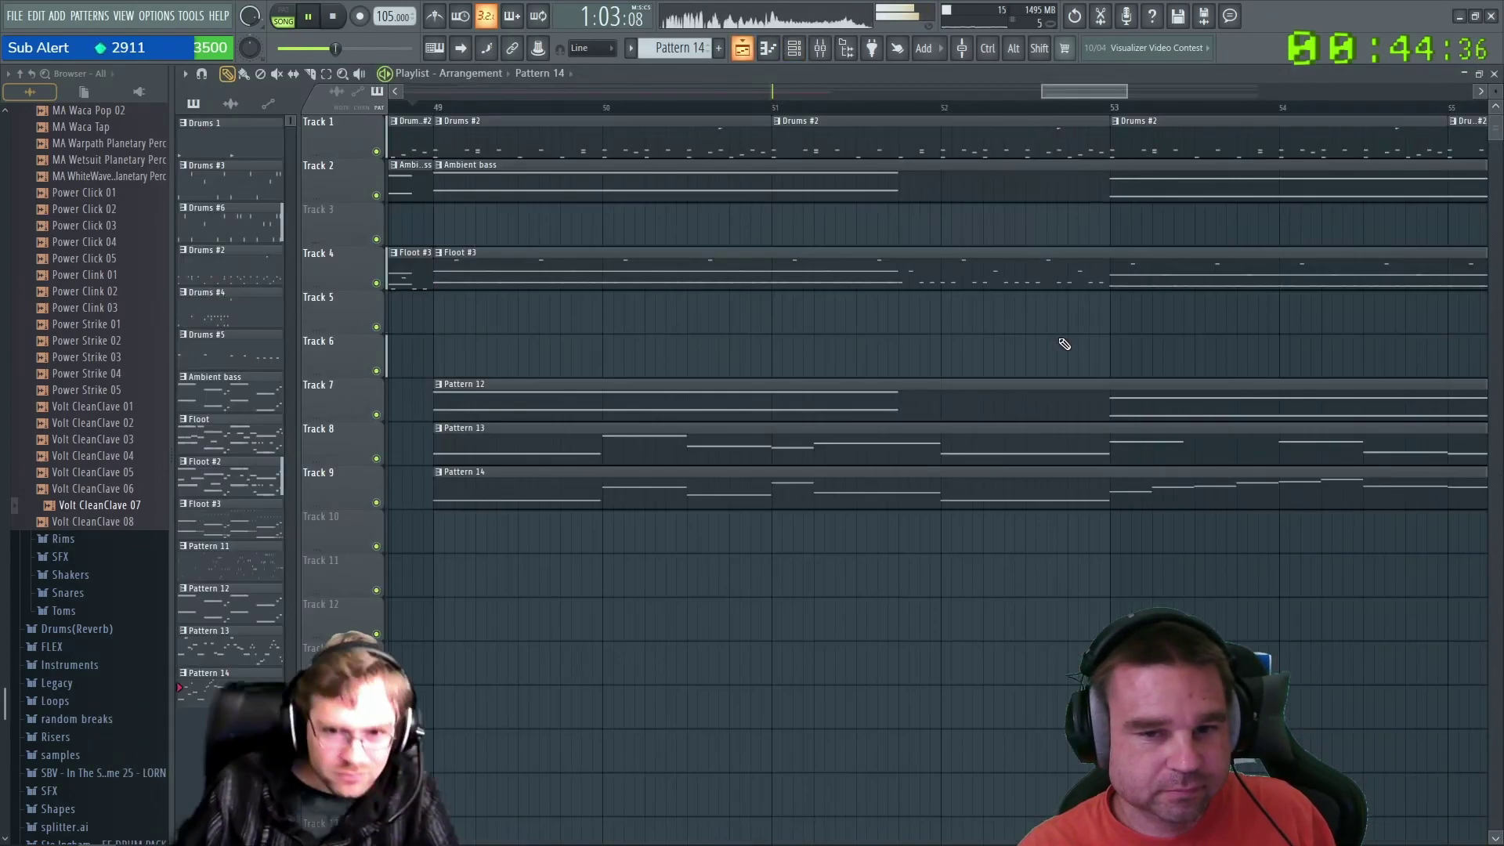
mouse_move(1089, 94)
left_mouse_down()
mouse_move(1105, 94)
mouse_move(1007, 102)
mouse_move(1082, 108)
left_mouse_up()
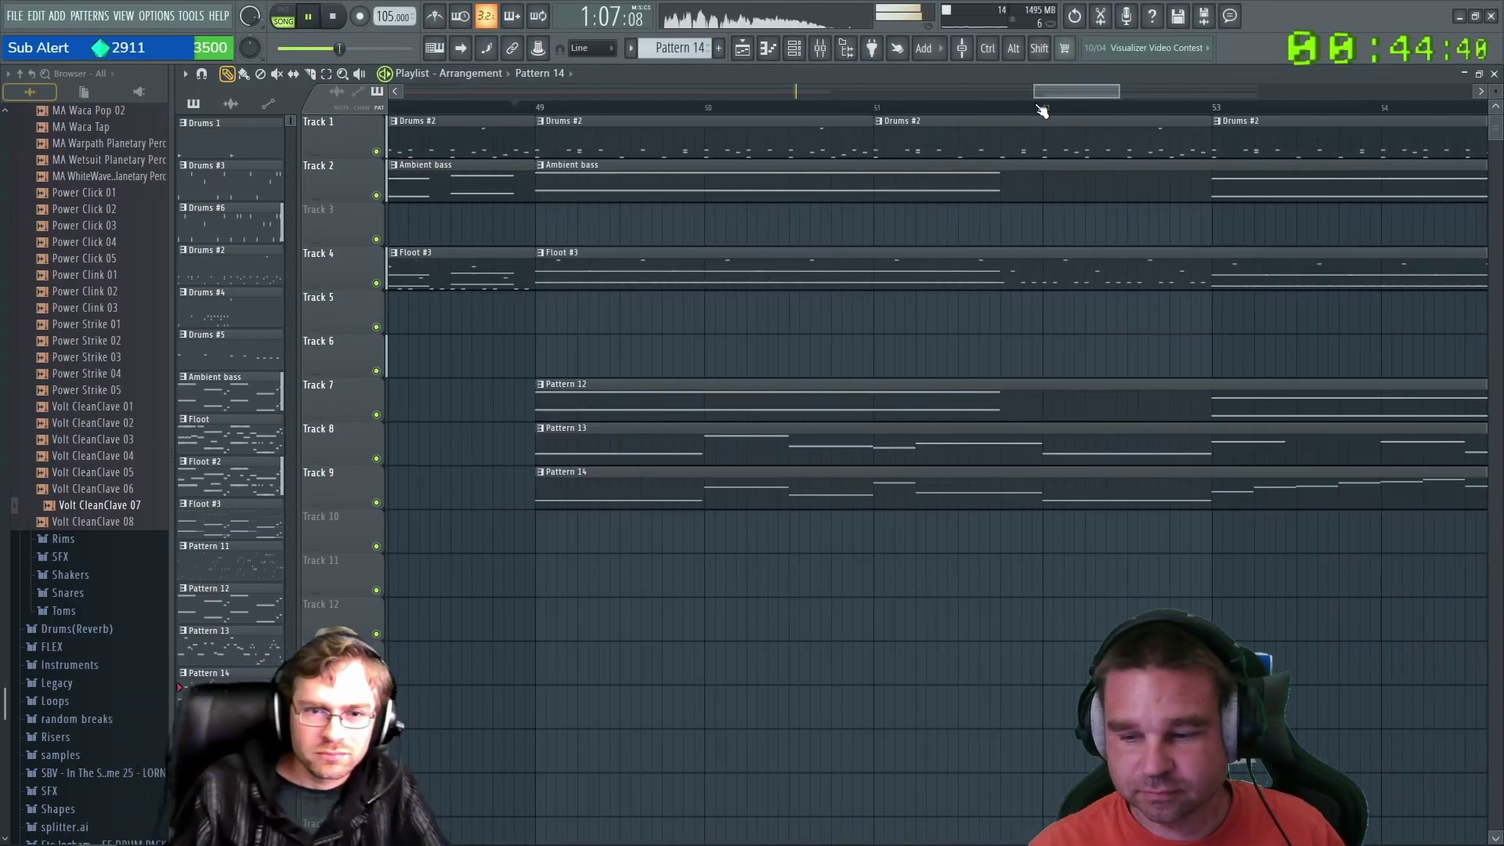
scroll(611, 188, "down", 1)
scroll(600, 175, "up", 1)
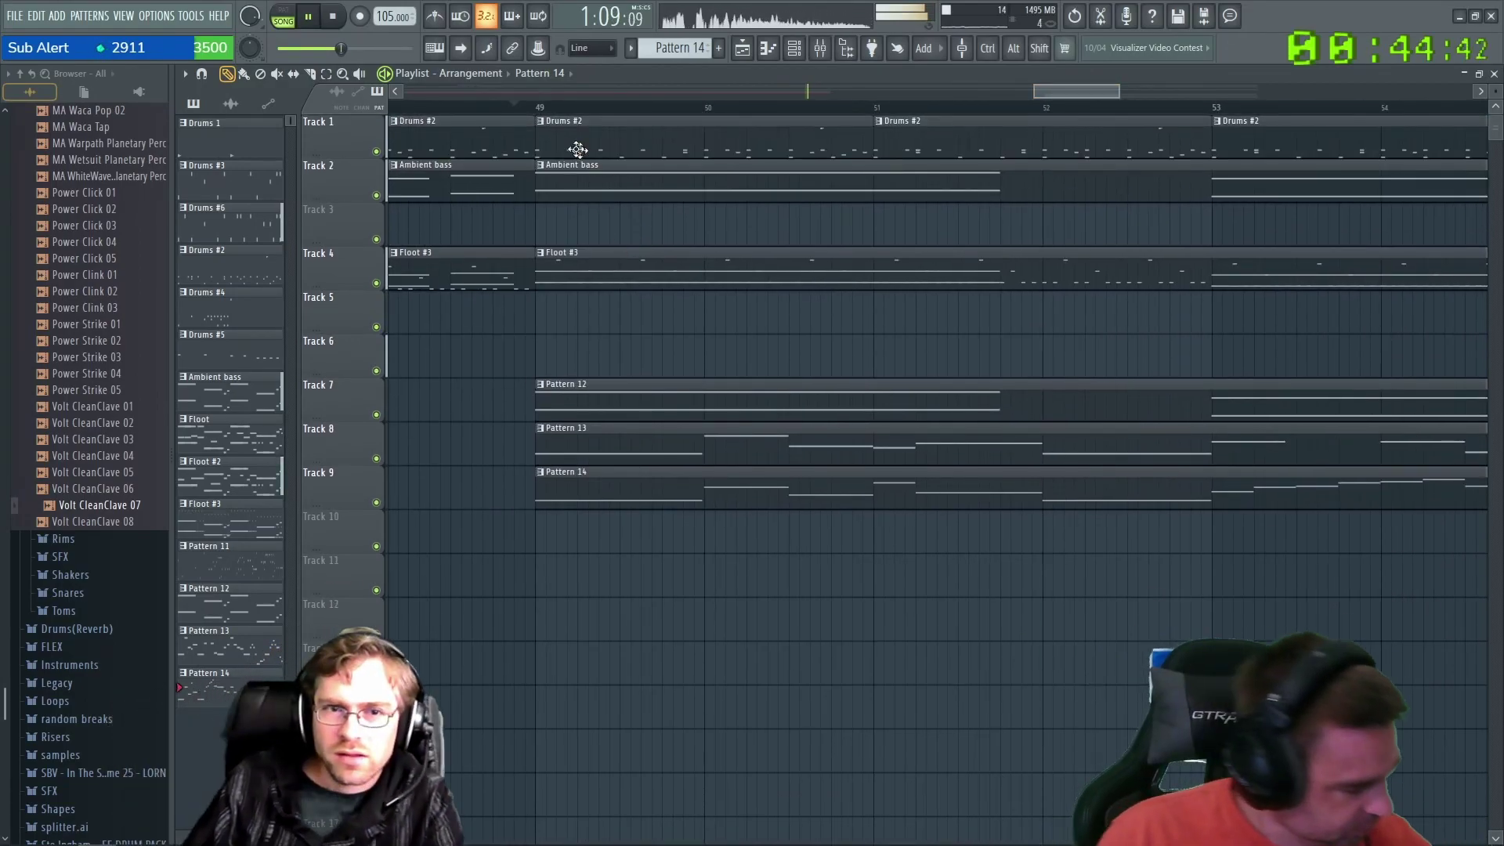
left_click(540, 110)
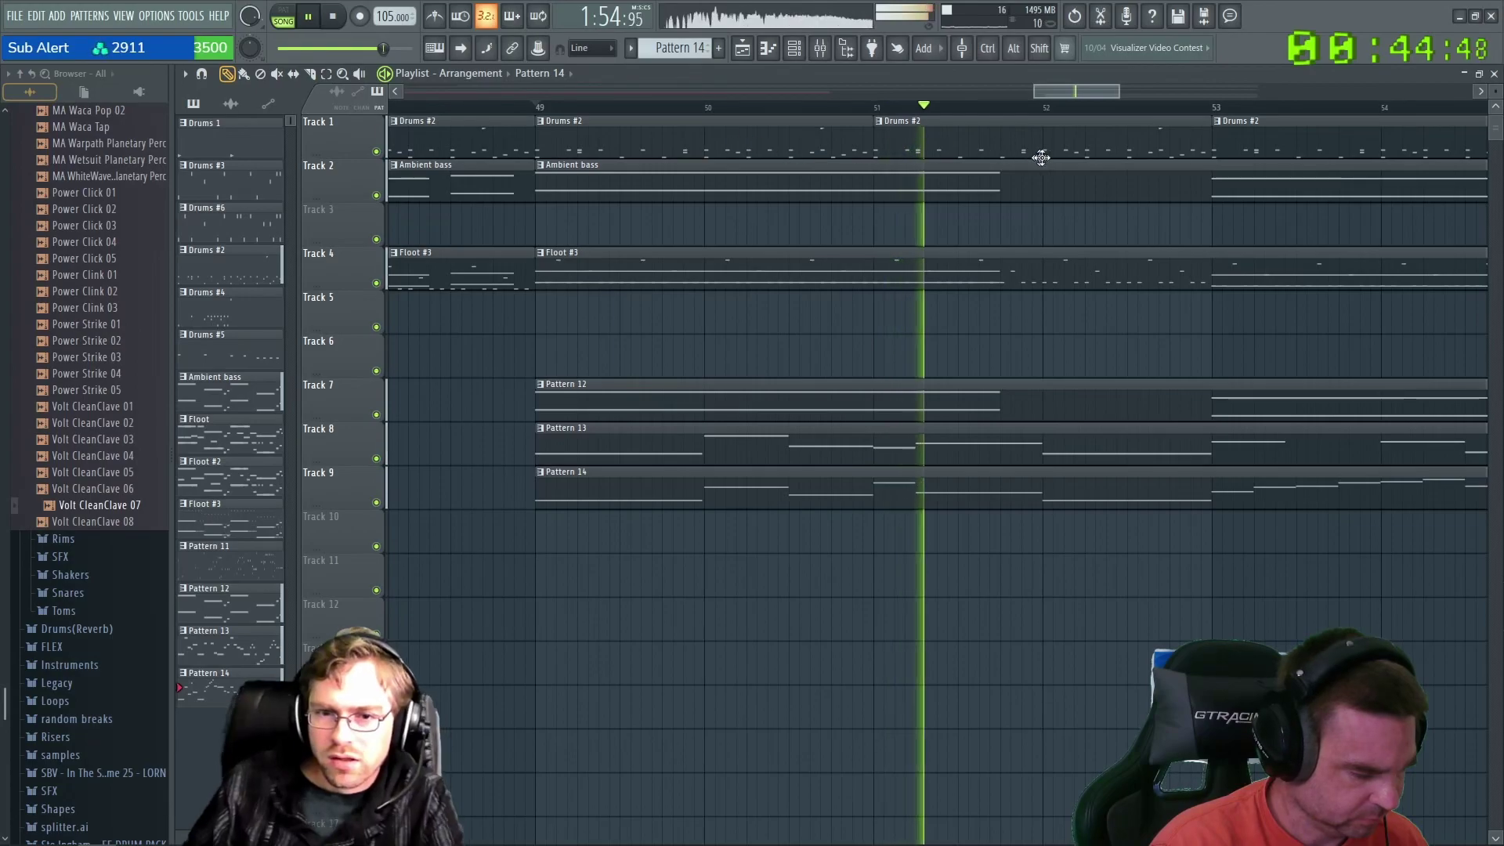
left_click_drag(1081, 91, 1130, 91)
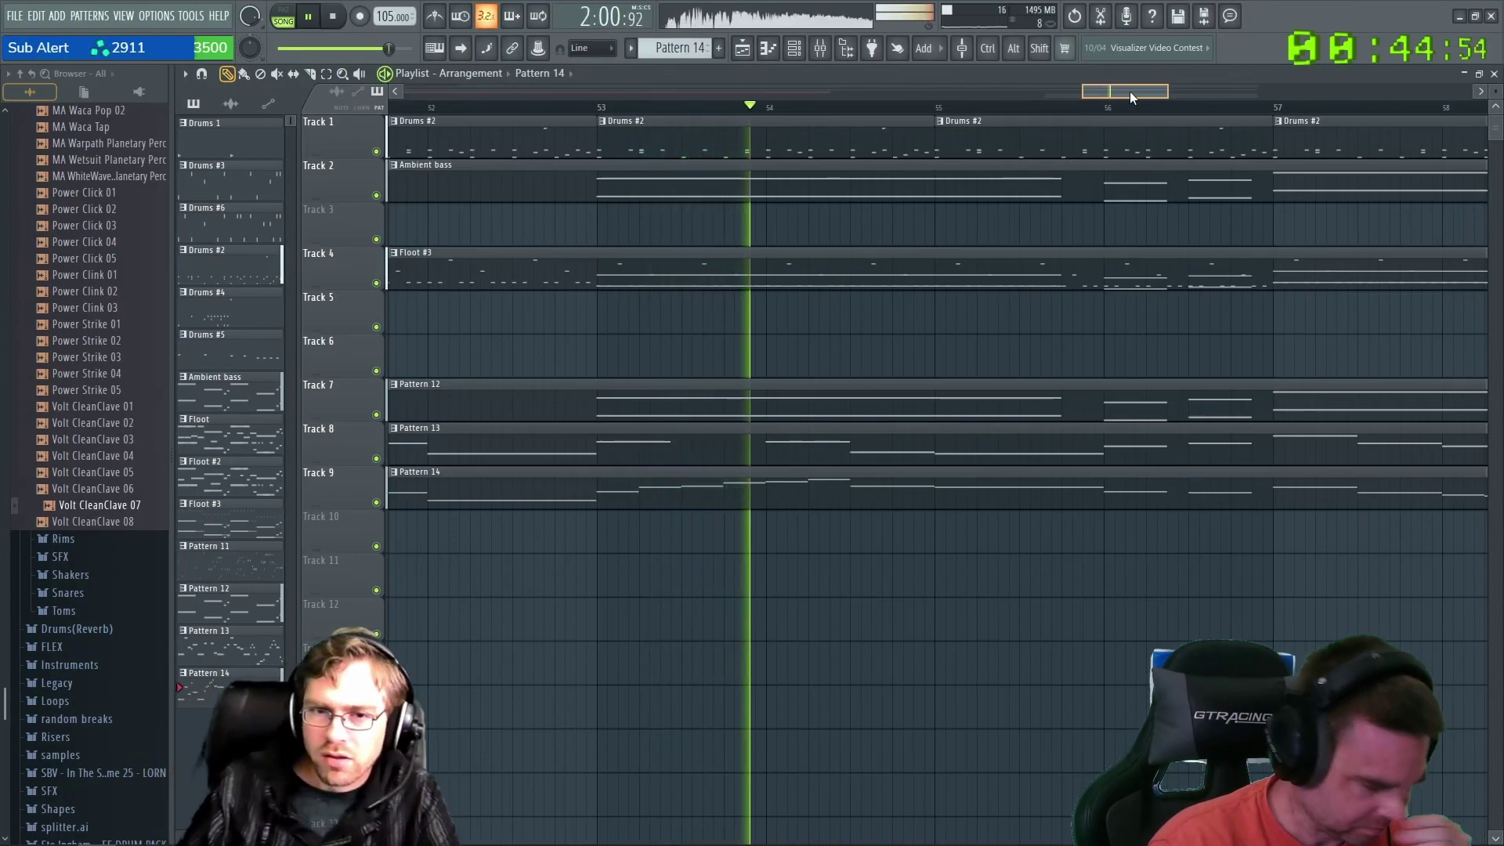
left_click_drag(1129, 91, 1244, 101)
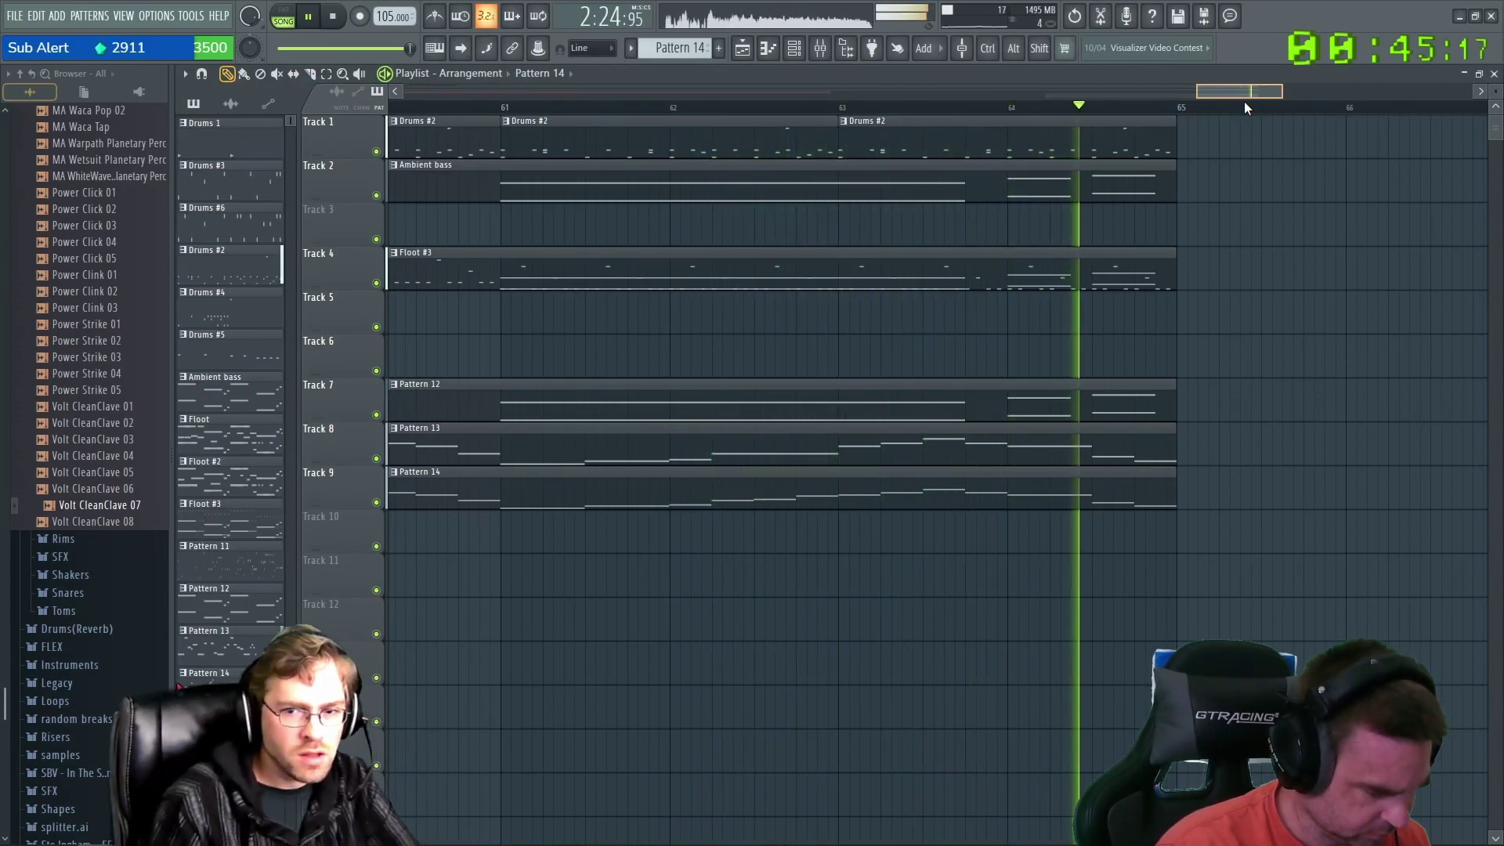
left_click(333, 15)
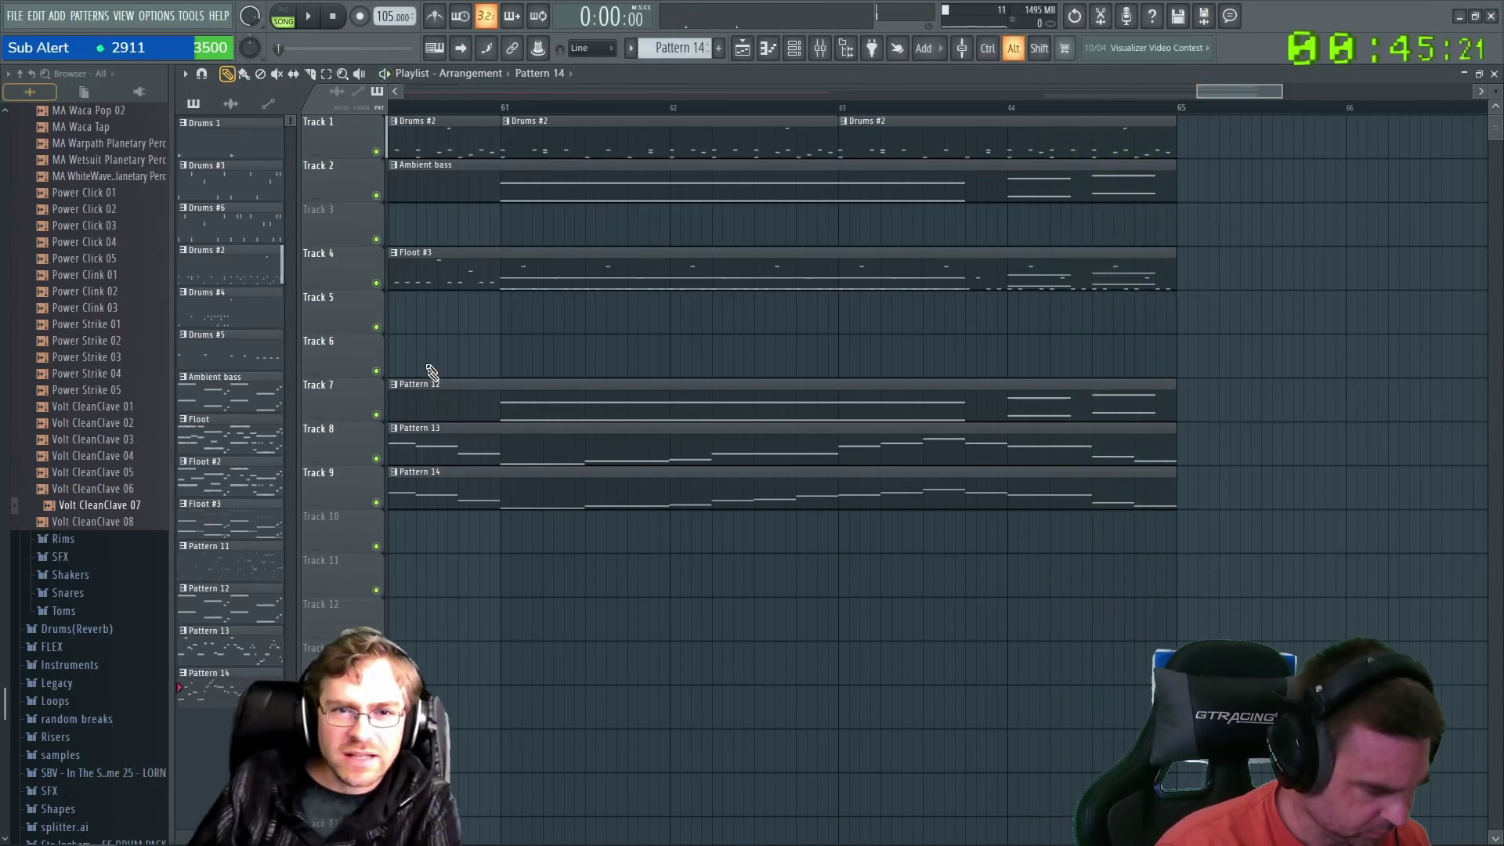
key("super")
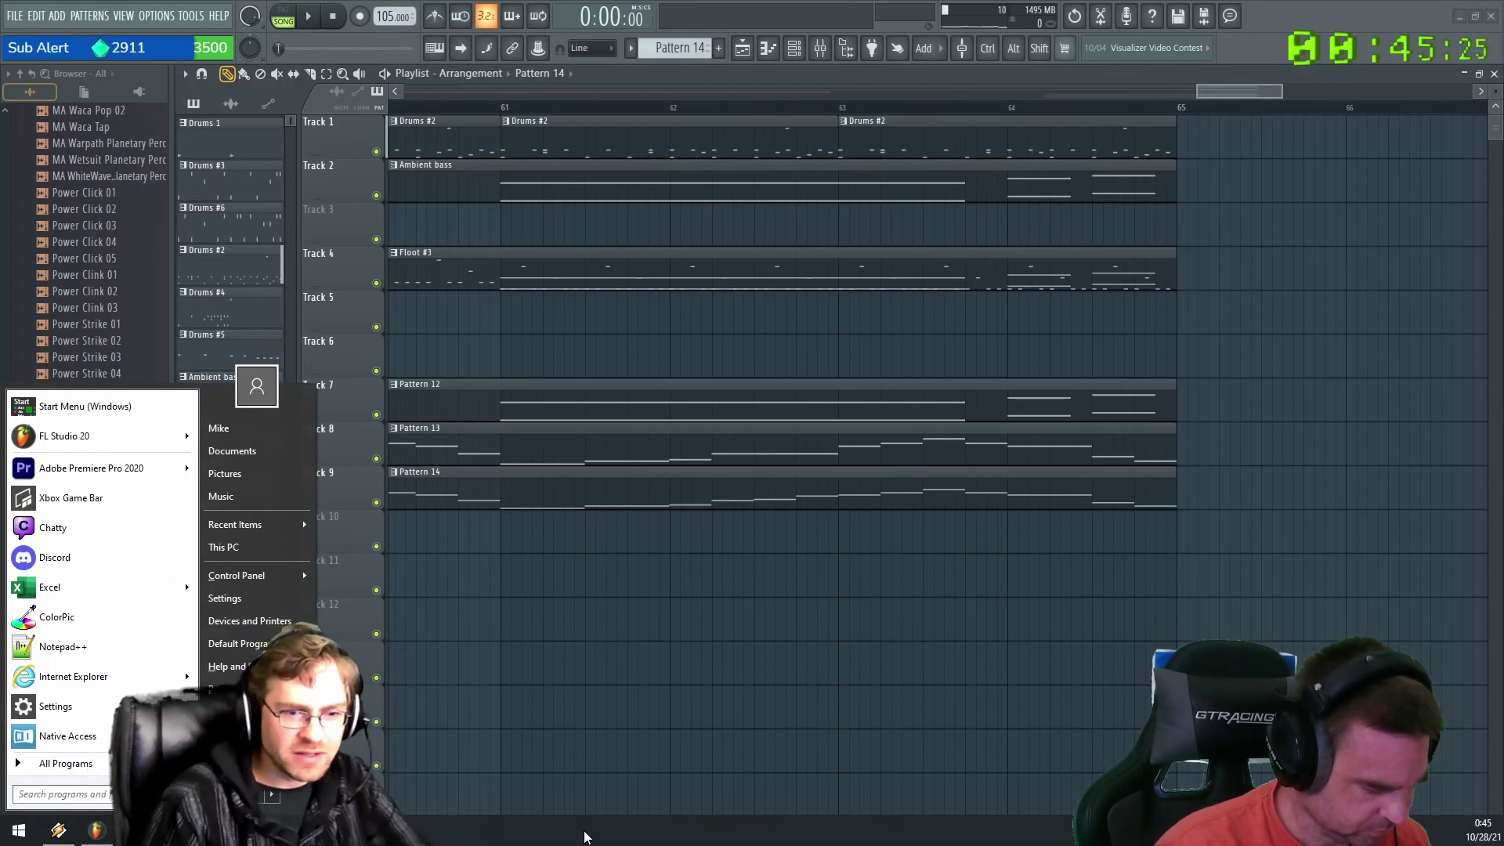
key("super")
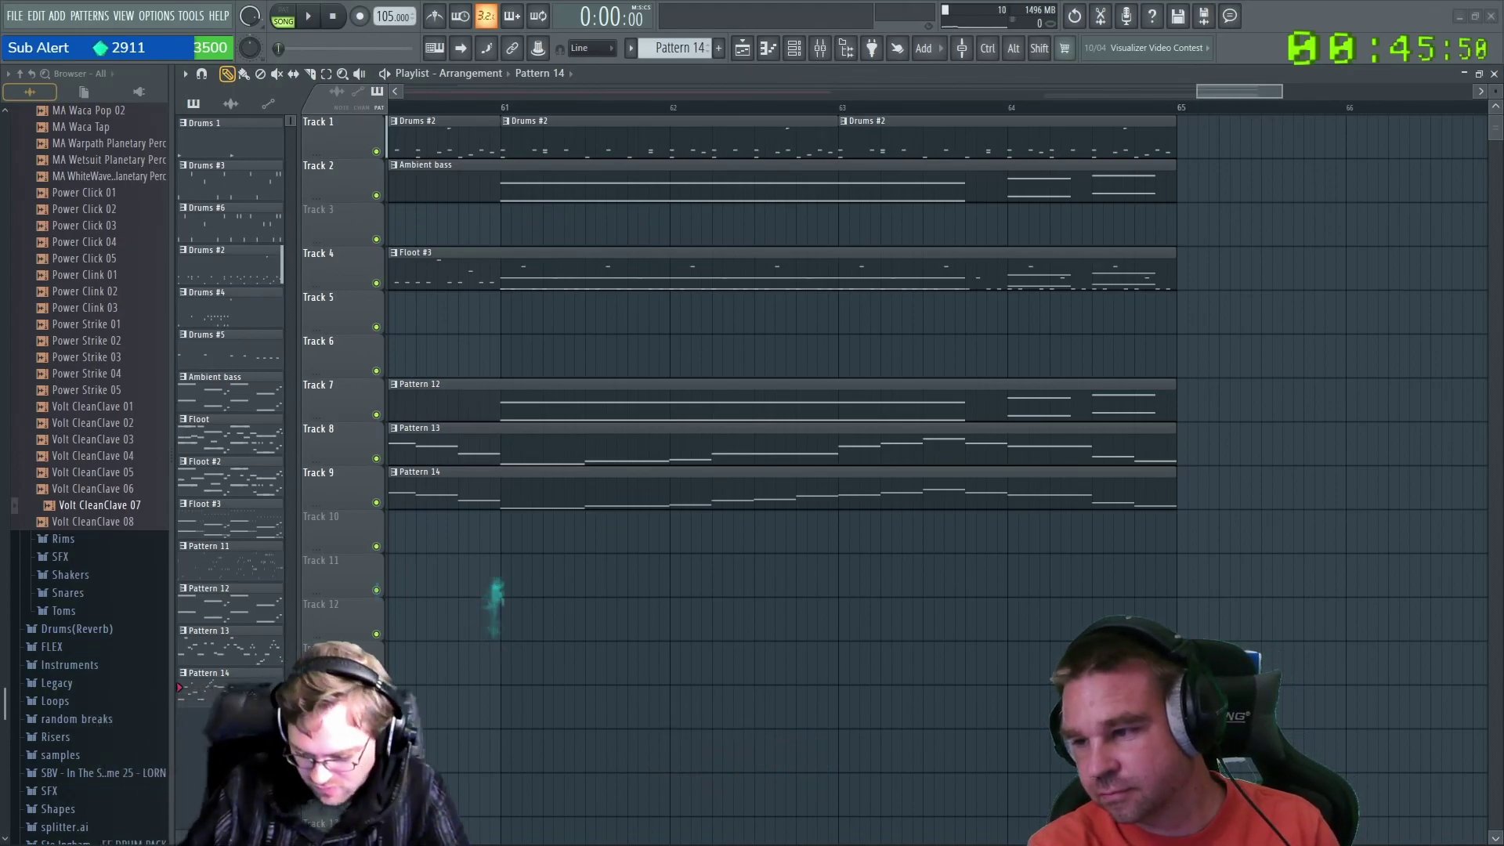
Place the playlist's playback position at bar 49.
left_click_drag(1226, 91, 1161, 92)
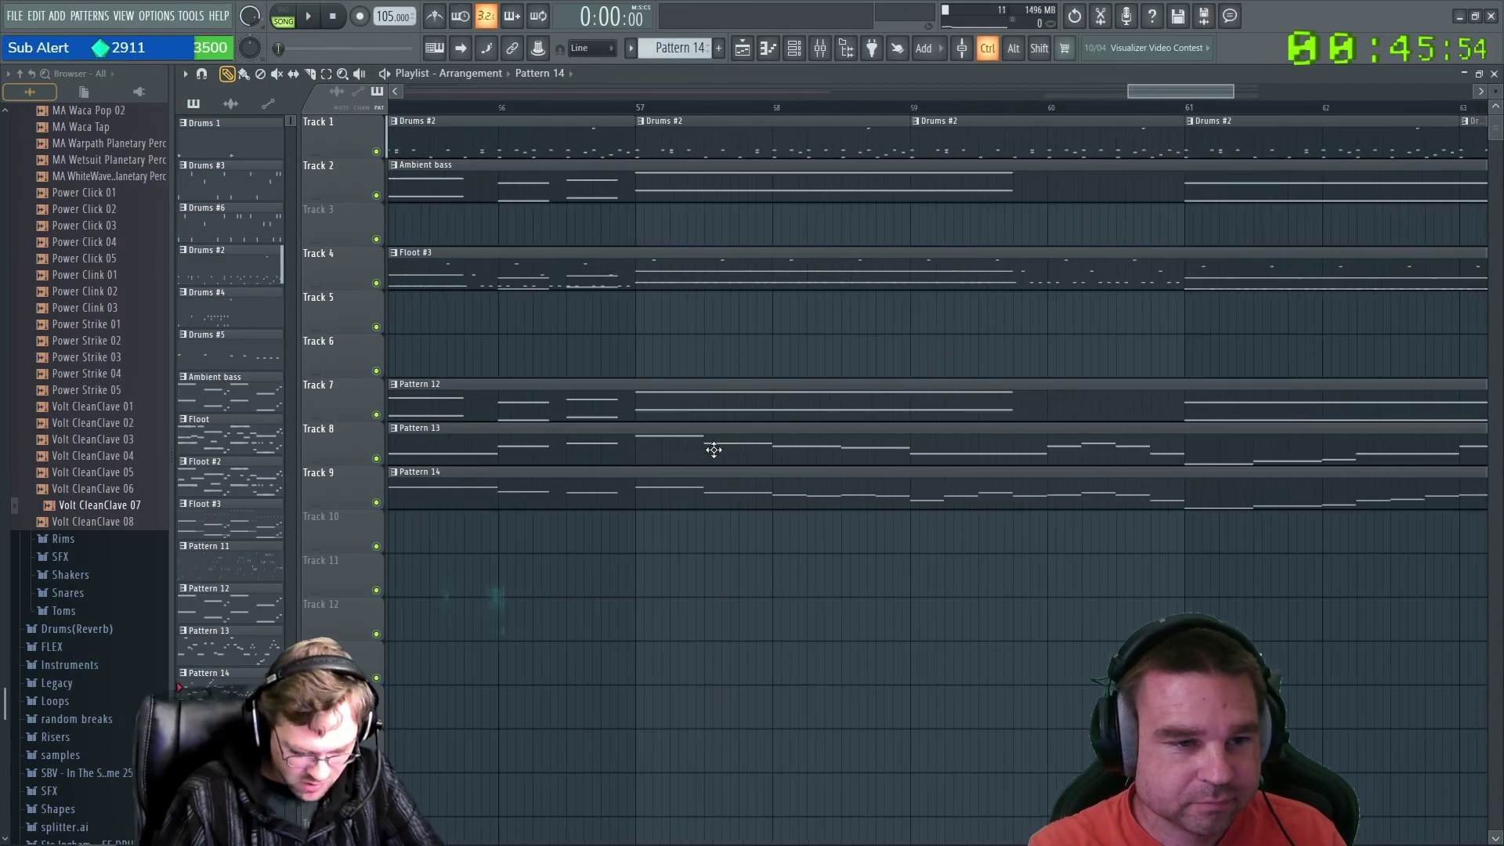
scroll(711, 449, "down", 6)
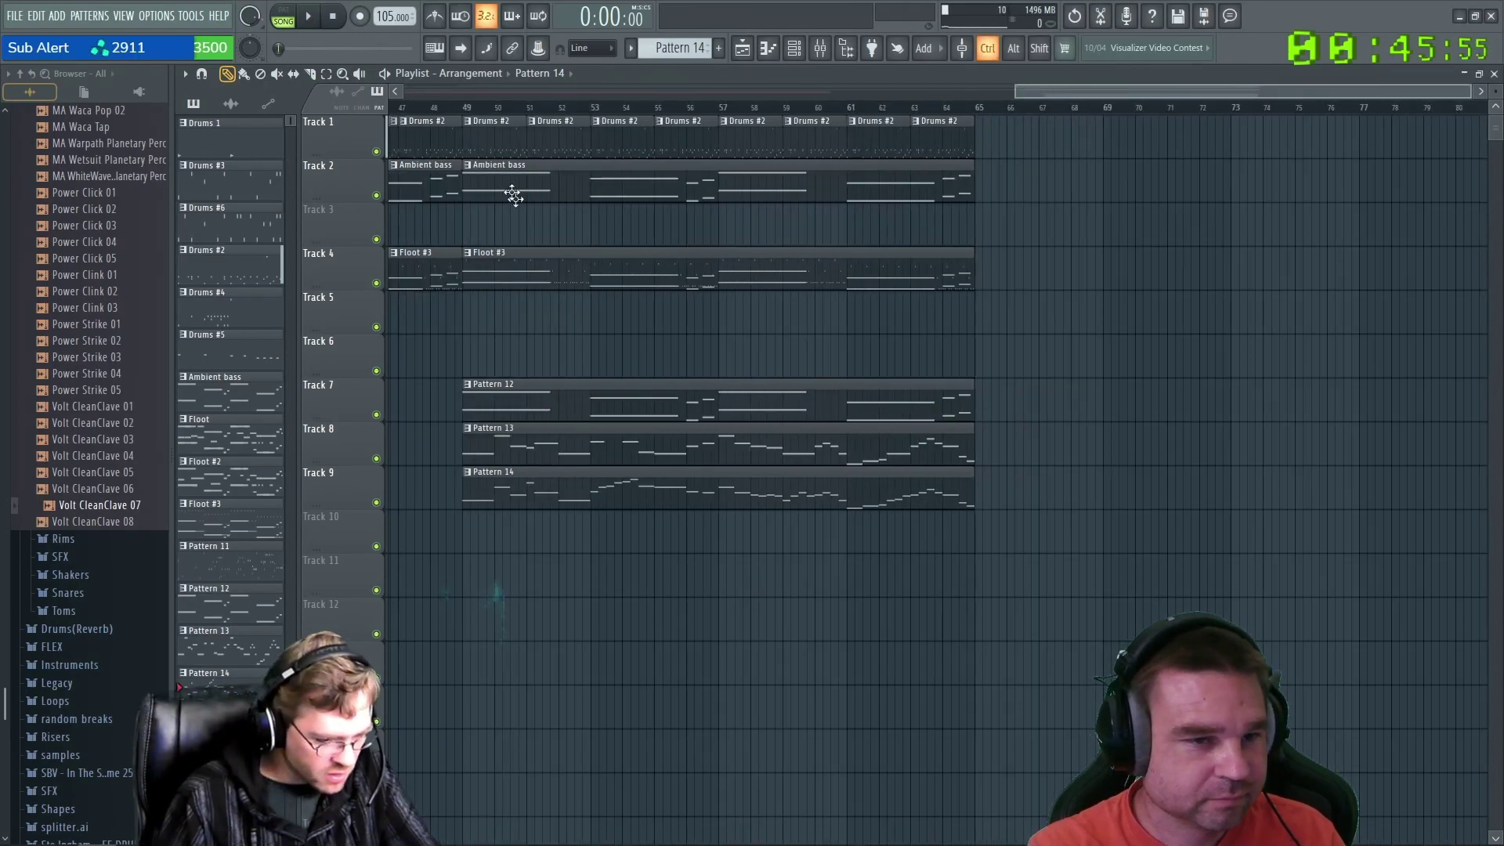
left_click(467, 109)
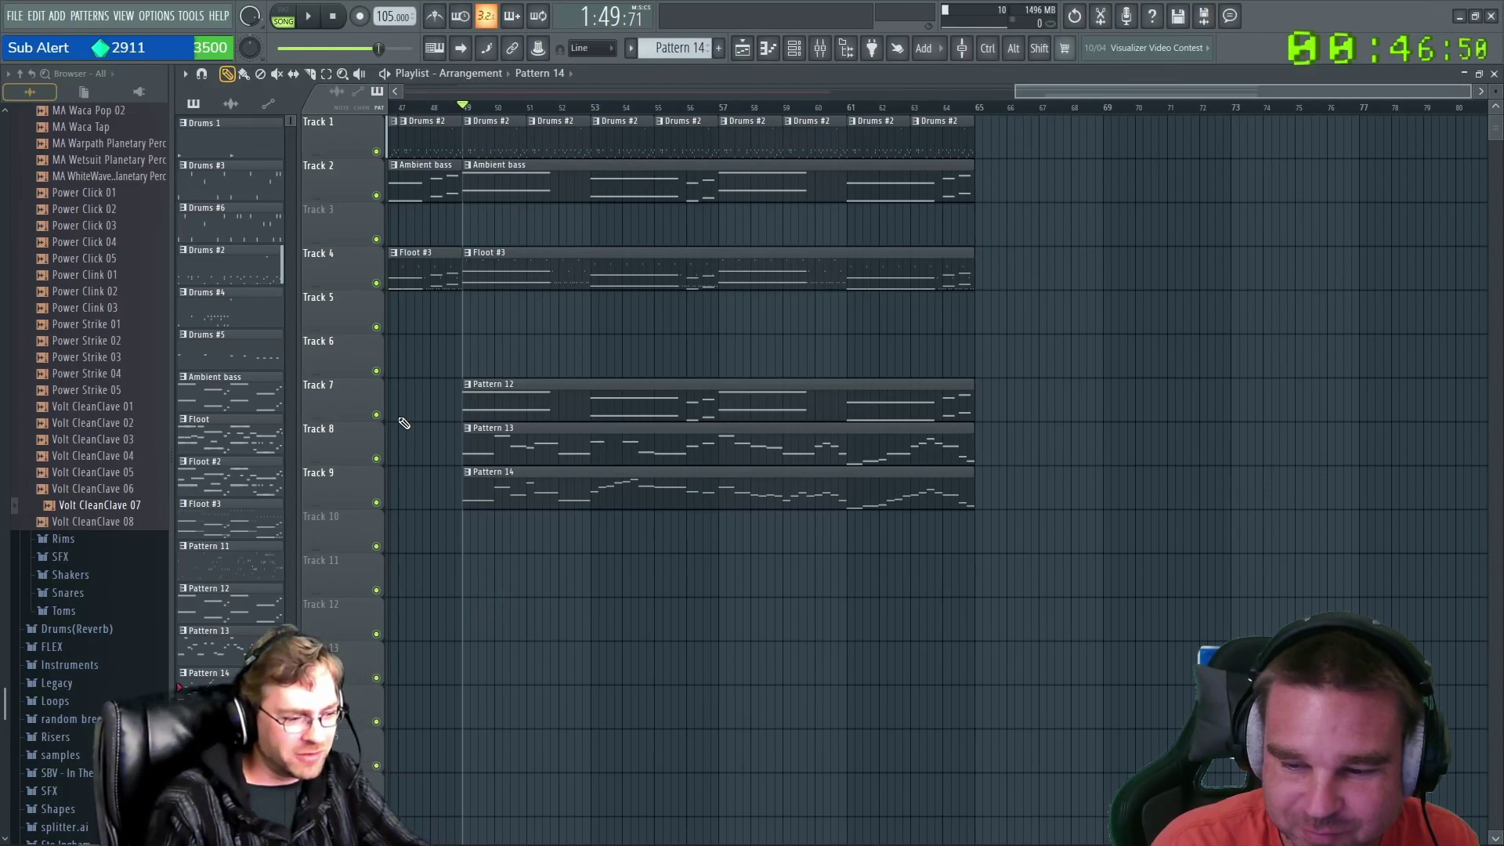
Enable the option to show the playlist's picker panel on the right side.
left_click(184, 75)
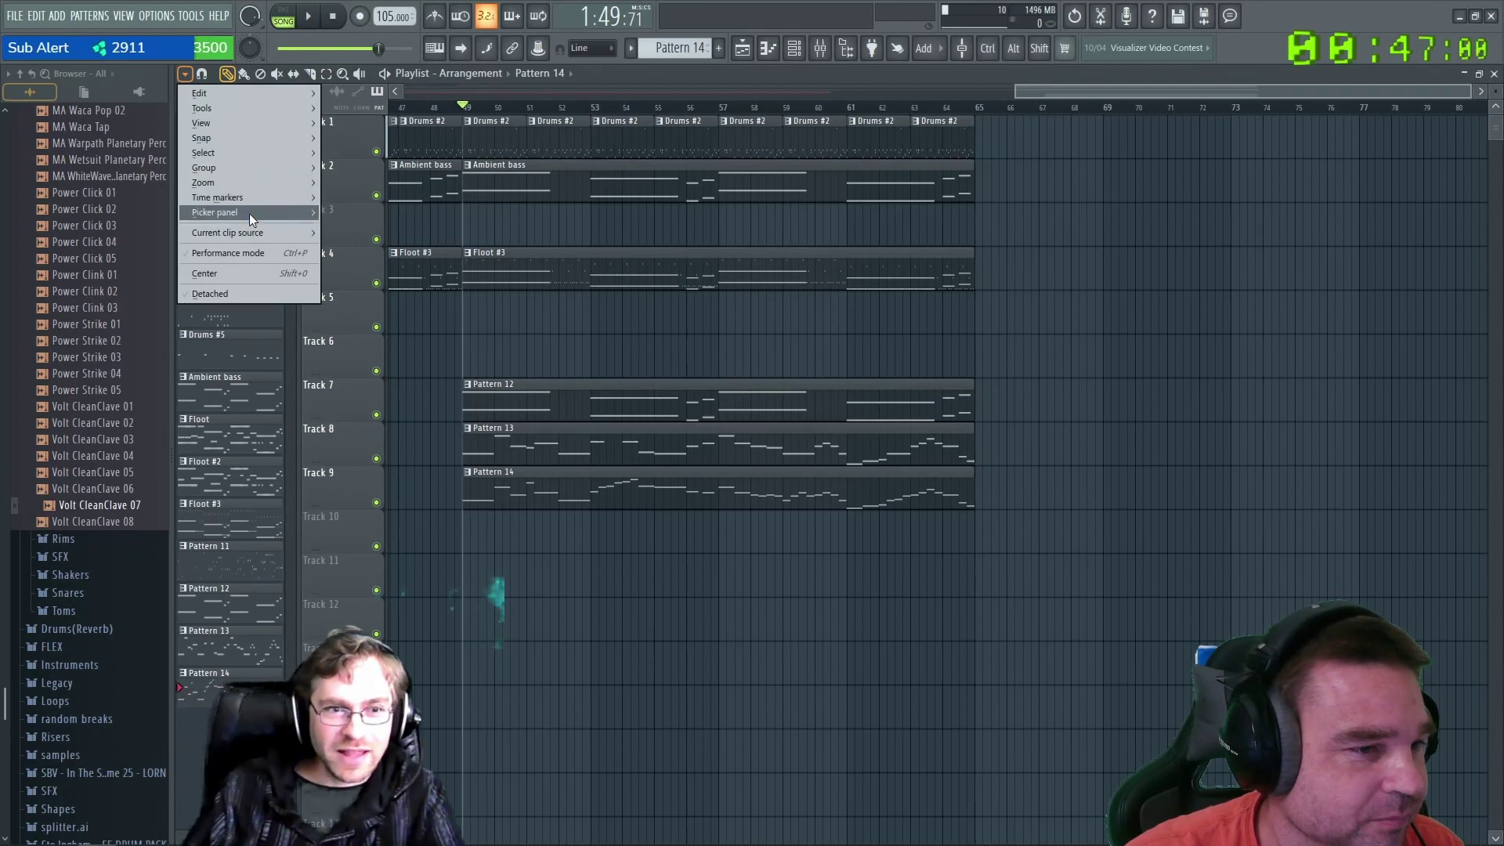
mouse_move(249, 213)
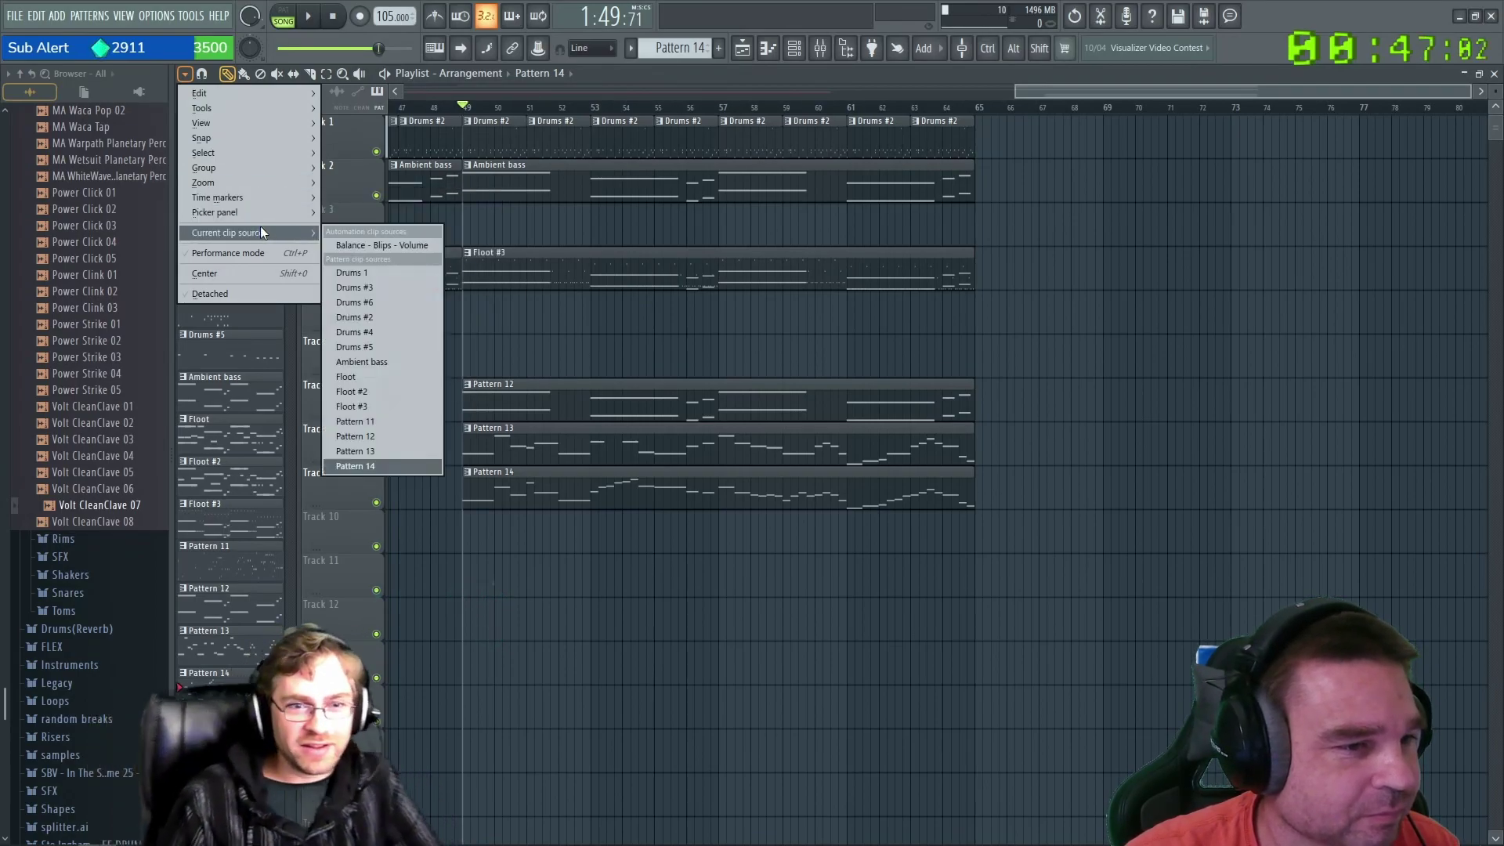
left_click(345, 225)
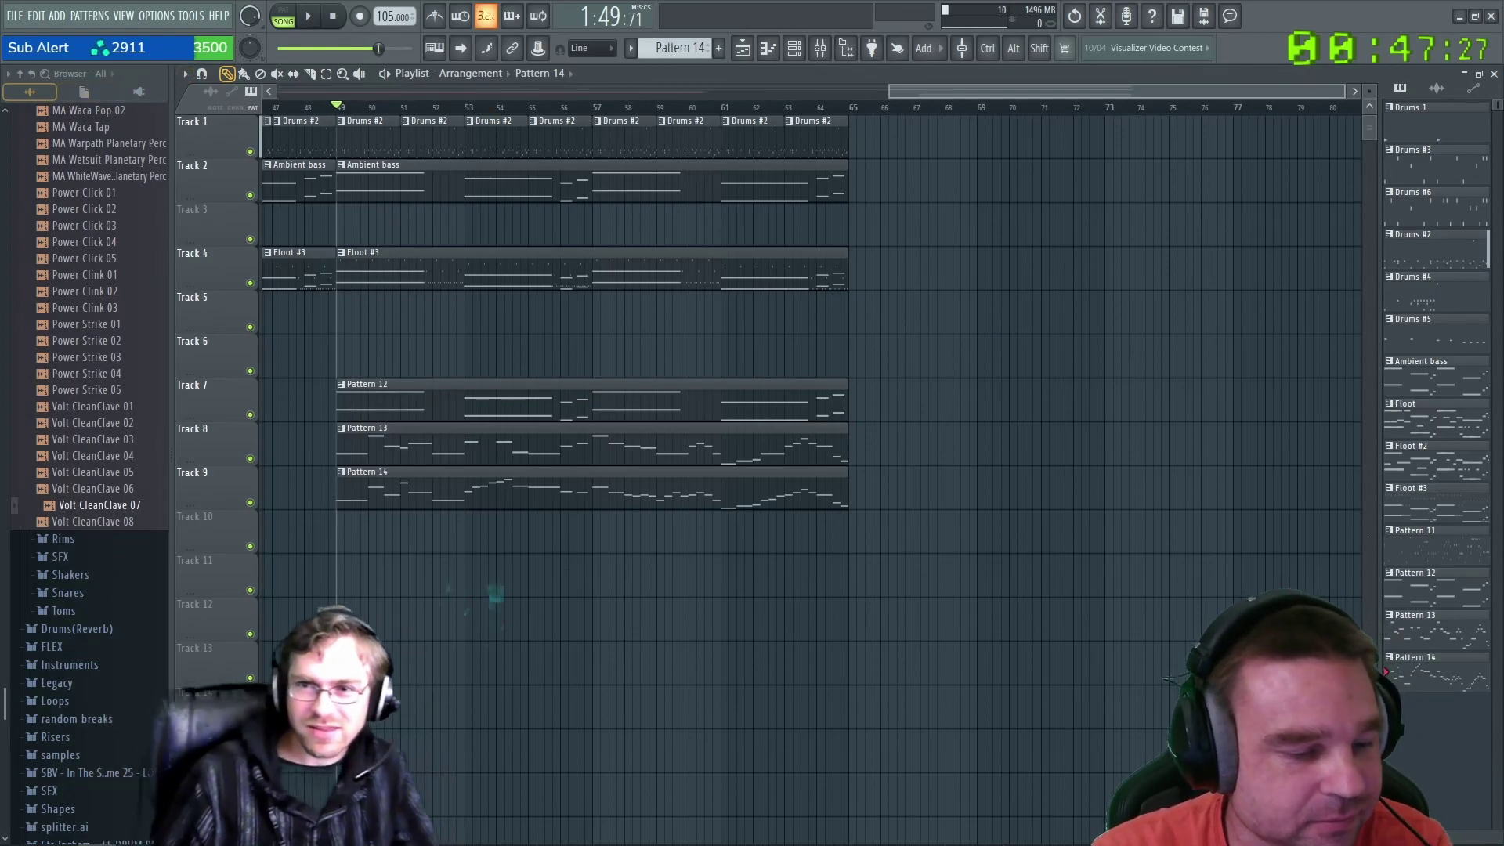
Disable the picker panel's Show on right side option.
left_click(187, 75)
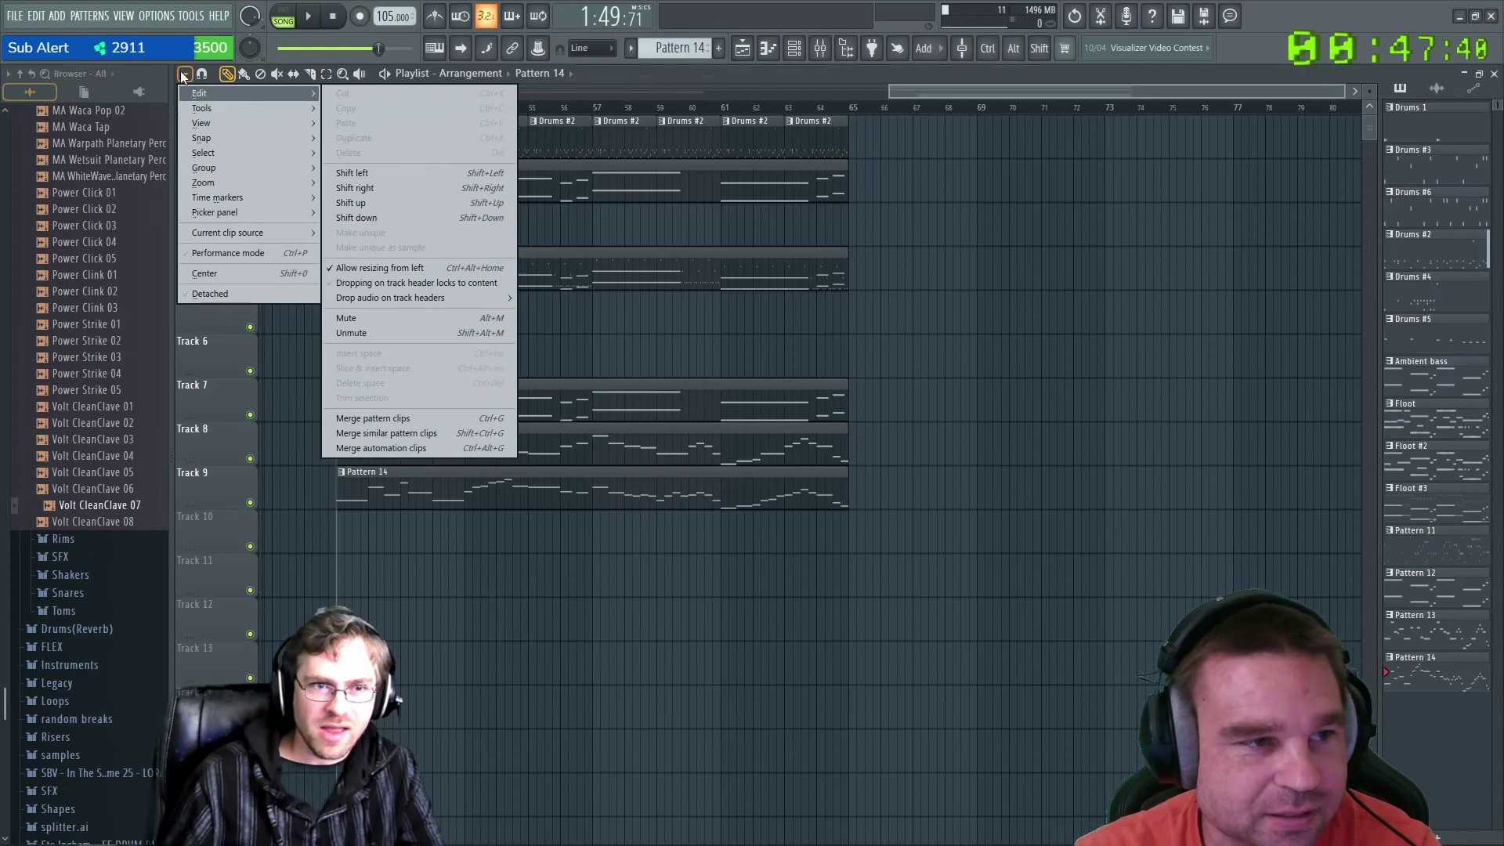
left_click(606, 94)
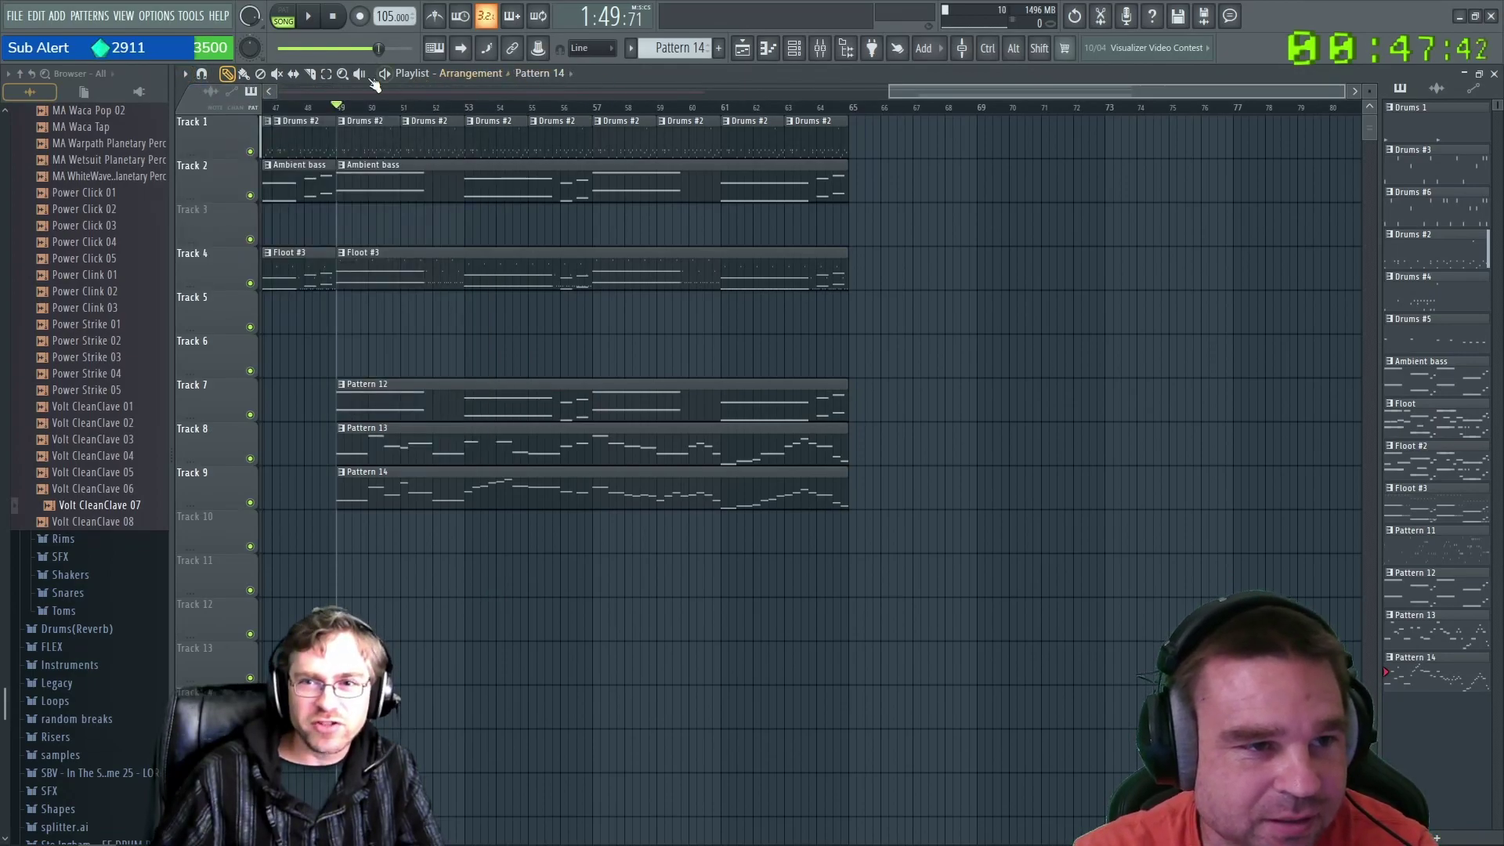
left_click(193, 75)
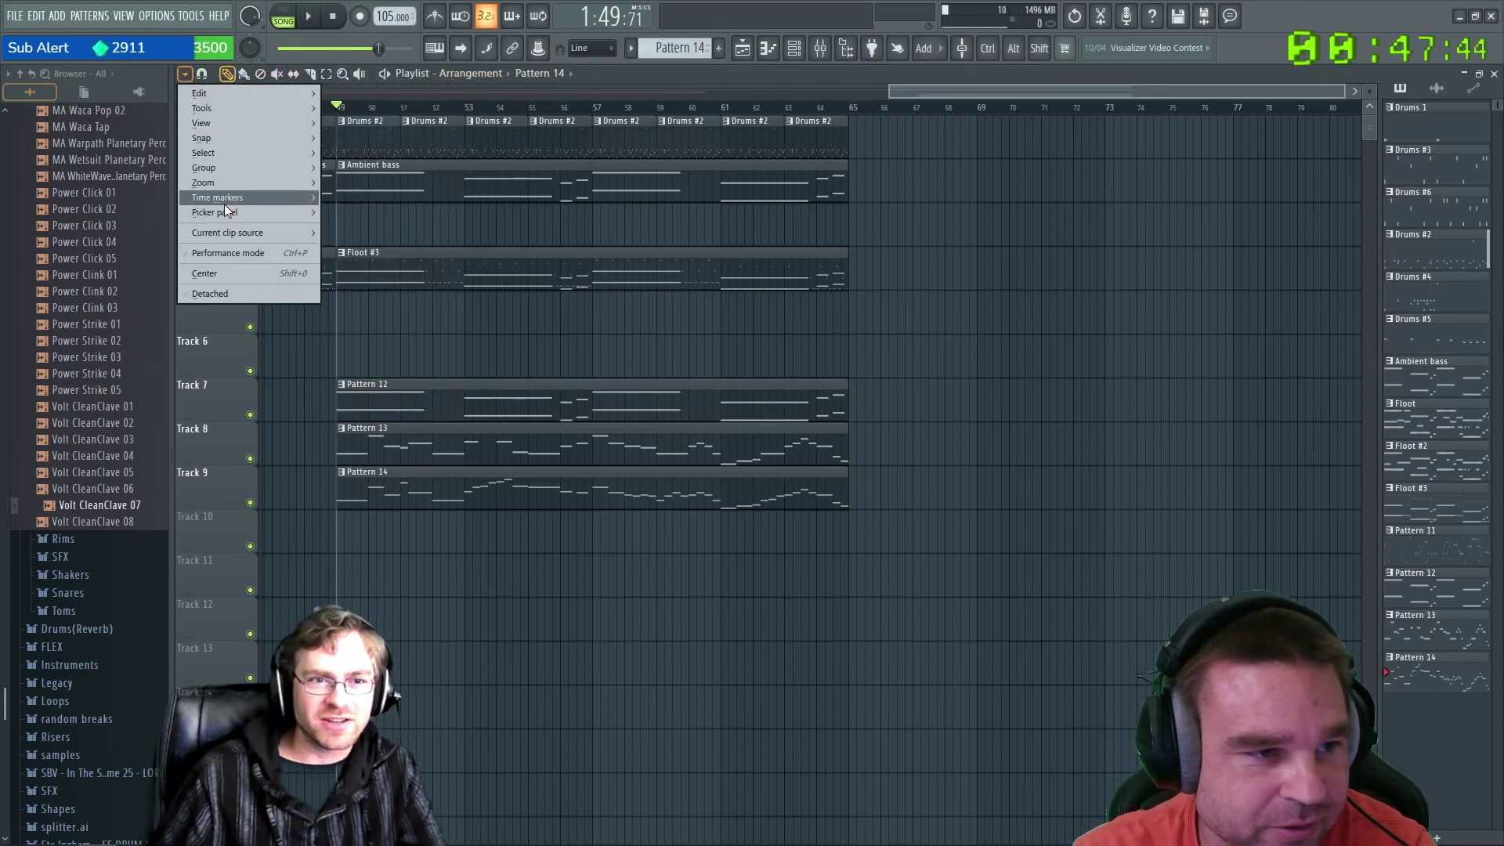
mouse_move(223, 210)
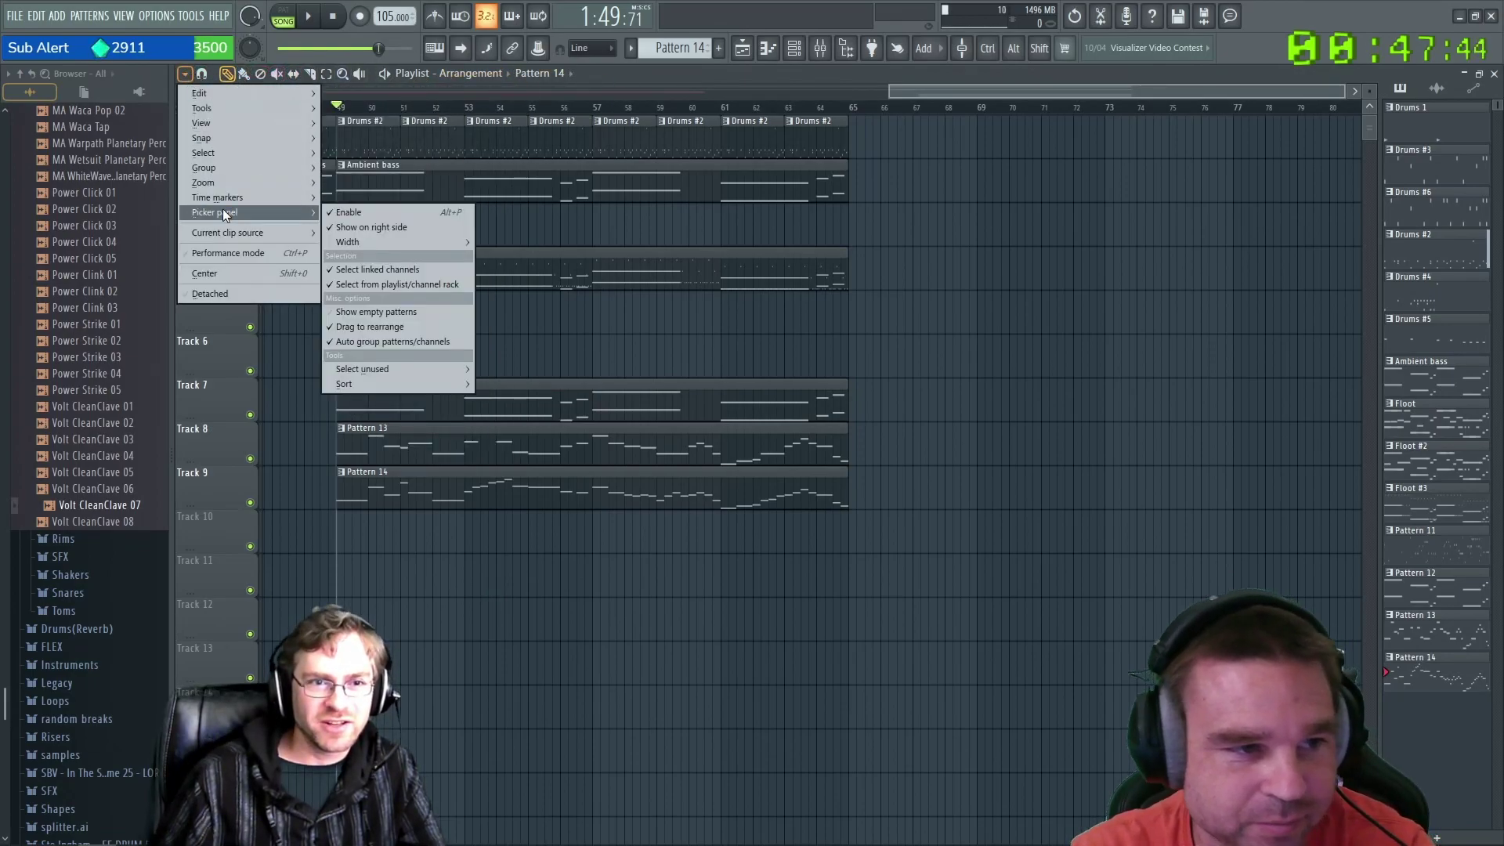
left_click(353, 227)
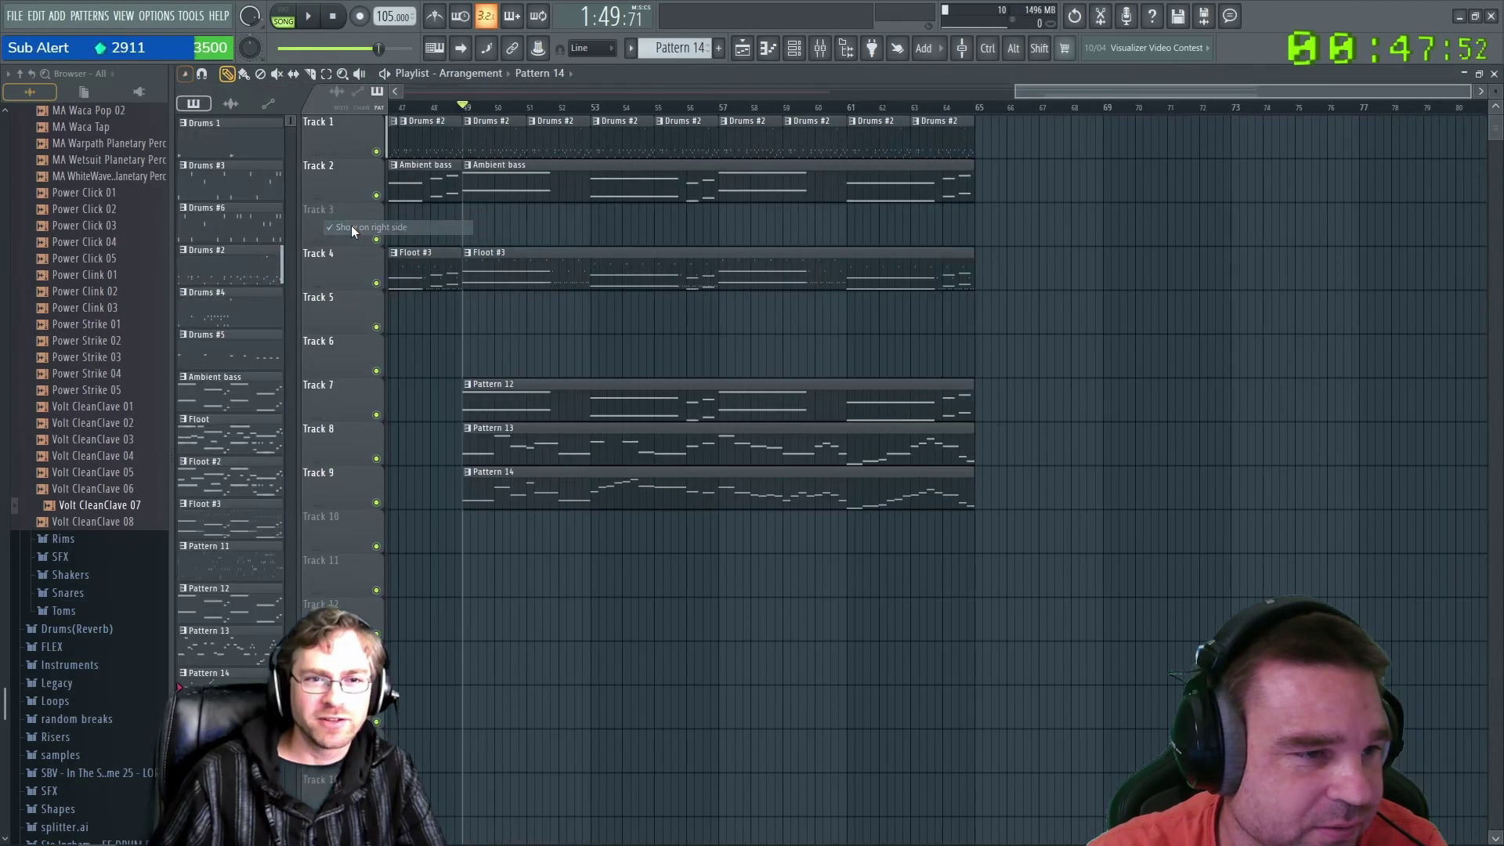
Set the picker panel's width to Tiny.
left_click(185, 74)
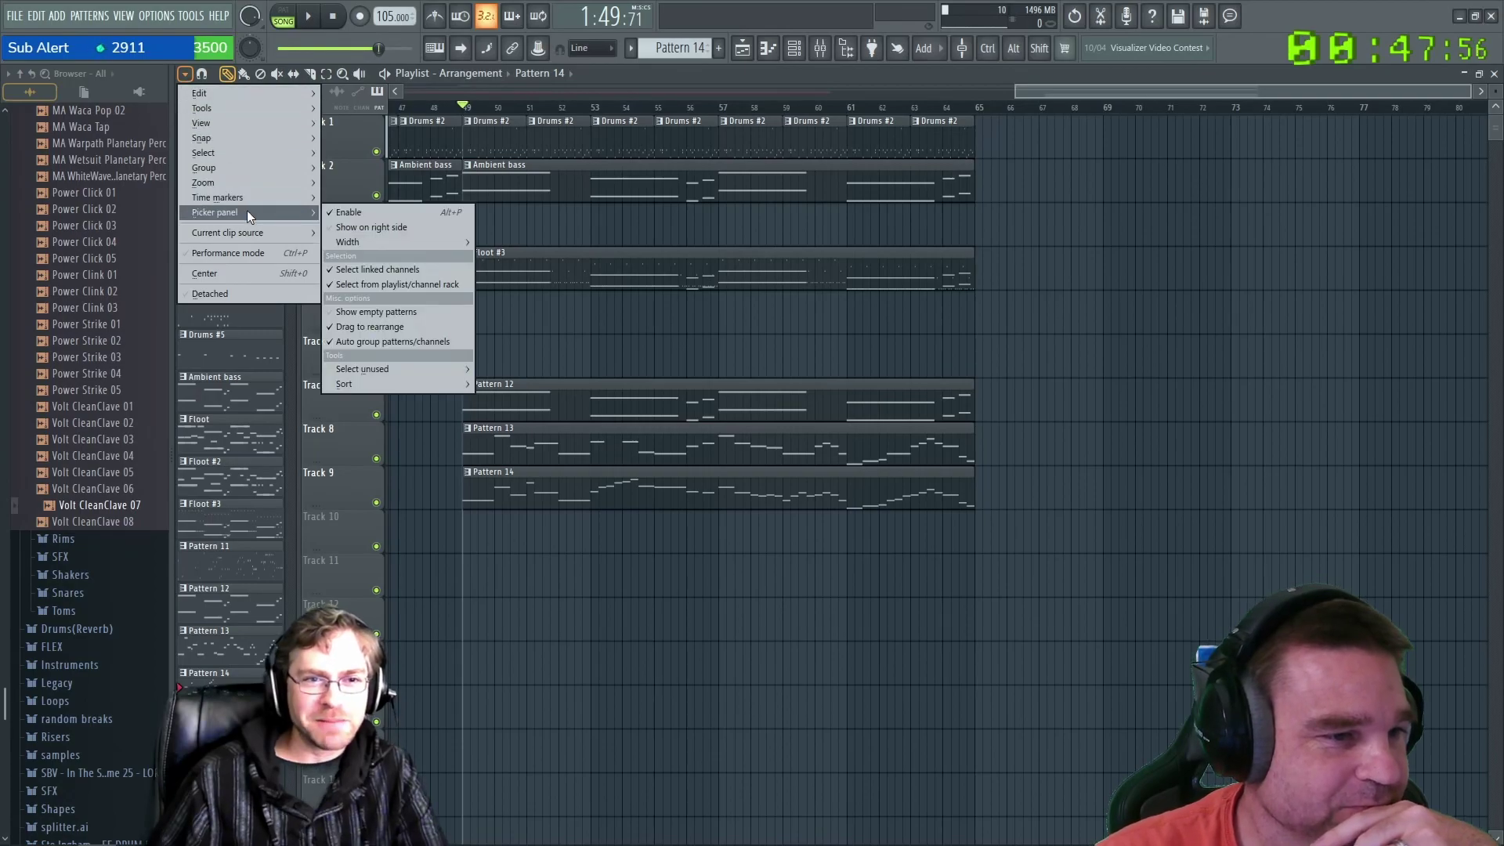
mouse_move(401, 241)
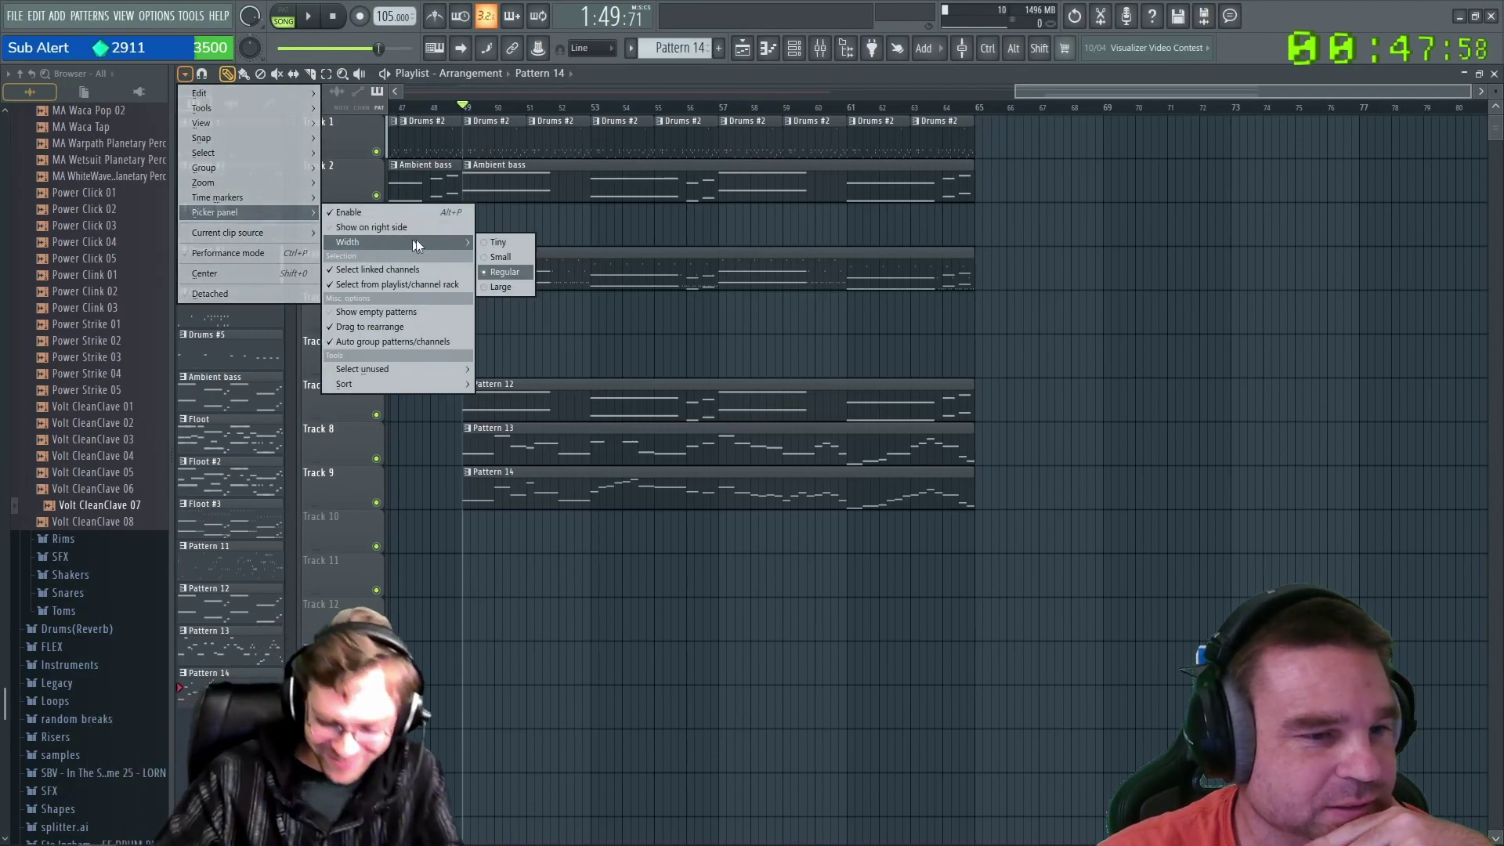
left_click(496, 242)
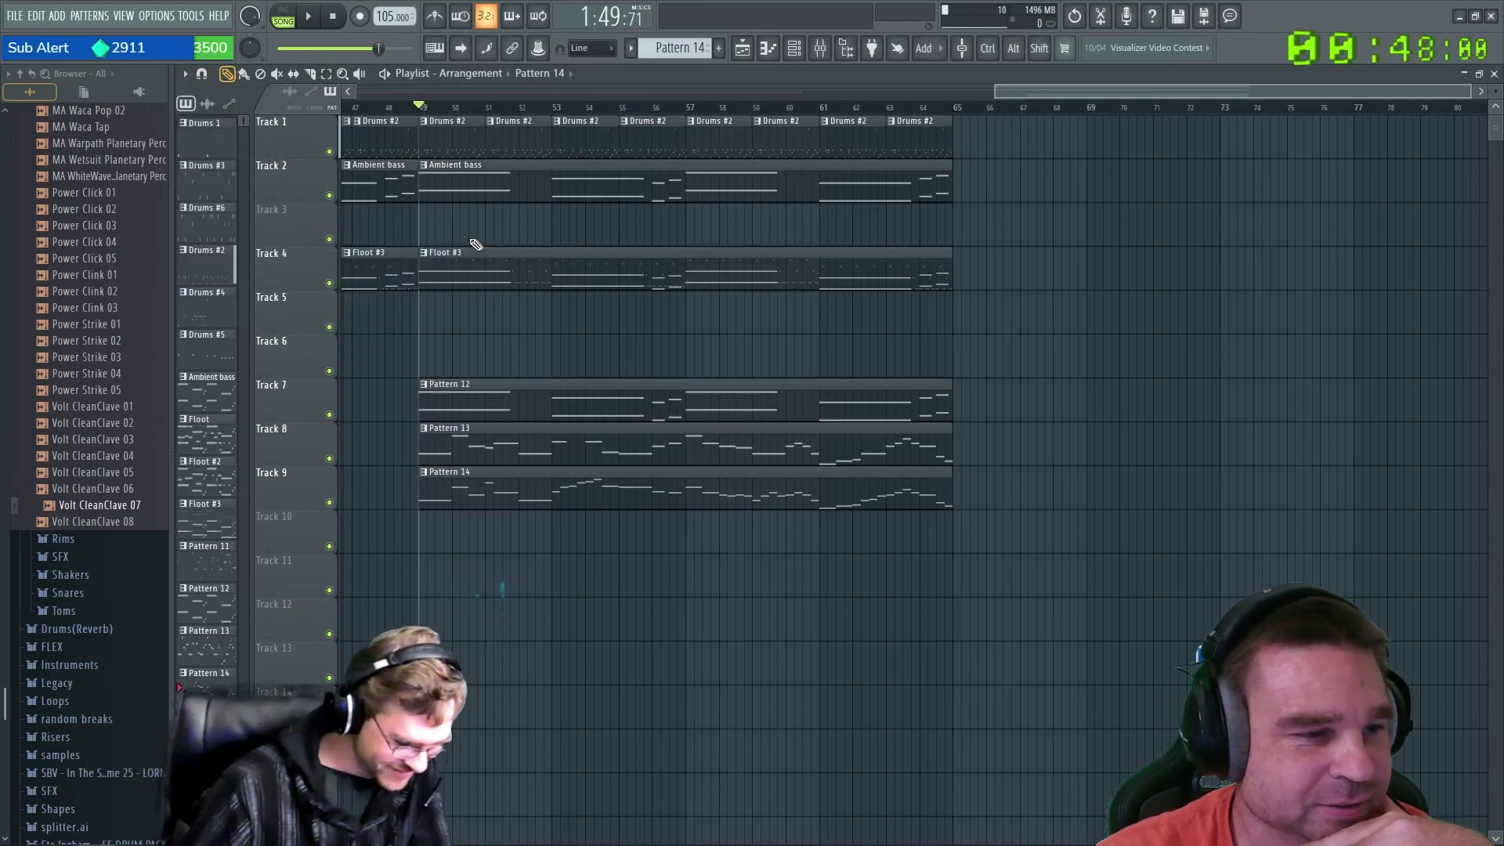
Set the picker panel's width to Large.
left_click(185, 73)
mouse_move(252, 213)
mouse_move(381, 242)
left_click(511, 273)
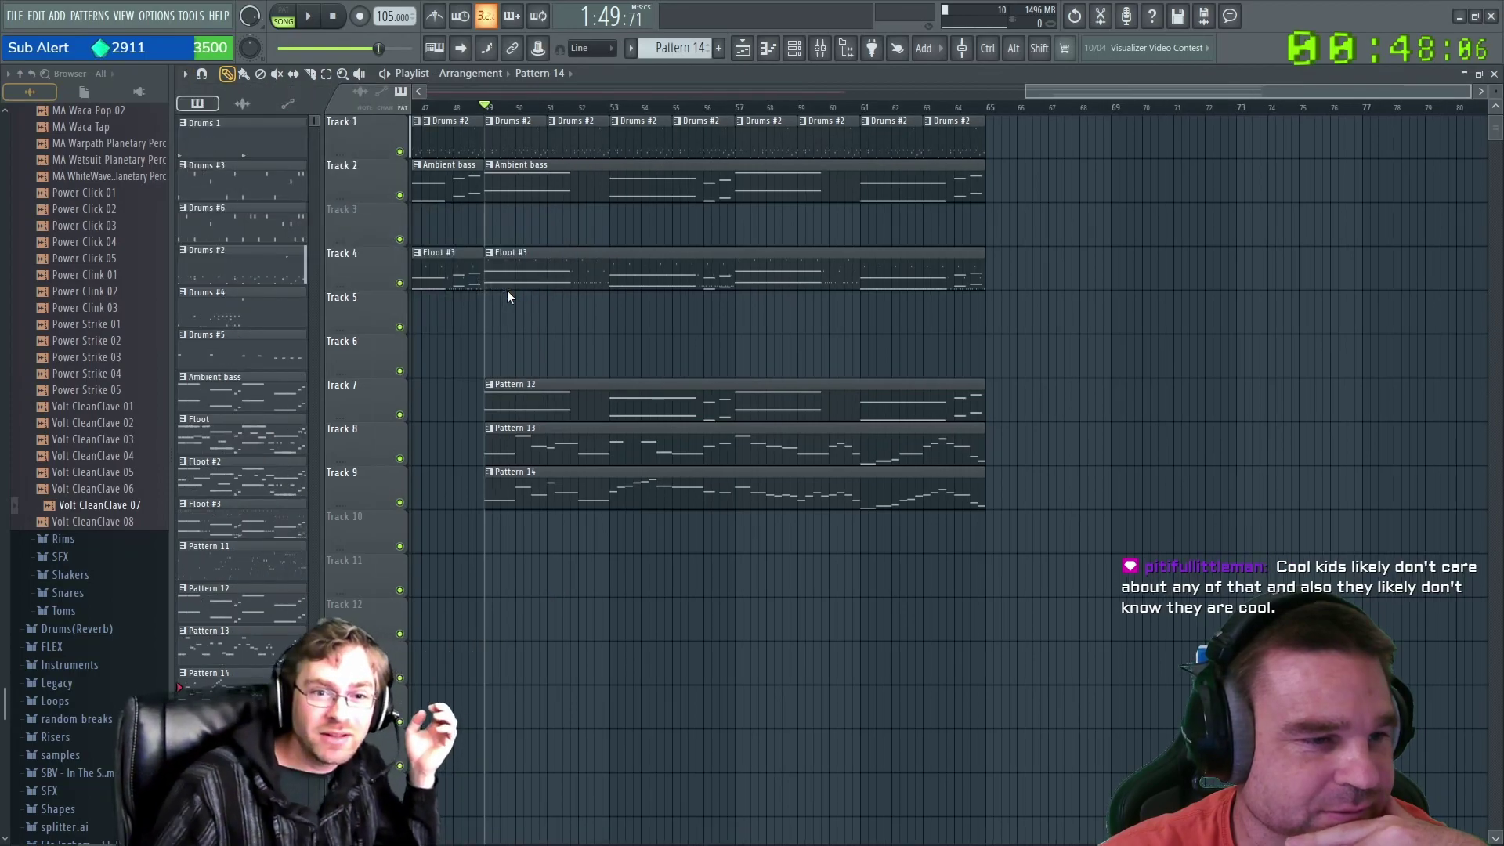
Set the playlist picker panel's width to Regular.
left_click(185, 74)
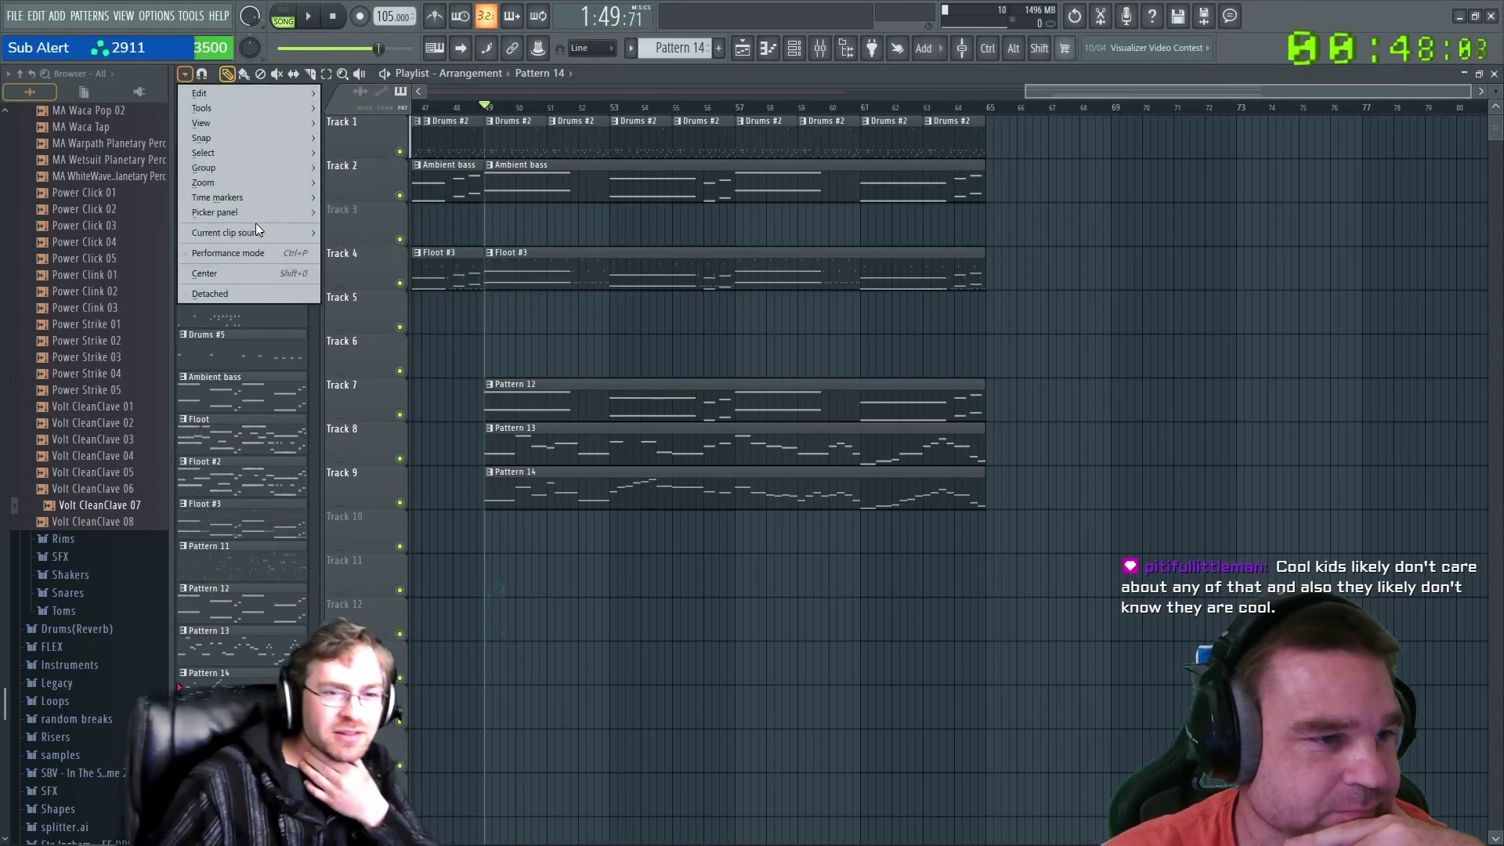
mouse_move(260, 214)
mouse_move(449, 240)
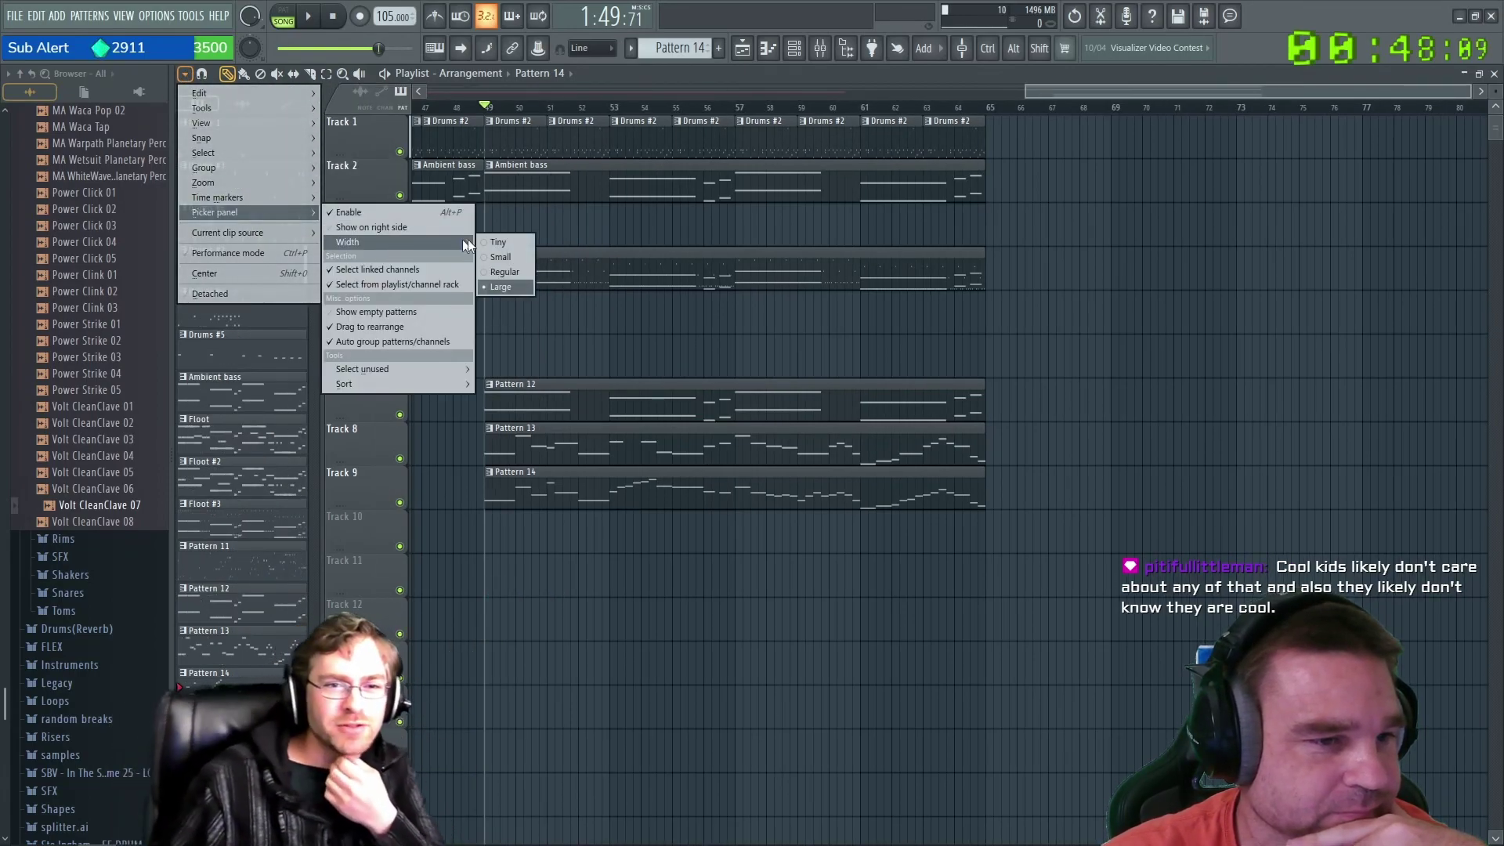
left_click(506, 268)
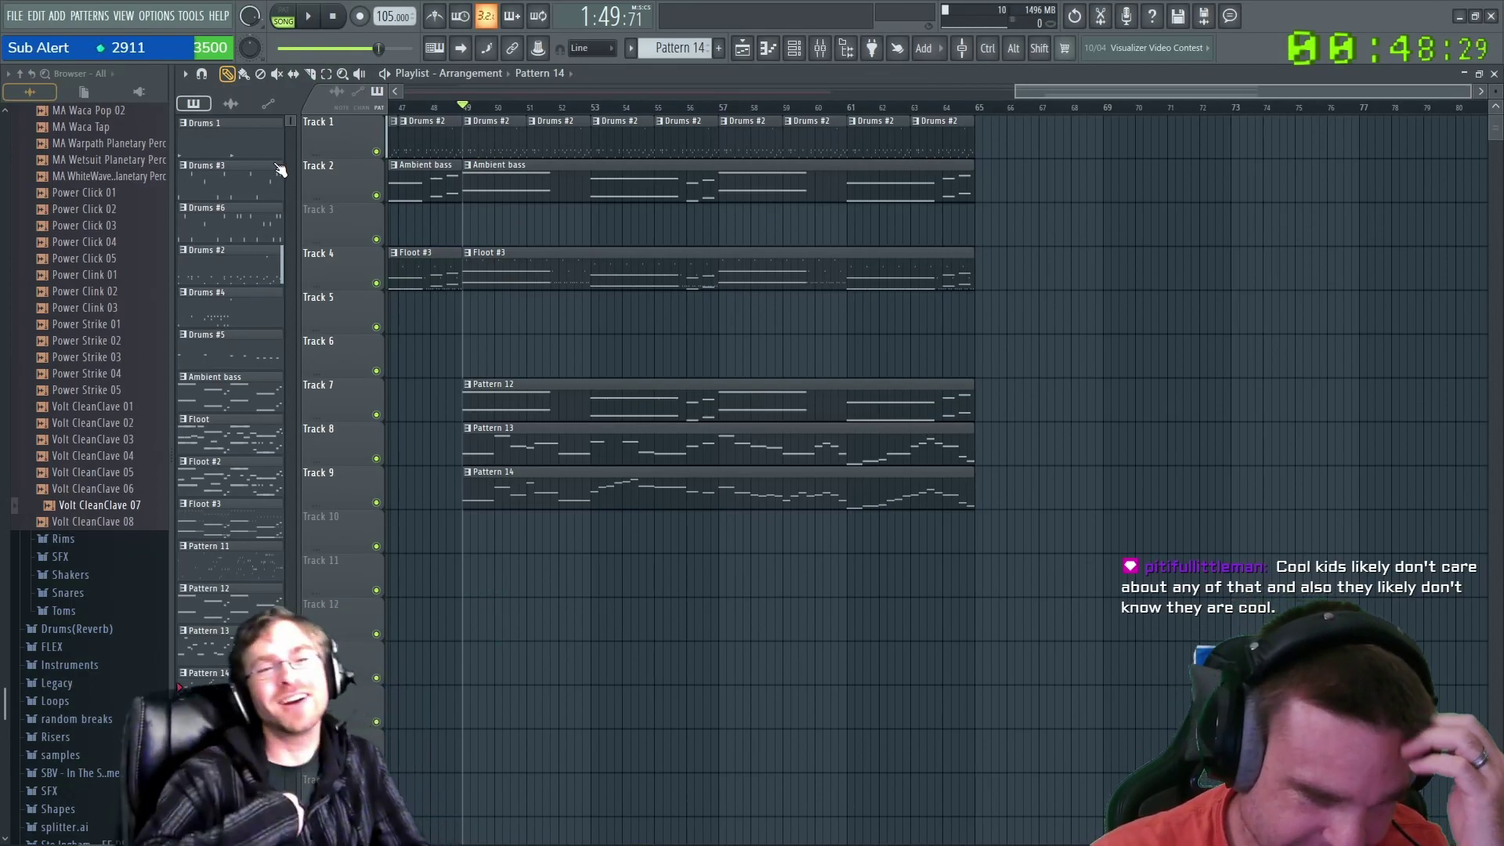
Select the unused patterns in the picker panel, and make Pattern 14 the active pattern again.
left_click(186, 74)
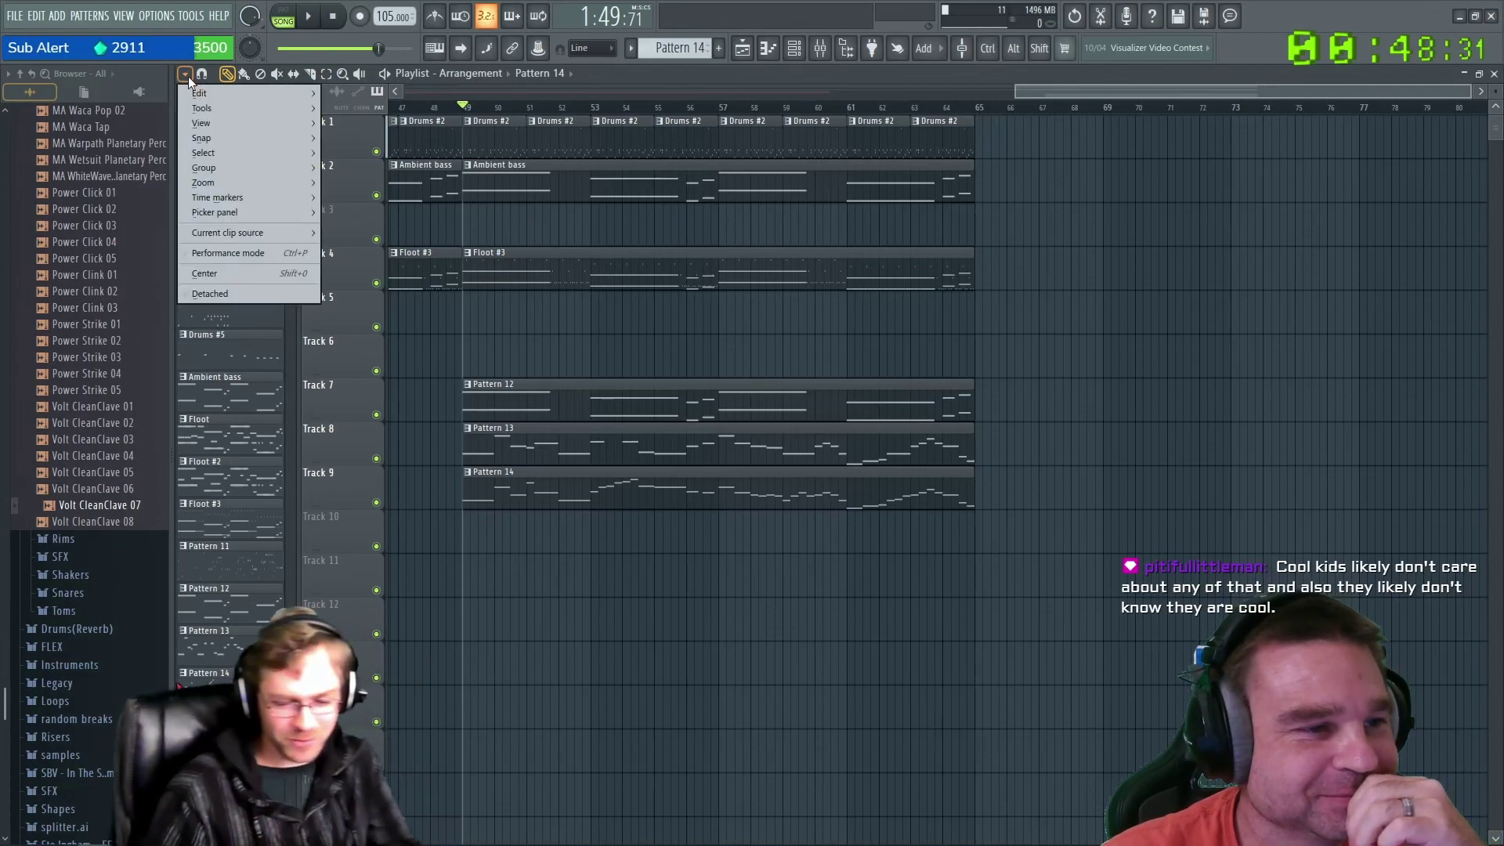
mouse_move(230, 216)
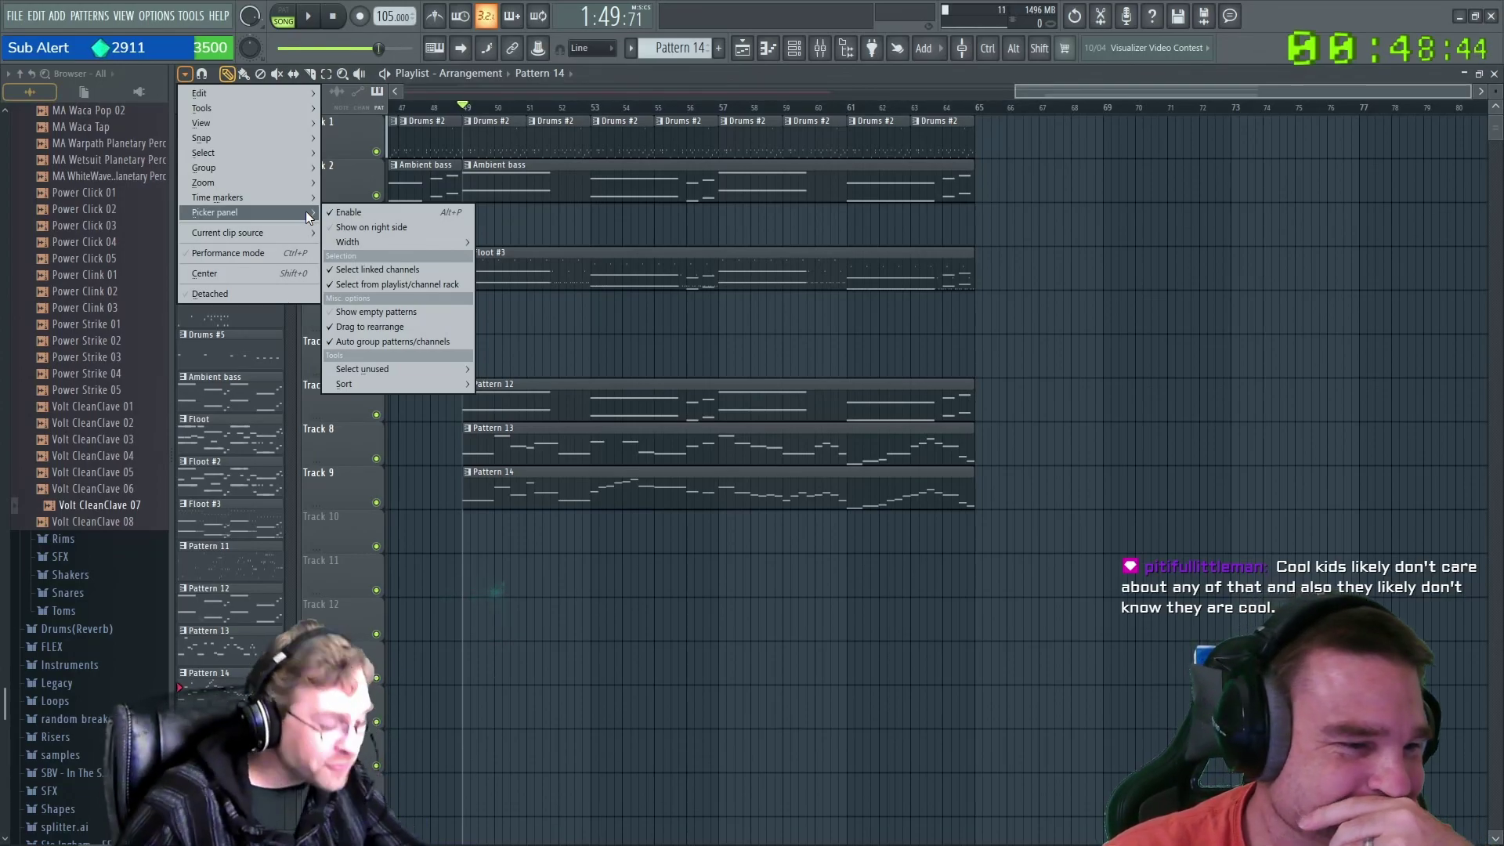
mouse_move(389, 385)
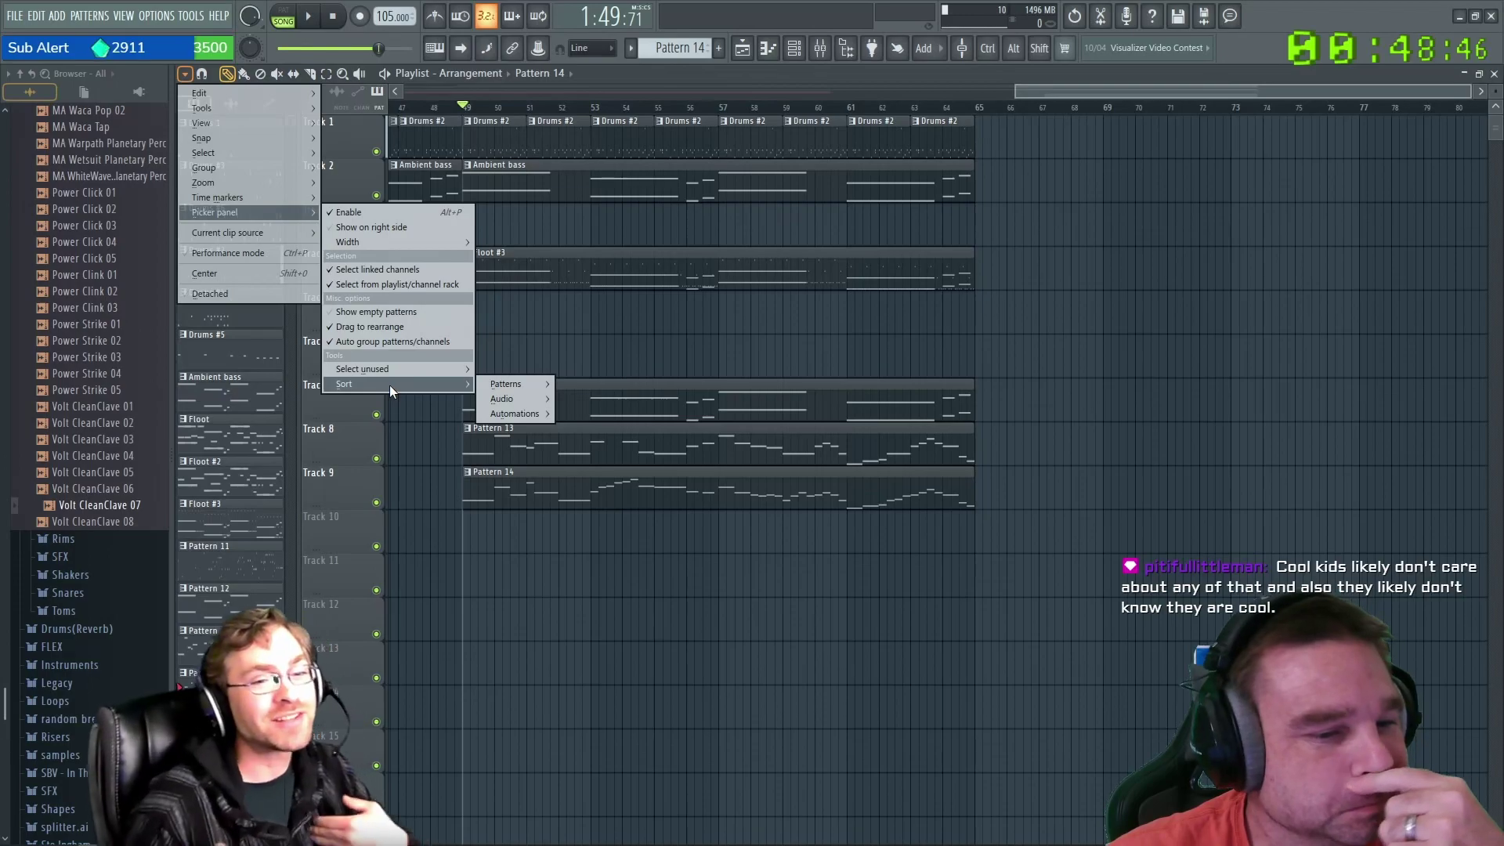
mouse_move(492, 389)
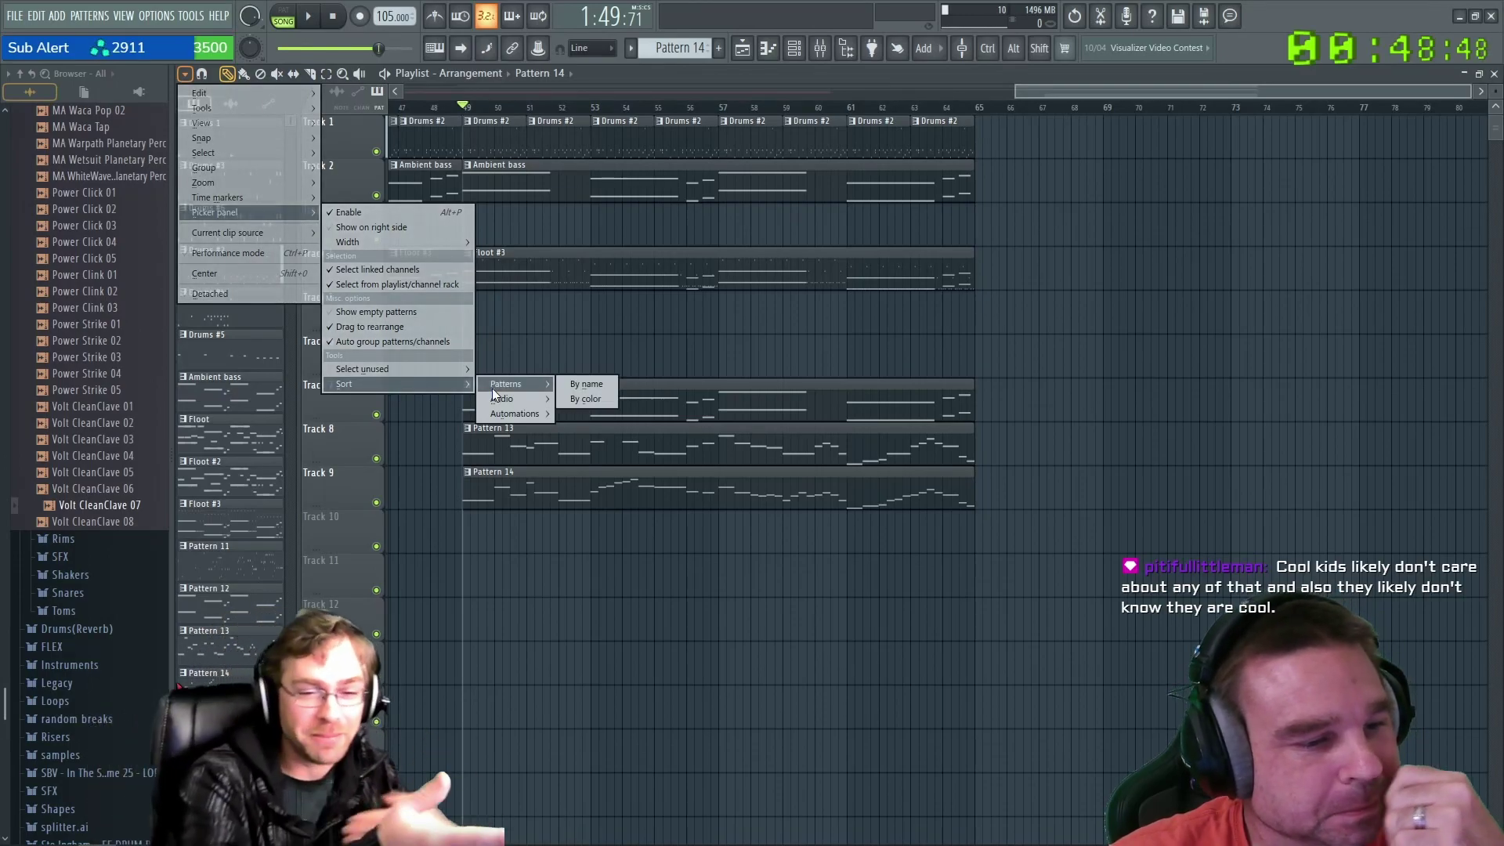
mouse_move(485, 416)
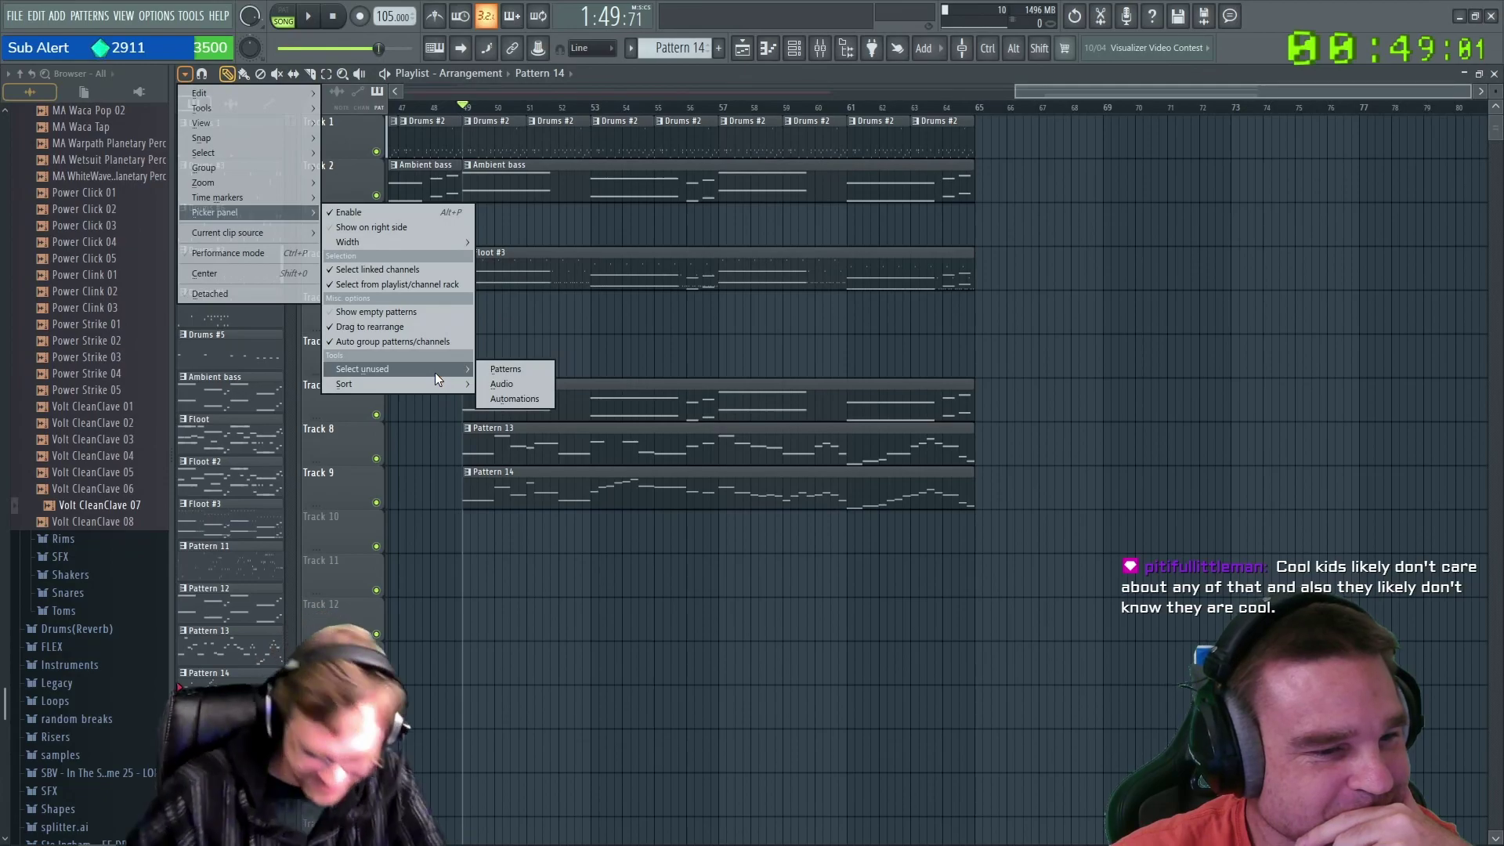
left_click(505, 368)
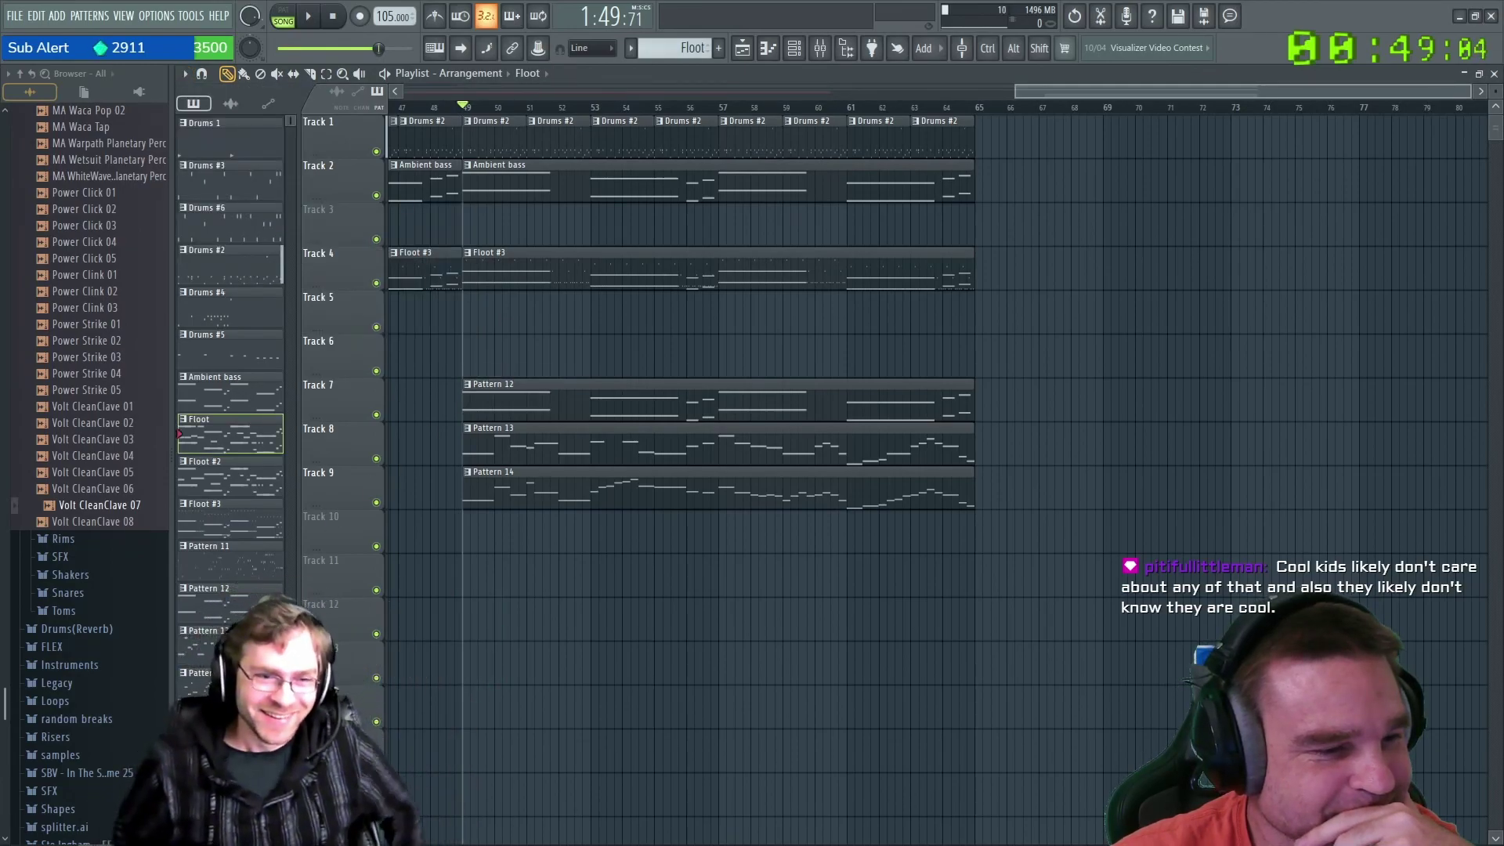
left_click(205, 678)
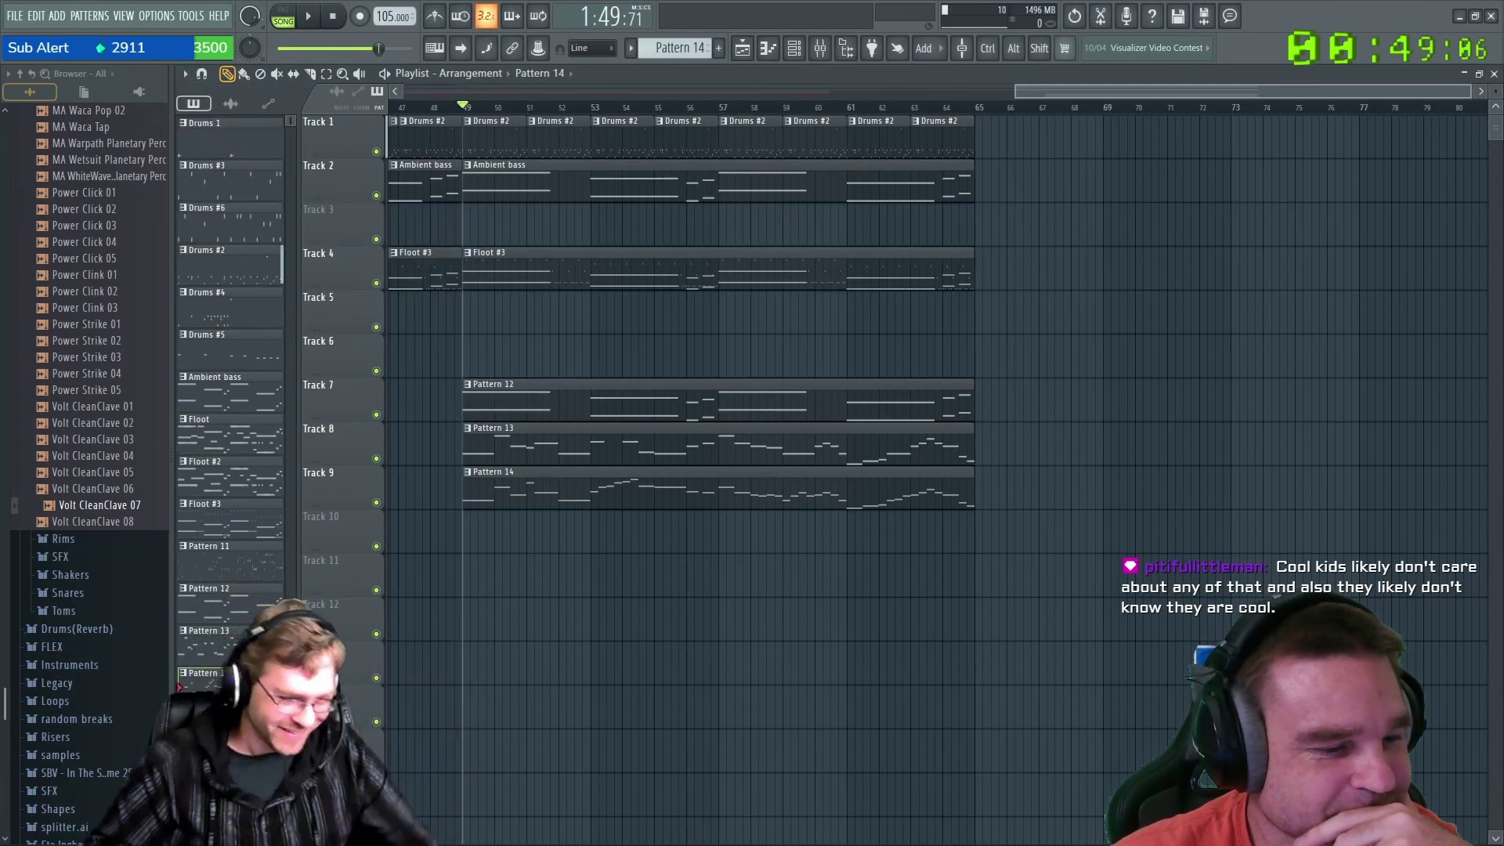
Make Drums 1 the active pattern and show the whole arrangement from bar 1 to bar 65 in the playlist.
left_click(233, 128)
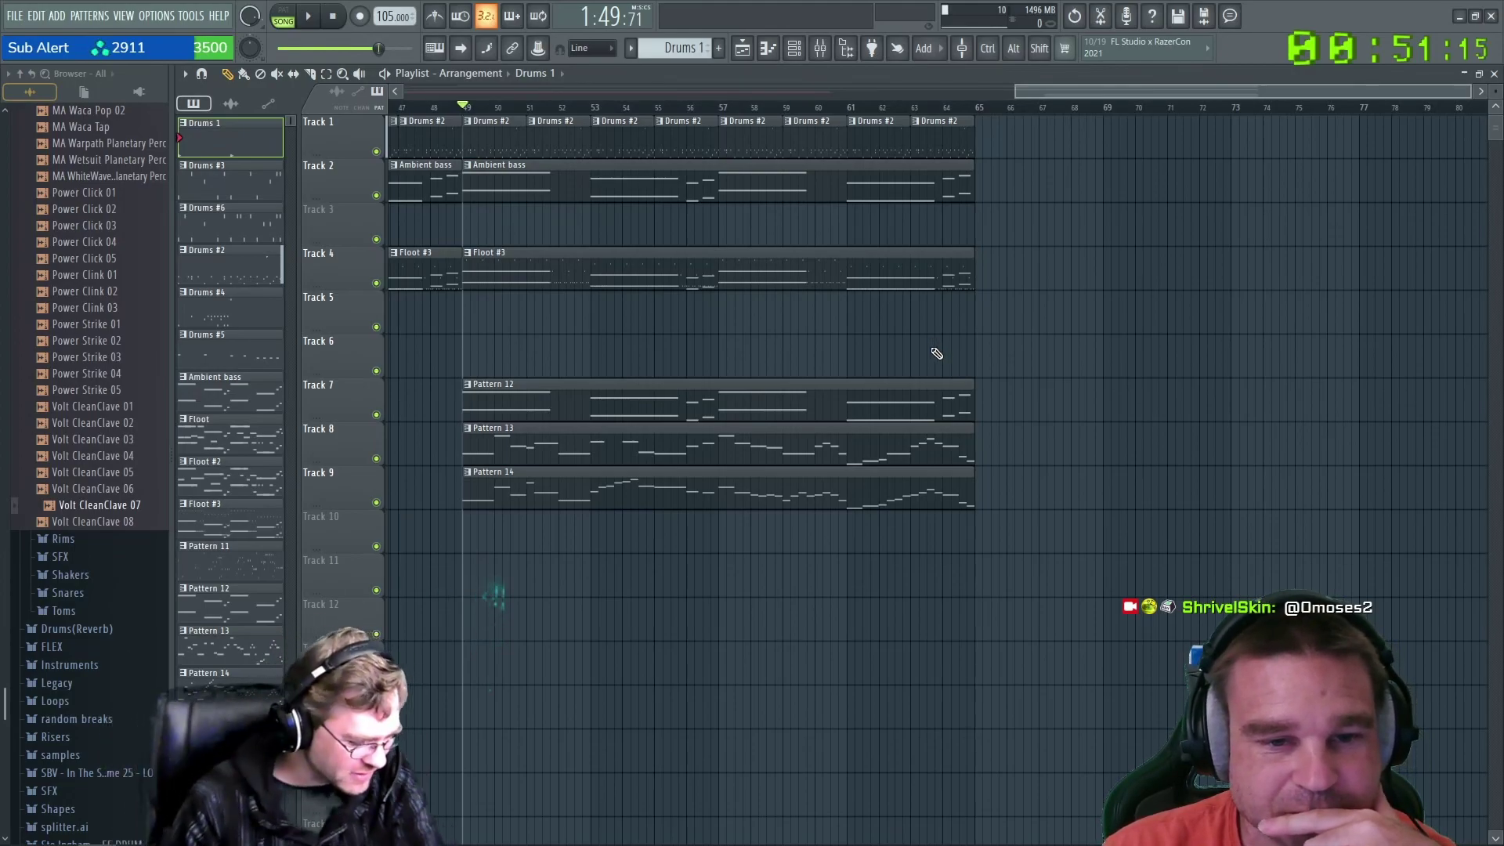
scroll(937, 354, "down", 1)
scroll(937, 354, "up", 1)
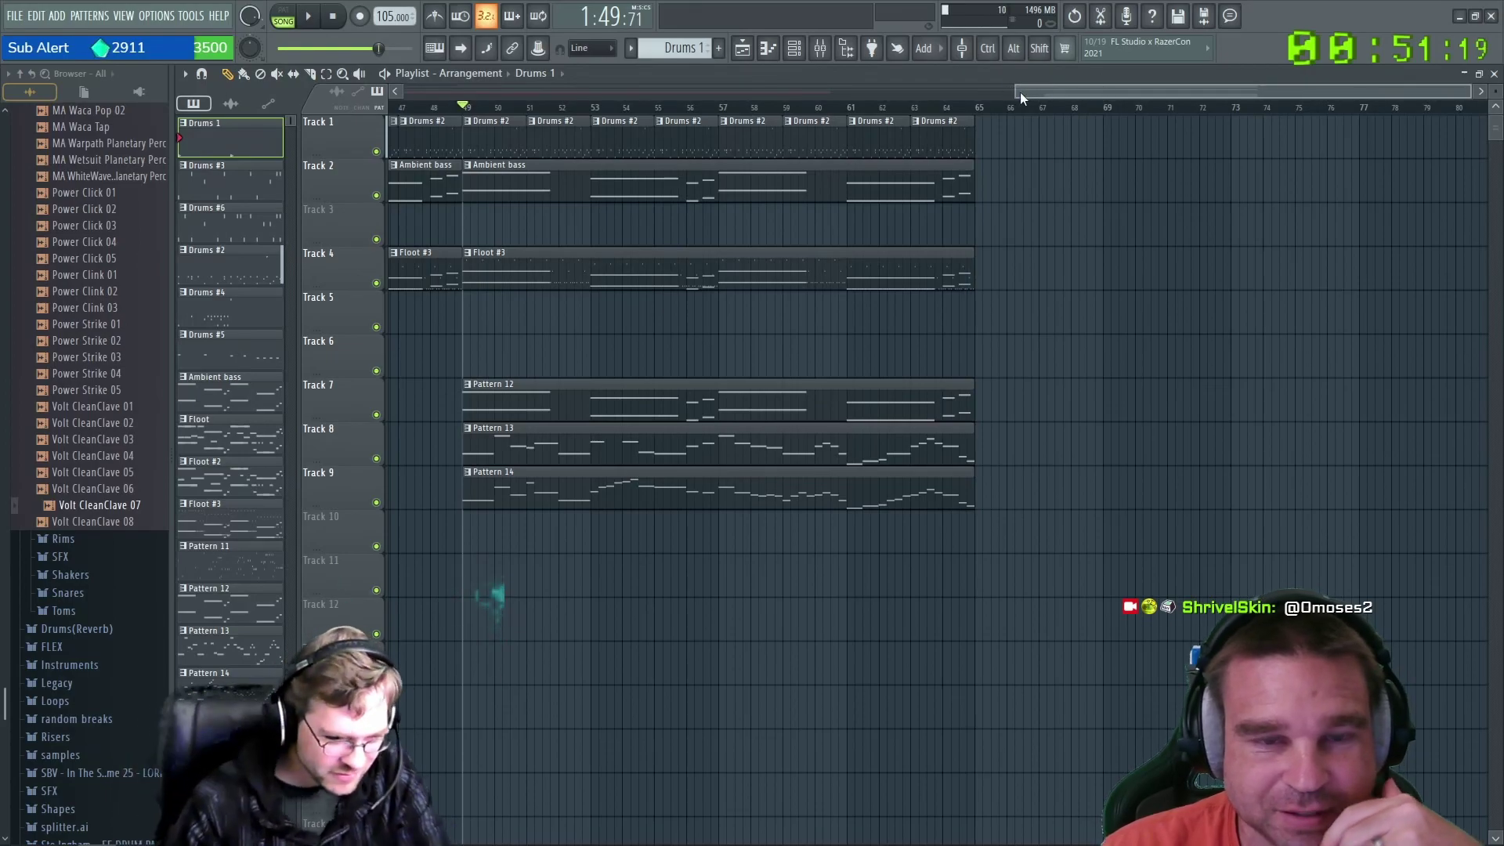
left_click_drag(1053, 90, 351, 96)
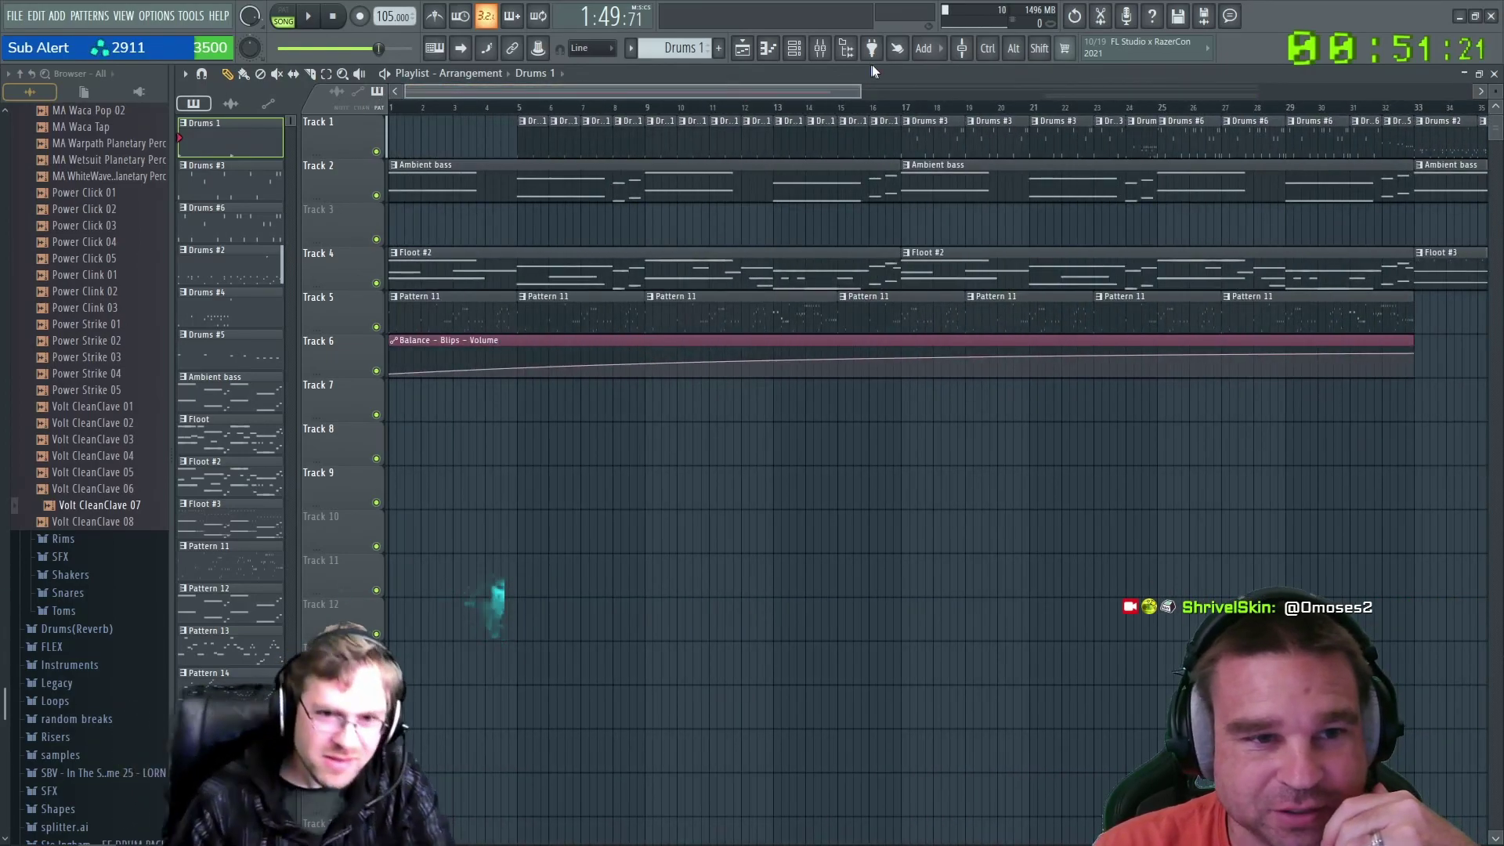
left_click_drag(860, 89, 1363, 133)
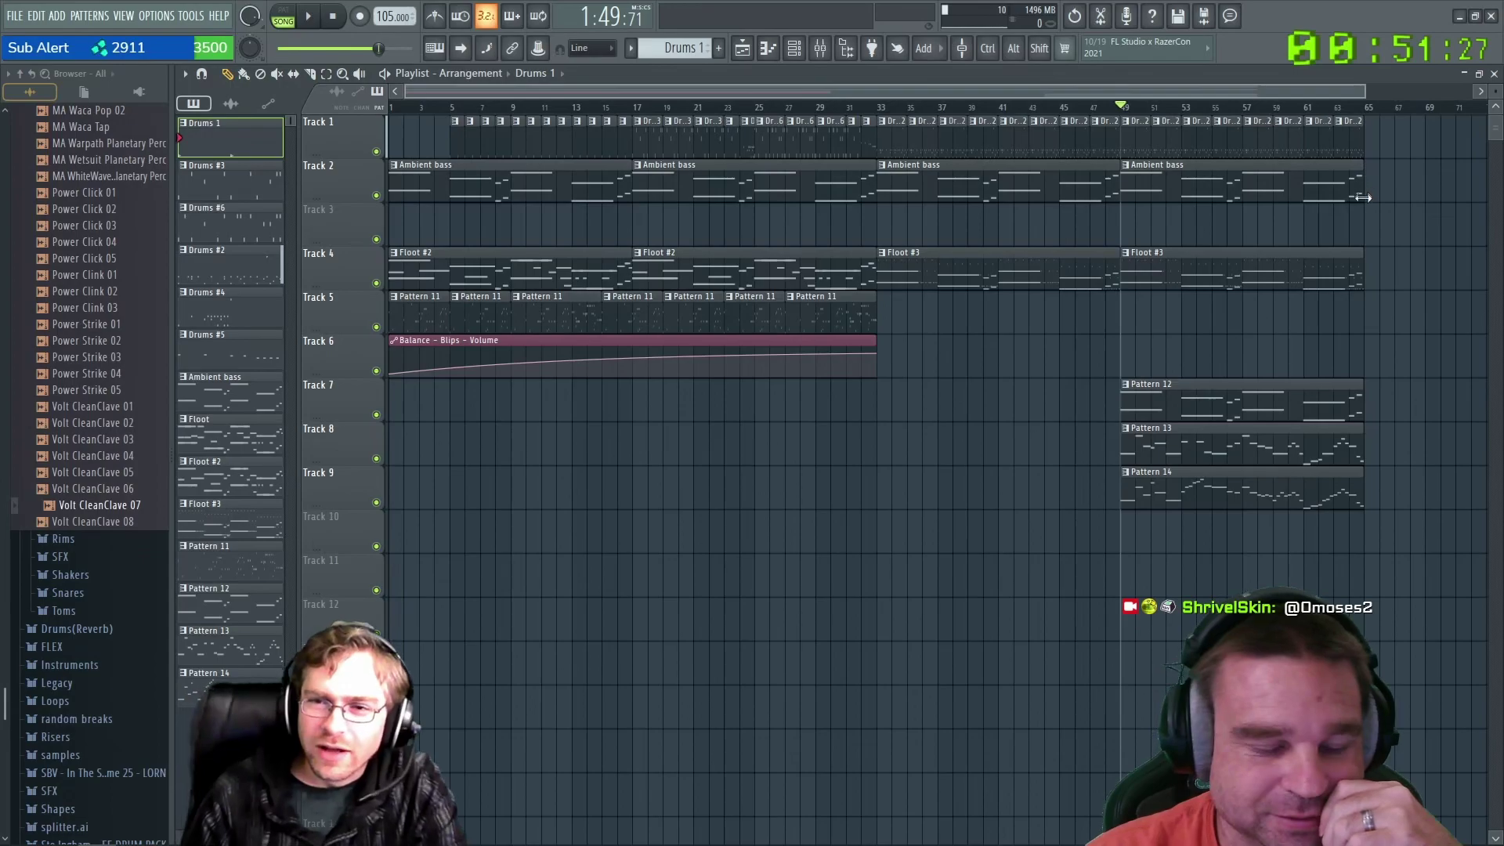